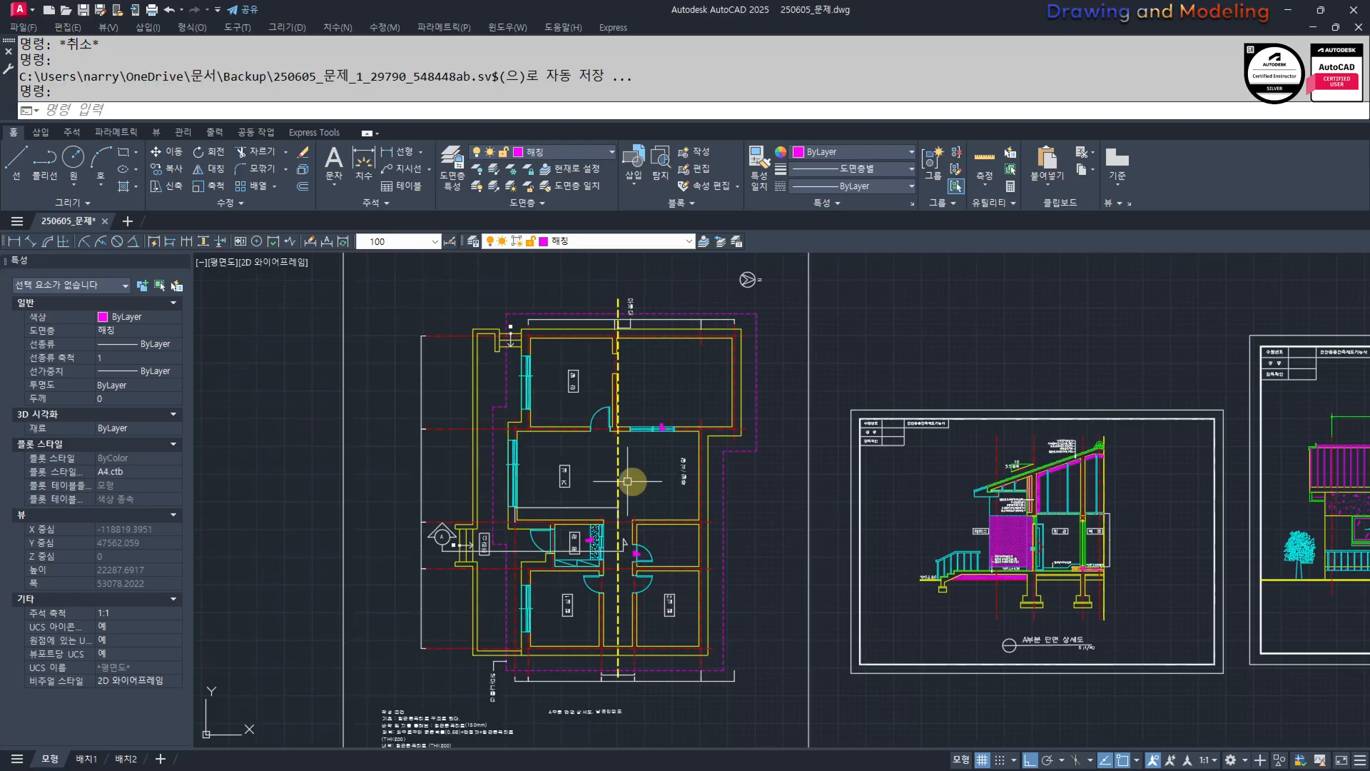
Look over the section and elevation sheets and the dimensioned floor plan placed beside them.
mouse_move(1085, 577)
middle_down()
mouse_move(737, 549)
mouse_move(892, 572)
mouse_move(877, 566)
middle_up()
scroll(922, 568, down, 3)
middle_drag(1026, 492, 884, 612)
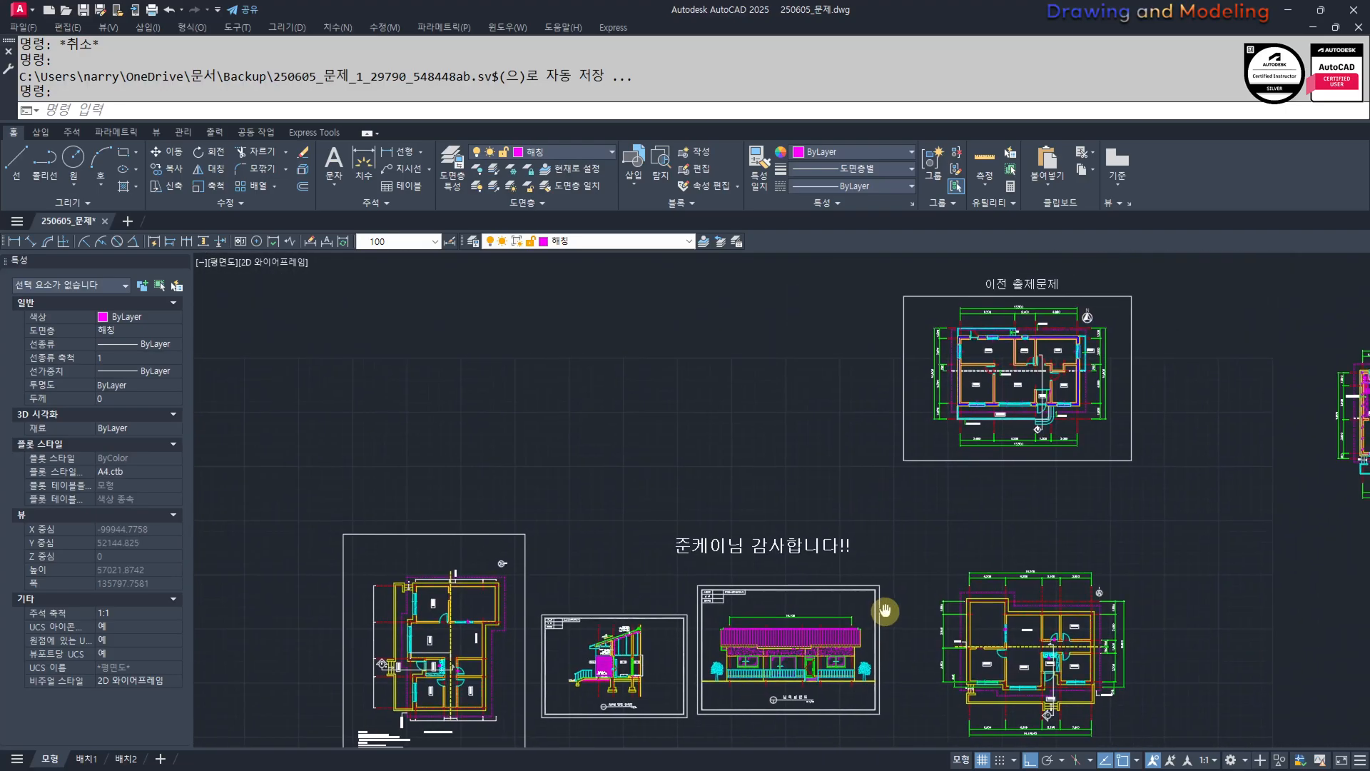
mouse_move(982, 493)
middle_down()
mouse_move(756, 478)
mouse_move(715, 407)
middle_up()
middle_drag(902, 529, 899, 464)
scroll(900, 464, up, 2)
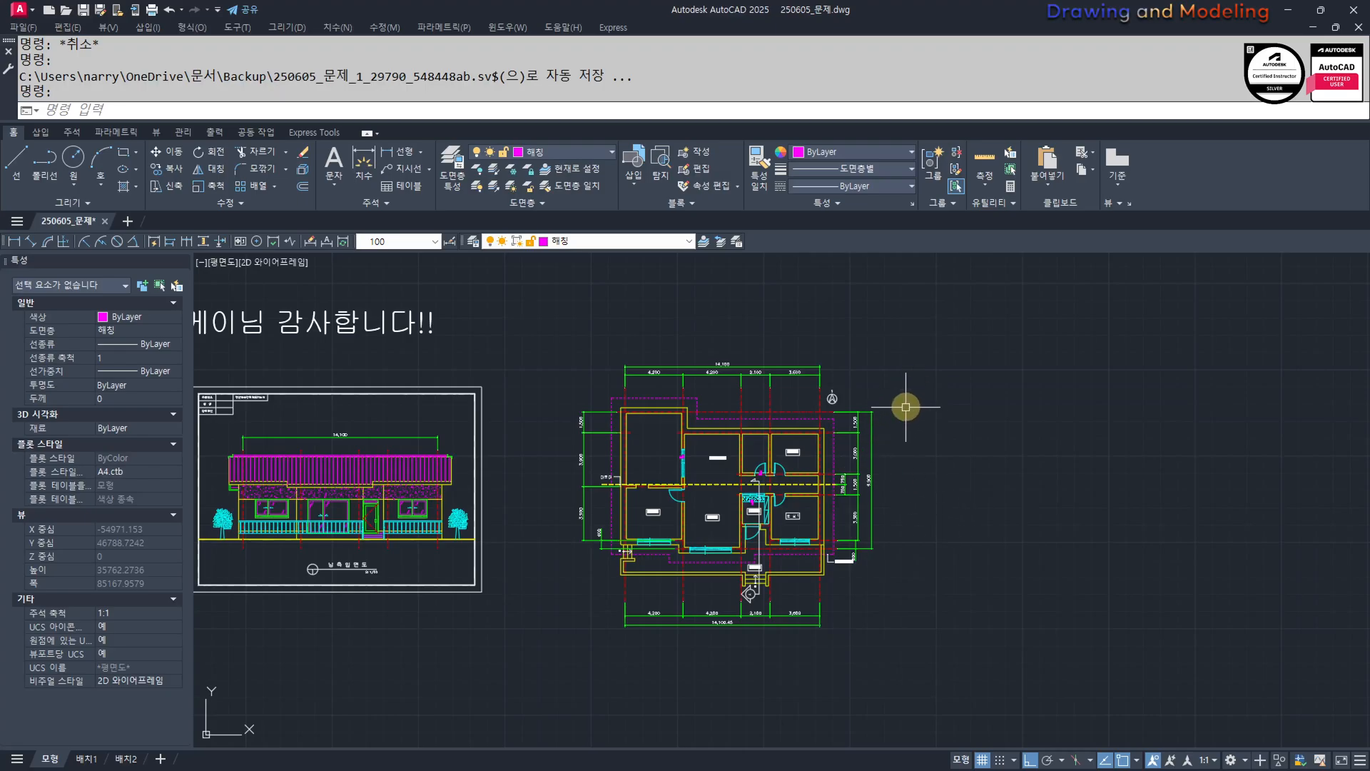
scroll(934, 415, down, 2)
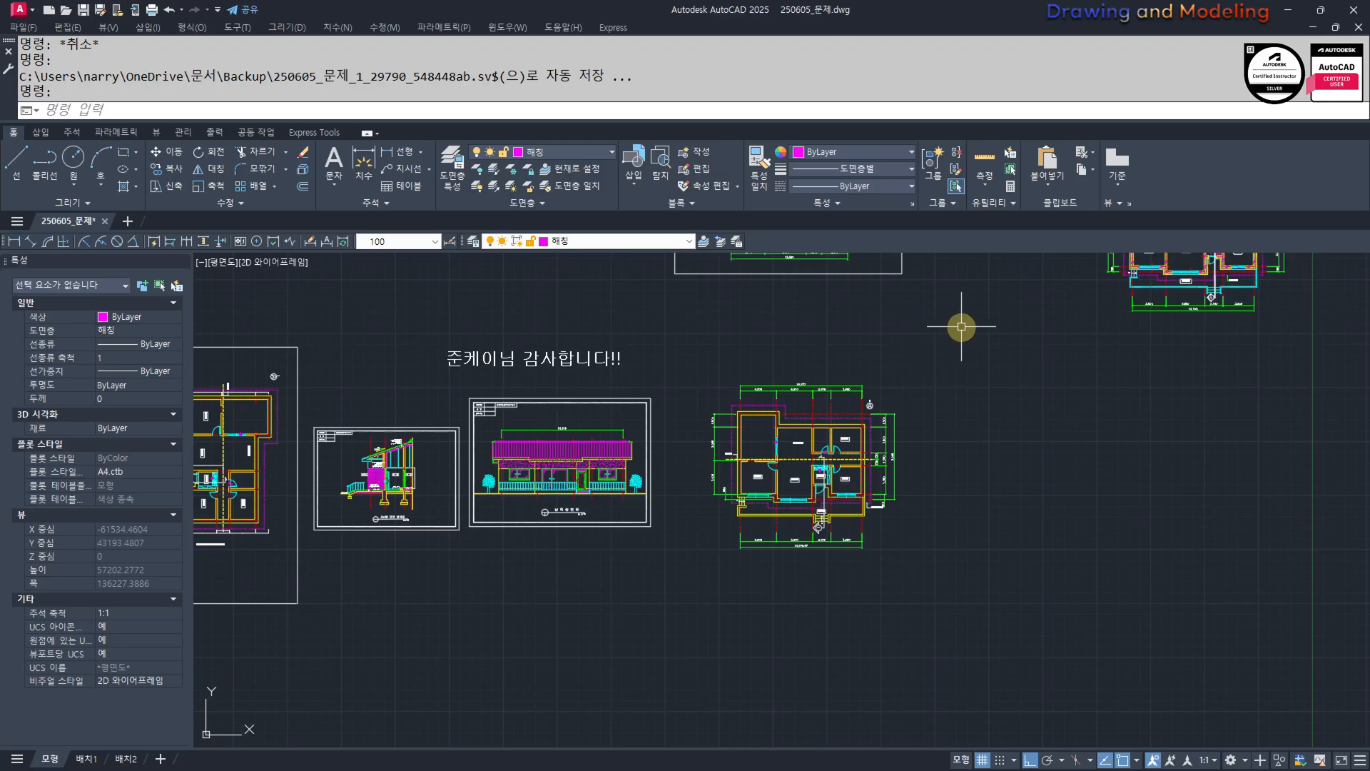
Examine the framed floor plan titled 이전 출제문제 and the furnished floor plan beside it.
mouse_move(963, 319)
middle_down()
mouse_move(954, 392)
mouse_move(832, 465)
middle_up()
scroll(756, 404, up, 3)
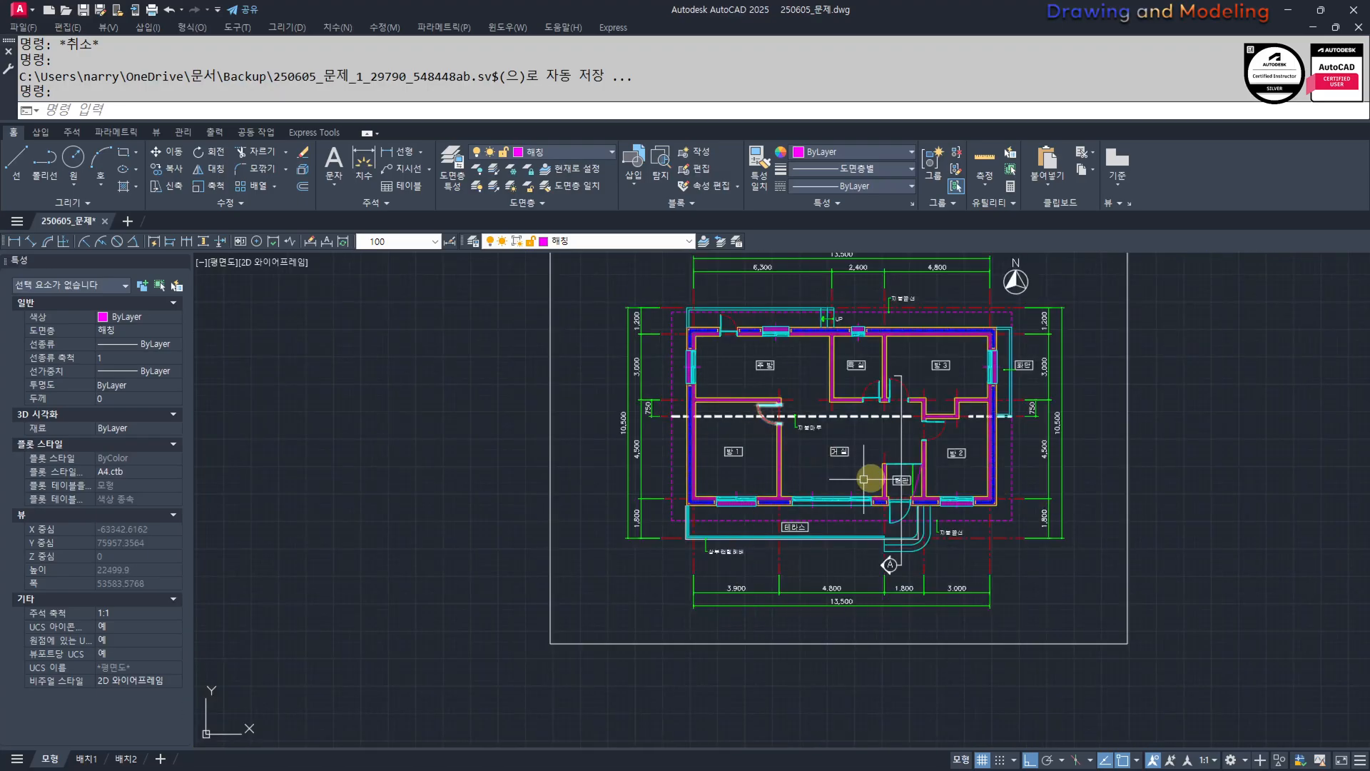
scroll(884, 500, down, 2)
middle_drag(1171, 564, 865, 567)
scroll(864, 567, up, 2)
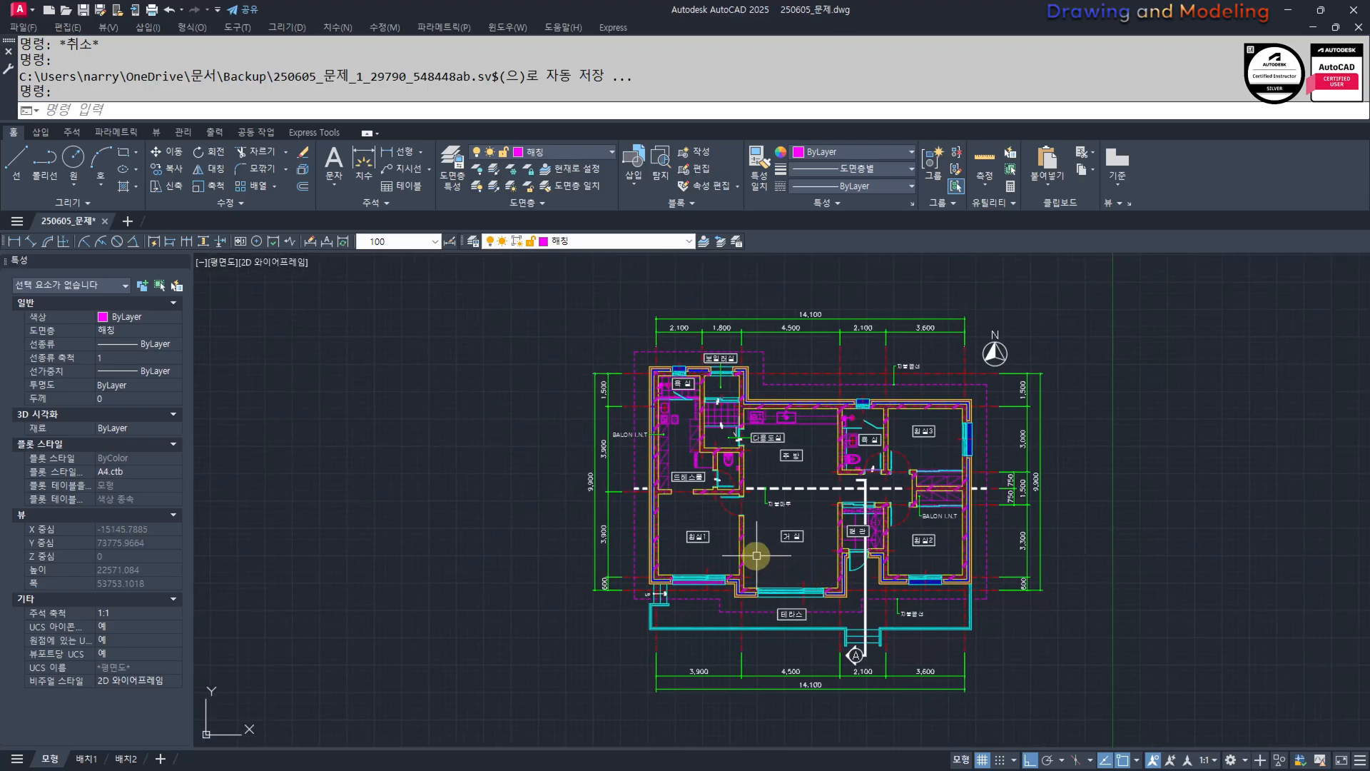
scroll(867, 549, up, 2)
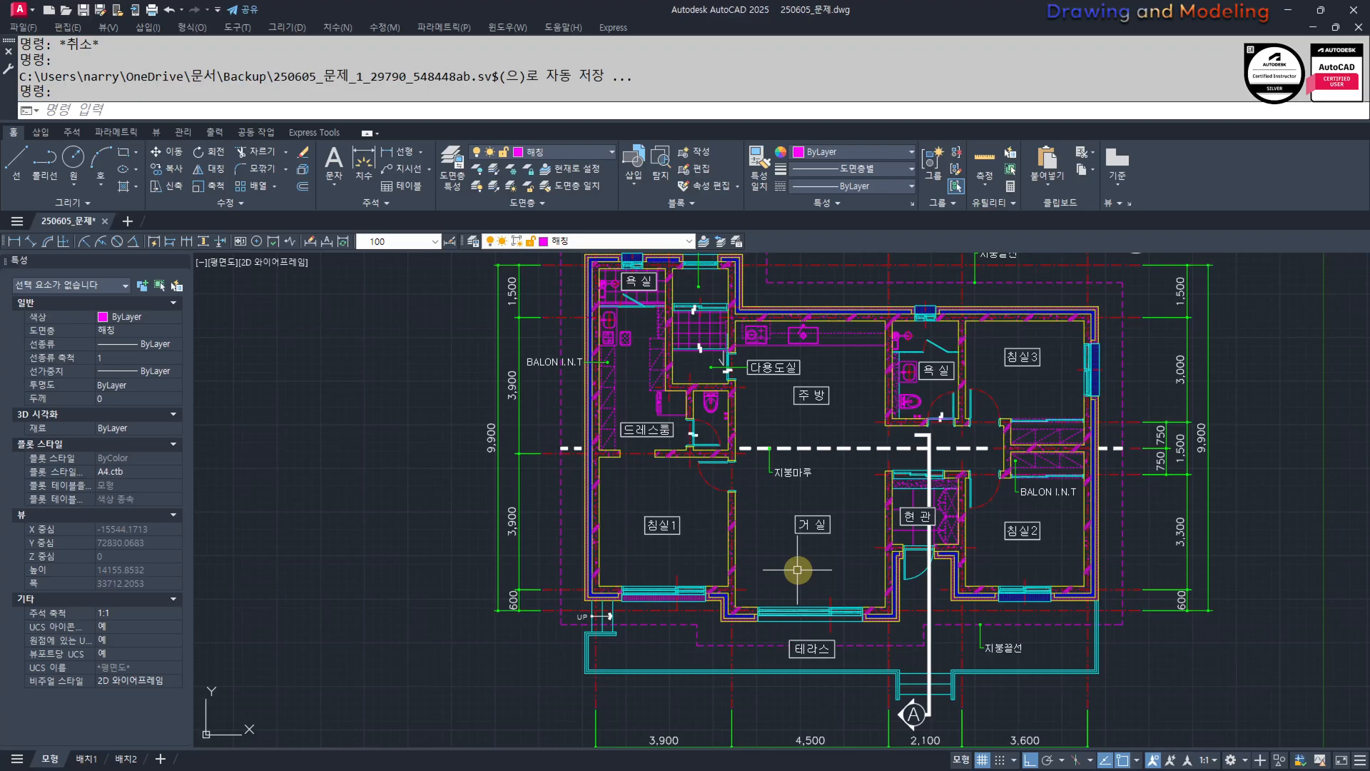
scroll(867, 542, down, 5)
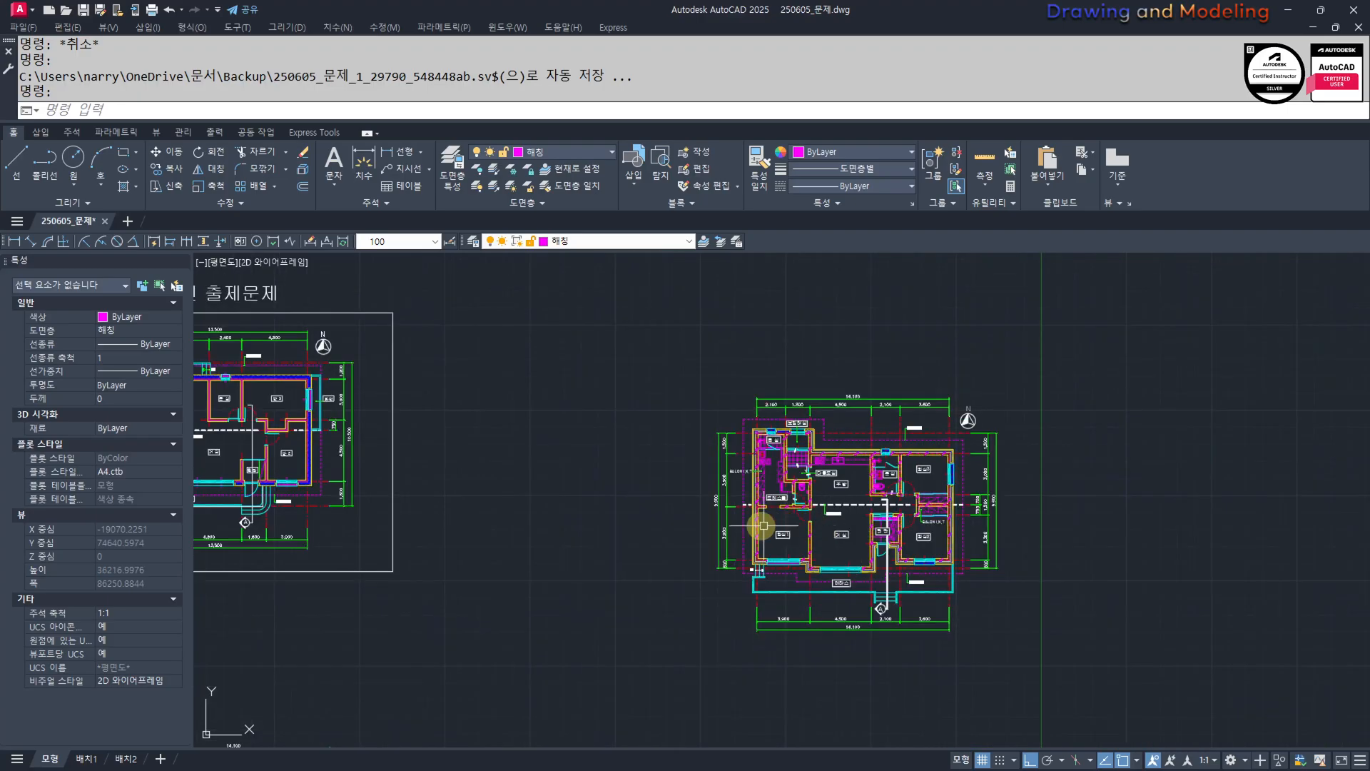
Check the room layout and dimensions of the 이전 출제문제 floor plan against the furnished plan.
scroll(618, 557, up, 3)
middle_drag(221, 531, 917, 580)
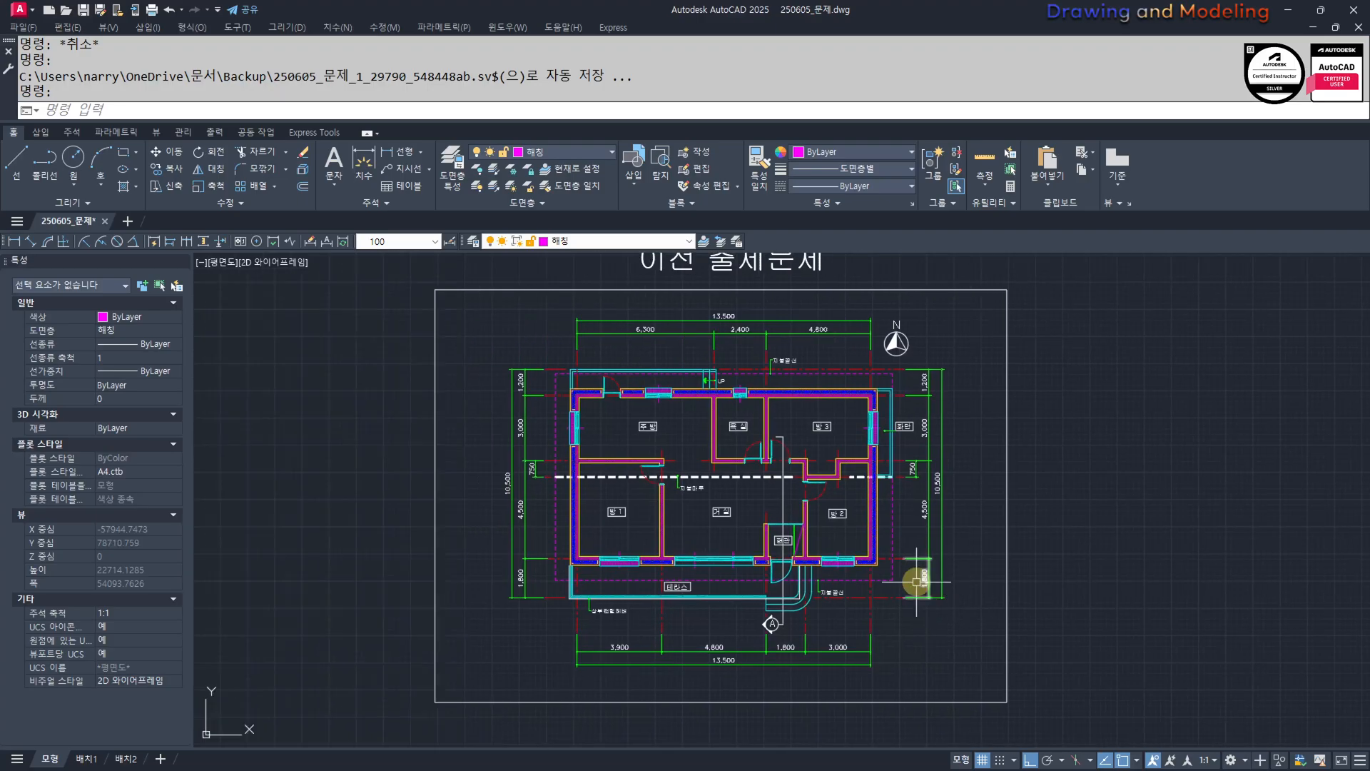
middle_drag(776, 498, 811, 529)
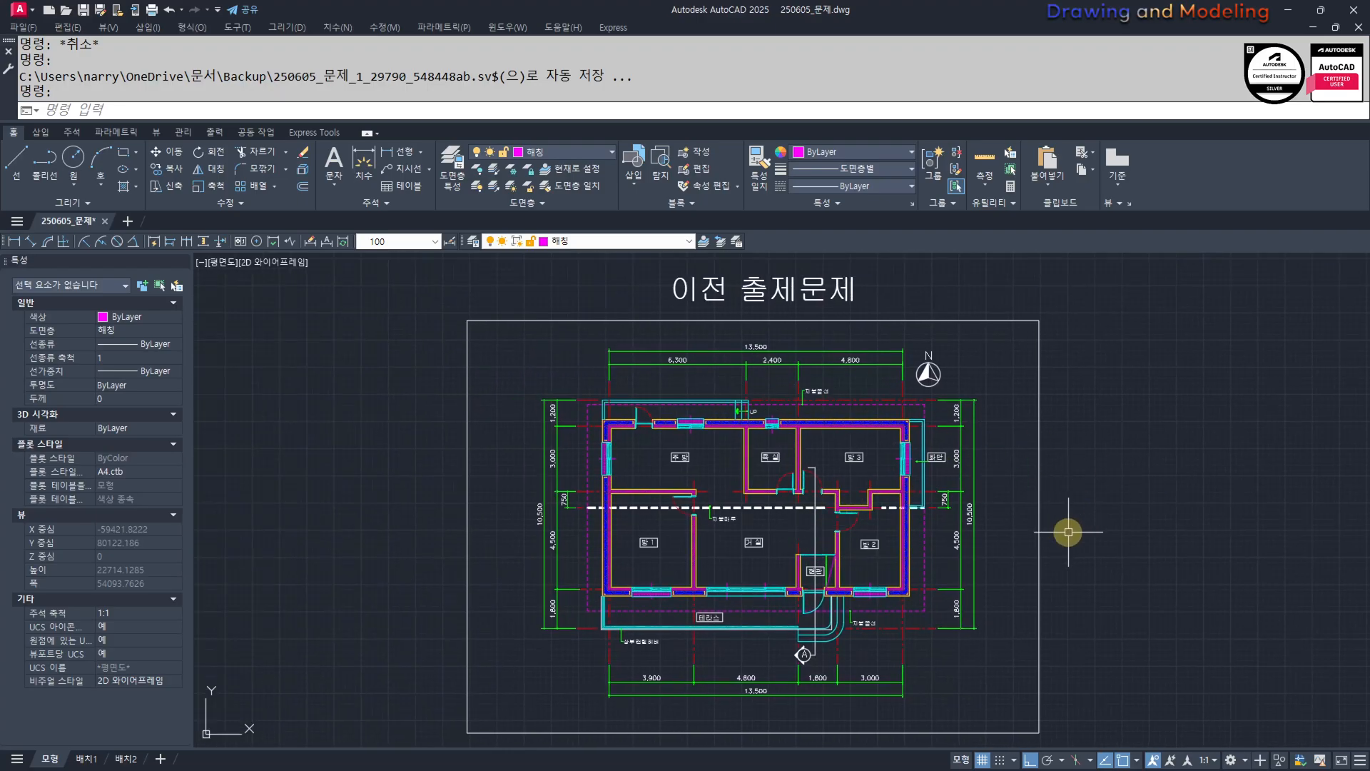
scroll(742, 519, up, 2)
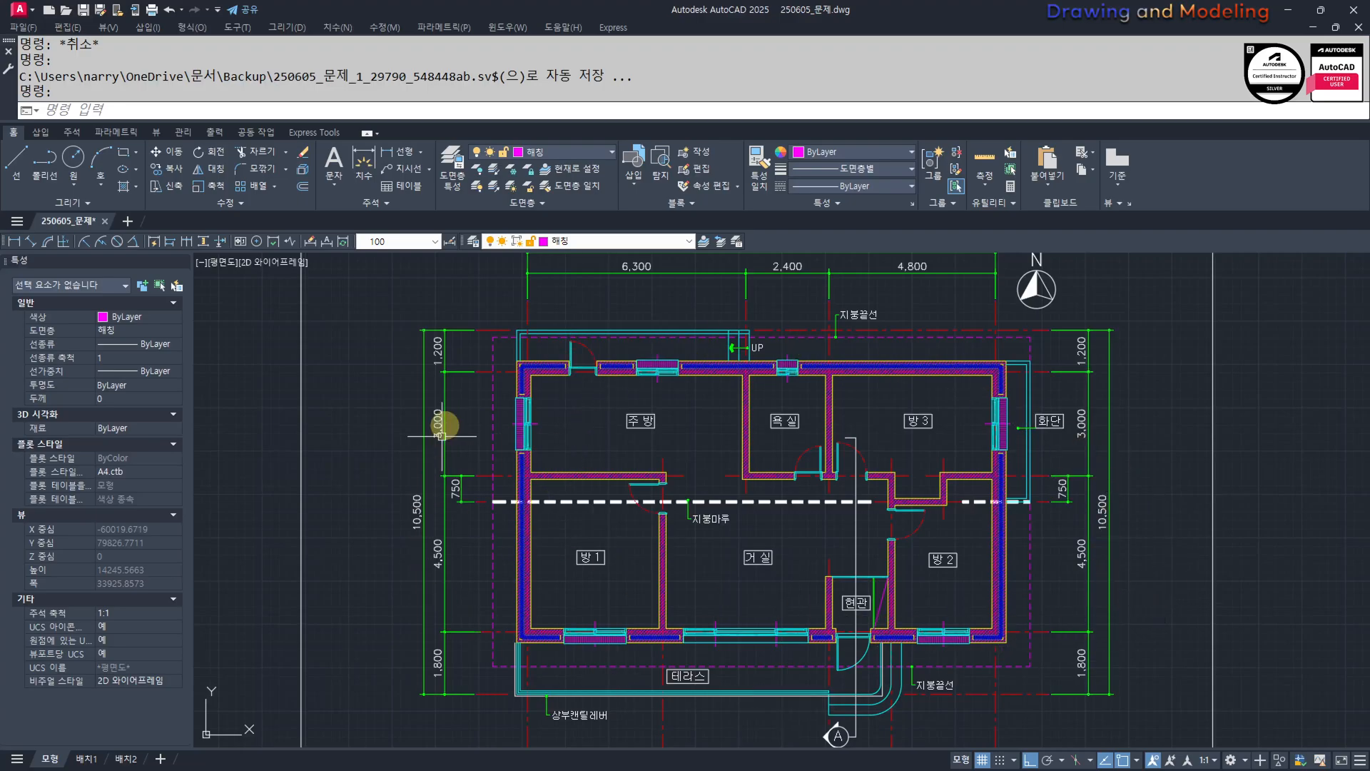
scroll(667, 590, down, 4)
mouse_move(939, 550)
middle_down()
mouse_move(576, 521)
mouse_move(685, 540)
middle_up()
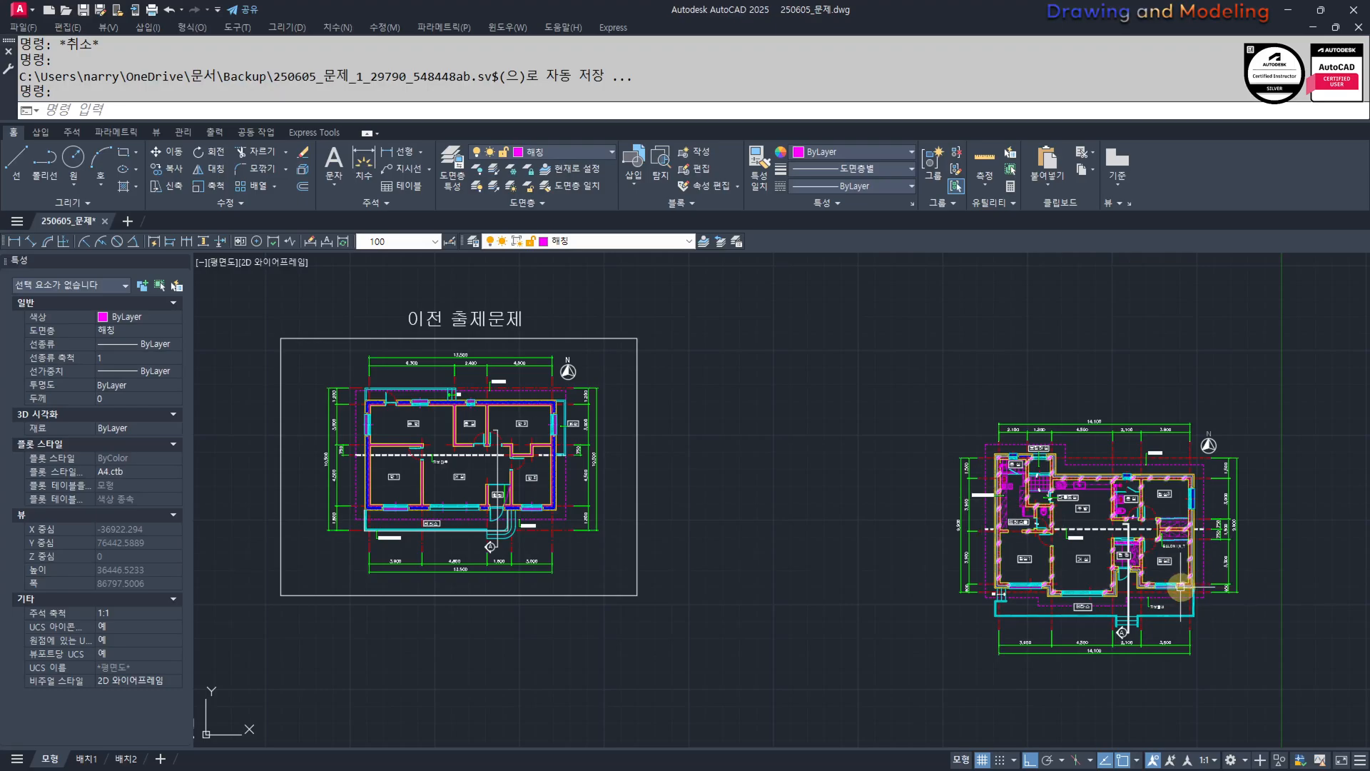
middle_drag(605, 557, 744, 566)
Compare the 현관, 거실 and 테라스 areas of the 이전 출제문제 plan with those of the furnished plan.
scroll(735, 517, up, 4)
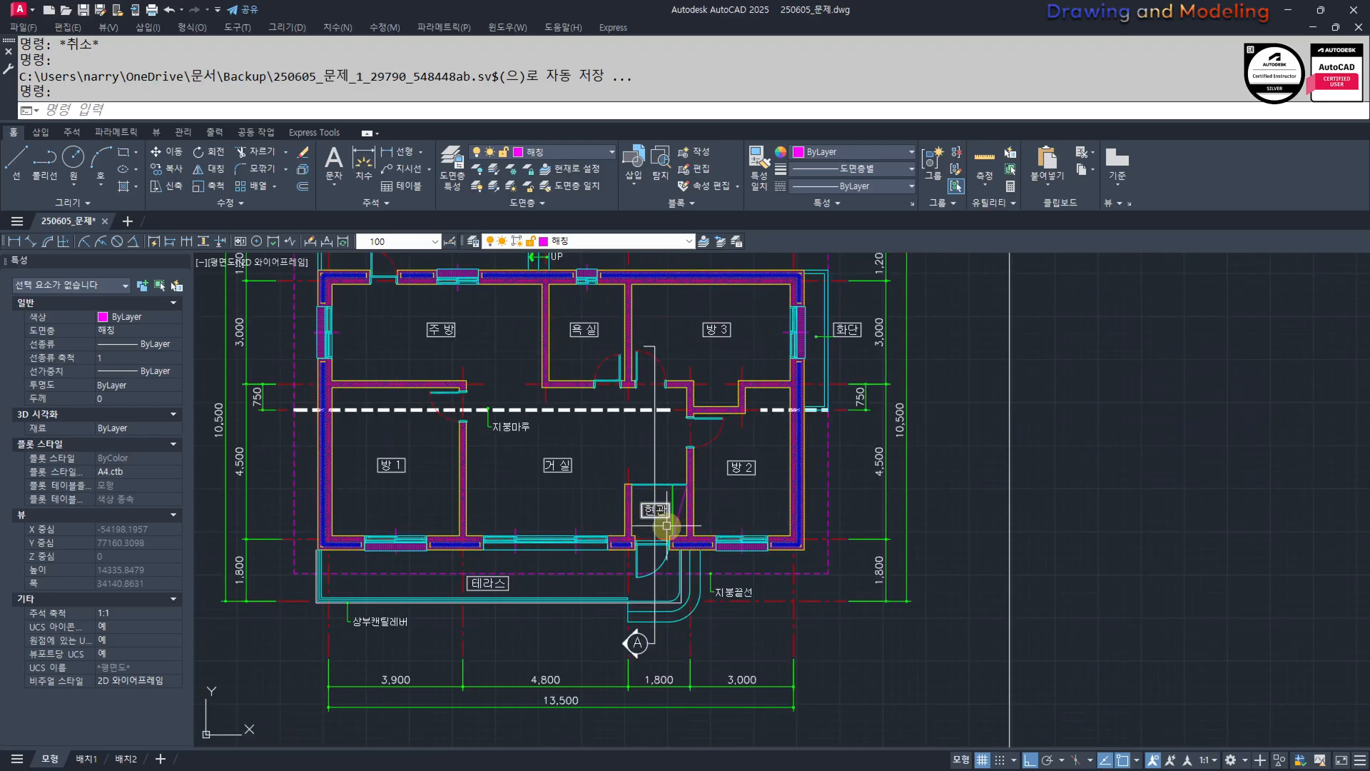
scroll(693, 477, down, 3)
middle_drag(1033, 582, 581, 533)
scroll(1185, 608, up, 3)
middle_drag(1186, 609, 848, 593)
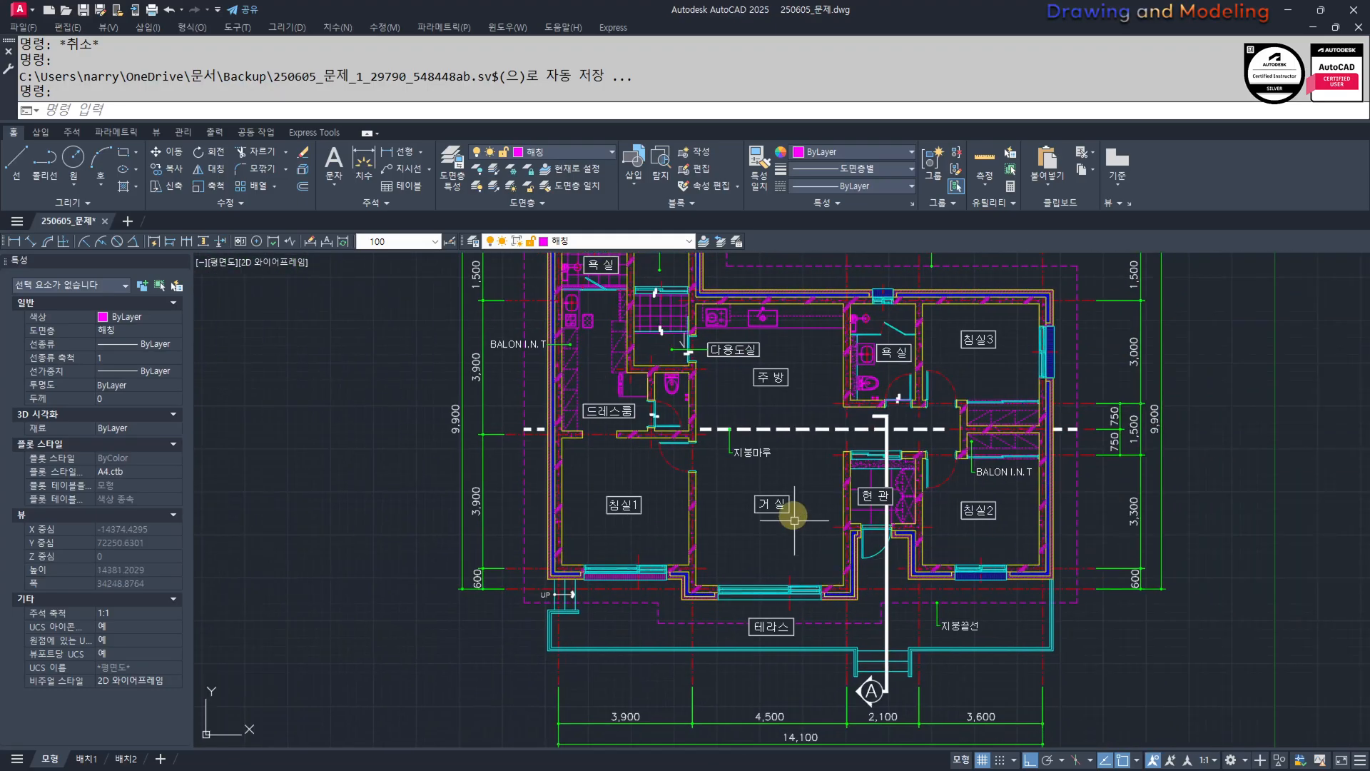
scroll(888, 516, down, 3)
middle_drag(565, 531, 916, 583)
scroll(499, 496, up, 3)
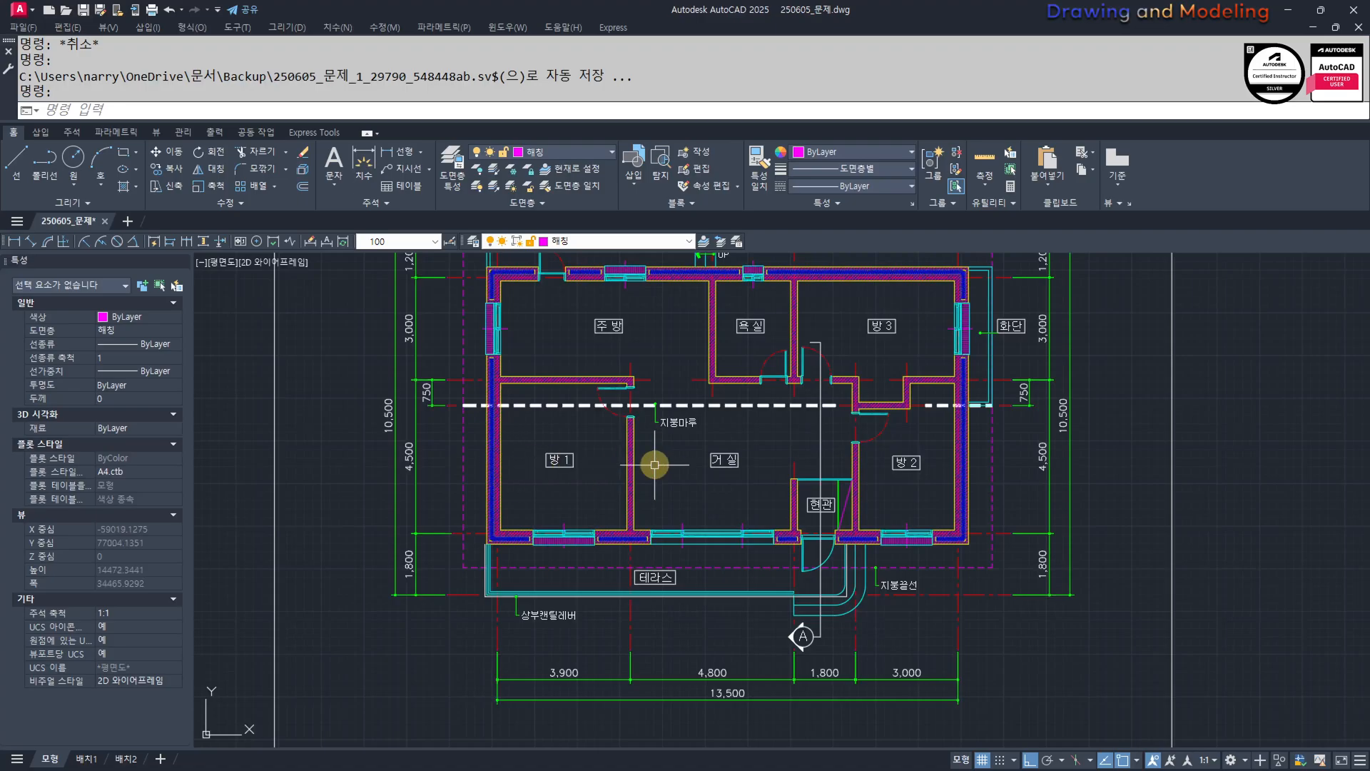
scroll(684, 494, down, 3)
scroll(599, 457, up, 2)
scroll(628, 492, up, 2)
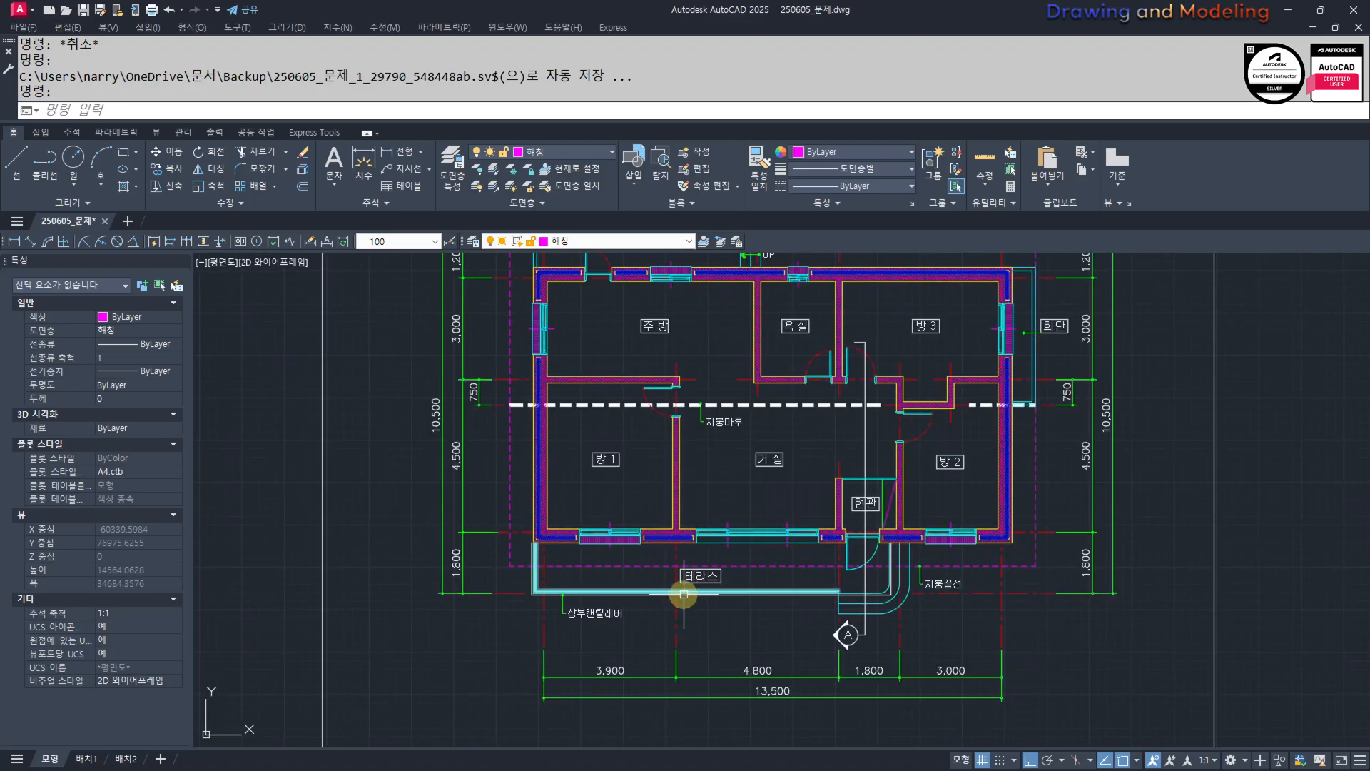
scroll(681, 523, down, 2)
scroll(1035, 550, down, 2)
middle_drag(1055, 560, 832, 593)
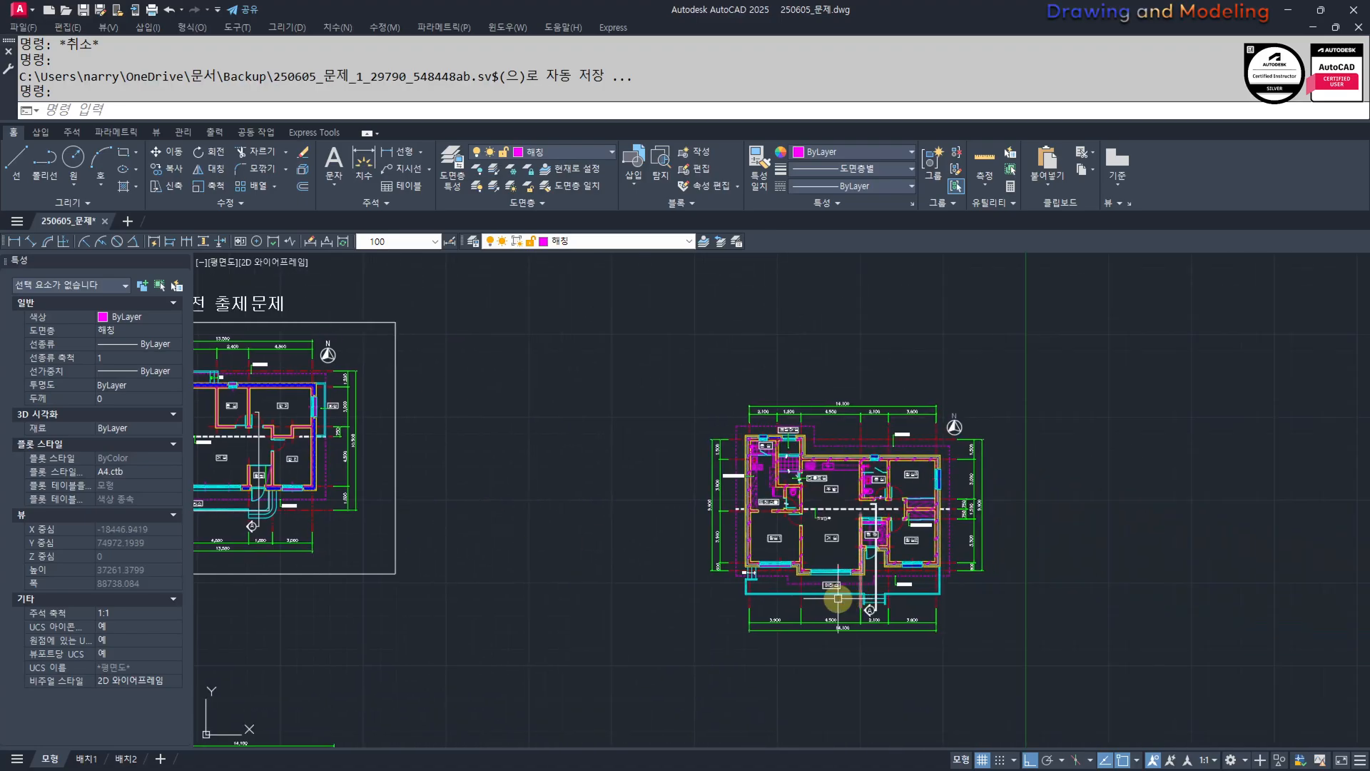
scroll(770, 558, up, 2)
scroll(770, 558, up, 2)
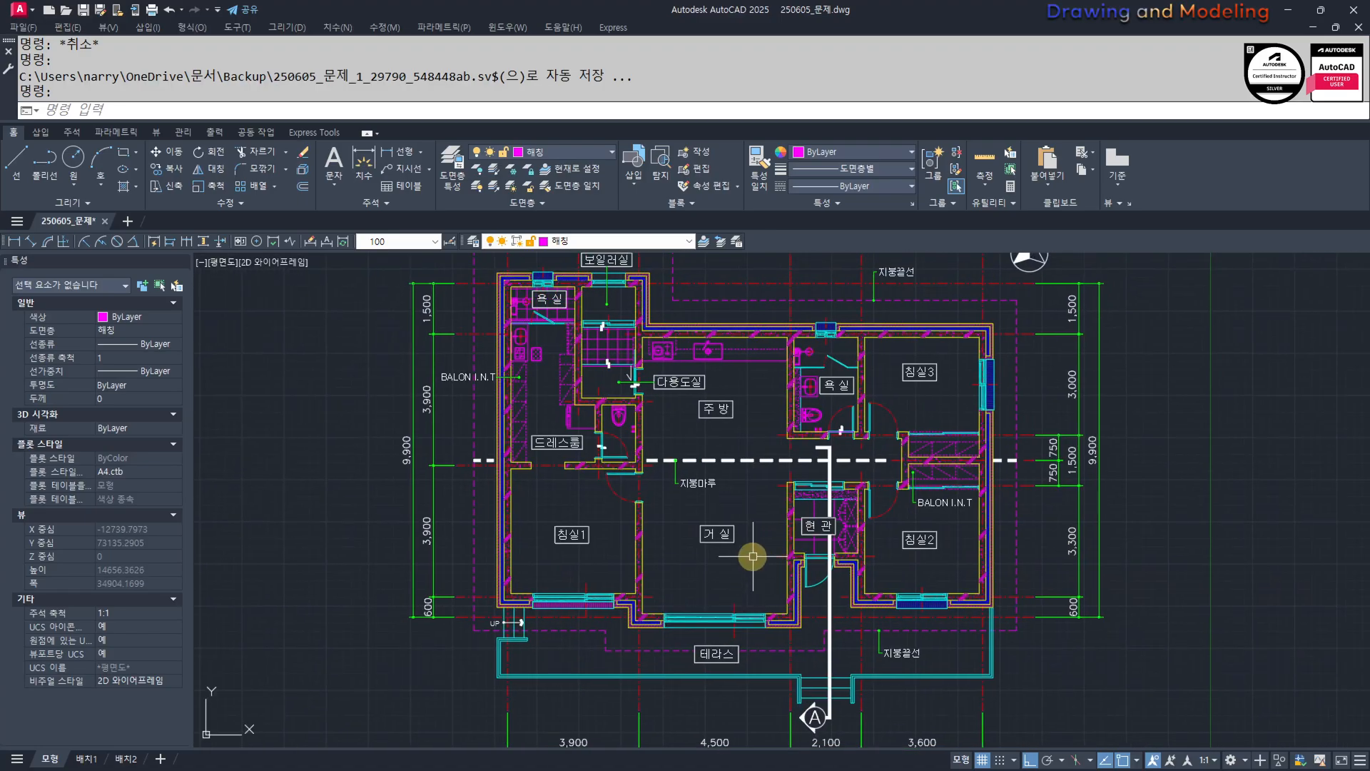
Examine the 마룻대 line, the unlabelled room above 안방 and the hallway between 침실1 and 침실2 in the unhatched plan.
scroll(753, 556, down, 4)
scroll(814, 587, up, 6)
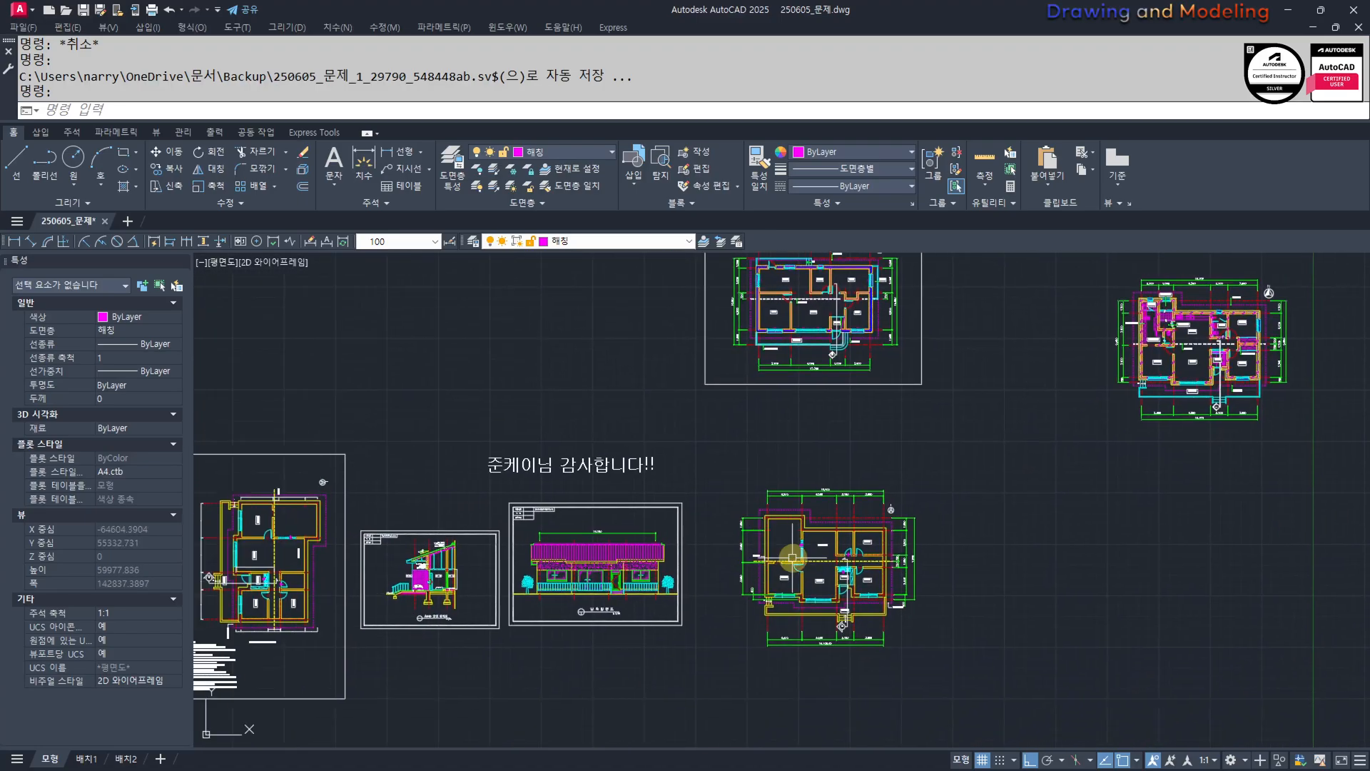
middle_drag(814, 587, 912, 564)
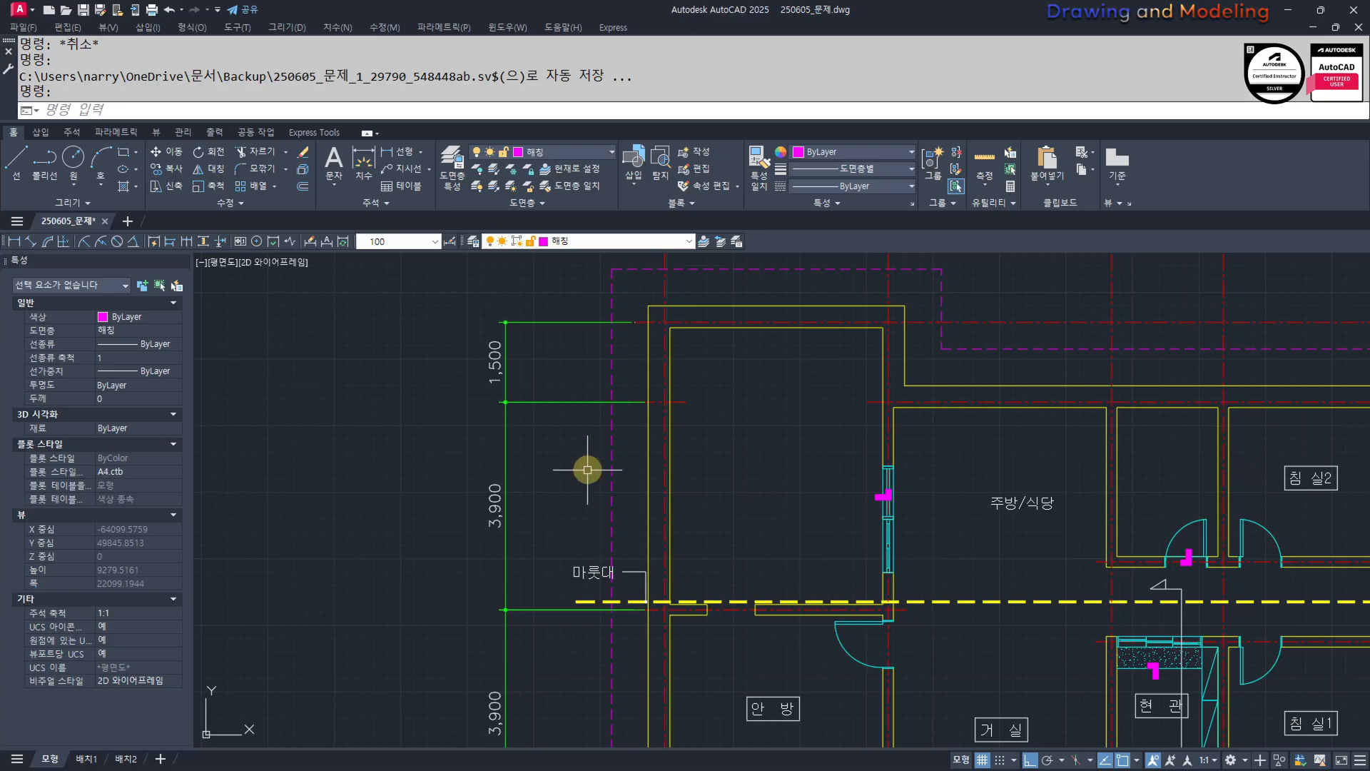
middle_drag(806, 567, 744, 575)
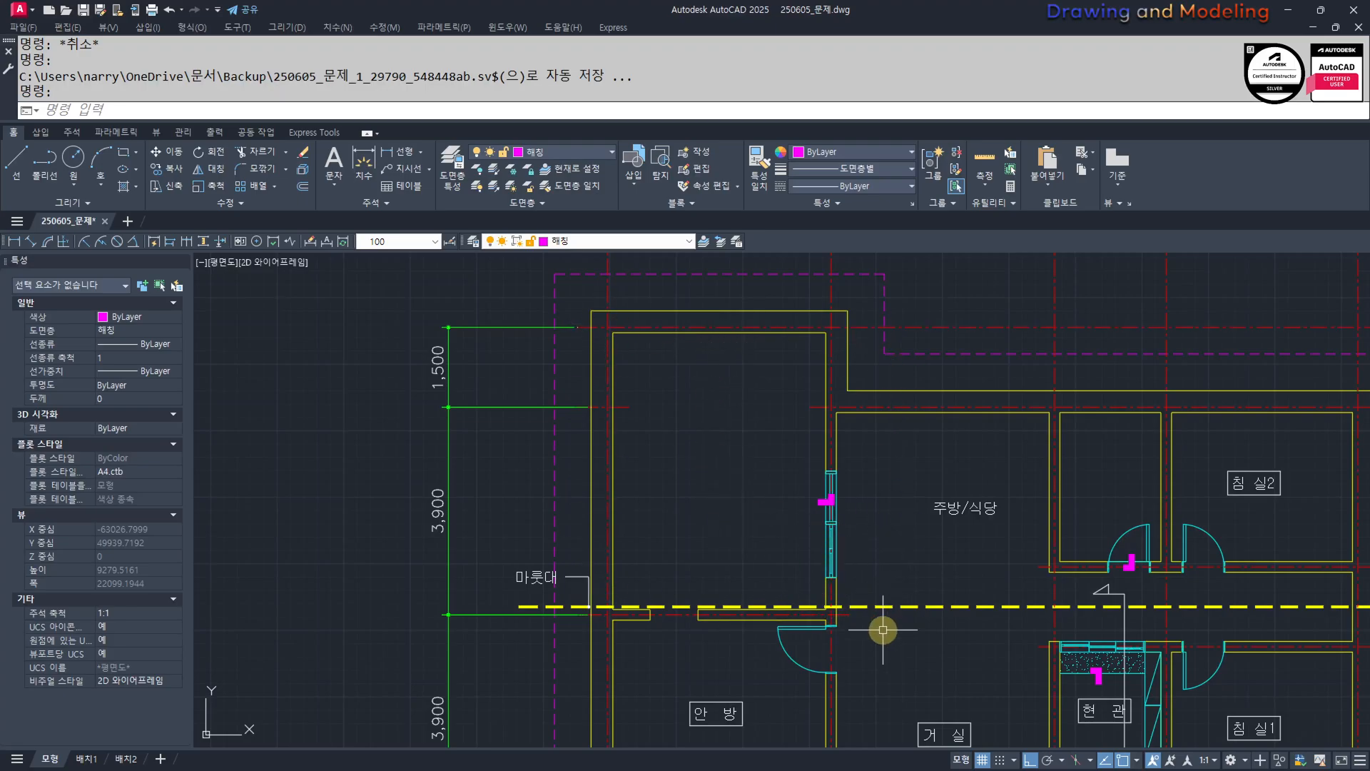
scroll(839, 578, down, 4)
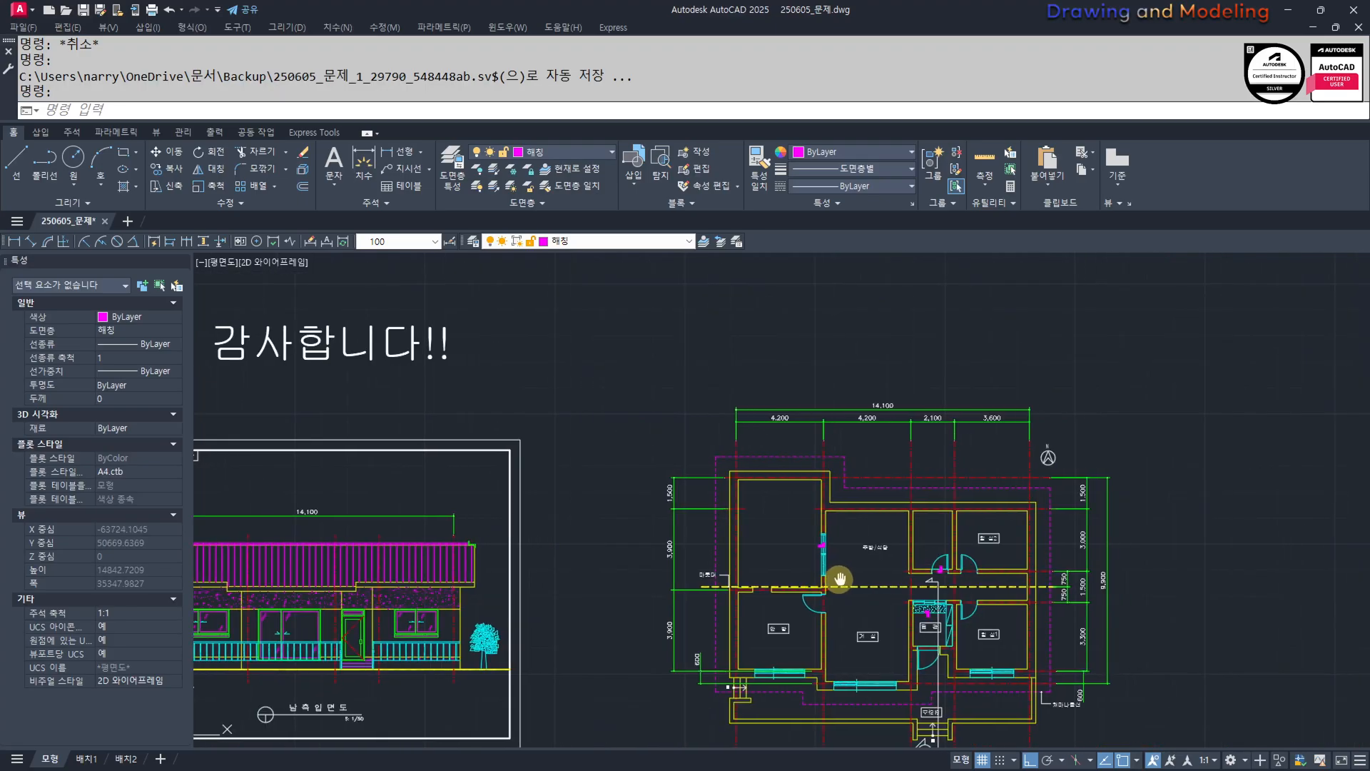
middle_drag(839, 578, 708, 521)
scroll(708, 522, up, 2)
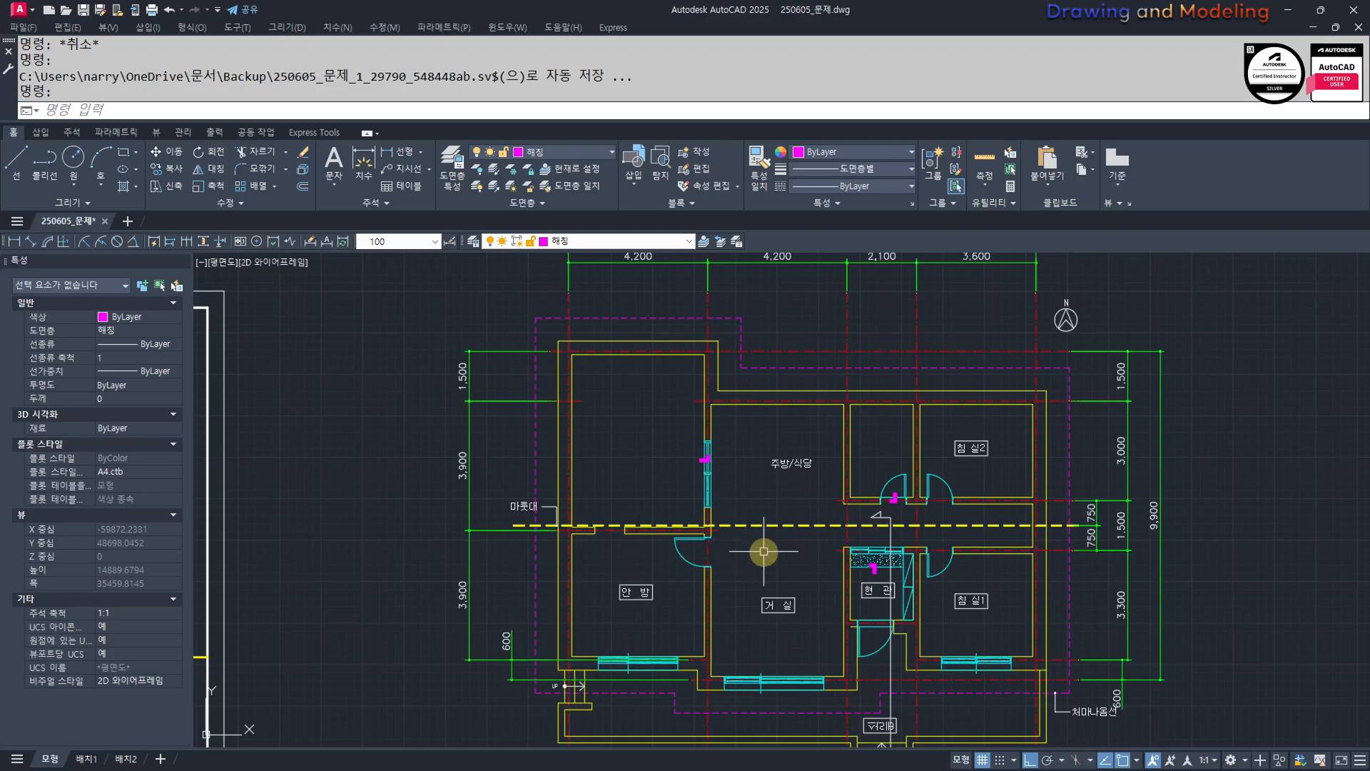
middle_drag(773, 558, 795, 590)
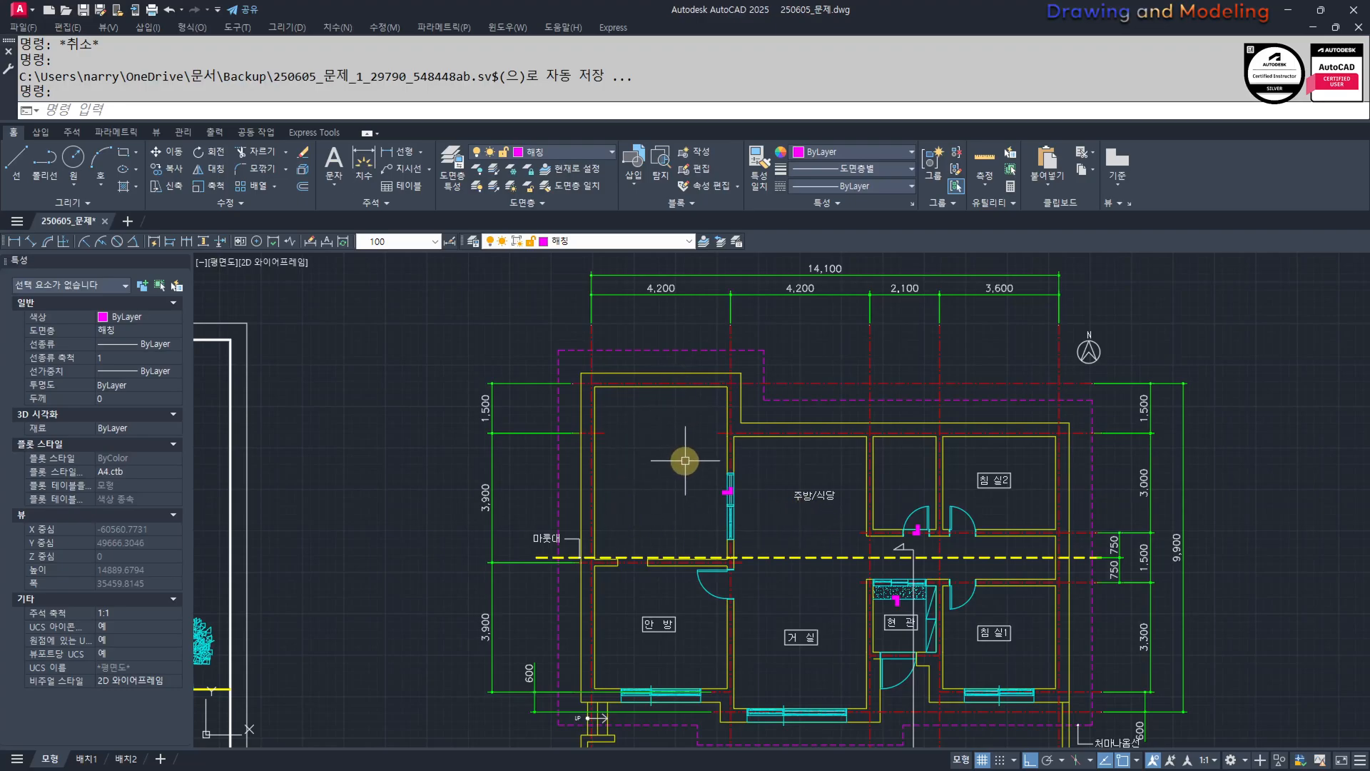
middle_drag(1012, 572, 795, 548)
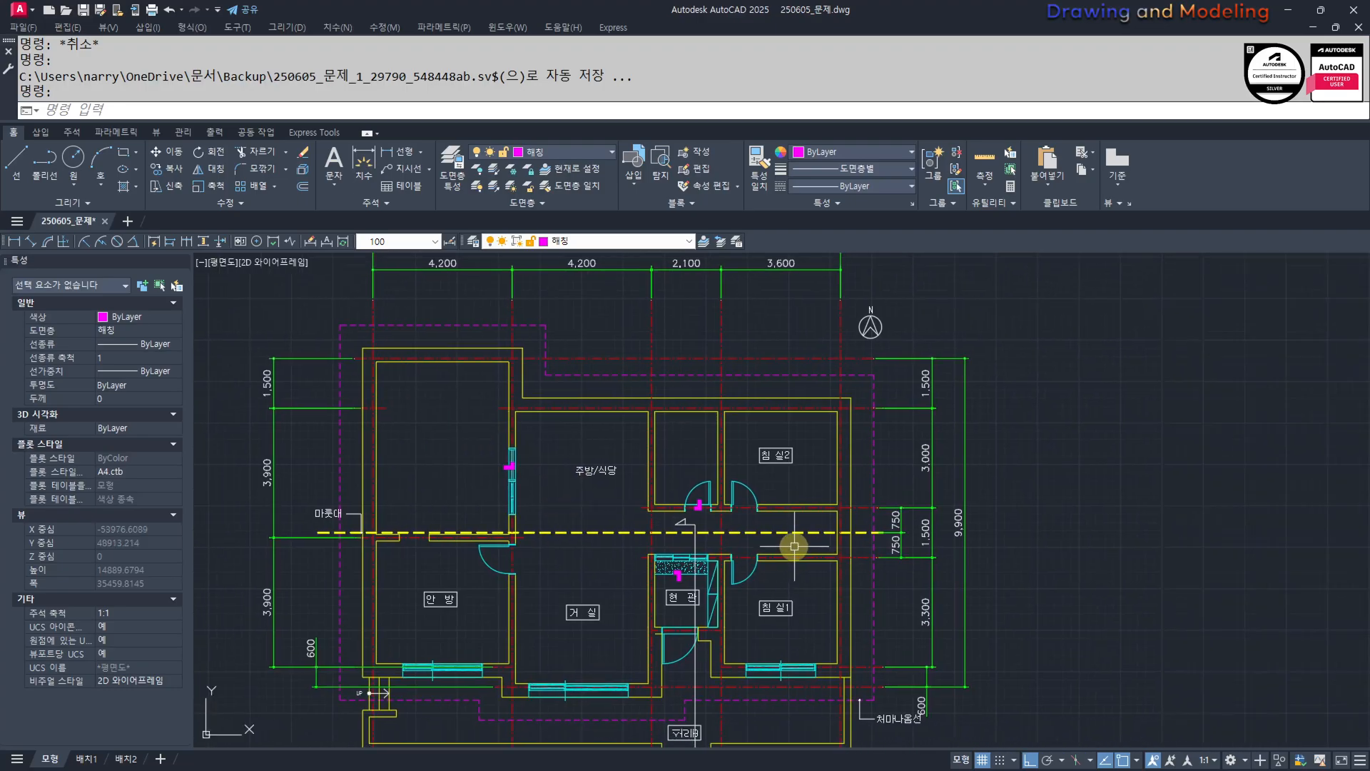
scroll(798, 547, up, 2)
Compare the walls around the ridge line at 방2 in the 이전 출제문제 plan with the unhatched plan's hallway.
scroll(749, 576, down, 5)
mouse_move(614, 411)
middle_down()
mouse_move(679, 591)
mouse_move(685, 678)
middle_up()
scroll(792, 420, up, 4)
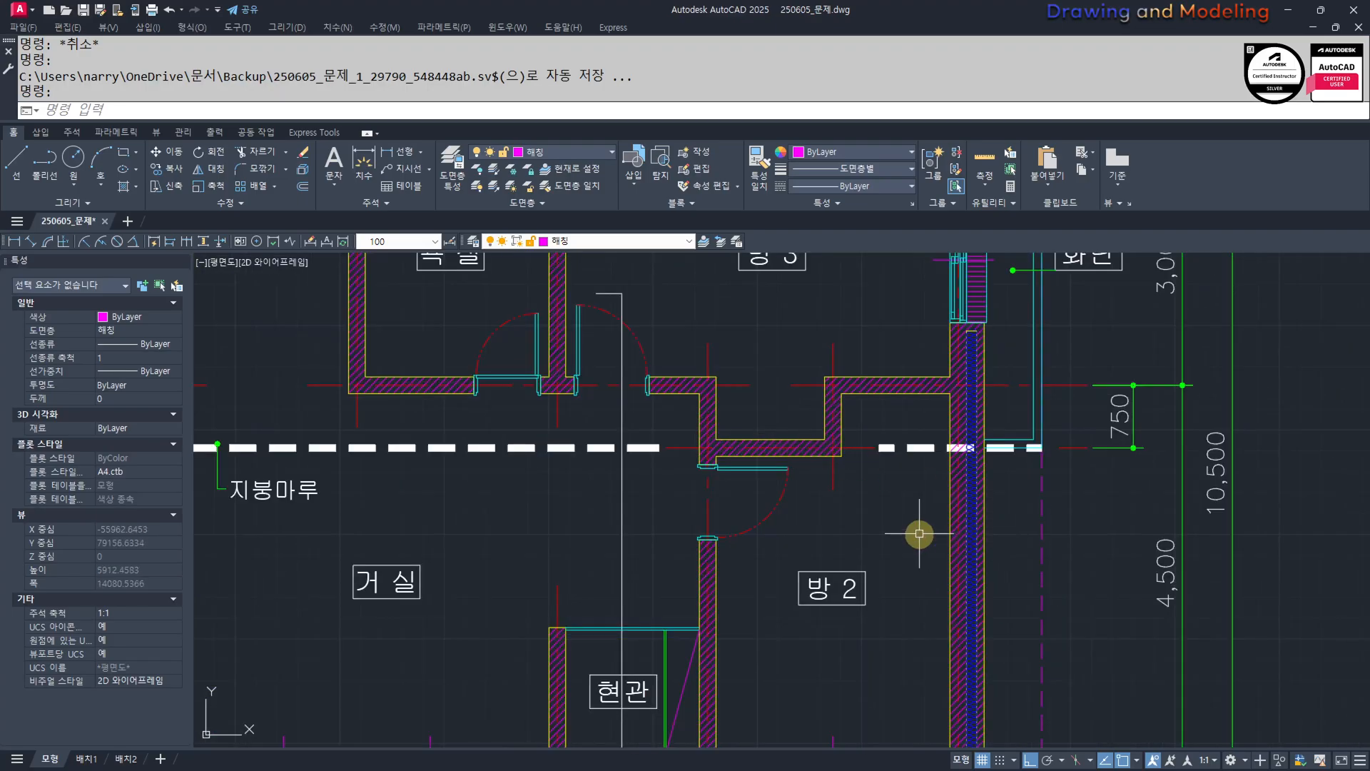
scroll(773, 544, down, 6)
mouse_move(766, 613)
middle_down()
mouse_move(764, 636)
mouse_move(790, 511)
middle_up()
middle_drag(793, 675, 812, 458)
scroll(806, 600, up, 3)
middle_drag(887, 478, 817, 514)
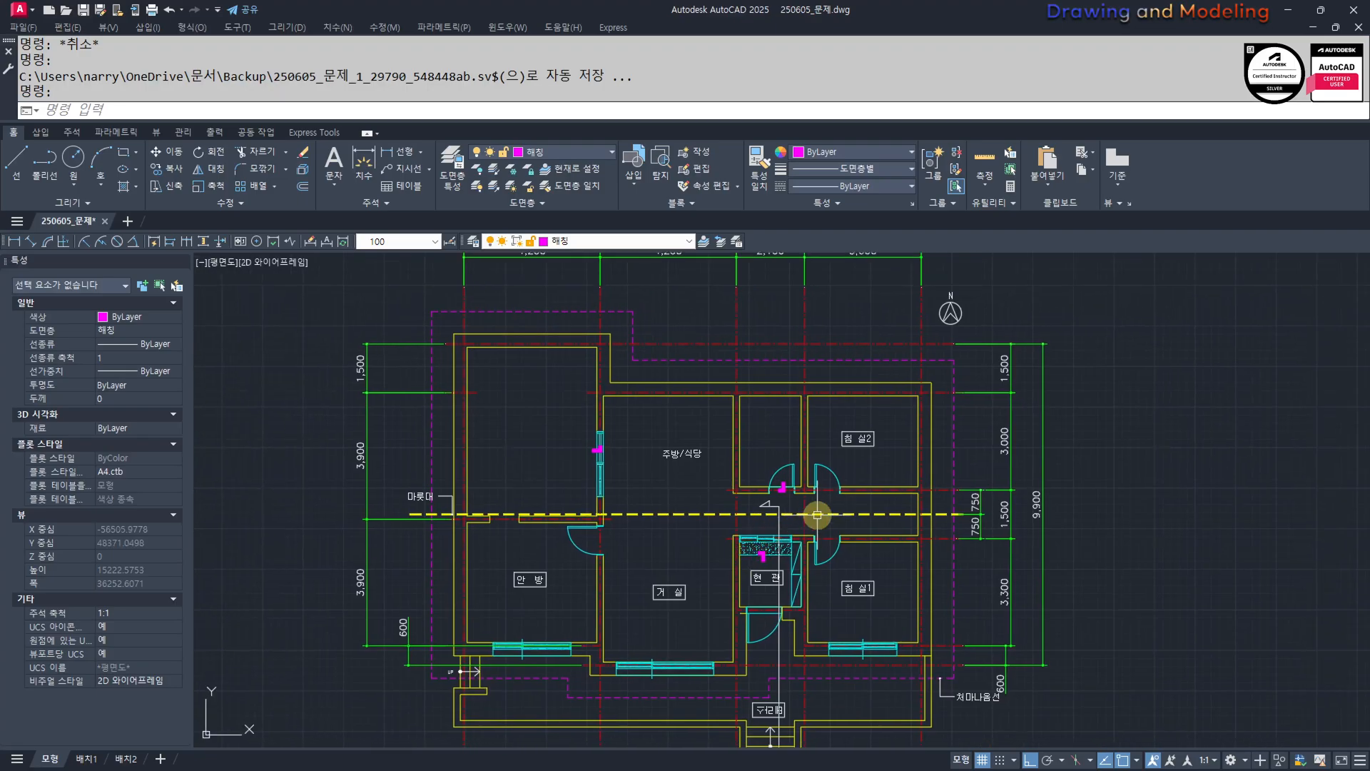
scroll(818, 513, up, 2)
middle_drag(905, 523, 803, 530)
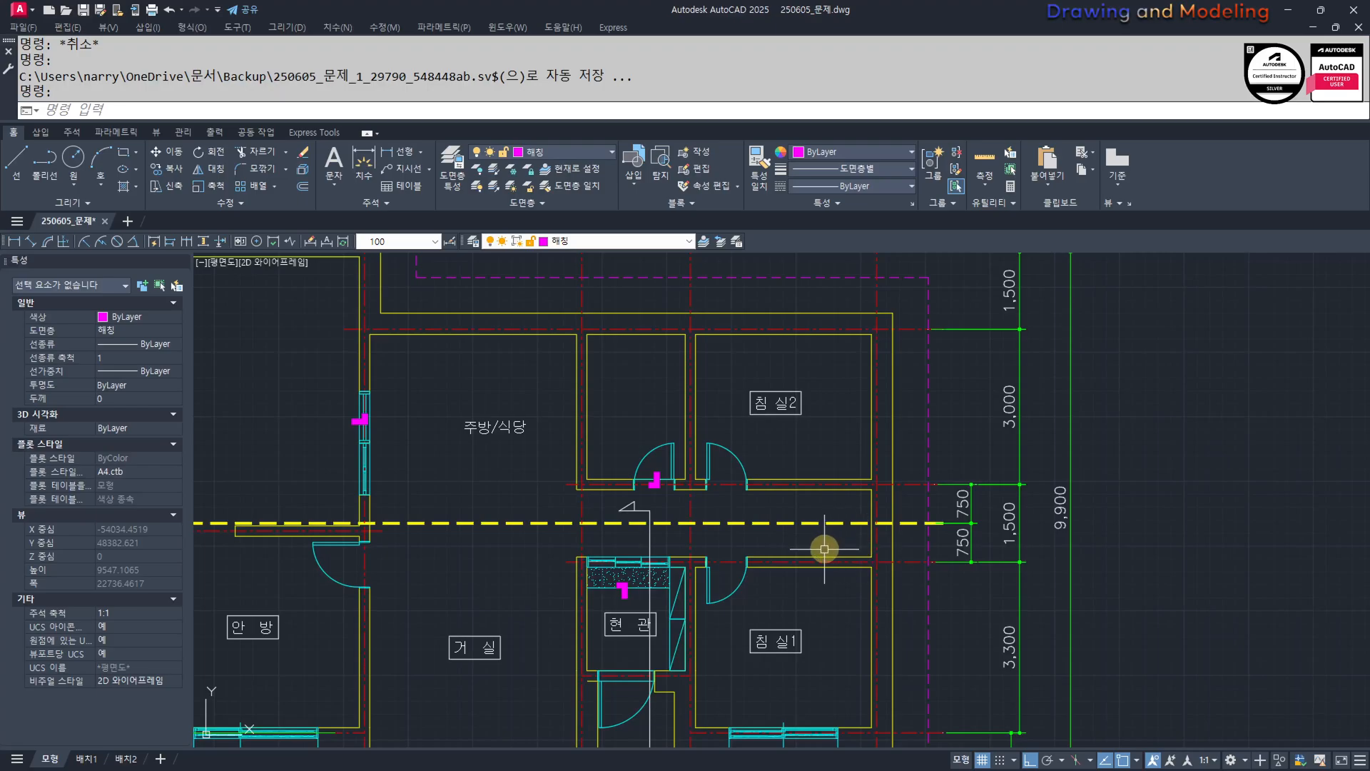
middle_drag(825, 548, 826, 560)
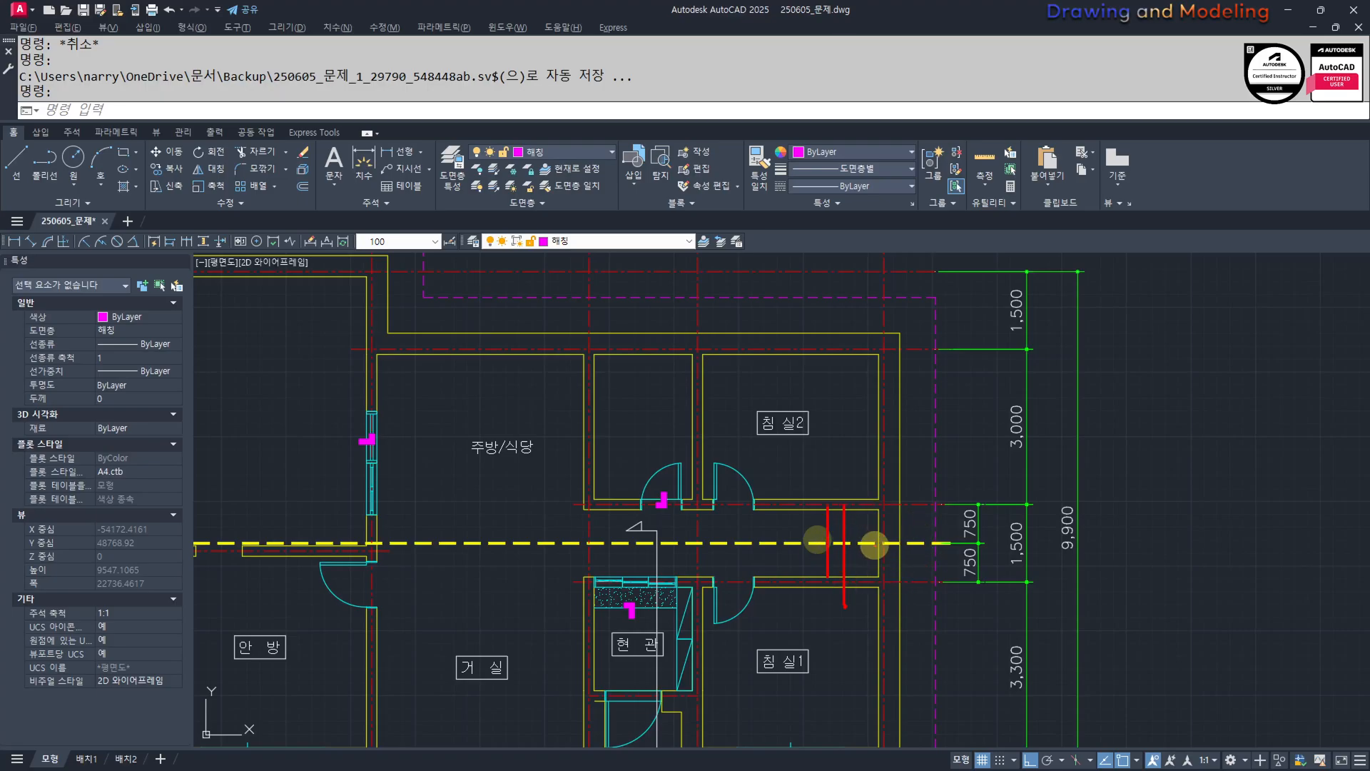
key(Escape)
middle_drag(782, 562, 827, 566)
scroll(827, 566, up, 2)
key(ctrl+2)
mouse_move(782, 487)
mouse_down()
mouse_move(1007, 563)
mouse_move(775, 593)
mouse_up()
key(Escape)
key(Escape)
key(ctrl+2)
mouse_move(982, 607)
mouse_down()
mouse_move(959, 452)
mouse_move(820, 632)
mouse_up()
key(Escape)
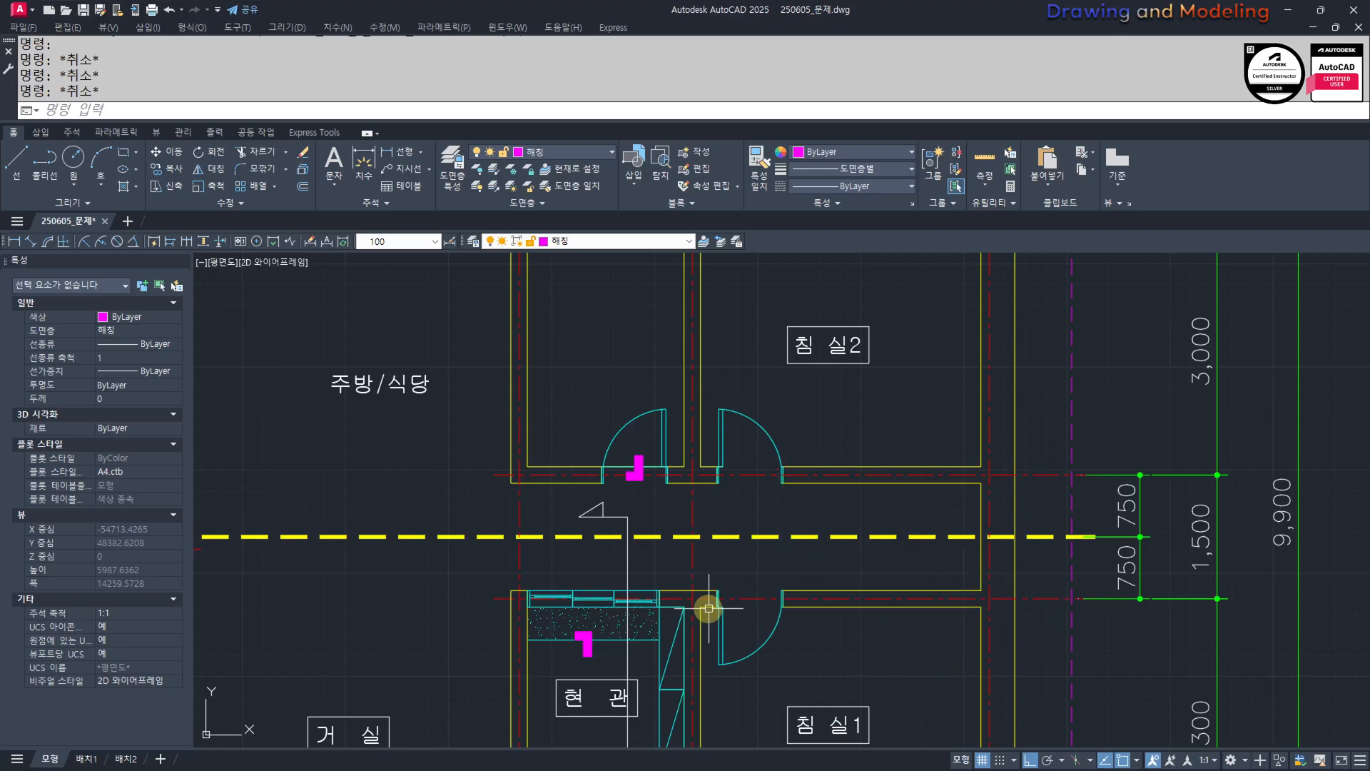
key(ctrl+2)
shift+drag(539, 472, 551, 472)
key(Escape)
Examine the BALON I.N.T closets between 침실2 and 침실3 and the recessed wall between 방2 and 방3 along the ridge lines.
scroll(450, 545, down, 5)
mouse_move(847, 575)
middle_down()
mouse_move(786, 694)
mouse_move(724, 745)
middle_up()
scroll(980, 383, up, 5)
scroll(1010, 457, up, 2)
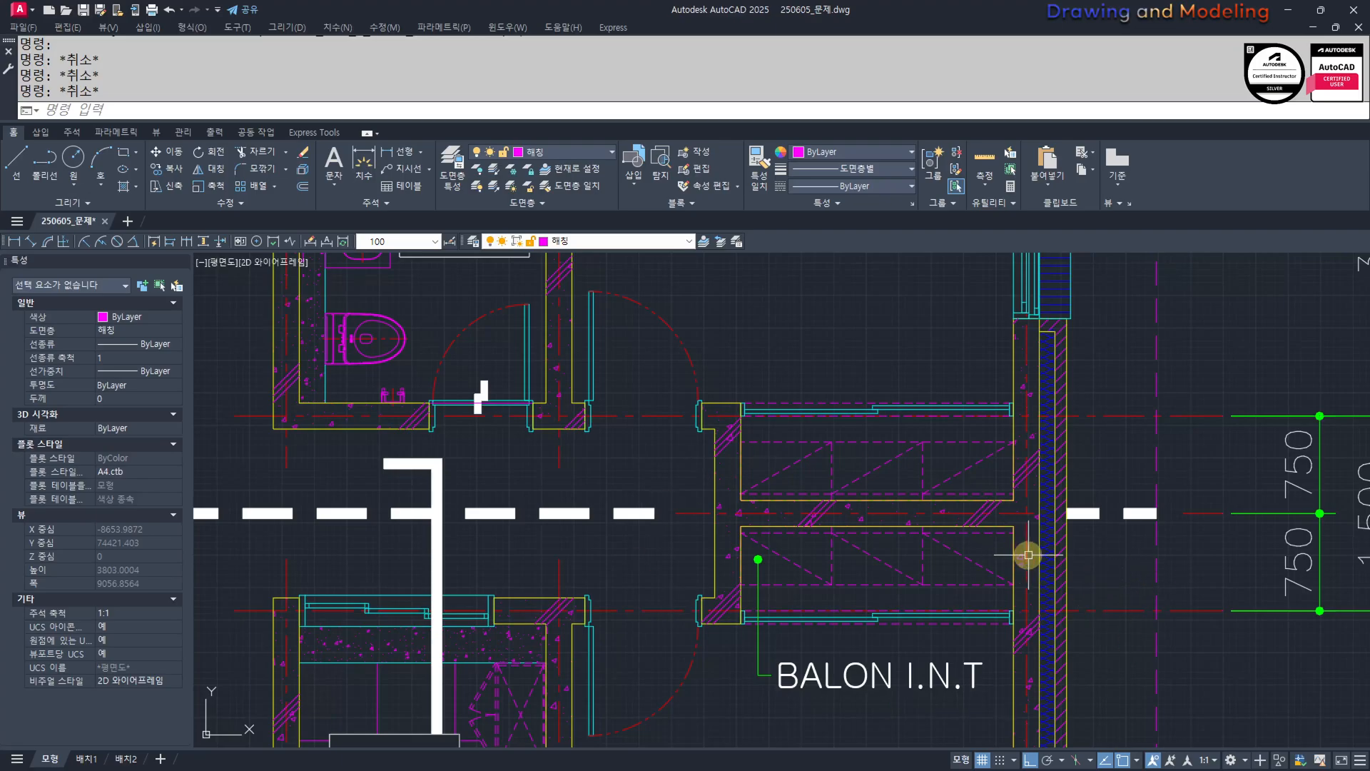
scroll(577, 514, down, 6)
scroll(749, 576, up, 5)
scroll(750, 576, up, 2)
scroll(789, 581, down, 1)
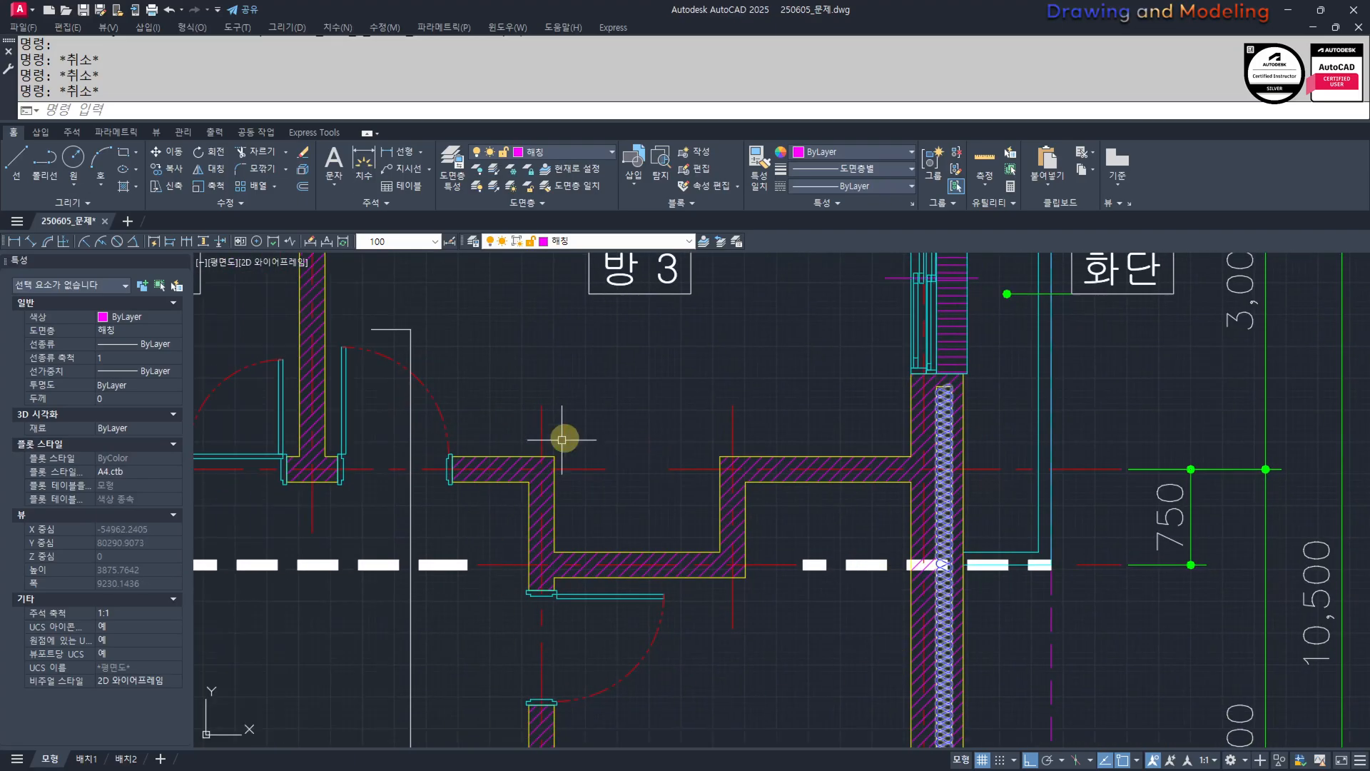
scroll(590, 557, down, 5)
middle_drag(1166, 634, 606, 578)
scroll(811, 572, up, 6)
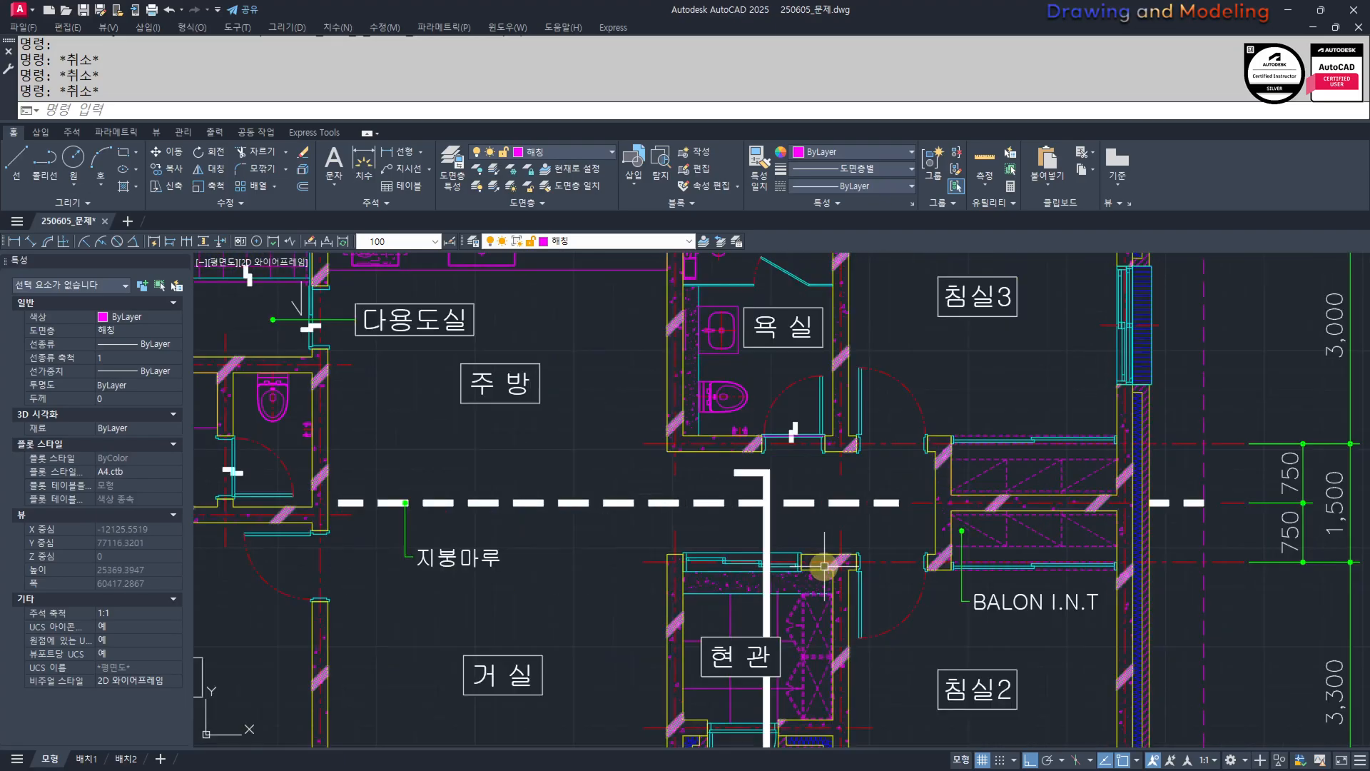
middle_drag(1103, 516, 933, 550)
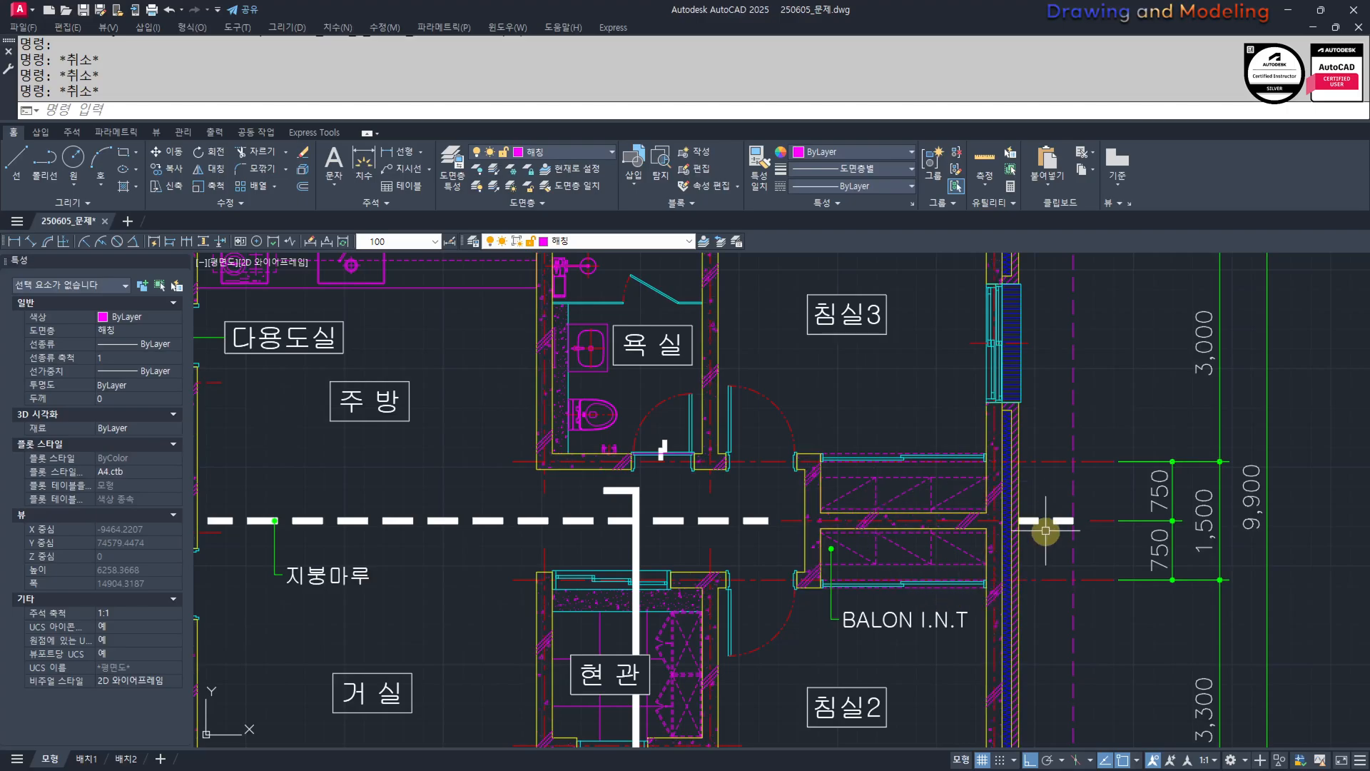
middle_drag(1050, 571, 1004, 577)
scroll(1004, 576, down, 2)
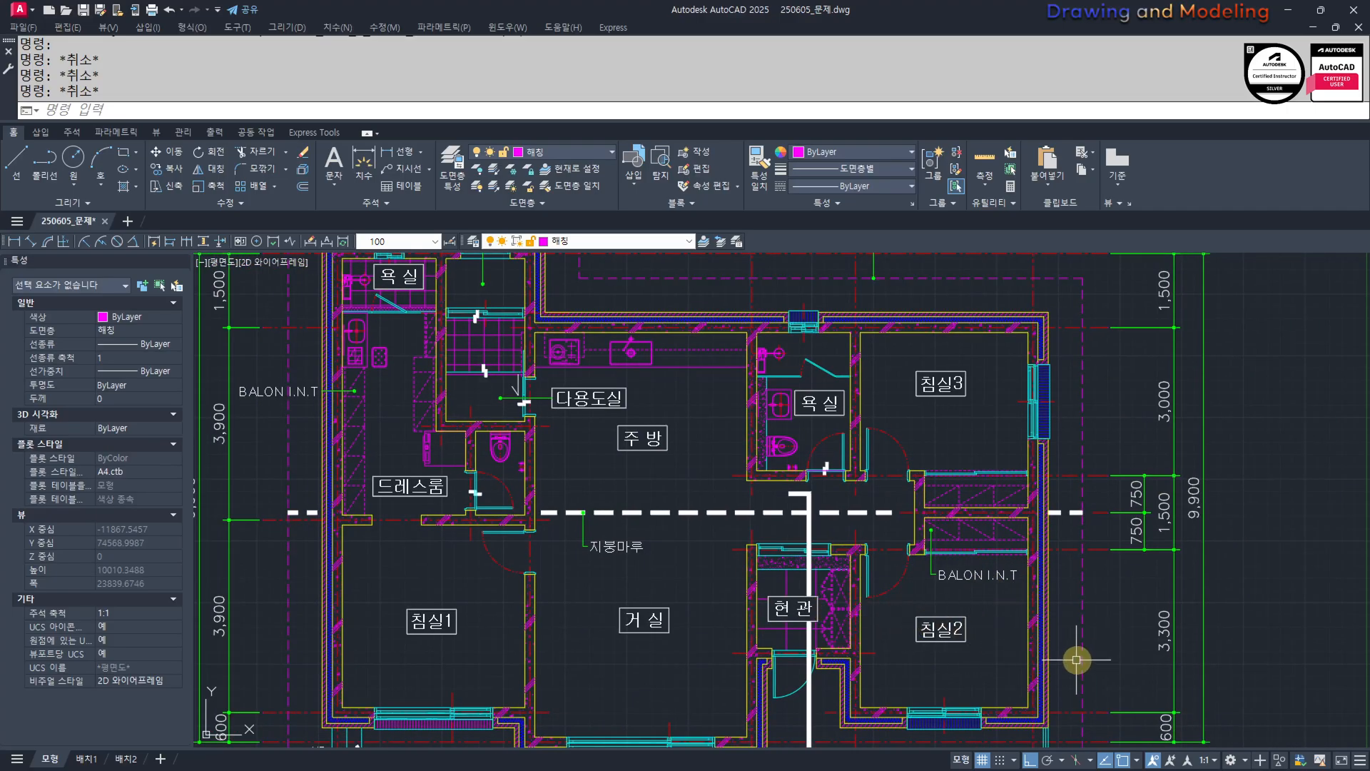
middle_drag(875, 591, 889, 644)
scroll(870, 635, down, 2)
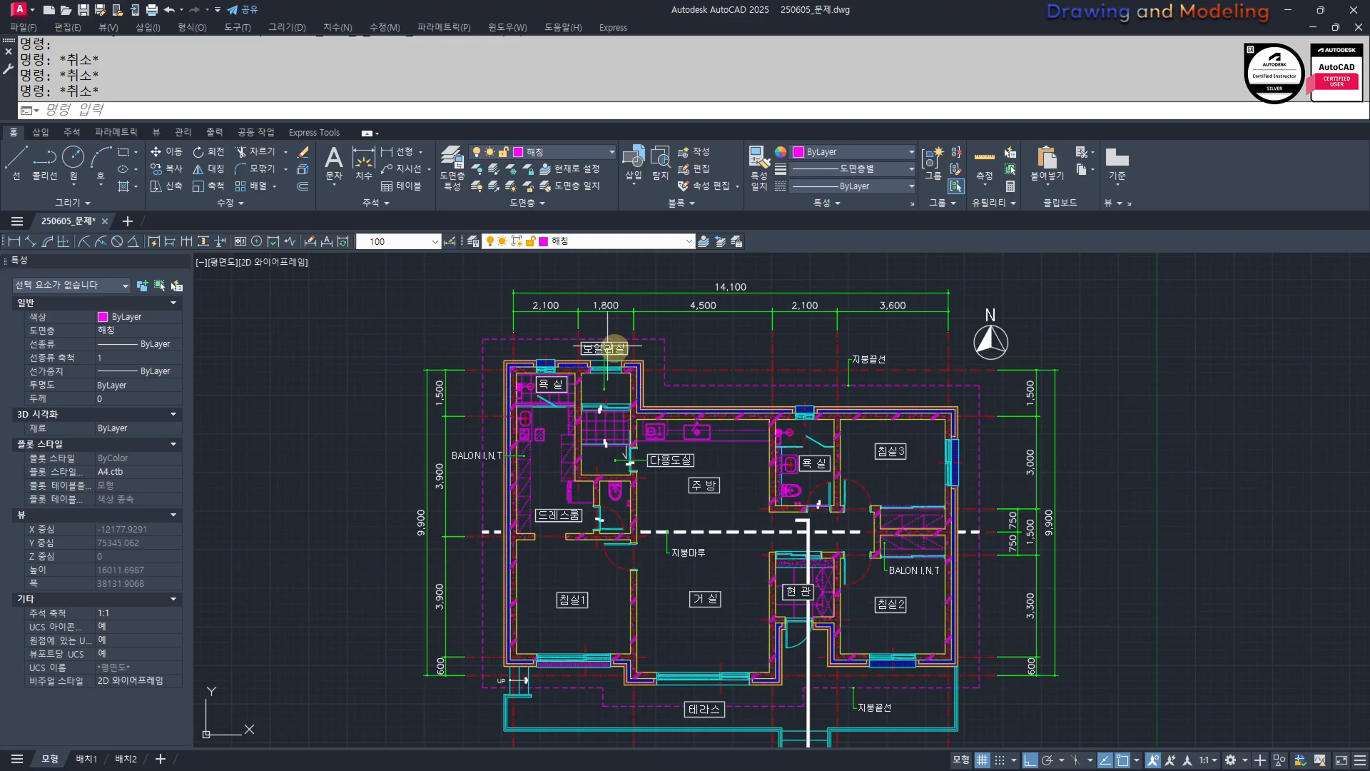
Check the dimension chain beside the closets between 침실2 and 침실3 against the 지붕마루 line.
middle_drag(992, 610, 943, 626)
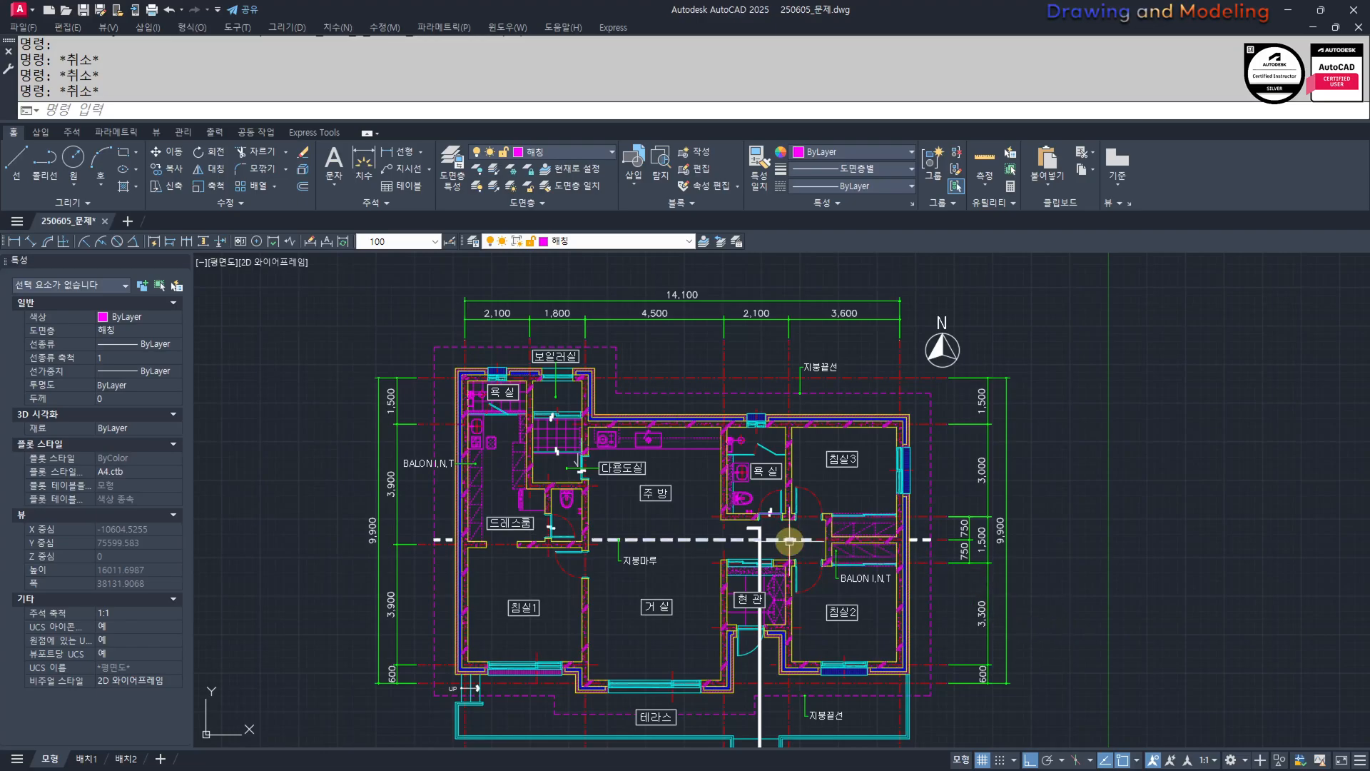
scroll(796, 540, up, 4)
scroll(927, 635, down, 4)
middle_drag(928, 624, 932, 592)
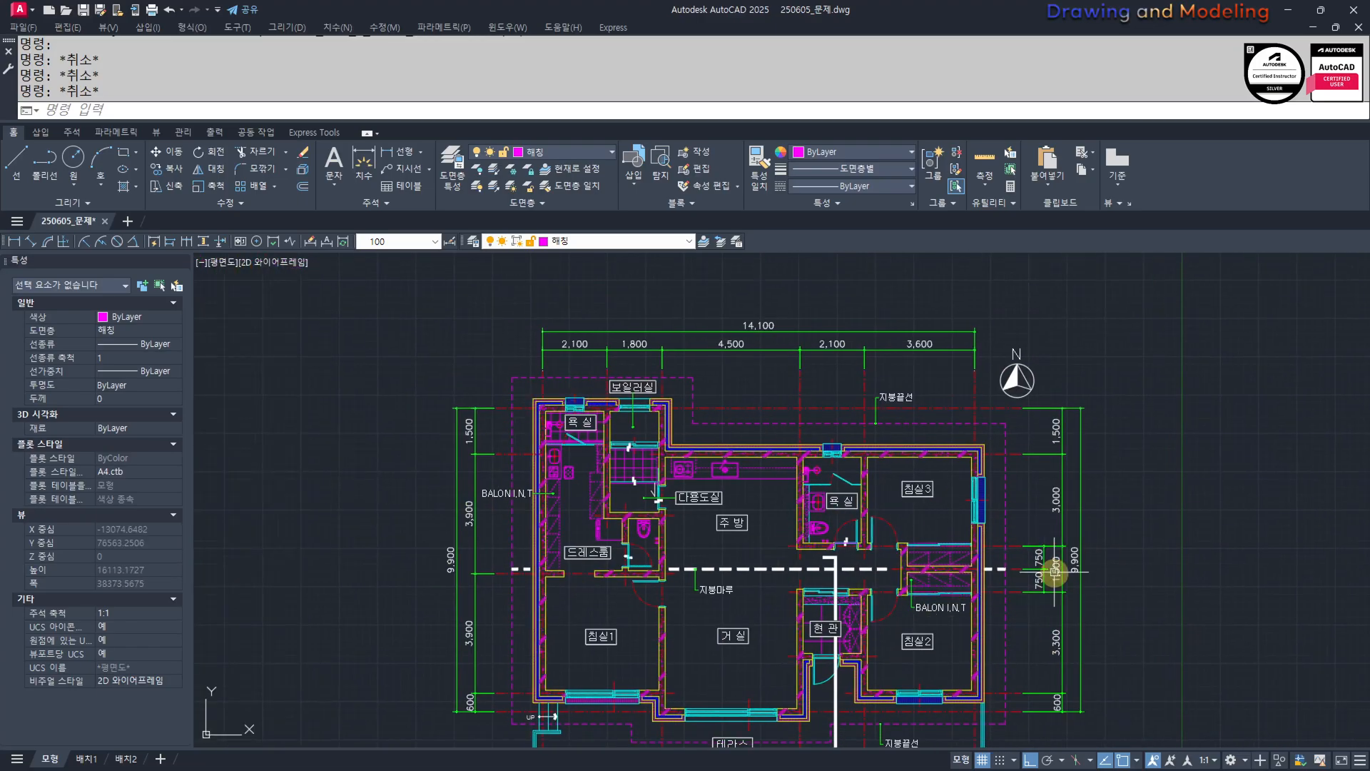
scroll(944, 592, up, 6)
middle_drag(1168, 585, 1071, 618)
scroll(1154, 640, down, 2)
mouse_move(1154, 639)
middle_down()
mouse_move(1028, 654)
mouse_move(1011, 611)
middle_up()
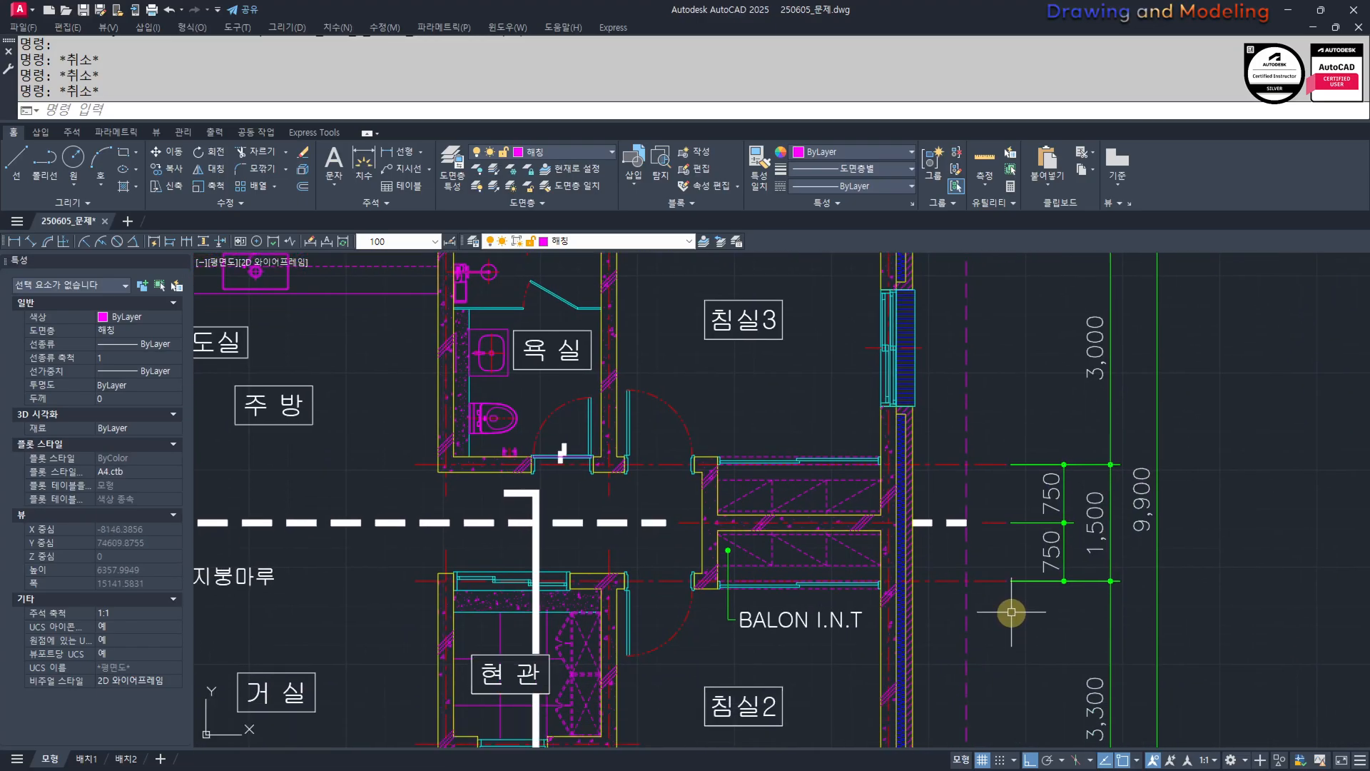
scroll(871, 610, down, 2)
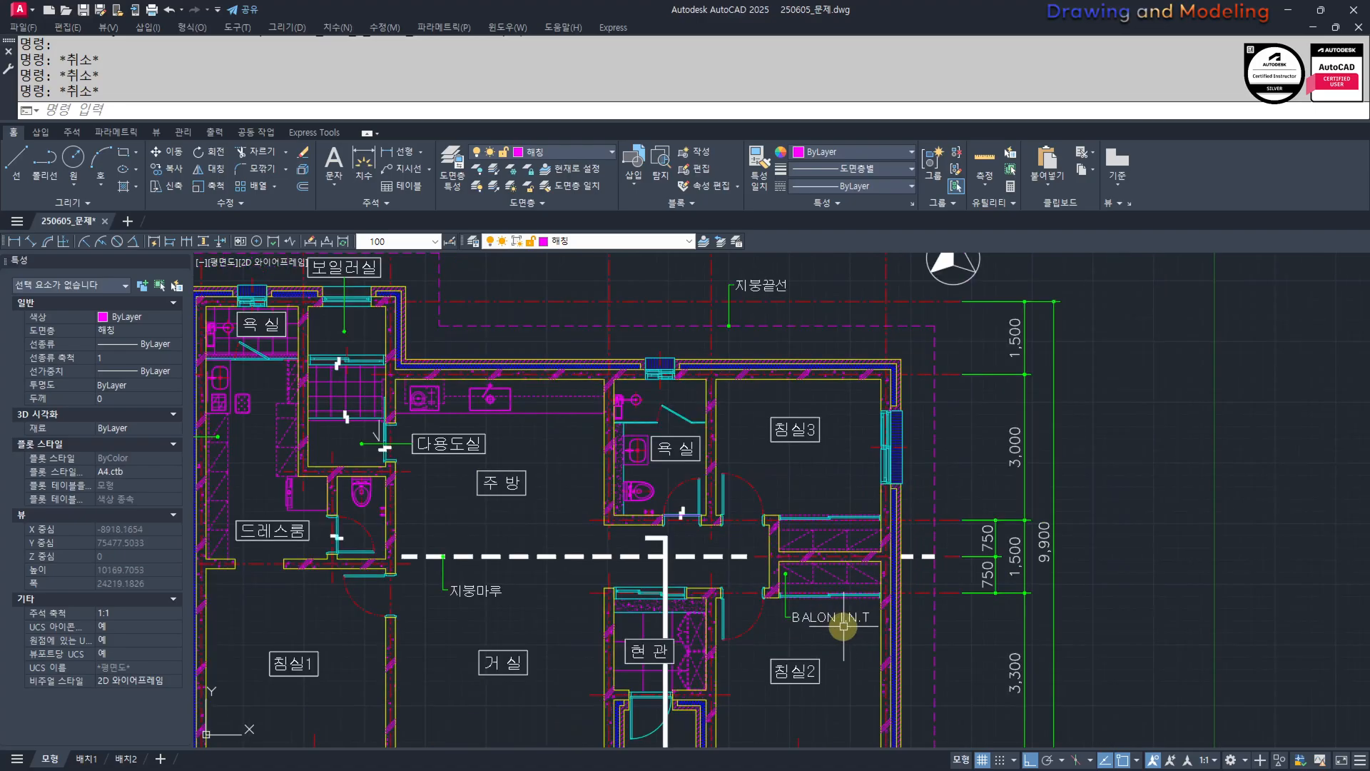
middle_drag(733, 628, 873, 613)
middle_drag(1145, 646, 1124, 642)
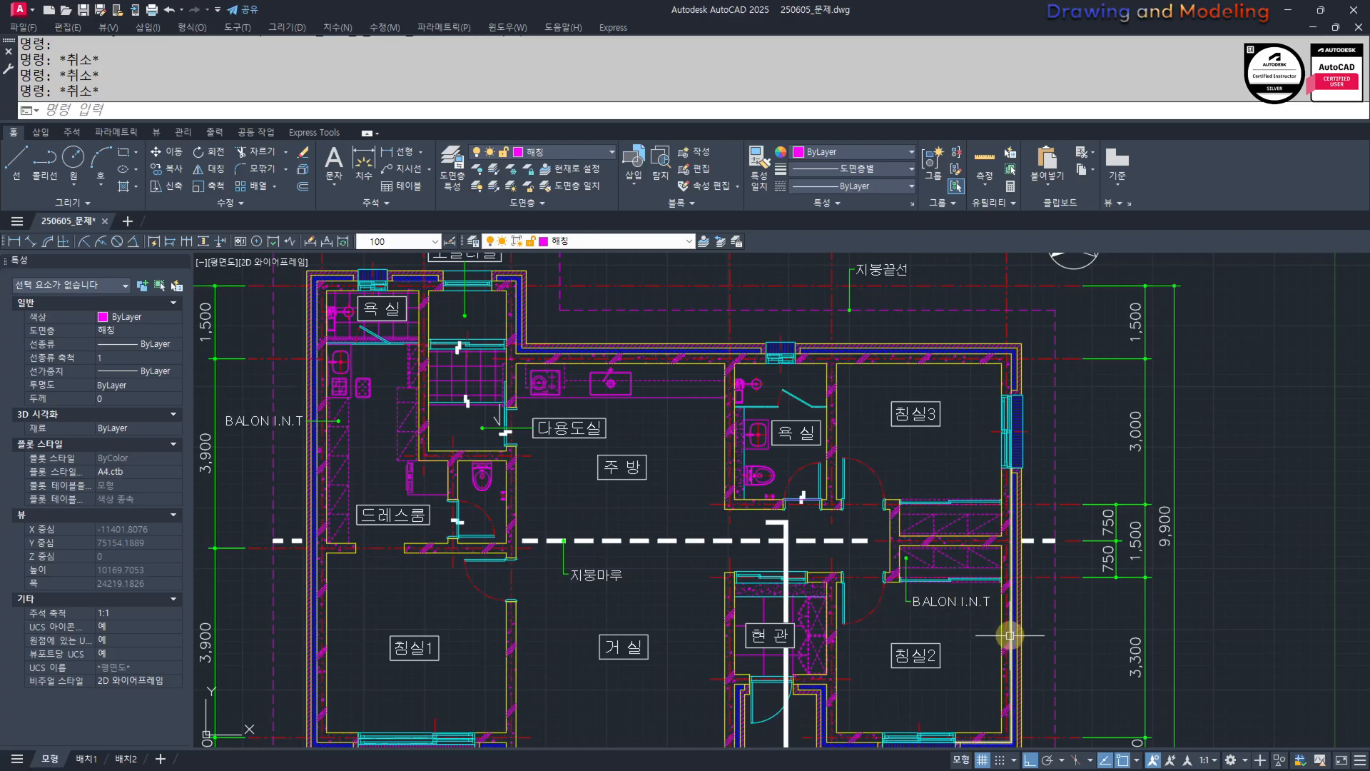
Examine the 욕실 between 주방 and 침실3 and its position relative to the 지붕마루 line.
scroll(1009, 635, up, 4)
scroll(943, 612, down, 2)
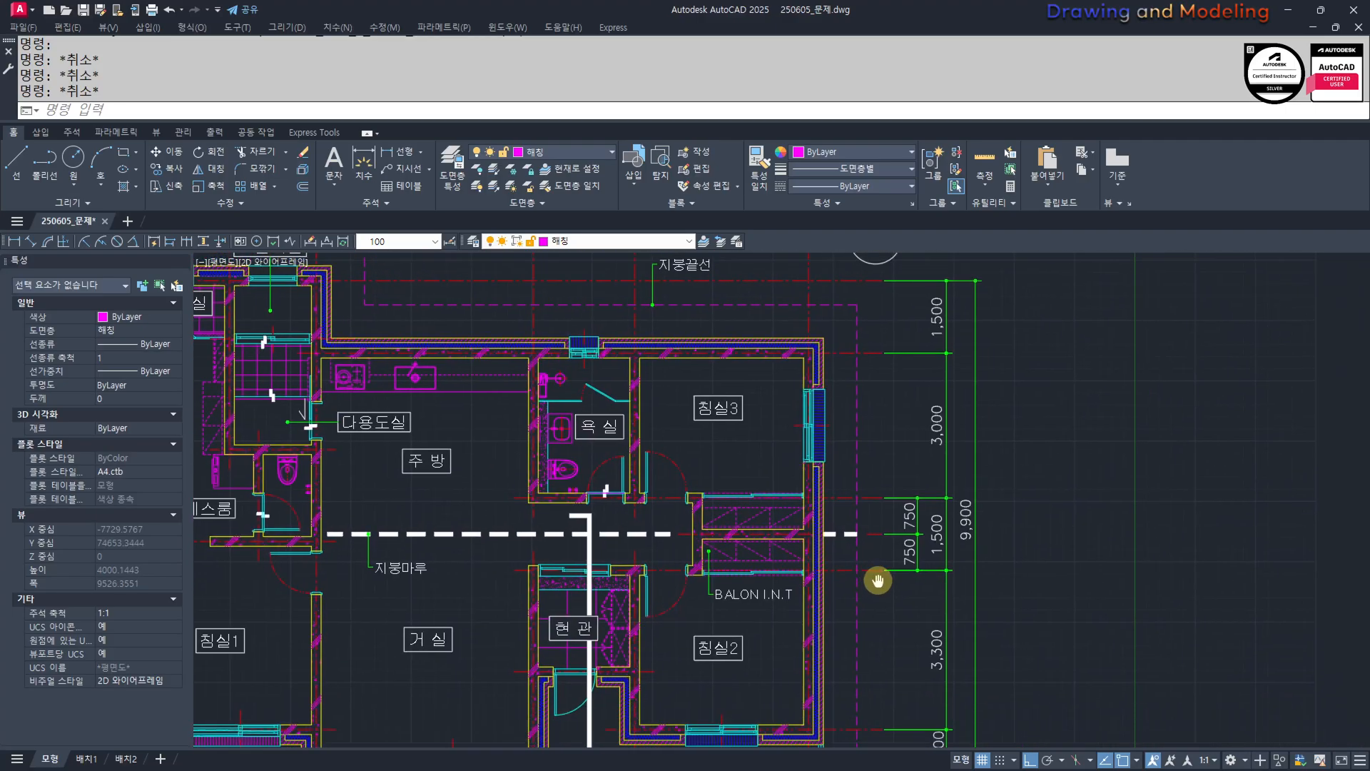
scroll(774, 568, up, 2)
mouse_move(575, 375)
mouse_down()
mouse_move(736, 439)
mouse_move(589, 482)
mouse_up()
key(Escape)
middle_drag(764, 572, 742, 572)
drag(706, 454, 745, 383)
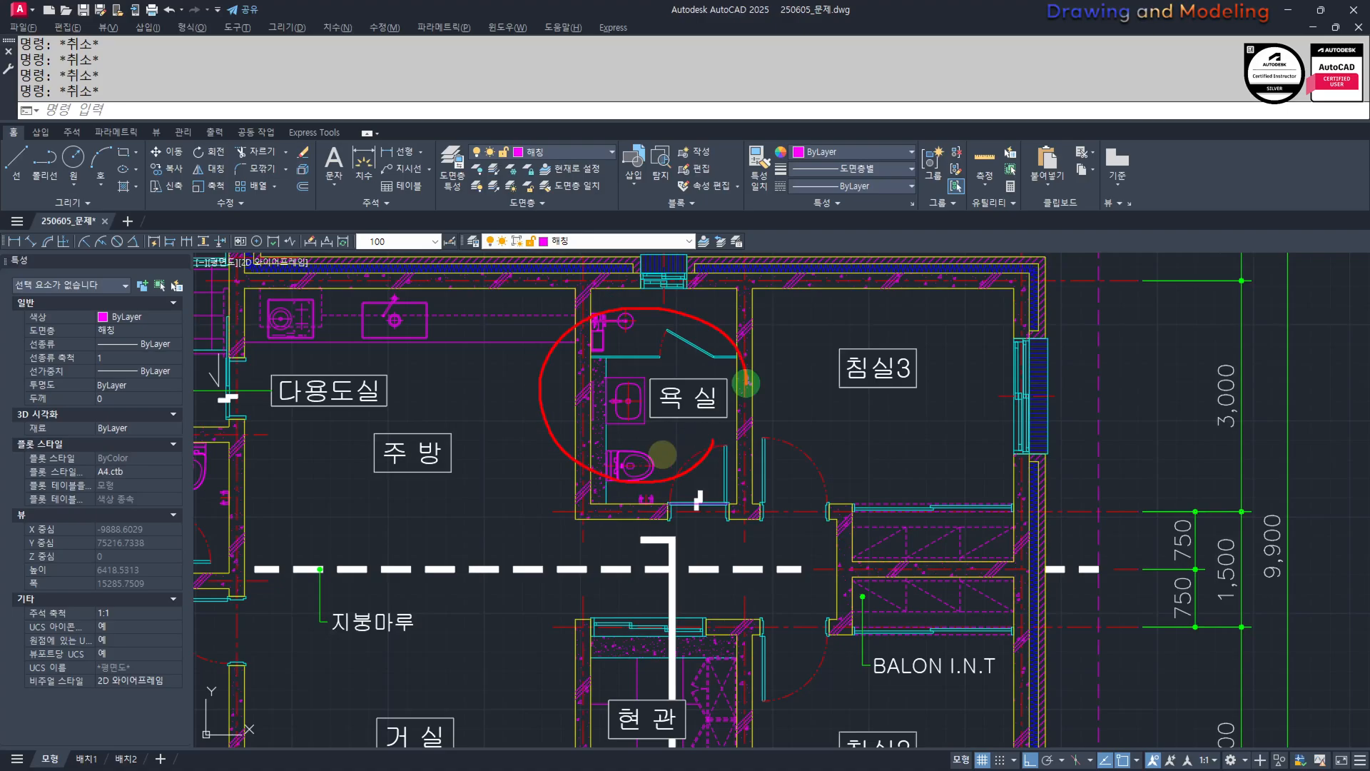
key(Escape)
middle_drag(934, 607, 845, 539)
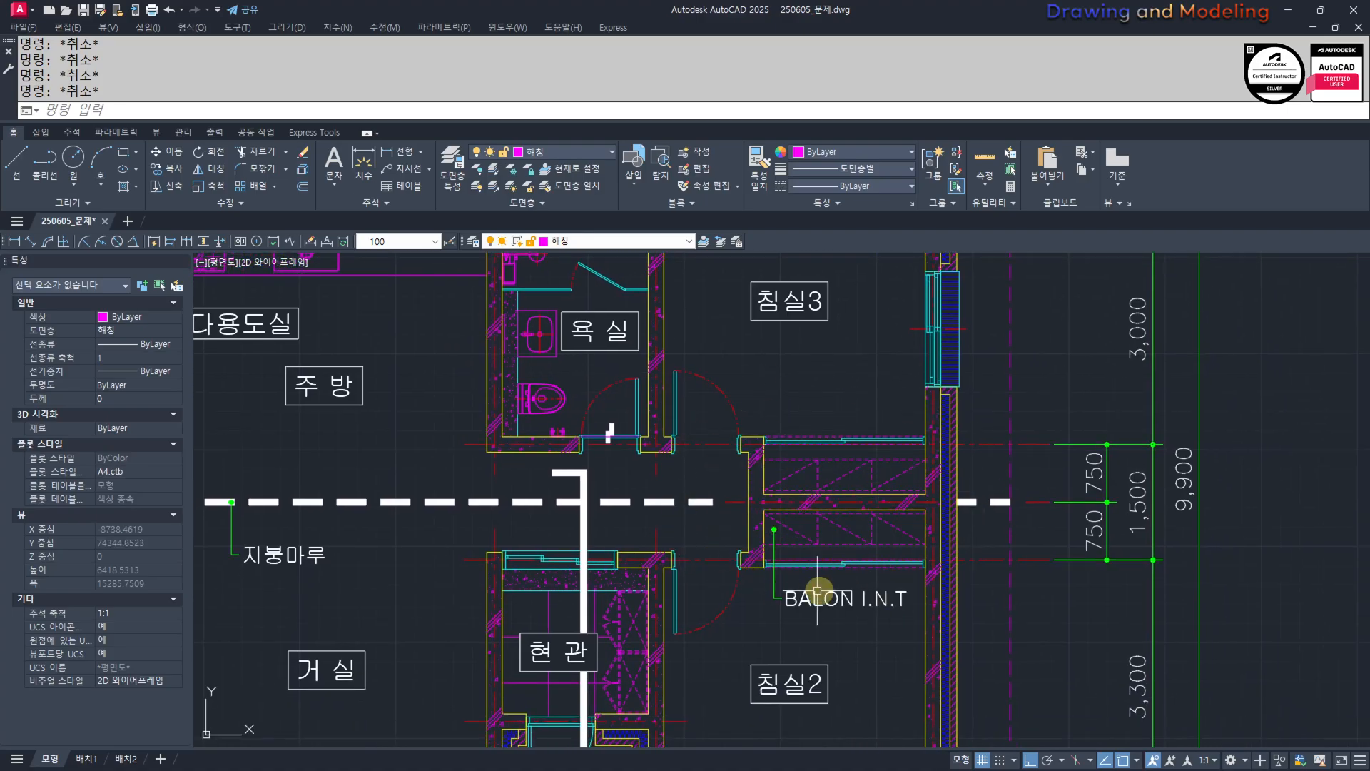
Inspect the toilet in the 욕실 beside 침실3 and the closet walls at the end of the hallway.
scroll(652, 526, down, 3)
scroll(753, 559, up, 4)
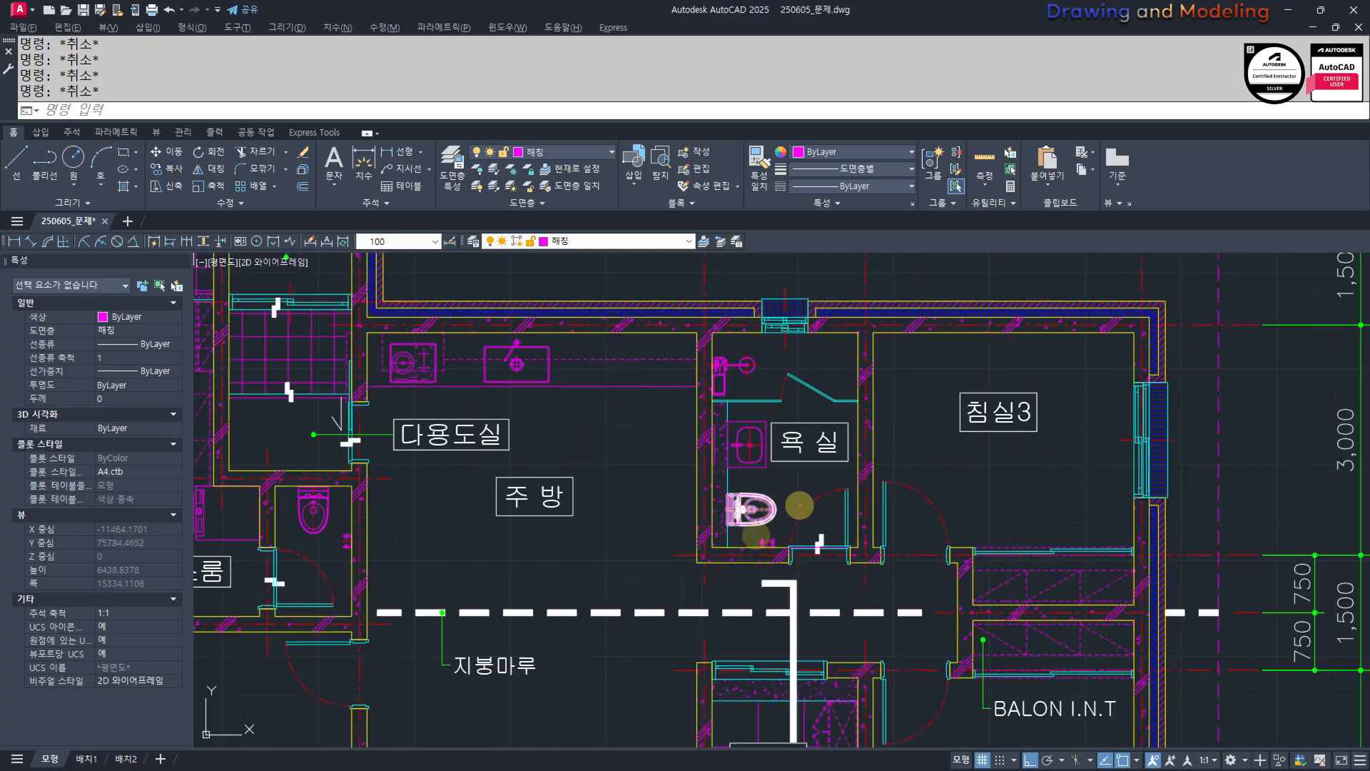
drag(799, 505, 757, 532)
key(Escape)
mouse_move(983, 598)
middle_down()
mouse_move(902, 566)
mouse_move(858, 509)
middle_up()
drag(842, 466, 857, 496)
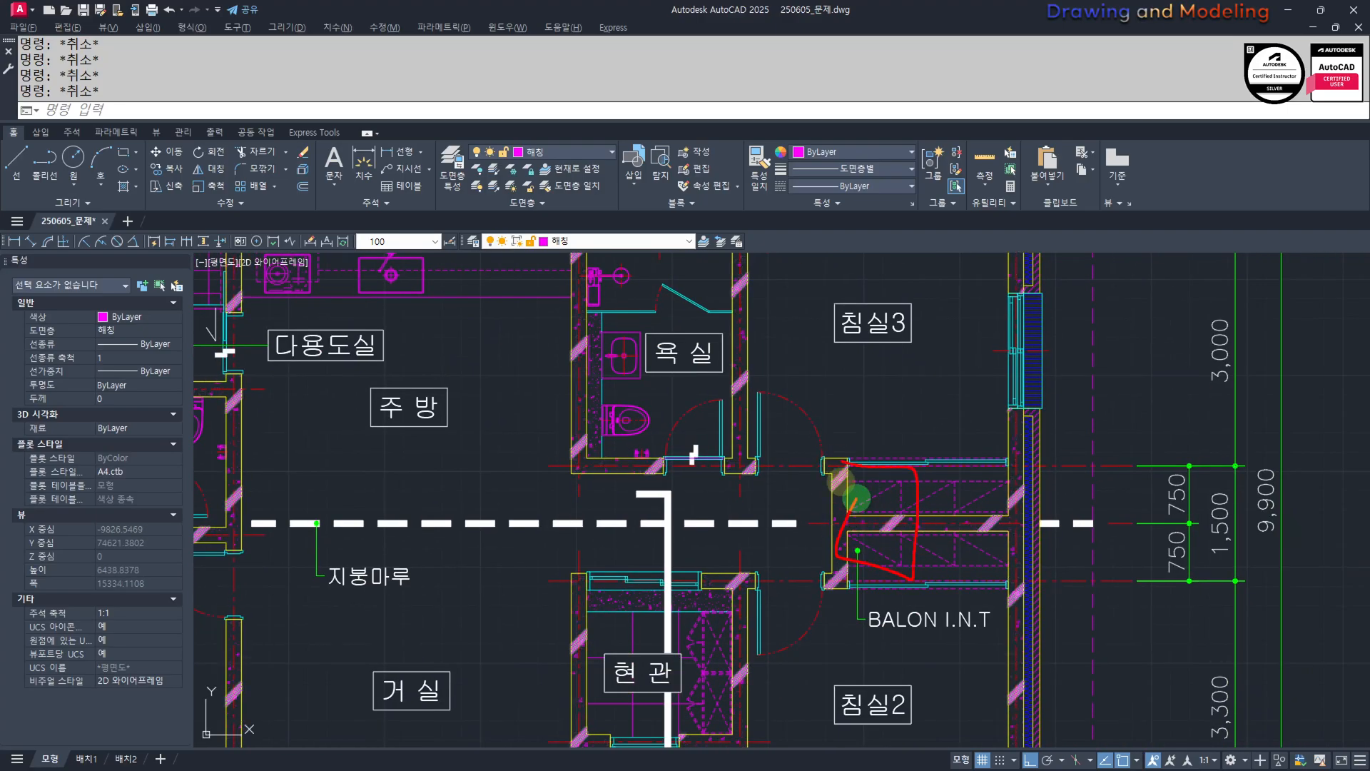
key(Escape)
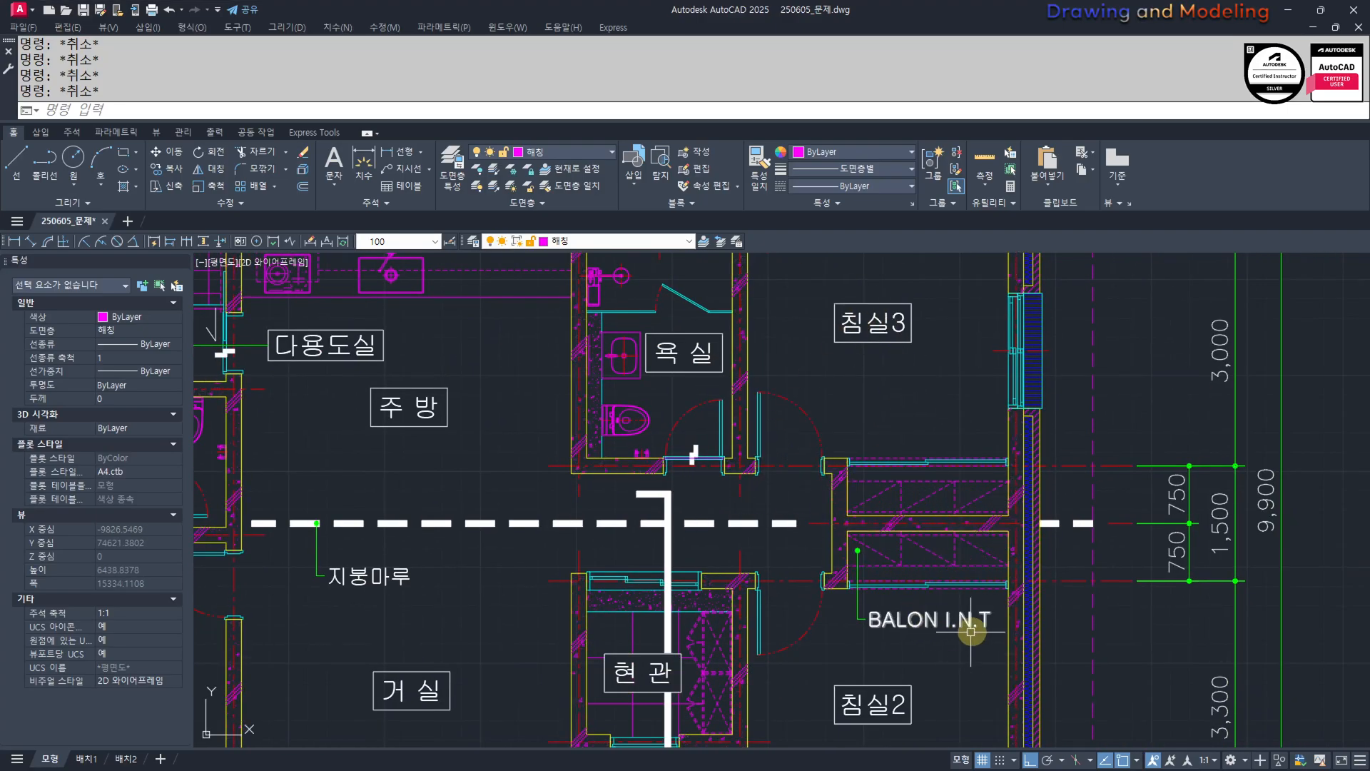
scroll(791, 489, down, 2)
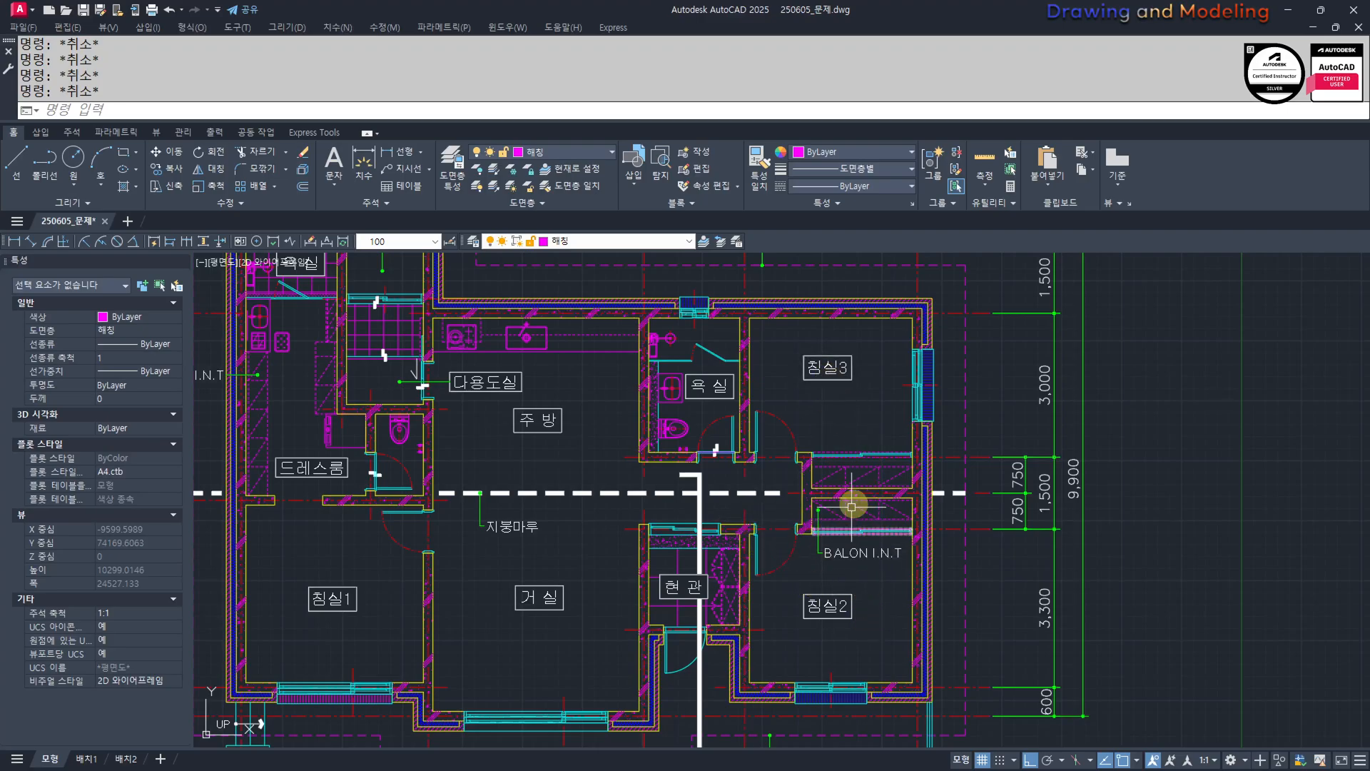
Review the wing with 침실1, 드레스룸, 다용도실 and 보일러실 and how it connects to 주방 and 거실.
middle_drag(432, 454, 741, 510)
scroll(824, 530, up, 4)
scroll(768, 526, down, 2)
scroll(832, 569, up, 1)
scroll(807, 538, down, 3)
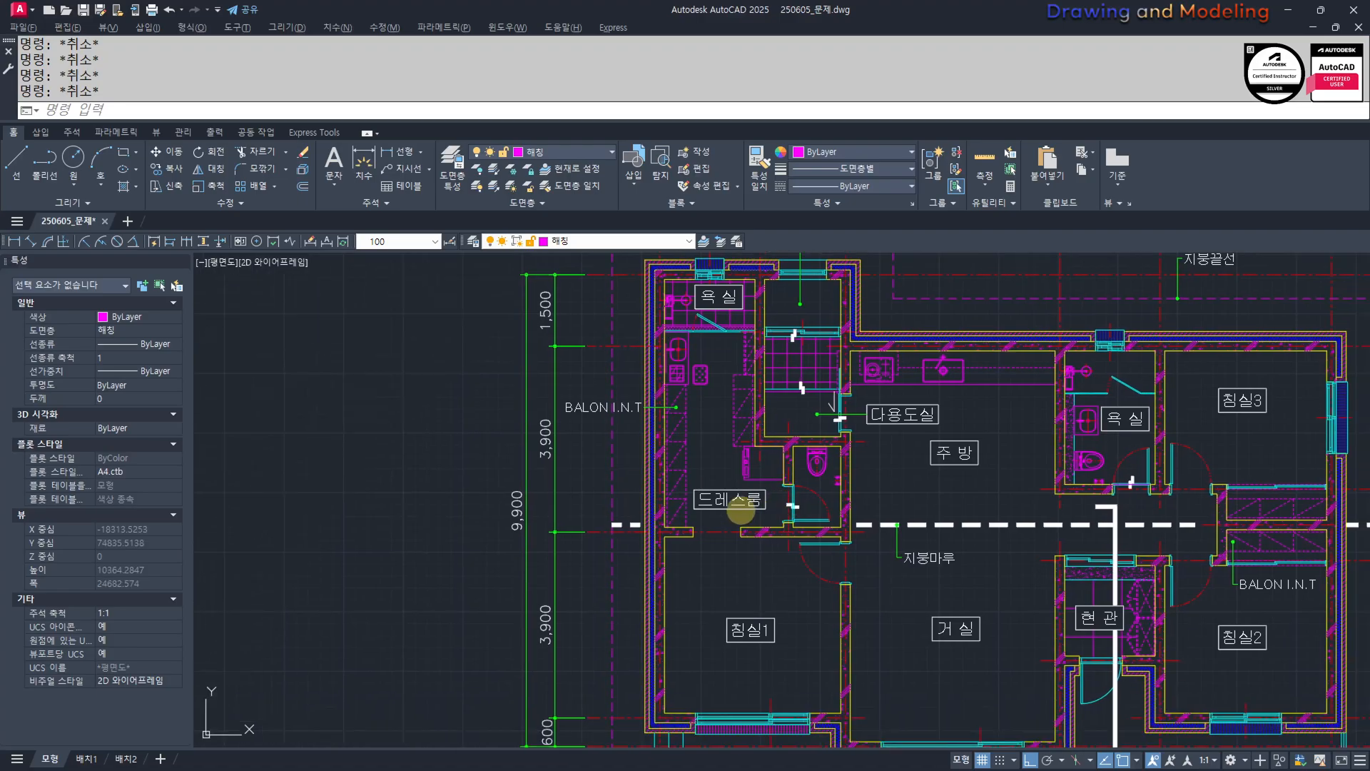
mouse_move(827, 490)
middle_down()
mouse_move(817, 562)
mouse_move(842, 570)
middle_up()
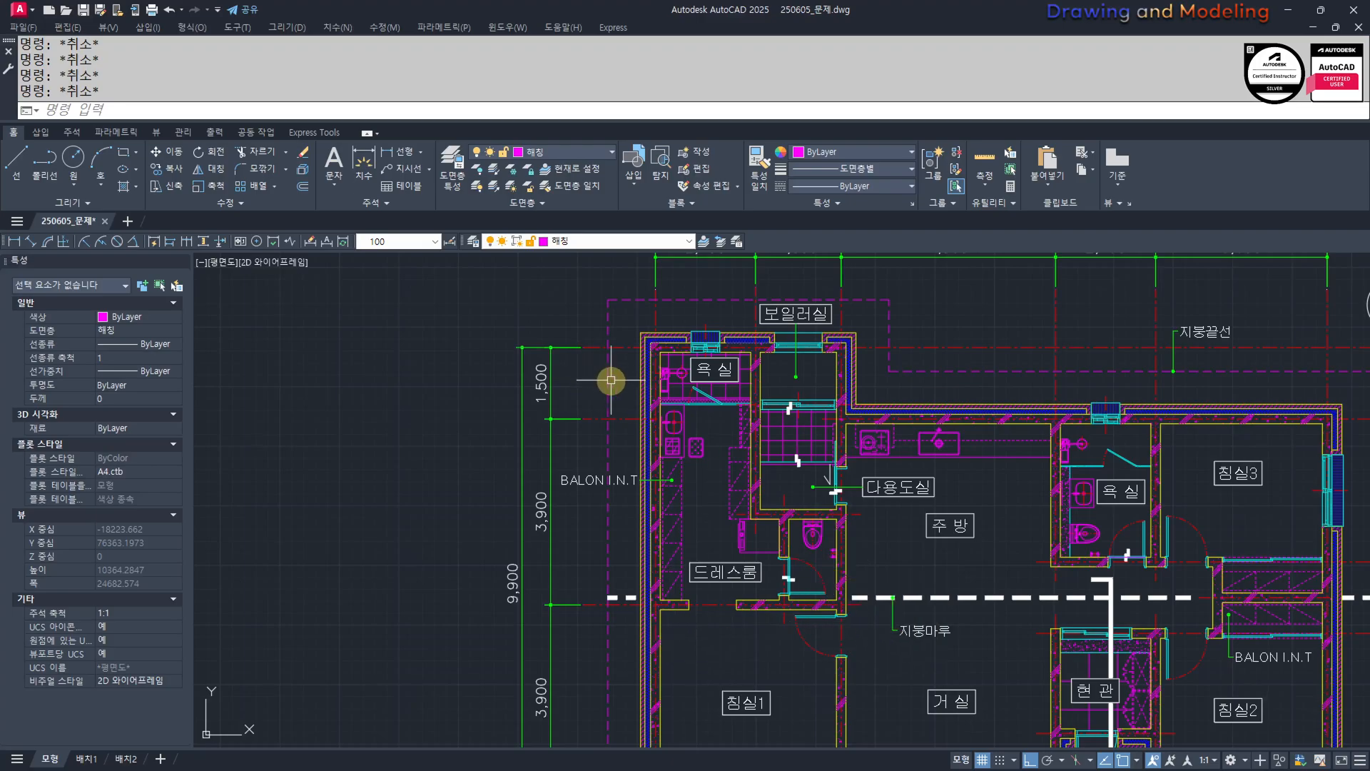
middle_drag(930, 578, 811, 505)
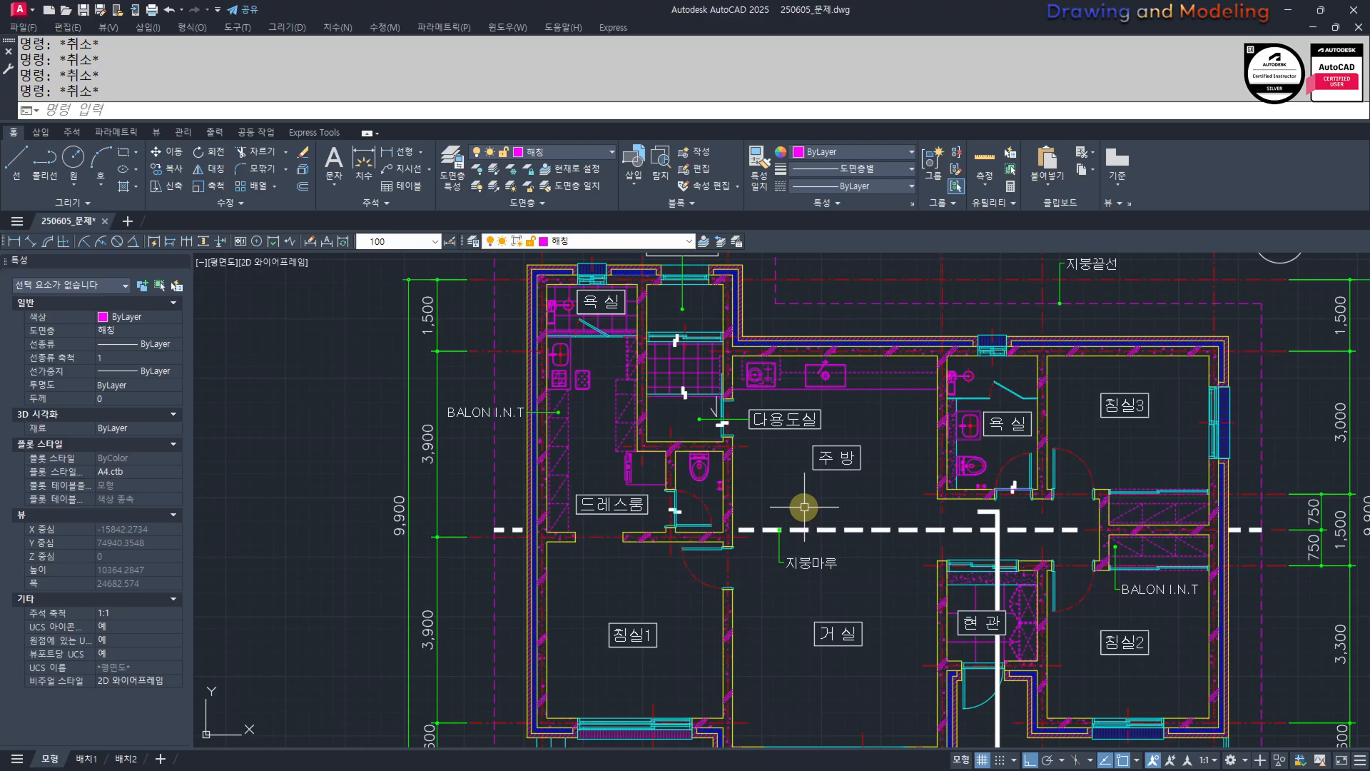
middle_drag(813, 604, 799, 630)
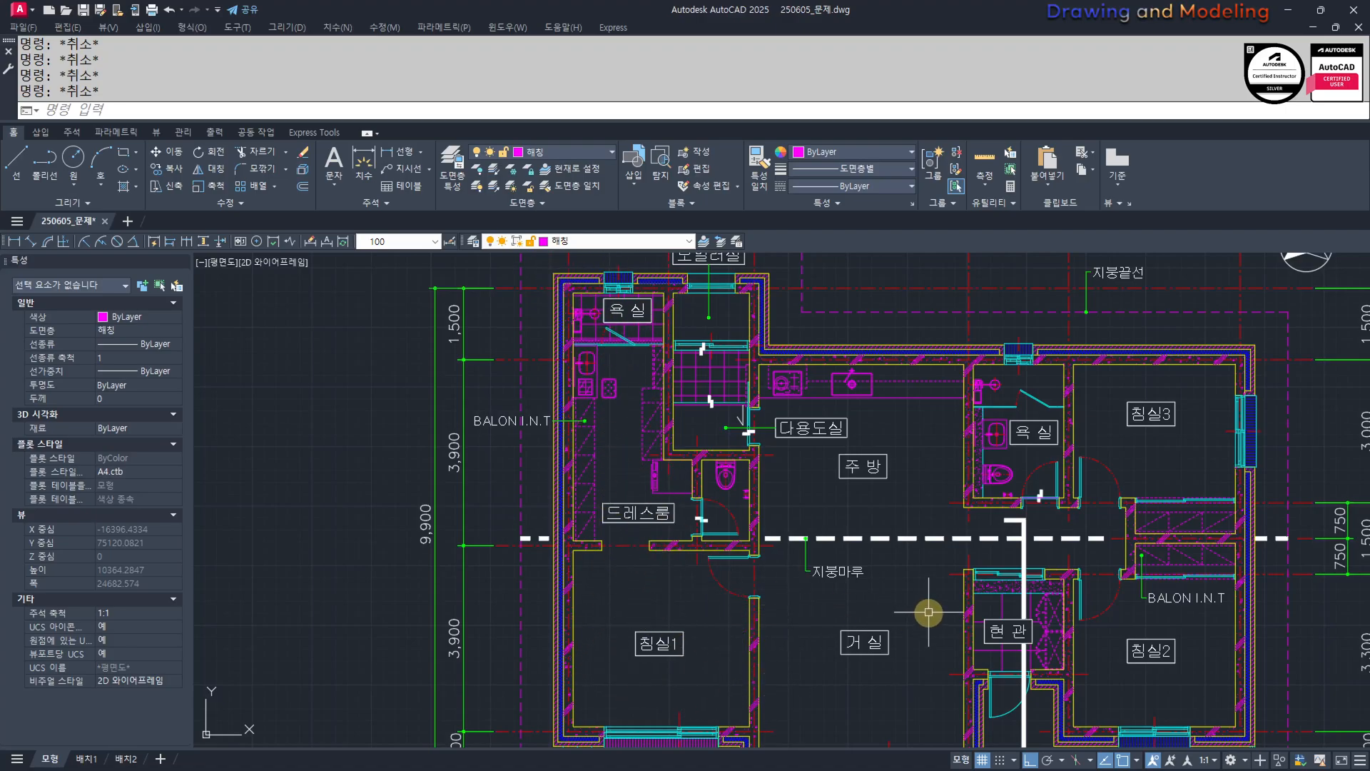
middle_drag(780, 636, 748, 614)
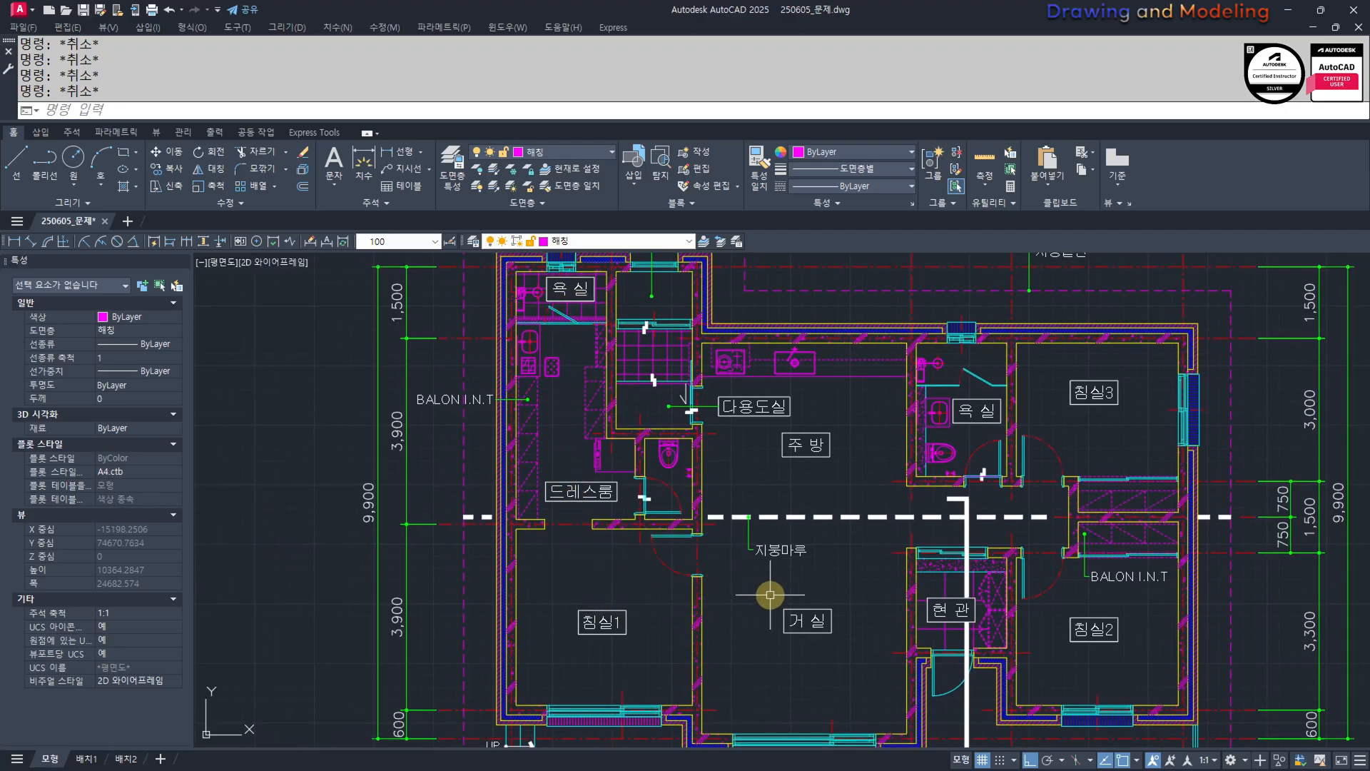
middle_drag(795, 671, 746, 662)
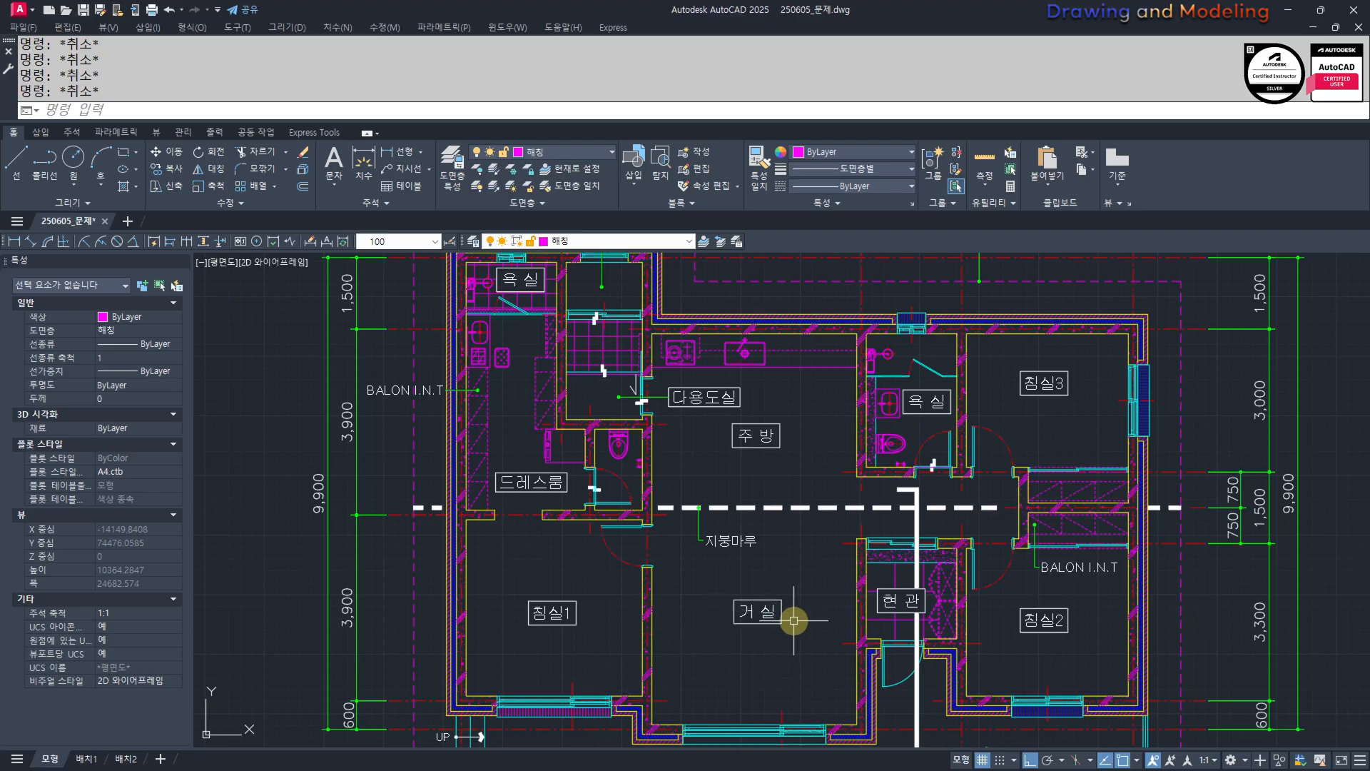
middle_drag(739, 590, 813, 669)
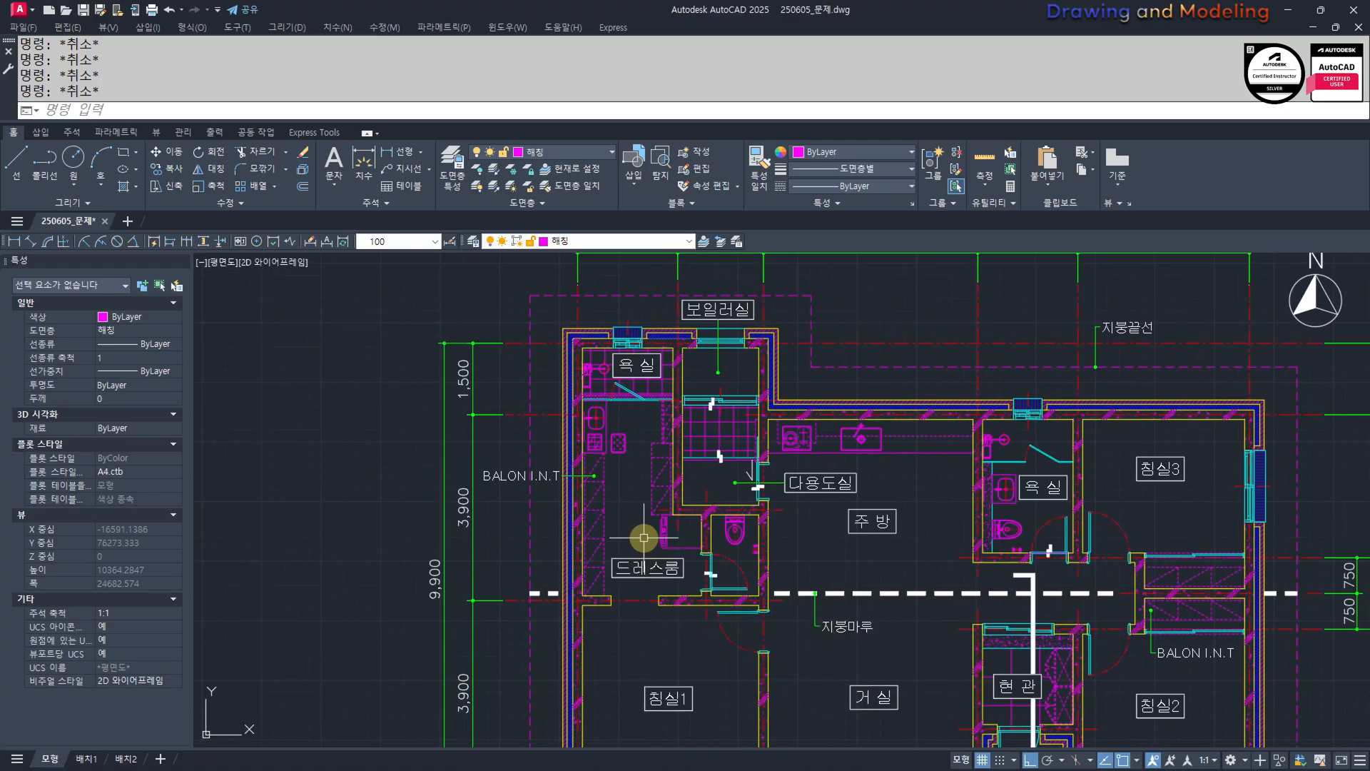
Trace the route between the 욕실 above the 드레스룸 and the 드레스룸 itself.
scroll(636, 386, up, 2)
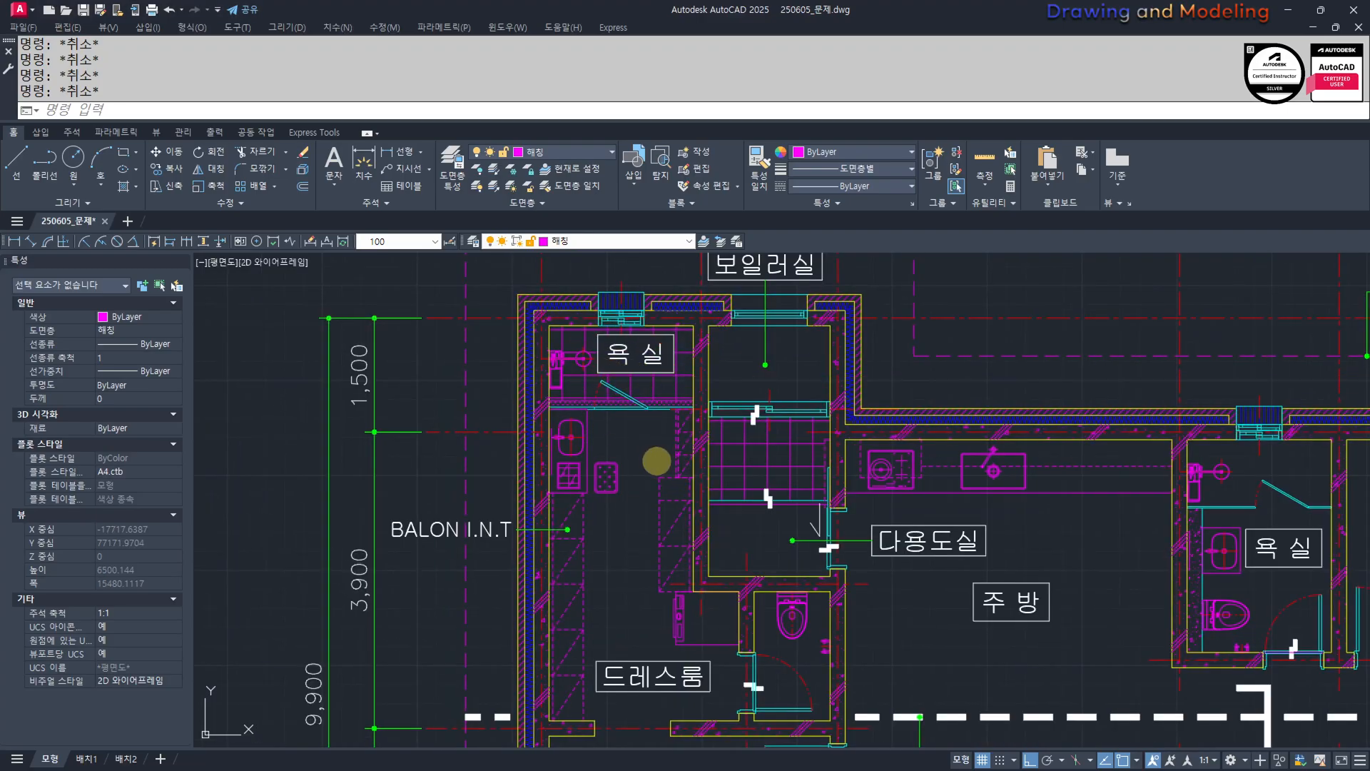
middle_drag(645, 371, 628, 337)
mouse_move(598, 321)
mouse_down()
mouse_move(616, 376)
mouse_move(610, 544)
mouse_up()
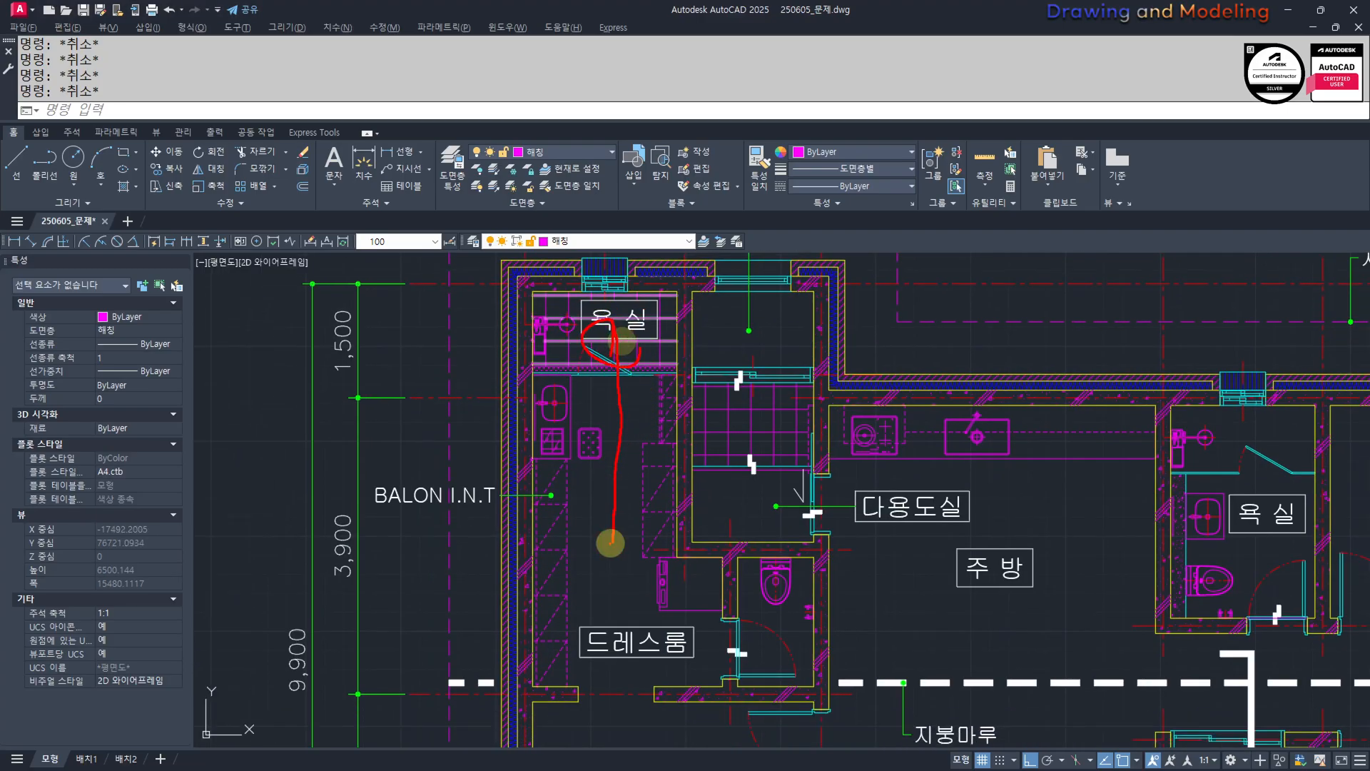
key(Escape)
middle_drag(641, 535, 633, 484)
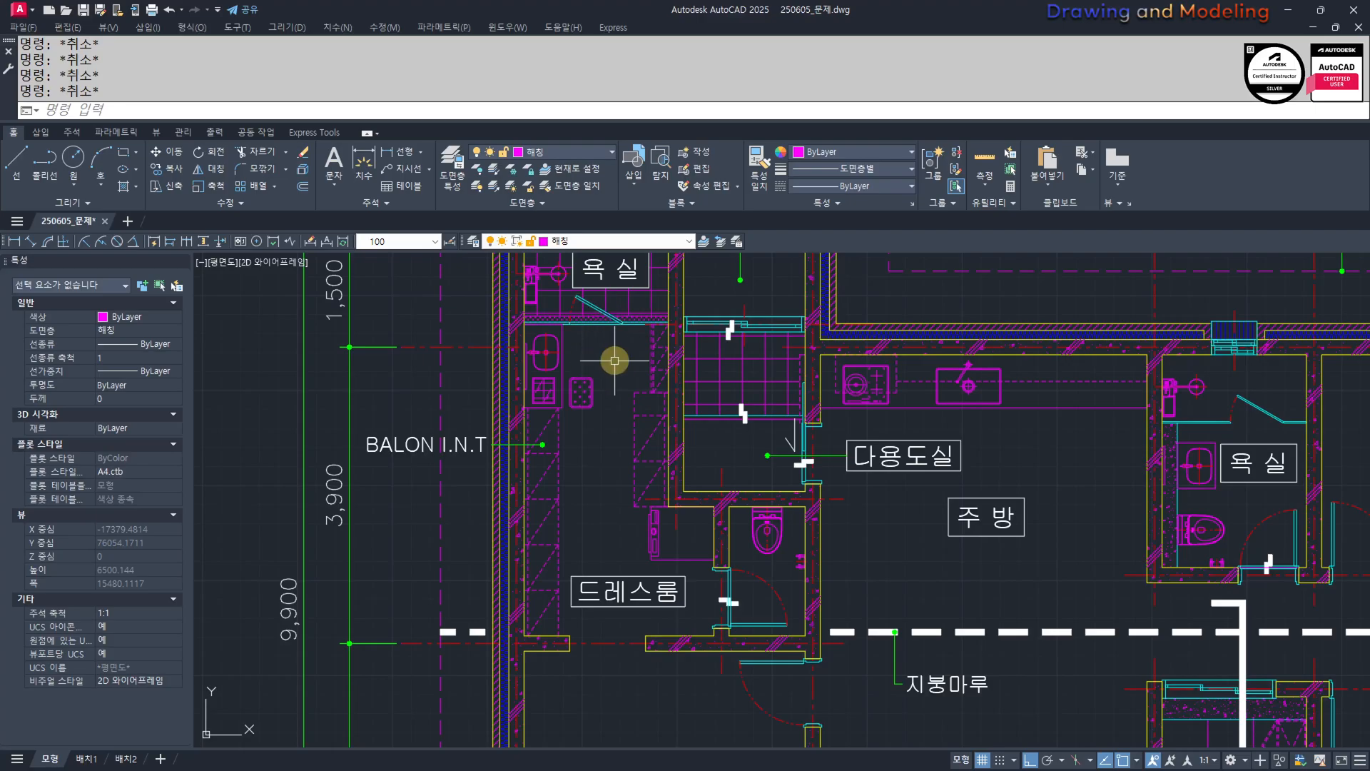
drag(598, 333, 600, 531)
key(Escape)
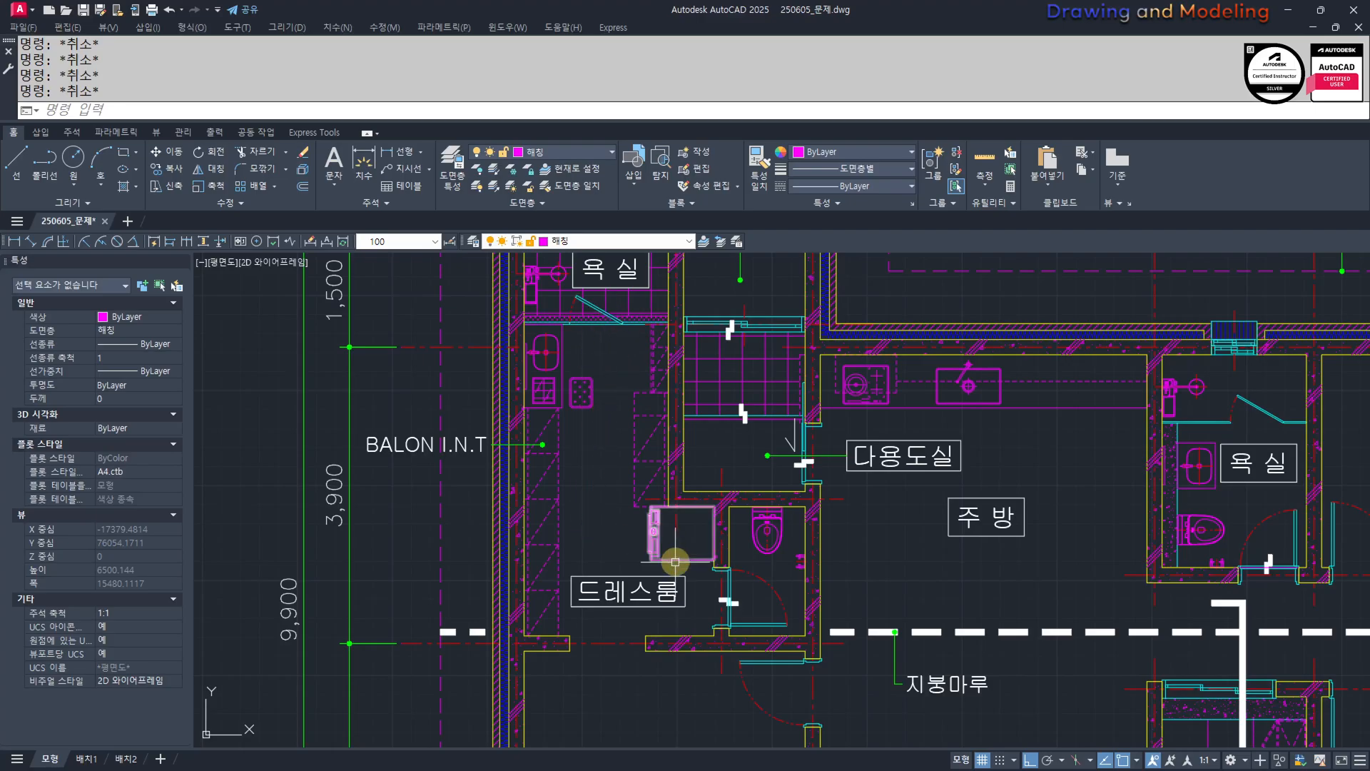
Examine the fixture in the 드레스룸 recess beside the toilet room and the closets around it.
scroll(673, 561, up, 4)
middle_drag(735, 553, 827, 535)
mouse_move(796, 560)
mouse_down()
mouse_move(712, 571)
mouse_move(835, 561)
mouse_up()
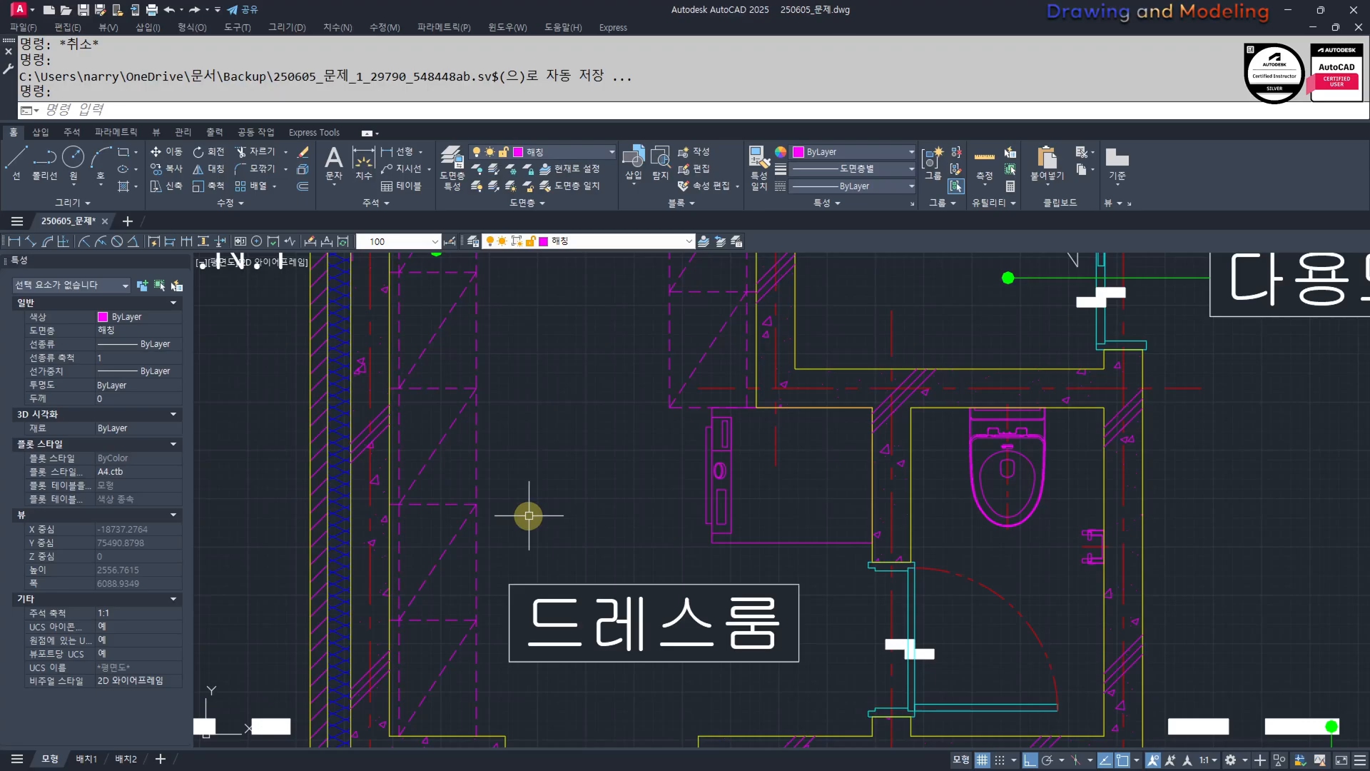
scroll(529, 515, down, 2)
scroll(725, 544, down, 5)
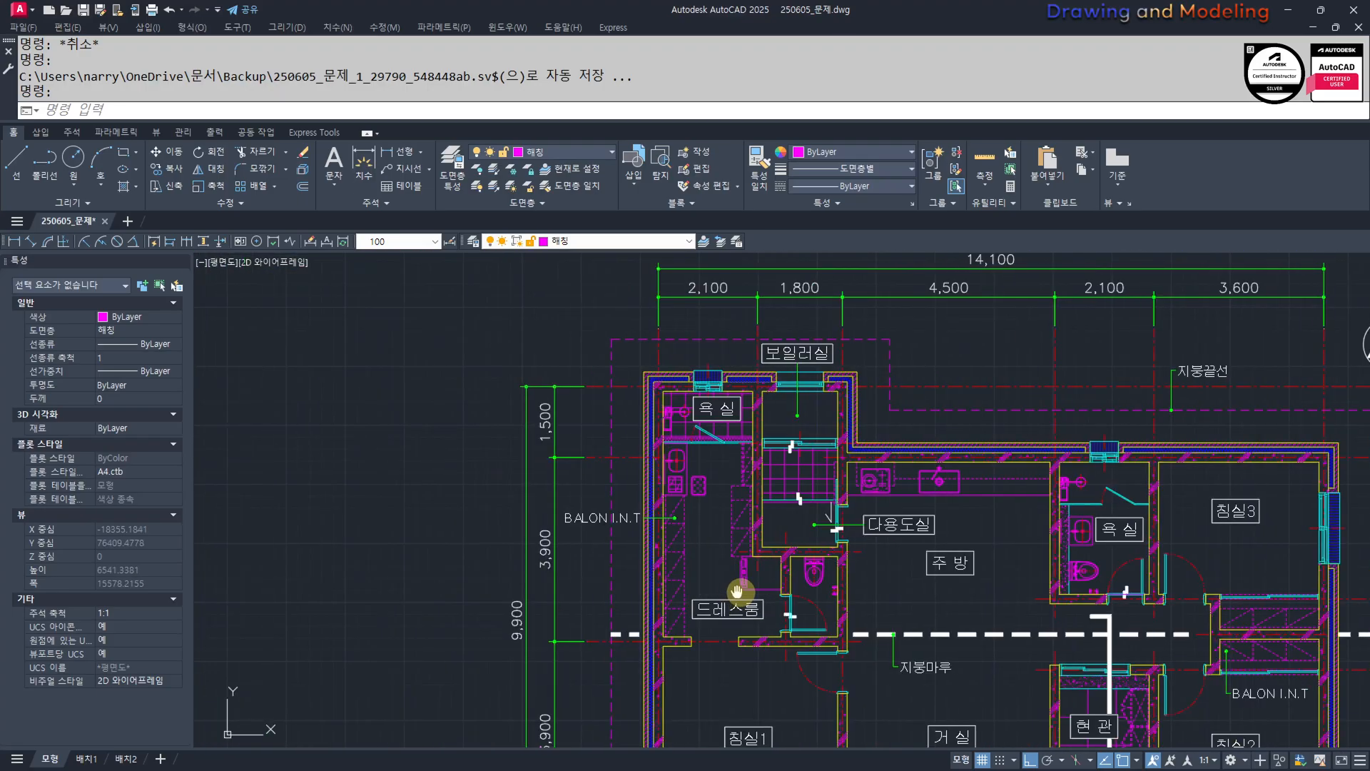
scroll(737, 559, up, 4)
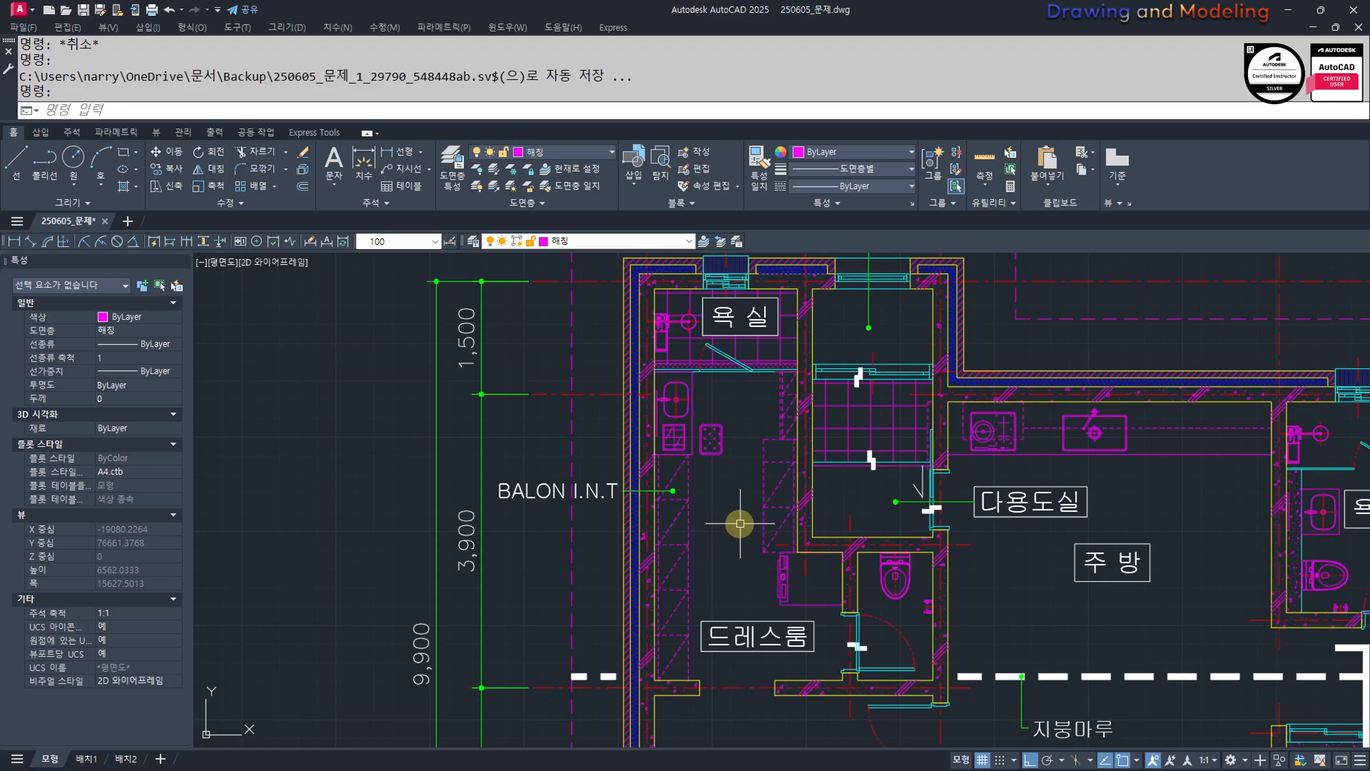
middle_drag(771, 581, 771, 530)
scroll(771, 529, up, 4)
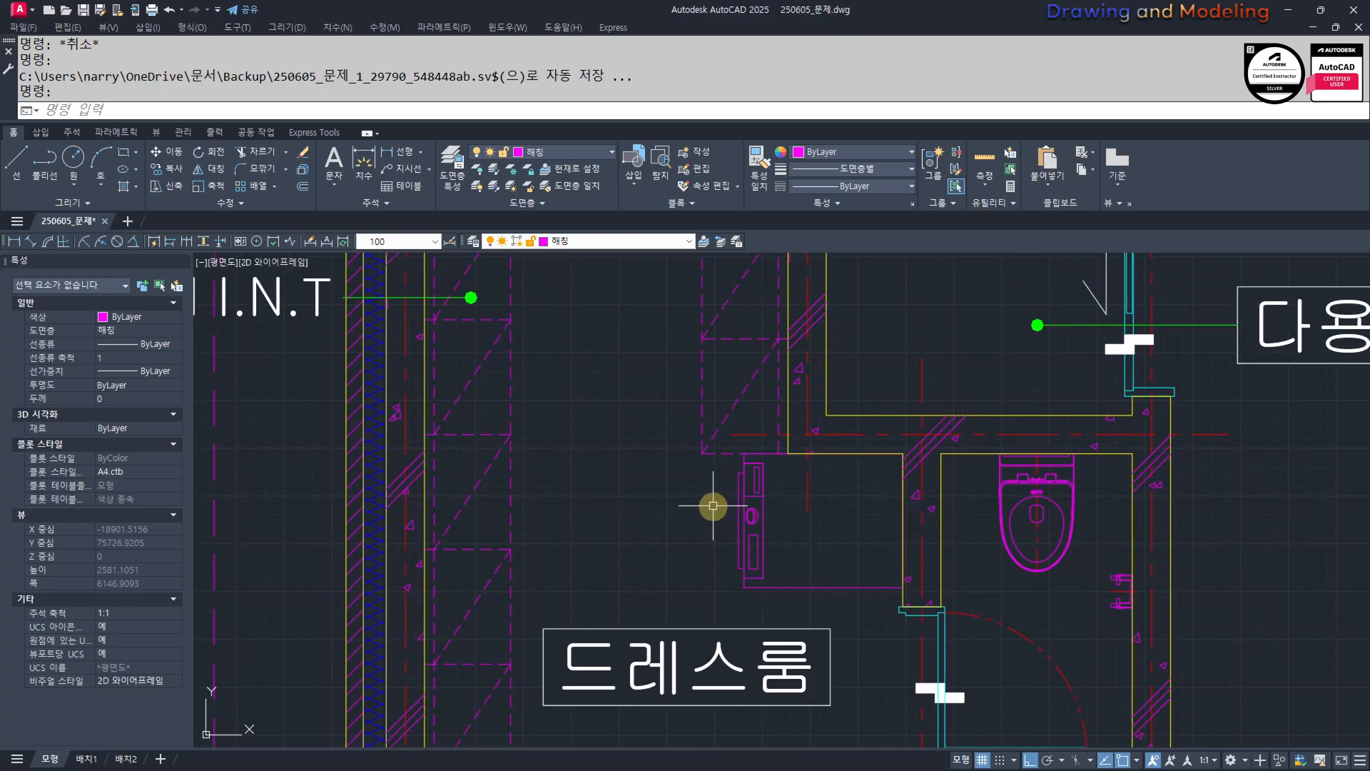
key(Escape)
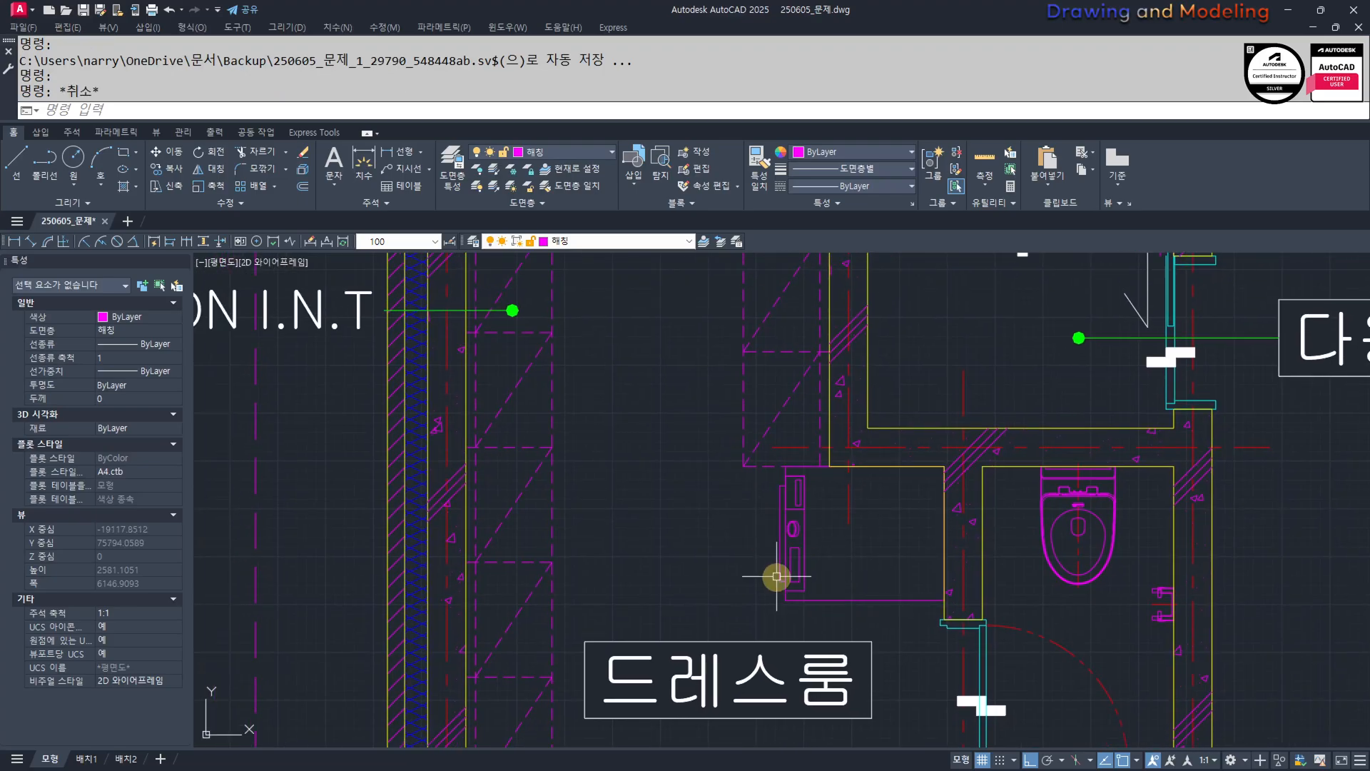
scroll(795, 483, down, 4)
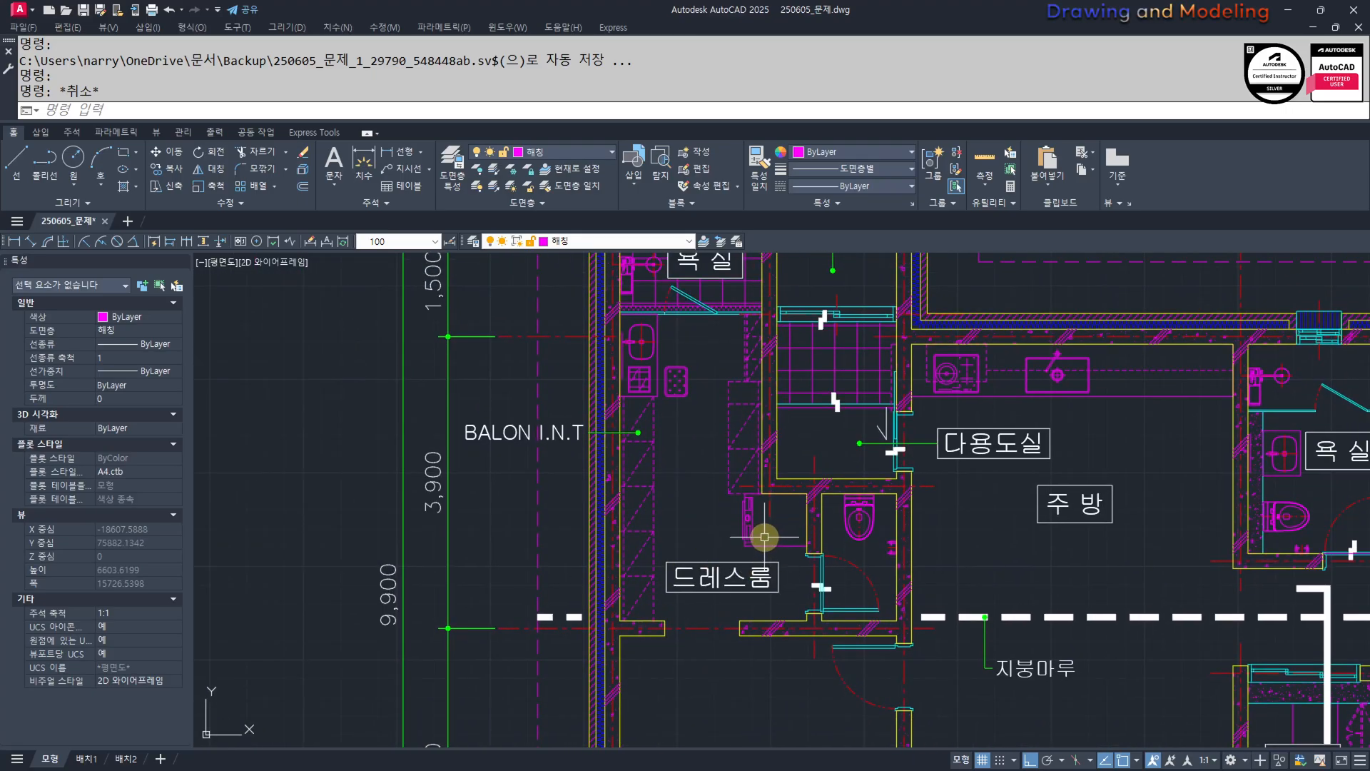
scroll(999, 524, down, 2)
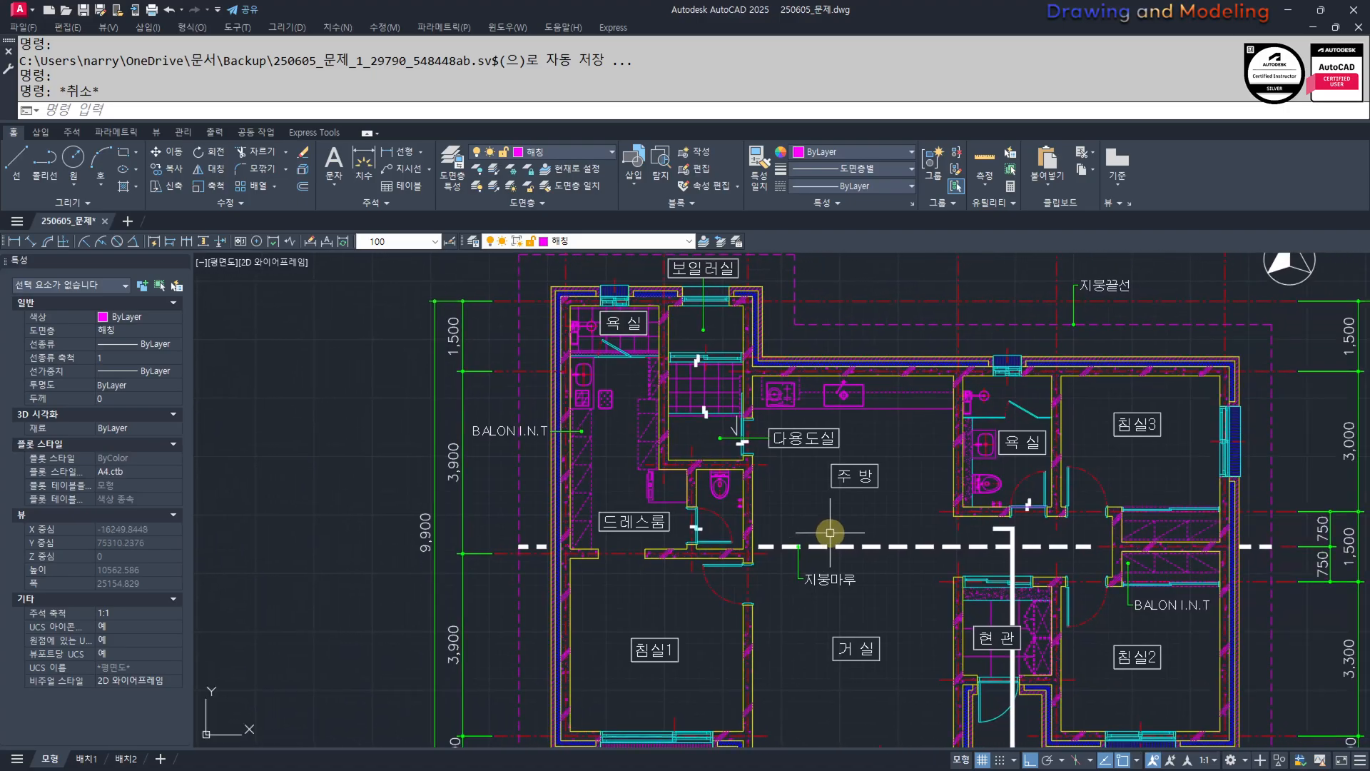
Trace the west side of the whole plan and inspect the 욕실 next to 보일러실.
scroll(785, 515, down, 2)
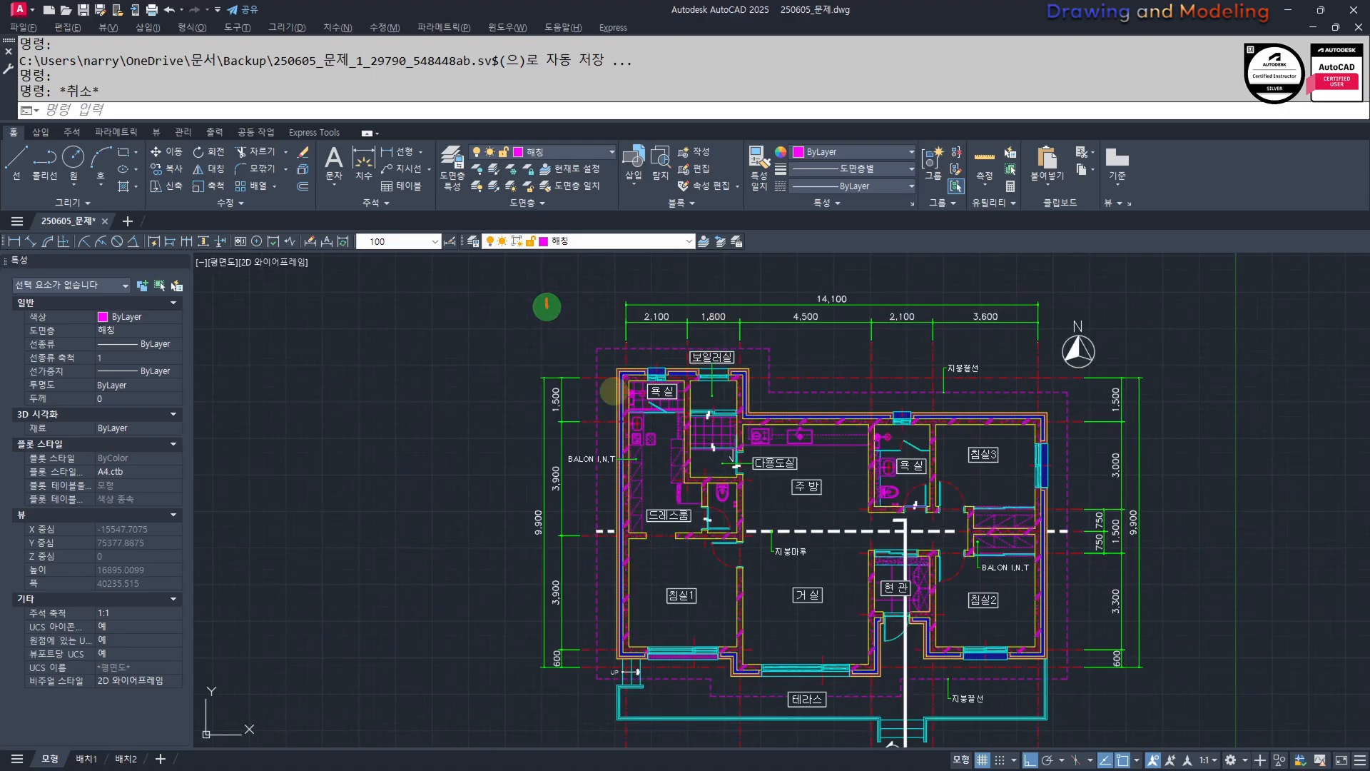
drag(544, 300, 539, 621)
mouse_move(515, 323)
mouse_down()
mouse_move(726, 333)
mouse_move(531, 710)
mouse_up()
scroll(651, 397, up, 4)
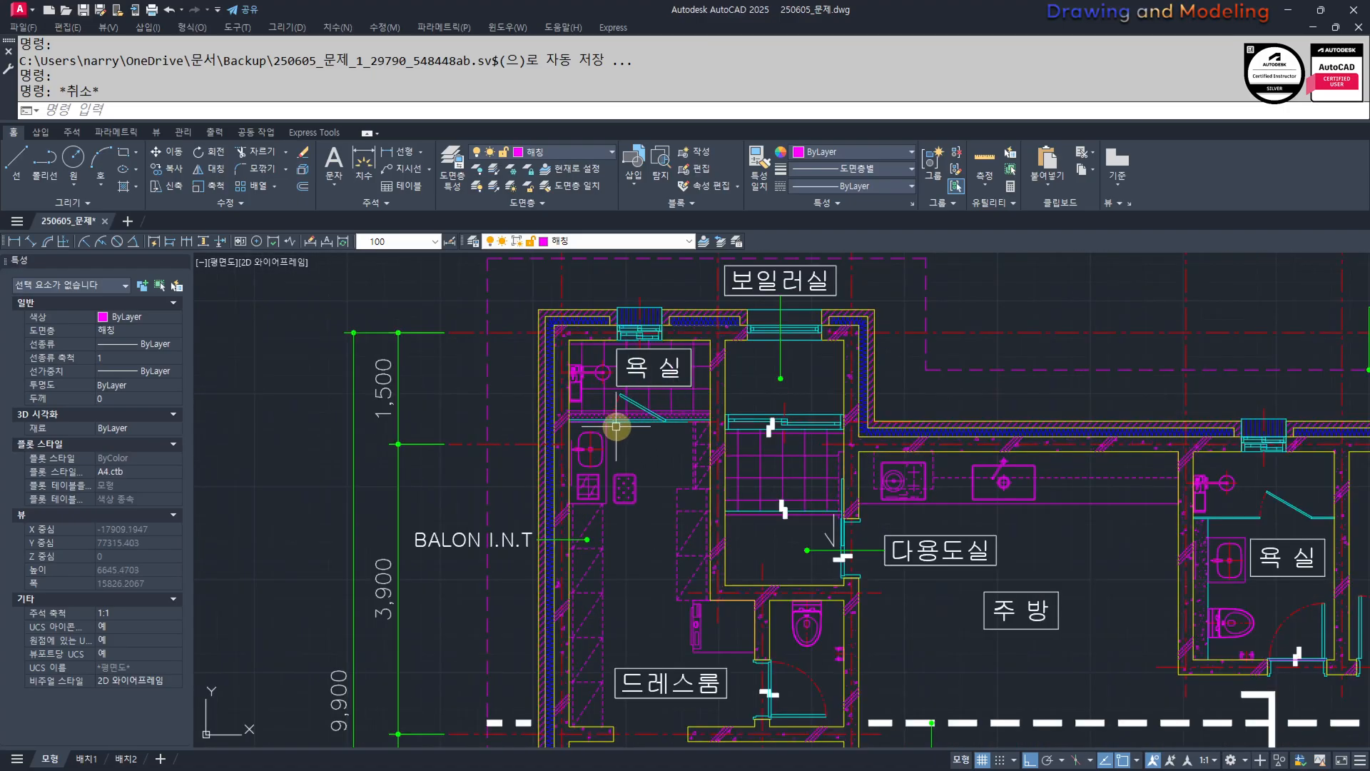
drag(640, 347, 708, 344)
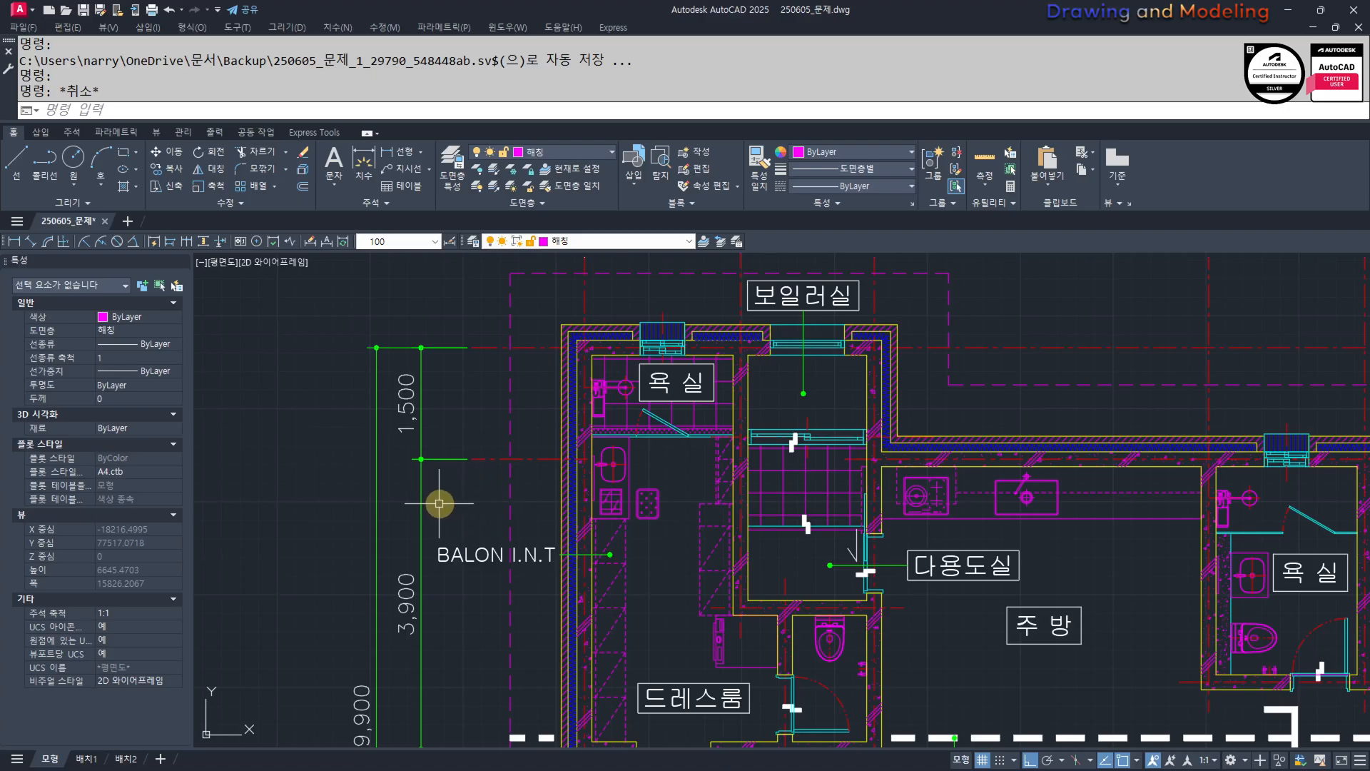
Review the whole floor plan and inspect the opening between 드레스룸 and 침실1.
scroll(374, 507, down, 2)
scroll(464, 564, down, 2)
mouse_move(744, 637)
middle_down()
mouse_move(709, 526)
mouse_move(732, 525)
middle_up()
middle_drag(667, 571, 720, 558)
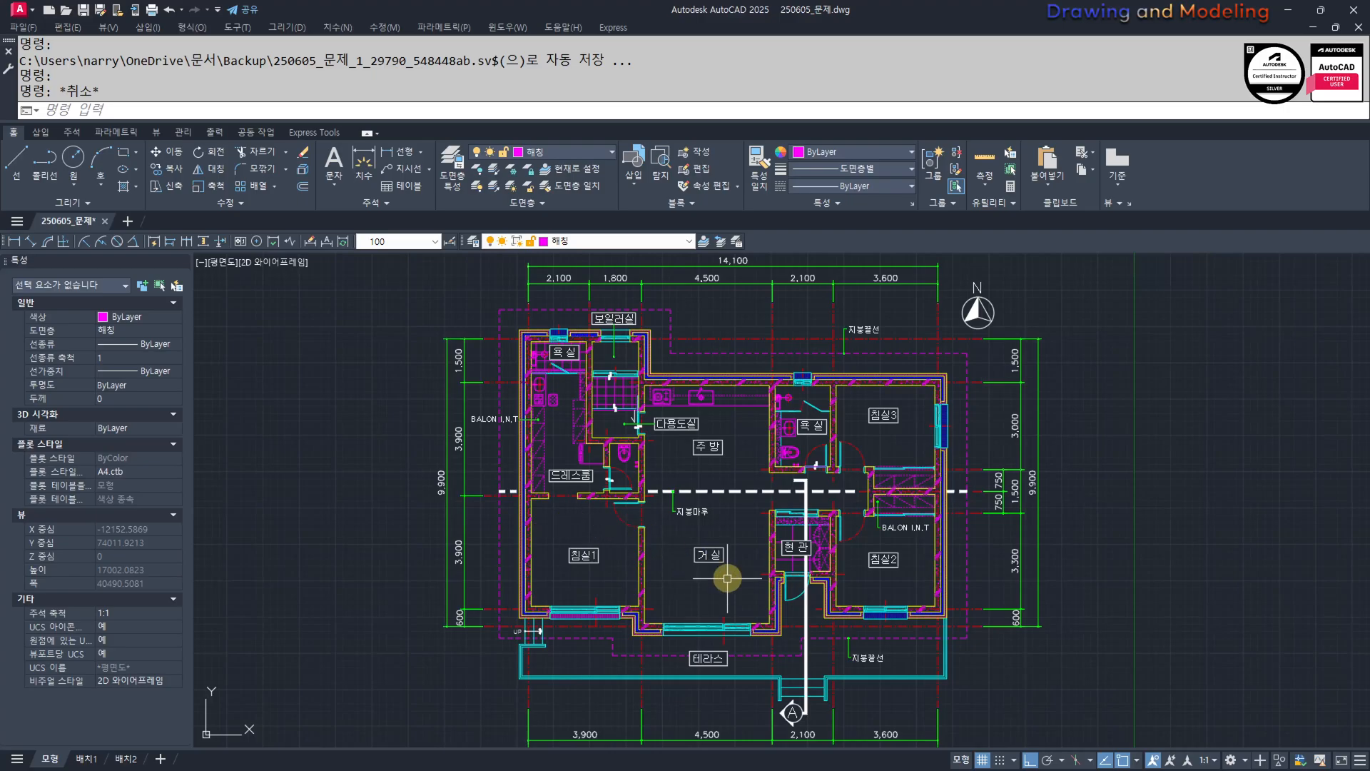
scroll(548, 378, up, 4)
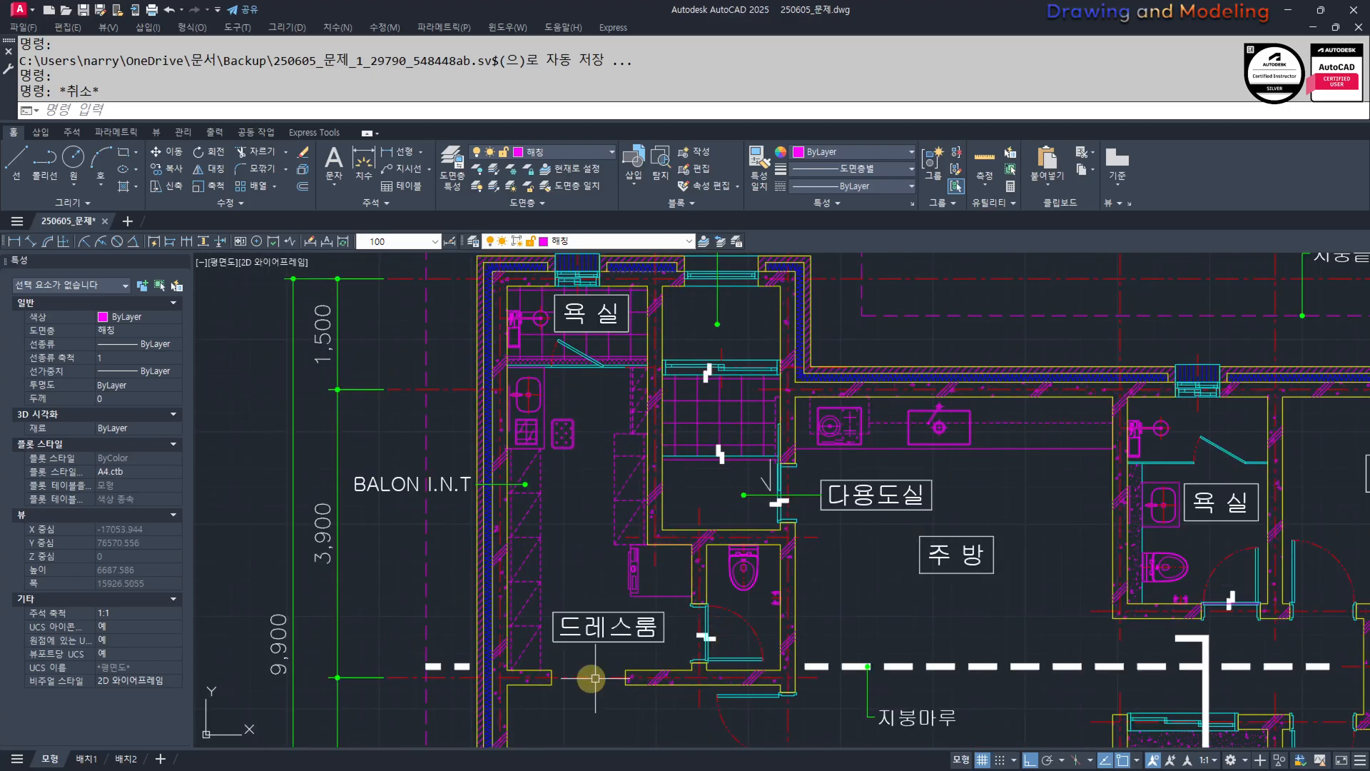
Trace the route from the 침실1 door through the 드레스룸 opening up to the 욕실 beside 보일러실.
scroll(713, 542, down, 5)
scroll(785, 578, up, 3)
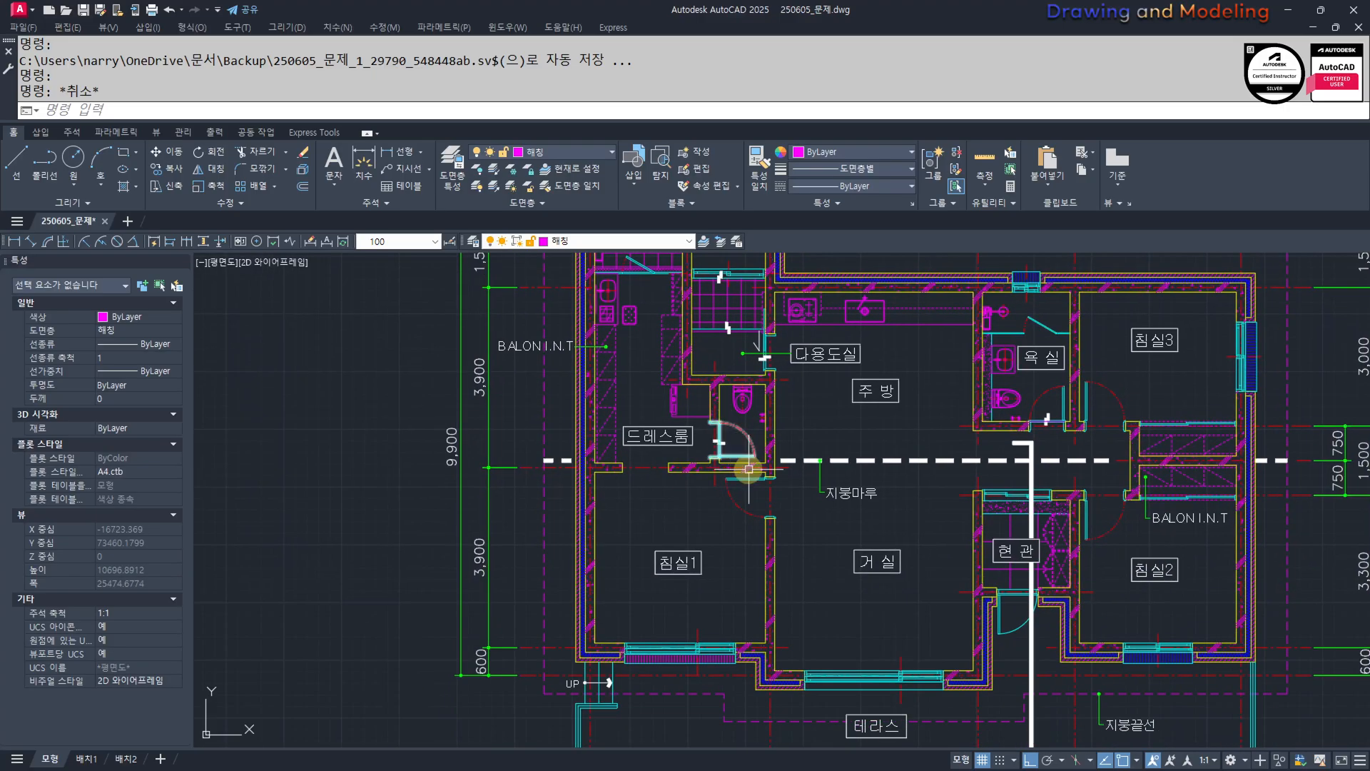
middle_drag(814, 600, 812, 579)
key(Escape)
key(ctrl+2)
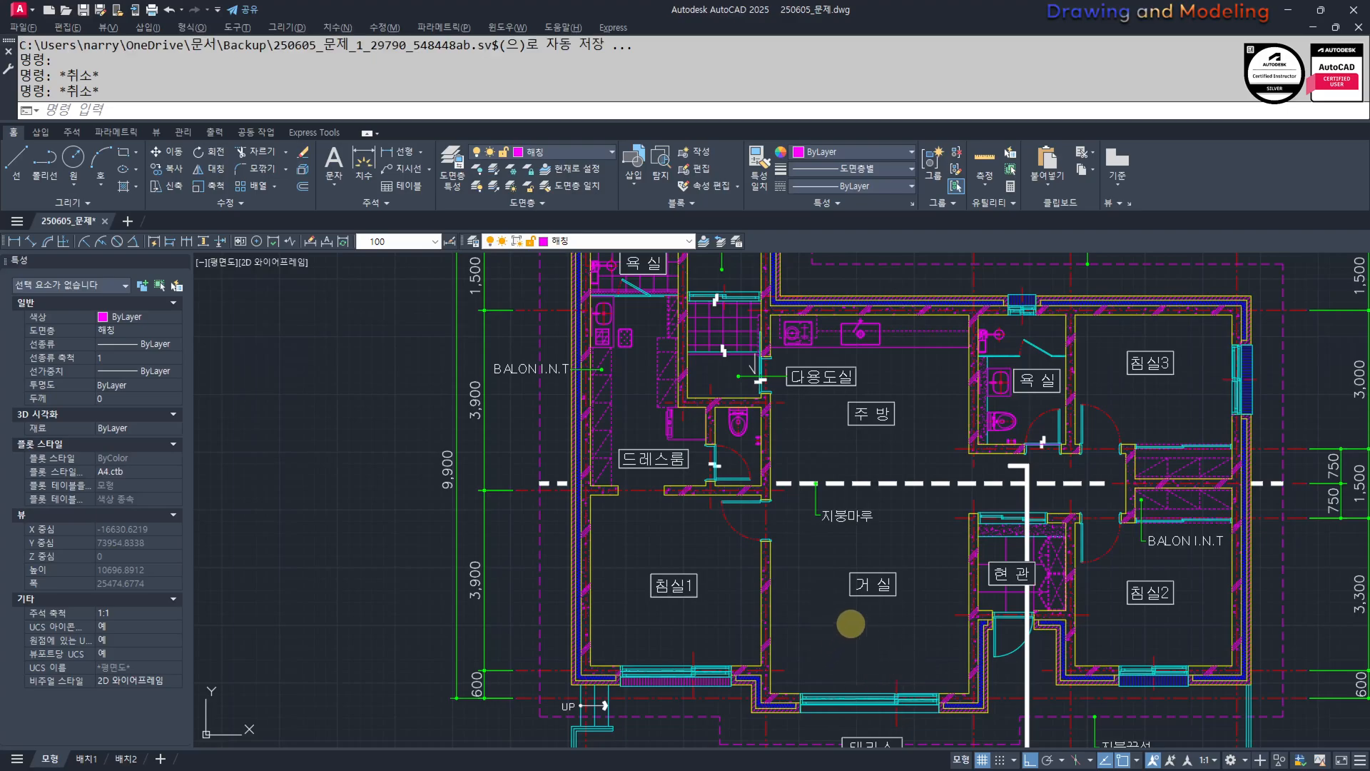
drag(758, 512, 636, 502)
key(Escape)
middle_drag(639, 438, 651, 507)
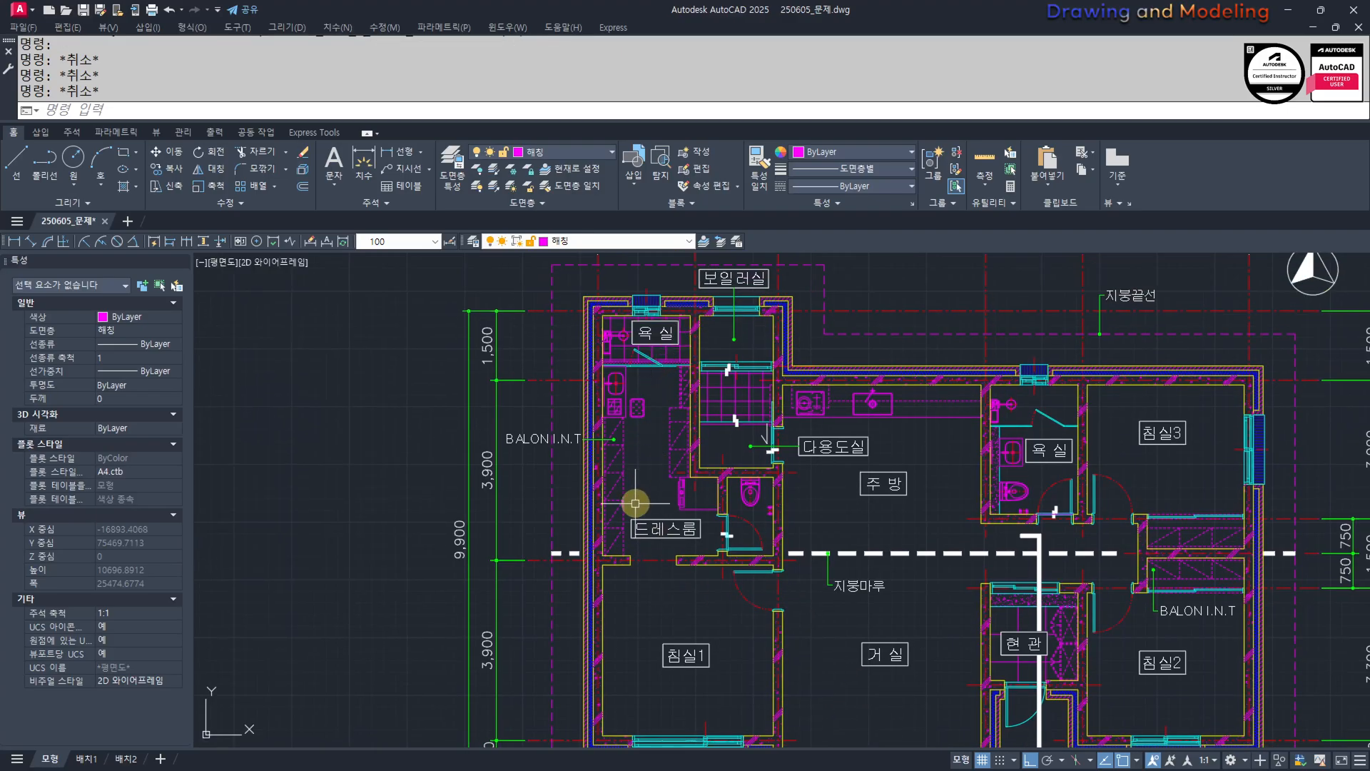
middle_drag(661, 587, 732, 560)
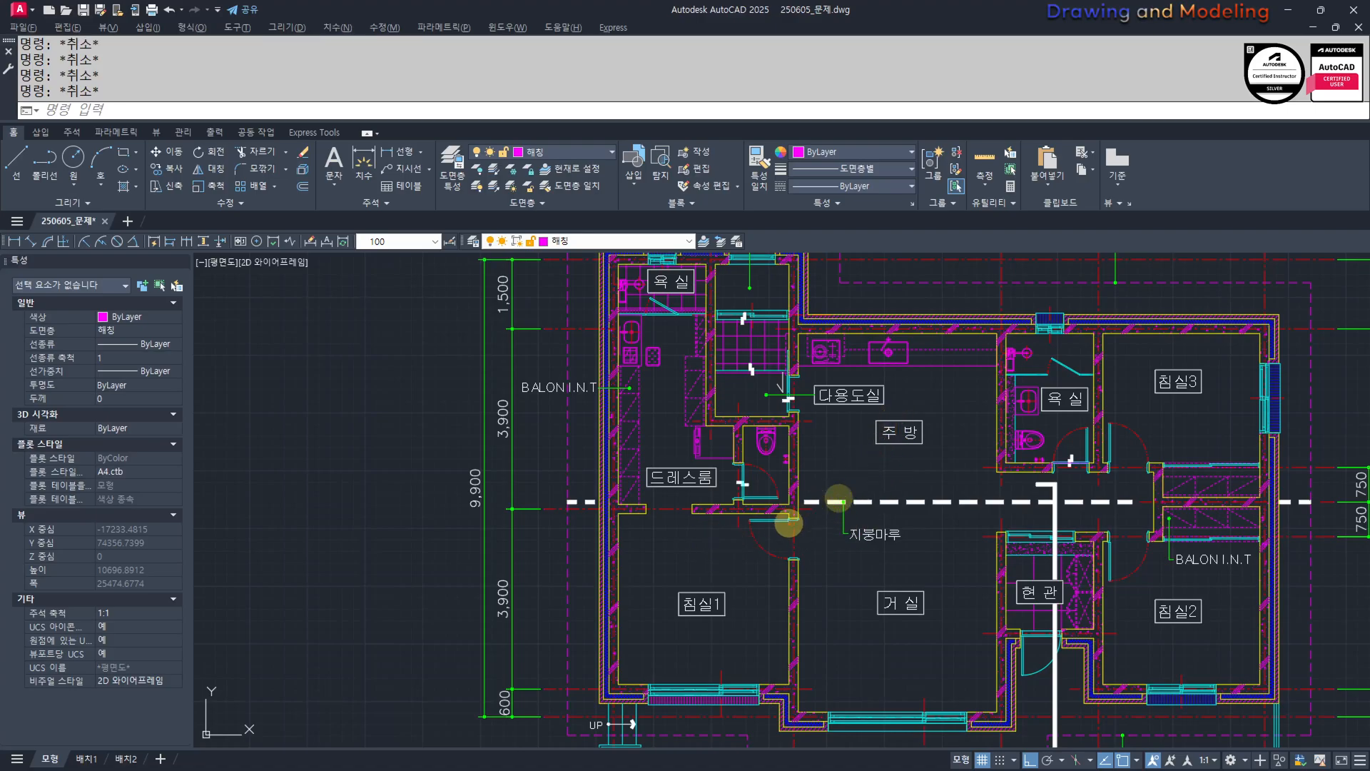
drag(789, 528, 665, 367)
scroll(653, 457, up, 2)
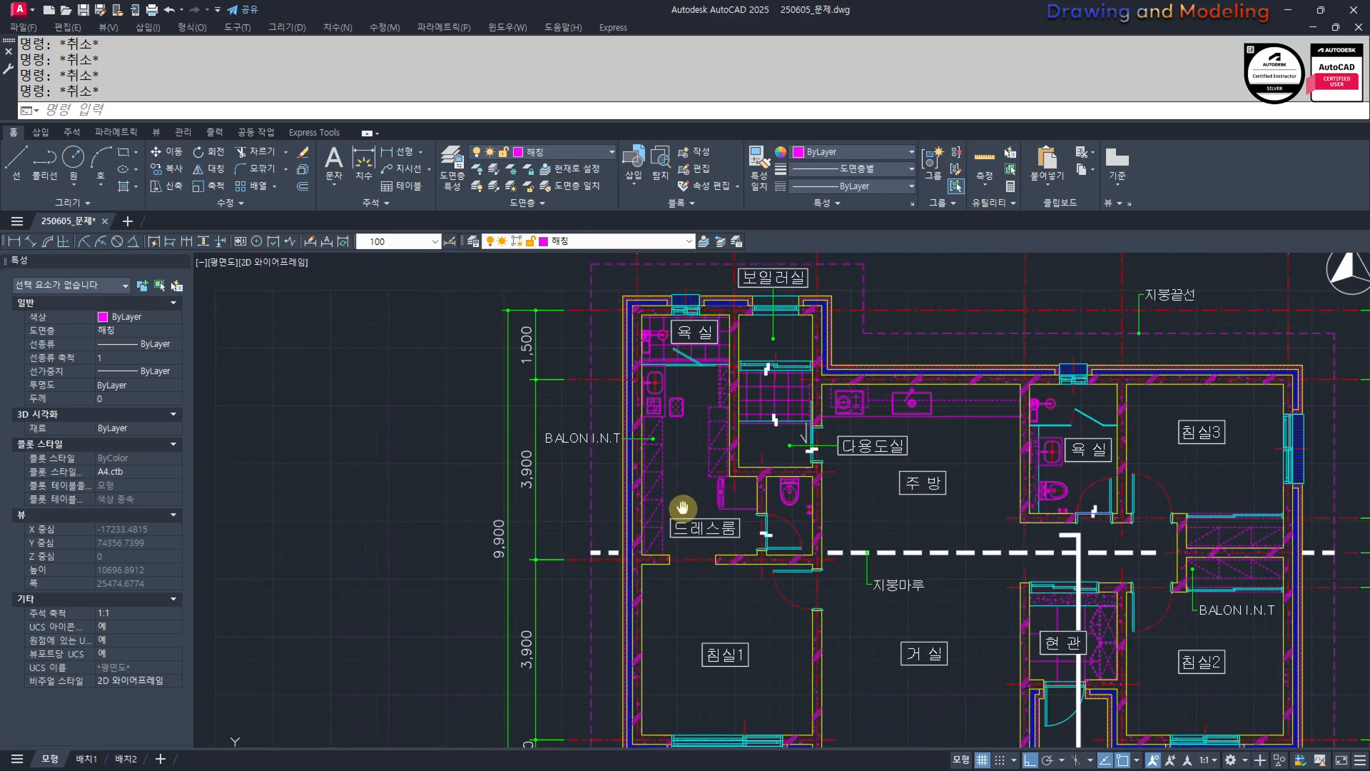
Inspect the toilet room beside 드레스룸 and the recess fixture next to it, following the walls around both.
mouse_move(807, 579)
mouse_down()
mouse_move(792, 591)
mouse_move(792, 362)
mouse_up()
middle_drag(705, 512, 697, 591)
middle_drag(754, 643, 739, 639)
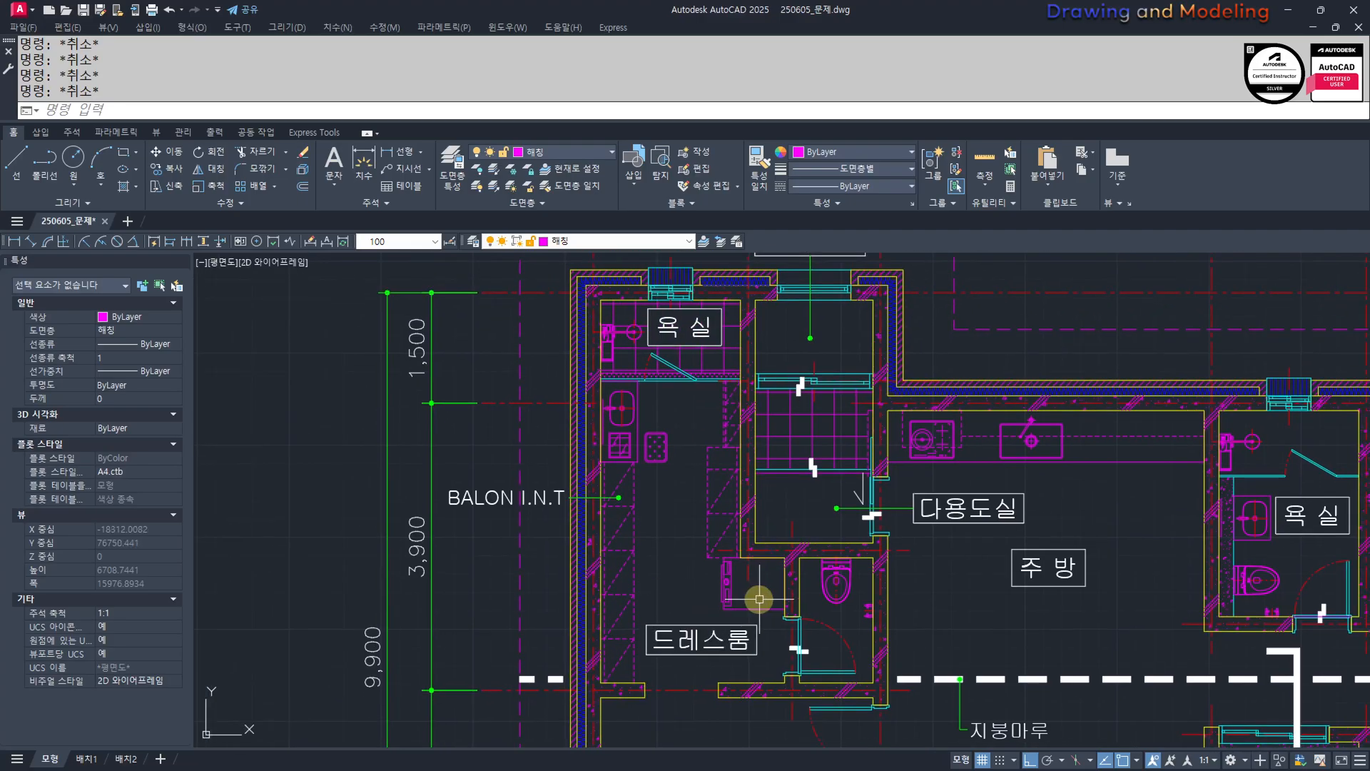
middle_drag(848, 632, 816, 602)
middle_drag(692, 479, 698, 453)
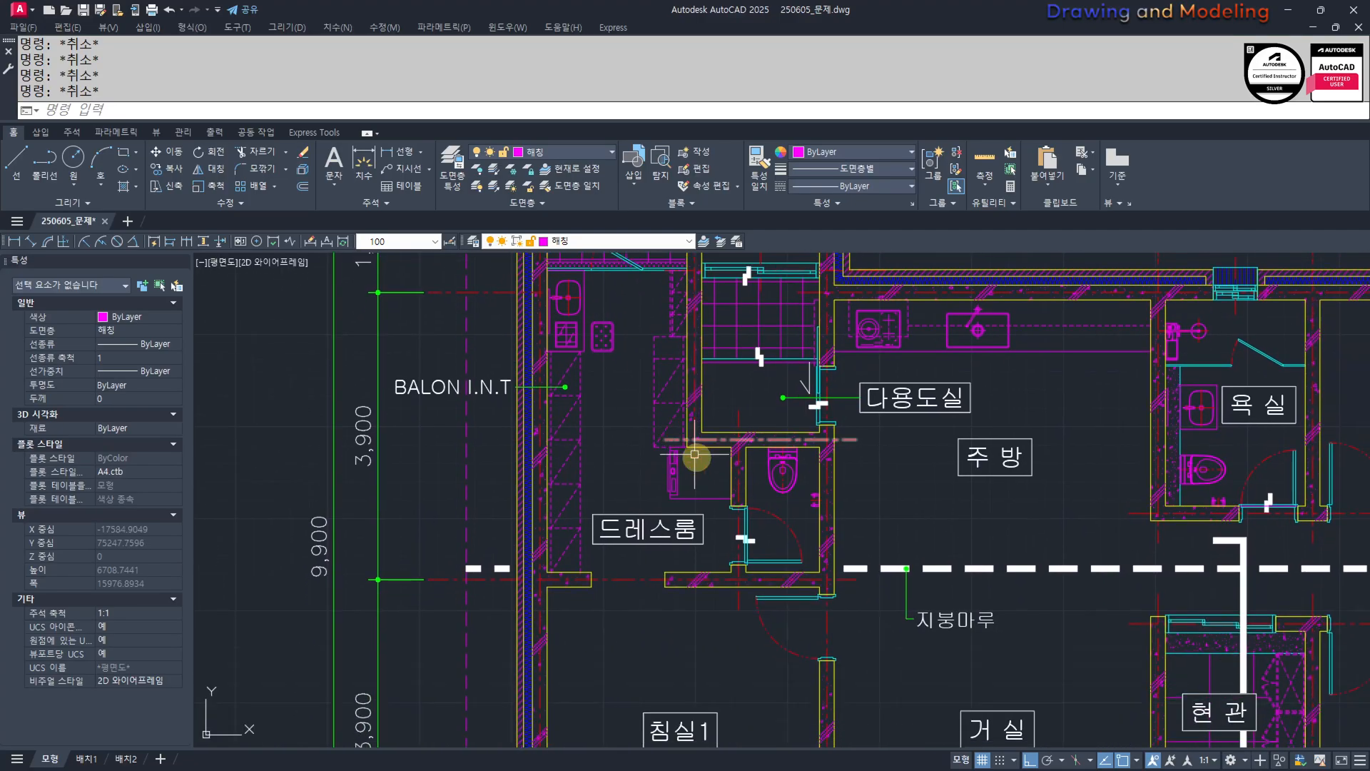
scroll(698, 453, up, 4)
scroll(782, 560, down, 3)
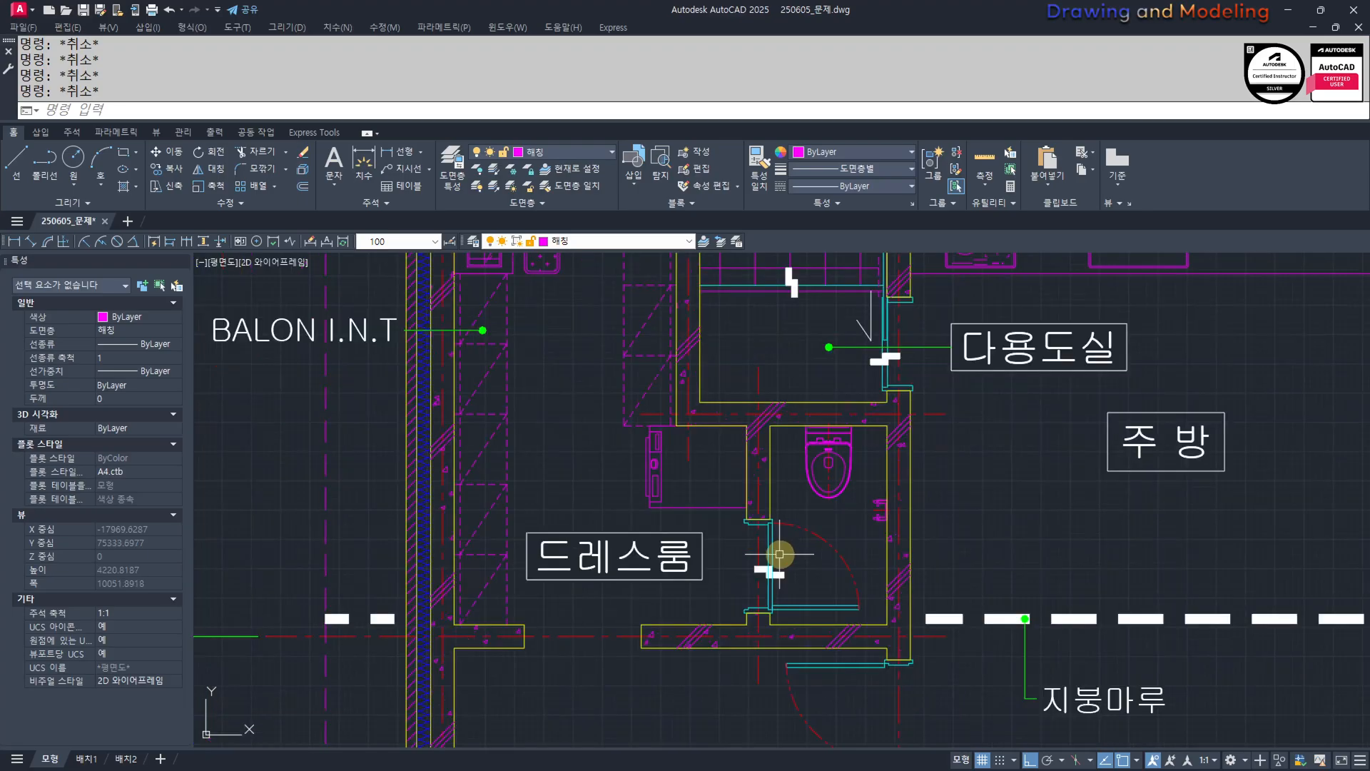
Examine the toilet room's door and trace the wall line on its 드레스룸 side down to the lower wall.
scroll(743, 560, up, 3)
scroll(756, 571, down, 2)
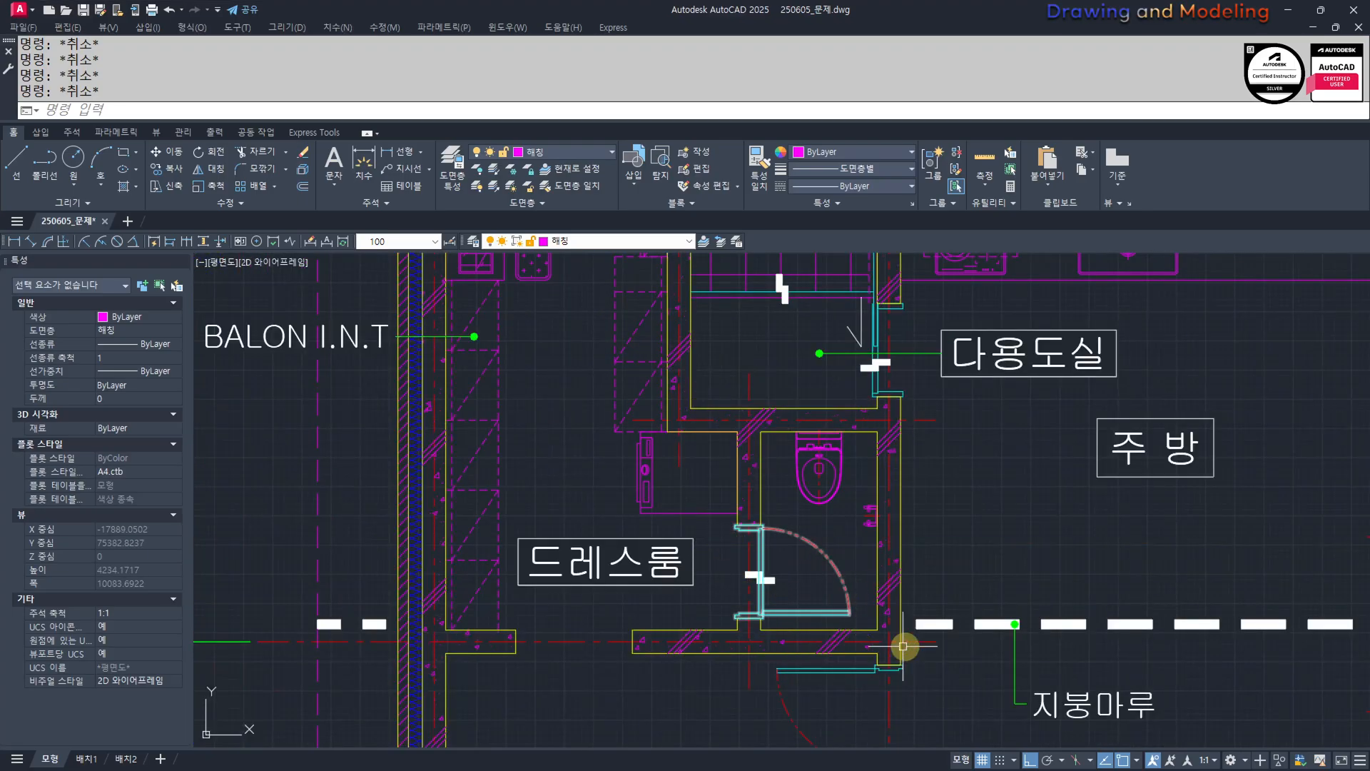
scroll(759, 568, up, 2)
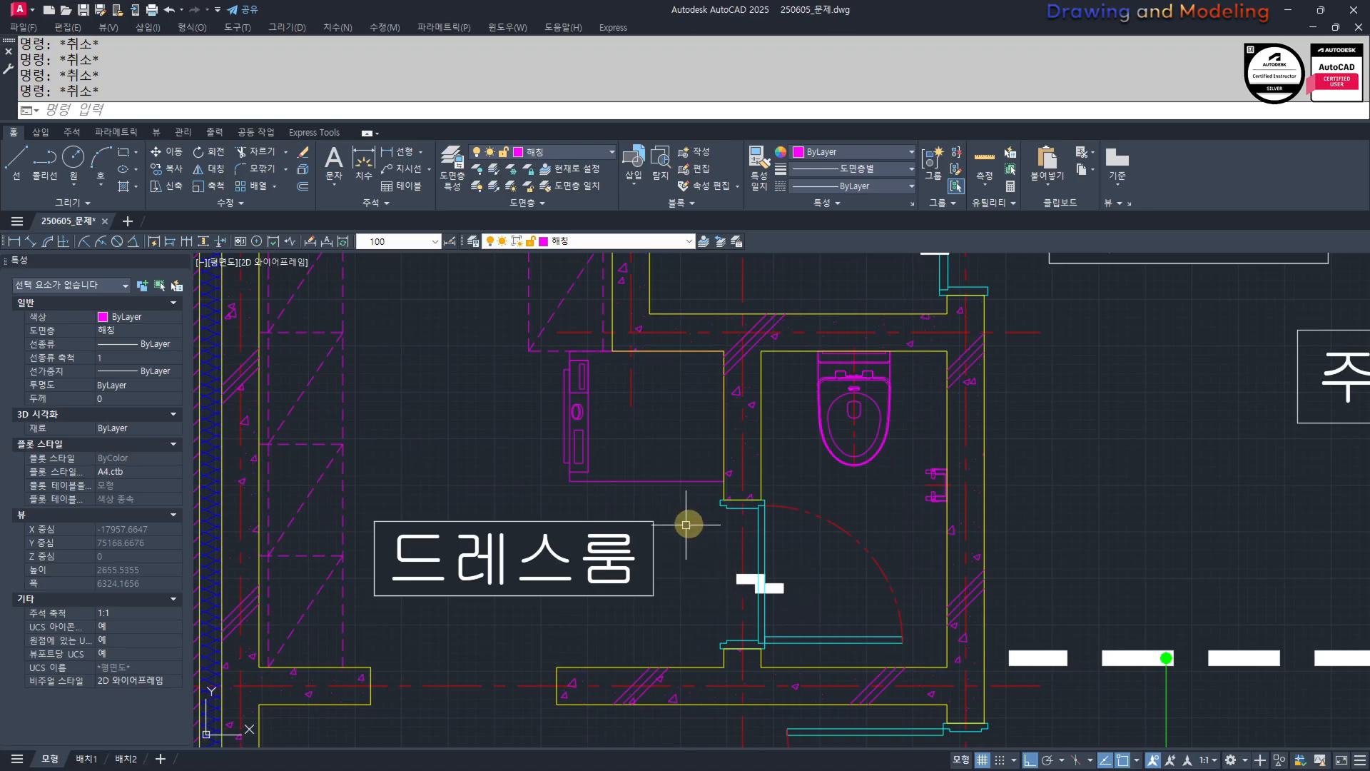
drag(669, 540, 841, 431)
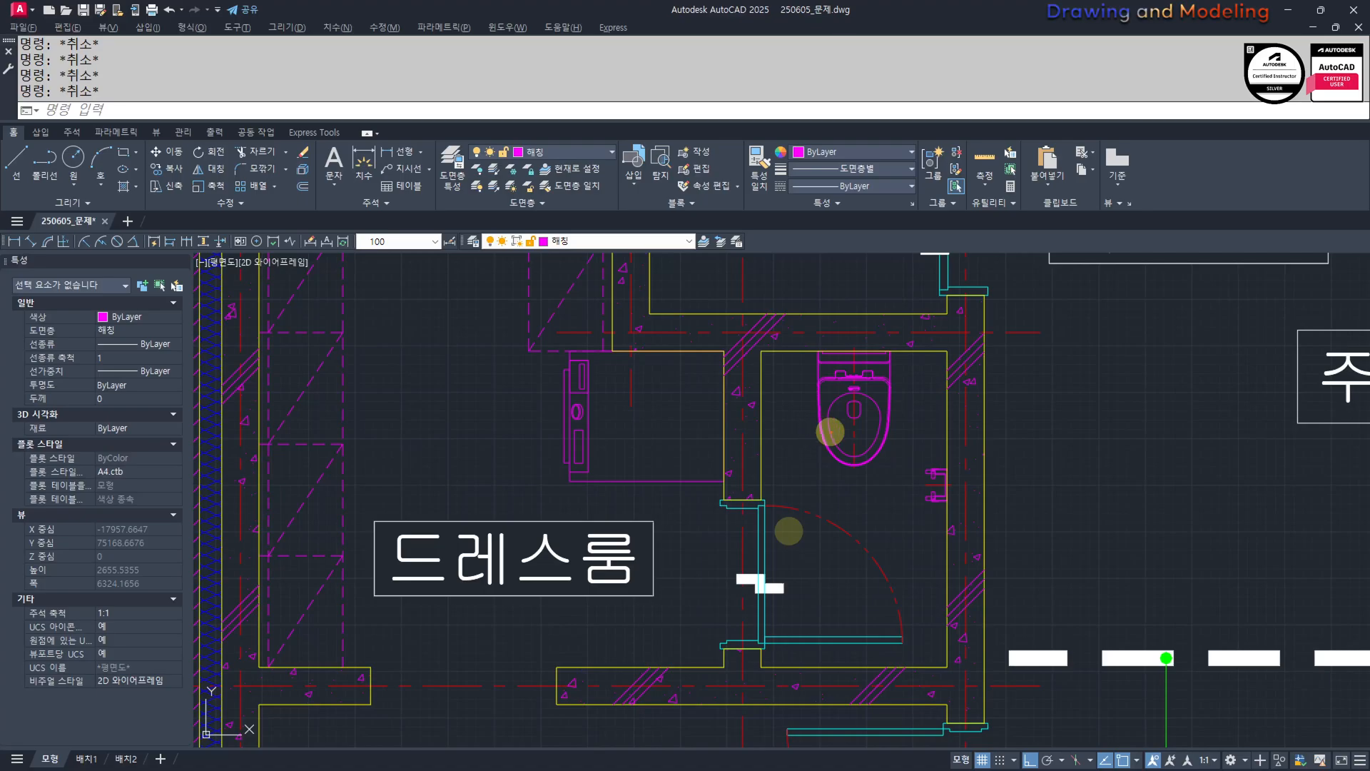
scroll(789, 535, down, 3)
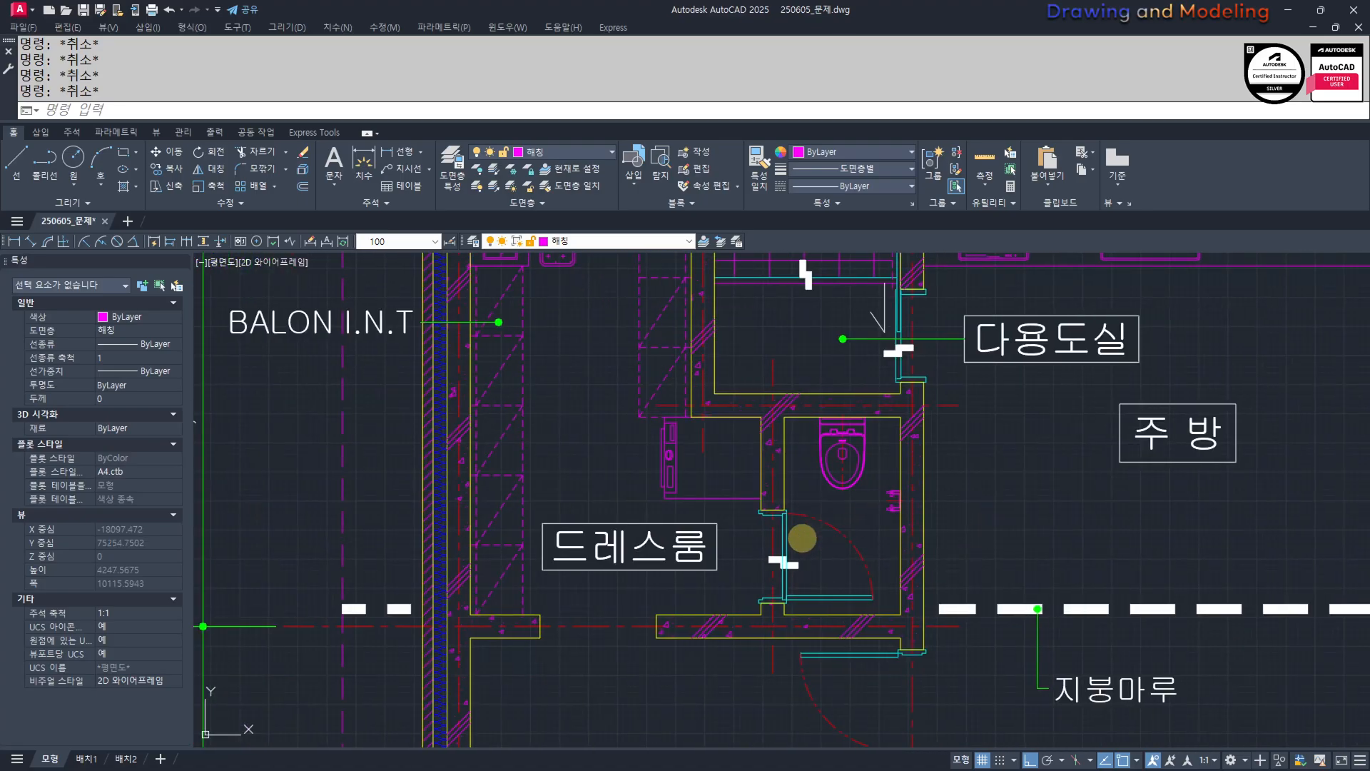
middle_drag(824, 528, 830, 504)
drag(796, 394, 796, 511)
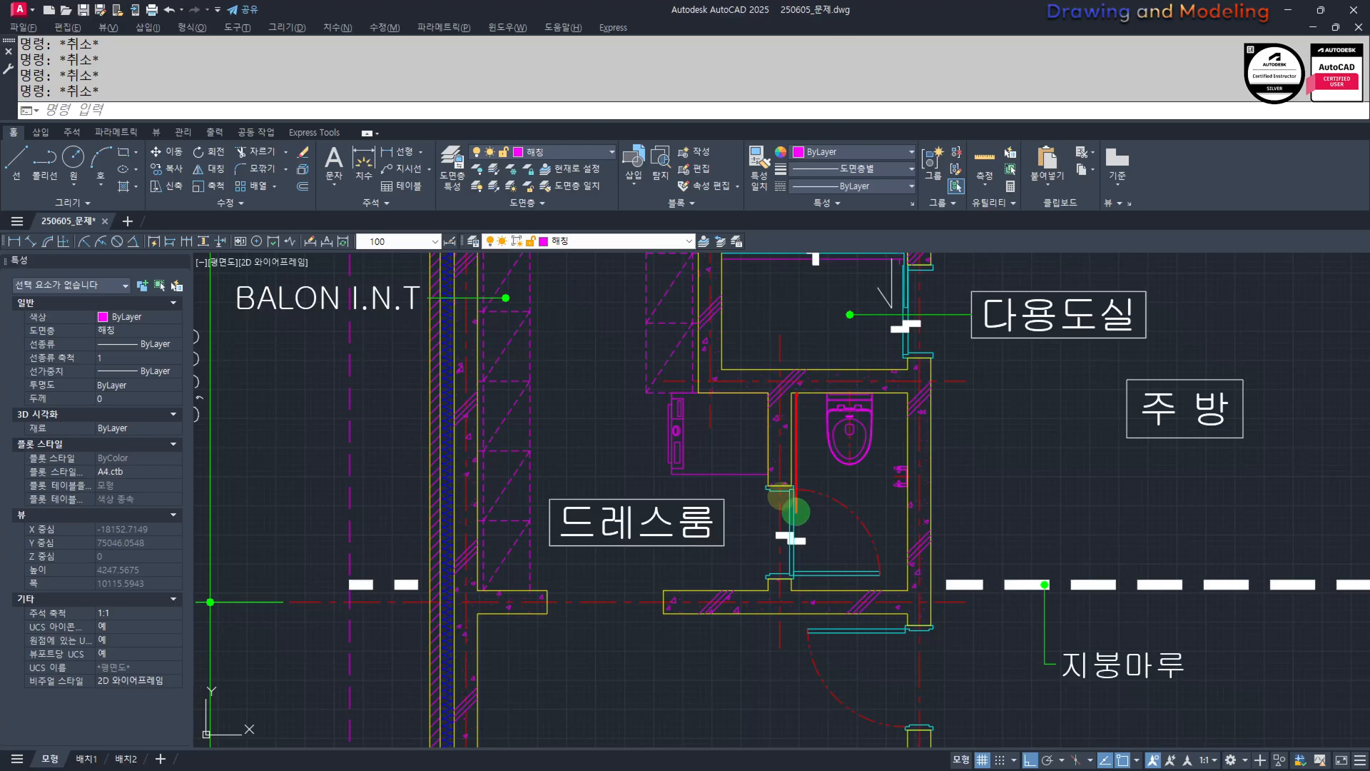
drag(810, 387, 805, 602)
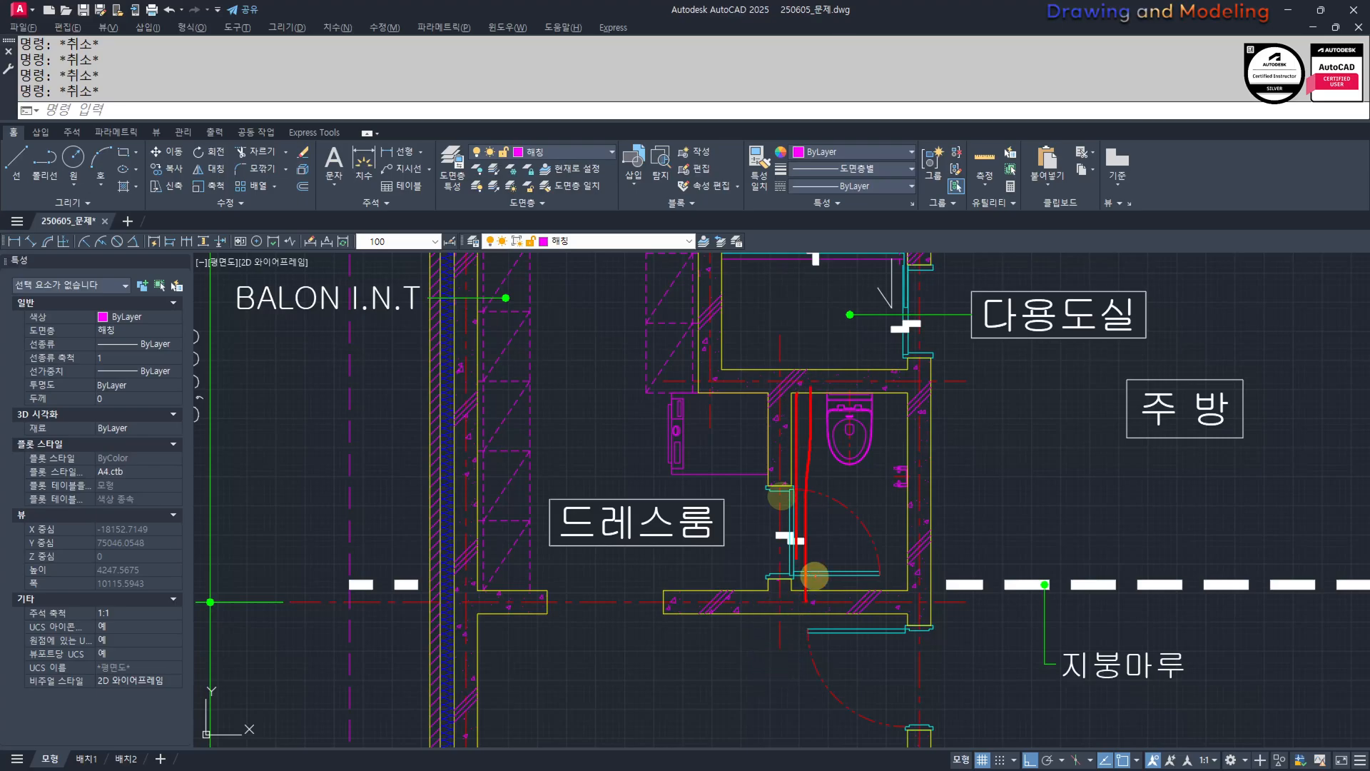
key(Escape)
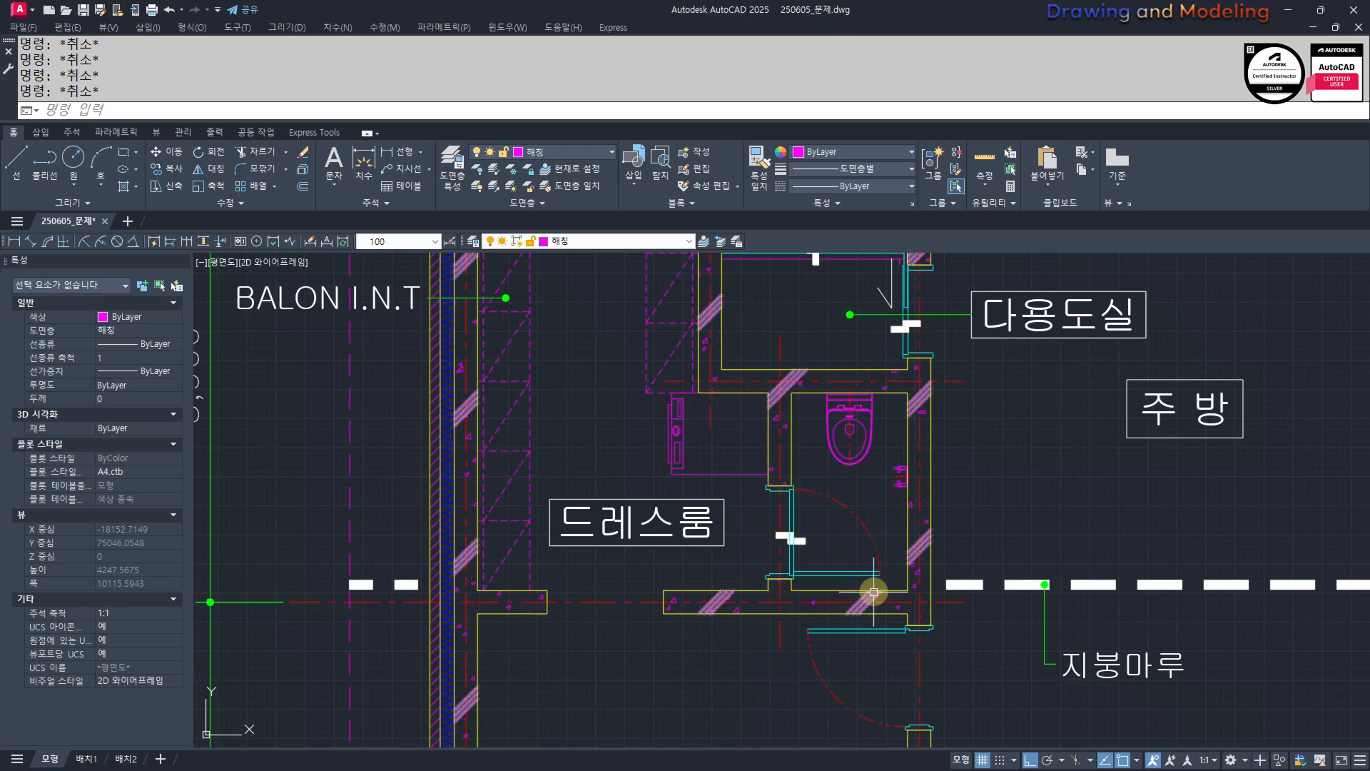
Inspect the hatched low partition and swing door between the 욕실 beside 보일러실 and the washbasin area.
scroll(838, 516, down, 1)
mouse_move(665, 328)
middle_down()
mouse_move(737, 536)
mouse_move(732, 676)
middle_up()
scroll(731, 671, up, 3)
scroll(592, 496, up, 4)
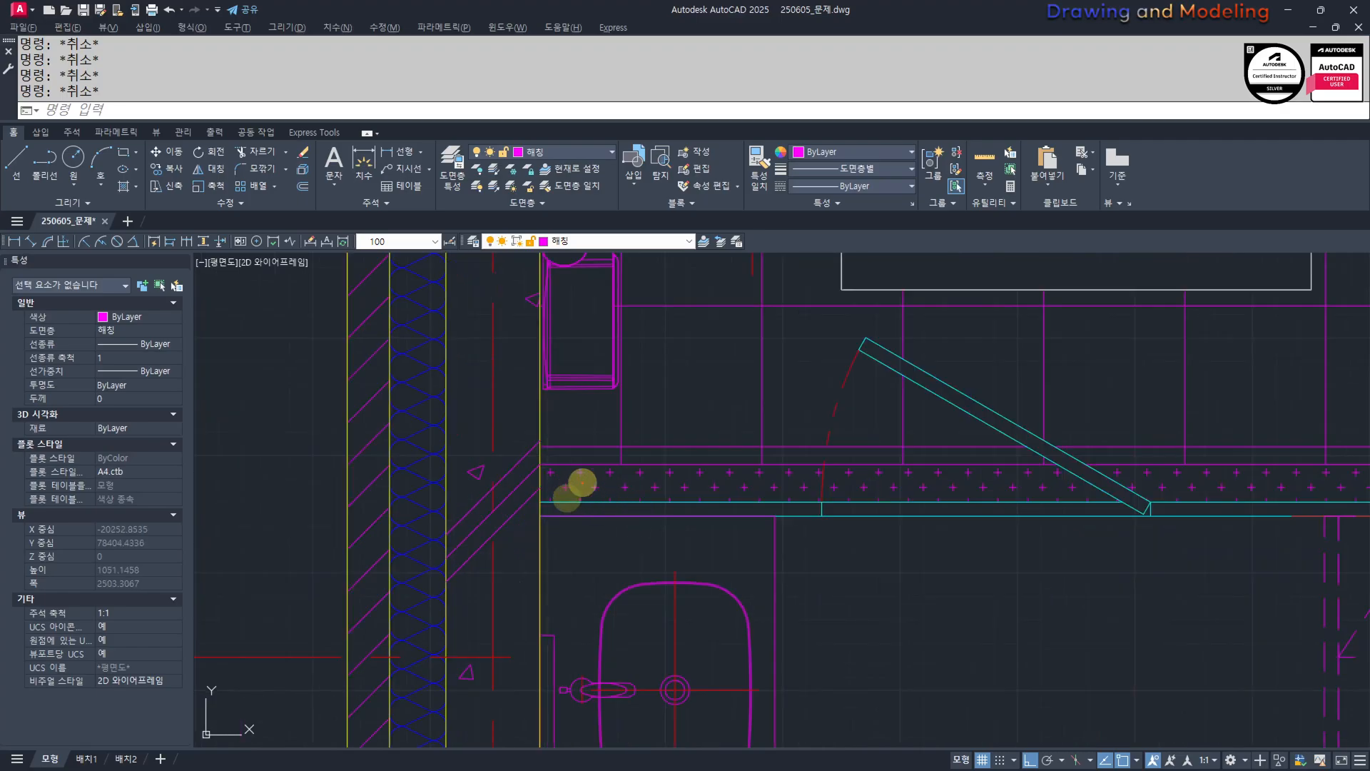
scroll(582, 488, down, 4)
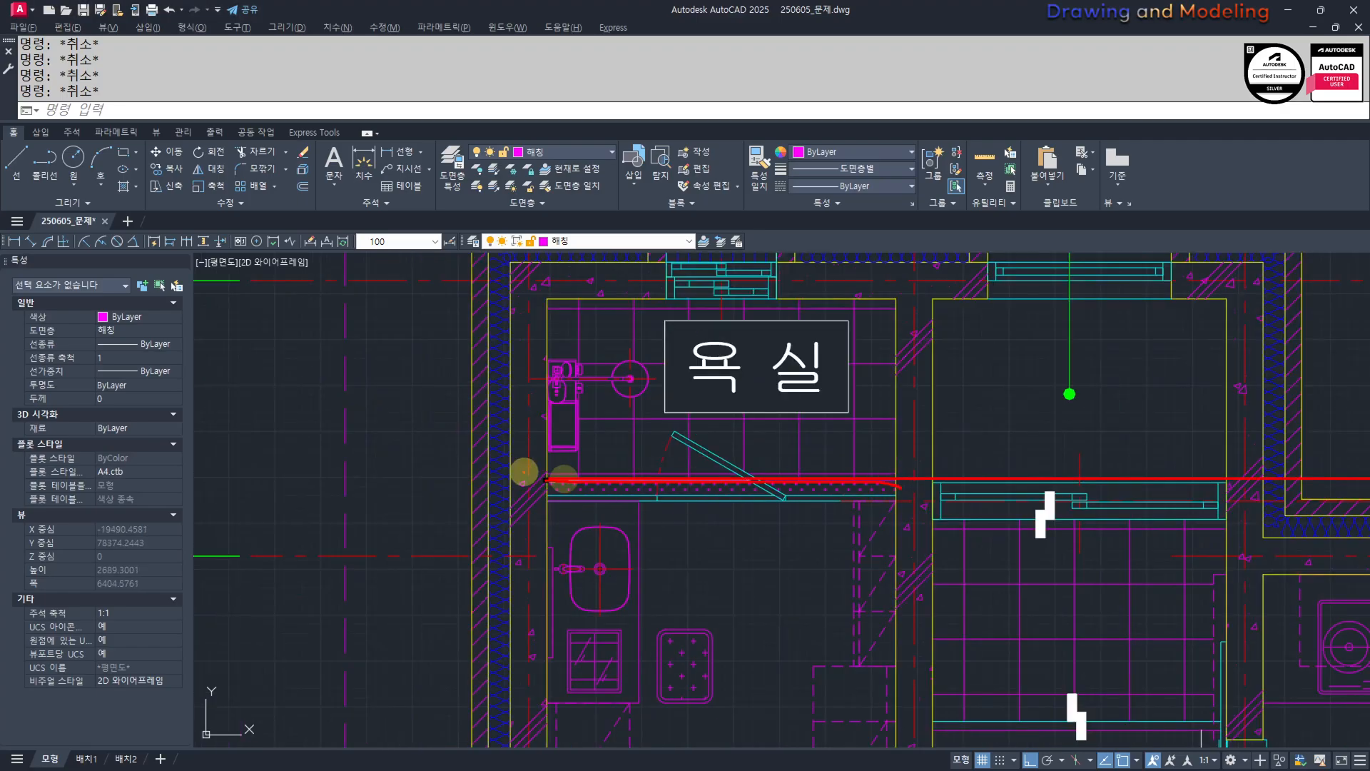
scroll(675, 508, up, 2)
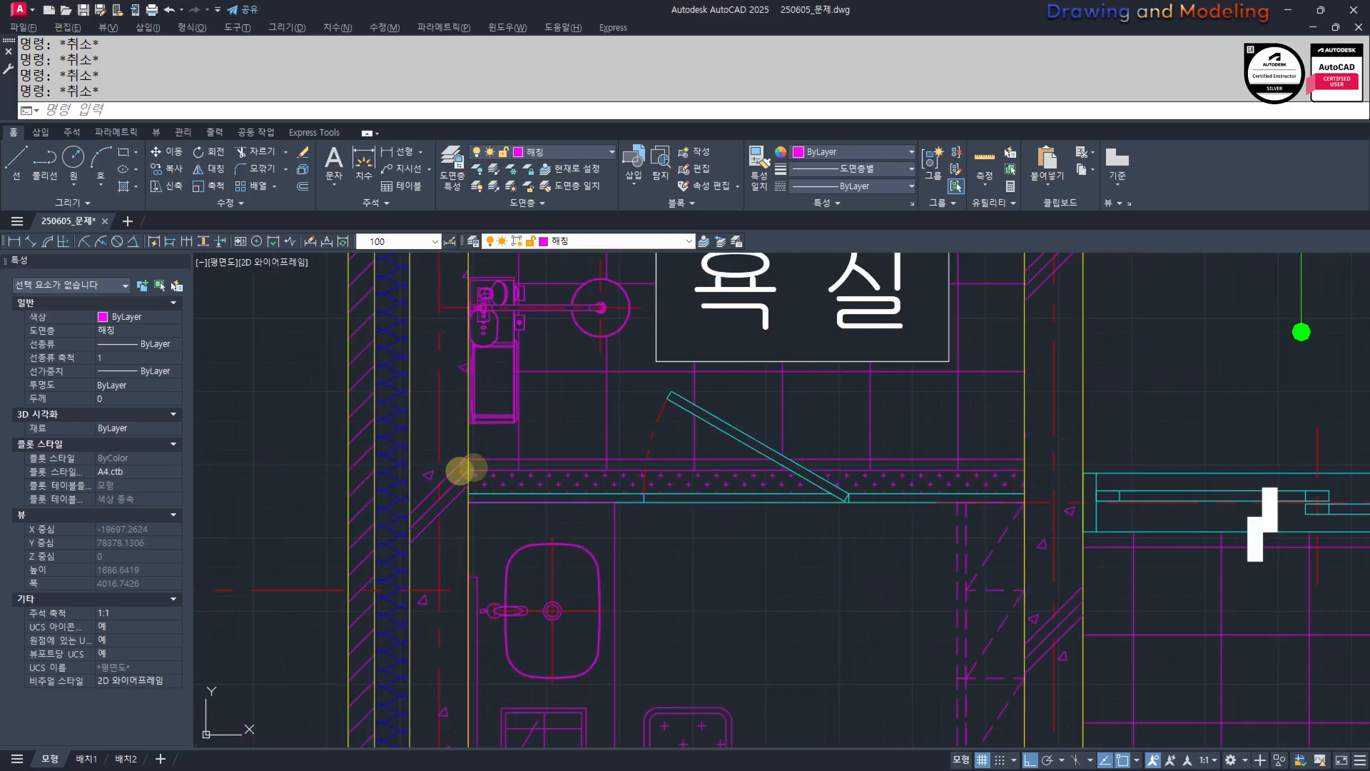
scroll(642, 511, down, 2)
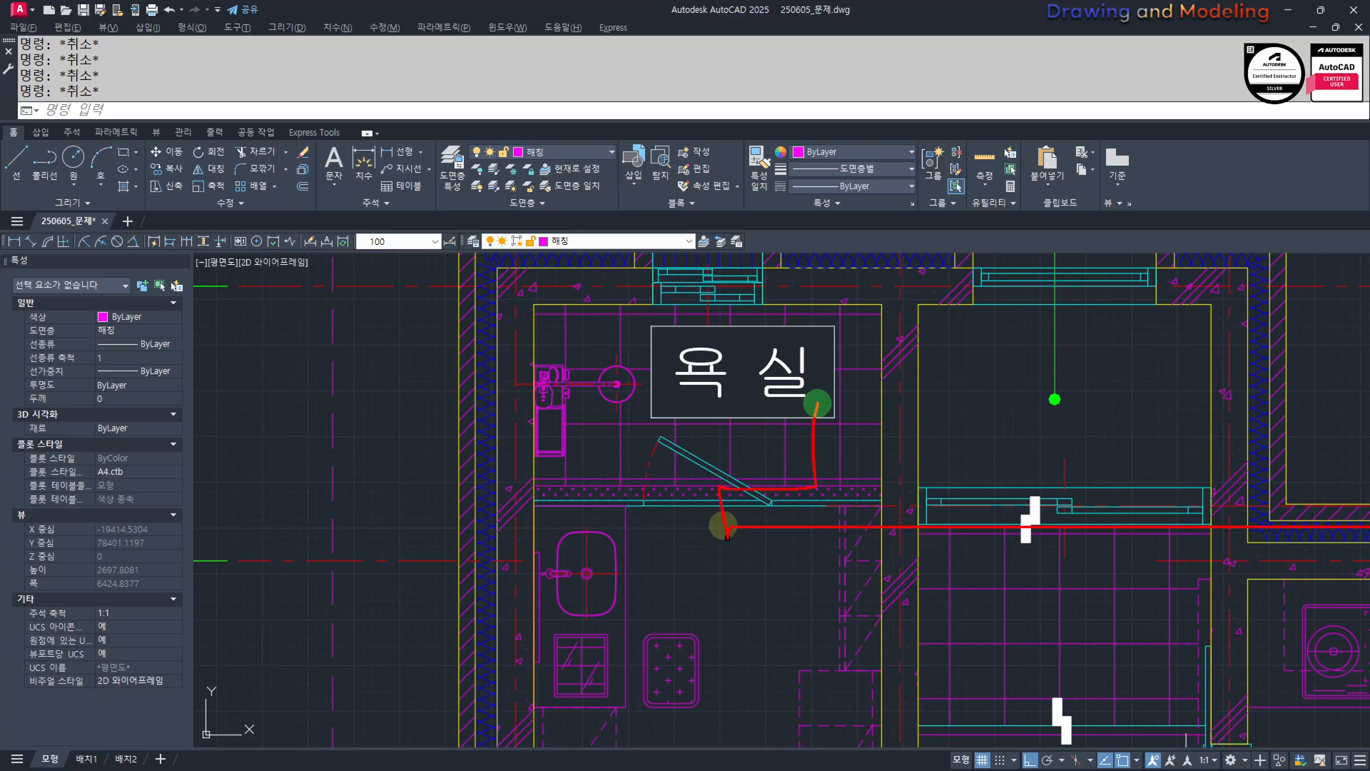
Check the position of the partition below the 욕실 against the nearby grid line and the 보일러실 sliding door.
scroll(722, 526, down, 4)
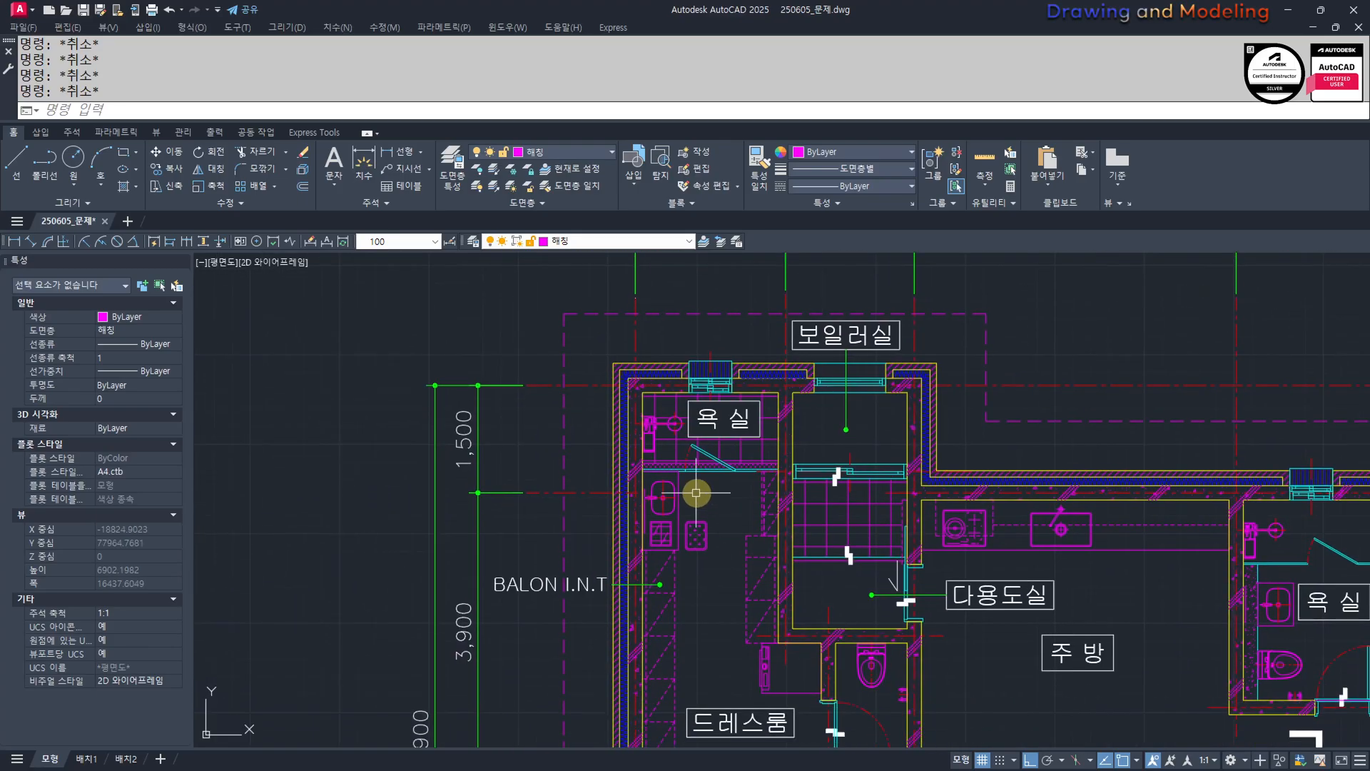
scroll(710, 476, up, 3)
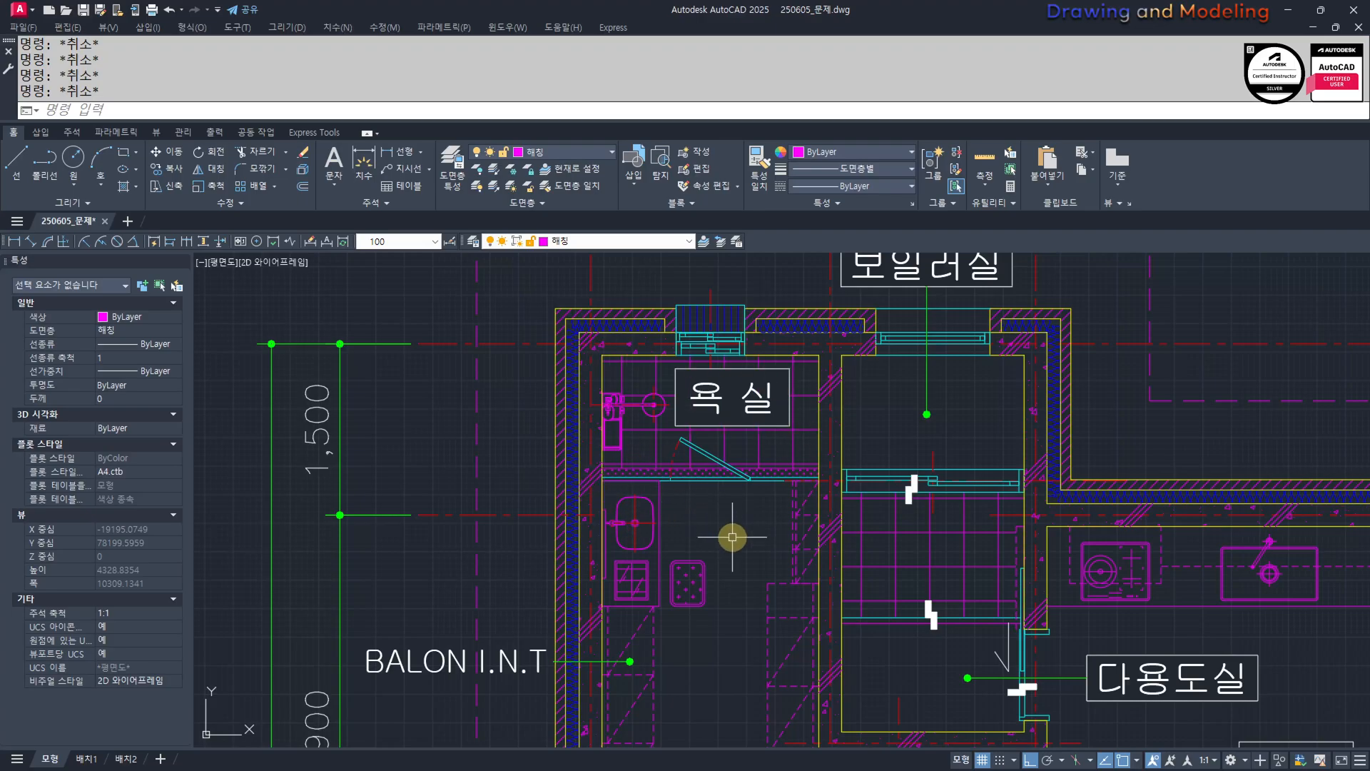
scroll(754, 544, down, 2)
middle_drag(734, 578, 690, 449)
scroll(664, 379, up, 4)
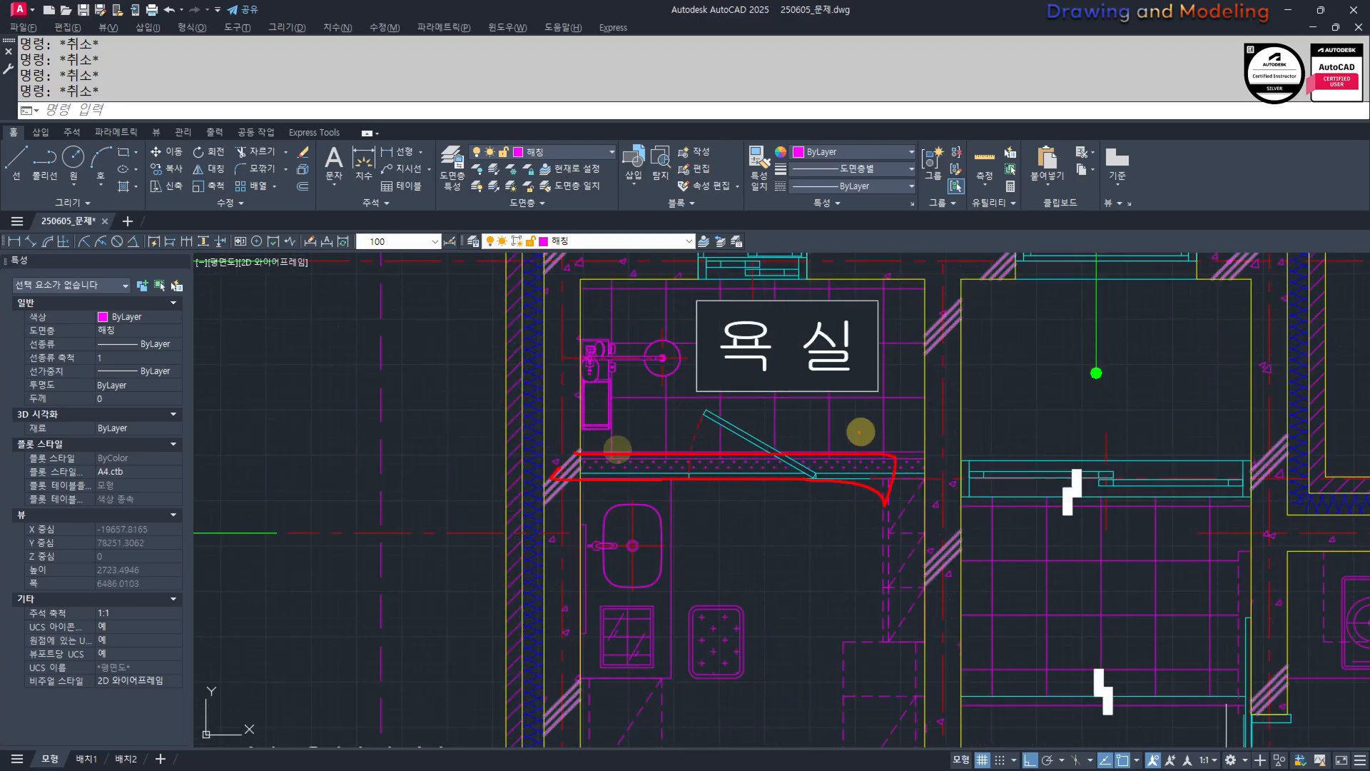
scroll(662, 464, down, 4)
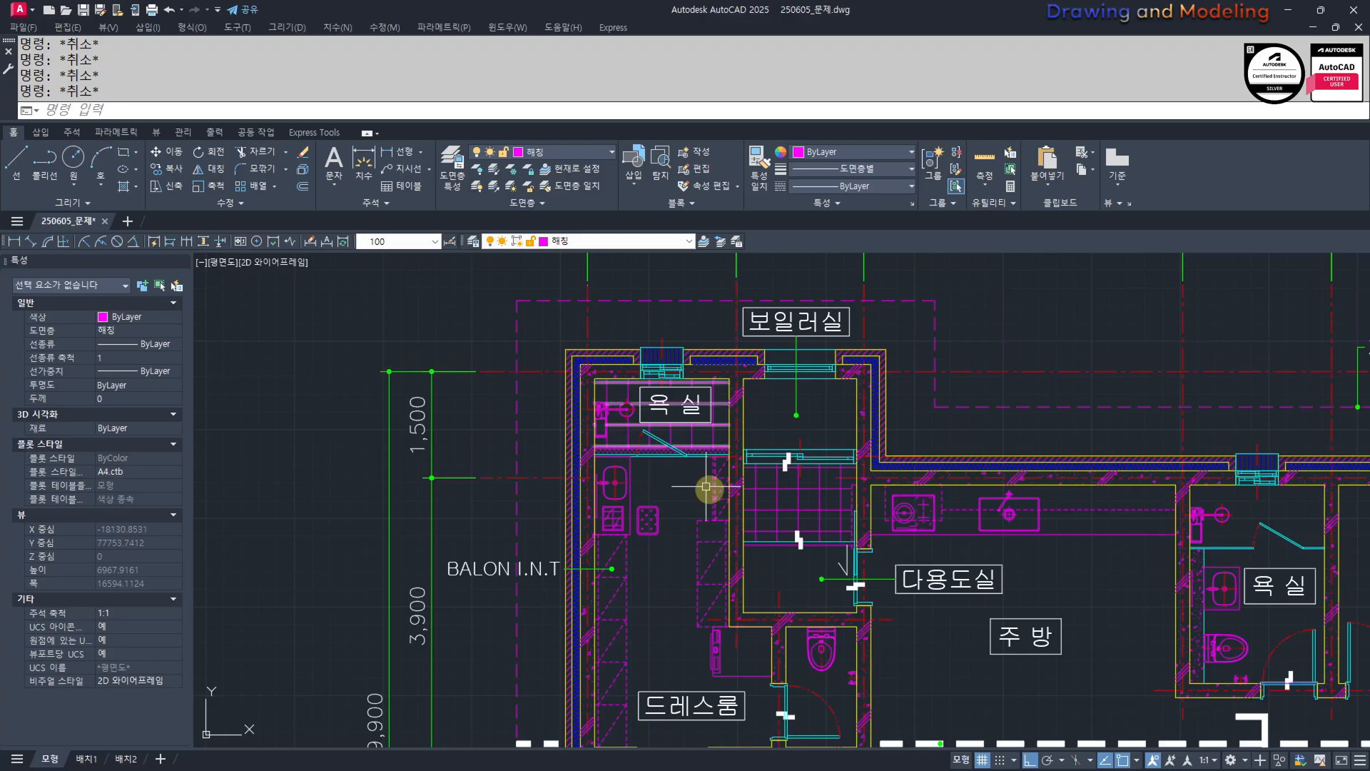
mouse_move(706, 483)
middle_down()
mouse_move(648, 425)
mouse_move(654, 456)
middle_up()
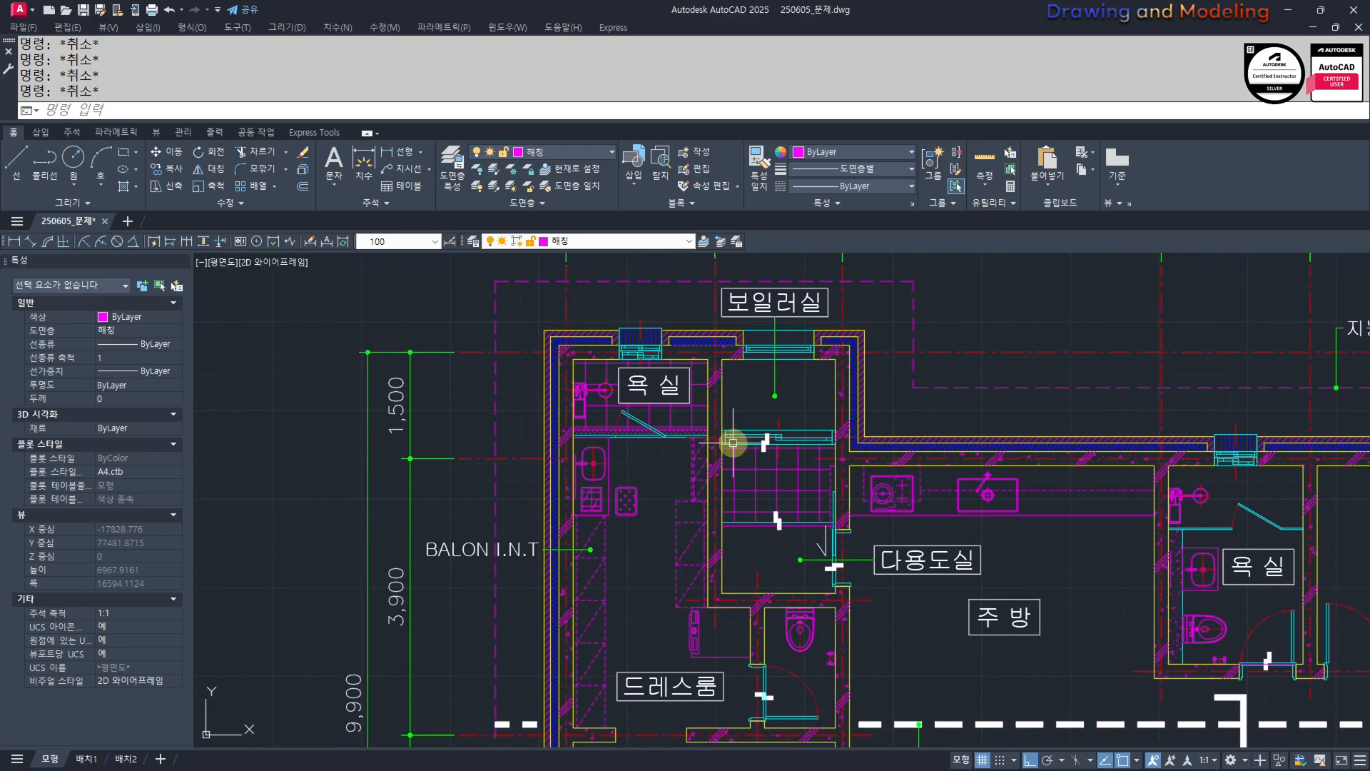
Examine the hatched wall strip behind the washbasin and toilet in the 욕실 between 주방 and 침실3.
middle_drag(655, 571, 602, 409)
middle_drag(956, 465, 670, 456)
scroll(837, 364, up, 2)
middle_drag(837, 364, 737, 398)
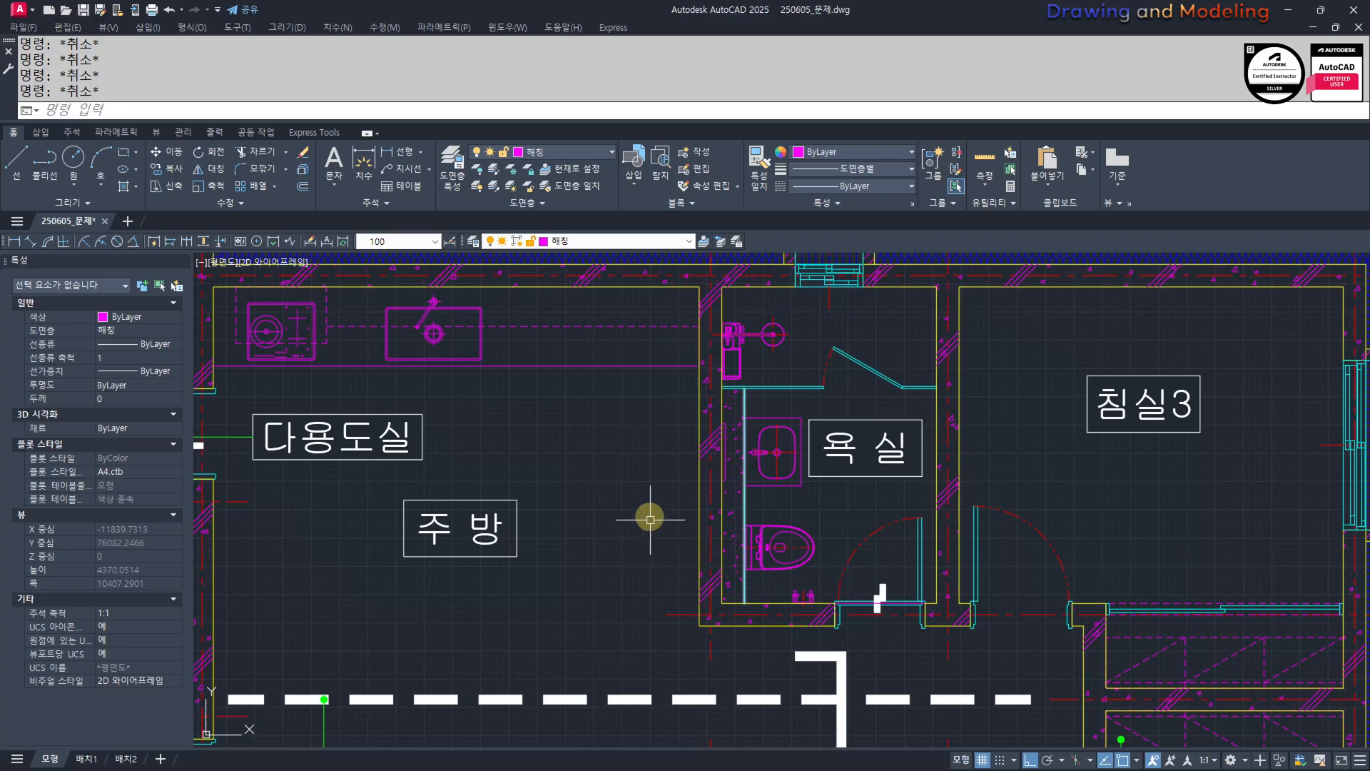
scroll(725, 514, up, 3)
scroll(780, 511, down, 2)
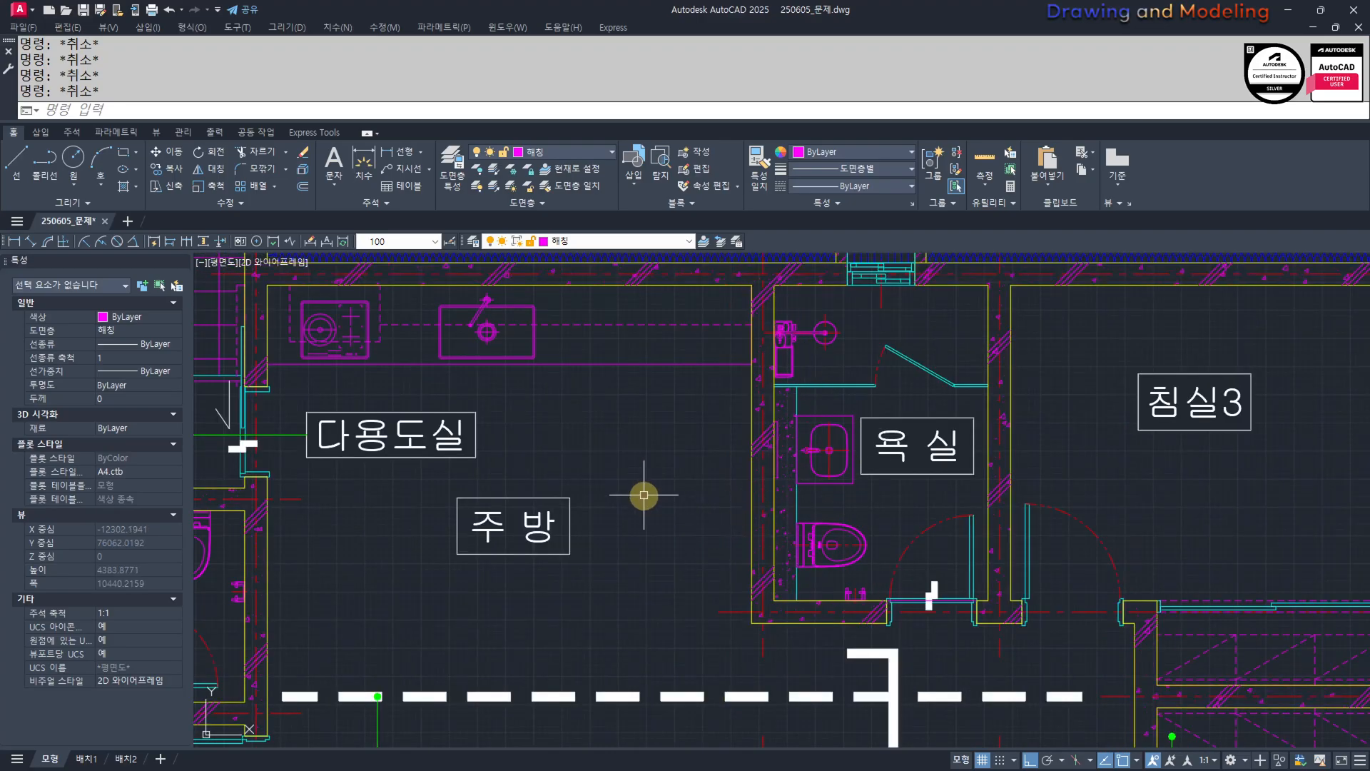
scroll(713, 513, up, 3)
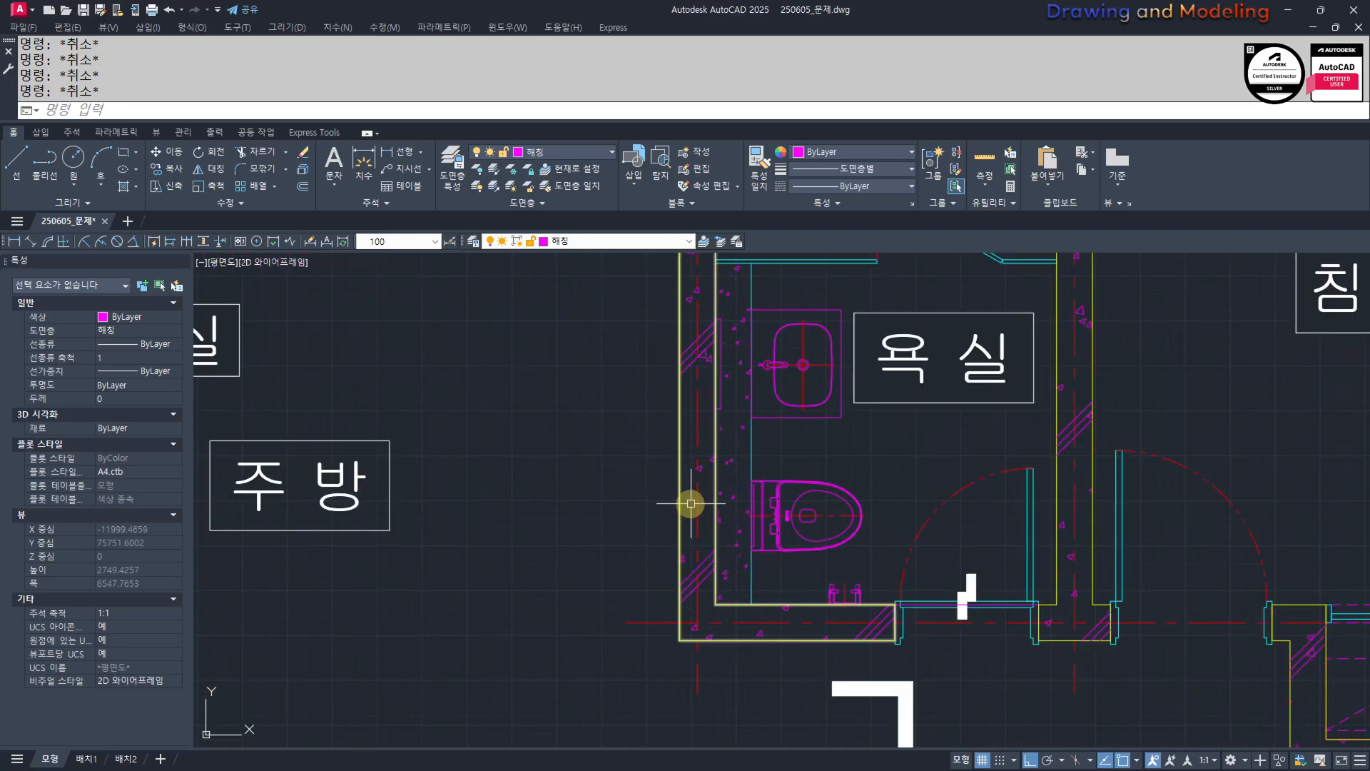
scroll(619, 519, down, 2)
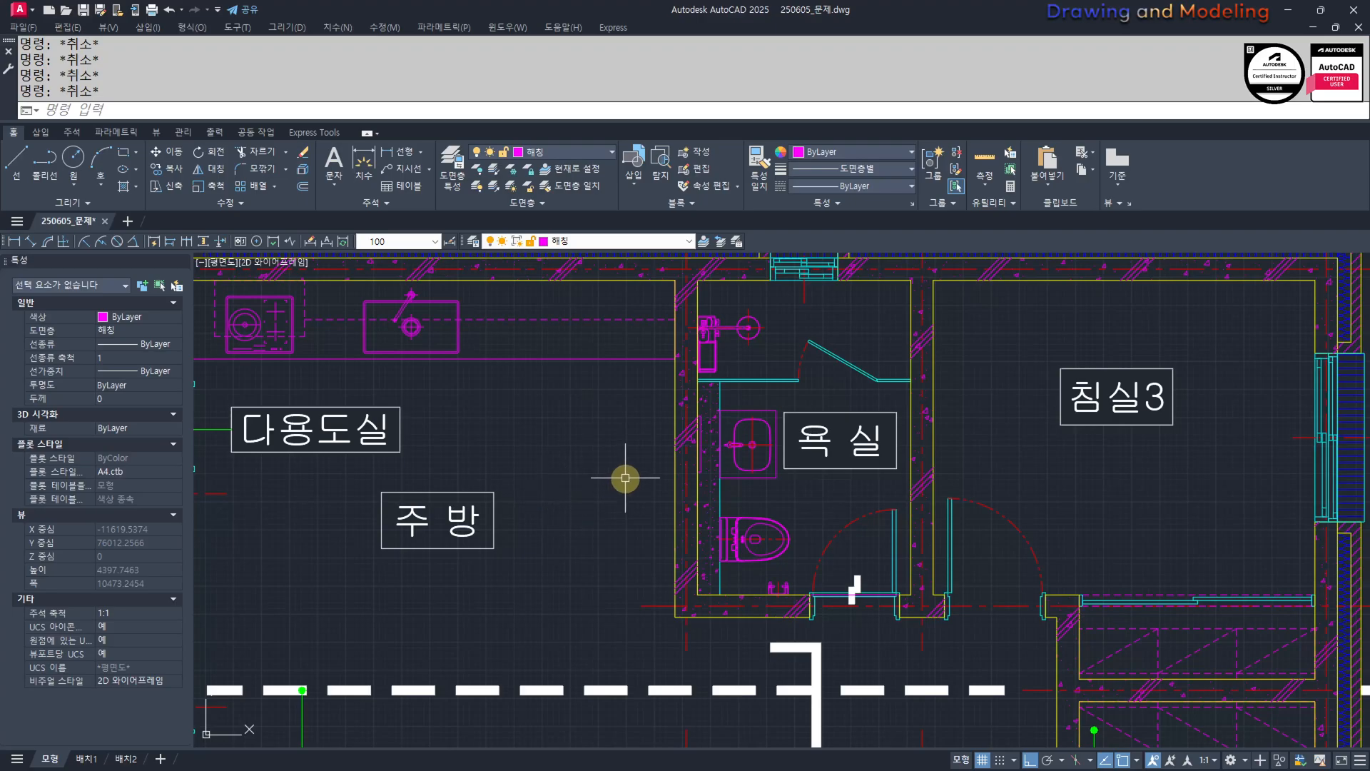
Compare the 욕실 beside 침실3 with the 욕실 and 드레스룸 area across the whole floor plan.
middle_drag(799, 400, 761, 433)
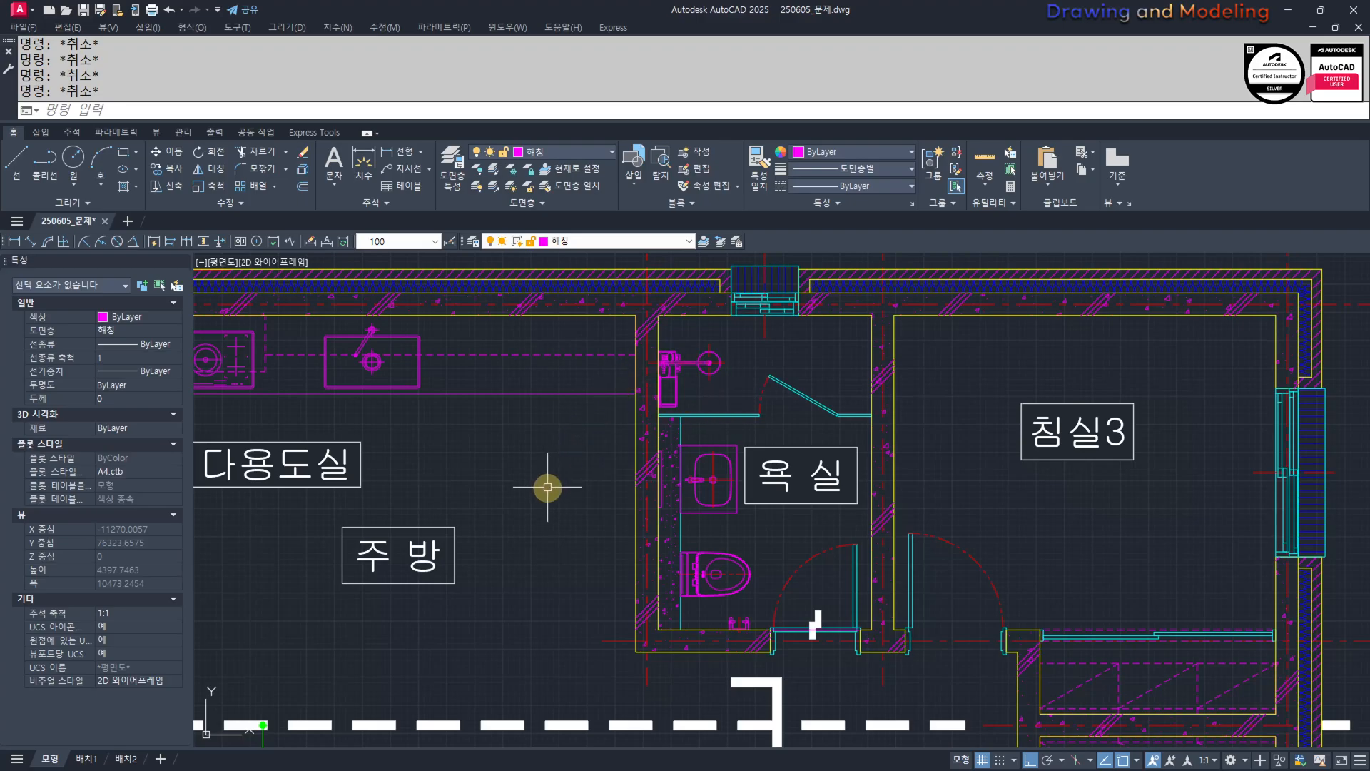
scroll(558, 493, down, 3)
middle_drag(666, 474, 887, 392)
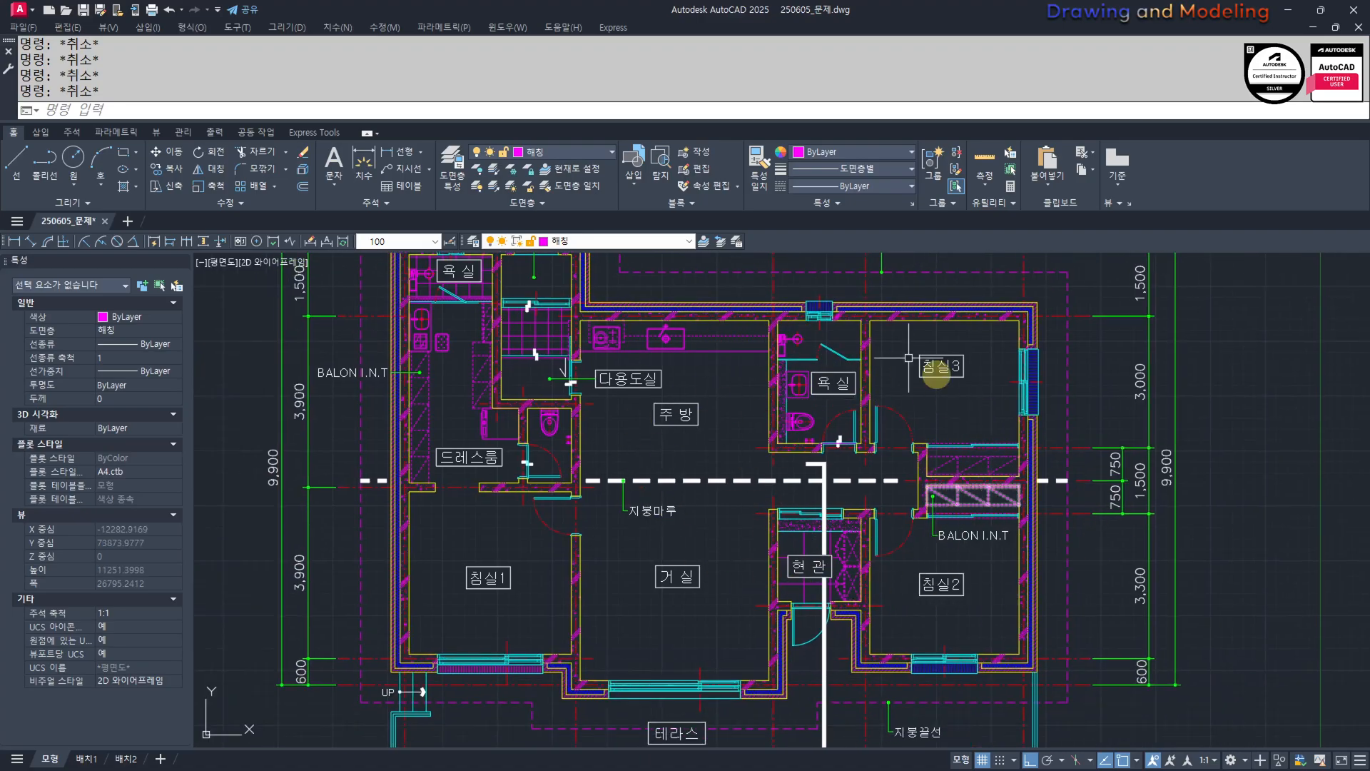
scroll(695, 505, up, 3)
middle_drag(823, 504, 820, 542)
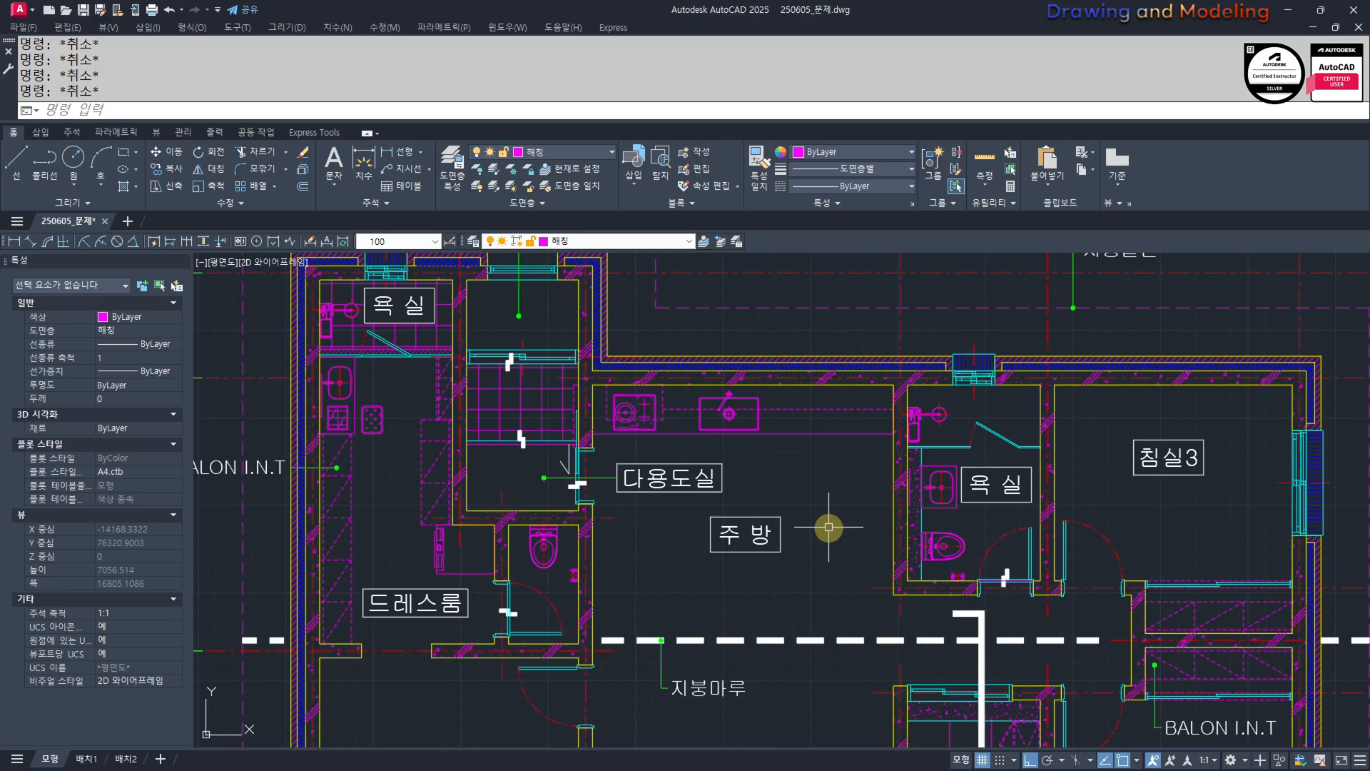
mouse_move(507, 477)
middle_down()
mouse_move(618, 493)
mouse_move(664, 524)
mouse_move(721, 394)
mouse_move(616, 309)
middle_up()
scroll(665, 515, down, 2)
middle_drag(653, 551, 789, 660)
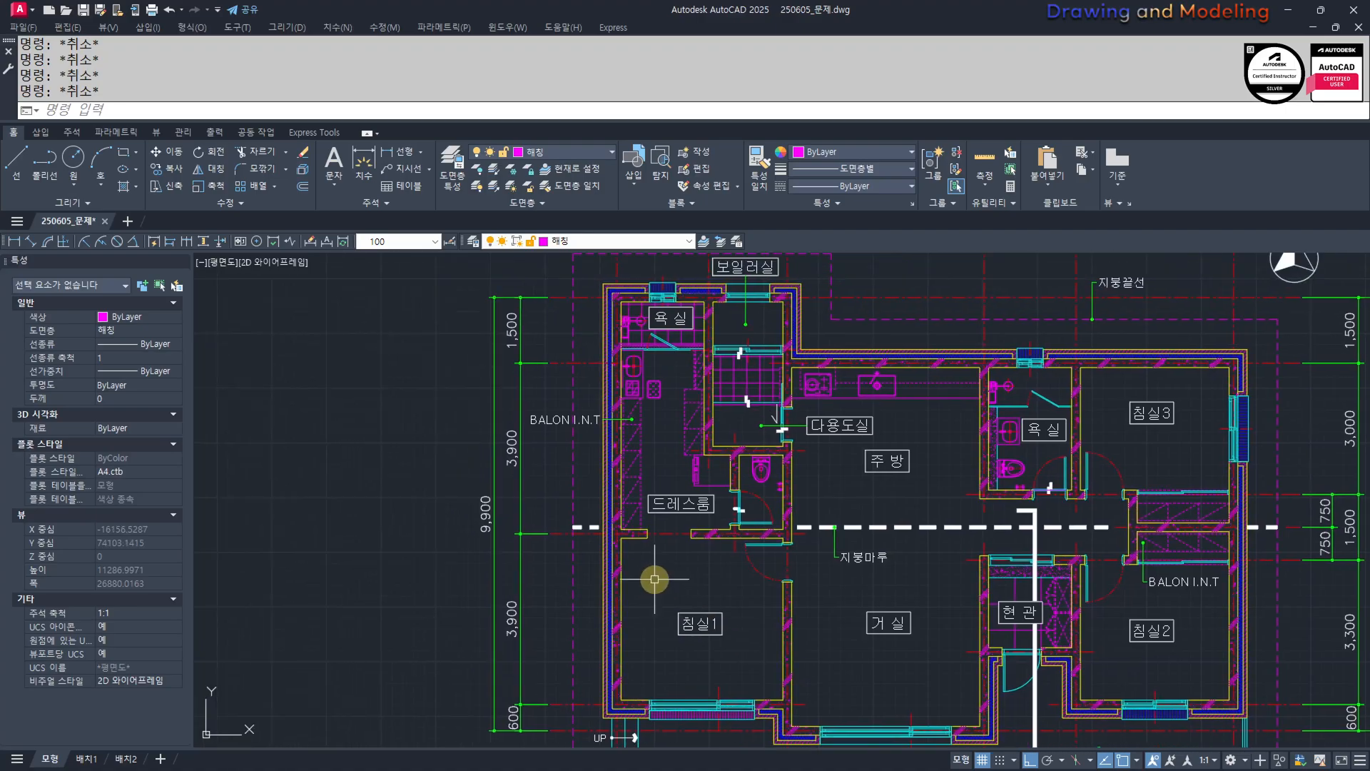
Review 드레스룸 with its closets and the adjoining 침실1 within the overall floor plan.
scroll(675, 496, up, 2)
middle_drag(671, 529, 688, 621)
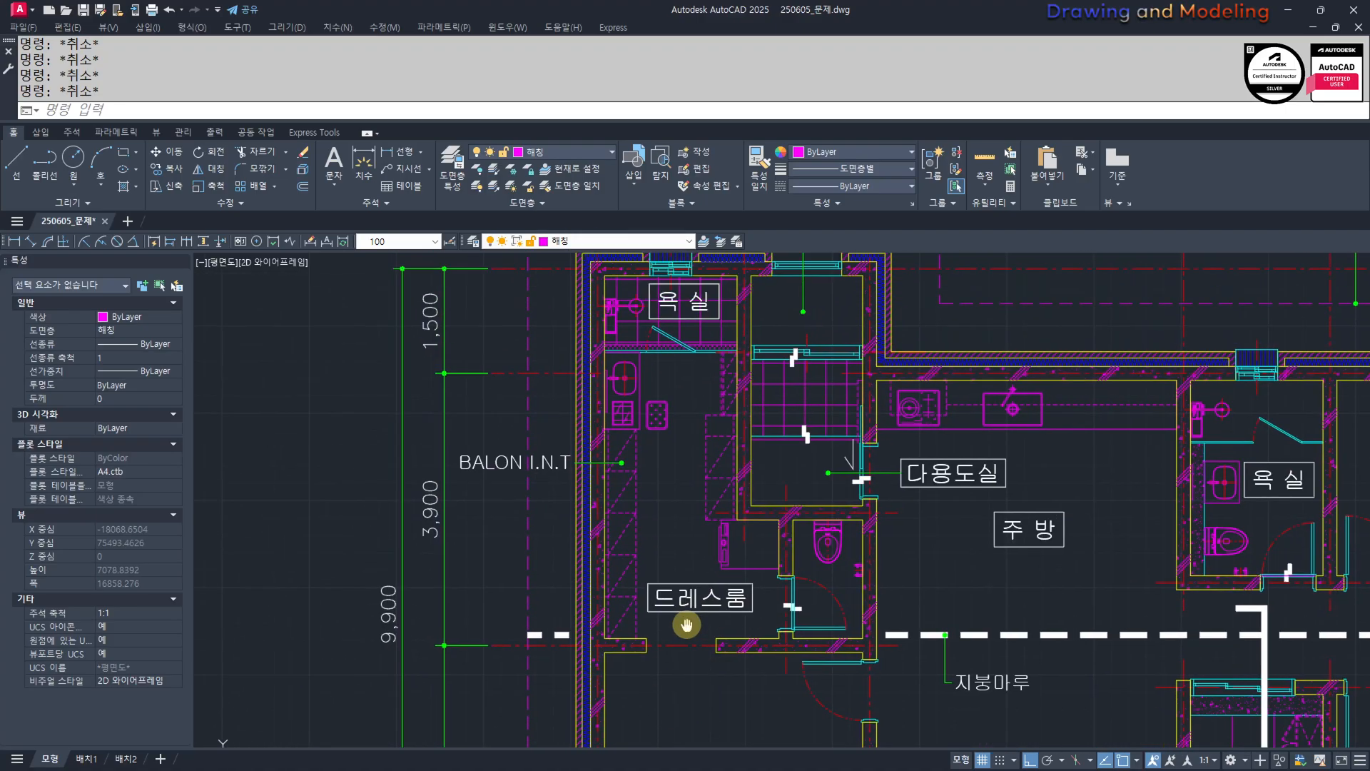
scroll(698, 520, down, 4)
scroll(712, 514, up, 2)
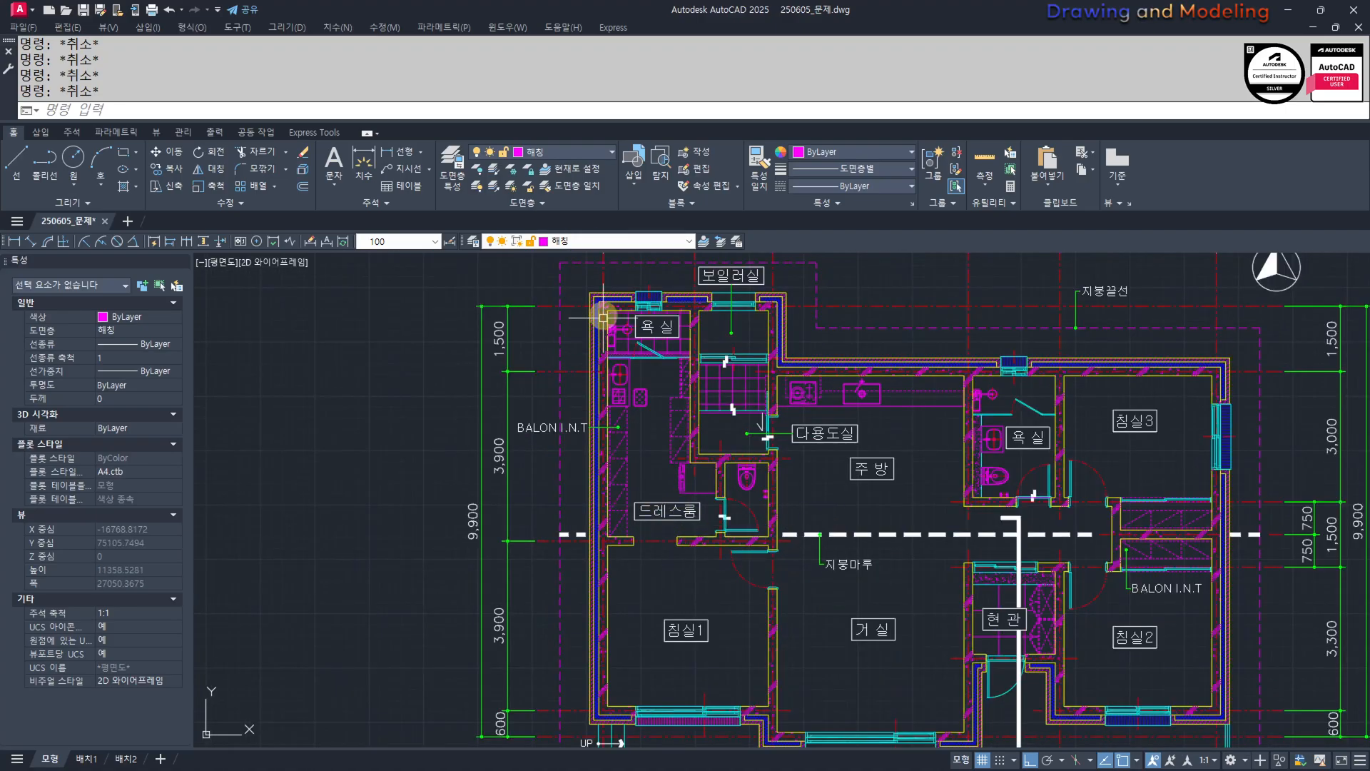
middle_drag(665, 579, 704, 561)
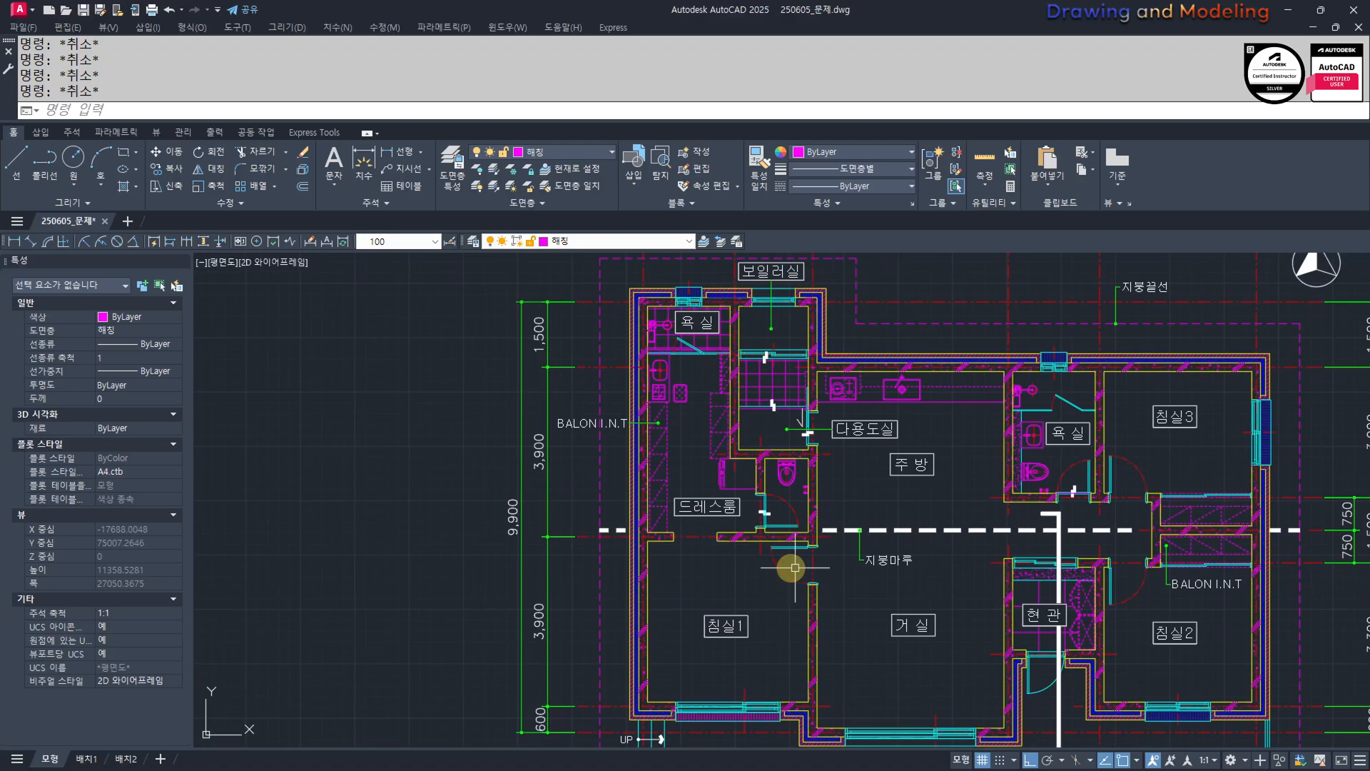
Locate the earlier floor plan with the 안방 below the 이전 출제문제 sheet and examine the wall openings and door around that room.
scroll(654, 570, down, 5)
middle_drag(428, 537, 999, 525)
middle_drag(648, 606, 796, 606)
scroll(628, 562, down, 5)
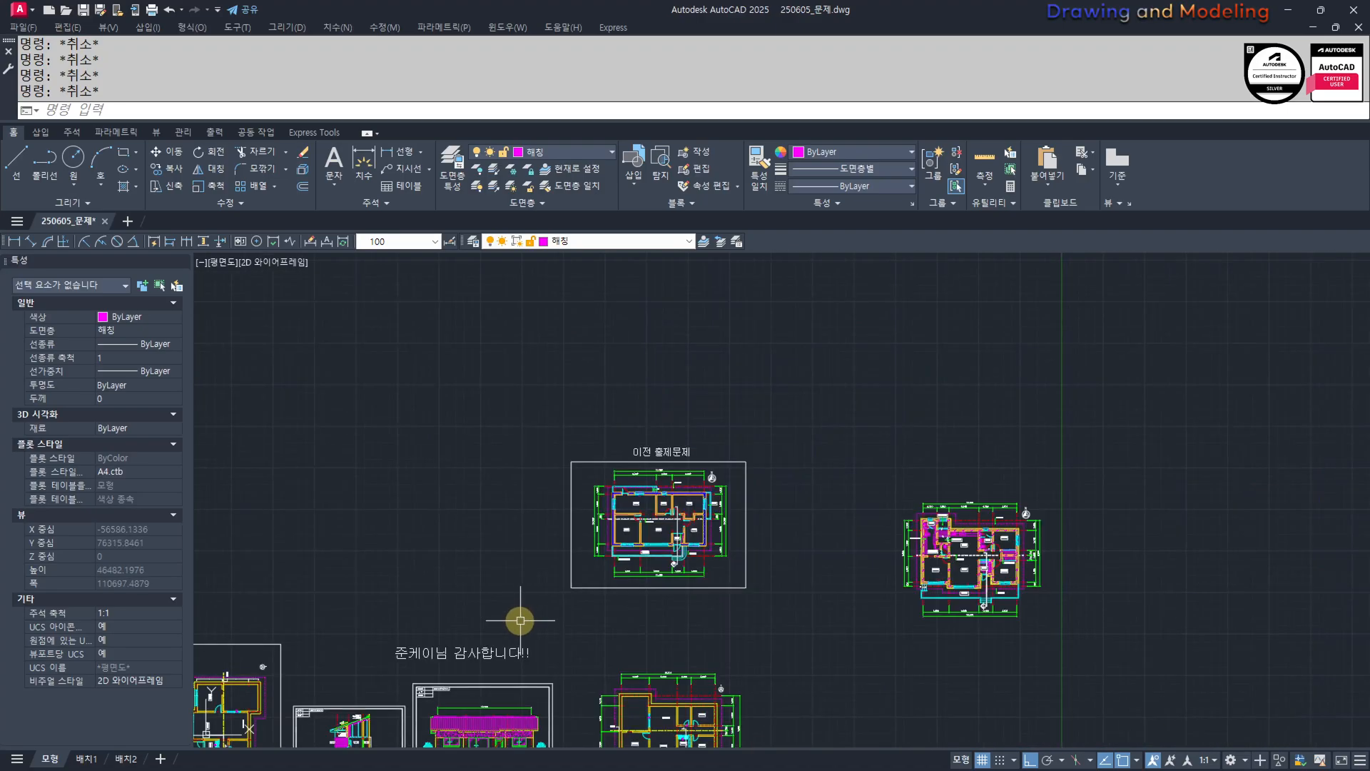
middle_drag(479, 714, 714, 538)
scroll(555, 579, up, 6)
middle_drag(918, 608, 997, 621)
scroll(999, 621, down, 4)
middle_drag(1163, 648, 554, 608)
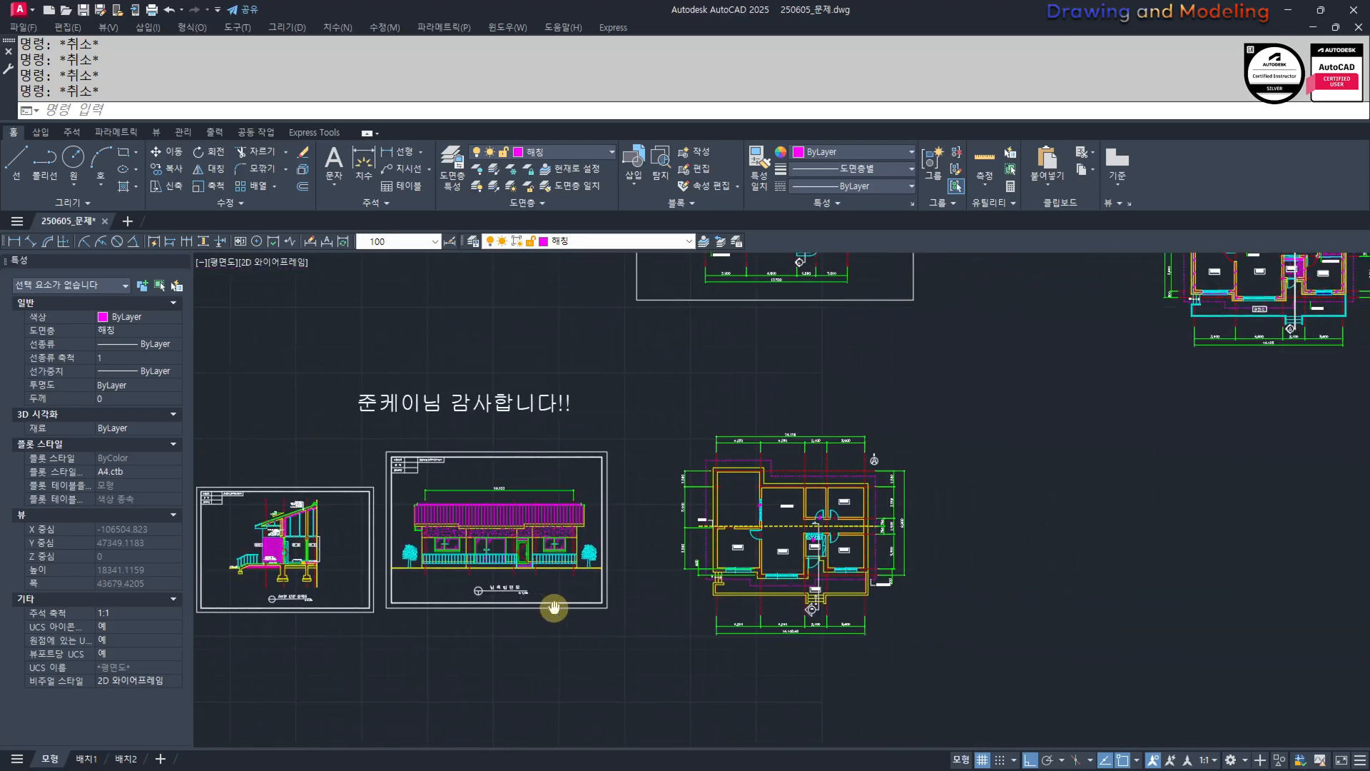
scroll(739, 527, up, 6)
scroll(764, 521, up, 2)
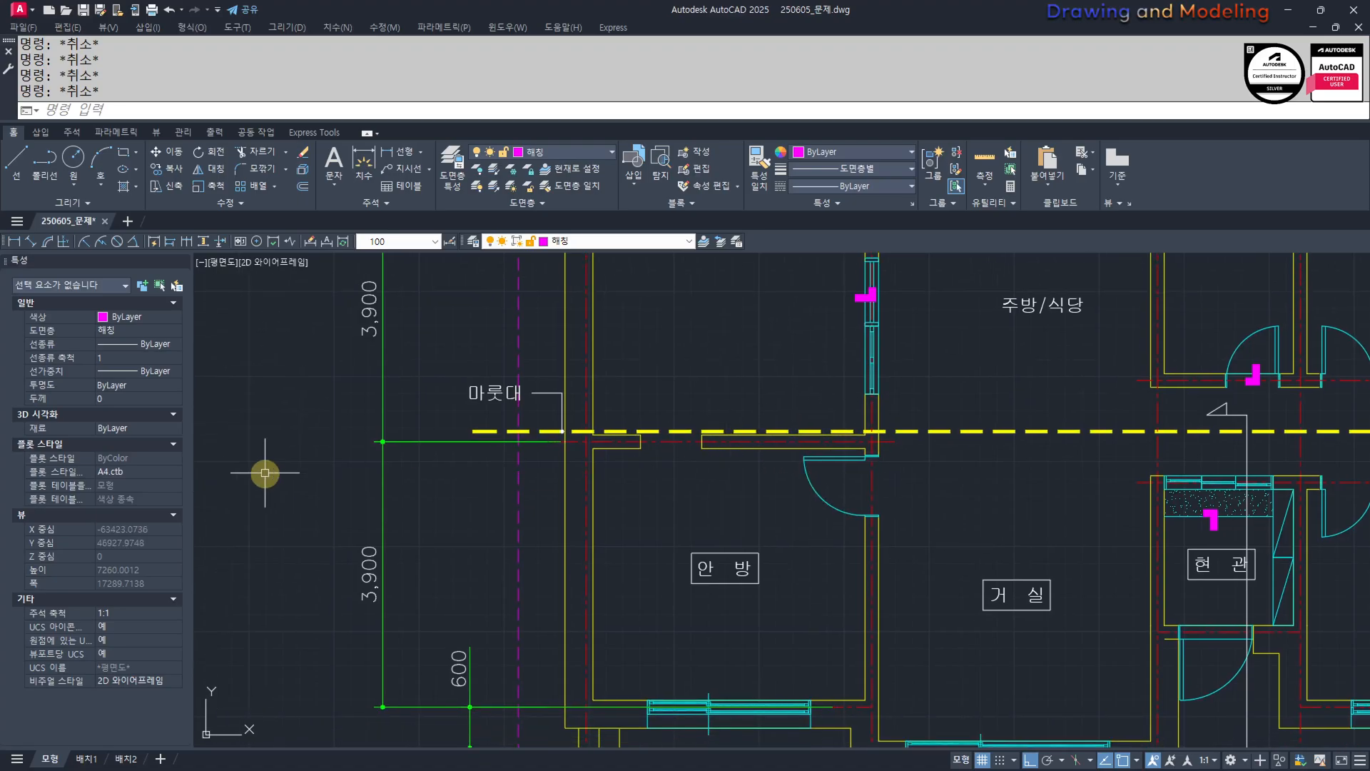
scroll(786, 521, up, 1)
scroll(842, 448, up, 1)
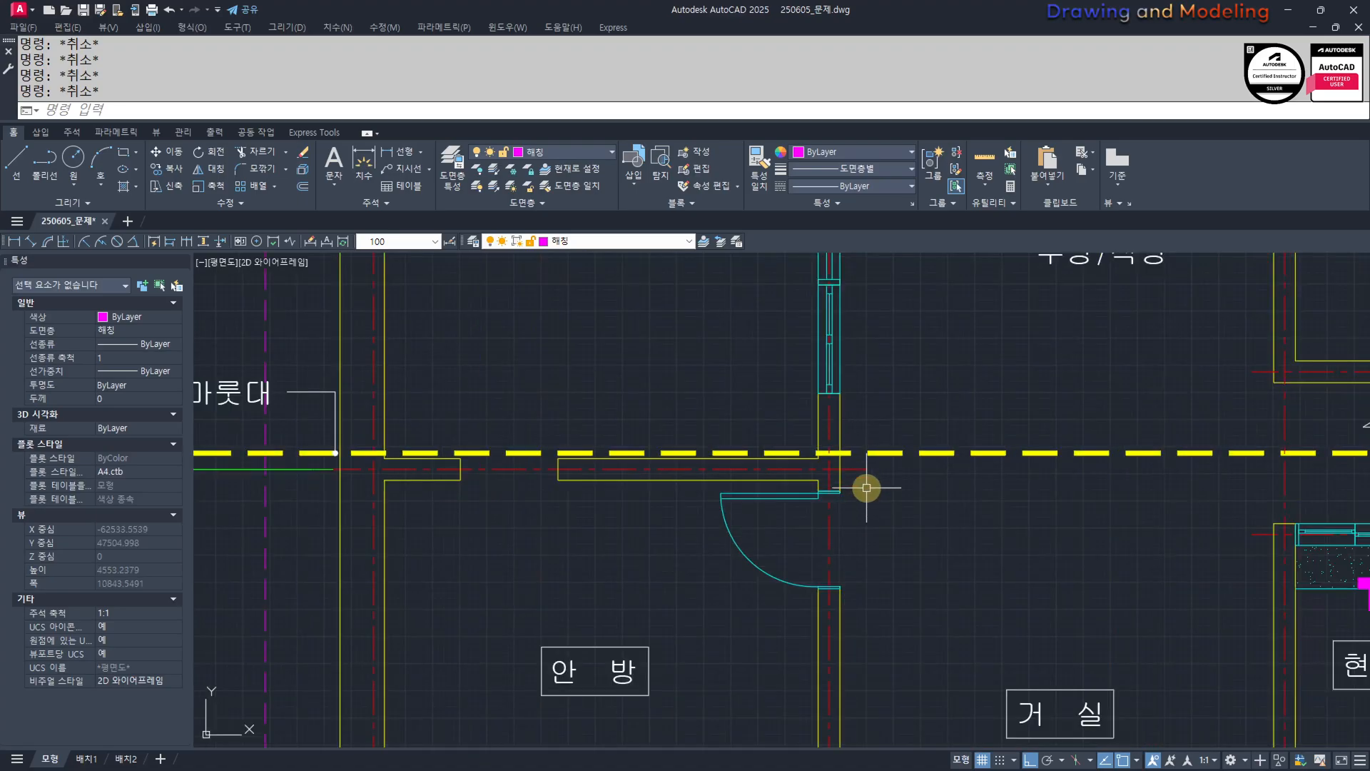
Return to the new exam floor plan and compare its 침실1 and 드레스룸 openings with the earlier plan's 안방.
scroll(725, 483, down, 2)
scroll(1211, 462, down, 3)
middle_drag(1211, 462, 924, 524)
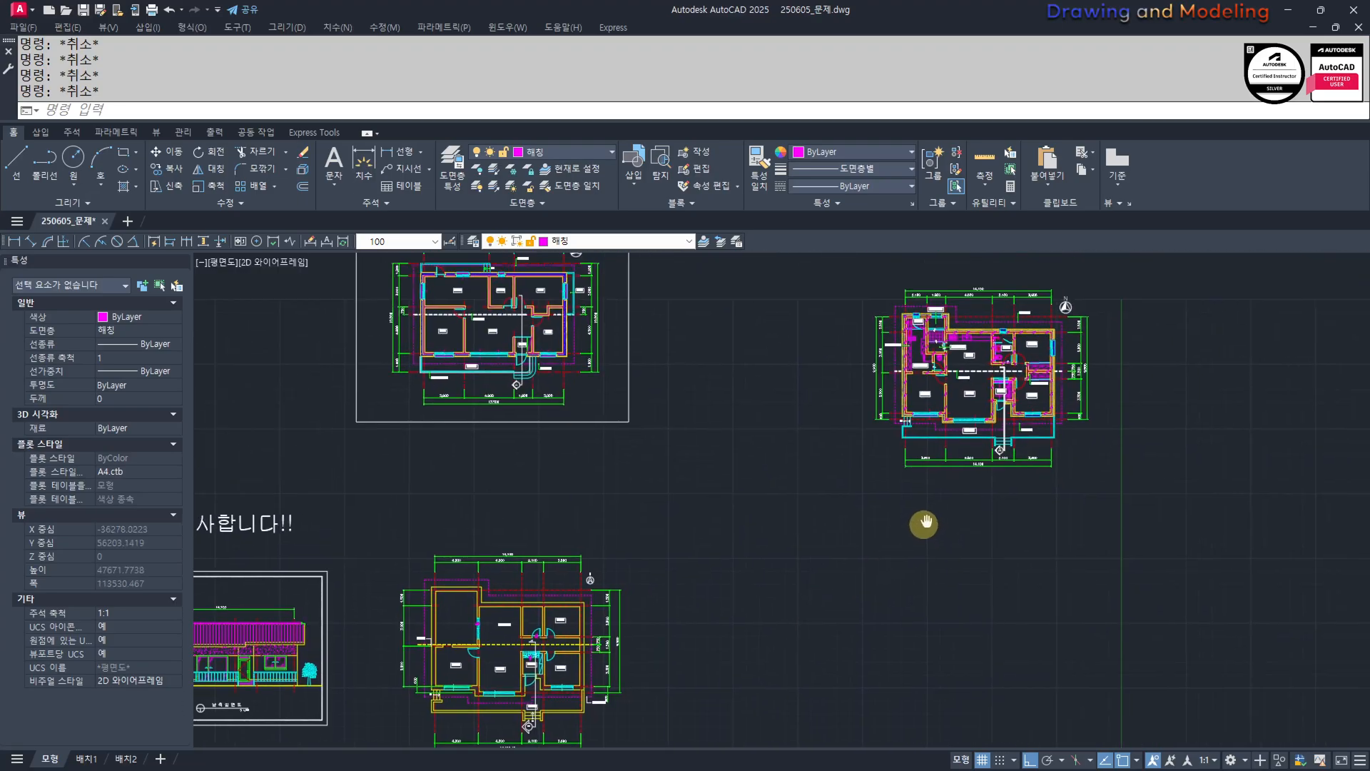
scroll(876, 402, up, 5)
mouse_move(988, 333)
middle_down()
mouse_move(879, 480)
mouse_move(679, 495)
mouse_move(630, 522)
middle_up()
scroll(922, 519, down, 2)
scroll(633, 500, up, 2)
scroll(746, 529, down, 2)
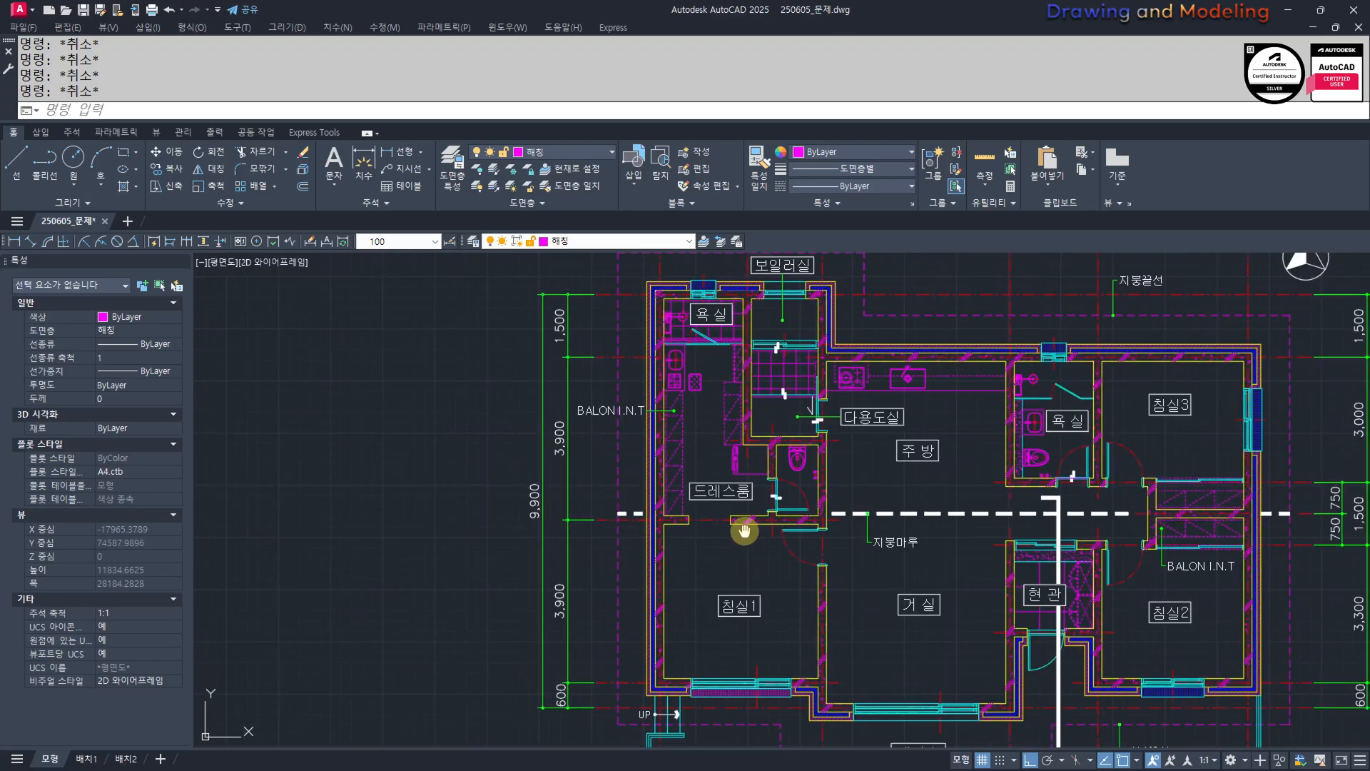
mouse_move(744, 530)
middle_down()
mouse_move(718, 560)
mouse_move(778, 569)
mouse_move(722, 529)
middle_up()
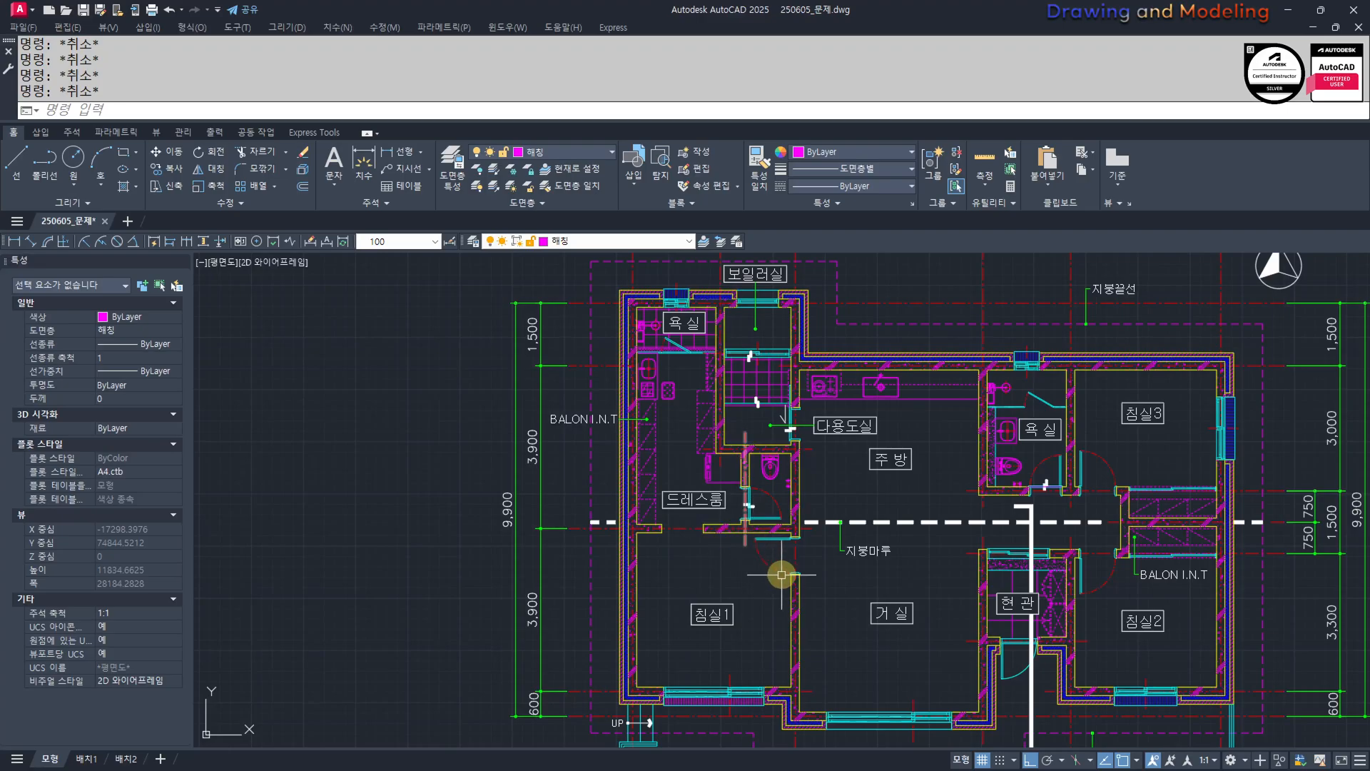
middle_drag(781, 575, 634, 543)
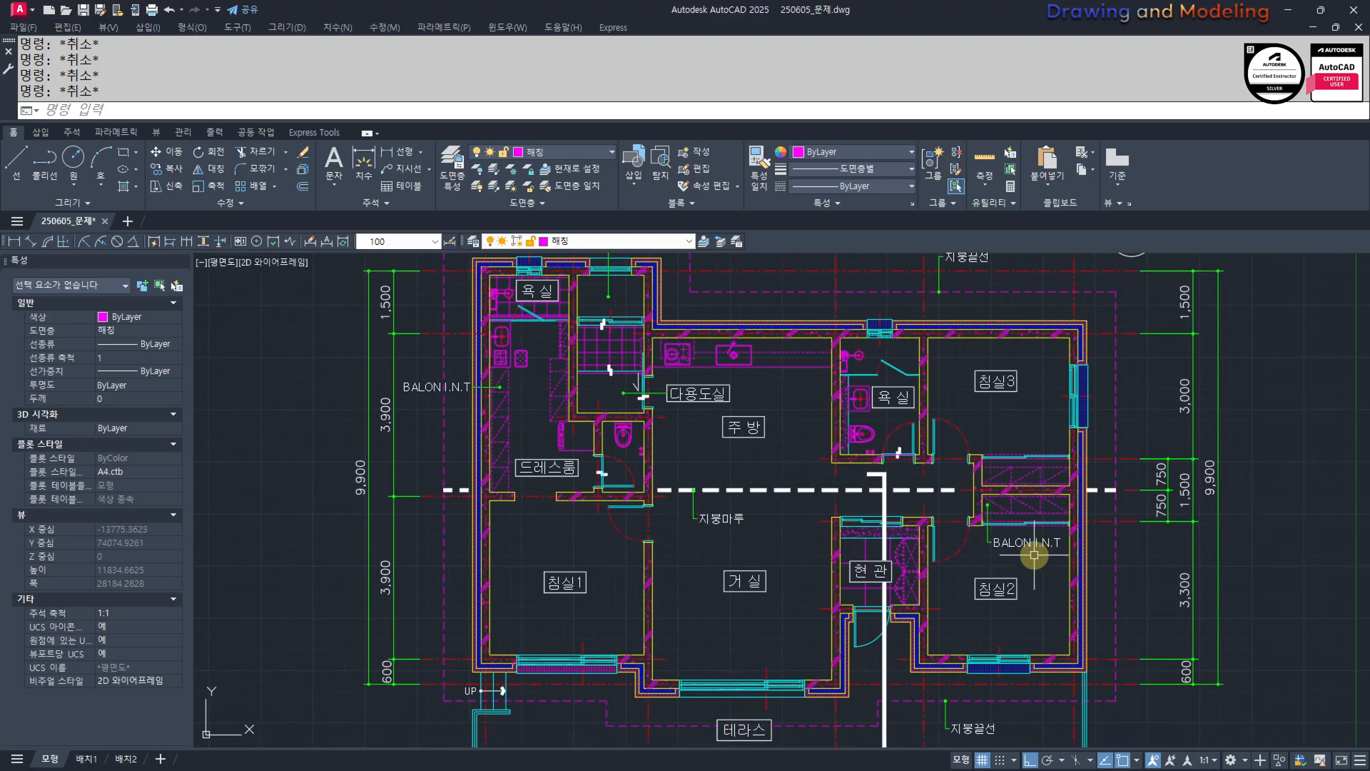
Examine the BALON I.N.T leader labels on the 드레스룸 closets and the 침실2 closet.
scroll(495, 437, up, 6)
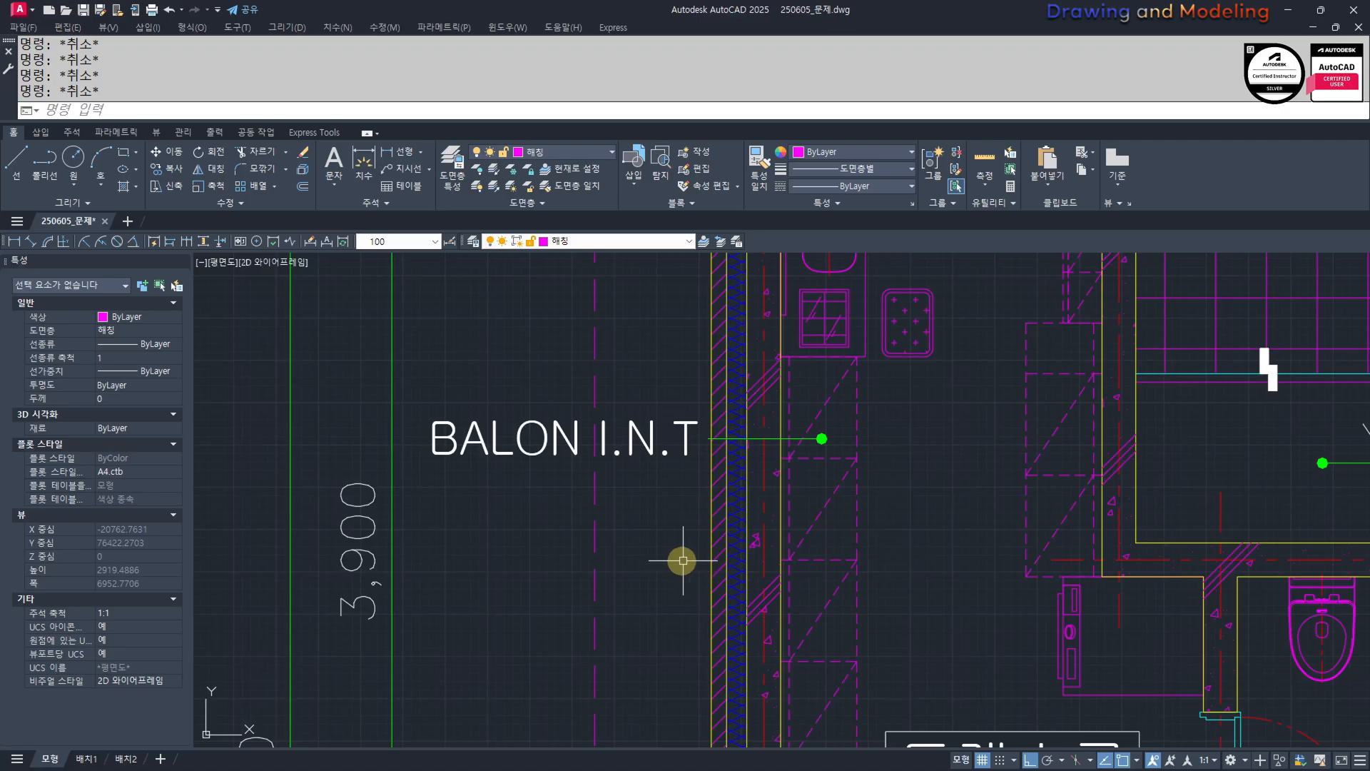
scroll(752, 510, down, 6)
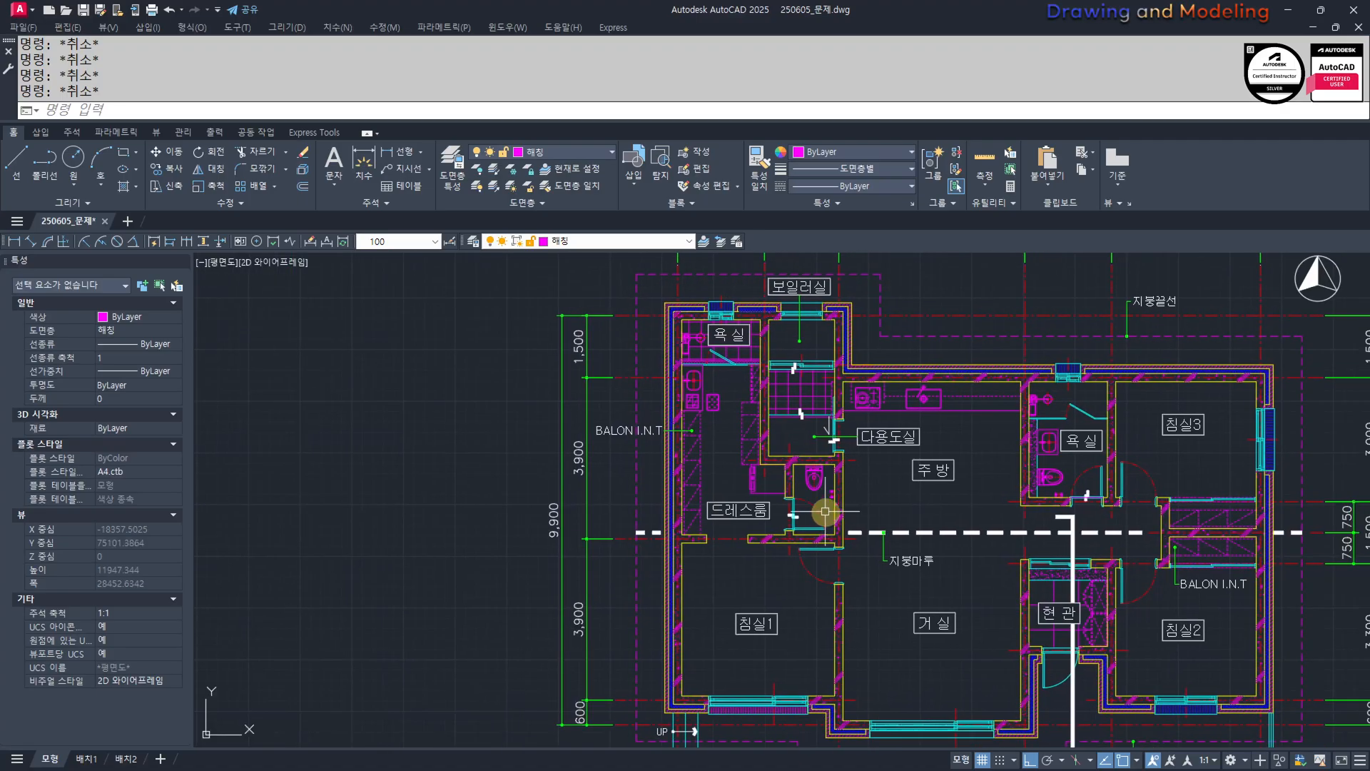
middle_drag(1061, 560, 845, 538)
scroll(977, 534, up, 4)
scroll(813, 513, down, 2)
scroll(933, 572, up, 4)
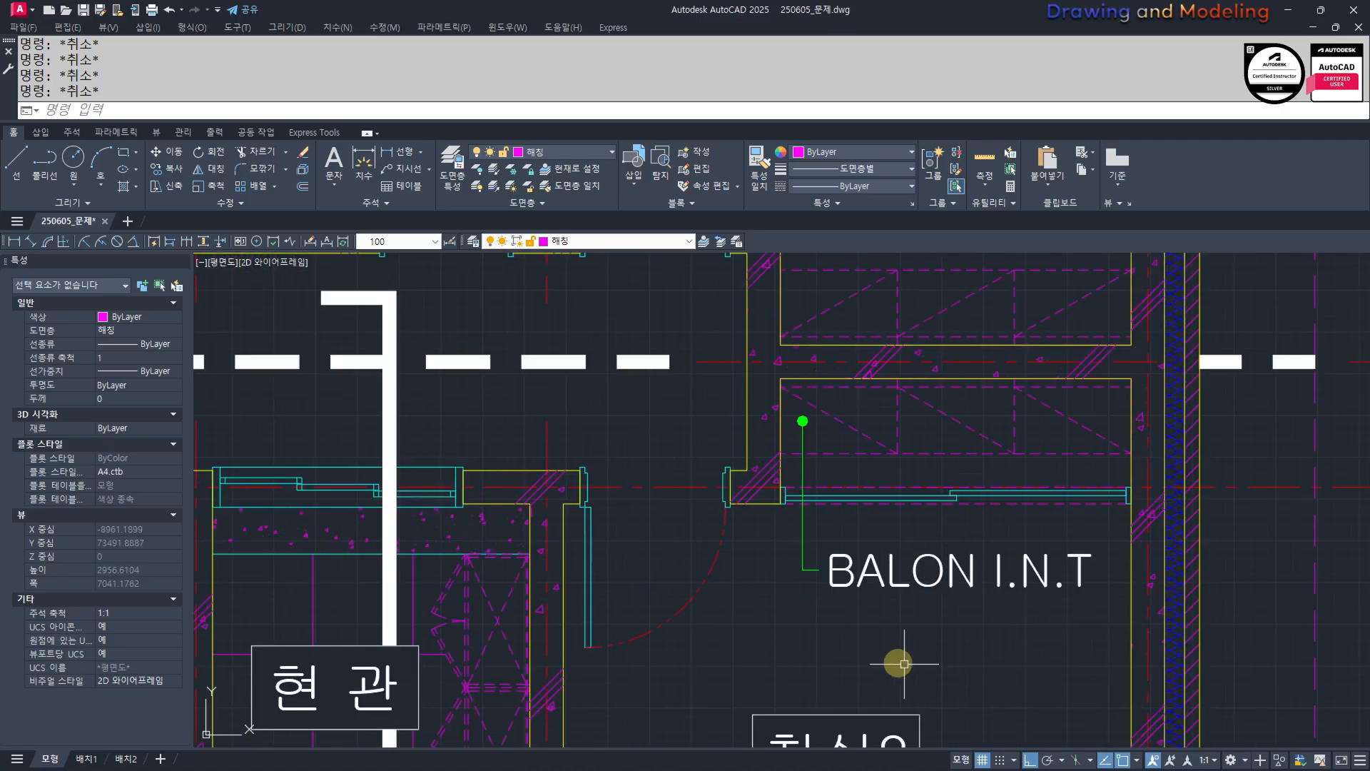
scroll(835, 575, down, 4)
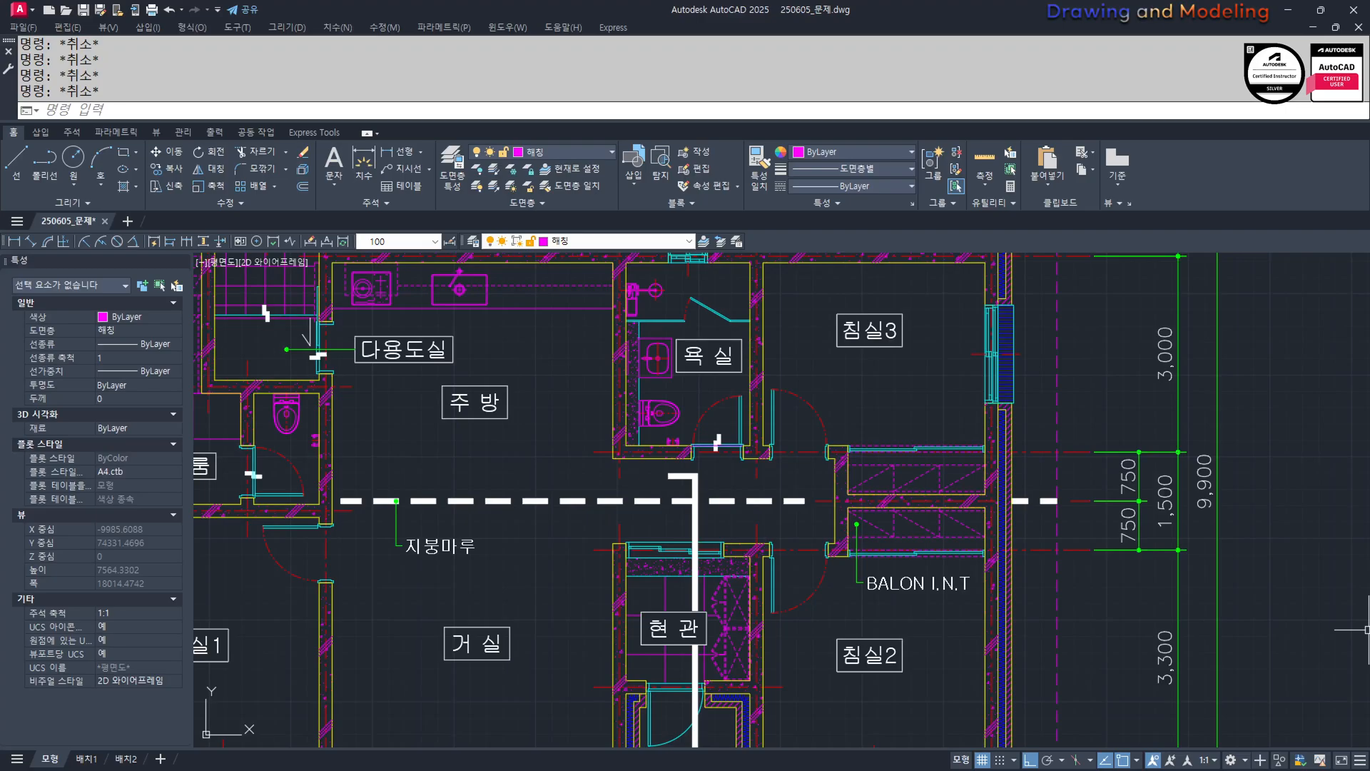
Switch to the BALON website in the Chrome browser, view the 사업분야 page and return to the home page.
key(alt+Tab)
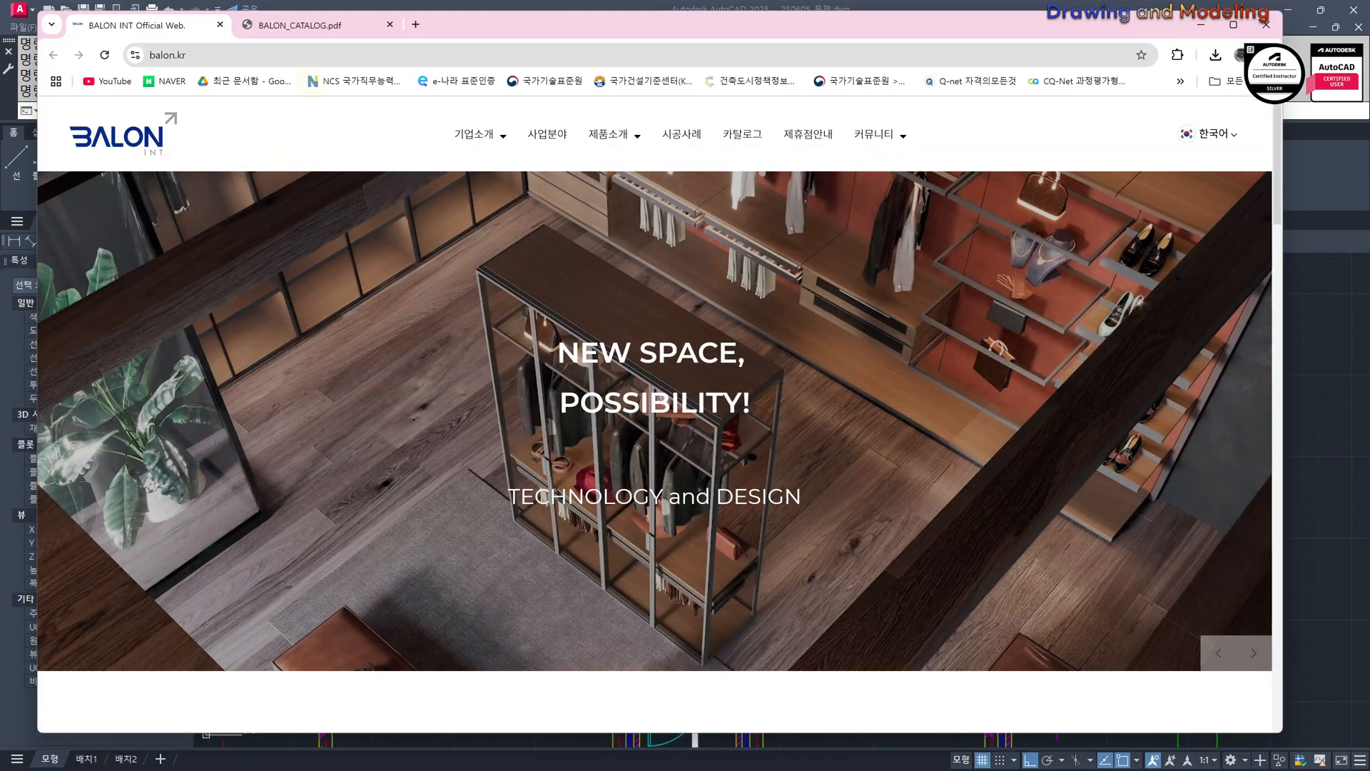
click(306, 27)
click(149, 26)
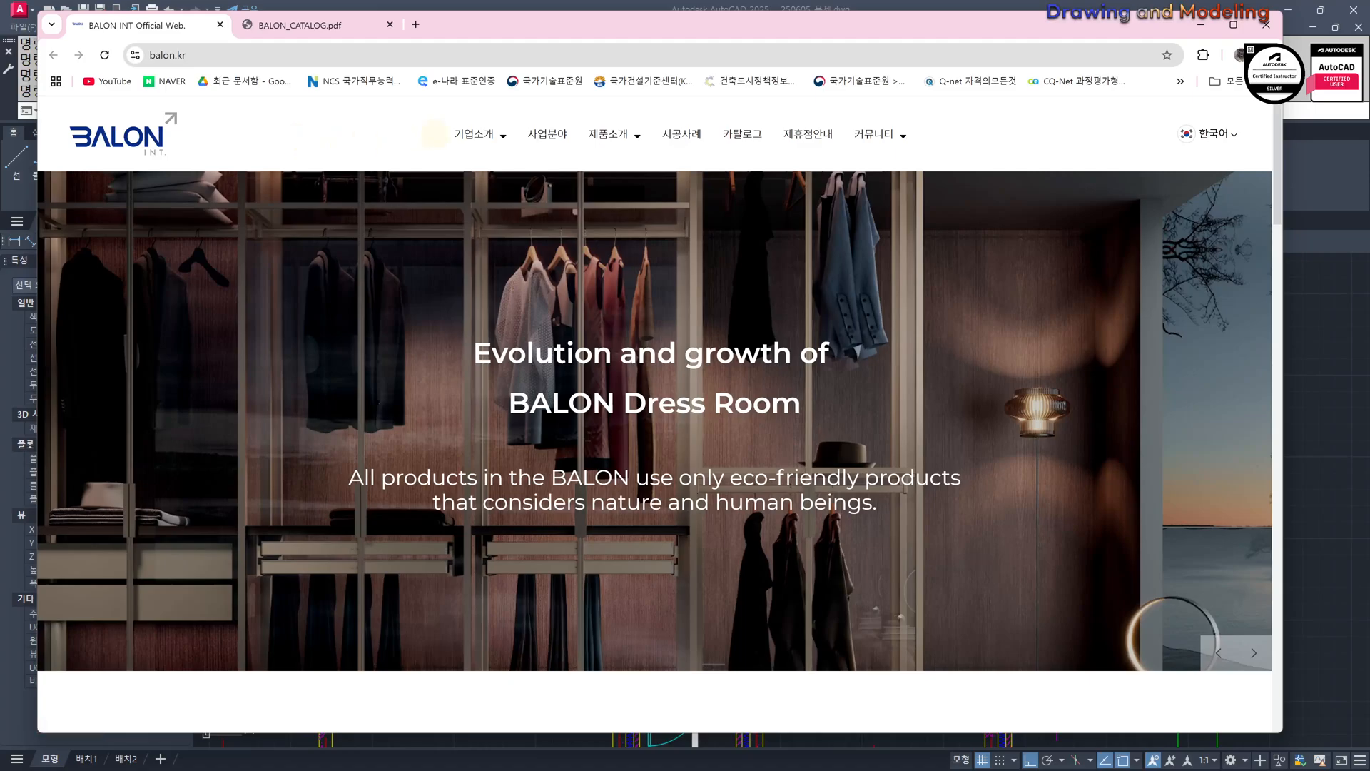
click(562, 134)
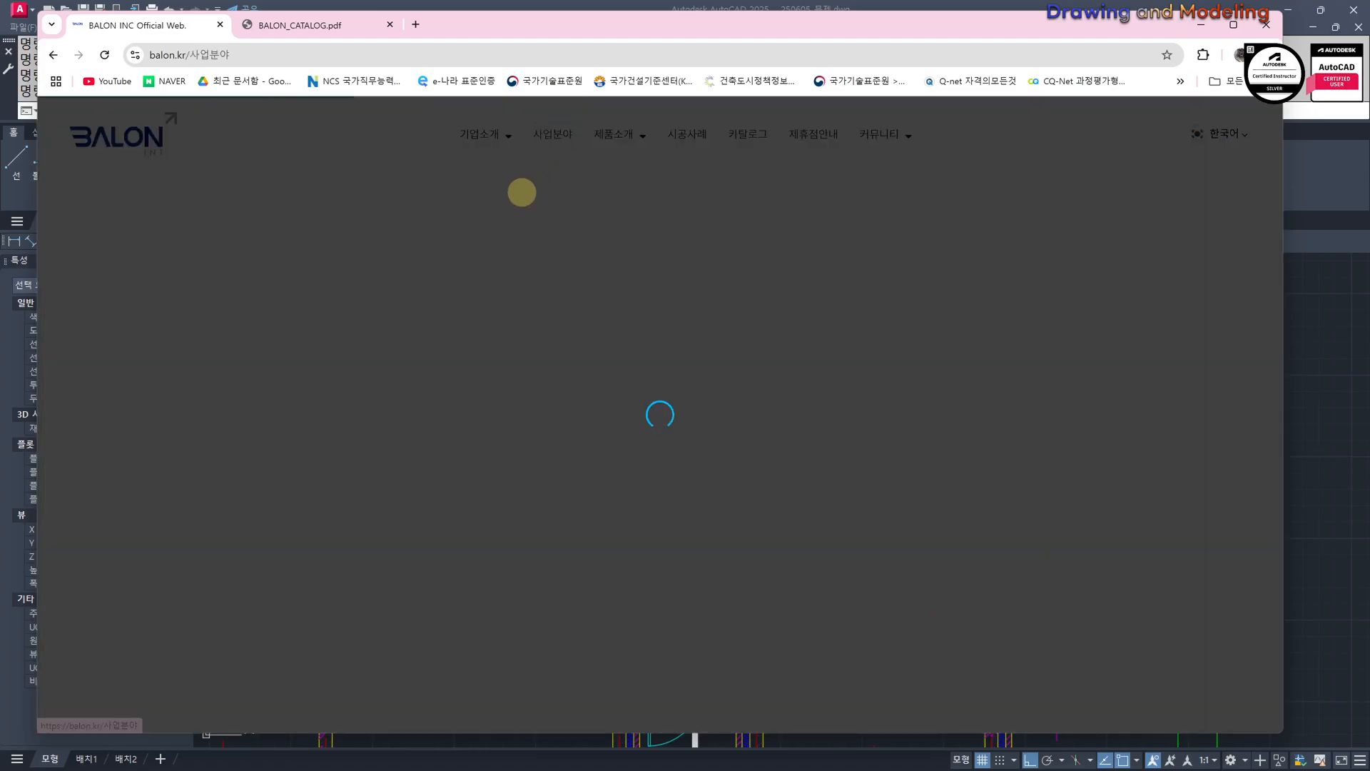
click(94, 136)
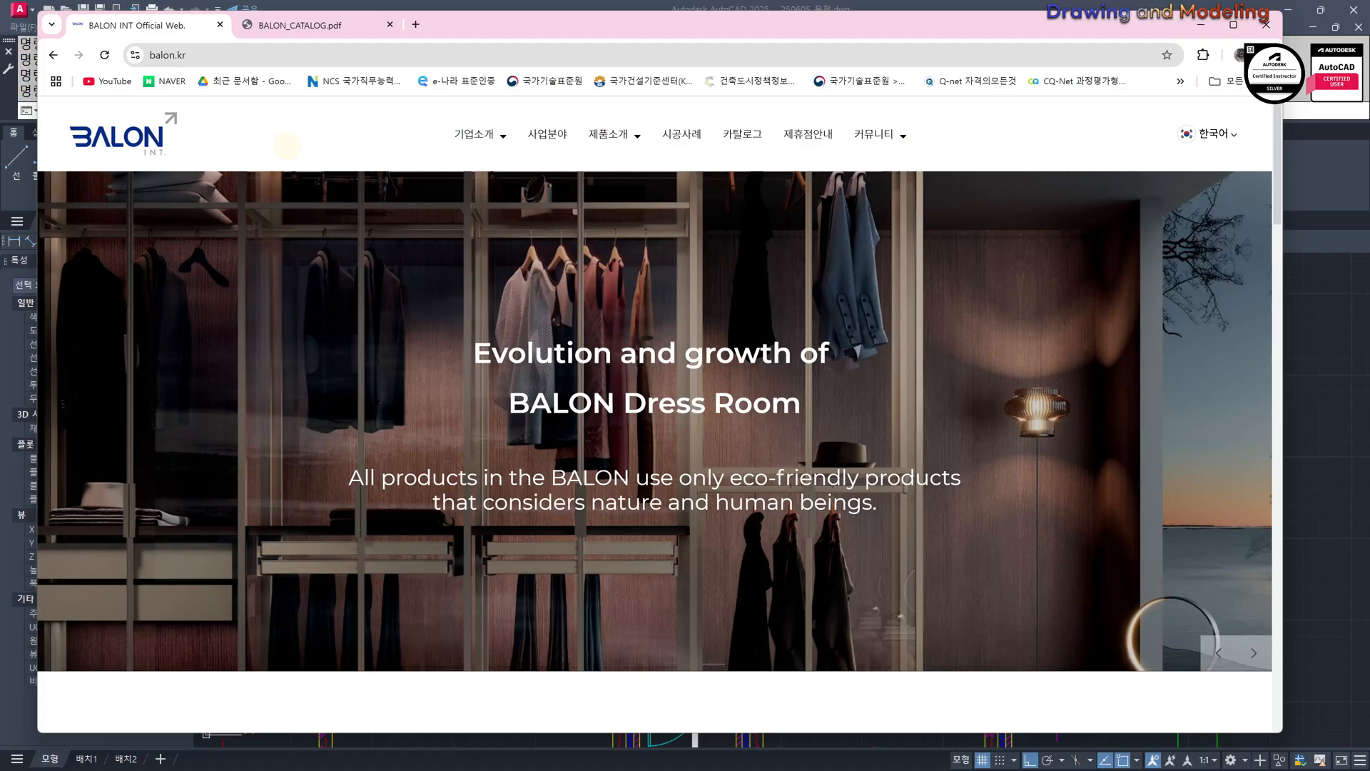
Browse the BALON home page to 제품소개, open the 시스템 가구 products and view the 옴니버스 A타입 item.
scroll(480, 367, down, 10)
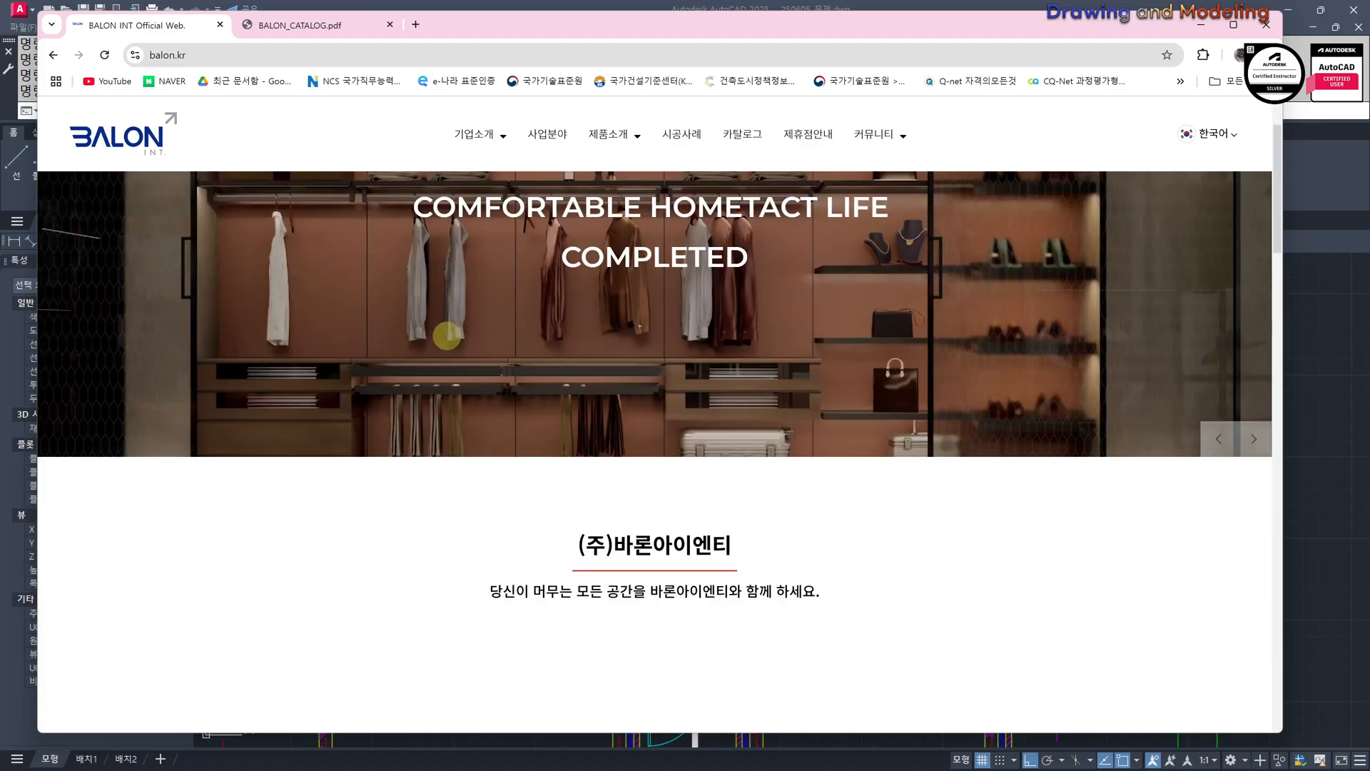
scroll(416, 376, down, 9)
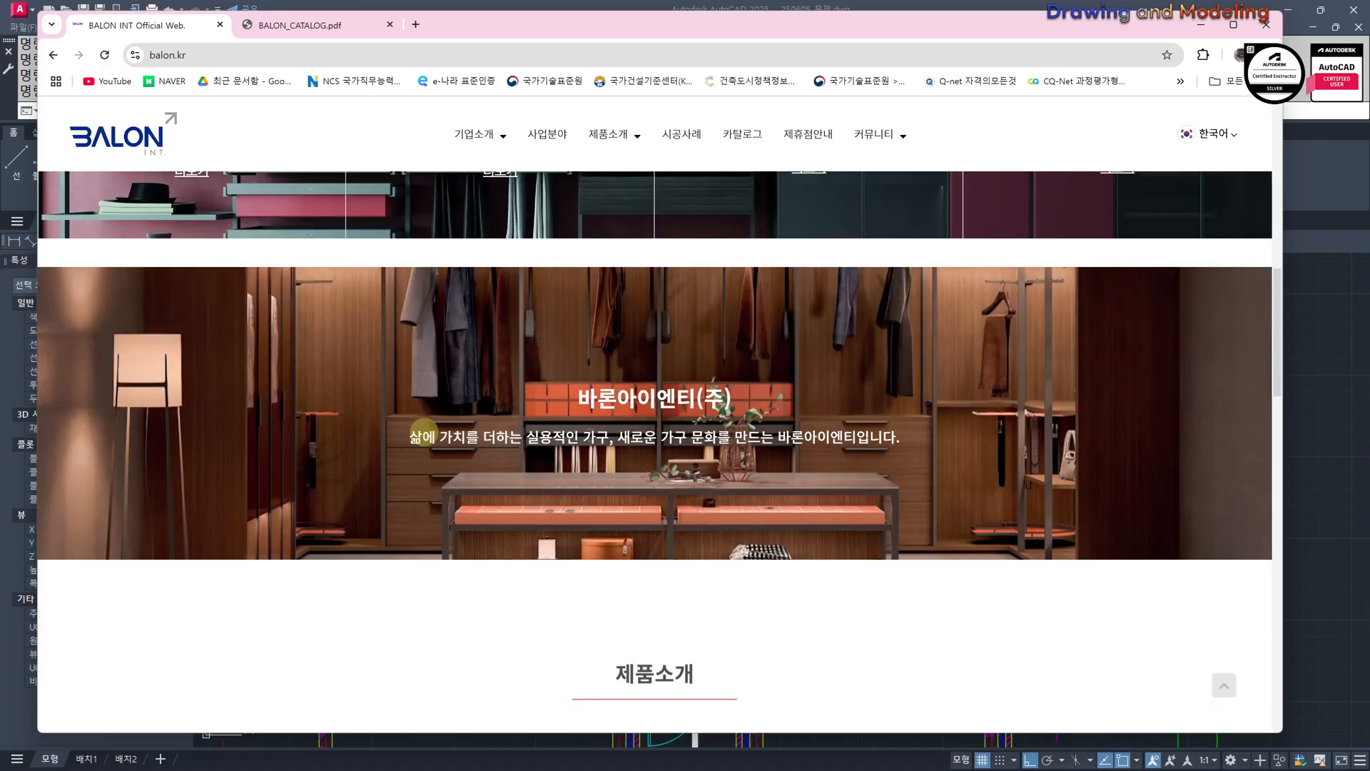
scroll(502, 516, down, 3)
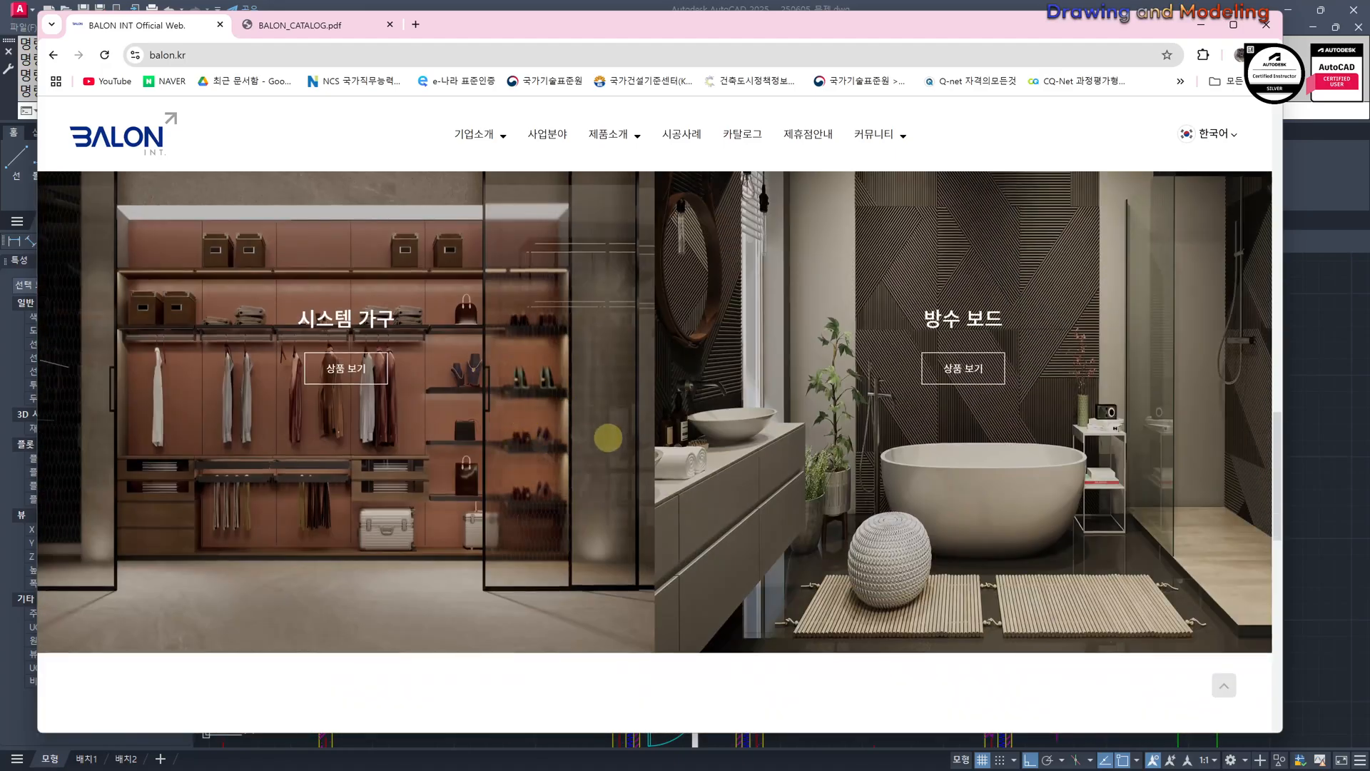
click(332, 372)
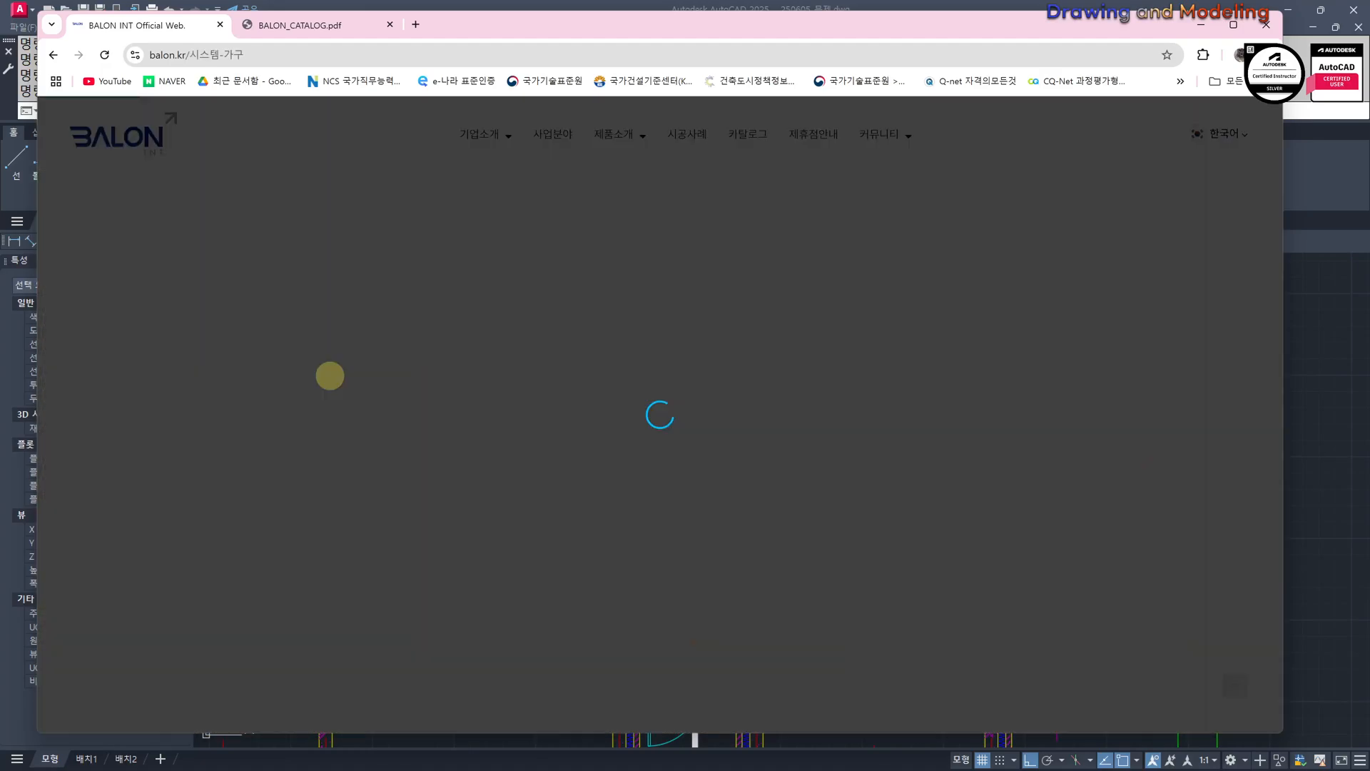
scroll(545, 362, down, 2)
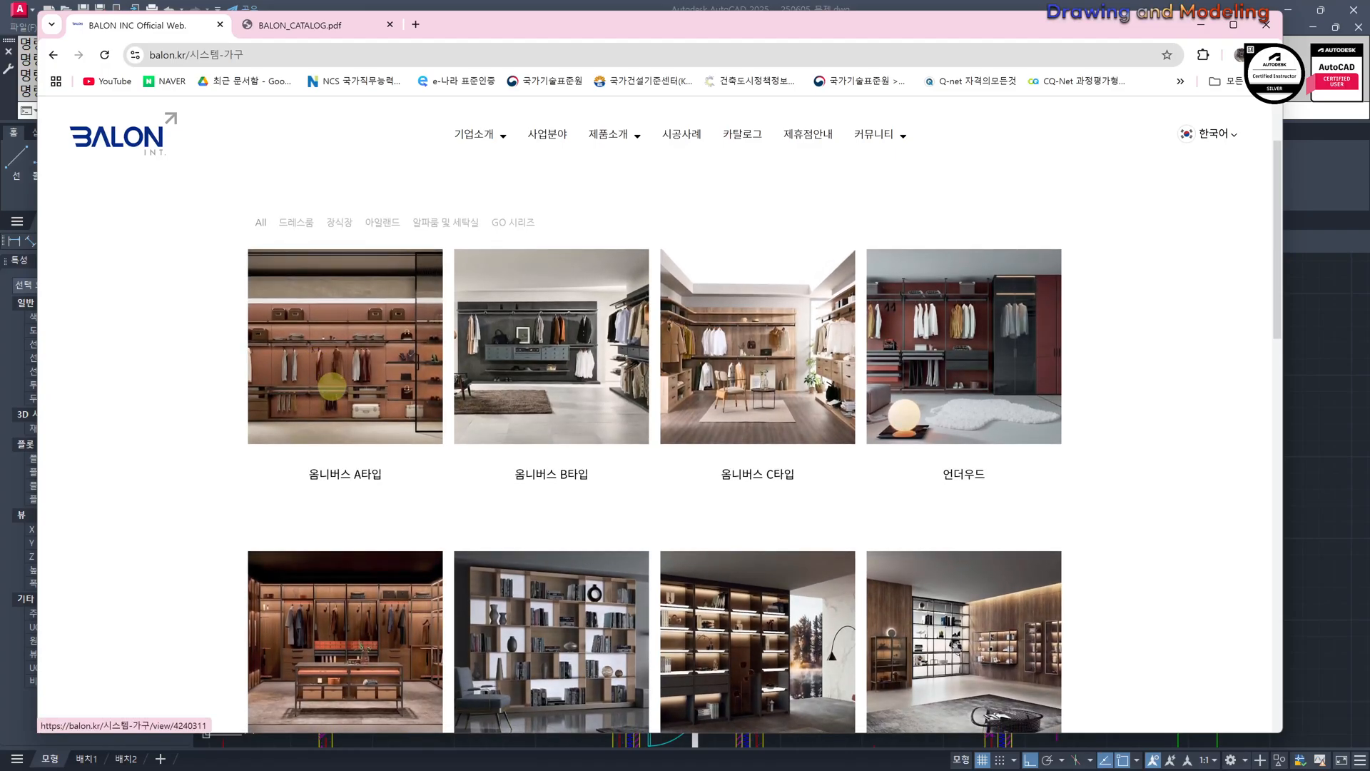
click(331, 386)
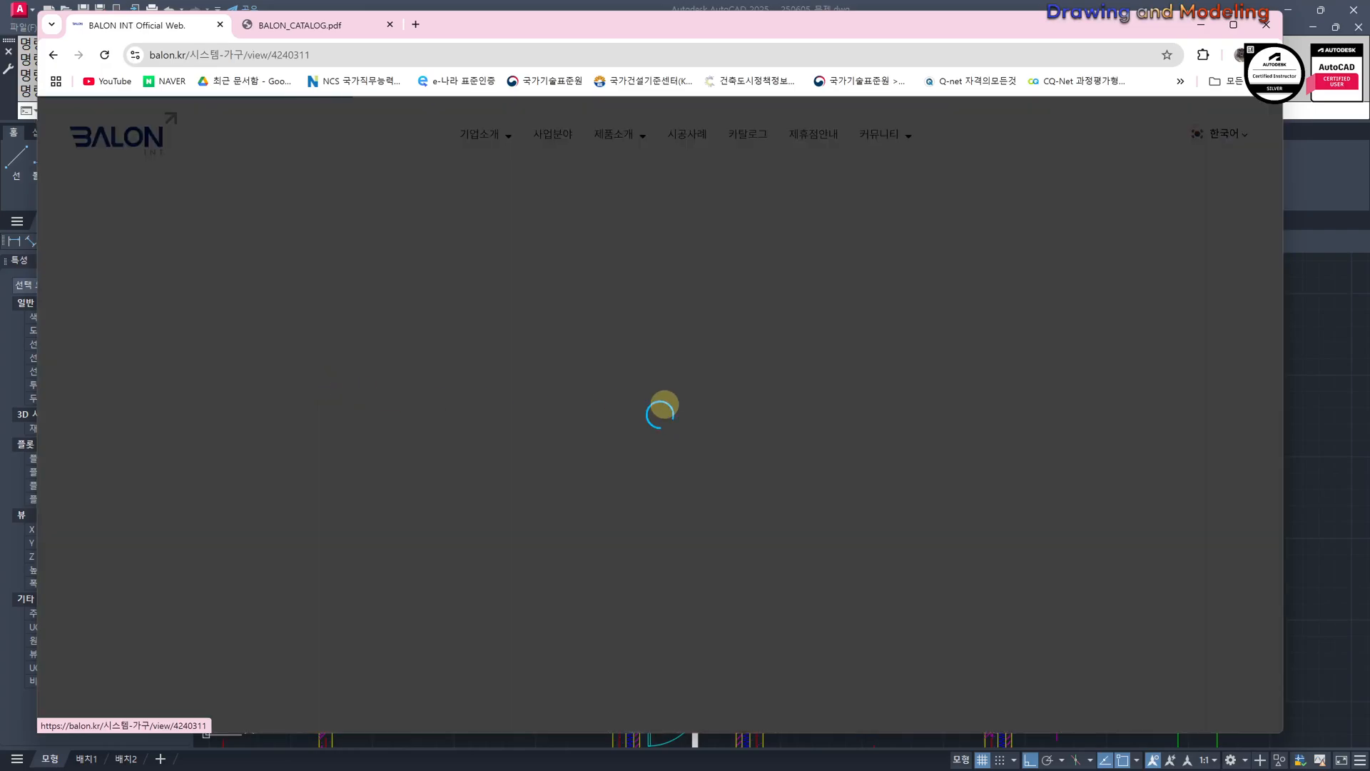
Examine the dressing room photos and film details on the 옴니버스 A타입 product page.
scroll(714, 443, down, 2)
scroll(714, 443, down, 15)
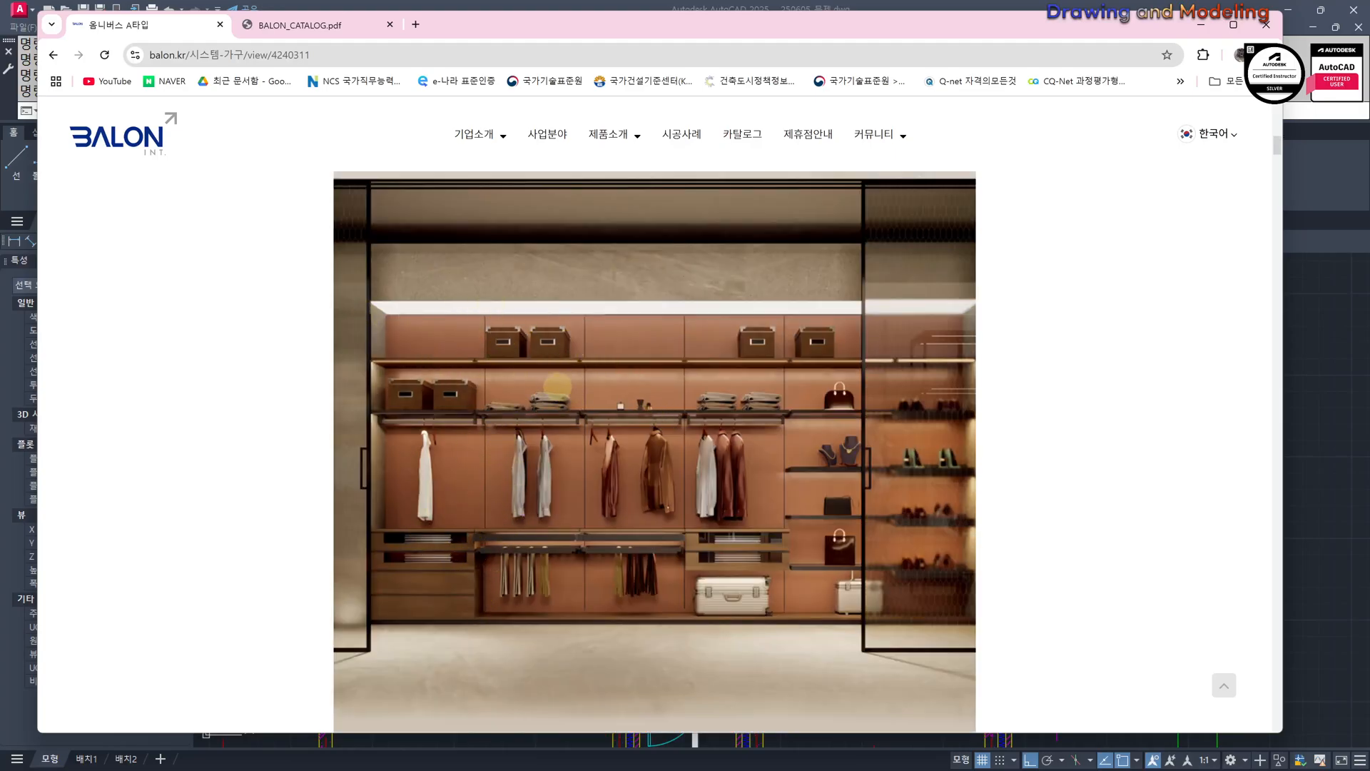
scroll(557, 387, down, 5)
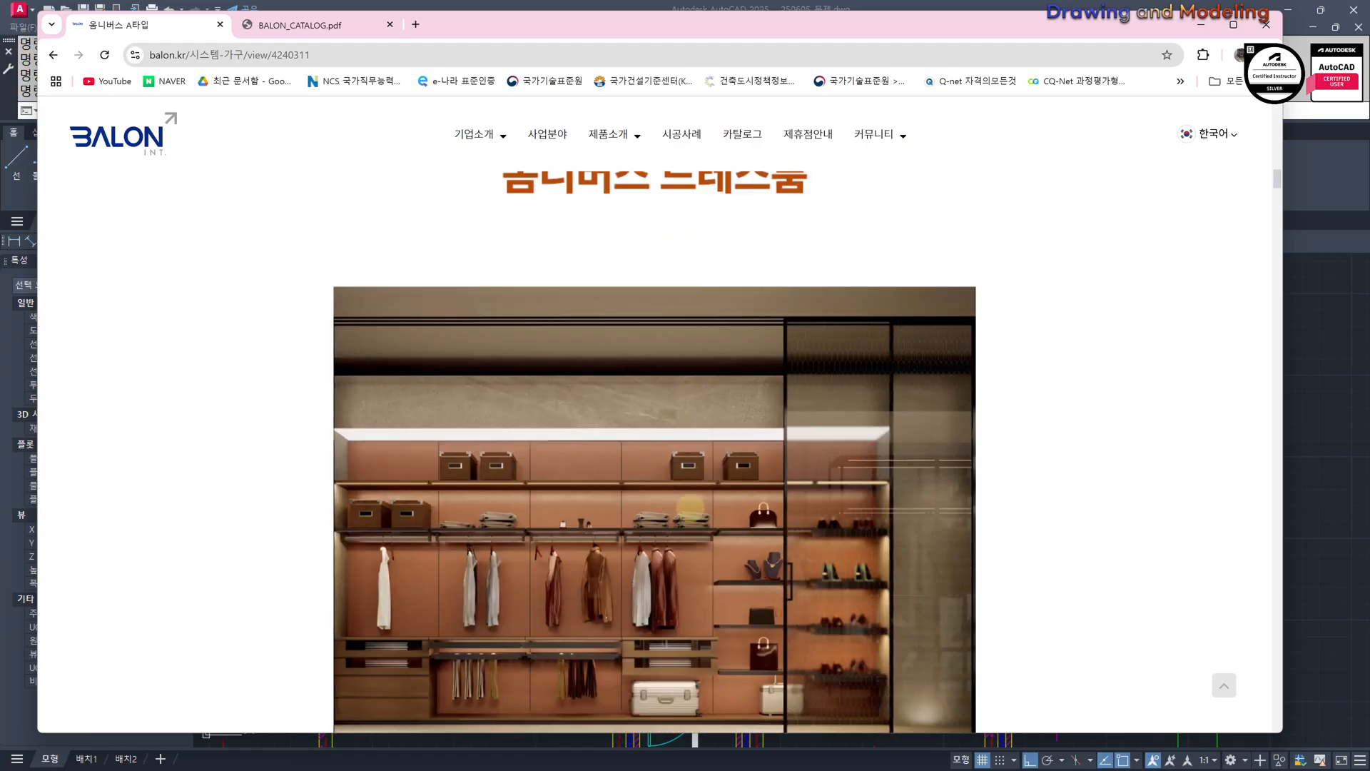
scroll(690, 508, down, 10)
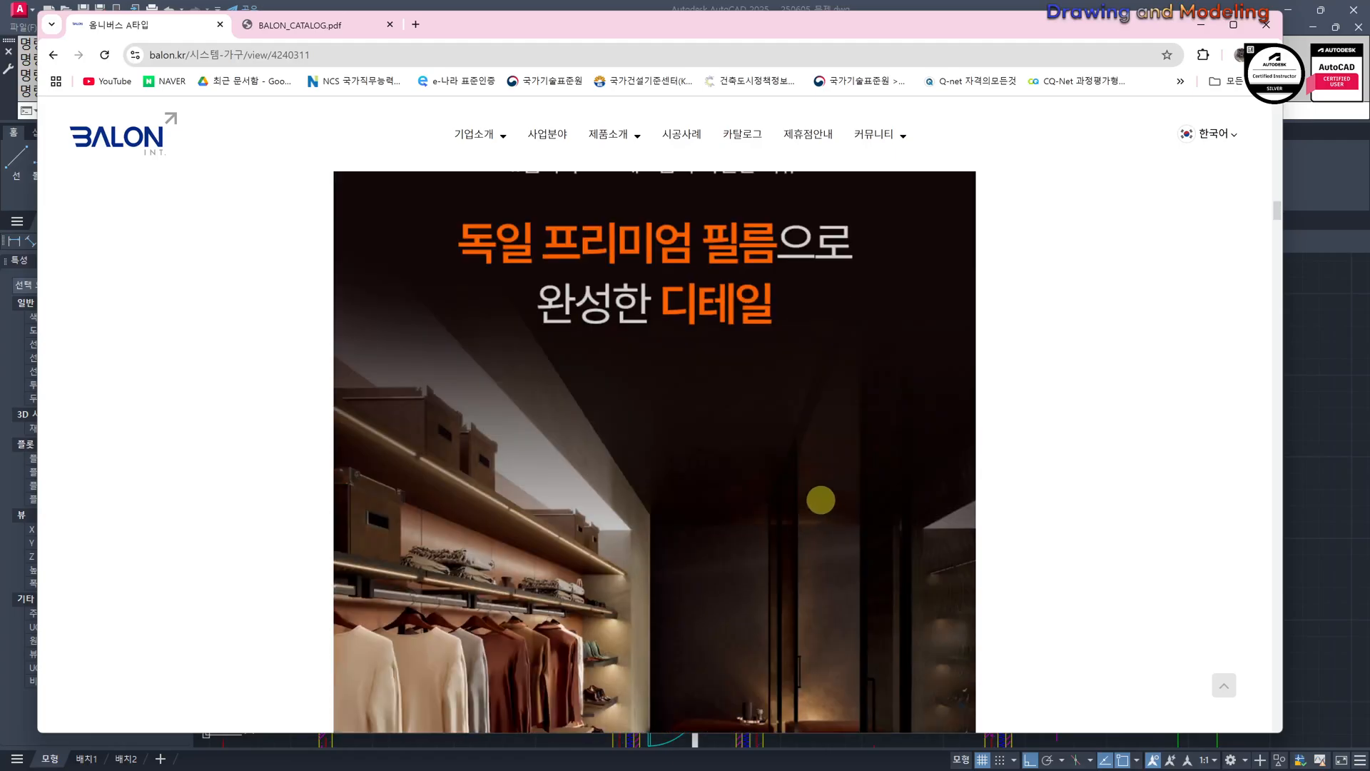
scroll(732, 368, down, 3)
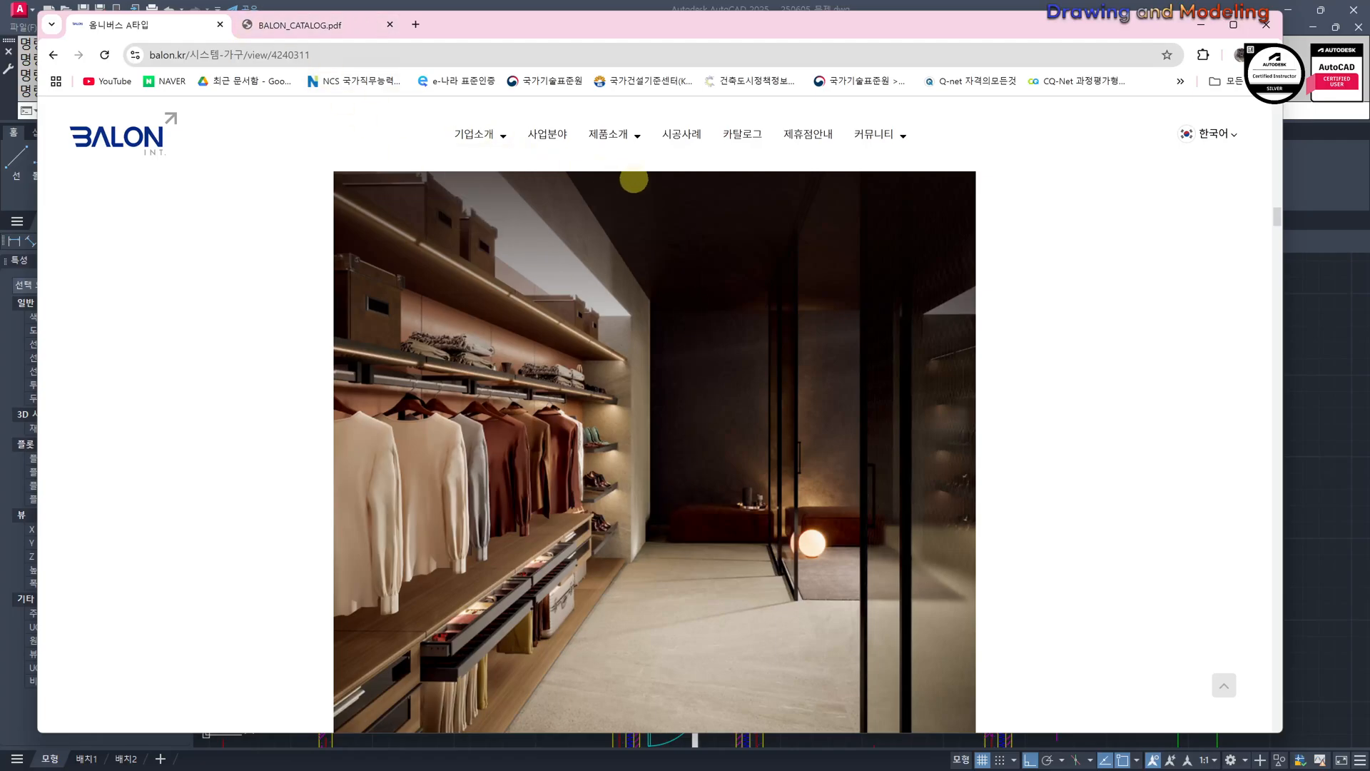
Show BALON_CATALOG.pdf and go back through its pages to the DRESSROOM section opener.
click(321, 26)
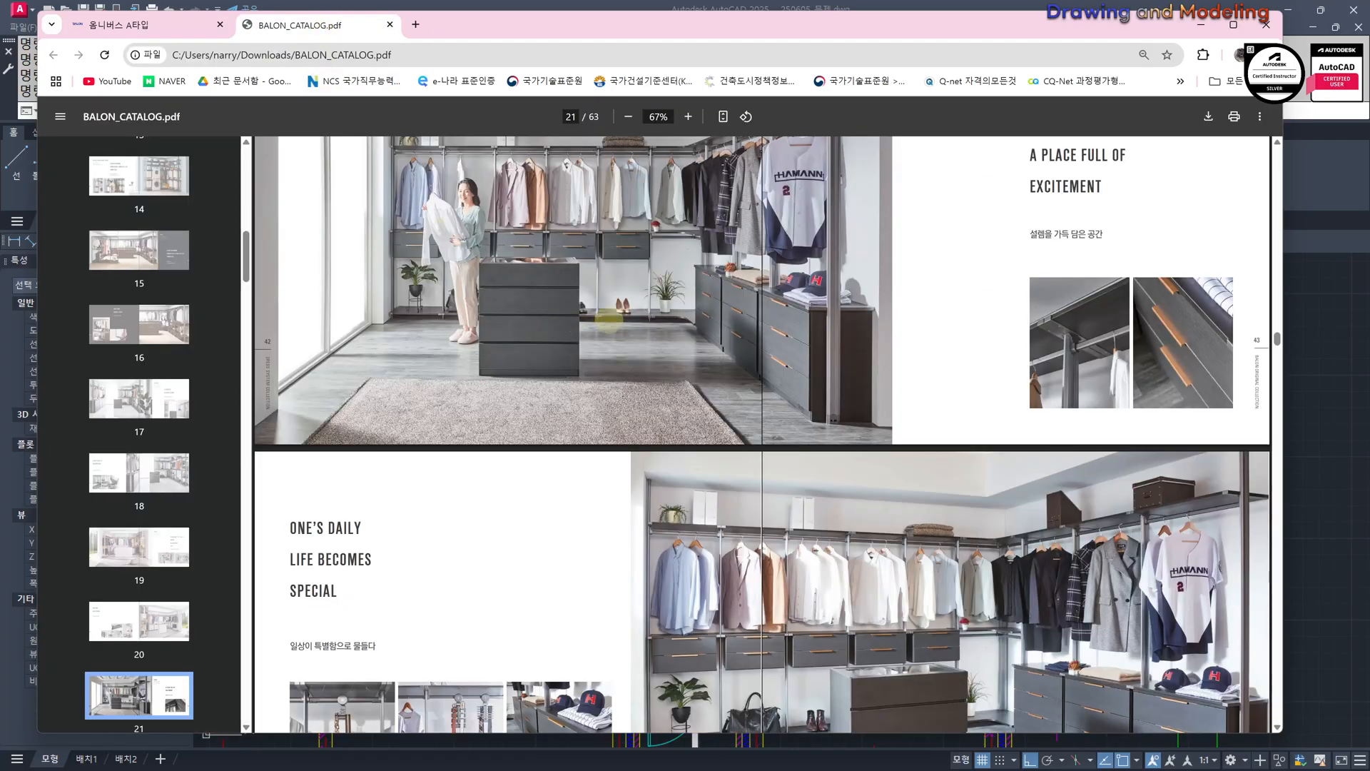
scroll(608, 319, up, 20)
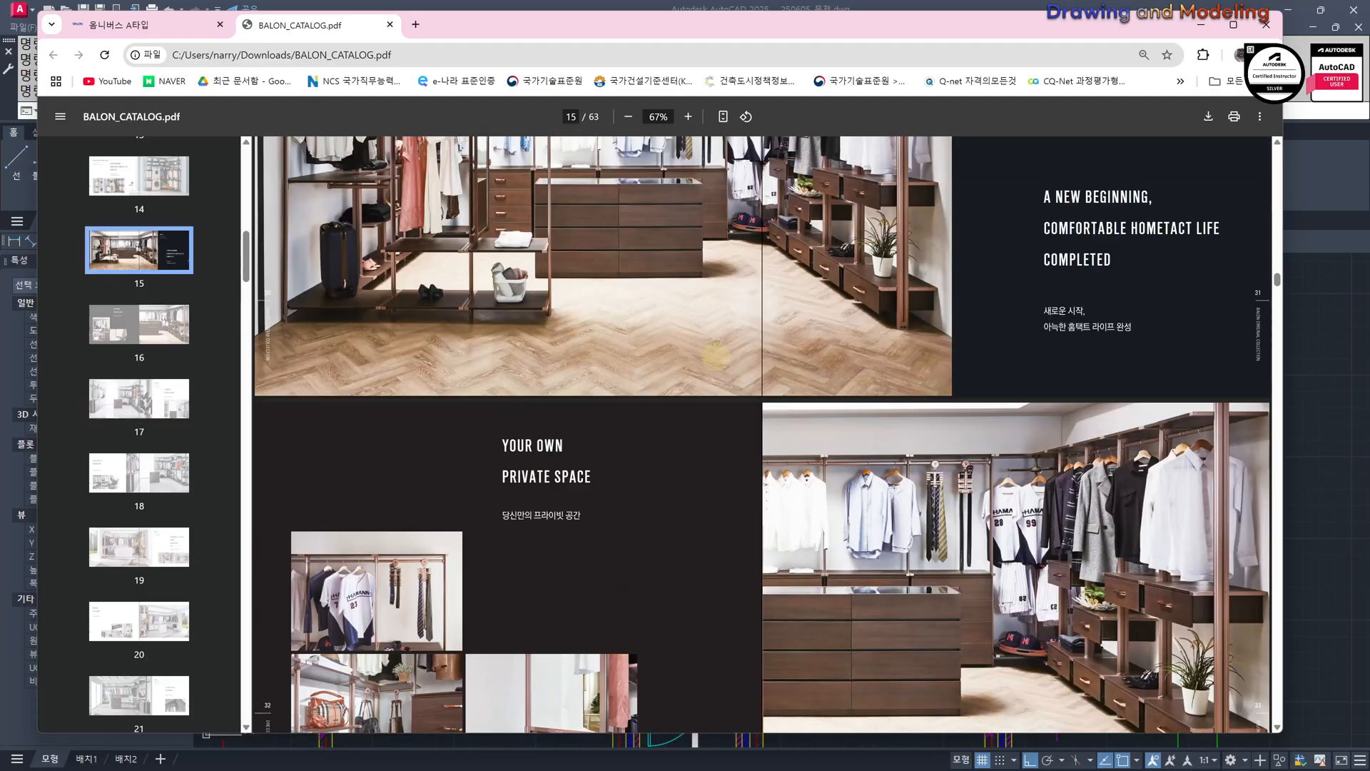
scroll(716, 355, up, 20)
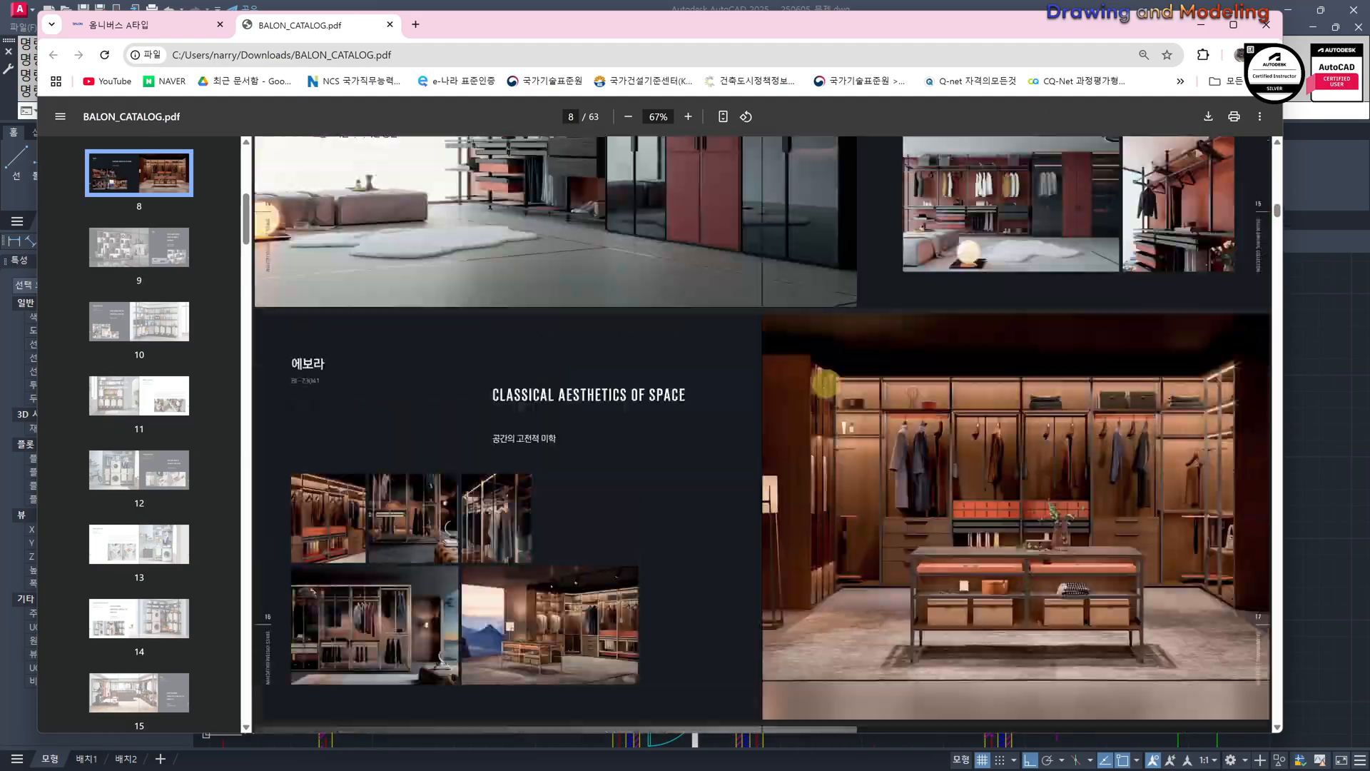
scroll(825, 384, up, 15)
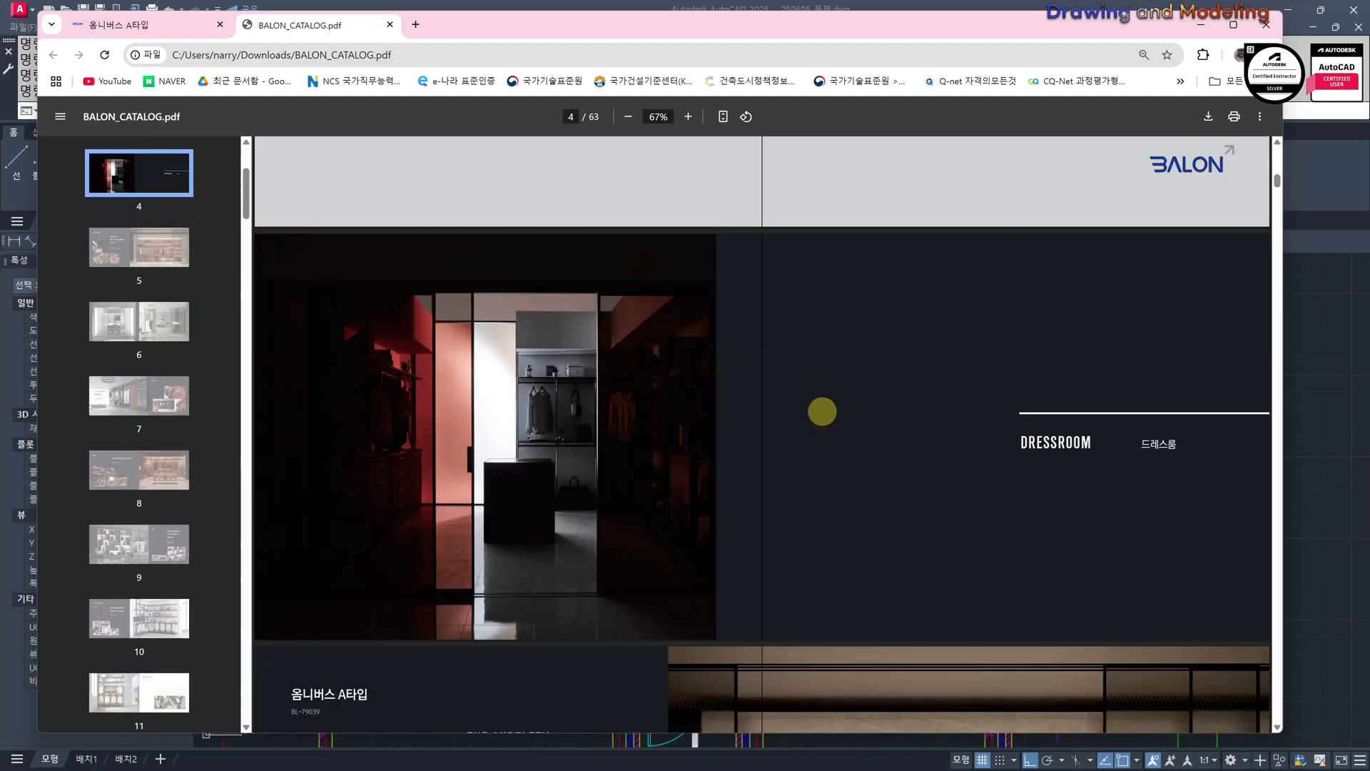
scroll(823, 411, up, 4)
Review the catalogue spreads from the 옴니버스 dressing rooms through 언더우드, 에보라 and 시냅스 to 재활용 보관함 A타입.
scroll(819, 407, down, 14)
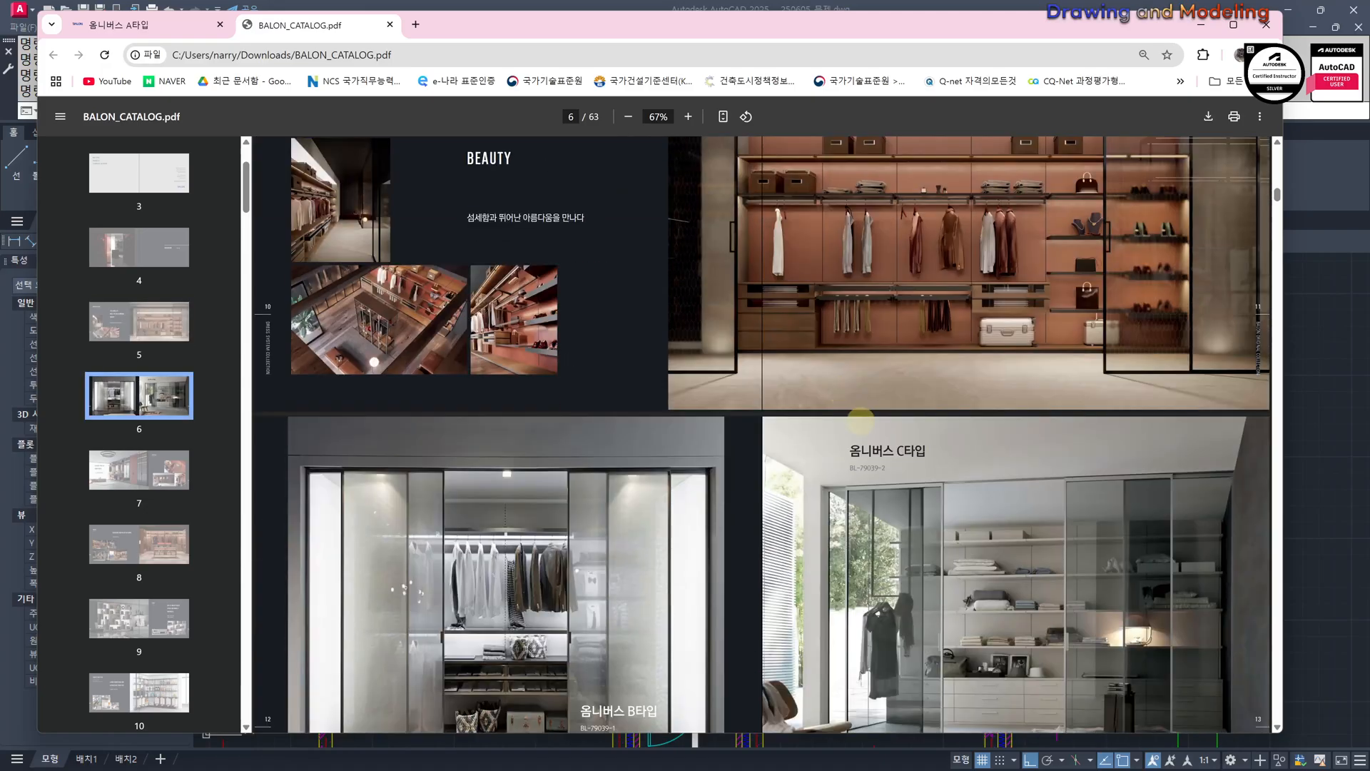
scroll(861, 421, down, 4)
scroll(789, 423, down, 4)
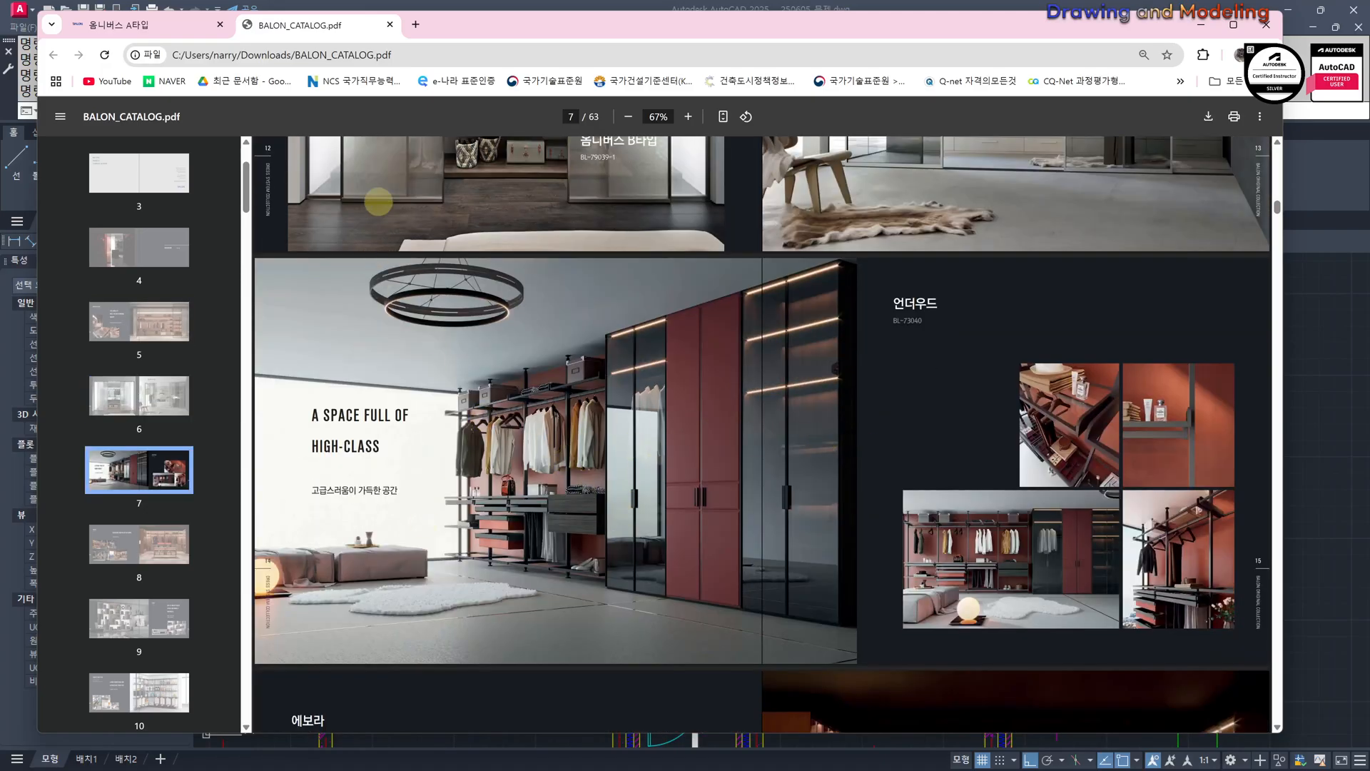
scroll(534, 370, down, 2)
scroll(629, 454, down, 3)
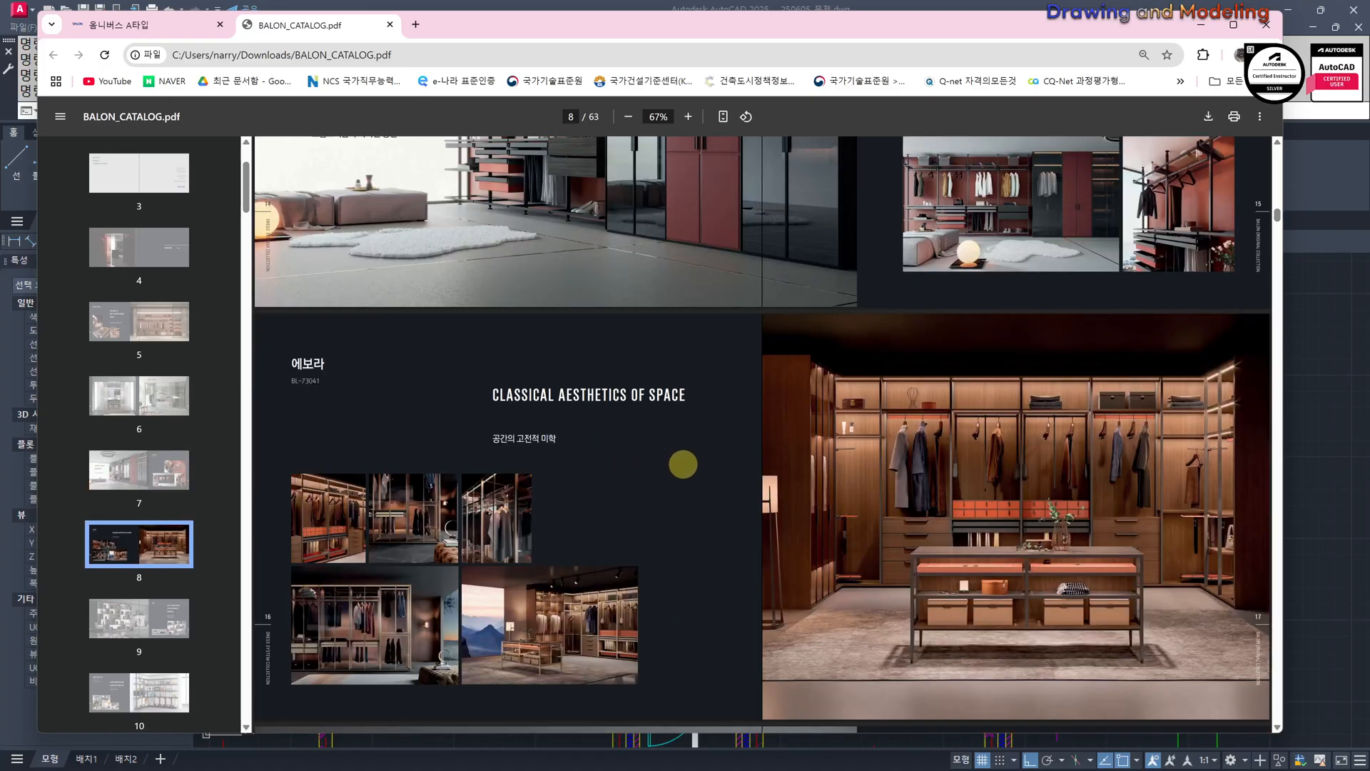
scroll(740, 484, down, 6)
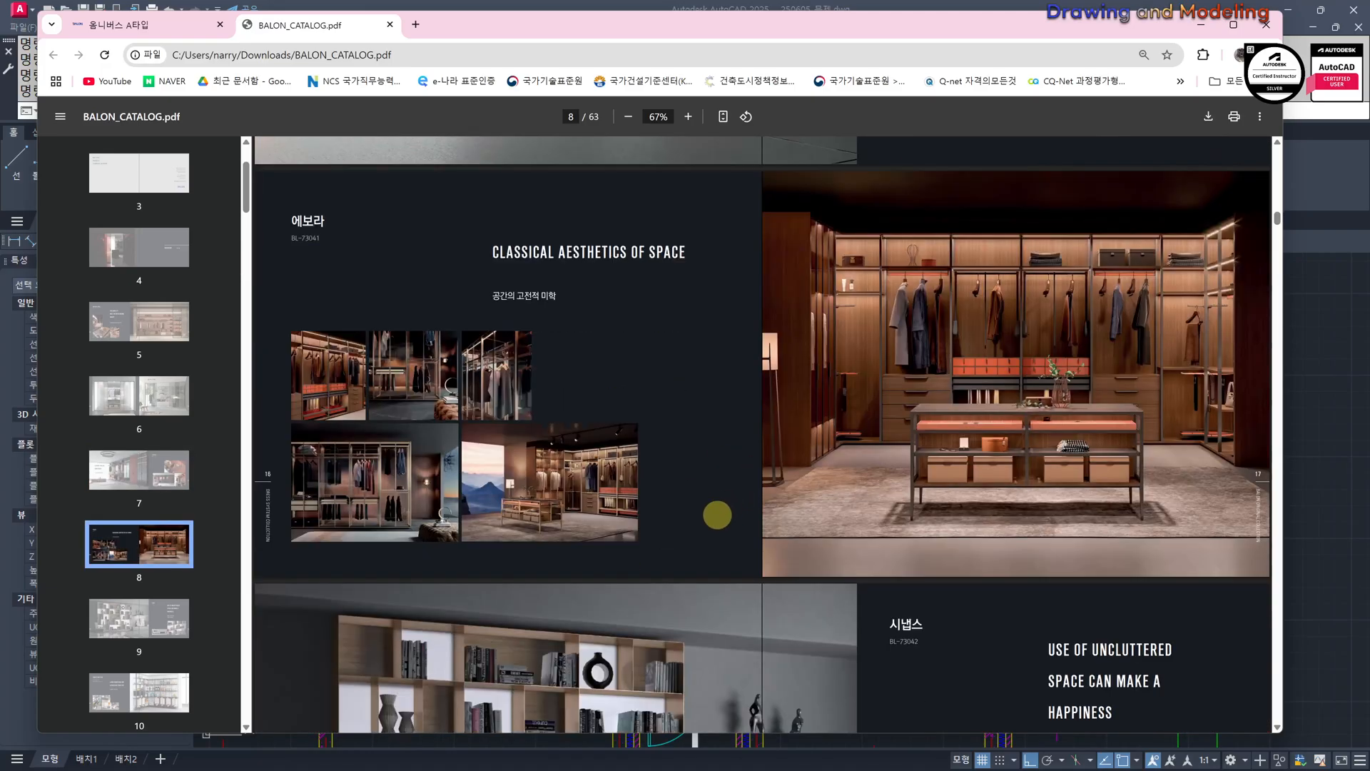
scroll(909, 528, down, 13)
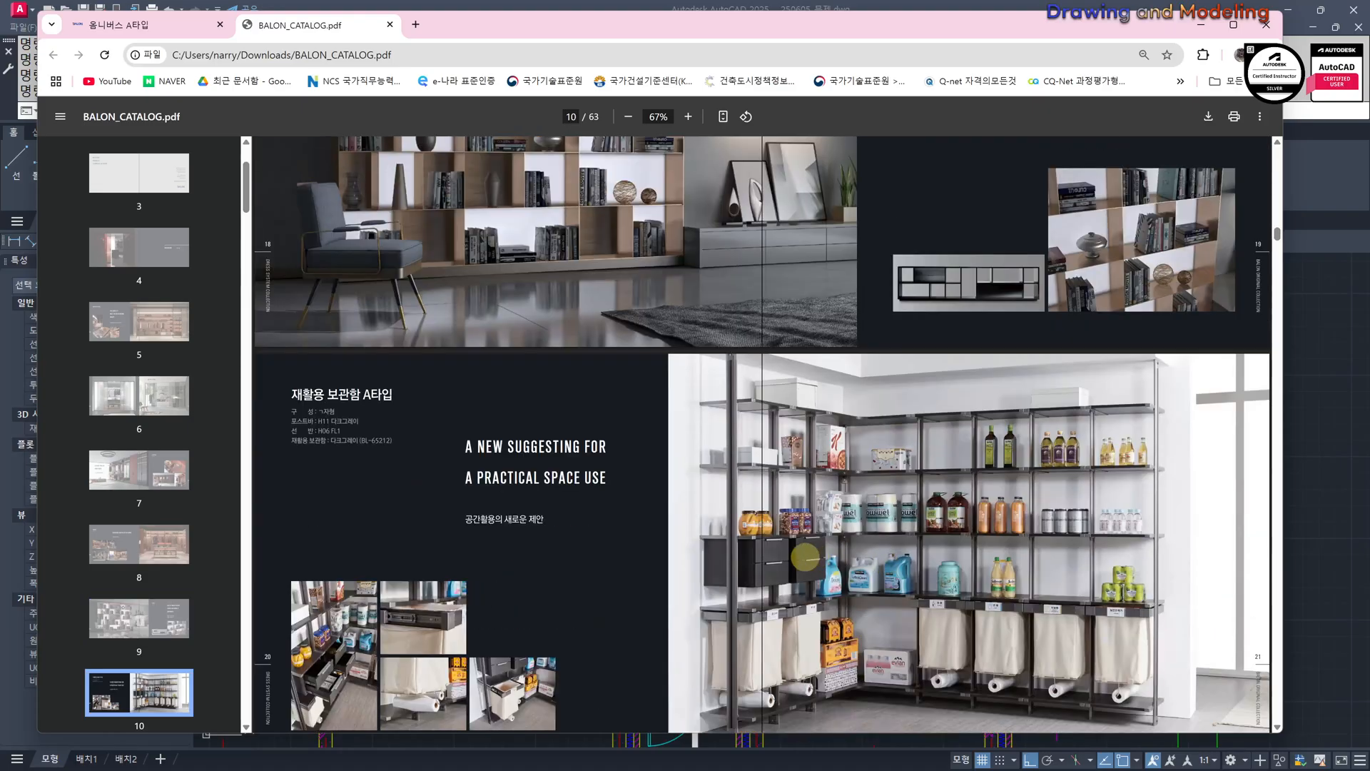
Leave the catalogue at 세탁물 보관함 A타입 and review the 옴니버스 A타입 web page's dressing room photos back up to its title.
scroll(795, 529, down, 7)
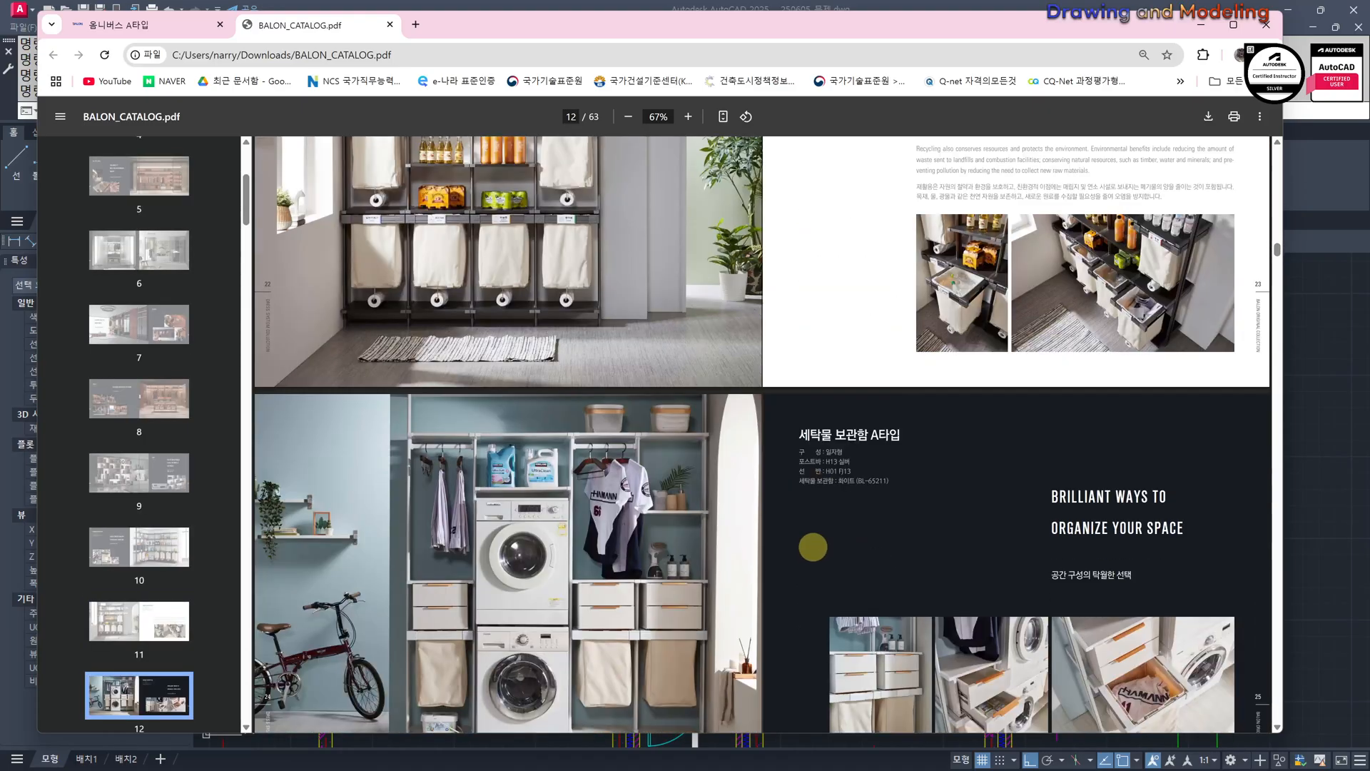
click(118, 25)
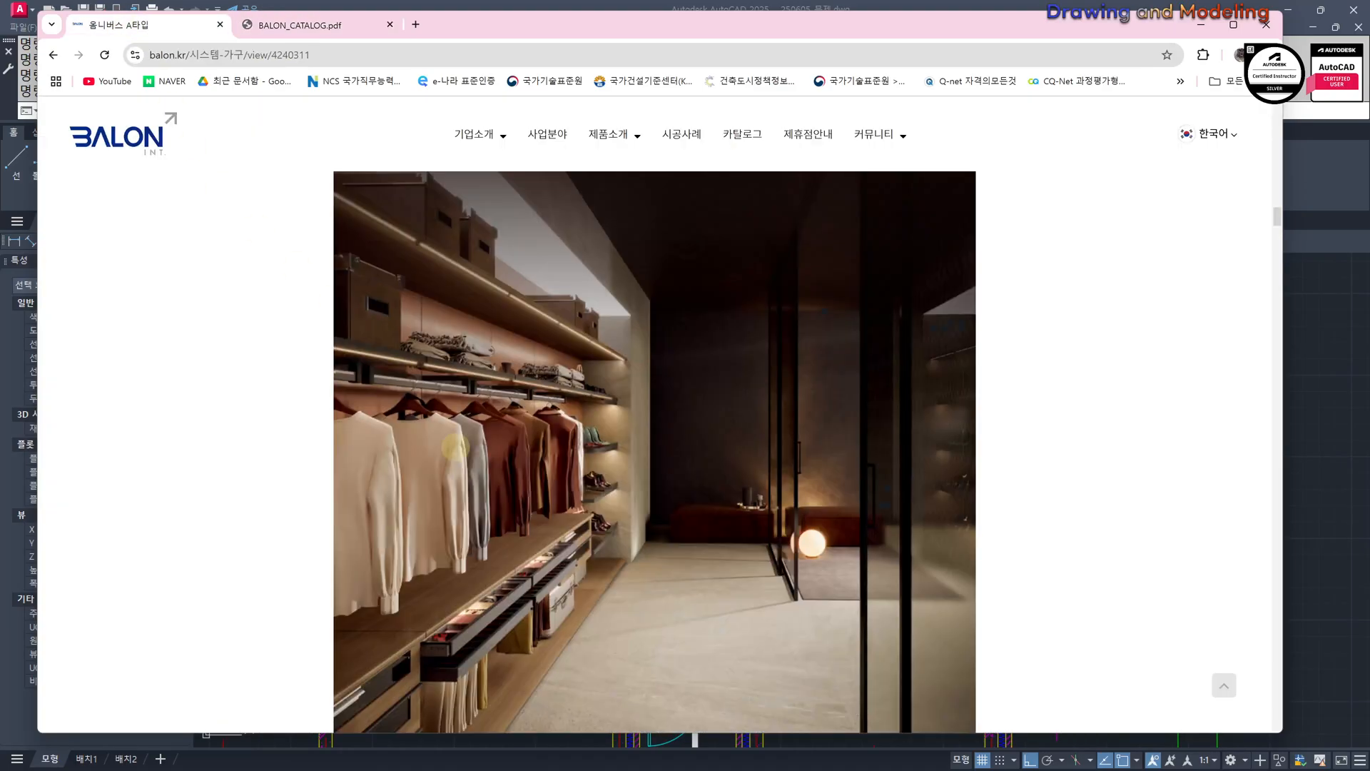
scroll(721, 465, down, 3)
scroll(601, 480, up, 3)
scroll(602, 480, up, 10)
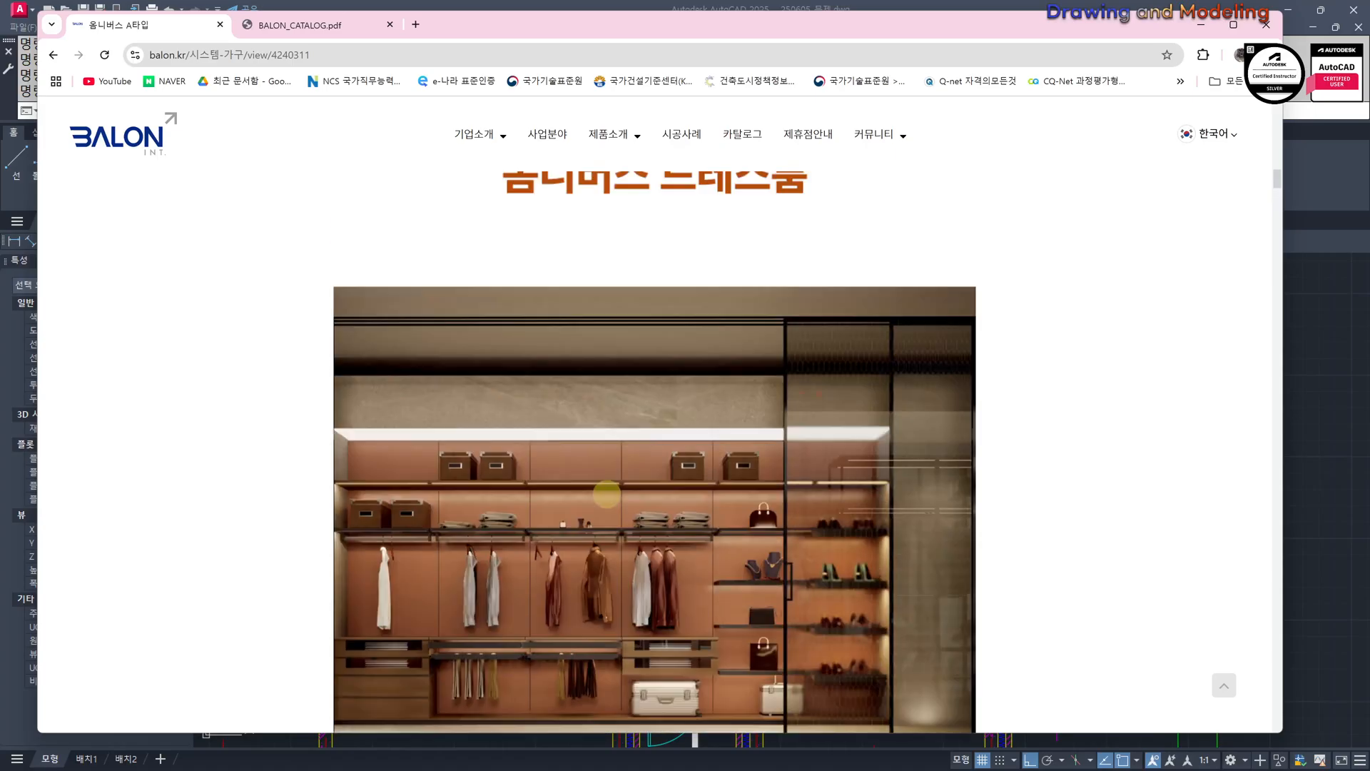
scroll(607, 495, up, 3)
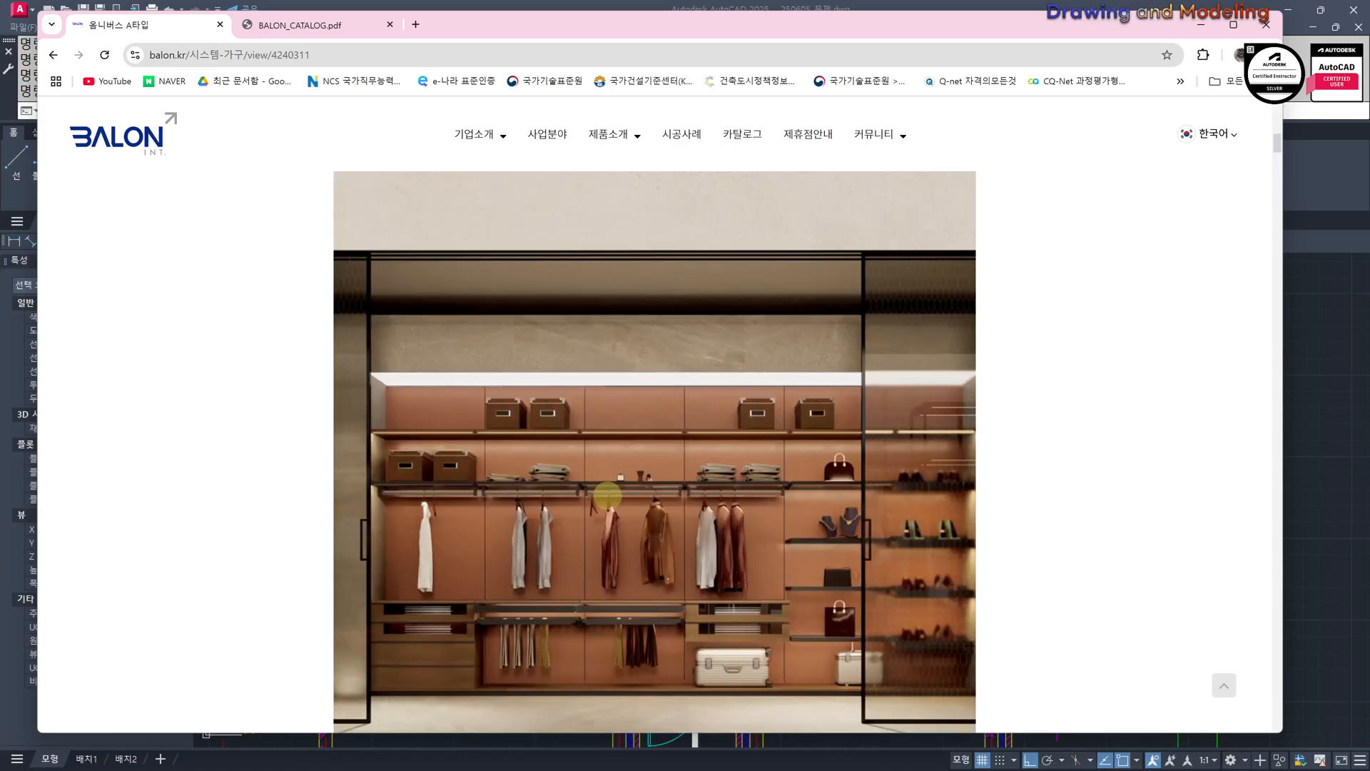
scroll(1056, 545, up, 15)
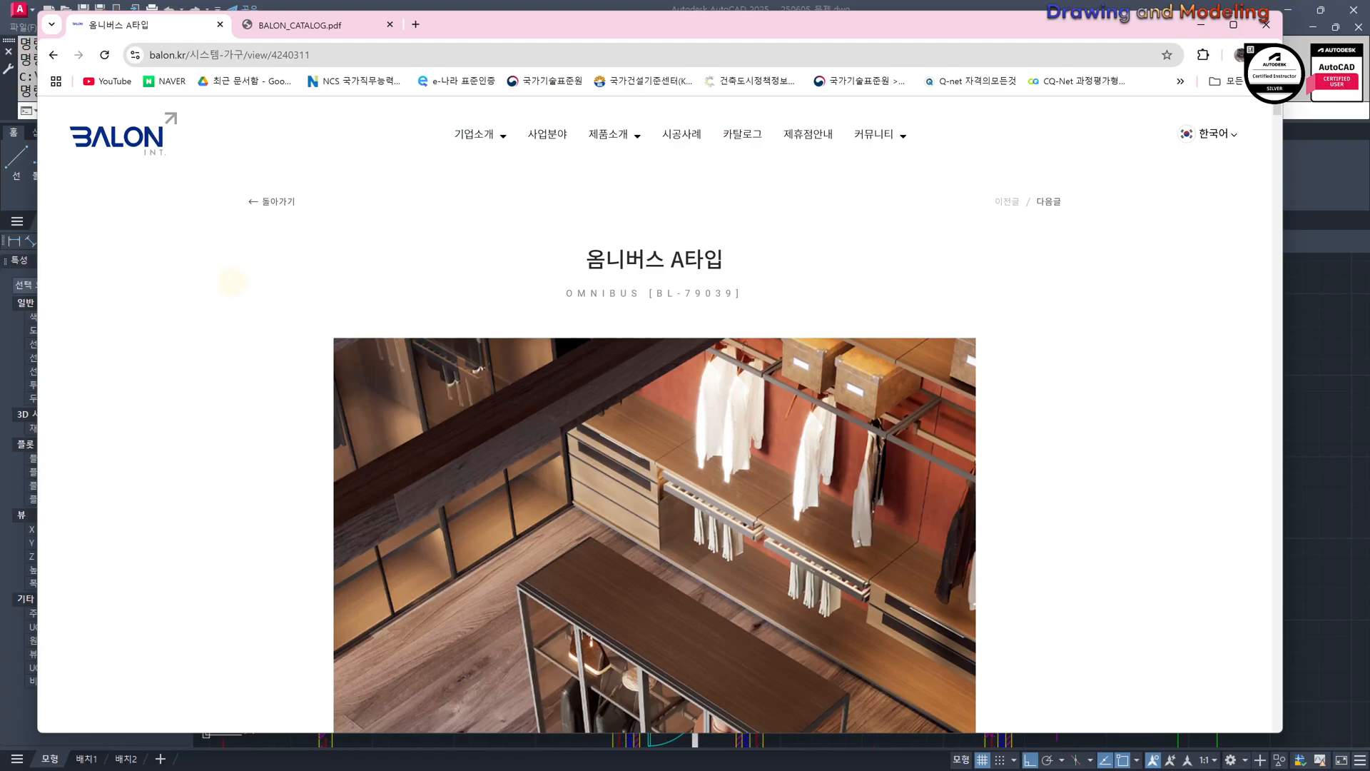
Return to the 시스템 가구 product list and look over its items from 옴니버스 A타입 through to 노우즈.
click(264, 204)
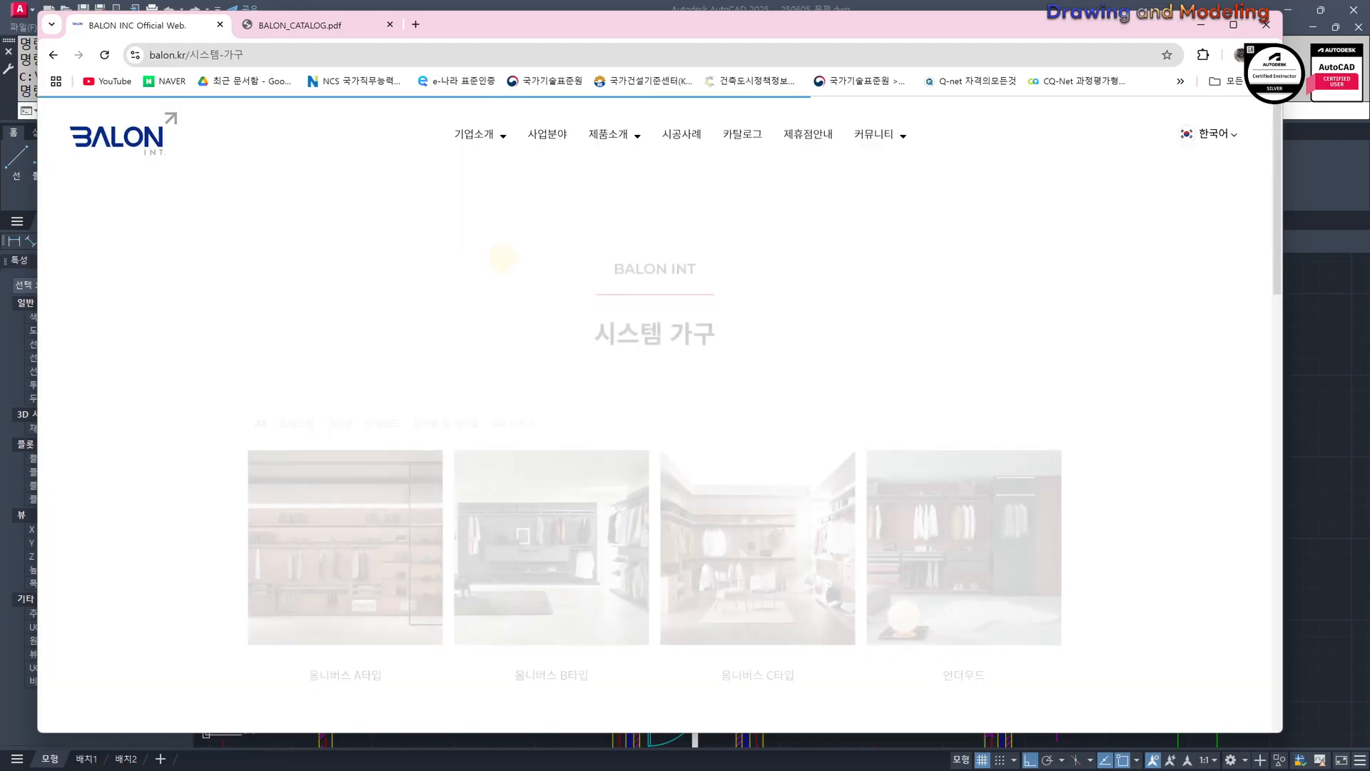
scroll(776, 427, down, 4)
scroll(328, 296, up, 4)
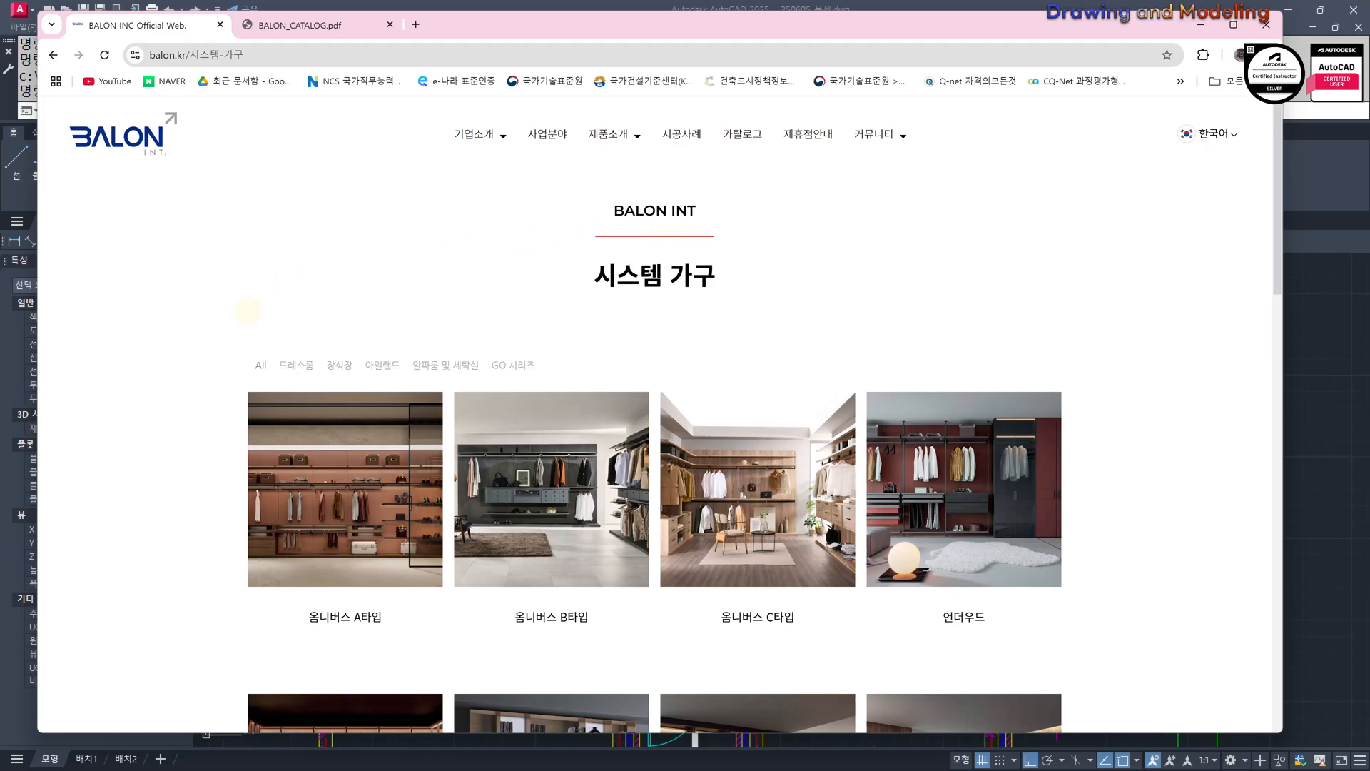
scroll(247, 312, down, 3)
scroll(355, 441, down, 12)
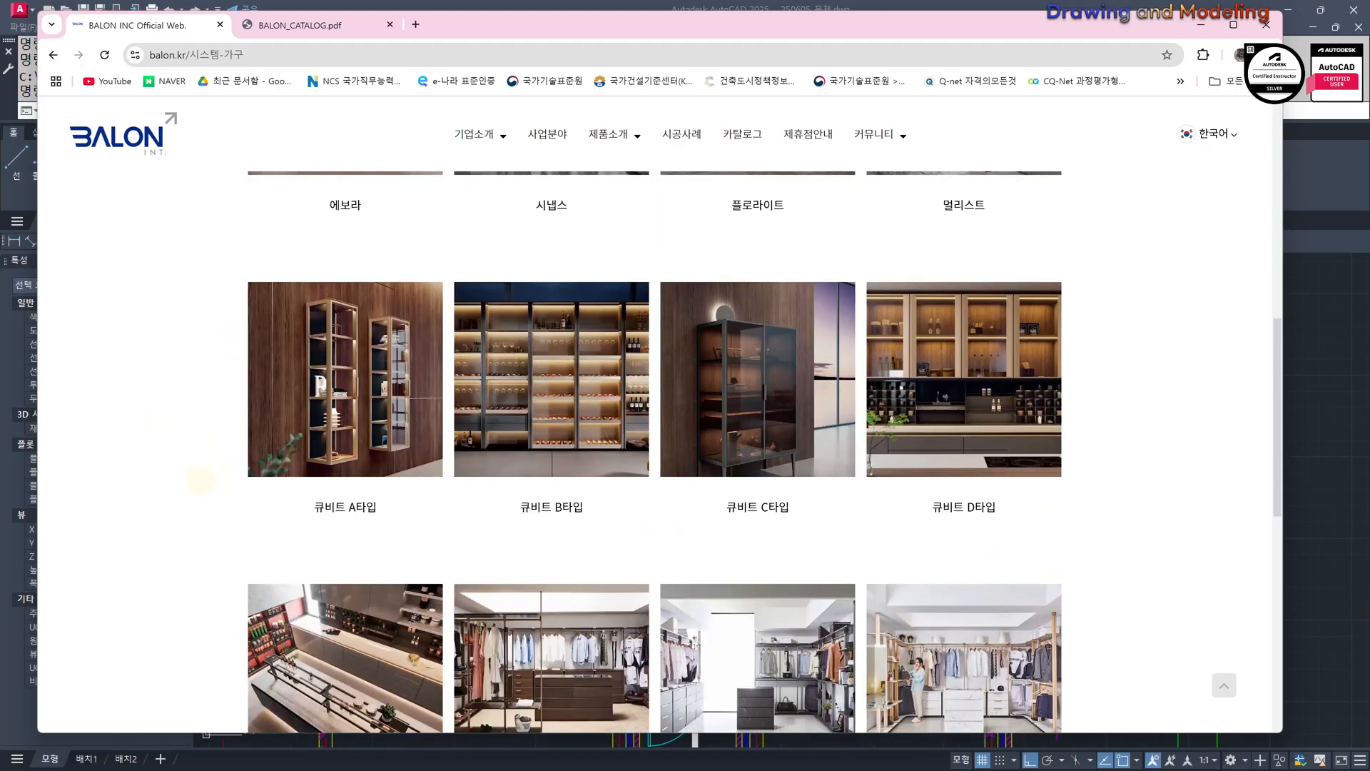
scroll(213, 490, down, 4)
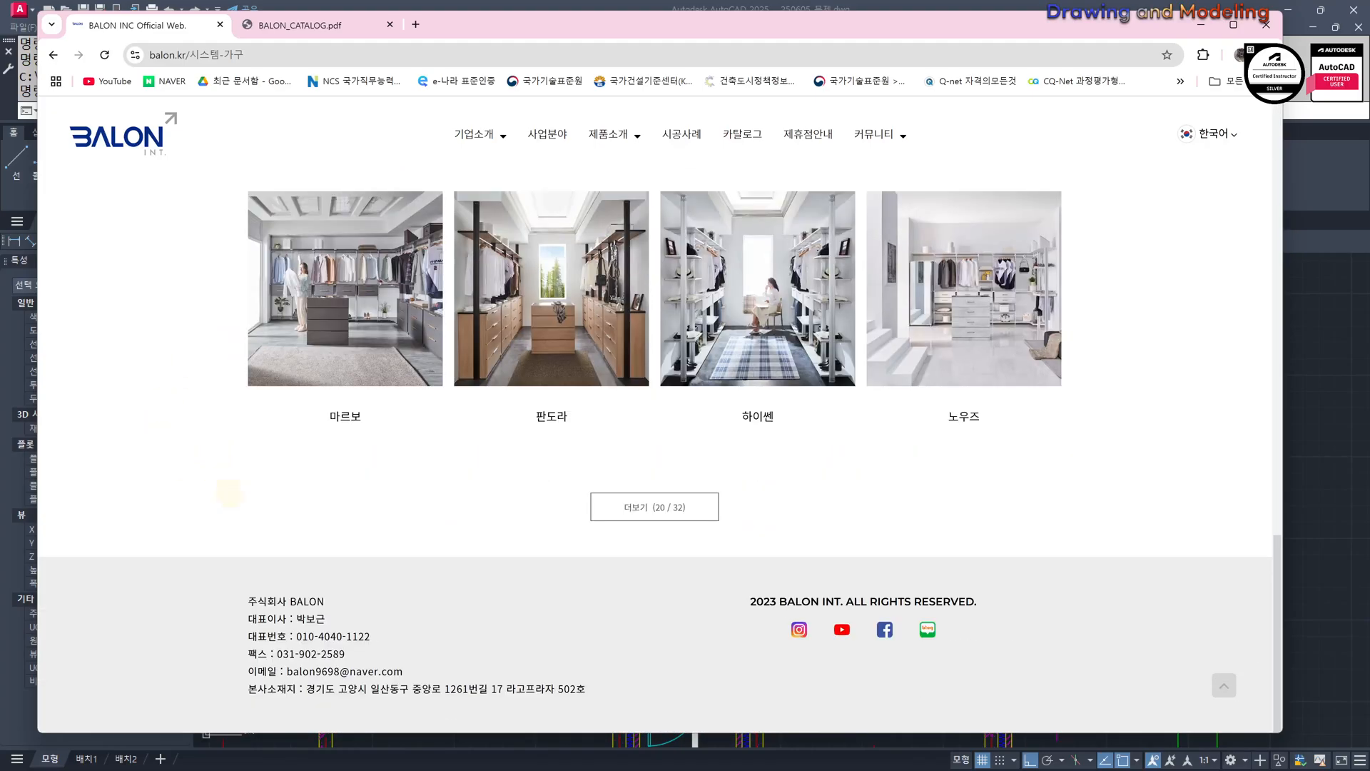
scroll(235, 503, up, 15)
scroll(257, 521, up, 3)
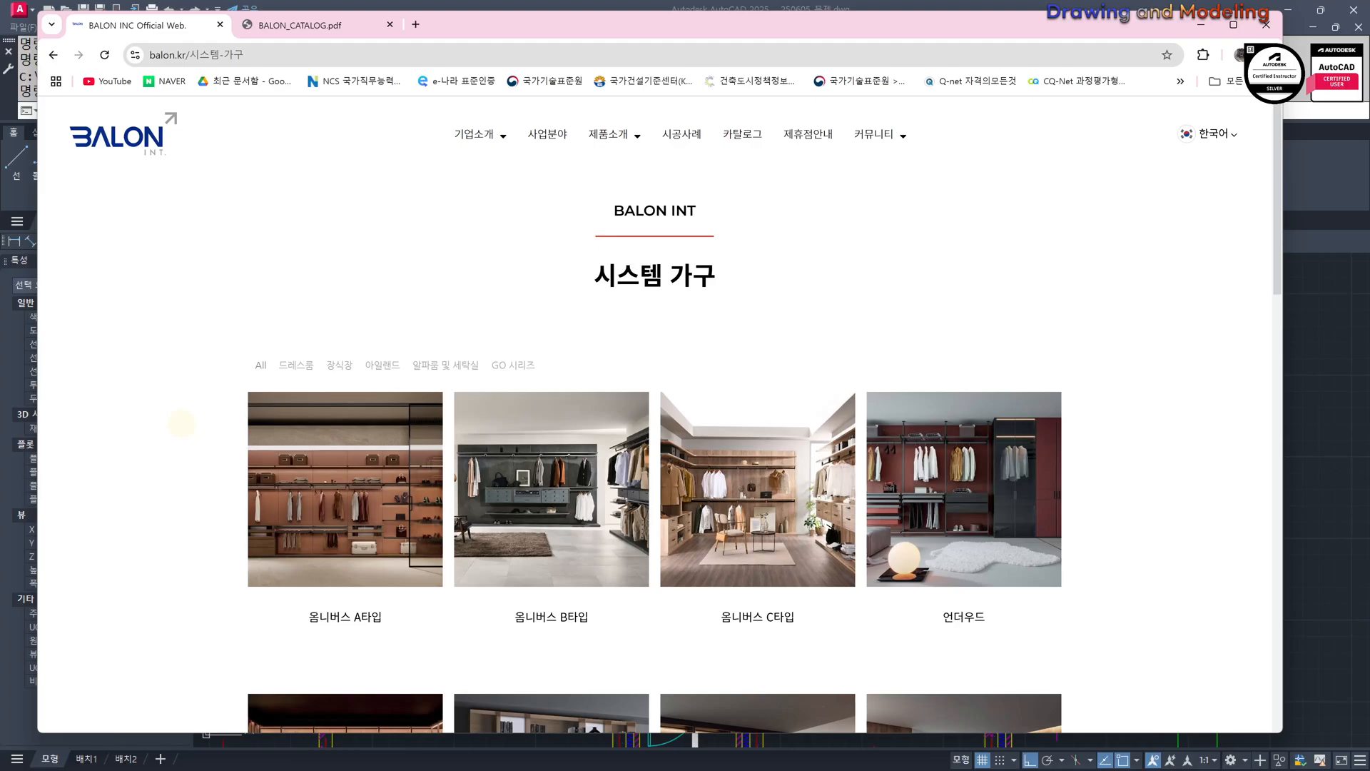
scroll(144, 496, down, 2)
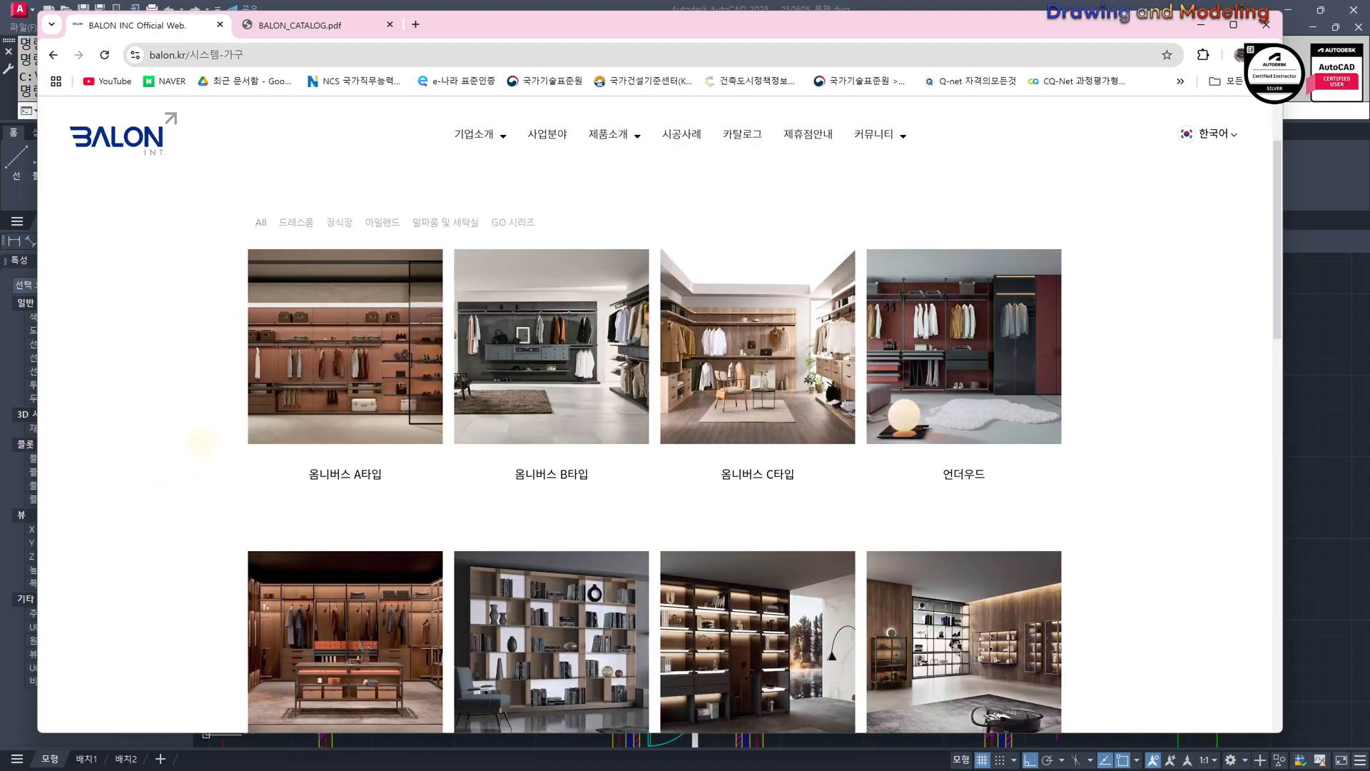
scroll(202, 441, up, 2)
Open the 회사소개 page under 기업소개 and review its value, certification and patent document sections.
mouse_move(480, 134)
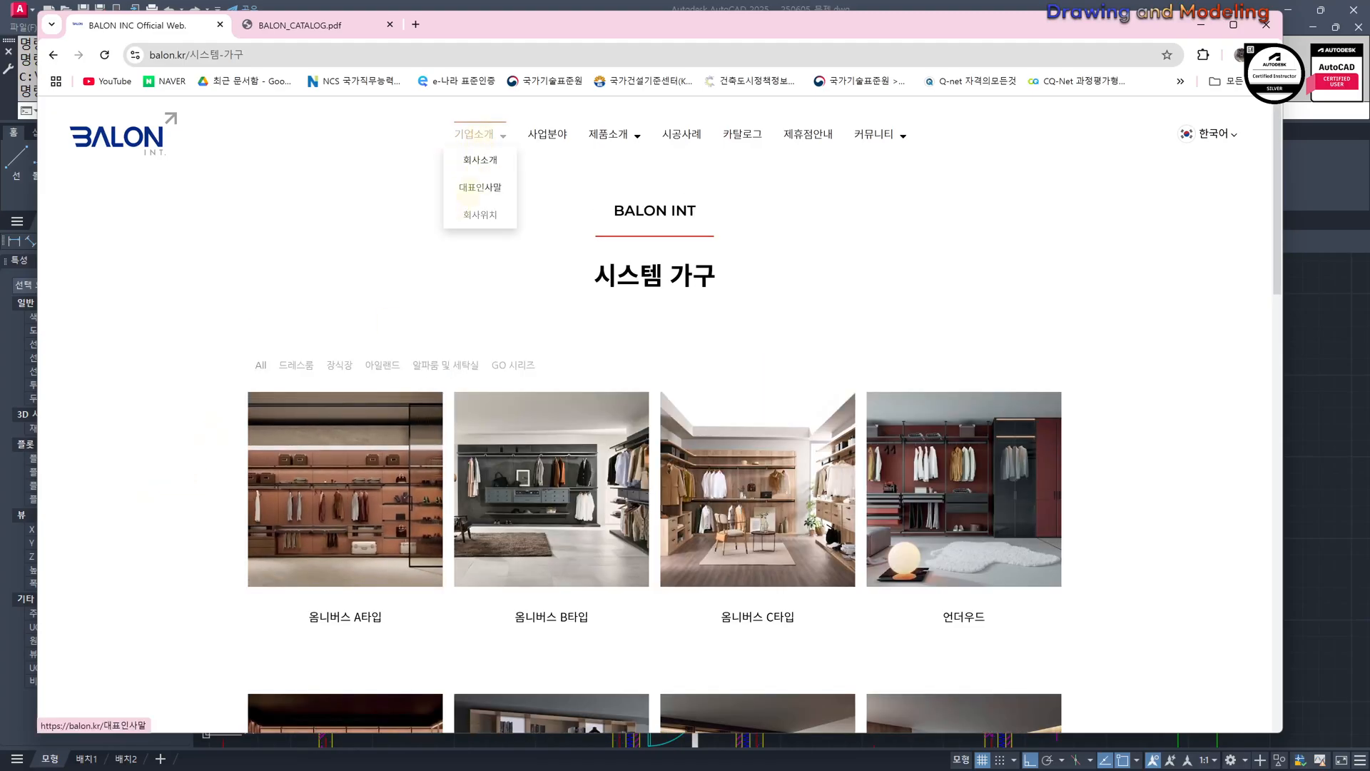
click(481, 159)
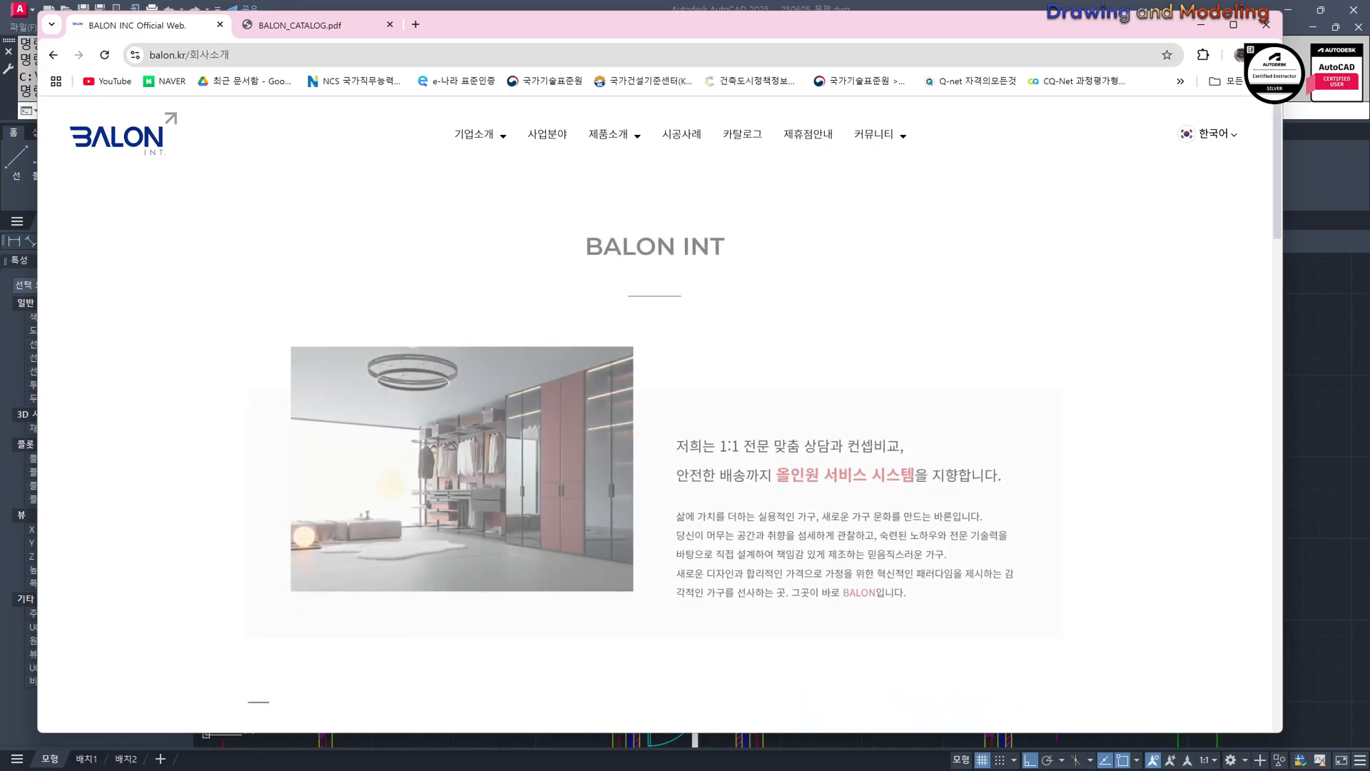
scroll(655, 414, down, 15)
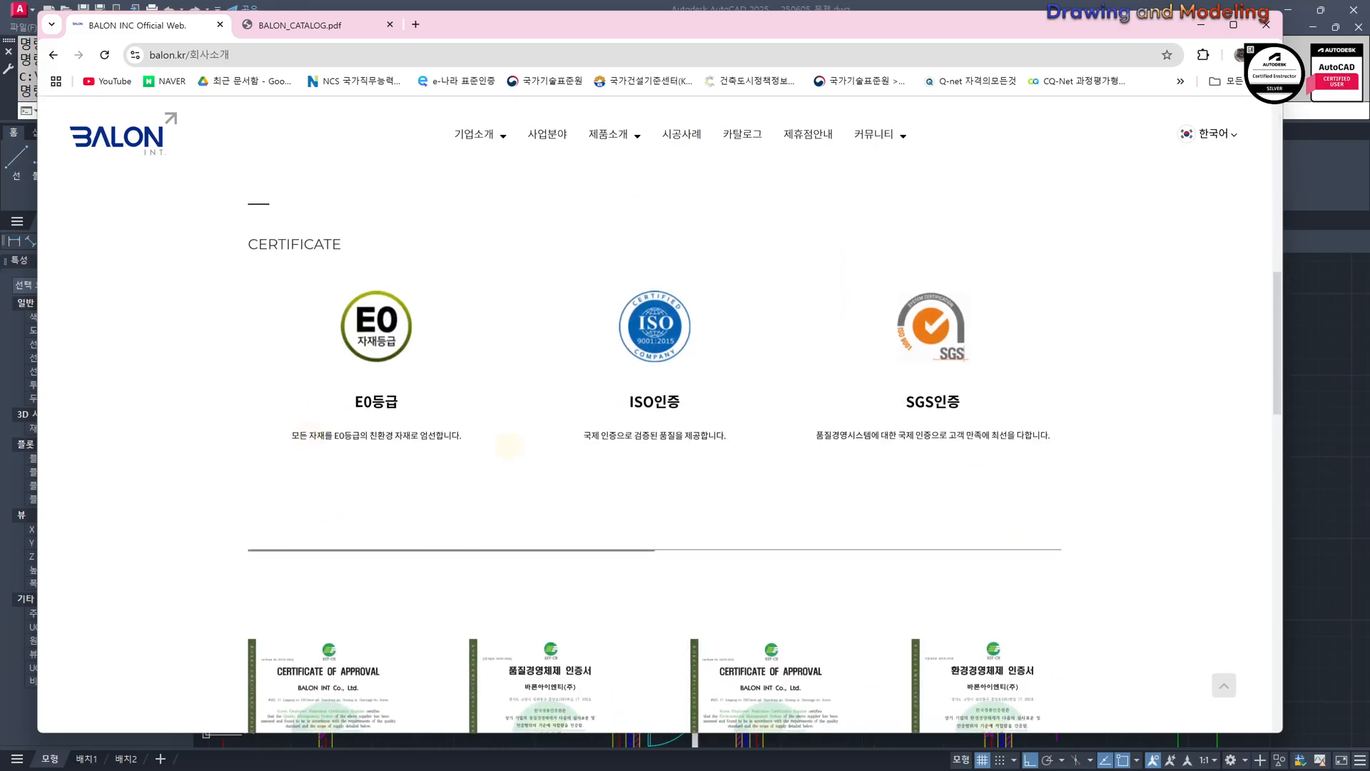
scroll(655, 413, up, 1)
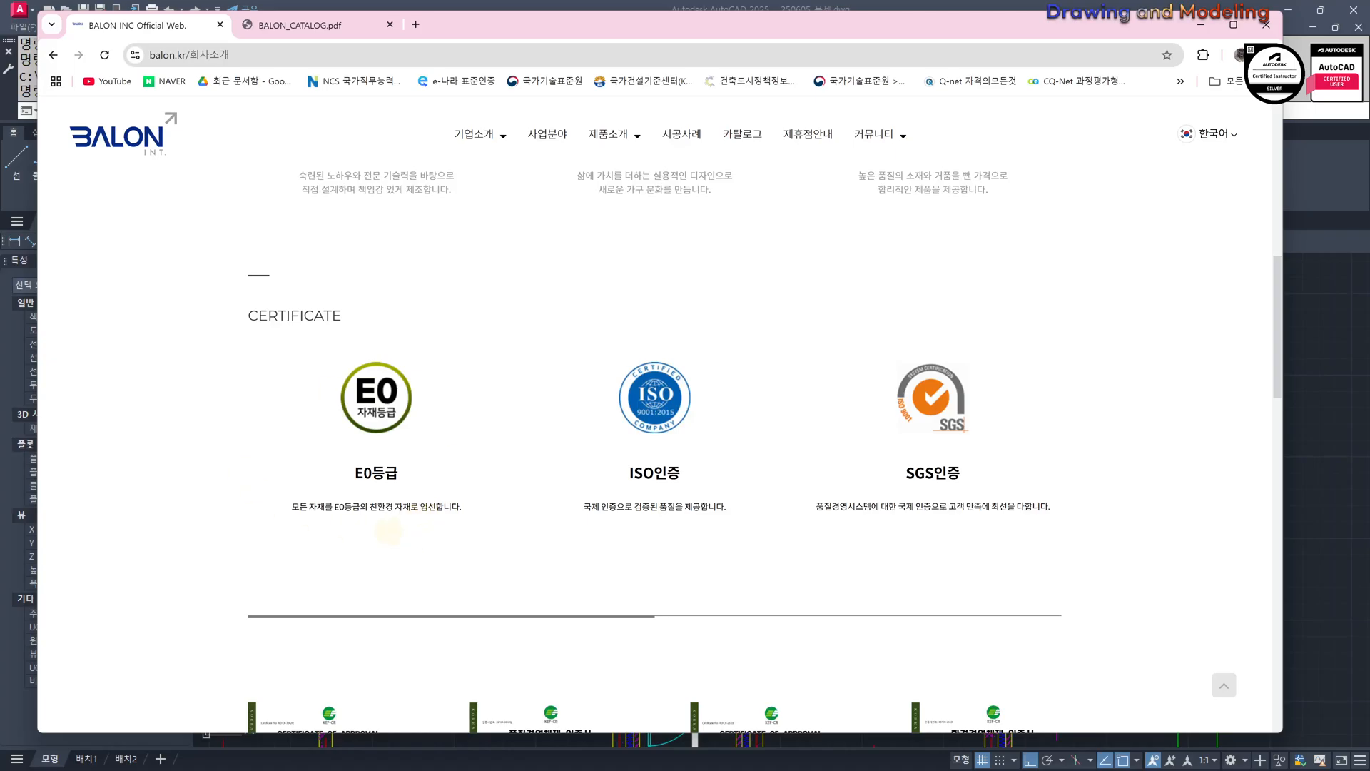
scroll(655, 413, down, 14)
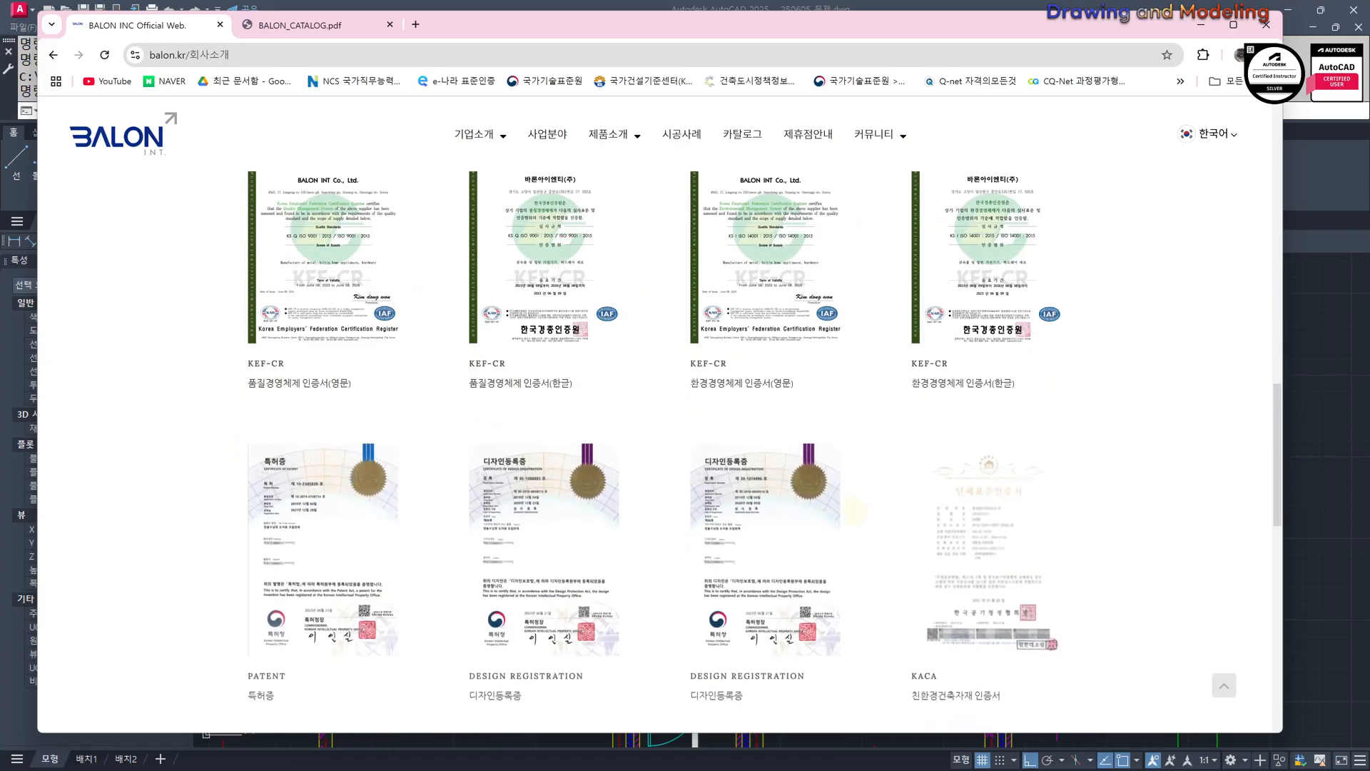
scroll(655, 414, down, 5)
scroll(655, 414, up, 10)
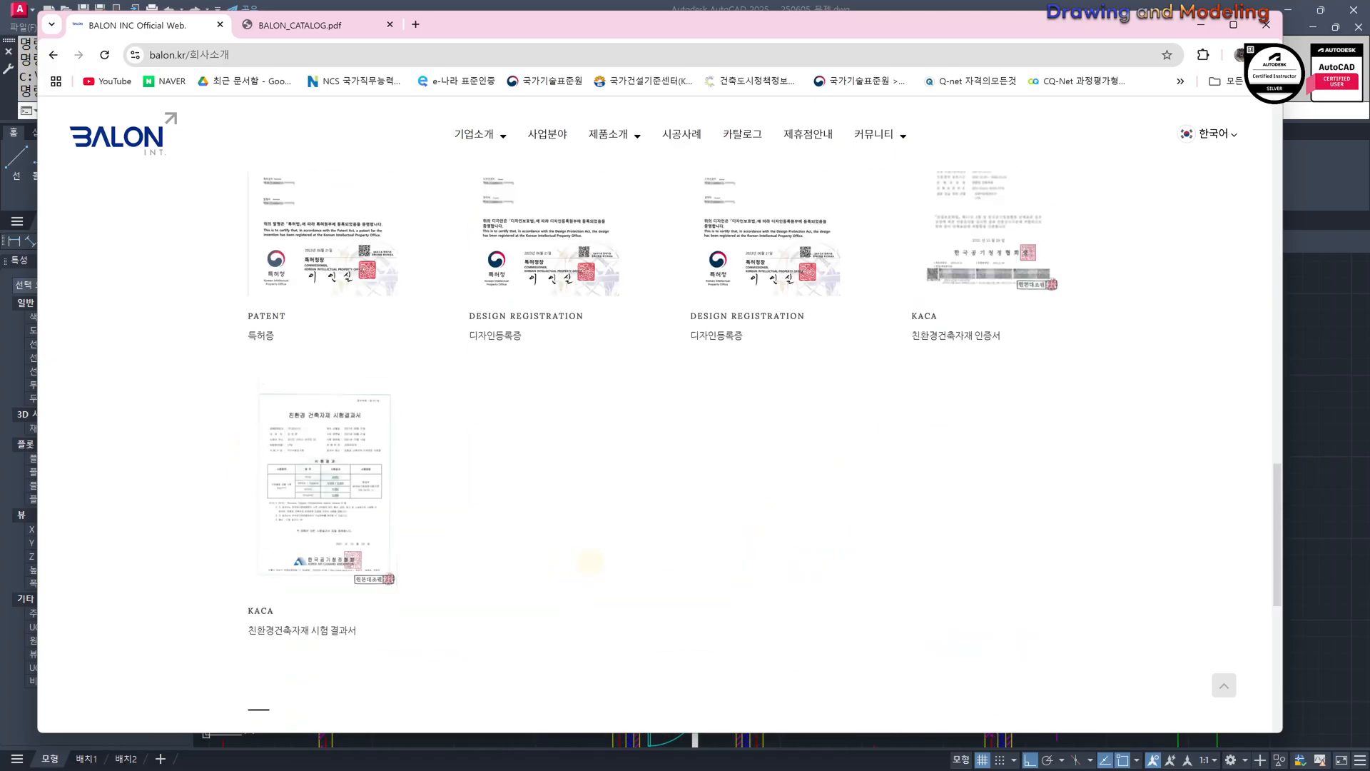
scroll(423, 422, up, 12)
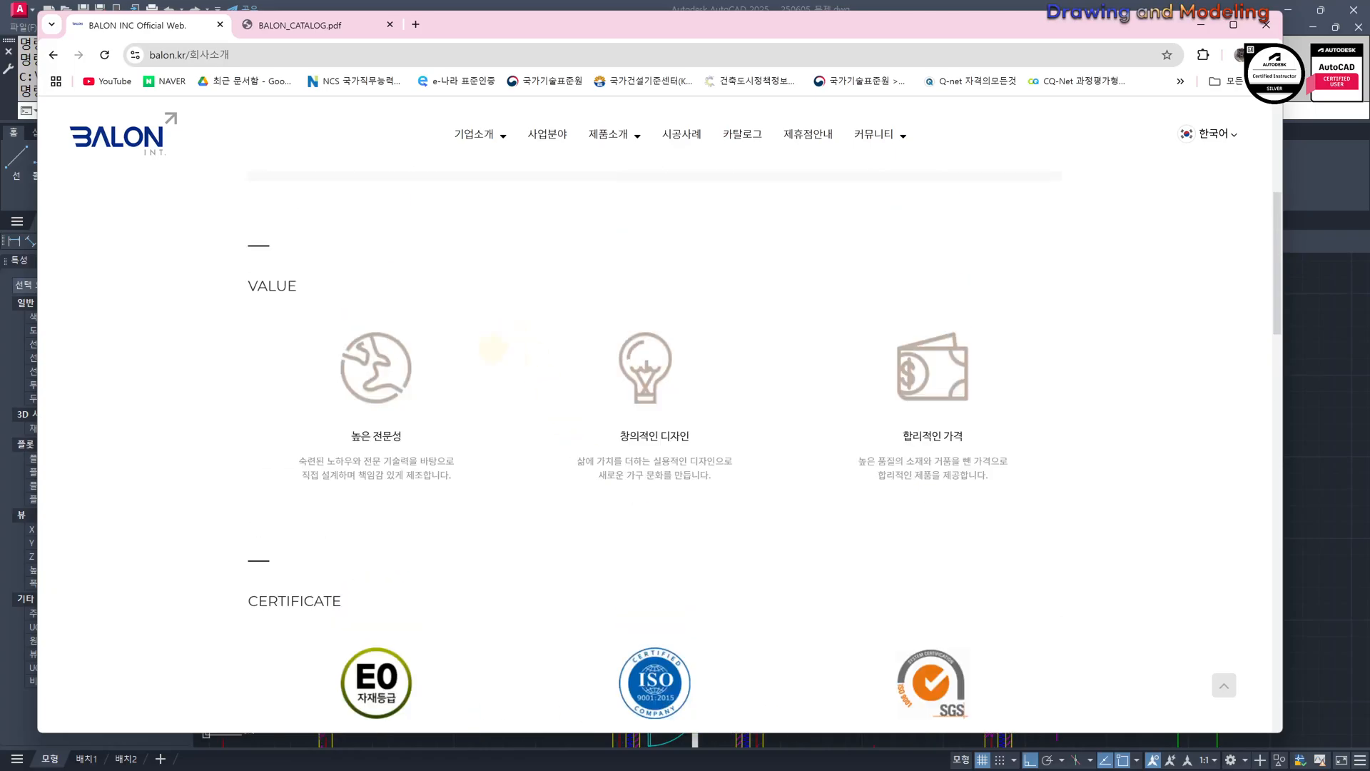
Go to the BALON home page, open 부자재 under 제품소개 and look over the hardware parts from 코너양구 옷봉소켓 to 손잡이.
click(132, 143)
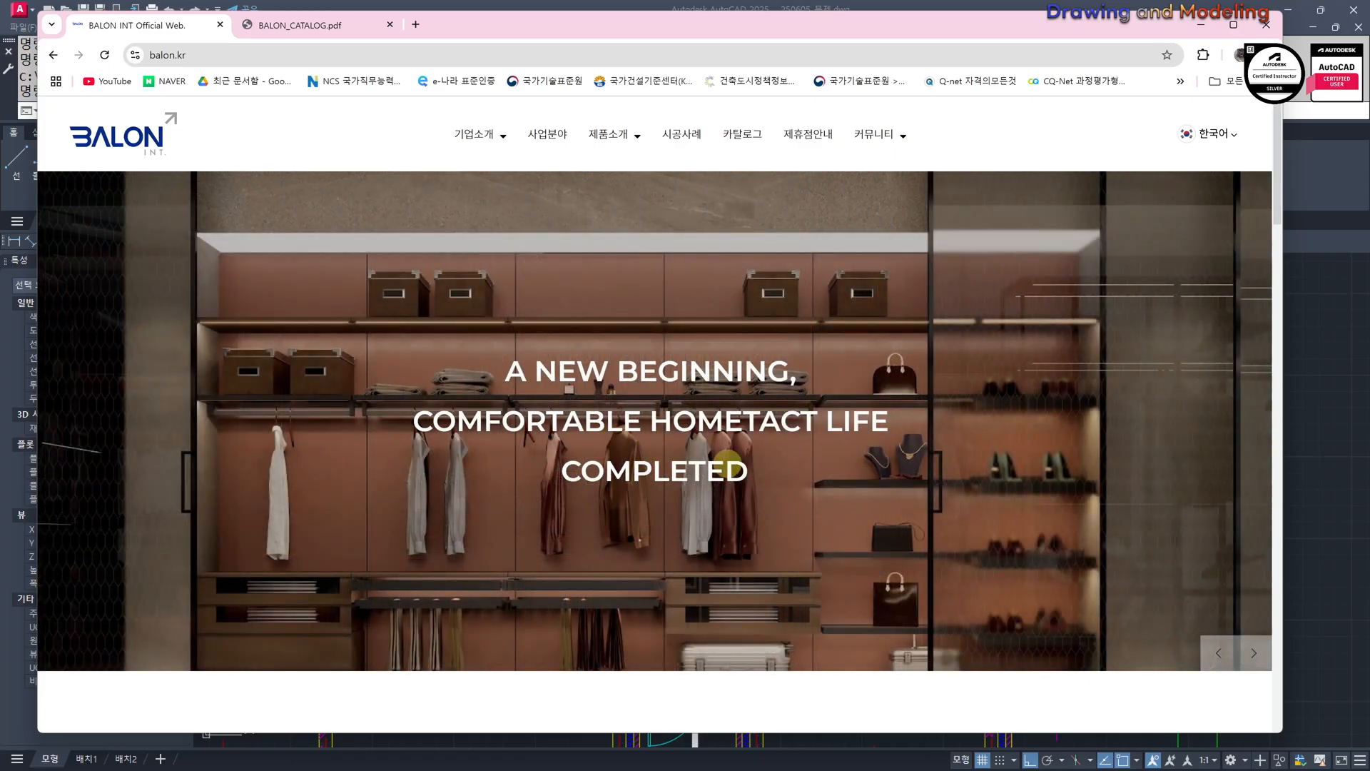
mouse_move(608, 134)
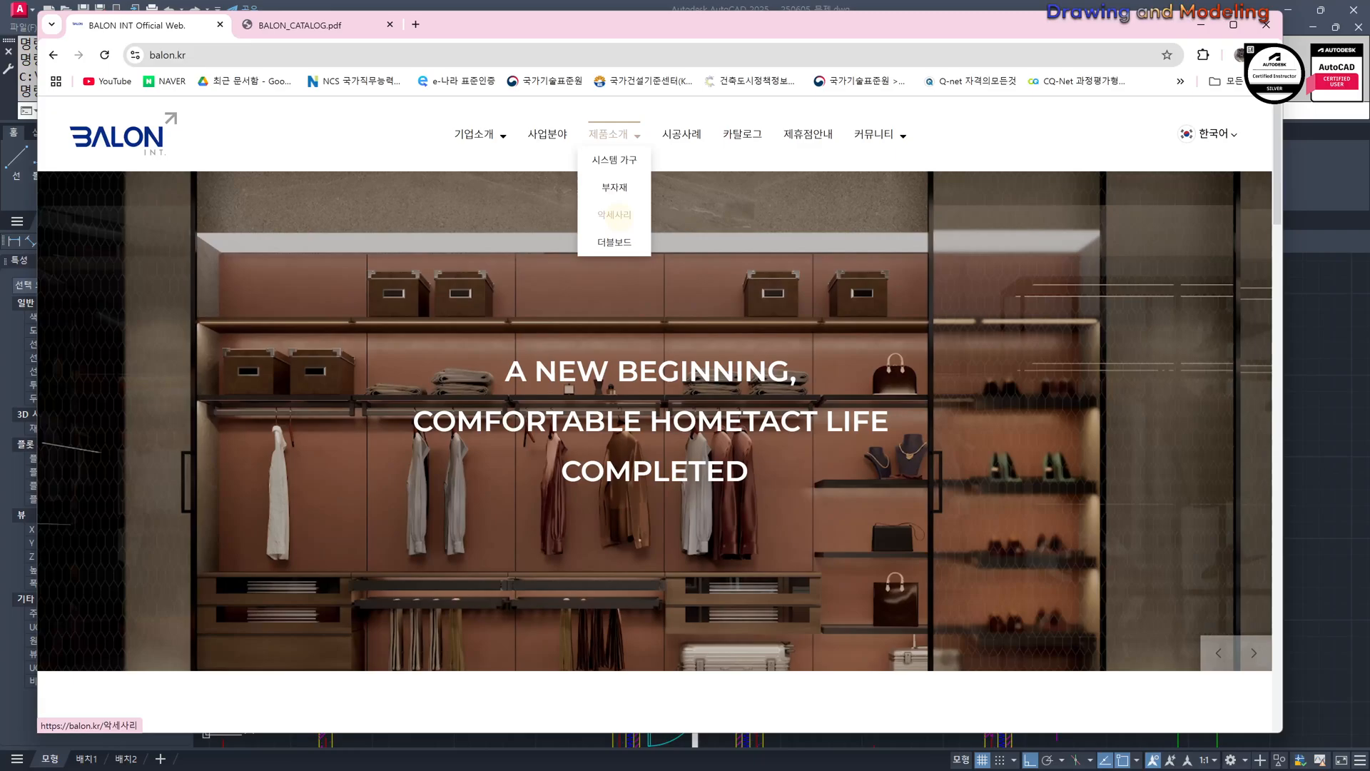
click(615, 187)
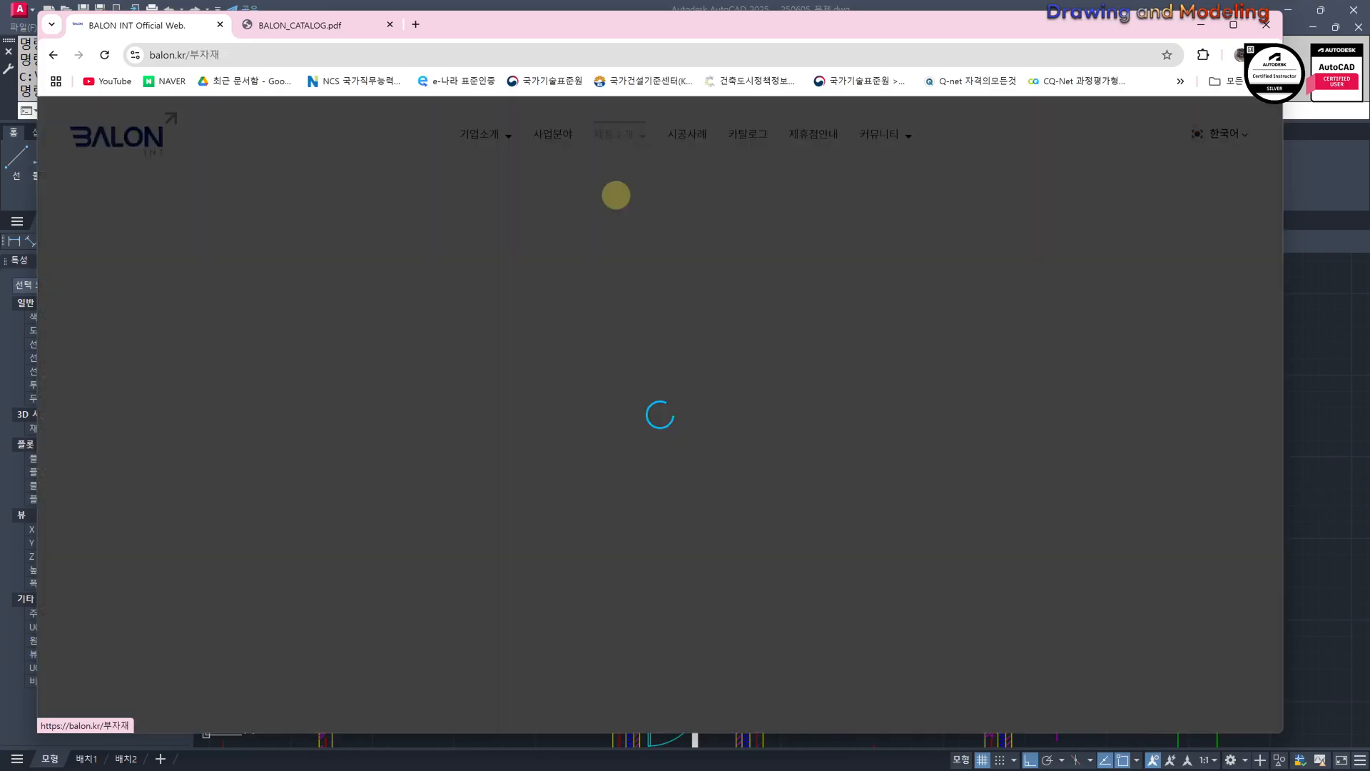
scroll(465, 340, down, 3)
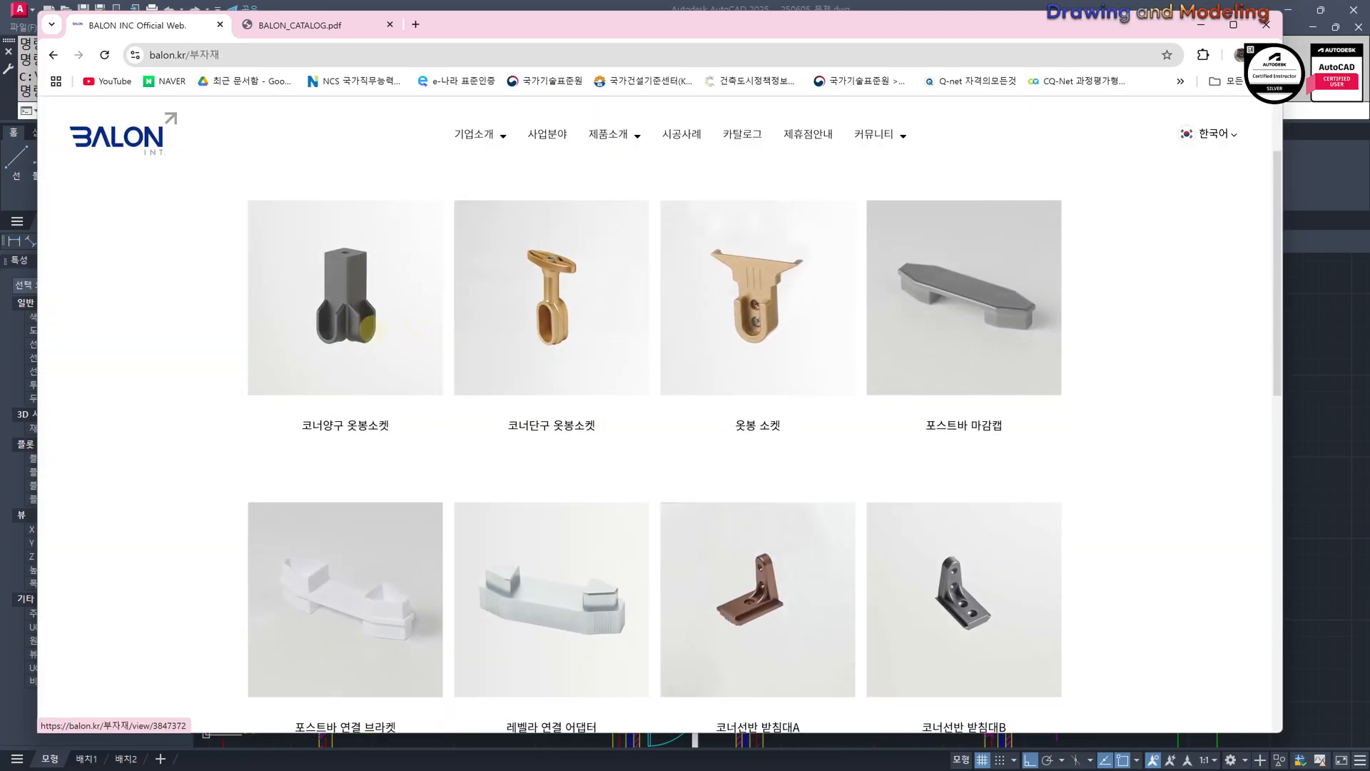
scroll(466, 340, down, 2)
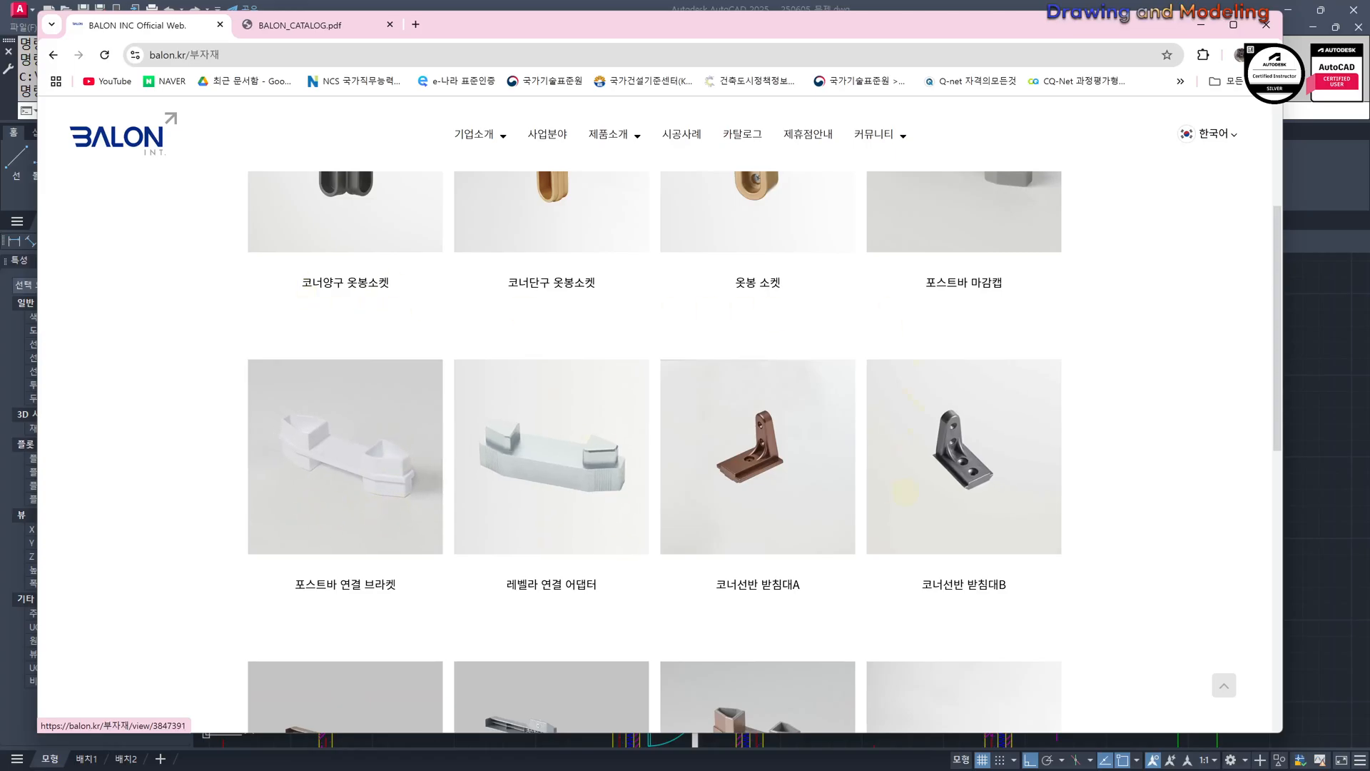
scroll(504, 398, down, 2)
scroll(503, 398, down, 5)
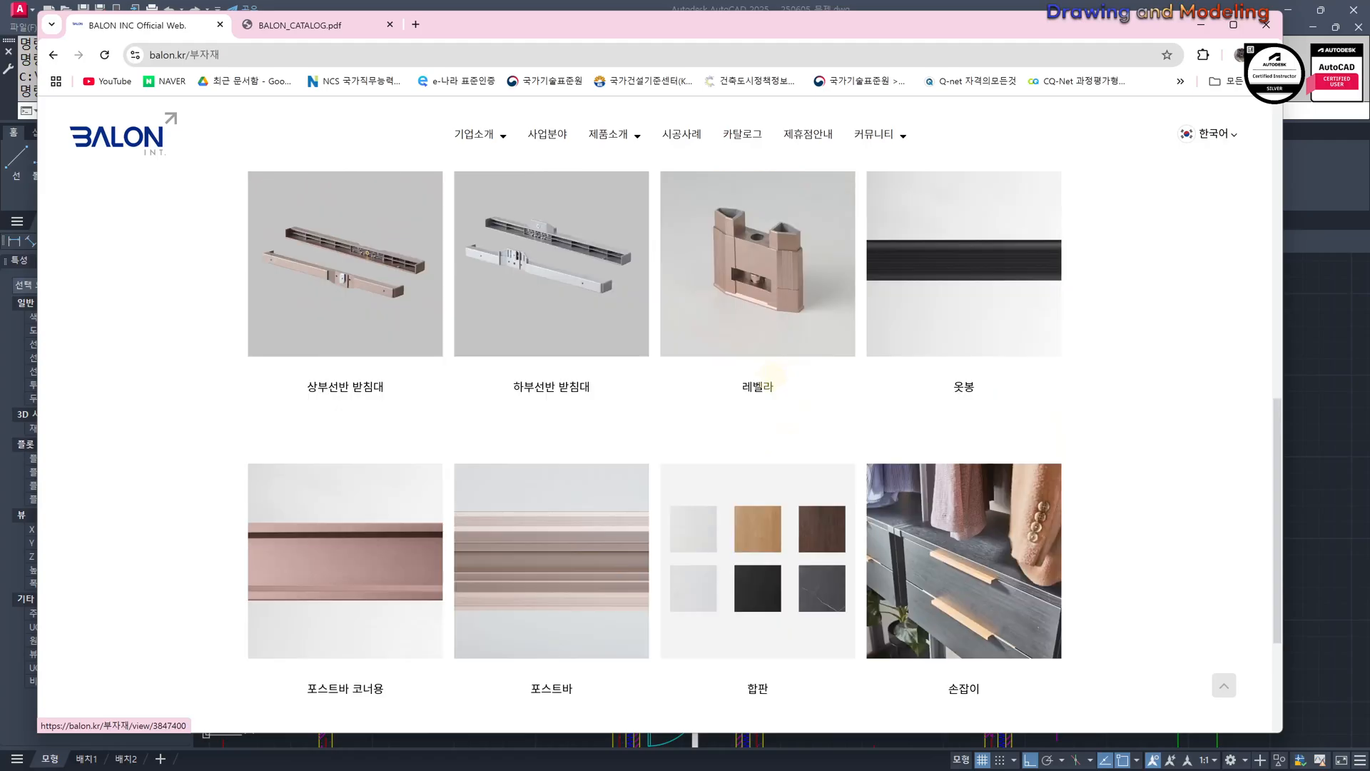
scroll(556, 490, down, 2)
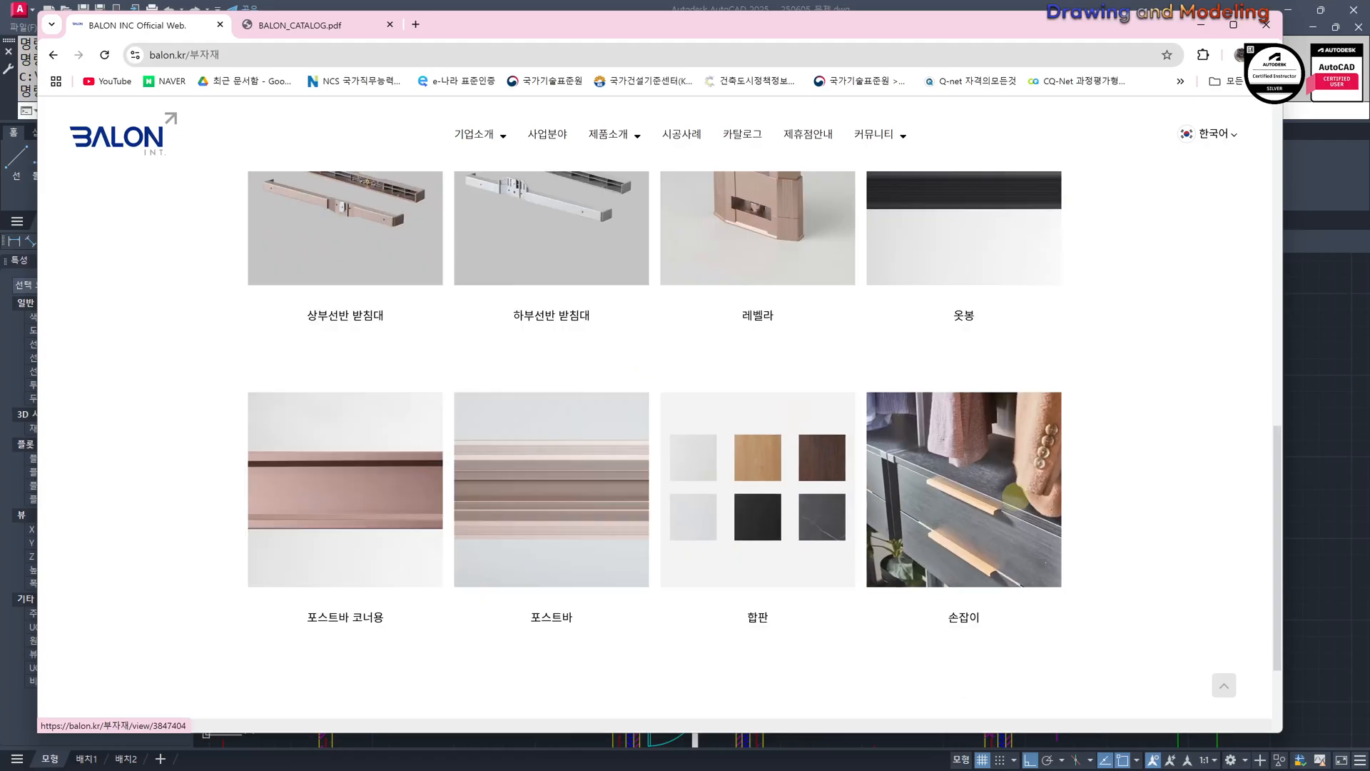
scroll(556, 490, up, 4)
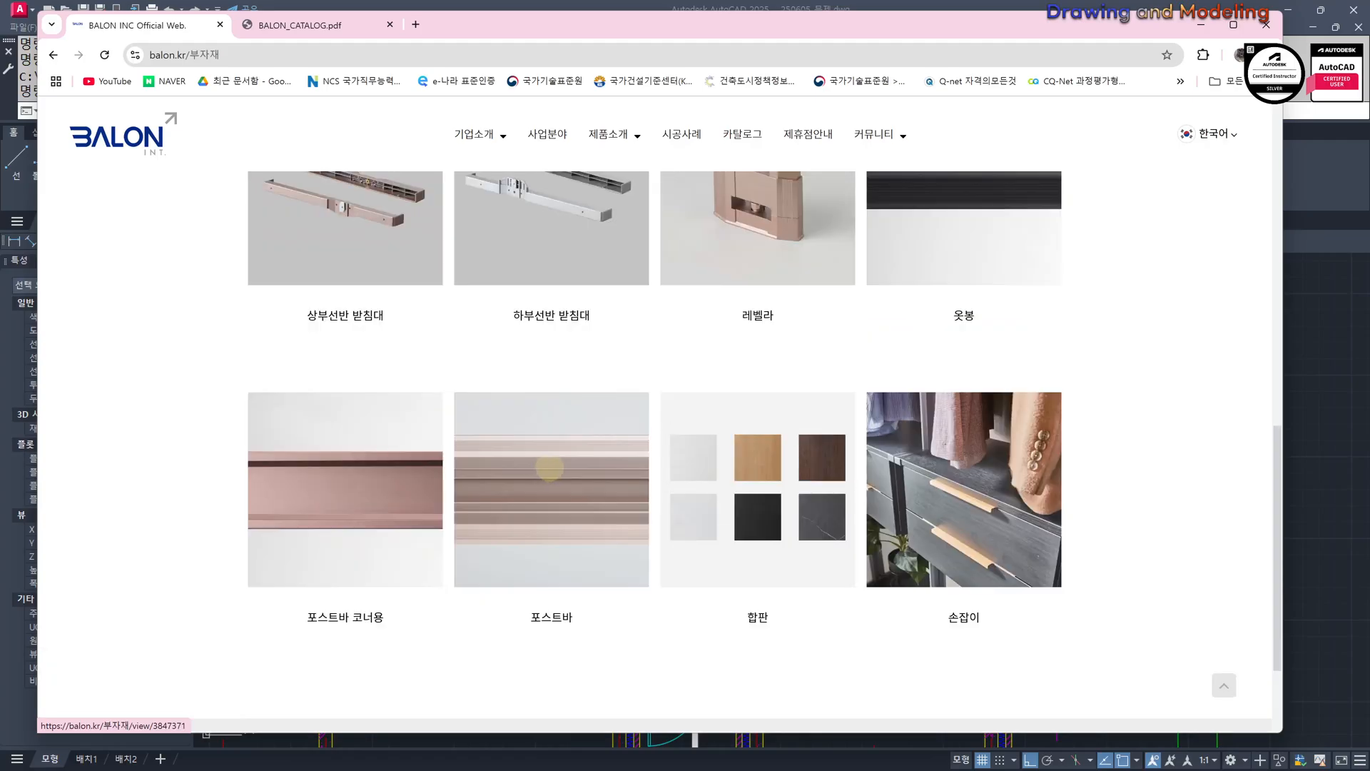
scroll(723, 523, up, 3)
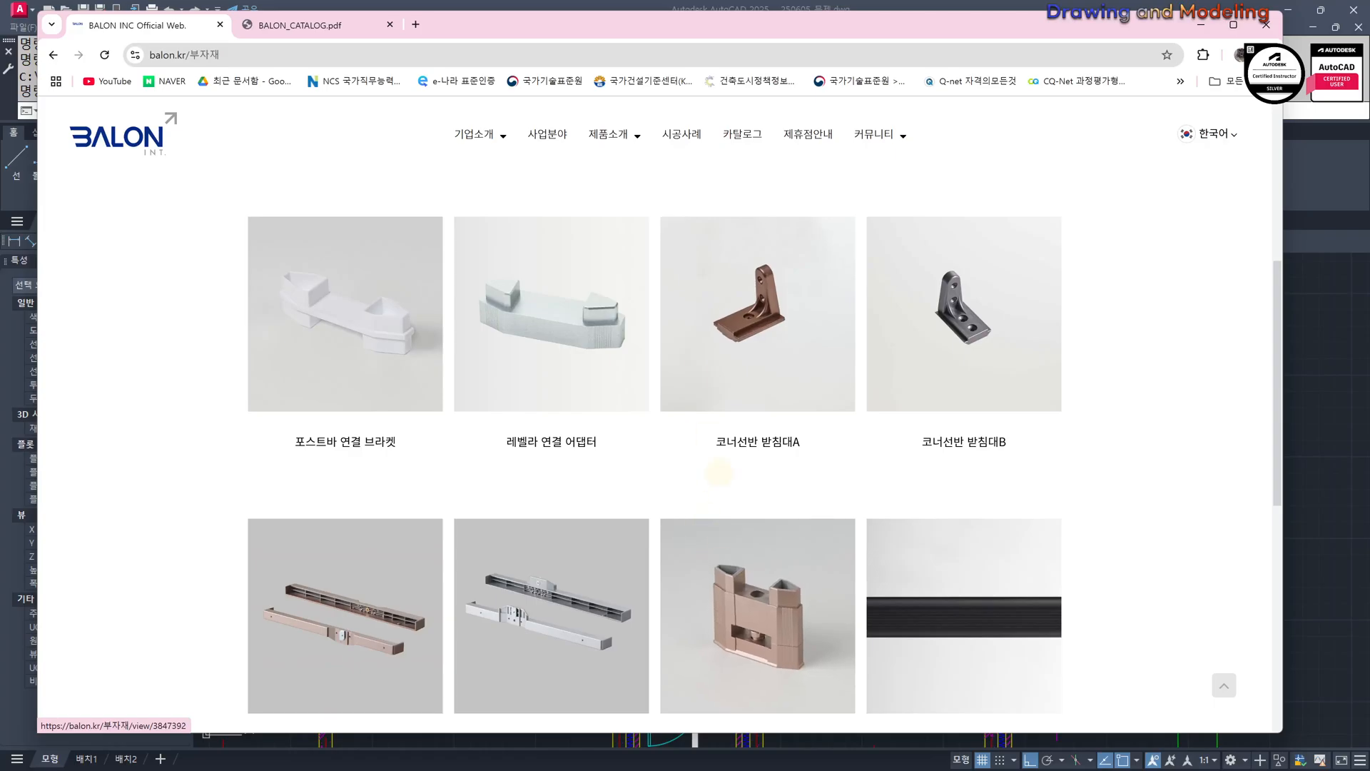
Open the 레벨라 part and view its colour variants down to the 도면 section.
click(724, 564)
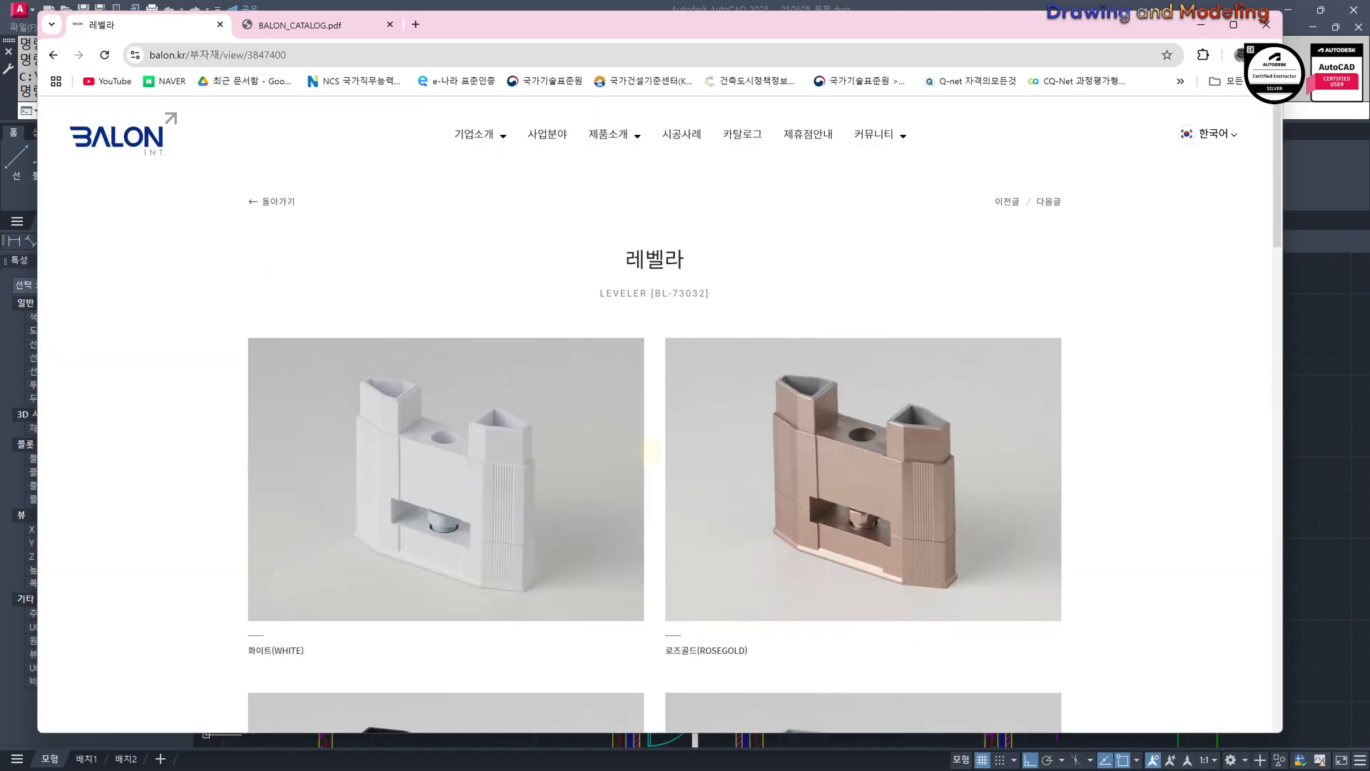
scroll(819, 456, down, 9)
scroll(939, 478, down, 7)
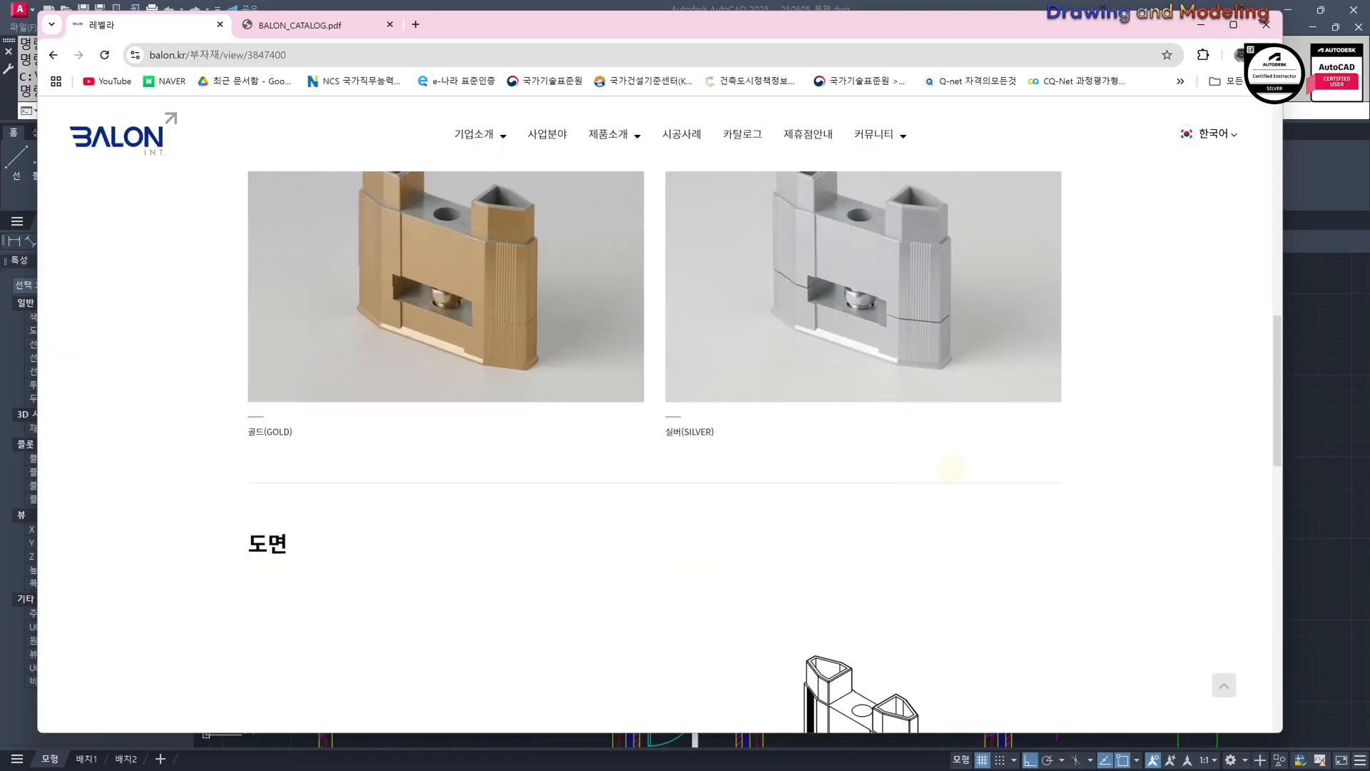
Examine the 레벨라 part's isometric view and its dimensioned plan, front and side drawings.
scroll(913, 475, down, 3)
scroll(825, 389, down, 3)
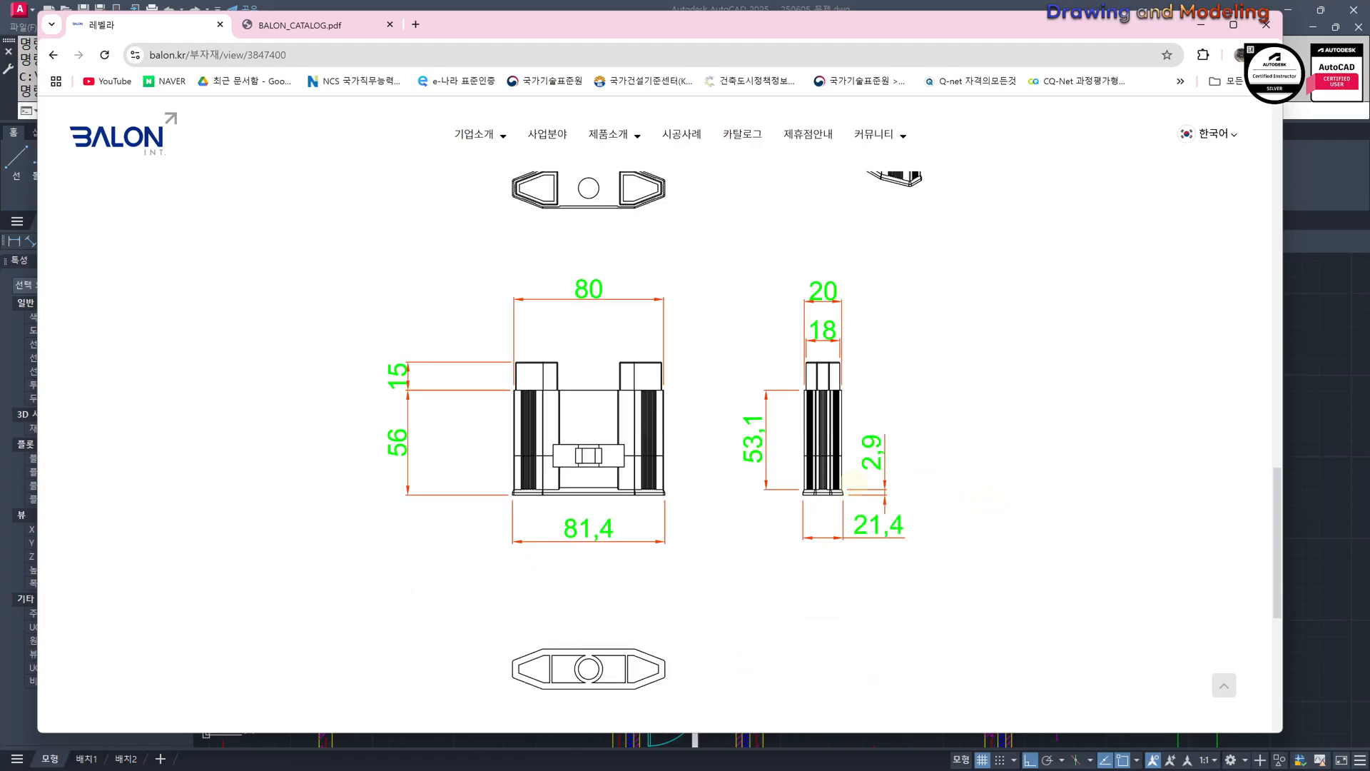
scroll(625, 485, up, 4)
scroll(467, 548, down, 3)
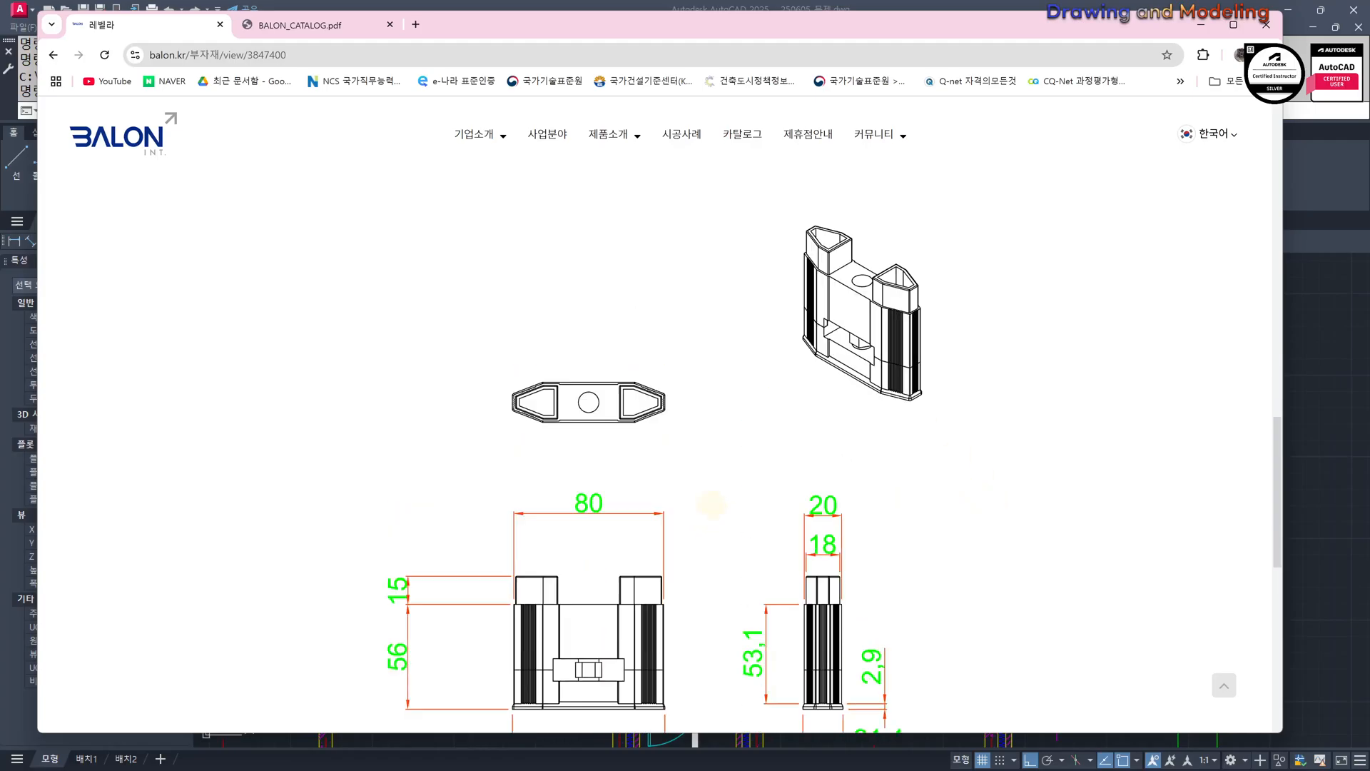
scroll(467, 548, down, 7)
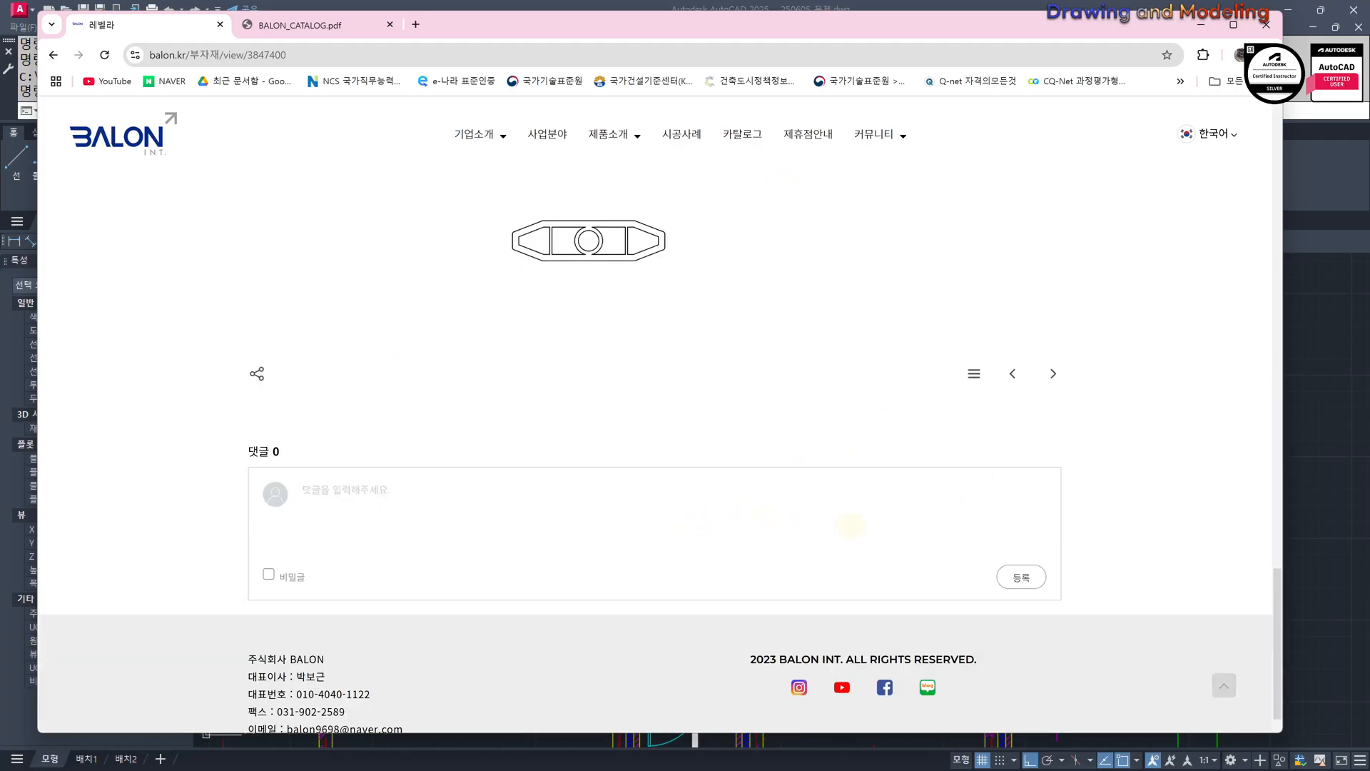
scroll(880, 566, up, 5)
scroll(663, 442, up, 3)
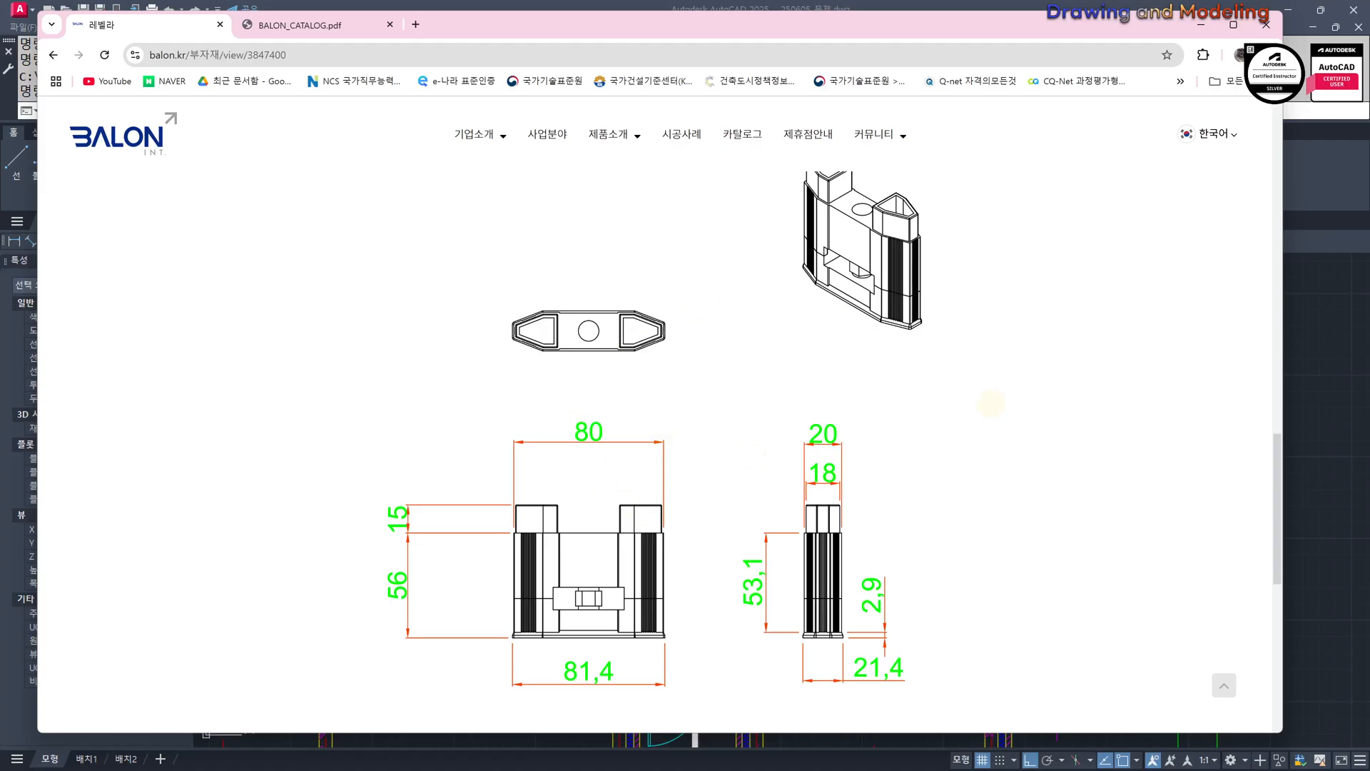
scroll(729, 562, down, 2)
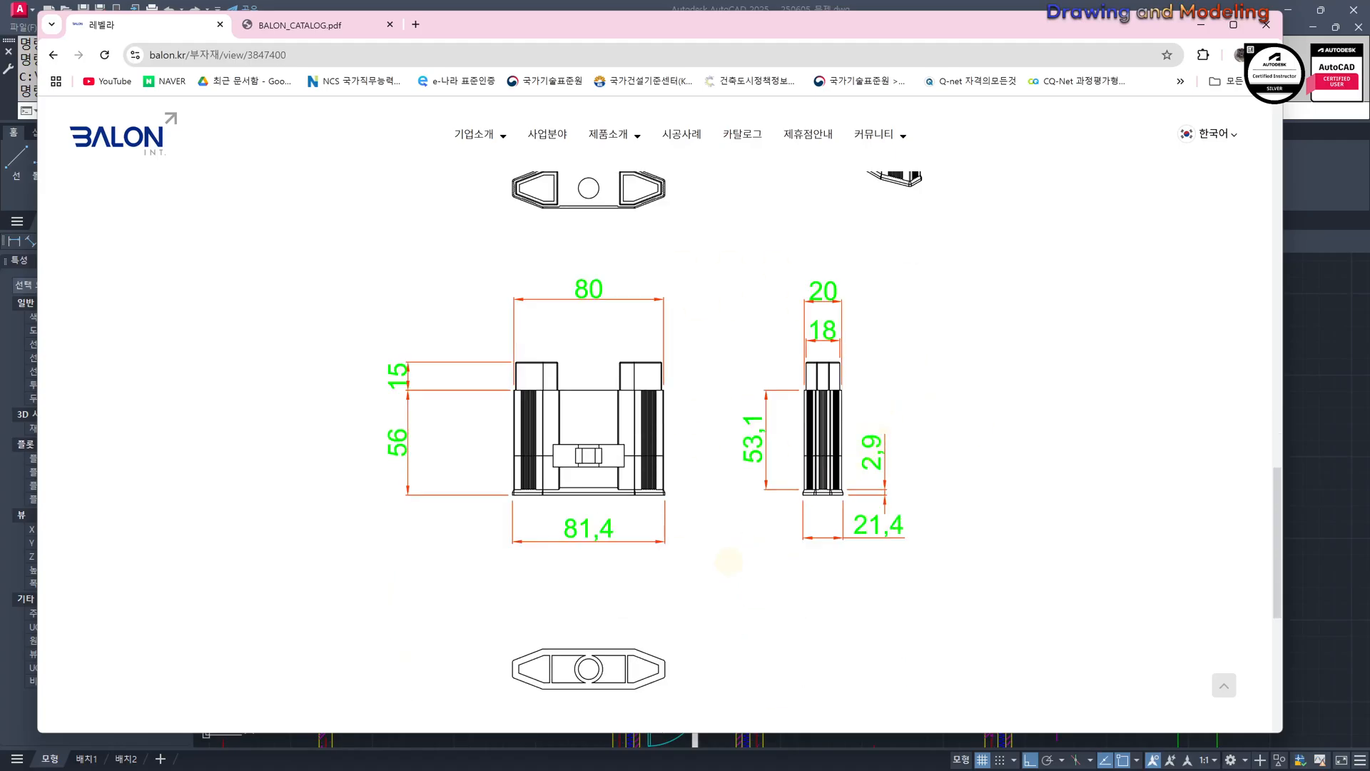
scroll(712, 442, up, 1)
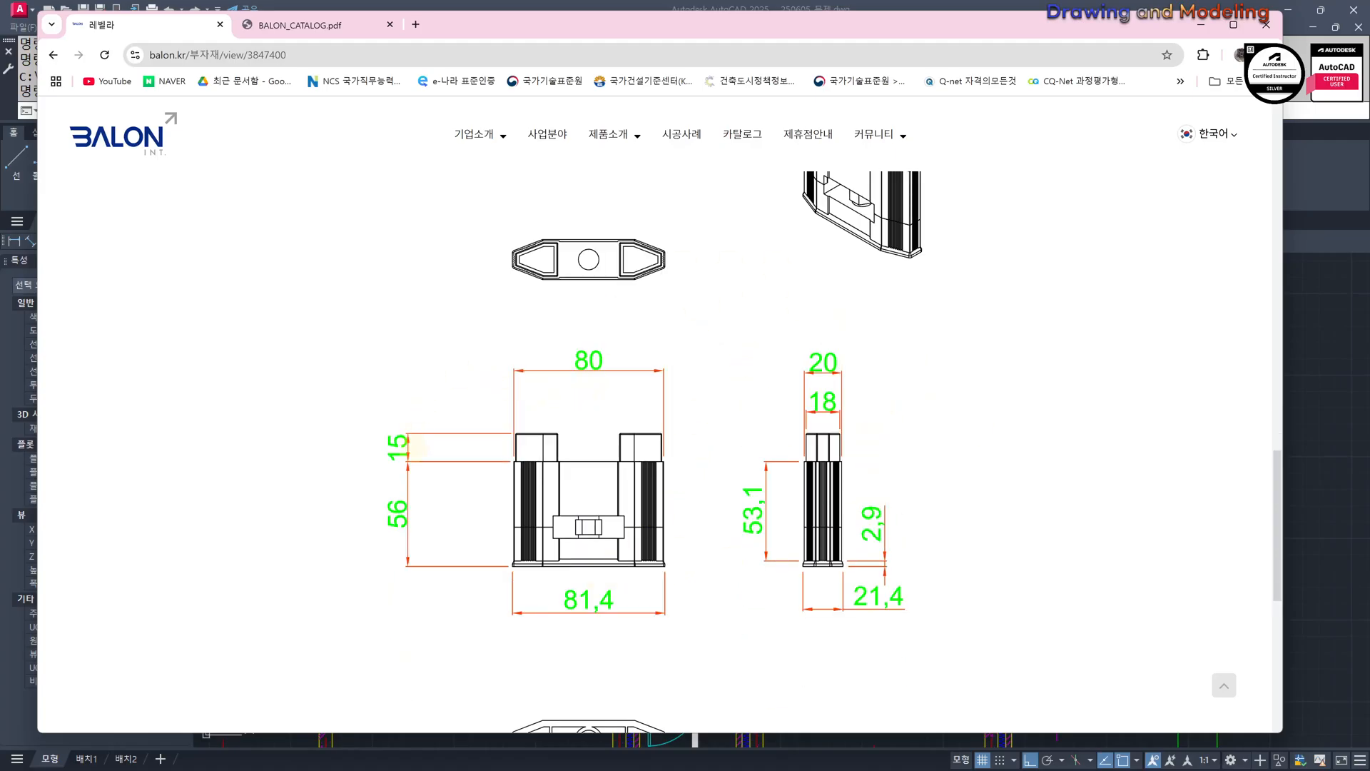
Check the dimensions on the 레벨라 part's front and side views and look at its bottom view.
scroll(610, 527, down, 3)
scroll(714, 500, up, 3)
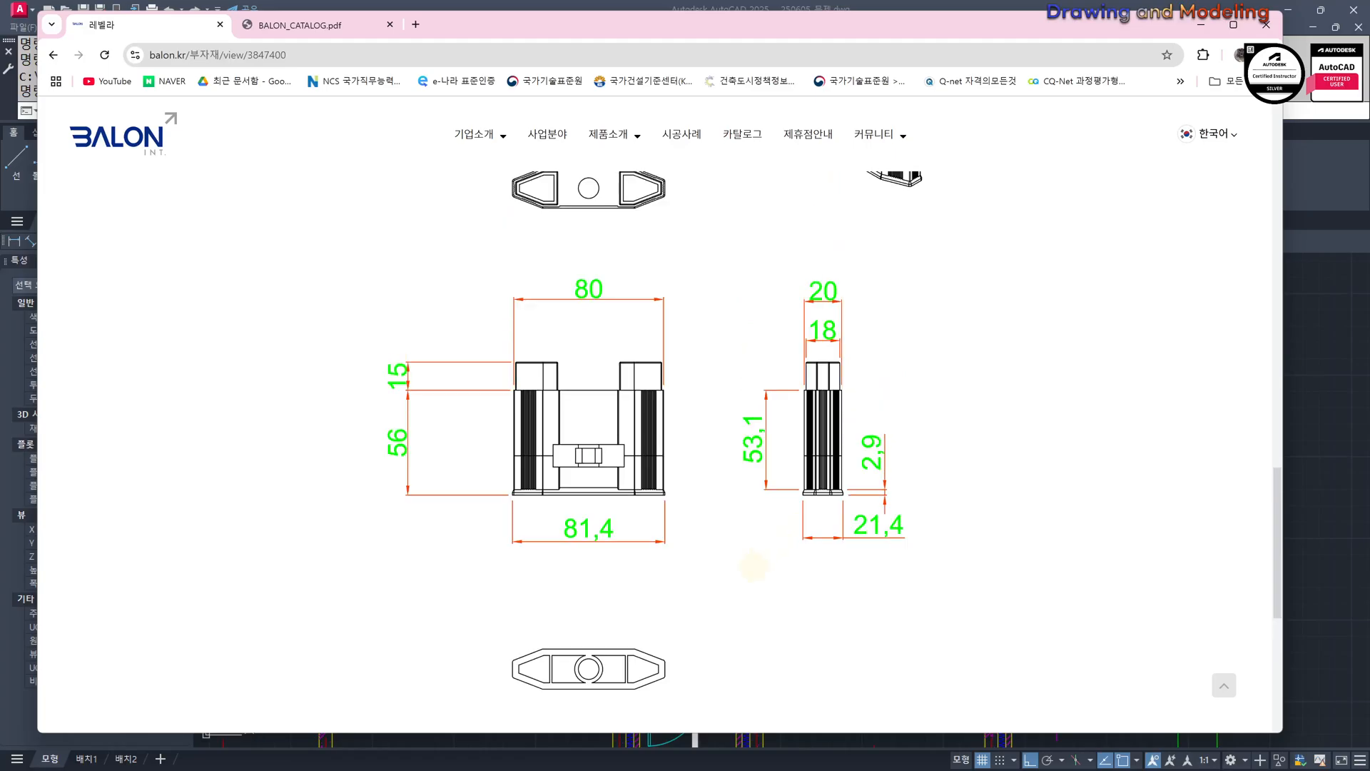
scroll(553, 560, up, 1)
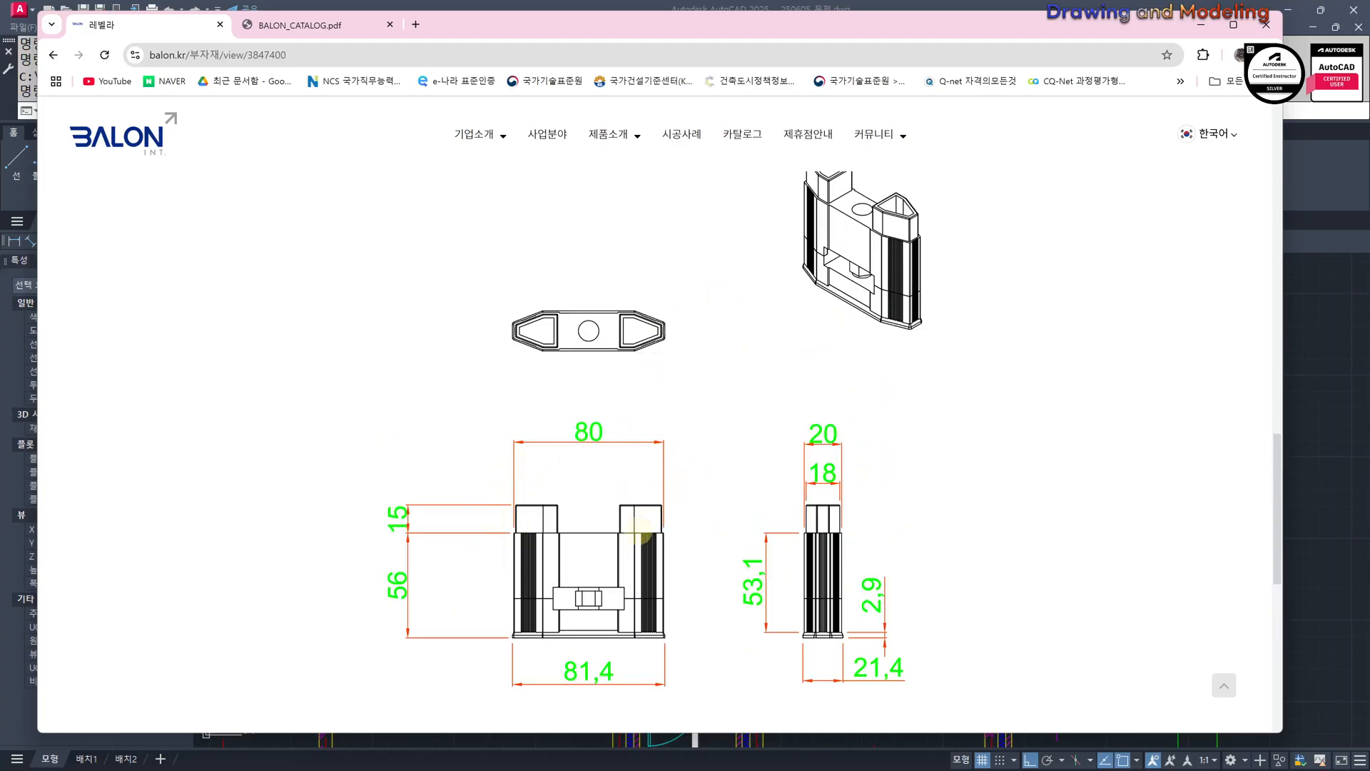
Open 시스템 가구 under 제품소개 and look over the furniture types from 옴니버스 A타입 to 큐비트 D타입.
scroll(718, 450, up, 20)
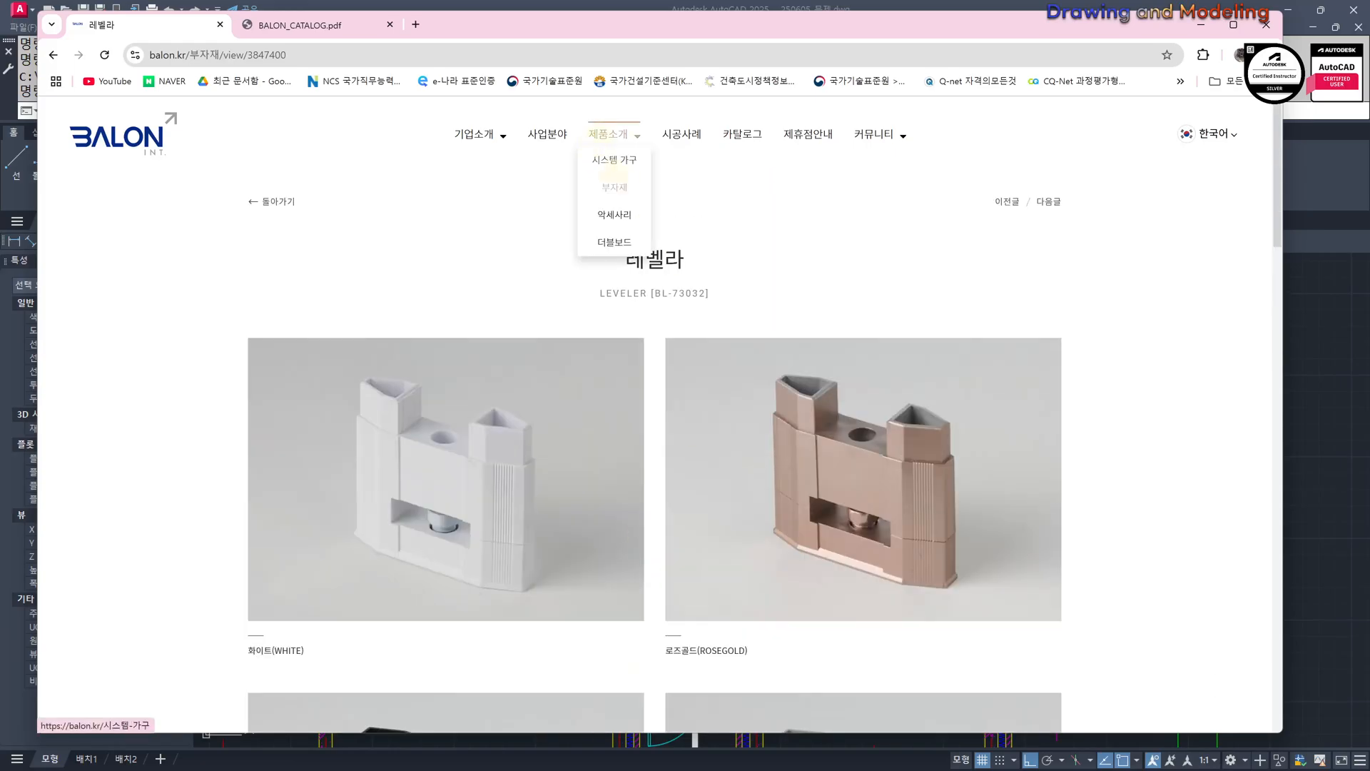
click(615, 161)
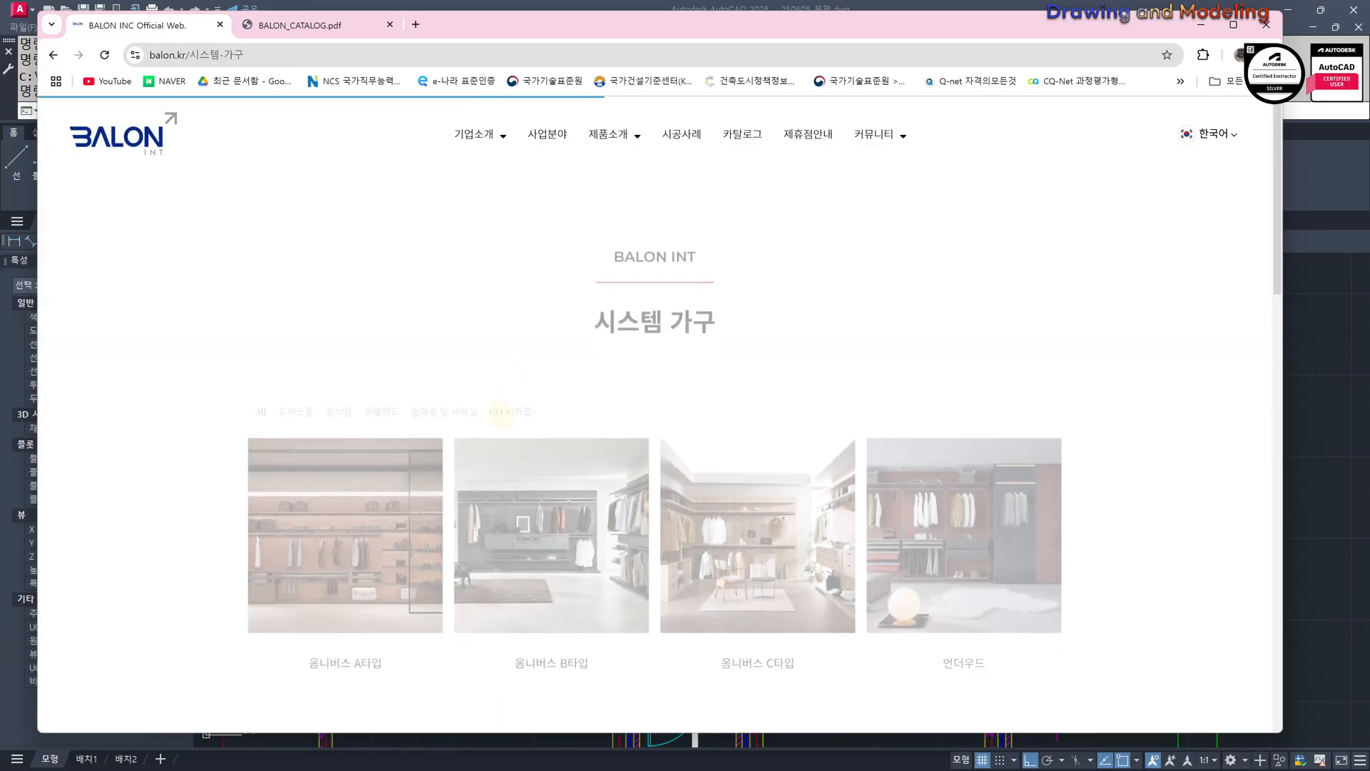
scroll(563, 286, down, 3)
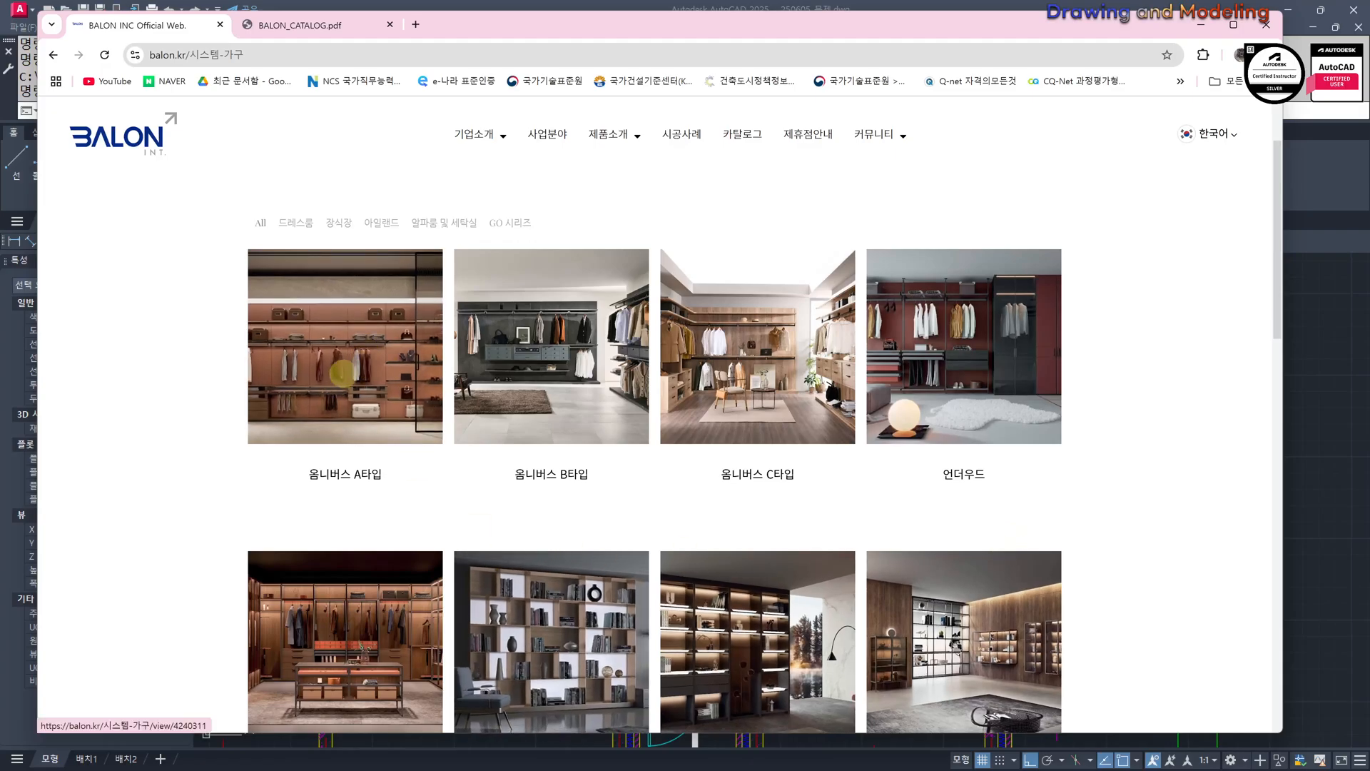
scroll(607, 399, down, 5)
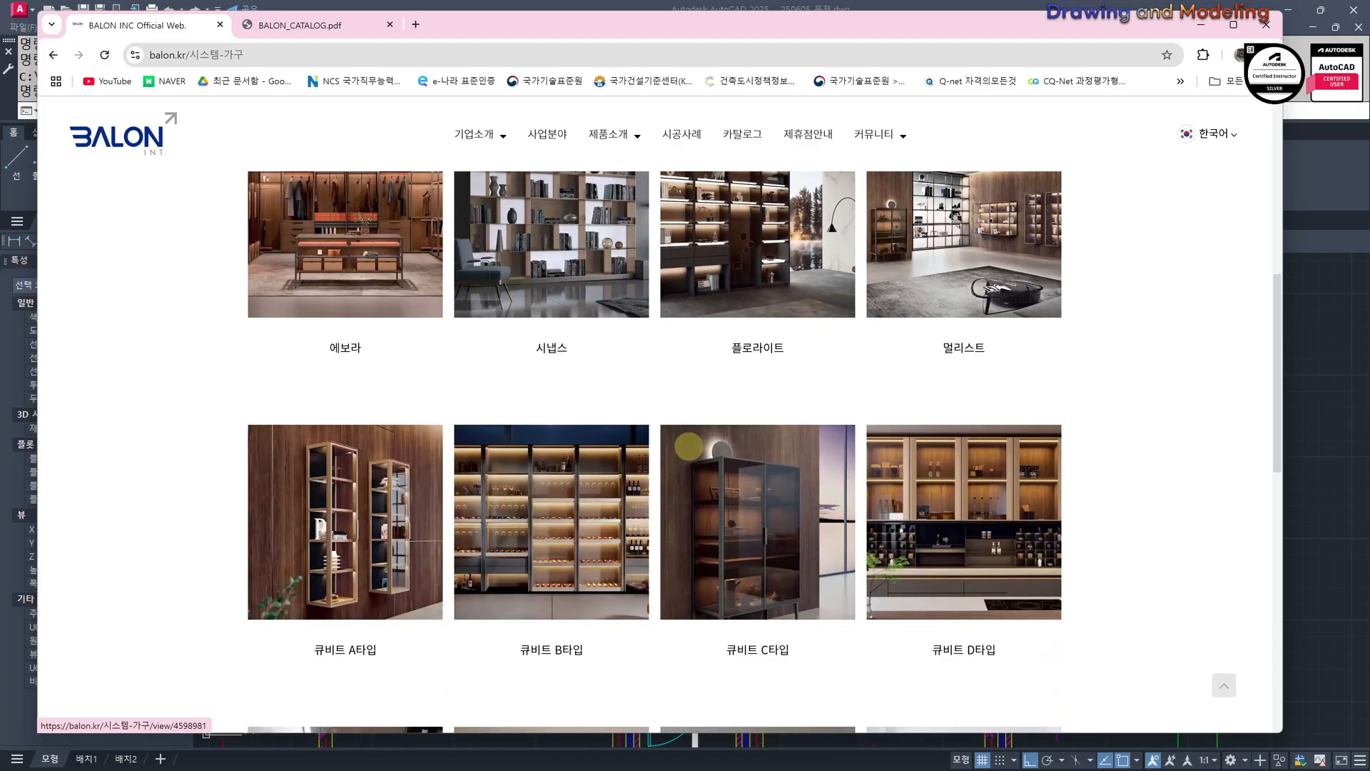
scroll(792, 449, up, 5)
scroll(792, 450, up, 1)
Open the 언더우드 system furniture and view its closet, hanger rail and drawer photos.
click(1004, 424)
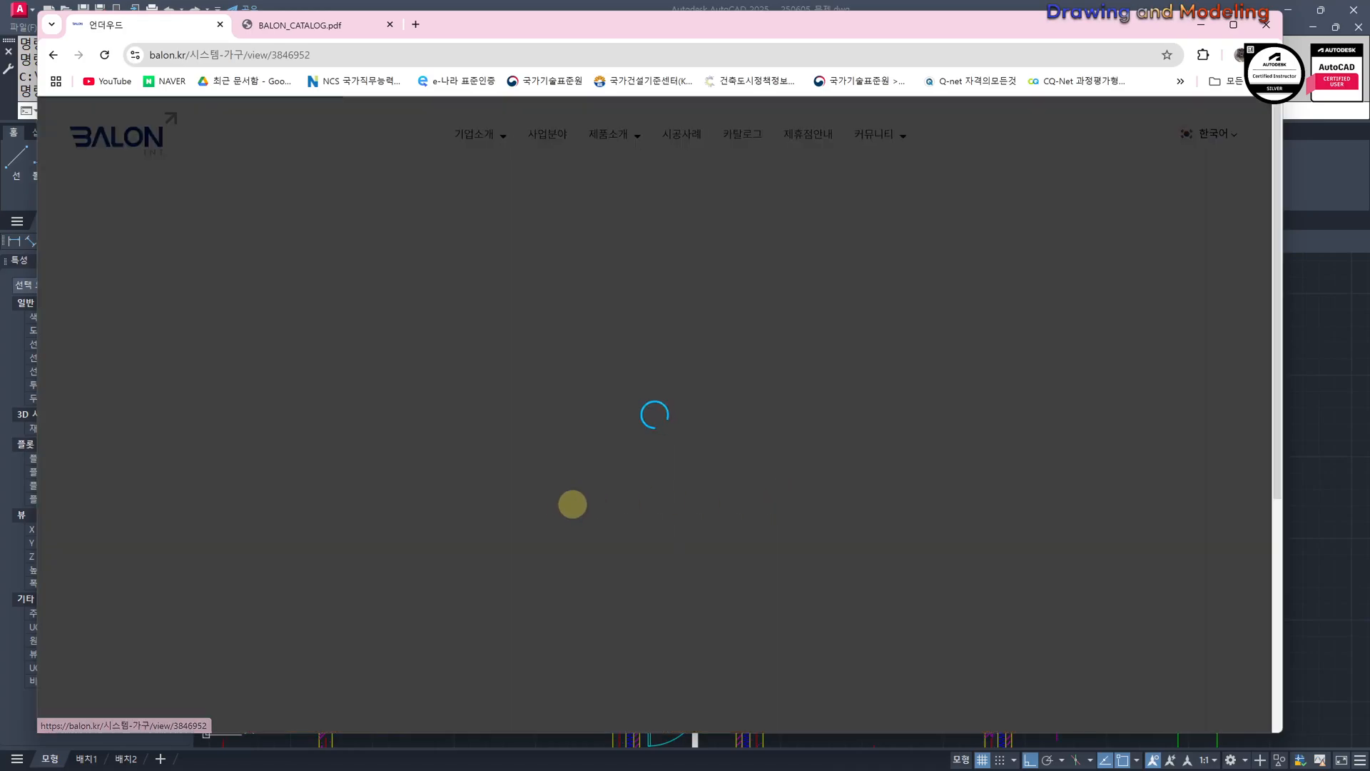
scroll(552, 452, down, 2)
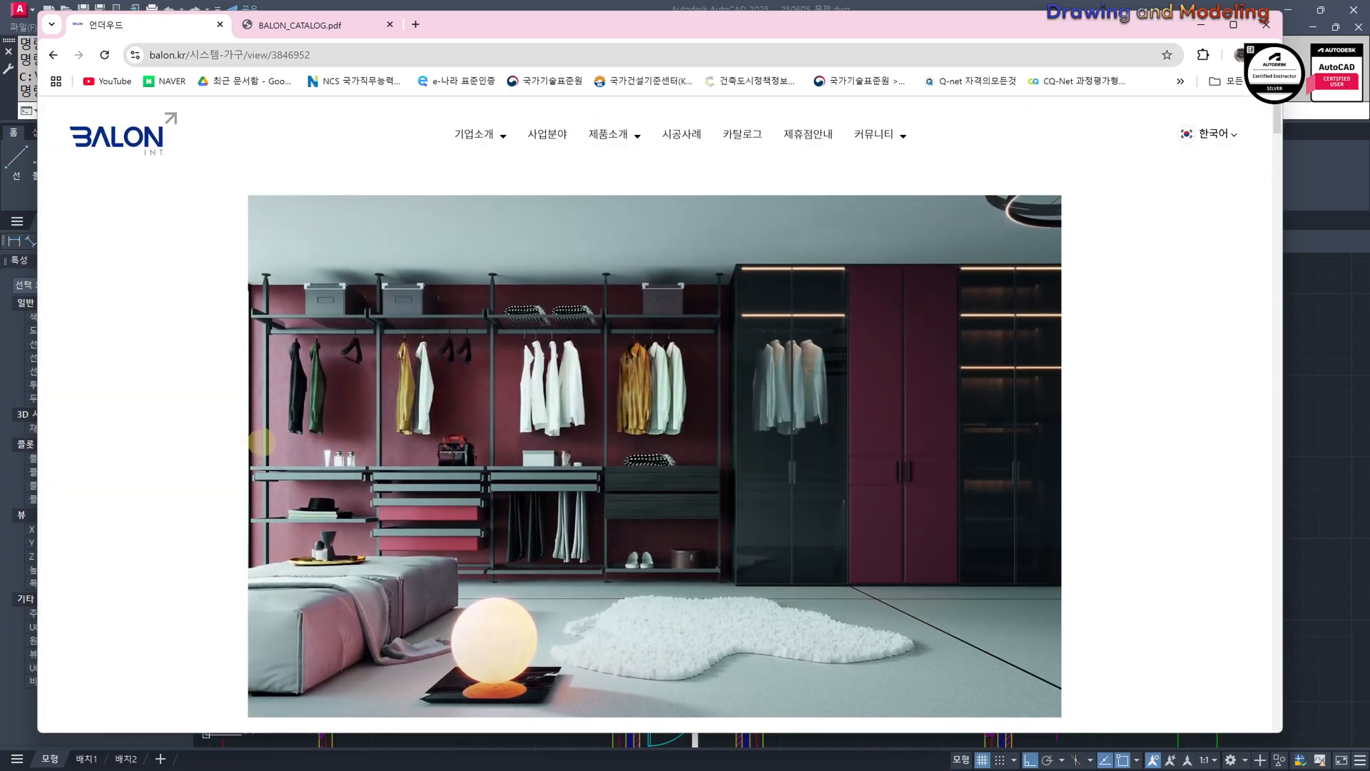
scroll(270, 297, down, 10)
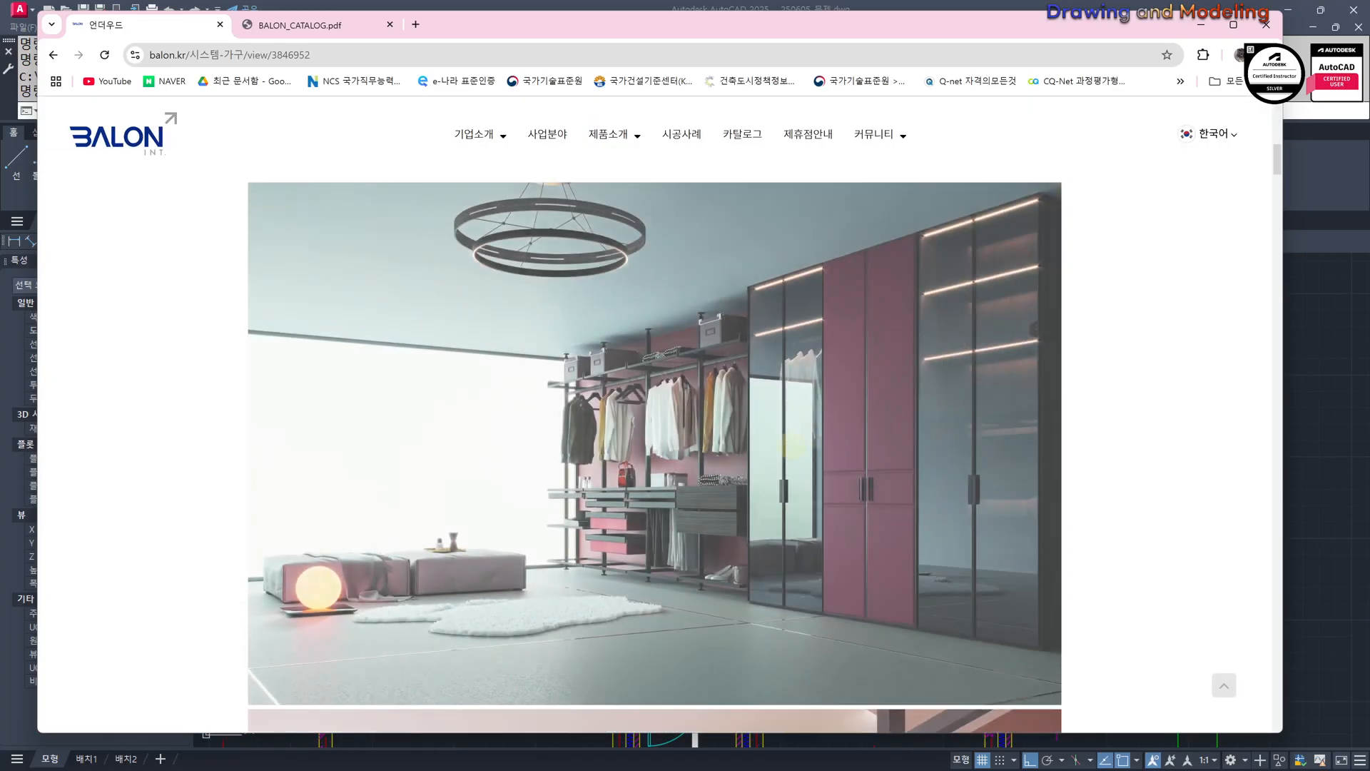
scroll(514, 332, down, 5)
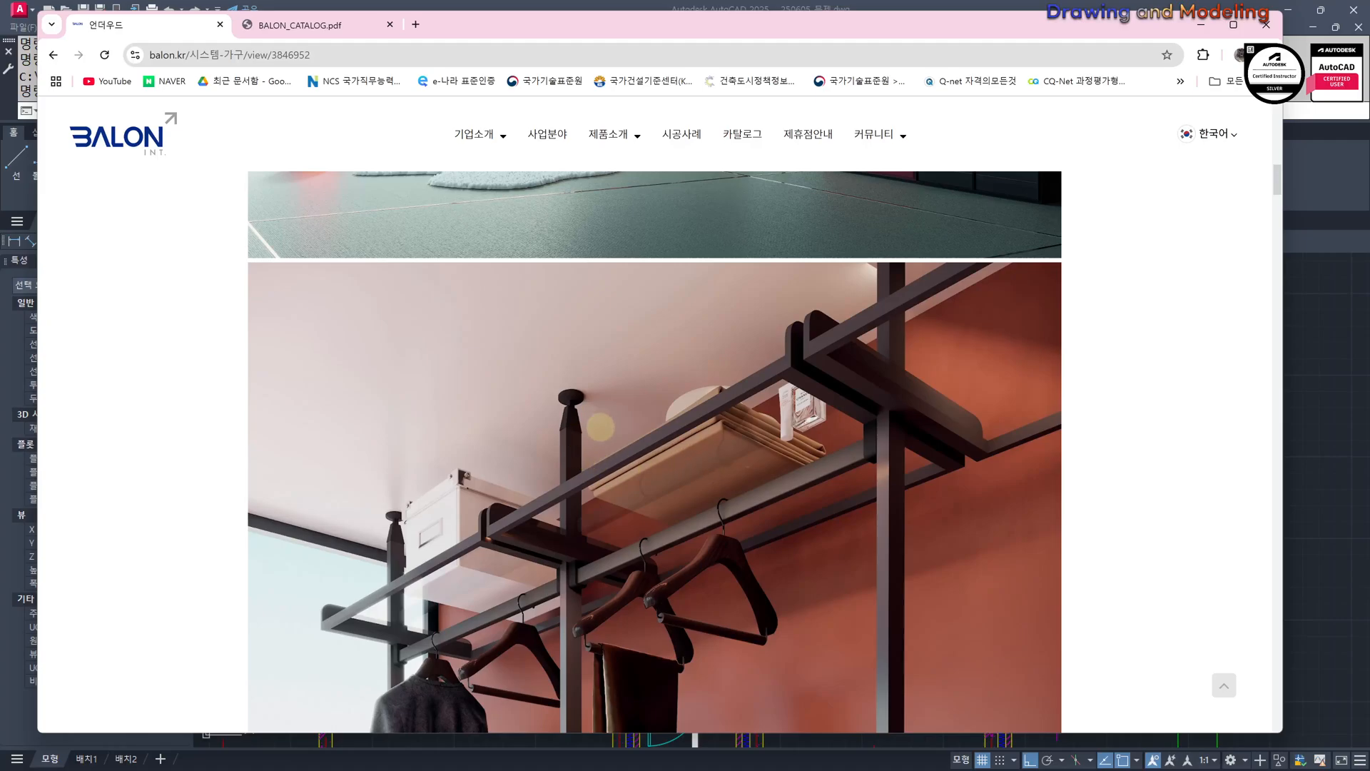
scroll(600, 426, down, 7)
scroll(610, 407, down, 10)
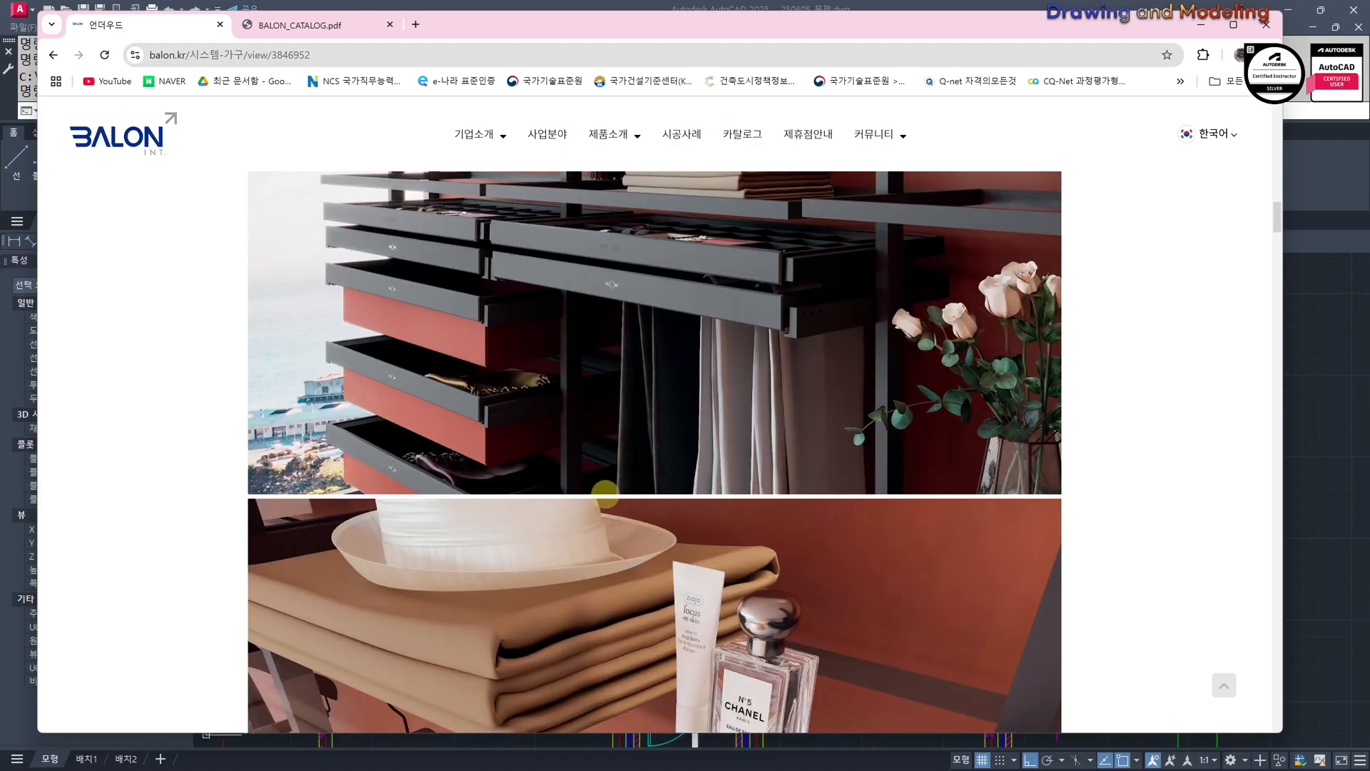
scroll(857, 447, down, 1)
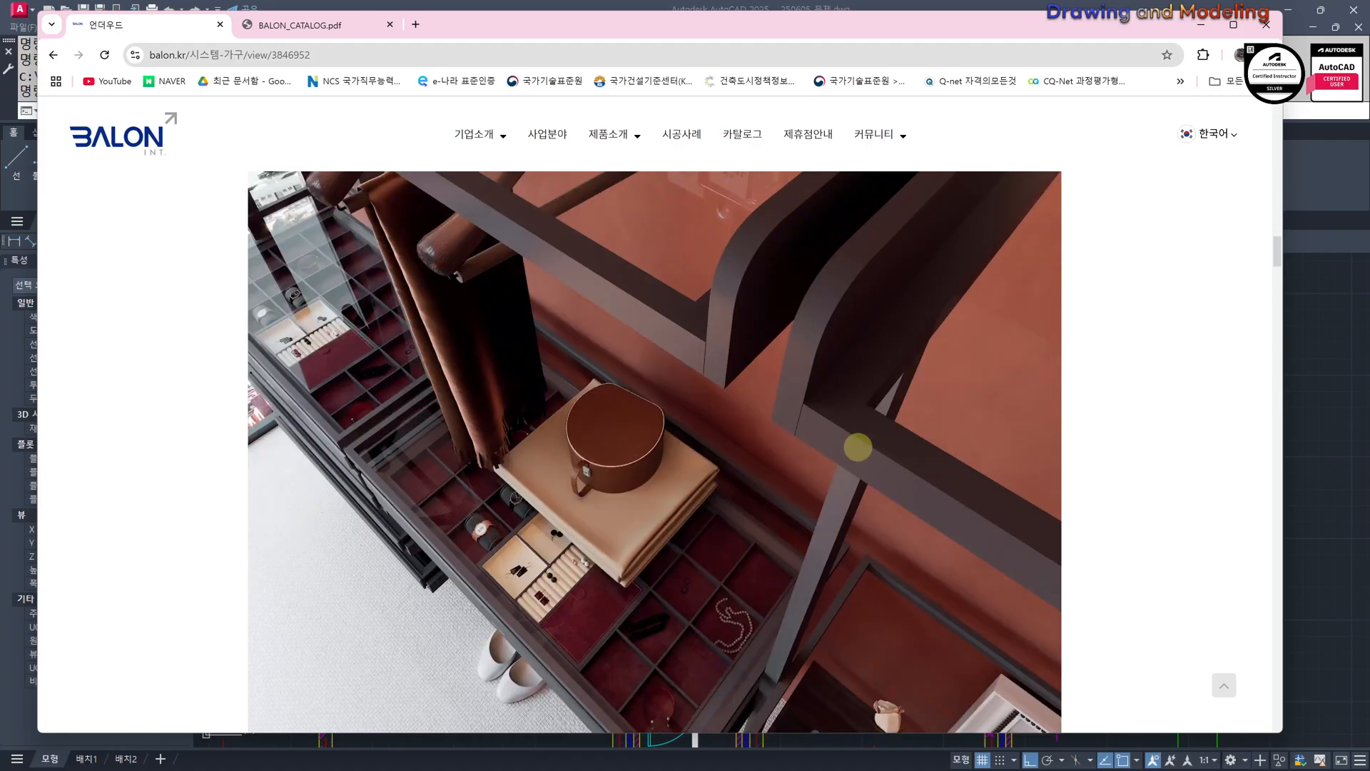
Return to the 시스템 가구 list and look through the products down to the row from 마르보 to 노우즈.
key(alt+Left)
scroll(526, 361, down, 4)
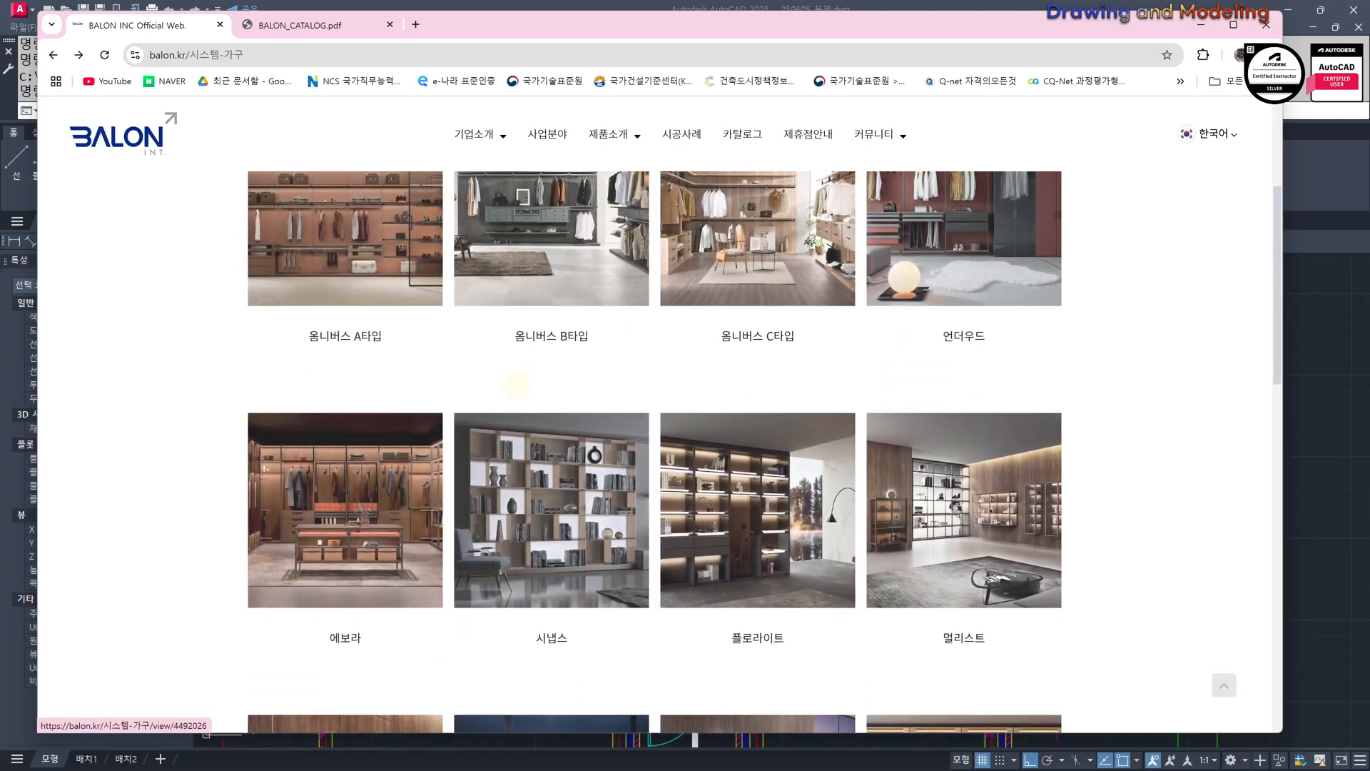
scroll(414, 502, down, 5)
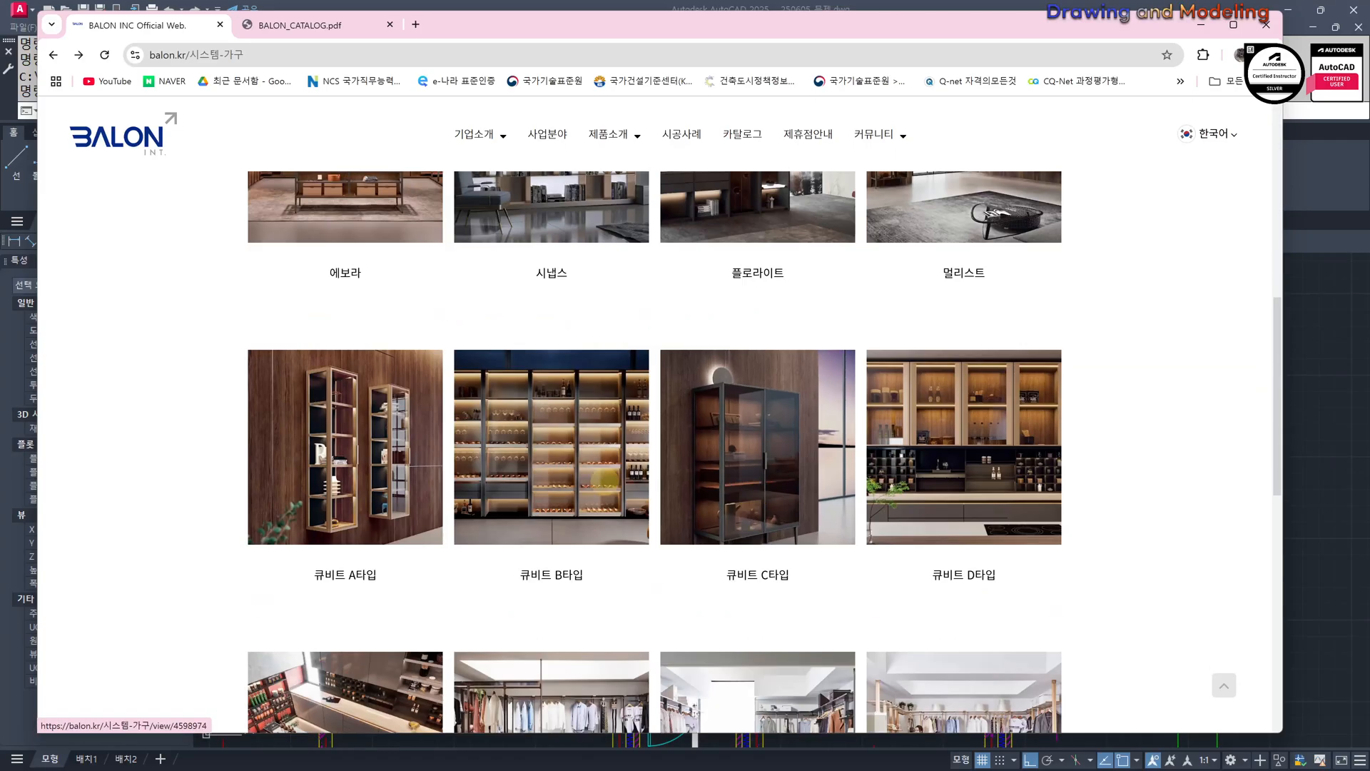
scroll(810, 477, down, 5)
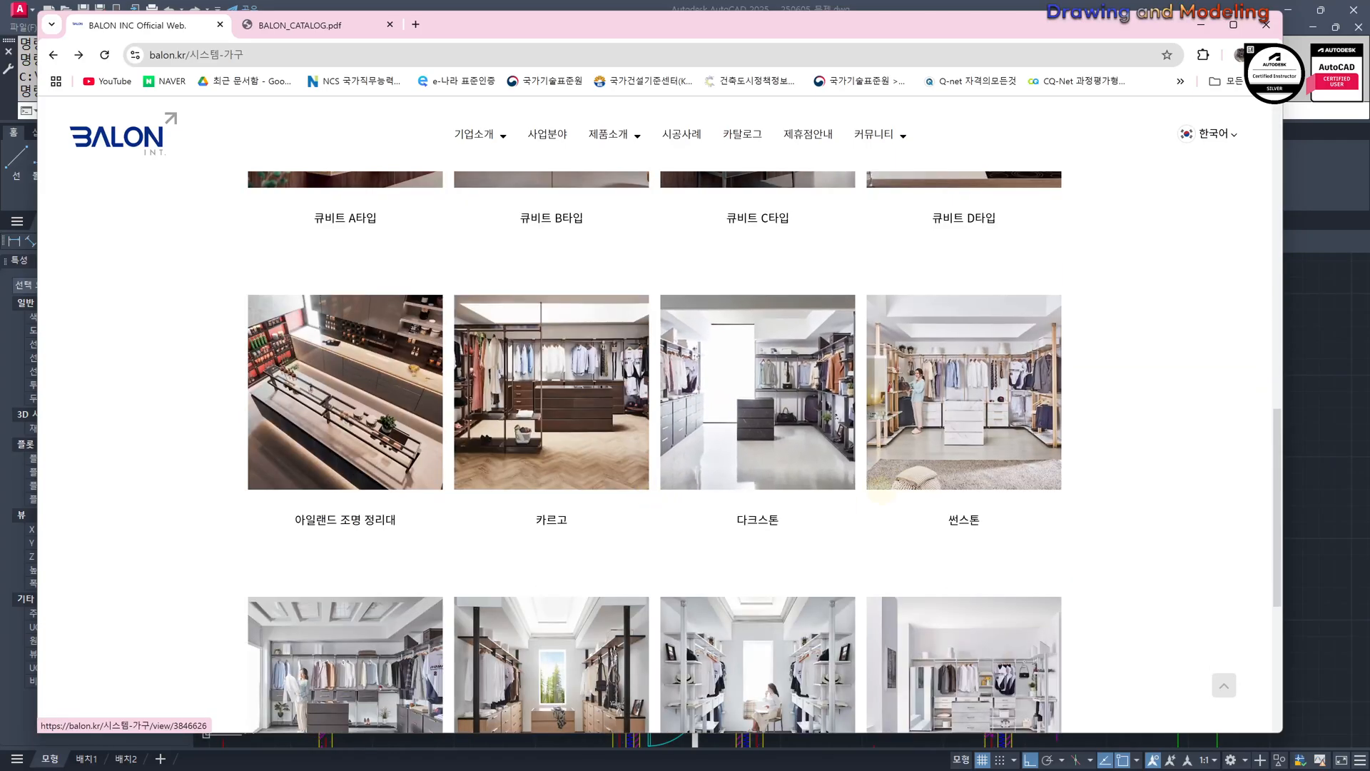
scroll(882, 493, down, 2)
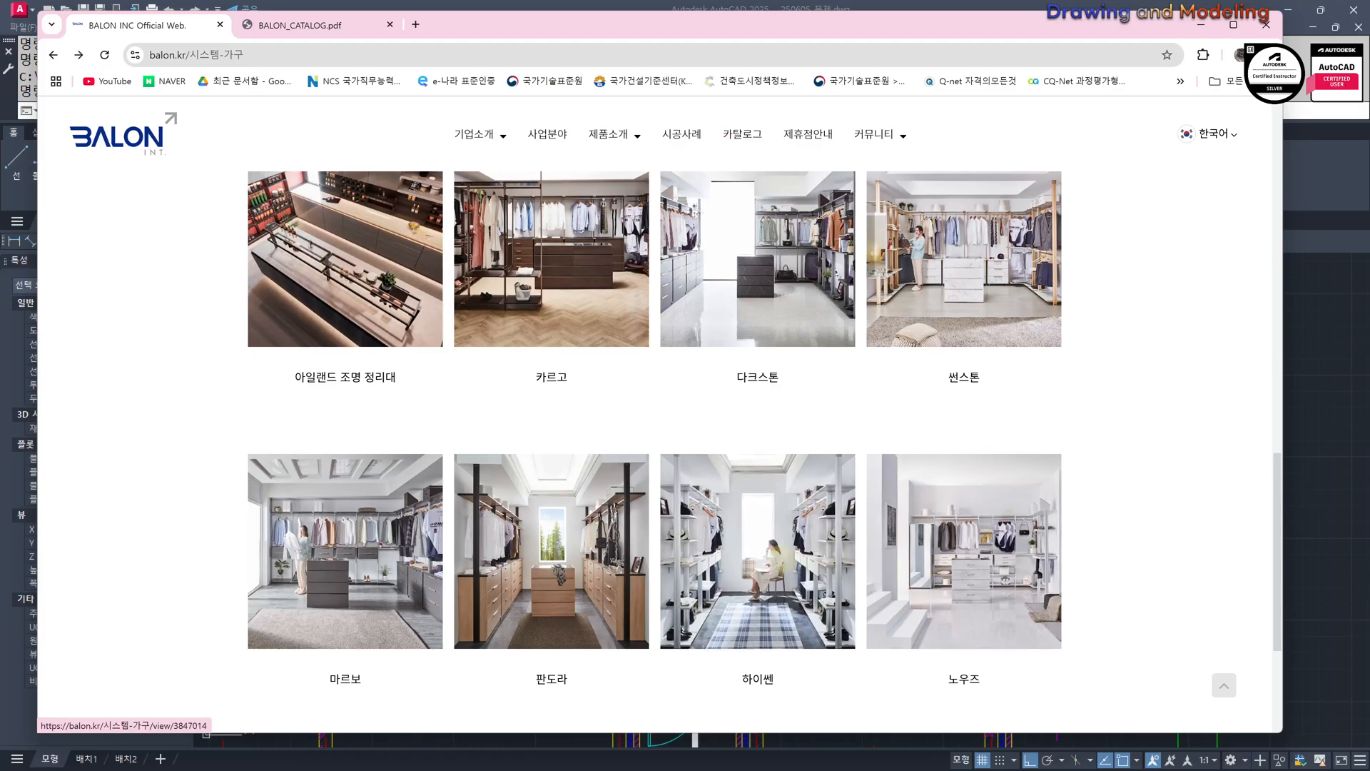
Open the 하이쎈 system furniture and examine the posts, shelves and drawers in its dressing room photos.
click(587, 557)
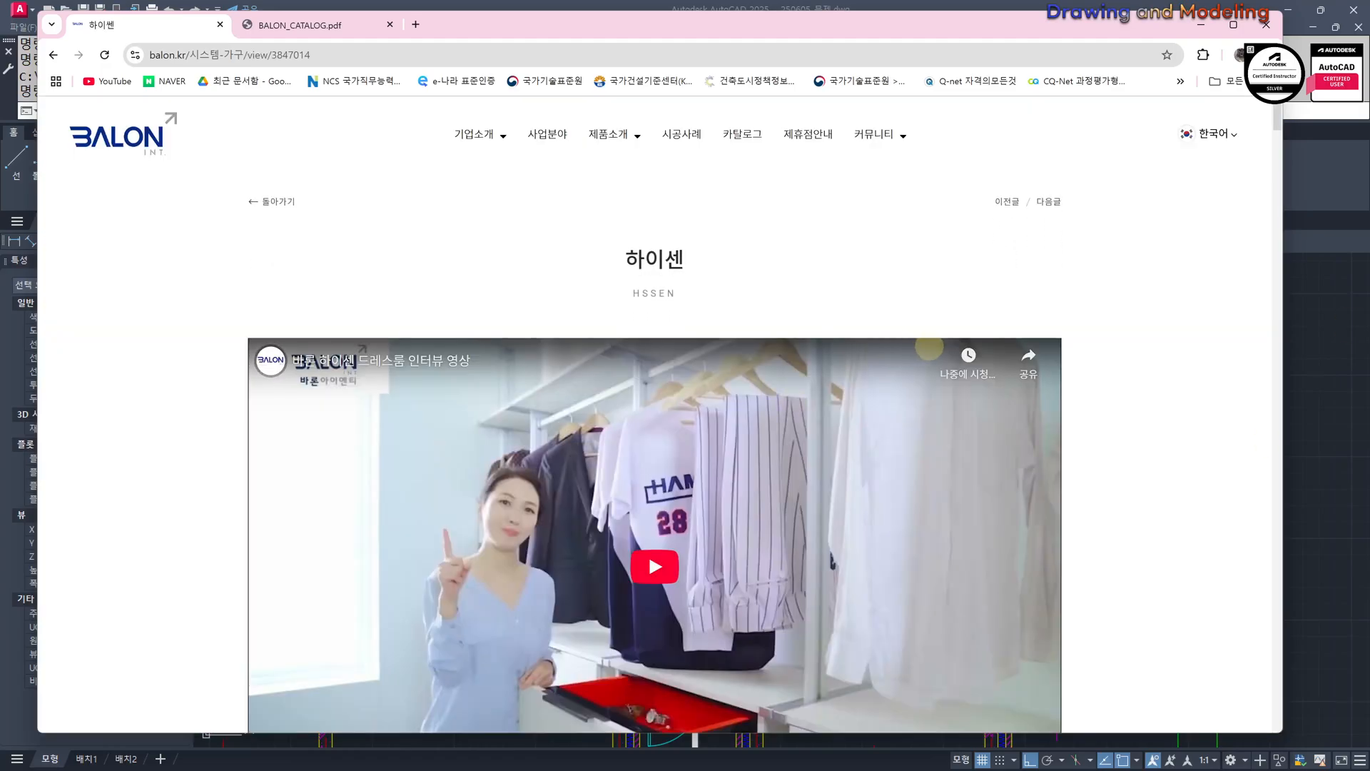
scroll(929, 348, down, 8)
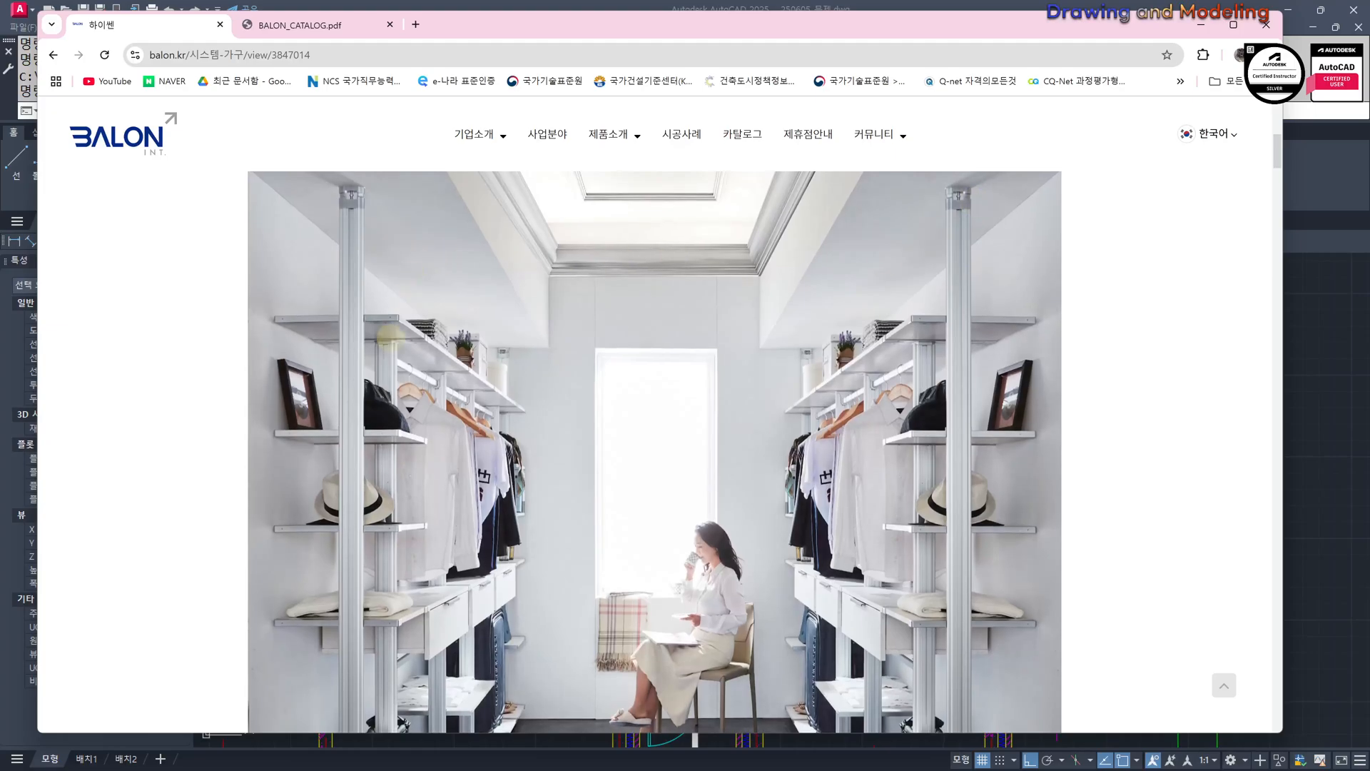
scroll(701, 385, down, 3)
scroll(1027, 450, down, 15)
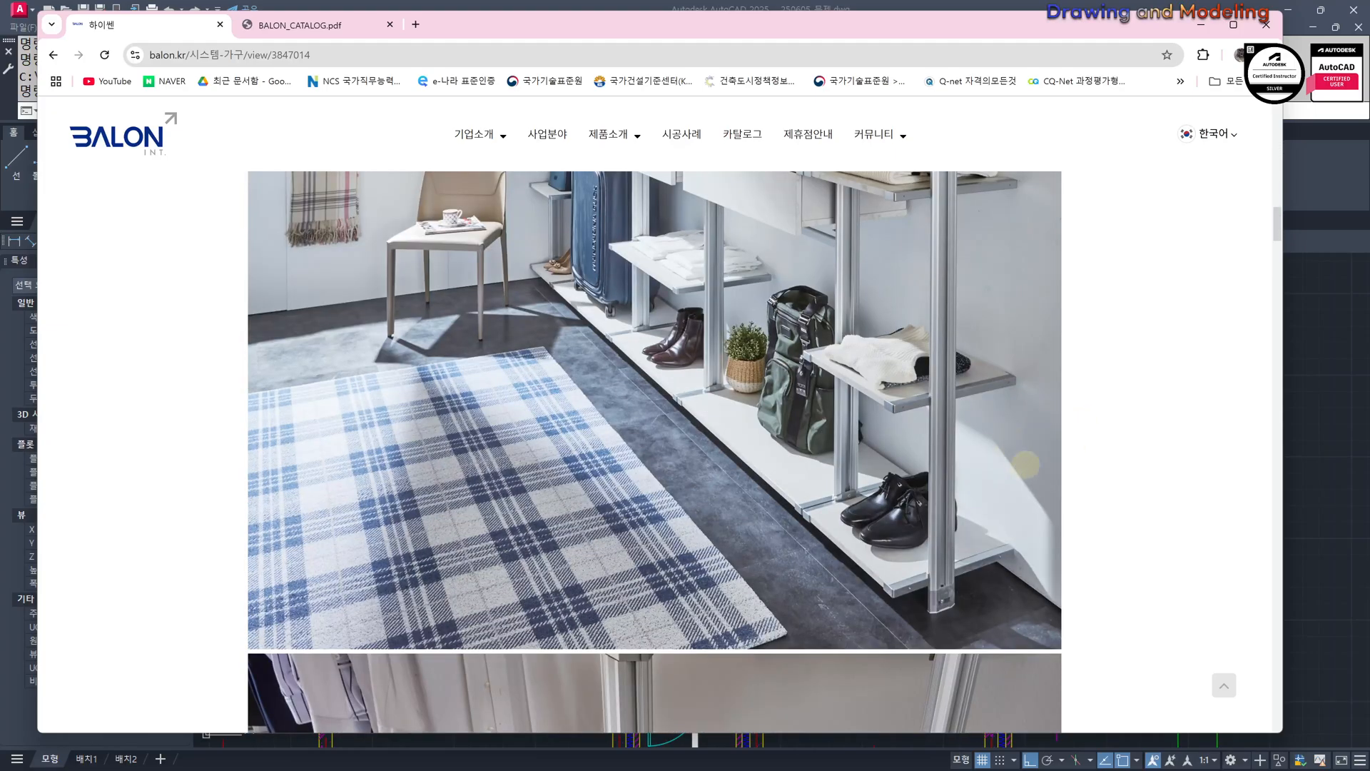
scroll(1026, 465, up, 4)
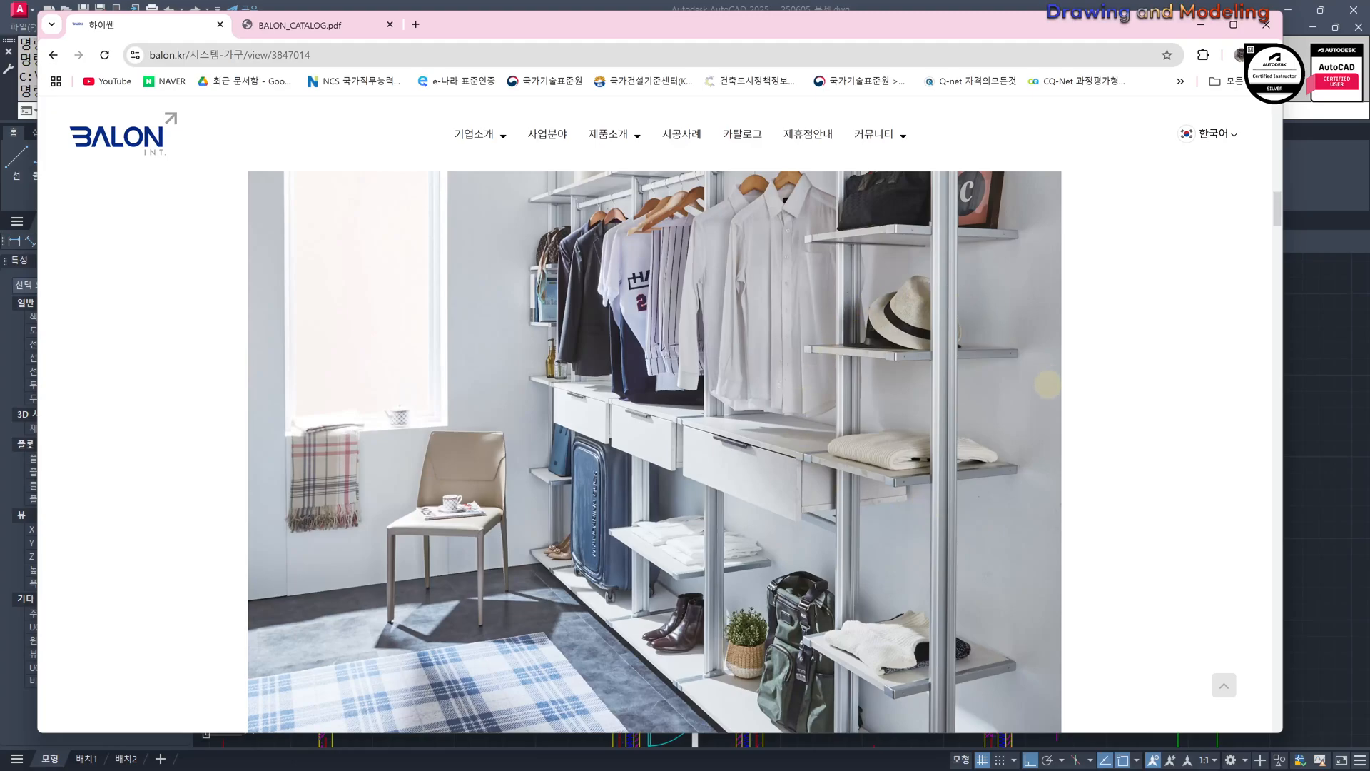
scroll(1048, 385, up, 3)
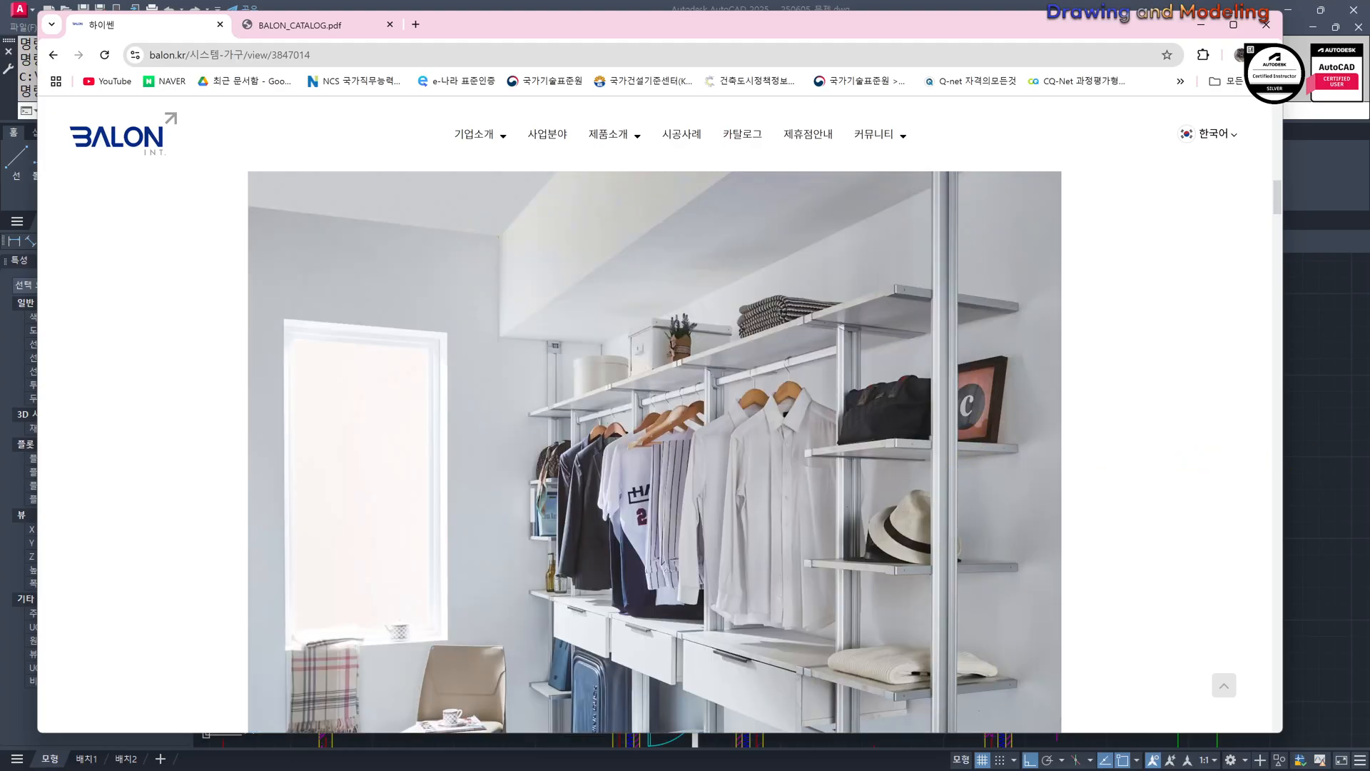
scroll(1173, 300, up, 20)
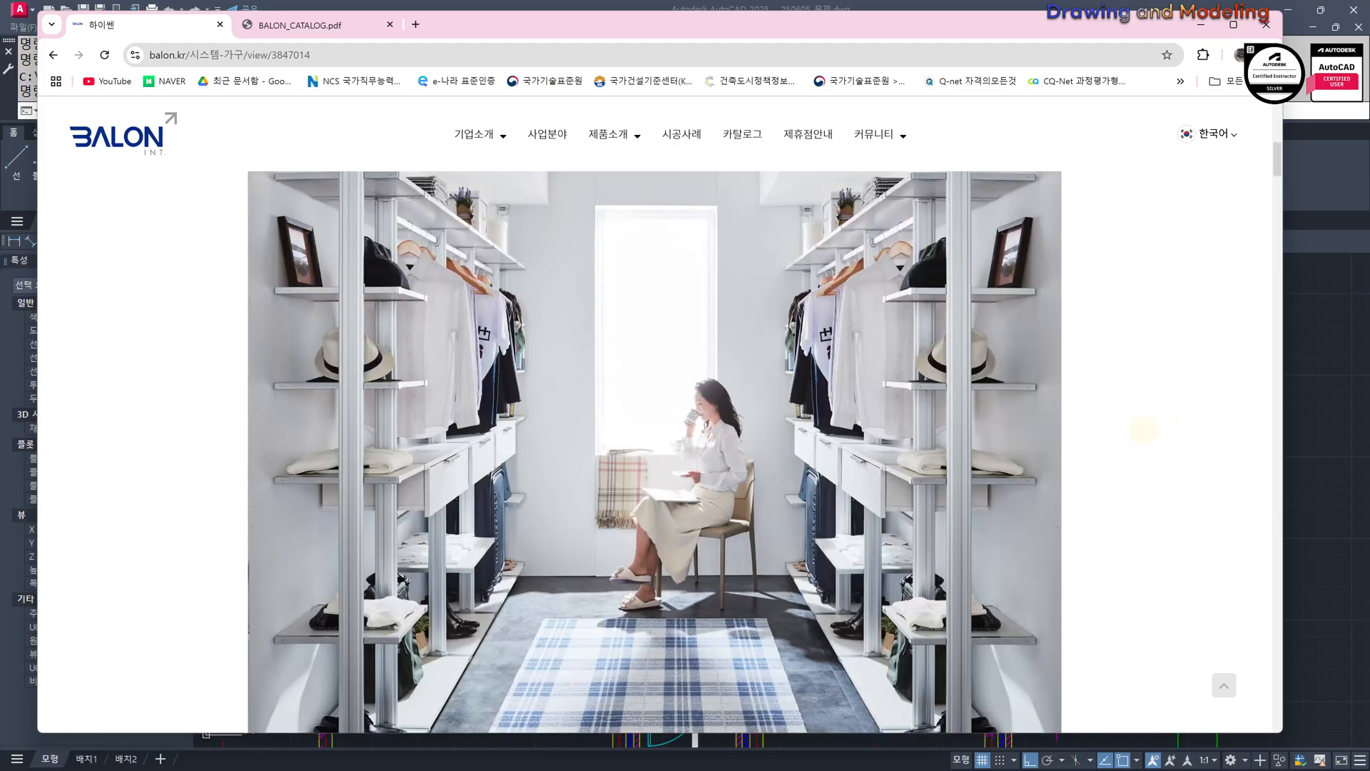
scroll(1025, 424, up, 8)
scroll(1110, 385, down, 13)
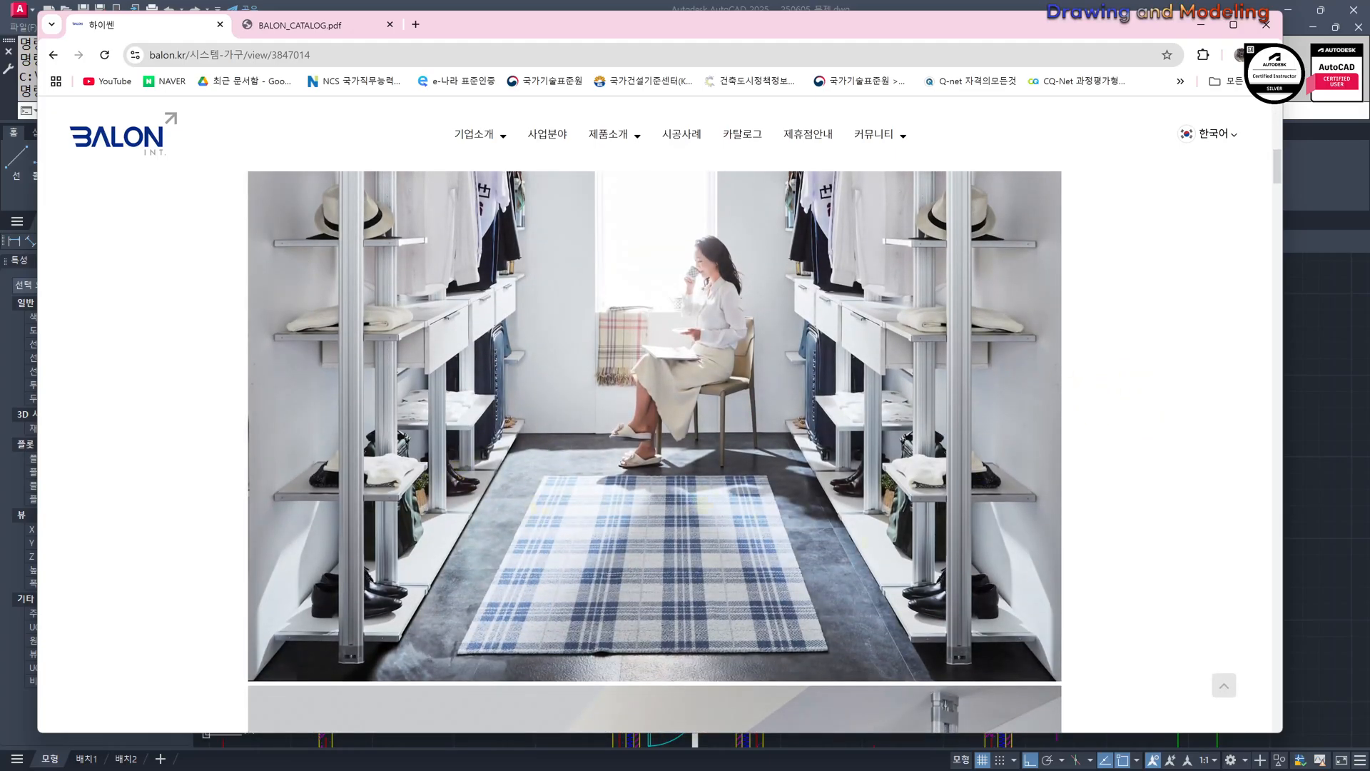
scroll(535, 421, down, 10)
Go back to the 시스템 가구 list, open 옴니버스 A타입 and look through its introduction and closet photos.
key(alt+Left)
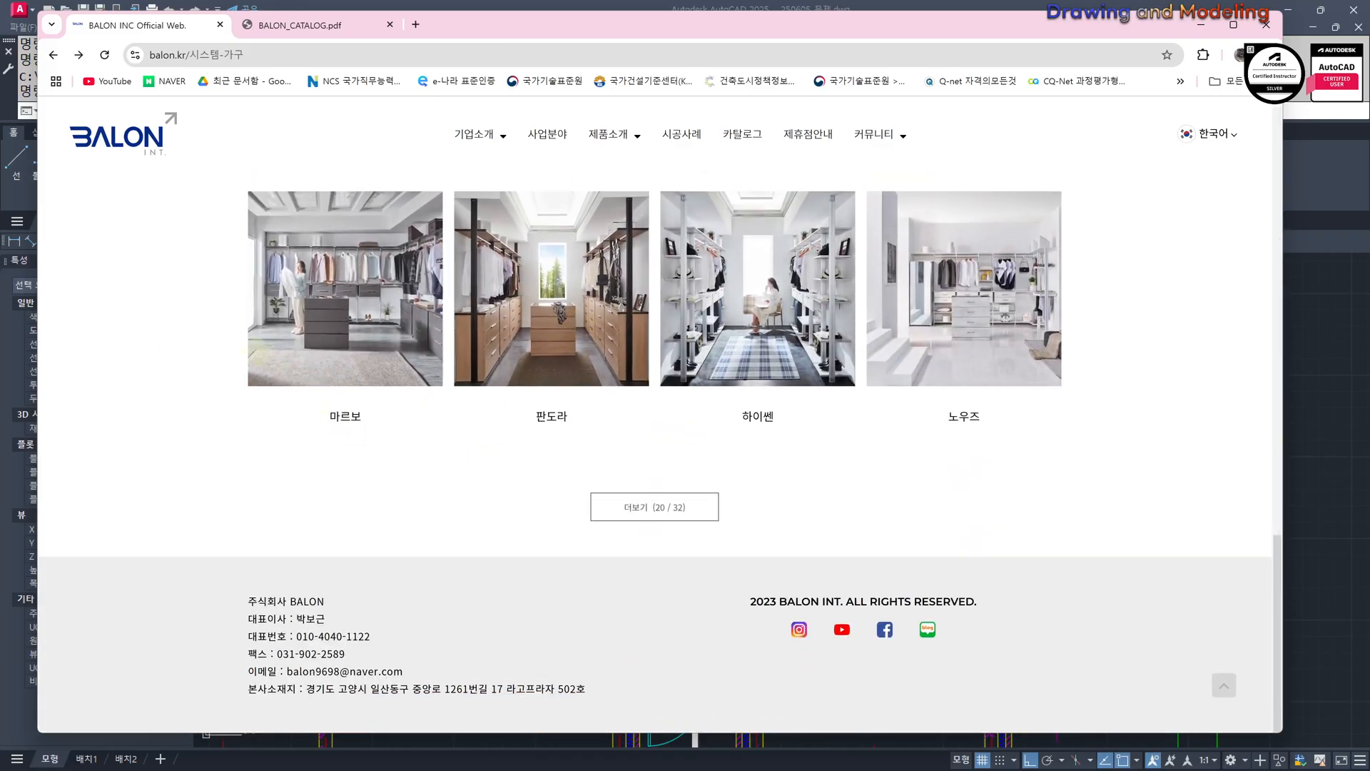
scroll(165, 365, up, 3)
scroll(165, 364, up, 8)
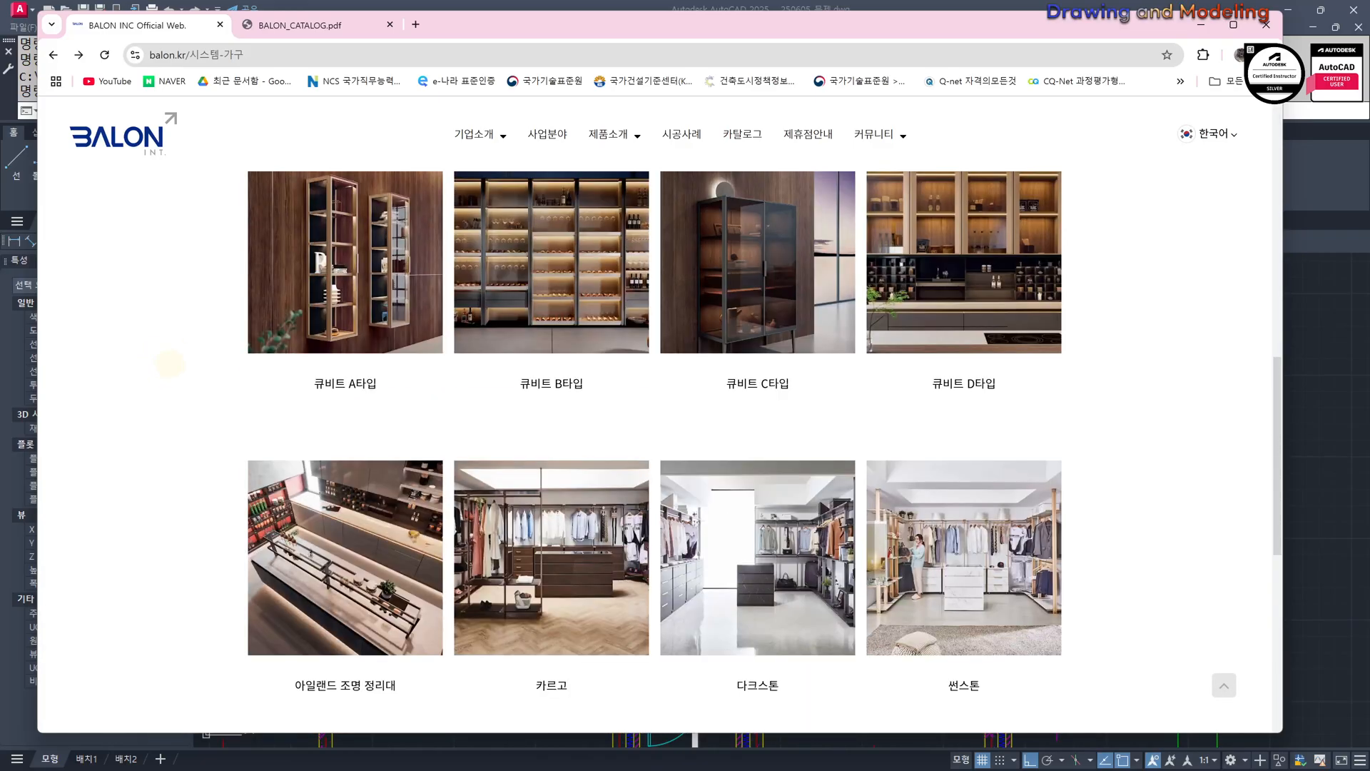
scroll(242, 499, up, 3)
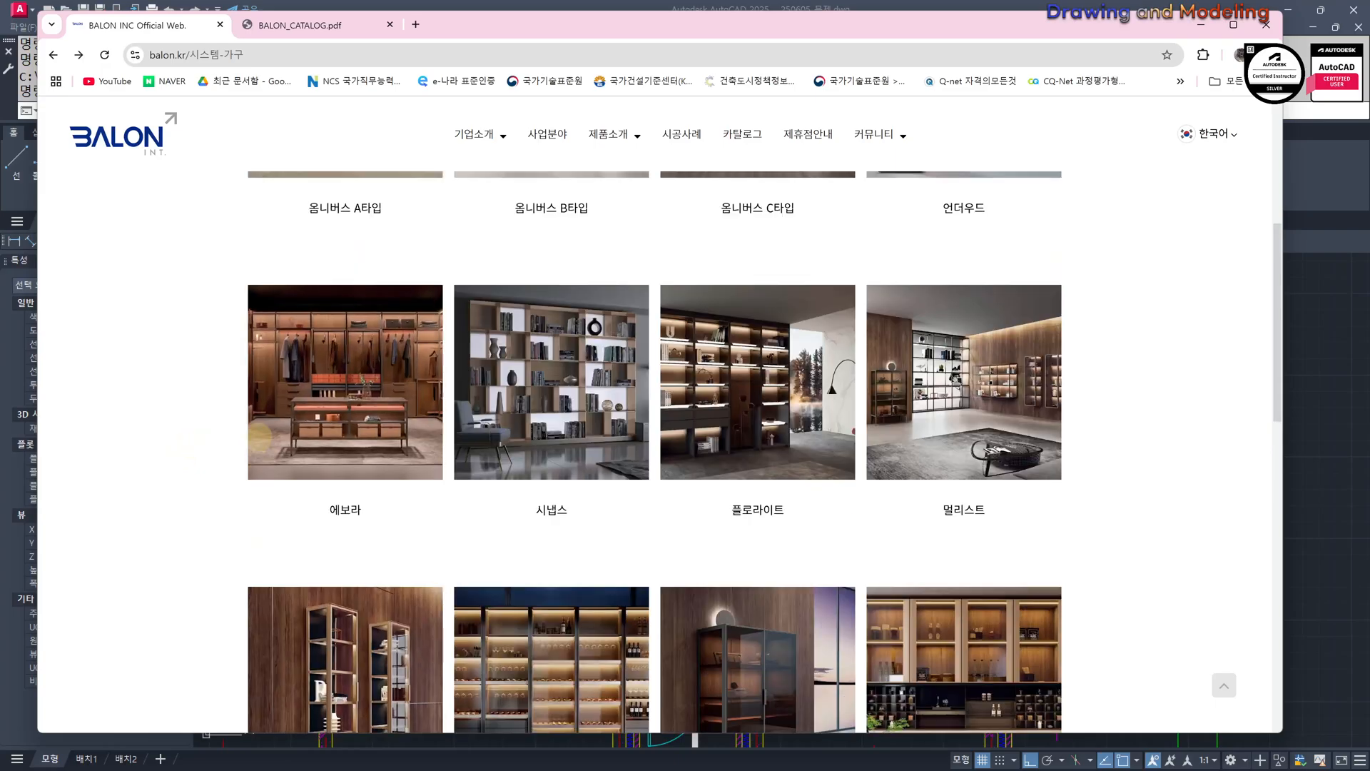
scroll(306, 372, up, 5)
click(349, 578)
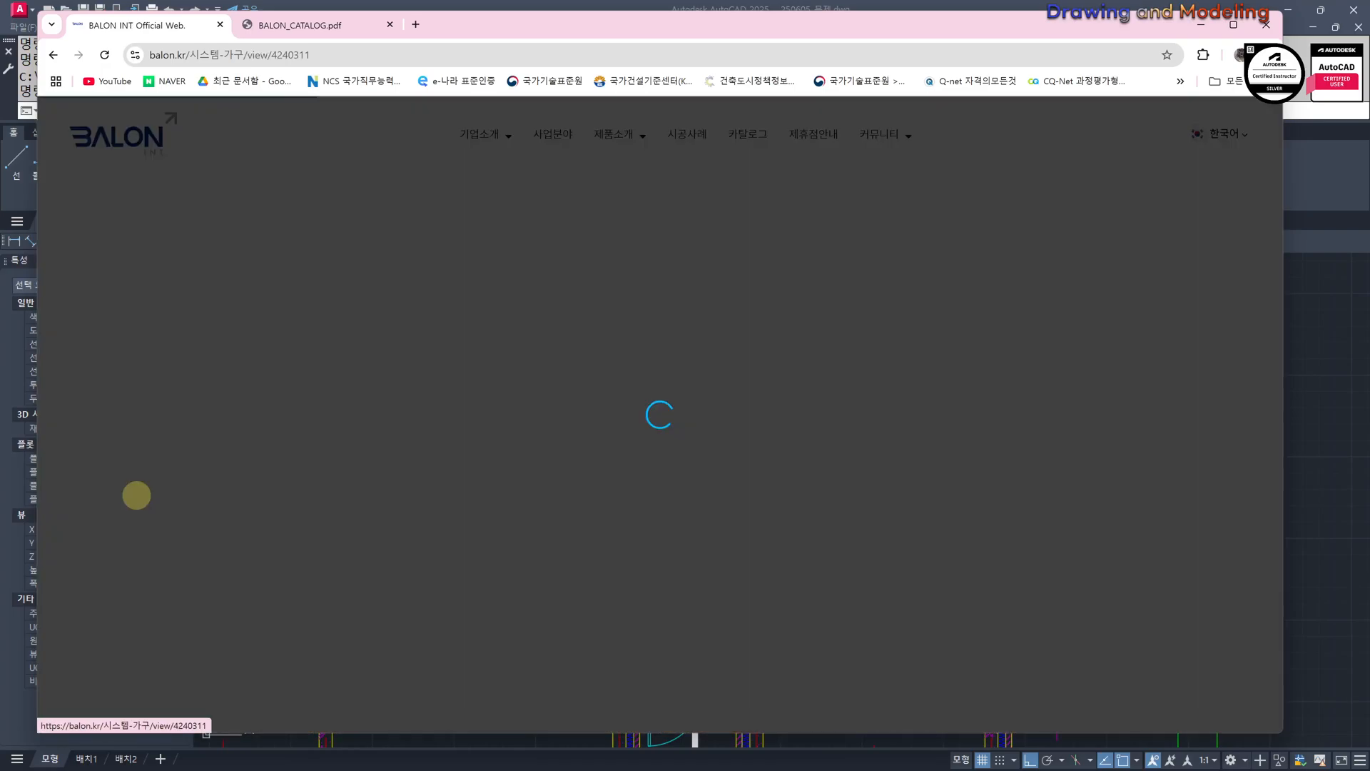
scroll(1047, 472, down, 10)
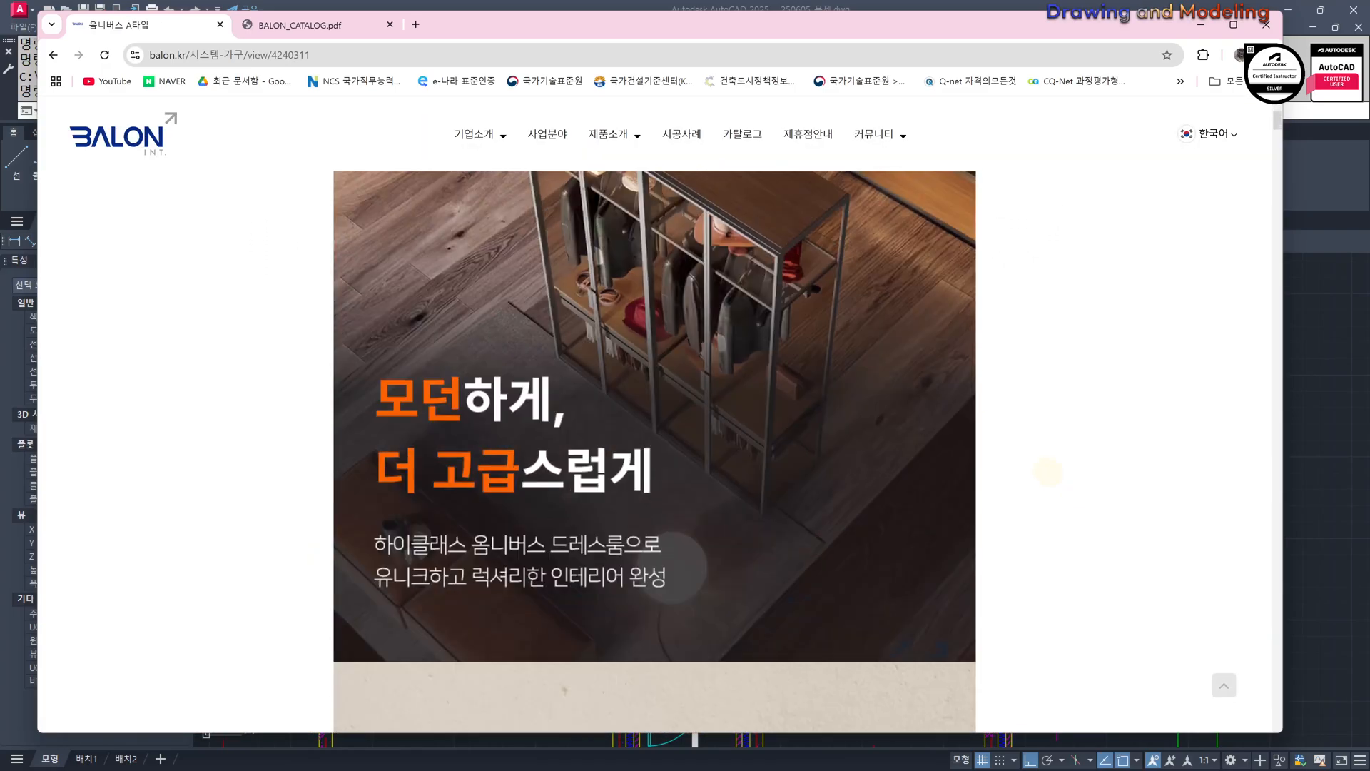
scroll(1048, 473, down, 10)
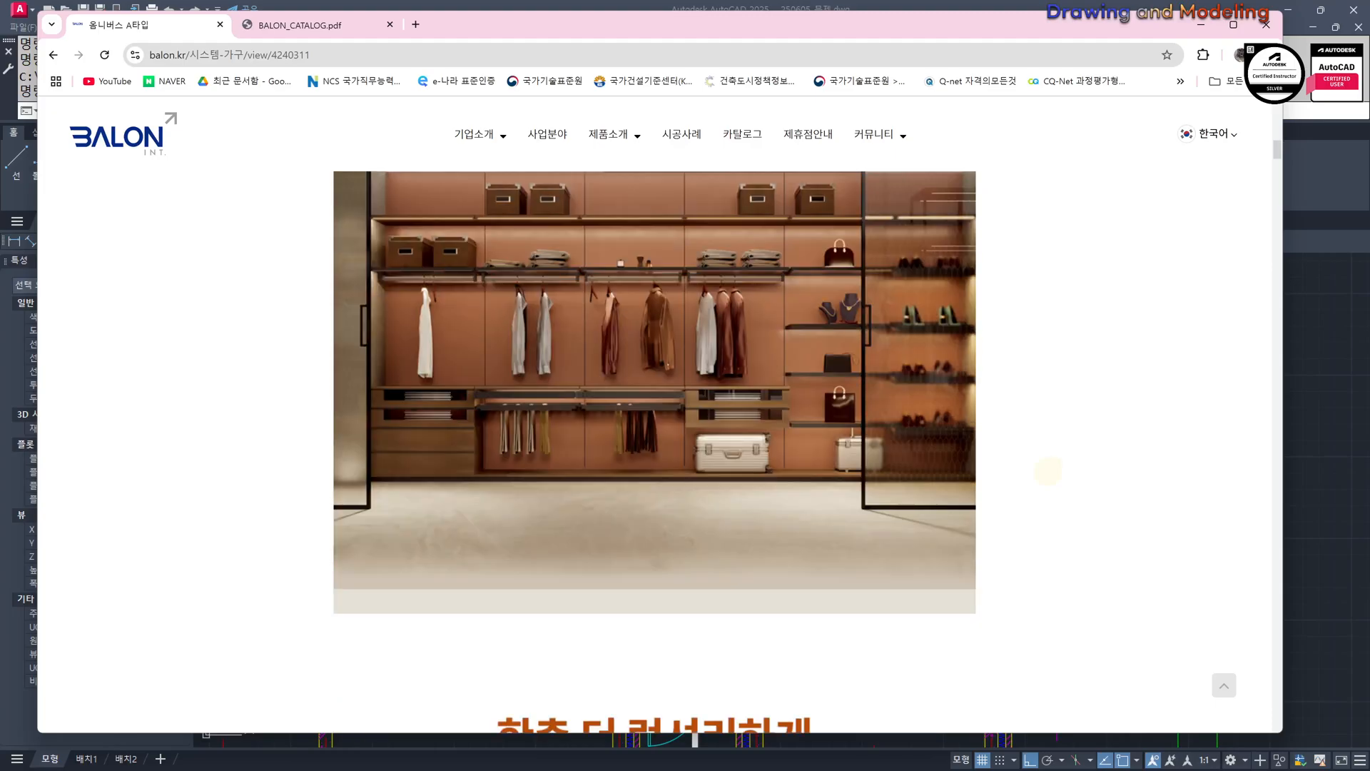
scroll(1101, 469, up, 3)
scroll(1101, 469, up, 5)
Look briefly at BALON_CATALOG.pdf, close it and return to the BALON home page.
click(300, 25)
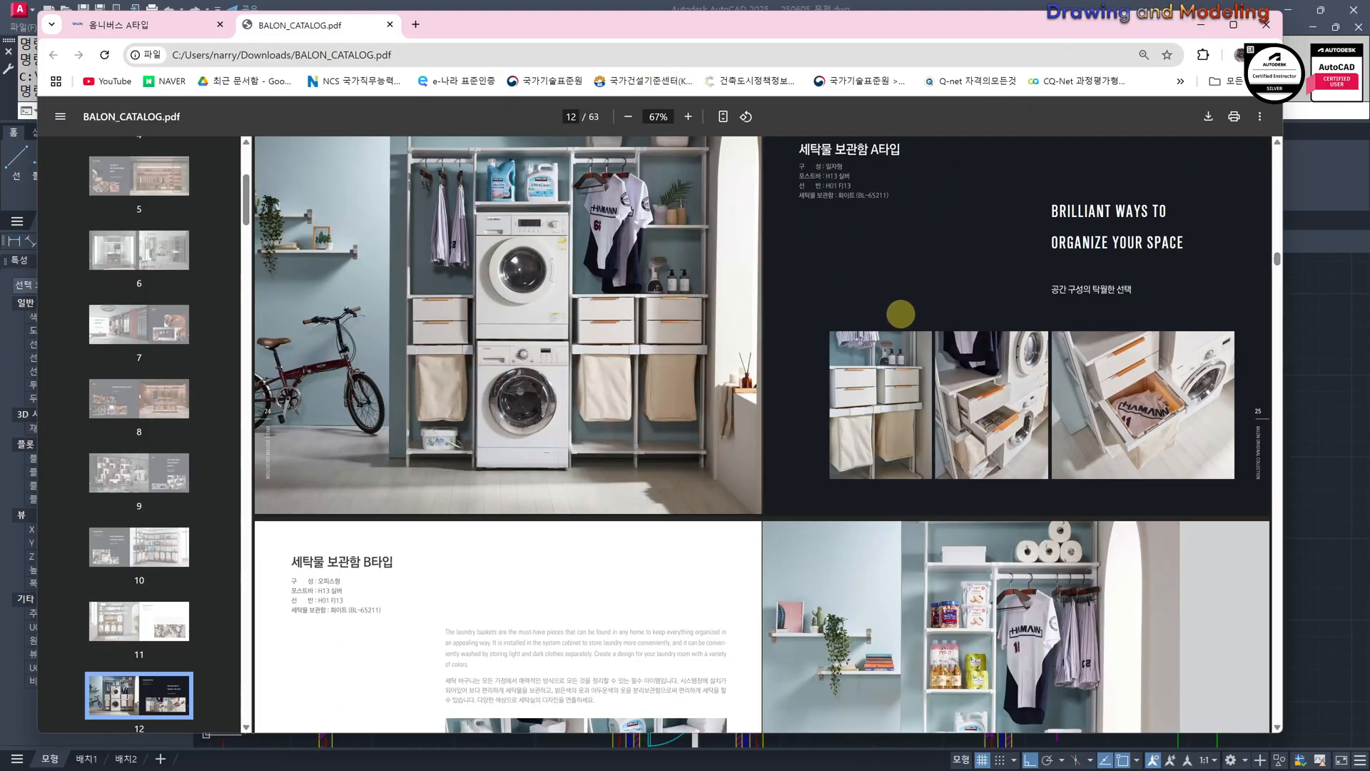
scroll(901, 314, down, 8)
click(390, 24)
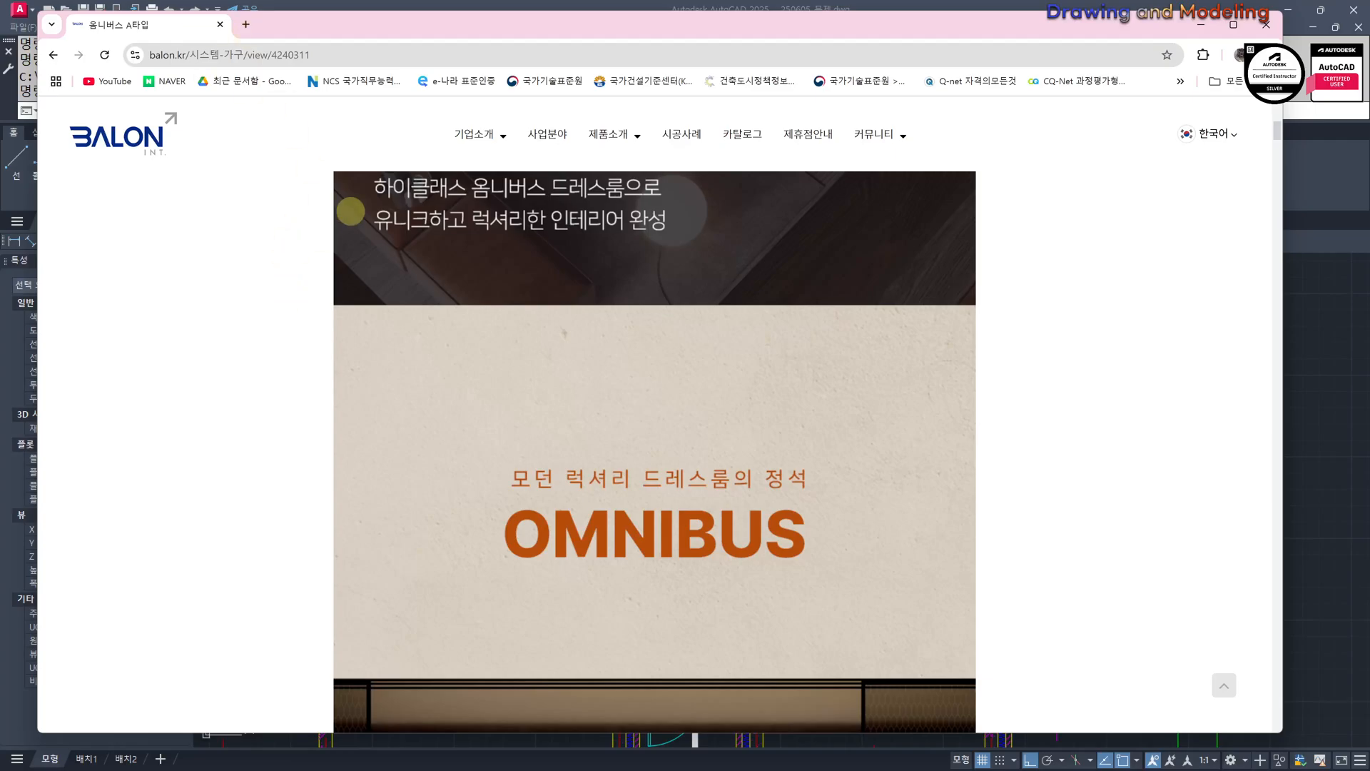
scroll(189, 166, up, 4)
click(114, 133)
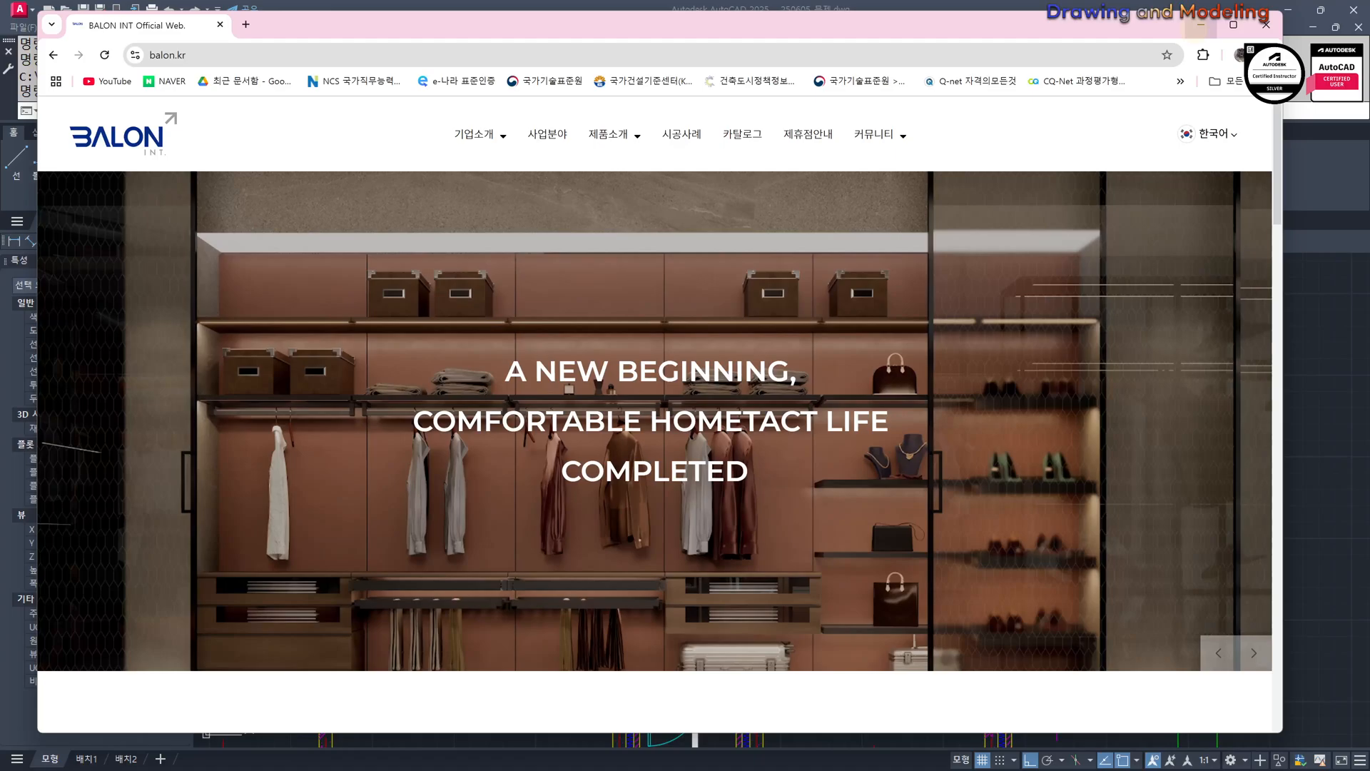
Switch back to the AutoCAD floor plan and examine the BALON I.N.T label and the 드레스룸 closets it points to.
click(1201, 25)
scroll(832, 541, down, 5)
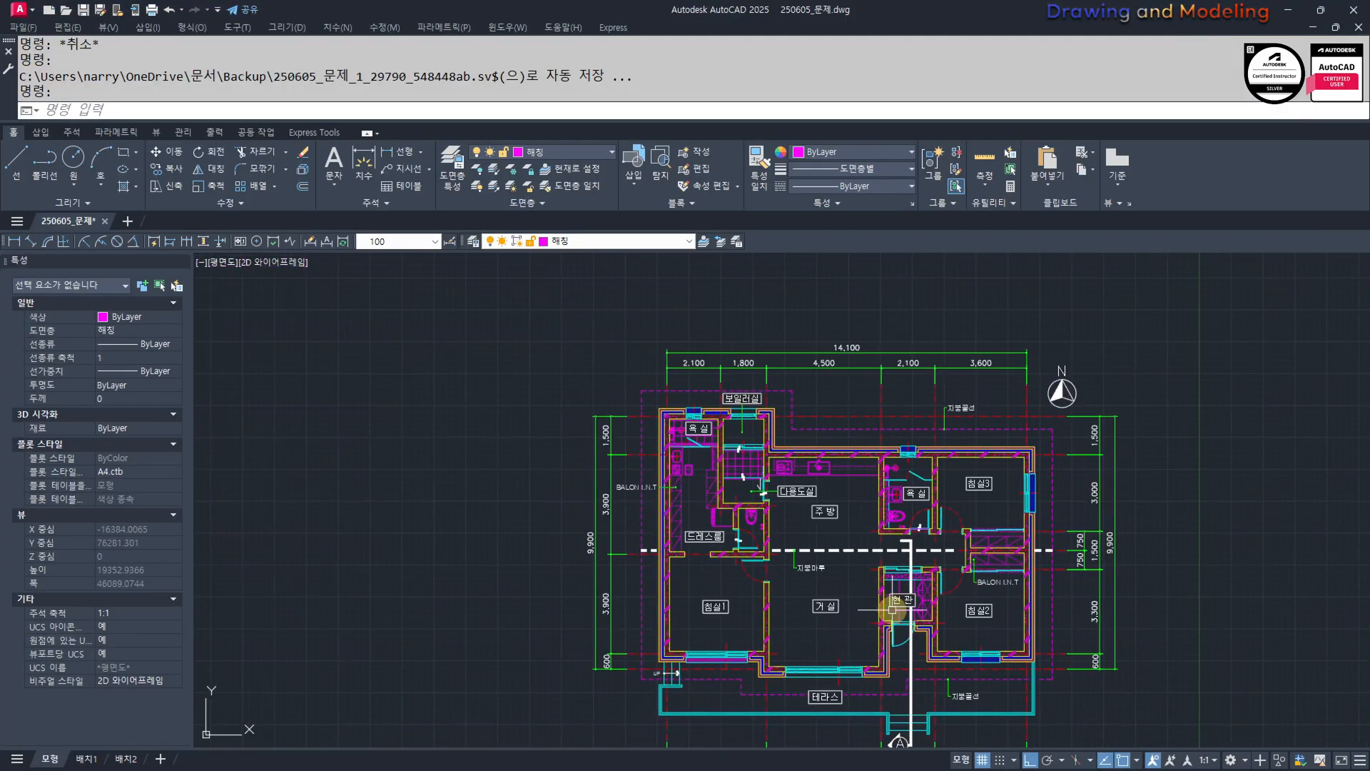
scroll(657, 505, up, 6)
scroll(385, 485, up, 4)
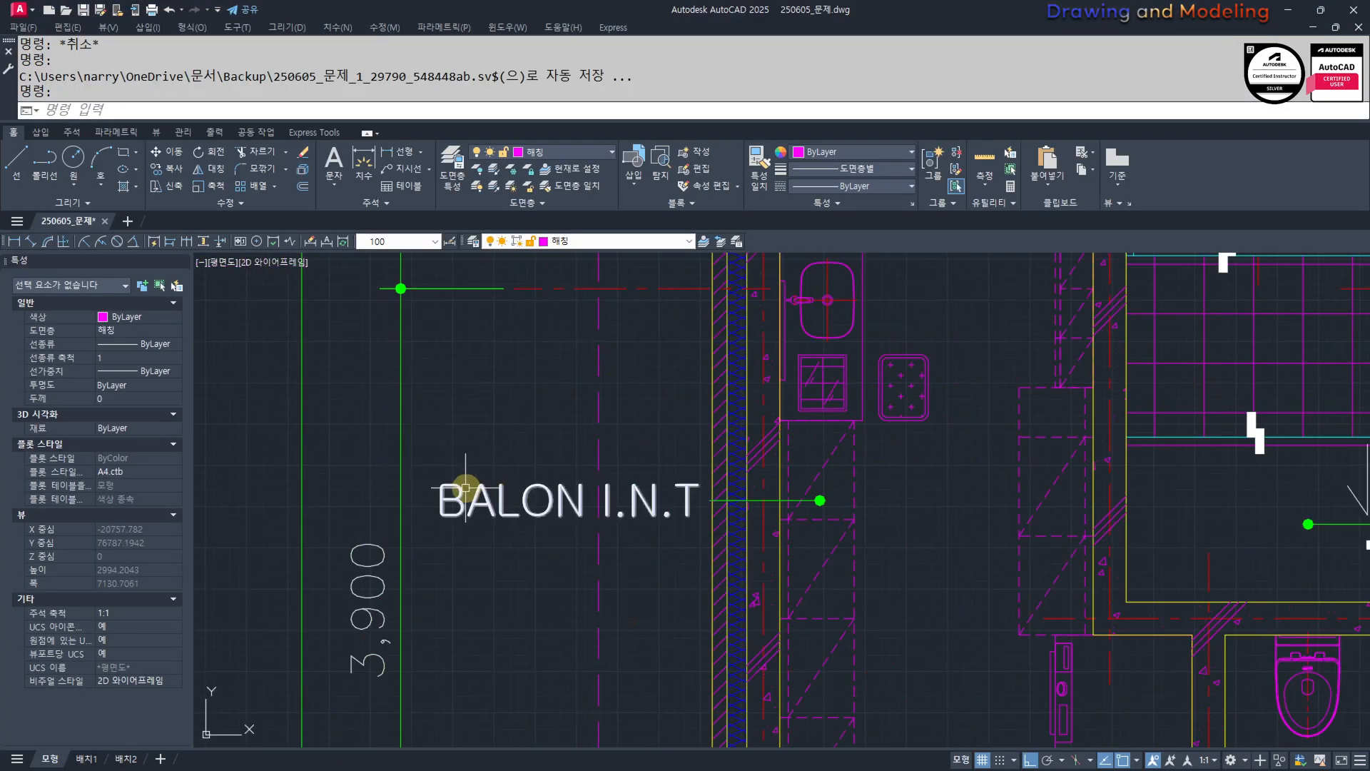
scroll(480, 514, down, 5)
middle_drag(847, 630, 672, 533)
middle_drag(540, 567, 712, 606)
scroll(576, 478, up, 8)
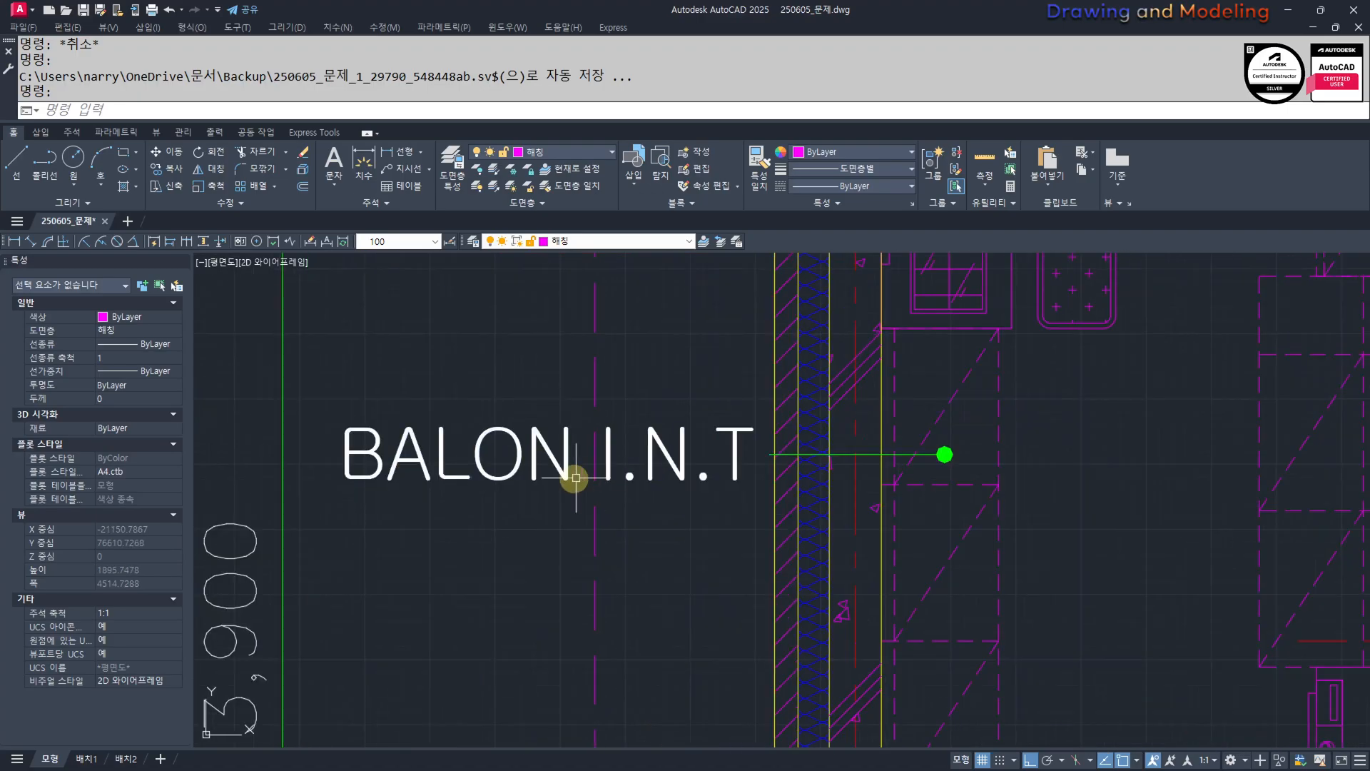
Examine the new plan from the 드레스룸 and 주방 across to 거실, 현관 and 침실2.
scroll(709, 547, down, 6)
middle_drag(791, 557, 572, 517)
middle_drag(860, 551, 928, 706)
scroll(722, 449, up, 5)
scroll(678, 611, down, 5)
middle_drag(678, 611, 801, 462)
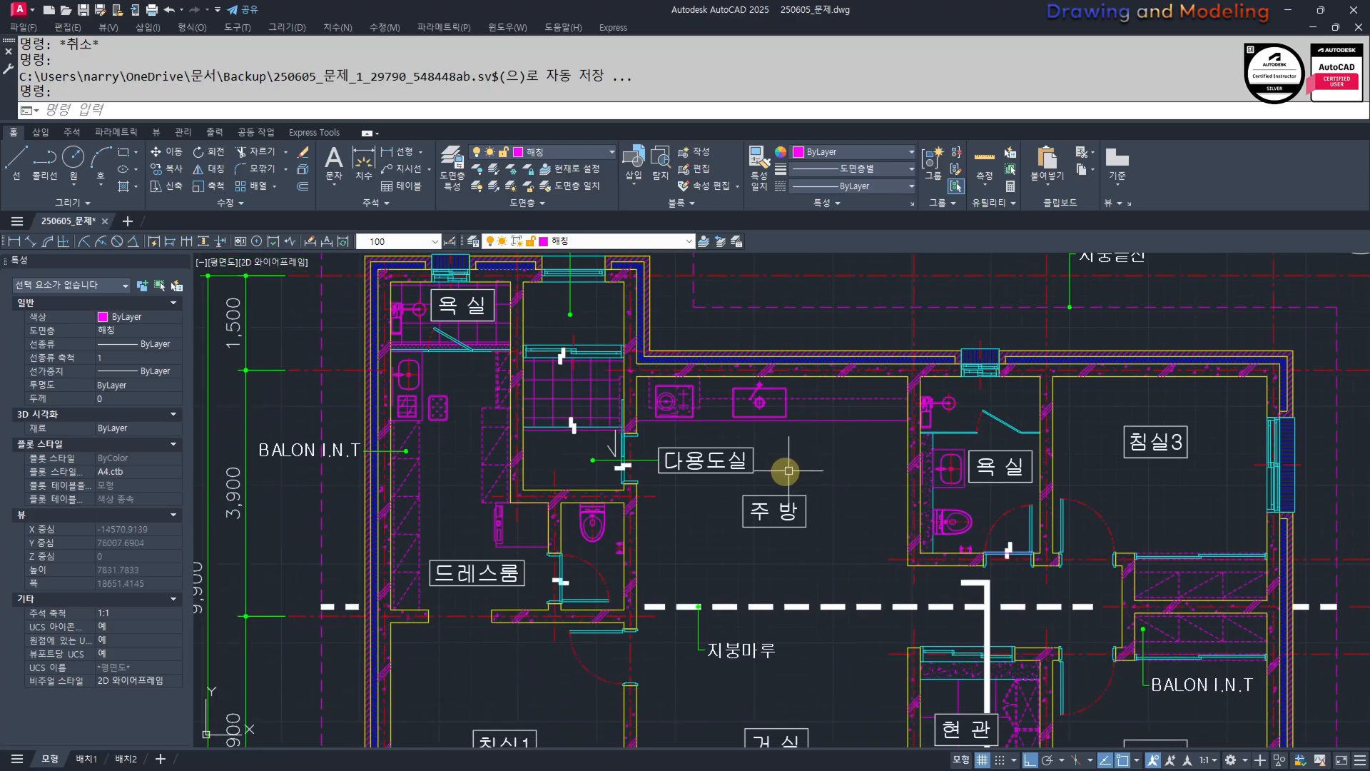
middle_drag(836, 635, 788, 545)
middle_drag(853, 610, 664, 433)
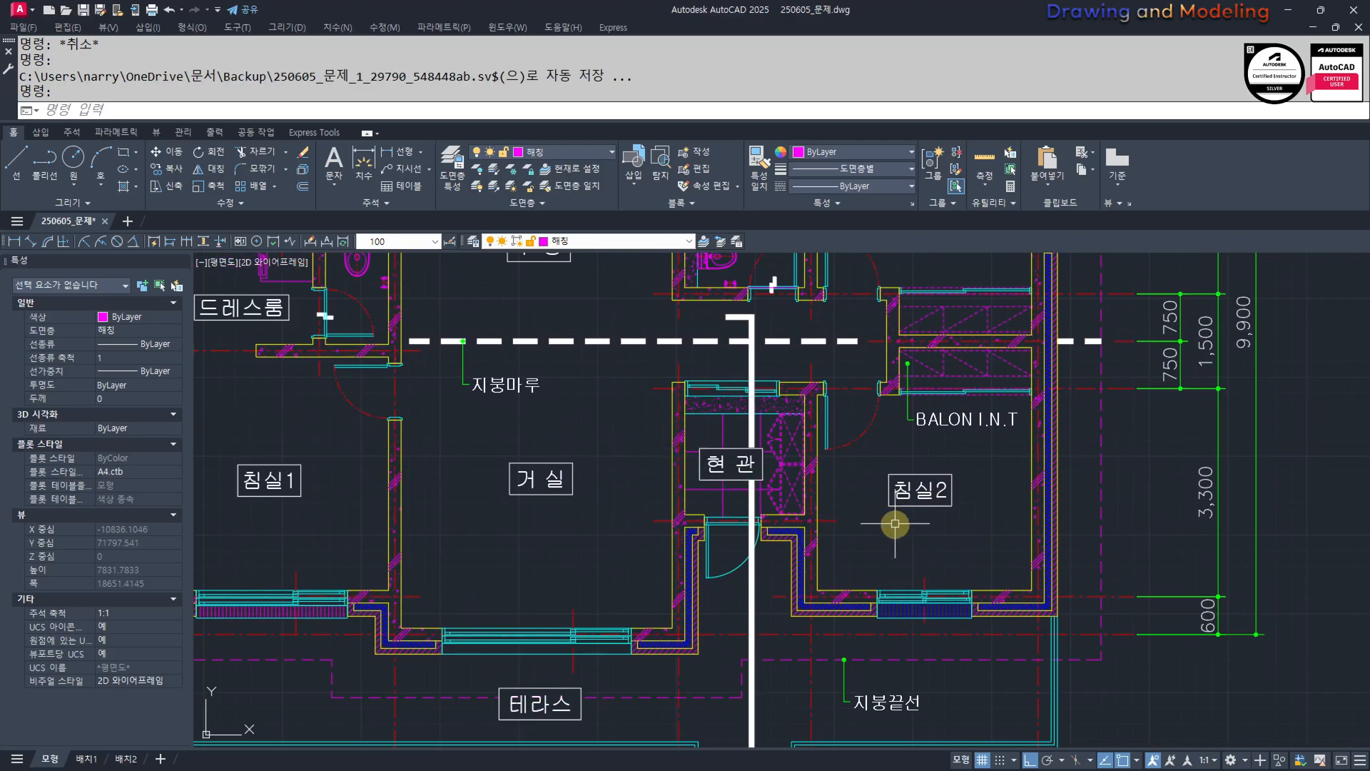
Examine the BALON I.N.T closets between 침실2 and 침실3, comparing close-up and overall views of their surroundings.
scroll(879, 570, down, 4)
middle_drag(806, 603, 789, 523)
middle_drag(875, 461, 935, 565)
scroll(933, 538, up, 2)
scroll(966, 501, up, 4)
scroll(723, 542, down, 2)
middle_drag(721, 562, 696, 571)
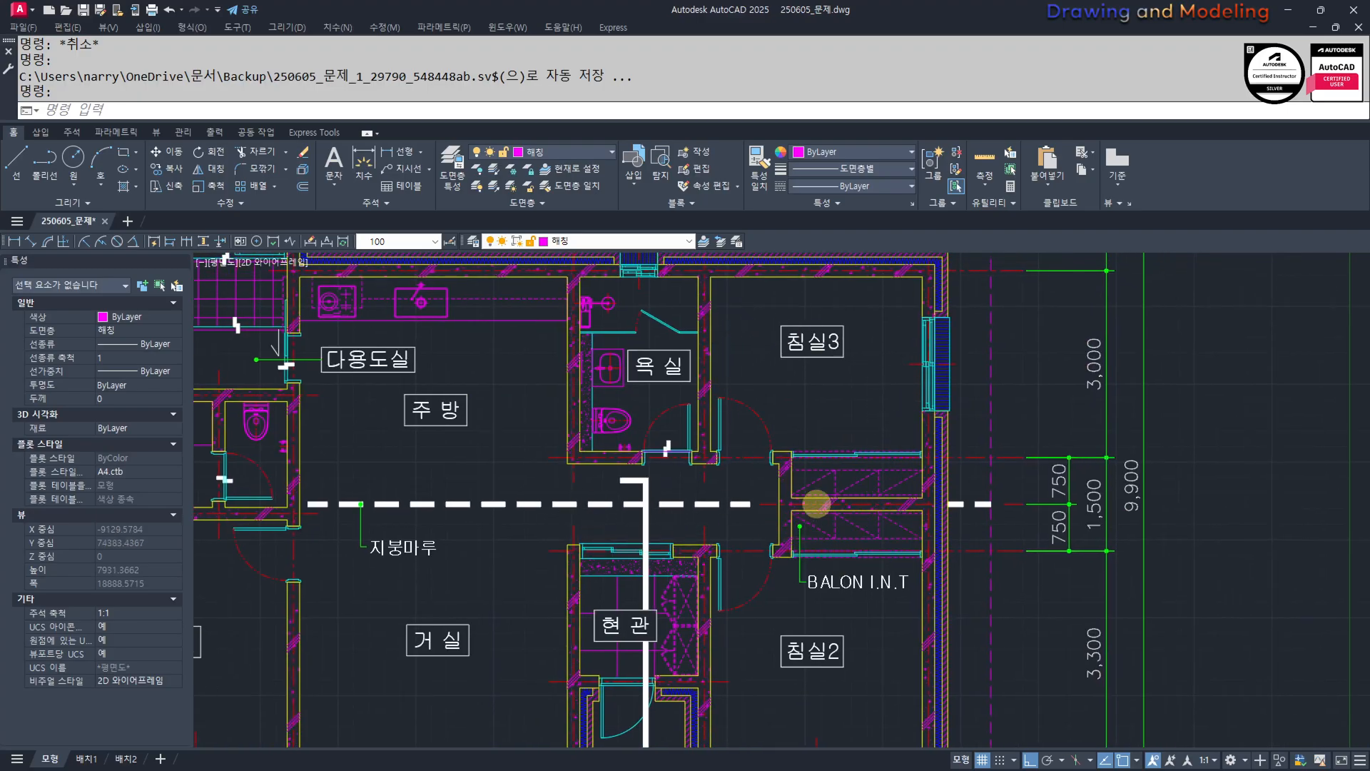
scroll(816, 504, up, 2)
scroll(887, 554, down, 2)
scroll(832, 550, up, 4)
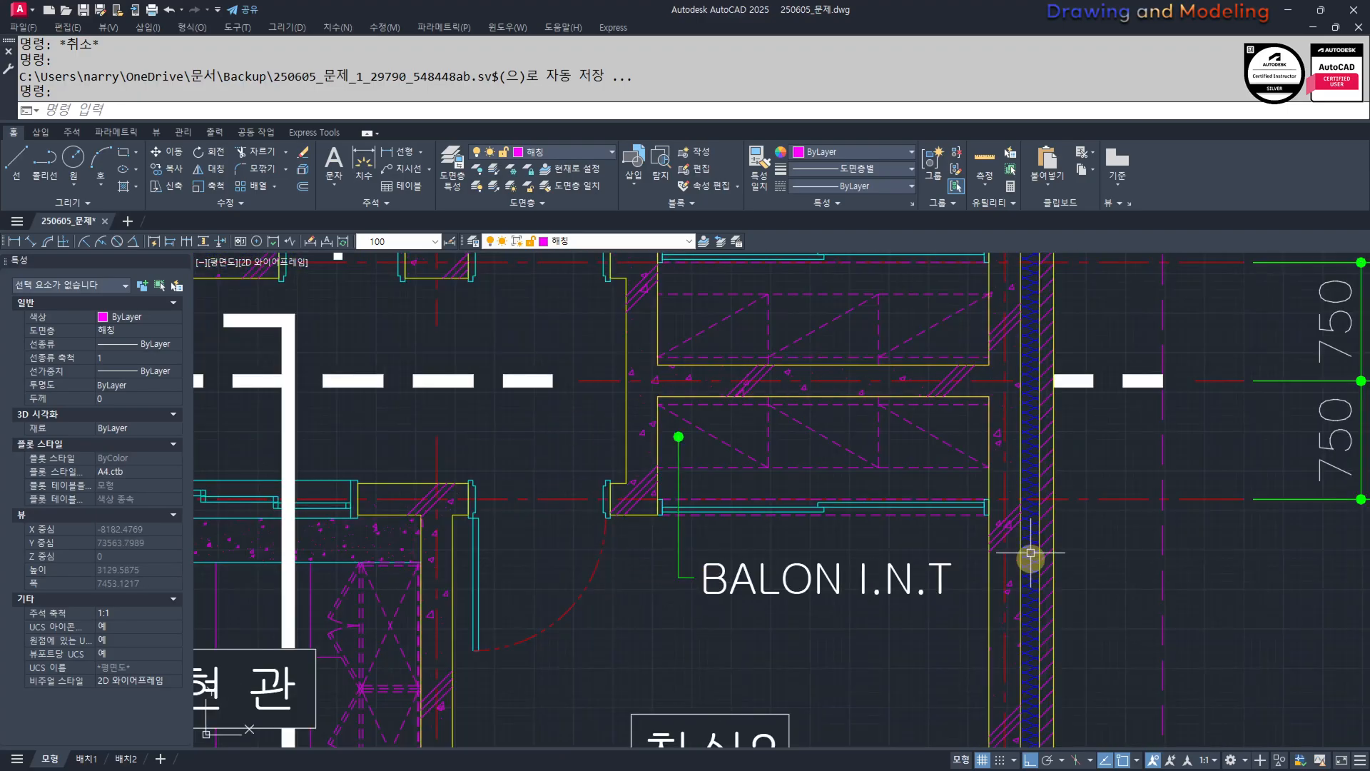
scroll(785, 571, down, 3)
middle_drag(732, 525, 749, 538)
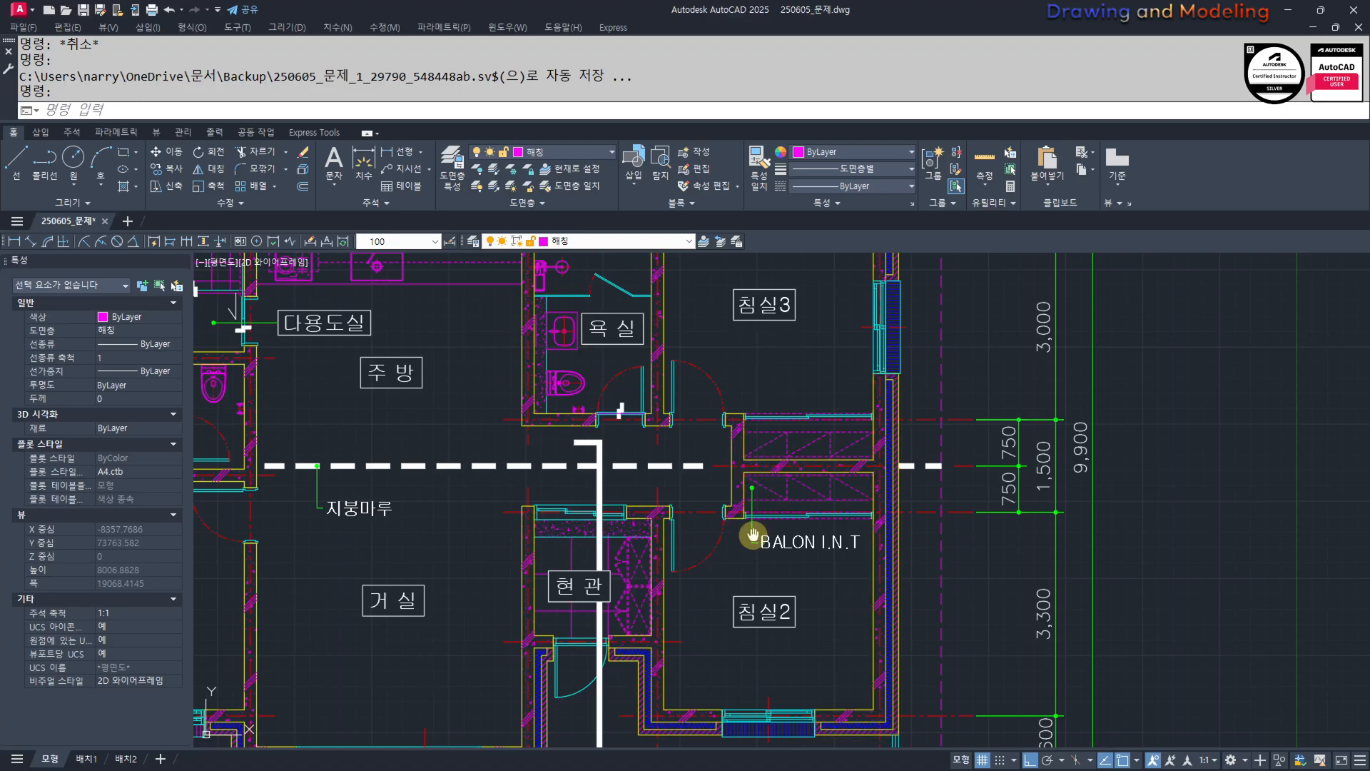
scroll(749, 538, up, 2)
middle_drag(976, 560, 947, 604)
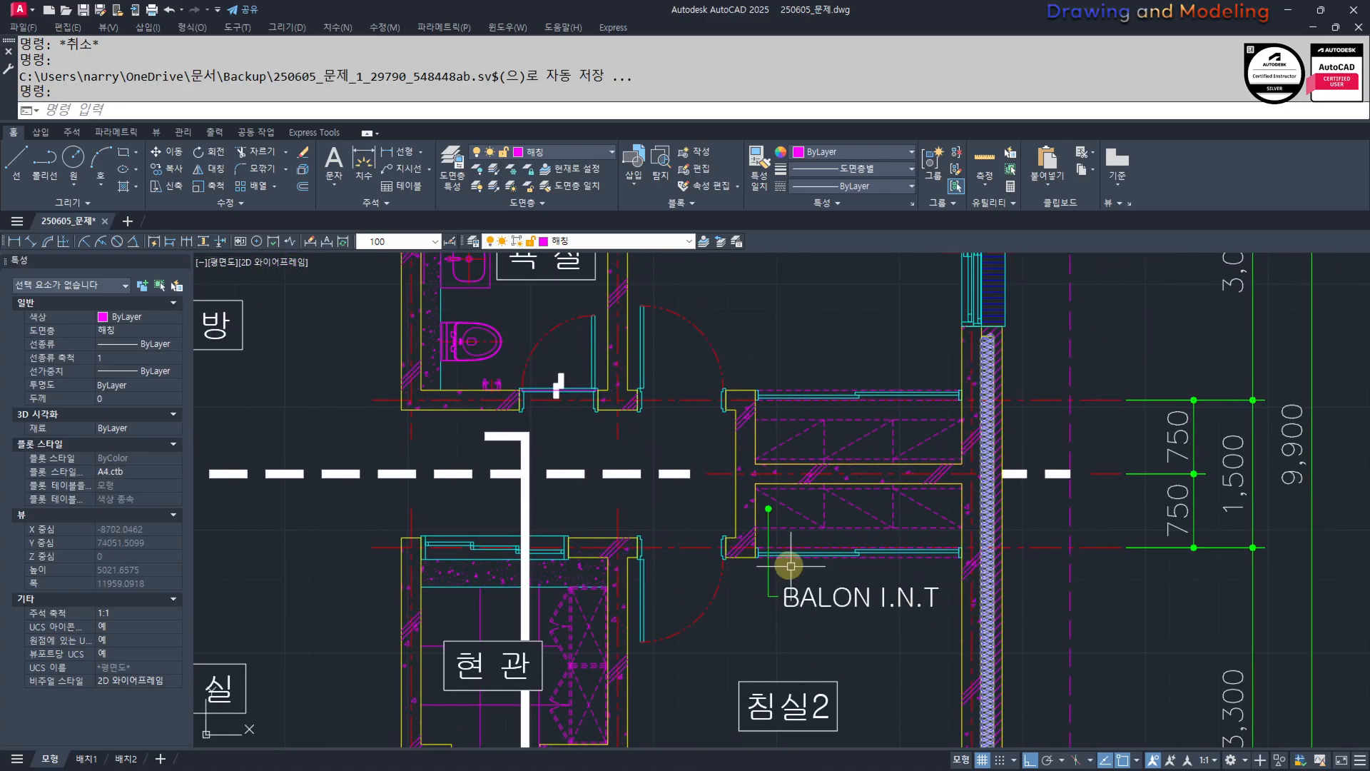
scroll(896, 548, down, 4)
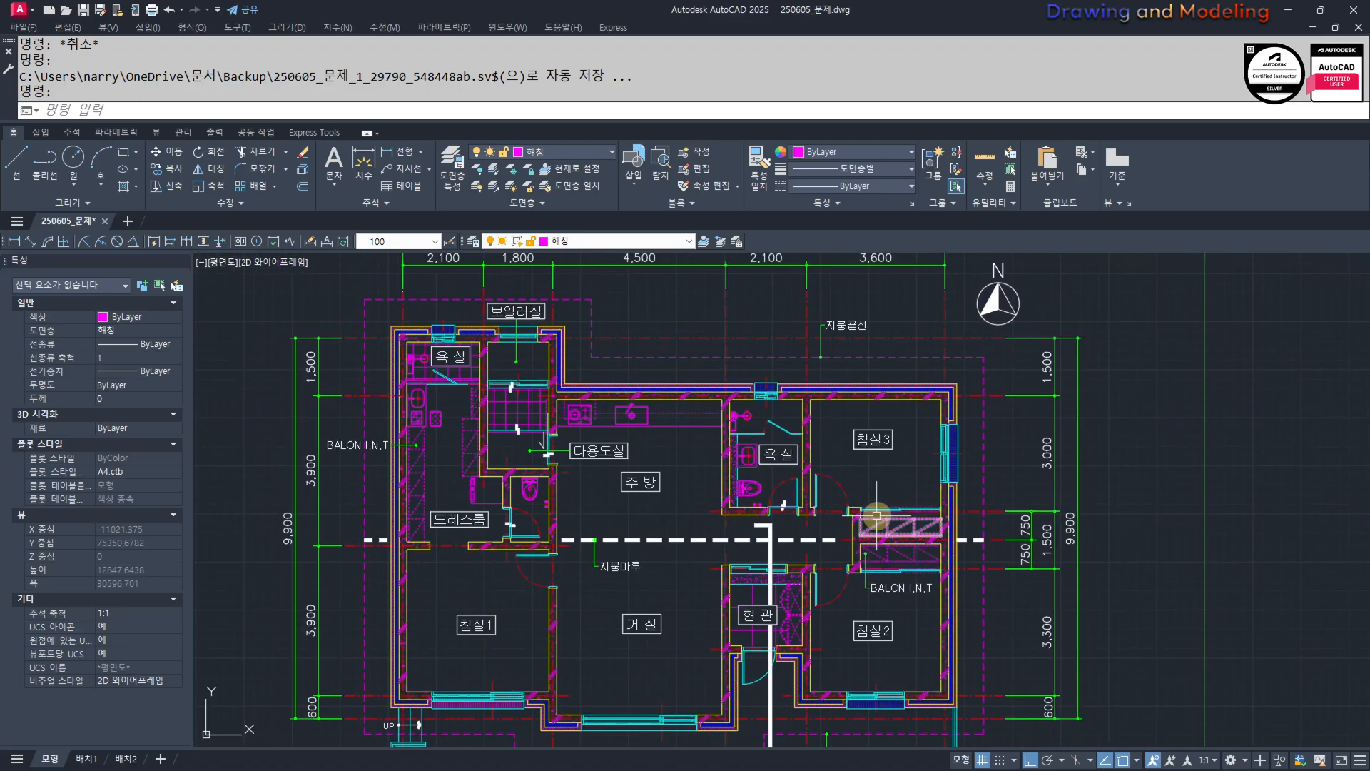
scroll(876, 514, up, 2)
middle_drag(955, 692, 989, 594)
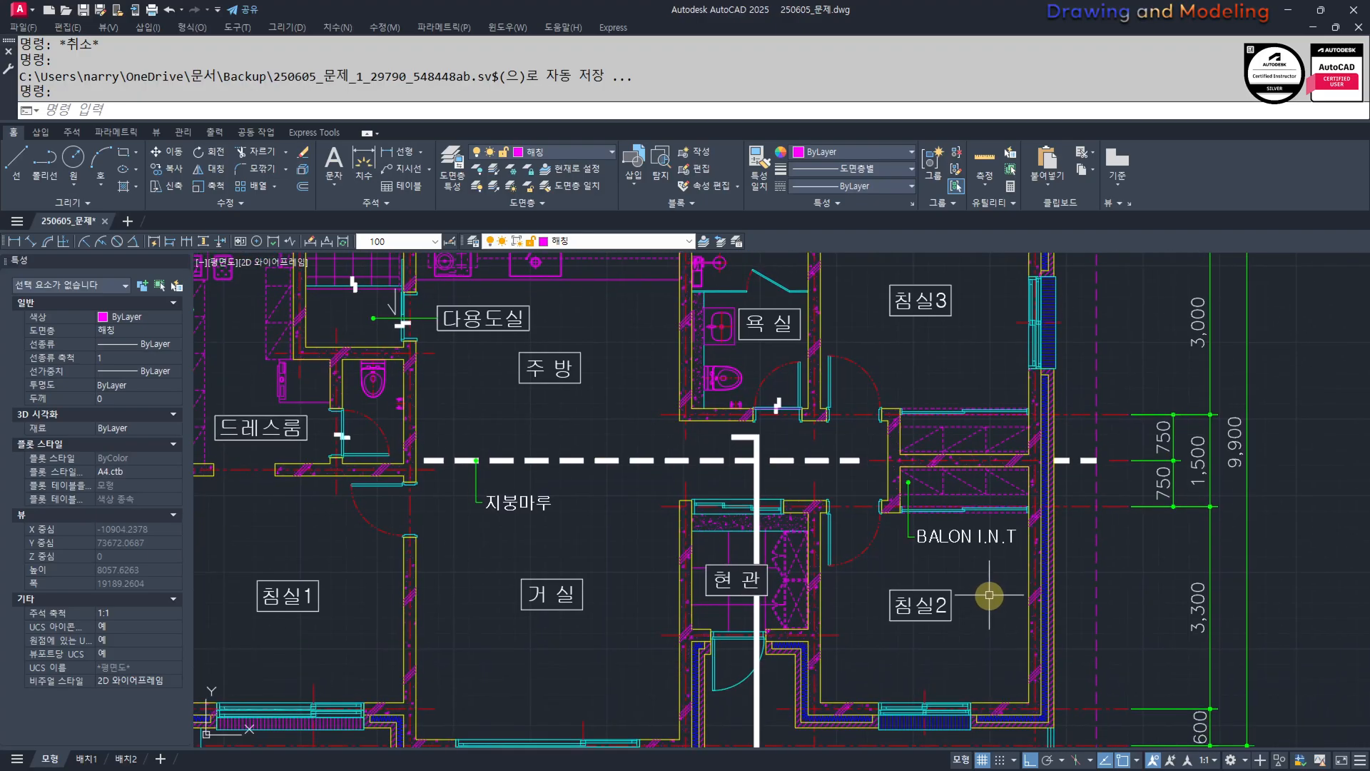
Go to the earlier exam plan, temporarily outline the corridor end between 침실1 and 침실2 in red, and clear the marking.
scroll(947, 574, down, 12)
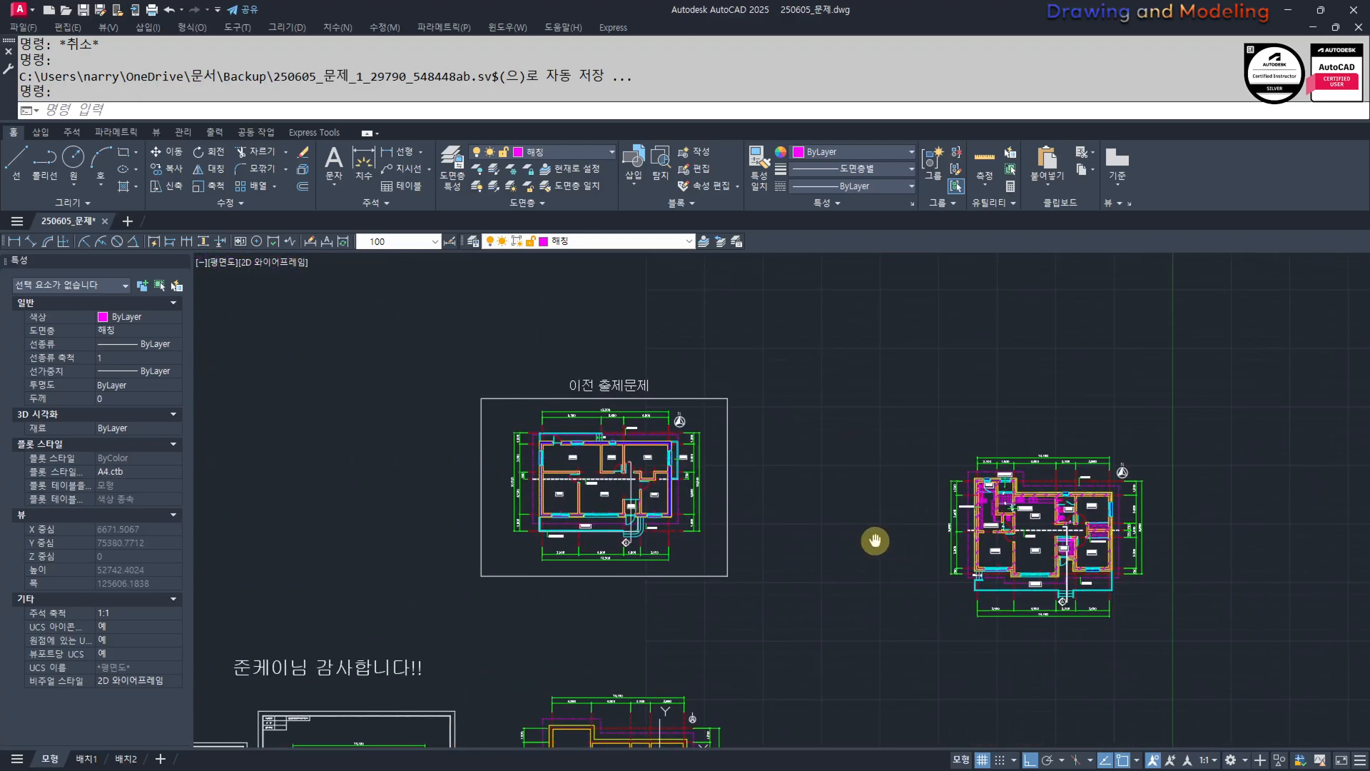
scroll(633, 479, up, 4)
scroll(789, 581, down, 8)
scroll(798, 526, up, 10)
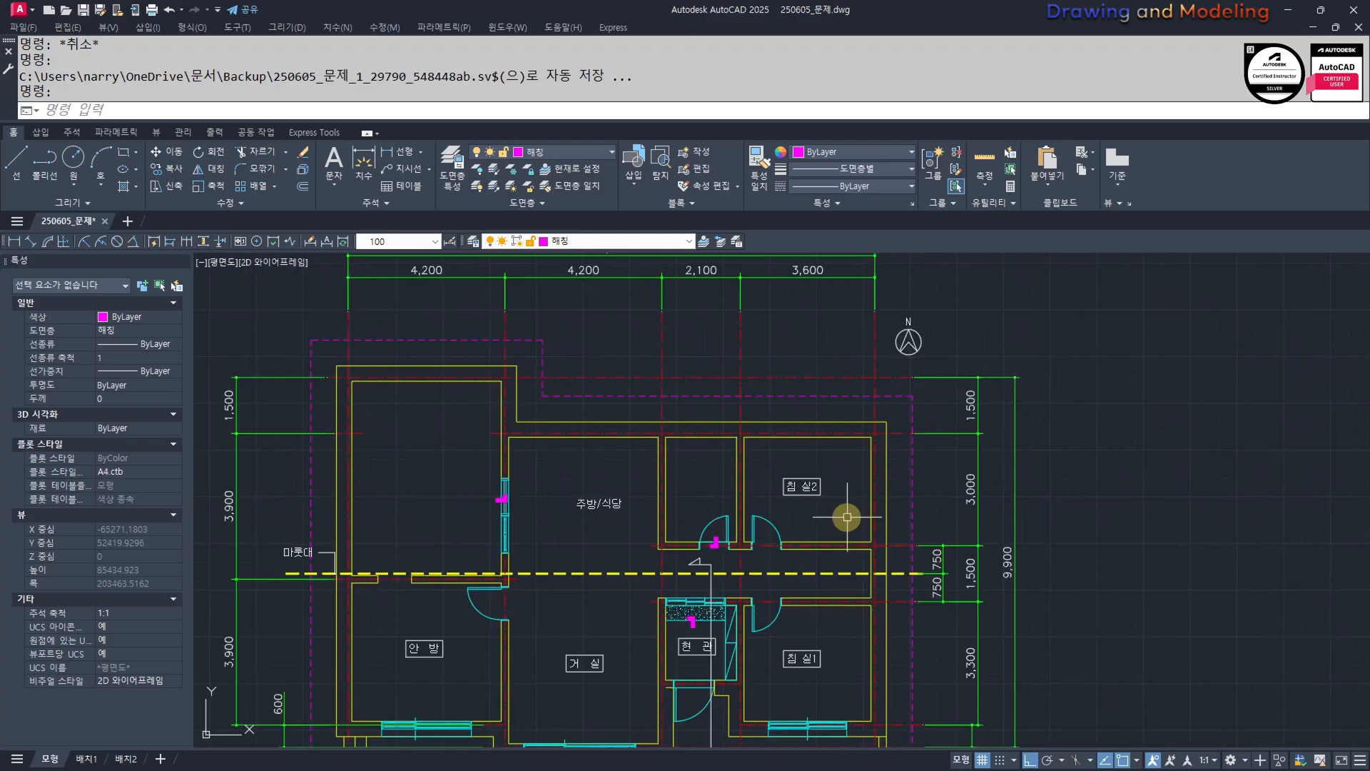
middle_drag(798, 525, 792, 486)
drag(678, 373, 1041, 374)
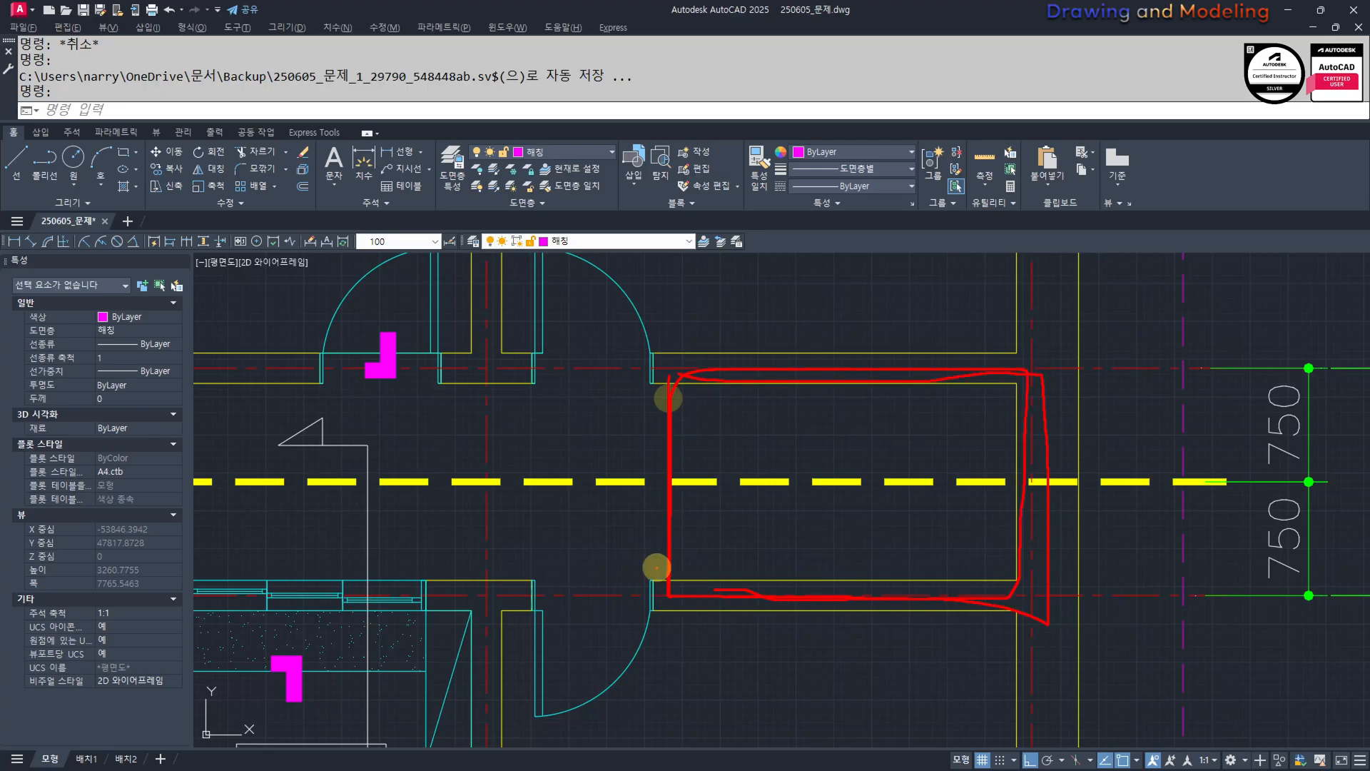
key(Escape)
scroll(743, 489, down, 5)
scroll(888, 487, up, 4)
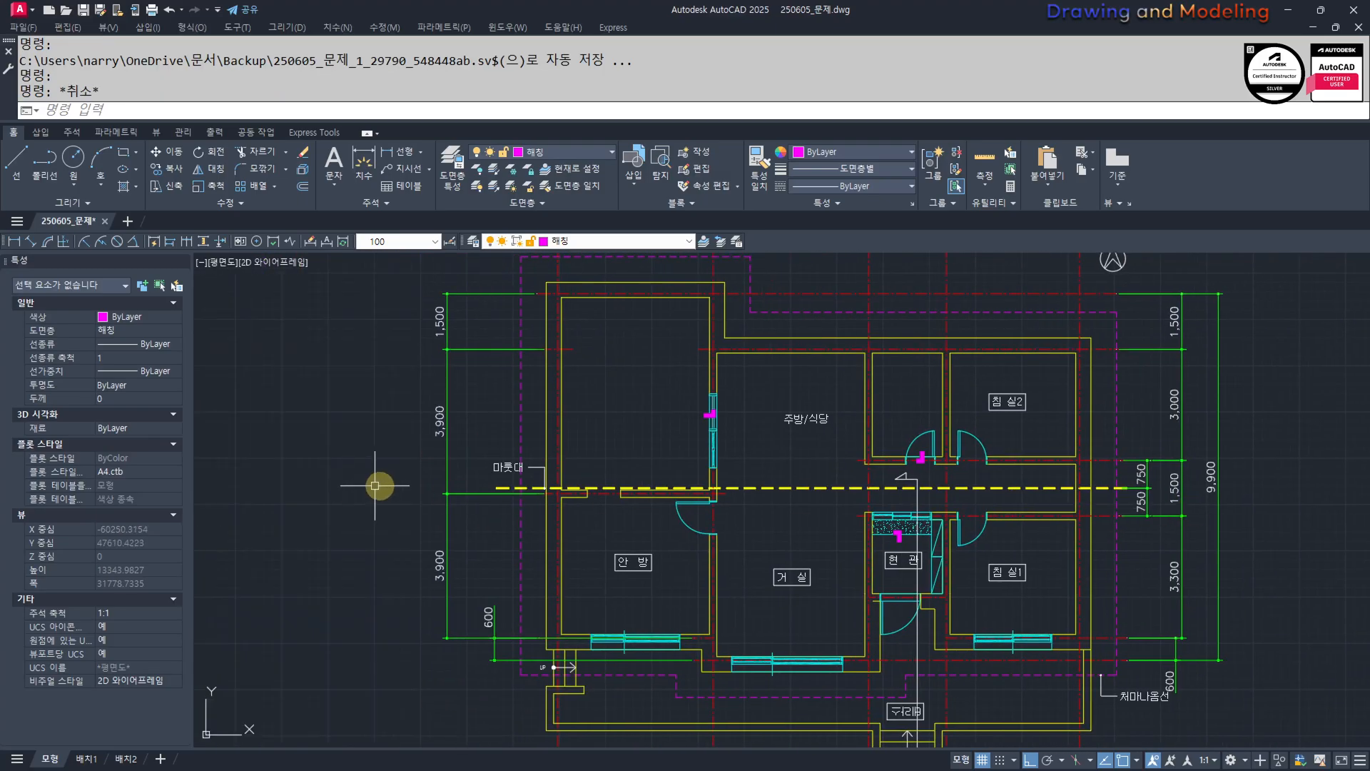
Outline the same corridor end again, mark it with a red arrow from the 침실1 side, and clear the markings.
drag(930, 447, 1049, 543)
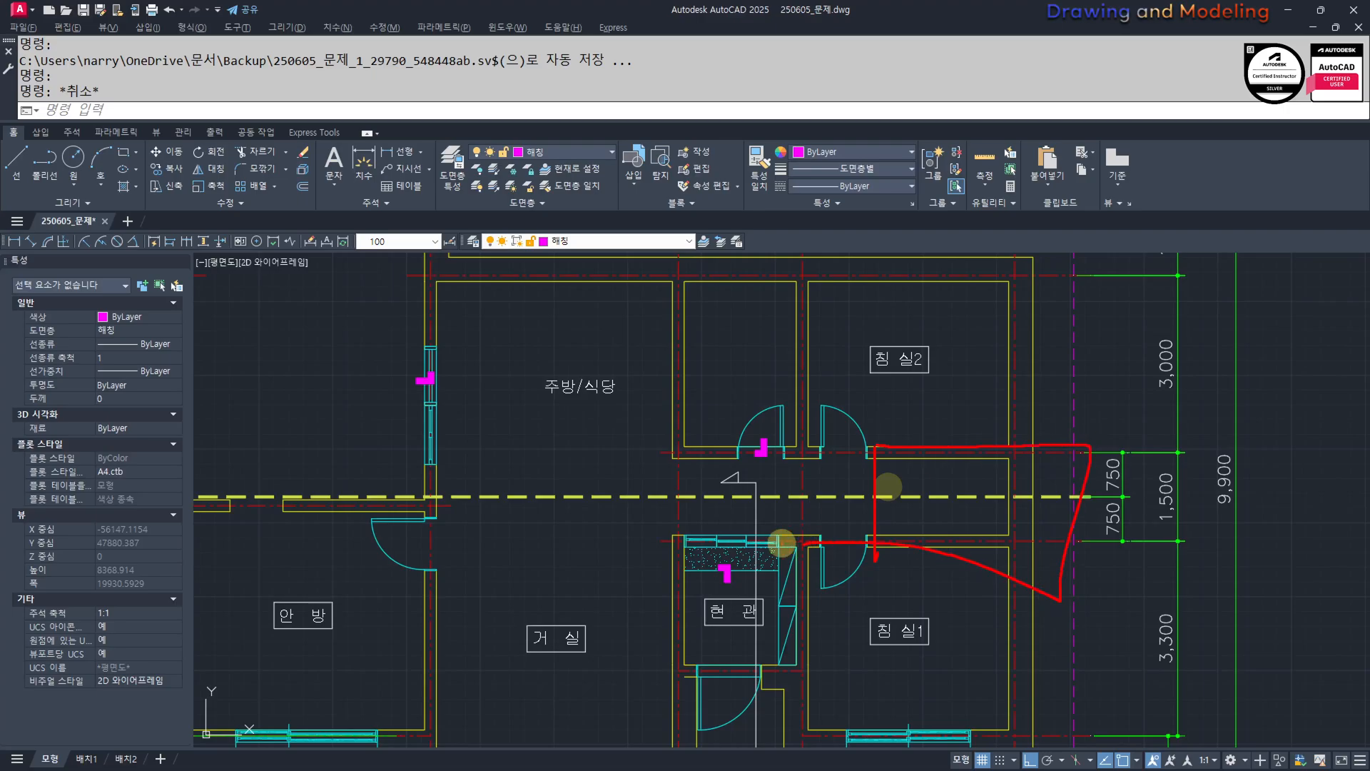
key(Escape)
scroll(916, 500, up, 2)
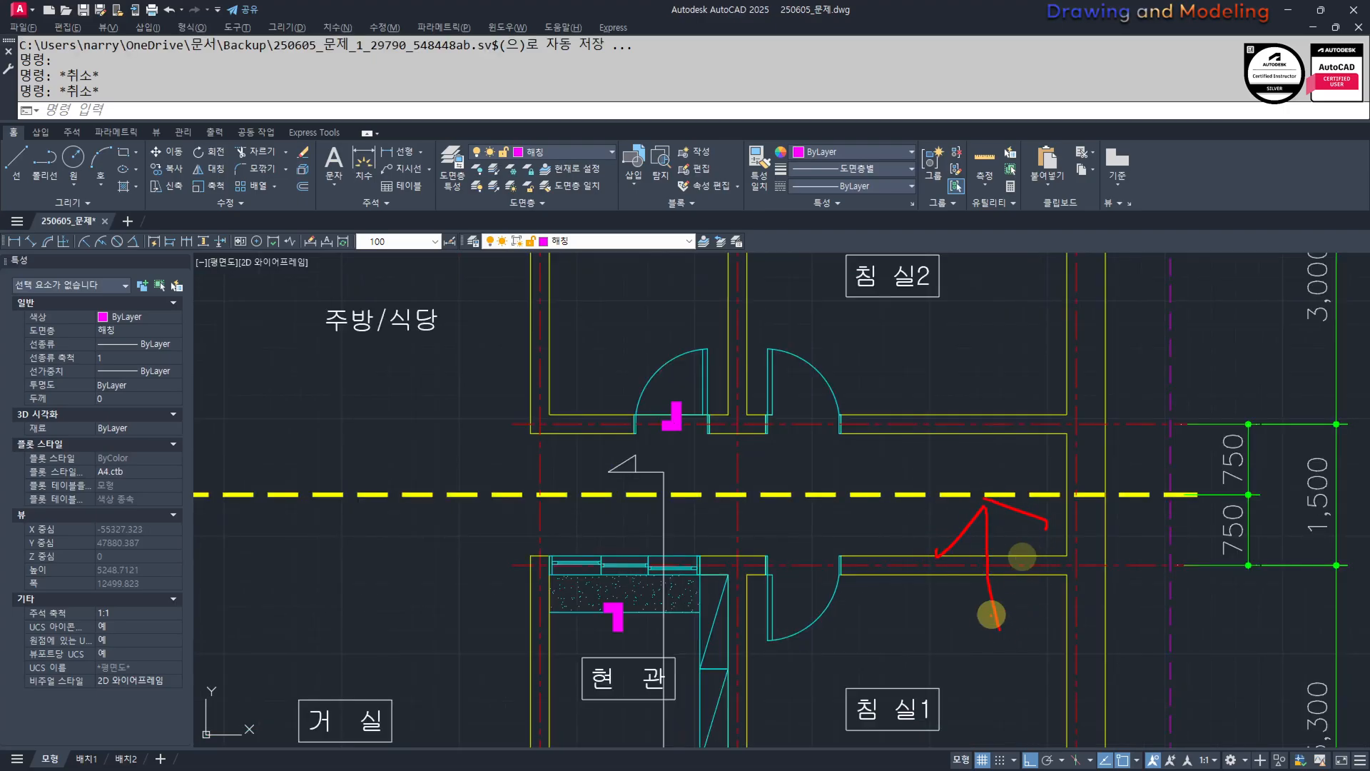
key(Escape)
key(Escape)
scroll(857, 538, down, 3)
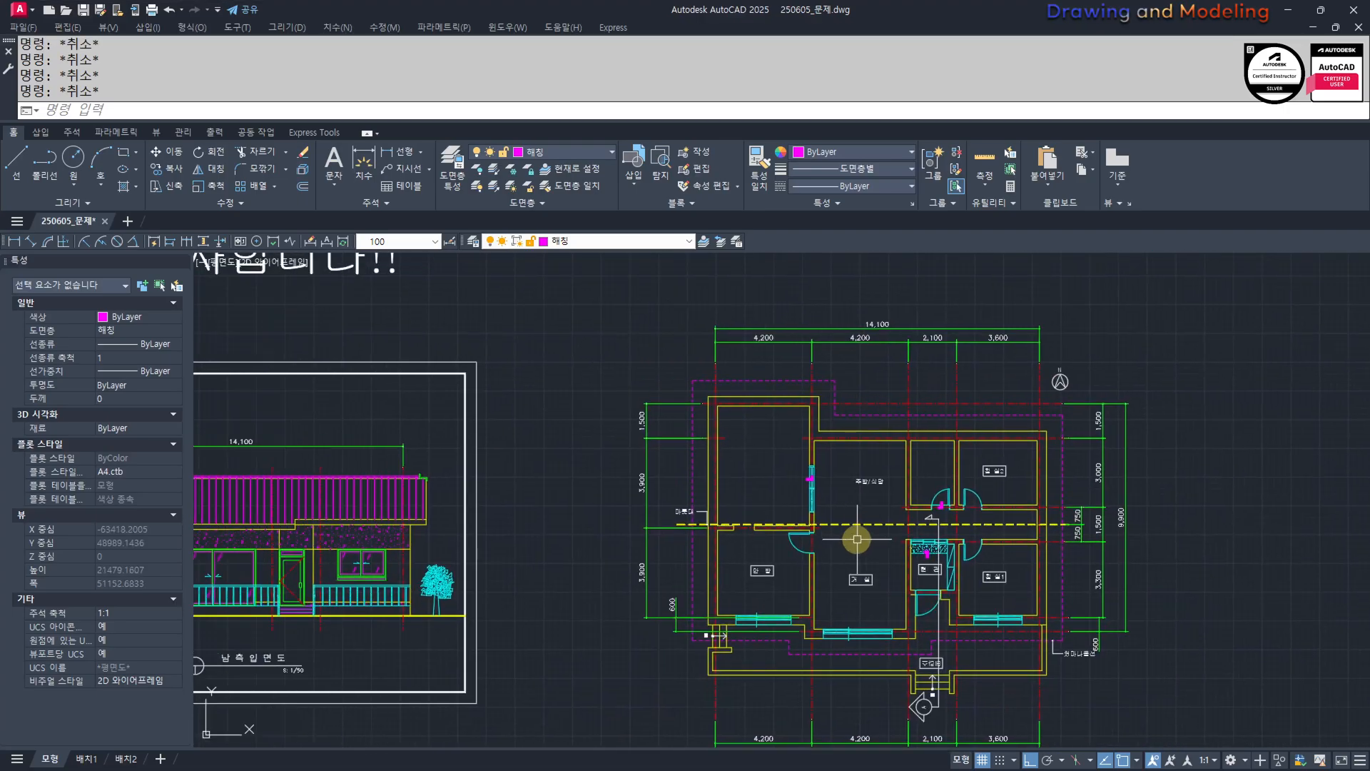
Temporarily mark a red line across the corridor between the doors of 침실1 and 침실2, then clear the markings.
scroll(821, 521, up, 5)
scroll(985, 535, down, 5)
scroll(961, 531, up, 4)
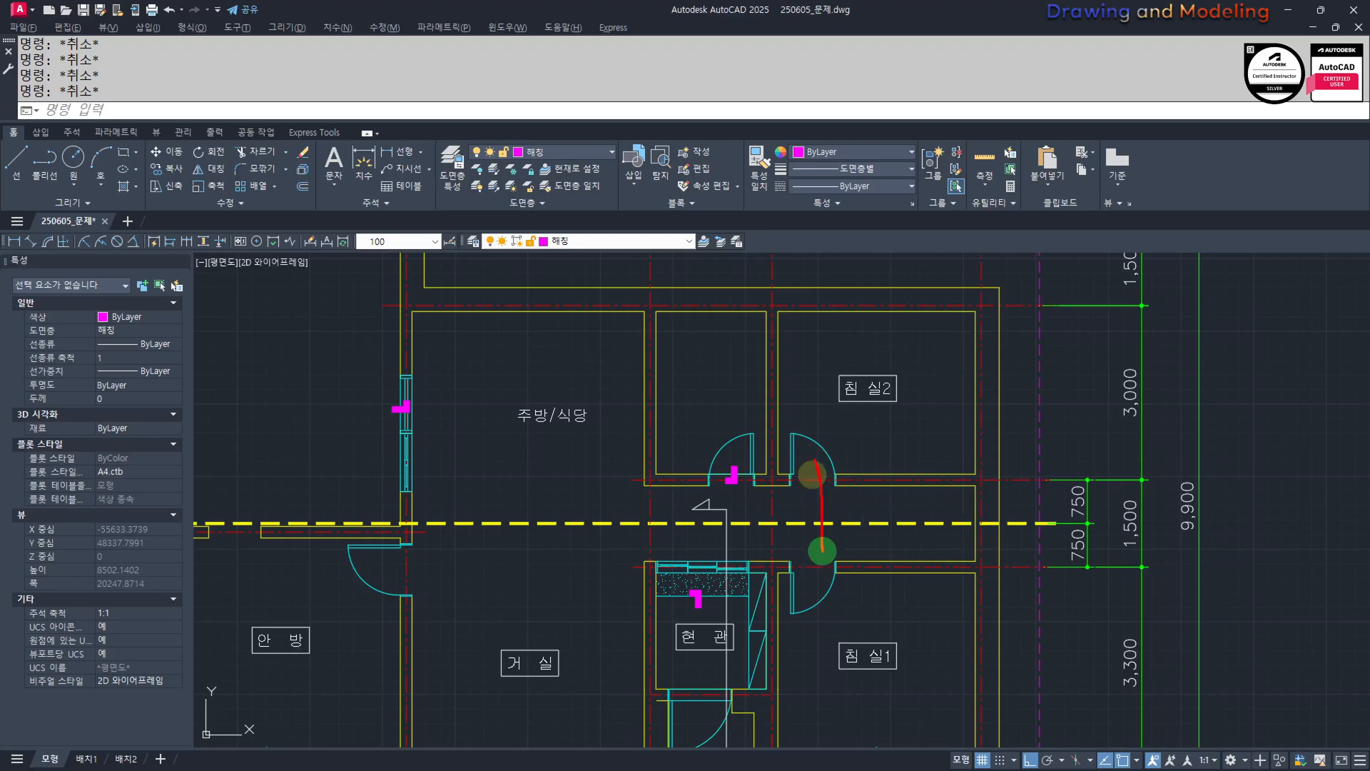
drag(822, 551, 821, 570)
drag(840, 467, 932, 593)
key(Escape)
Return to the new plan and review its closets between 침실2 and 침실3 within the overall layout.
scroll(727, 565, down, 4)
middle_drag(1114, 422, 1030, 525)
scroll(1013, 478, up, 4)
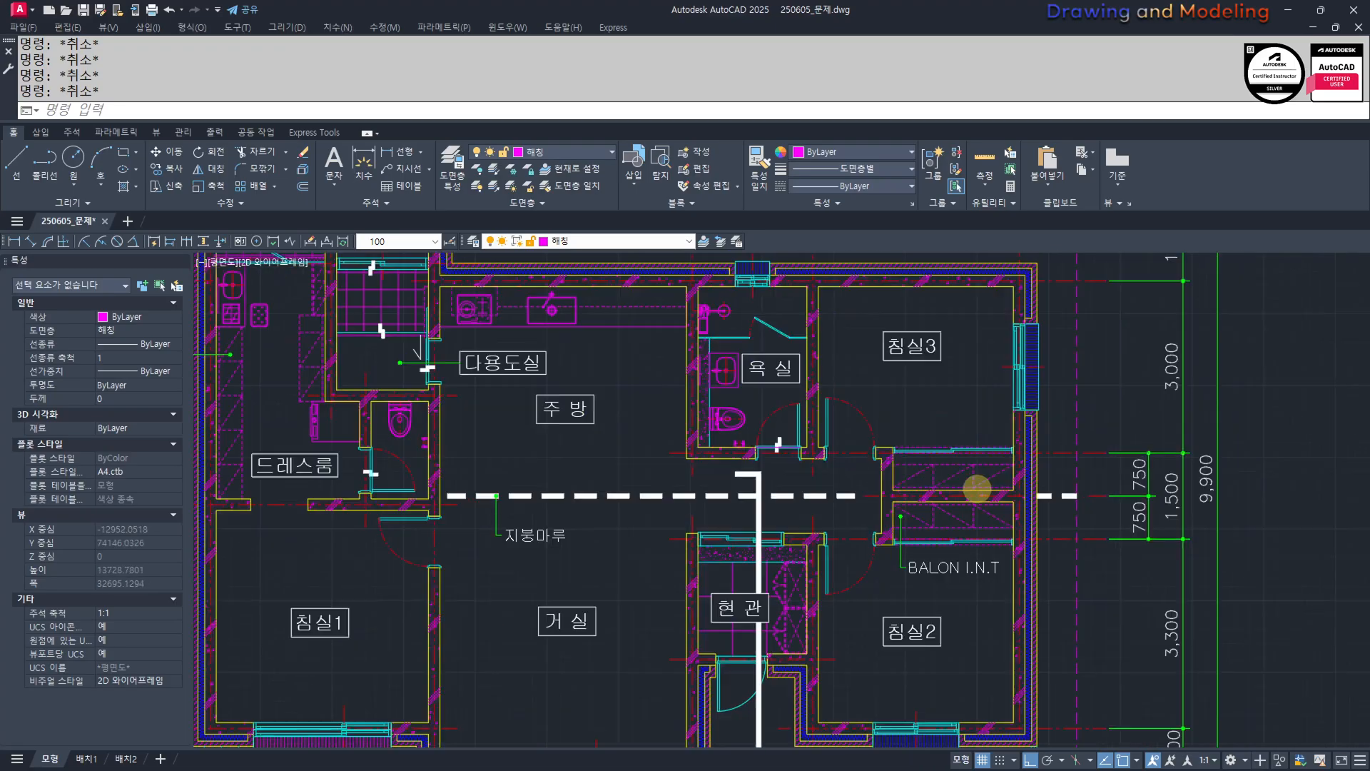
scroll(976, 488, up, 2)
scroll(812, 568, down, 6)
middle_drag(667, 514, 826, 551)
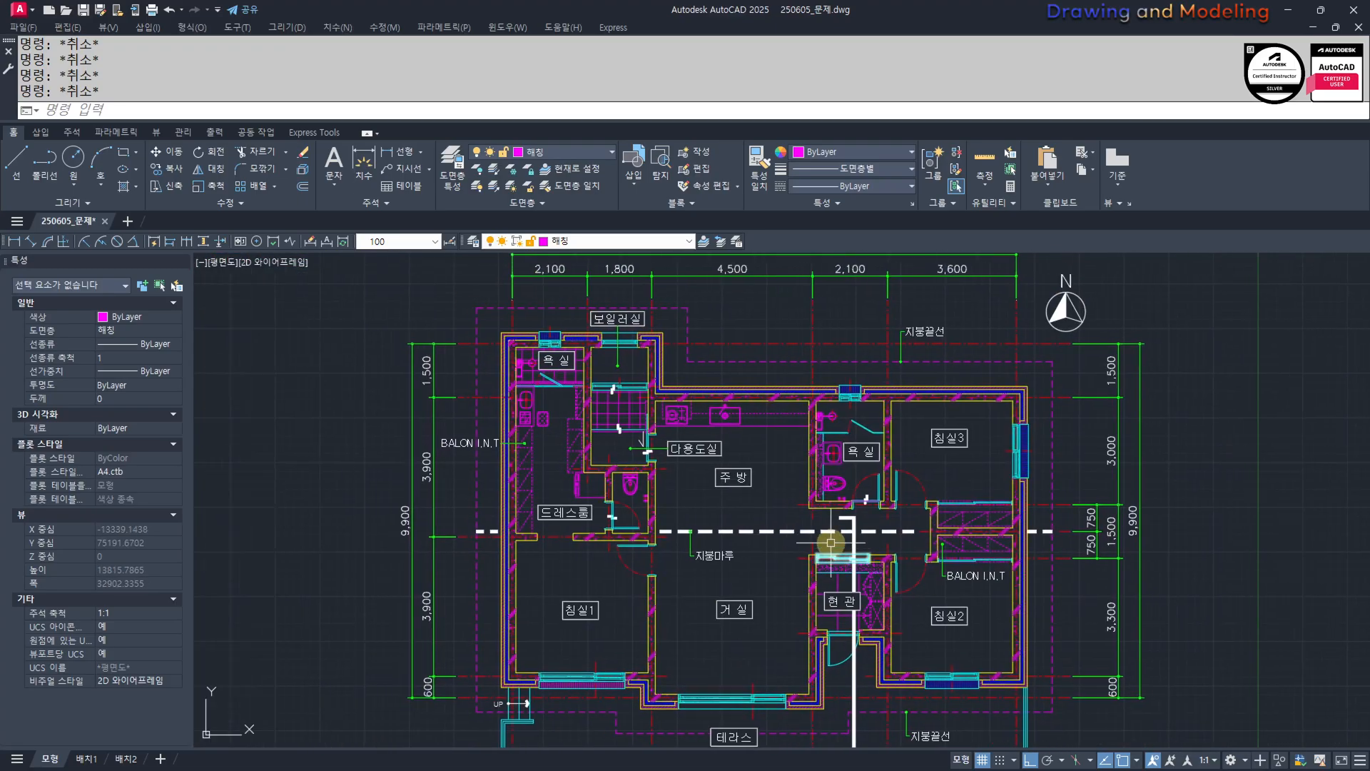
scroll(842, 507, down, 2)
scroll(813, 581, up, 2)
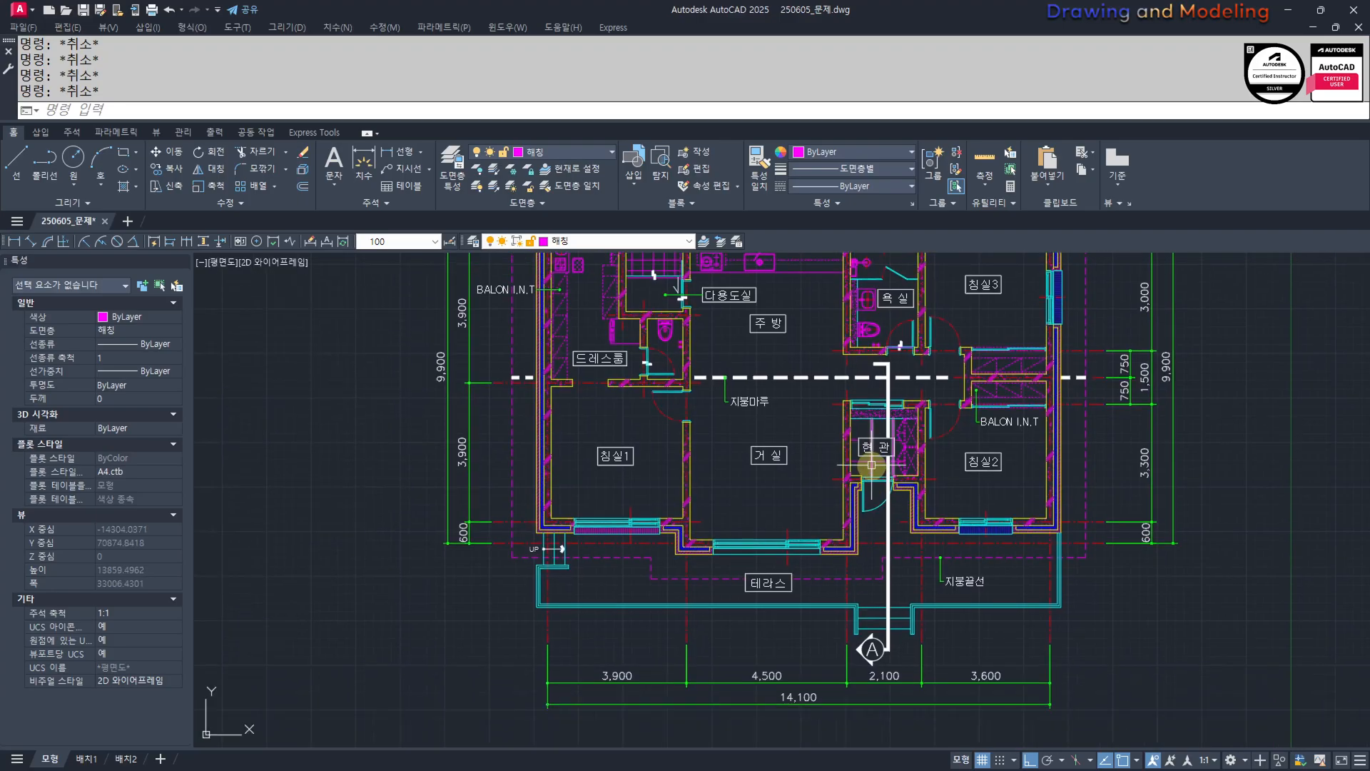
scroll(840, 462, up, 1)
Temporarily cross out the closets between 침실2 and 침실3, circle the 드레스룸 area in red, and clear the markings.
key(ctrl+2)
drag(958, 428, 965, 371)
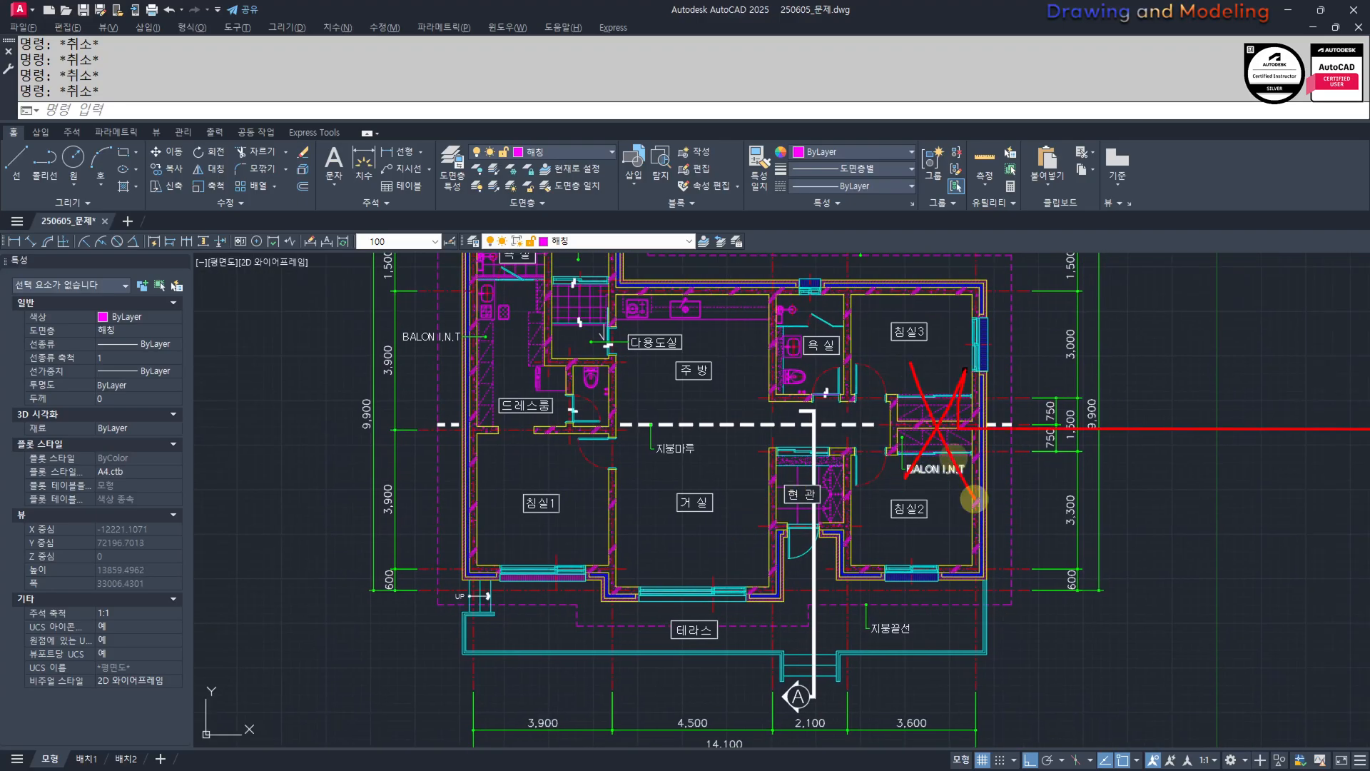
key(Escape)
middle_drag(514, 380, 612, 428)
key(ctrl+2)
drag(710, 437, 618, 301)
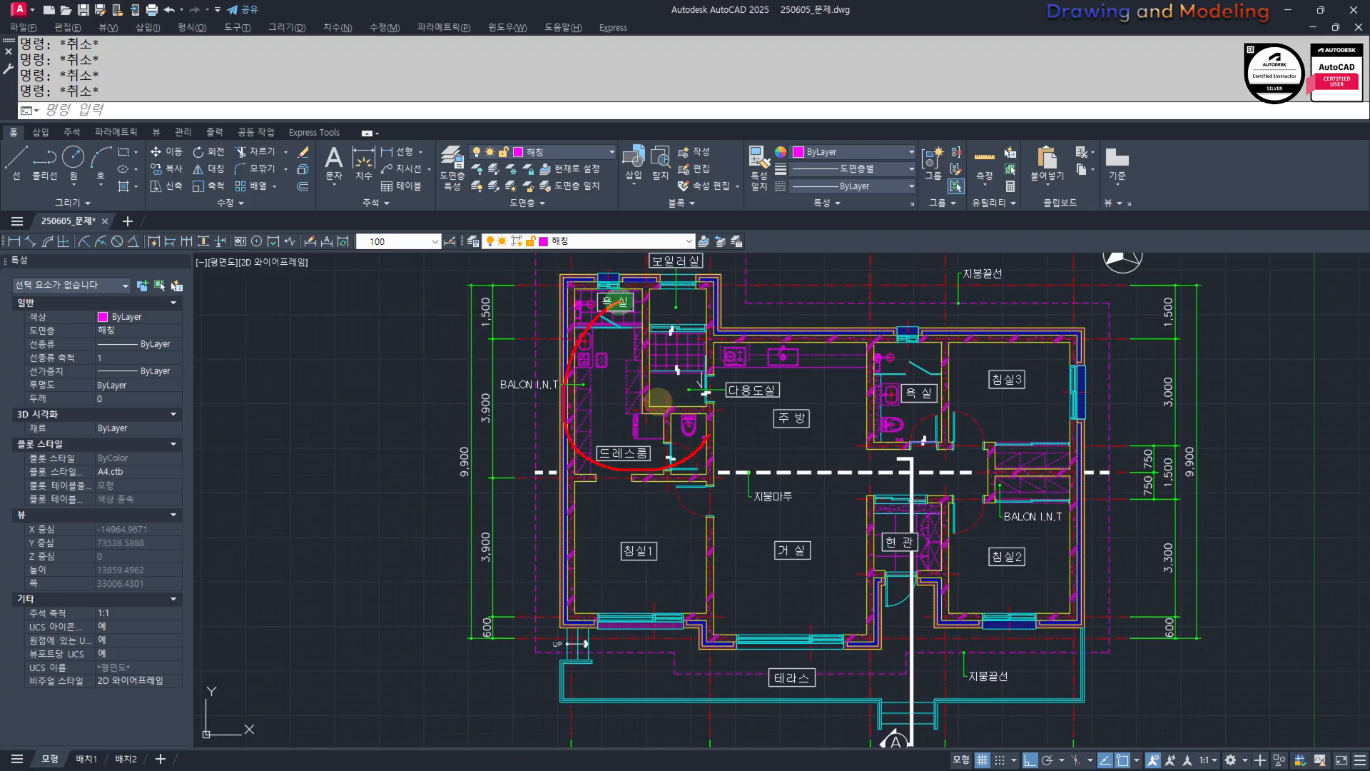
drag(1084, 515, 1074, 499)
key(Escape)
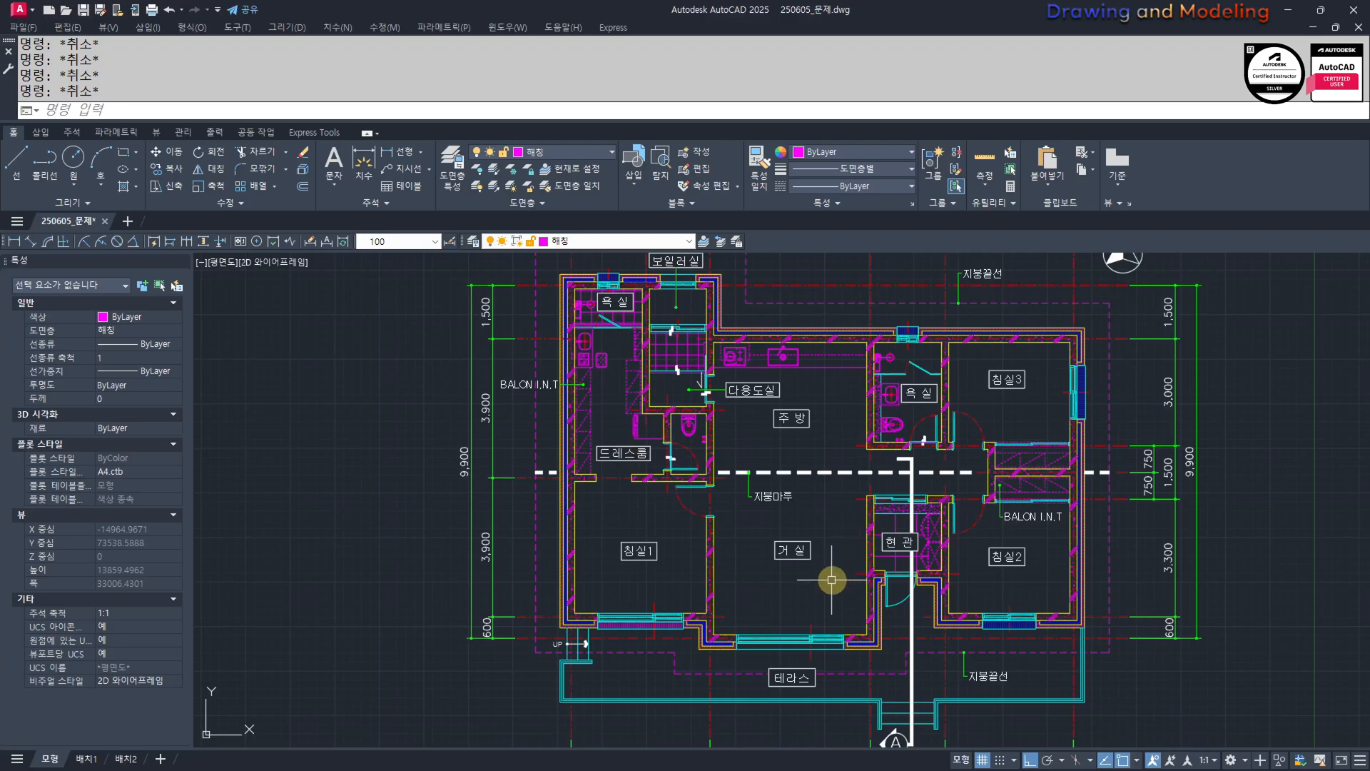
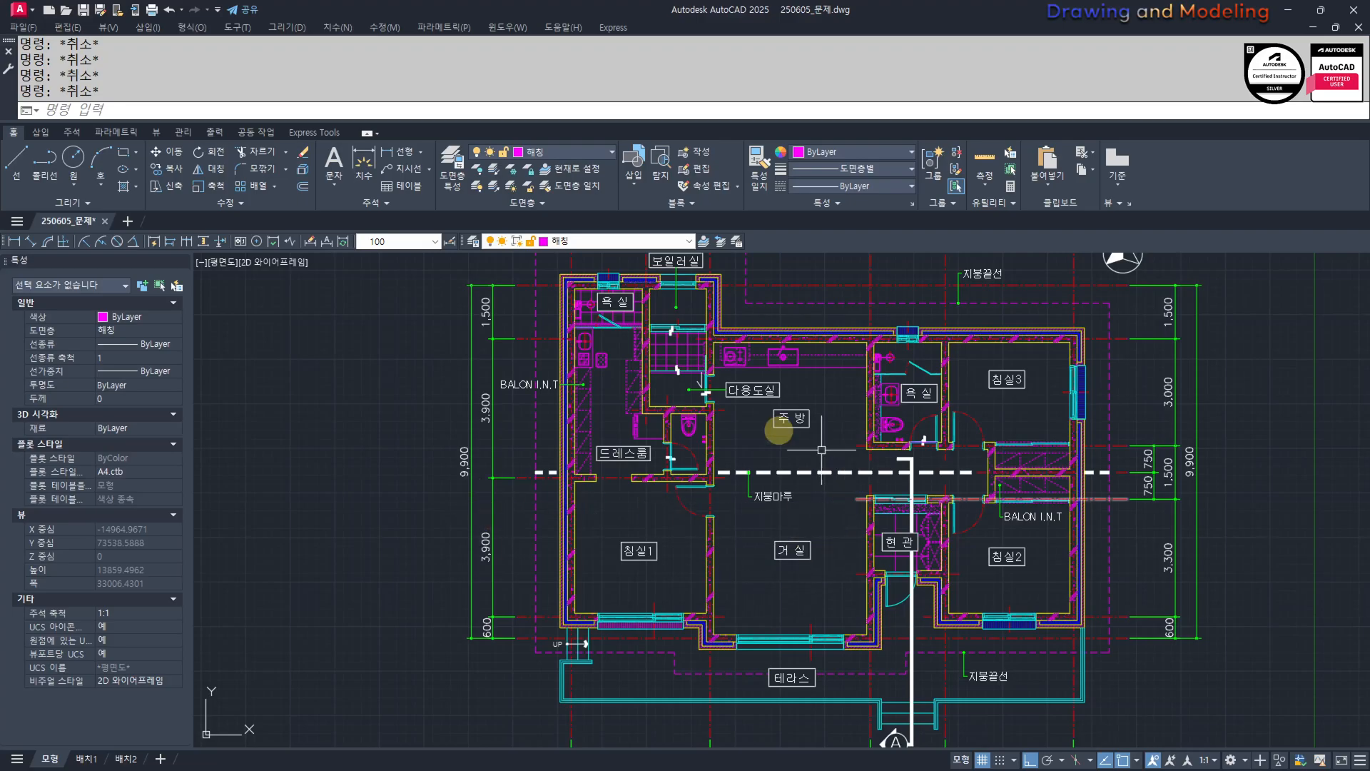
Examine the overall new plan once more, including the 현관, 드레스룸, bathrooms and outer dimensions.
middle_drag(742, 610, 714, 627)
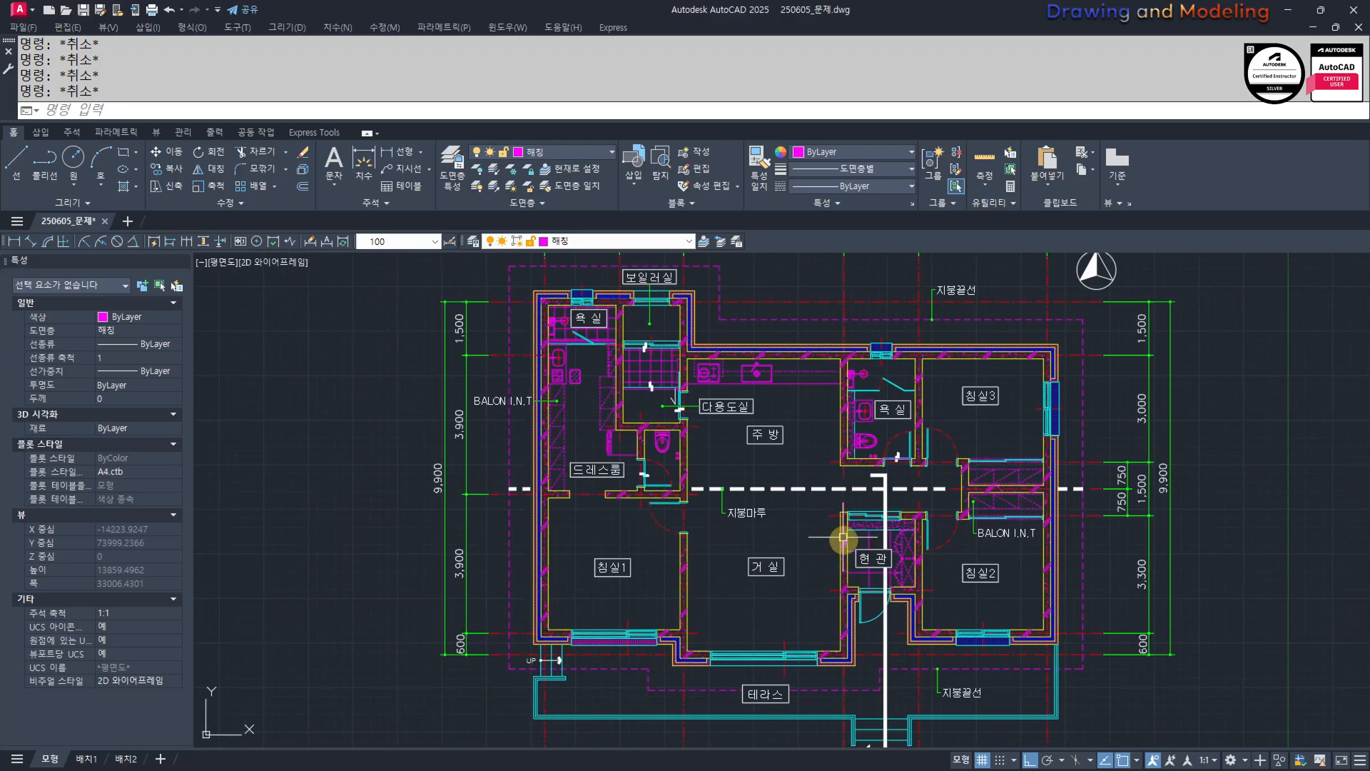
middle_drag(981, 674, 995, 631)
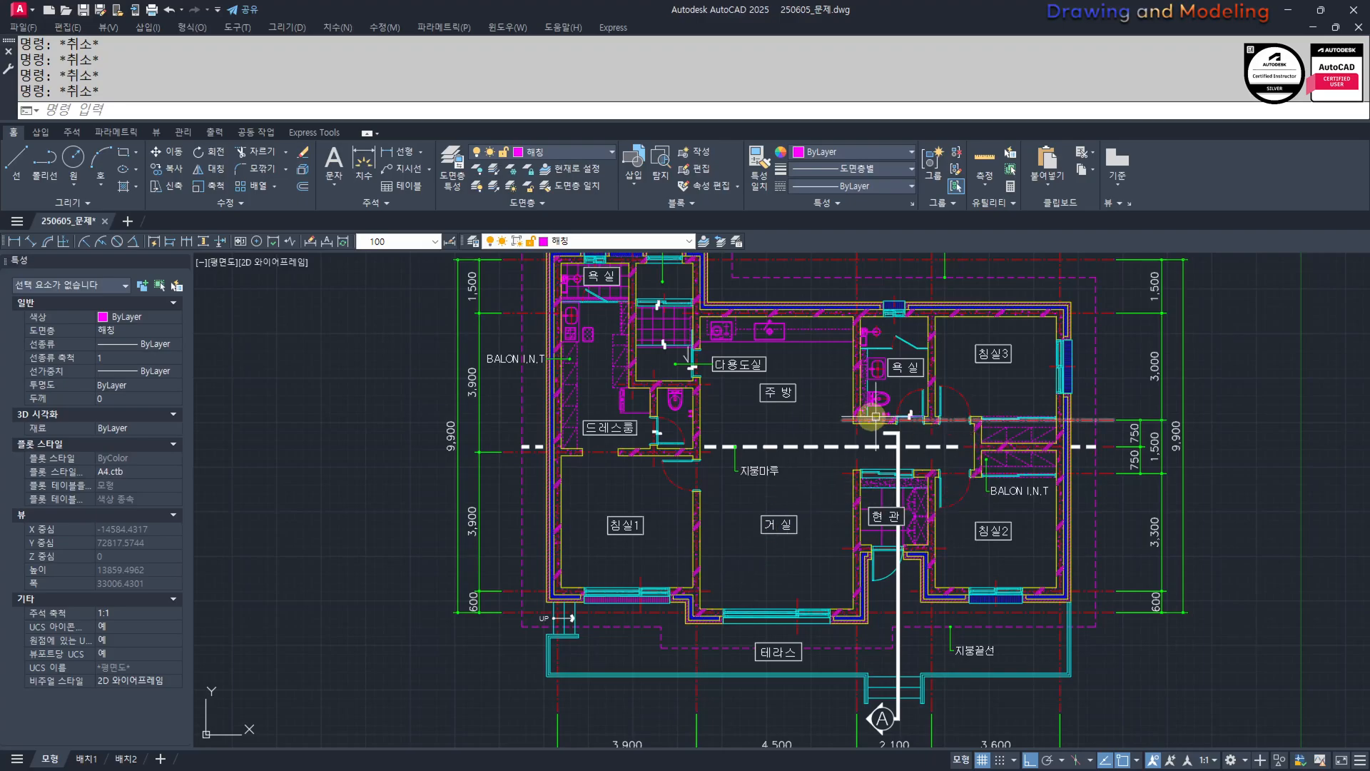
middle_drag(810, 539, 778, 551)
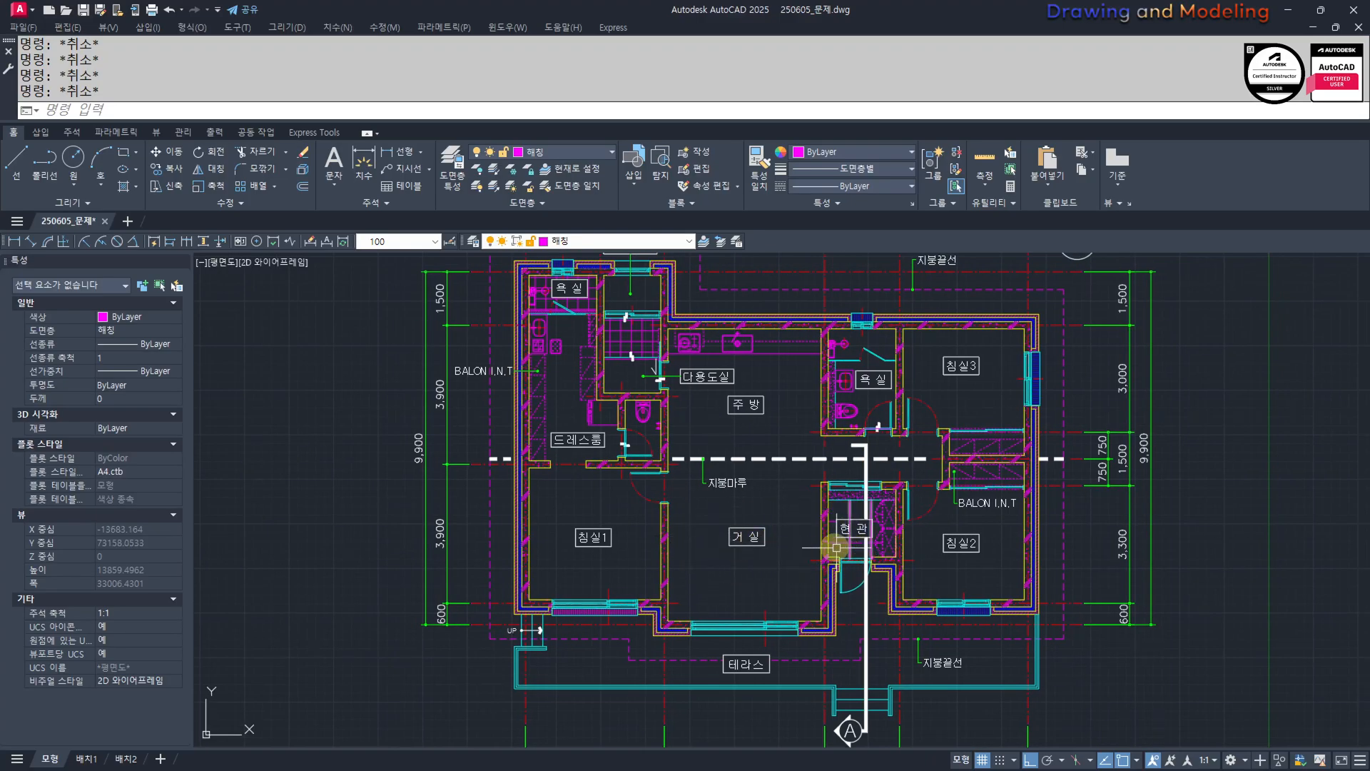
scroll(854, 371, up, 6)
scroll(767, 479, down, 4)
middle_drag(649, 487, 747, 512)
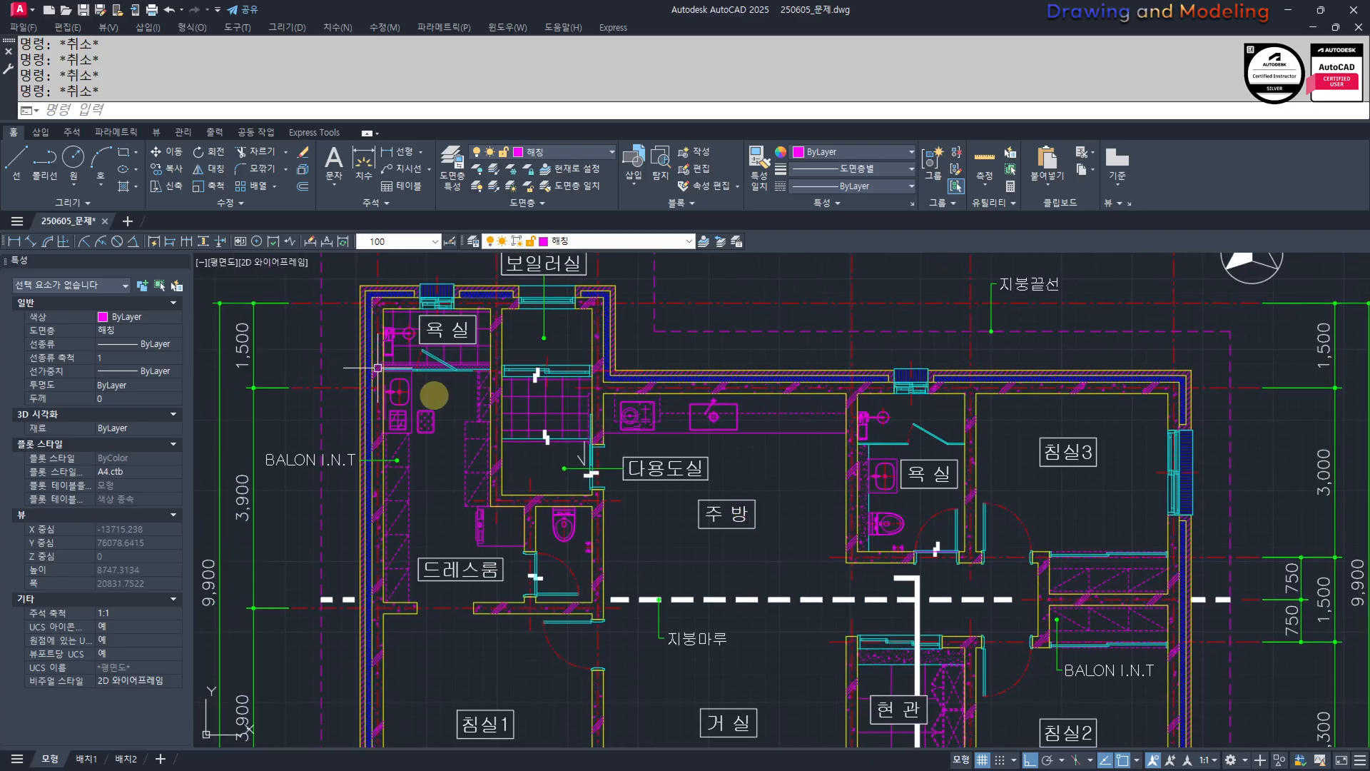
middle_drag(789, 700, 523, 516)
scroll(523, 516, down, 4)
mouse_move(630, 562)
middle_down()
mouse_move(701, 615)
mouse_move(626, 549)
middle_up()
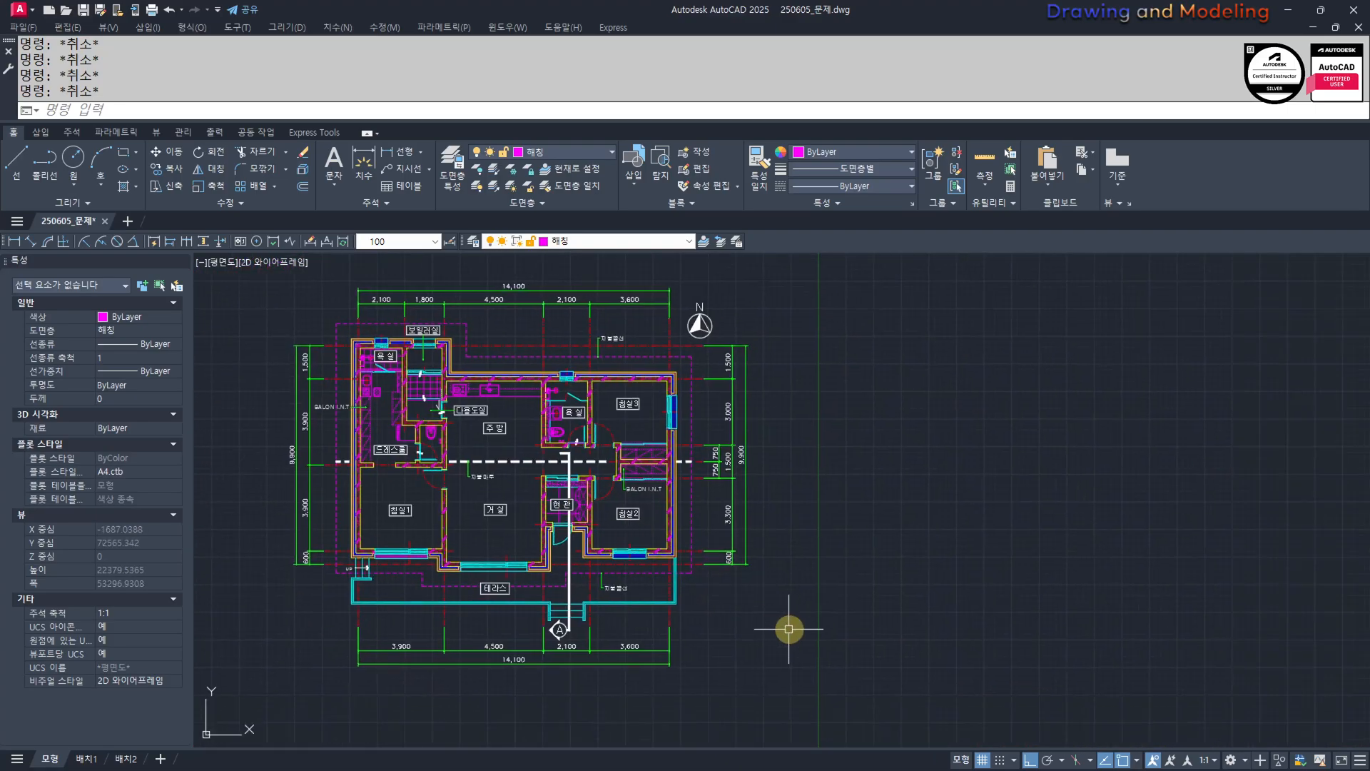
scroll(790, 630, down, 2)
mouse_move(789, 630)
middle_down()
mouse_move(694, 603)
mouse_move(785, 622)
middle_up()
click(832, 697)
click(689, 563)
key(Escape)
key(Escape)
scroll(713, 535, up, 2)
middle_drag(708, 533, 634, 528)
middle_drag(899, 579, 868, 576)
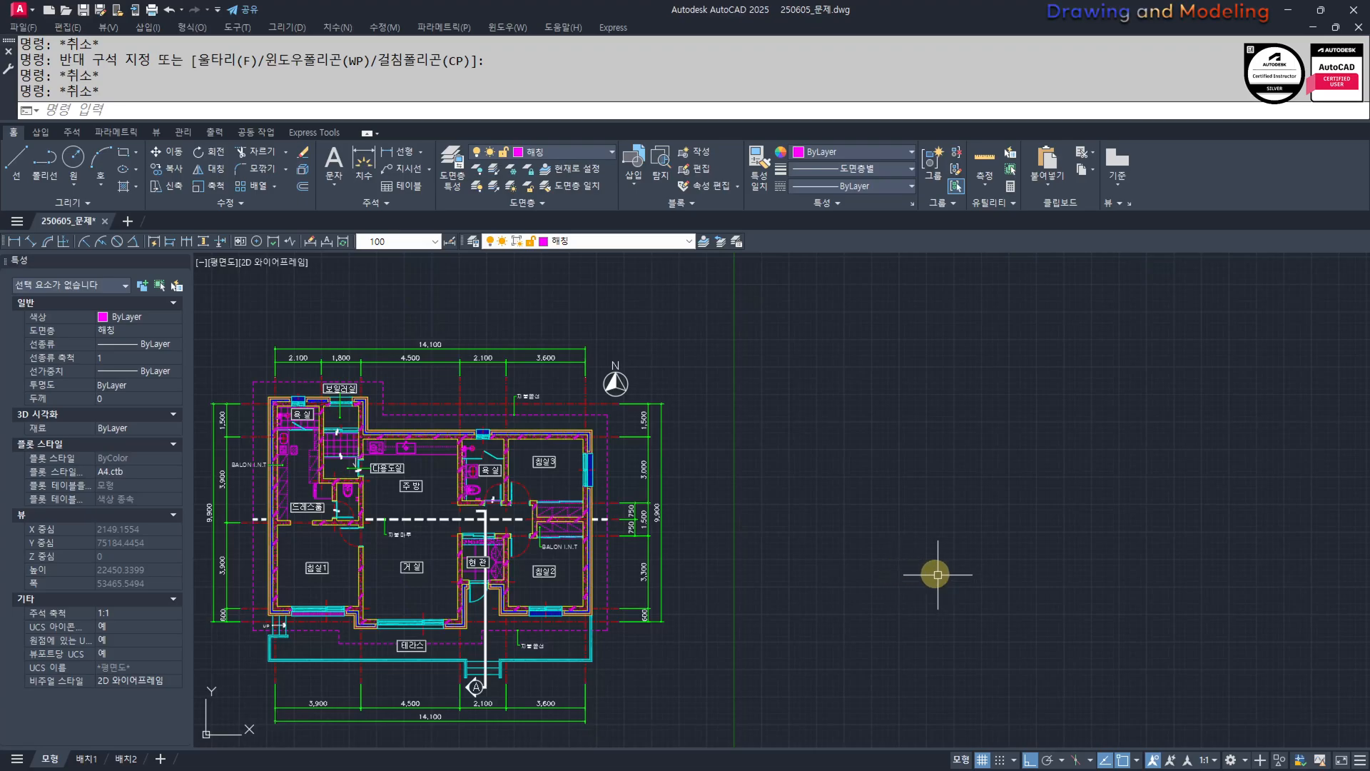
Draw a 14100 by 9900 rectangle in the empty area beside the new floor plan.
middle_drag(698, 576, 998, 560)
scroll(645, 514, up, 6)
scroll(477, 525, down, 6)
middle_drag(1144, 590, 962, 576)
text(rec)
key(Return)
click(845, 601)
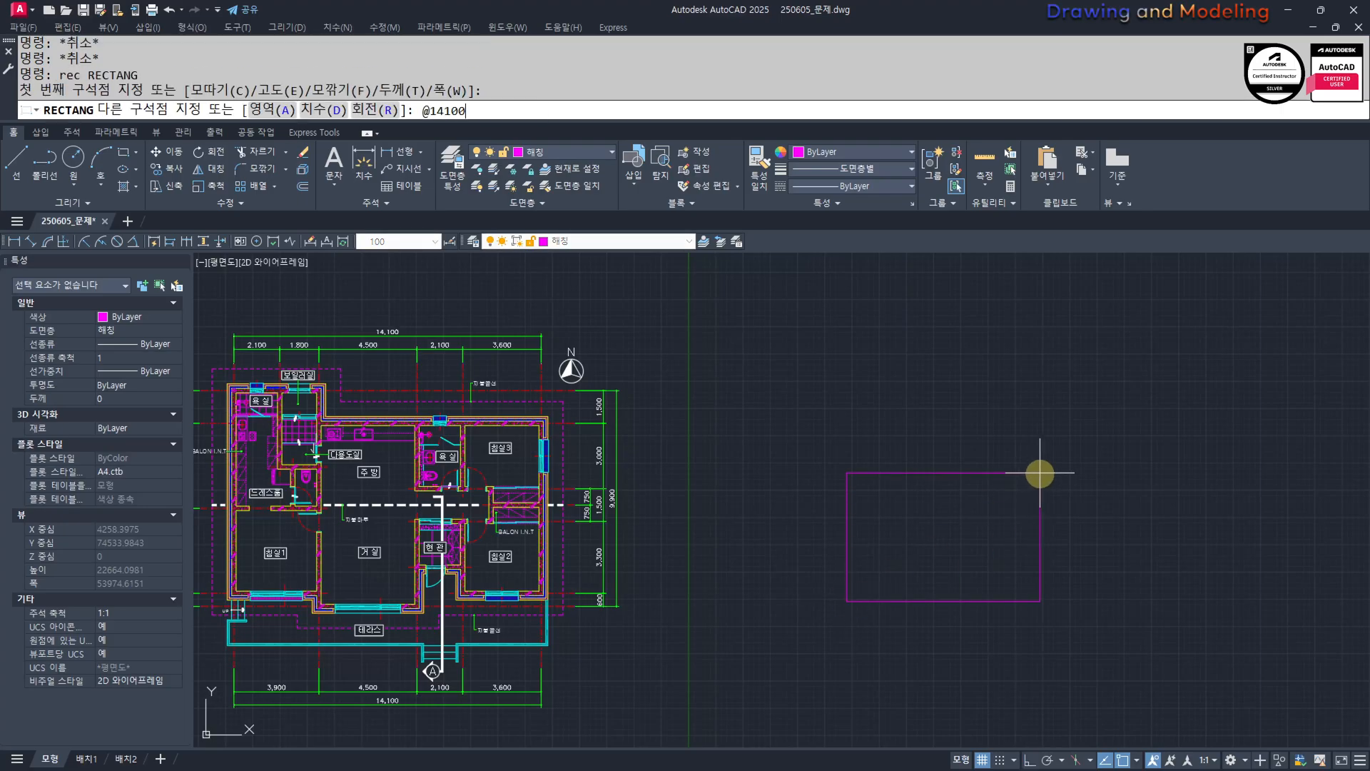
text(@14100,9900)
key(Return)
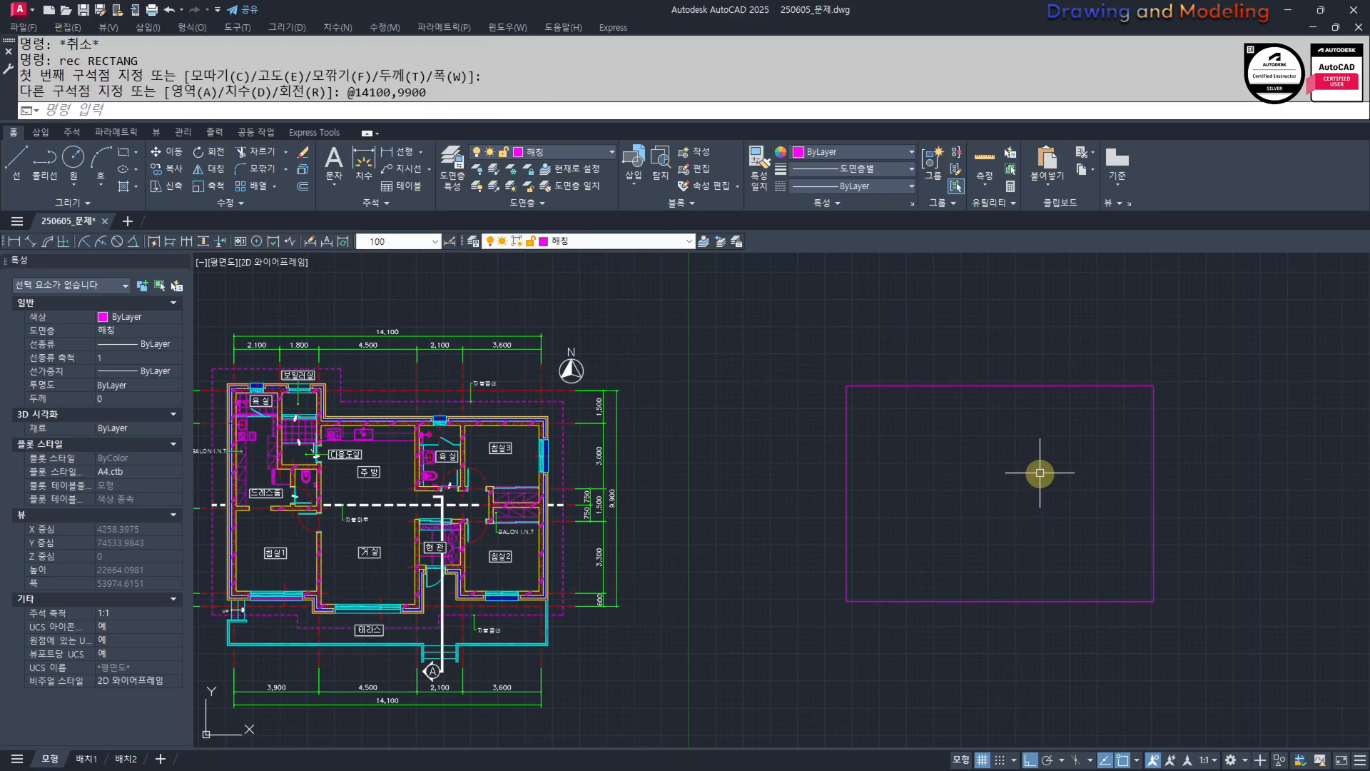
Match the new rectangle's properties to the red 중심선 centre line of the floor plan.
key(Escape)
key(Escape)
text(mm)
key(Return)
click(569, 593)
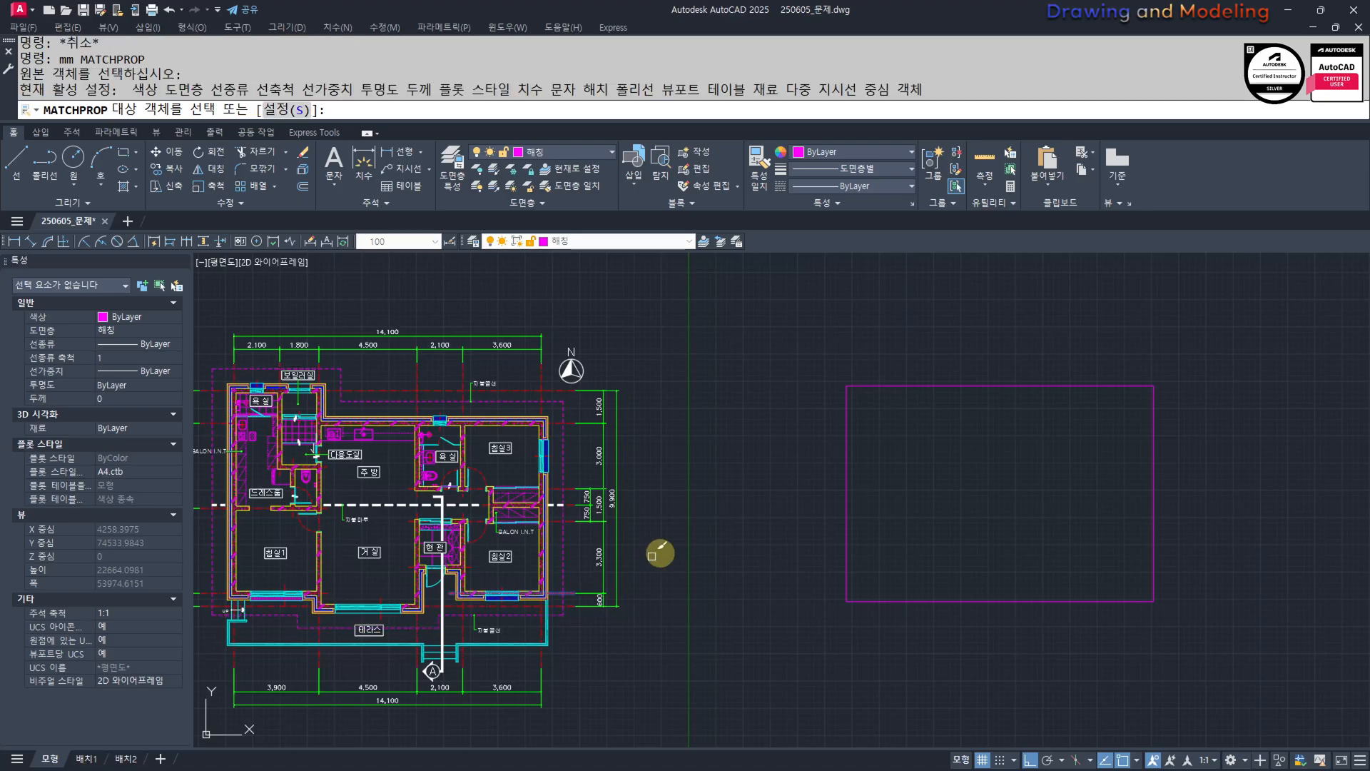
click(883, 441)
click(820, 496)
key(Escape)
key(Escape)
click(1017, 361)
click(987, 465)
key(Escape)
key(Escape)
Offset the centre-line rectangle outward by 1500.
text(o)
key(Return)
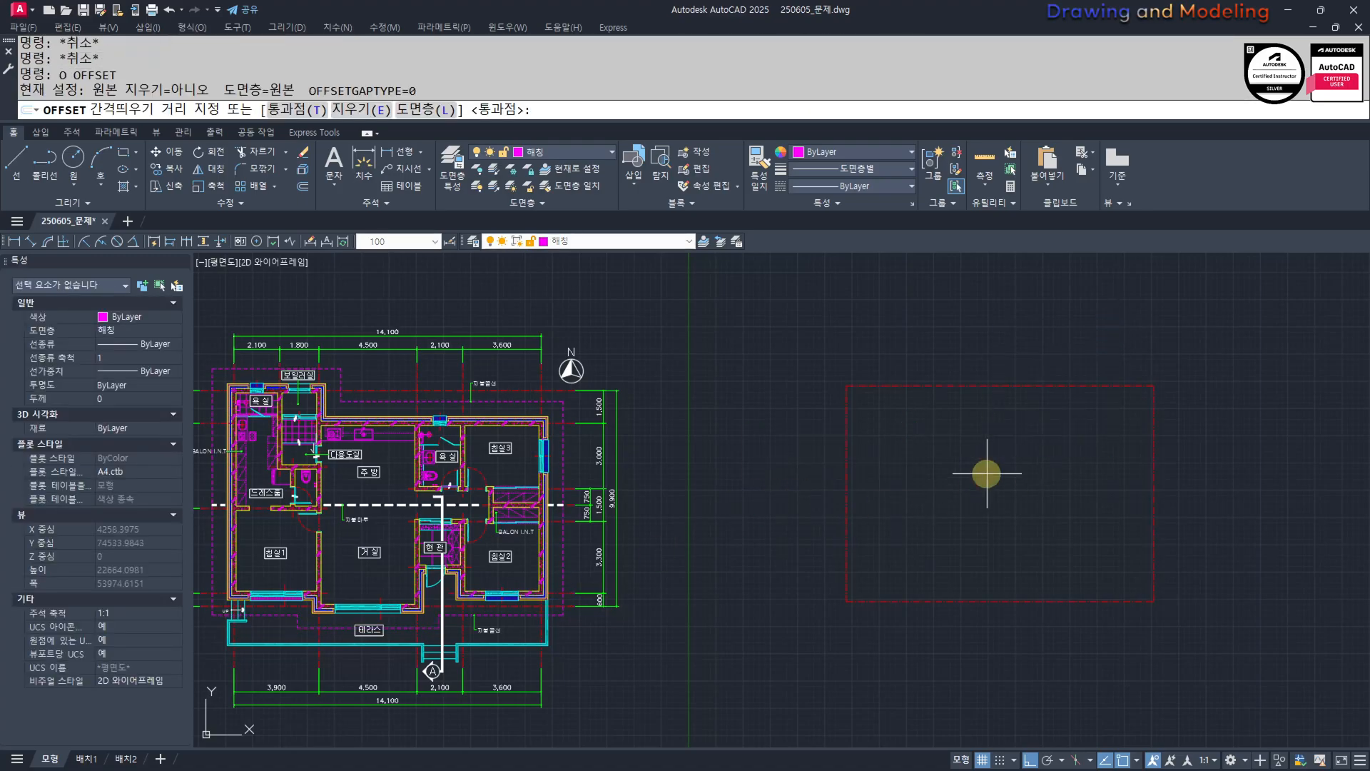
text(2)
key(BackSpace)
text(1500)
key(Return)
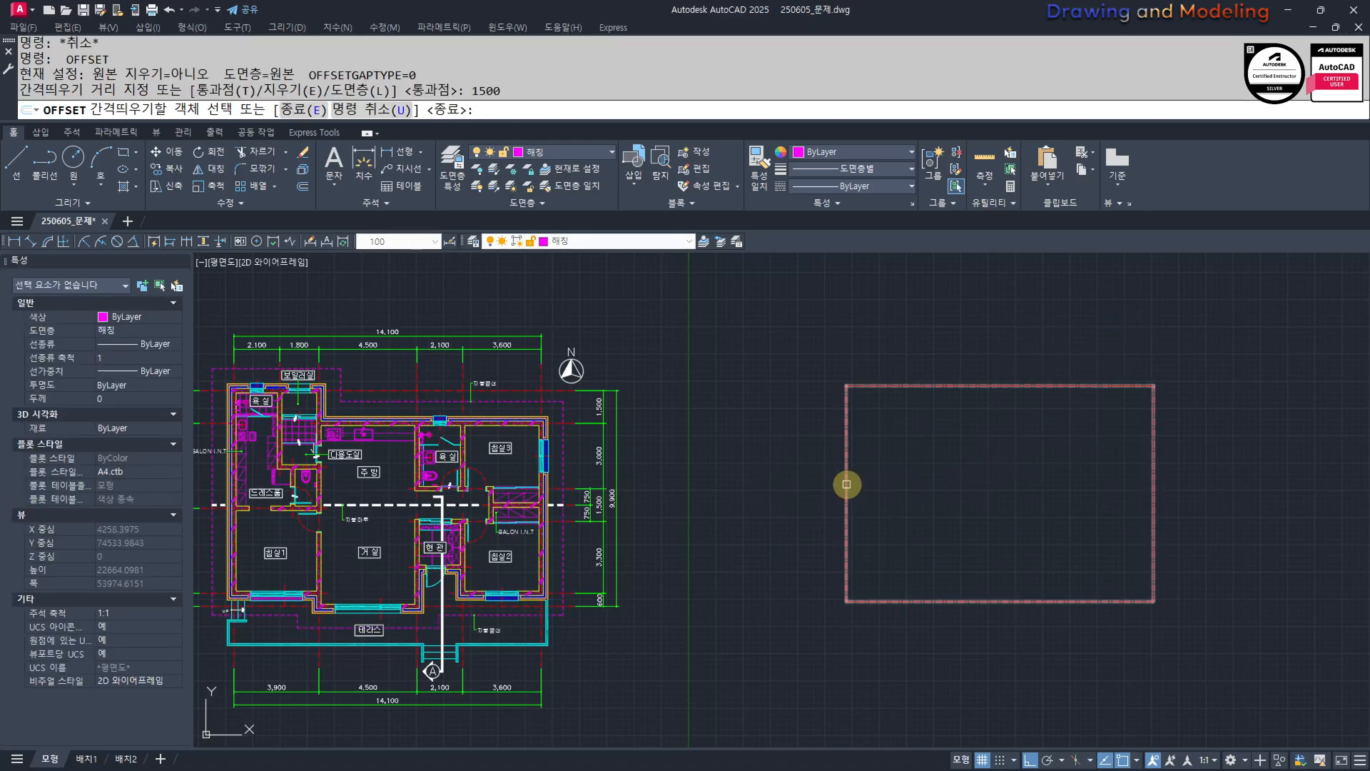
click(846, 483)
click(773, 500)
key(Escape)
key(Escape)
Complete the 1500 outward offset of the rectangle and put the resulting outer rectangle on layer 0.
click(838, 423)
click(770, 391)
click(627, 238)
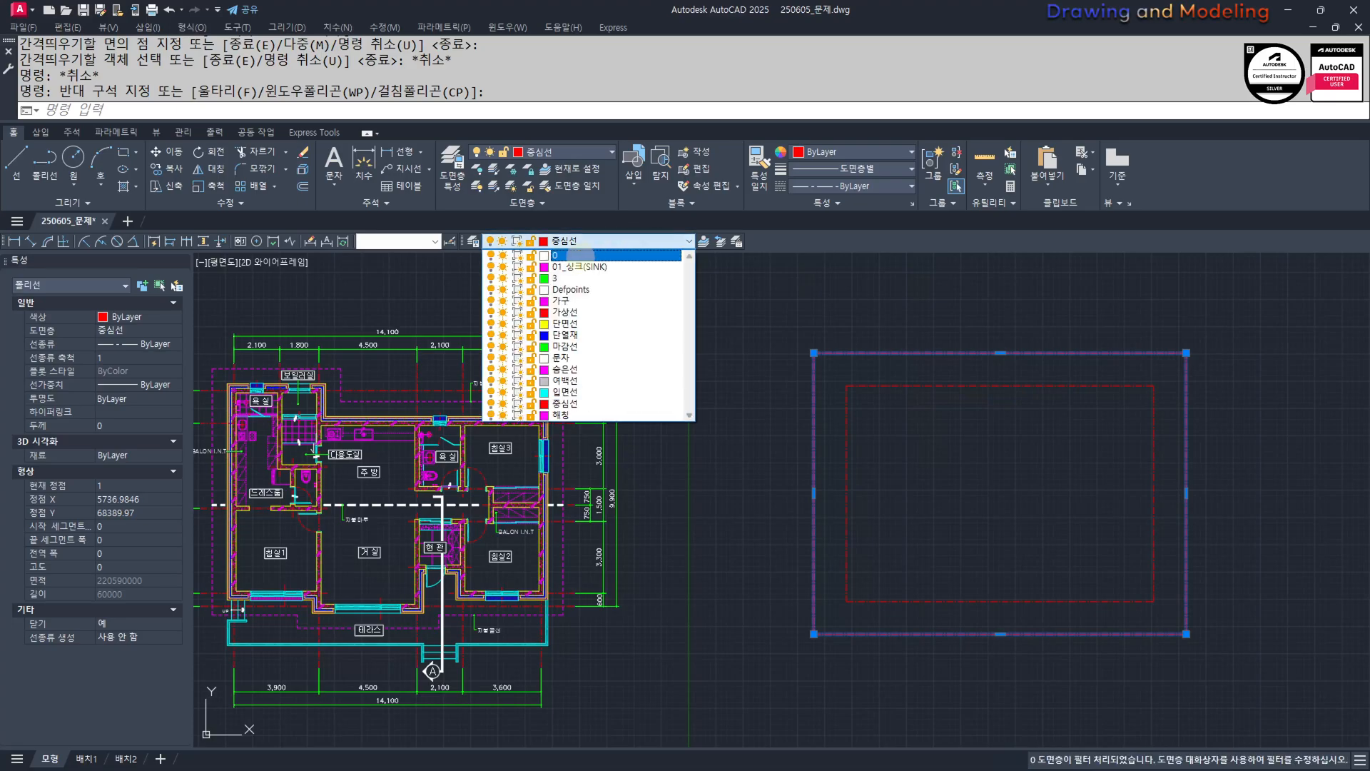
click(581, 255)
key(Escape)
key(Escape)
Explode the inner centre-line rectangle into separate edge lines.
middle_drag(919, 445, 1009, 473)
key(Escape)
key(Escape)
click(973, 422)
click(928, 359)
key(Escape)
key(Escape)
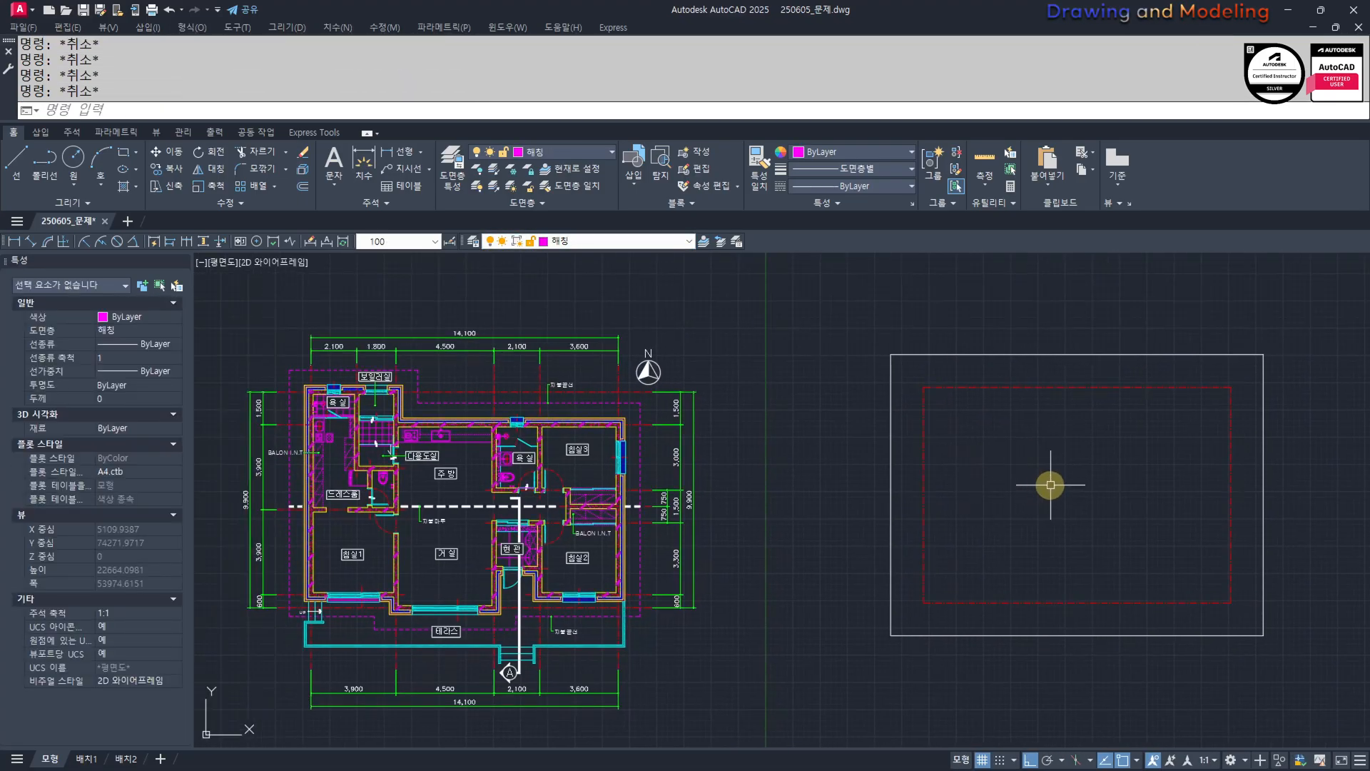
Offset the top edge of the inner centre-line rectangle downward by 1500.
text(o)
key(Return)
text(1500)
key(Return)
key(Escape)
key(Escape)
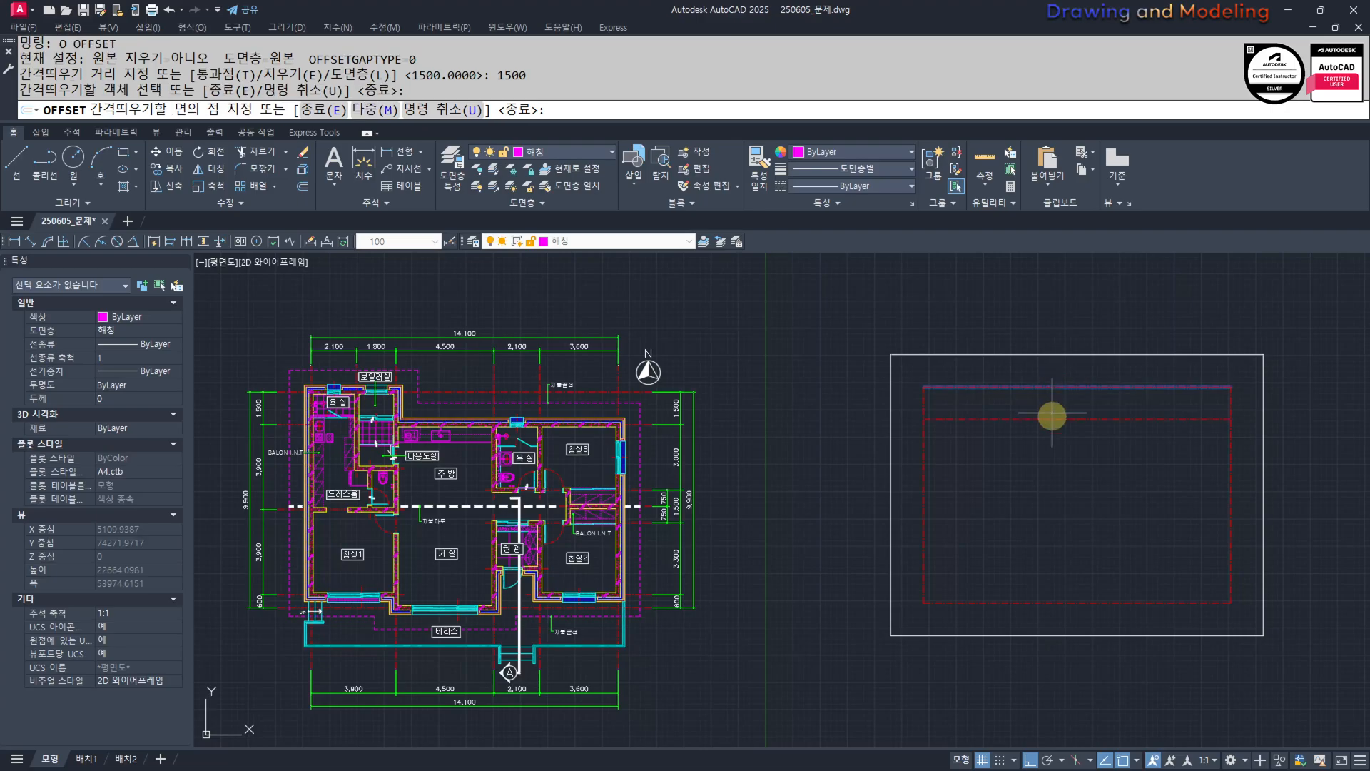
key(Return)
key(Escape)
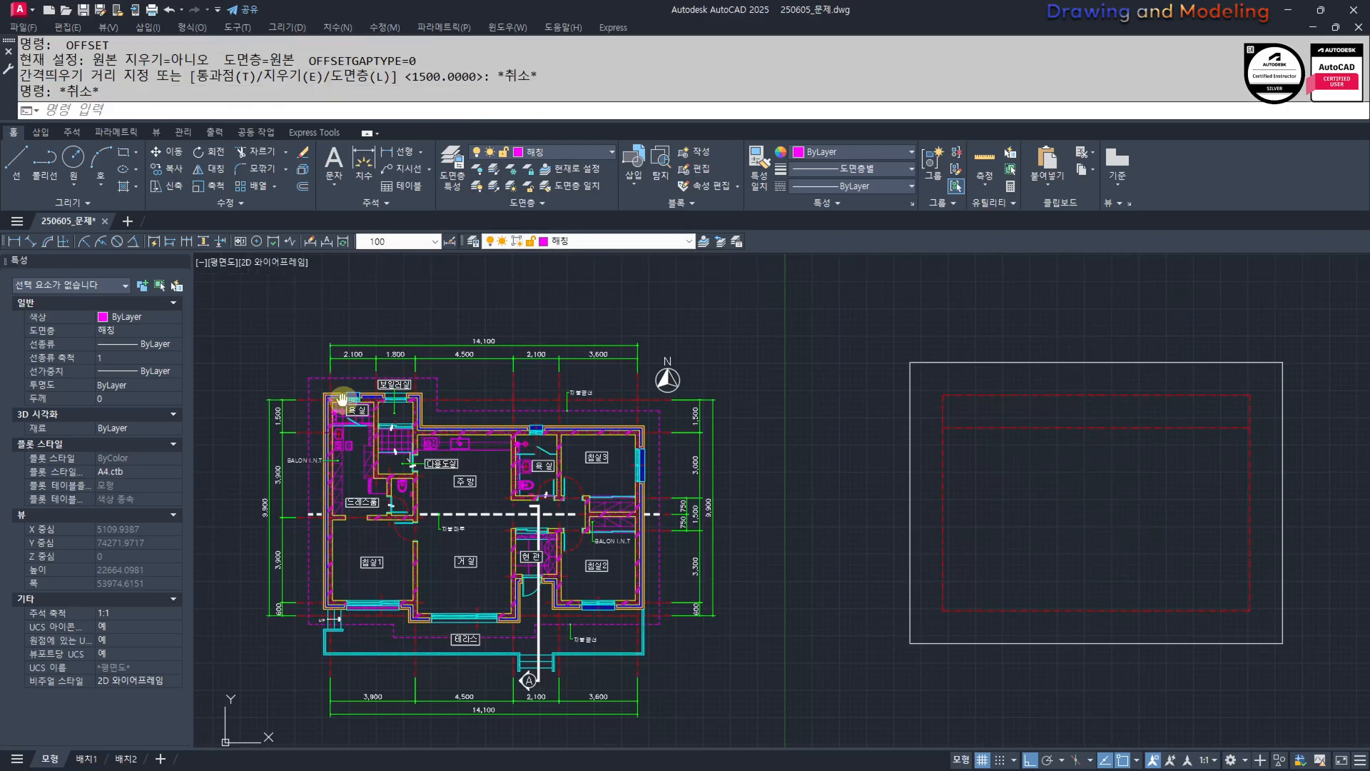
Try a linear dimension across the 2,100 and 1,800 bays above the floor plan, and delete it.
text(q)
key(Return)
scroll(298, 326, up, 6)
click(728, 486)
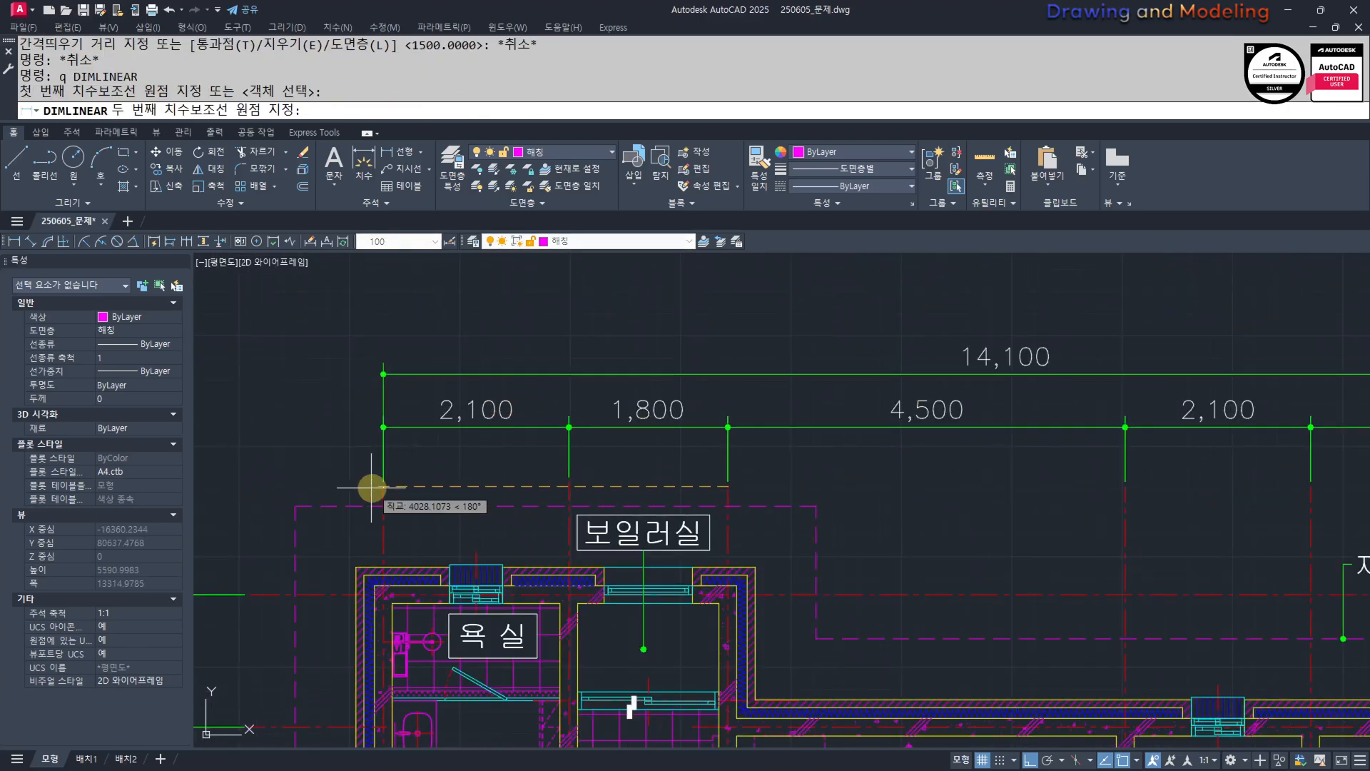
click(371, 485)
click(448, 302)
key(Escape)
key(Escape)
click(473, 294)
click(735, 490)
key(Delete)
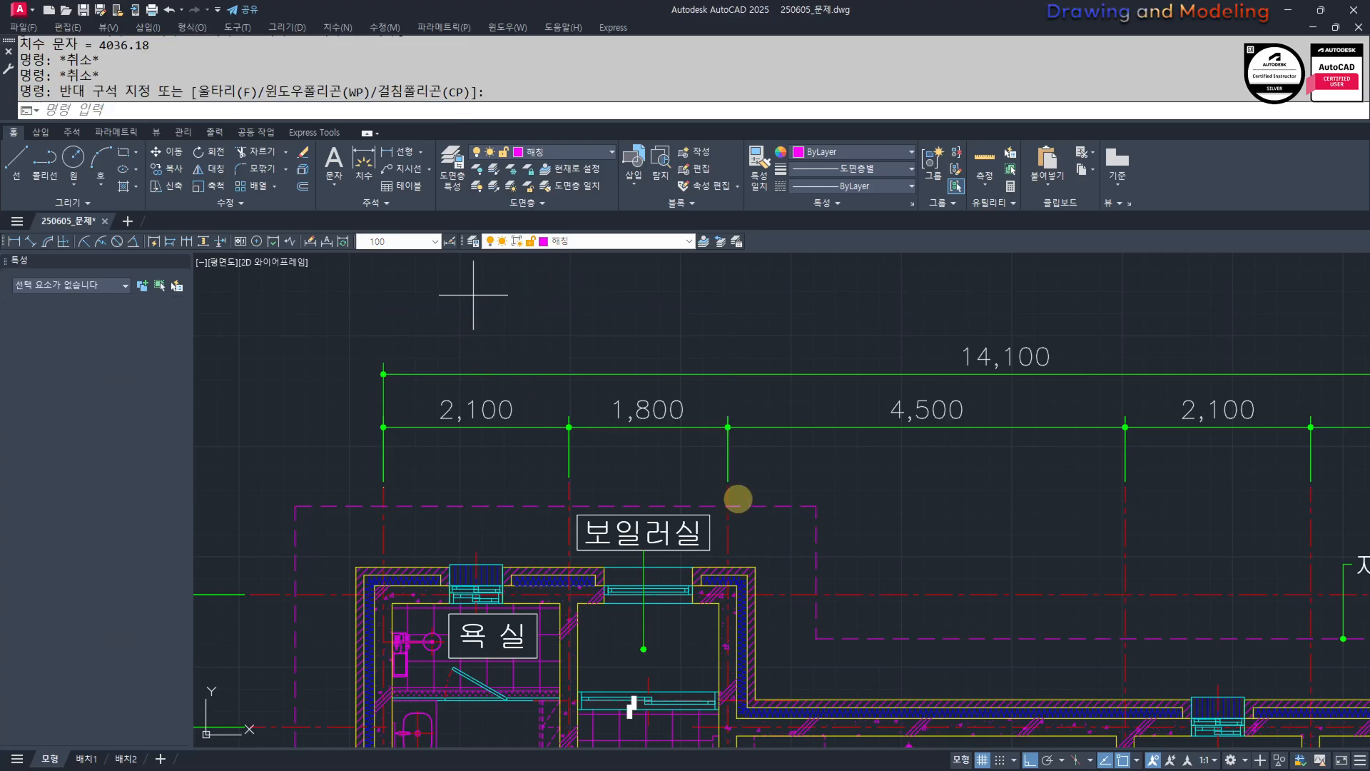
Dimension the combined width of the 2,100 and 1,800 bays between their outer centre lines, above the plan's overall dimension.
text(q)
key(Return)
click(728, 486)
click(384, 486)
click(462, 319)
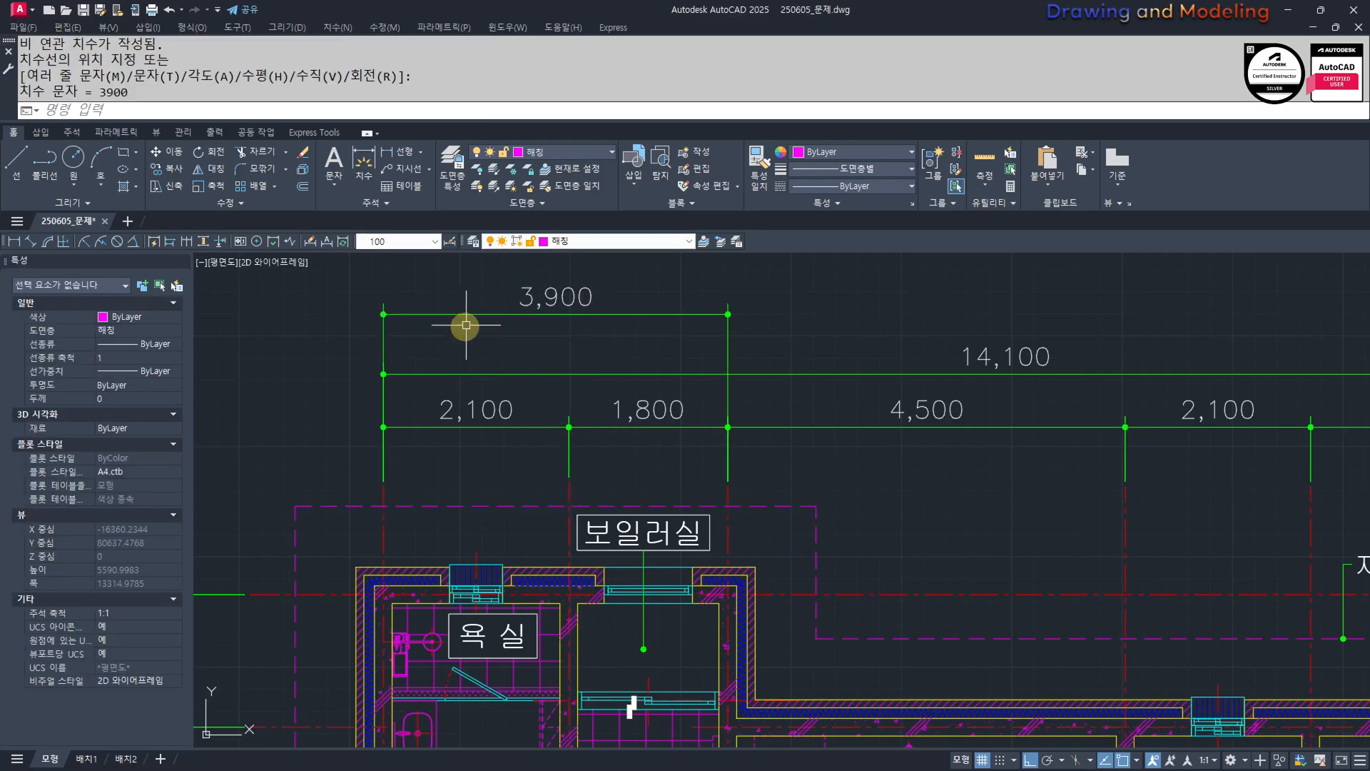
key(Escape)
Offset the left edge of the new centre-line outline to the right by 3900.
scroll(776, 483, down, 5)
text(o)
key(Return)
text(3900)
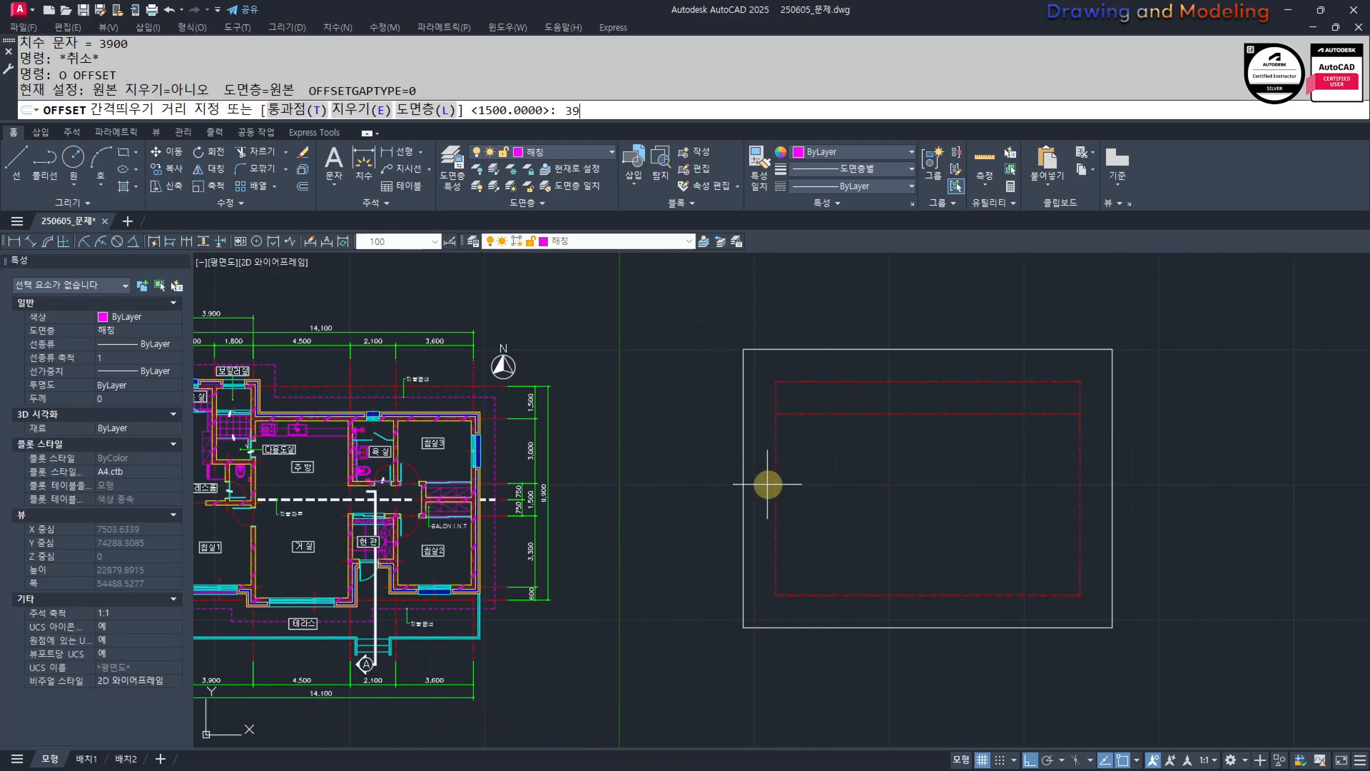
key(Return)
click(775, 450)
click(881, 465)
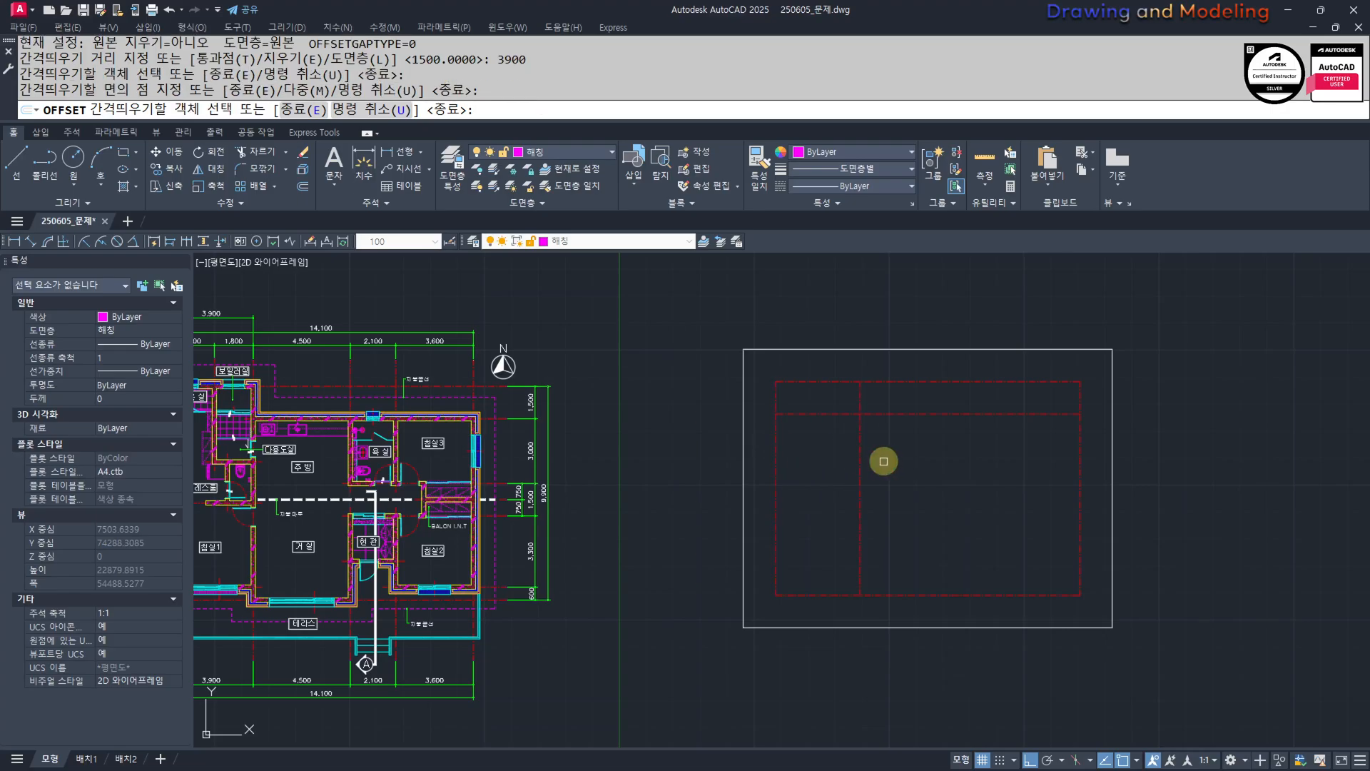
key(Escape)
Trim the upper-right corner and the excess offset lines to form the stepped top edge of the outline.
scroll(909, 437, up, 5)
scroll(970, 434, down, 5)
text(tr)
key(Return)
scroll(1056, 410, up, 3)
click(1075, 403)
click(1049, 389)
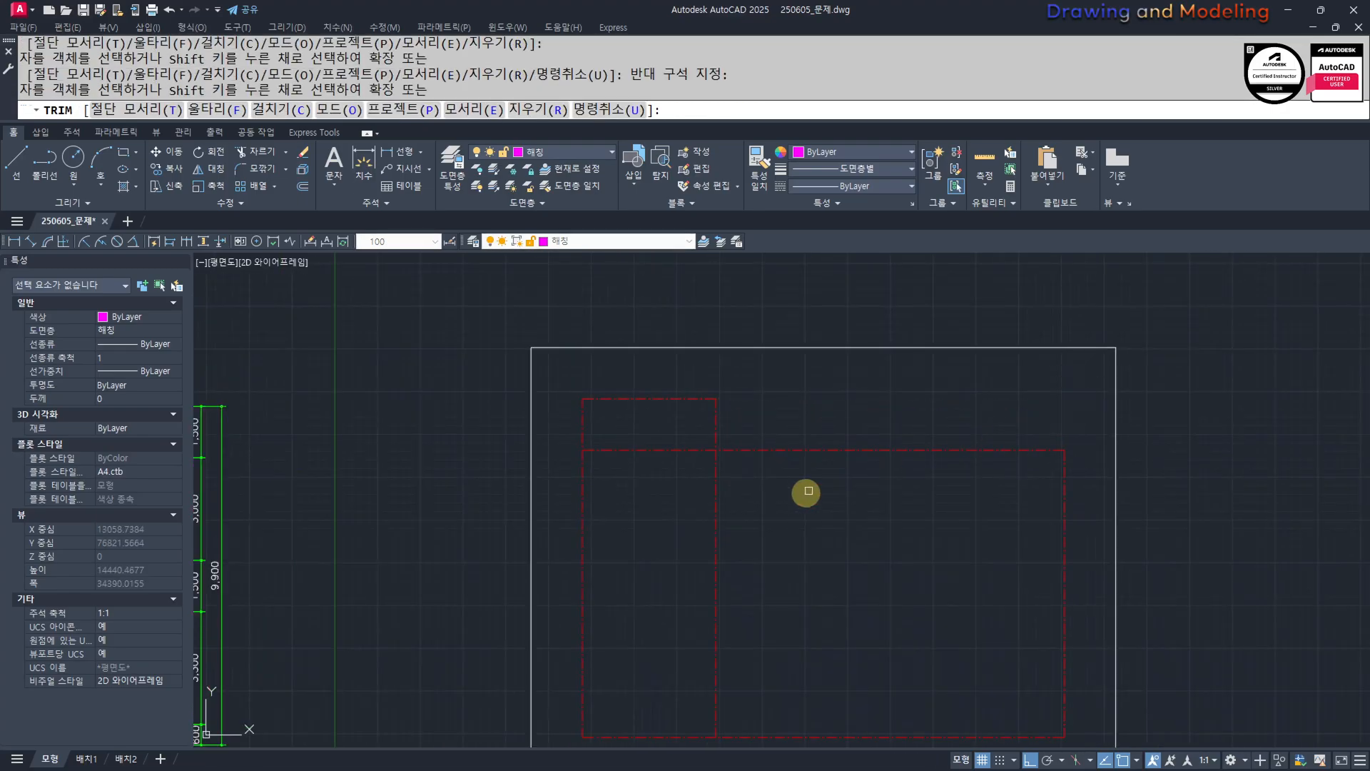
click(792, 498)
click(681, 530)
click(658, 454)
click(655, 433)
key(Escape)
key(Escape)
Offset the bottom edge of the centre-line outline upward by 600.
scroll(835, 407, down, 6)
scroll(664, 493, up, 4)
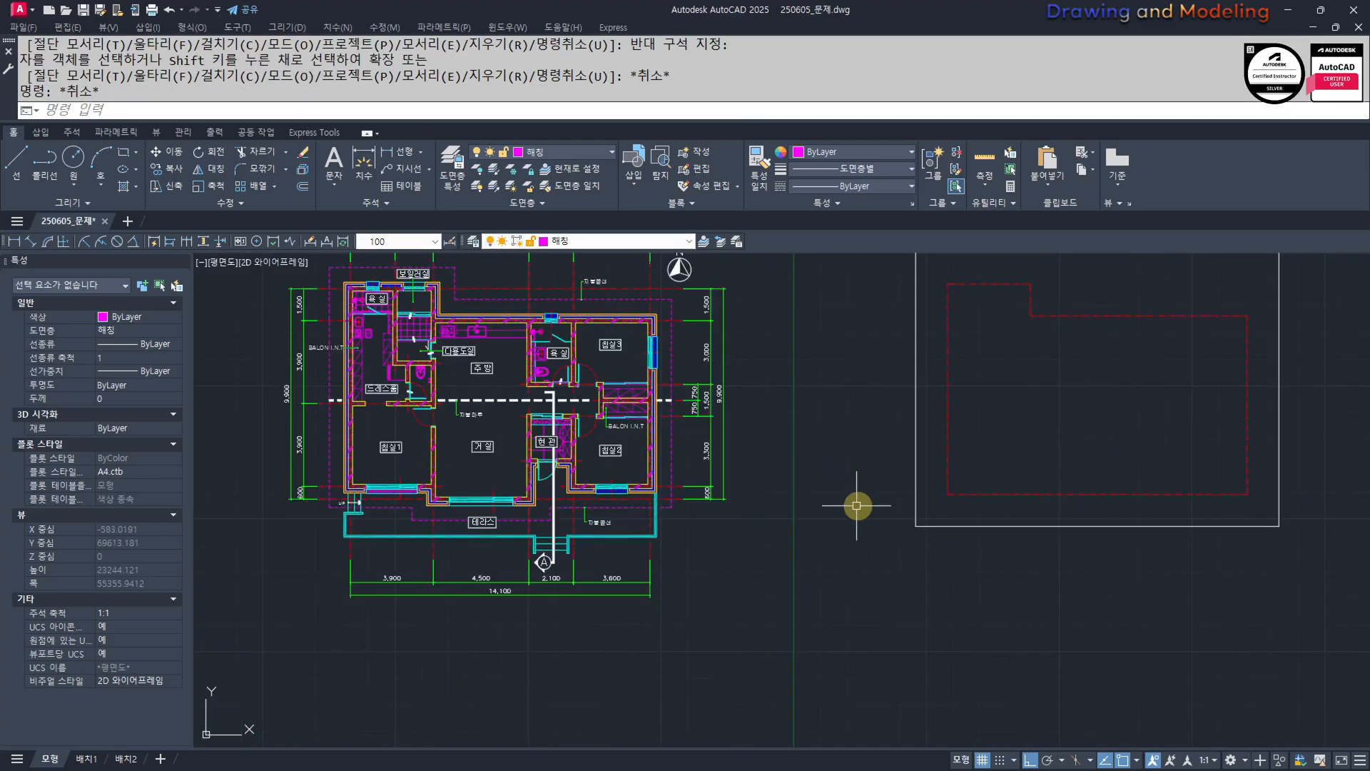
text(o)
key(Return)
text(600)
key(Return)
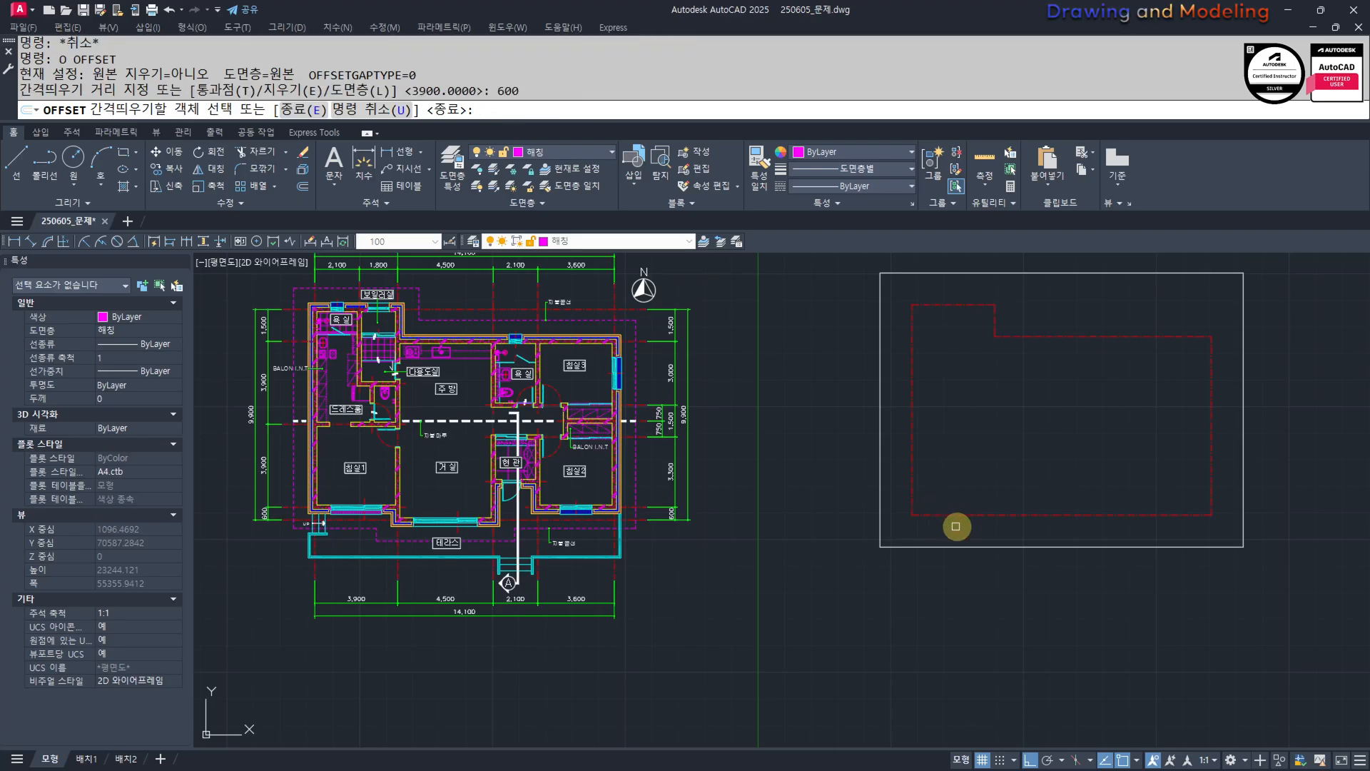
click(1040, 515)
click(1040, 421)
key(Escape)
key(Escape)
Offset the right edge of the centre-line outline inward by 3600.
key(Return)
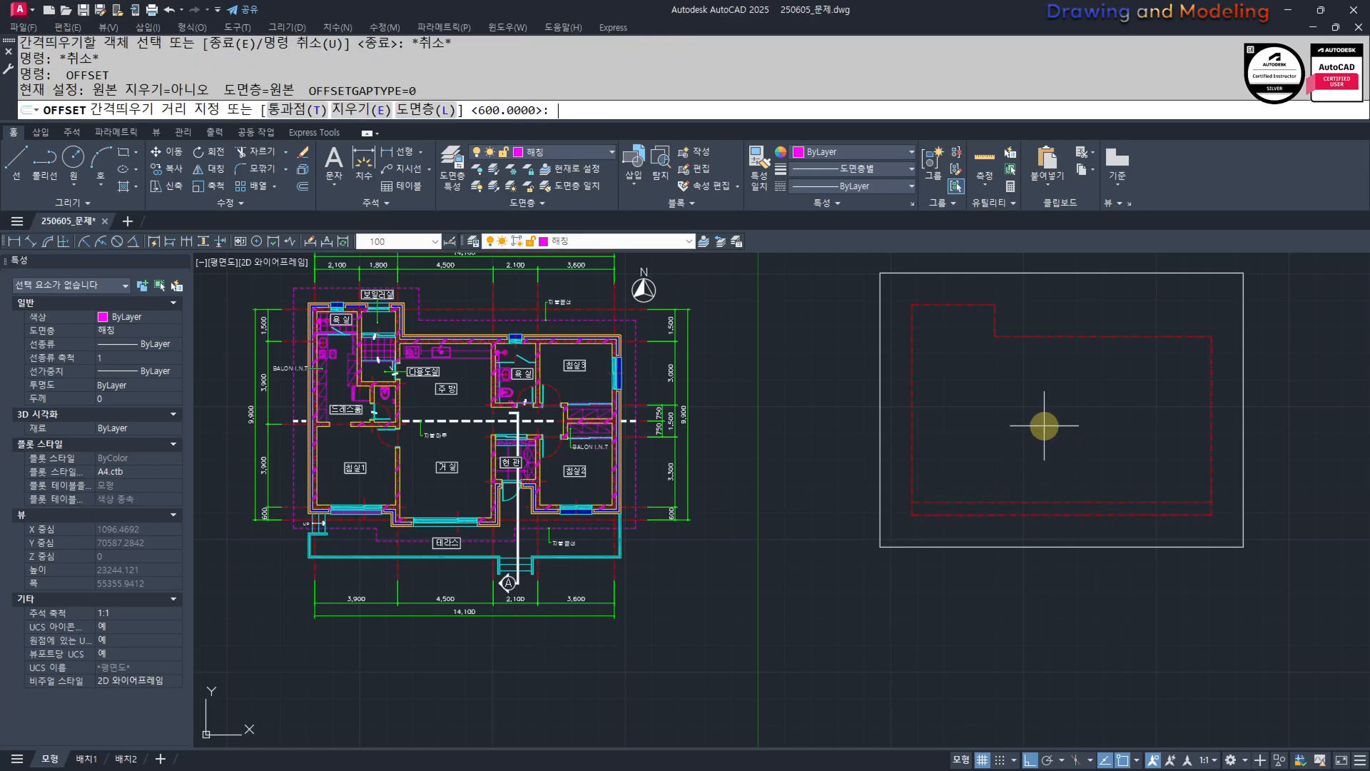
text(3600)
key(Return)
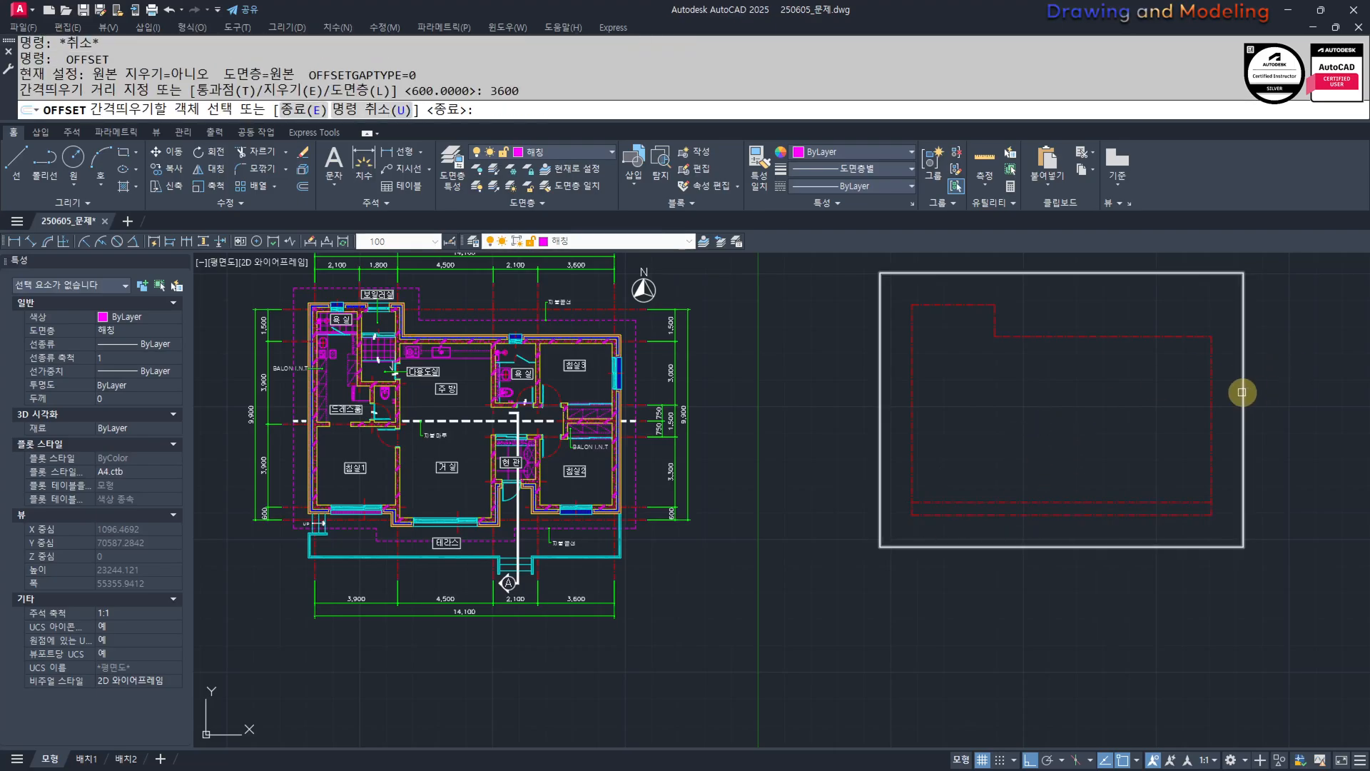
click(1209, 404)
click(1042, 400)
key(Escape)
key(Escape)
Trim away the outer lower-right corner of the outline beyond the 3600 and 600 offset lines.
scroll(1204, 521, up, 4)
text(tr)
key(Return)
key(Return)
click(1240, 491)
click(1161, 548)
key(Escape)
key(Escape)
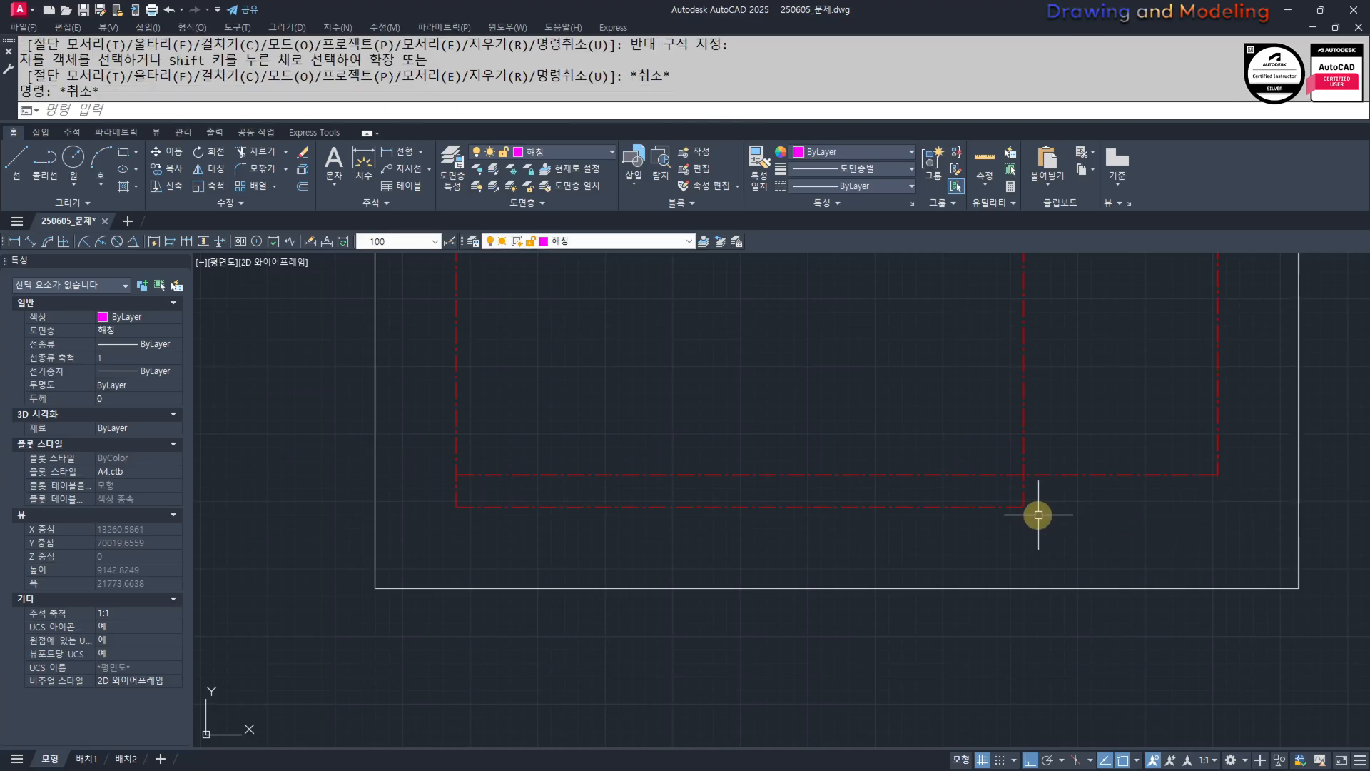
Trim the 600 offset line to the left of the 3600 offset line, leaving the stepped lower-right corner.
key(Return)
scroll(1032, 491, down, 2)
click(1070, 466)
click(999, 491)
key(Return)
click(1000, 488)
click(966, 456)
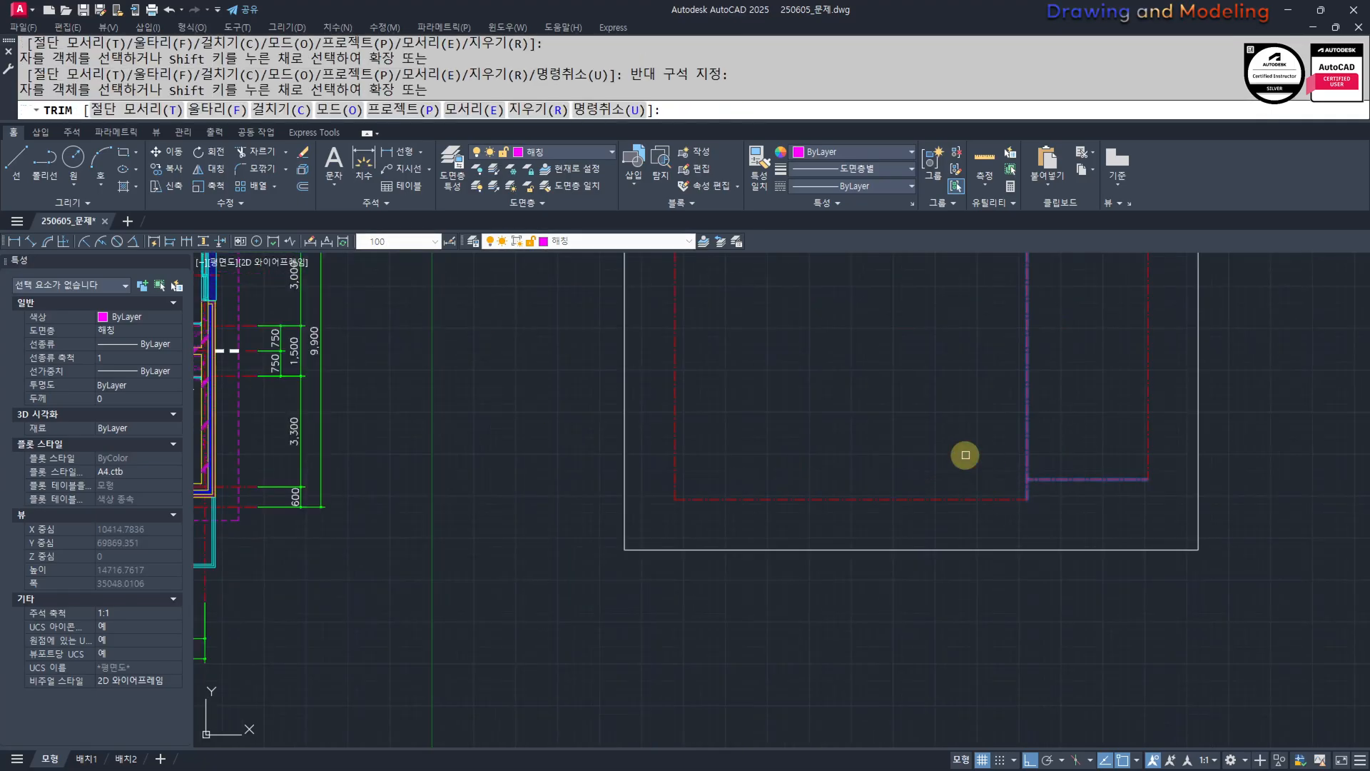
key(Escape)
key(Escape)
Offset the vertical line at the lower-right step to the left by 2100.
scroll(930, 454, down, 2)
text(o)
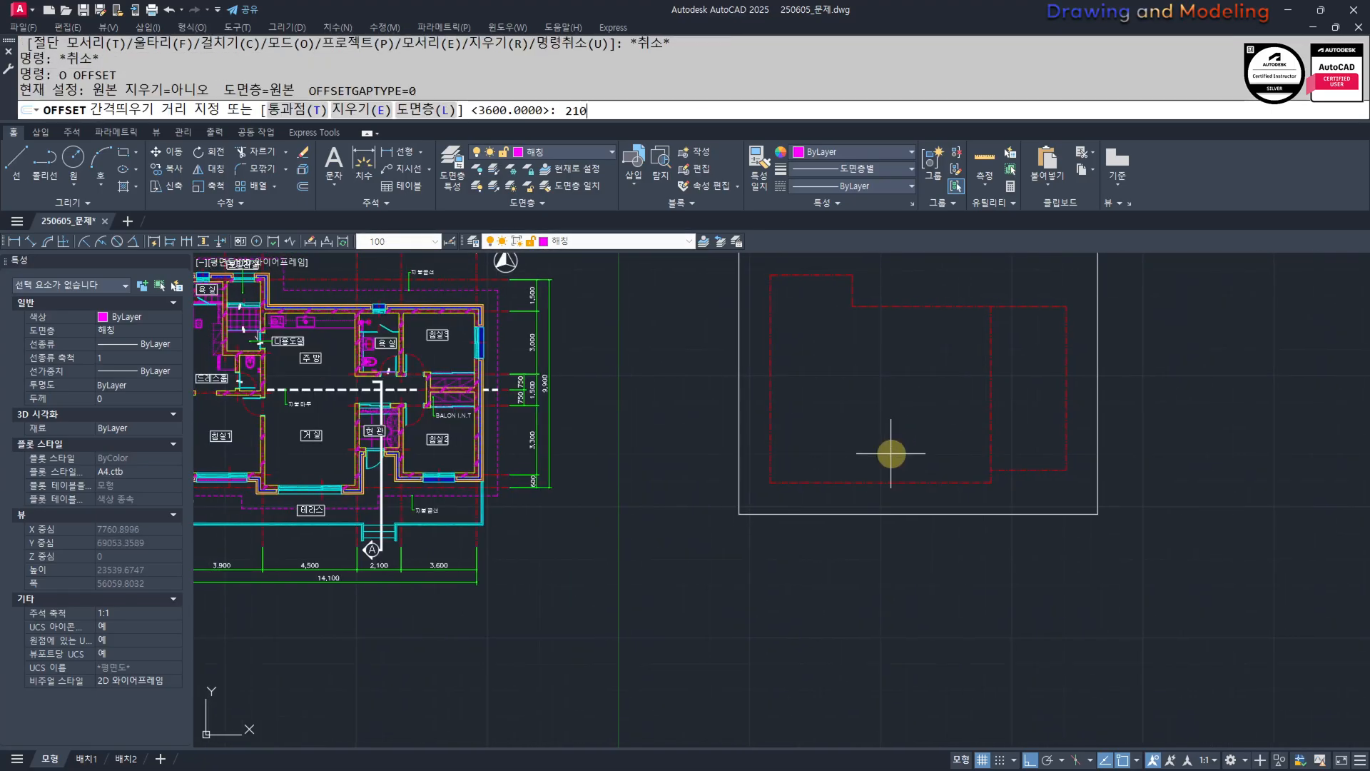
text(0)
key(Return)
click(992, 444)
click(920, 464)
key(Escape)
key(Escape)
Dimension the vertical distance between the 침실2 outer wall centre line and the 현관 door wall centre line.
scroll(984, 485, up, 4)
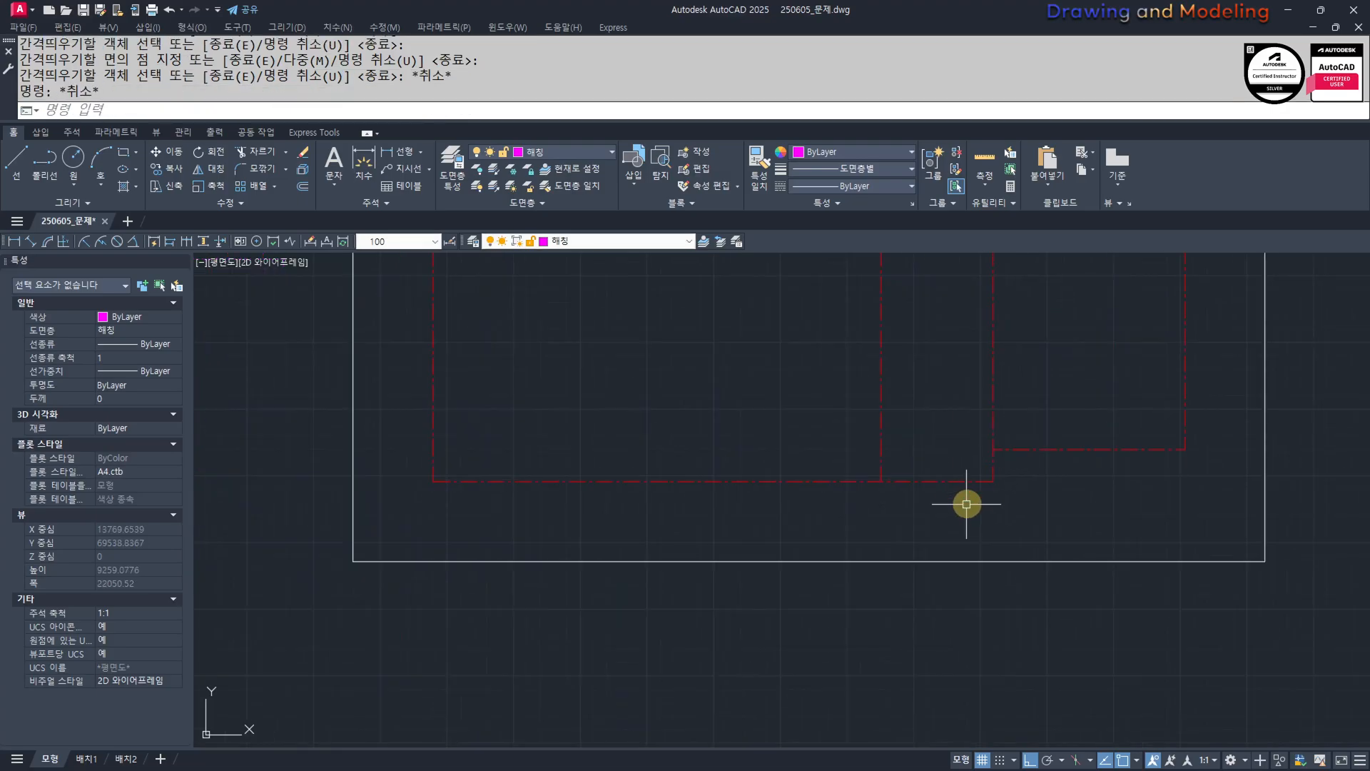
scroll(967, 501, down, 4)
middle_drag(749, 504, 842, 532)
scroll(385, 523, up, 2)
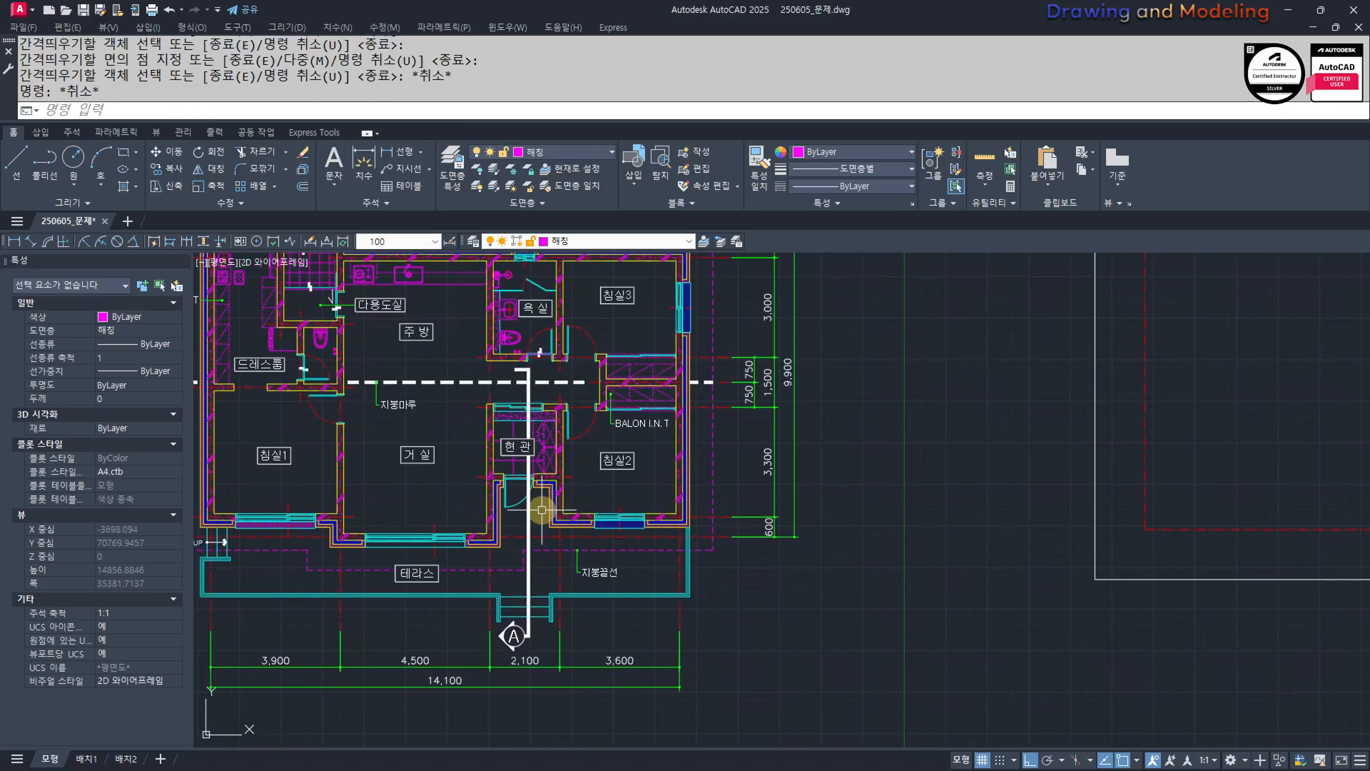
text(q)
key(Return)
scroll(529, 503, up, 4)
click(613, 485)
click(614, 426)
click(624, 469)
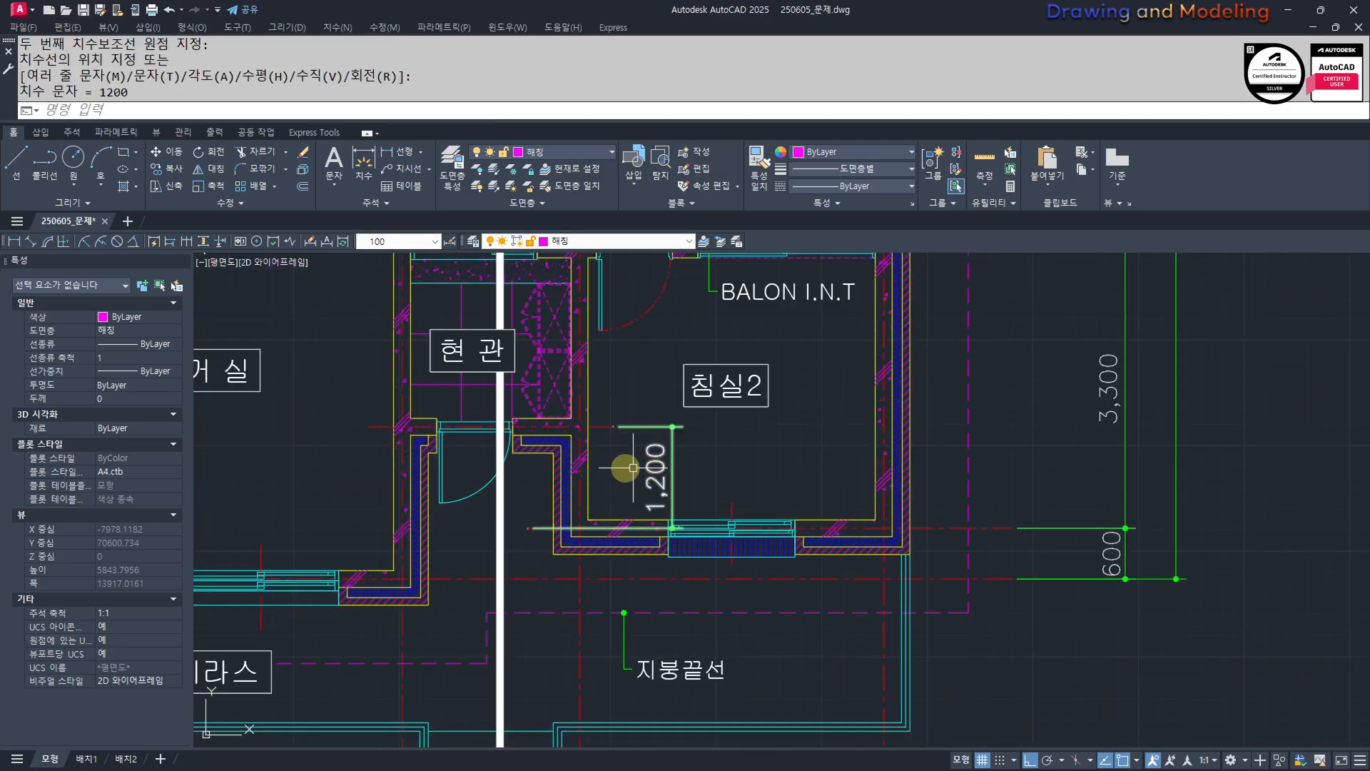
key(Escape)
key(Escape)
Offset the bottom edge of the centre-line outline upward by 1200.
scroll(685, 523, down, 8)
text(o)
key(Return)
text(1200)
key(Return)
scroll(807, 488, up, 4)
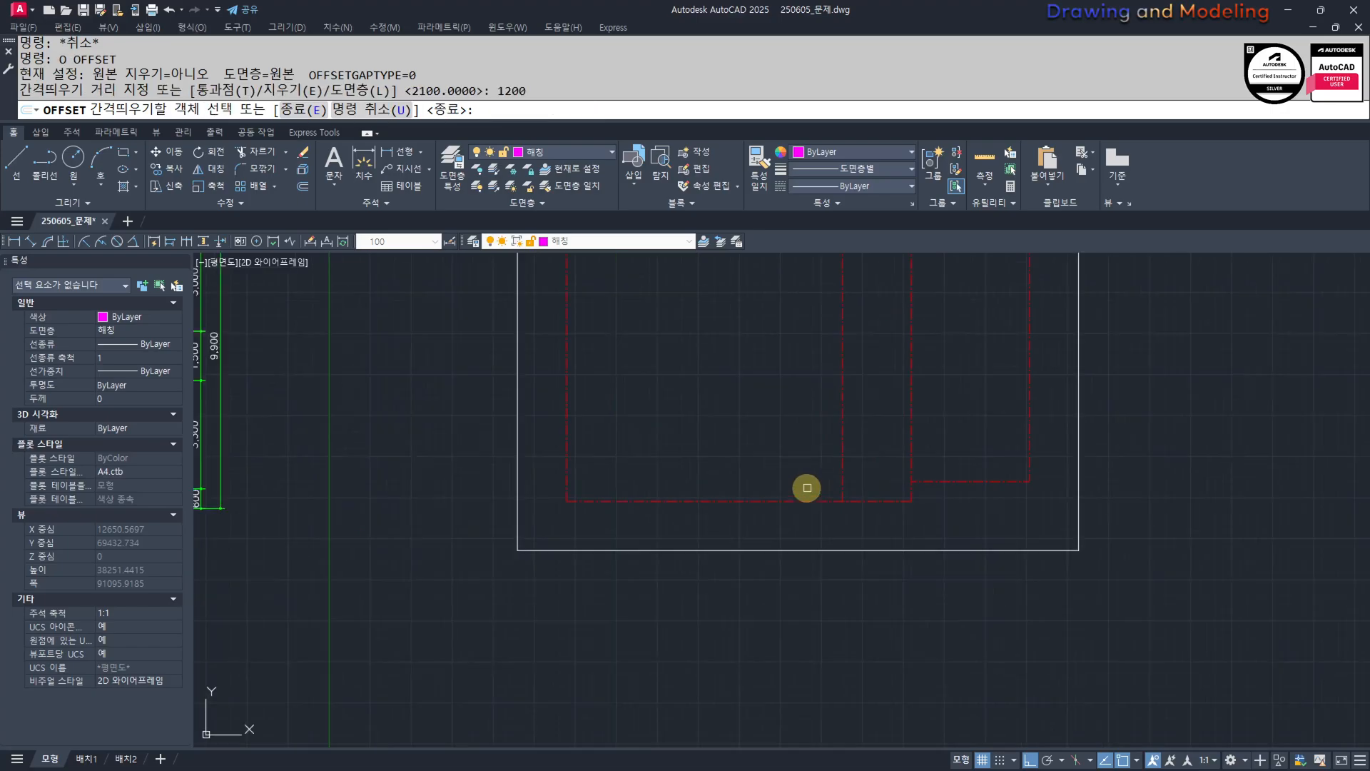
click(873, 504)
click(881, 483)
key(Escape)
key(Escape)
Trim the excess lines around the 2100 and 1200 offsets to form the 현관 entrance recess in the bottom edge.
scroll(905, 456, up, 4)
text(tr)
key(Return)
click(961, 490)
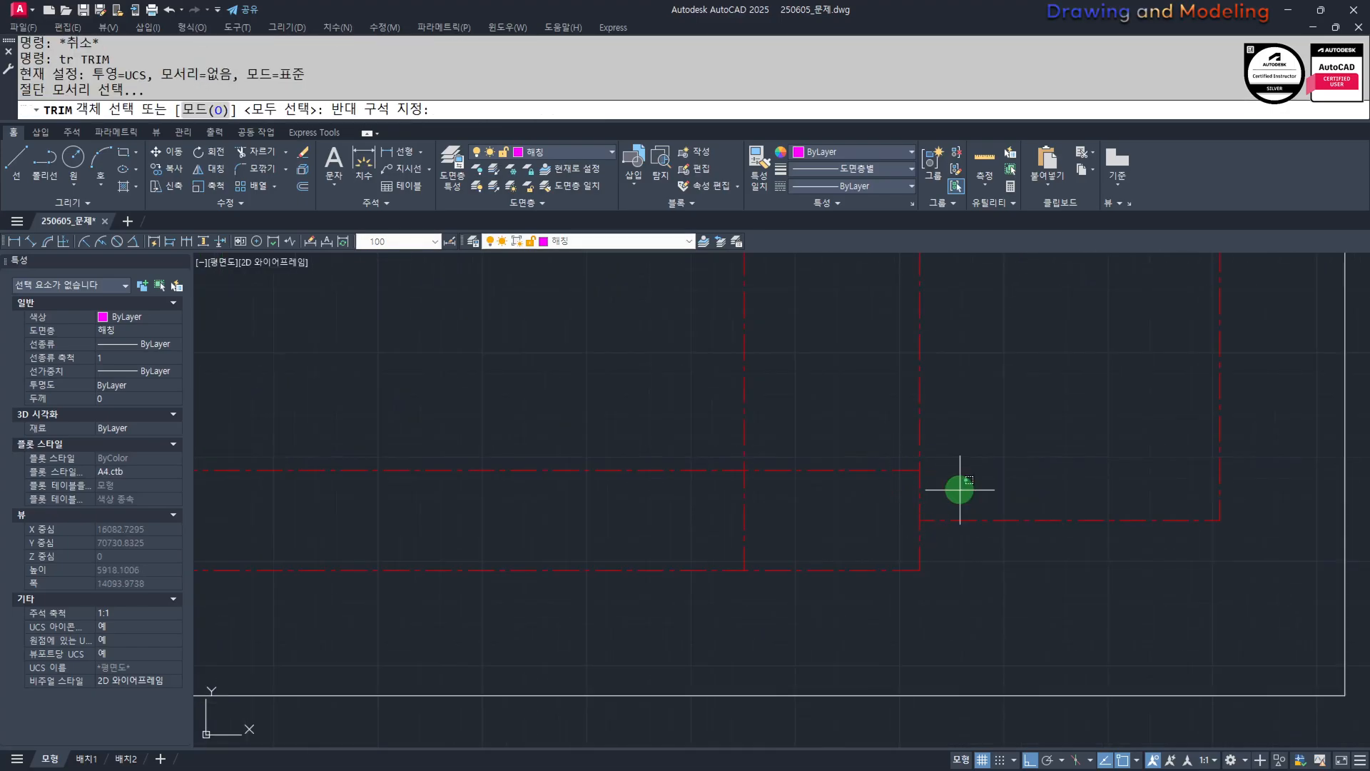
click(691, 456)
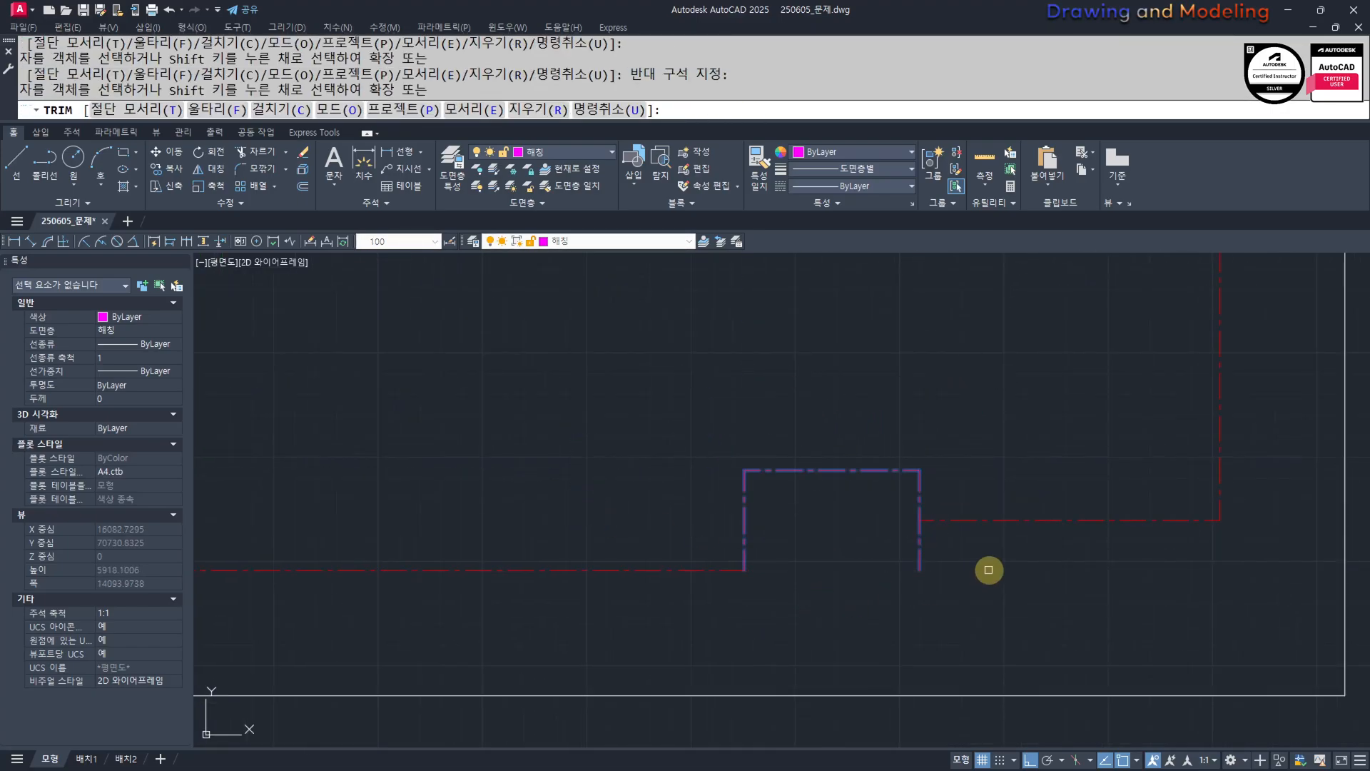
click(919, 549)
key(Escape)
Offset the left edge of the outline to the right by 3900 for the 침실1 bay.
scroll(1006, 571, down, 8)
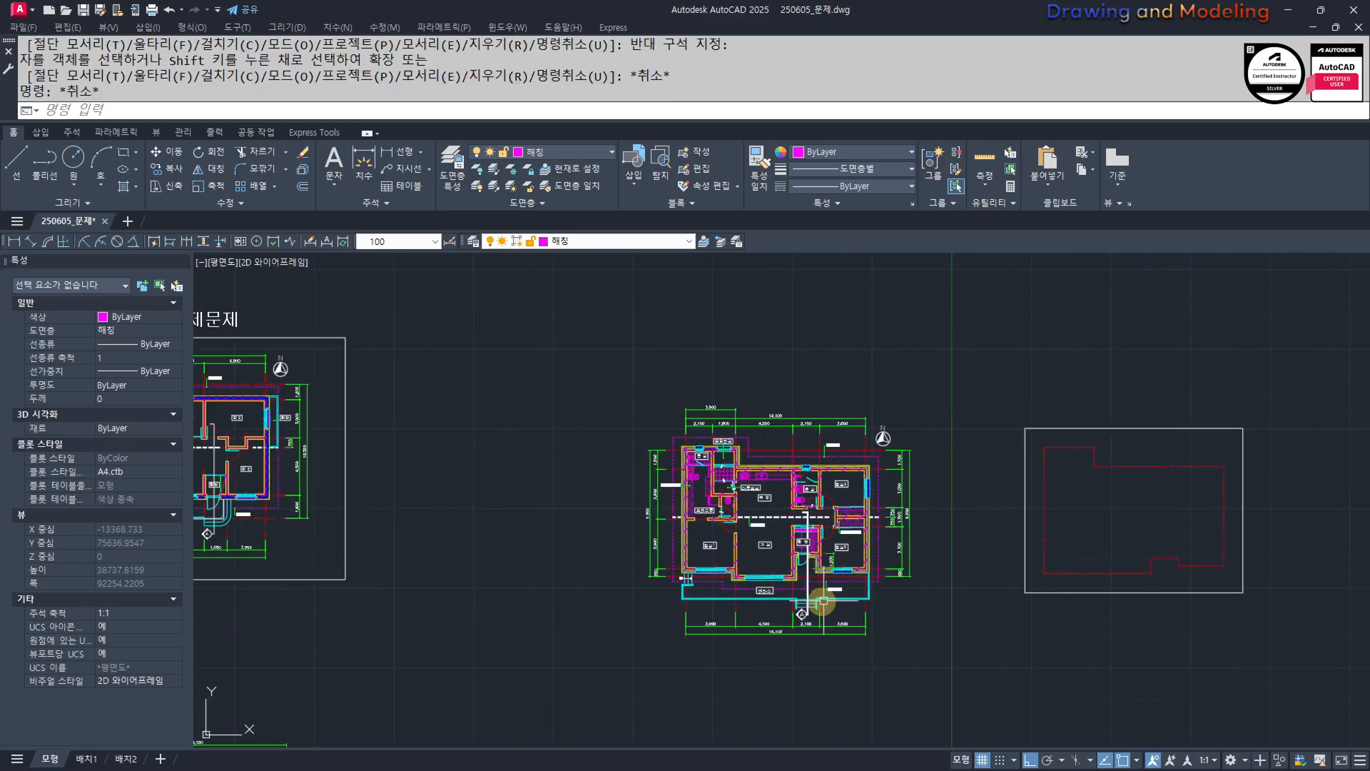
scroll(822, 601, up, 4)
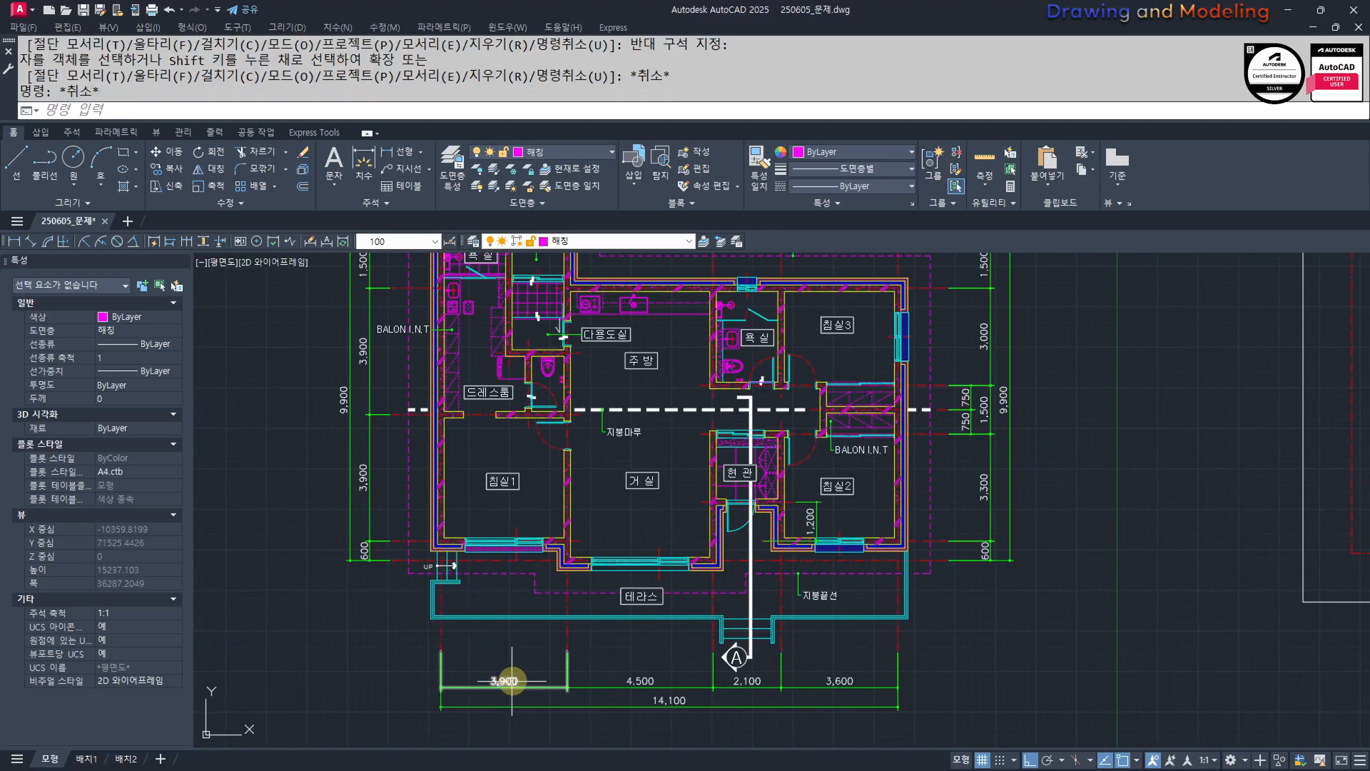
scroll(789, 645, down, 2)
text(o)
key(Return)
text(3900)
key(Return)
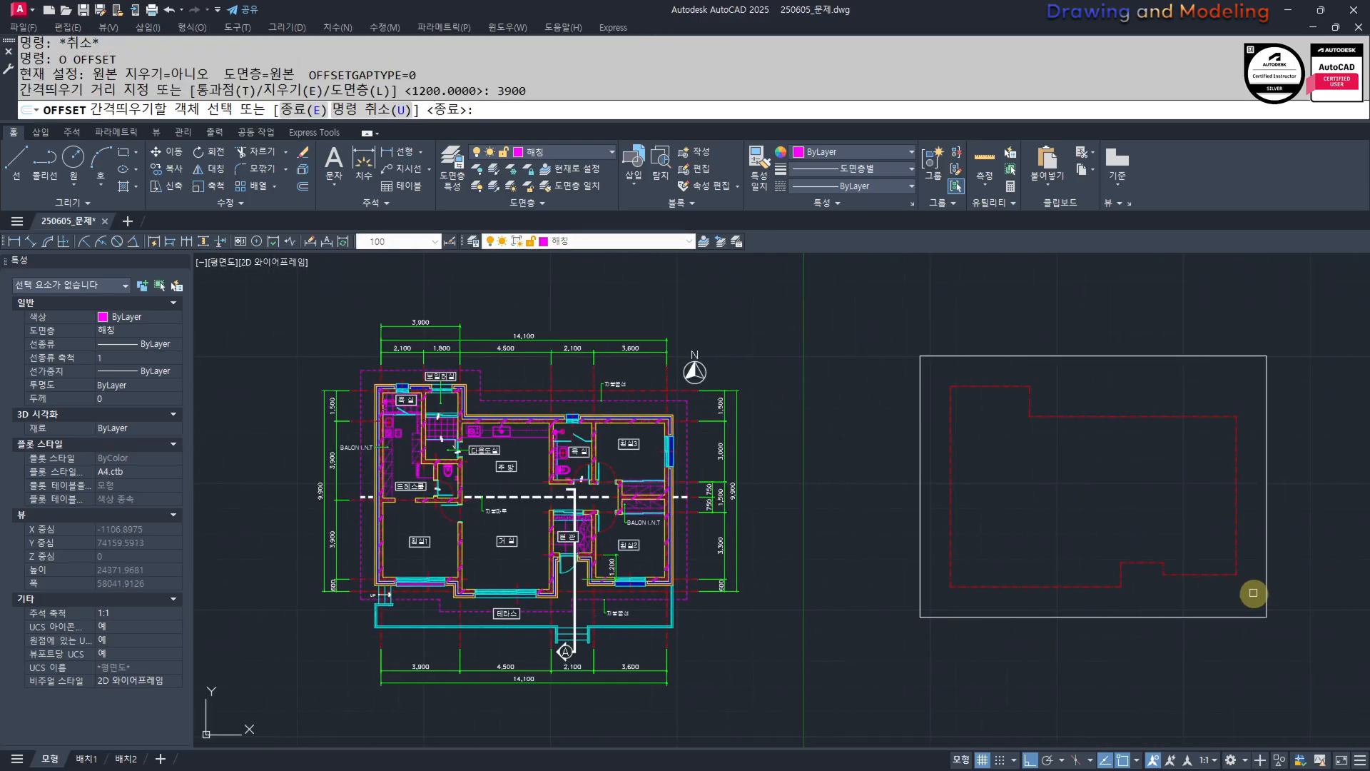
scroll(1058, 576, up, 4)
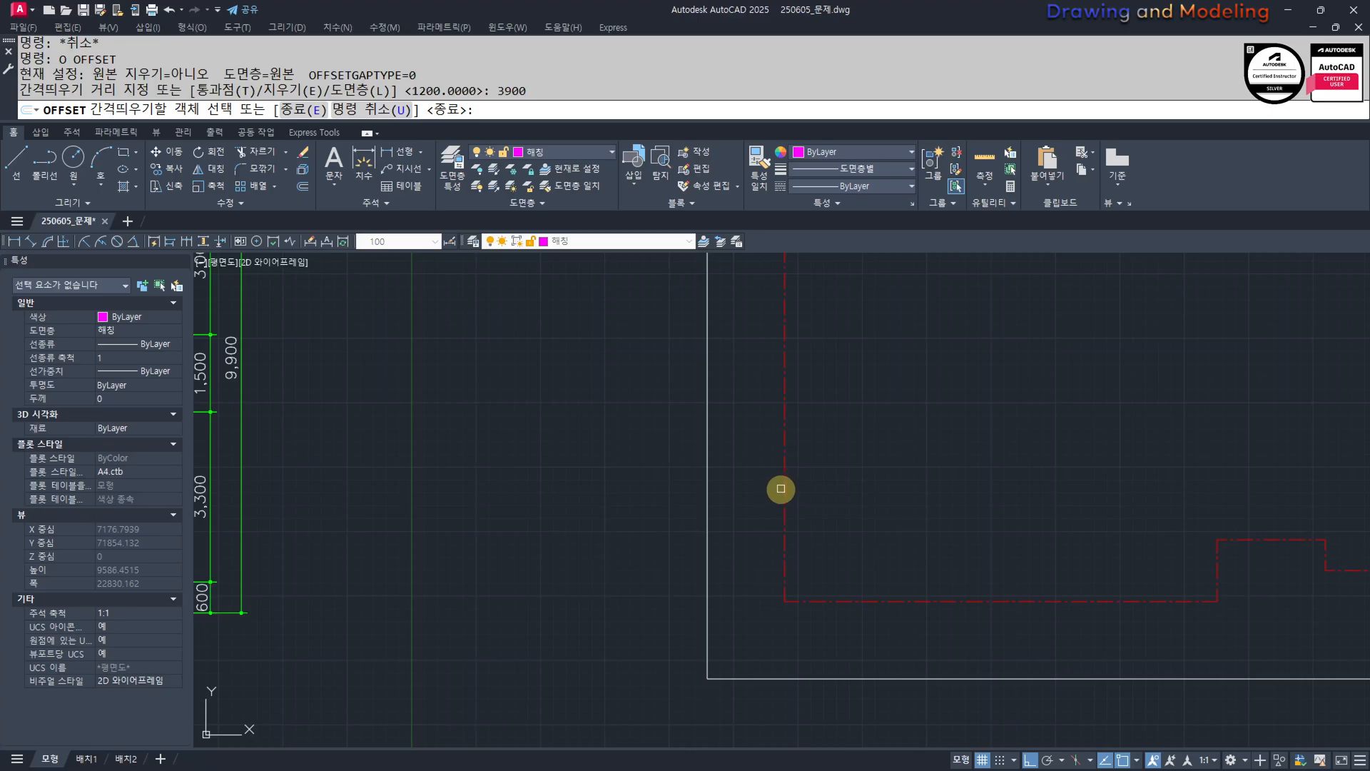
click(783, 488)
click(982, 531)
key(Escape)
Offset the bottom edge of the outline upward by 600 at the 침실1 bay.
middle_drag(982, 532, 910, 512)
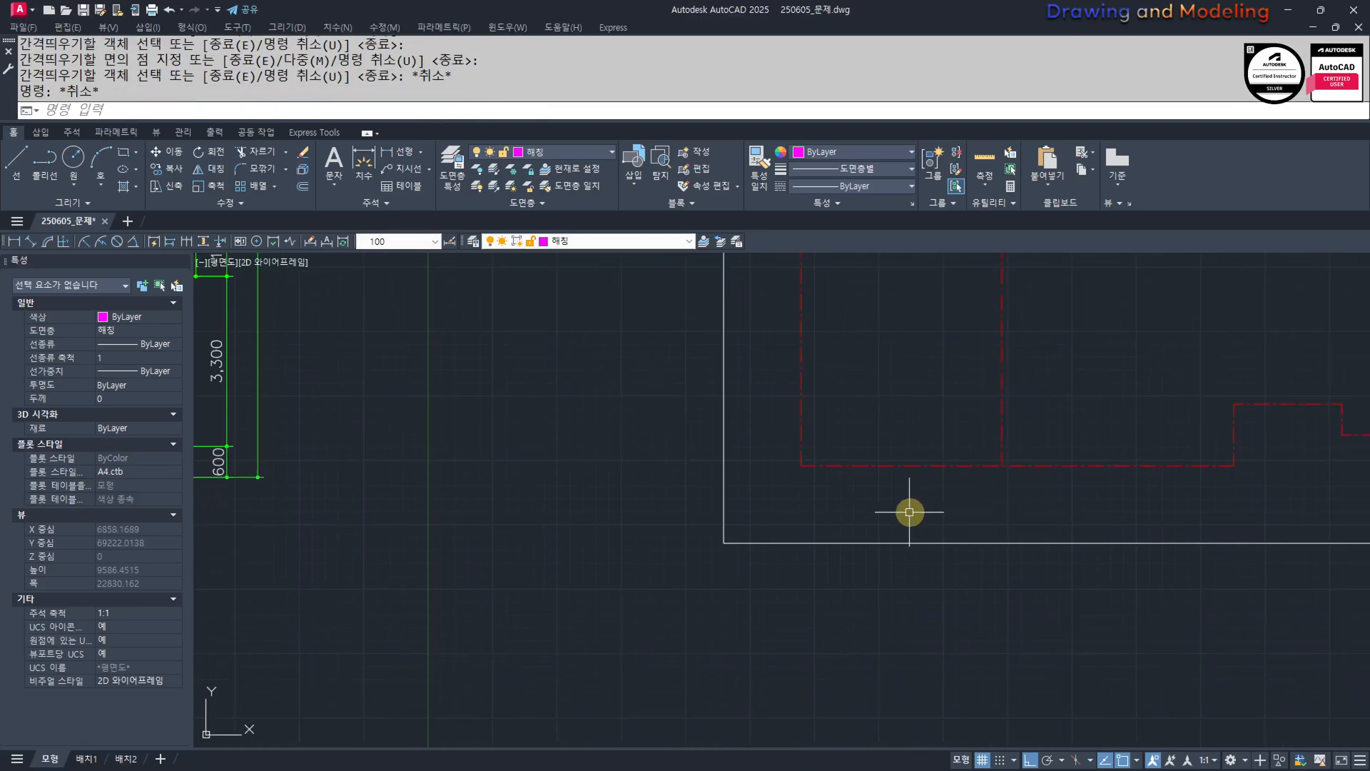
text(o)
key(Return)
text(600)
key(Return)
click(889, 466)
click(878, 439)
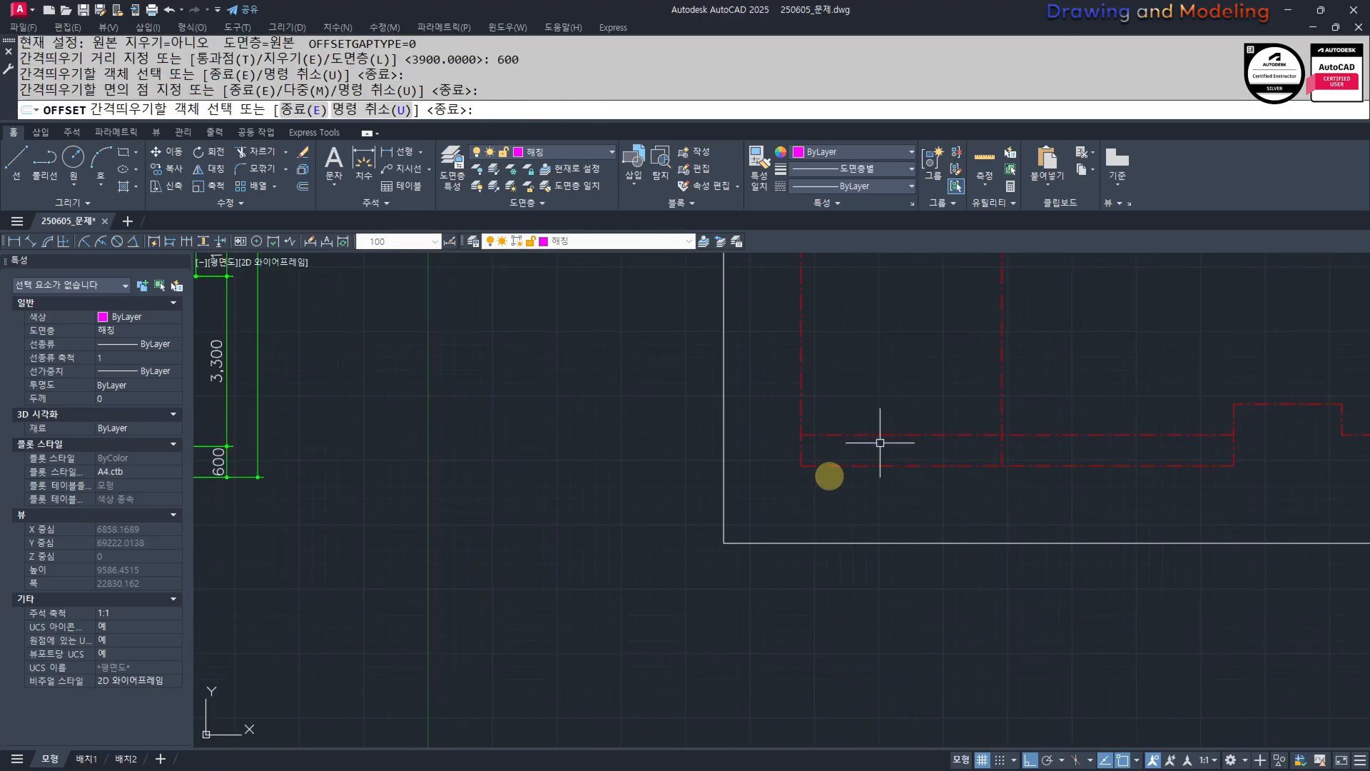
Trim the left and bottom edges away at the outline's lower-left corner, back to the 600 and 3900 offset lines.
key(Escape)
key(Escape)
scroll(829, 465, up, 2)
text(tr)
key(Return)
key(Return)
click(806, 467)
key(Escape)
key(Escape)
scroll(1001, 477, up, 2)
Trim the excess of the 3900 and 600 offset lines beyond their intersection, leaving the stepped 침실1 corner in the bottom edge.
key(space)
click(1106, 401)
click(968, 467)
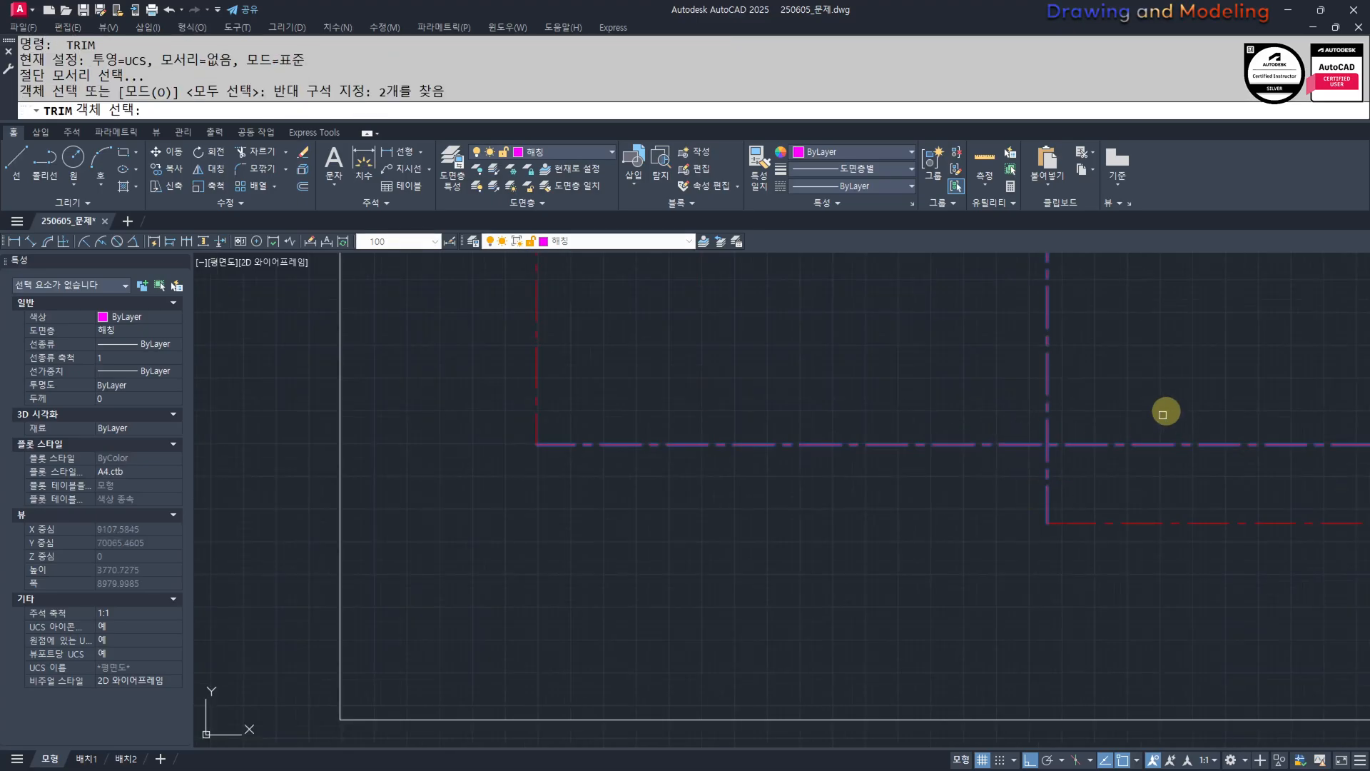
key(space)
click(1164, 414)
click(1092, 476)
key(Escape)
key(Escape)
key(space)
click(1079, 393)
click(998, 431)
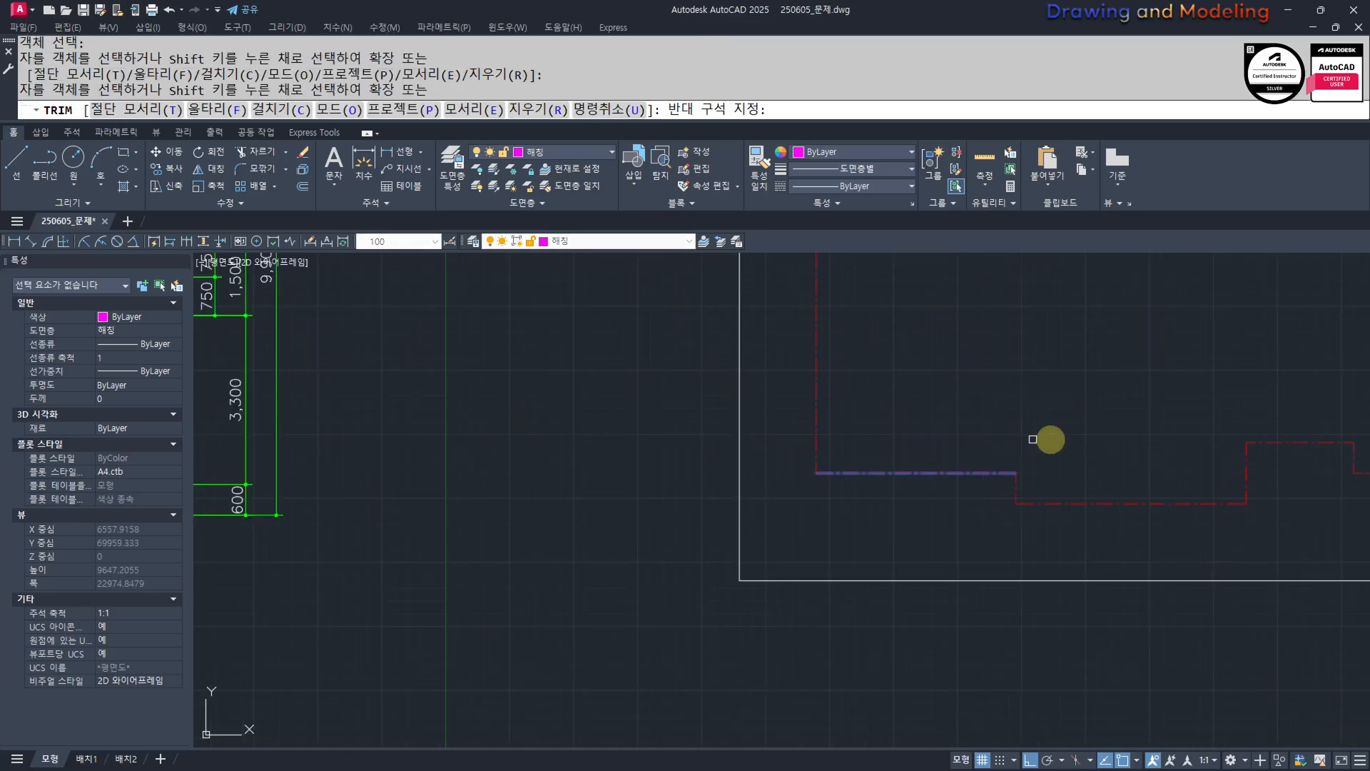
key(Escape)
key(Escape)
Examine the dimension chain along the terrace side of the neighbouring floor plan, and compare the reference plan with the redrawn outline.
scroll(890, 493, down, 4)
middle_drag(343, 685, 707, 546)
scroll(696, 544, up, 3)
middle_drag(689, 634, 806, 513)
scroll(861, 600, up, 2)
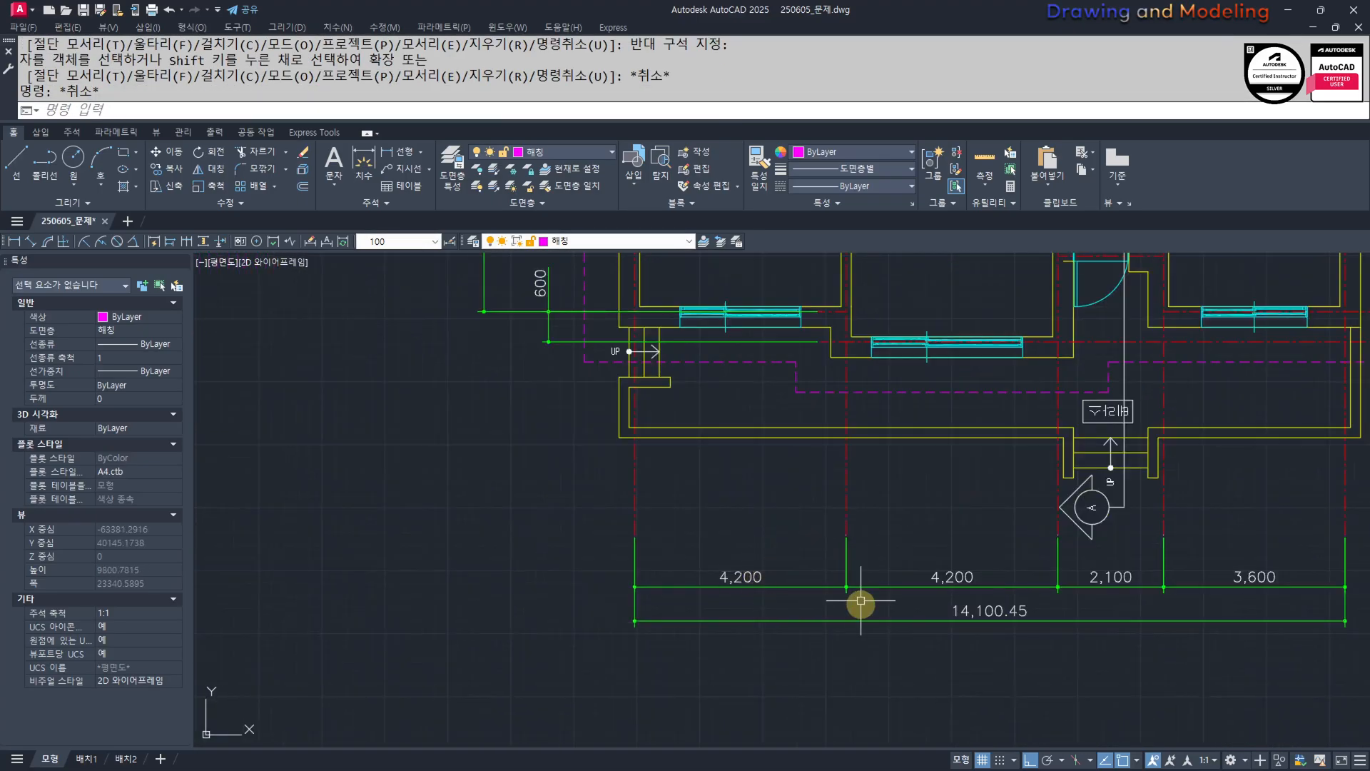
scroll(725, 554, down, 6)
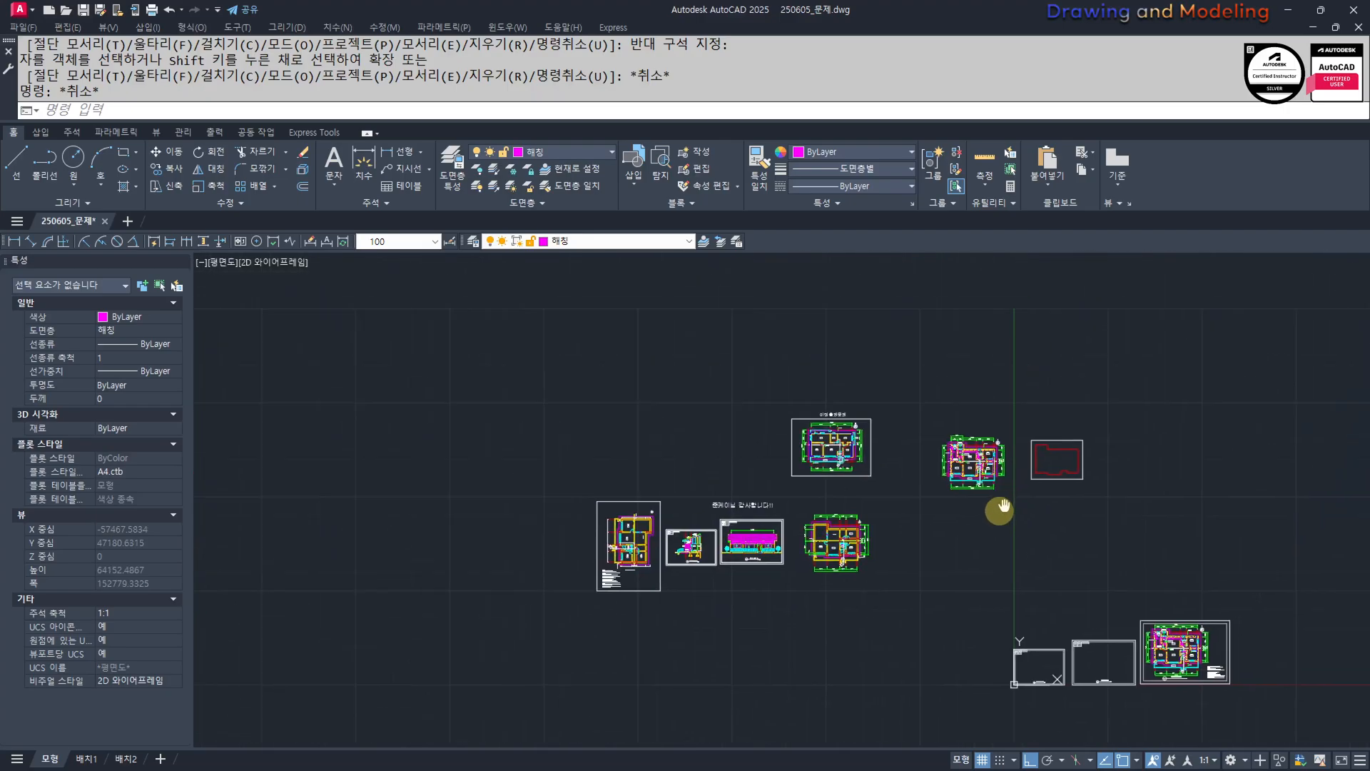
scroll(1000, 513, up, 3)
scroll(785, 557, down, 1)
scroll(613, 626, up, 1)
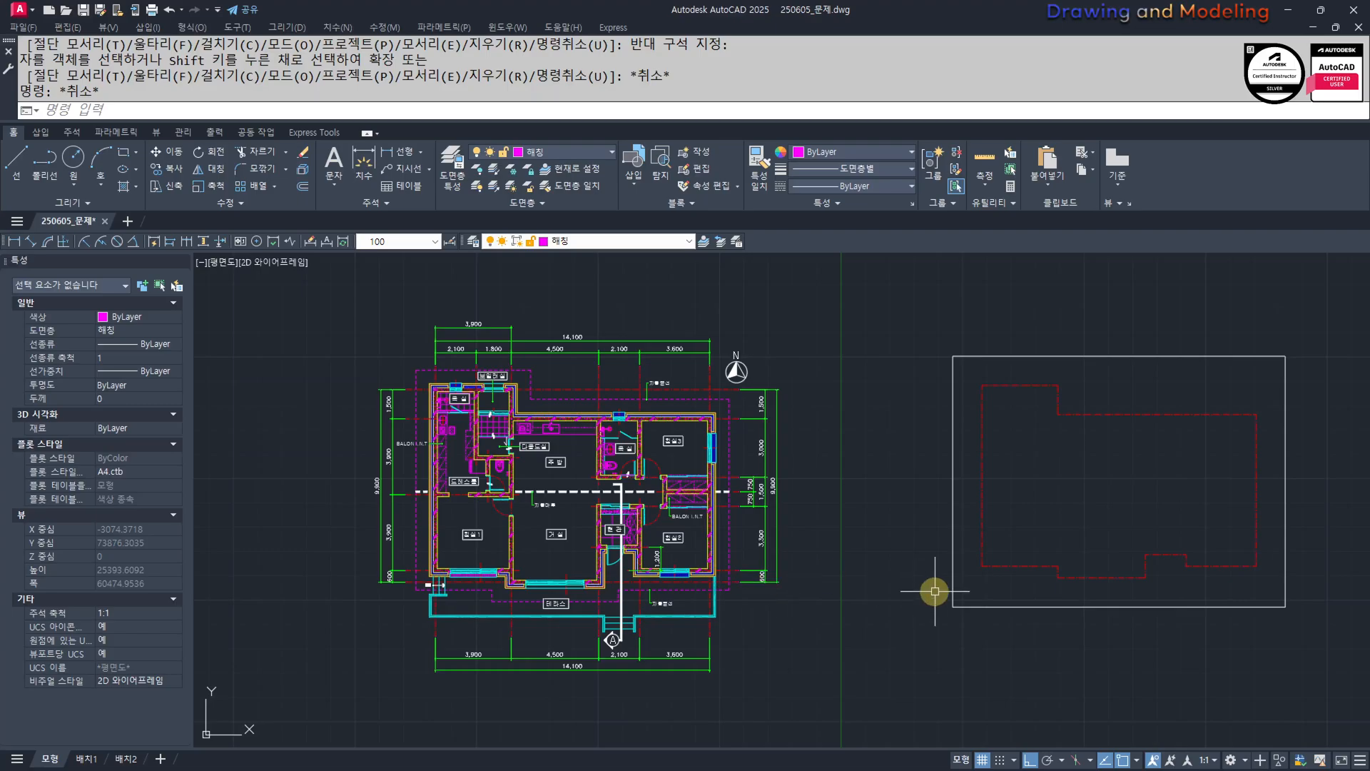
Examine the reference plan's 침실1, 거실 and 현관 walls, its terrace-side dimensions and the 드레스룸 closets.
scroll(706, 571, up, 6)
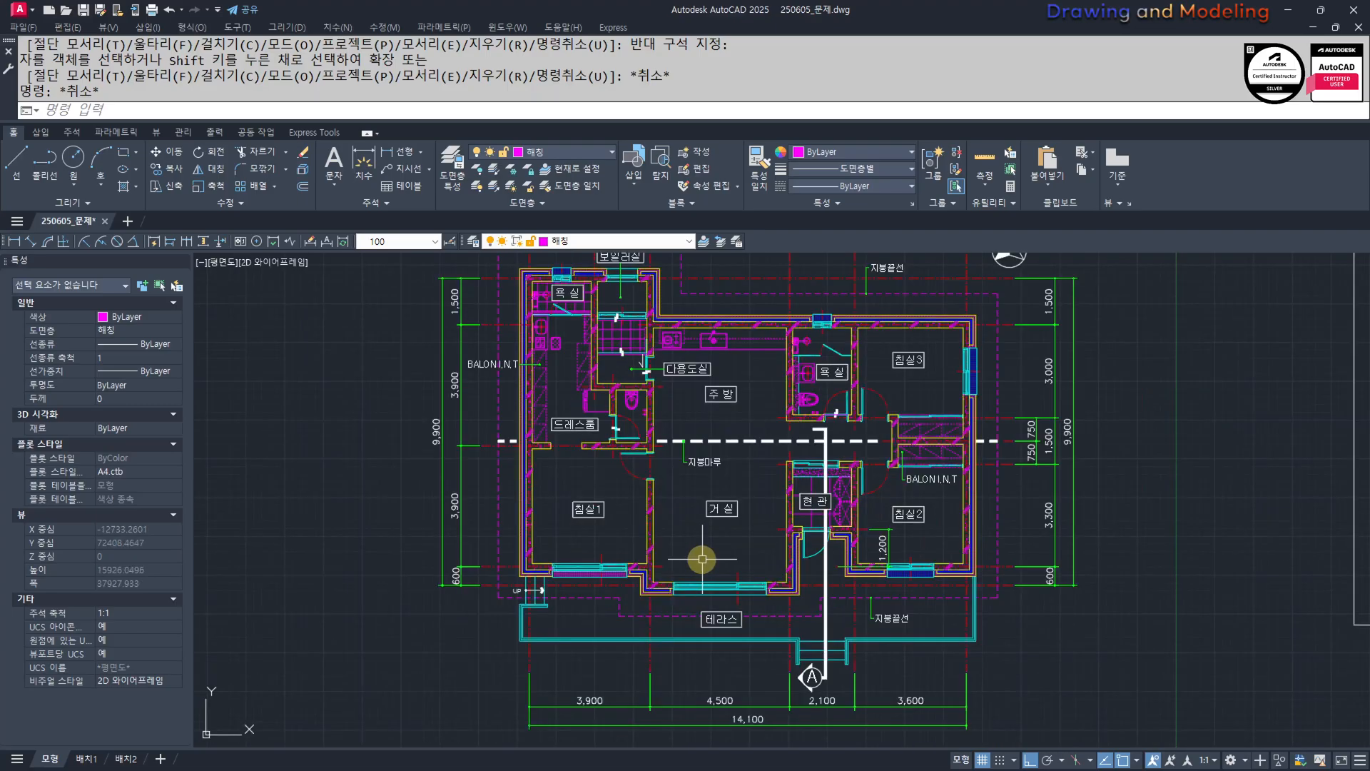
middle_drag(743, 403, 755, 546)
middle_drag(828, 379, 858, 408)
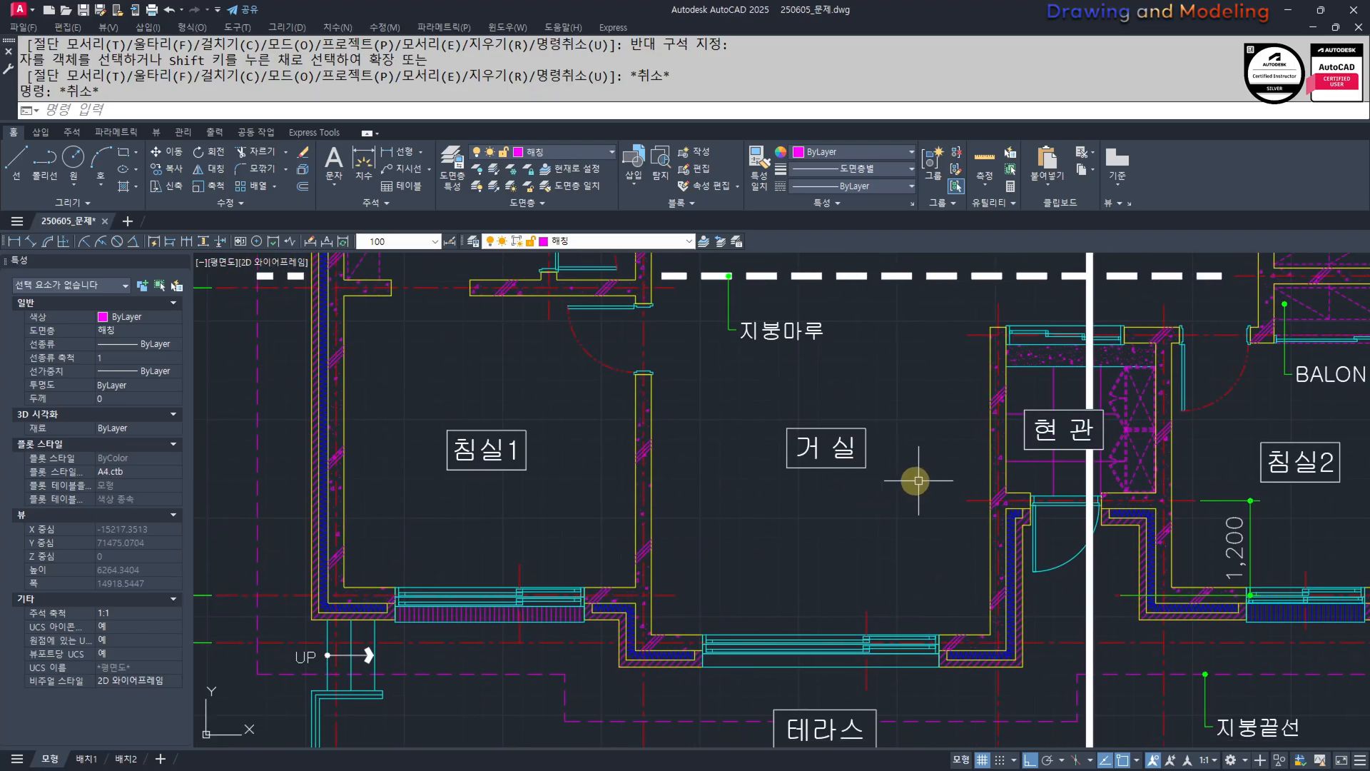
scroll(808, 540, down, 4)
scroll(733, 616, up, 4)
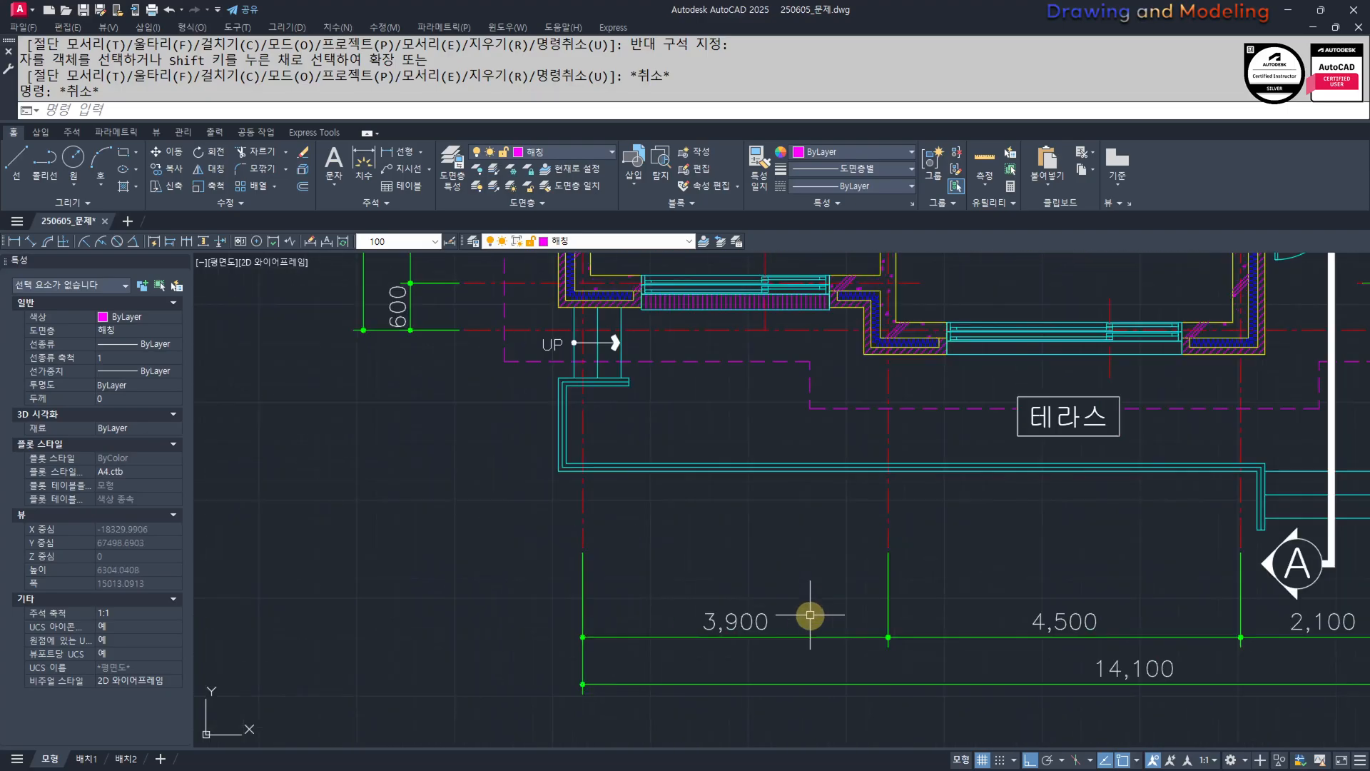
scroll(1100, 579, down, 4)
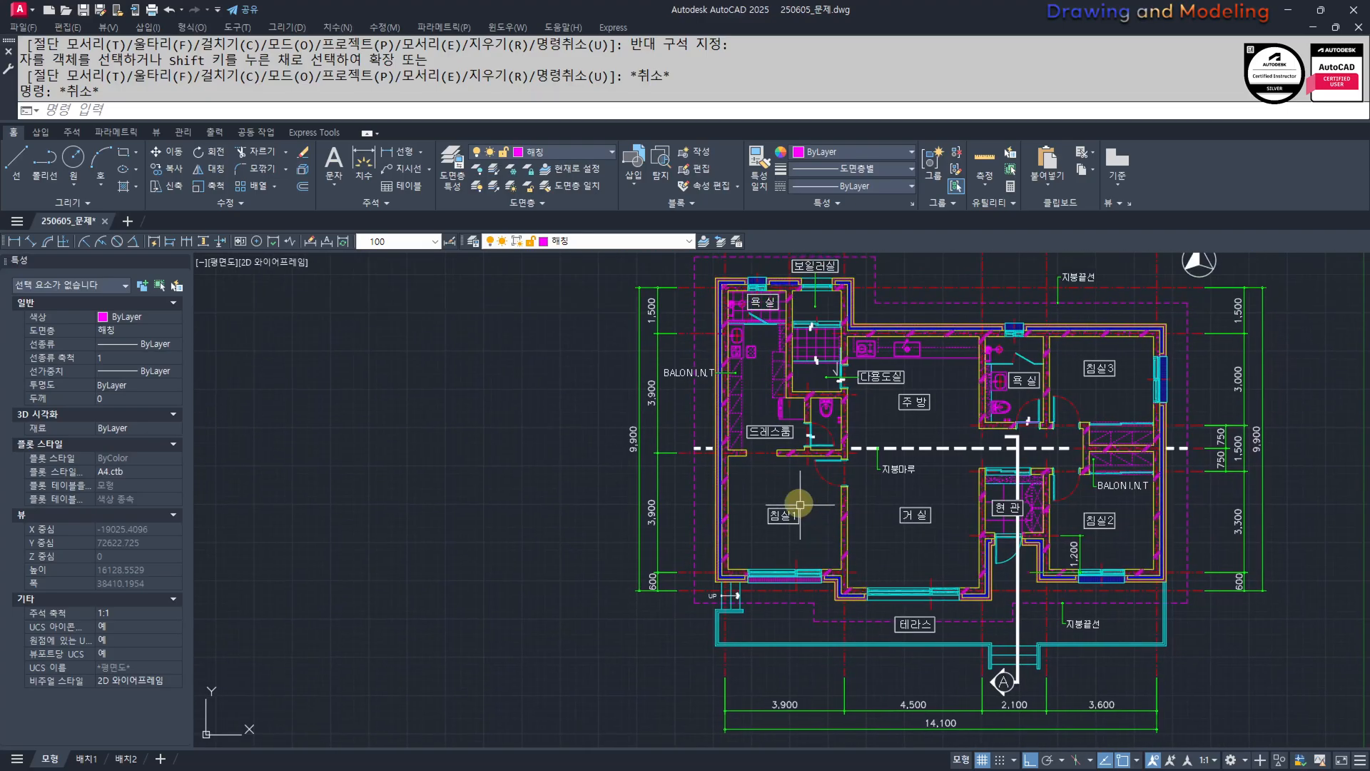
middle_drag(1131, 654, 994, 648)
scroll(994, 648, down, 2)
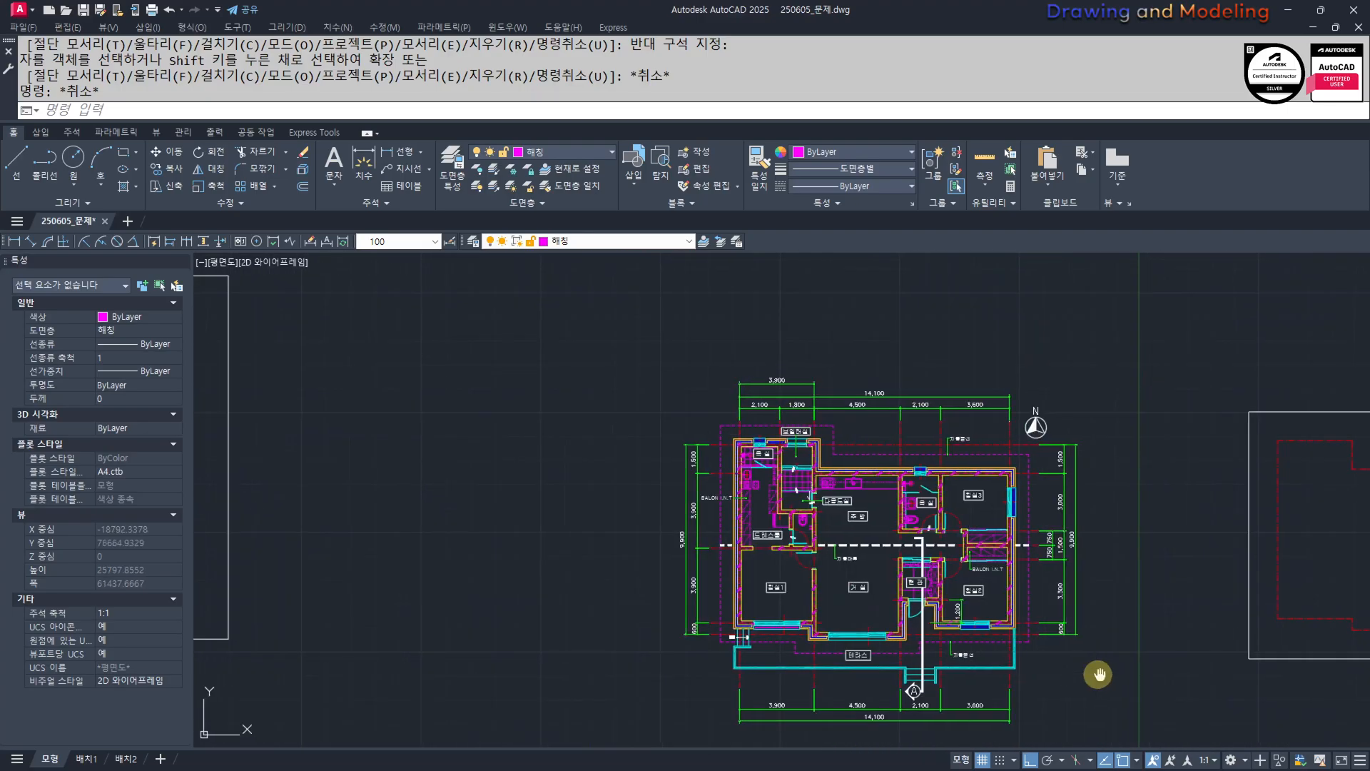
middle_drag(1229, 667, 895, 624)
scroll(375, 463, up, 8)
middle_drag(699, 469, 705, 512)
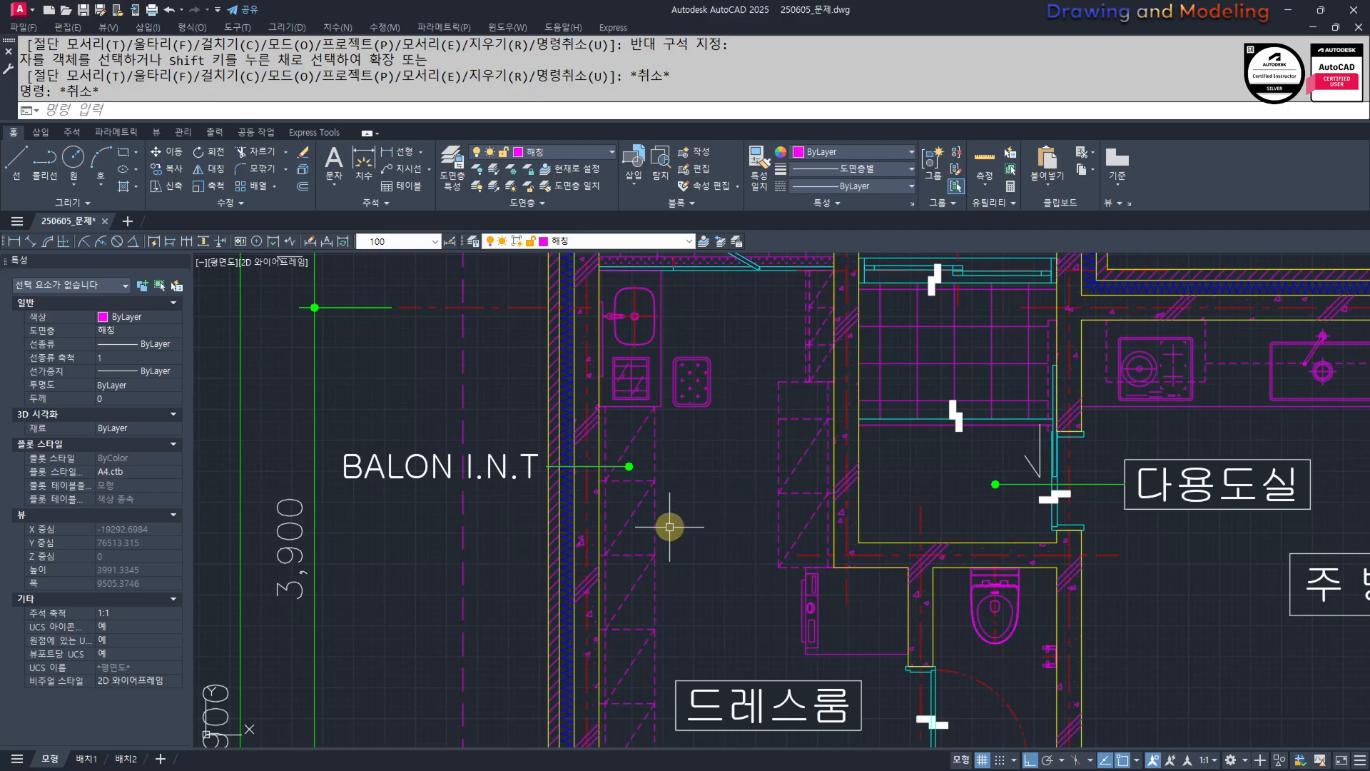
Add a linear dimension across the depth of the closet along the outer wall of the 드레스룸.
scroll(669, 527, up, 2)
text(q)
key(Return)
click(583, 571)
click(546, 571)
scroll(557, 560, down, 2)
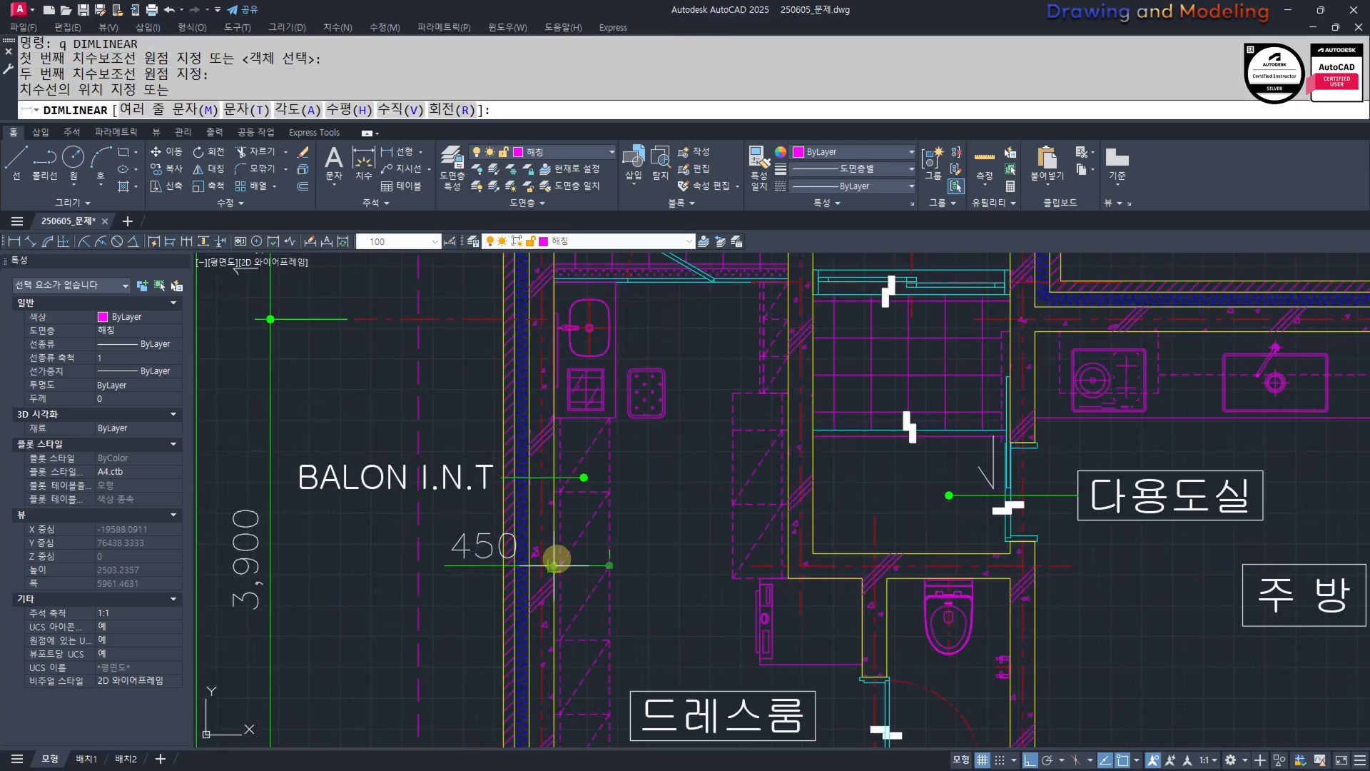
click(610, 587)
key(Escape)
key(Escape)
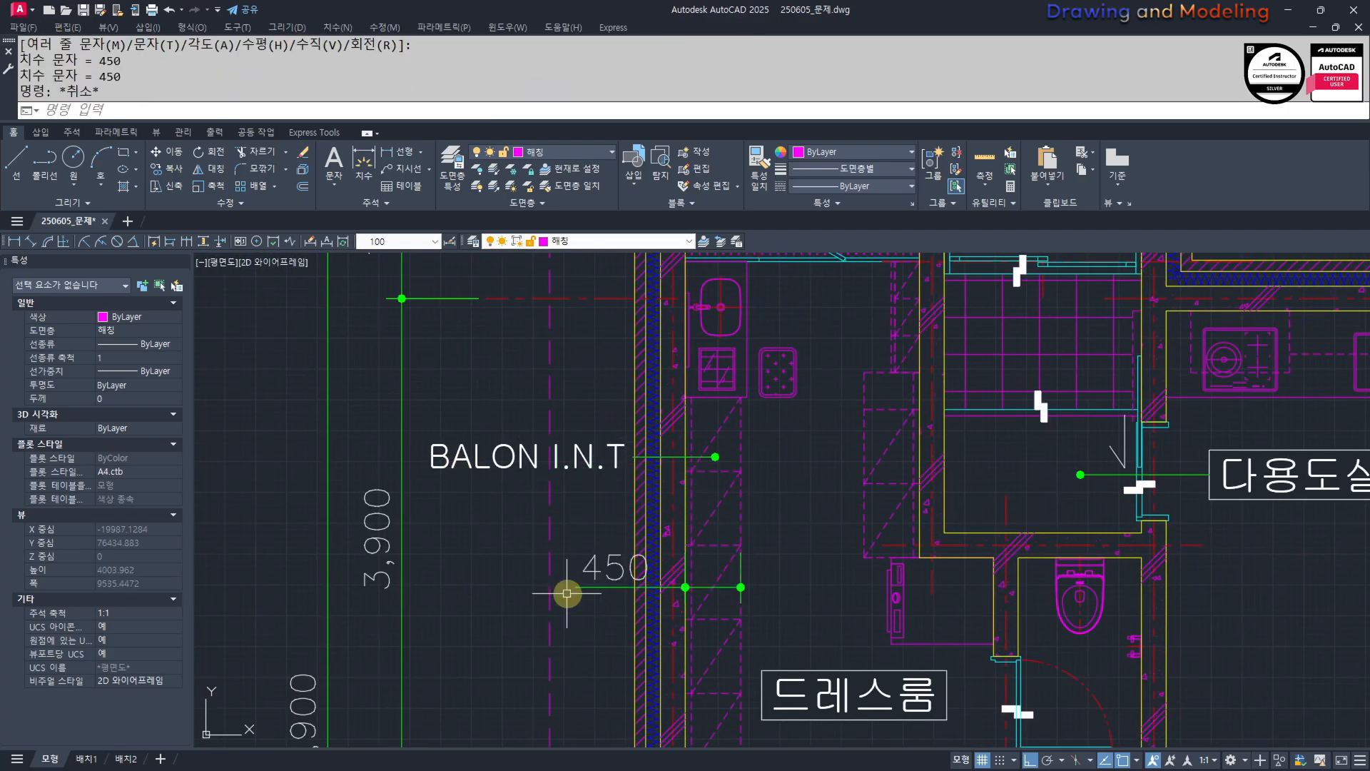
Erase the closet-depth dimension in the 드레스룸.
scroll(585, 587, up, 2)
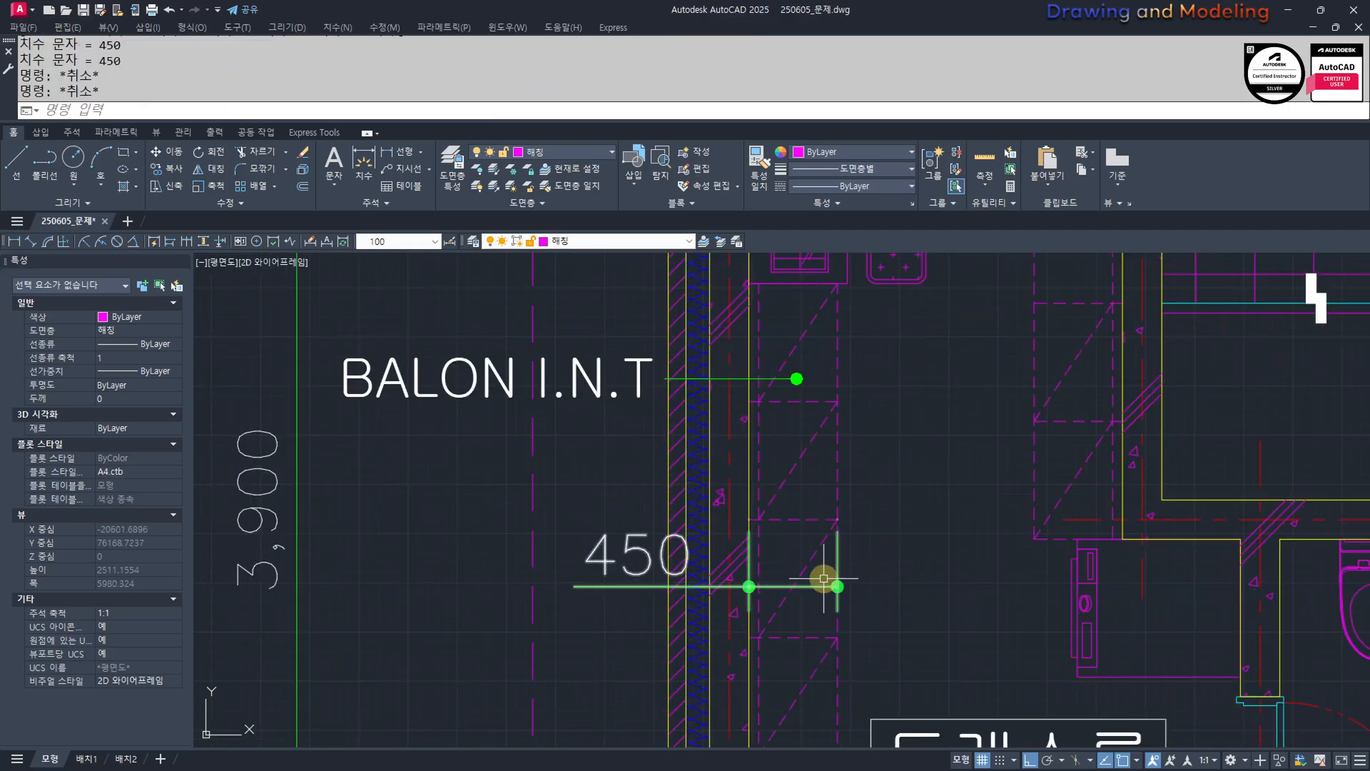
click(667, 611)
click(581, 480)
text(e)
key(Return)
key(Escape)
key(Escape)
scroll(762, 519, up, 4)
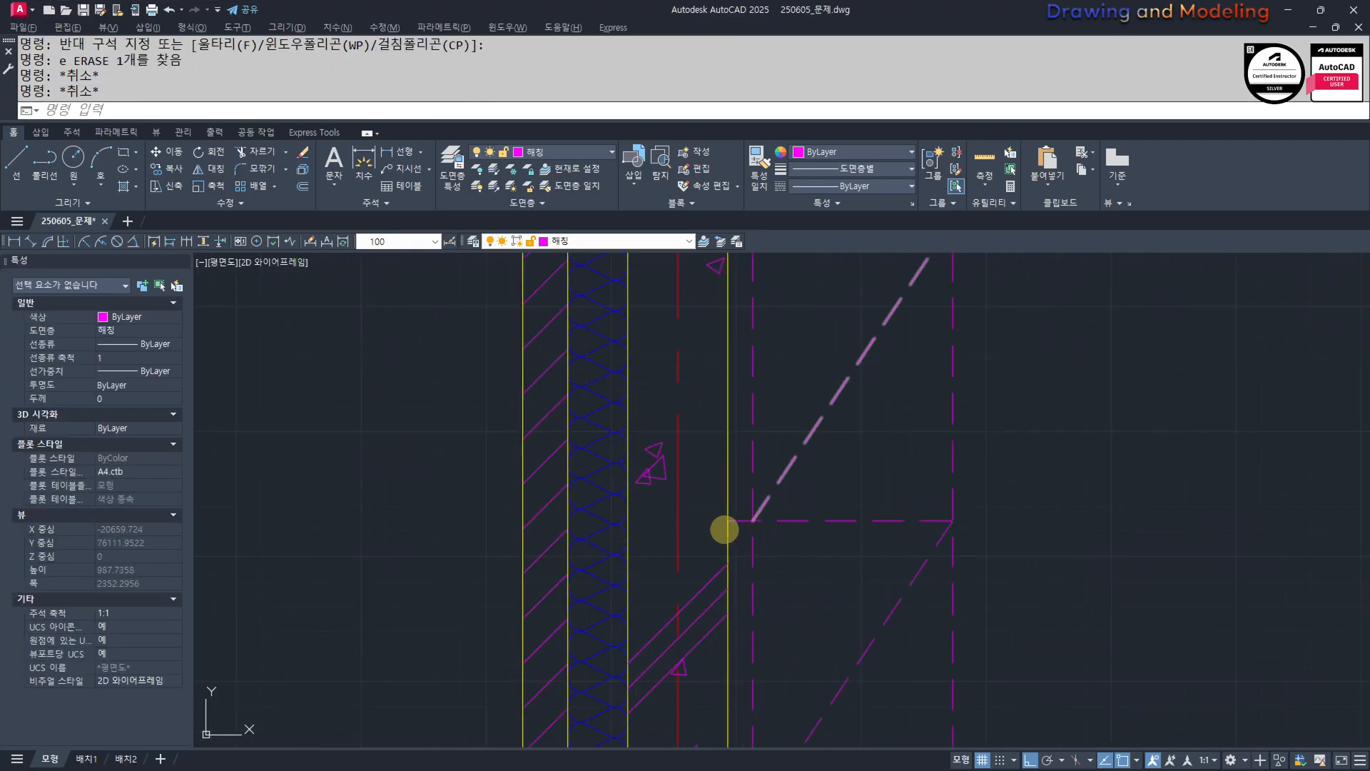
Add a linear dimension across the passage between the two facing closets in the 드레스룸.
key(Escape)
scroll(725, 530, down, 6)
scroll(599, 529, up, 2)
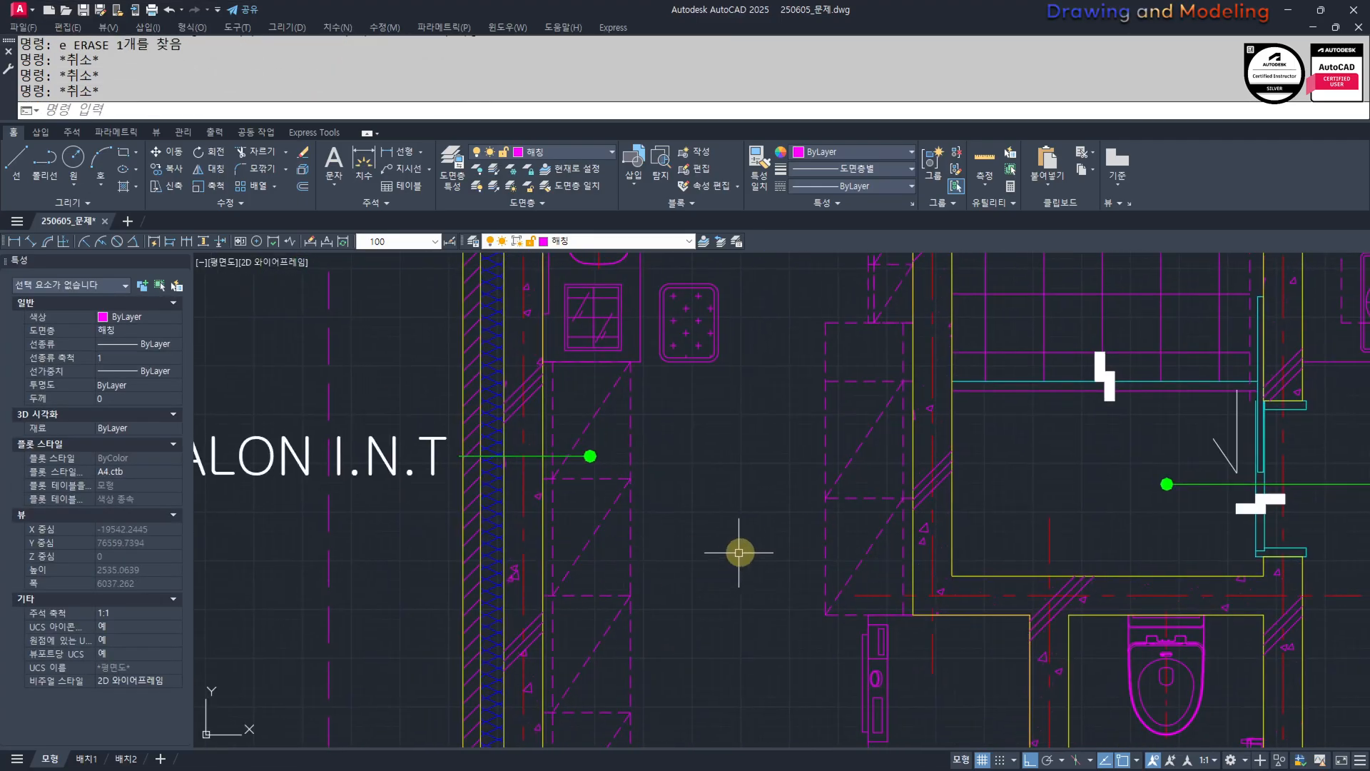
click(634, 498)
click(760, 573)
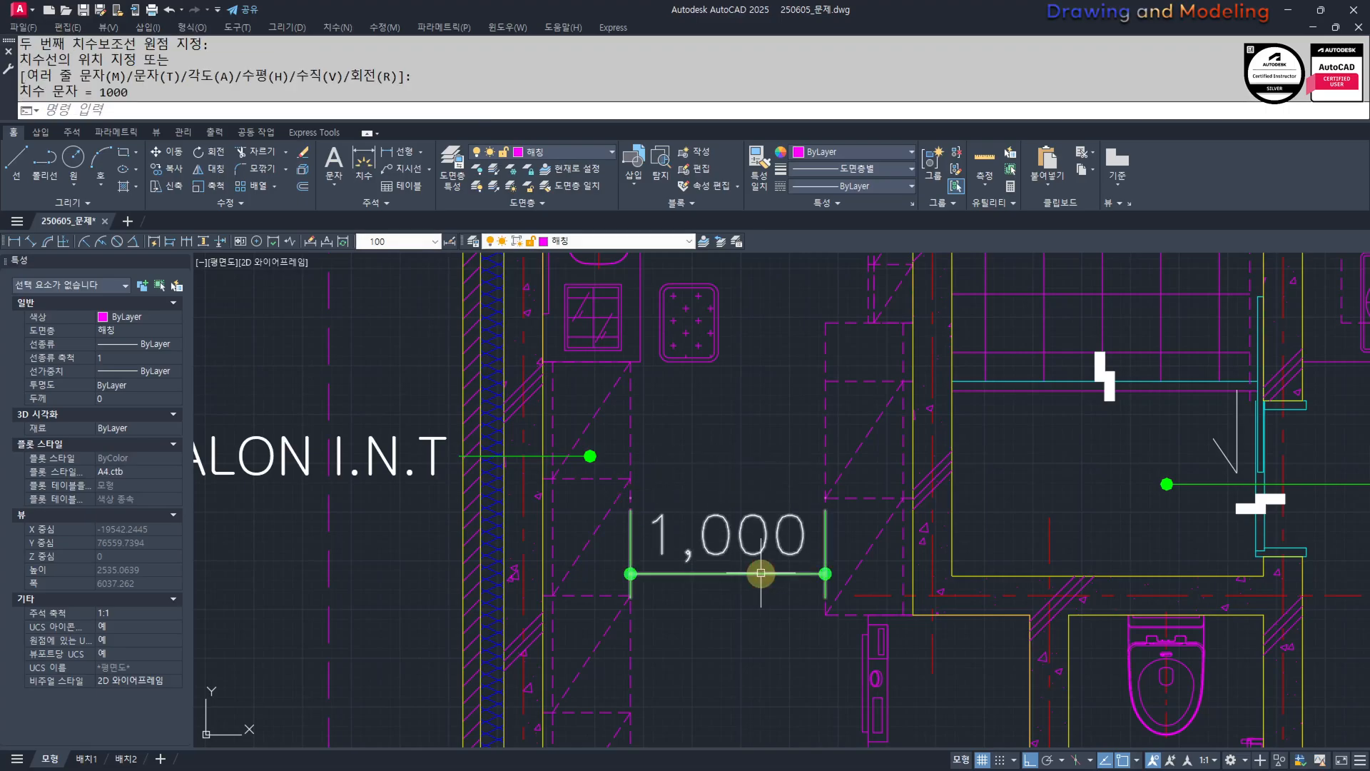
key(Escape)
key(Escape)
scroll(734, 578, down, 2)
middle_drag(734, 578, 759, 513)
scroll(765, 516, up, 1)
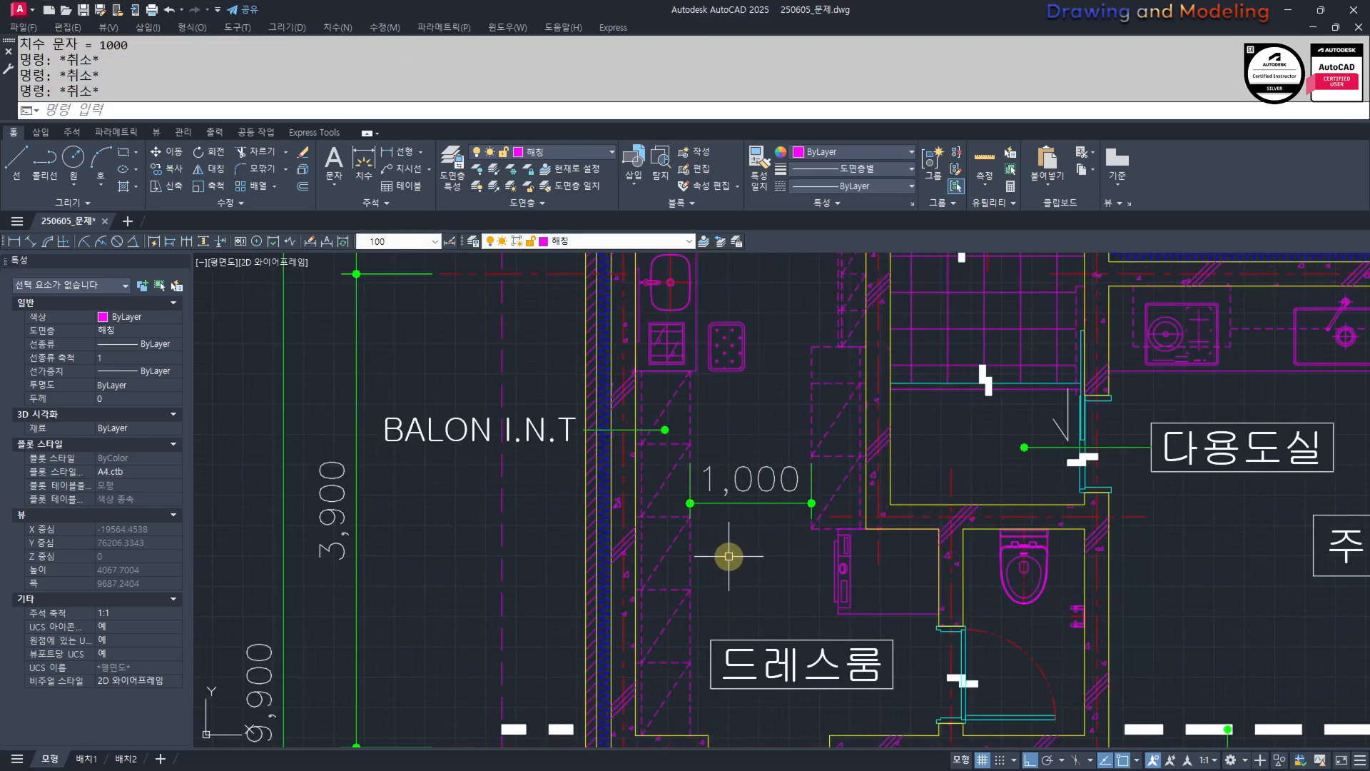
click(773, 504)
click(743, 447)
click(785, 445)
key(Escape)
text(e)
key(Return)
key(Escape)
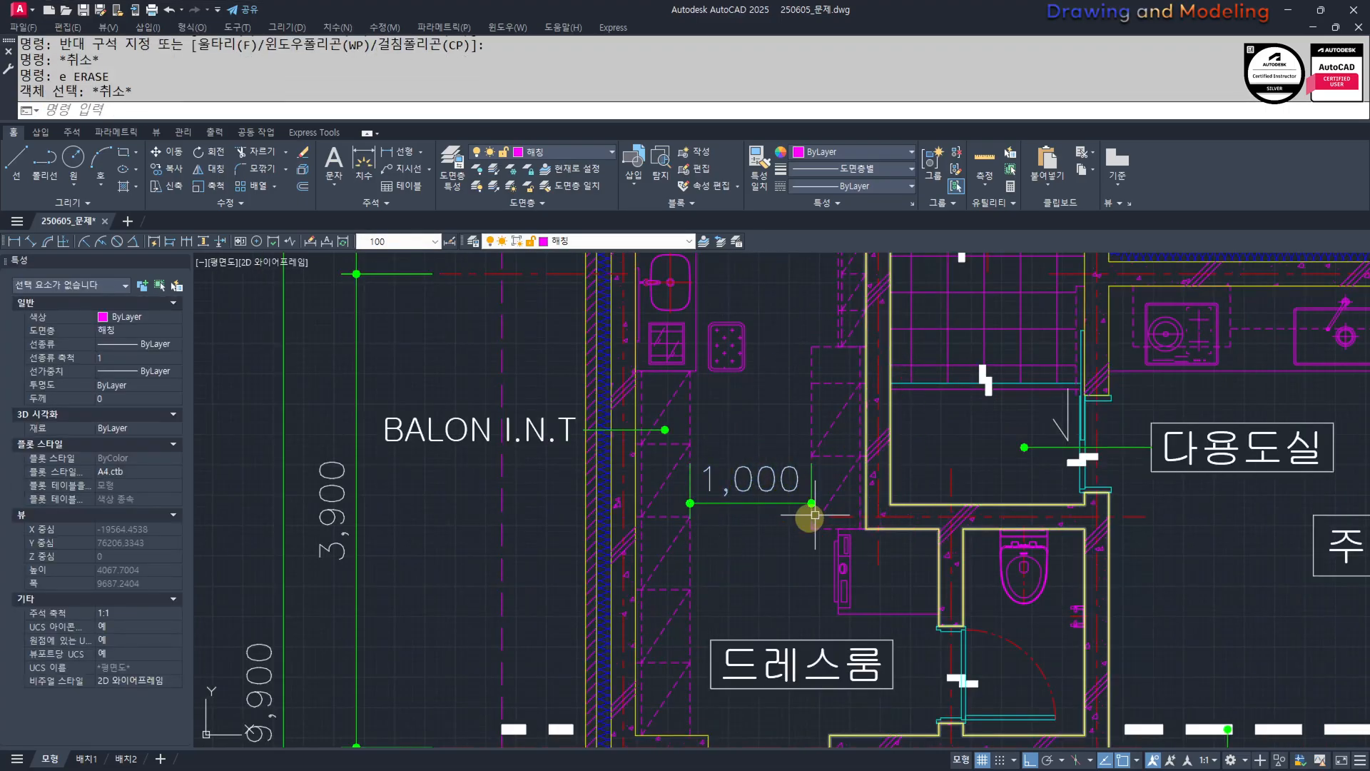
Erase the passage-width dimension between the 드레스룸 closets.
click(747, 503)
click(755, 434)
click(755, 433)
text(e)
key(Return)
key(Escape)
key(Escape)
Examine the layout of the 드레스룸, 욕실 and 다용도실, including closets, fixtures and partition walls.
scroll(742, 537, down, 4)
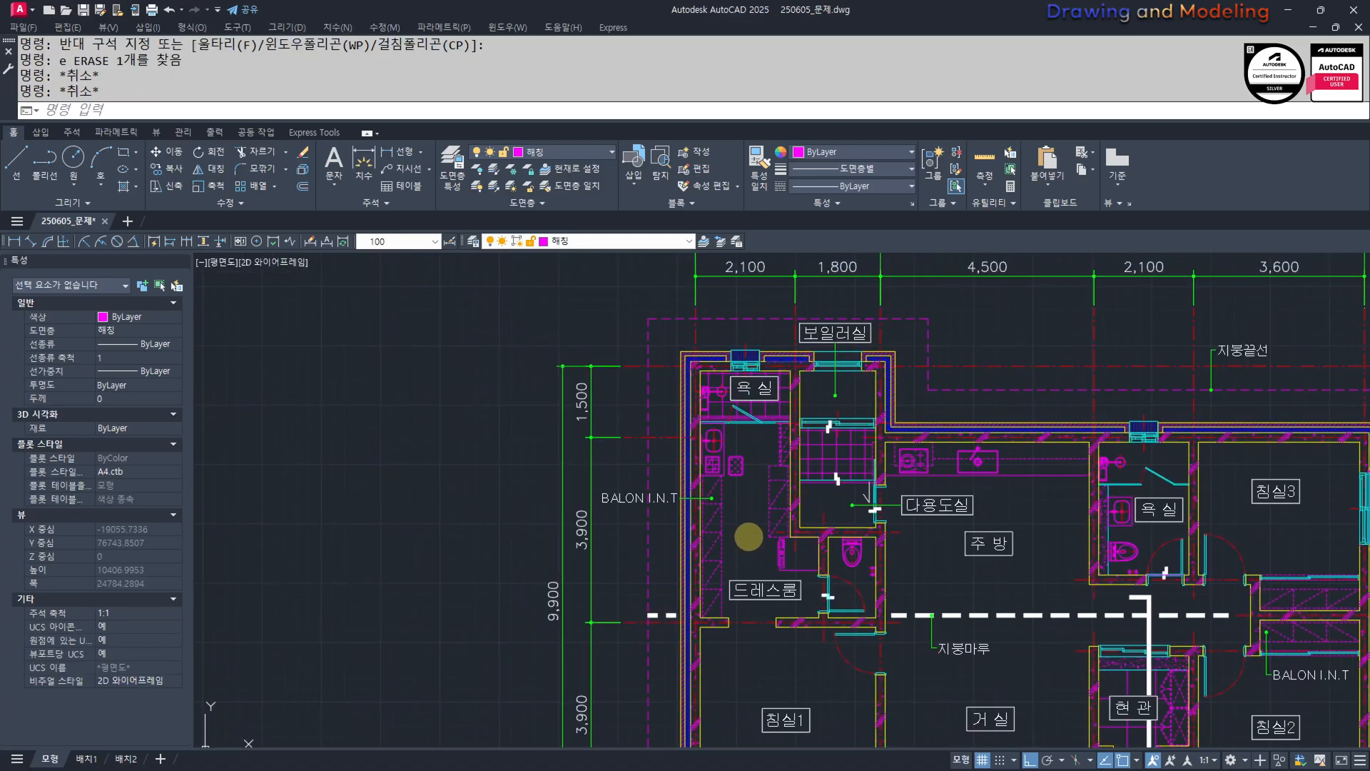
scroll(749, 536, up, 2)
middle_drag(792, 578, 707, 568)
scroll(739, 532, up, 2)
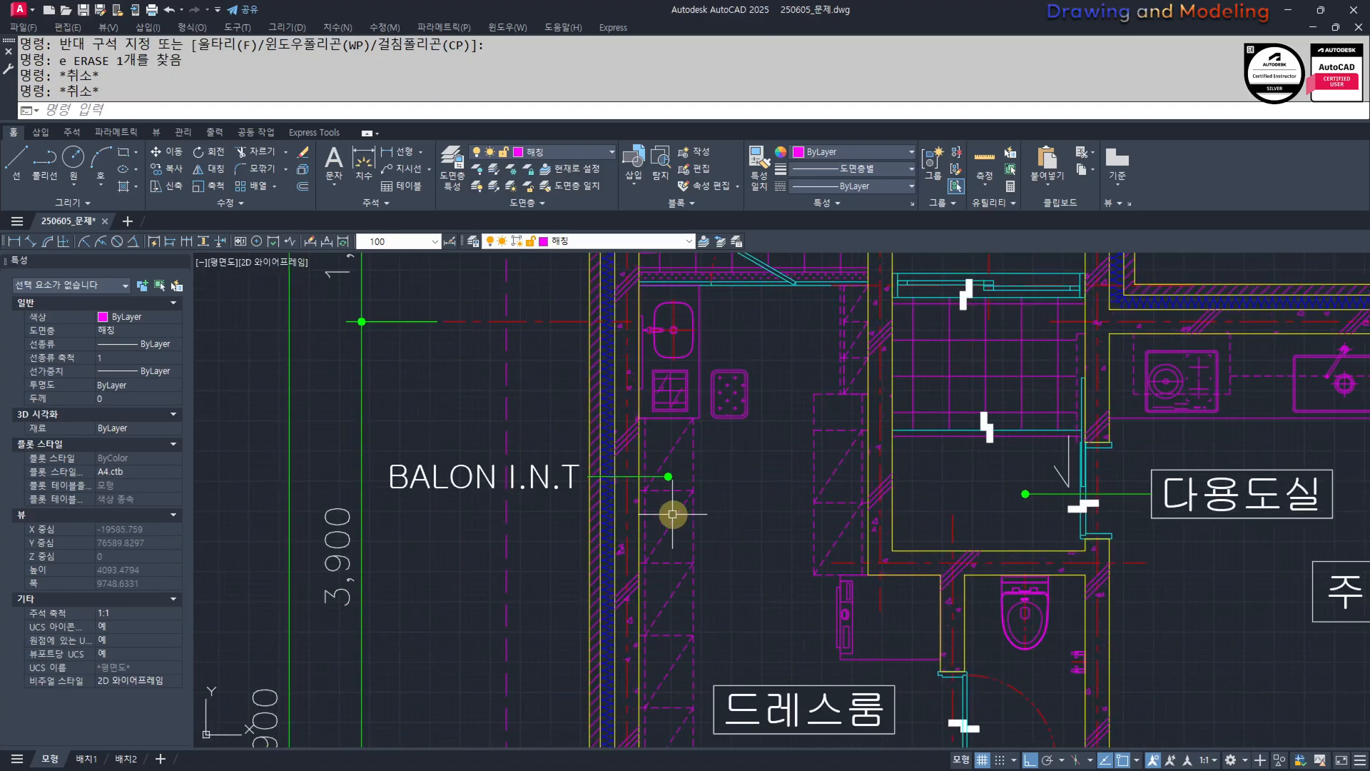
middle_drag(755, 613, 770, 462)
middle_drag(728, 535, 696, 628)
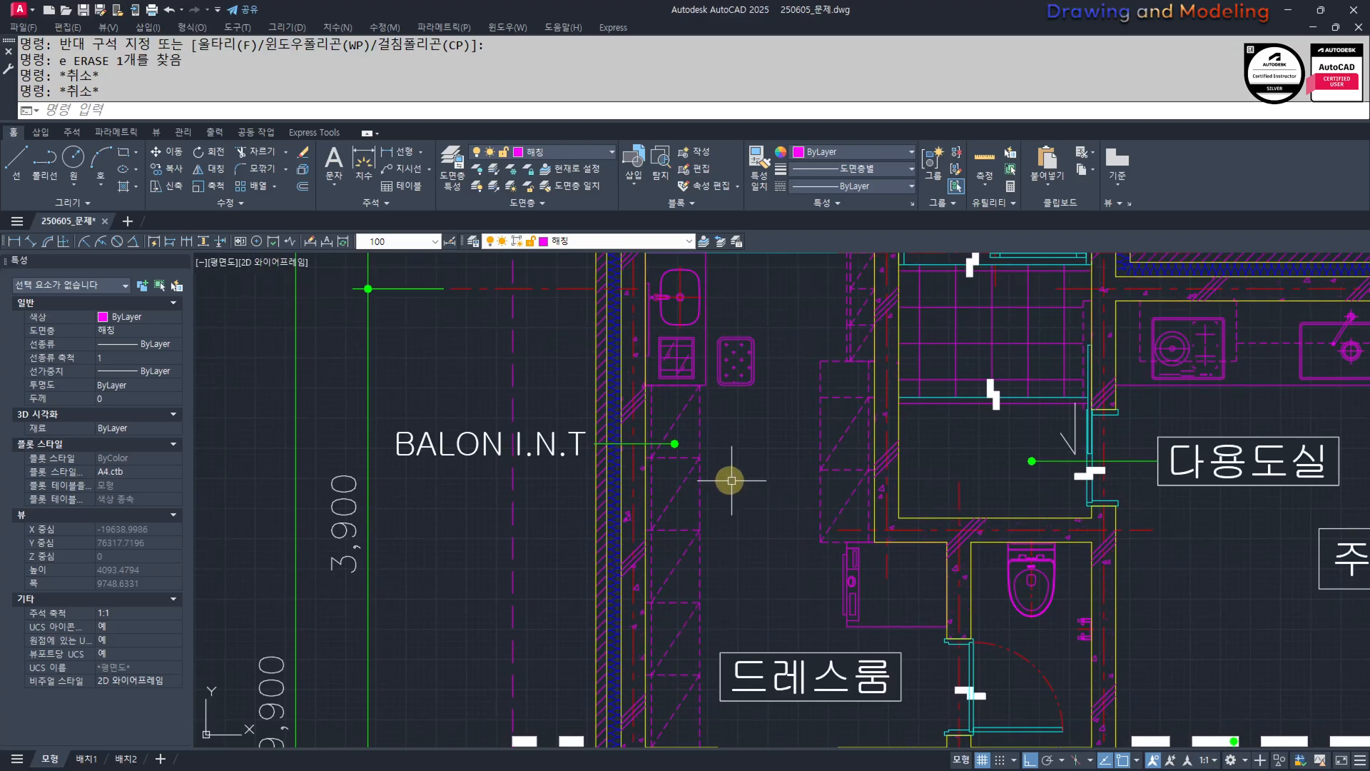
scroll(732, 480, up, 2)
scroll(905, 469, down, 4)
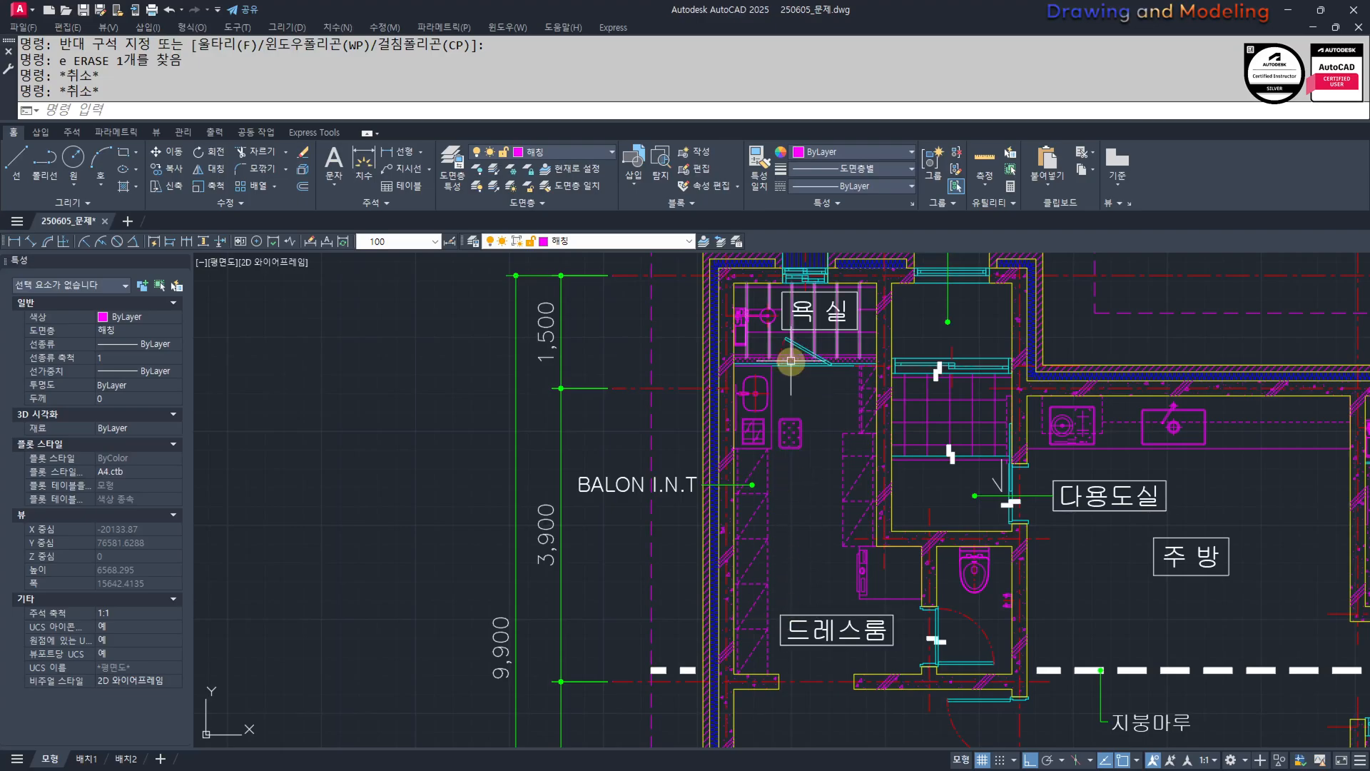
middle_drag(810, 569, 779, 522)
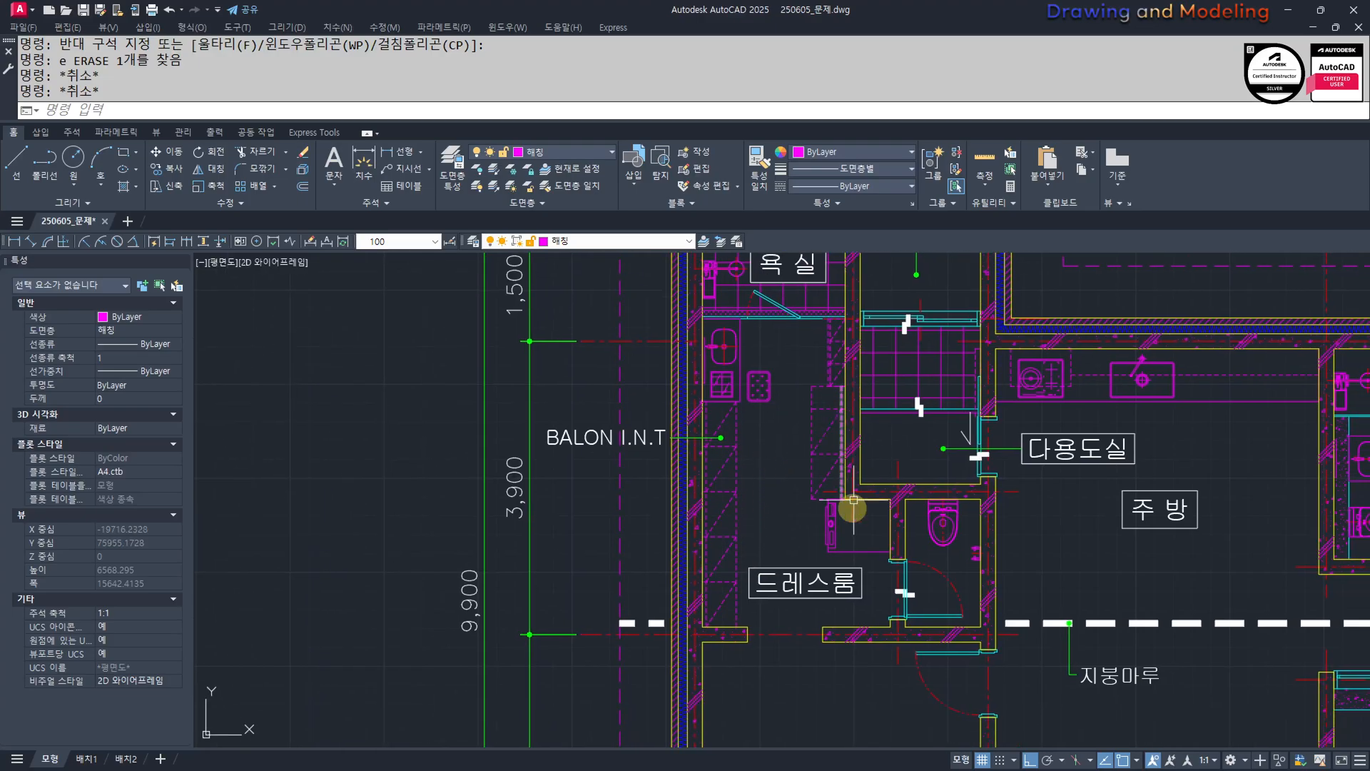
middle_drag(800, 635, 721, 590)
mouse_move(707, 544)
middle_down()
mouse_move(731, 566)
mouse_move(728, 551)
middle_up()
scroll(863, 570, up, 2)
middle_drag(732, 457, 795, 559)
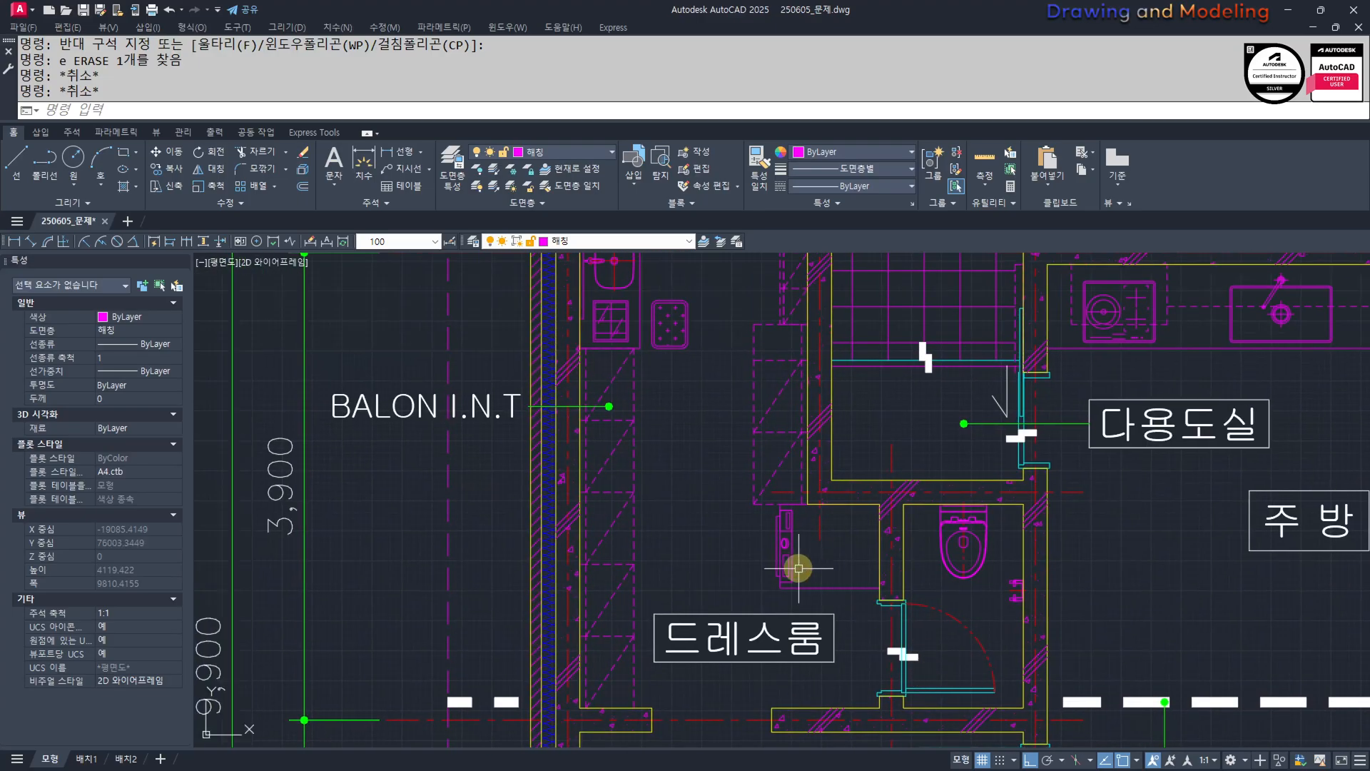
middle_drag(725, 482, 770, 563)
scroll(788, 449, down, 6)
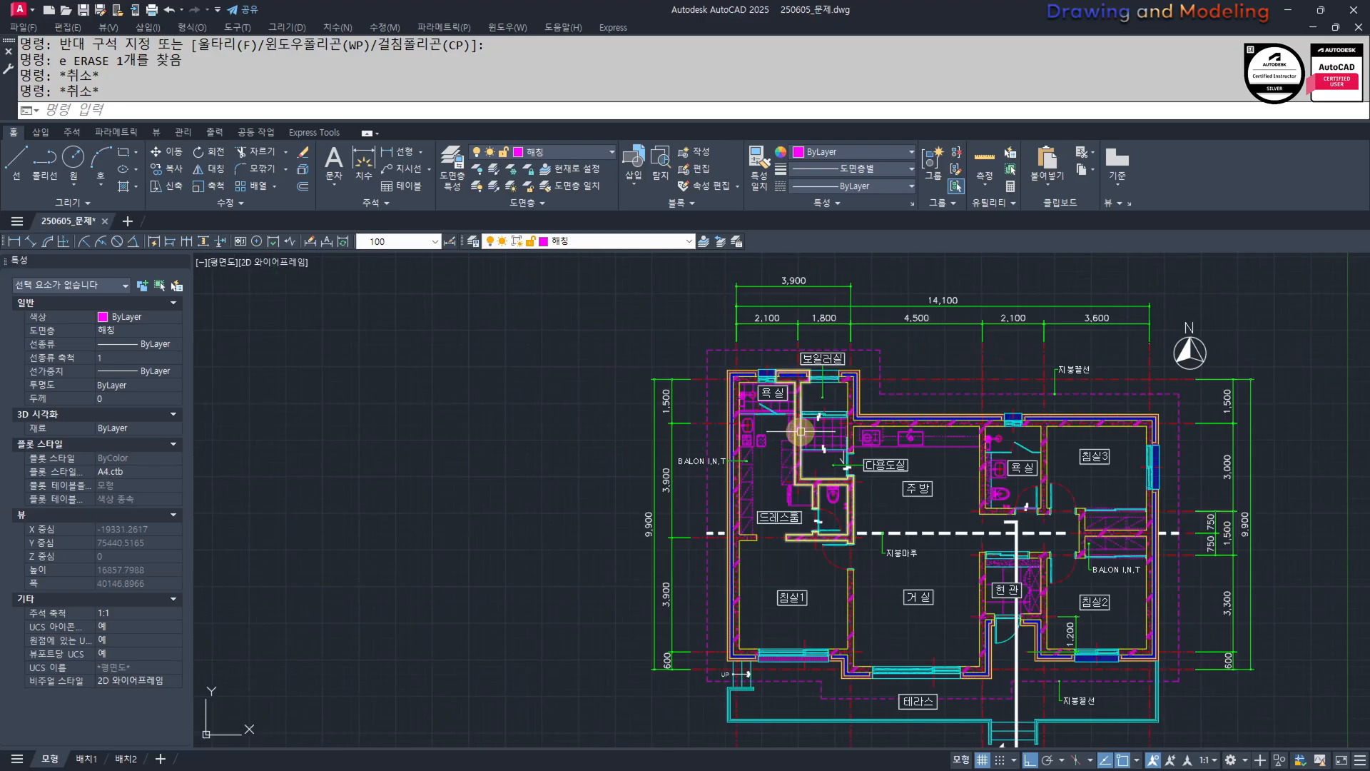
Examine the whole reference plan's walls and room dimensions against the redrawn centre-line outline beside it.
scroll(801, 431, down, 4)
middle_drag(1238, 495, 896, 505)
middle_drag(739, 491, 645, 526)
scroll(645, 526, up, 4)
middle_drag(482, 531, 915, 576)
middle_drag(320, 730, 582, 619)
middle_drag(706, 520, 716, 576)
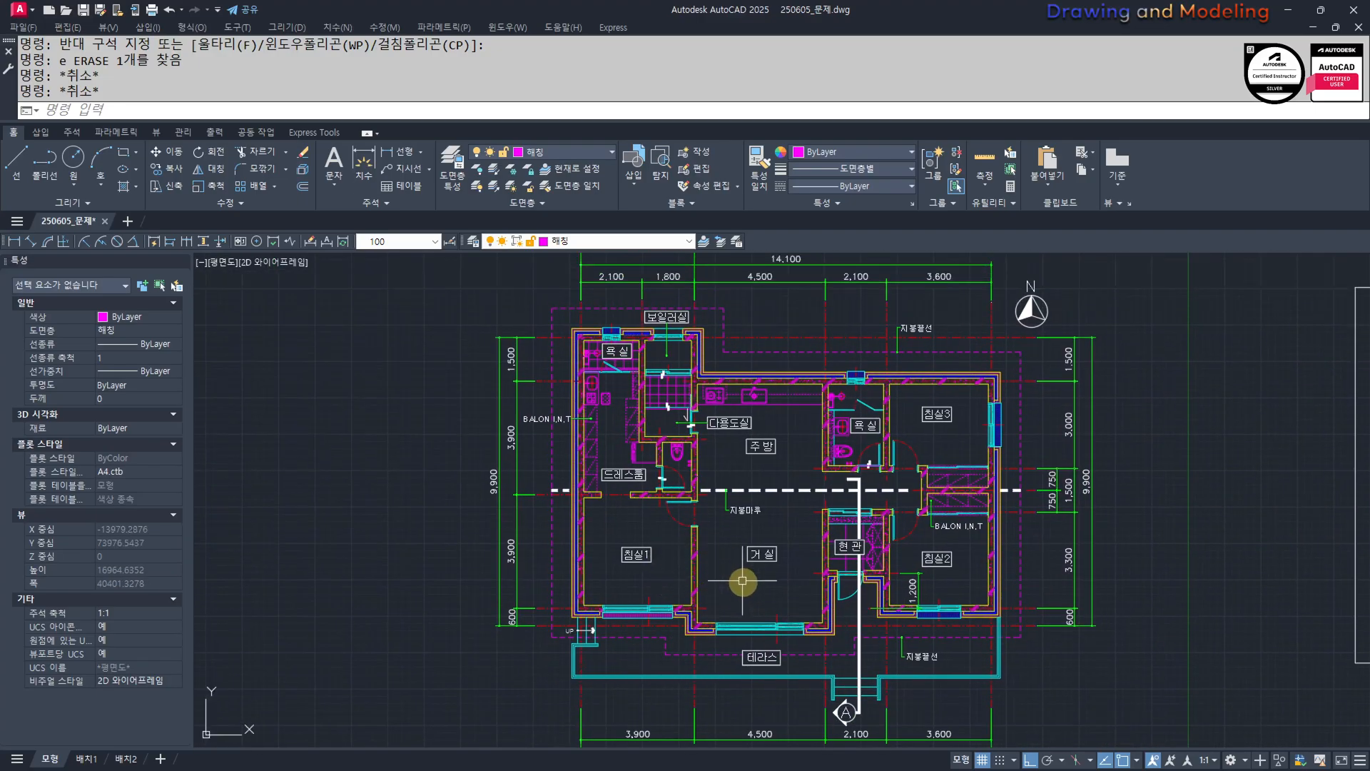
scroll(743, 581, down, 4)
middle_drag(923, 579, 801, 584)
middle_drag(979, 611, 866, 580)
scroll(866, 581, up, 6)
scroll(671, 537, down, 4)
middle_drag(585, 537, 774, 552)
scroll(773, 514, up, 2)
middle_drag(772, 514, 981, 600)
middle_drag(1109, 604, 1194, 598)
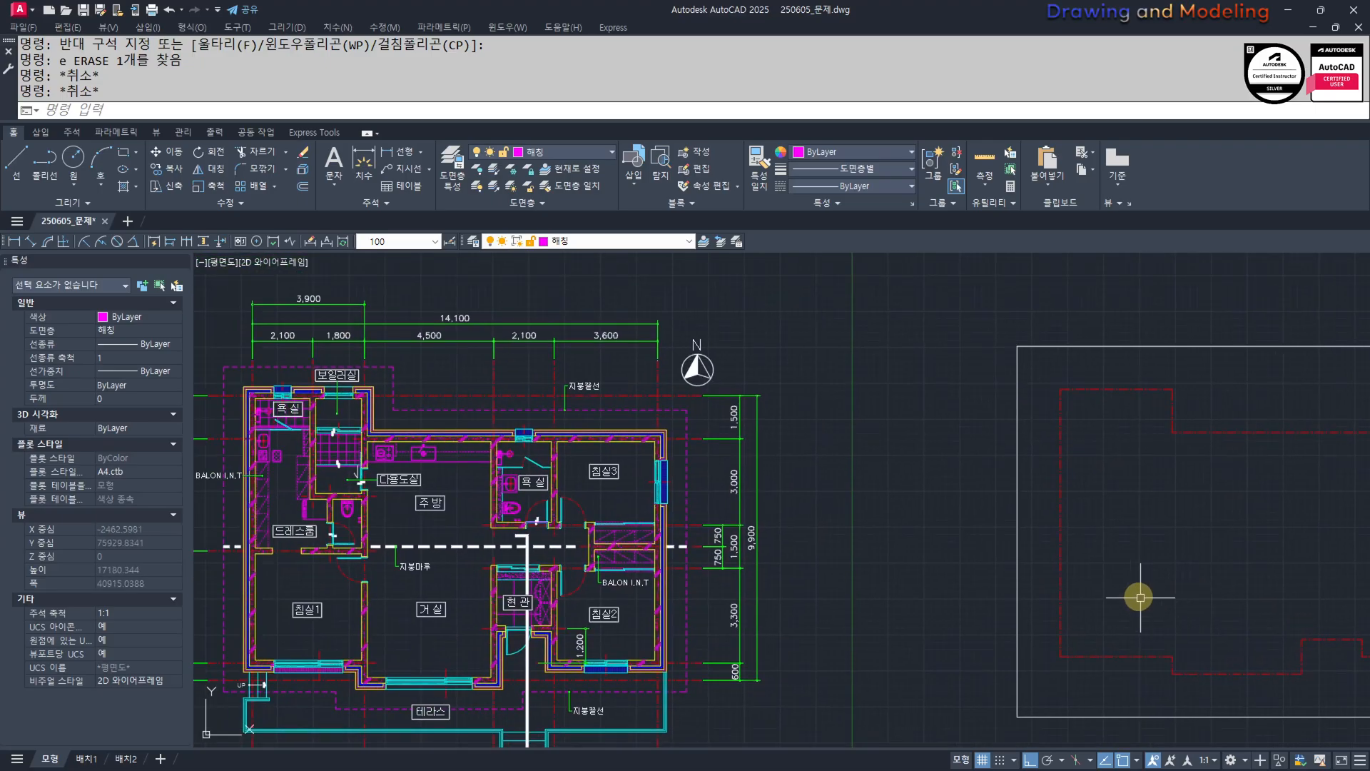
Join all lines of the stepped centre-line outline into one continuous polyline.
scroll(1126, 547, down, 2)
middle_drag(1226, 554, 1072, 510)
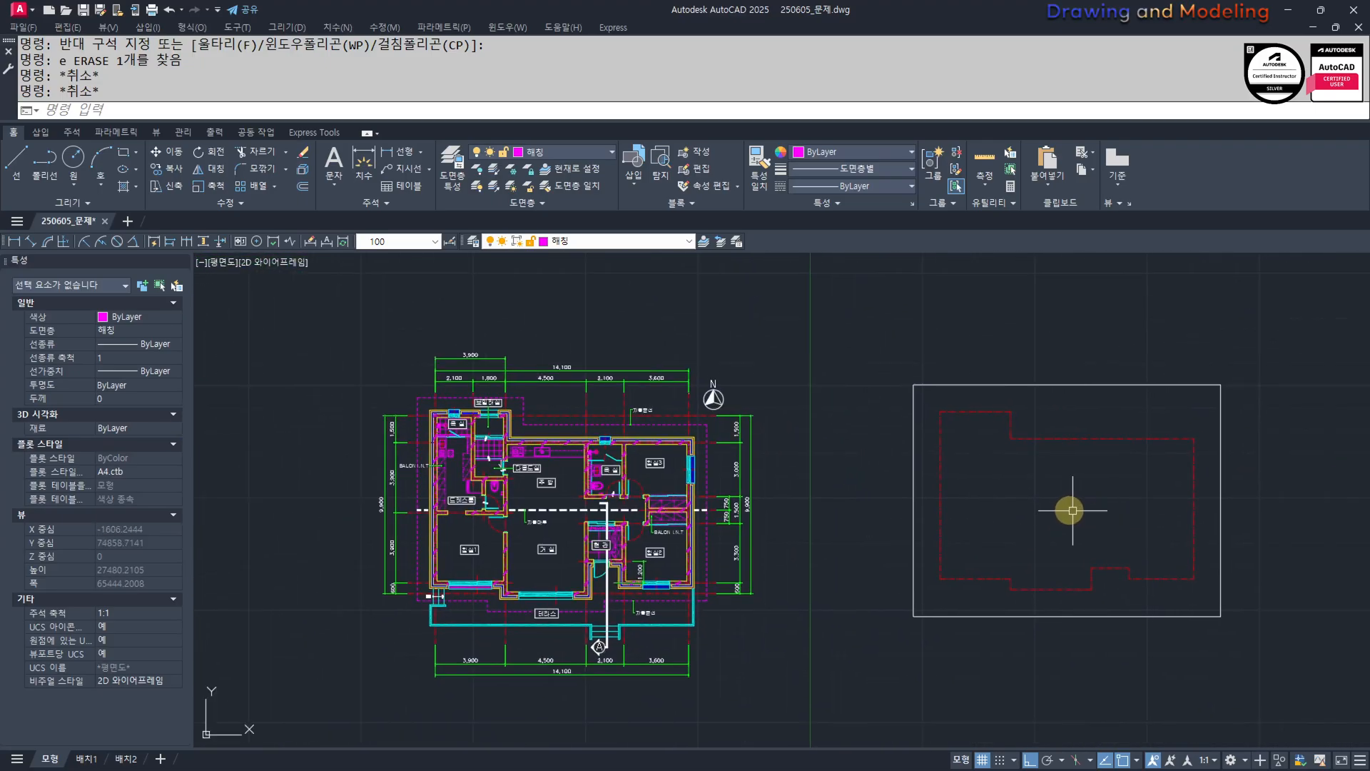
click(935, 396)
click(1217, 605)
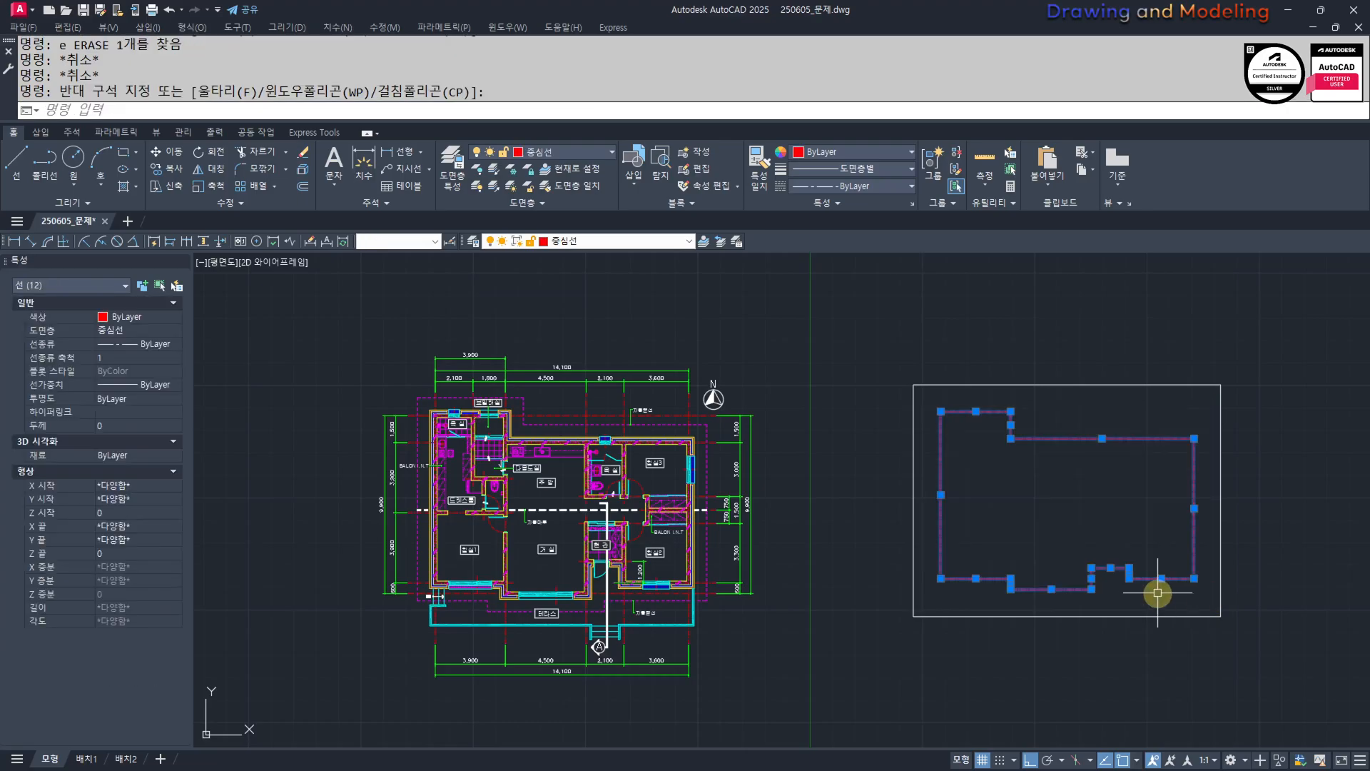
key(Return)
key(Escape)
key(Escape)
Offset the joined centre-line outline by 100 both inward and outward for the wall faces.
text(o)
key(Return)
text(100)
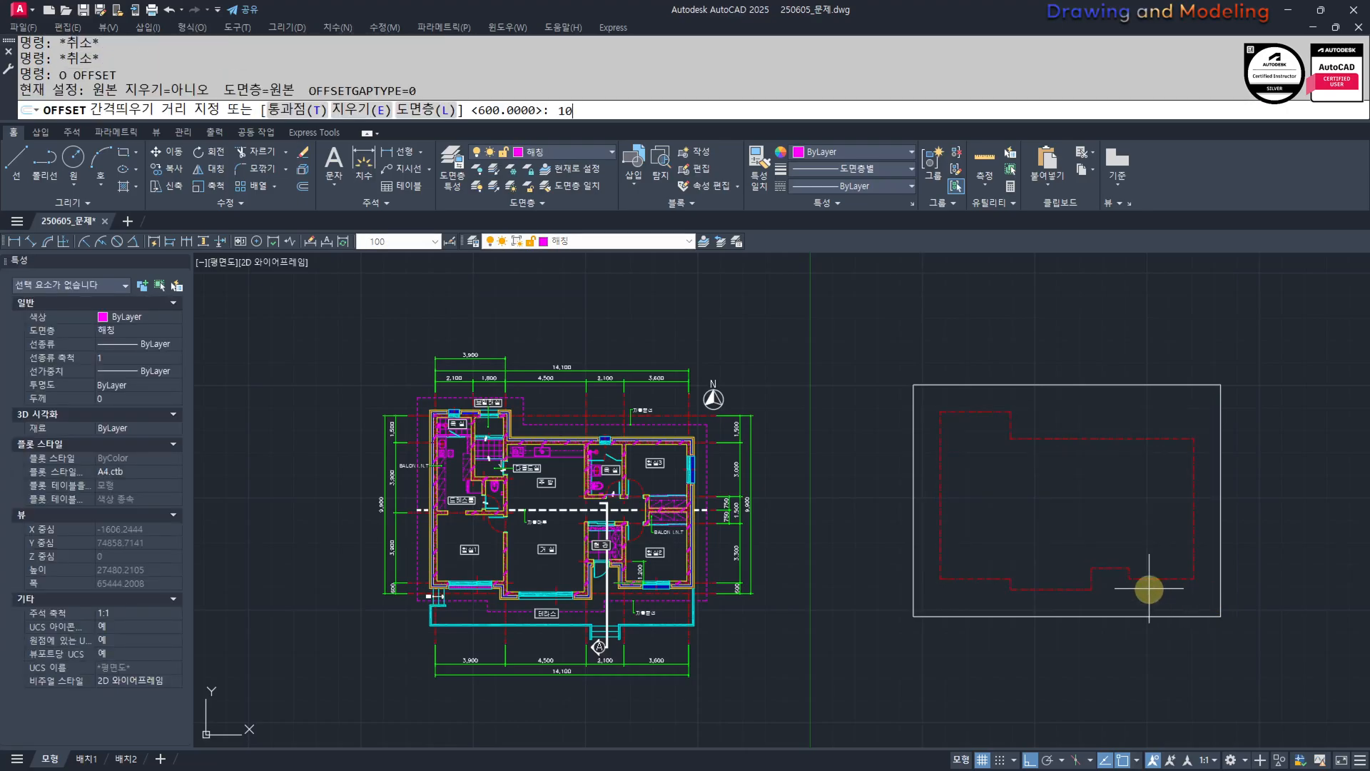
key(Return)
scroll(1213, 493, up, 4)
click(1196, 428)
click(1196, 428)
scroll(1199, 368, up, 2)
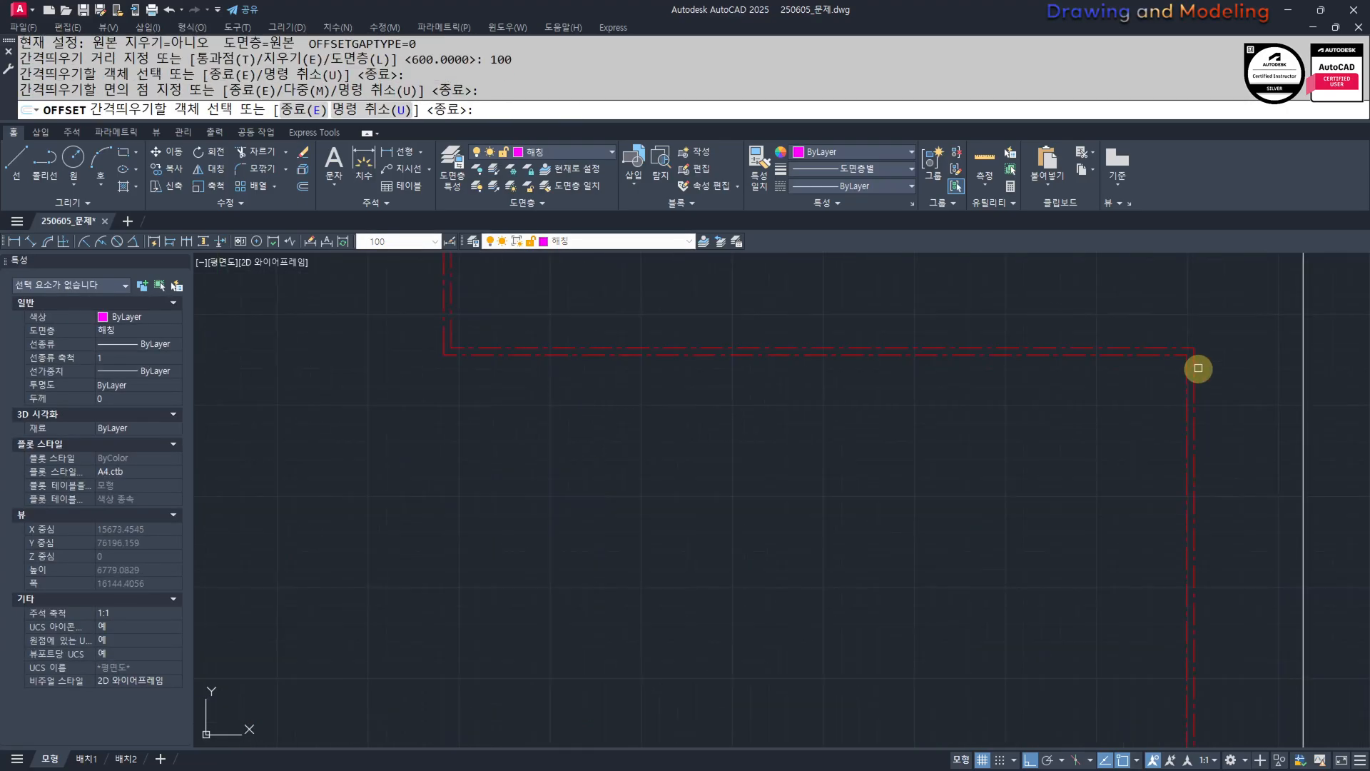
key(Escape)
key(Escape)
Offset the outer wall face line outward by 120.
key(Return)
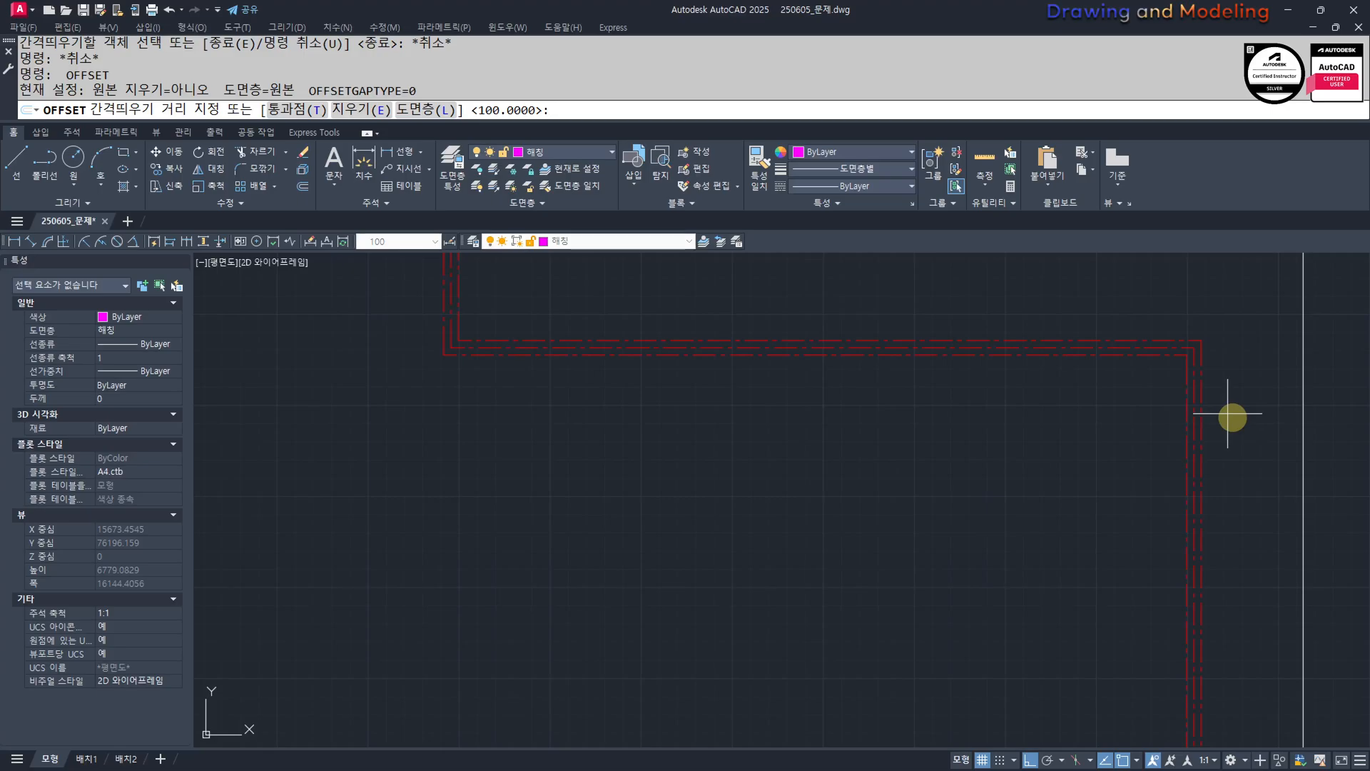
text(120)
key(Return)
click(1201, 385)
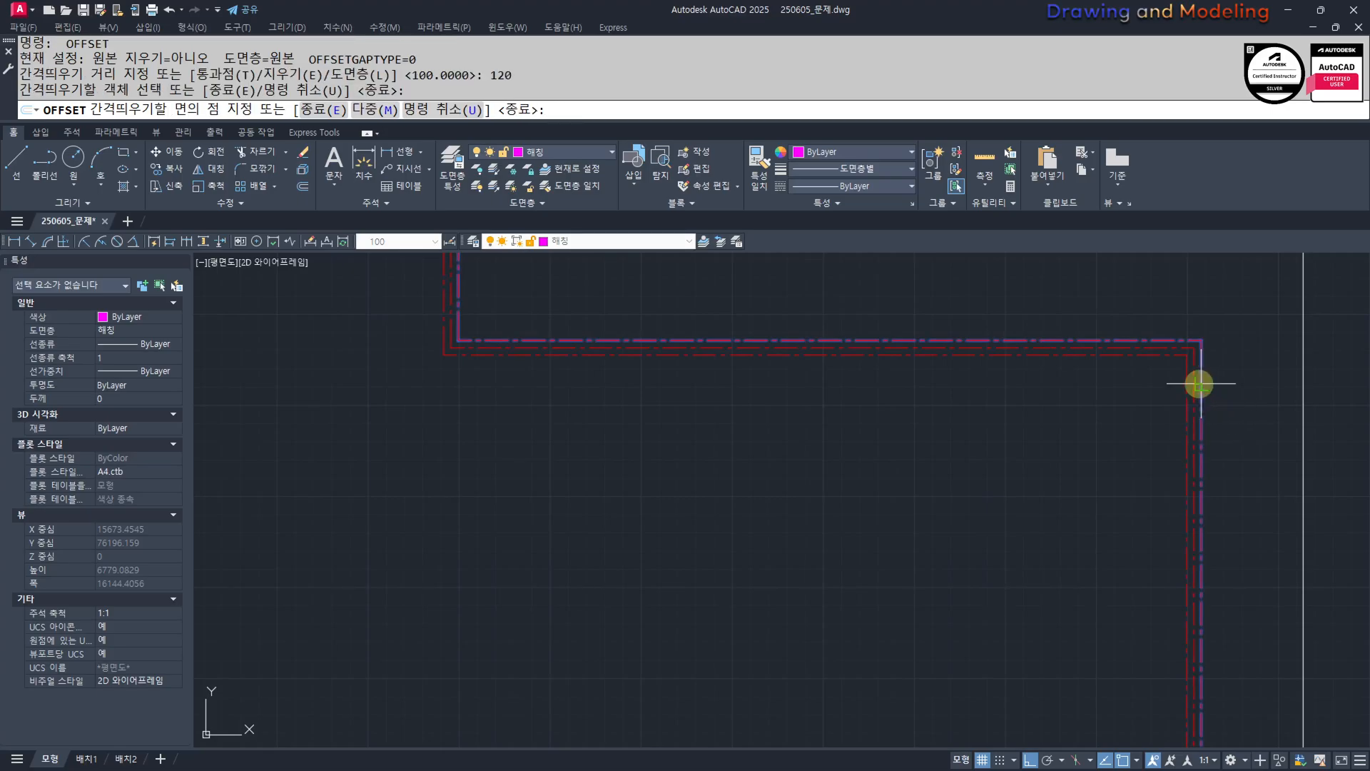
key(Escape)
key(Escape)
Offset the outermost wall line outward by 90.
key(Return)
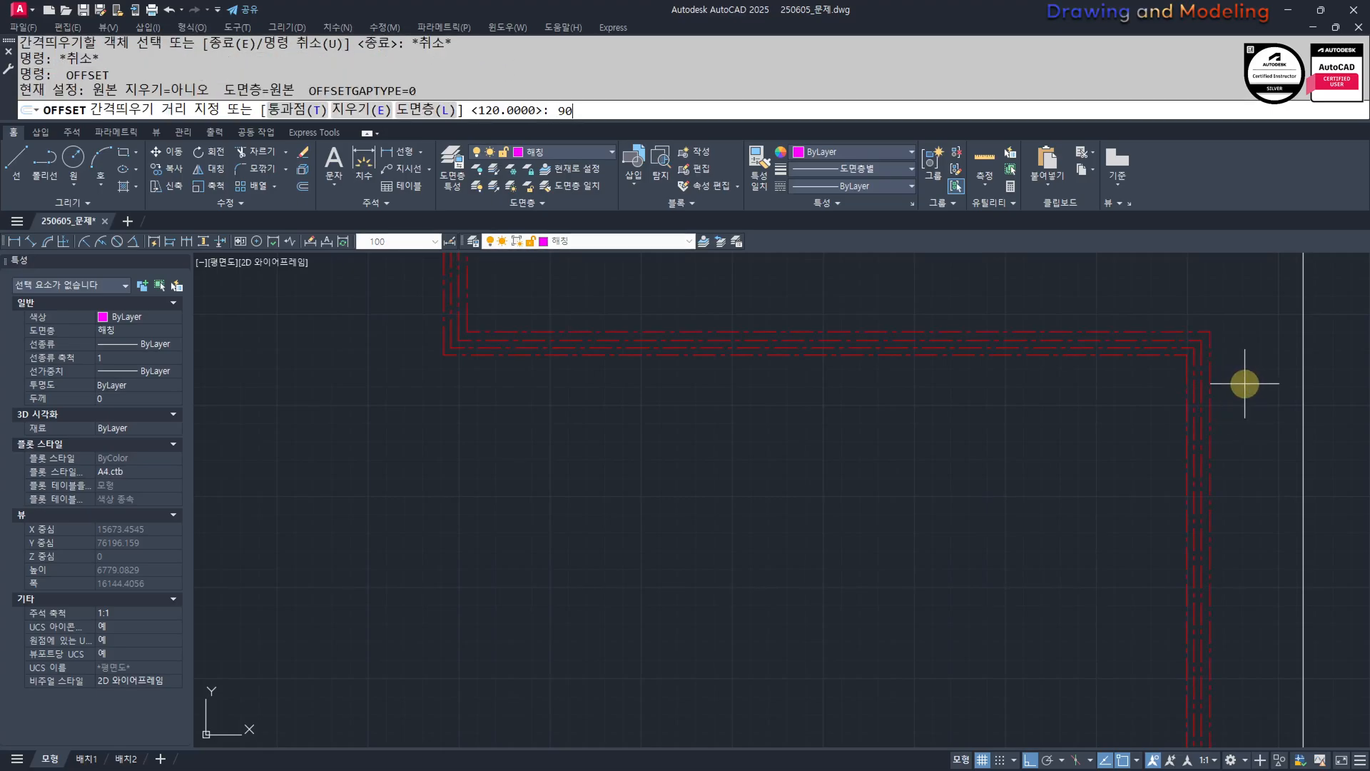
text(90)
key(Return)
click(1189, 372)
click(1287, 375)
key(Escape)
key(Escape)
scroll(1218, 369, up, 2)
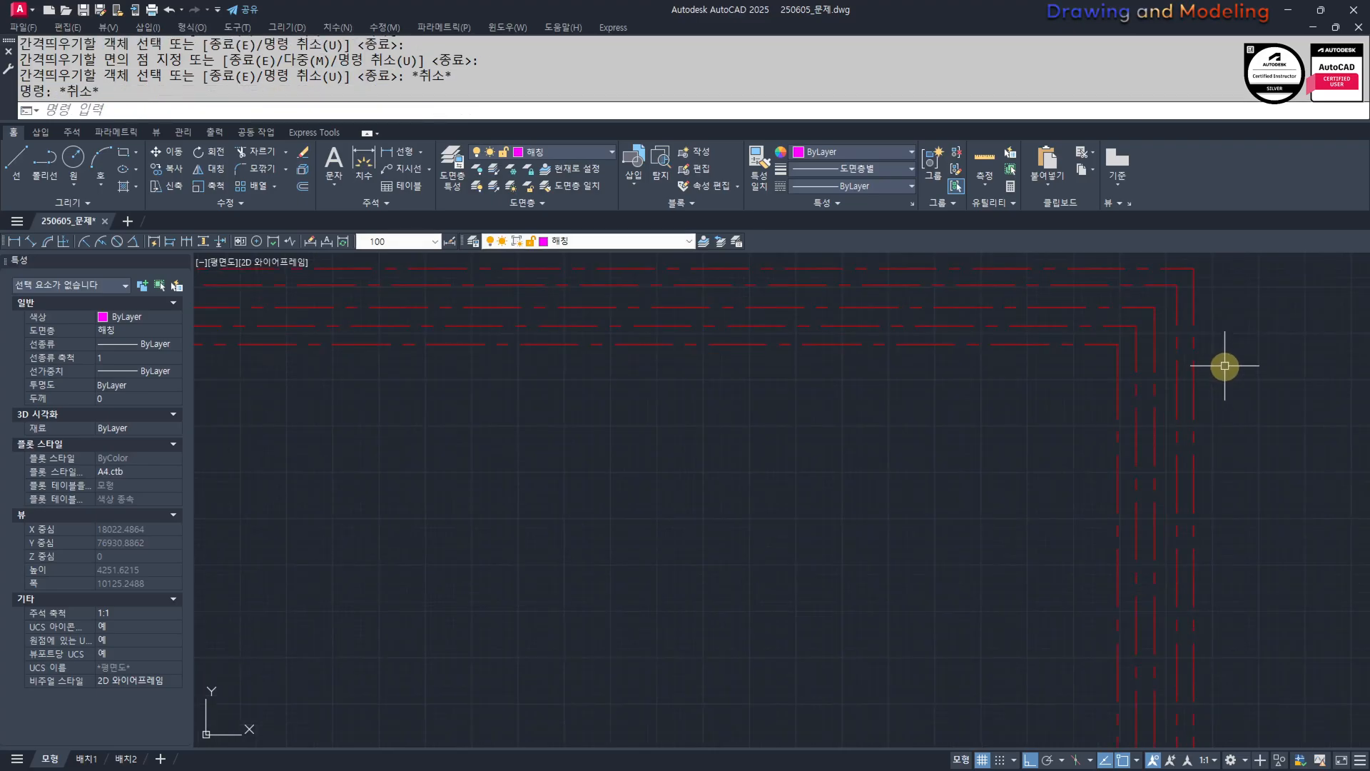
Move the four offset wall-line polylines to the 단면선 layer, leaving the centre line on its own layer.
click(1224, 366)
click(1149, 393)
click(1129, 401)
click(1103, 403)
click(665, 240)
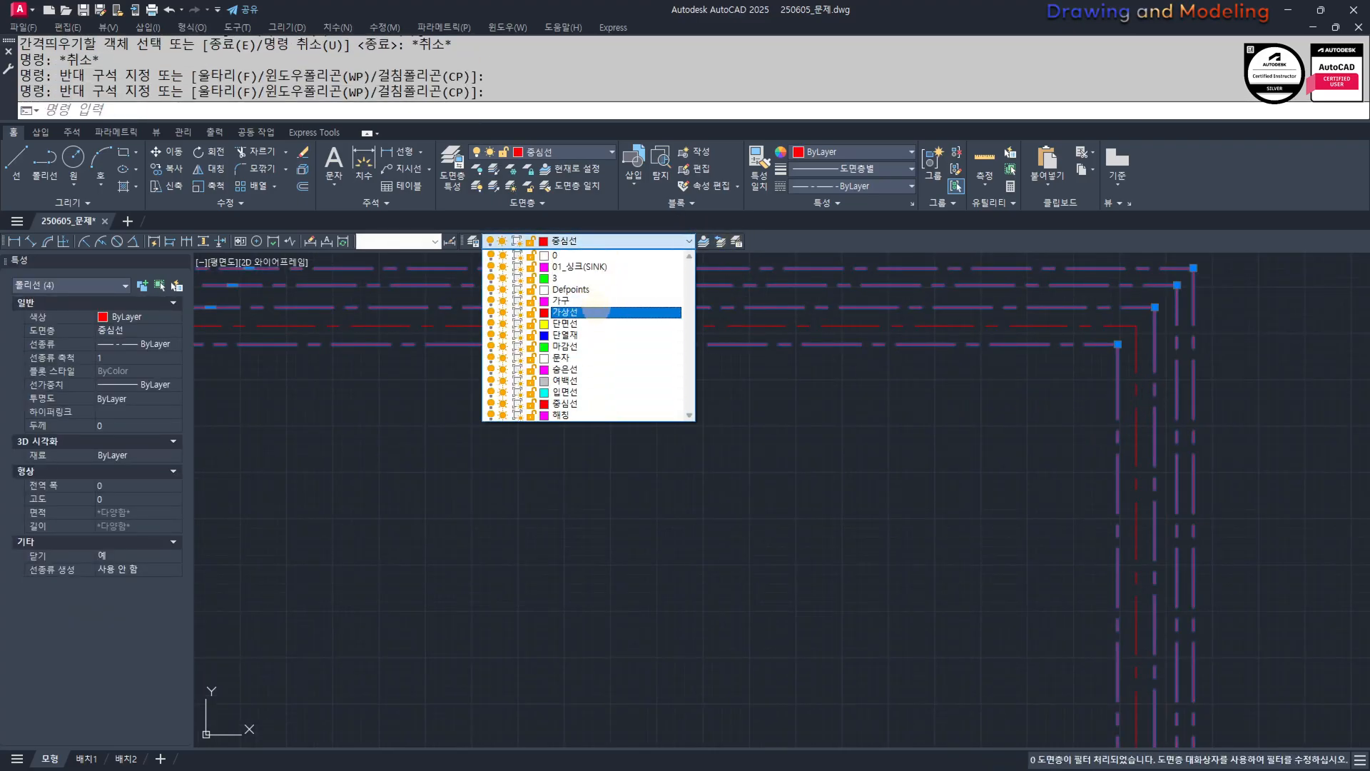
click(596, 312)
key(Escape)
key(Escape)
scroll(999, 392, down, 5)
key(Escape)
key(Escape)
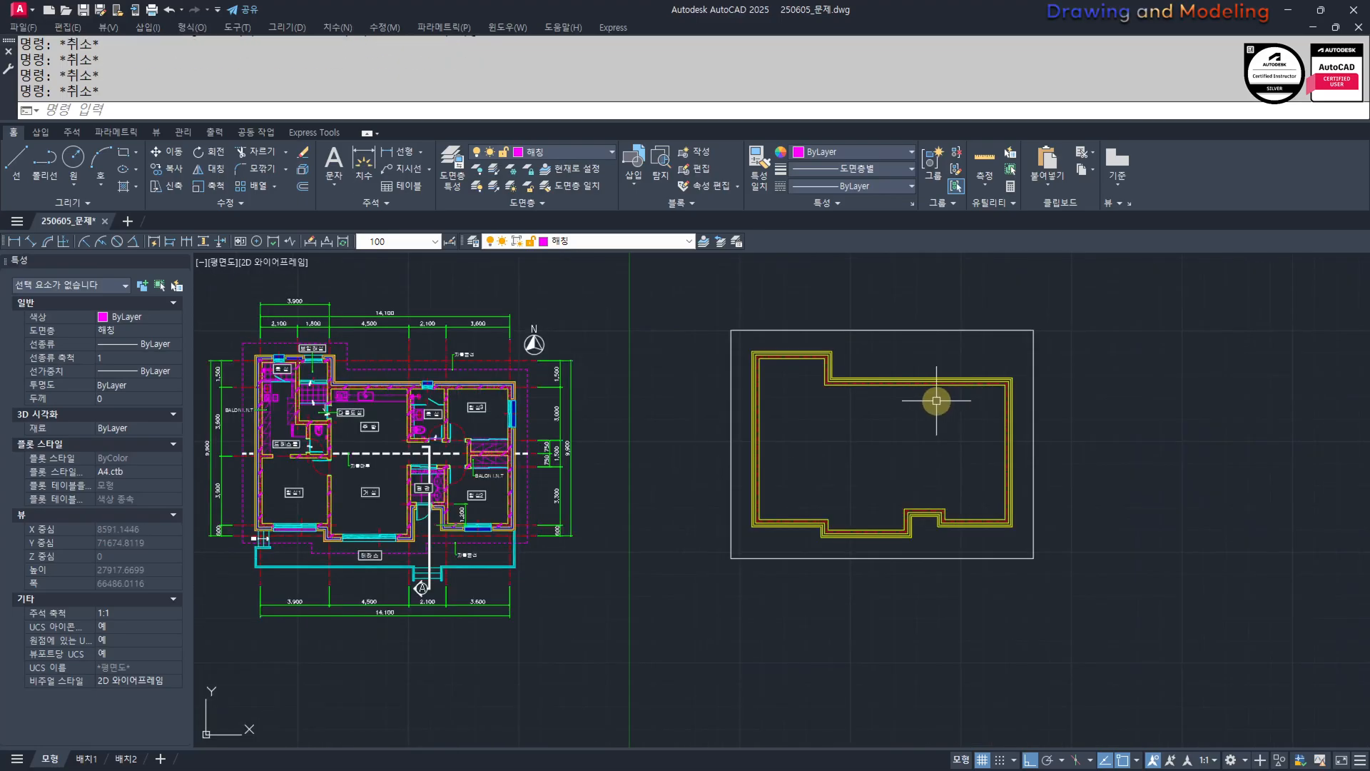
Turn off the 단면선 layer of the redrawn wall lines by picking one of them.
scroll(934, 384, up, 4)
text(ff)
click(964, 379)
key(Escape)
key(Escape)
scroll(971, 384, down, 2)
Try to explode the stepped centre-line outline into separate lines.
click(979, 366)
click(953, 428)
text(x)
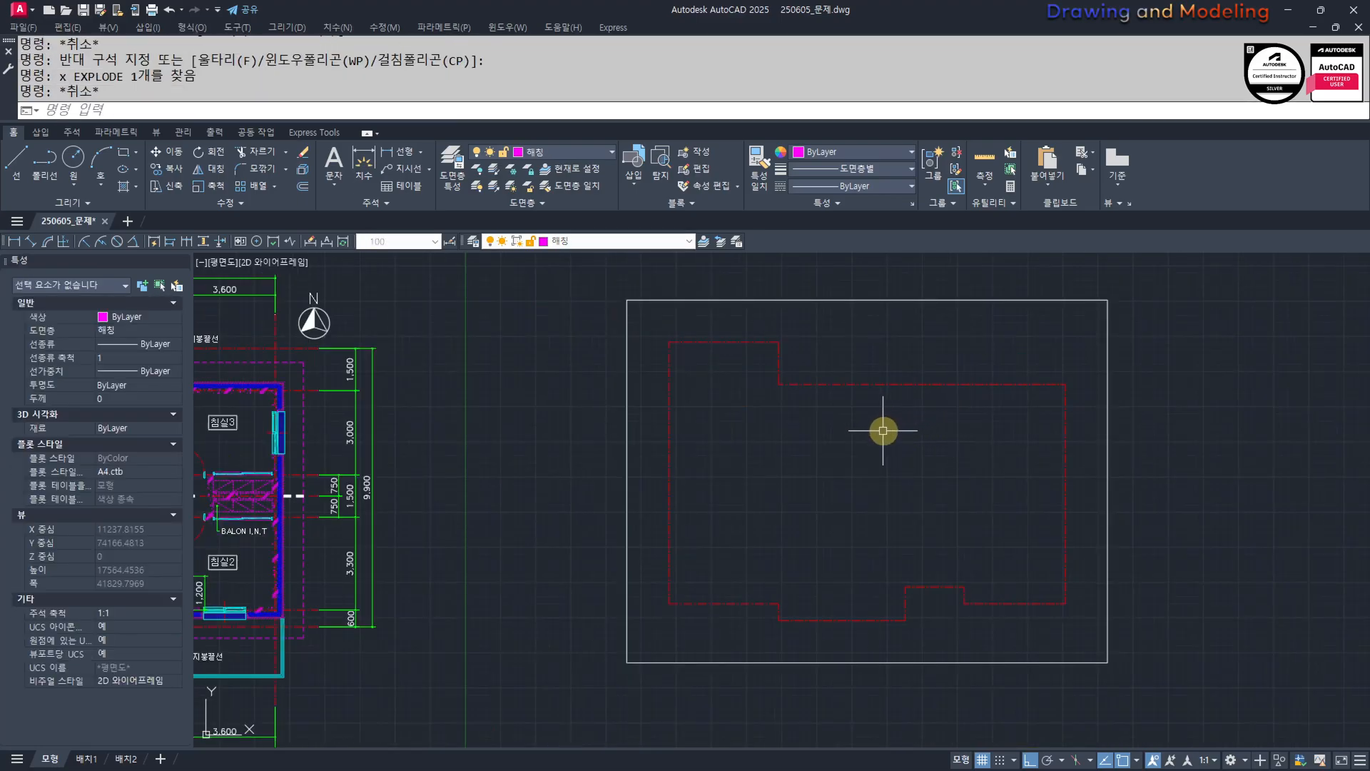
key(Escape)
click(978, 354)
click(904, 441)
key(Escape)
key(Escape)
key(Escape)
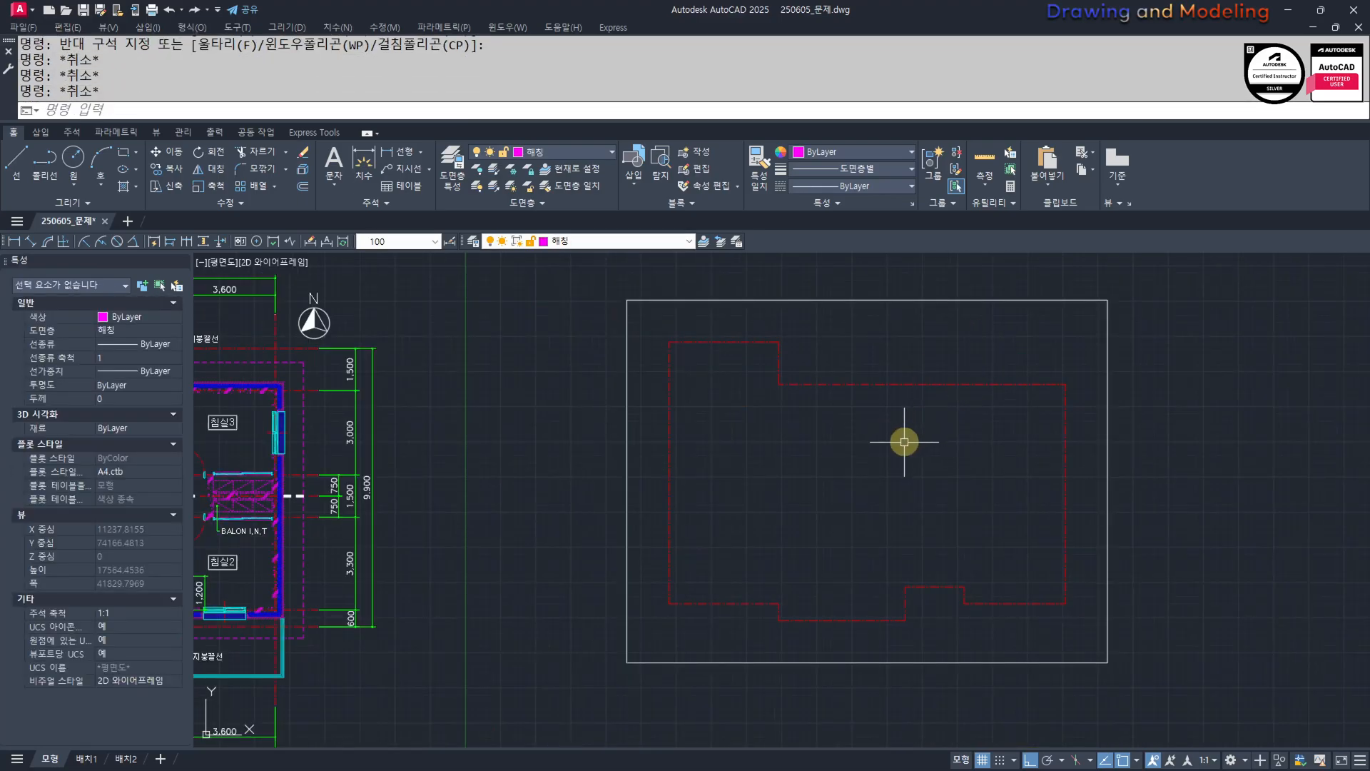
Offset the stepped centre-line outline 1000 outward for the roof outline.
text(o)
key(space)
text(1000)
key(Return)
click(958, 386)
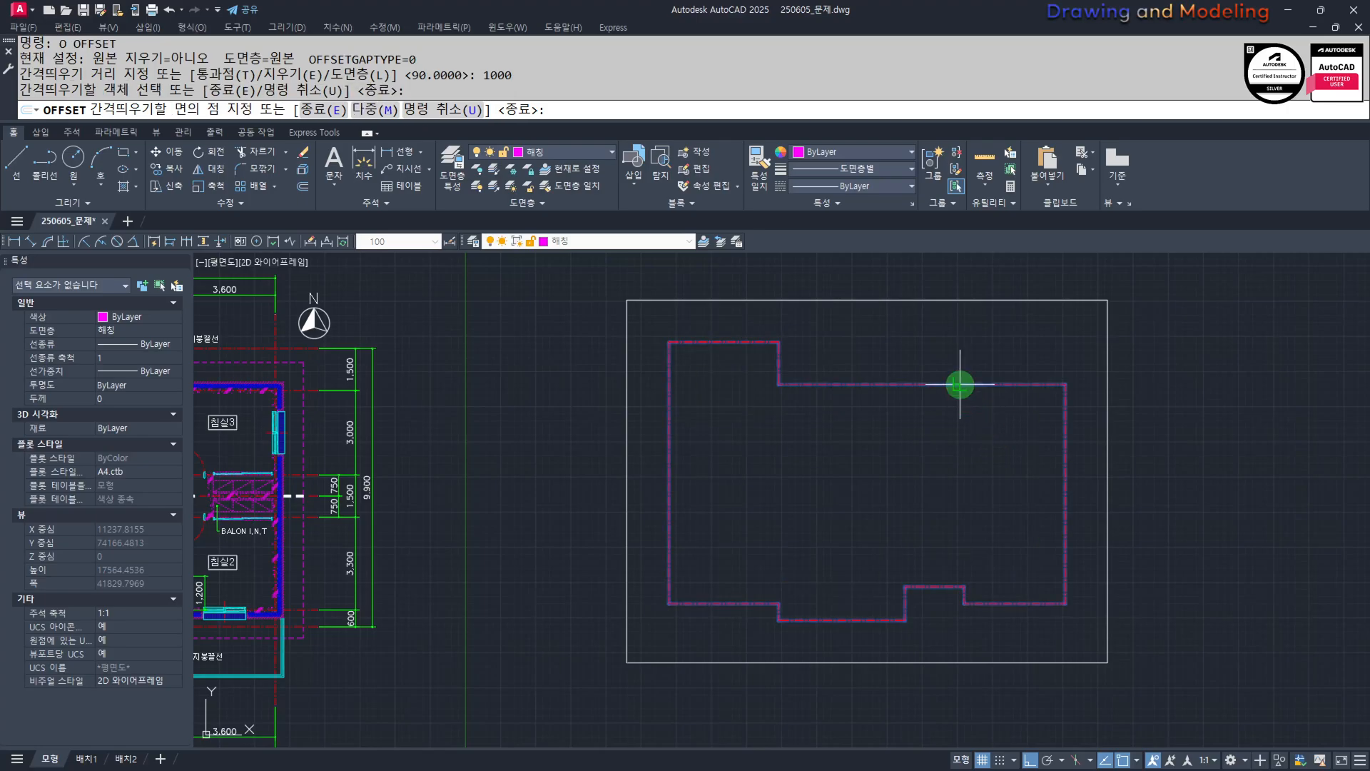
click(963, 367)
key(Escape)
Move the outer 1000 offset outline to the 숨은선 layer.
click(963, 367)
click(887, 331)
click(552, 150)
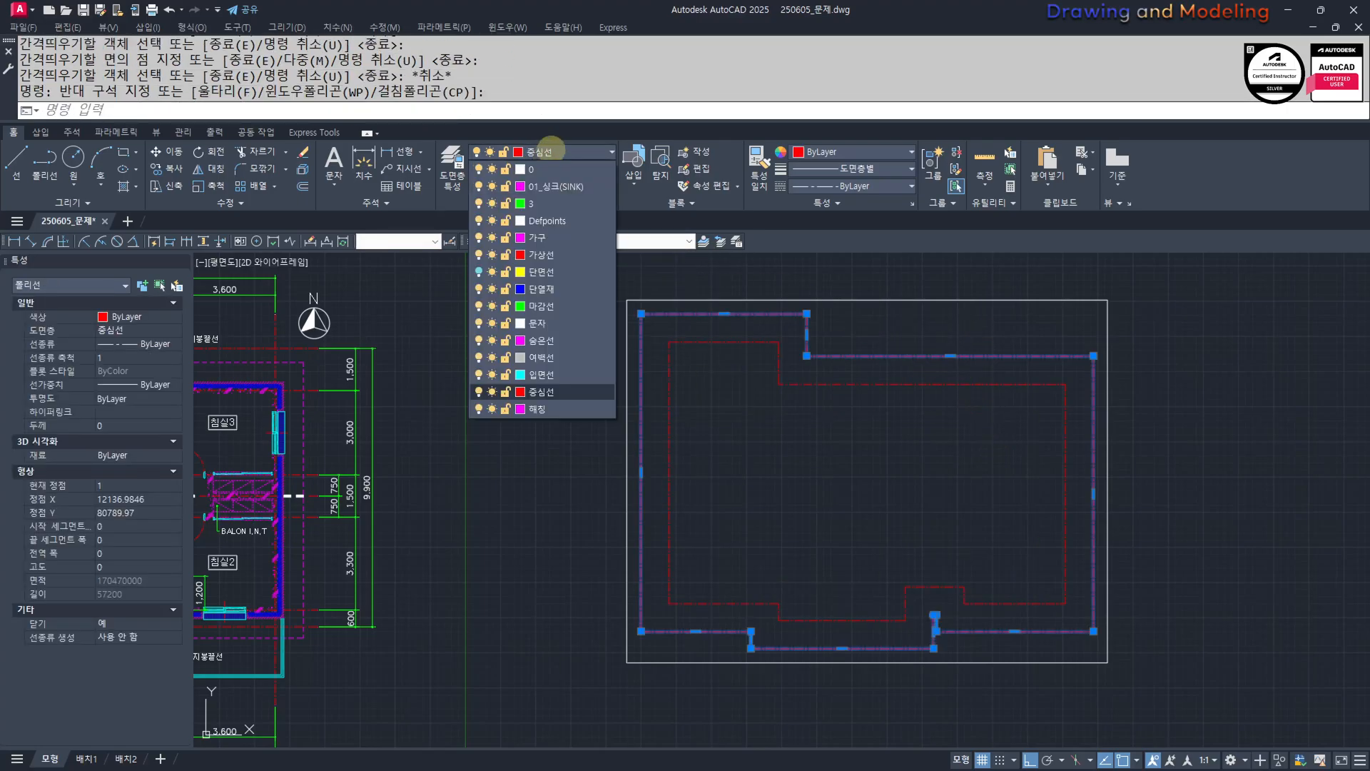
click(541, 340)
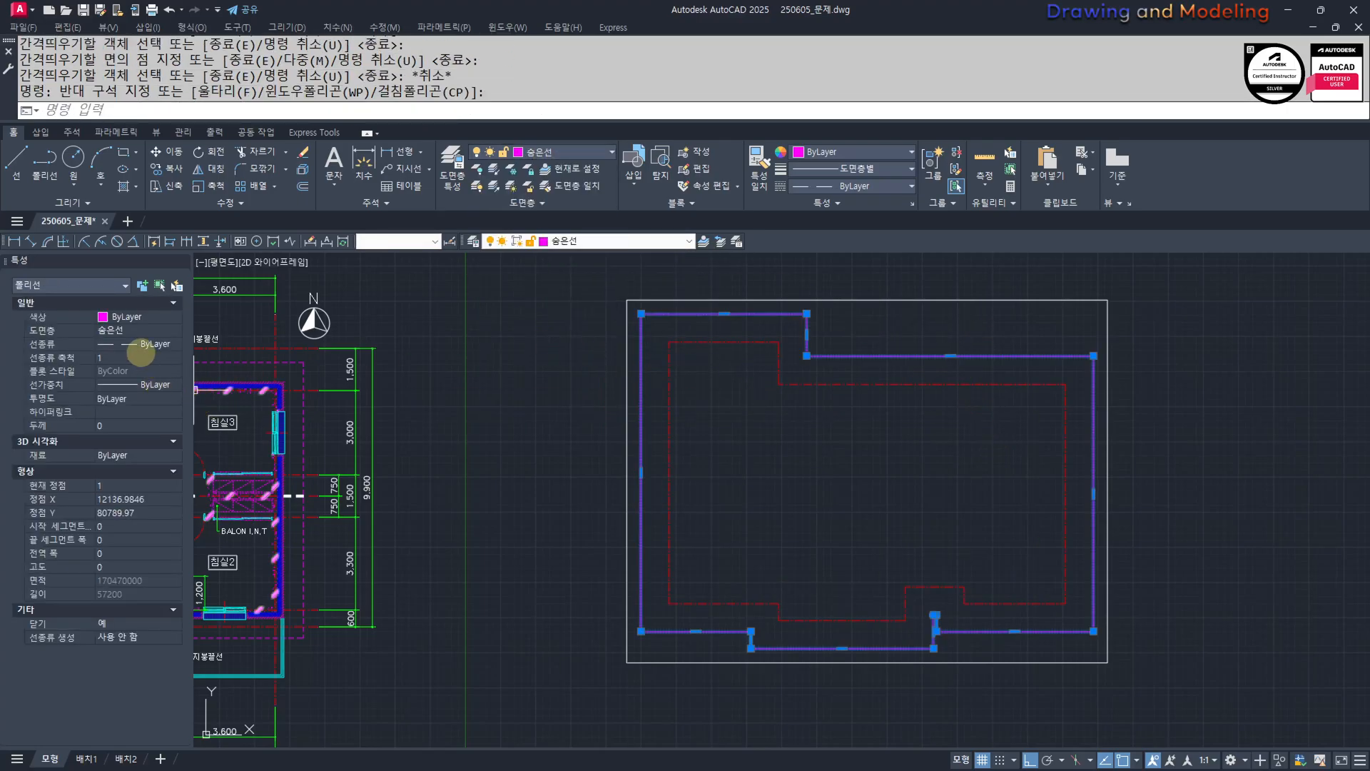
key(Escape)
key(Escape)
Trim away the narrow notch in the dashed outline's lower edge below the entrance recess.
scroll(923, 641, up, 4)
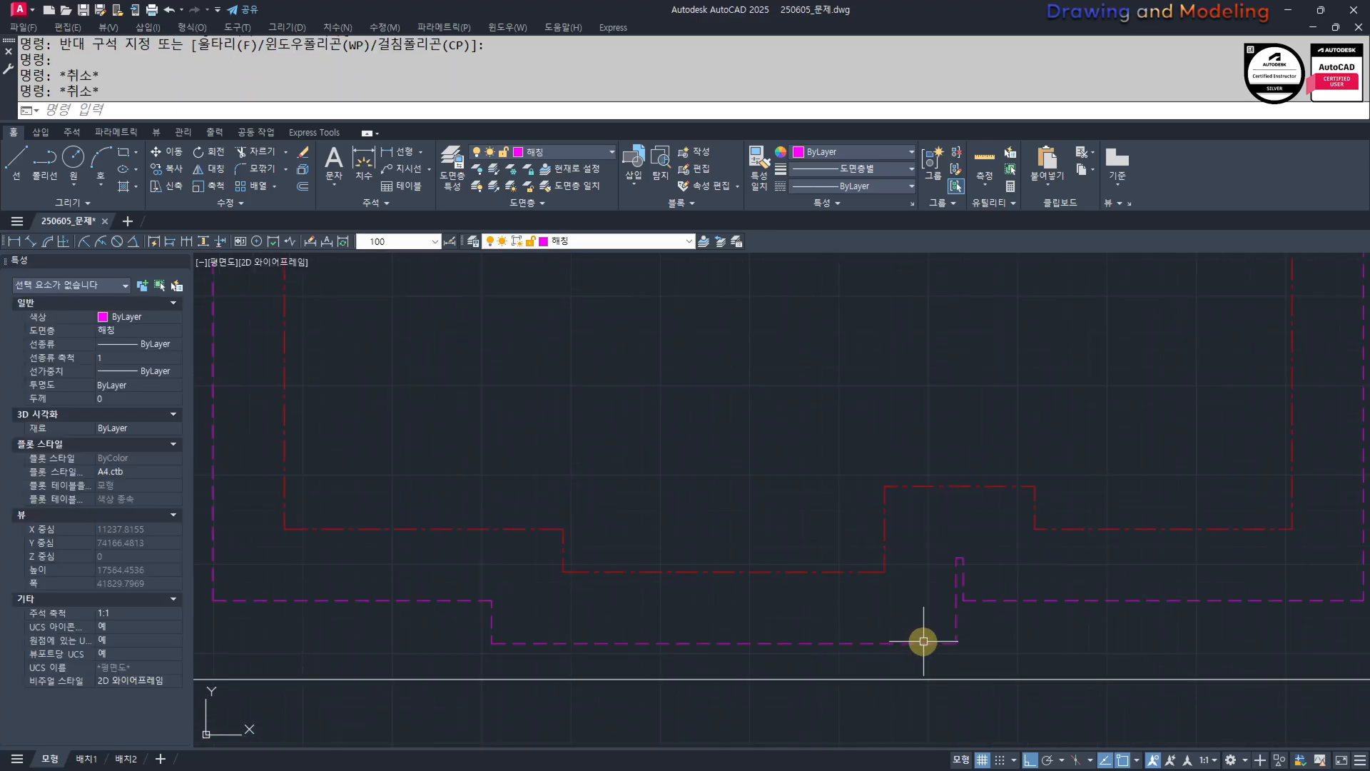
text(tr)
key(space)
key(space)
click(914, 484)
click(891, 518)
key(Escape)
key(Escape)
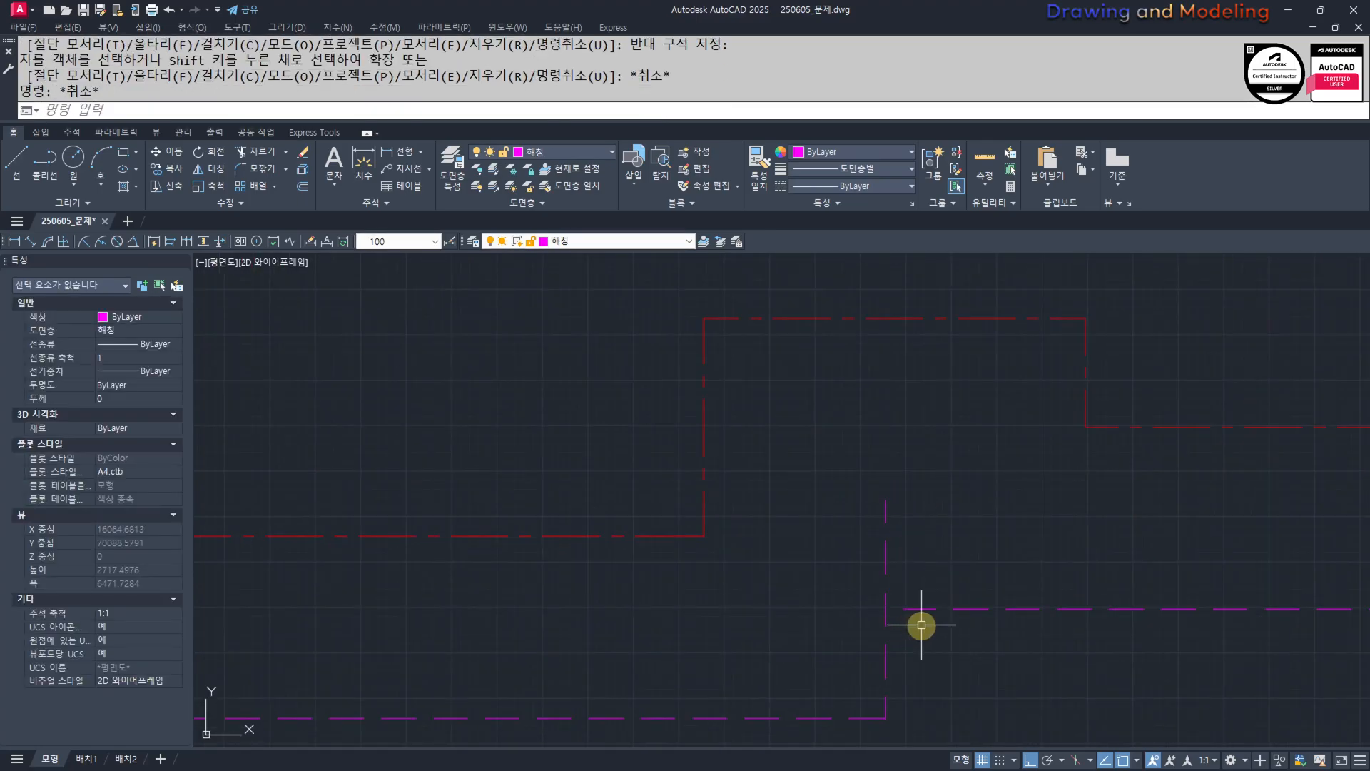
Fillet the dashed outline's two loose segments into a clean corner where the notch was trimmed.
text(f)
key(space)
click(918, 613)
click(887, 656)
key(Escape)
key(Escape)
scroll(917, 634, down, 4)
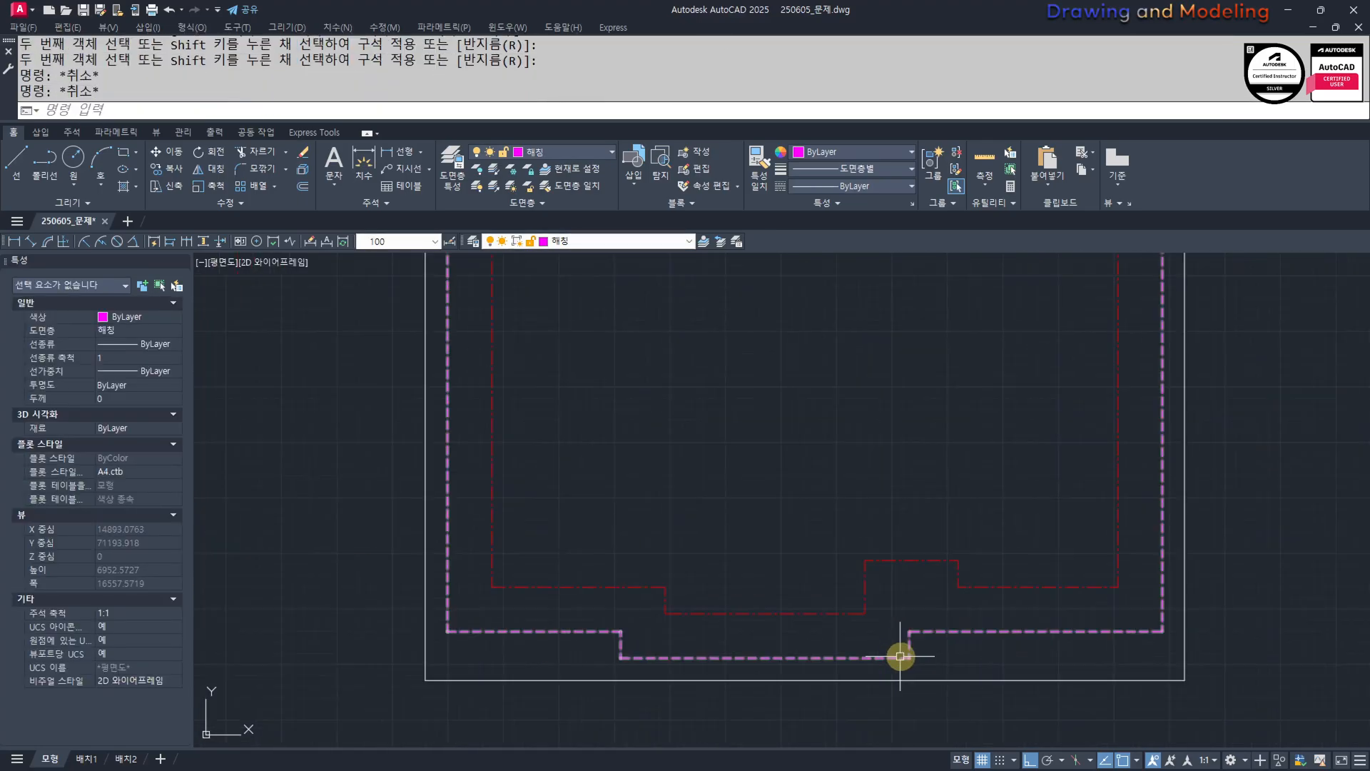
Turn off the layer of the dashed outer outline by picking that outline.
middle_drag(920, 560, 927, 628)
middle_drag(920, 498, 914, 494)
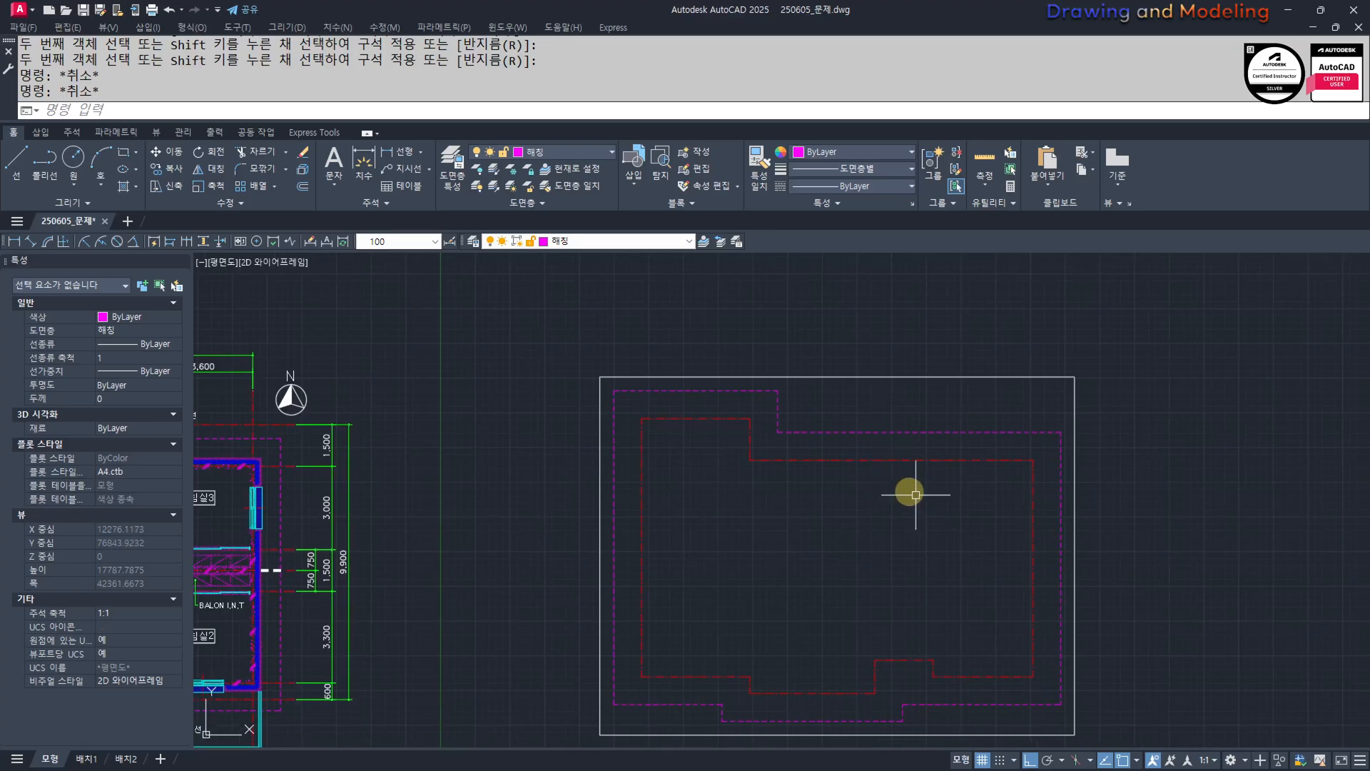
key(Escape)
key(Escape)
text(tt)
key(space)
click(914, 432)
key(Escape)
key(Escape)
Explode the stepped centre-line outline into separate lines.
click(913, 426)
click(885, 511)
text(x)
key(Escape)
key(Escape)
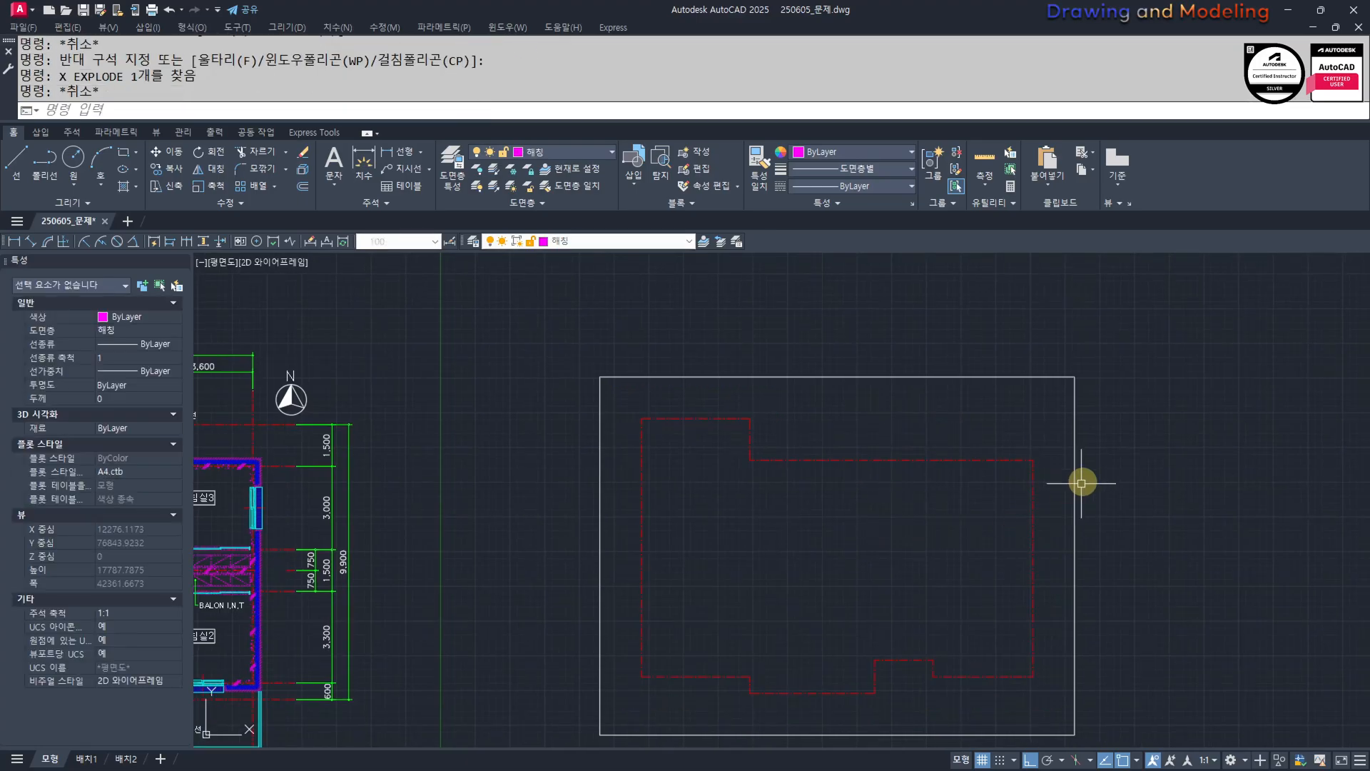
Extend the centre lines at the plan's right-hand corners to the rectangular frame as boundary.
text(ex)
click(1089, 372)
click(1055, 432)
key(space)
click(1054, 444)
click(1017, 489)
middle_drag(1049, 661, 1029, 603)
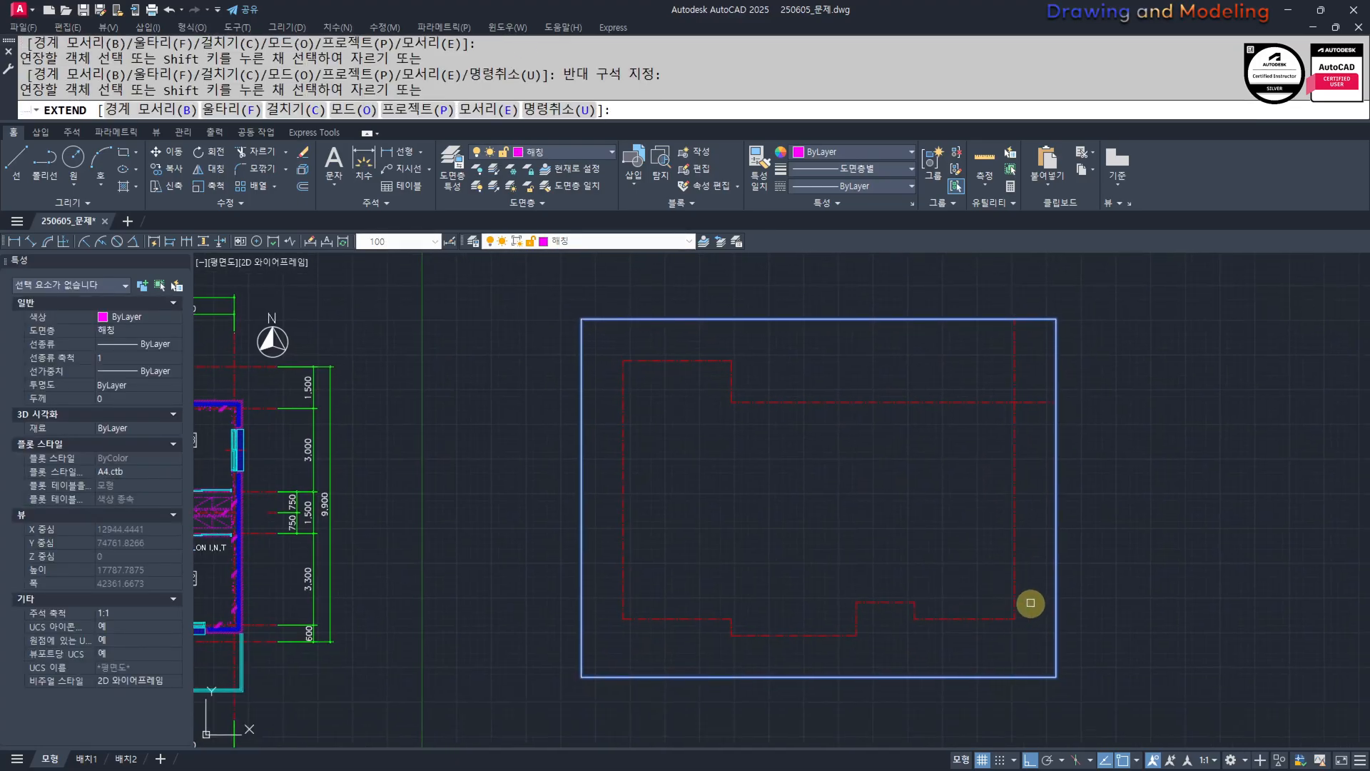
scroll(942, 642, up, 4)
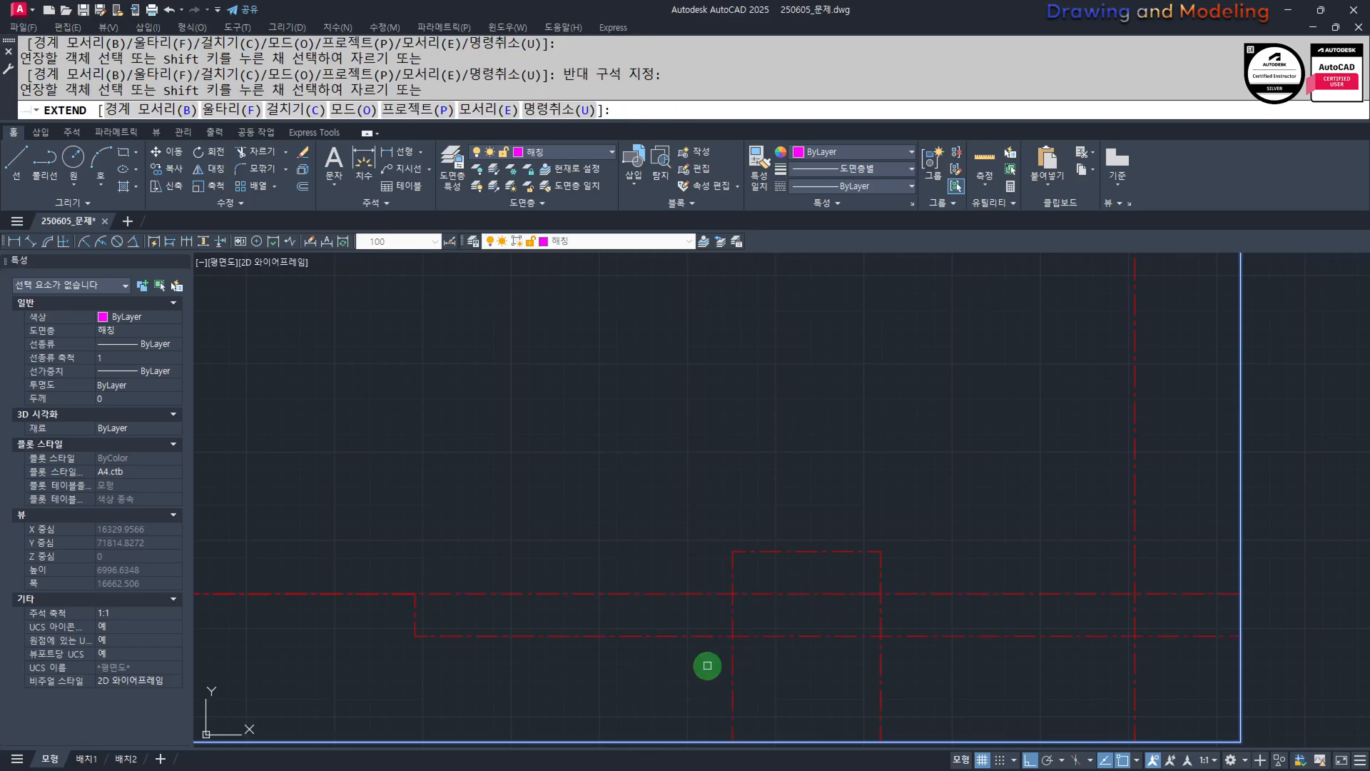
Try to extend the centre lines around the plan's lower steps to the frame.
middle_drag(414, 674, 627, 669)
click(691, 627)
click(565, 682)
scroll(412, 576, down, 2)
middle_drag(482, 595, 556, 597)
click(607, 615)
key(ctrl+z)
scroll(585, 652, down, 4)
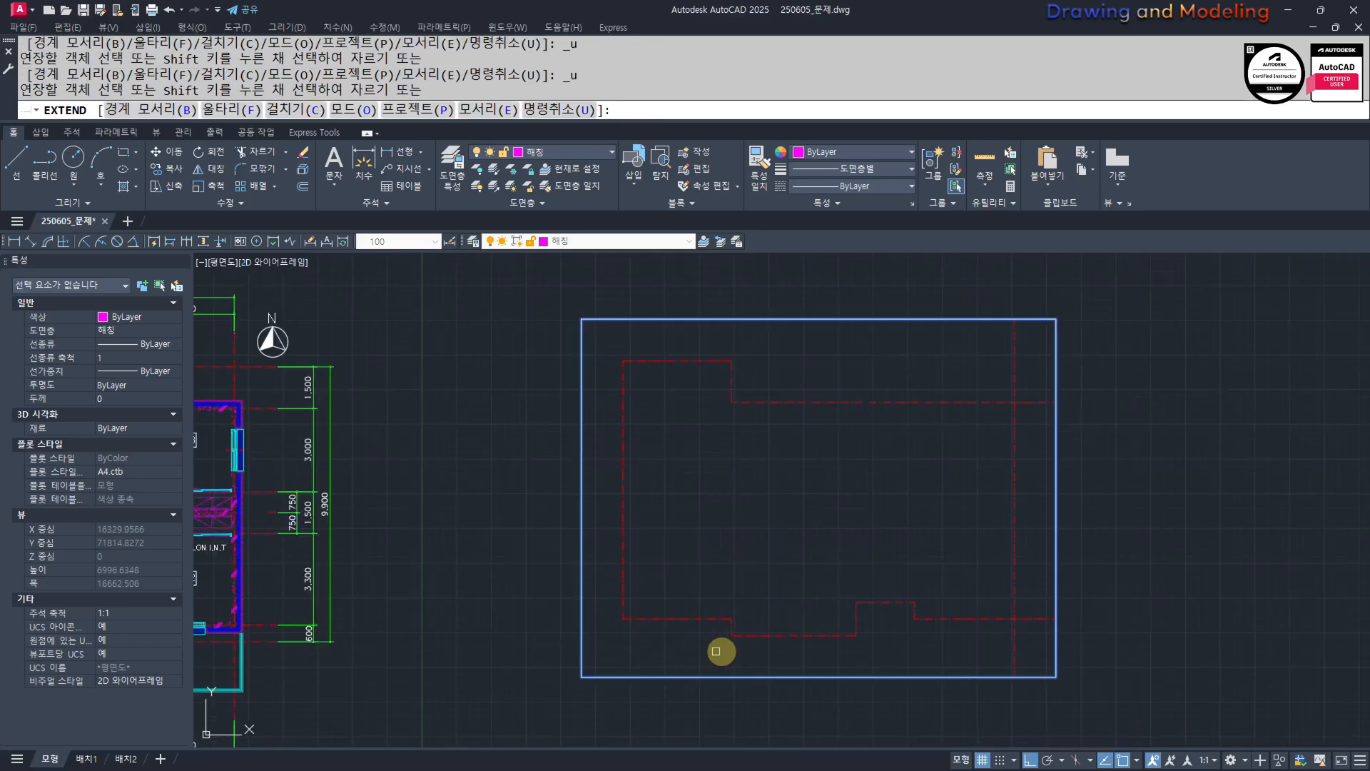
Extend the centre lines of the entrance recess, the lower steps and the lower-left corner to the frame.
middle_drag(861, 651, 880, 598)
scroll(896, 590, up, 2)
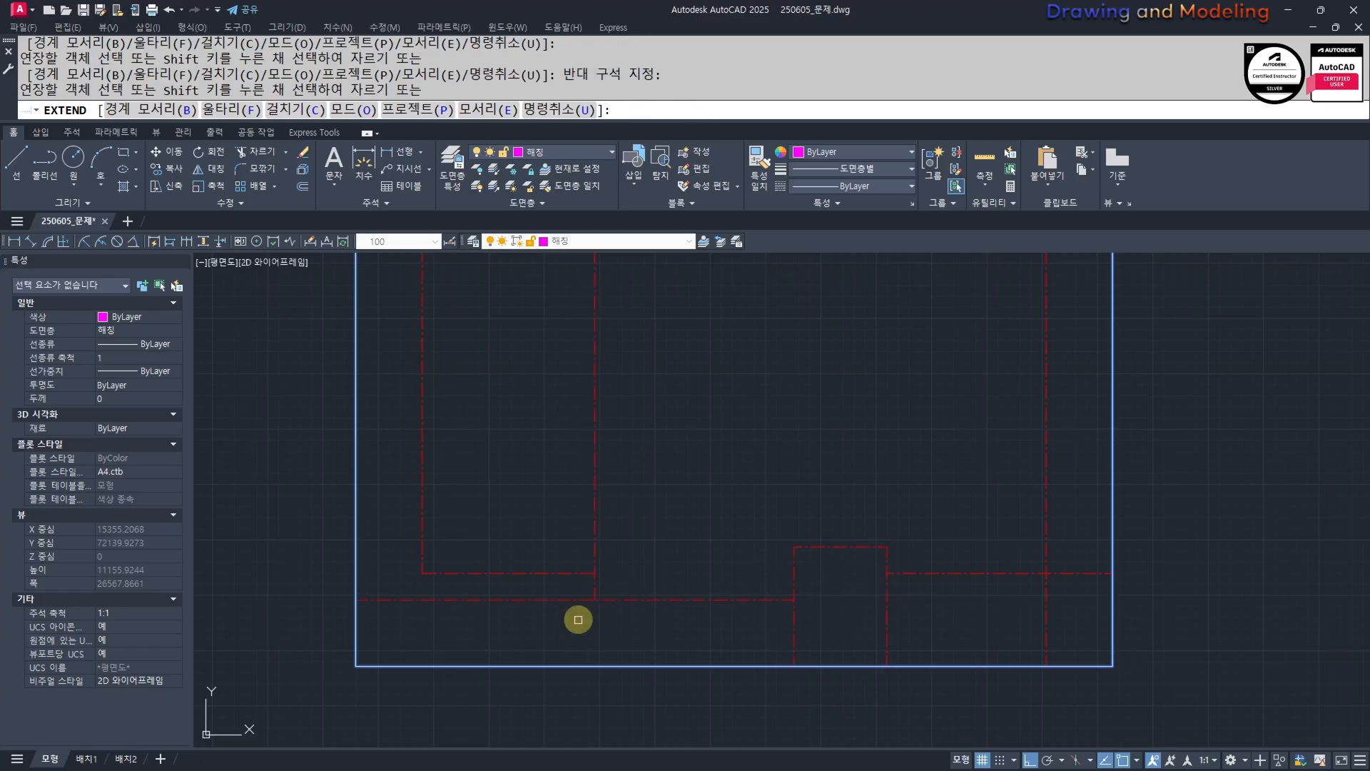
key(ctrl+z)
click(602, 589)
click(557, 655)
scroll(574, 646, down, 4)
middle_drag(407, 605, 602, 648)
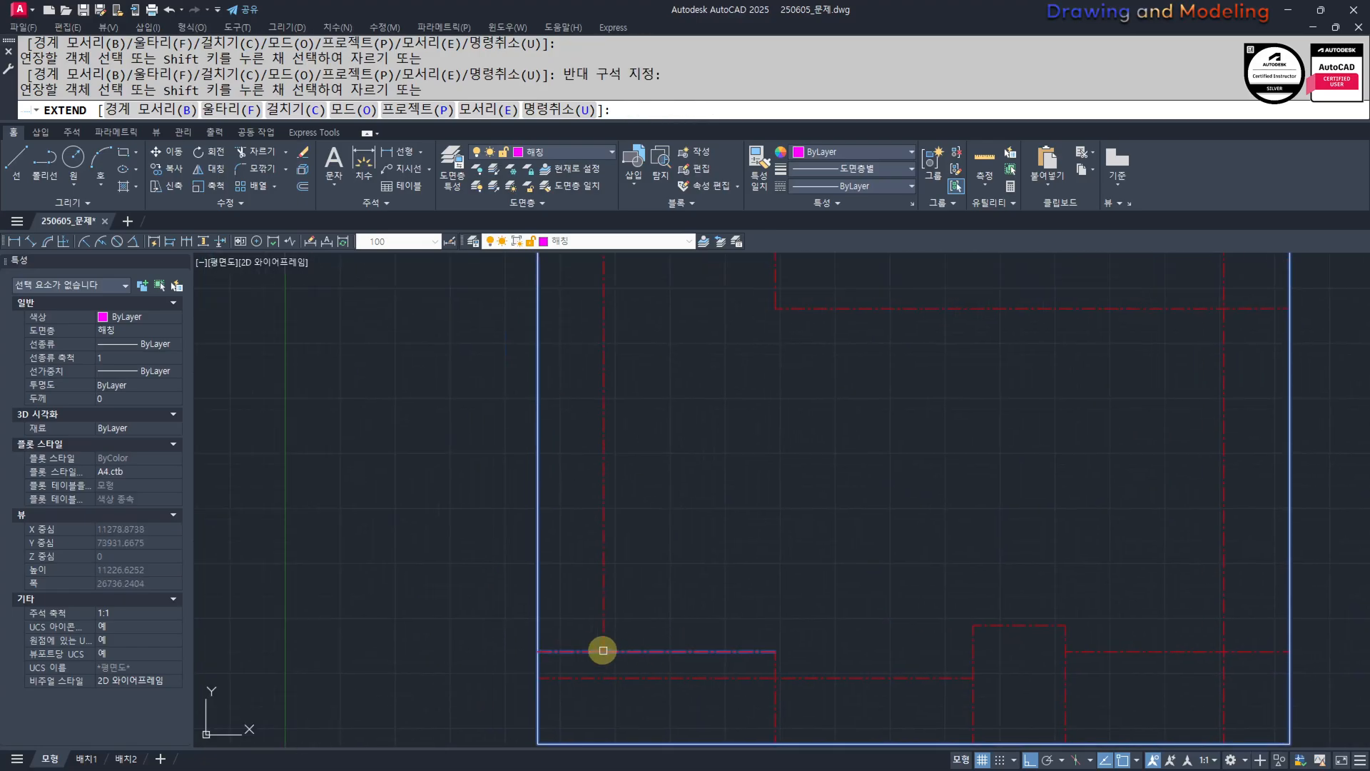
scroll(604, 640, up, 2)
click(619, 625)
click(567, 675)
Extend the centre lines at the upper-left corner and upper step to the frame.
scroll(585, 676, down, 3)
scroll(620, 480, up, 2)
click(627, 584)
click(564, 525)
click(823, 593)
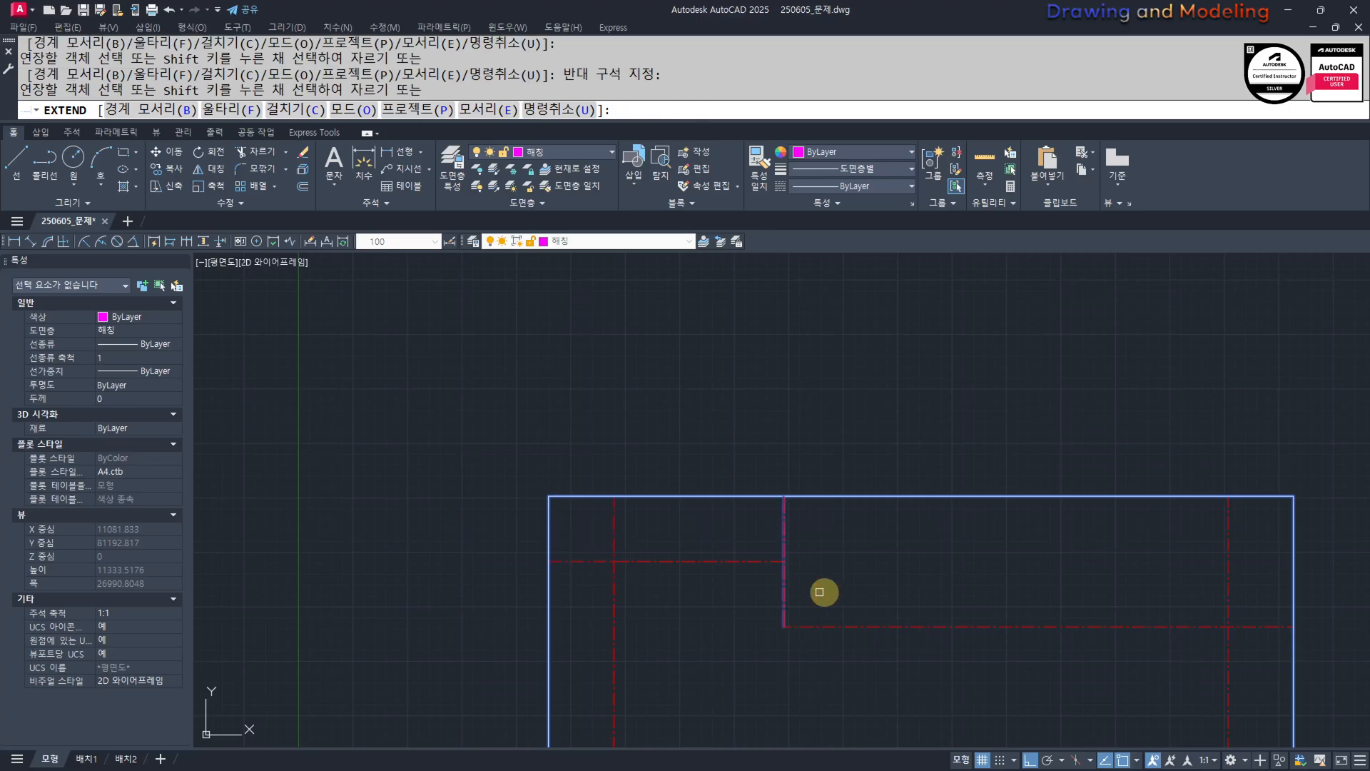
scroll(828, 546, up, 2)
scroll(718, 564, down, 2)
scroll(714, 594, down, 3)
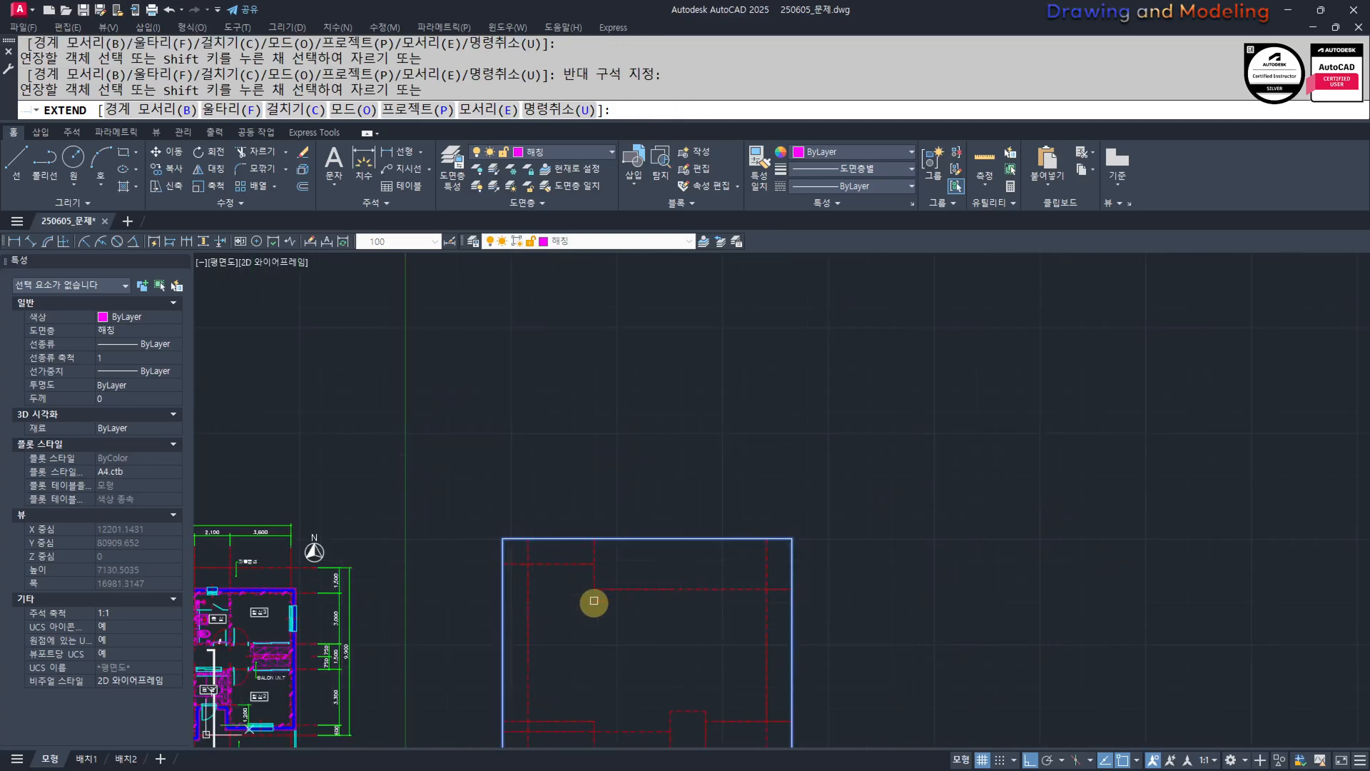
key(Escape)
scroll(710, 554, up, 2)
middle_drag(709, 554, 770, 568)
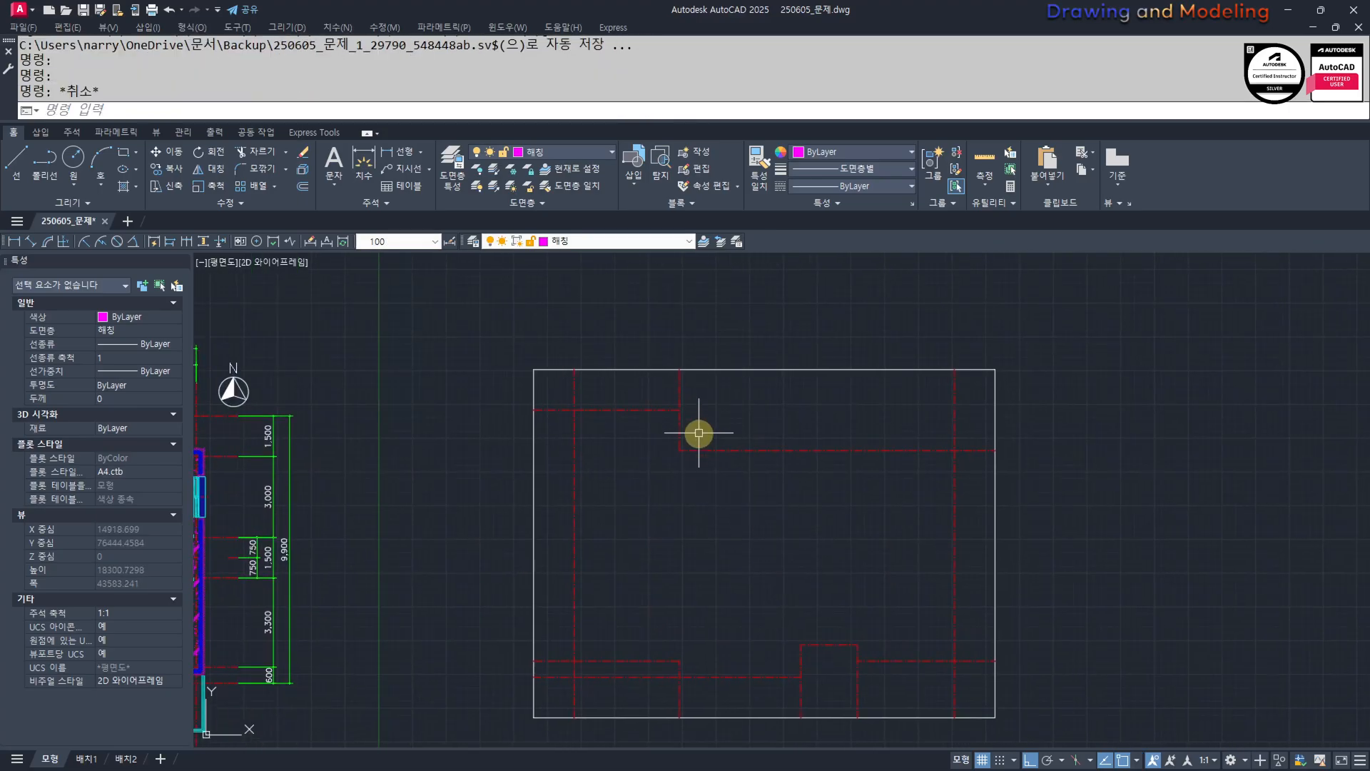
text(s)
key(Return)
key(Escape)
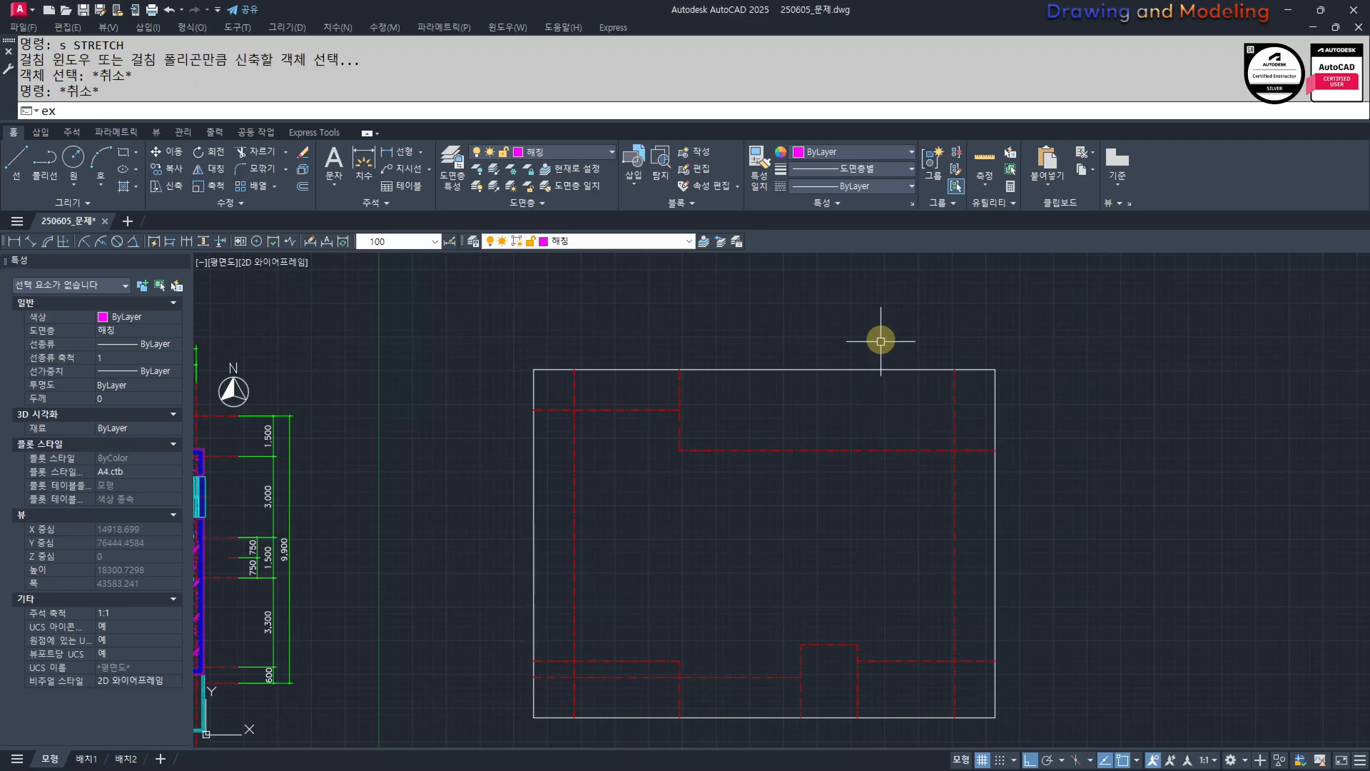
Extend the plan's uppermost horizontal centre line across to the opposite side of the frame.
text(ex)
key(Return)
click(652, 410)
key(Escape)
mouse_move(832, 573)
middle_down()
mouse_move(777, 556)
mouse_move(772, 541)
middle_up()
Turn all layers back on.
text(oo)
key(Return)
key(Escape)
key(Escape)
key(Escape)
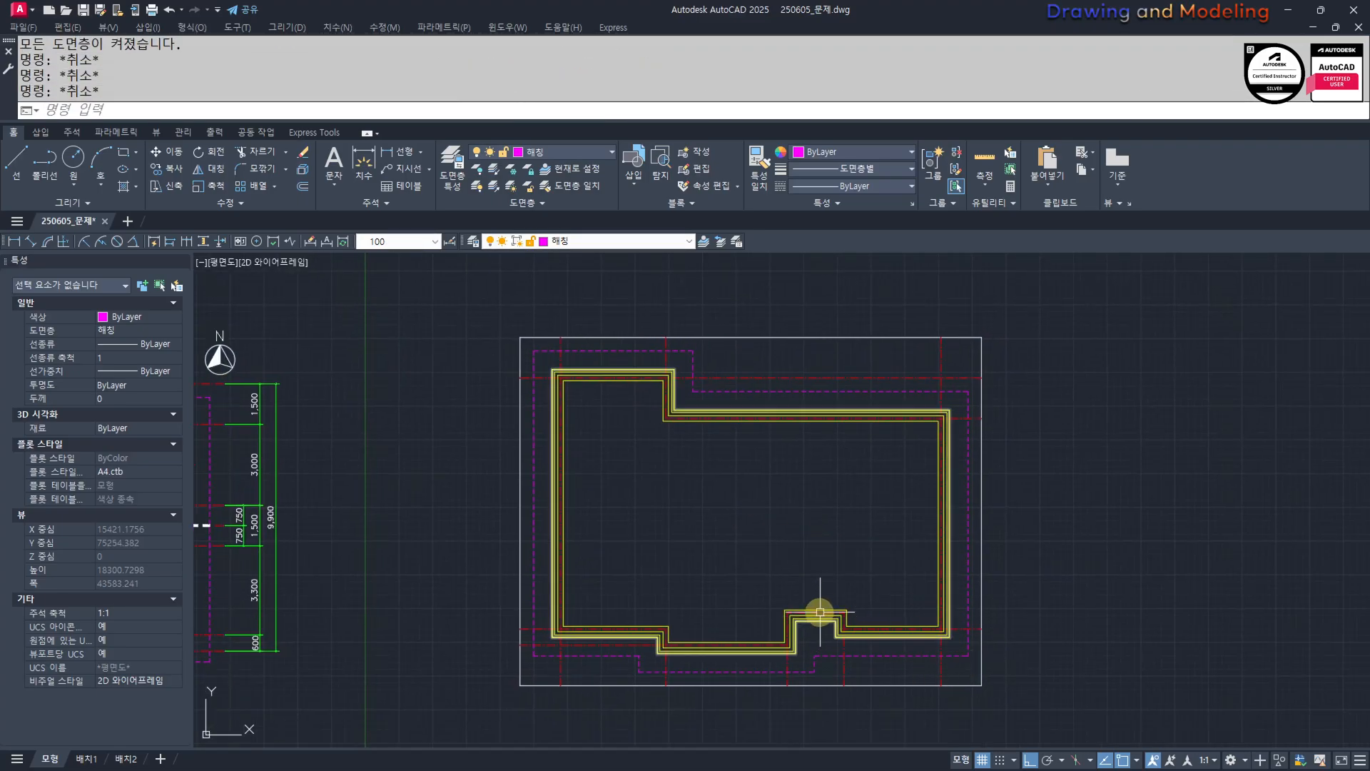
key(Escape)
middle_drag(813, 619, 854, 606)
scroll(800, 592, down, 4)
scroll(591, 590, up, 2)
middle_drag(769, 641, 801, 641)
text(l)
key(Return)
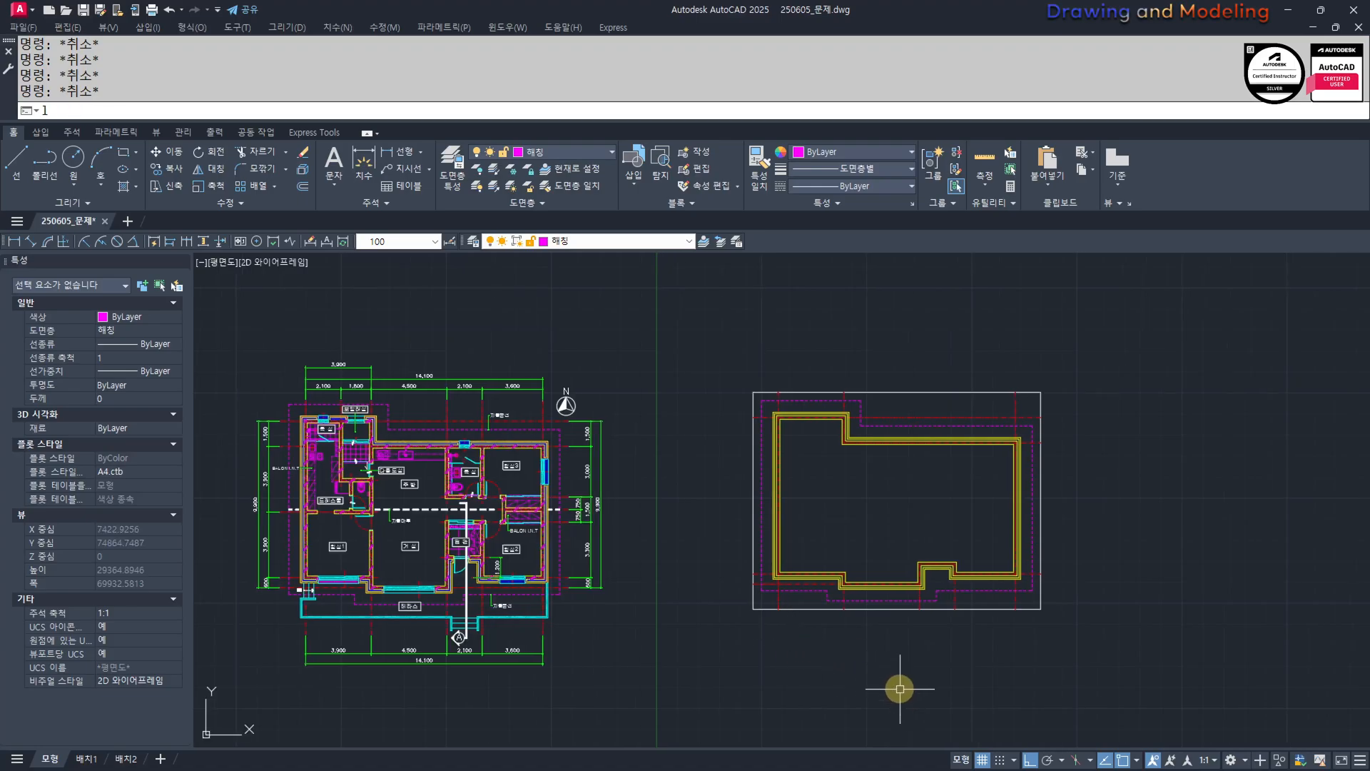
scroll(929, 625, up, 2)
click(973, 440)
key(Escape)
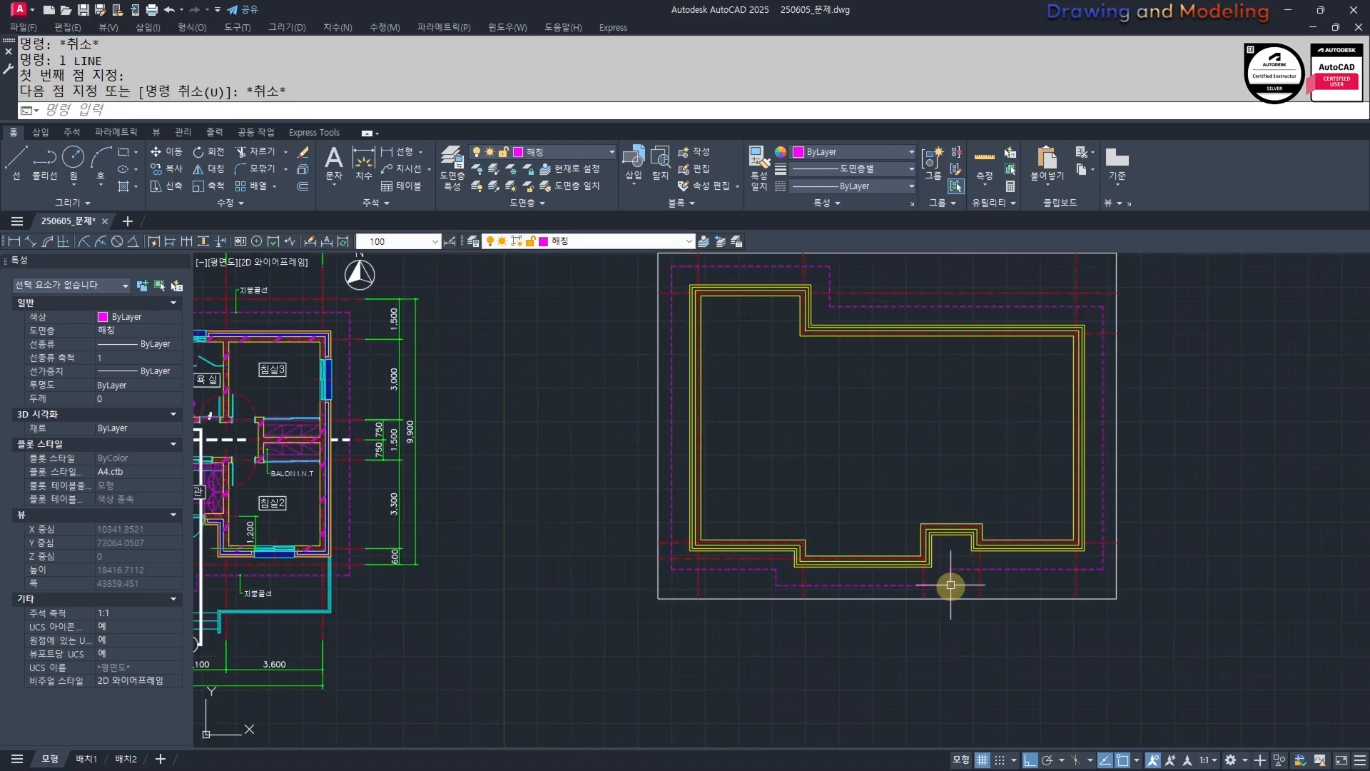
Draw a vertical section cut line through the entrance recess, with a short stub at its upper end and a half arrowhead at its lower end.
click(957, 637)
click(957, 412)
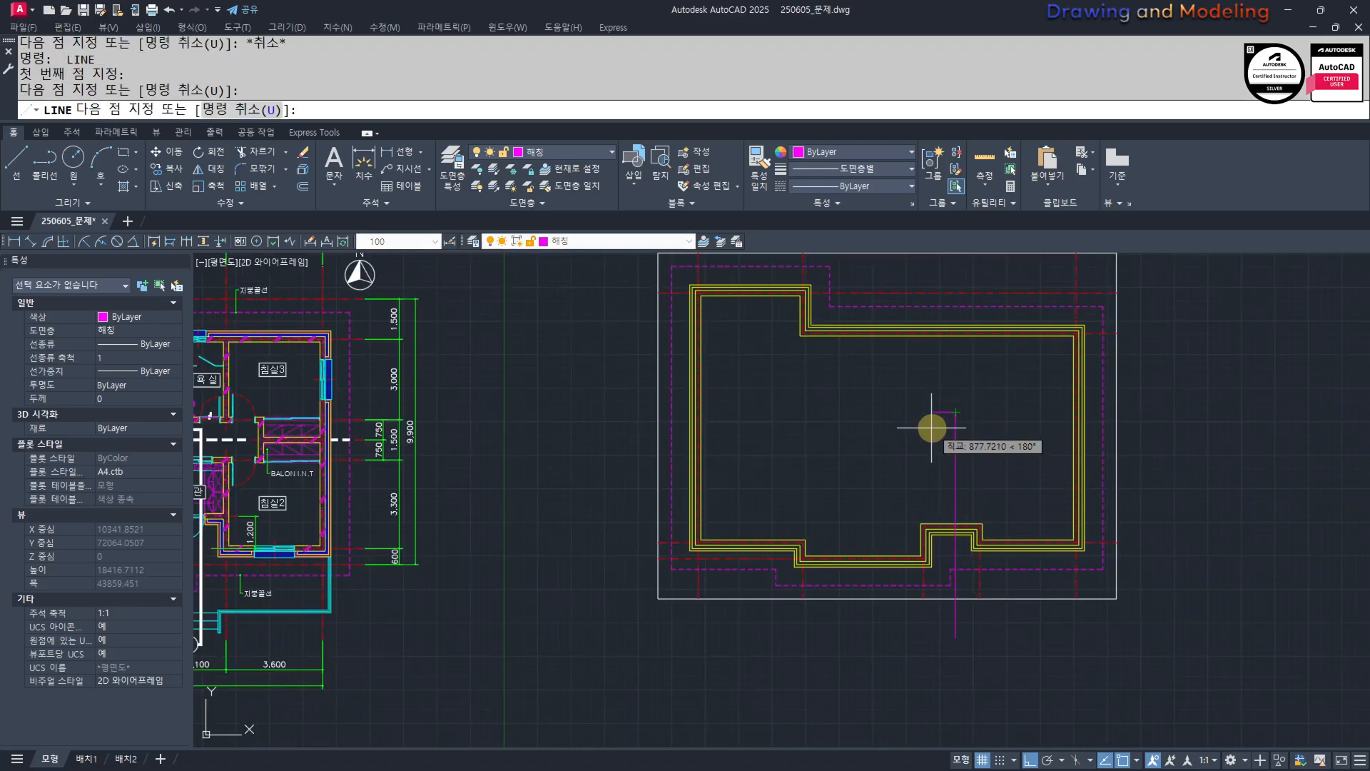
click(939, 418)
scroll(945, 629, up, 2)
key(Escape)
key(Escape)
key(Return)
click(961, 641)
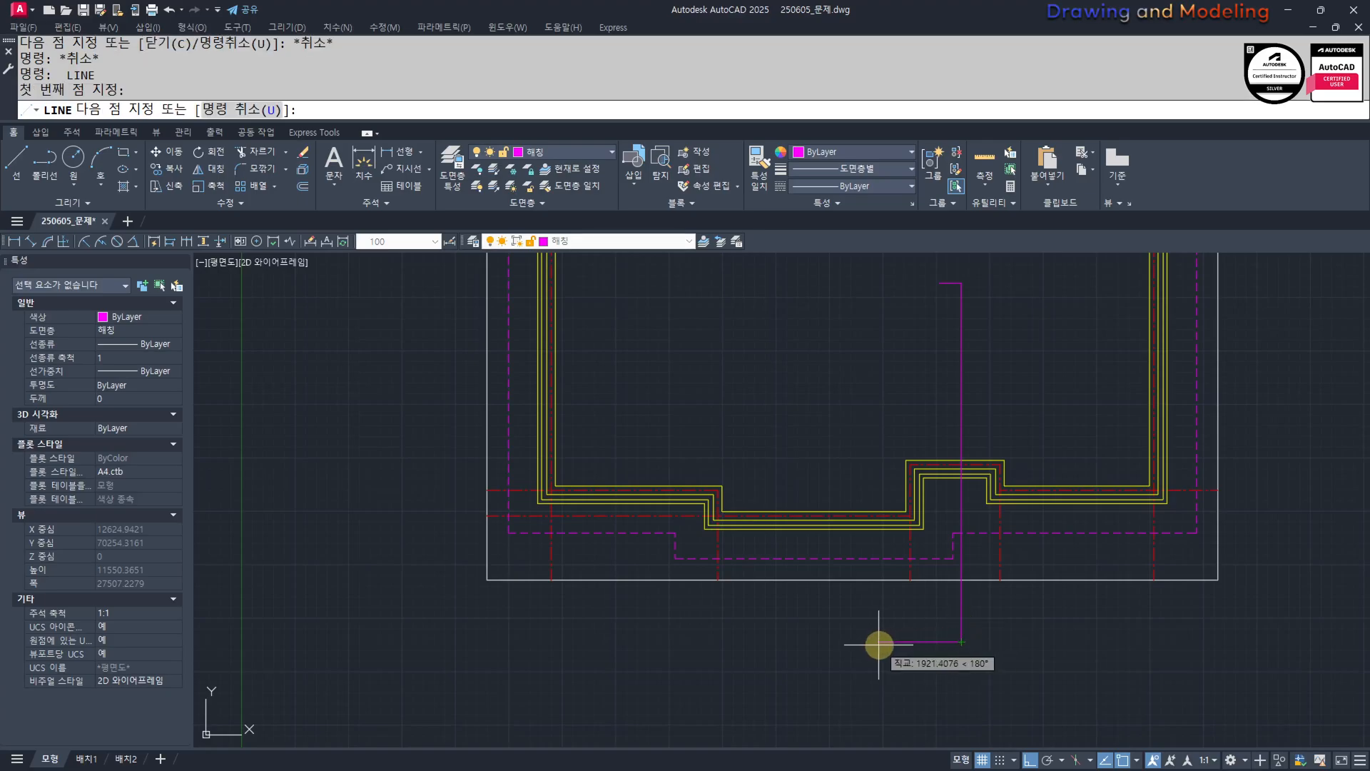
key(Escape)
Join the four segments of the section cut line into one polyline.
click(1001, 666)
click(879, 606)
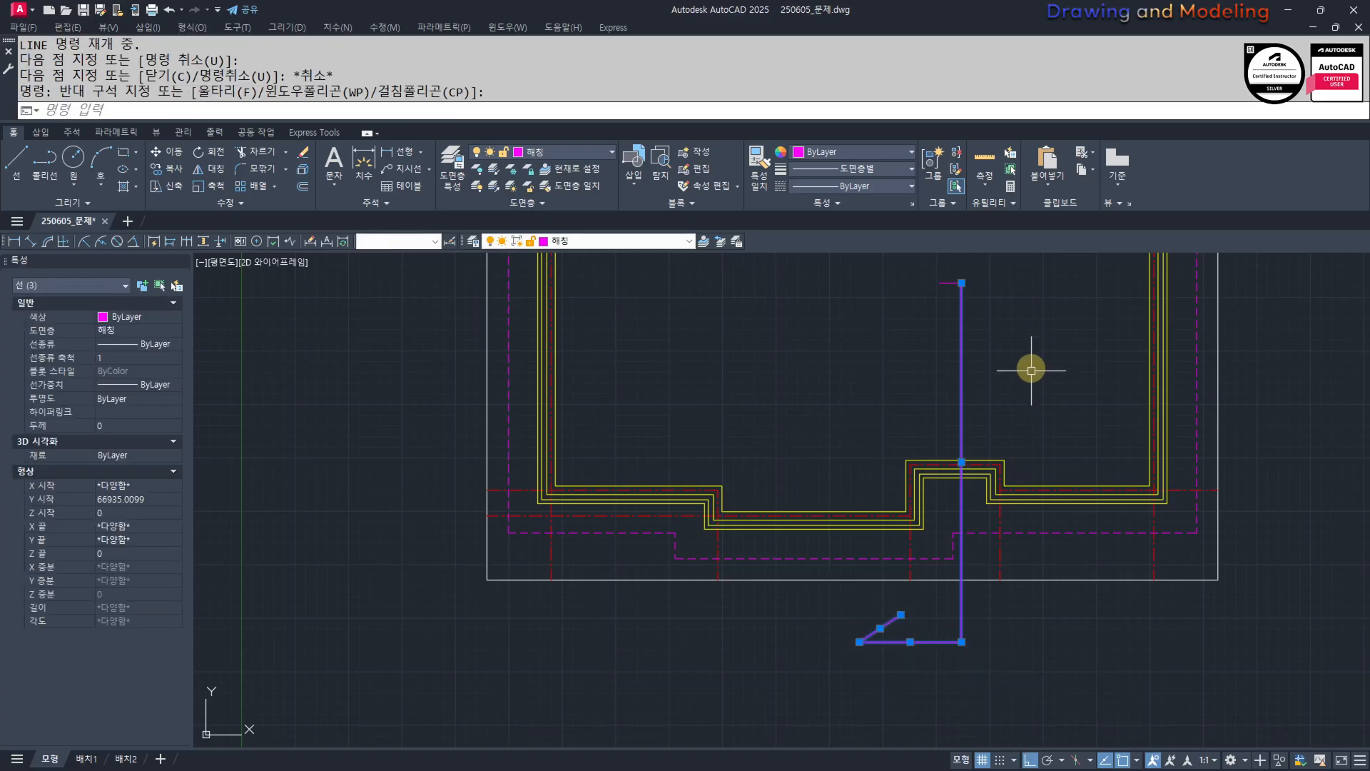
click(1028, 339)
click(903, 263)
middle_drag(823, 412, 859, 441)
text(j)
key(Escape)
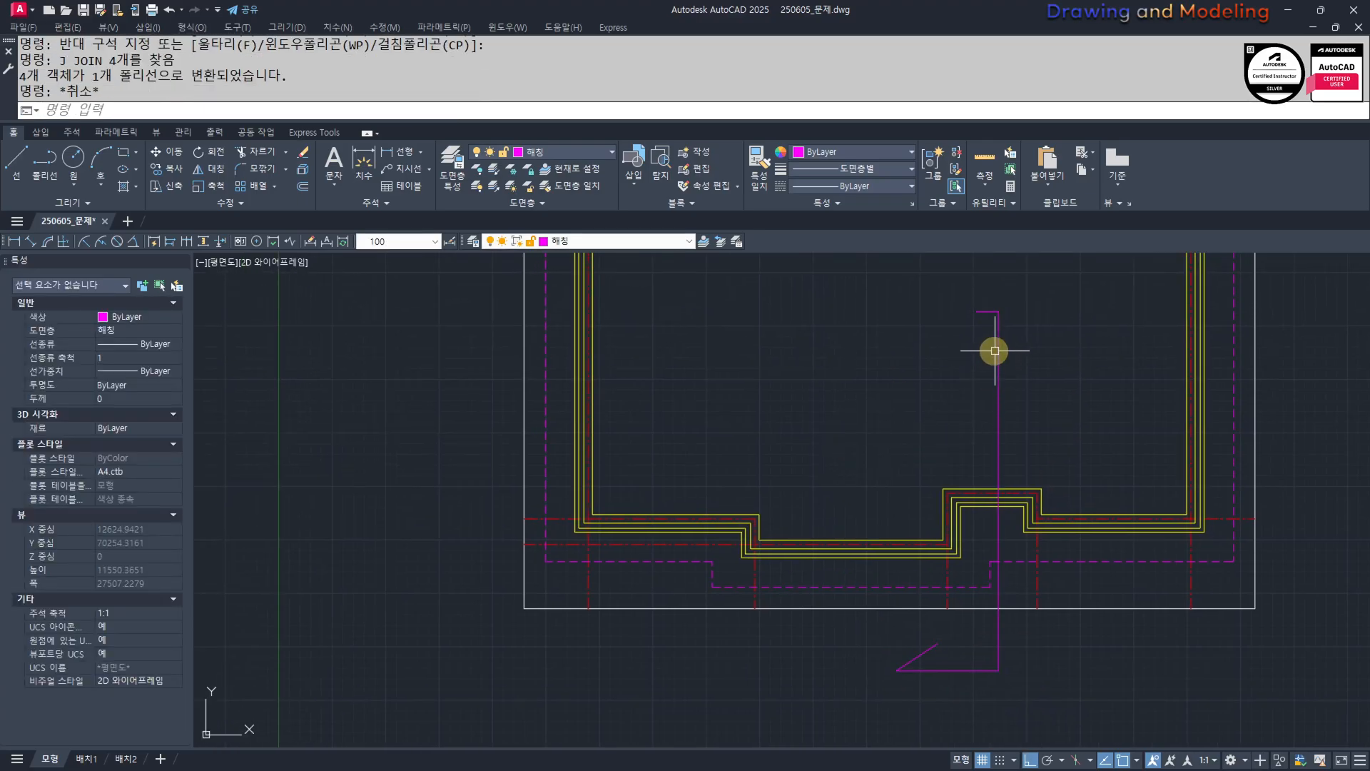
Set the width of the whole section cut polyline to 80.
double_click(996, 348)
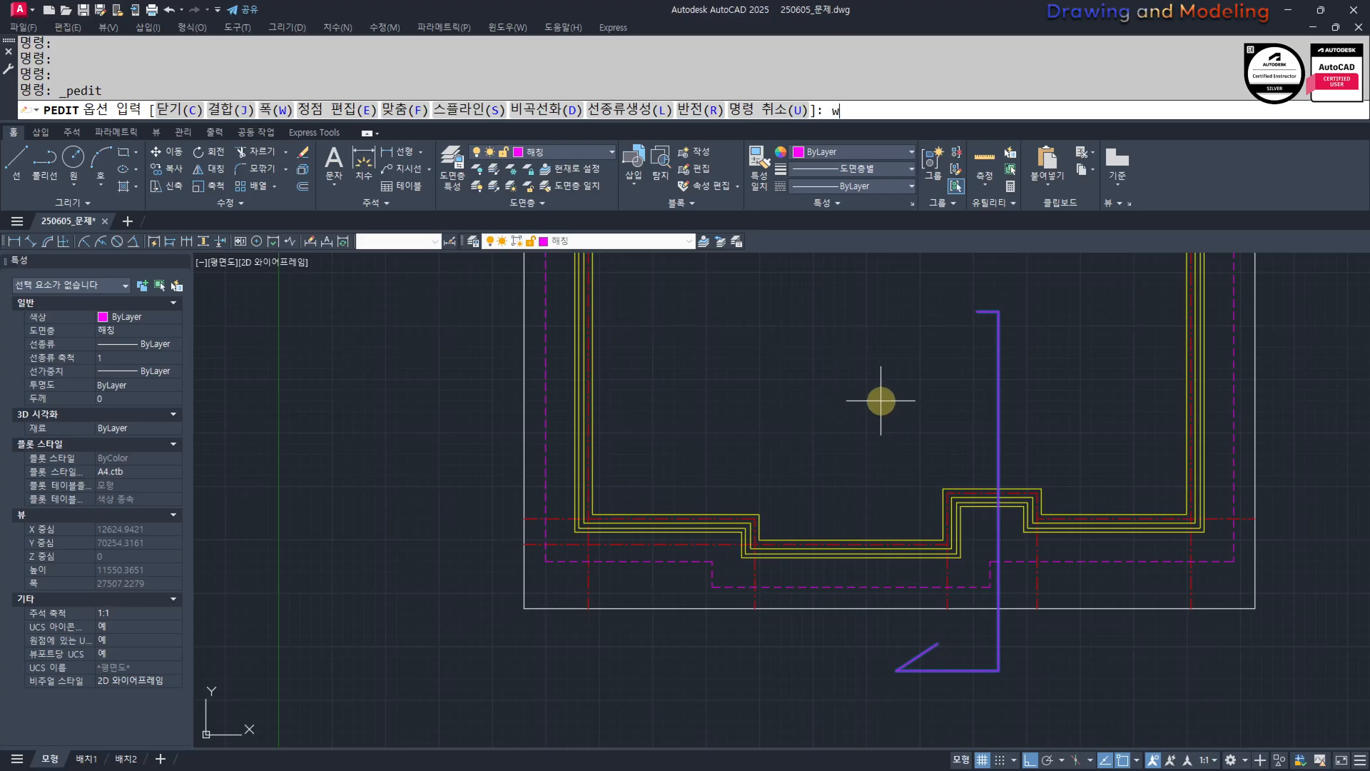
text(w)
key(Return)
key(Return)
key(Escape)
key(Escape)
key(Escape)
key(Escape)
key(Escape)
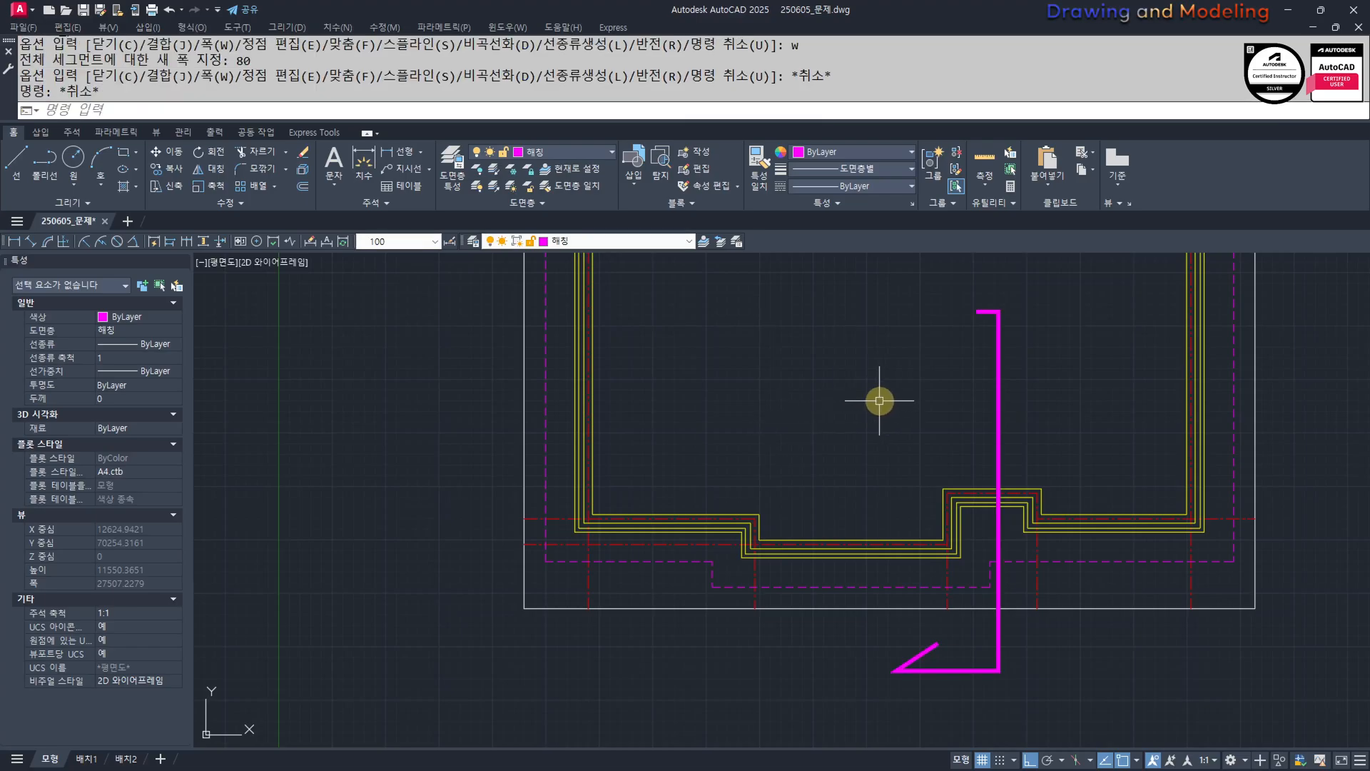
Change the section cut line's colour to white.
click(1092, 345)
click(936, 393)
click(627, 240)
click(619, 255)
key(Escape)
key(Escape)
scroll(803, 453, down, 4)
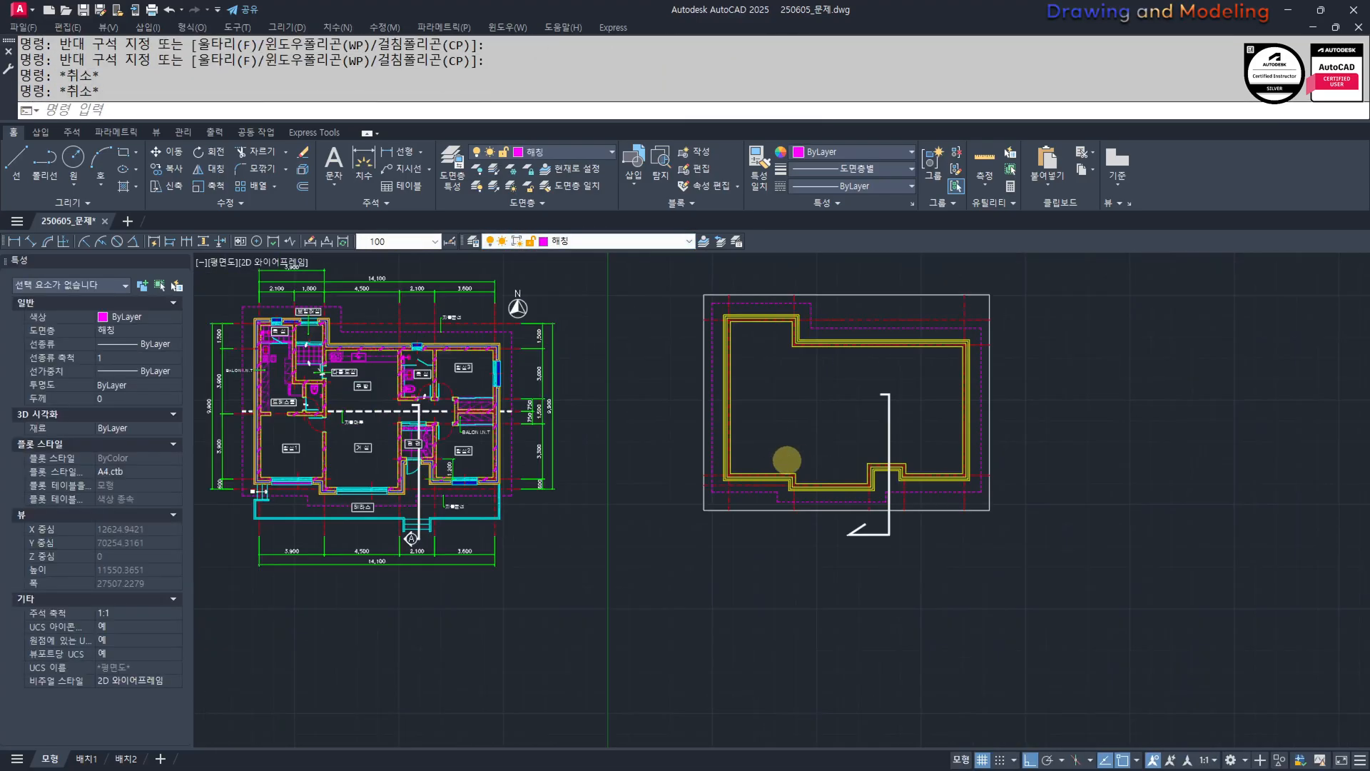
Examine the reference floor plan's entrance, section mark and dashed roof ridge line (지붕마루), and compare them with the redrawn plan.
scroll(786, 464, up, 2)
scroll(931, 481, down, 2)
scroll(928, 481, up, 2)
scroll(887, 501, up, 3)
scroll(1031, 481, down, 3)
scroll(1032, 479, down, 4)
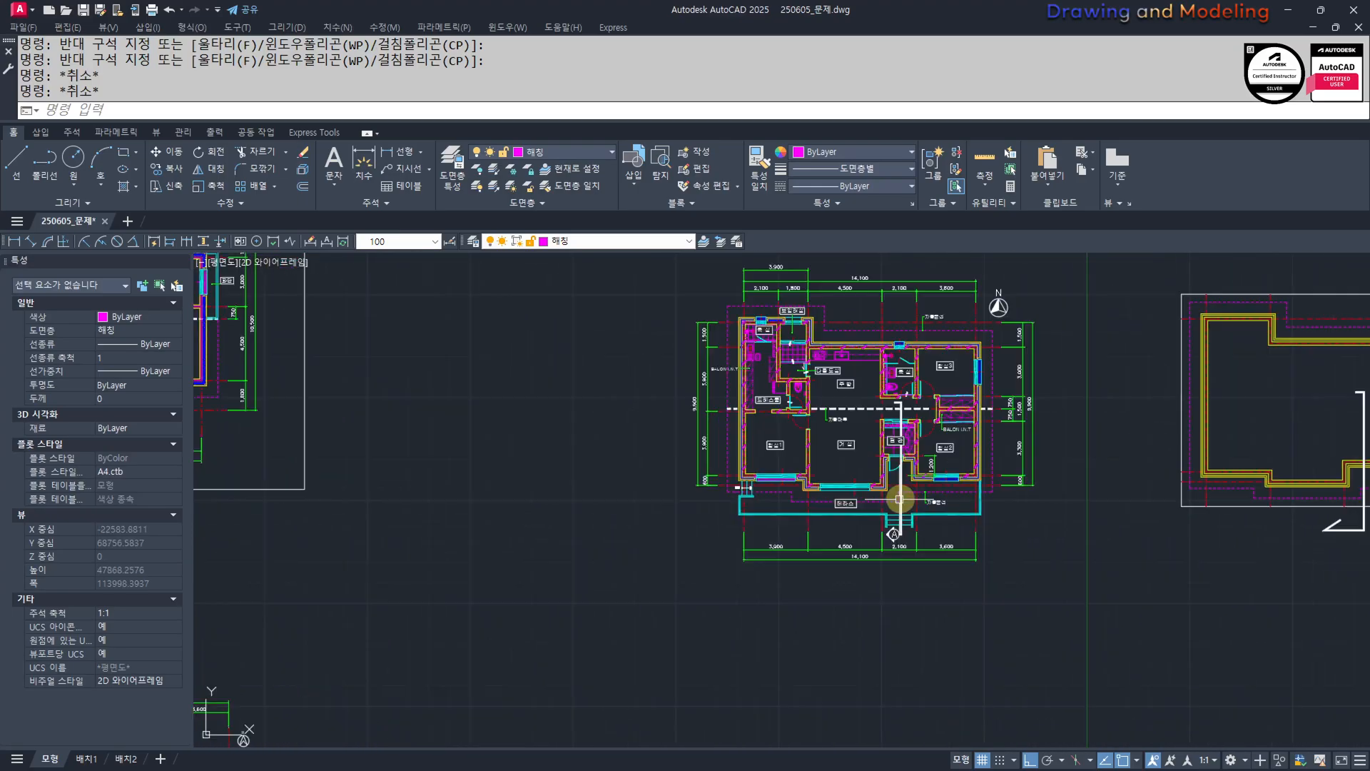
scroll(832, 504, up, 5)
scroll(813, 514, down, 3)
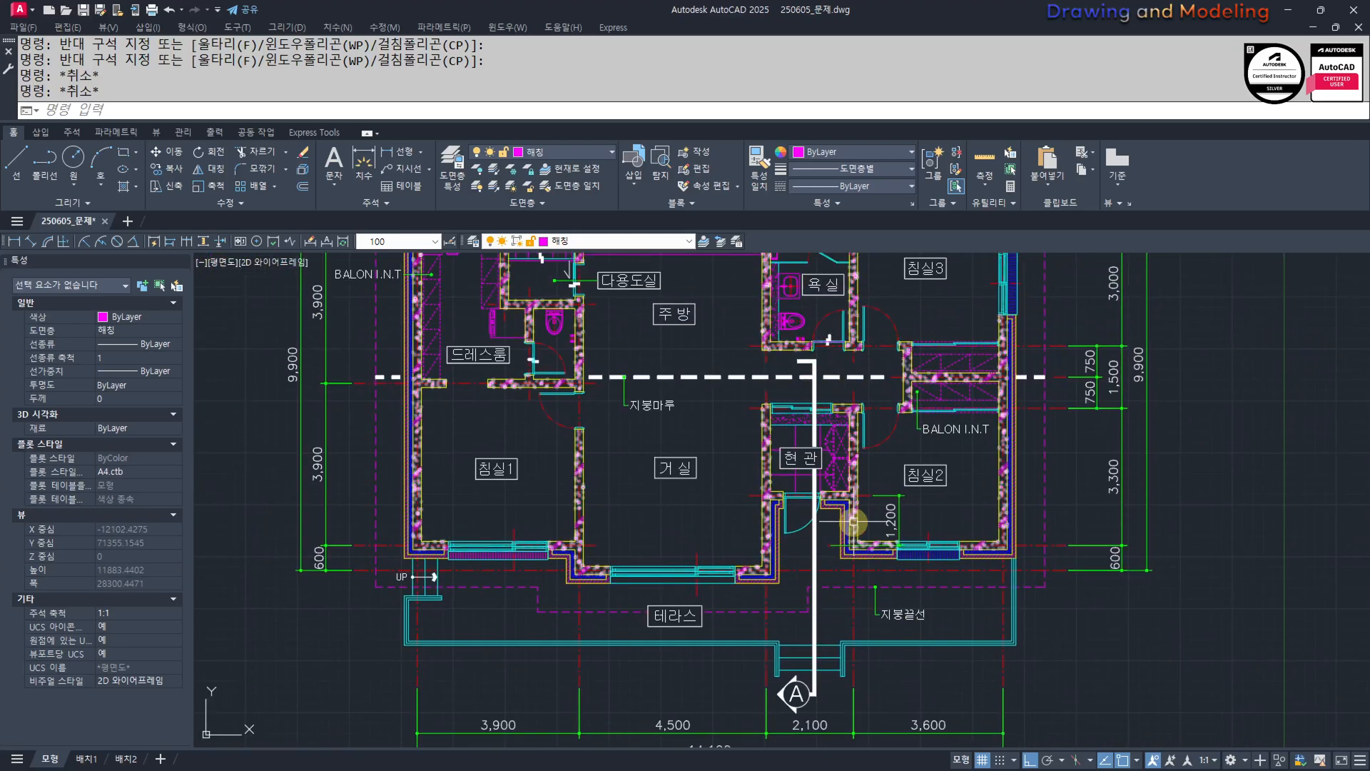
scroll(780, 490, up, 3)
scroll(842, 514, down, 3)
scroll(789, 513, down, 2)
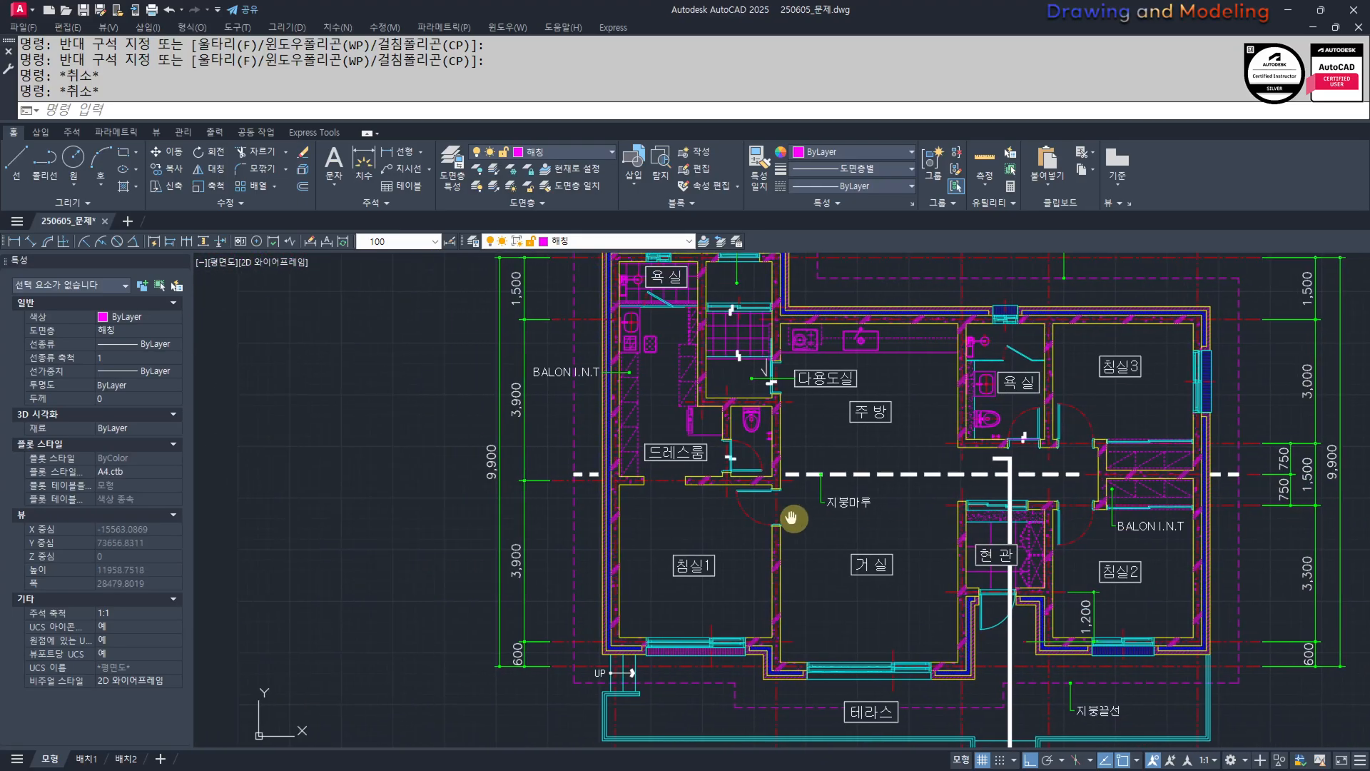
scroll(838, 483, up, 3)
scroll(709, 514, down, 4)
scroll(740, 514, up, 4)
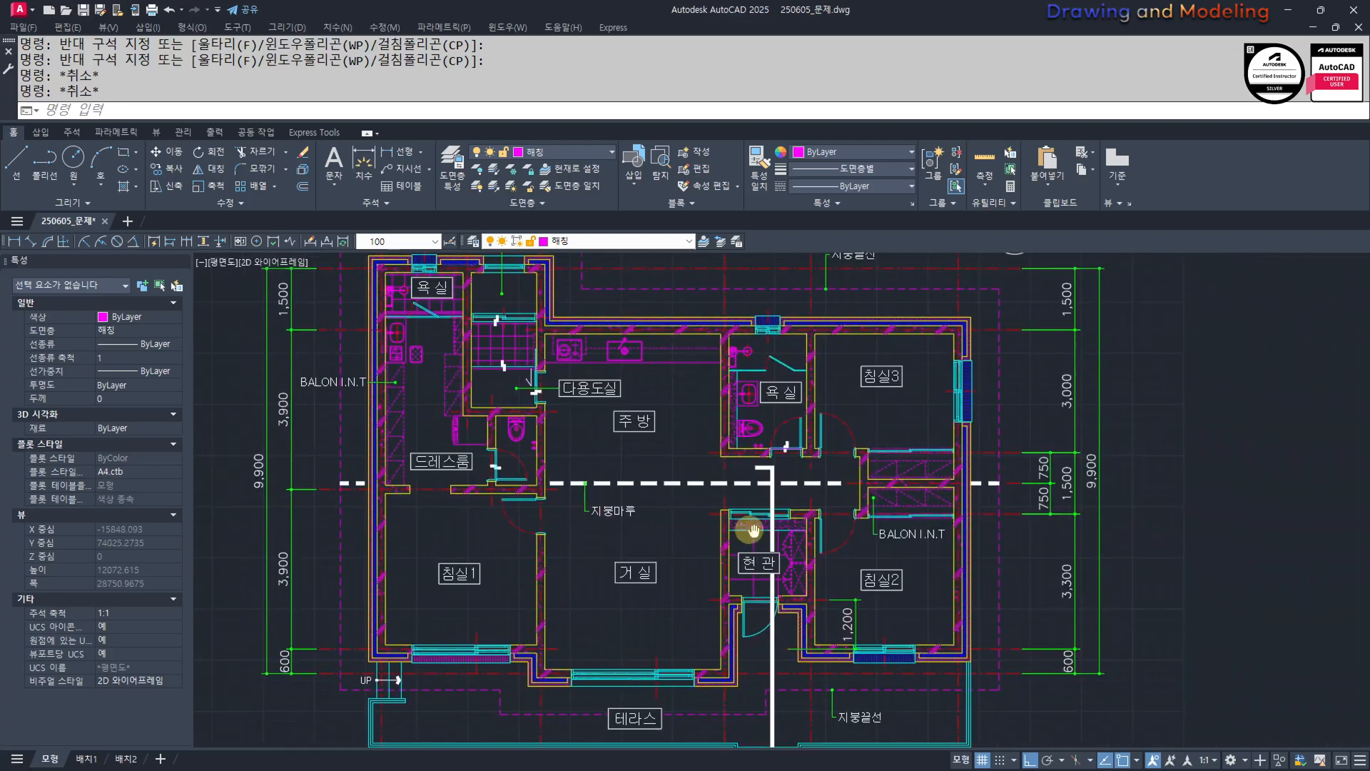
scroll(781, 481, down, 4)
scroll(655, 465, up, 3)
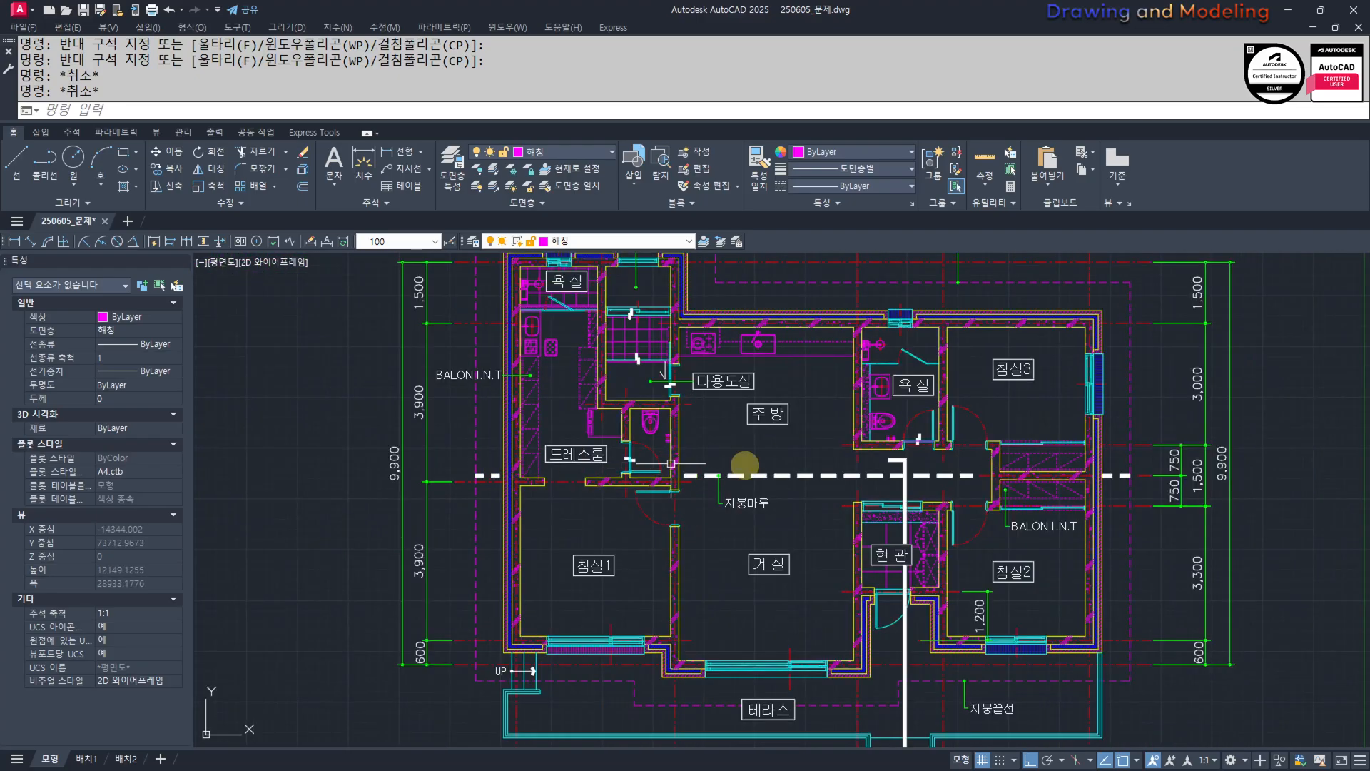
scroll(978, 475, up, 2)
scroll(1033, 488, down, 3)
scroll(729, 463, up, 3)
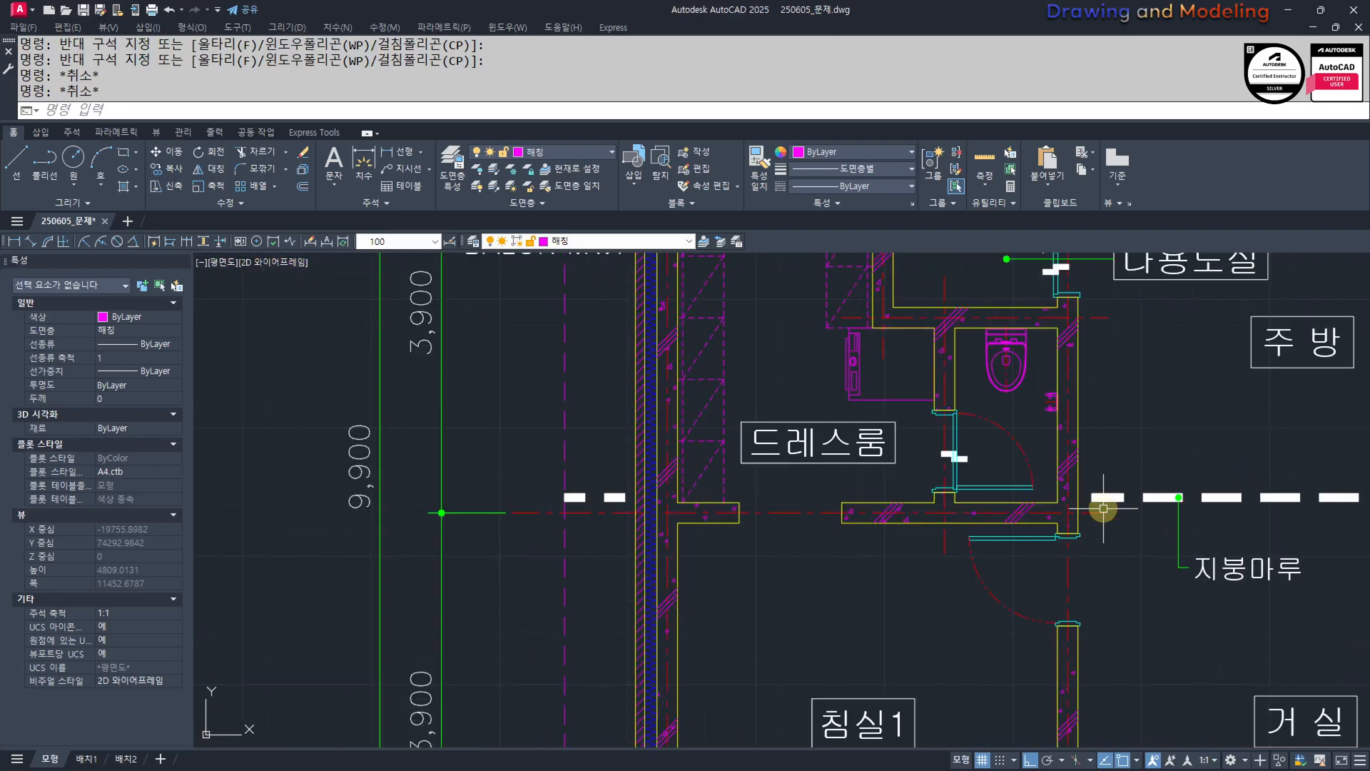
middle_drag(1103, 508, 938, 483)
scroll(799, 493, down, 4)
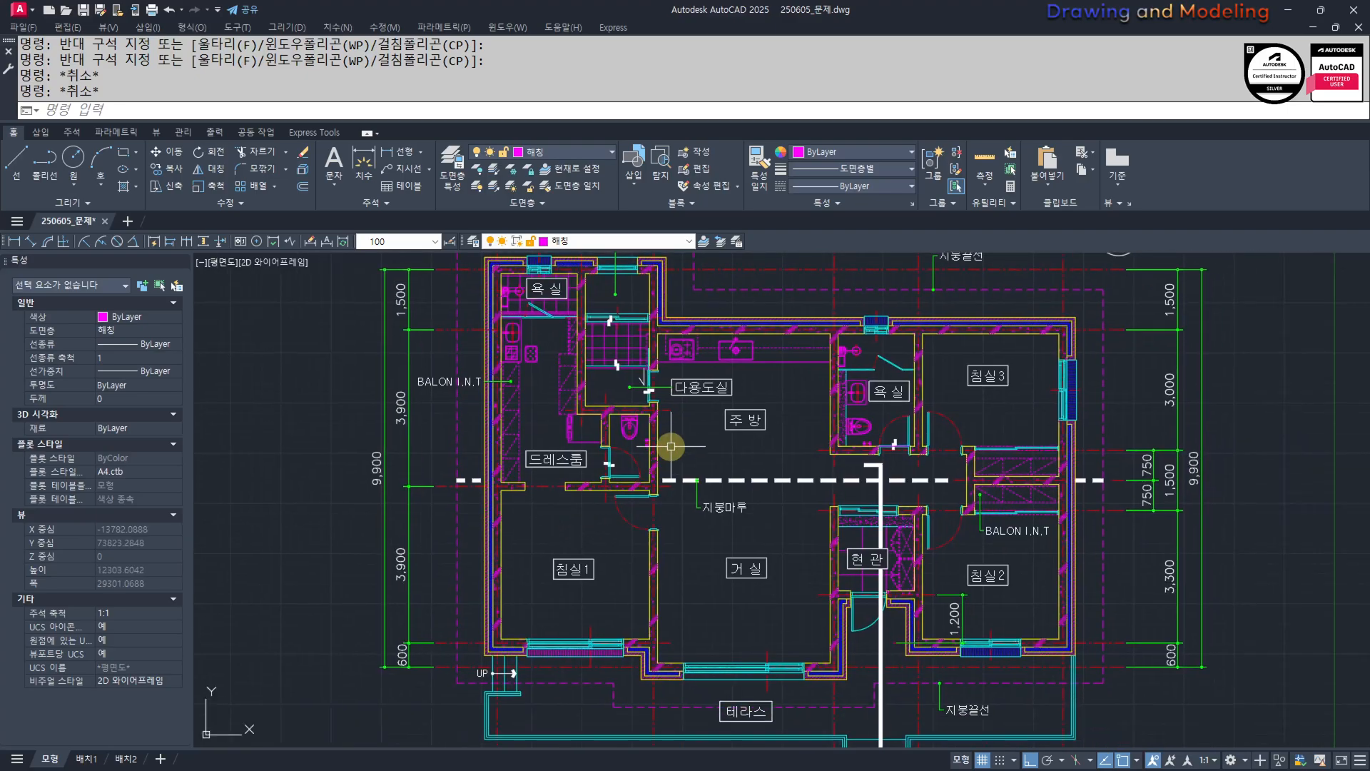
mouse_move(1138, 562)
middle_down()
mouse_move(709, 492)
mouse_move(453, 480)
middle_up()
scroll(453, 480, down, 4)
middle_drag(695, 495, 655, 519)
click(954, 621)
click(517, 324)
key(Escape)
middle_drag(531, 353, 651, 498)
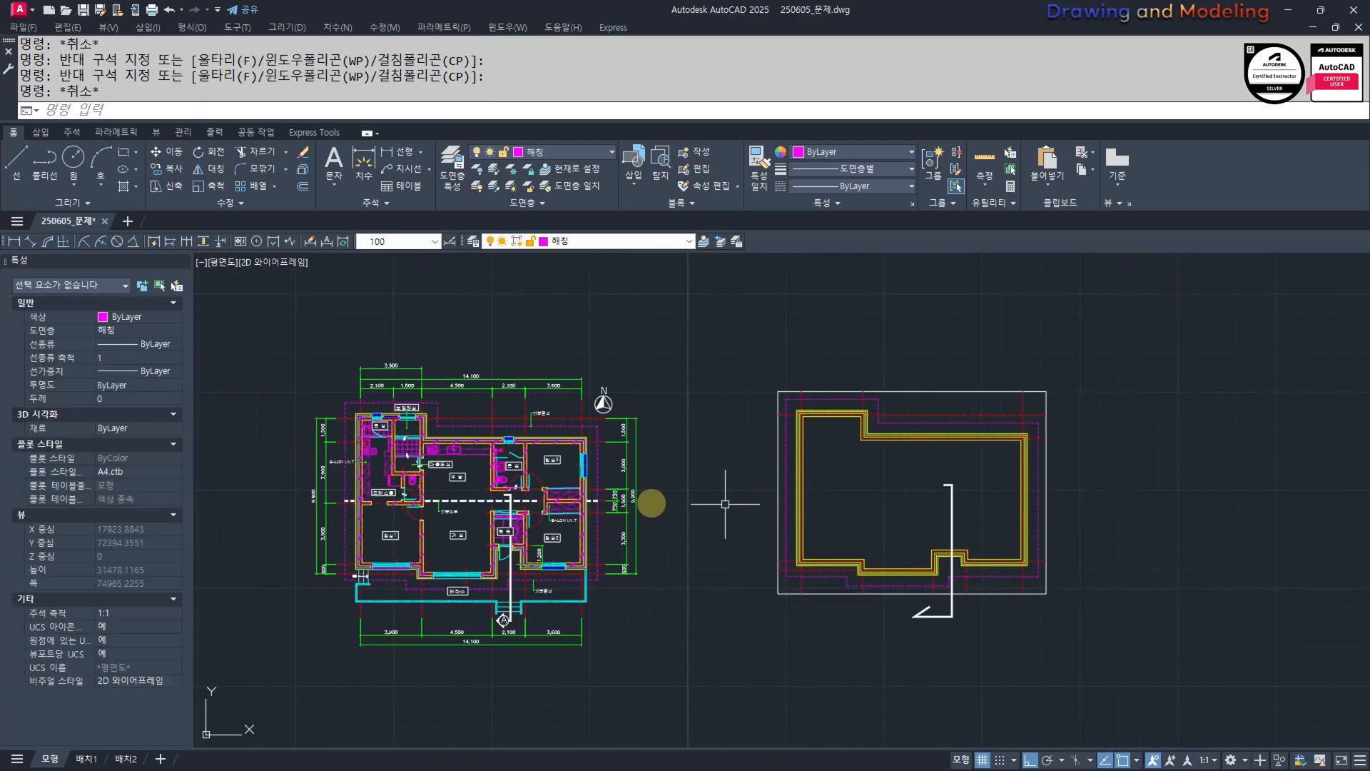
scroll(609, 480, up, 5)
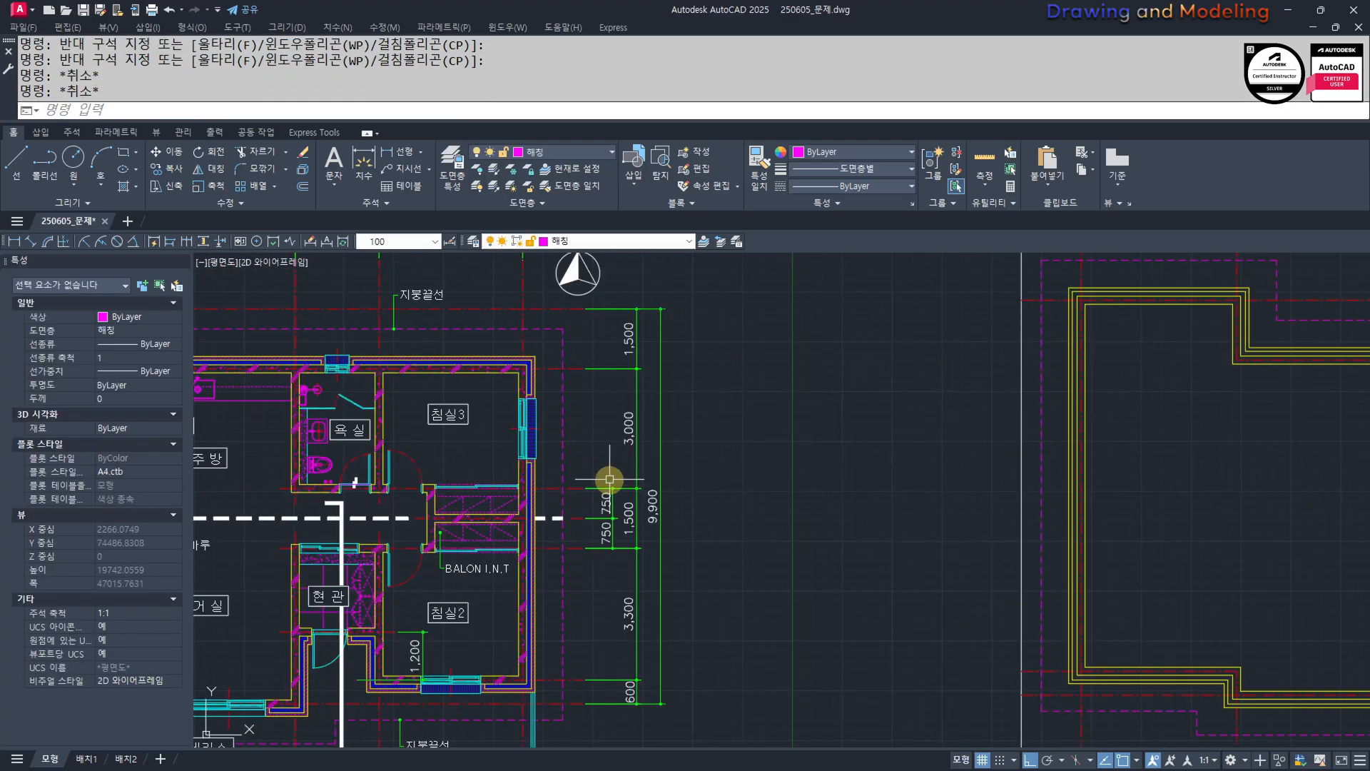
Measure the vertical distance from the reference plan's roof ridge line to its uppermost centre line with a linear dimension beside the plan.
click(583, 521)
click(584, 312)
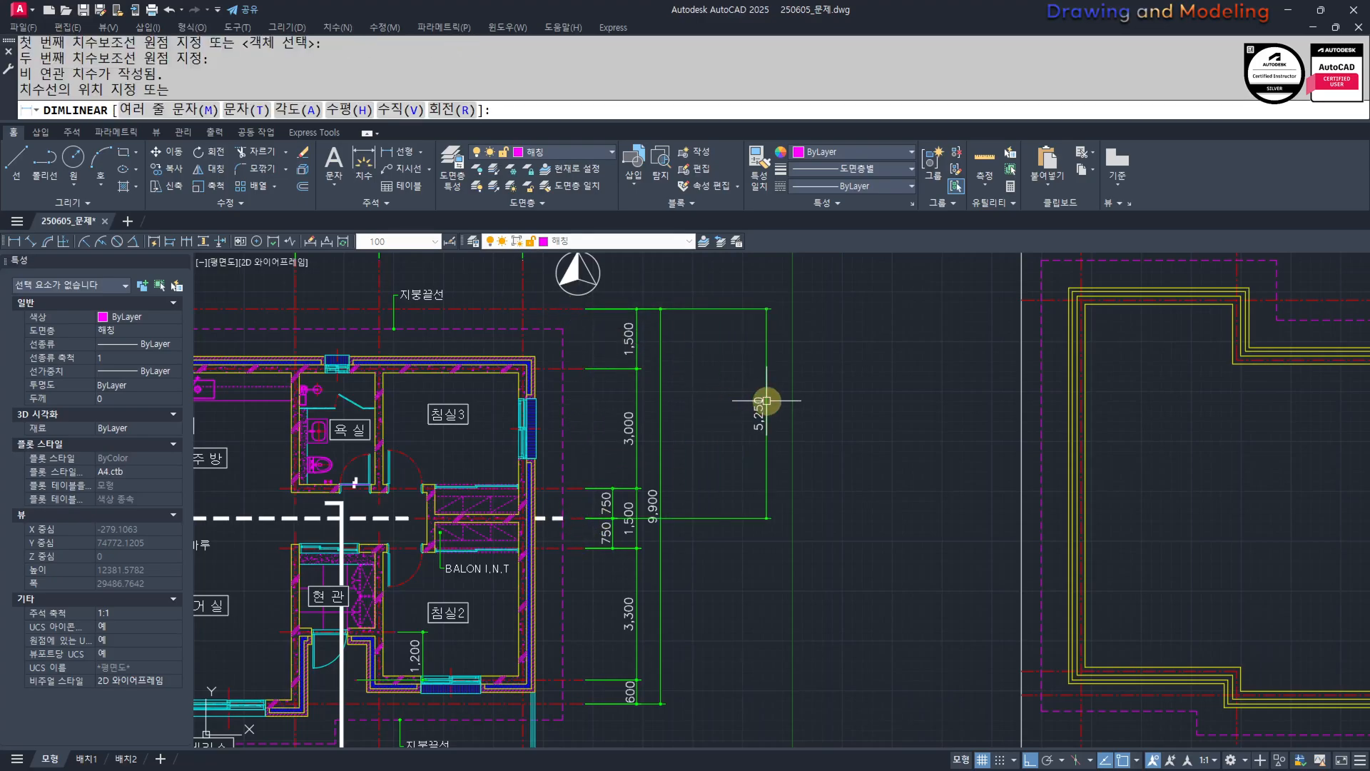
click(766, 400)
key(Escape)
key(Escape)
Offset the redrawn plan's uppermost horizontal centre line 5250 downward to create the roof ridge line.
scroll(714, 478, down, 2)
text(o)
key(Return)
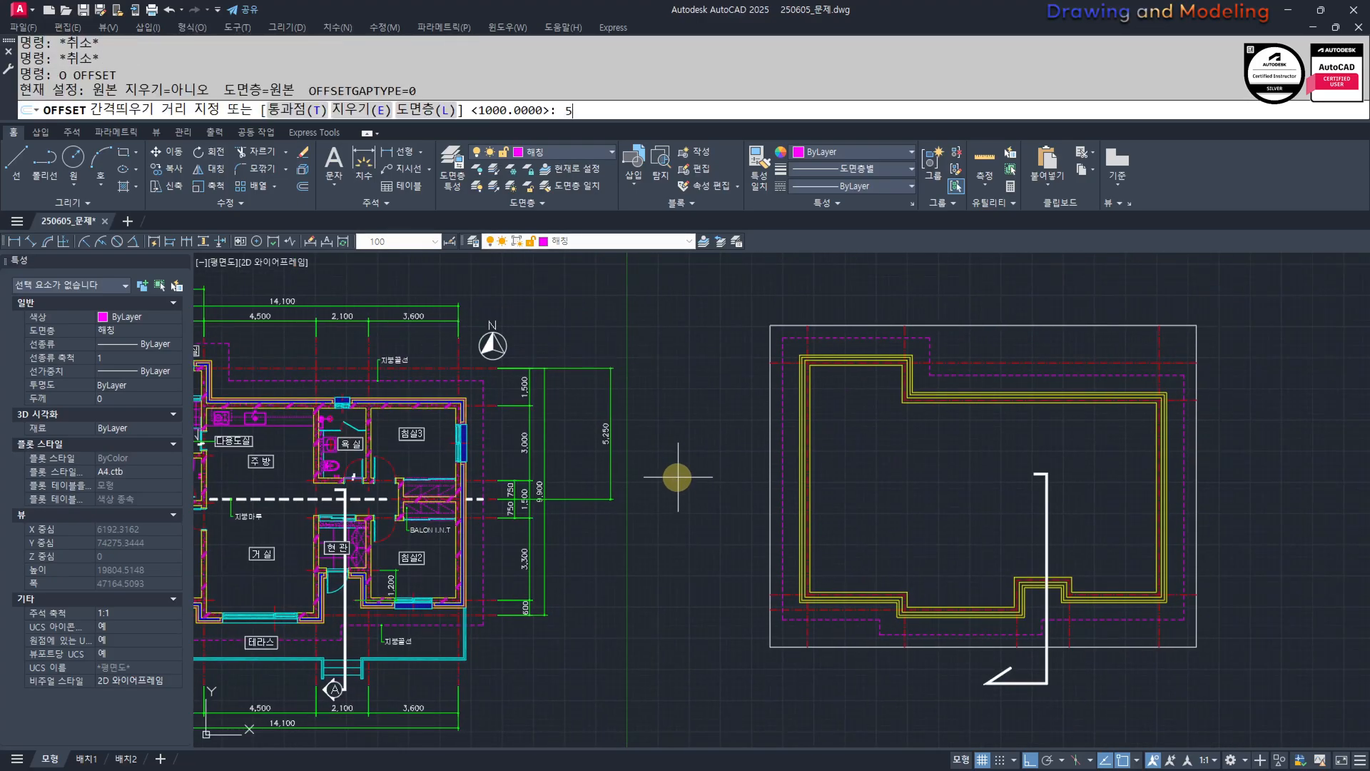
key(BackSpace)
text(5250)
key(Return)
click(1018, 364)
click(982, 456)
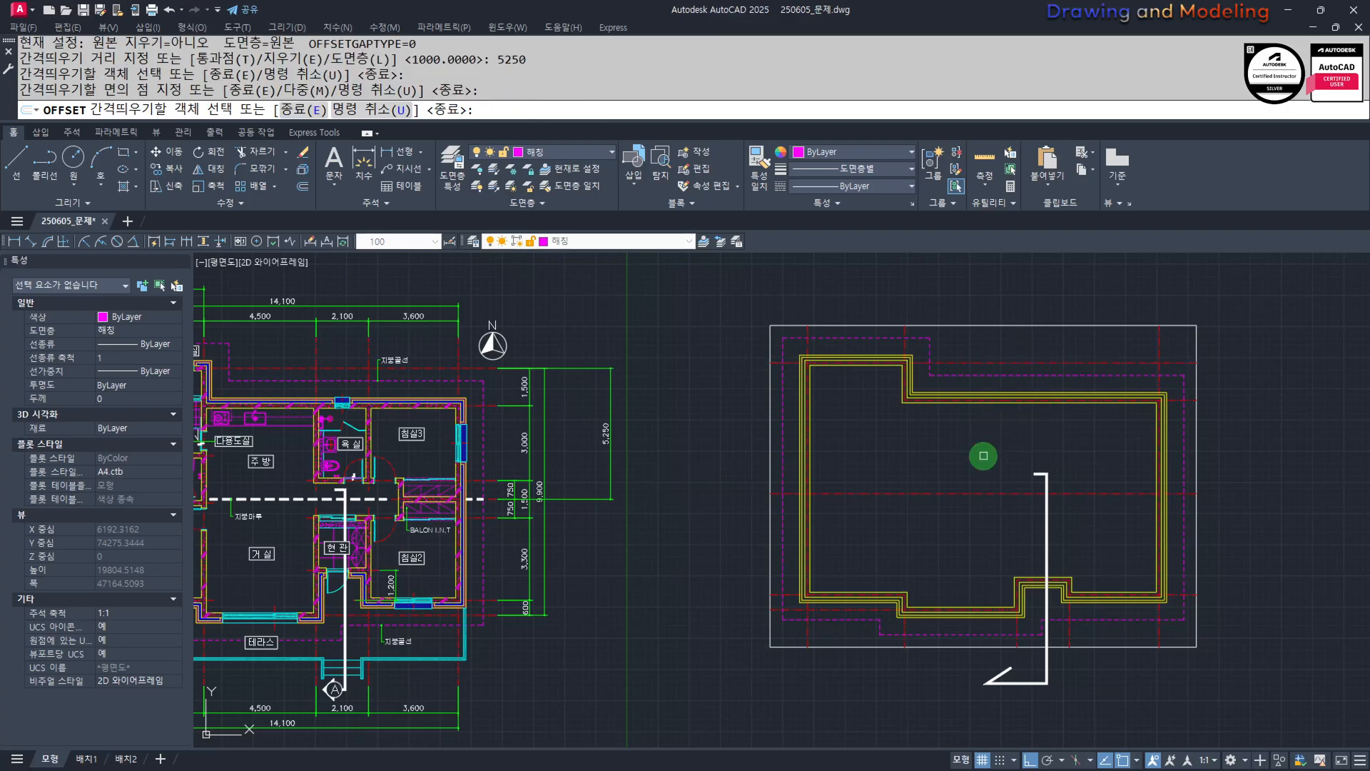
key(Escape)
key(Escape)
Change the new roof ridge line's colour to white.
click(982, 505)
click(935, 463)
click(845, 151)
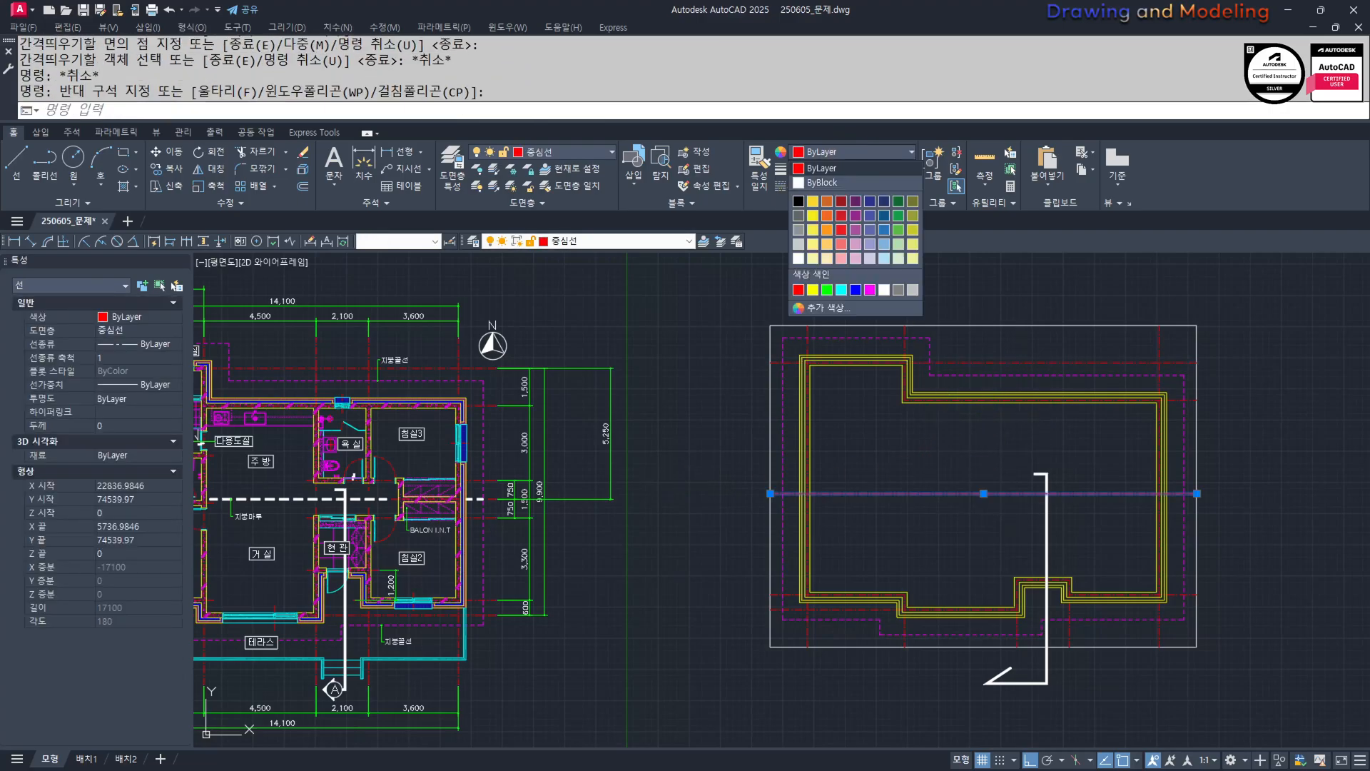
click(884, 290)
key(Escape)
key(Escape)
Copy the complete redrawn plan, with its frame and section cut line, horizontally to the free space on its right.
scroll(1106, 556, down, 2)
middle_drag(1111, 560, 966, 530)
click(1140, 623)
click(689, 334)
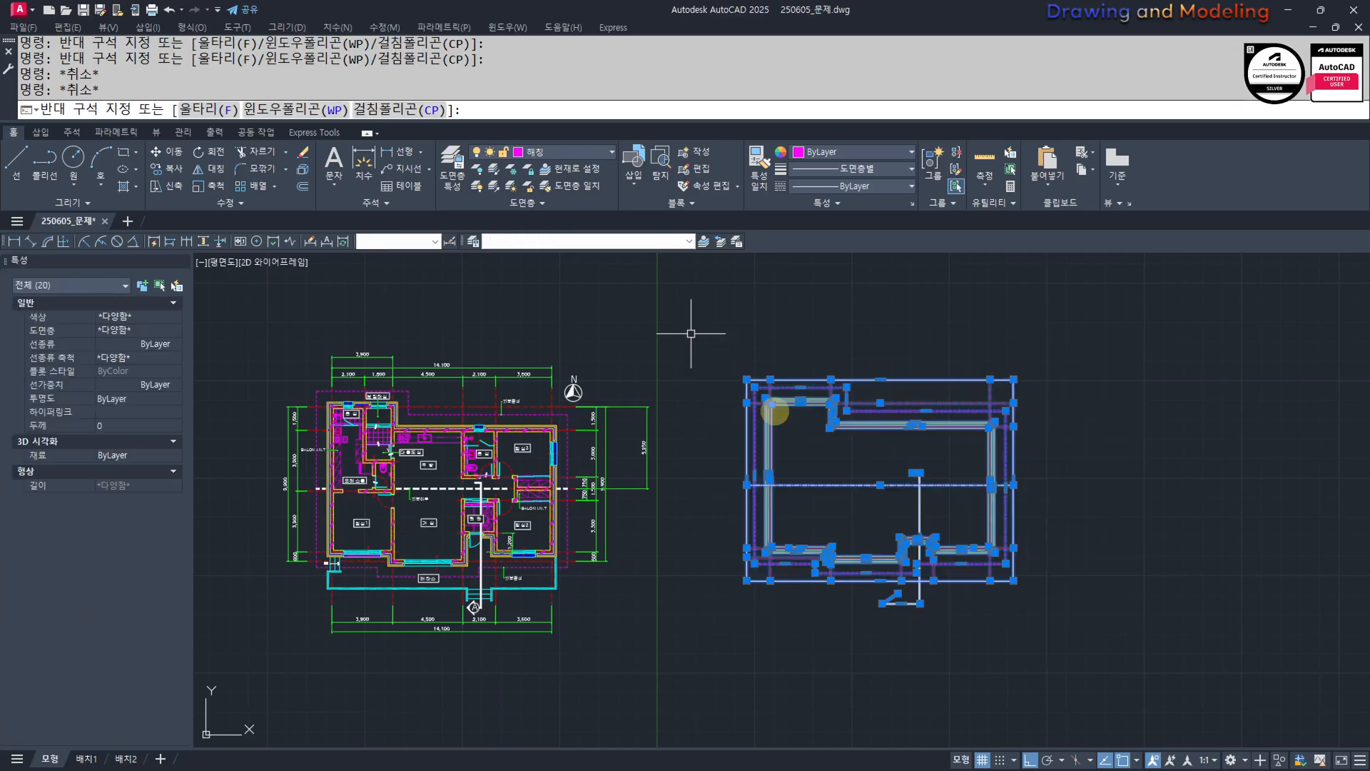
middle_drag(923, 483, 698, 387)
text(CC)
key(Return)
click(537, 555)
click(915, 564)
key(Escape)
key(Escape)
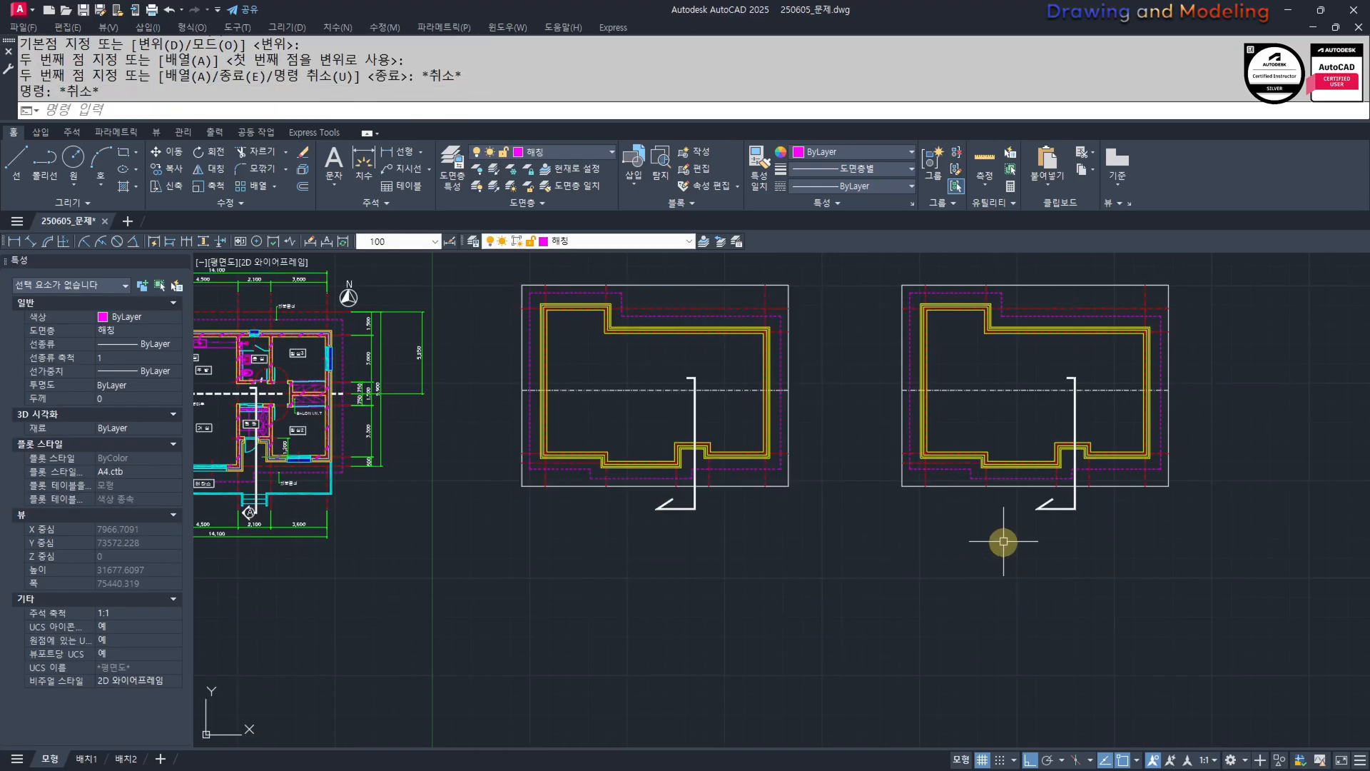
Rotate the original redrawn plan 90 degrees clockwise about the midpoint of its roof ridge line.
middle_drag(910, 560, 960, 609)
text(ro)
key(Return)
click(825, 602)
click(709, 452)
key(Return)
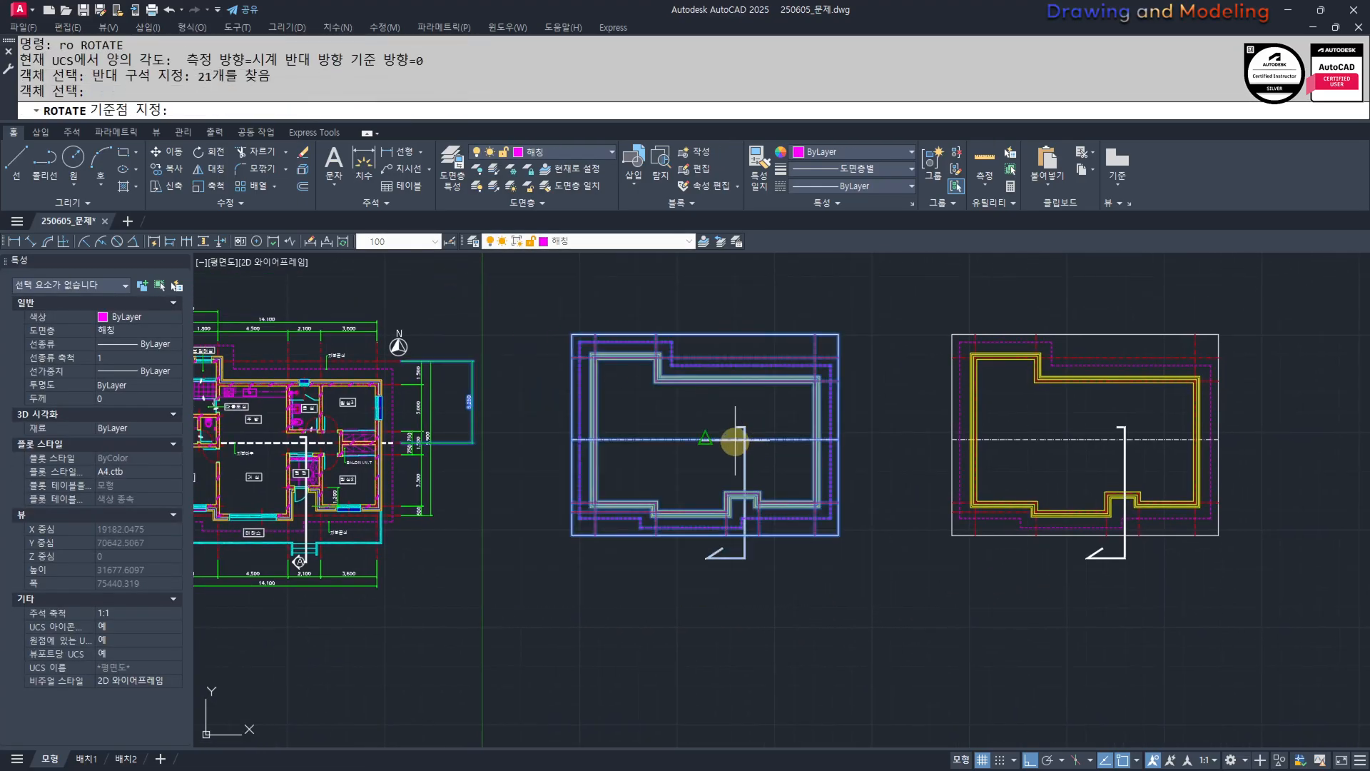
click(707, 436)
key(Escape)
Move the rotated plan straight up until its lower edge is roughly level with that of the unrotated copy.
click(885, 617)
click(499, 257)
middle_drag(840, 460, 832, 464)
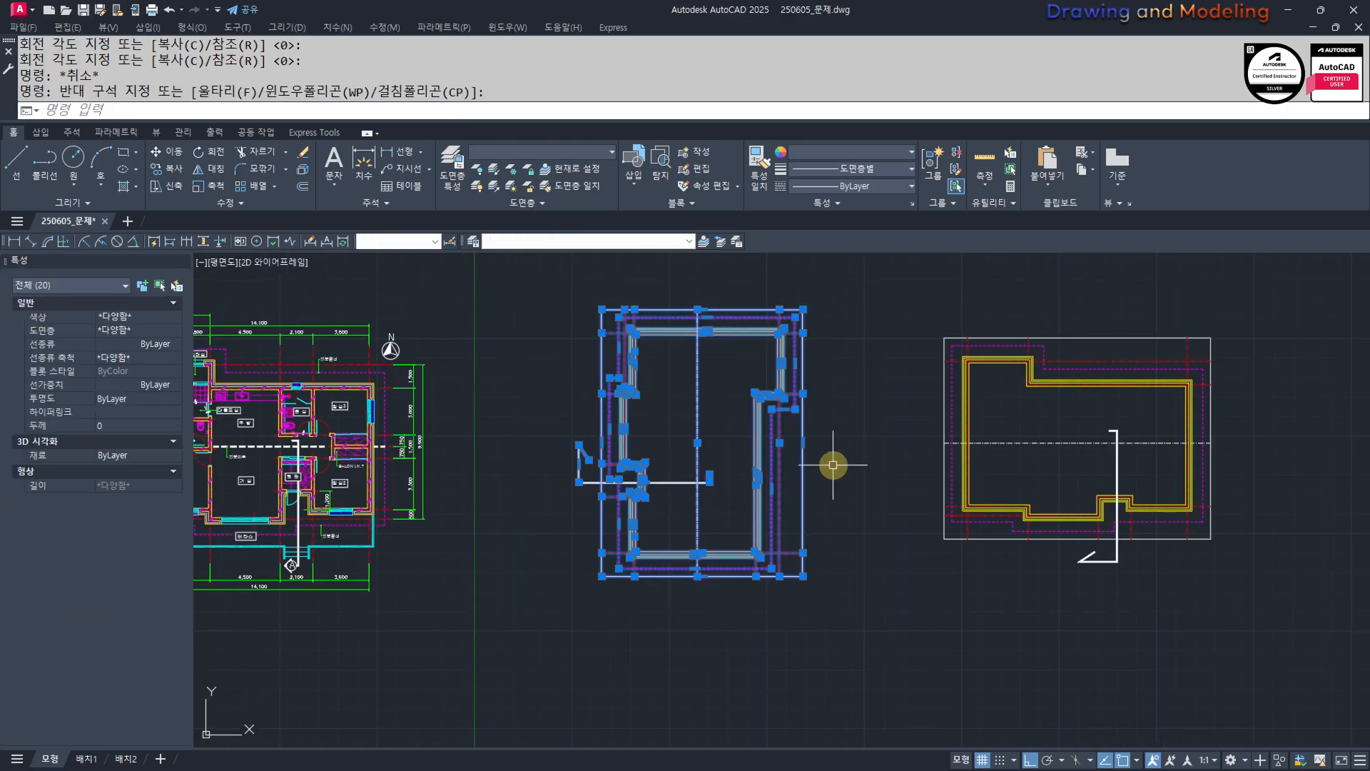
text(m)
key(Return)
click(860, 541)
click(869, 495)
key(Return)
click(883, 563)
Erase the stray linear dimension above the rotated plan.
middle_drag(581, 344, 612, 431)
key(Escape)
key(Escape)
scroll(892, 543, down, 2)
click(642, 339)
key(Escape)
text(e)
key(Return)
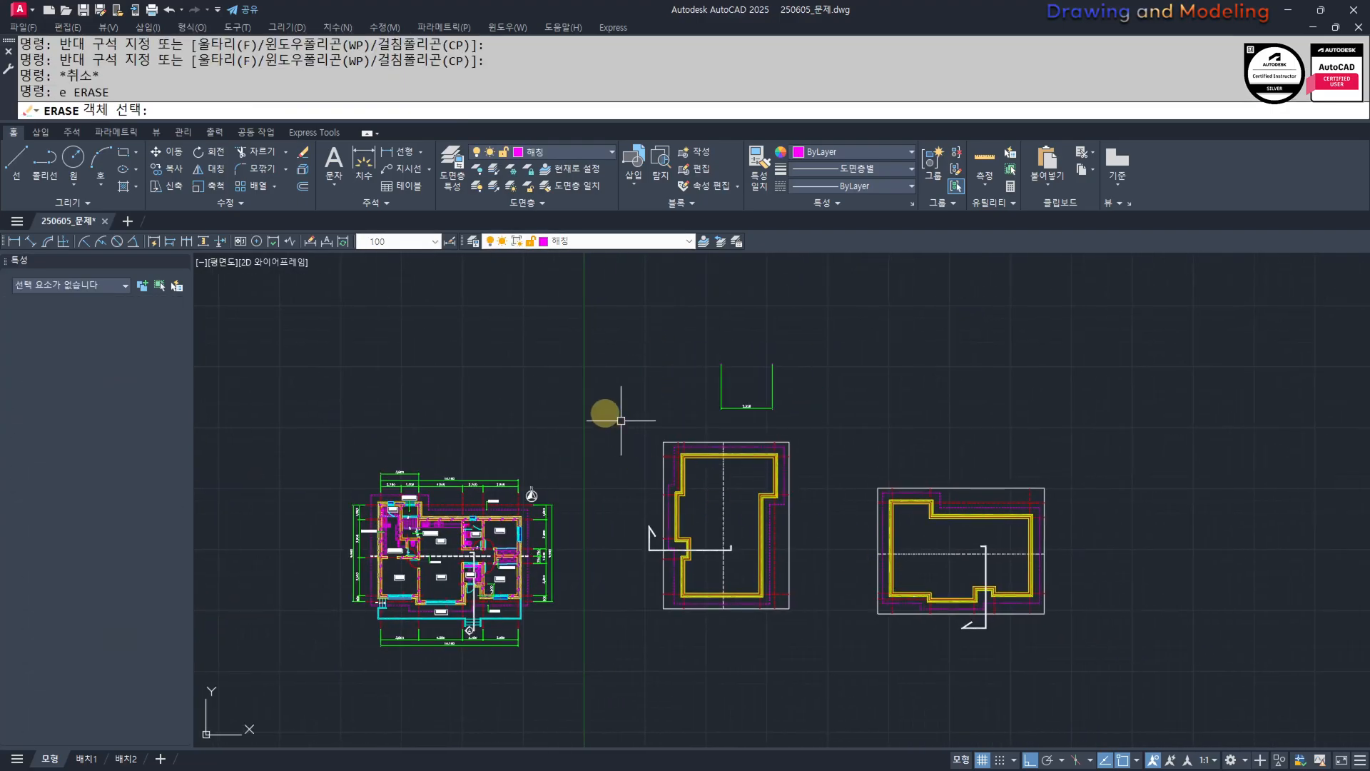
key(Escape)
click(811, 421)
click(697, 362)
text(e)
key(Return)
key(Escape)
key(Escape)
Move the rotated plan and the unrotated copy together horizontally farther away from the reference plan.
click(612, 414)
click(1147, 691)
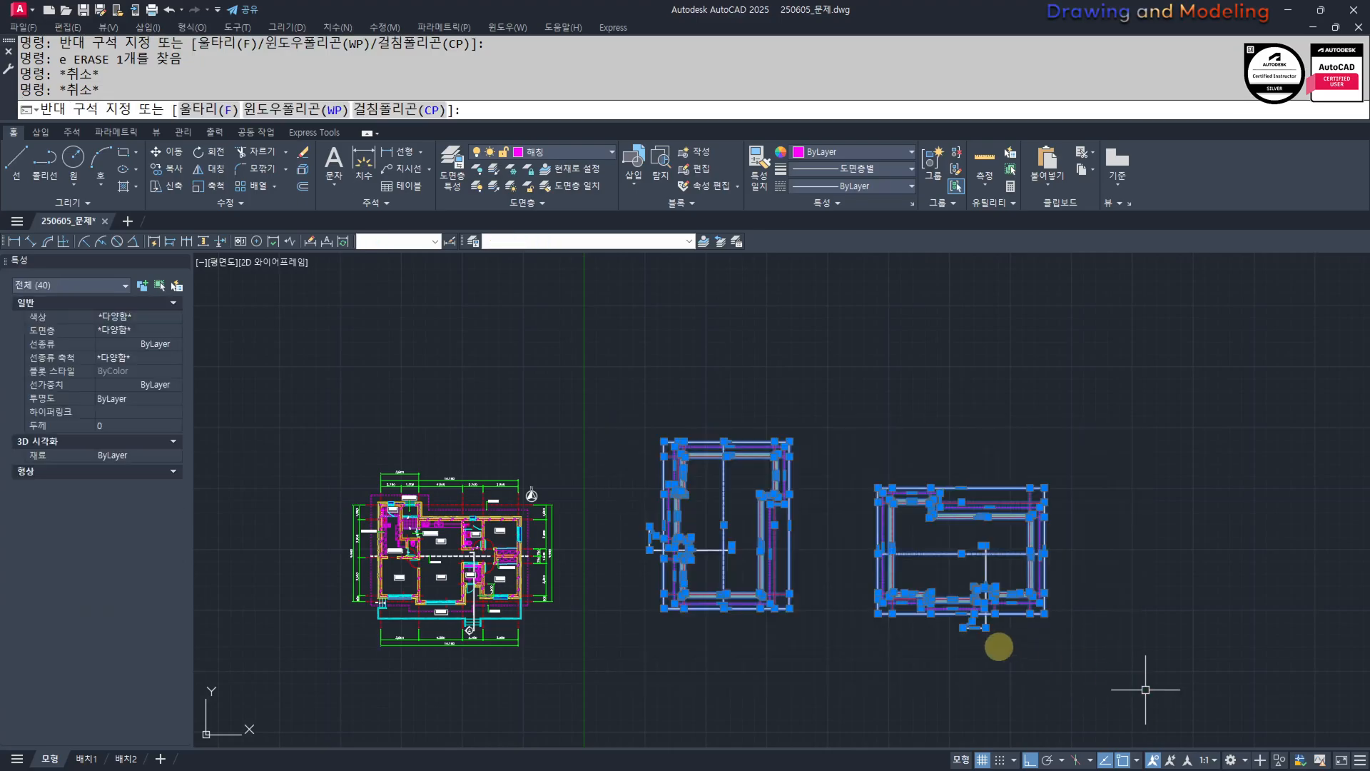
middle_drag(962, 628, 927, 583)
text(m)
key(Return)
click(735, 681)
key(Escape)
Draw a vertical projection line straight down from the lower end of the rotated plan's roof ridge line.
middle_drag(744, 633, 811, 483)
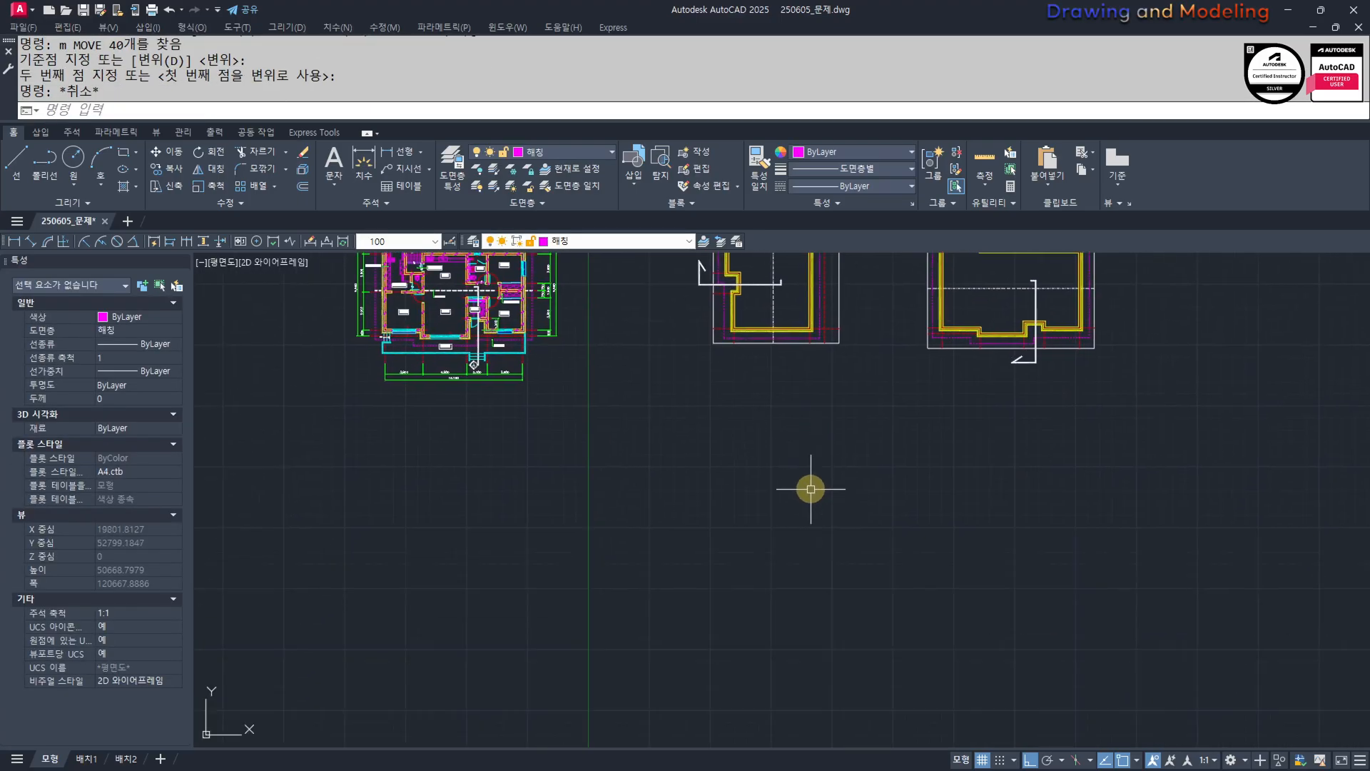
scroll(804, 521, up, 3)
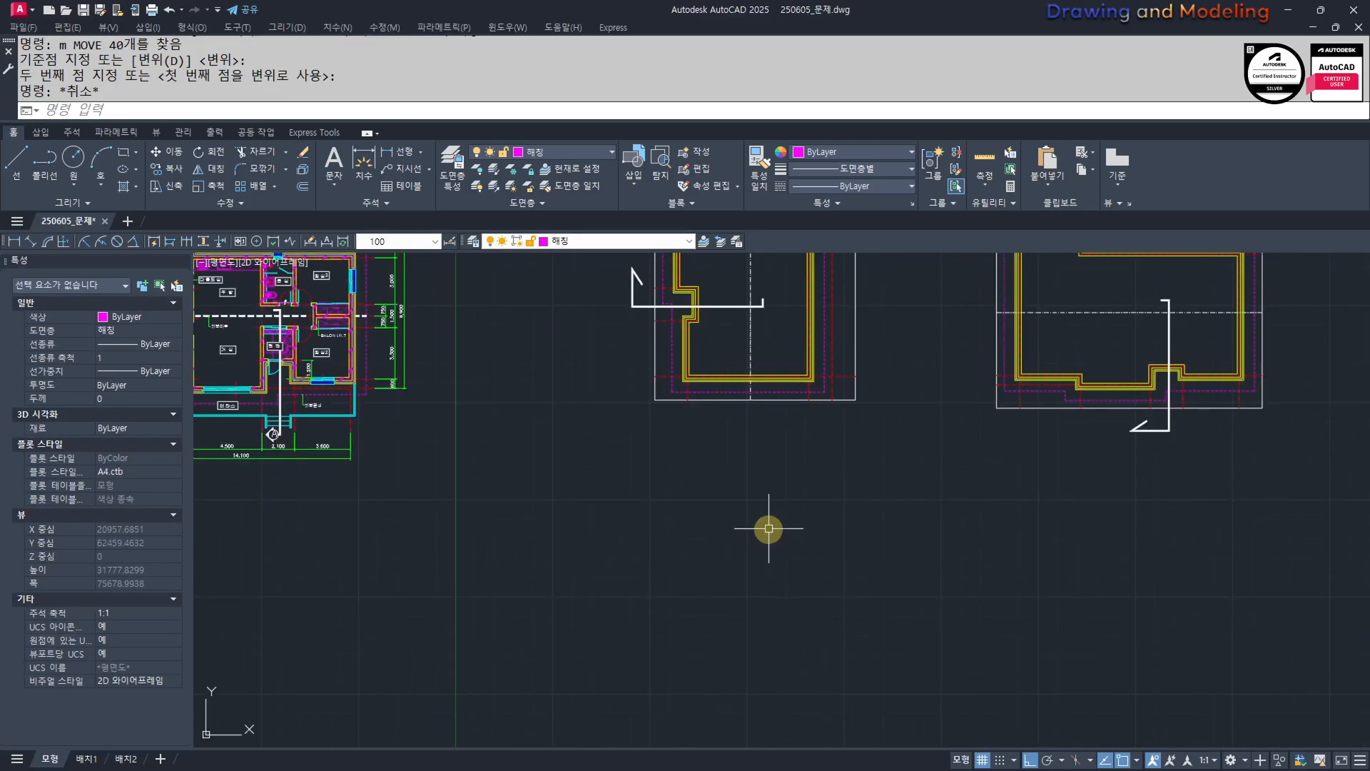
click(737, 404)
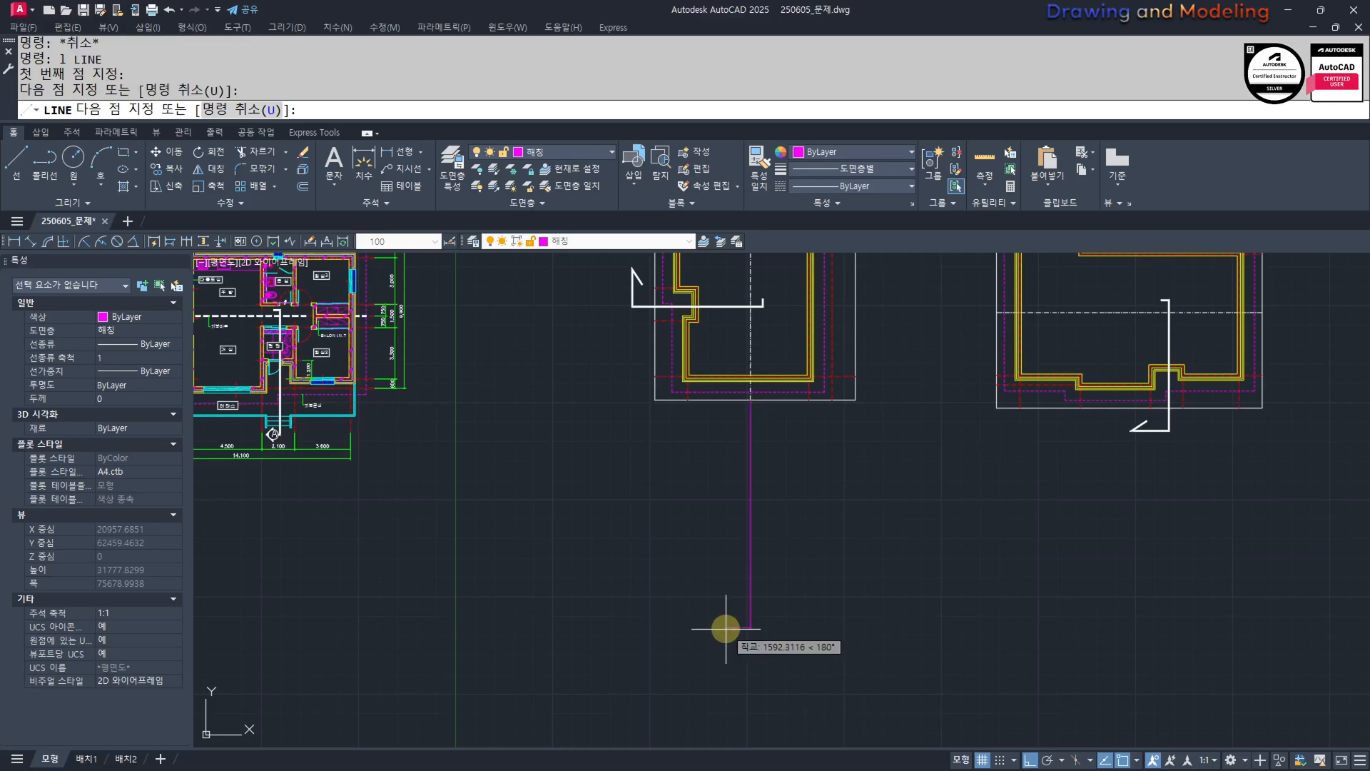
key(Escape)
key(Escape)
Draw a horizontal base line below the rotated plan, crossing the vertical projection line near its lower end.
key(space)
click(590, 571)
middle_drag(854, 583, 841, 571)
key(Escape)
key(Escape)
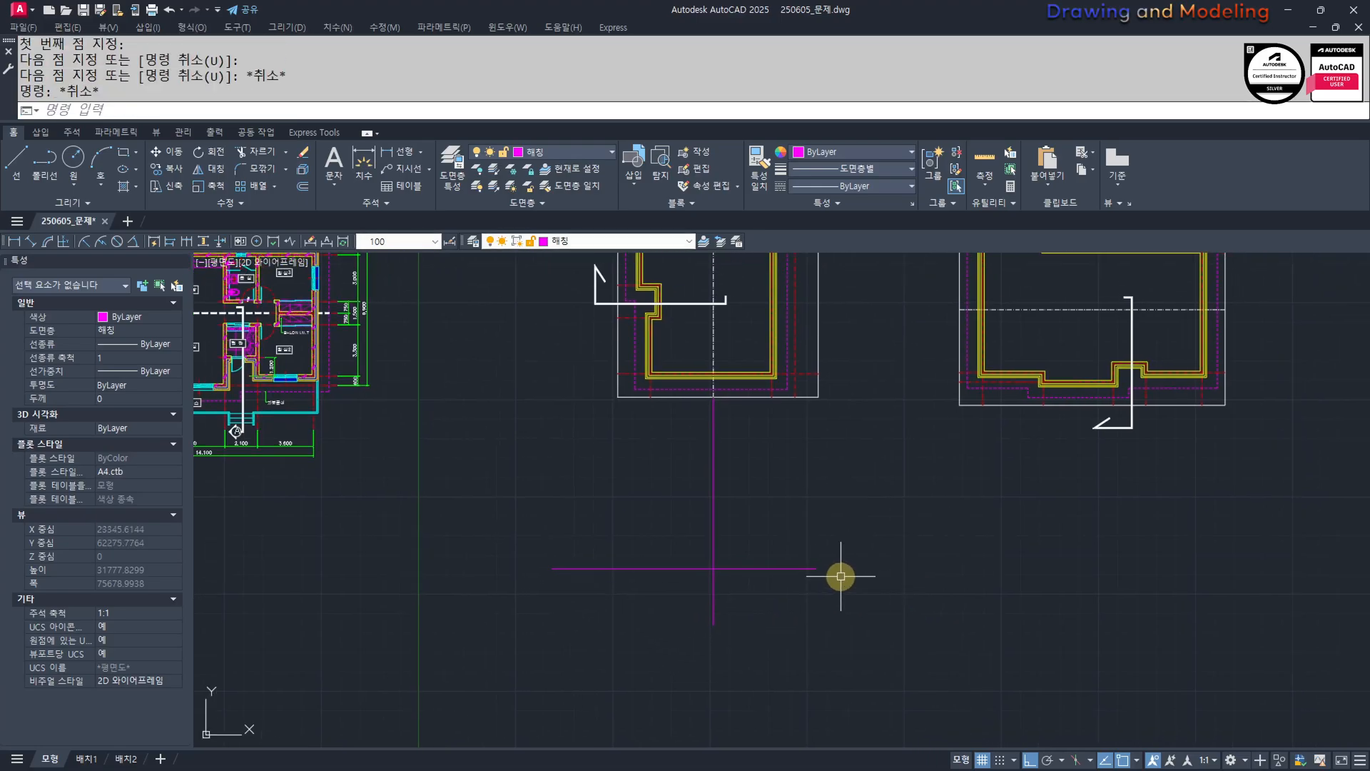
Match the horizontal base line's properties to the rotated plan's yellow wall line.
text(mm)
key(space)
click(780, 369)
click(790, 516)
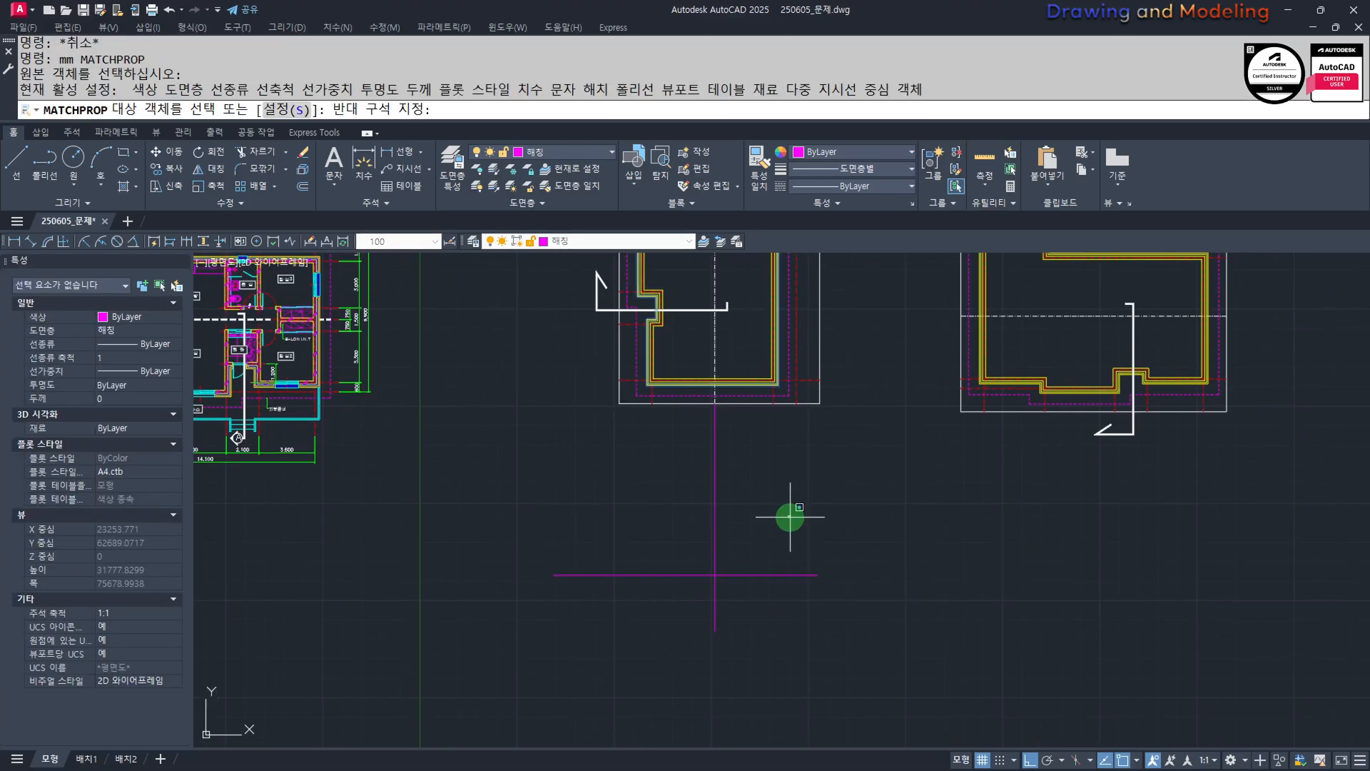
click(765, 598)
key(Escape)
key(Escape)
Copy the yellow base line horizontally to the area below the unrotated plan.
click(849, 607)
click(771, 553)
text(cc)
key(space)
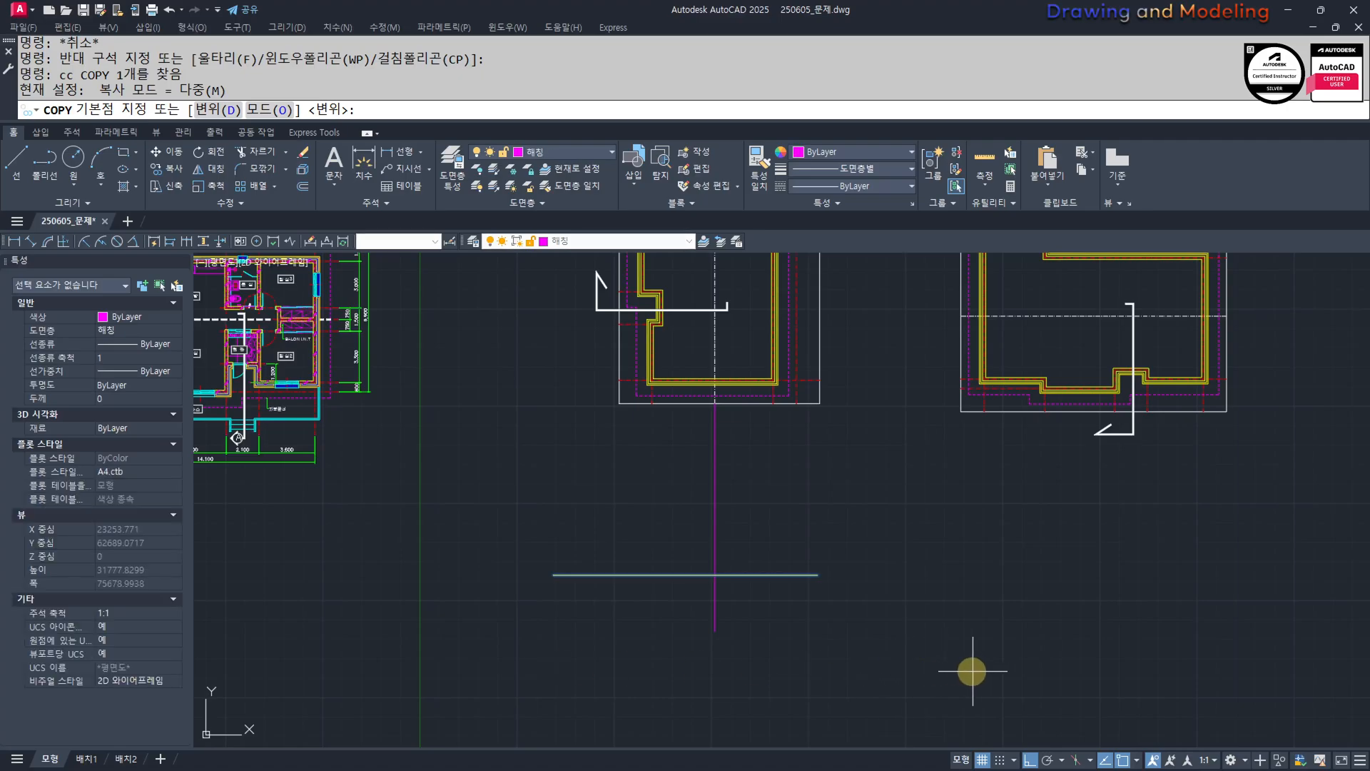
key(Escape)
key(Escape)
click(832, 611)
click(792, 558)
text(cc)
key(space)
click(646, 662)
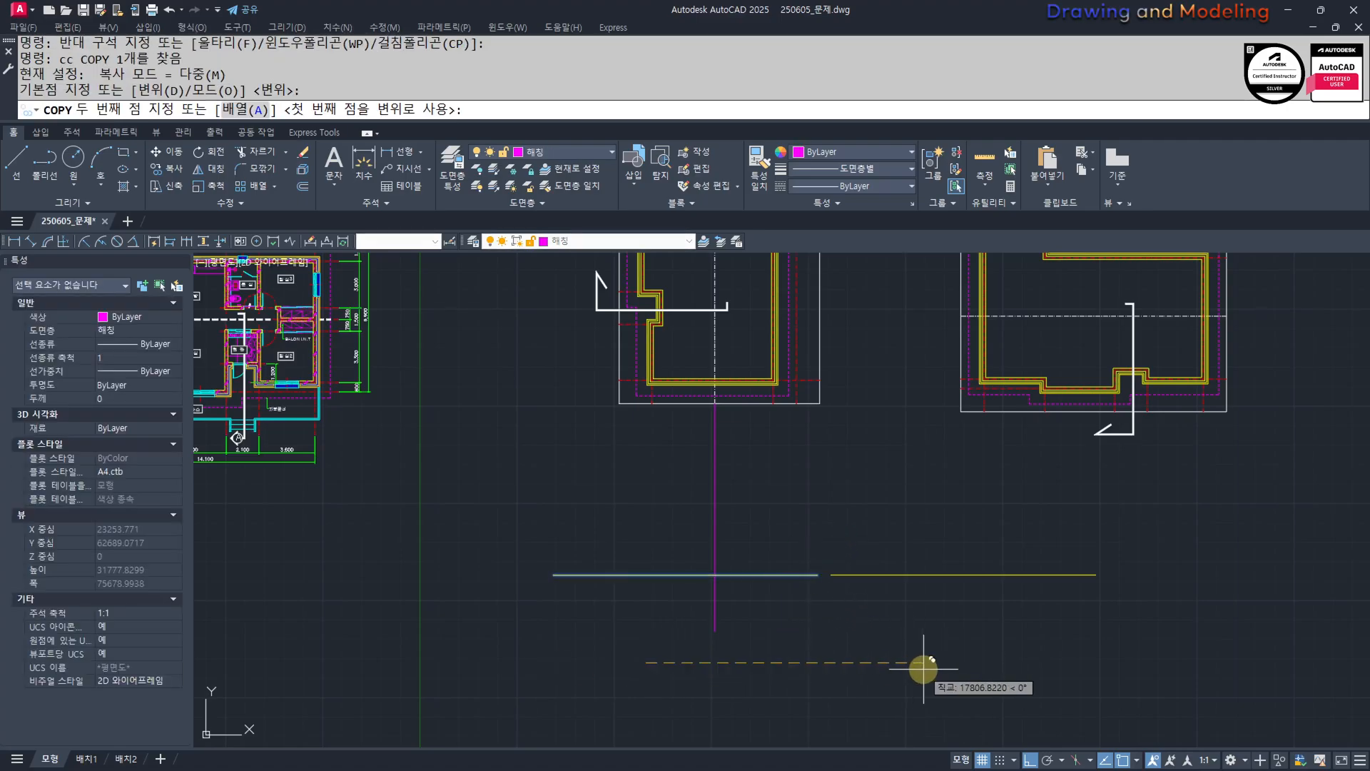
click(1042, 672)
key(Escape)
Stretch the right end of the copied base line outward so that it extends past the unrotated plan's frame.
text(s)
click(1240, 622)
click(1187, 557)
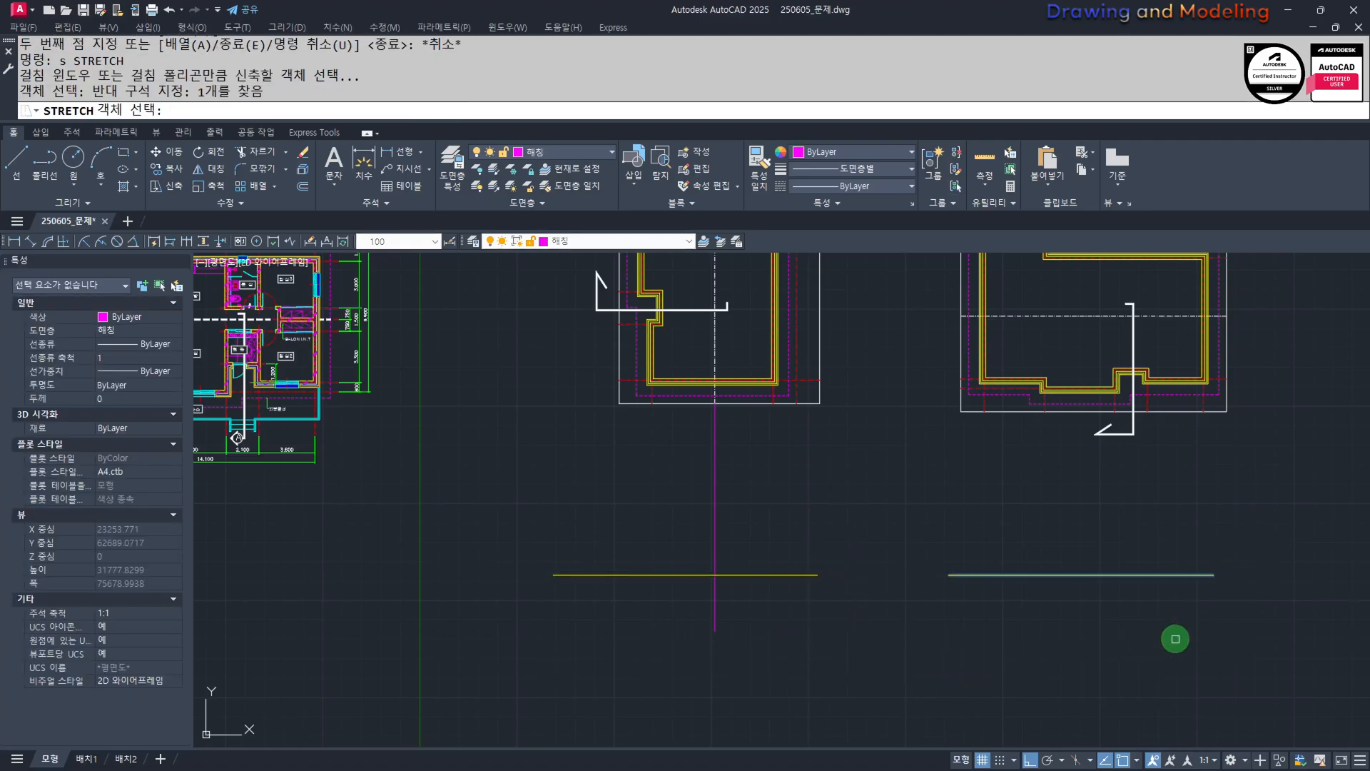
key(space)
click(1016, 648)
click(1069, 654)
click(1087, 564)
key(Escape)
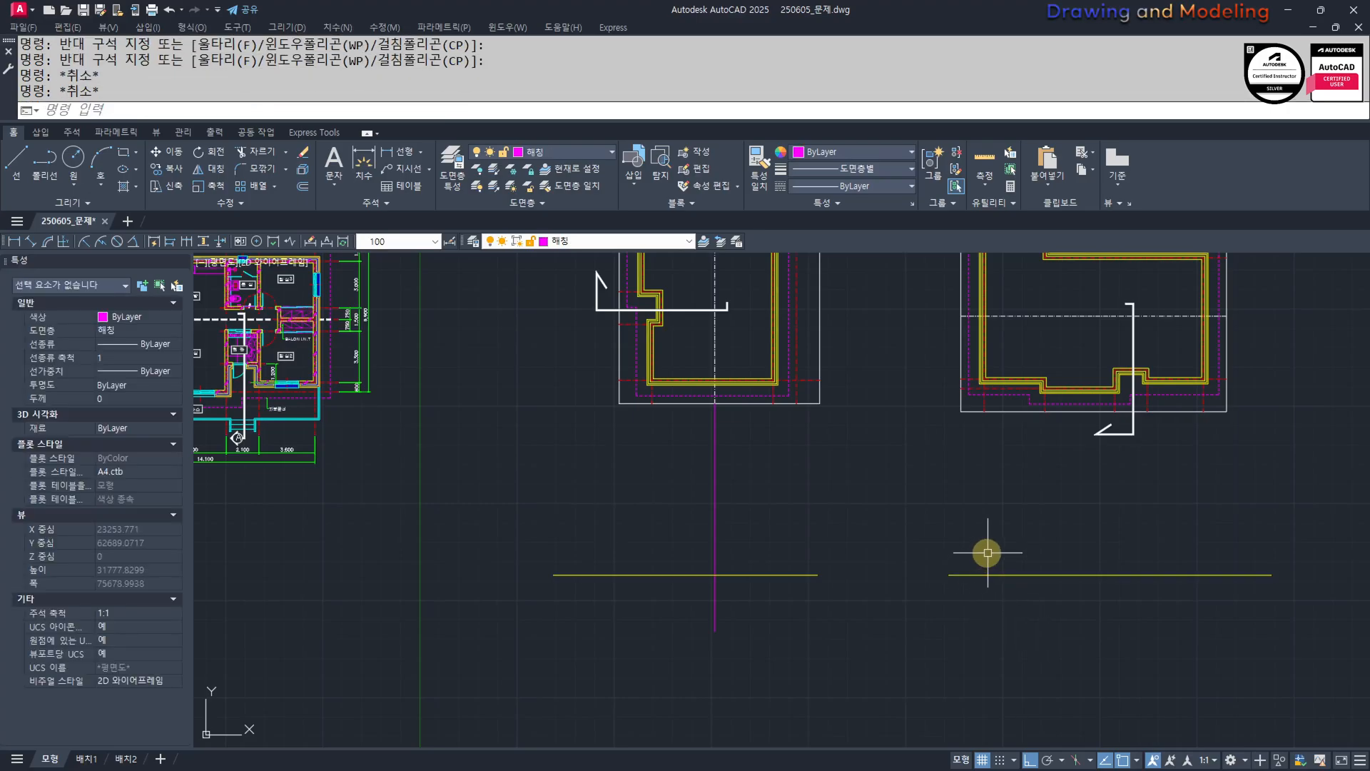
Stretch the left end of the copied base line slightly outward, beyond the unrotated plan's frame.
text(s)
click(985, 553)
click(914, 619)
key(space)
click(1021, 650)
key(Escape)
scroll(879, 631, down, 1)
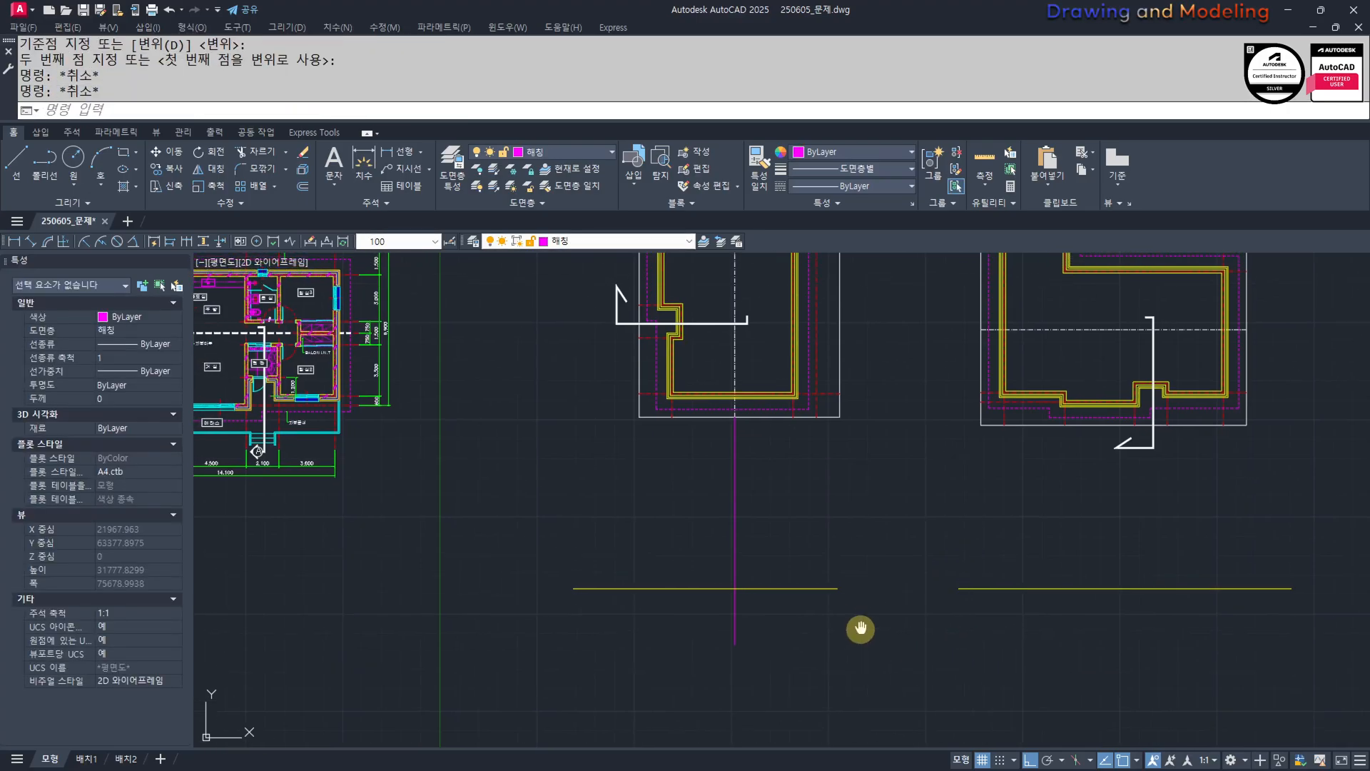
Match the properties of the projection line below the rotated plan to the plan's red centre line.
scroll(795, 477, up, 1)
click(833, 432)
click(679, 566)
click(811, 559)
key(Escape)
key(Escape)
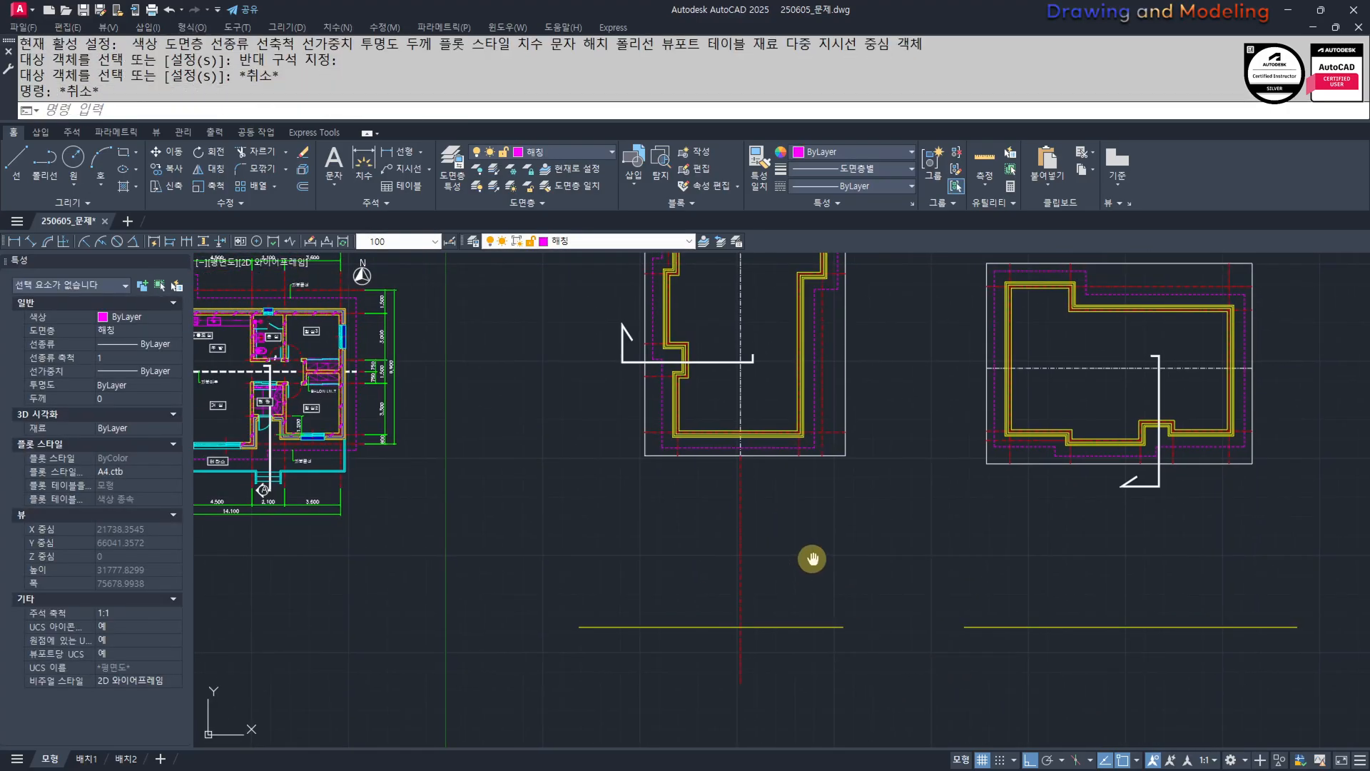
Draw a projection line from the rotated plan's right wall centre line down past the base line and match it to the red centre line.
middle_drag(814, 541, 841, 613)
text(l)
key(Return)
click(836, 456)
key(Escape)
key(Escape)
text(mm)
key(Return)
click(772, 587)
click(868, 574)
click(815, 613)
key(Escape)
key(Escape)
Draw a vertical projection line from the rotated plan's left wall centre line down past the base line.
text(l)
key(Return)
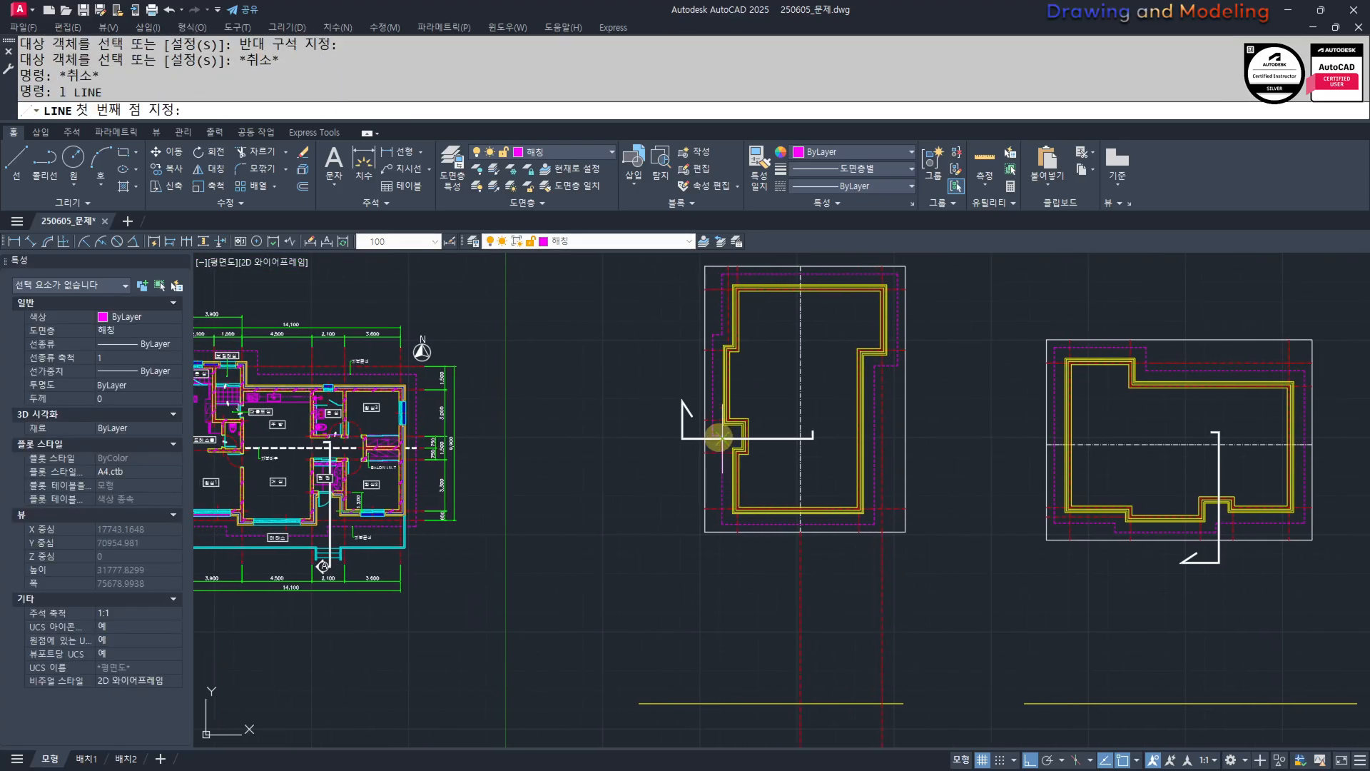
scroll(720, 432, up, 4)
key(Escape)
key(Escape)
key(Return)
scroll(721, 428, up, 4)
click(722, 416)
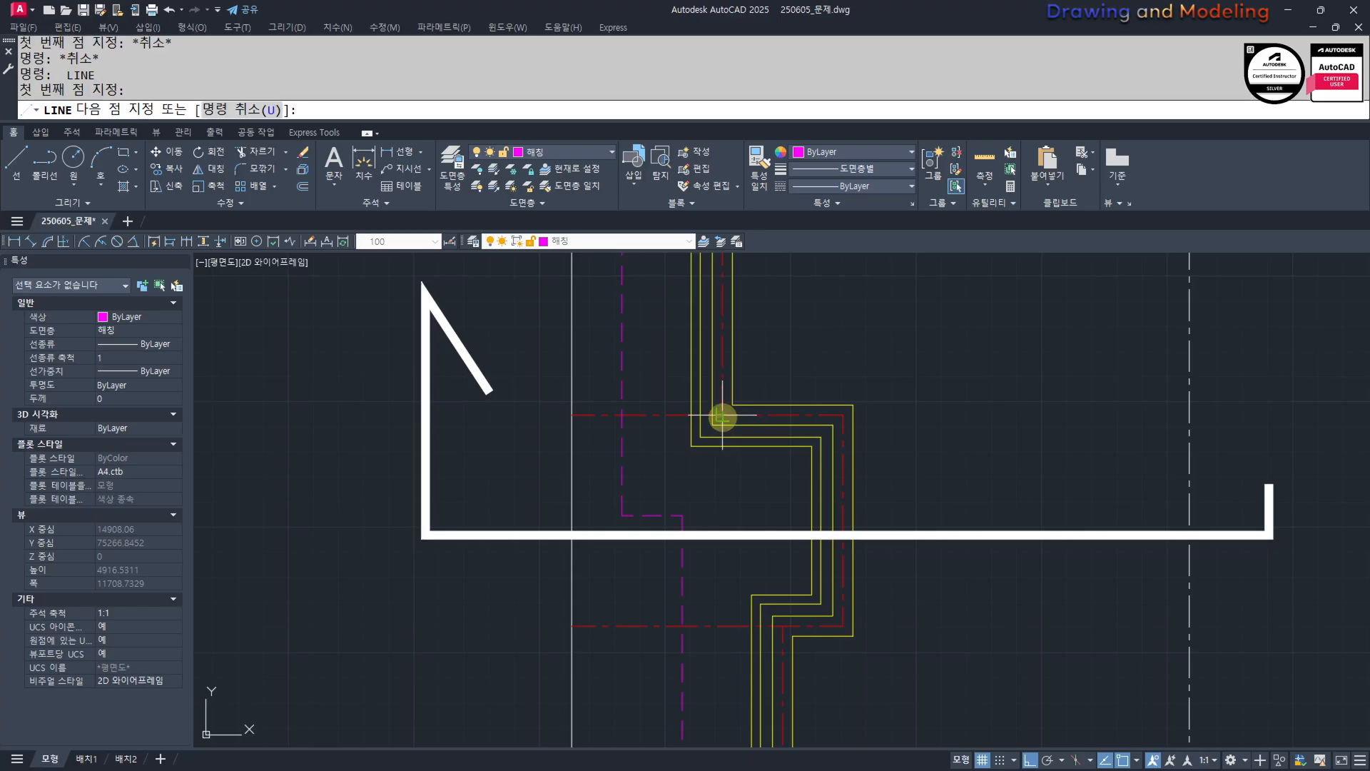
scroll(722, 416, down, 8)
key(Escape)
key(Escape)
Match the rotated plan's left projection line to the properties of the red middle projection line.
text(mnm)
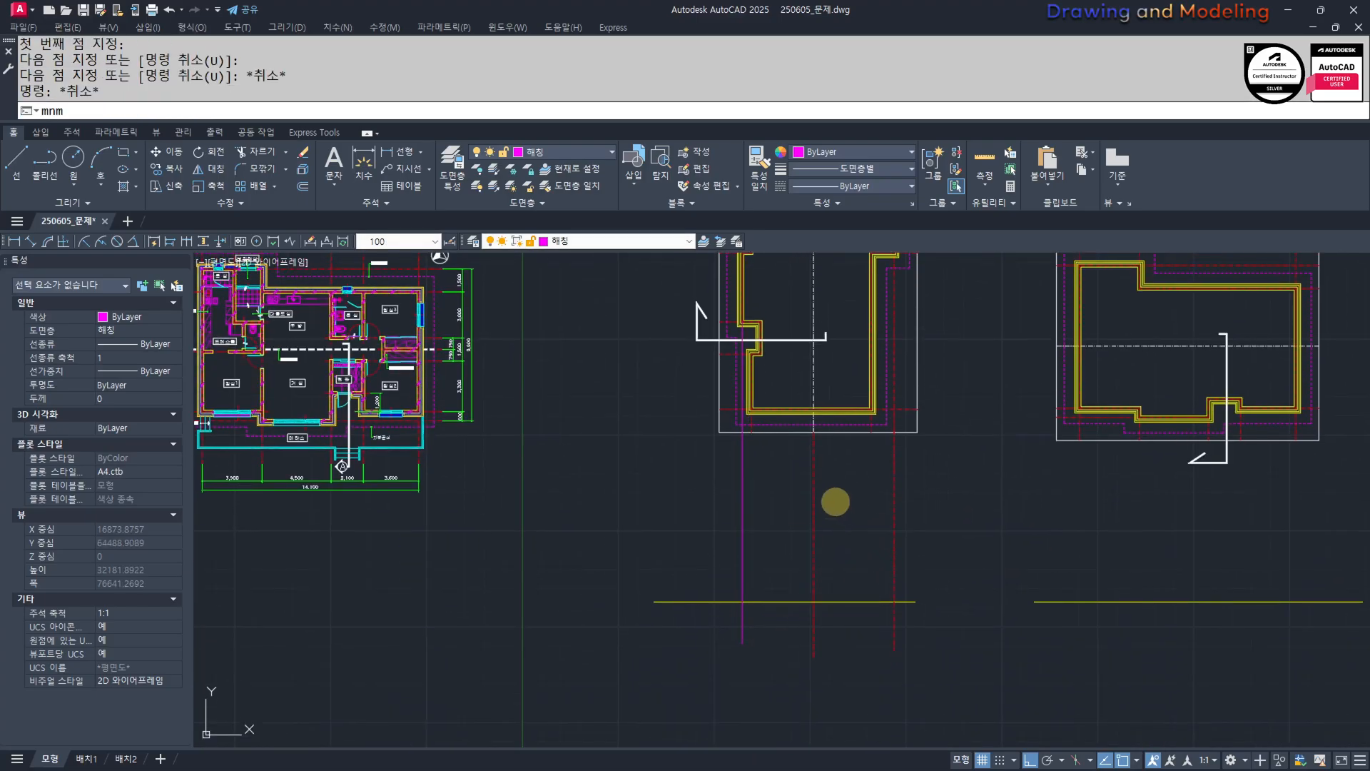
key(Return)
key(Escape)
key(Escape)
text(mm)
key(Return)
click(814, 489)
click(648, 520)
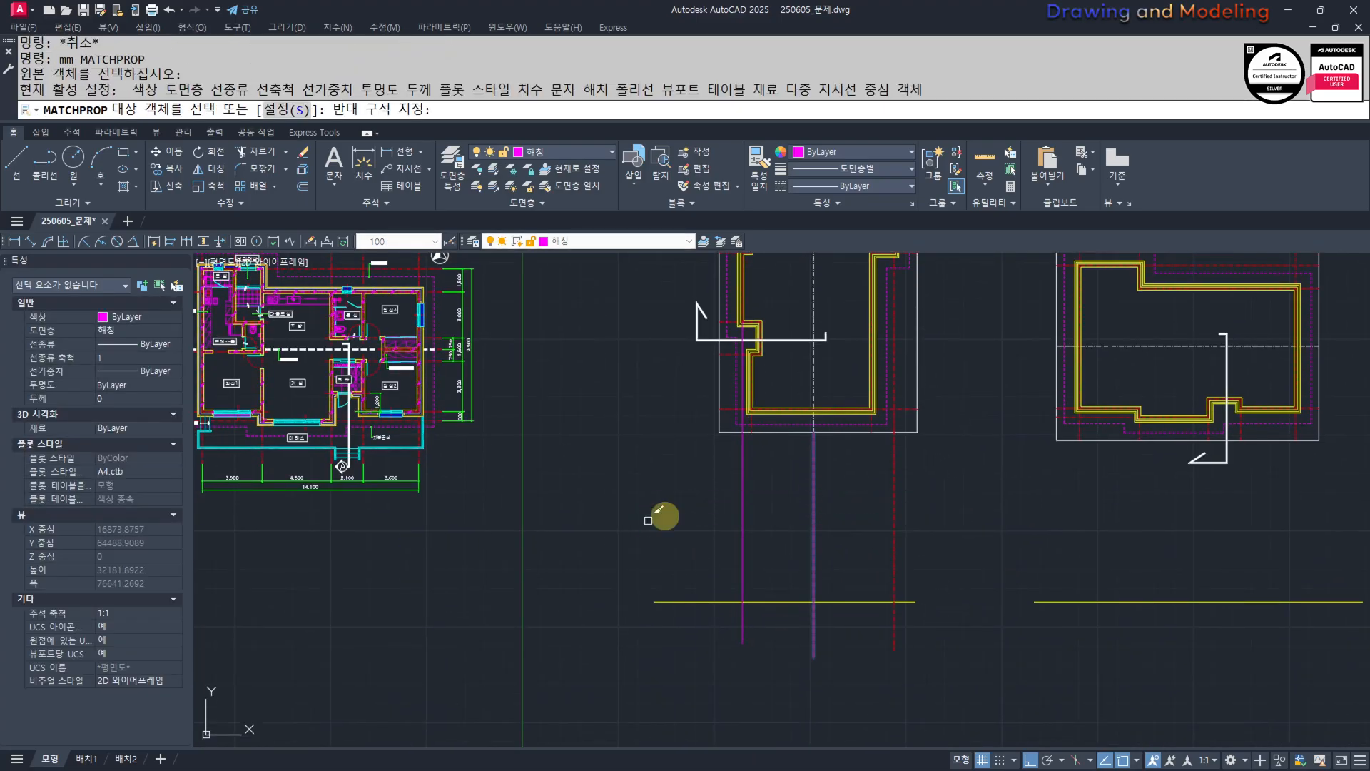
key(Escape)
key(Escape)
Draw a vertical projection line from the unrotated plan's left wall centre line down past its base line.
middle_drag(769, 353, 764, 404)
scroll(826, 609, down, 3)
scroll(773, 547, up, 3)
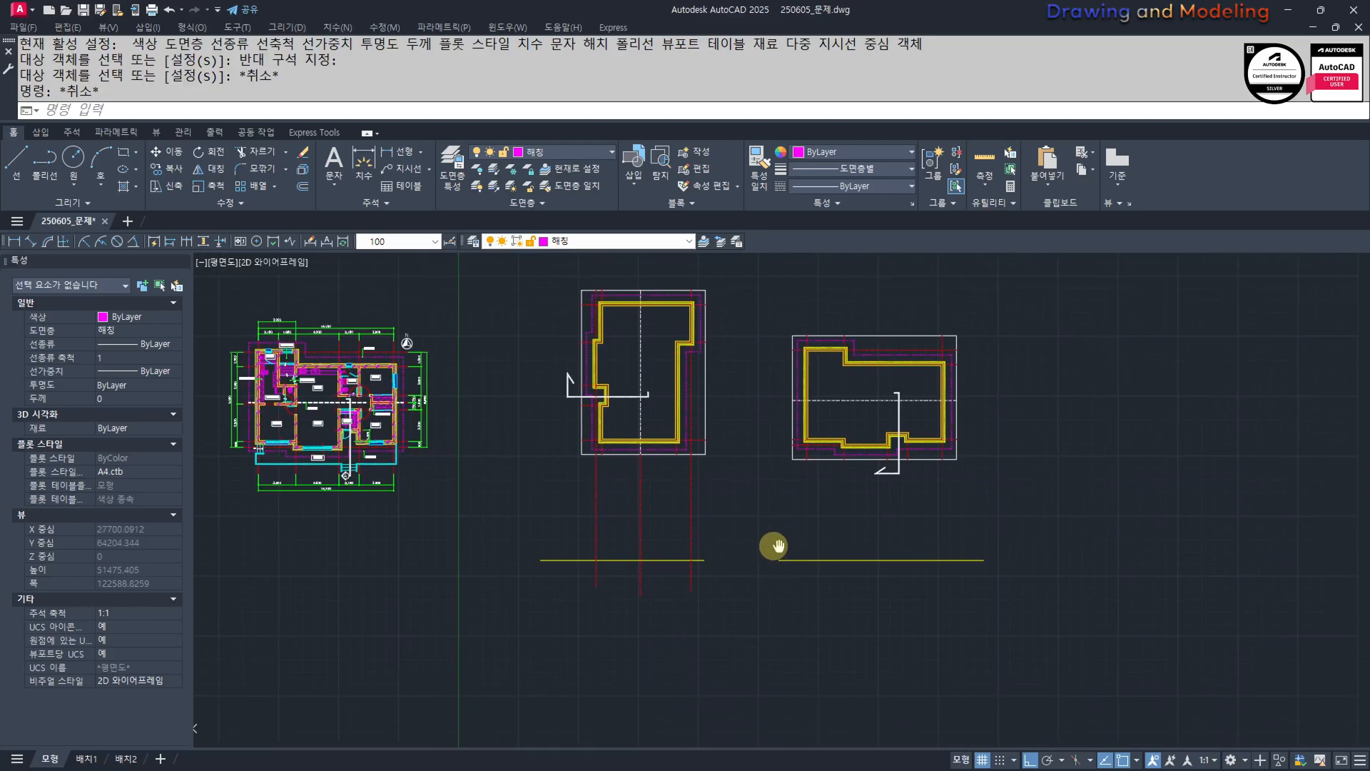
text(1)
key(space)
click(760, 434)
click(762, 665)
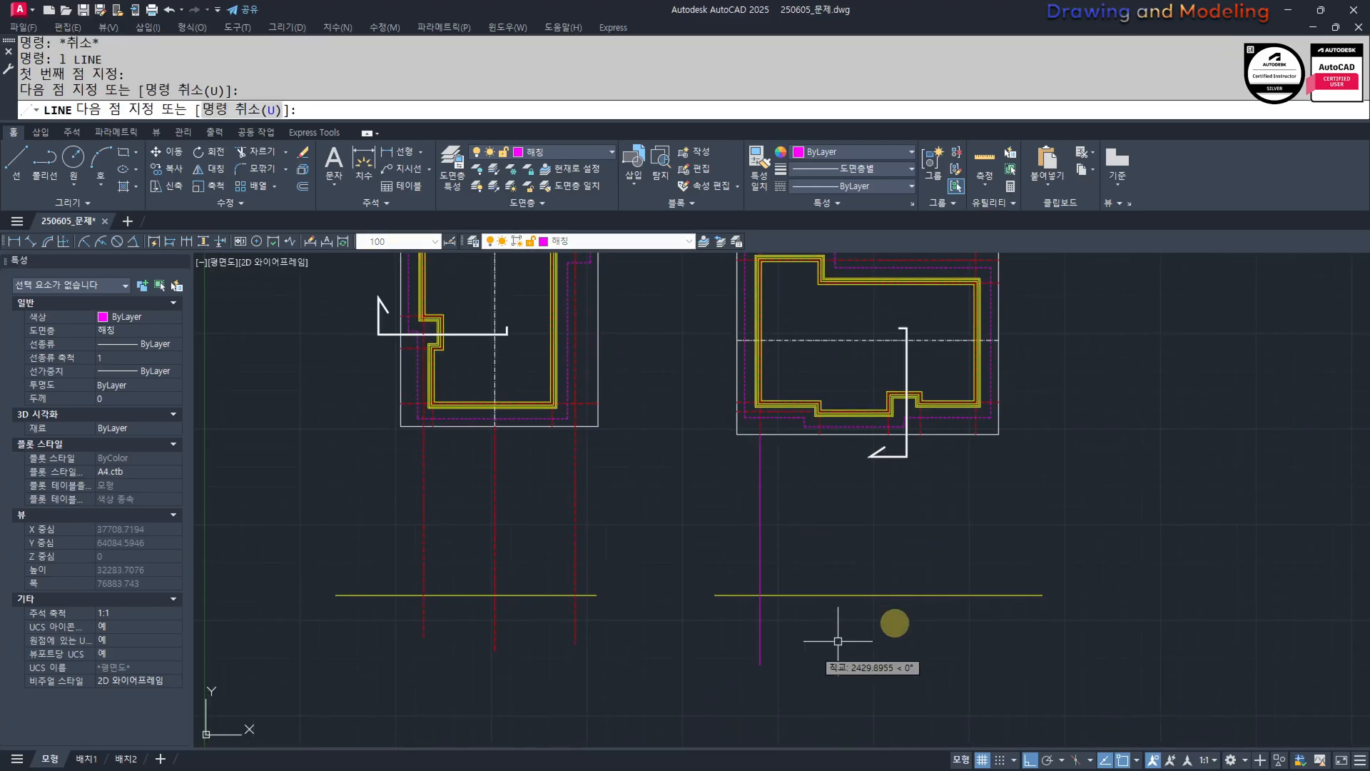
key(Escape)
key(Escape)
Draw a vertical projection line from the unrotated plan's right wall centre line down past its base line.
key(space)
click(975, 434)
click(970, 651)
key(Escape)
key(Escape)
middle_drag(911, 605, 902, 618)
Match both wall projection lines below the unrotated plan to the rotated plan's red projection line.
text(mm)
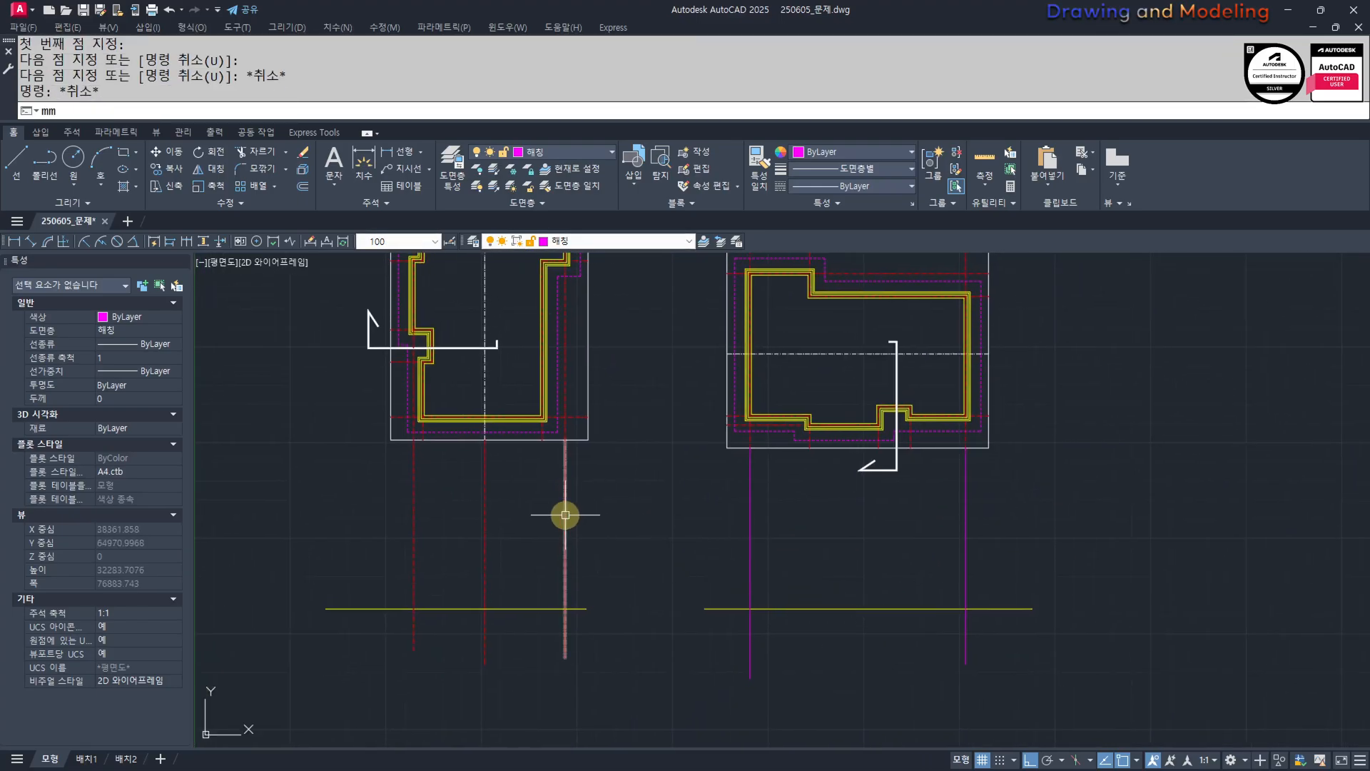
key(space)
click(566, 514)
click(1005, 545)
click(739, 554)
key(Escape)
key(Escape)
middle_drag(836, 528, 976, 548)
key(Escape)
key(Escape)
Draw a vertical line downward from the lower-left corner of the unrotated plan's dashed roof edge, ending above the base line.
text(l)
key(space)
scroll(945, 502, up, 2)
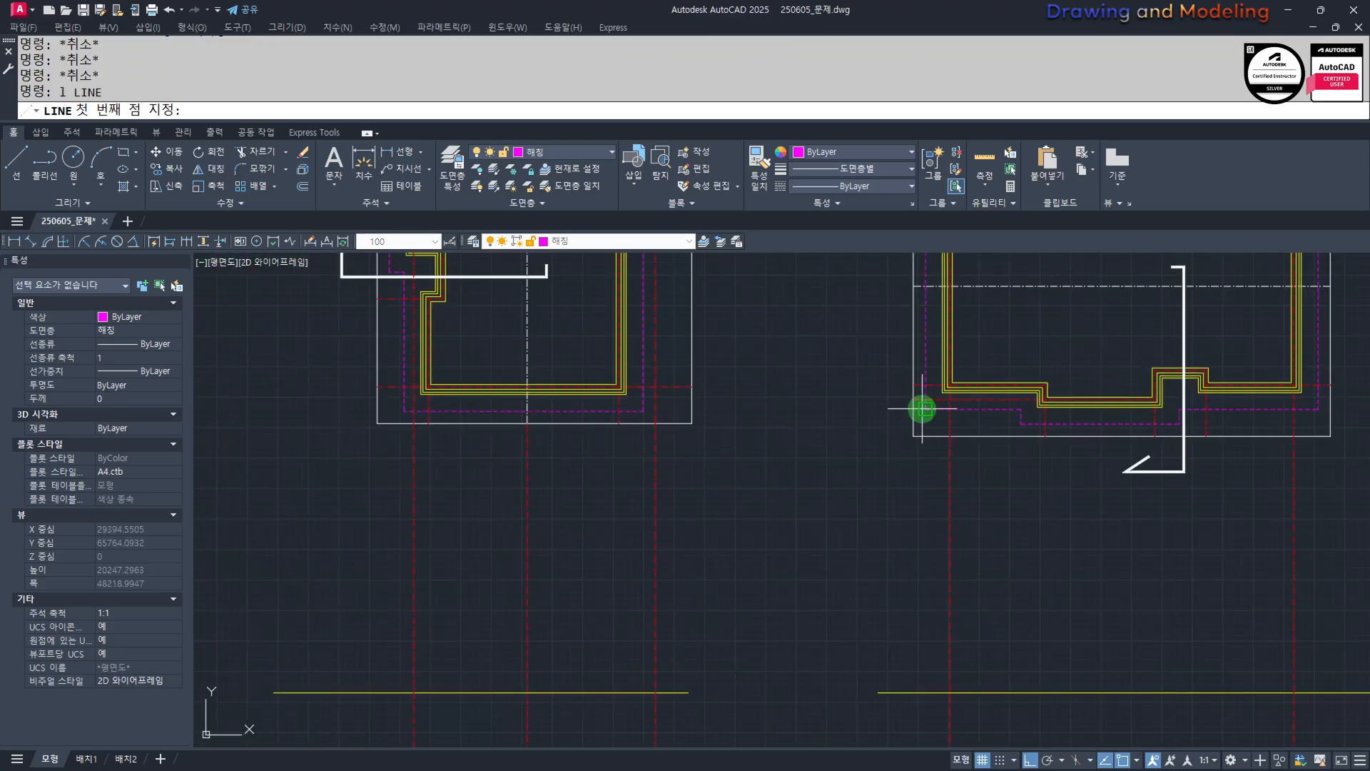
click(923, 409)
click(903, 668)
key(Escape)
key(Escape)
Draw a vertical line downward from the lower-right corner of the unrotated plan's dashed roof edge, ending above the base line.
key(space)
middle_drag(1319, 436, 1019, 413)
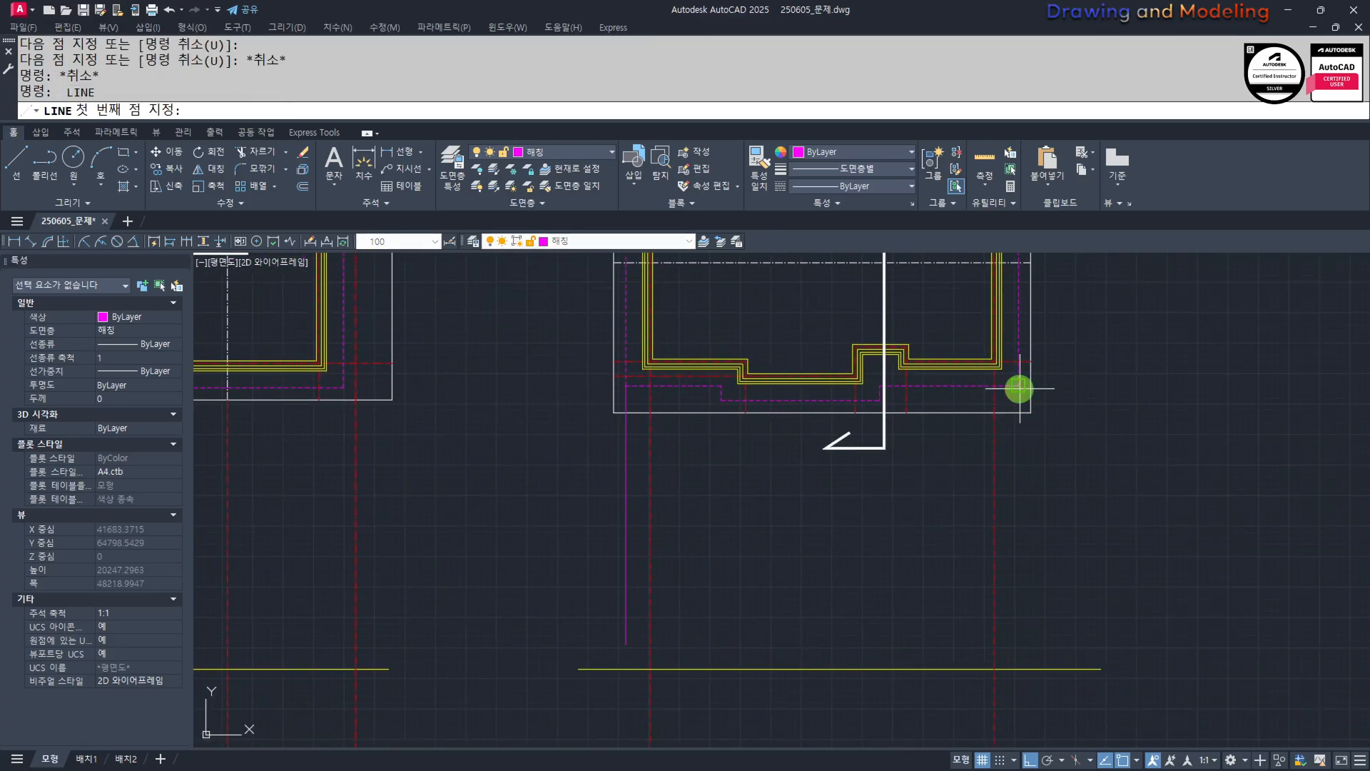
click(1018, 389)
click(1020, 628)
key(Escape)
key(Escape)
Match the properties of the two roof edge projection lines to the yellow base line.
text(mm)
key(space)
click(1043, 670)
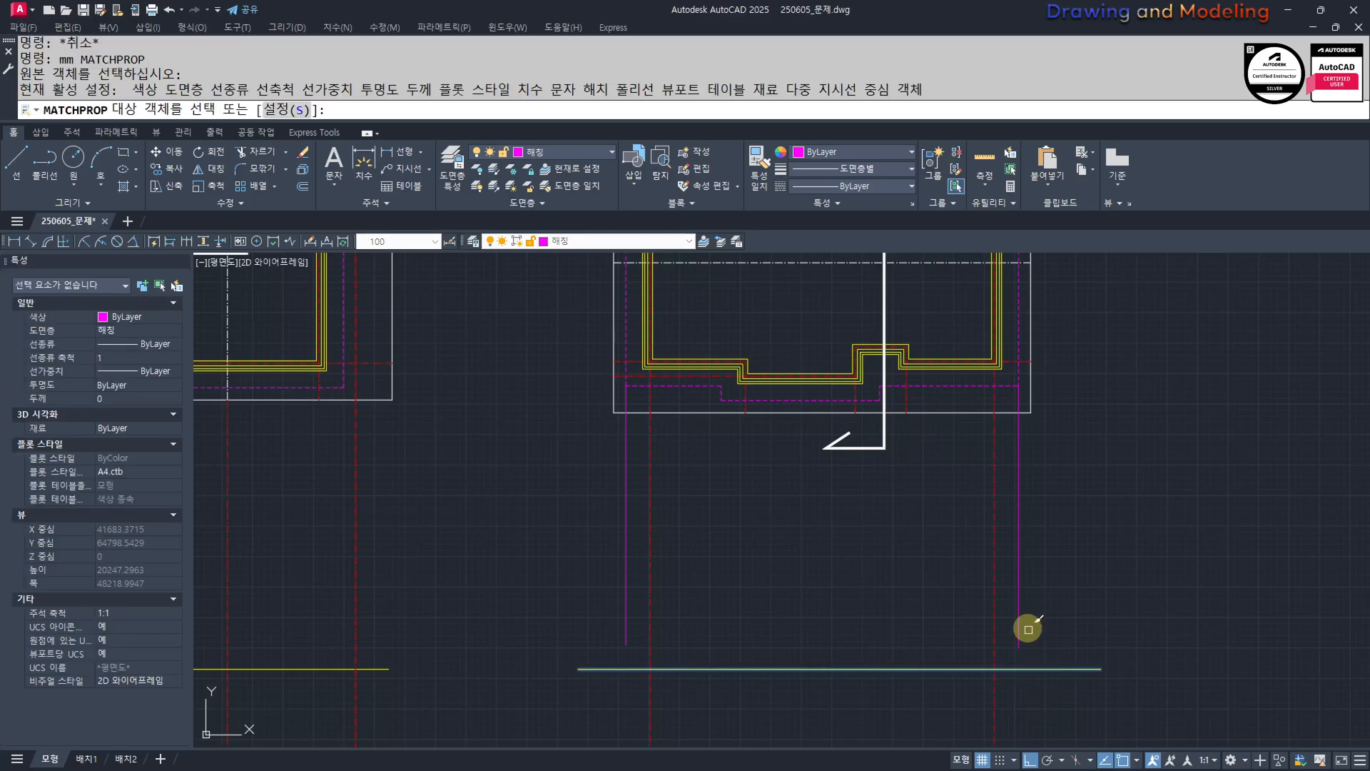
click(626, 524)
click(586, 551)
key(Escape)
key(Escape)
key(Escape)
key(Escape)
Examine the entrance steps and roof edge line around section mark A on the original floor plan.
scroll(564, 559, down, 2)
middle_drag(553, 591, 1015, 637)
scroll(867, 631, up, 2)
middle_drag(867, 631, 1113, 642)
scroll(856, 657, up, 5)
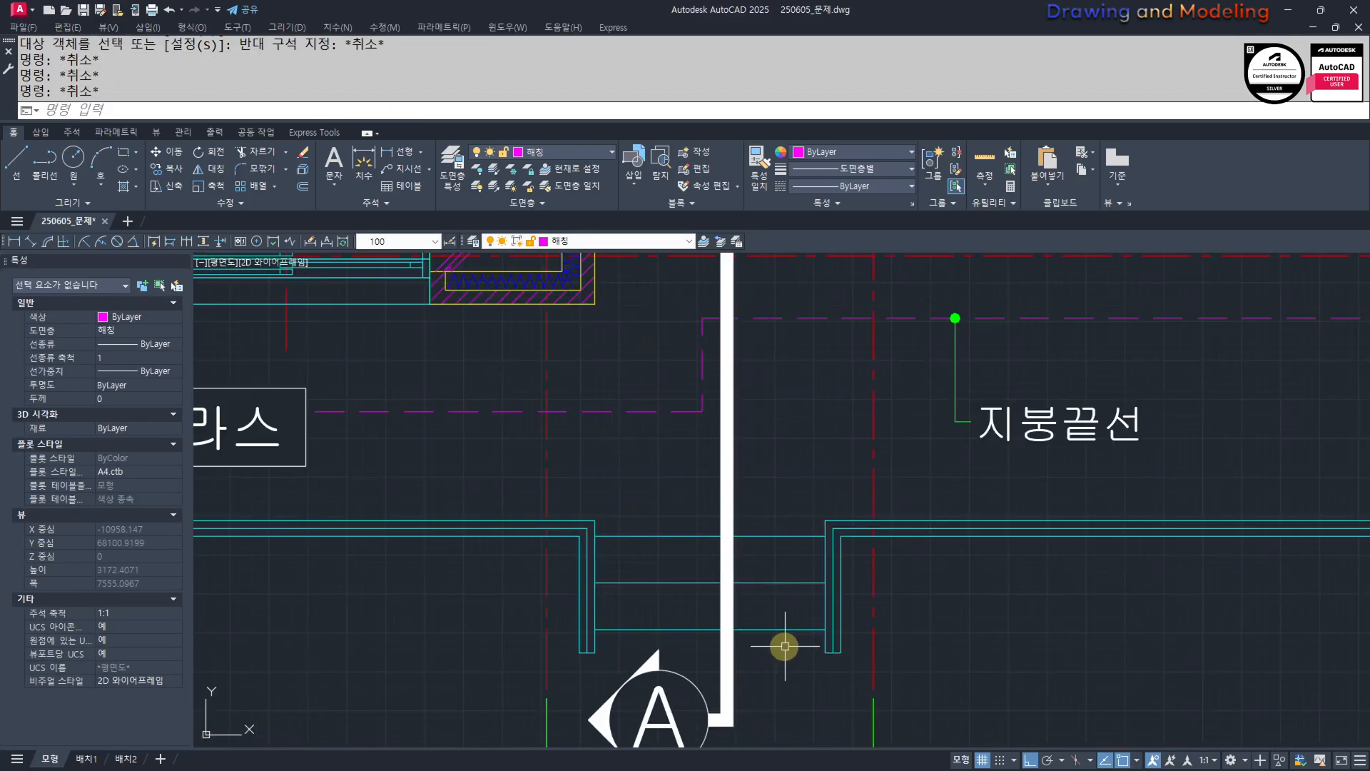
scroll(821, 532, down, 6)
middle_drag(1285, 714, 757, 542)
scroll(821, 557, down, 2)
mouse_move(1106, 635)
middle_down()
mouse_move(956, 578)
mouse_move(883, 577)
middle_up()
scroll(817, 544, up, 2)
middle_drag(799, 535, 805, 641)
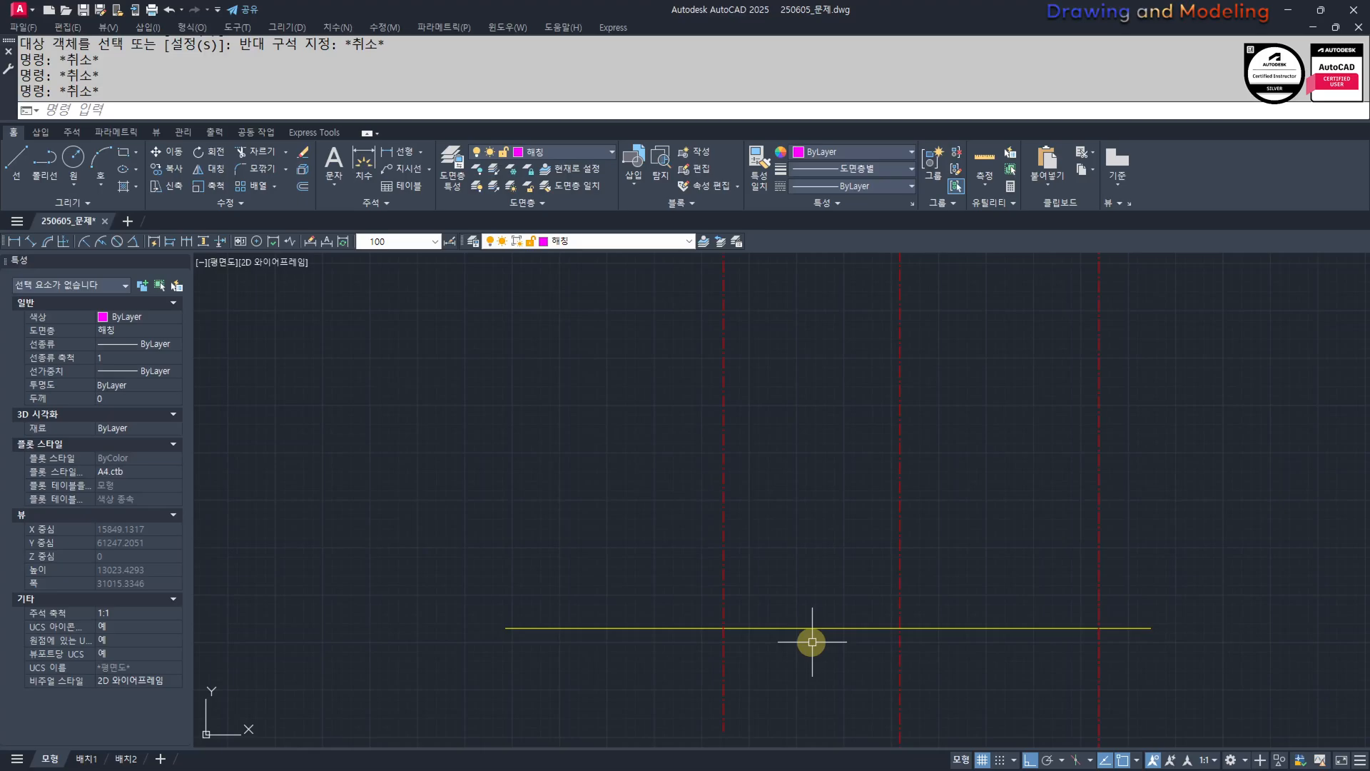
Offset the base line below the rotated plan upward by 600.
key(Return)
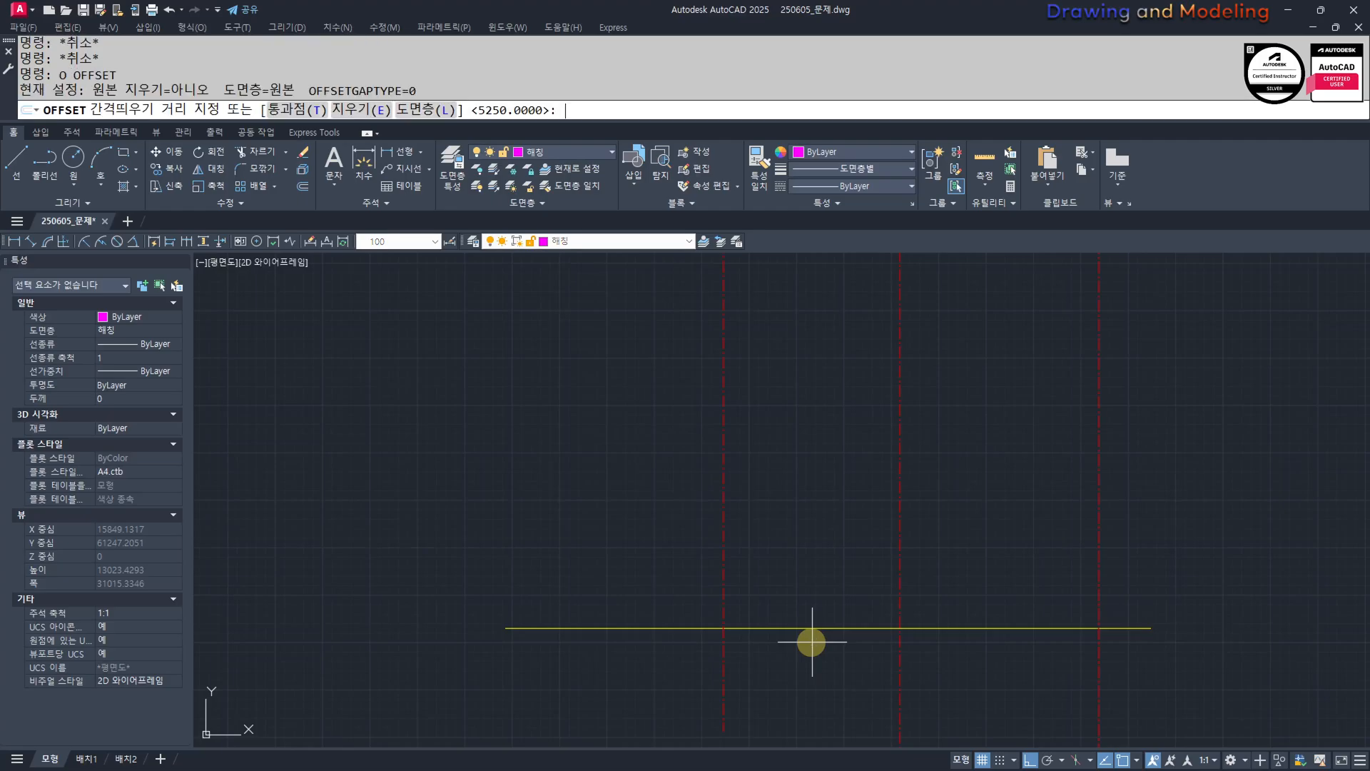
text(600)
key(Return)
click(785, 619)
click(794, 617)
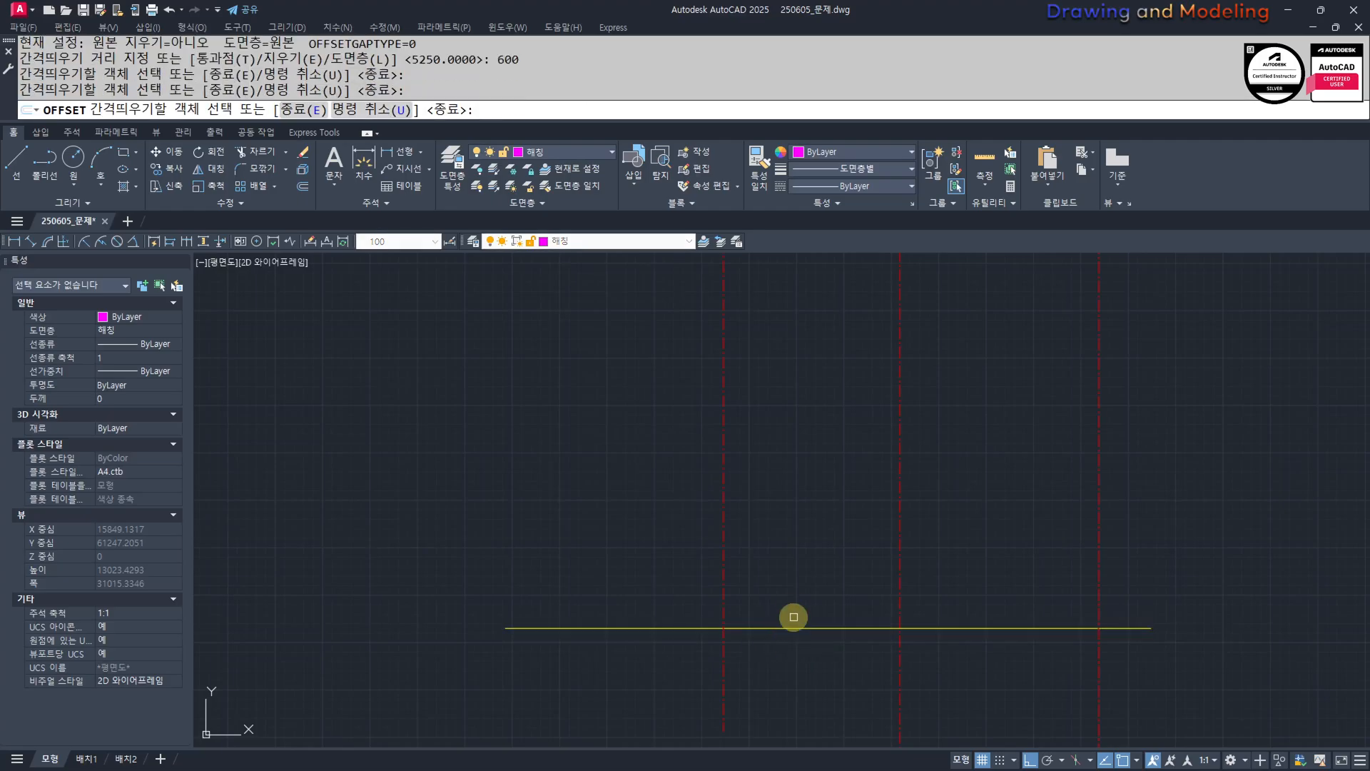
click(793, 628)
click(839, 577)
key(Escape)
key(Escape)
Check the original floor plan, and offset the upper of the two yellow lines upward by 2400.
scroll(841, 575, down, 6)
middle_drag(841, 576, 1059, 606)
scroll(742, 523, up, 4)
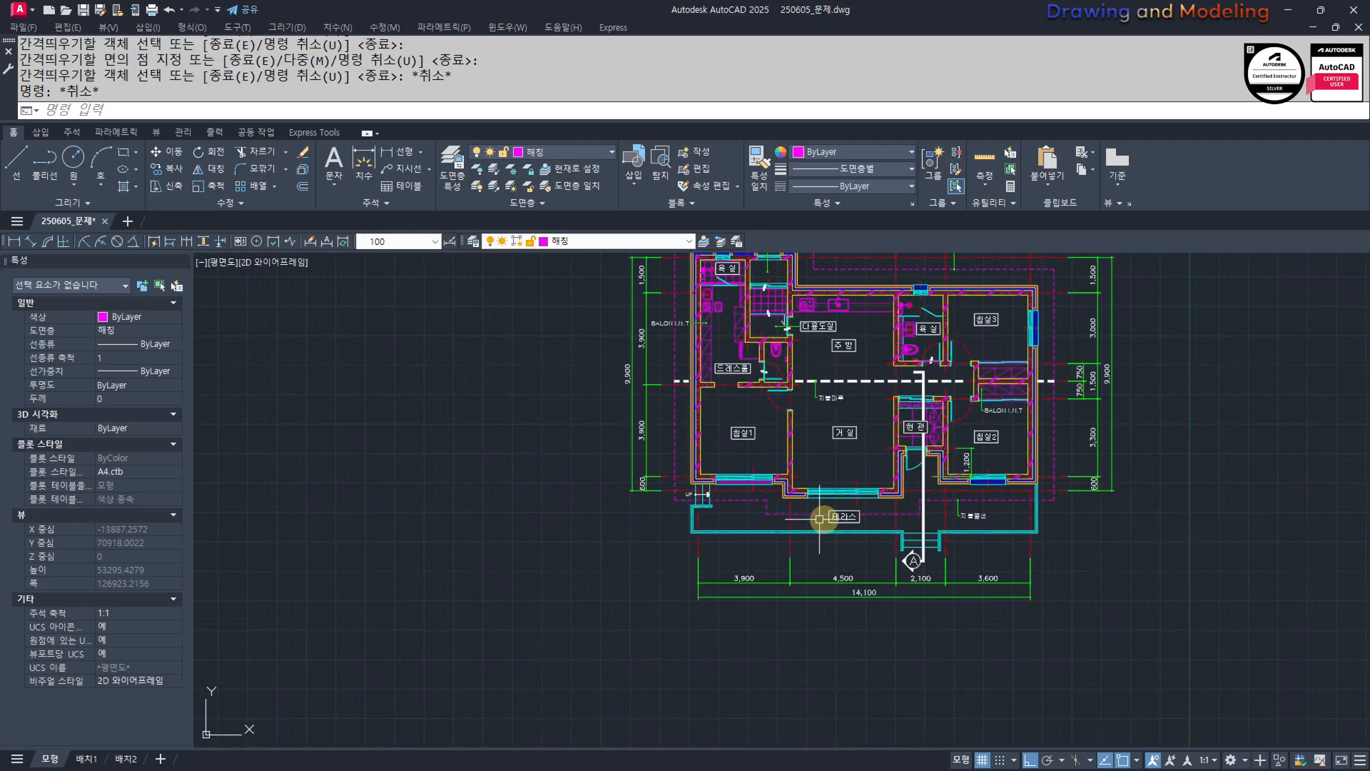
scroll(841, 591, up, 5)
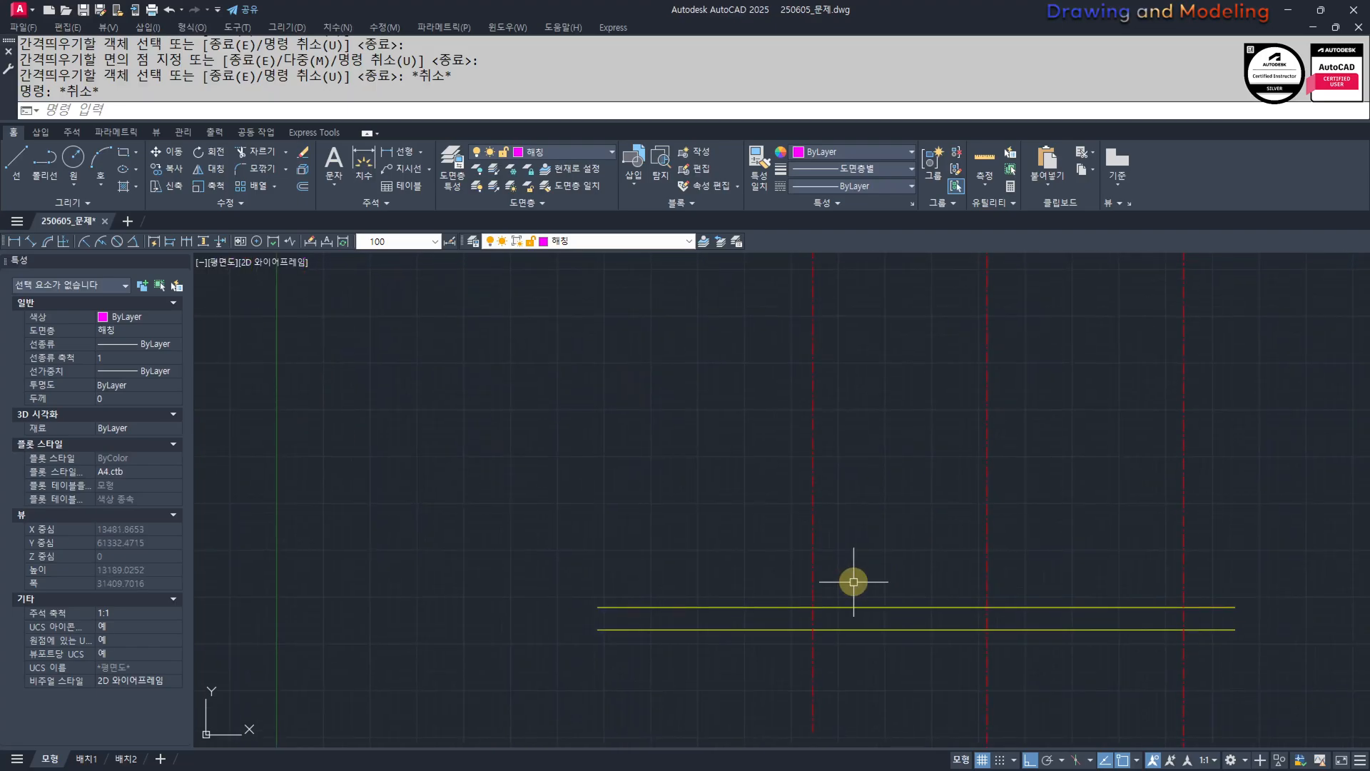
text(o)
key(Return)
text(2400)
key(Return)
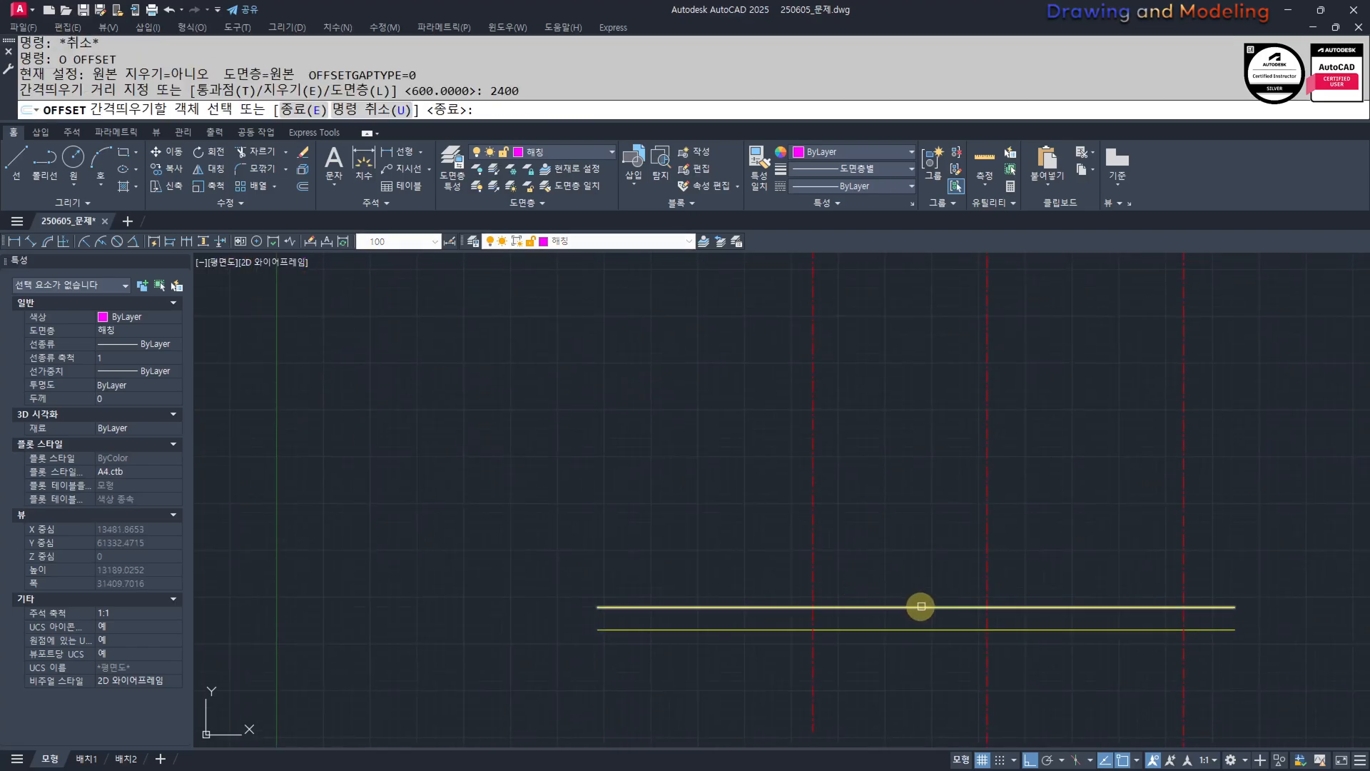
click(921, 606)
click(902, 541)
key(Escape)
key(Escape)
Offset the topmost yellow line upward by 700.
key(Return)
text(700)
key(Return)
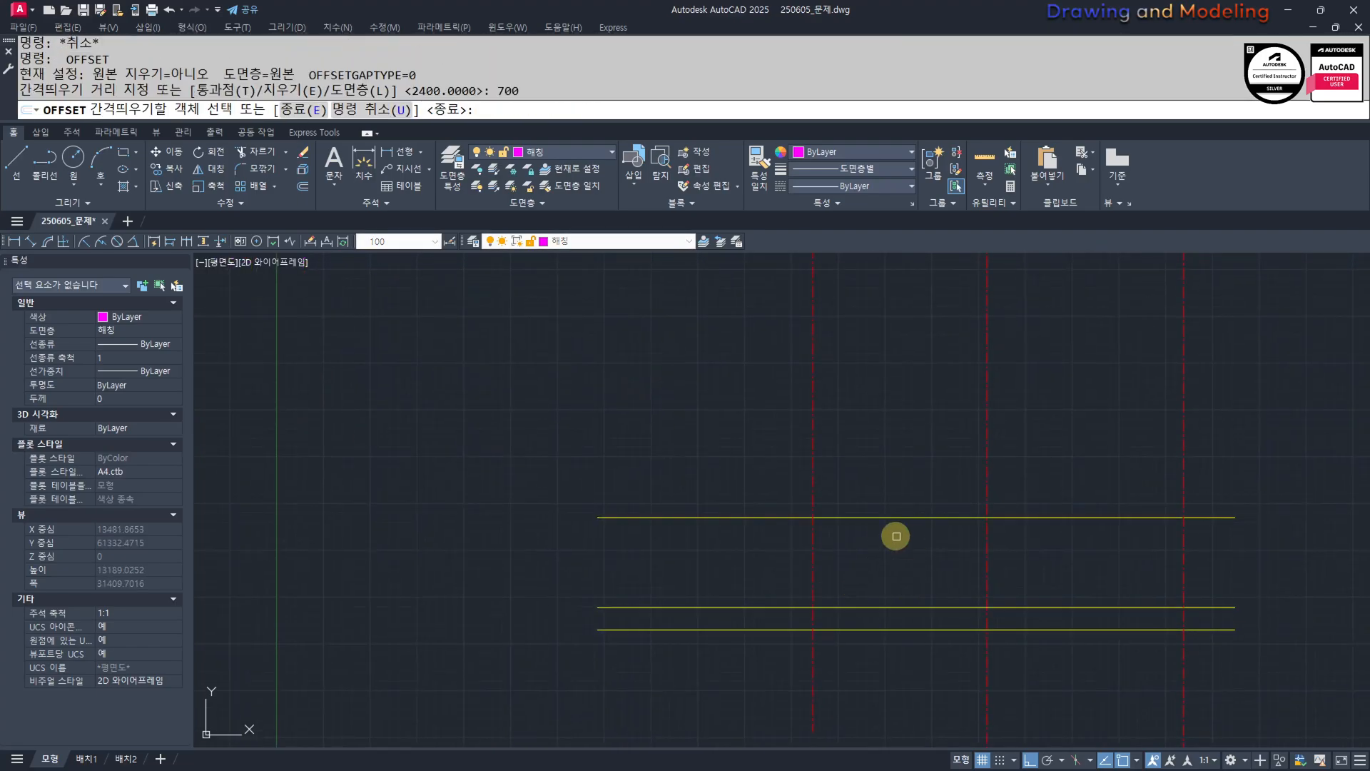
click(890, 518)
click(881, 469)
key(Escape)
key(Escape)
middle_drag(761, 457, 761, 467)
key(Return)
key(Escape)
scroll(733, 474, up, 2)
key(Escape)
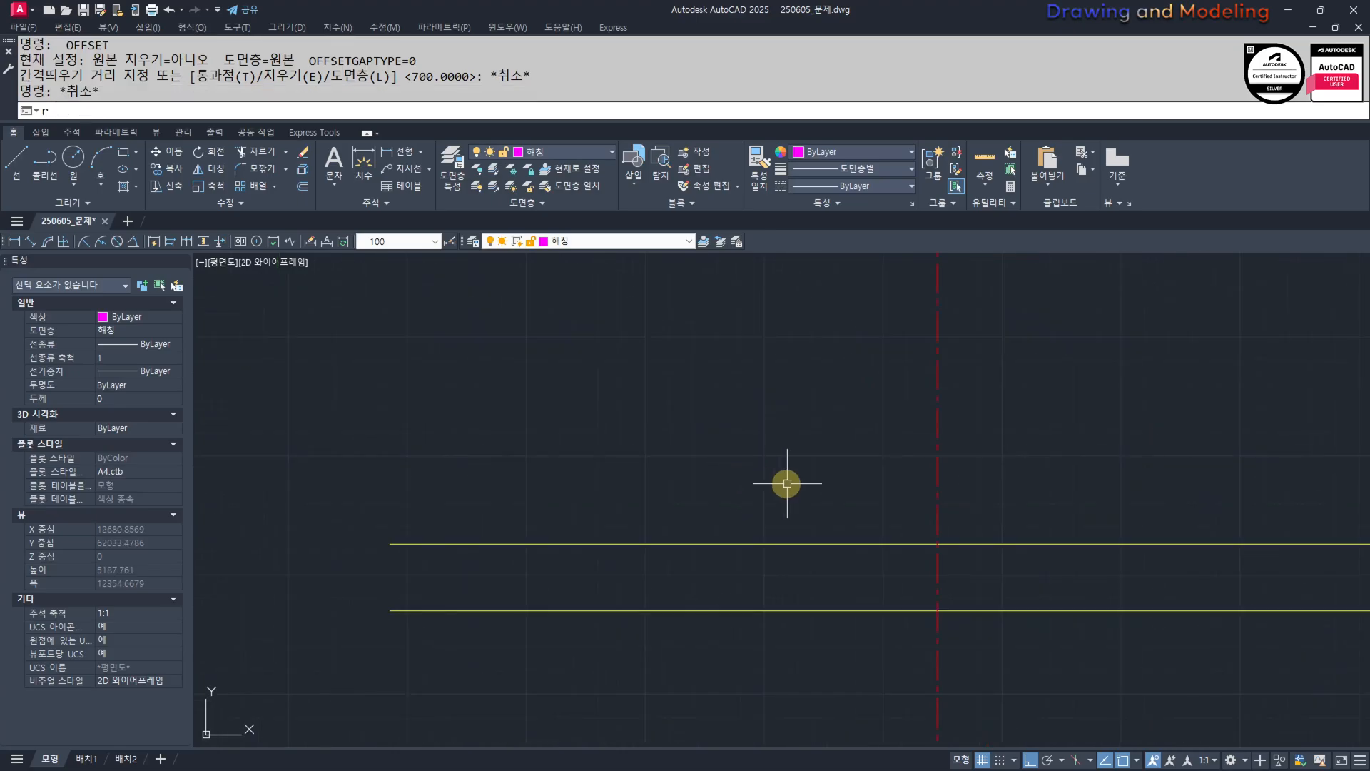
Start a rectangle with its first corner in the empty area just above the right end of the topmost yellow lines.
text(rec)
key(Return)
scroll(895, 470, down, 3)
mouse_move(977, 376)
middle_down()
mouse_move(884, 517)
mouse_move(1017, 475)
middle_up()
scroll(927, 568, up, 1)
scroll(905, 562, up, 2)
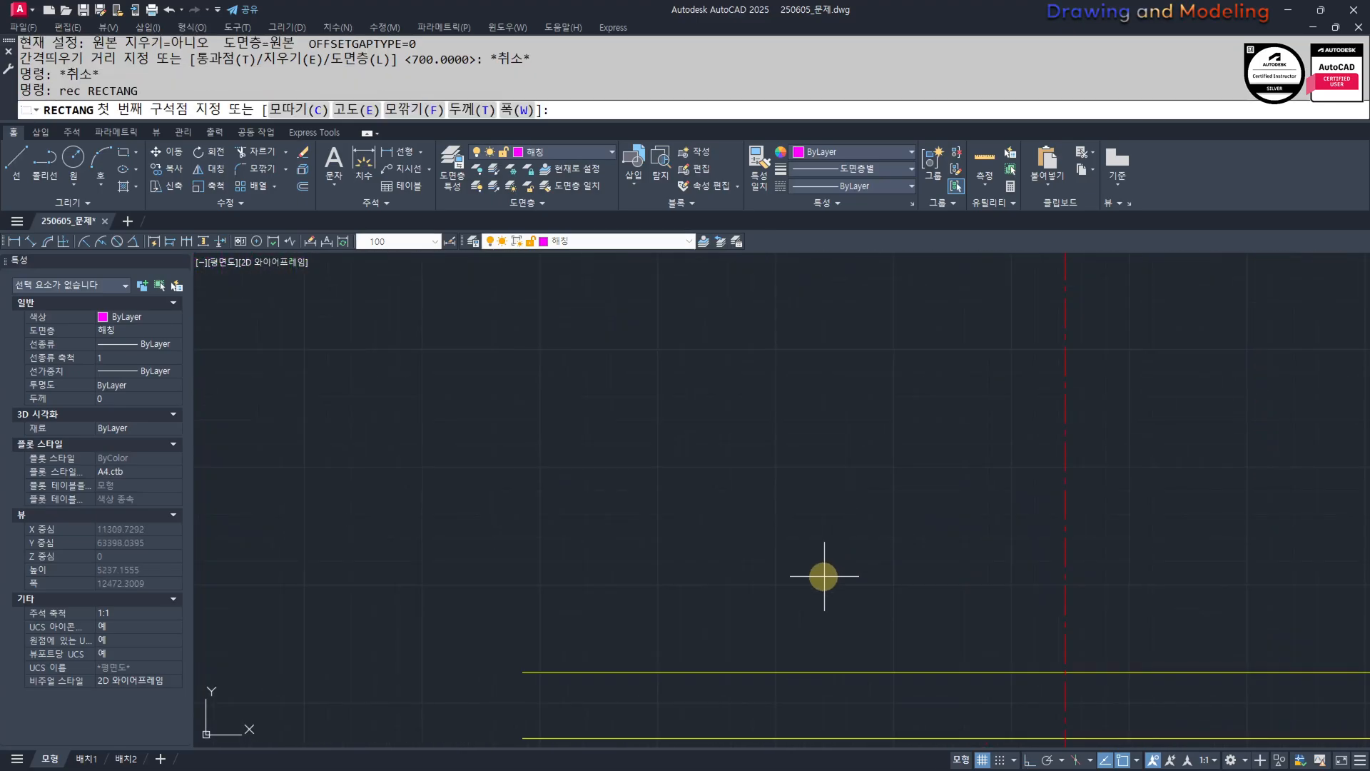
scroll(792, 572, down, 3)
middle_drag(927, 576, 640, 545)
scroll(771, 557, up, 1)
scroll(614, 525, down, 2)
mouse_move(609, 491)
middle_down()
mouse_move(660, 536)
mouse_move(912, 570)
middle_up()
scroll(826, 571, up, 5)
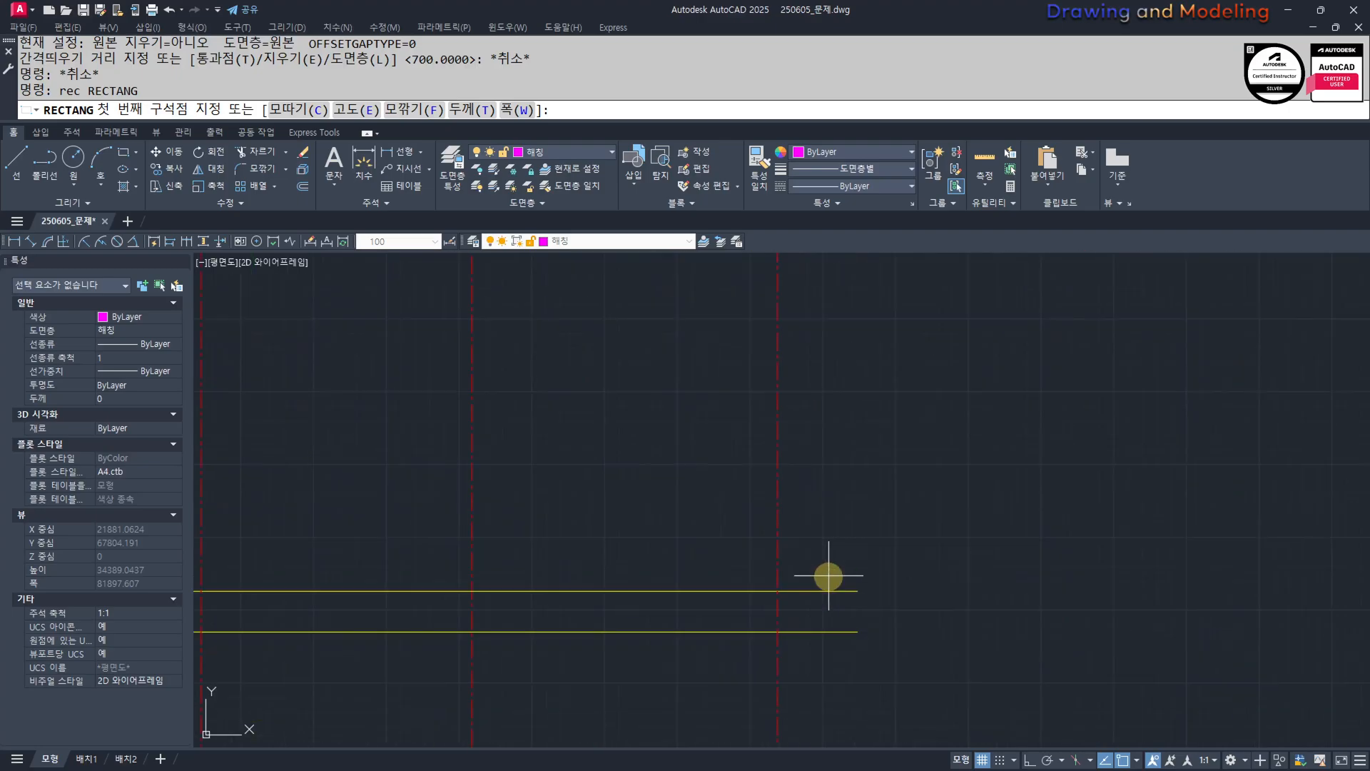
click(850, 548)
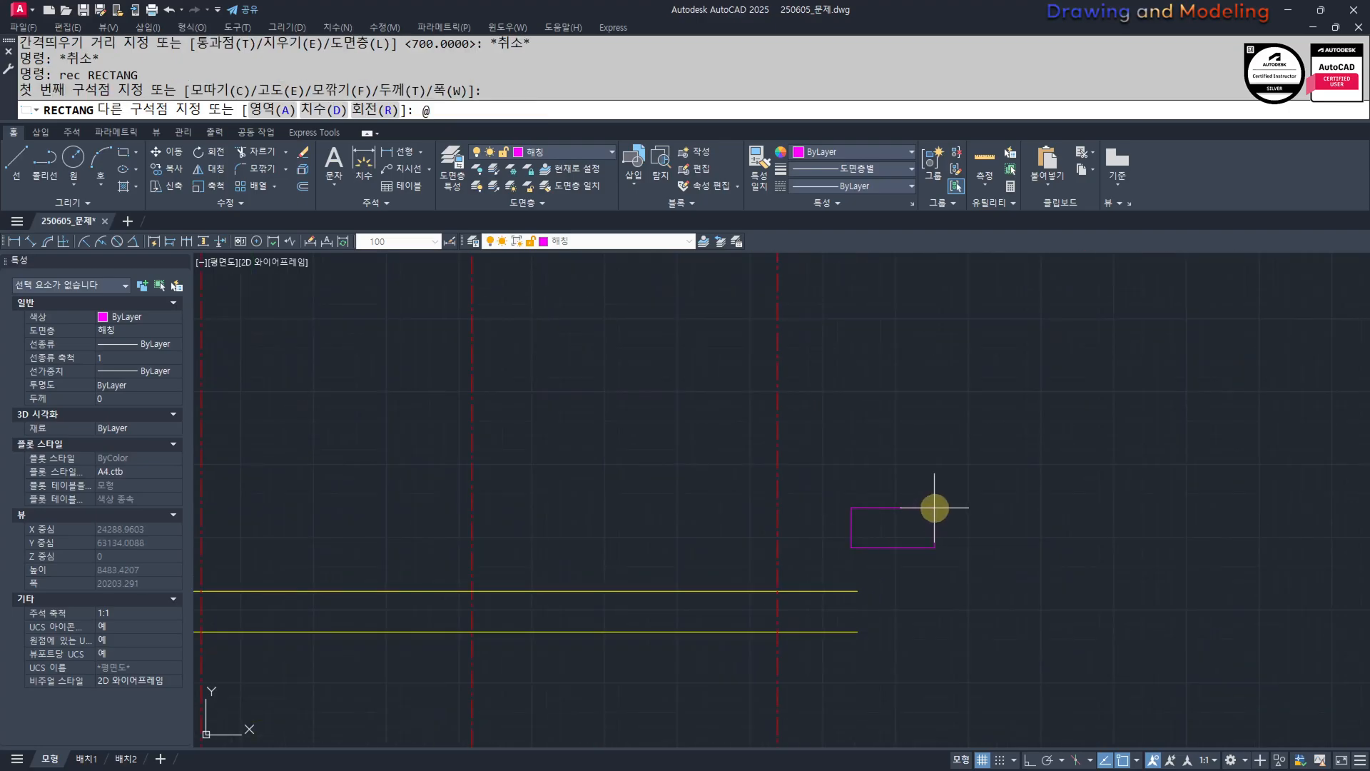
Draw a 1000 by 350 rectangle above the open end of the two horizontal section lines.
text(@1000,350)
key(Return)
key(Escape)
key(Escape)
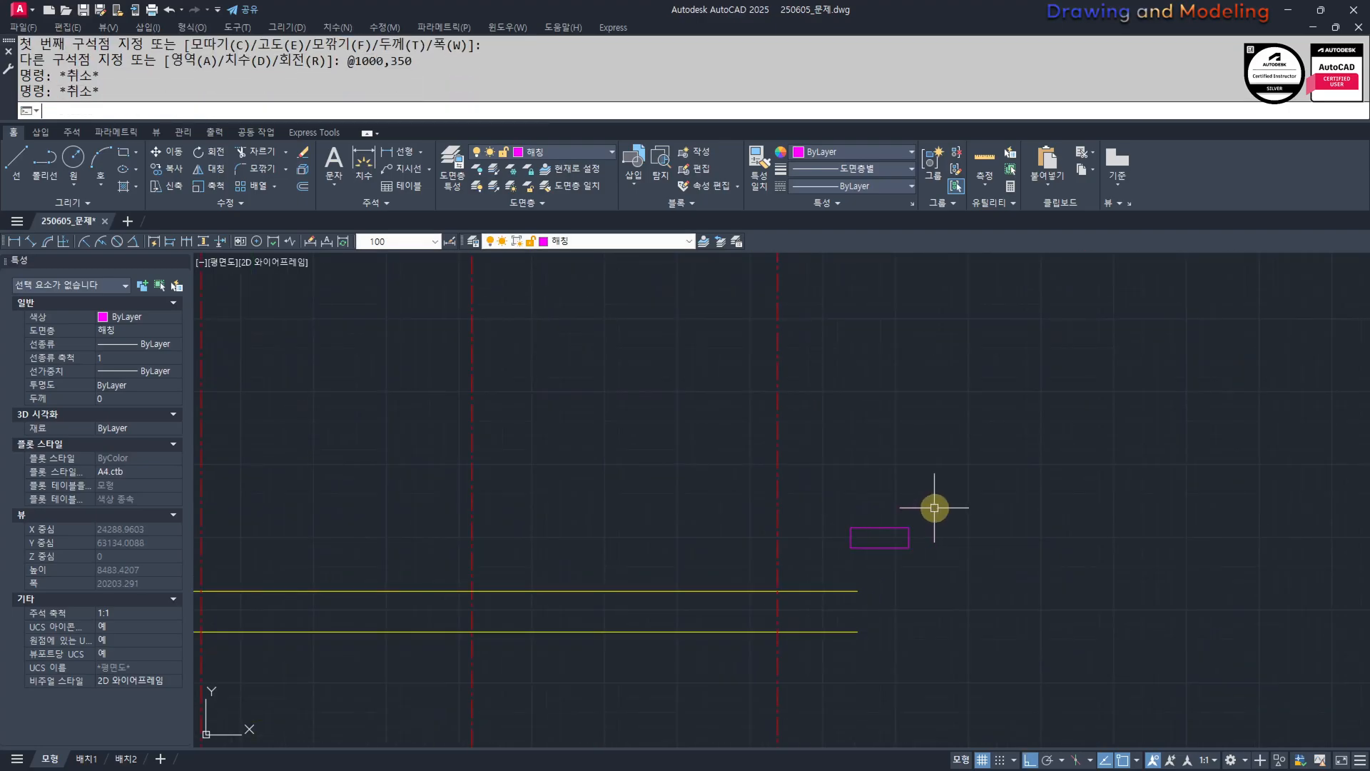
text(mm)
key(Return)
click(847, 581)
key(Escape)
key(Escape)
Draw a diagonal line across the rectangle between its upper-left and lower-right corners.
scroll(869, 571, up, 2)
text(l)
key(Return)
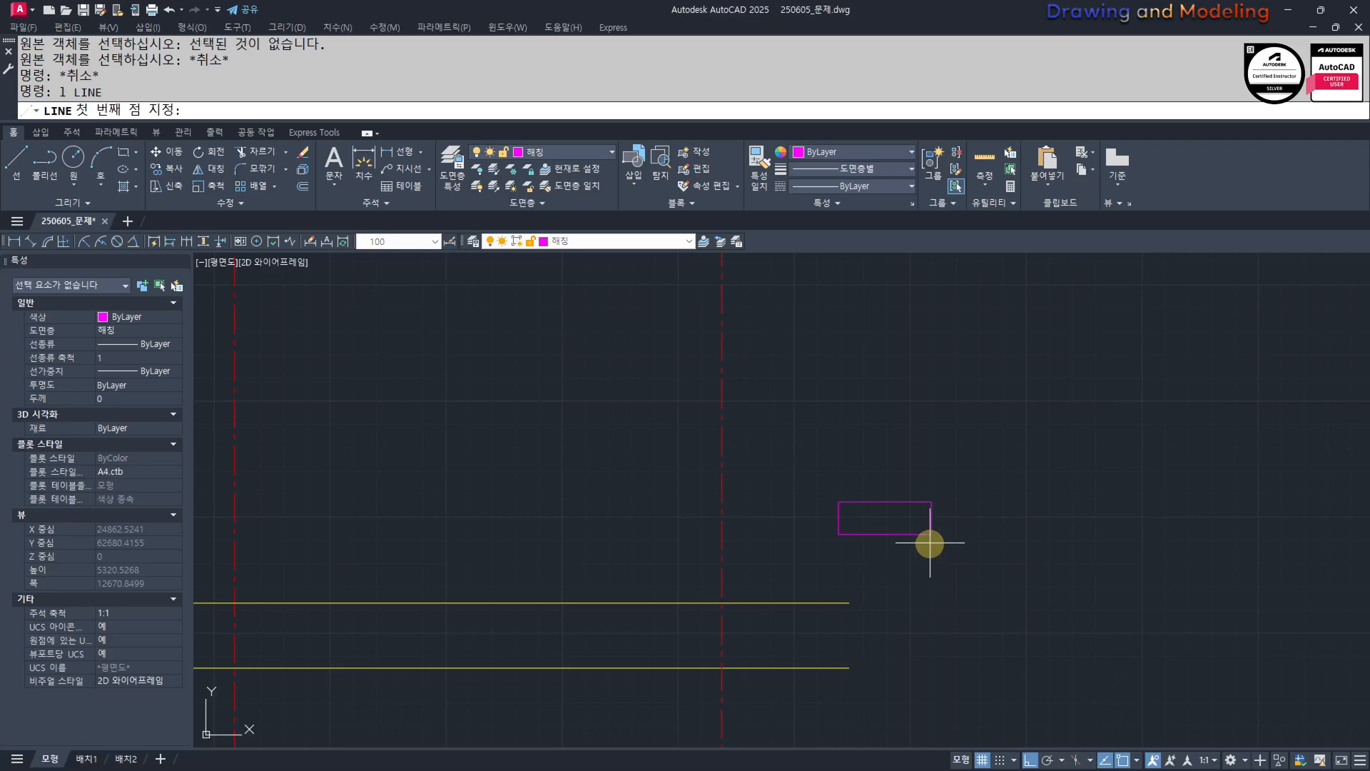
click(932, 534)
key(Escape)
key(Escape)
Match the diagonal line's properties to the yellow horizontal section line.
middle_drag(827, 581, 853, 575)
text(mm)
key(Return)
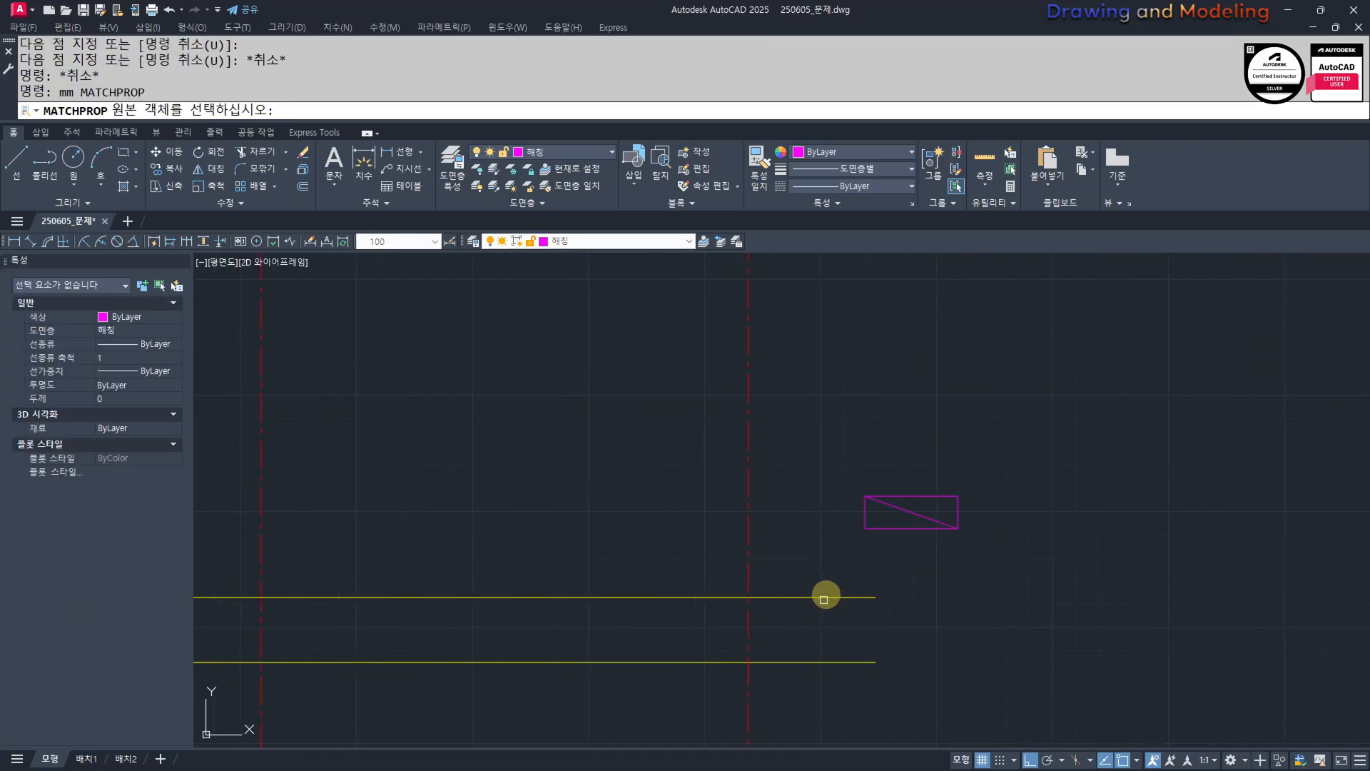
click(827, 593)
click(844, 598)
scroll(902, 510, up, 2)
click(919, 498)
click(897, 520)
key(Escape)
key(Escape)
scroll(858, 540, up, 4)
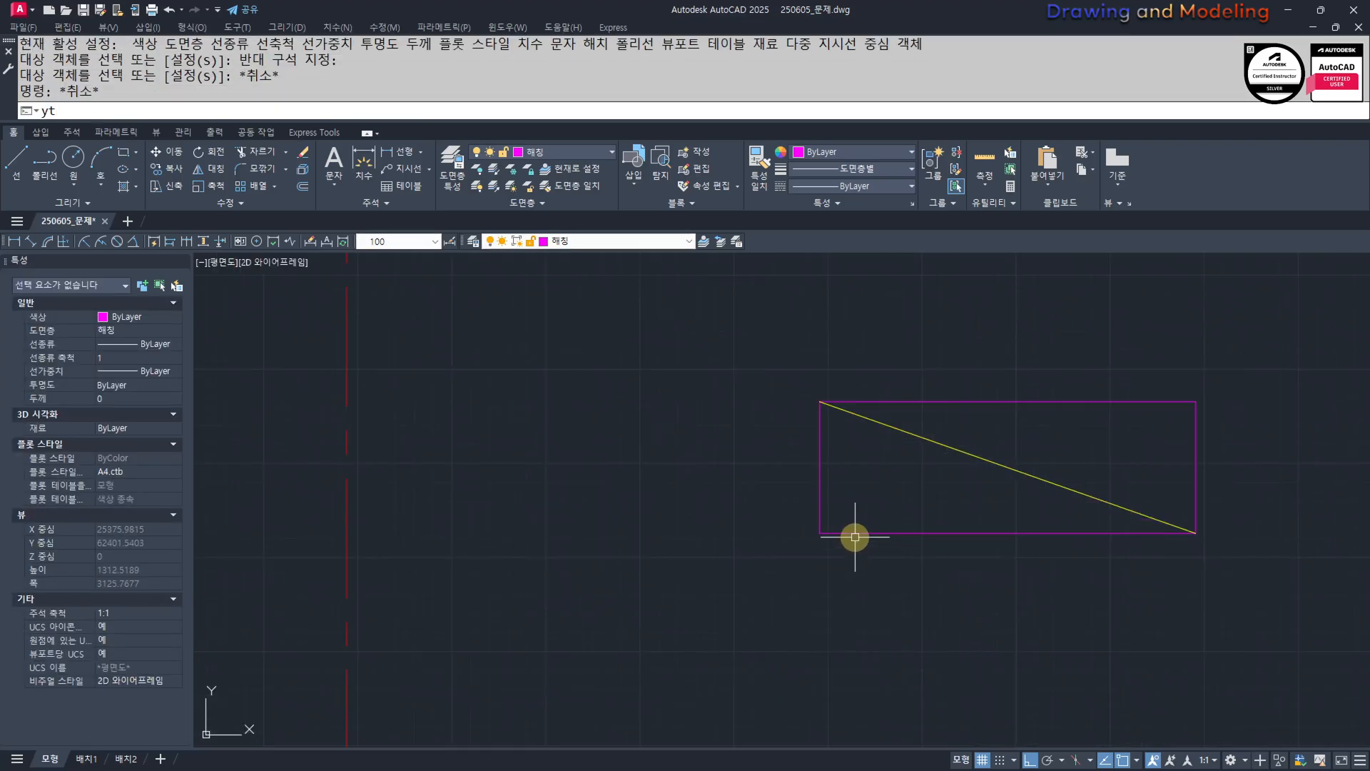
text(ytr)
key(Return)
key(Escape)
Trim away the rectangle's left and lower sides, leaving a slope triangle above the diagonal.
text(tr)
key(Return)
key(Return)
click(833, 533)
click(805, 578)
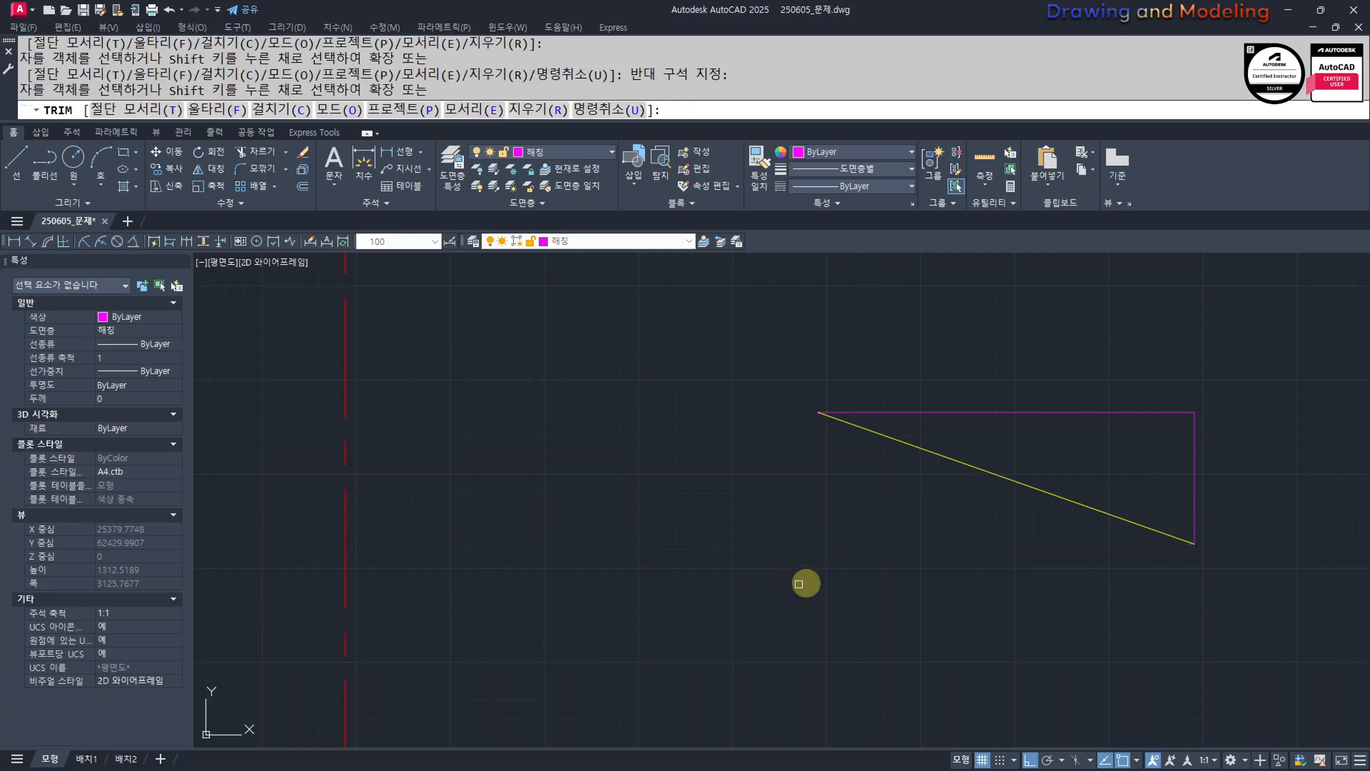
key(Escape)
key(Escape)
click(1024, 467)
click(1005, 513)
text(cc)
key(Return)
click(1196, 545)
key(Escape)
key(Escape)
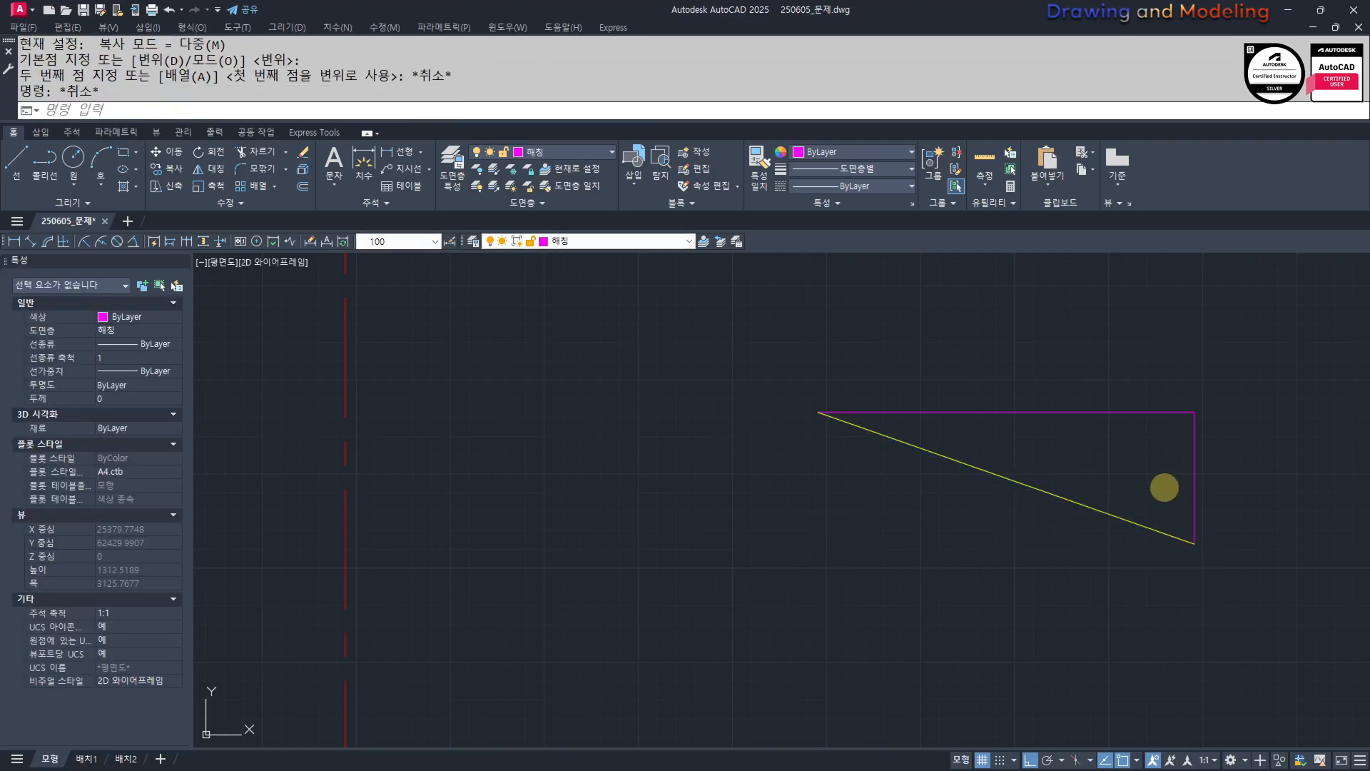
Copy the sloped line from its lower endpoint to the intersection of the rightmost centre line and the upper horizontal line.
key(Return)
click(1164, 494)
click(1143, 540)
key(Return)
click(1195, 544)
scroll(1078, 542, down, 4)
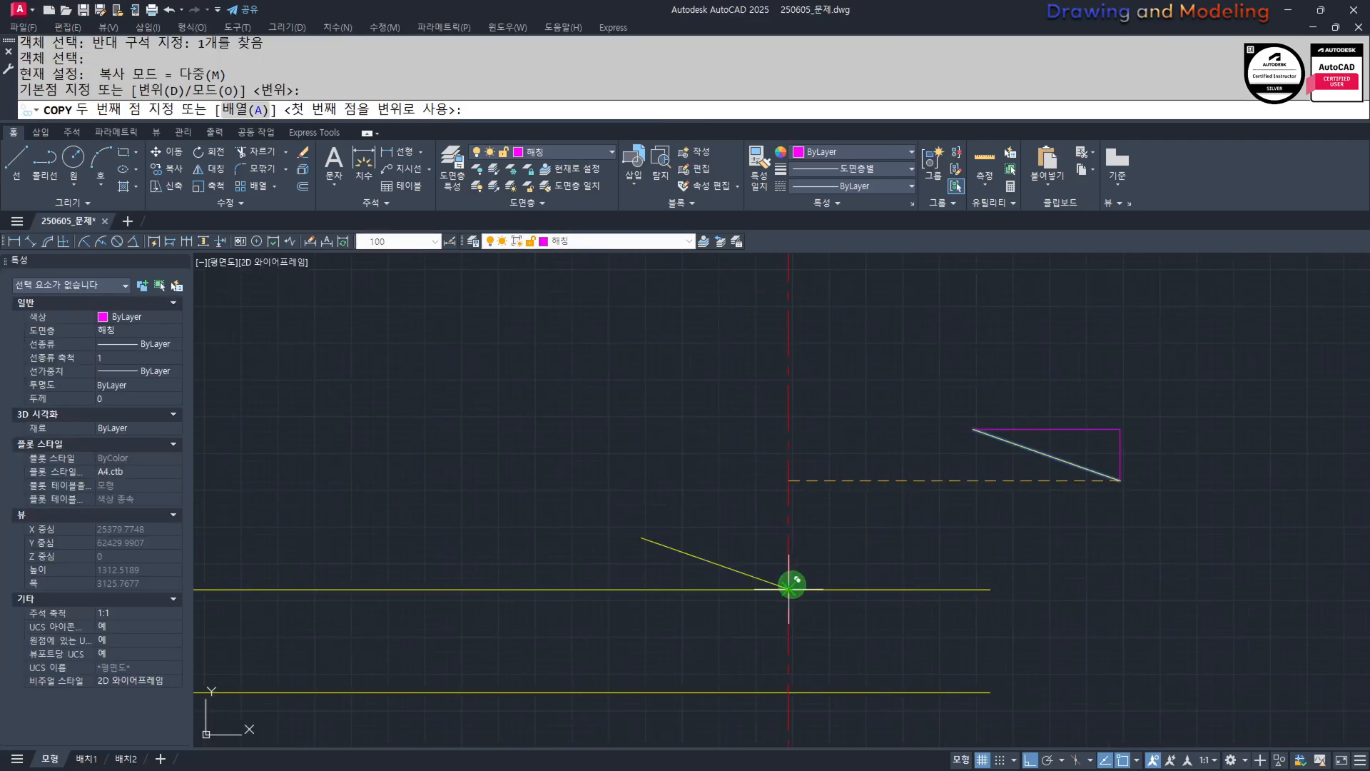
click(788, 589)
key(Escape)
key(Escape)
scroll(785, 574, down, 2)
middle_drag(792, 576, 876, 574)
key(Return)
text(ioo)
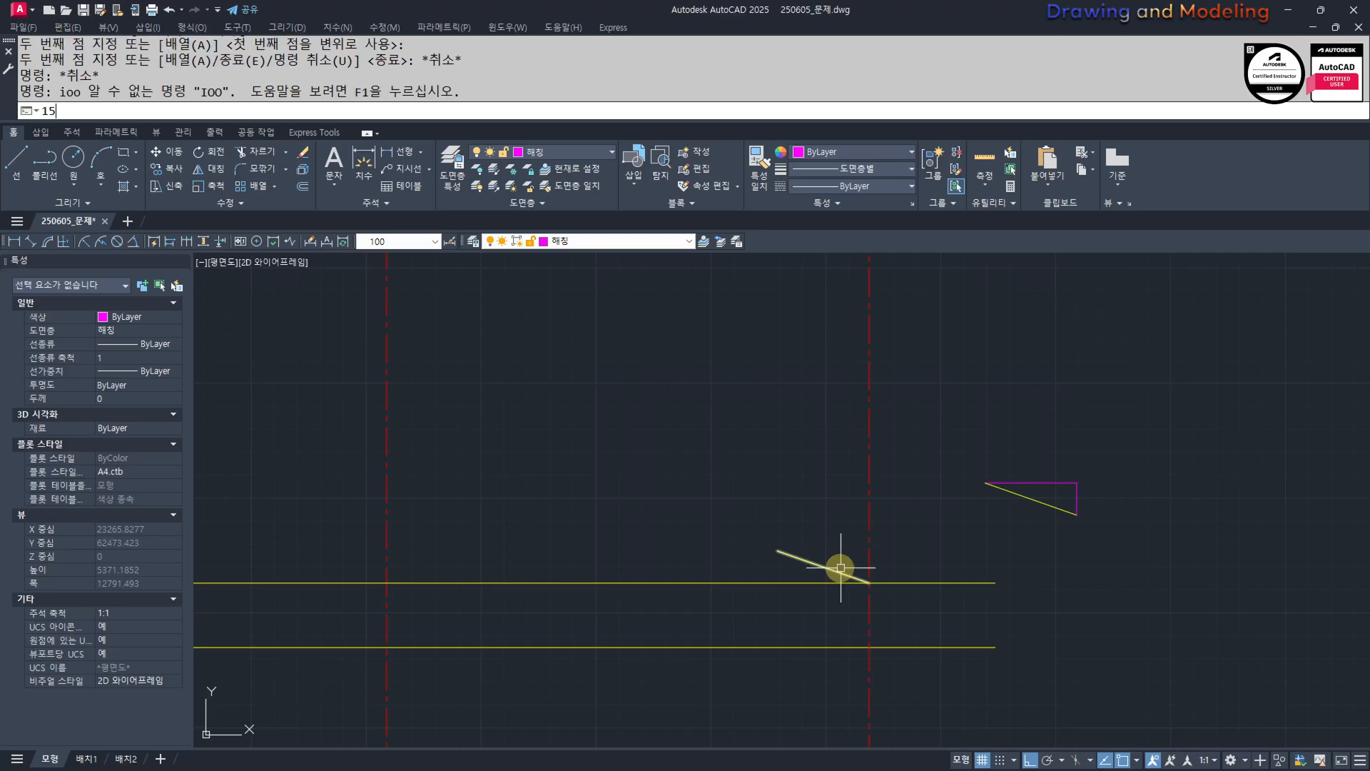
key(Return)
key(Escape)
key(Escape)
Offset the copied sloped roof line upward by 150.
text(o)
key(Return)
text(150)
key(Return)
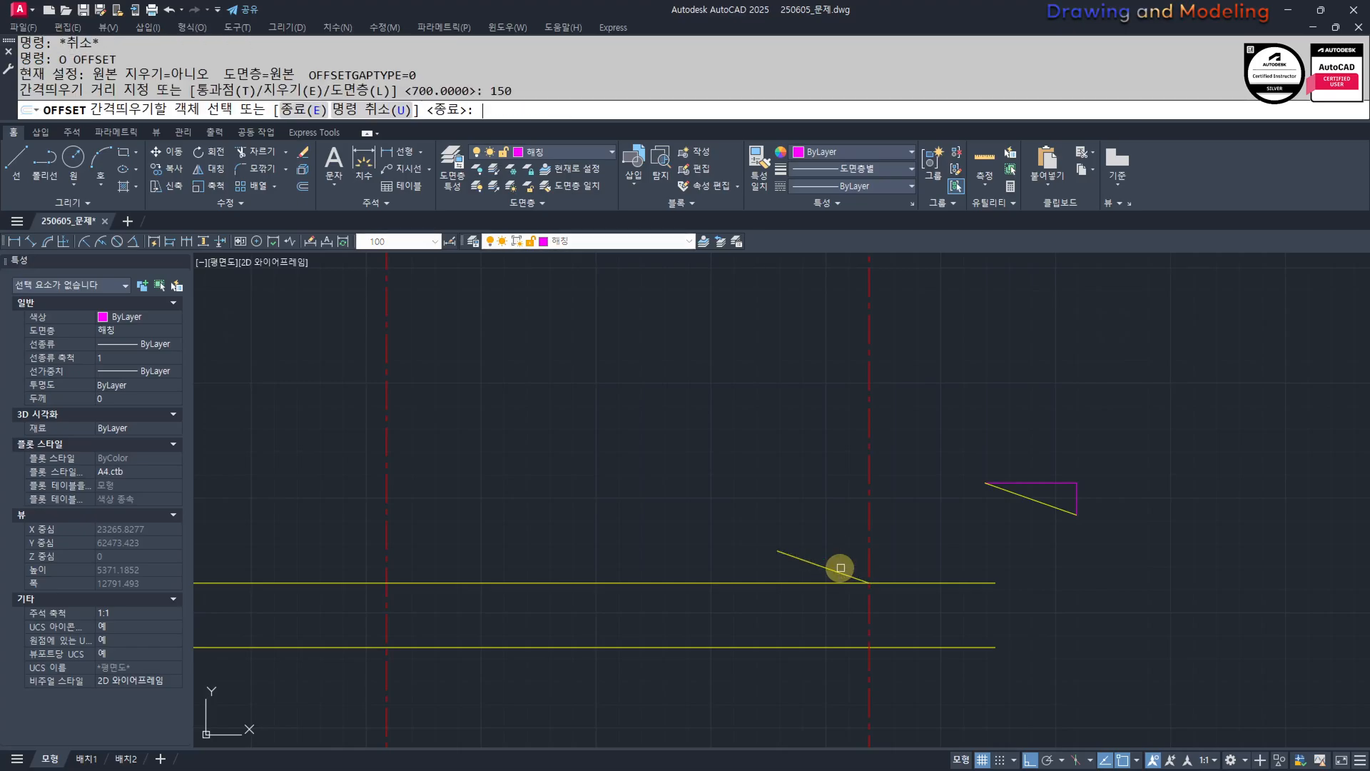
scroll(835, 566, up, 2)
click(827, 566)
click(827, 518)
key(Escape)
key(Escape)
Erase the upper horizontal section line that meets the sloped line's lower end.
scroll(963, 571, up, 2)
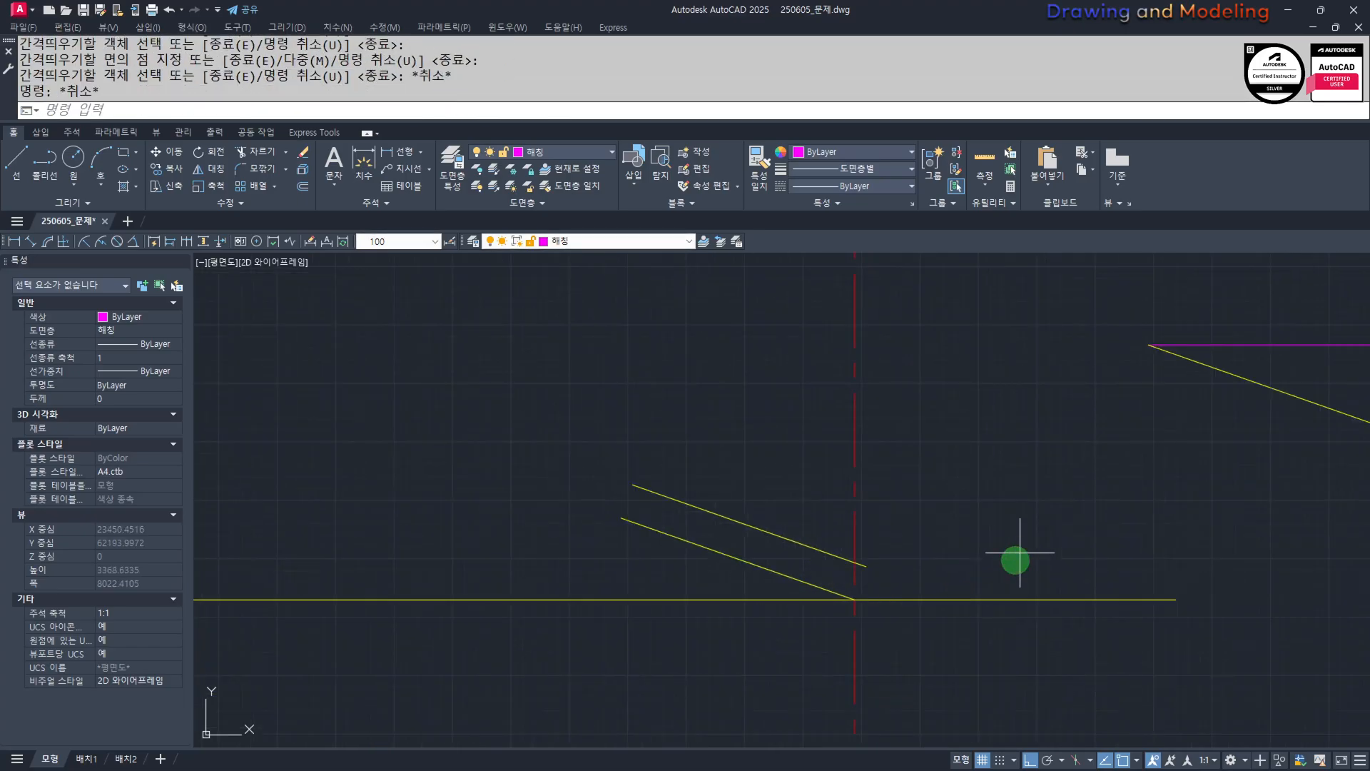
click(1012, 560)
click(921, 628)
text(e)
key(Return)
key(Escape)
key(Escape)
Offset the upper sloped roof line upward by 10.
text(o)
key(Return)
text(10)
key(Return)
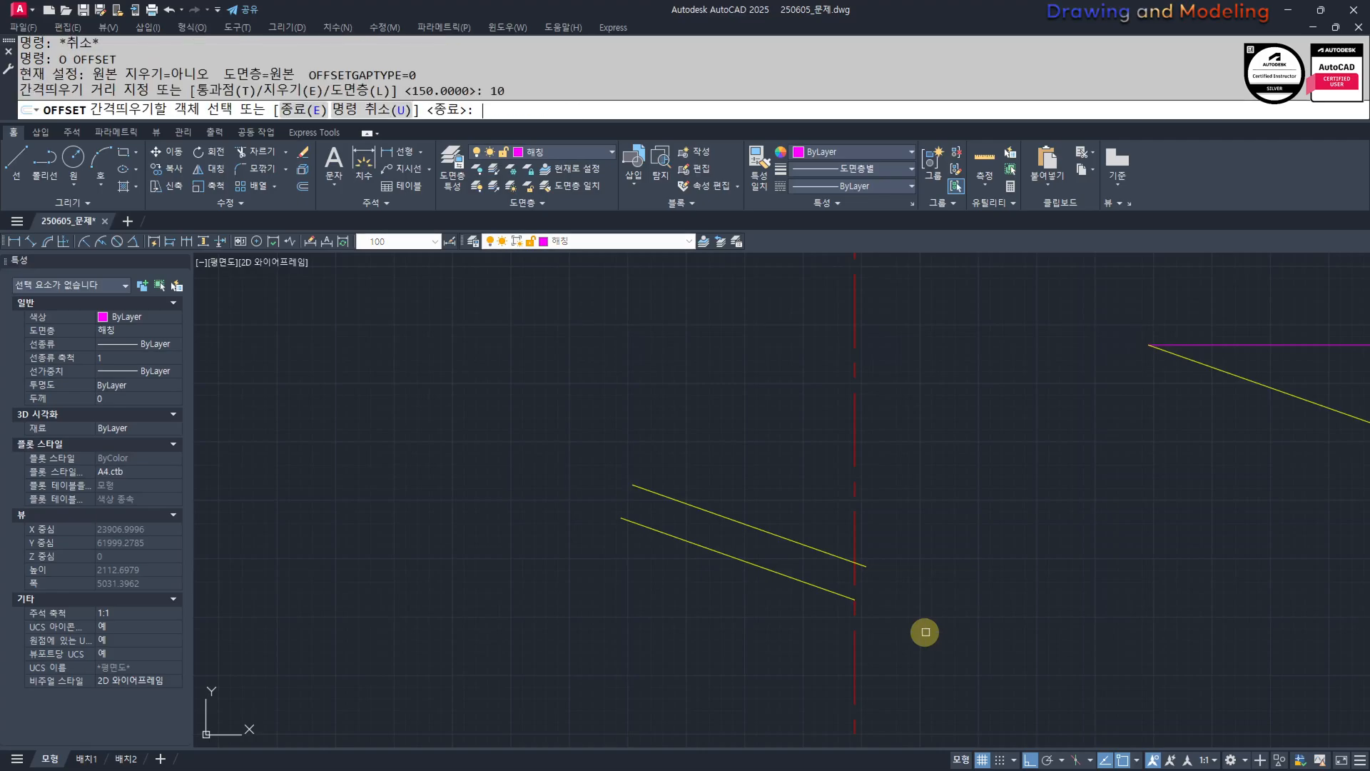
click(811, 543)
click(826, 511)
key(Escape)
Offset the topmost sloped roof line upward by 20.
key(Return)
text(20)
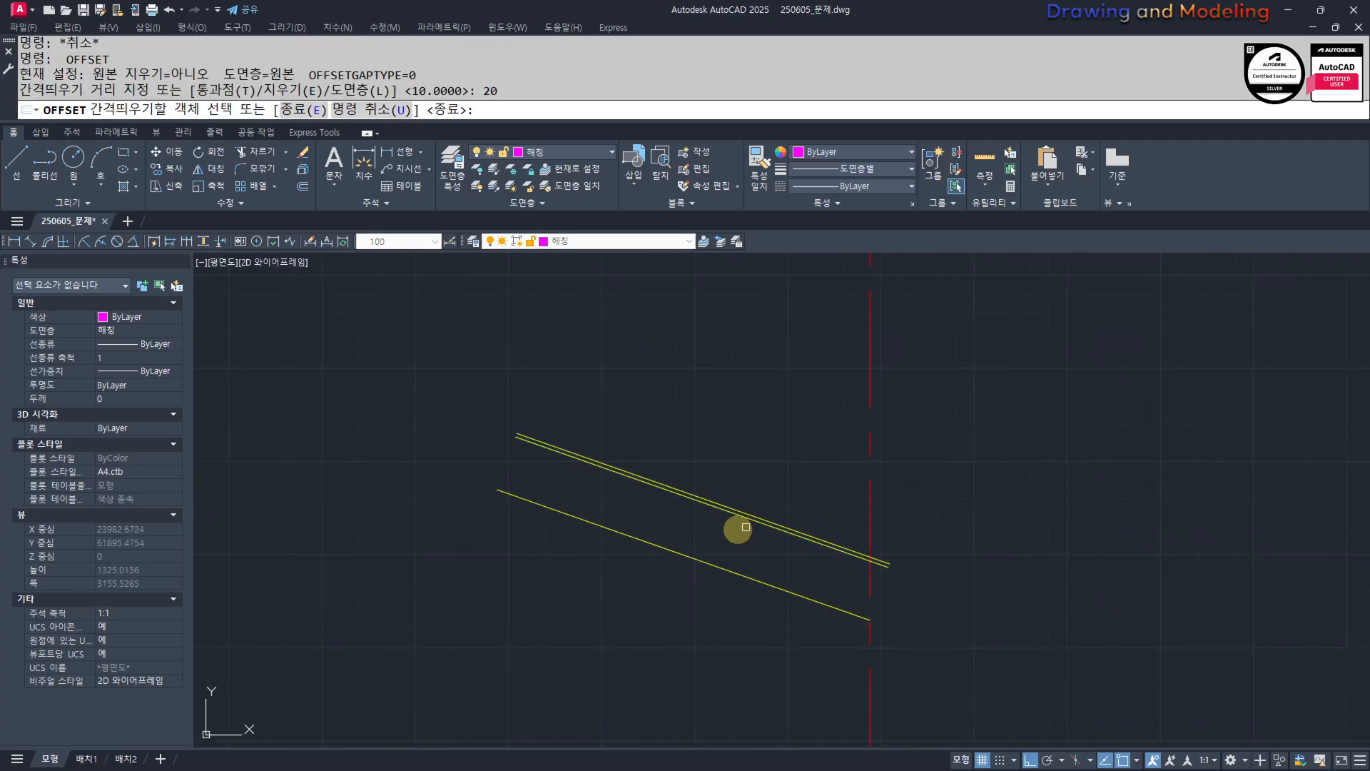
key(Return)
scroll(815, 485, up, 2)
click(814, 499)
click(835, 477)
key(Escape)
Change the middle line of the three closely spaced sloped lines to the 숨은선 layer.
scroll(814, 505, up, 2)
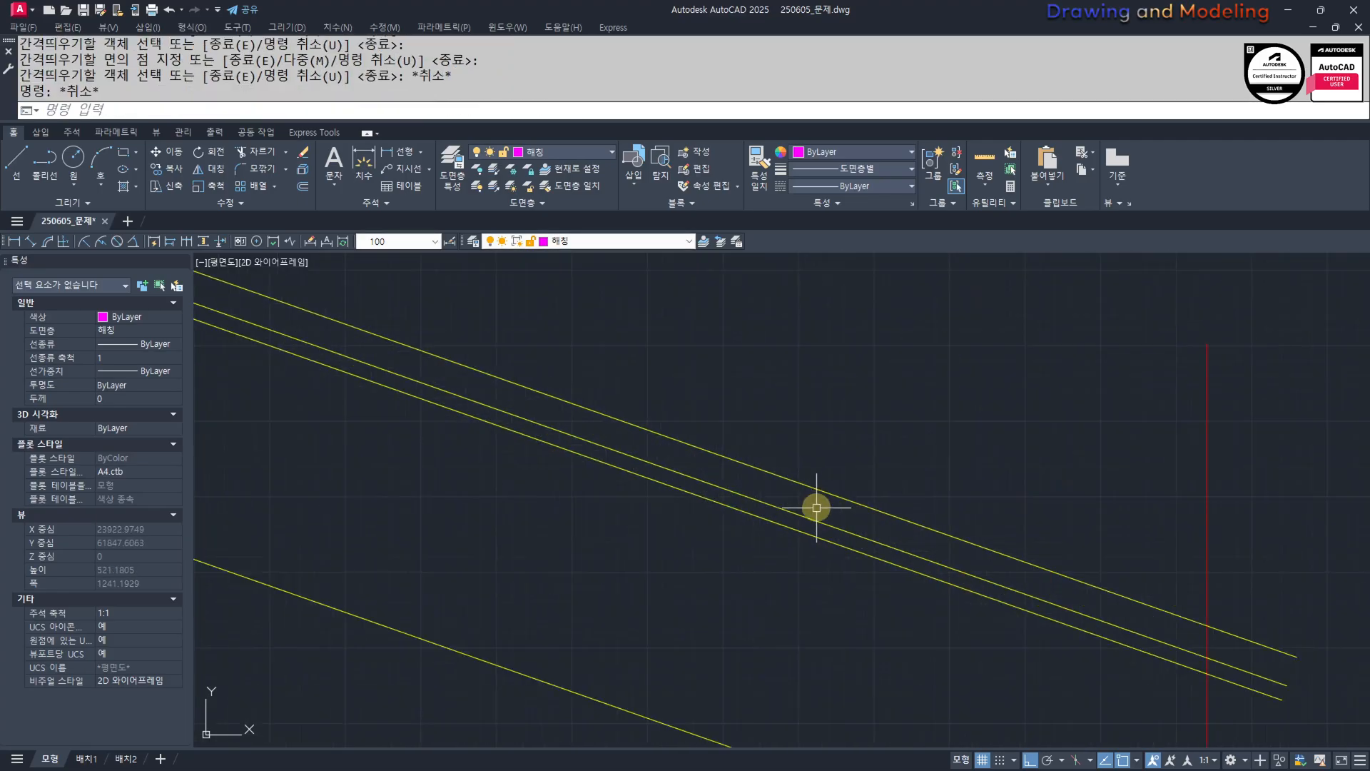
click(812, 509)
click(806, 514)
key(Escape)
key(Escape)
click(801, 508)
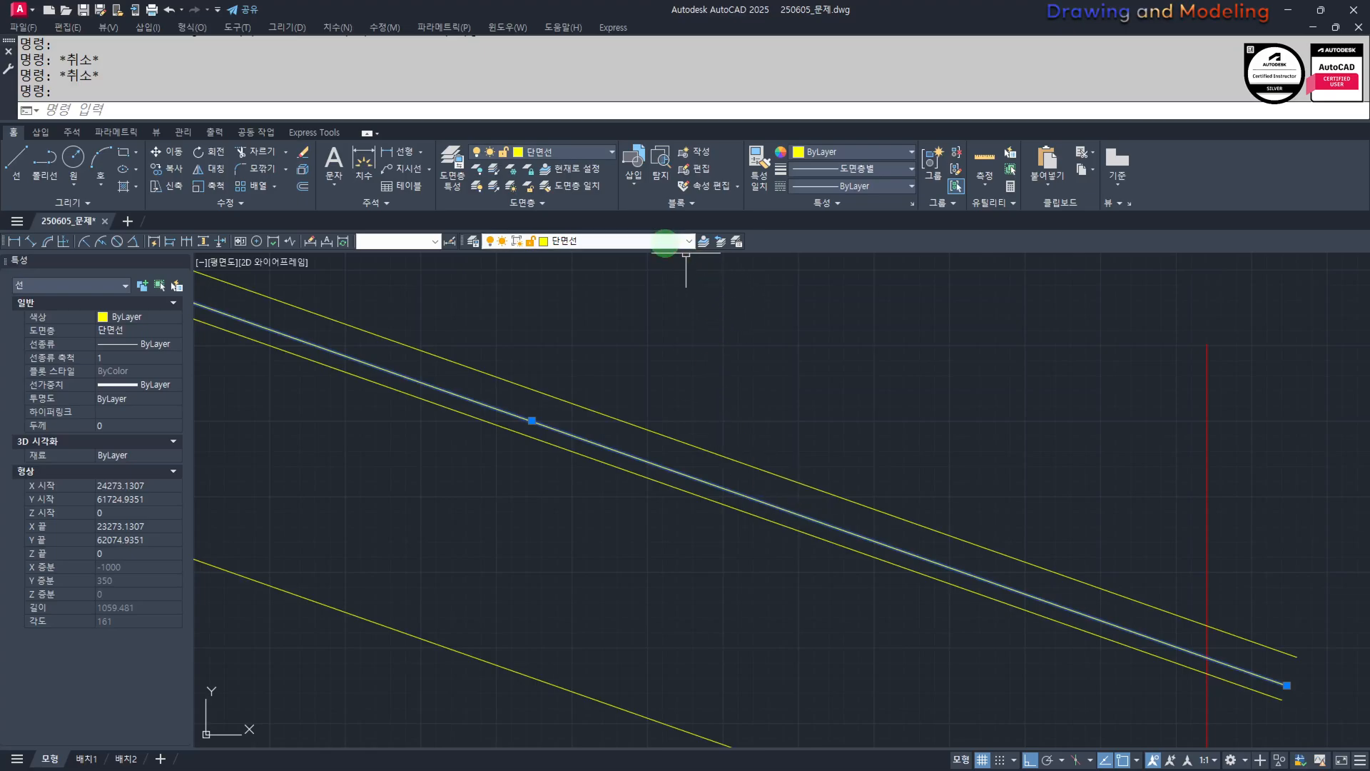
click(664, 241)
click(606, 368)
key(Escape)
Change the topmost sloped roof line to the 마감선 layer.
click(697, 445)
click(626, 273)
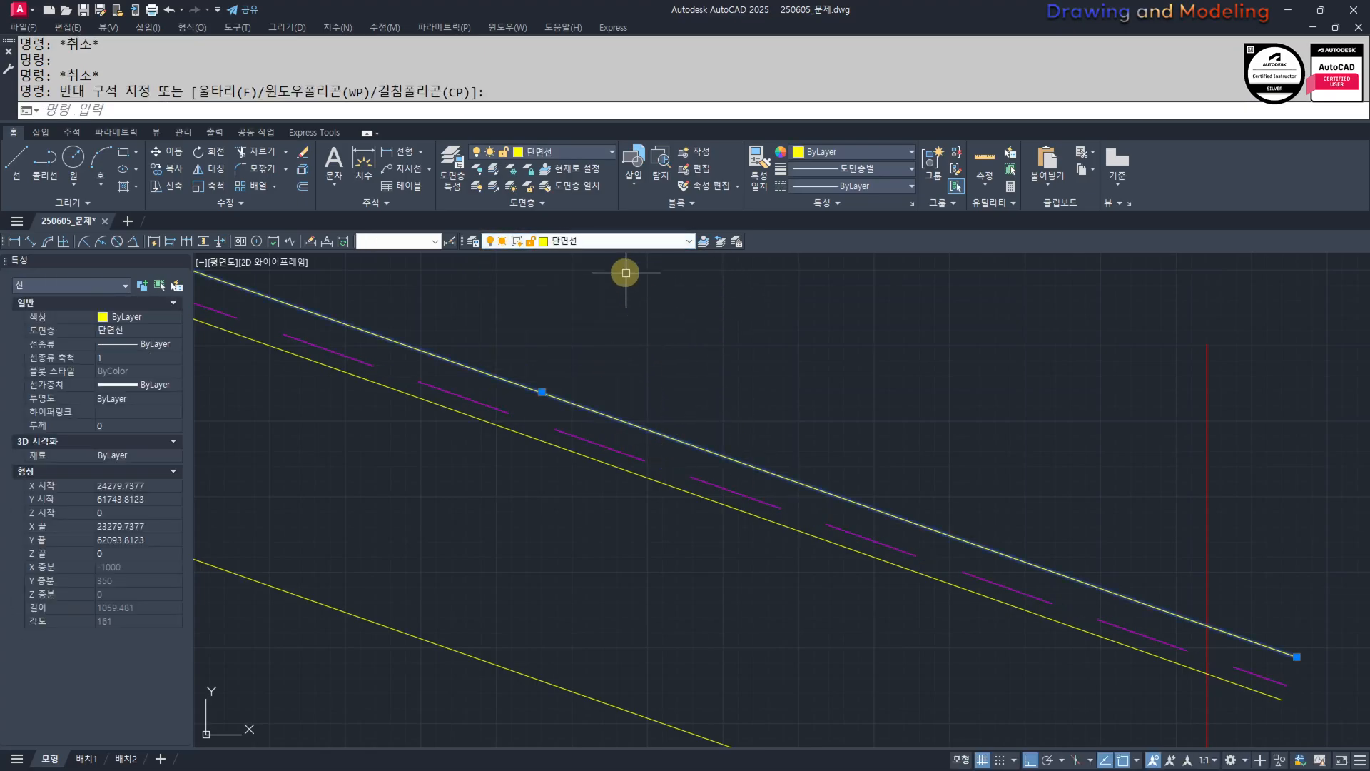
click(592, 241)
click(589, 347)
key(Escape)
key(Escape)
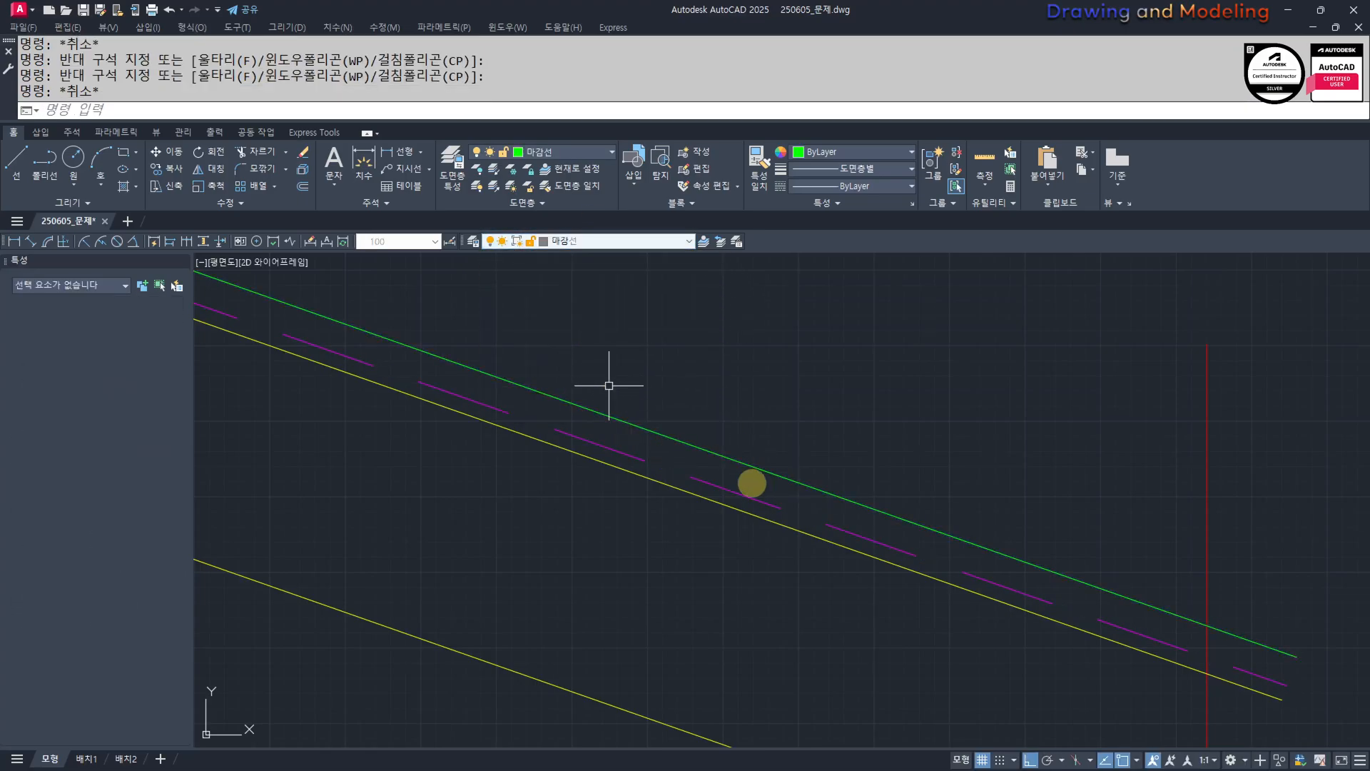
Extend the upper ends of all the sloped roof lines to the middle centre line.
scroll(763, 541, down, 10)
text(ex)
click(555, 410)
click(457, 446)
key(space)
scroll(713, 526, up, 4)
click(809, 467)
click(749, 625)
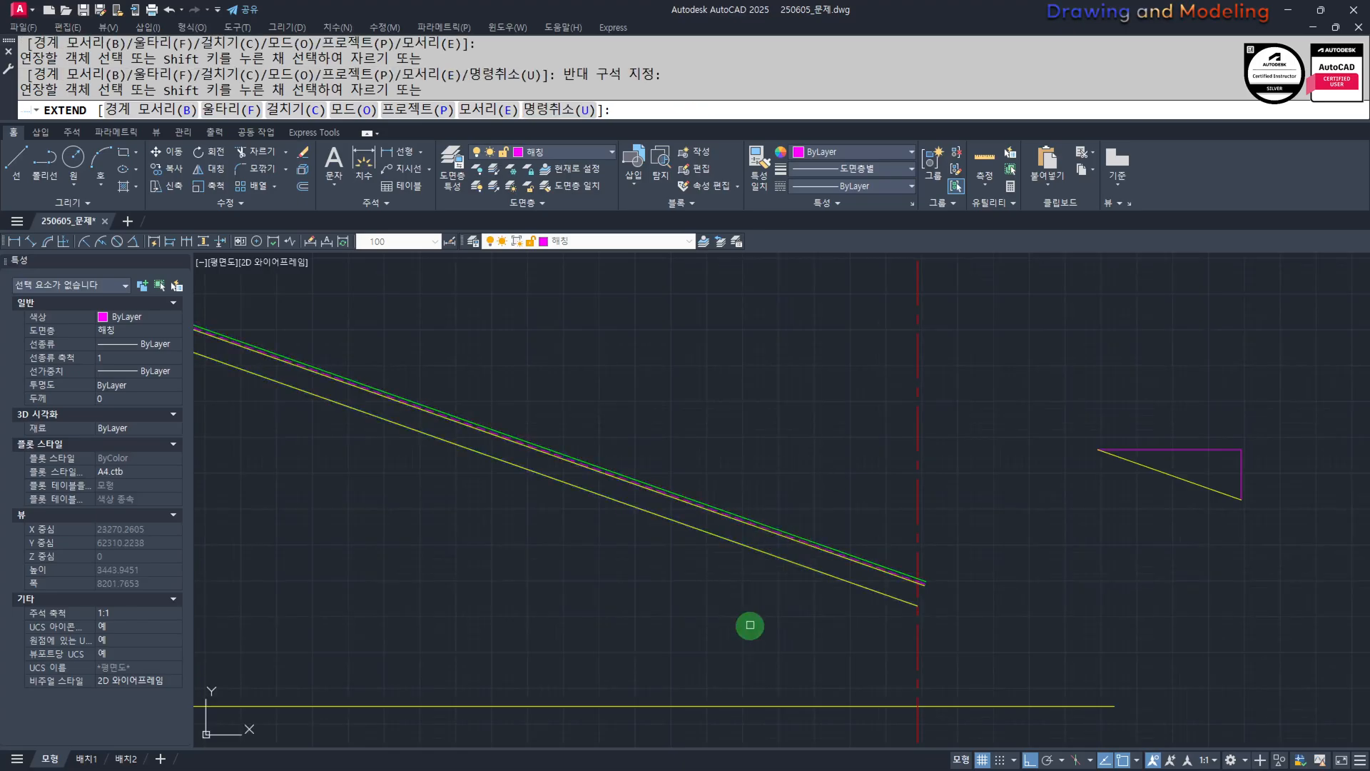
scroll(730, 589, down, 5)
key(Escape)
Mirror the four sloped roof lines about the middle centre line, keeping the originals.
middle_drag(670, 559, 749, 557)
click(795, 503)
click(752, 560)
text(mi)
key(Return)
click(659, 485)
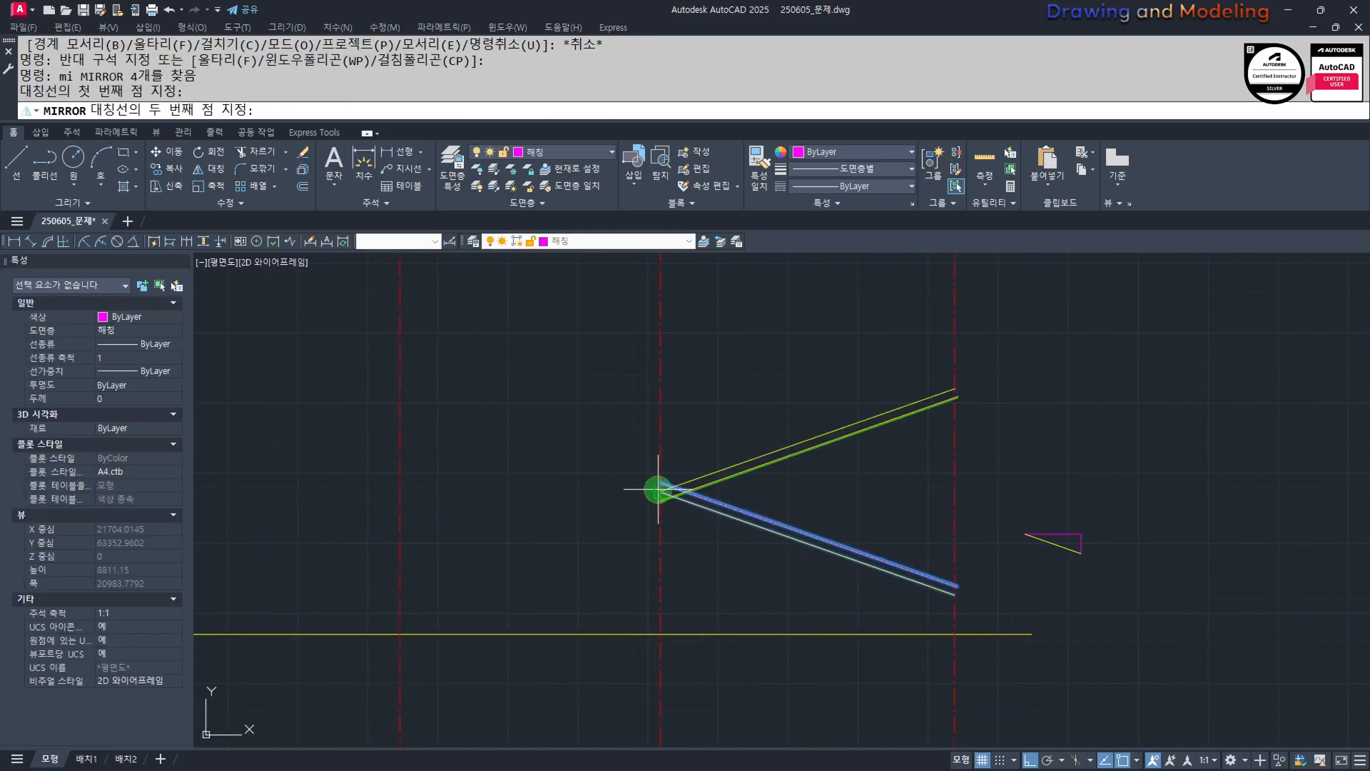
click(703, 550)
key(Return)
key(Escape)
key(Escape)
click(1085, 566)
click(910, 544)
middle_drag(910, 544, 1010, 523)
text(mi)
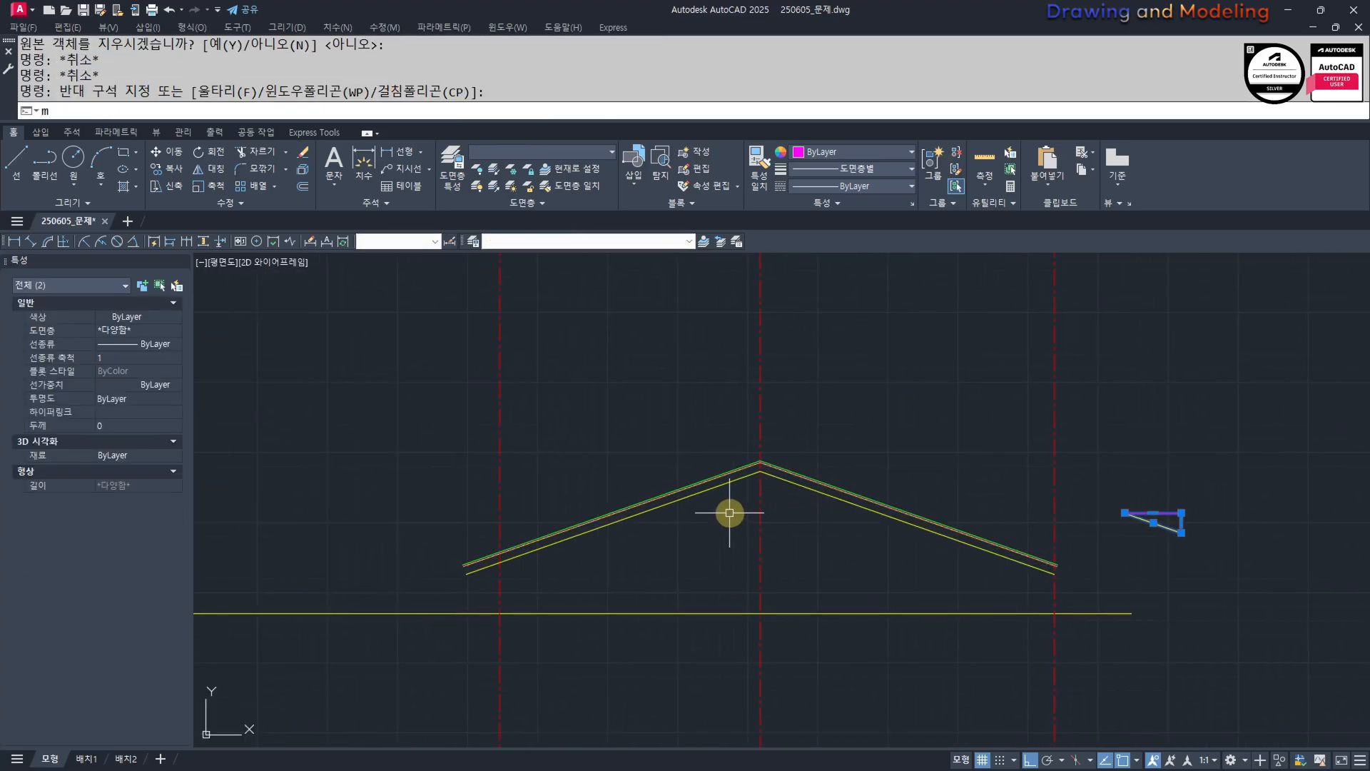
key(space)
click(760, 447)
click(802, 549)
key(Escape)
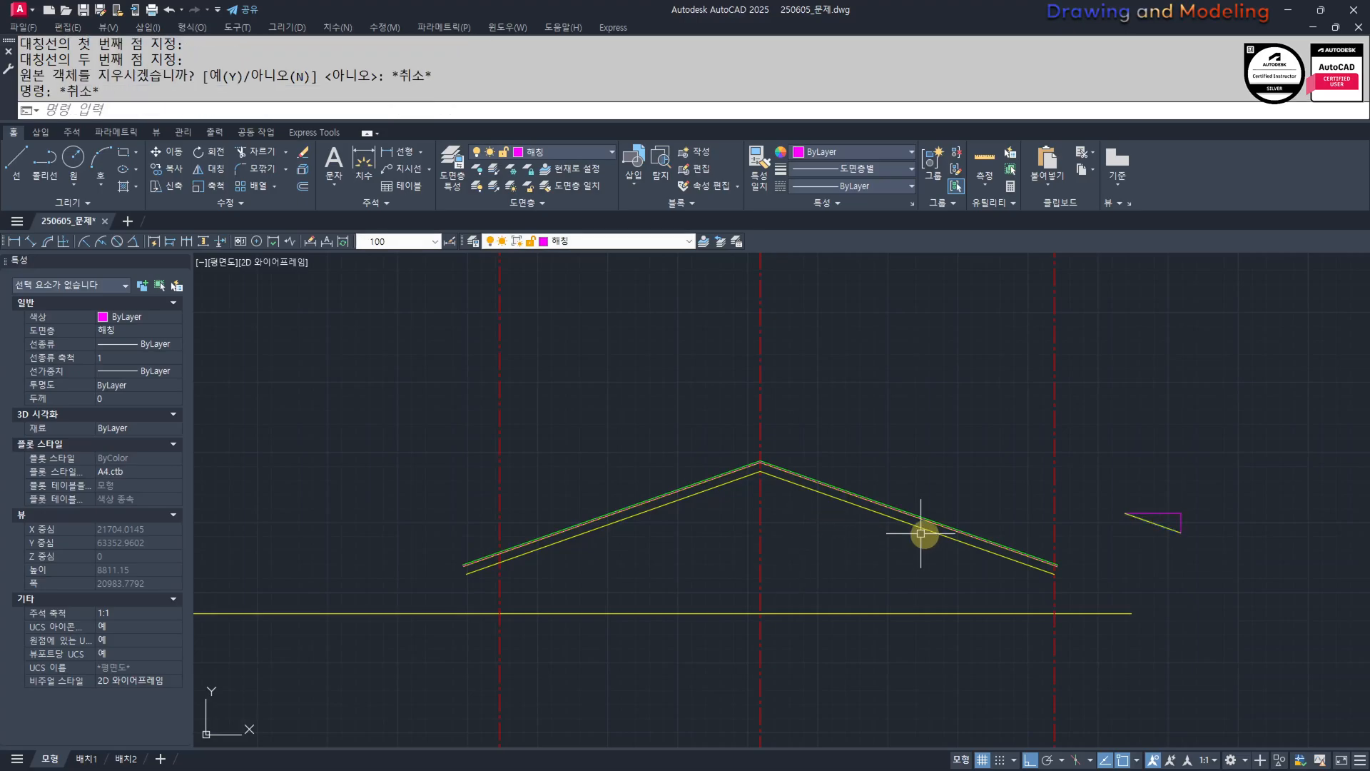
Mirror the slope triangle about the middle centre line, keeping the original.
click(1254, 566)
click(1171, 490)
middle_drag(1102, 545, 1111, 509)
text(mi)
key(space)
click(771, 430)
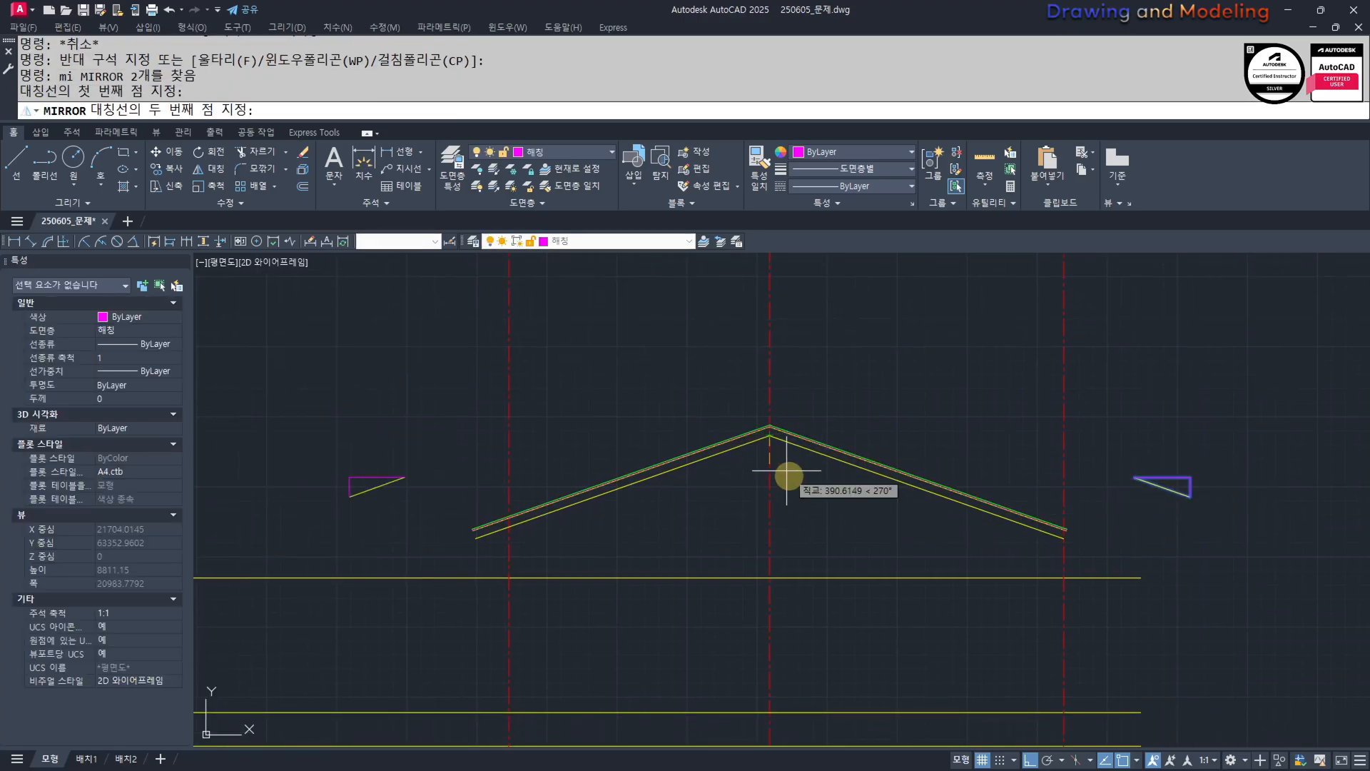
click(807, 503)
key(Return)
key(Escape)
Erase the original slope triangle on the right side of the roof.
click(1189, 433)
text(e)
key(space)
key(Escape)
Change the horizontal and vertical legs of the remaining slope triangle to the 마감선 layer.
middle_drag(579, 508, 685, 541)
scroll(449, 474, up, 8)
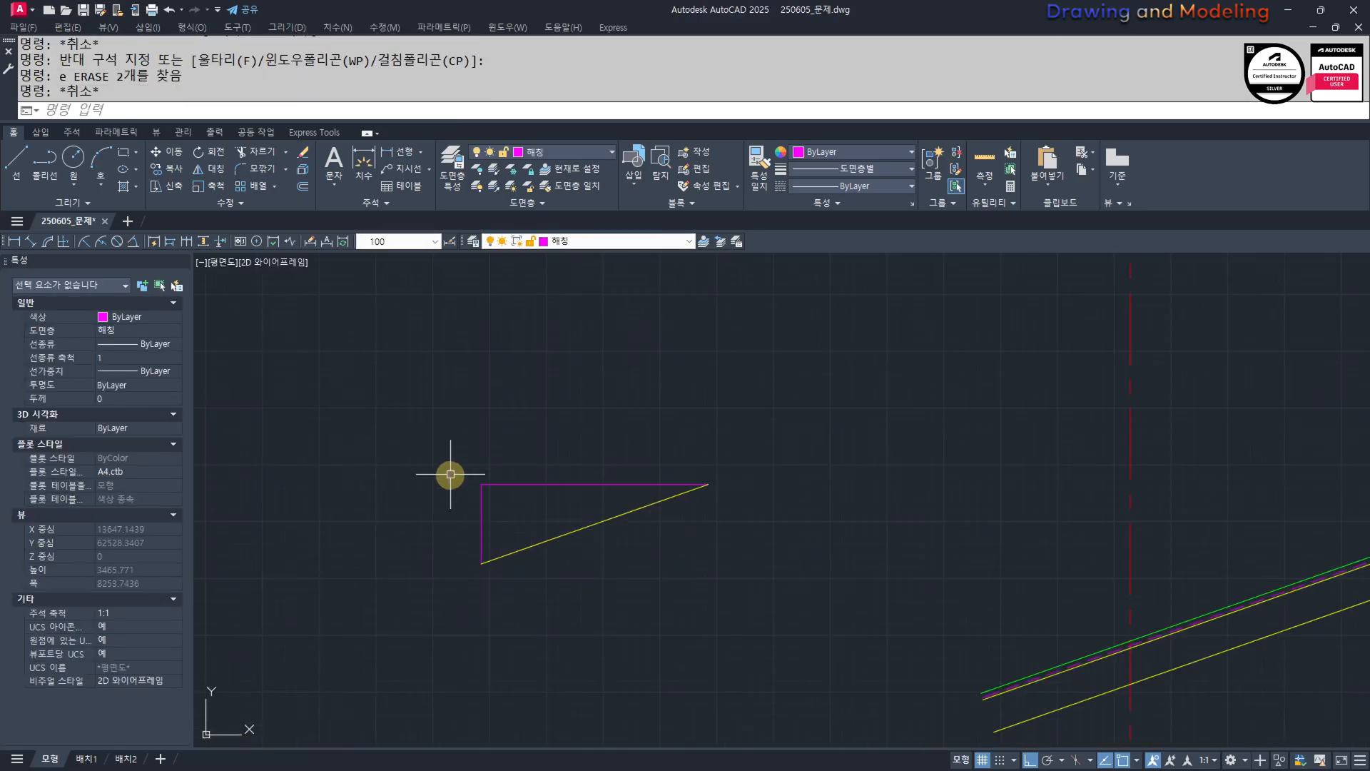
middle_drag(450, 474, 540, 487)
click(671, 545)
click(596, 501)
click(614, 242)
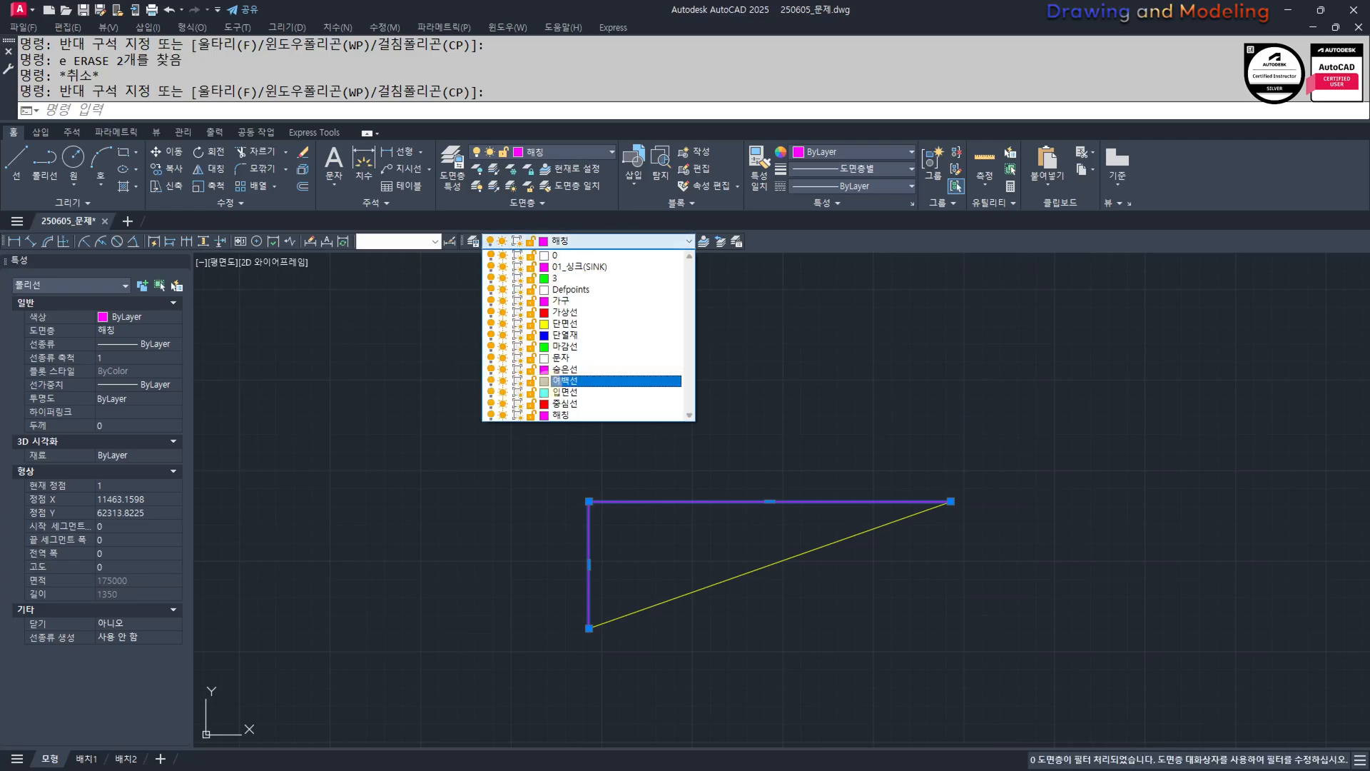
click(565, 346)
key(Escape)
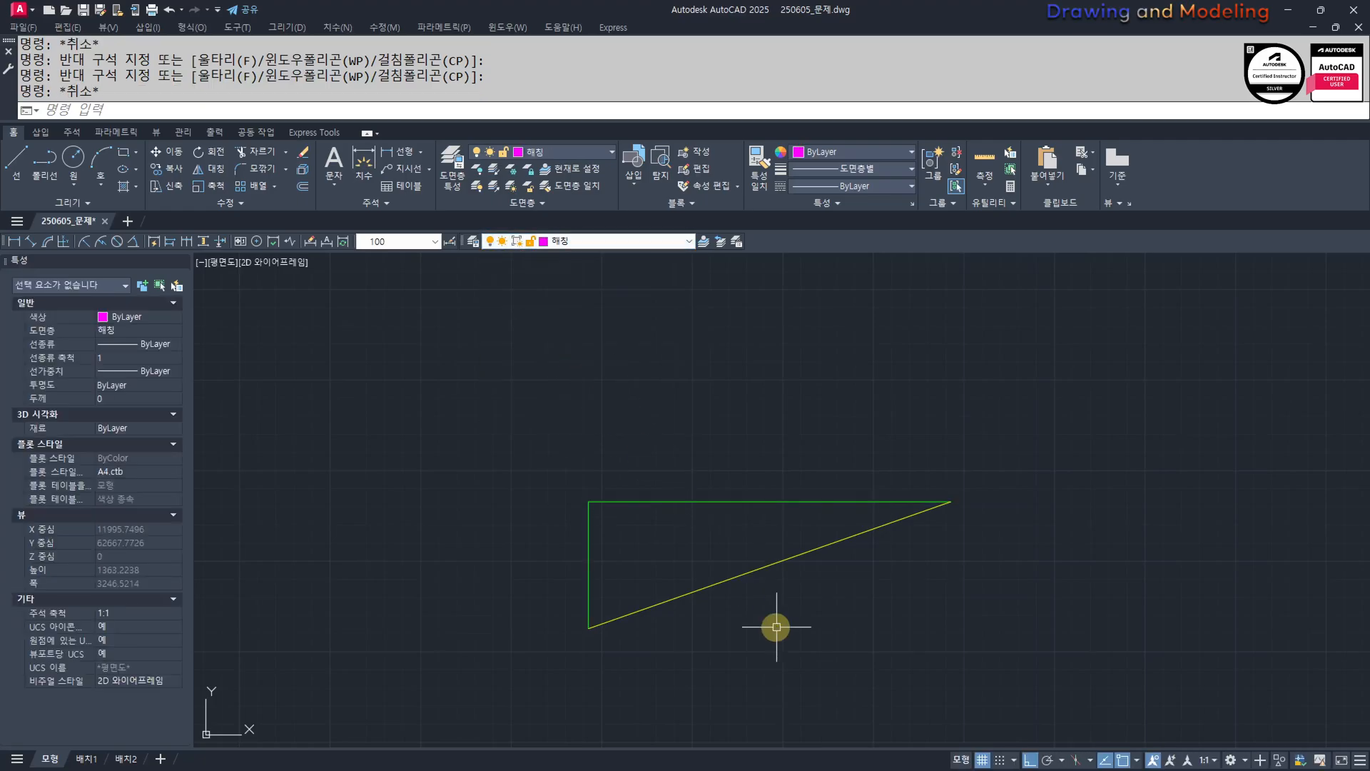
scroll(646, 589, down, 5)
scroll(653, 604, up, 3)
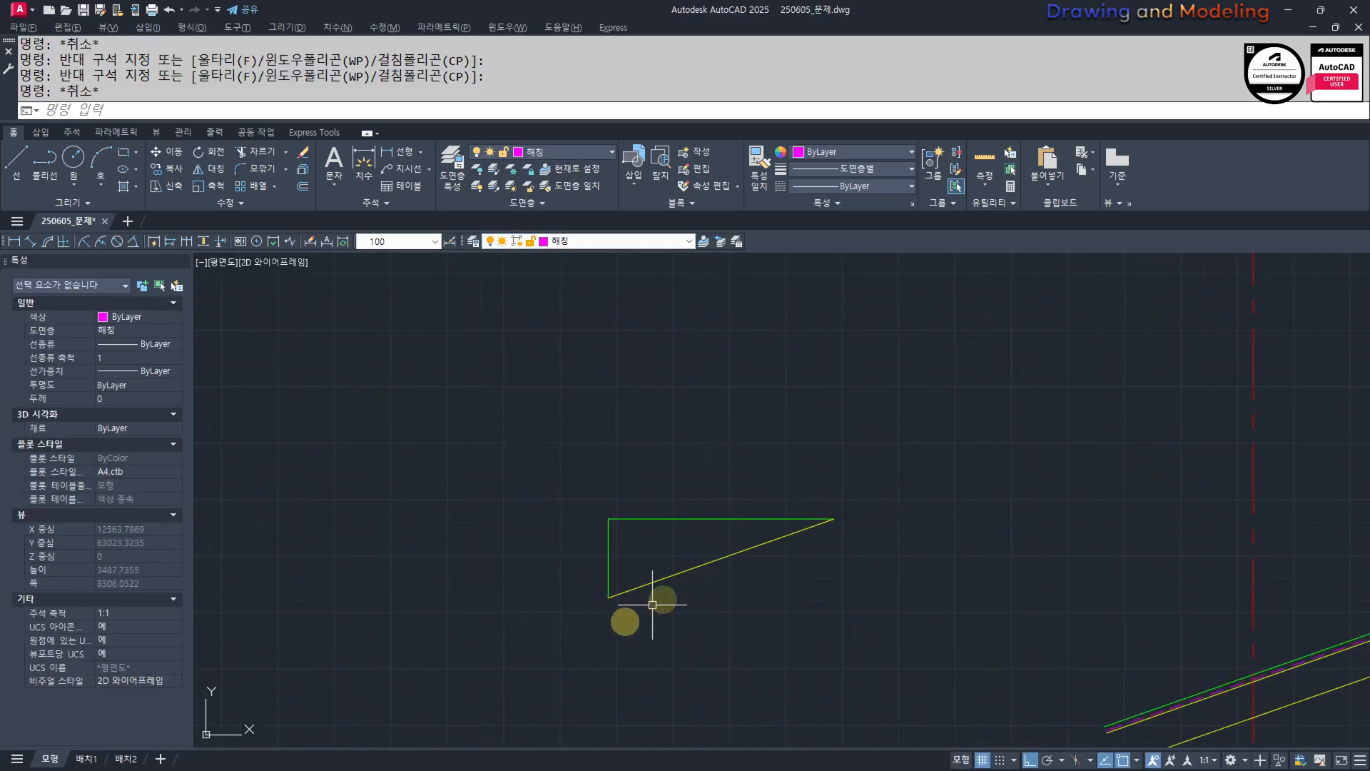
key(Escape)
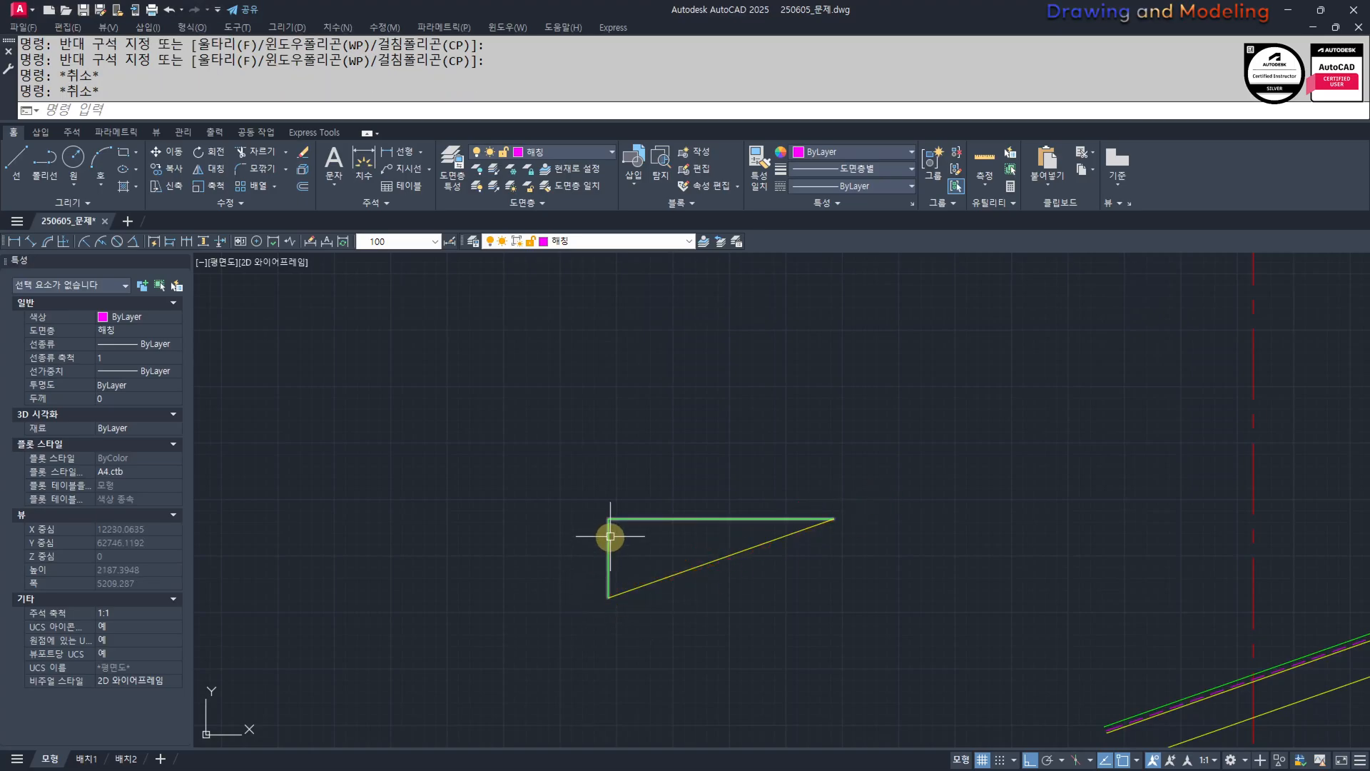
scroll(613, 533, up, 2)
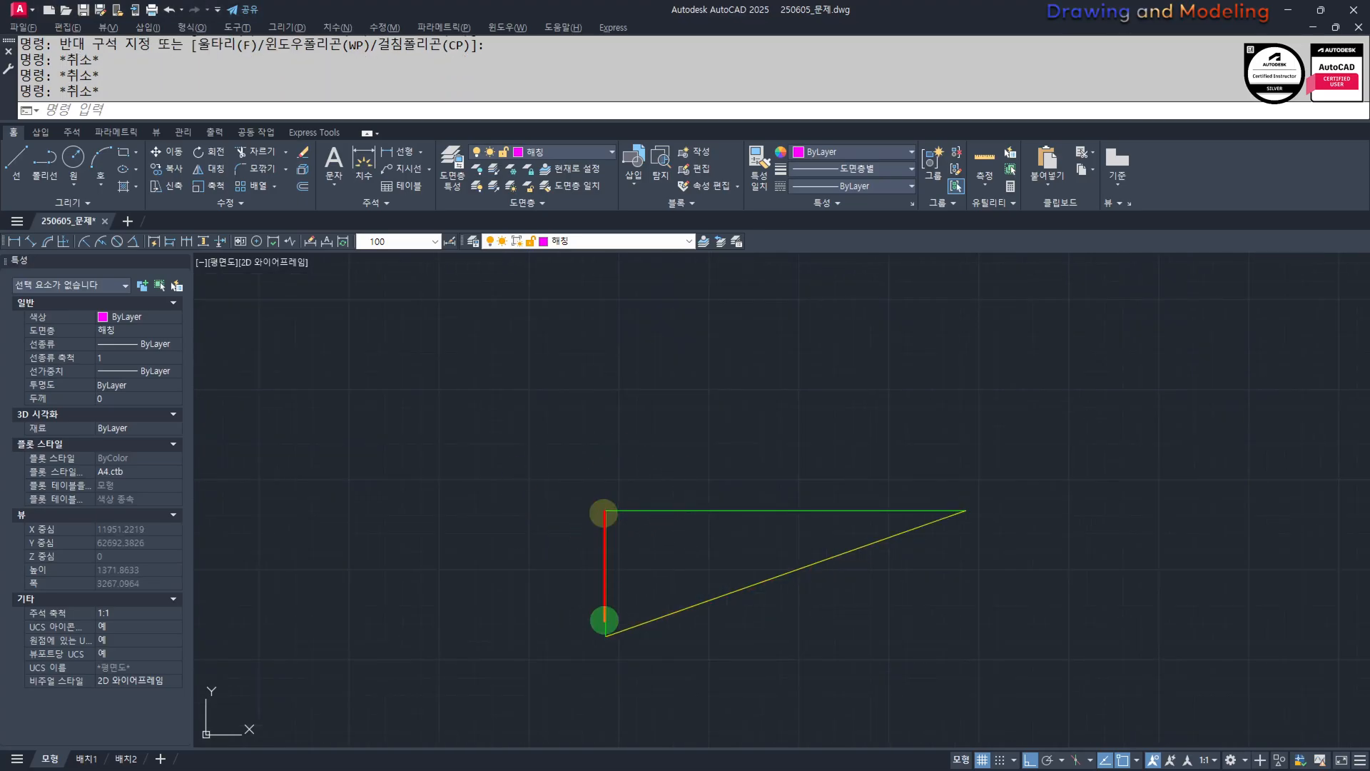
key(Escape)
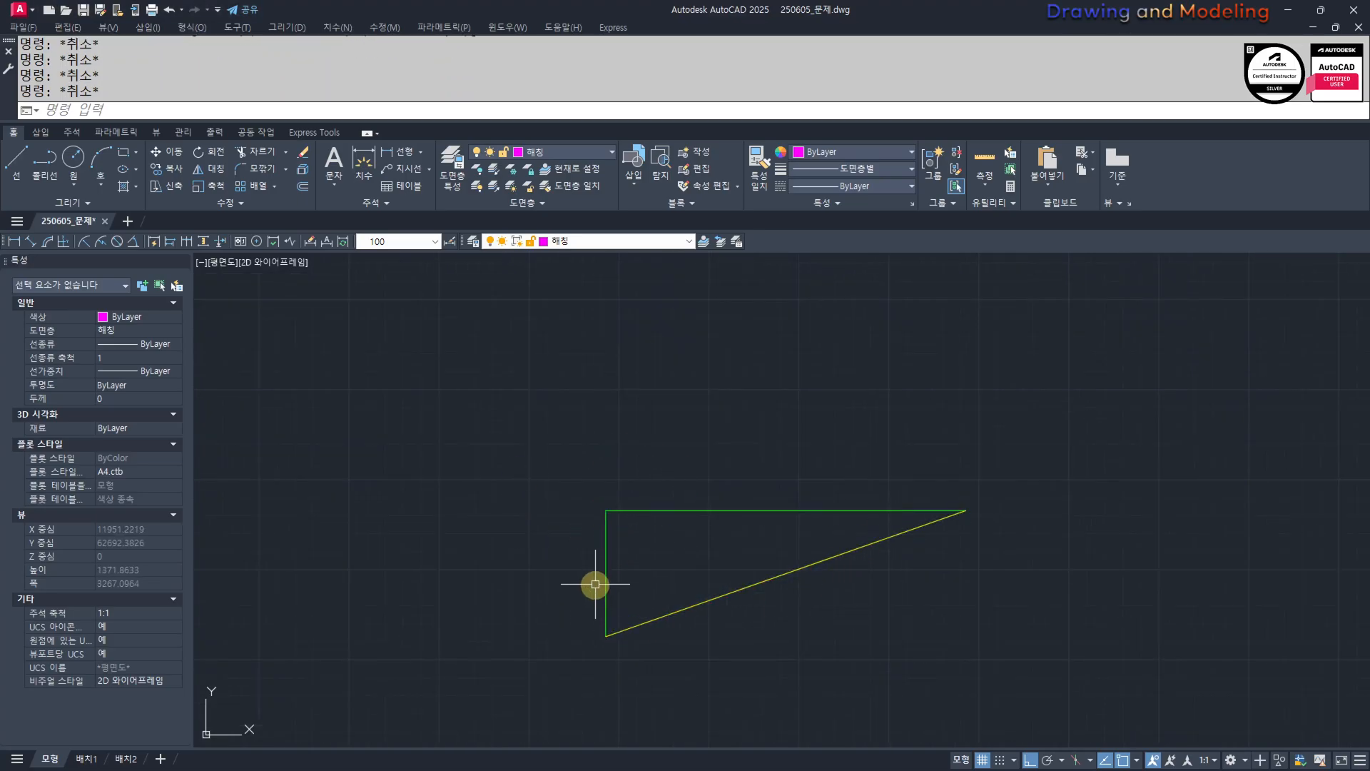
scroll(779, 577, down, 4)
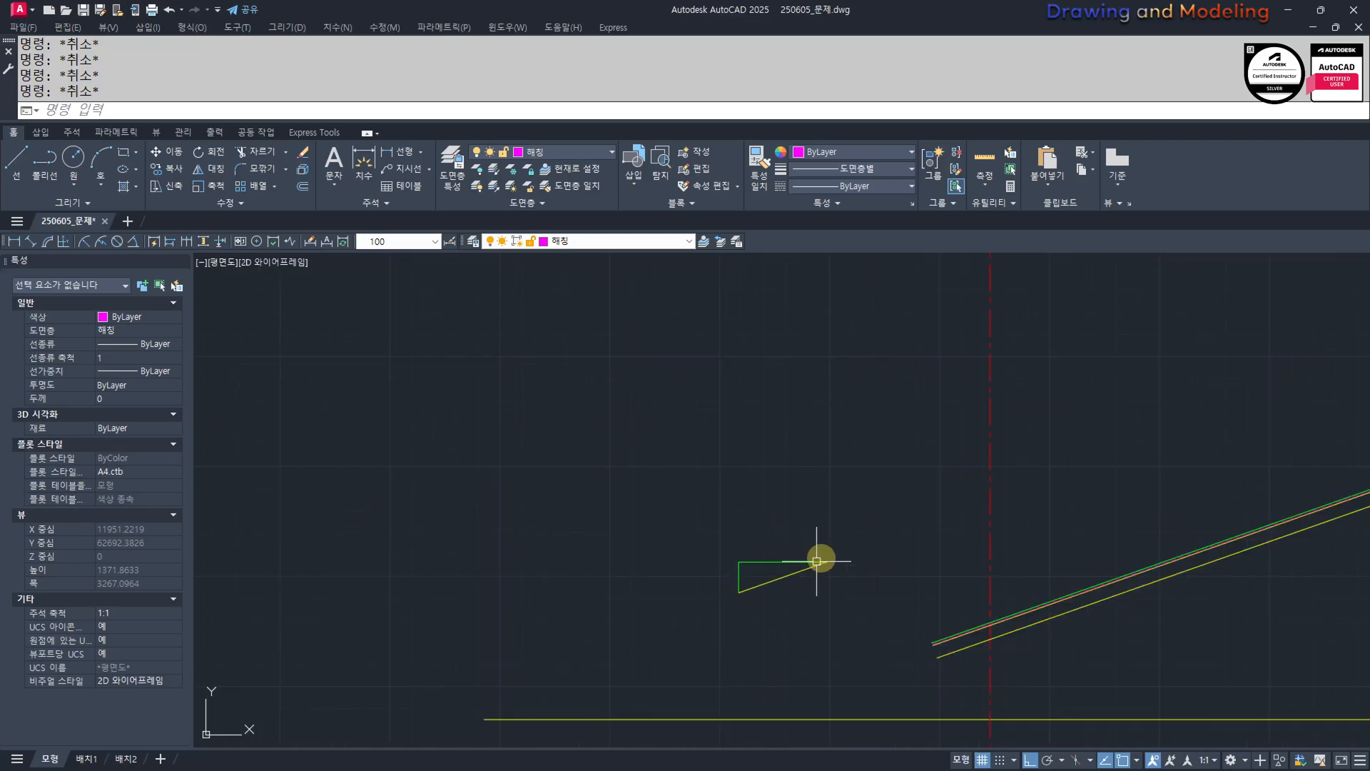
middle_drag(819, 559, 713, 528)
scroll(705, 529, up, 2)
click(612, 526)
click(569, 477)
key(Escape)
key(Escape)
Draw a vertical line from the centre-line intersection at the roof plan's left wall jog down past the section's horizontal lines.
scroll(827, 410, down, 6)
middle_drag(956, 334, 798, 689)
scroll(764, 426, down, 2)
middle_drag(738, 544, 875, 560)
scroll(875, 560, down, 3)
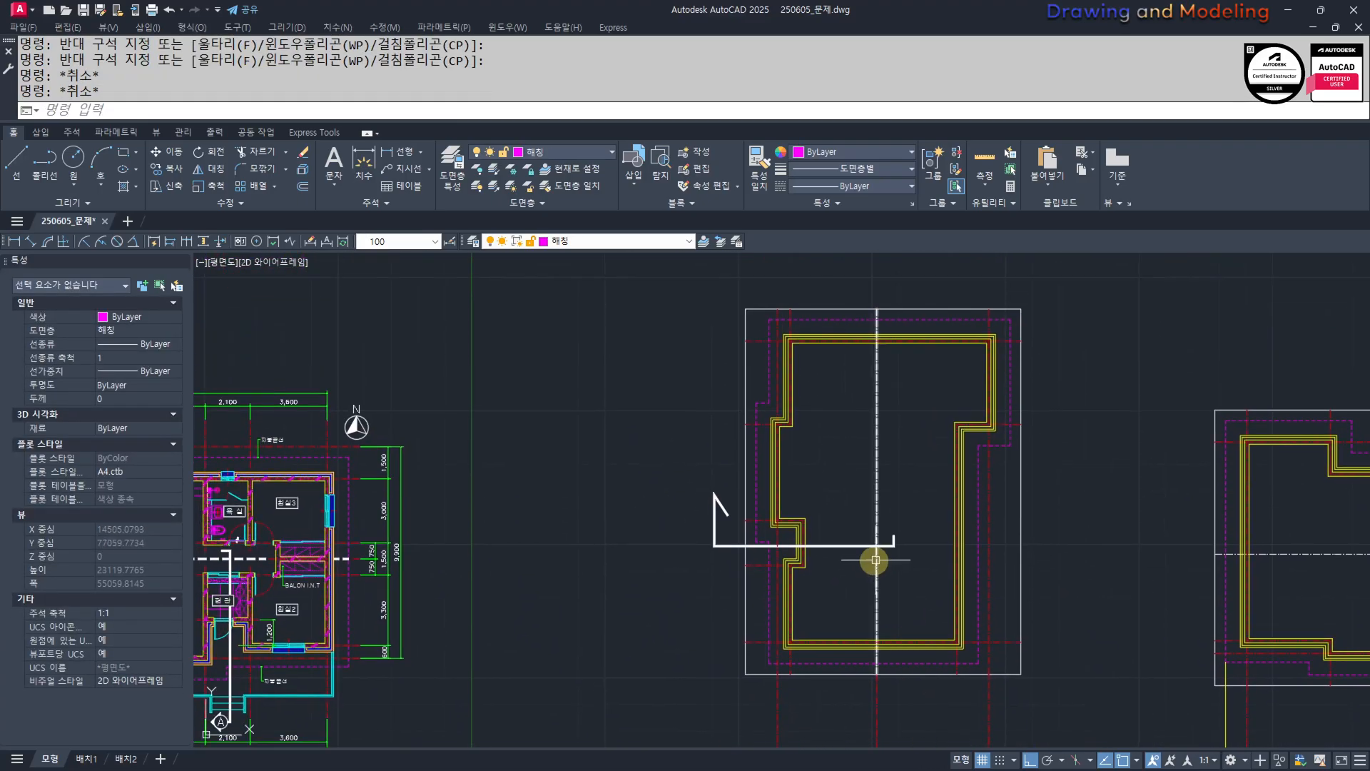
scroll(820, 489, up, 5)
scroll(881, 560, down, 5)
scroll(857, 485, up, 5)
text(l)
key(Return)
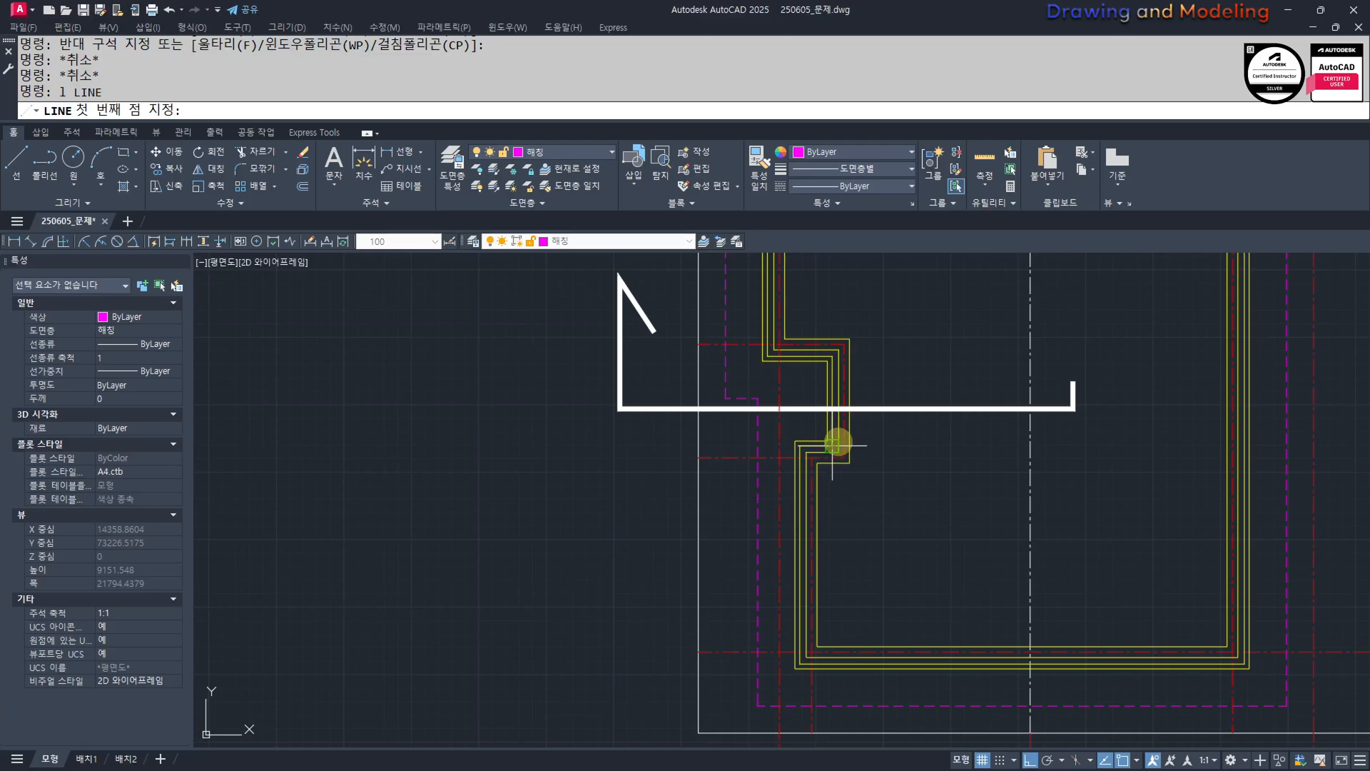
click(849, 455)
scroll(867, 500, down, 3)
scroll(881, 495, up, 3)
key(Escape)
key(Escape)
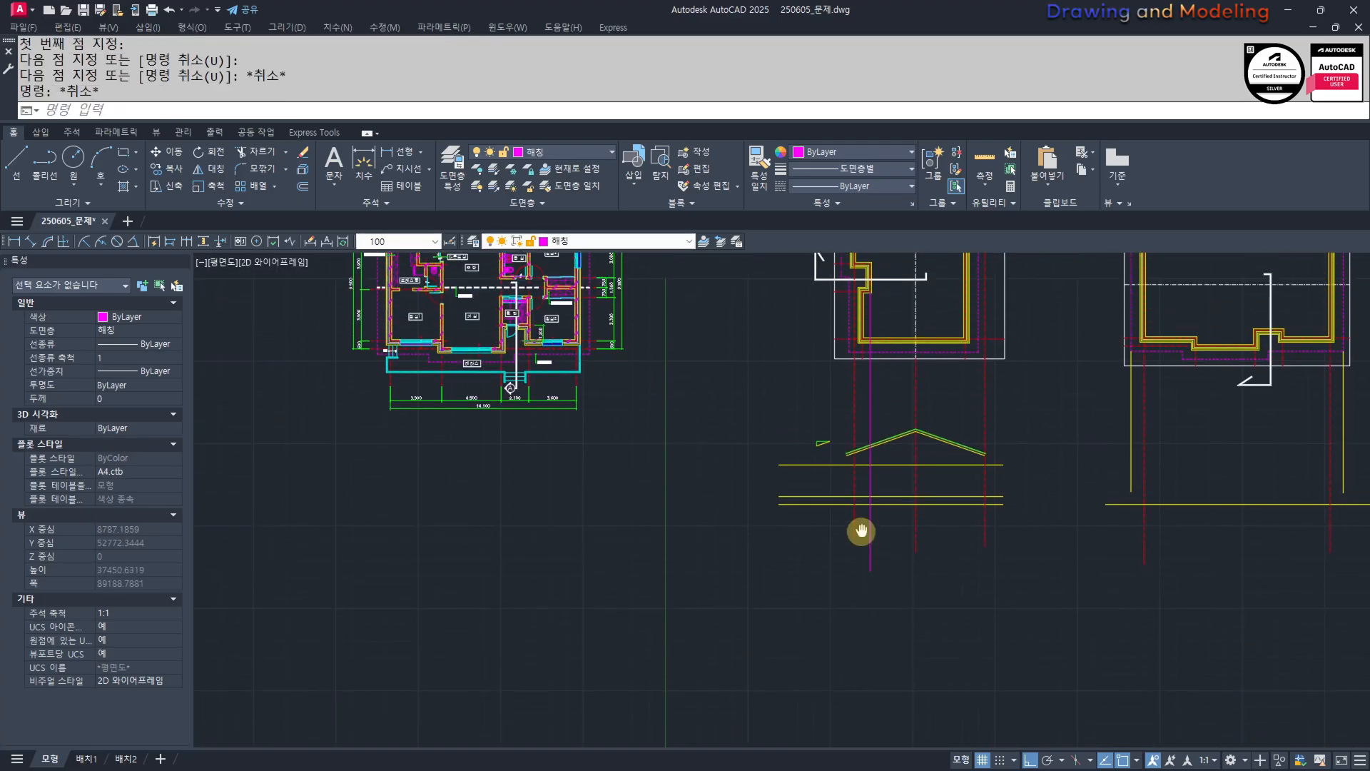
Match the properties of the section's left red centre line onto the new vertical line.
scroll(821, 539, up, 3)
text(mm)
key(space)
click(842, 550)
click(843, 551)
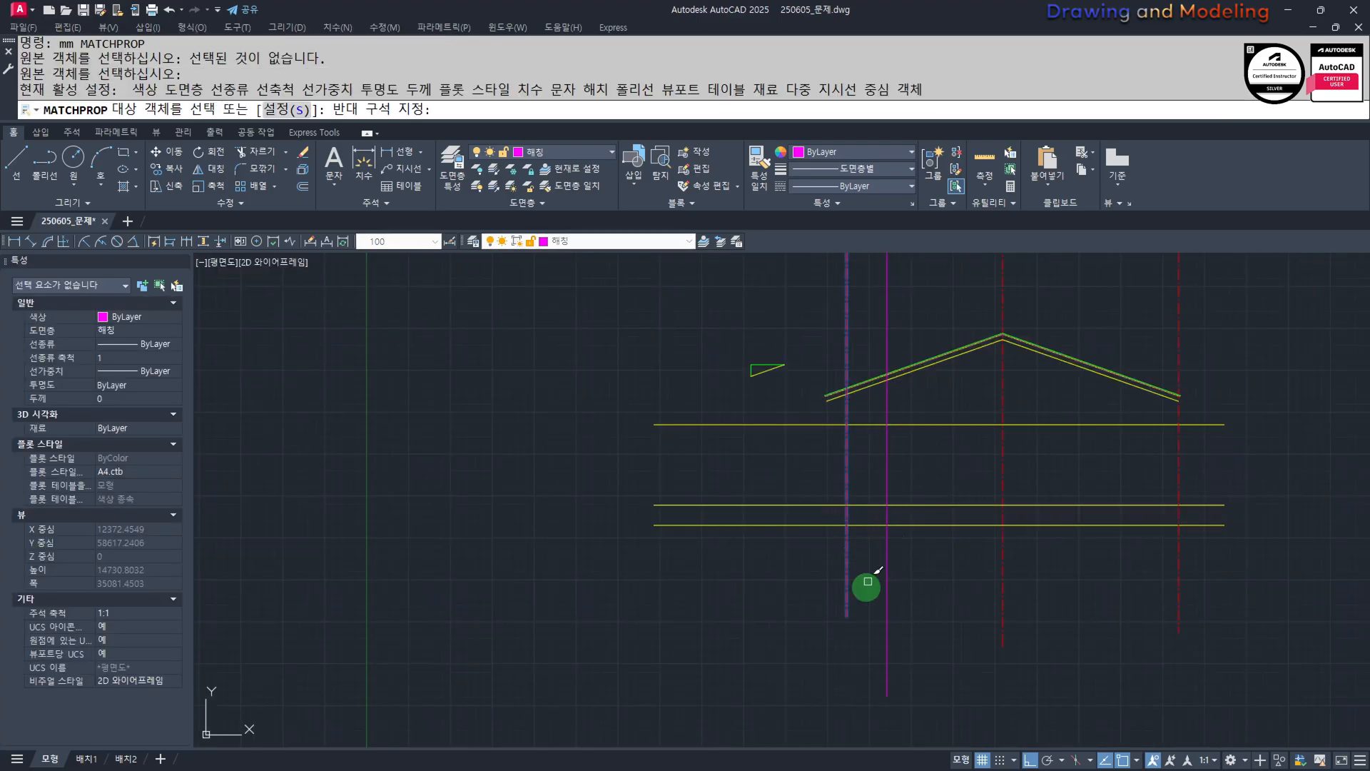
key(Escape)
key(Escape)
Examine where the section cut line crosses the left wall jog and outer outlines on the roof plan, and the corresponding section area.
middle_drag(845, 559, 887, 633)
scroll(906, 464, up, 5)
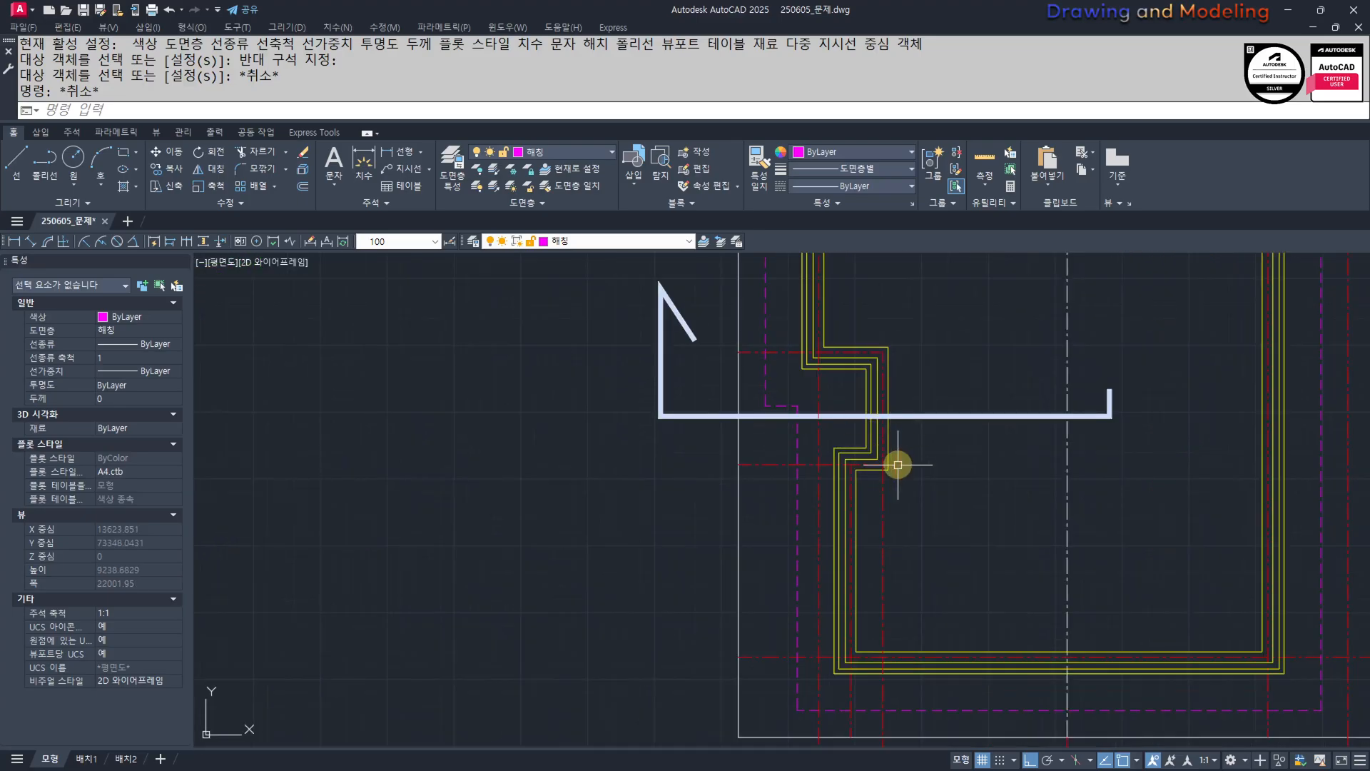
key(Escape)
middle_drag(850, 556, 905, 545)
key(Escape)
key(Escape)
drag(894, 414, 815, 431)
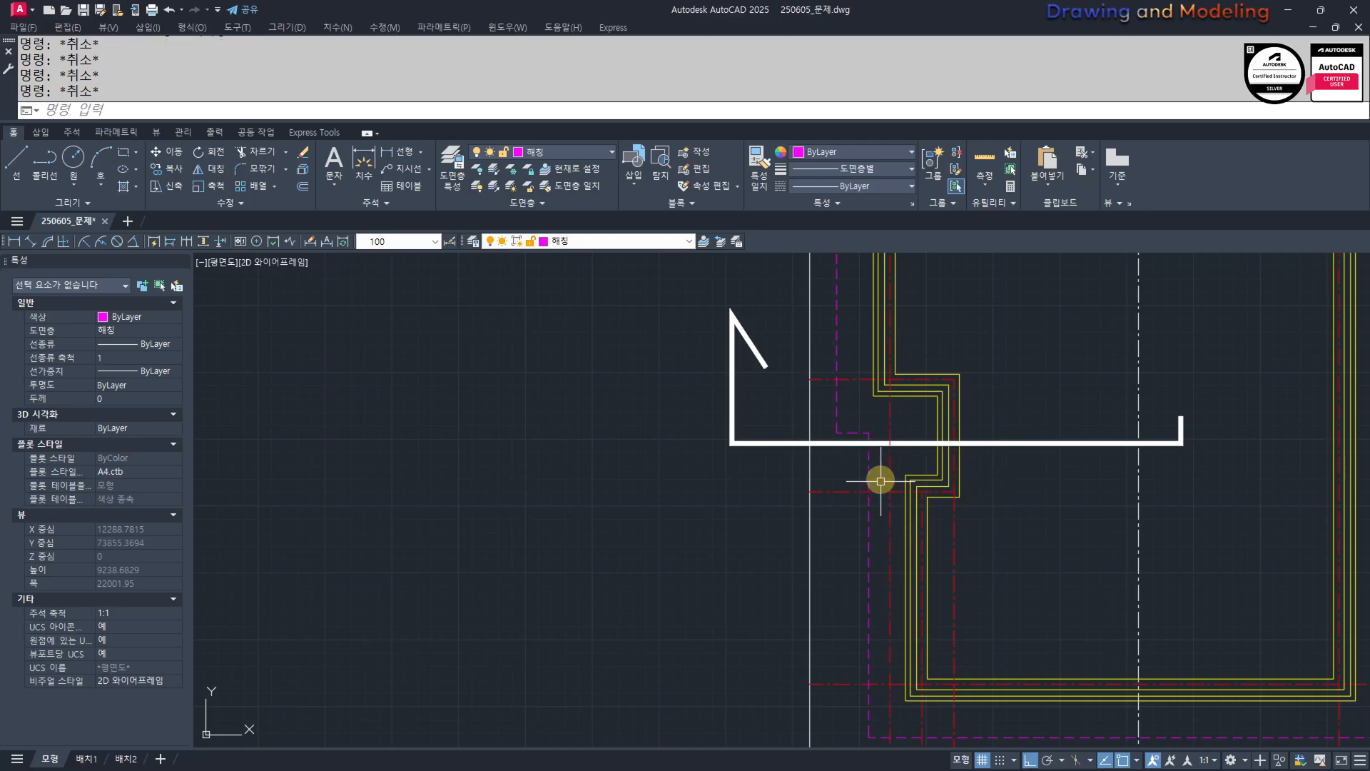
scroll(880, 480, up, 4)
middle_drag(832, 570, 864, 490)
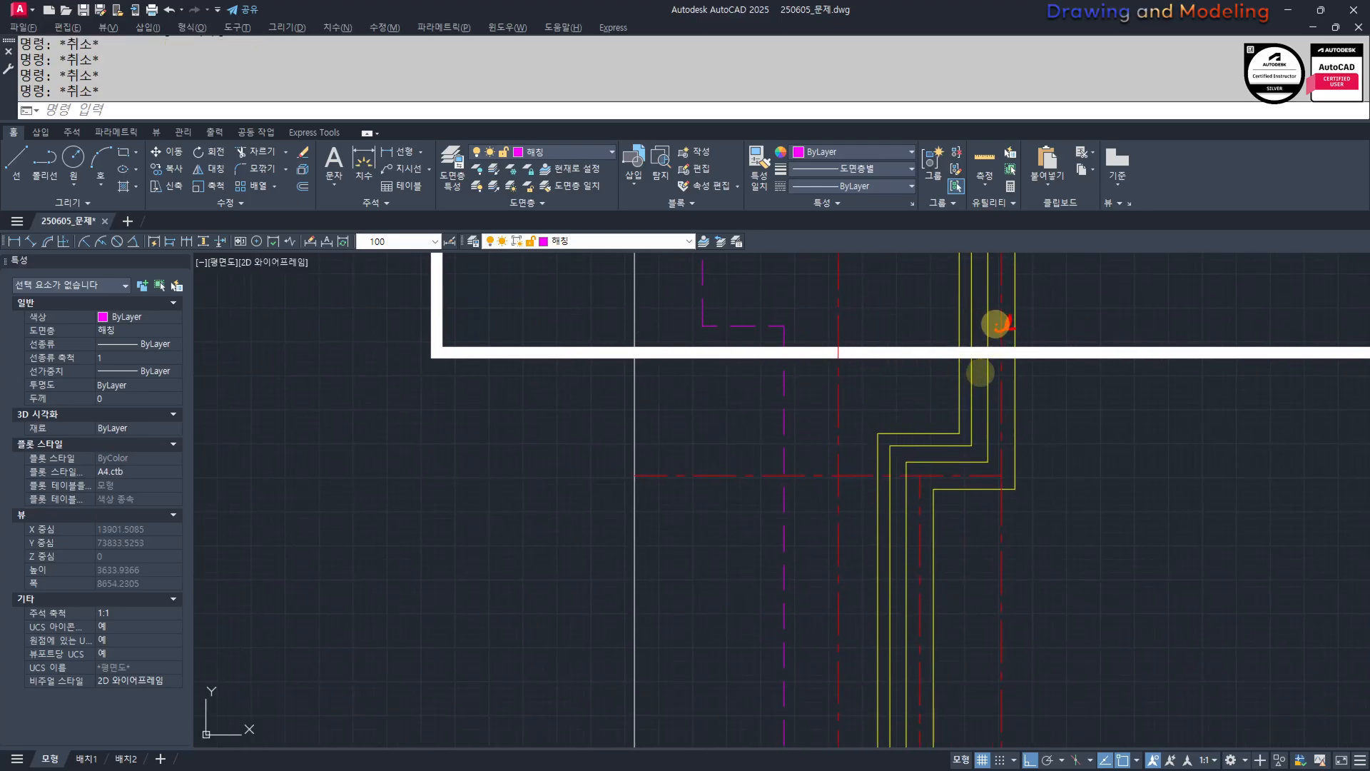
scroll(977, 378, down, 8)
scroll(983, 458, up, 6)
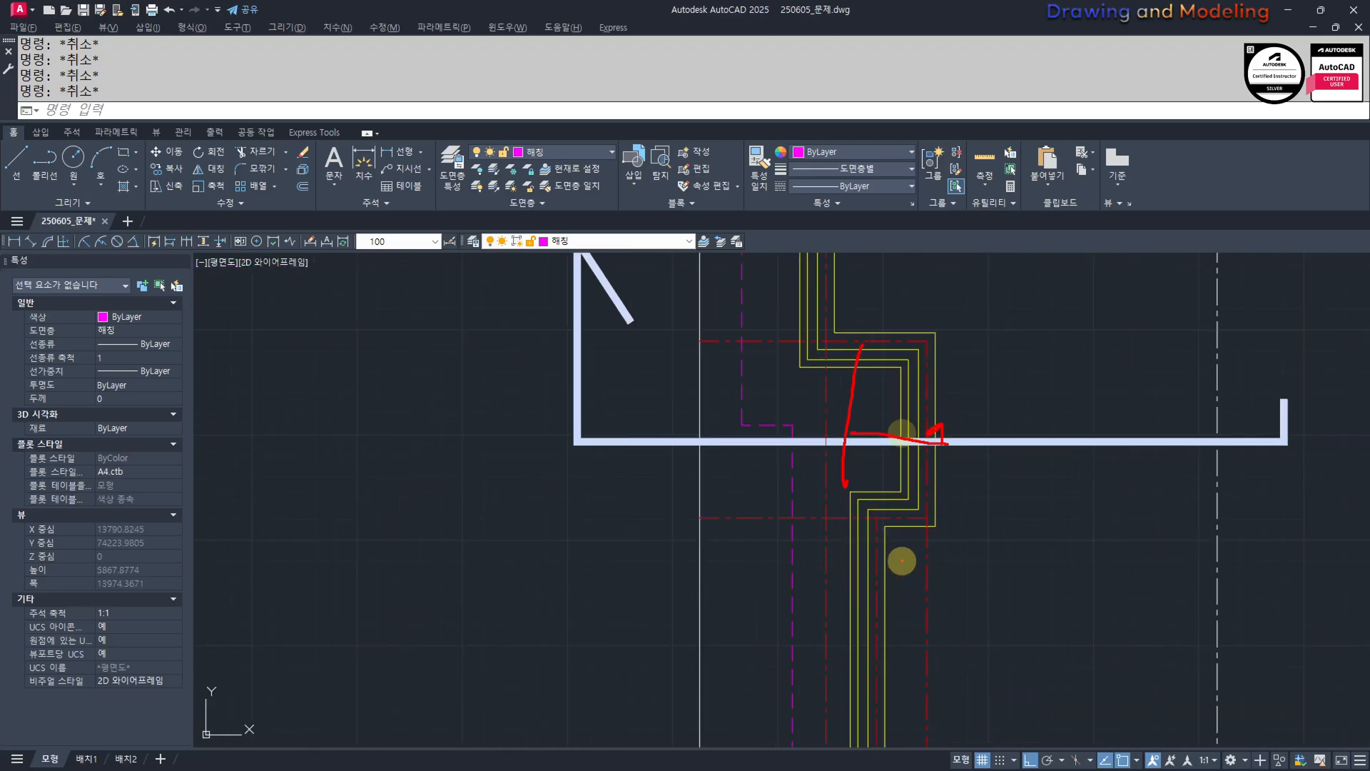
key(Escape)
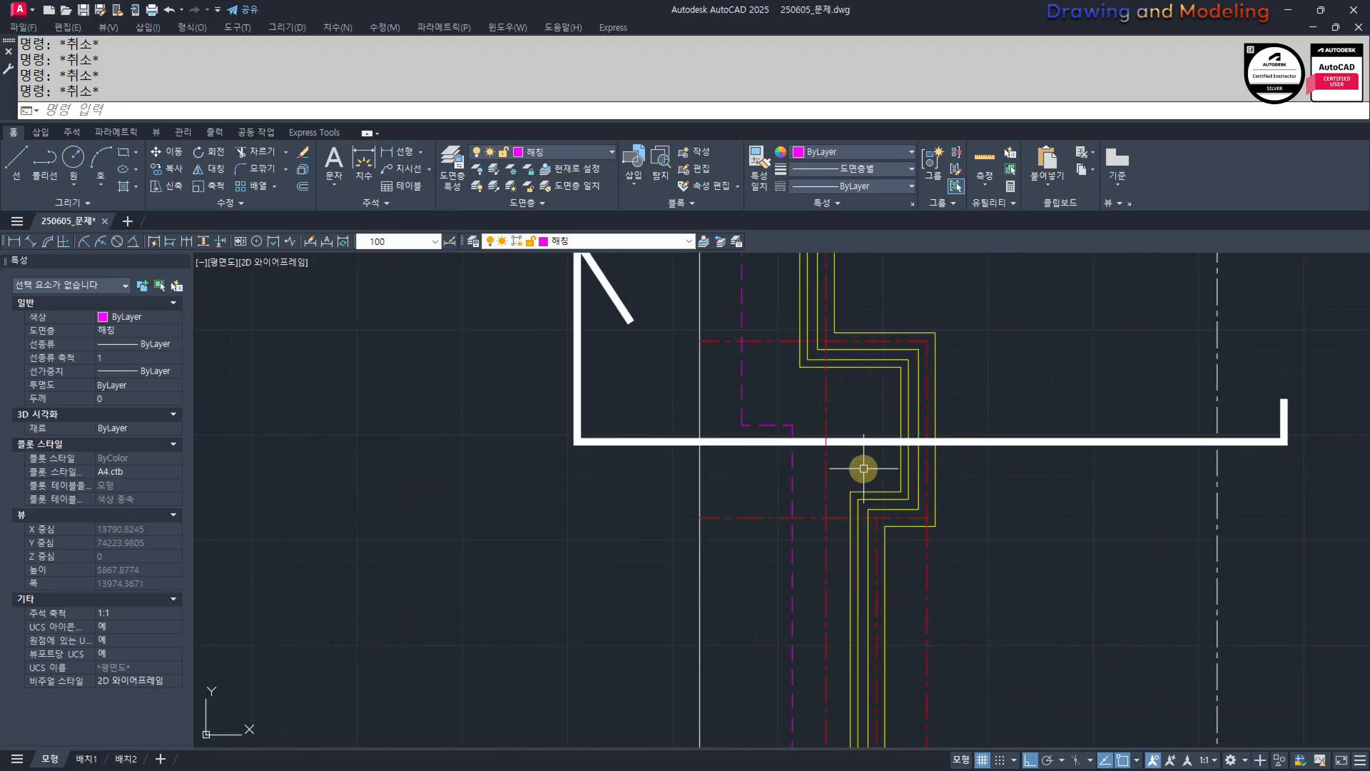
scroll(863, 469, down, 2)
middle_drag(856, 609, 875, 507)
key(ctrl+2)
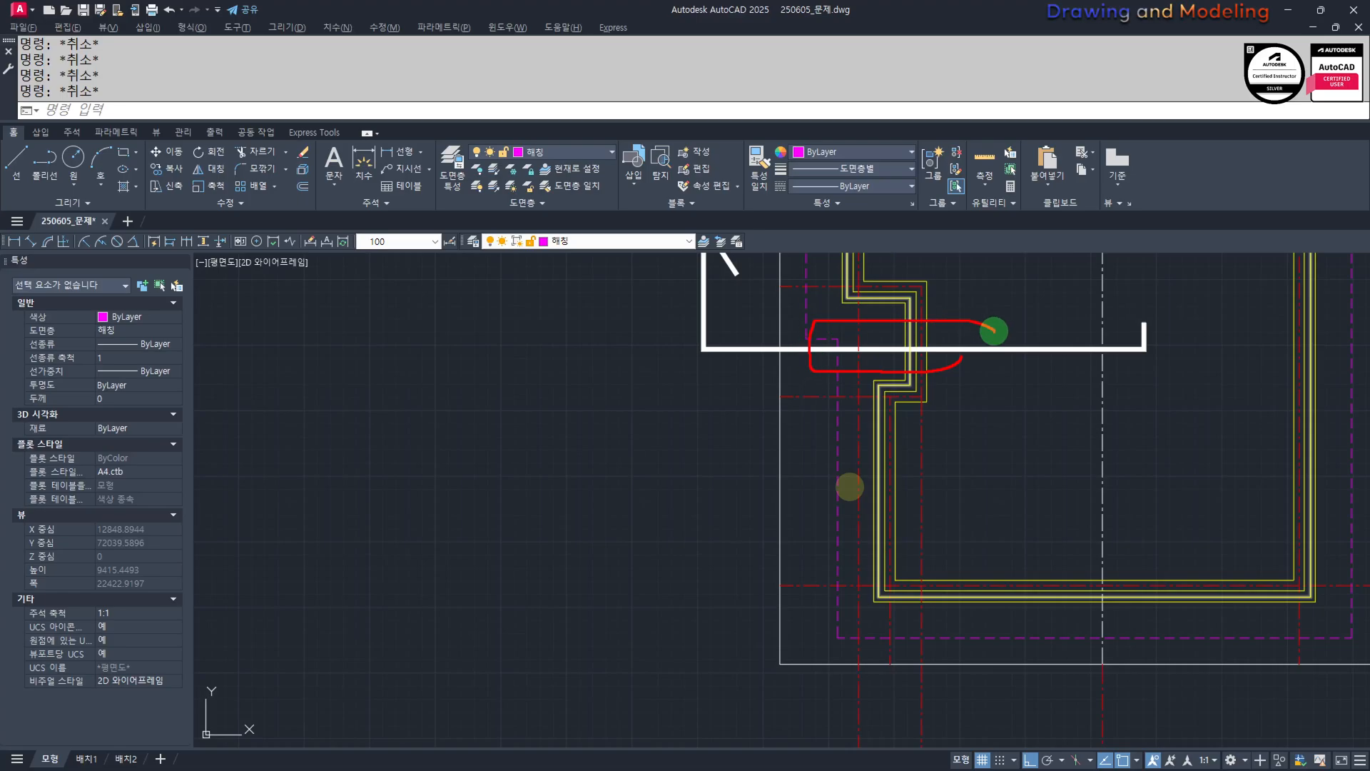
key(Escape)
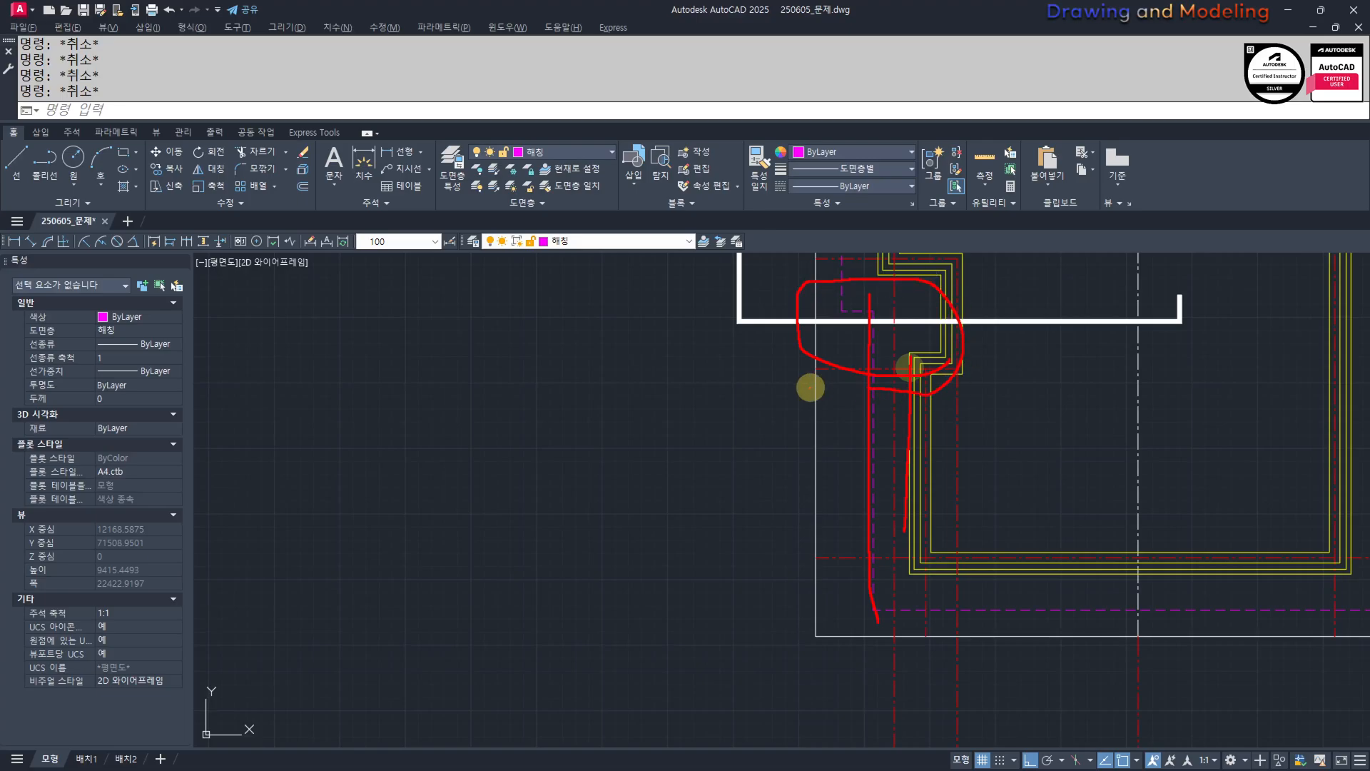
scroll(810, 387, down, 8)
scroll(936, 481, up, 6)
scroll(909, 560, down, 3)
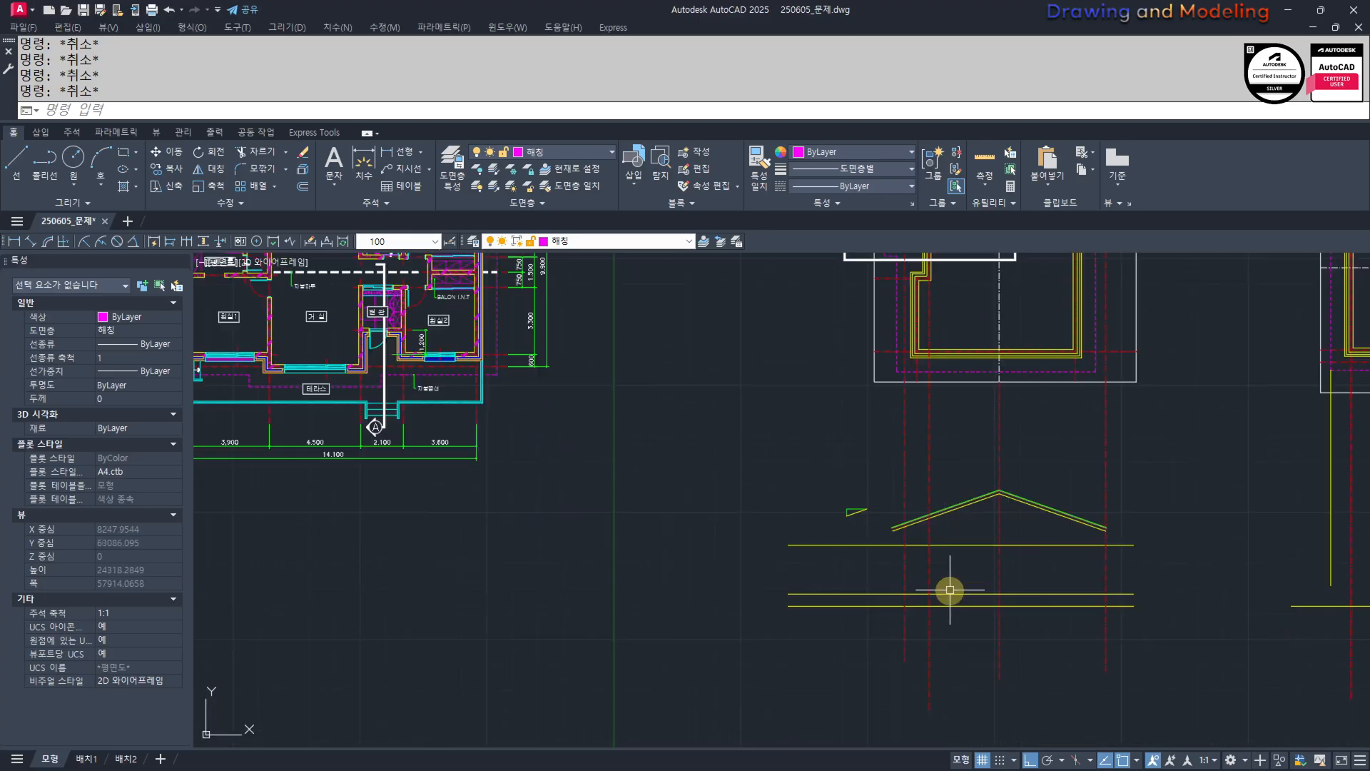
Draw vertical construction lines through the four wall lines at the cut jog and through the upper wall's outermost line.
text(xl)
key(Return)
text(v)
key(Return)
scroll(899, 404, up, 5)
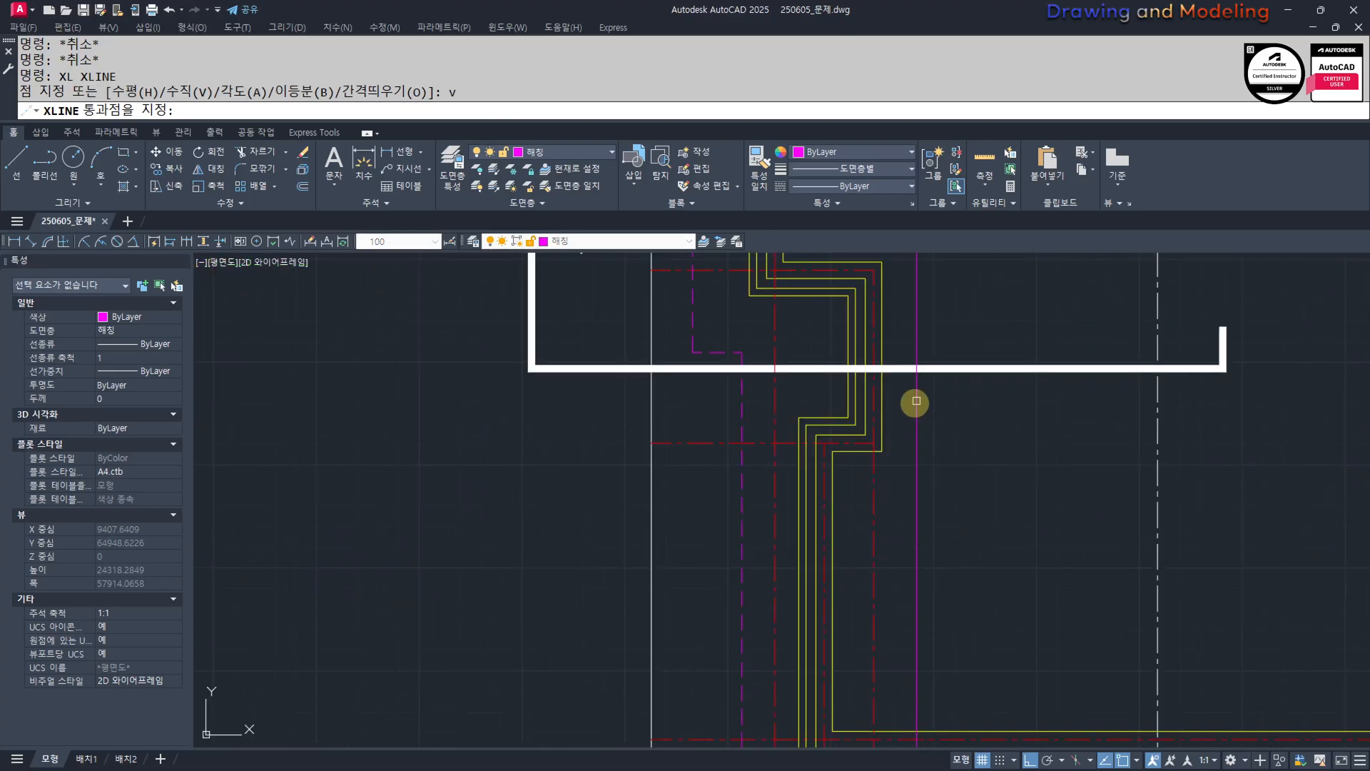
scroll(916, 401, up, 3)
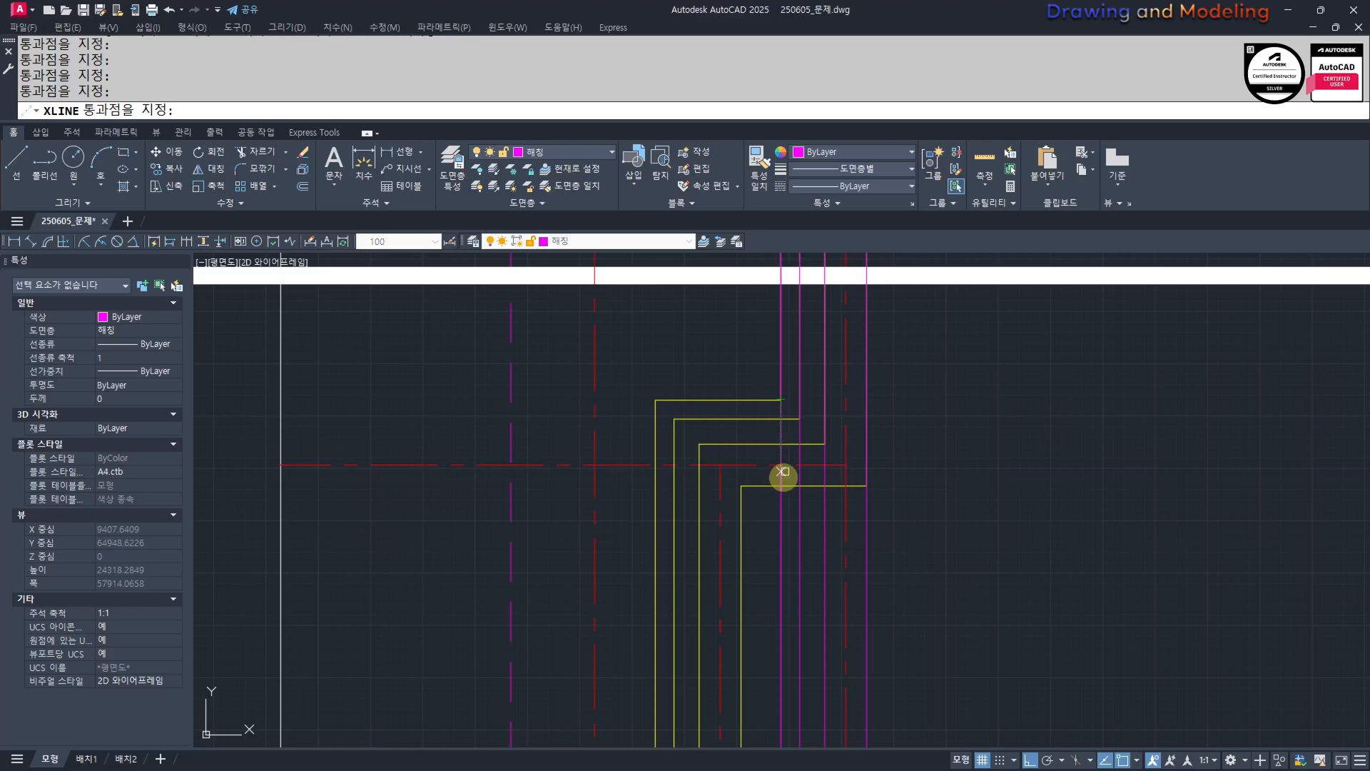
key(Escape)
key(Escape)
scroll(749, 479, down, 4)
scroll(670, 421, up, 3)
scroll(761, 611, down, 4)
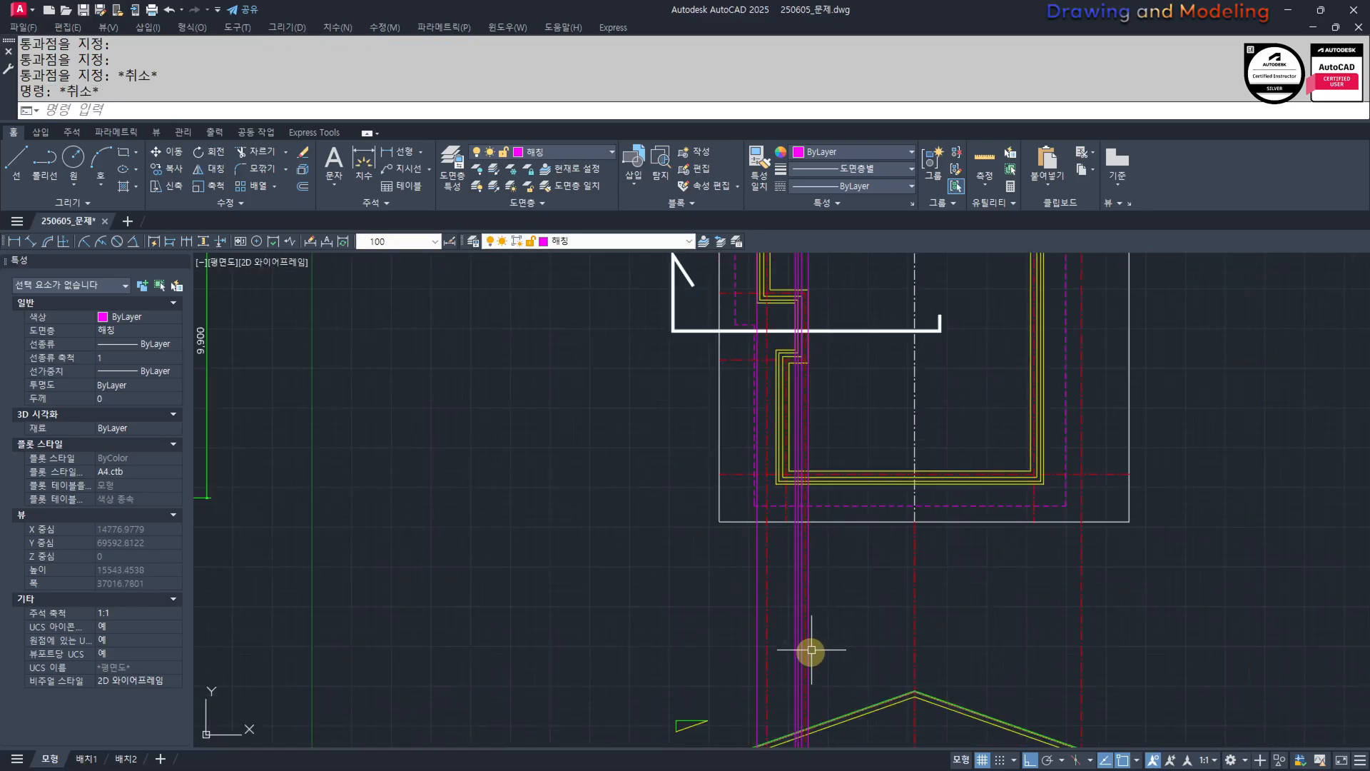
Match the properties of the roof slab's lower sloped line onto the five vertical construction lines.
middle_drag(811, 649, 844, 459)
text(mm)
key(Return)
scroll(875, 538, up, 1)
scroll(902, 481, up, 4)
click(902, 480)
click(902, 476)
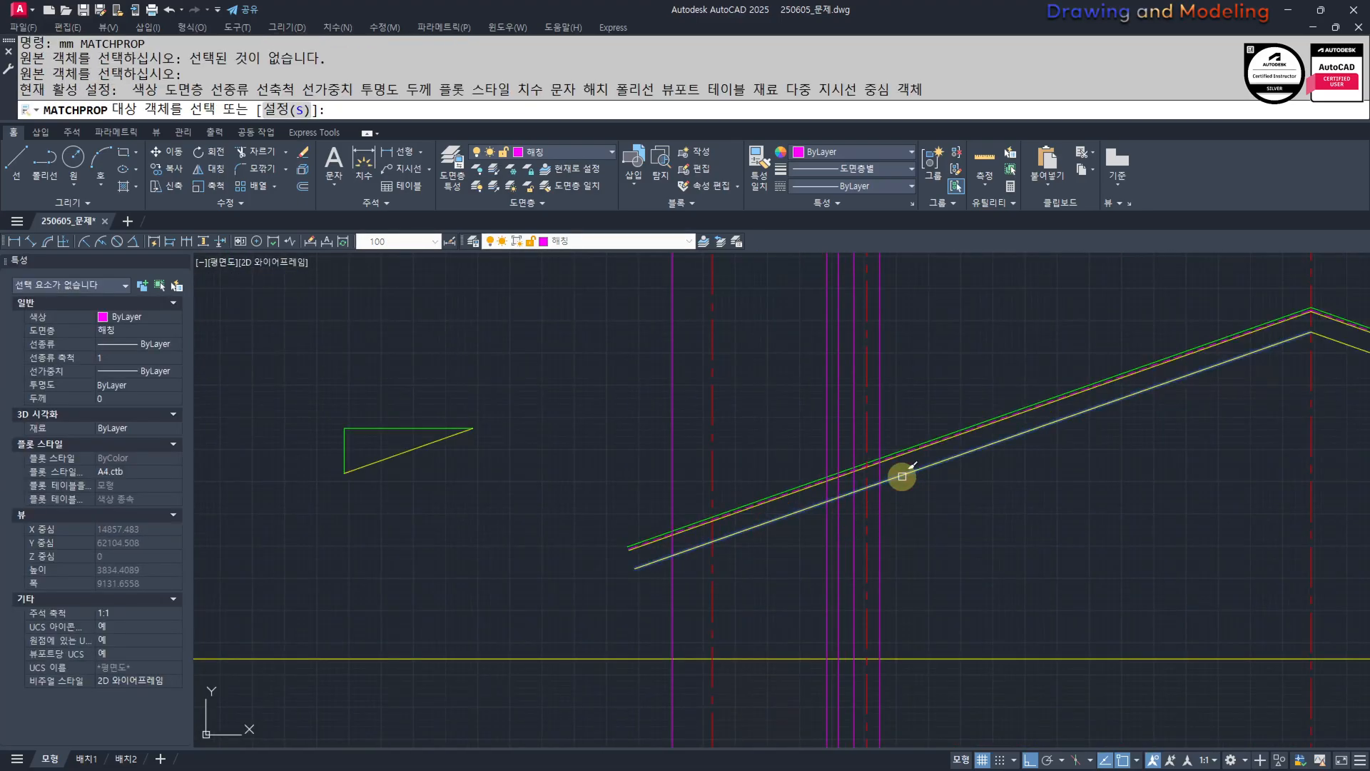
scroll(902, 475, up, 4)
click(918, 391)
click(885, 456)
click(832, 444)
click(749, 478)
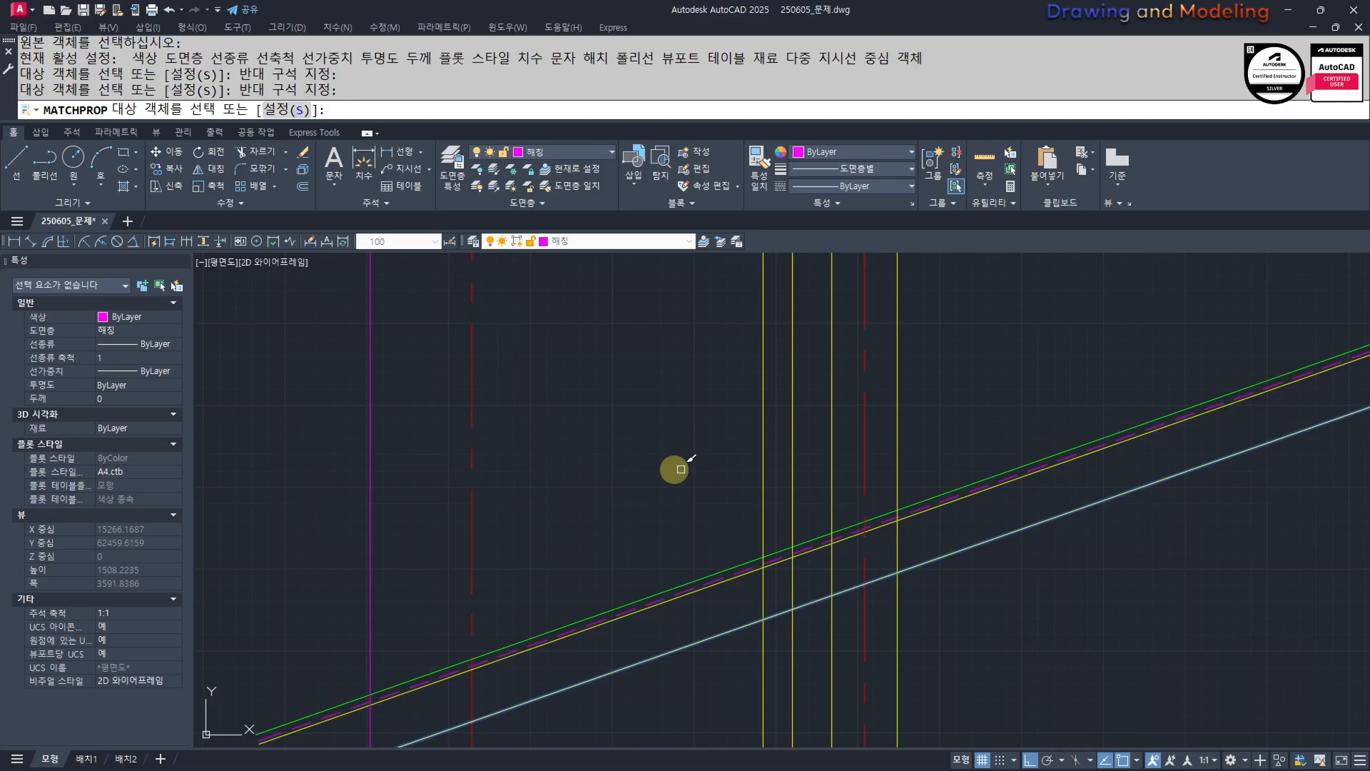
click(370, 478)
key(Escape)
Trim the outermost vertical wall line above the underside of the left roof slope.
scroll(560, 492, down, 3)
text(tr)
key(Return)
click(547, 566)
click(504, 493)
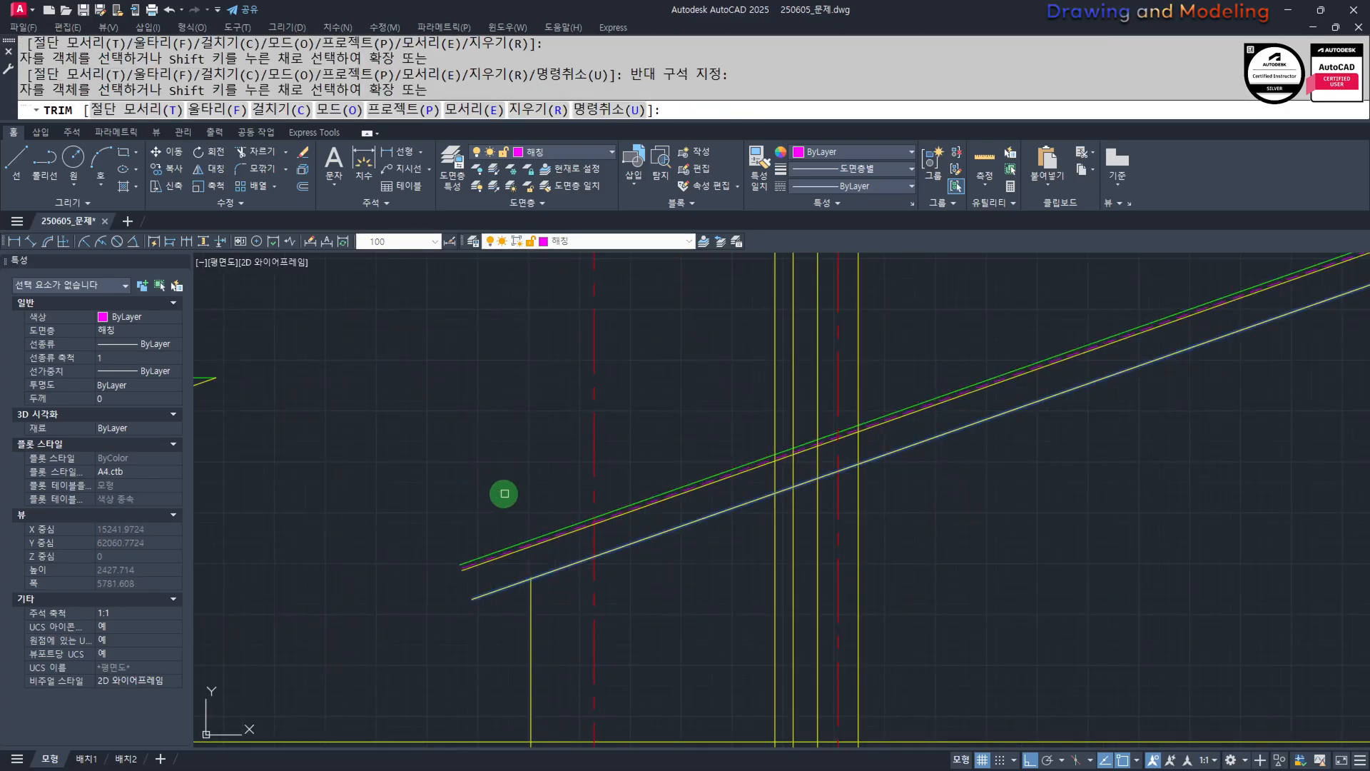
key(Escape)
Trim the four closely spaced vertical wall lines above the underside of the left roof slope.
scroll(652, 609, down, 5)
scroll(746, 569, up, 4)
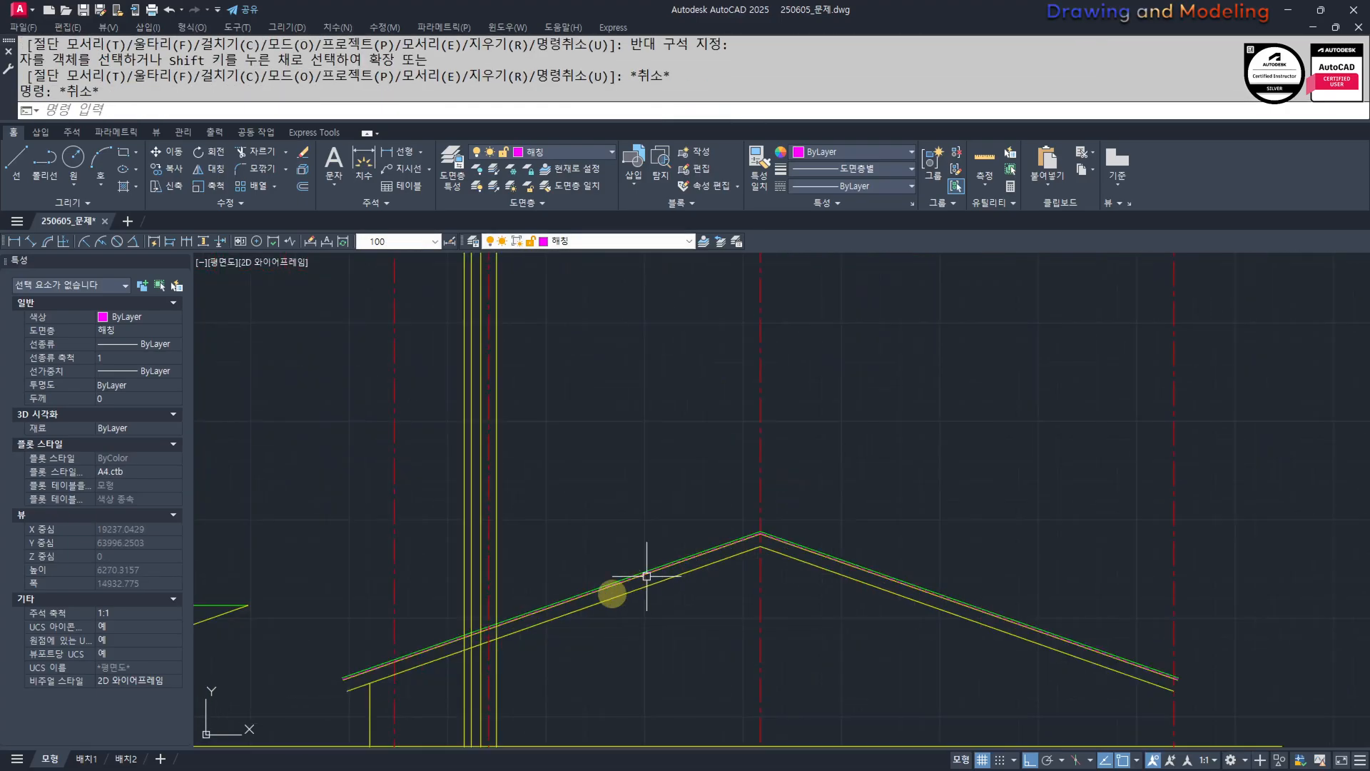
scroll(503, 636, up, 1)
middle_drag(503, 636, 829, 578)
scroll(825, 576, up, 2)
text(tr)
key(Return)
click(875, 568)
click(846, 537)
key(Return)
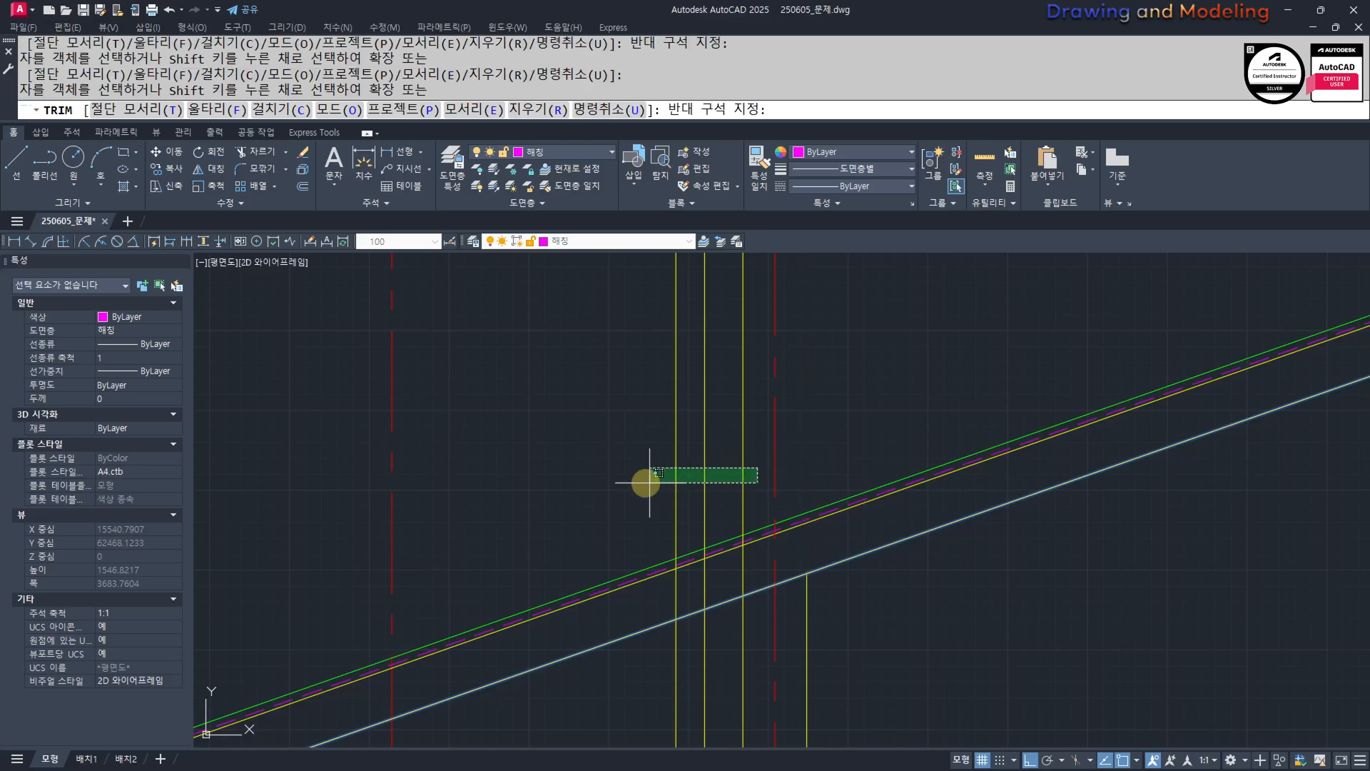
key(Escape)
Draw vertical construction lines through the roof plan's left dashed line and its outer white outline.
scroll(785, 563, down, 3)
text(xl)
key(Return)
text(v)
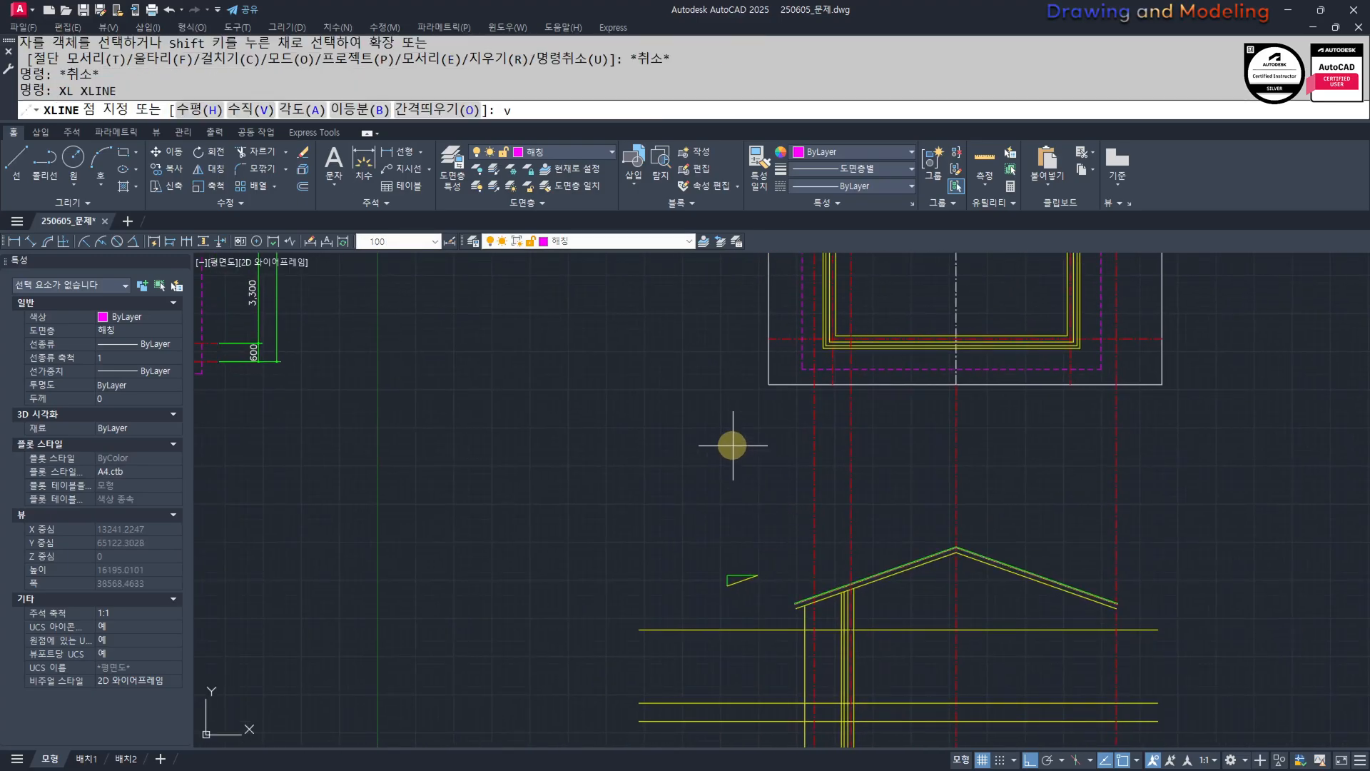
key(Return)
scroll(798, 461, up, 4)
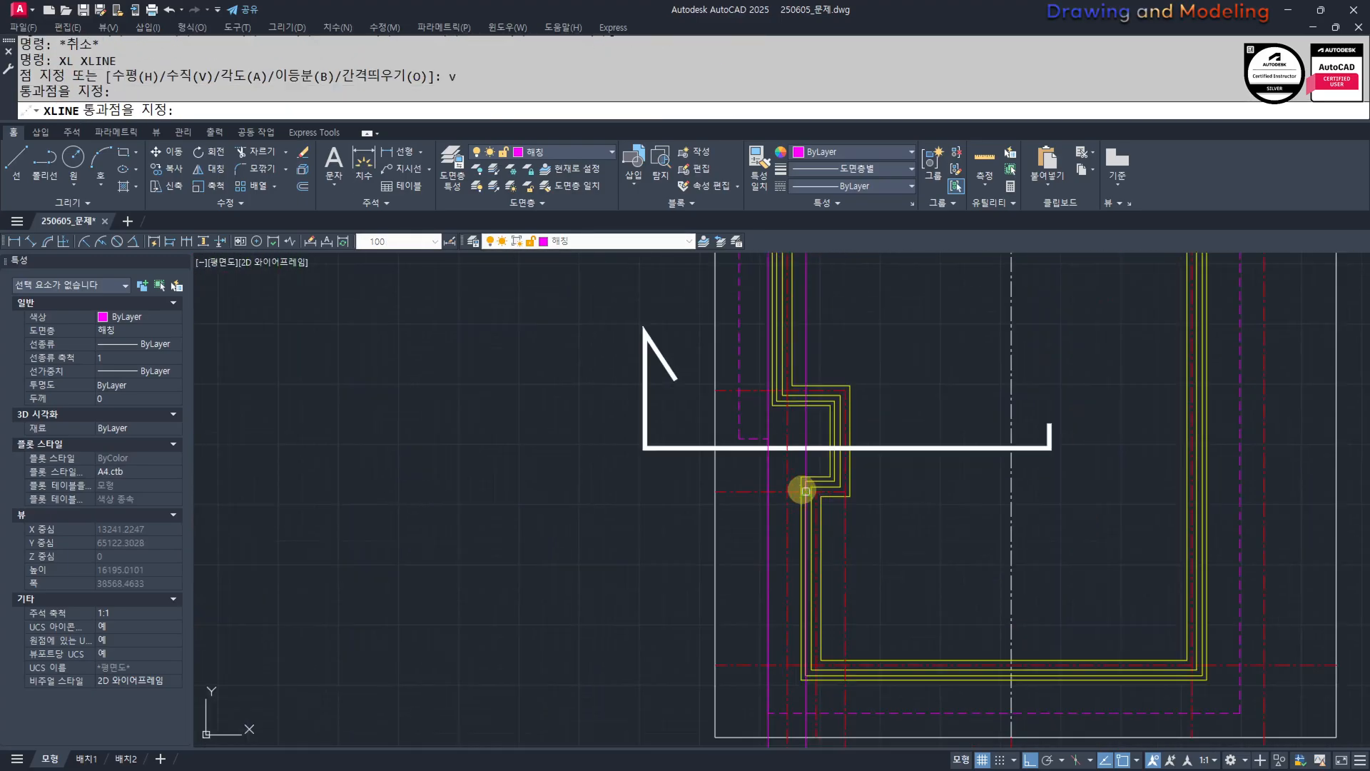
scroll(805, 491, up, 1)
click(714, 424)
key(Escape)
key(Escape)
scroll(725, 435, down, 5)
Extend the lower ends of the left slope's roof lines to the outermost vertical construction line.
scroll(801, 520, up, 5)
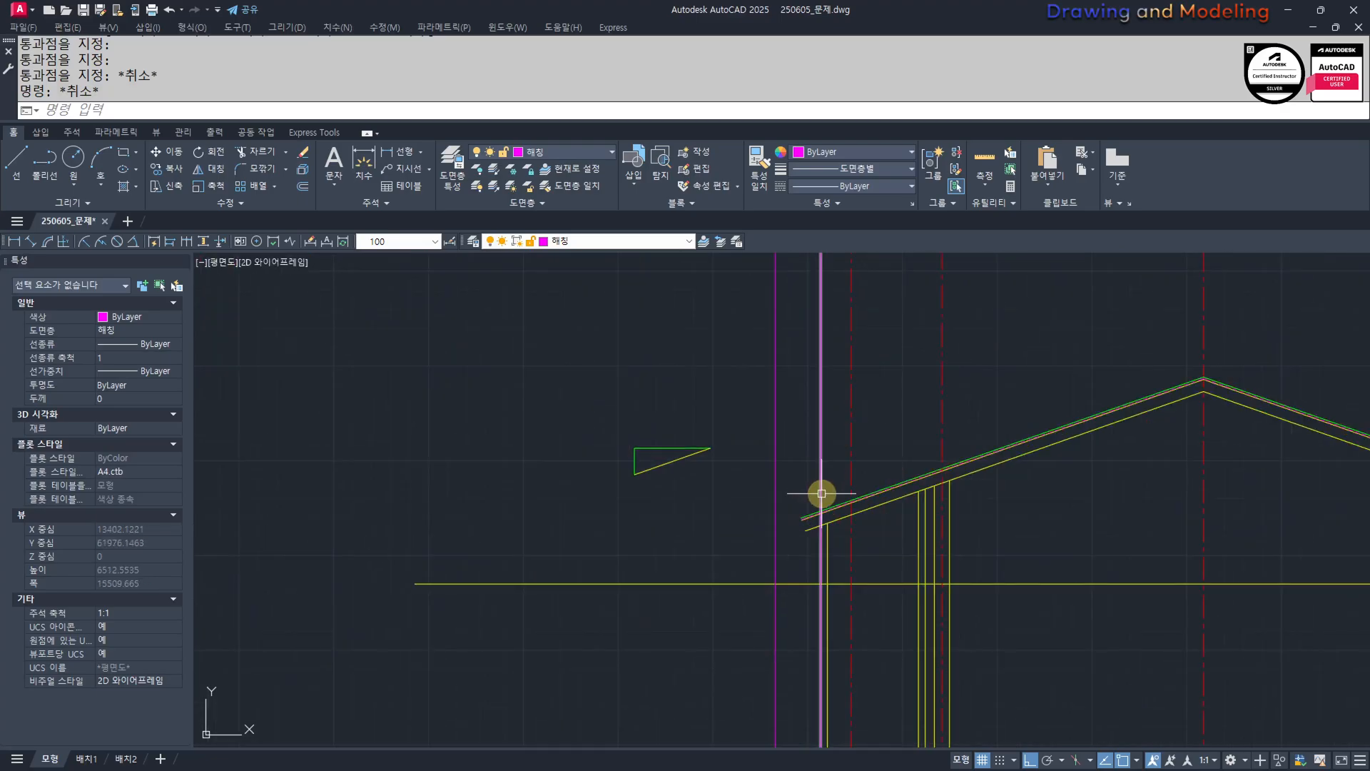
scroll(821, 493, up, 4)
click(826, 510)
key(Escape)
key(Escape)
text(ex)
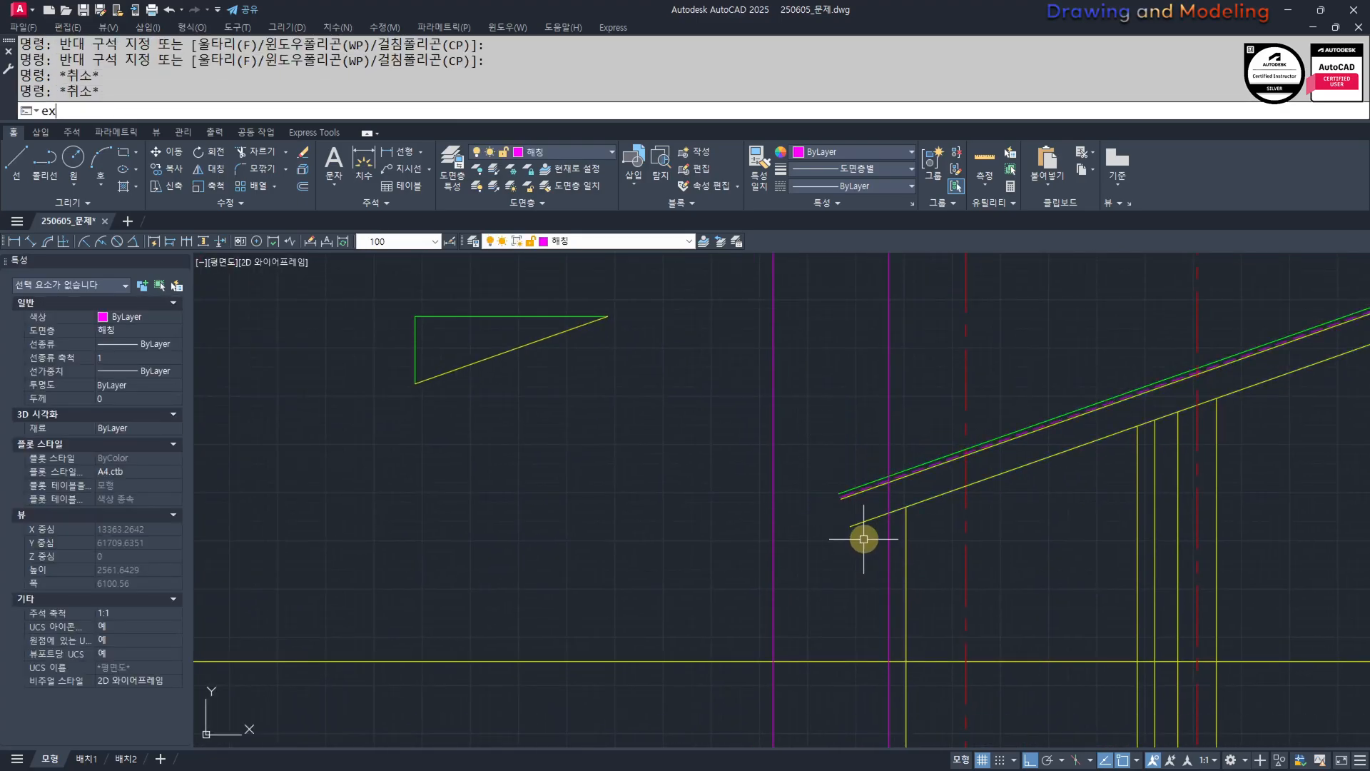
key(Return)
click(864, 539)
click(817, 419)
key(Escape)
key(Escape)
Match the properties of the roof slab's lower line onto the two new vertical construction lines.
text(mm)
key(Return)
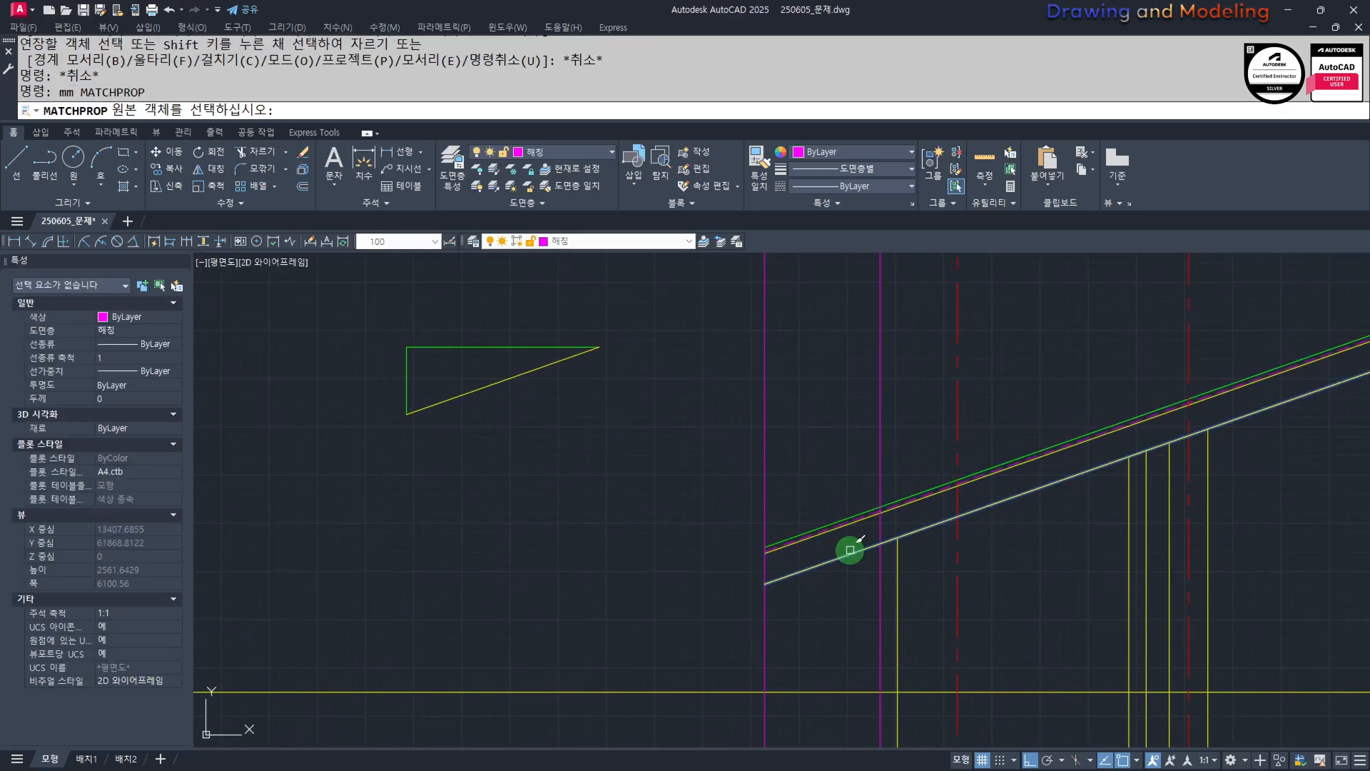
click(850, 549)
click(866, 526)
click(734, 449)
key(Escape)
Change the outermost vertical construction line at the roof's left end to the 입면선 layer.
click(716, 426)
click(624, 241)
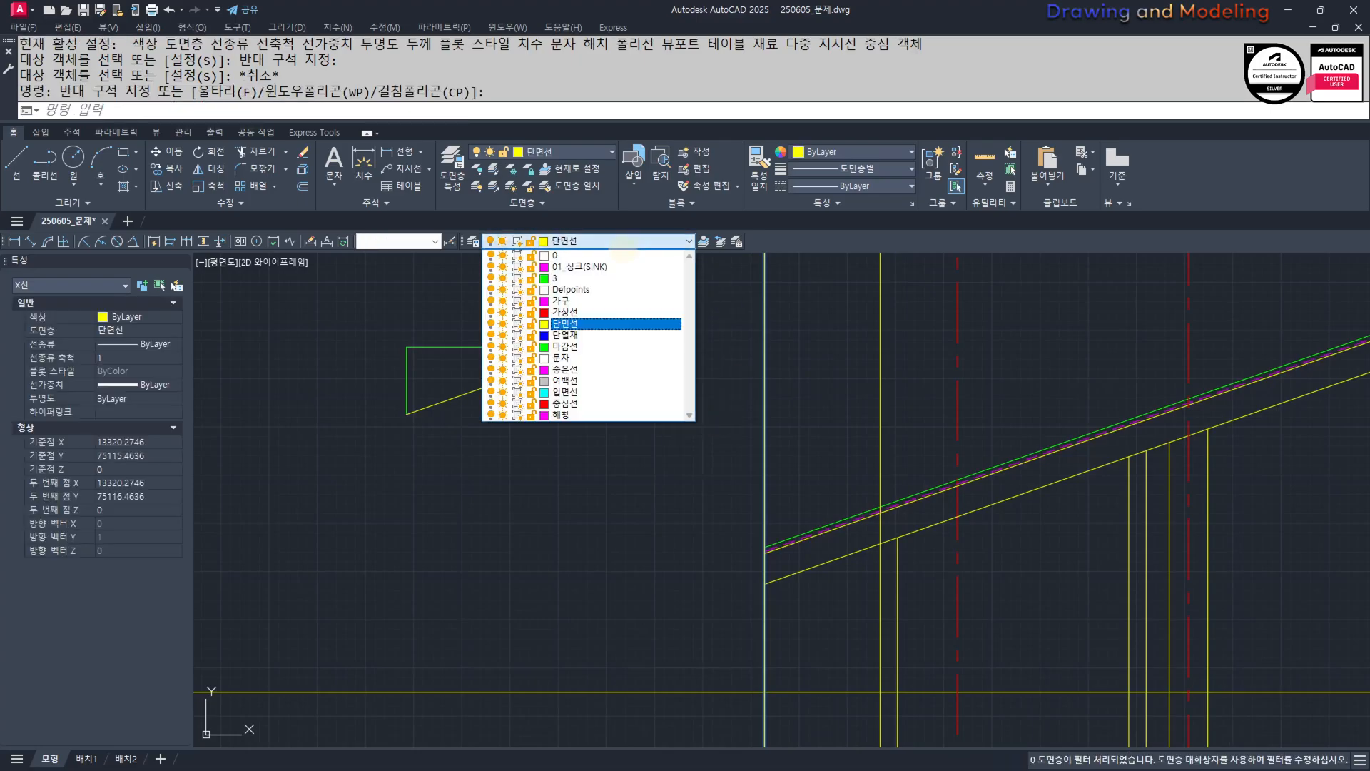
click(571, 392)
key(Escape)
key(Escape)
Draw a 150 by 200 rectangle below the left roof slope, just inside the left centre line.
middle_drag(805, 575, 798, 519)
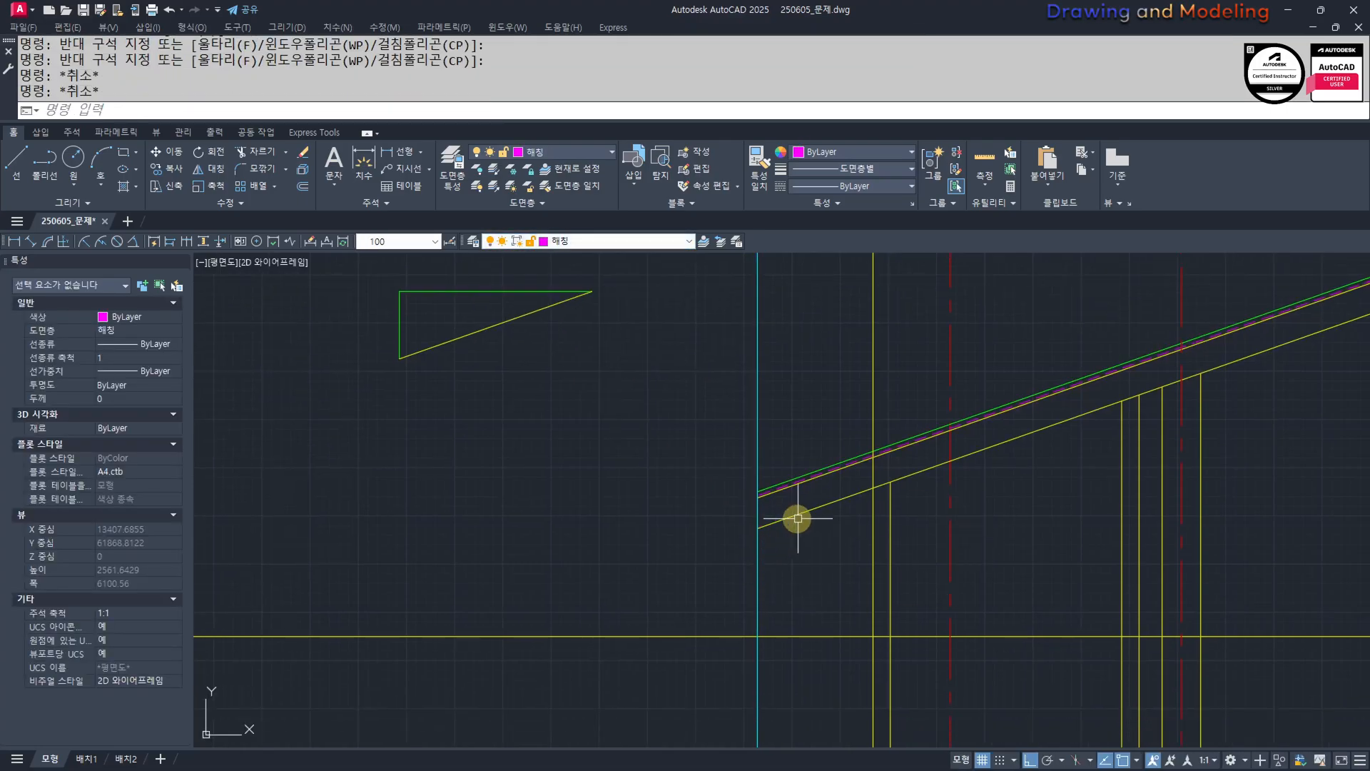
scroll(866, 498, up, 2)
scroll(896, 566, down, 4)
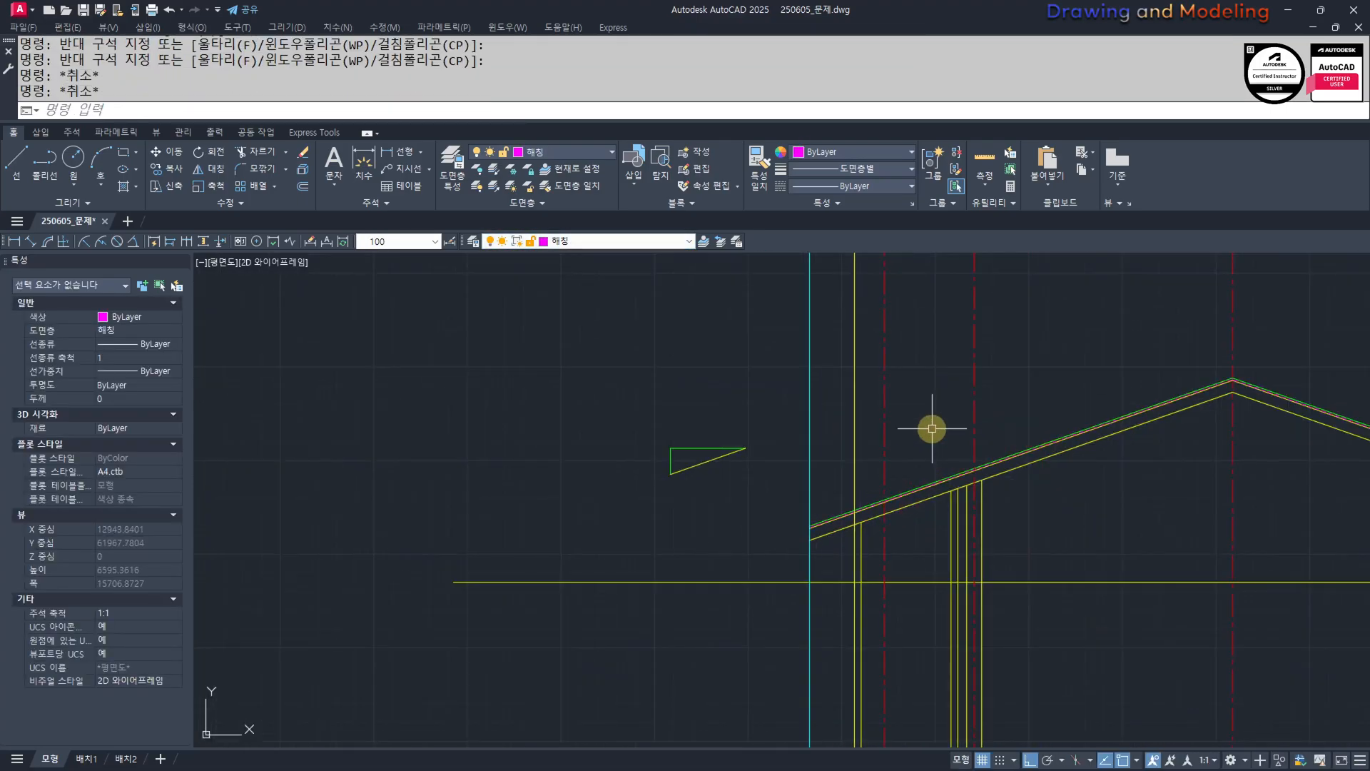
scroll(906, 542, up, 4)
middle_drag(700, 577, 860, 596)
text(rec)
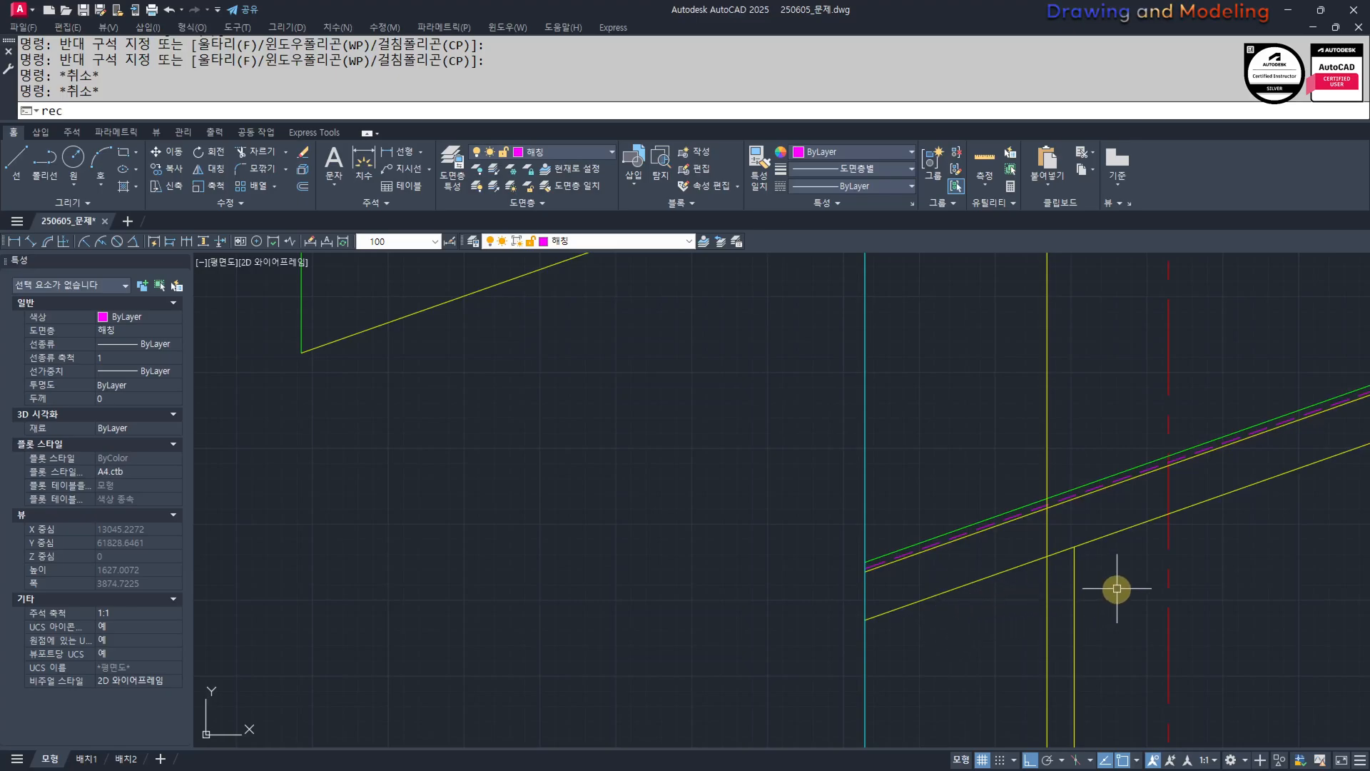
key(Escape)
key(Escape)
middle_drag(1117, 588, 884, 555)
text(rec)
key(Return)
click(931, 595)
text(@15)
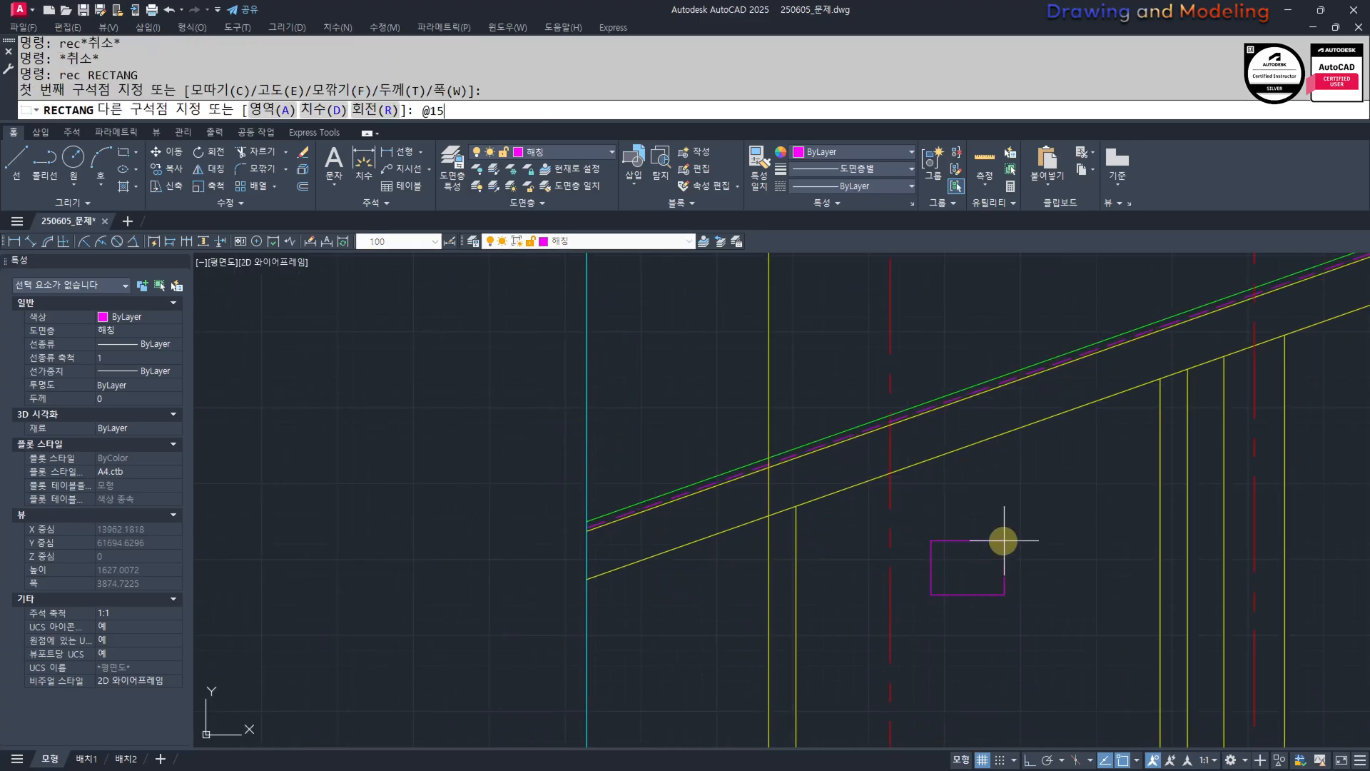
text(0,200)
key(Return)
key(Escape)
key(Escape)
Offset the rectangle outward by 30.
text(o)
key(Return)
text(30)
key(Return)
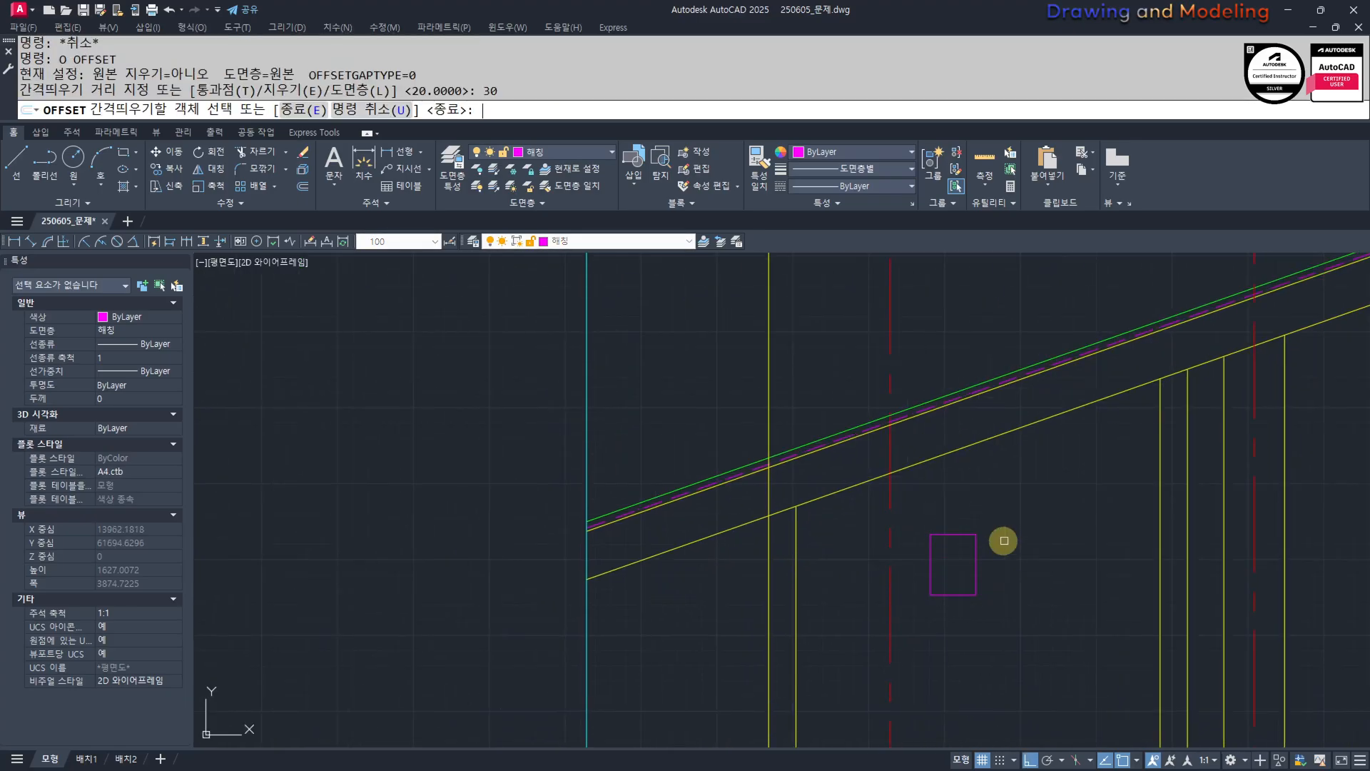
click(962, 534)
click(1037, 548)
key(Escape)
key(Escape)
Match the properties of the roof slab's lower line onto both rectangles.
text(mm)
key(Return)
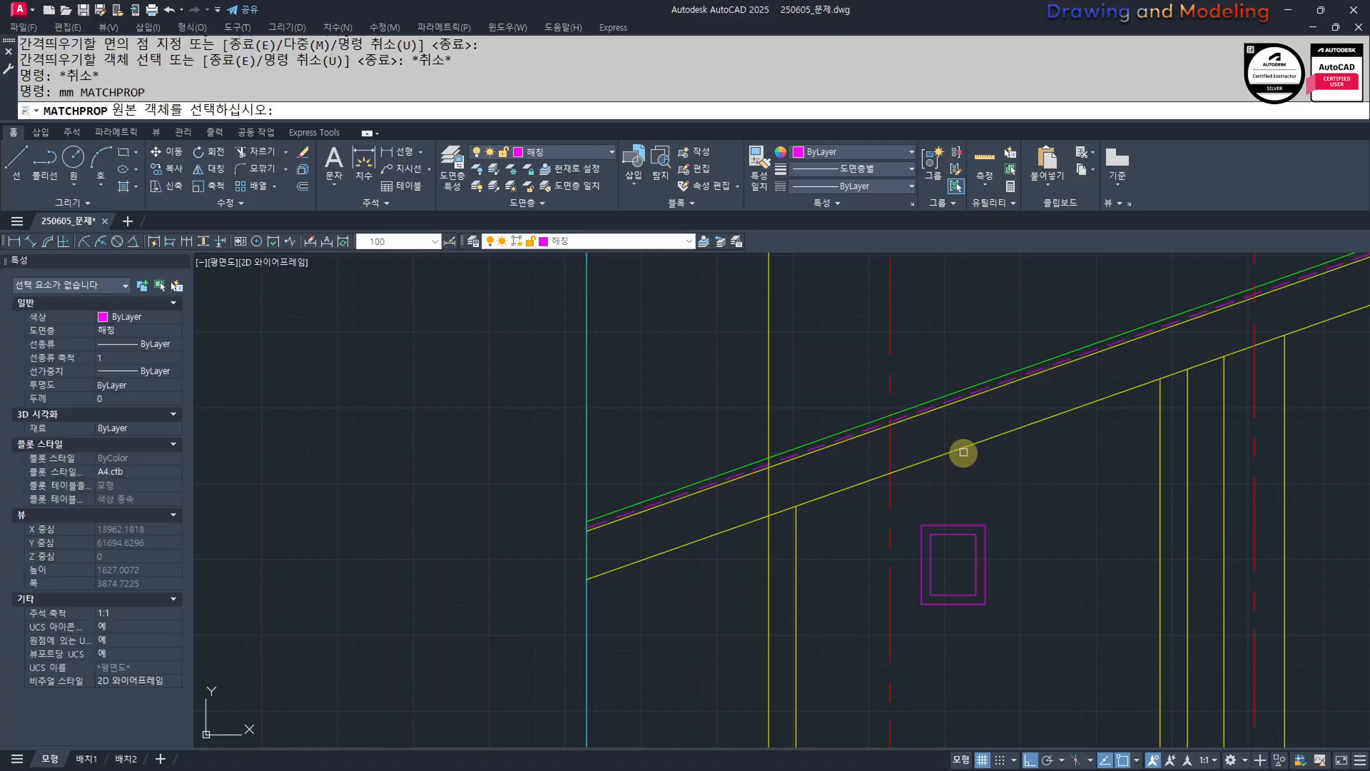
click(963, 450)
click(1020, 480)
click(934, 577)
key(Escape)
key(Escape)
scroll(942, 526, up, 2)
click(994, 555)
click(952, 491)
key(Escape)
key(Escape)
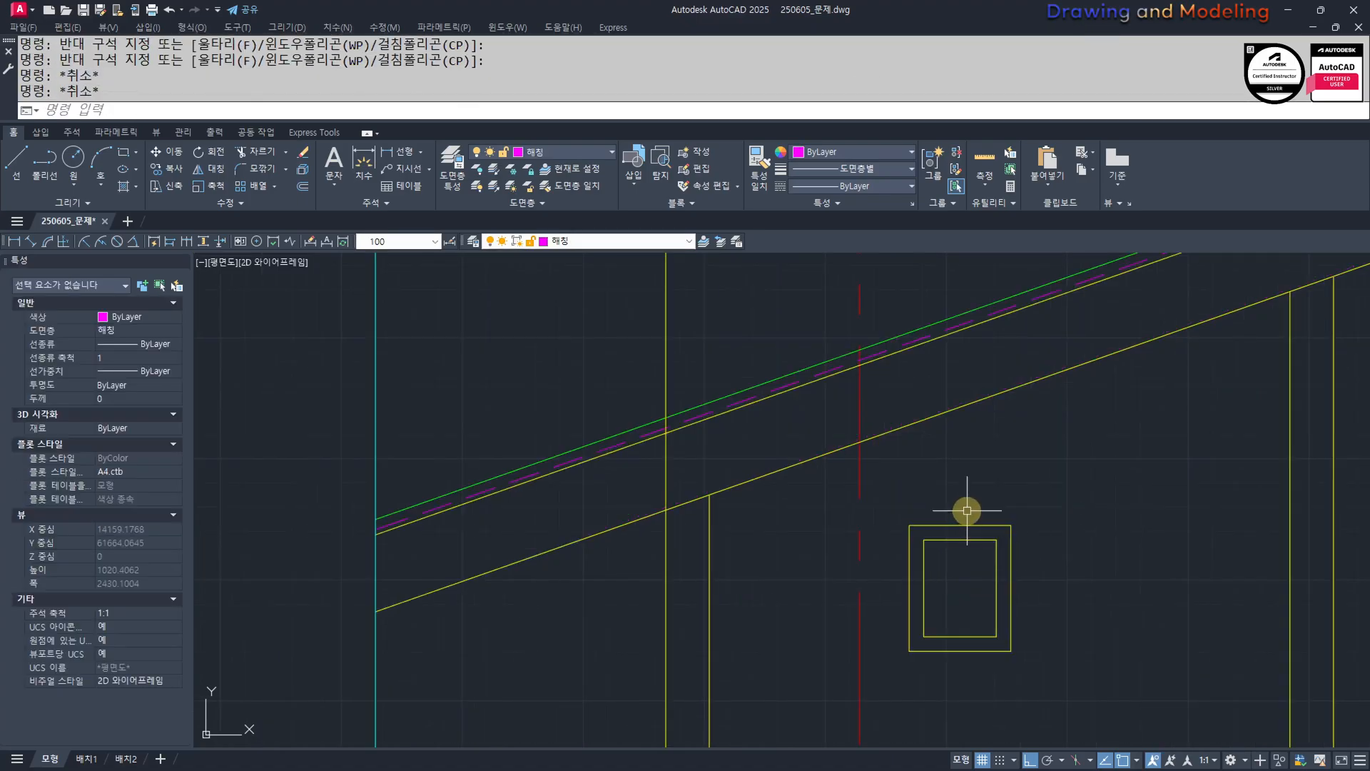
Match the properties of the roof's finish line onto the outer rectangle.
text(mm)
key(Return)
key(Return)
click(903, 340)
click(1015, 525)
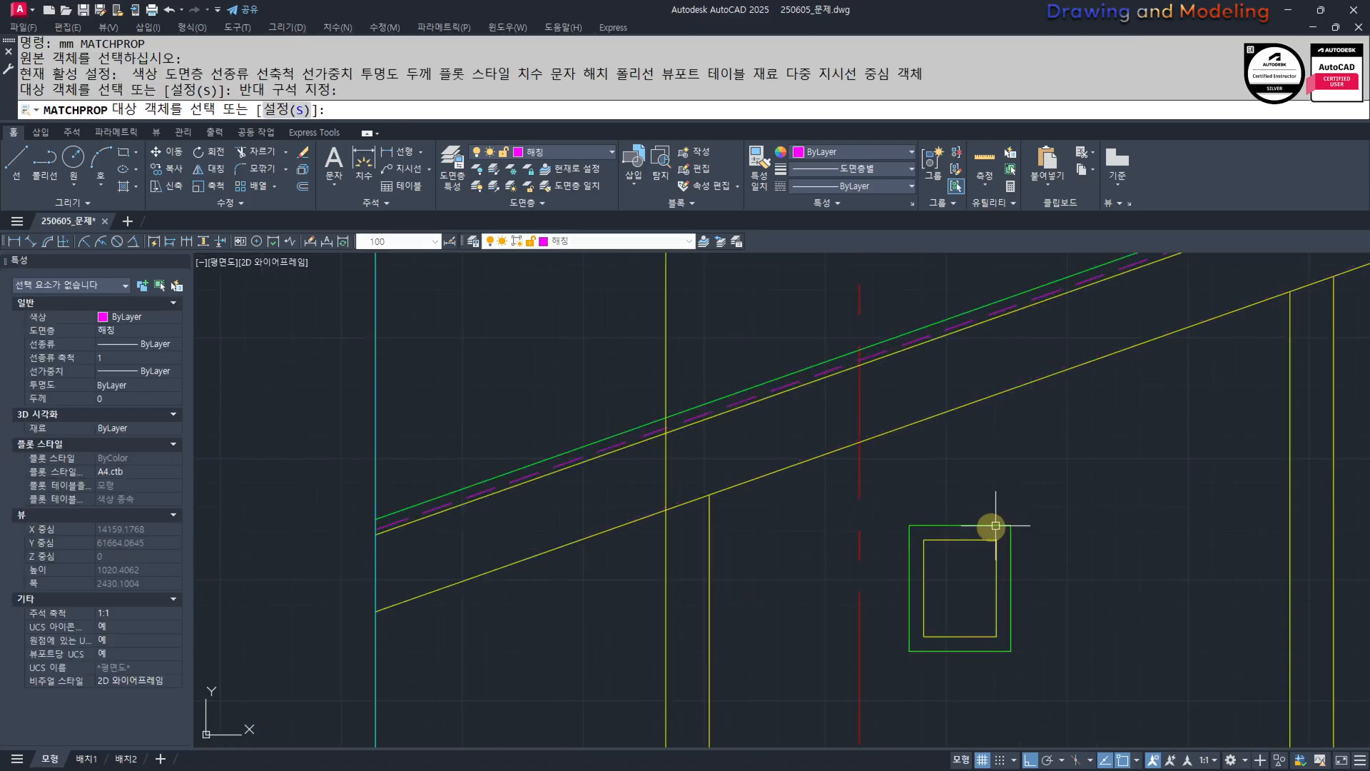
key(Escape)
key(Escape)
Move both rectangles so the inner one's upper-left corner sits where the outer wall line meets the slab's upper line.
text(m)
key(Return)
click(995, 523)
click(952, 569)
key(Return)
click(923, 539)
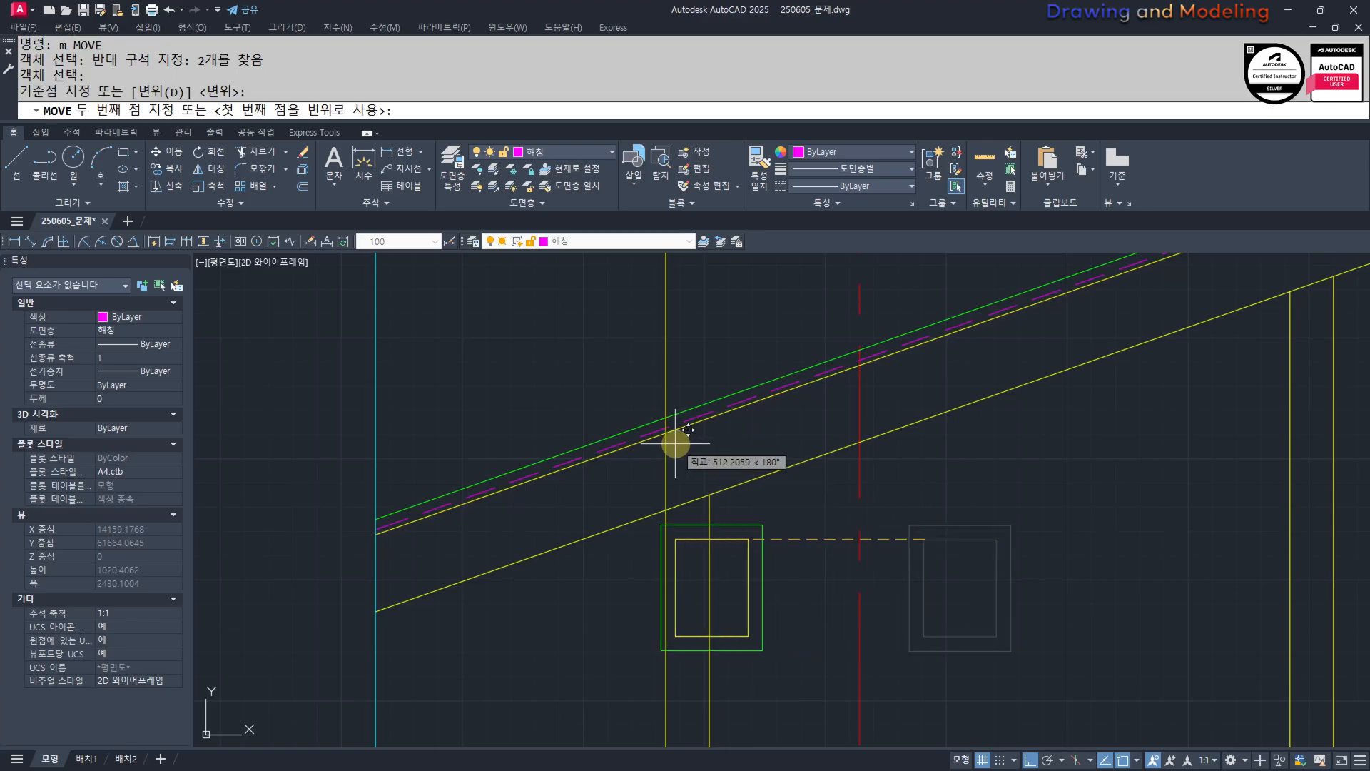
key(Escape)
key(Escape)
scroll(709, 520, up, 4)
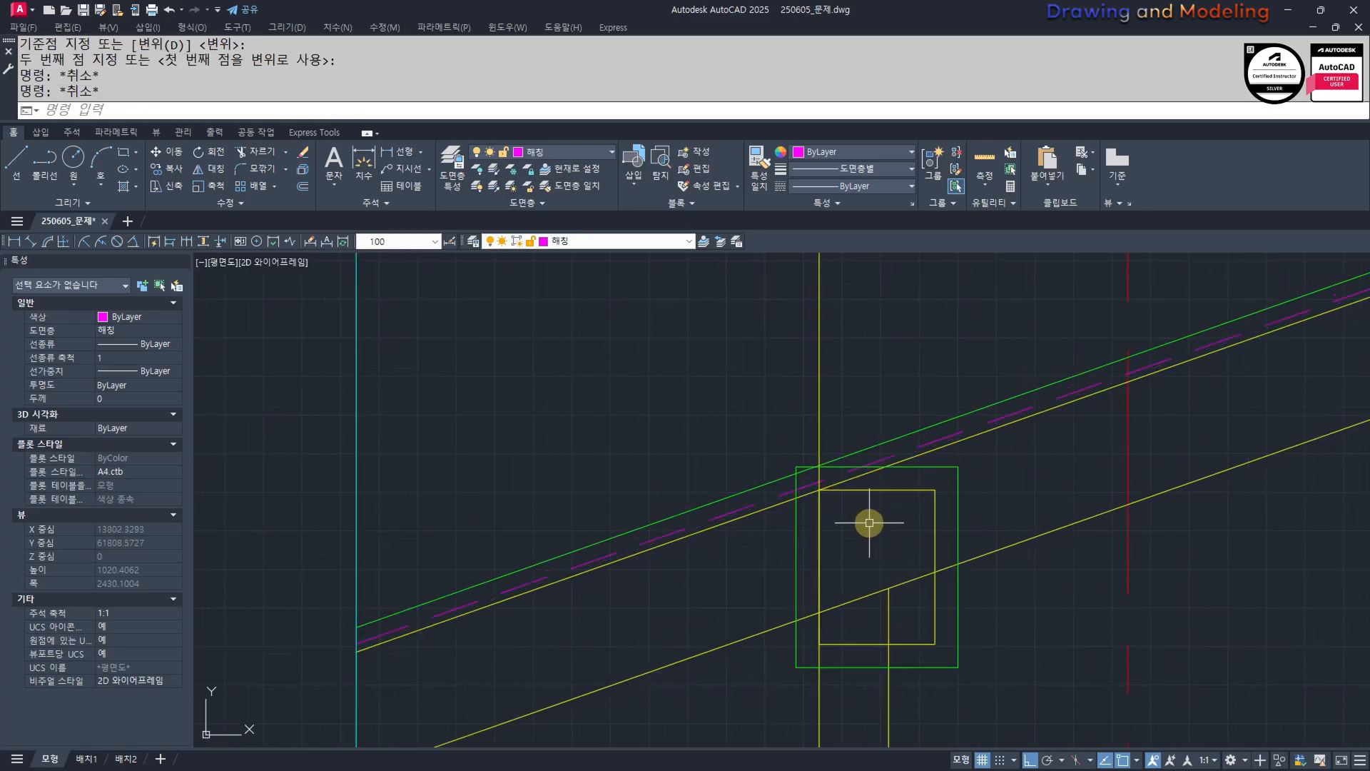
Explode the two rectangles and erase the top edge of each.
click(933, 502)
key(Escape)
key(Escape)
click(954, 497)
click(936, 450)
key(e)
key(Return)
click(995, 423)
click(985, 440)
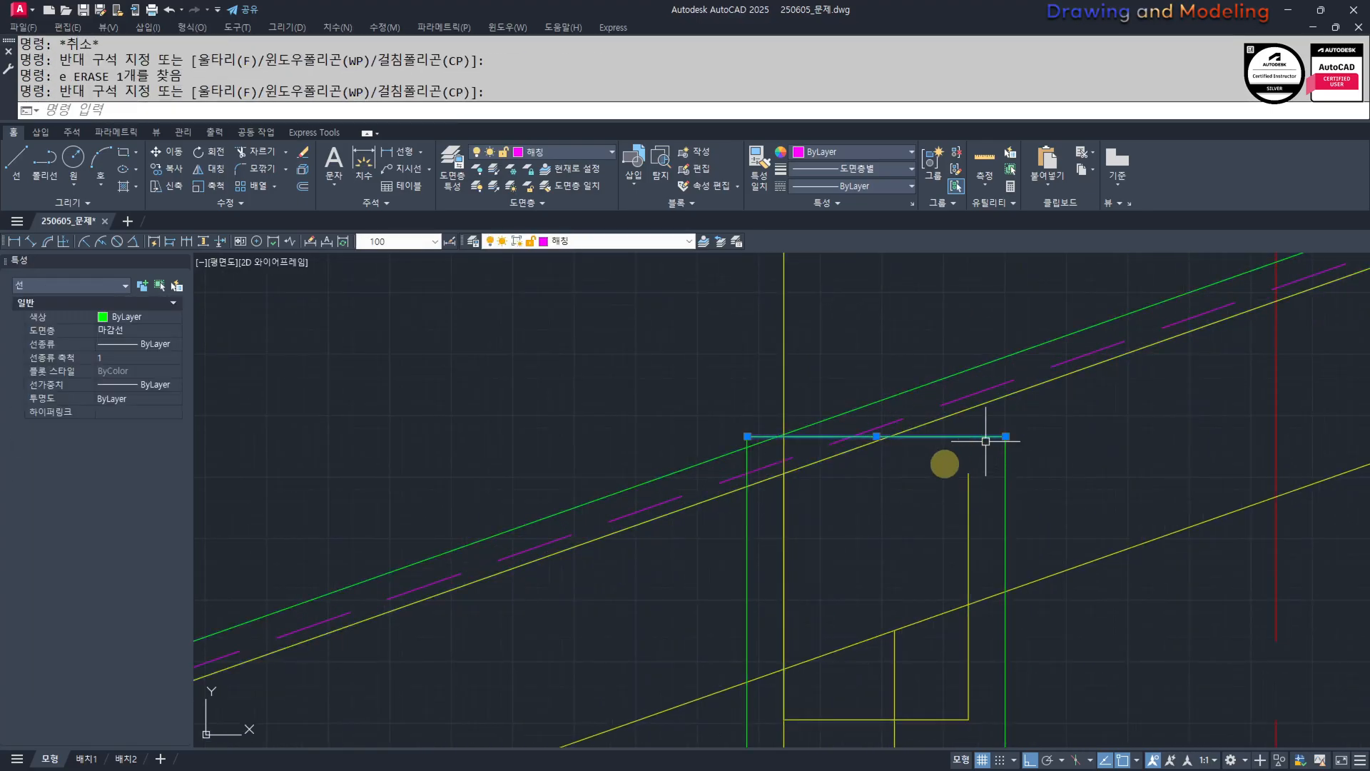
key(e)
key(Return)
key(Escape)
Trim the sloping roof lines between the left edges of the inner and outer beam outlines.
middle_drag(769, 481, 836, 425)
scroll(837, 425, up, 2)
text(tr)
key(Return)
key(Return)
click(833, 330)
scroll(828, 347, down, 4)
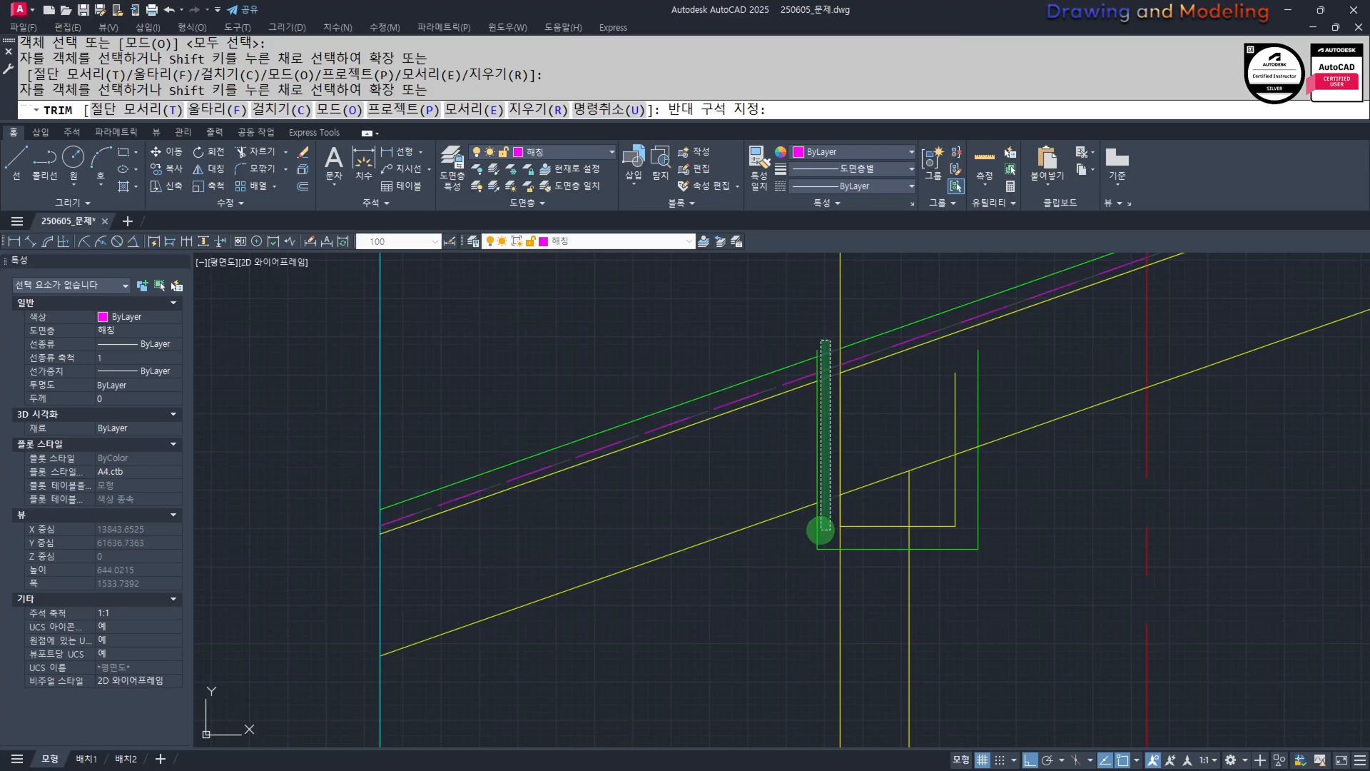
click(820, 530)
key(Escape)
key(Escape)
Erase the dashed sloping line on the eaves side of the beam.
scroll(793, 398, up, 4)
click(804, 353)
text(e)
key(Return)
key(Escape)
key(Escape)
scroll(856, 401, down, 4)
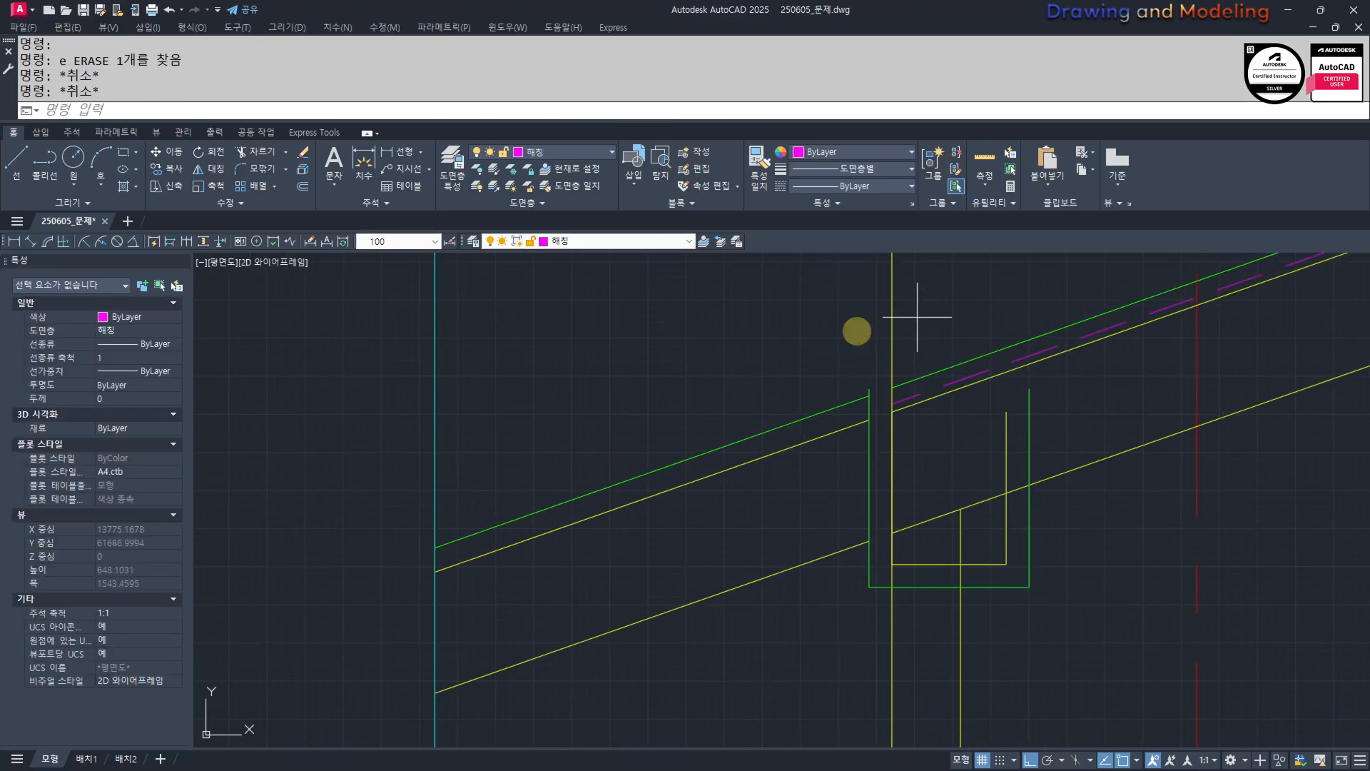
Erase the full-height vertical wall line running along the beam's left edge.
click(917, 317)
click(857, 331)
text(e)
key(space)
key(Escape)
scroll(956, 522, up, 2)
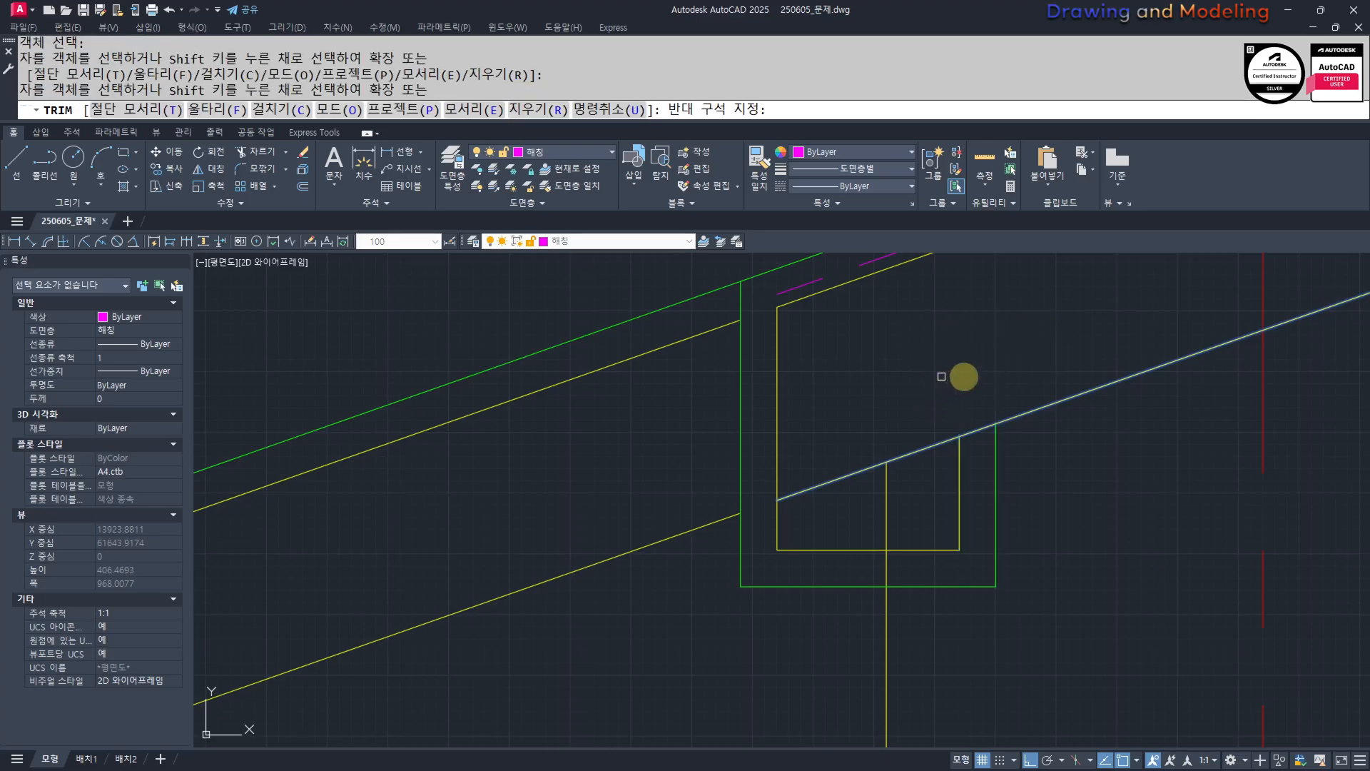
Erase the segment of the slab's lower line inside the beam.
click(912, 442)
click(887, 511)
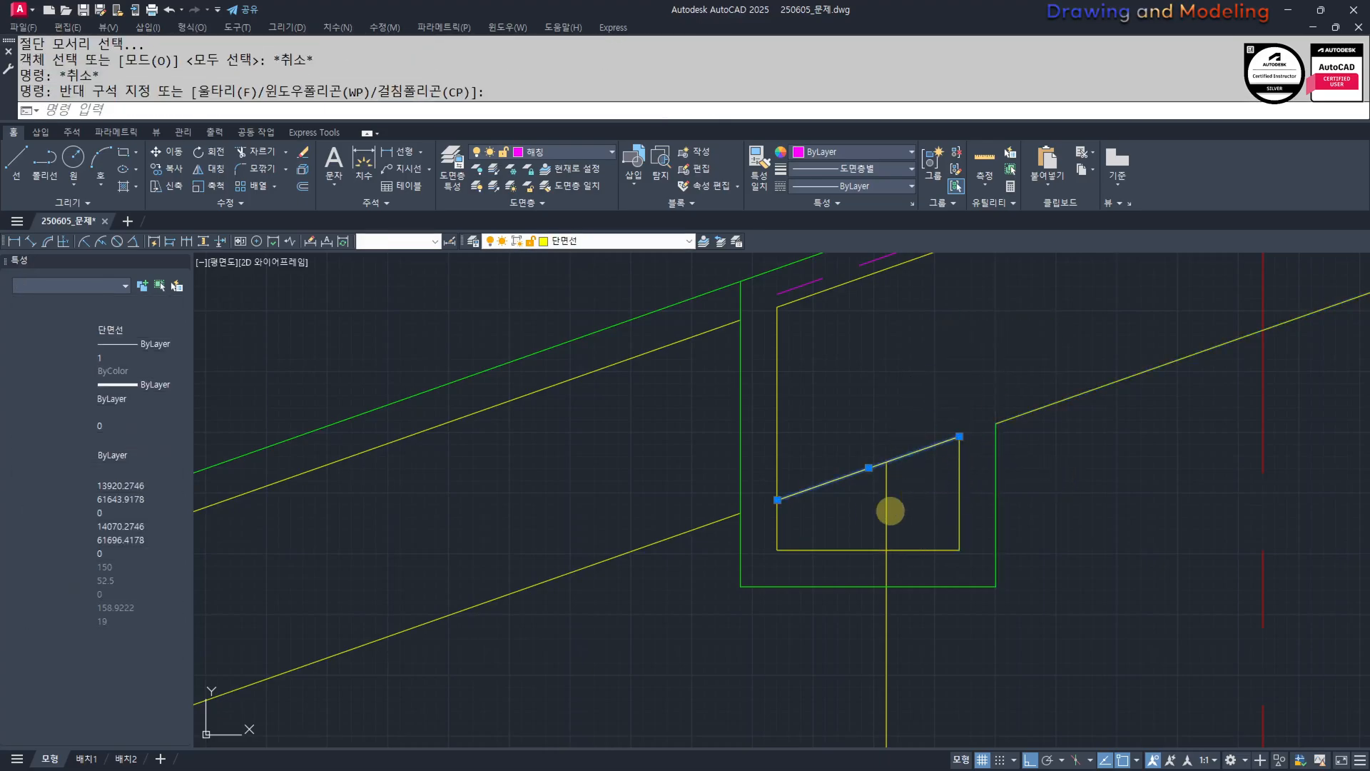
text(e)
key(space)
Trim the wall line inside the beam back to the beam's bottom finish line.
text(tr)
key(space)
middle_drag(870, 552, 885, 540)
key(space)
key(space)
key(space)
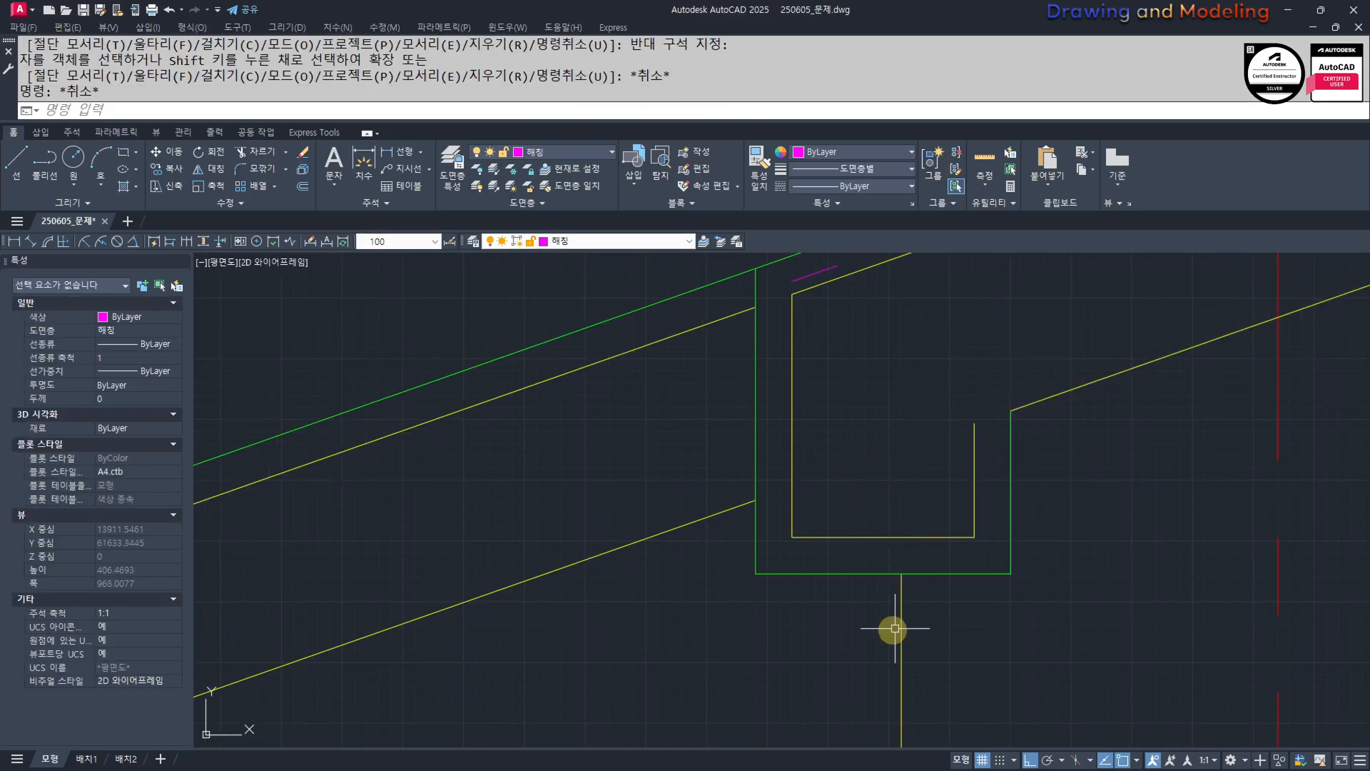
Offset the short vertical line under the beam by 20 to its right and erase the middle line.
middle_drag(895, 629, 885, 596)
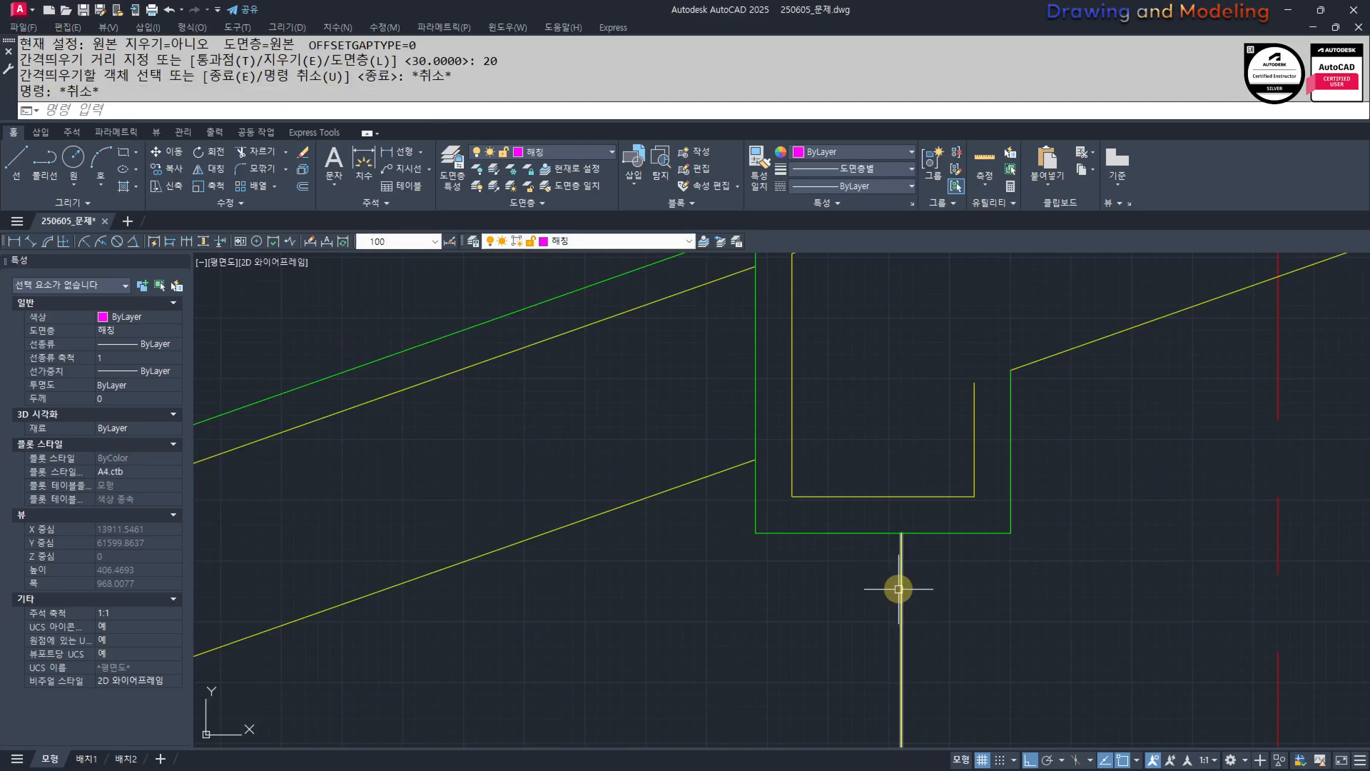
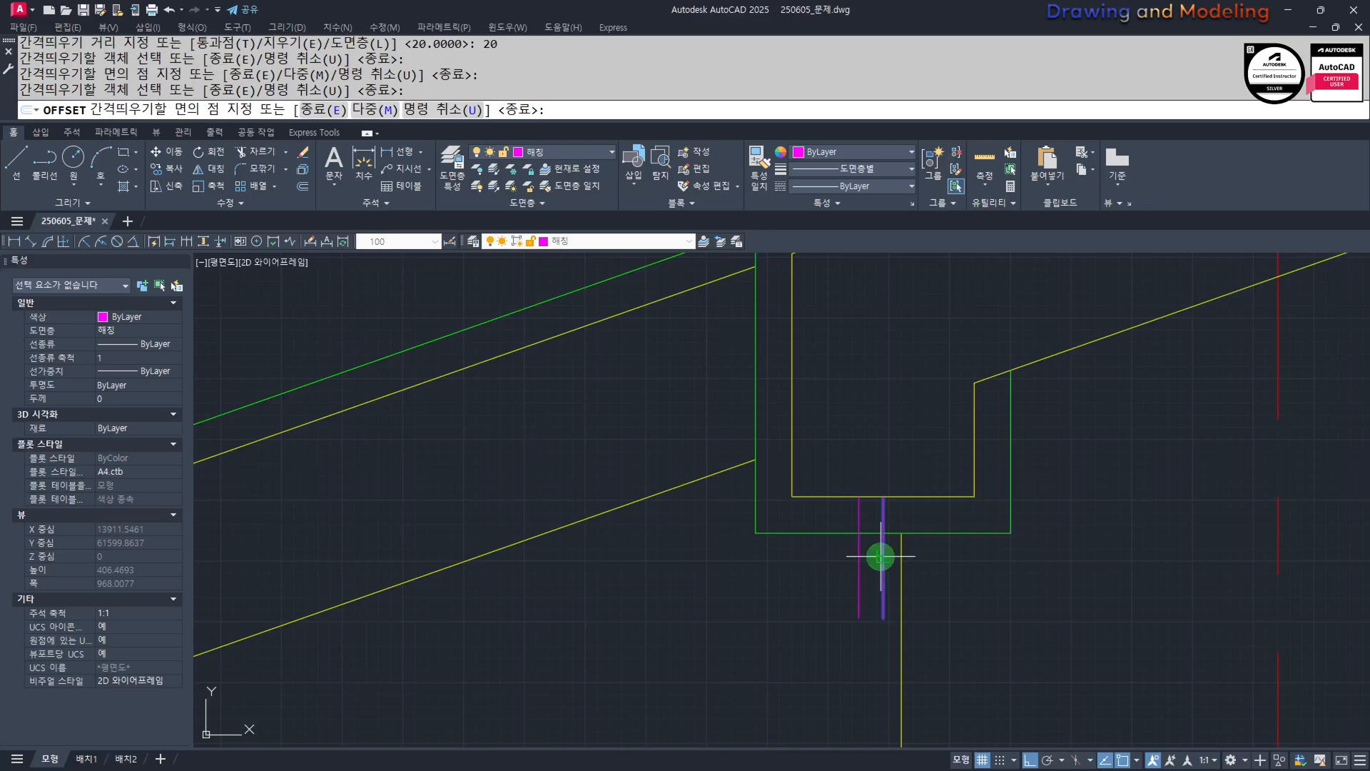
click(935, 583)
key(Escape)
key(Escape)
scroll(894, 552, up, 2)
click(893, 549)
click(875, 569)
text(e tr)
Trim the beam's bottom finish line between the two short vertical lines.
click(886, 507)
click(848, 548)
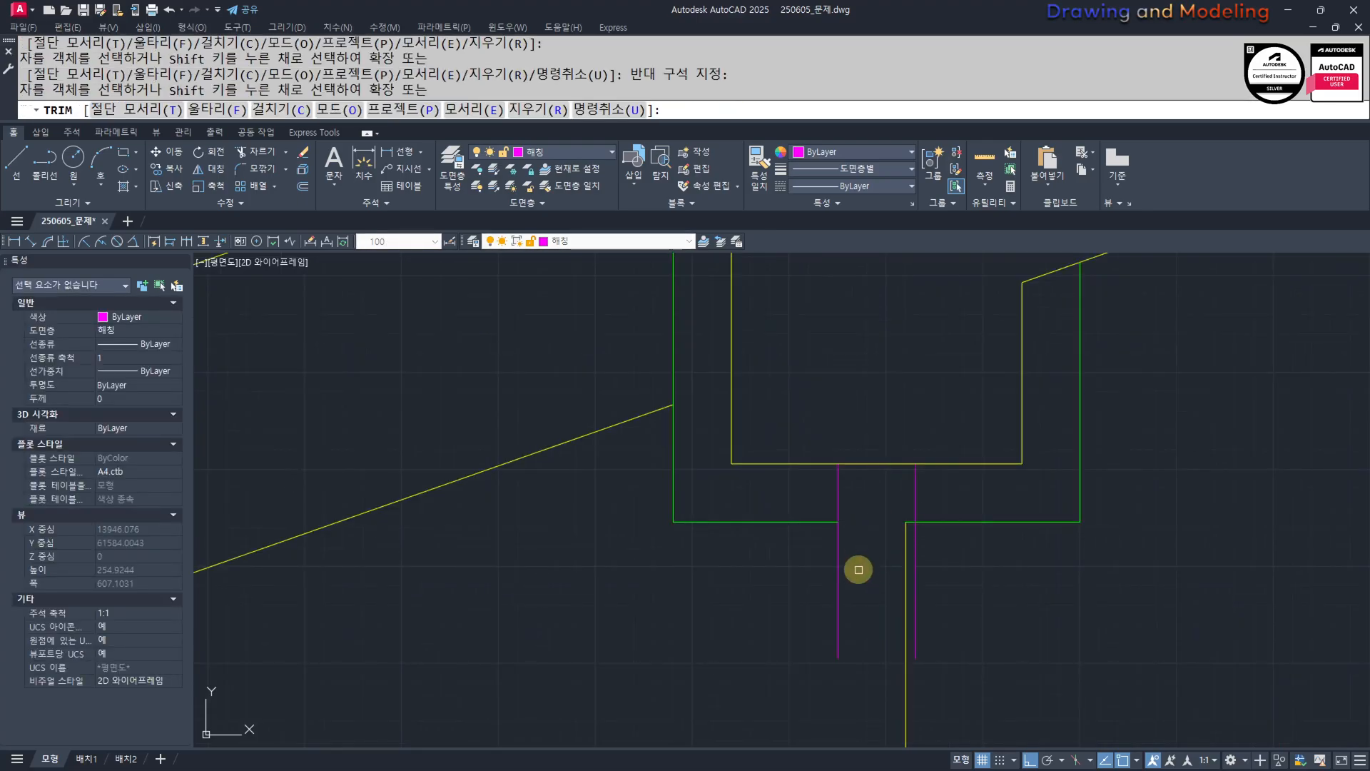
key(Escape)
key(Escape)
Fillet the short vertical lines with the ends of the beam's bottom finish line.
text(f)
click(928, 523)
click(915, 505)
key(Escape)
key(Escape)
middle_drag(930, 515, 920, 539)
Match the properties of the beam's finish line onto the two short vertical lines of the groove.
text(mm MATCHPROP)
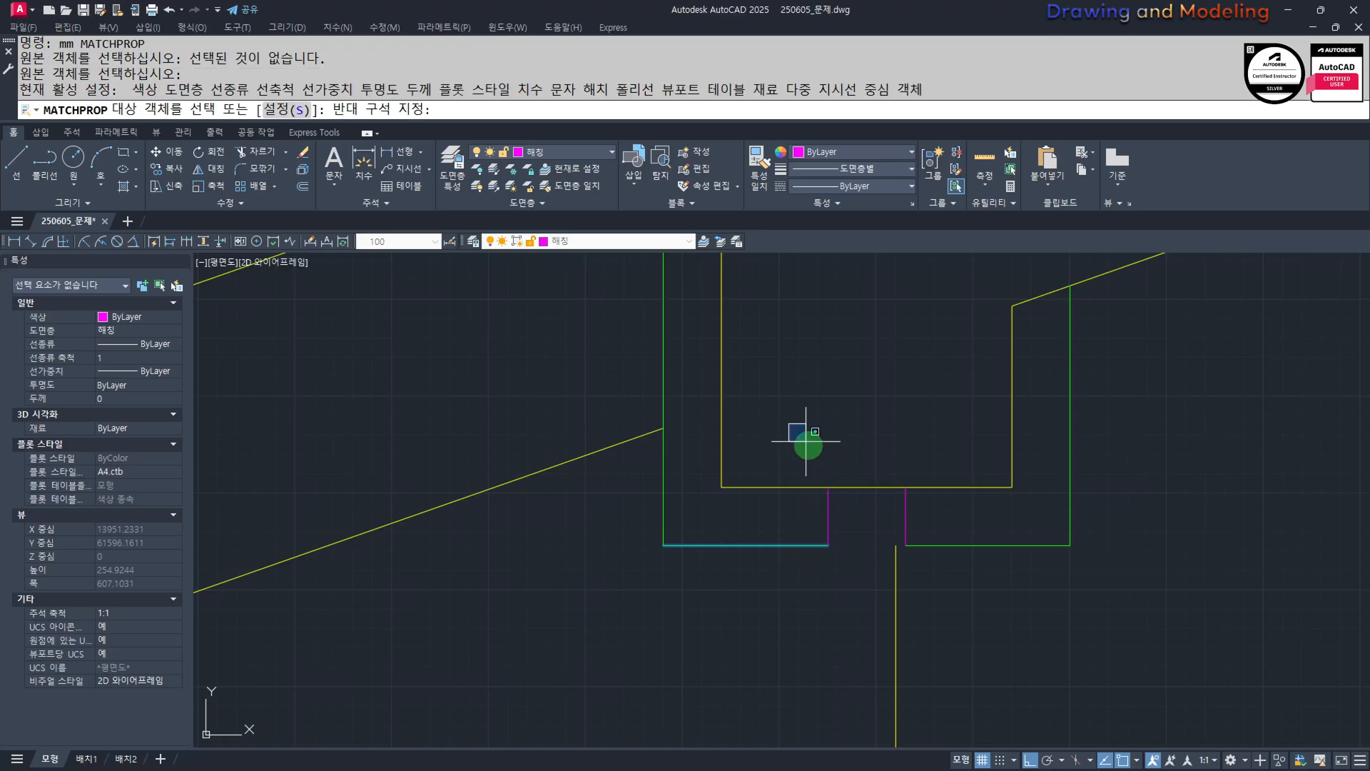
click(956, 594)
key(Escape)
scroll(872, 556, down, 5)
key(Escape)
Extend the wall line up to the underside of the beam.
middle_drag(846, 517, 872, 511)
scroll(845, 546, up, 3)
text(ex EXTEND)
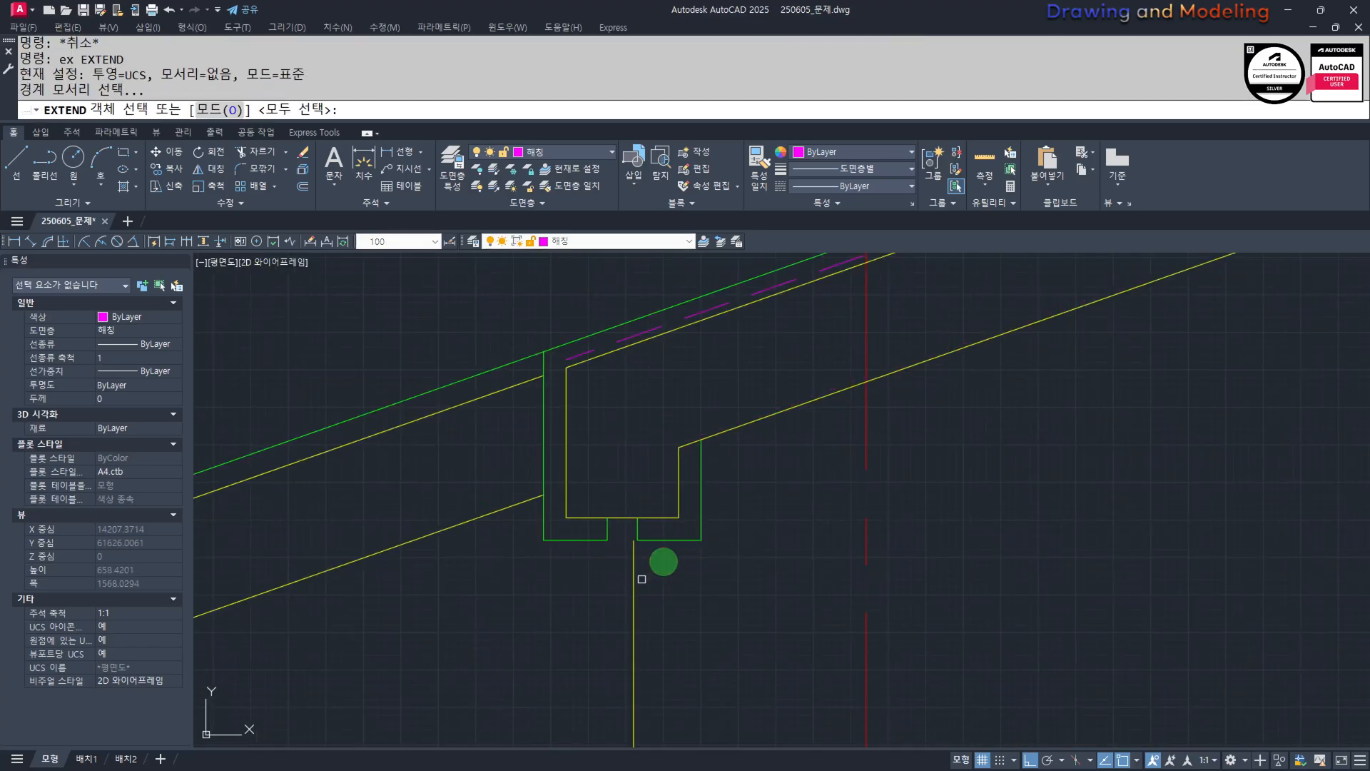
key(space)
click(641, 579)
click(610, 564)
key(Escape)
key(Escape)
Match the properties of the outermost eaves vertical line onto the wall line below the beam.
scroll(652, 605, down, 5)
middle_drag(570, 535, 935, 552)
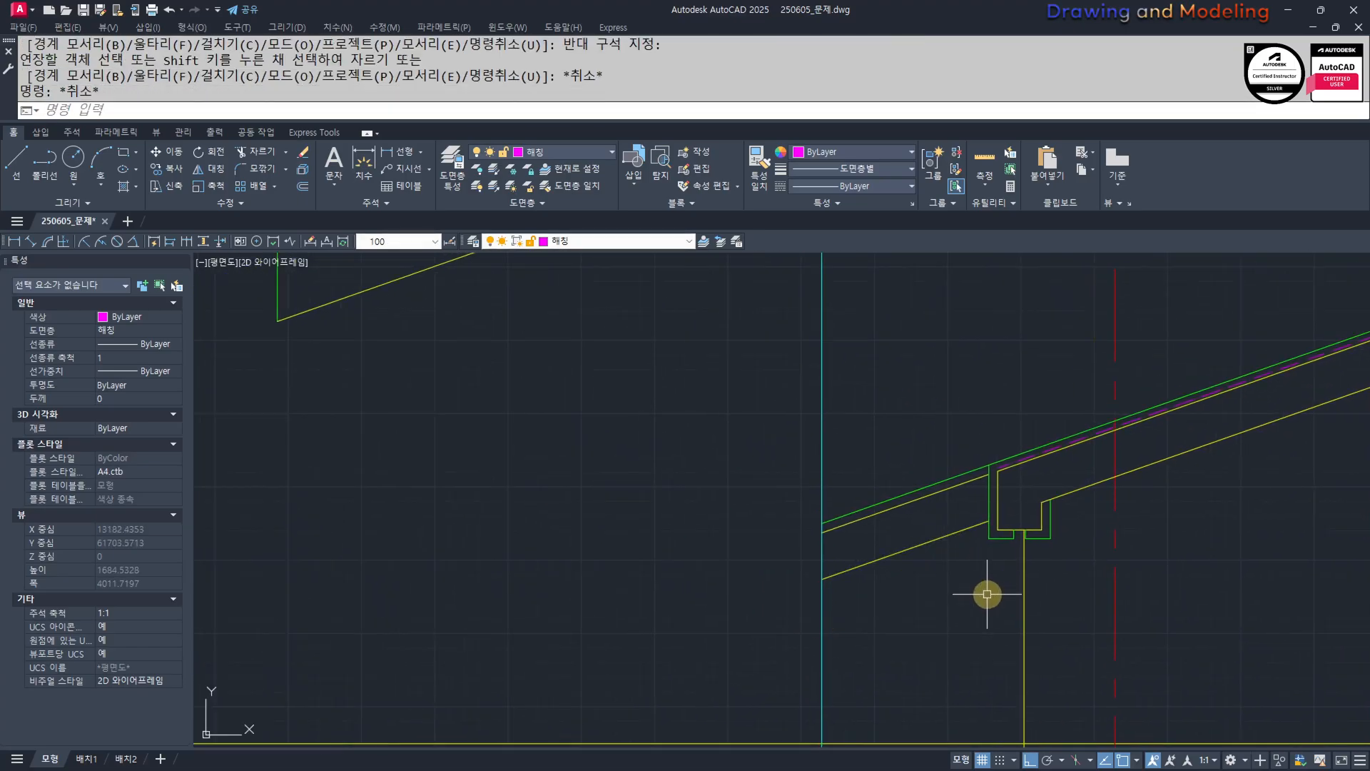
scroll(1013, 596, down, 4)
middle_drag(1071, 602, 921, 521)
scroll(885, 544, up, 4)
click(894, 548)
click(826, 550)
key(Escape)
key(Escape)
middle_drag(744, 551, 800, 489)
text(mm)
key(space)
key(Escape)
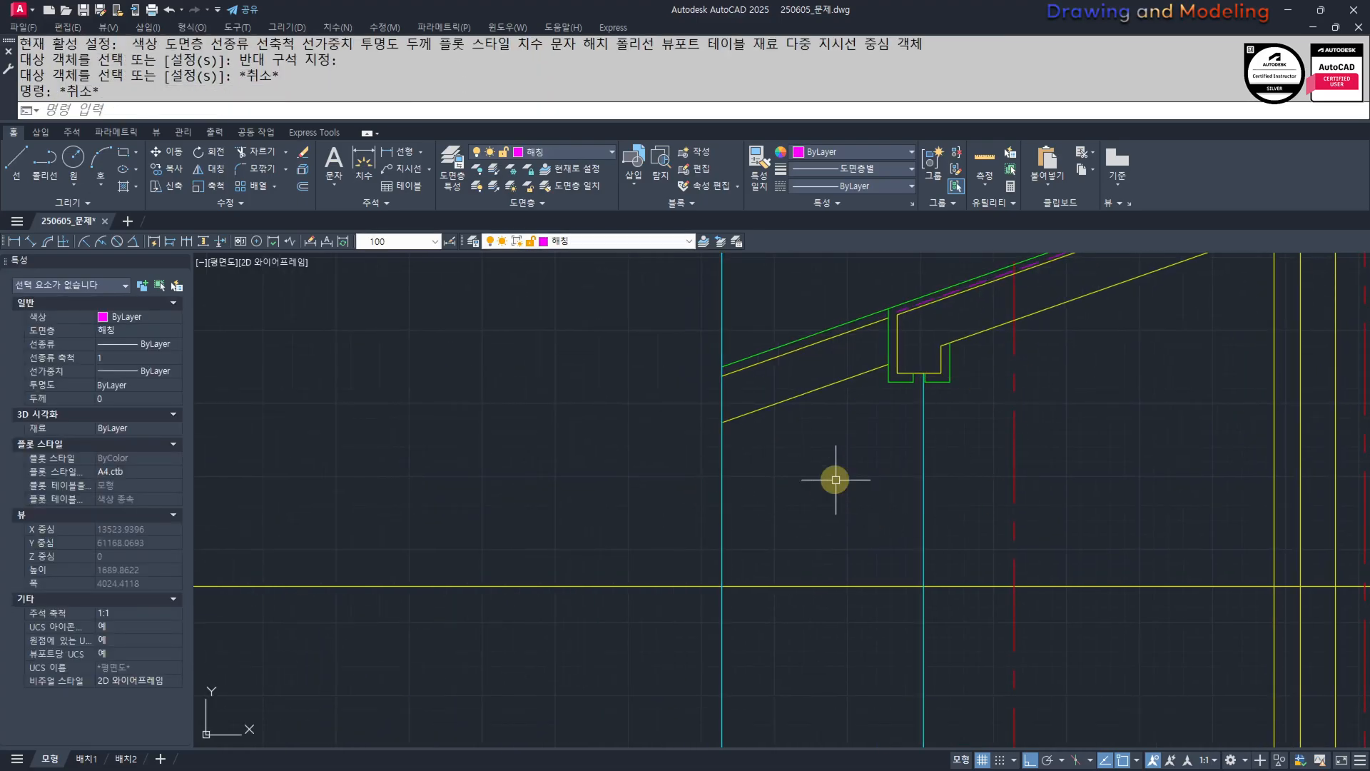
Draw a horizontal line from the eaves end of the slab's upper line and move it down 200.
scroll(793, 495, up, 2)
text(l)
key(space)
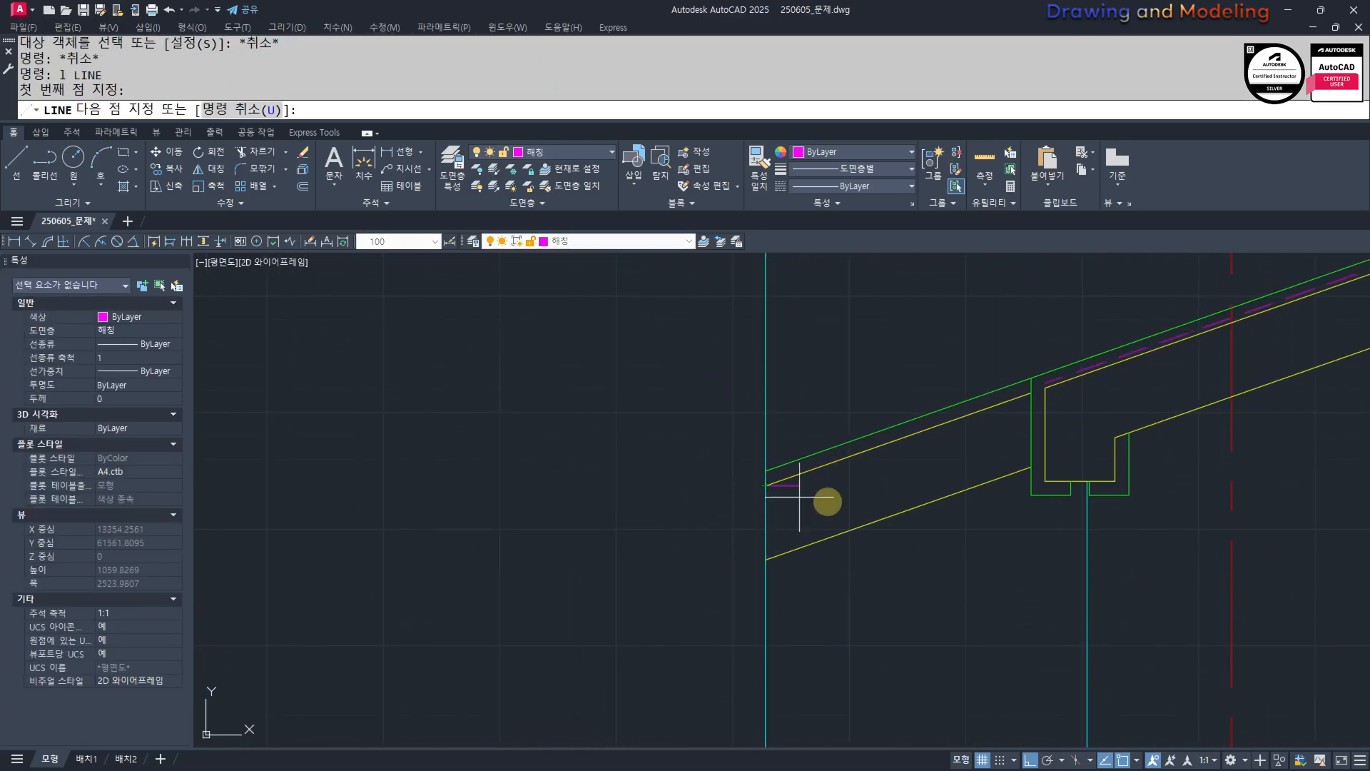
key(Escape)
middle_drag(918, 506, 920, 489)
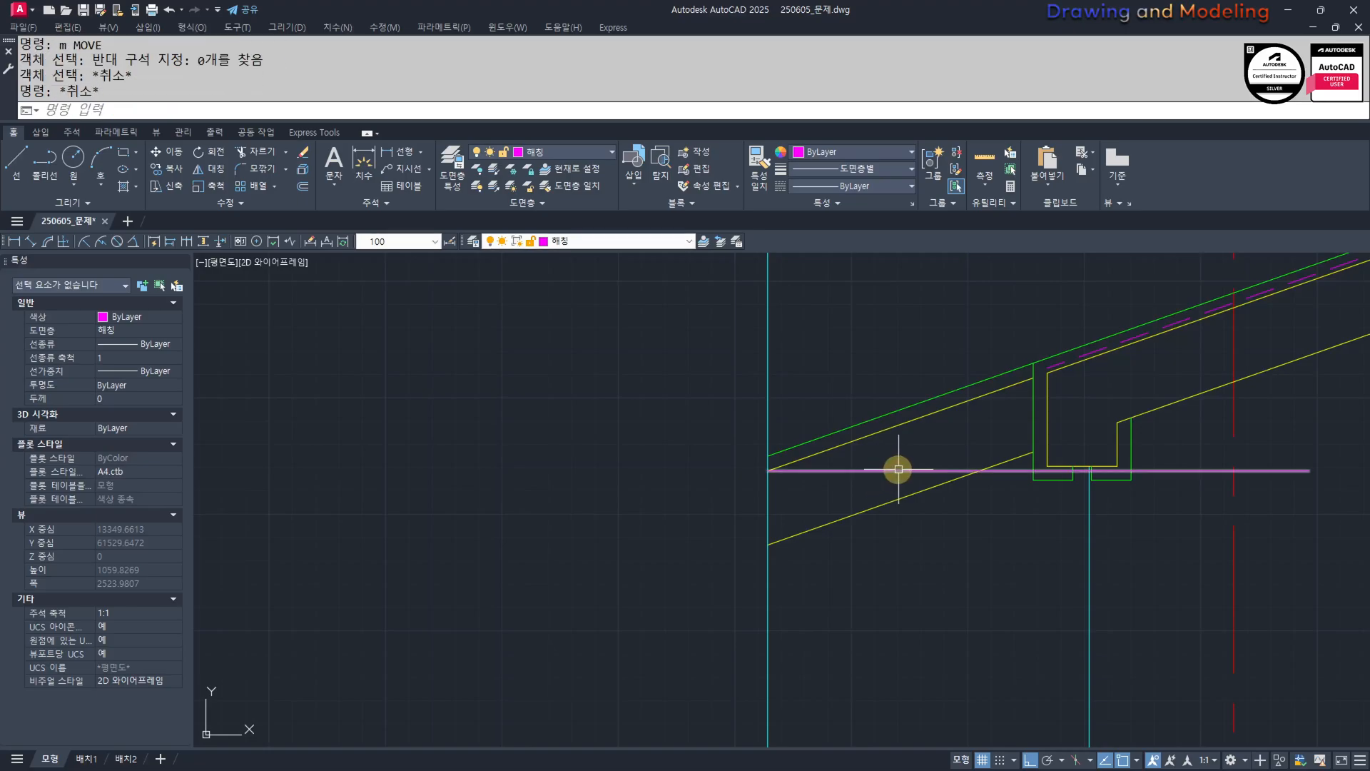
key(space)
click(627, 432)
text(200)
key(Return)
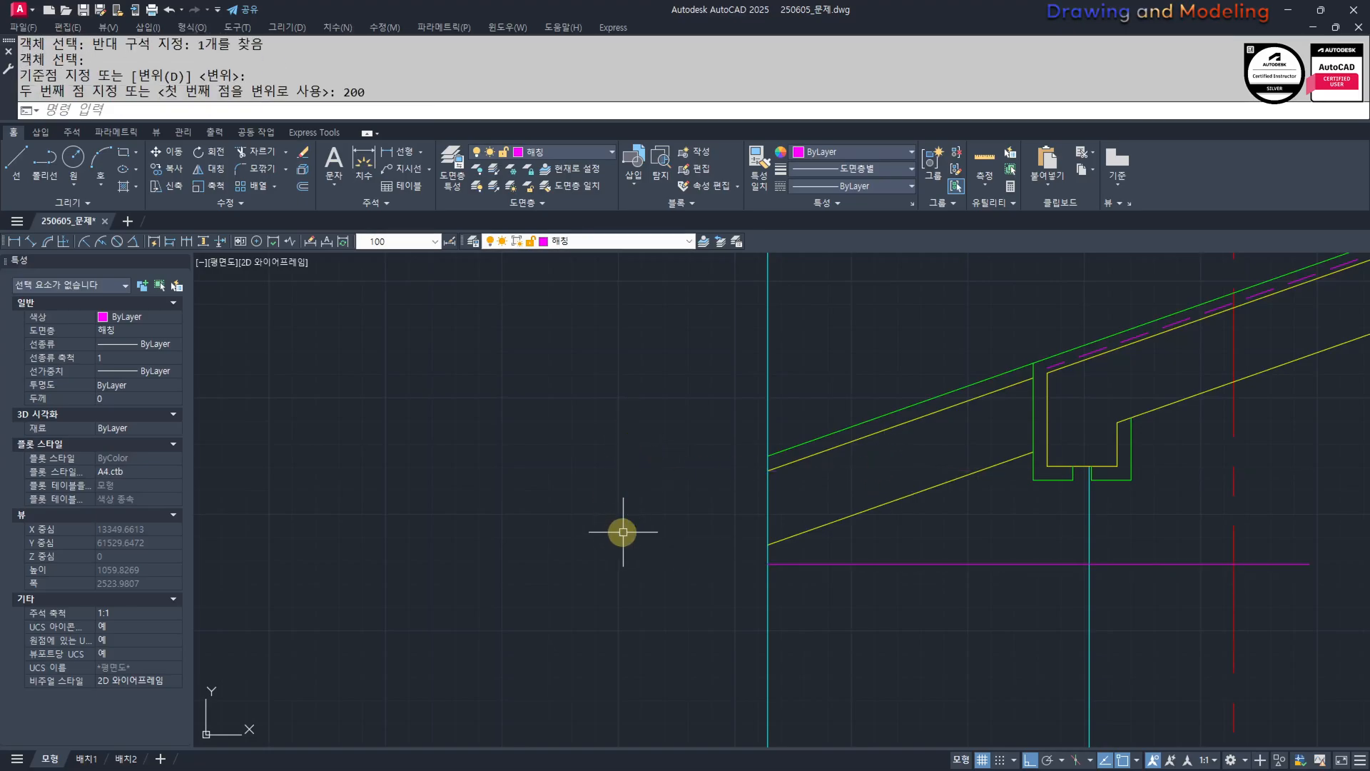
Trim the eaves vertical line to the roof's finish line above and the horizontal line below.
text(tr)
key(space)
mouse_move(822, 593)
mouse_down()
mouse_move(717, 391)
mouse_move(810, 336)
mouse_move(664, 685)
mouse_up()
key(space)
key(Escape)
key(Escape)
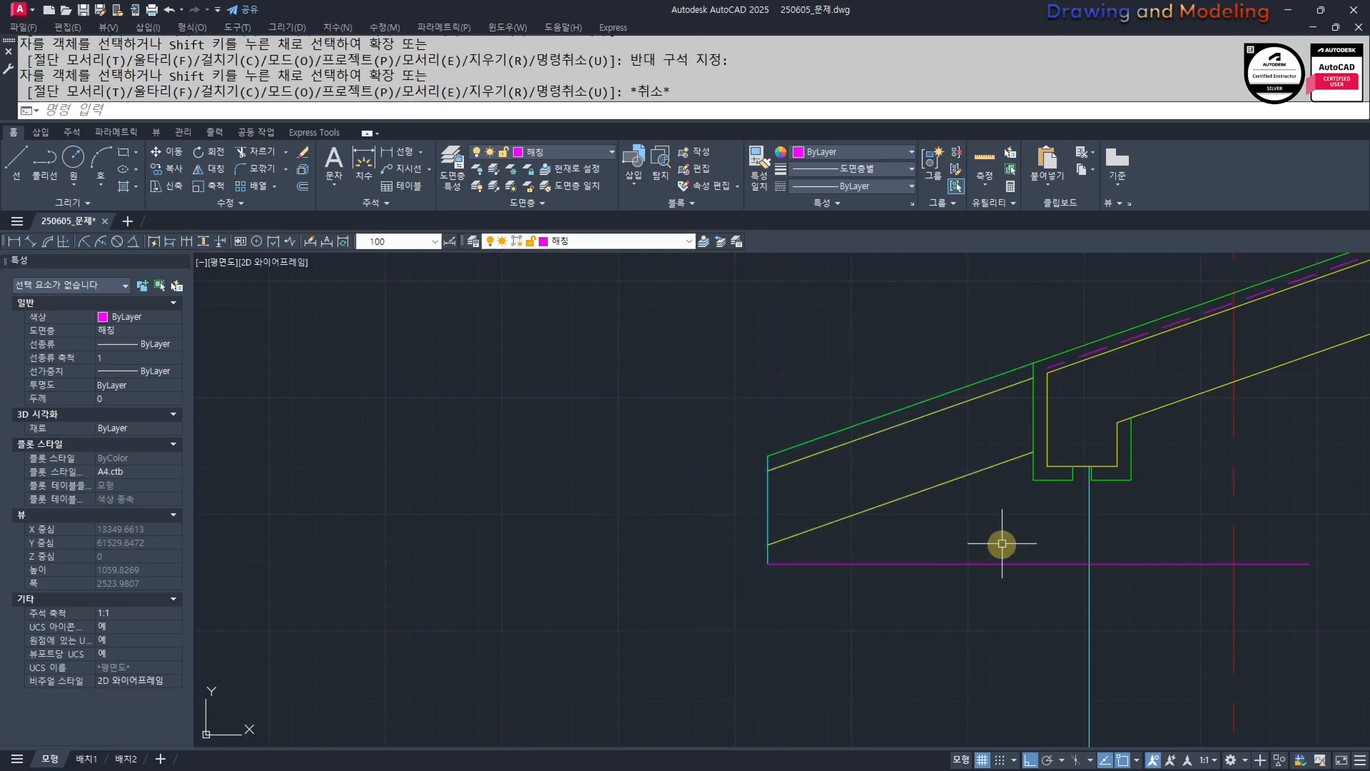
Trim off the part of the horizontal eaves line that runs past the wall line.
middle_drag(998, 536, 834, 534)
key(space)
drag(953, 537, 879, 592)
key(space)
drag(992, 520, 959, 603)
key(Escape)
key(Escape)
middle_drag(926, 583, 961, 583)
text(mm)
key(space)
click(874, 558)
click(875, 563)
key(Escape)
key(Escape)
Match the wall line's properties onto the horizontal eaves line.
key(space)
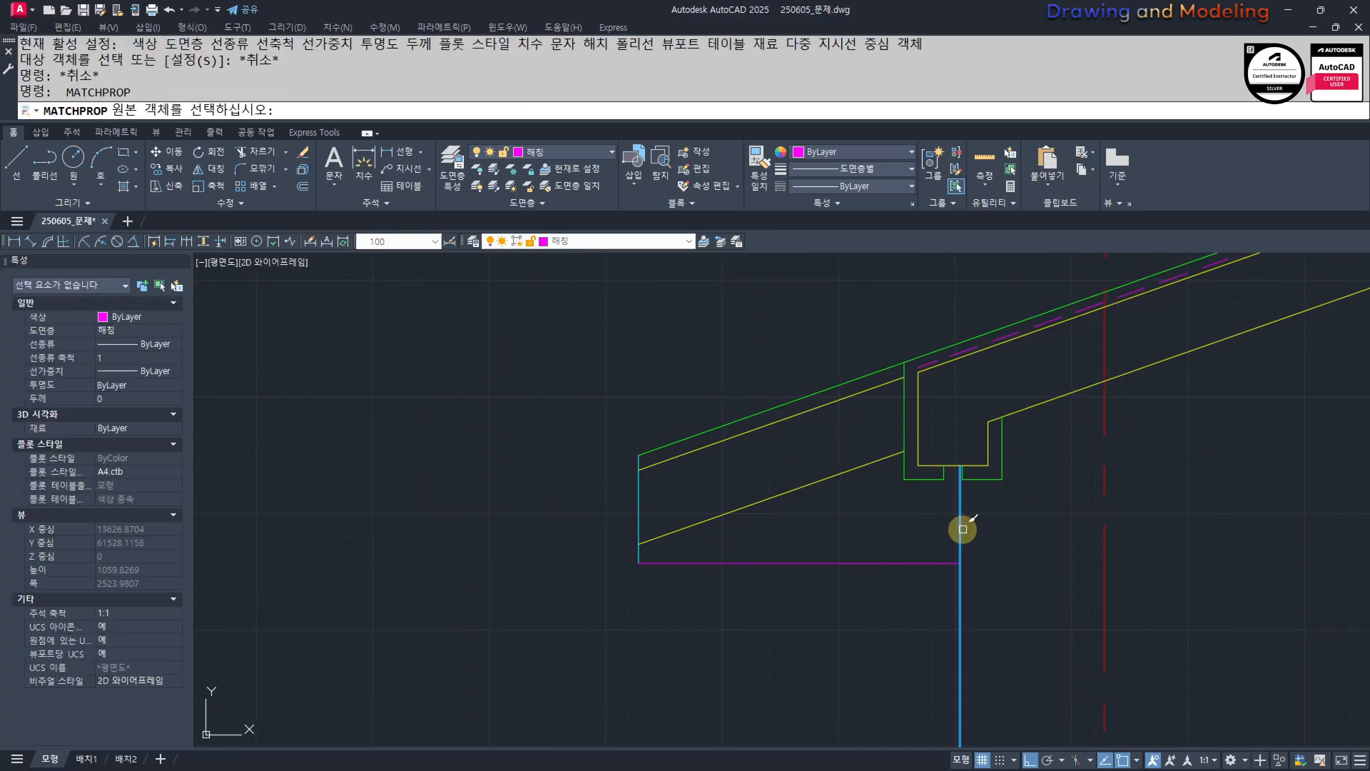
click(961, 531)
drag(972, 546, 880, 585)
key(Escape)
key(Escape)
Erase the slab's lower sloping line between the eaves end and the beam.
middle_drag(822, 504, 820, 520)
click(820, 520)
click(735, 529)
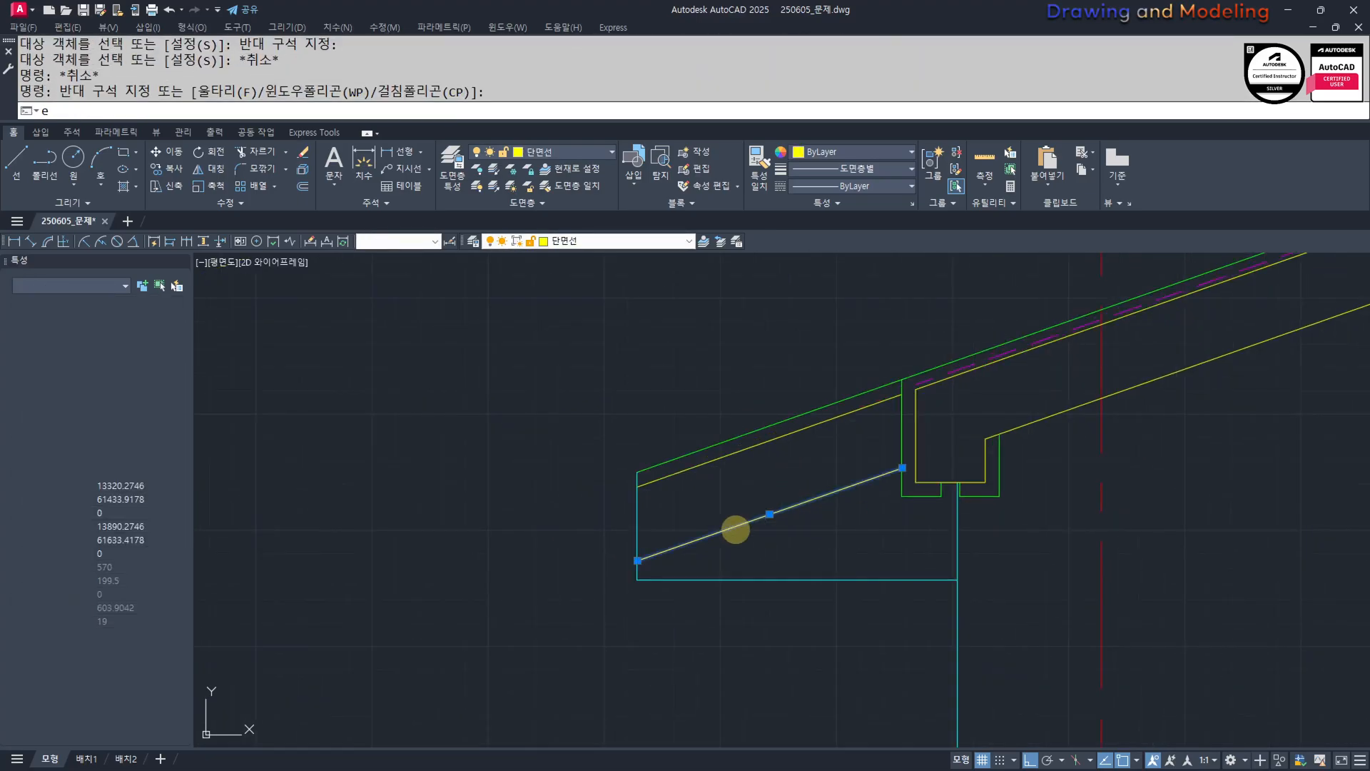
text(e)
key(space)
click(791, 536)
click(739, 520)
text(e)
key(space)
key(Escape)
key(Escape)
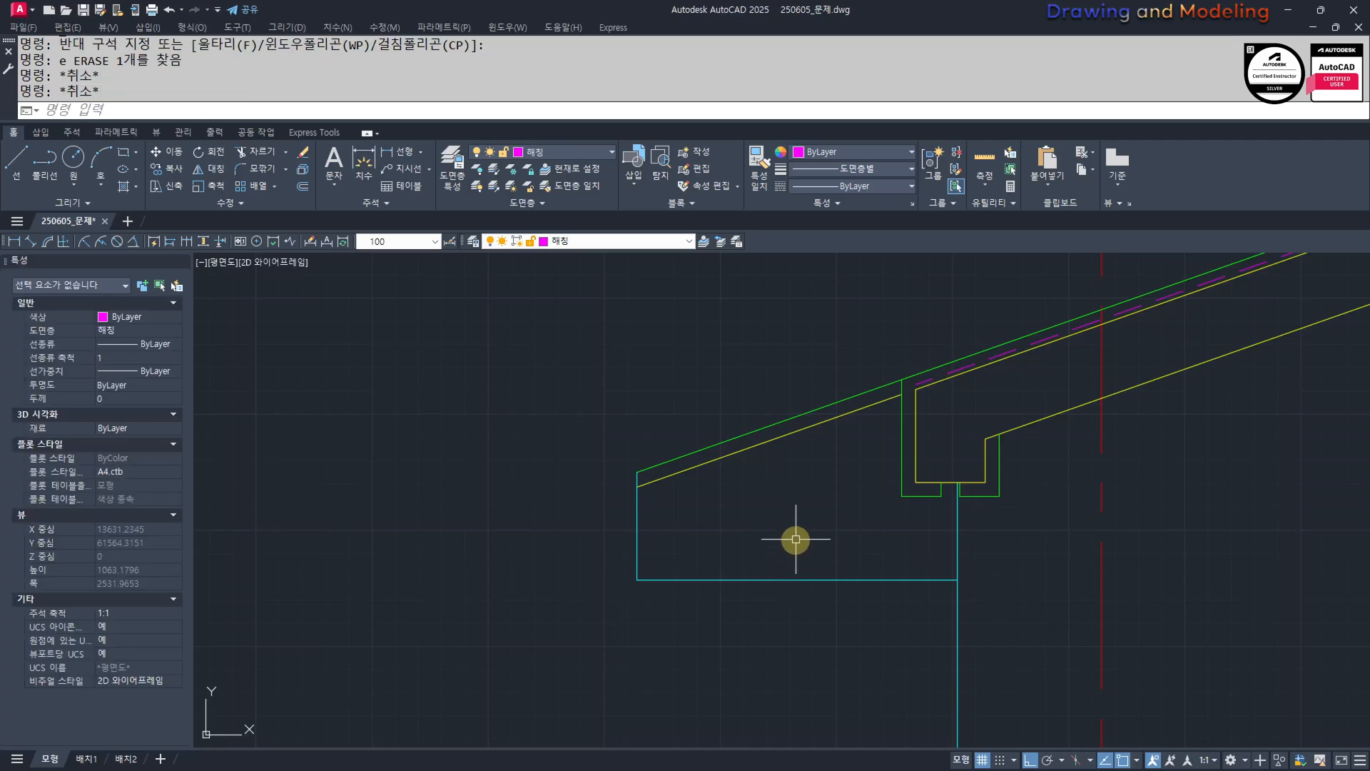
Match the eaves vertical line's properties onto the two sloping roof lines between the eaves end and the beam.
scroll(835, 547, down, 4)
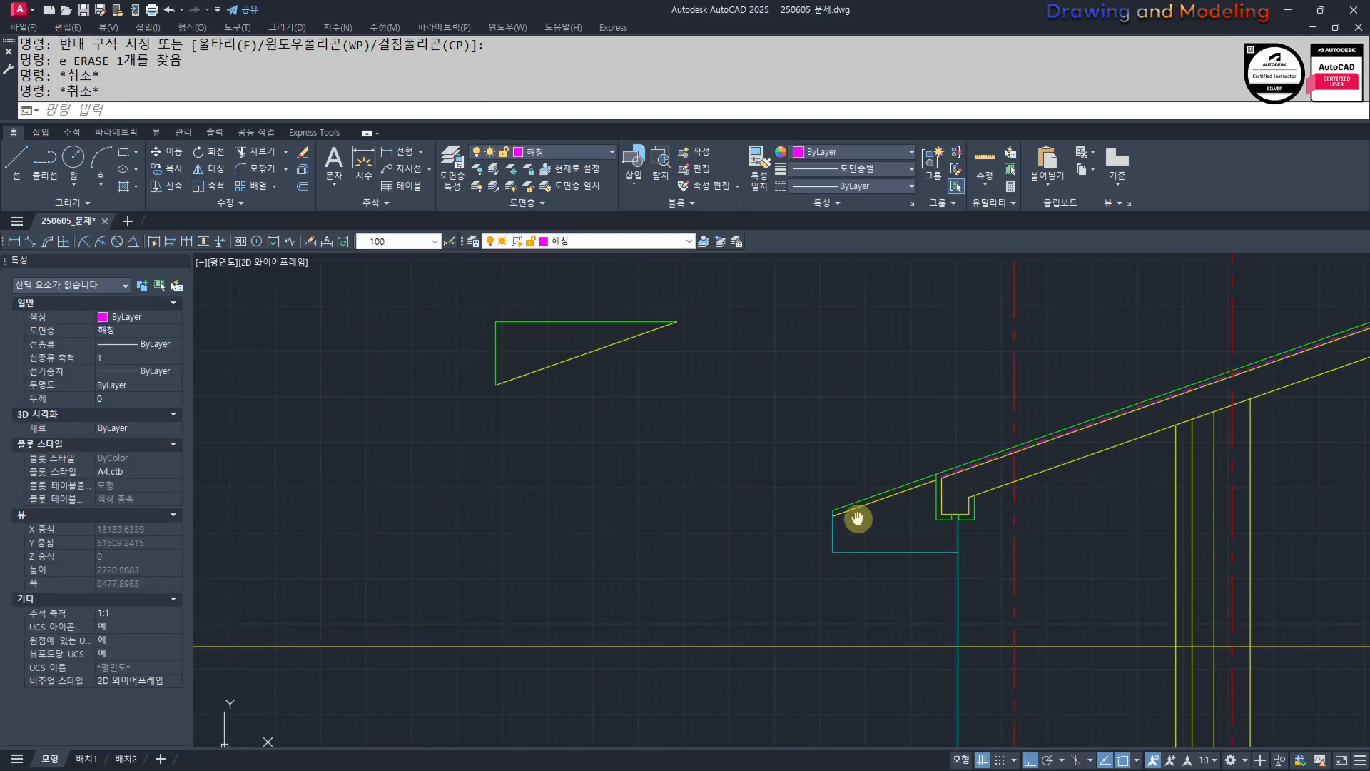
text(ma)
key(space)
click(841, 535)
click(902, 528)
click(822, 501)
key(Escape)
key(Escape)
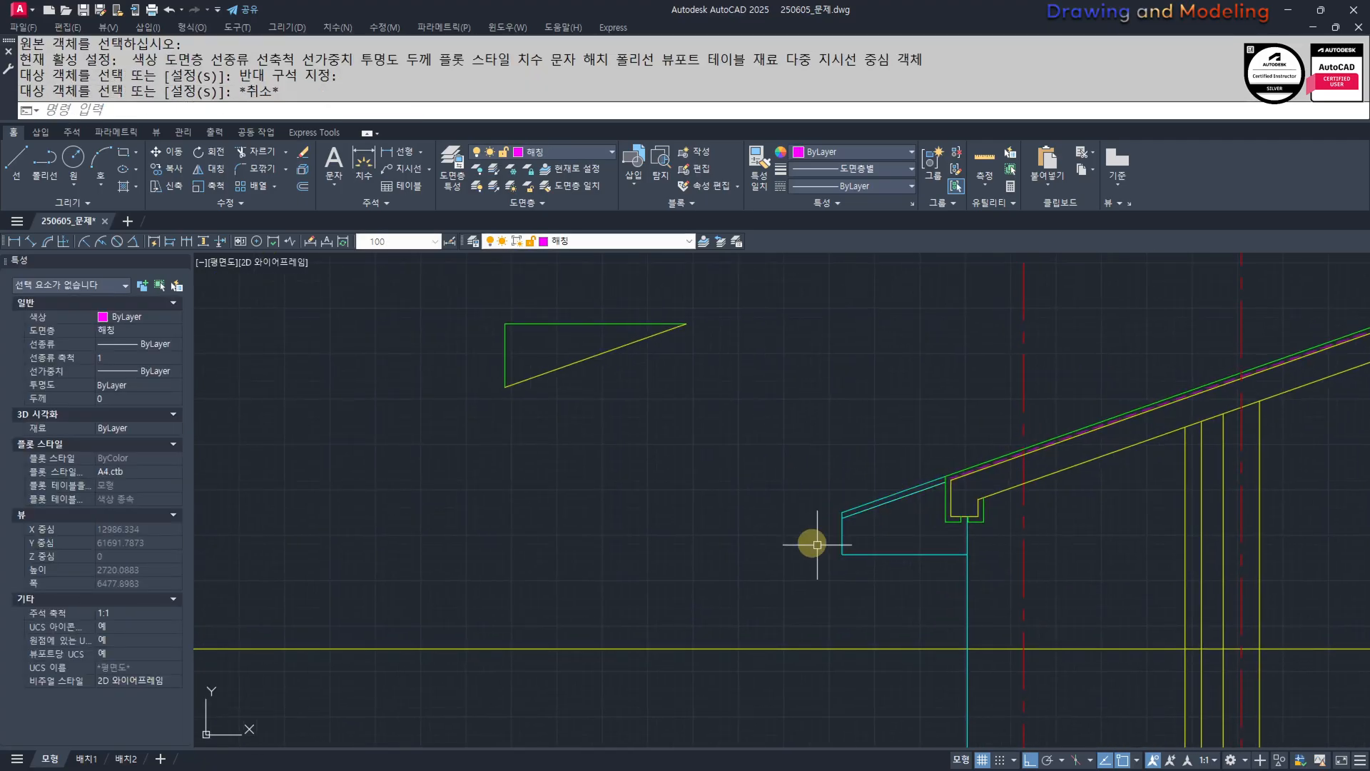
Trim away the wall line between the edge beam's underside and the horizontal eaves line.
scroll(842, 537, down, 2)
middle_drag(843, 537, 805, 524)
scroll(806, 523, up, 4)
middle_drag(905, 554, 876, 566)
scroll(1028, 535, down, 3)
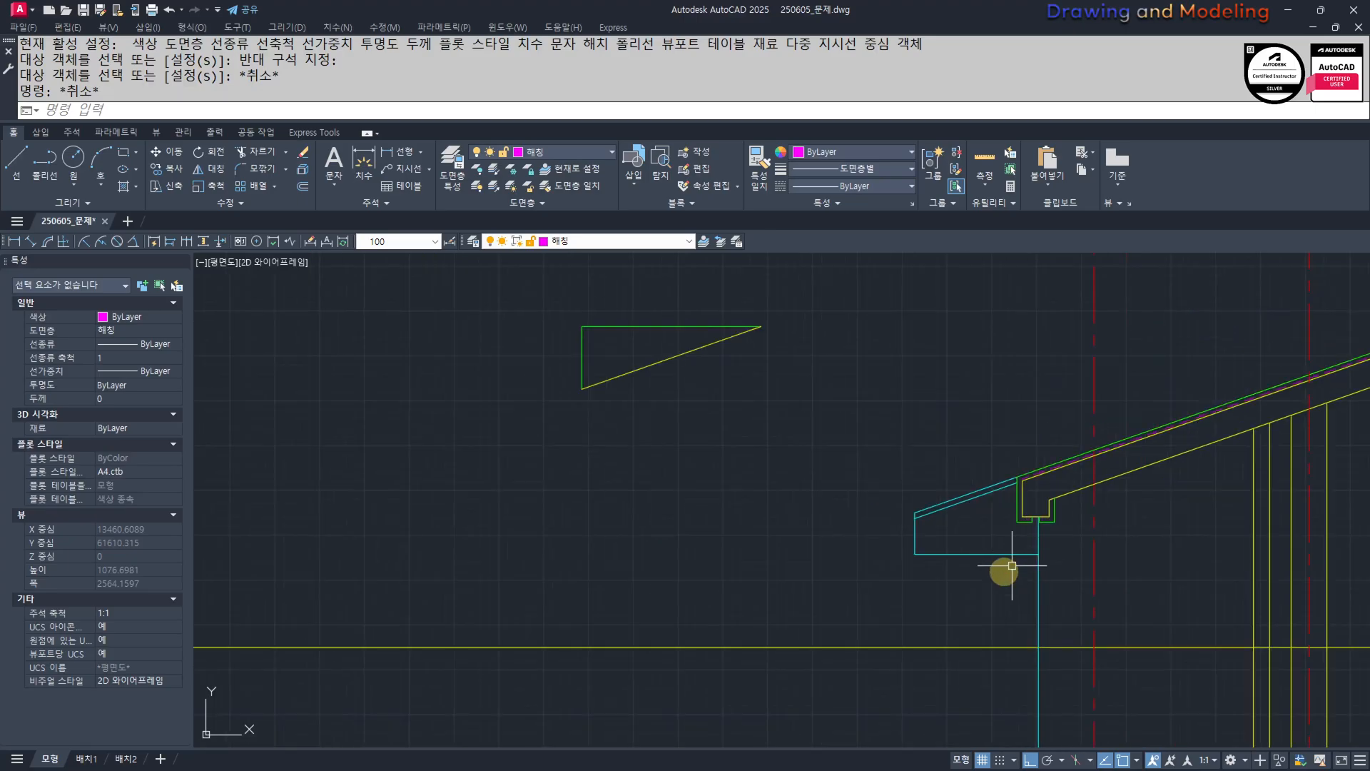
middle_drag(972, 584, 763, 511)
scroll(763, 511, up, 6)
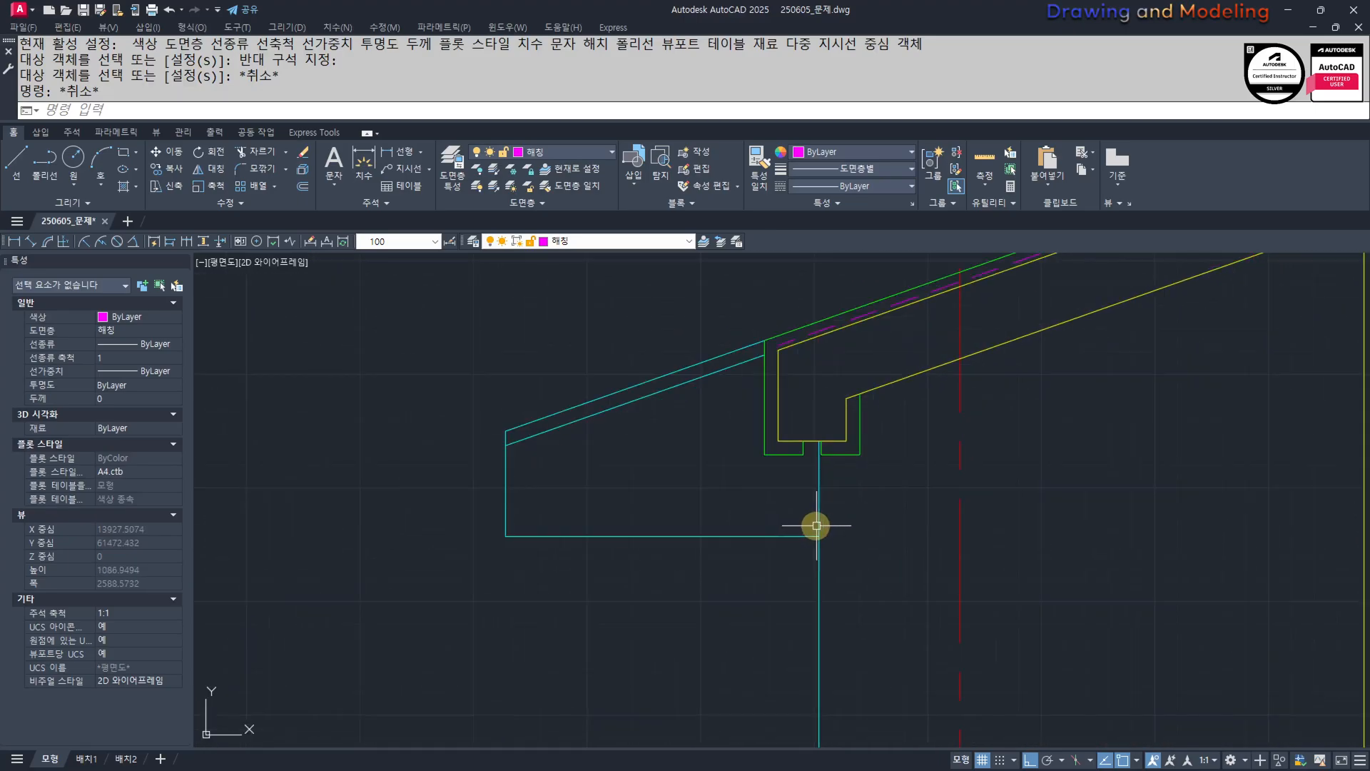
text(tr)
key(space)
click(872, 526)
click(763, 574)
key(Escape)
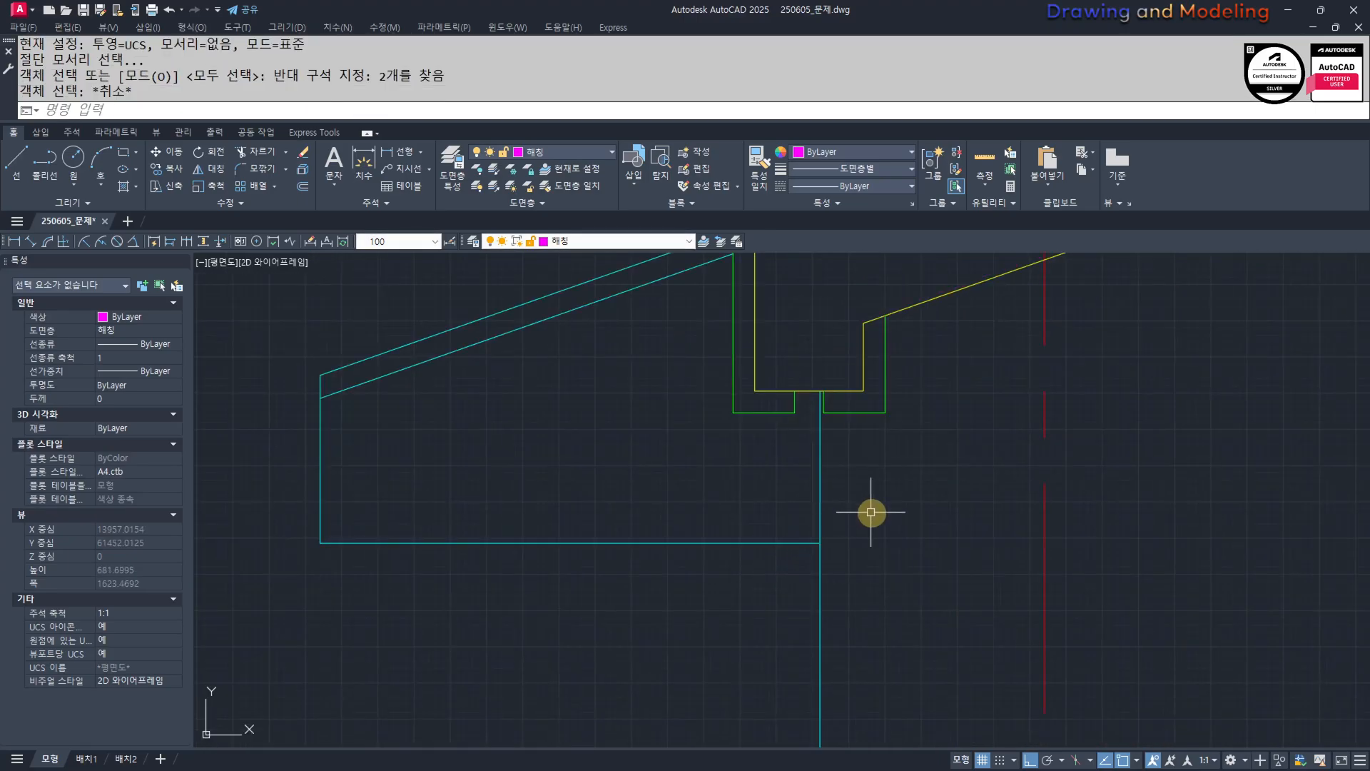
click(854, 521)
click(781, 571)
key(space)
click(866, 491)
click(792, 471)
key(Escape)
key(Escape)
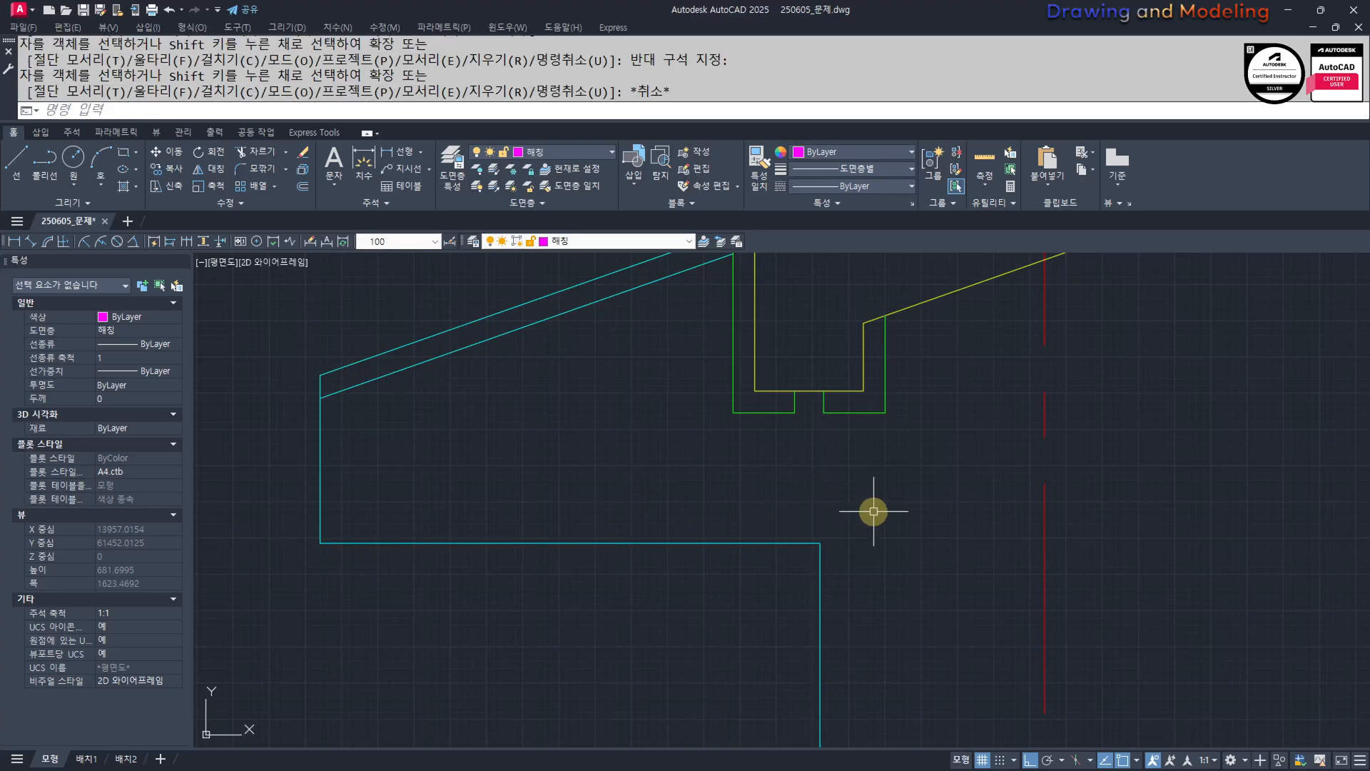
Undo the last trim of the wall line.
scroll(870, 514, down, 2)
scroll(750, 567, down, 4)
key(ctrl+z)
key(ctrl+z)
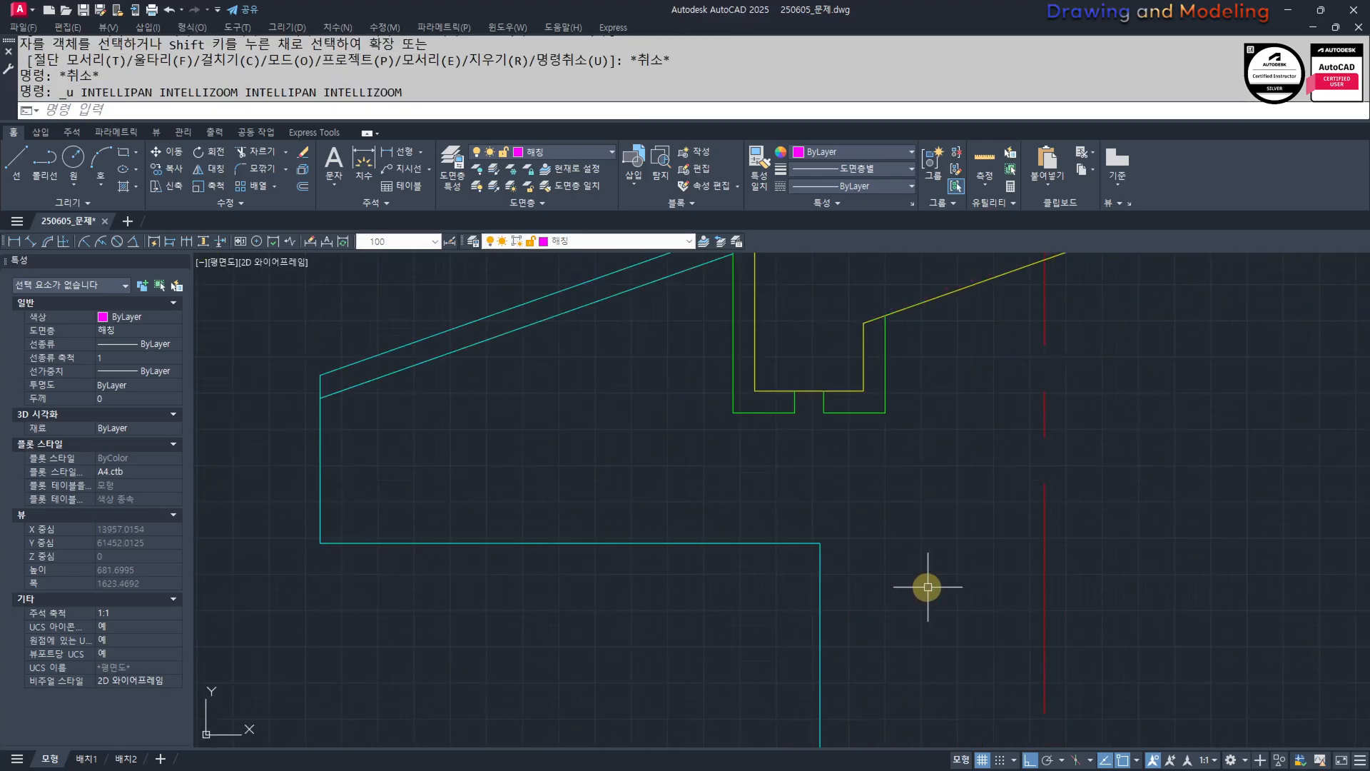
key(Escape)
scroll(864, 524, down, 2)
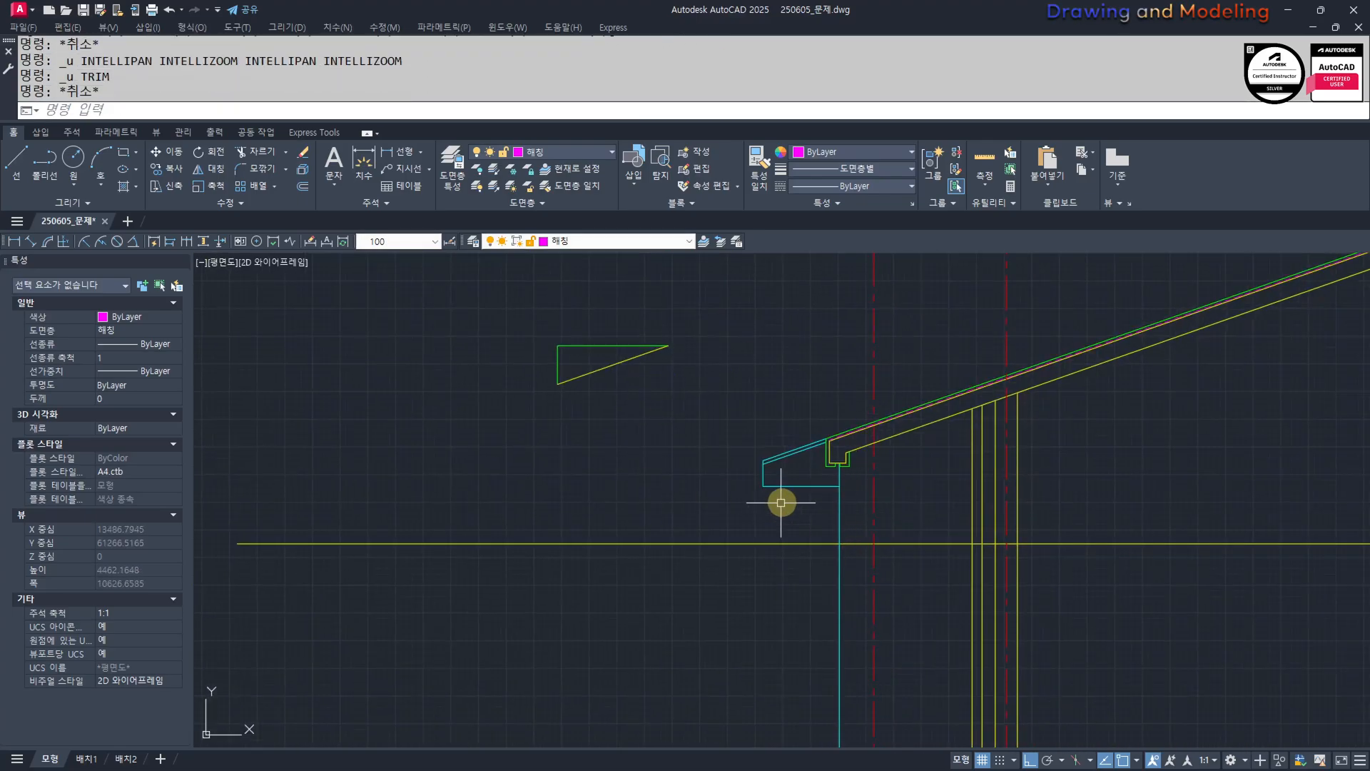
middle_drag(992, 522, 847, 478)
mouse_move(767, 525)
middle_down()
mouse_move(752, 517)
mouse_move(806, 490)
middle_up()
scroll(802, 516, down, 2)
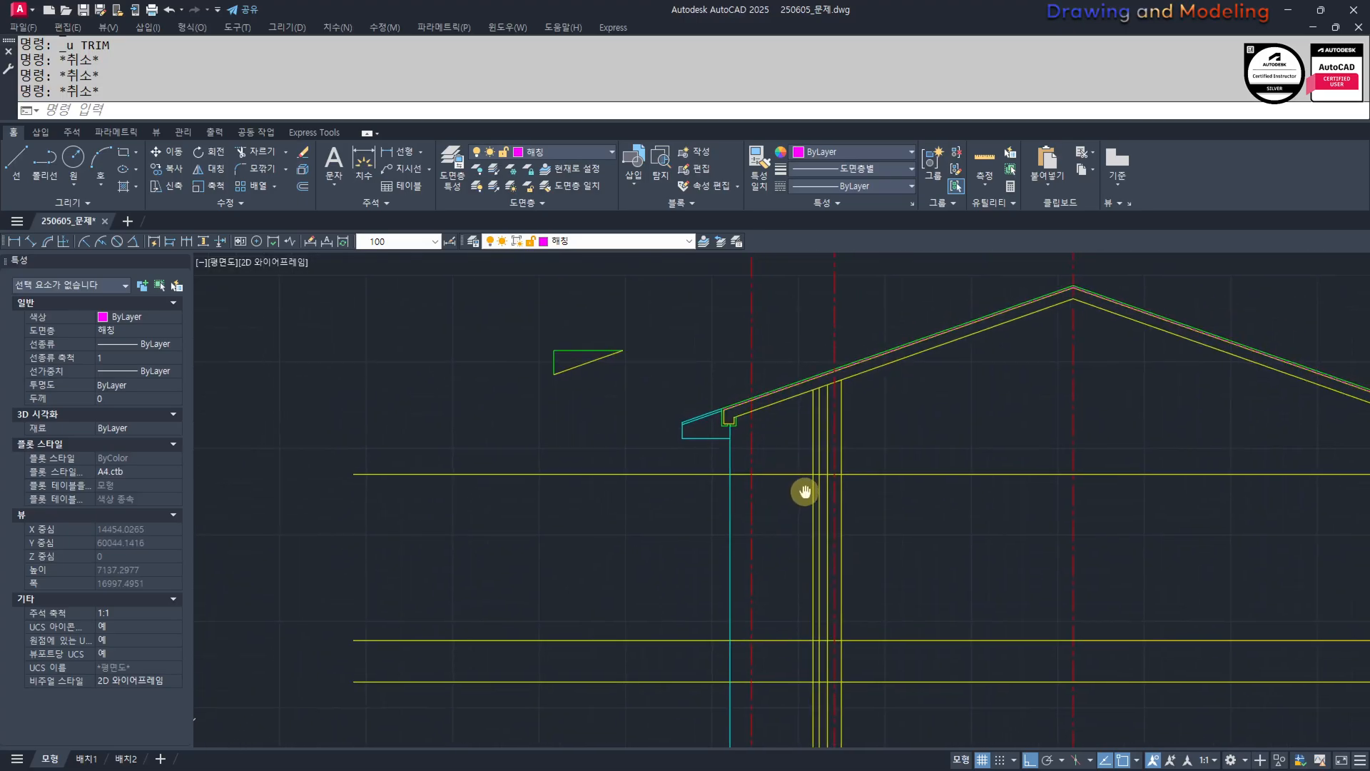
scroll(856, 480, up, 2)
text(o)
key(Return)
text(100)
key(Return)
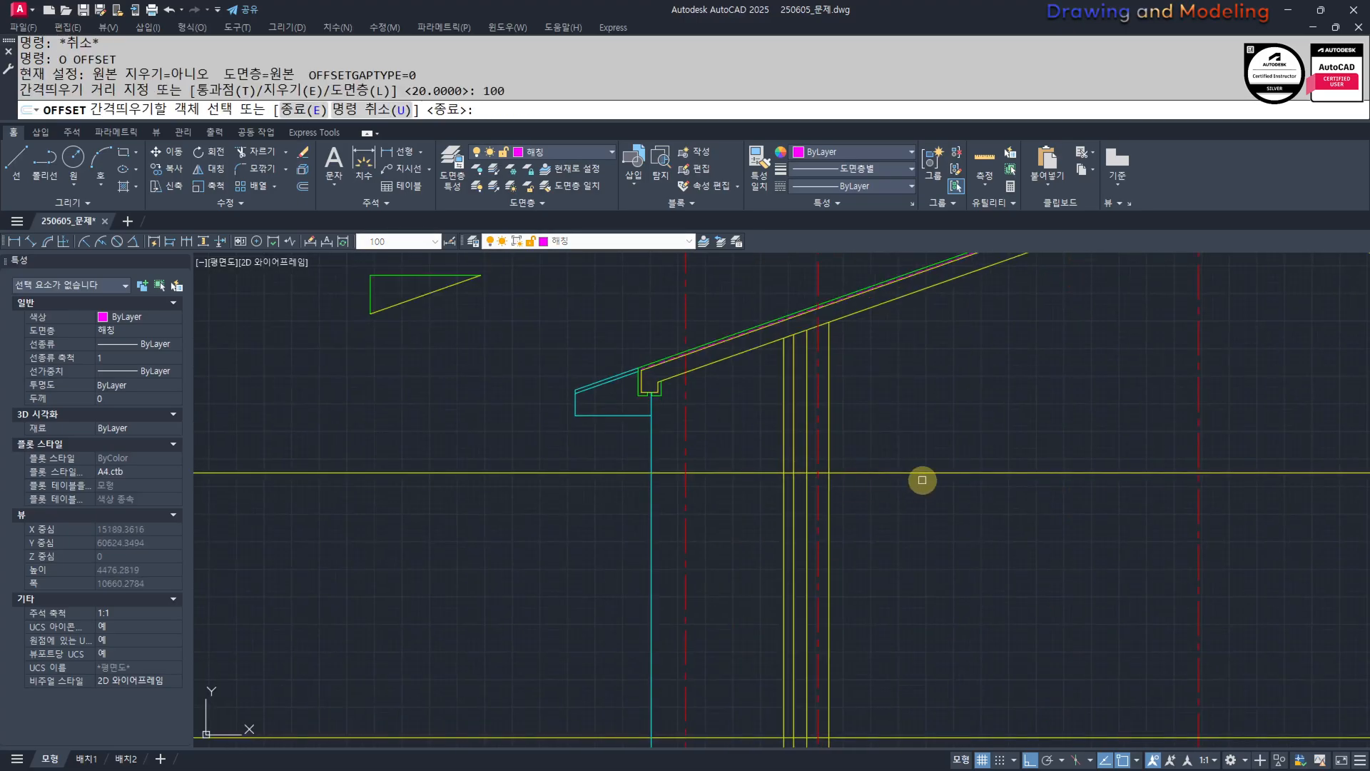
key(Escape)
Offset the uppermost horizontal yellow line below the roof 100 downward.
scroll(890, 544, down, 5)
scroll(857, 542, up, 5)
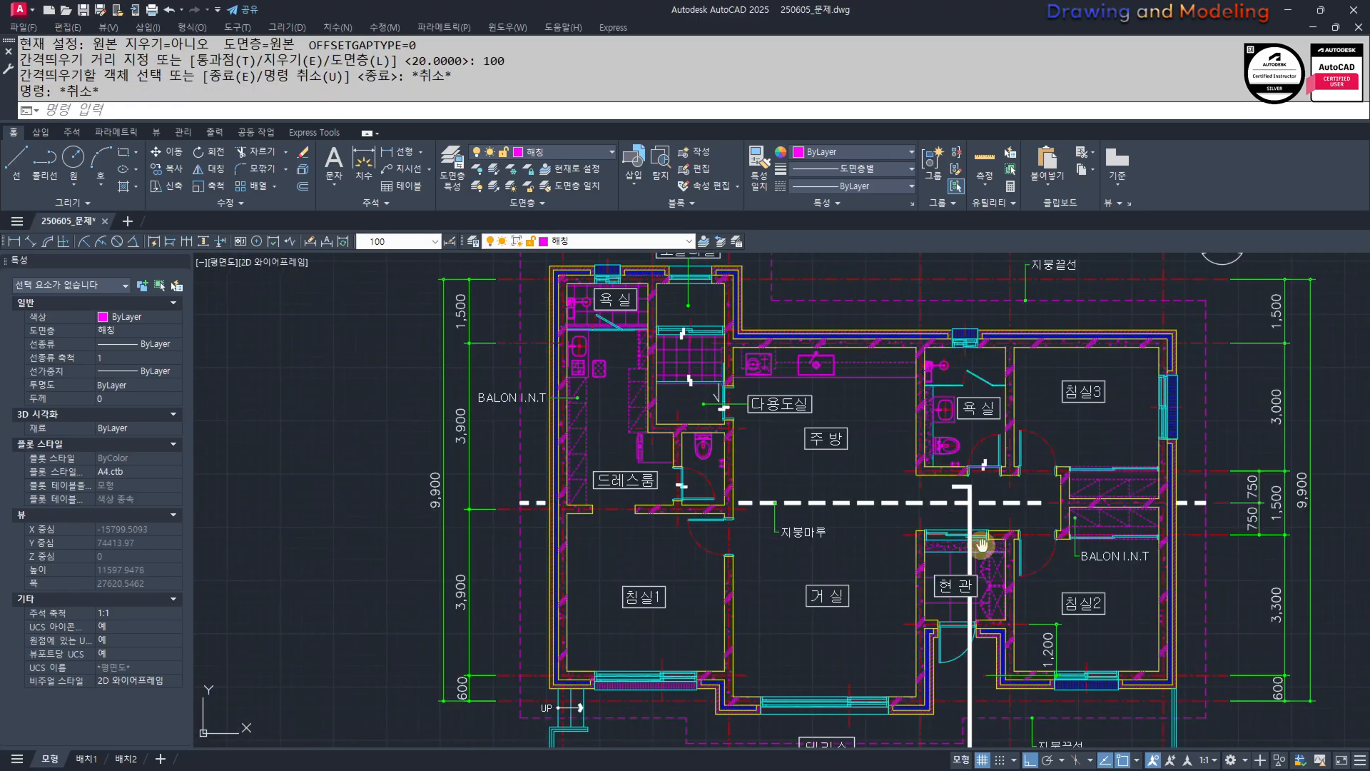
scroll(1049, 614, down, 3)
scroll(1049, 614, up, 5)
key(Escape)
scroll(1009, 443, up, 2)
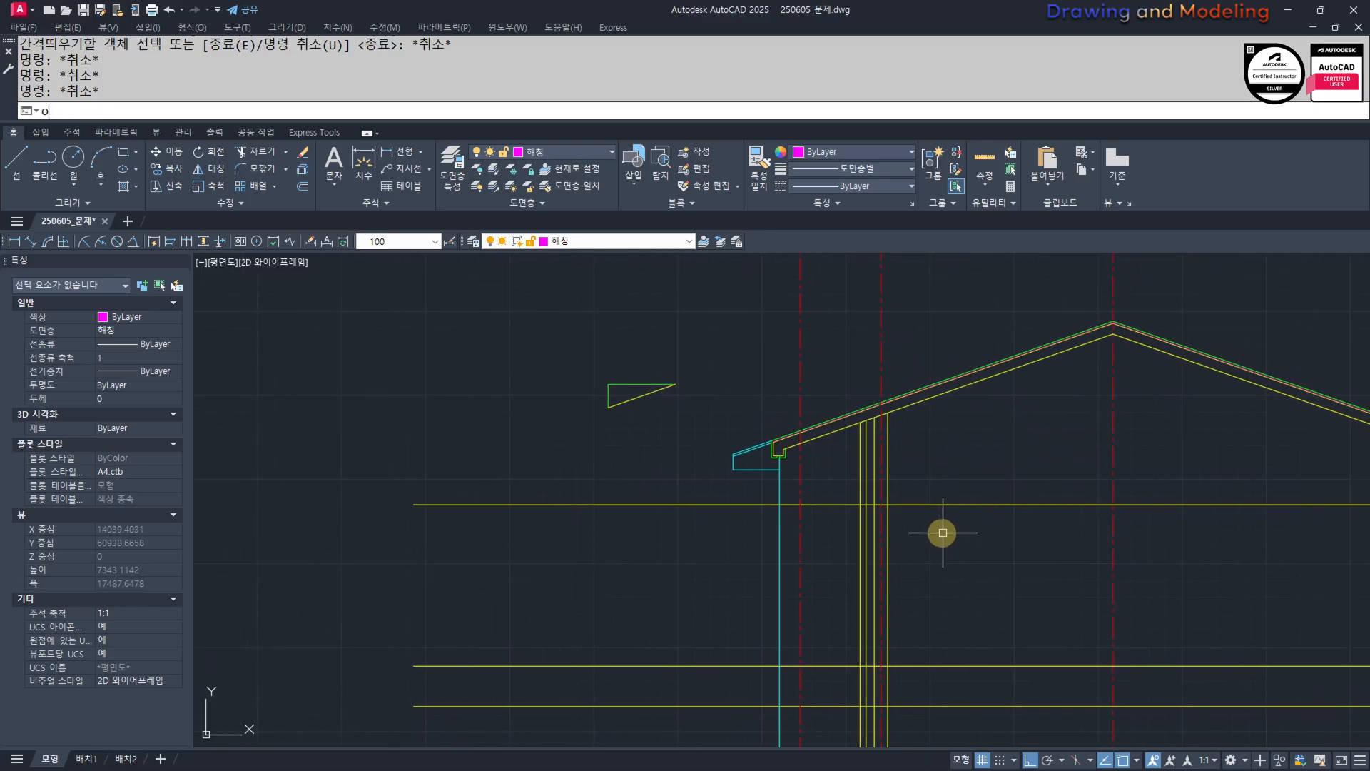
text(o)
key(Return)
text(100)
key(Return)
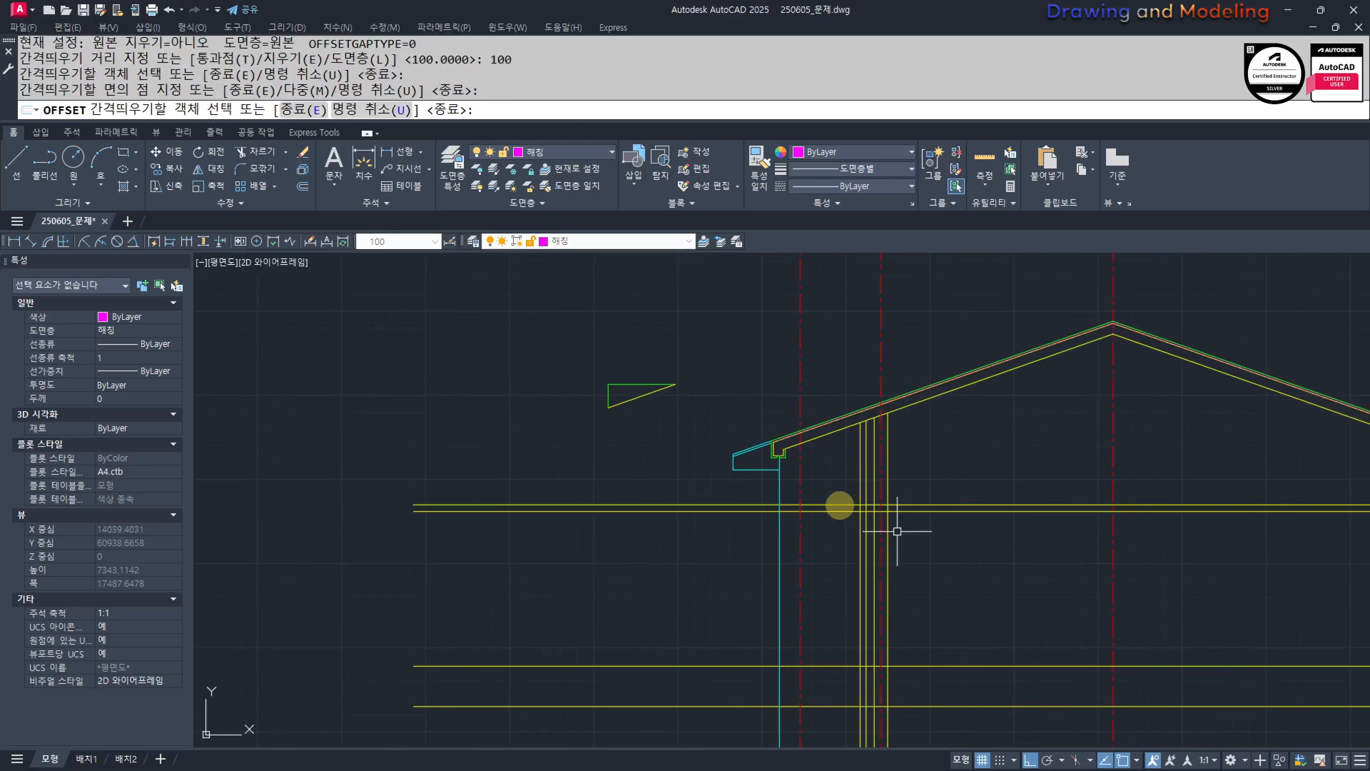
key(Escape)
Trim the two horizontal lines so the upper one starts at the wall's inner face and the lower one spans only the wall.
scroll(895, 527, up, 8)
text(tr)
key(Return)
click(1004, 553)
click(985, 554)
right_click(992, 554)
click(1076, 545)
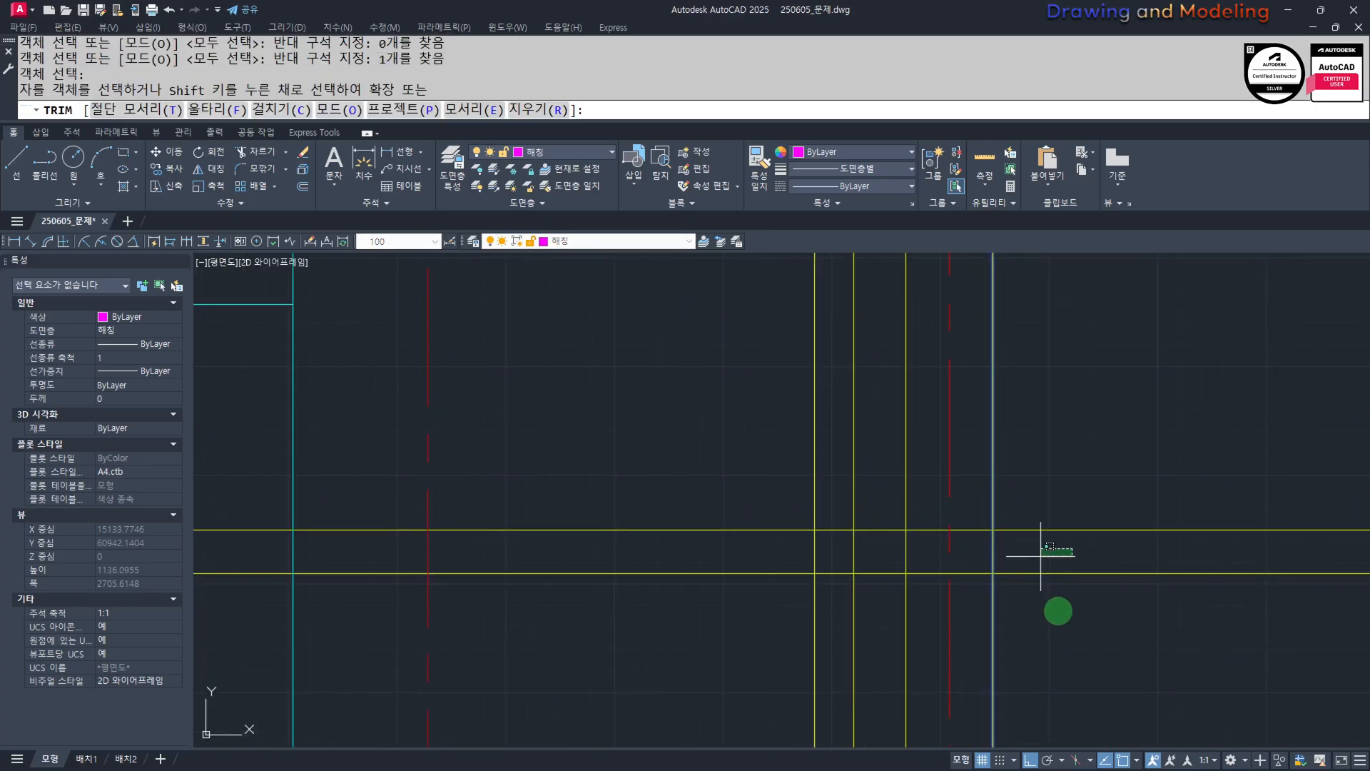
click(1058, 612)
key(Escape)
right_click(827, 507)
right_click(795, 502)
click(792, 502)
click(758, 577)
key(Escape)
key(Escape)
scroll(743, 531, down, 4)
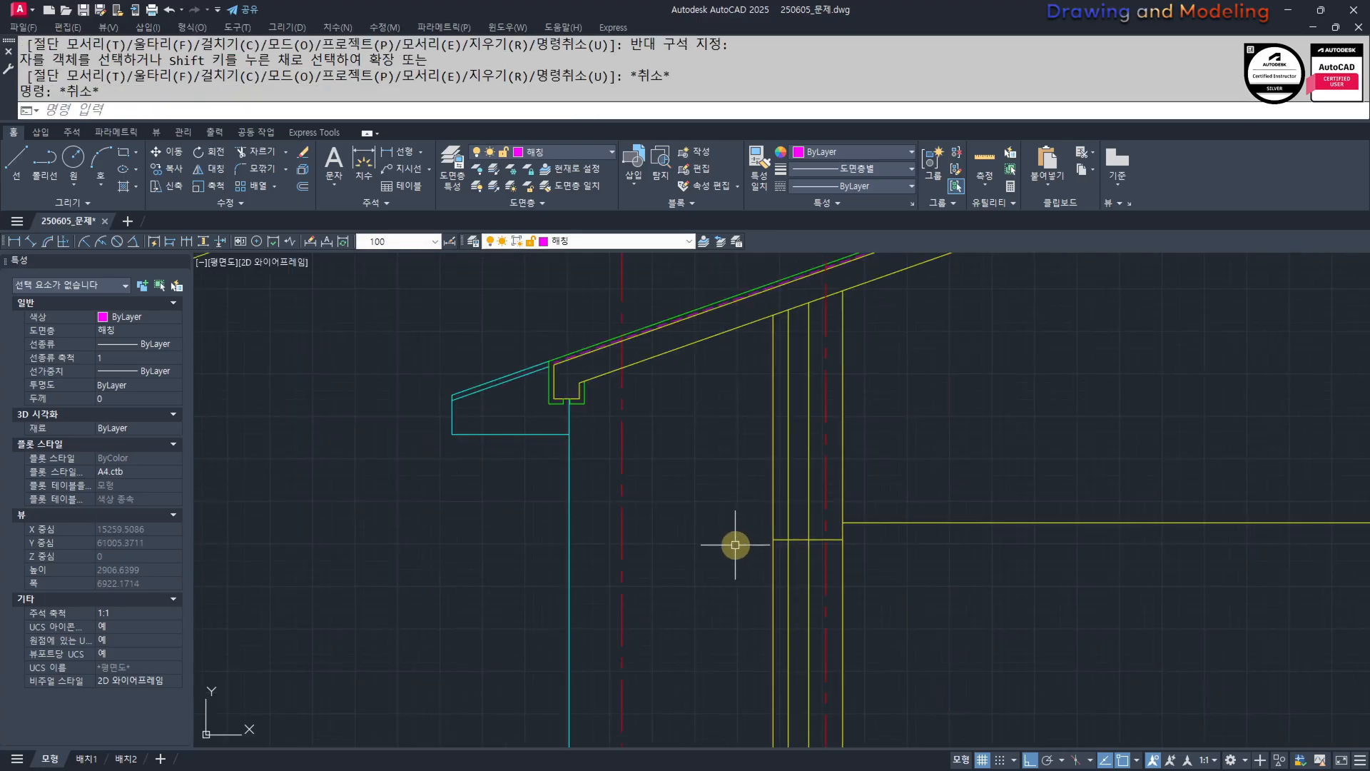
Draw a 340 by 403 rectangle in the empty area outside the left eaves.
middle_drag(735, 544, 708, 650)
middle_drag(710, 488, 962, 566)
scroll(994, 569, down, 4)
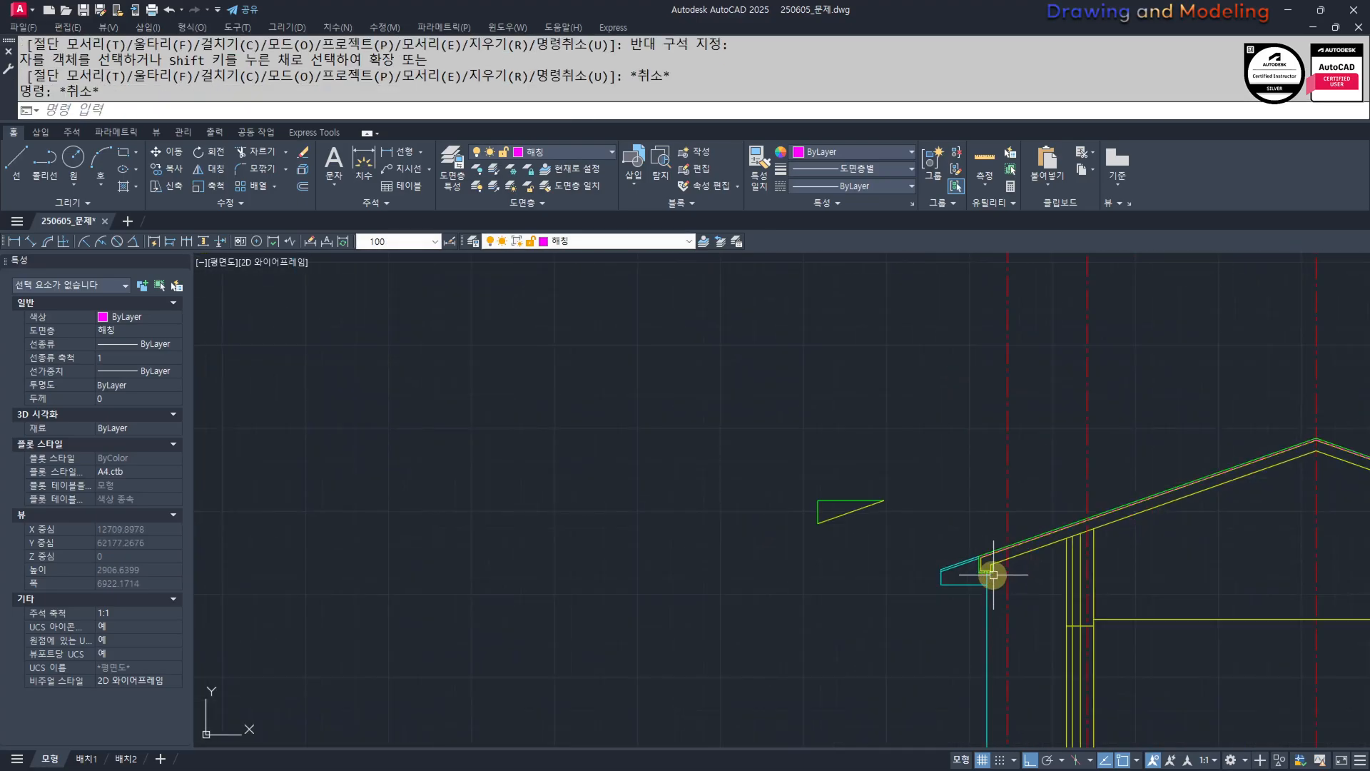
scroll(820, 596, up, 4)
text(rec)
key(Return)
click(715, 551)
text(@)
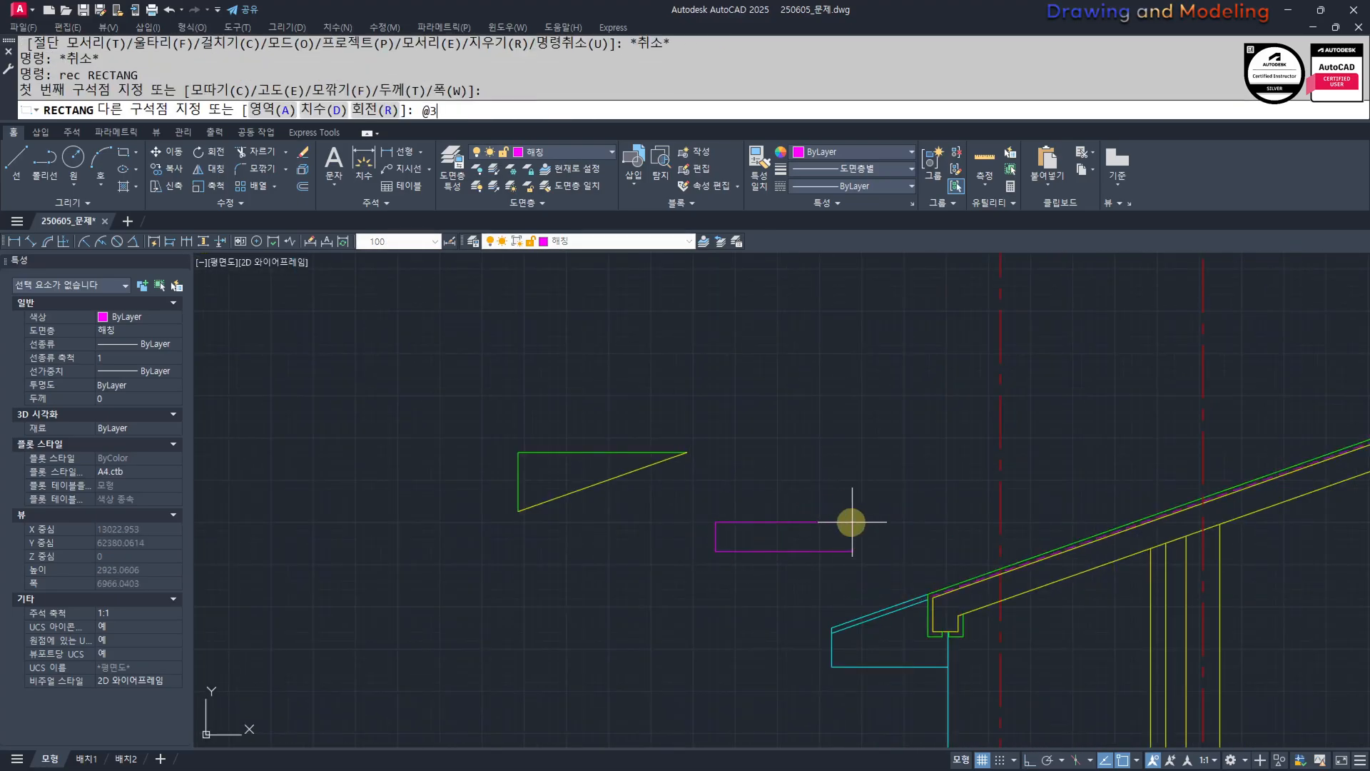
text(340,403)
key(Return)
key(Escape)
Match the slope triangle's green line properties onto the 340 by 403 rectangle.
text(mm)
key(Return)
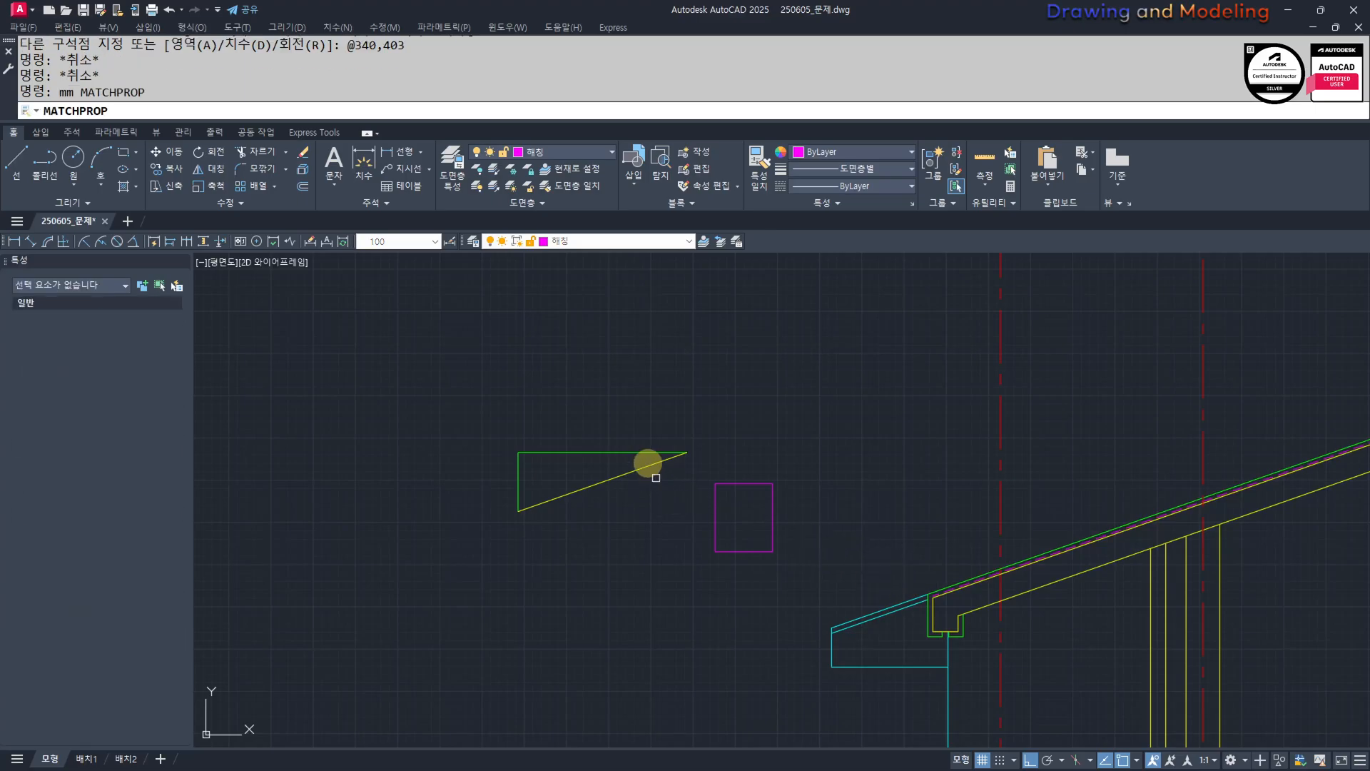
click(634, 456)
click(612, 455)
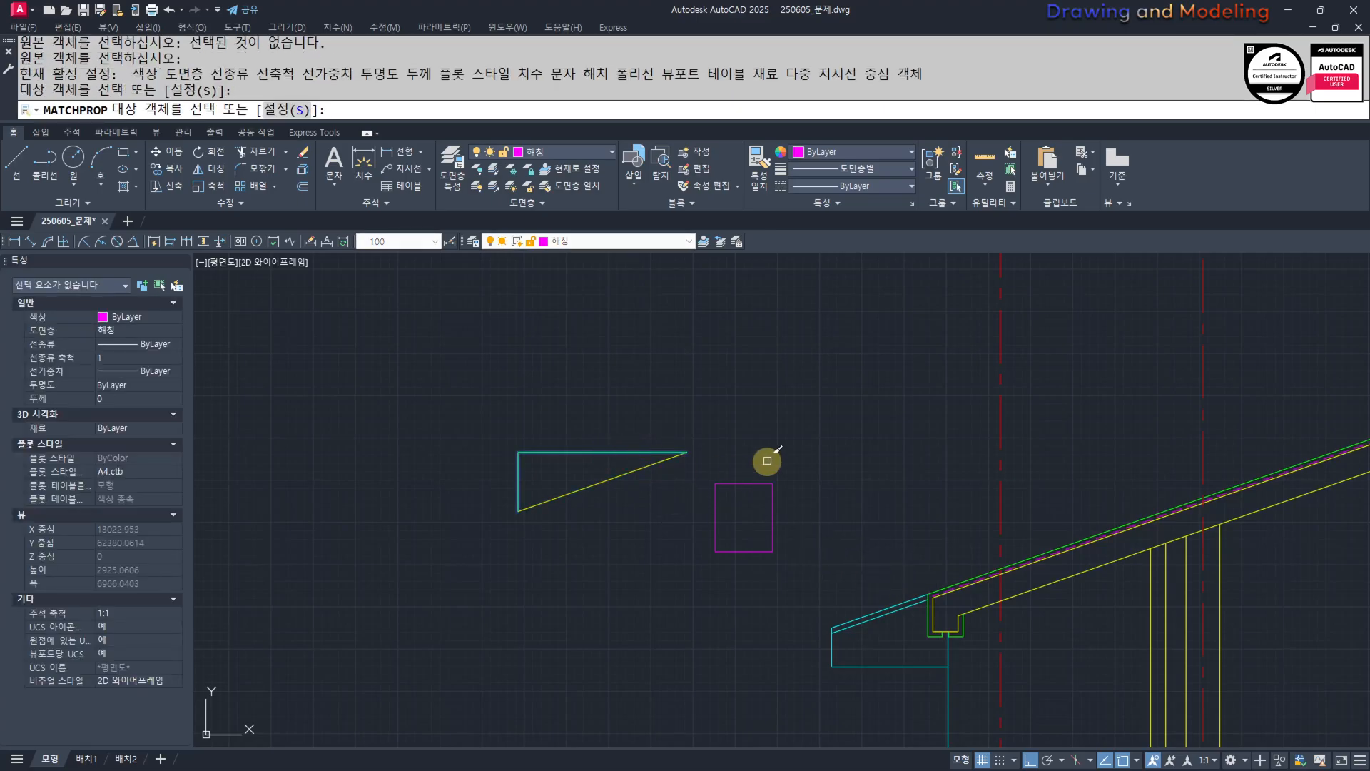
click(767, 461)
click(707, 566)
key(Escape)
key(Escape)
Erase the 340 by 403 rectangle.
click(832, 575)
click(696, 536)
text(e)
key(Return)
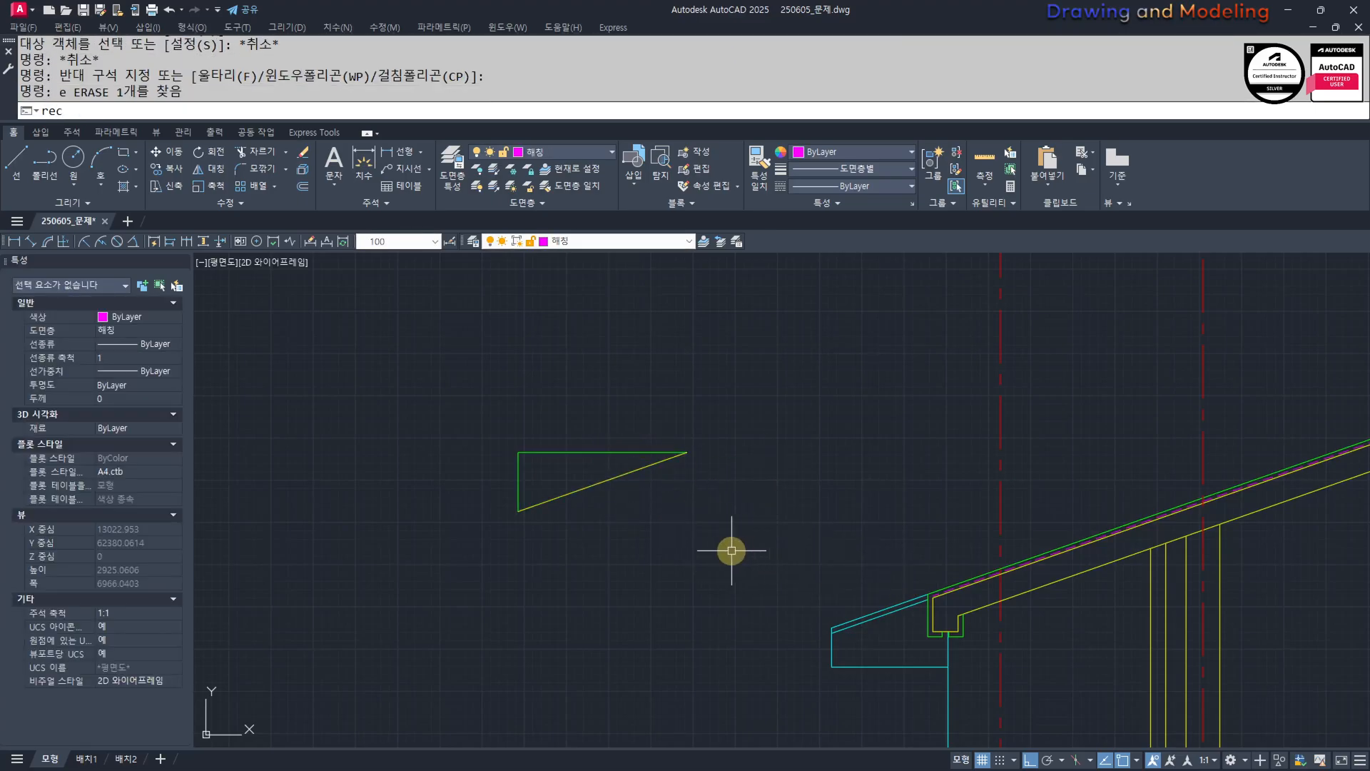
Draw a 340 by 40 rectangle in the empty area between the slope triangle and the left eaves.
text(rec)
key(Return)
click(721, 548)
text(@340,40)
key(Return)
key(Escape)
key(Escape)
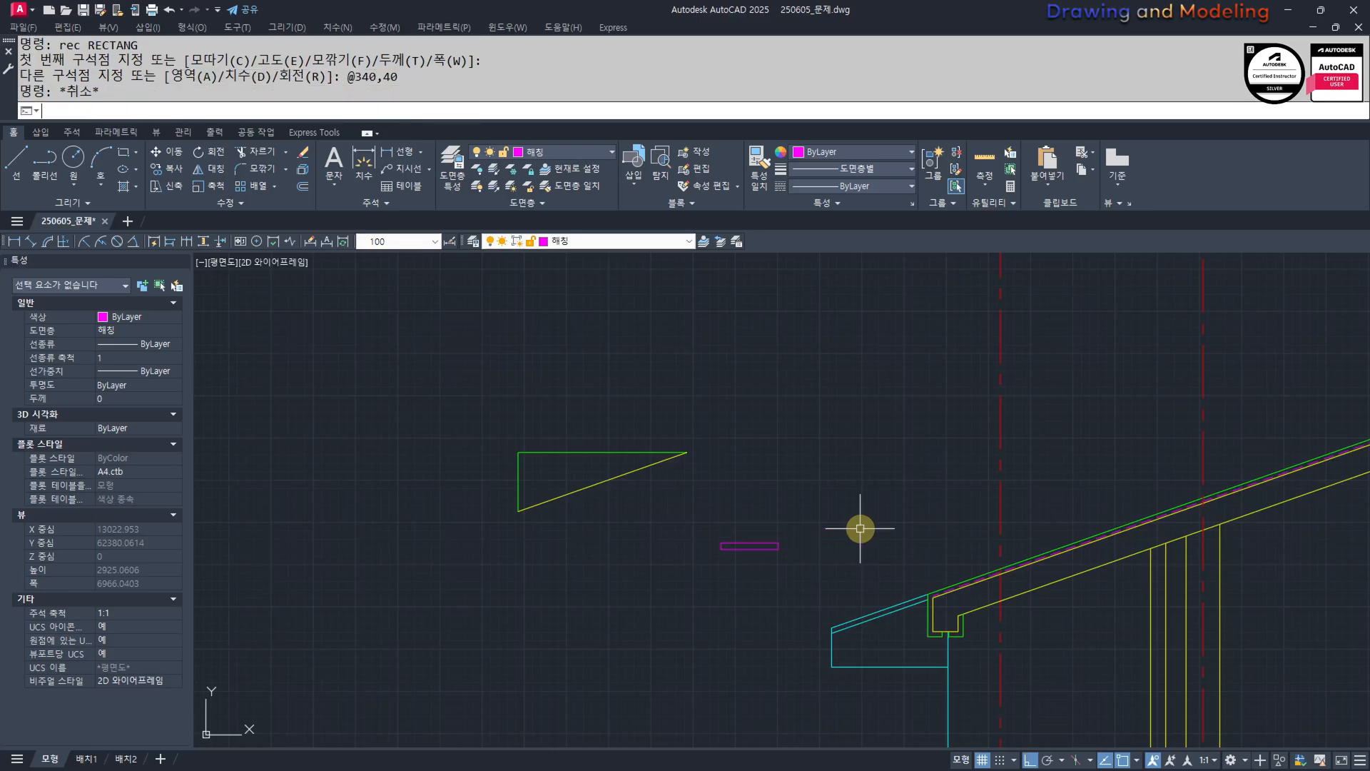
Match the slope triangle's green line properties onto the 340 by 40 rectangle.
text(mm)
key(Return)
click(656, 449)
click(791, 506)
click(714, 576)
key(Escape)
key(Escape)
Explode the 340 by 40 rectangle into separate lines.
scroll(739, 553, up, 3)
click(850, 559)
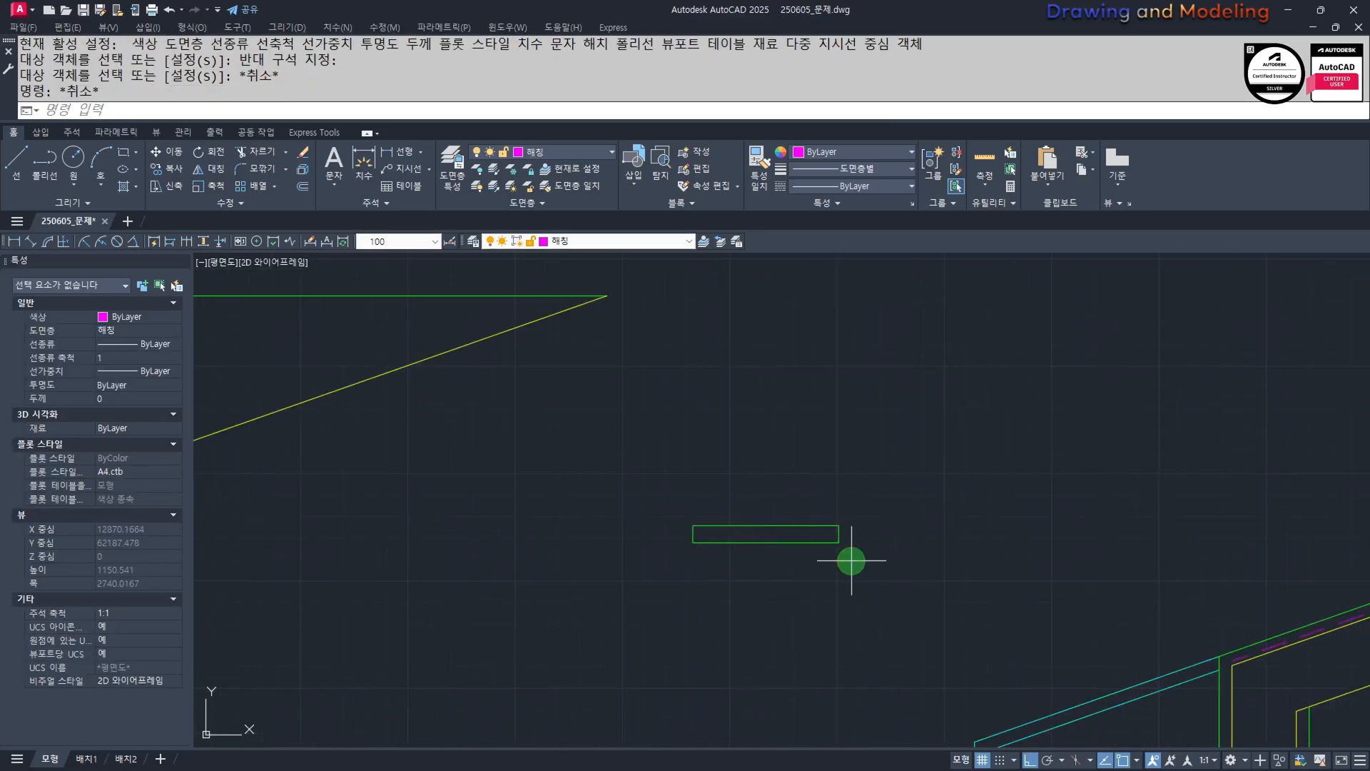
click(771, 501)
text(x)
key(Return)
Offset the exploded rectangle's top edge and both side edges 20 inward.
text(o 20)
key(Return)
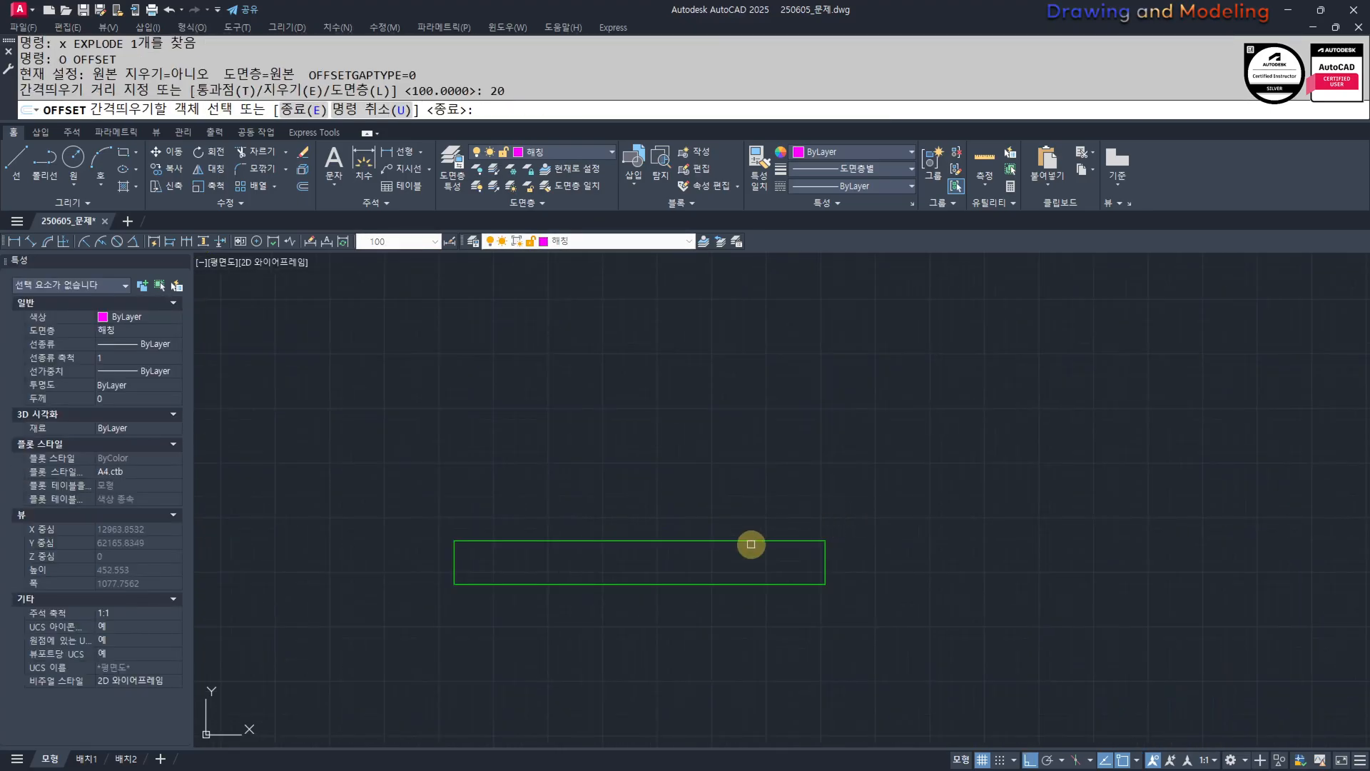
click(751, 544)
click(764, 636)
click(822, 557)
click(639, 621)
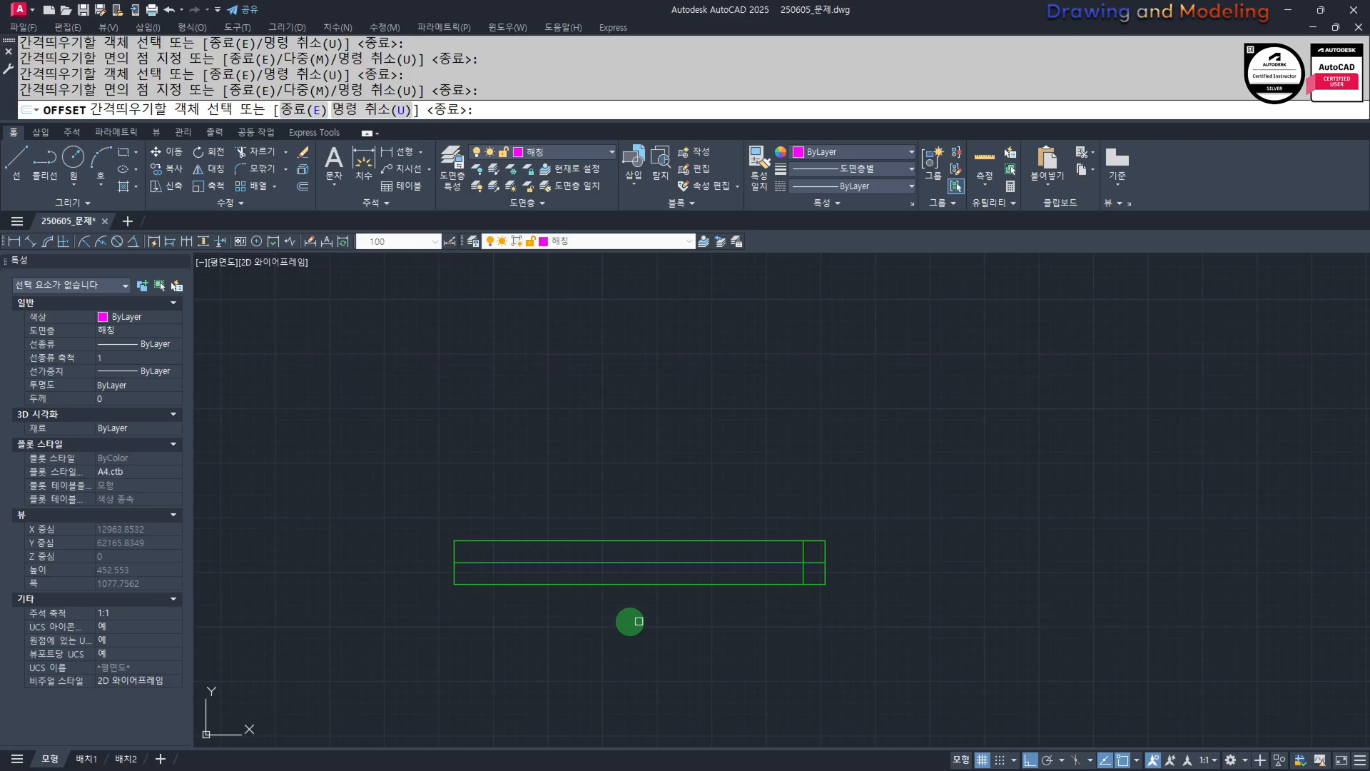
click(455, 572)
click(532, 577)
key(Escape)
key(Escape)
Trim the rectangle's inner lines and bottom edge into a downward-opening channel with a short leg at each end.
middle_drag(643, 587, 838, 585)
scroll(836, 573, up, 2)
text(tr)
key(Return)
key(Return)
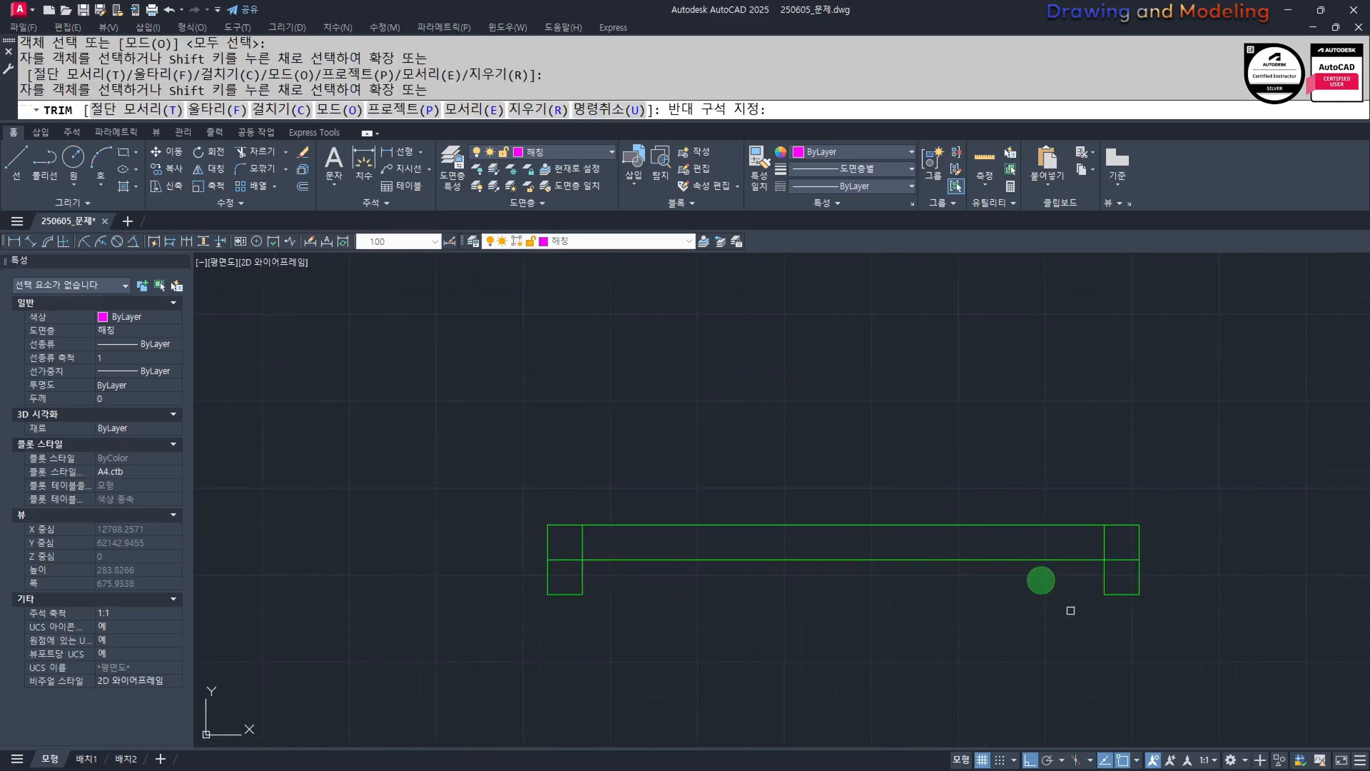
click(563, 571)
key(Escape)
Join all the channel profile's segments into one polyline.
click(473, 465)
click(1223, 627)
middle_drag(945, 601, 902, 599)
text(j)
key(Return)
key(Escape)
key(Escape)
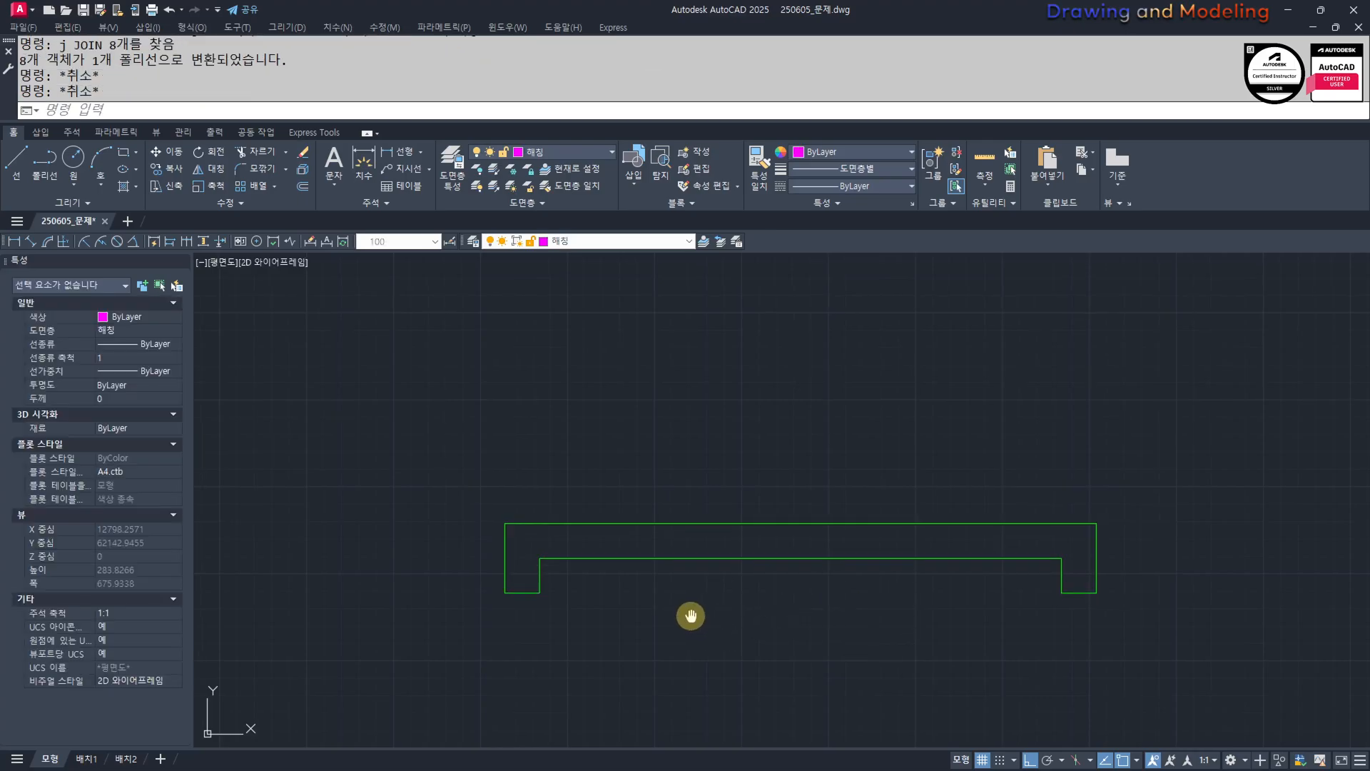
Draw a 20 by 20 square below the channel profile and a diagonal from its lower-left to its upper-right corner.
click(739, 667)
text(@20,2)
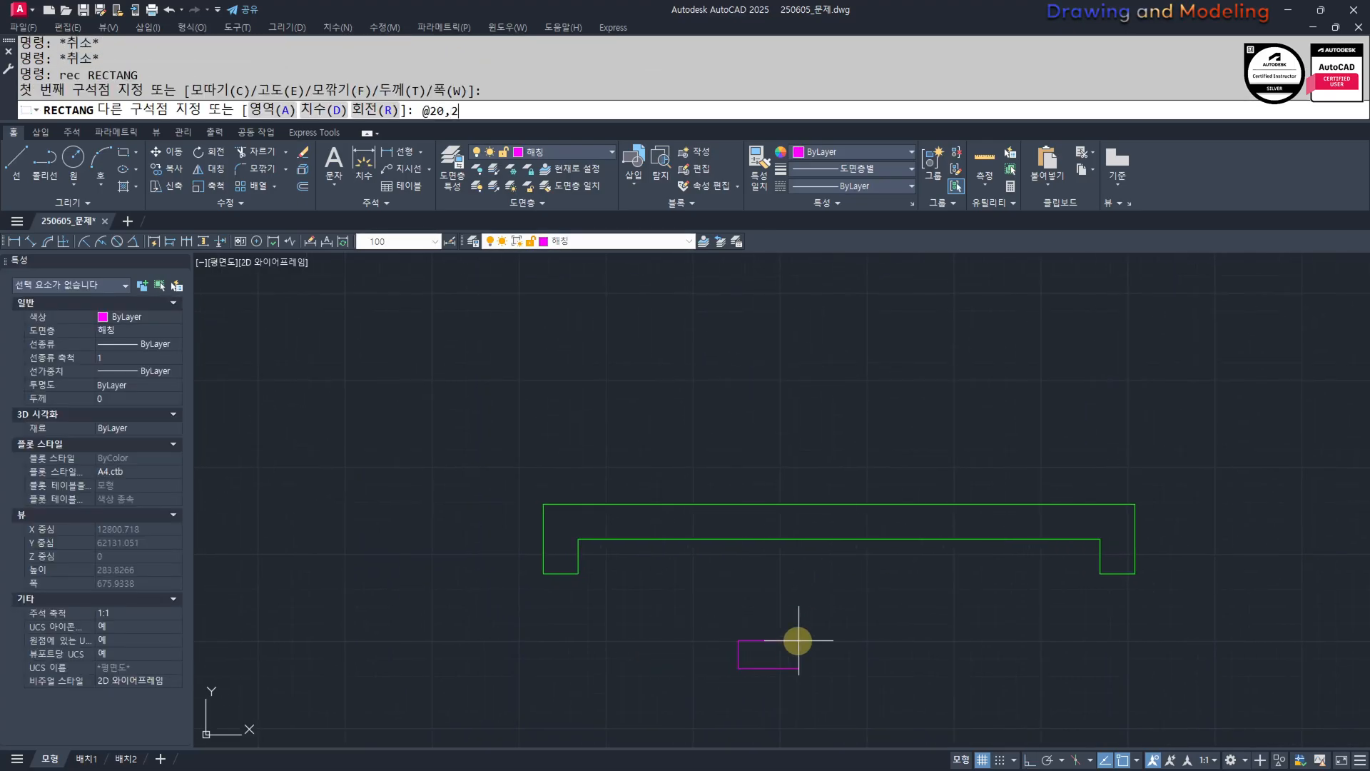
text(0)
key(Return)
key(Escape)
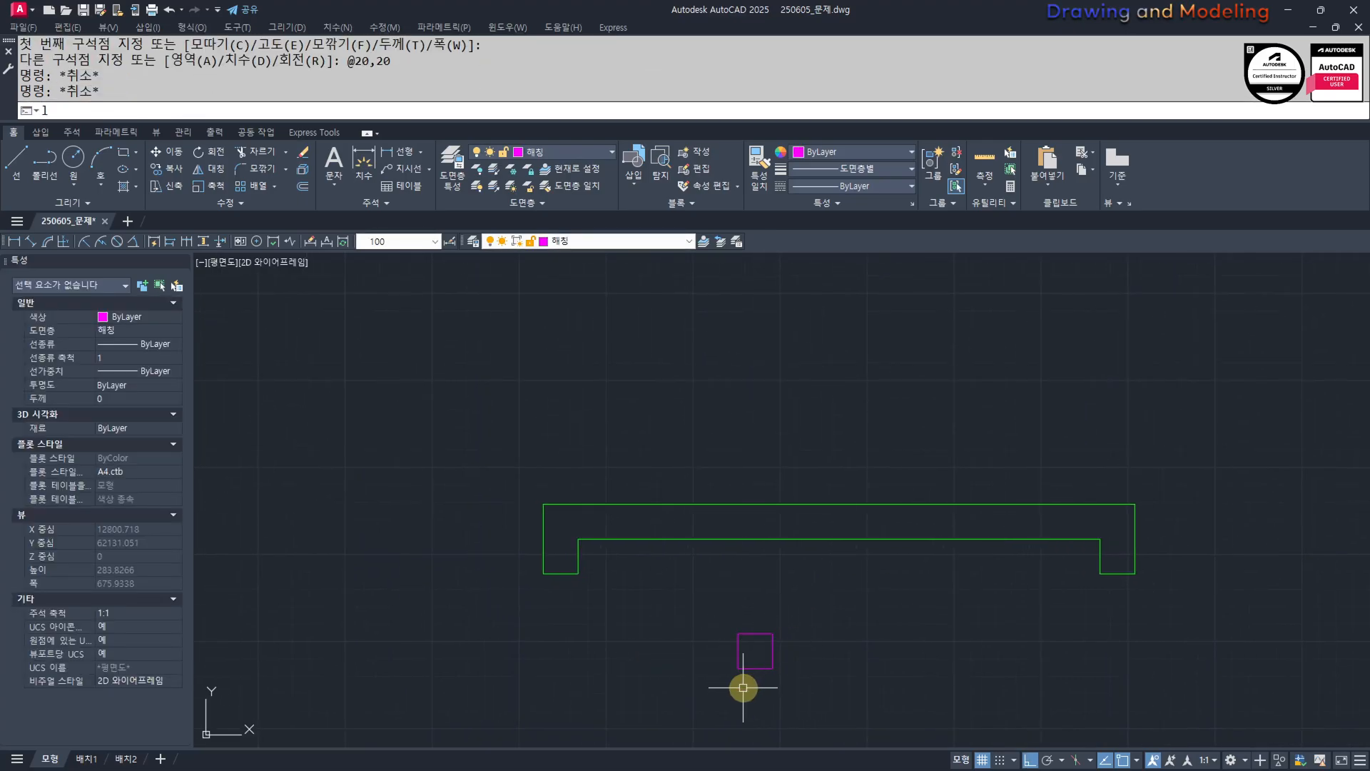
click(739, 668)
click(773, 634)
key(Escape)
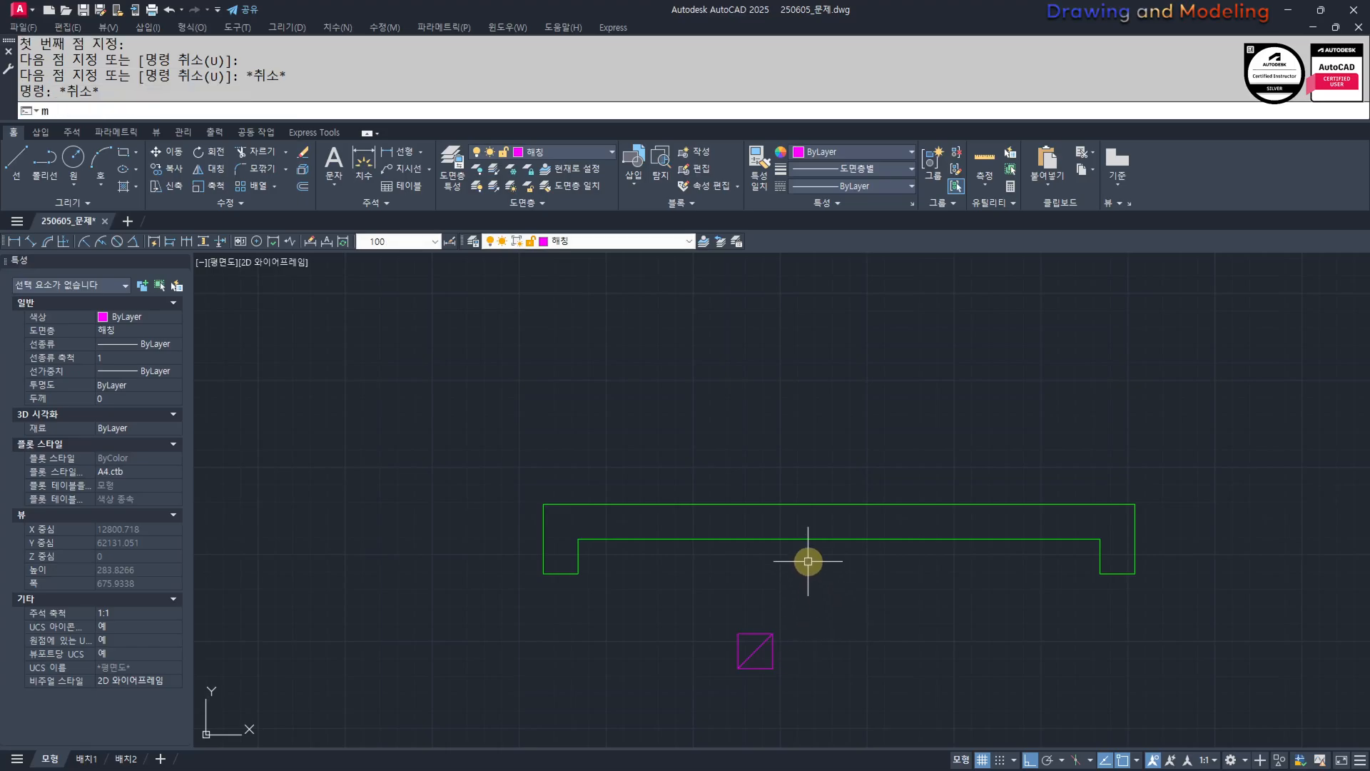
Match the channel profile's properties onto the 20 by 20 square.
text(mm)
key(Return)
click(795, 539)
scroll(779, 694, up, 2)
click(820, 740)
click(751, 643)
key(Escape)
key(Escape)
Move the square and its diagonal so its upper-right corner meets the channel's inner right corner.
click(752, 645)
click(685, 575)
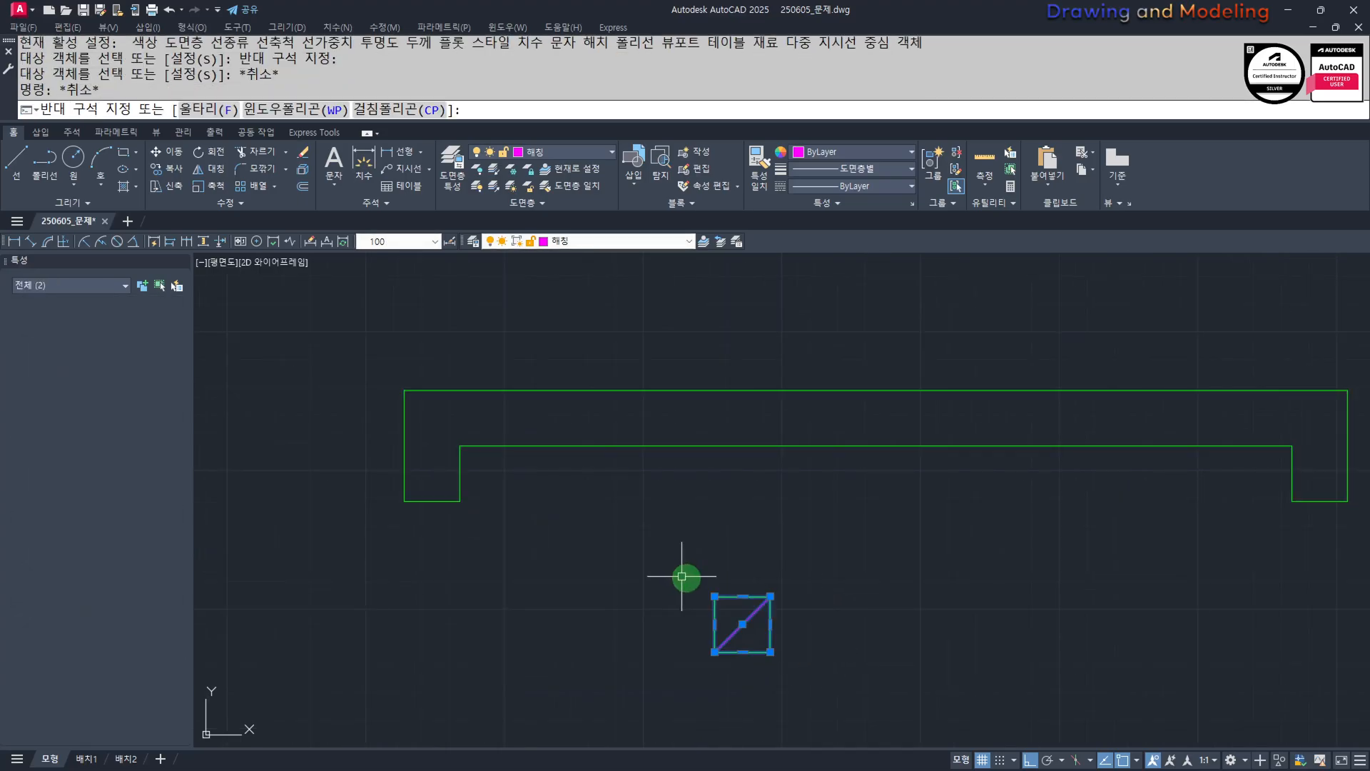
middle_drag(795, 595, 742, 630)
text(m)
key(Return)
click(718, 632)
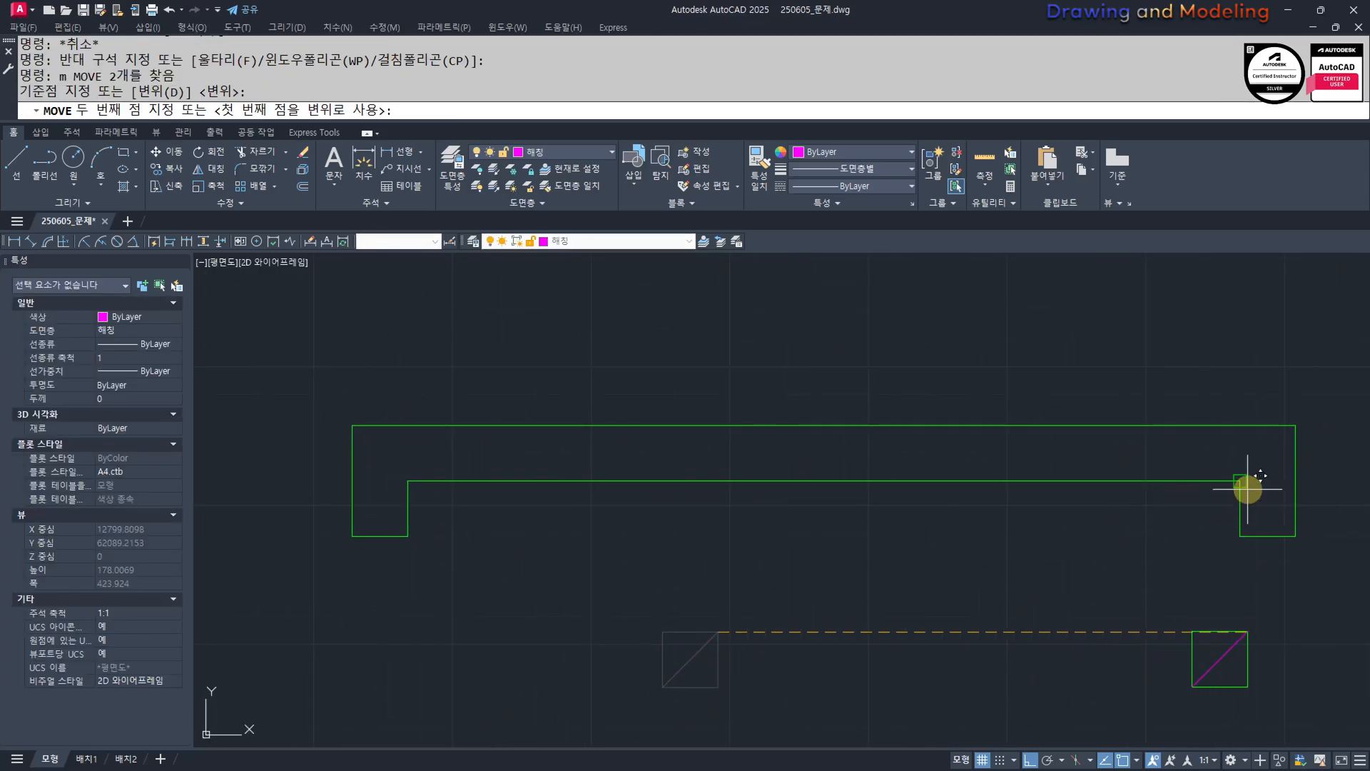
click(1240, 481)
key(Escape)
key(Escape)
Copy the 20 by 20 square and its diagonal 250 to the left along the channel's underside.
click(1205, 577)
click(1153, 505)
text(cc)
key(Return)
key(Return)
click(1204, 601)
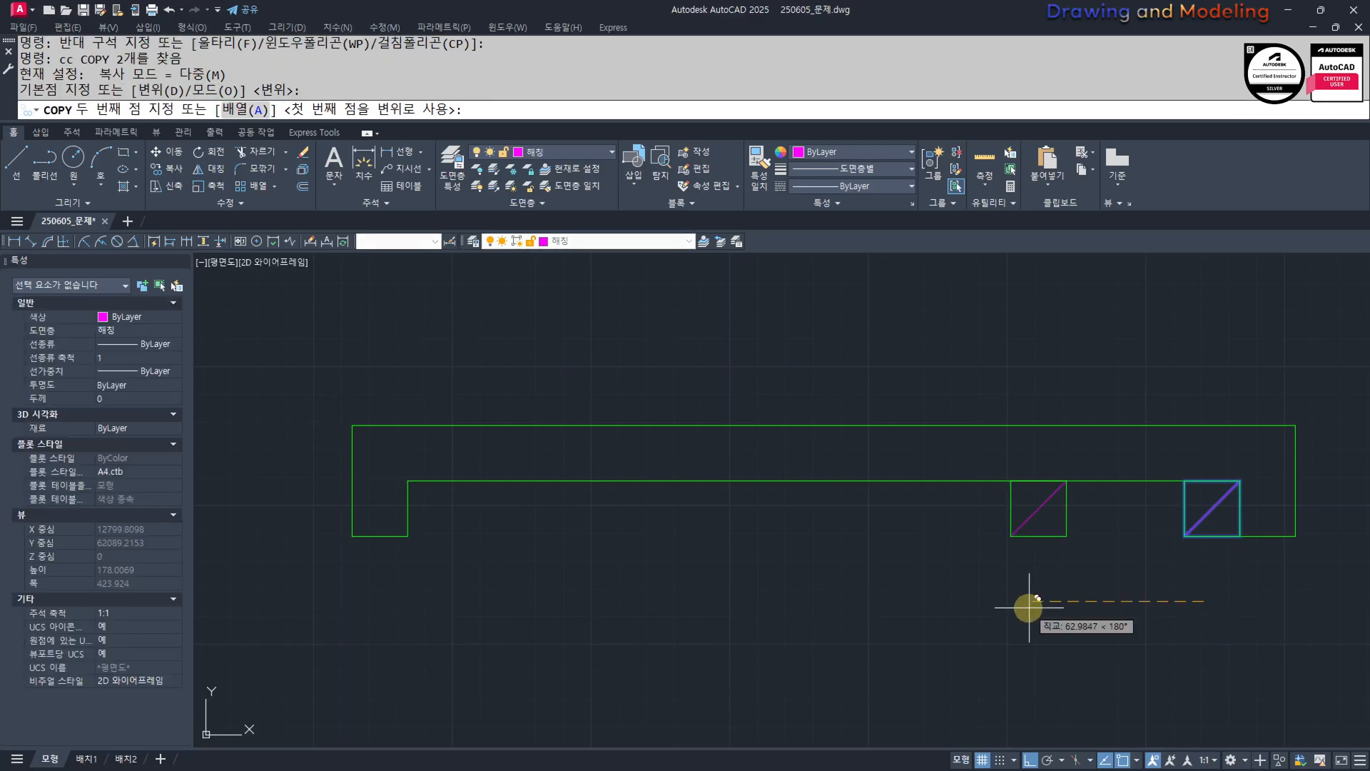
text(250)
key(Return)
key(Escape)
key(Escape)
middle_drag(571, 603, 645, 596)
Stretch the lower end of the channel's left leg down by 20.
text(s)
key(Return)
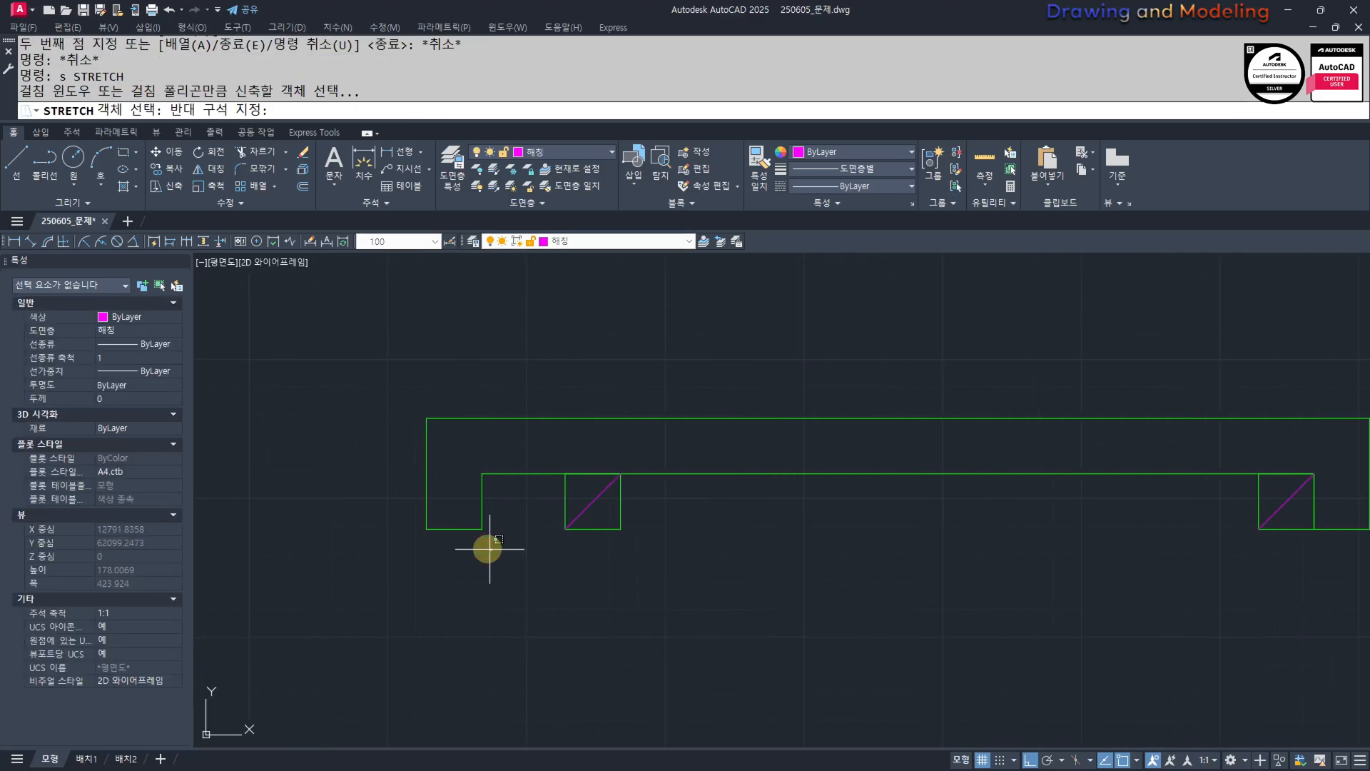
click(470, 568)
text(20)
key(Return)
key(Escape)
key(Escape)
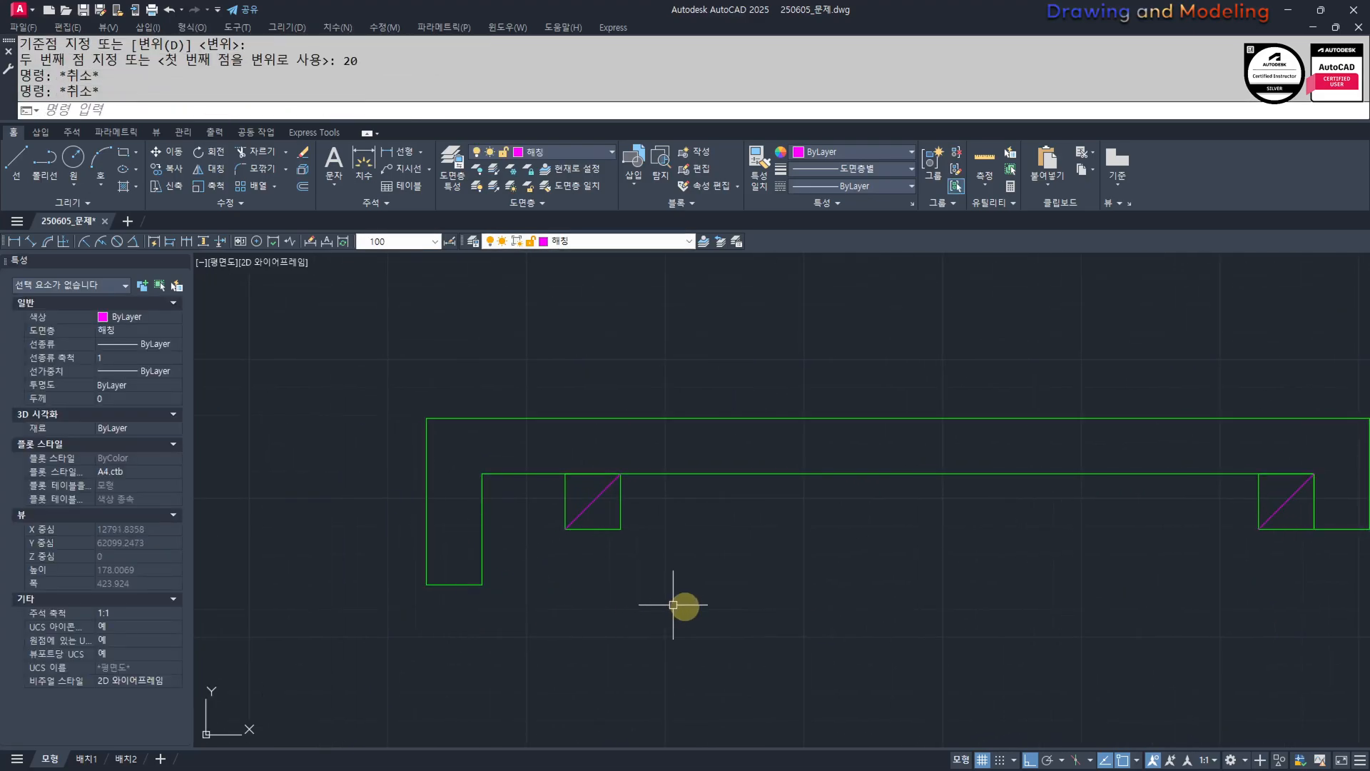
Stretch the top of the left square batten and its diagonal up by 20.
scroll(797, 602, down, 2)
text(ro)
key(Escape)
key(Escape)
scroll(532, 551, up, 2)
text(s)
key(Return)
click(713, 554)
click(560, 492)
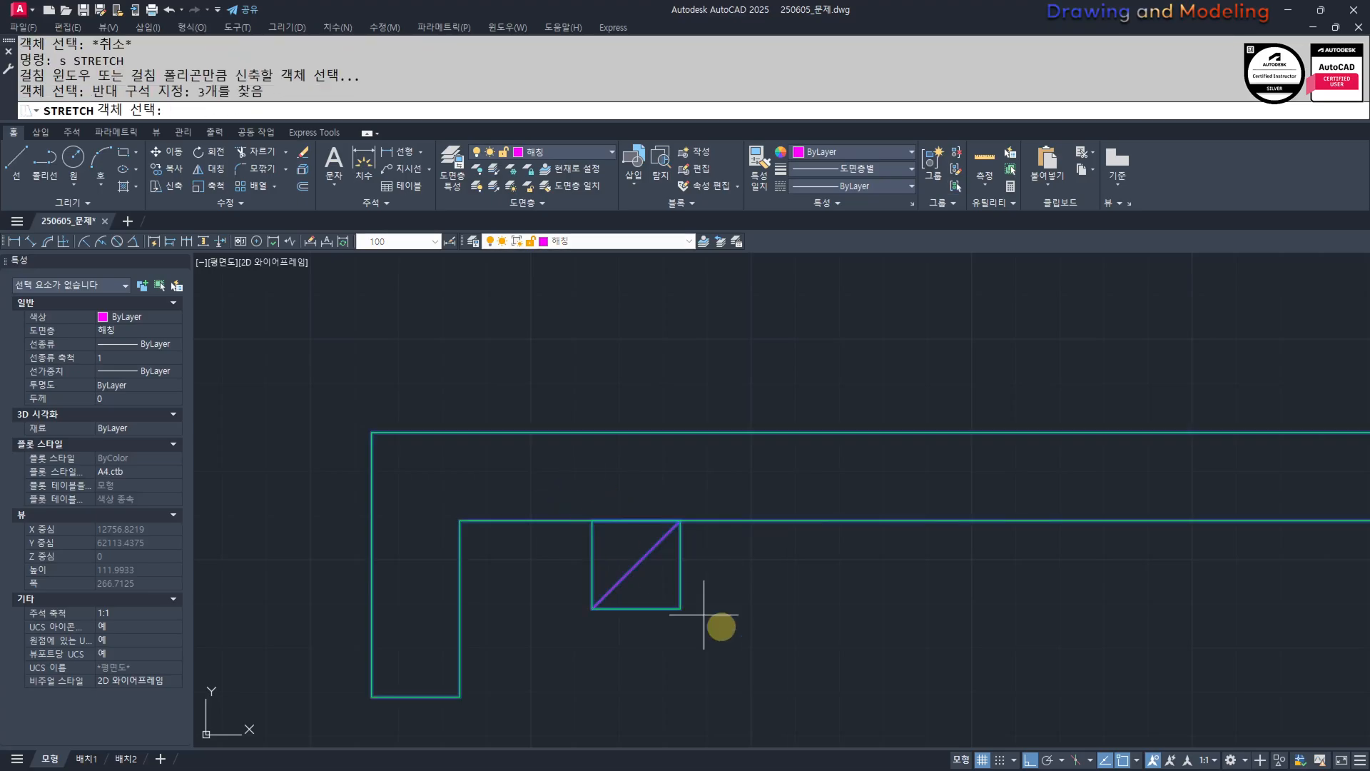
key(Return)
click(794, 669)
text(0)
key(Return)
key(Escape)
key(Escape)
scroll(804, 611, down, 2)
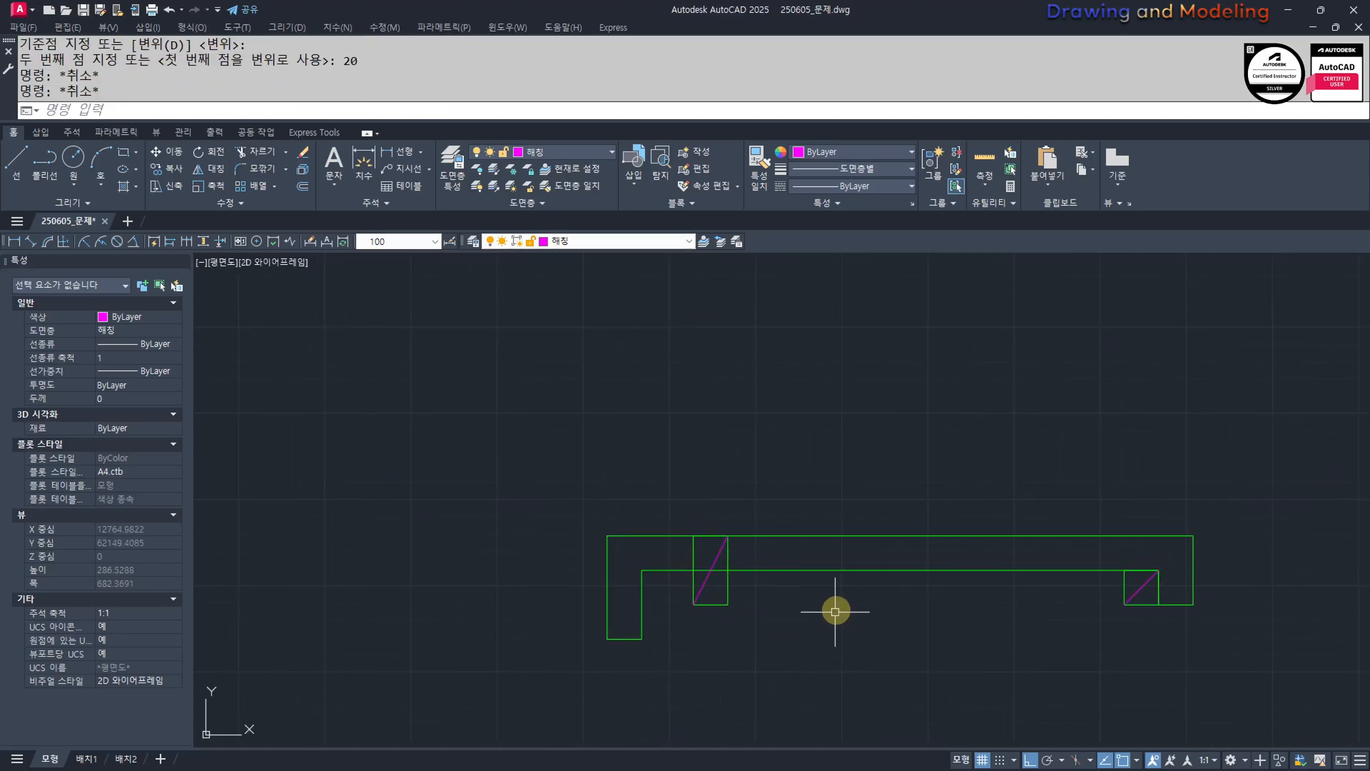
Rotate the channel profile by reference about its lower-right corner so its underside meets the left batten's upper-right corner.
text(ro)
key(Return)
click(932, 602)
click(826, 474)
key(Return)
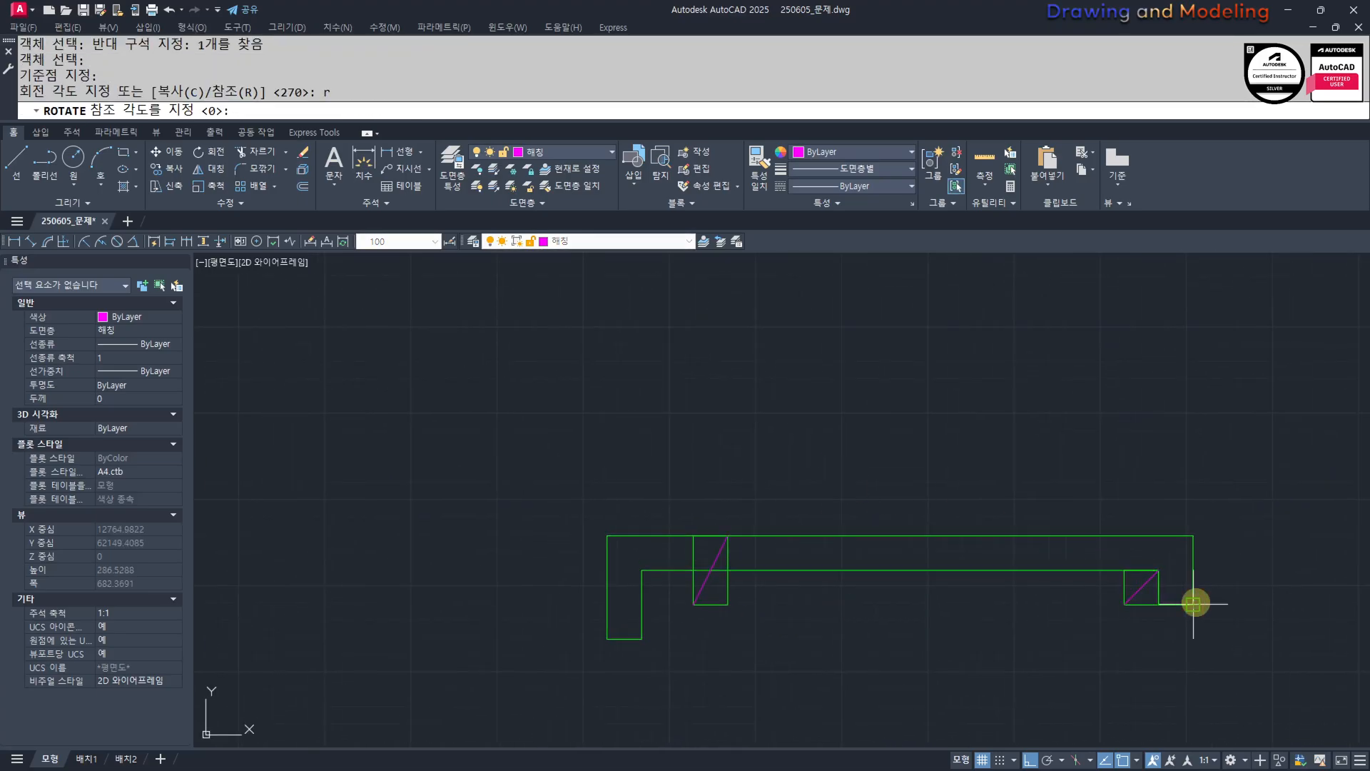
click(728, 570)
key(Escape)
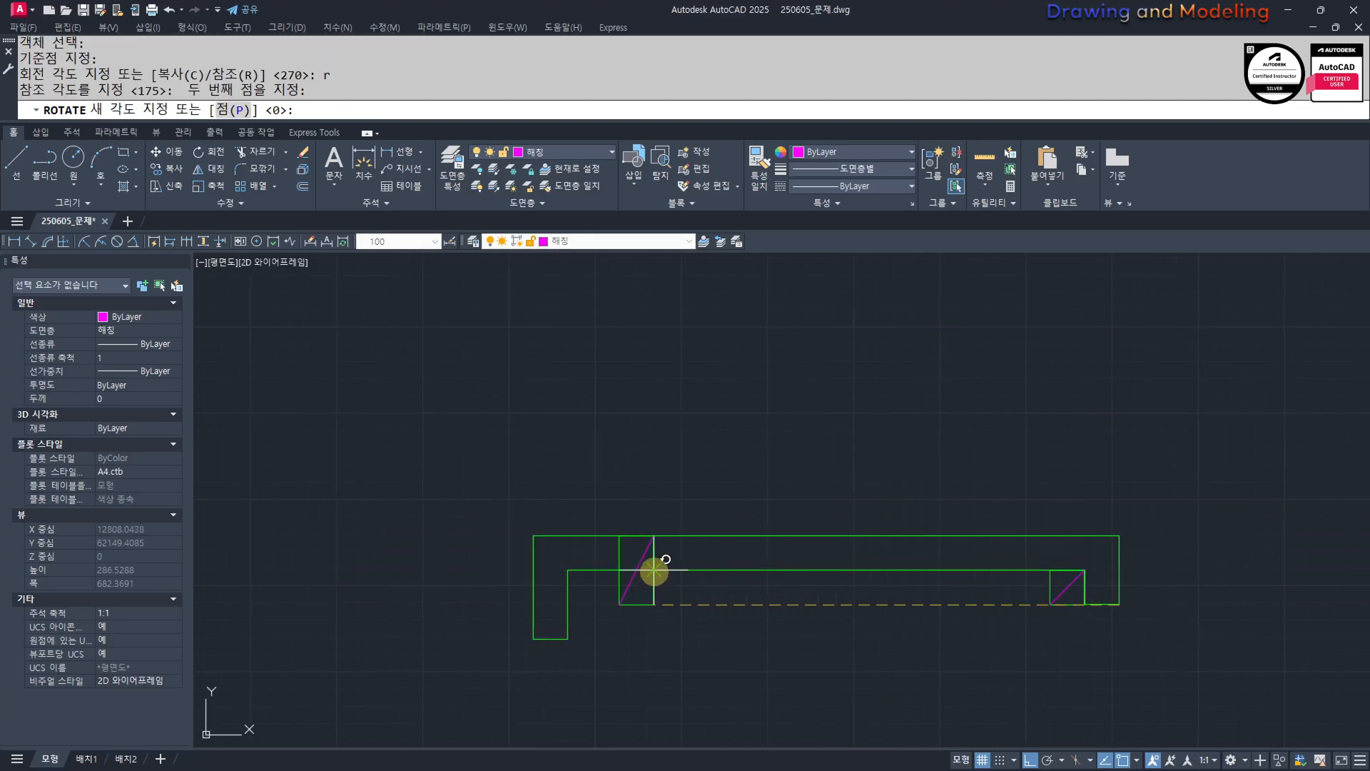
click(928, 593)
key(Escape)
key(Escape)
Copy the tilted channel profile and its right batten 300 to the right.
click(1025, 548)
middle_drag(982, 613, 811, 557)
scroll(698, 645, down, 2)
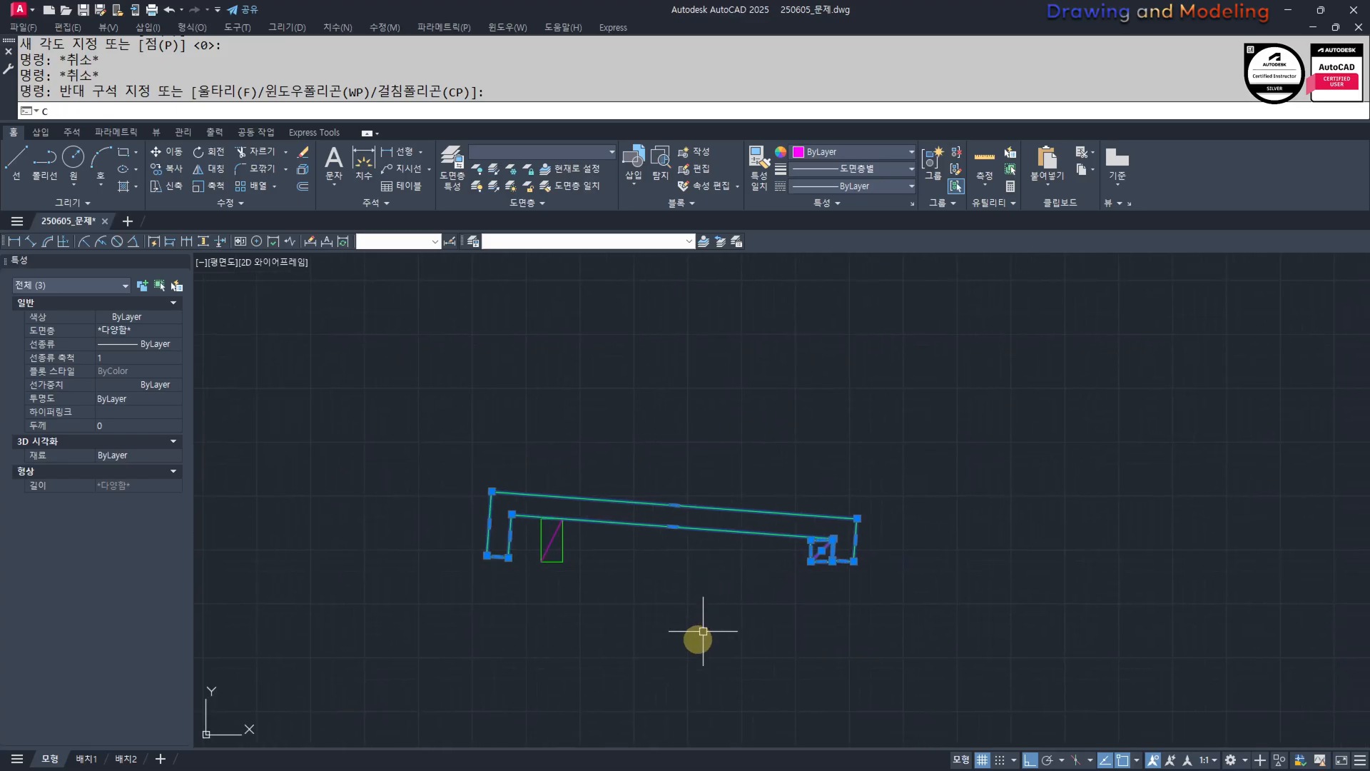
text(cc)
key(Return)
click(529, 645)
text(300)
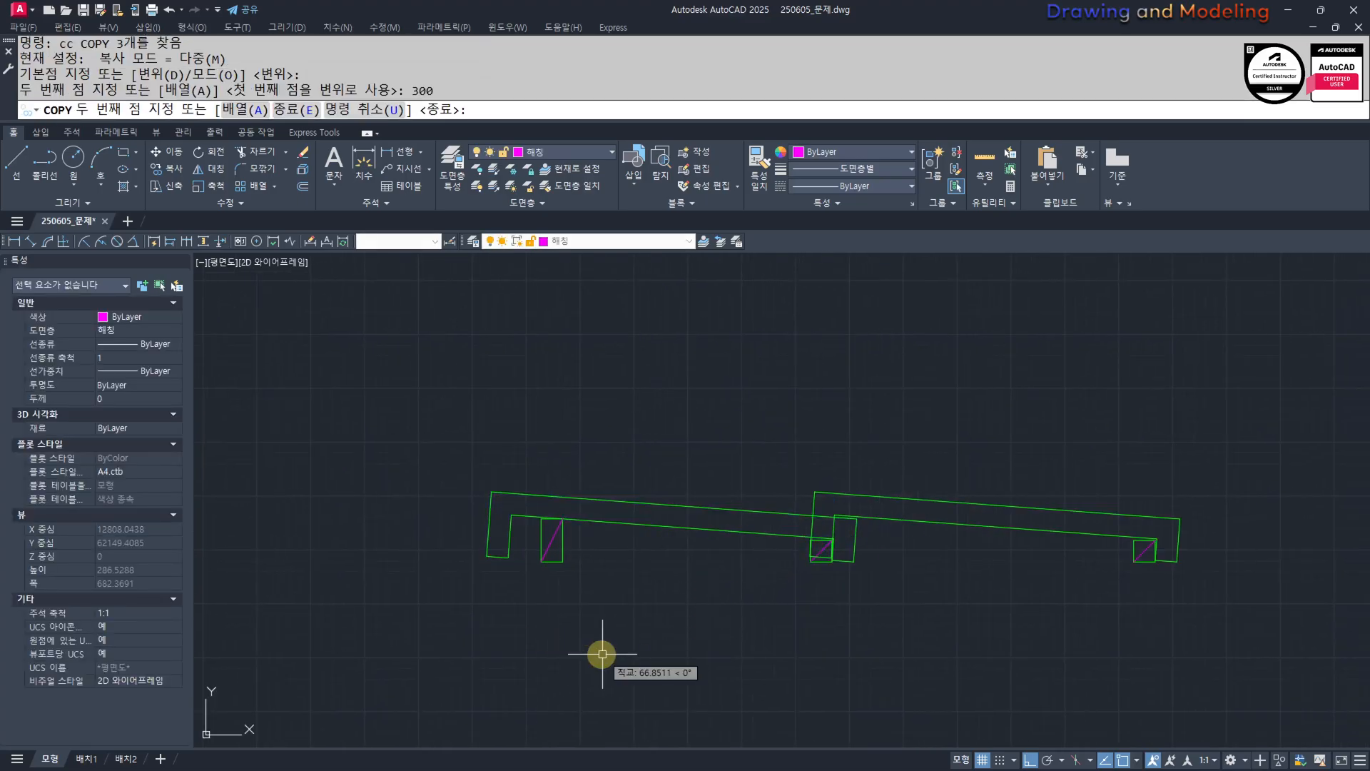
key(Escape)
key(Escape)
Explode the copied channel and fillet its top and bottom edges to the left leg's inner edge with radius 0.
click(960, 543)
click(919, 512)
text(x)
scroll(835, 500, up, 3)
text(f)
key(space)
click(831, 548)
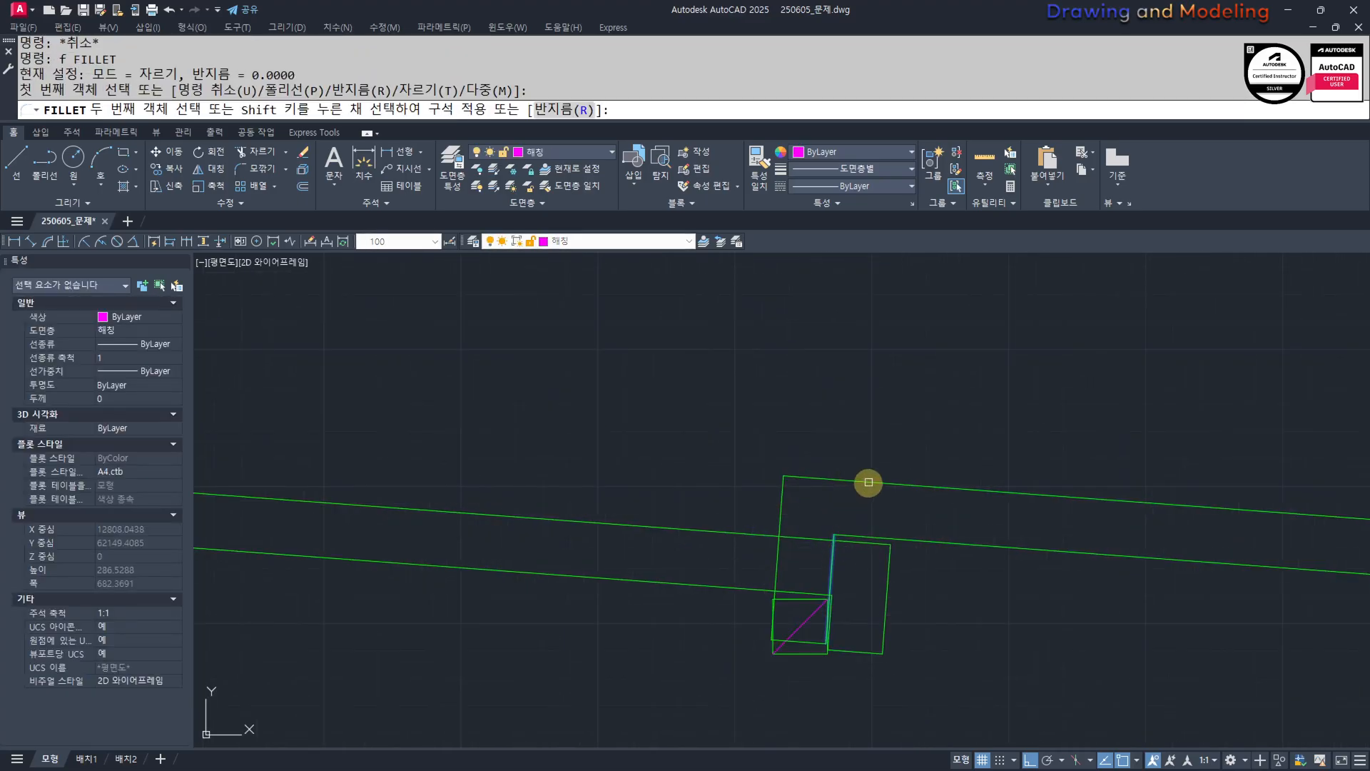
click(869, 483)
click(838, 500)
click(859, 482)
key(space)
click(839, 501)
click(913, 541)
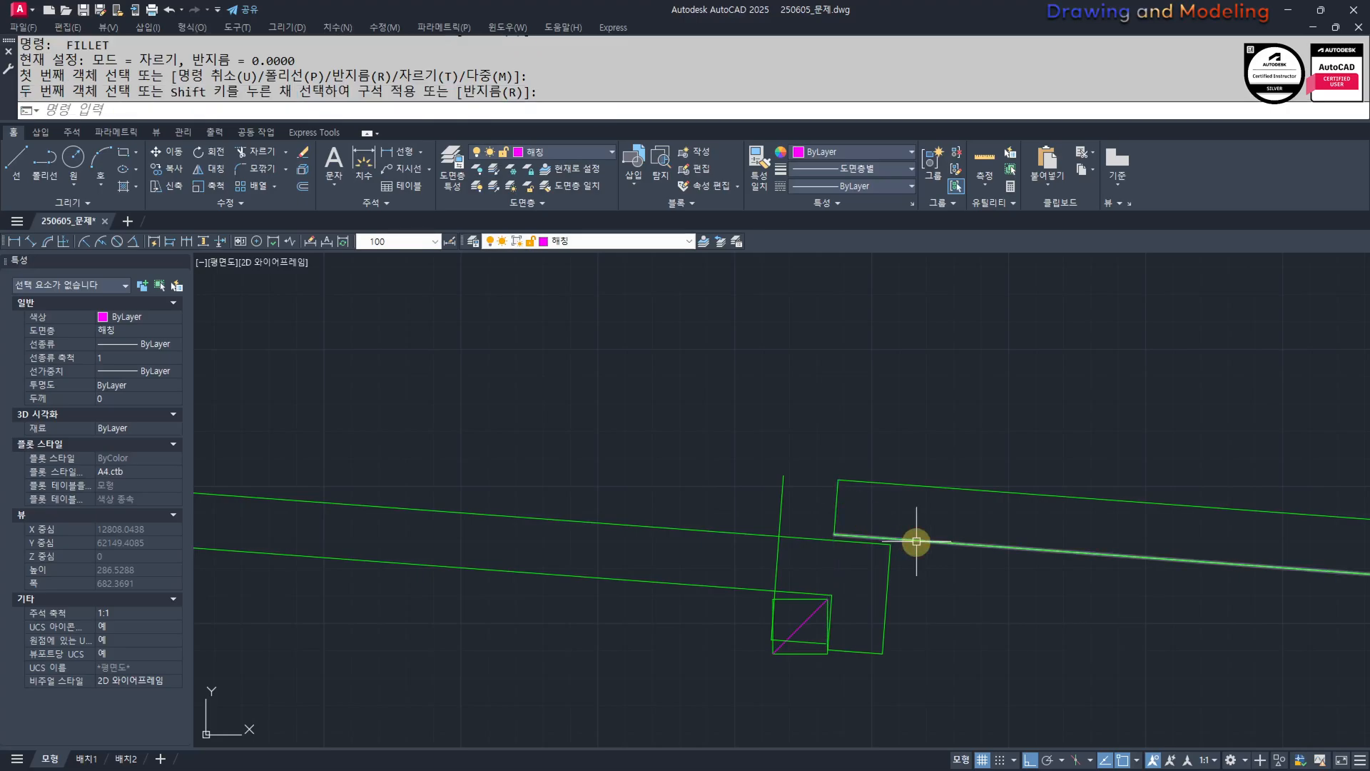
Erase the leftover outer and bottom lines of the copied channel's left leg.
key(Escape)
key(Escape)
click(811, 559)
click(737, 566)
text(e)
click(804, 652)
click(803, 644)
key(Escape)
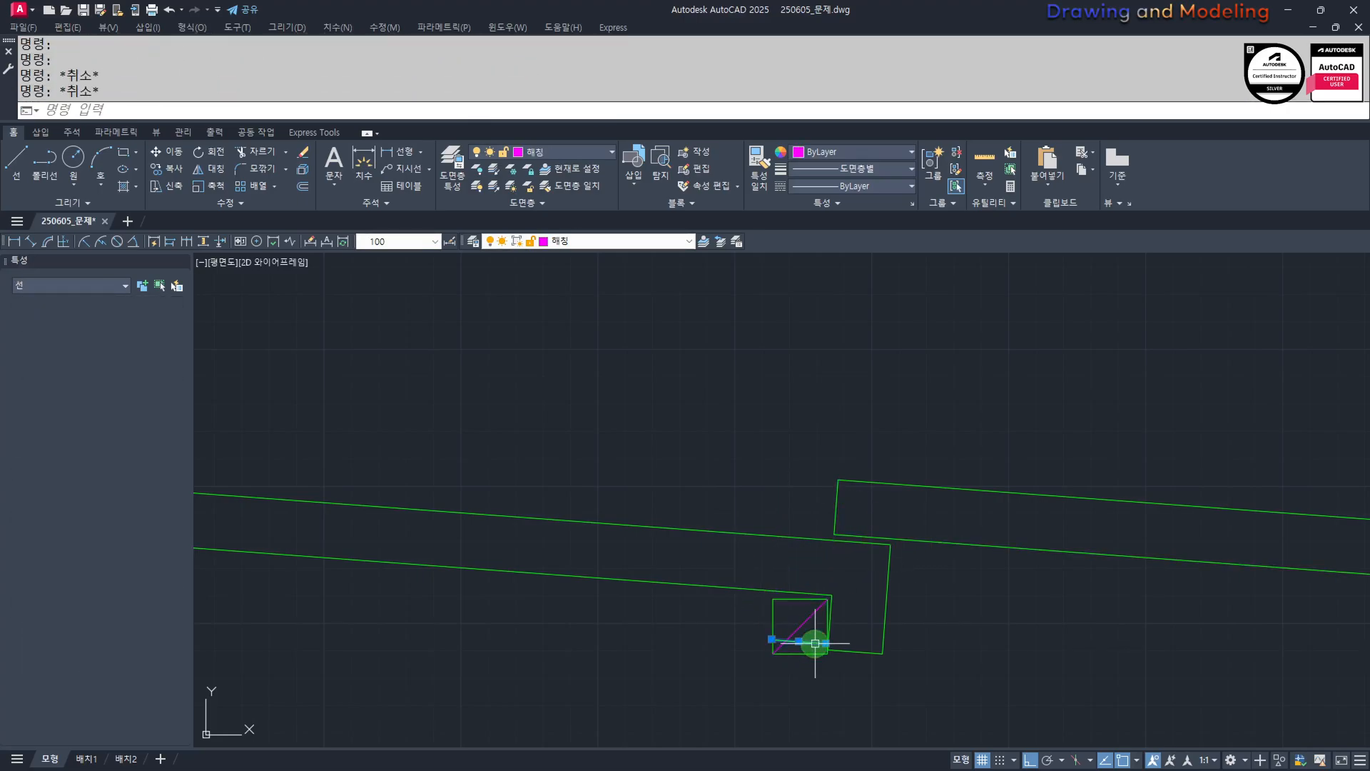
Join the copied profile's segments into one polyline.
scroll(813, 640, down, 3)
click(802, 563)
click(919, 613)
click(977, 621)
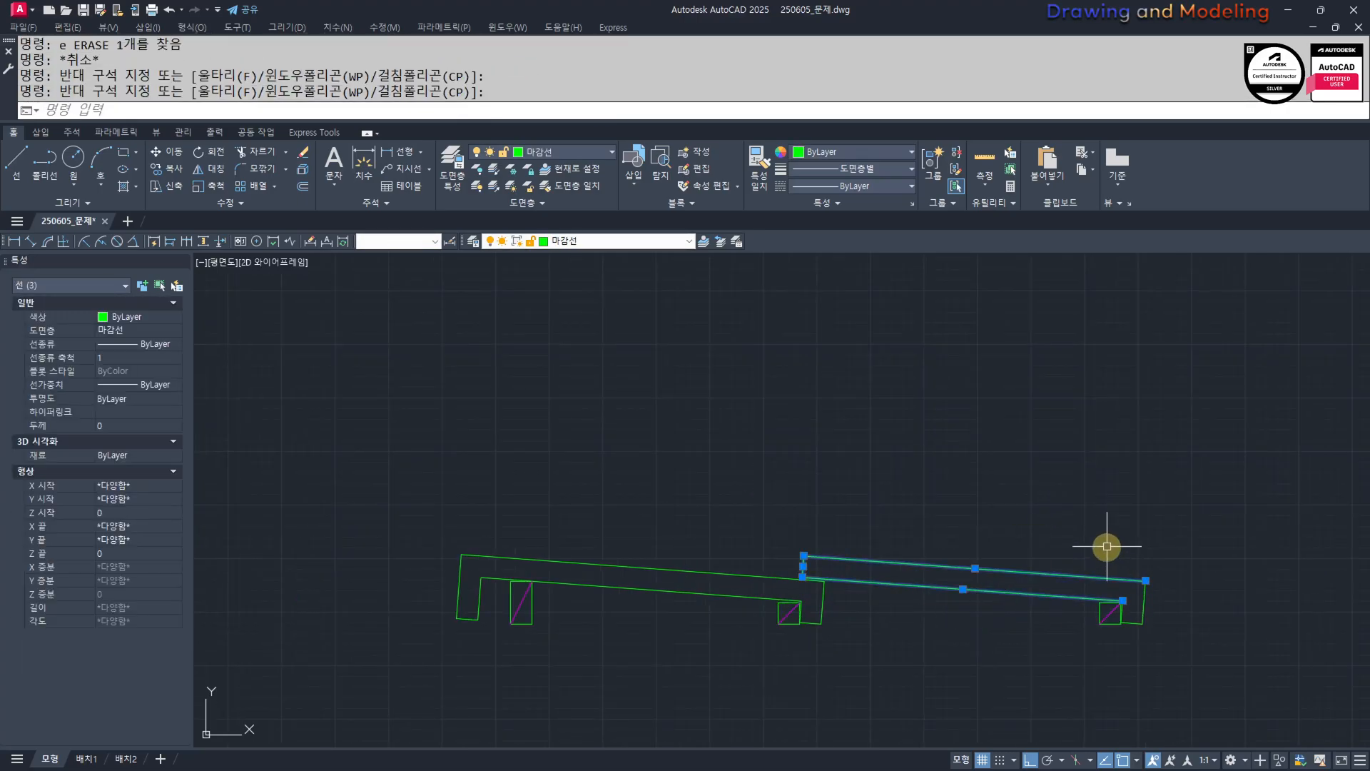
middle_drag(1106, 673, 988, 630)
text(j)
key(Return)
key(Escape)
Group the copied profile with its batten, and group the first channel profile with its two battens.
click(1097, 624)
click(810, 553)
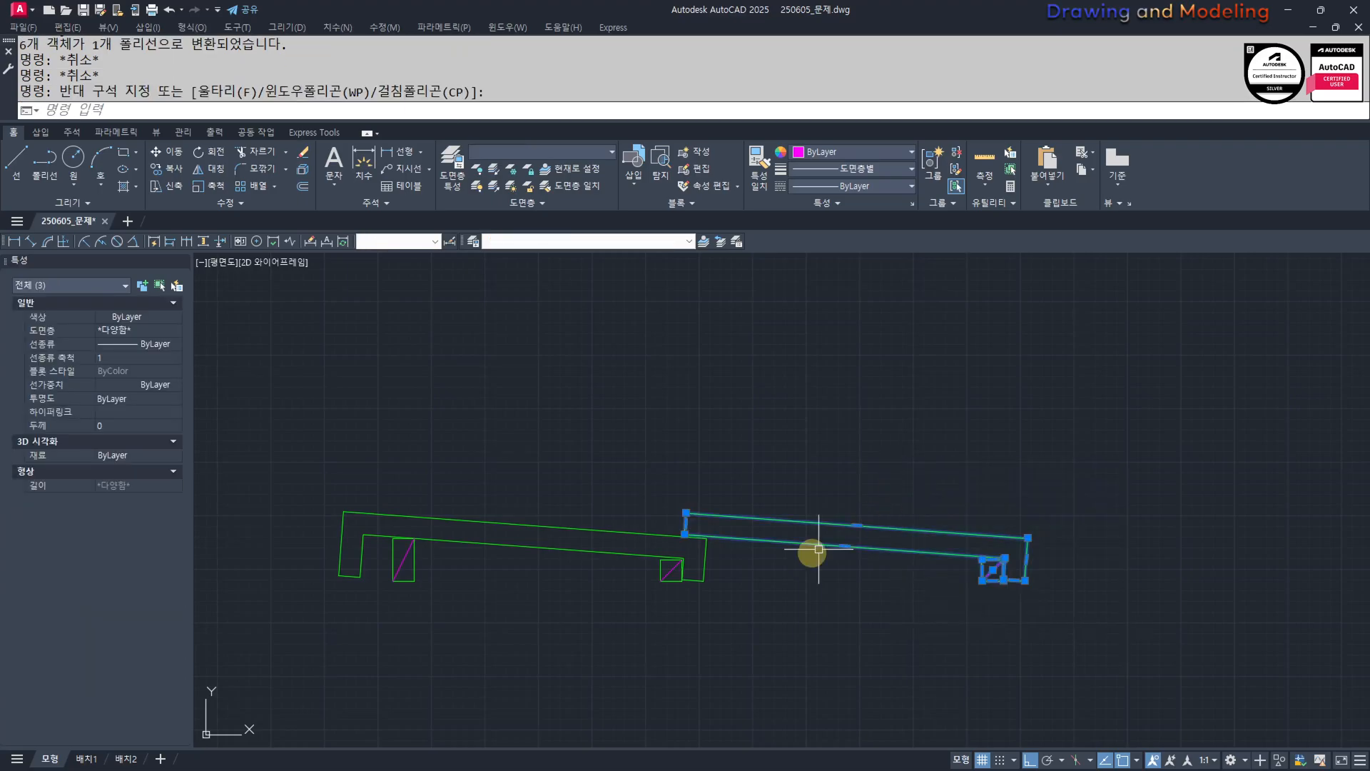
middle_drag(772, 647, 930, 611)
text(g)
key(Return)
click(379, 389)
click(927, 601)
key(space)
key(Escape)
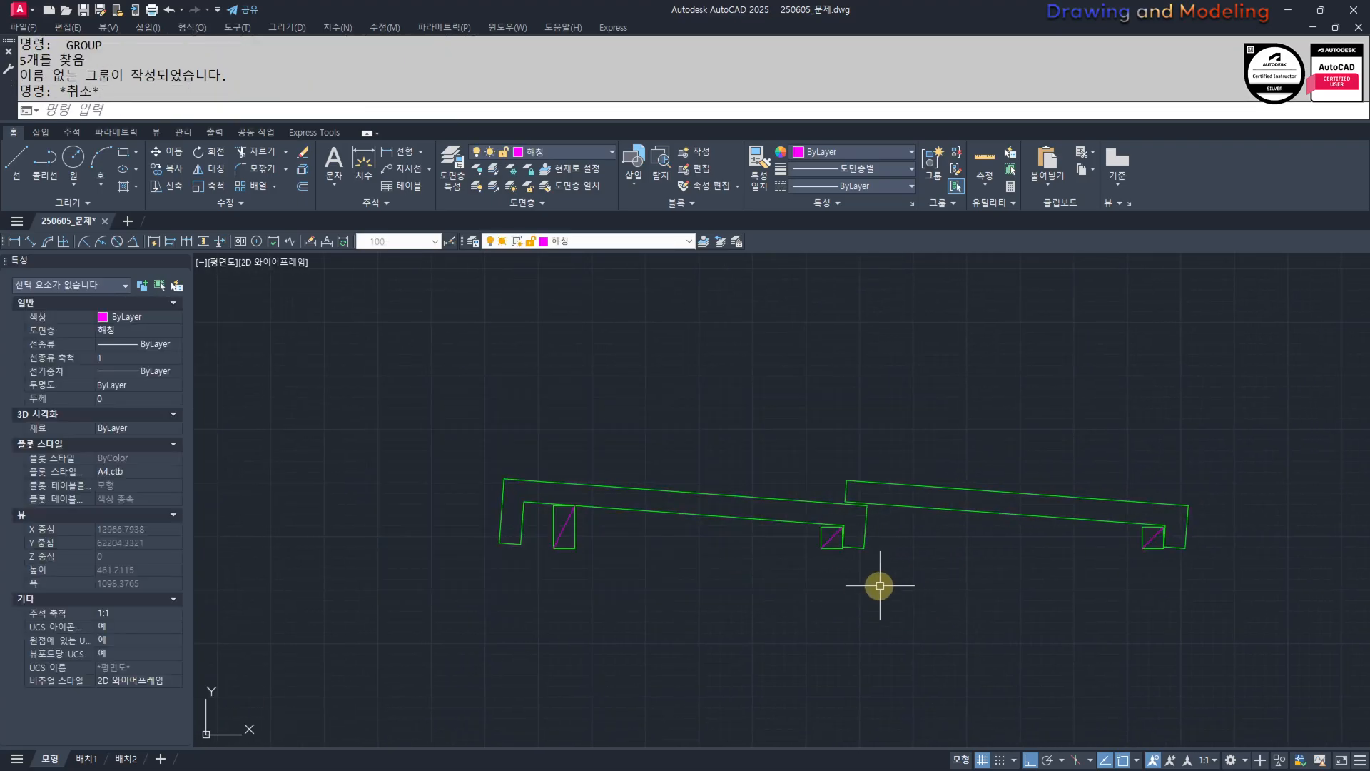
click(878, 583)
click(817, 500)
click(994, 562)
click(900, 474)
key(Escape)
key(Escape)
Draw a circle of radius 20 centred where the roof's top slope line meets the outer eaves line.
scroll(933, 532, down, 4)
middle_drag(1168, 658, 930, 597)
scroll(929, 596, up, 4)
text(c)
key(Return)
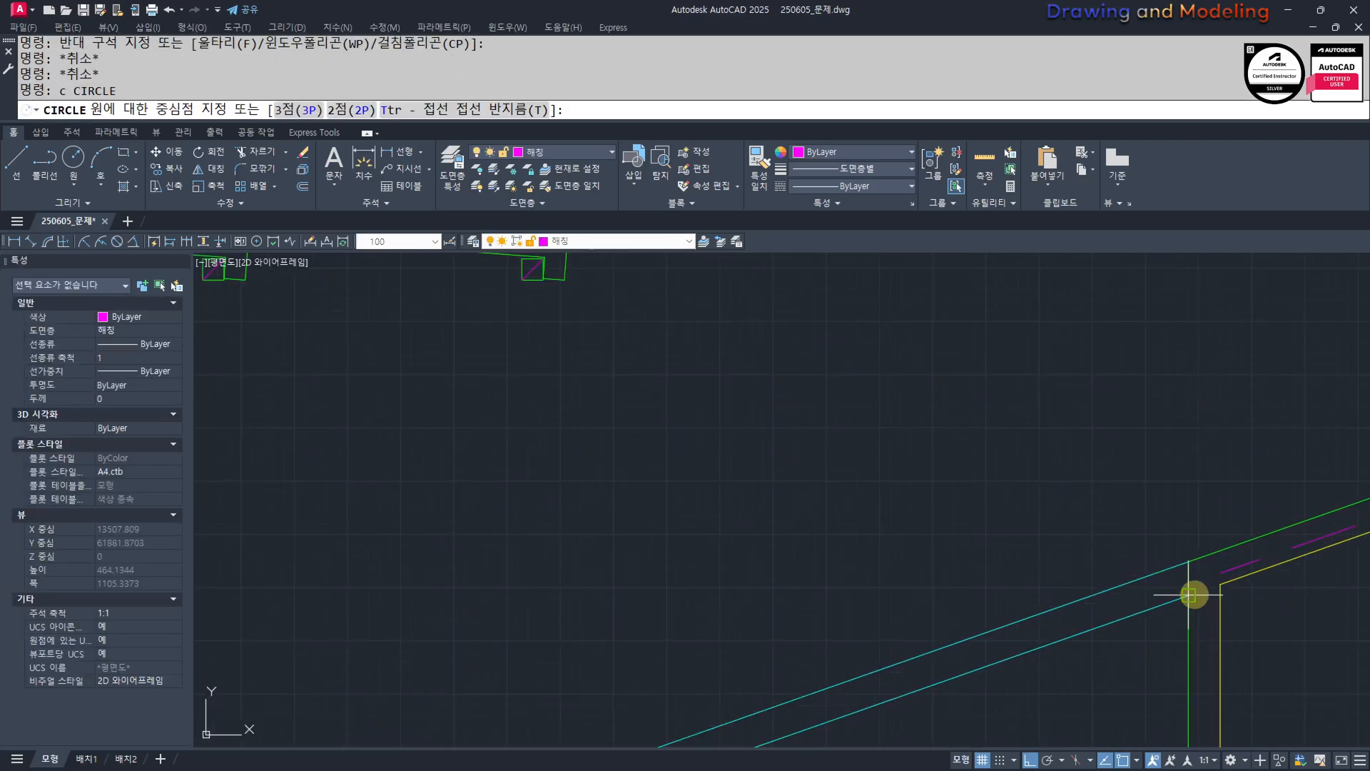
click(1035, 586)
text(20)
key(Return)
key(Escape)
key(Escape)
scroll(1135, 471, down, 4)
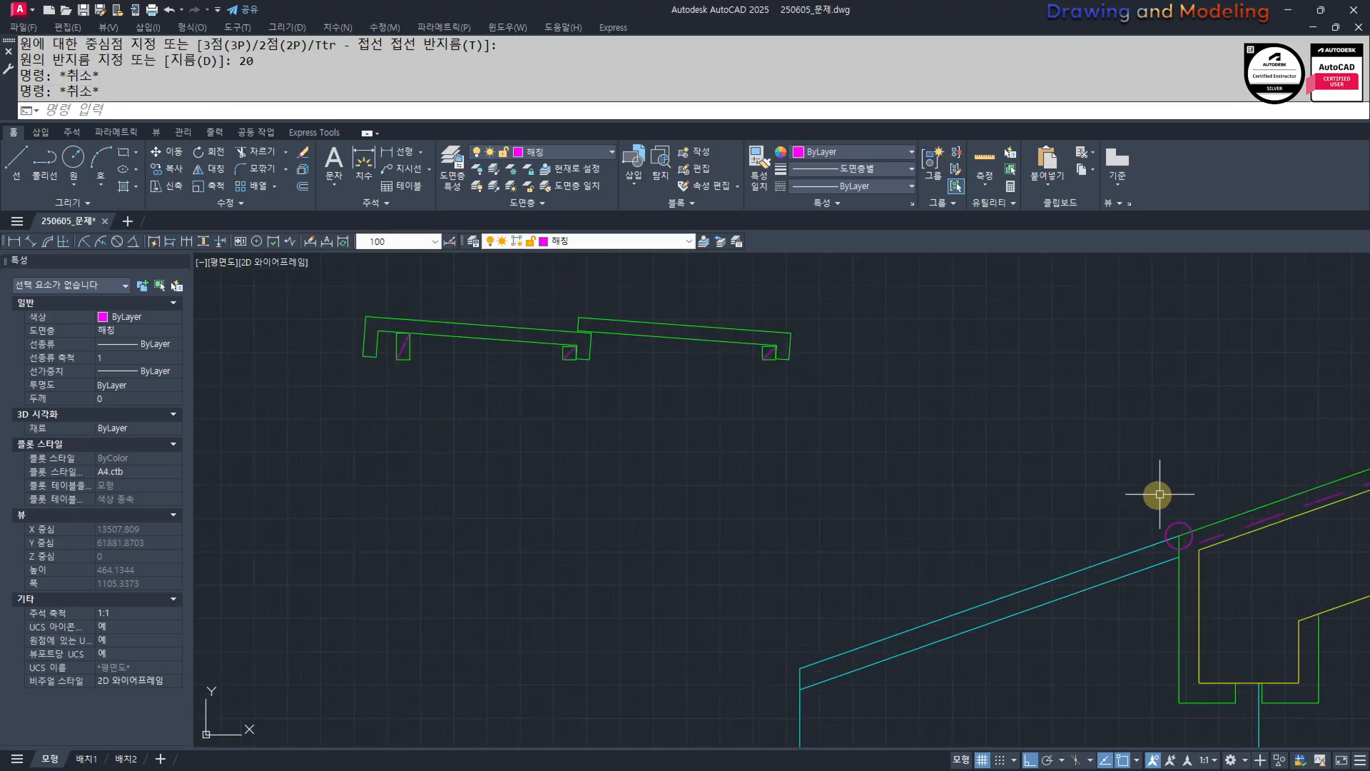
Move both roof piece groups so the left batten's lower-left corner meets the circle's intersection with the roof slope.
text(n)
middle_drag(881, 496, 929, 557)
text(m)
key(space)
scroll(861, 510, up, 2)
click(896, 559)
click(773, 439)
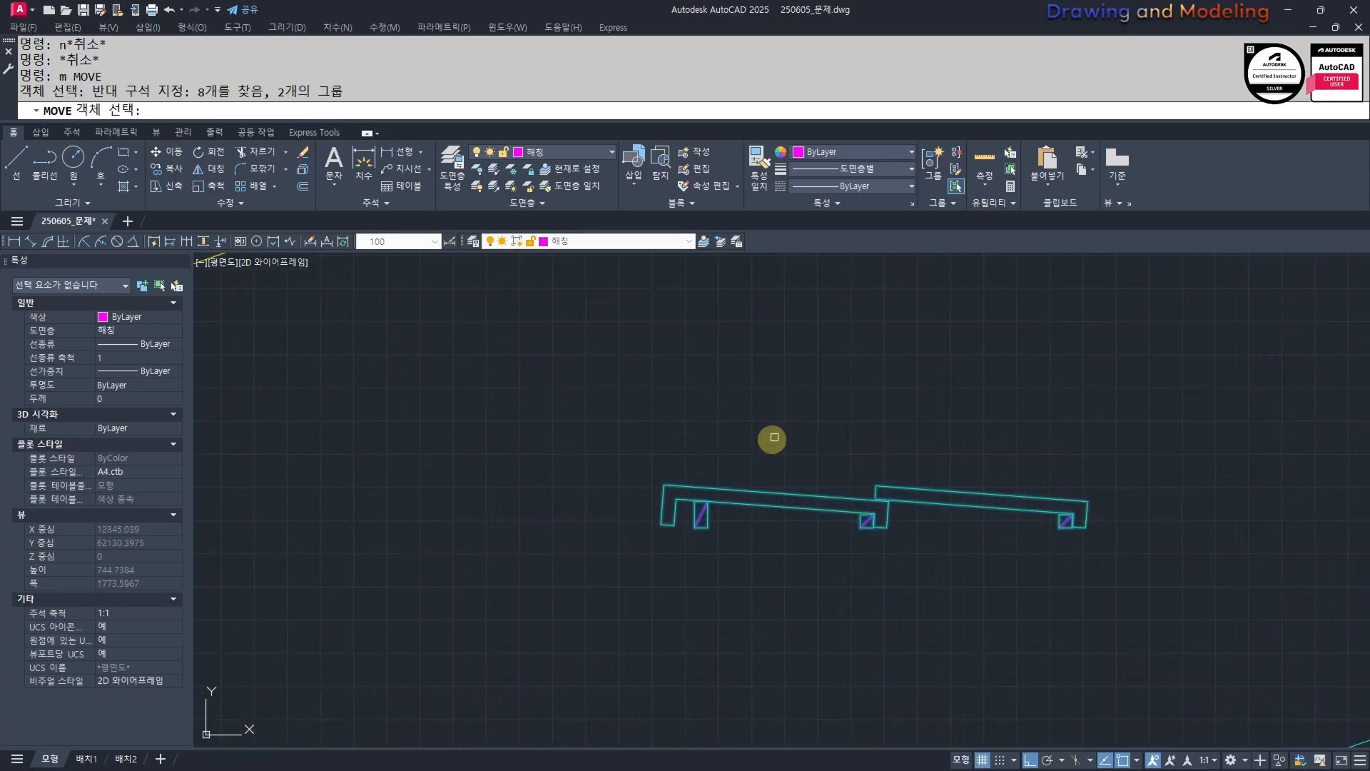
key(space)
scroll(682, 540, up, 4)
click(721, 506)
scroll(1360, 626, down, 4)
scroll(923, 488, up, 5)
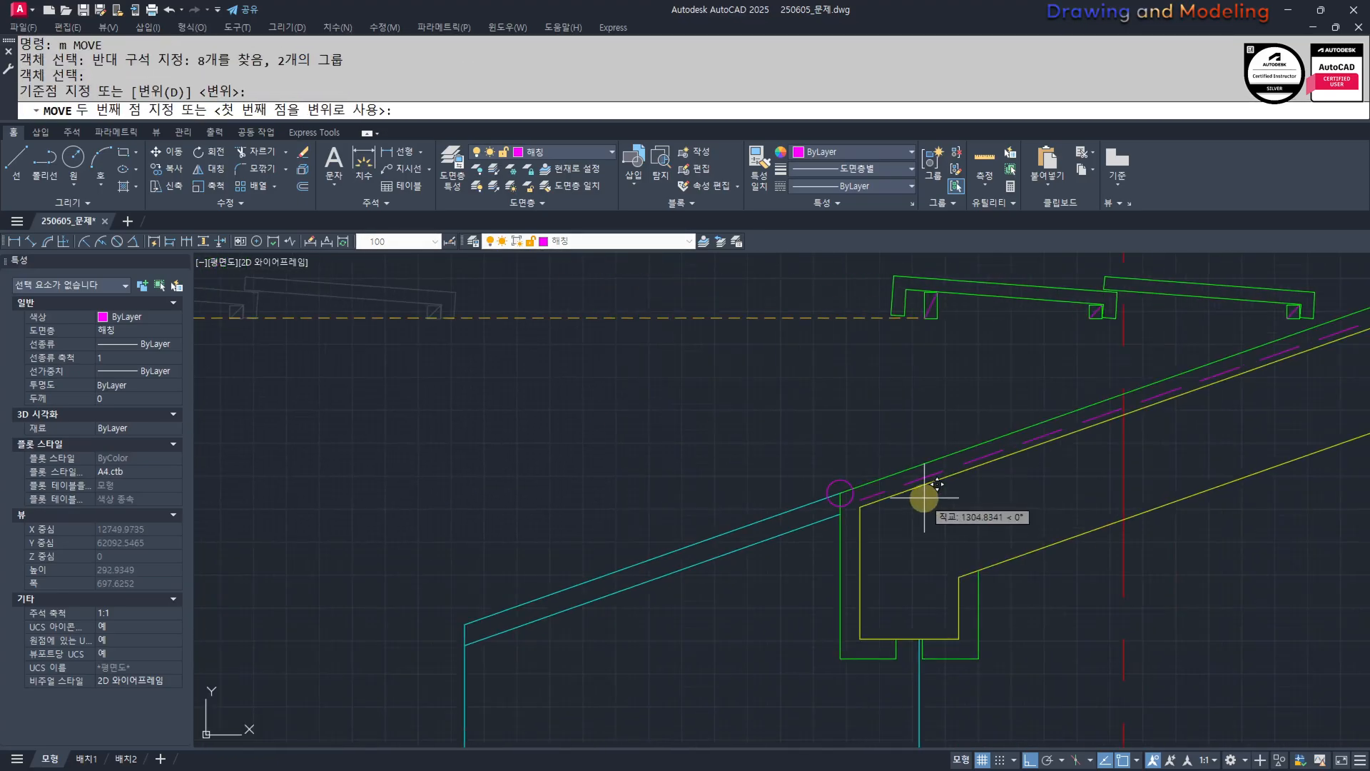
click(696, 489)
key(Escape)
key(Escape)
Rotate both groups about the left batten's lower-left corner to align the battens with the roof slope.
scroll(909, 541, down, 2)
text(ro)
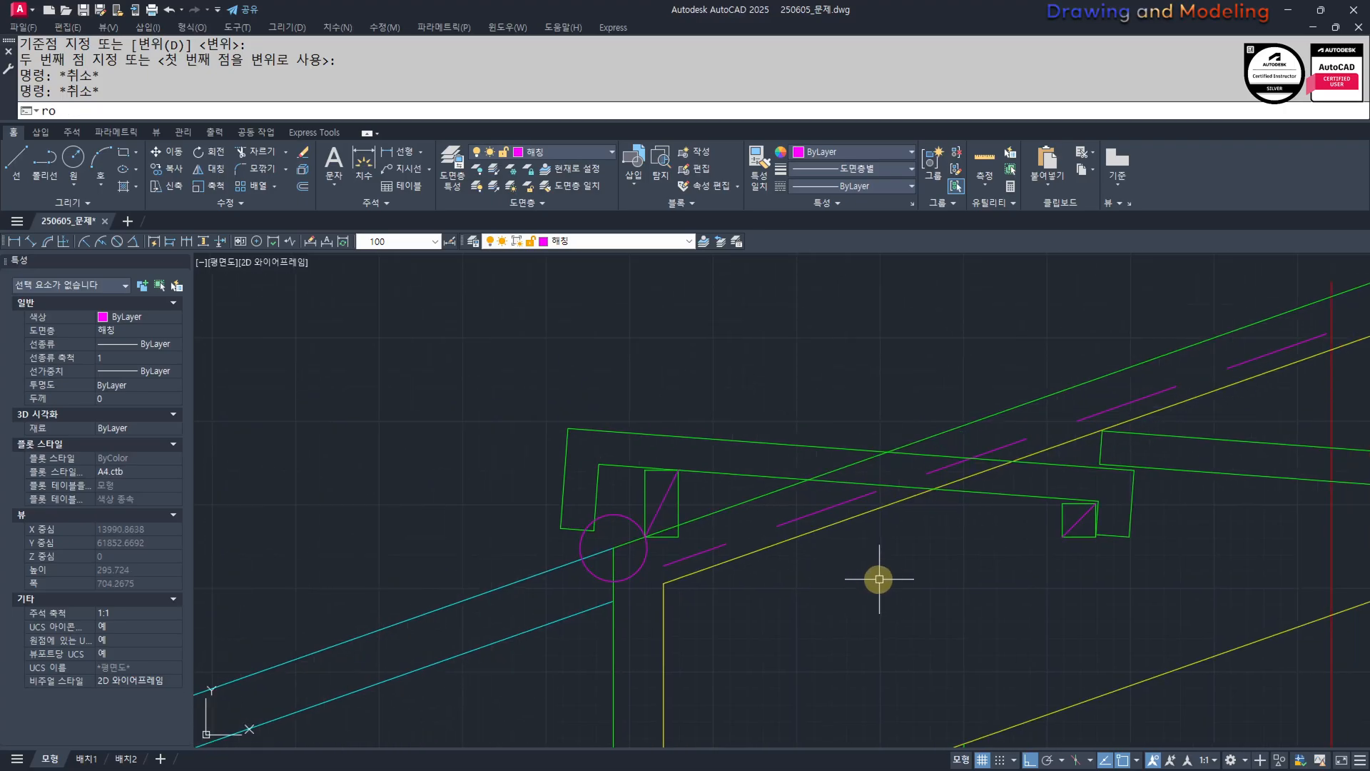
scroll(664, 532, up, 4)
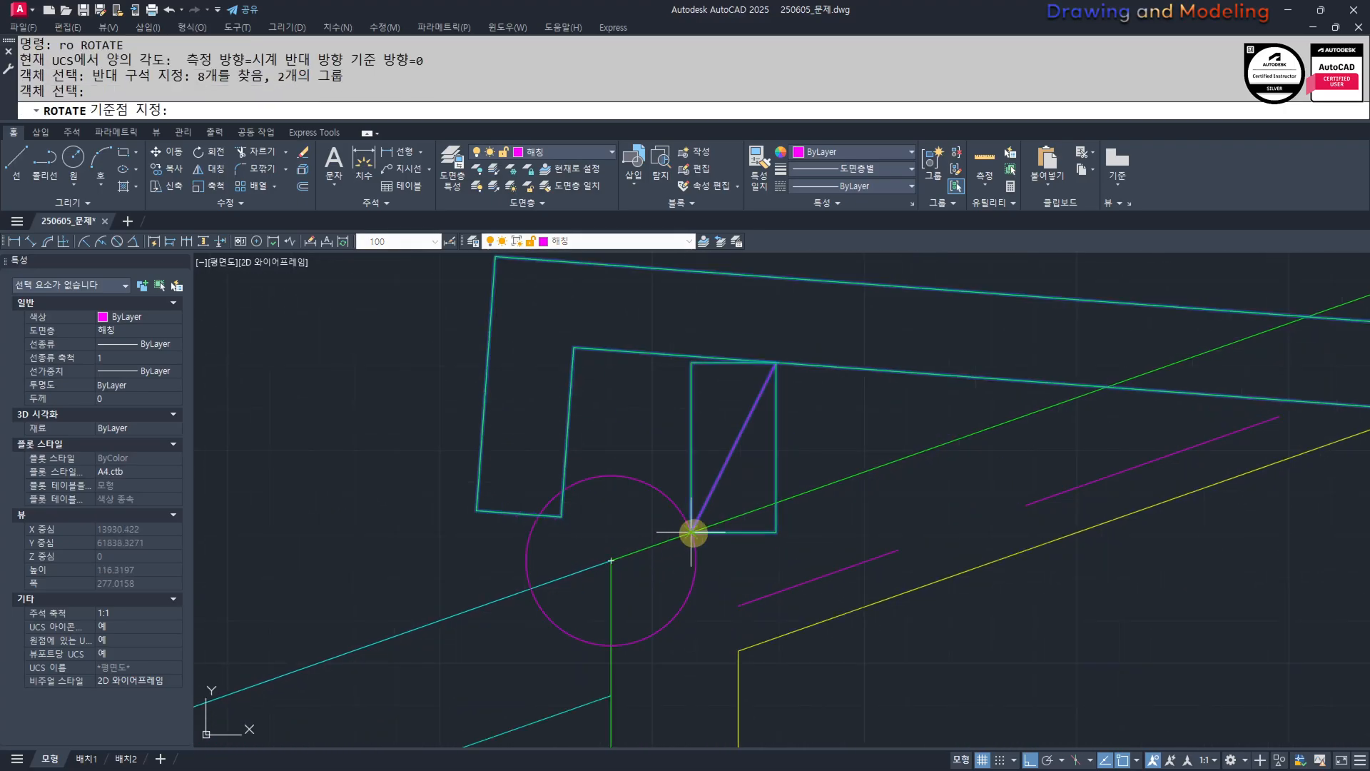
click(692, 532)
click(750, 527)
key(Escape)
key(Escape)
Erase the helper circle at the eaves corner.
scroll(735, 543, down, 2)
click(719, 560)
text(e)
key(Return)
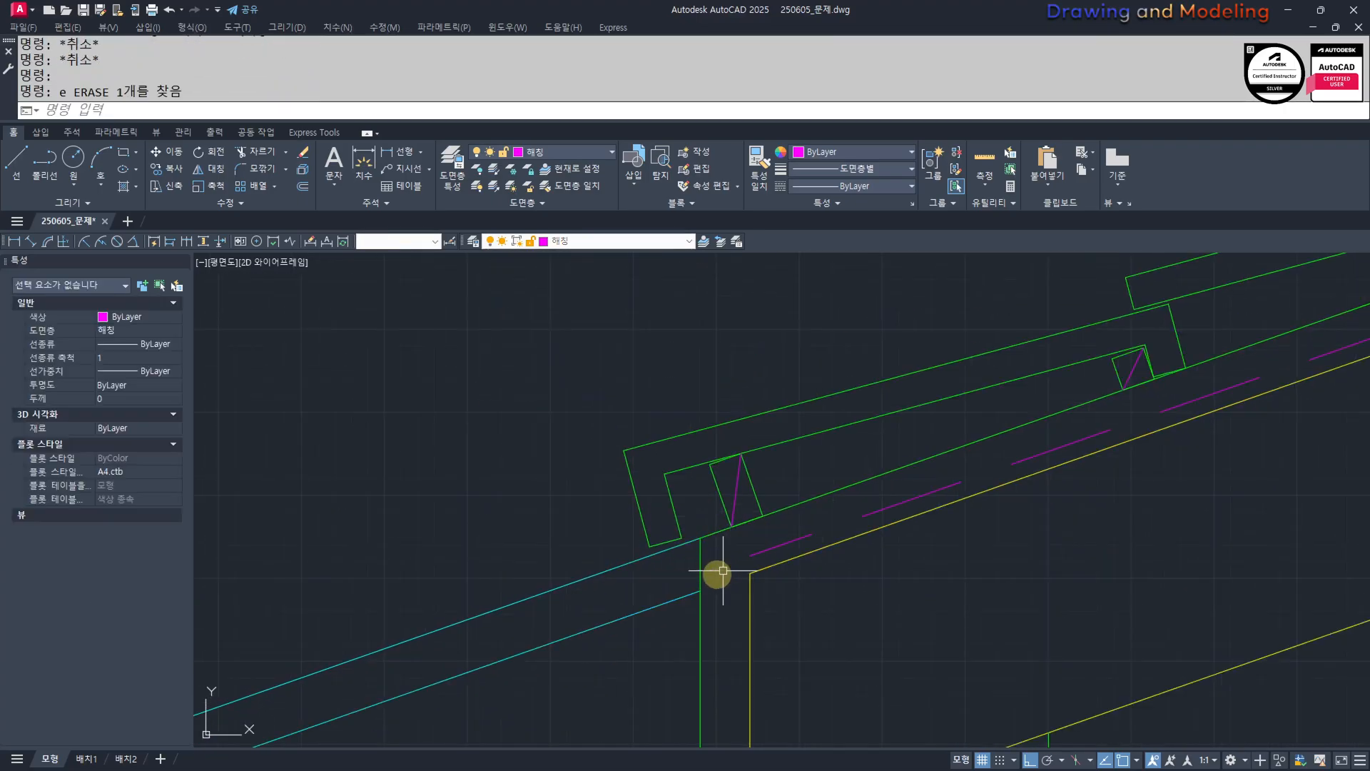
key(Escape)
key(Escape)
Array the upper roof piece group along the left roof slope line at 300 spacing.
scroll(779, 546, down, 3)
click(923, 516)
key(Return)
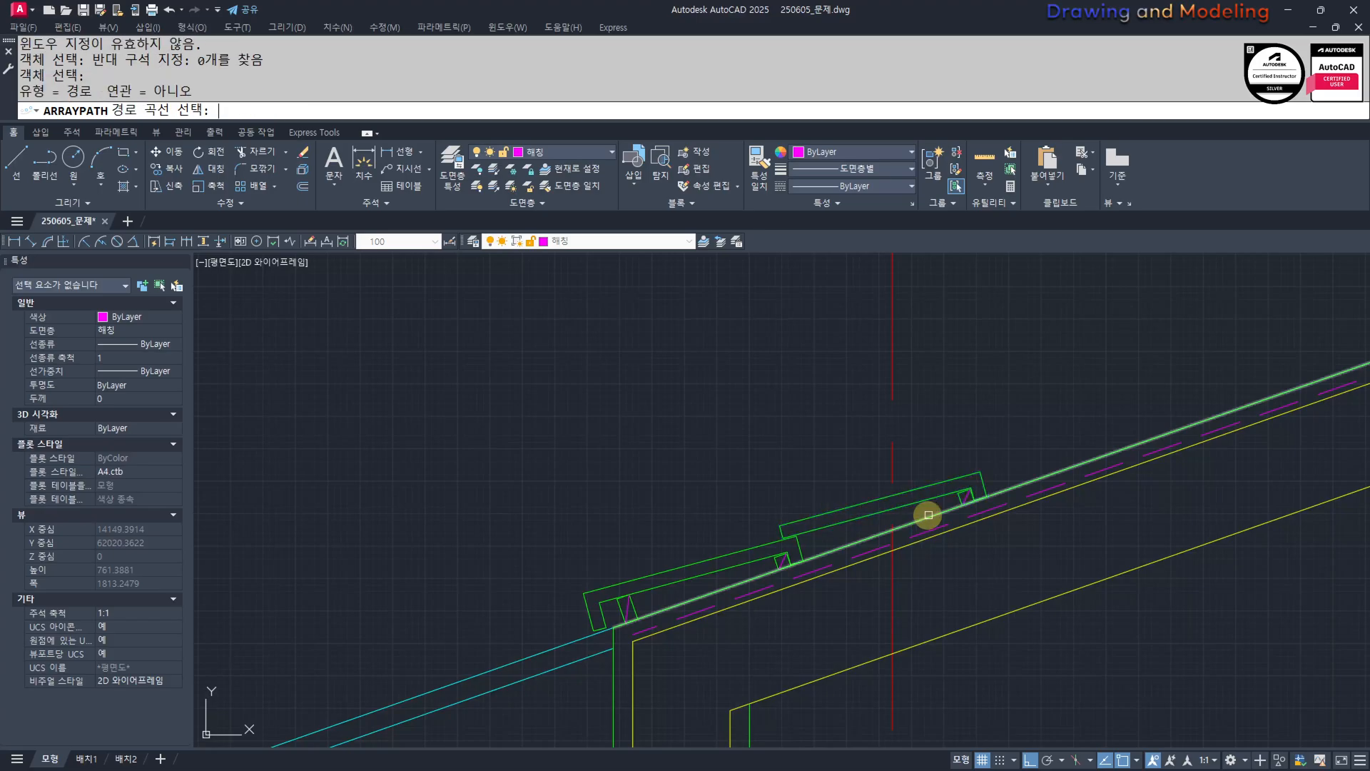
click(927, 514)
scroll(1020, 608, down, 4)
middle_drag(1082, 633, 914, 635)
text(i)
key(Return)
text(30)
key(Return)
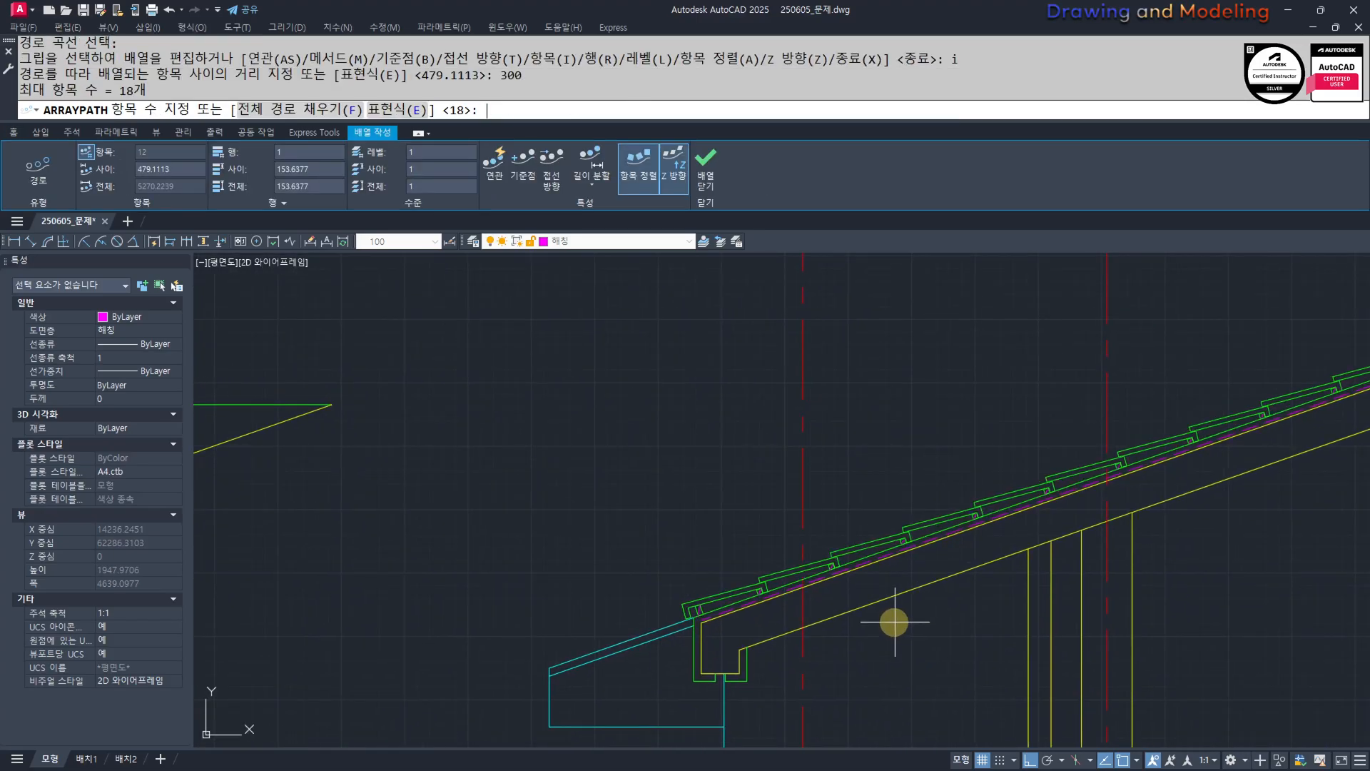
scroll(728, 587, down, 3)
scroll(1095, 437, up, 3)
key(Escape)
key(Escape)
Erase the surplus arrayed roof piece and its batten beyond the ridge.
scroll(1041, 476, up, 2)
key(Escape)
key(Escape)
click(1041, 476)
click(989, 390)
text(e)
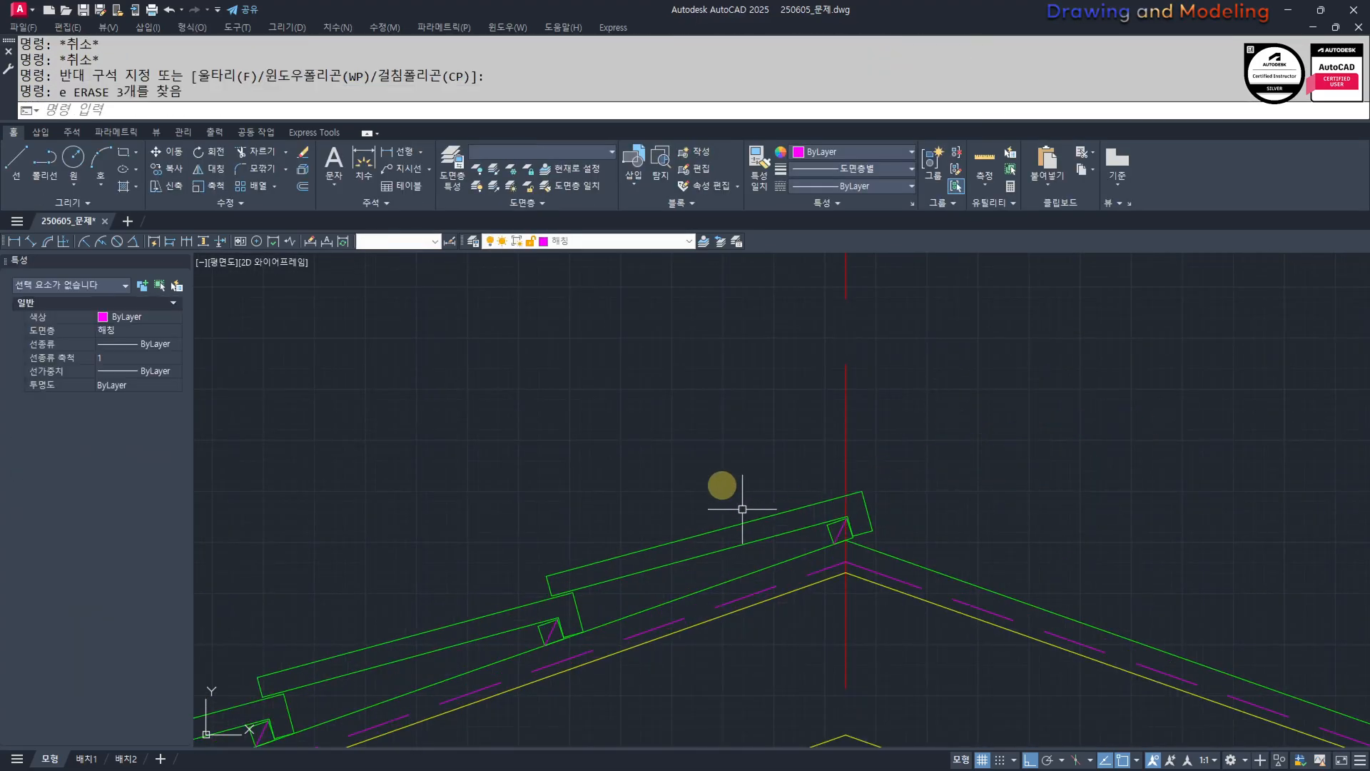
Erase the uppermost roof pieces and their battens nearest the ridge on the left slope.
click(753, 551)
click(696, 506)
text(e)
scroll(1043, 508, down, 4)
click(811, 486)
click(965, 571)
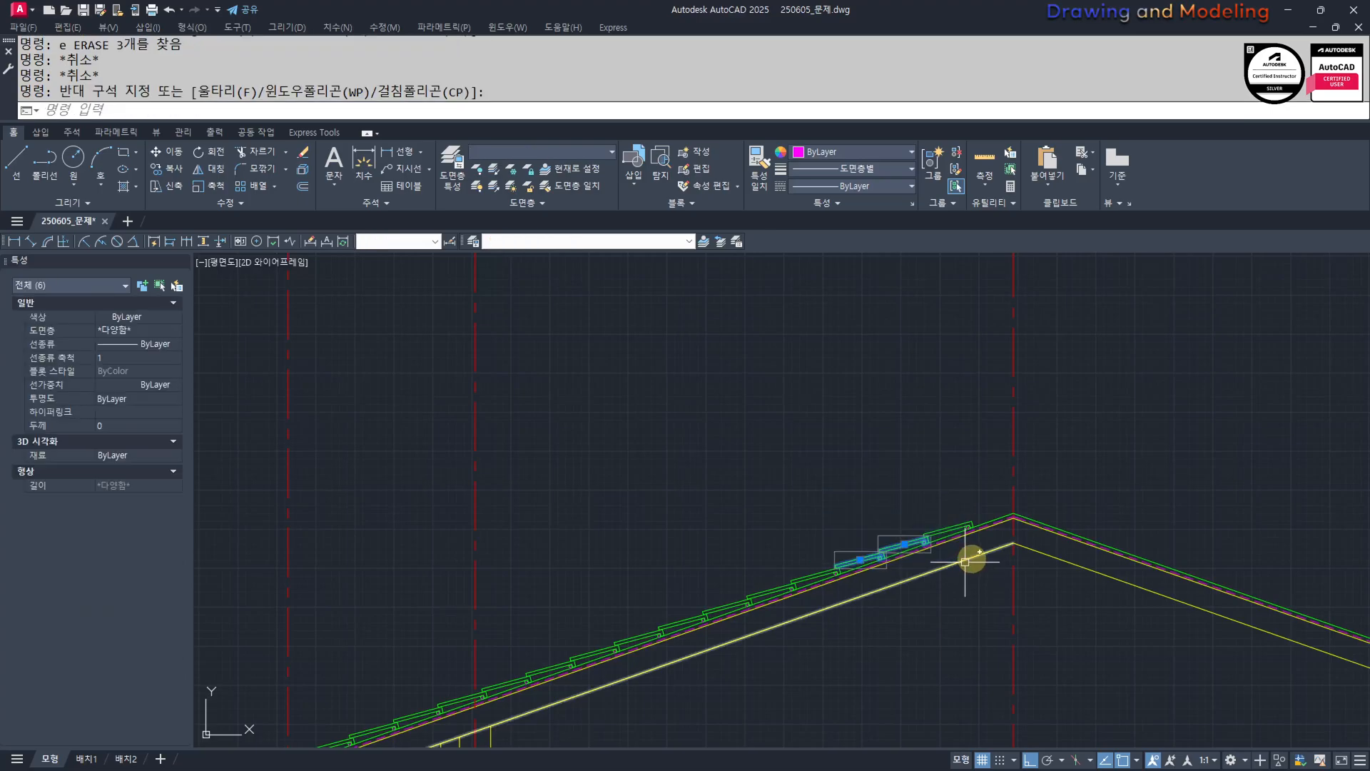
text(e)
key(Escape)
key(Escape)
Array the highest remaining roof piece with its batten along the left slope line as 9 items at 280 spacing.
click(813, 570)
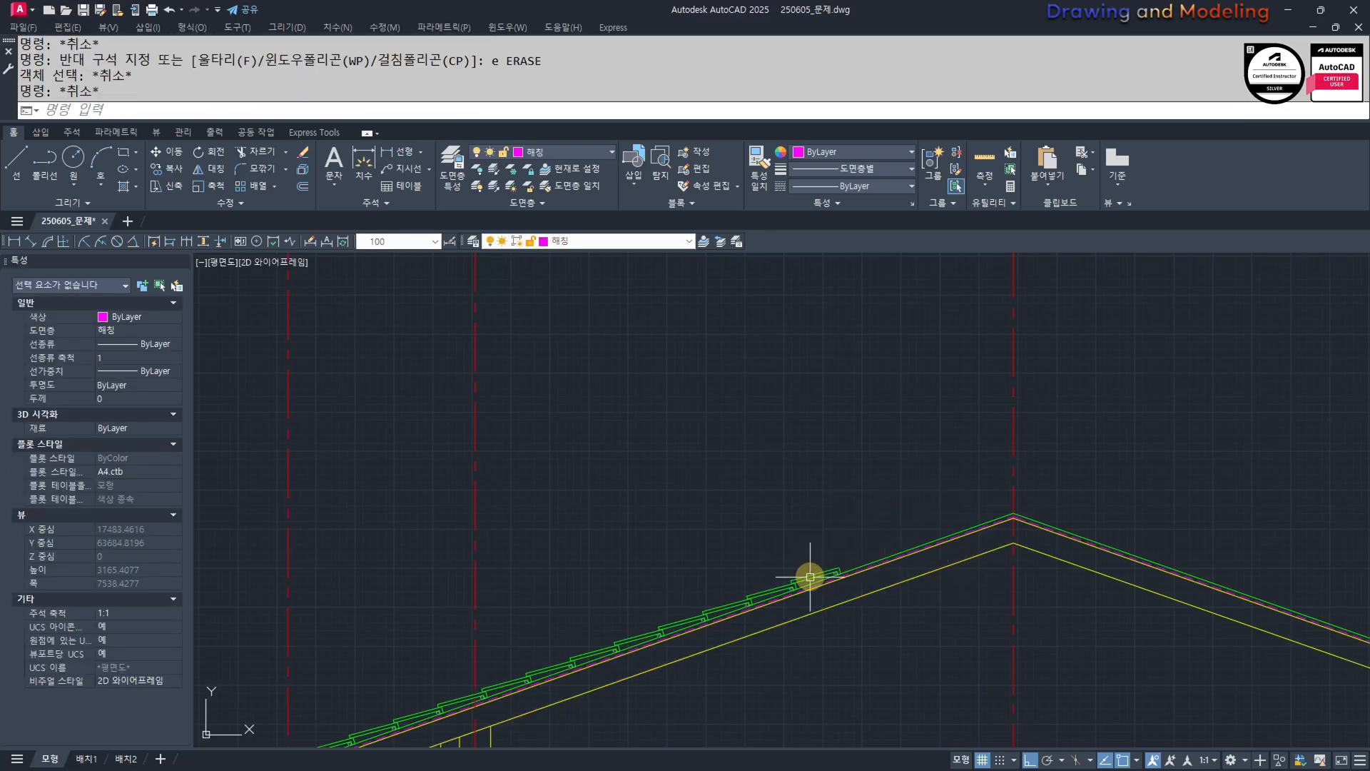
text(aq)
scroll(654, 663, down, 3)
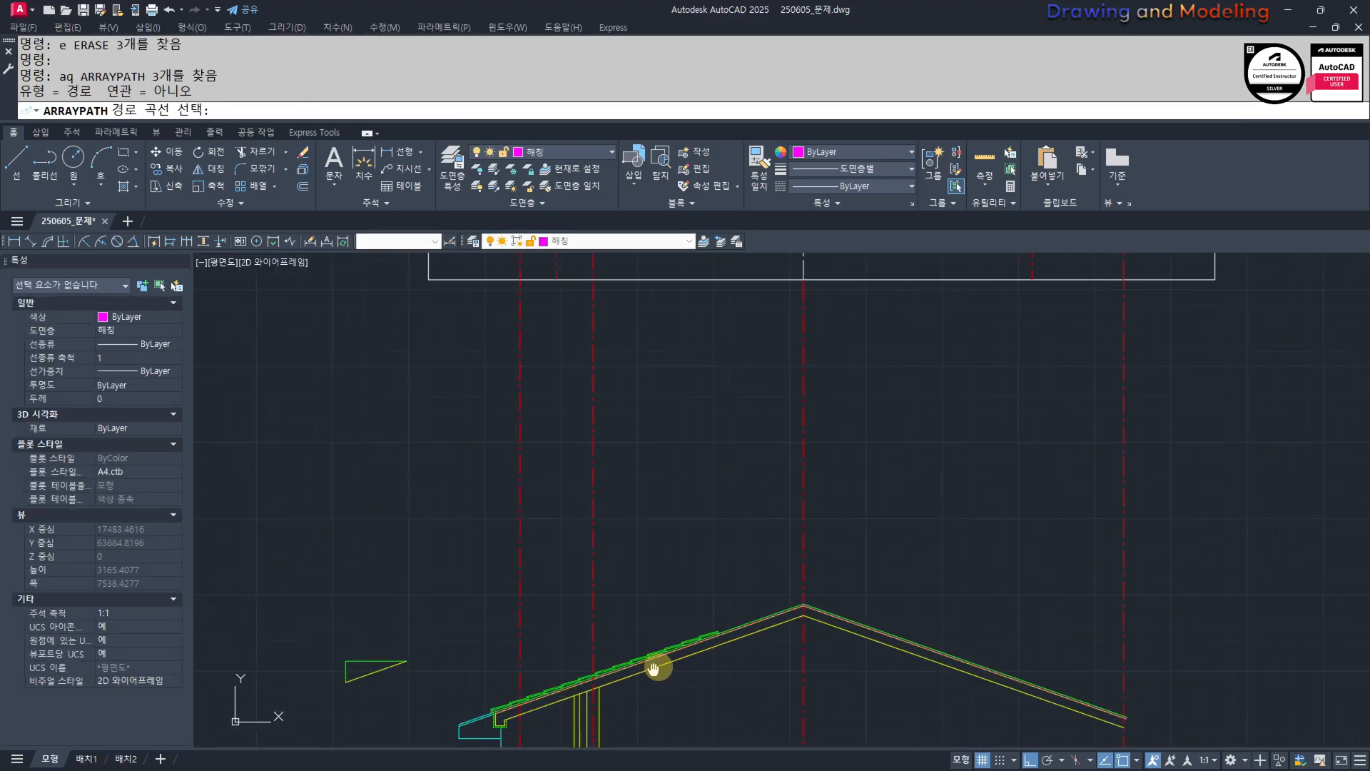
scroll(603, 652, up, 1)
click(598, 656)
middle_drag(804, 651, 740, 661)
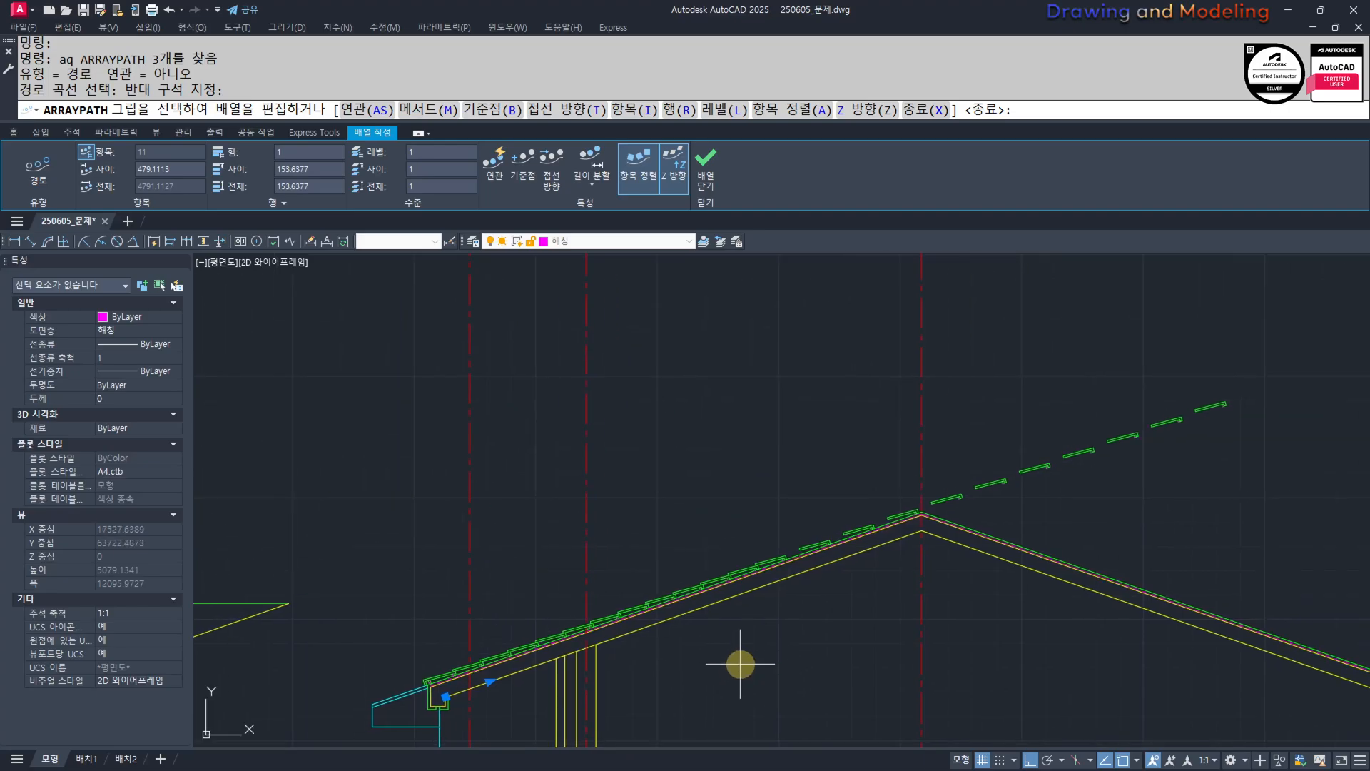
text(i 280)
key(Return)
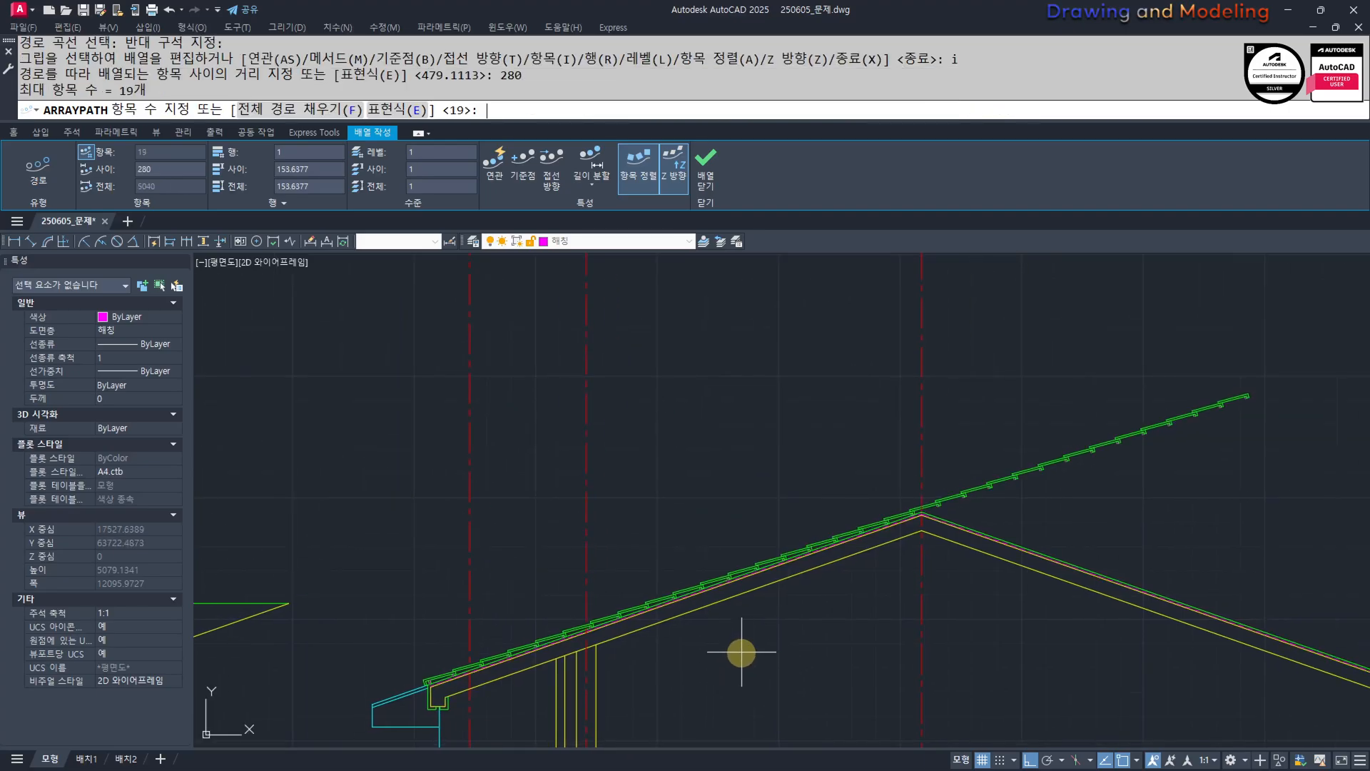
scroll(937, 536, up, 2)
text(9)
key(Return)
Erase the arrayed roof pieces and battens that extend past the ridge centerline.
text(3)
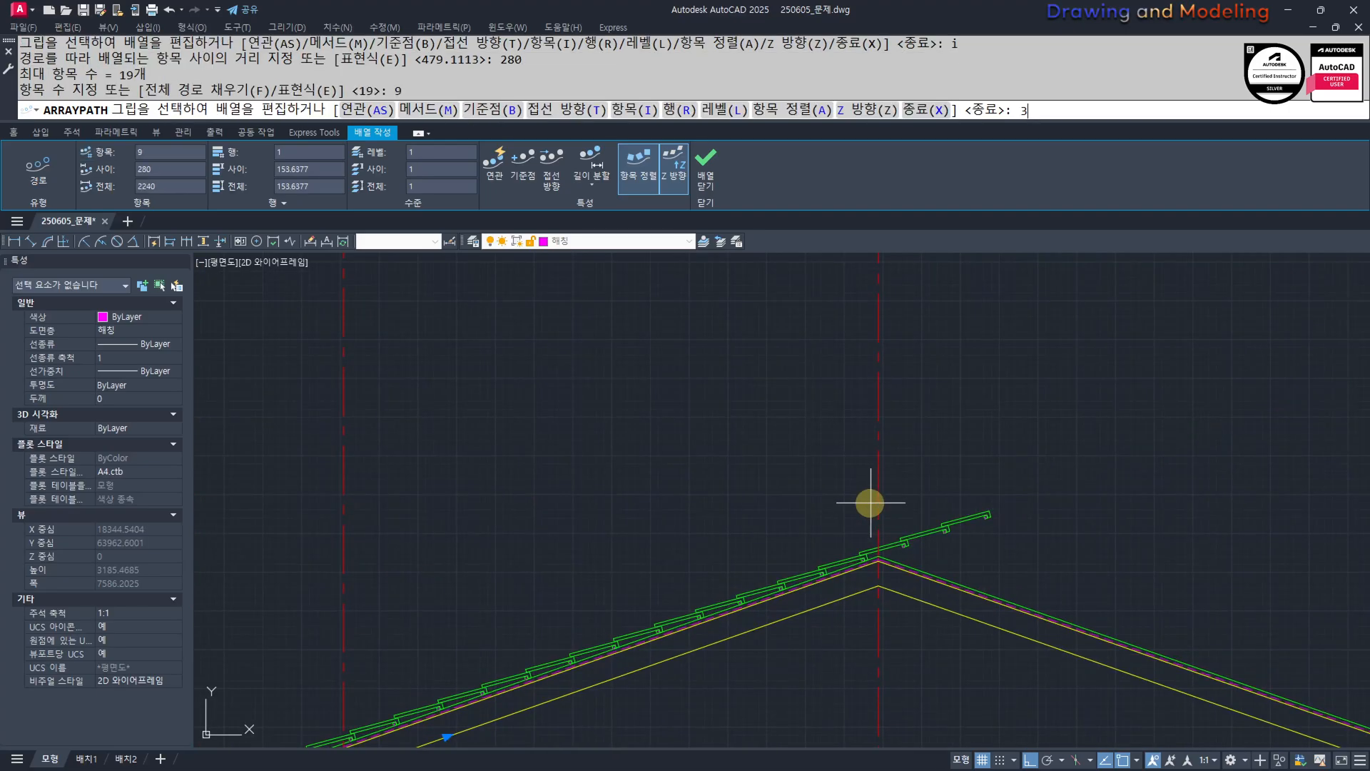
key(Escape)
click(1035, 545)
click(866, 439)
text(e)
key(Return)
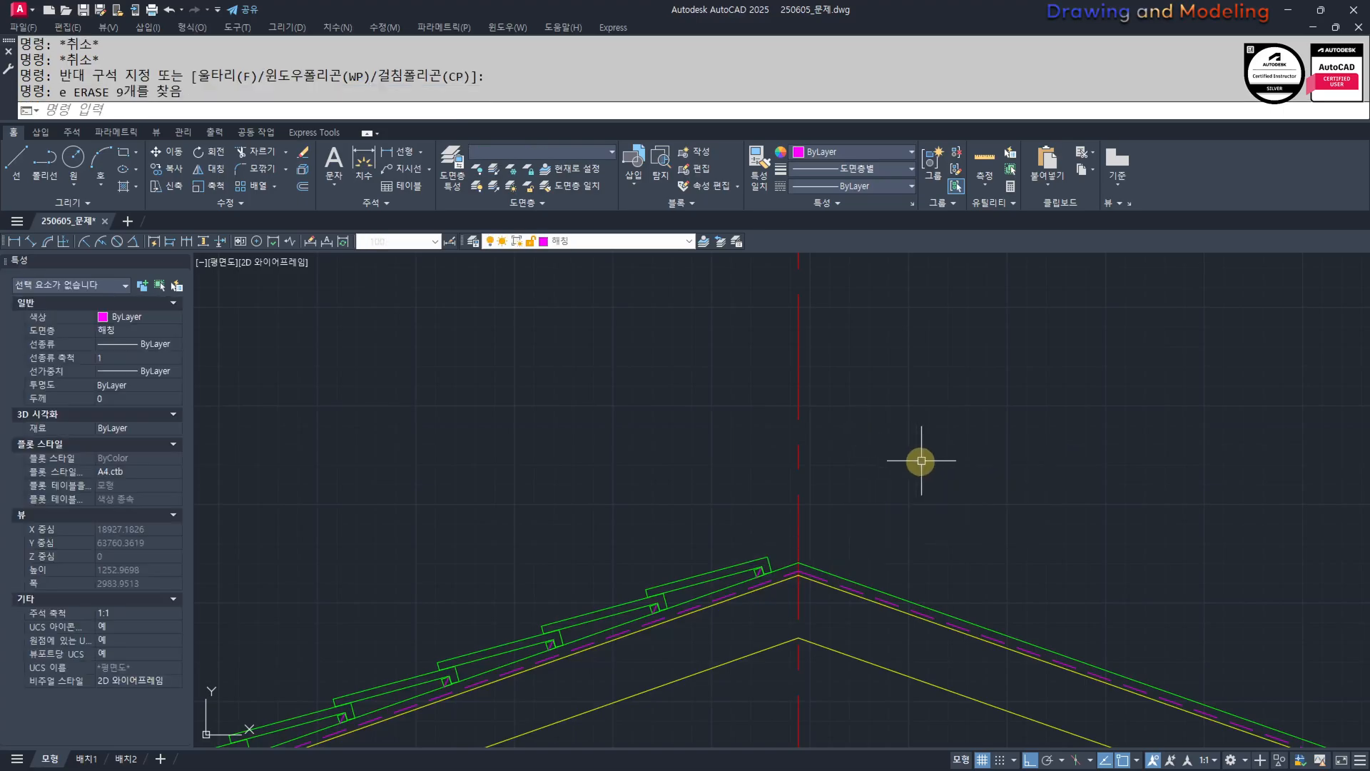
key(Escape)
key(Escape)
Mirror the upper left roof pieces and battens about the ridge centerline, keeping the originals.
scroll(696, 537, down, 2)
scroll(490, 490, up, 1)
click(610, 413)
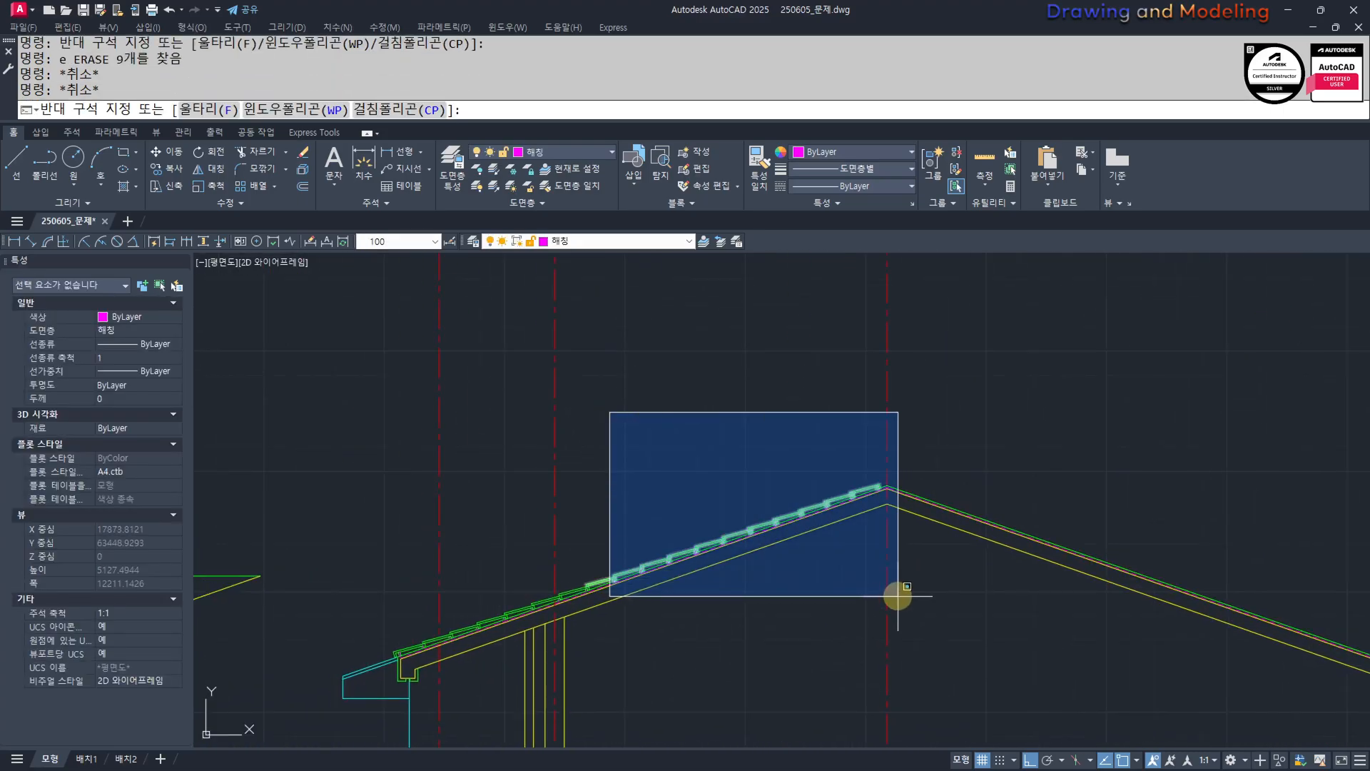
click(903, 600)
text(mi)
key(Return)
click(883, 492)
click(820, 624)
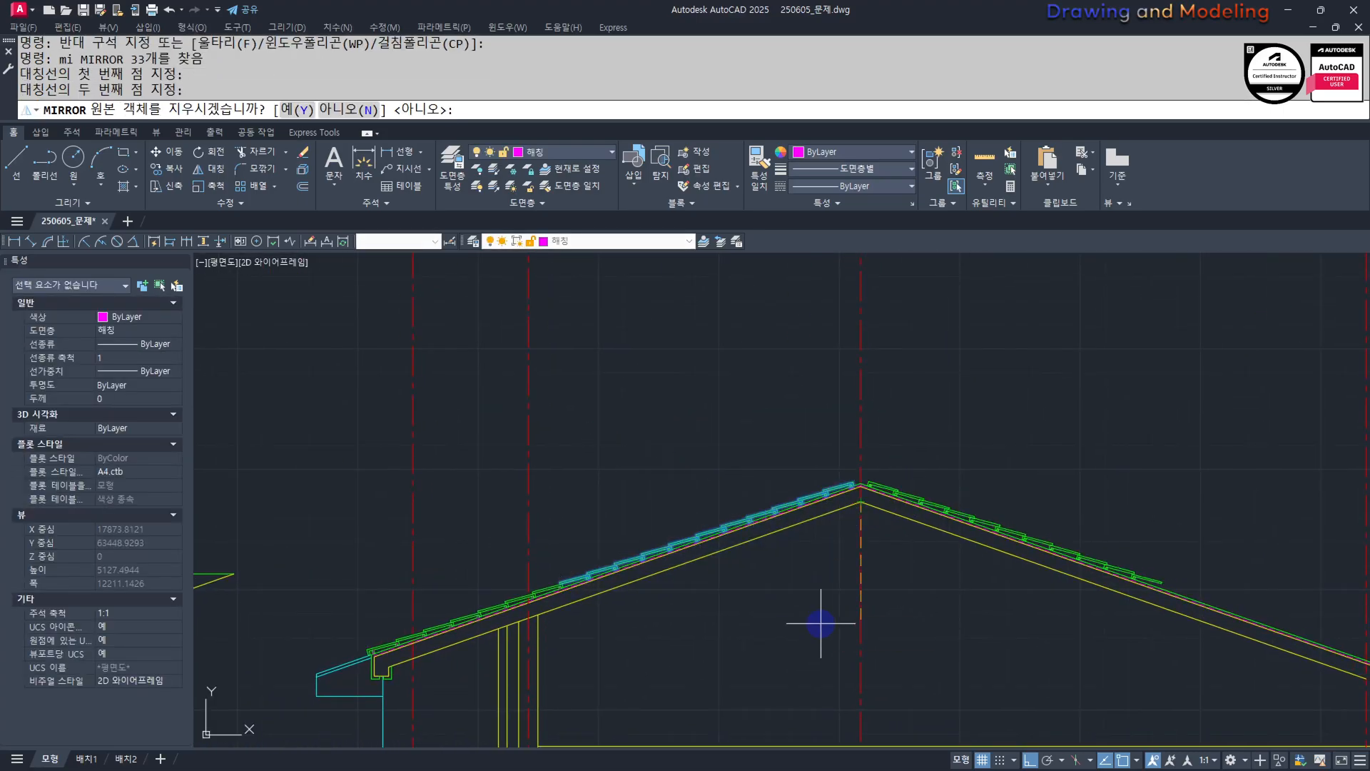
key(Return)
key(Escape)
key(Escape)
Add a vertical linear dimension for the entrance hall's depth in the floor plan.
scroll(855, 569, down, 5)
scroll(855, 569, down, 3)
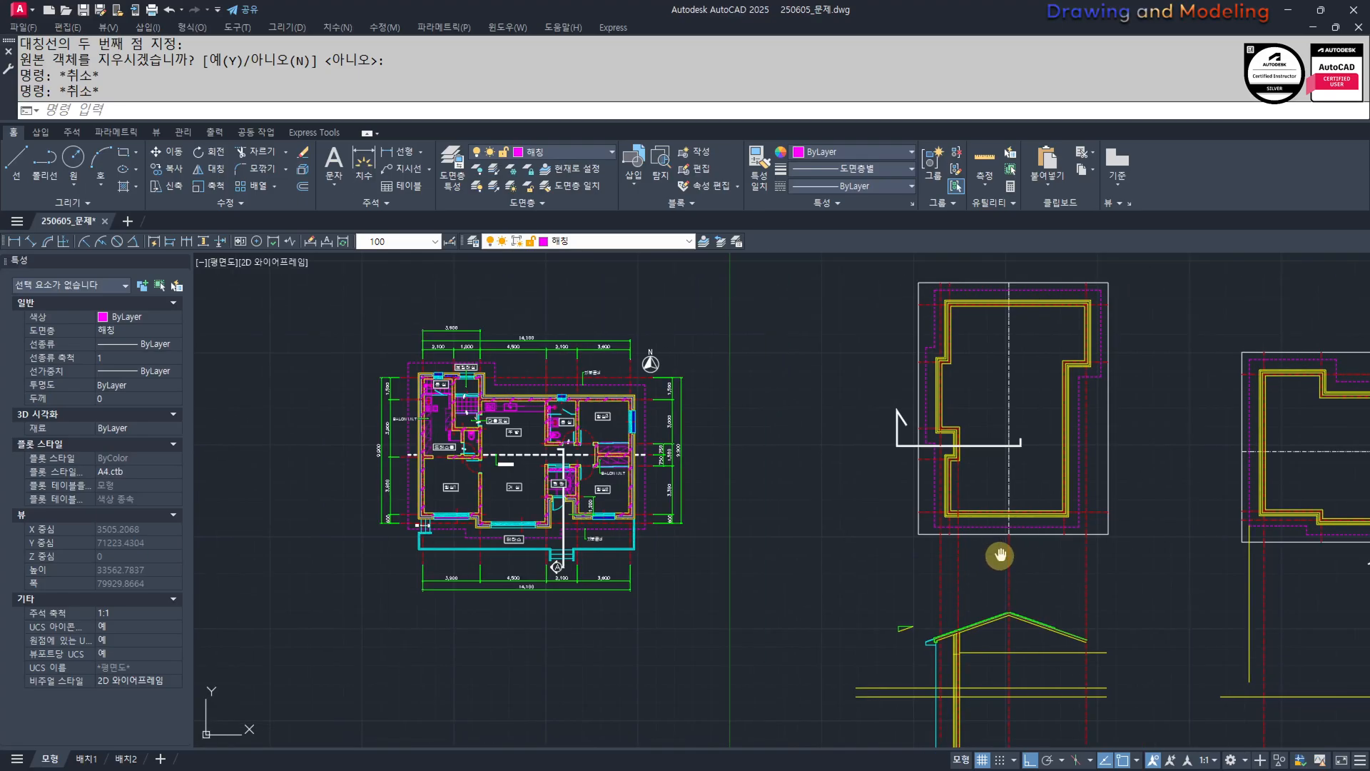
middle_drag(530, 447, 626, 514)
scroll(627, 514, up, 4)
scroll(739, 489, down, 4)
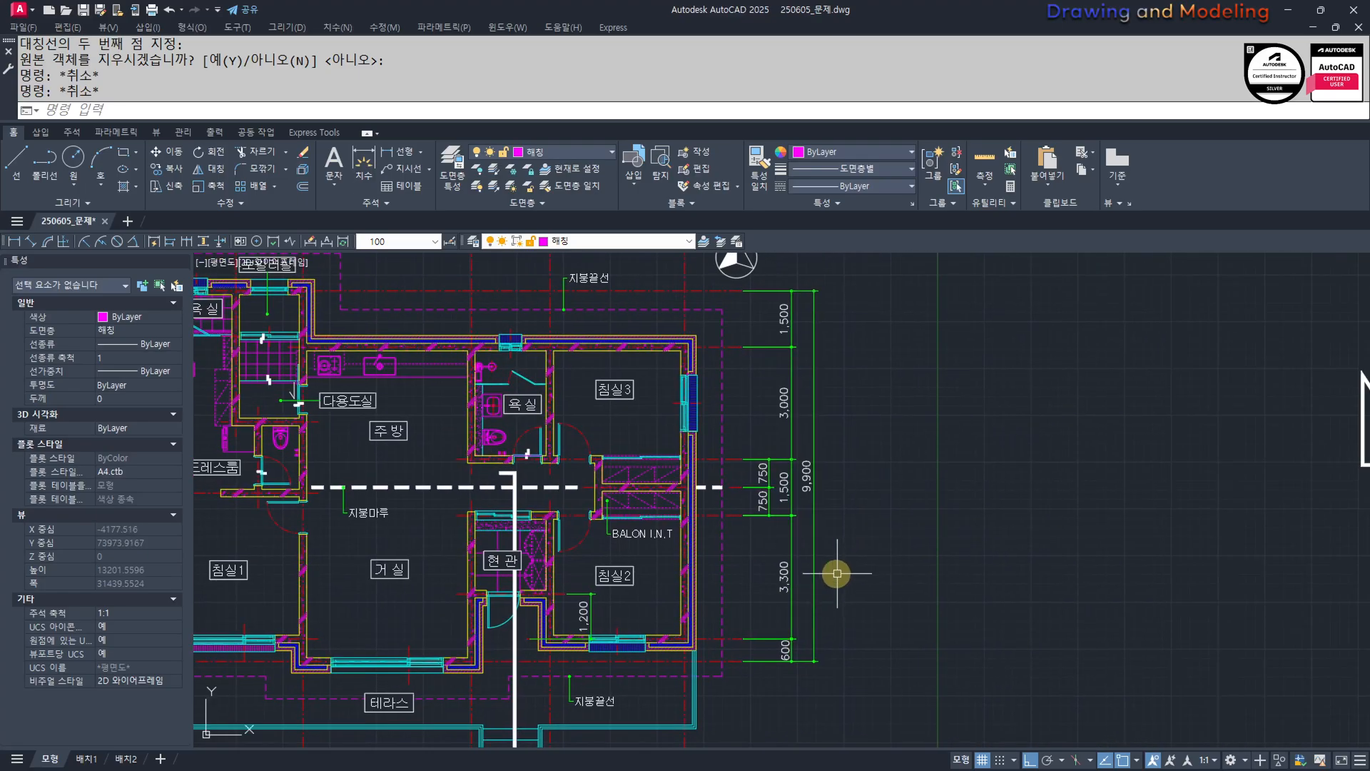
scroll(504, 561, up, 4)
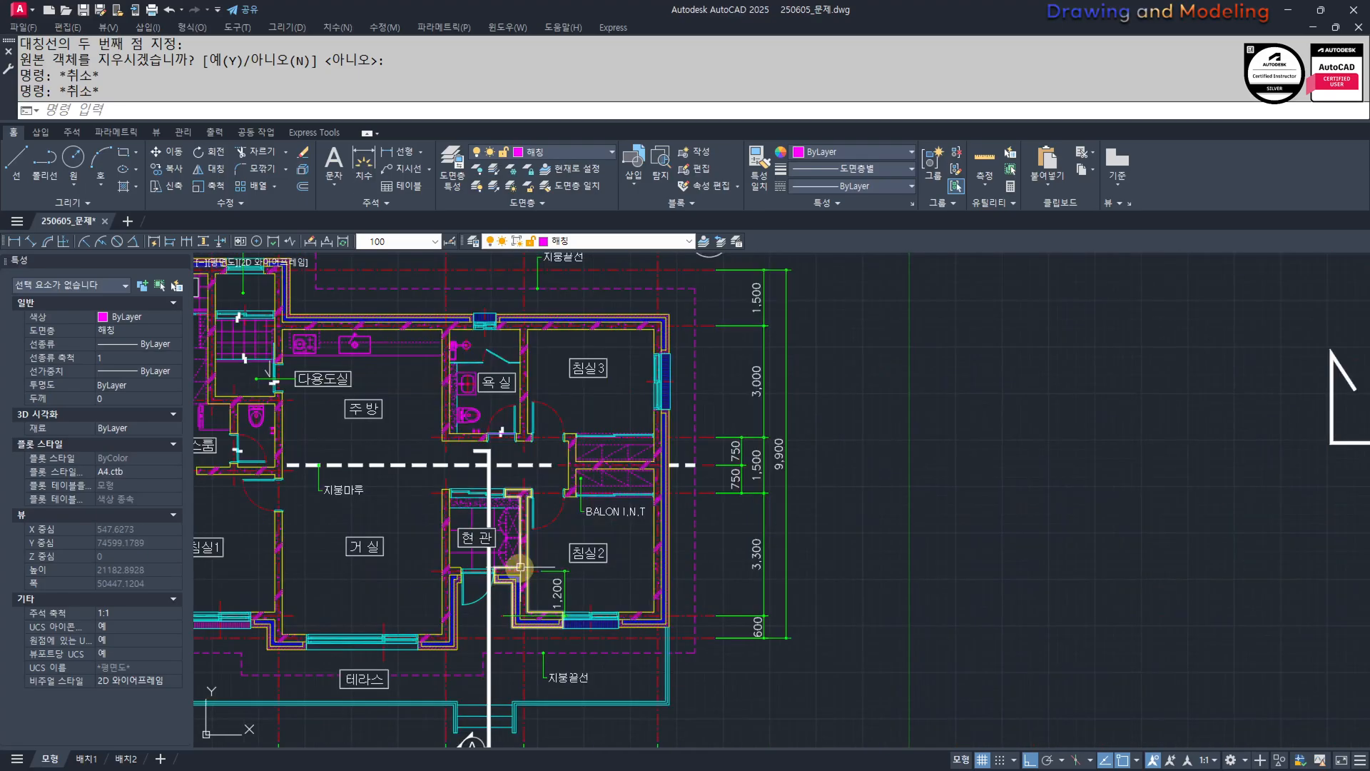
click(545, 468)
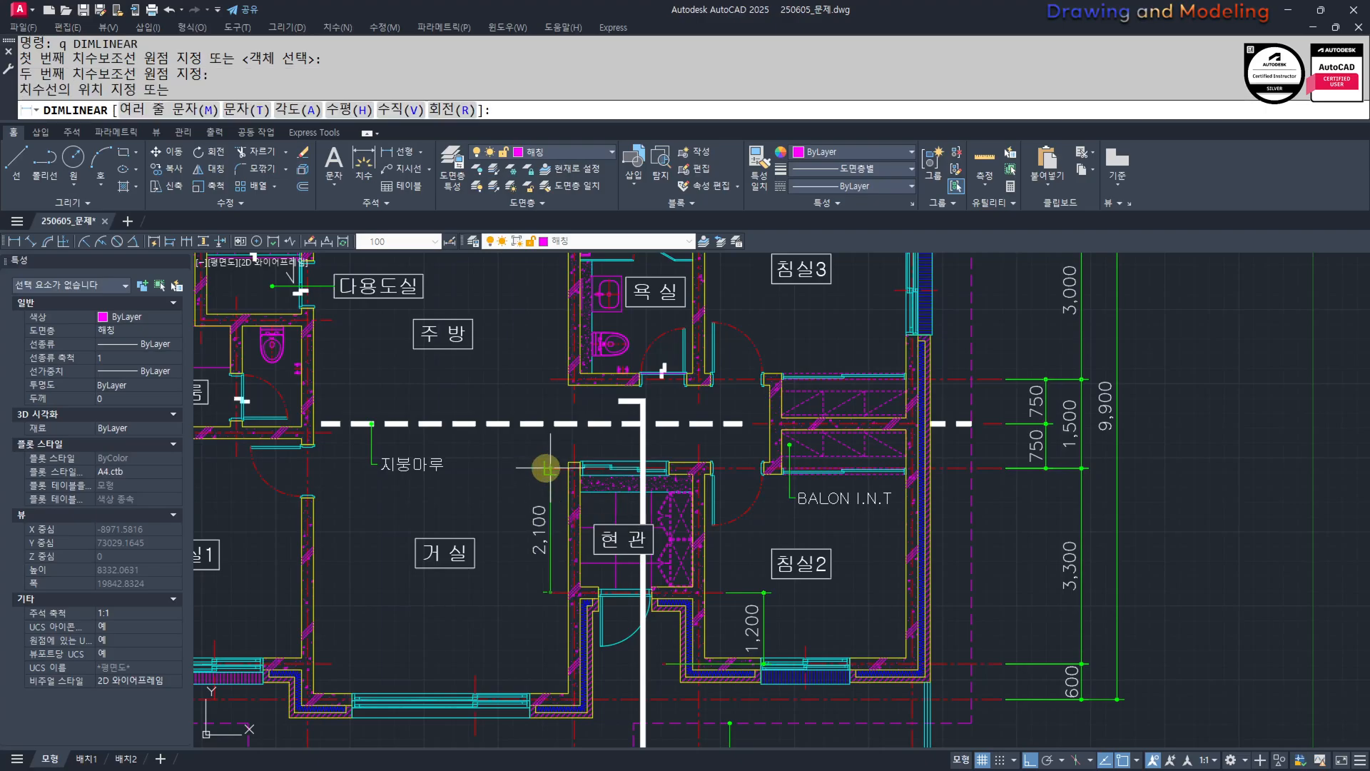
click(489, 581)
key(Escape)
key(Escape)
Offset the section's exterior wall centerline 2100 toward the ridge.
scroll(500, 581, down, 5)
text(o)
key(Return)
text(21)
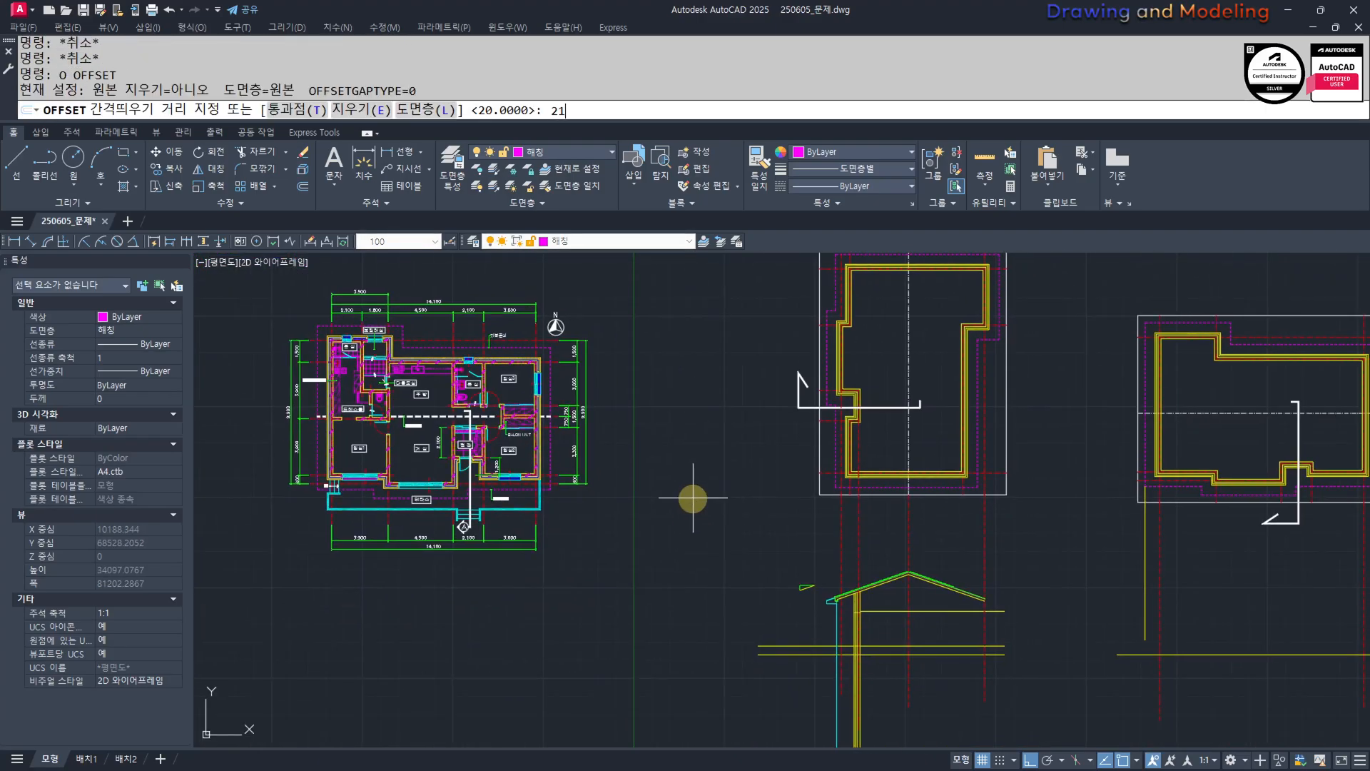
scroll(848, 615, up, 4)
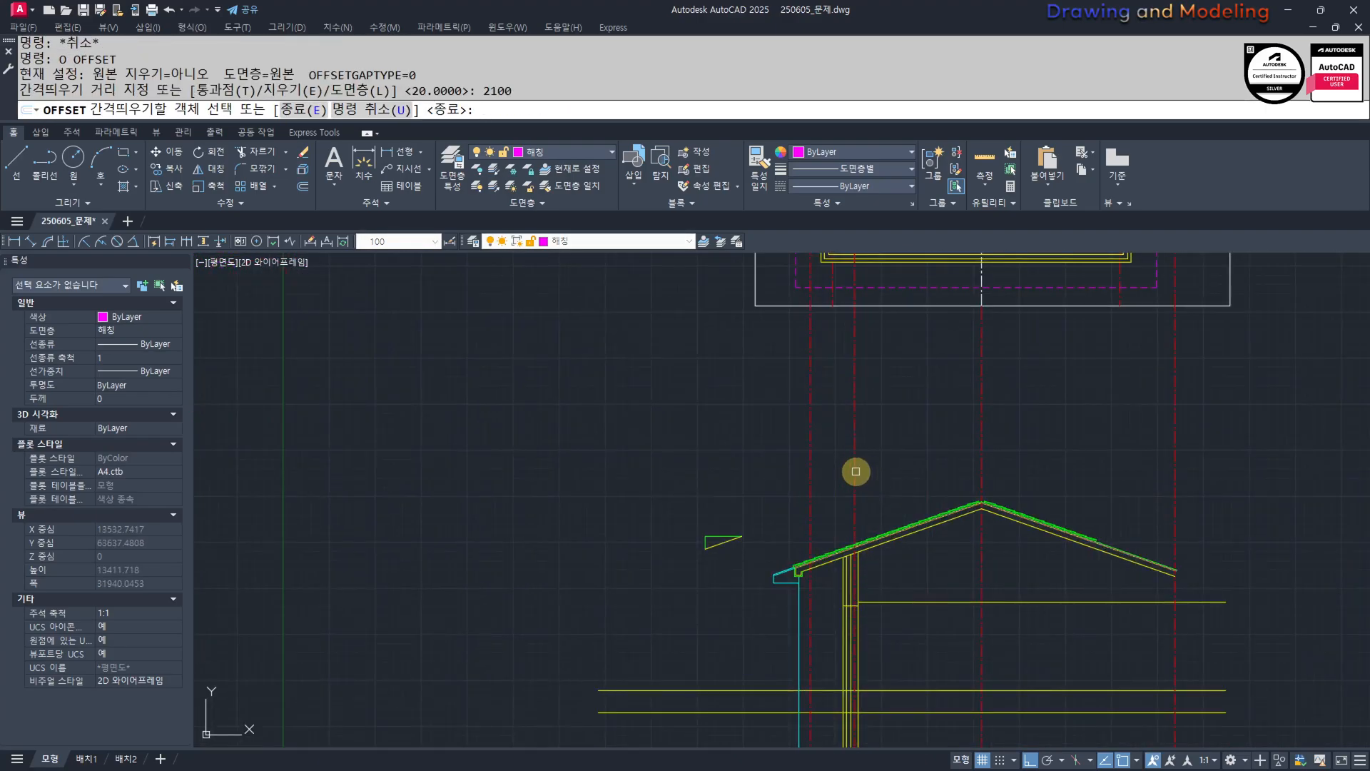
click(855, 471)
click(893, 468)
key(Escape)
key(Escape)
Offset the new interior wall centerline 100 to both sides for the wall faces.
scroll(921, 550, up, 4)
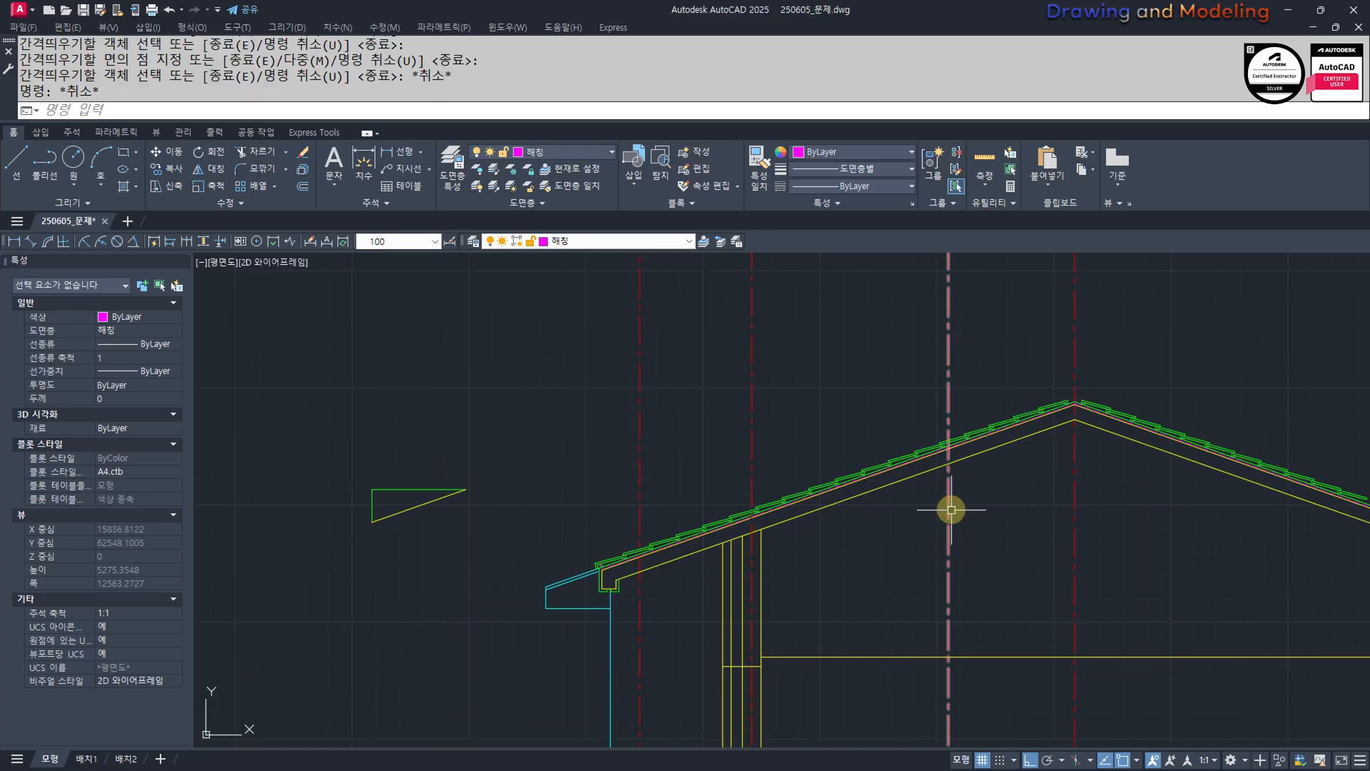
text(o)
key(Return)
text(100)
key(Return)
click(950, 510)
click(941, 516)
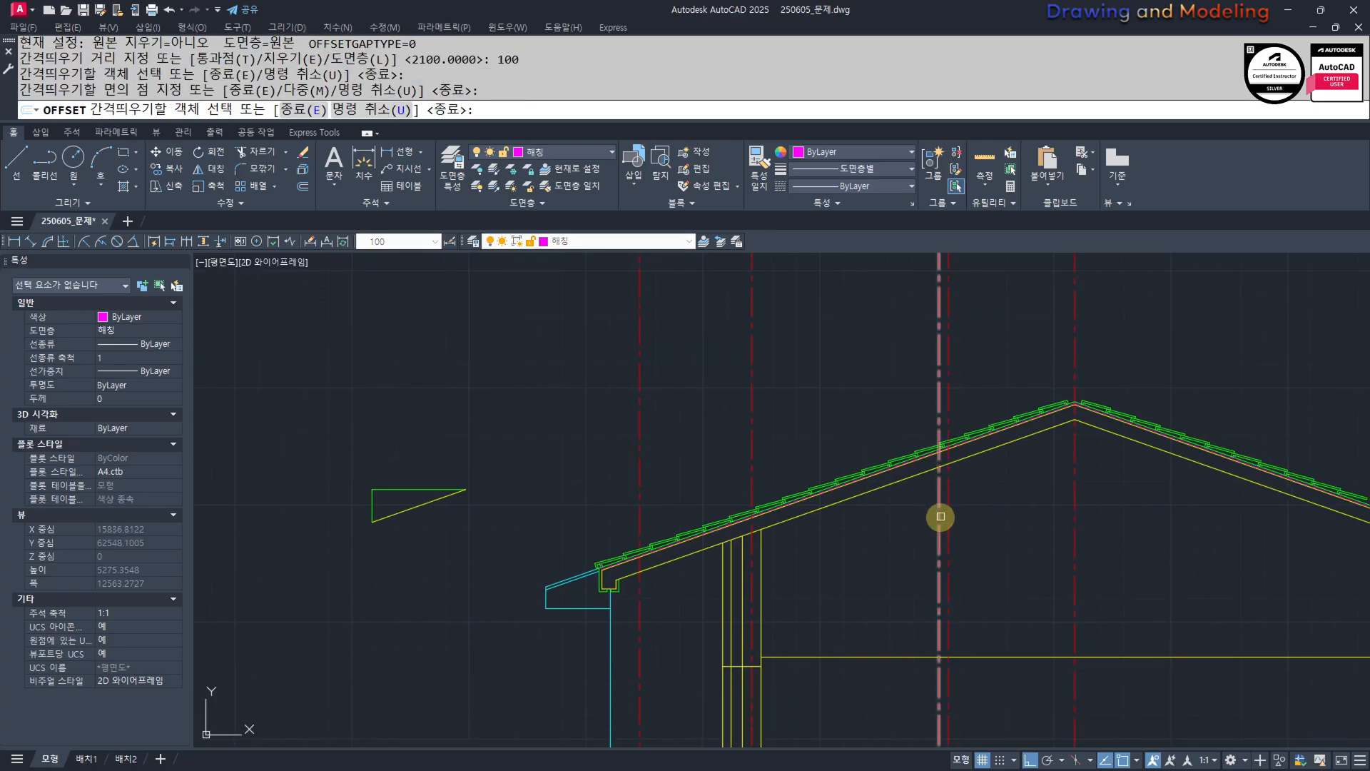
key(Escape)
key(Escape)
Trim the two interior wall face lines above the roof slab's underside.
scroll(928, 445, up, 6)
text(tr)
key(Return)
click(1085, 516)
click(1075, 484)
key(Return)
click(1047, 366)
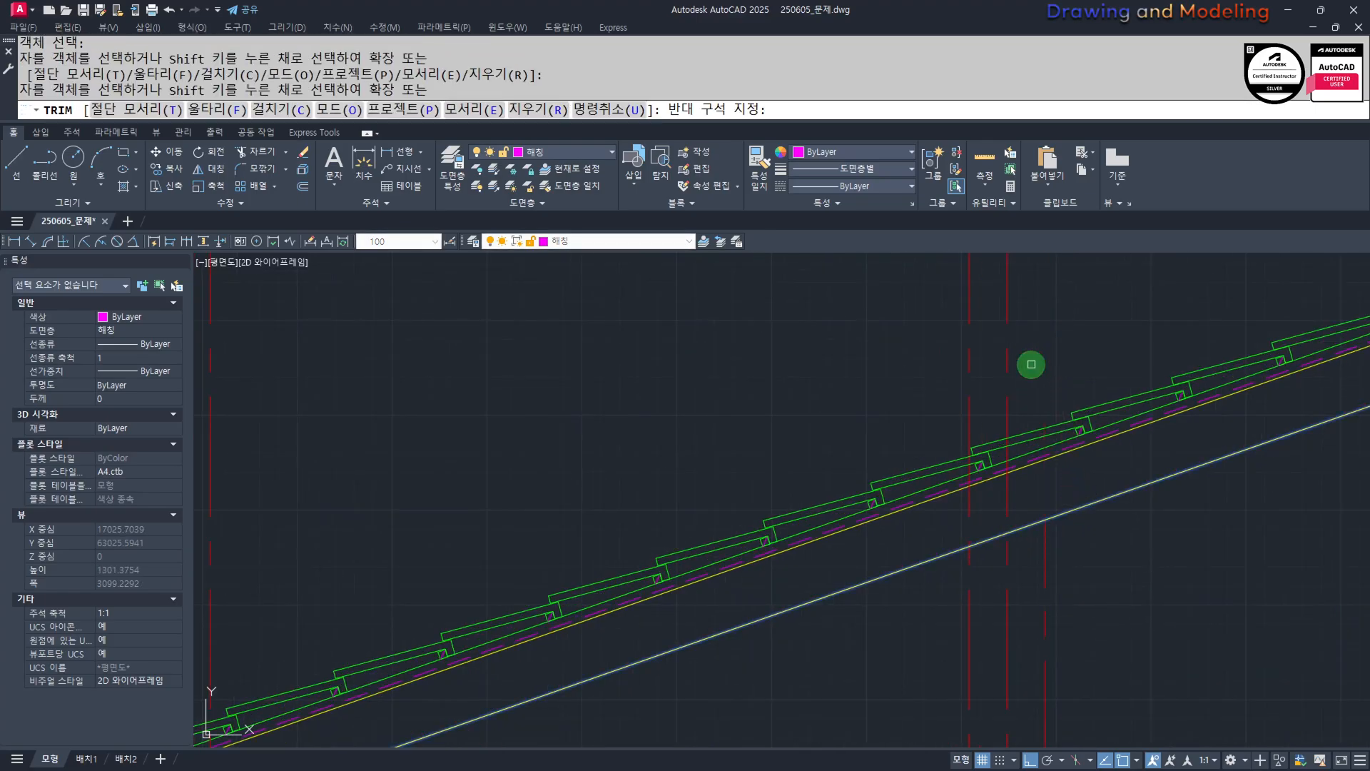
key(Escape)
key(Escape)
Match the two interior wall face lines to the properties of the roof slab's underside line.
scroll(956, 443, down, 5)
middle_drag(978, 451, 958, 425)
text(mm)
scroll(958, 425, up, 5)
key(Return)
click(1003, 458)
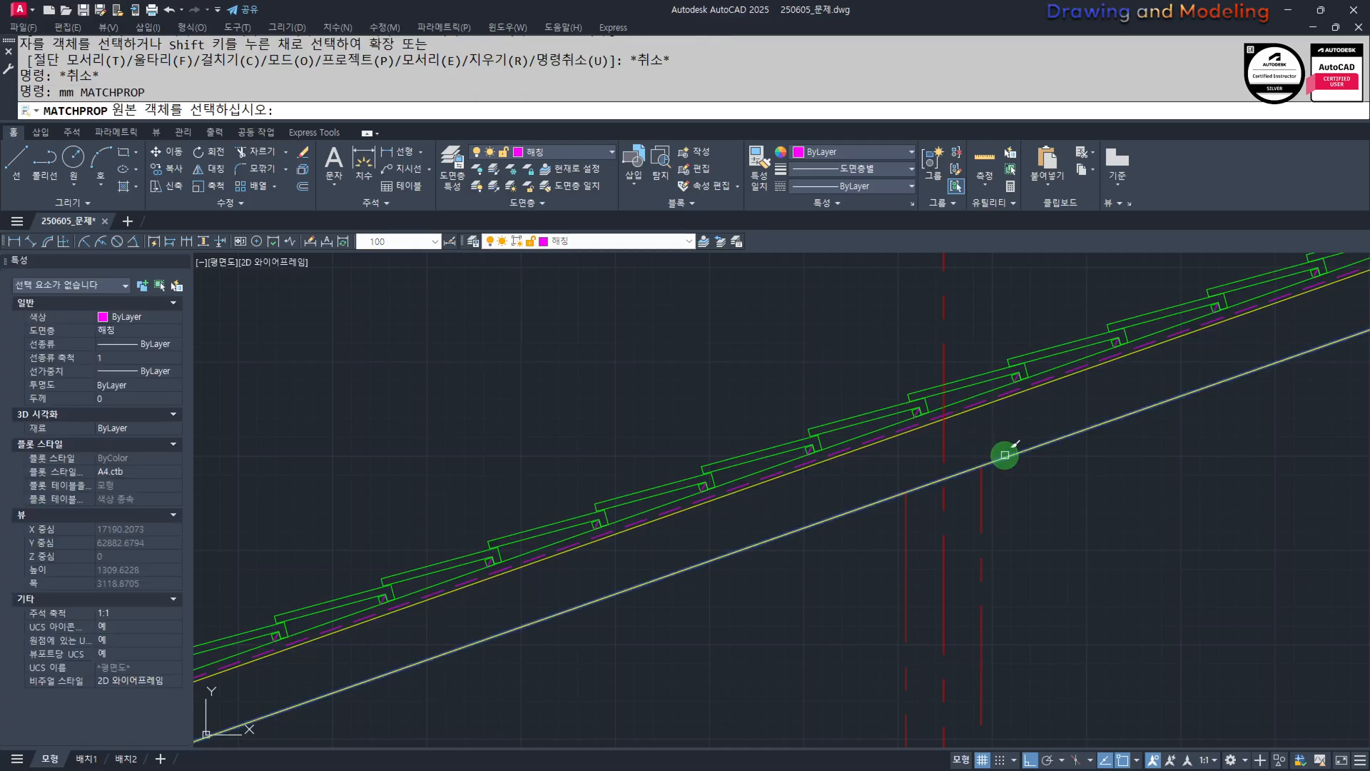
click(1004, 507)
click(930, 566)
click(869, 601)
key(Escape)
key(Escape)
Offset the ridge centerline 150 to both sides.
scroll(905, 503, down, 7)
middle_drag(889, 538, 892, 431)
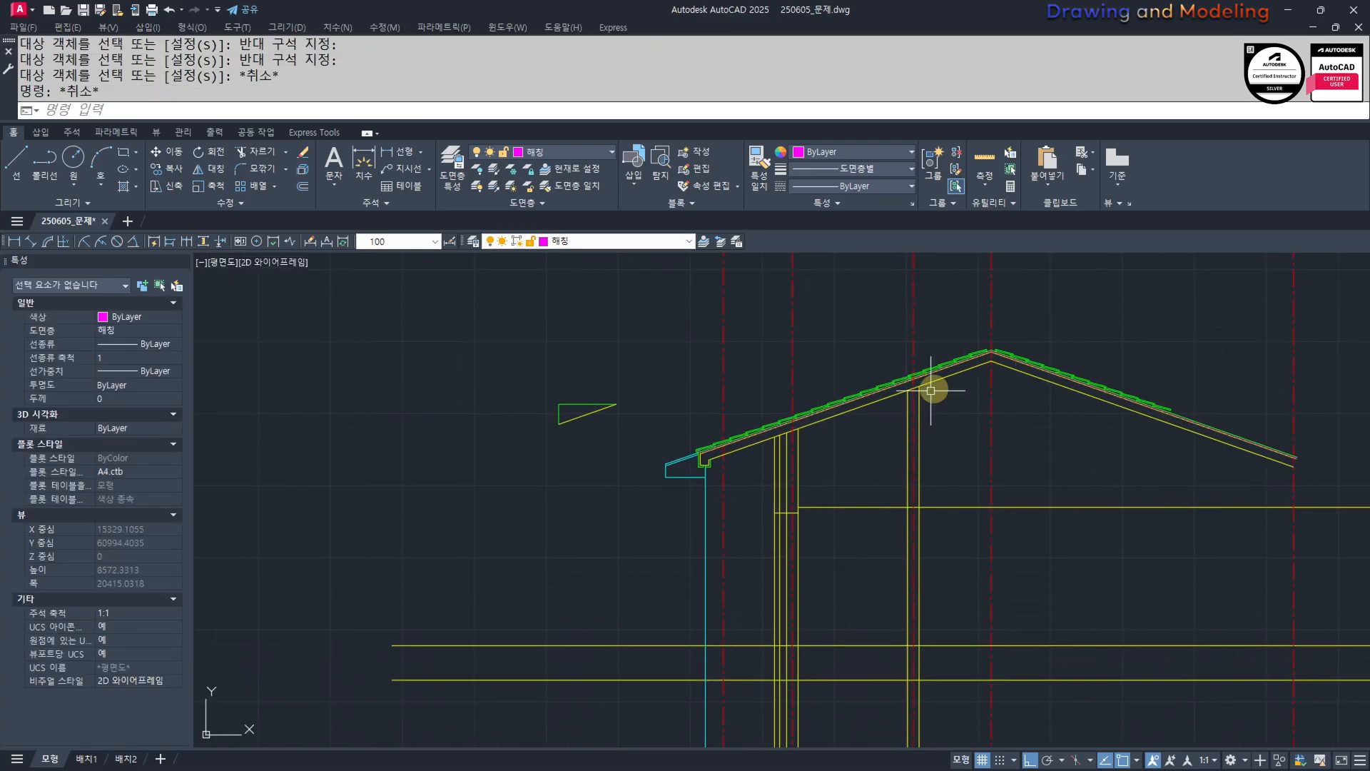
middle_drag(994, 339, 954, 463)
middle_drag(862, 612, 856, 560)
scroll(923, 434, up, 6)
key(Escape)
key(Escape)
middle_drag(956, 371, 867, 474)
text(o)
key(Return)
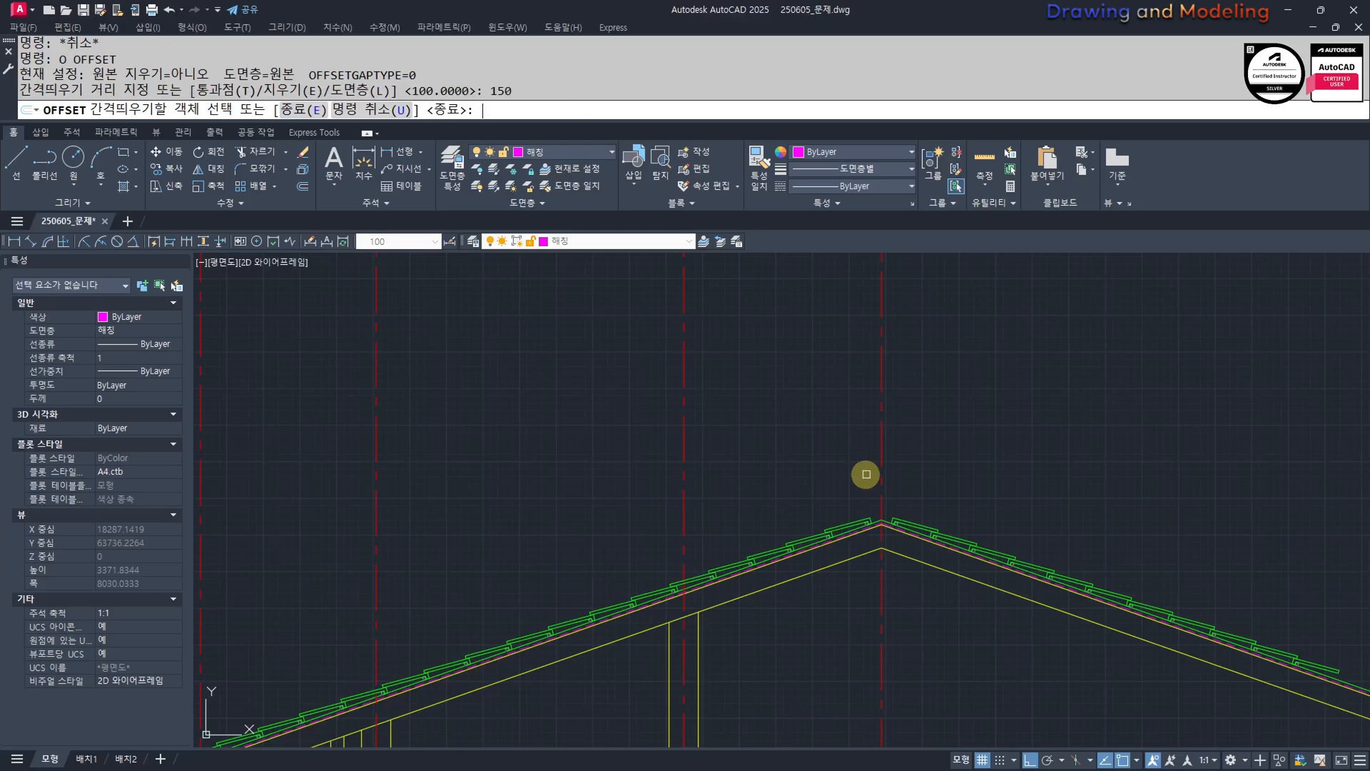
click(882, 457)
click(875, 459)
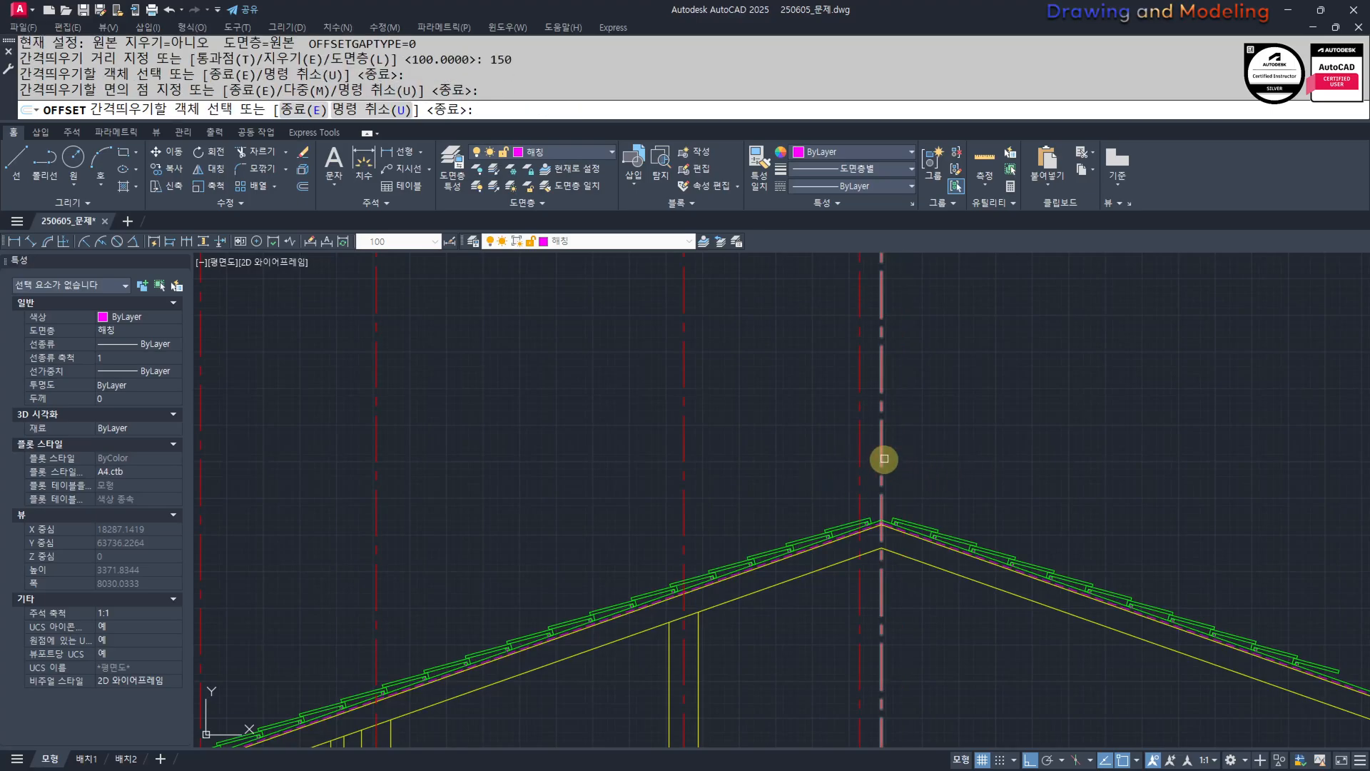
key(Escape)
key(Escape)
Draw a helper circle of radius 50 centered on the roof's ridge apex.
scroll(871, 514, up, 6)
text(c)
key(Return)
click(872, 511)
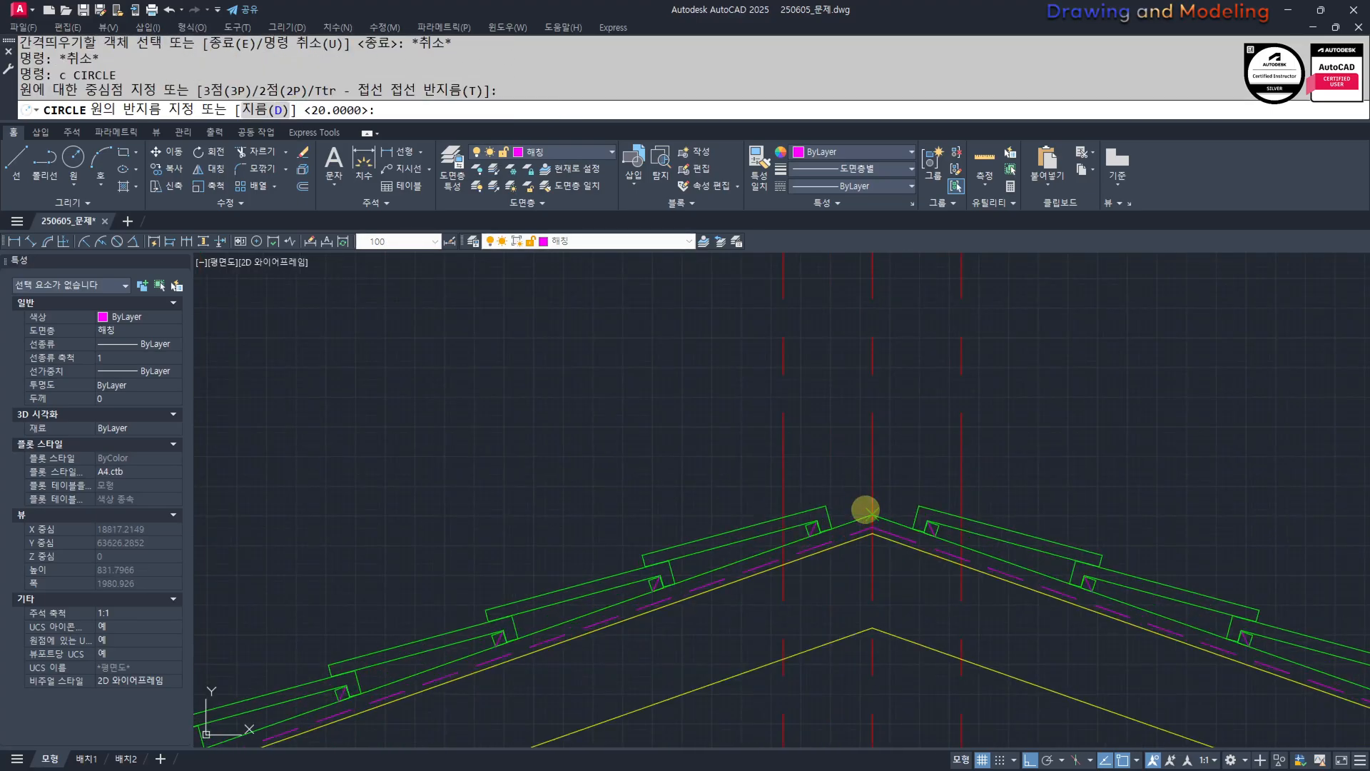
text(50)
key(Return)
key(Escape)
key(Escape)
Draw a three-point arc over the ridge, ending on both 150 offset lines and passing through the circle's top.
scroll(805, 513, up, 2)
text(a)
key(Return)
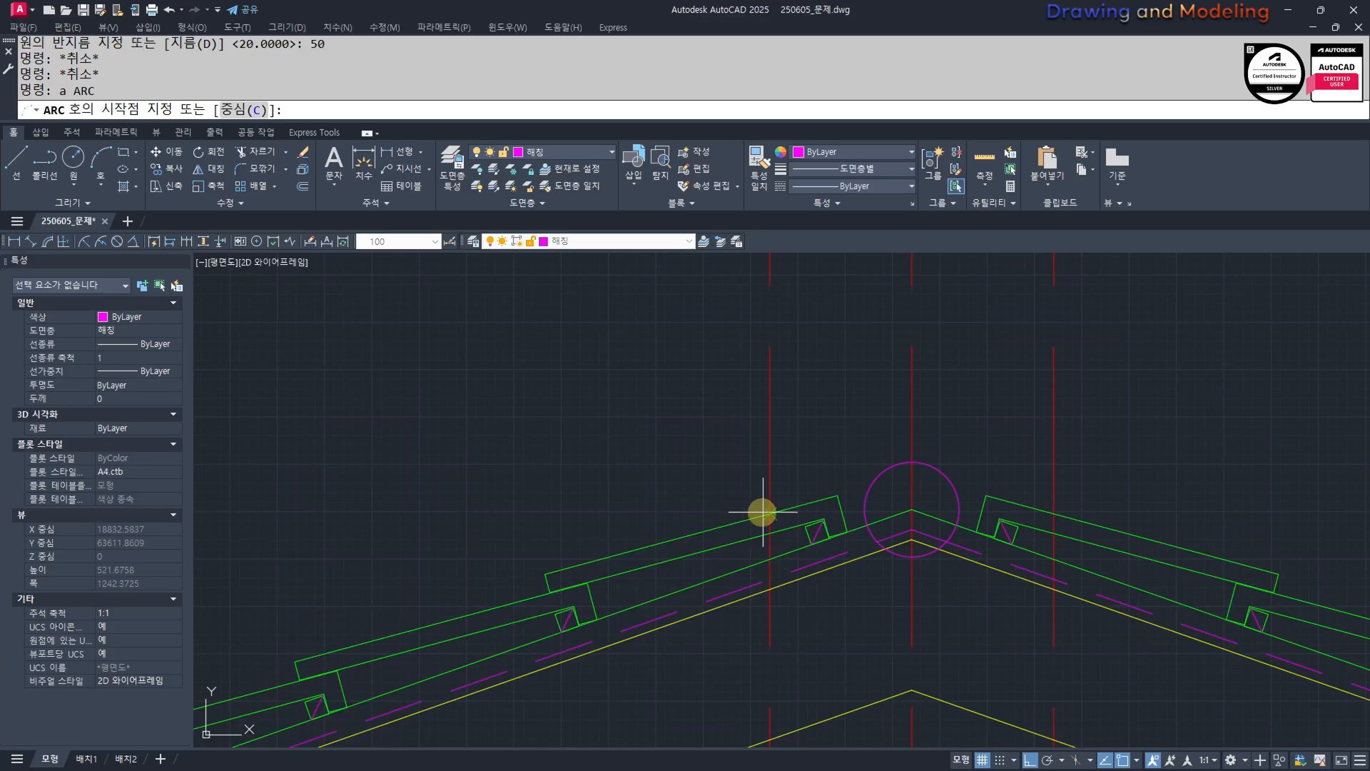
click(912, 462)
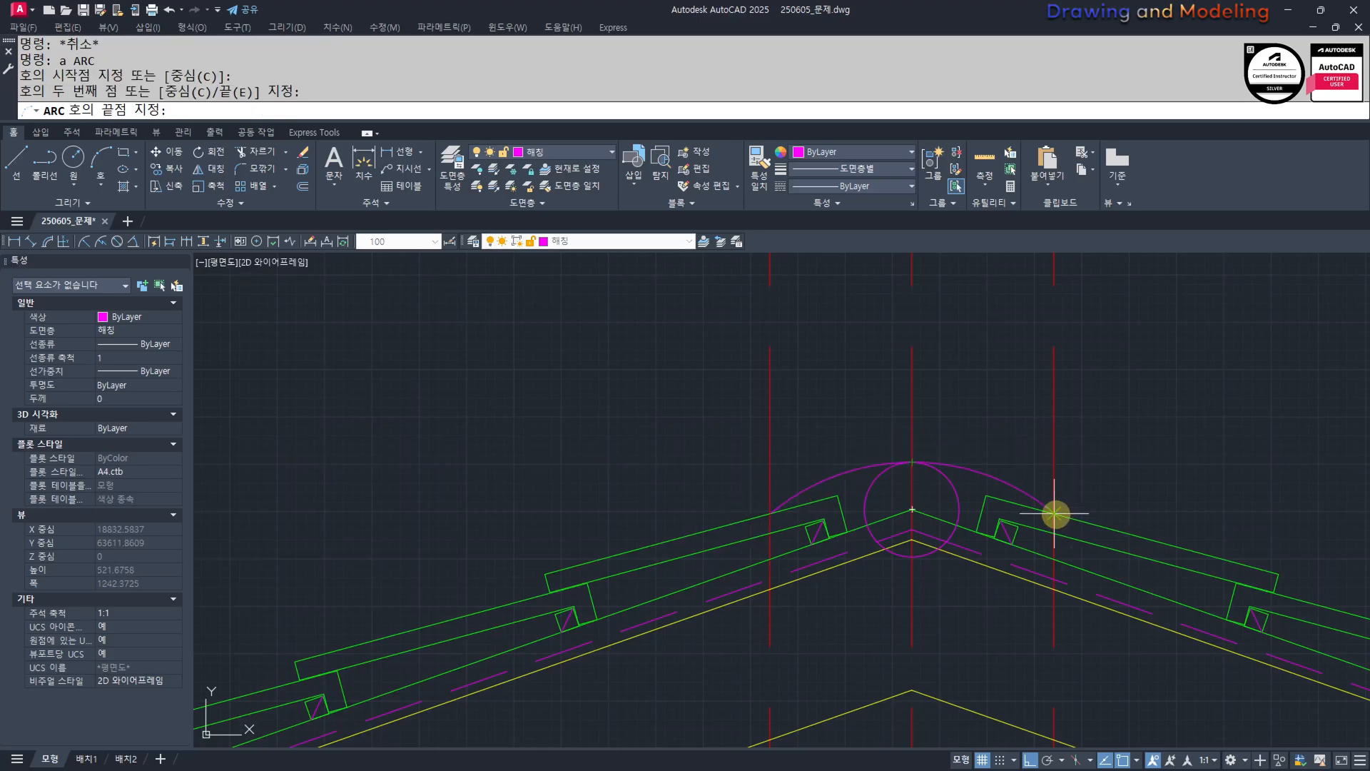
key(Escape)
Erase the helper circle at the ridge apex.
click(961, 485)
click(948, 495)
text(e)
key(Return)
Match the ridge arc and the two vertical offset lines to the green roof slope line's properties.
scroll(938, 512, down, 2)
middle_drag(934, 514, 913, 533)
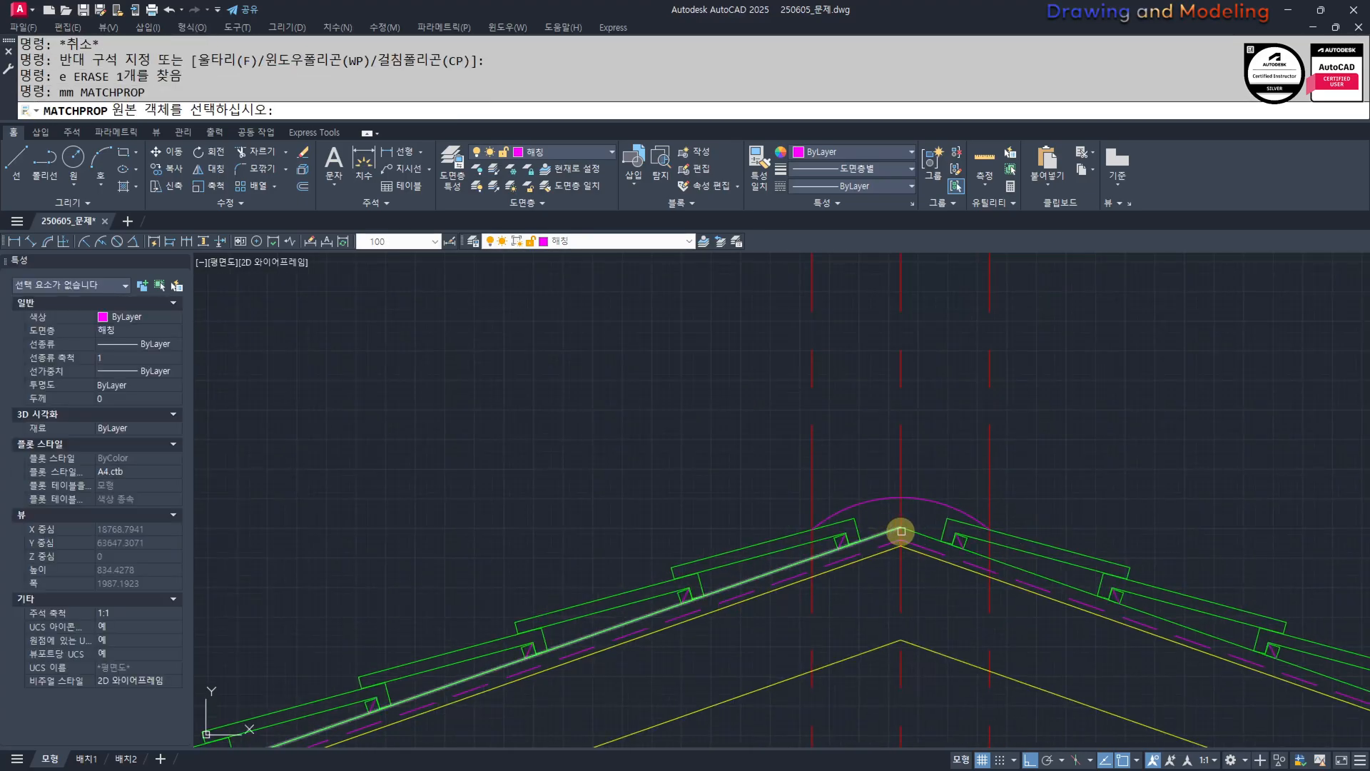
click(906, 531)
click(945, 486)
click(925, 511)
click(1041, 438)
click(946, 465)
click(855, 414)
click(757, 451)
key(Escape)
key(Escape)
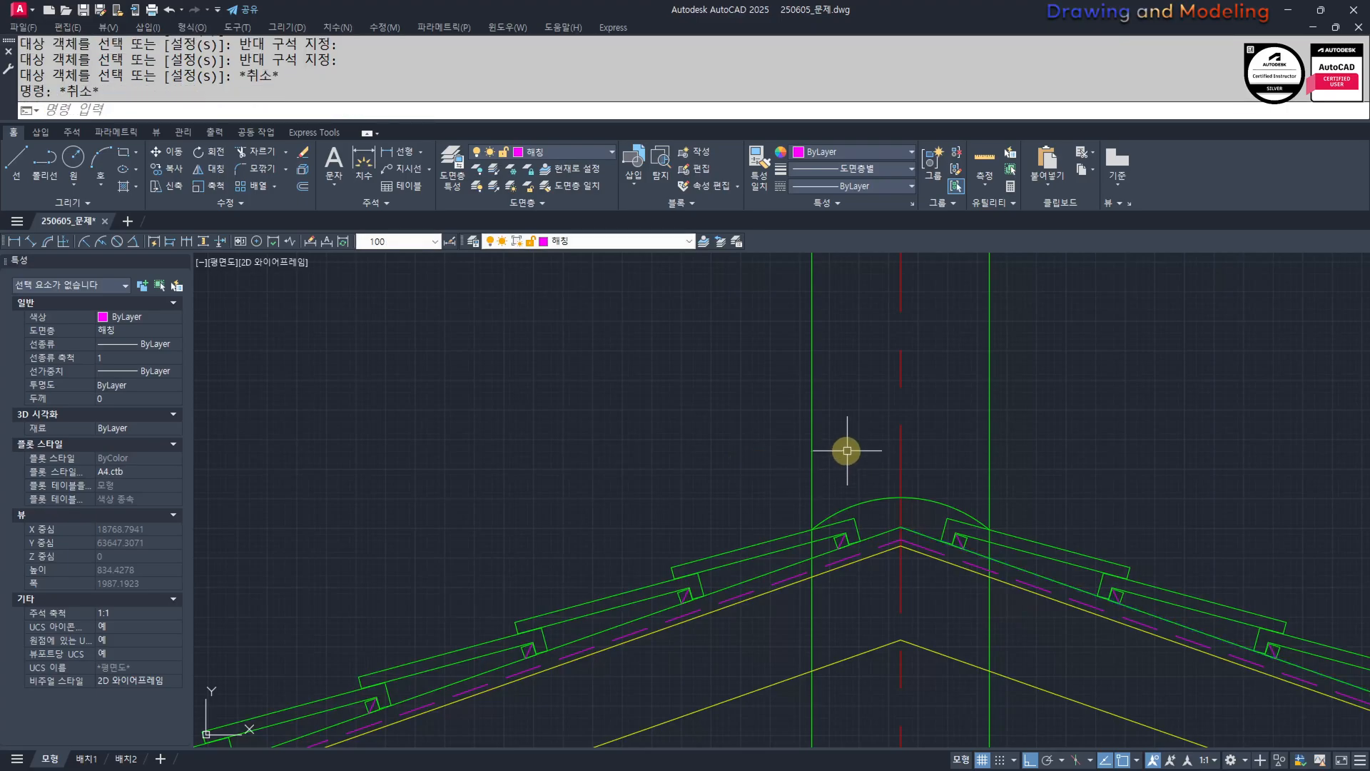
Offset the ridge arc outward three times in succession at 20 spacing.
text(o)
key(Return)
text(20)
key(Return)
scroll(902, 493, up, 2)
click(918, 497)
click(931, 478)
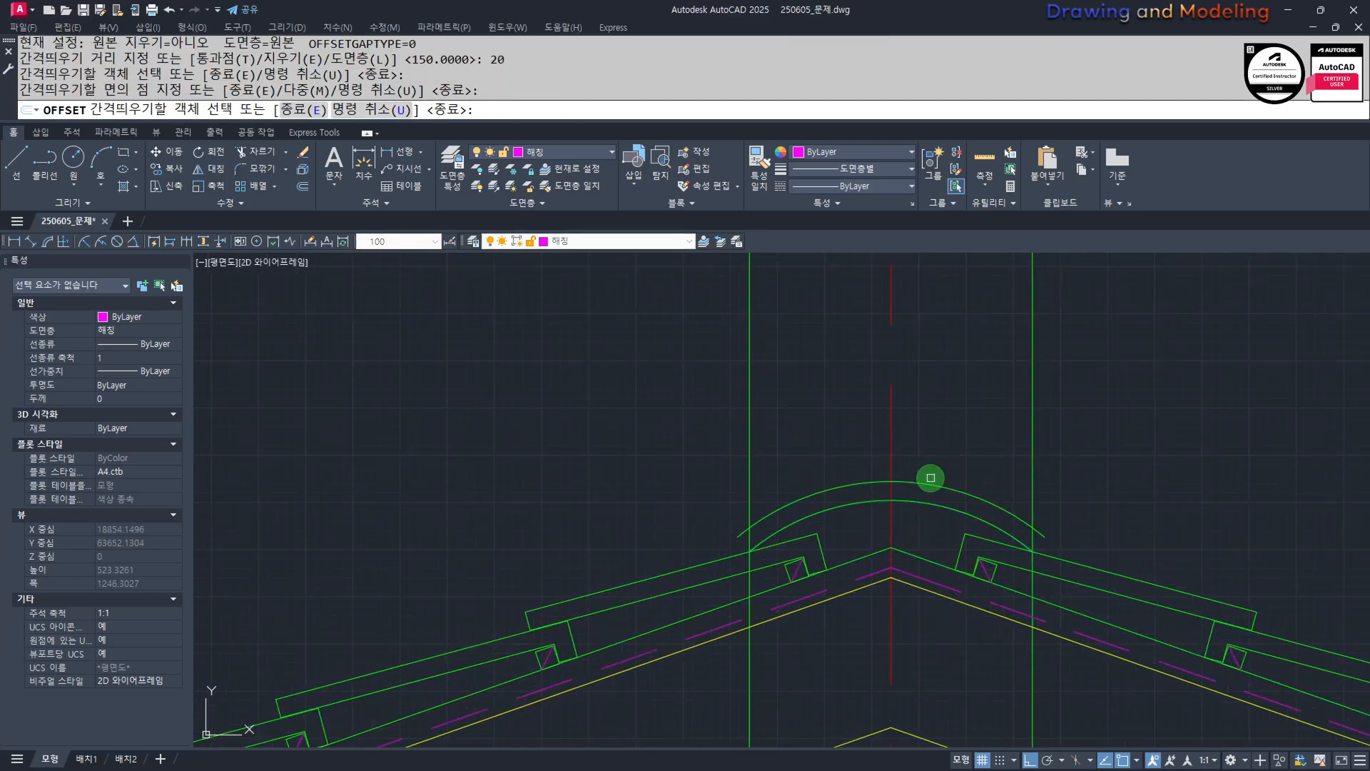
click(930, 477)
click(932, 475)
click(937, 471)
click(958, 434)
key(Escape)
key(Escape)
Trim the two vertical ridge lines above the outermost arc, using the arcs and verticals as cutting edges.
text(tr)
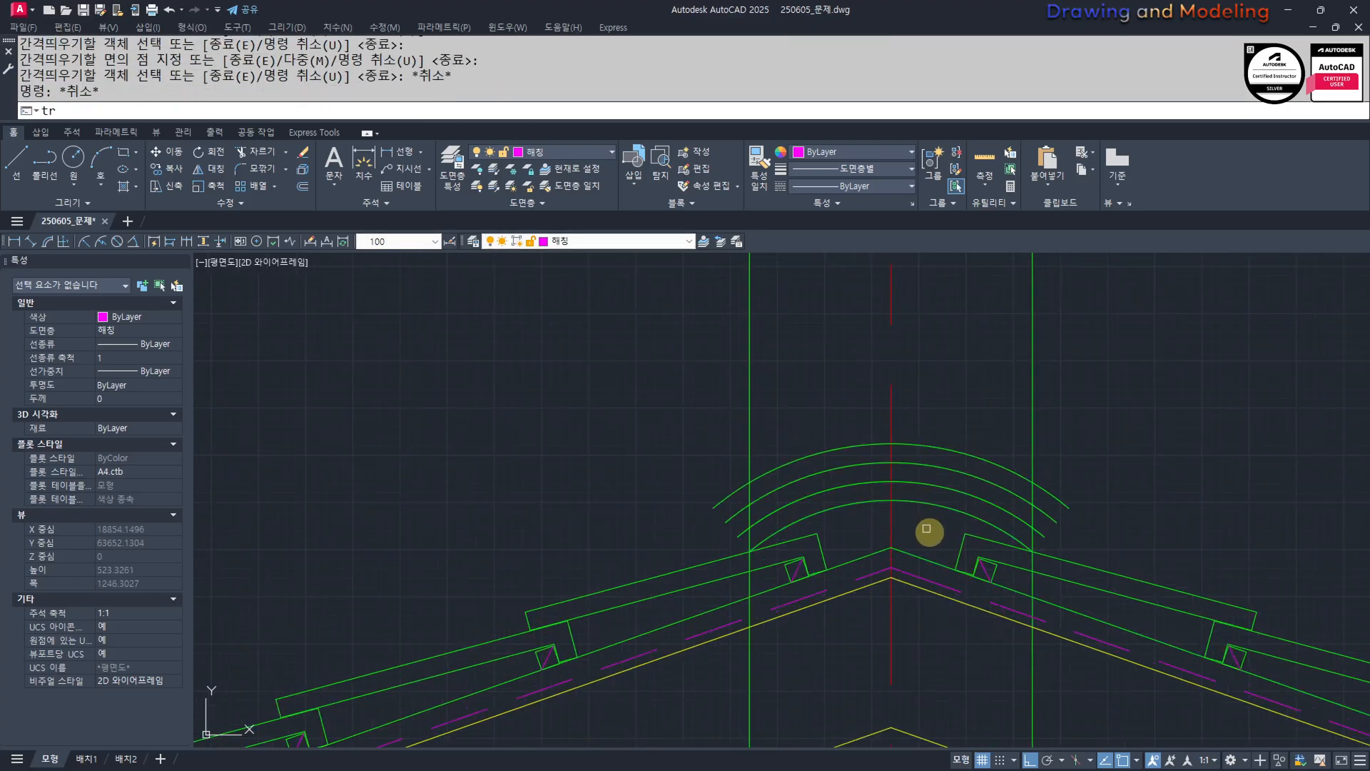
key(Return)
click(929, 526)
click(910, 428)
click(1142, 321)
click(1003, 365)
click(813, 352)
click(731, 388)
key(Return)
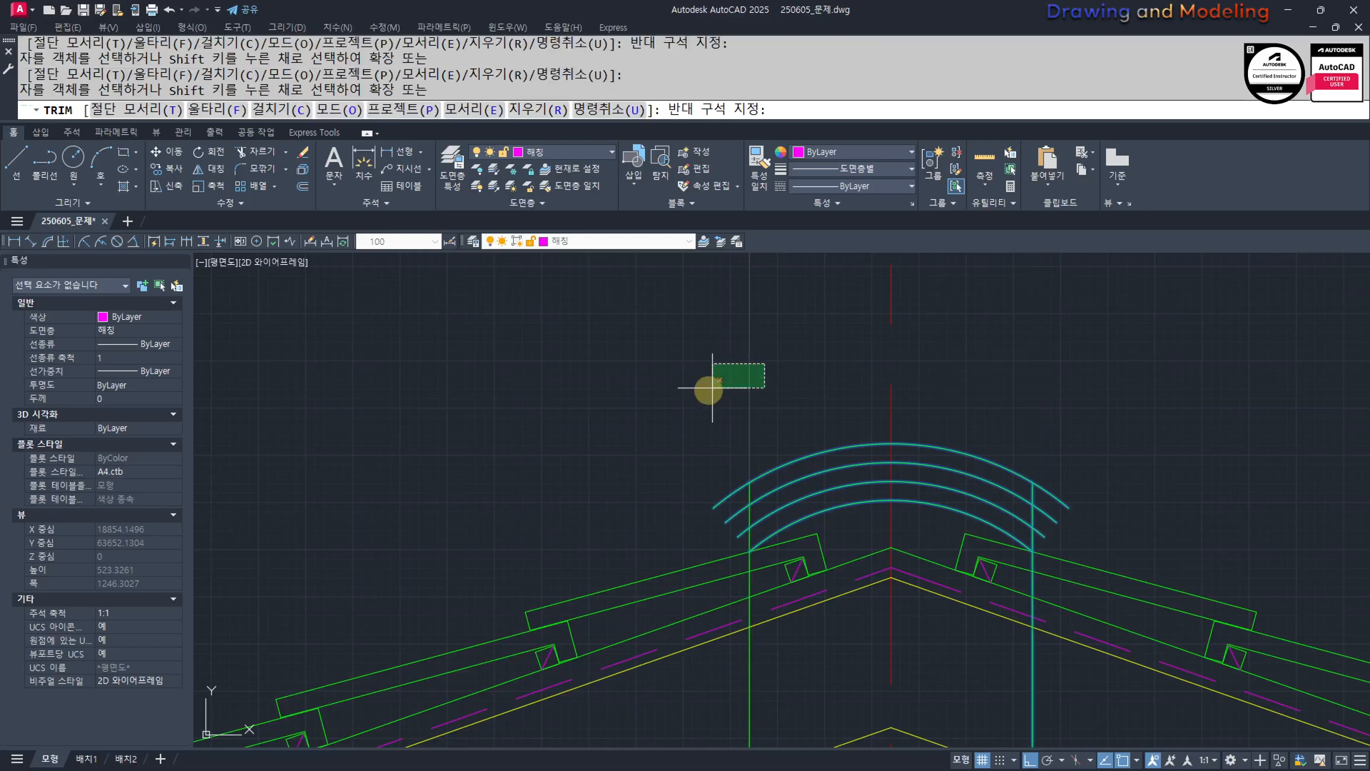
click(712, 388)
Trim the ridge arc ends outside the two vertical lines, and the verticals below the lowest arc.
middle_drag(794, 535, 690, 481)
click(989, 390)
click(937, 484)
click(645, 493)
click(643, 485)
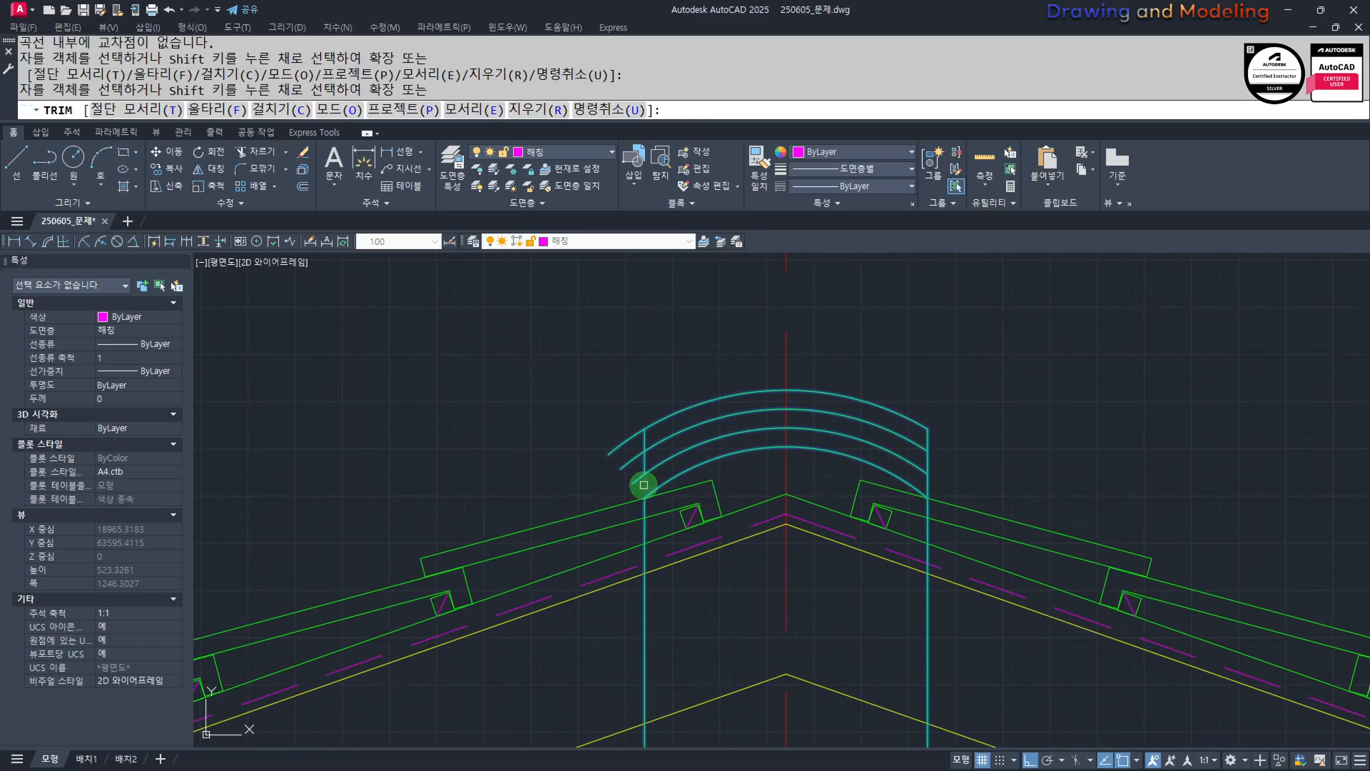
key(ctrl+z)
scroll(635, 490, up, 2)
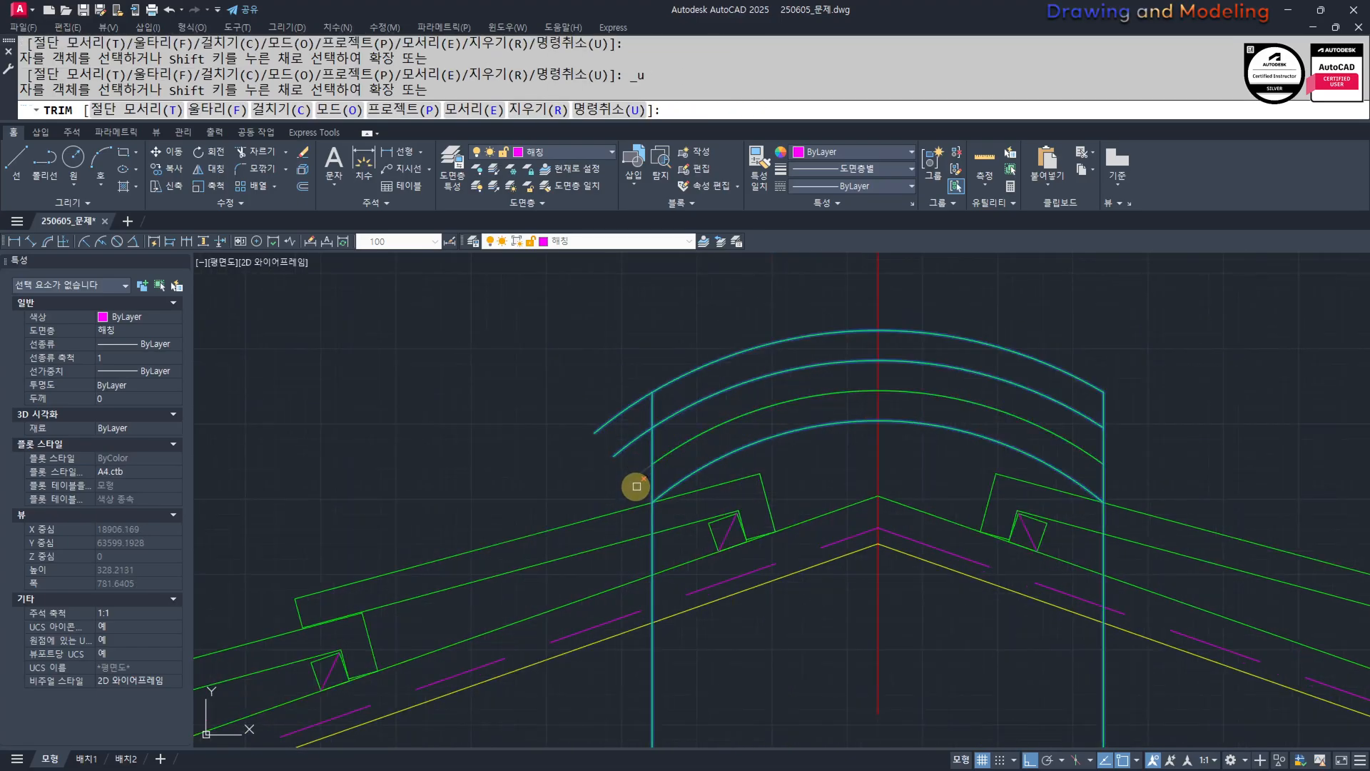
click(636, 486)
click(569, 342)
scroll(734, 397, down, 3)
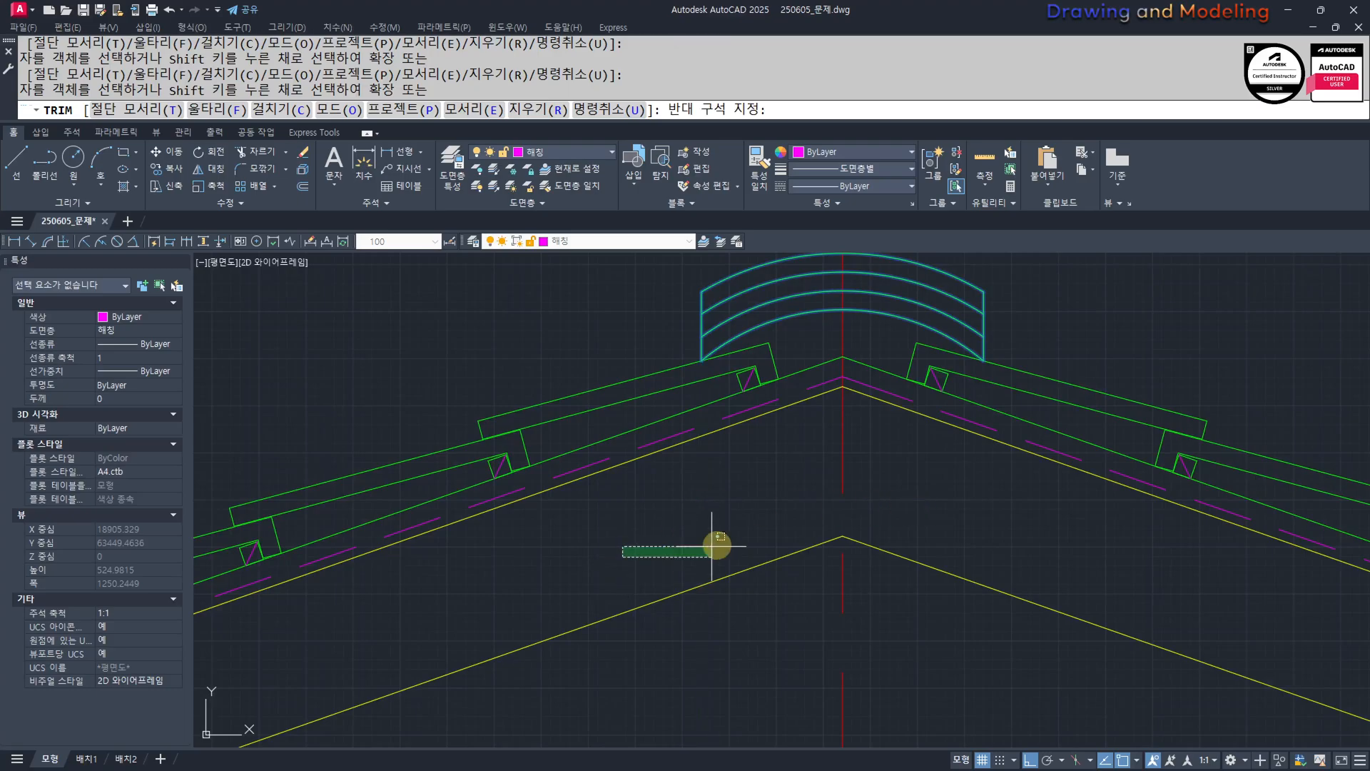
key(Escape)
key(Escape)
Draw a circle of radius 70 centred on the top of the outermost ridge arc.
middle_drag(861, 315, 880, 461)
text(c)
key(Return)
click(862, 392)
text(70)
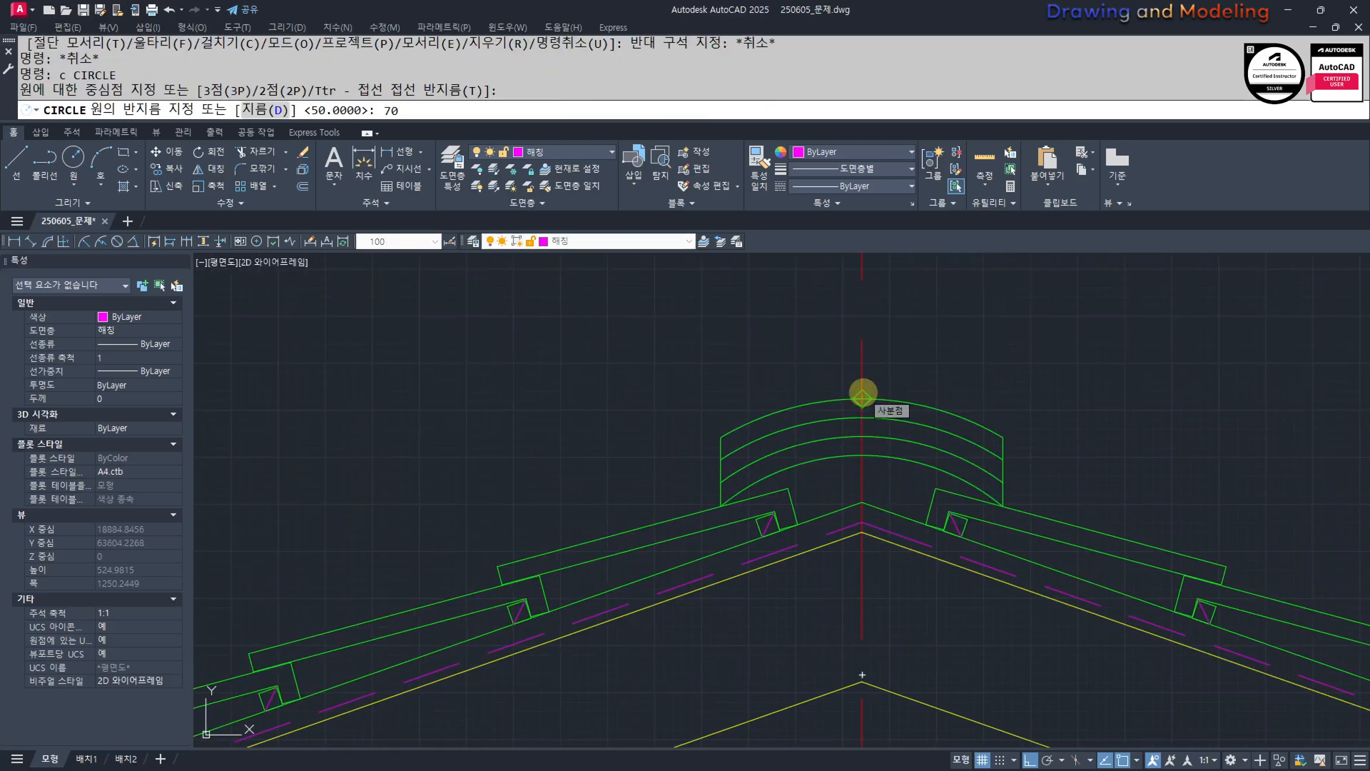
key(Return)
text(OP)
key(Return)
key(Escape)
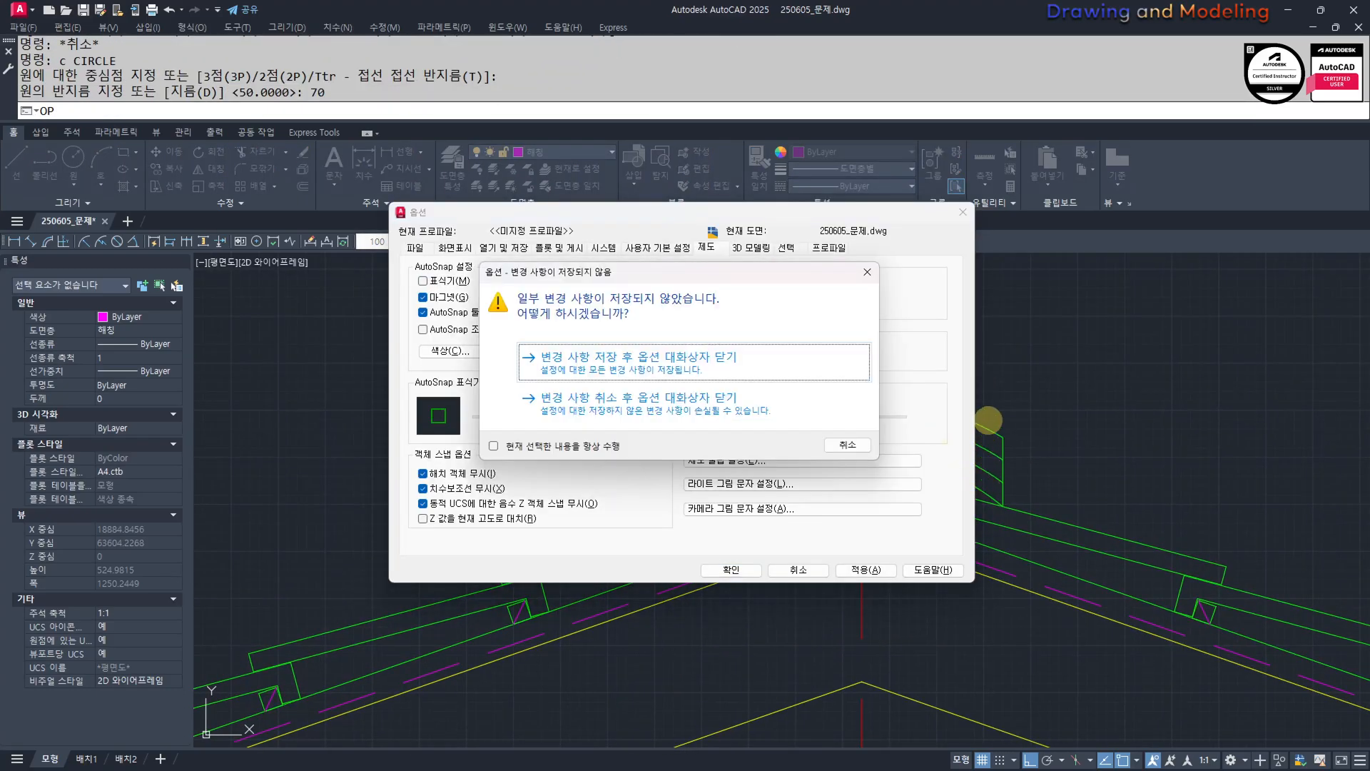
click(837, 443)
click(964, 212)
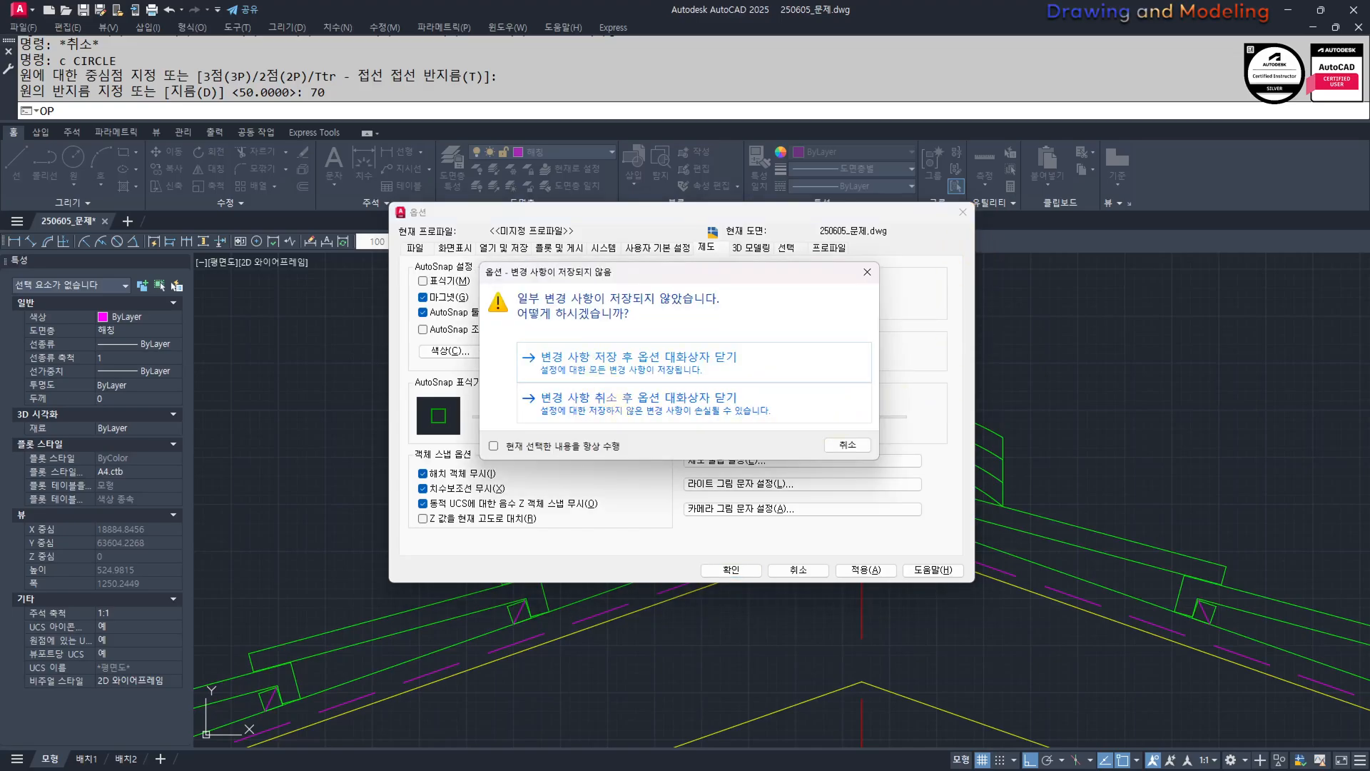
click(592, 397)
key(Escape)
key(Escape)
Offset the circle on top of the ridge cap outward by 20.
middle_drag(902, 421, 891, 469)
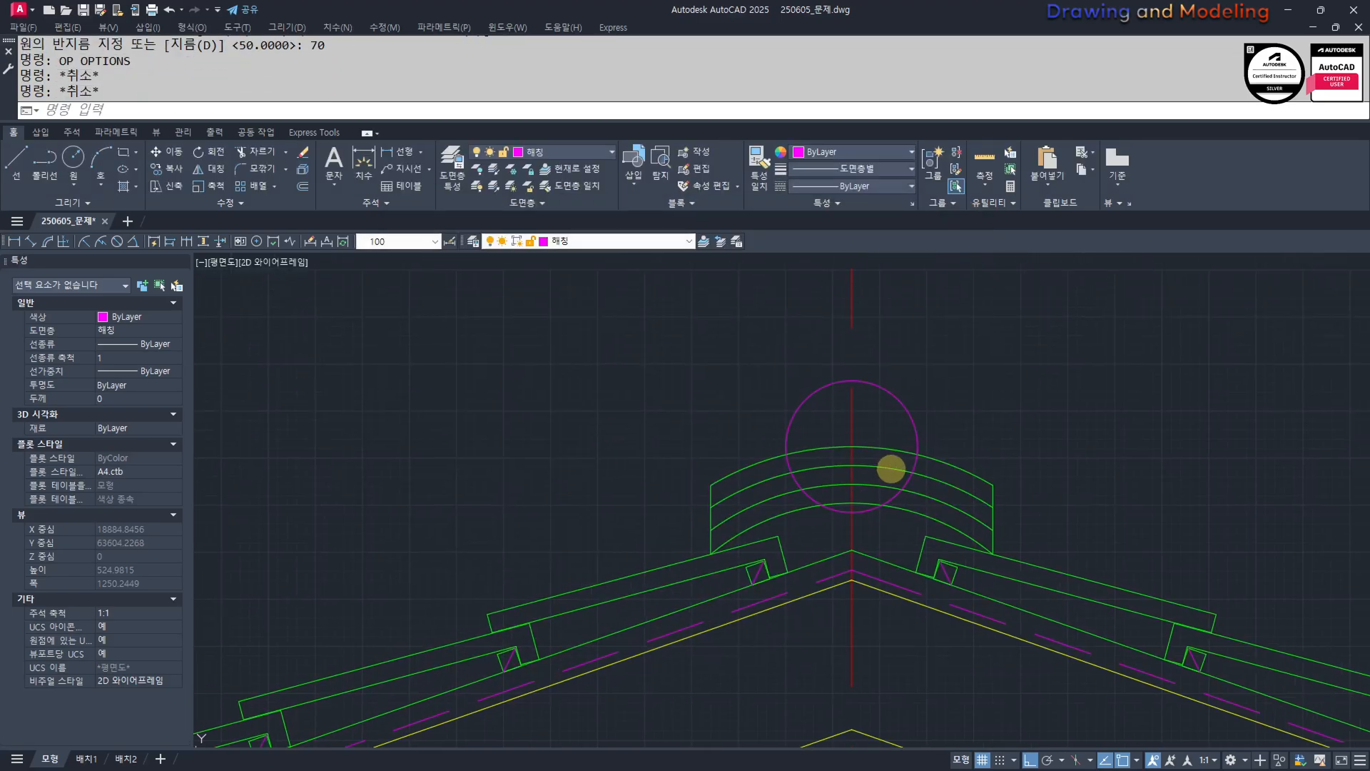
text(o)
key(Return)
text(20)
key(Return)
click(880, 386)
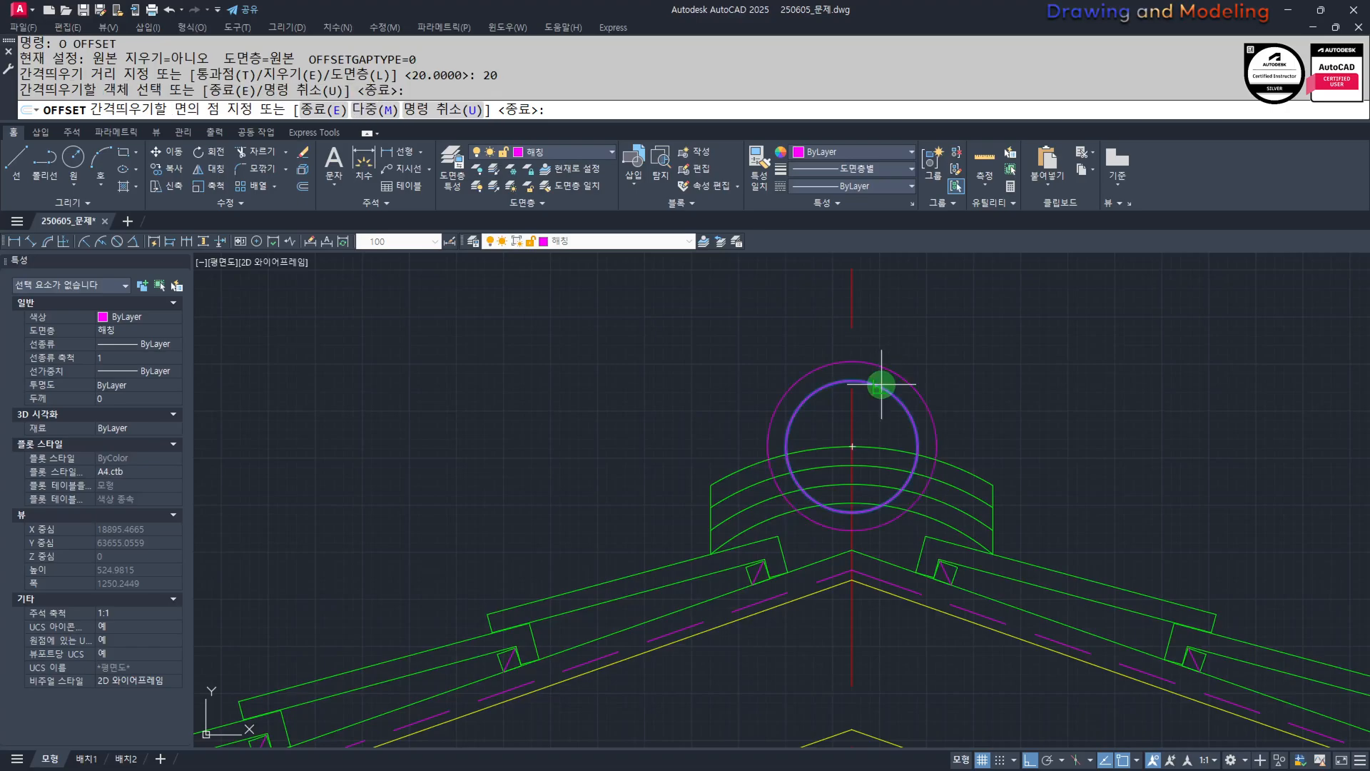
click(865, 433)
key(Escape)
key(Escape)
Trim the parts of both circles that lie below the outermost ridge arc.
scroll(860, 449, up, 4)
text(tr)
key(Return)
click(1058, 432)
click(1035, 491)
key(Escape)
key(Escape)
Match the two trimmed circles to the properties of the green outermost ridge arc.
middle_drag(993, 485, 977, 517)
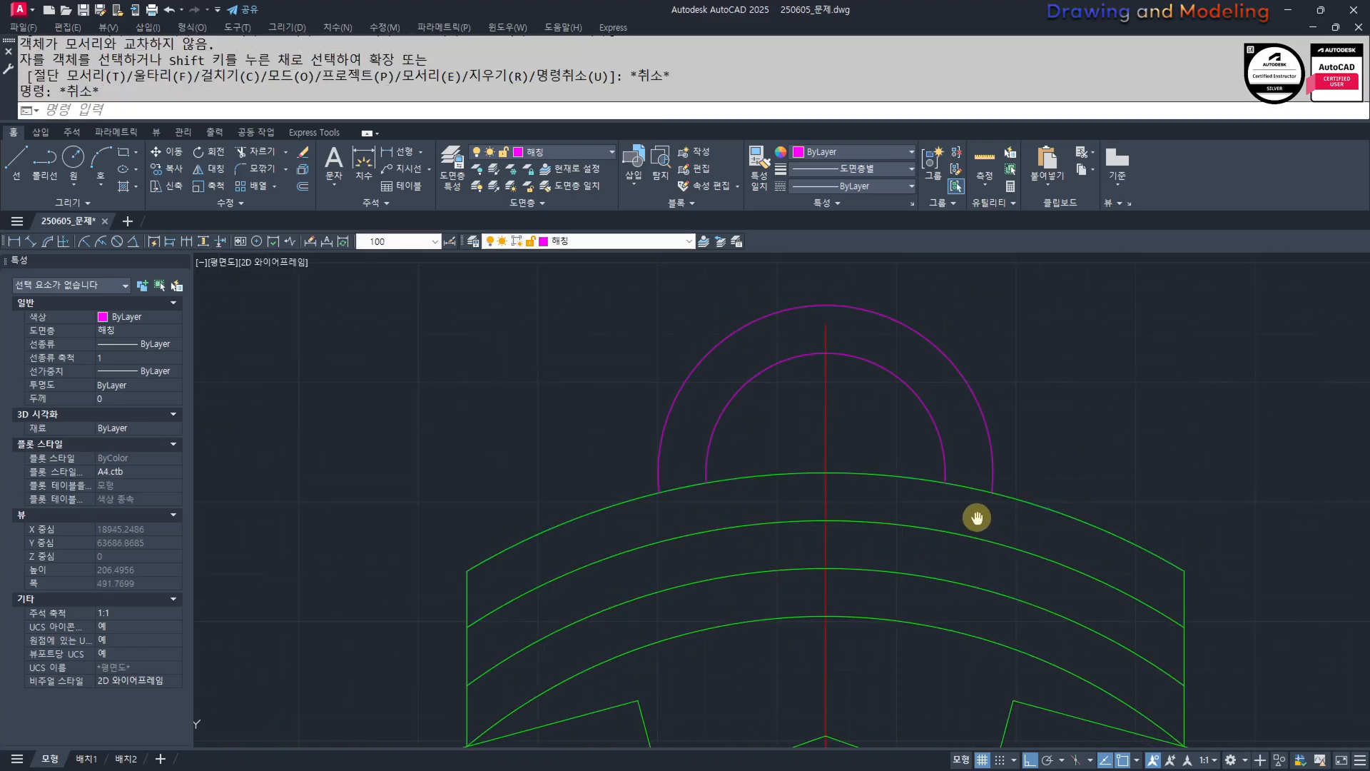
text(mm)
key(Return)
click(997, 494)
click(1029, 398)
click(908, 503)
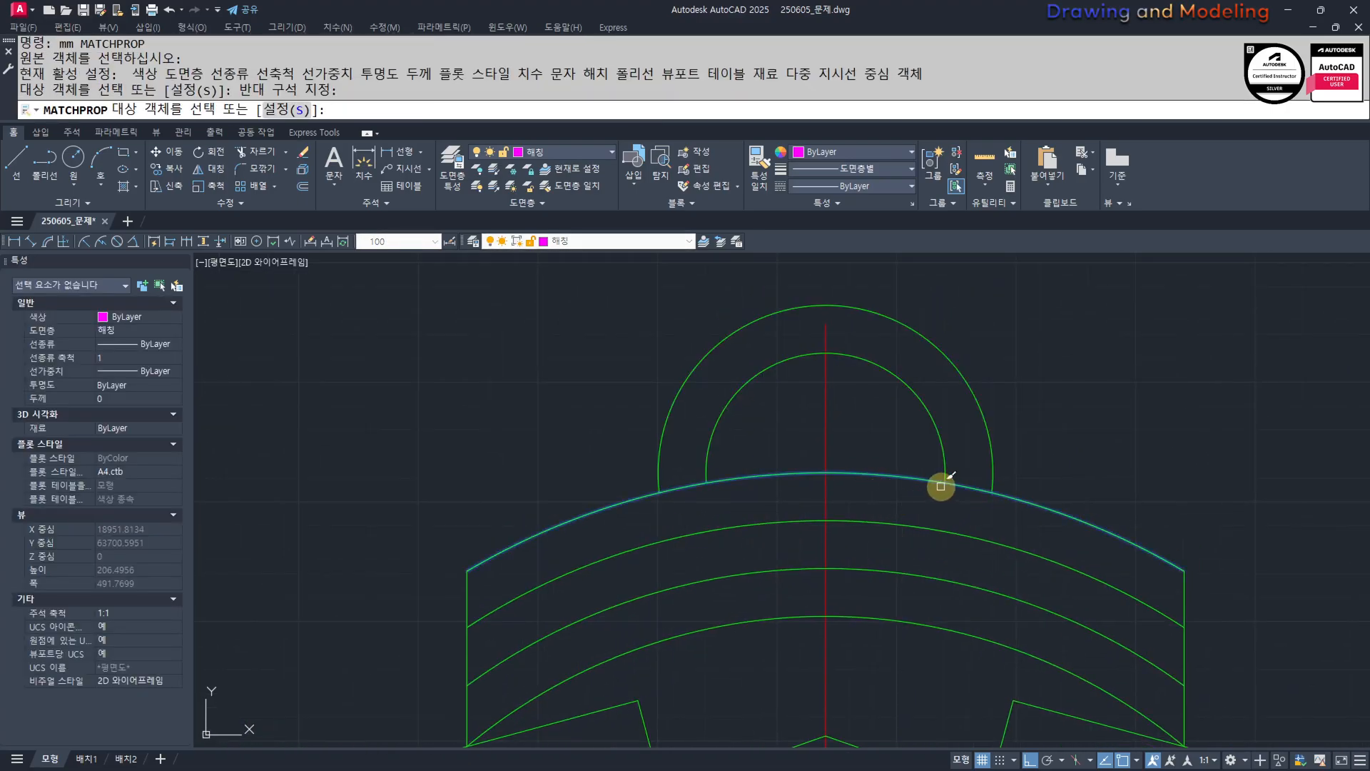
scroll(969, 500, down, 2)
key(Return)
text(c)
key(Return)
scroll(1018, 398, up, 1)
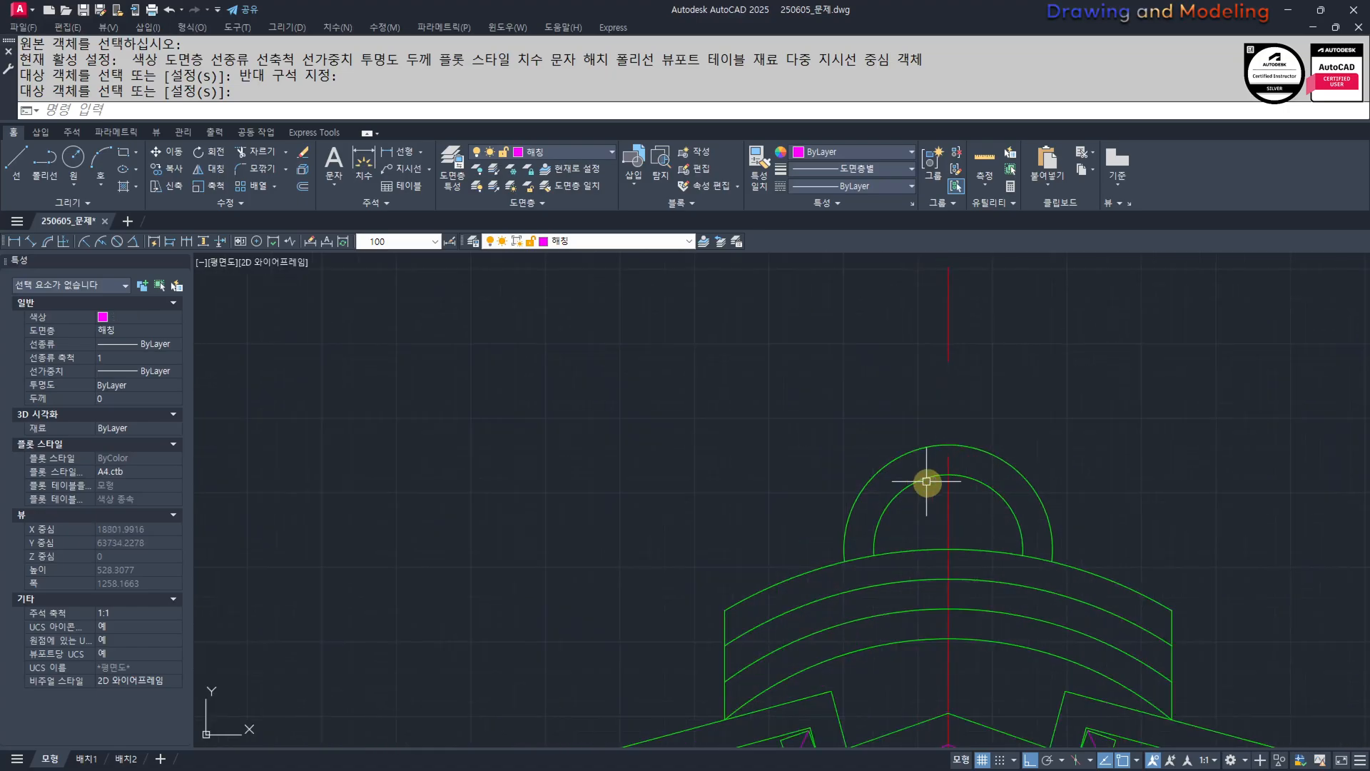
key(Escape)
Draw a horizontal construction line through the lower right corner of the ridge cap.
scroll(985, 521, down, 2)
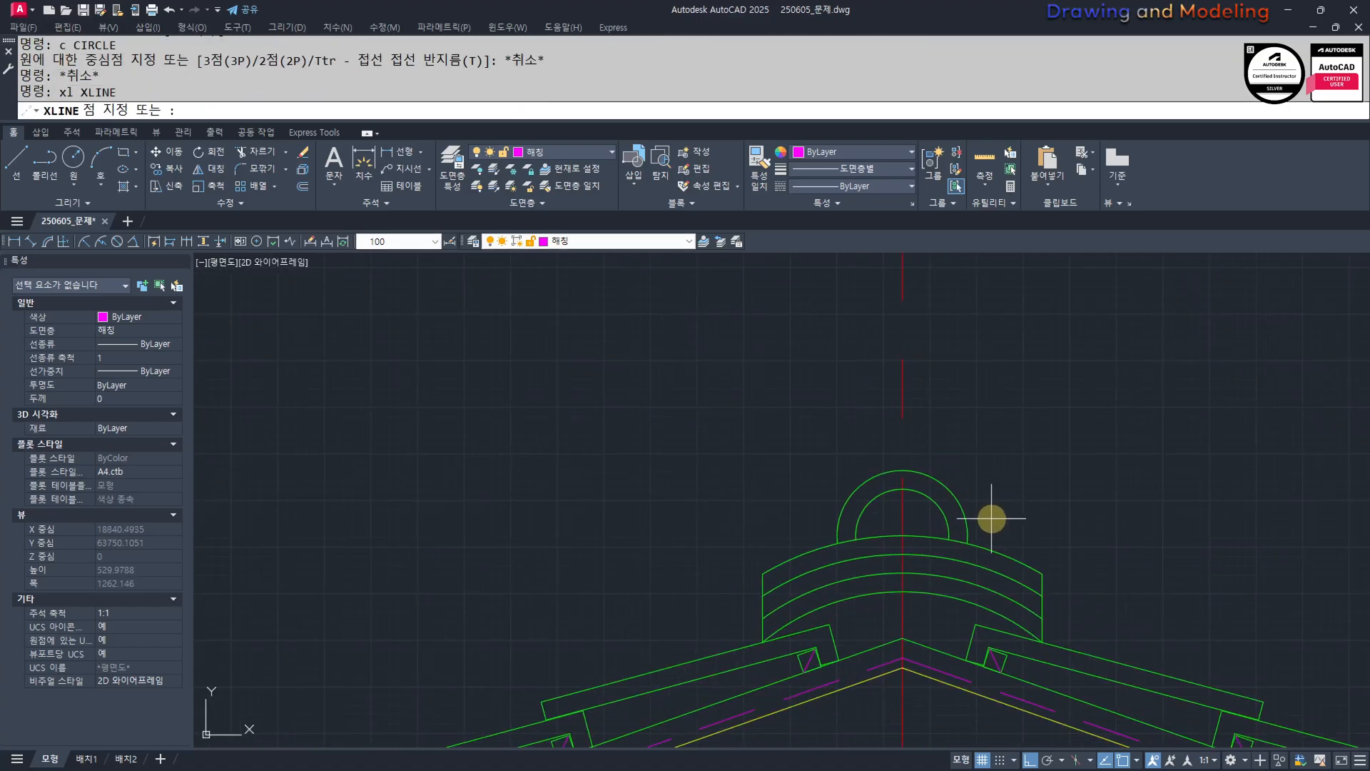
text(h)
key(Return)
click(1042, 641)
key(Escape)
scroll(1138, 600, up, 2)
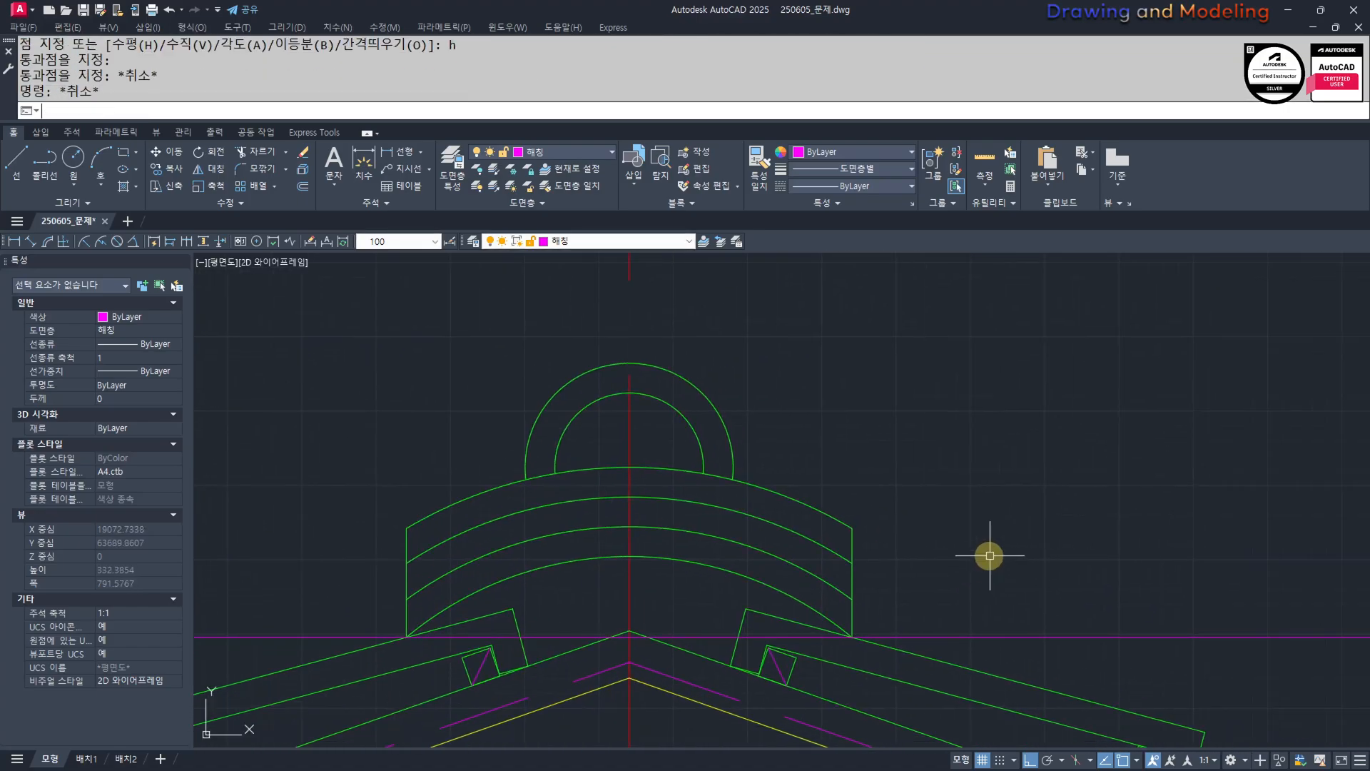
text(o)
key(Return)
key(Escape)
scroll(1006, 557, down, 1)
scroll(980, 537, up, 1)
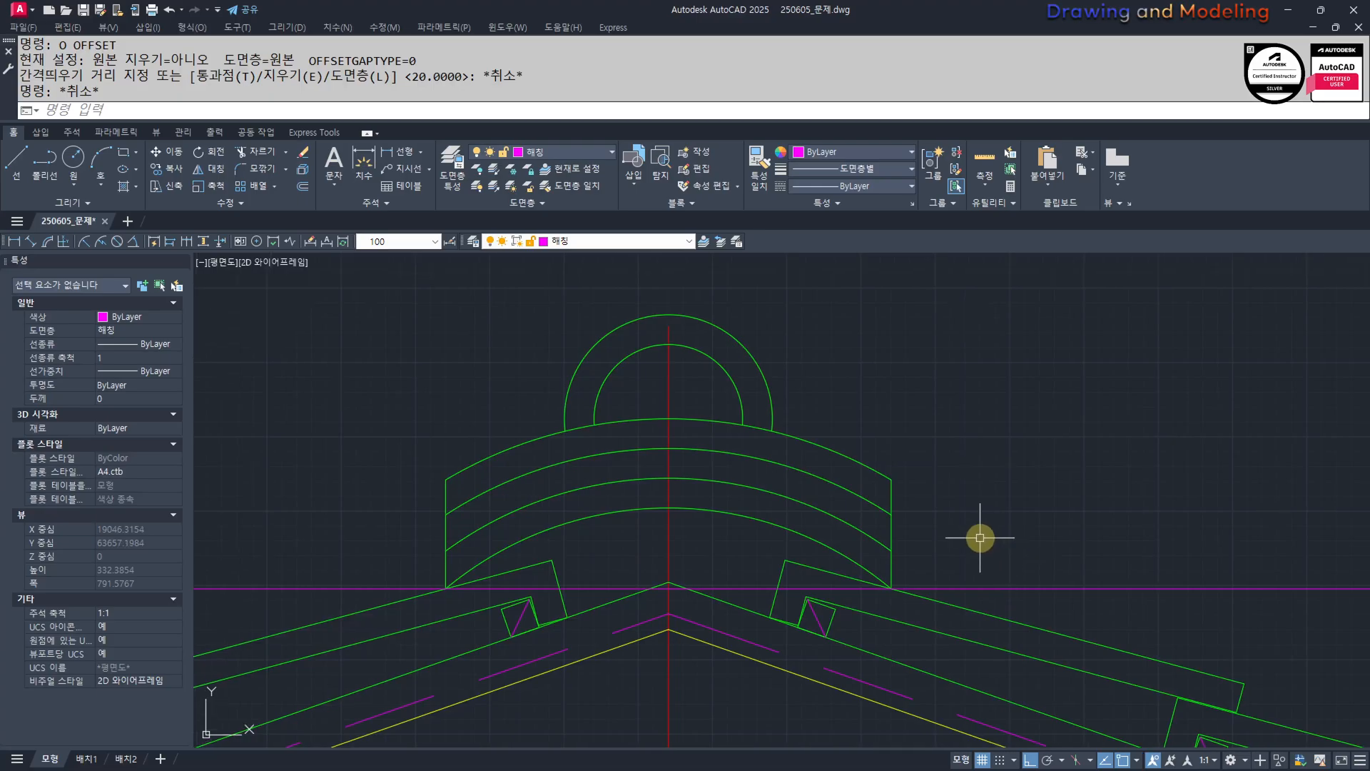
Offset the horizontal construction line upward by 300.
text(o)
key(Return)
text(3)
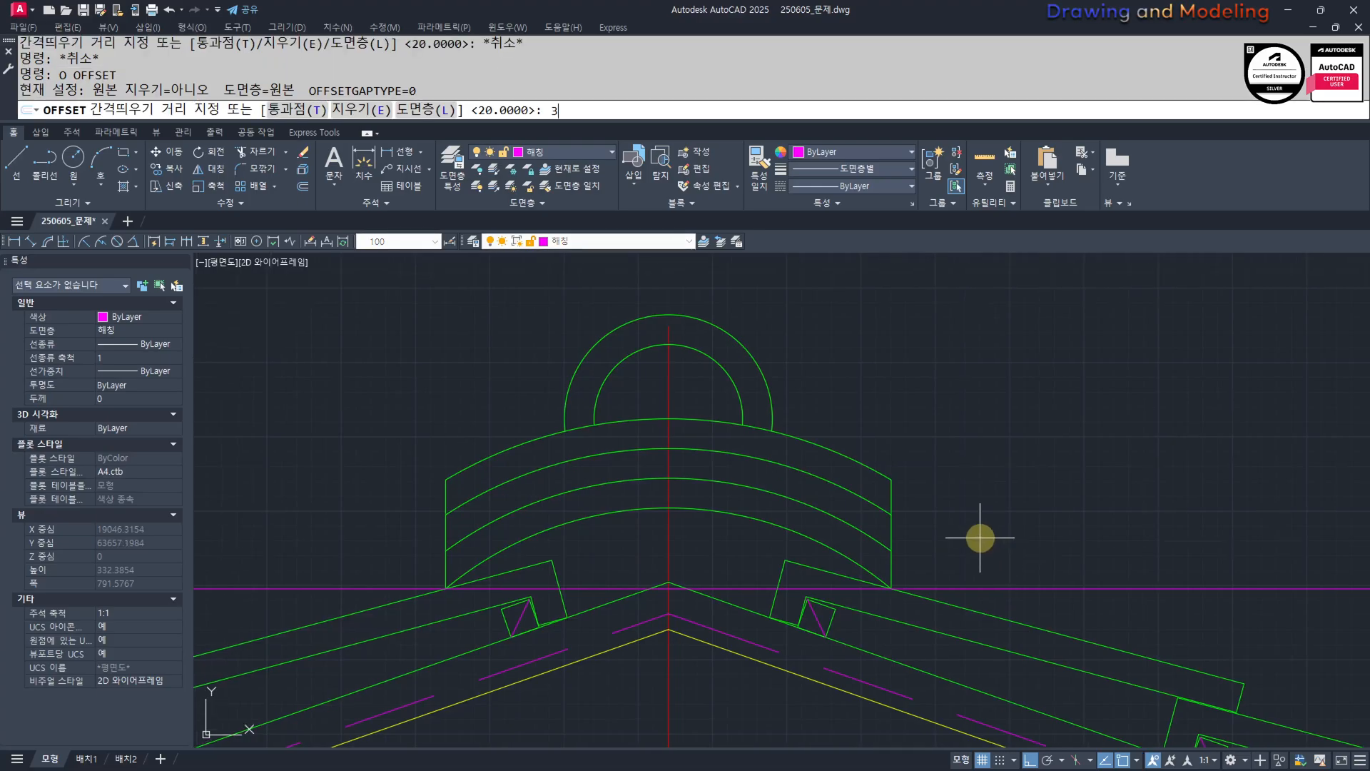
text(00)
key(Return)
click(985, 592)
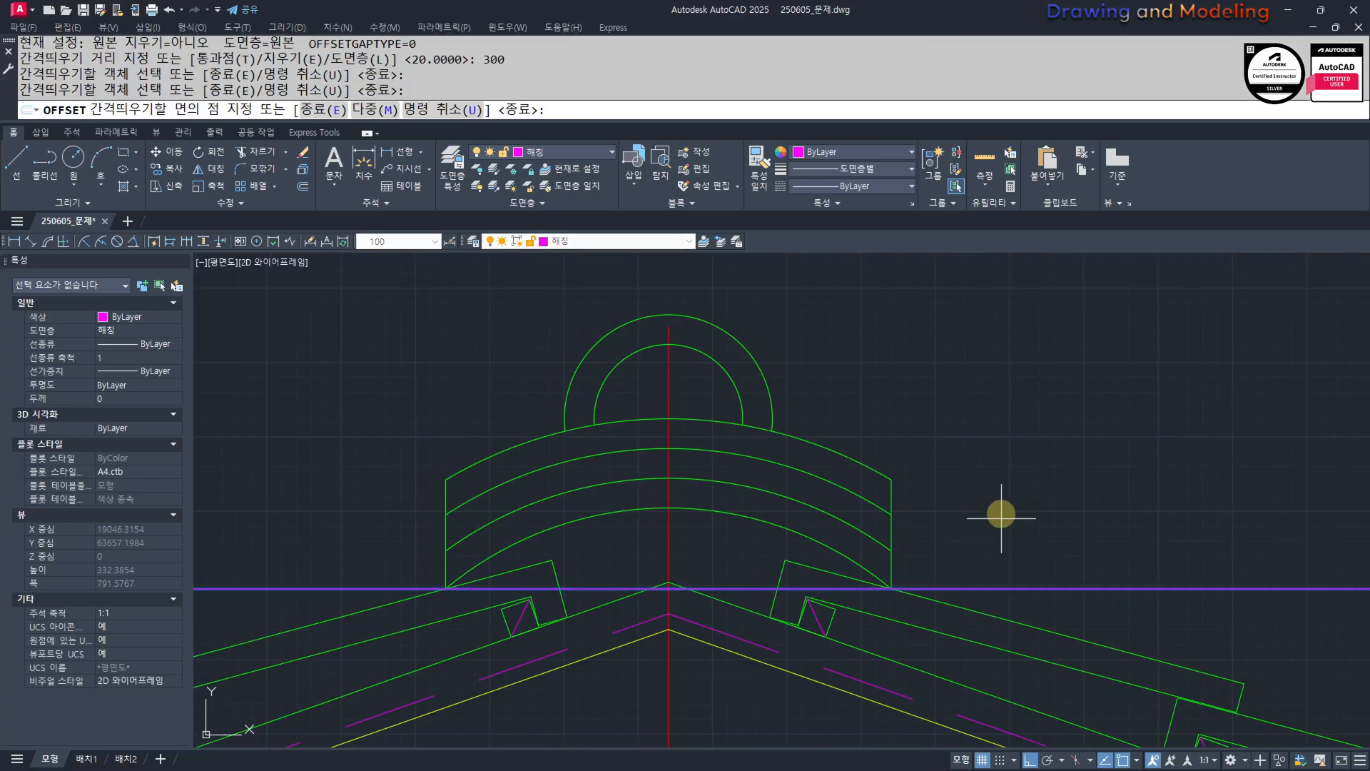
click(1000, 511)
scroll(917, 464, down, 4)
key(Escape)
key(Escape)
Offset the ridge centreline to the right by 100.
key(Return)
text(100)
key(Return)
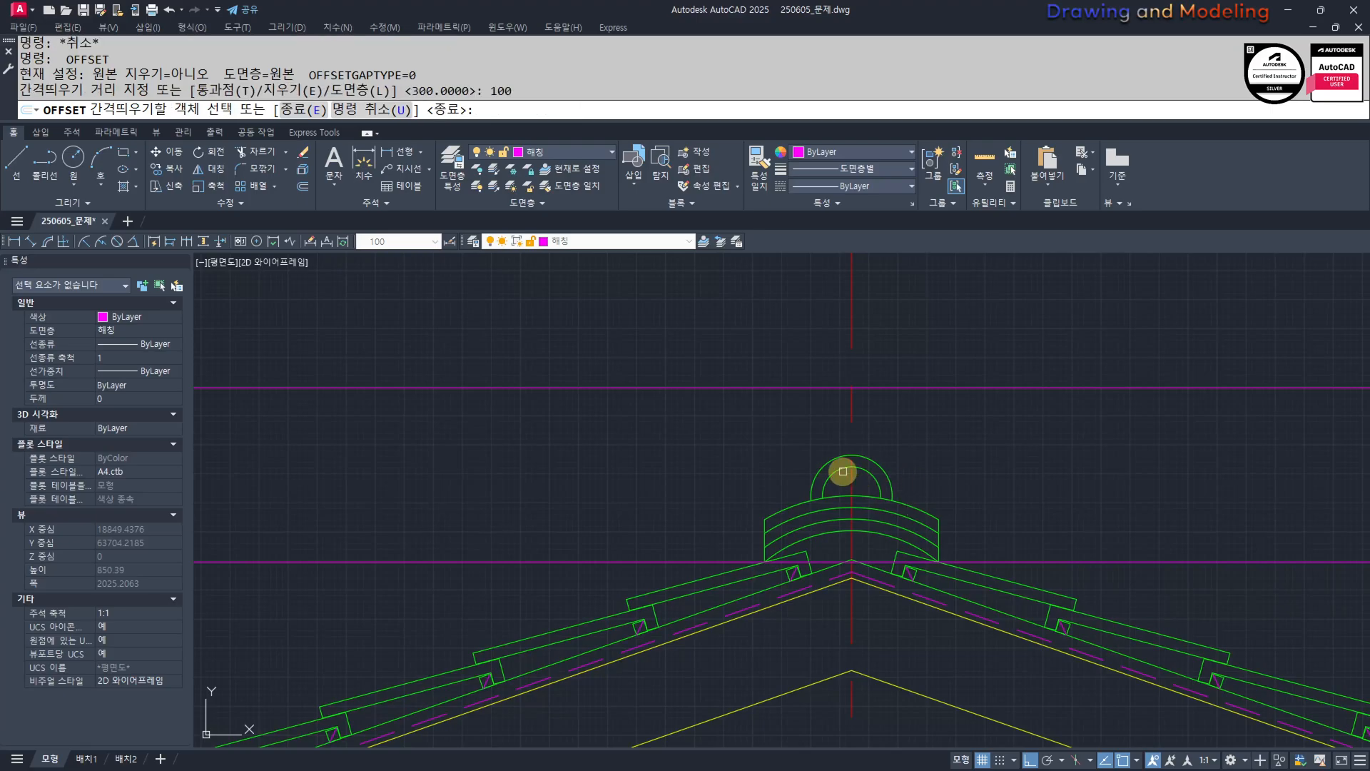
click(850, 414)
click(933, 421)
key(Escape)
key(Escape)
Offset the upper horizontal construction line downward by 70.
key(Return)
text(70)
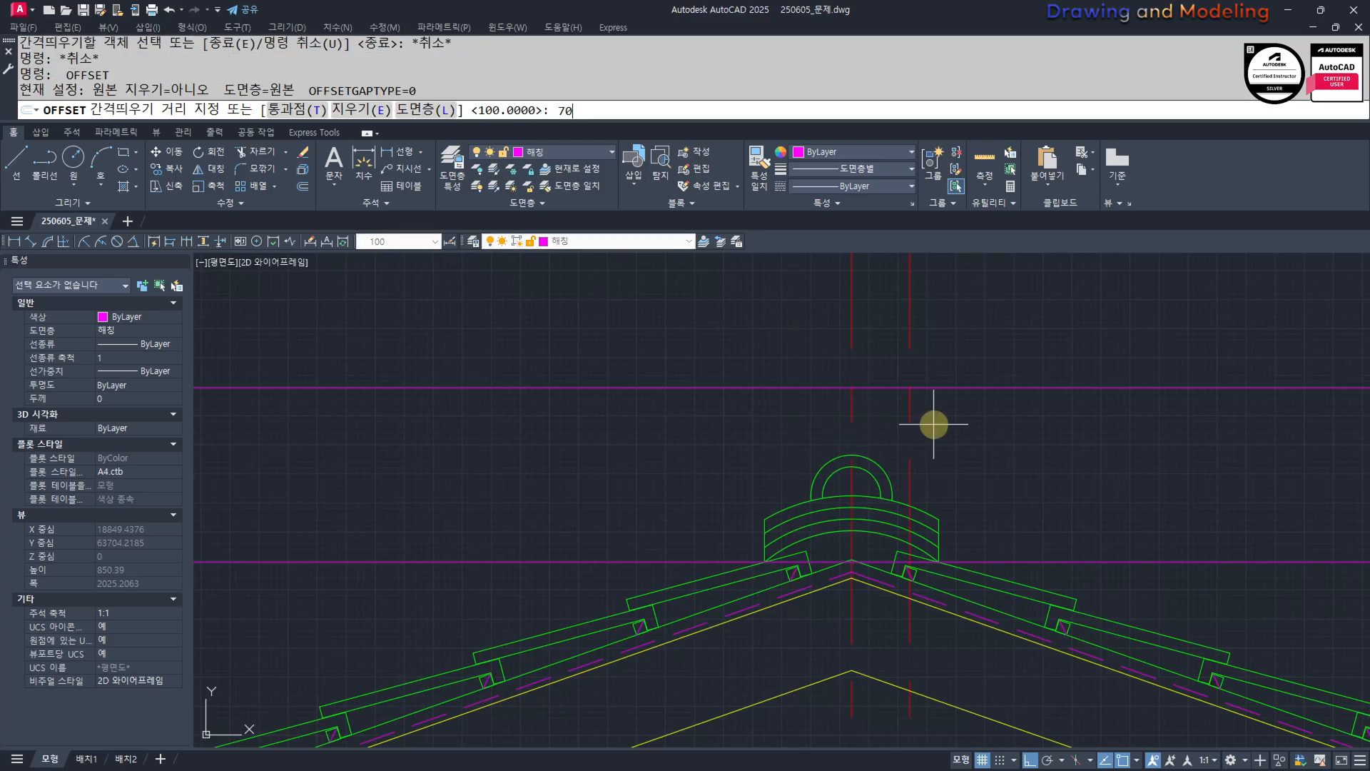
key(Return)
click(973, 388)
click(960, 435)
key(Escape)
key(Escape)
Draw a three-point arc from the cap's upper right corner through the offset lines' intersection to the centreline at the top construction line.
scroll(933, 477, up, 2)
text(a)
key(Return)
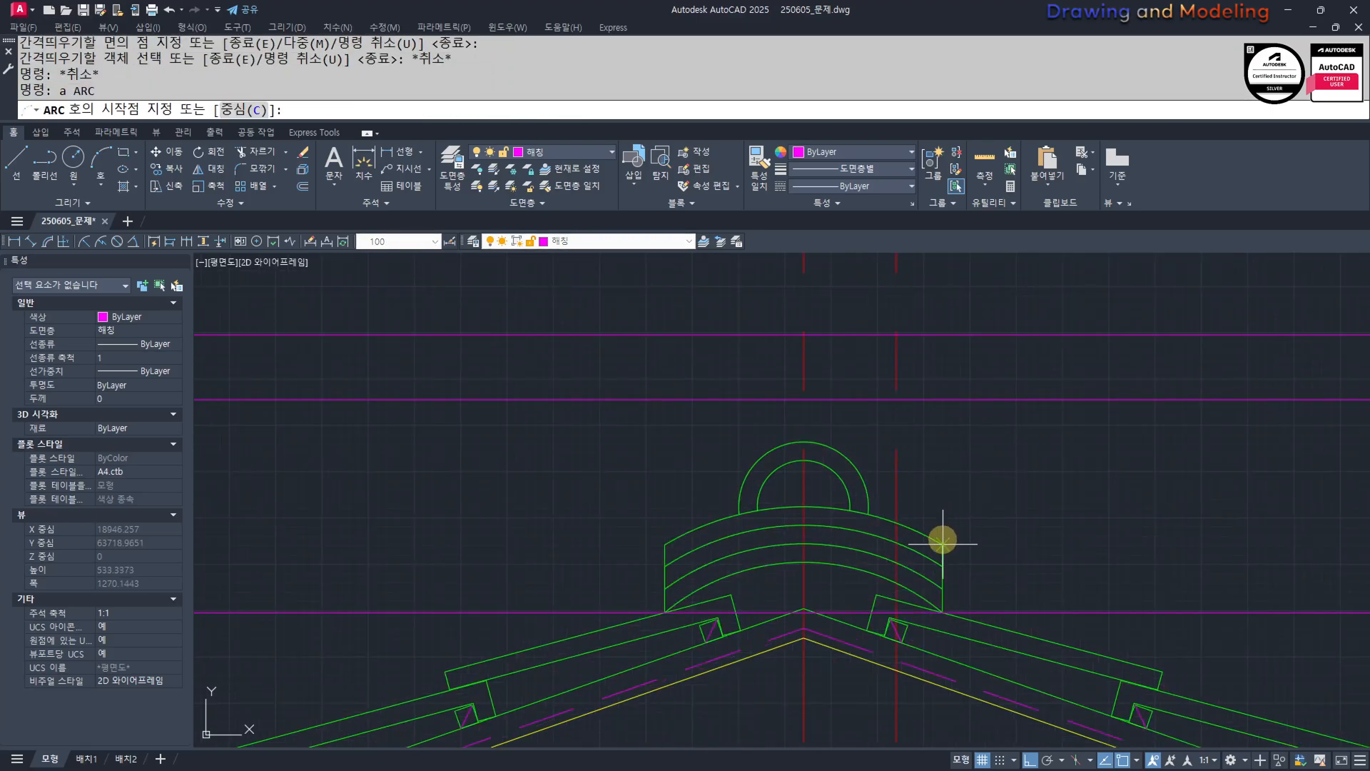
click(897, 400)
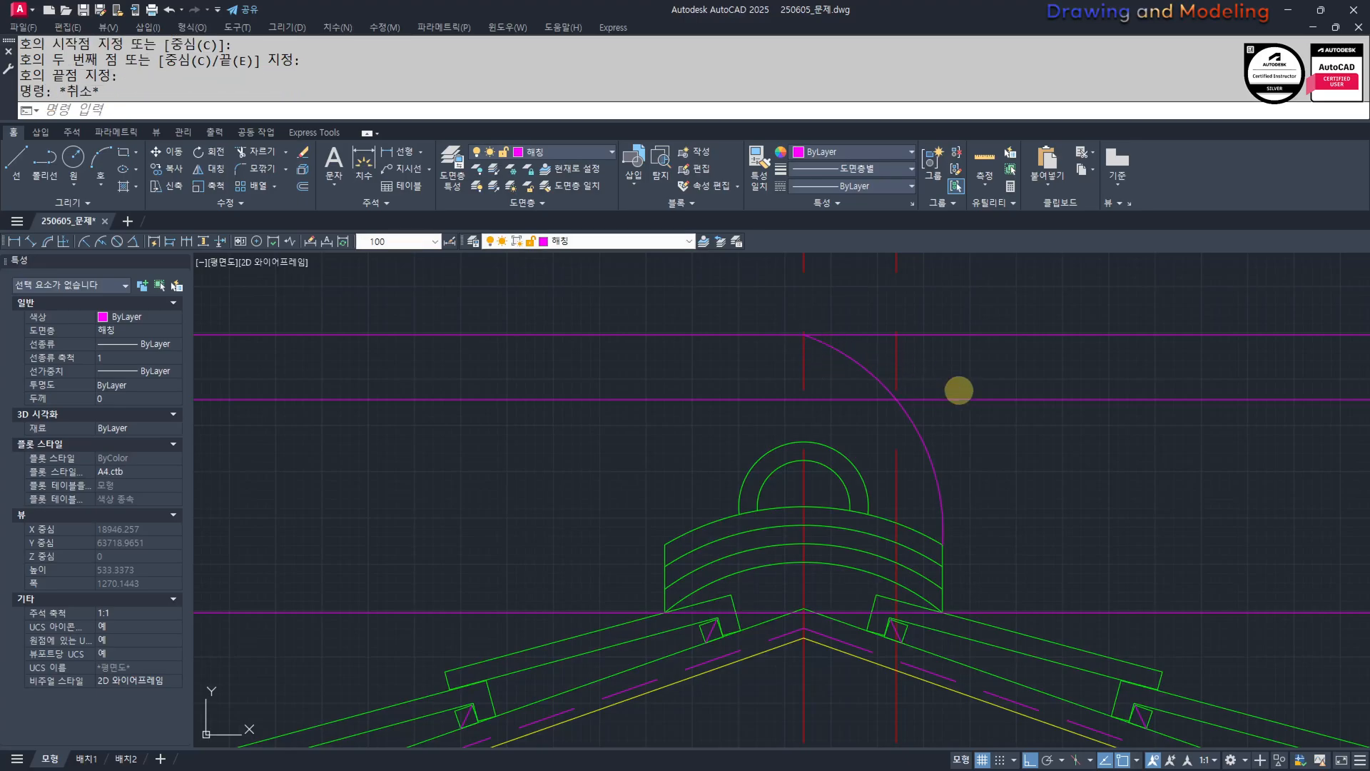
key(Escape)
Erase the two upper horizontal construction lines and the offset copy of the ridge centreline.
click(1094, 417)
click(1040, 304)
key(e)
key(Return)
click(938, 294)
click(880, 344)
key(e)
key(Return)
key(Escape)
key(Escape)
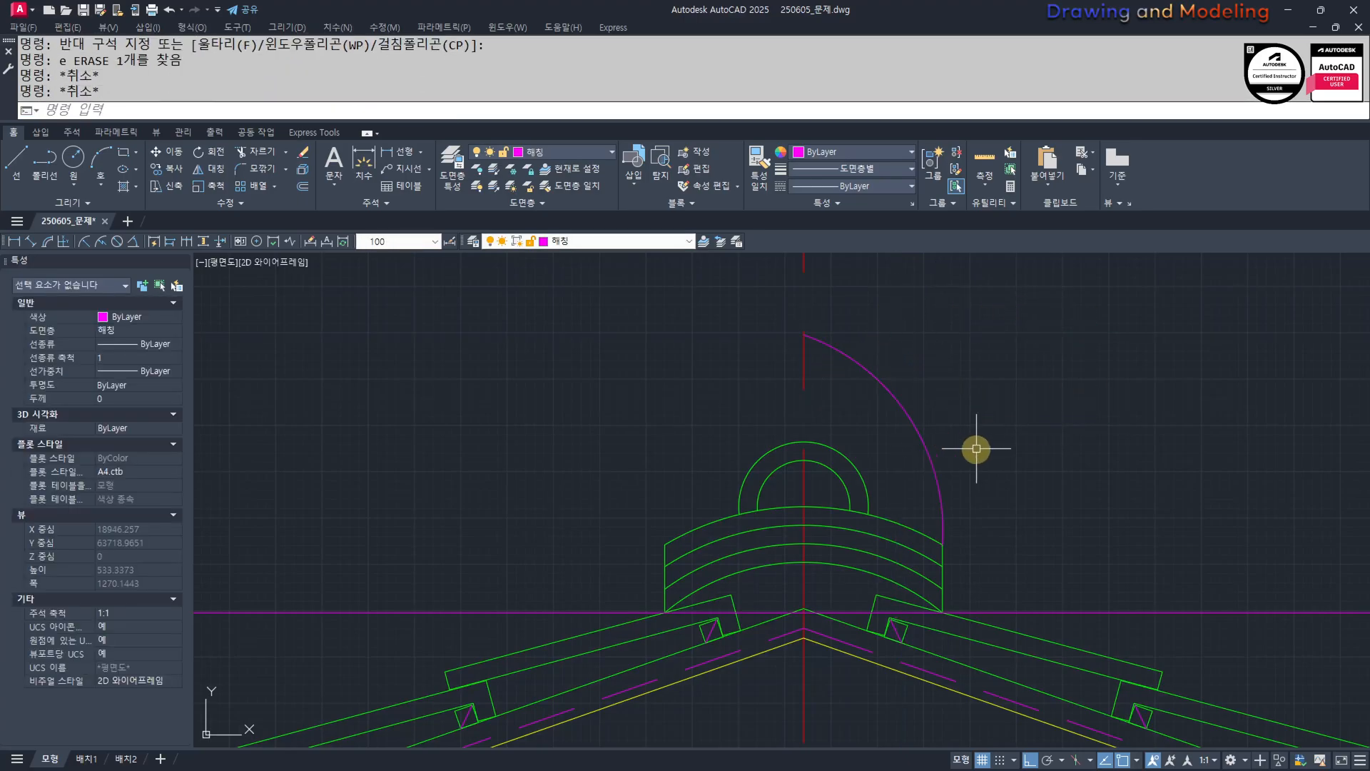
Match the new side arc to the properties of the green ridge cap lines.
text(ma)
key(Return)
click(864, 486)
click(972, 401)
click(892, 474)
key(Escape)
key(Escape)
Erase the remaining horizontal construction line at the base of the ridge cap.
click(1163, 566)
click(1152, 633)
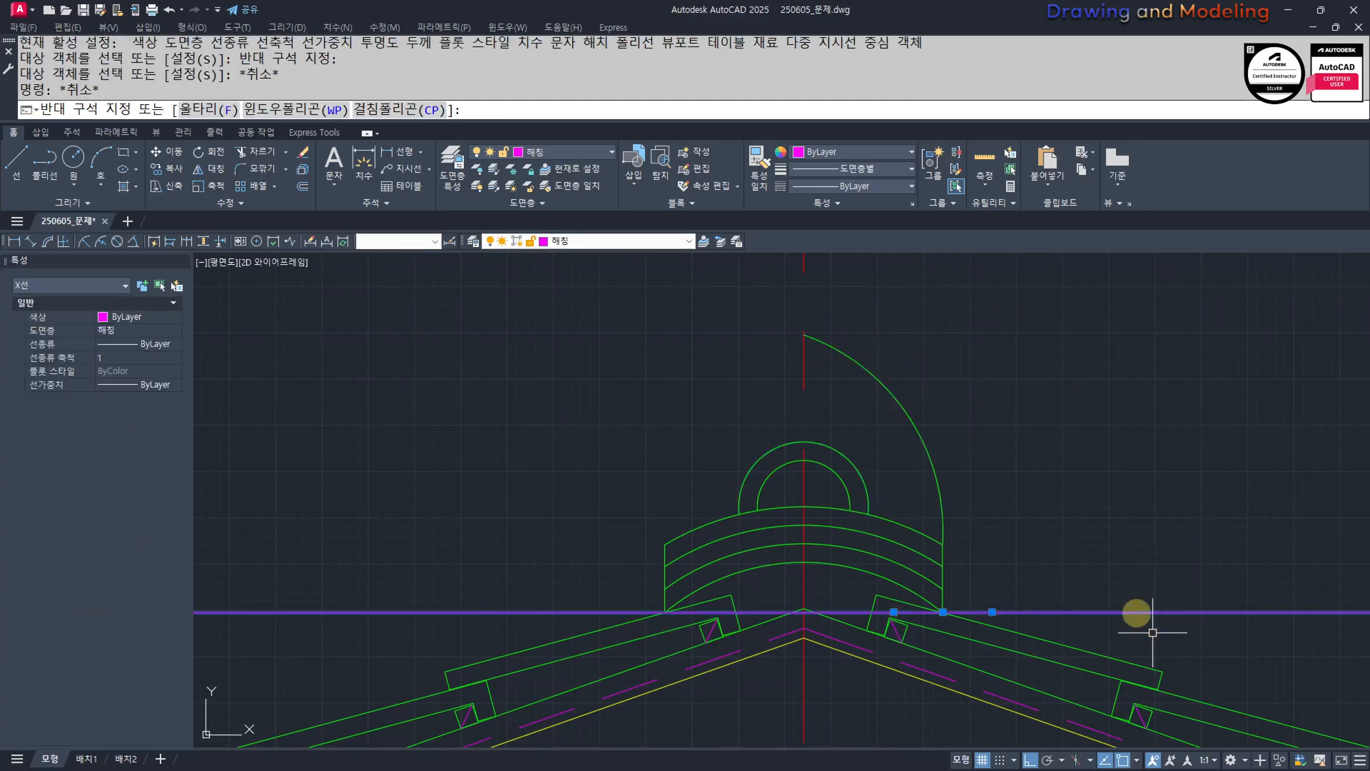
key(e)
key(Return)
key(Escape)
key(Escape)
Mirror the side arc about the ridge centreline, keeping the original.
middle_drag(976, 453, 979, 485)
text(mi)
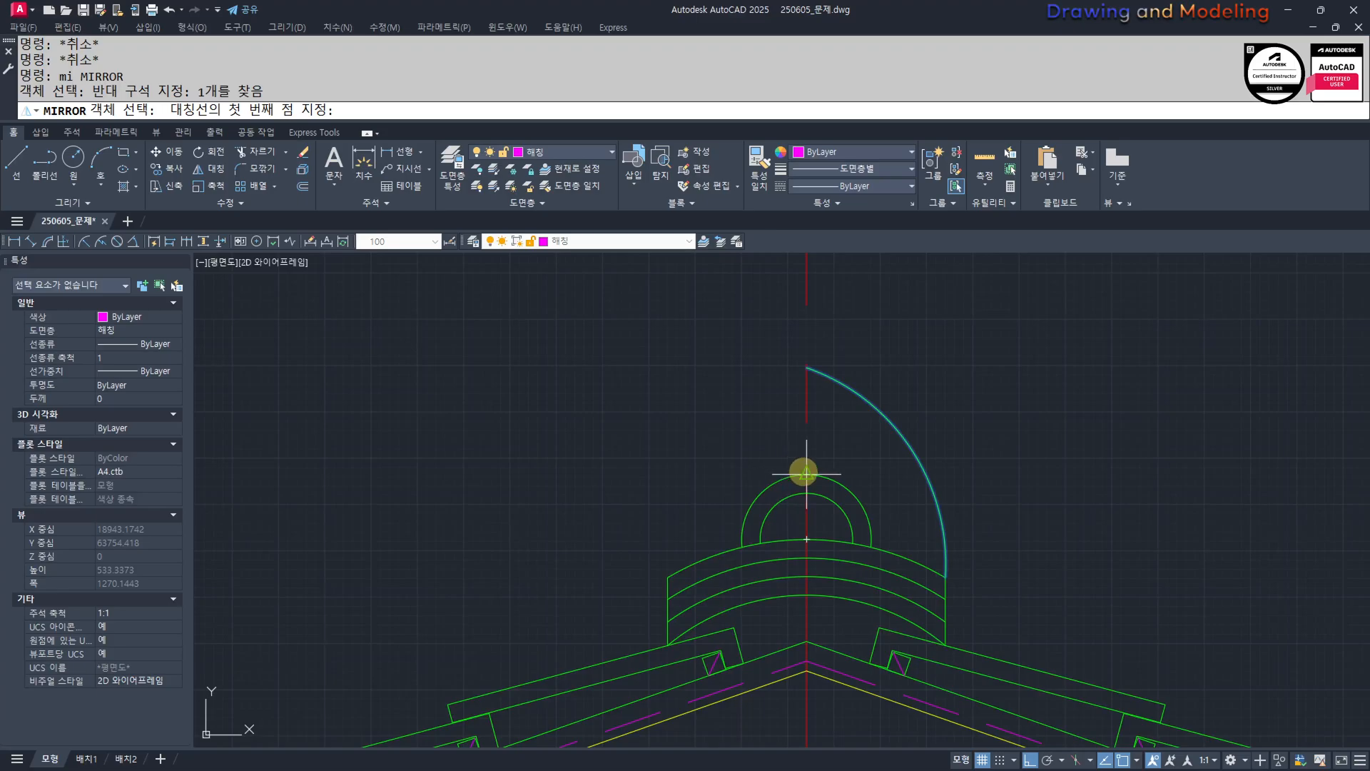
click(858, 328)
key(Return)
key(Escape)
key(Escape)
Offset the ridge centreline to the left by 300.
scroll(746, 373, down, 3)
middle_drag(642, 366, 793, 368)
middle_drag(925, 511, 872, 409)
text(o)
key(Return)
text(30)
click(862, 414)
click(771, 511)
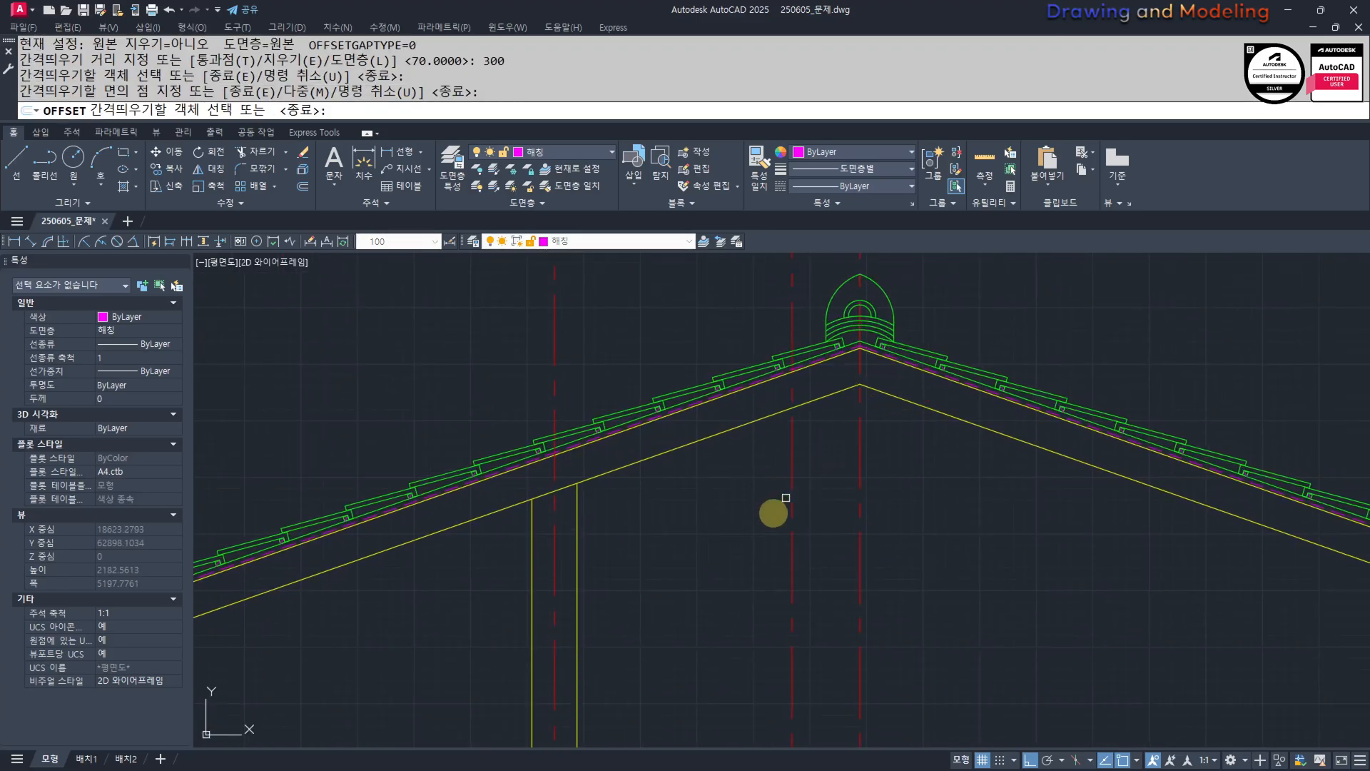
key(Escape)
key(Escape)
Draw a horizontal line rightward from the offset line's crossing with the lower roof line, and erase the offset centreline.
scroll(799, 465, up, 2)
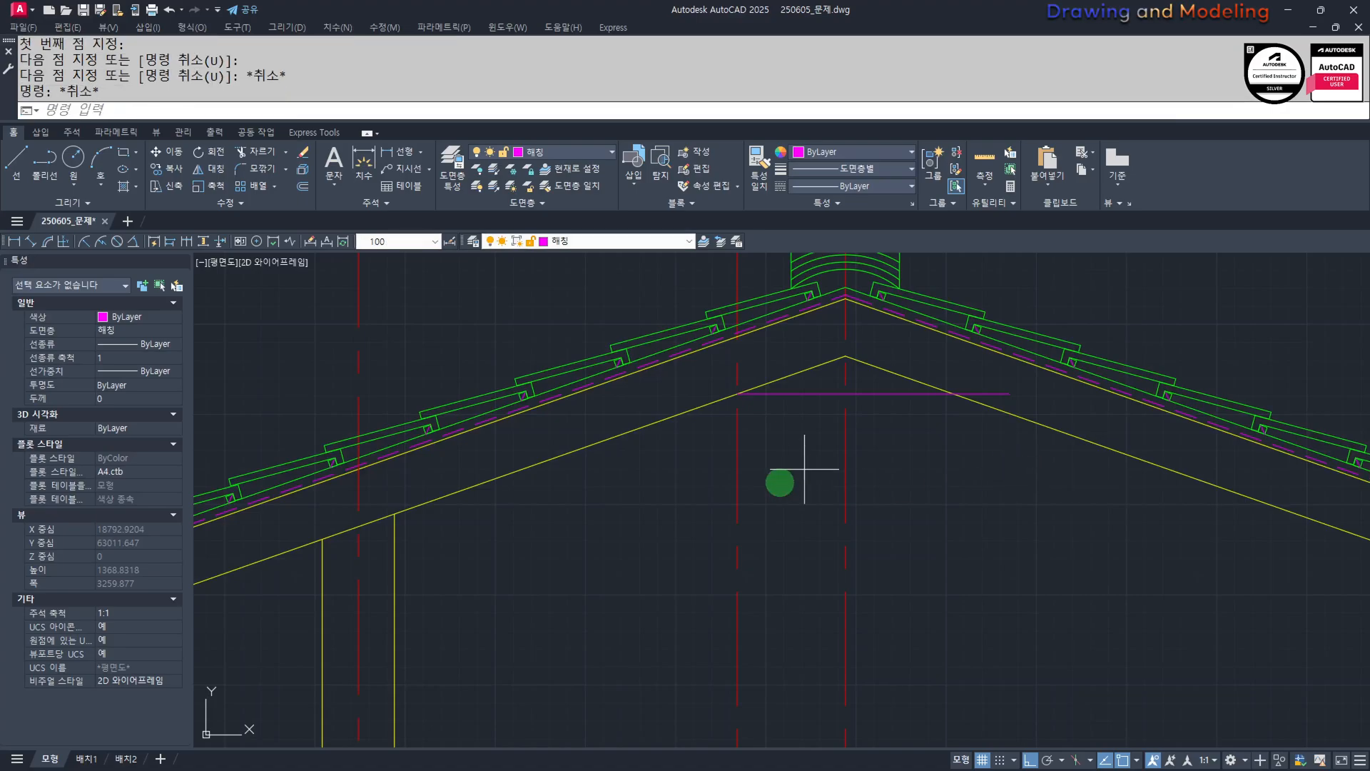
click(780, 482)
click(717, 511)
text(e)
Trim the lower roof lines' peak above the horizontal line and the line's overhang beyond the right slope.
middle_drag(845, 433, 829, 495)
scroll(815, 448, up, 2)
text(tr)
click(805, 427)
click(932, 387)
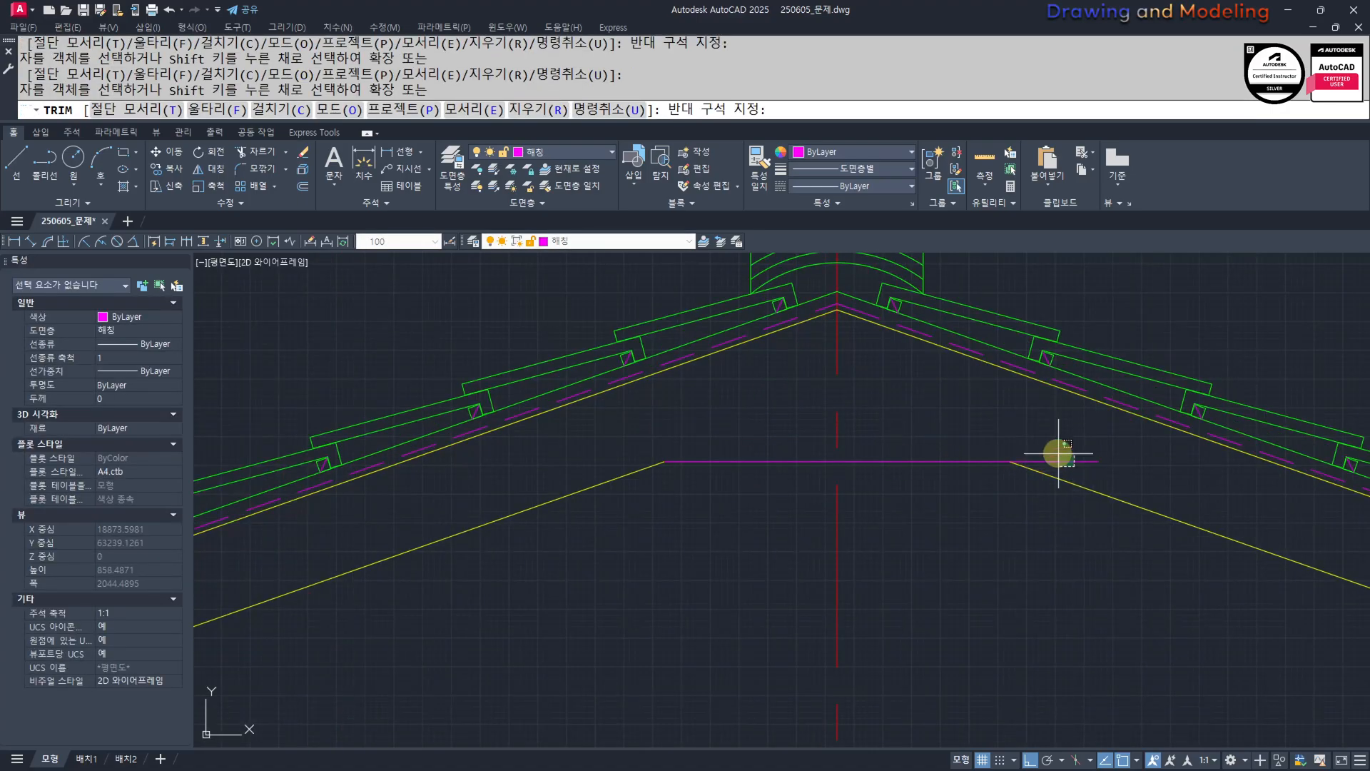
click(1060, 461)
key(Escape)
key(Escape)
Match the horizontal line under the ridge to the properties of the yellow lower roof line.
text(mm)
click(1046, 474)
click(1032, 420)
click(959, 495)
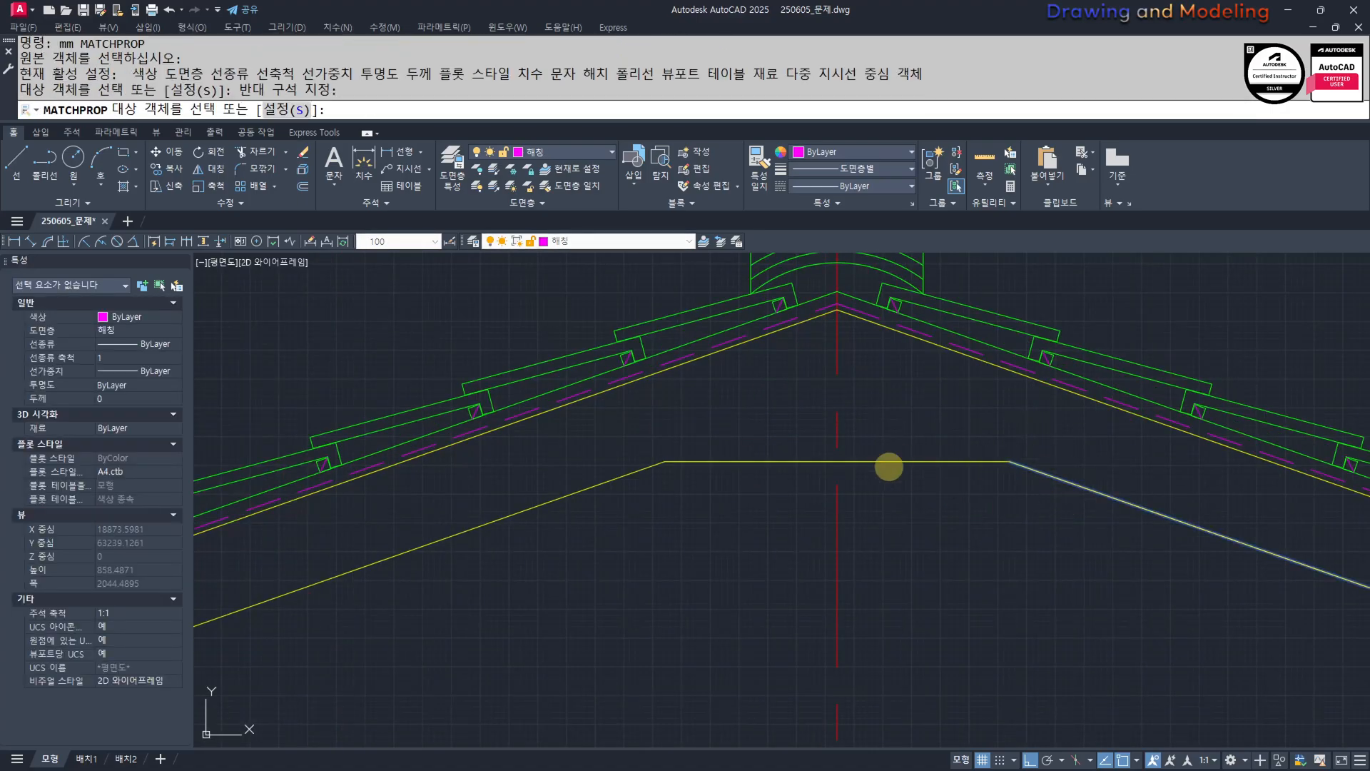
key(Escape)
key(Escape)
scroll(646, 451, down, 5)
scroll(639, 476, up, 1)
middle_drag(640, 476, 803, 493)
scroll(803, 492, down, 2)
middle_drag(714, 500, 816, 486)
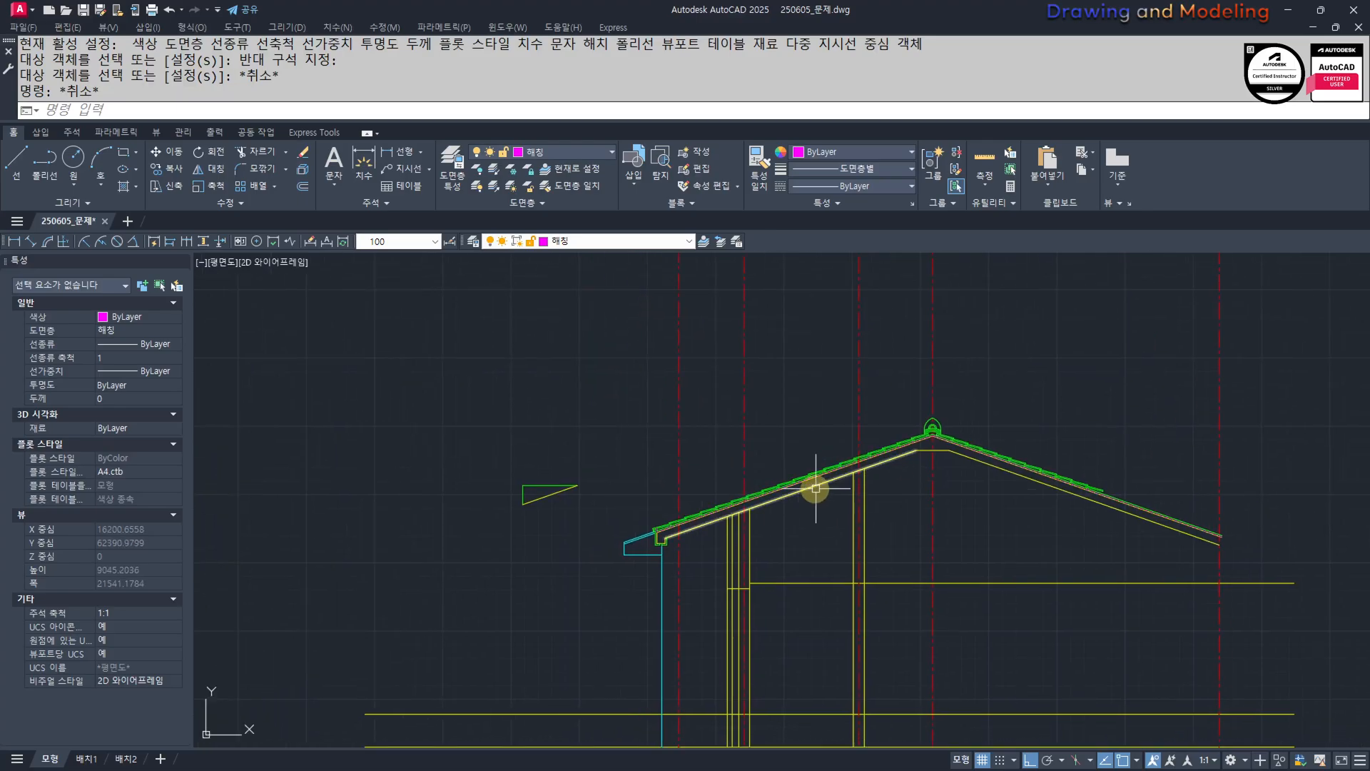
Copy the ridge centreline a short distance to the right, between the ridge and the right-hand centreline.
key(Escape)
key(Escape)
middle_drag(1107, 517, 1039, 519)
scroll(1039, 519, down, 2)
middle_drag(997, 446, 950, 503)
click(915, 421)
click(842, 447)
text(cc)
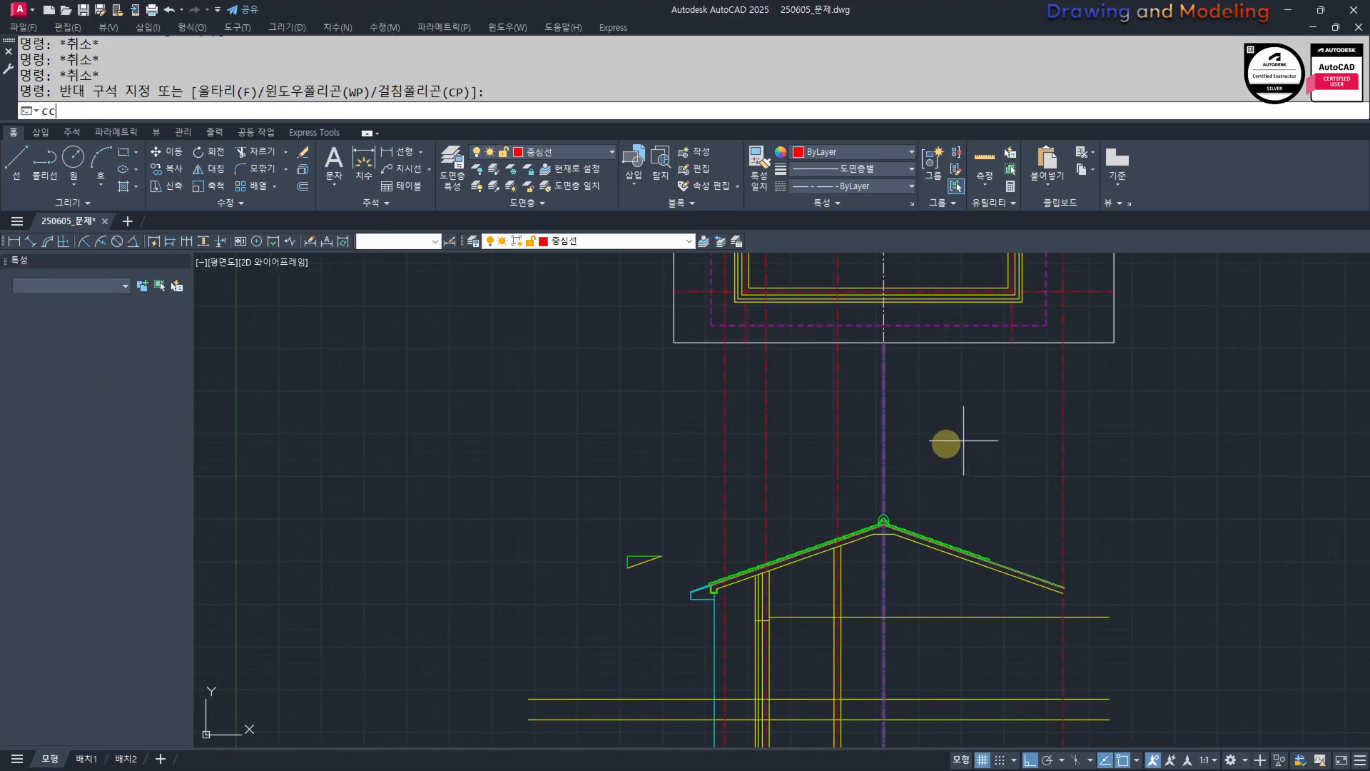
key(space)
click(946, 443)
click(985, 440)
key(Escape)
key(Escape)
scroll(934, 479, up, 2)
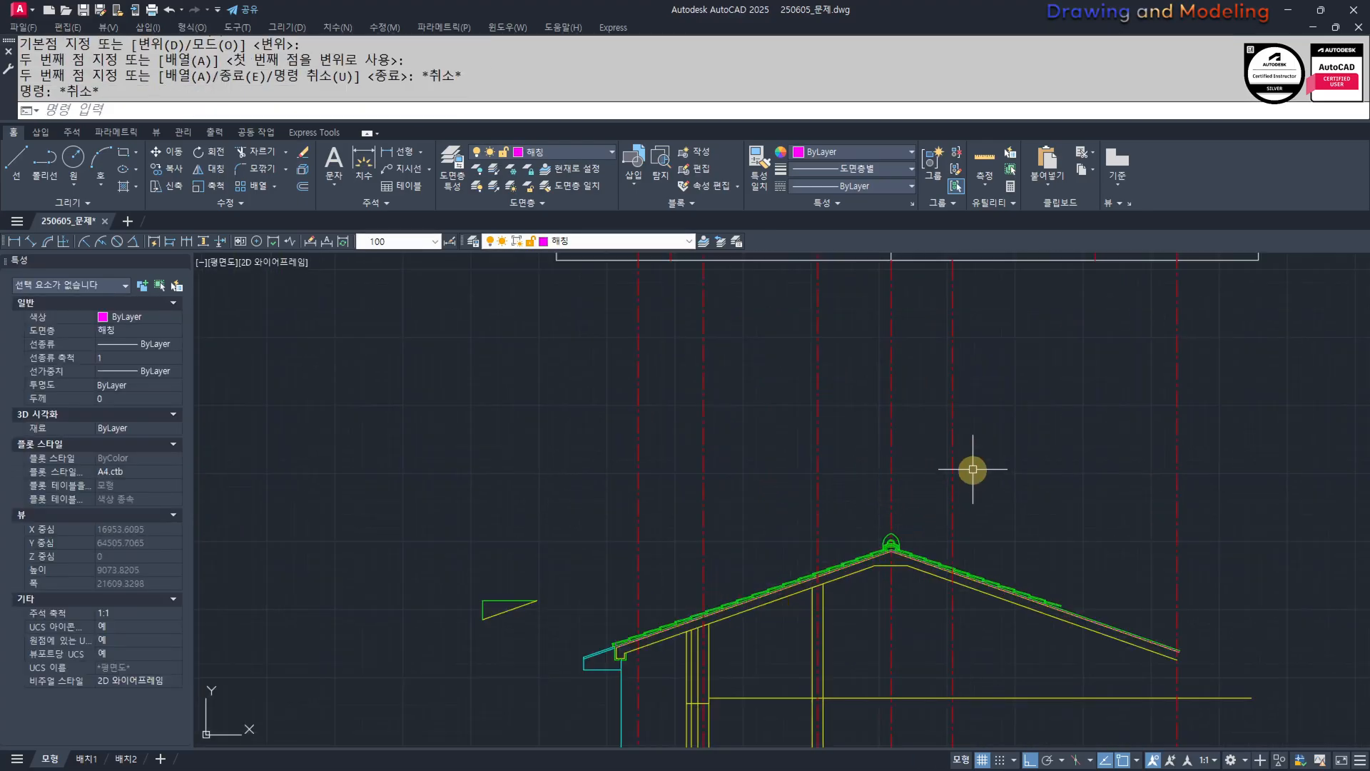
Move the copied centreline about 49 to the left.
click(973, 472)
click(940, 531)
middle_drag(982, 523, 982, 476)
scroll(981, 476, up, 2)
text(m)
key(space)
click(1059, 410)
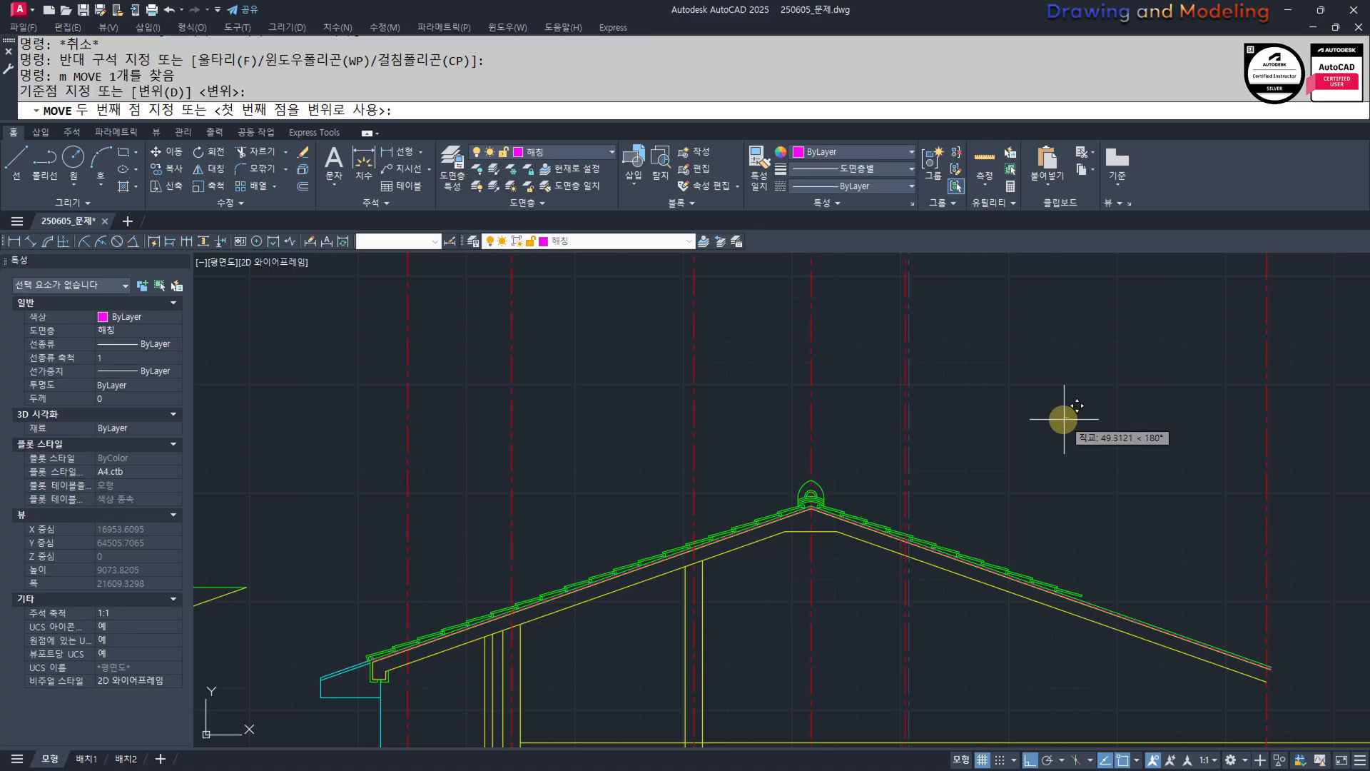
click(1063, 420)
key(Escape)
key(Escape)
Change the copied vertical line beside the ridge to layer 0.
click(964, 349)
click(865, 303)
click(560, 152)
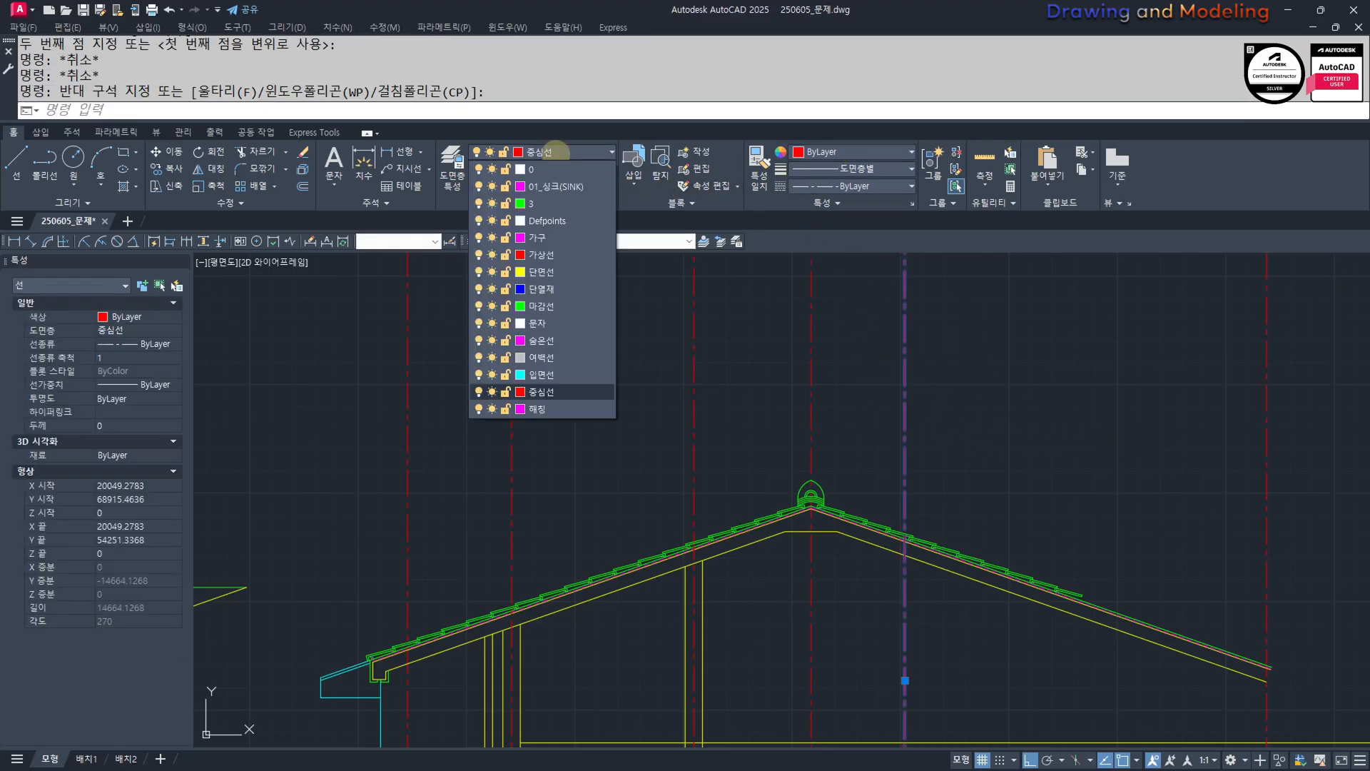
click(561, 169)
key(Escape)
key(Escape)
Draw horizontal construction lines through the ridge cap's base corner, the ends of its curved bands and the top of its inner arch.
scroll(849, 510, down, 5)
mouse_move(891, 479)
middle_down()
mouse_move(906, 563)
mouse_move(908, 445)
middle_up()
scroll(885, 524, up, 3)
middle_drag(896, 556, 888, 429)
key(Escape)
key(Escape)
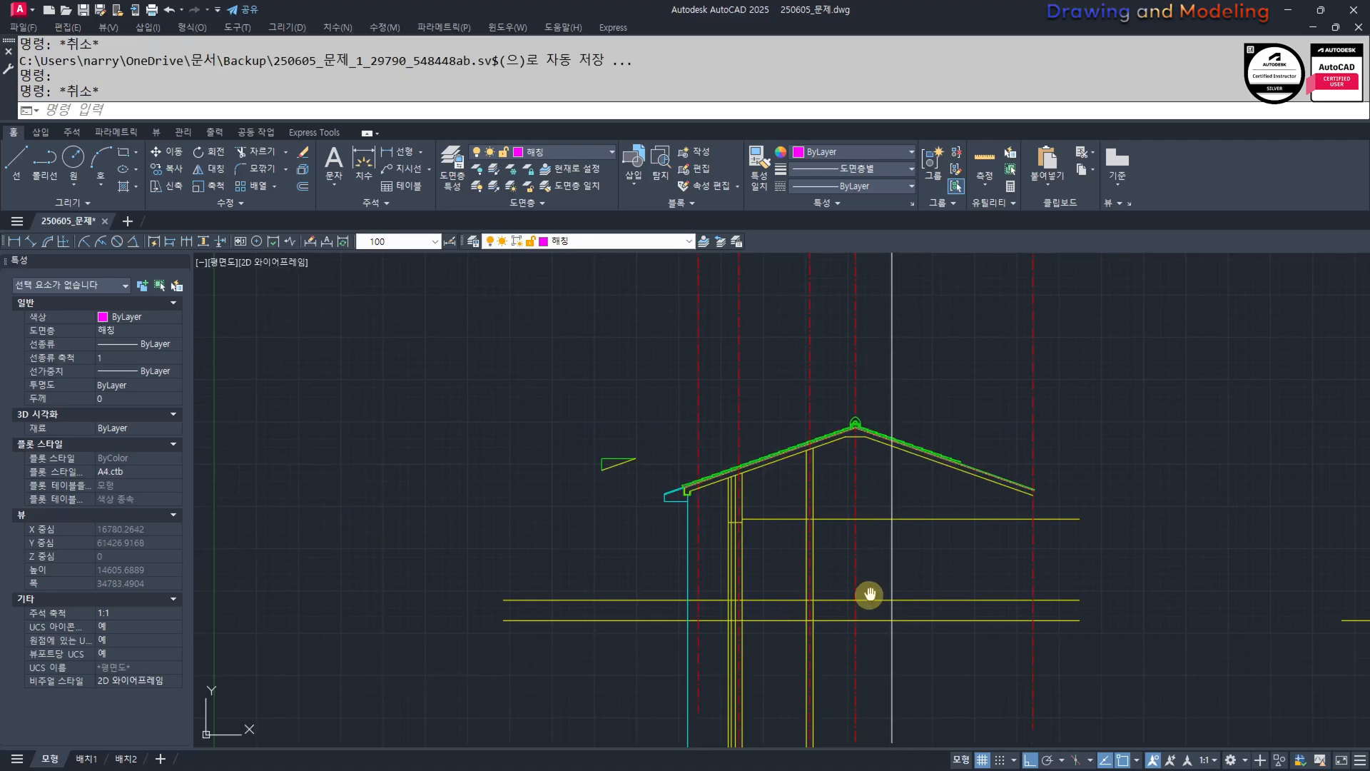
middle_drag(869, 594, 877, 589)
middle_drag(784, 520, 751, 535)
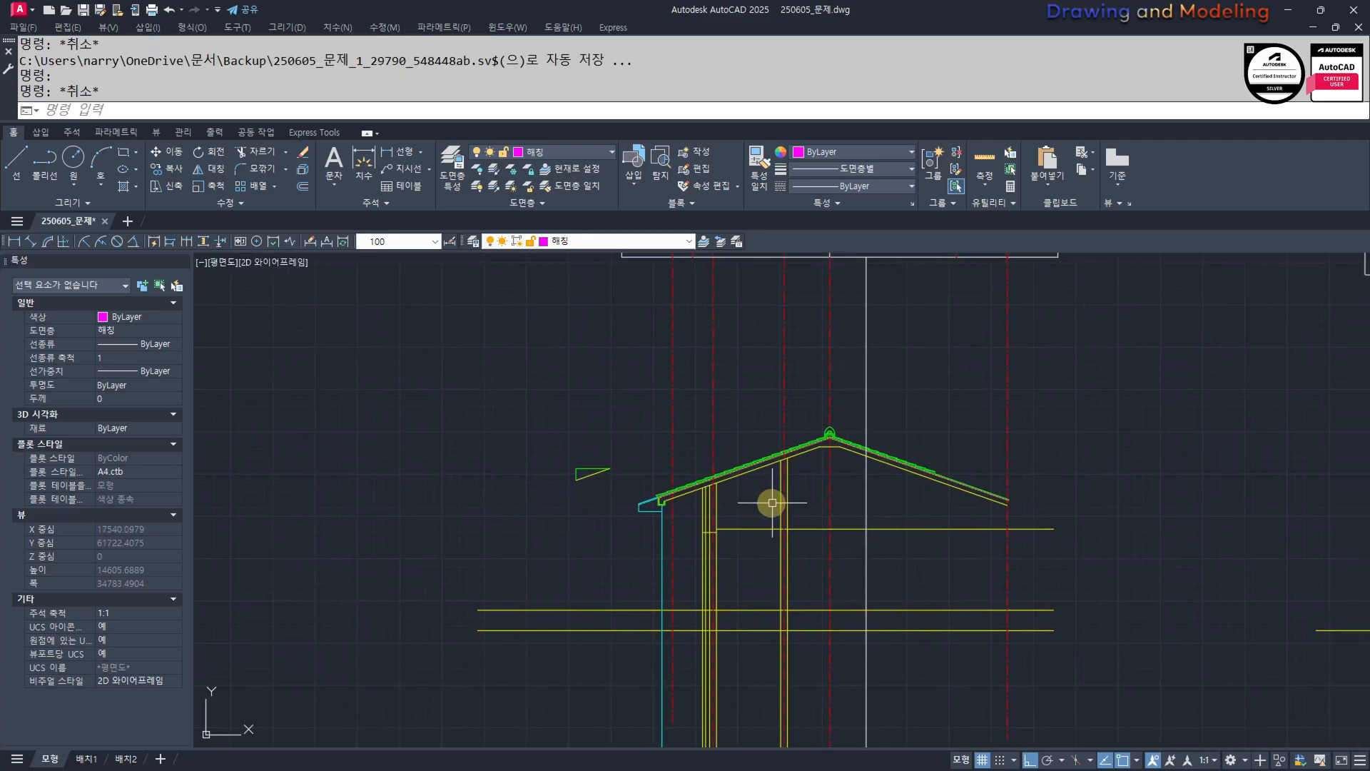
text(xl)
key(Return)
text(h)
key(Return)
scroll(828, 443, up, 5)
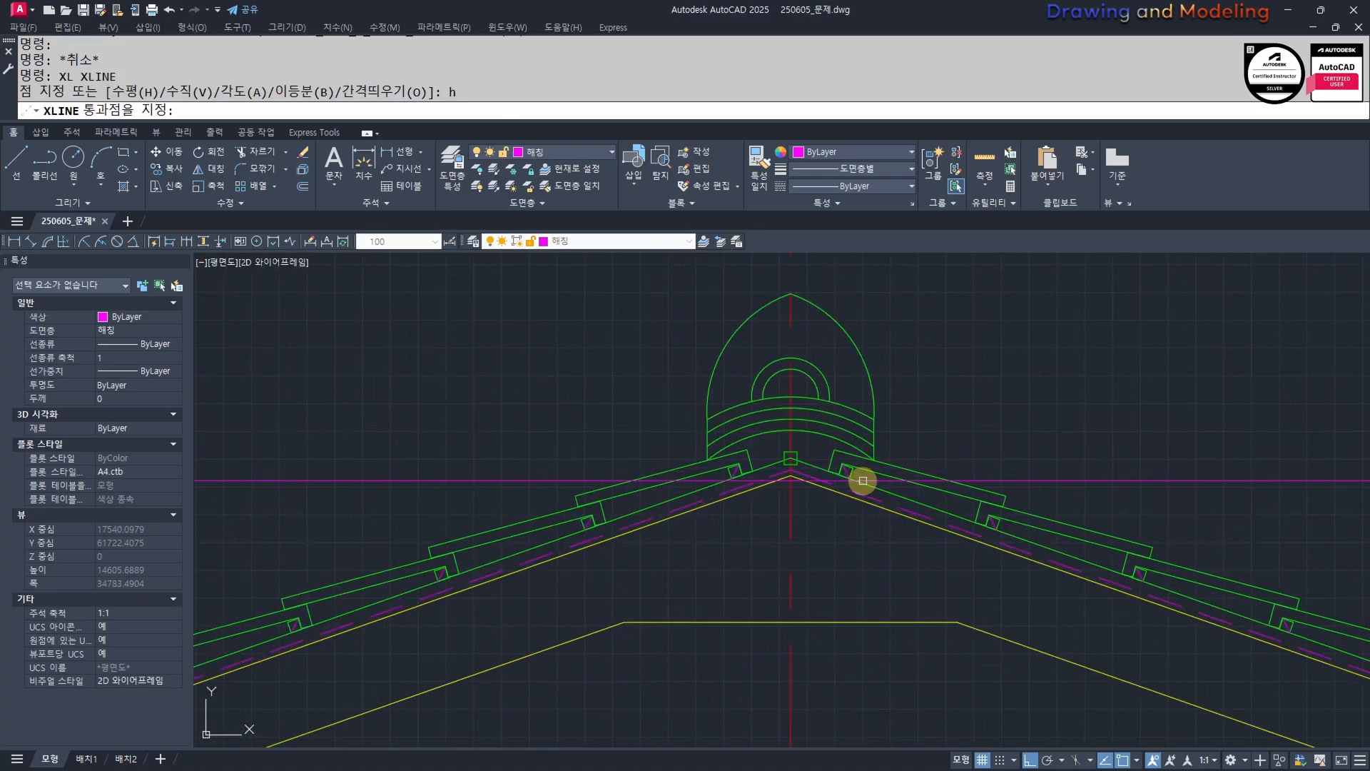
scroll(878, 464, up, 4)
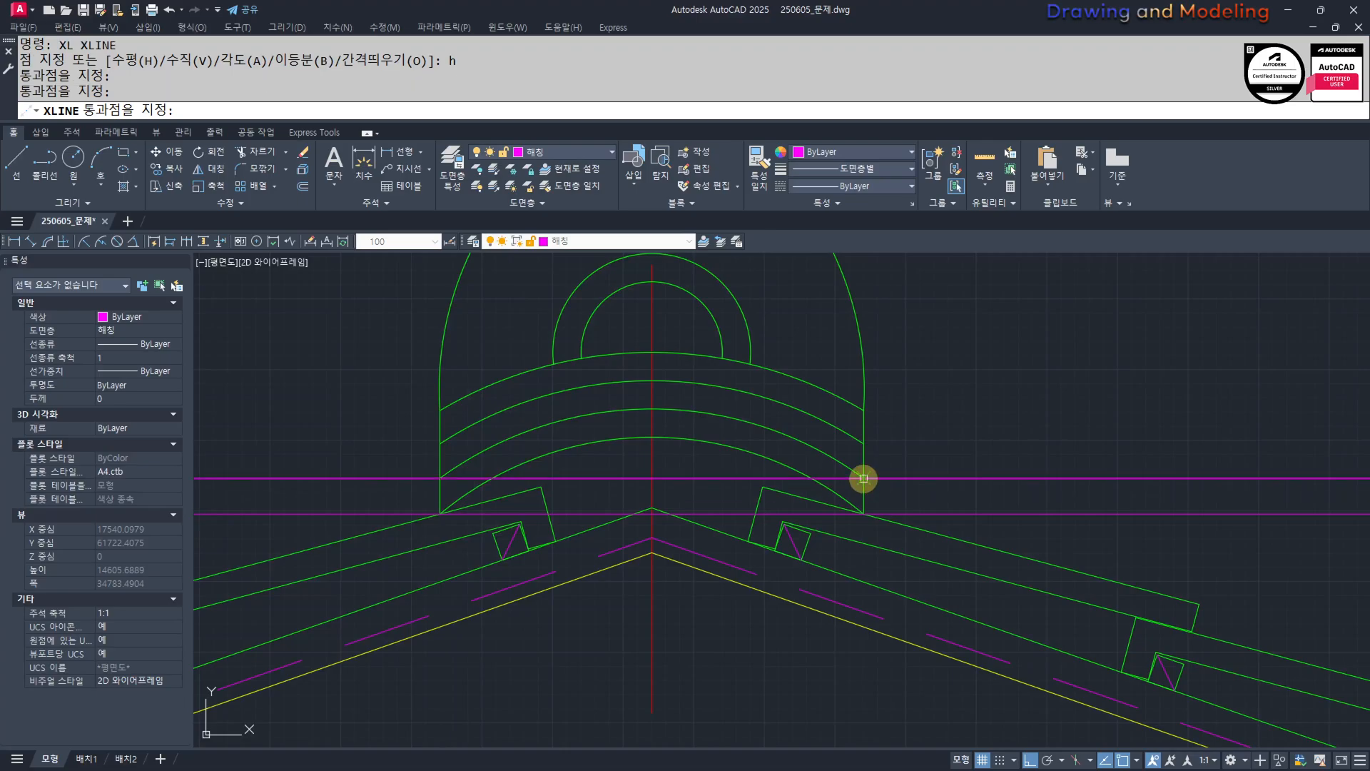
middle_drag(816, 405, 807, 517)
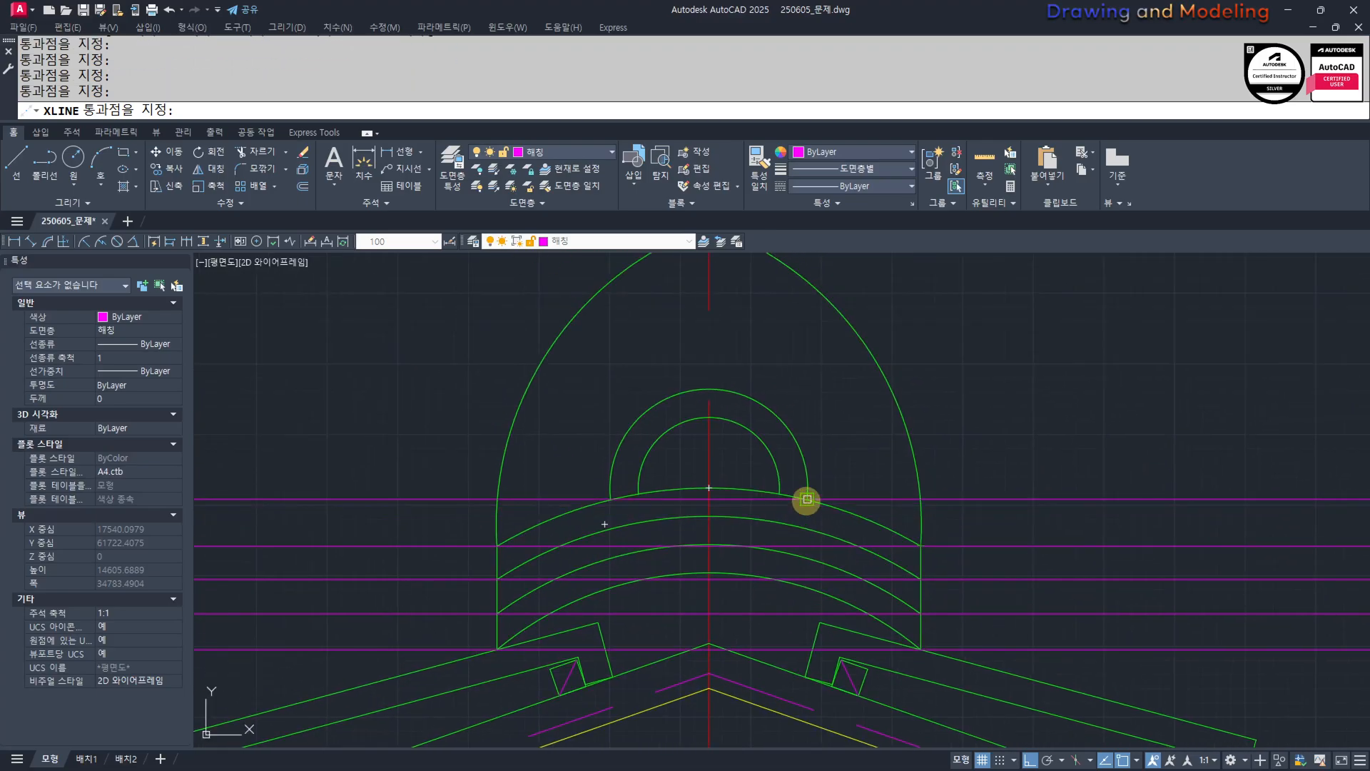
click(712, 389)
key(Escape)
key(Escape)
Match the lowest construction line to the properties of the yellow horizontal line under the ridge.
scroll(844, 507, down, 4)
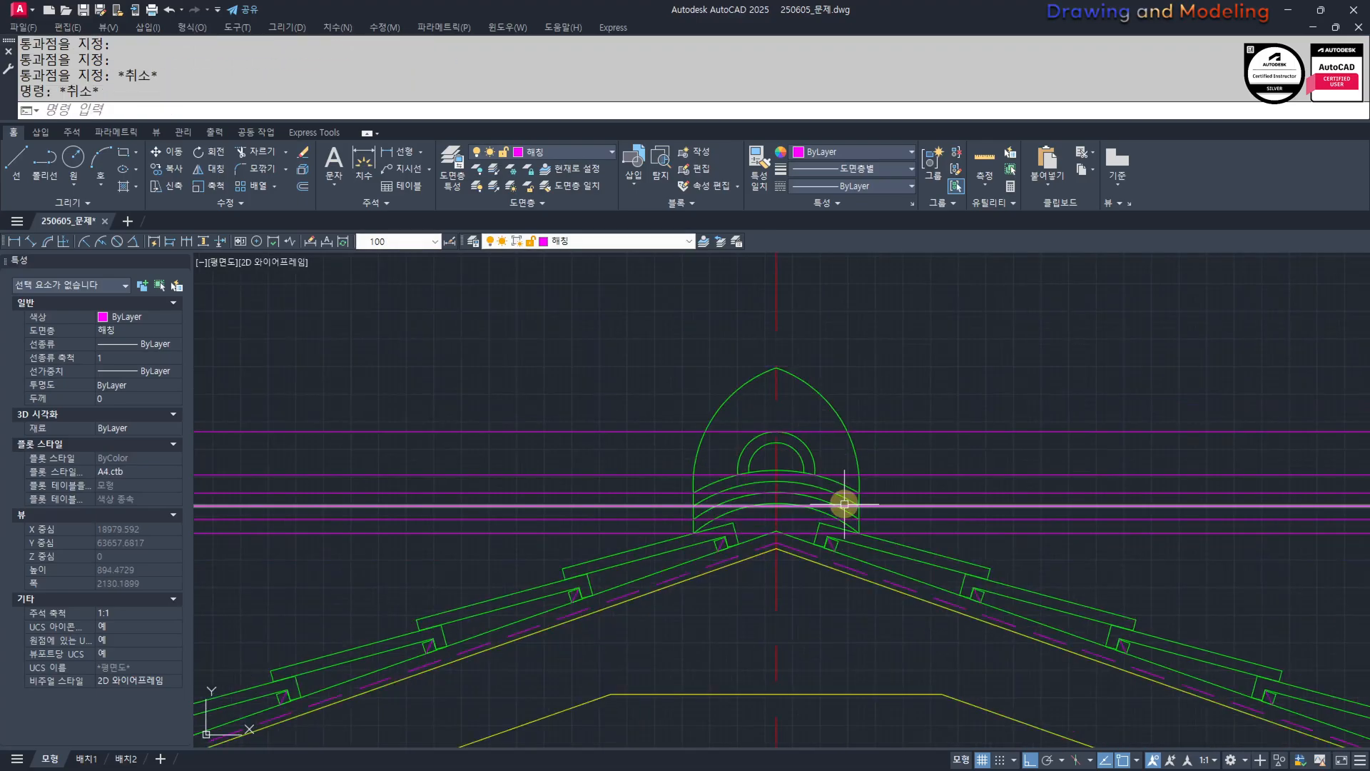
click(821, 631)
click(1021, 511)
click(1007, 469)
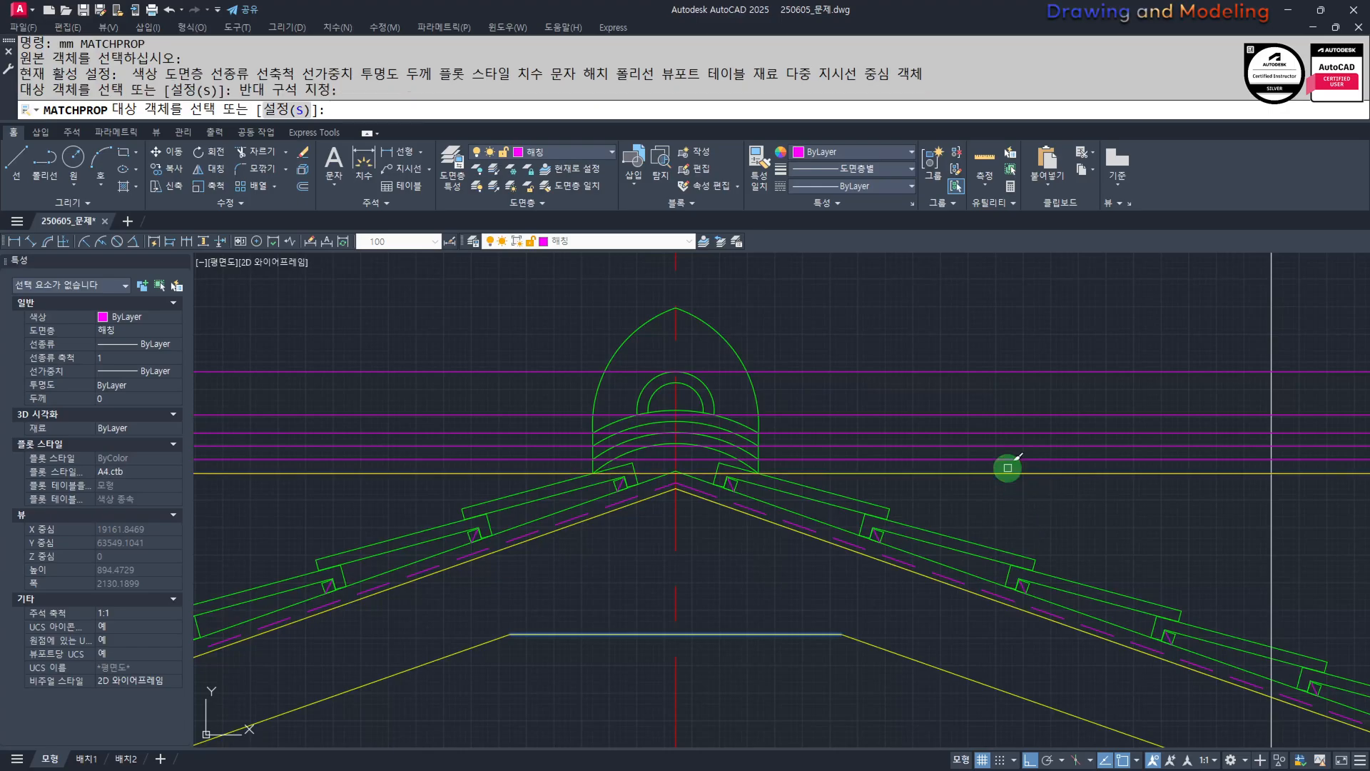
key(Escape)
key(Escape)
Match the upper three construction lines to the properties of the green ridge cap.
key(space)
click(733, 351)
click(1015, 328)
key(Escape)
Trim the horizontal construction lines to the two outer yellow vertical lines beneath the right-hand plan.
text(tr)
key(space)
scroll(814, 457, down, 10)
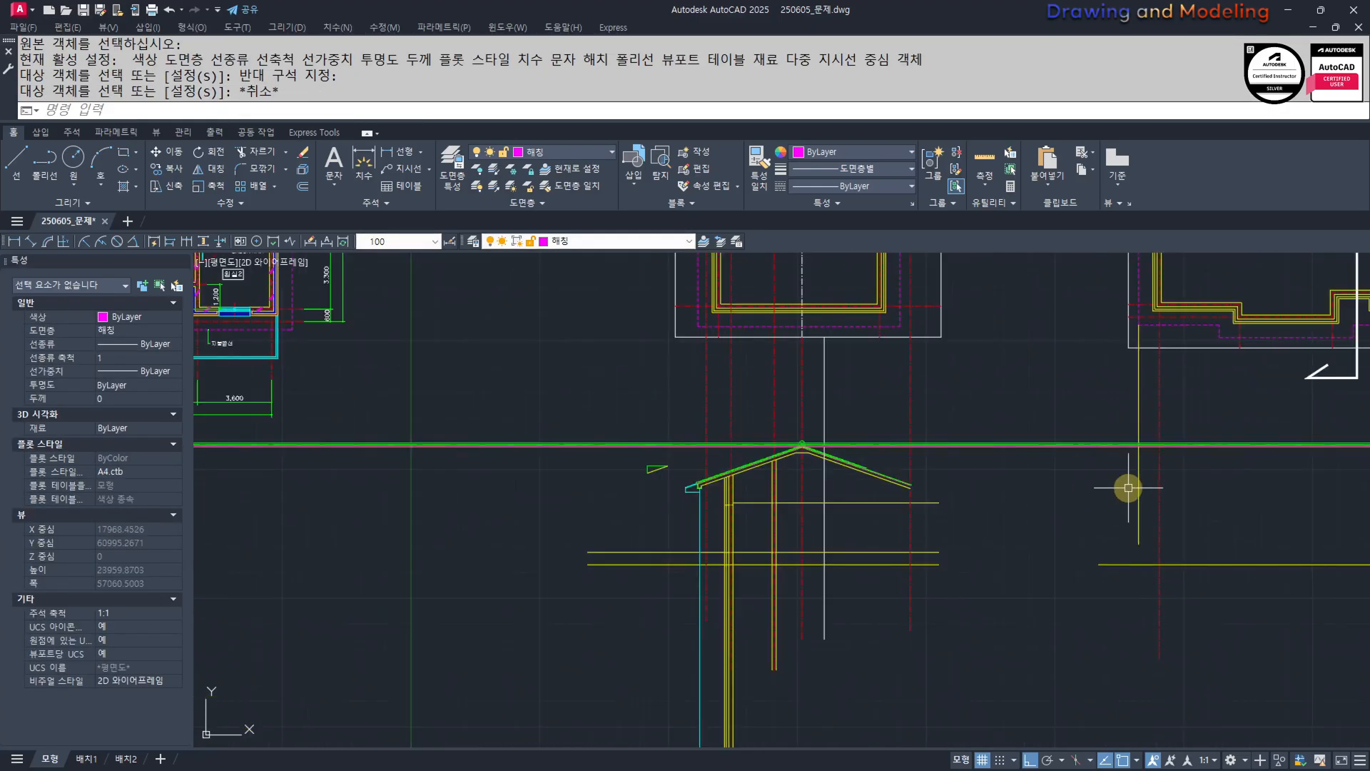
middle_drag(1128, 483, 832, 520)
scroll(832, 520, up, 2)
click(1147, 520)
click(441, 430)
key(space)
click(462, 424)
click(436, 507)
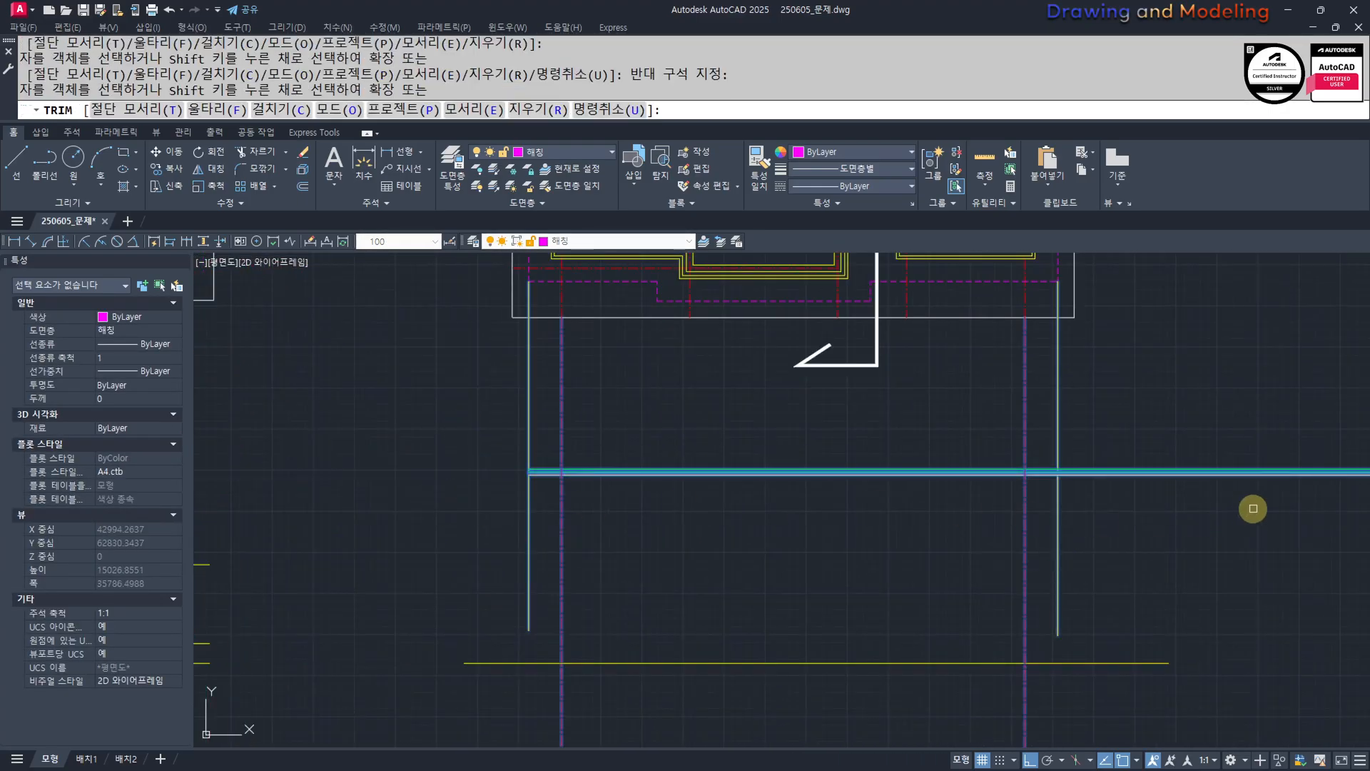
click(1249, 508)
click(1163, 411)
key(Escape)
Offset the left outer yellow vertical line to the right by 300.
middle_drag(434, 537, 572, 538)
scroll(571, 538, up, 2)
text(o)
key(space)
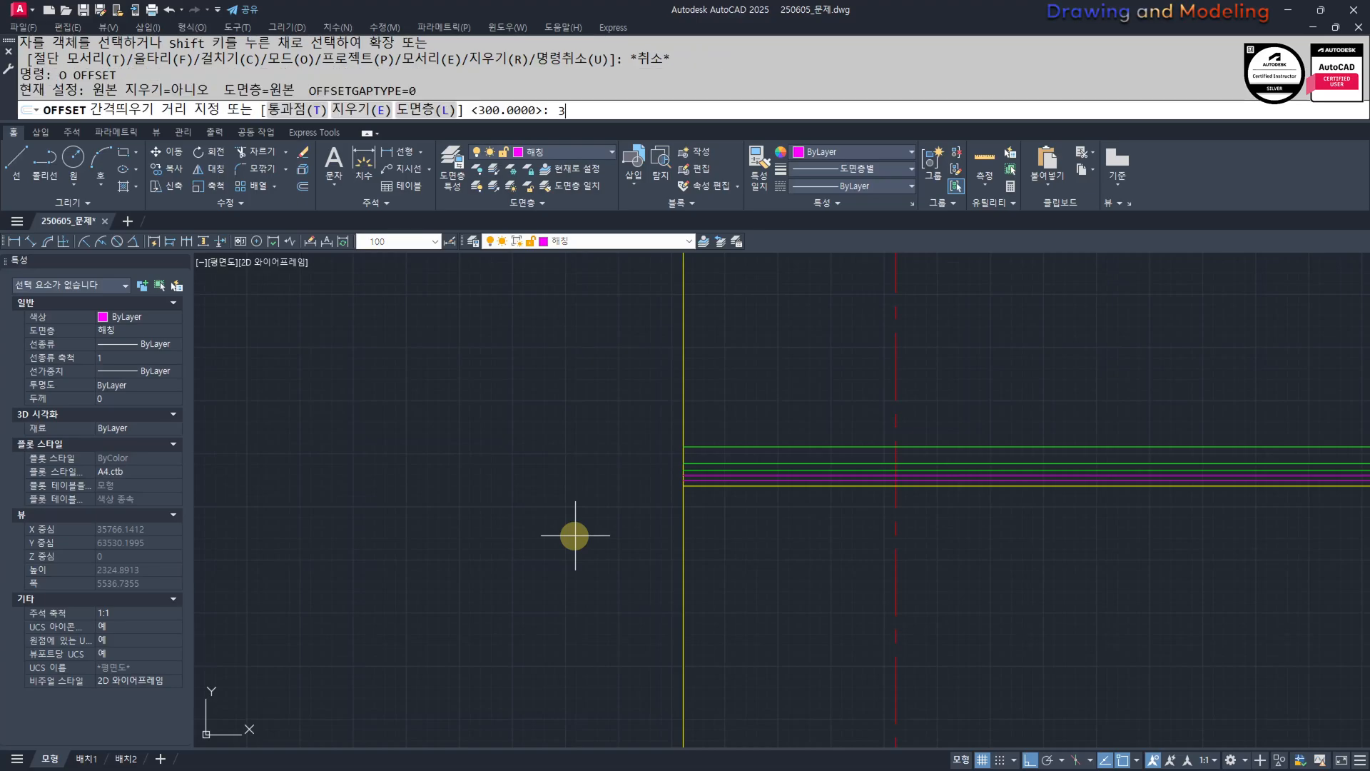
text(300)
key(space)
click(683, 506)
click(737, 520)
key(Escape)
key(Escape)
Trim the roof lines, the outer vertical and the offset vertical into a stepped profile at the left roof end.
scroll(698, 479, up, 4)
text(tr)
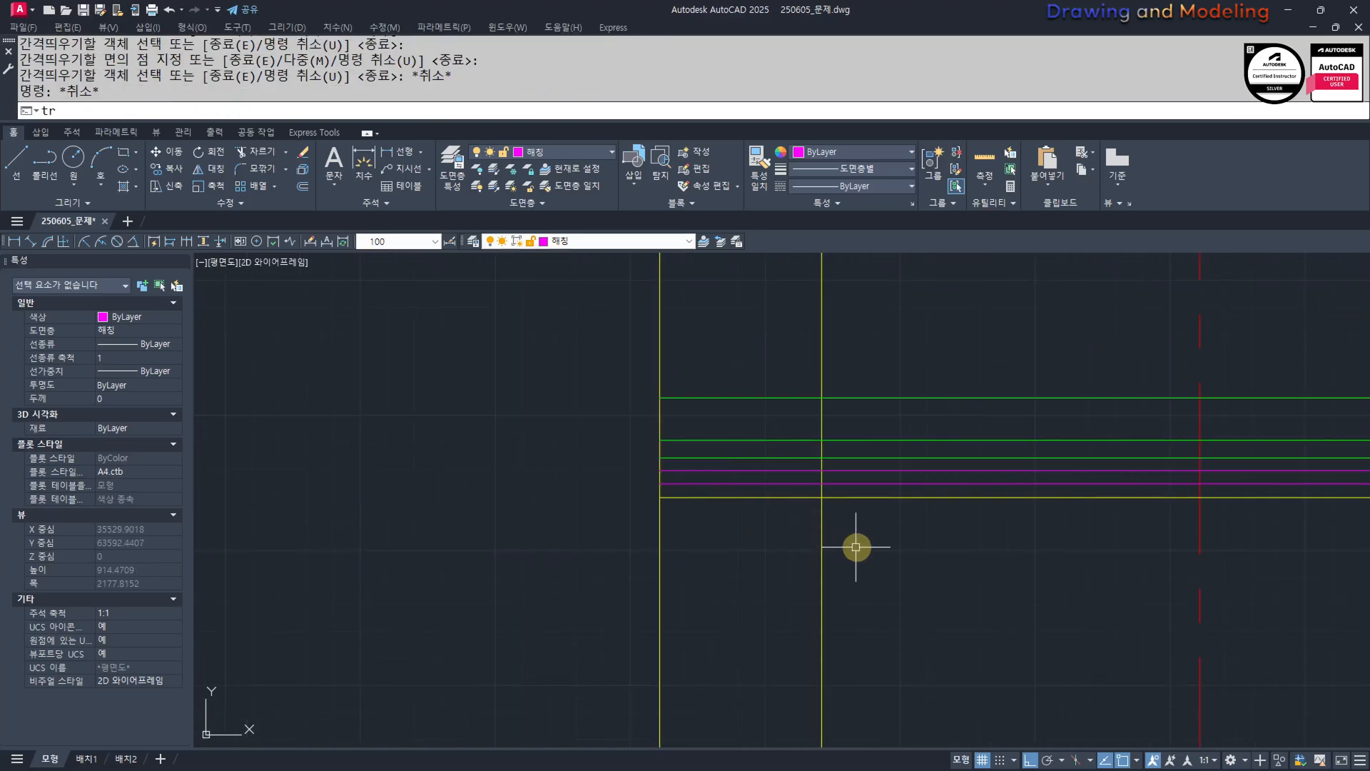
key(space)
click(856, 547)
click(815, 491)
click(734, 322)
click(581, 483)
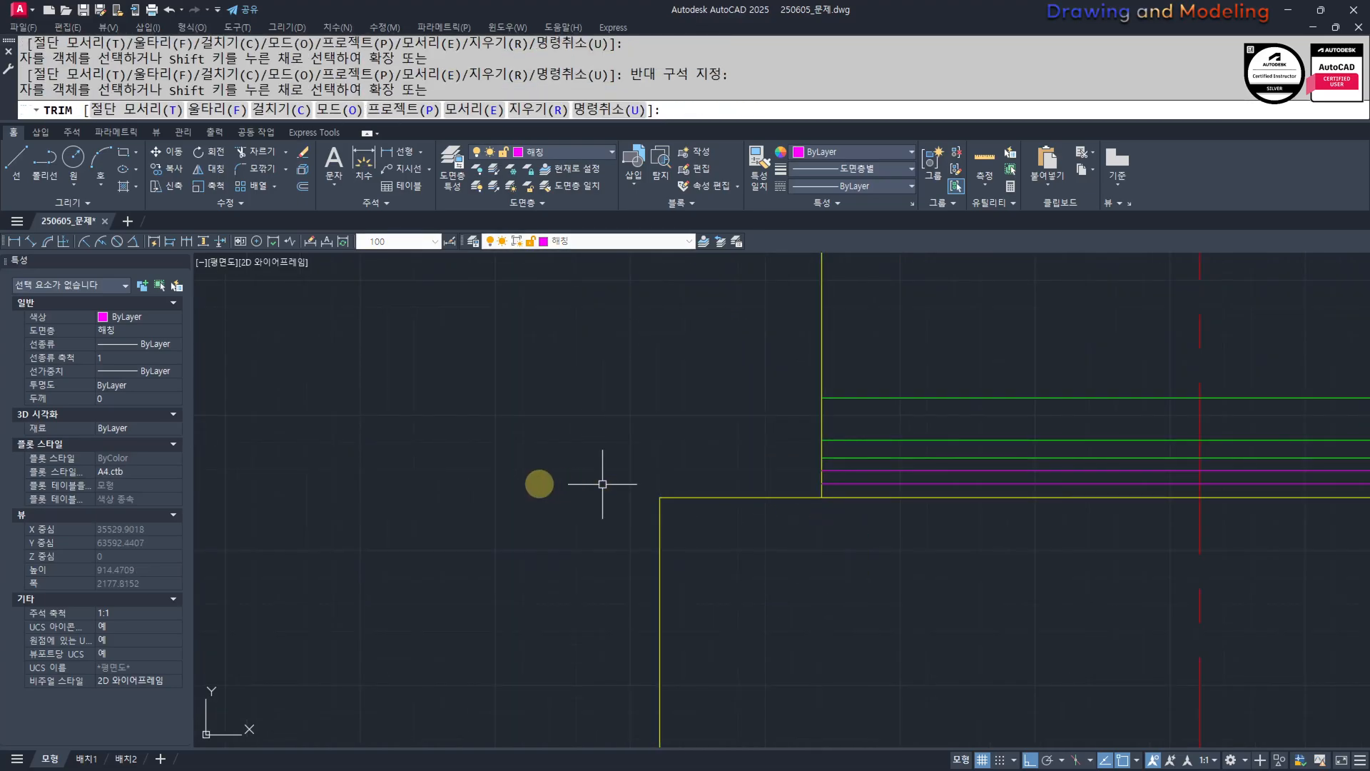
key(Escape)
Offset the stepped profile's inner vertical, horizontal and outer vertical lines outward by 50.
text(o)
key(space)
text(50)
key(space)
click(858, 361)
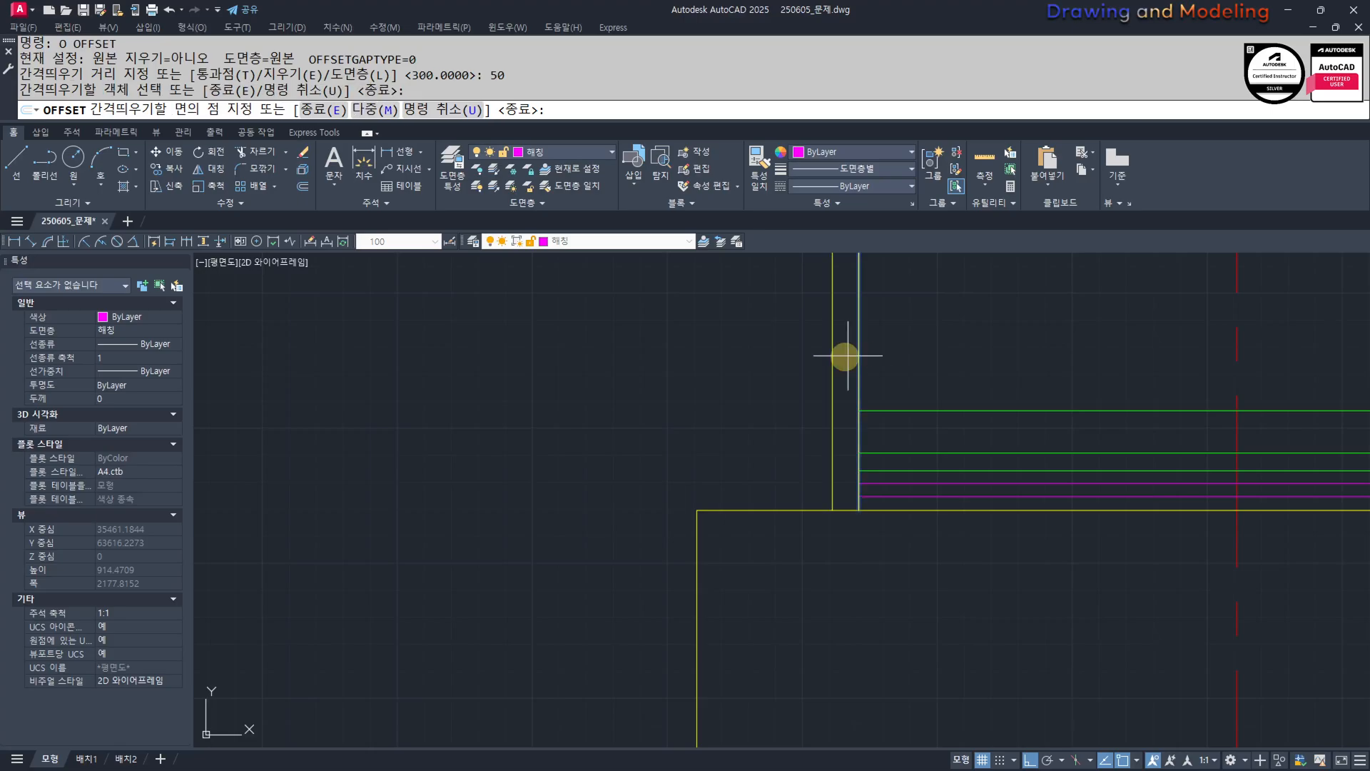
click(840, 352)
click(715, 510)
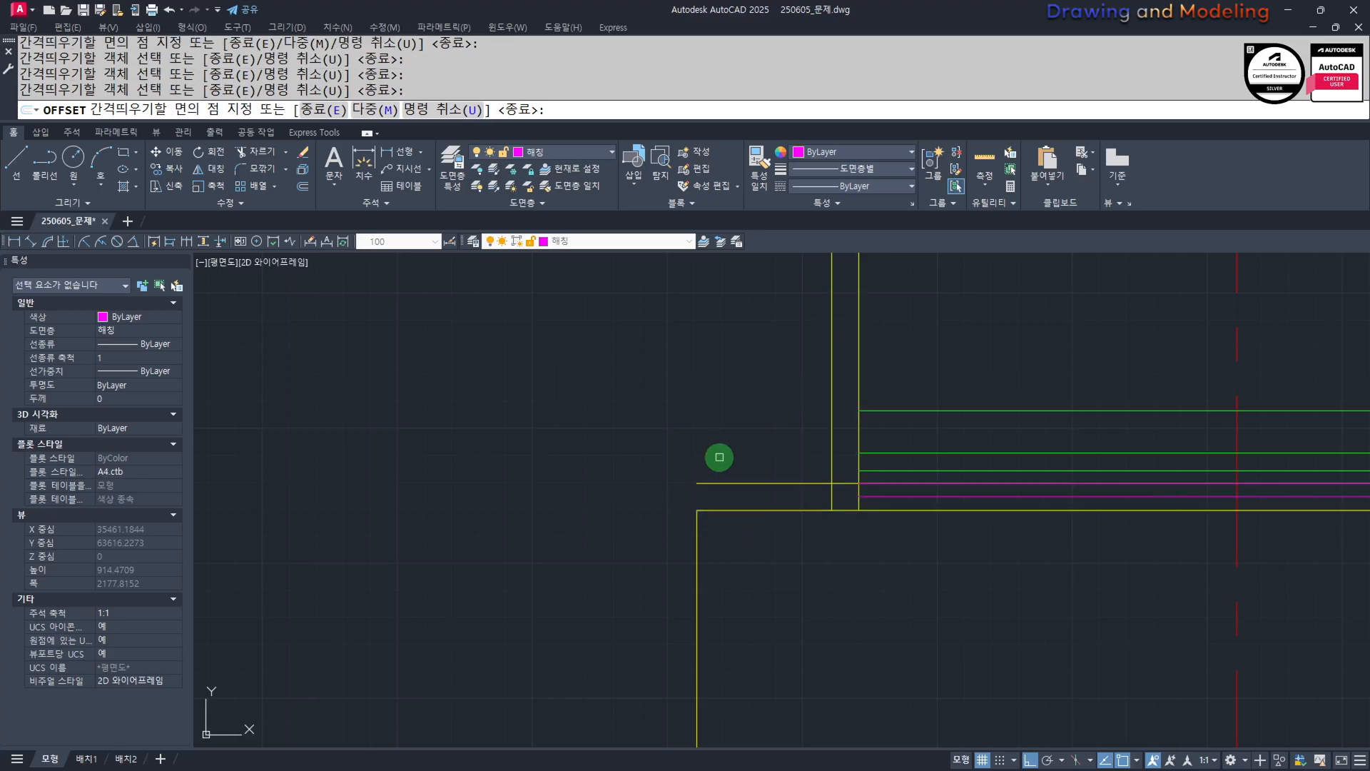
click(697, 521)
click(661, 514)
key(Escape)
Fillet the offset lines with radius 0 to close both corners of the outer stepped profile.
text(f)
key(space)
click(794, 483)
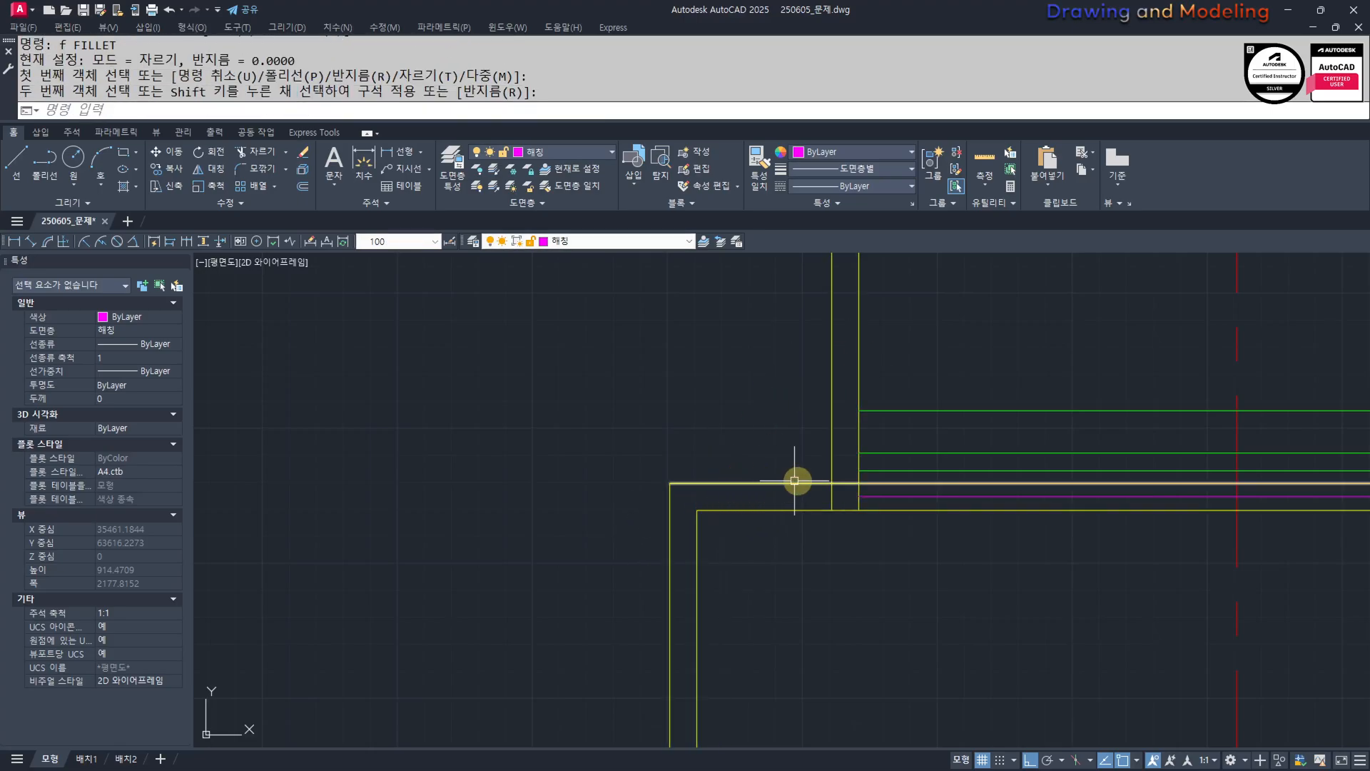
click(832, 464)
key(Escape)
key(Escape)
Match the outer stepped profile and the inner upper vertical to the properties of the green roof line.
middle_drag(827, 447, 836, 475)
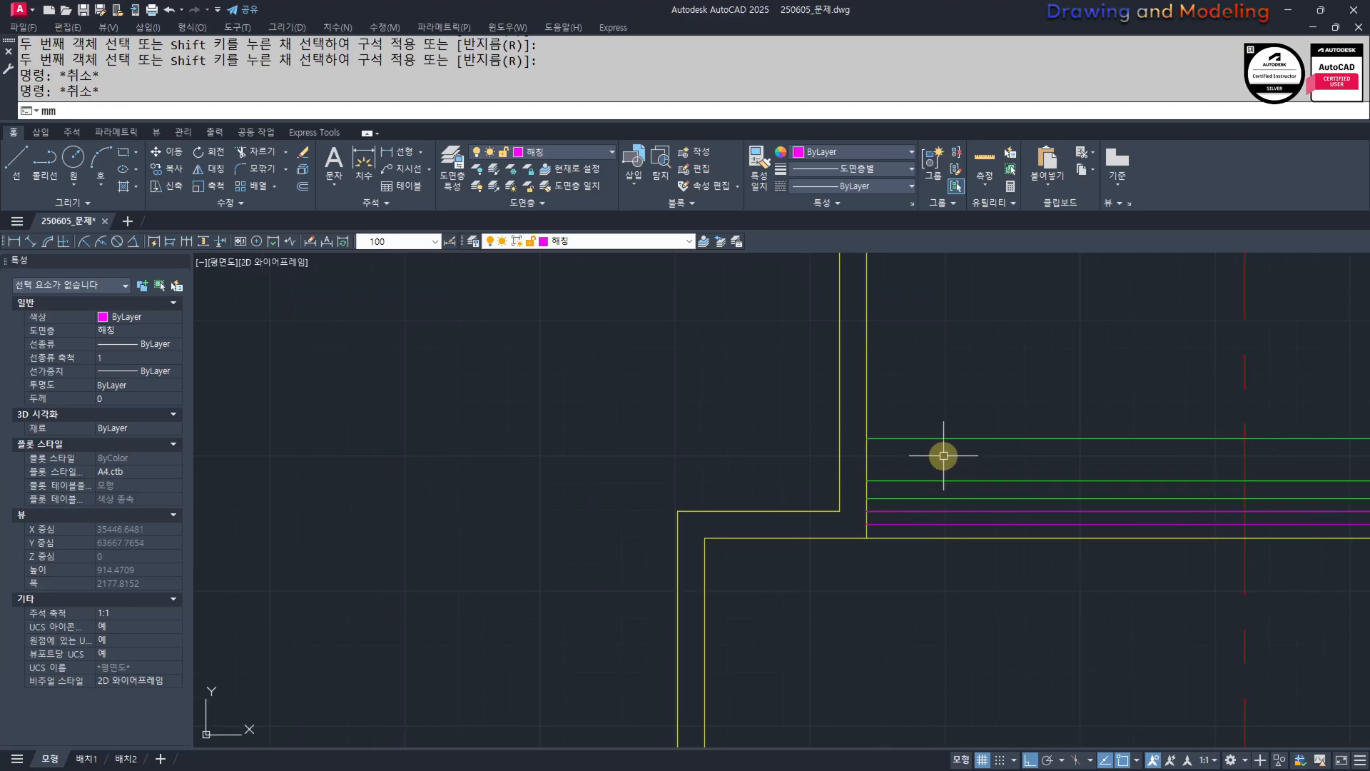
key(space)
click(892, 436)
click(885, 448)
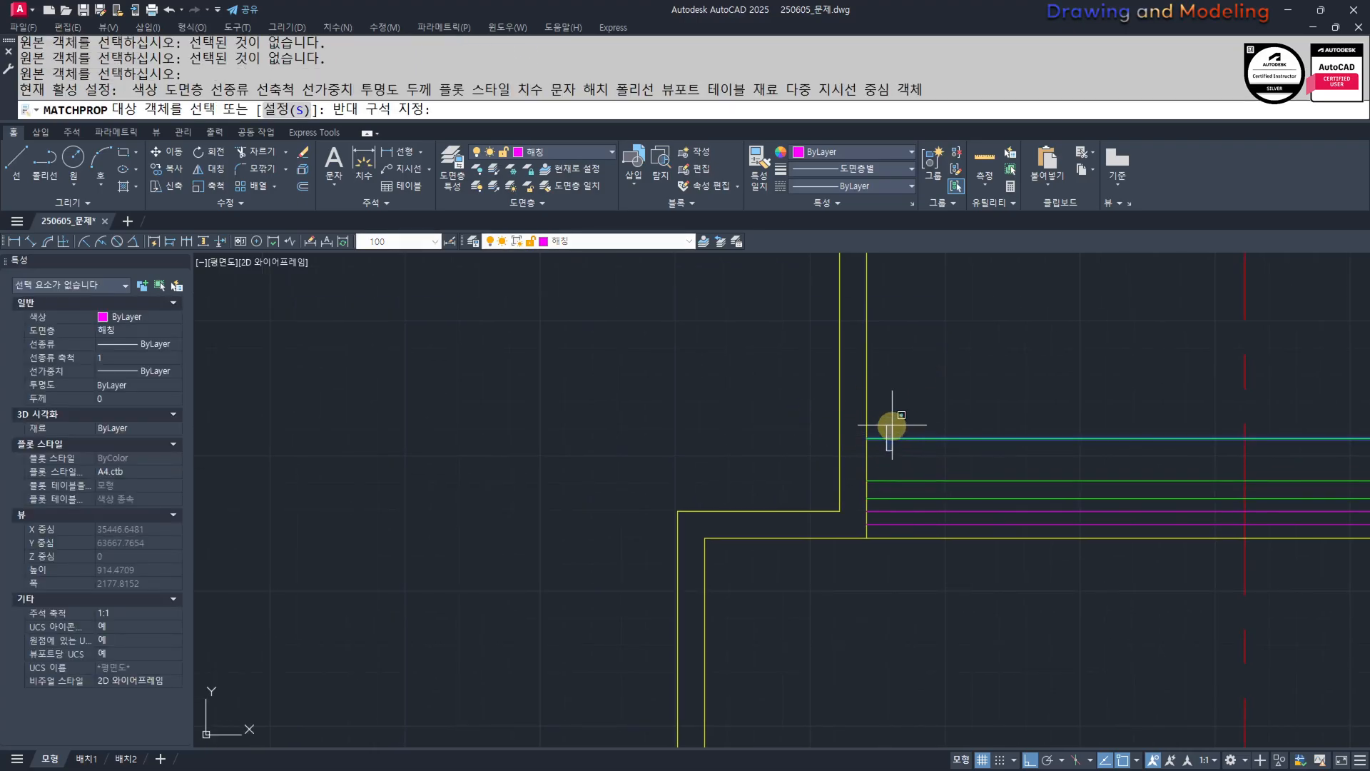
click(885, 426)
click(923, 358)
click(800, 415)
click(680, 494)
click(672, 534)
key(Escape)
key(Escape)
Offset the green horizontal edge of the stepped profile downward by 150.
middle_drag(572, 540, 579, 530)
text(o)
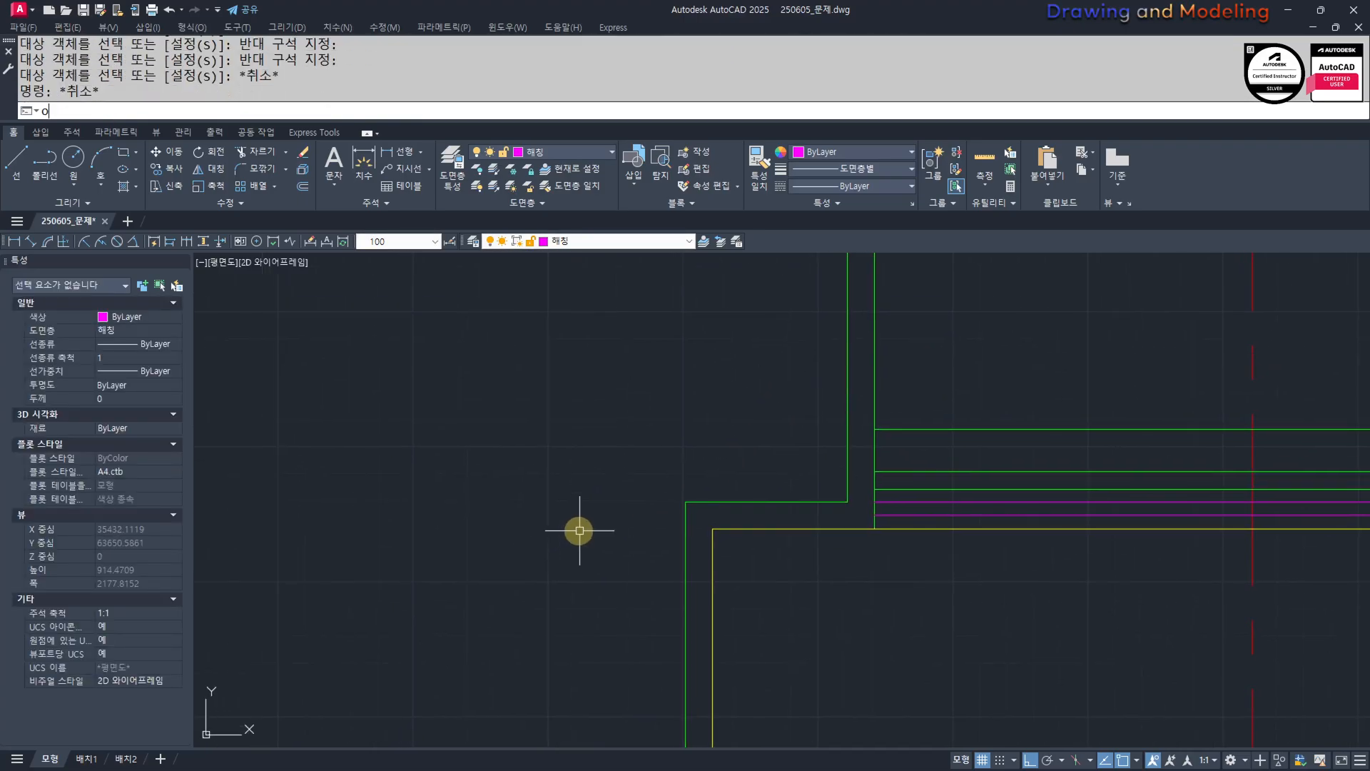
click(723, 549)
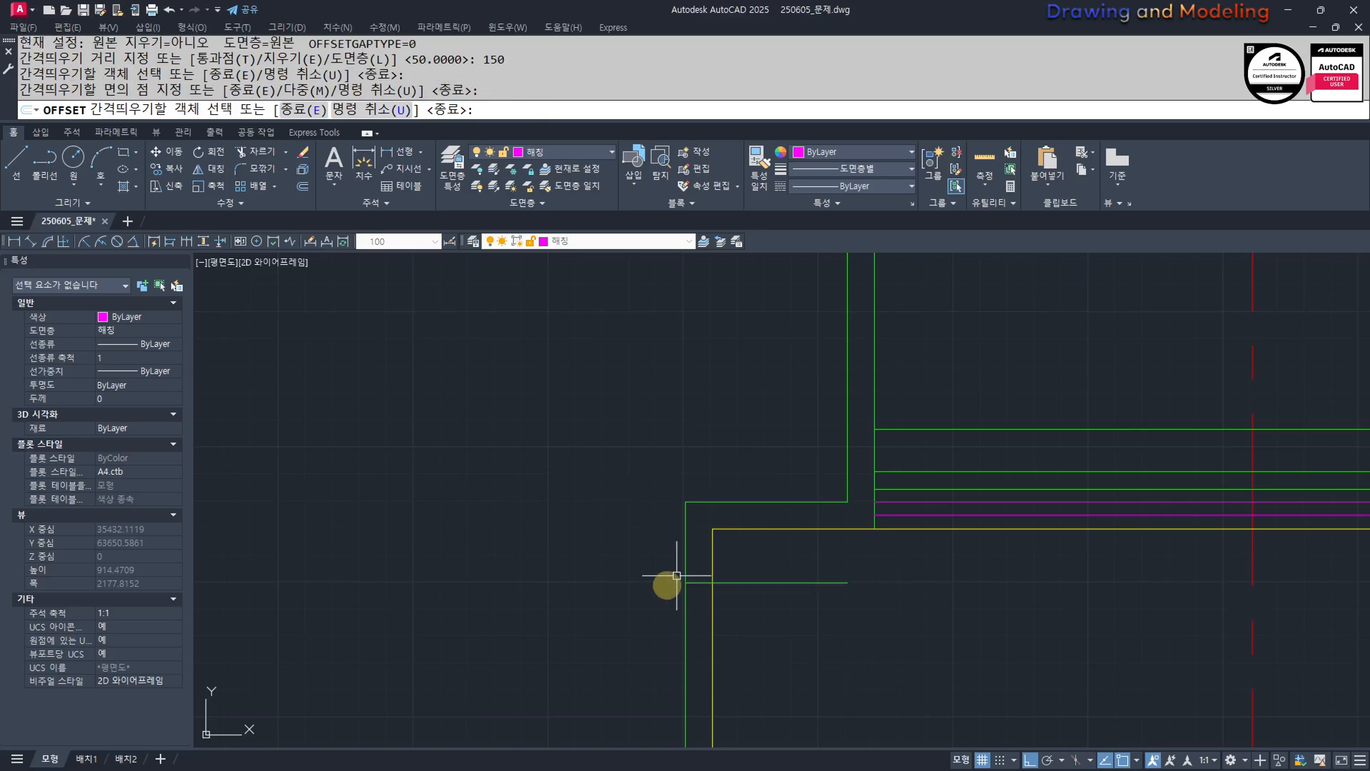
scroll(668, 584, up, 4)
key(Escape)
key(Escape)
Trim the offset line and the green outer vertical to form a short drop edge outside the yellow wall line.
text(tr)
click(841, 599)
click(690, 560)
key(space)
click(714, 653)
key(Escape)
key(Escape)
scroll(849, 564, down, 10)
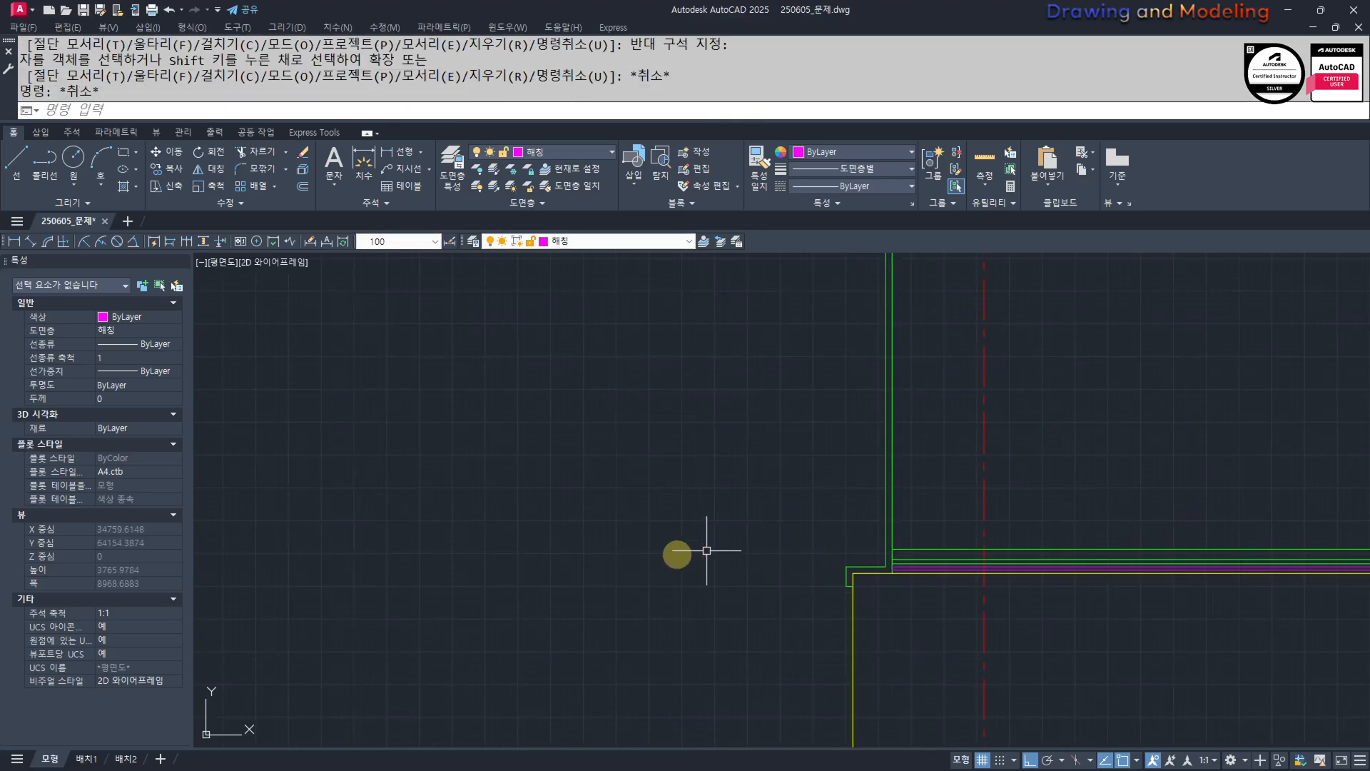
middle_drag(879, 569, 1055, 563)
text(xlk)
key(space)
text(h)
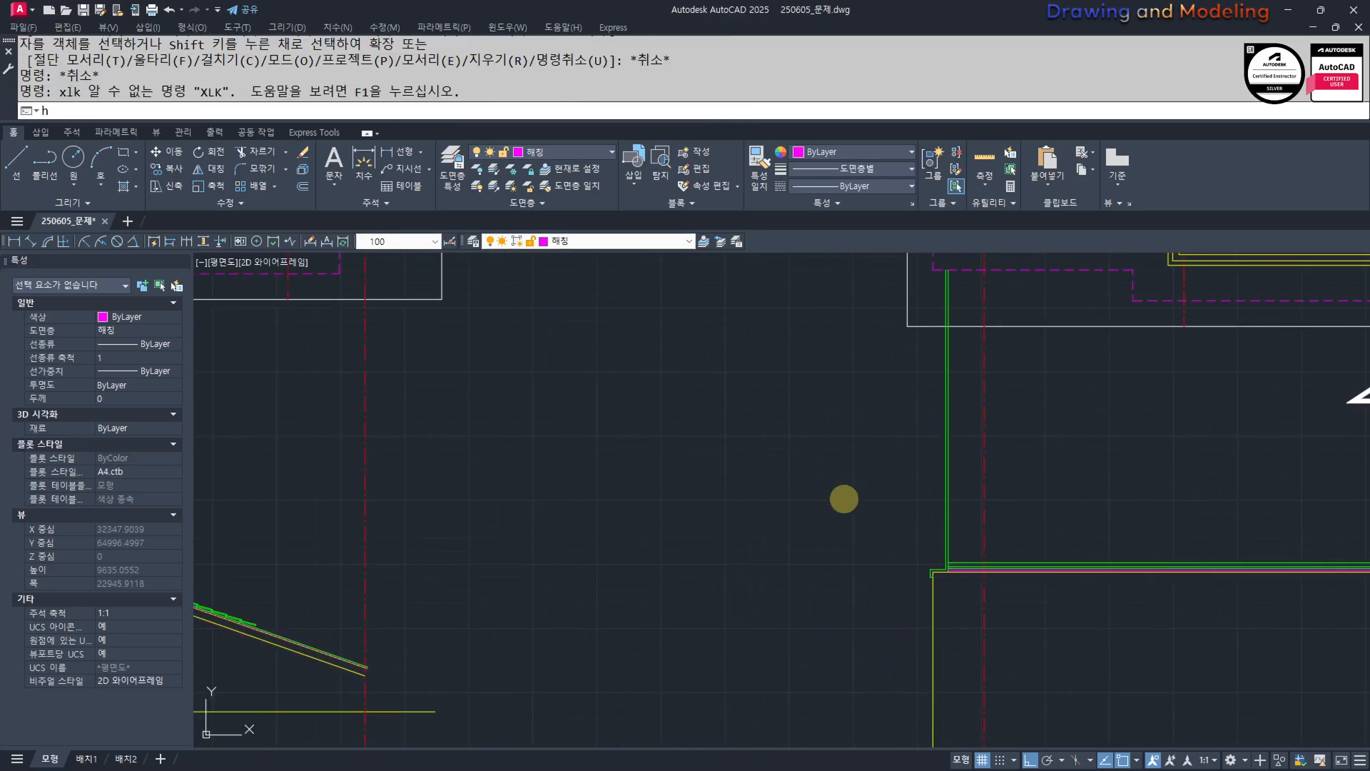
key(space)
key(Escape)
Draw a horizontal construction line through the apex of the ridge cap.
mouse_move(844, 499)
middle_down()
mouse_move(691, 545)
mouse_move(729, 545)
middle_up()
text(l)
key(Return)
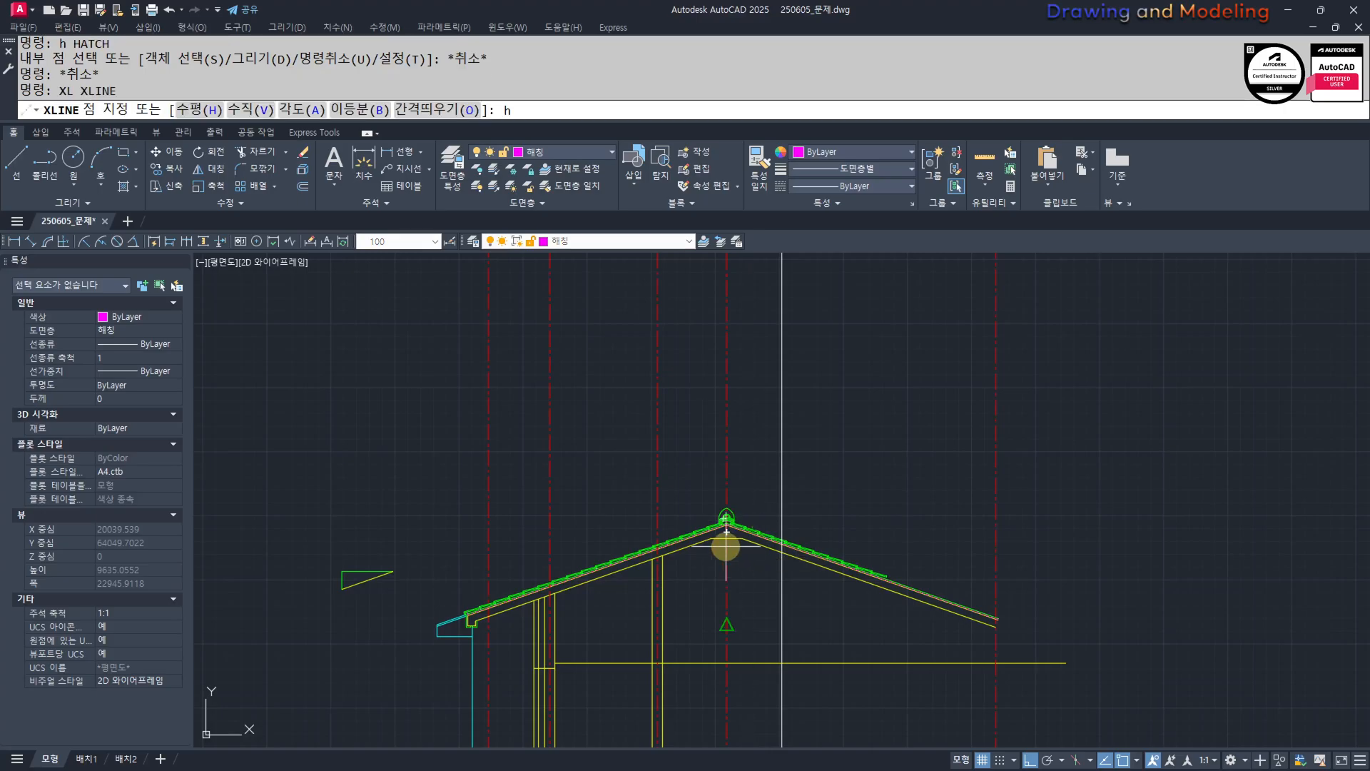
text(h)
key(Return)
scroll(667, 492, up, 6)
key(Escape)
key(Escape)
scroll(657, 511, down, 8)
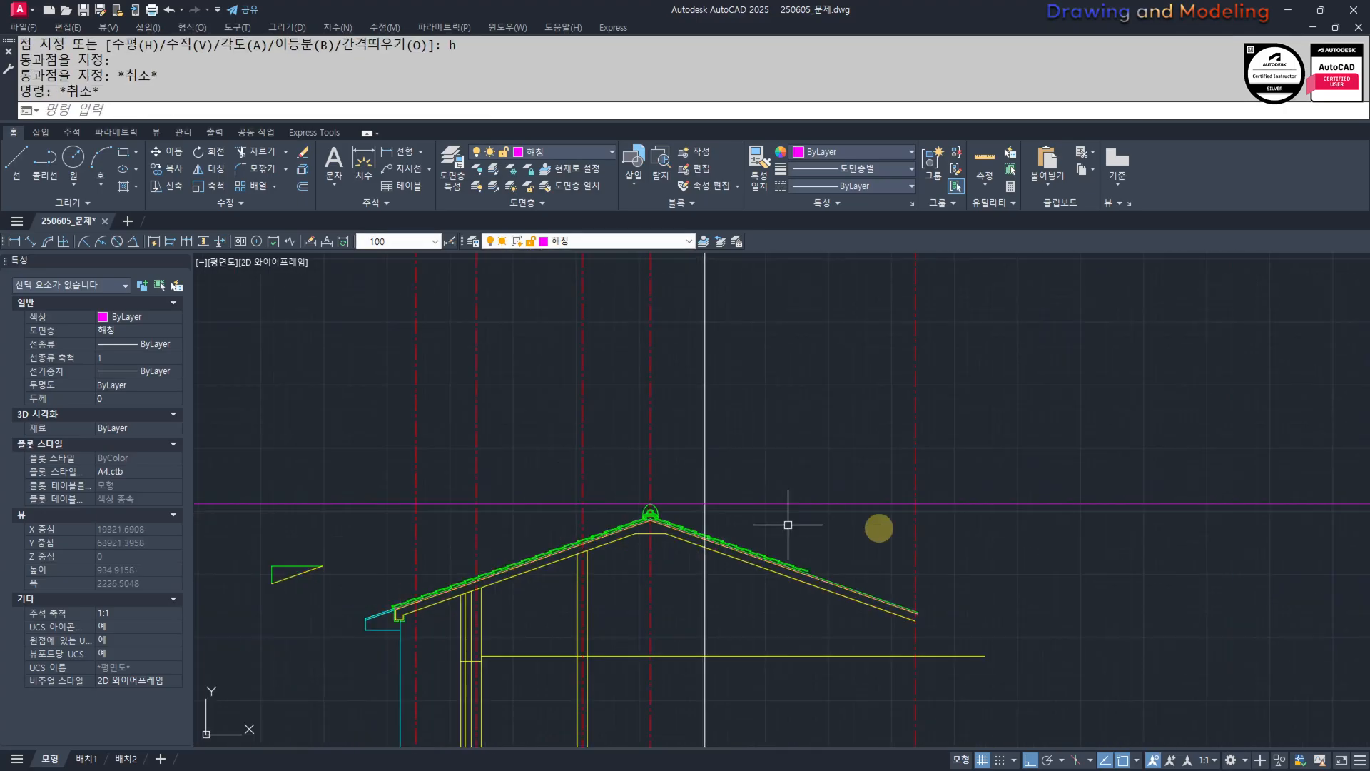
Trim the apex construction line and the two green verticals against each other to close the top of the left roof end.
middle_drag(1320, 530, 724, 498)
scroll(857, 480, up, 6)
scroll(1131, 444, up, 3)
text(tr)
key(Return)
click(1170, 411)
click(1120, 391)
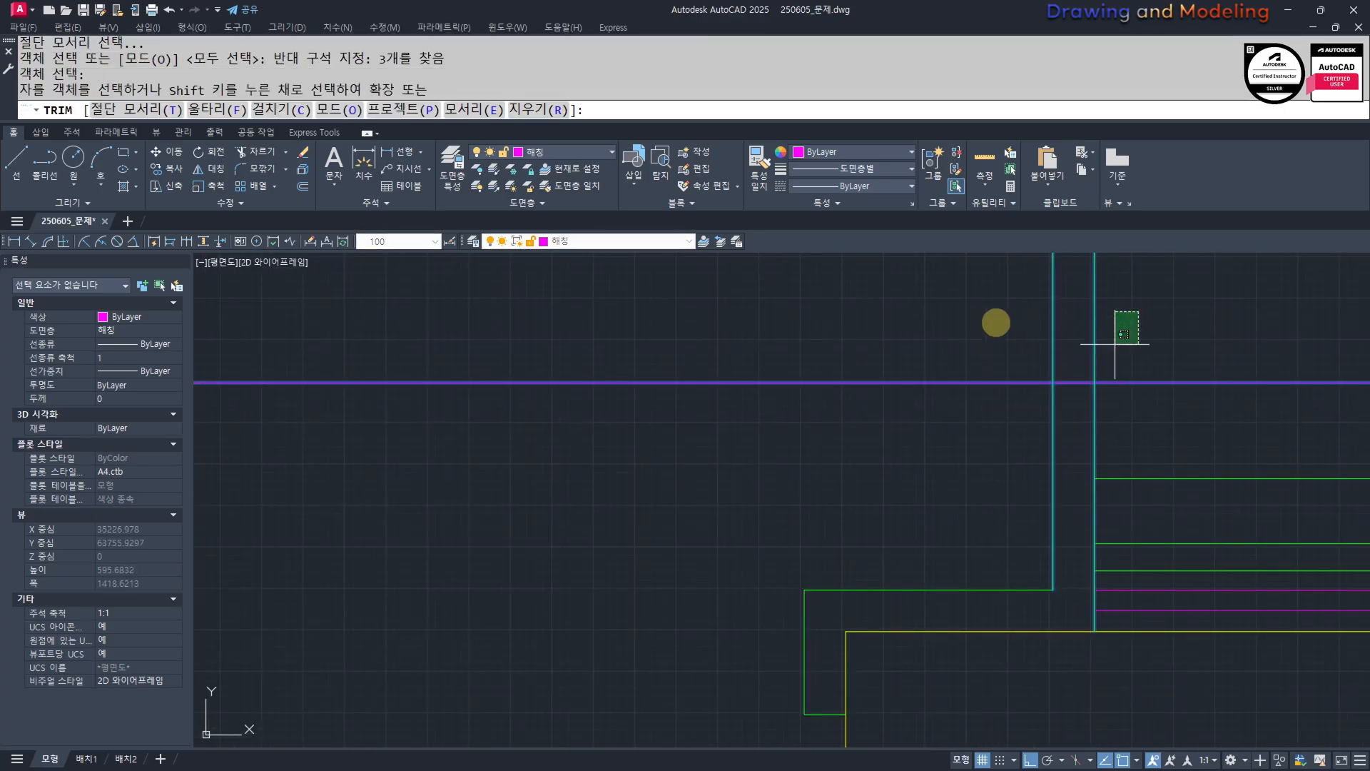
key(Escape)
key(Escape)
Match the top edge of the left roof end to the green vertical's properties.
middle_drag(1082, 441, 991, 459)
text(m)
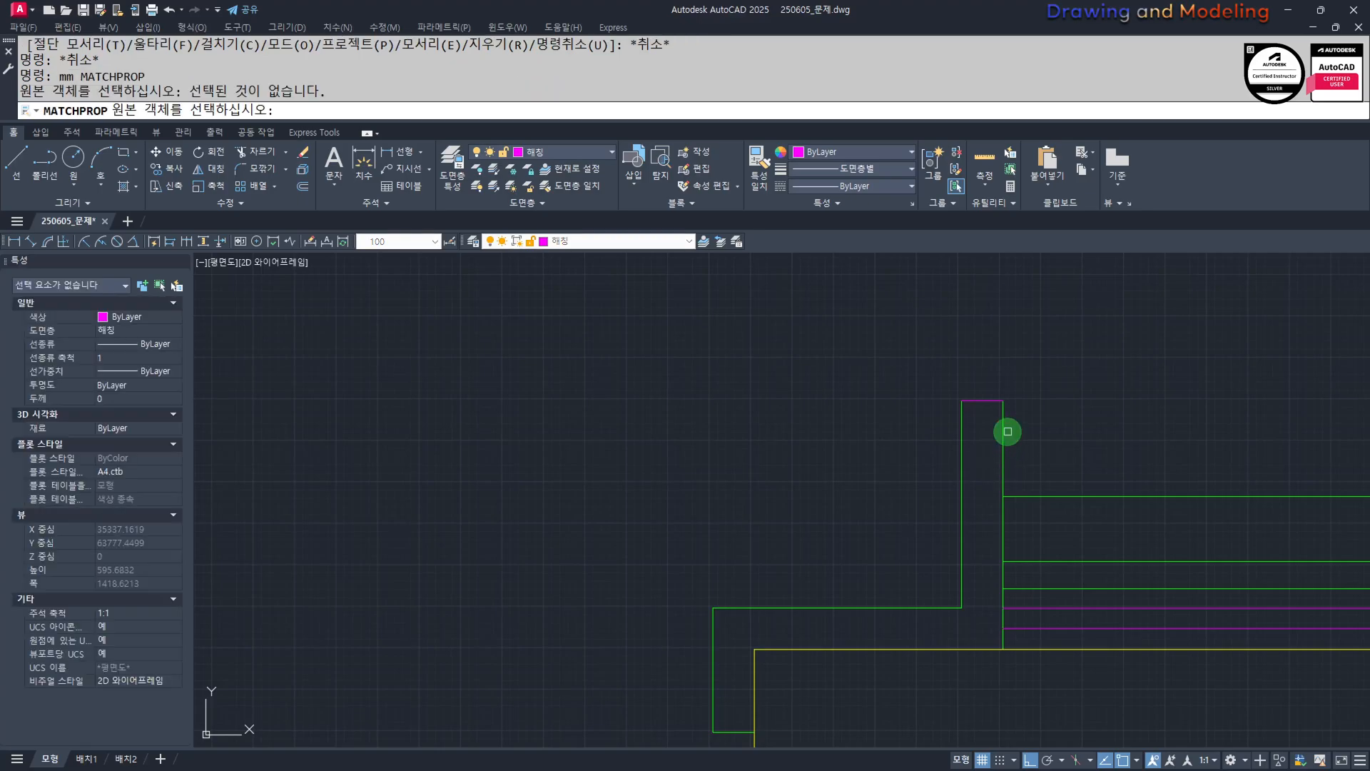
click(960, 435)
click(1099, 440)
click(979, 375)
key(Escape)
scroll(807, 436, down, 8)
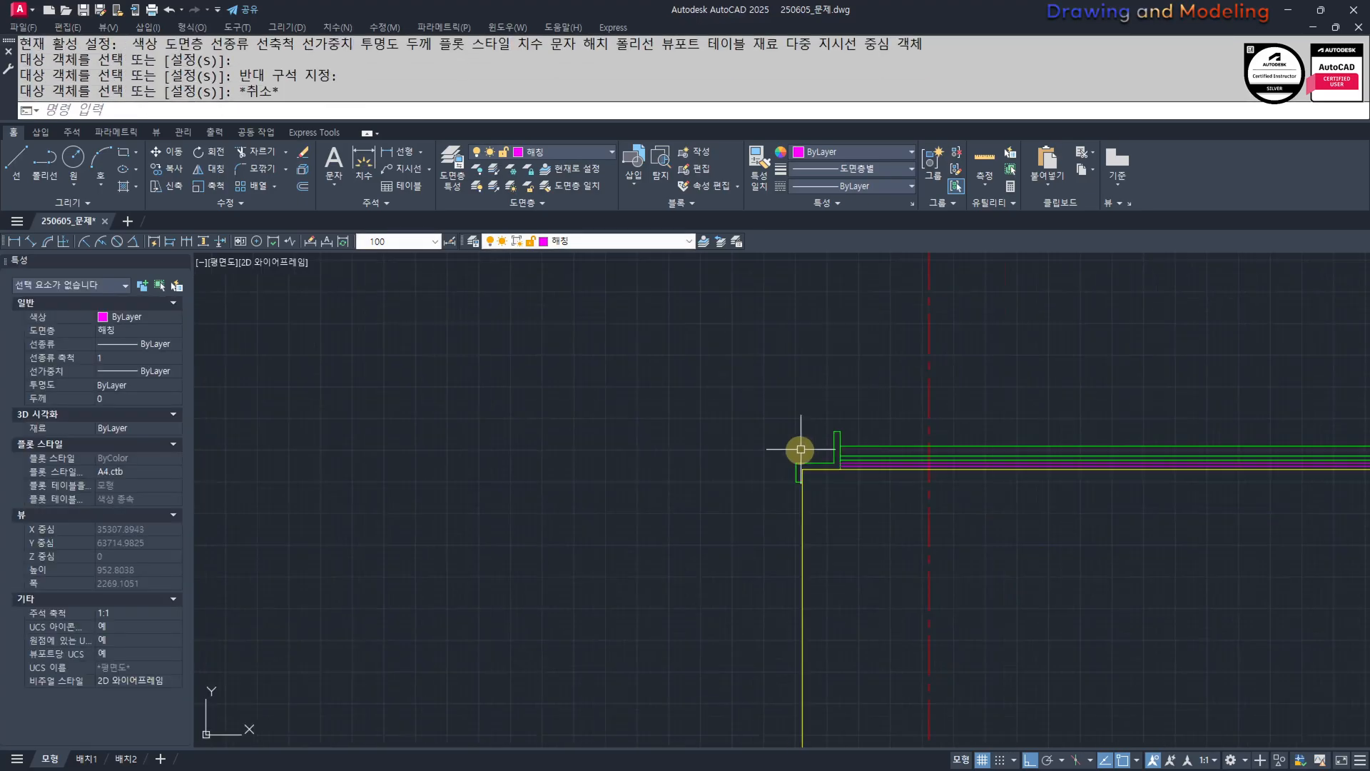
Mirror the completed left roof-end profile to the opposite end about the roof's vertical centre, keeping the original.
click(687, 384)
click(922, 526)
scroll(963, 563, down, 6)
middle_drag(970, 516, 833, 511)
text(mi)
key(Return)
scroll(791, 473, up, 5)
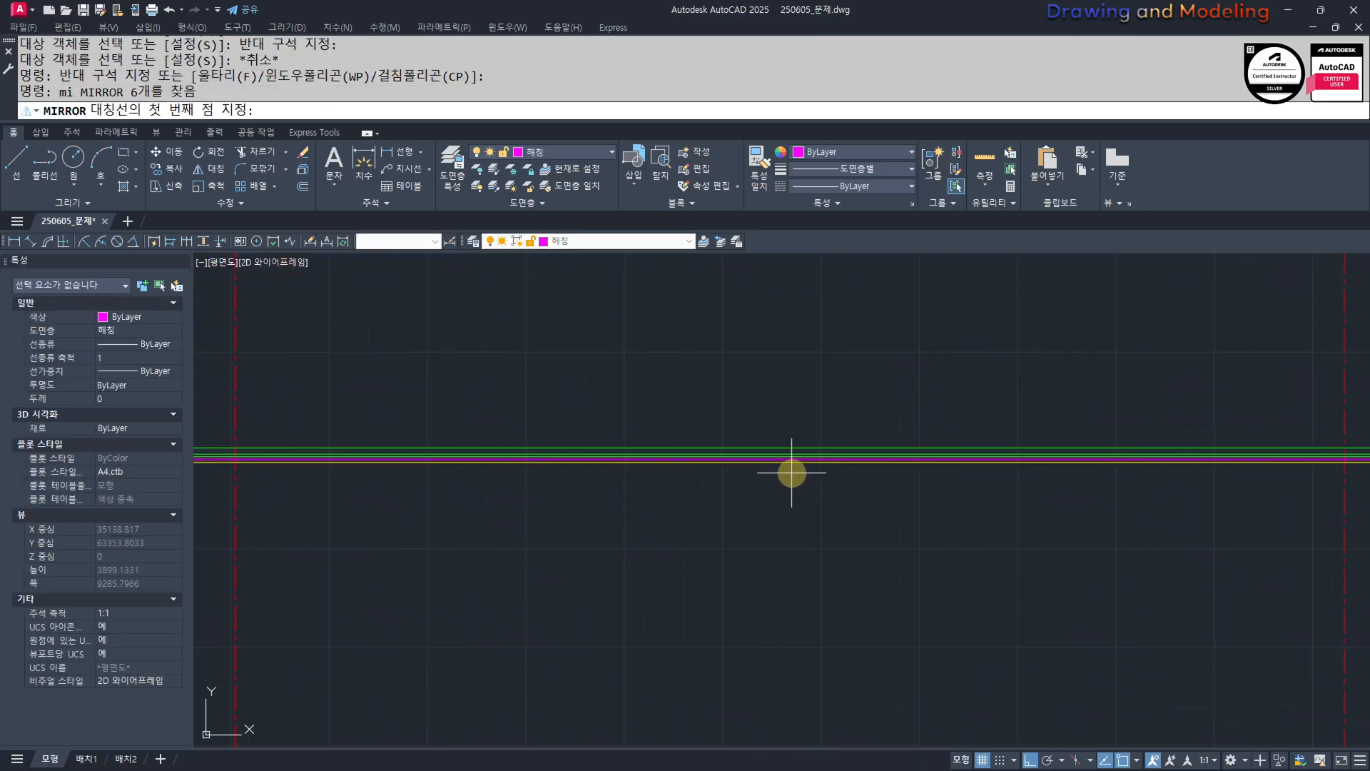
scroll(789, 467, down, 5)
click(771, 398)
key(Return)
key(Escape)
key(Escape)
Trim the horizontal roof layer lines that run past the mirrored right roof-end upright, down to the yellow roof line.
scroll(1058, 492, up, 6)
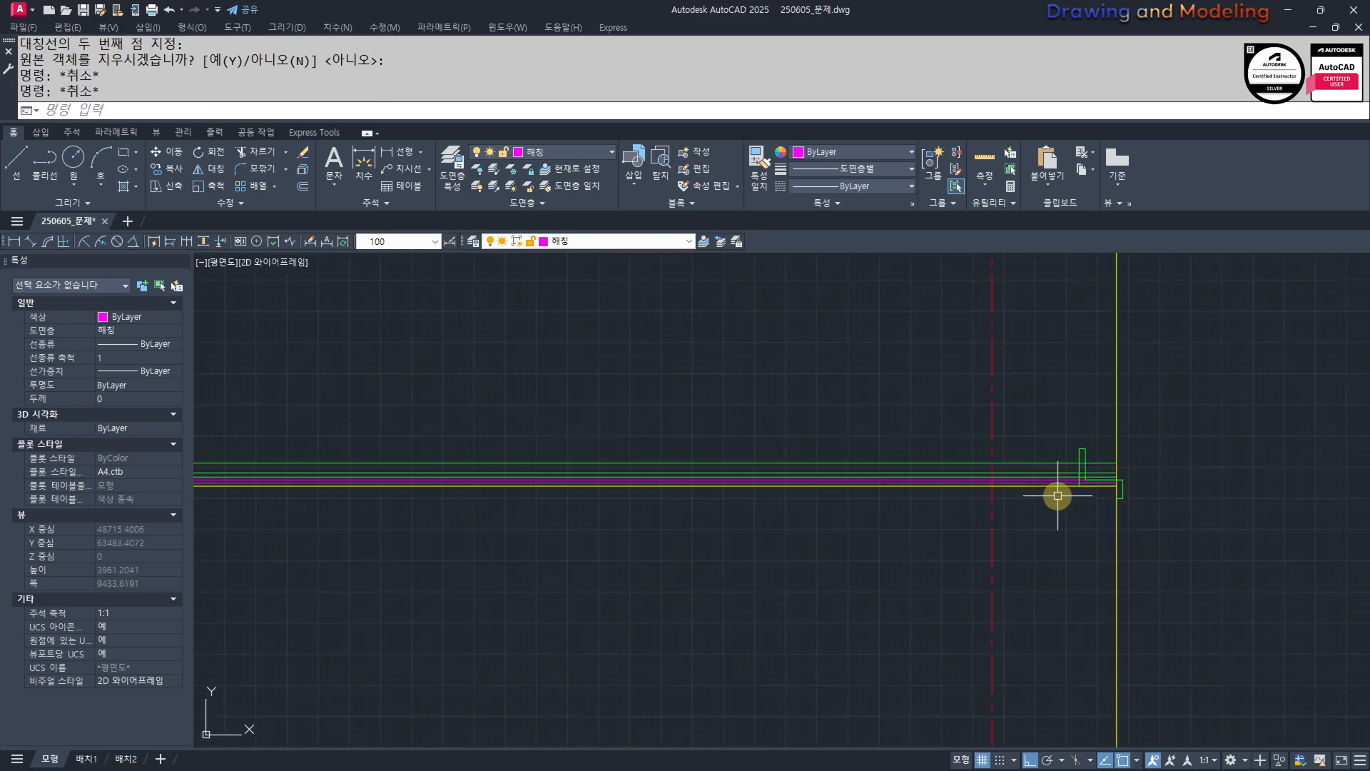
text(tr)
key(Return)
scroll(1225, 364, up, 4)
click(712, 437)
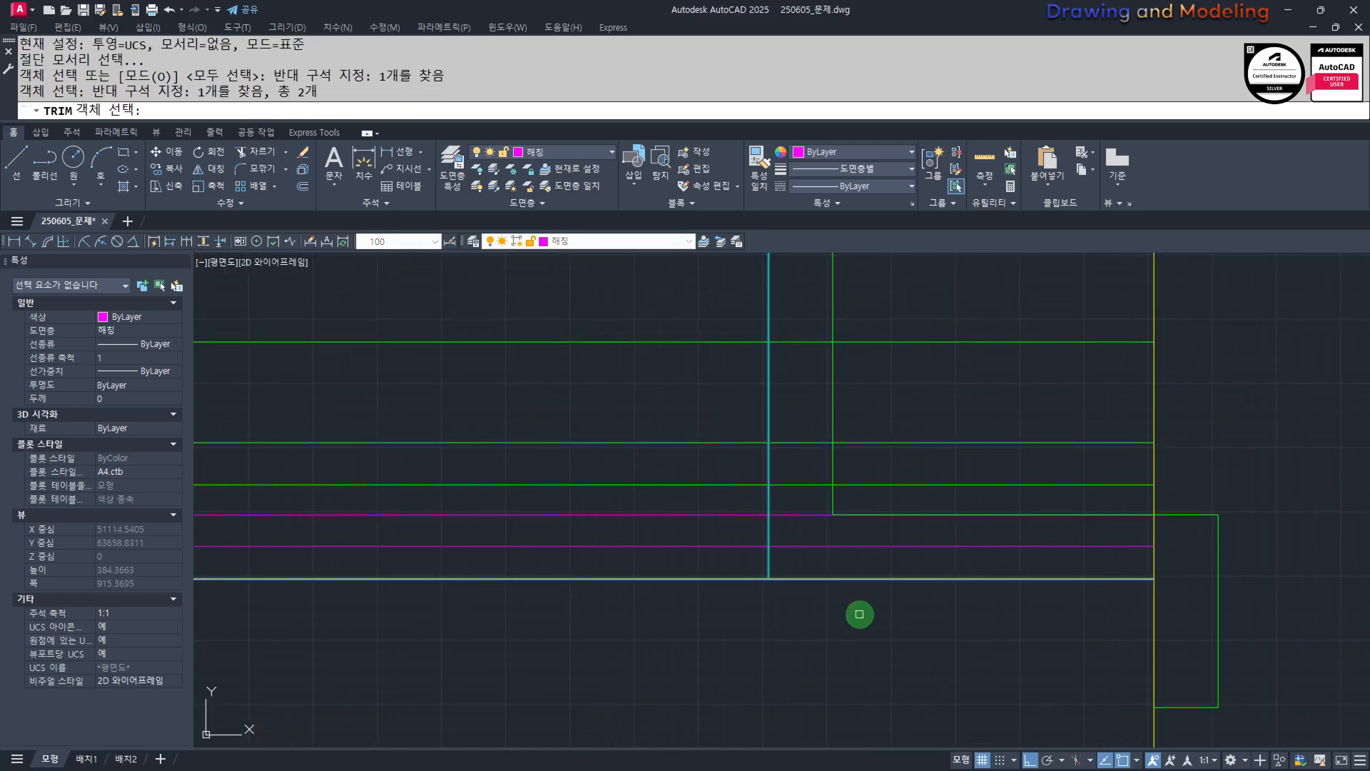
key(Return)
click(1007, 335)
key(Escape)
scroll(966, 465, down, 5)
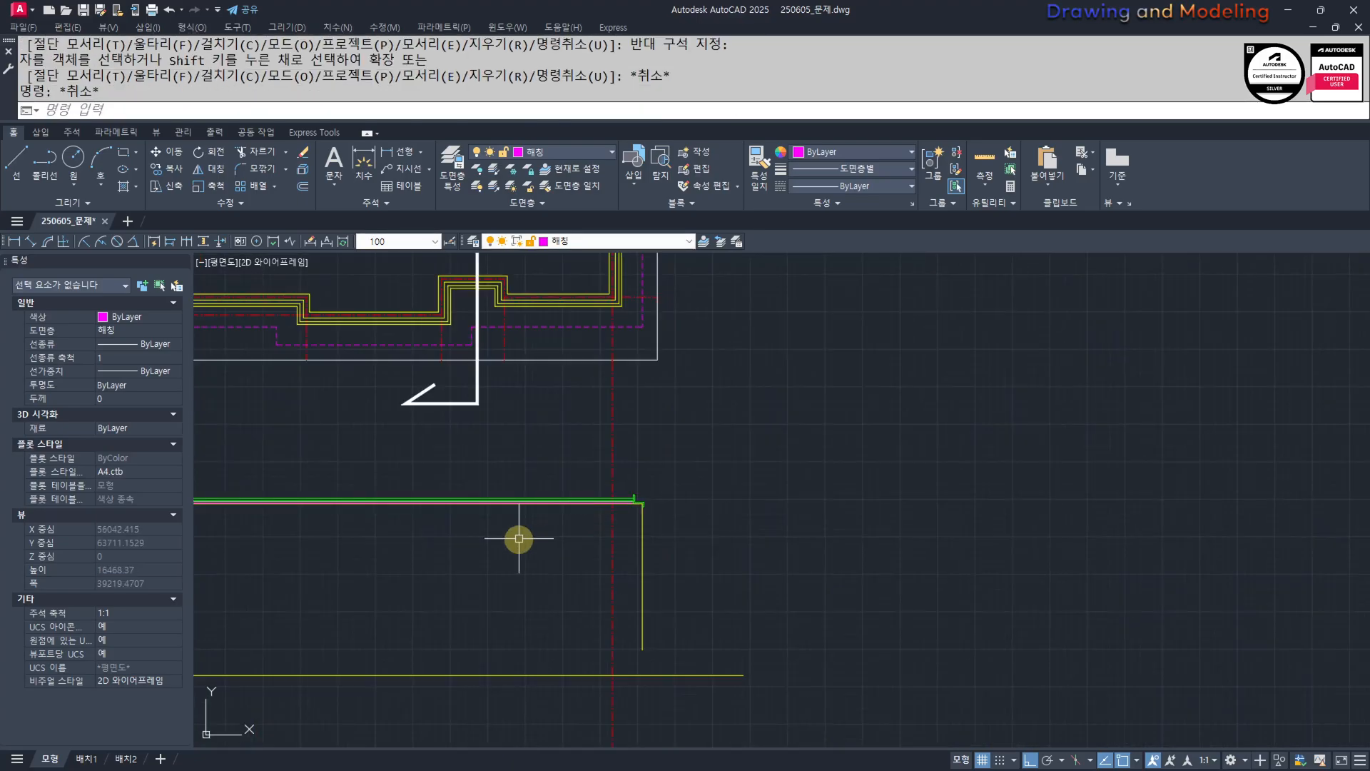
Examine both roof plans and the sections beneath them.
mouse_move(520, 542)
middle_down()
mouse_move(812, 511)
mouse_move(880, 520)
mouse_move(794, 550)
mouse_move(796, 584)
middle_up()
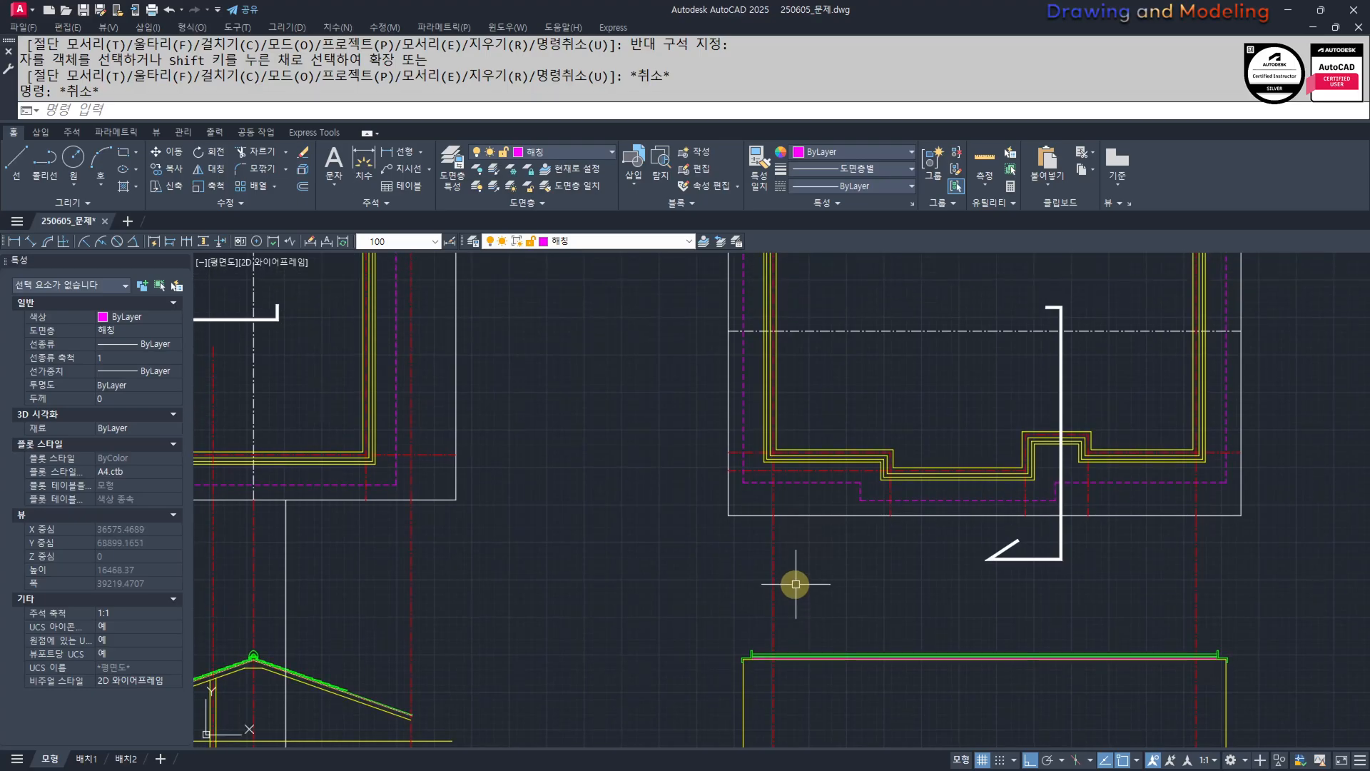
scroll(676, 596, down, 5)
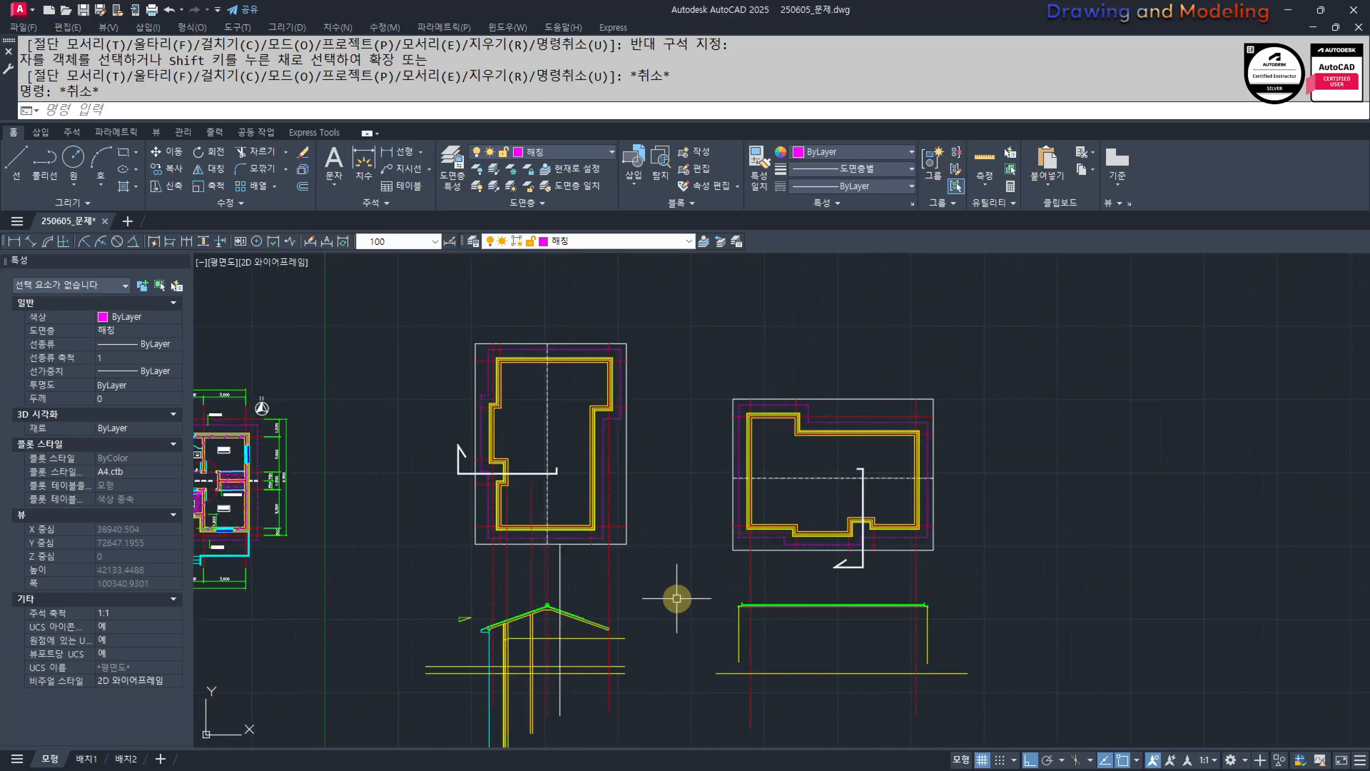
scroll(755, 550, up, 3)
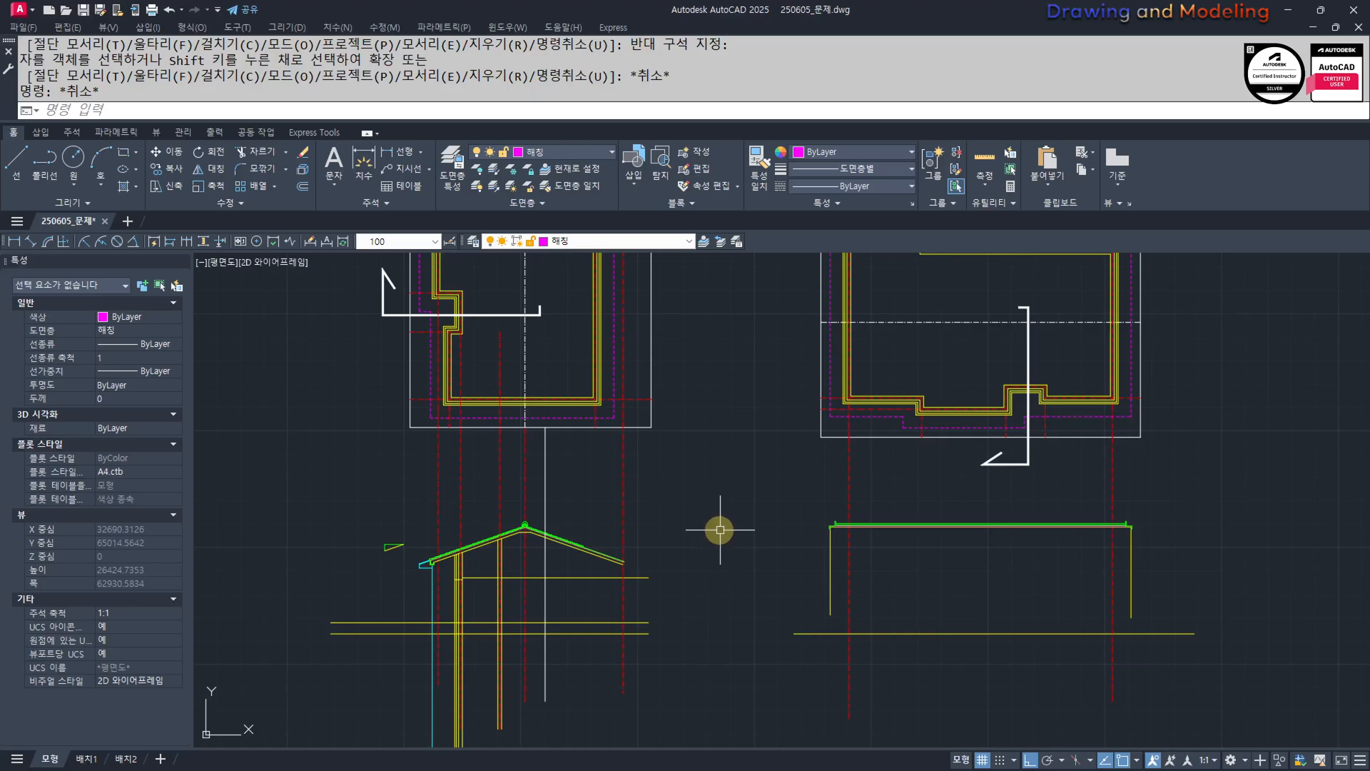
scroll(714, 546, up, 2)
scroll(671, 521, down, 2)
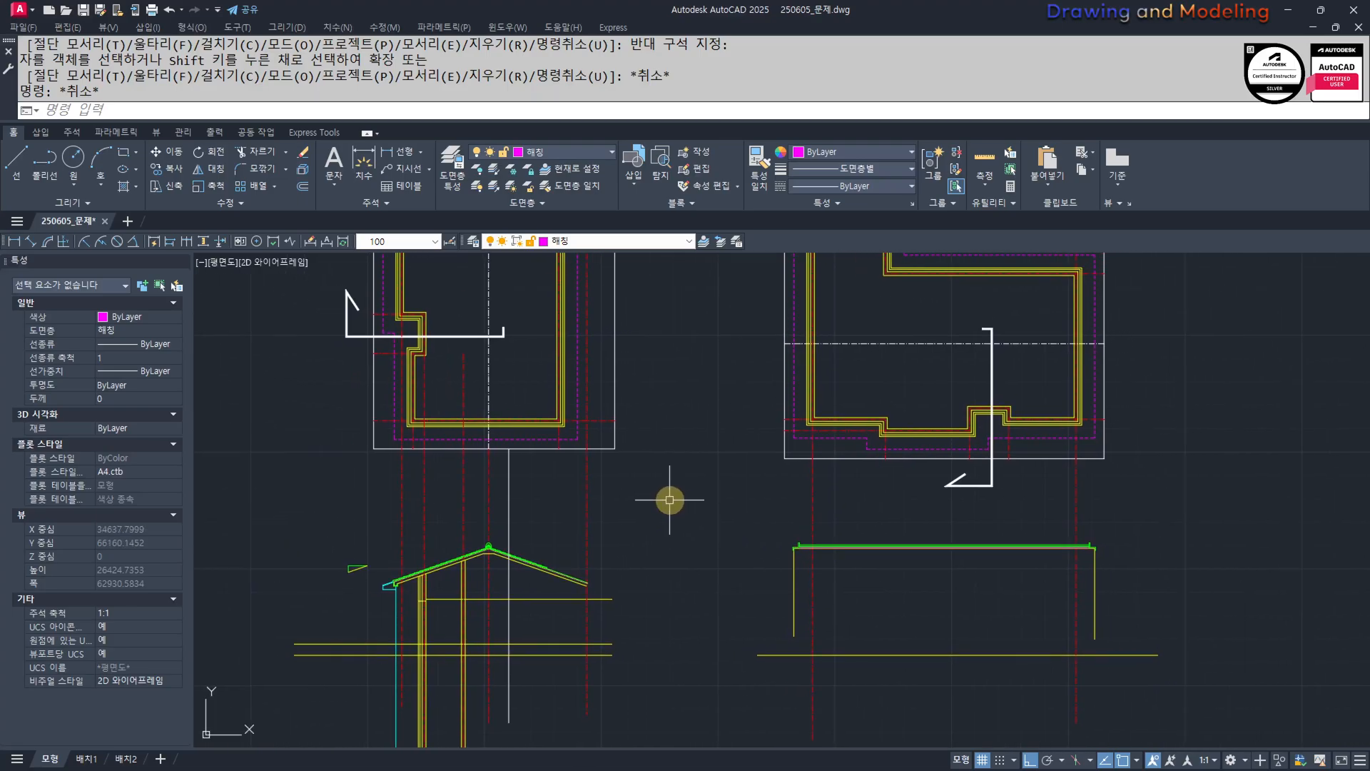
scroll(725, 520, down, 1)
scroll(902, 575, up, 2)
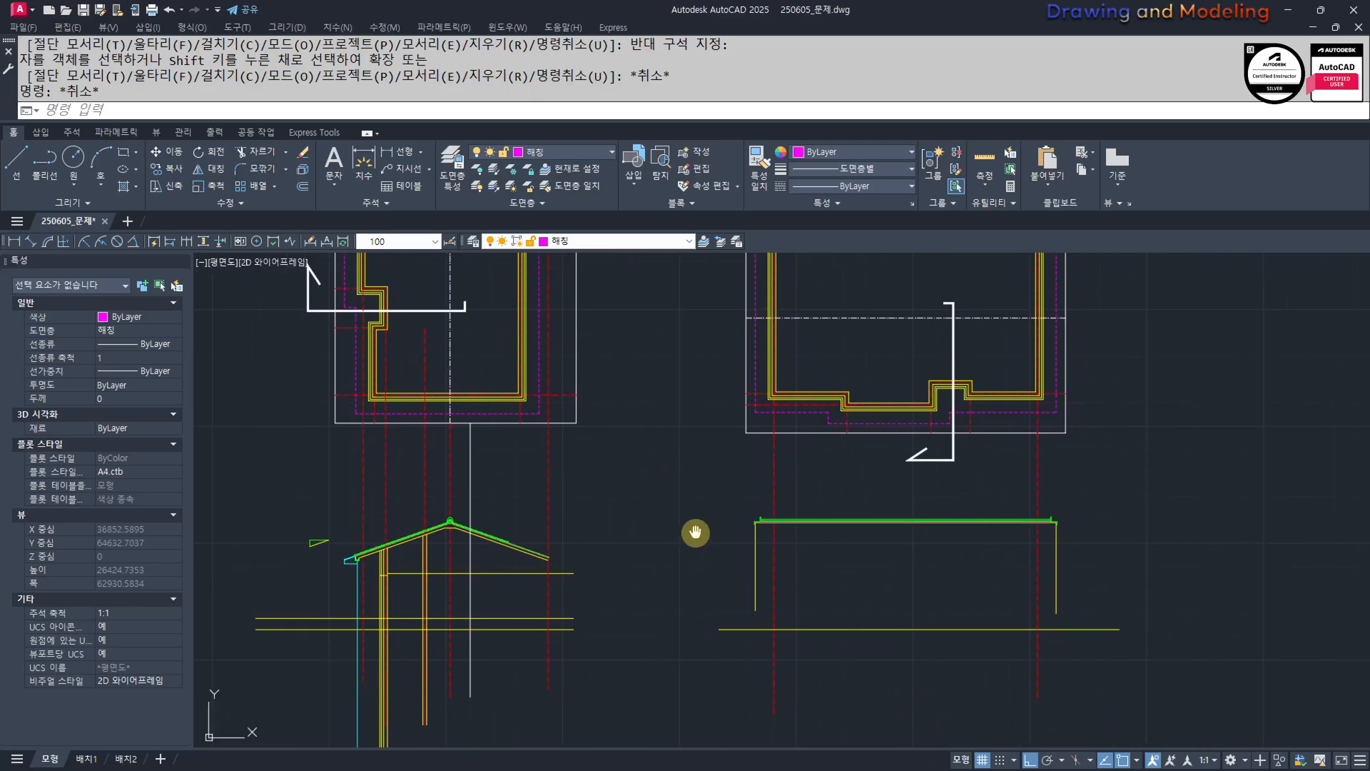
scroll(854, 422, down, 1)
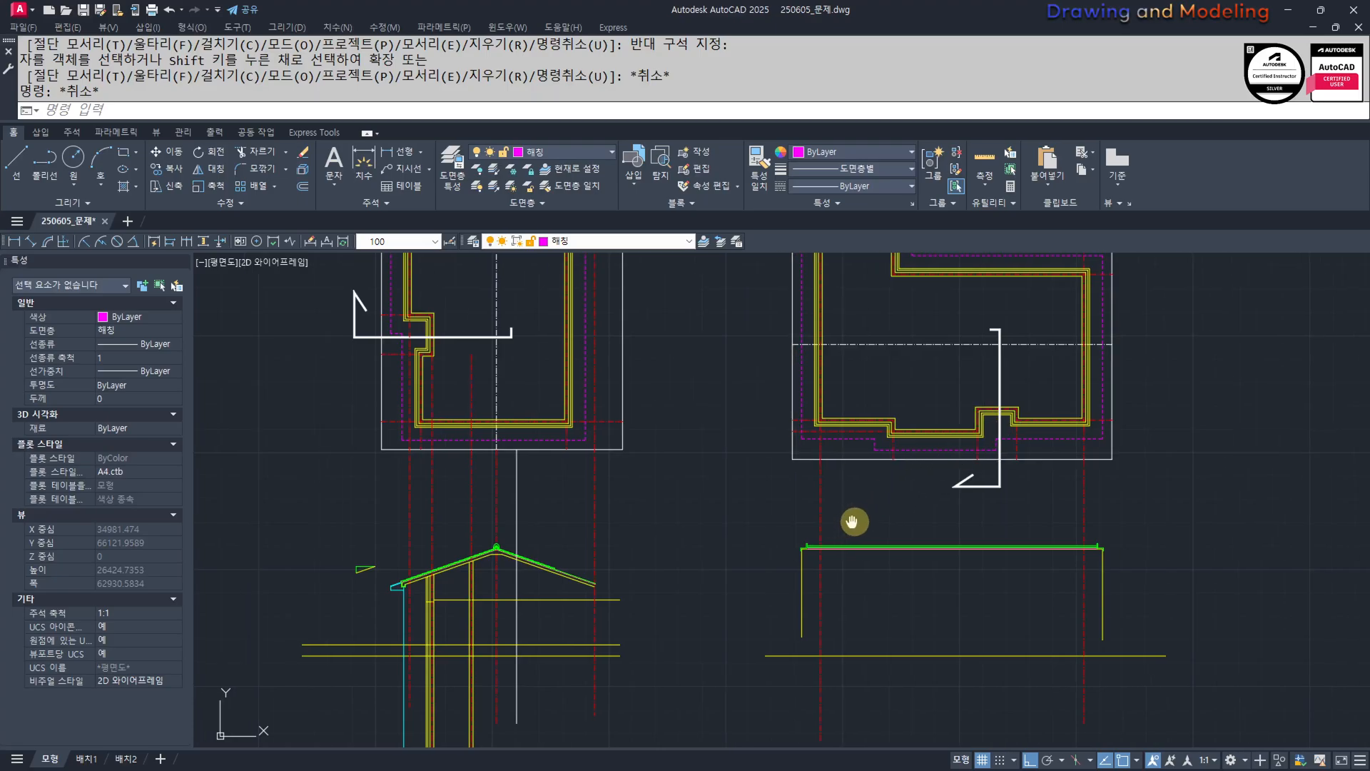
middle_drag(856, 521, 948, 520)
text(l)
key(Return)
click(950, 443)
click(935, 713)
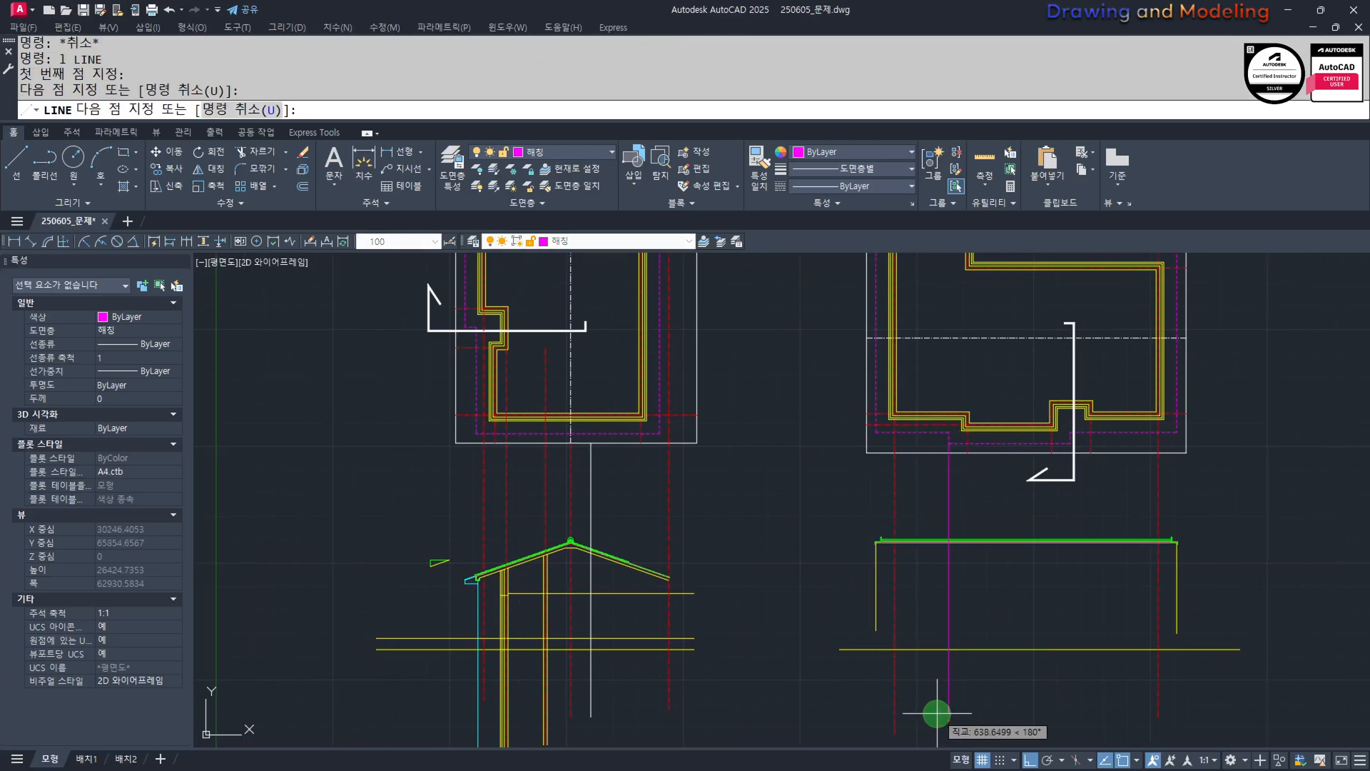
key(Escape)
click(970, 507)
click(923, 491)
text(e)
key(Return)
middle_drag(976, 503, 957, 494)
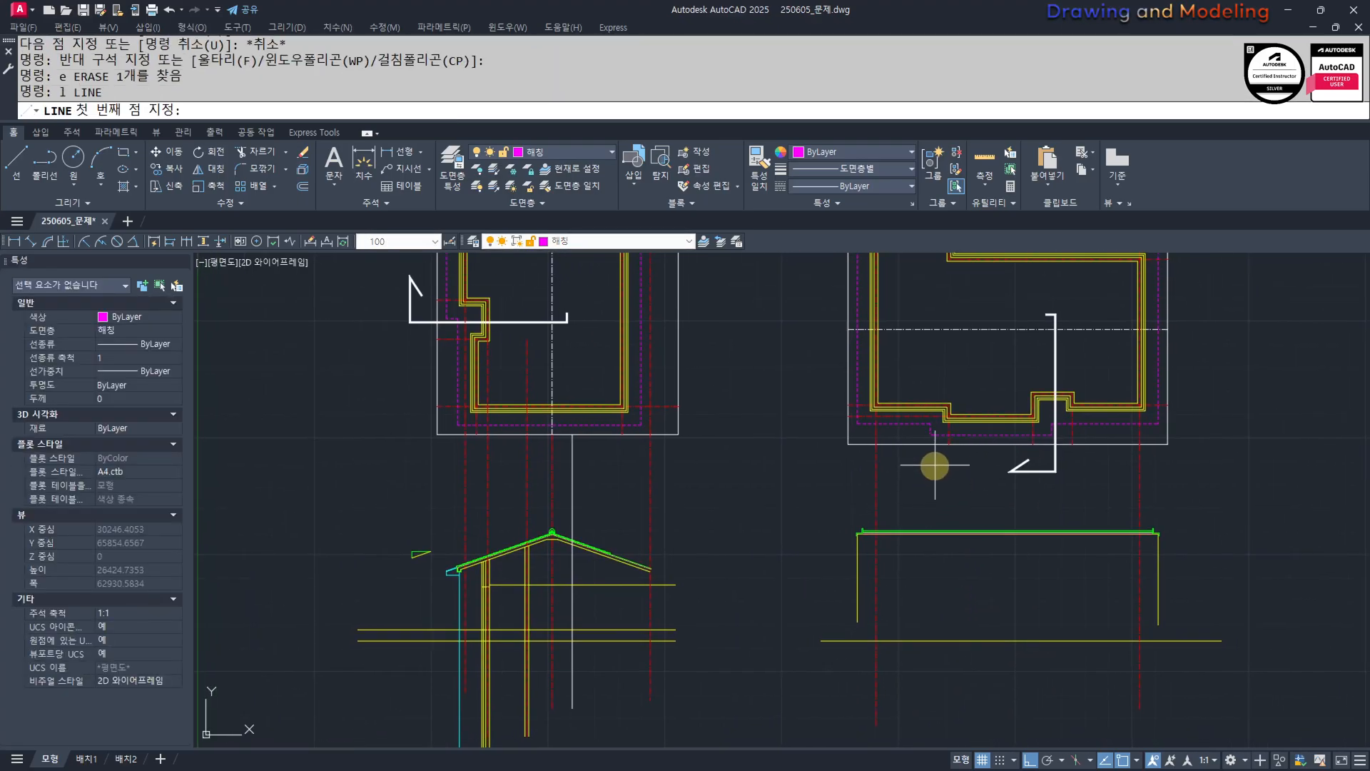
click(937, 434)
key(Escape)
Draw three vertical lines from the centreline corners of the right plan's lower wall down through the section below.
key(space)
click(949, 438)
click(949, 717)
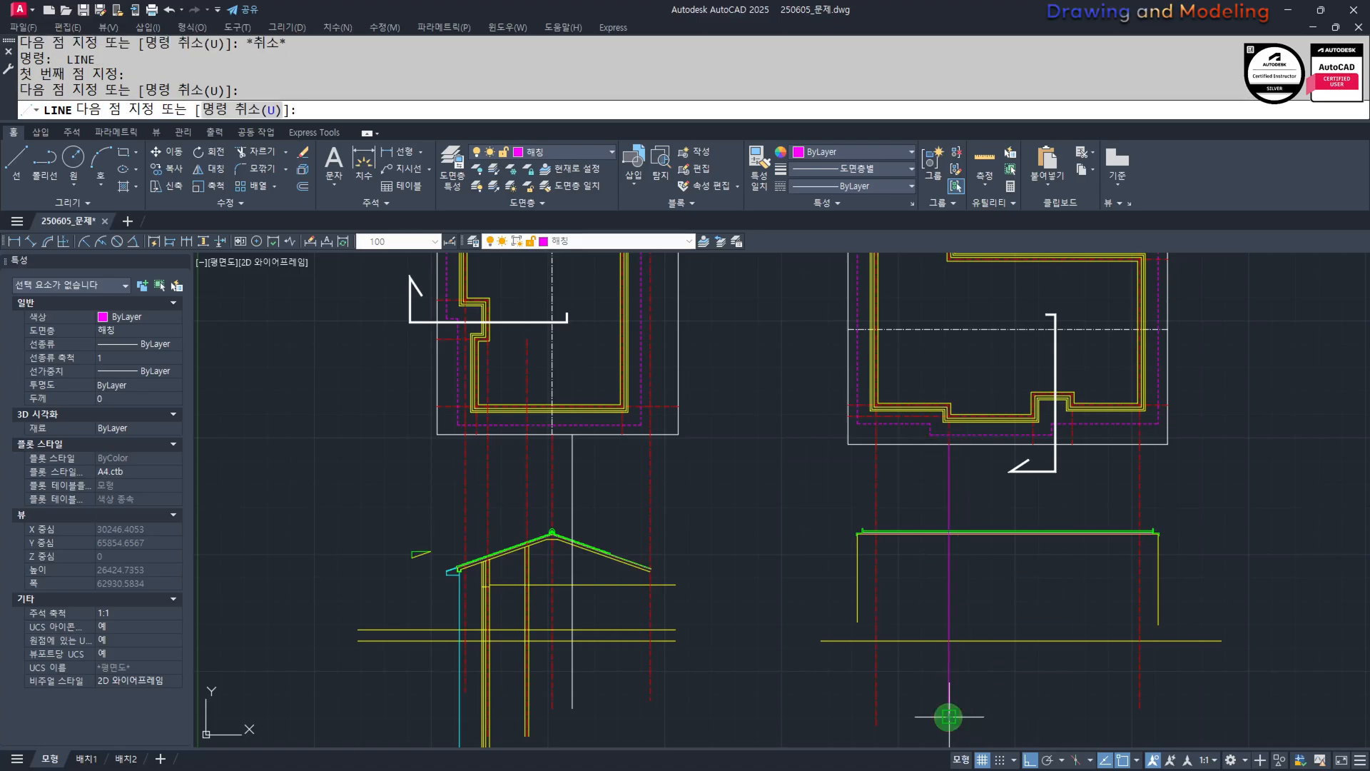
key(Escape)
key(Escape)
key(space)
click(1034, 428)
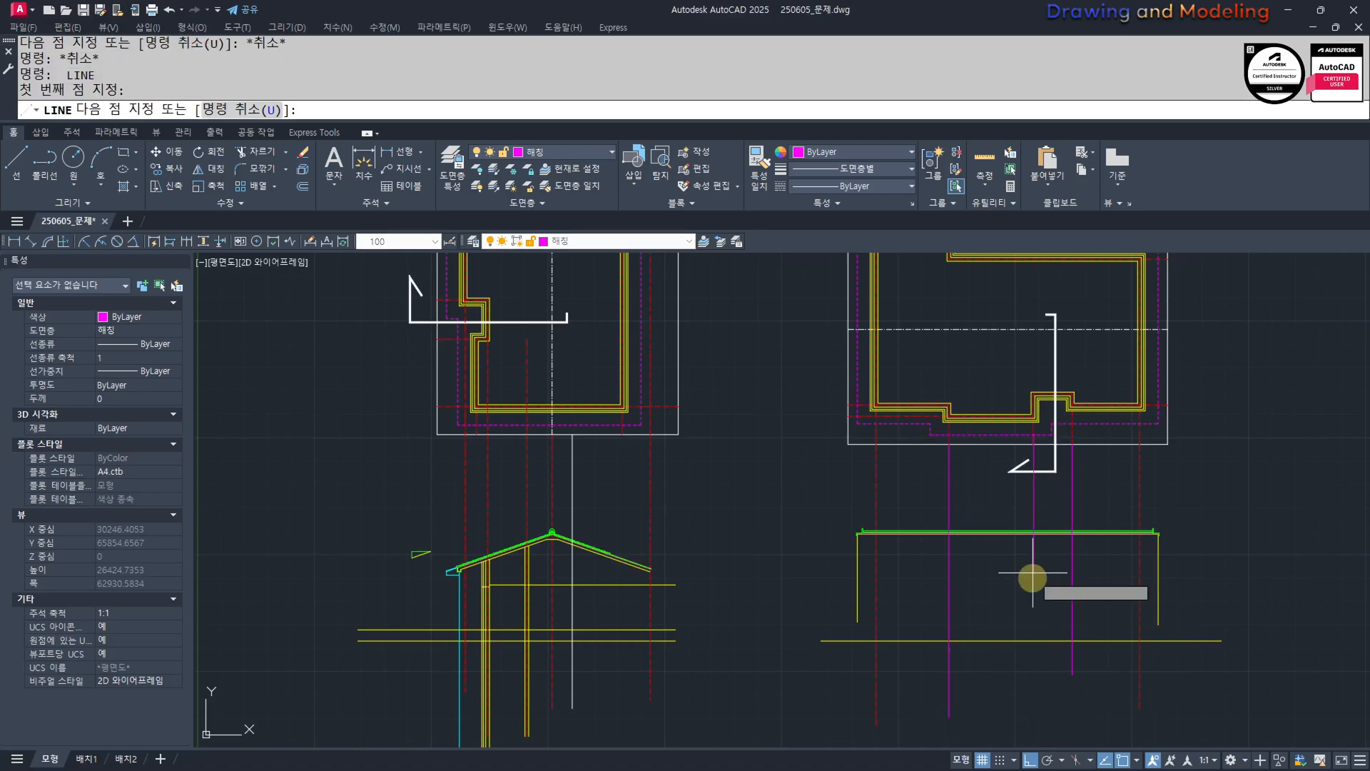
key(Escape)
key(Escape)
Match the three new vertical lines to the properties of the red centreline.
middle_drag(1139, 637, 1119, 633)
text(mm)
key(space)
click(1126, 661)
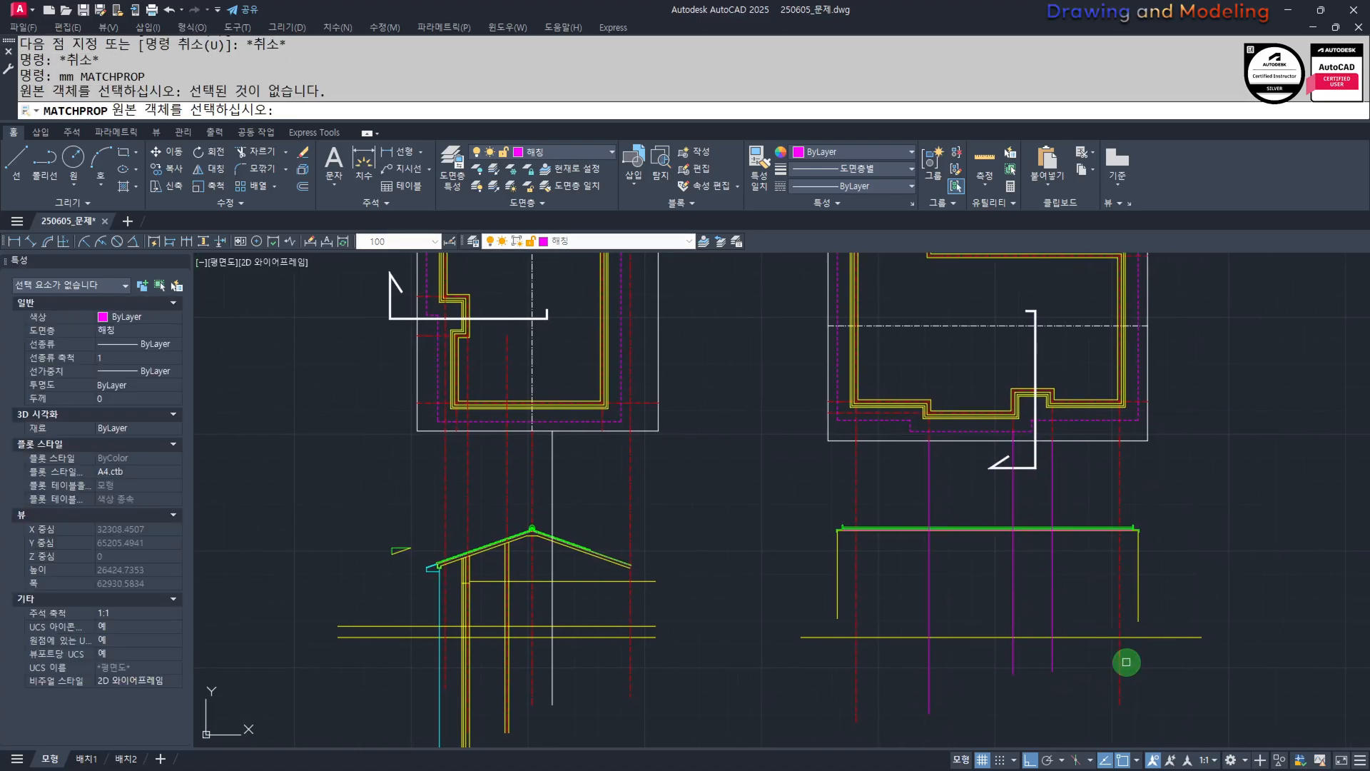
click(1121, 661)
click(1134, 658)
key(Escape)
key(Escape)
Draw two vertical lines from the corners of the dashed eave projection in the right plan down past the ground line.
middle_drag(985, 650, 970, 667)
text(l)
key(space)
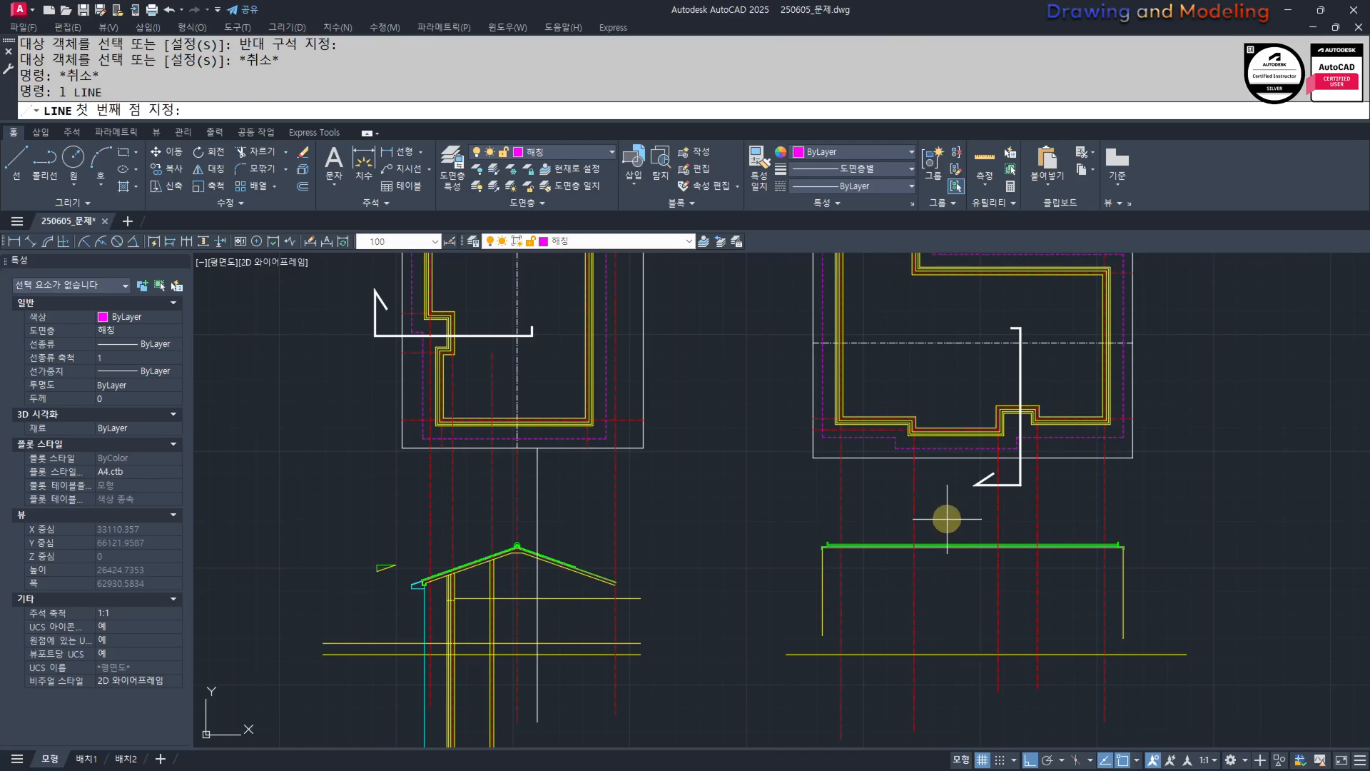
click(893, 443)
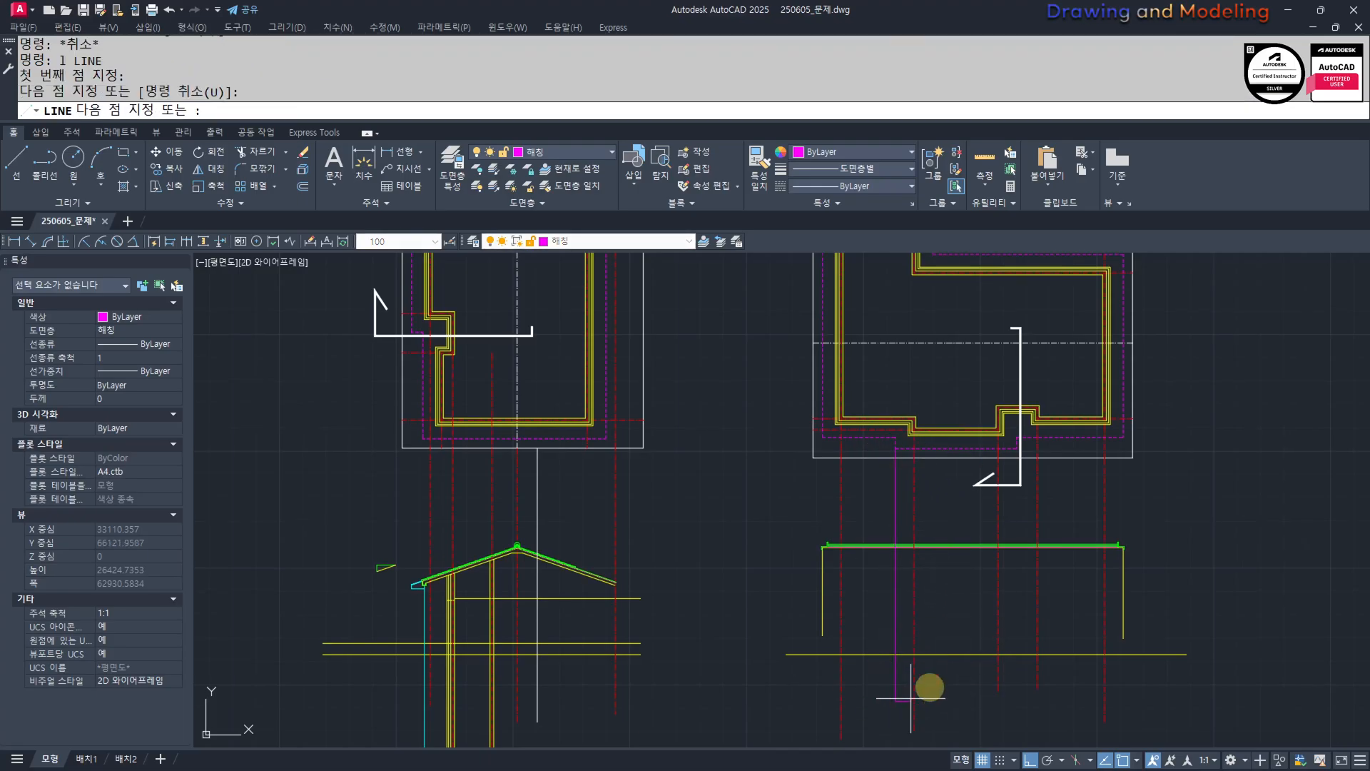
click(1018, 677)
key(Escape)
key(Escape)
Match the two eave projection lines to the properties of the yellow outer vertical of the section.
middle_drag(942, 576, 939, 575)
text(mm)
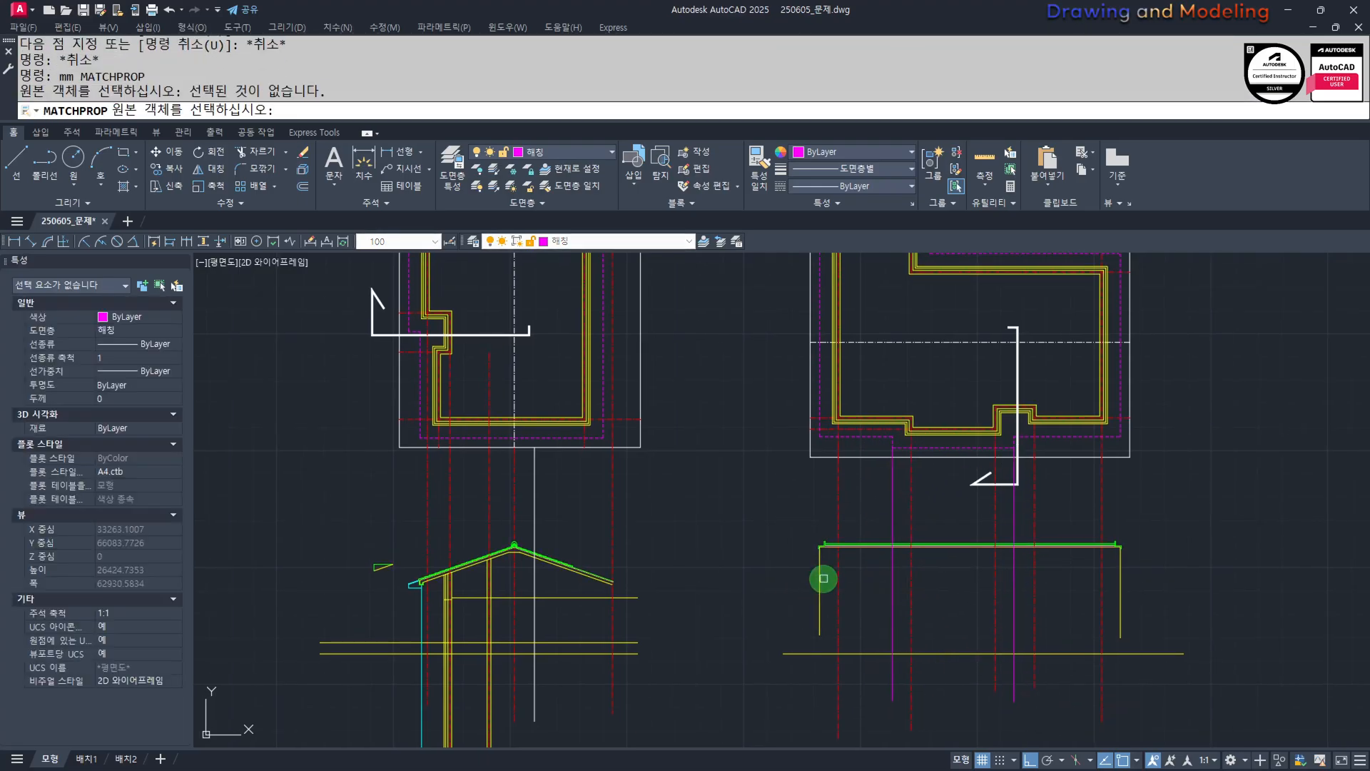
click(818, 566)
click(879, 601)
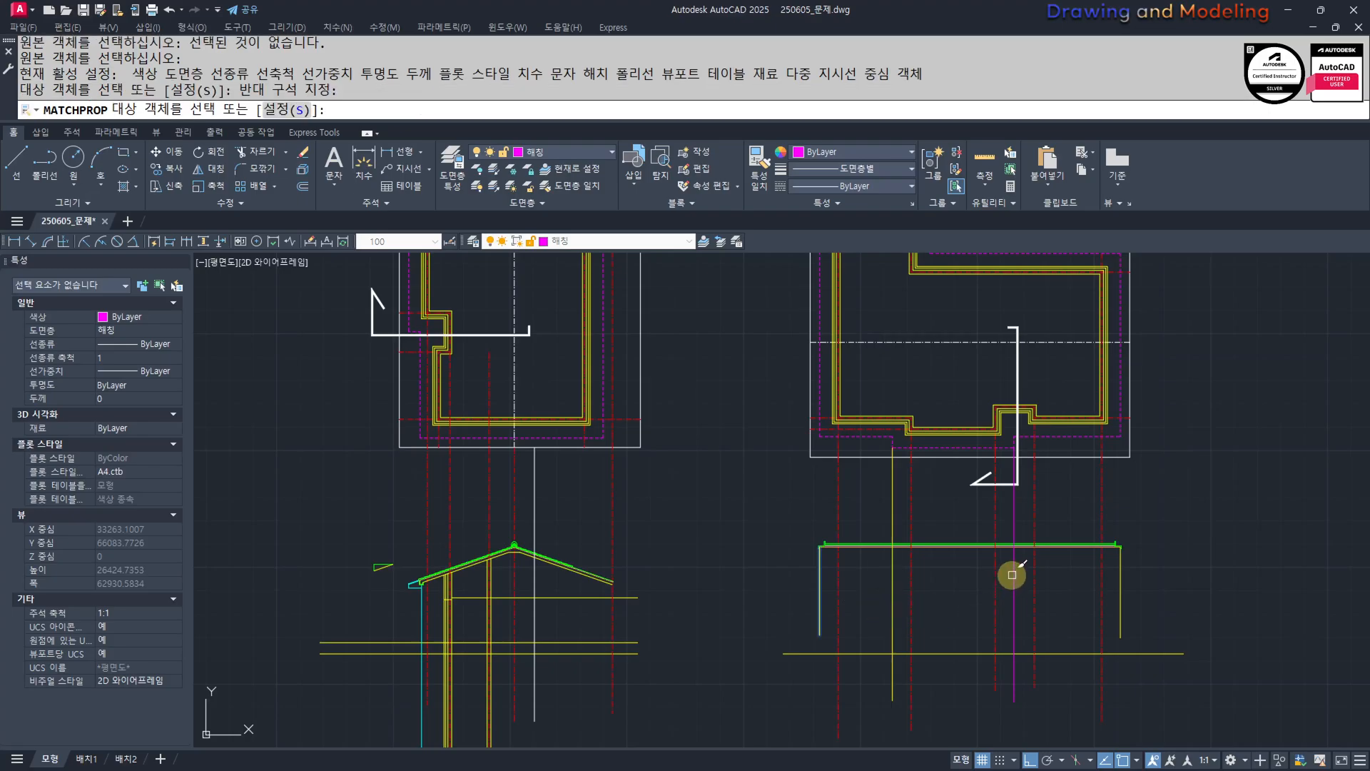
key(Escape)
key(Escape)
middle_drag(908, 576, 921, 593)
key(Escape)
key(Escape)
Examine the cut side of both roof plans against the sections to see which eaves are in view.
scroll(921, 593, down, 2)
middle_drag(773, 588, 853, 590)
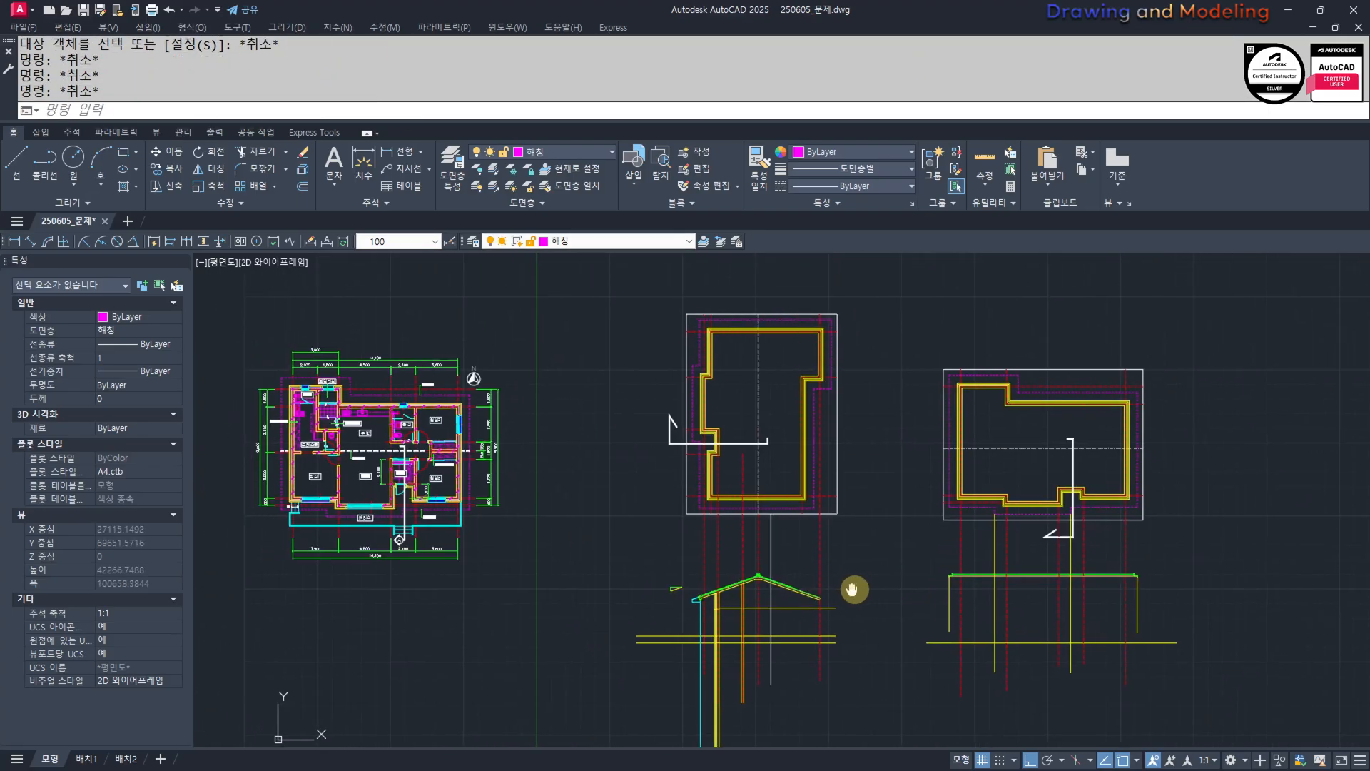
scroll(724, 479, up, 2)
middle_drag(725, 479, 790, 584)
middle_drag(865, 501, 724, 440)
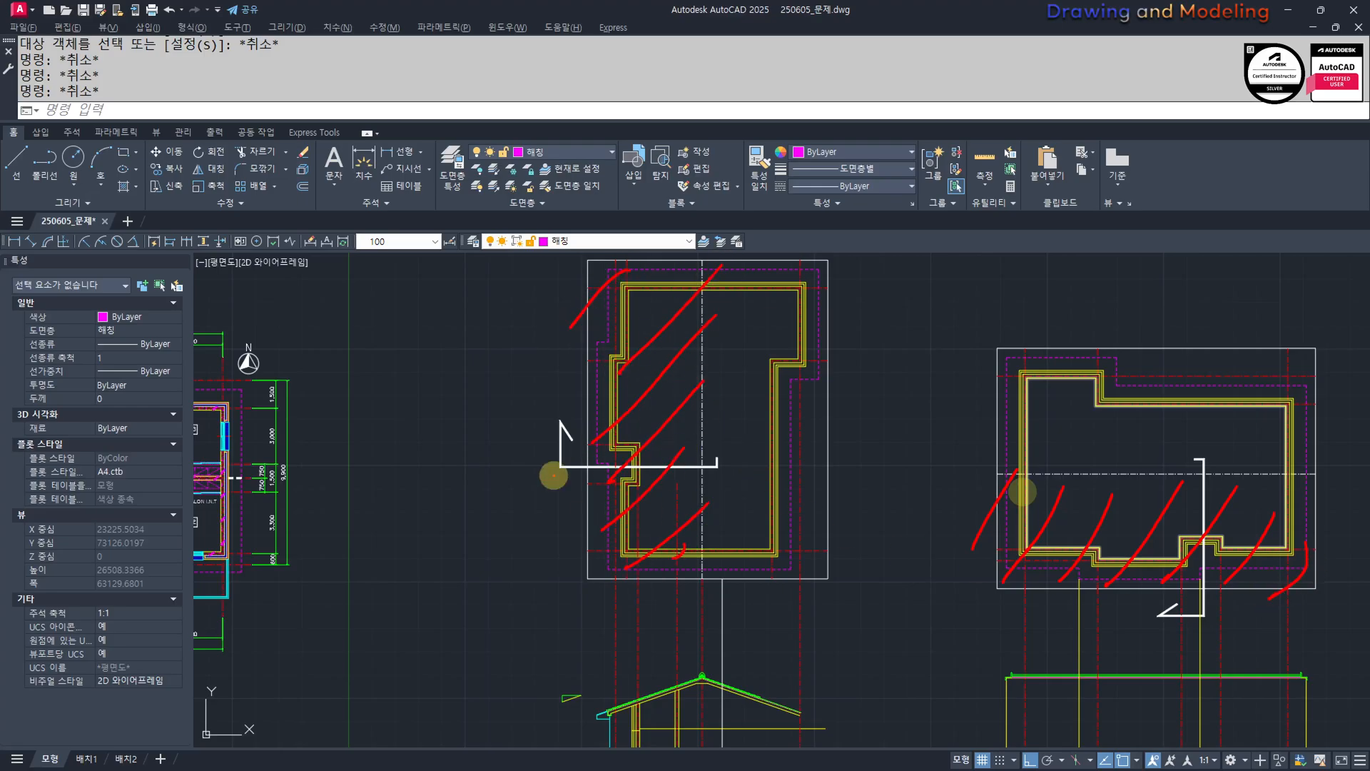
key(Escape)
middle_drag(661, 612, 731, 571)
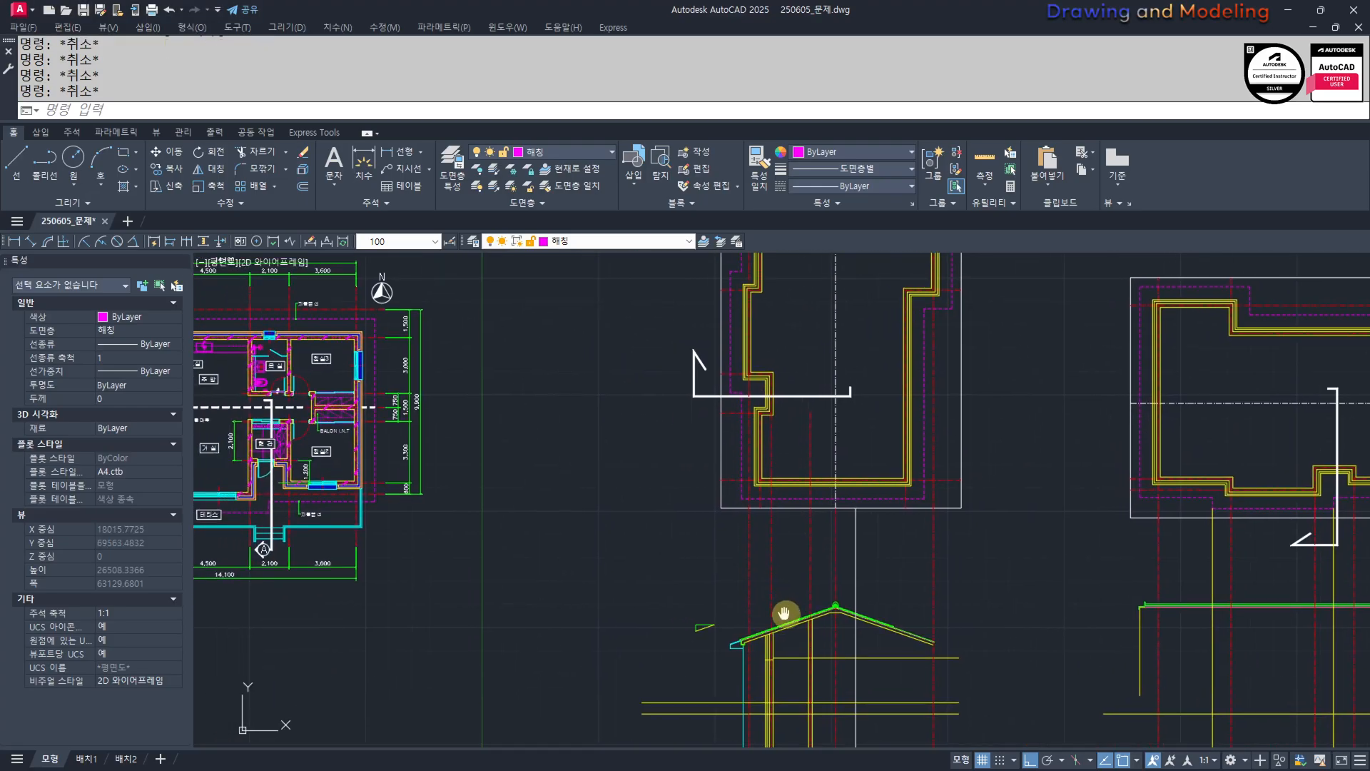
scroll(708, 568, up, 2)
scroll(799, 497, down, 4)
scroll(798, 497, up, 3)
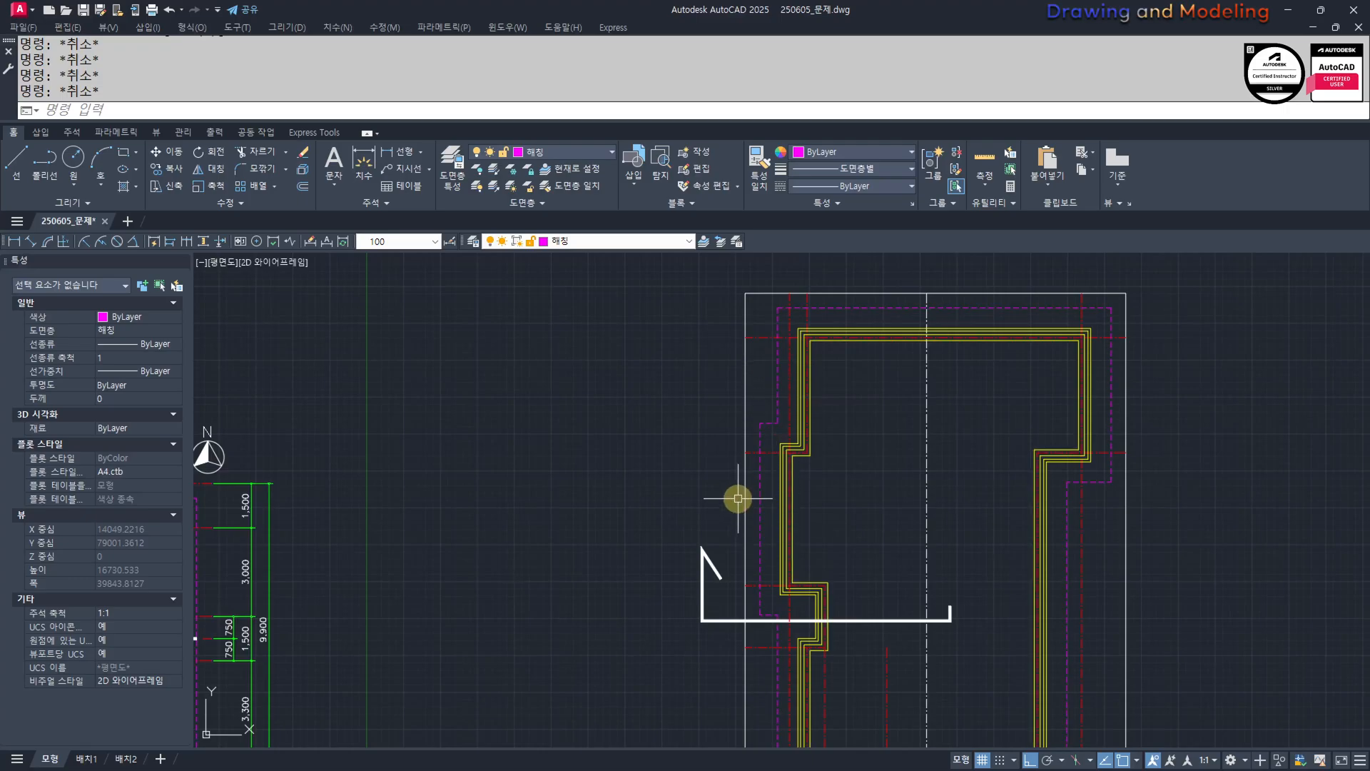
scroll(738, 498, down, 5)
Draw horizontal construction lines through the upper and lower edges of both eave ends in the left section.
scroll(742, 550, up, 5)
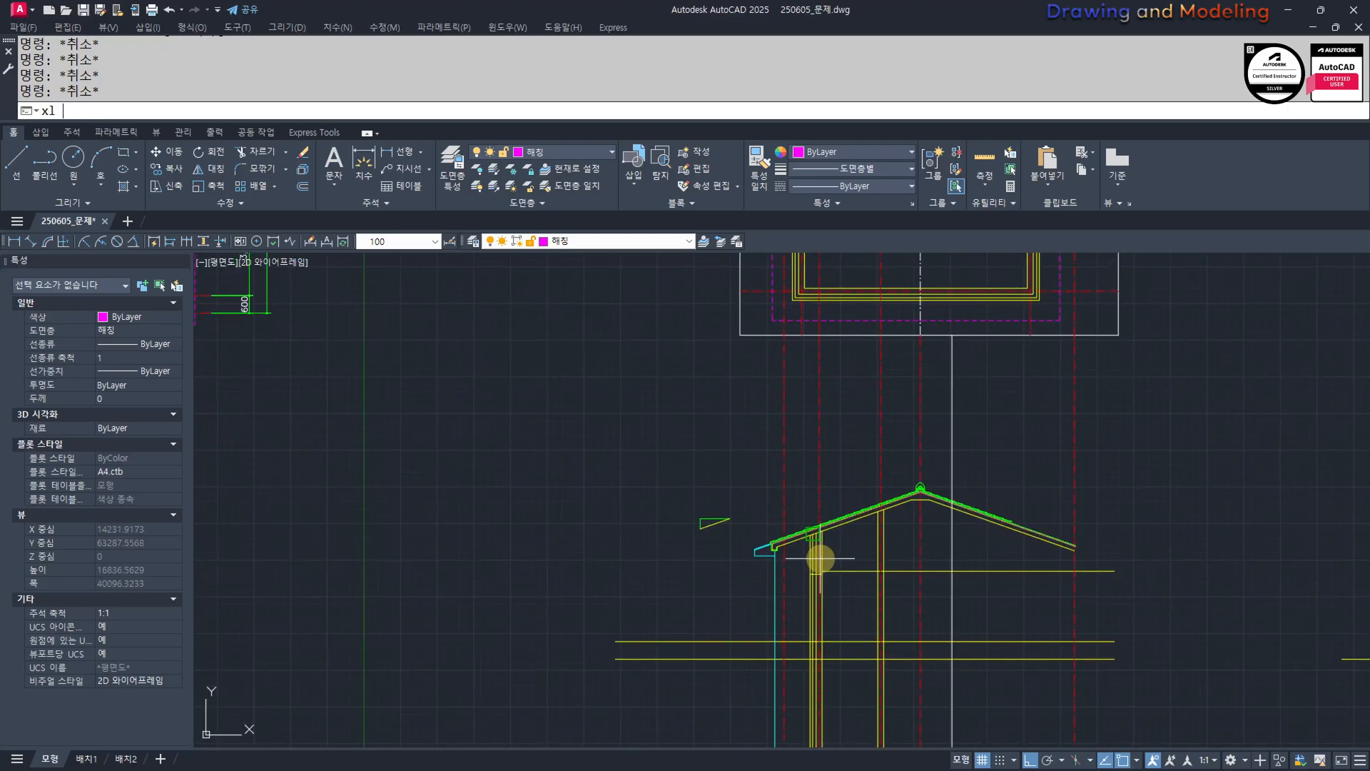
key(Return)
scroll(796, 544, up, 3)
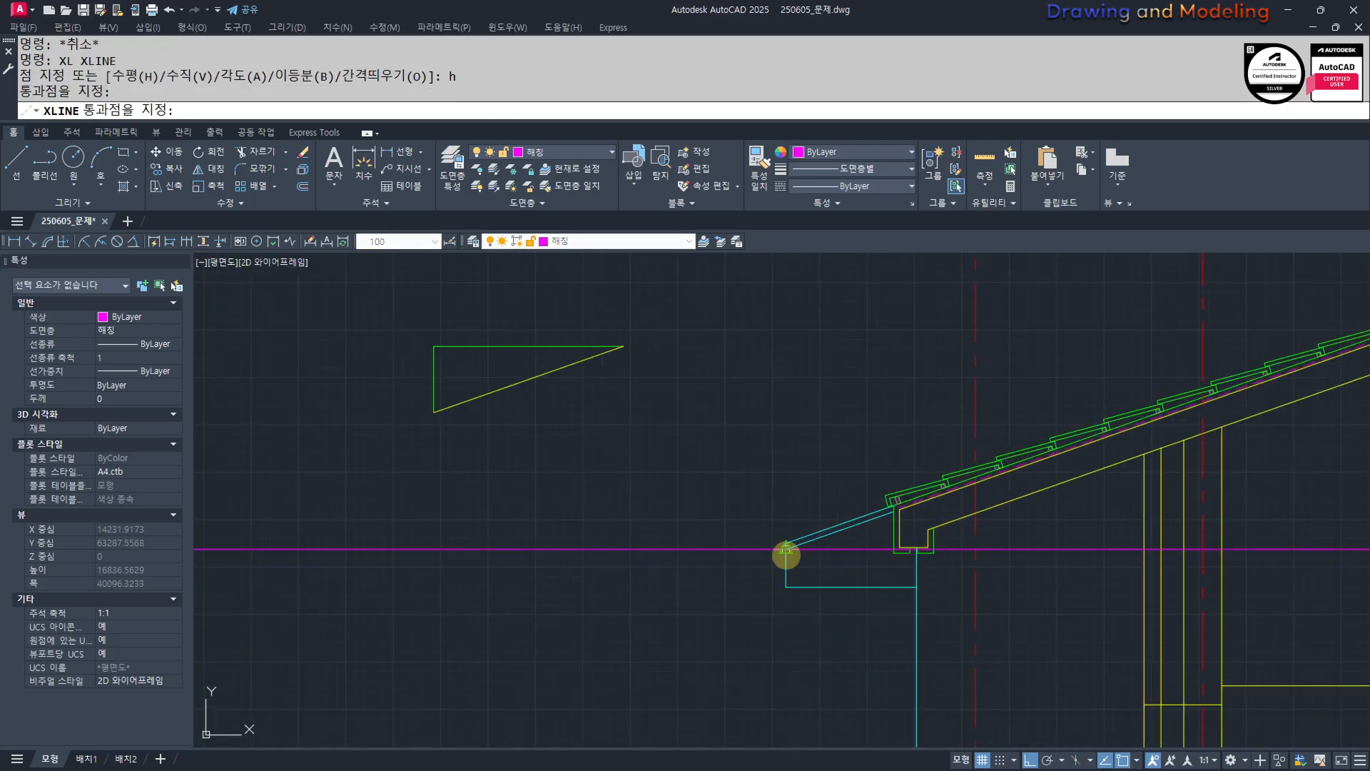
click(902, 535)
scroll(903, 536, up, 3)
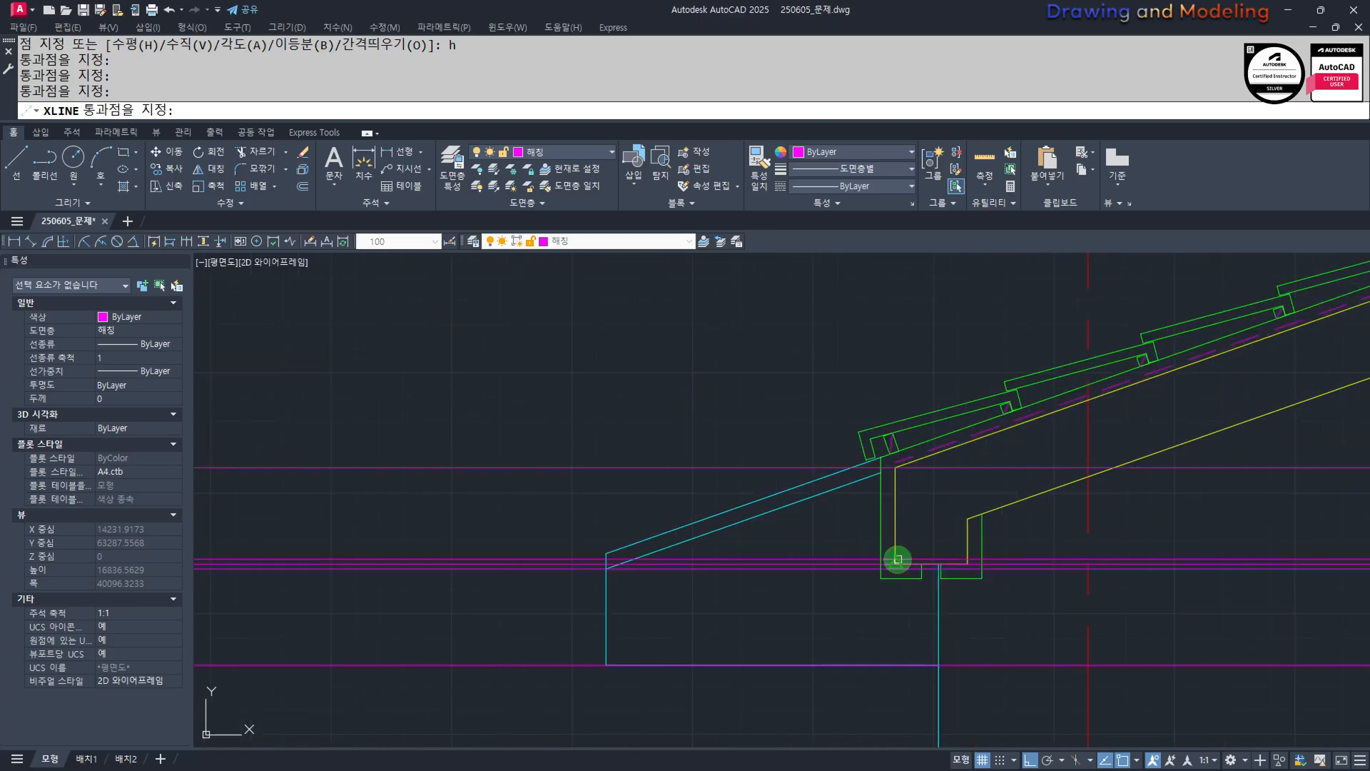
key(Escape)
key(Escape)
scroll(897, 559, down, 5)
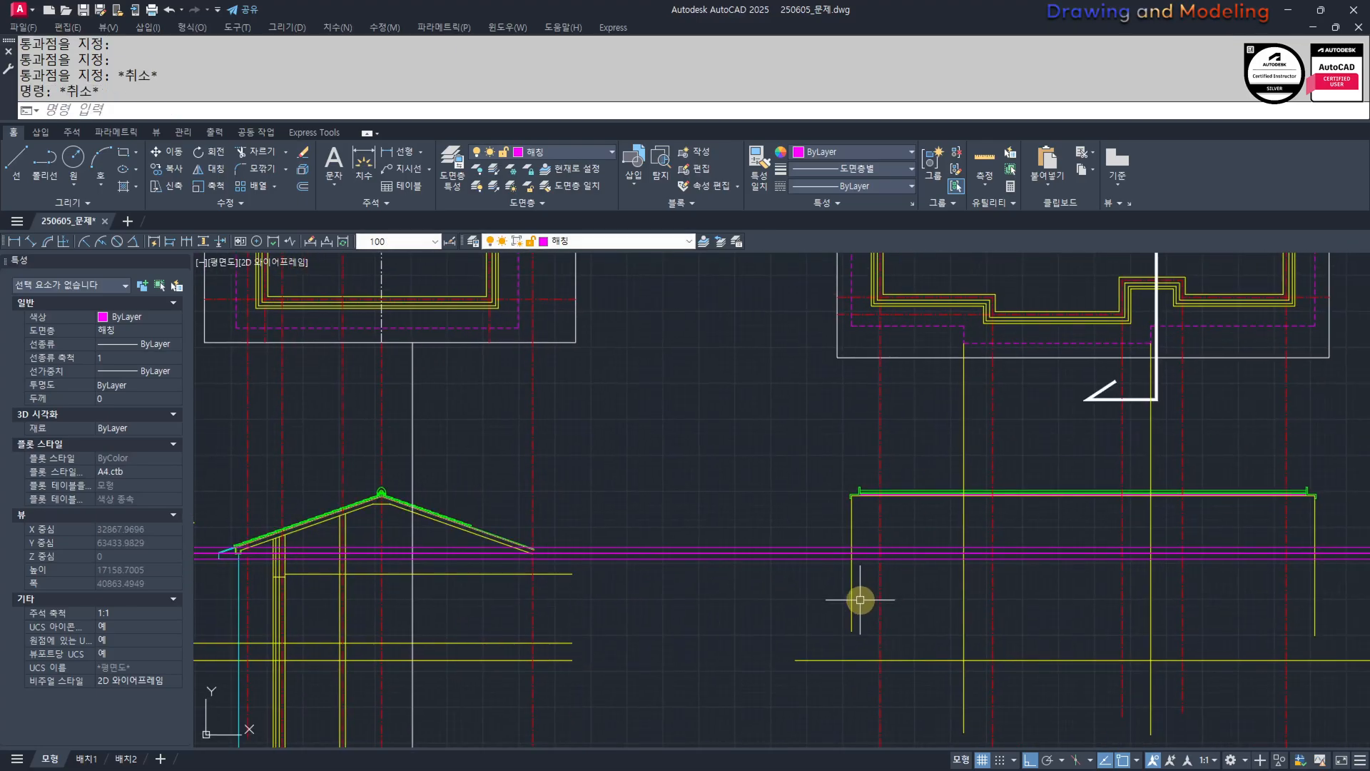
Match the horizontal eave construction lines to the properties of the yellow outer vertical in the right section.
text(ma)
key(Return)
scroll(849, 571, up, 3)
click(849, 566)
click(832, 464)
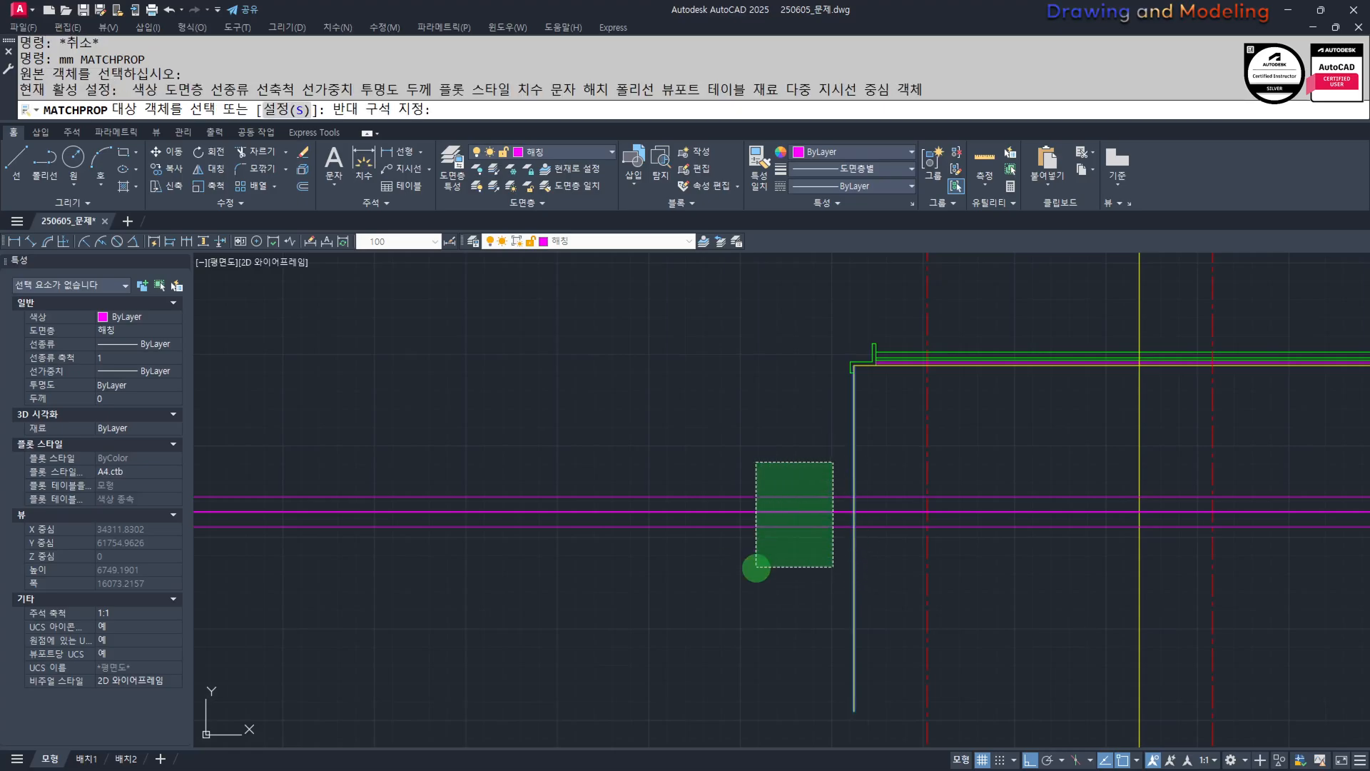
click(752, 566)
key(Escape)
key(Escape)
Trim the eave lines and the left projection line against each other to form the step between upper and lower eave bands.
scroll(934, 518, up, 2)
scroll(863, 550, down, 4)
scroll(897, 579, up, 3)
text(tr)
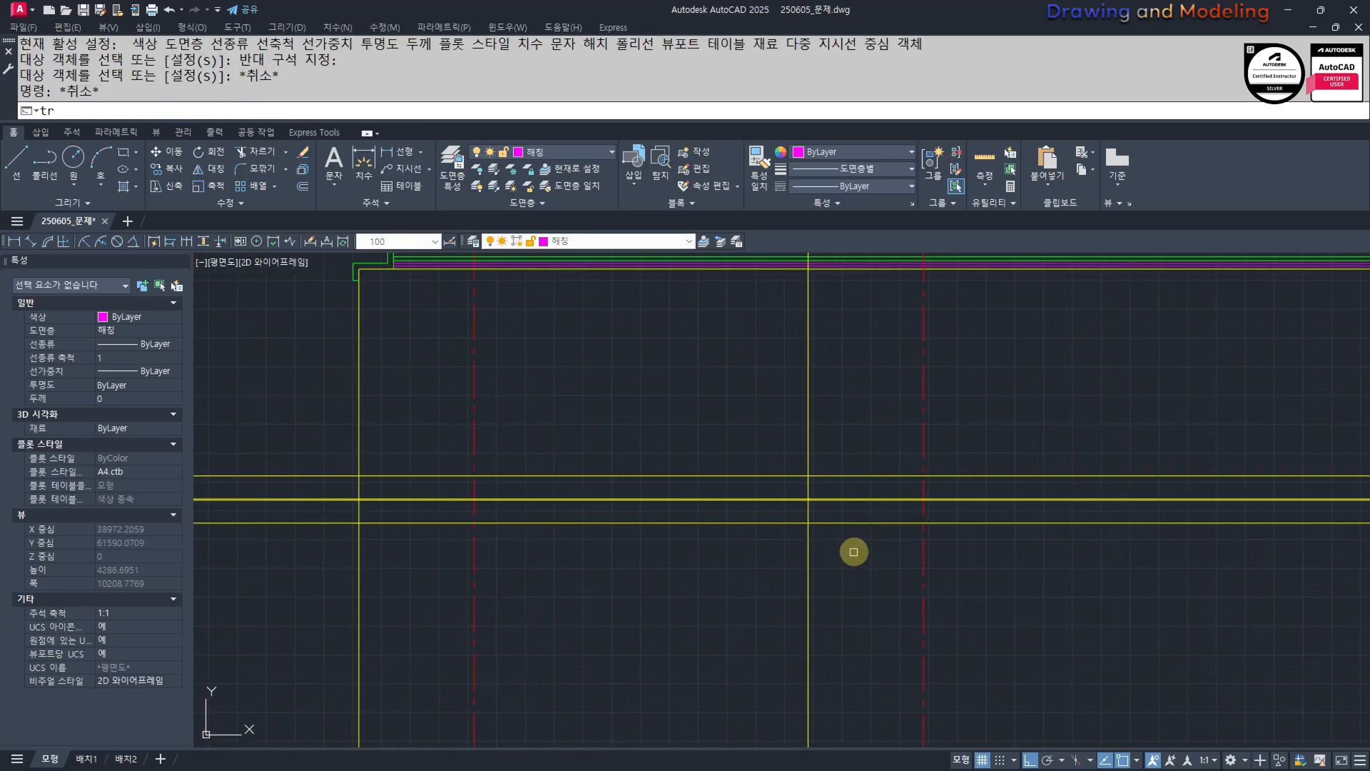
key(Return)
click(852, 553)
click(779, 456)
key(Return)
scroll(836, 485, up, 4)
click(867, 435)
click(794, 517)
click(826, 405)
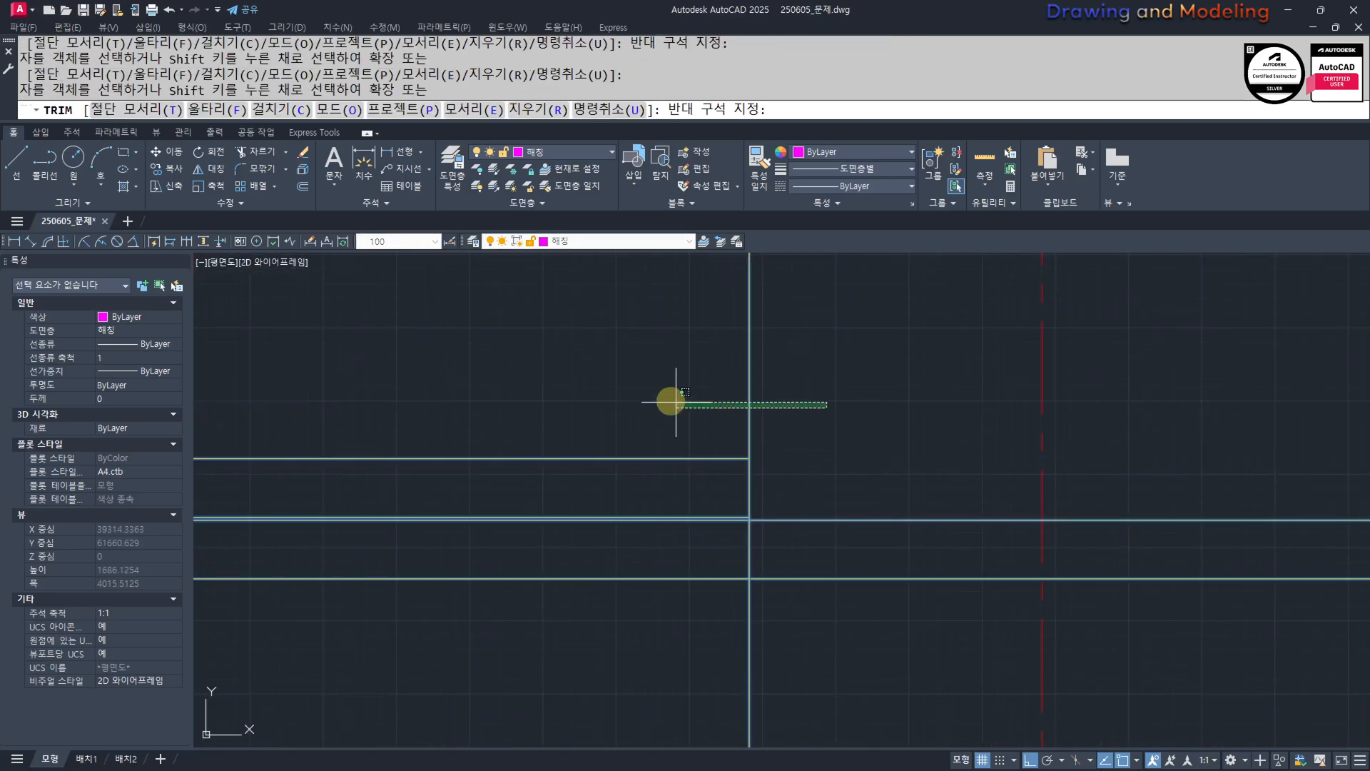
click(658, 509)
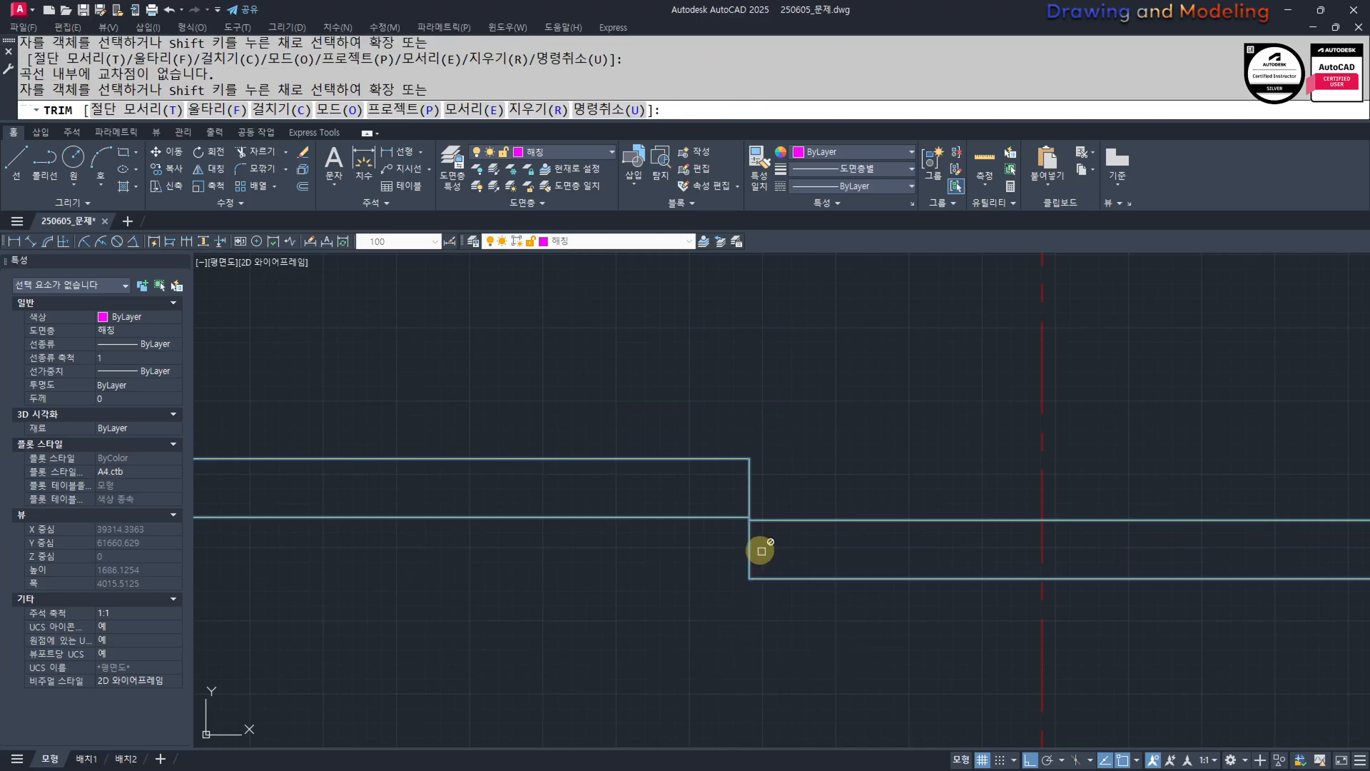
scroll(816, 621, down, 4)
scroll(771, 578, up, 3)
key(Escape)
key(Escape)
Trim the lower eave band and the right projection line against each other to close the band's right end.
text(tr)
click(1074, 651)
click(1018, 533)
key(space)
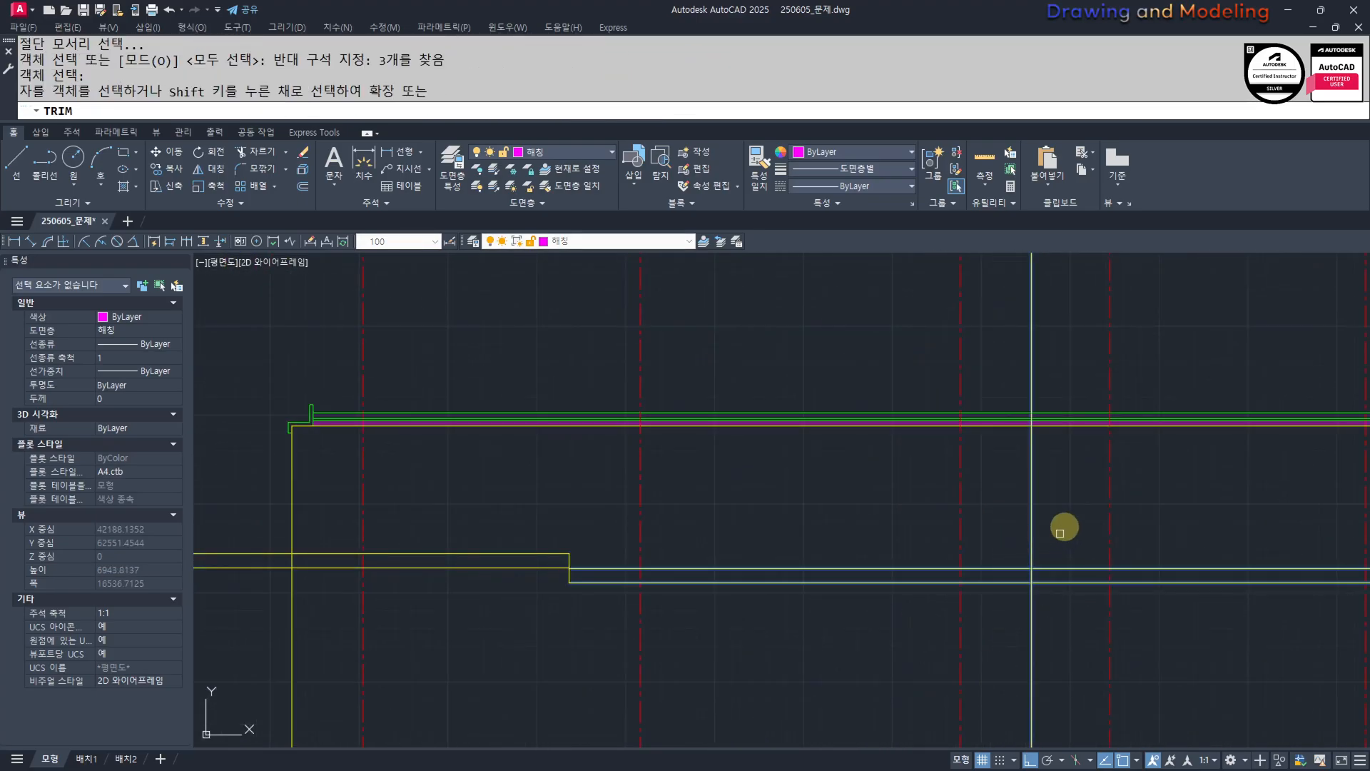
click(1103, 513)
click(1048, 645)
click(1068, 645)
Trim the upper eave band and the yellow outer vertical against each other to close the band's left end.
scroll(663, 580, up, 4)
text(tr)
middle_drag(664, 583, 890, 624)
click(770, 599)
click(642, 506)
key(space)
click(735, 614)
click(631, 628)
click(841, 614)
click(807, 564)
middle_drag(963, 593, 860, 602)
text(mmi)
key(Escape)
key(Escape)
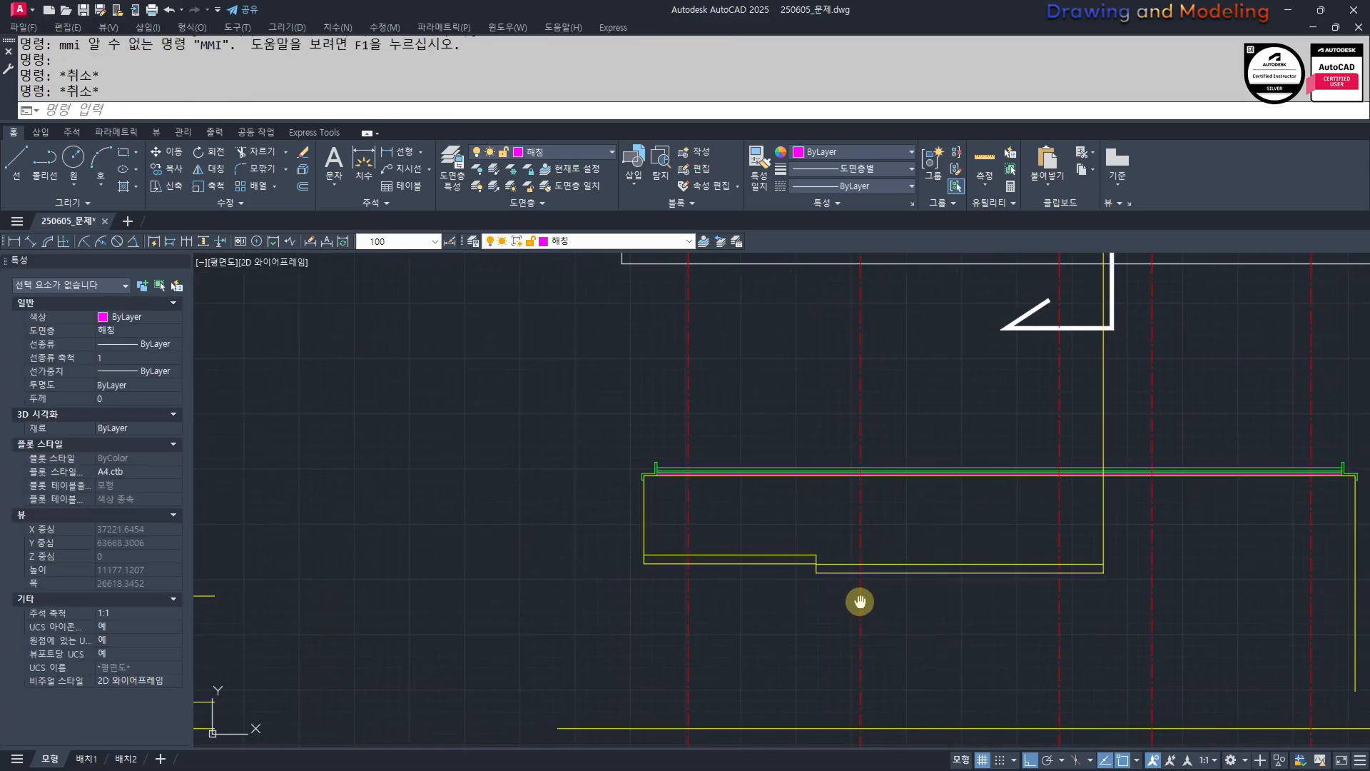
Mirror the two raised eave lines about the vertical centre of the lower band, keeping the originals.
click(960, 637)
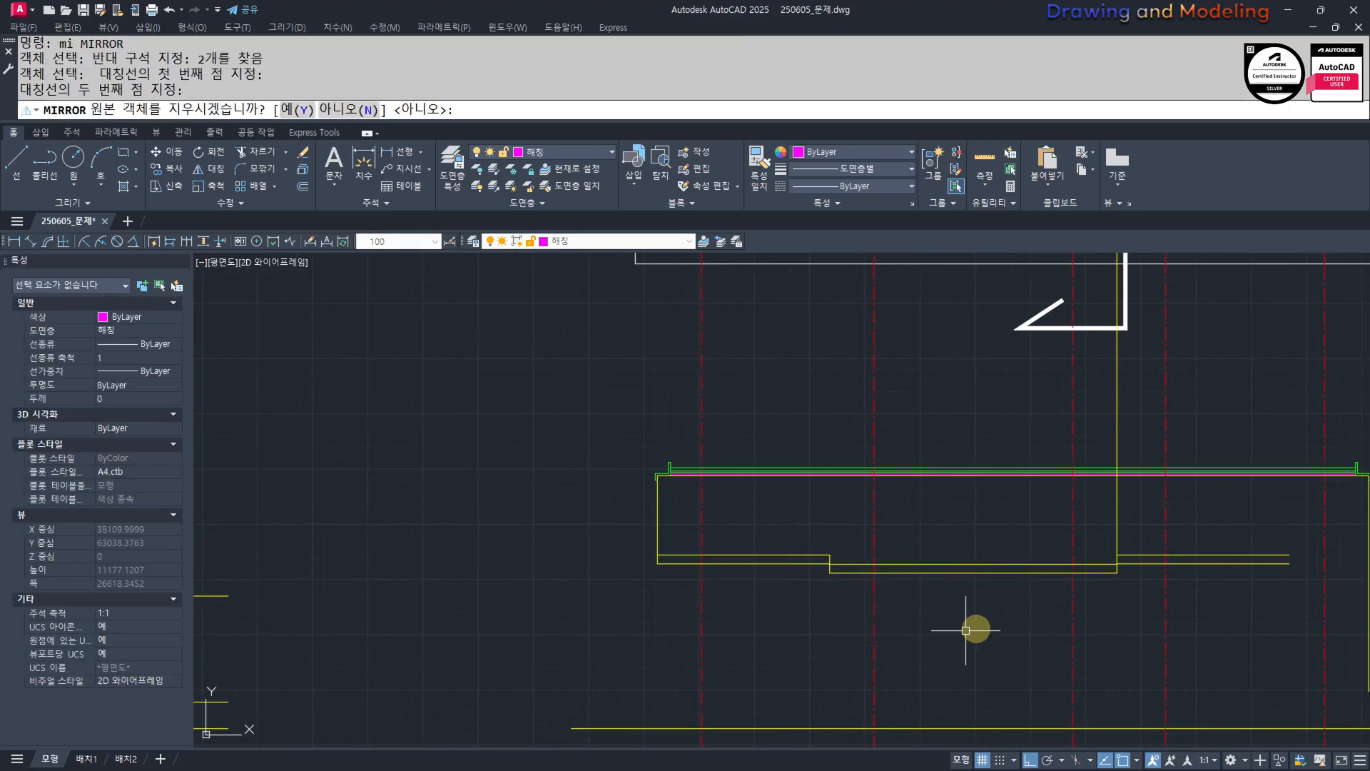
key(space)
key(Escape)
key(Escape)
Extend the two mirrored eave lines to the elevation's right outer vertical.
middle_drag(1233, 584, 945, 572)
scroll(961, 564, up, 2)
text(ex)
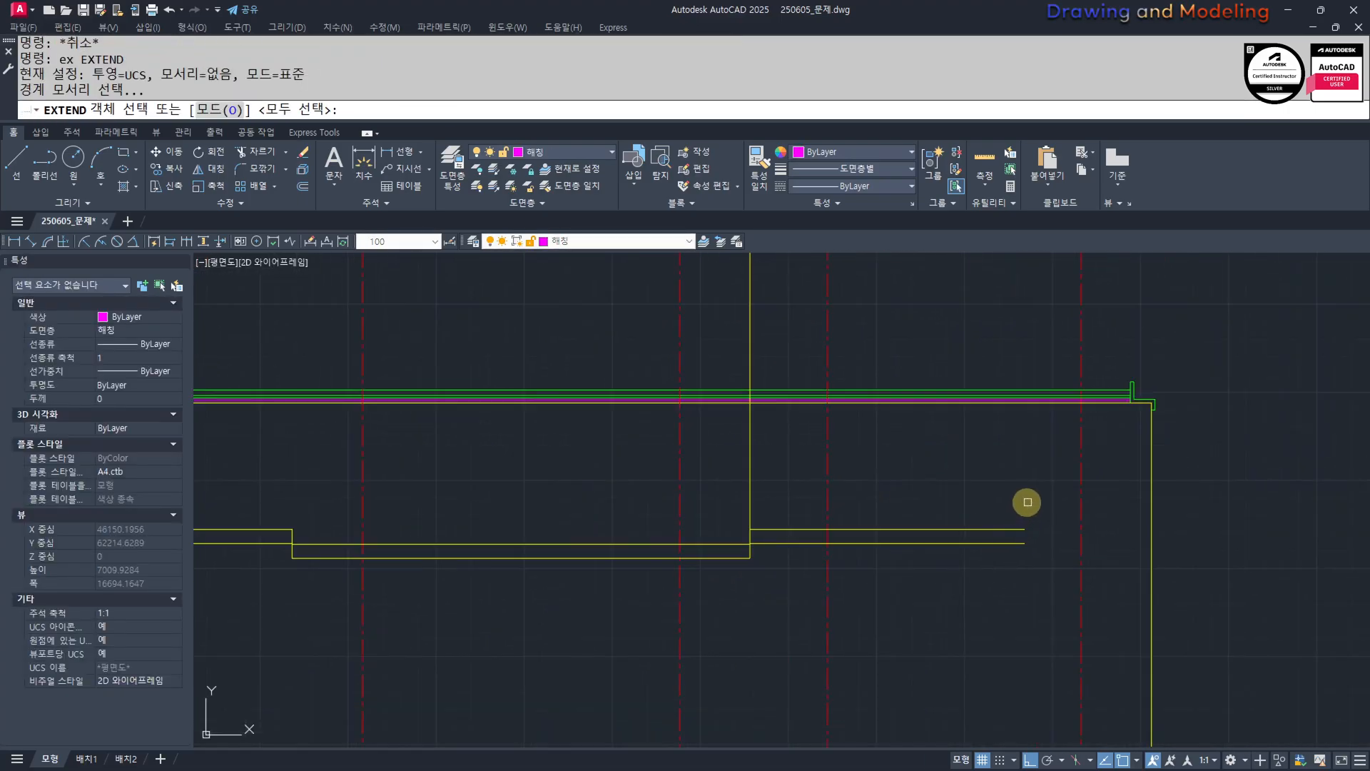
click(1186, 499)
click(1124, 492)
key(space)
click(1017, 492)
click(996, 564)
key(Escape)
key(Escape)
Trim the right outer vertical below the mirrored eave lines.
middle_drag(1113, 554, 1111, 573)
text(tr)
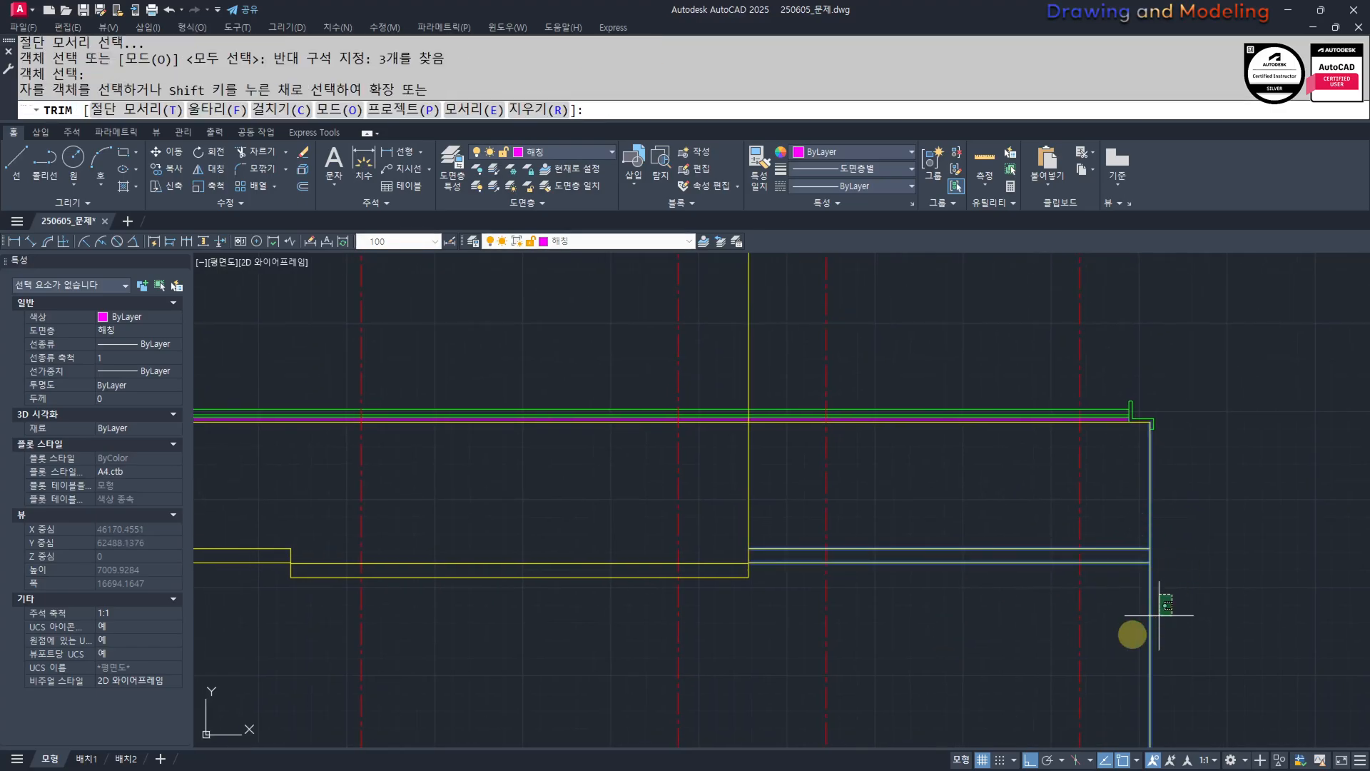
click(1132, 635)
key(Escape)
key(Escape)
Trim the right projection line above the eave band to leave only the short step edge.
scroll(821, 571, up, 2)
text(tr)
click(873, 612)
click(740, 523)
key(Escape)
key(Escape)
scroll(746, 561, down, 3)
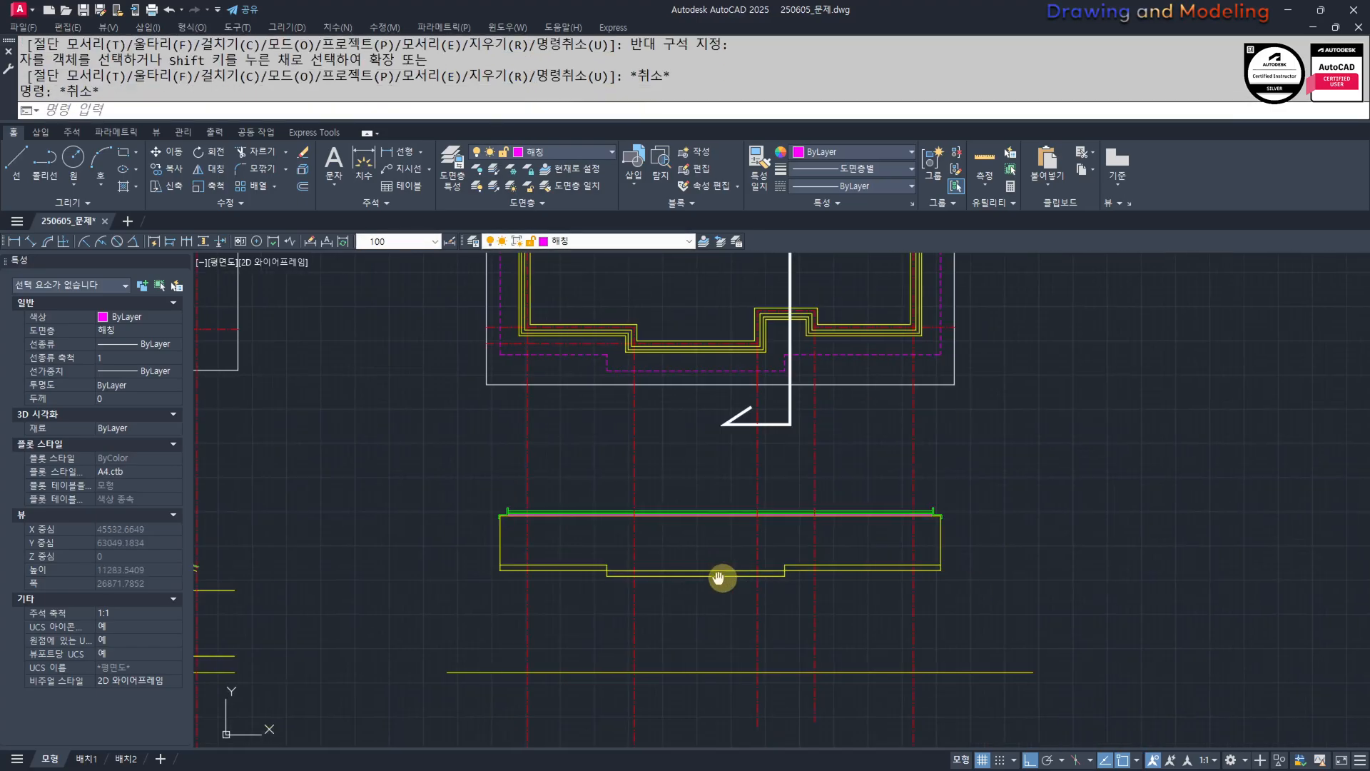
Examine the stepped eave band along the roof's lower edge for leftover or missing lines.
middle_drag(719, 578, 982, 571)
scroll(838, 548, up, 4)
scroll(1033, 609, down, 1)
scroll(1031, 609, down, 1)
middle_drag(1249, 620, 826, 582)
scroll(944, 591, up, 2)
middle_drag(1153, 604, 1142, 605)
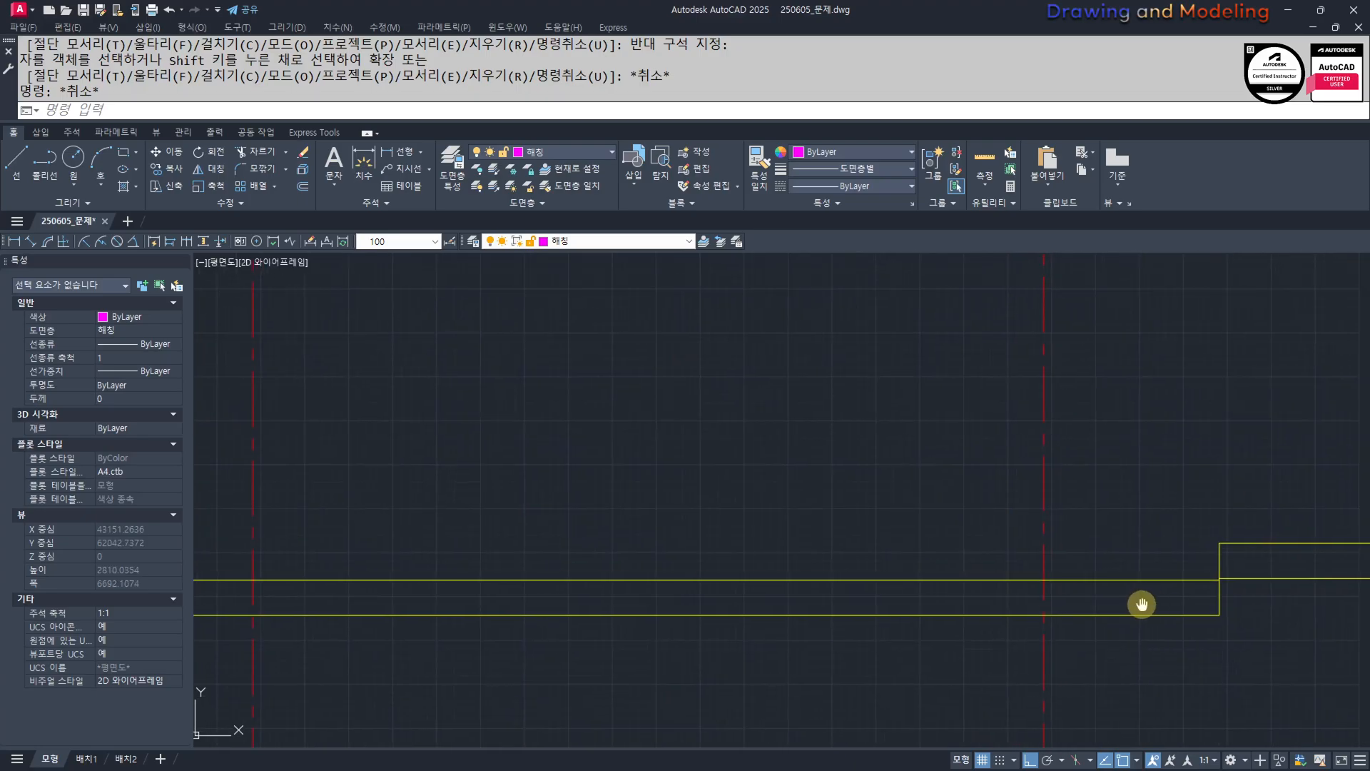
scroll(817, 578, down, 3)
key(Escape)
Offset the leftmost and rightmost red wall centrelines 310 outward to mark the outer wall faces.
middle_drag(711, 674, 694, 611)
text(o)
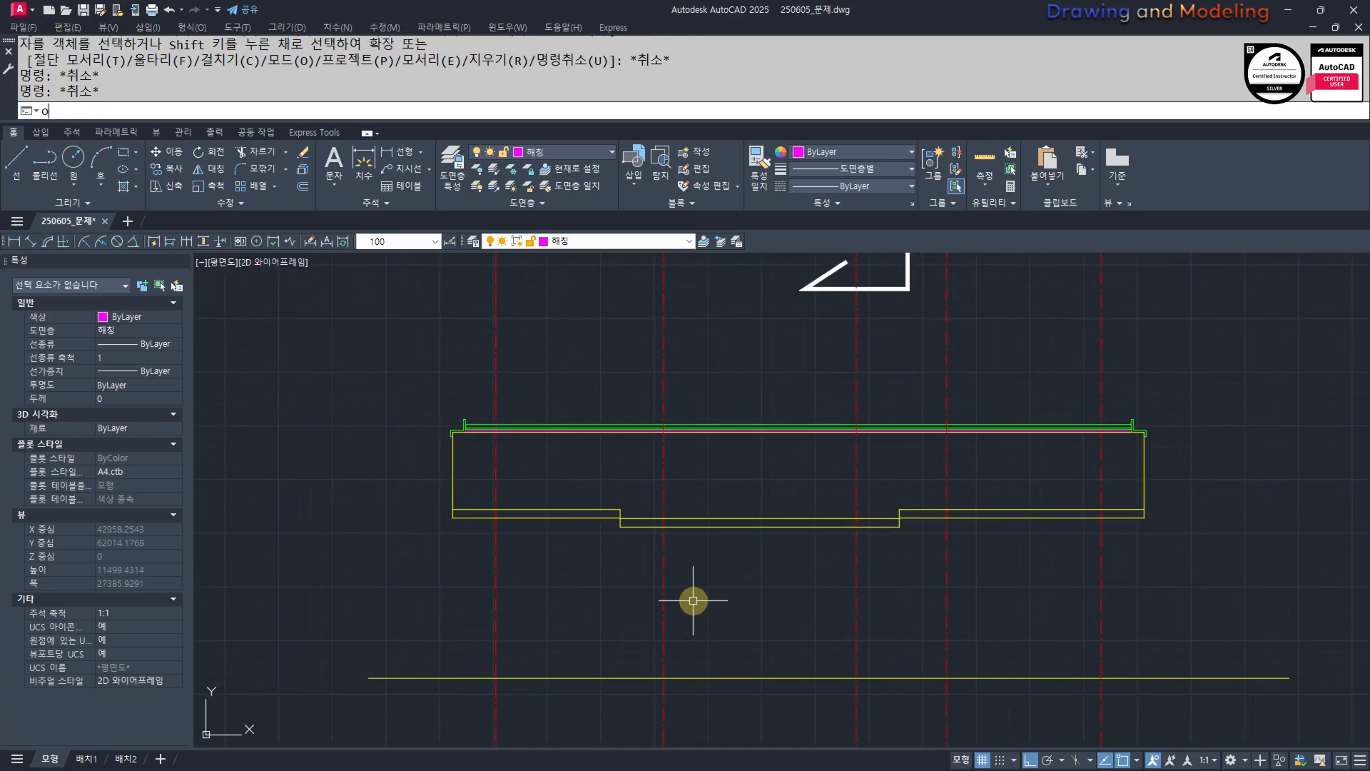
click(491, 568)
click(489, 542)
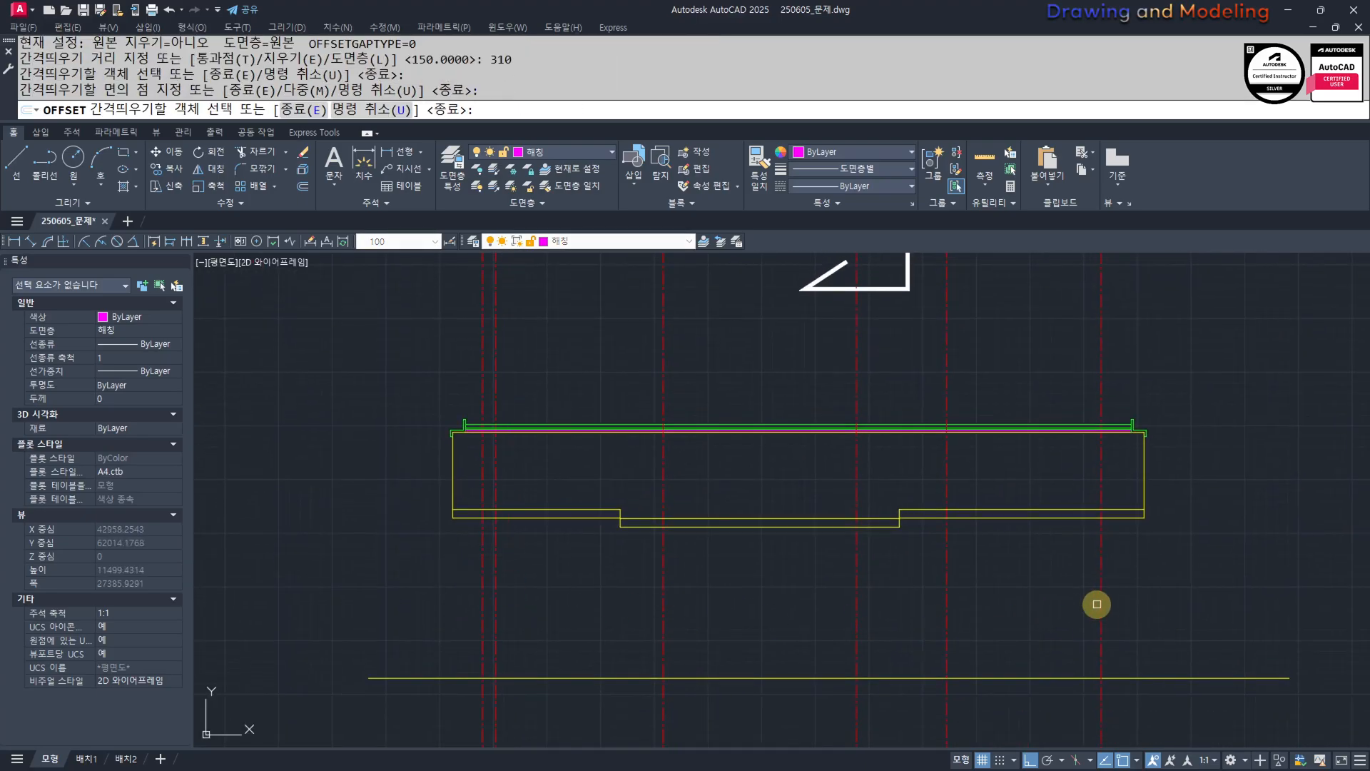
click(1104, 560)
click(1126, 565)
Offset the three inner wall centrelines 310 toward their outer wall faces, matching the wall offsets in the plan above.
scroll(1000, 614, down, 2)
middle_drag(979, 516, 969, 556)
scroll(963, 640, up, 1)
click(973, 628)
click(939, 644)
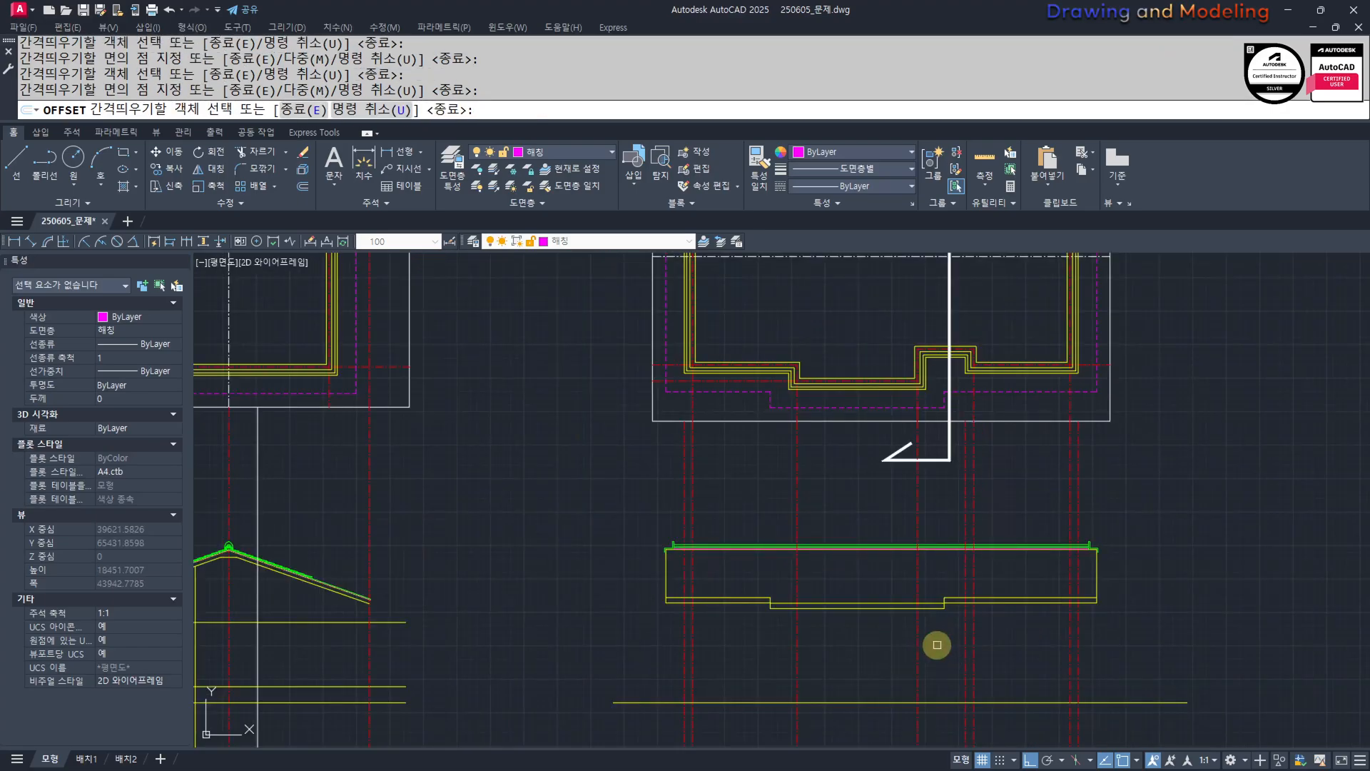
click(918, 637)
click(956, 646)
click(798, 640)
click(775, 643)
key(Escape)
key(Escape)
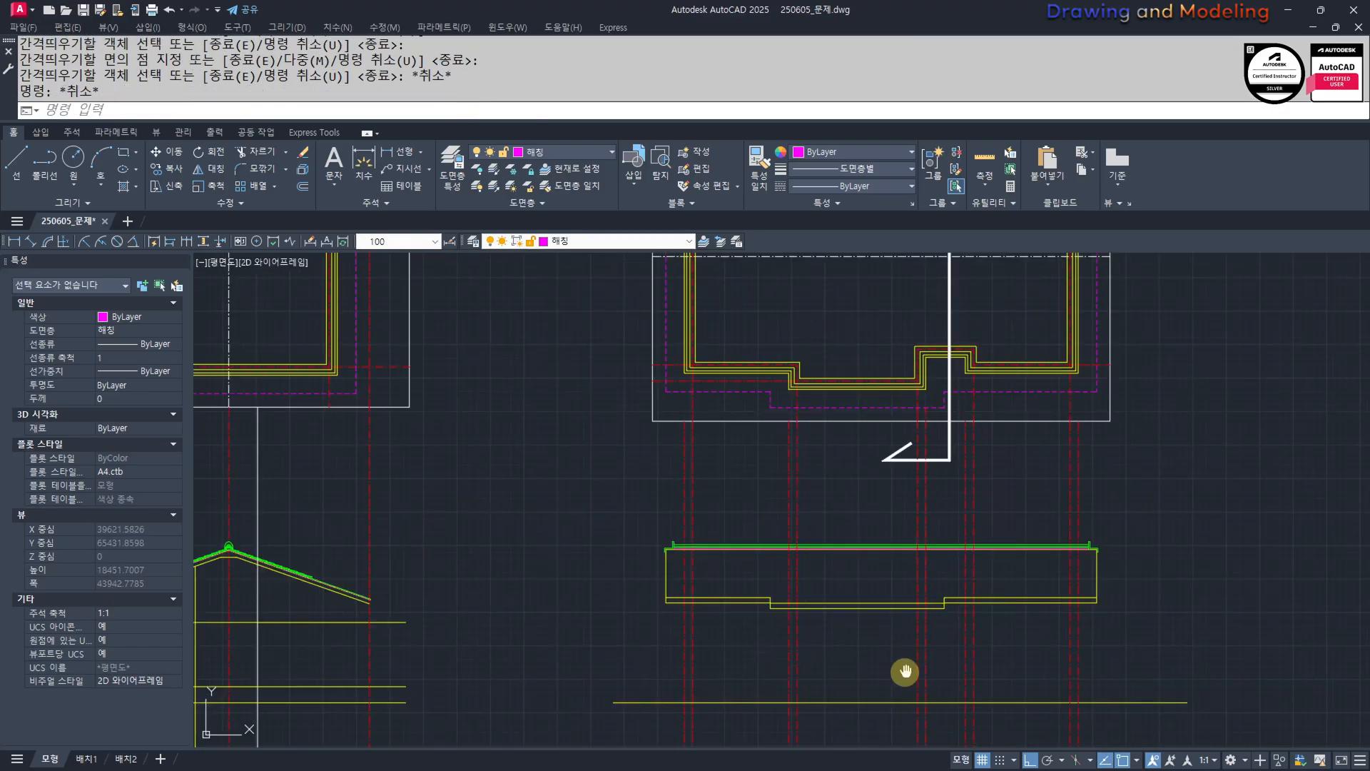
Match the five offset wall lines to the properties of the yellow lower eave line.
middle_drag(905, 671, 907, 667)
text(mm)
key(Return)
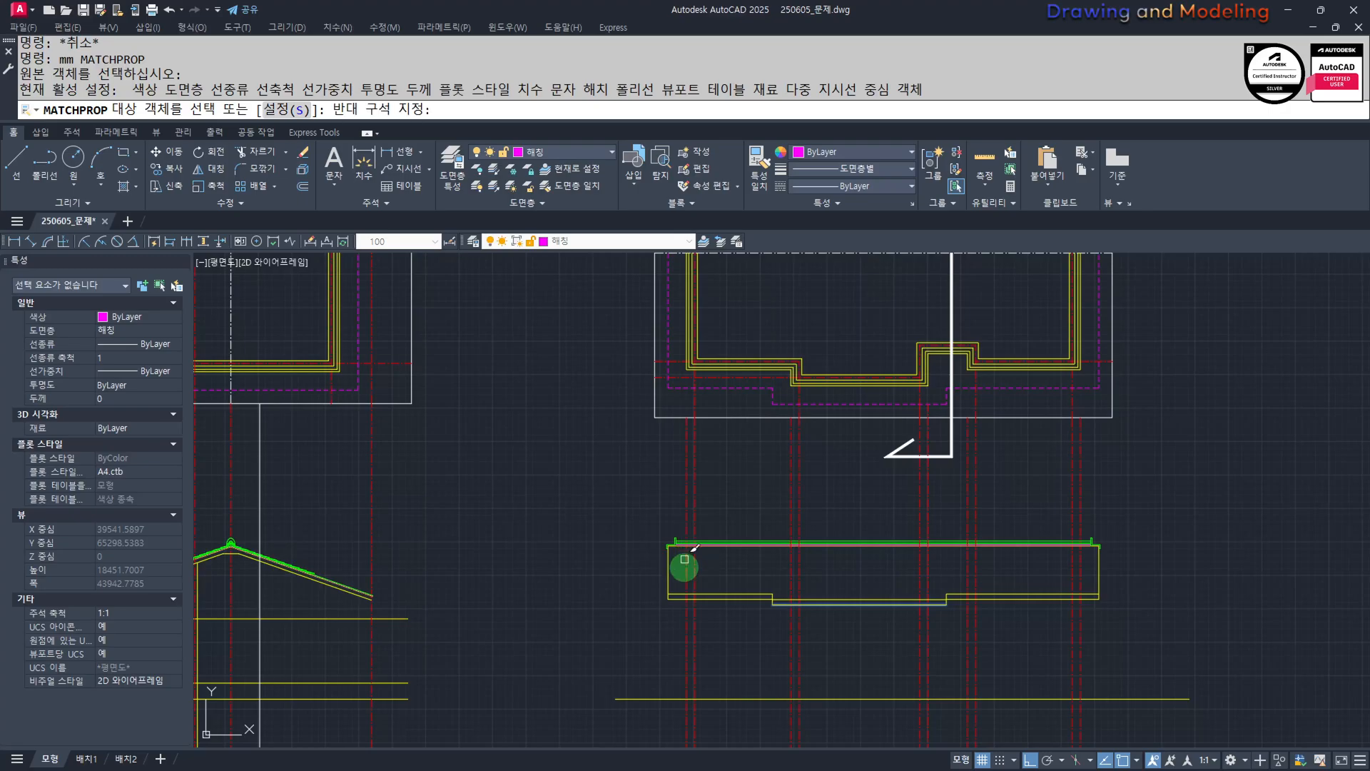
click(687, 560)
click(791, 582)
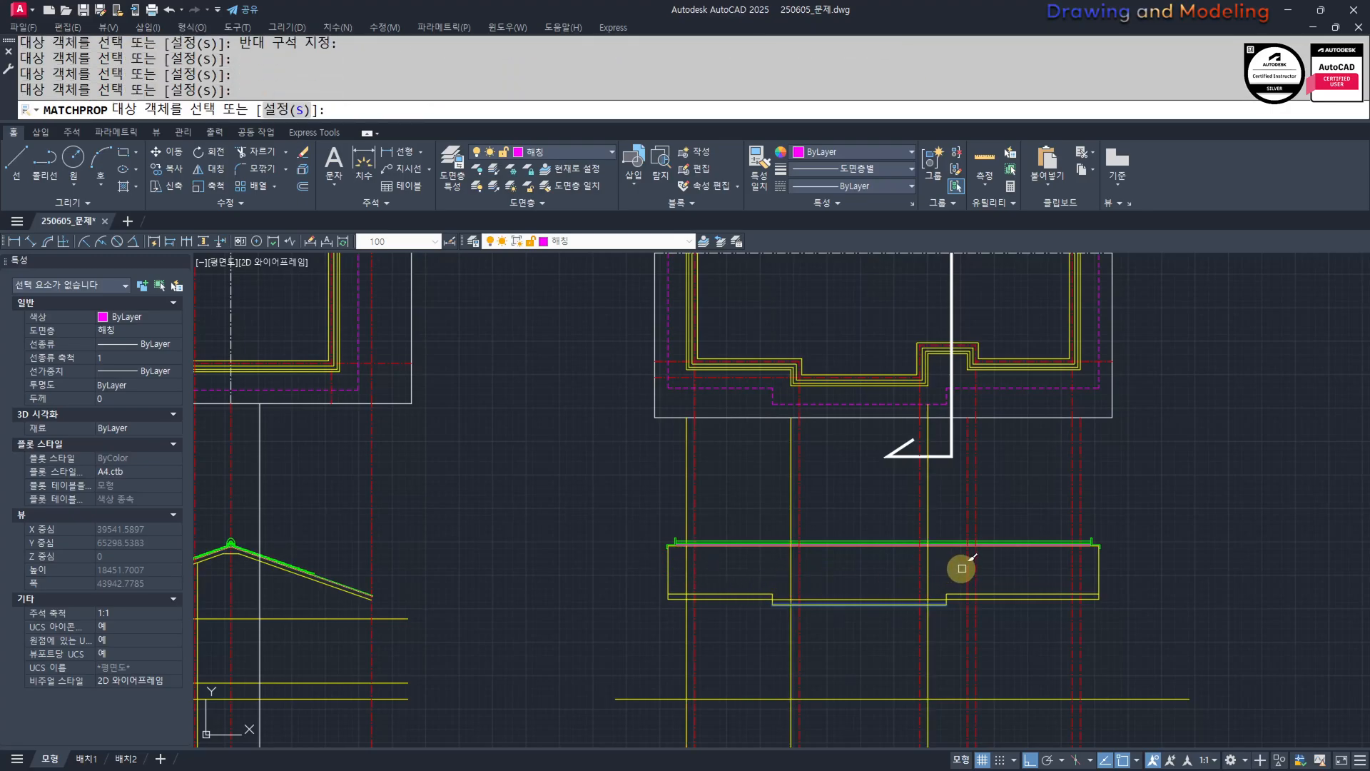
key(Escape)
Turn off the 중심선 layer by picking one of its red centrelines.
middle_drag(1018, 633, 1041, 576)
text(tr)
key(Return)
key(Escape)
key(Escape)
text(ff)
key(Return)
click(1005, 529)
key(Escape)
key(Escape)
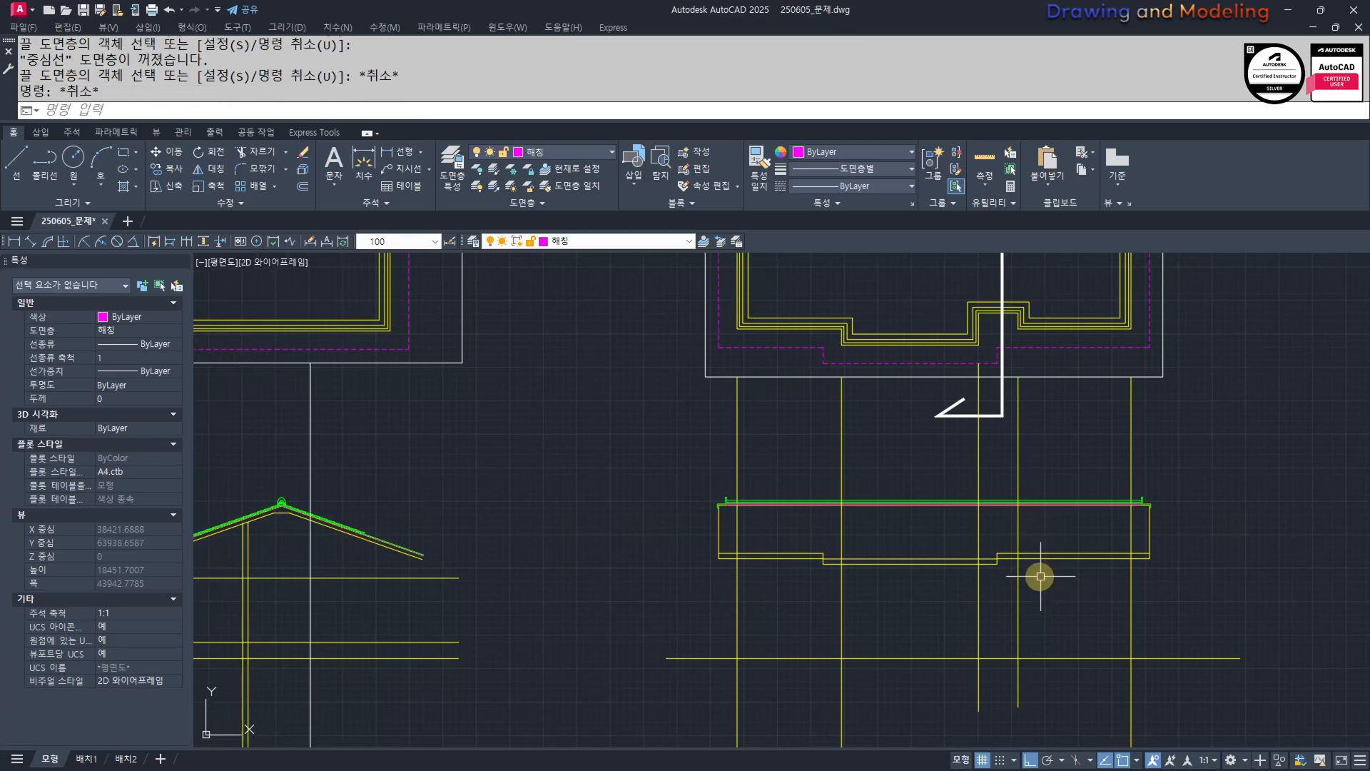
Trim the five yellow wall lines above the underside of the stepped eave band.
text(tr)
key(Return)
click(1042, 561)
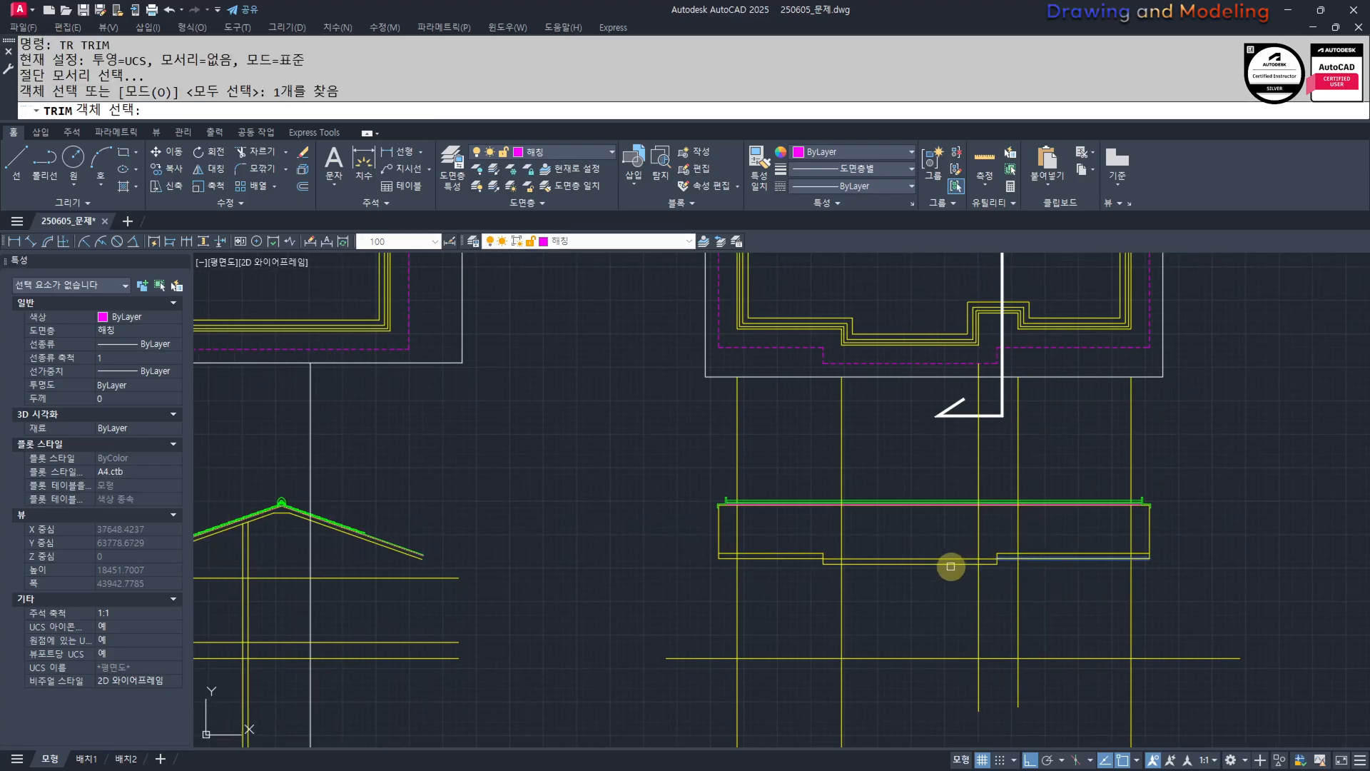
key(Return)
click(1163, 459)
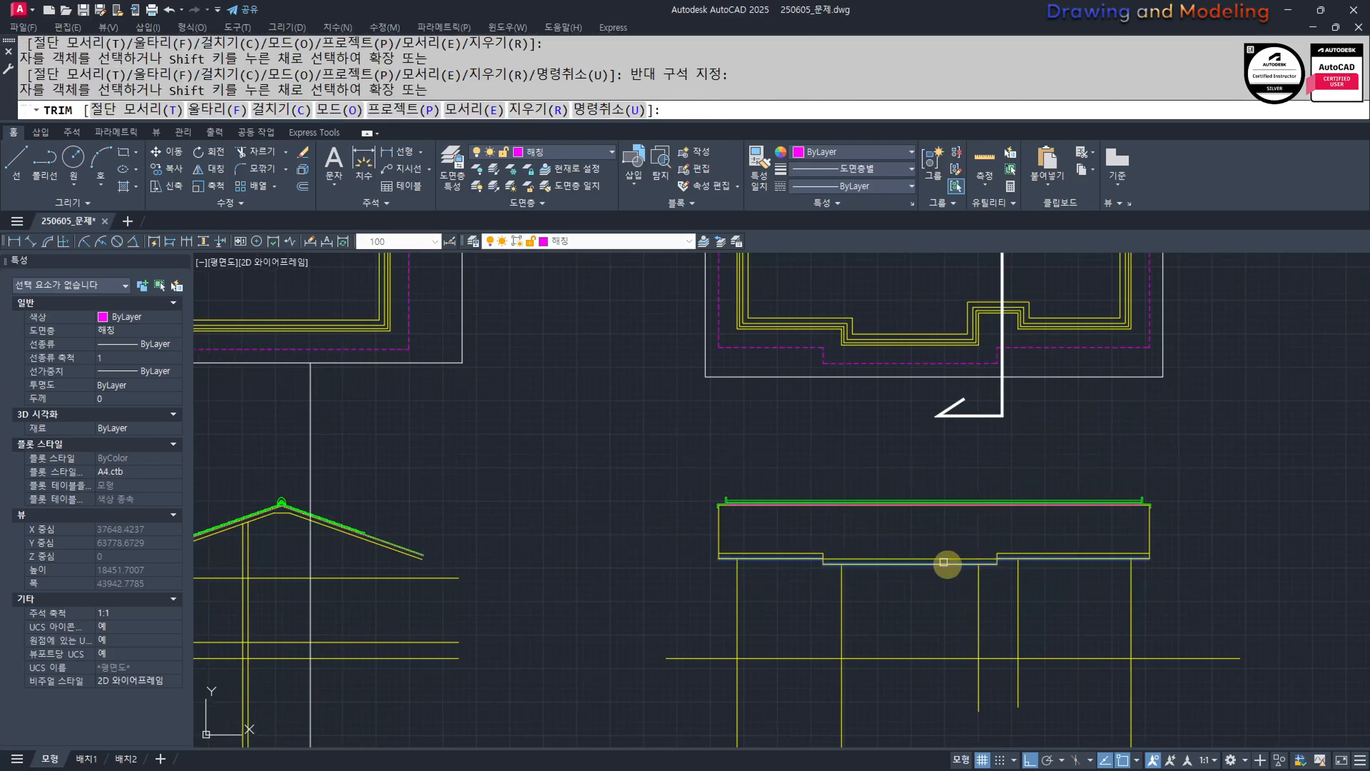
key(Escape)
key(Escape)
Trim the wall lines below the horizontal ground line.
text(tr)
key(Return)
click(957, 627)
click(902, 674)
key(Return)
click(1267, 680)
key(Escape)
key(Escape)
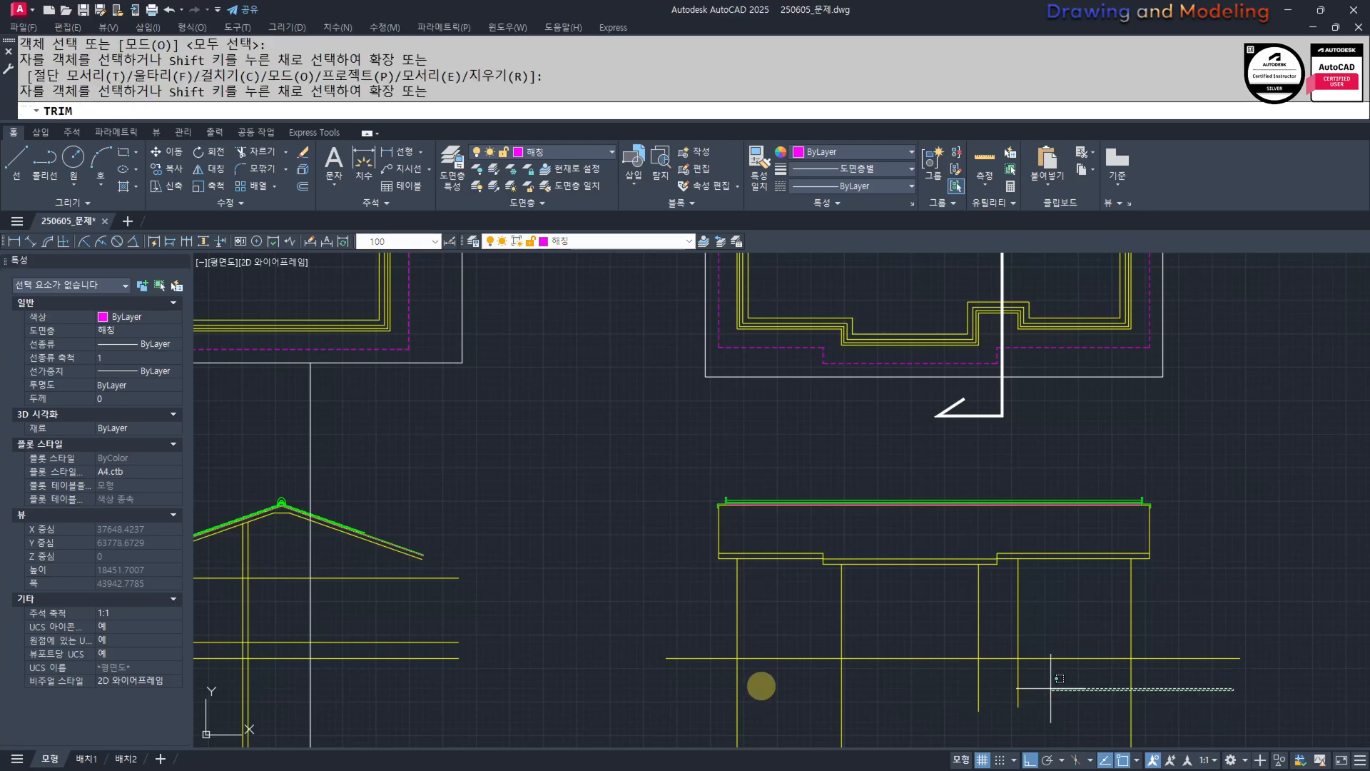
key(Escape)
key(Escape)
Turn all layers back on to restore the centrelines.
middle_drag(971, 674, 942, 677)
text(o)
key(Escape)
key(Escape)
middle_drag(832, 612, 839, 614)
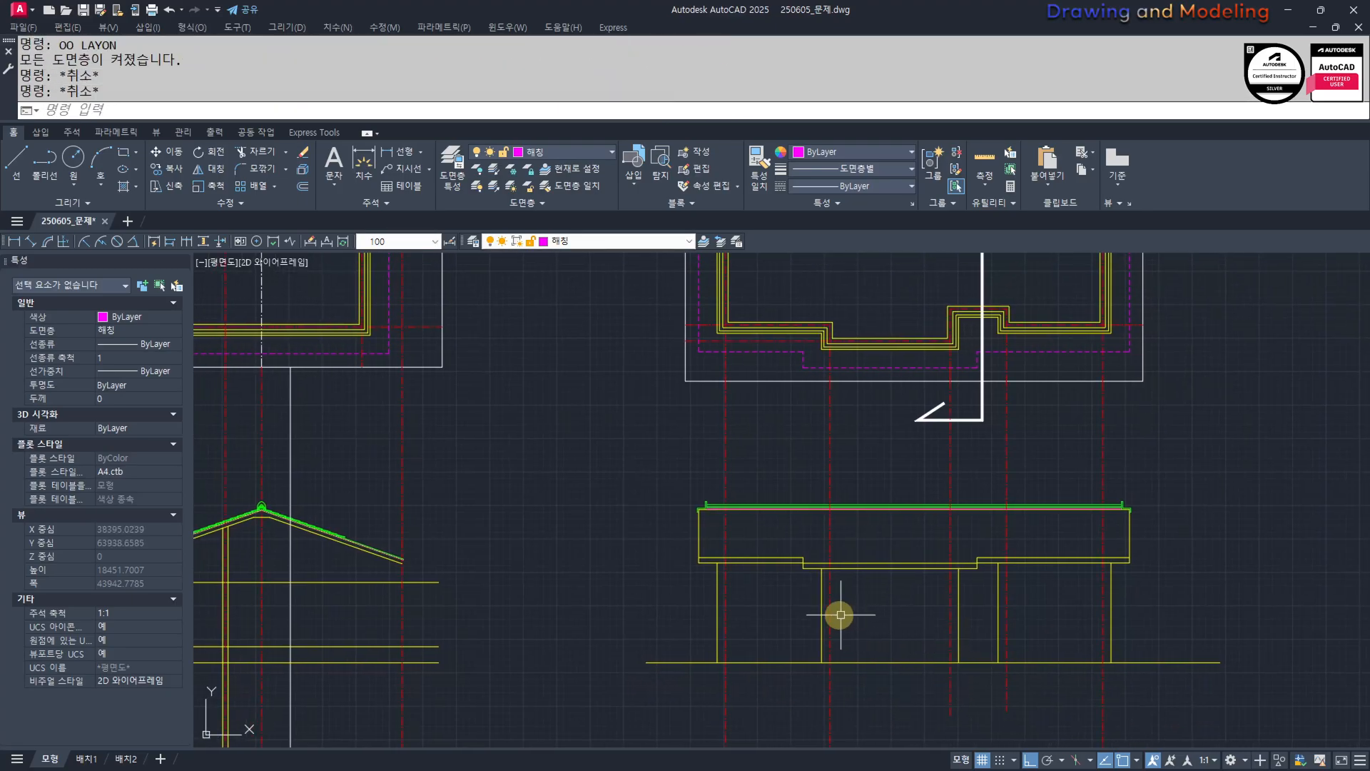
Draw a rectangle enclosing the elevation from above the roof to below the ground line.
key(Return)
click(644, 460)
click(1161, 706)
Trim the centrelines and ground line outside the rectangle around the elevation.
text(tr)
key(Return)
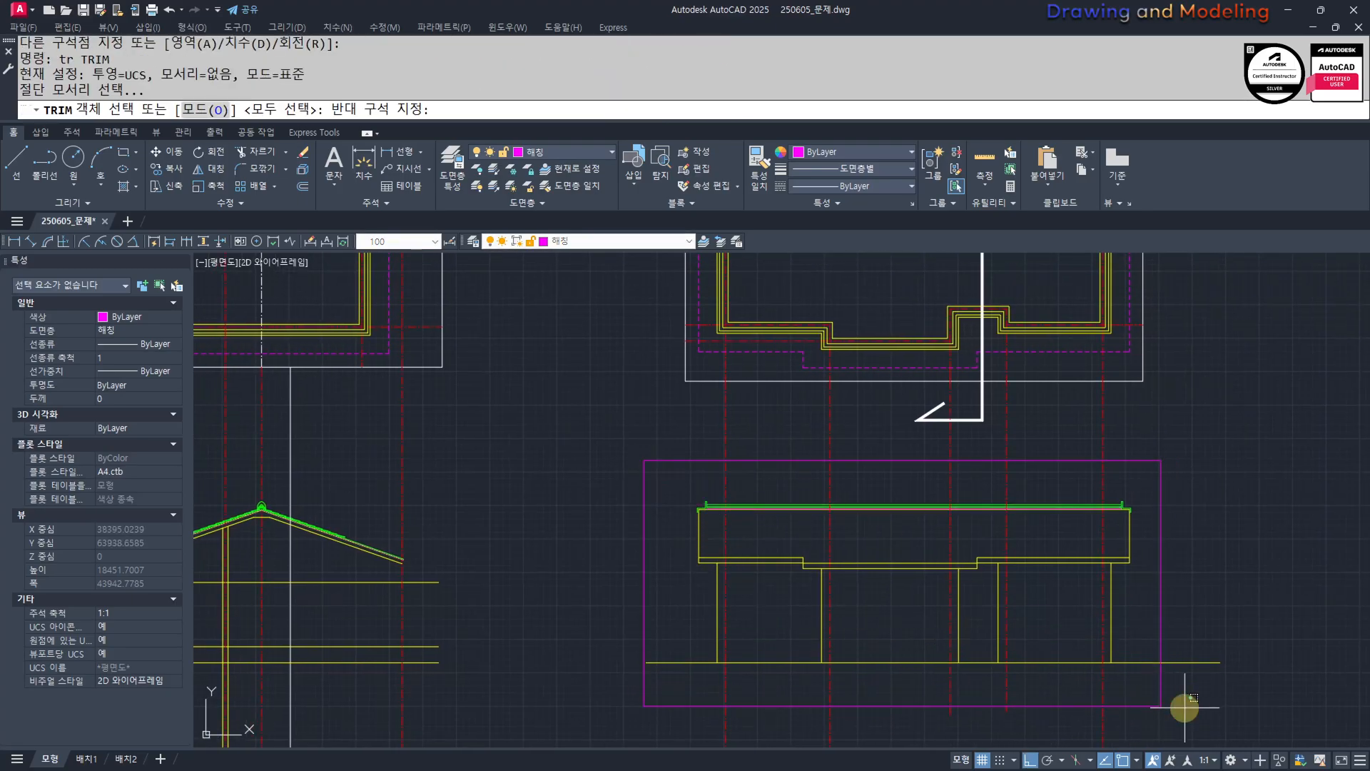
key(Return)
click(587, 440)
click(1205, 711)
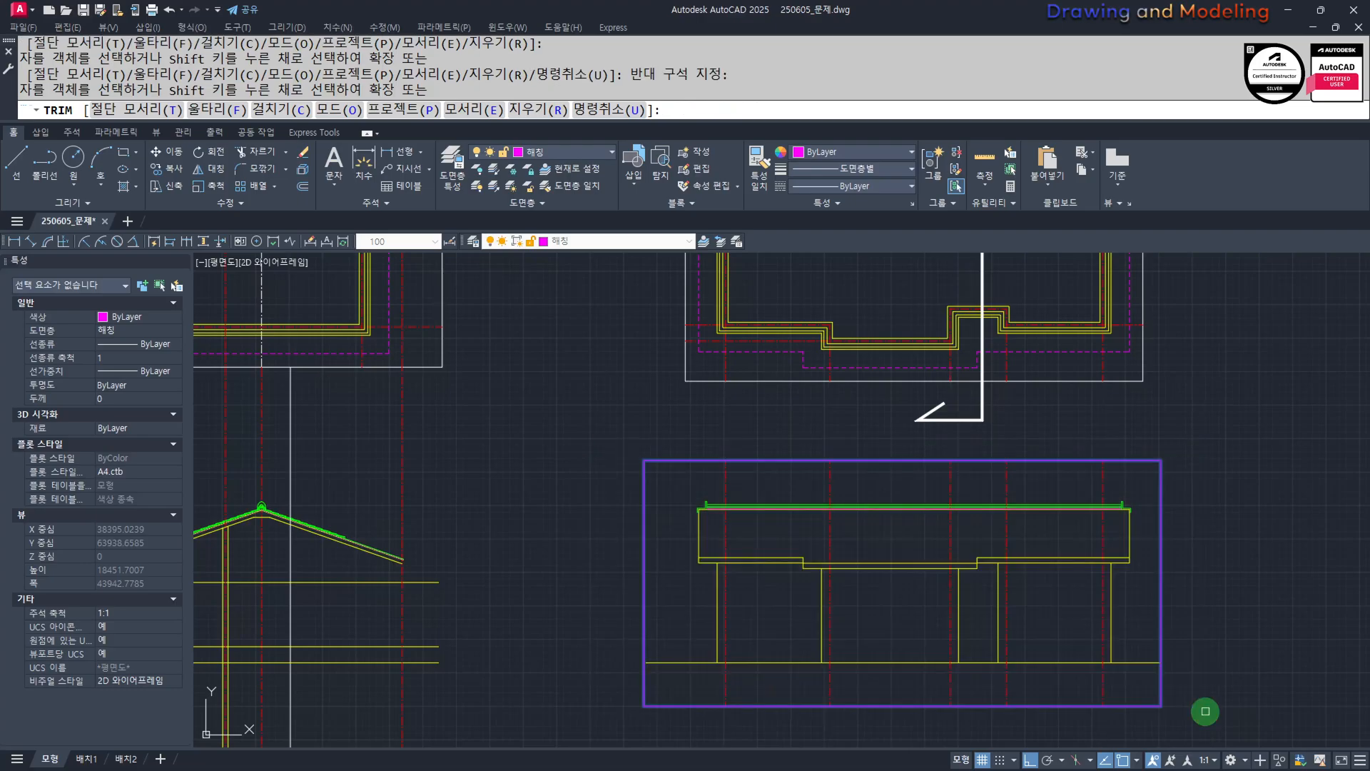
key(Escape)
Examine the finished section and front elevation sheets and compare them with the new elevation.
scroll(784, 593, down, 10)
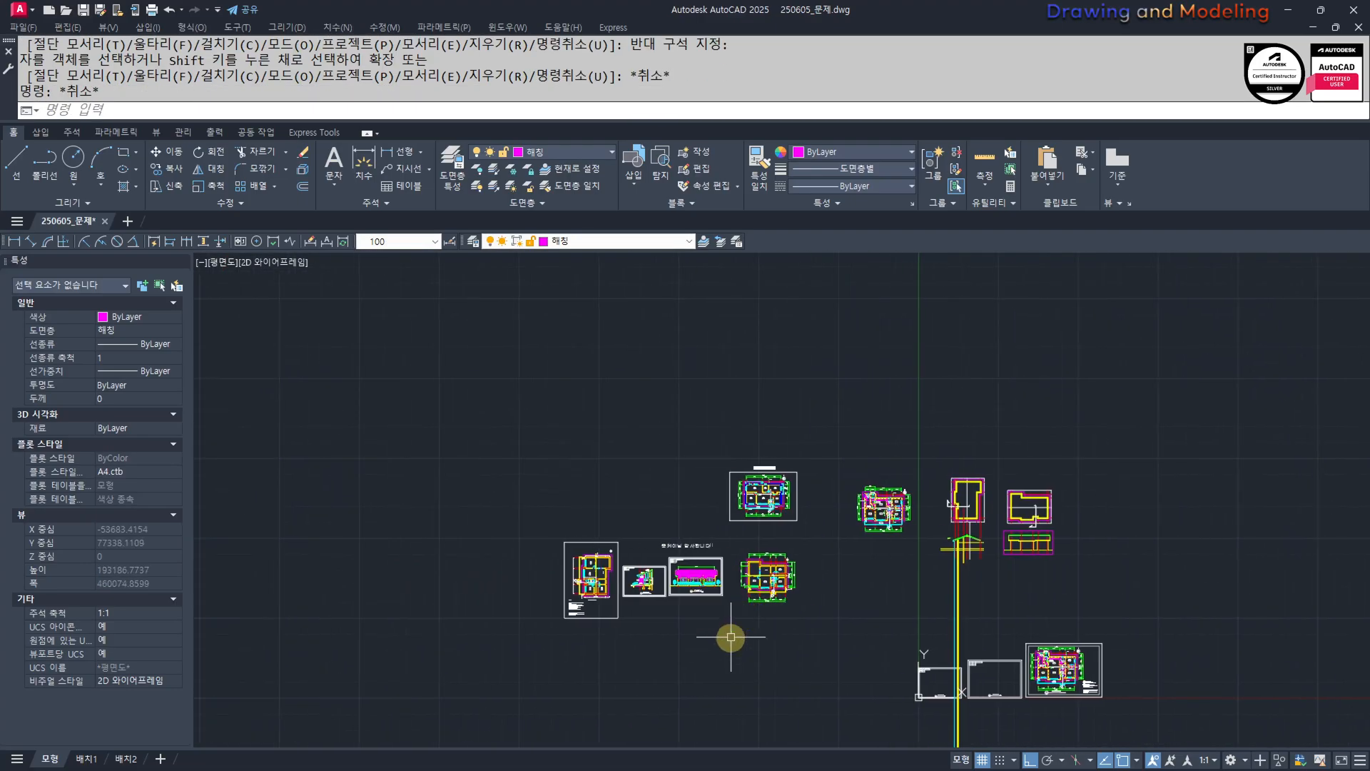
scroll(714, 621, up, 6)
scroll(735, 657, up, 2)
middle_drag(734, 657, 756, 610)
scroll(1291, 612, down, 2)
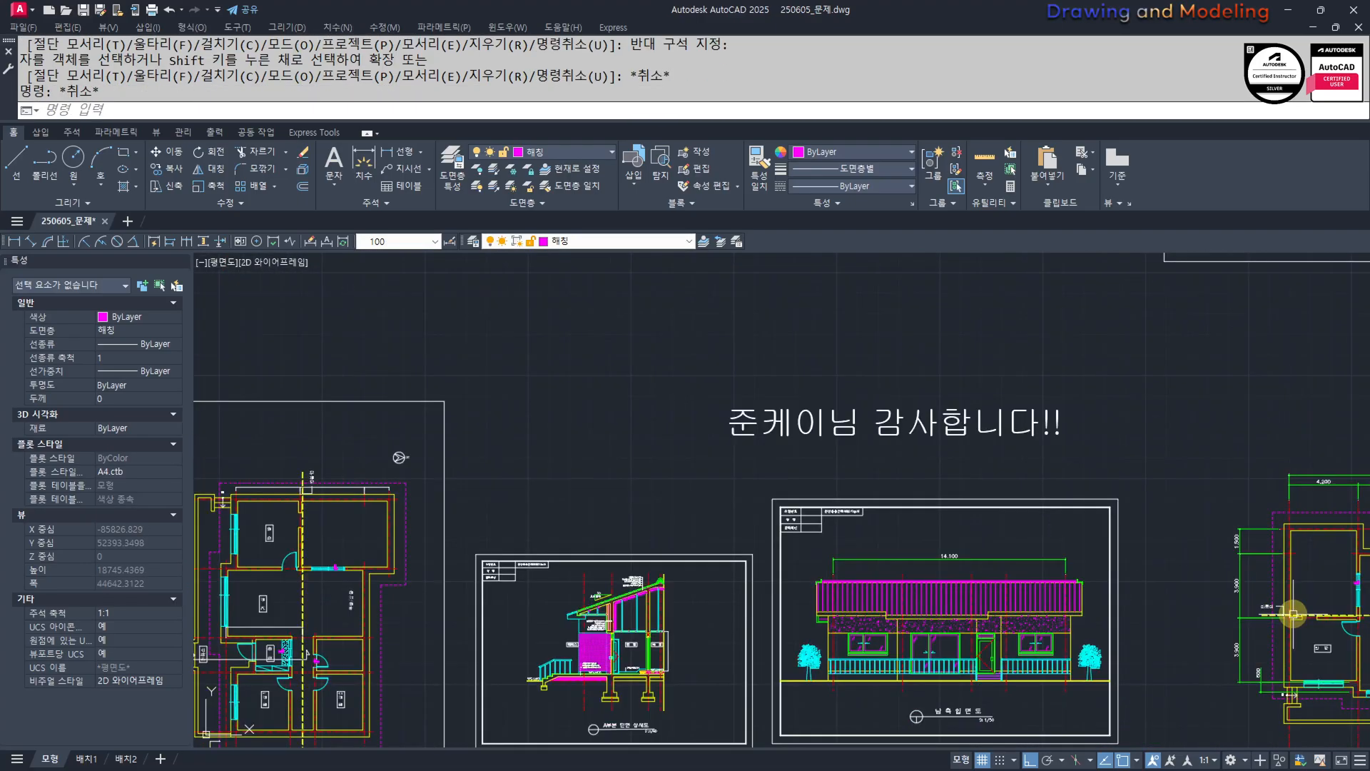
middle_drag(1291, 612, 580, 620)
middle_drag(1092, 632, 592, 628)
middle_drag(1162, 585, 464, 608)
middle_drag(1118, 486, 774, 560)
scroll(750, 531, up, 2)
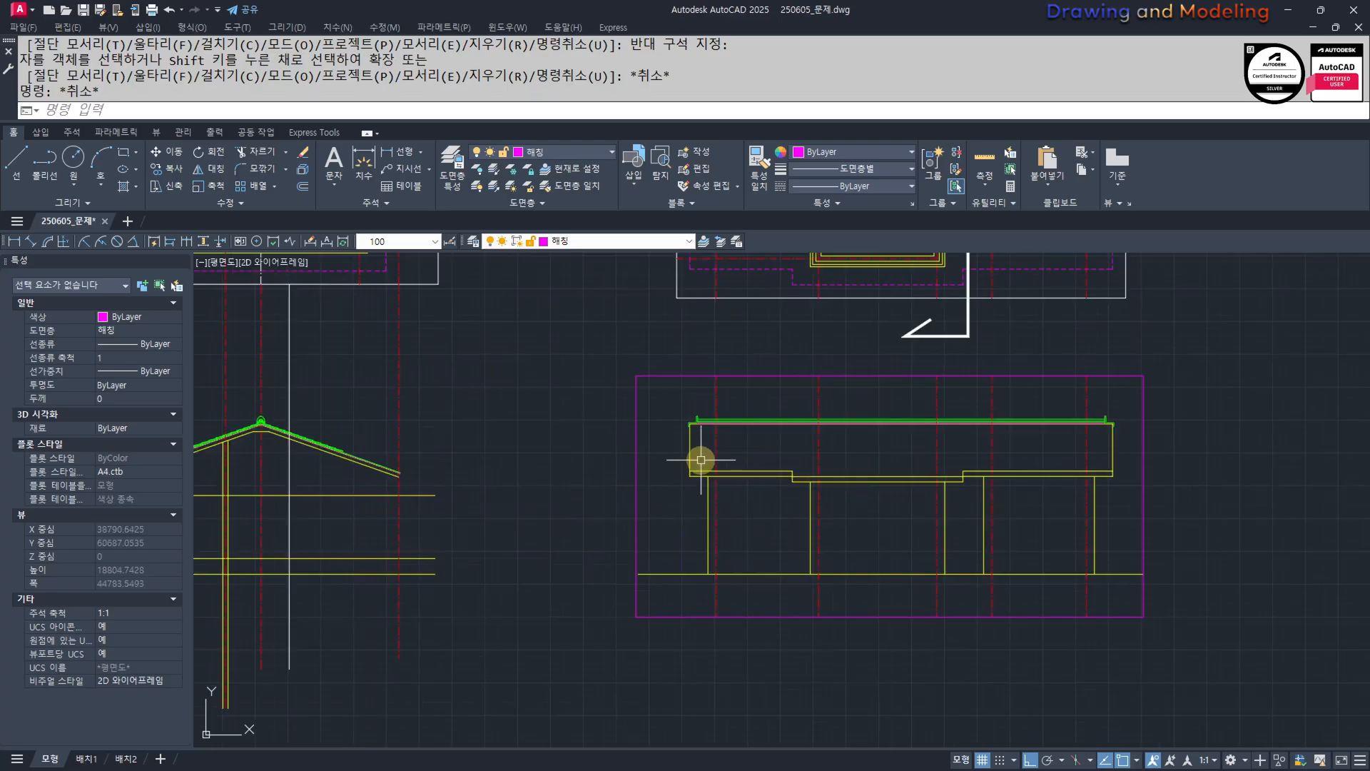
Draw a vertical projection line from the dashed eave outline's outer right corner in the rotated plan down past the roof section.
scroll(992, 553, down, 4)
key(Escape)
key(Escape)
middle_drag(769, 468, 870, 616)
scroll(814, 571, up, 2)
text(1)
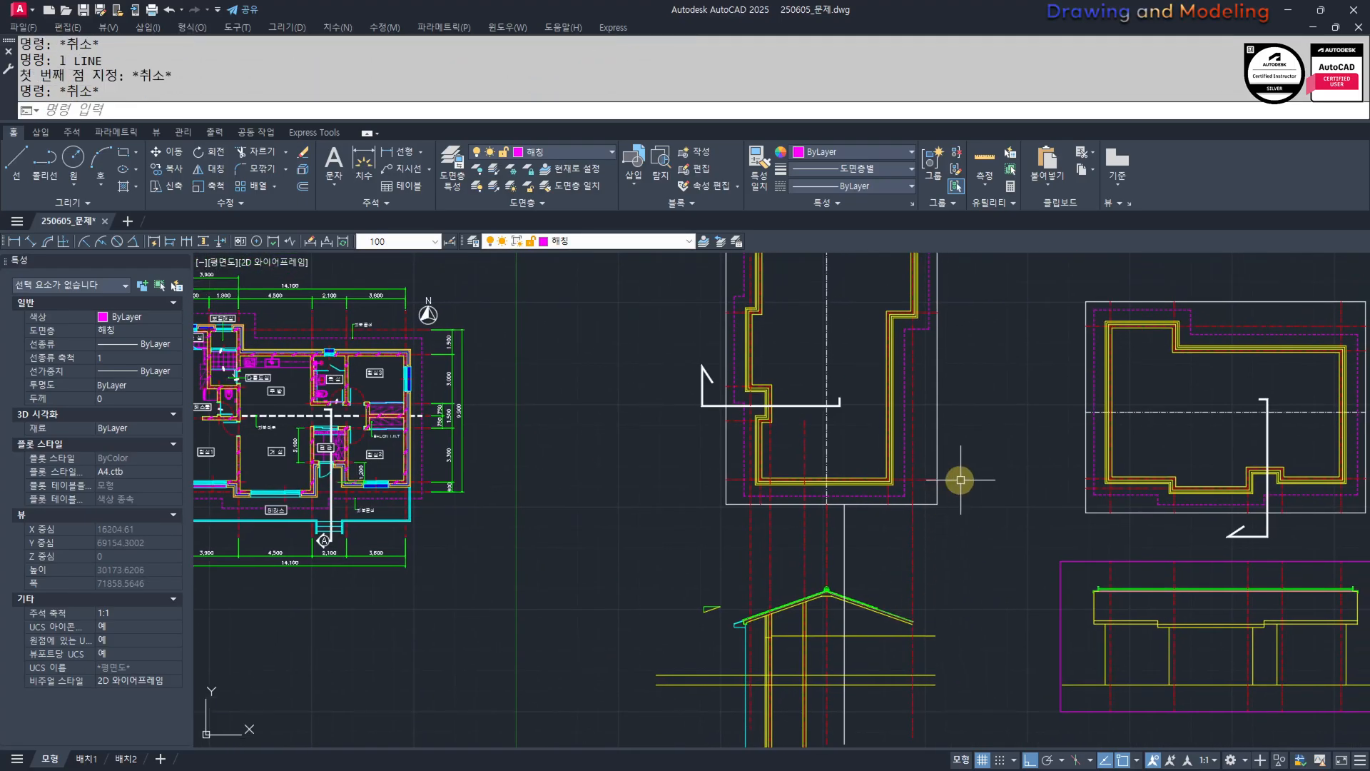
click(929, 329)
middle_drag(945, 578, 943, 451)
click(939, 642)
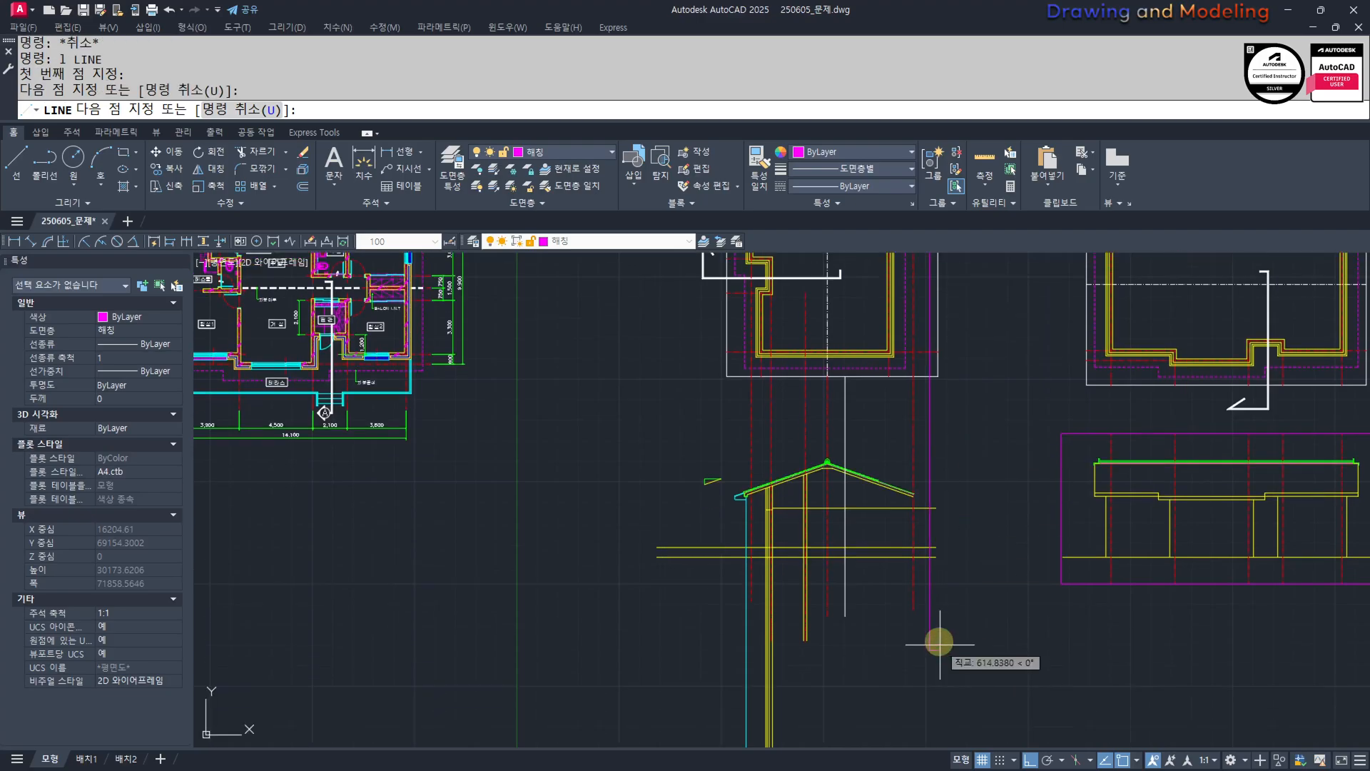
key(Escape)
key(Escape)
Extend the yellow roof line beneath the right-hand tiles to the new vertical projection line.
scroll(917, 502, up, 5)
text(ex)
click(997, 581)
click(932, 619)
key(space)
click(870, 459)
scroll(872, 460, up, 11)
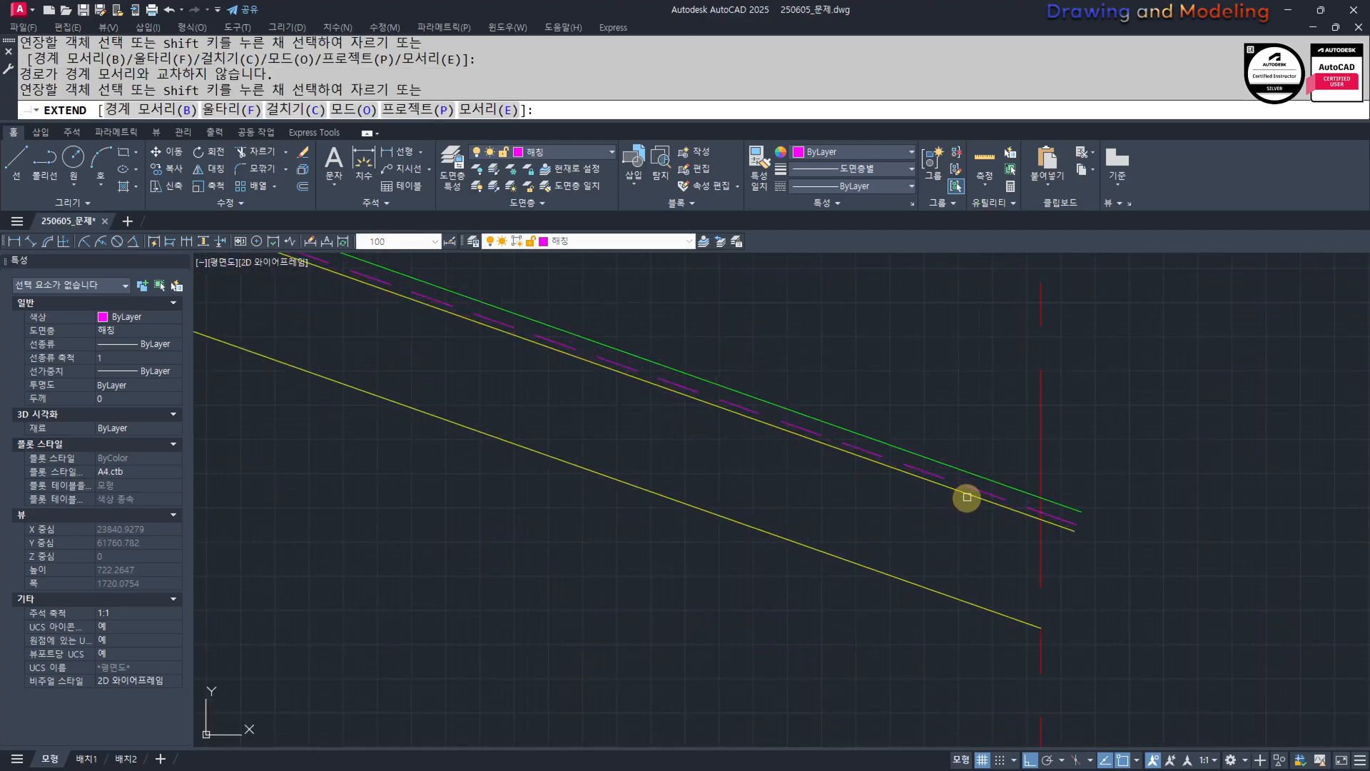
click(965, 499)
scroll(818, 520, down, 9)
key(Escape)
key(Escape)
Place a horizontal construction line through the end of the extended roof line.
middle_drag(1163, 526, 963, 525)
text(xl)
key(space)
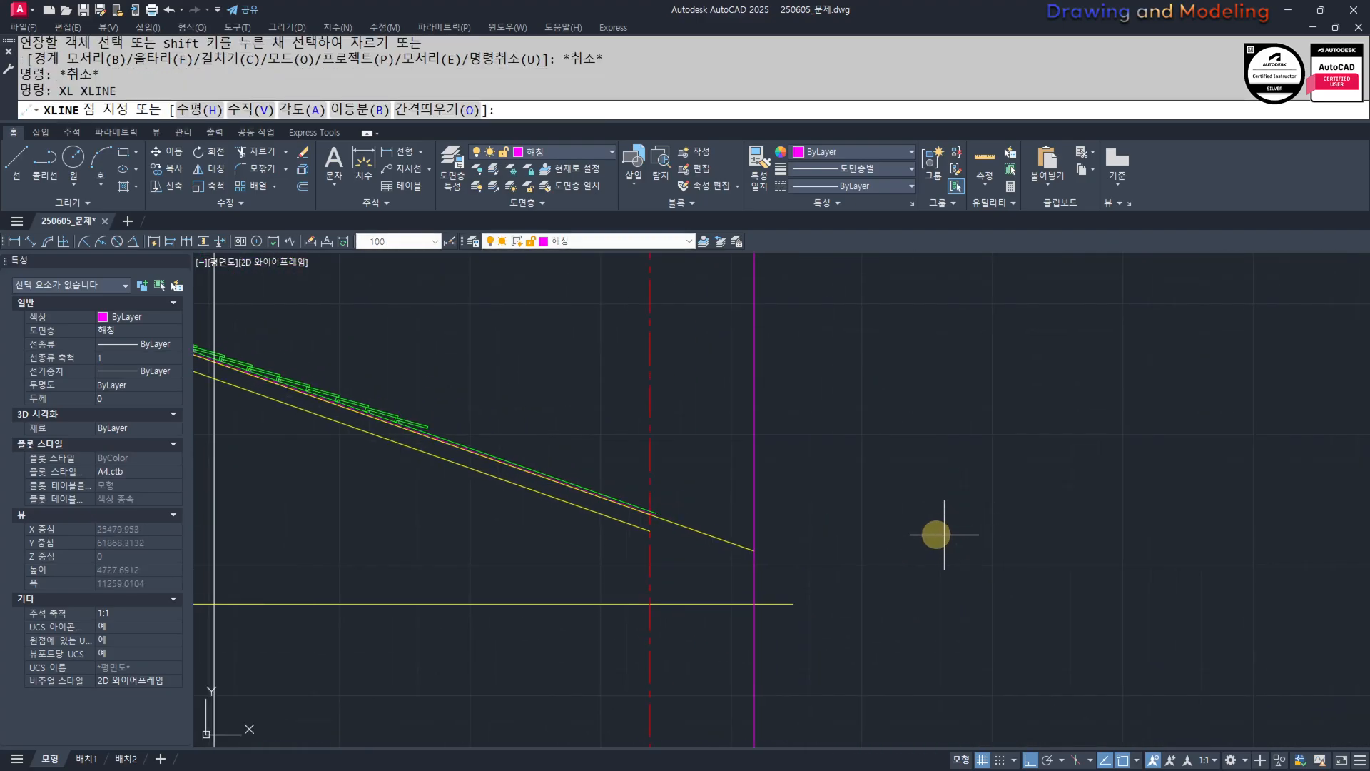
text(h)
key(space)
scroll(777, 532, up, 4)
key(Escape)
key(Escape)
Offset the horizontal construction line 200 downward beside the elevation's left eave.
scroll(728, 576, down, 8)
middle_drag(1021, 590, 734, 559)
scroll(831, 553, up, 6)
middle_drag(830, 553, 744, 555)
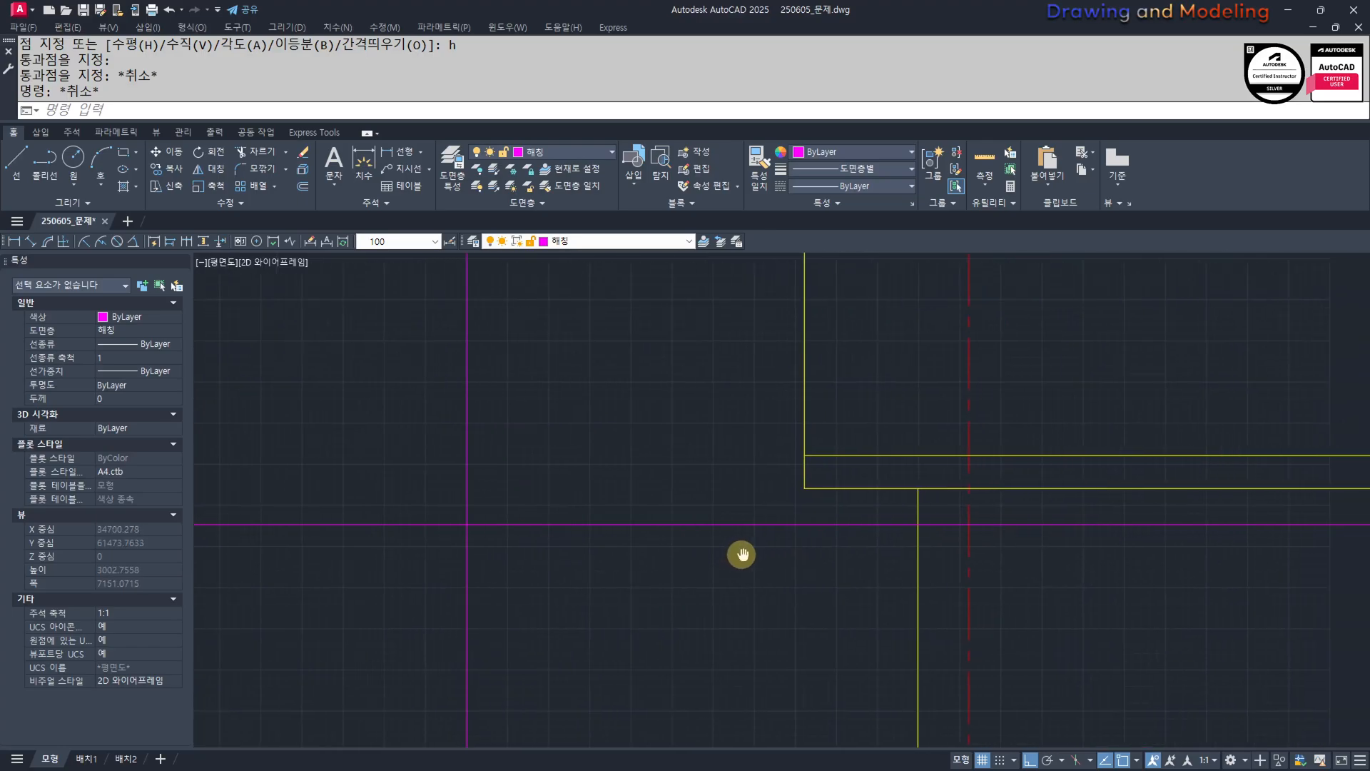
text(o)
key(space)
text(200)
click(754, 525)
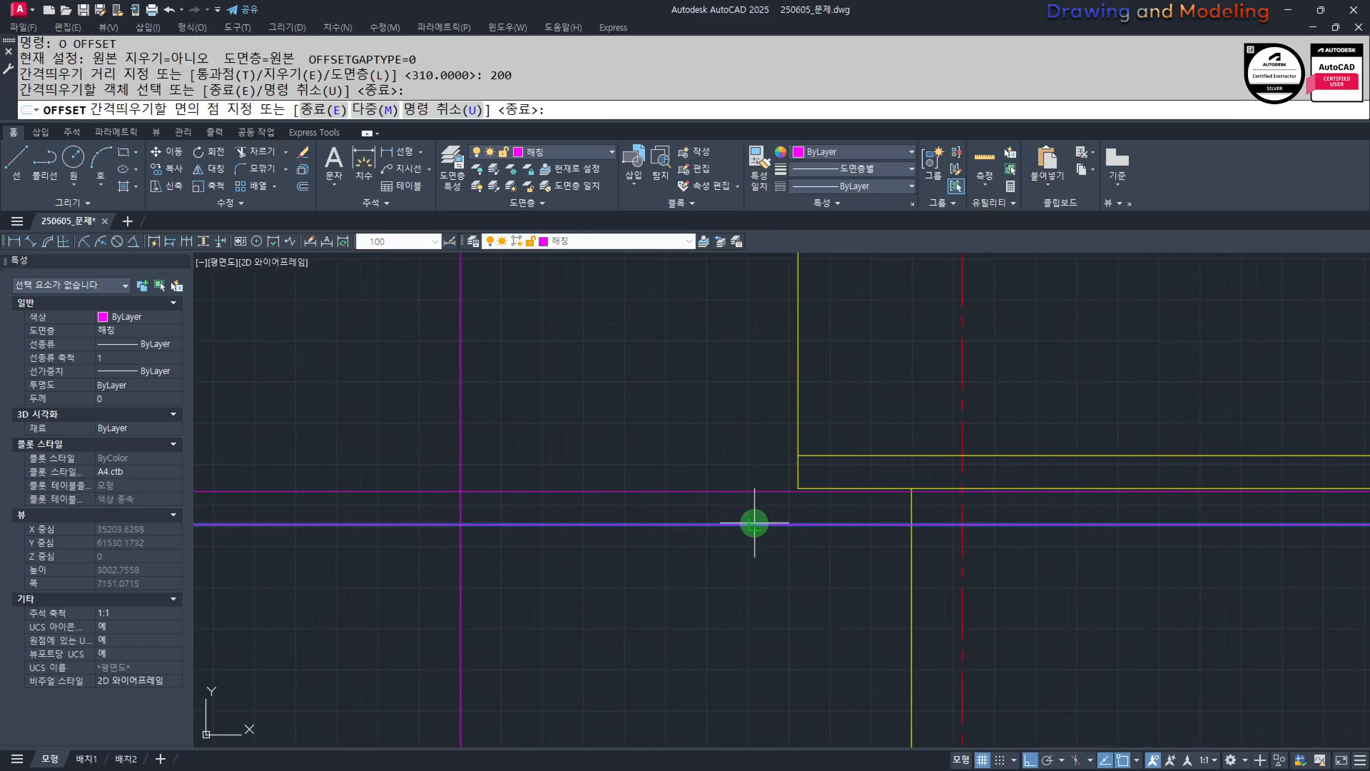
click(758, 536)
key(Escape)
key(Escape)
Erase the original horizontal construction line above its offset copy and start a line at the left eave corner.
scroll(790, 516, up, 2)
click(863, 549)
click(786, 514)
text(e l)
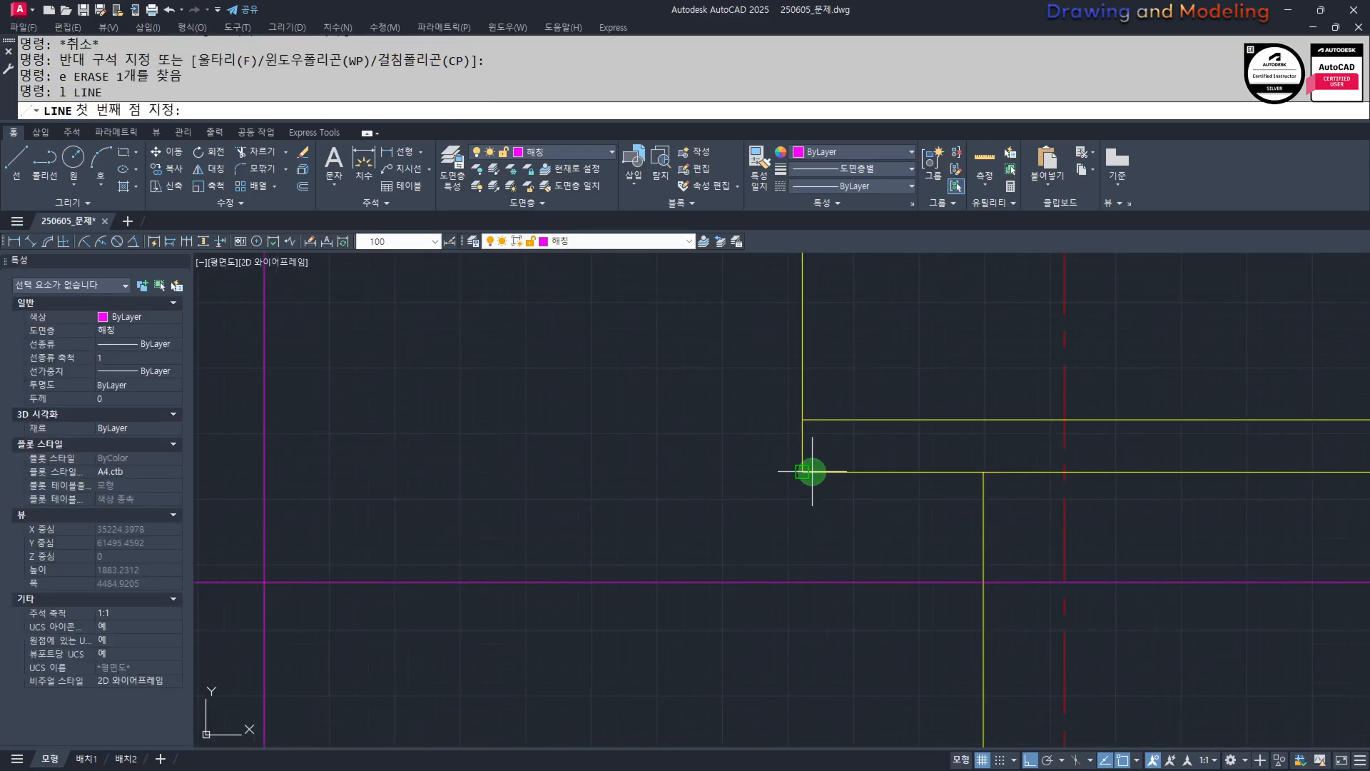
Draw a vertical line down from the elevation's left eave corner and trim it with the horizontal construction line to a lower-left corner.
click(812, 471)
click(820, 671)
key(Escape)
key(Escape)
scroll(805, 586, up, 2)
text(tr)
click(874, 611)
click(760, 549)
key(space)
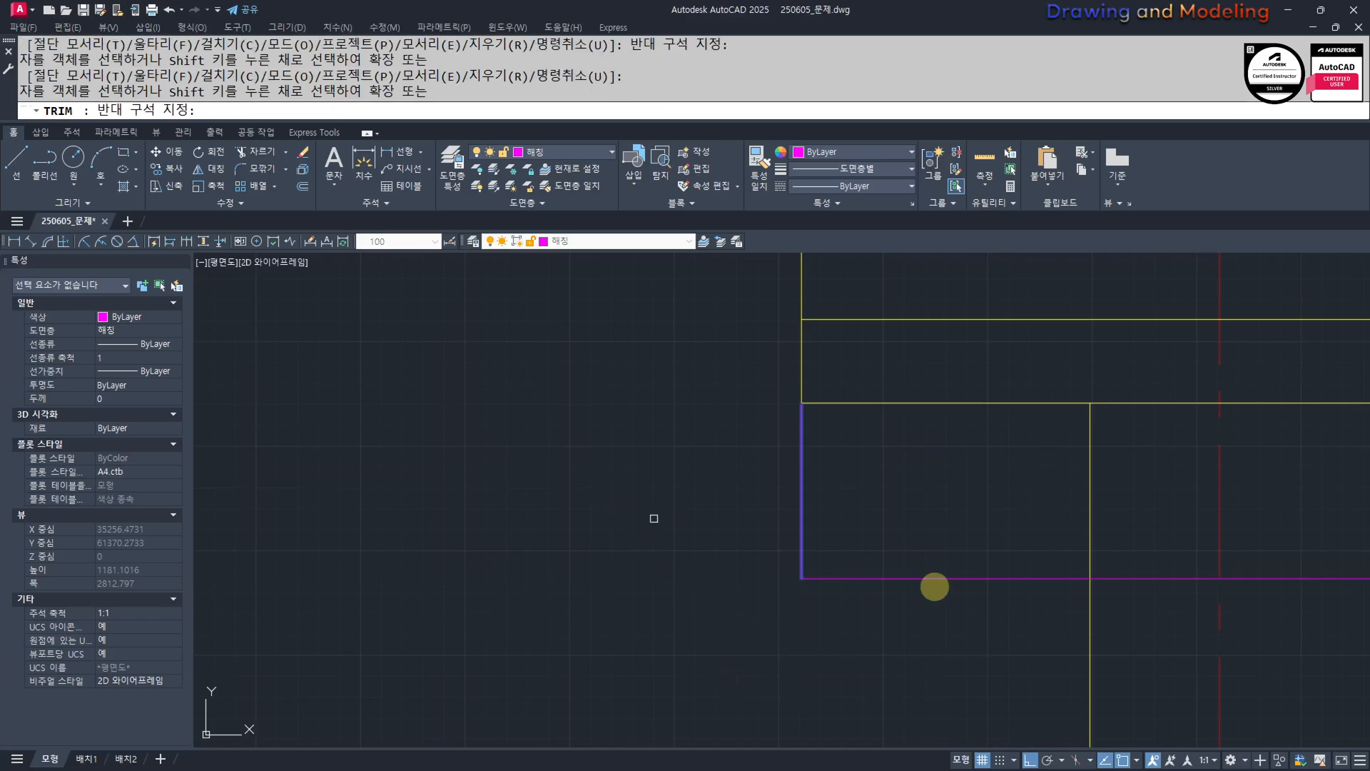
key(Escape)
key(Escape)
Trim the horizontal construction line where it runs past the elevation's left wall line.
key(space)
click(1125, 533)
click(1024, 618)
key(space)
click(1125, 618)
key(Escape)
Move the vertical and horizontal lines of the new eave outline to the green line layer.
click(935, 628)
click(704, 502)
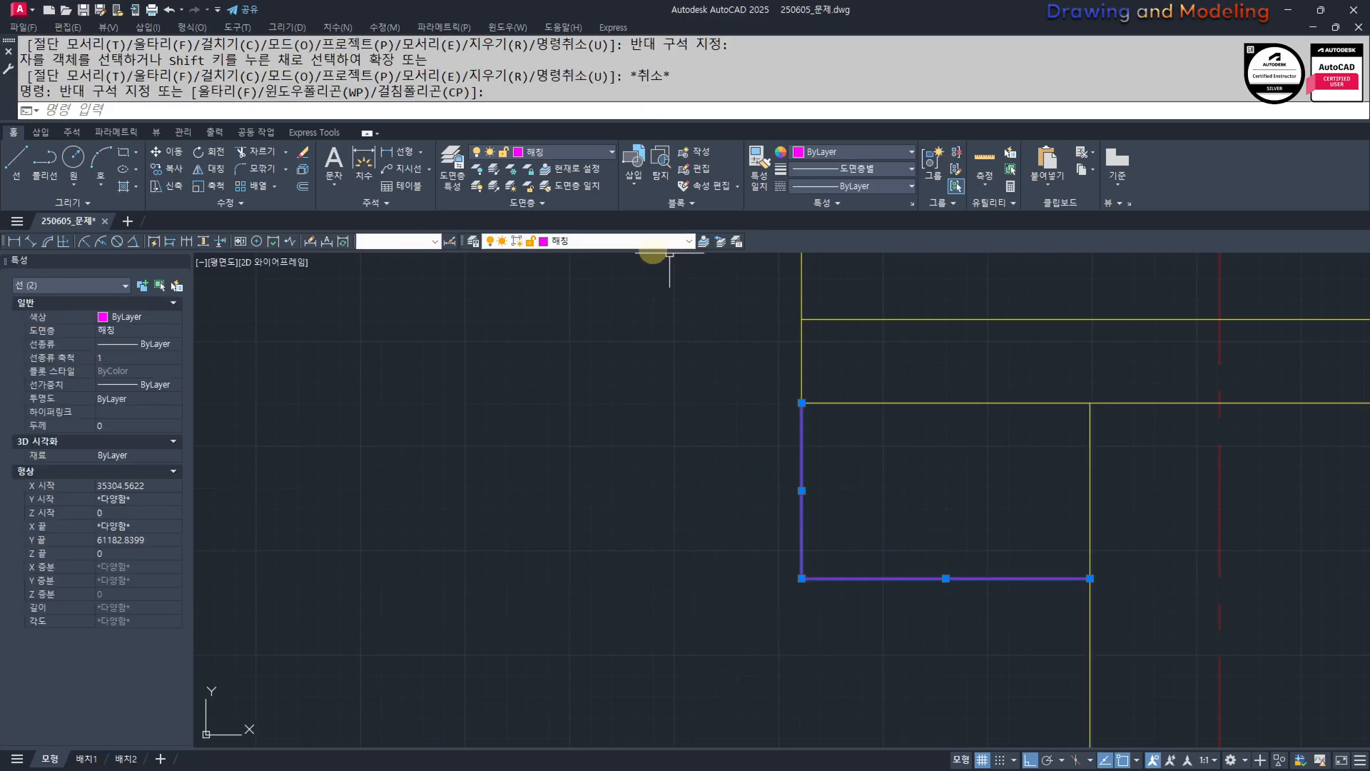
click(555, 241)
click(610, 346)
key(Escape)
key(Escape)
middle_drag(737, 518, 733, 518)
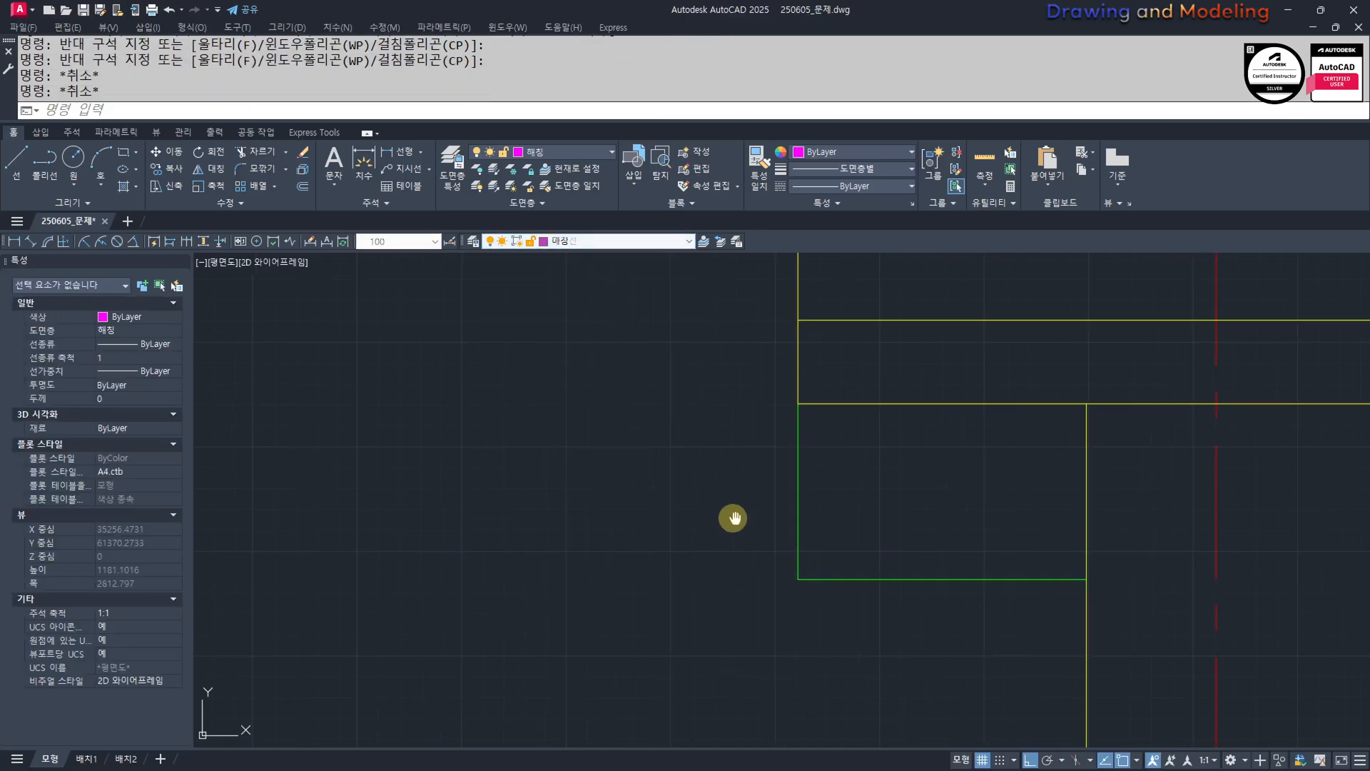
Offset the green vertical eave line 150 inward, toward the wall.
text(o)
key(space)
text(150)
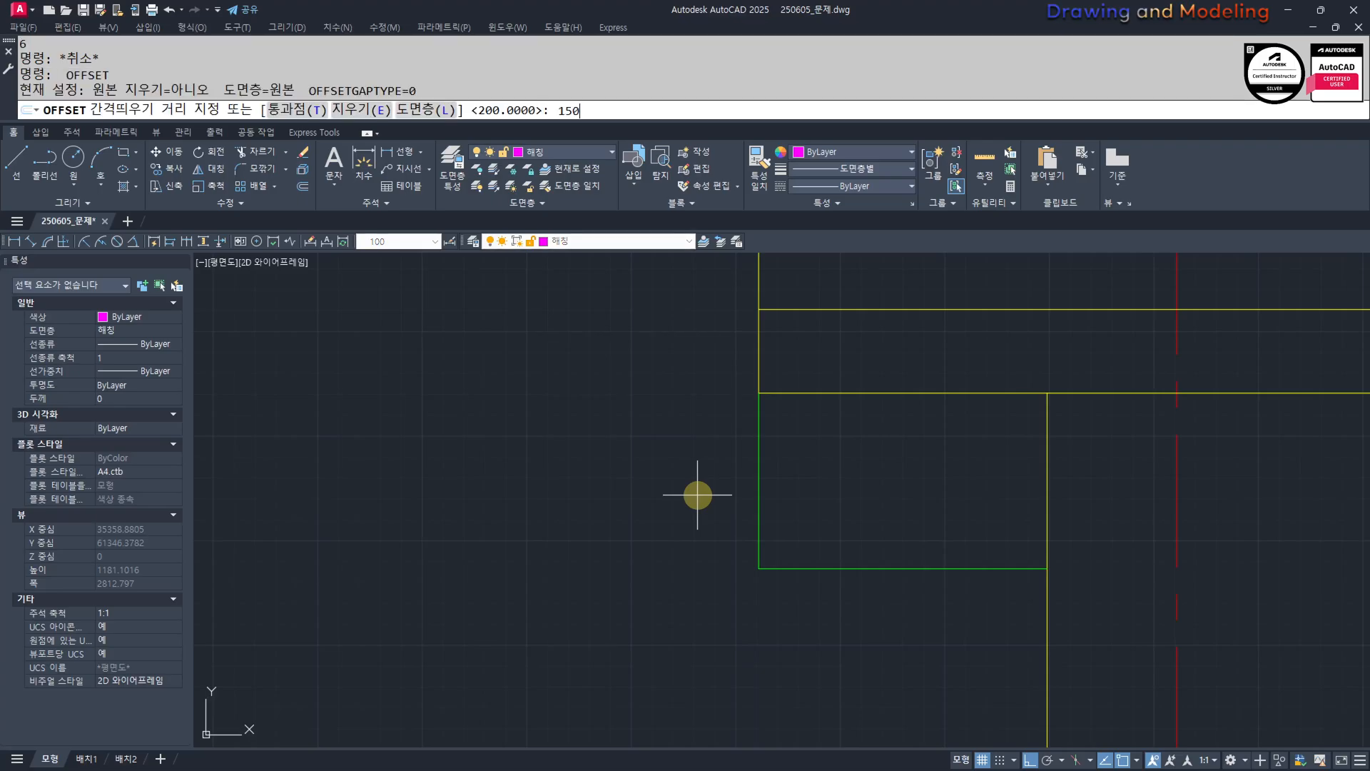
click(762, 467)
click(866, 492)
key(Escape)
key(Escape)
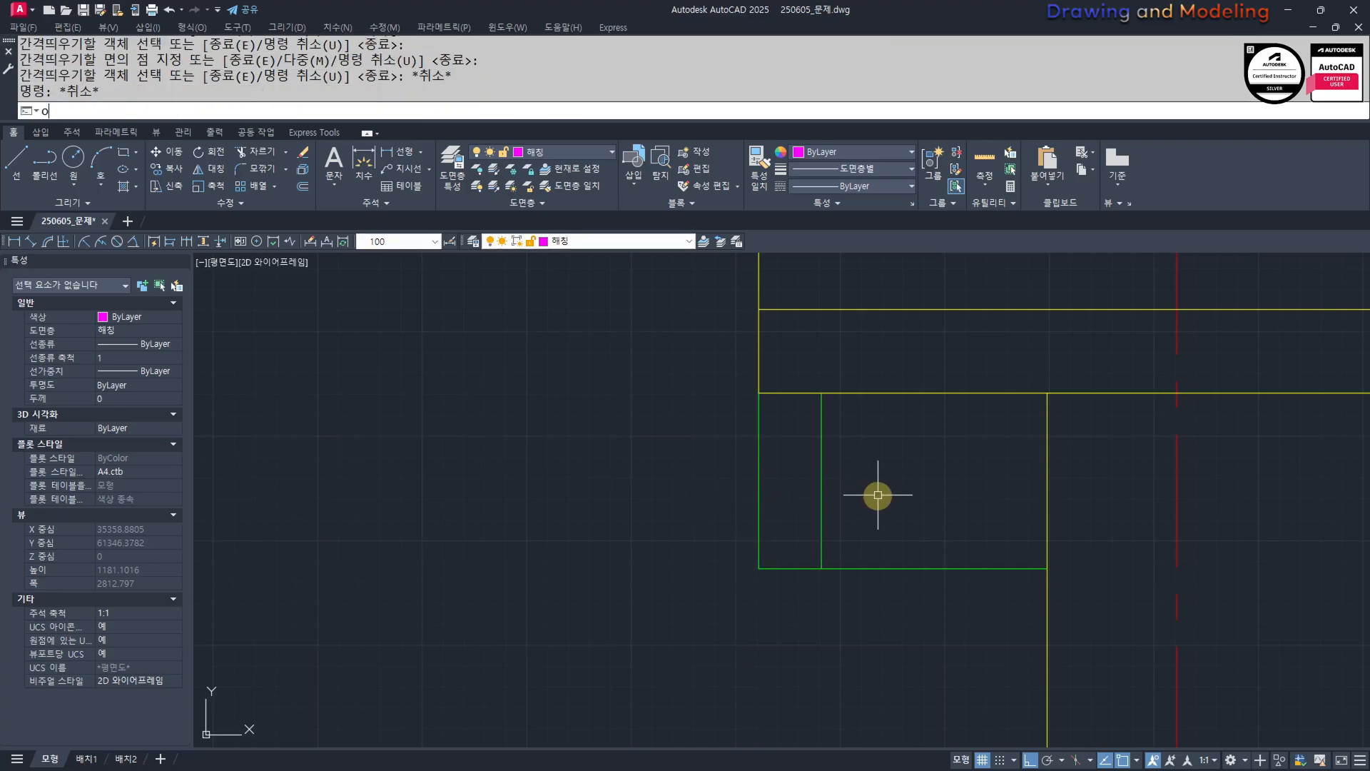
Offset the green bottom line of the eave outline 50 upward.
text(o)
key(space)
text(50)
click(812, 570)
click(832, 536)
key(Escape)
key(Escape)
scroll(817, 558, up, 3)
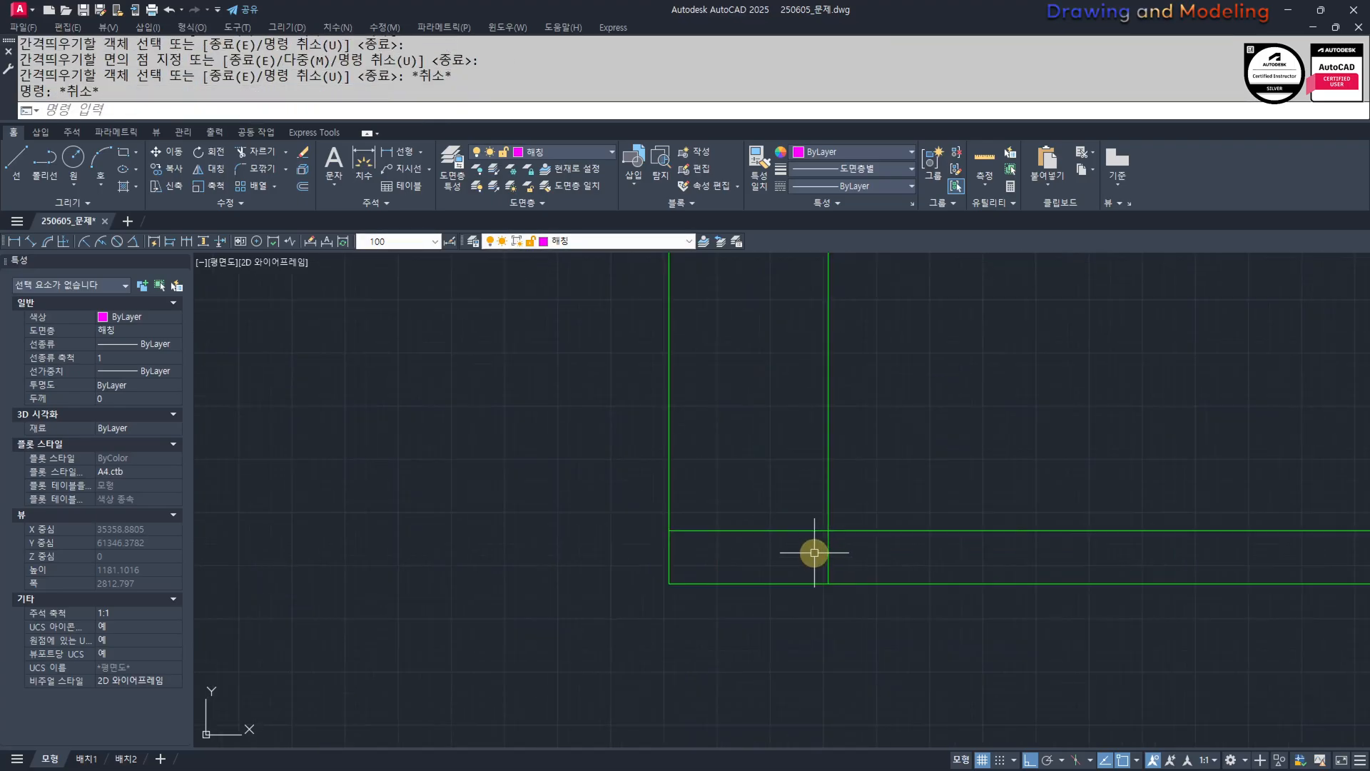
Trim the crossing ends of the two green offset lines to form a clean inner corner.
text(tr)
click(872, 550)
click(775, 501)
click(729, 536)
key(Escape)
scroll(821, 528, down, 5)
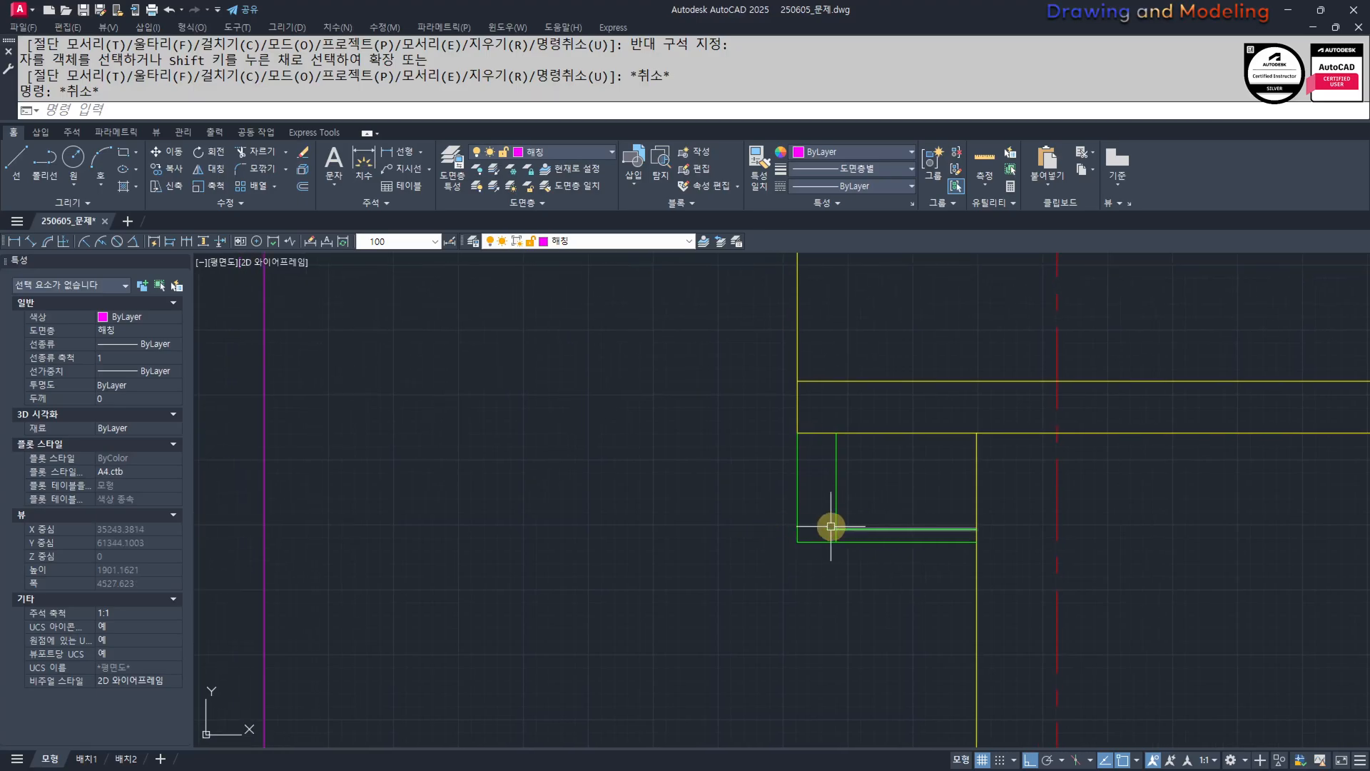
Examine the front elevation together with the section, the rotated roof plan and the floor plan.
scroll(844, 533, down, 3)
middle_drag(707, 544, 761, 538)
scroll(884, 504, up, 2)
mouse_move(915, 596)
middle_down()
mouse_move(832, 600)
mouse_move(847, 615)
middle_up()
scroll(882, 573, down, 4)
middle_drag(882, 573, 478, 466)
scroll(750, 512, down, 2)
middle_drag(560, 481, 1035, 564)
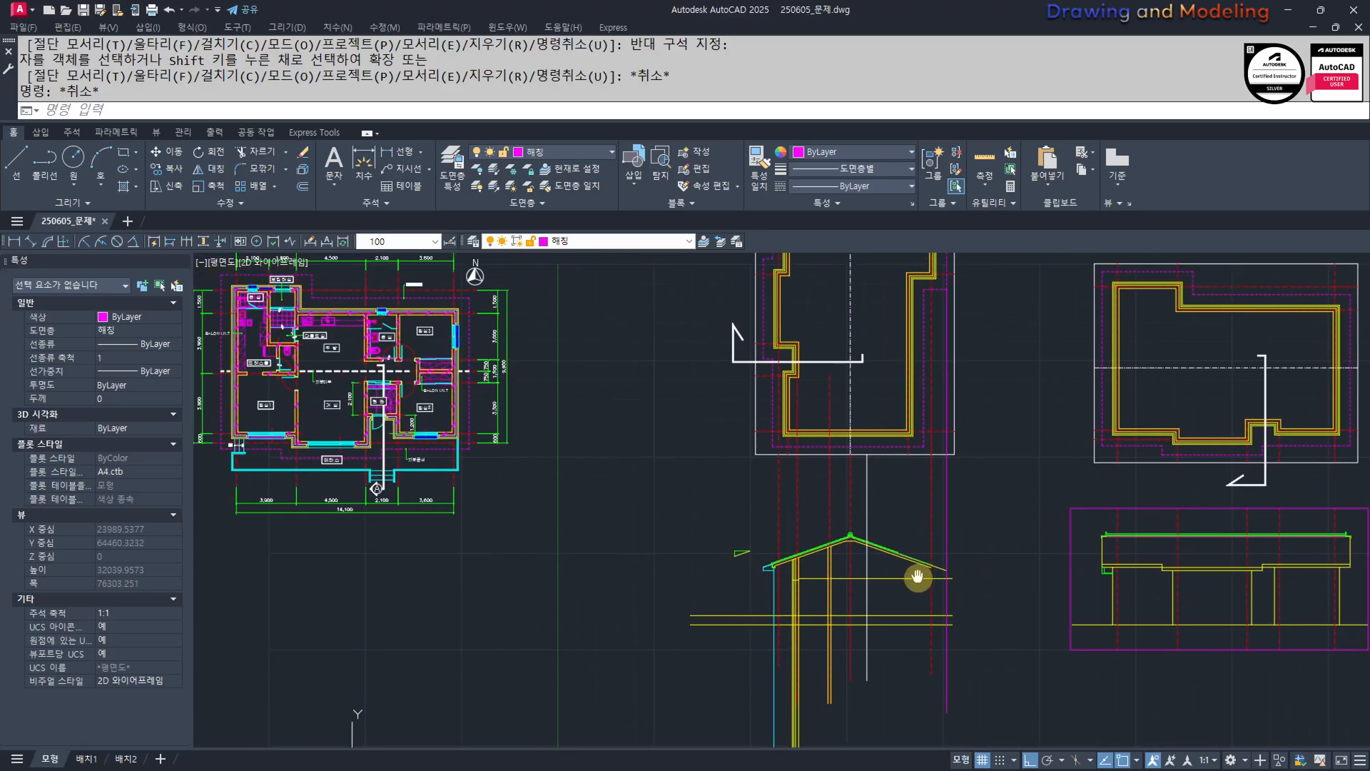
middle_drag(448, 472, 779, 548)
scroll(815, 393, up, 2)
middle_drag(1142, 492, 560, 480)
scroll(821, 553, down, 2)
middle_drag(876, 563, 901, 512)
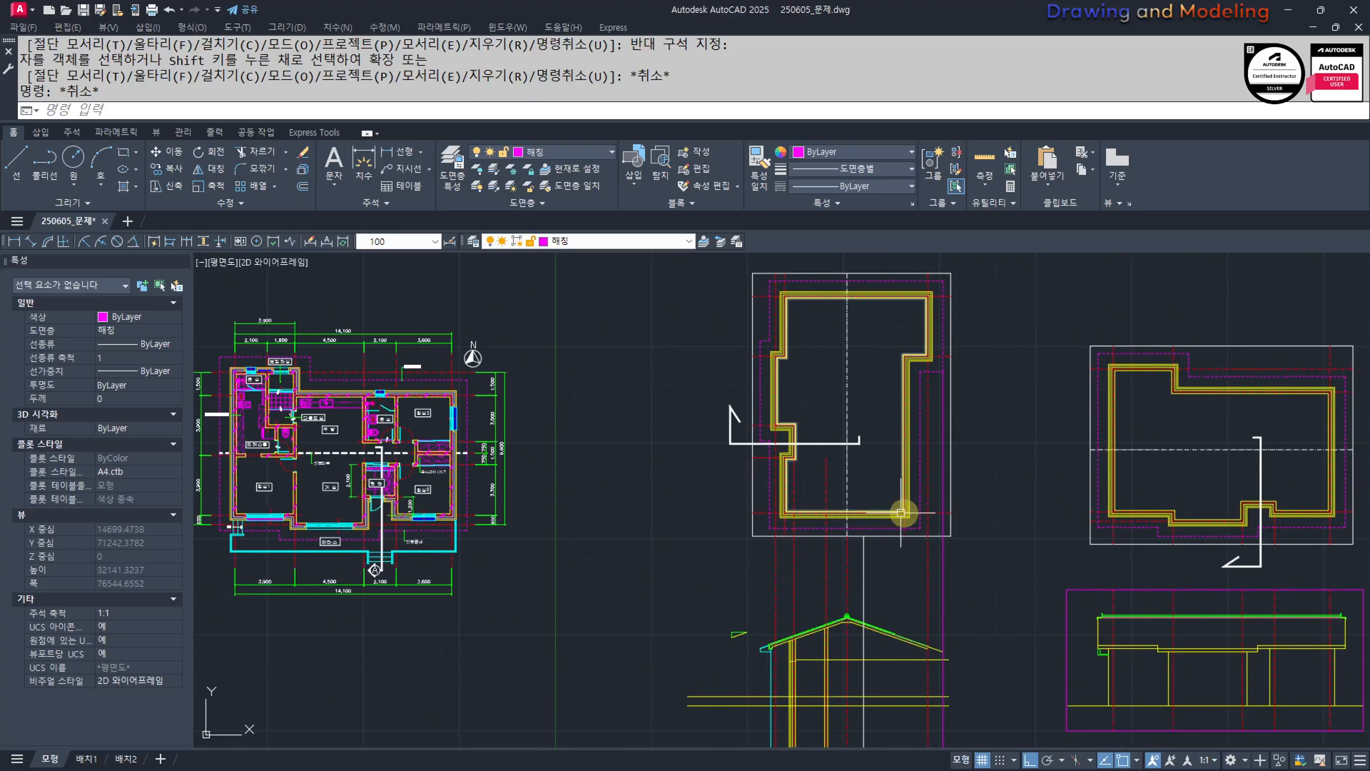
Measure the horizontal distances from the ridge centreline to the outer wall centrelines on both sides of the rotated plan.
scroll(870, 526, up, 4)
scroll(871, 493, down, 3)
scroll(885, 532, up, 3)
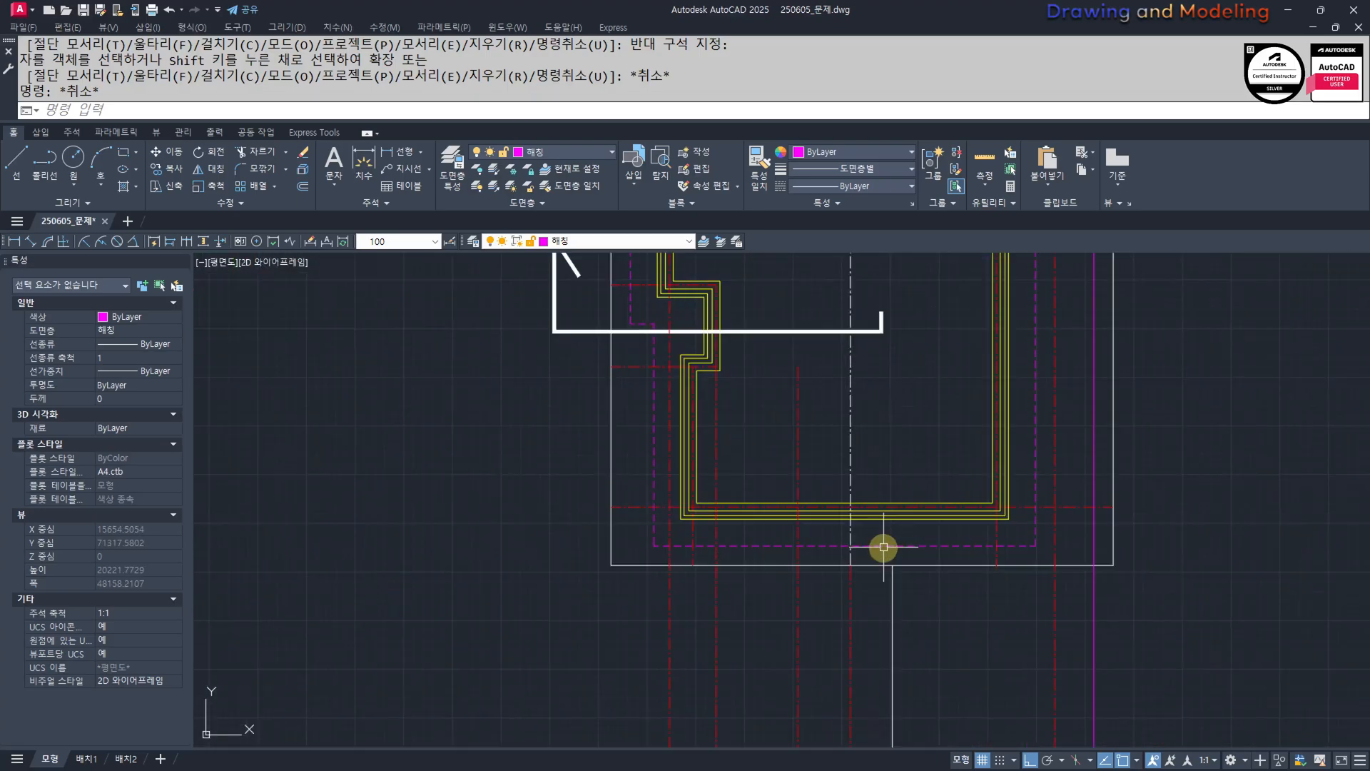
text(q)
key(space)
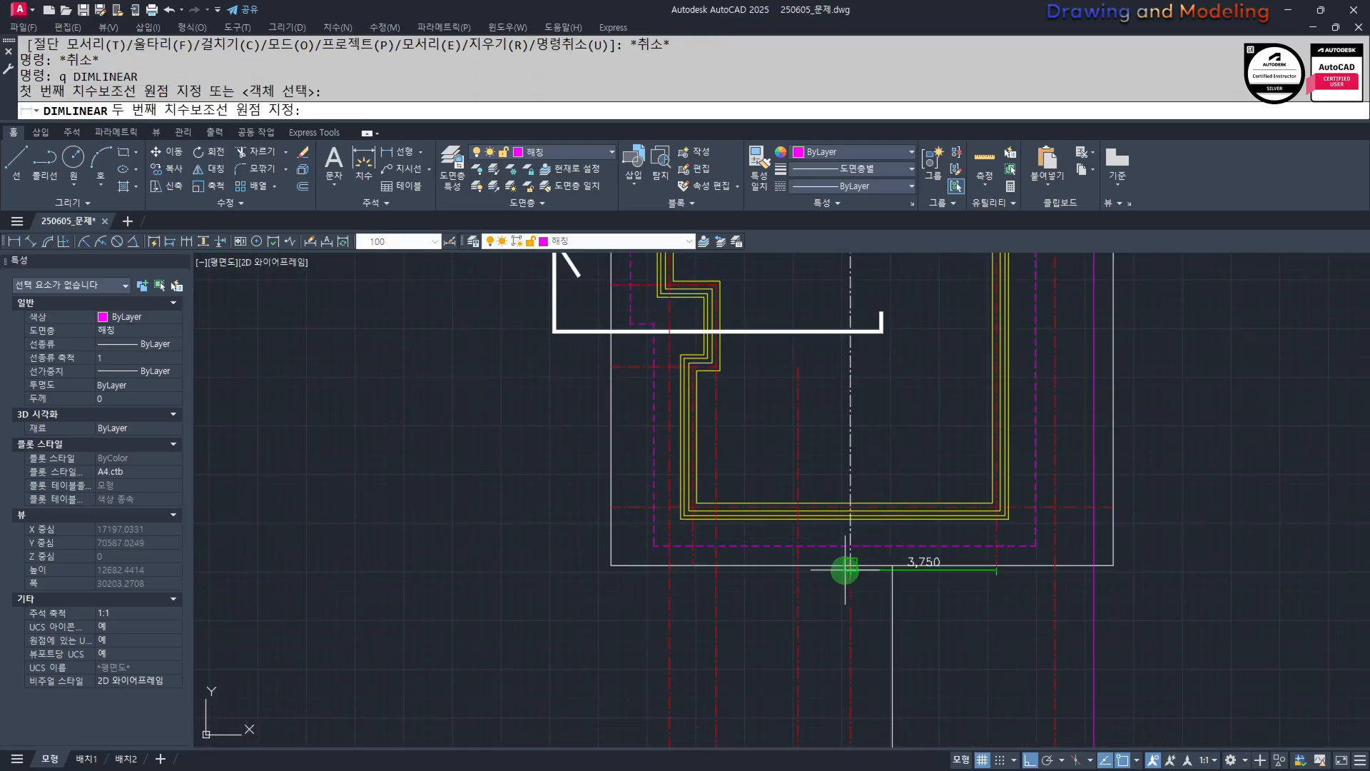
click(845, 569)
key(Escape)
key(Escape)
key(space)
click(851, 565)
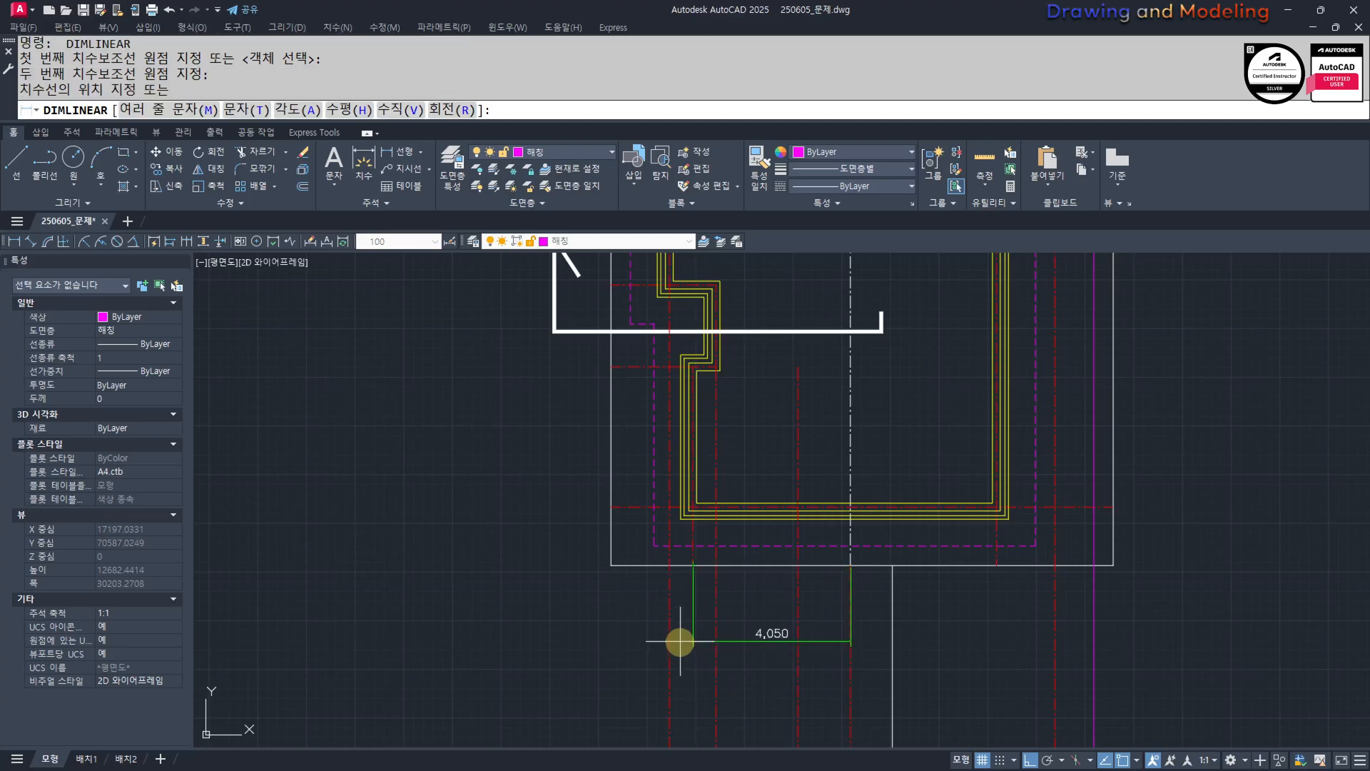
key(Escape)
key(Escape)
scroll(680, 649, down, 5)
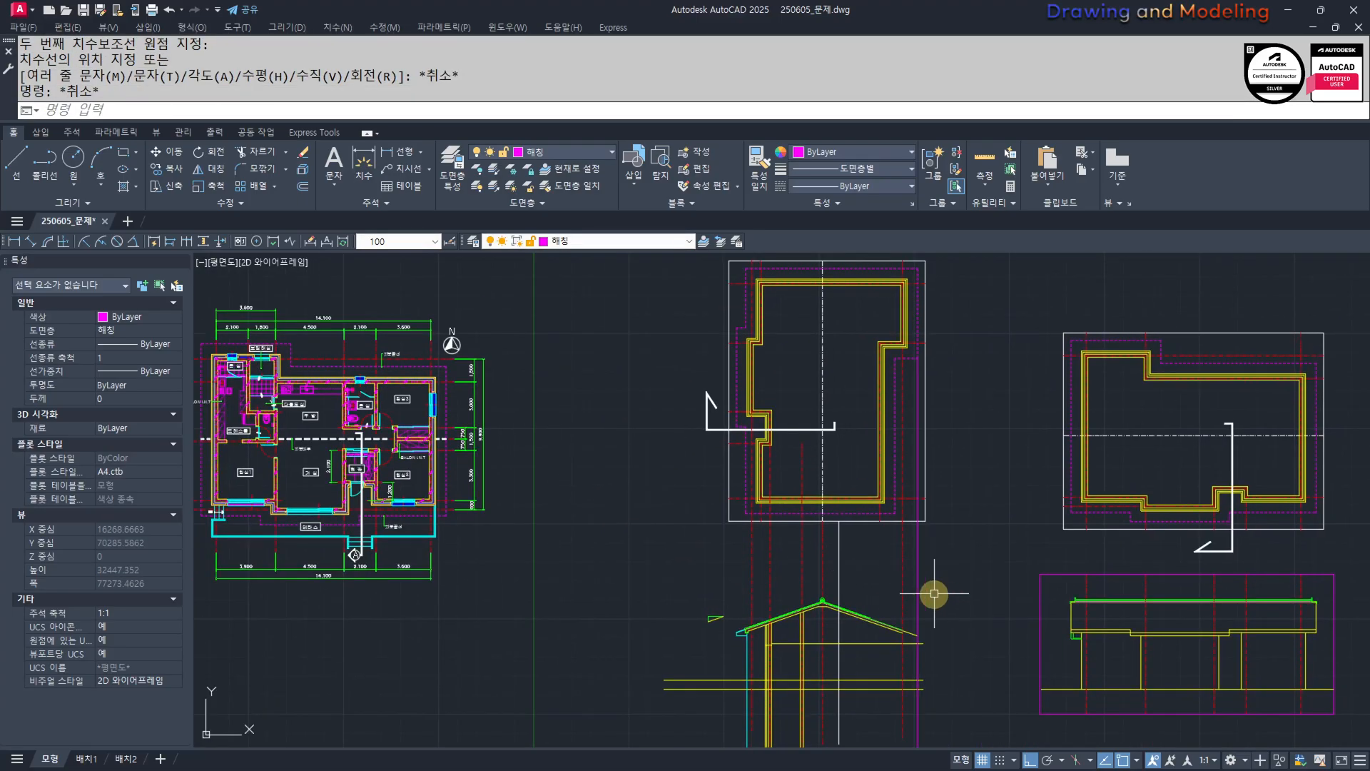
scroll(811, 536, up, 4)
text(tr)
key(Escape)
key(Escape)
Trim the section's yellow roof and horizontal lines beyond the white vertical cut line, using it as the cutting edge.
text(tr)
click(738, 465)
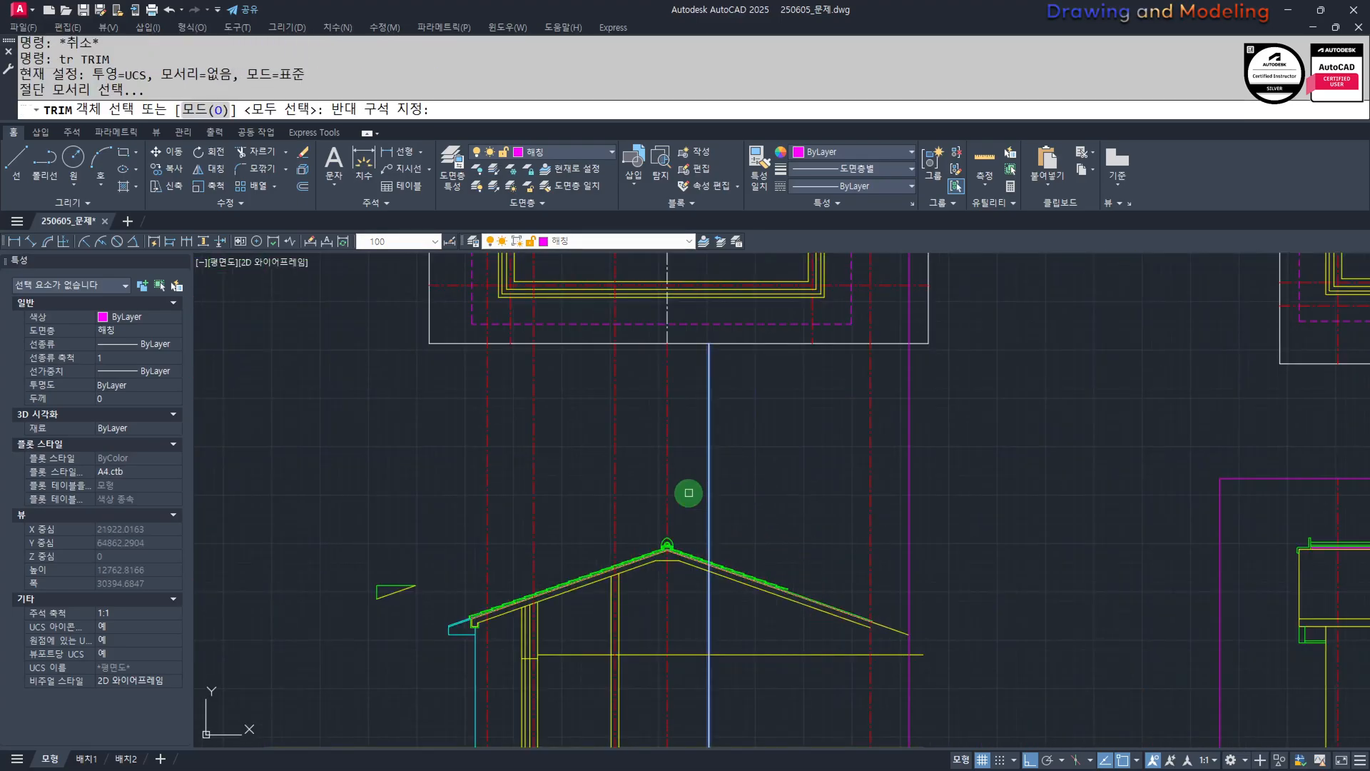
click(688, 492)
key(space)
scroll(749, 504, down, 4)
click(783, 484)
click(741, 725)
key(Escape)
key(Escape)
Erase the two leftover vertical projection lines beyond the section's white cut line.
click(859, 477)
click(767, 560)
text(e)
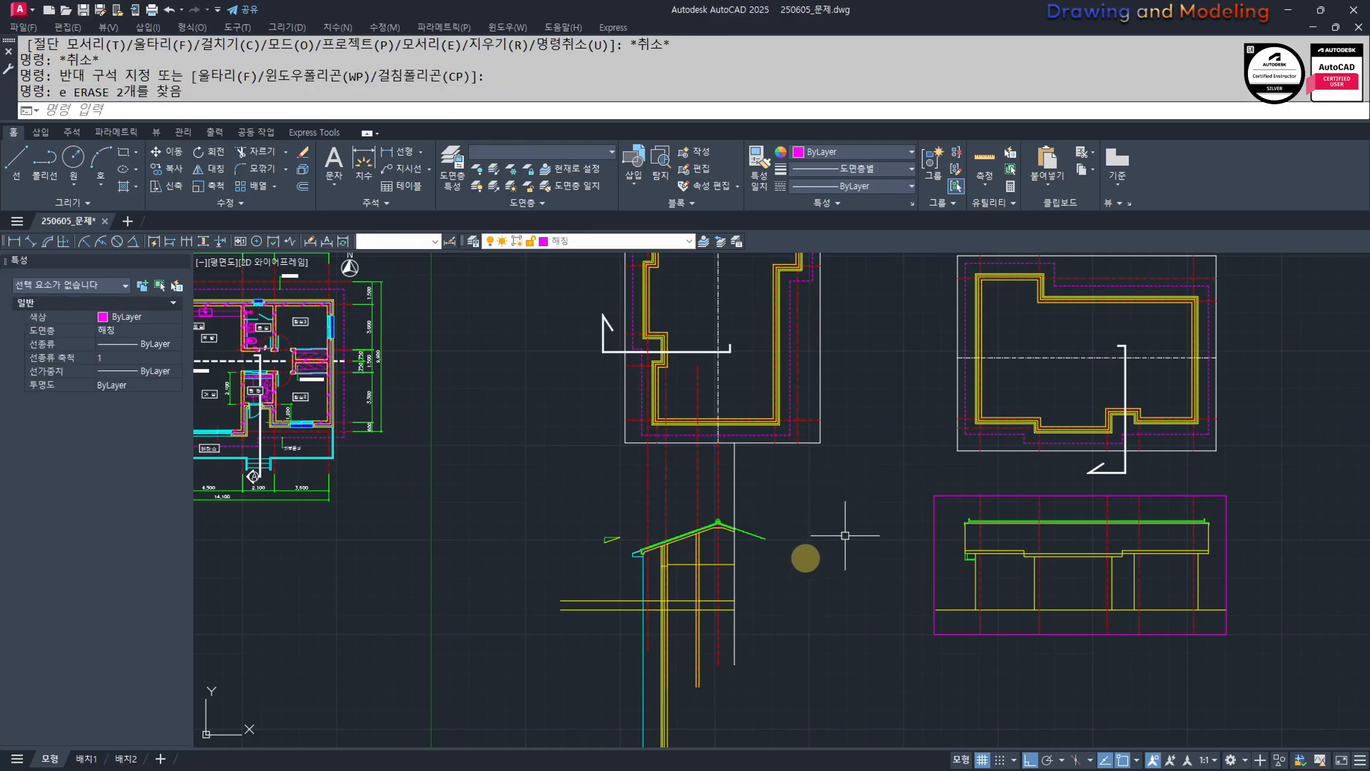
key(Escape)
key(Escape)
Trim the green roof tiles past the ridge at the section's white vertical cut line.
scroll(763, 501, up, 5)
scroll(631, 631, up, 4)
text(tr)
click(710, 550)
click(717, 627)
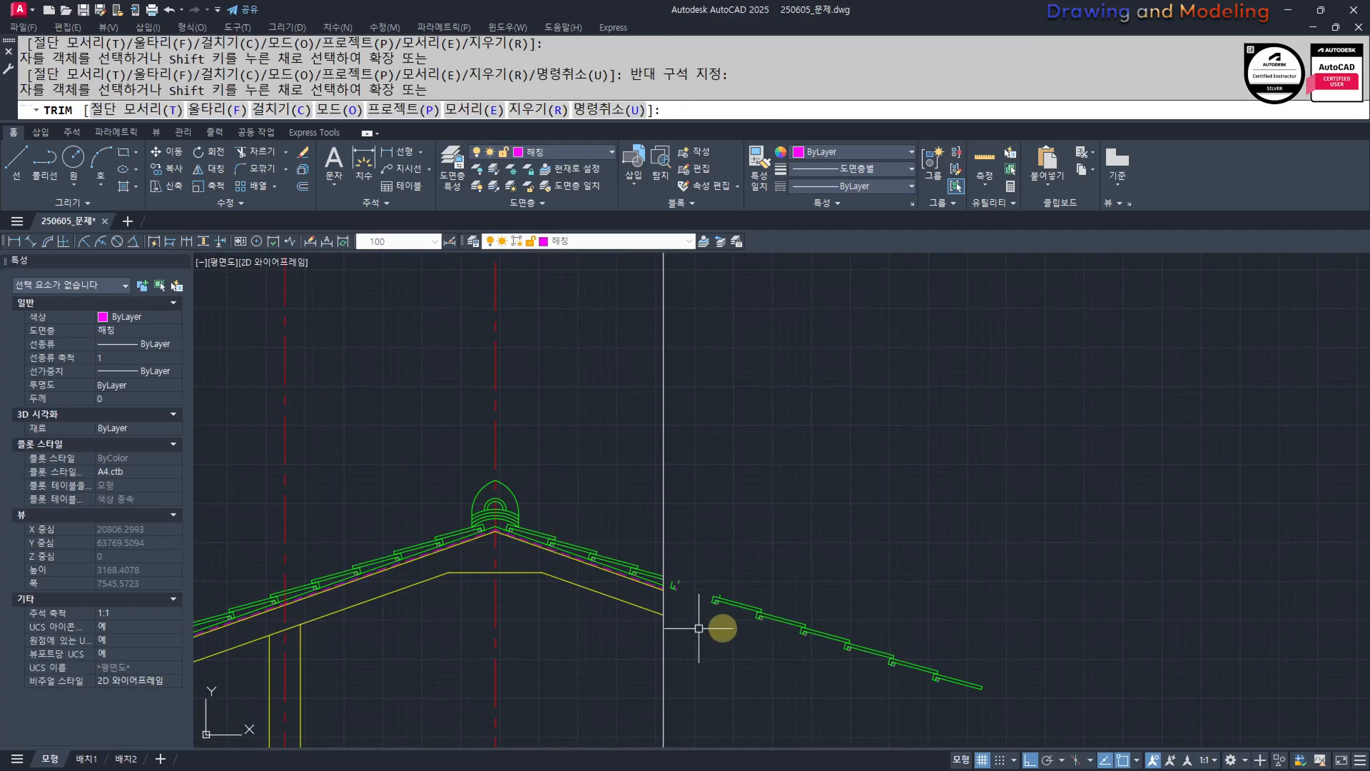
key(Escape)
key(Escape)
Erase the detached roof tiles and small tile fragments left beyond the section's cut line.
scroll(857, 663, down, 2)
click(1022, 723)
click(755, 559)
text(e)
key(Escape)
key(Escape)
scroll(737, 628, up, 4)
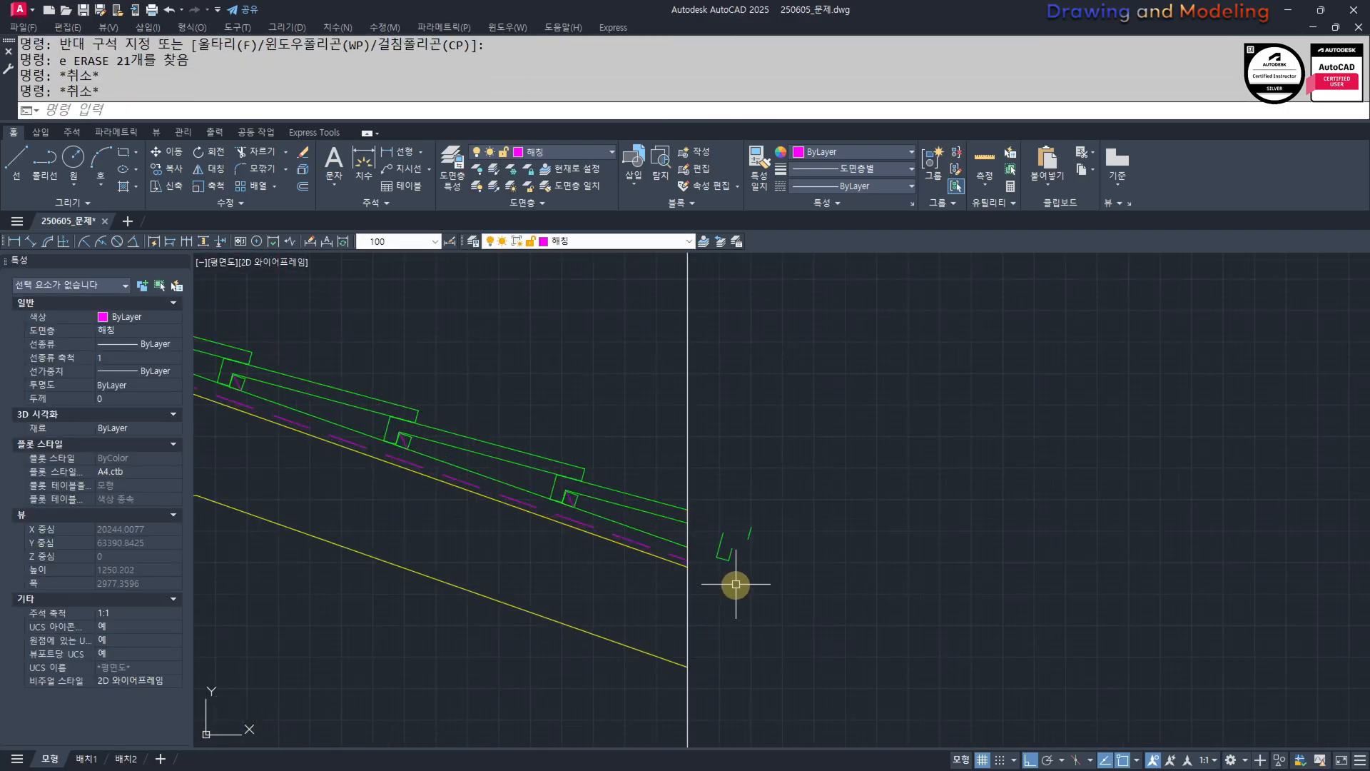
click(735, 542)
click(767, 553)
click(743, 517)
text(e)
key(Escape)
key(Escape)
Move the upright roof plan and the front elevation below it a short distance farther from the section.
scroll(810, 494, down, 6)
mouse_move(745, 575)
middle_down()
mouse_move(786, 481)
mouse_move(946, 529)
mouse_move(538, 616)
middle_up()
scroll(633, 538, down, 2)
mouse_move(752, 536)
middle_down()
mouse_move(625, 536)
mouse_move(638, 521)
middle_up()
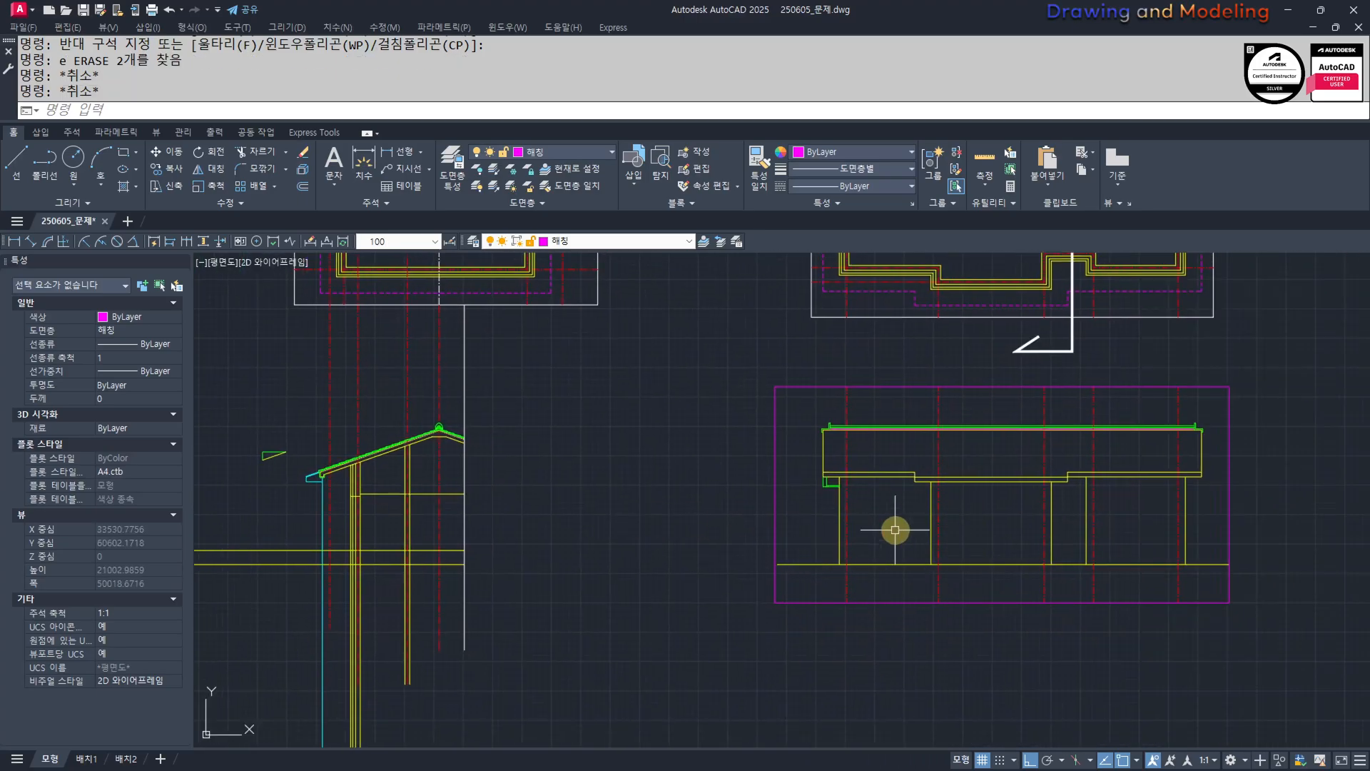
scroll(1027, 600, down, 2)
middle_drag(1039, 605, 976, 648)
click(1156, 664)
click(749, 261)
middle_drag(815, 721, 873, 683)
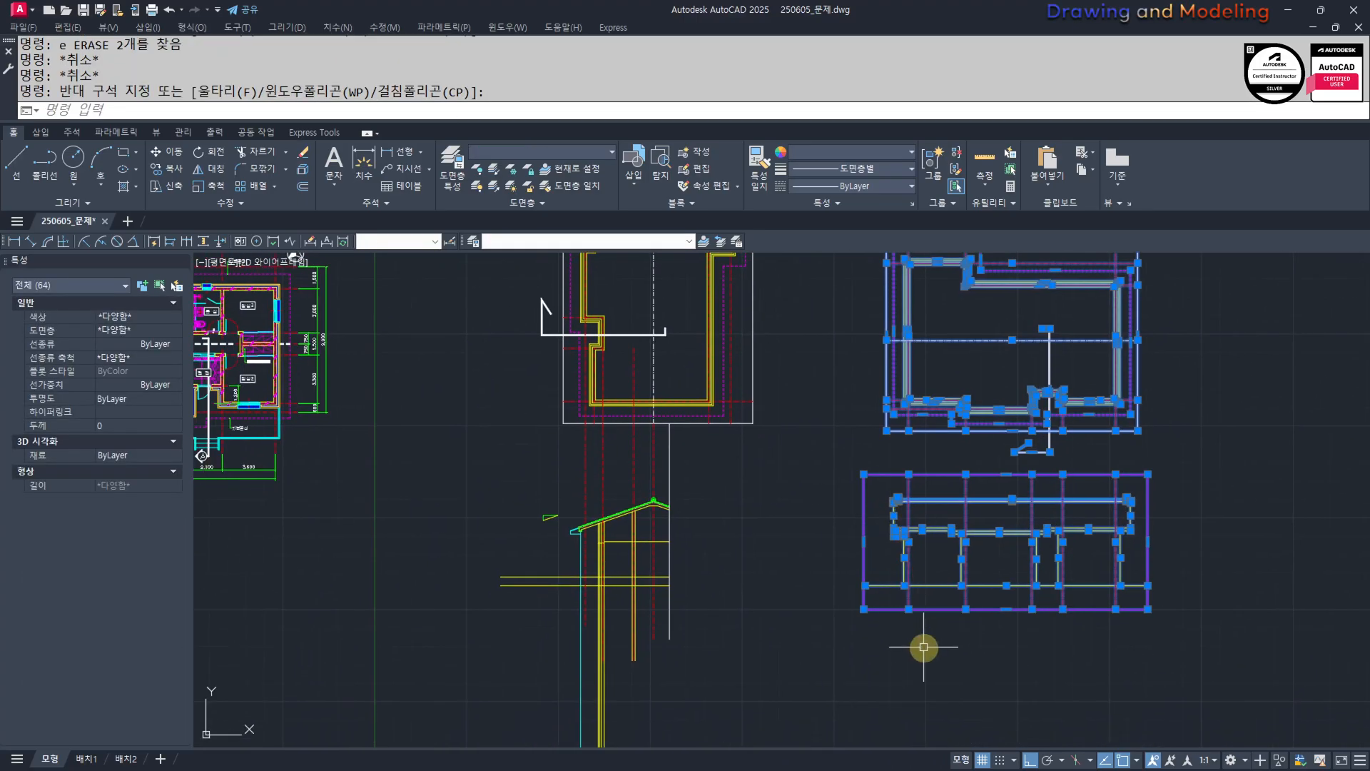
text(m)
click(848, 663)
click(876, 660)
key(Escape)
key(Escape)
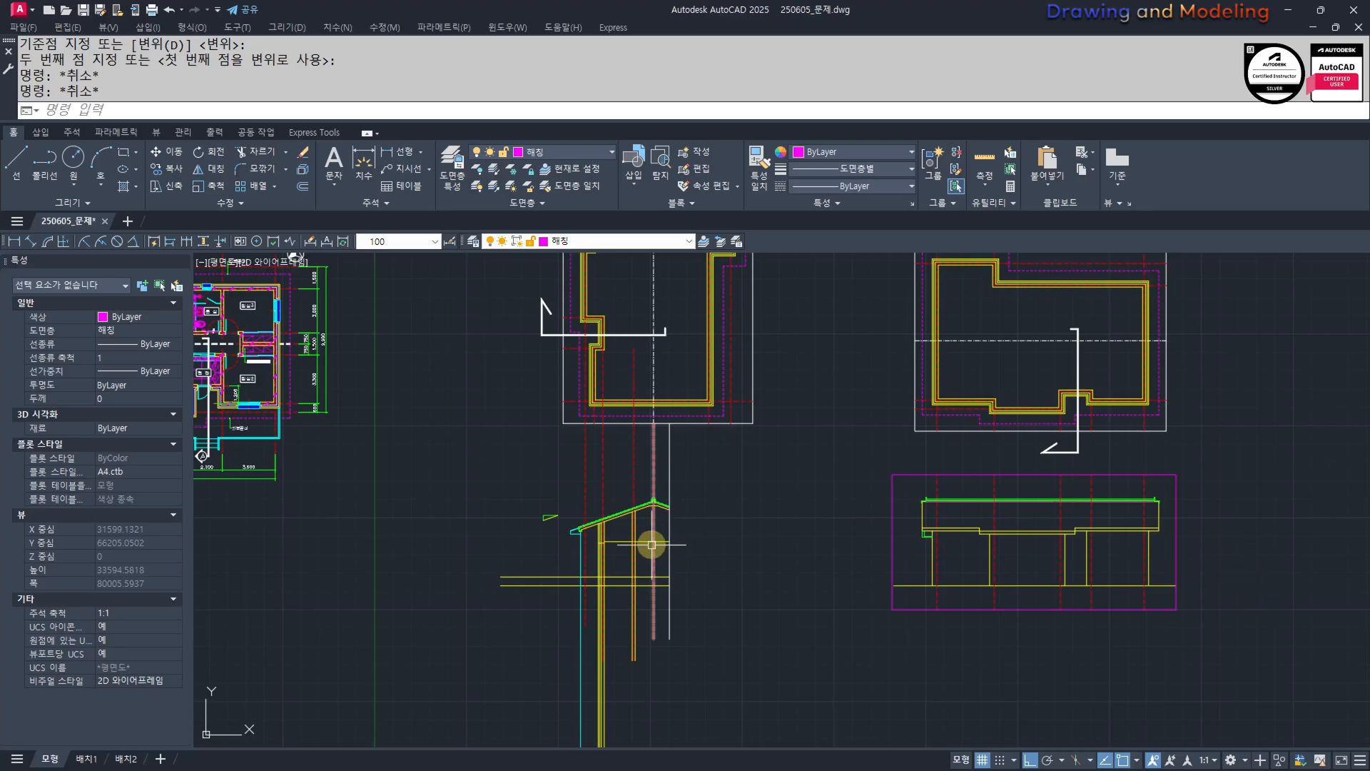
Examine the section's lower part and compare it with the entrance and terrace area of the floor plan.
scroll(1104, 547, down, 2)
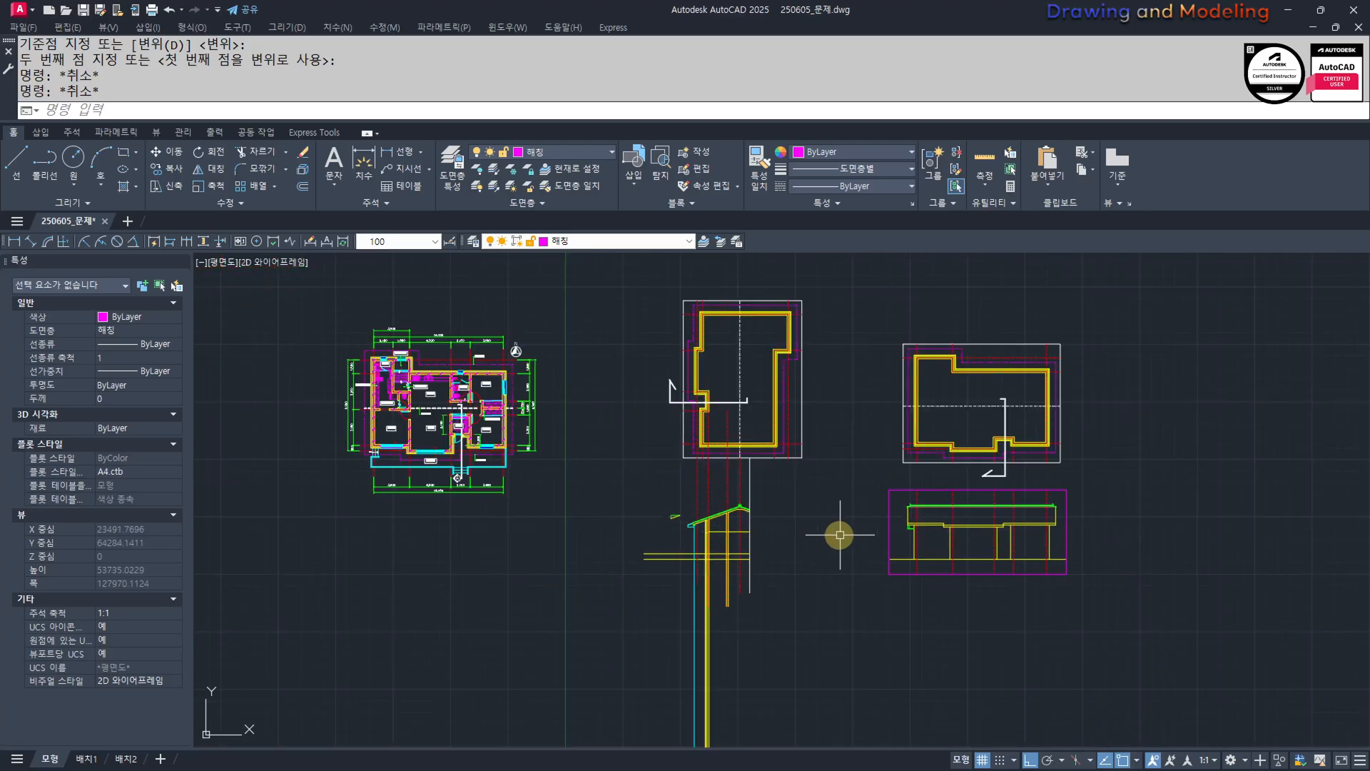
scroll(683, 530, up, 6)
middle_drag(752, 569, 737, 554)
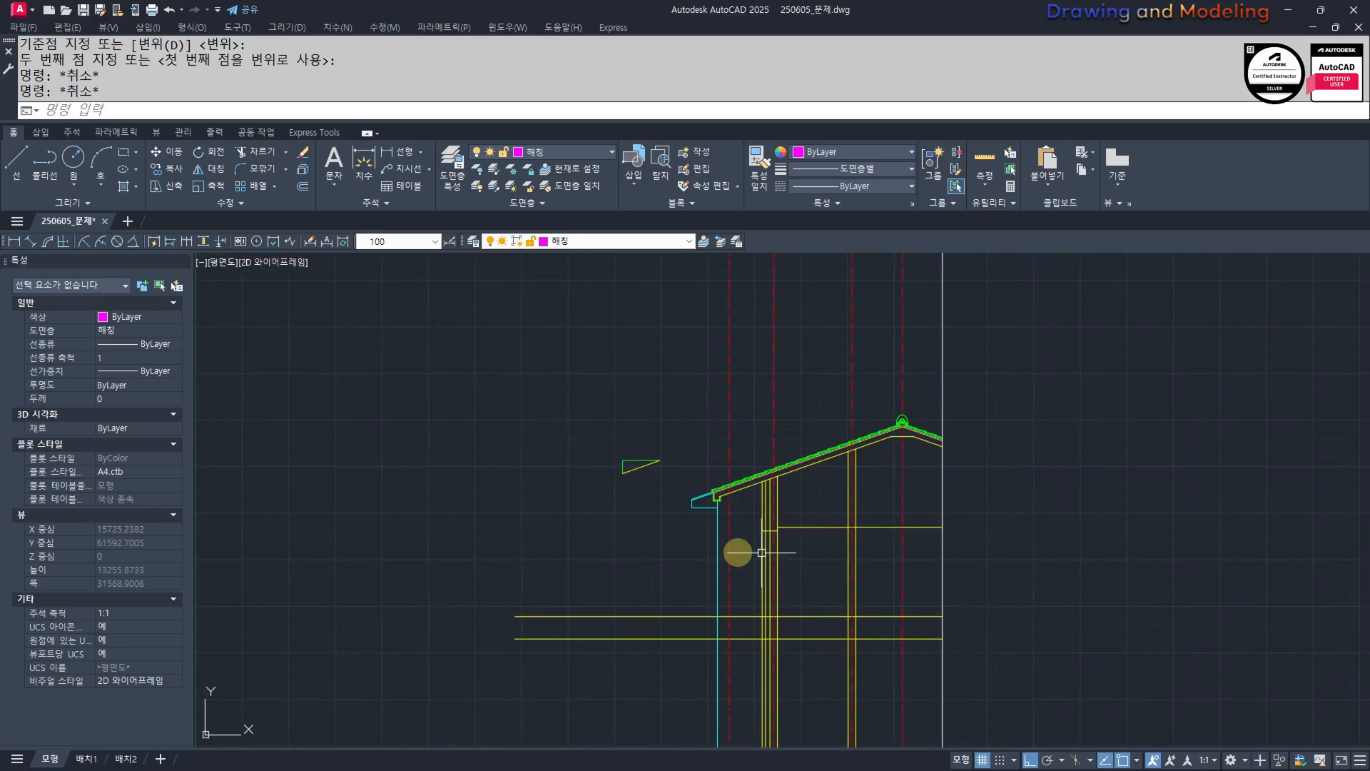
scroll(1074, 631, down, 4)
middle_drag(505, 448, 680, 523)
scroll(681, 510, up, 4)
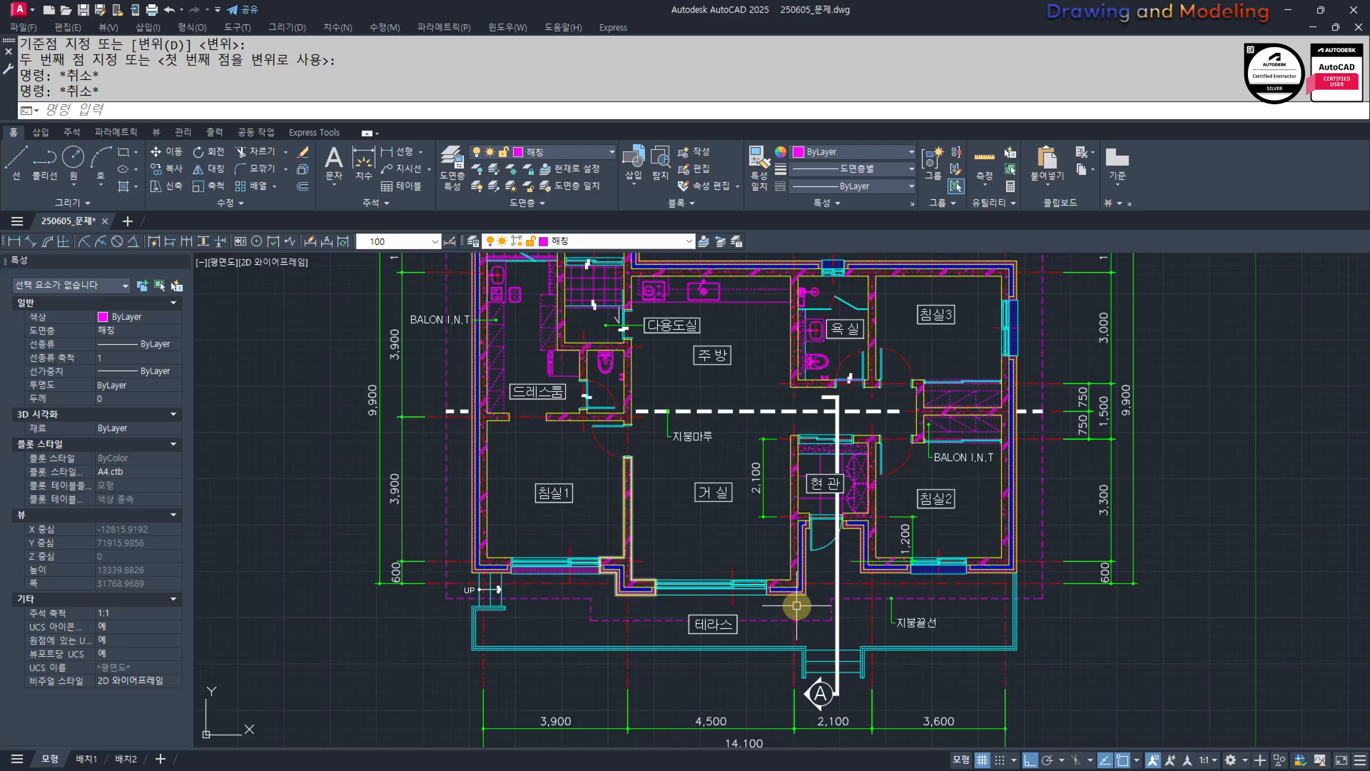
scroll(797, 605, down, 4)
middle_drag(965, 625, 242, 453)
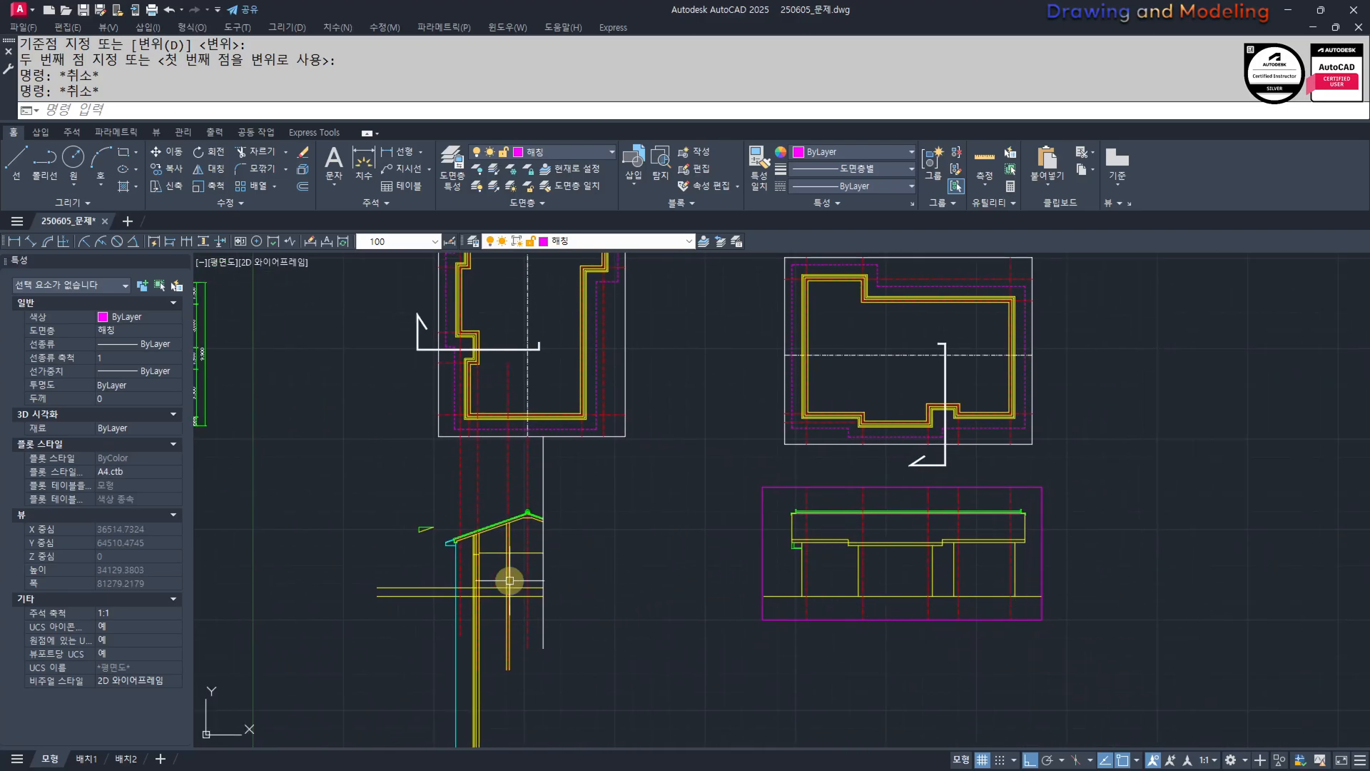
Trim the cyan vertical line below the section's lower horizontal yellow line.
scroll(510, 580, up, 8)
text(tr)
key(Return)
click(652, 526)
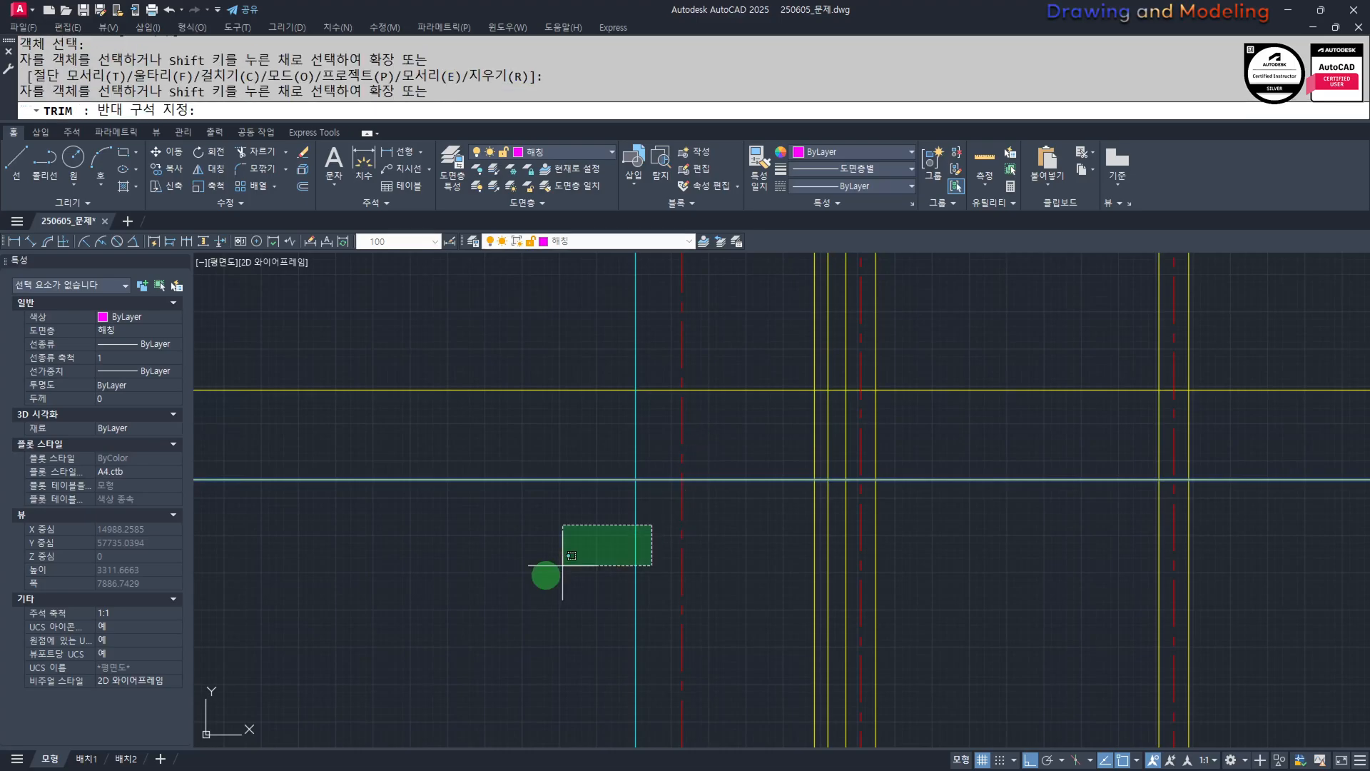
click(546, 575)
key(Escape)
key(Escape)
Trim the red centreline beside the cyan line at the section's lower horizontal line.
scroll(696, 531, down, 3)
scroll(678, 539, up, 3)
text(tr)
key(Return)
click(721, 547)
key(Escape)
key(Escape)
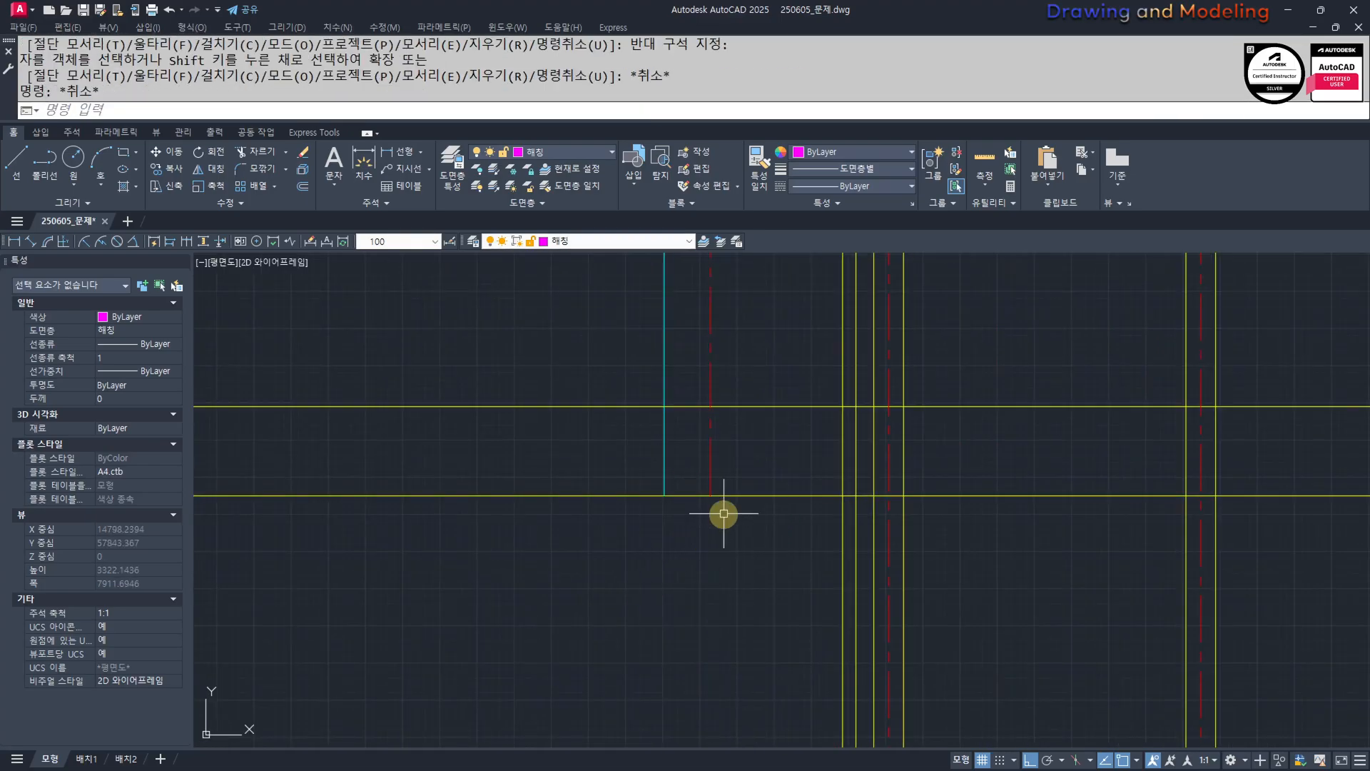
Stretch the trimmed red centreline's end slightly below the section's lower horizontal line.
text(s)
key(Return)
click(724, 464)
click(691, 526)
key(Return)
click(645, 559)
key(Escape)
key(Escape)
Offset the section's lower horizontal yellow line downward by 700.
scroll(636, 573, down, 2)
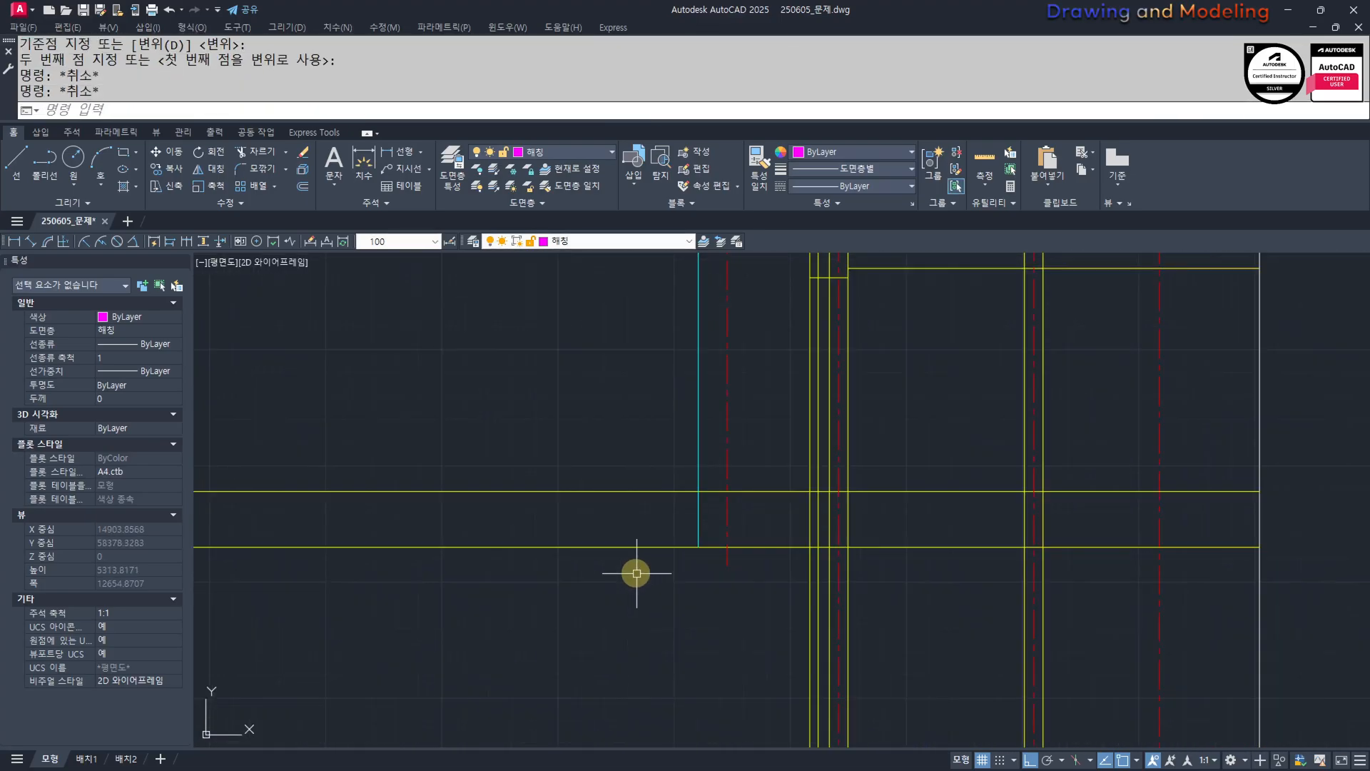
mouse_move(636, 573)
middle_down()
mouse_move(753, 587)
mouse_move(654, 526)
middle_up()
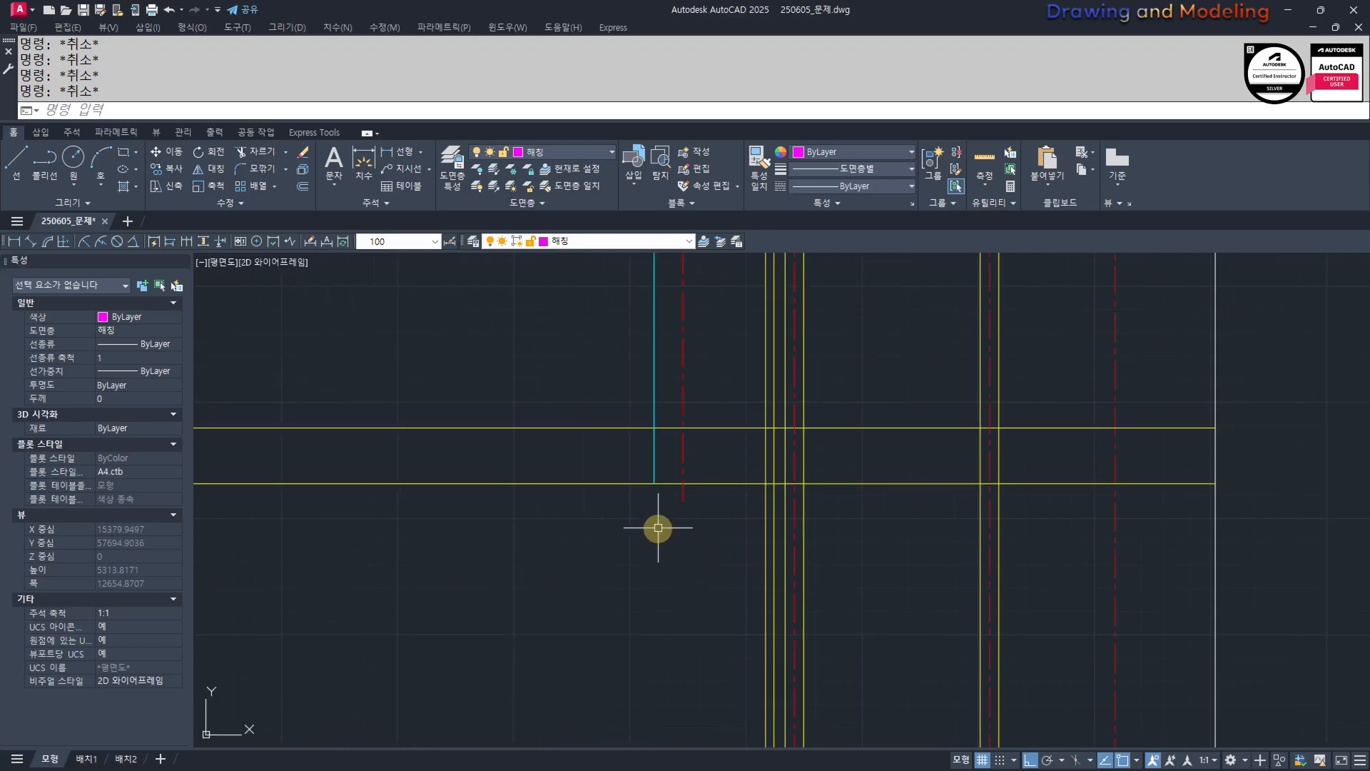
text(o)
key(Return)
text(700)
key(Return)
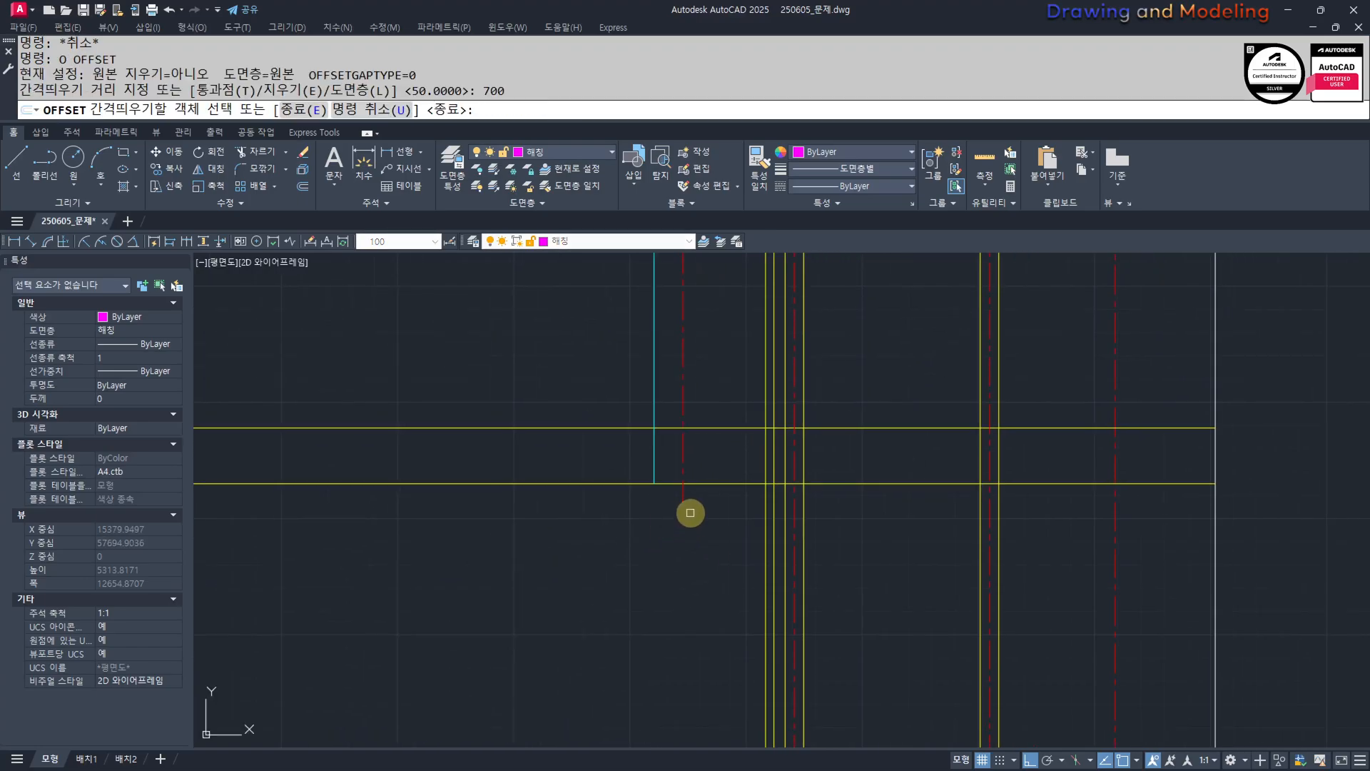
click(715, 485)
click(712, 548)
key(Escape)
key(Escape)
Offset the new horizontal line beneath the section downward by 300.
key(Return)
text(300)
key(Return)
click(712, 548)
click(737, 603)
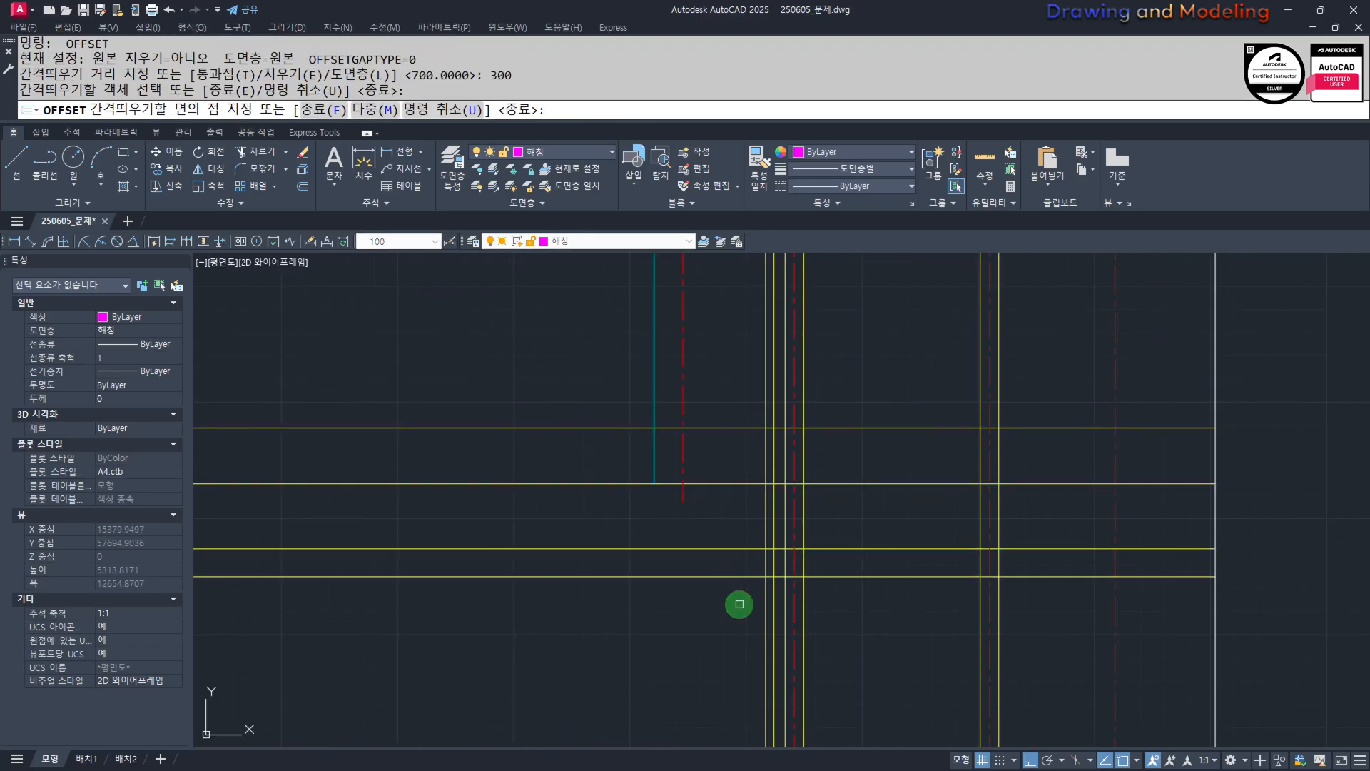
Offset the lowest horizontal line downward by 250 for the underside of the foundation.
key(Escape)
key(Return)
text(250)
key(Return)
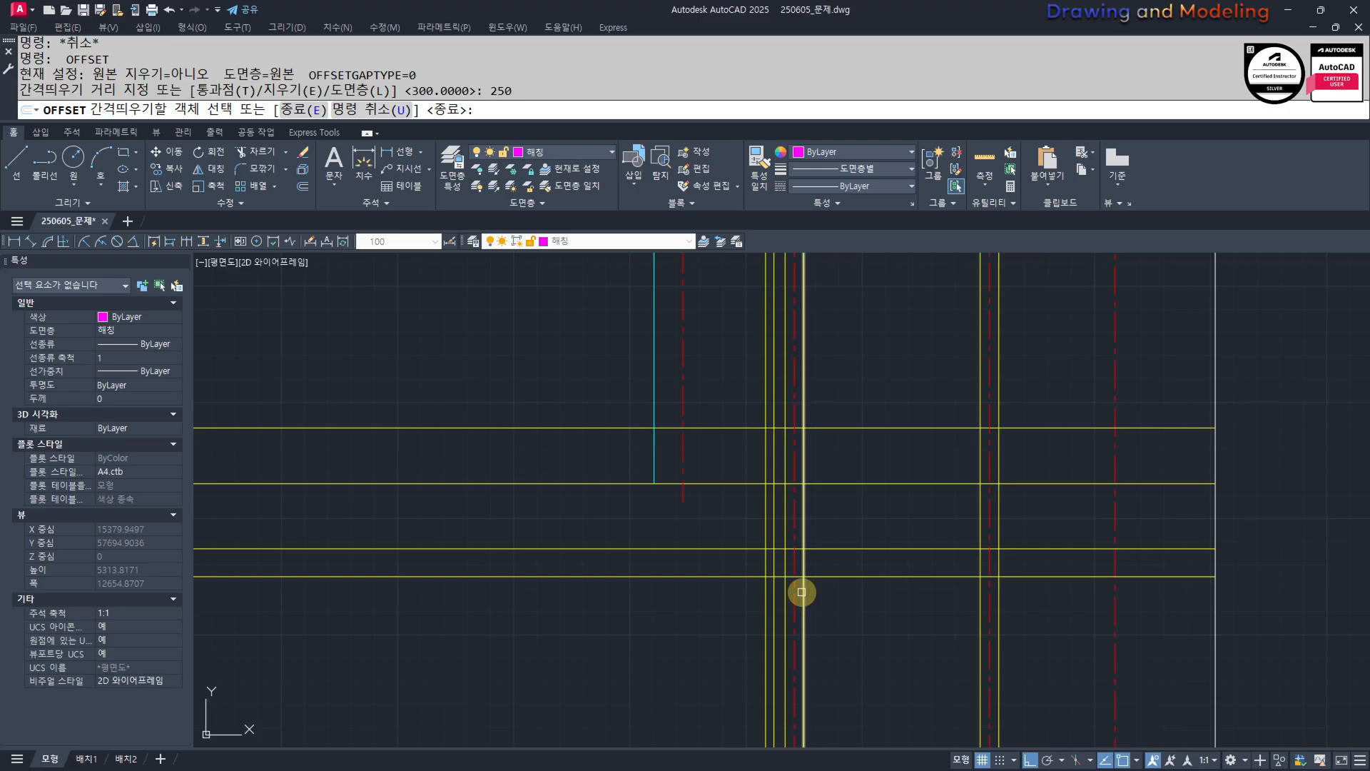
click(746, 572)
click(759, 618)
key(Escape)
key(Escape)
Offset the wall's outermost vertical yellow line outward to the left by 200.
scroll(721, 590, up, 2)
key(Return)
text(2)
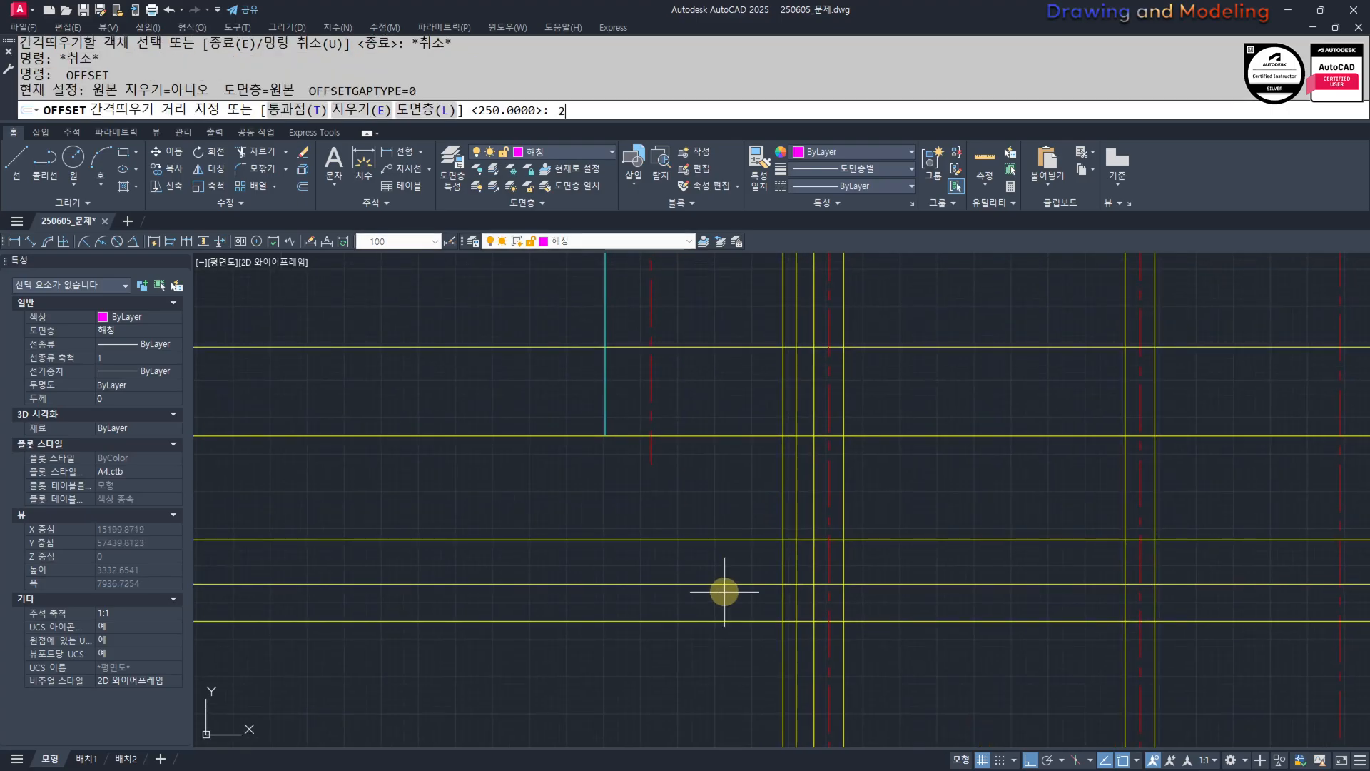
text(00)
key(Return)
click(783, 528)
click(670, 520)
key(Escape)
key(Escape)
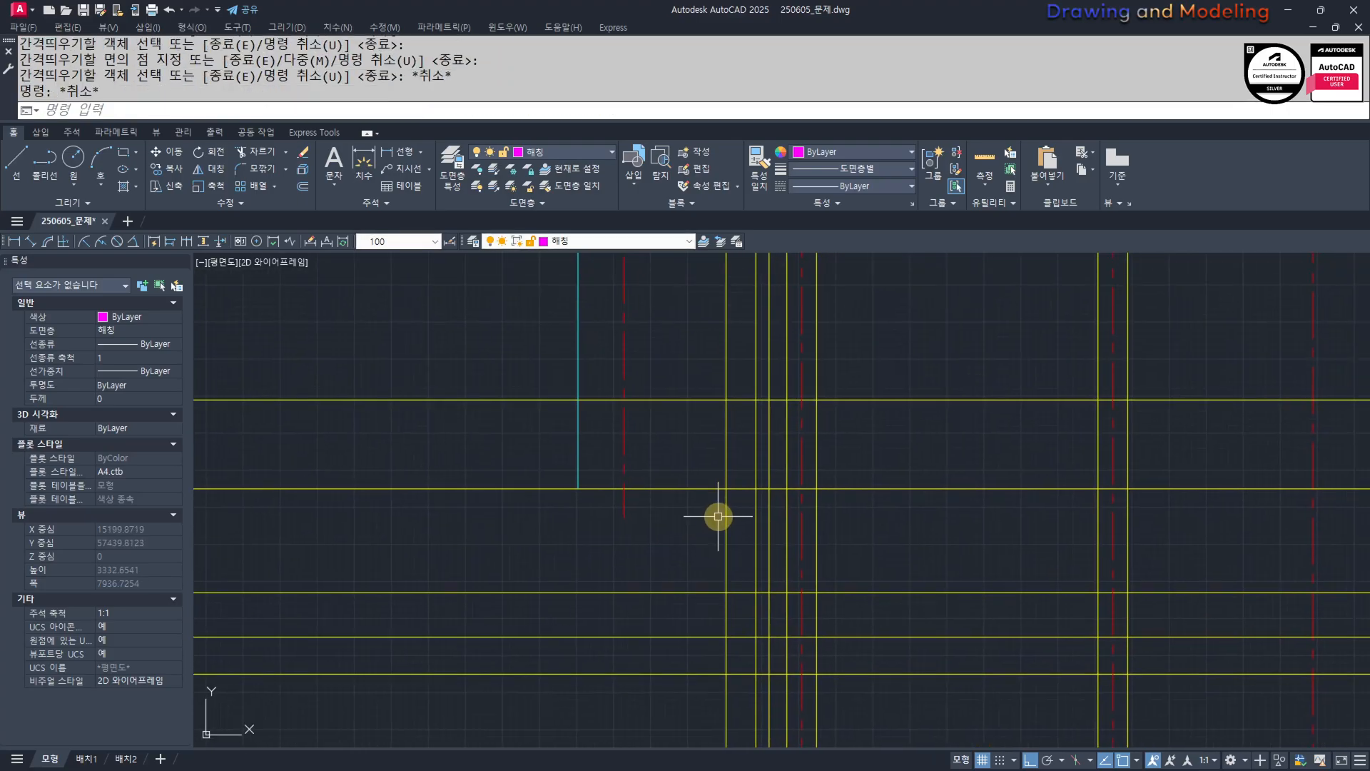
Trim the two inner vertical wall lines below the section's lower floor line.
text(tr)
key(Return)
click(966, 453)
click(888, 498)
key(Return)
click(802, 519)
click(703, 500)
key(Escape)
scroll(664, 581, down, 3)
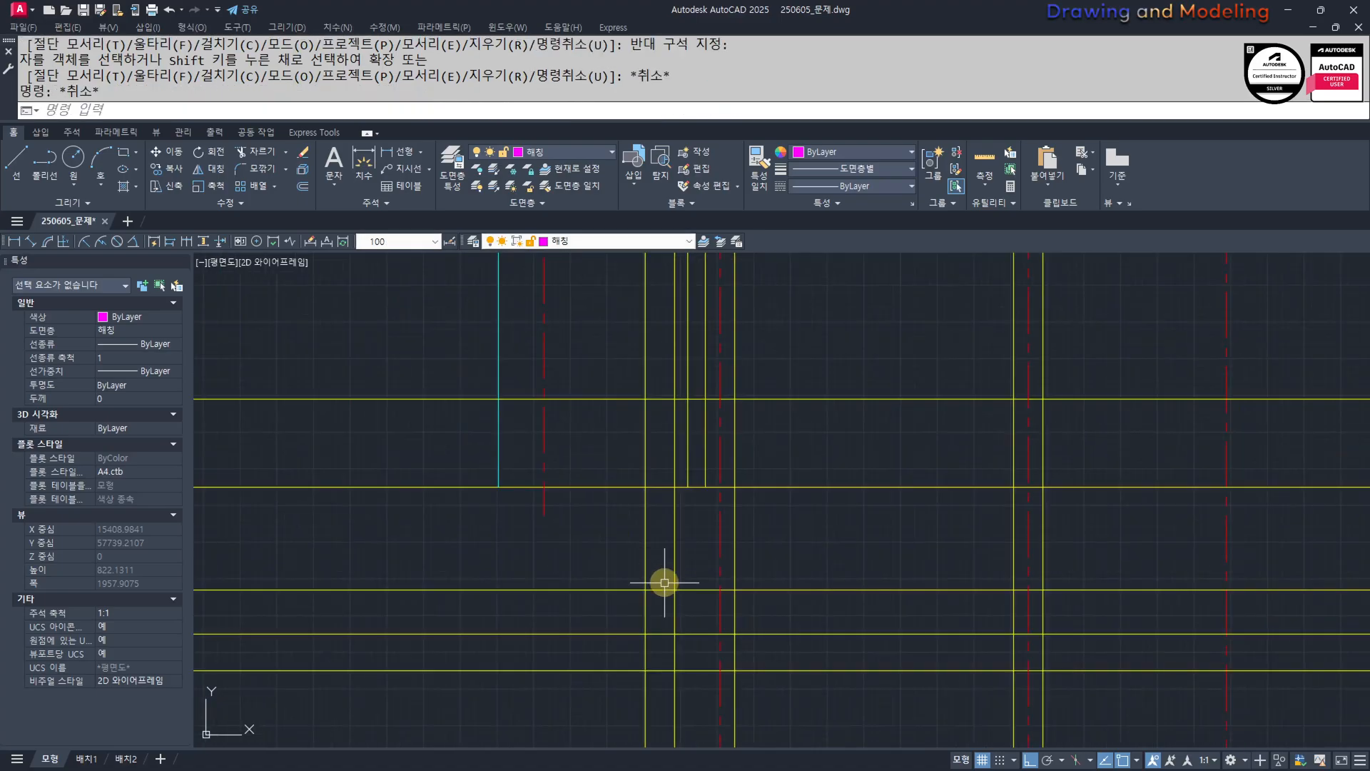
Trim the outer wall line, its 200 offset and the first footing line into a left-hand step, and cut the opposite wall line level with it.
scroll(725, 556, up, 2)
text(tr)
key(Return)
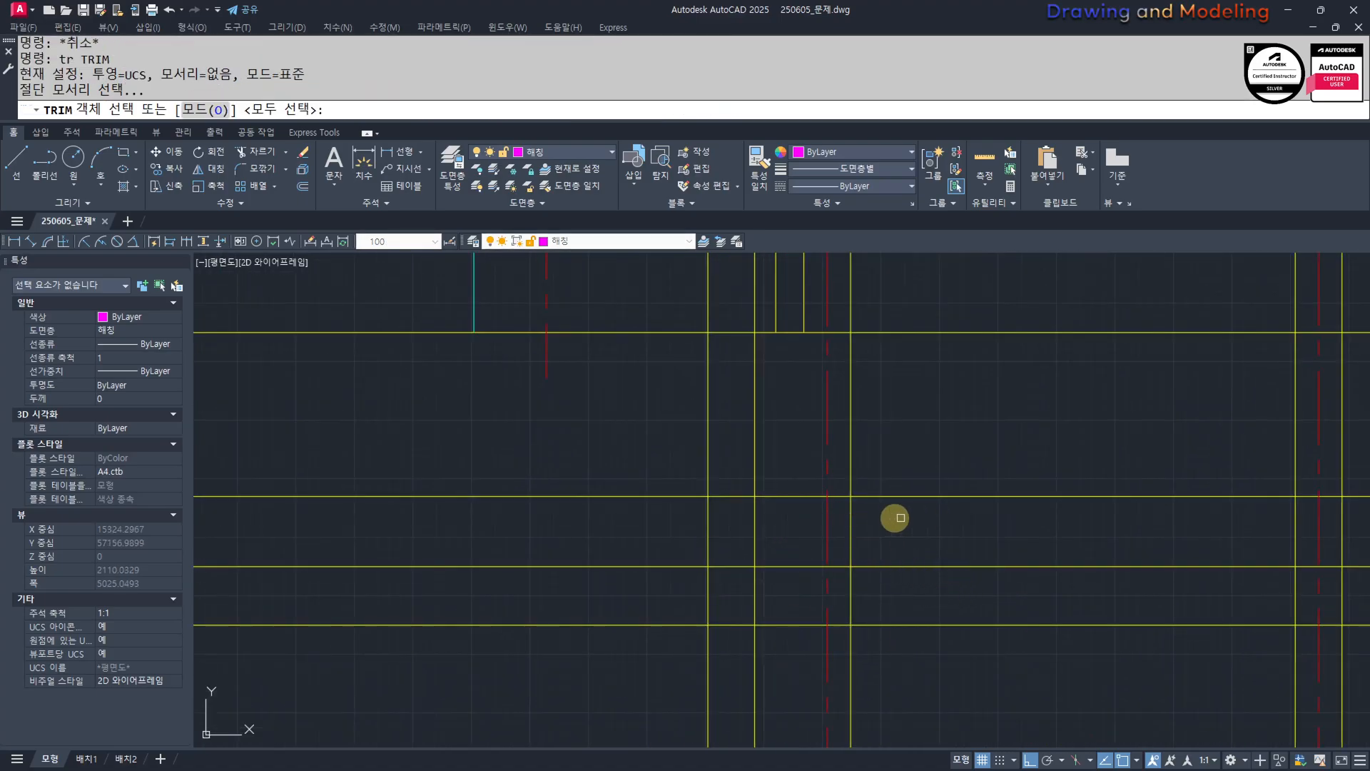
click(733, 511)
key(Return)
click(912, 466)
click(847, 526)
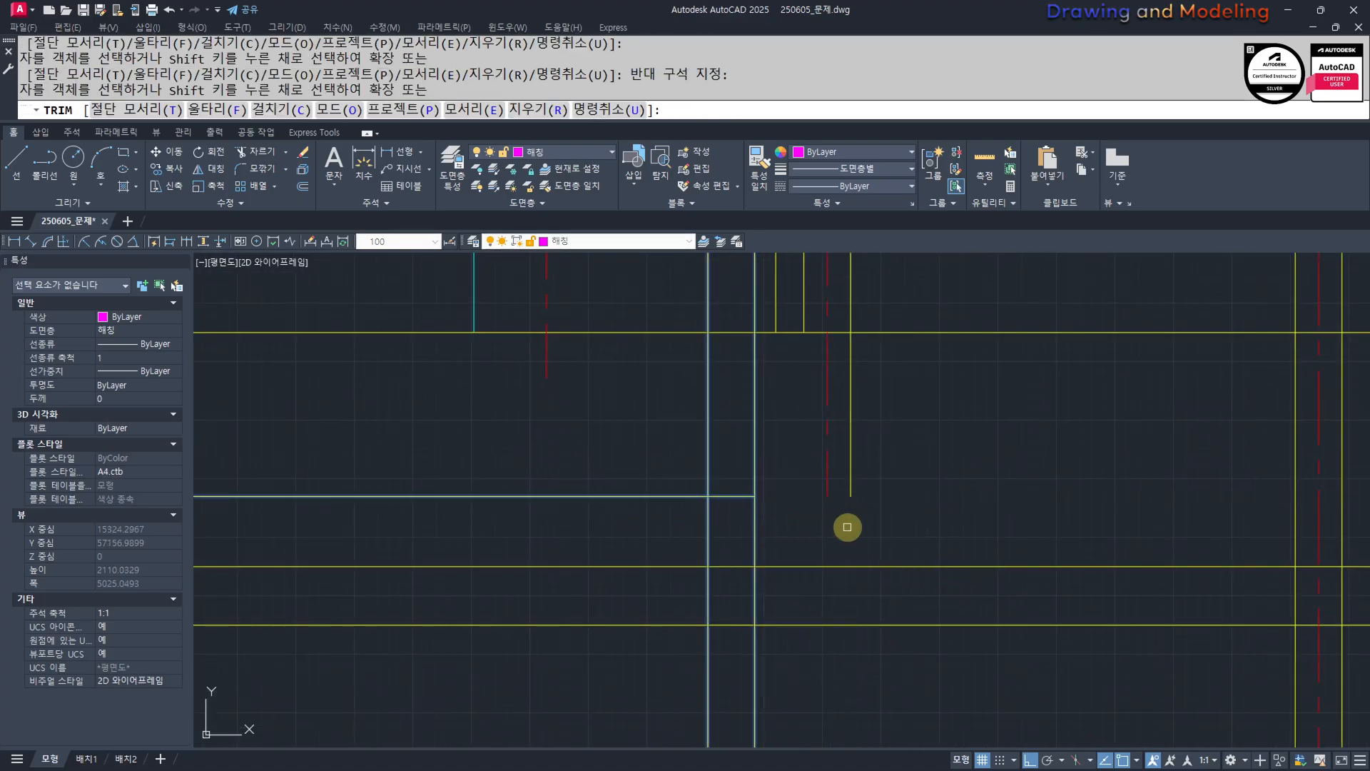
key(ctrl+z)
scroll(825, 527, up, 2)
click(918, 515)
click(854, 544)
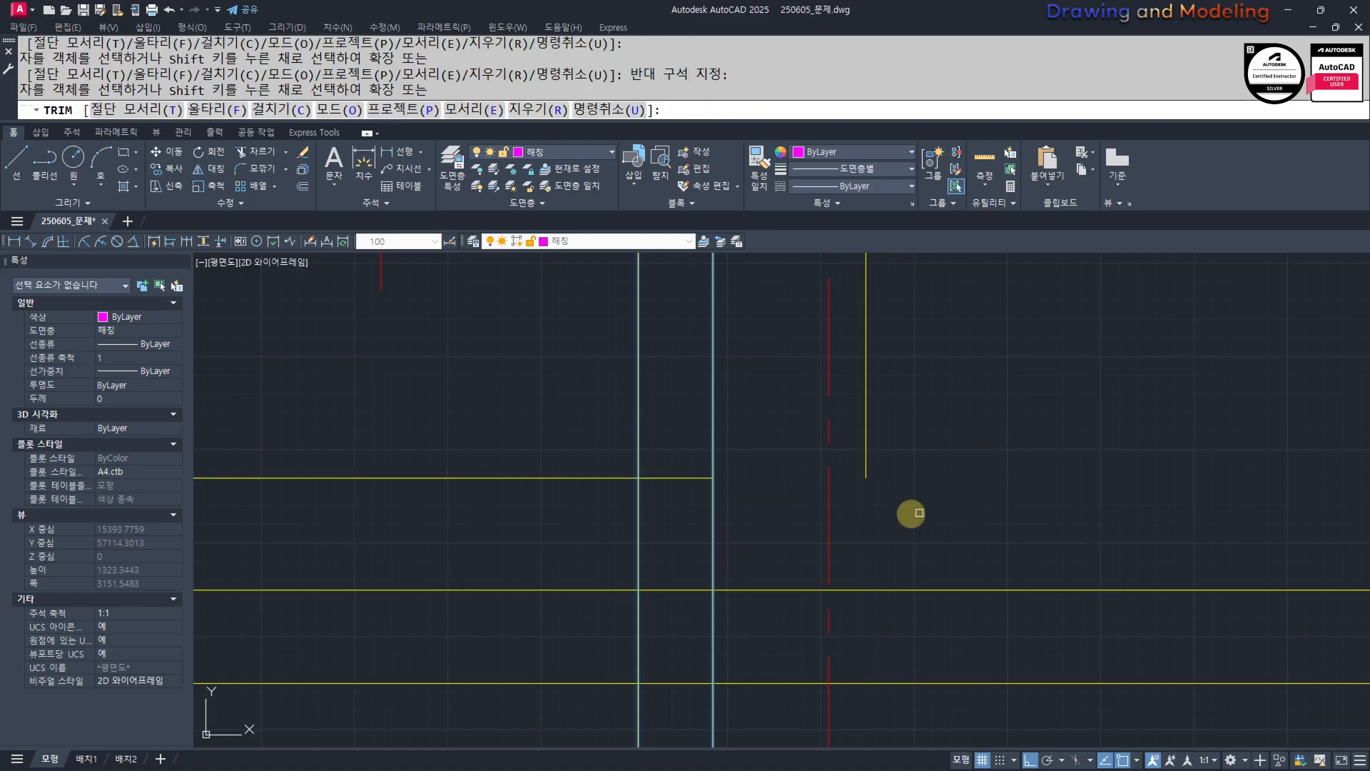
key(Escape)
scroll(743, 364, down, 2)
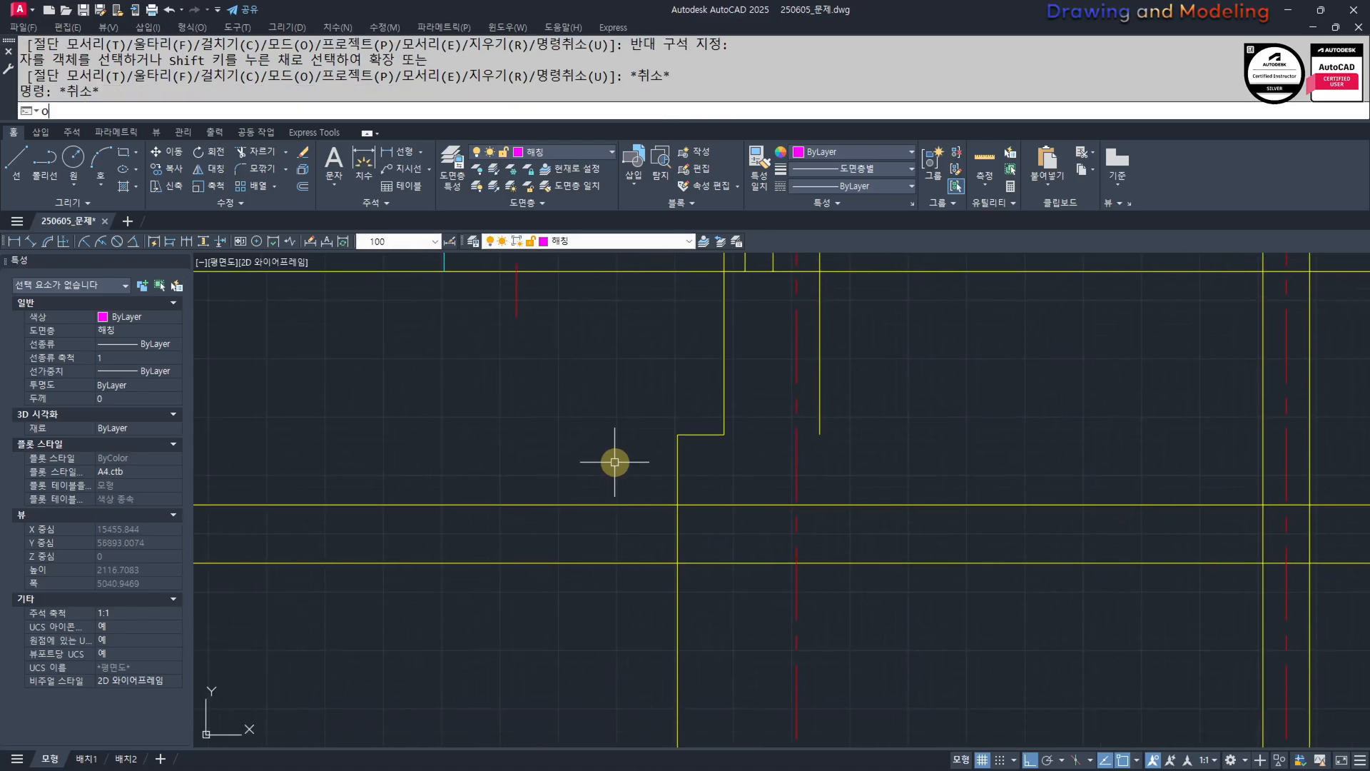
Offset the stepped footing's left vertical edge outward by 100.
text(o)
key(Return)
text(100)
key(Return)
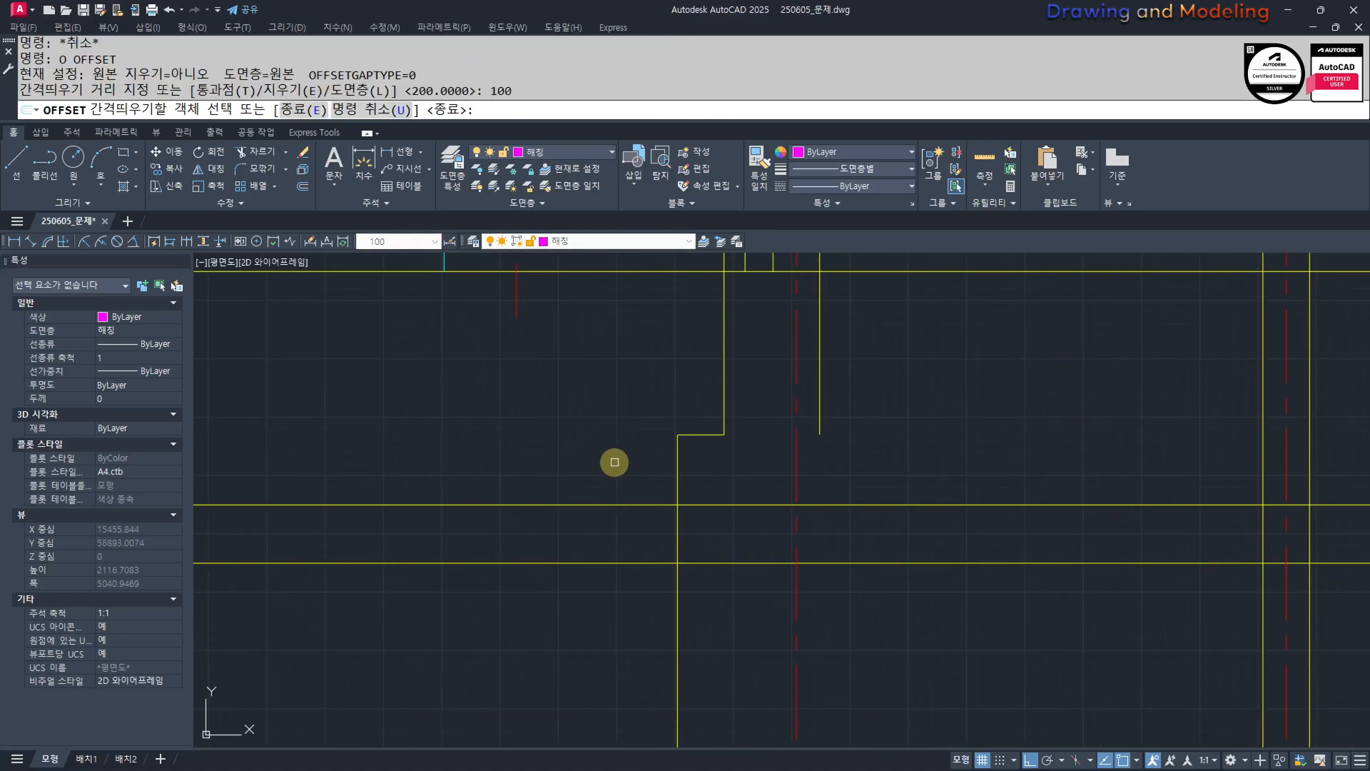
click(679, 455)
click(654, 458)
Trim the vertical edges and the two lowest horizontal lines to form the left end of the base slab under the footing.
scroll(607, 541, up, 2)
text(tr)
key(Return)
click(810, 603)
click(621, 452)
key(Return)
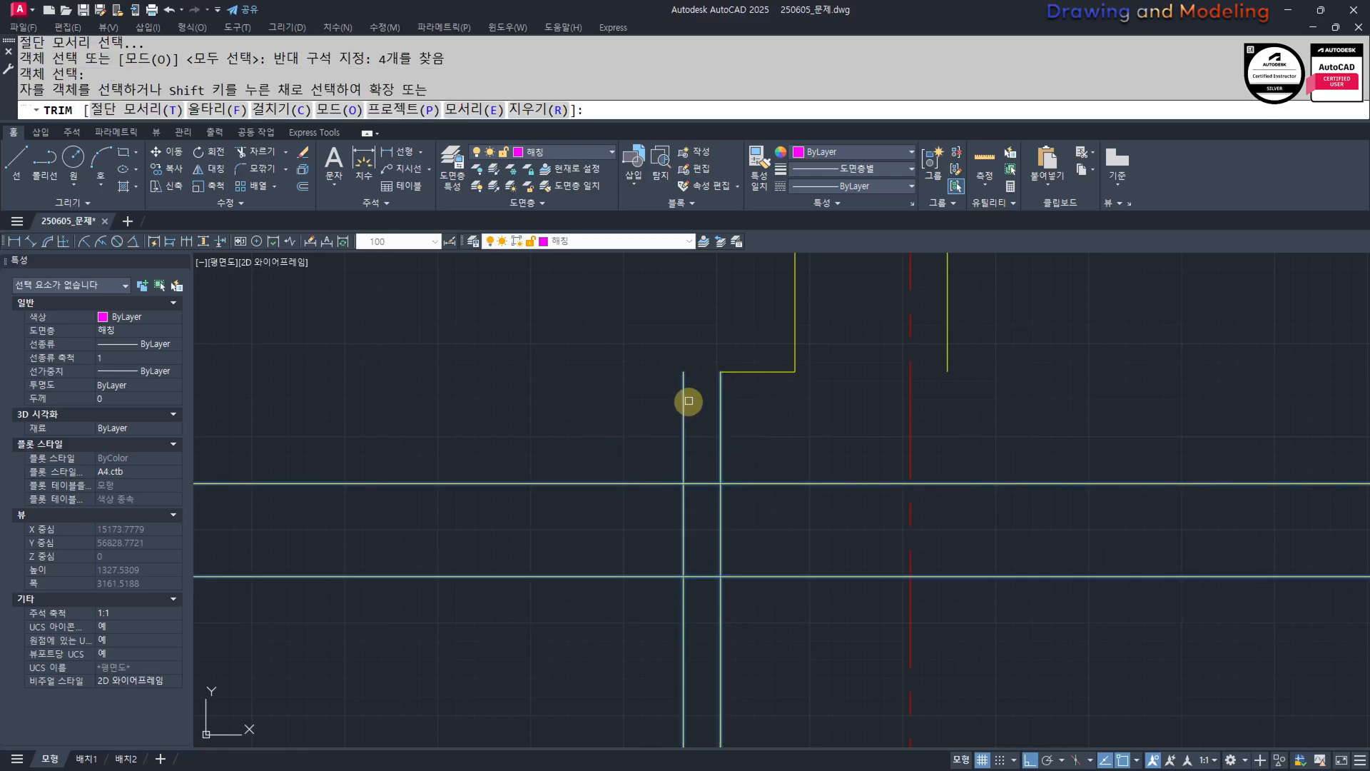
click(690, 401)
click(643, 454)
click(580, 437)
click(535, 656)
click(776, 670)
click(646, 620)
click(704, 561)
key(Escape)
key(Escape)
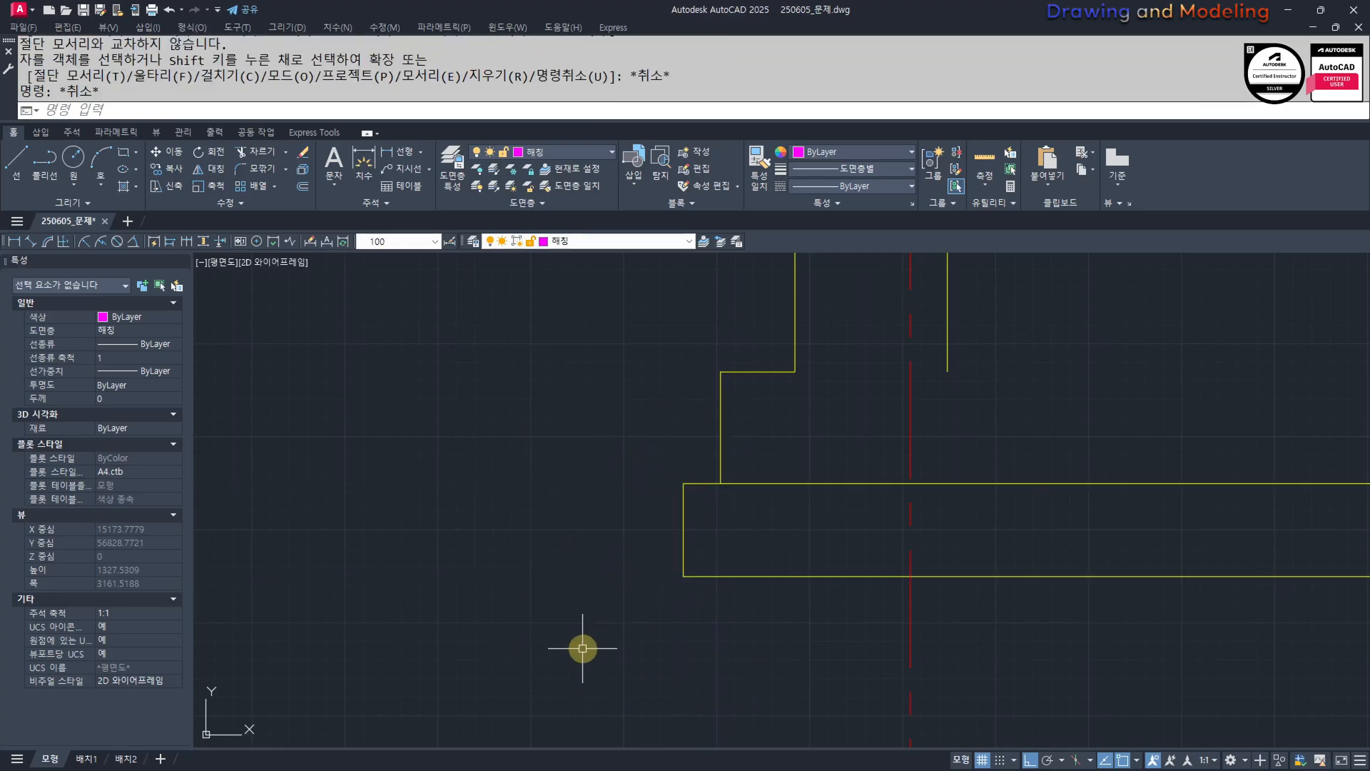
click(582, 647)
click(901, 355)
middle_drag(891, 471, 826, 498)
text(mi)
key(Return)
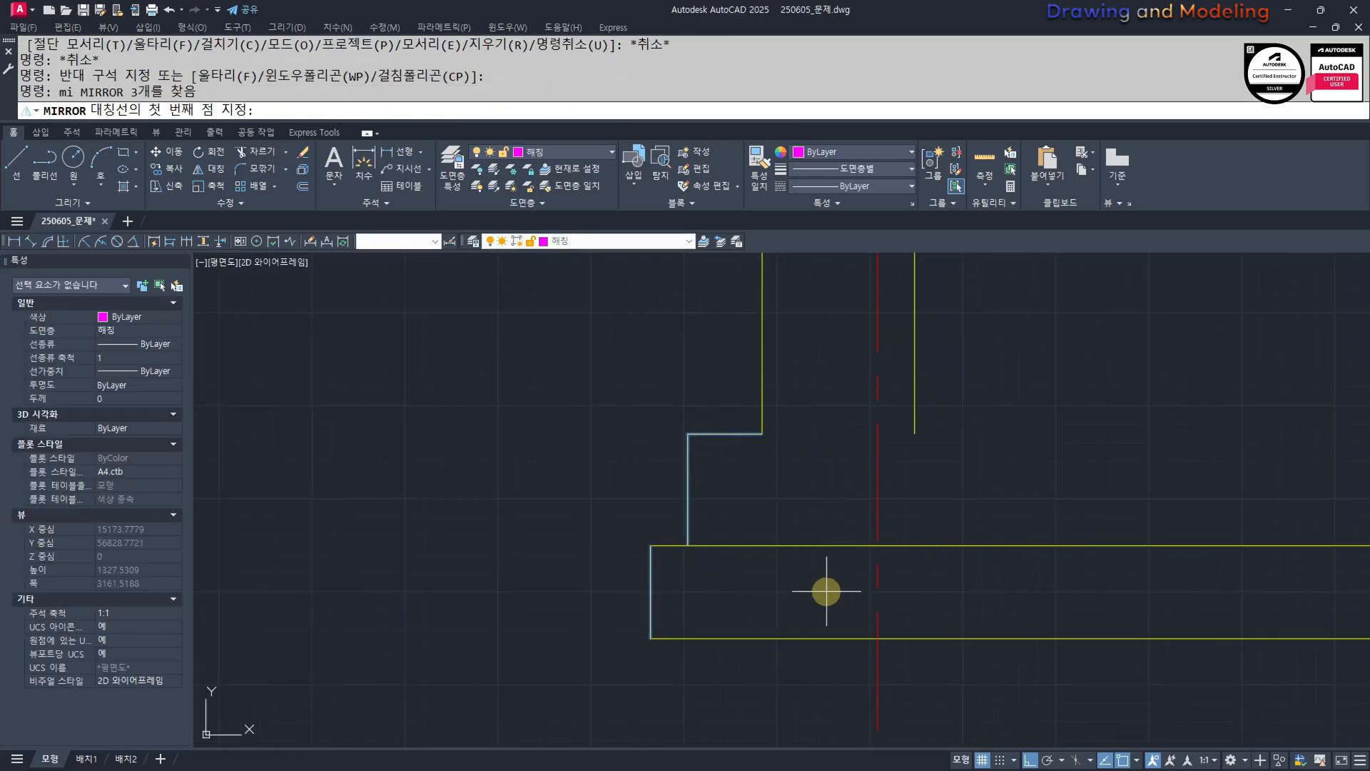
shift+right_click(827, 596)
click(892, 300)
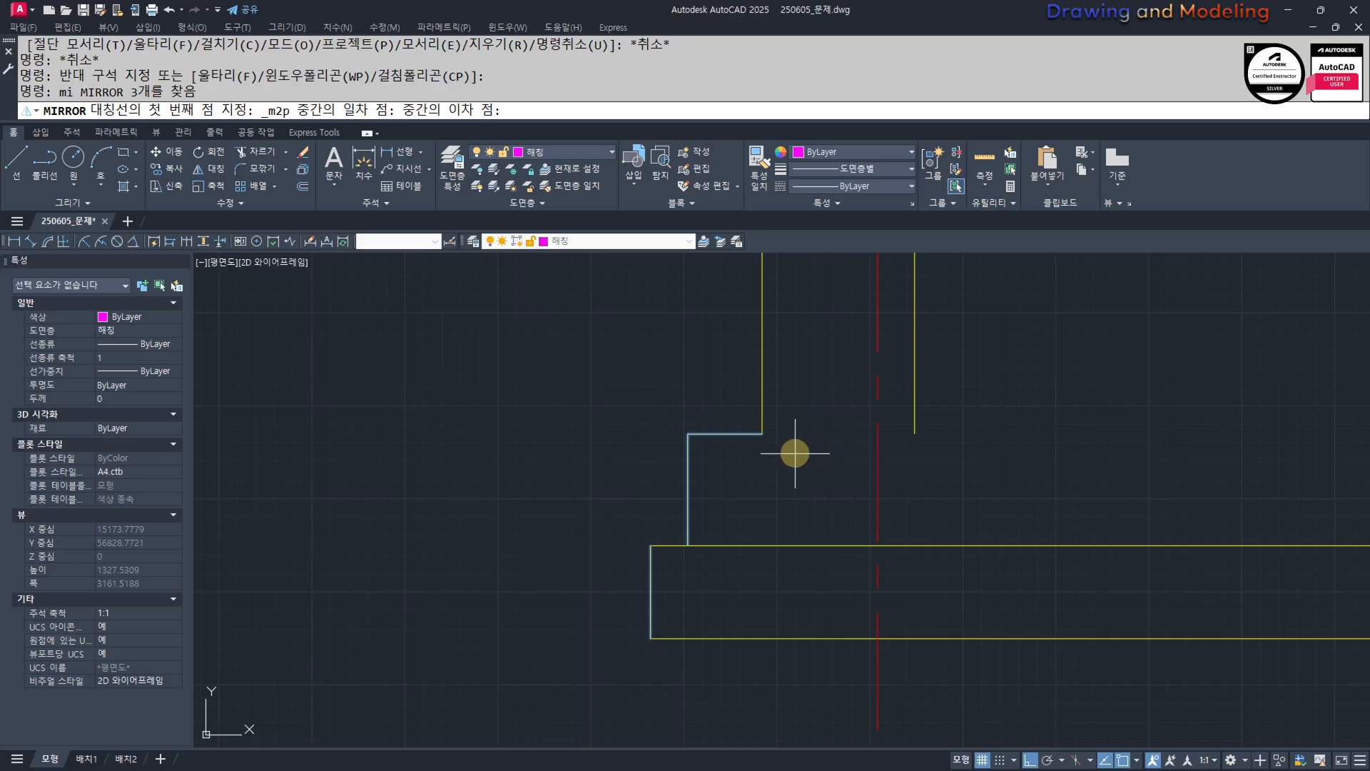
key(Escape)
Create a centerline between the two outer vertical wall lines above the footing.
text(cl)
key(Return)
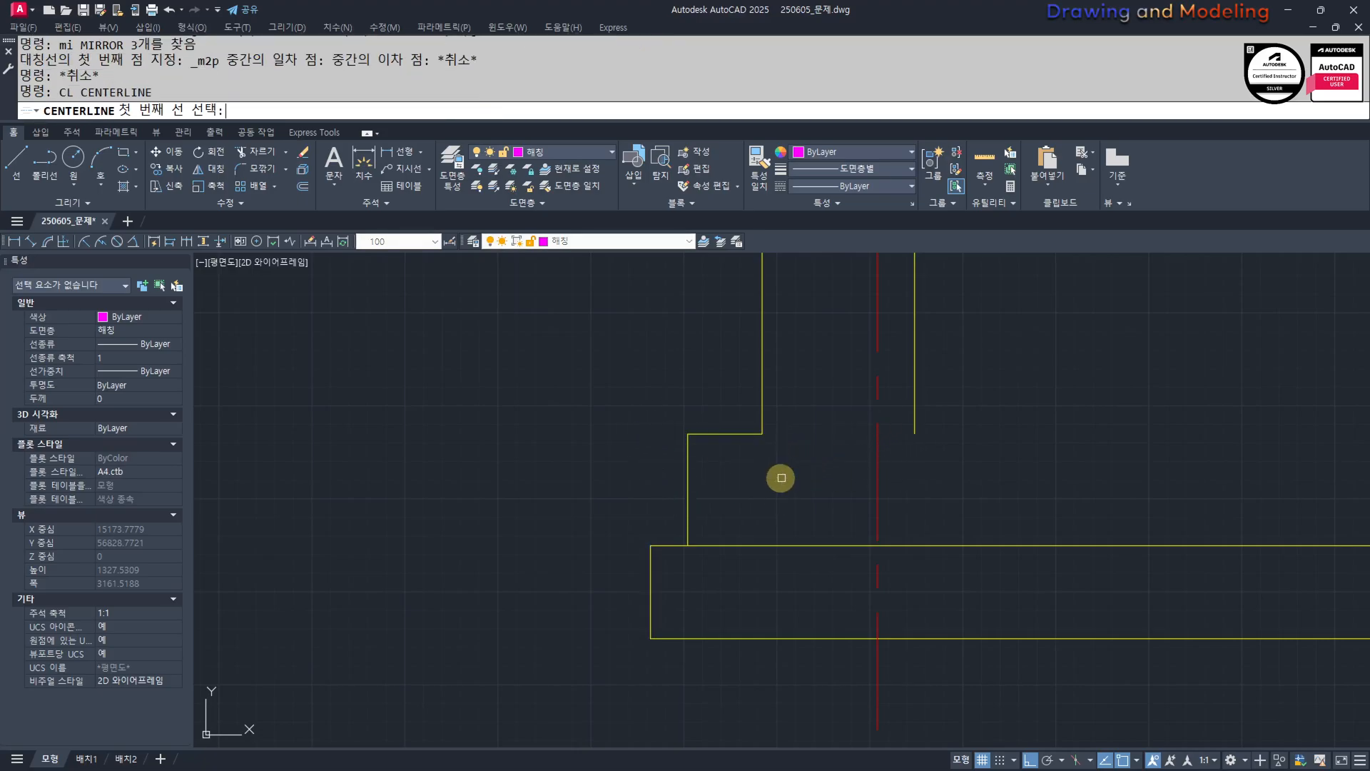
click(762, 403)
click(914, 401)
key(Return)
key(Escape)
key(Escape)
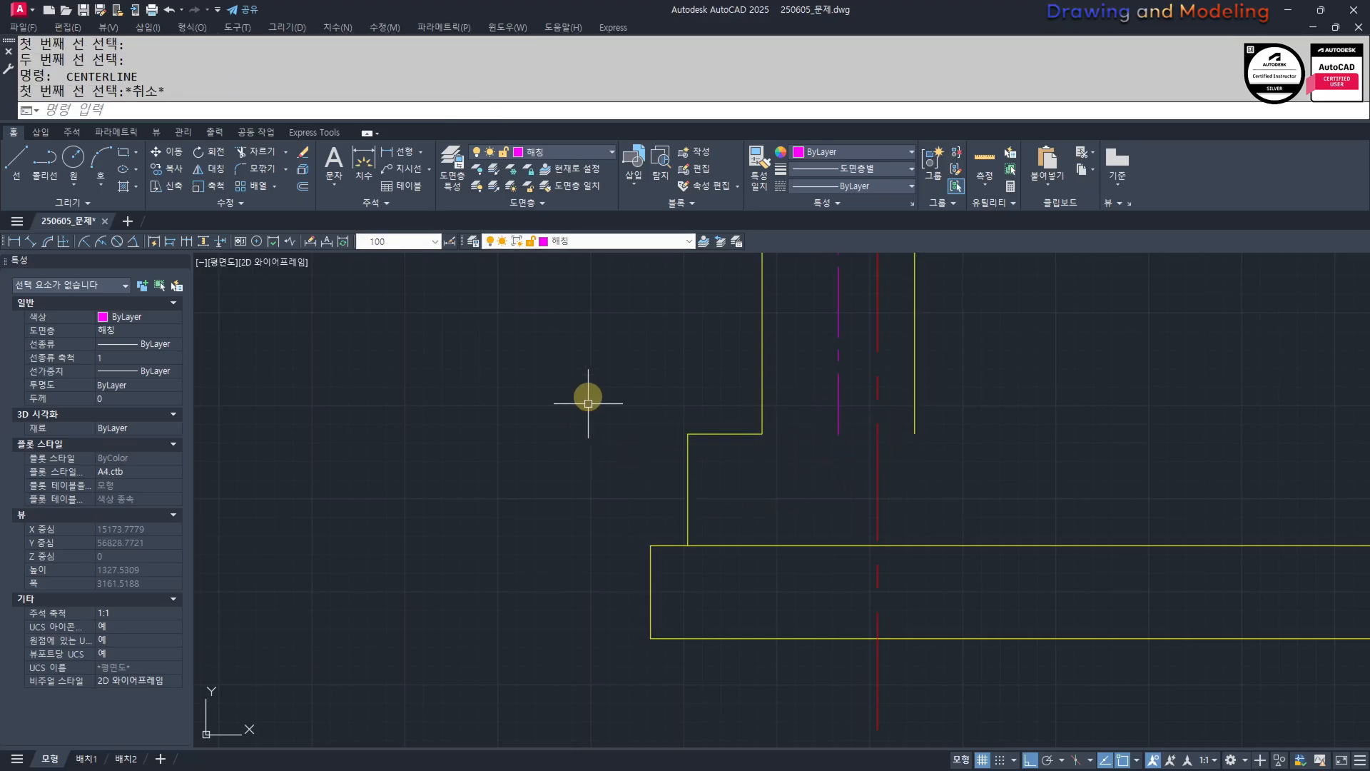
Mirror the left footing step and base slab end about the new centerline, keeping the originals.
click(584, 395)
click(794, 666)
middle_drag(794, 667, 817, 646)
text(mi)
key(Return)
click(852, 439)
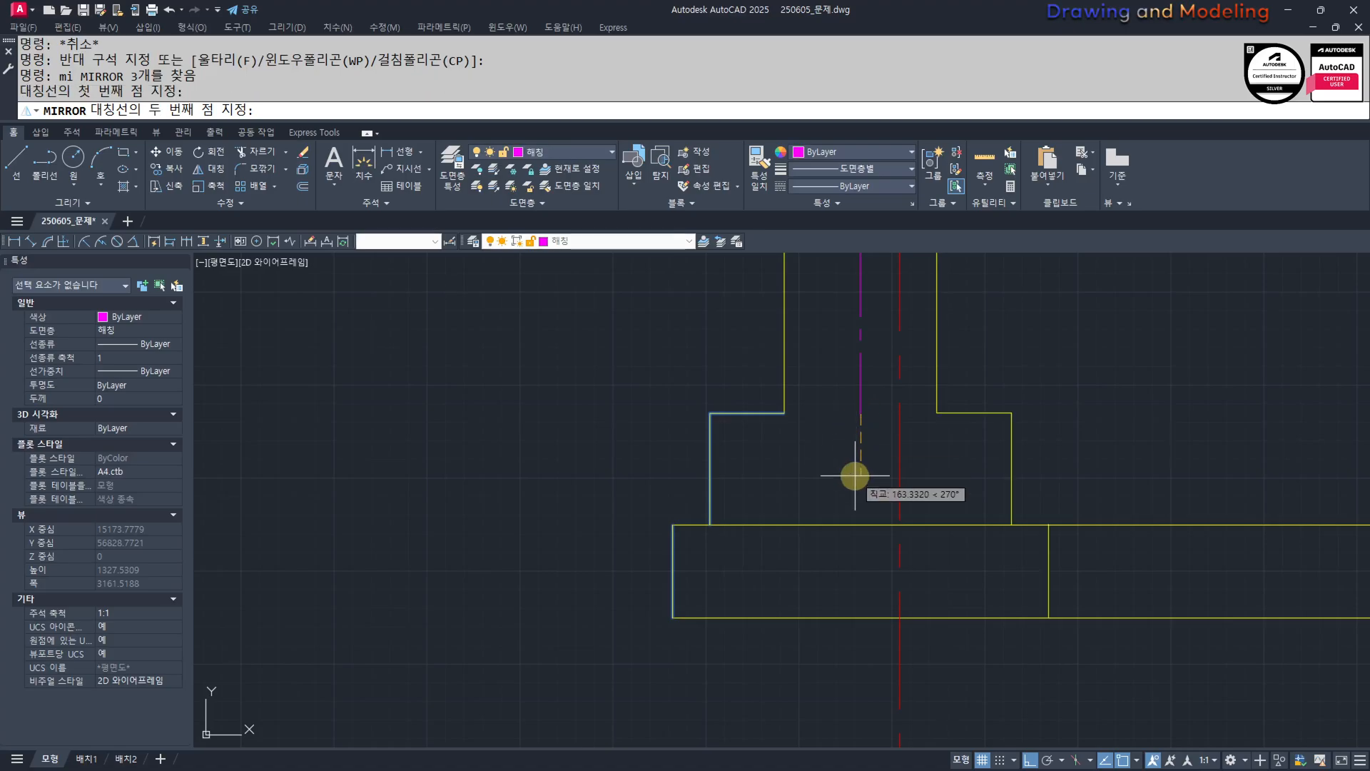
click(855, 476)
key(Return)
key(Escape)
key(Escape)
Trim the base slab's top and bottom lines beyond its mirrored right end.
text(tr)
key(Return)
click(1122, 664)
click(994, 496)
key(Return)
click(1134, 507)
click(1092, 643)
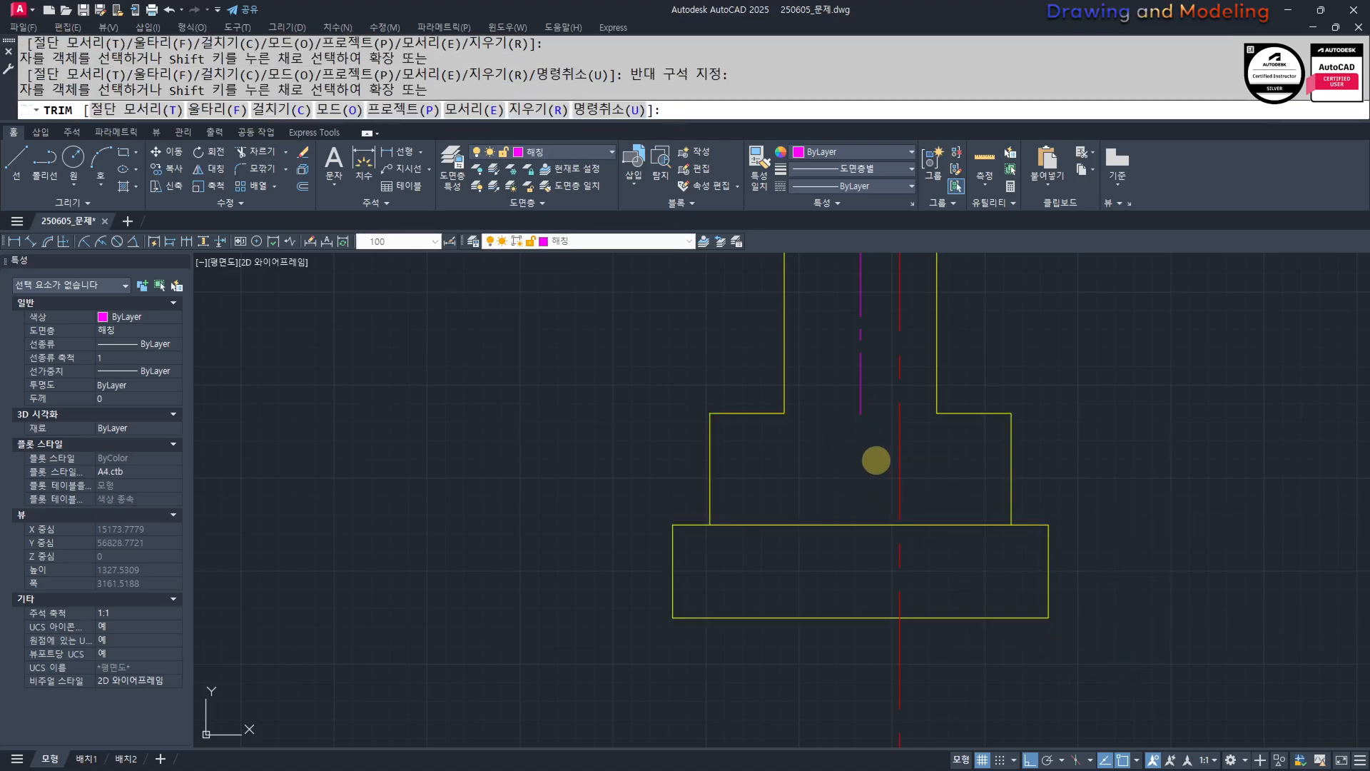
Erase the magenta centerline between the footing's wall lines.
text(e)
key(Return)
key(Escape)
key(Escape)
scroll(785, 478, down, 4)
scroll(830, 498, up, 2)
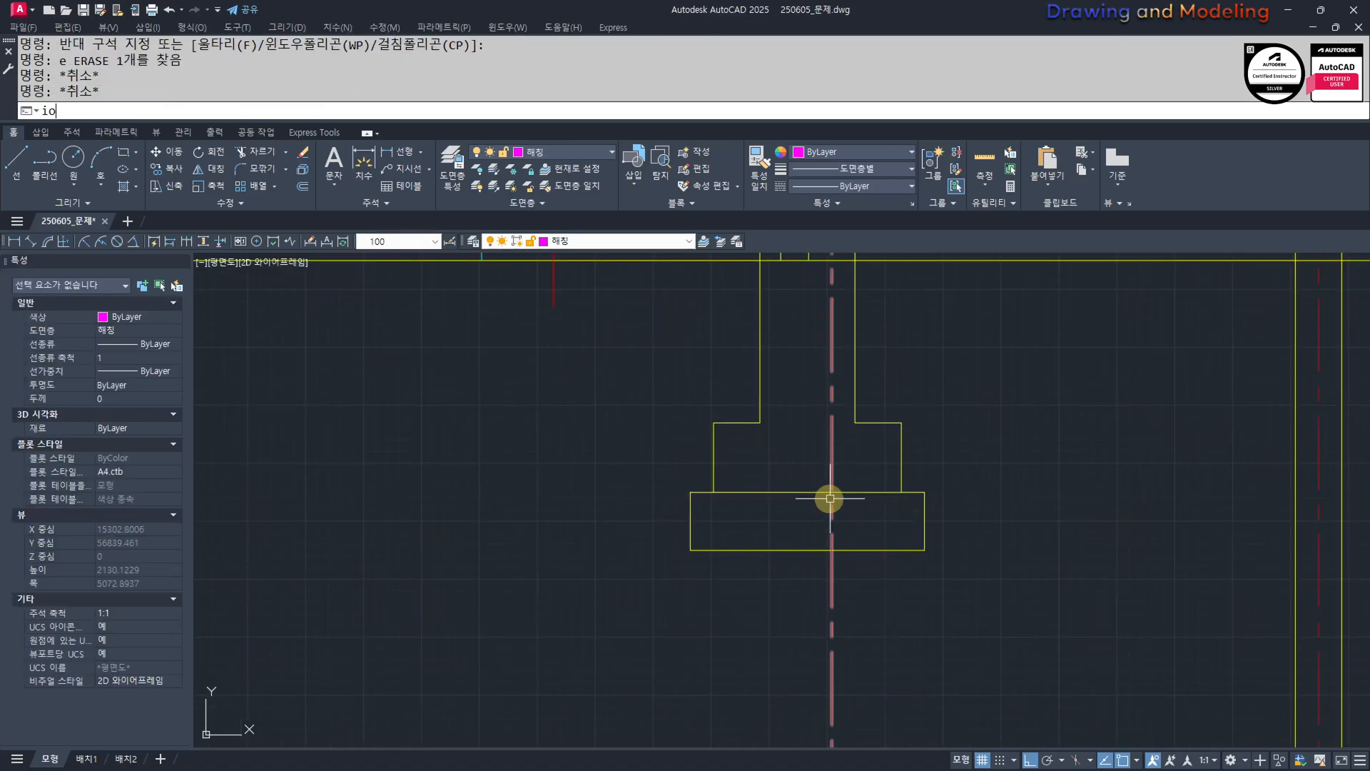
Offset the base slab's top line downward by 50.
text(o)
key(Return)
text(10)
key(Return)
click(797, 493)
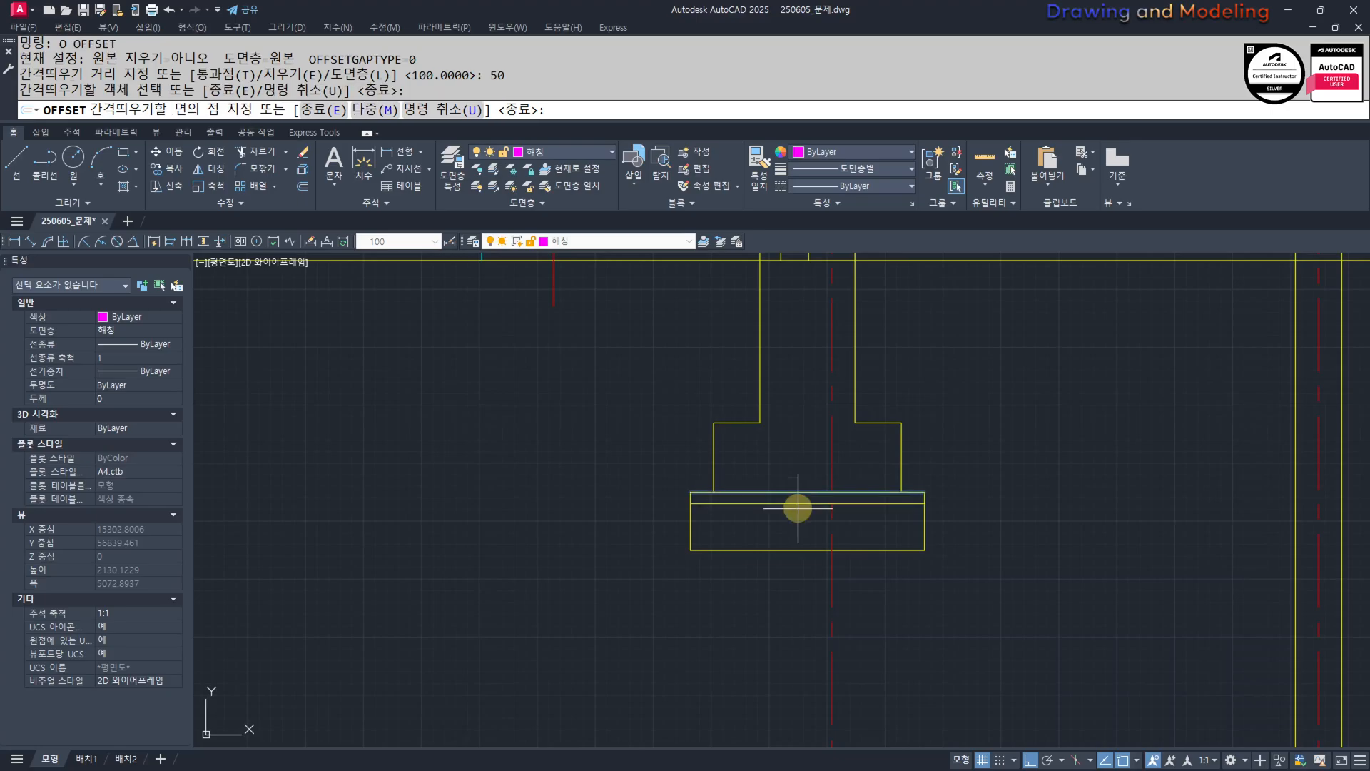
click(795, 500)
key(Escape)
key(Escape)
click(651, 368)
click(955, 580)
click(750, 511)
click(760, 515)
scroll(759, 514, down, 3)
key(Escape)
key(Escape)
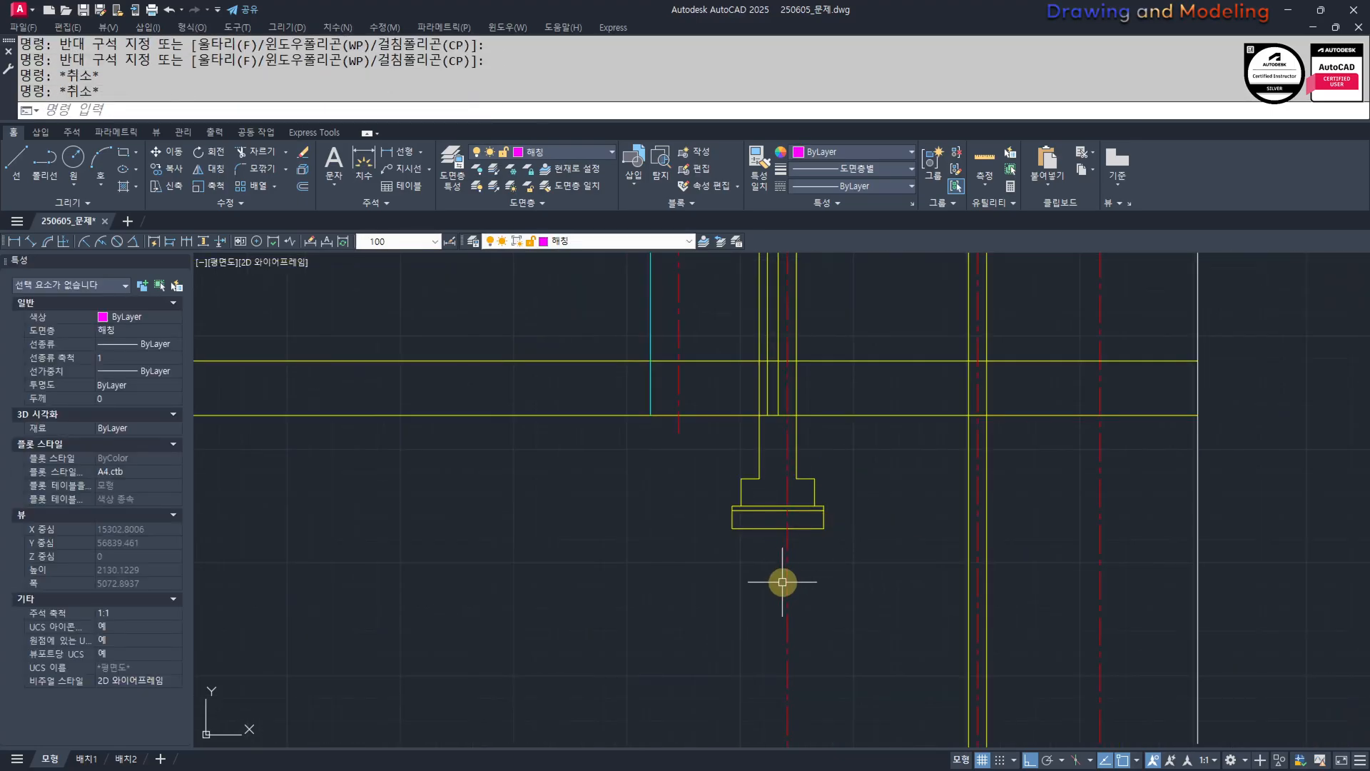
text(tr)
key(Return)
key(Escape)
key(Escape)
scroll(821, 485, down, 5)
scroll(568, 526, up, 5)
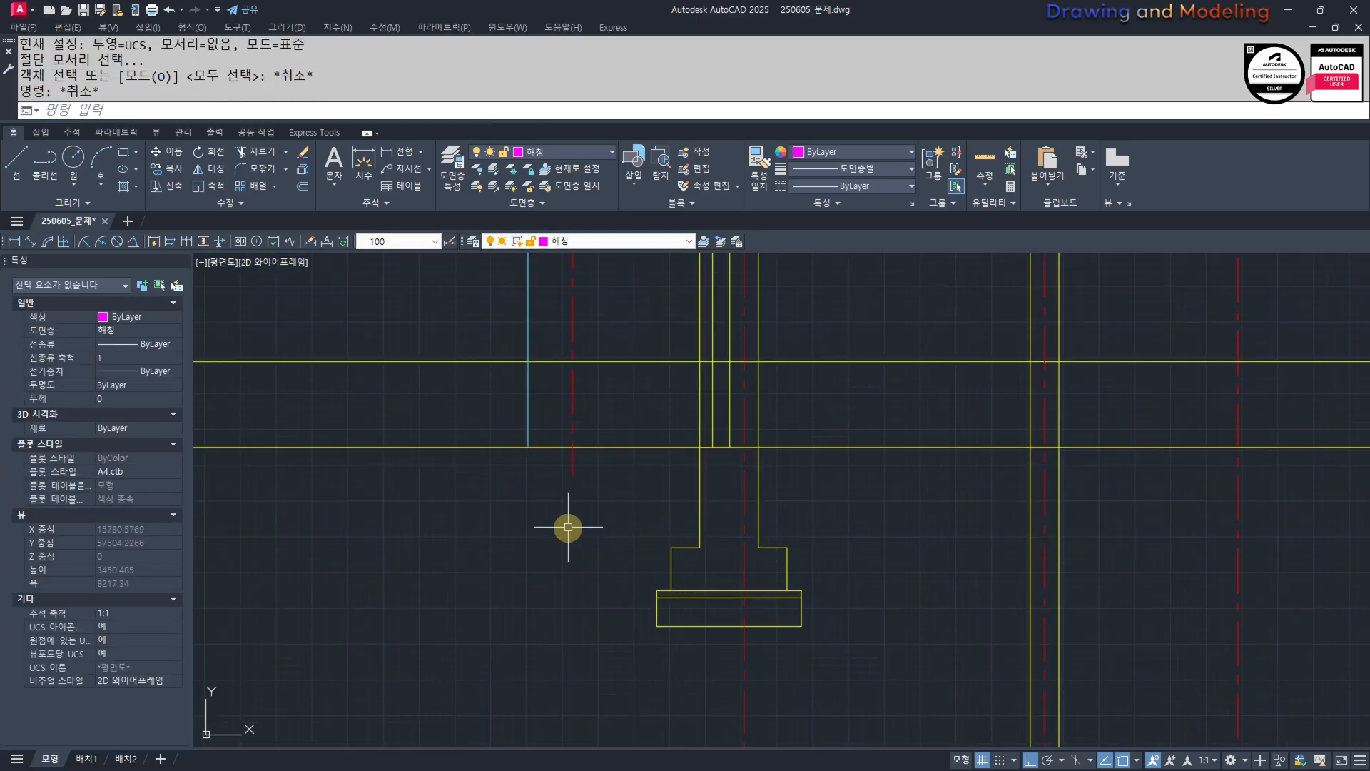
Examine the floor plan's entrance area and the section cut line running through it.
scroll(855, 561, down, 6)
middle_drag(566, 468, 1088, 563)
middle_drag(504, 480, 742, 607)
middle_drag(572, 316, 826, 545)
scroll(979, 490, up, 4)
middle_drag(859, 443, 817, 540)
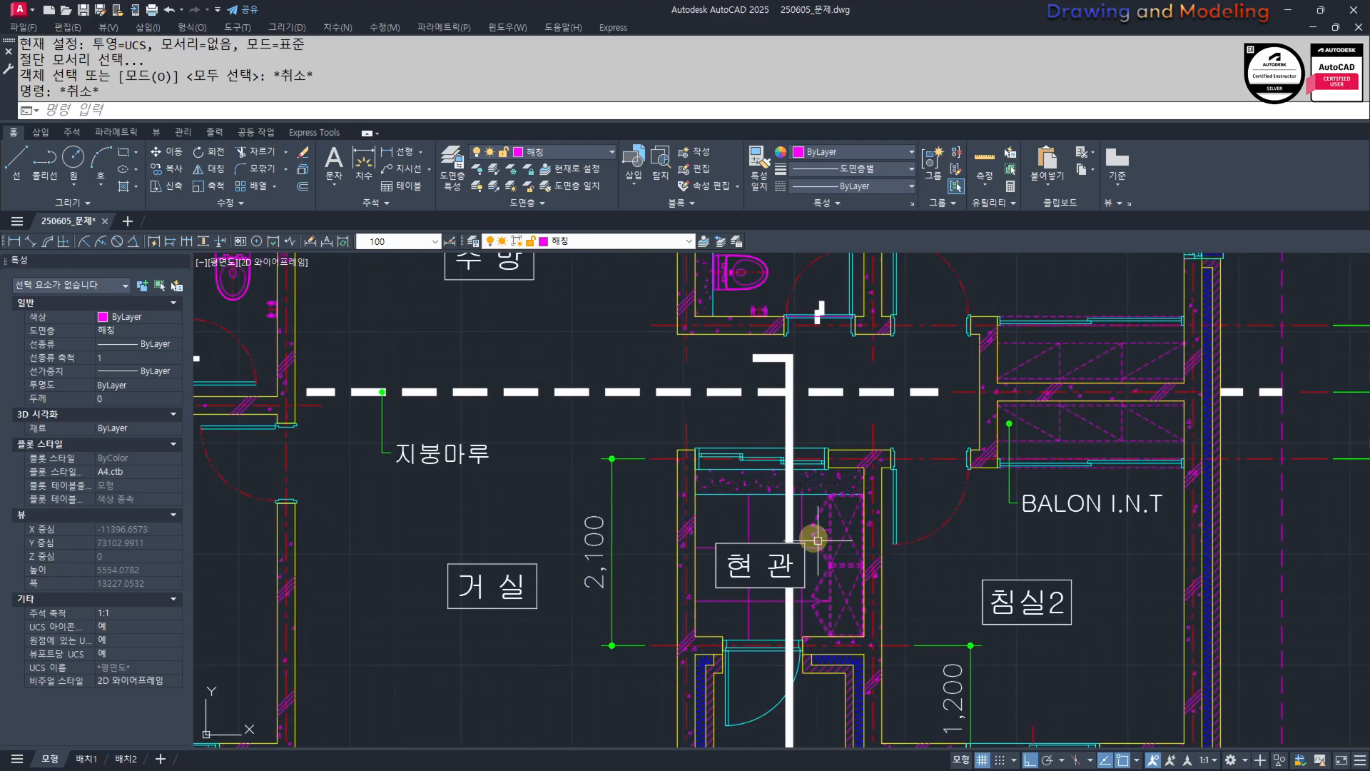
scroll(797, 518, down, 2)
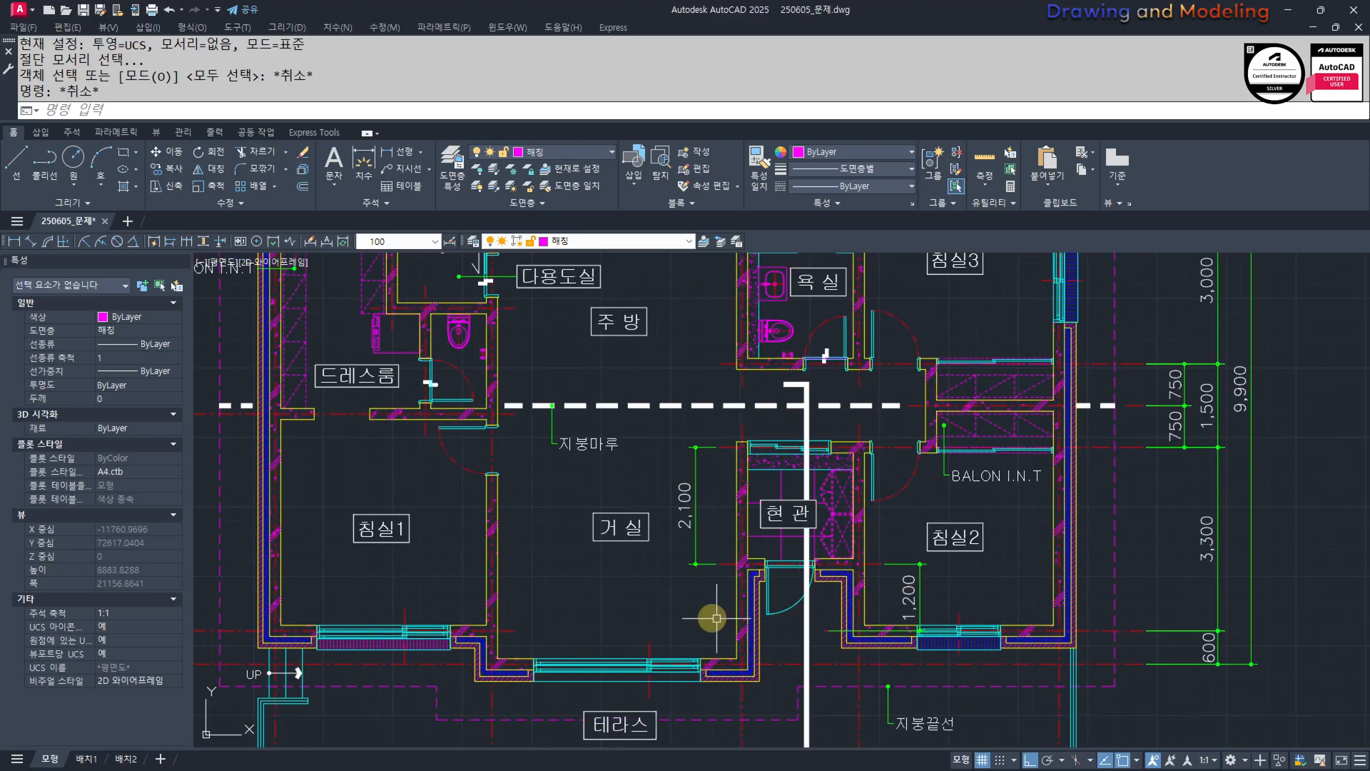
Copy the exterior wall's footing outline under the interior wall, aligning the footing's neck corner with the wall's left face.
scroll(716, 618, down, 4)
middle_drag(1017, 631, 654, 397)
middle_drag(856, 555, 813, 554)
scroll(879, 674, up, 2)
middle_drag(879, 674, 713, 560)
scroll(811, 585, up, 6)
mouse_move(811, 586)
middle_down()
mouse_move(742, 590)
mouse_move(740, 604)
middle_up()
click(526, 734)
click(923, 504)
scroll(697, 535, up, 4)
text(cc)
key(Return)
click(763, 519)
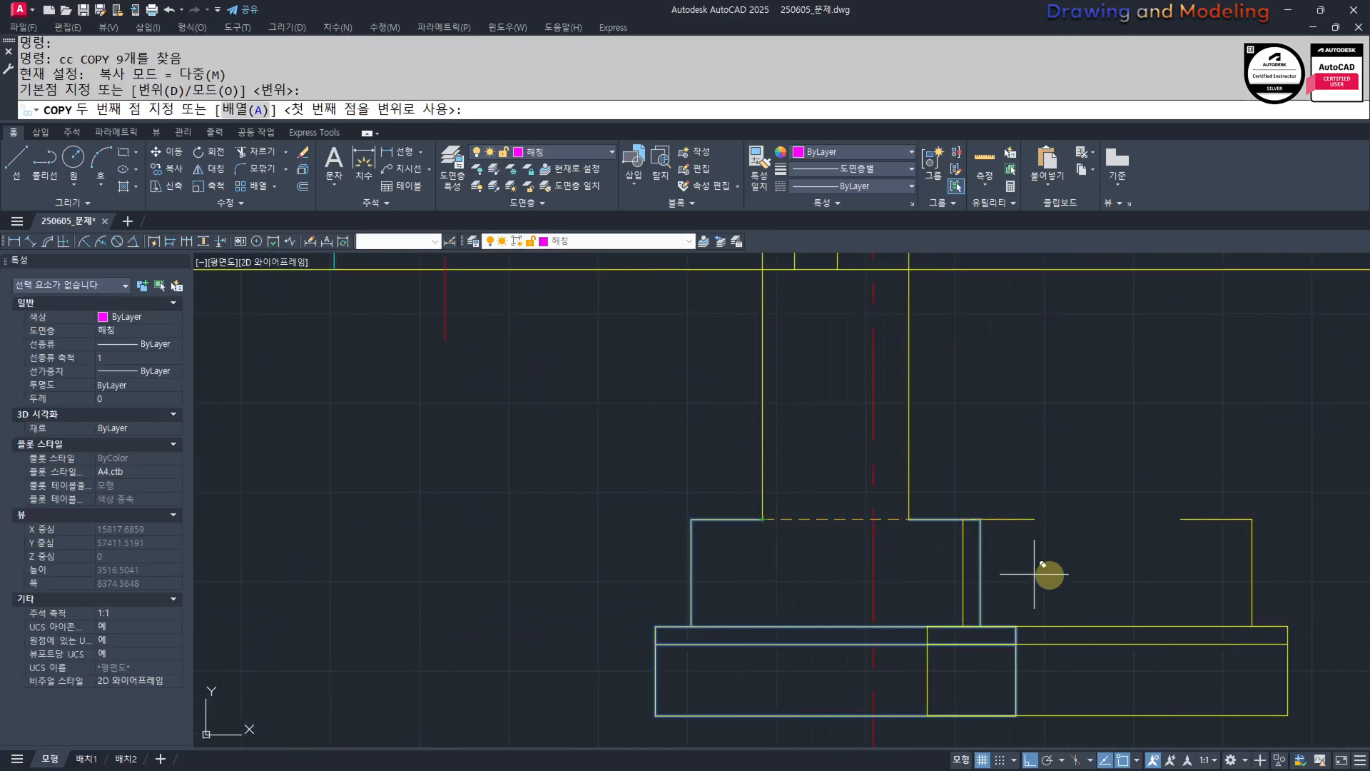
scroll(1099, 578, down, 2)
middle_drag(1349, 579, 796, 547)
click(841, 508)
key(Escape)
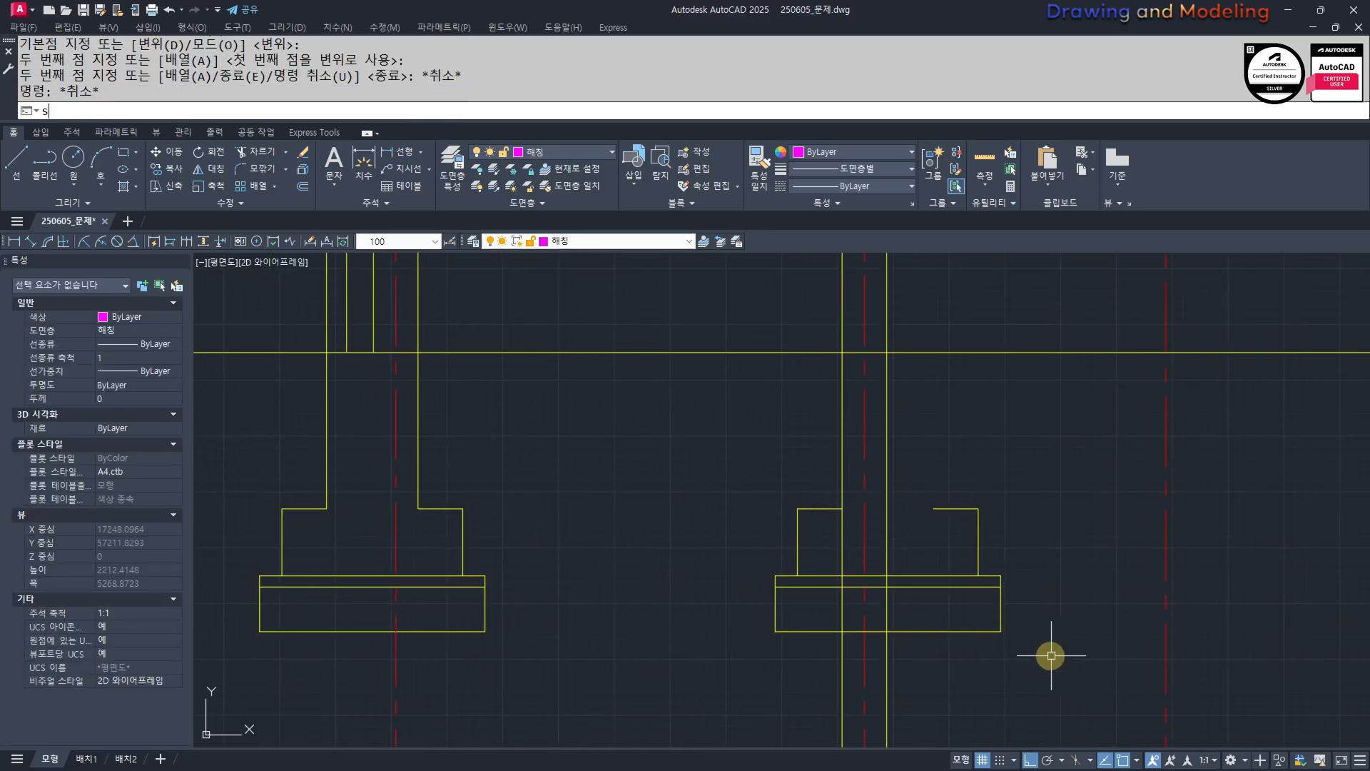
text(s)
key(Return)
click(1049, 652)
click(932, 486)
key(Escape)
Stretch the right half of the copied footing inward so its neck meets the interior wall's right face.
text(s)
key(Return)
click(1043, 463)
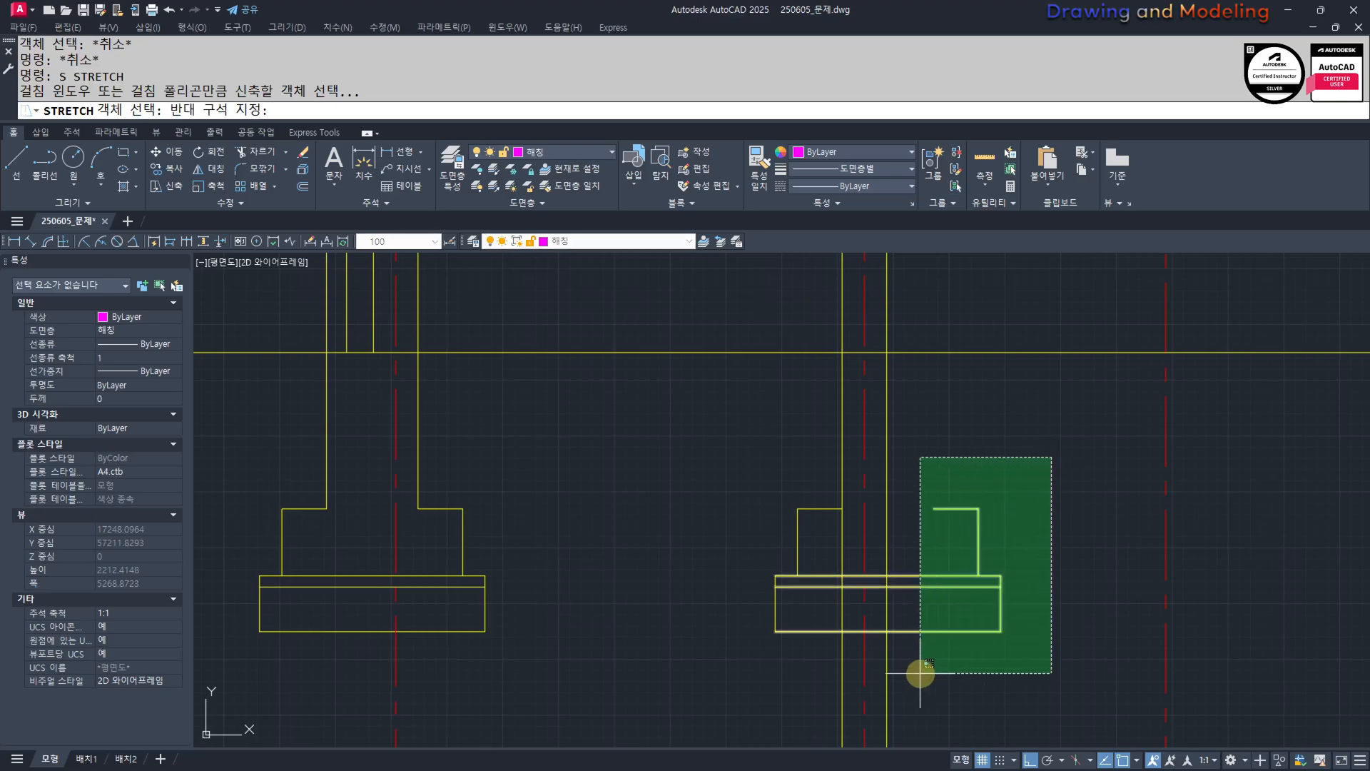
click(919, 673)
key(Return)
scroll(906, 543, up, 2)
click(949, 489)
click(878, 490)
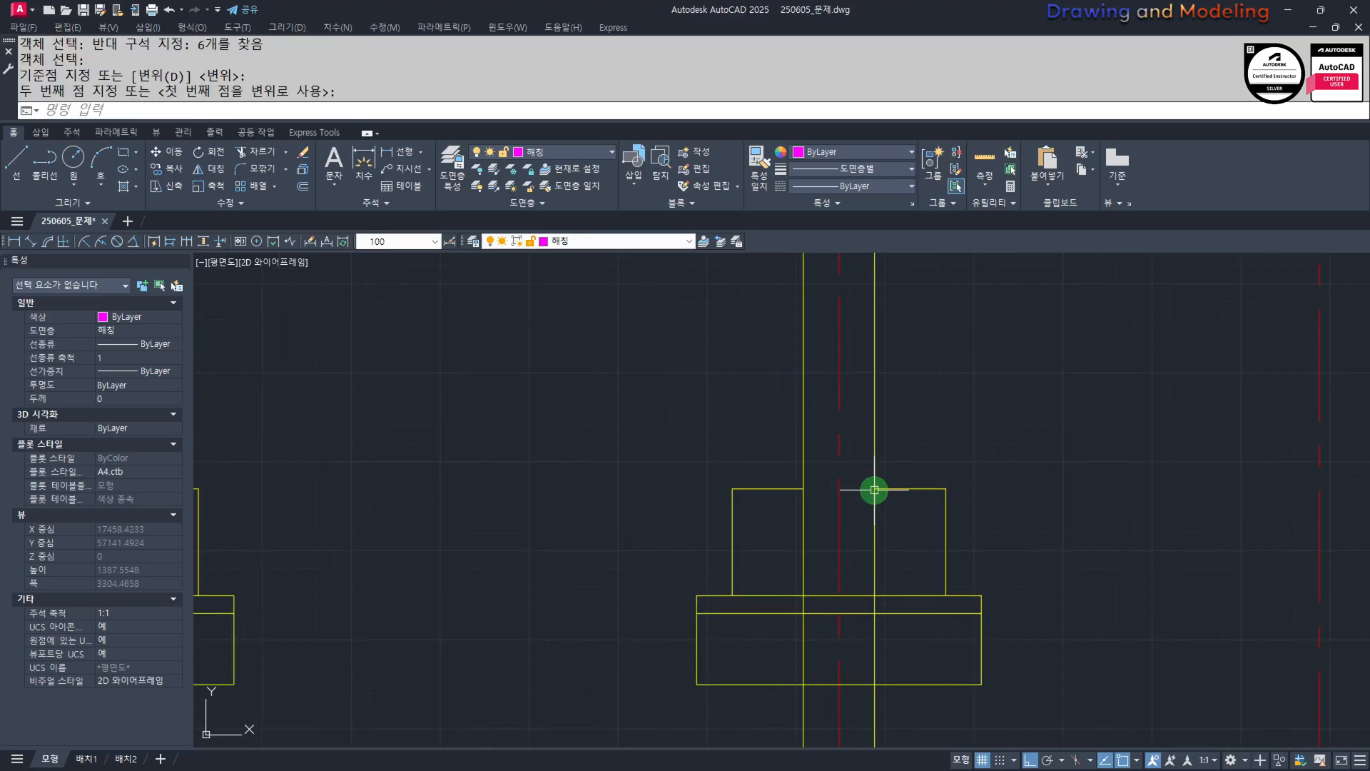
Trim the interior wall's two vertical lines below the top of its footing.
key(Escape)
scroll(912, 514, up, 2)
text(tr)
key(Return)
click(929, 478)
click(818, 423)
click(731, 512)
key(Return)
click(765, 528)
click(921, 529)
click(964, 553)
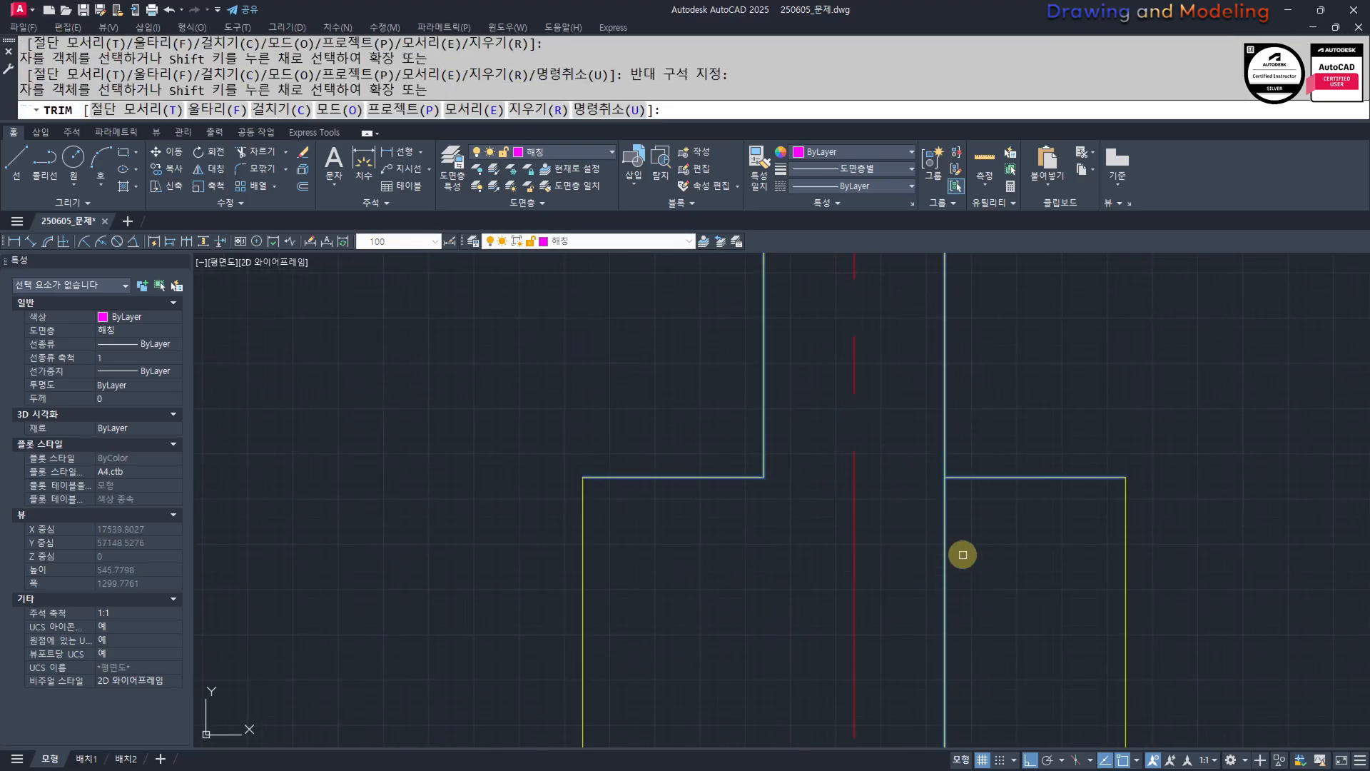
key(Escape)
key(Escape)
Examine the floor plan's entrance area around the sliding door and the section cut line.
scroll(942, 523, down, 4)
scroll(967, 526, down, 4)
middle_drag(967, 526, 840, 628)
middle_drag(667, 581, 713, 598)
scroll(831, 585, up, 2)
key(Escape)
key(Escape)
scroll(849, 582, down, 4)
scroll(849, 581, down, 4)
middle_drag(542, 493, 746, 554)
scroll(685, 448, up, 12)
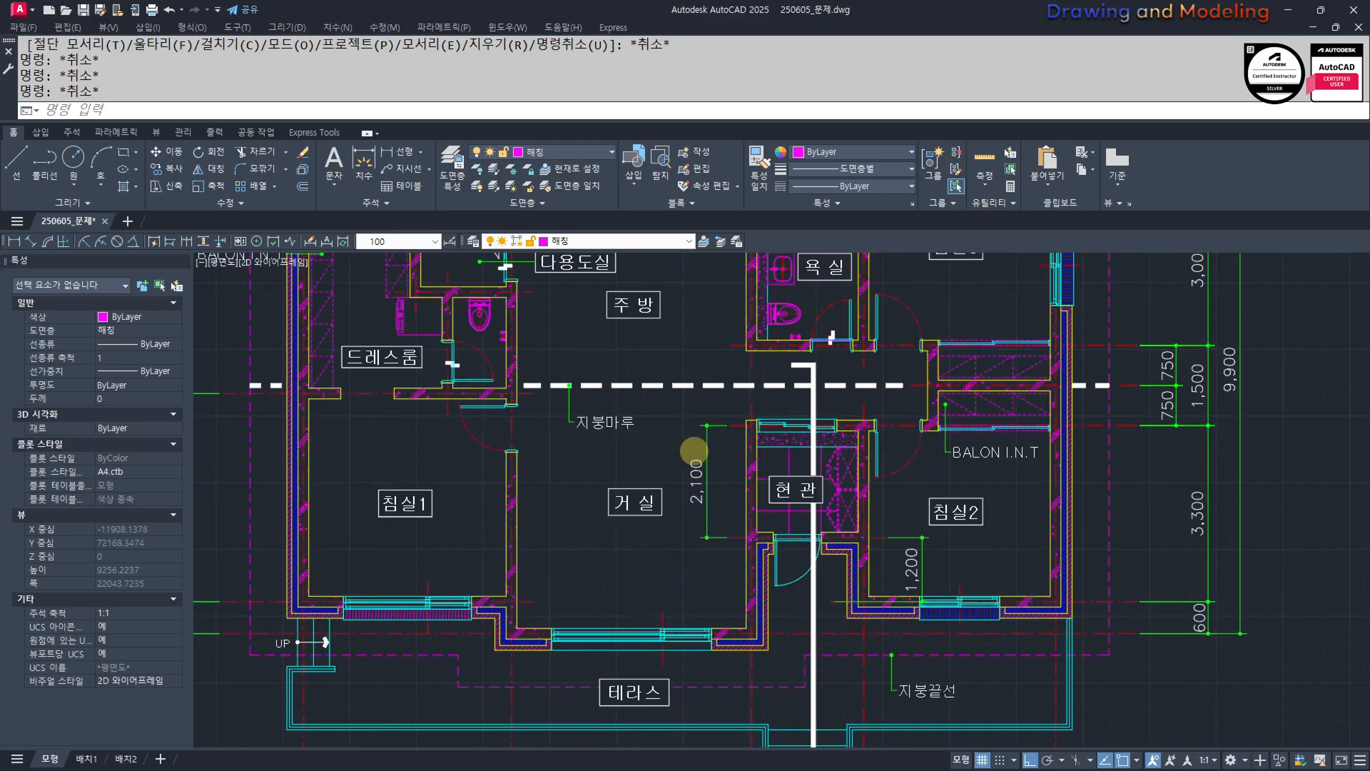
middle_drag(952, 425, 902, 454)
key(Escape)
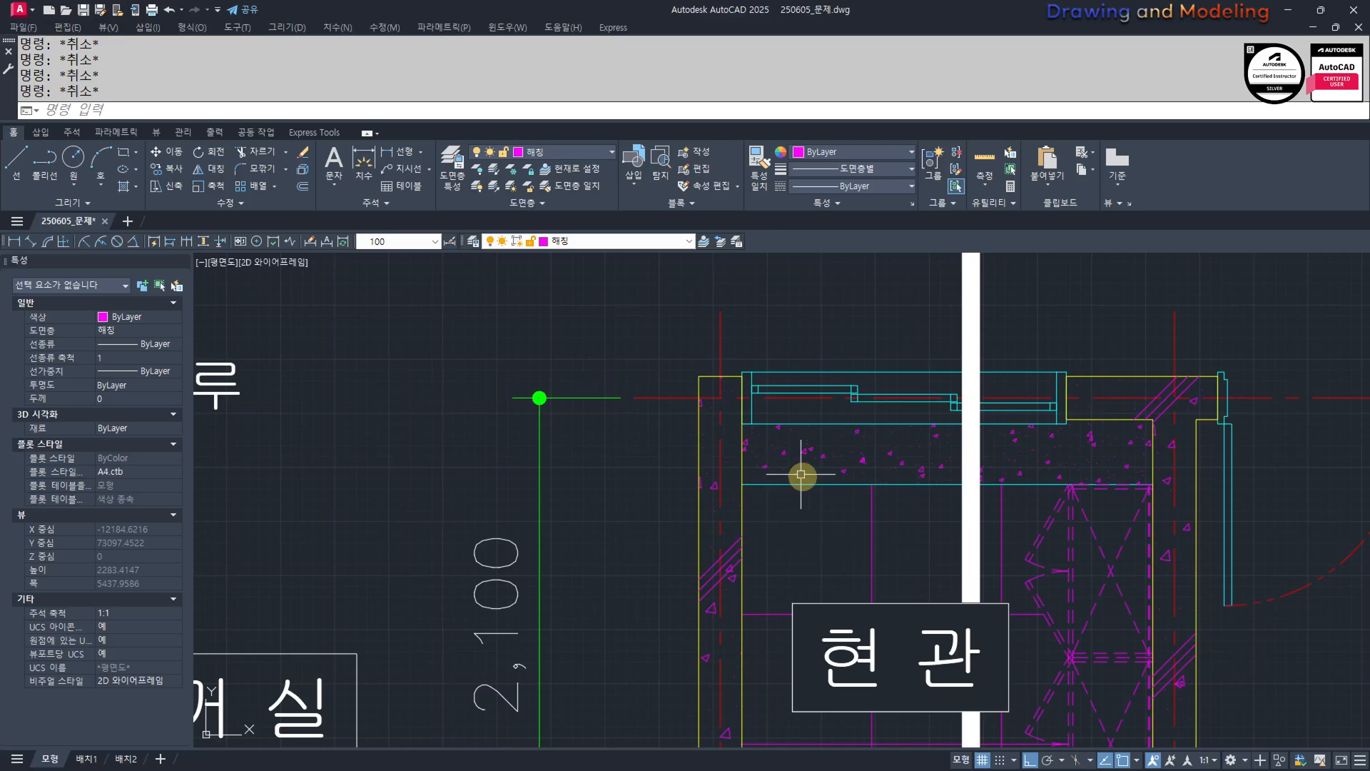
scroll(802, 473, down, 6)
scroll(835, 457, up, 8)
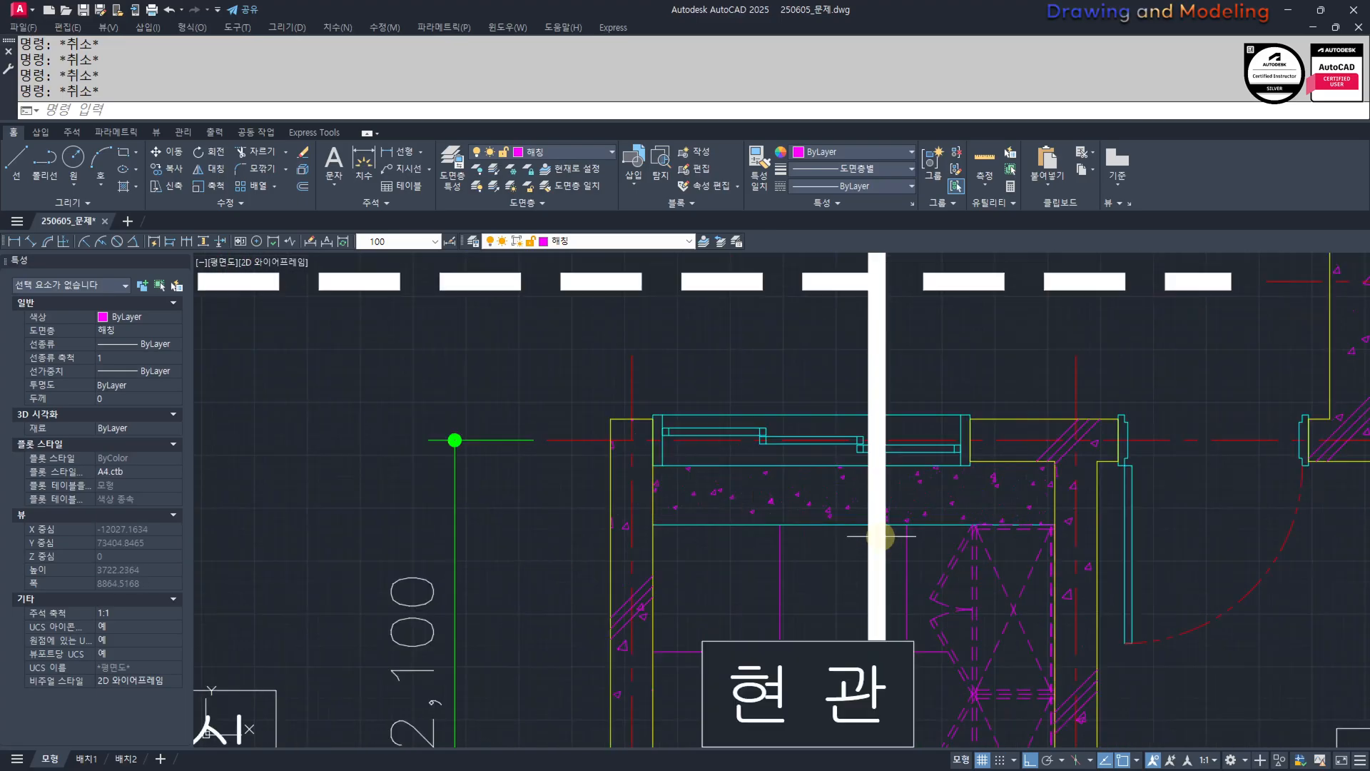
Examine the level-change symbols in the floor plan, from the entrance and bathroom doorway across to the utility room.
scroll(881, 537, up, 2)
click(978, 418)
click(979, 419)
double_click(825, 578)
key(Escape)
key(Escape)
scroll(826, 578, down, 6)
scroll(866, 481, up, 5)
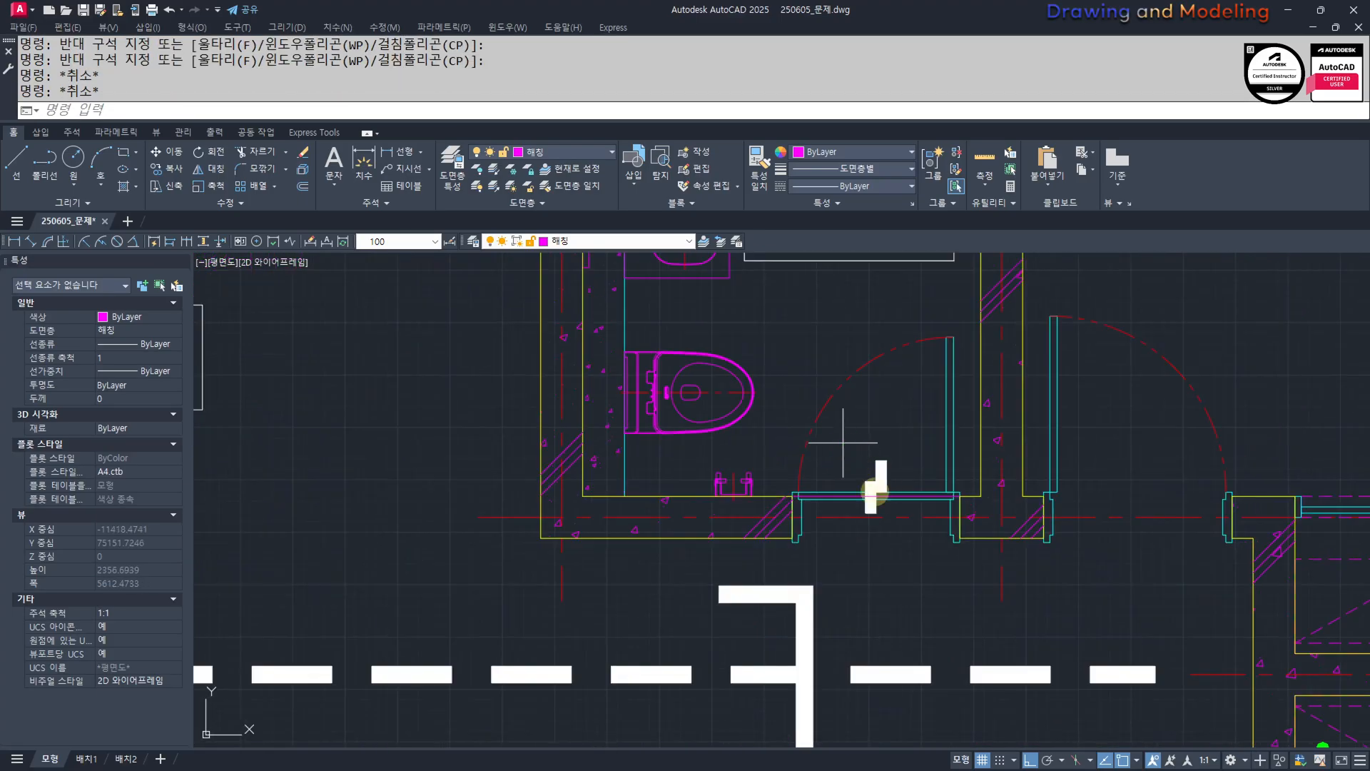
click(875, 491)
scroll(856, 531, down, 5)
middle_drag(571, 547, 727, 561)
key(Escape)
middle_drag(751, 512, 904, 513)
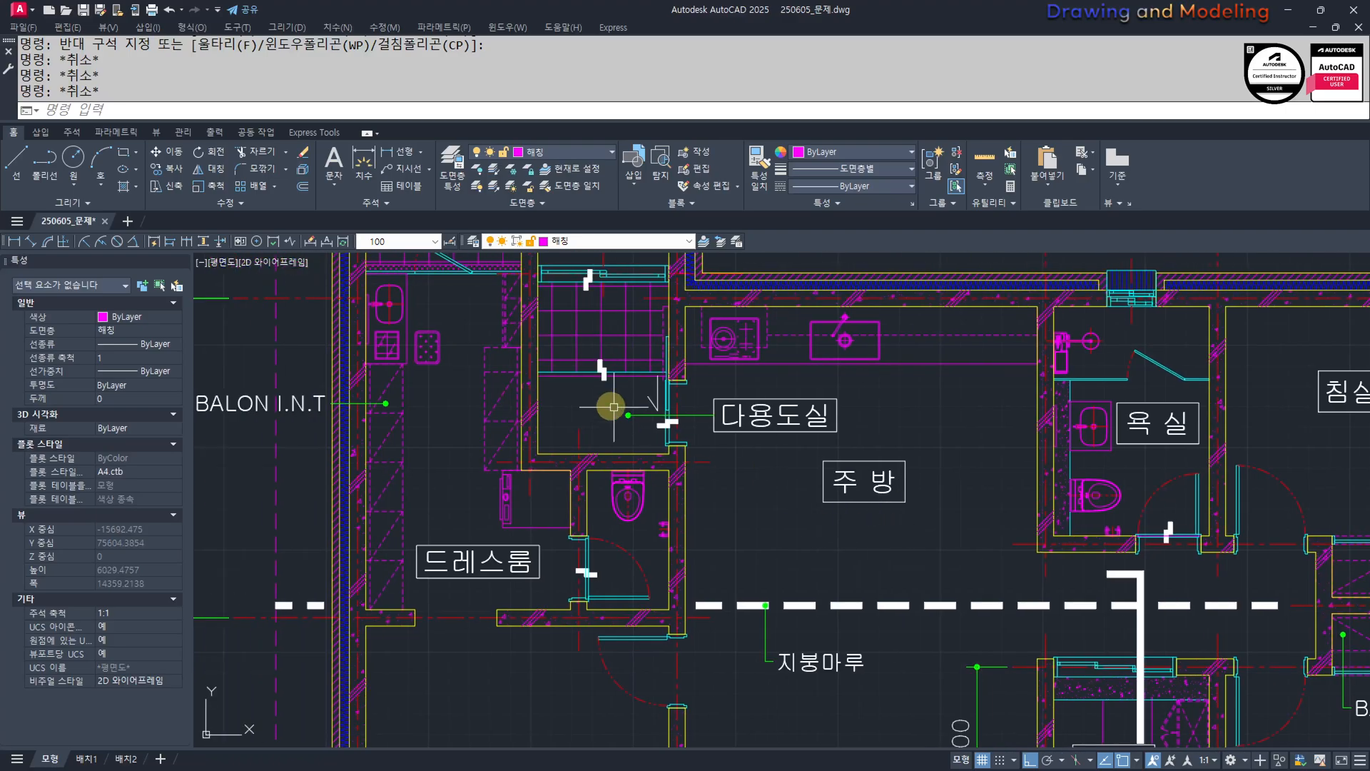
Copy the level-change symbol from the utility room's floor edge onto the entrance's step line, placing it with the Nearest snap.
scroll(562, 386, up, 4)
click(600, 406)
click(722, 281)
scroll(649, 337, up, 2)
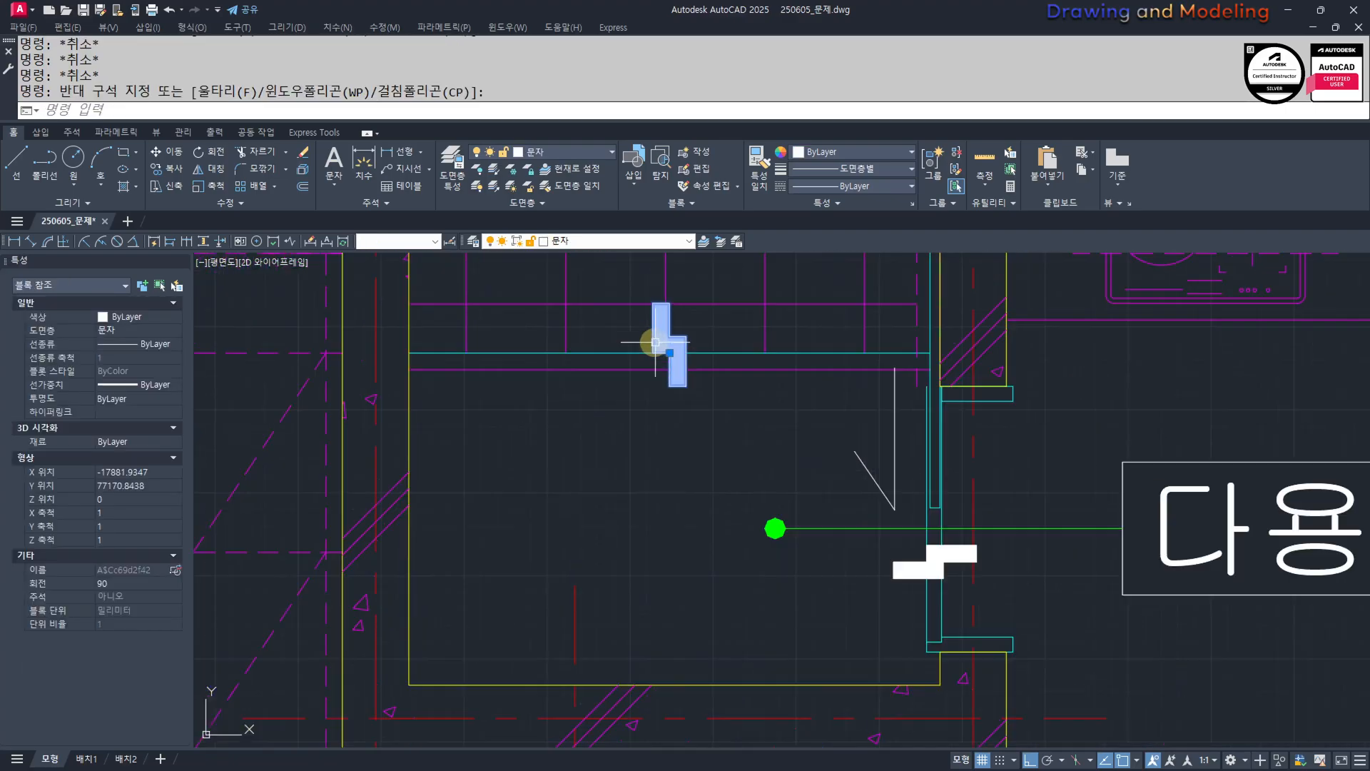
text(cc)
key(Return)
click(661, 350)
scroll(662, 353, down, 5)
middle_drag(978, 506, 498, 345)
middle_drag(896, 560, 593, 367)
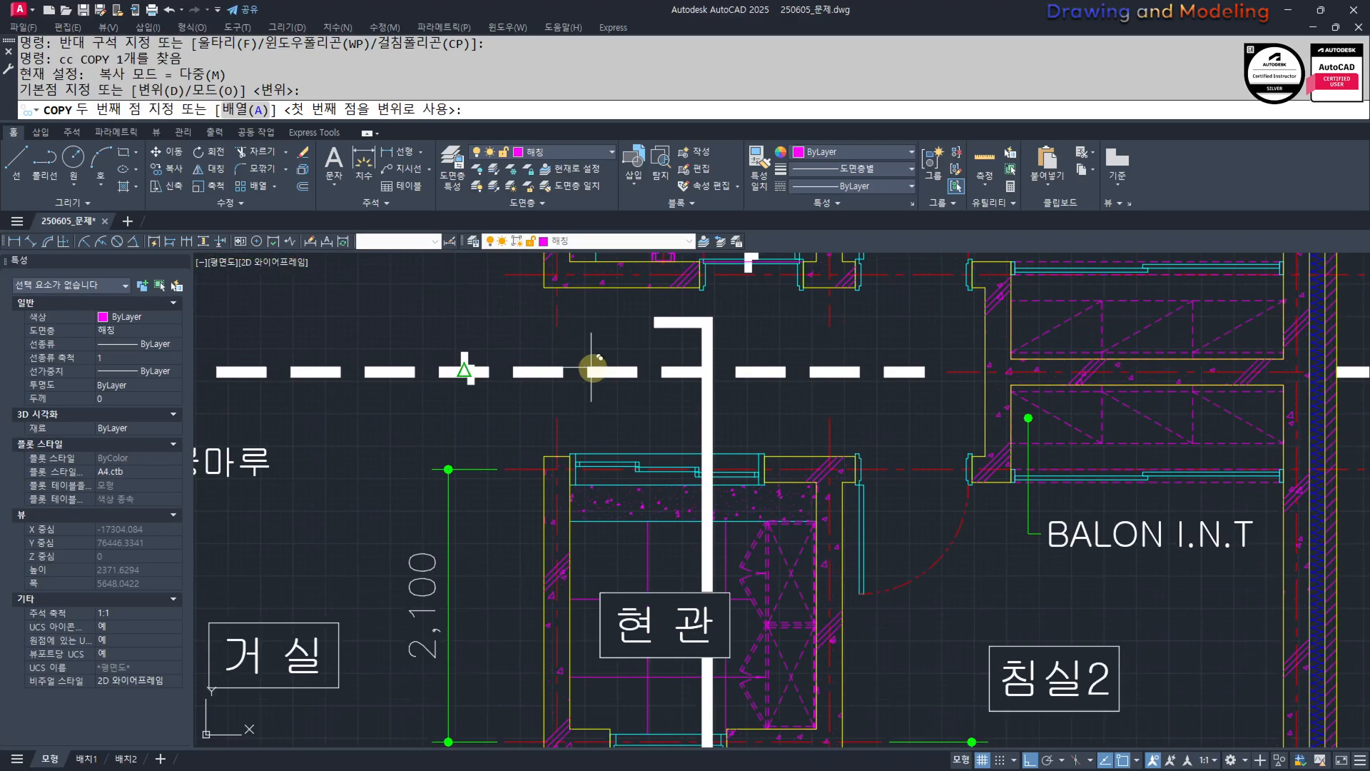
scroll(619, 518, up, 5)
middle_drag(623, 548, 728, 530)
shift+right_click(730, 532)
click(767, 488)
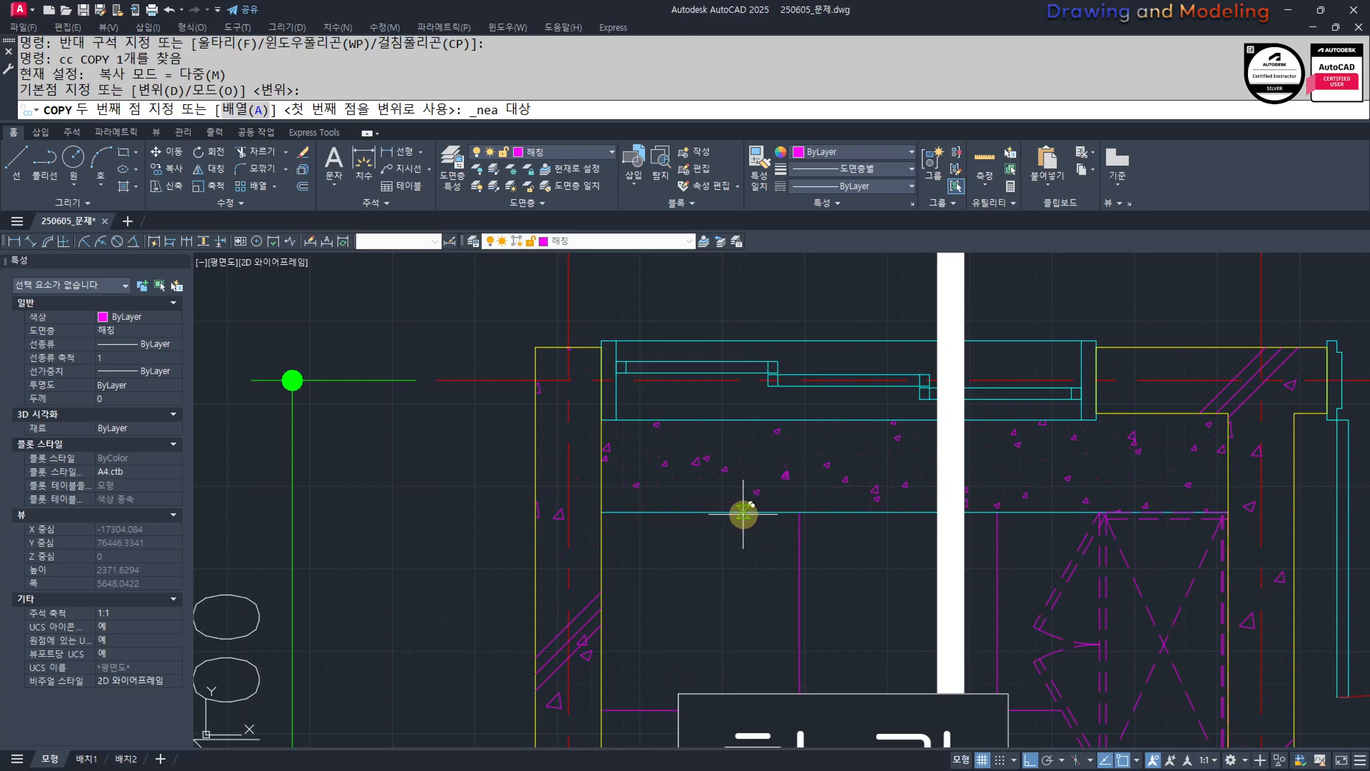
click(743, 512)
key(Escape)
Examine the entrance's step line and sliding door where the section line cuts through them.
scroll(728, 464, down, 5)
scroll(704, 385, up, 2)
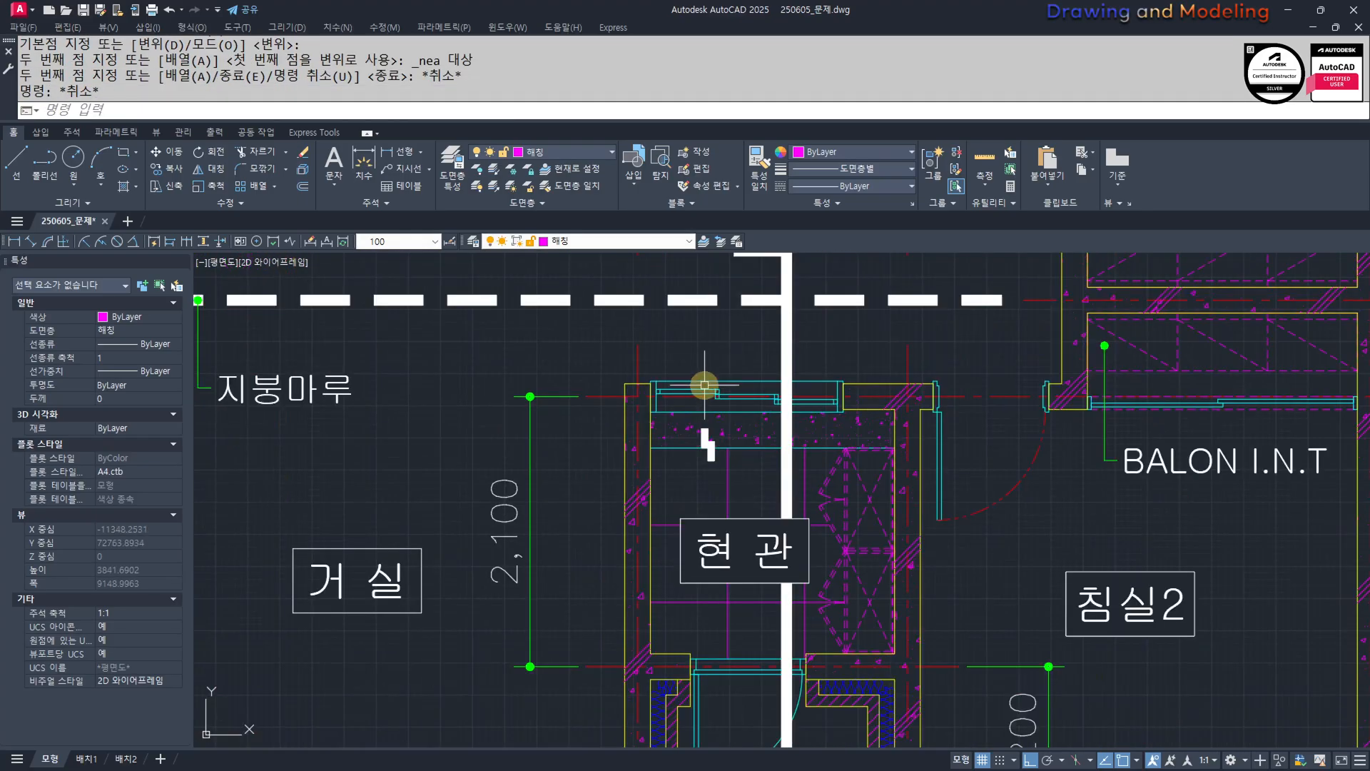
scroll(716, 440, up, 2)
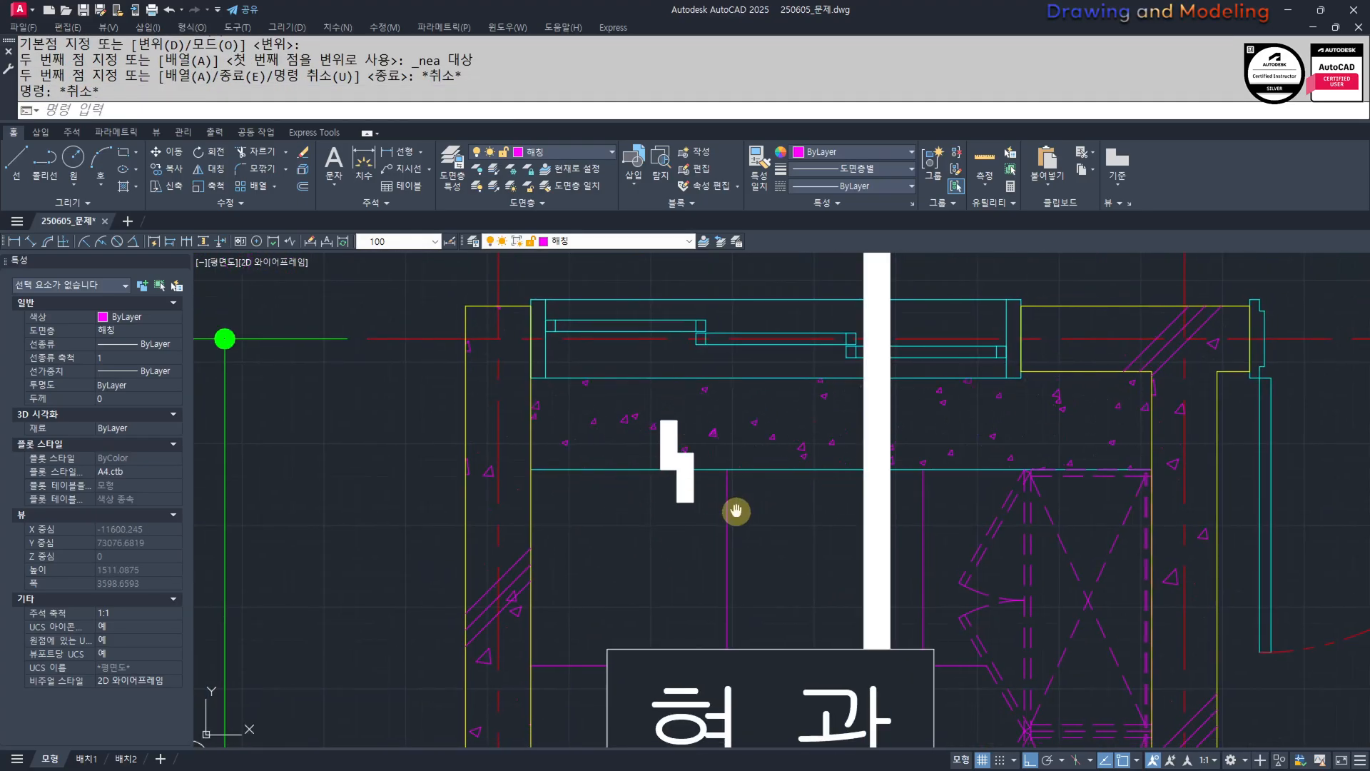
middle_drag(735, 511, 721, 534)
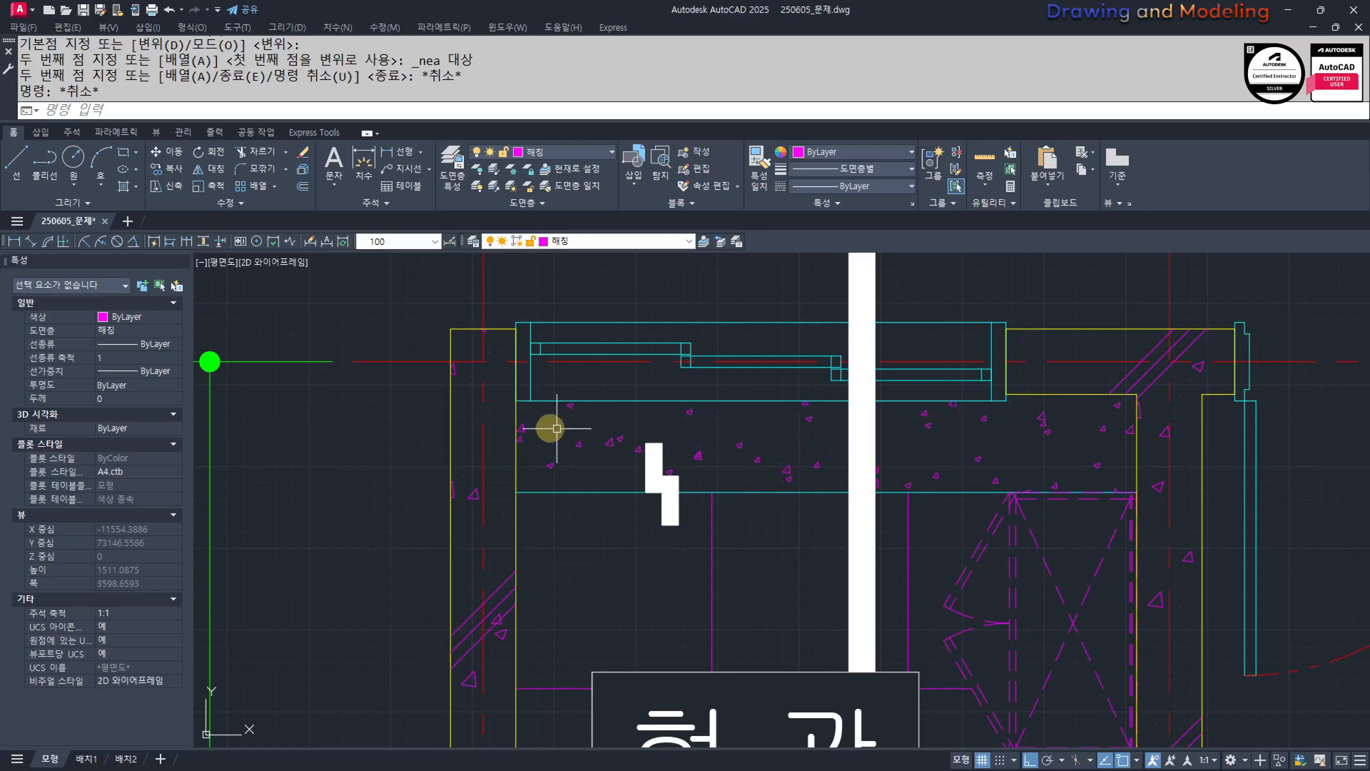
scroll(646, 491, down, 4)
middle_drag(660, 510, 657, 443)
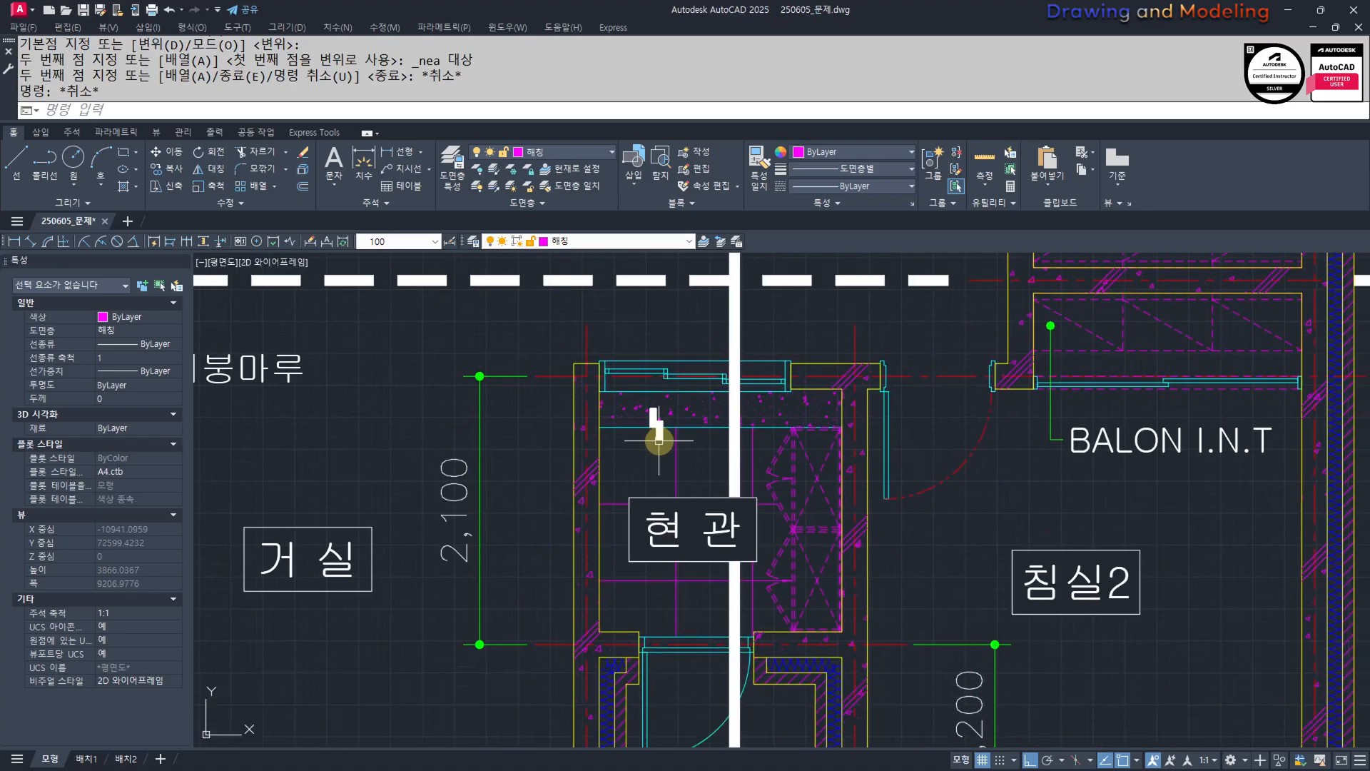
scroll(680, 455, up, 4)
middle_drag(686, 359, 678, 432)
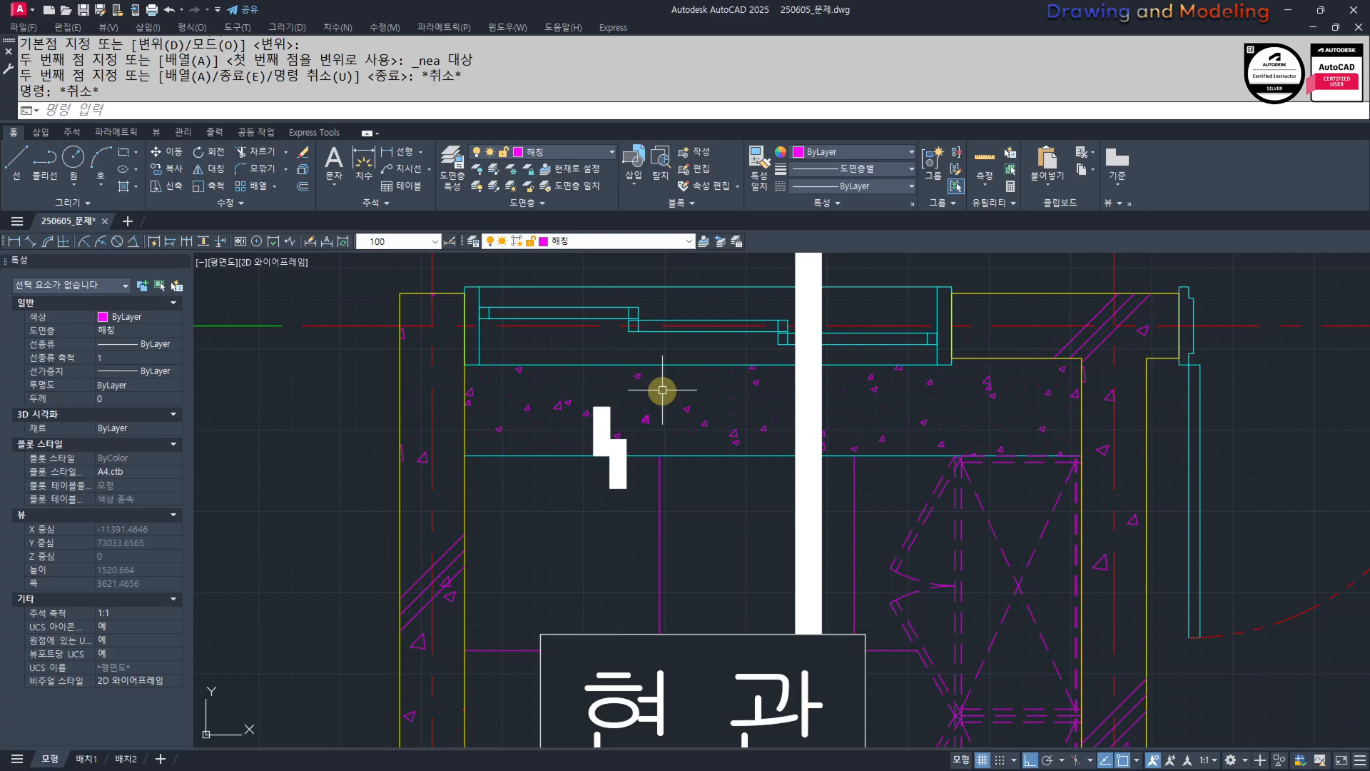
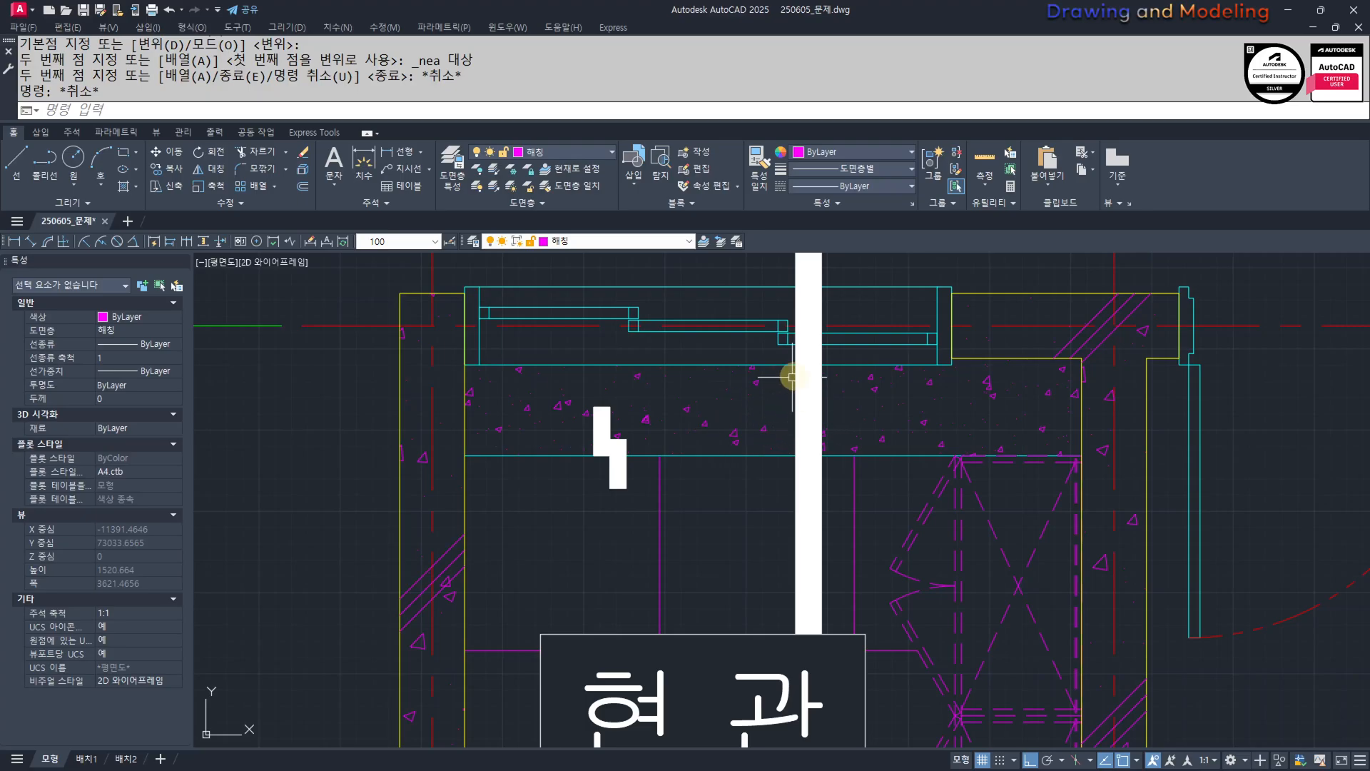
scroll(830, 402, down, 4)
scroll(949, 483, down, 6)
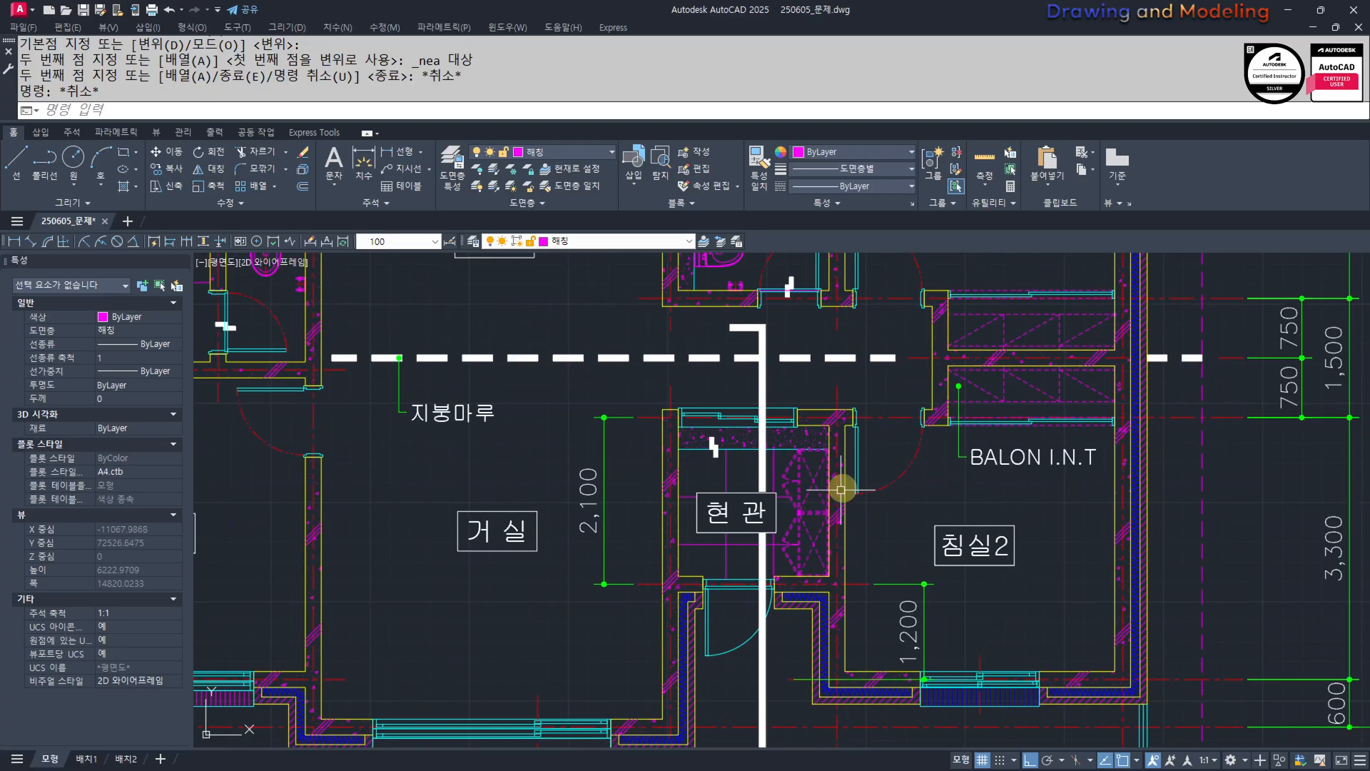
scroll(740, 468, down, 4)
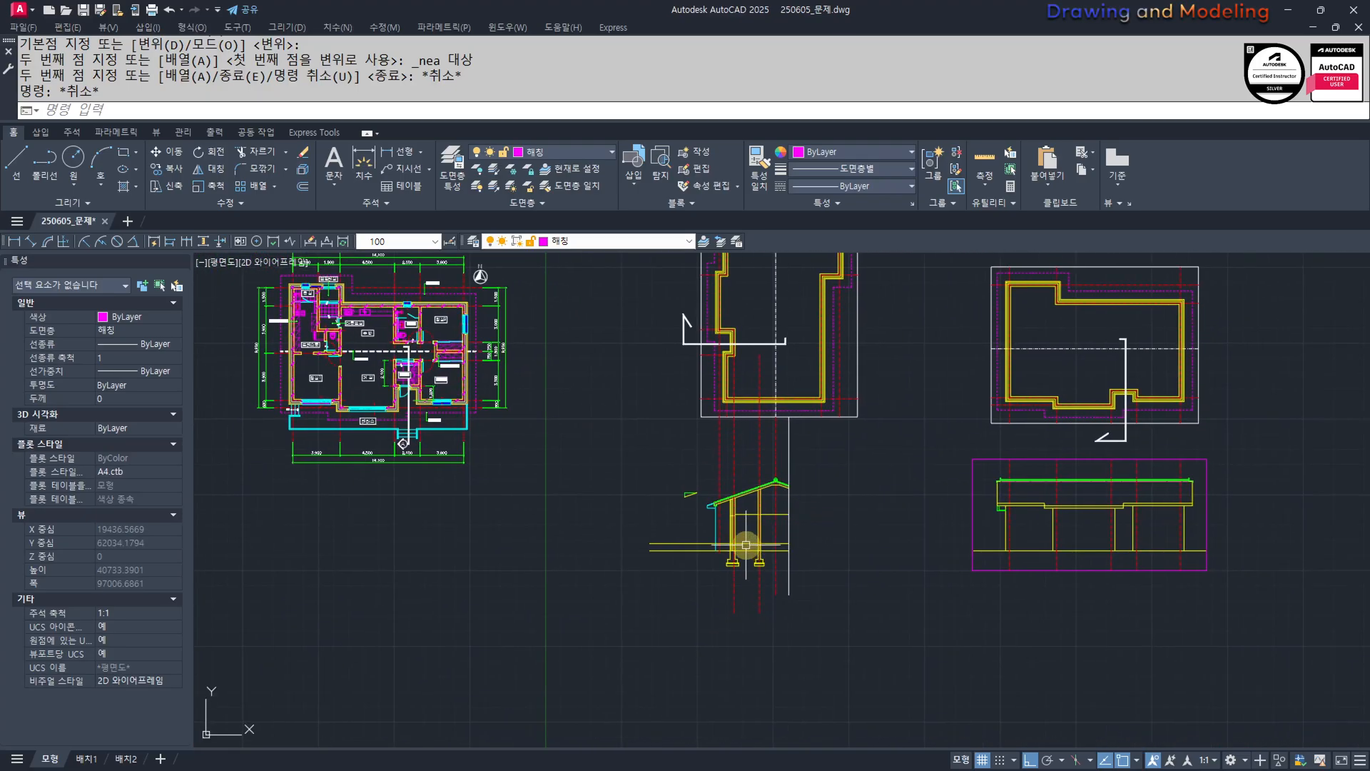
Compare the section's two wall footings with the floor plan's walls along the roof ridge line and at the entrance.
scroll(747, 559, up, 6)
scroll(859, 445, up, 1)
scroll(905, 669, up, 4)
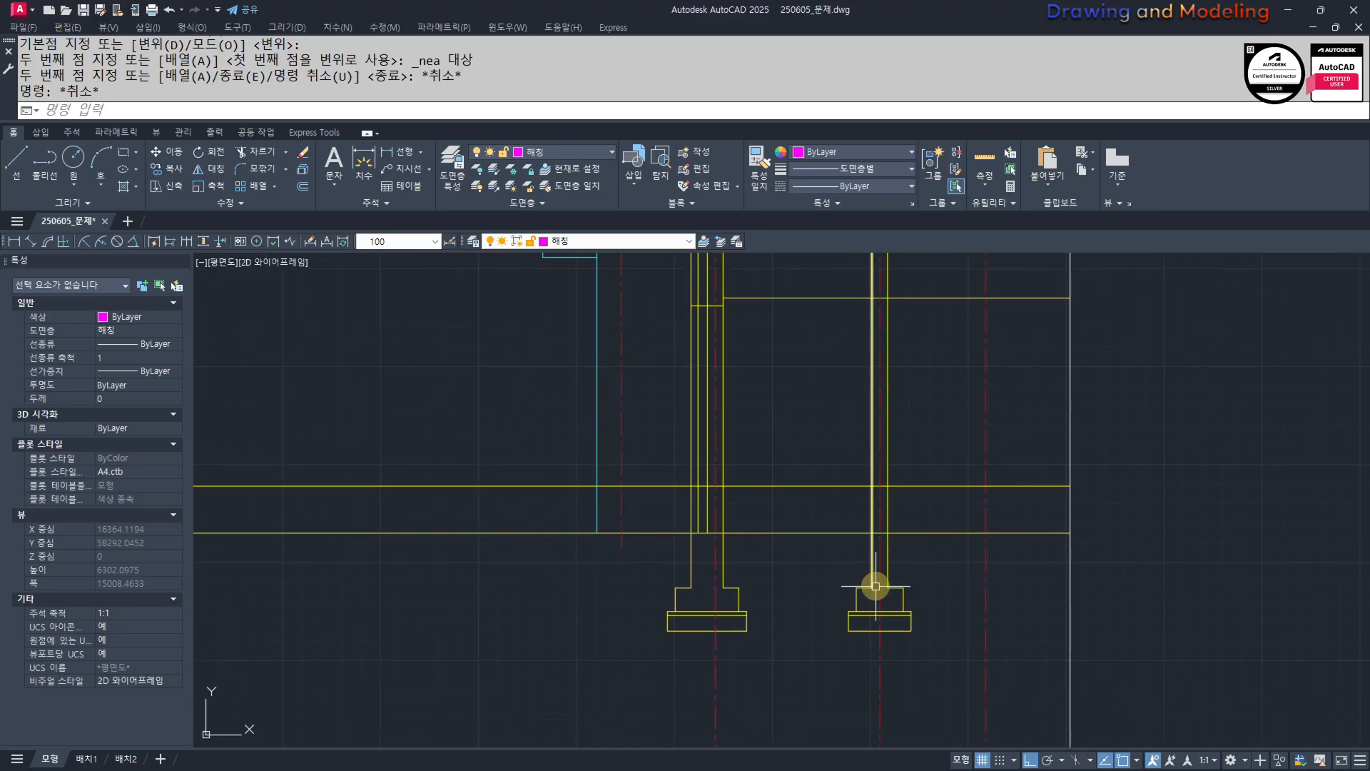
key(Escape)
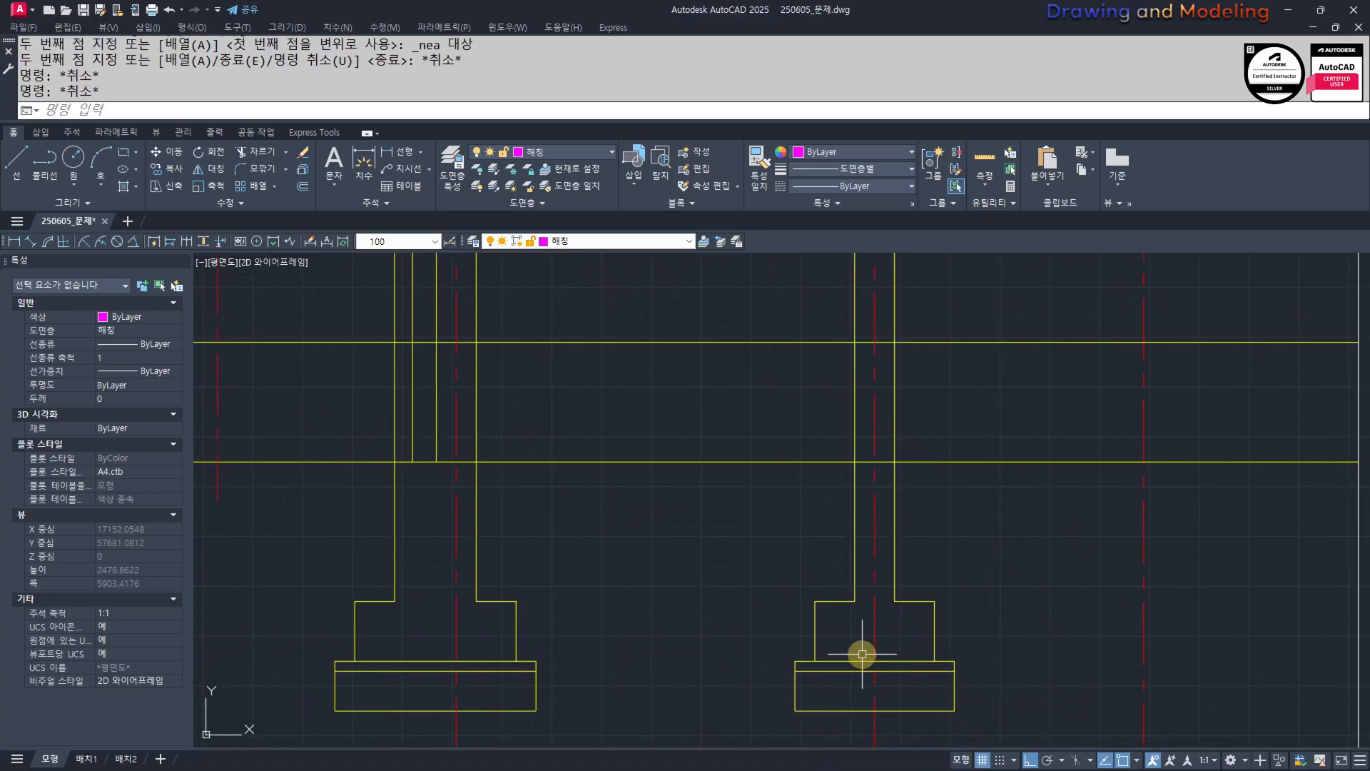
key(Escape)
scroll(892, 587, down, 9)
middle_drag(270, 262, 612, 434)
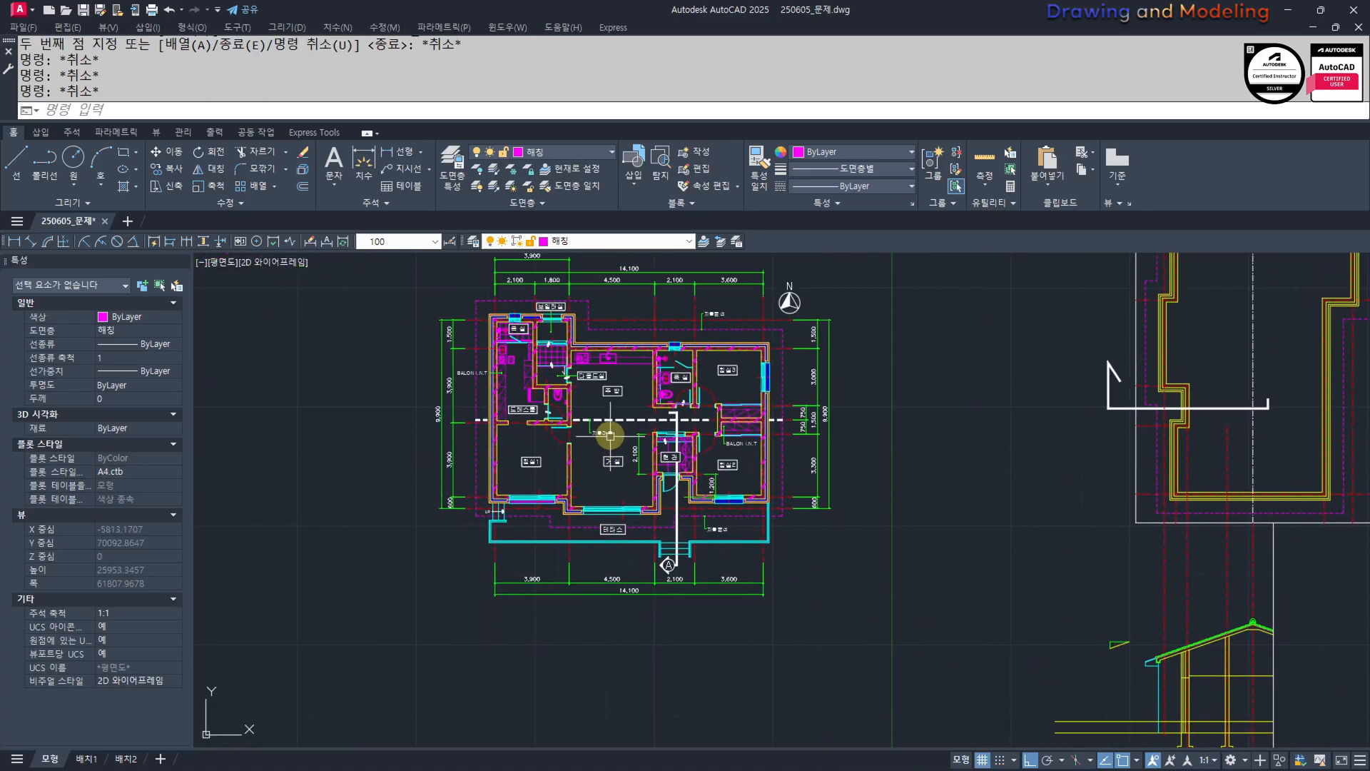
scroll(611, 432, up, 4)
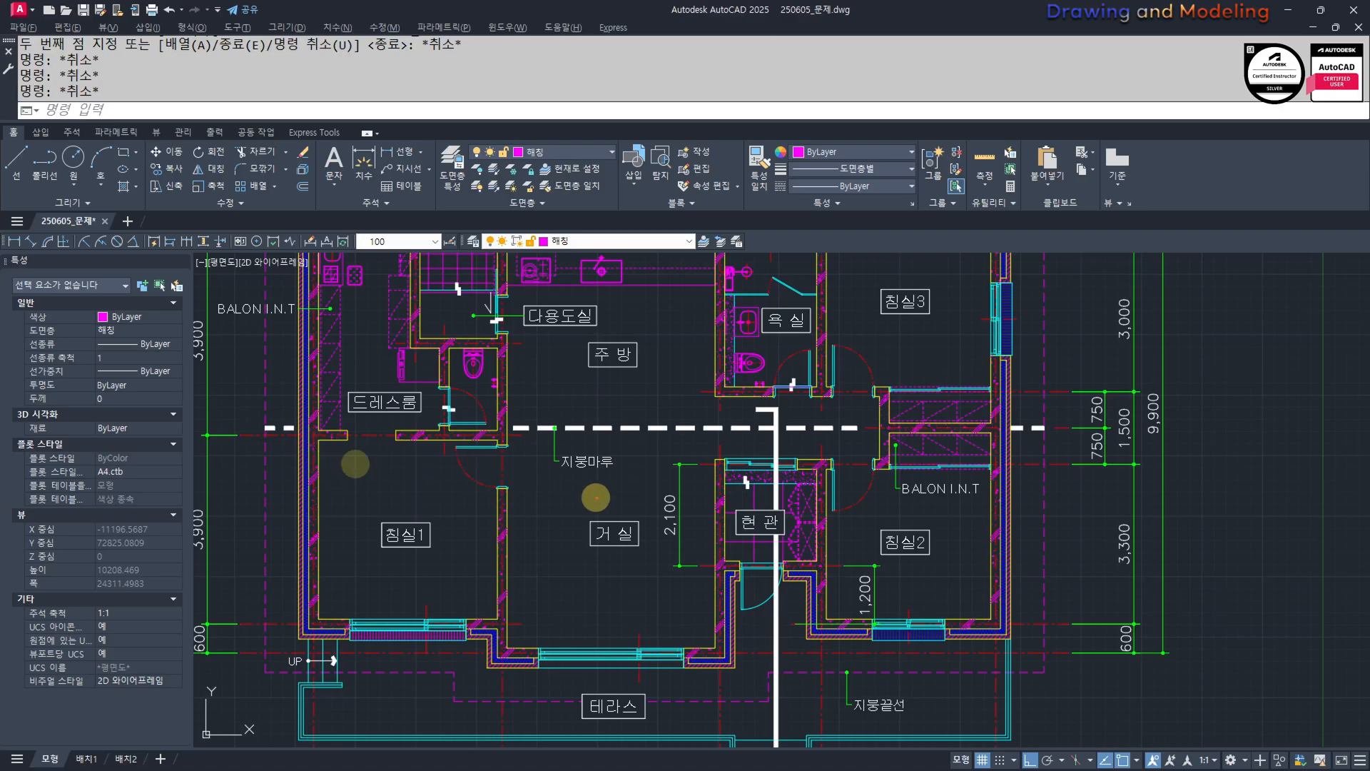
key(Escape)
middle_drag(724, 475, 727, 493)
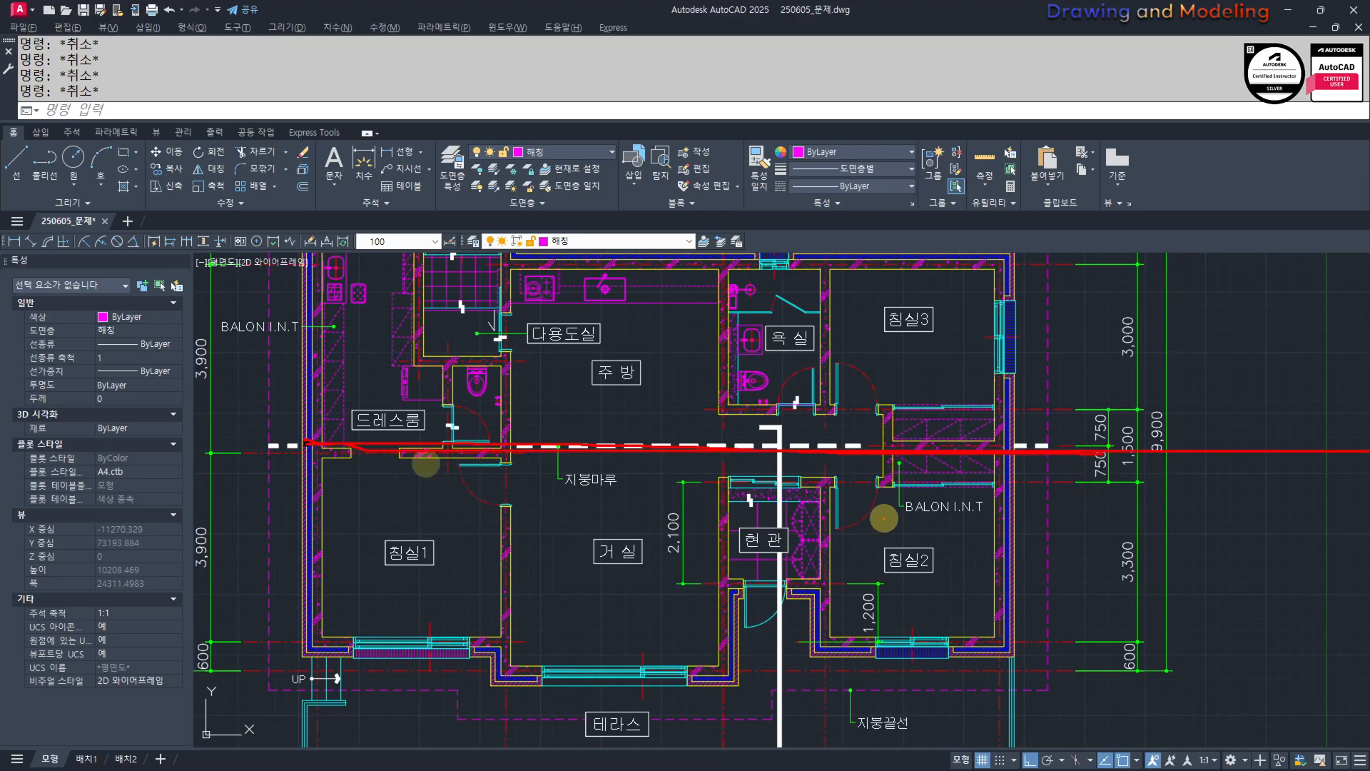
key(Escape)
key(ctrl+2)
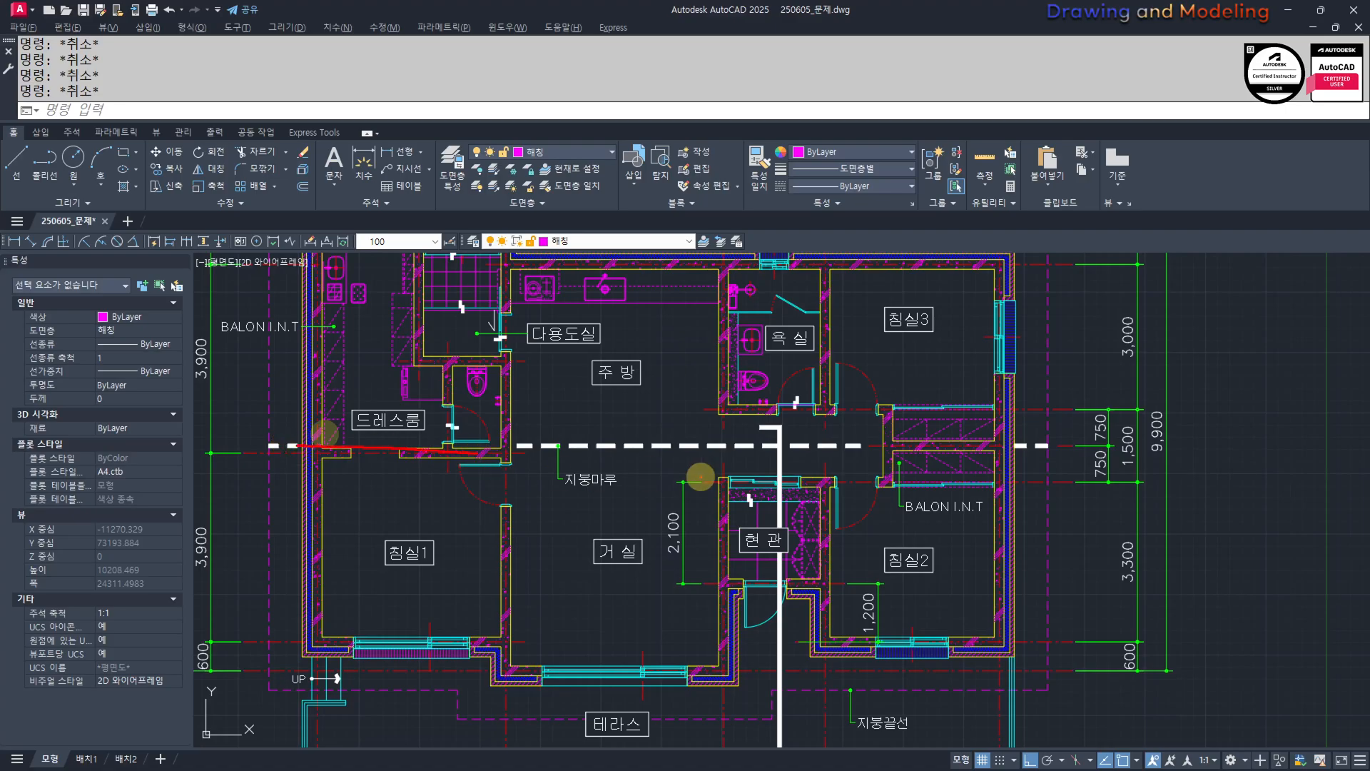
scroll(770, 472, up, 4)
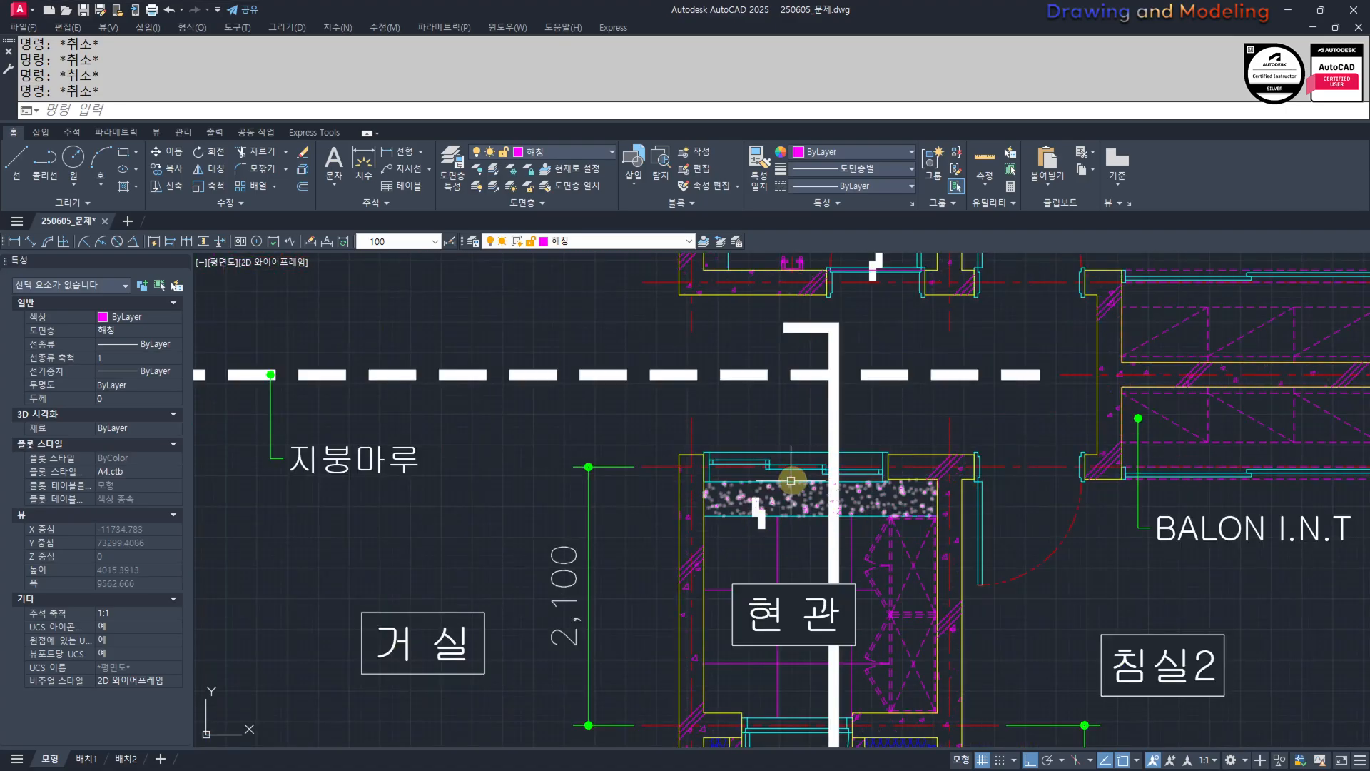
Offset the section's upper floor-level line downward by 40.
scroll(793, 493, down, 6)
middle_drag(795, 511, 702, 478)
scroll(999, 543, down, 8)
scroll(951, 539, up, 11)
mouse_move(1003, 547)
middle_down()
mouse_move(960, 539)
mouse_move(939, 555)
mouse_move(905, 538)
mouse_move(900, 554)
middle_up()
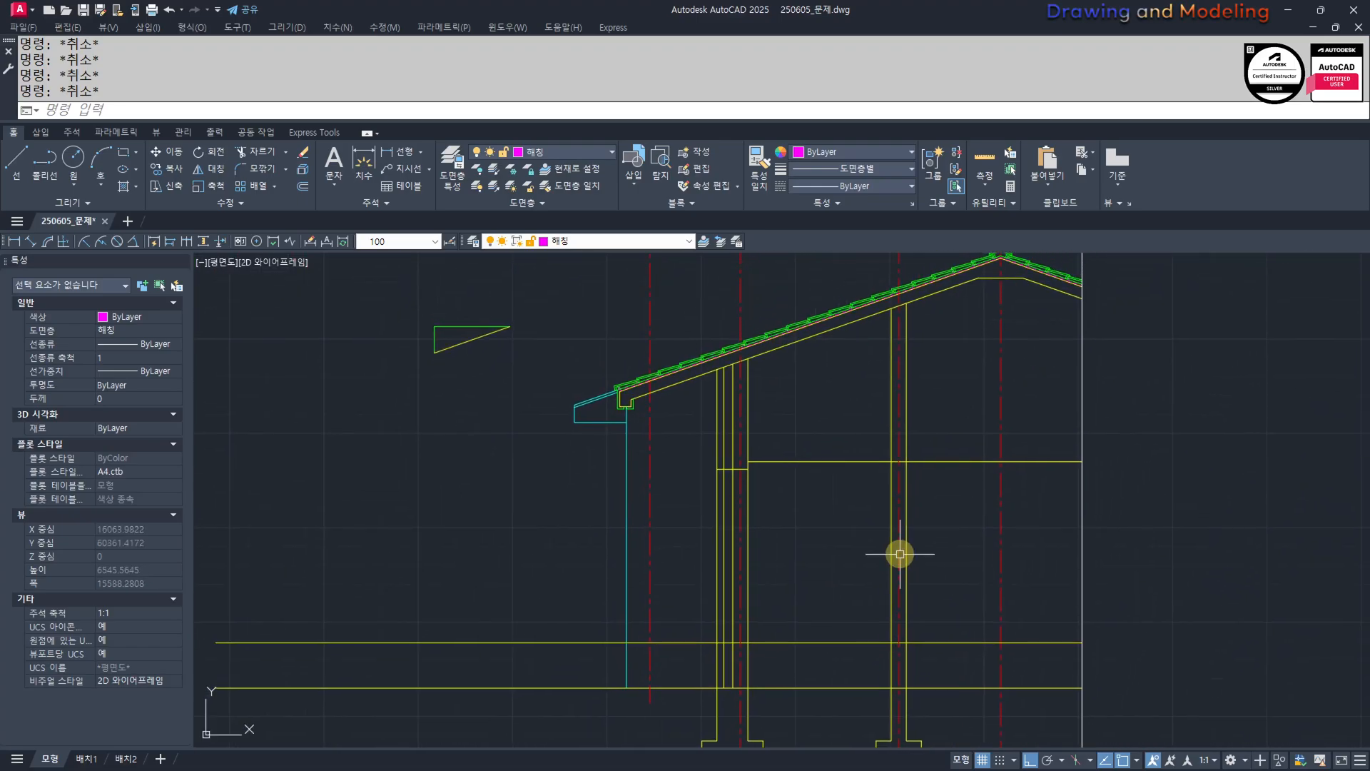
middle_drag(930, 696, 918, 618)
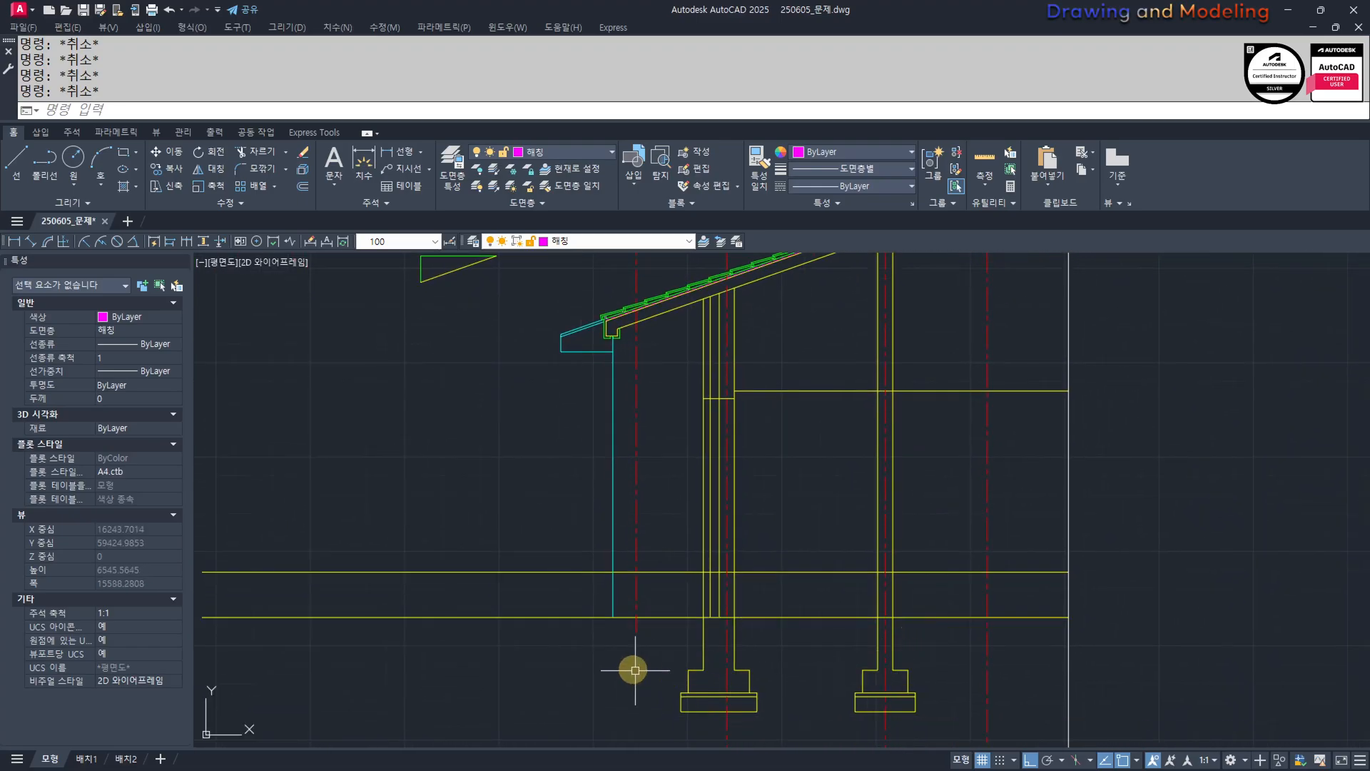
scroll(923, 599, up, 3)
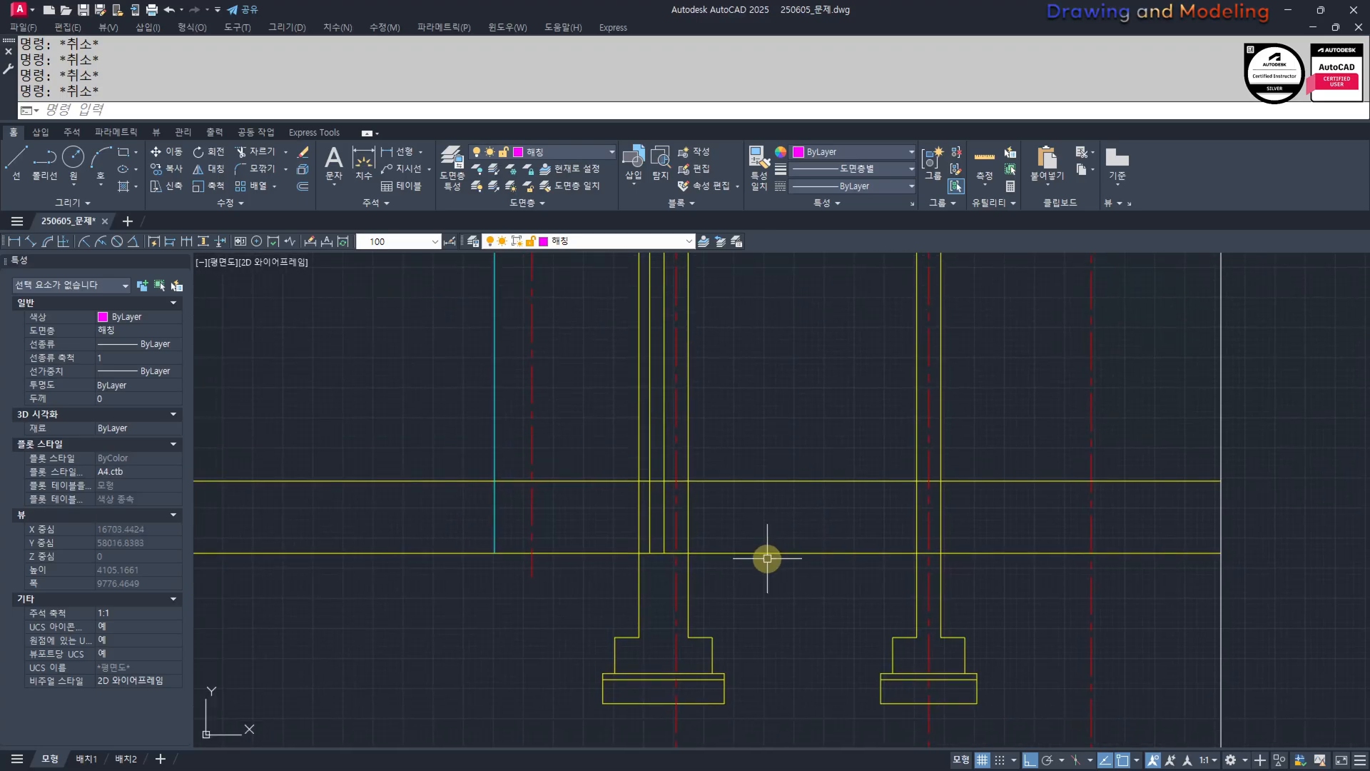
scroll(919, 491, up, 3)
middle_drag(1044, 529, 860, 526)
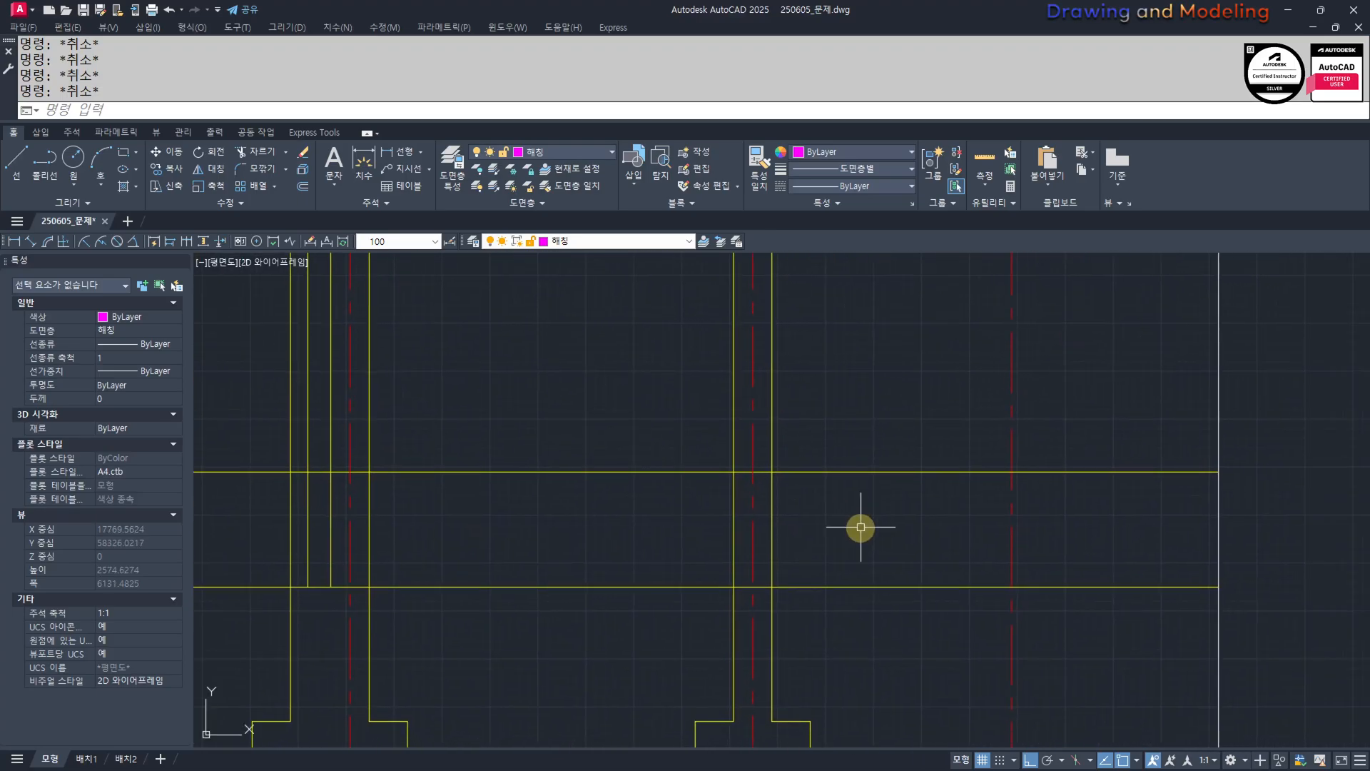
text(o)
key(Return)
text(40)
key(Return)
scroll(859, 526, up, 3)
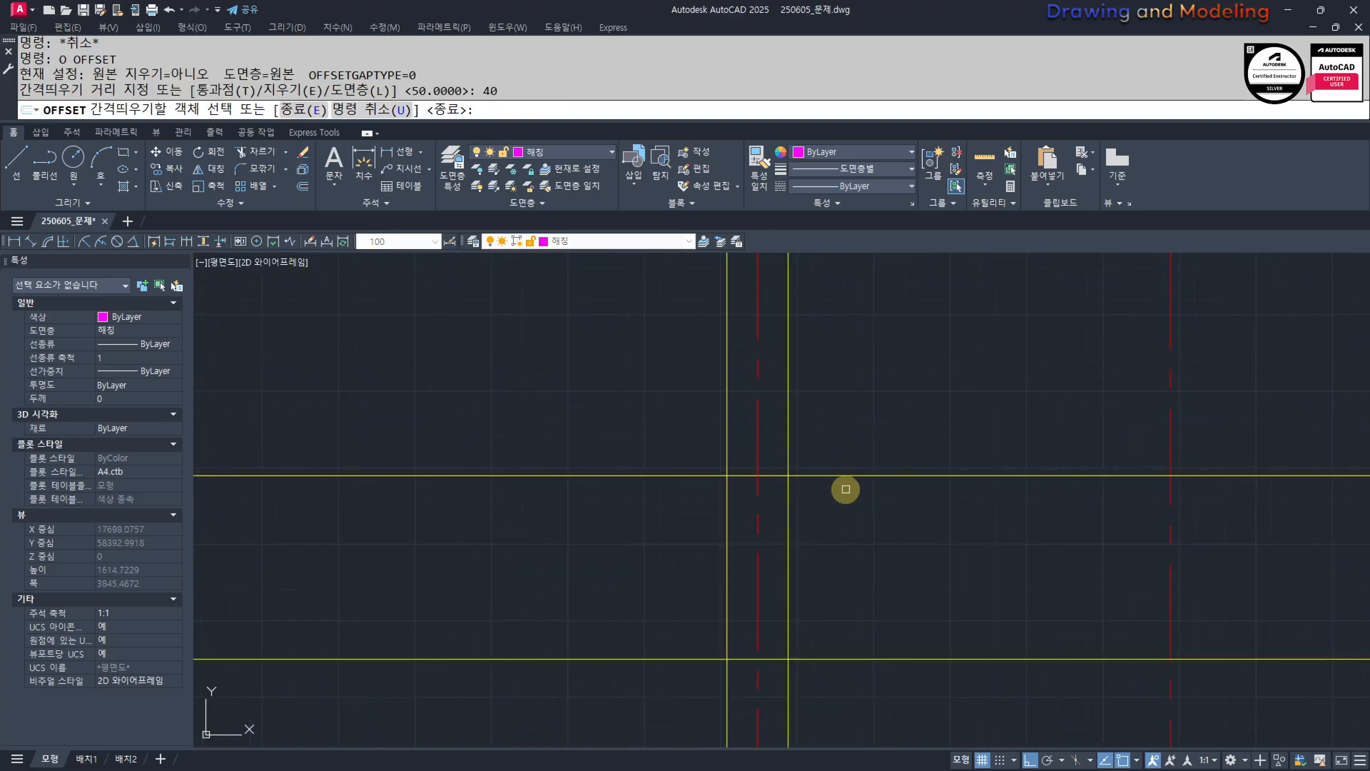
click(853, 476)
key(Escape)
key(Escape)
Offset the new line just below the floor level downward by 80.
key(Return)
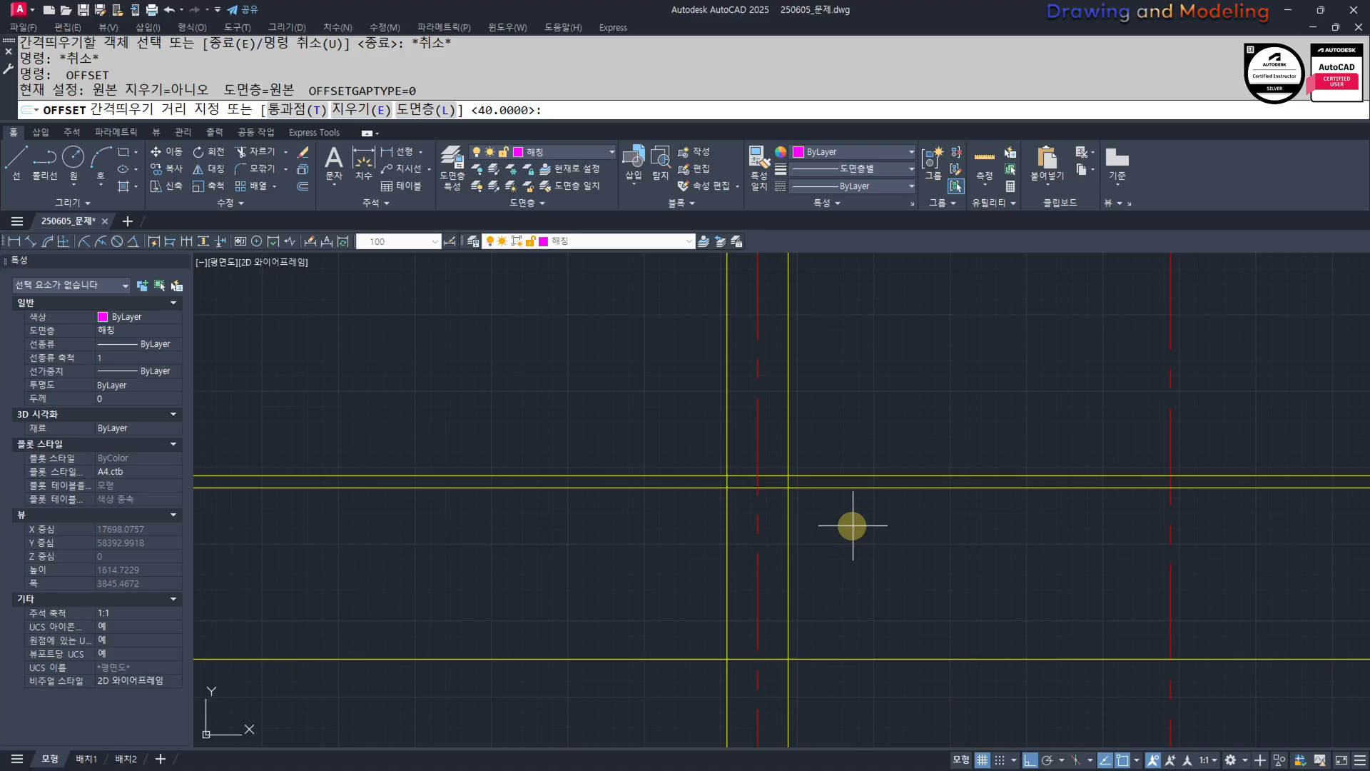
text(80)
key(Return)
click(853, 476)
click(848, 511)
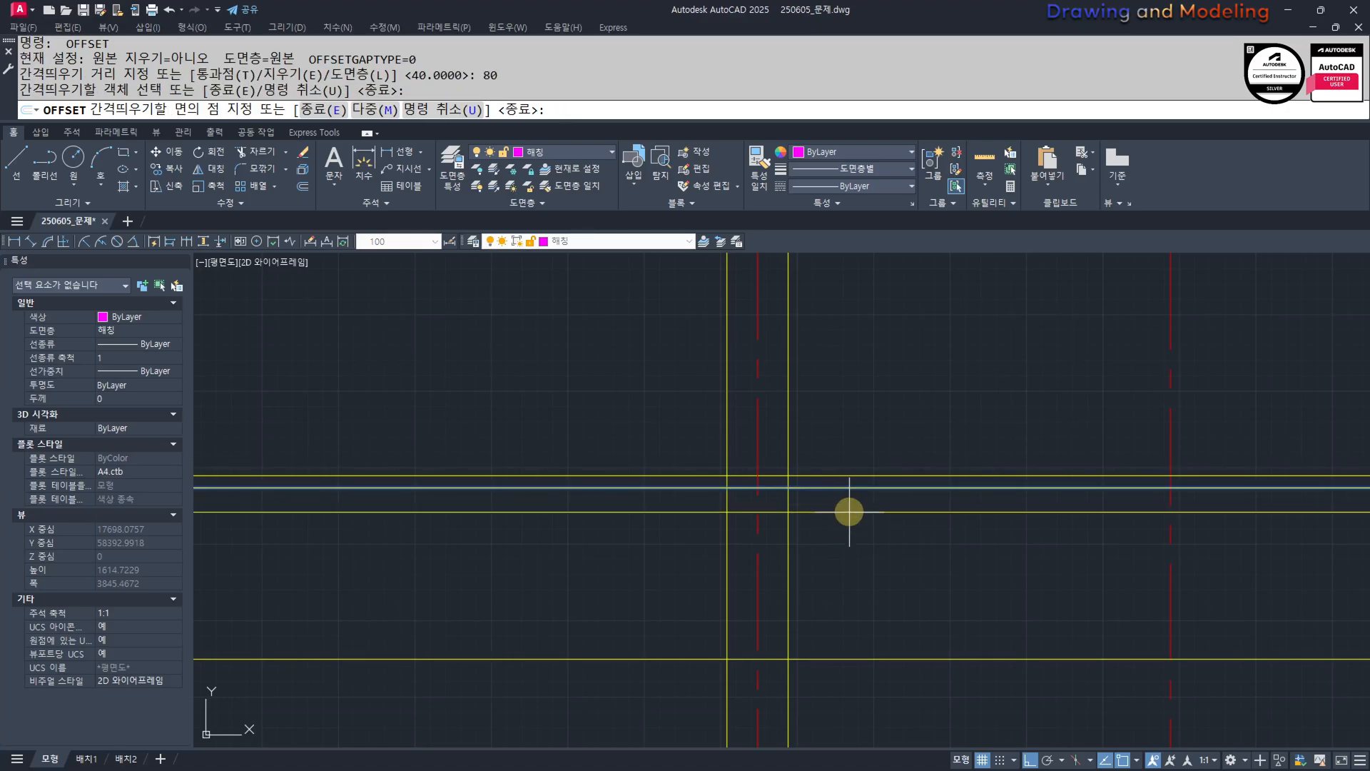
Offset the lowest of the section's new upper floor-layer lines downward by 30.
key(Escape)
key(Escape)
key(Return)
text(20)
key(Return)
click(850, 512)
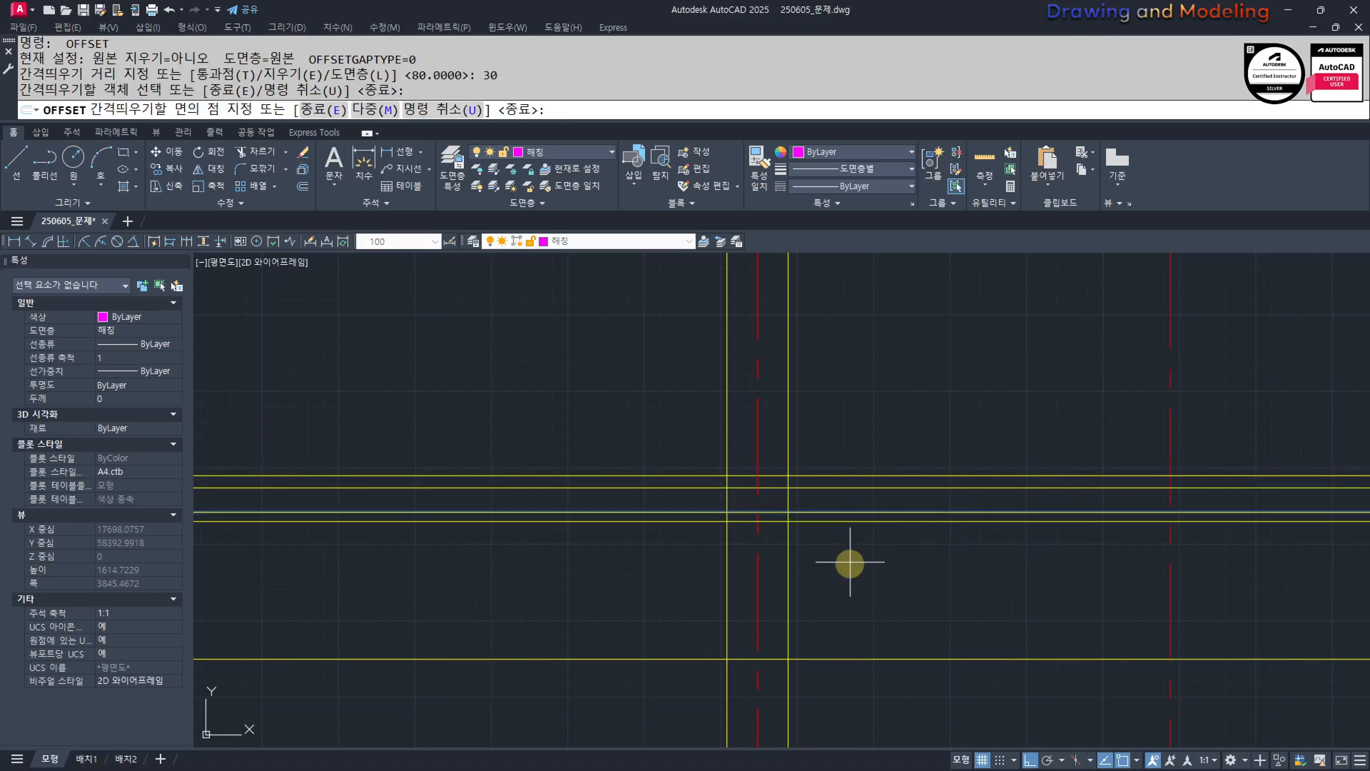
click(852, 565)
key(Escape)
key(Escape)
Offset the bottom line of the 30-thick floor layer downward by 150.
key(Return)
text(150)
key(Return)
click(857, 520)
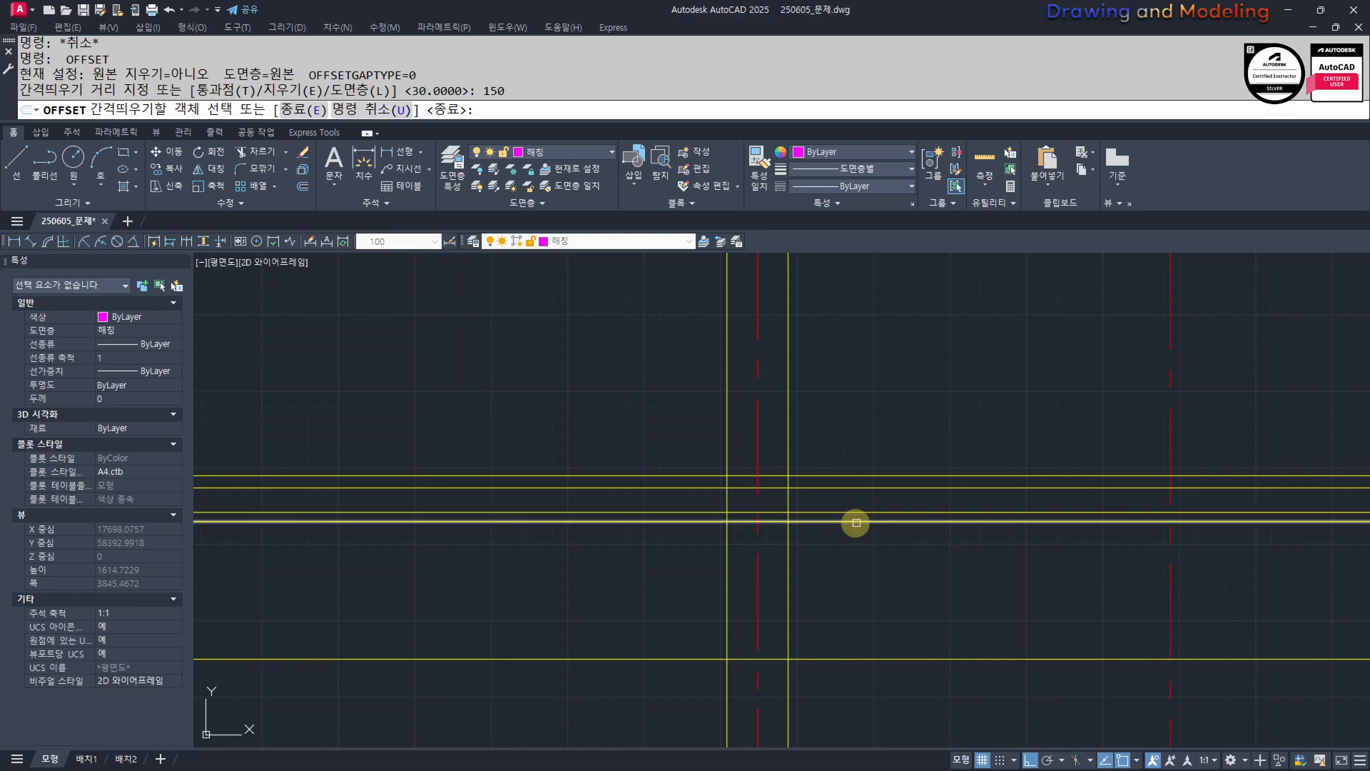
click(767, 569)
key(Escape)
key(Escape)
Trim the floor-layer lines back to the room-side face of the interior wall, removing the parts that run towards the entrance.
scroll(635, 555, up, 2)
text(tr)
click(899, 542)
click(862, 538)
key(Return)
click(692, 373)
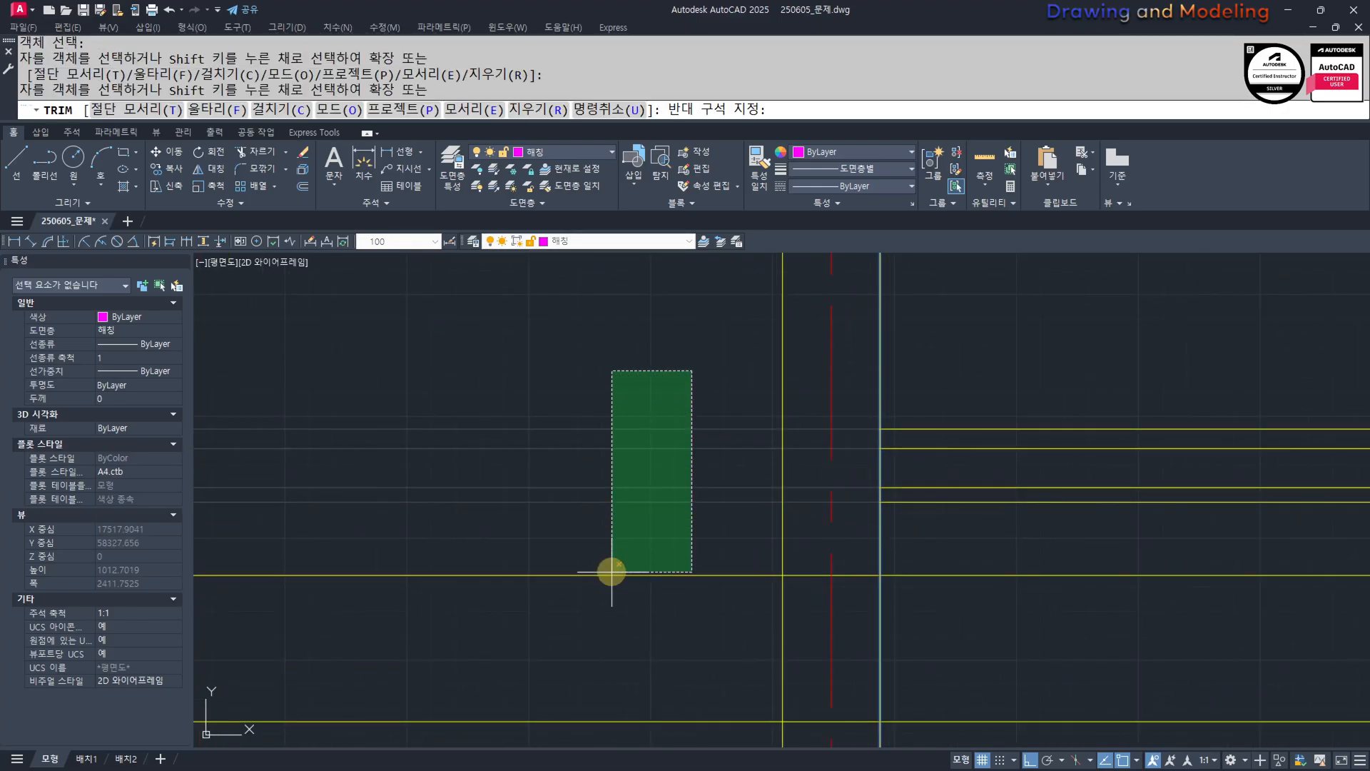
click(612, 573)
key(Return)
click(905, 524)
click(850, 541)
key(Return)
click(648, 540)
click(585, 645)
key(Escape)
key(Escape)
Try to offset the lowest trimmed floor line downward as the next layer.
scroll(837, 555, up, 3)
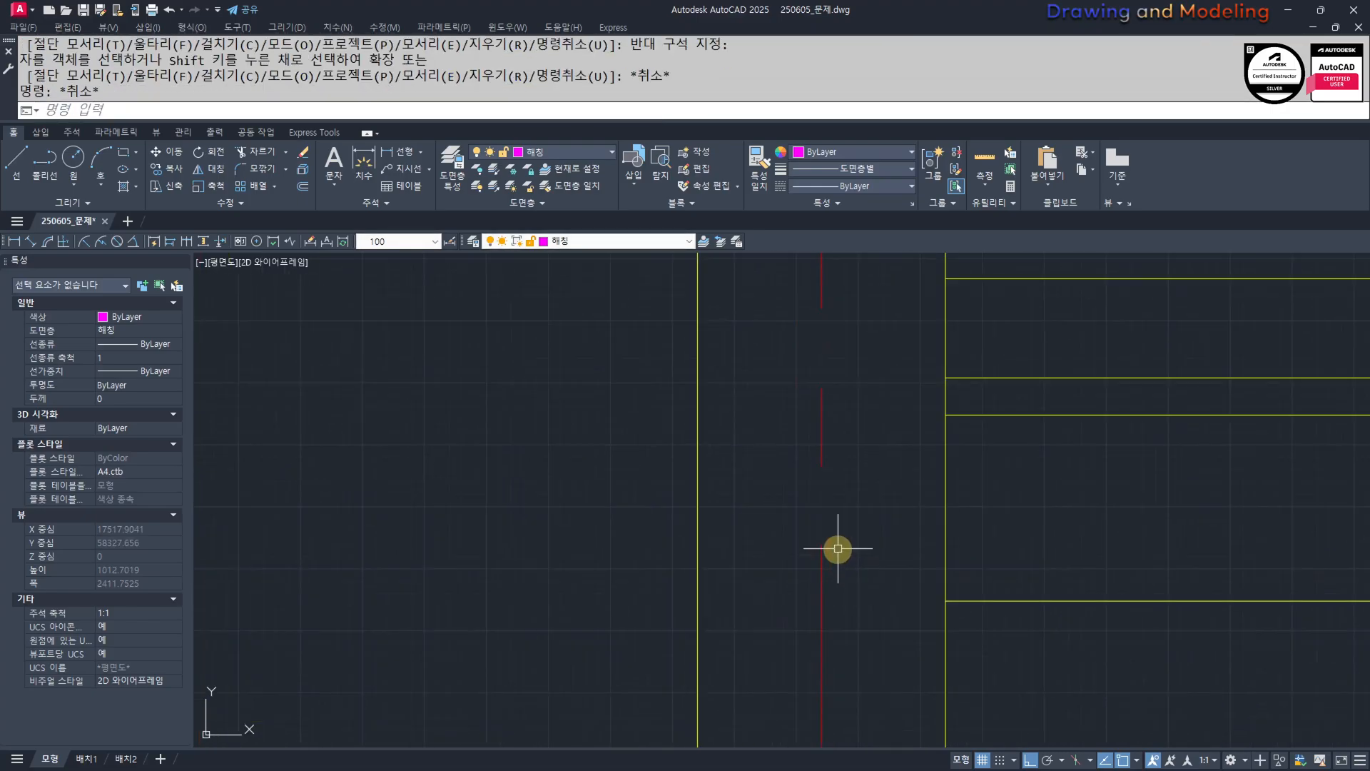
key(Escape)
key(Escape)
scroll(889, 555, down, 5)
text(o)
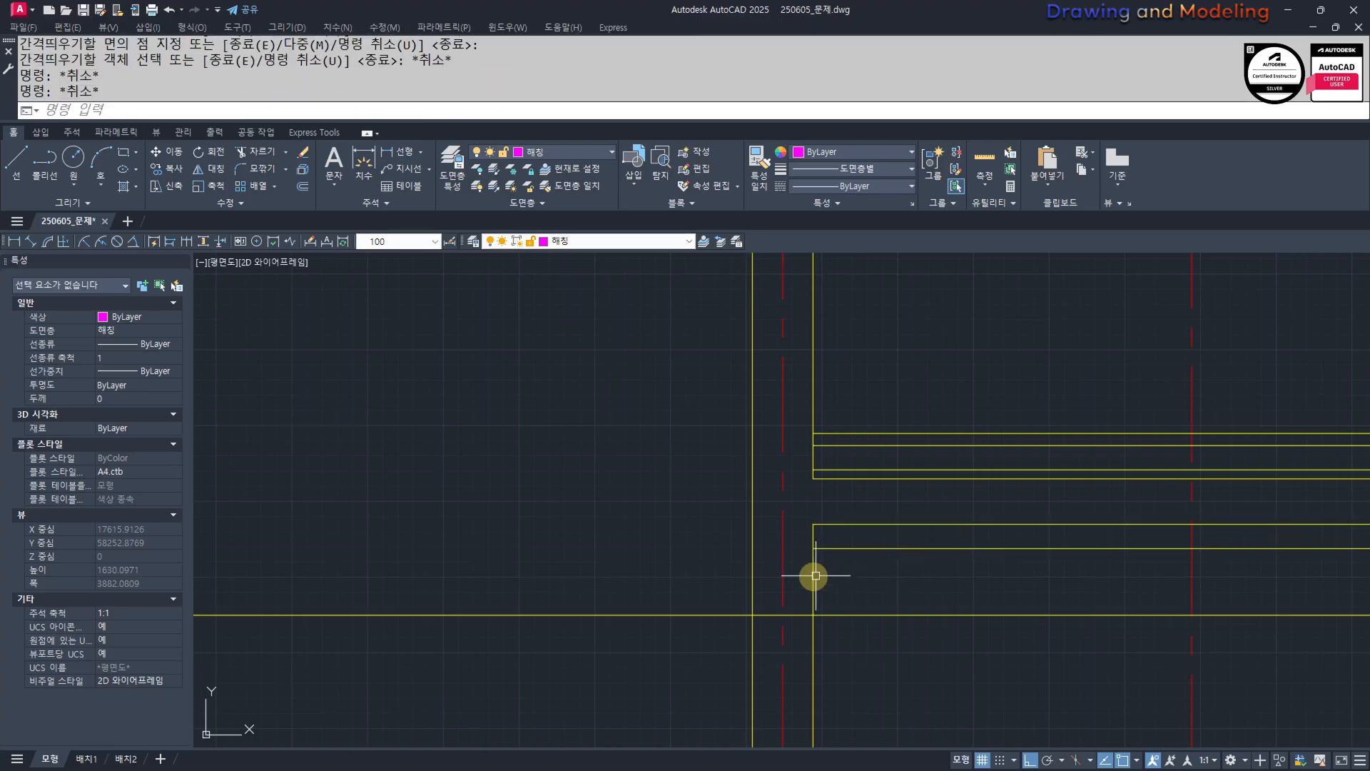
Erase the trial line and offset the lowest trimmed floor line downward by 85 instead.
click(921, 579)
click(900, 544)
text(e)
key(Return)
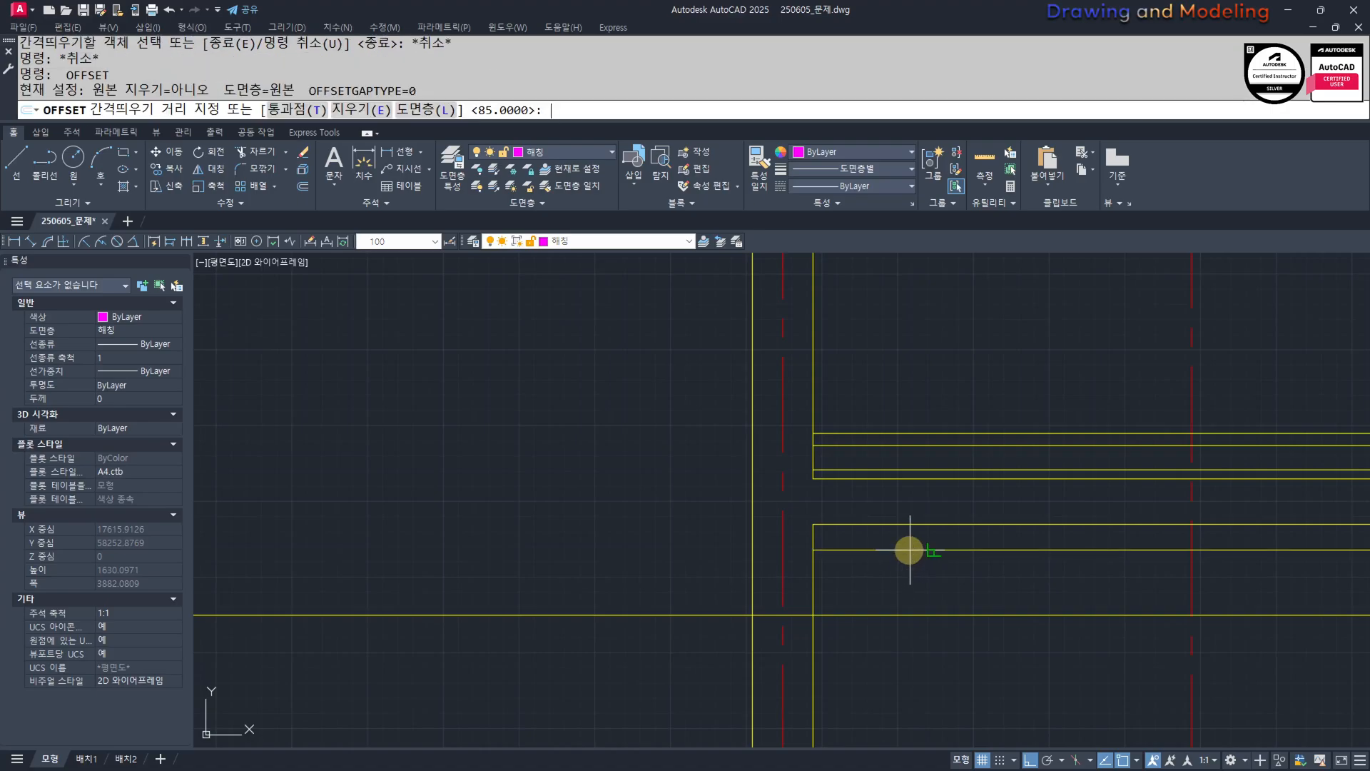
key(Return)
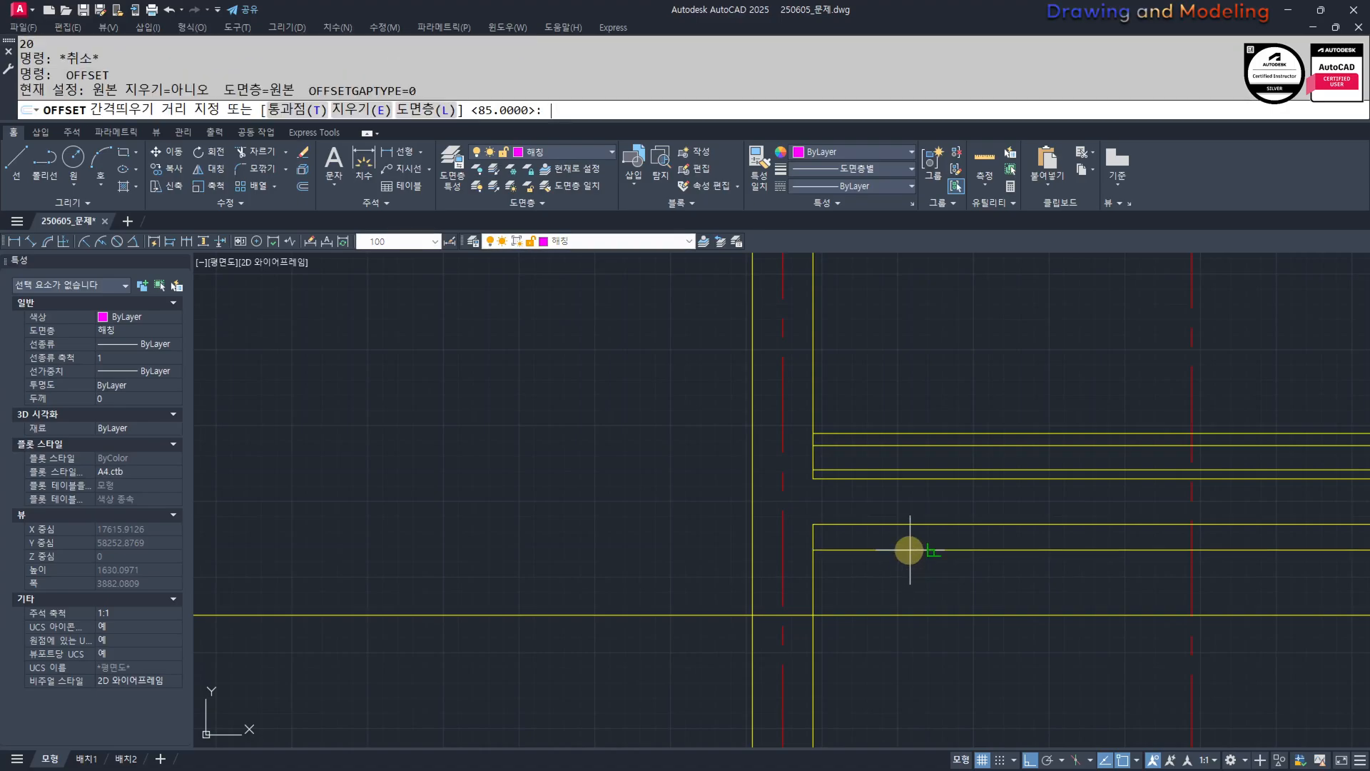
Offset the bottom line of the 85-thick layer downward by 50.
key(BackSpace)
text(50)
key(Return)
click(909, 550)
click(906, 578)
key(Escape)
key(Escape)
Offset the bottom line of the 50-thick layer downward by 200.
key(Return)
text(200)
key(Return)
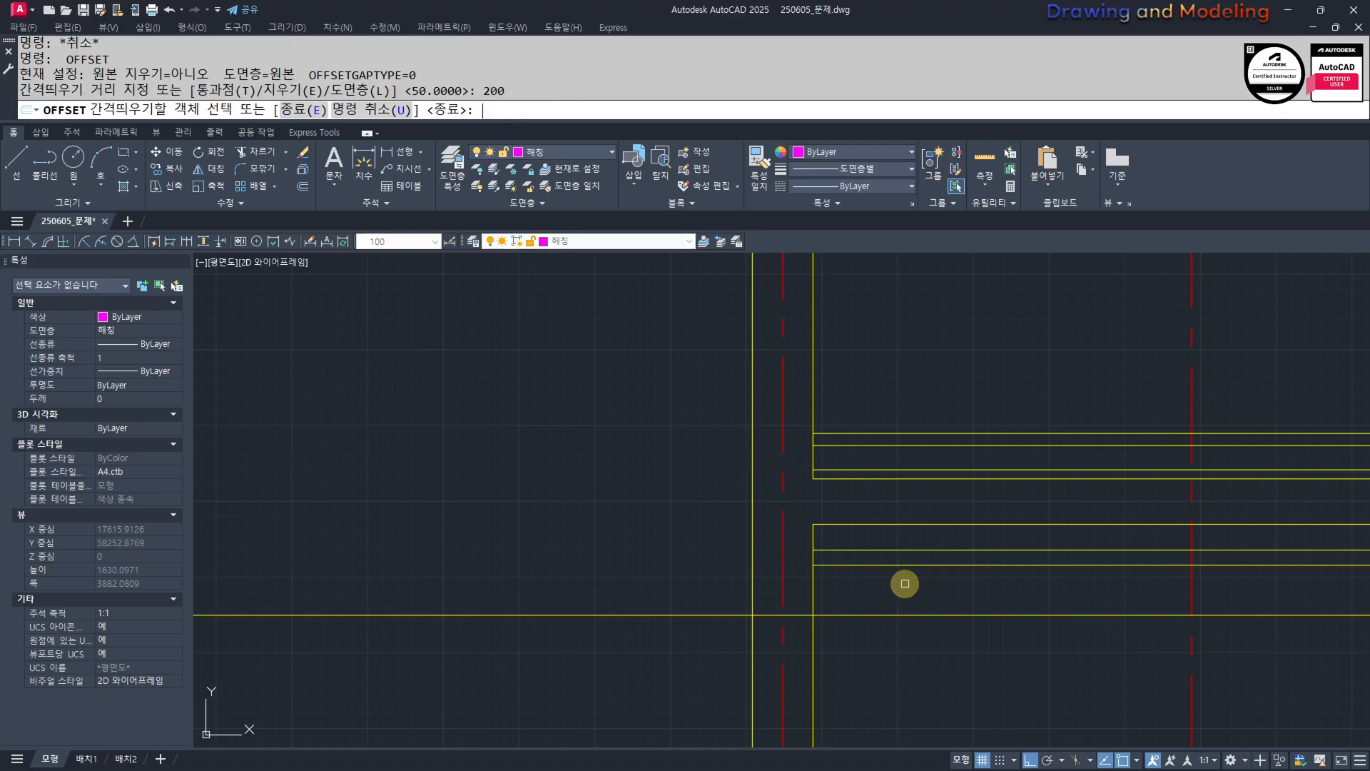
click(901, 565)
click(906, 633)
key(Escape)
key(Escape)
scroll(845, 607, down, 5)
scroll(621, 614, up, 5)
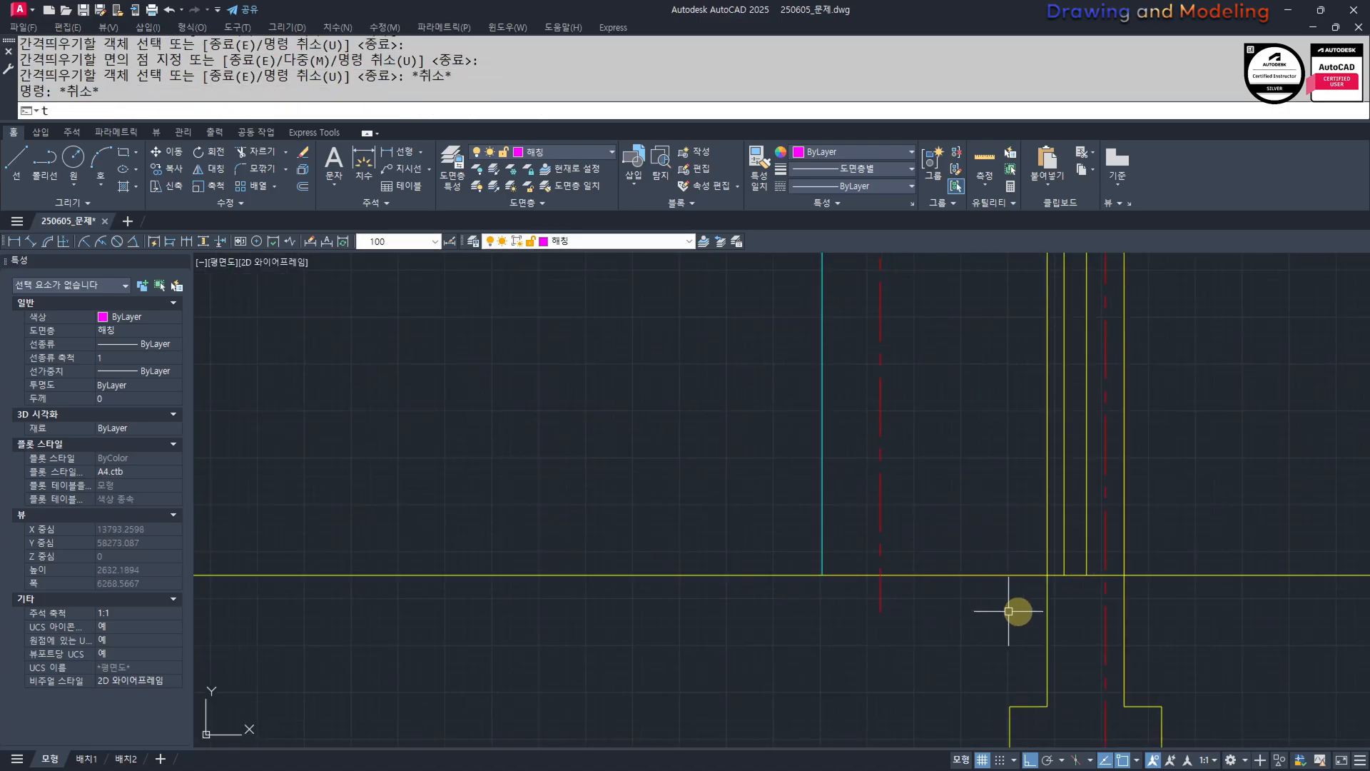
text(tr)
key(Return)
click(1066, 598)
click(1025, 620)
key(Return)
click(1281, 560)
key(Escape)
key(Escape)
Trim the ground line at the inner face of the entrance wall, removing the part inside the building.
key(Return)
click(1179, 619)
click(1148, 628)
key(Return)
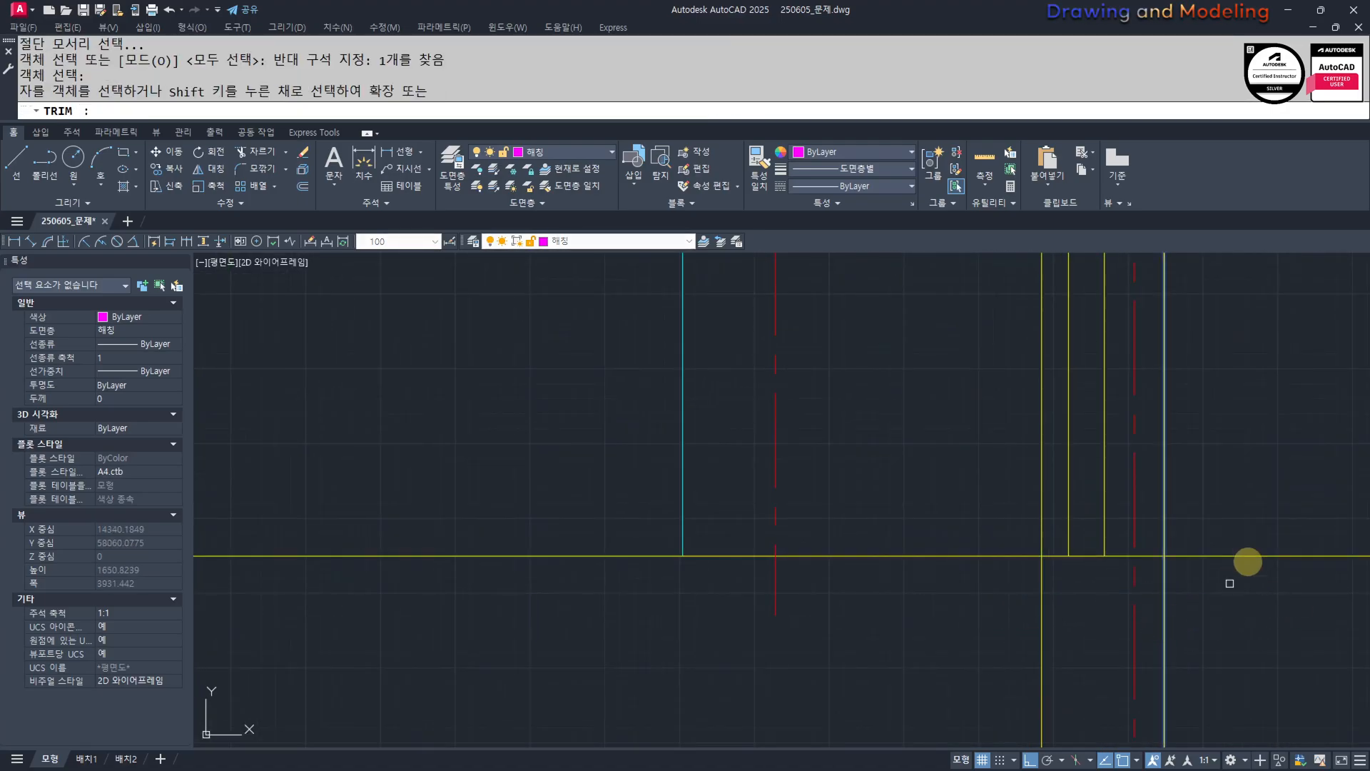
click(1245, 557)
key(Escape)
key(Escape)
Draw a horizontal line from the underside of the 30-thick floor layer at the interior wall to the entrance wall's inner face.
scroll(886, 622, down, 4)
middle_drag(1142, 610, 829, 613)
scroll(760, 596, up, 3)
middle_drag(755, 578, 812, 650)
text(l)
key(Return)
click(844, 574)
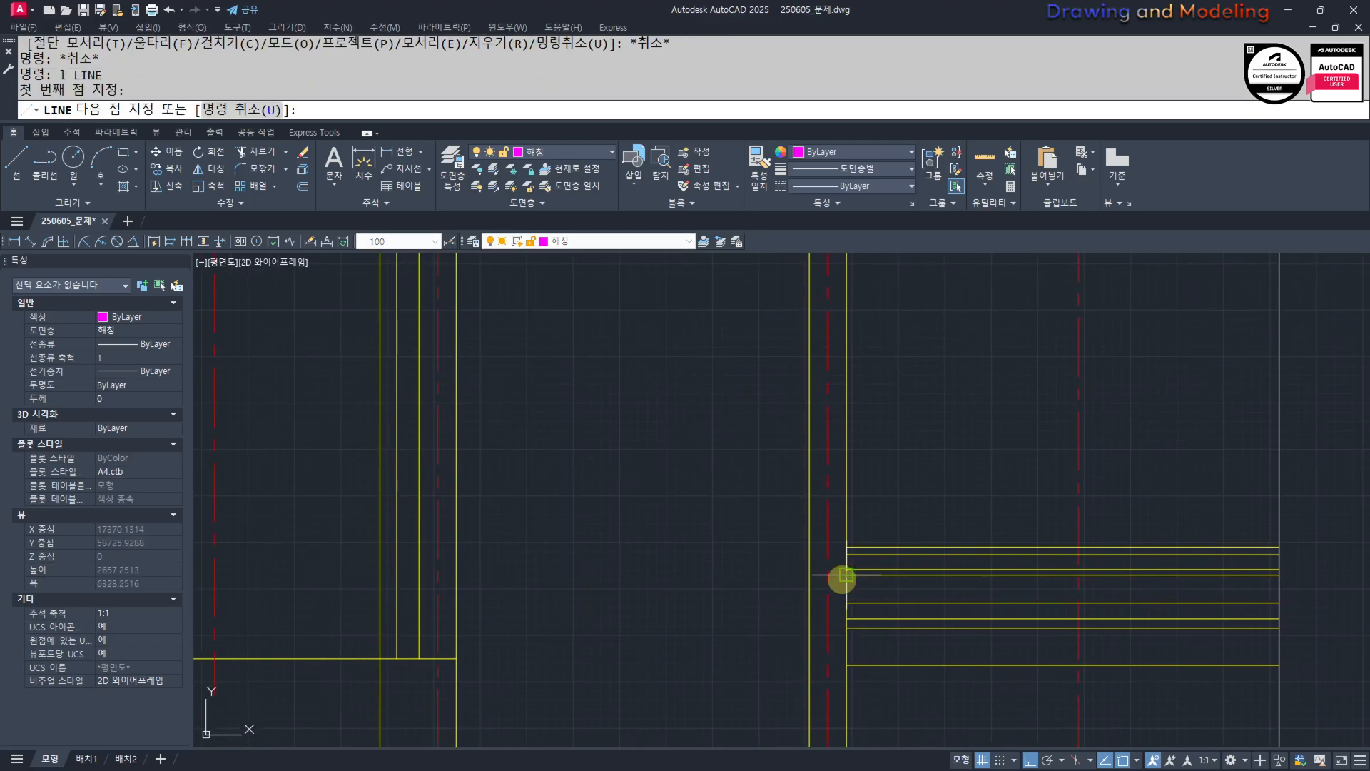
click(464, 575)
key(Escape)
key(Escape)
Match the new entrance floor line's properties to the yellow section lines.
scroll(637, 618, down, 3)
scroll(912, 634, up, 2)
text(m)
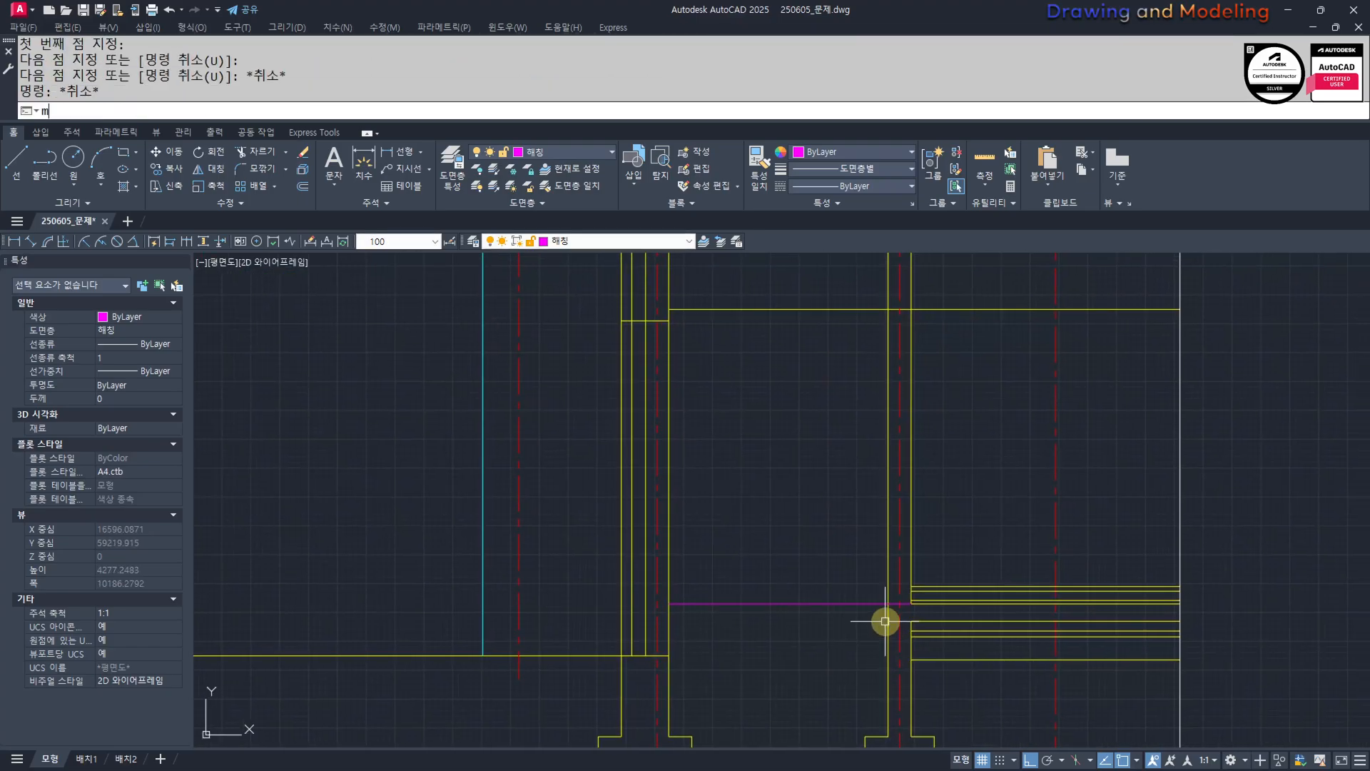
text(a)
key(Return)
click(879, 604)
key(Escape)
key(Escape)
Examine the floor plan's terrace and entrance steps at section mark A against the entrance side of the section.
scroll(788, 567, down, 6)
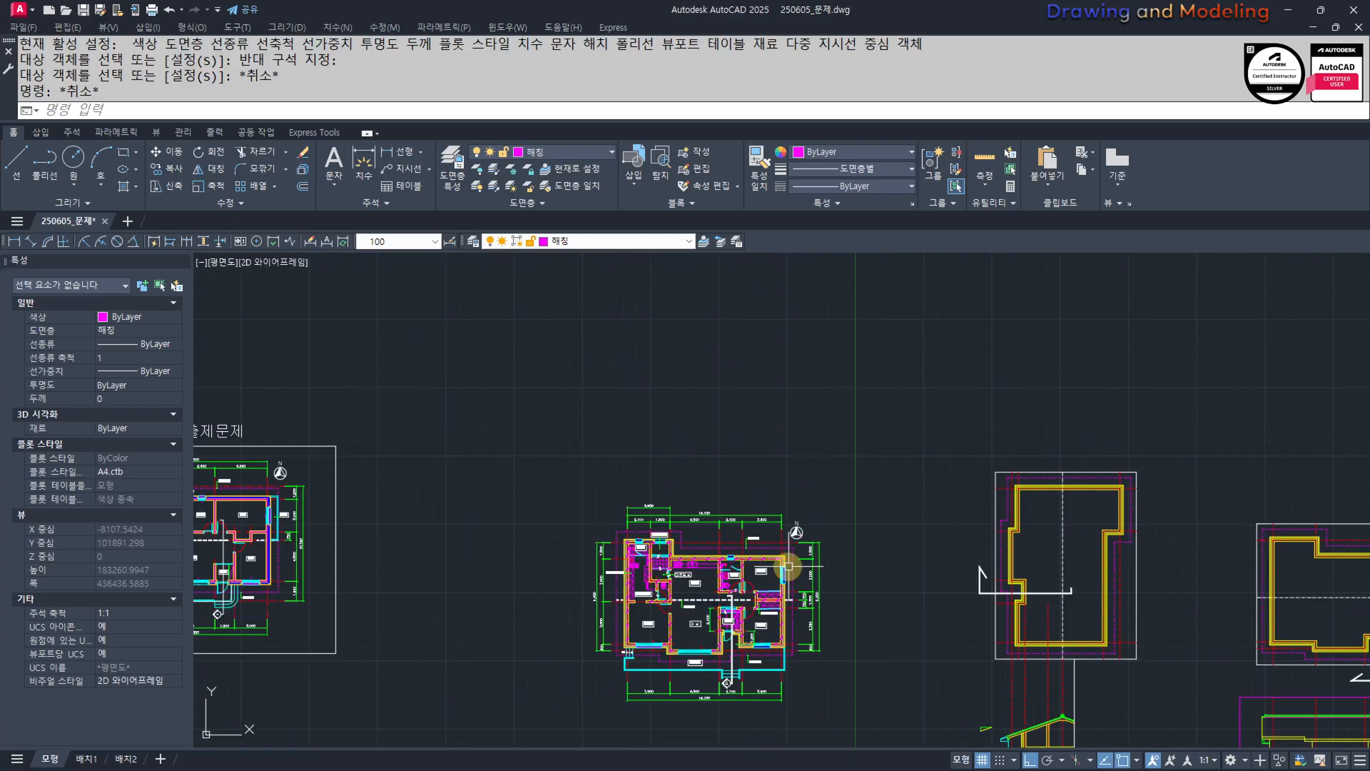
scroll(724, 670, up, 15)
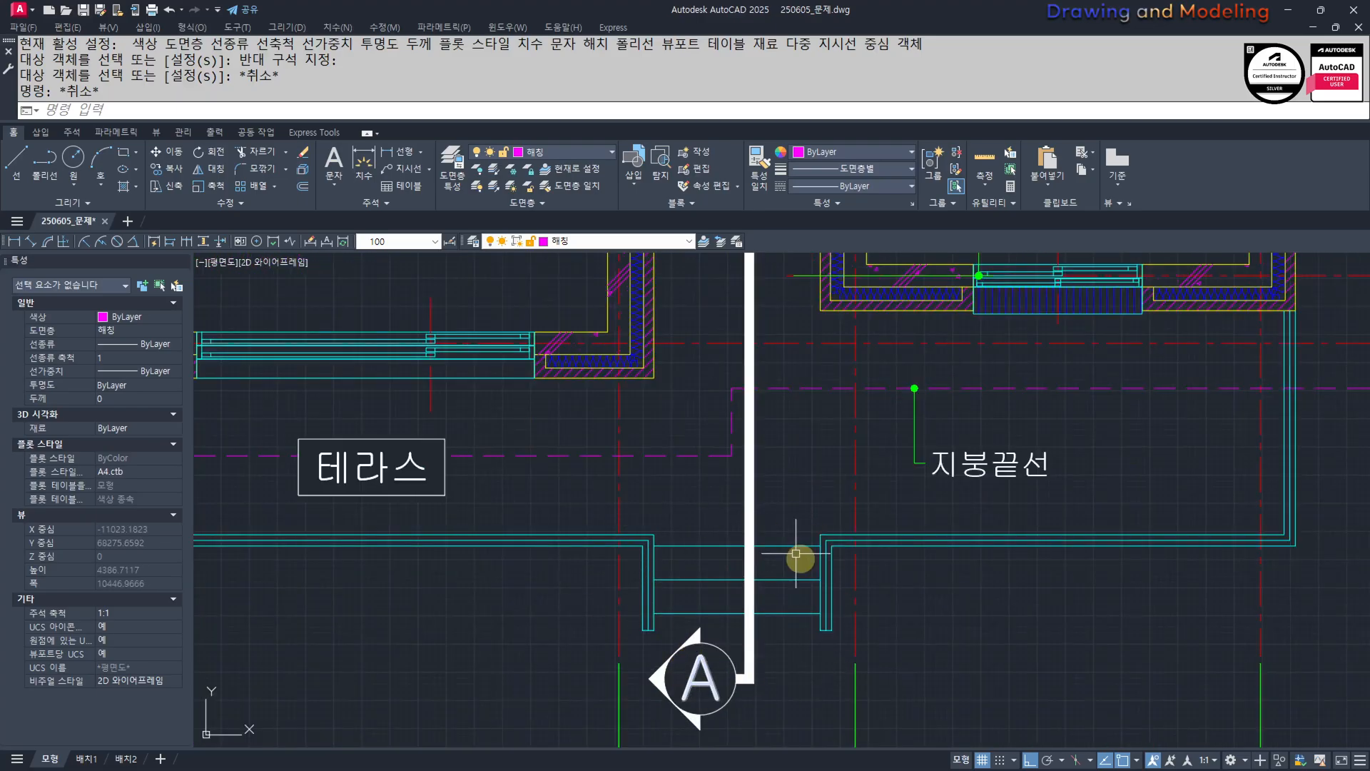
scroll(749, 567, down, 6)
middle_drag(1054, 688, 713, 560)
scroll(838, 609, up, 3)
key(Escape)
key(Escape)
scroll(946, 633, down, 3)
mouse_move(453, 461)
middle_down()
mouse_move(634, 549)
mouse_move(717, 622)
middle_up()
scroll(634, 542, up, 3)
scroll(740, 570, down, 4)
middle_drag(894, 647, 647, 478)
scroll(753, 506, up, 2)
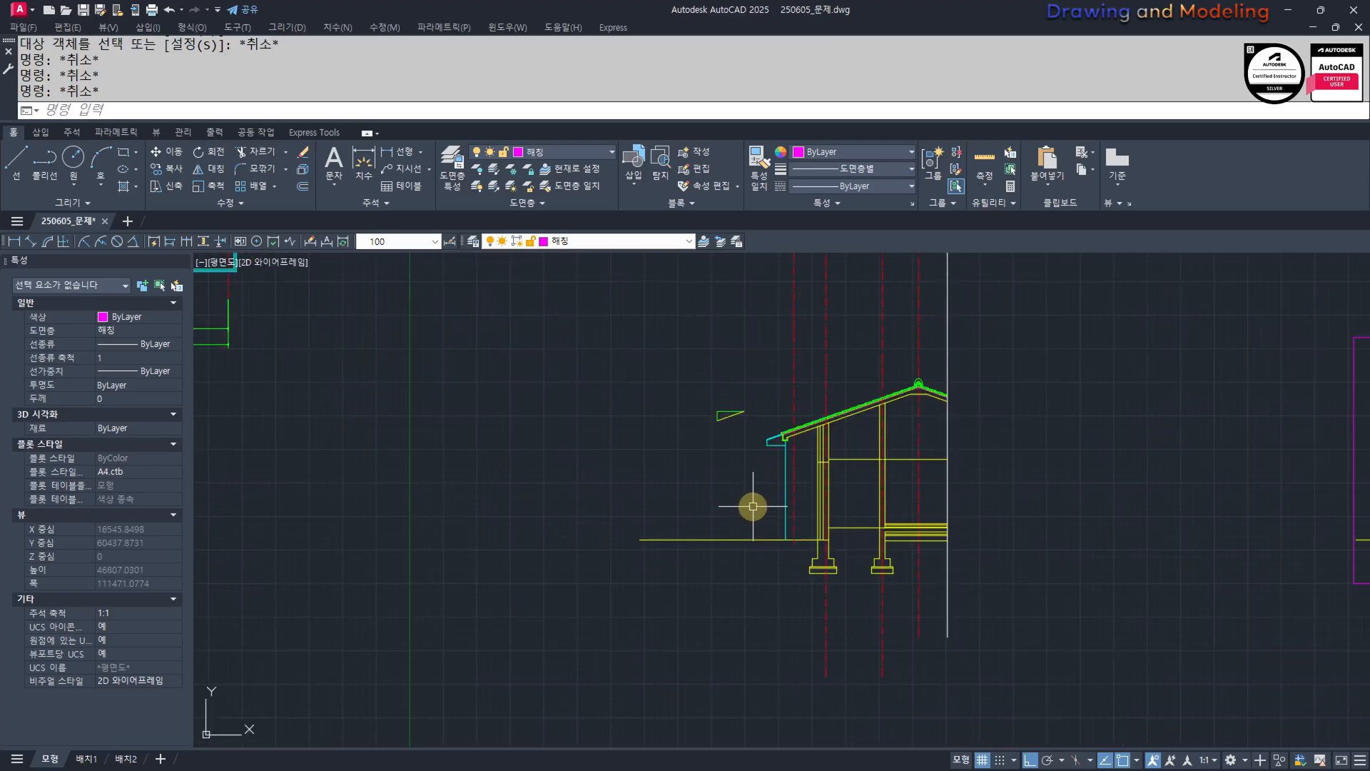
Offset the leftmost vertical centreline of the section drawing 1800 outward to the left.
middle_drag(779, 568, 770, 576)
text(o)
key(Return)
text(1800)
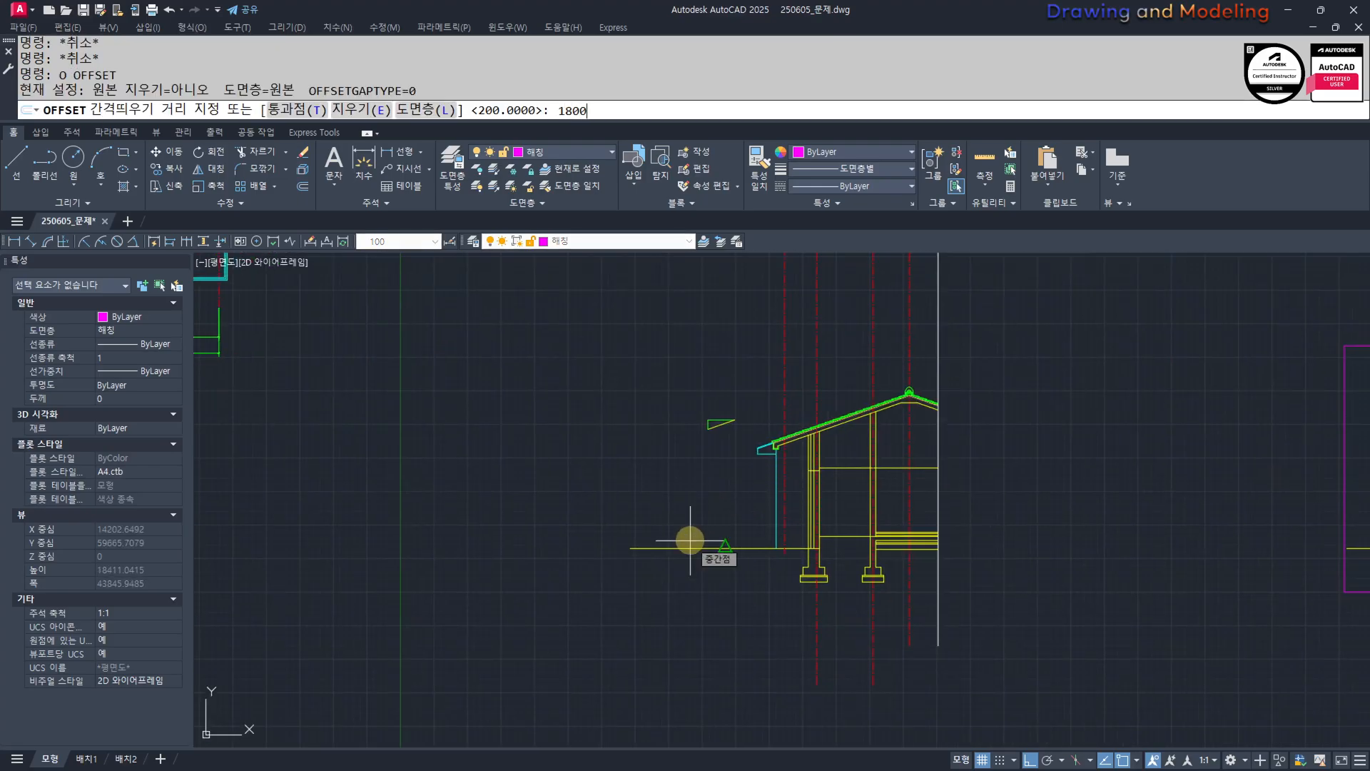
key(Return)
click(788, 498)
key(Escape)
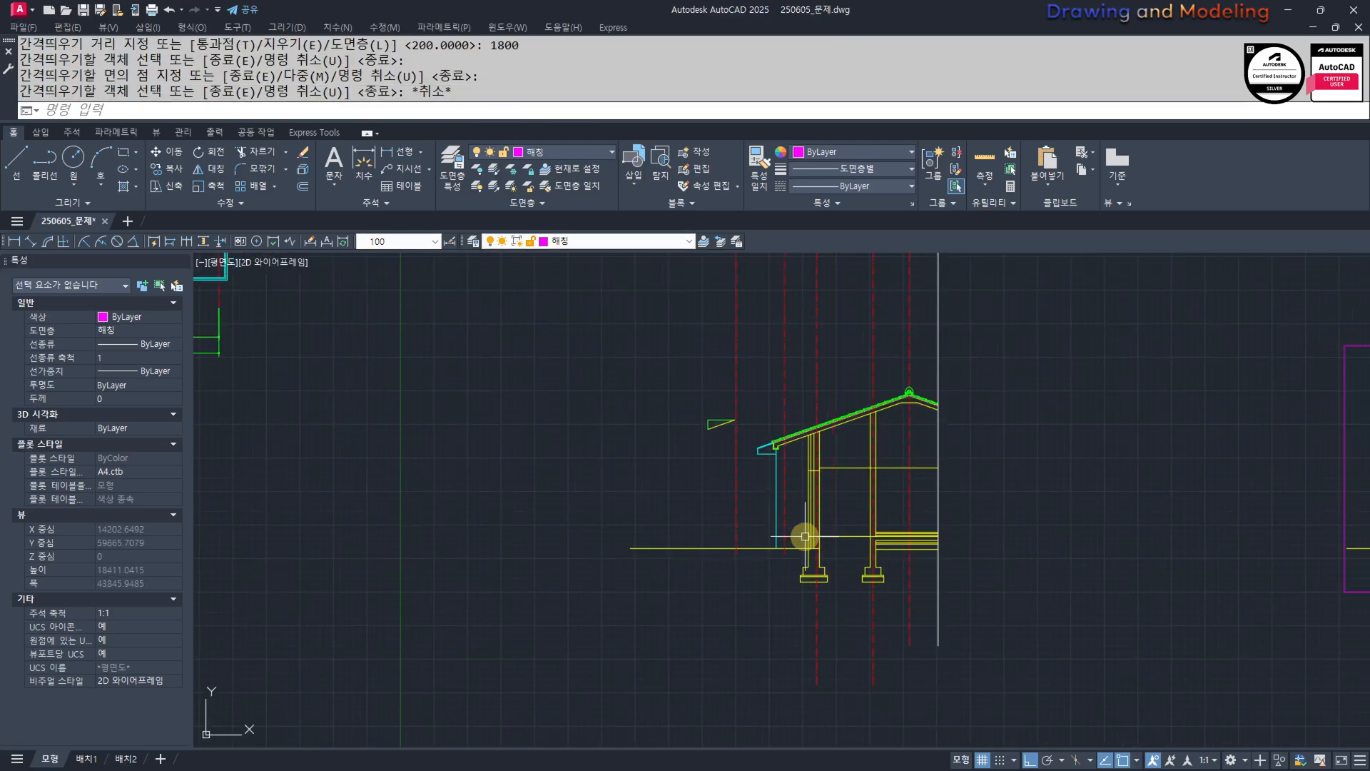
key(Escape)
Measure the terrace depth in the floor plan from the wall centreline to the outer edge at the entrance steps.
scroll(804, 535, down, 3)
scroll(621, 457, up, 5)
text(q)
key(space)
middle_drag(652, 391, 671, 430)
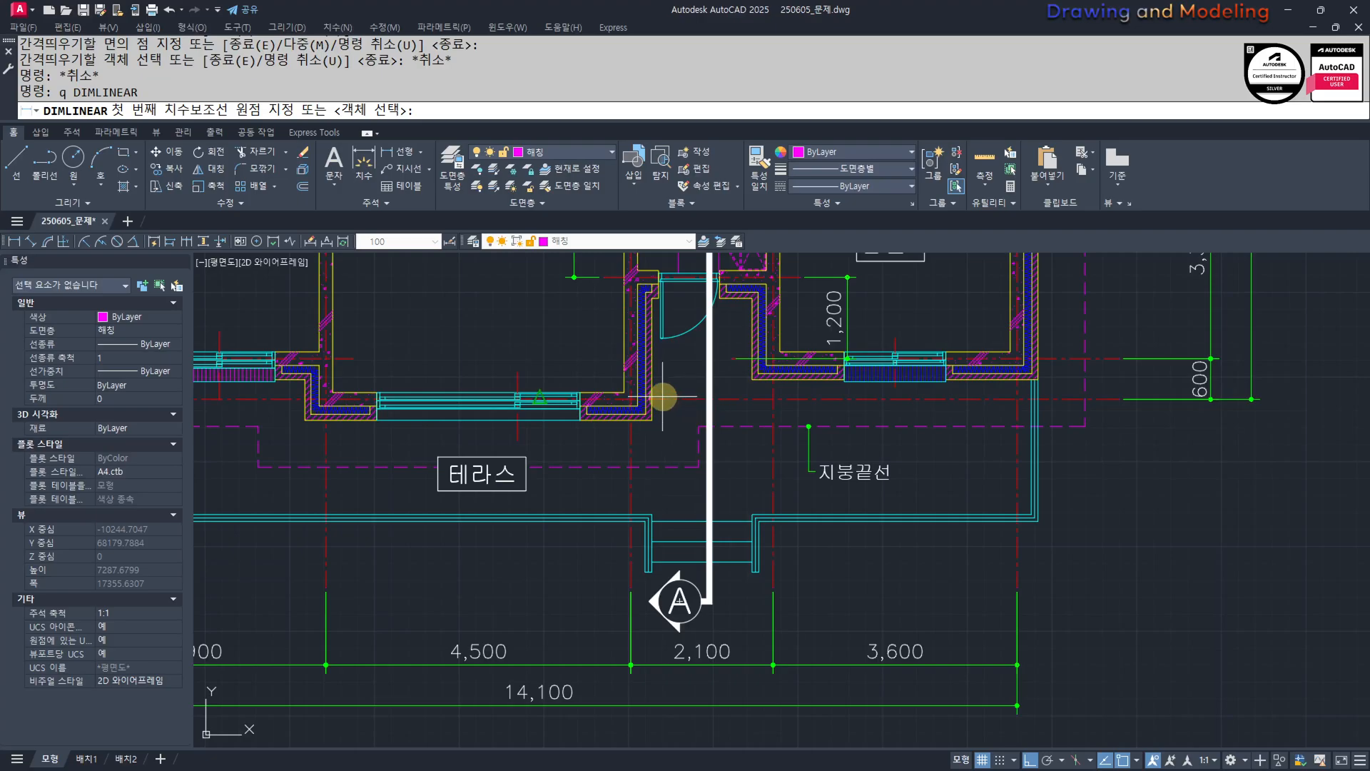
click(656, 399)
scroll(651, 524, up, 4)
click(664, 515)
scroll(736, 476, down, 3)
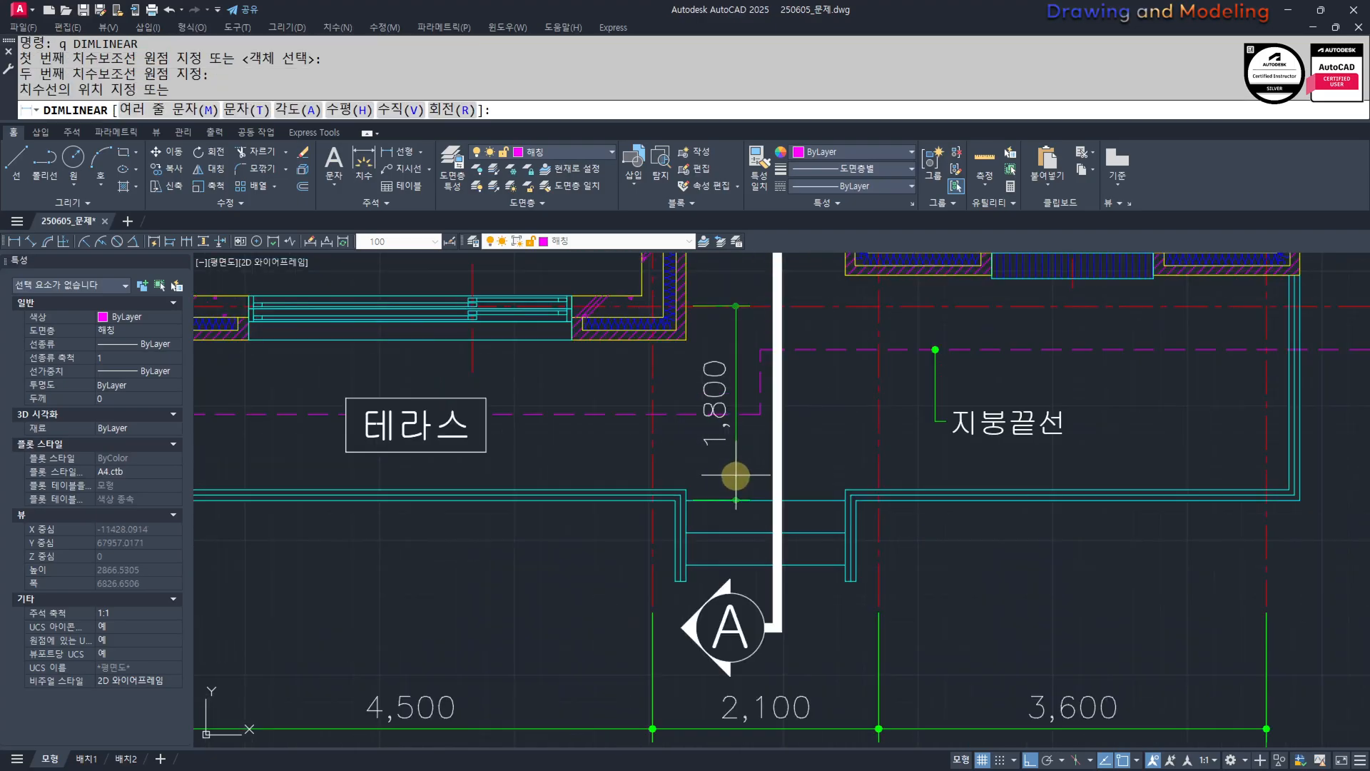
key(Escape)
key(Escape)
Move the newly offset vertical line in the section to the 단면선 layer.
scroll(787, 480, down, 5)
scroll(787, 480, up, 5)
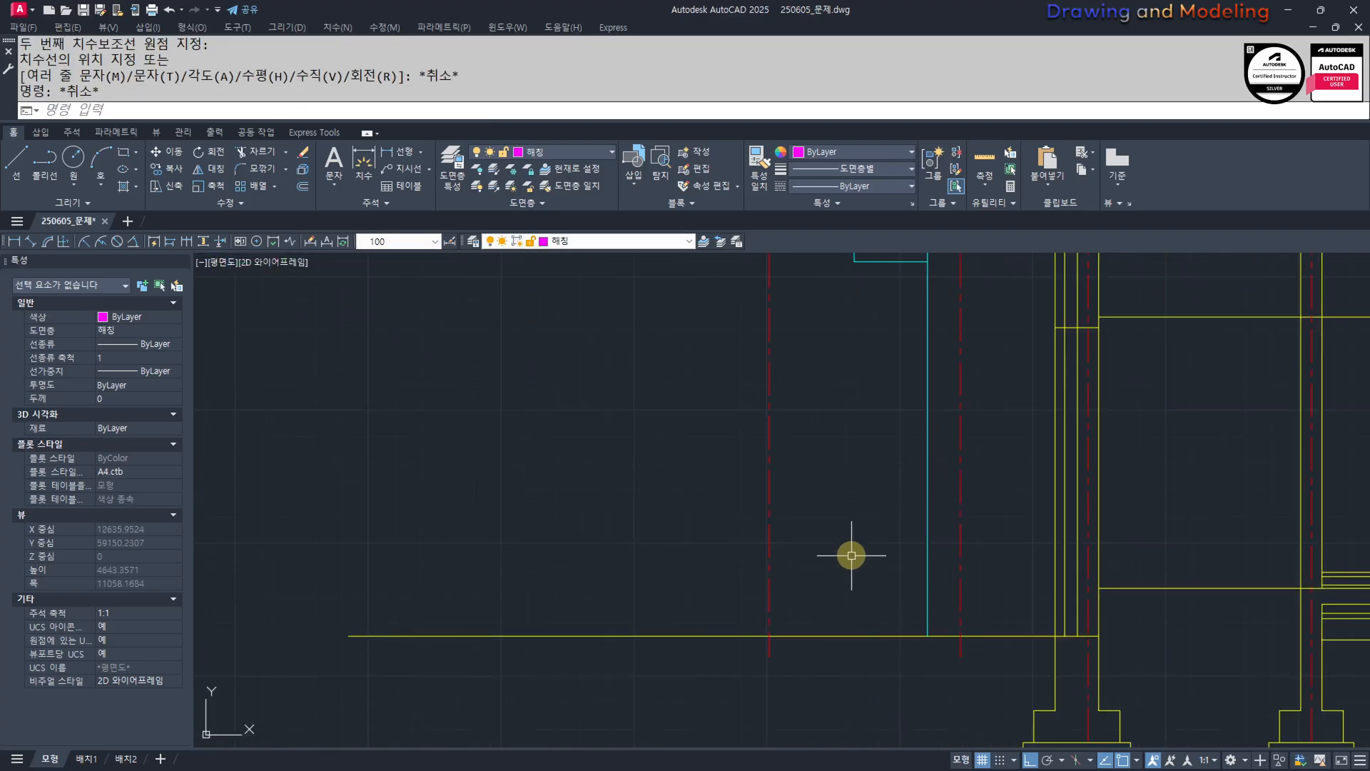
middle_drag(848, 557, 854, 532)
click(876, 474)
click(849, 578)
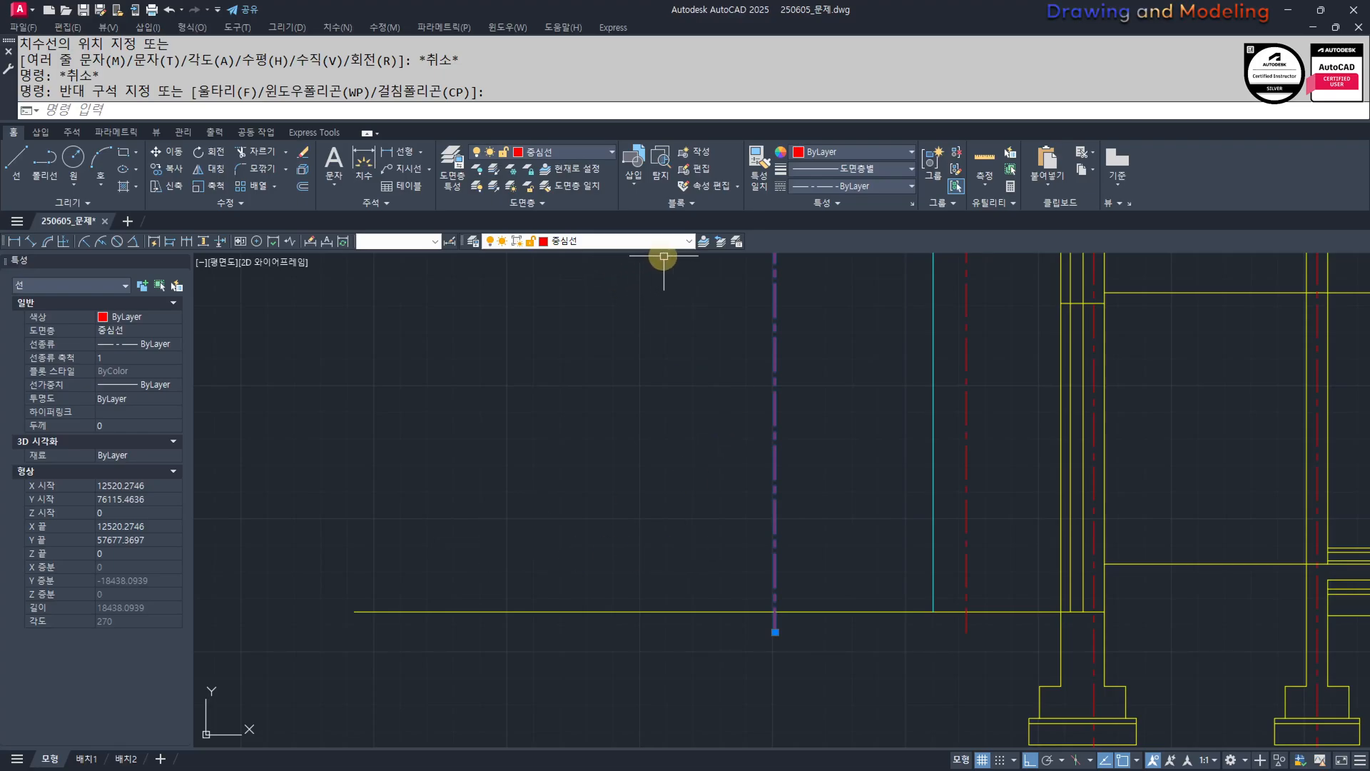
click(573, 235)
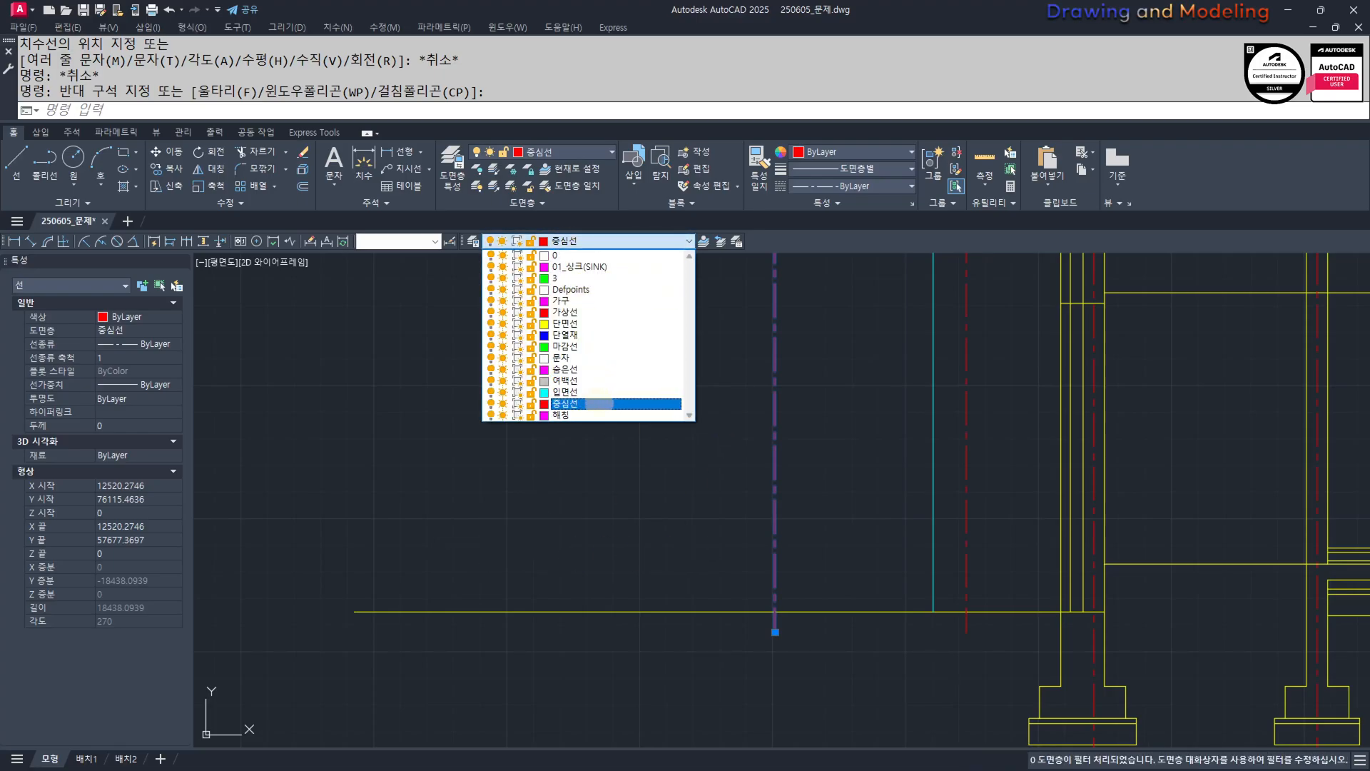
click(590, 324)
key(Escape)
key(Escape)
Offset the horizontal floor line between the two foundation walls 30 upward.
middle_drag(798, 584, 766, 538)
middle_drag(1061, 541, 977, 537)
middle_drag(1056, 552, 1053, 554)
text(o)
key(Return)
text(30)
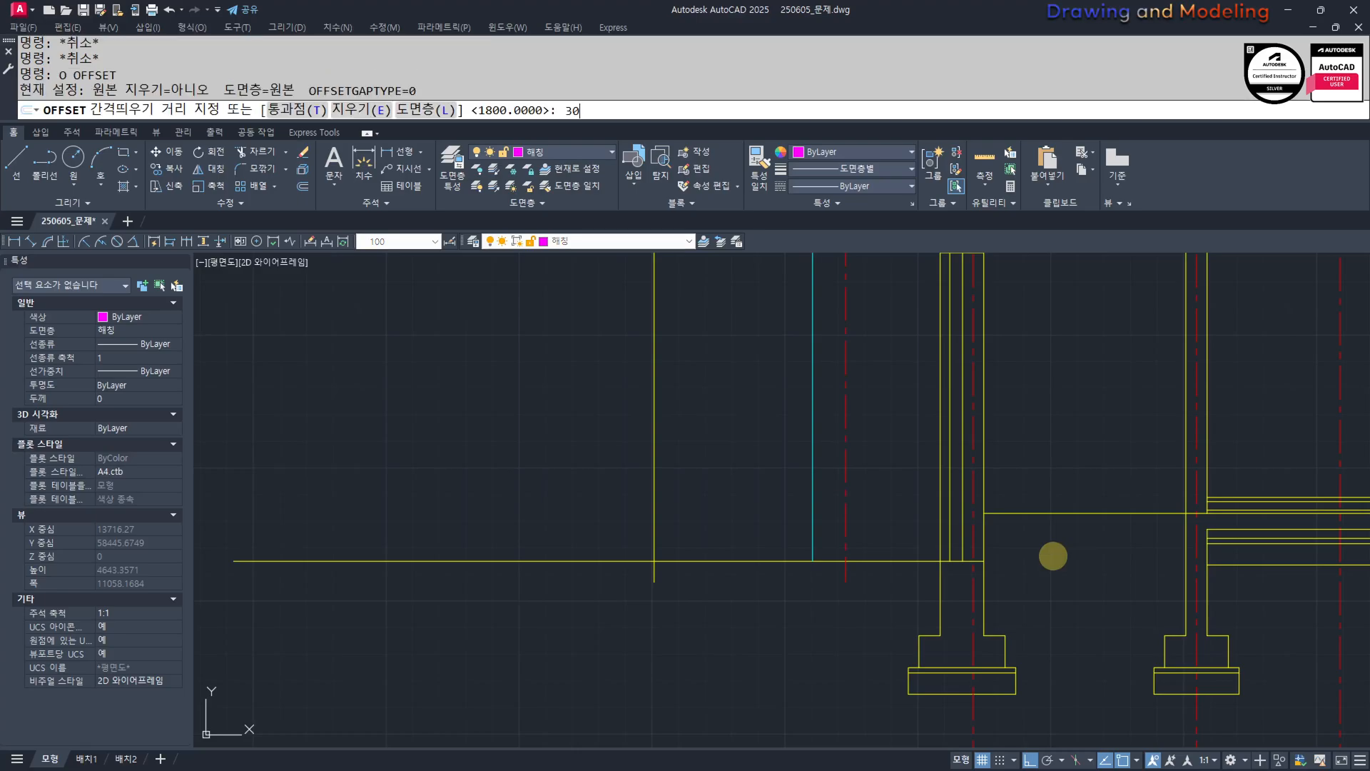
key(Return)
click(1111, 513)
click(1104, 483)
key(Escape)
key(Escape)
Erase the original floor line and stretch the offset copy's left end past the new vertical terrace edge line.
scroll(1103, 514, up, 4)
click(1095, 510)
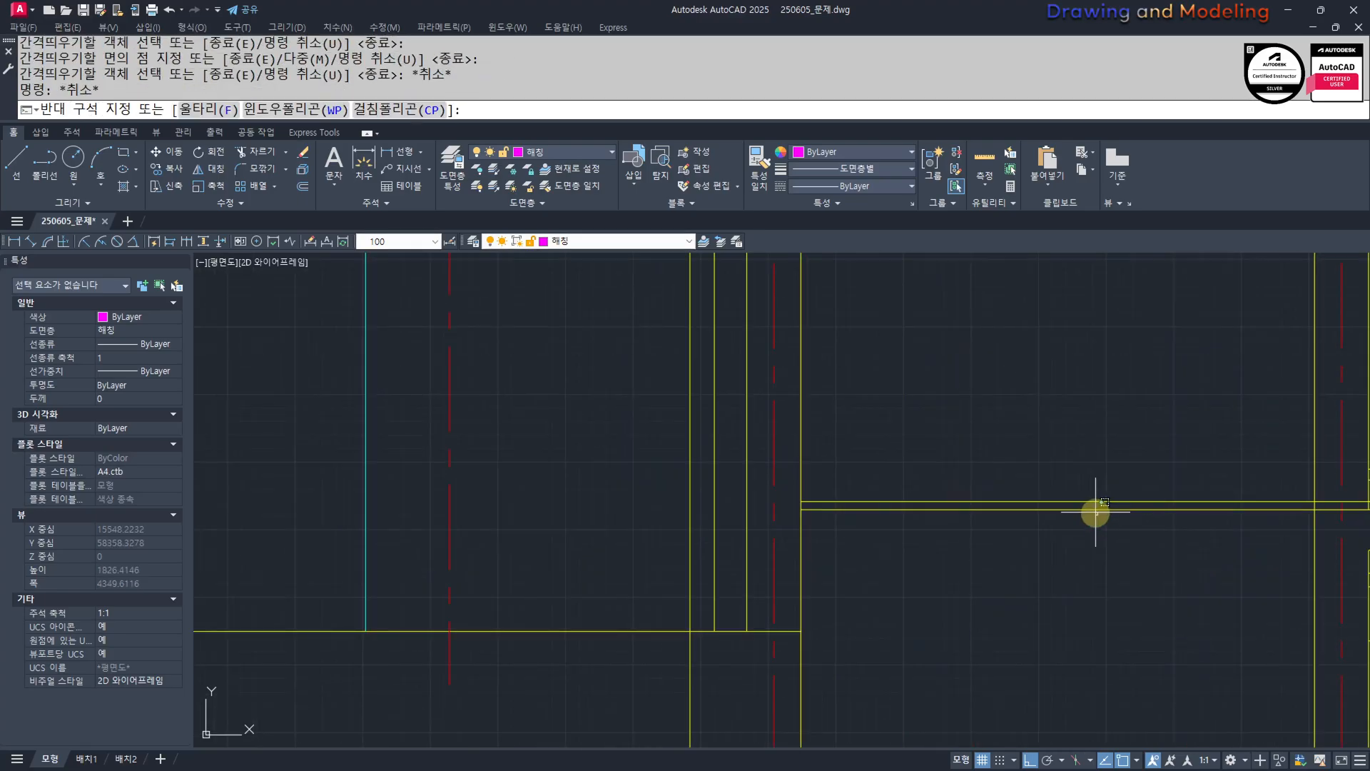
click(941, 508)
text(e s)
middle_drag(844, 483, 935, 503)
click(933, 502)
click(864, 548)
key(space)
click(1116, 573)
scroll(1116, 572, down, 4)
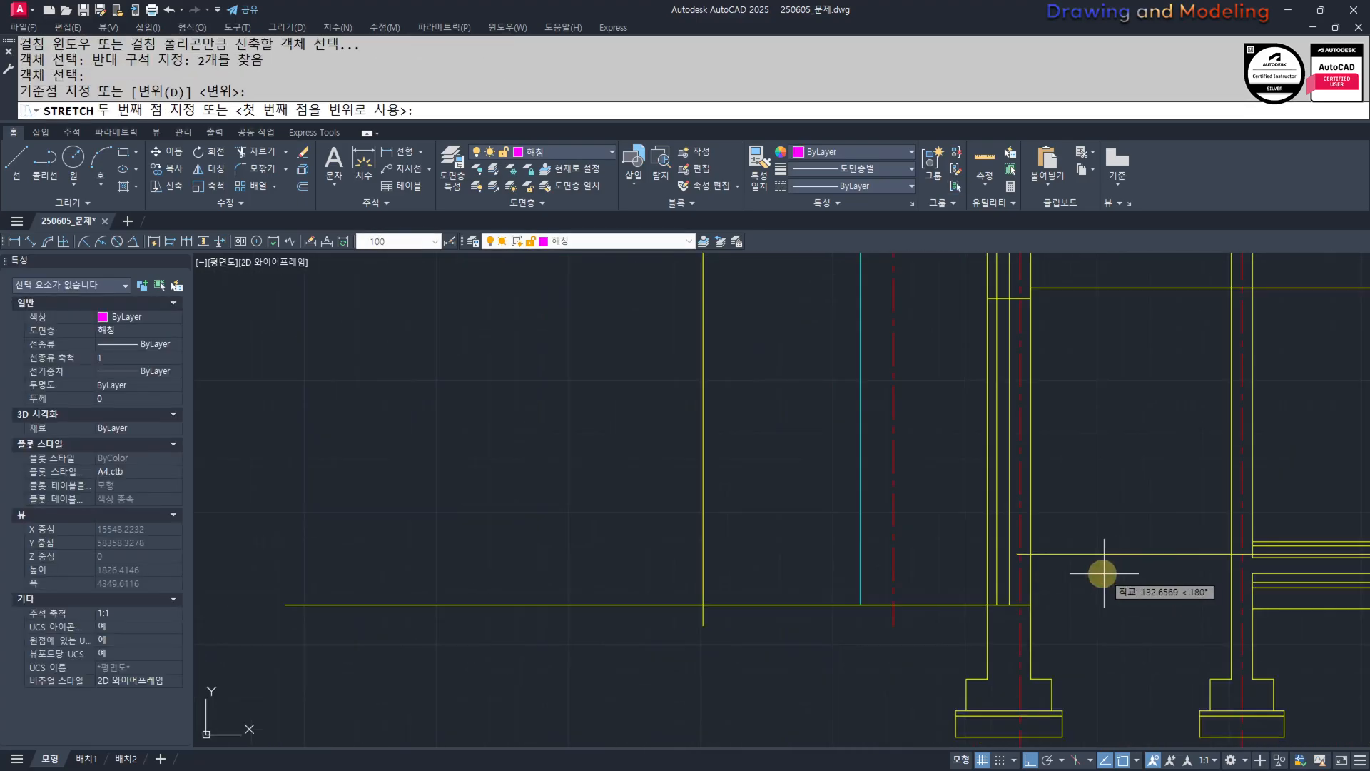
click(656, 565)
key(Escape)
key(Escape)
Trim the terrace edge line where it rises above the extended floor line.
scroll(676, 555, up, 2)
text(tr)
click(817, 589)
click(689, 467)
key(space)
click(789, 483)
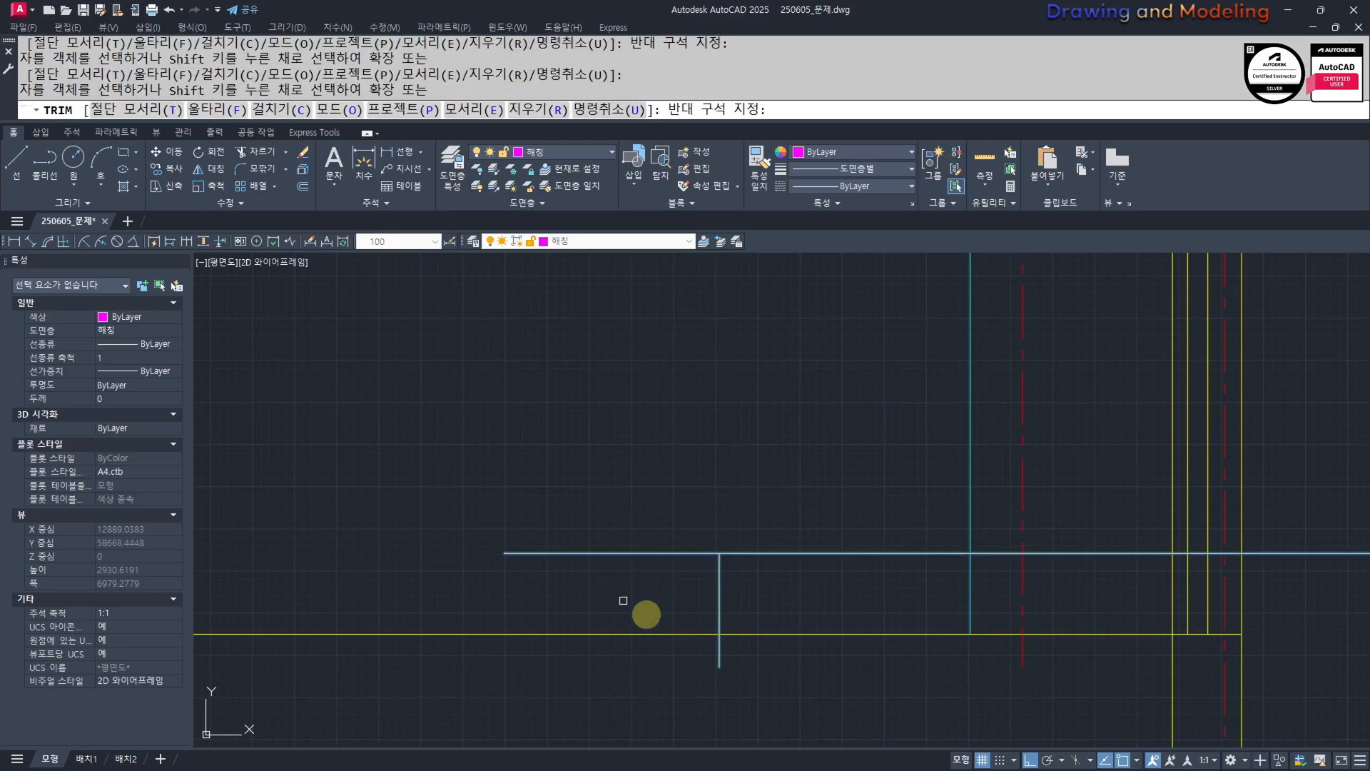
key(Escape)
key(Escape)
Trim the terrace edge line below the ground line and the floor line's overhang beyond the edge to form a clean corner.
key(space)
key(space)
click(759, 655)
click(671, 648)
key(Escape)
key(Escape)
key(space)
key(space)
click(685, 584)
click(582, 508)
key(Escape)
key(Escape)
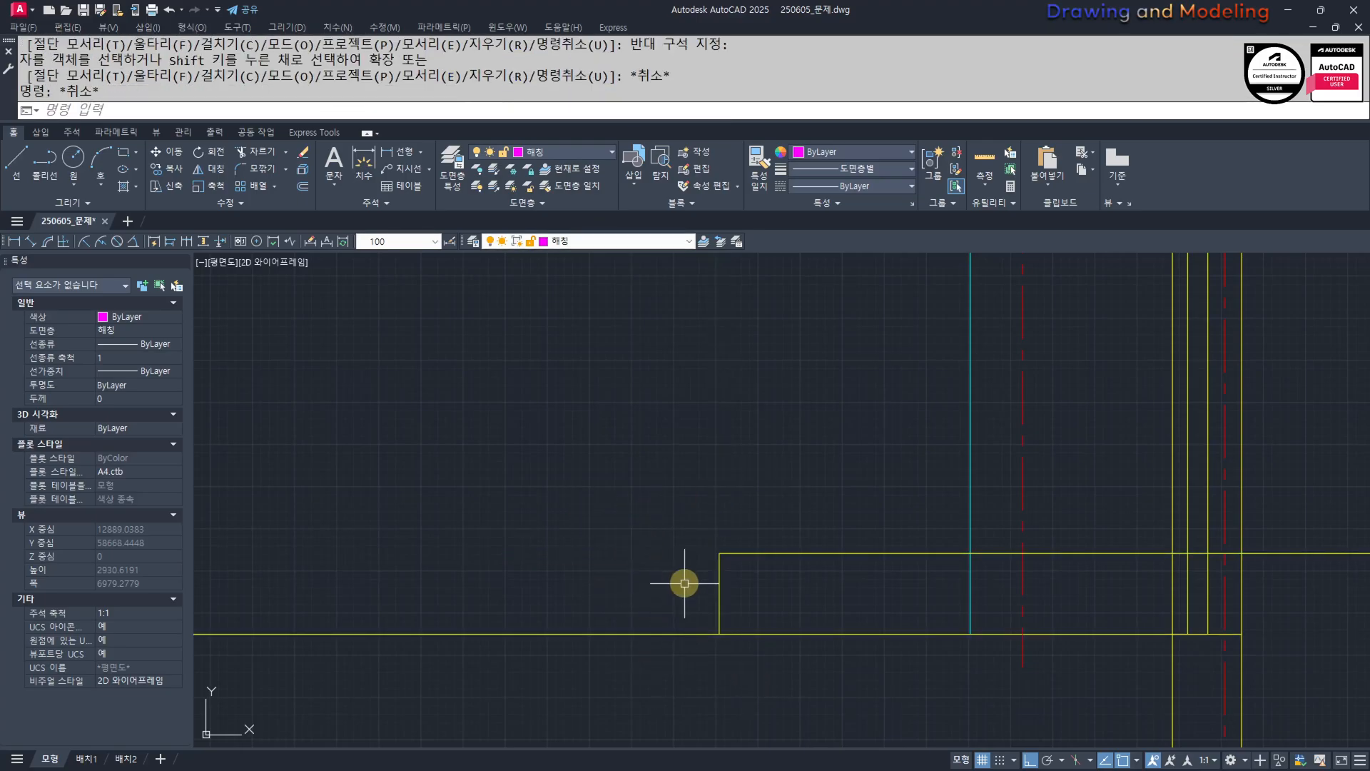
Trim the cyan vertical elevation line below the terrace floor line.
middle_drag(673, 567, 672, 523)
key(space)
click(940, 509)
key(space)
click(972, 526)
click(896, 550)
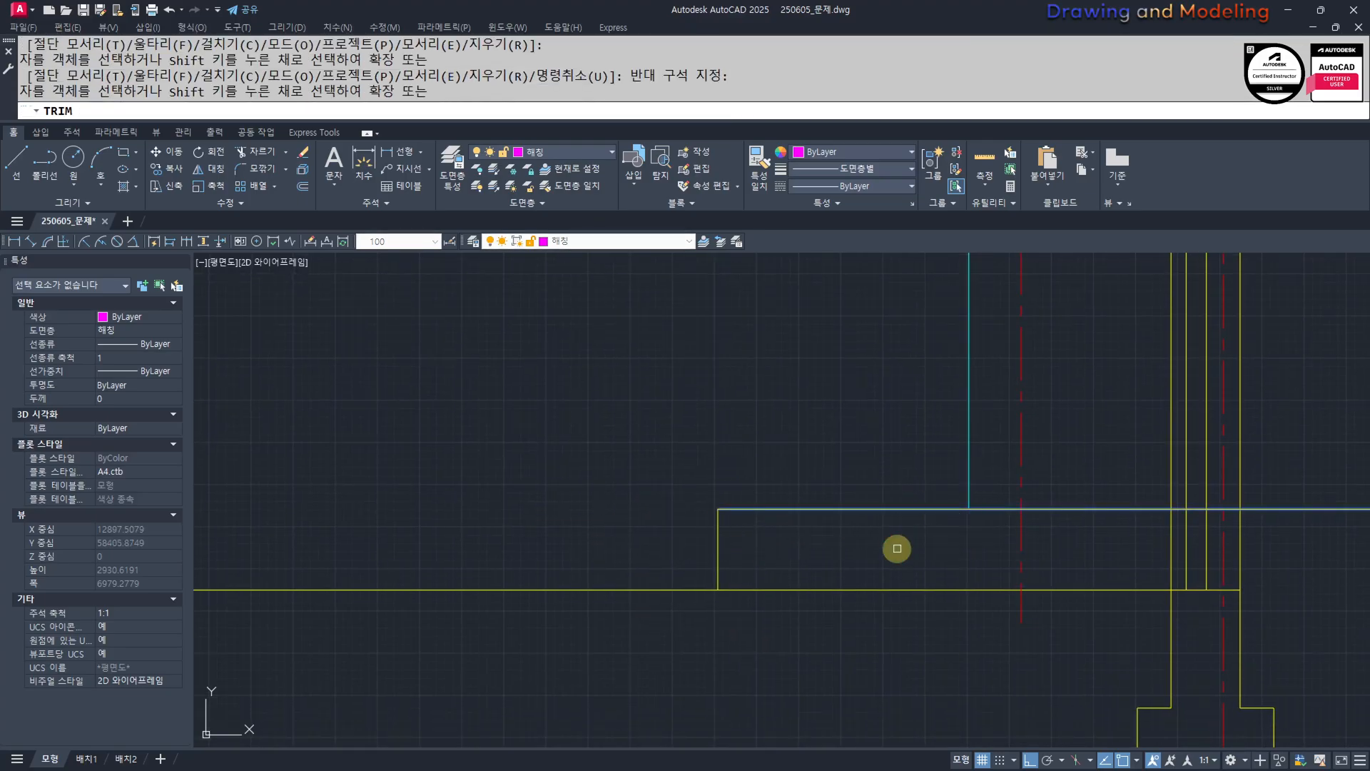
key(Escape)
key(Escape)
middle_drag(1008, 550, 880, 549)
scroll(881, 549, down, 3)
text(s)
key(space)
key(Escape)
scroll(786, 562, up, 3)
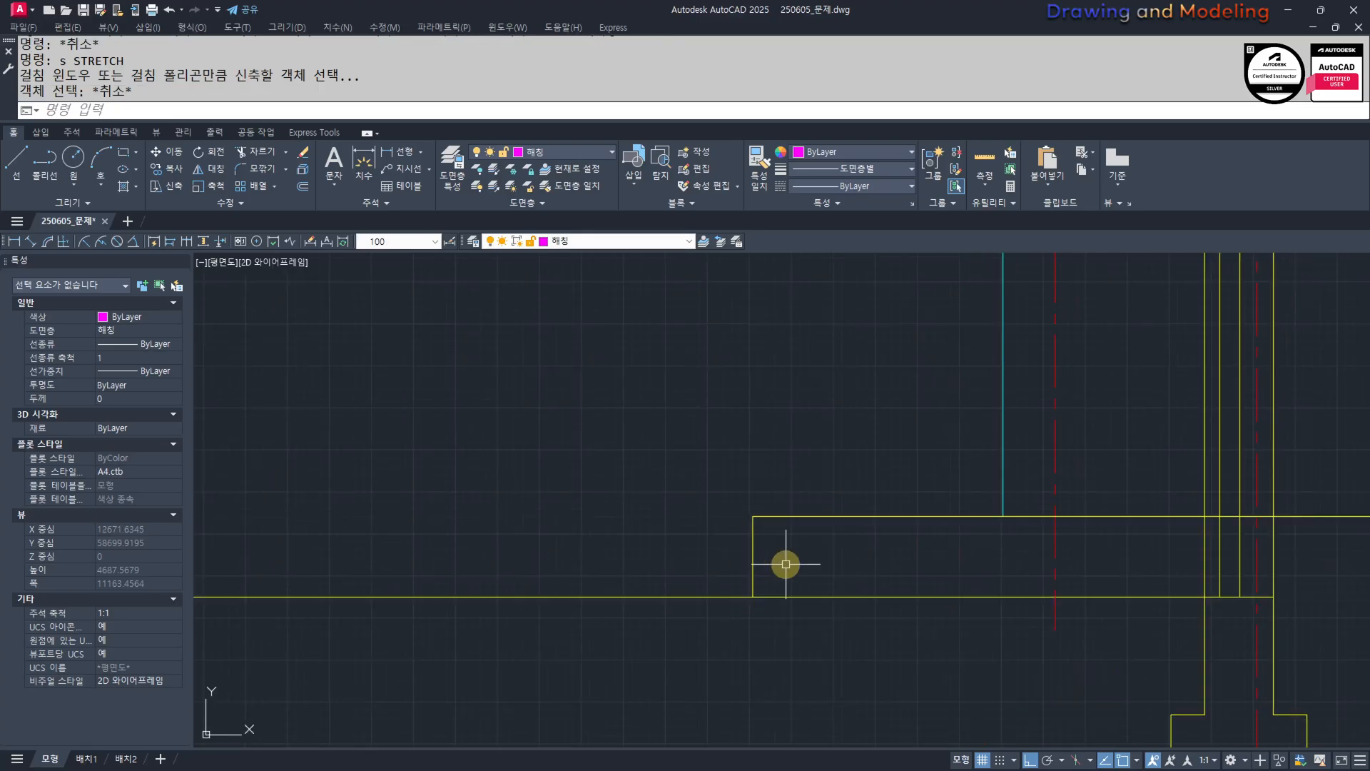
Divide the terrace's vertical edge line into 3 equal segments with division points.
key(space)
click(850, 581)
click(756, 511)
key(space)
click(756, 508)
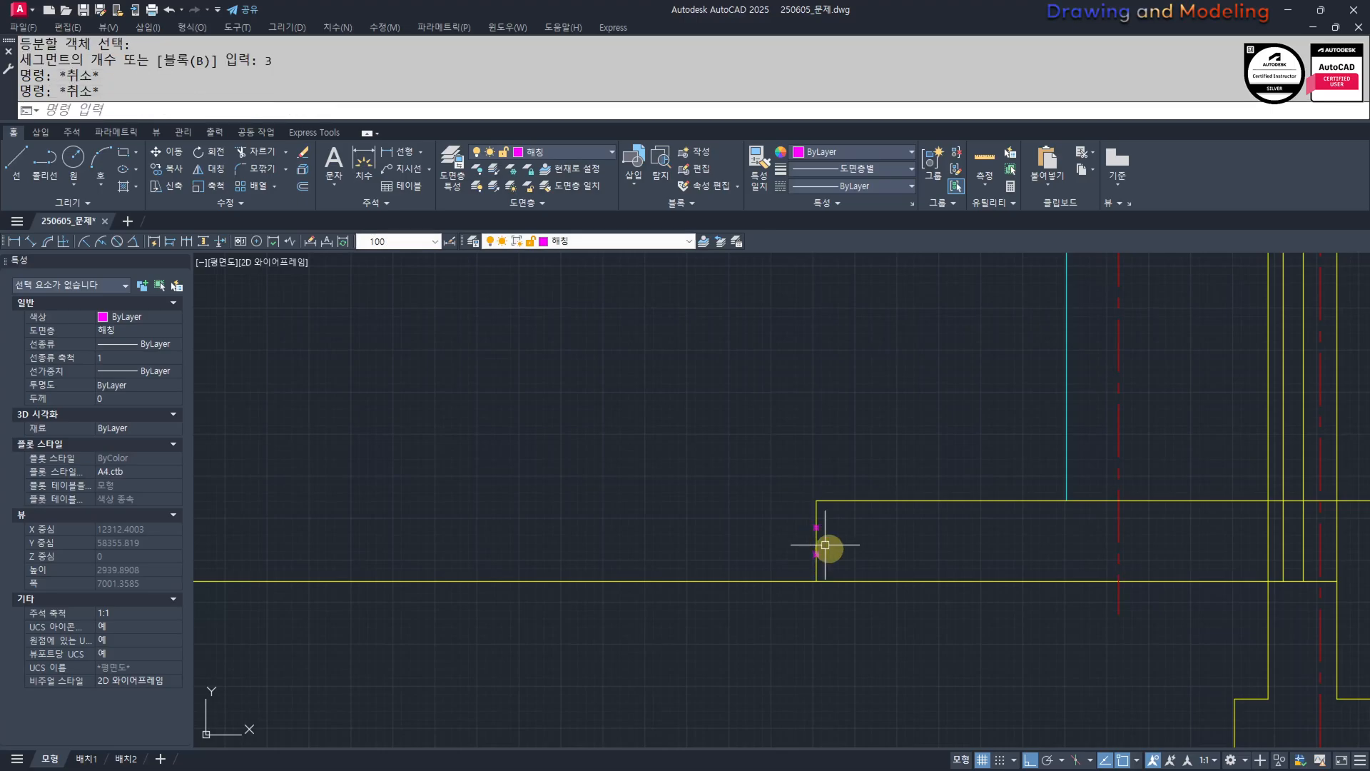
Copy the terrace floor line from its left corner down to each of the two division points.
scroll(835, 535, up, 4)
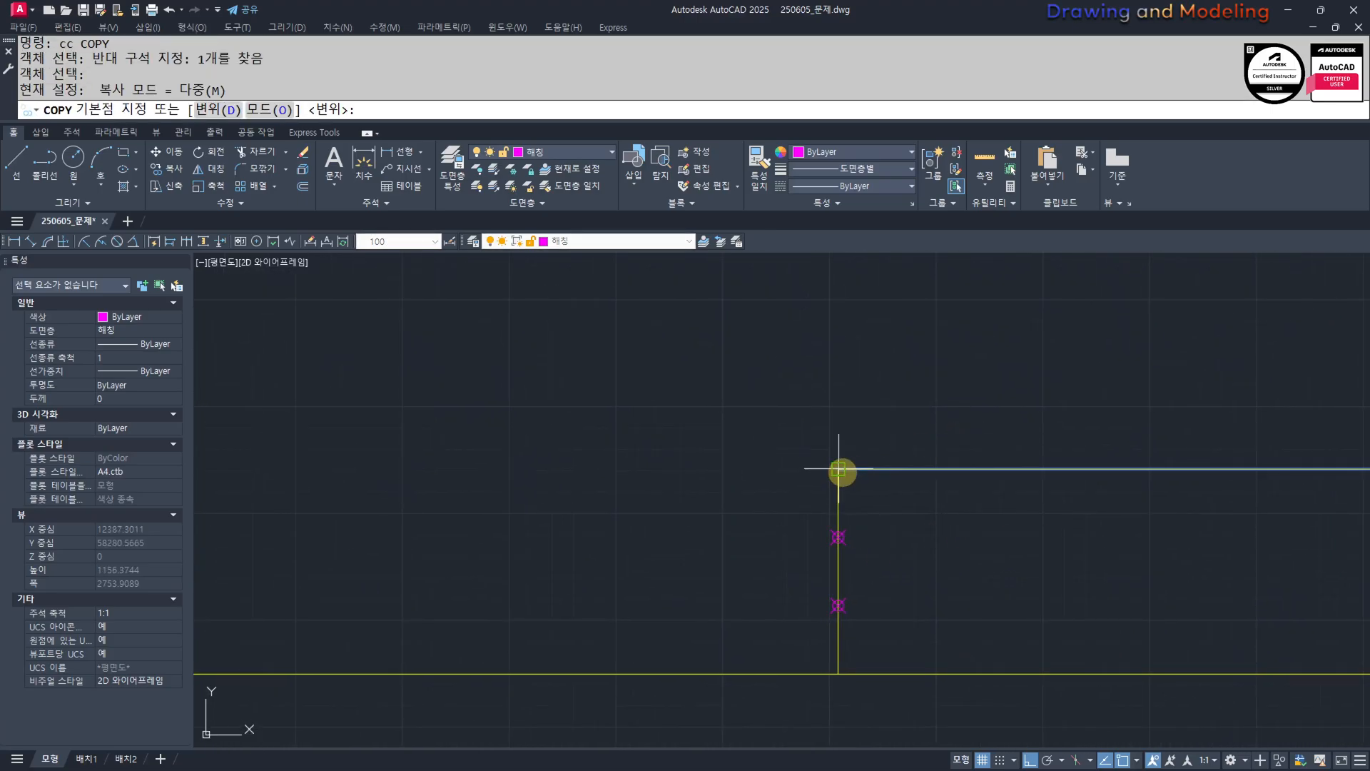
click(839, 534)
click(836, 605)
key(Escape)
key(Escape)
Offset the terrace's vertical edge line 300 to the left twice in succession to make two more risers.
text(o)
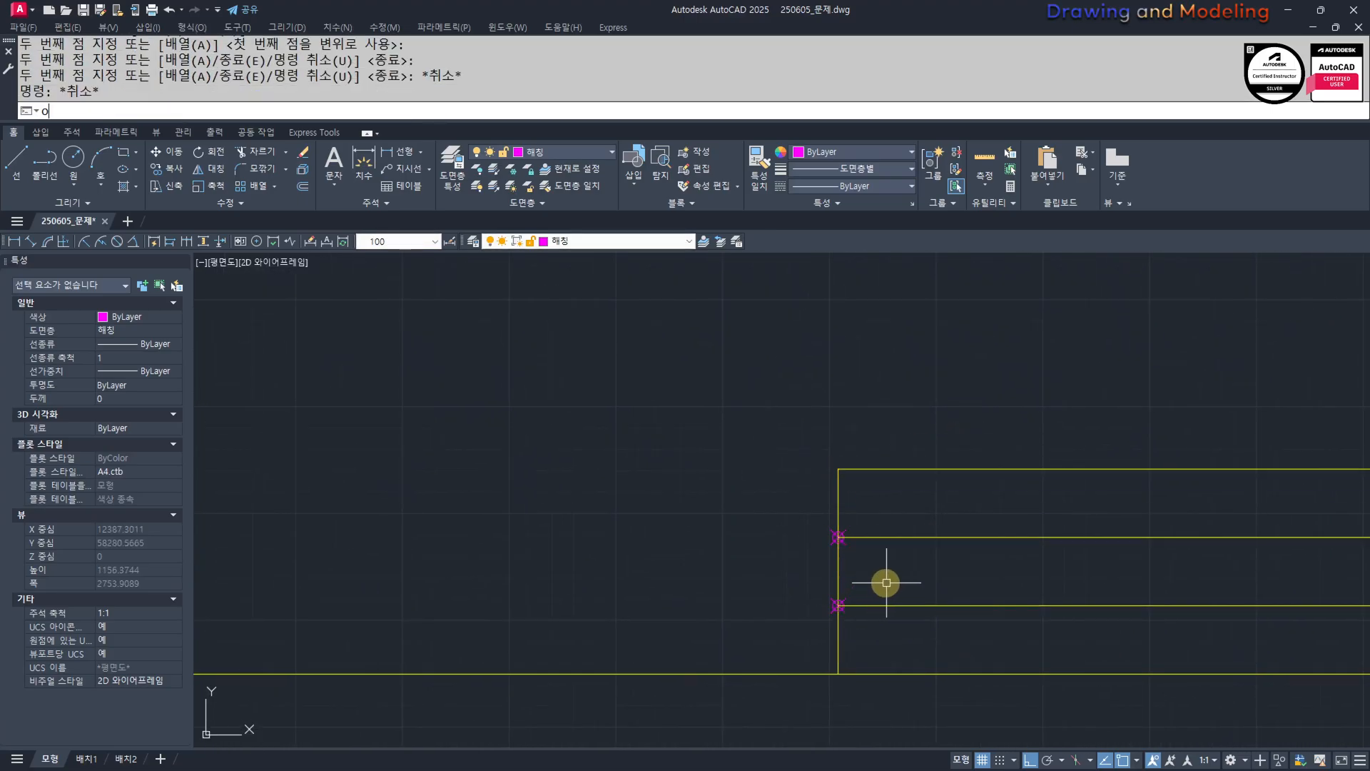
key(Return)
text(30)
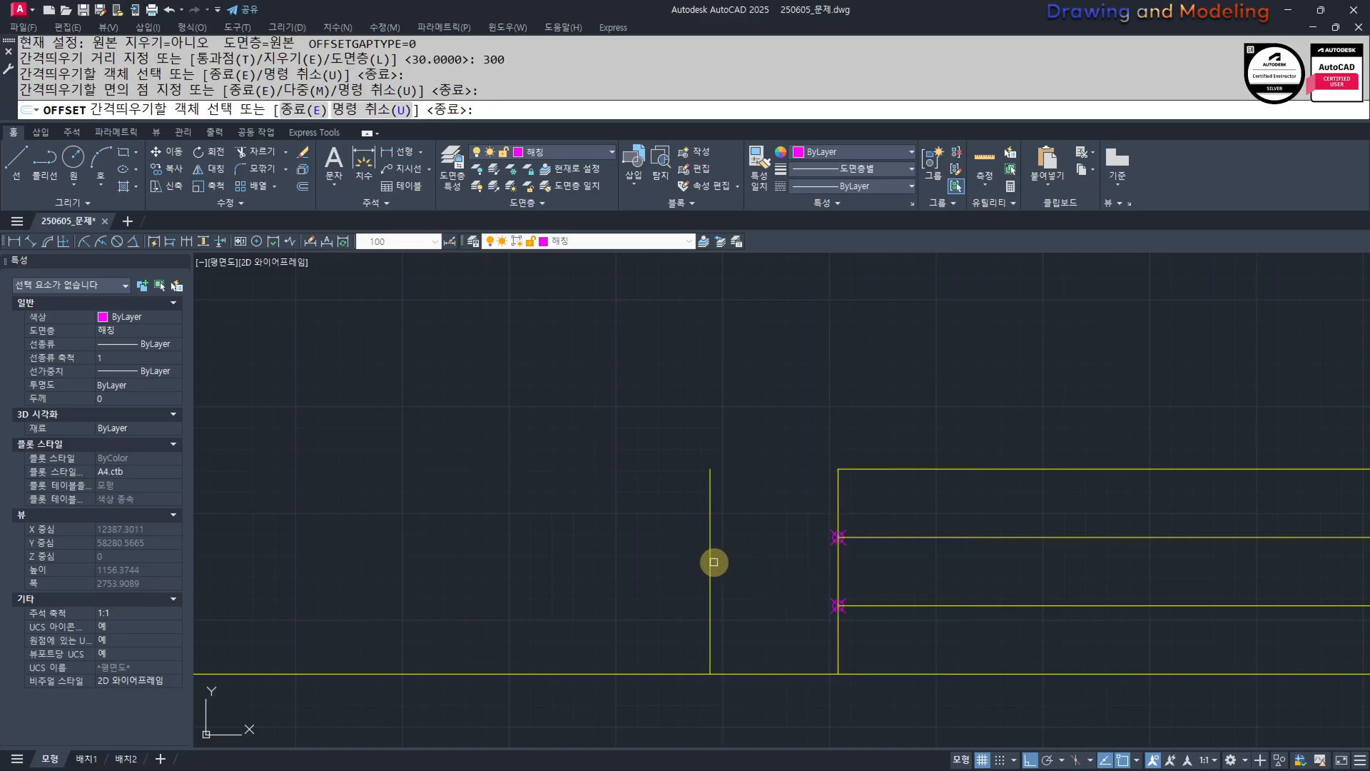
click(714, 561)
click(664, 572)
key(Escape)
key(Escape)
Fillet the outer riser with the lower tread line and the middle riser with the upper tread line at radius 0.
click(582, 635)
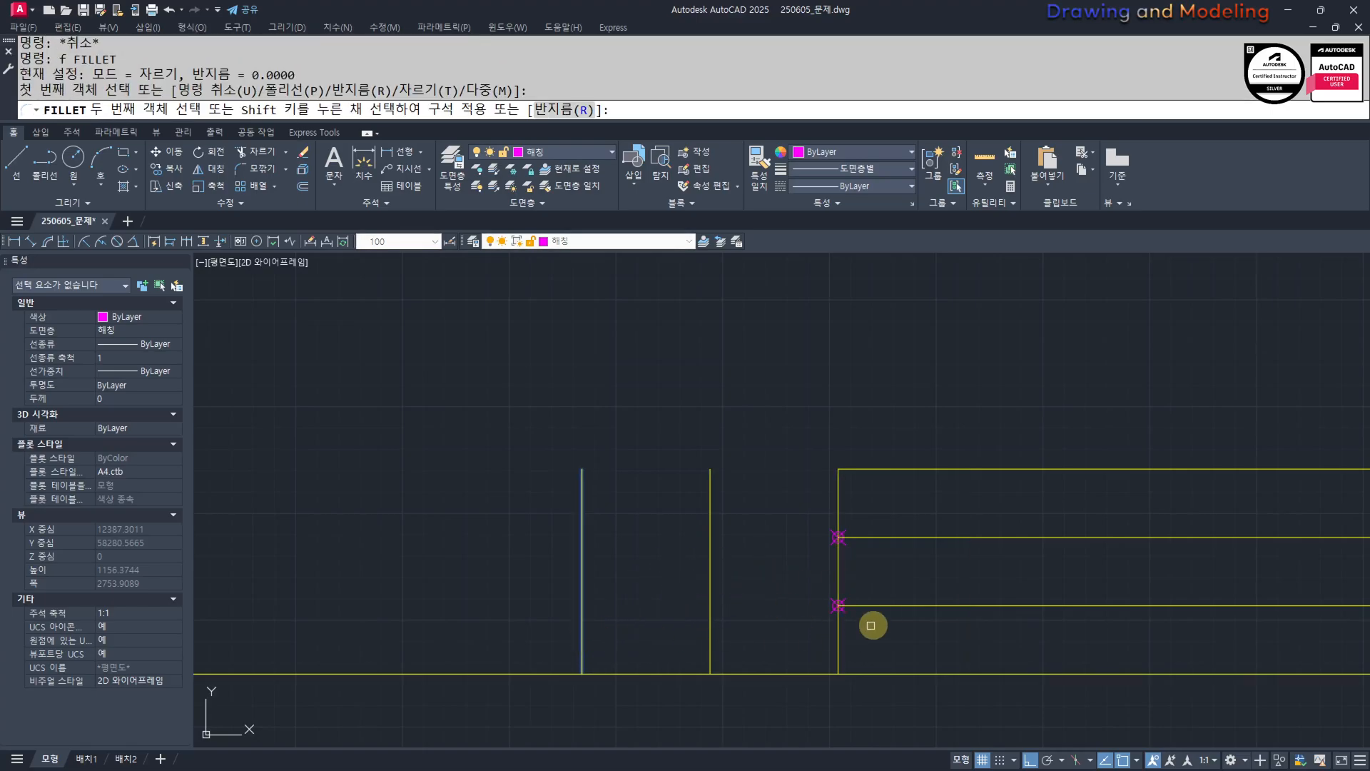
click(865, 605)
key(space)
click(704, 597)
click(706, 589)
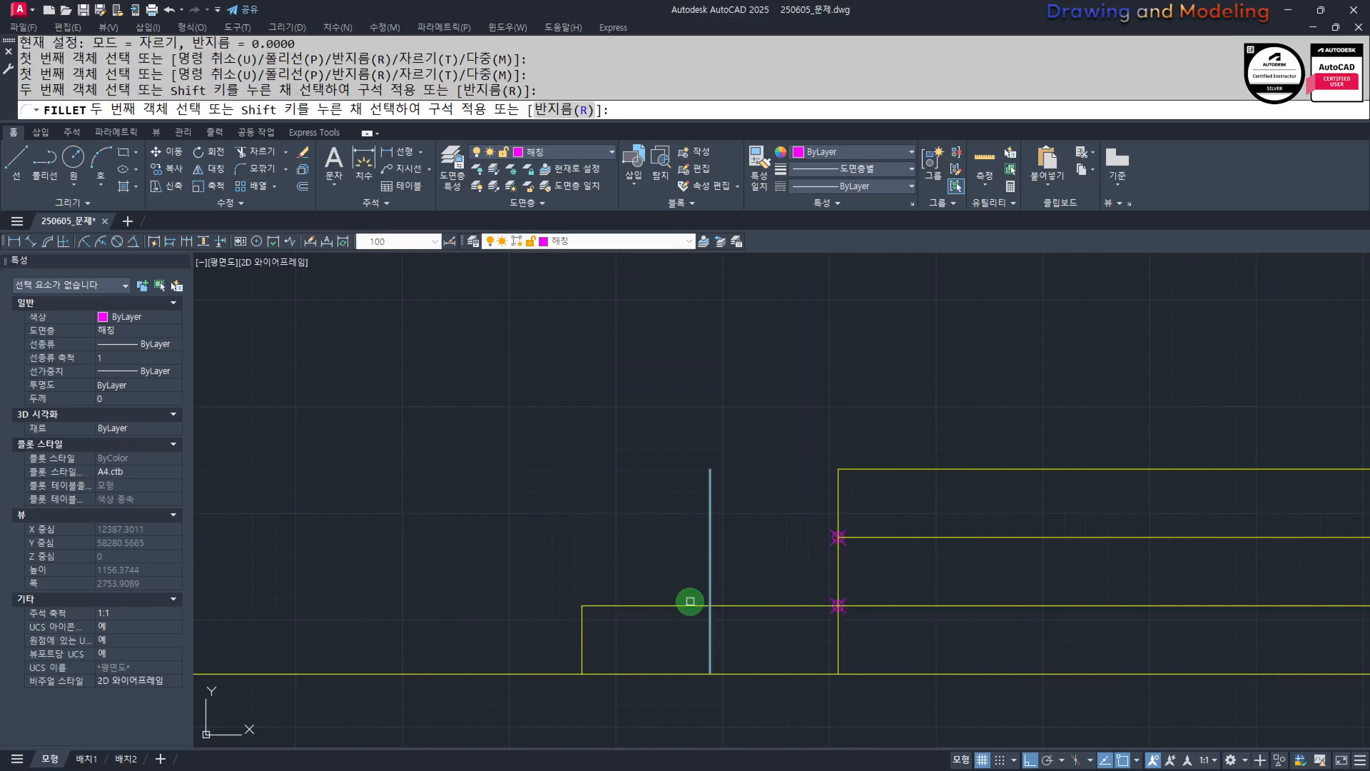
click(679, 603)
key(space)
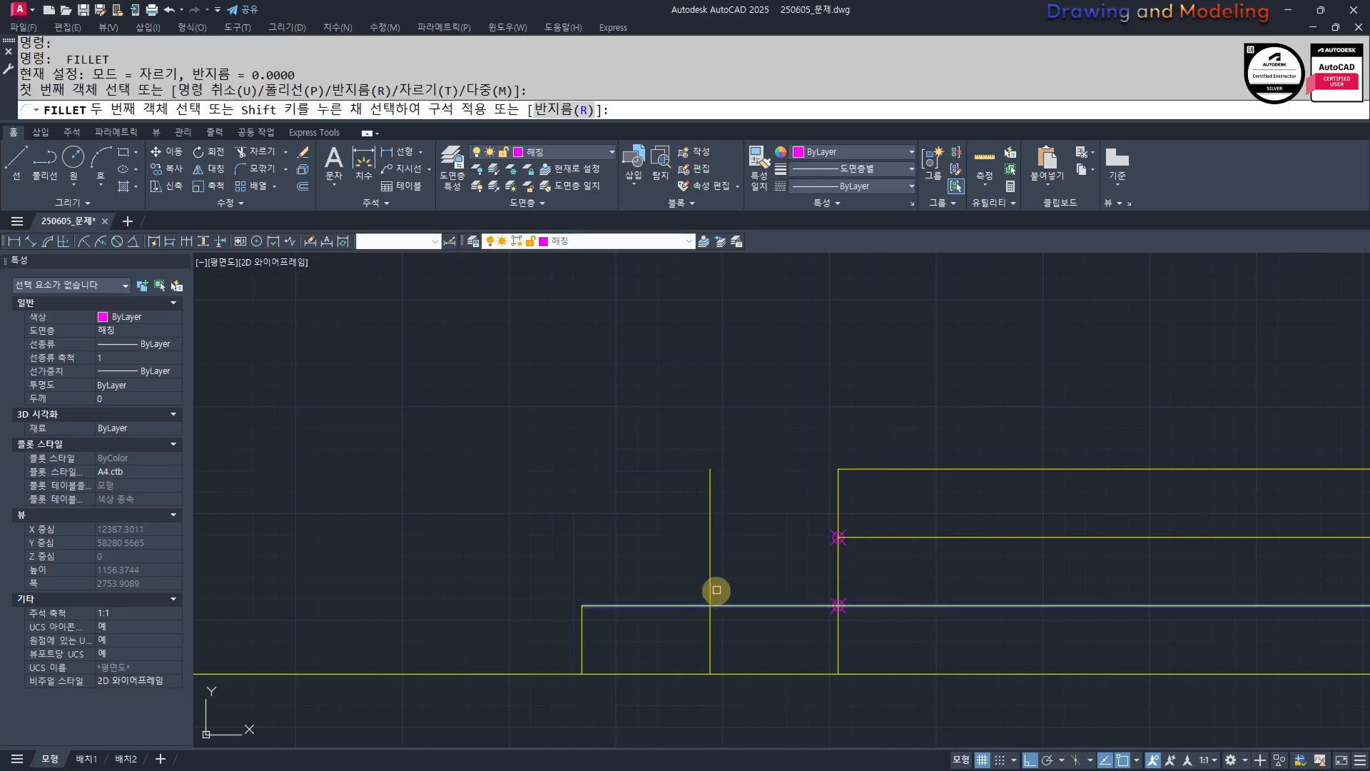
click(711, 578)
click(910, 535)
key(Escape)
key(Escape)
Erase the two division points on the terrace edge line.
click(792, 500)
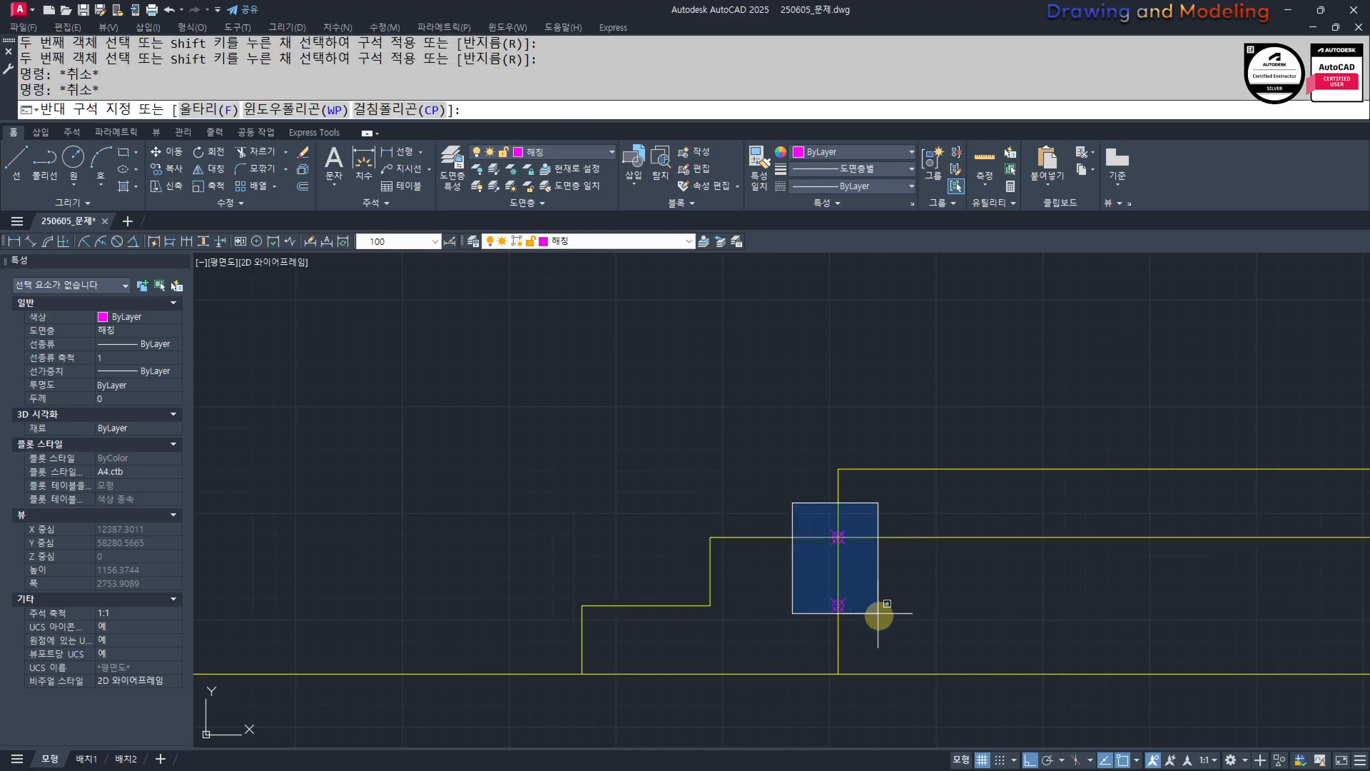
click(879, 646)
text(e)
key(Return)
Fillet the terrace's vertical edge with the upper tread line to finish the top step.
text(f)
key(space)
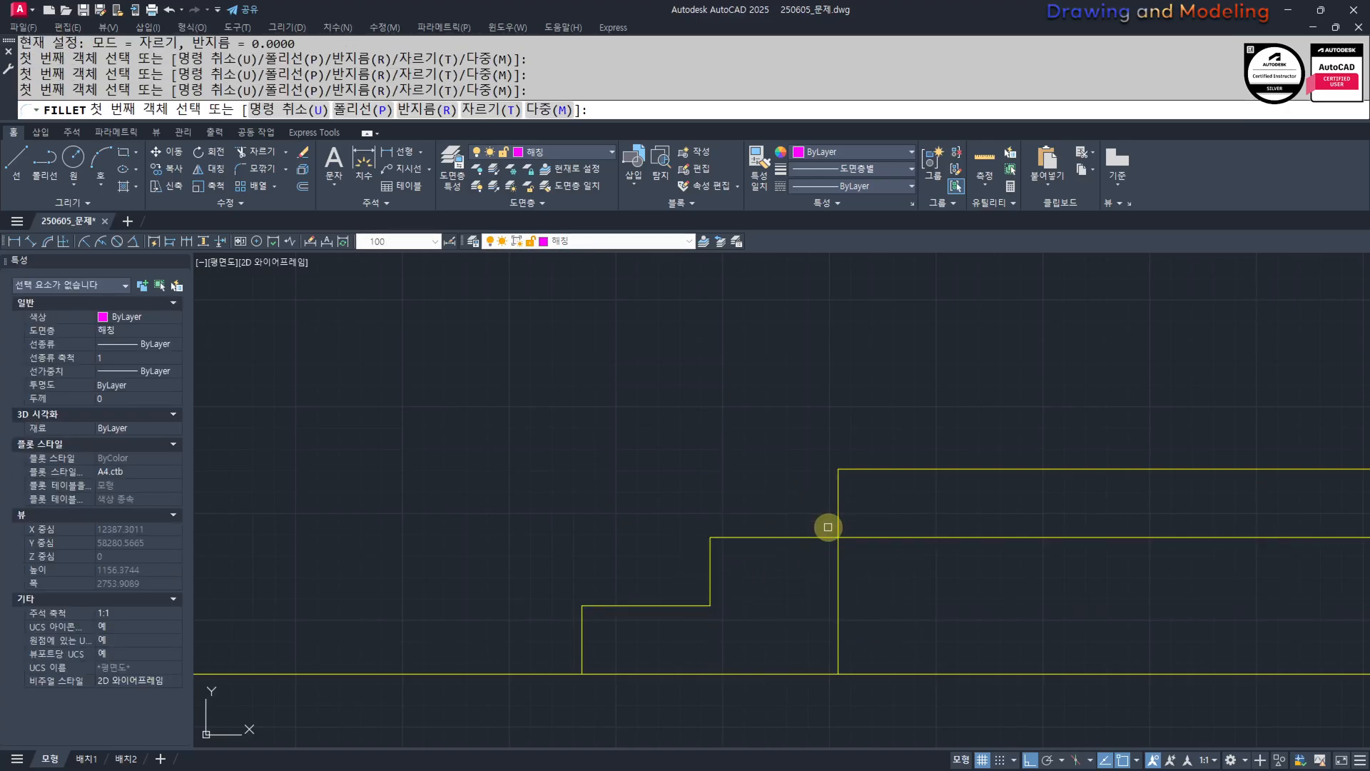
click(828, 531)
key(Escape)
key(Escape)
Stretch the lower end of the outermost riser down below the ground line.
scroll(832, 511, down, 4)
text(s)
key(space)
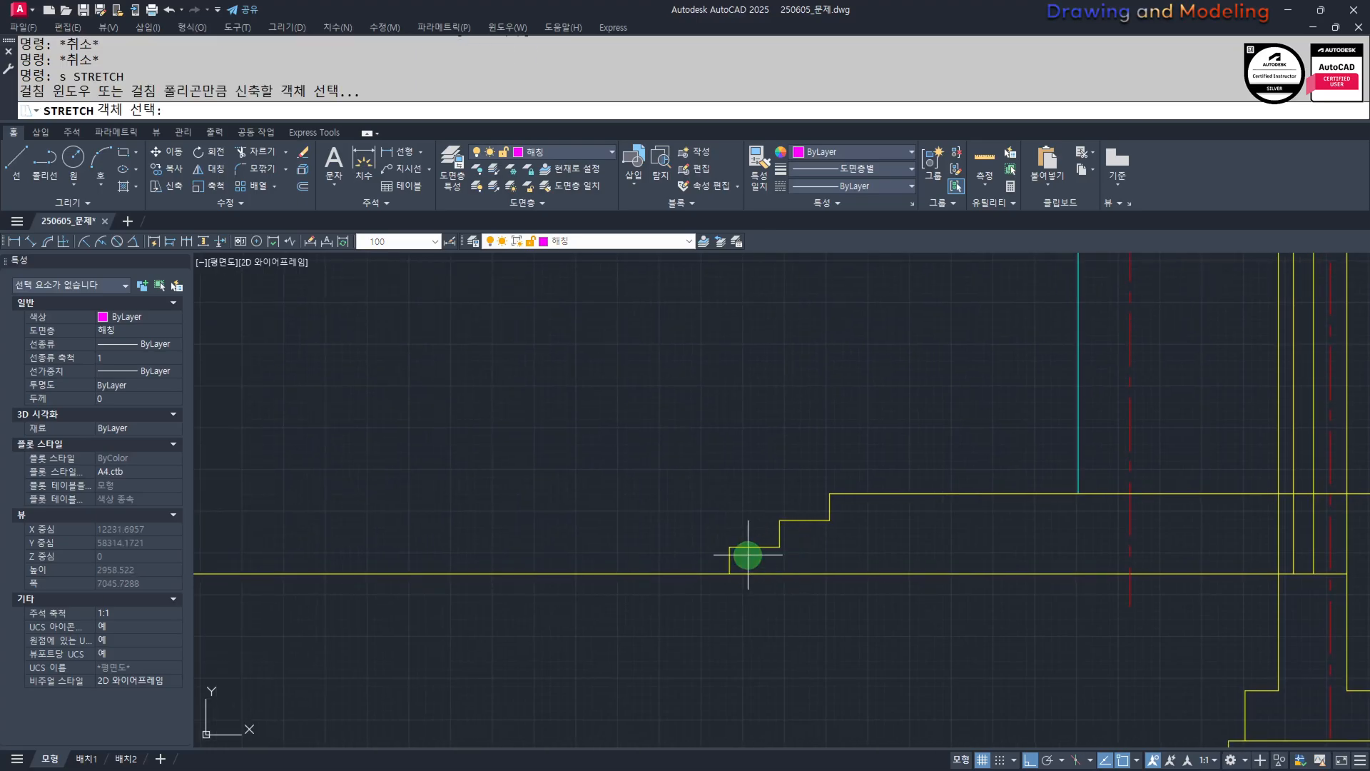
click(748, 555)
click(718, 593)
key(space)
click(668, 511)
click(676, 616)
key(Escape)
key(Escape)
Trim the ground line on the inner side of the outermost riser, beneath the steps.
middle_drag(677, 615, 693, 616)
text(tr)
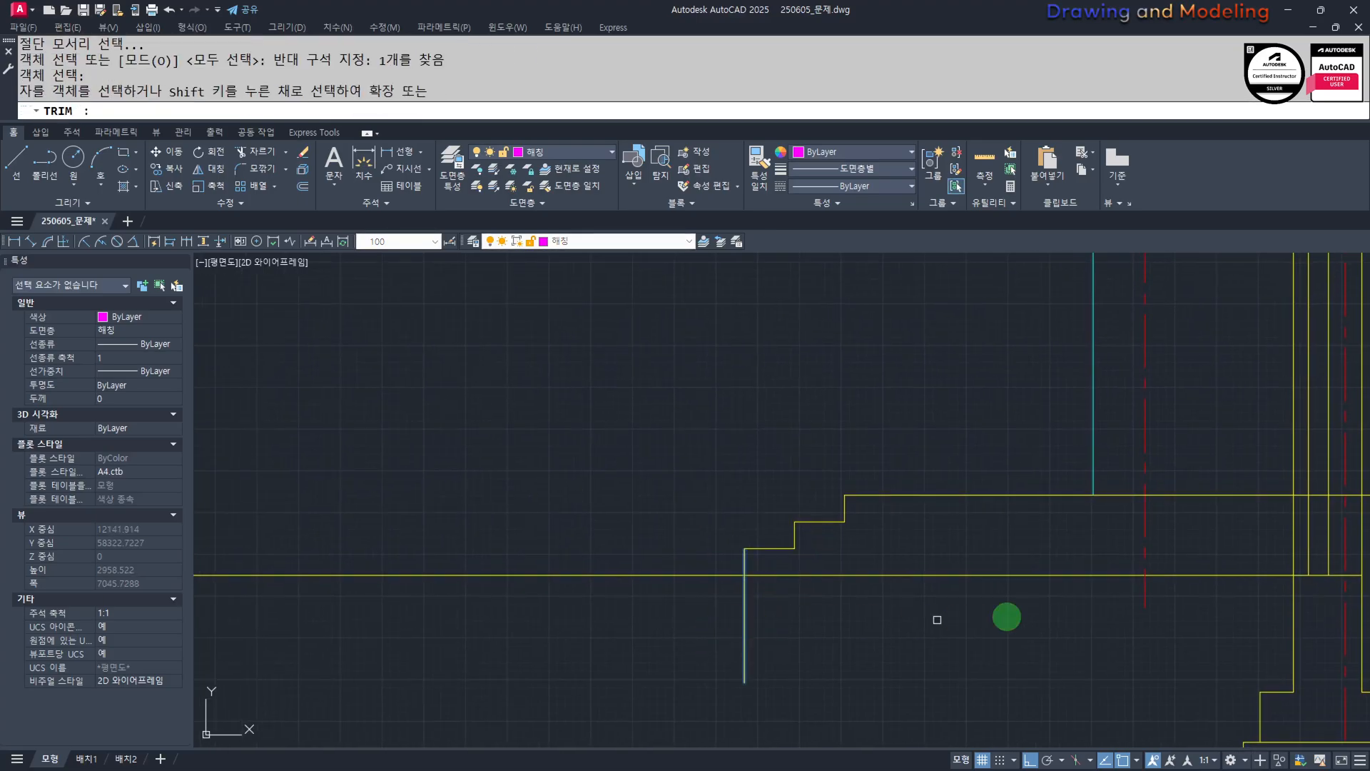
click(1007, 617)
click(919, 567)
key(Escape)
key(Escape)
Join the riser, tread and terrace floor lines into one continuous outline.
click(917, 545)
click(609, 447)
click(848, 563)
click(723, 523)
middle_drag(869, 537, 760, 531)
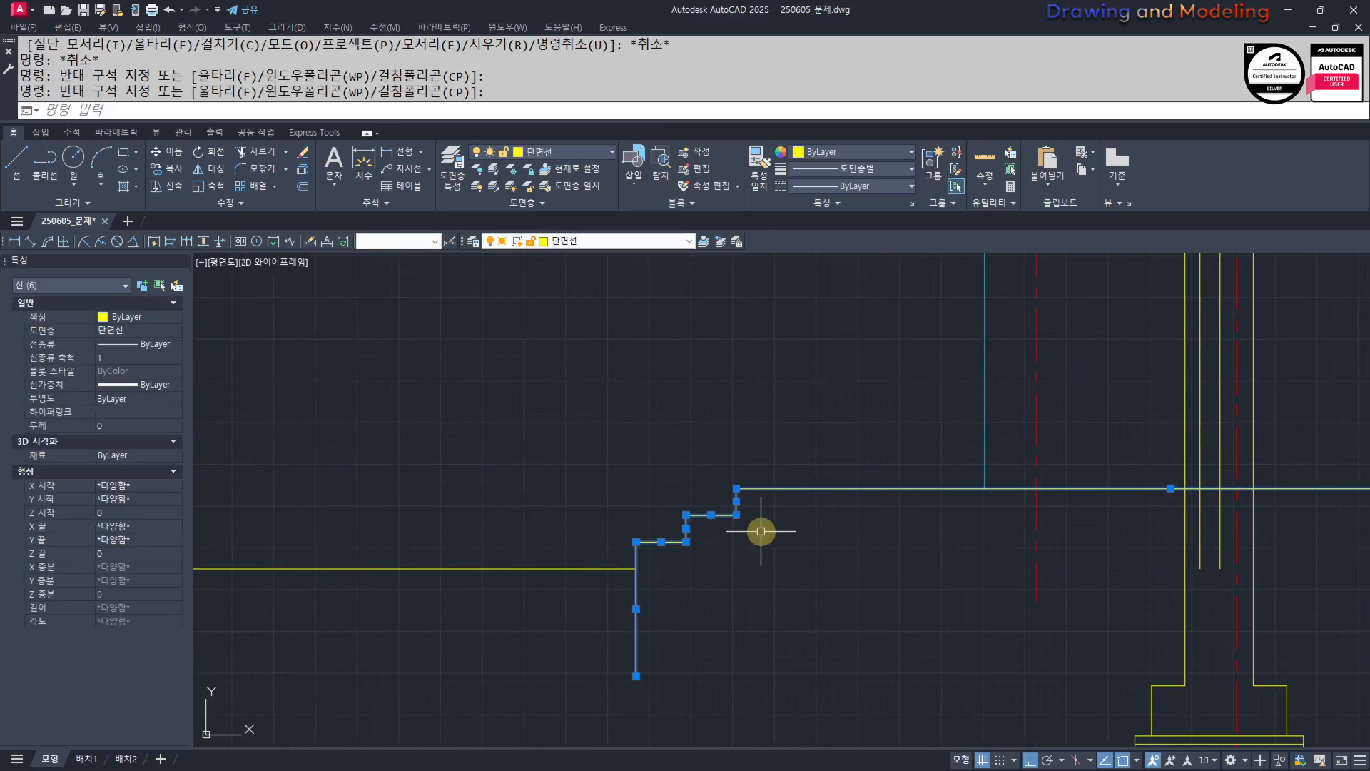
text(j)
key(space)
key(Escape)
key(Escape)
key(Escape)
Offset the joined step and terrace outline 30 inward.
text(o 30)
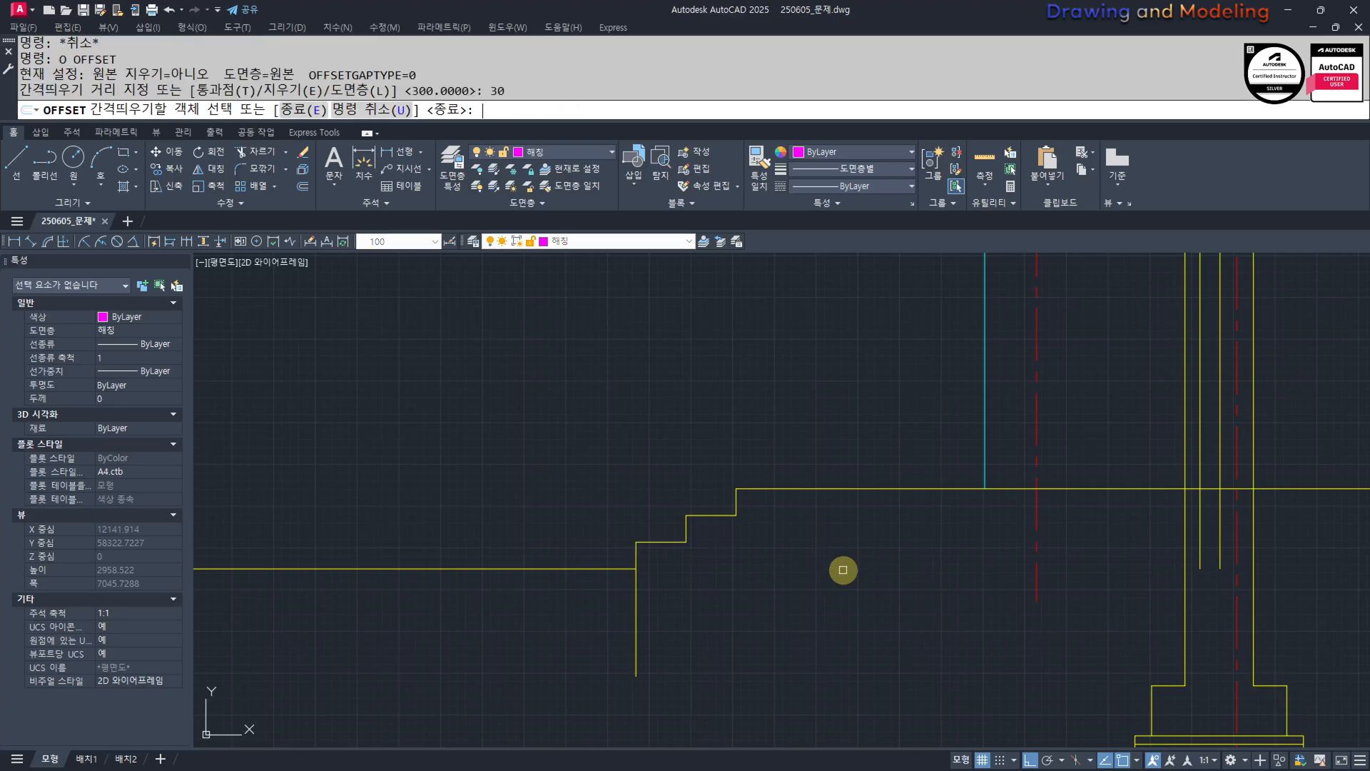
click(780, 490)
click(804, 537)
key(Escape)
key(Escape)
Change the outer step and terrace outline to the 마감선 layer.
scroll(892, 549, down, 2)
middle_drag(892, 550, 743, 557)
text(mm)
key(space)
scroll(1030, 529, up, 5)
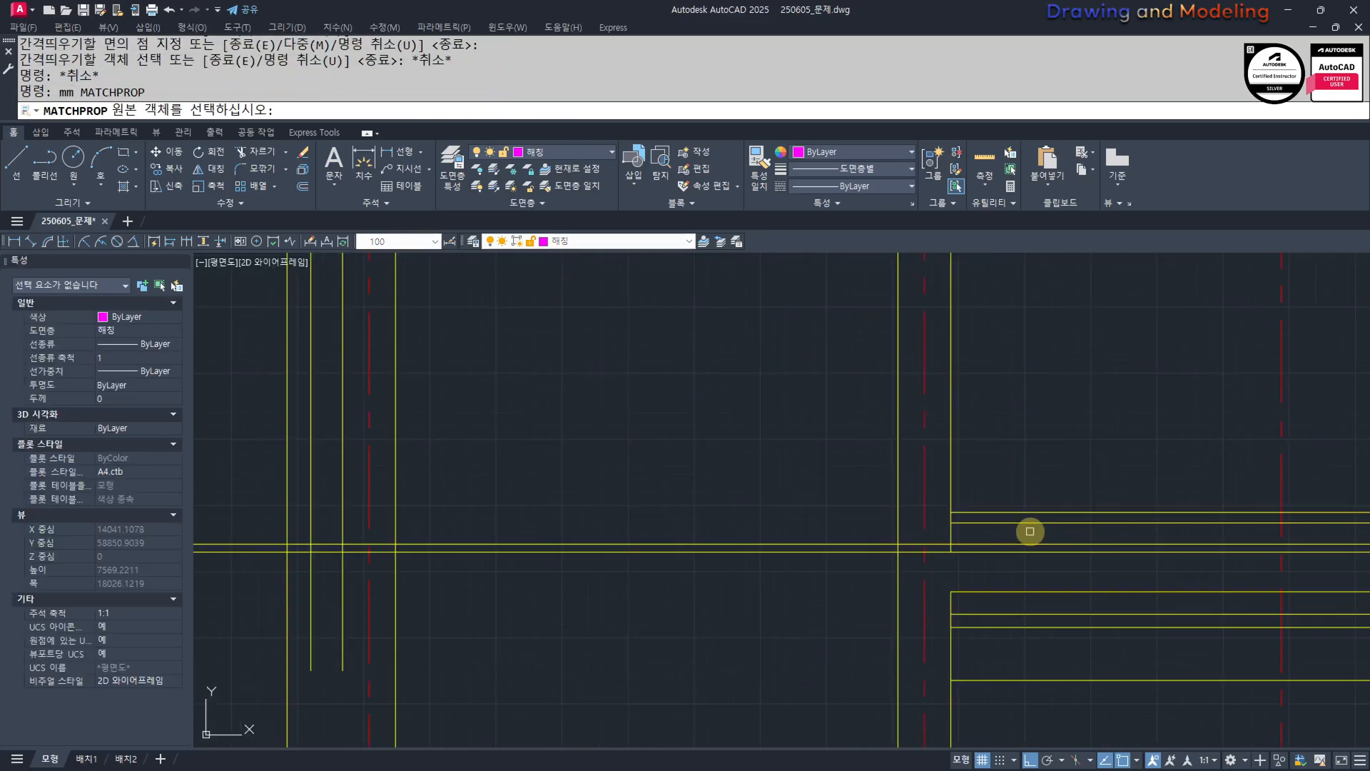
click(858, 551)
key(Escape)
key(Escape)
click(859, 544)
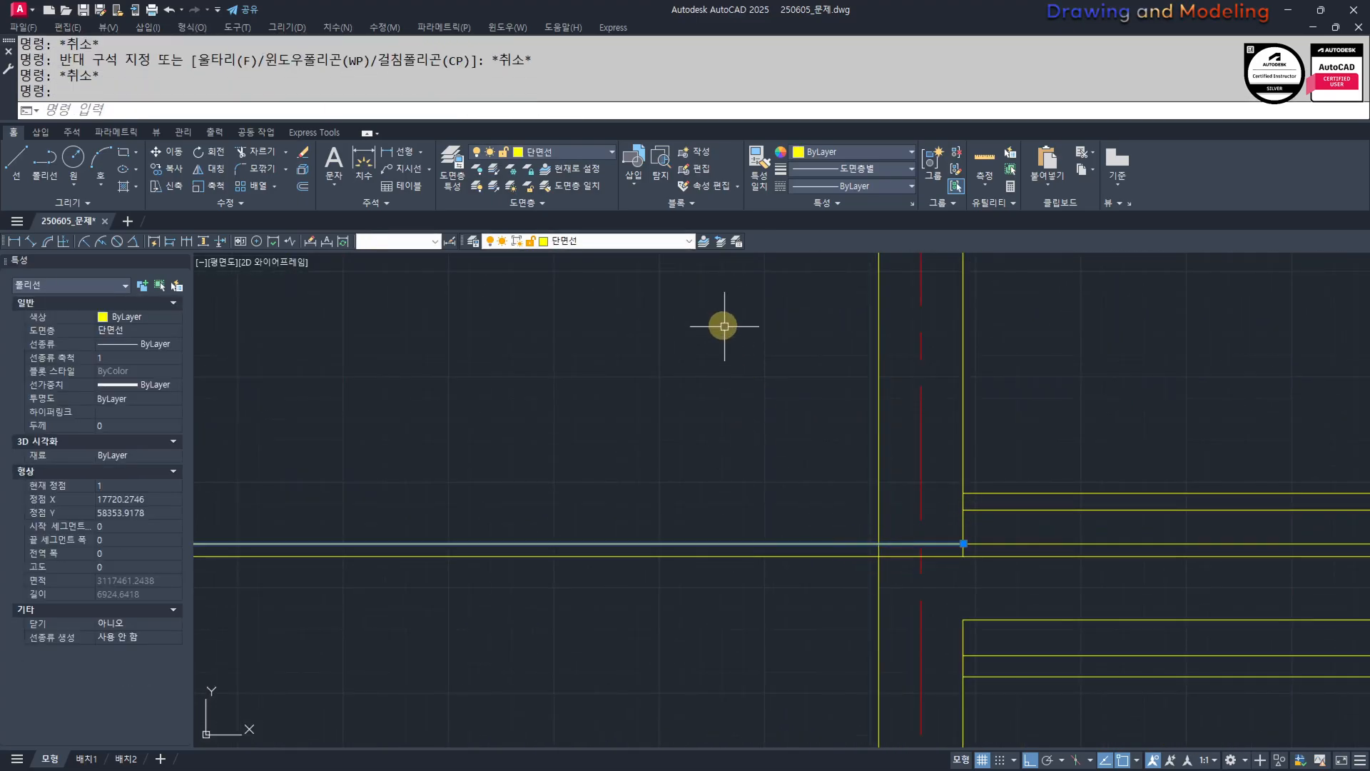
click(618, 241)
click(571, 346)
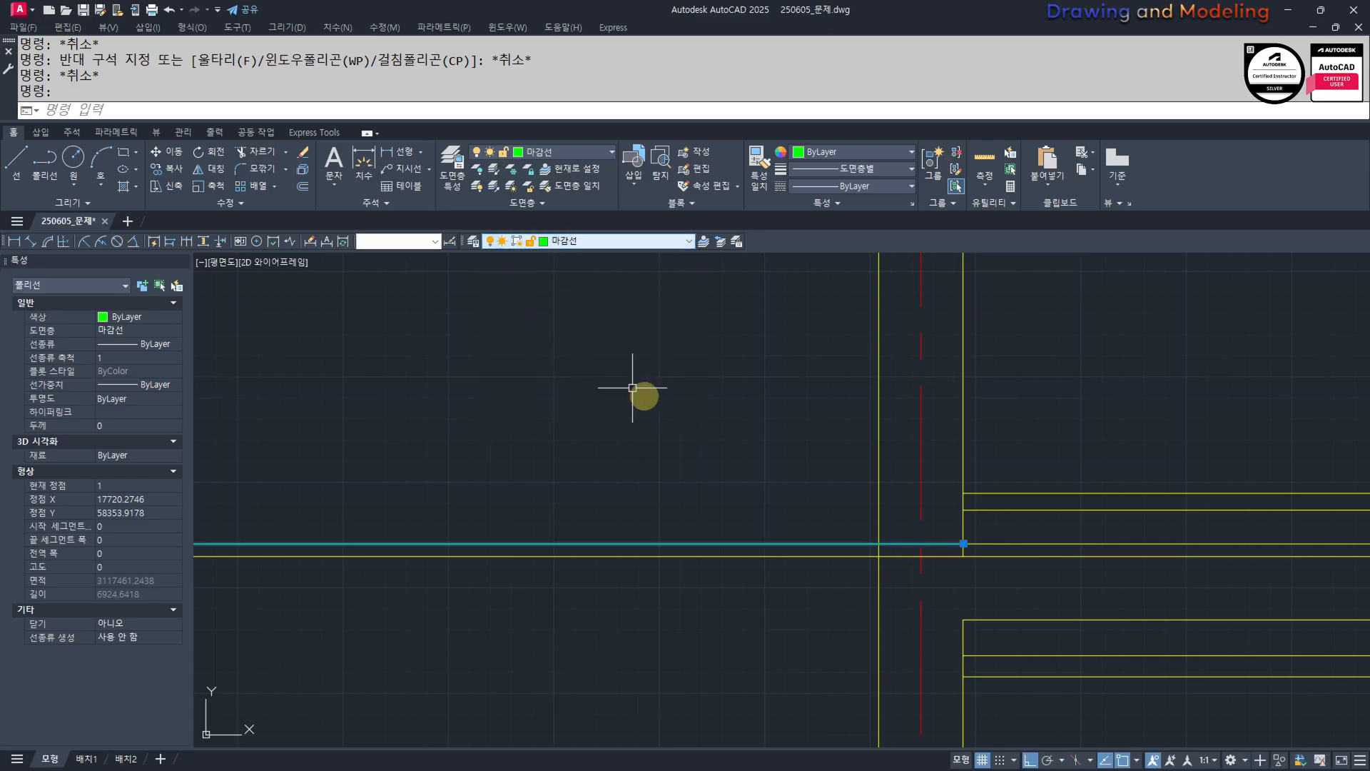
key(Escape)
key(Escape)
Trim the two terrace floor lines back to the outer face of the house wall.
scroll(826, 561, down, 5)
scroll(855, 553, up, 5)
text(tr)
drag(827, 512, 800, 531)
key(space)
scroll(822, 574, up, 2)
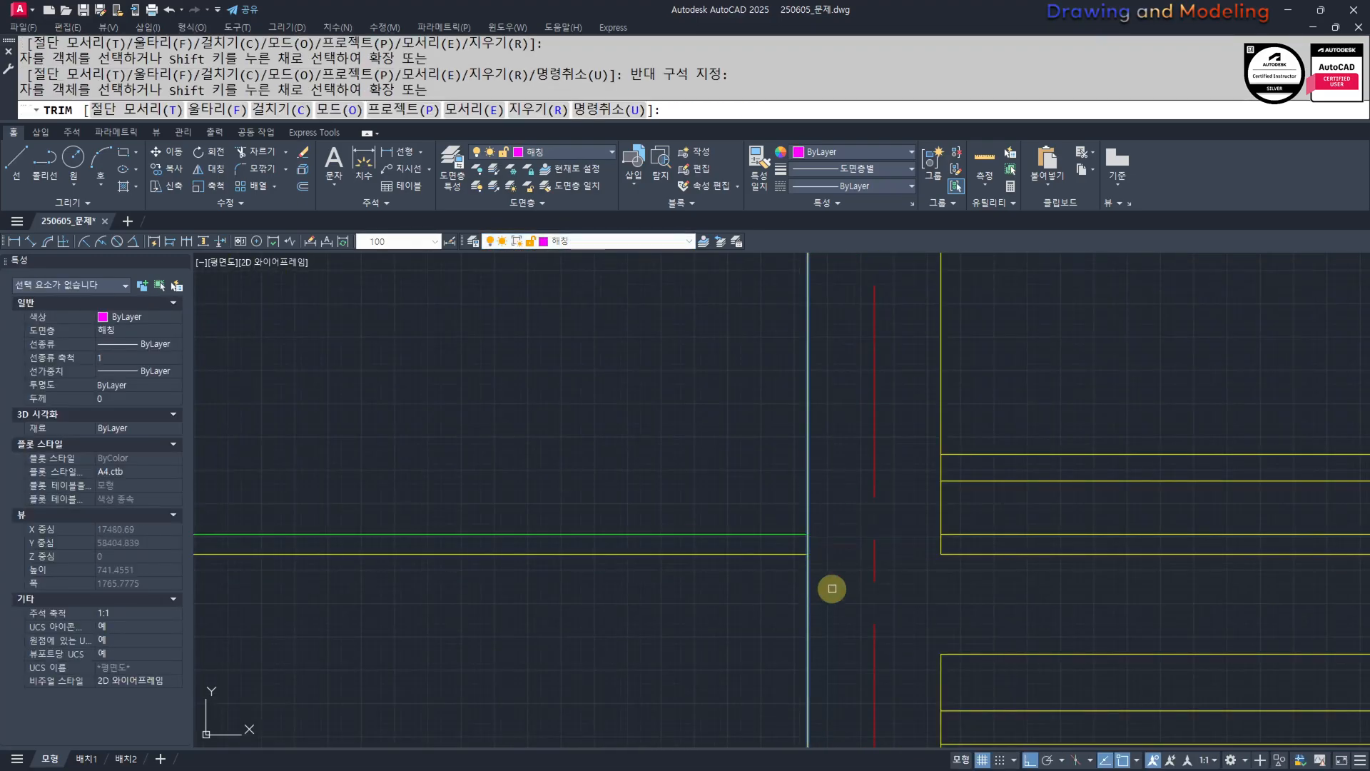
key(Escape)
key(Escape)
Explode both the finish outline and the inner offset outline of the steps and terrace.
scroll(694, 584, down, 1)
drag(694, 584, 628, 514)
scroll(611, 582, down, 3)
middle_drag(521, 603, 933, 553)
text(x)
middle_drag(409, 578, 774, 578)
key(Escape)
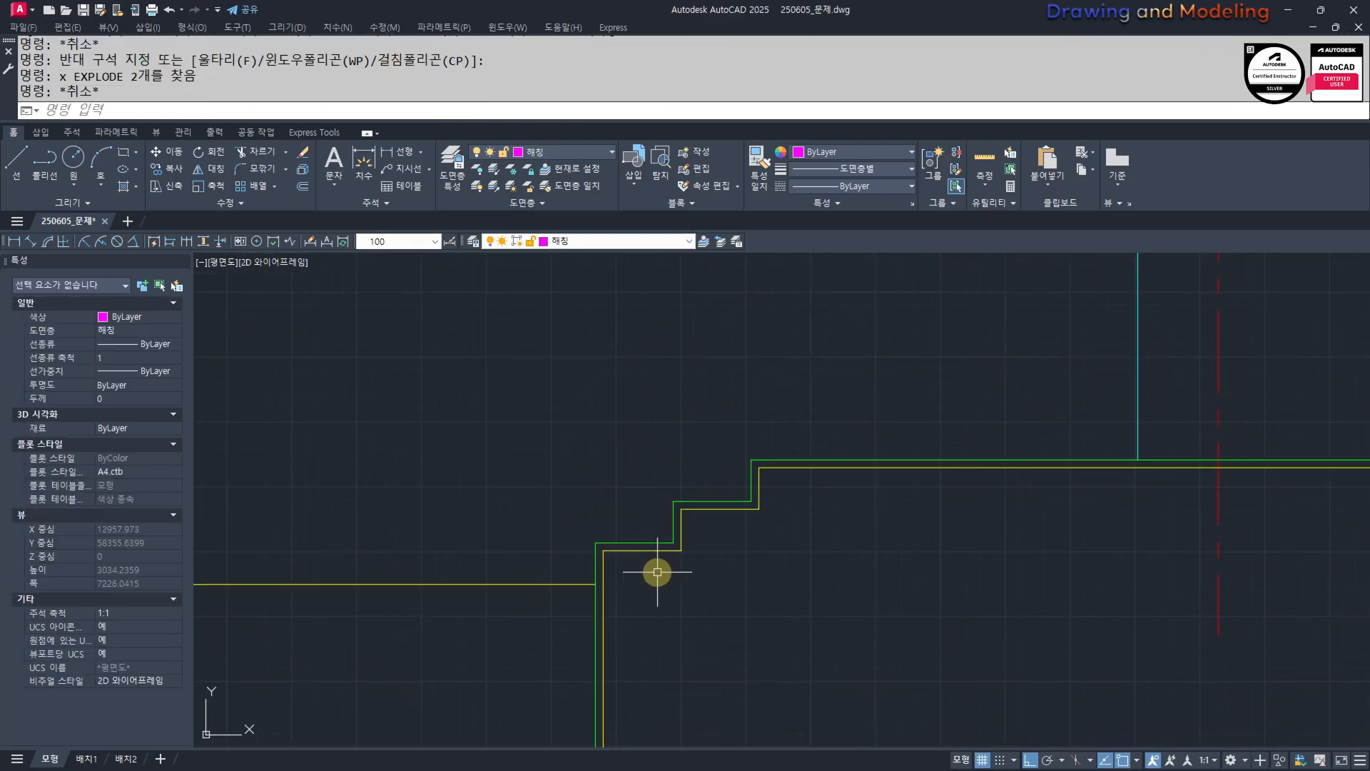
Draw a diagonal line connecting the inner corners at the foot of the two upper risers.
scroll(678, 576, up, 2)
click(633, 554)
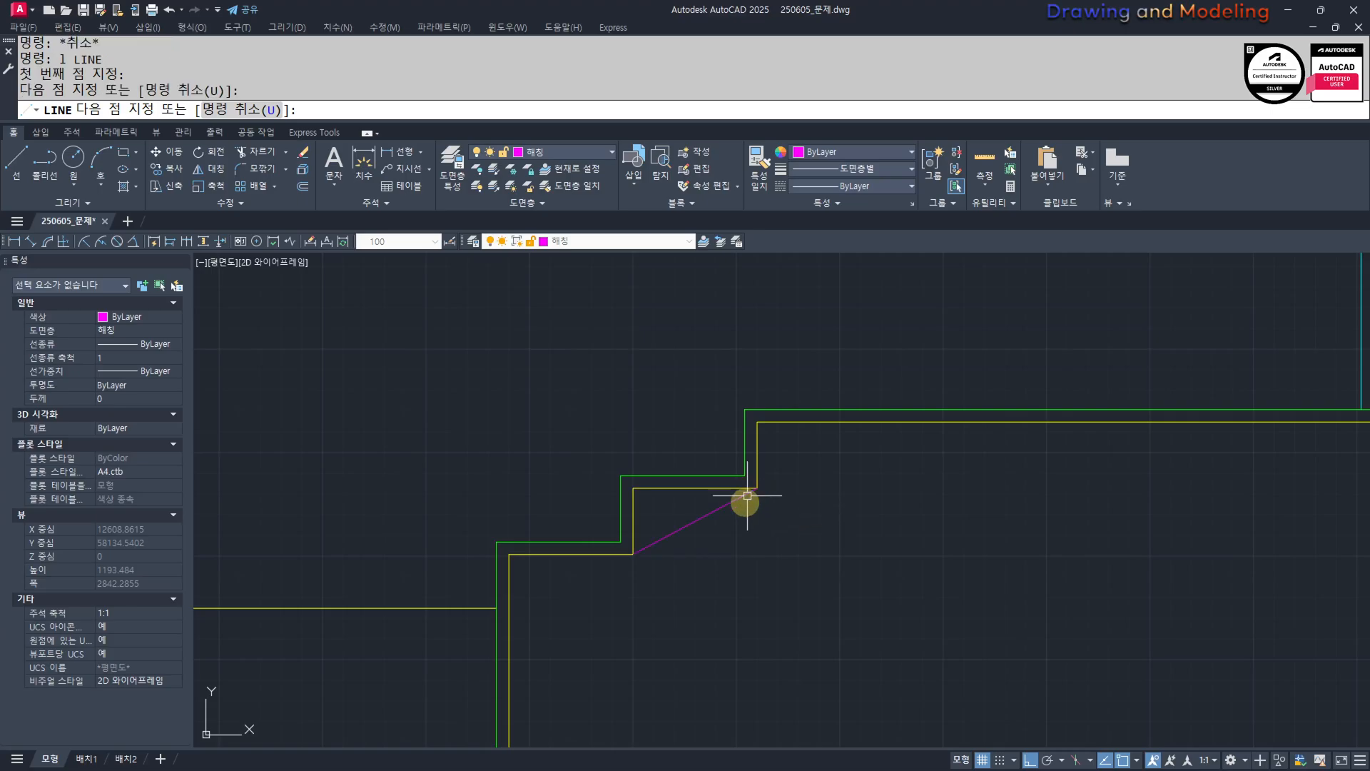
click(747, 495)
key(Escape)
key(Escape)
Offset the diagonal, the outermost inner riser line and the lower terrace floor line 150 inward.
text(o)
key(Return)
text(15)
click(704, 516)
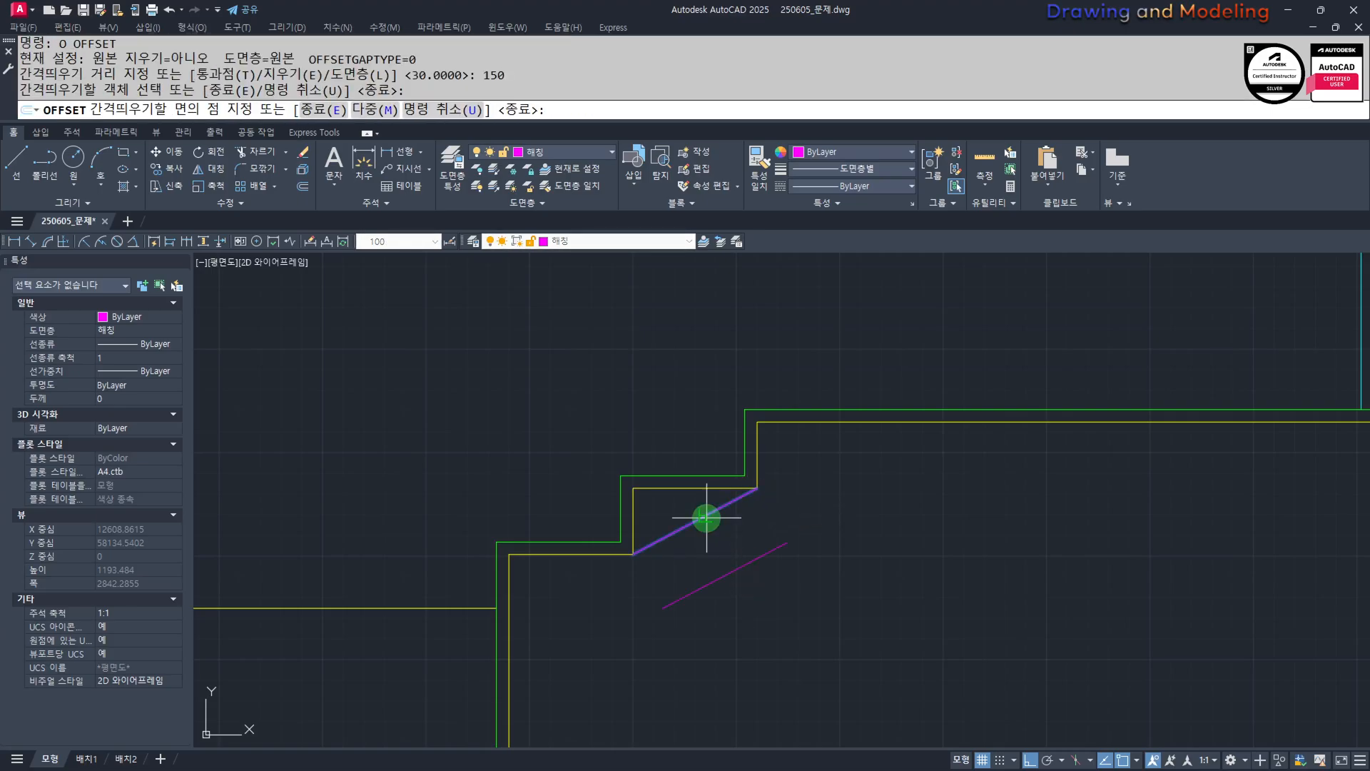
click(689, 578)
click(508, 603)
click(630, 606)
click(896, 422)
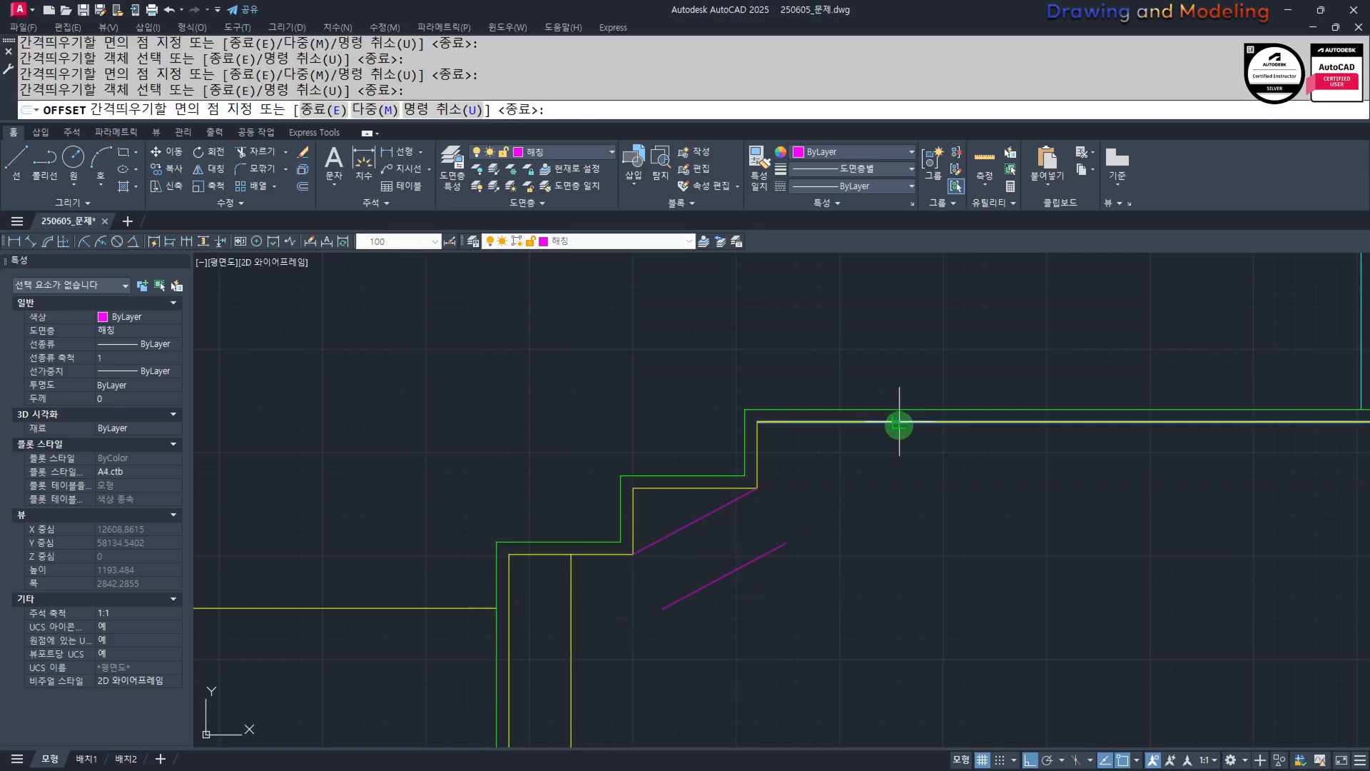
key(Escape)
Fillet the offset diagonal with the offset riser line and the slab underside line at radius 0.
middle_drag(683, 669, 780, 569)
text(f)
key(Return)
click(667, 593)
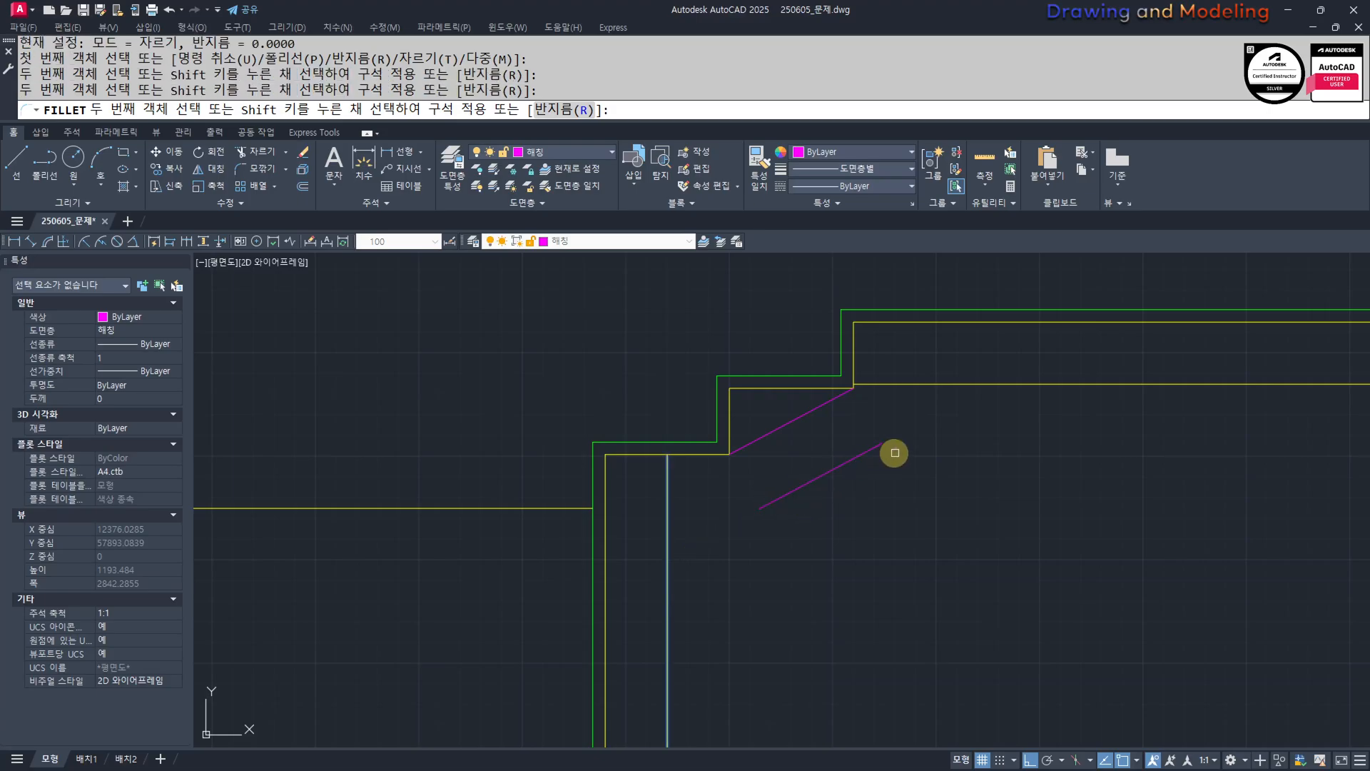
click(870, 451)
key(Return)
click(868, 452)
click(1249, 385)
key(Escape)
key(Escape)
Erase the original diagonal guide line between the step corners.
click(777, 428)
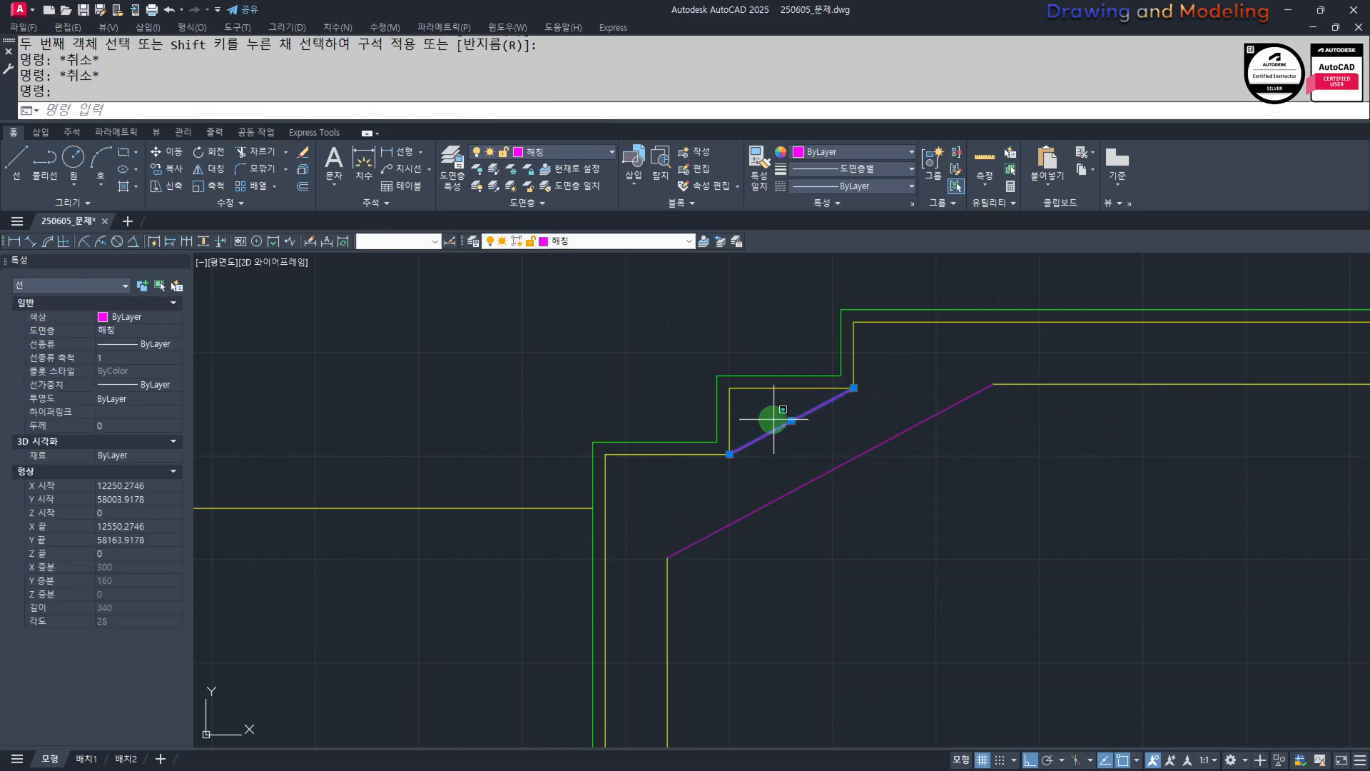
text(e)
key(space)
middle_drag(886, 459, 823, 503)
text(m)
key(space)
click(973, 429)
click(990, 417)
click(888, 437)
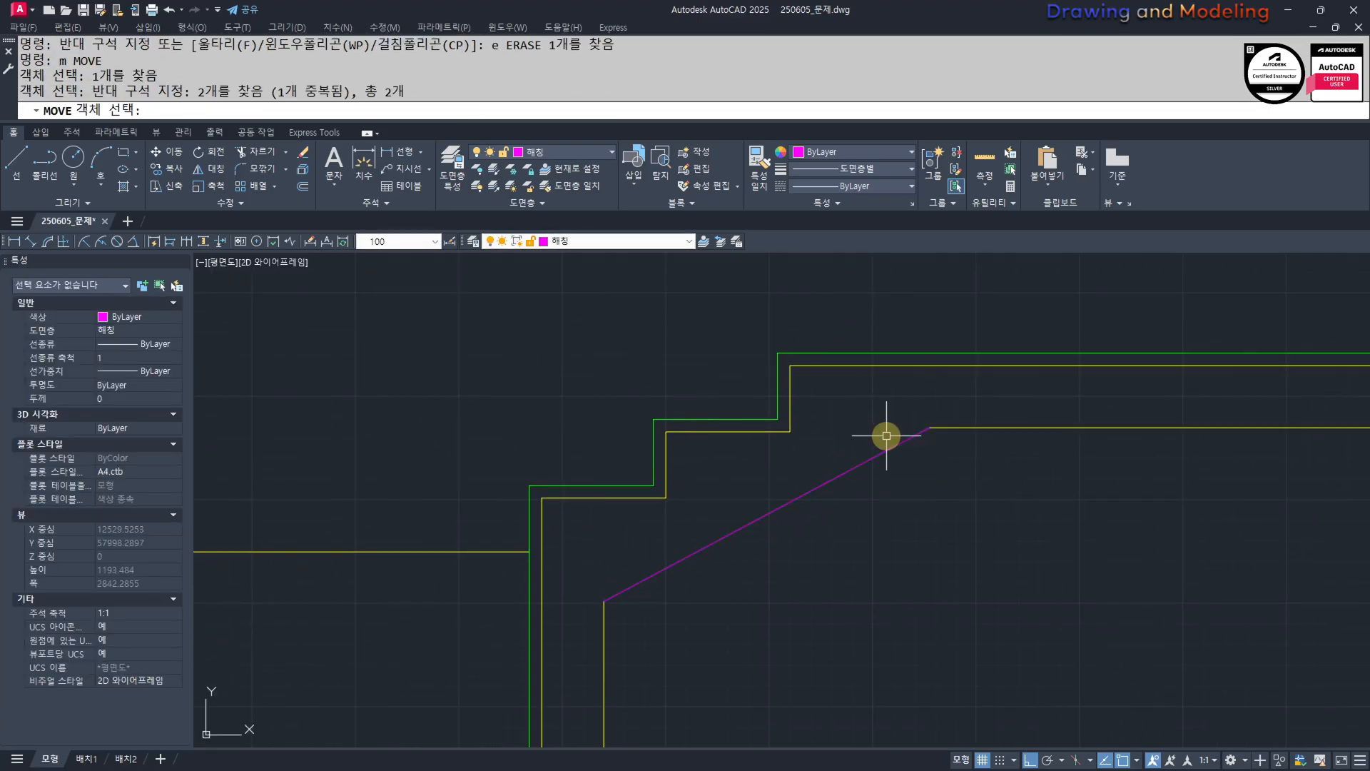
key(Escape)
key(Escape)
Offset the ground line 300 downward.
scroll(722, 521, down, 2)
text(o)
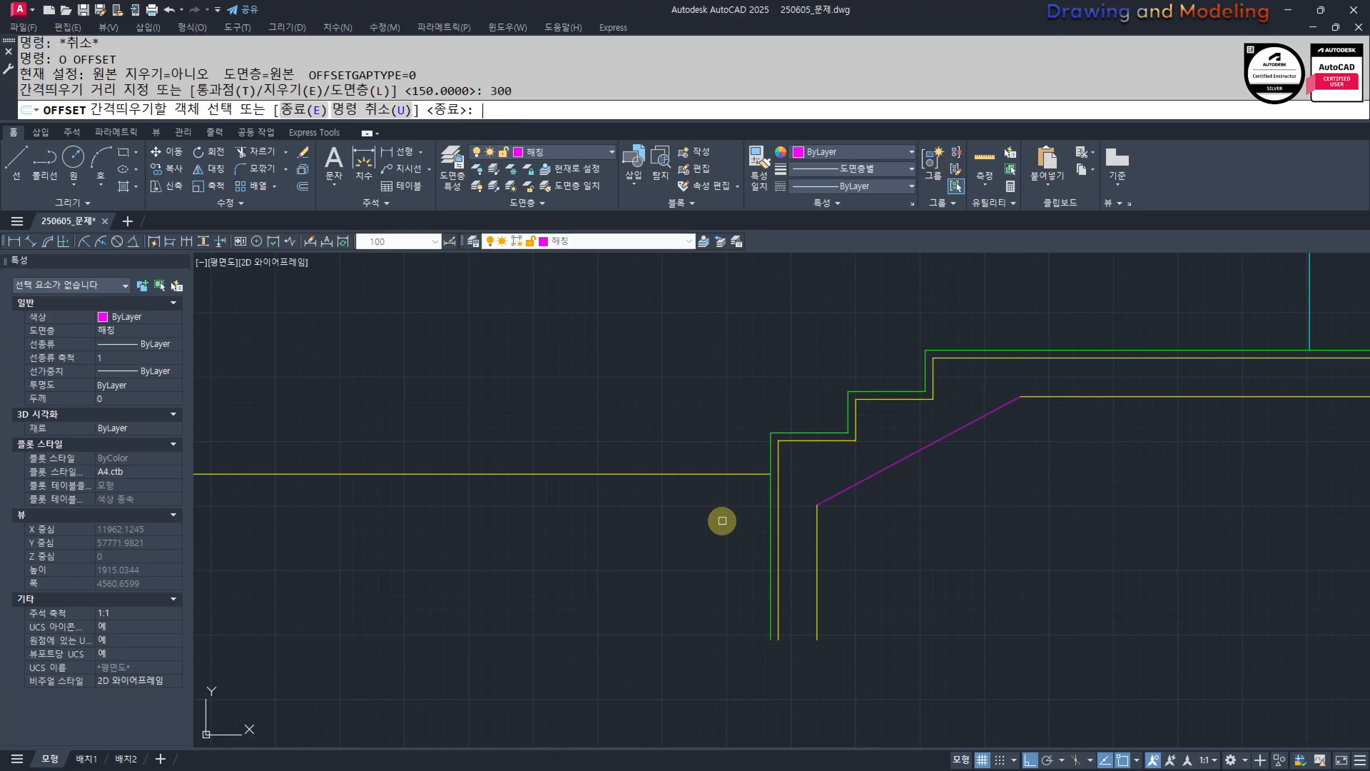
click(744, 474)
click(752, 553)
key(Escape)
key(Escape)
Stretch the end of the offset ground line inward beneath the steps, past the inner riser line.
scroll(793, 548, up, 2)
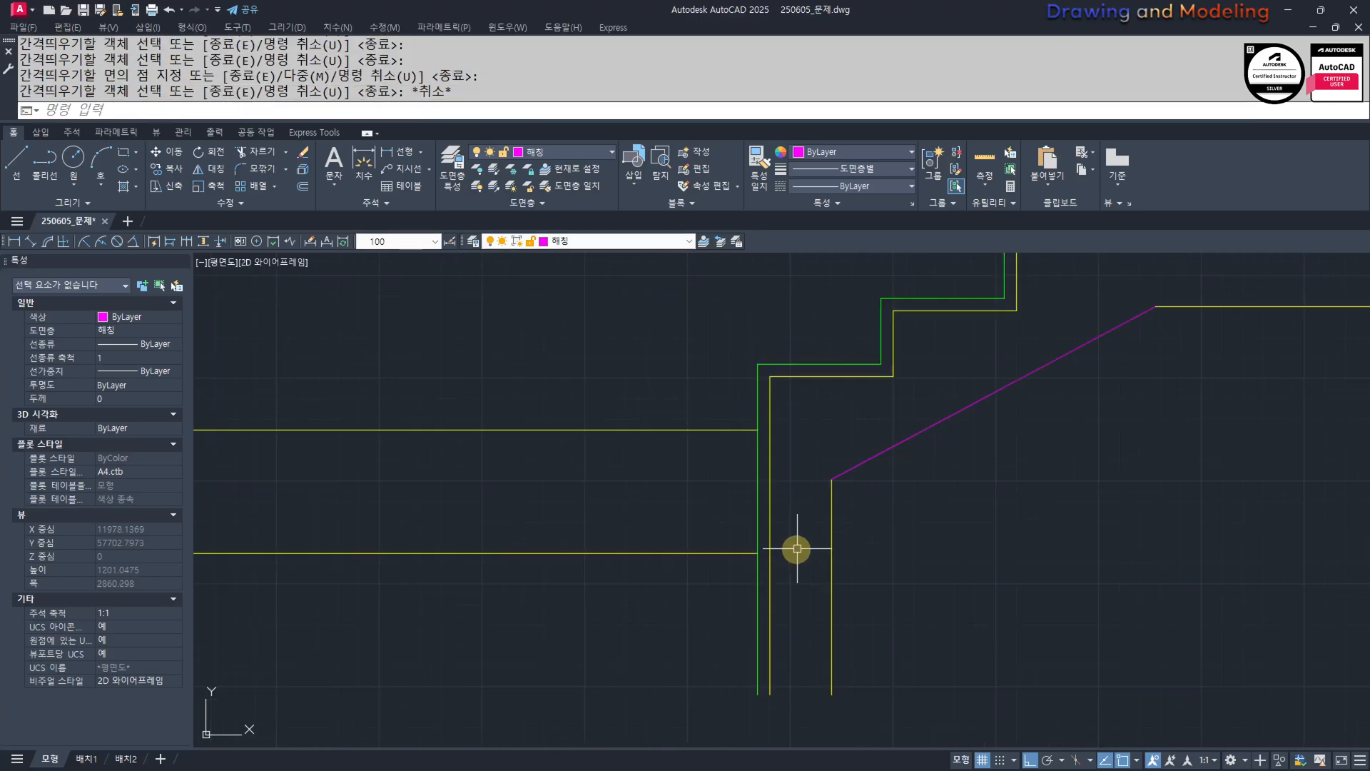
text(xe)
click(811, 568)
click(713, 542)
key(Escape)
key(Escape)
text(s)
key(space)
click(849, 613)
key(Escape)
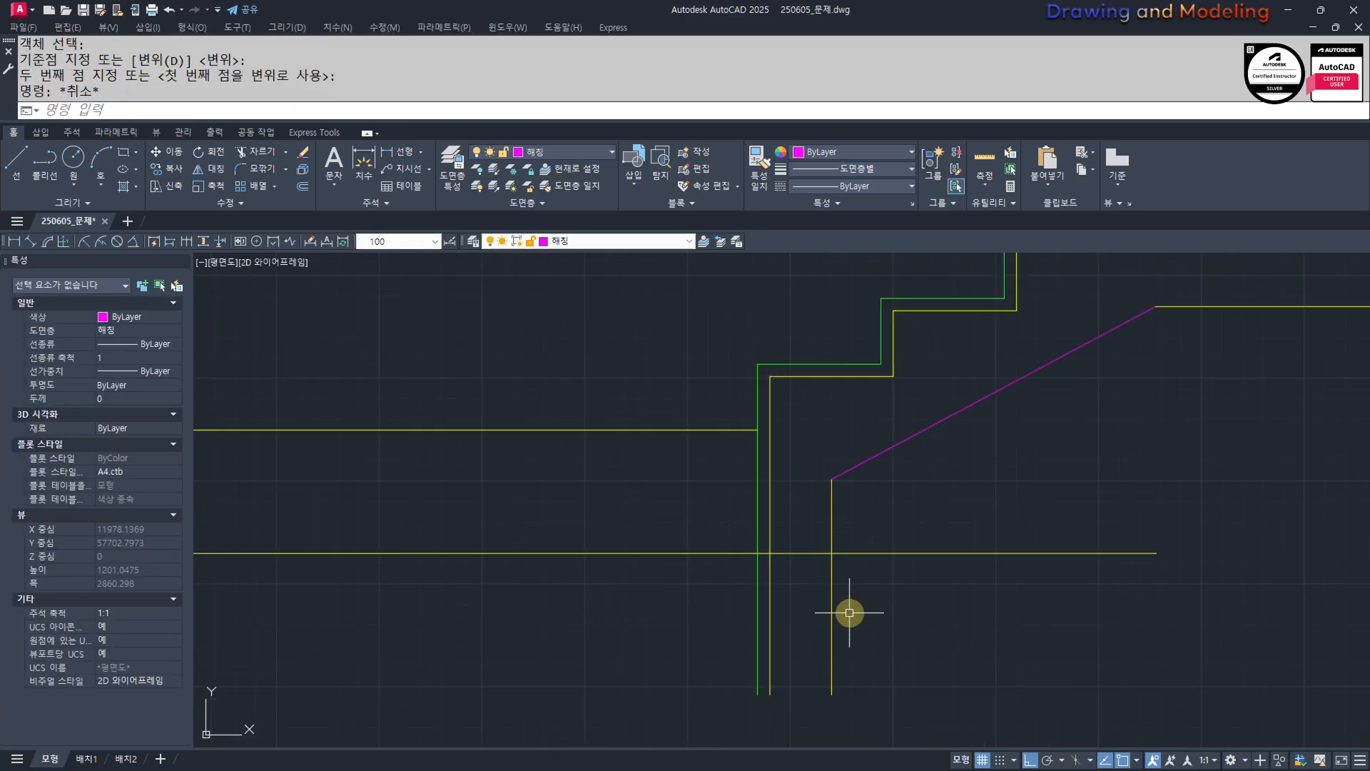
Trim the riser lines where they extend below the lower horizontal line.
scroll(892, 575, up, 3)
text(tr)
click(1061, 575)
click(884, 628)
click(510, 626)
key(Escape)
key(Escape)
Offset the lower horizontal line 250 downward for the underside of the step footing.
scroll(865, 617, down, 3)
middle_drag(1100, 646, 939, 578)
middle_drag(734, 561, 725, 554)
text(o)
key(space)
text(250)
key(space)
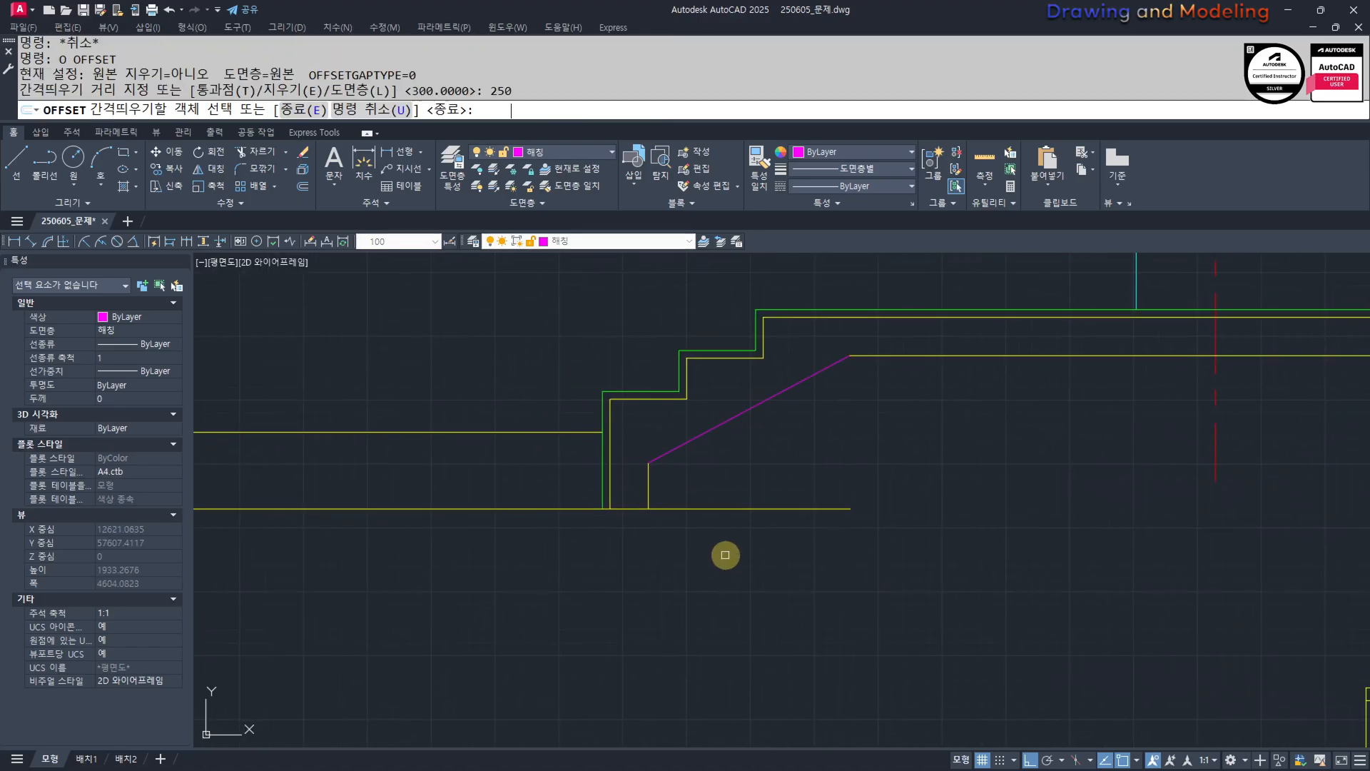
click(686, 508)
click(529, 563)
key(Escape)
key(Escape)
Offset the step wall's outer and inner faces 100 away from the wall for the footing sides.
scroll(651, 581, up, 2)
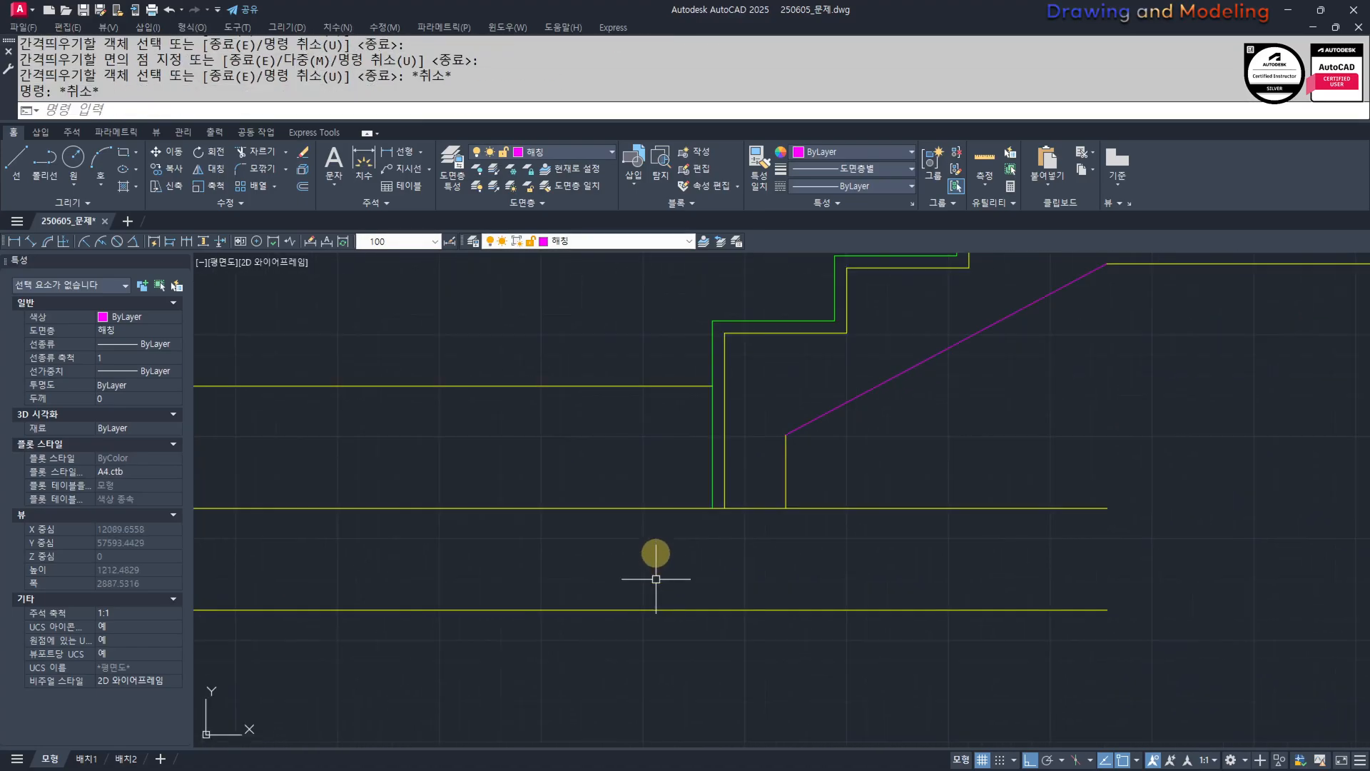
key(space)
text(1)
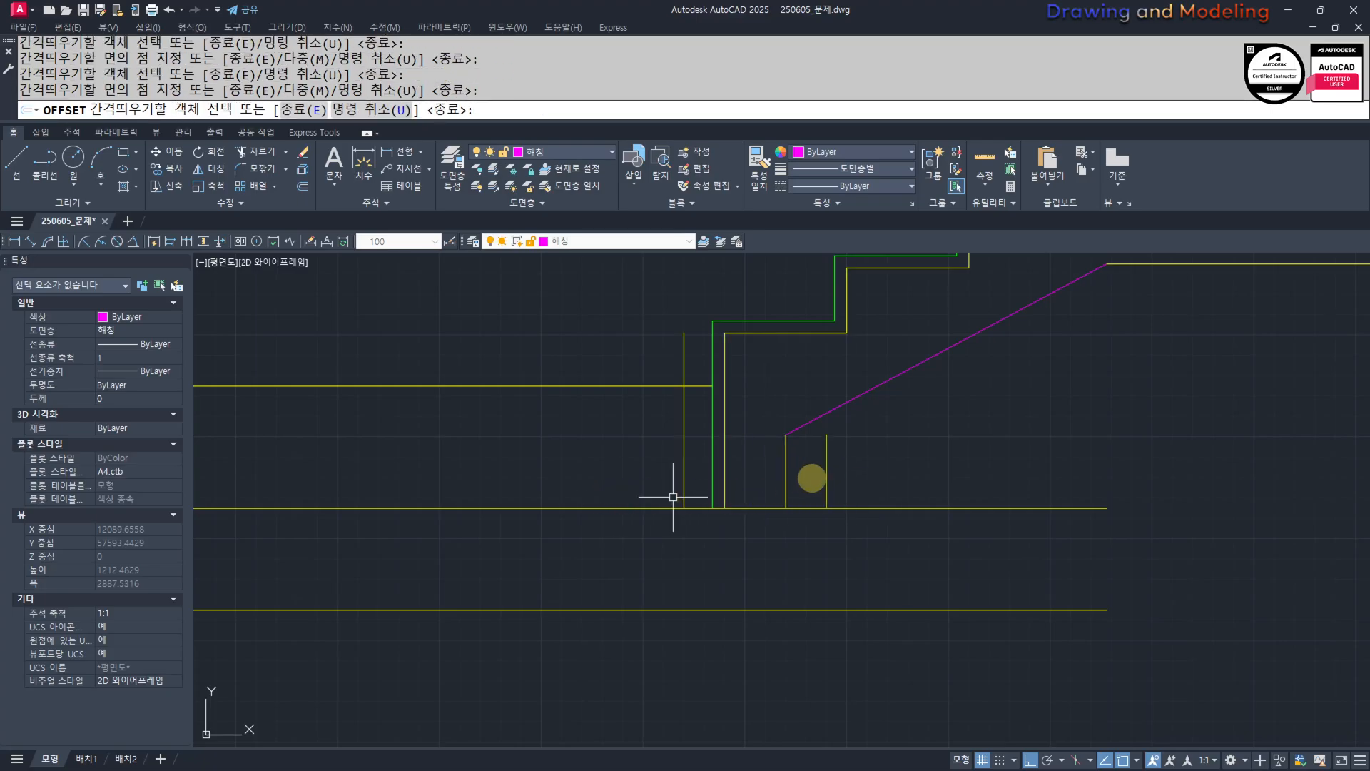
key(Escape)
key(Escape)
Match the diagonal underside line's properties to the yellow section lines.
mouse_move(833, 465)
middle_down()
mouse_move(832, 525)
mouse_move(887, 486)
middle_up()
text(ma)
key(space)
click(827, 521)
click(899, 511)
click(852, 437)
key(Escape)
Fillet both footing side lines with the footing's bottom line to form its lower corners.
text(s)
key(space)
text(f)
key(space)
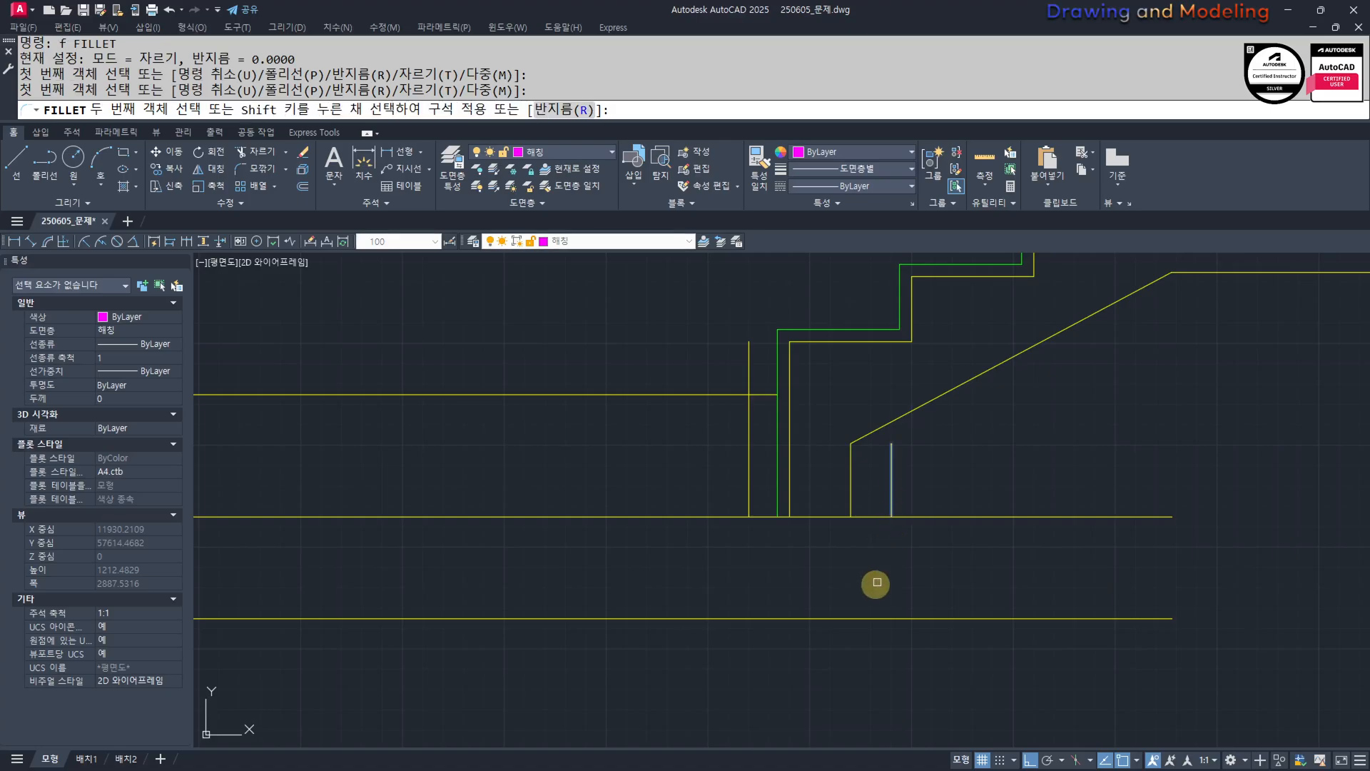
click(832, 618)
key(space)
click(799, 619)
click(741, 496)
click(743, 490)
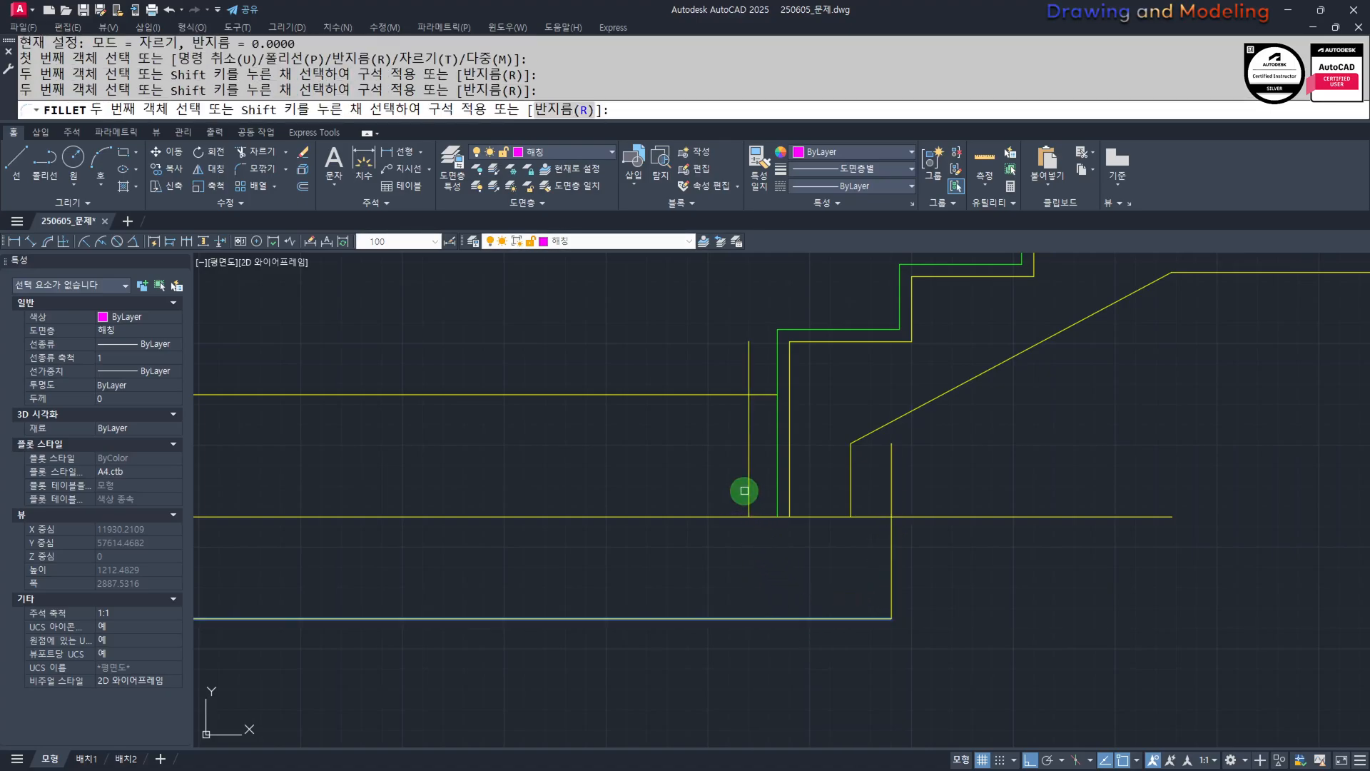
click(745, 489)
key(Escape)
key(Escape)
scroll(752, 519, up, 2)
text(tr)
key(space)
click(657, 471)
key(space)
key(Escape)
key(Escape)
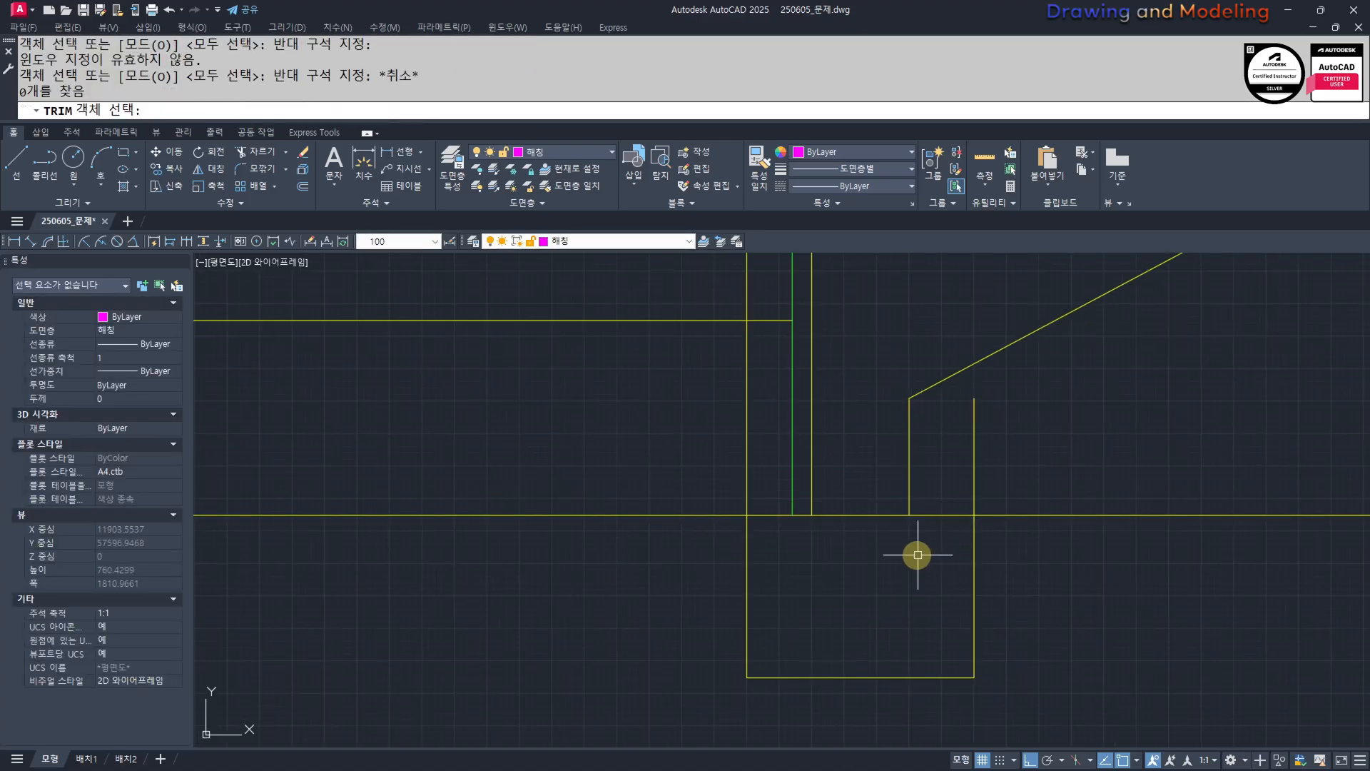
Trim the excess side and top lines around the step footing to leave a closed rectangle.
text(tr)
click(1076, 566)
click(723, 479)
key(space)
click(782, 505)
click(719, 477)
click(652, 453)
click(632, 544)
click(1058, 535)
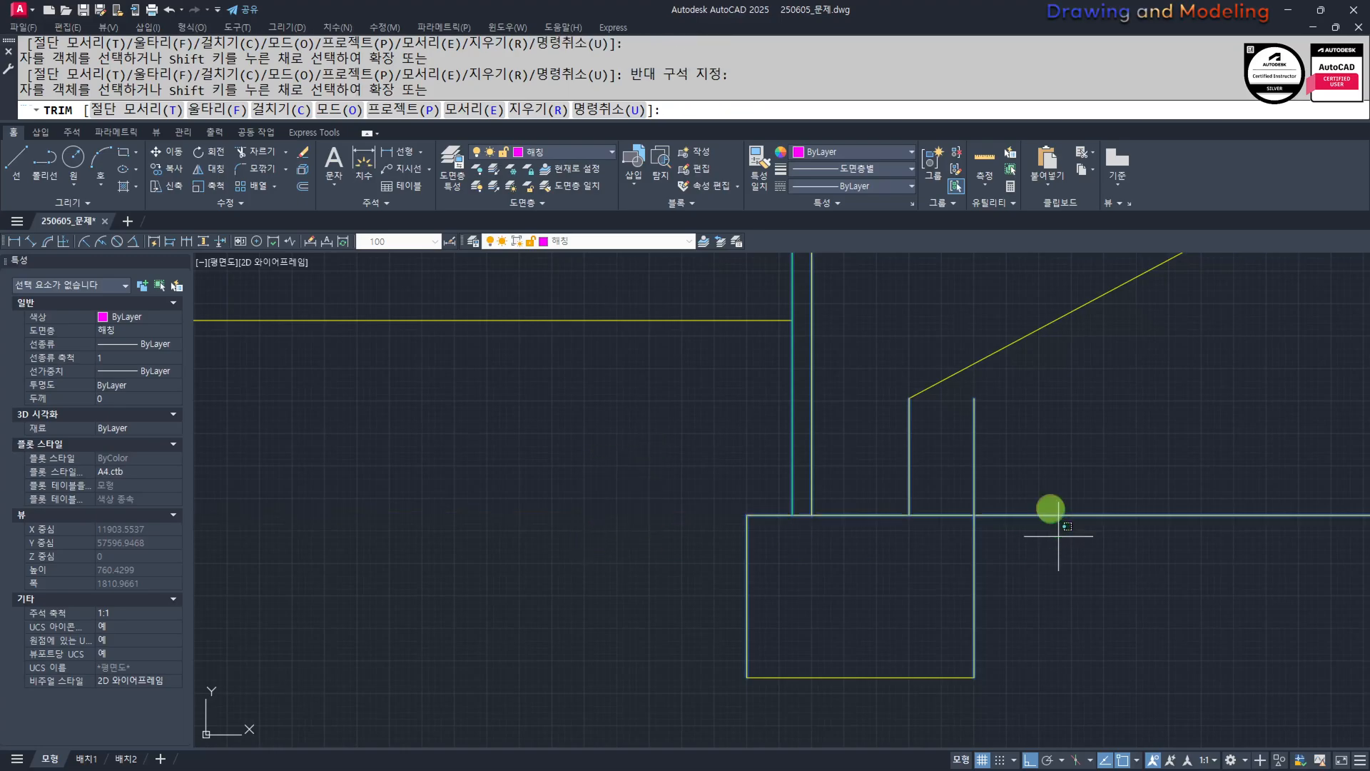
key(Escape)
key(Escape)
Offset the top line of the step footing 50 downward.
text(o 50)
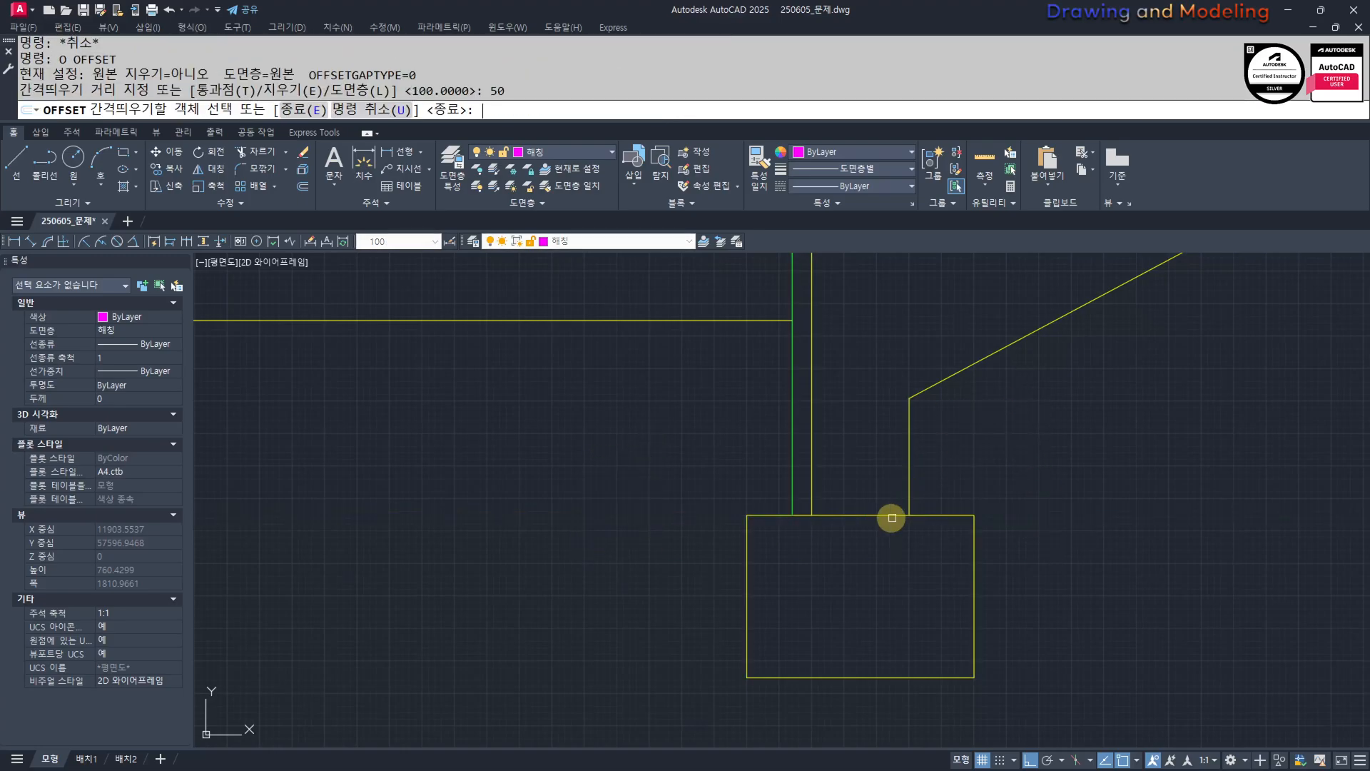
click(890, 517)
click(807, 563)
key(Escape)
key(Escape)
Trim the terrace wall's two inner vertical lines below the green floor finish line.
scroll(860, 598, down, 3)
middle_drag(865, 602, 721, 592)
scroll(724, 585, down, 1)
middle_drag(832, 586, 710, 566)
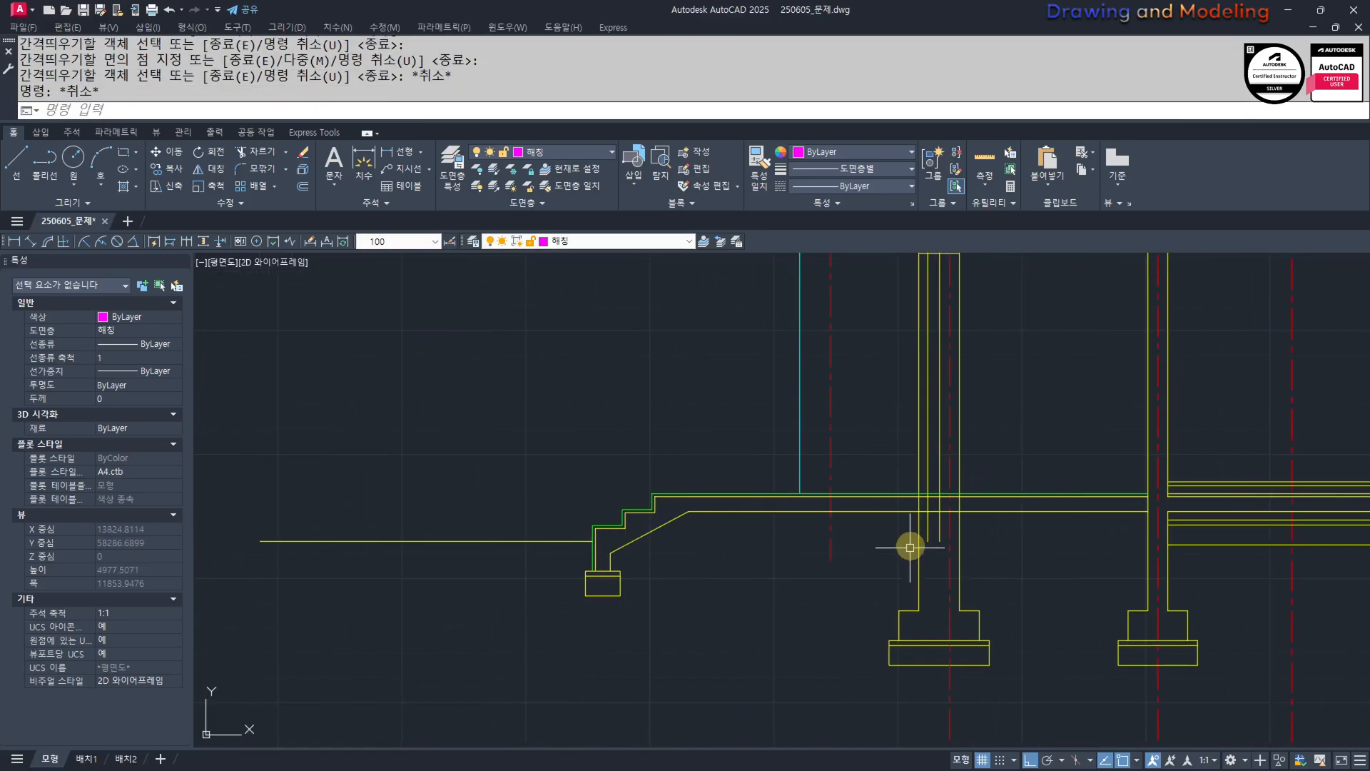
scroll(923, 538, up, 4)
text(tr)
click(935, 501)
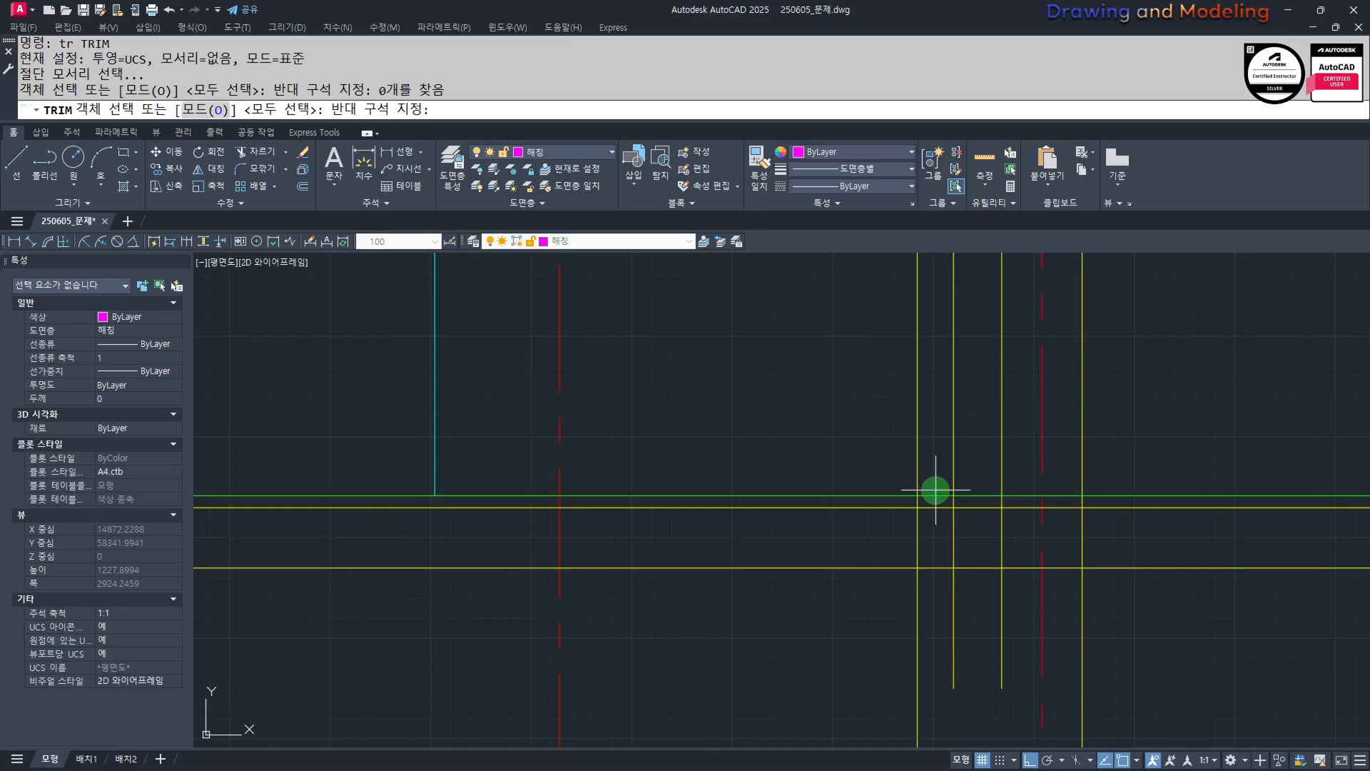
click(935, 489)
key(space)
click(1013, 530)
click(945, 548)
key(Escape)
key(Escape)
scroll(961, 576, down, 4)
scroll(963, 425, up, 3)
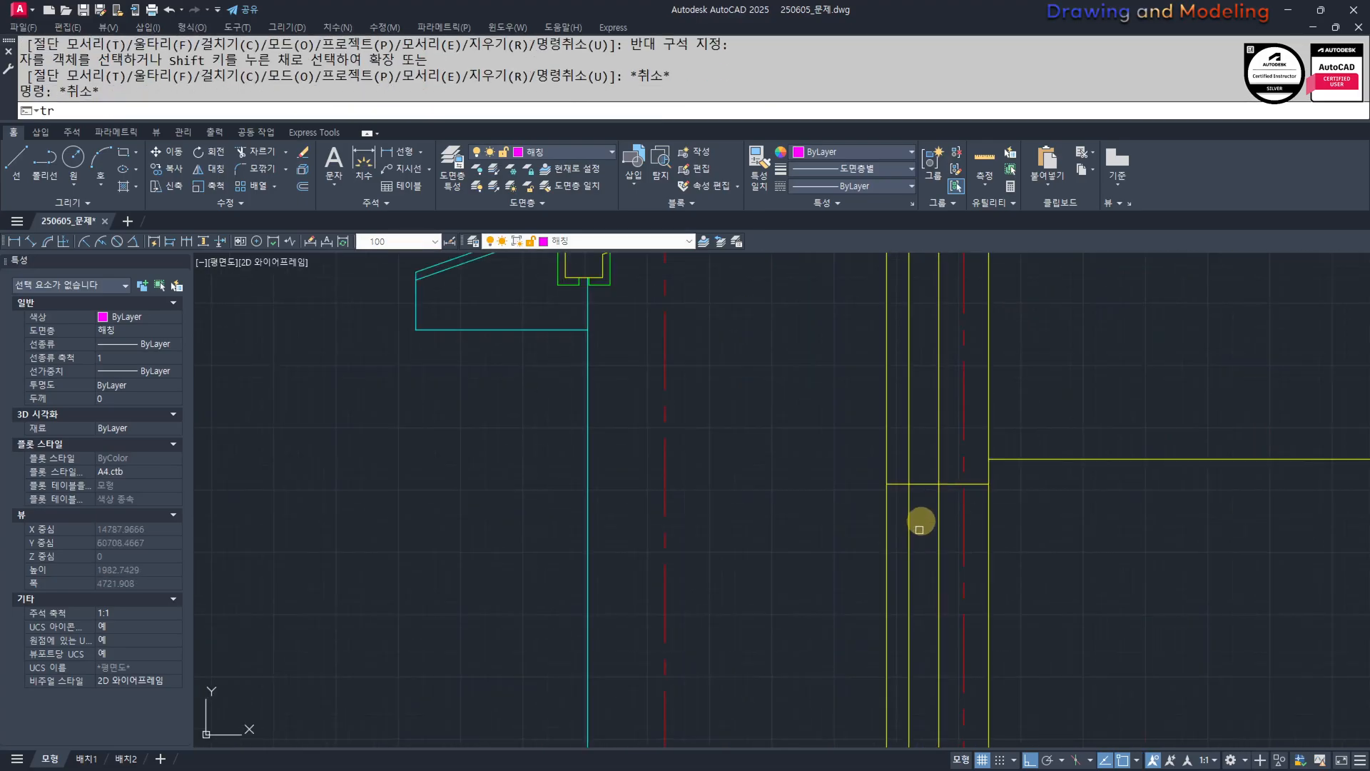
Trim the terrace wall's two inner vertical lines below the short horizontal line at the head of the opening.
scroll(925, 513, up, 2)
text(tr)
click(1001, 408)
click(971, 467)
key(space)
click(975, 483)
click(838, 512)
key(Escape)
key(Escape)
scroll(892, 511, down, 3)
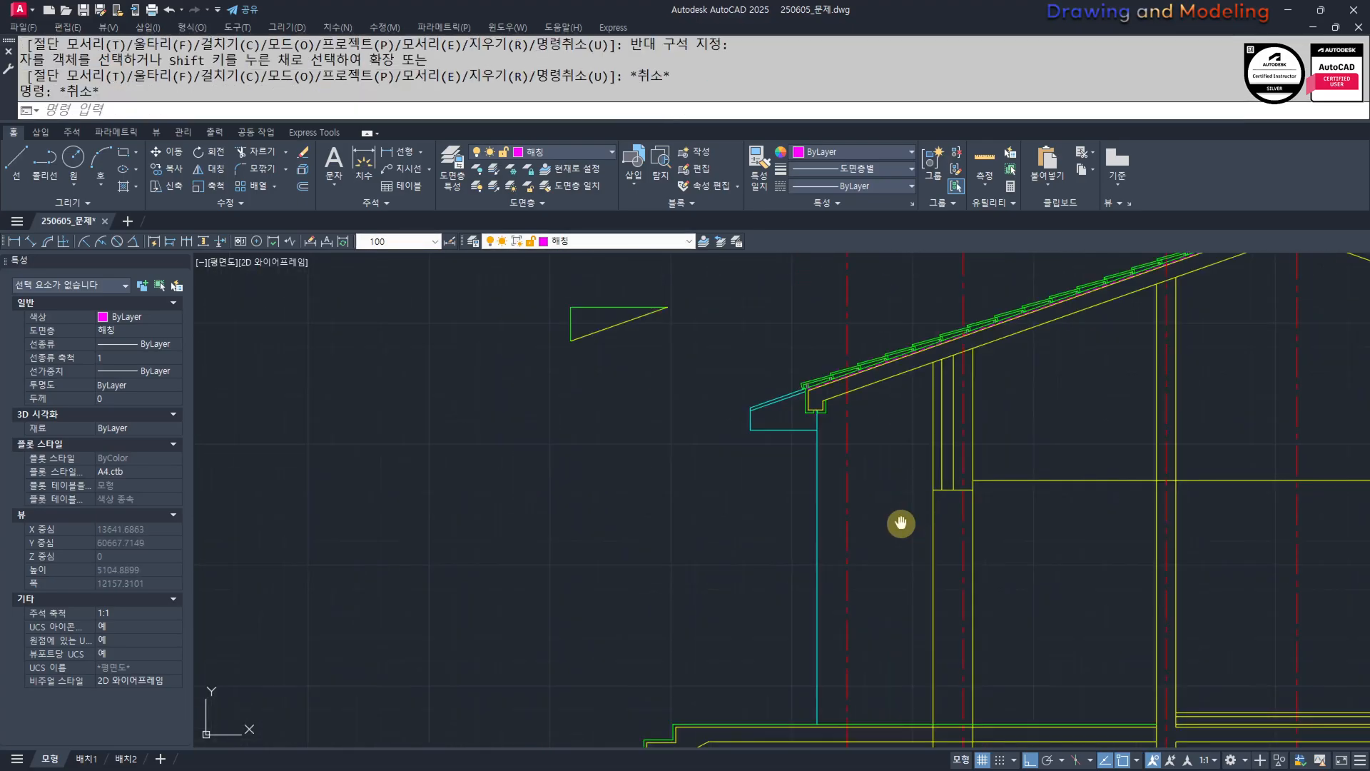
Trim the slab underside across the terrace wall and the wall's side lines between the slab's top and underside.
scroll(966, 373, up, 5)
text(tr)
click(951, 424)
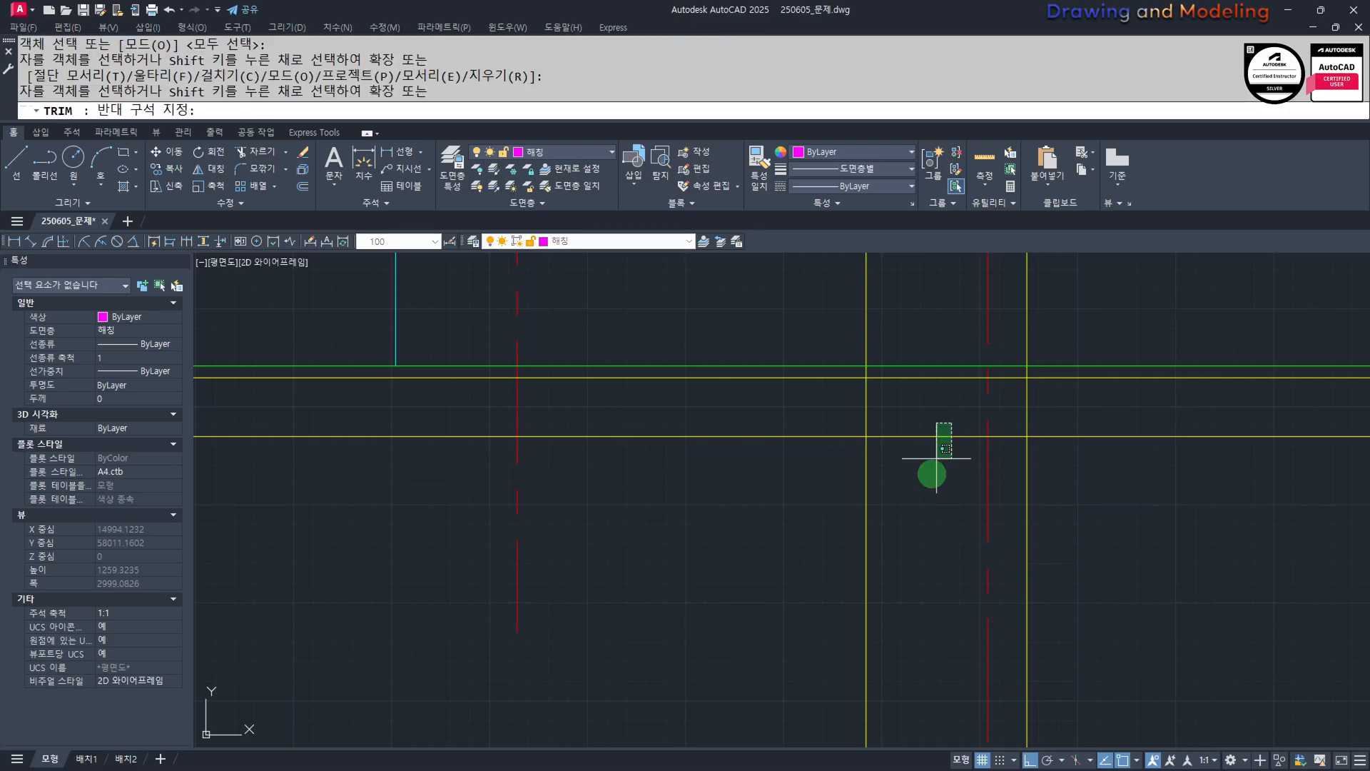
click(935, 460)
click(866, 411)
click(924, 412)
scroll(1001, 303, up, 4)
key(Escape)
key(Escape)
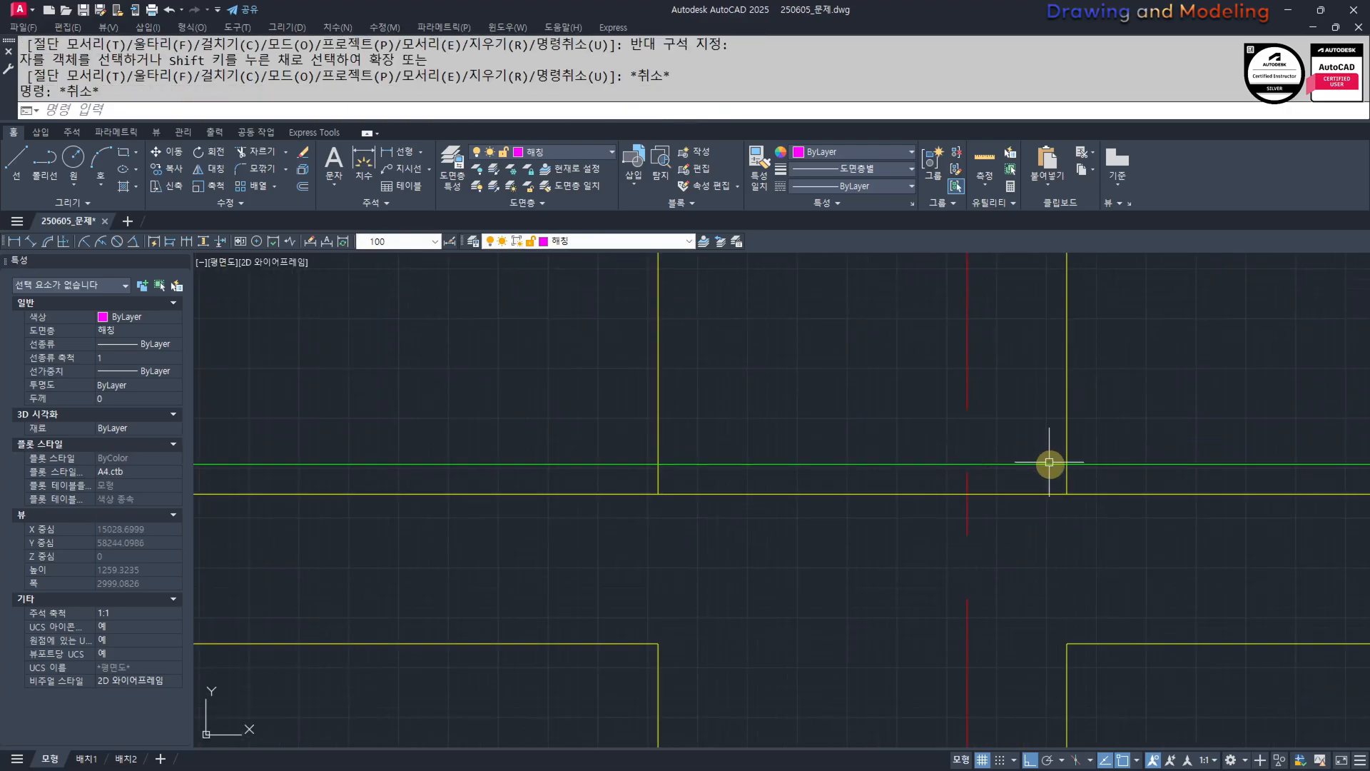
Trim the terrace wall's right side line between the green finish line and the slab top.
text(tr)
click(1106, 478)
click(993, 484)
click(752, 475)
click(606, 475)
click(821, 480)
key(Escape)
key(Escape)
Trim the terrace wall's left side line between the green finish line and the slab top.
text(tr)
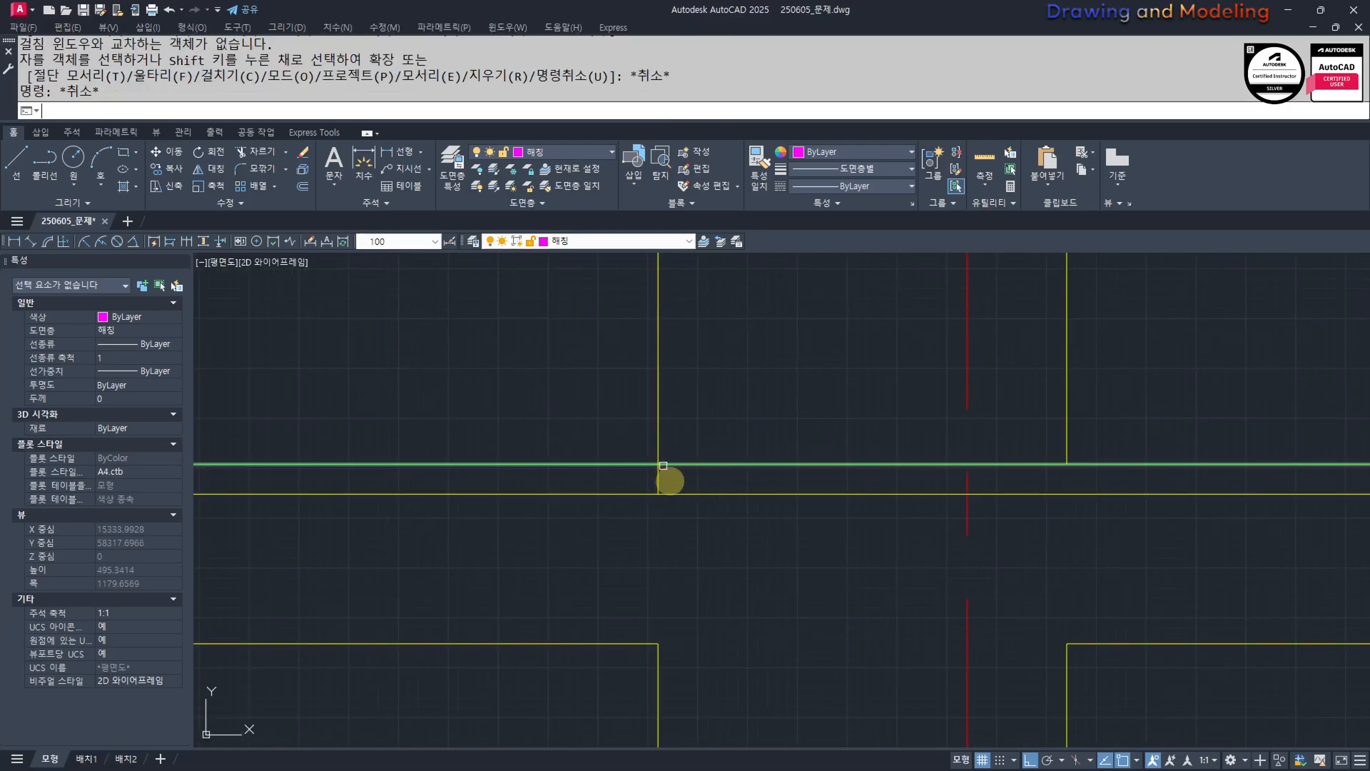
click(658, 477)
click(609, 483)
click(703, 493)
key(Escape)
key(Escape)
scroll(728, 508, down, 4)
scroll(752, 505, up, 5)
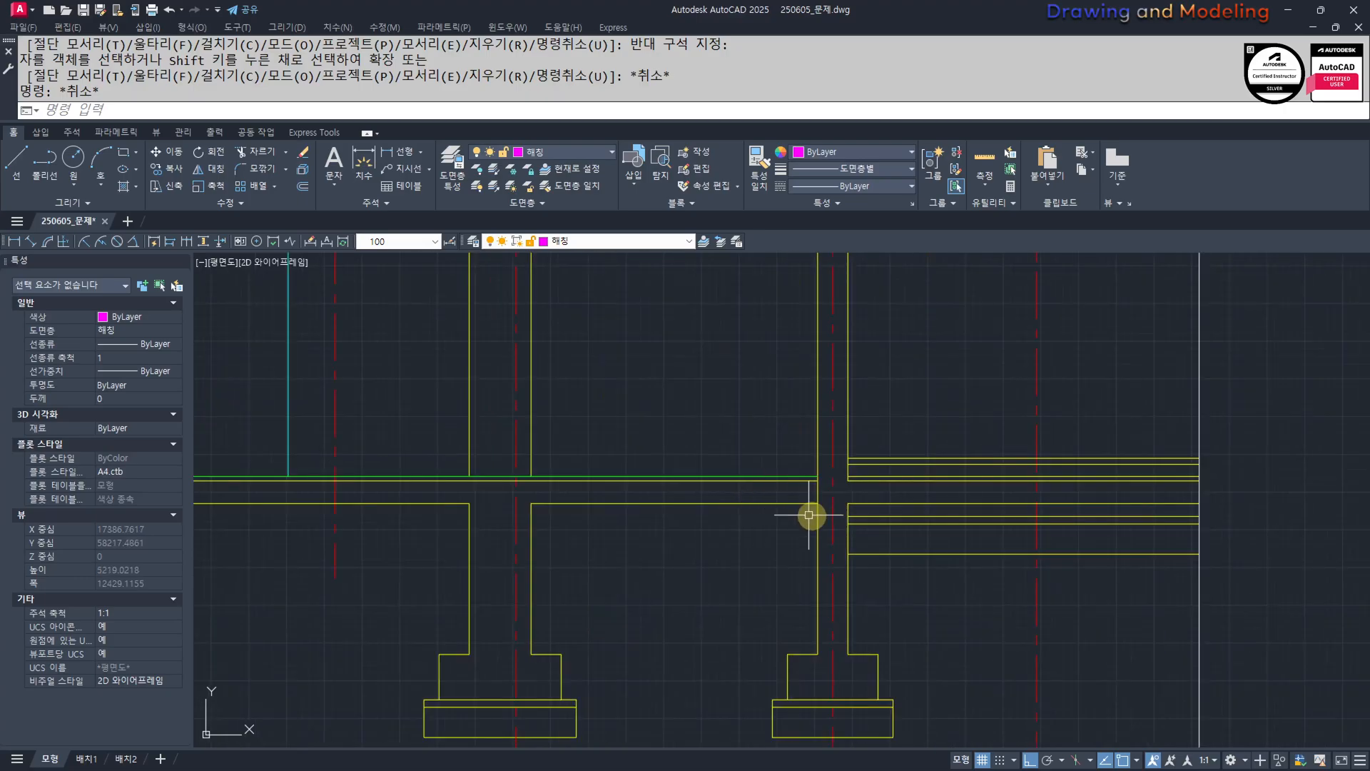
Trim the interior wall's left side line where the floor slab joins it, between the slab's top and underside.
text(tr)
scroll(817, 489, up, 1)
click(818, 487)
click(735, 508)
key(Escape)
key(Escape)
scroll(651, 502, down, 4)
scroll(758, 535, up, 4)
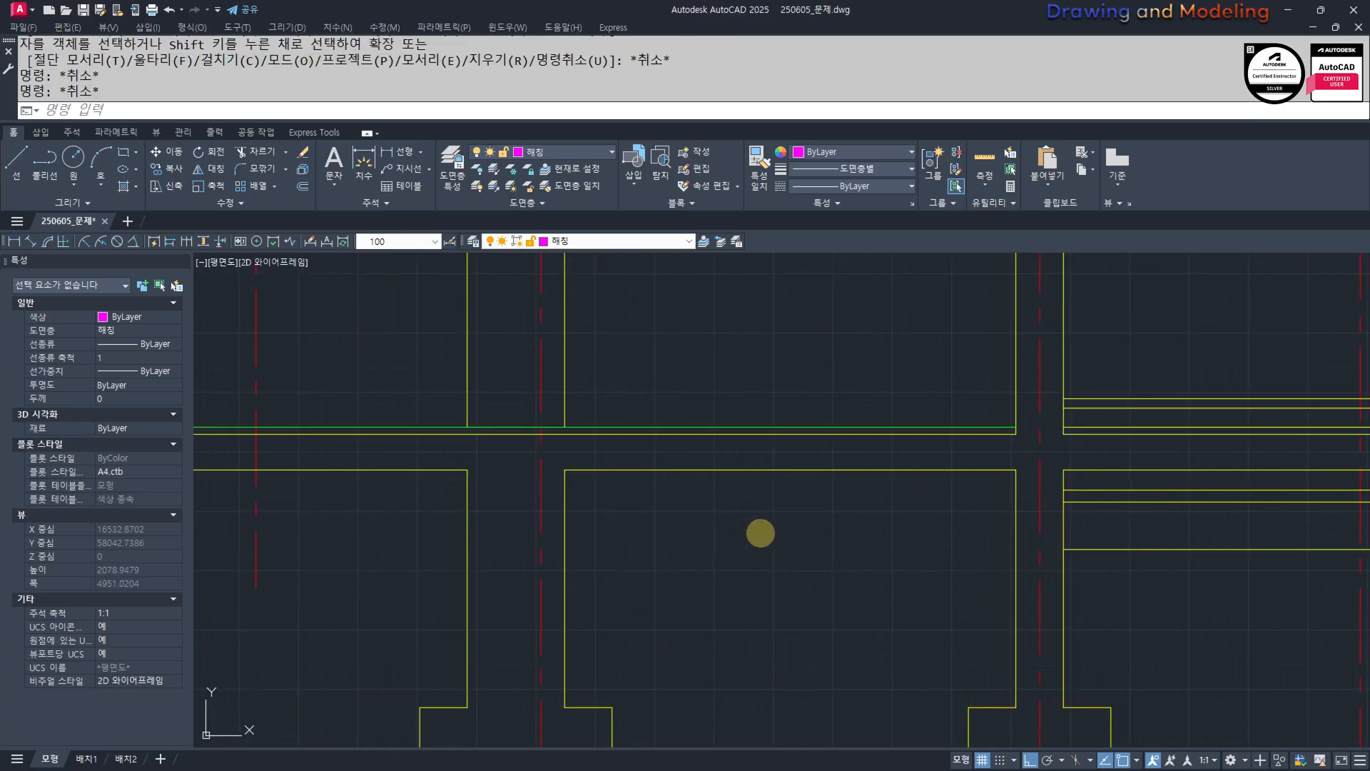
Offset the slab underside line between the two foundation walls 85 downward.
text(o )
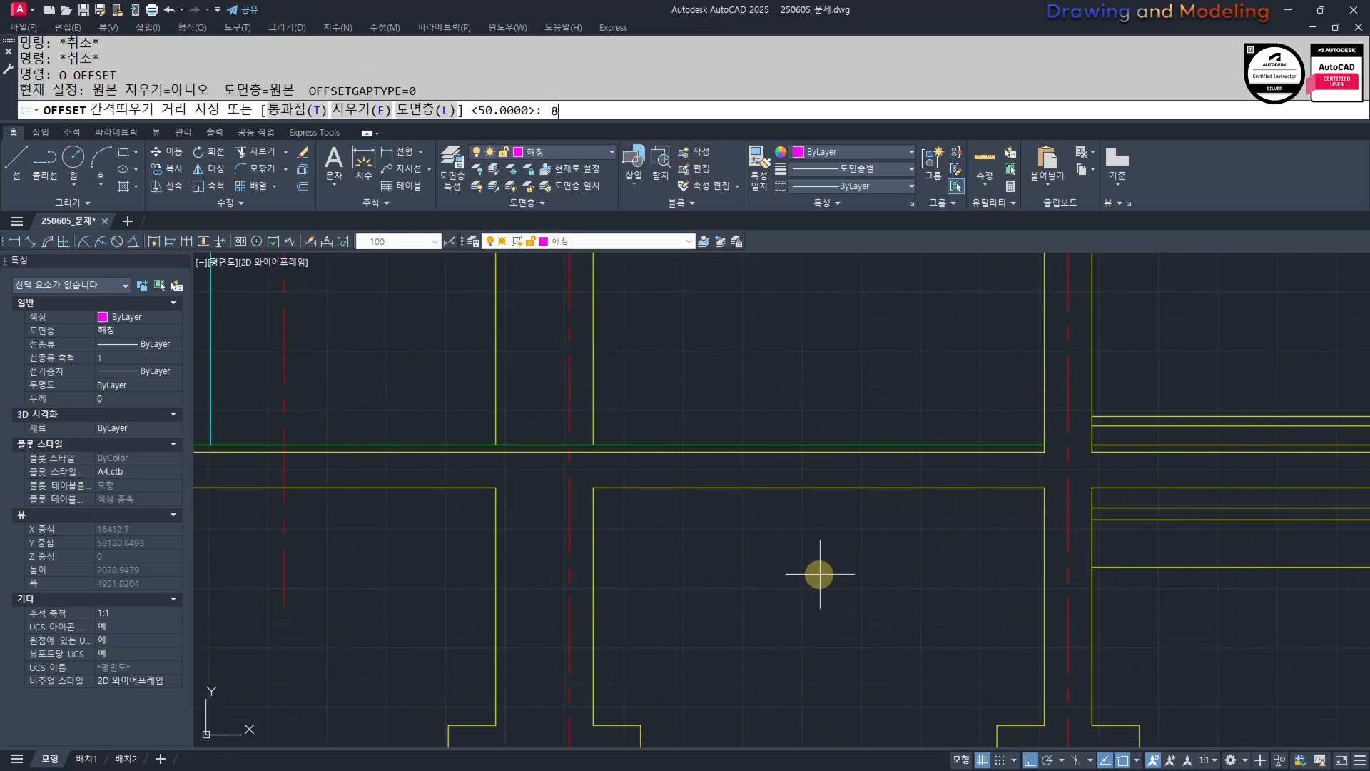
text(8)
key(Escape)
key(space)
text(85)
key(space)
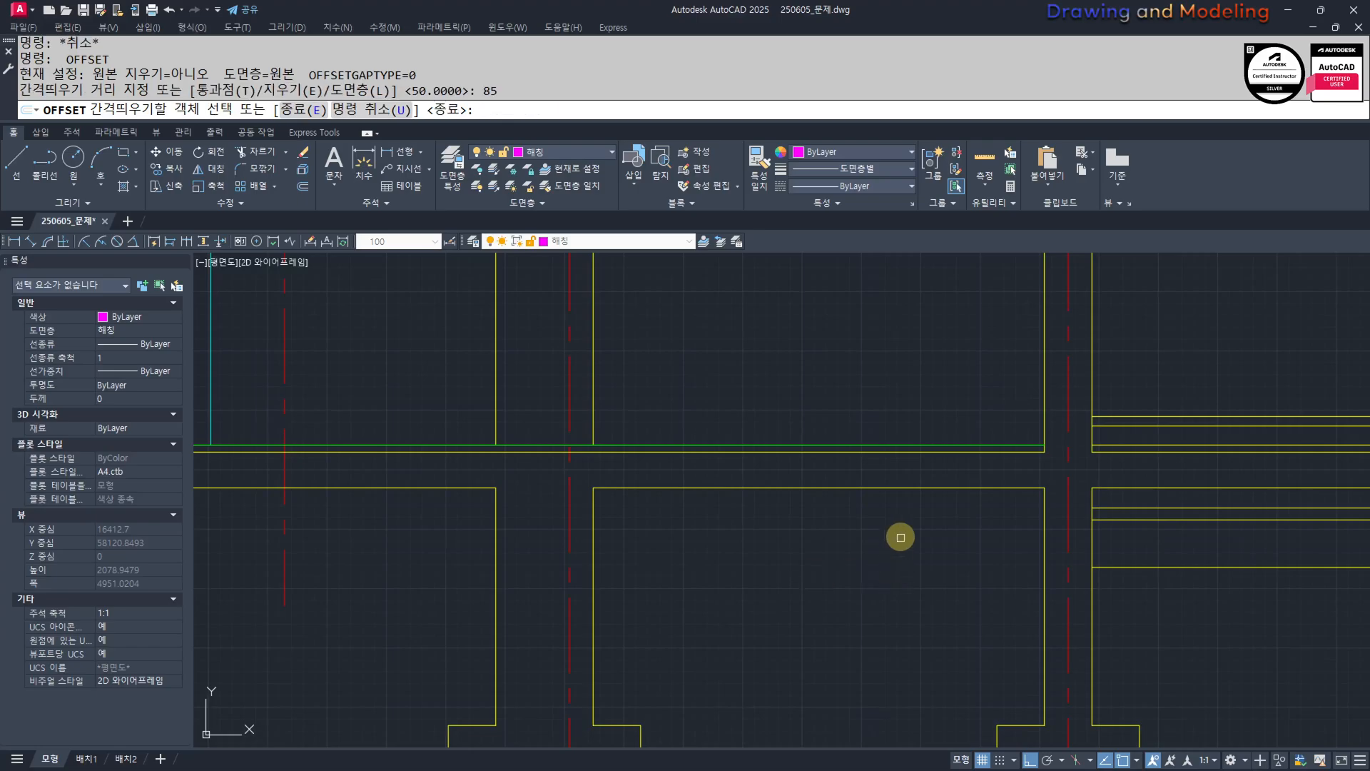
click(896, 489)
click(887, 529)
key(Escape)
key(Escape)
Offset the new line beneath the slab between the foundation walls 50 downward.
key(space)
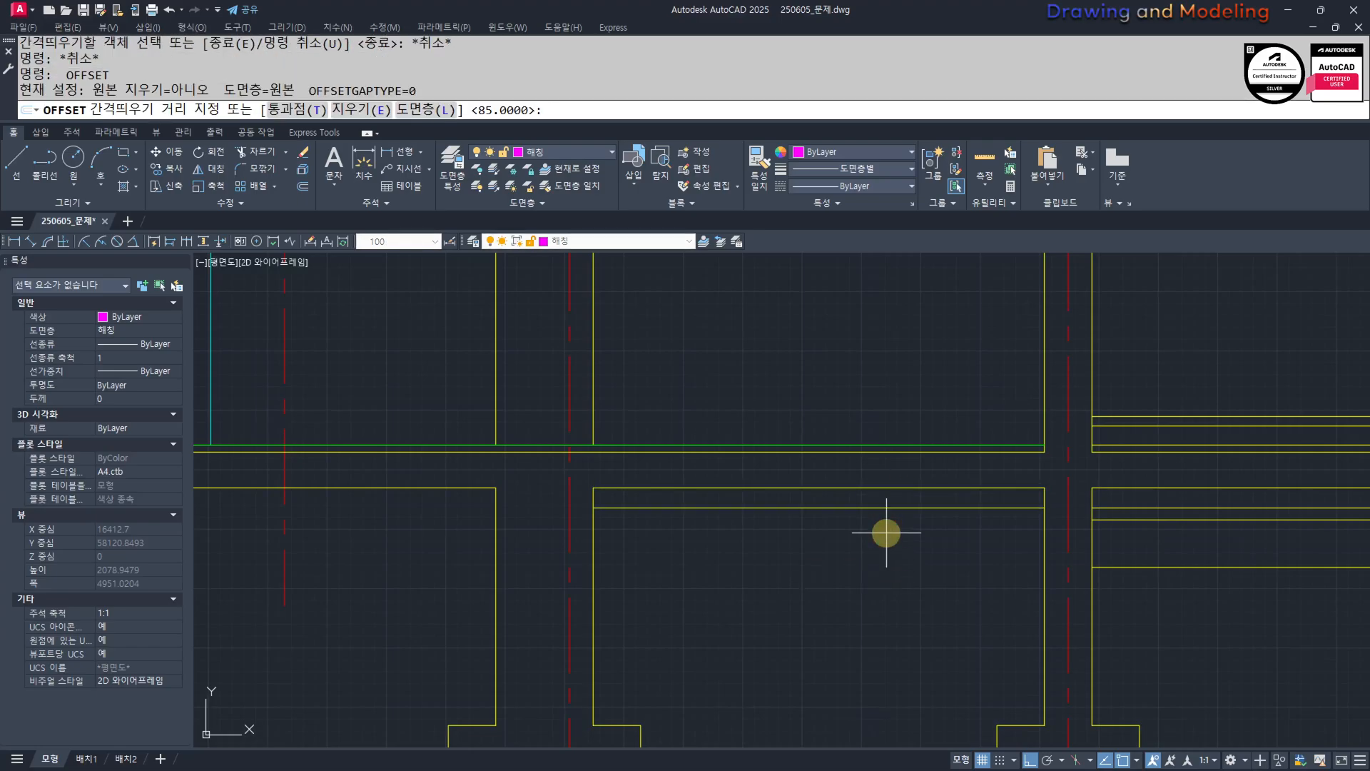
text(50)
key(space)
click(912, 508)
click(894, 549)
key(Escape)
key(Escape)
Offset the lowest of the lines beneath the slab between the foundation walls 200 downward.
key(space)
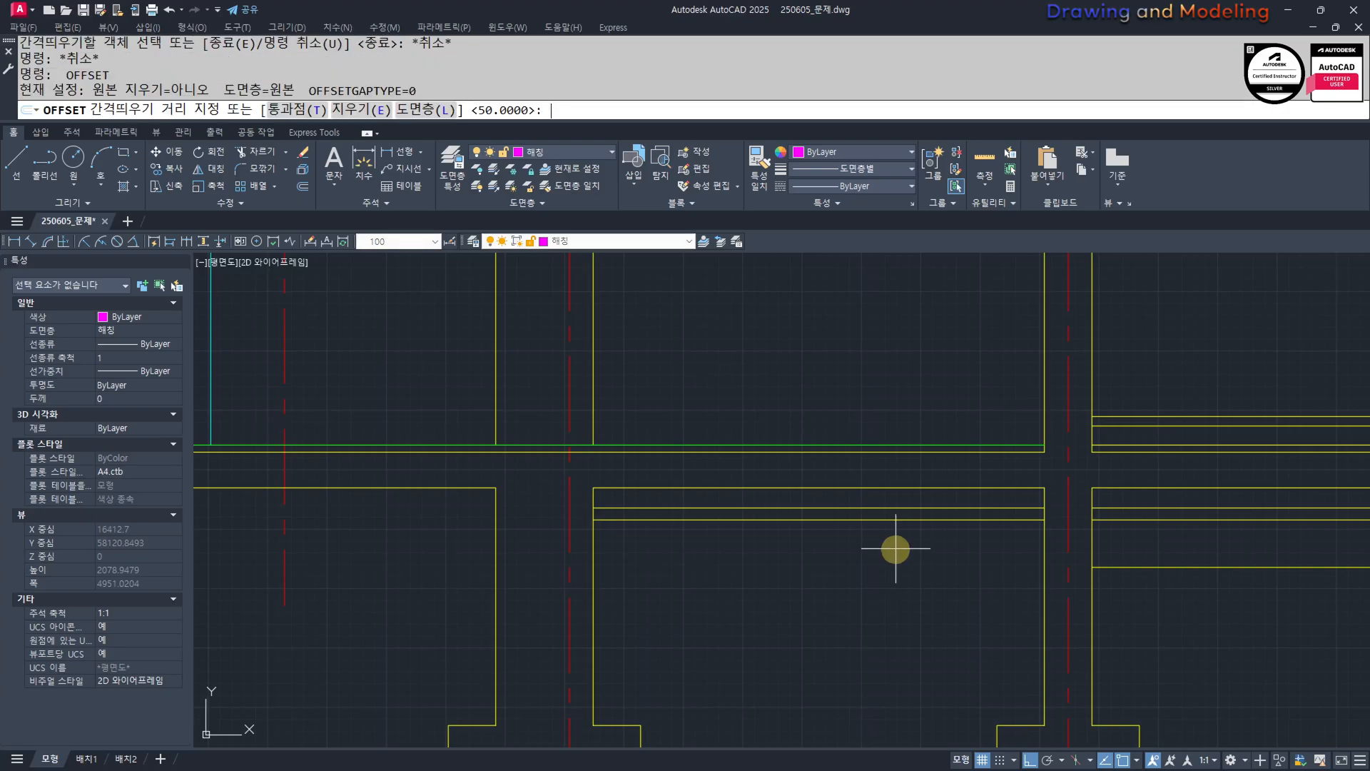
text(200)
key(space)
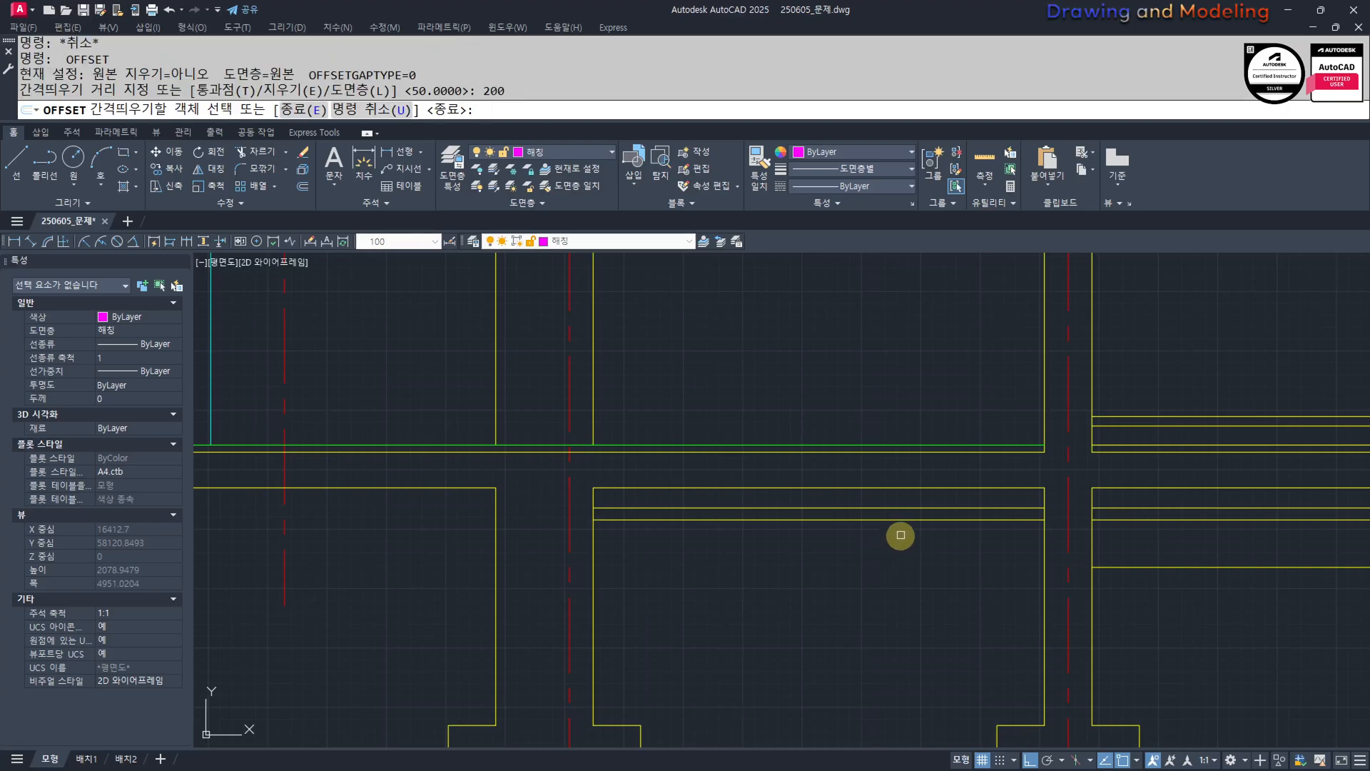
click(902, 515)
click(887, 572)
key(Escape)
key(Escape)
scroll(990, 522, down, 4)
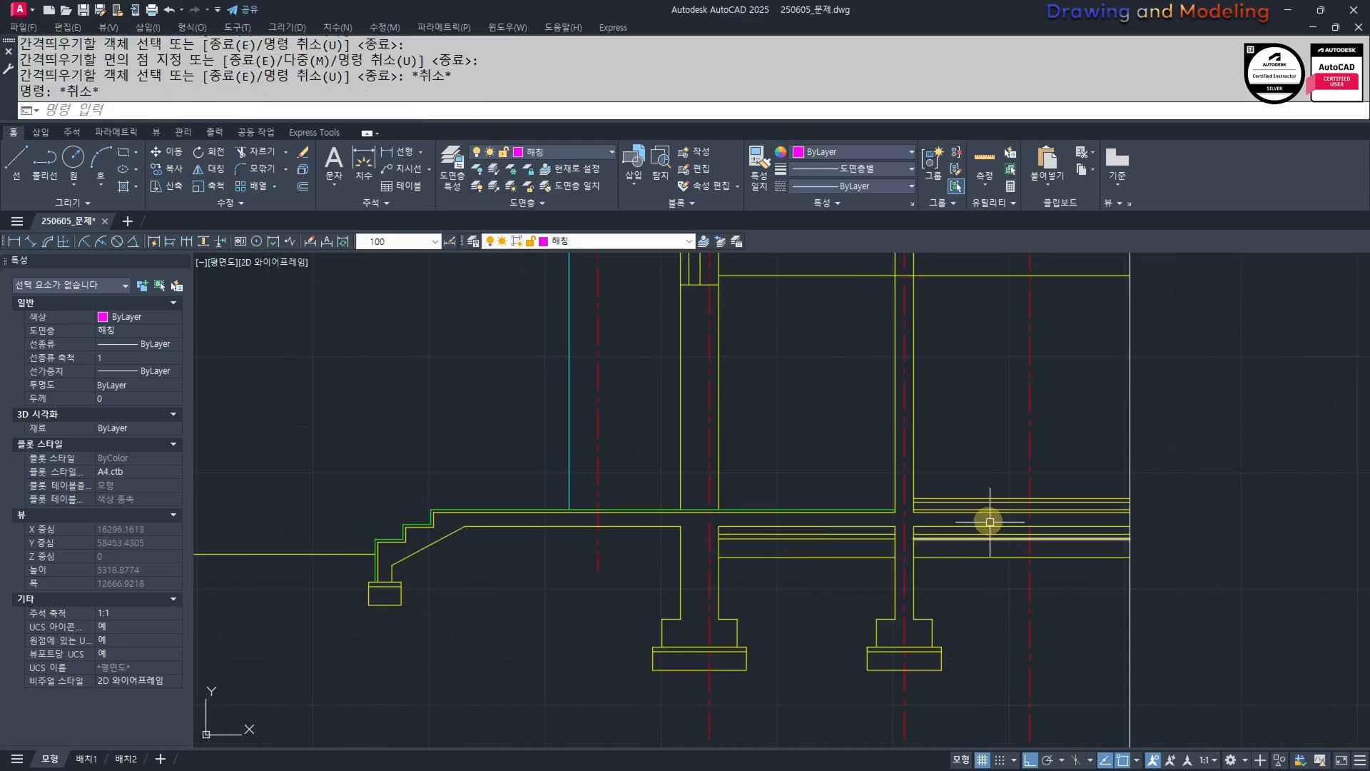
Draw a horizontal line under the terrace slab from the ground line's end at the steps toward the foundation wall.
middle_drag(669, 574, 896, 584)
mouse_move(782, 599)
middle_down()
mouse_move(782, 685)
mouse_move(761, 608)
middle_up()
scroll(808, 548, up, 2)
middle_drag(648, 593, 676, 595)
text(l)
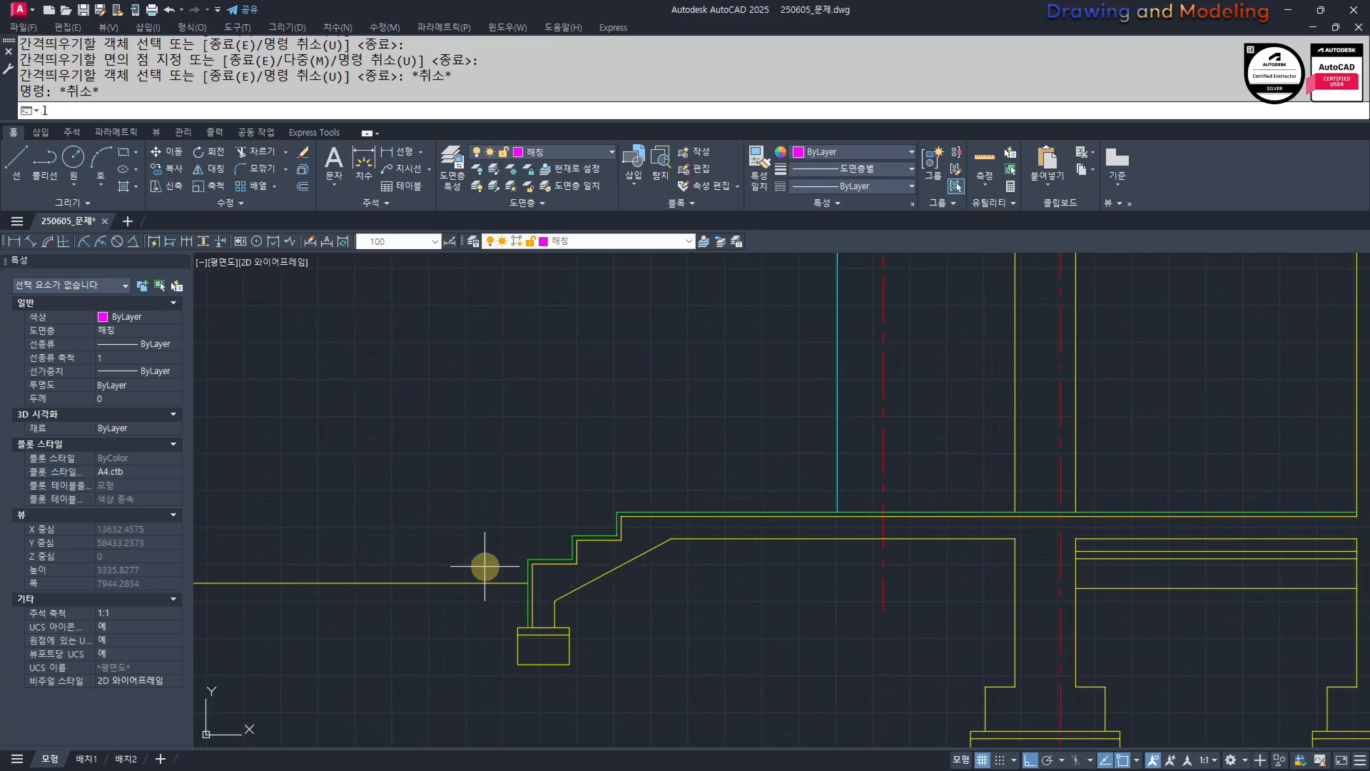
key(Return)
click(527, 583)
click(902, 583)
key(Escape)
key(Escape)
scroll(545, 562, up, 4)
Trim the part of the new horizontal line that crosses the steps, up to the slab's sloped underside.
text(t)
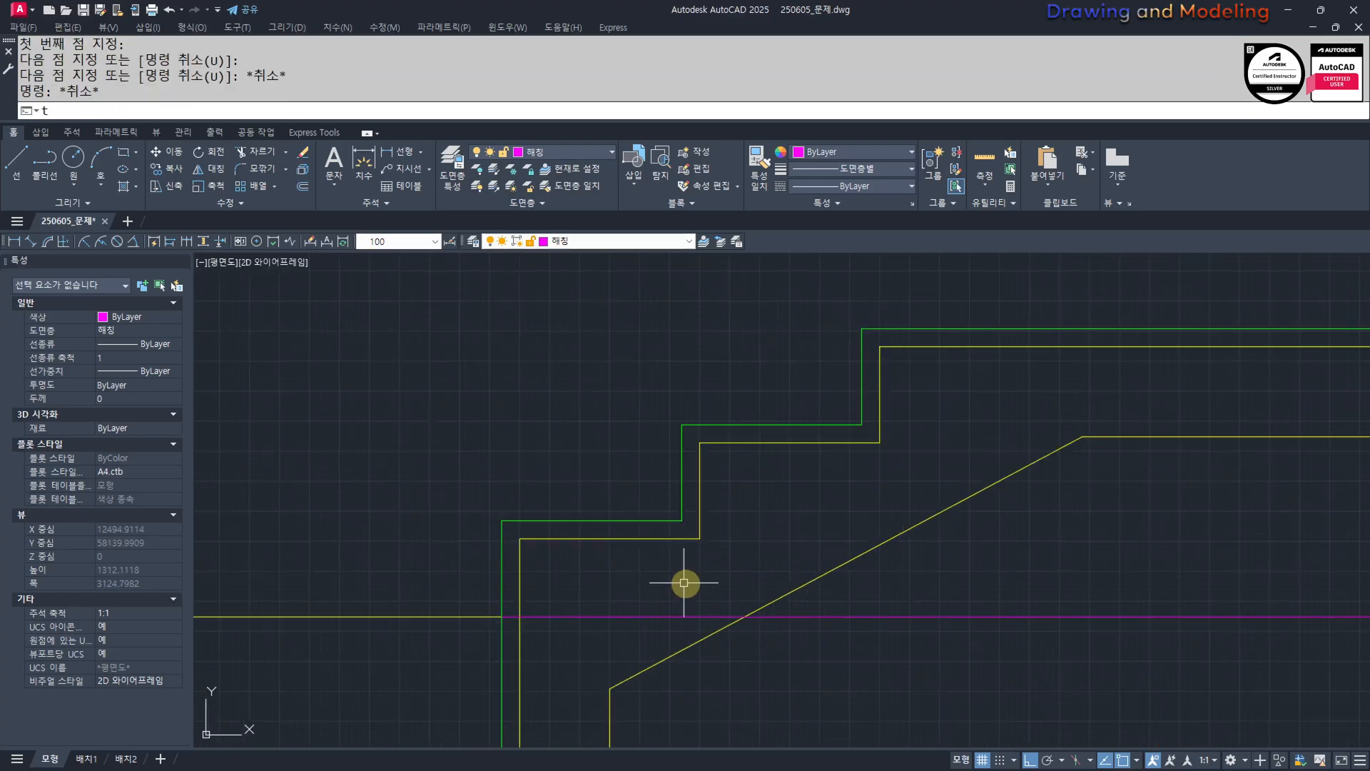
key(Return)
key(Escape)
key(Escape)
scroll(535, 569, down, 4)
middle_drag(535, 569, 602, 584)
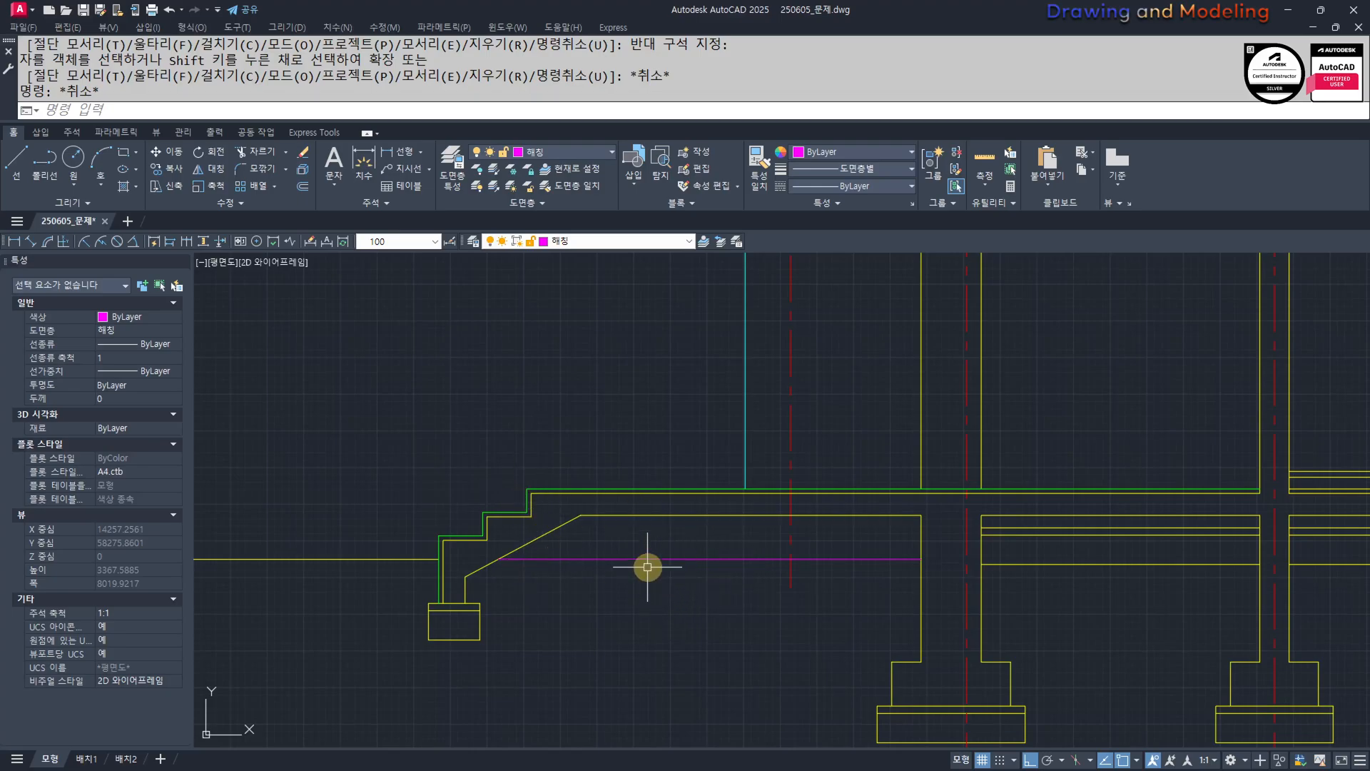
Stretch the lower end of the terrace's red centre line upward by about 380.
key(Escape)
key(Escape)
scroll(647, 567, down, 3)
middle_drag(713, 581, 809, 607)
scroll(809, 606, up, 3)
text(s)
key(space)
click(871, 583)
click(808, 606)
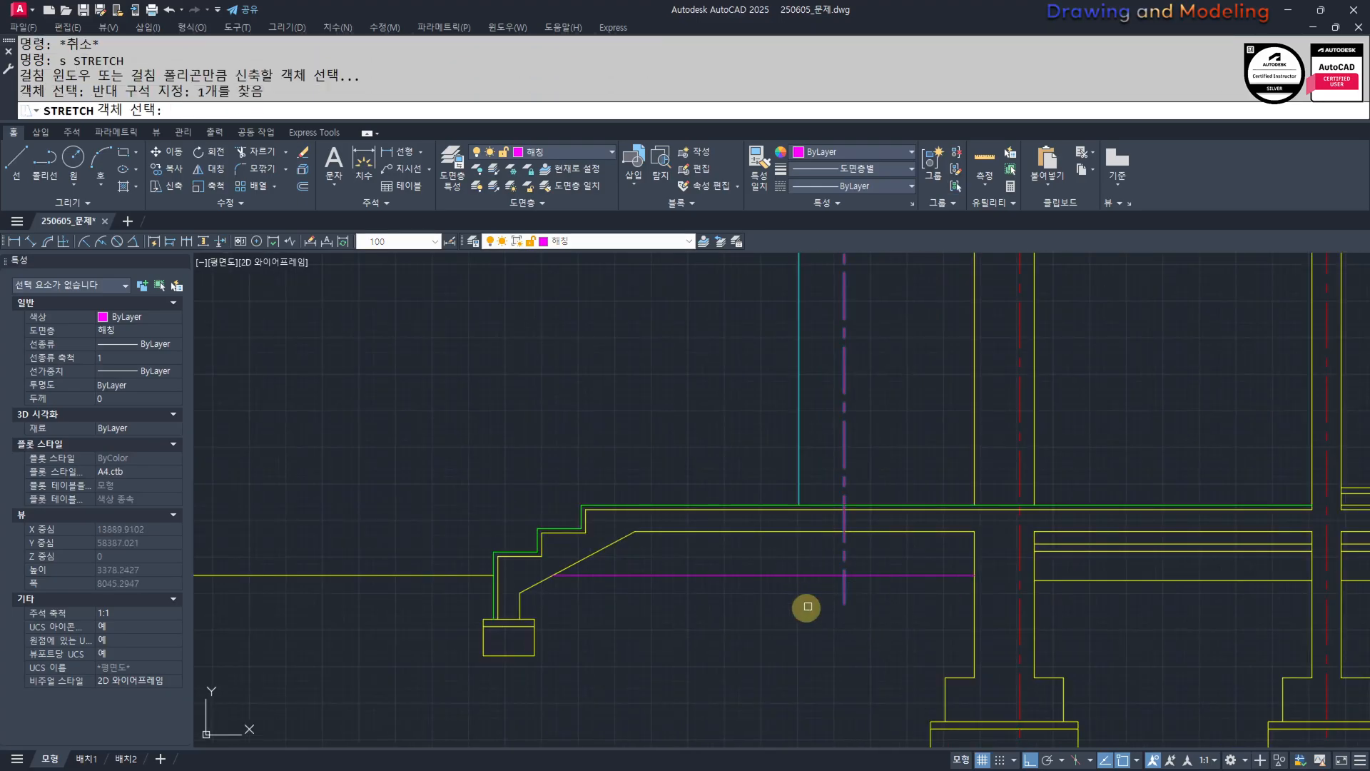
key(space)
click(744, 701)
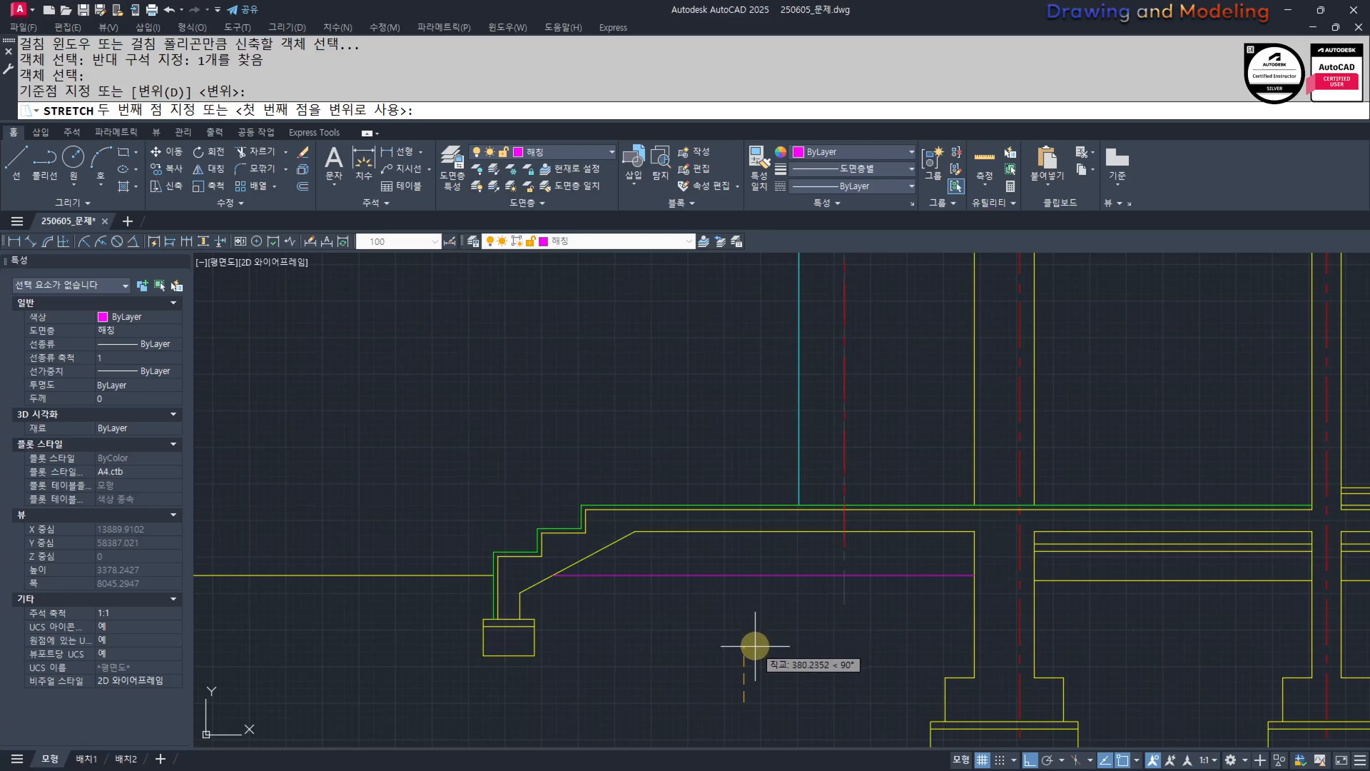
click(755, 646)
key(Escape)
key(Escape)
Measure from the top step's edge to the wall's red centre line with a linear dimension and delete that dimension.
scroll(698, 637, down, 3)
middle_drag(707, 639, 933, 618)
middle_drag(793, 585, 668, 666)
scroll(756, 647, up, 3)
text(q)
key(space)
click(827, 555)
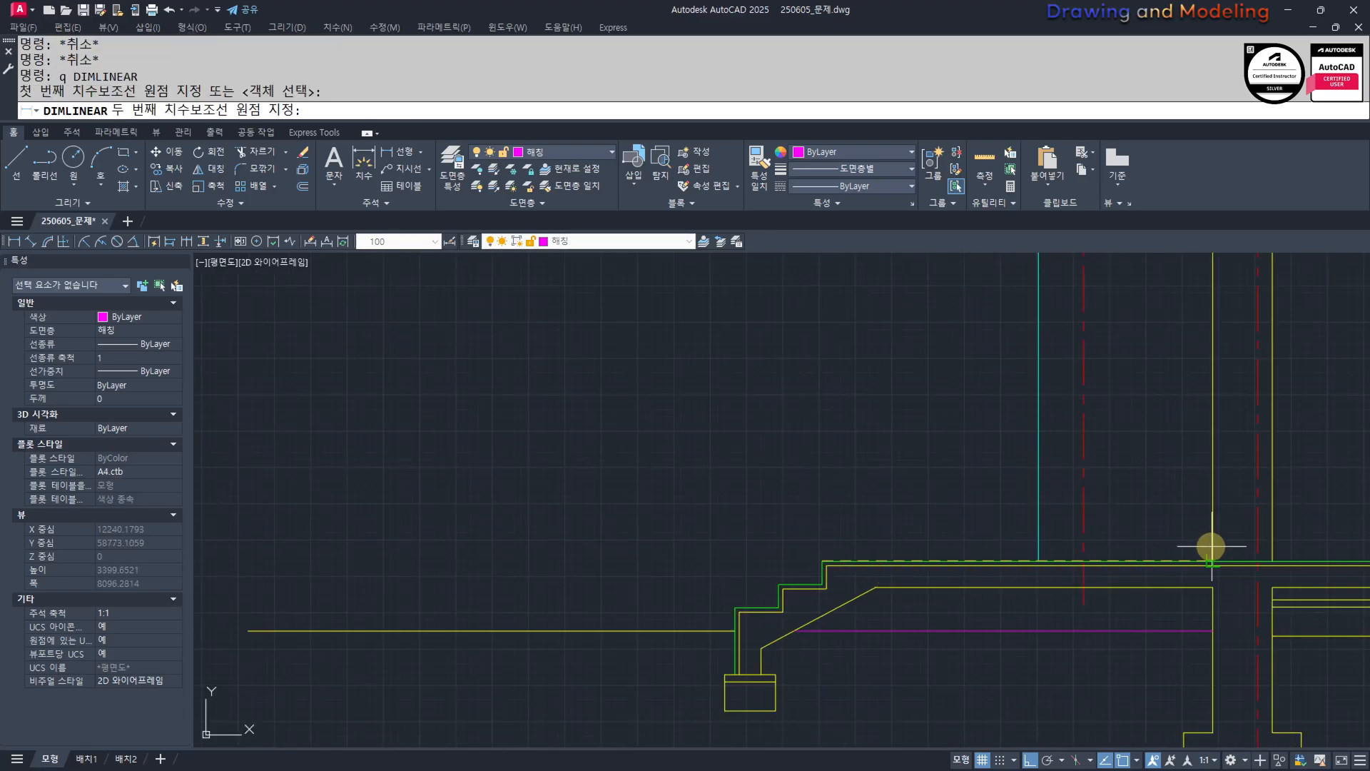
click(1260, 541)
click(1009, 473)
key(Escape)
click(954, 513)
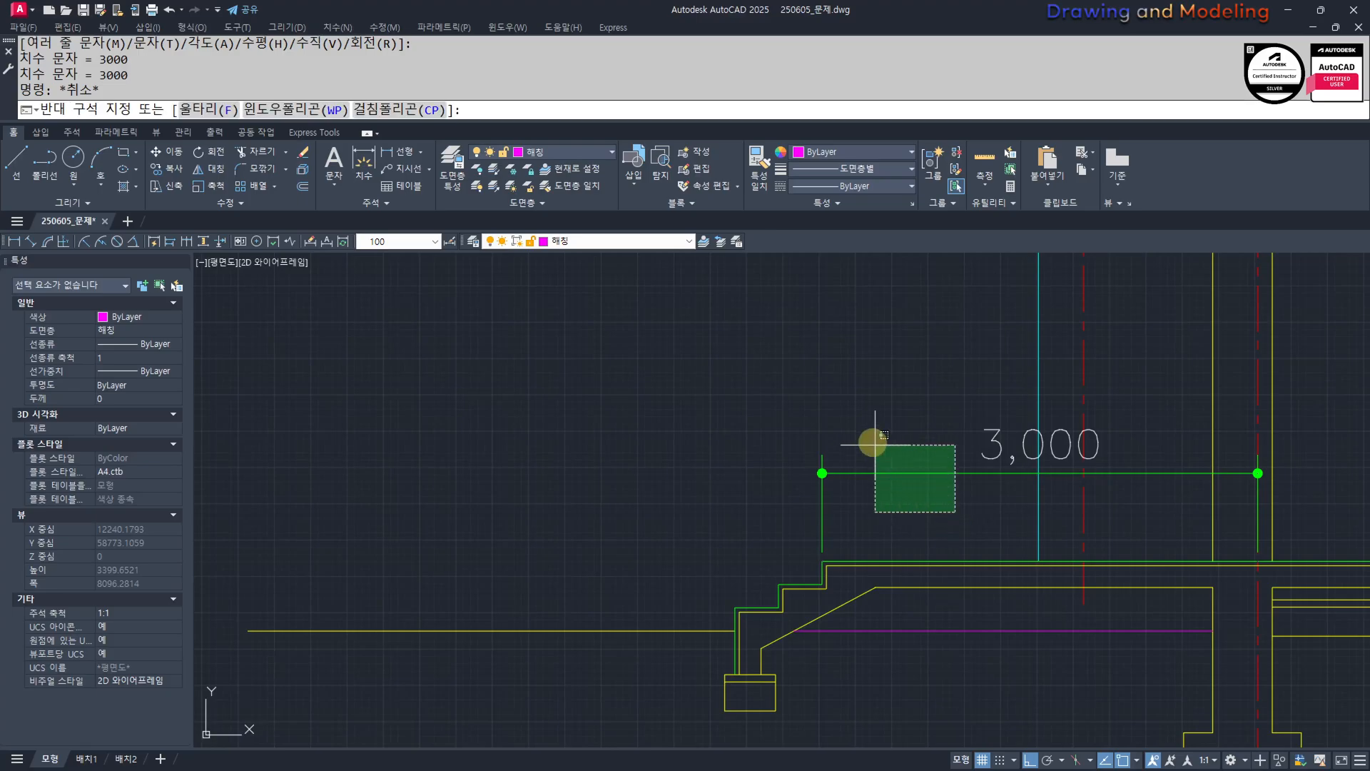
click(866, 412)
key(Delete)
Measure from the terrace's red centre line to the top step's edge with a linear dimension.
middle_drag(1055, 467, 966, 456)
text(q)
key(space)
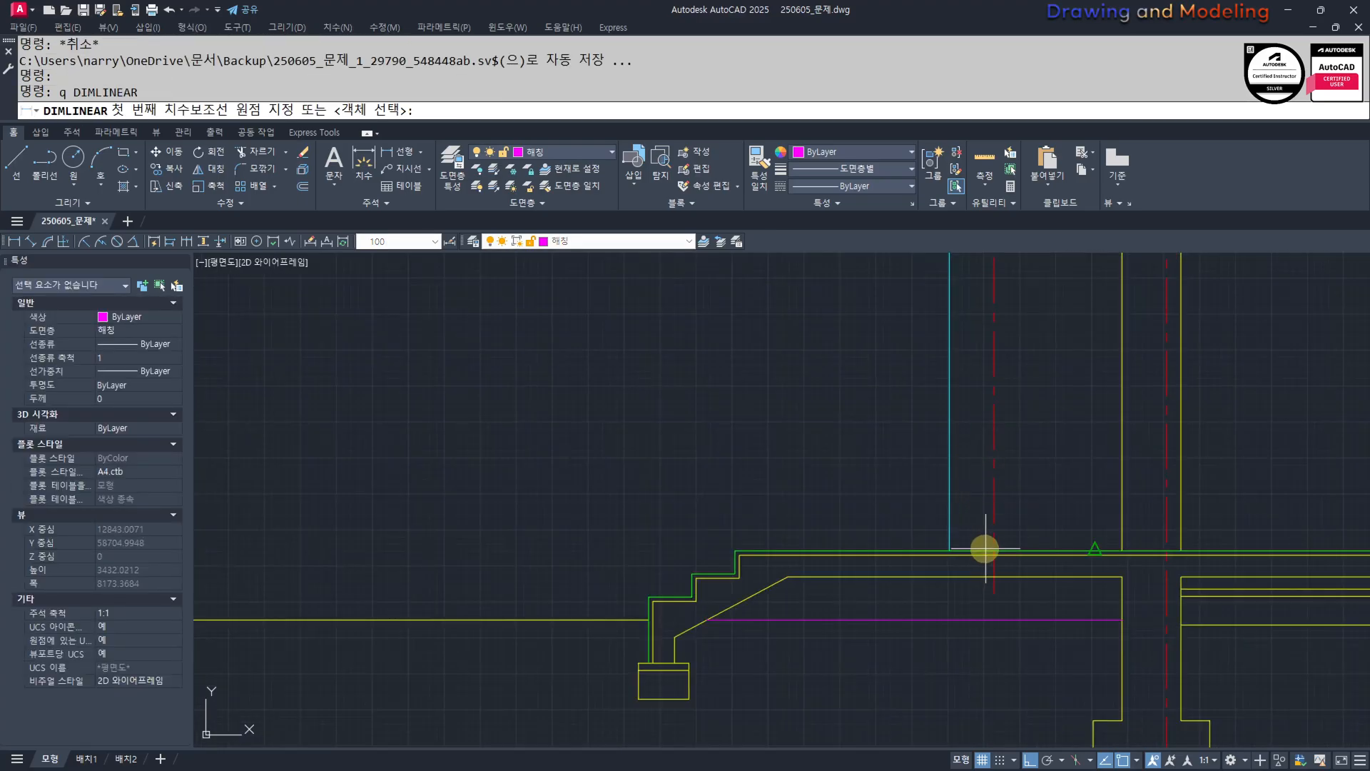
click(994, 550)
click(740, 549)
click(765, 420)
key(Escape)
click(884, 457)
click(761, 353)
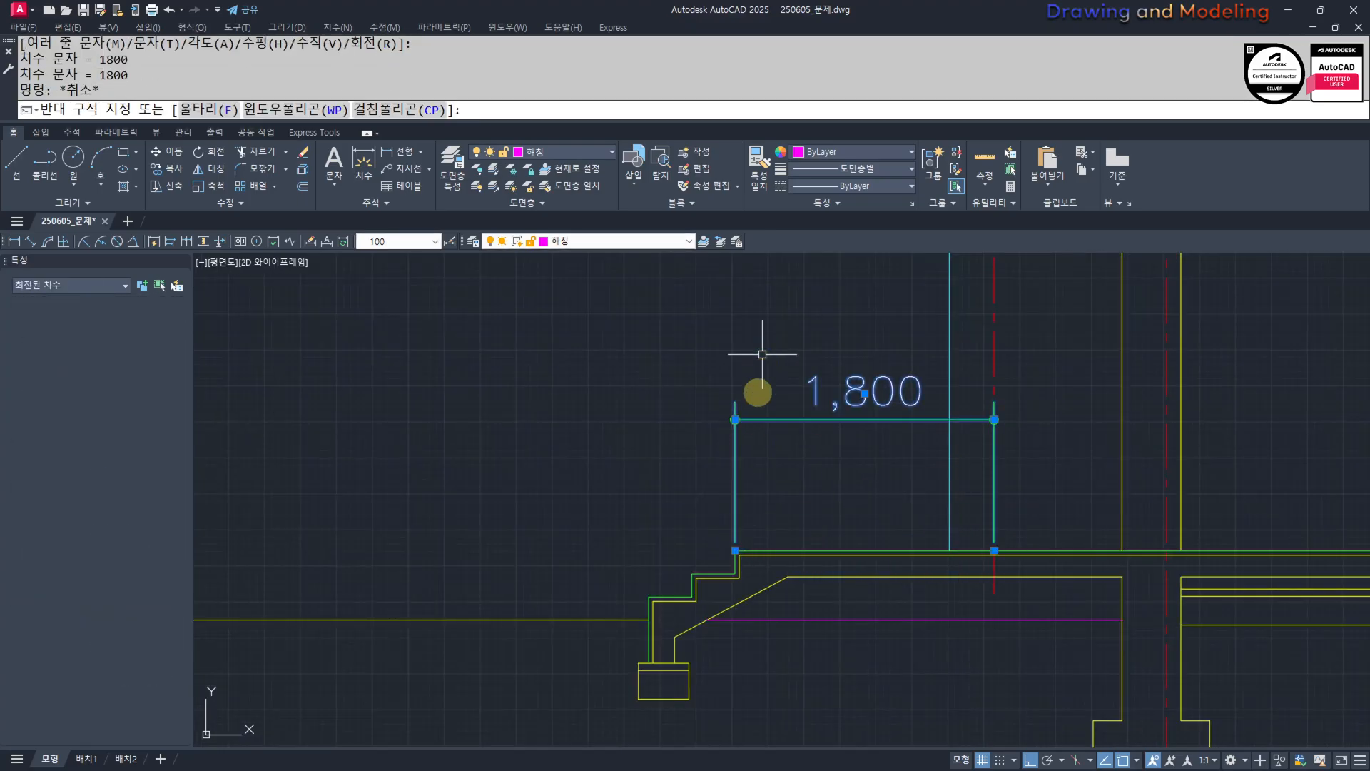
key(Escape)
key(e)
key(space)
key(Escape)
scroll(709, 520, down, 4)
key(Escape)
click(827, 479)
click(749, 404)
key(Escape)
text(e)
key(space)
key(Escape)
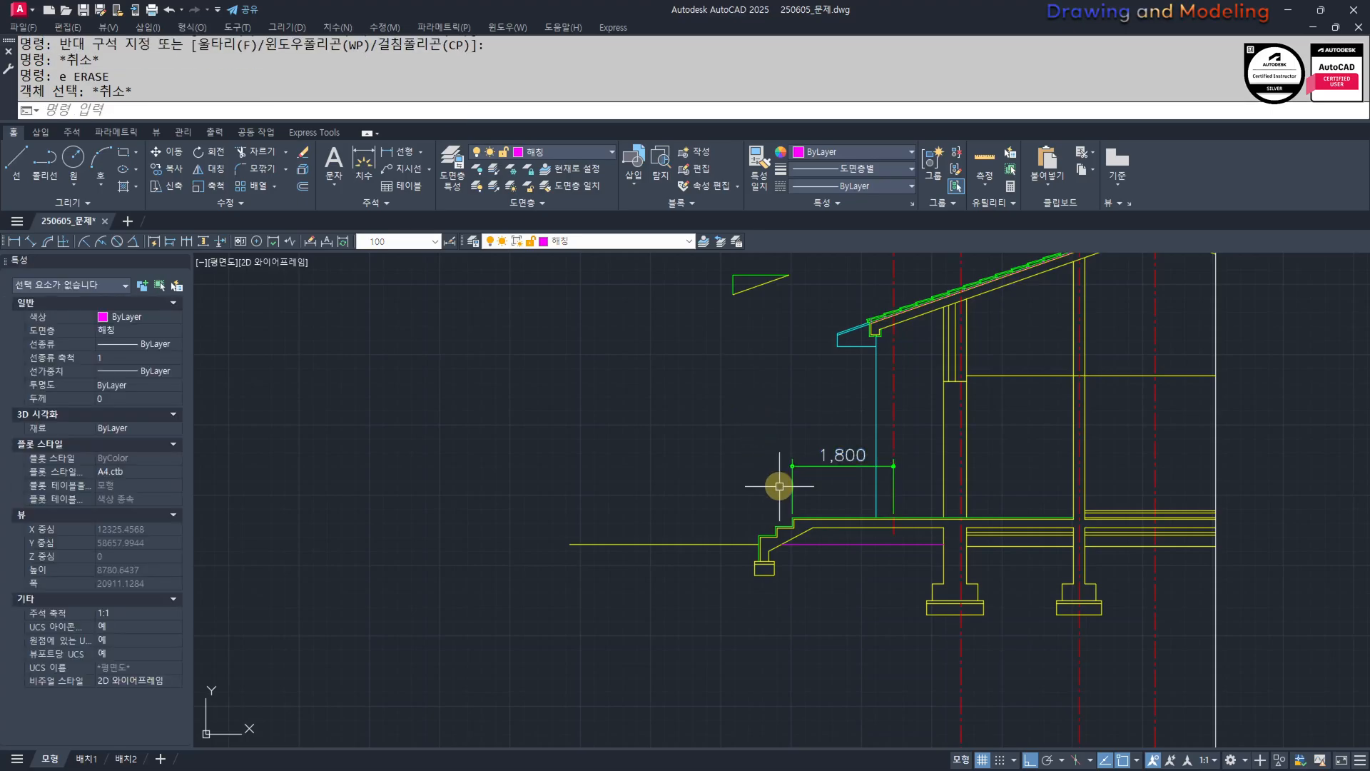
Erase the linear dimension above the terrace slab.
click(811, 466)
click(764, 437)
text(e)
key(space)
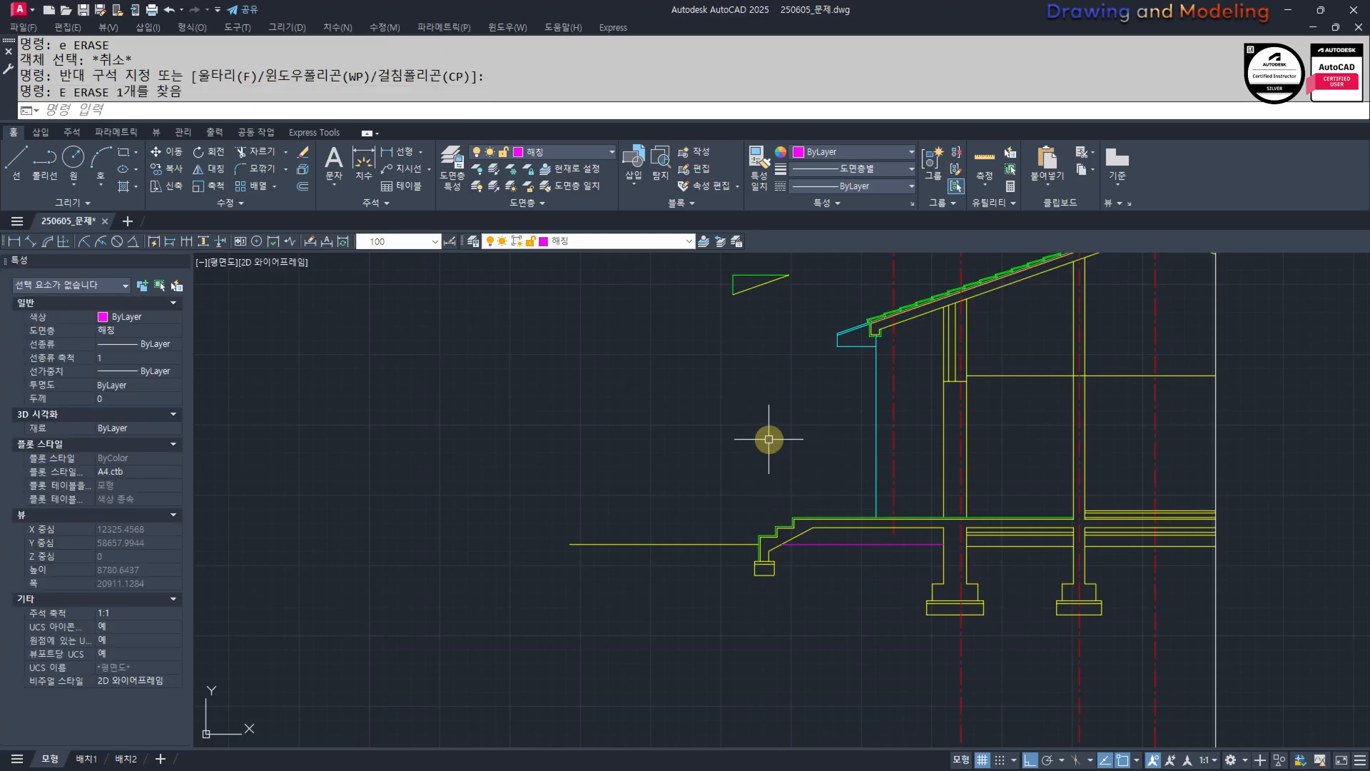
Match the topmost floor line of the room beyond the inner wall to the terrace's green finish line.
key(Escape)
key(Escape)
scroll(769, 439, down, 2)
mouse_move(790, 526)
middle_down()
mouse_move(844, 545)
mouse_move(792, 533)
middle_up()
scroll(792, 534, down, 2)
middle_drag(516, 477, 841, 578)
middle_drag(697, 508, 865, 600)
middle_drag(1199, 622, 764, 496)
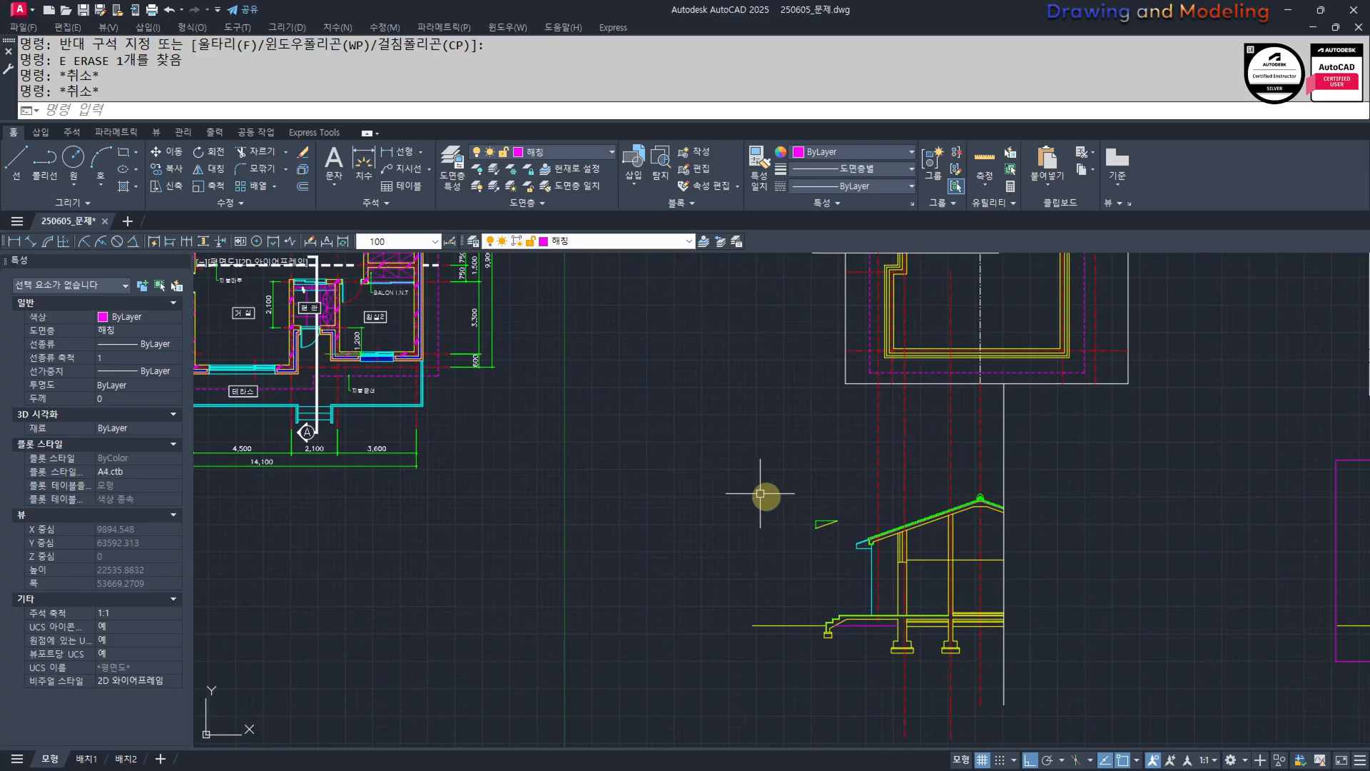
scroll(895, 570, up, 2)
mouse_move(897, 565)
middle_down()
mouse_move(771, 553)
mouse_move(763, 484)
middle_up()
scroll(715, 397, up, 2)
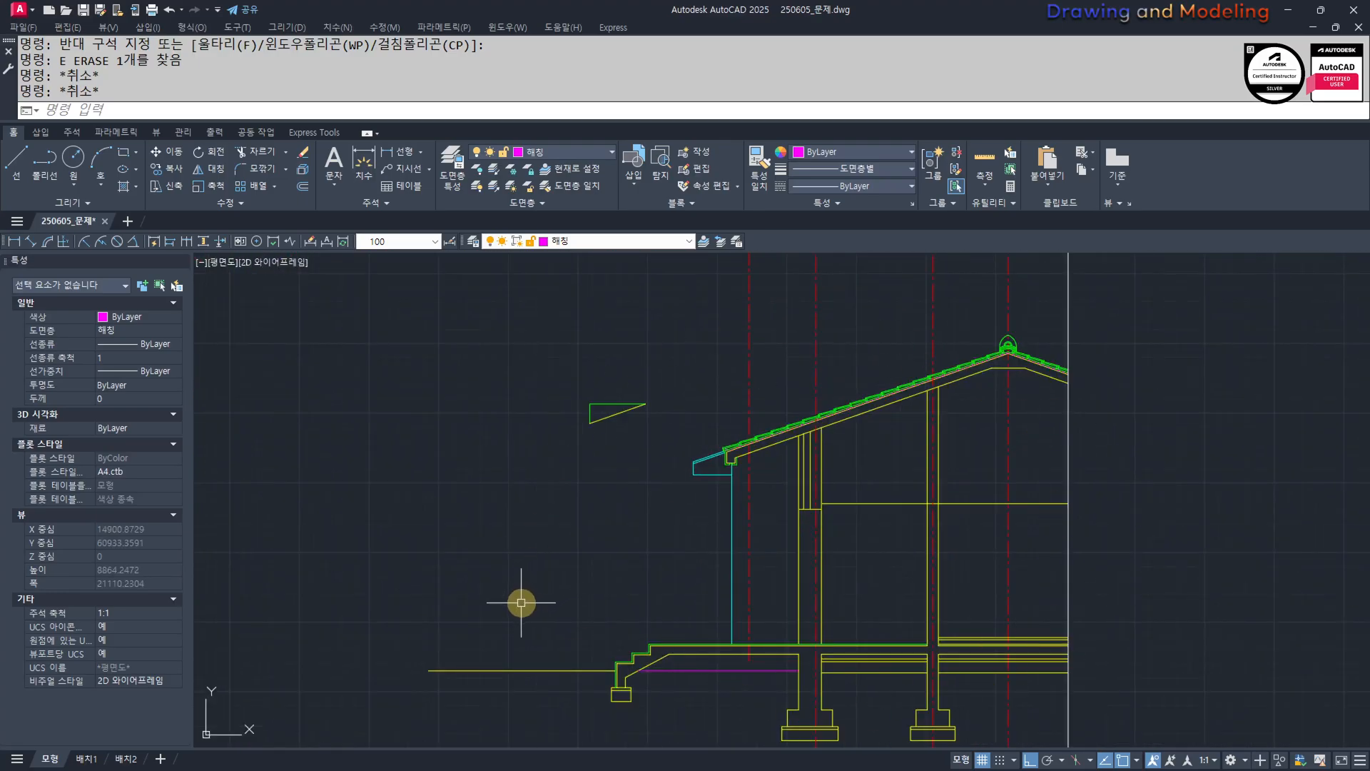
key(Return)
scroll(932, 645, up, 8)
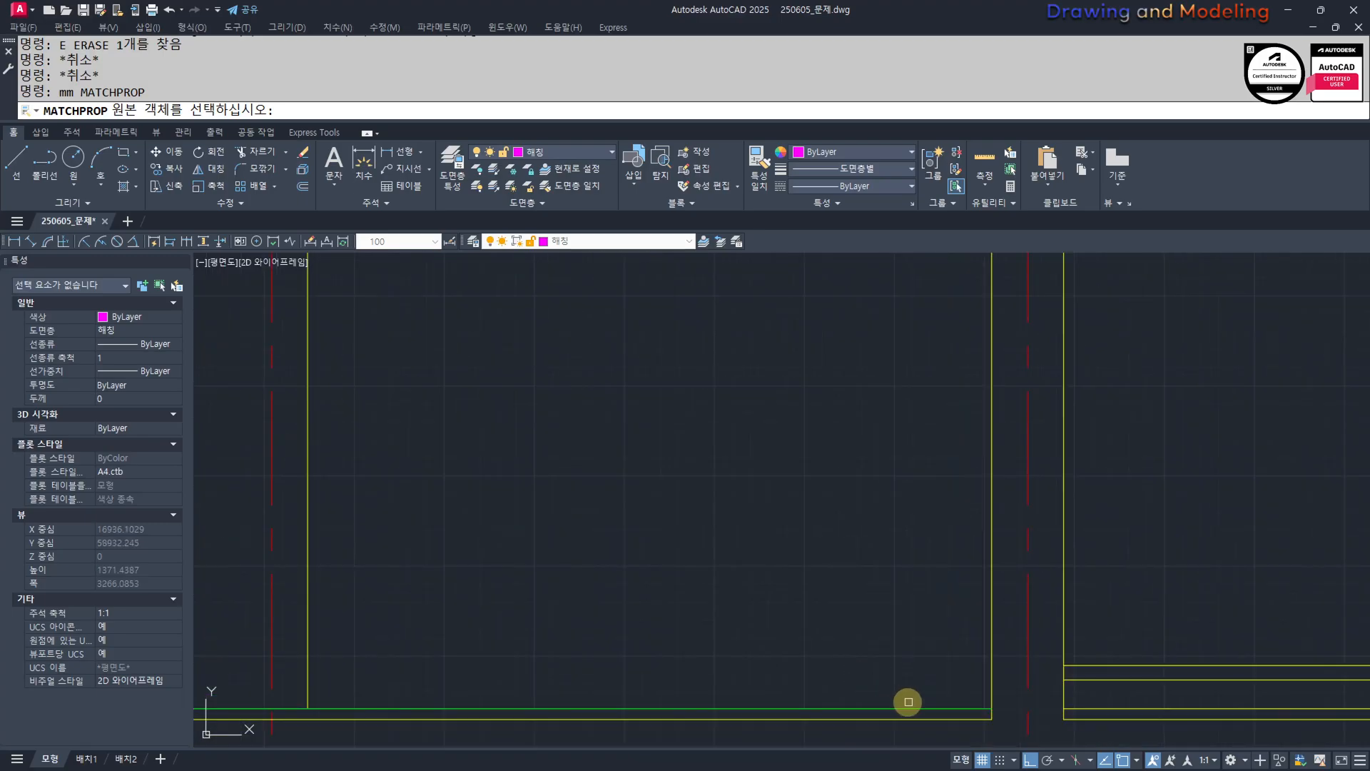
click(916, 709)
scroll(1099, 680, up, 2)
key(Escape)
key(Escape)
scroll(893, 639, down, 3)
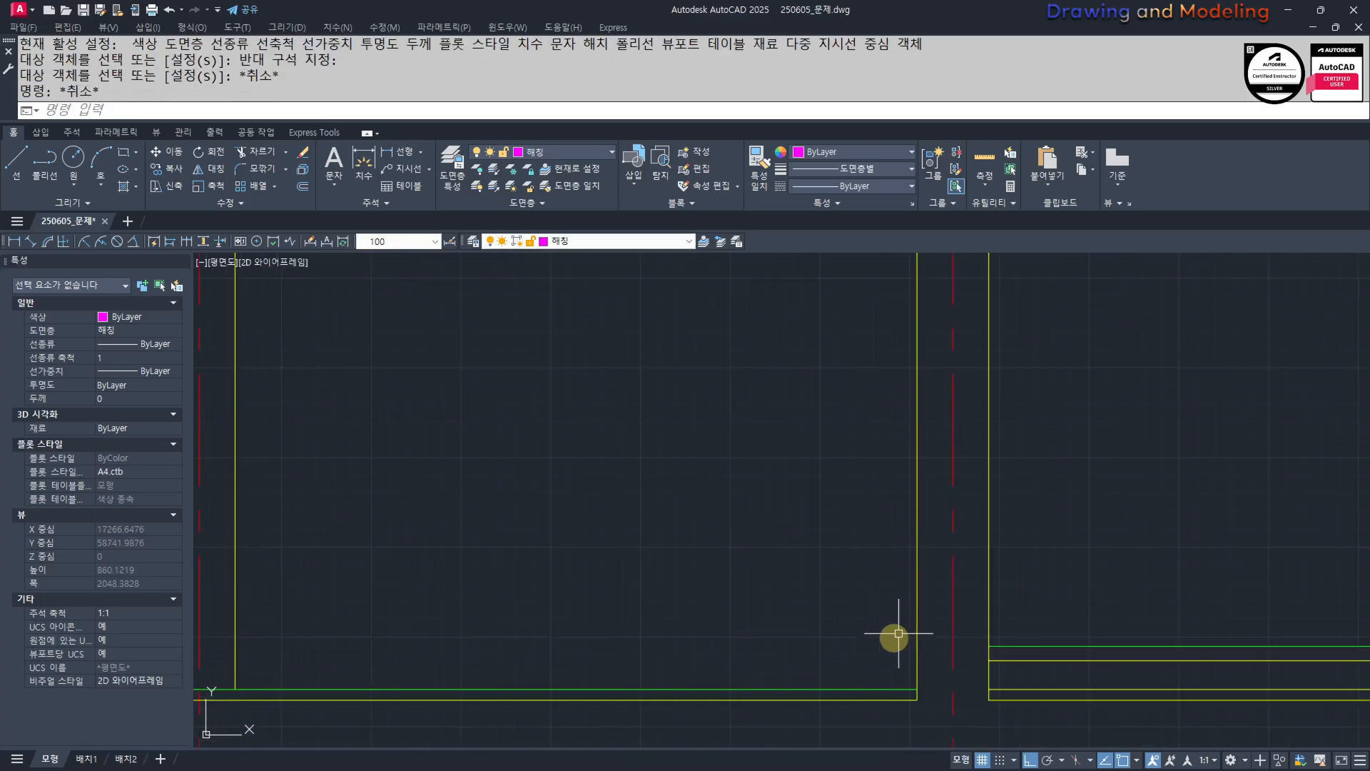
Draw a horizontal line across the inner wall at the level of the room's green finish line.
text(l)
key(Return)
click(1004, 618)
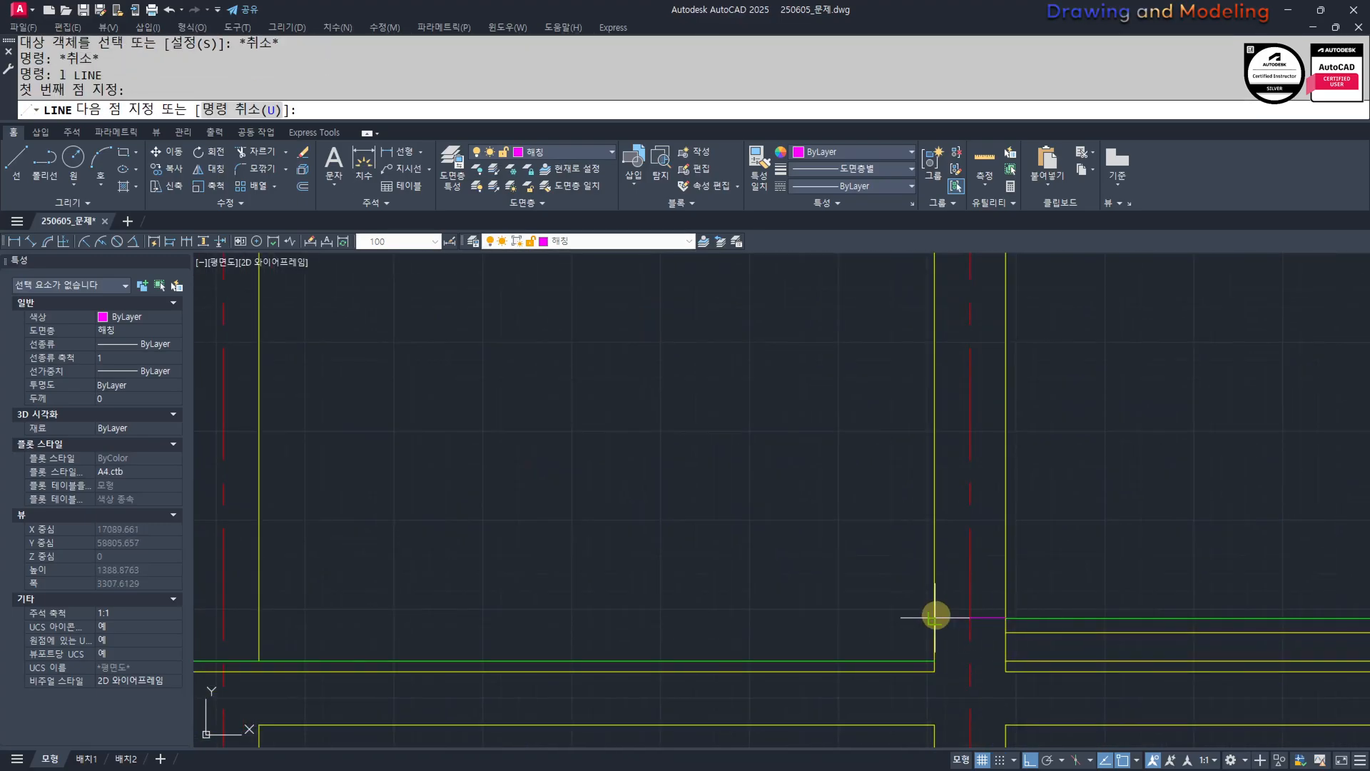
key(Escape)
key(Escape)
Match the new line across the inner wall to the properties of the wall's yellow outline.
scroll(983, 634, up, 2)
key(Return)
click(1040, 646)
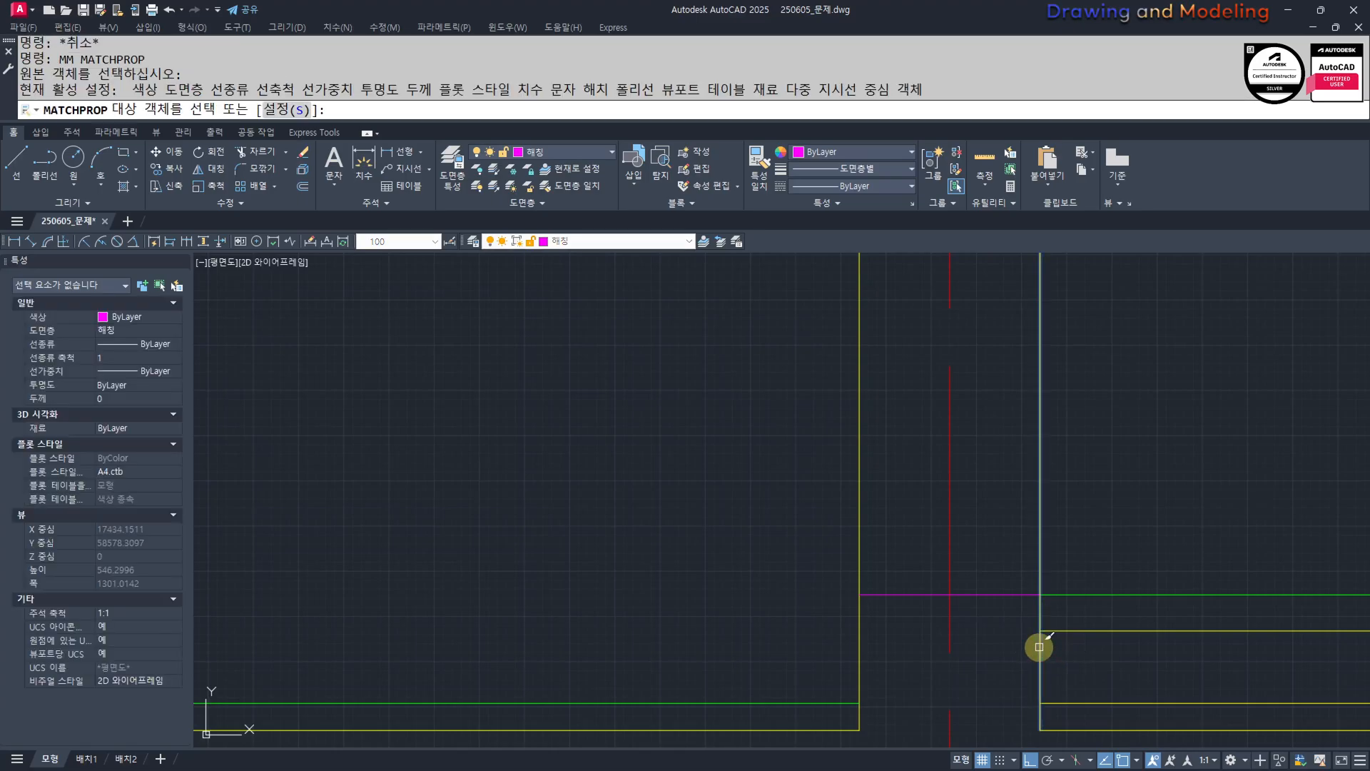
click(1033, 568)
click(985, 634)
key(Escape)
key(Escape)
Examine the floor level change between the terrace slab, the entrance floor and the inner wall.
scroll(875, 639, down, 4)
mouse_move(826, 664)
middle_down()
mouse_move(899, 556)
mouse_move(945, 566)
mouse_move(956, 519)
mouse_move(964, 575)
middle_up()
scroll(913, 550, down, 1)
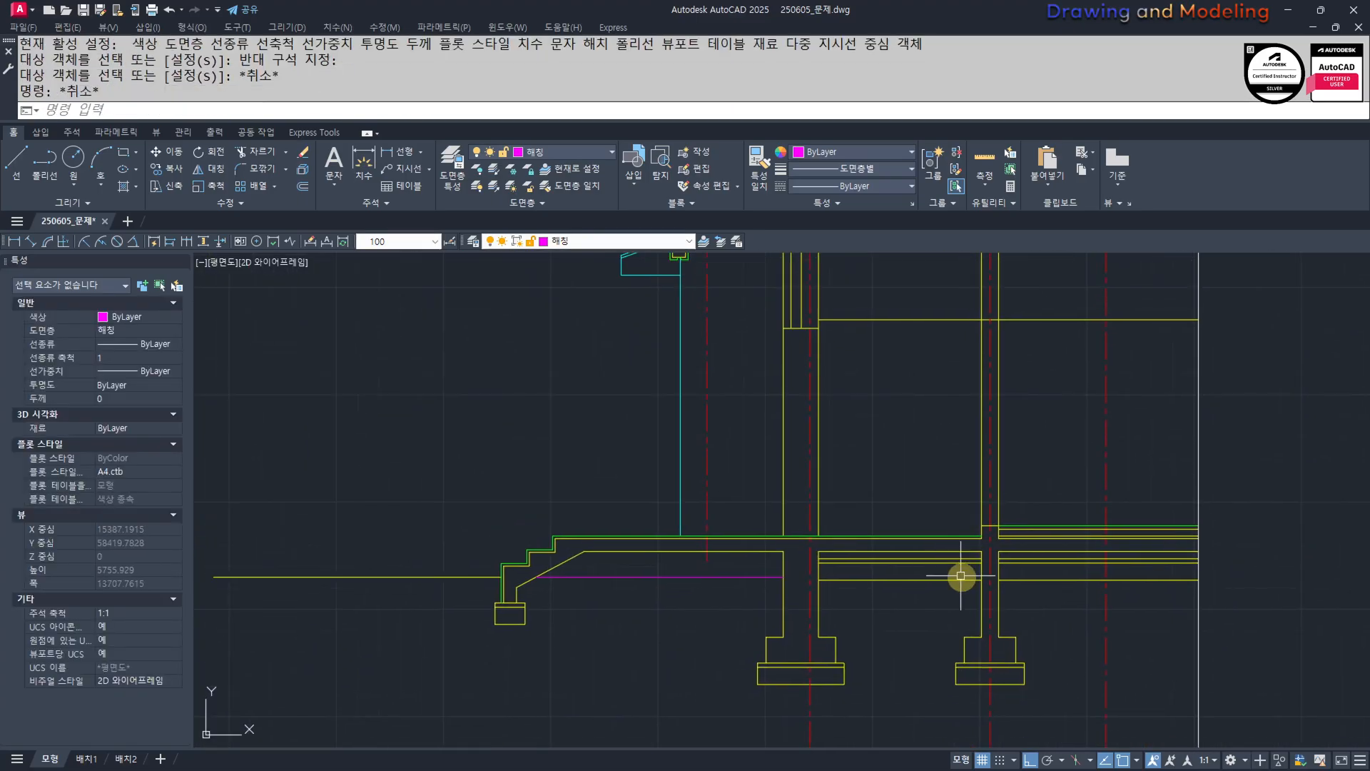
scroll(974, 568, up, 2)
key(Escape)
middle_drag(991, 527, 1024, 560)
scroll(1025, 560, up, 2)
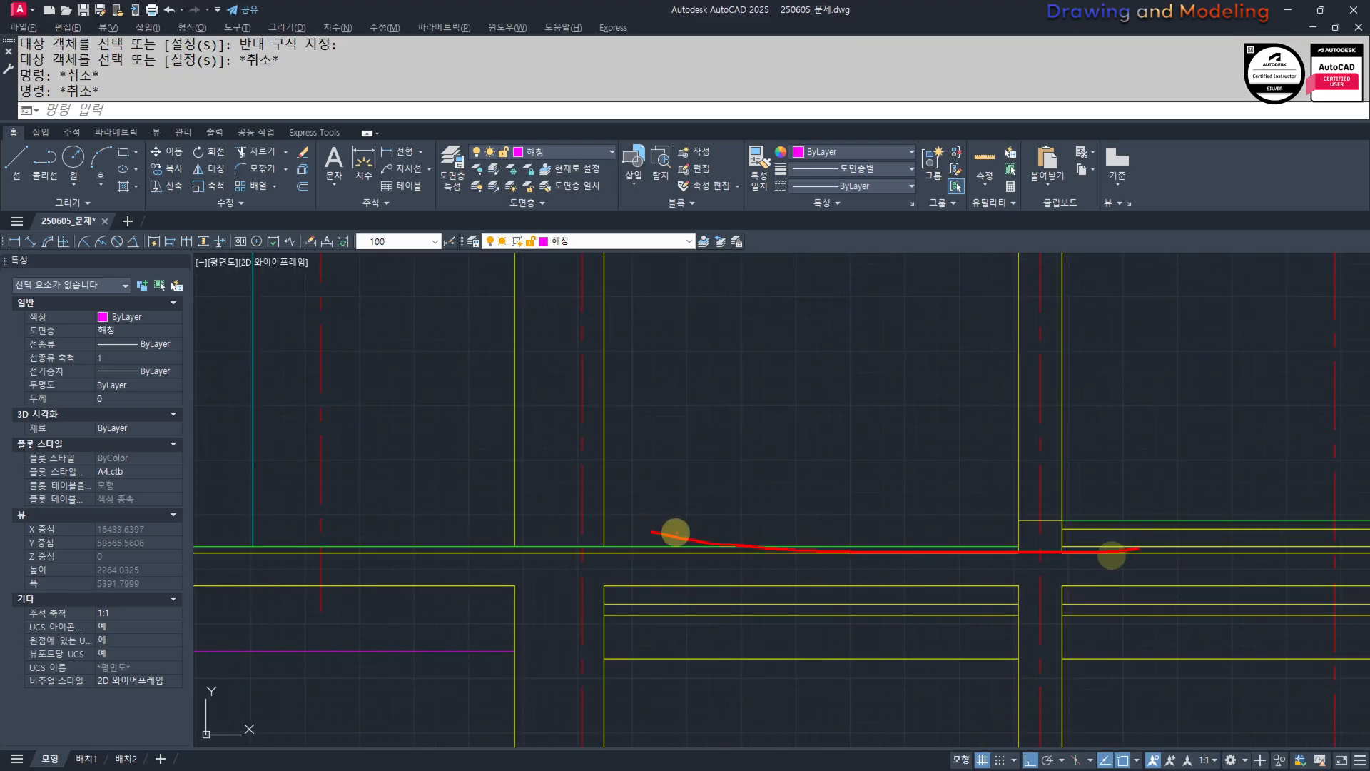
scroll(1027, 571, up, 2)
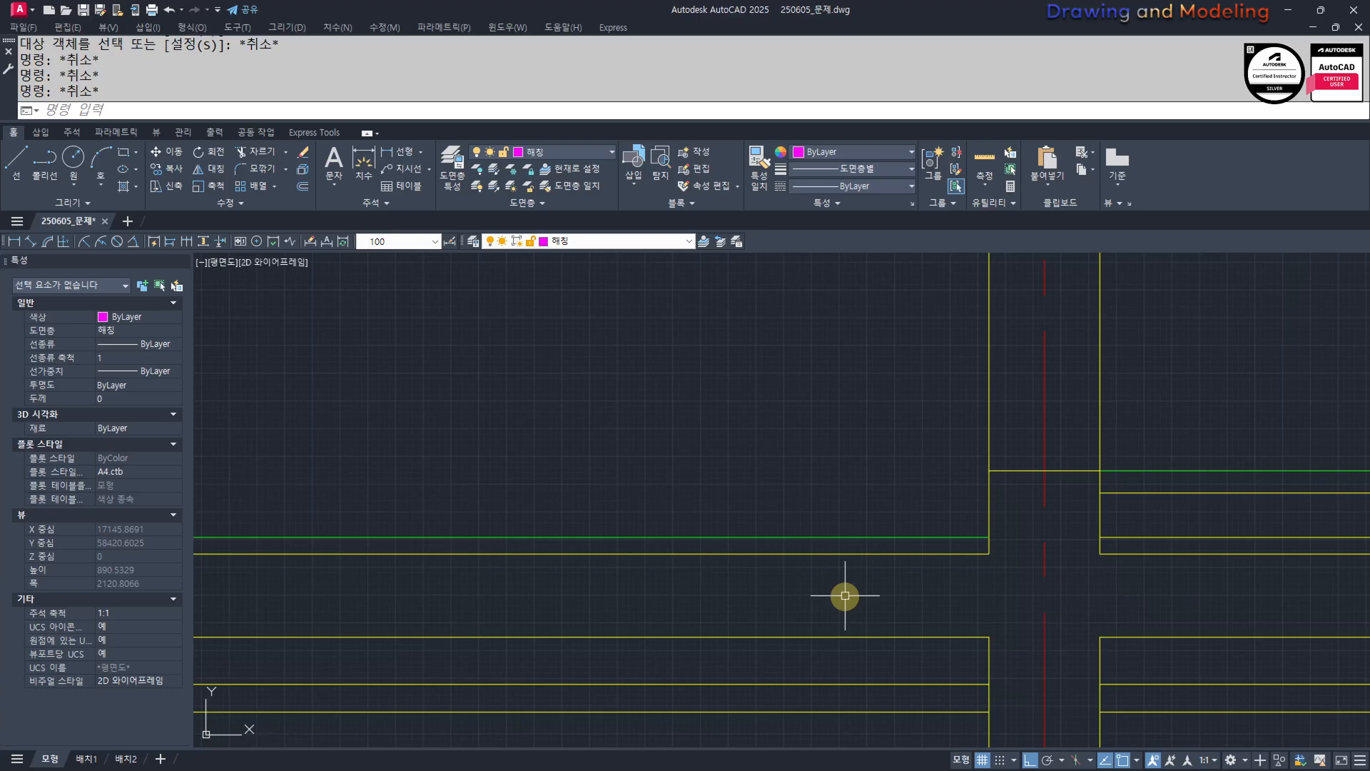
key(Escape)
scroll(1064, 566, down, 6)
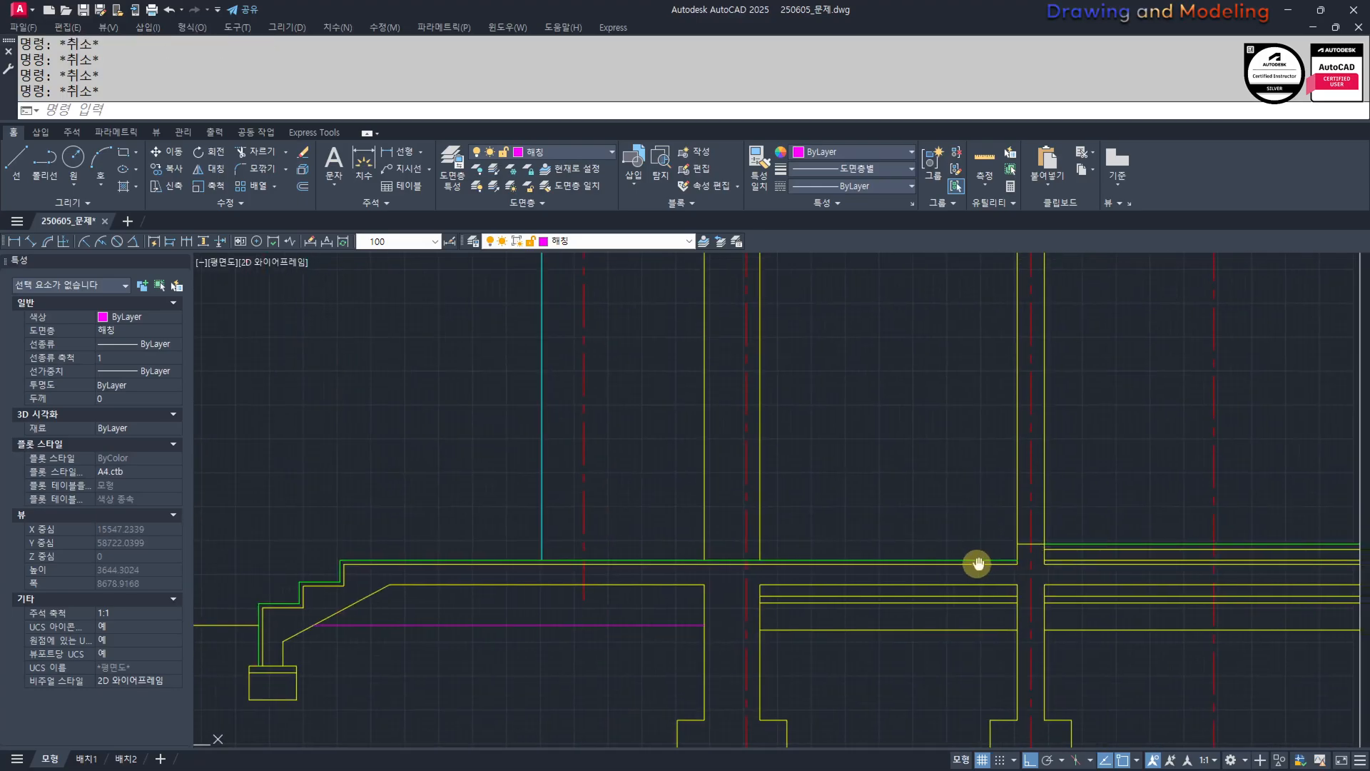
scroll(964, 619, up, 4)
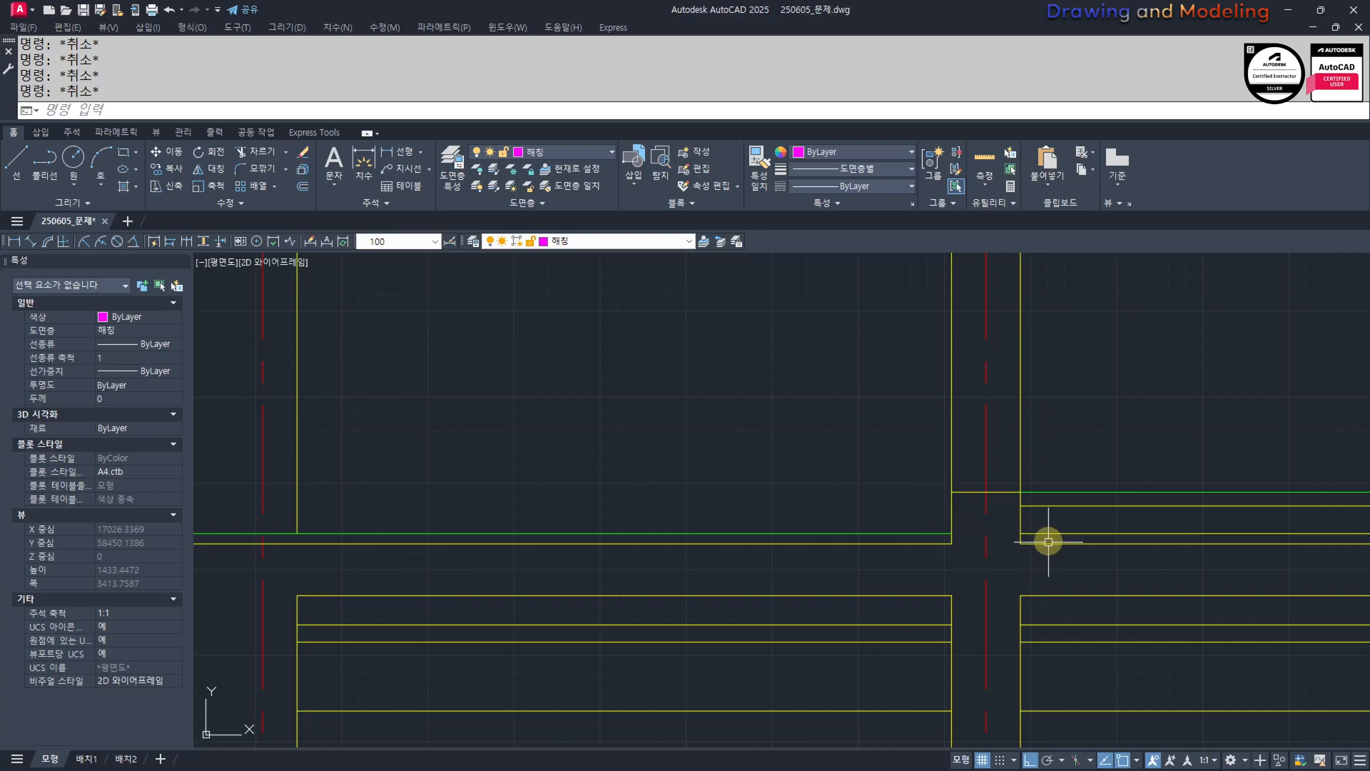
scroll(939, 545, down, 3)
scroll(933, 465, up, 3)
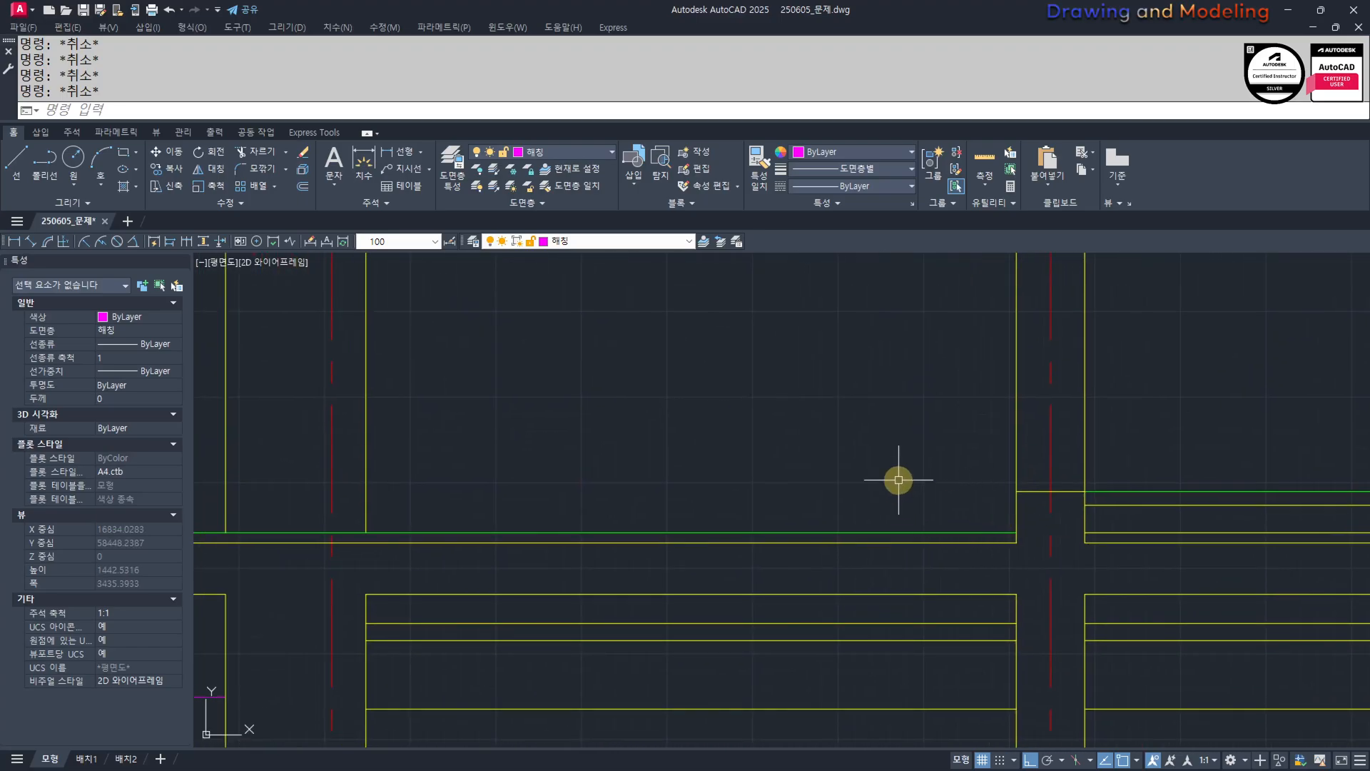
Offset the inner wall's entrance-side face by 300 towards the entrance.
text(o)
key(Return)
text(300)
key(Return)
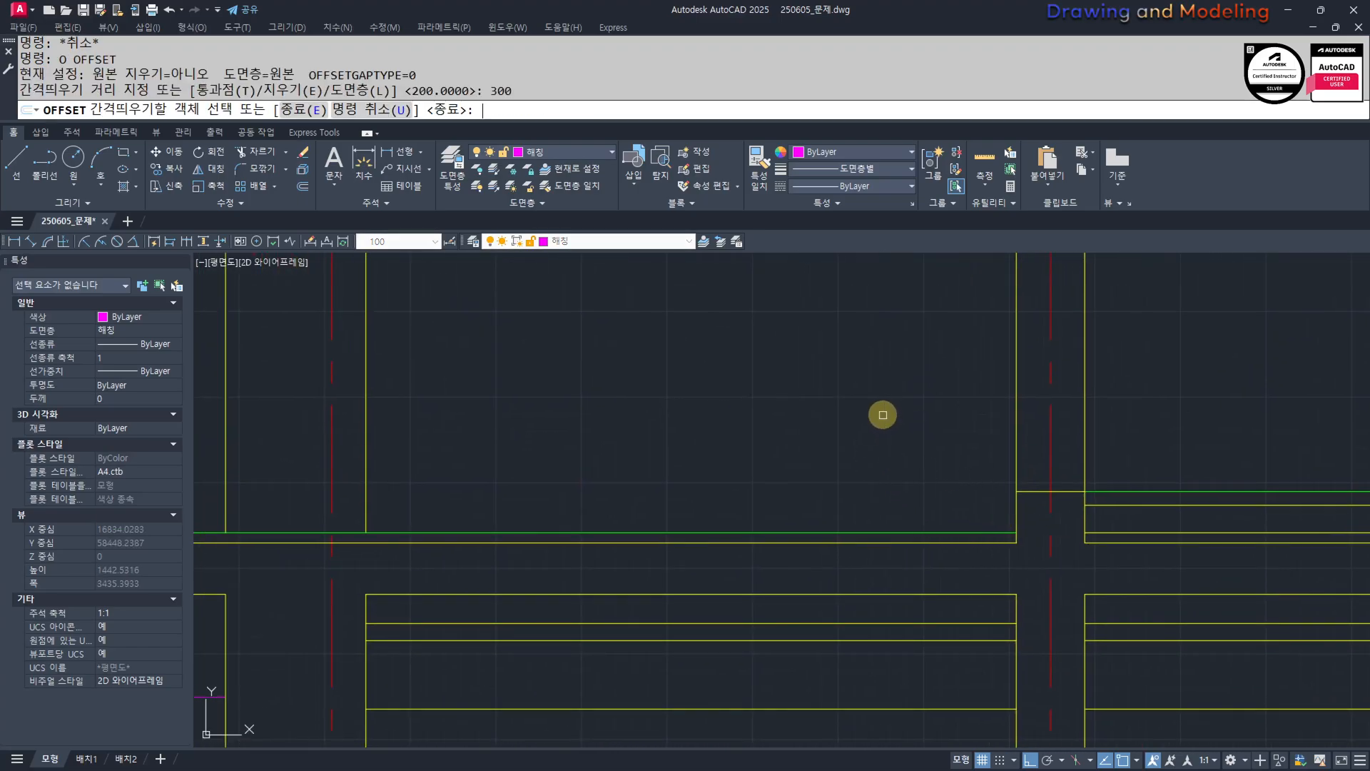
click(1017, 504)
click(955, 504)
key(Escape)
key(Escape)
Draw a horizontal line from the inner wall's face at the room's finish level past the offset vertical line.
scroll(956, 503, up, 2)
text(l)
key(Return)
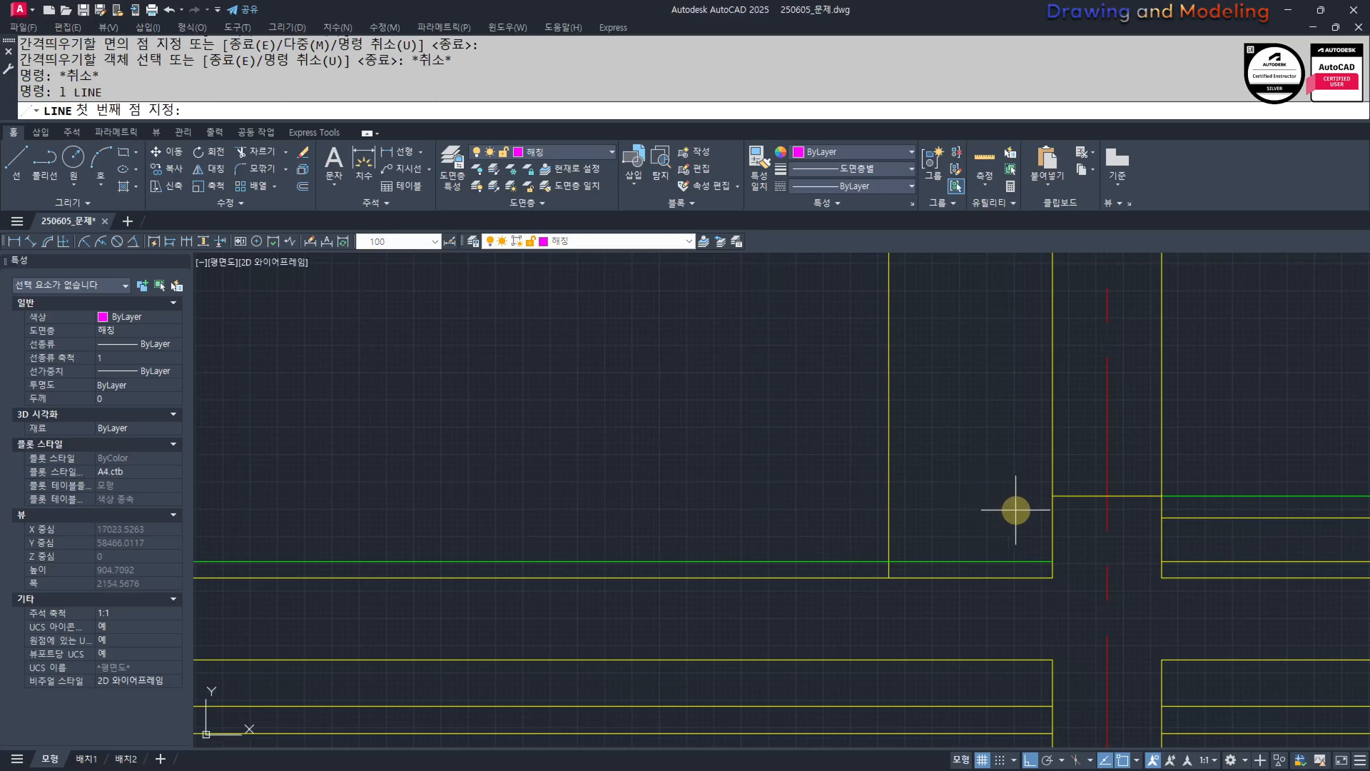
click(1053, 498)
click(733, 496)
key(Escape)
key(Escape)
middle_drag(776, 475, 700, 437)
text(o)
key(Return)
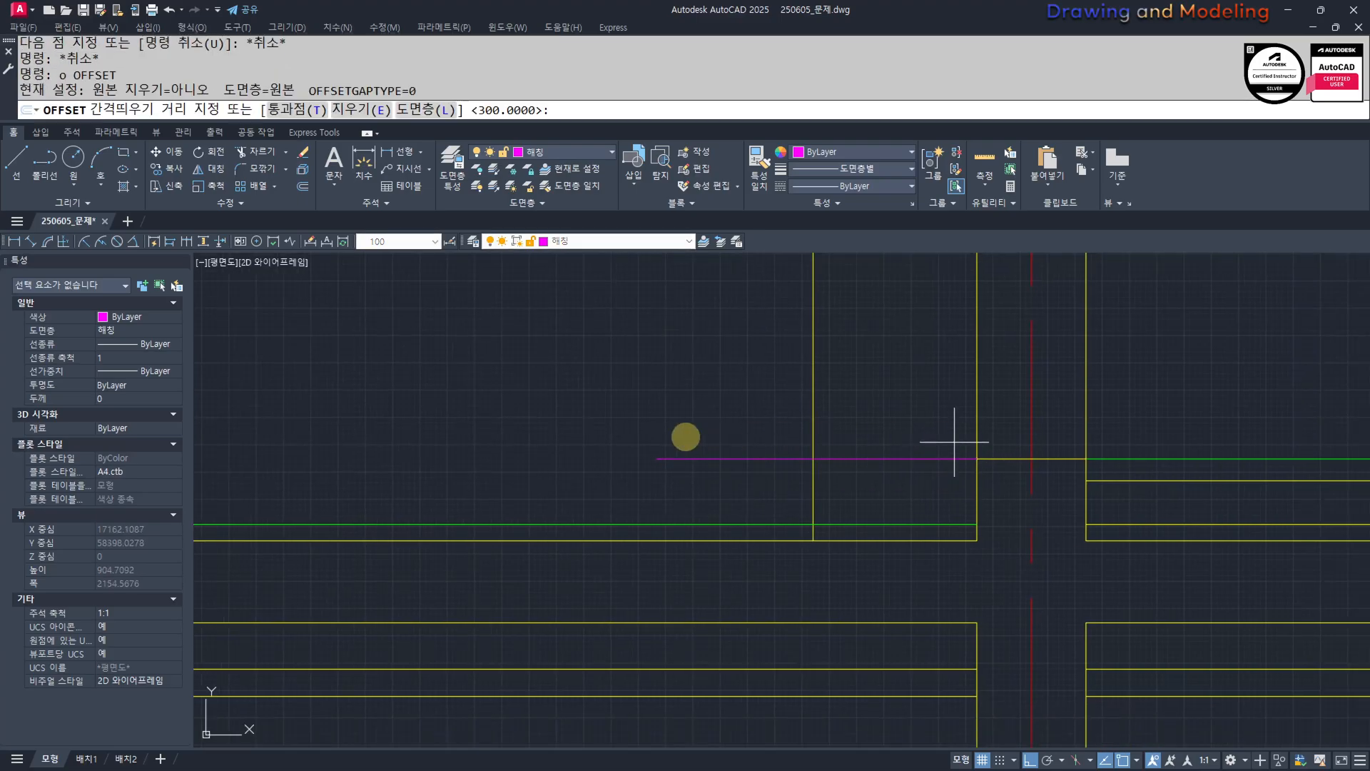
key(Escape)
key(Escape)
key(Escape)
key(Escape)
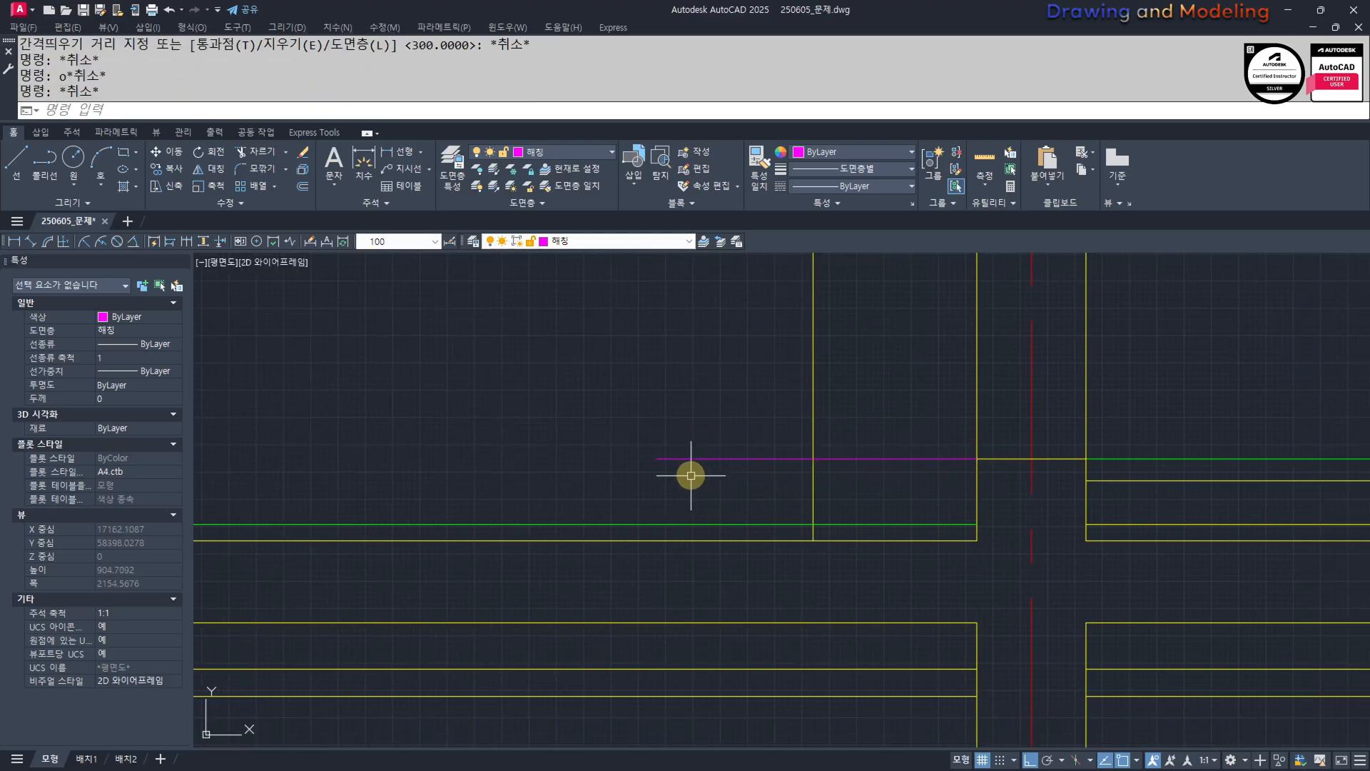
middle_drag(786, 485, 799, 500)
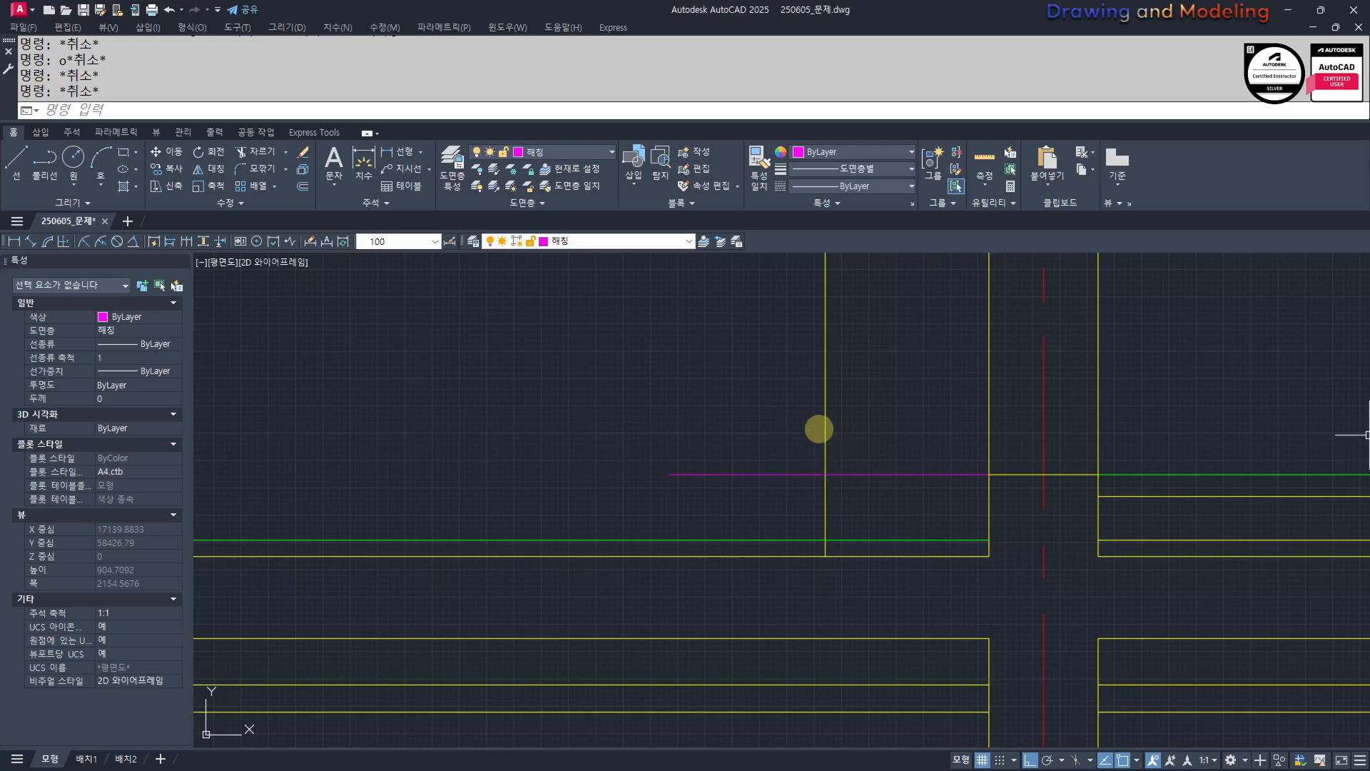
key(Escape)
Measure the depth of the strip beside the entrance hall's sliding door in the floor plan with a linear dimension and erase that dimension.
scroll(1217, 342, down, 10)
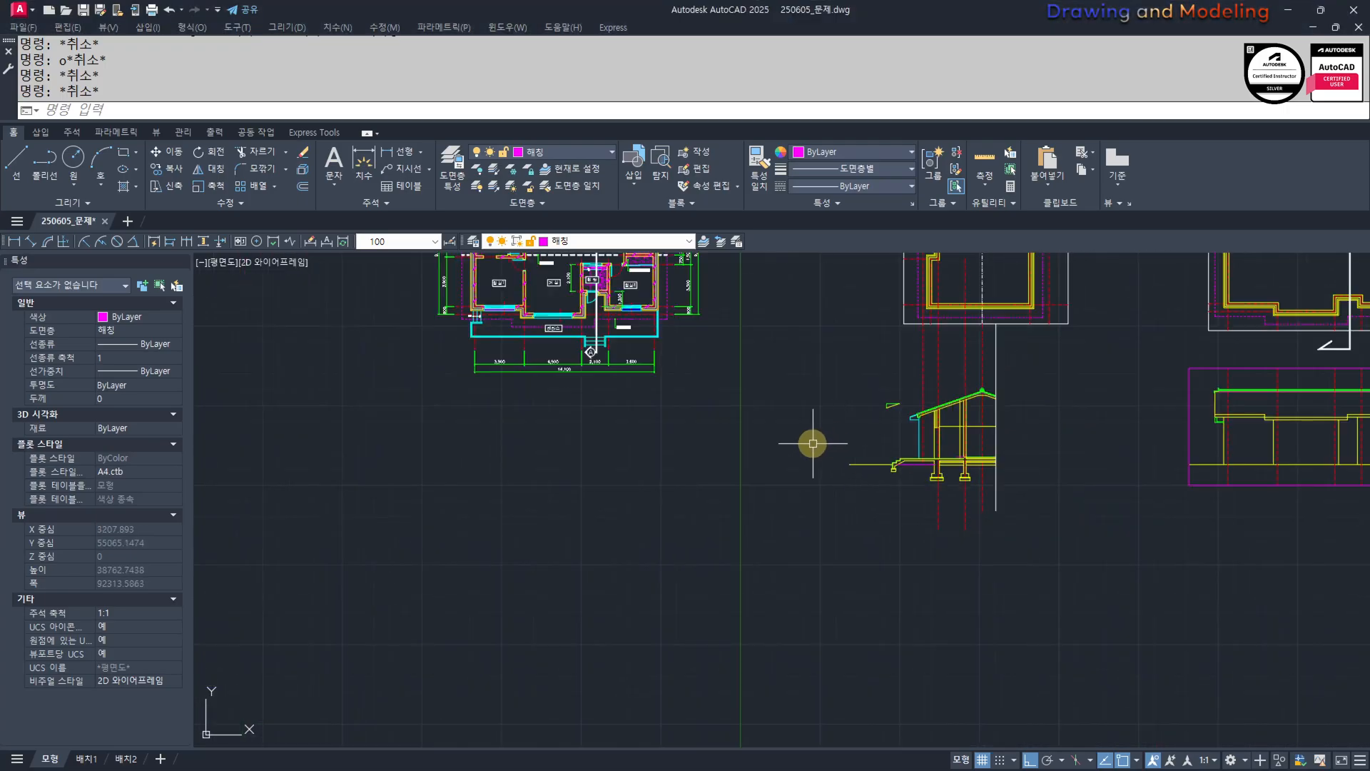
scroll(726, 472, up, 10)
text(q)
key(Return)
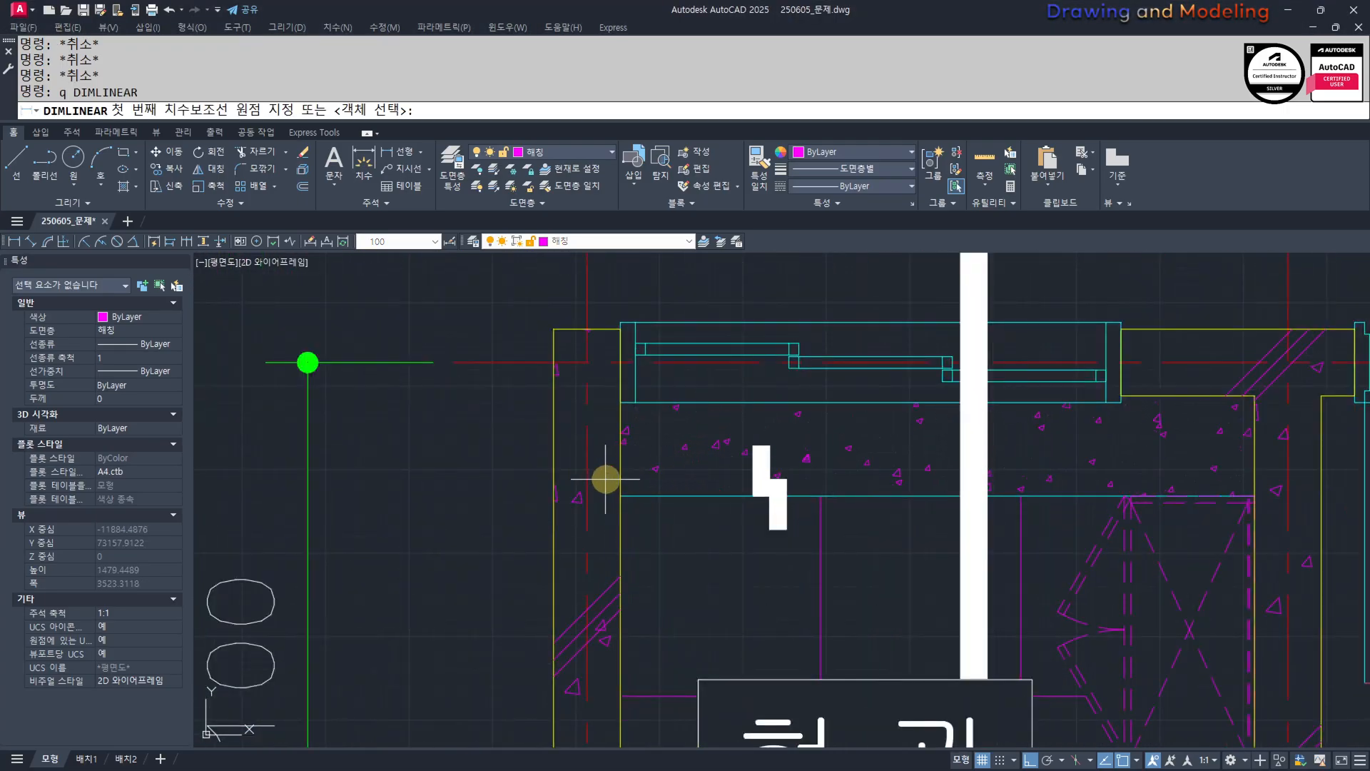
click(621, 460)
click(621, 403)
click(458, 424)
key(Escape)
middle_drag(449, 438, 519, 612)
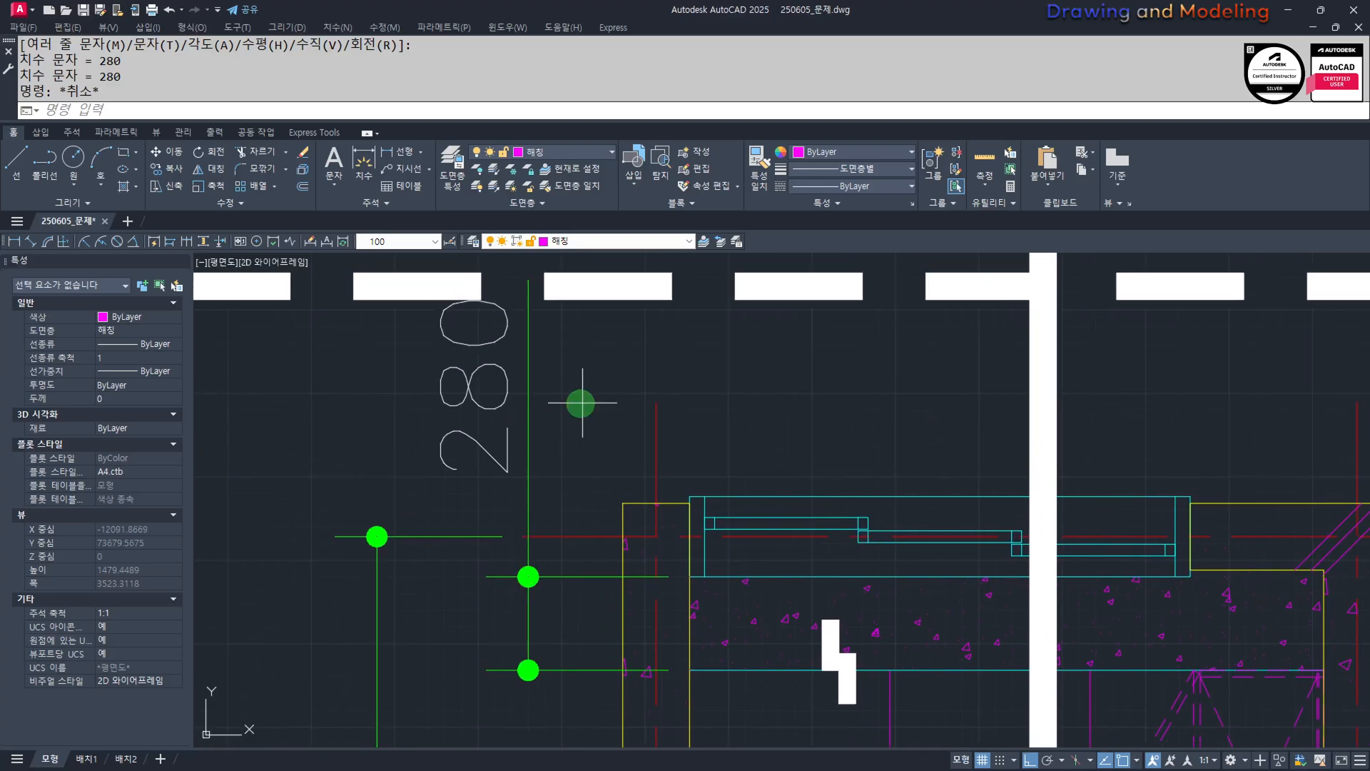
click(583, 404)
click(432, 442)
text(e)
key(Return)
key(Escape)
key(Escape)
Offset the magenta horizontal line beside the section's inner wall downward by 55.
scroll(526, 499, down, 10)
scroll(842, 596, up, 4)
middle_drag(1099, 713, 722, 511)
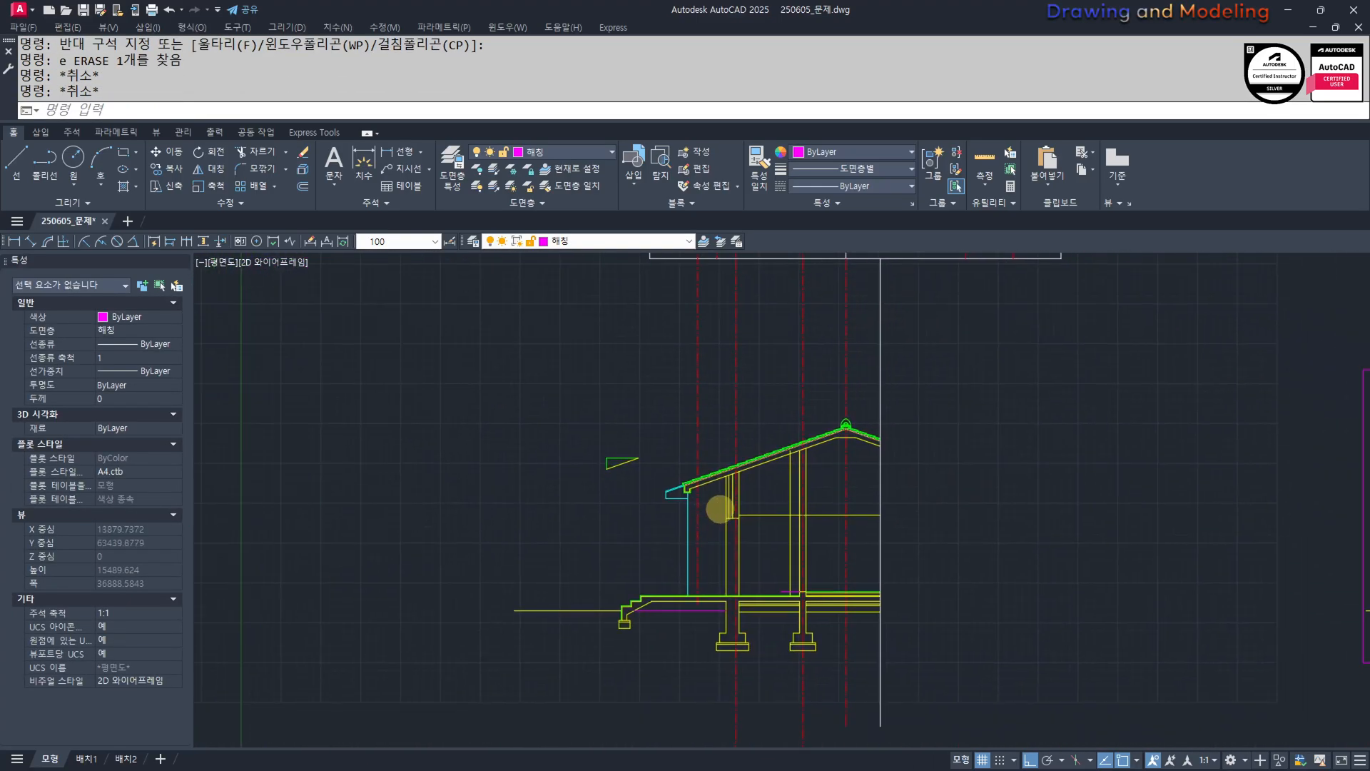
scroll(769, 598, up, 6)
key(Escape)
key(Escape)
scroll(890, 593, up, 6)
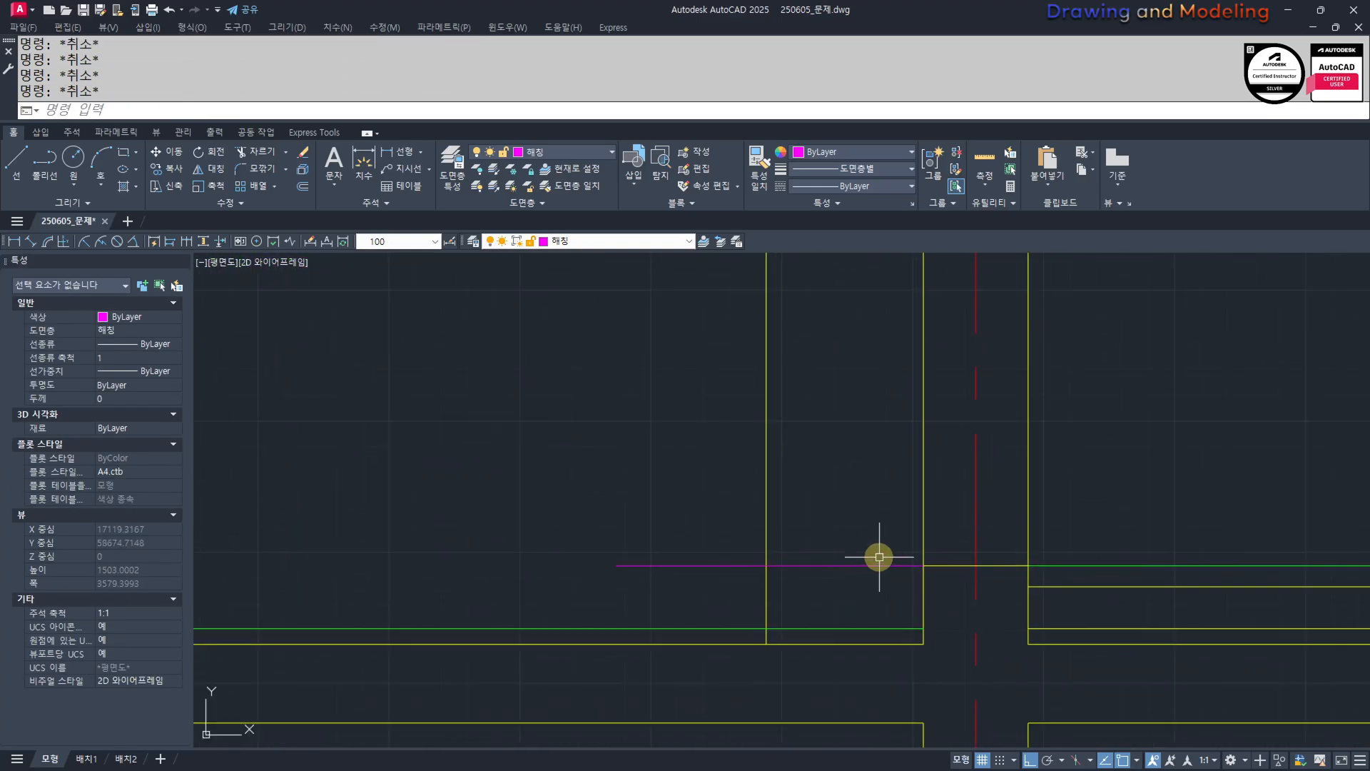
mouse_move(725, 529)
middle_down()
mouse_move(674, 493)
mouse_move(688, 503)
middle_up()
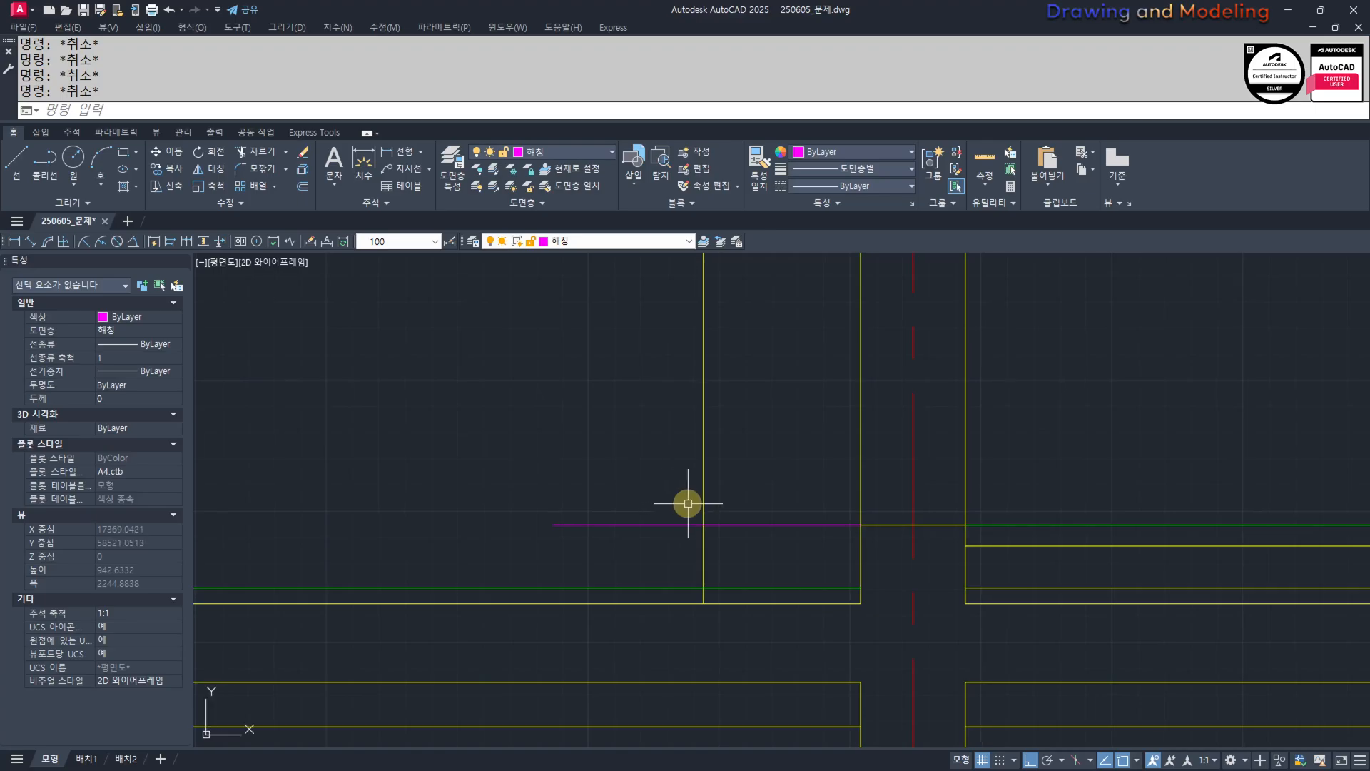
key(Return)
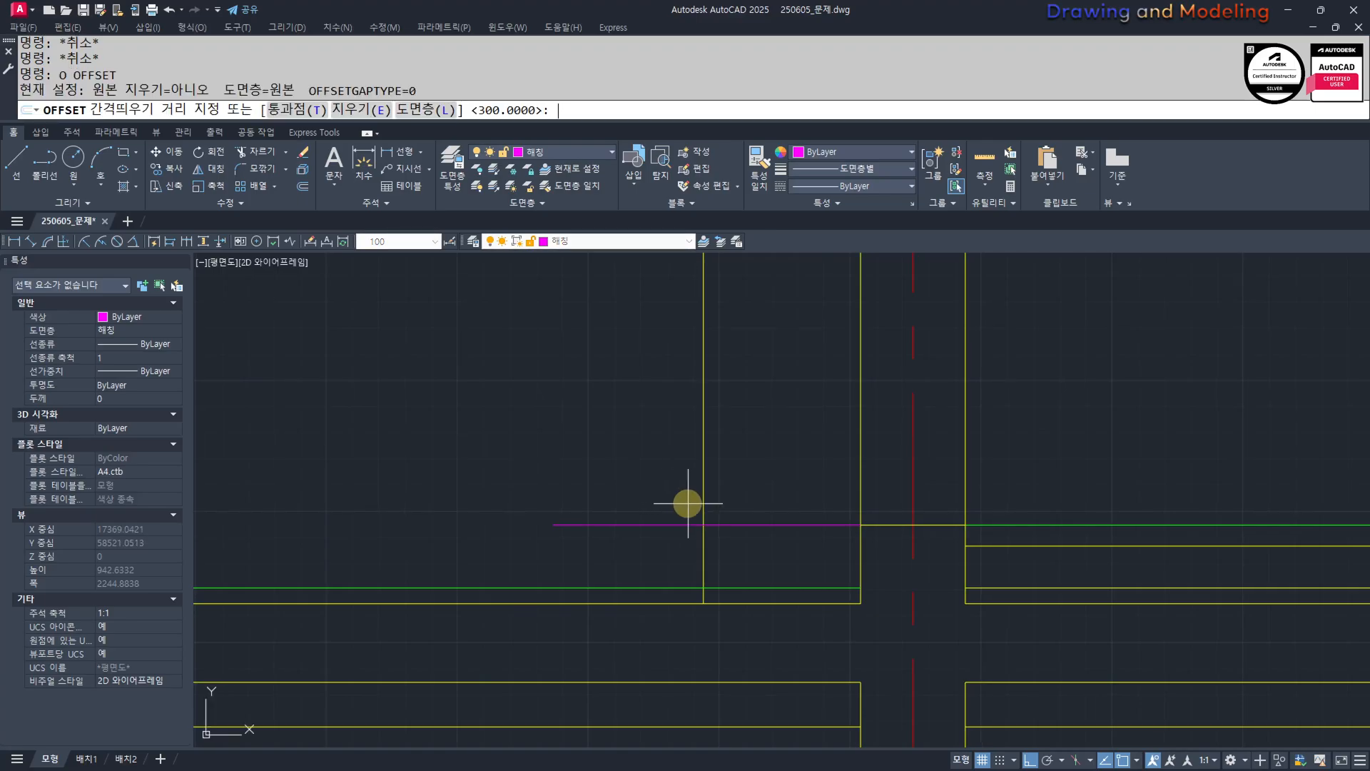
text(55)
key(Return)
click(719, 526)
click(707, 546)
key(Escape)
key(Escape)
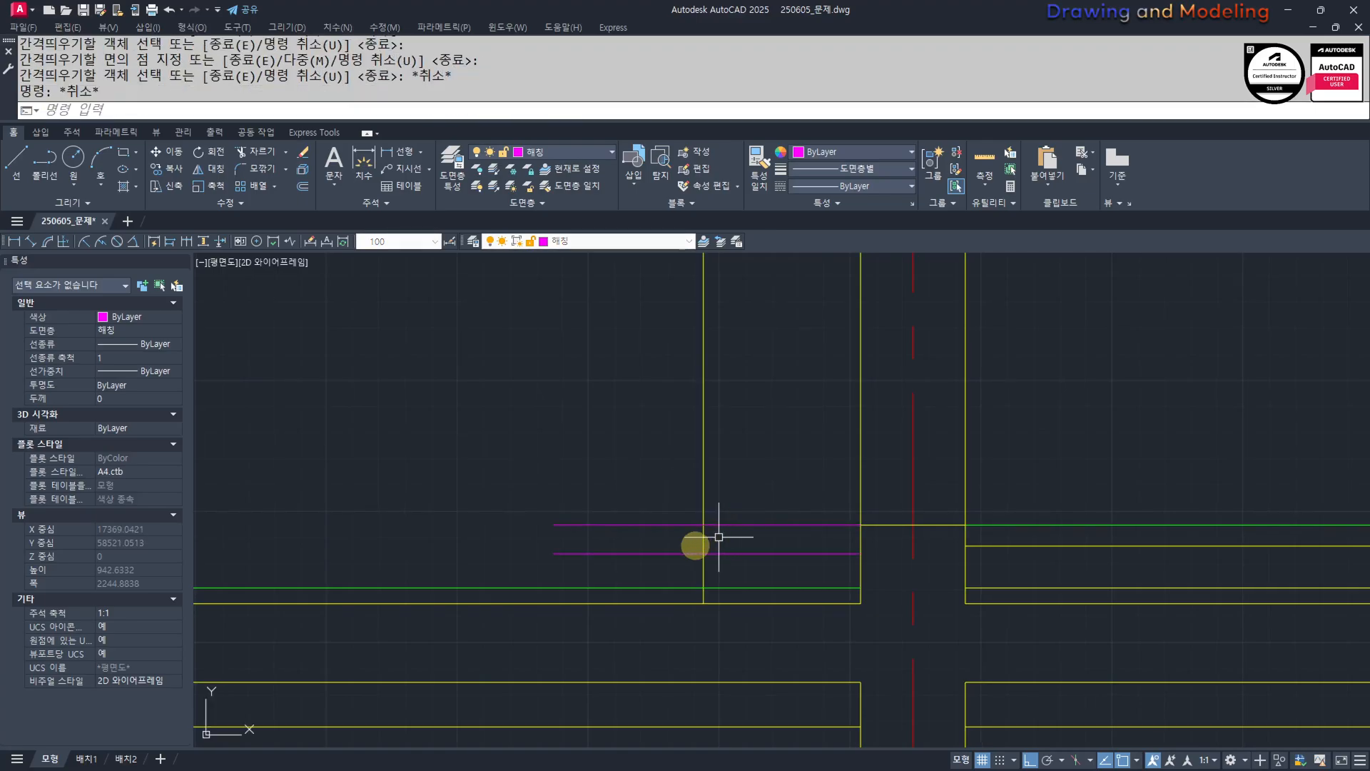
Trim both magenta lines back to the offset vertical line and trim that vertical above the upper magenta line.
scroll(696, 545, up, 2)
text(tr)
key(Return)
drag(735, 571, 687, 492)
right_click(741, 423)
click(707, 435)
click(674, 480)
click(633, 584)
key(Escape)
key(Escape)
middle_drag(707, 576, 746, 534)
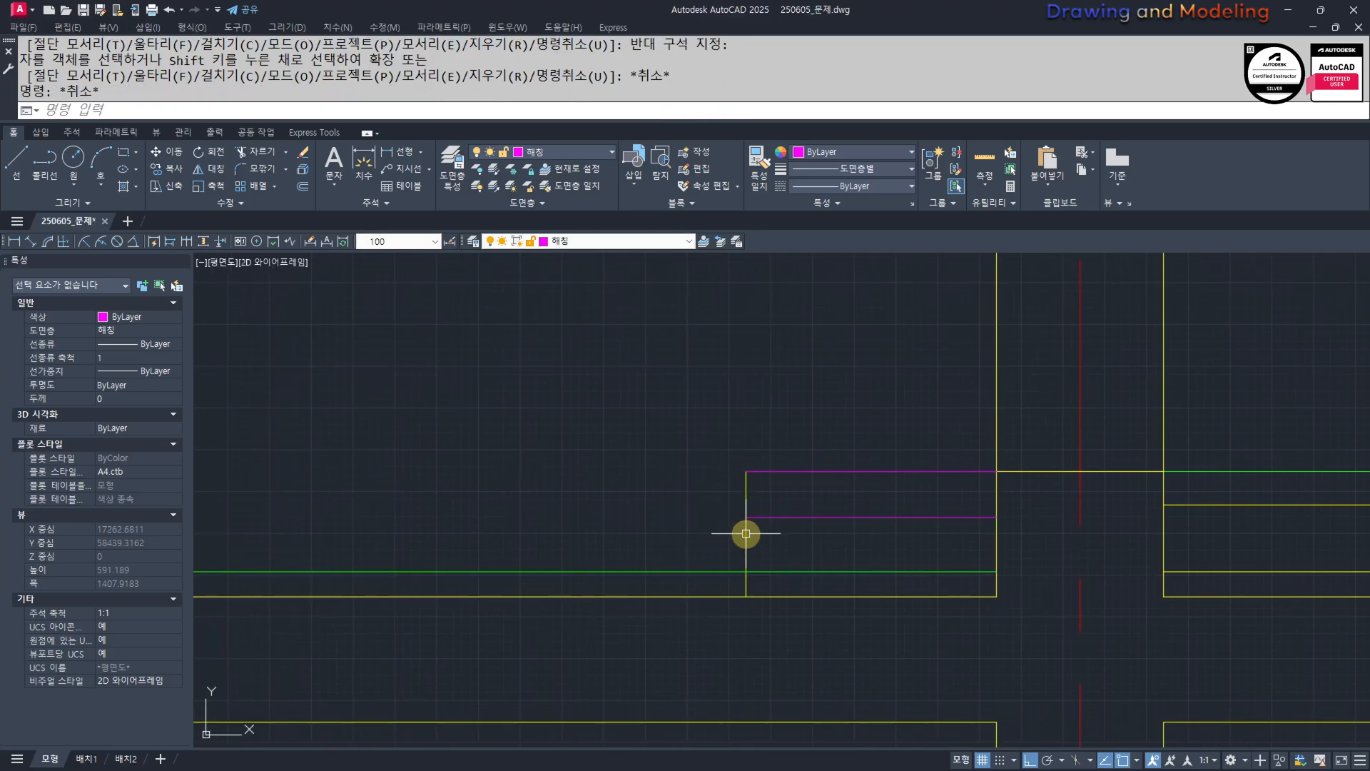
Match the two magenta lines beside the inner wall to the properties of the yellow vertical edge.
key(Return)
click(782, 548)
click(784, 544)
click(790, 534)
key(Escape)
key(Escape)
key(Return)
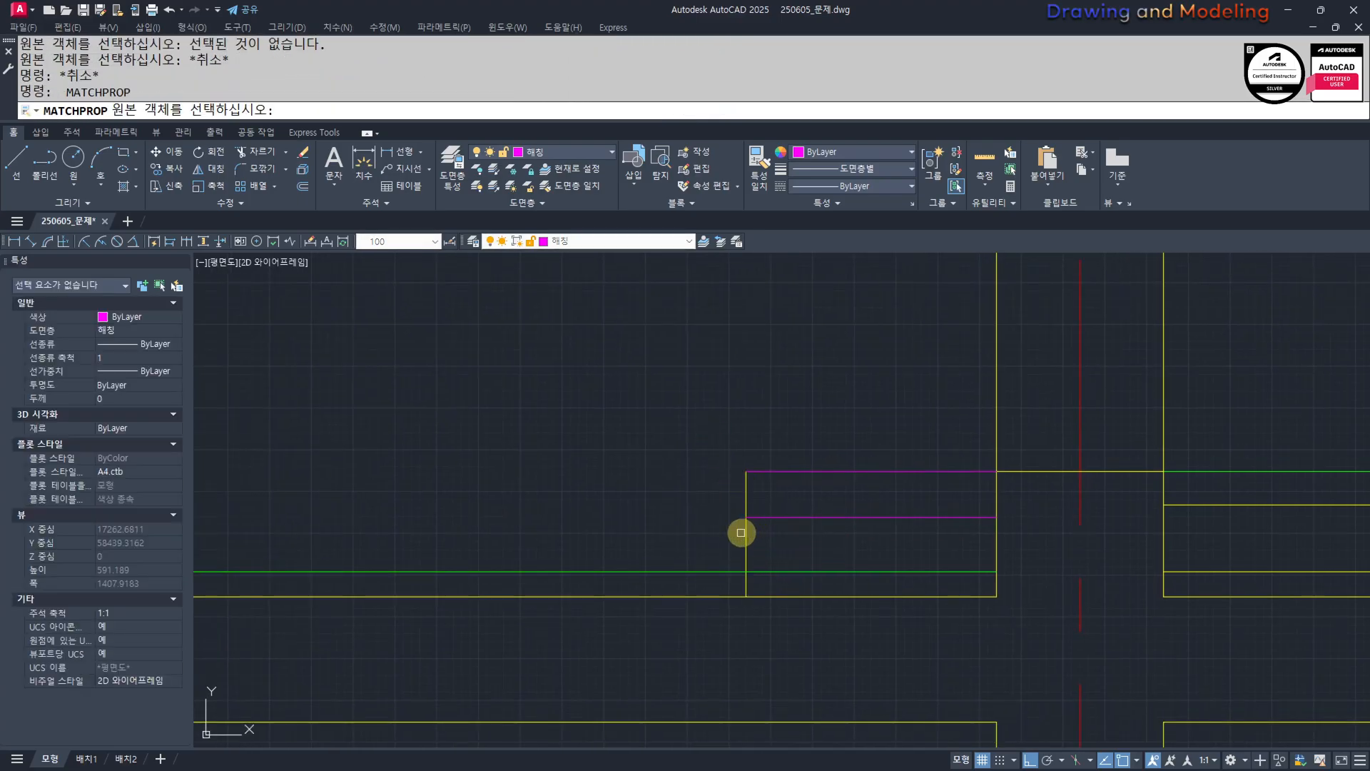
click(742, 529)
click(744, 528)
drag(785, 529, 765, 459)
key(Escape)
key(Escape)
Measure the height from the slab to the raised board's lower line with a linear dimension and erase that dimension.
middle_drag(752, 553, 763, 537)
text(q)
key(space)
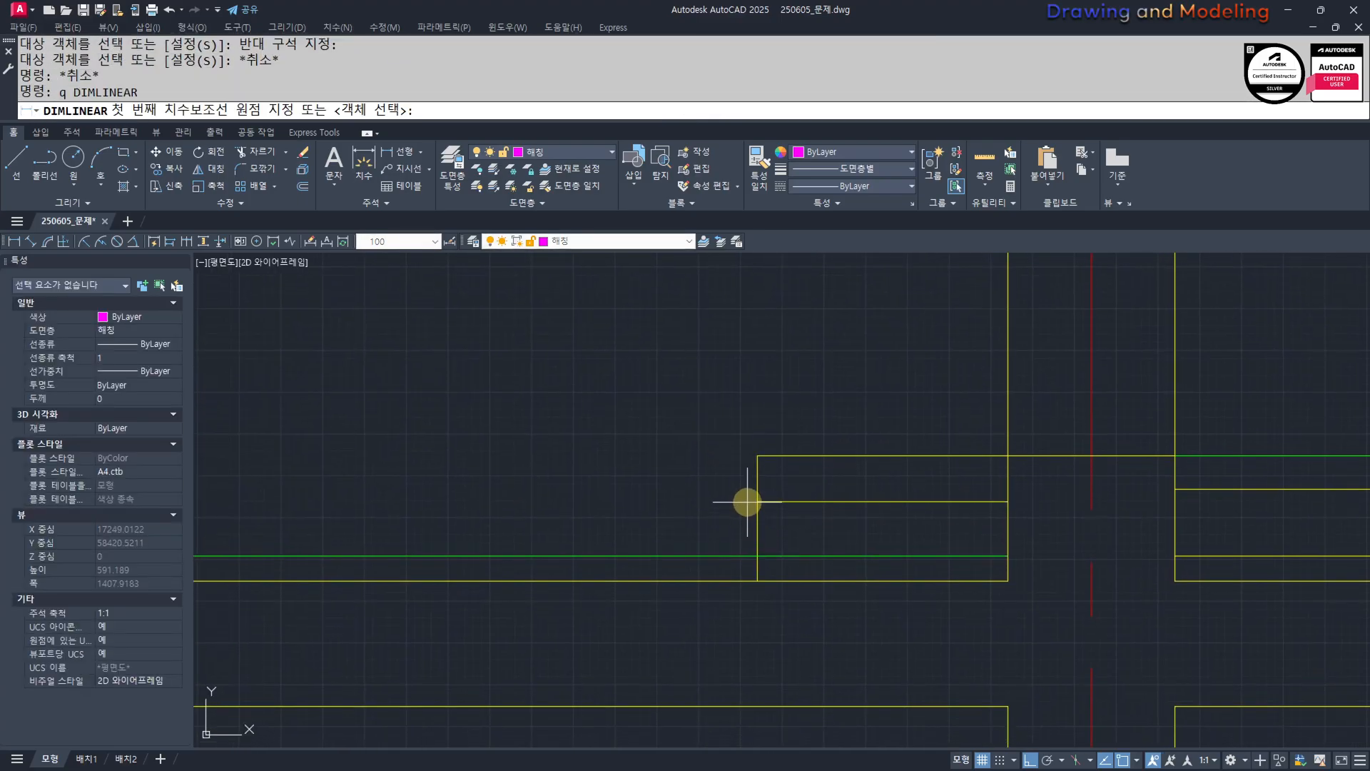
click(758, 502)
click(758, 581)
click(687, 520)
key(Escape)
scroll(683, 525, down, 4)
middle_drag(671, 550, 785, 469)
scroll(785, 470, down, 2)
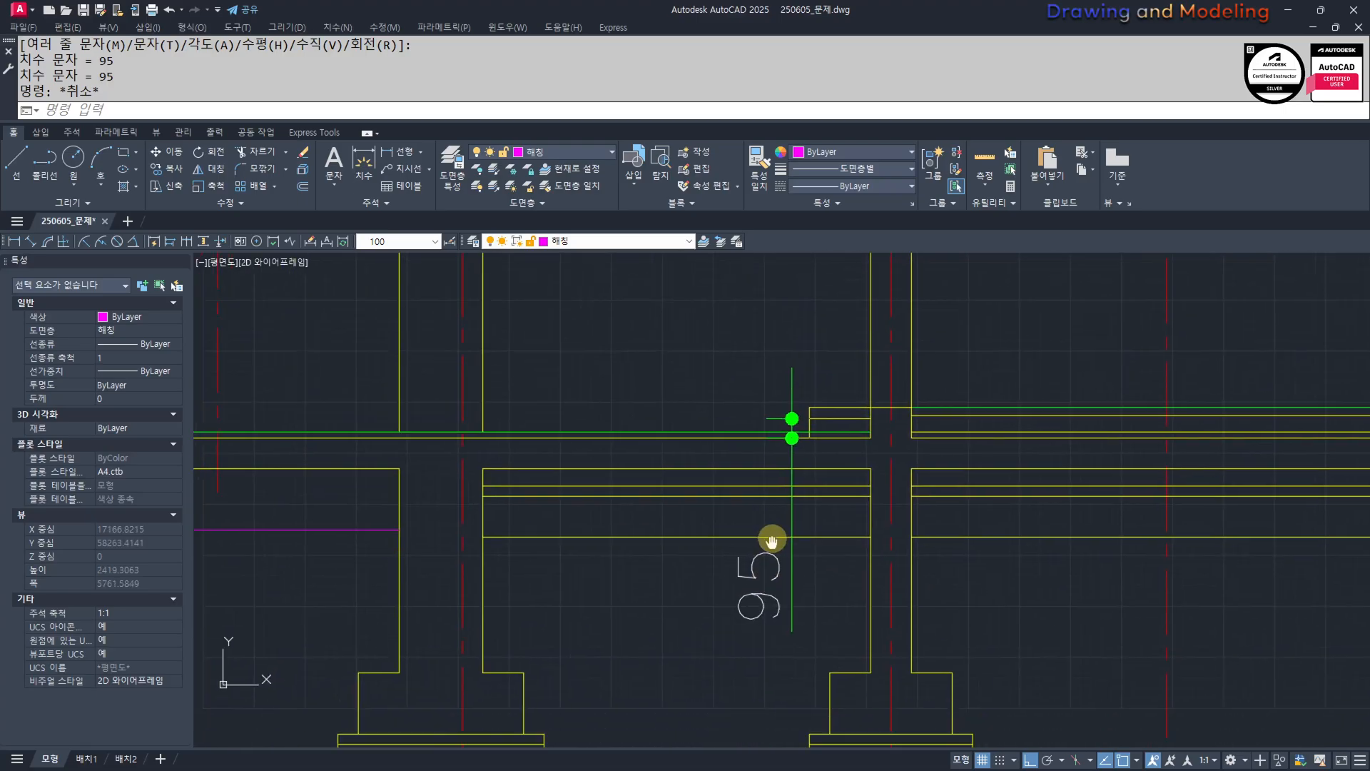
middle_drag(771, 541, 771, 509)
scroll(818, 539, up, 2)
Try to trim the vertical edge below the raised board's lower line and undo the trim.
text(tr)
key(space)
scroll(774, 603, up, 6)
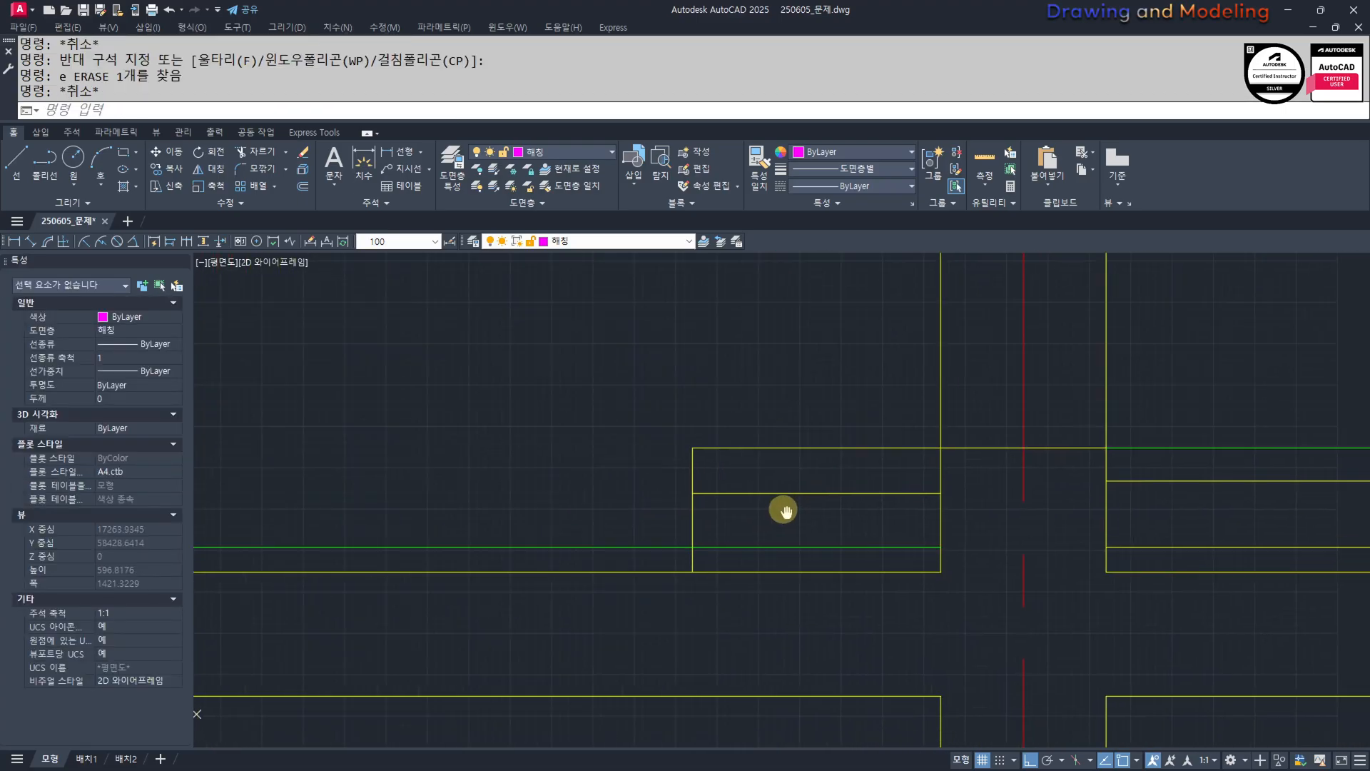
key(space)
drag(730, 489, 636, 502)
key(Escape)
key(Escape)
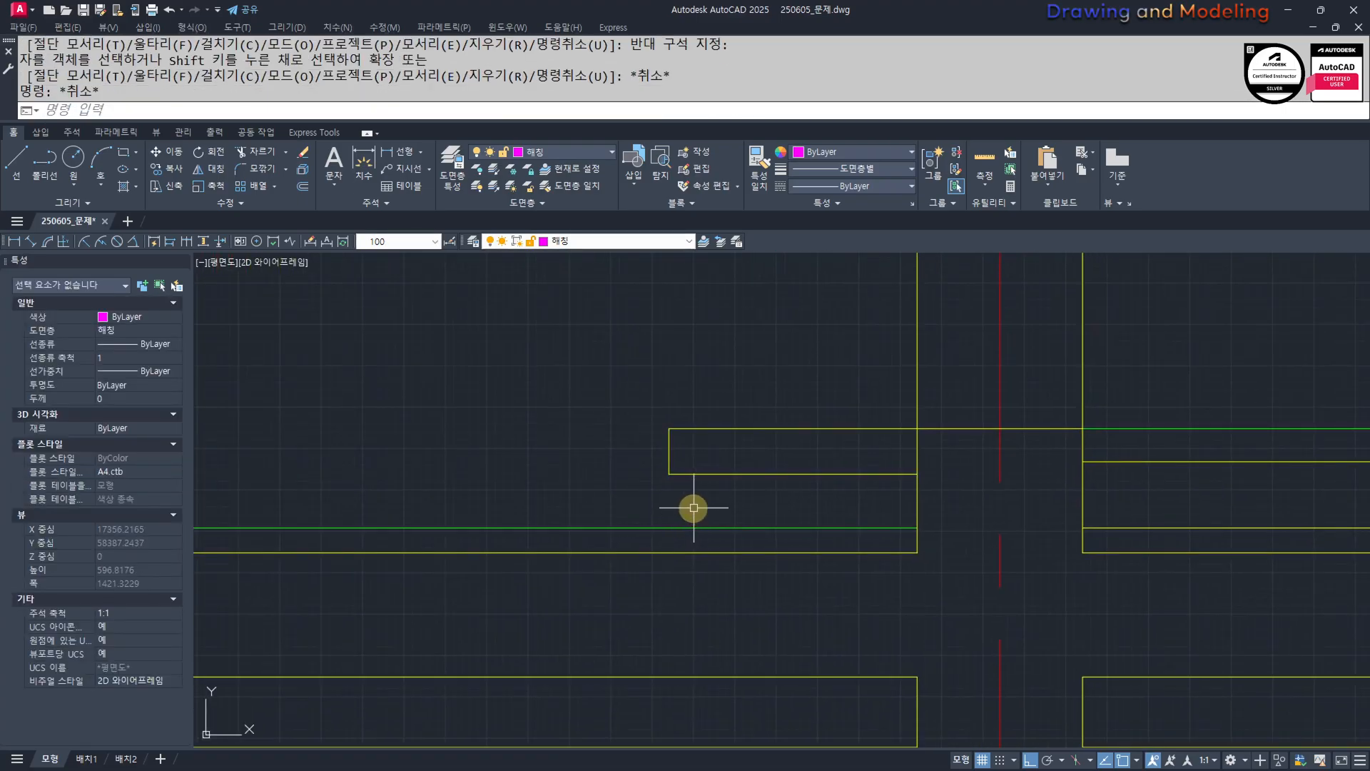
key(ctrl+z)
key(Escape)
key(Escape)
Offset the raised step's outer vertical edge by 30 towards the inner wall.
text(o)
key(space)
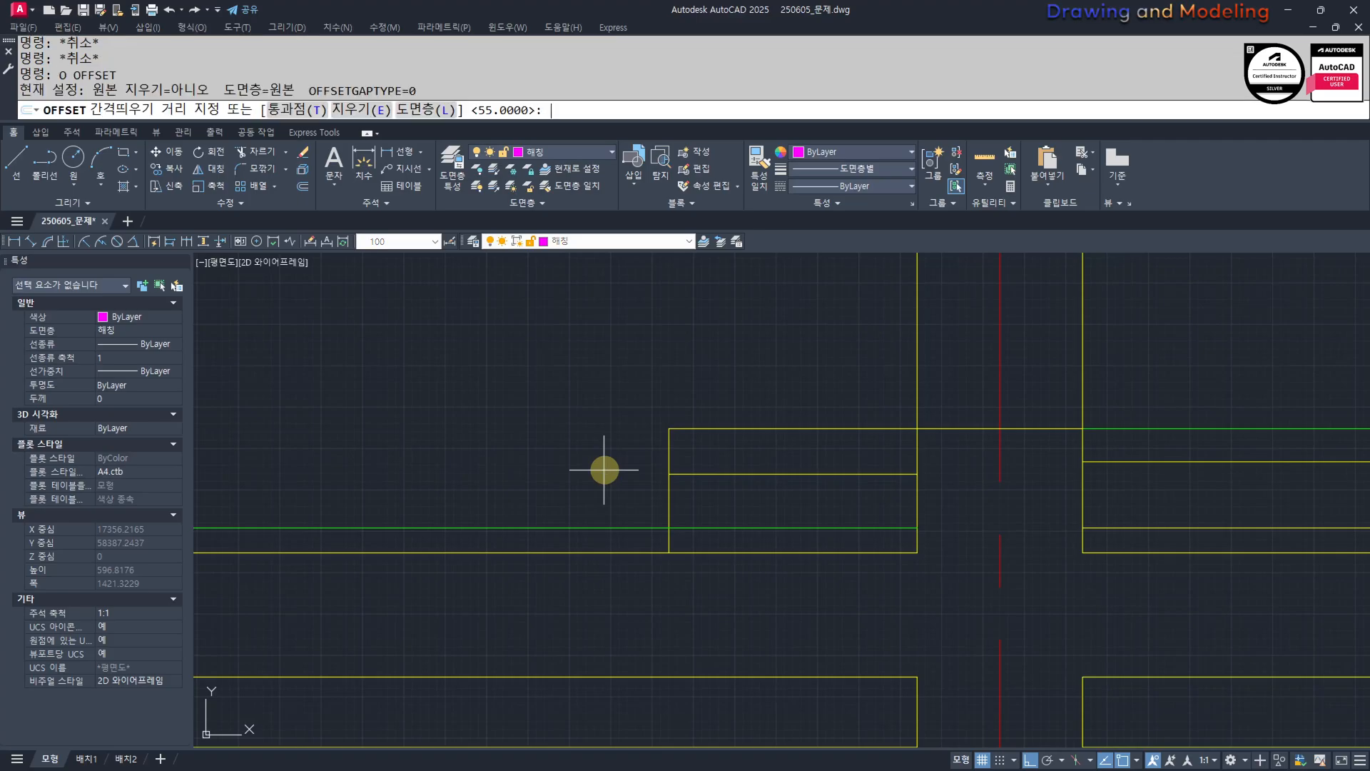
key(space)
click(667, 490)
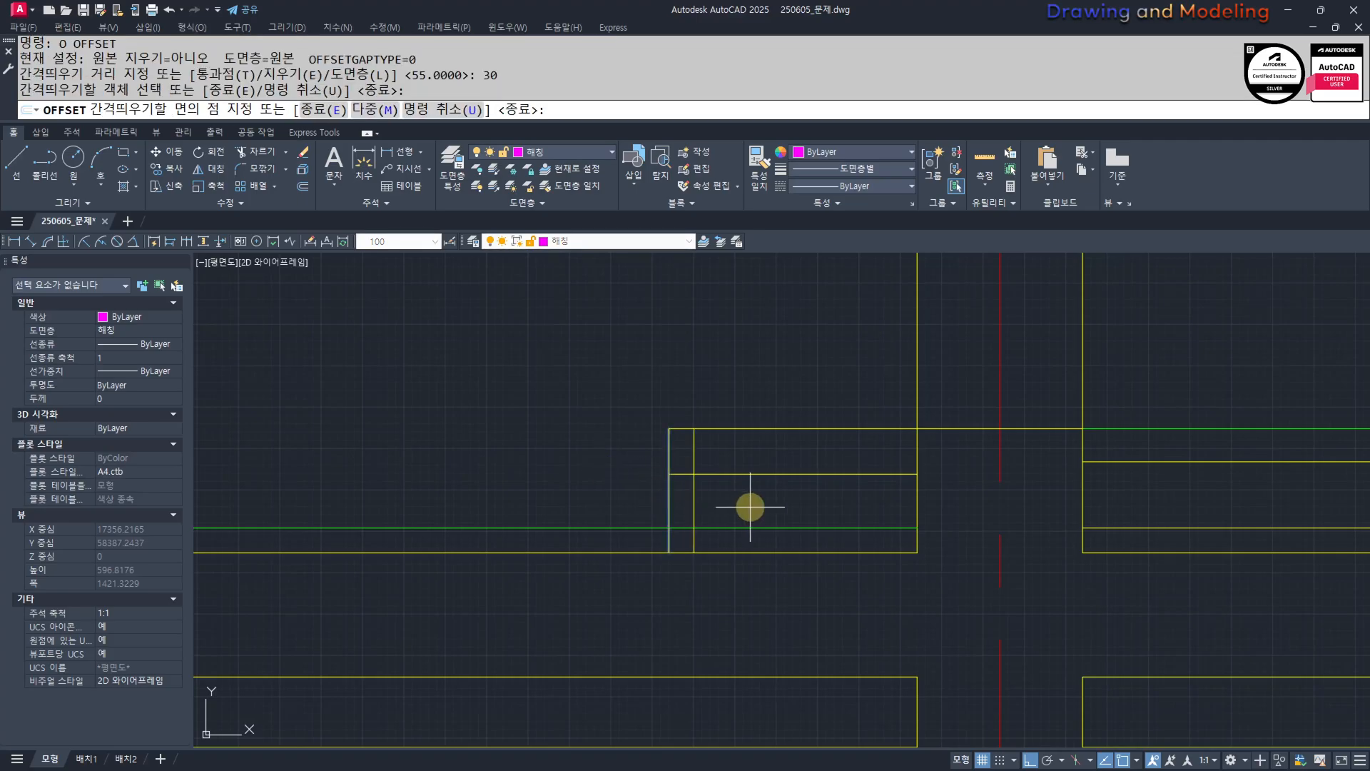
click(749, 507)
key(Escape)
key(Escape)
scroll(677, 462, up, 2)
Trim the raised step's outer vertical edge below the board's lower line and the offset edge above that line.
text(tr)
key(space)
click(735, 490)
click(645, 448)
key(space)
click(727, 452)
click(681, 467)
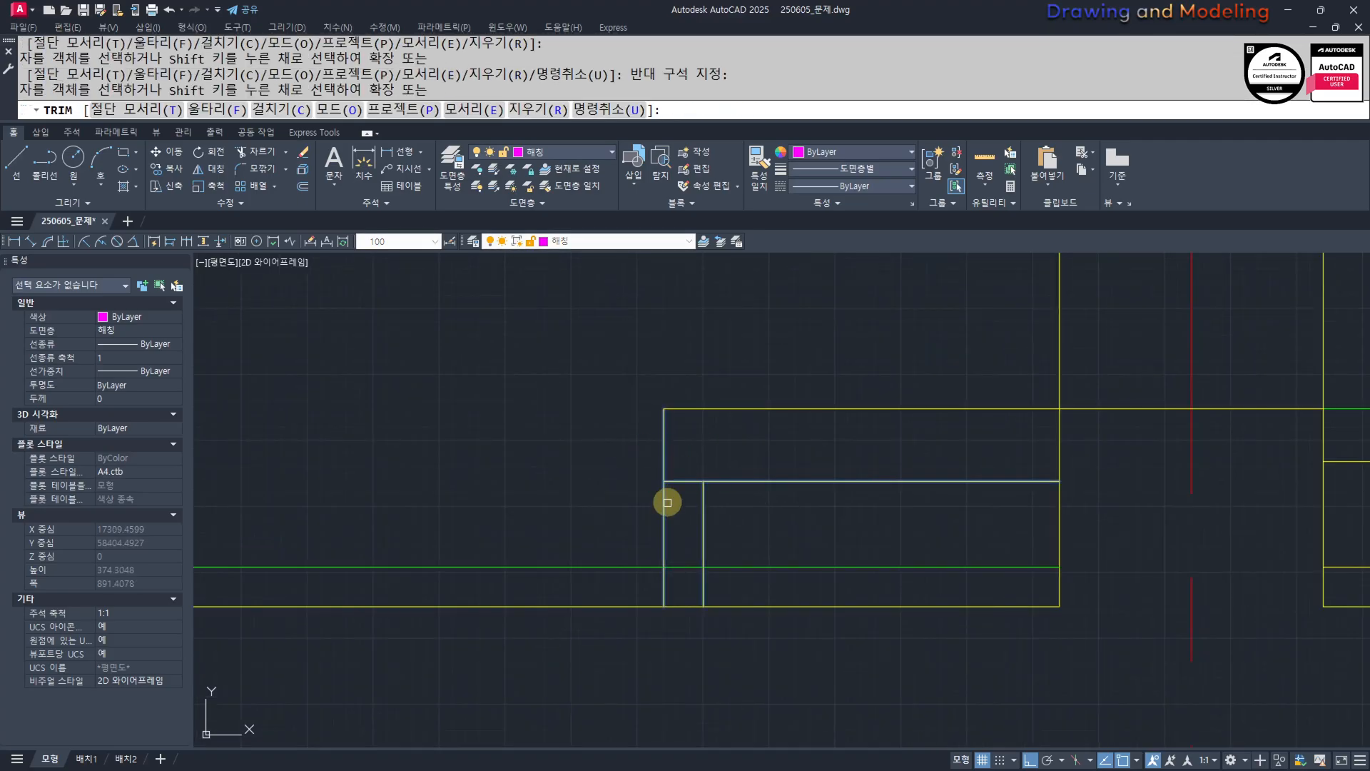
click(665, 501)
click(632, 525)
key(Escape)
key(Escape)
Trim the green floor finish line between the offset vertical edge and the inner wall.
key(space)
click(733, 512)
click(698, 528)
click(759, 572)
key(Escape)
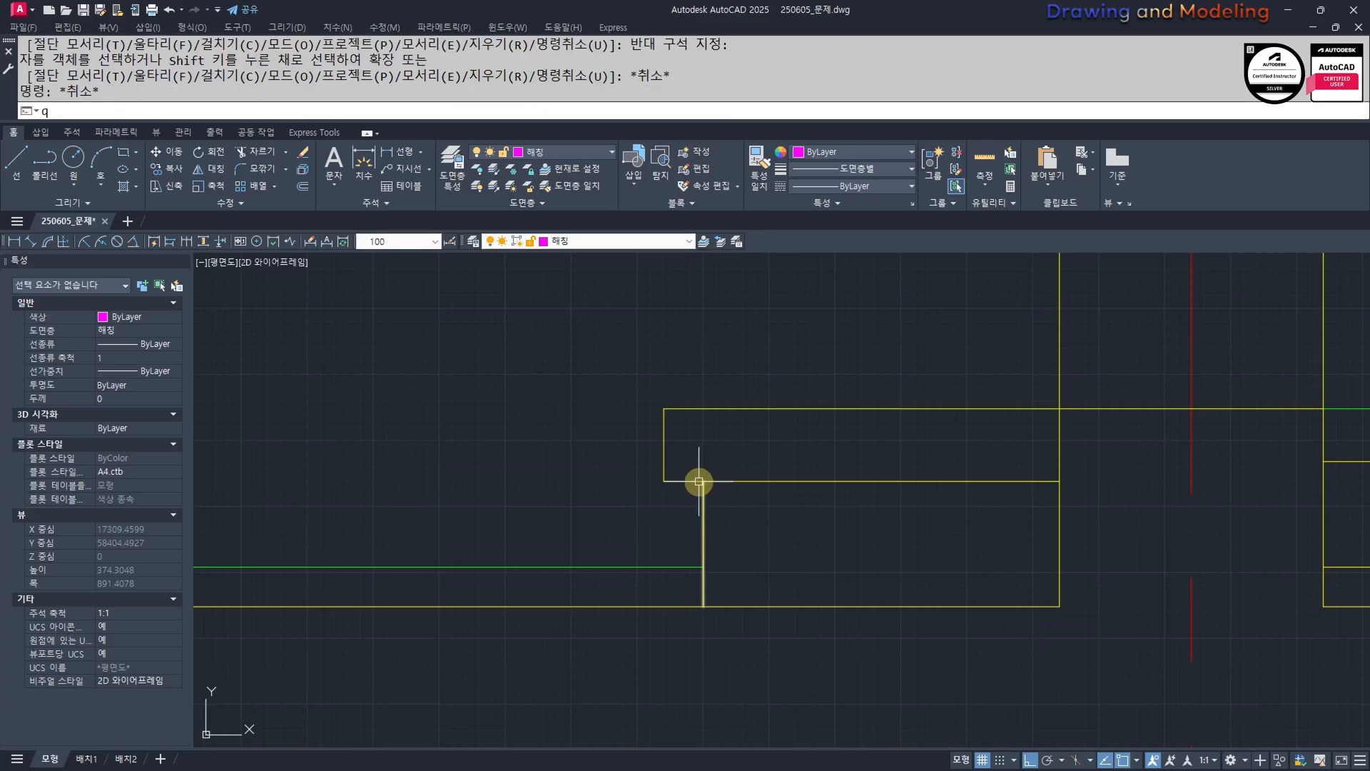
Measure the width from the recessed vertical edge to the inner wall with a linear dimension and erase that dimension.
text(q)
key(space)
click(703, 501)
click(1060, 500)
click(927, 544)
key(Escape)
scroll(680, 502, down, 4)
scroll(874, 485, up, 3)
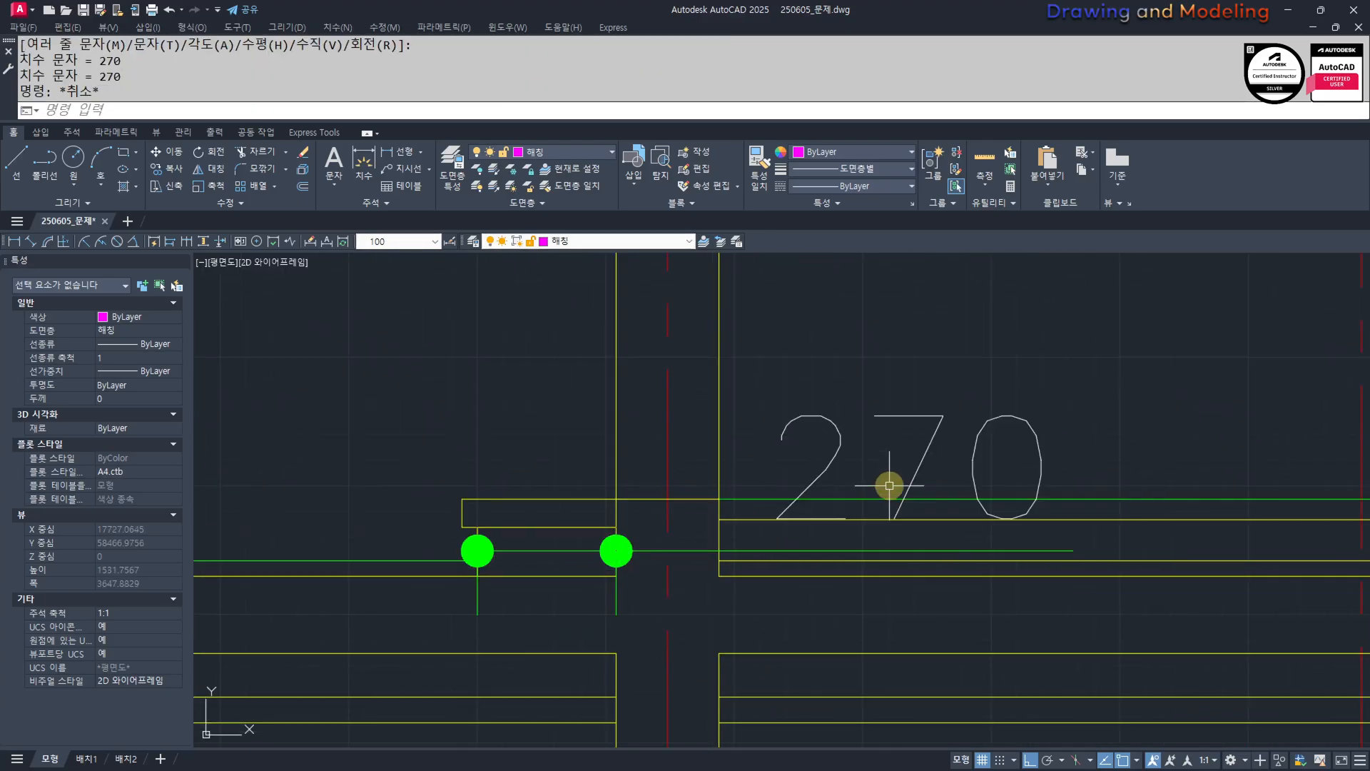
click(884, 471)
click(864, 405)
text(e)
key(space)
key(Escape)
key(Escape)
key(Escape)
key(Escape)
Check the width beneath the raised board, from the recessed edge to the inner wall, with a dimension preview.
mouse_move(287, 600)
middle_down()
mouse_move(642, 599)
mouse_move(795, 654)
mouse_move(877, 590)
middle_up()
scroll(621, 607, down, 2)
scroll(735, 636, up, 4)
scroll(795, 654, down, 2)
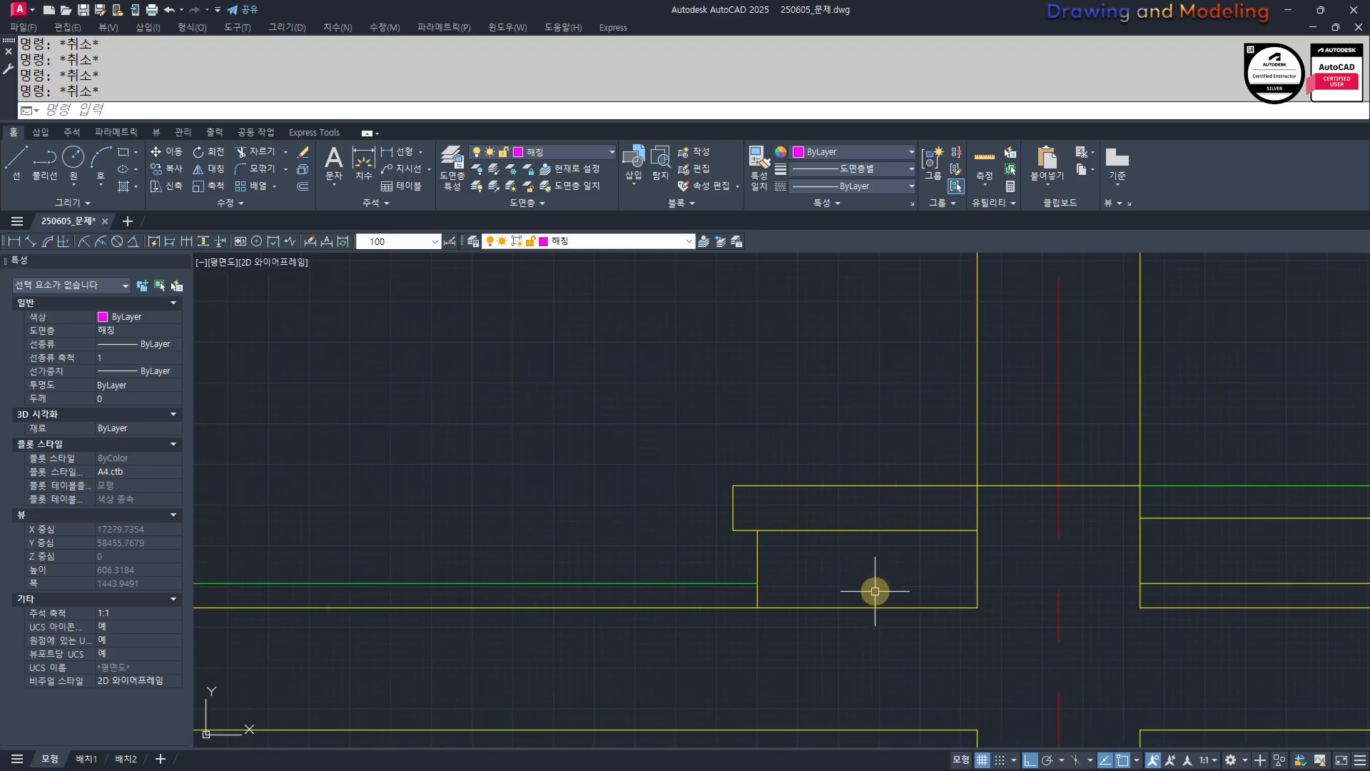
middle_drag(763, 580, 833, 574)
text(q)
key(space)
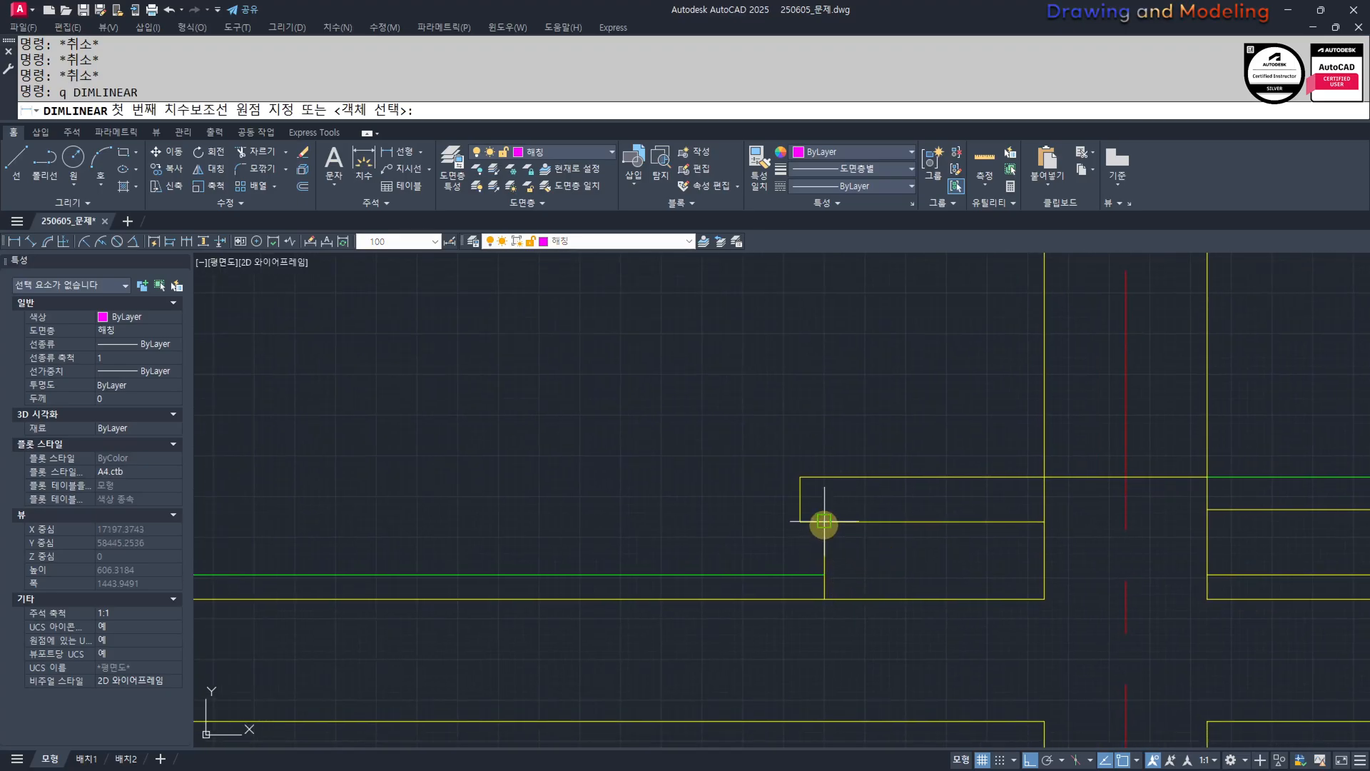
click(824, 522)
click(1044, 522)
scroll(1038, 653, down, 2)
middle_drag(1044, 521, 779, 588)
key(Escape)
scroll(778, 588, up, 2)
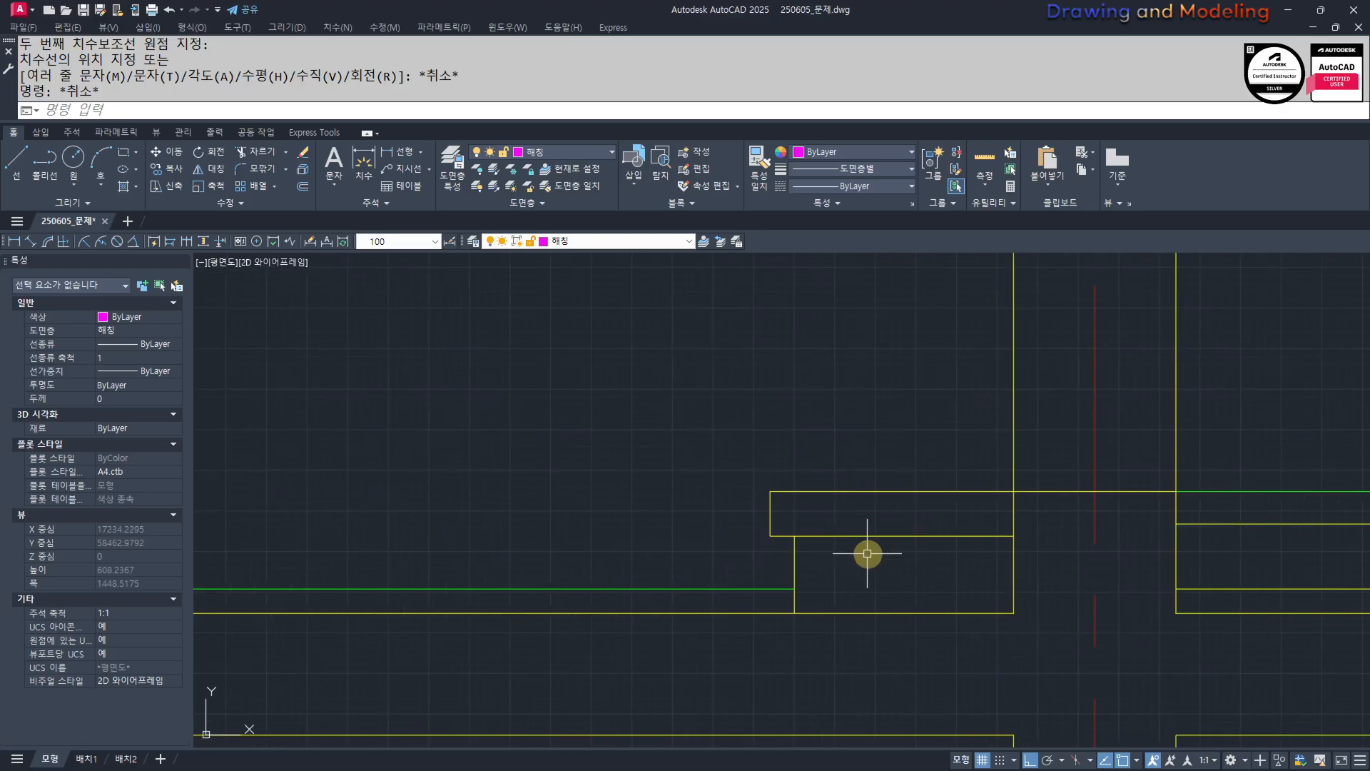
Hatch the area beneath the raised board with the ANSI31 pattern at scale 10.
key(Return)
click(892, 582)
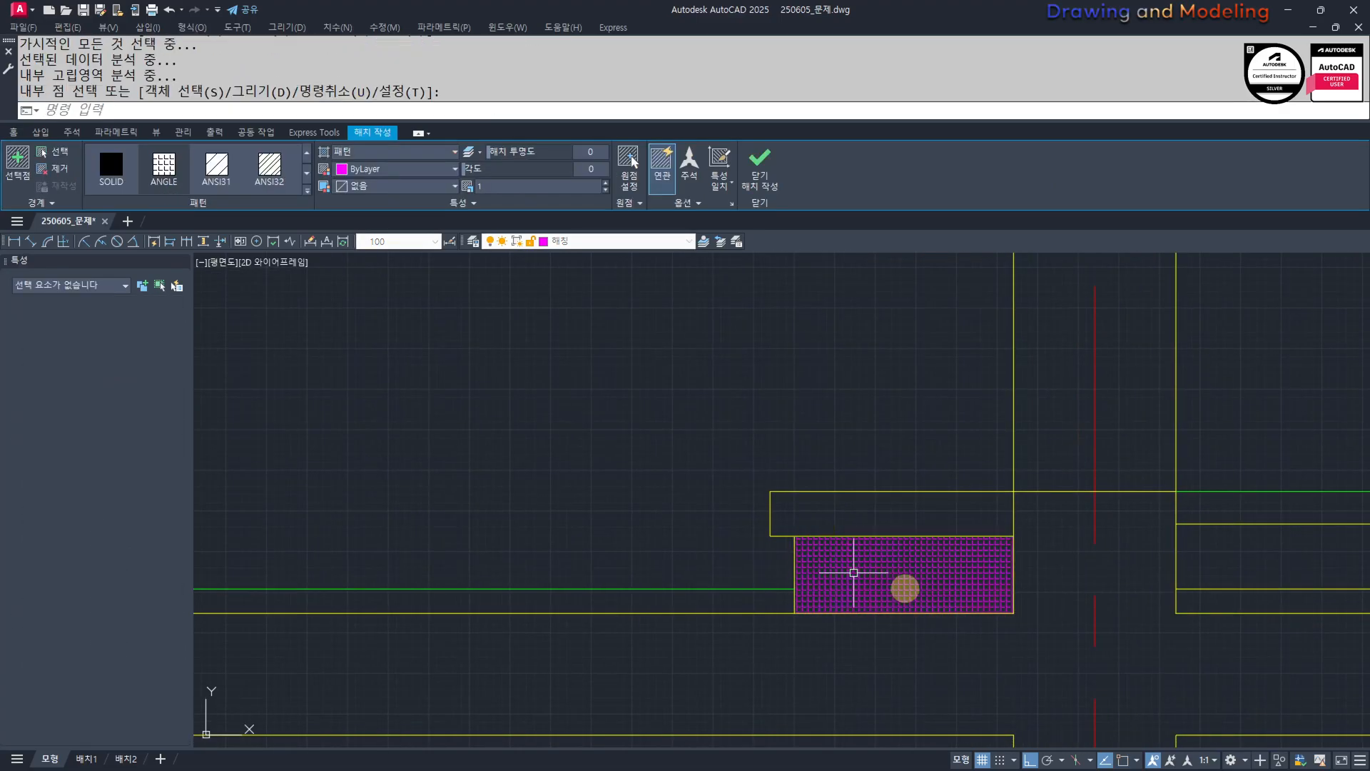
key(Escape)
click(216, 167)
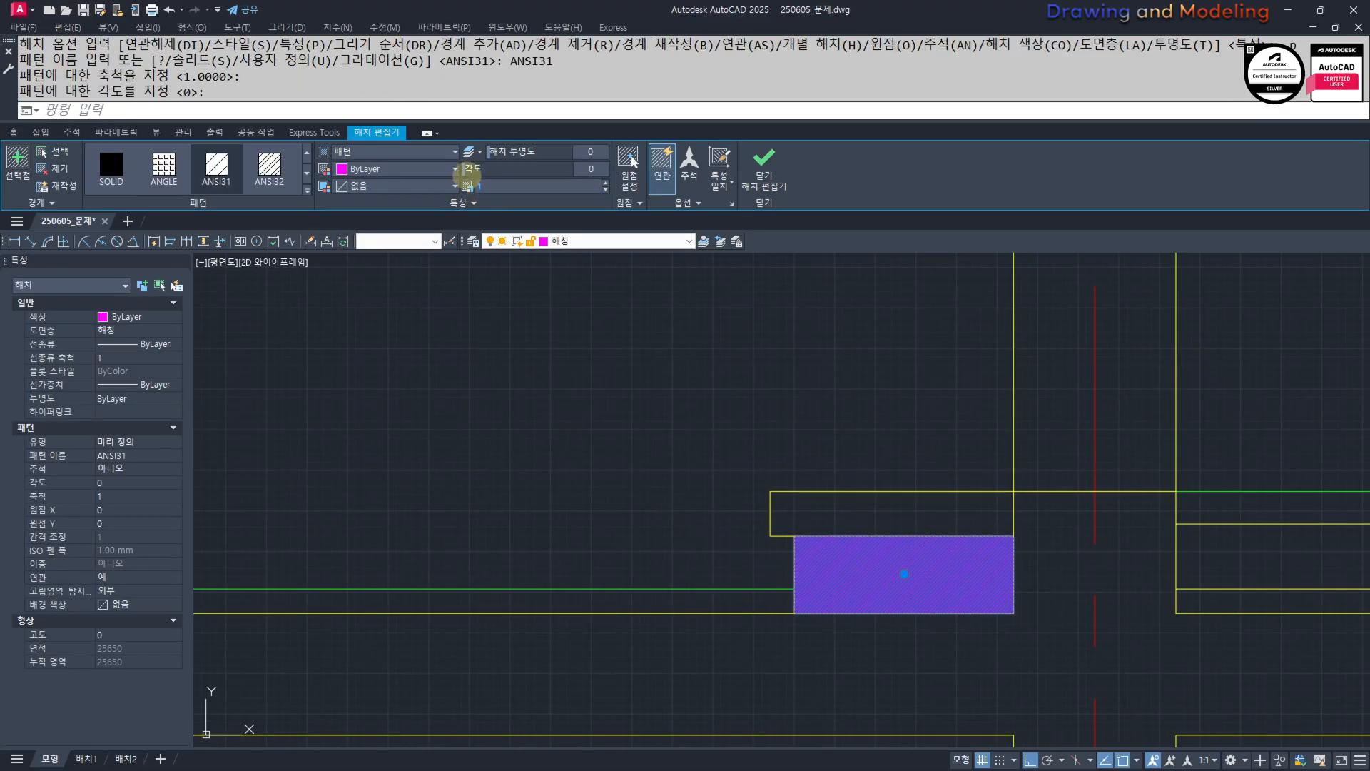
key(Escape)
key(Escape)
key(Escape)
scroll(698, 554, up, 2)
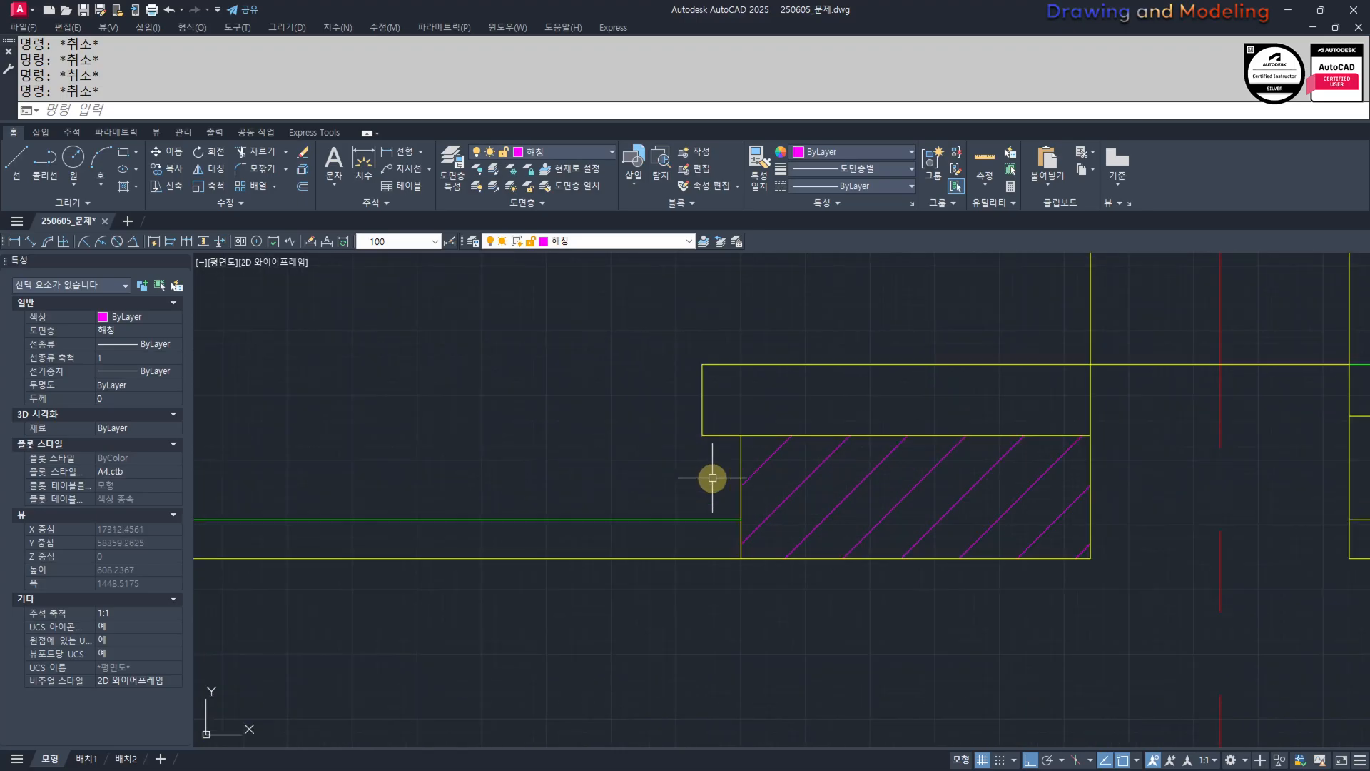
text(q)
key(Return)
key(Escape)
key(Escape)
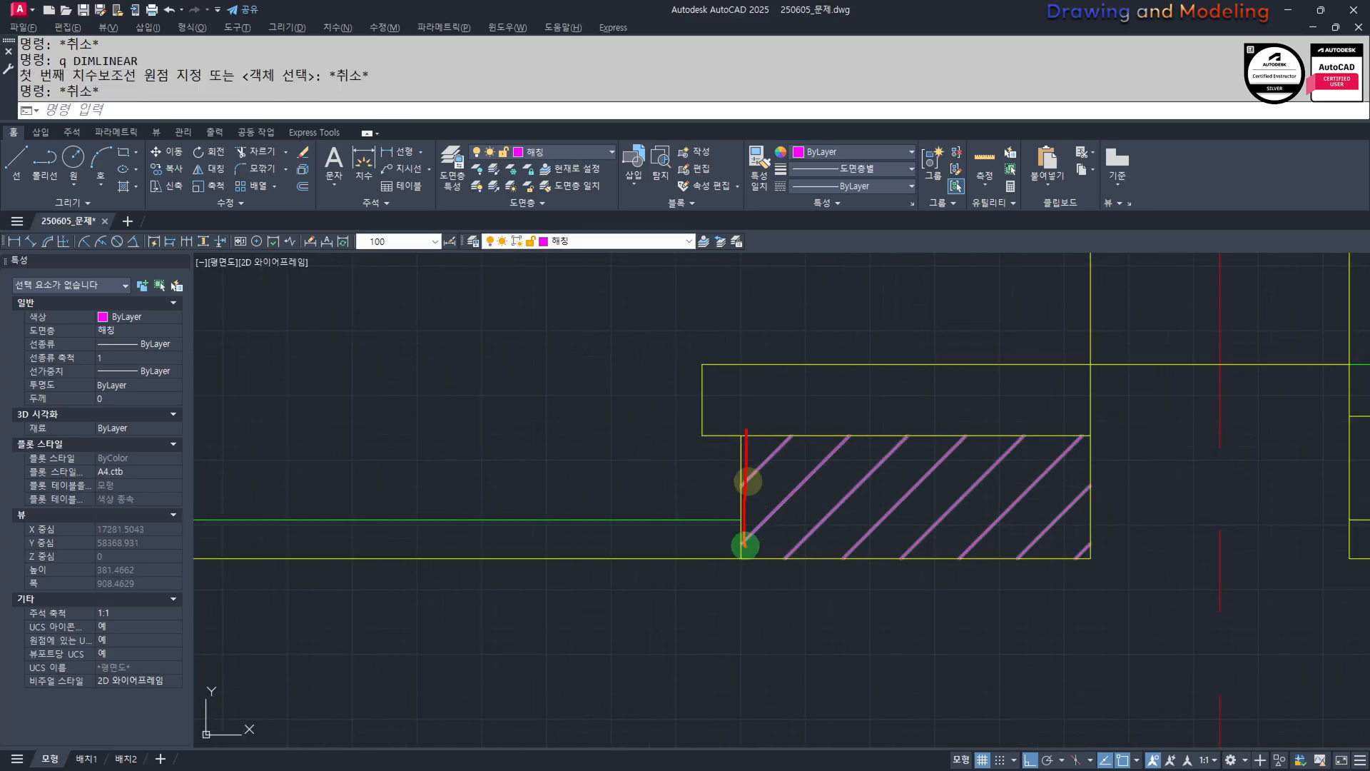
key(Escape)
scroll(821, 480, down, 4)
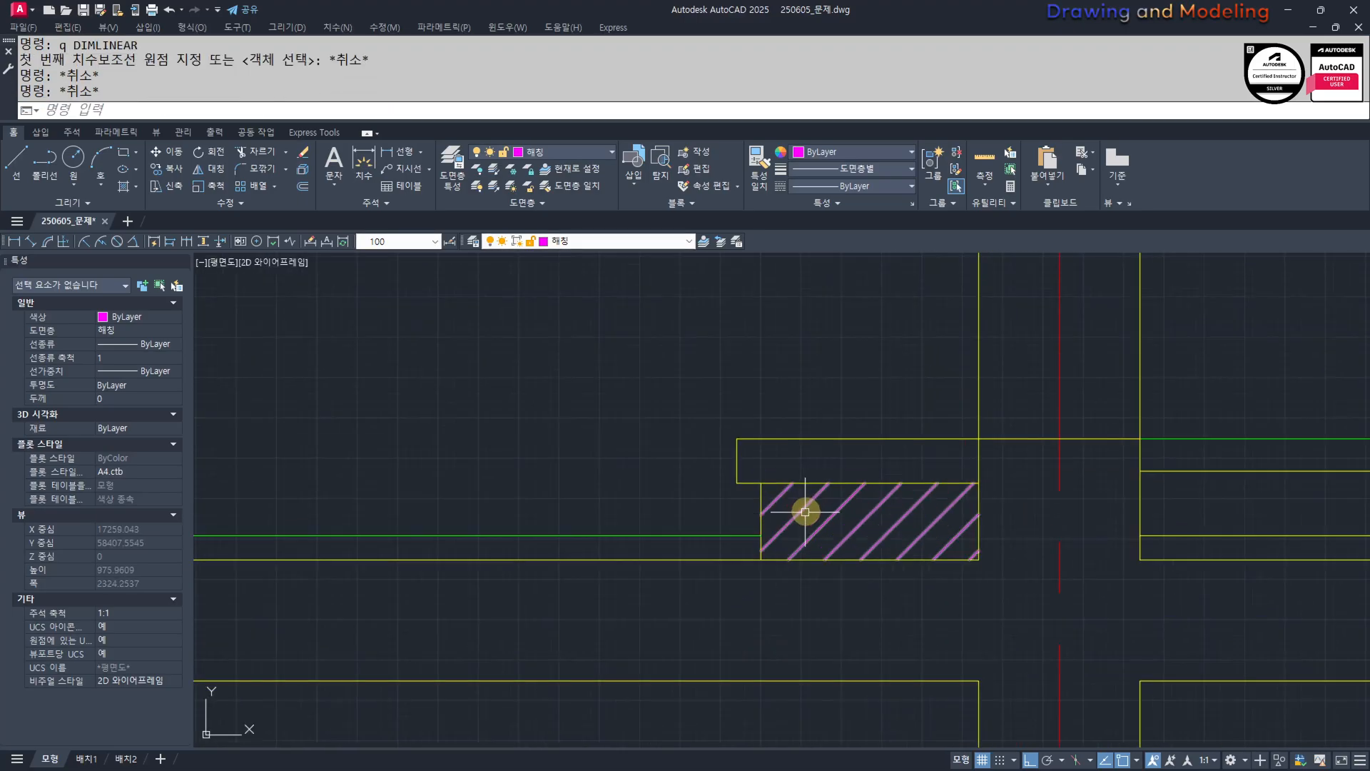
text(q)
key(Return)
key(Escape)
key(Escape)
Offset the hatched area's outer vertical edge by 190 towards the inner wall.
text(o)
key(Return)
text(190)
key(Return)
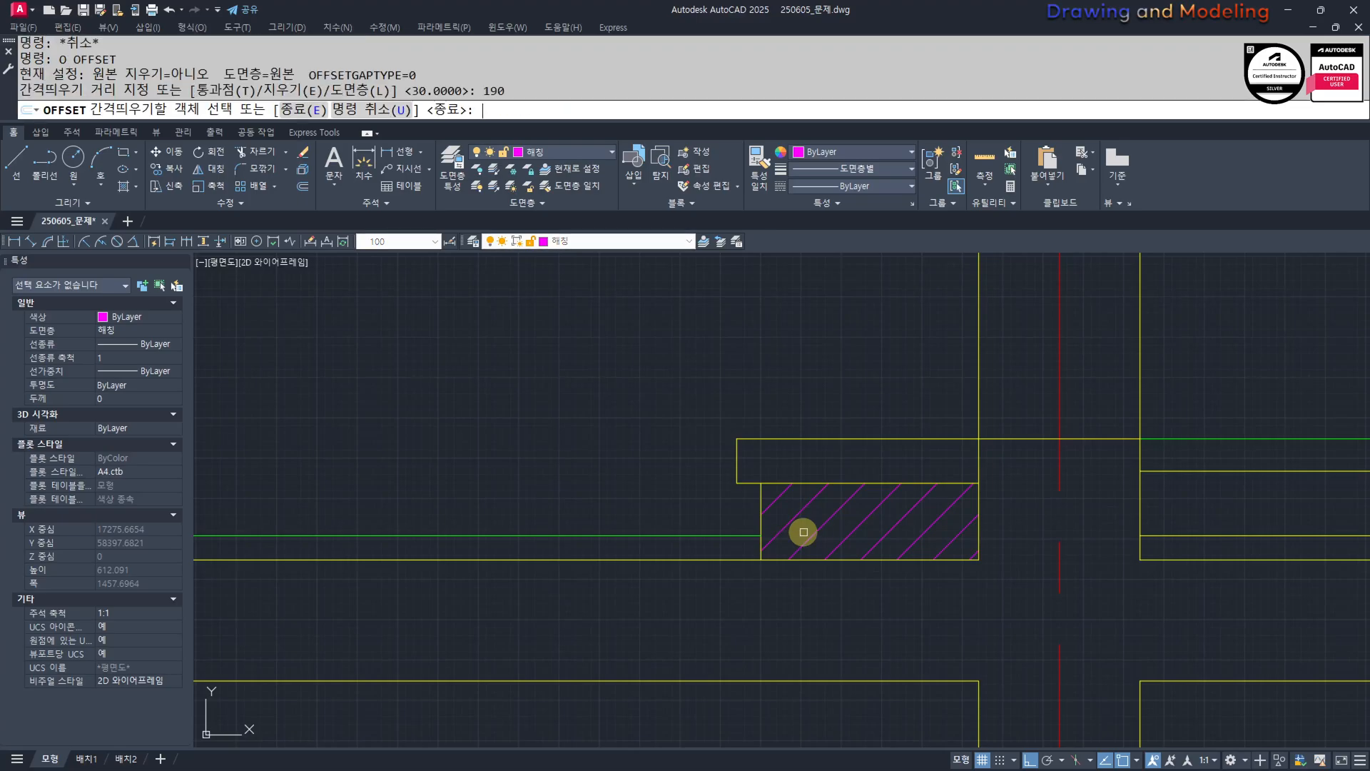
click(767, 533)
click(761, 521)
key(Escape)
scroll(915, 494, up, 4)
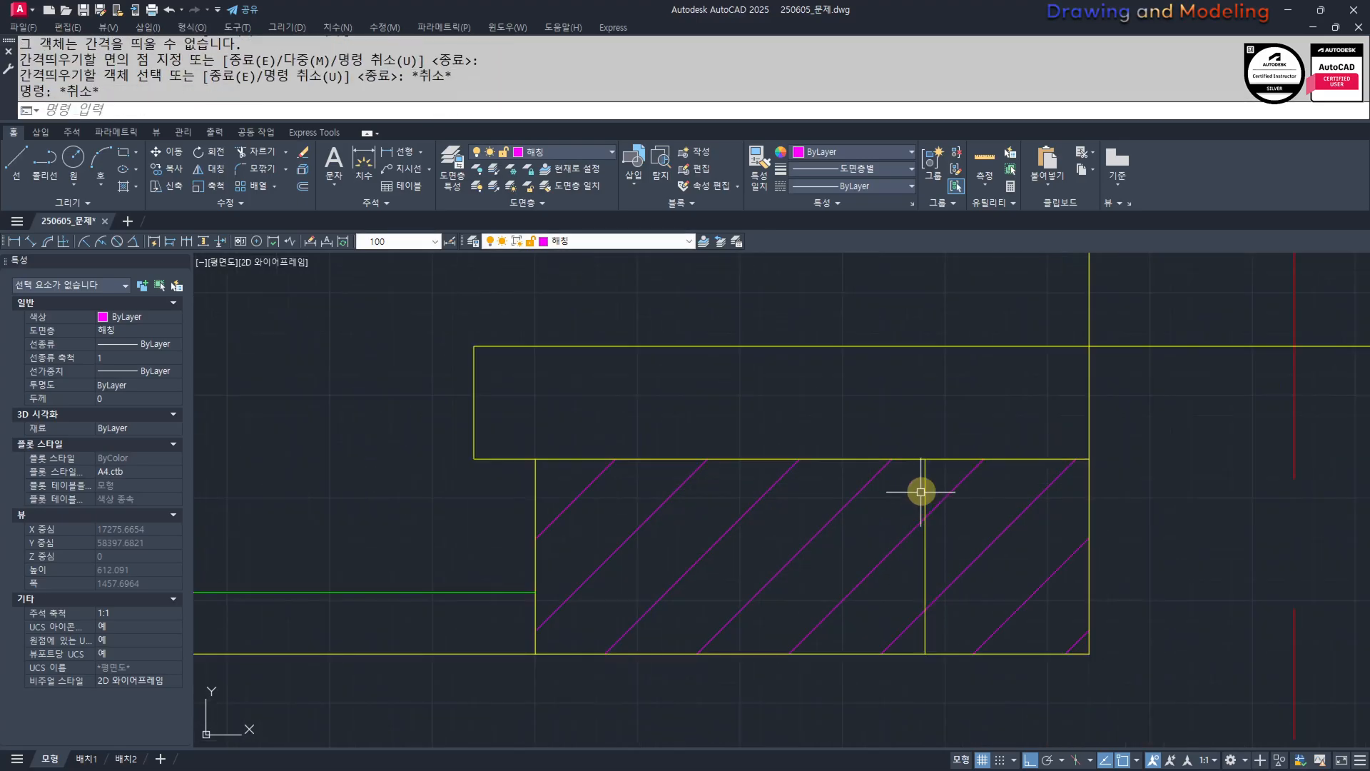
Measure the gap between the new vertical line and the inner wall with a linear dimension and erase that dimension.
text(q)
key(Return)
click(922, 464)
click(1081, 463)
scroll(1024, 491, down, 4)
scroll(1021, 492, down, 4)
middle_drag(1021, 492, 726, 616)
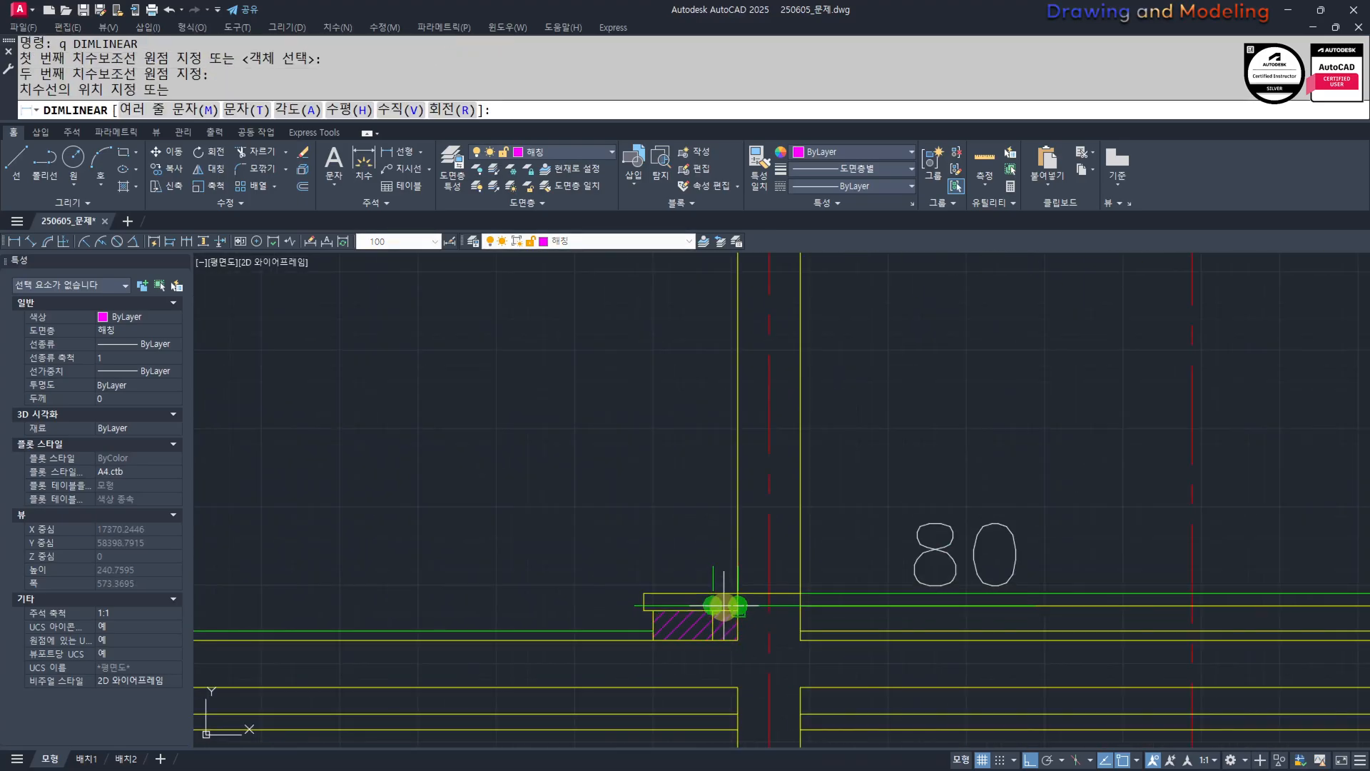
click(704, 490)
key(Escape)
click(991, 521)
click(906, 409)
text(e)
key(Return)
key(Escape)
key(Escape)
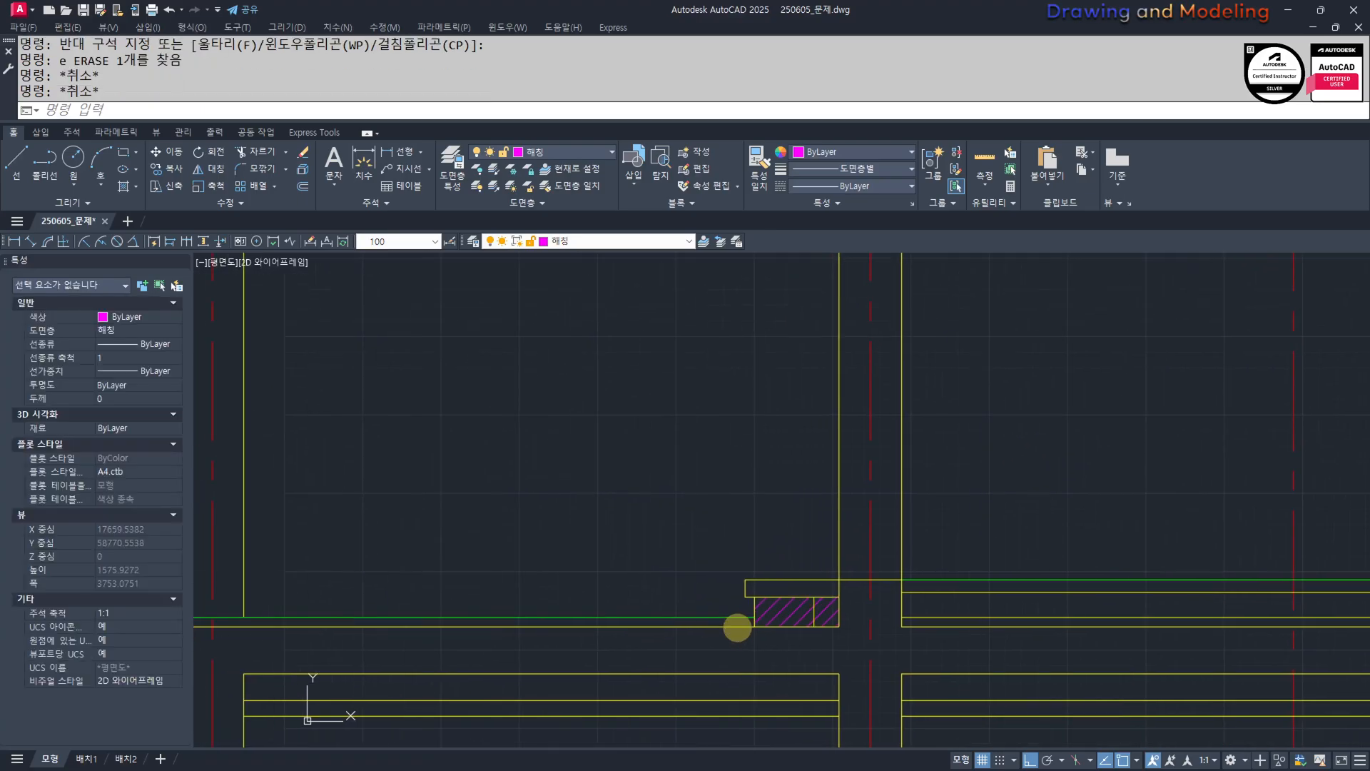
scroll(875, 606, up, 5)
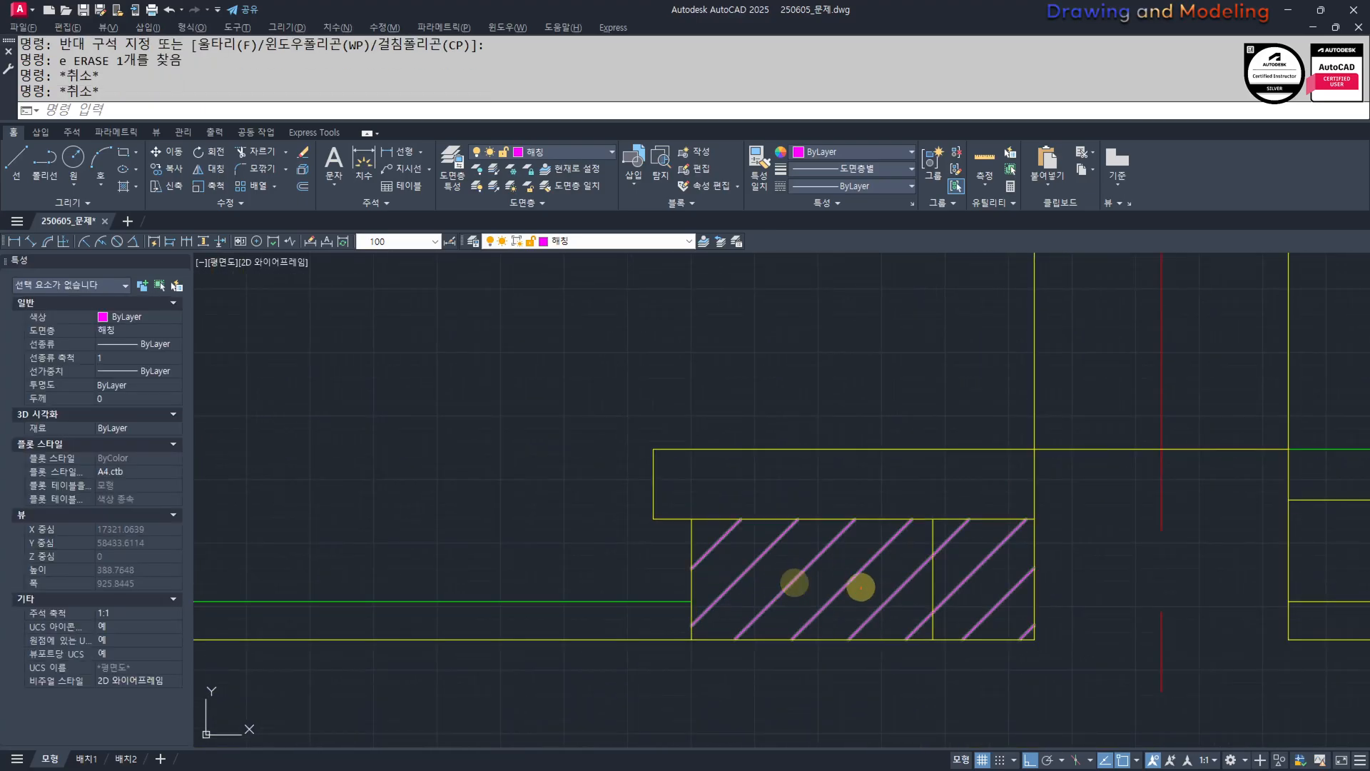
drag(998, 620, 997, 609)
key(Escape)
key(Escape)
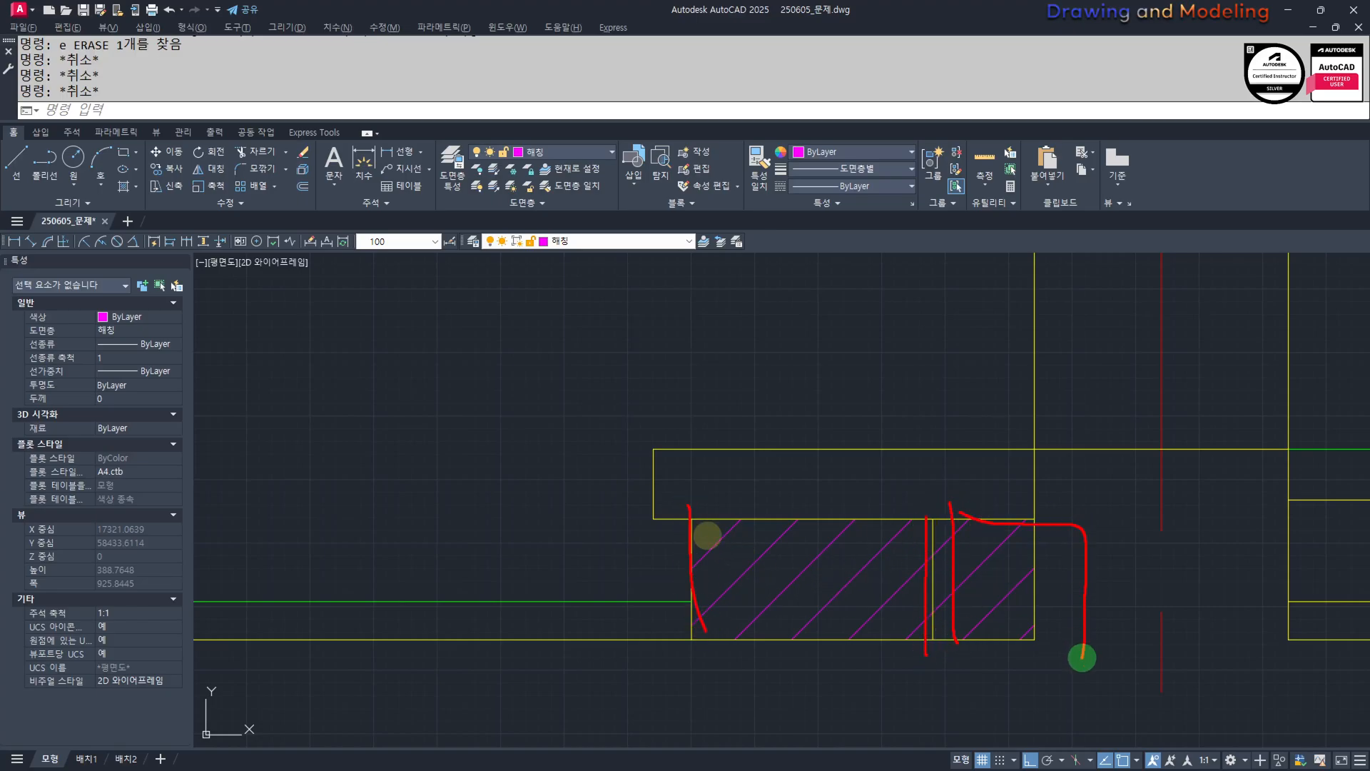
key(Escape)
key(Escape)
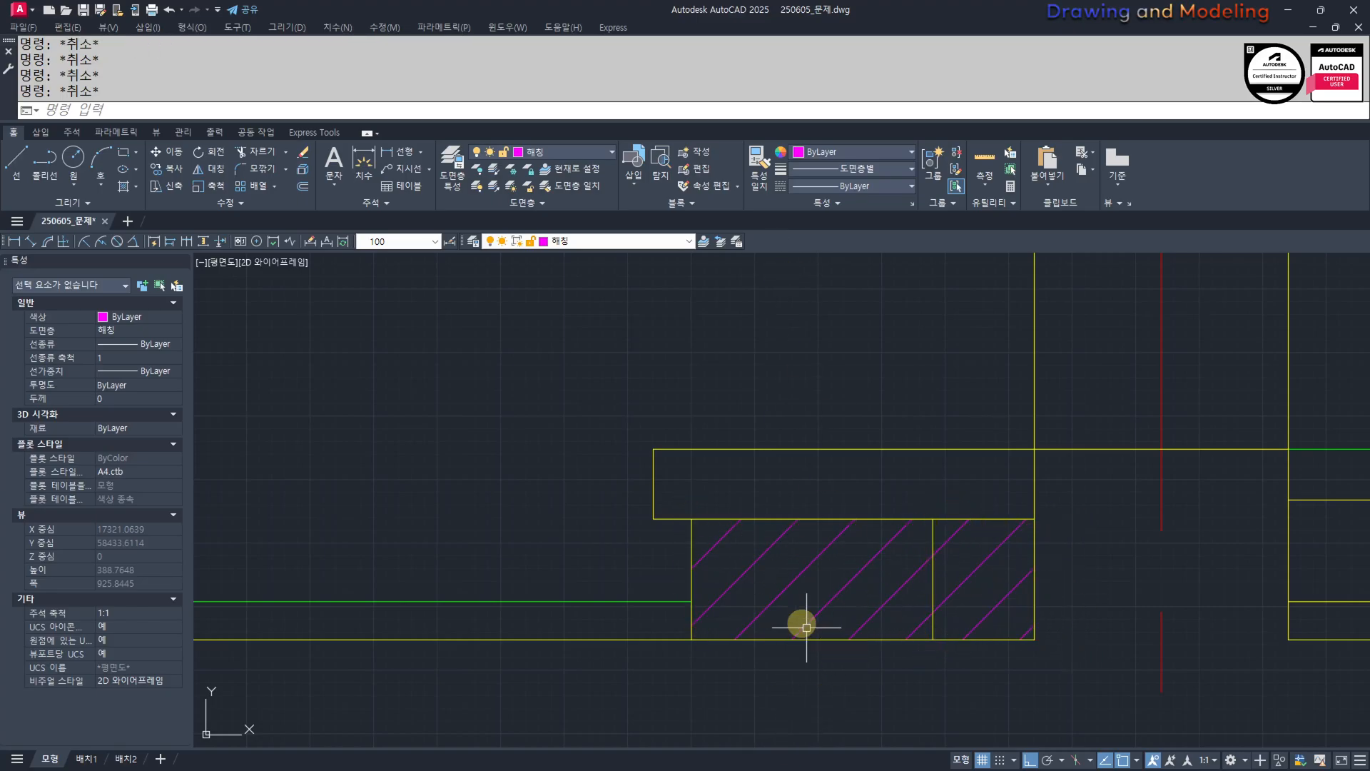
Offset the hatched area's outer vertical edge by 30 away from the inner wall.
middle_drag(806, 627, 840, 572)
text(o)
key(Return)
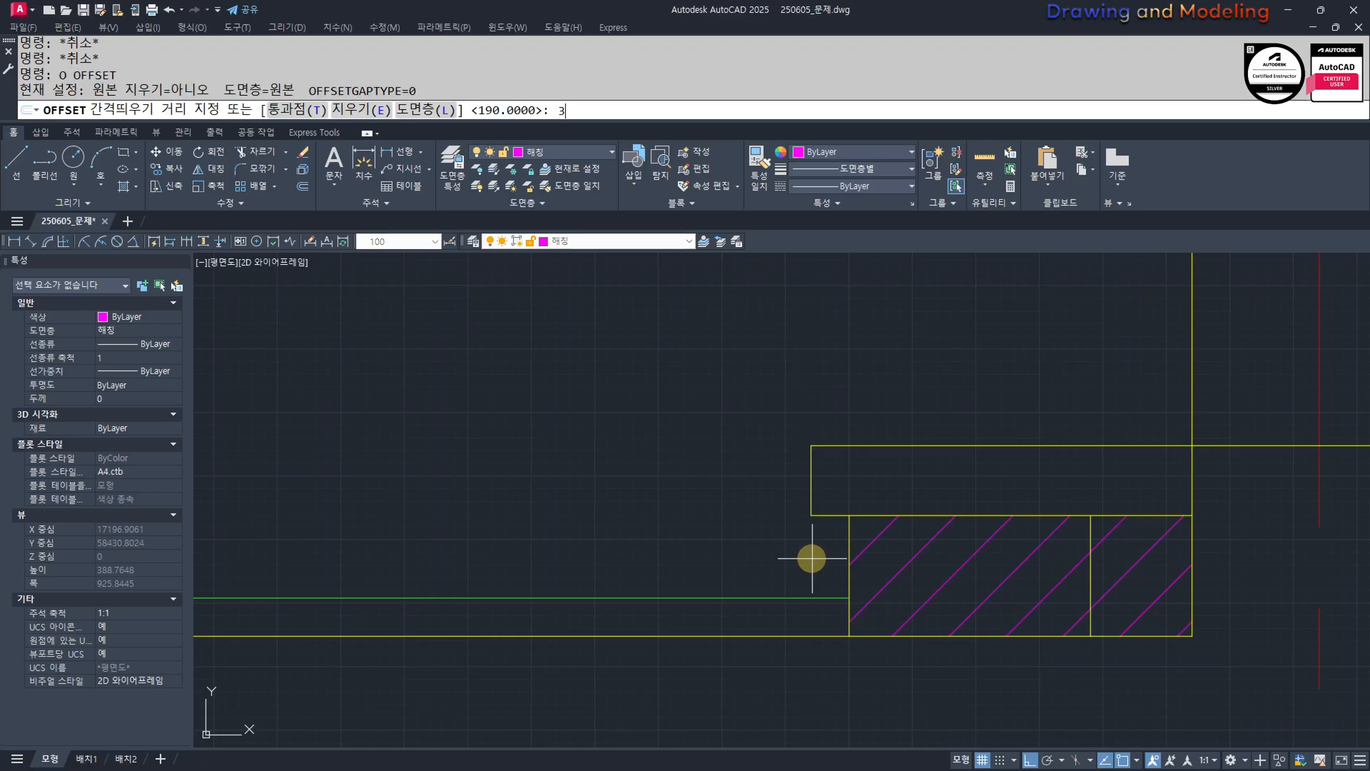
text(30)
key(Return)
click(848, 542)
click(808, 553)
key(Escape)
key(Escape)
Erase the surplus line beside the hatched area's outer edge.
scroll(794, 575, up, 2)
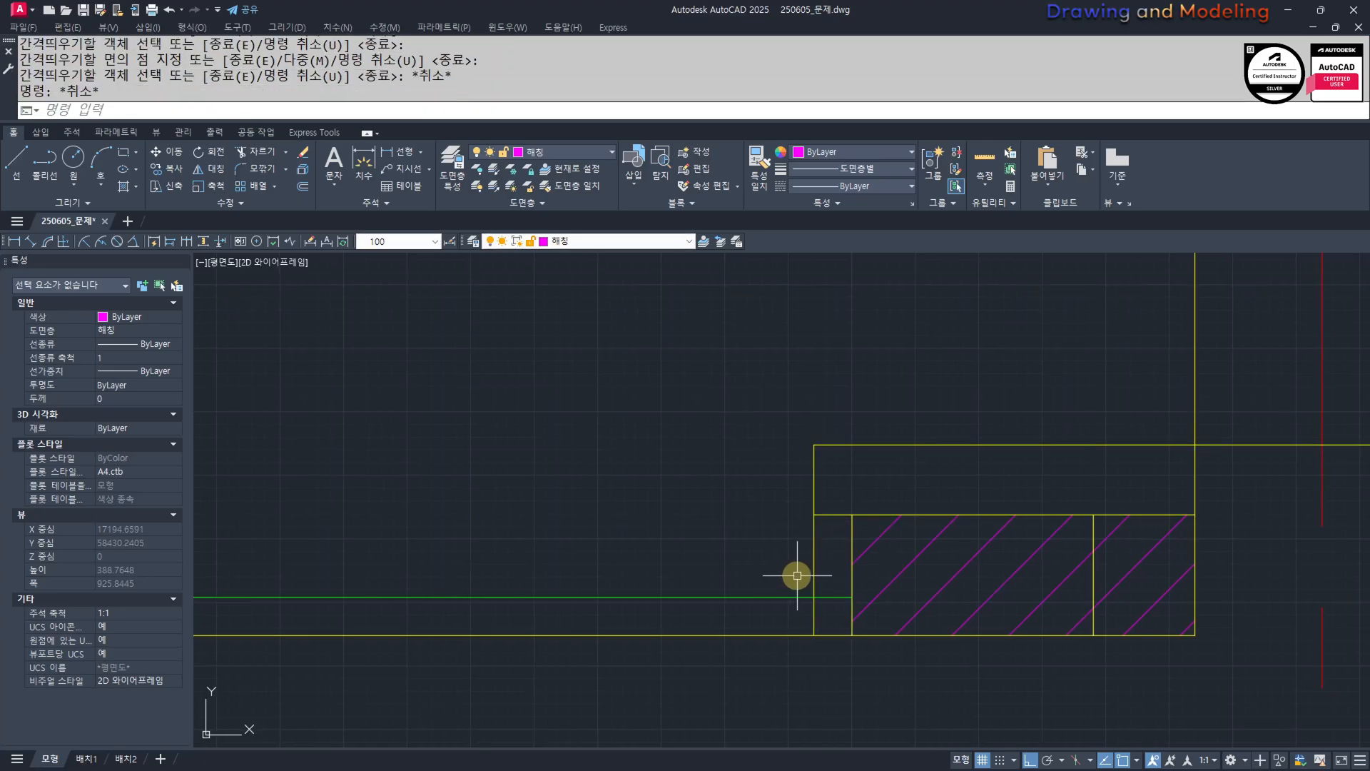
click(855, 549)
click(795, 570)
text(e)
key(space)
key(Escape)
key(Escape)
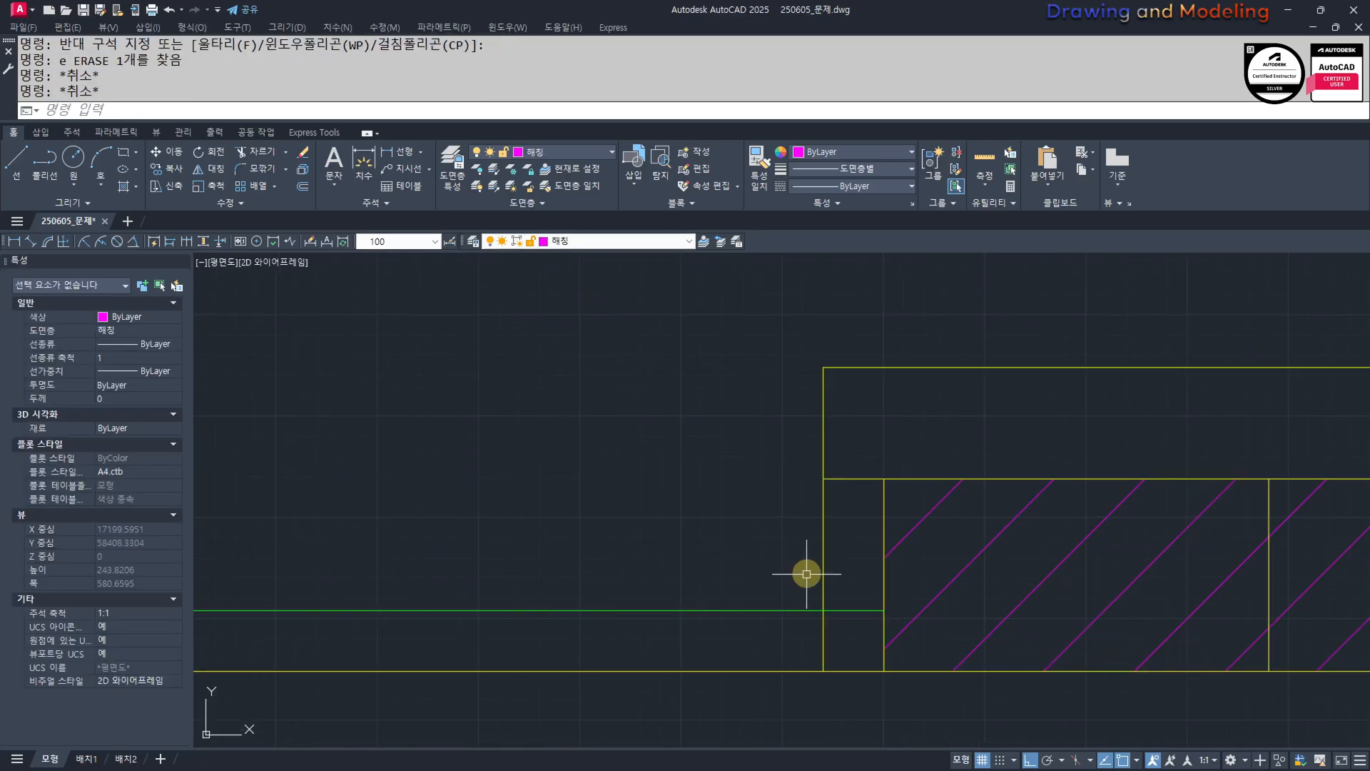
Stretch the raised board's free end outwards by 20, excluding the vertical line beneath it from the selection.
text(s)
key(space)
click(833, 494)
click(784, 350)
shift+click(837, 513)
shift+click(761, 540)
key(space)
click(732, 470)
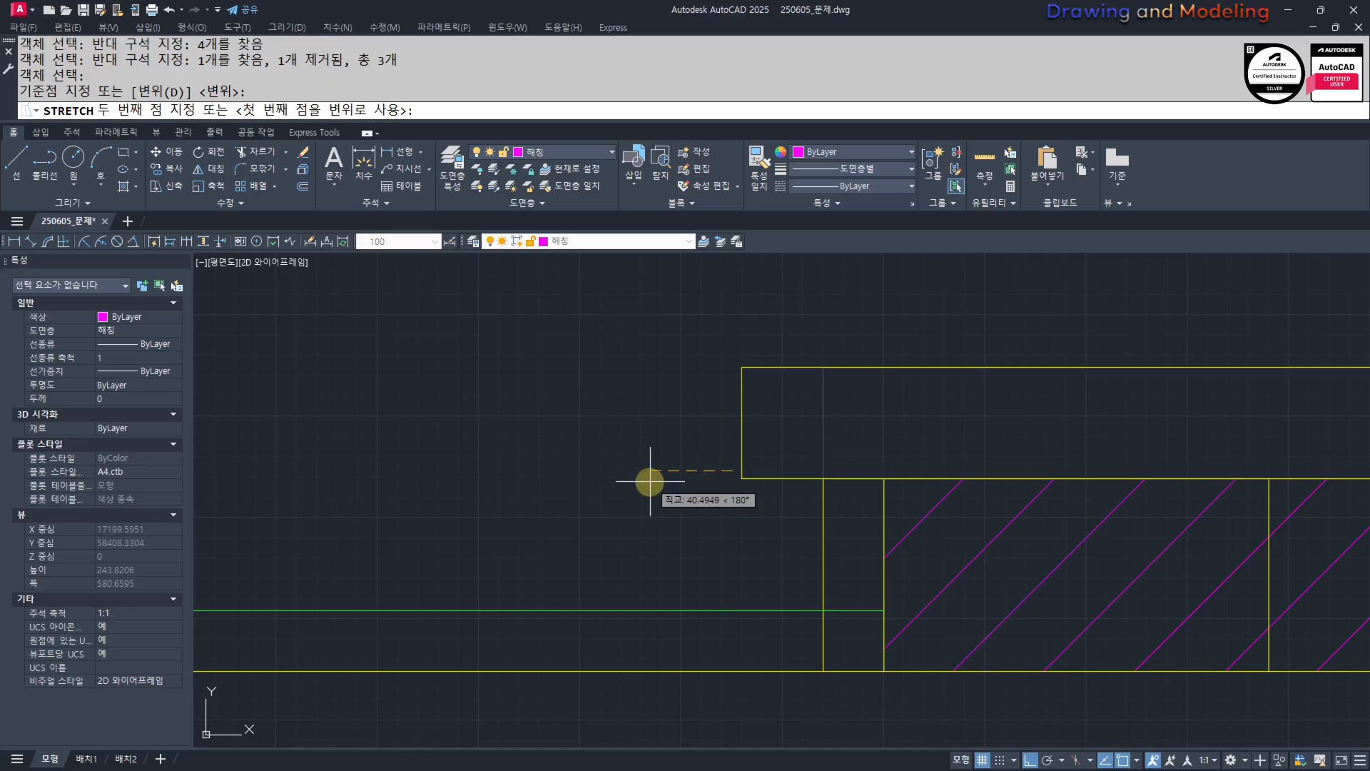
text(20)
key(Return)
key(Escape)
key(Escape)
middle_drag(759, 520, 820, 472)
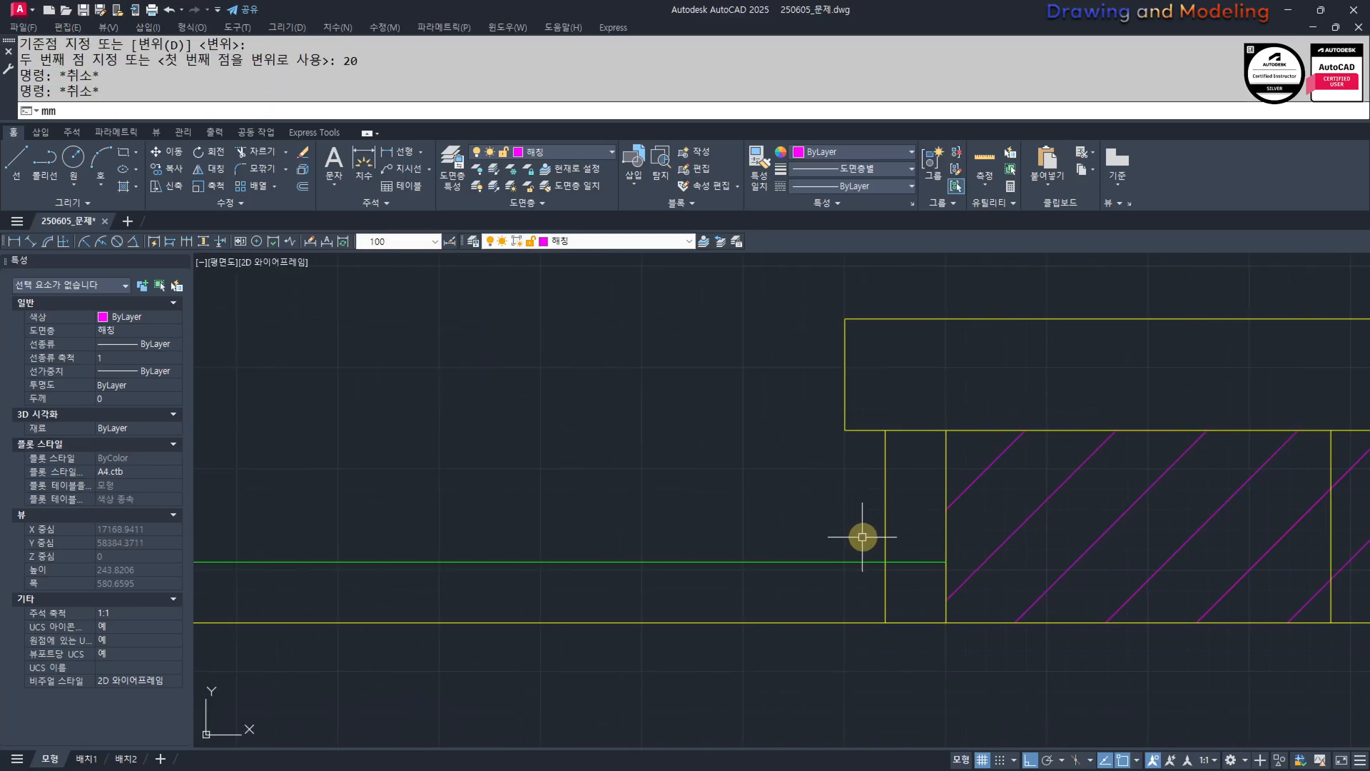
Match the outer vertical line beneath the board to the properties of the green floor finish line.
text(mm)
key(space)
click(865, 559)
click(914, 505)
click(850, 528)
key(Escape)
key(Escape)
Trim the outer vertical finish line below the green floor line.
scroll(889, 572, up, 4)
text(tr)
click(898, 567)
click(860, 530)
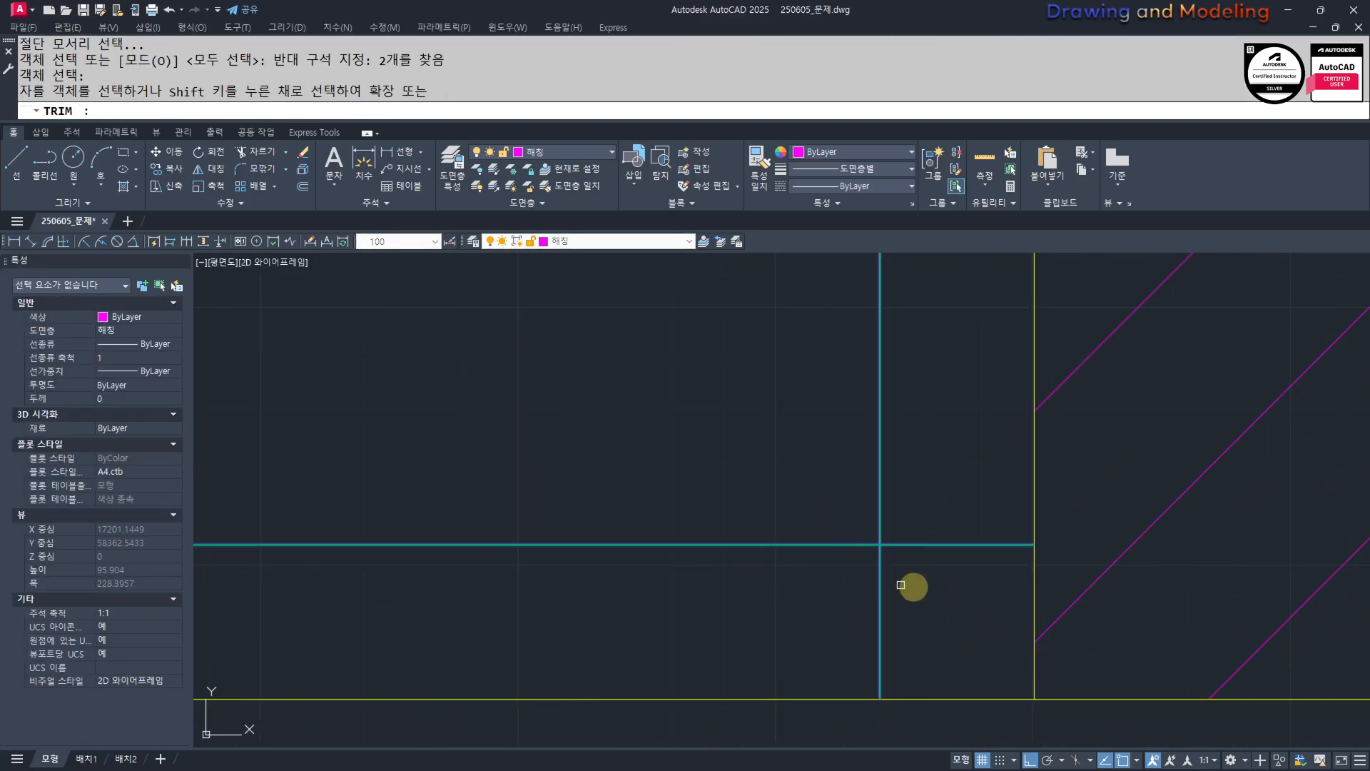
key(Escape)
Try to hatch the raised board and erase that hatch.
scroll(897, 535, down, 7)
scroll(875, 531, up, 2)
text(h)
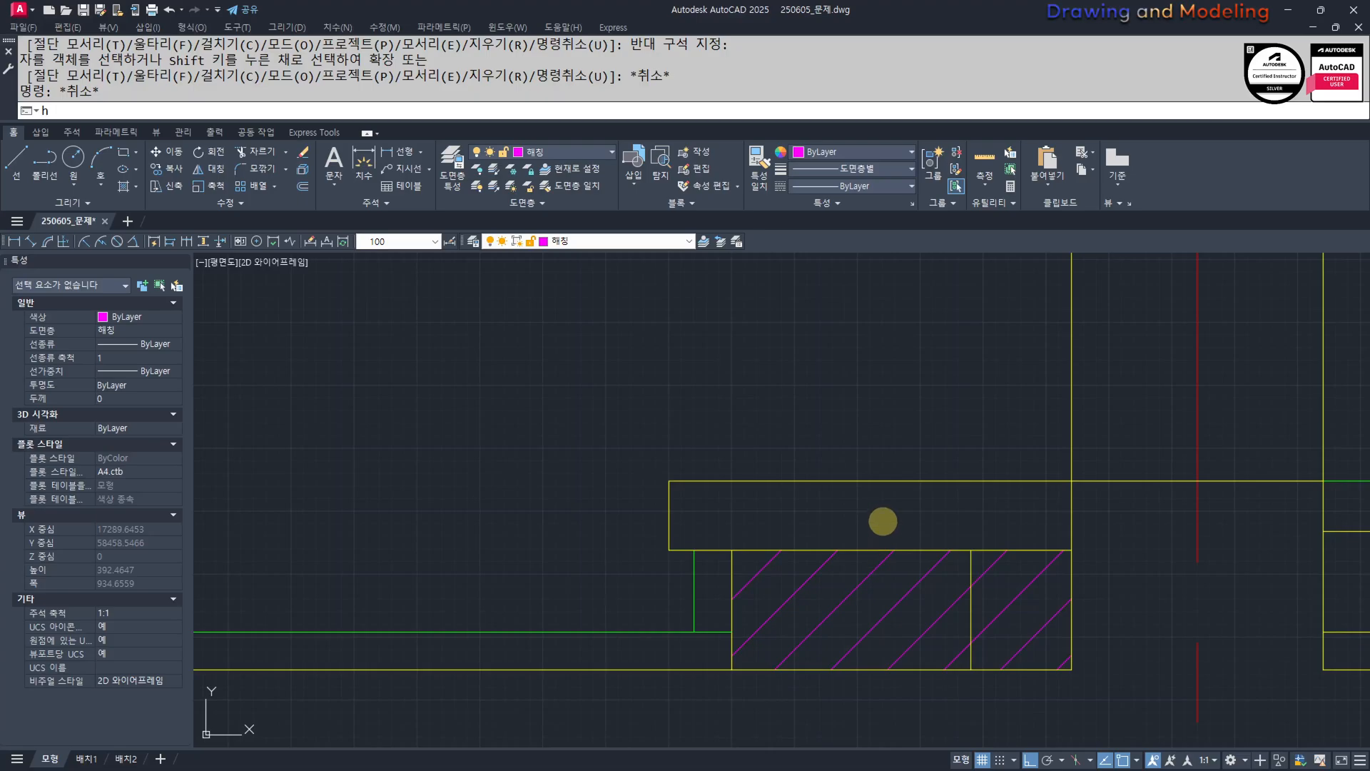
key(space)
click(883, 521)
key(space)
key(Escape)
key(Escape)
click(883, 520)
key(Escape)
key(Escape)
click(797, 501)
text(e)
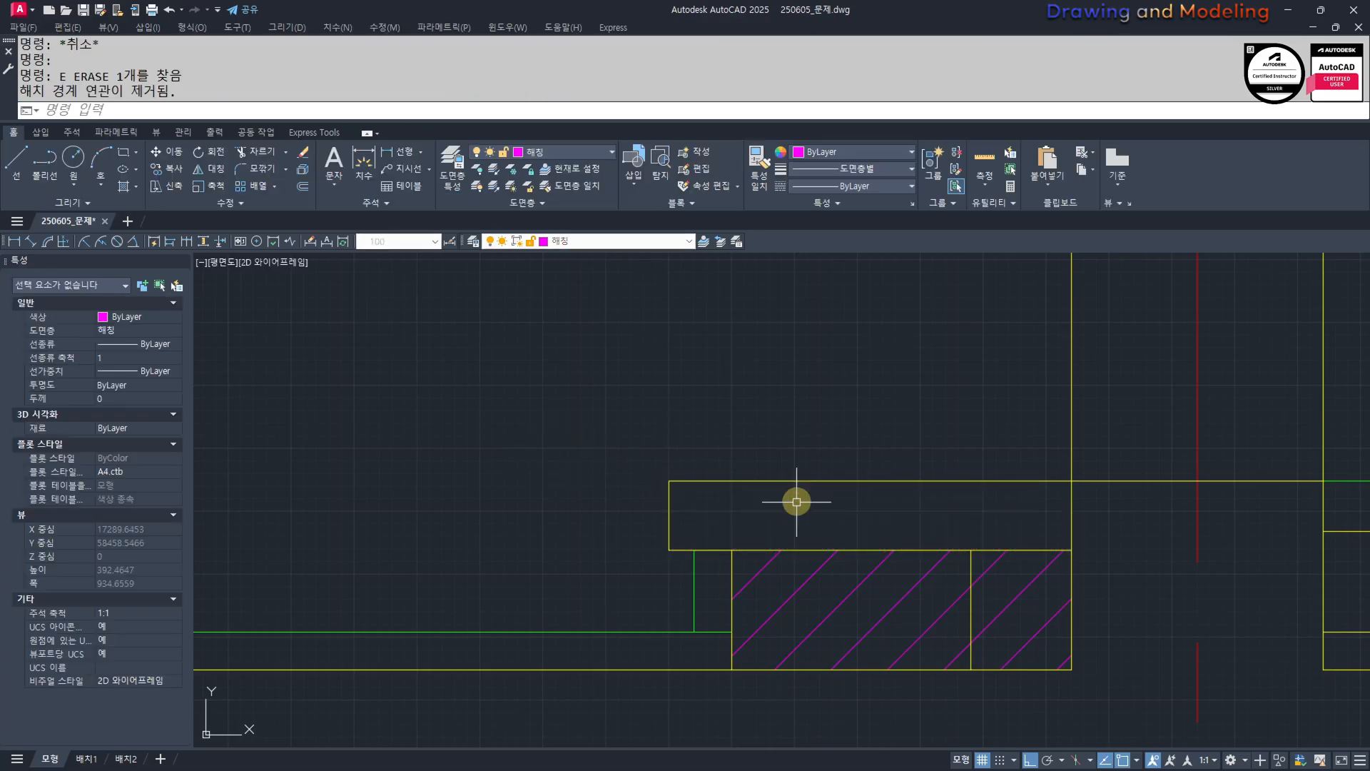
key(space)
Hatch the raised board with the ANSI31 pattern at scale 10.
click(828, 522)
click(217, 166)
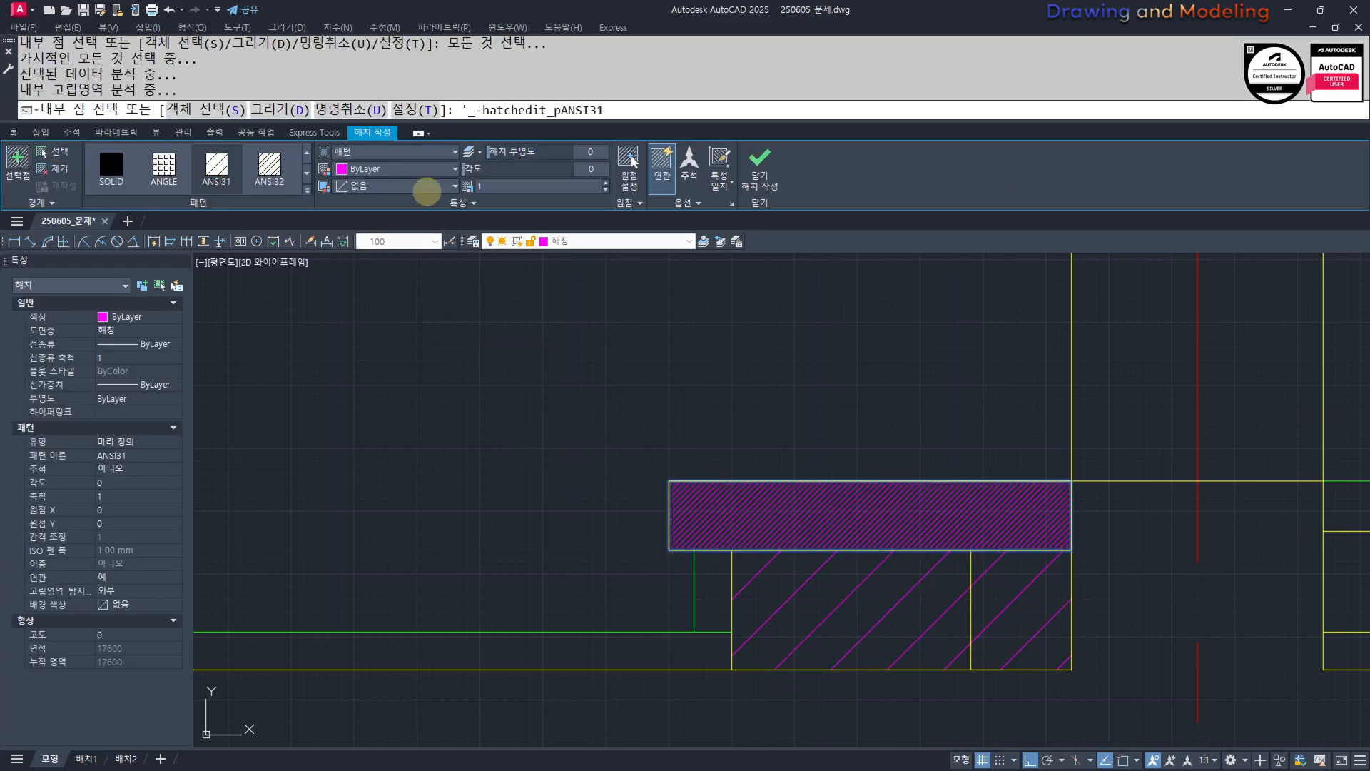
text(10)
key(Return)
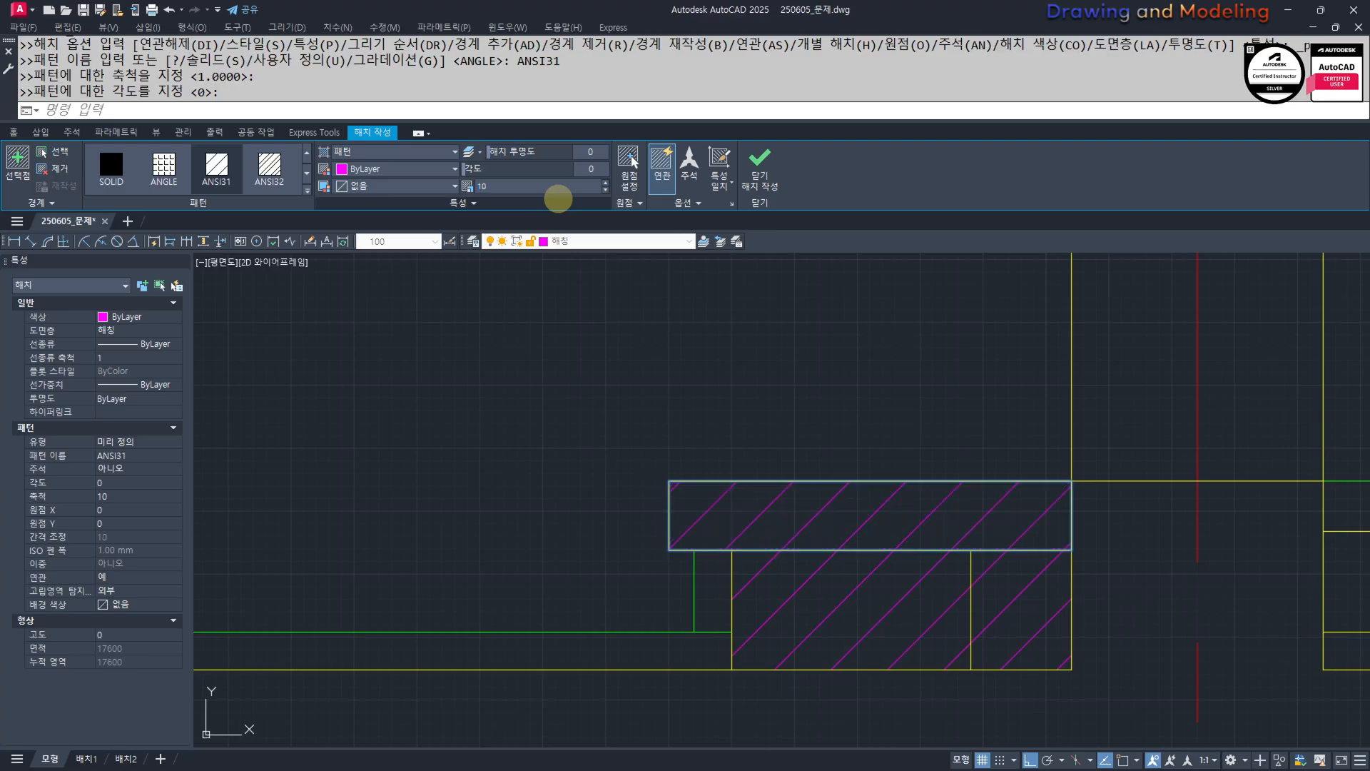
key(Escape)
key(Escape)
Set the angle of the hatch in the wall section beneath the raised board to 90 degrees.
click(814, 578)
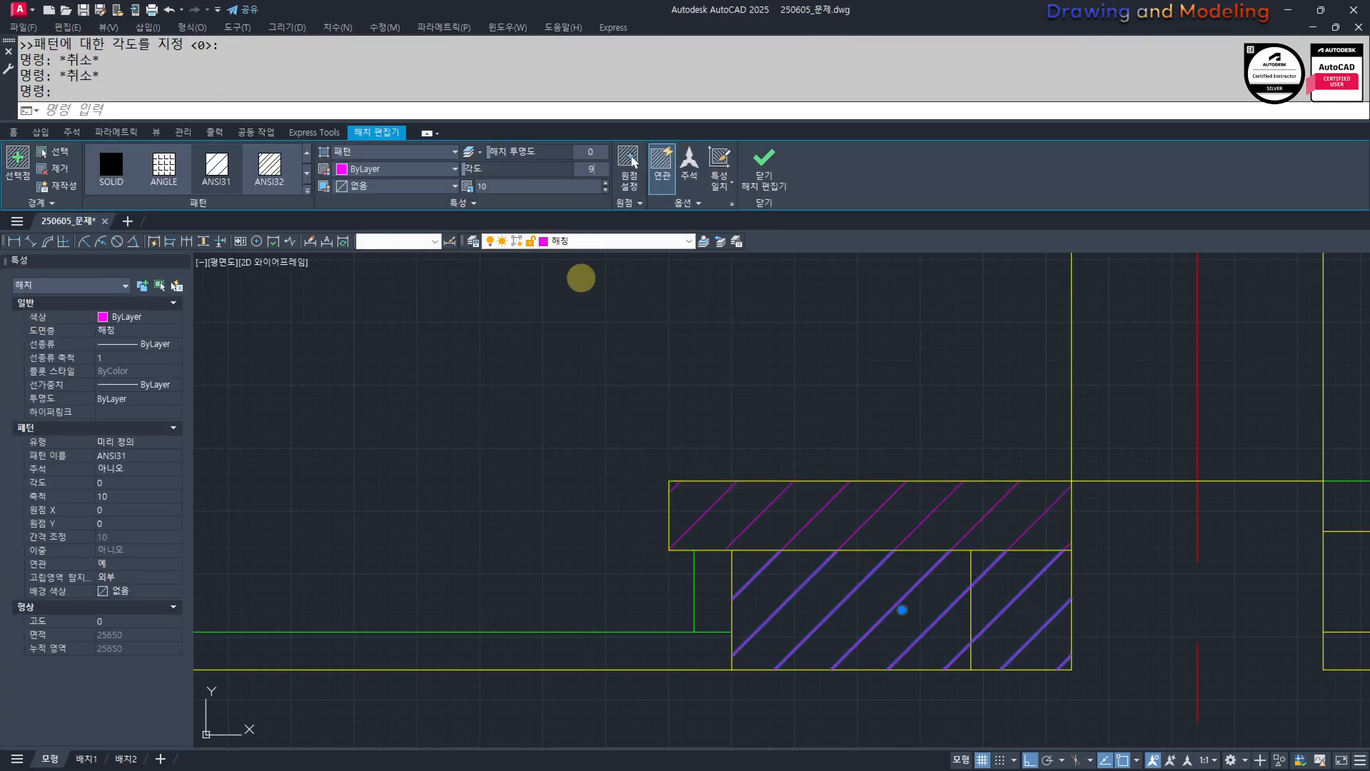
key(Escape)
key(Escape)
scroll(771, 453, down, 6)
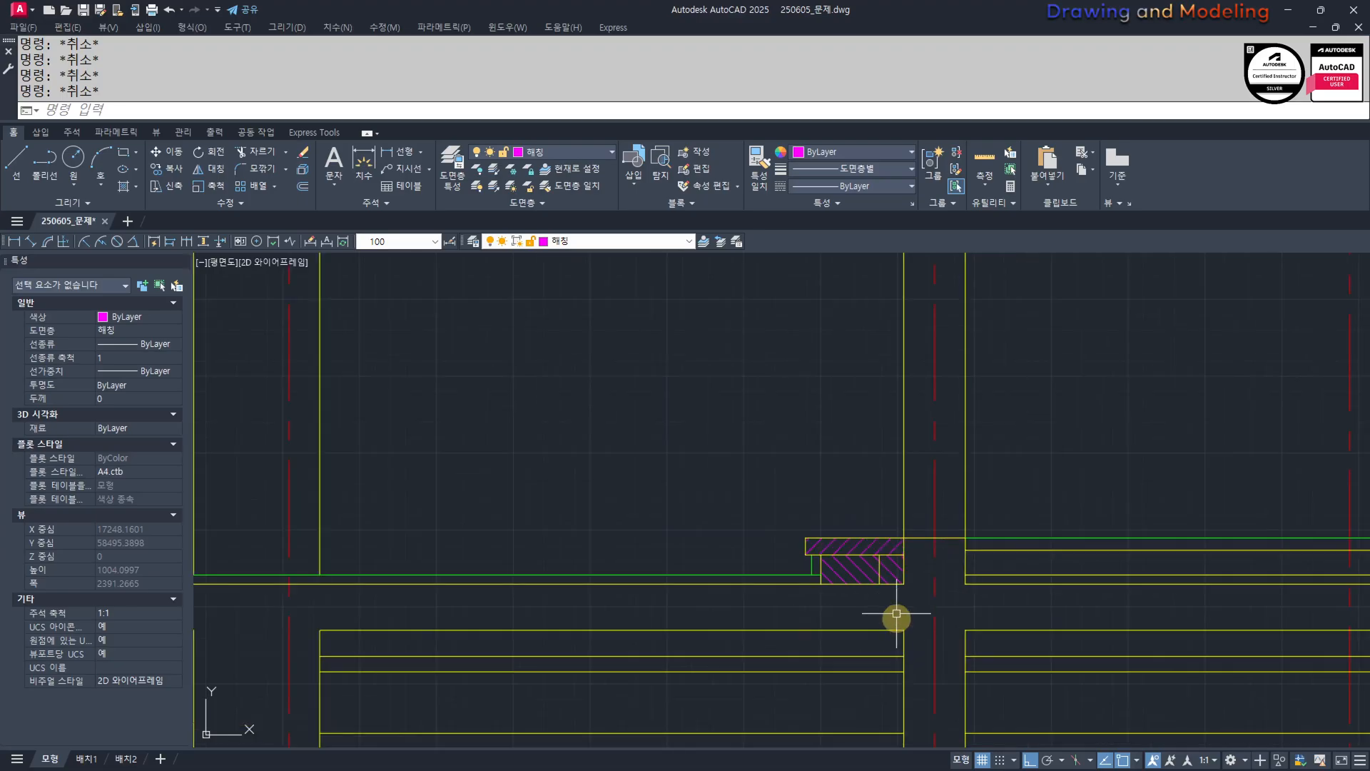
middle_drag(896, 614, 988, 527)
scroll(955, 475, up, 4)
middle_drag(954, 474, 774, 511)
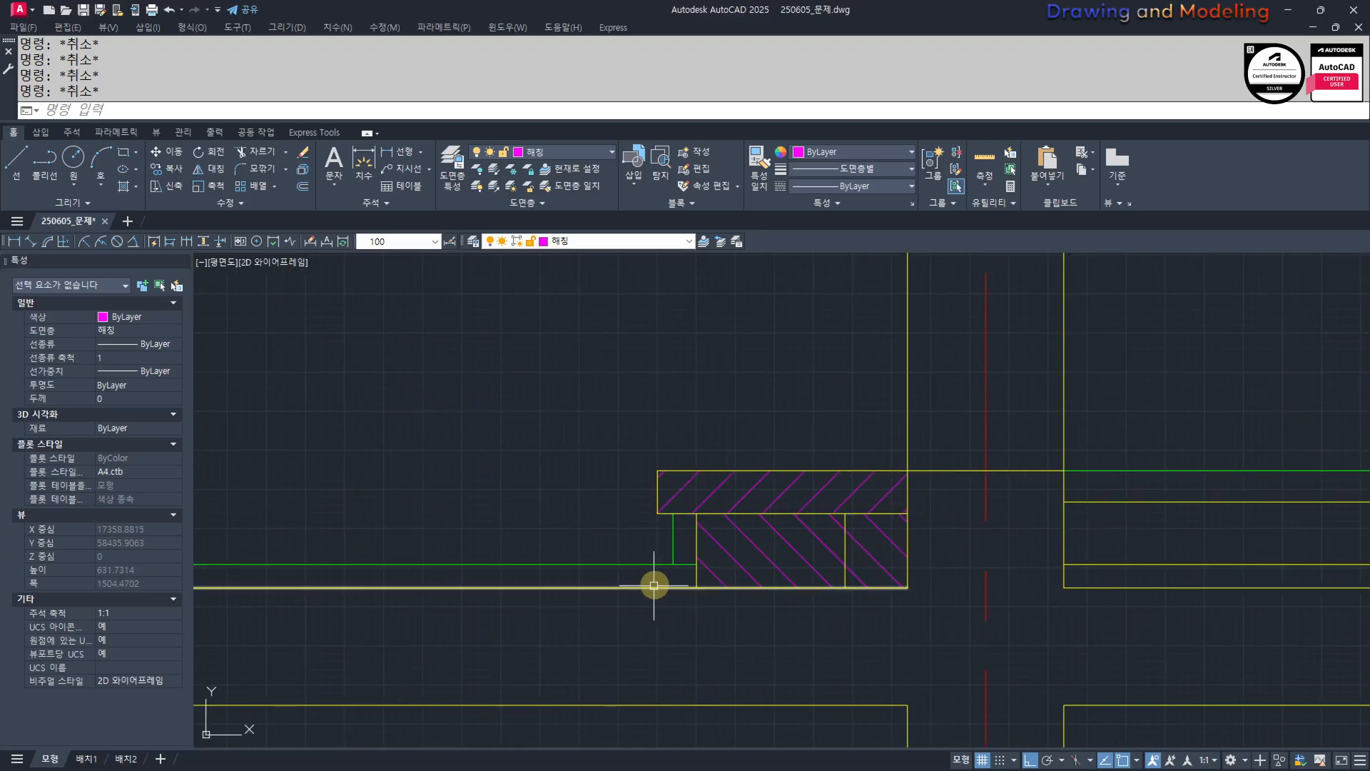
scroll(839, 588, up, 2)
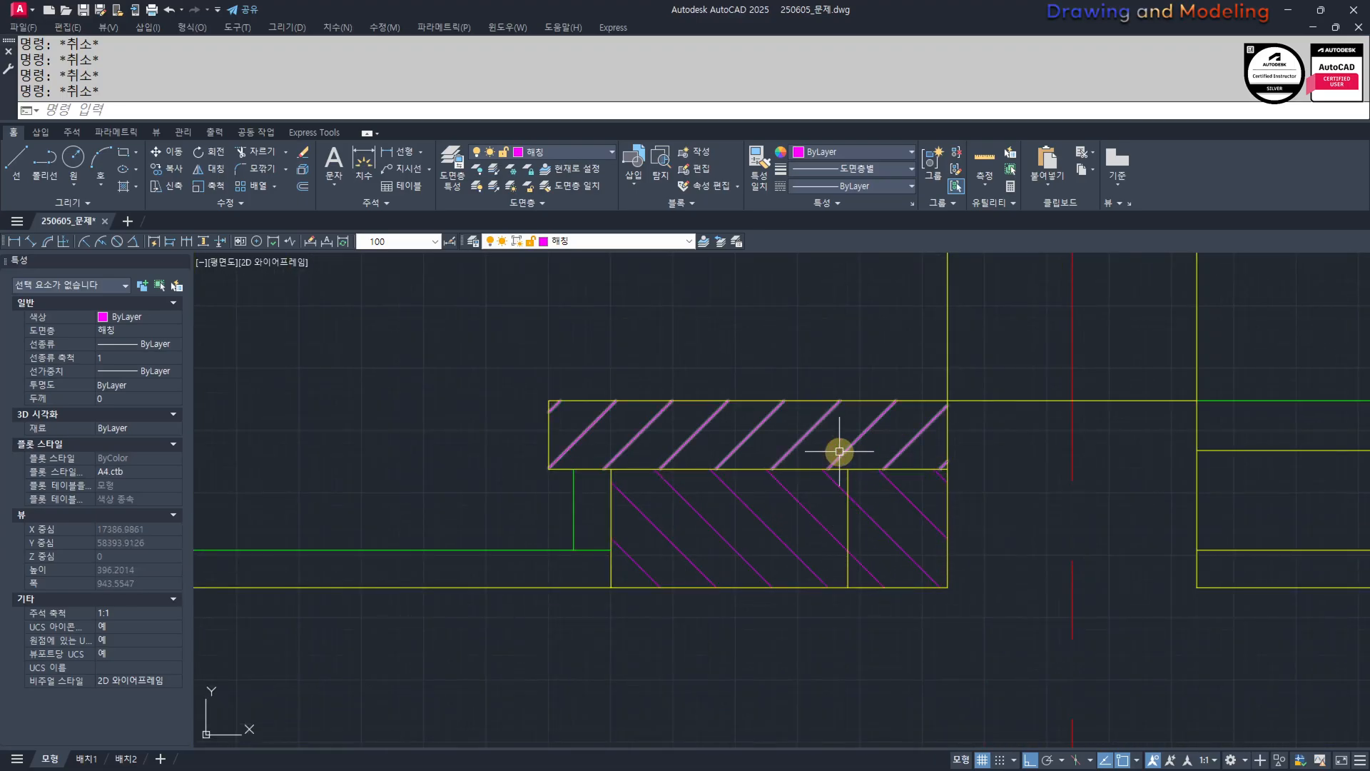
click(853, 523)
click(844, 523)
key(Escape)
key(Escape)
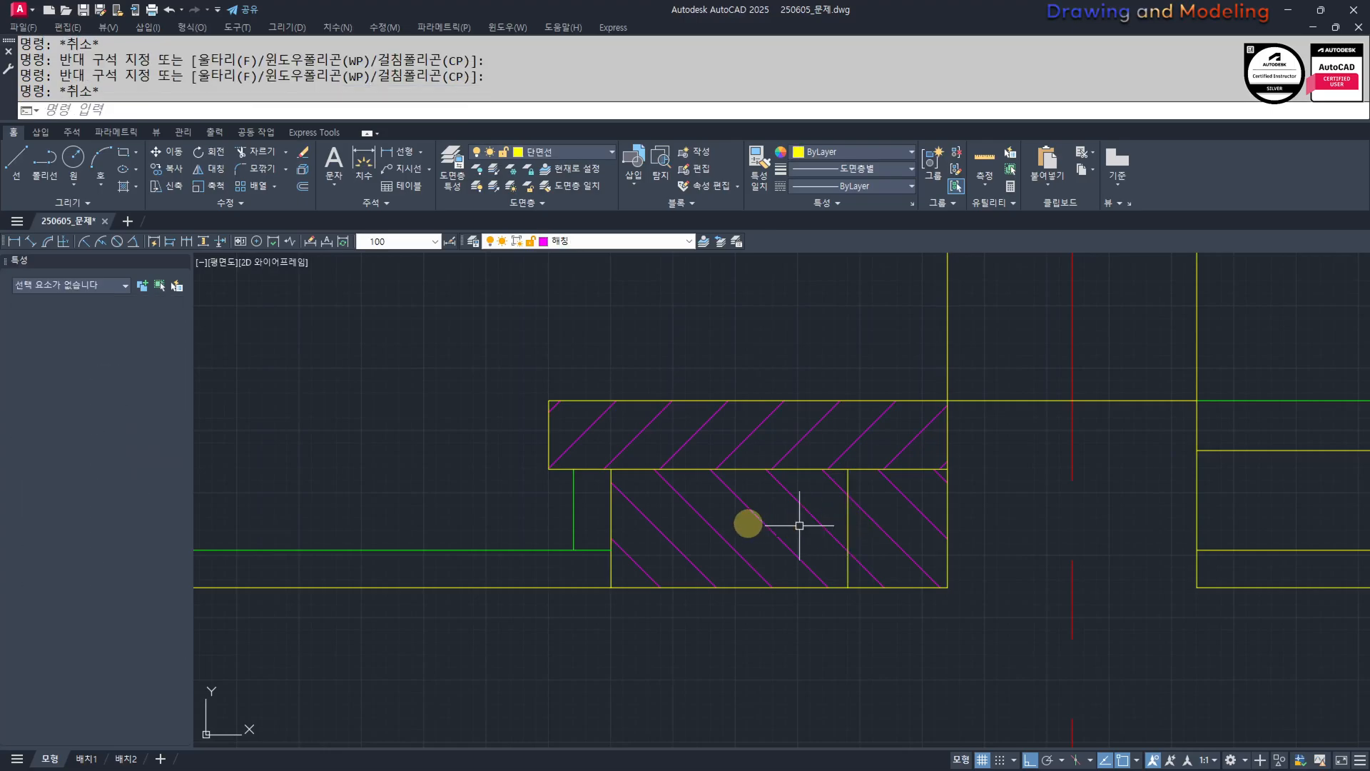
Measure the width of the raised board's top edge with a linear dimension.
scroll(586, 526, down, 4)
middle_drag(586, 526, 792, 547)
scroll(790, 545, up, 2)
text(q)
key(space)
click(775, 473)
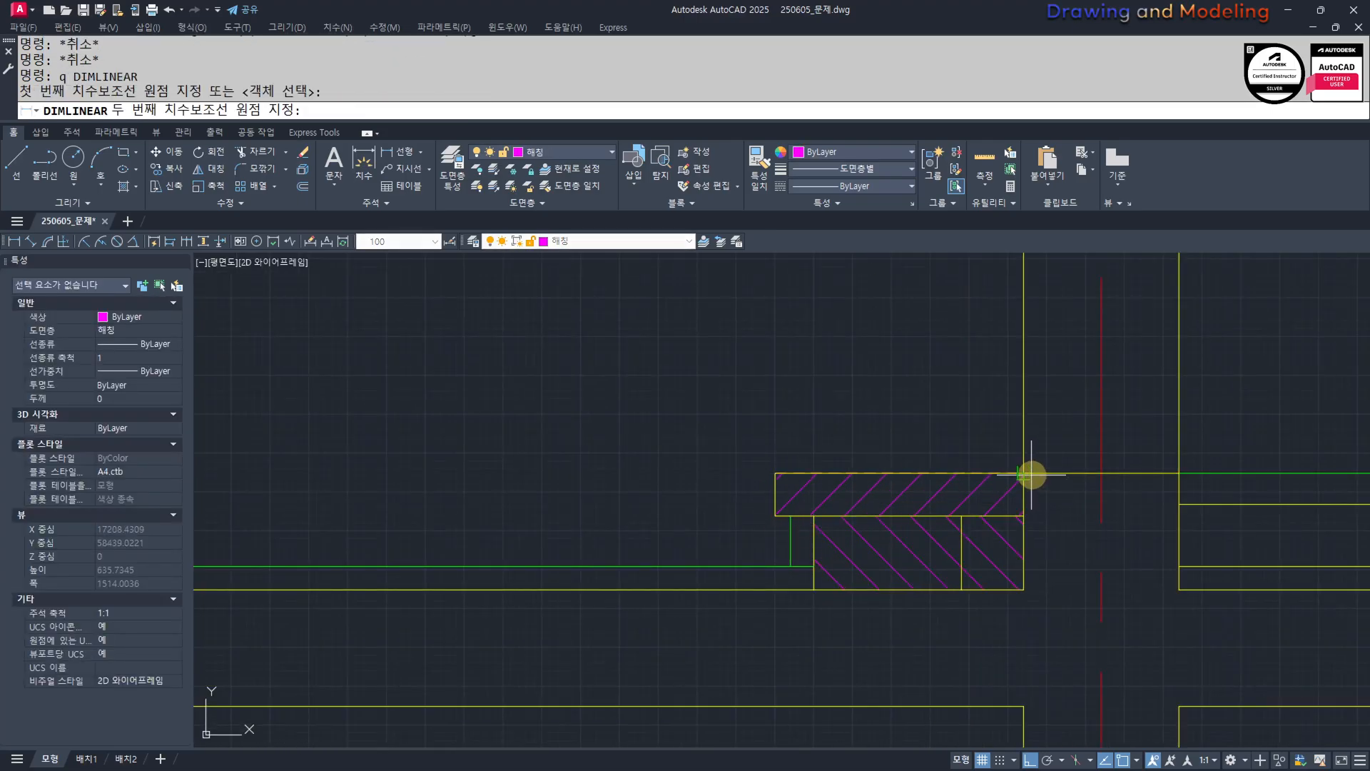
click(1023, 473)
scroll(928, 457, down, 4)
key(Escape)
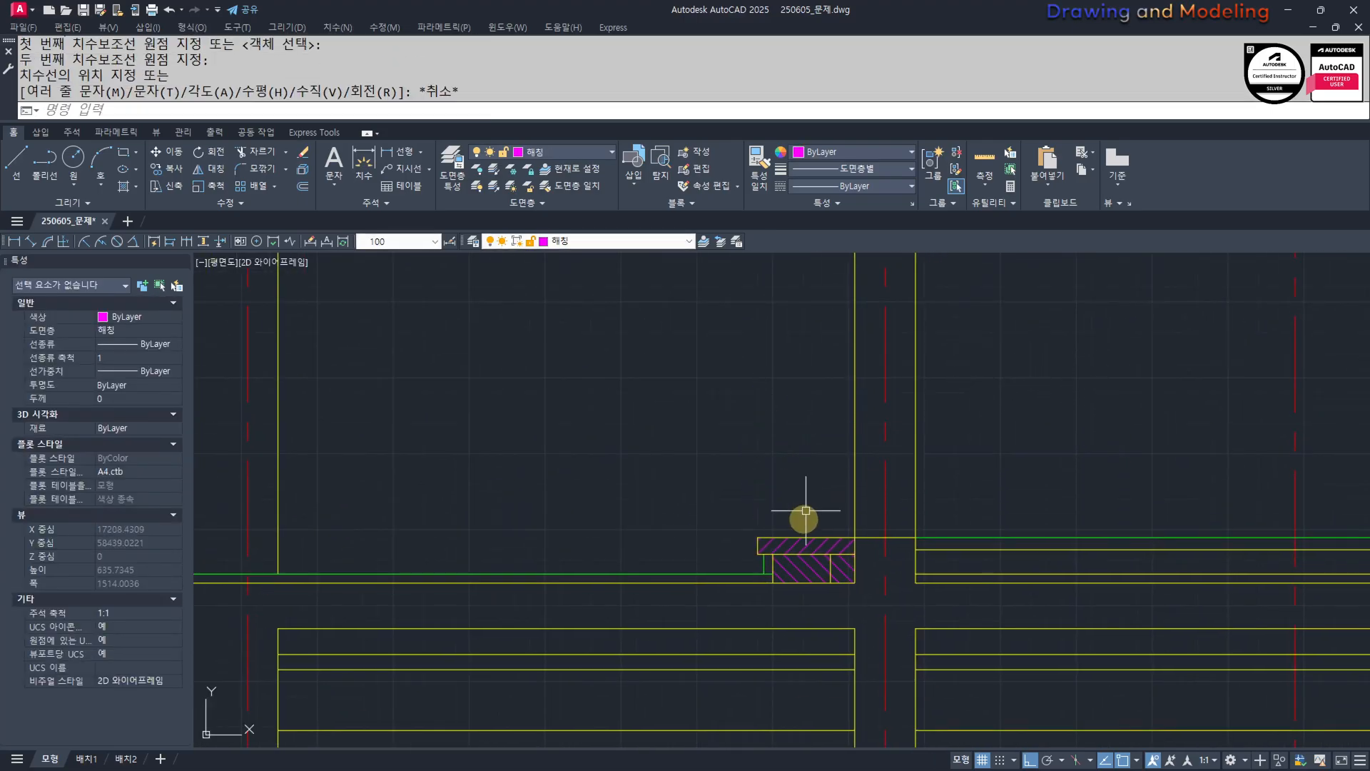
Examine the hatched raised edge and its junction with the adjoining wall and floor slabs.
scroll(860, 539, down, 4)
middle_drag(860, 538, 978, 554)
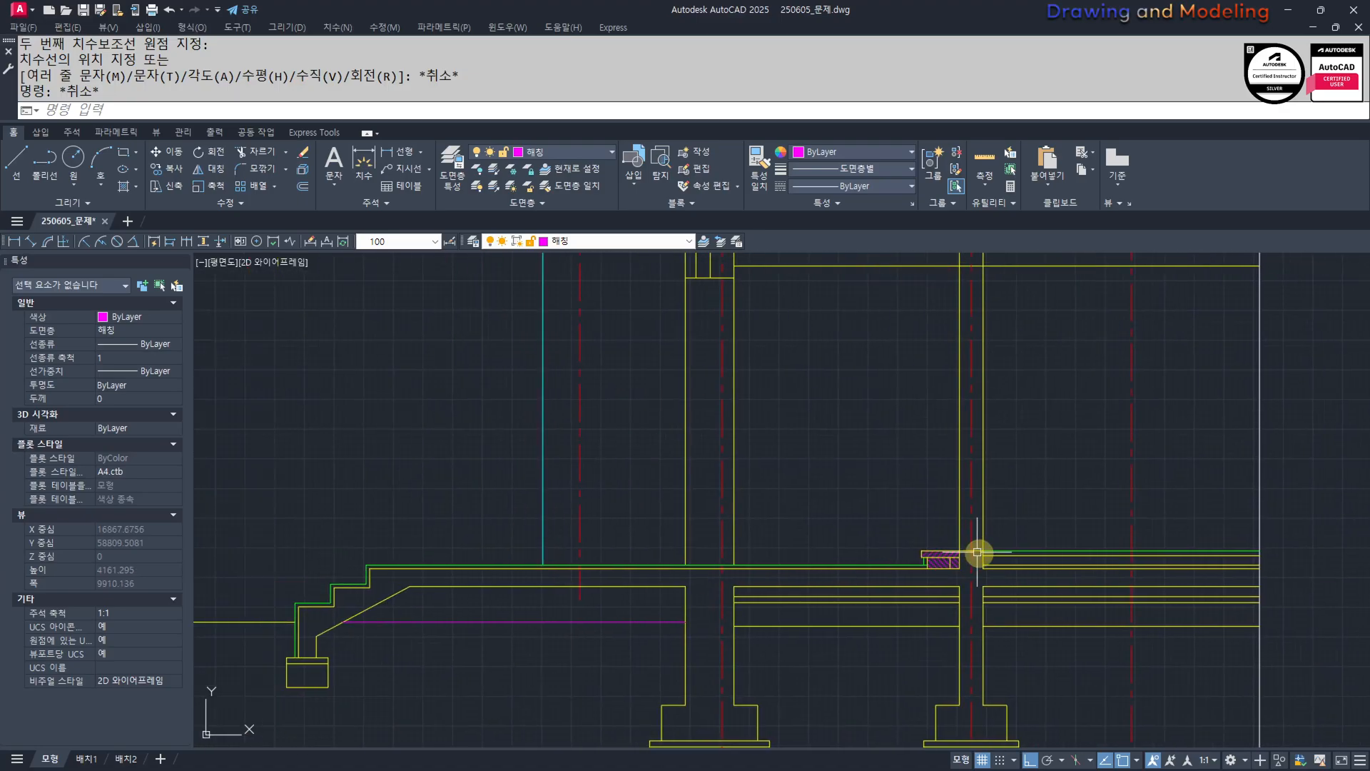
scroll(916, 583, up, 4)
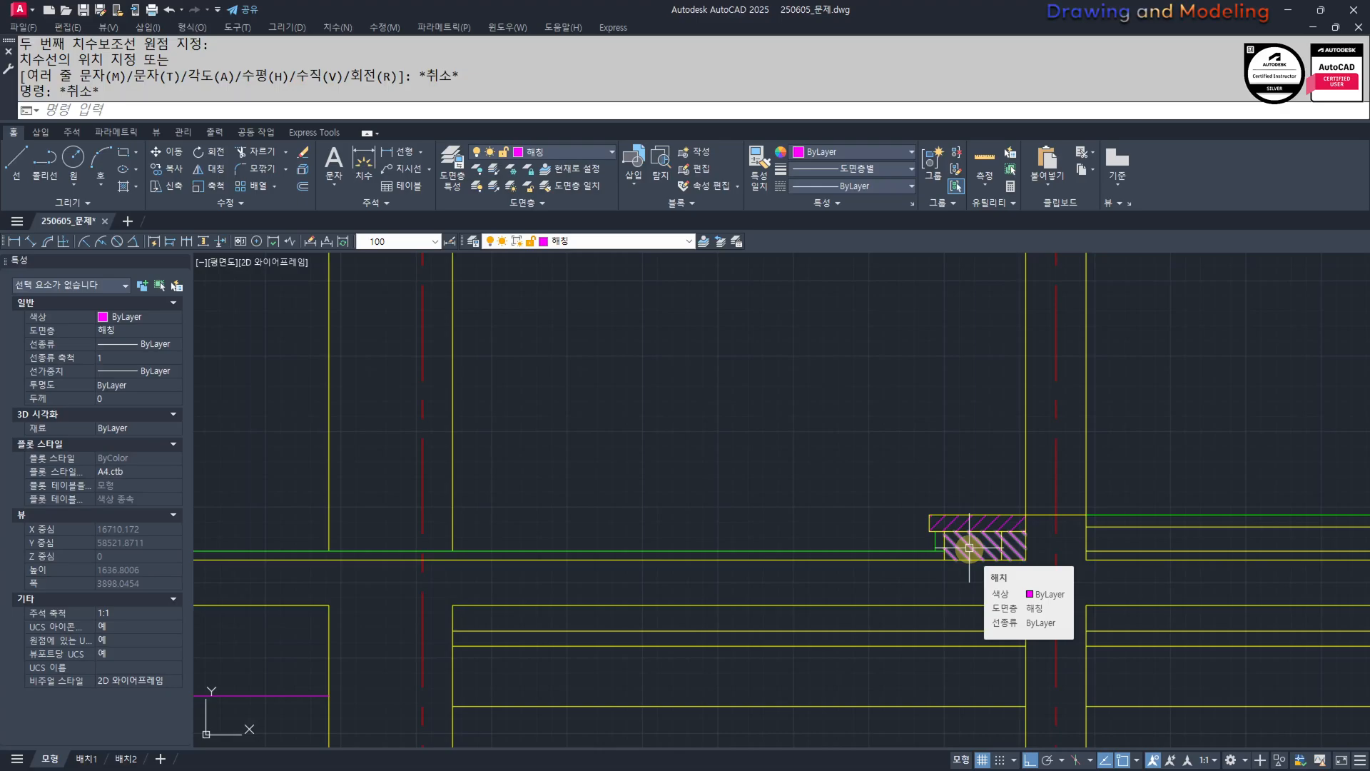
key(Escape)
key(Escape)
key(Escape)
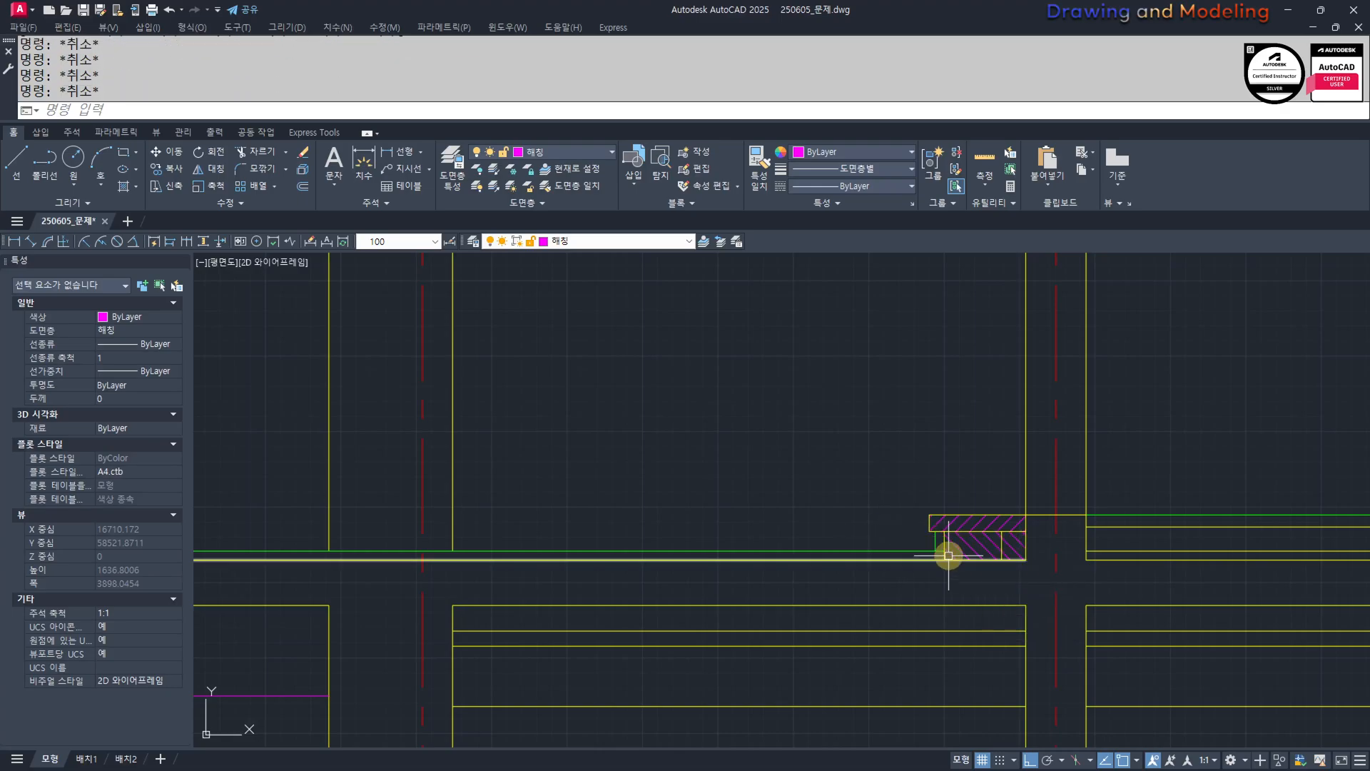
scroll(1015, 544, up, 4)
scroll(811, 560, down, 4)
middle_drag(812, 560, 955, 551)
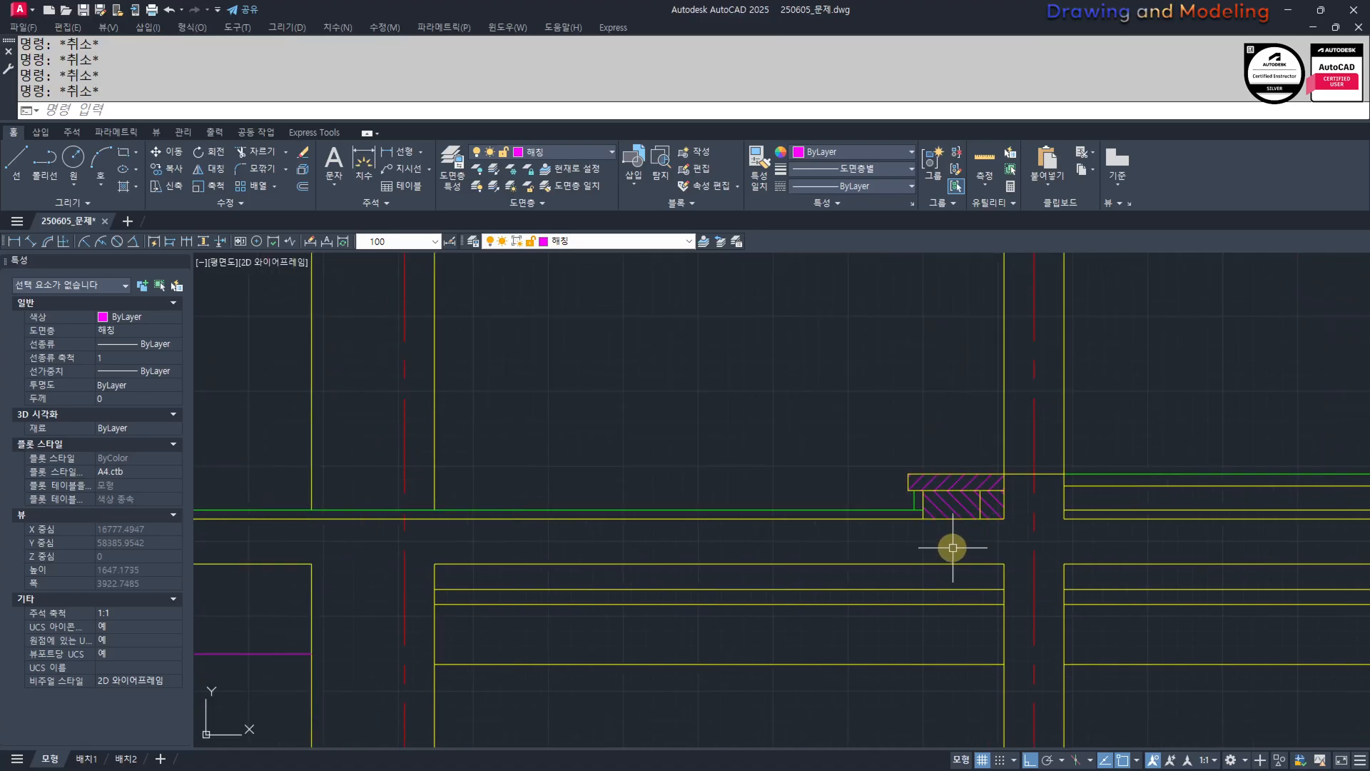
scroll(694, 514, down, 2)
scroll(941, 488, up, 4)
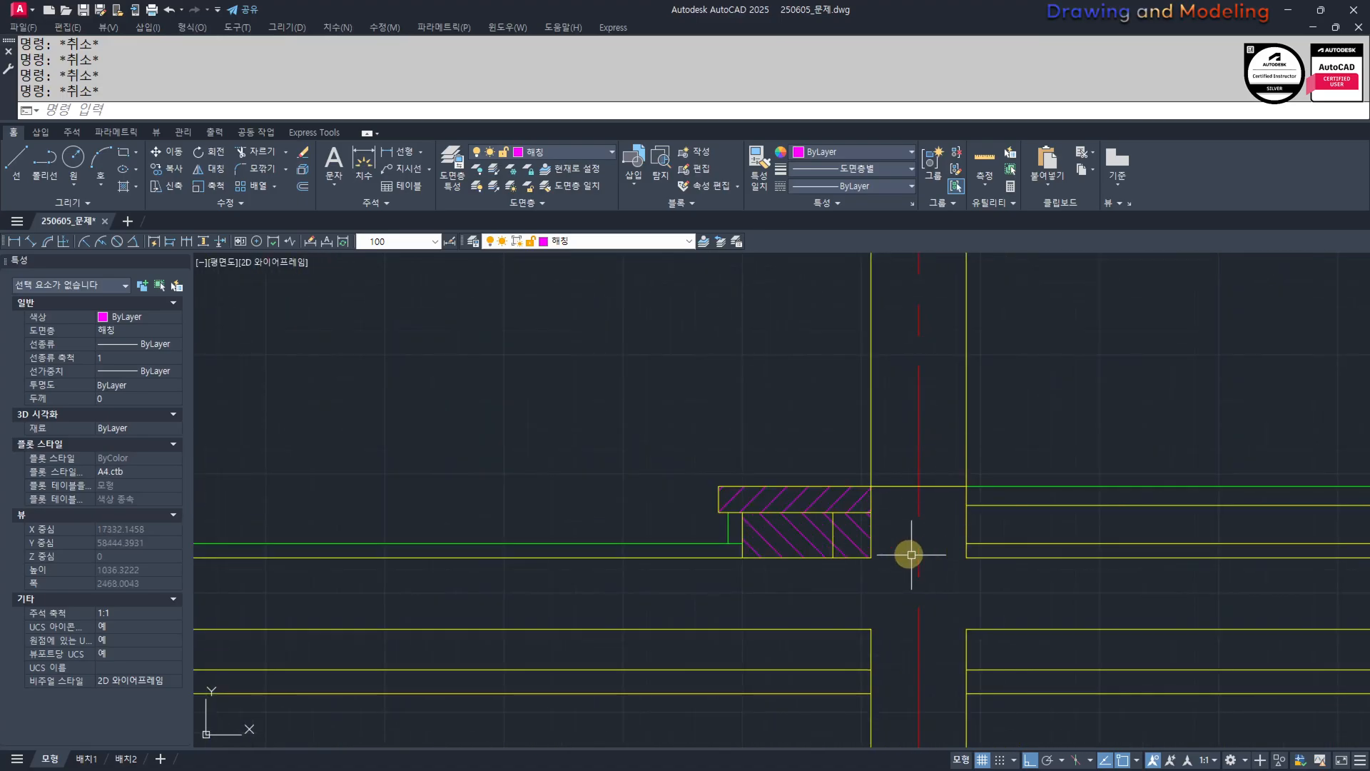
scroll(892, 541, down, 5)
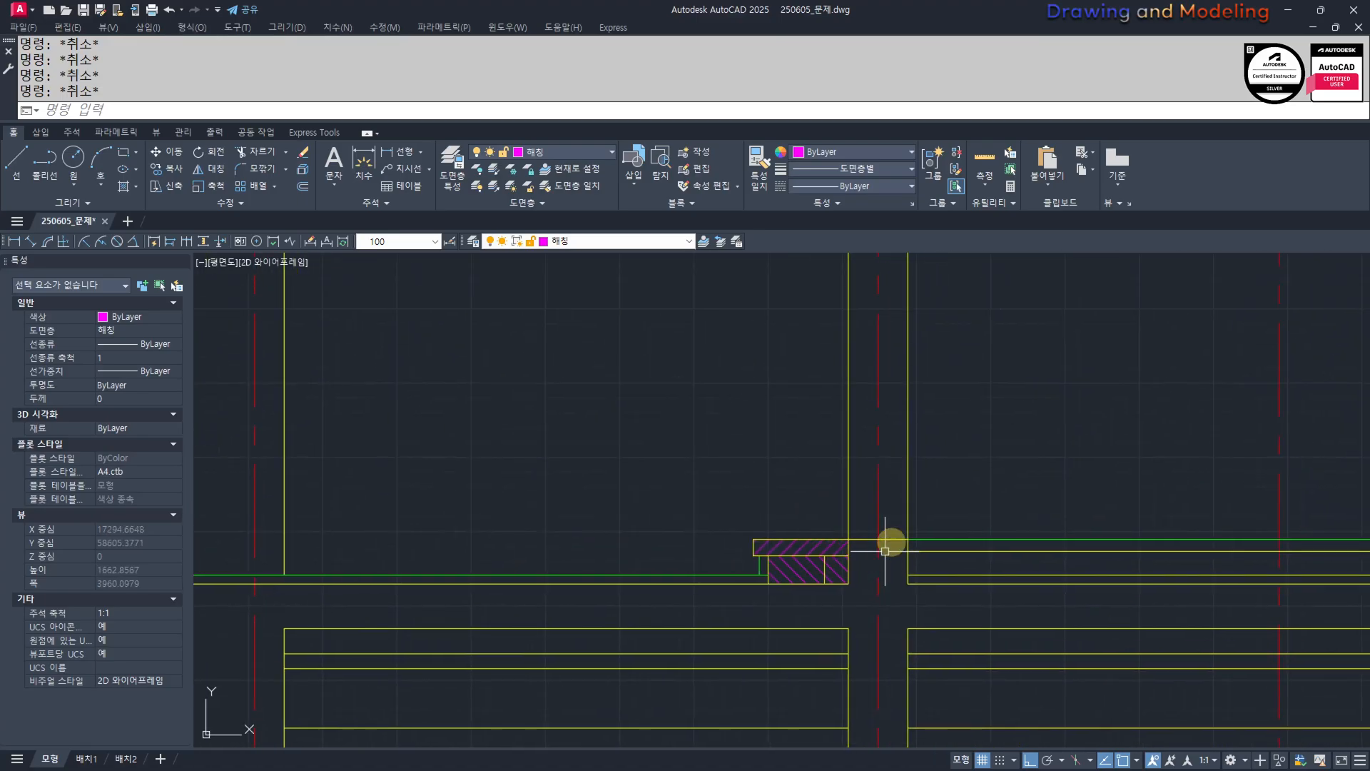
Draw a 240 by 45 rectangle in the empty area beside the wall, just above the green floor line.
scroll(923, 558, up, 5)
text(rec)
key(Return)
click(917, 555)
text(@240,45)
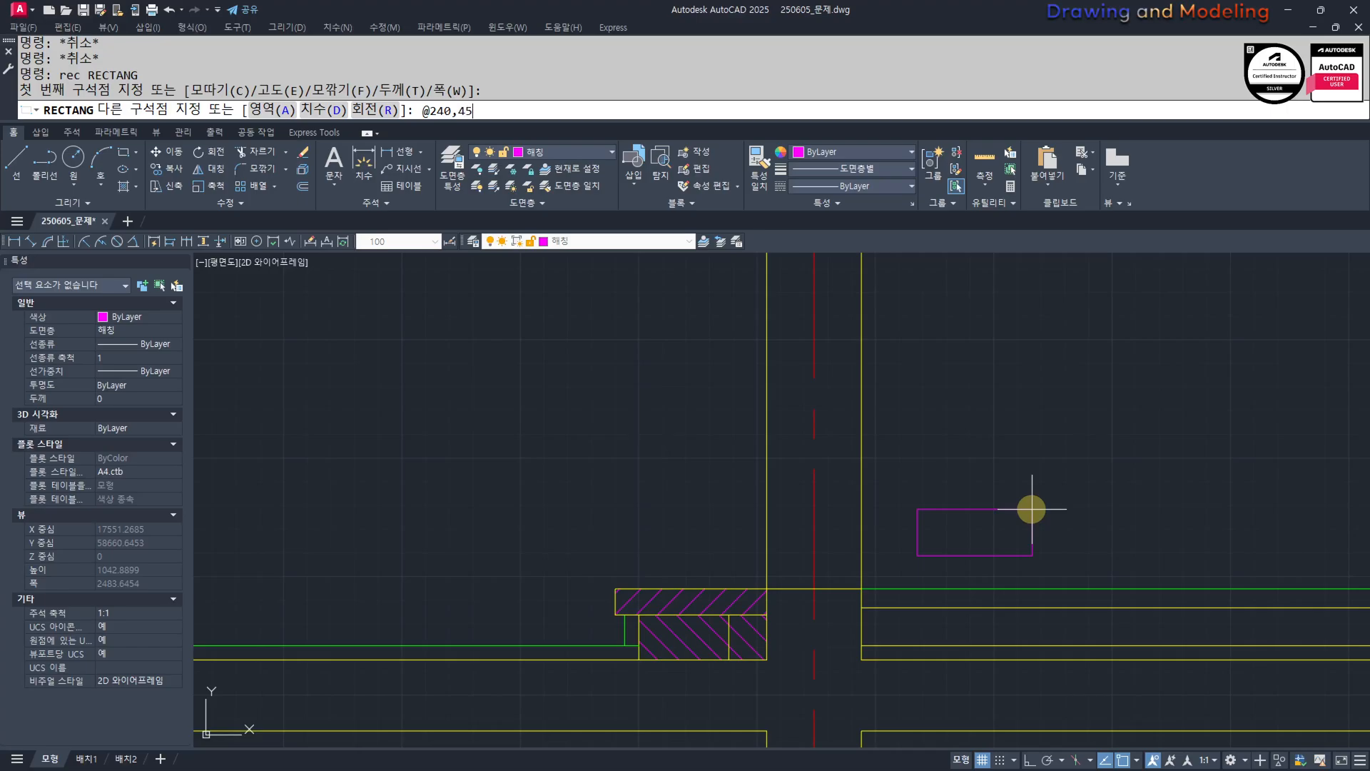
key(Return)
key(Escape)
key(Escape)
middle_drag(907, 614, 924, 597)
key(Escape)
key(Escape)
middle_drag(942, 489, 969, 521)
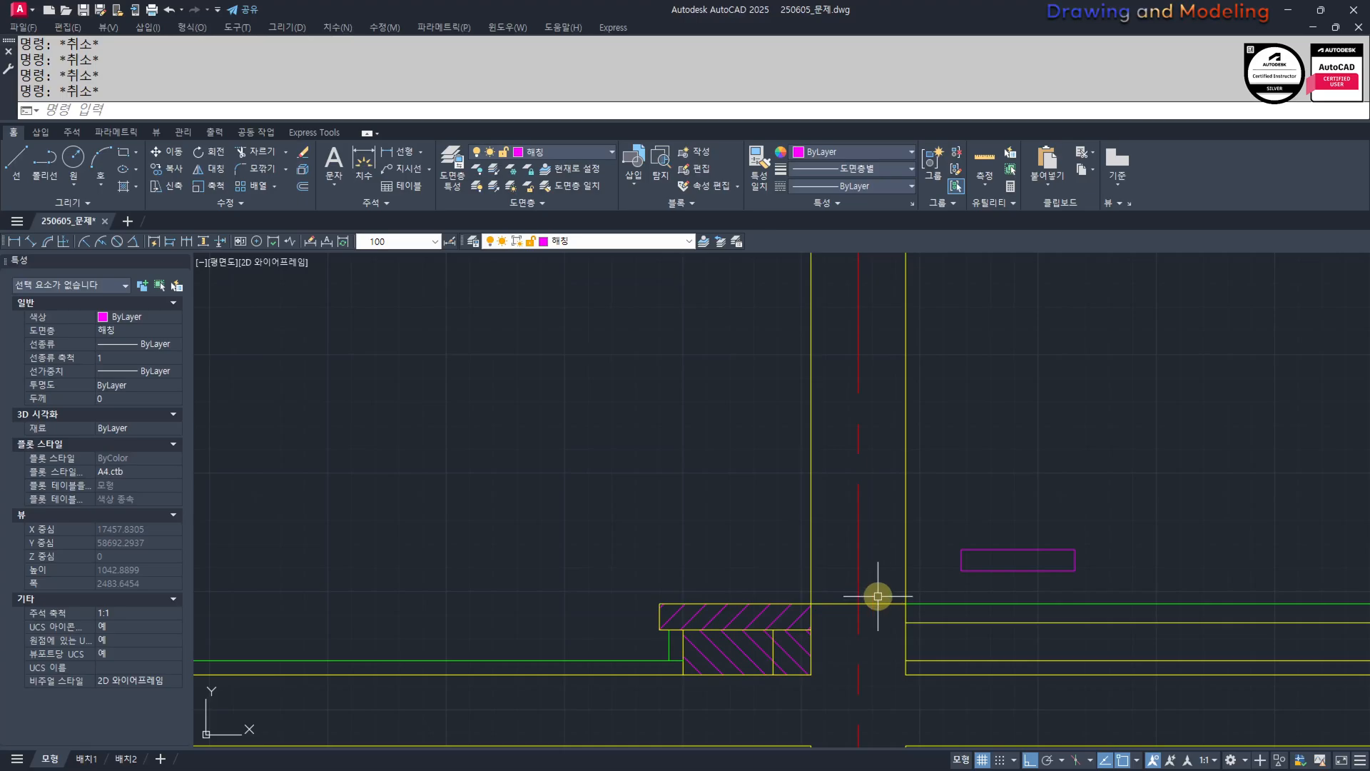
drag(888, 589, 816, 590)
key(Escape)
scroll(1003, 590, up, 2)
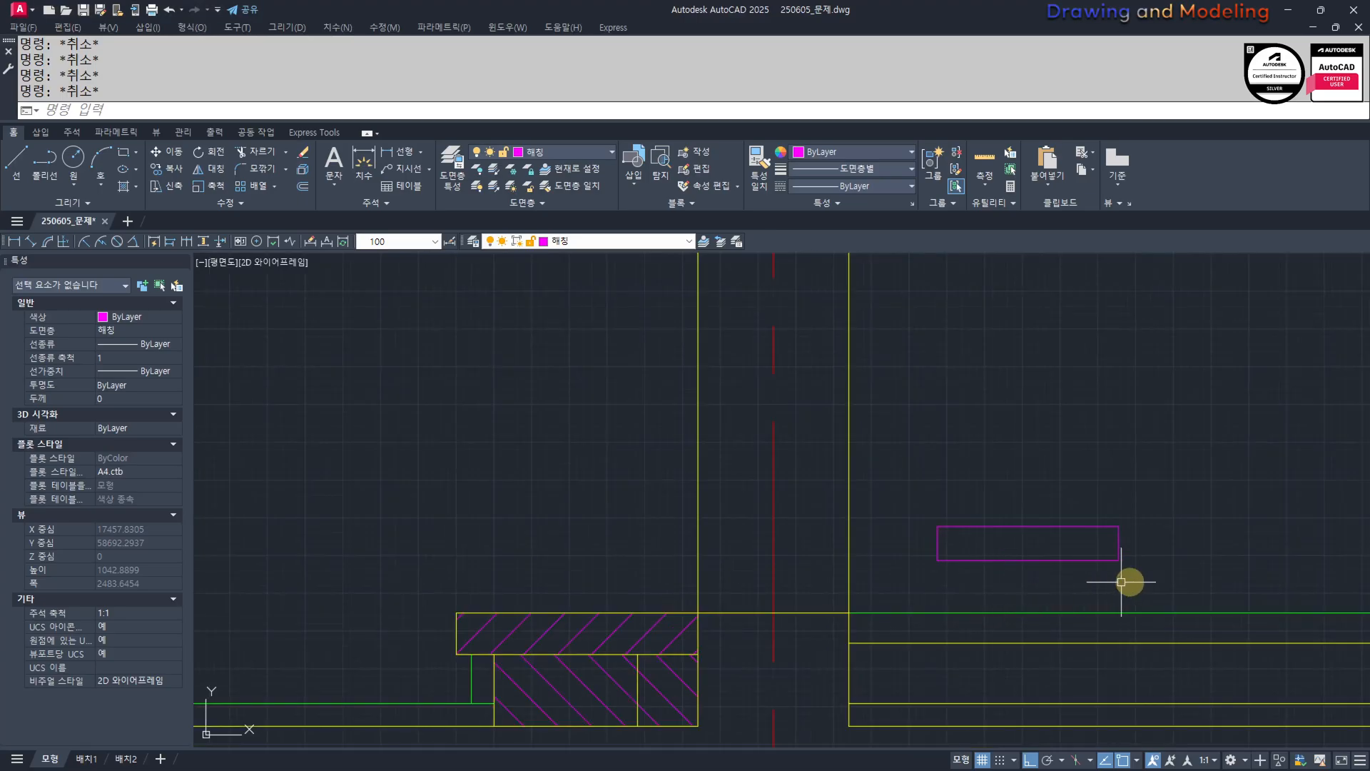
Match the 240 by 45 rectangle to the properties of the yellow section line below the floor finish.
click(1122, 582)
click(1077, 499)
key(Escape)
mouse_move(1080, 546)
middle_down()
mouse_move(1014, 571)
mouse_move(1069, 578)
middle_up()
click(990, 582)
key(Escape)
text(mm)
key(space)
click(868, 668)
click(886, 672)
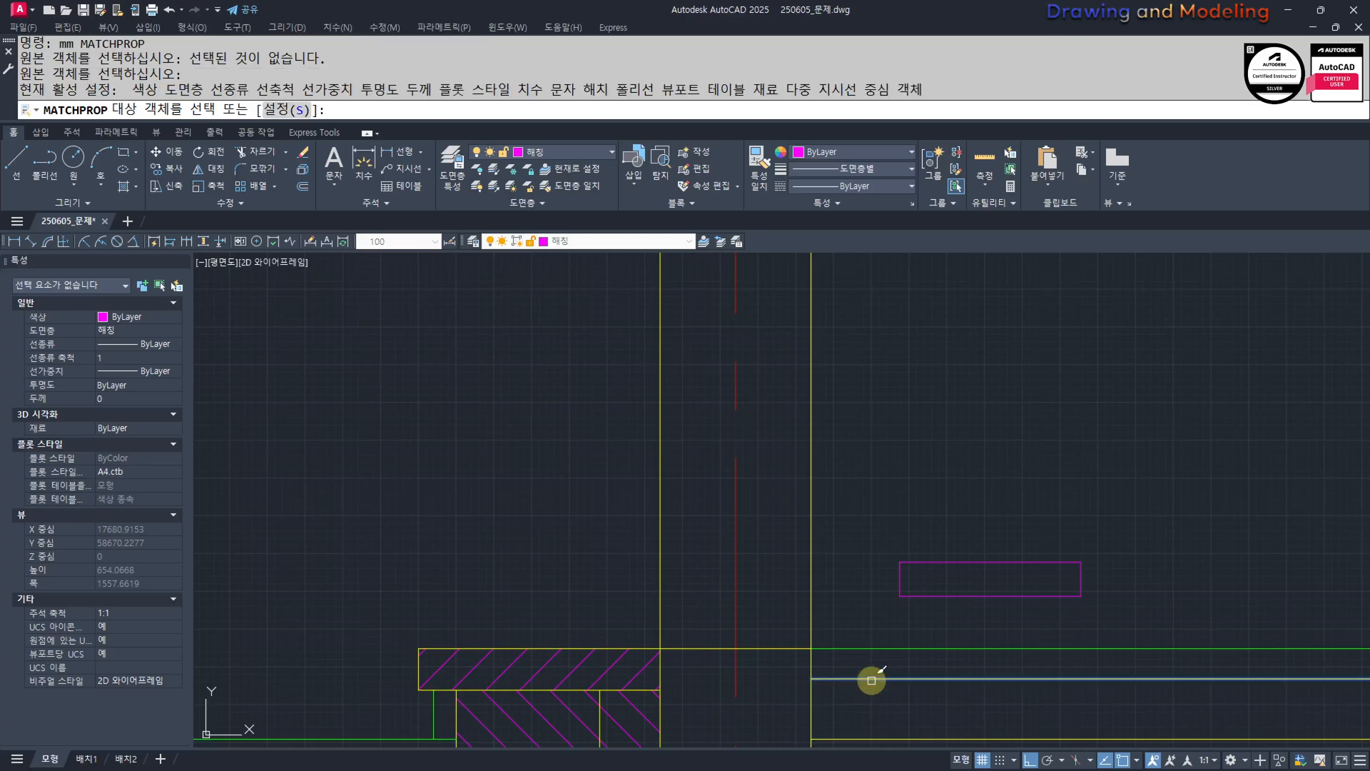
click(1050, 539)
click(978, 627)
key(Escape)
key(Escape)
Draw a 30 by 30 square starting from the midpoint of the rectangle's upper edge.
scroll(1115, 553, up, 2)
click(878, 553)
key(Escape)
key(Escape)
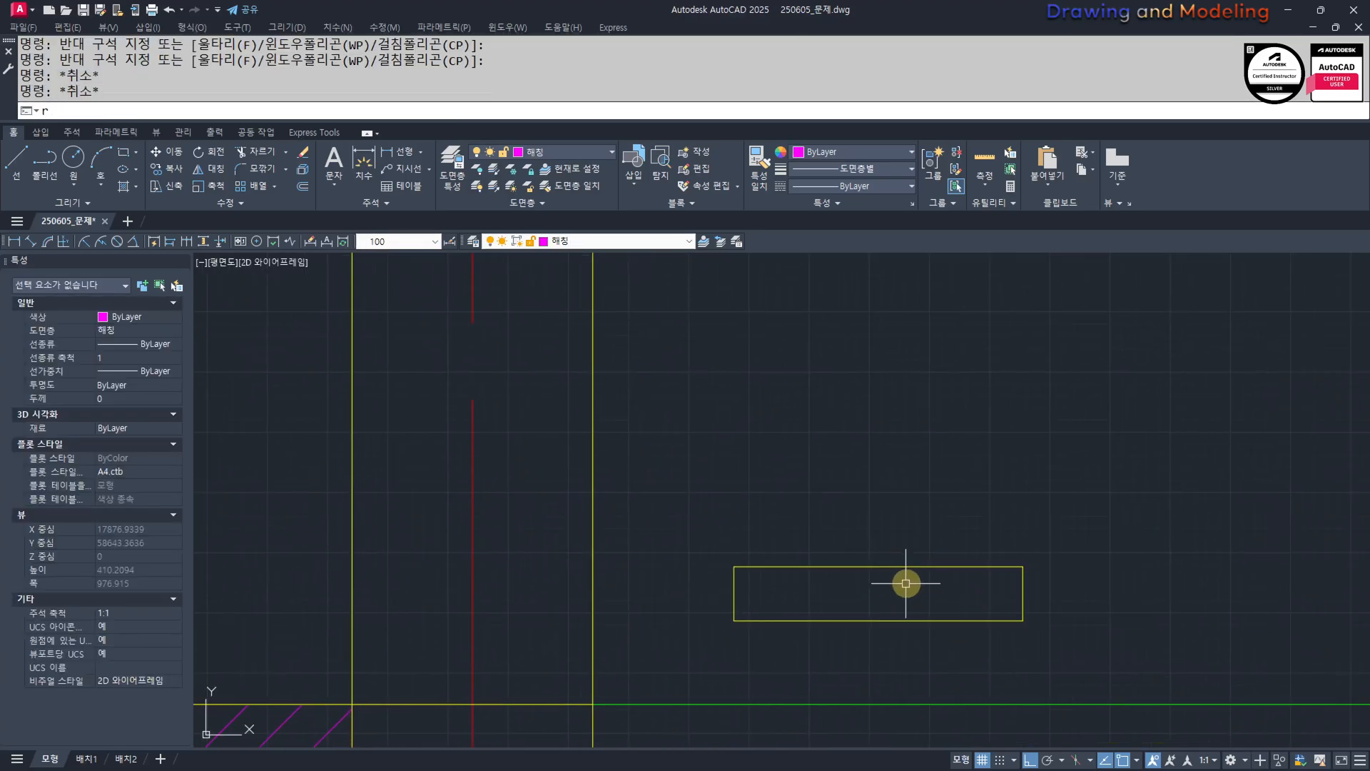
text(rec)
key(space)
click(878, 566)
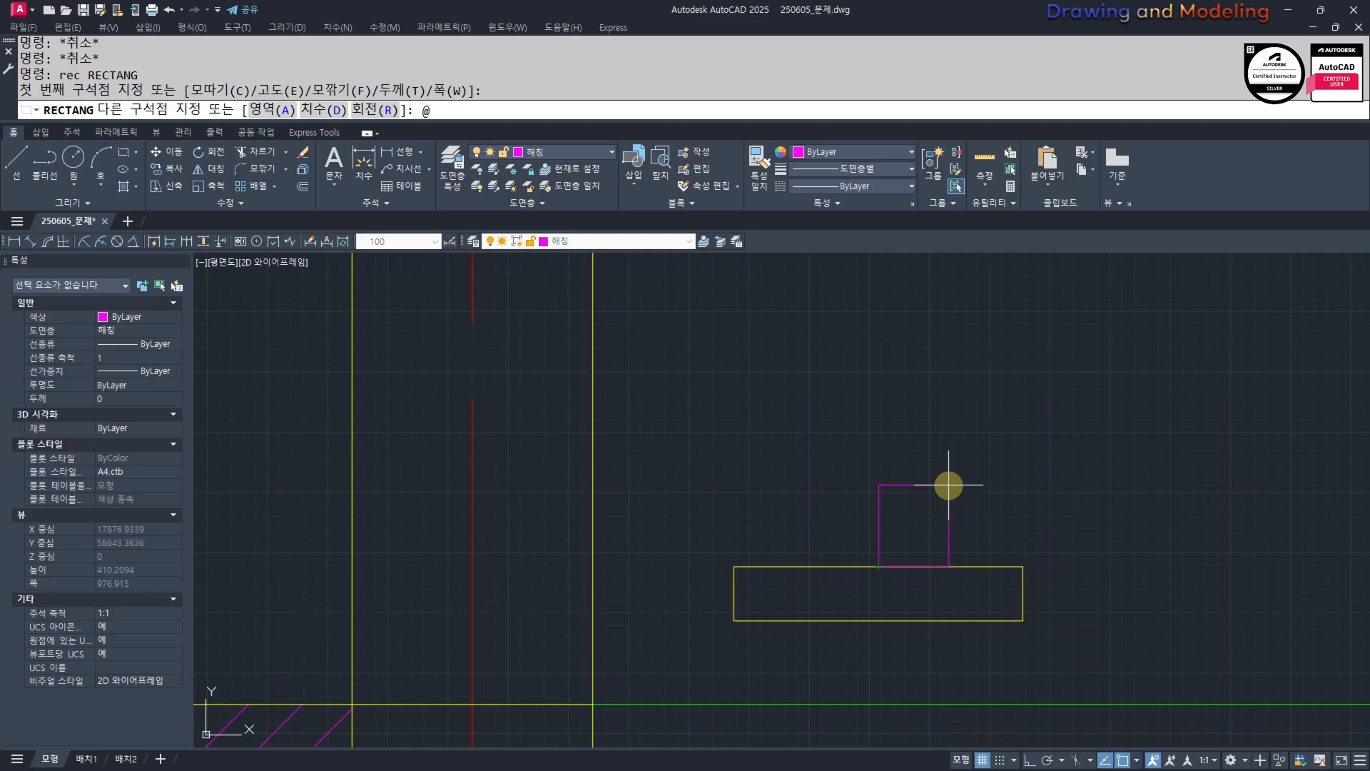
text(@30,30)
key(Return)
key(Escape)
key(Escape)
Match the 30 by 30 square to the properties of the yellow rectangle beneath it.
text(mm)
key(space)
click(938, 567)
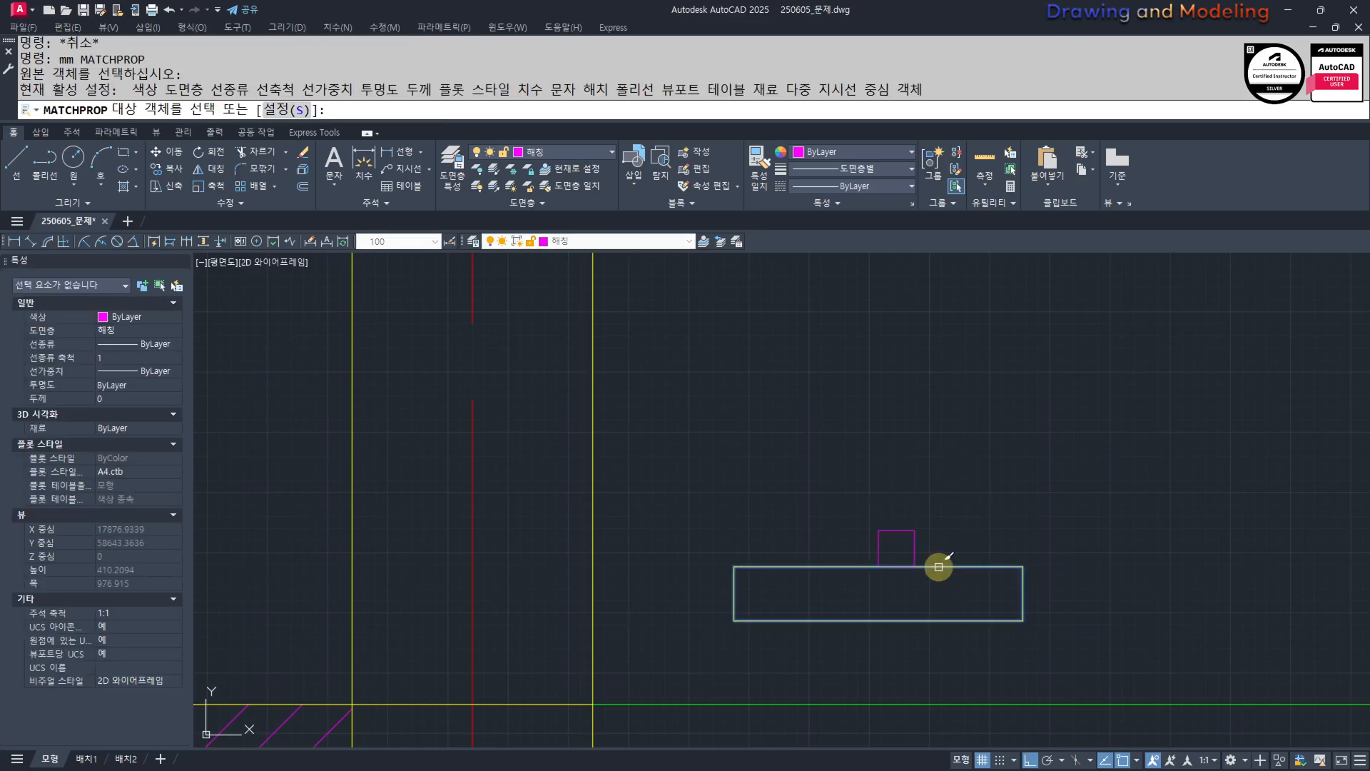
click(955, 498)
click(890, 550)
key(Escape)
key(Escape)
scroll(892, 546, up, 4)
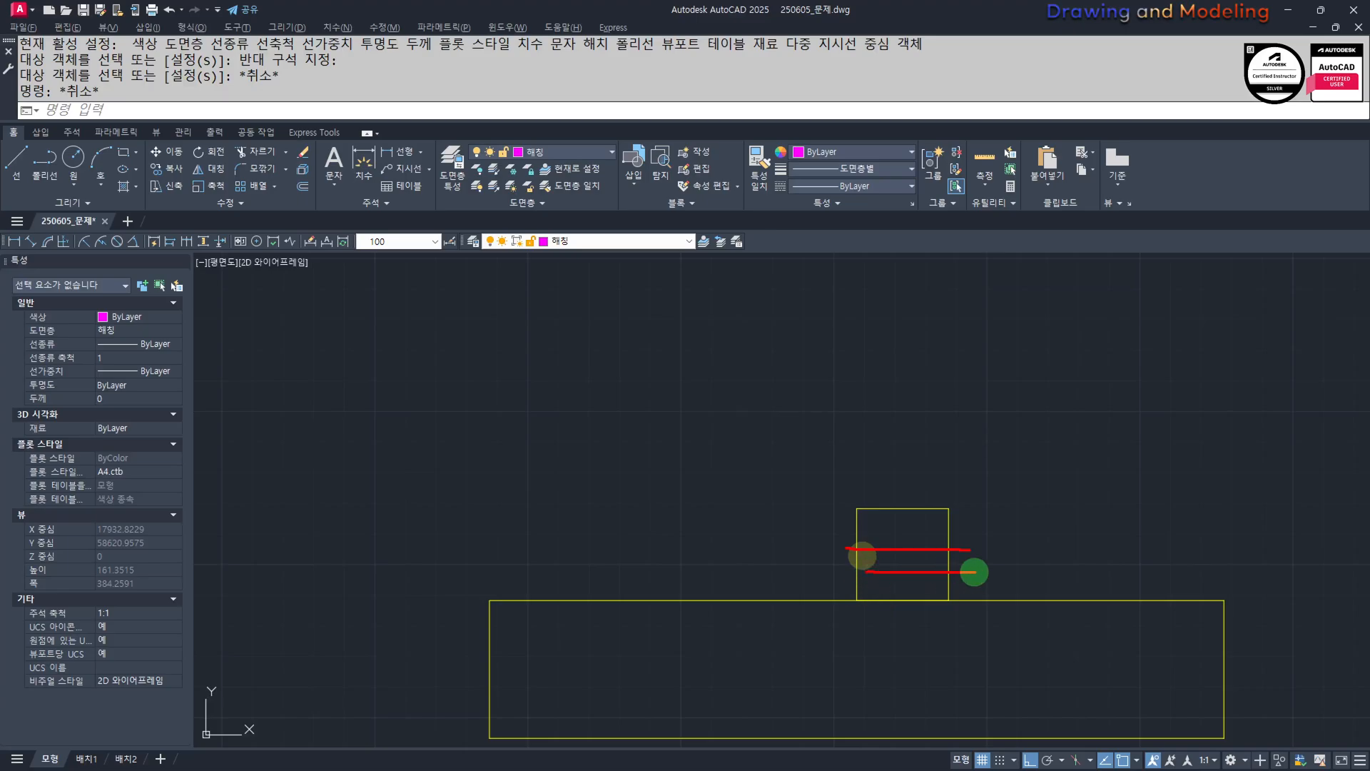
click(975, 571)
click(918, 535)
scroll(865, 586, up, 2)
key(Escape)
key(Escape)
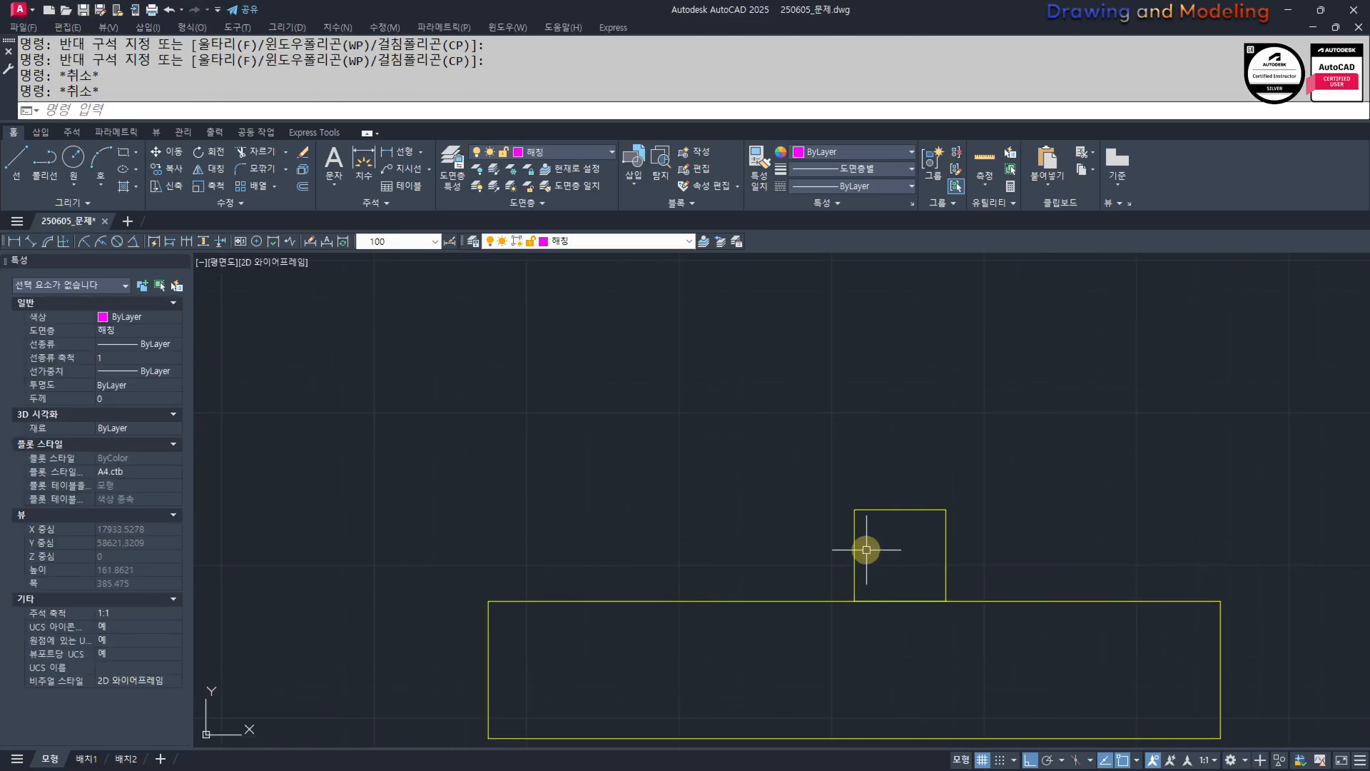
middle_drag(896, 544, 925, 518)
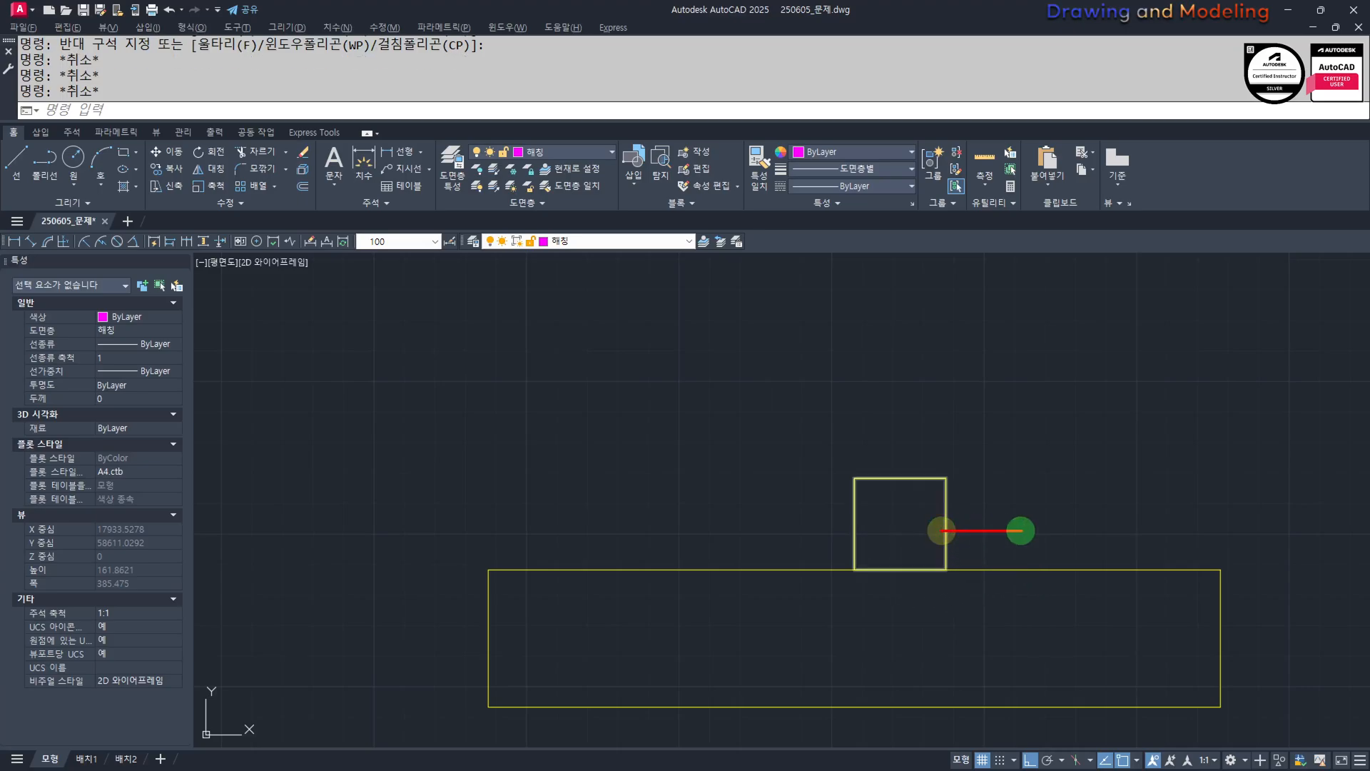
click(1043, 542)
click(893, 474)
middle_drag(1022, 516, 985, 528)
key(Escape)
click(972, 532)
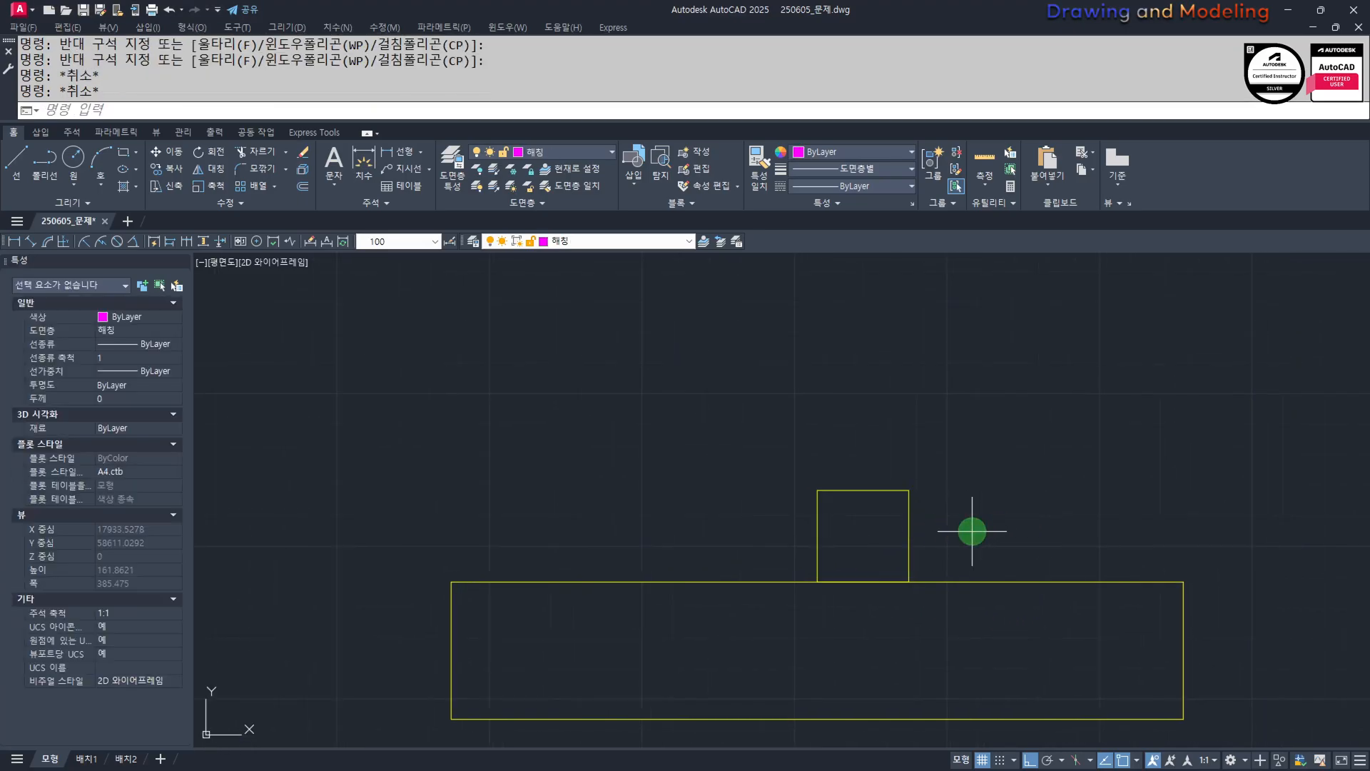
click(865, 476)
key(Escape)
key(Escape)
middle_drag(865, 521, 872, 546)
click(982, 557)
click(849, 512)
key(Escape)
key(Escape)
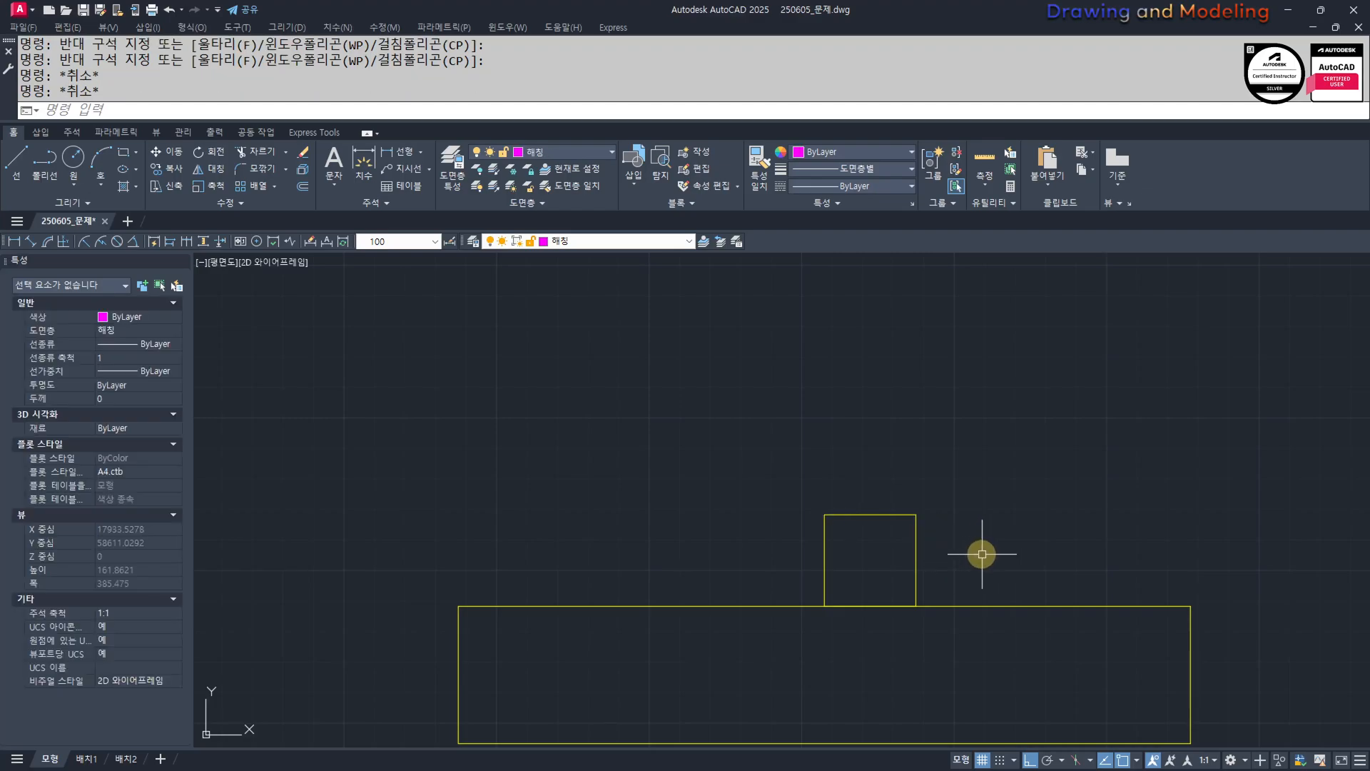
click(979, 555)
click(868, 559)
key(Escape)
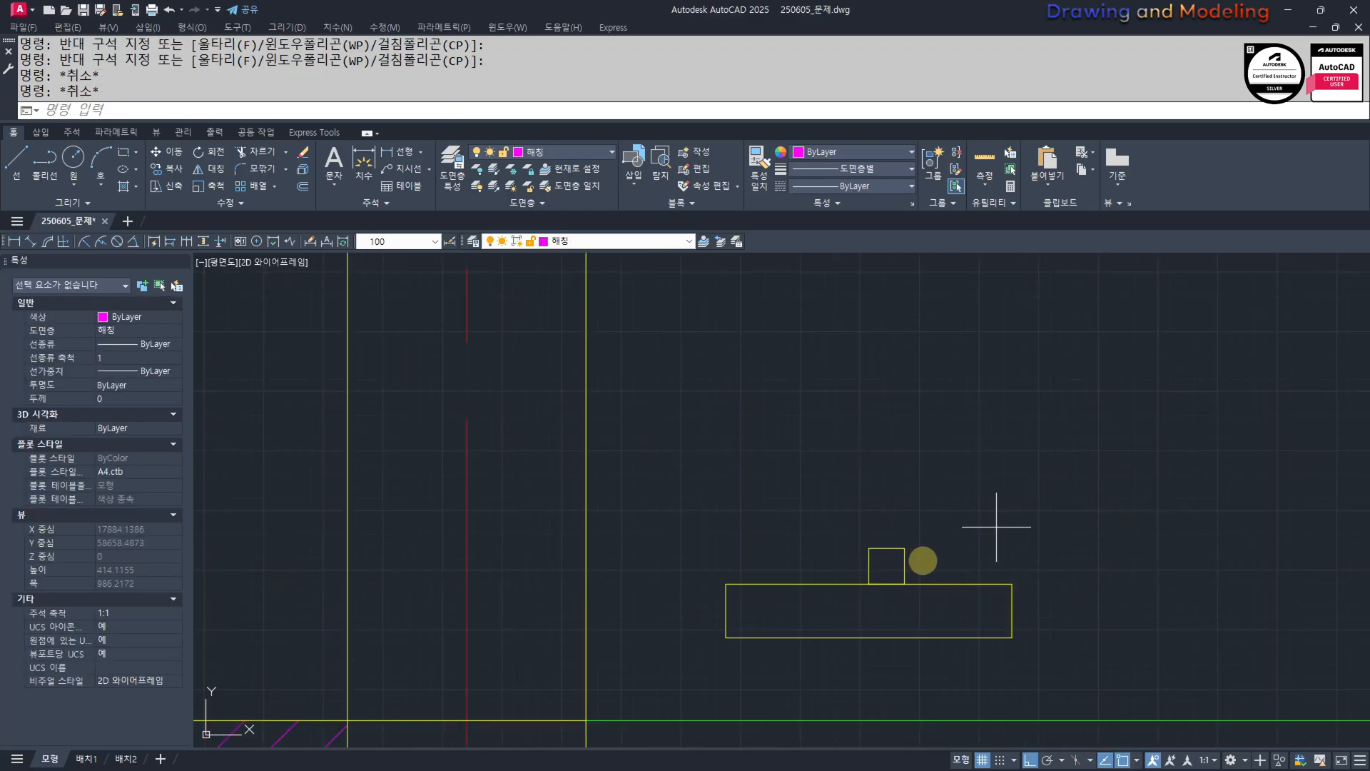
scroll(888, 583, up, 2)
key(Escape)
click(1025, 556)
click(946, 645)
scroll(891, 569, up, 2)
key(Escape)
Move the square by its bottom midpoint to the midpoint of the rectangle's upper edge, centring it.
click(1012, 520)
click(911, 590)
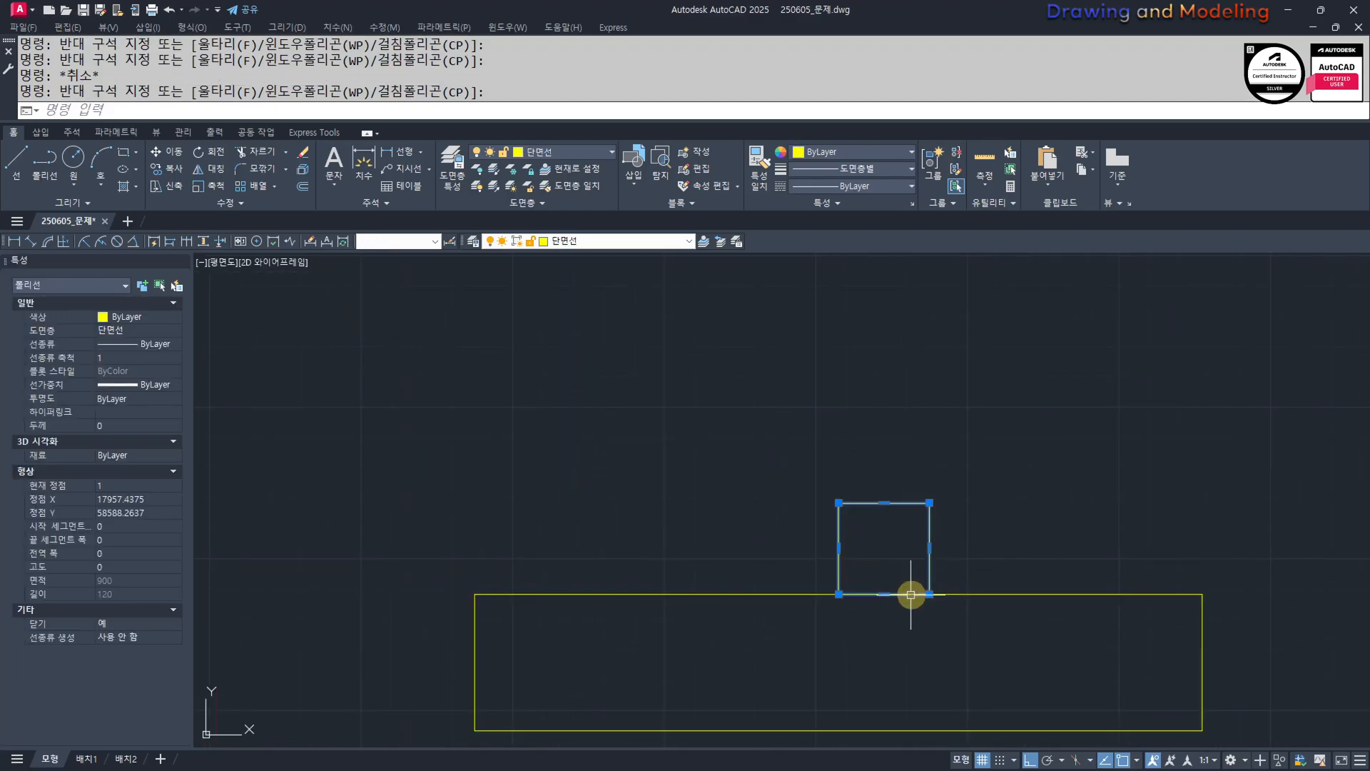
text(m)
key(Return)
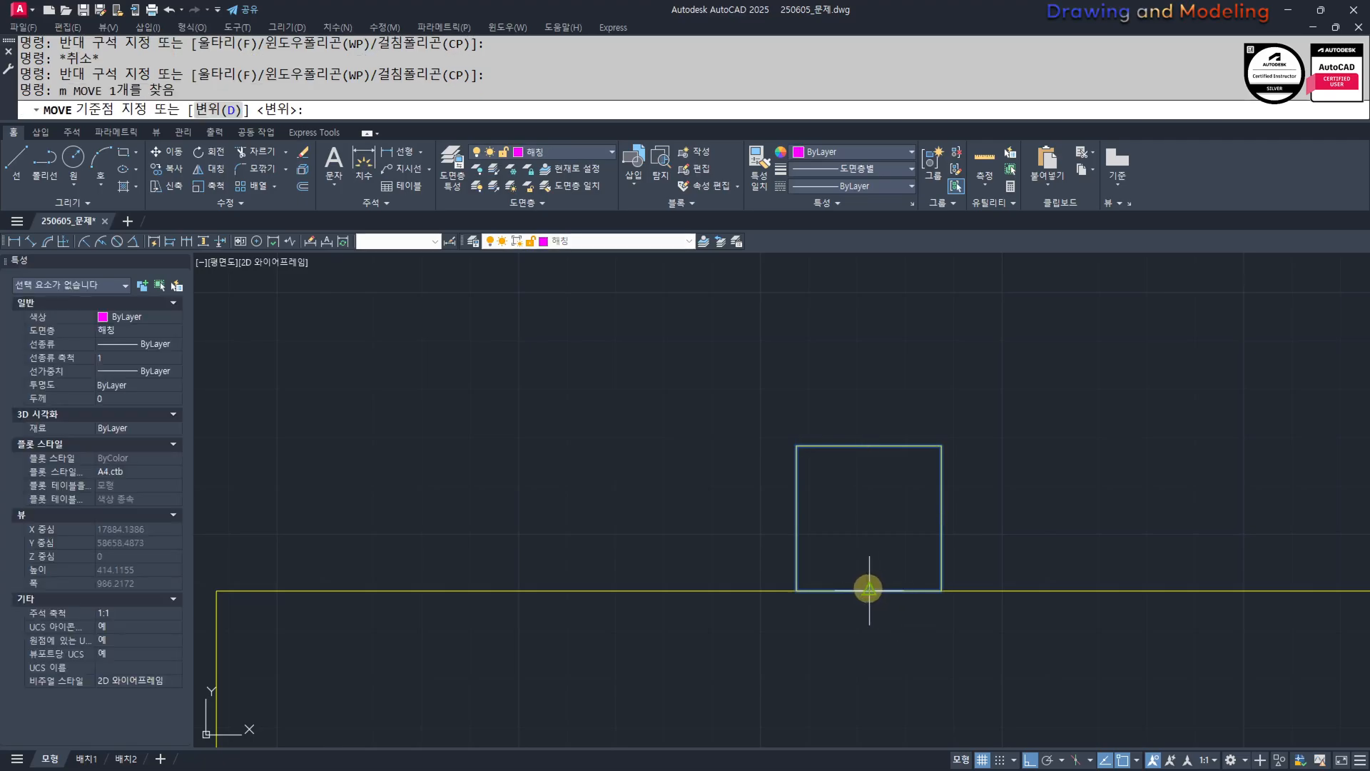
click(869, 590)
click(797, 590)
key(Escape)
key(Escape)
click(955, 471)
scroll(856, 559, down, 3)
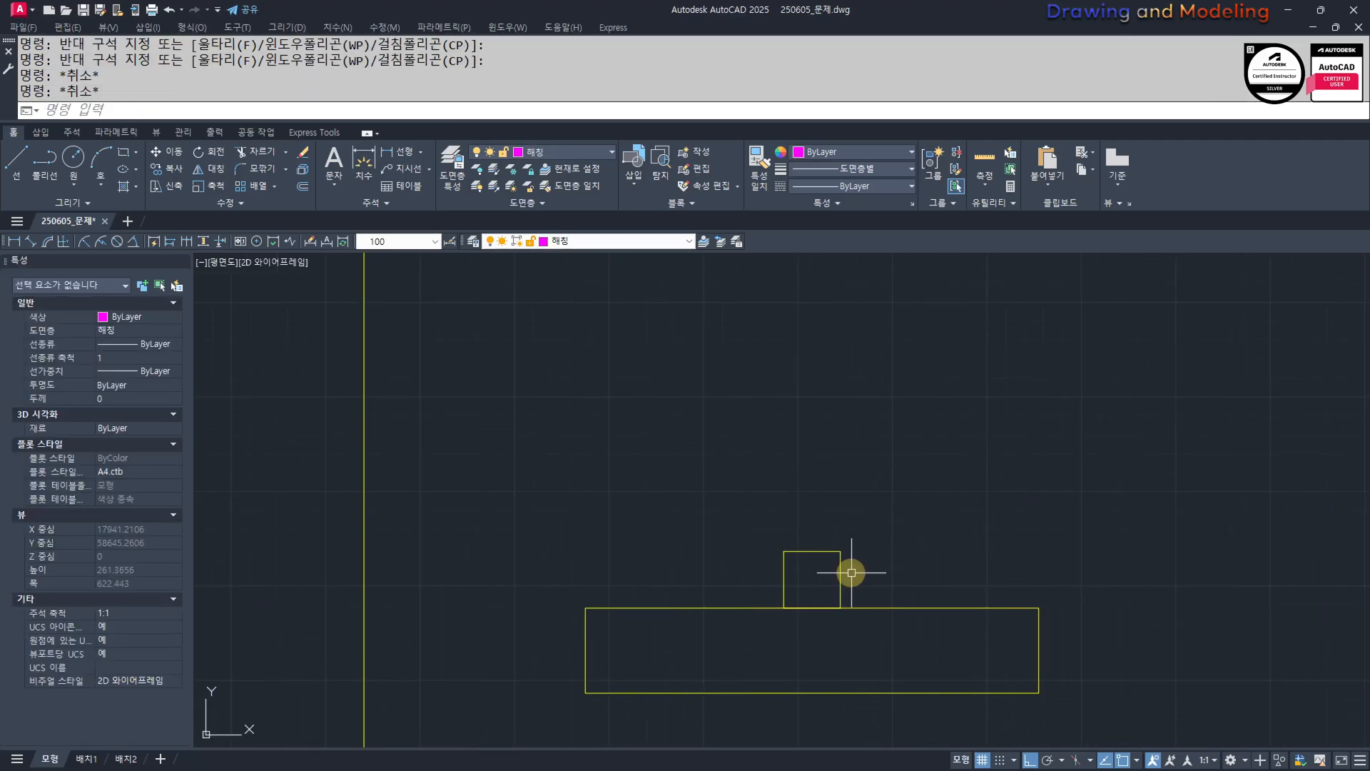
scroll(869, 576, up, 3)
Copy the centred square directly against its right side on the rectangle's upper edge.
click(883, 526)
click(765, 587)
middle_drag(778, 642, 799, 597)
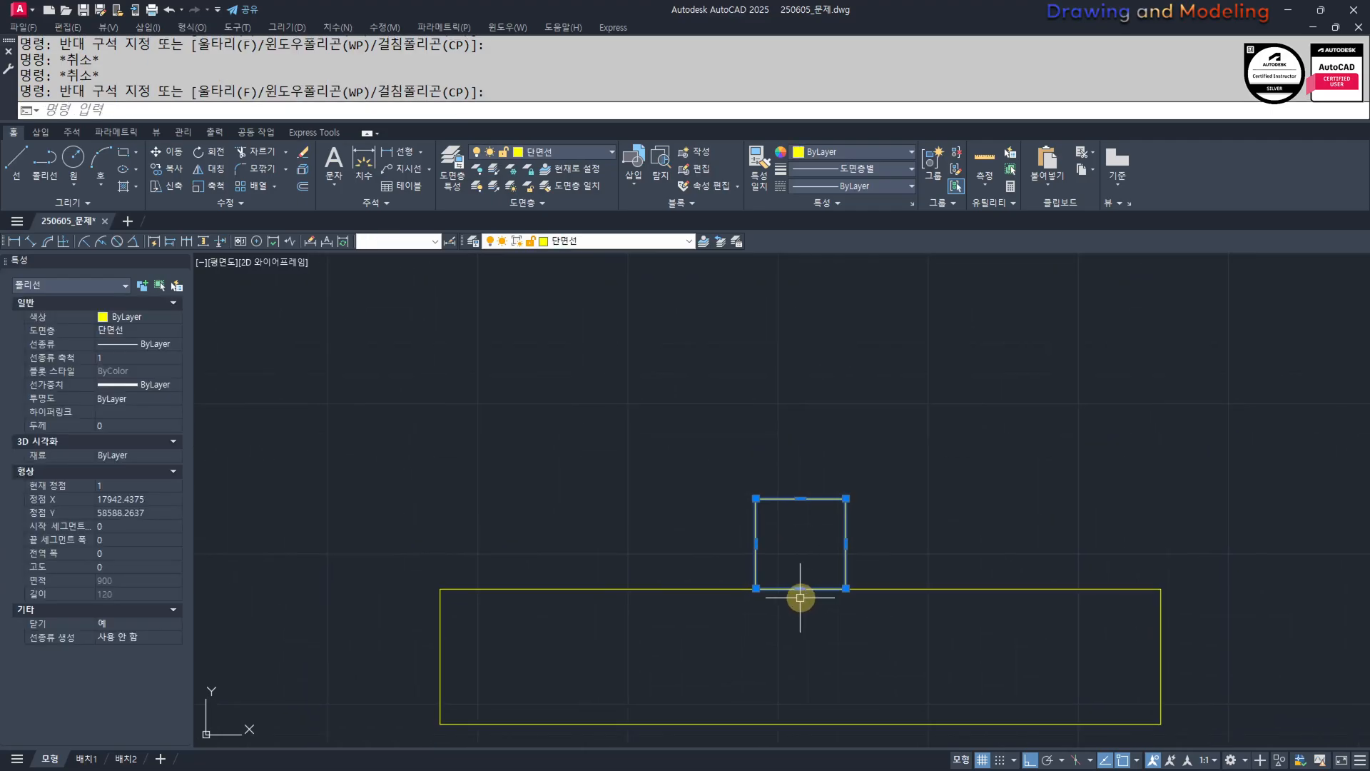
key(Escape)
click(877, 550)
click(821, 573)
text(cc)
key(Return)
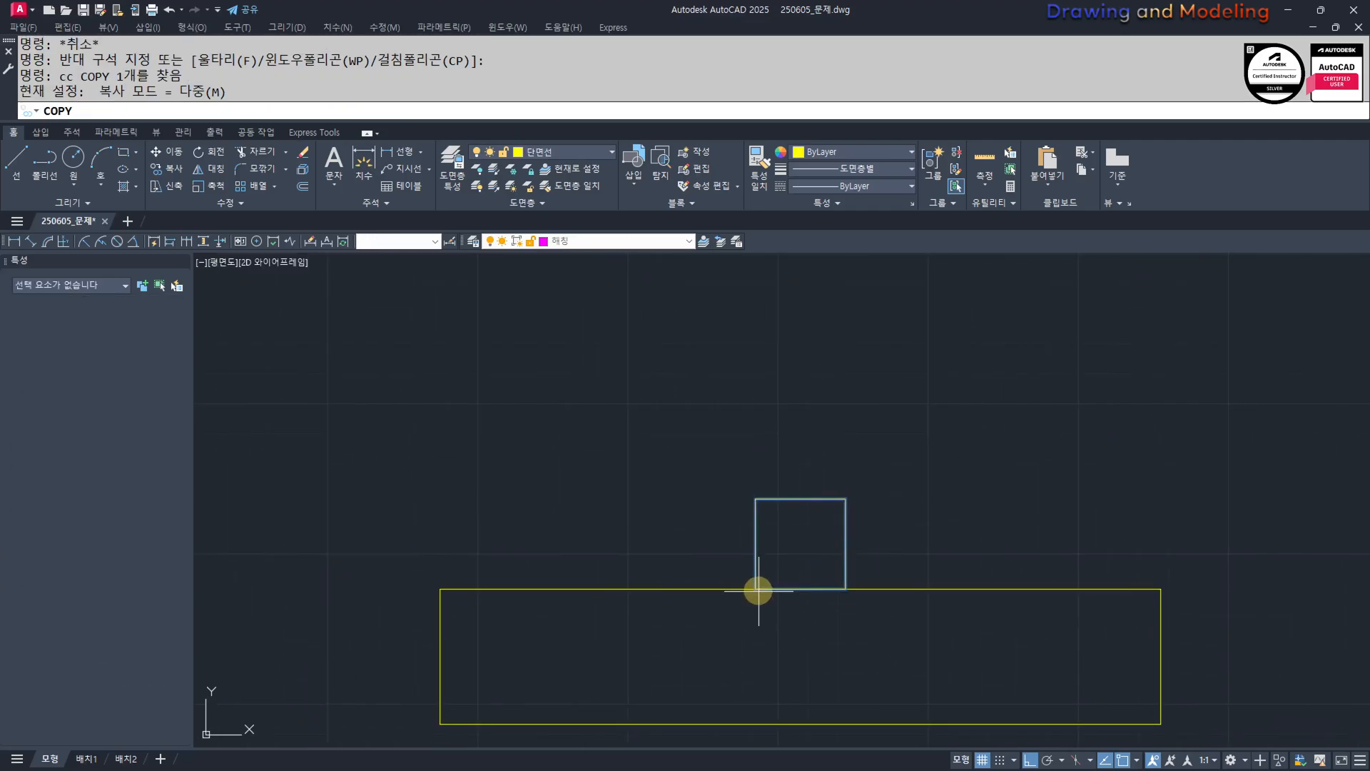
click(756, 589)
click(846, 590)
key(Escape)
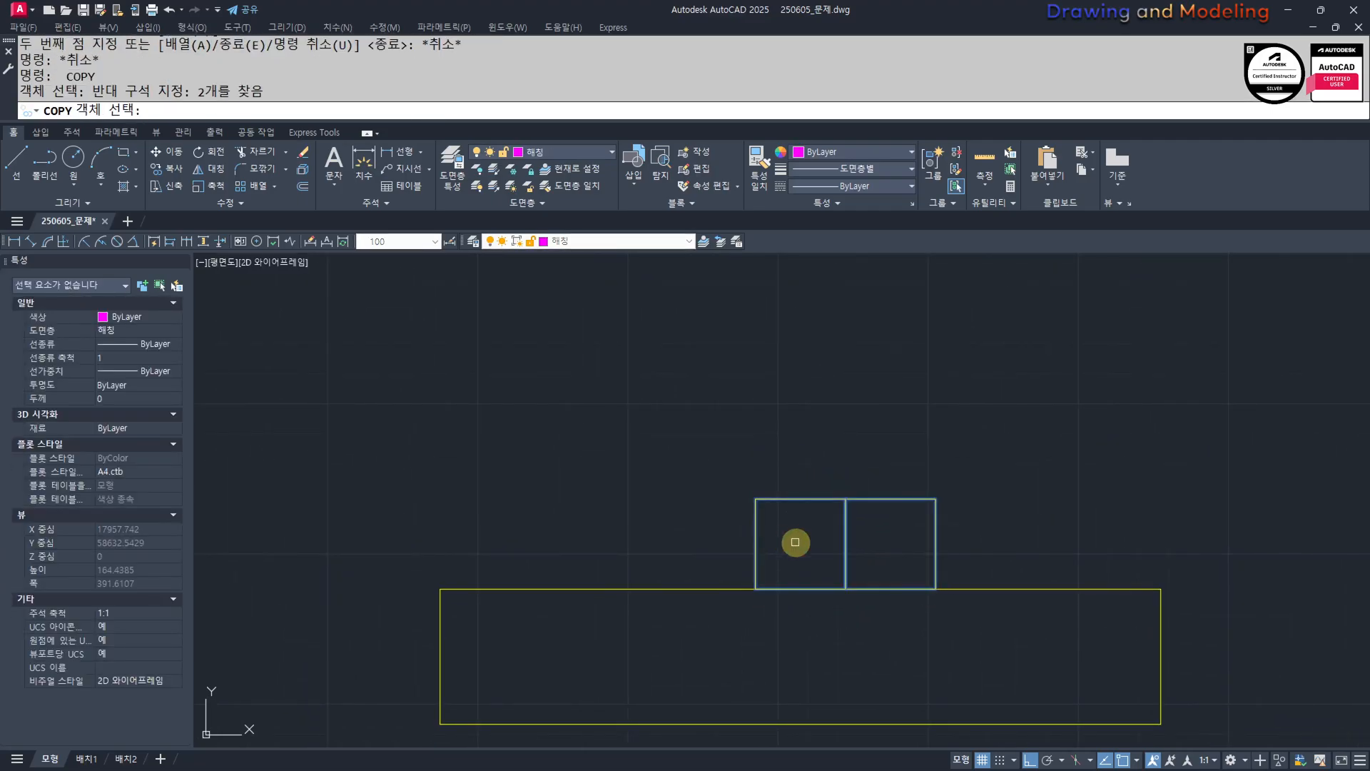
Copy the centre square directly against its left side on the rectangle's upper edge.
key(Return)
key(Escape)
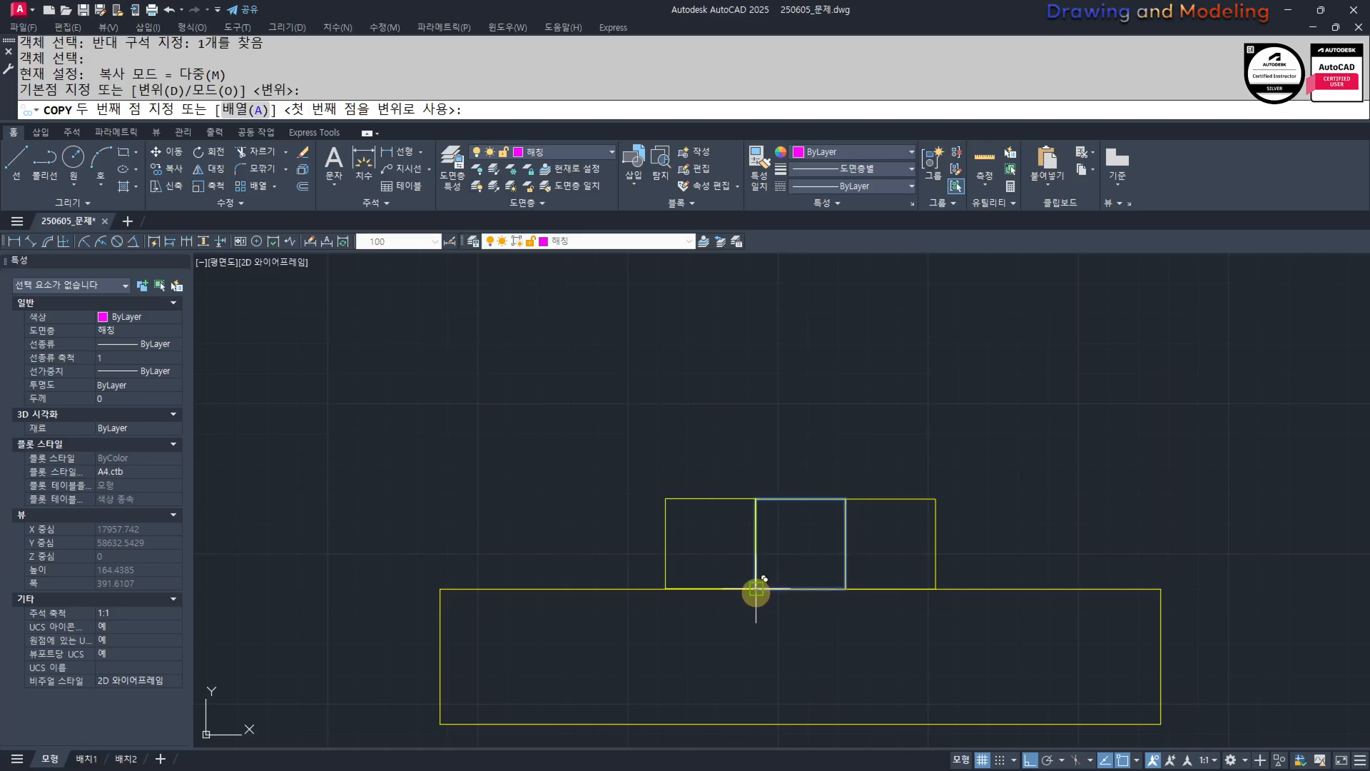
click(755, 590)
key(Escape)
key(Escape)
Move the left 30 by 30 square 7 units to the left, away from the centre square.
click(695, 520)
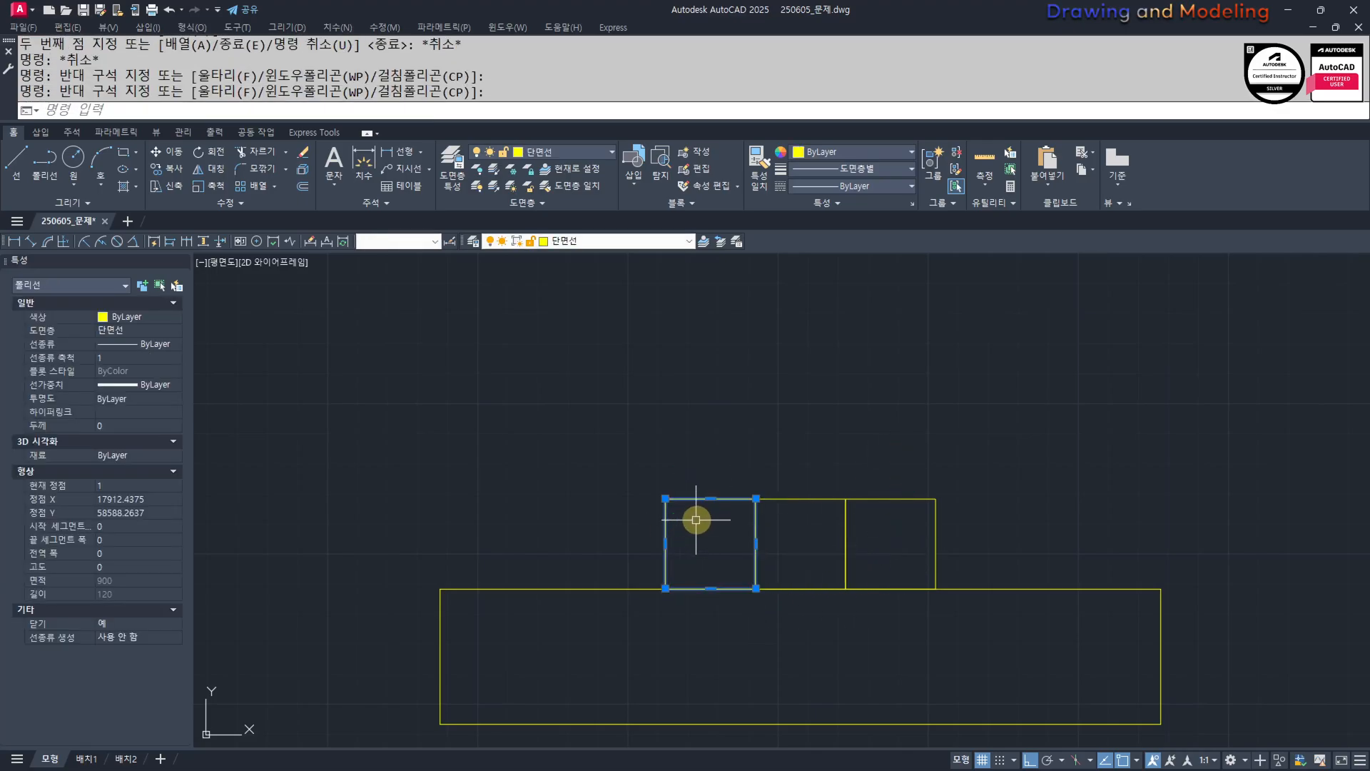
key(Return)
click(706, 426)
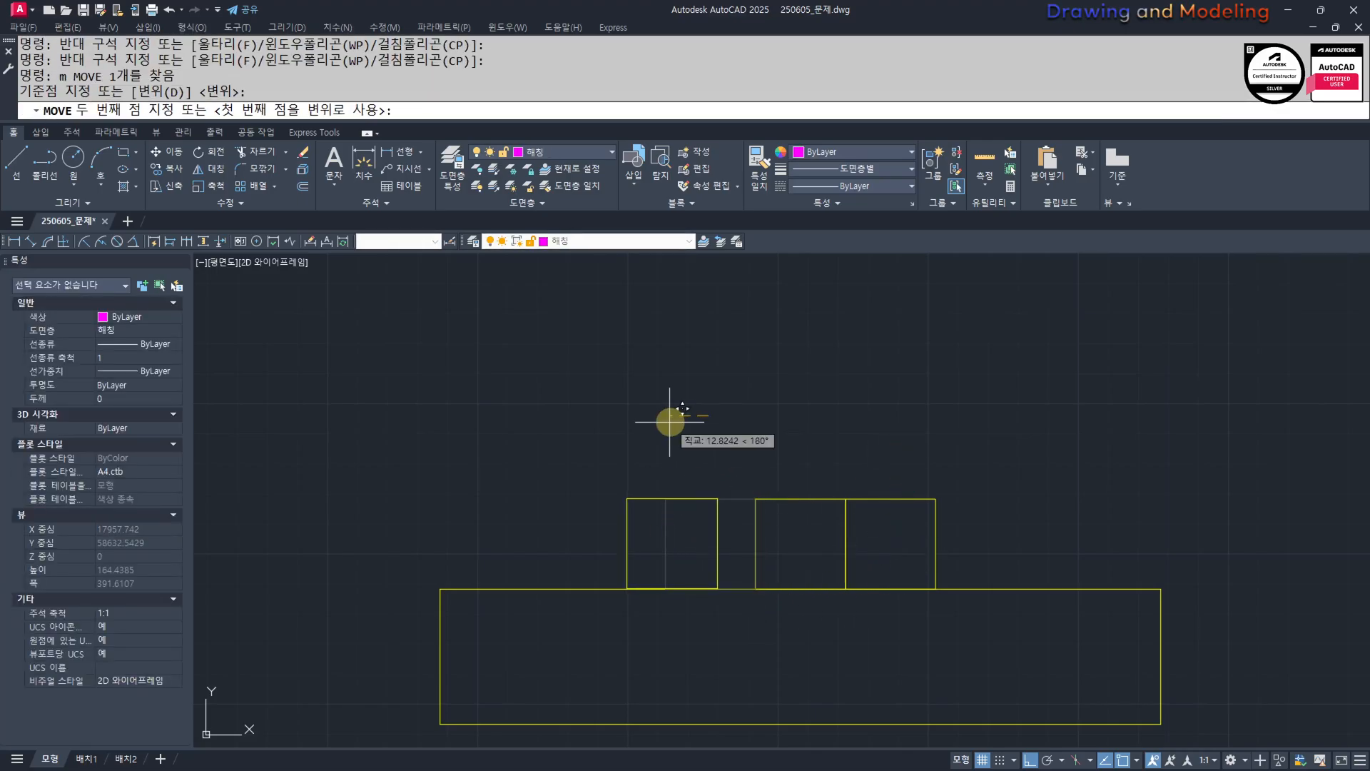
text(7)
key(Return)
Move the right square to the right, leaving the same gap beside the centre square as on its left.
click(946, 457)
click(896, 525)
key(Return)
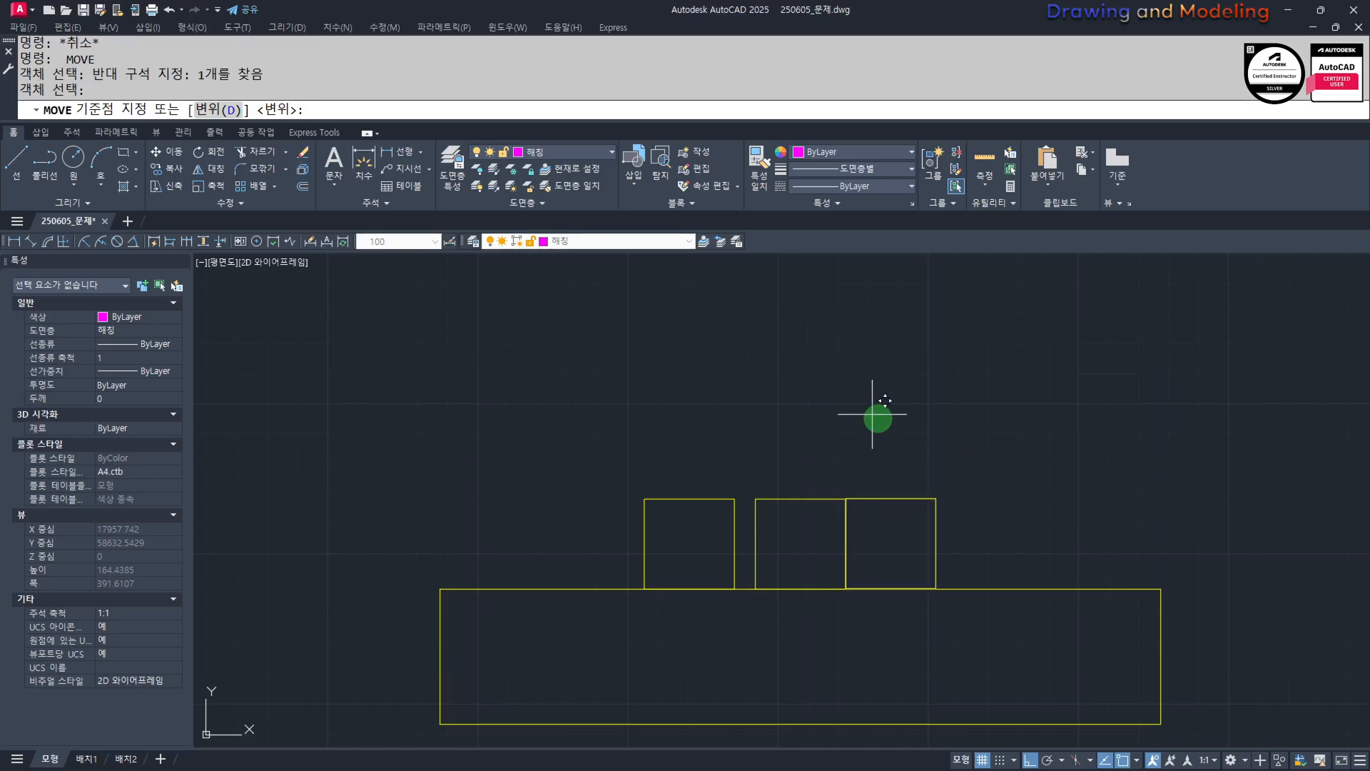
click(873, 414)
Mirror the rectangle and its three squares upward across a horizontal axis above the squares, keeping the originals.
scroll(991, 487, down, 4)
middle_drag(991, 487, 908, 541)
click(1128, 614)
click(792, 510)
text(mi)
key(Return)
click(908, 525)
click(1036, 534)
key(Return)
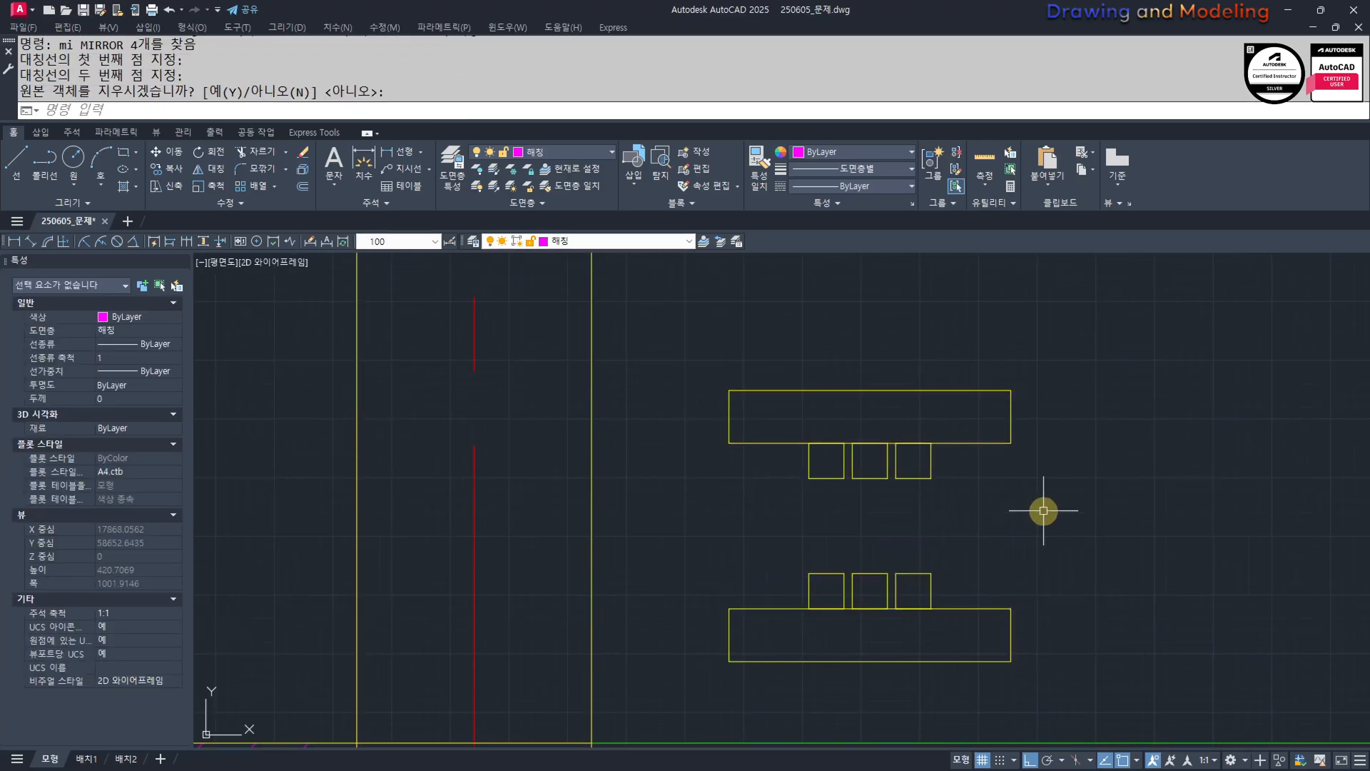
key(Escape)
key(Escape)
Examine the sliding door panels at the entrance in the floor plan.
scroll(954, 497, down, 20)
middle_drag(345, 376, 558, 490)
scroll(558, 491, up, 8)
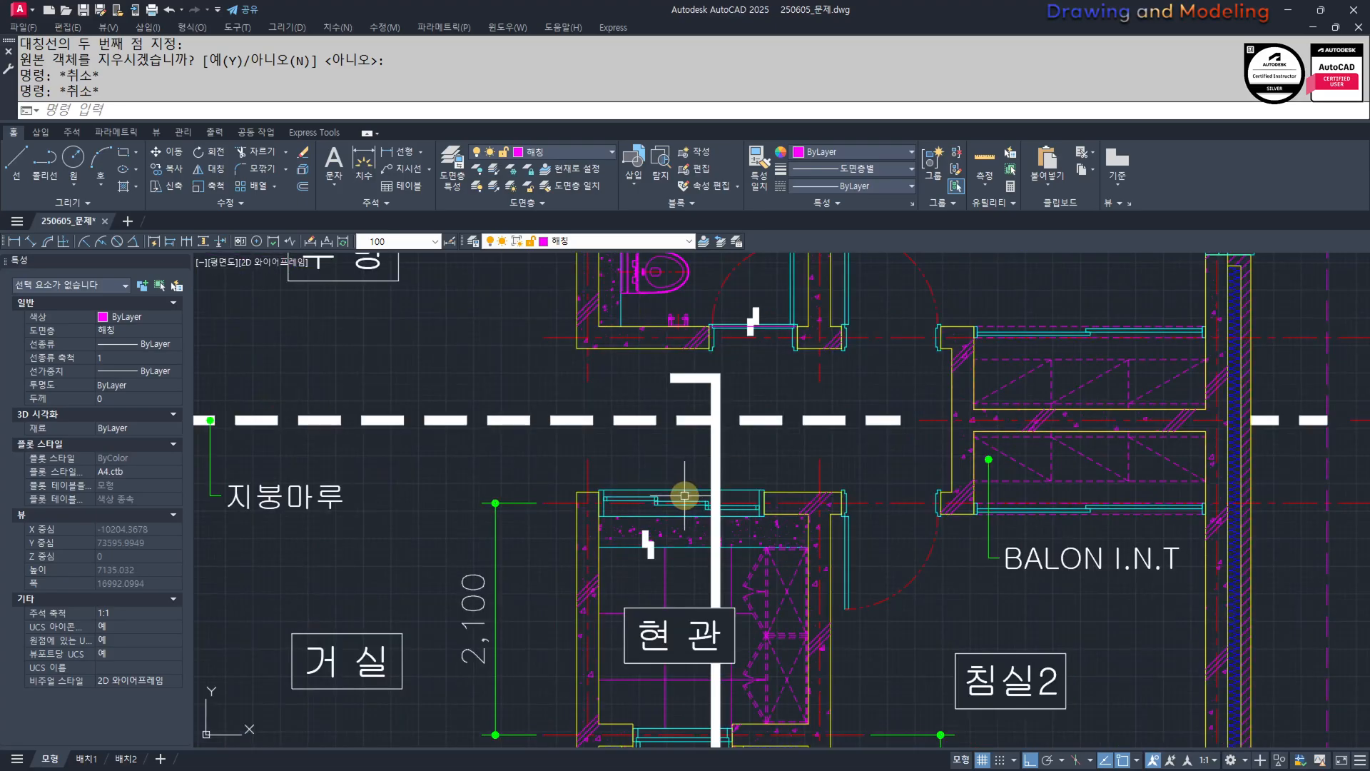
scroll(706, 546, up, 6)
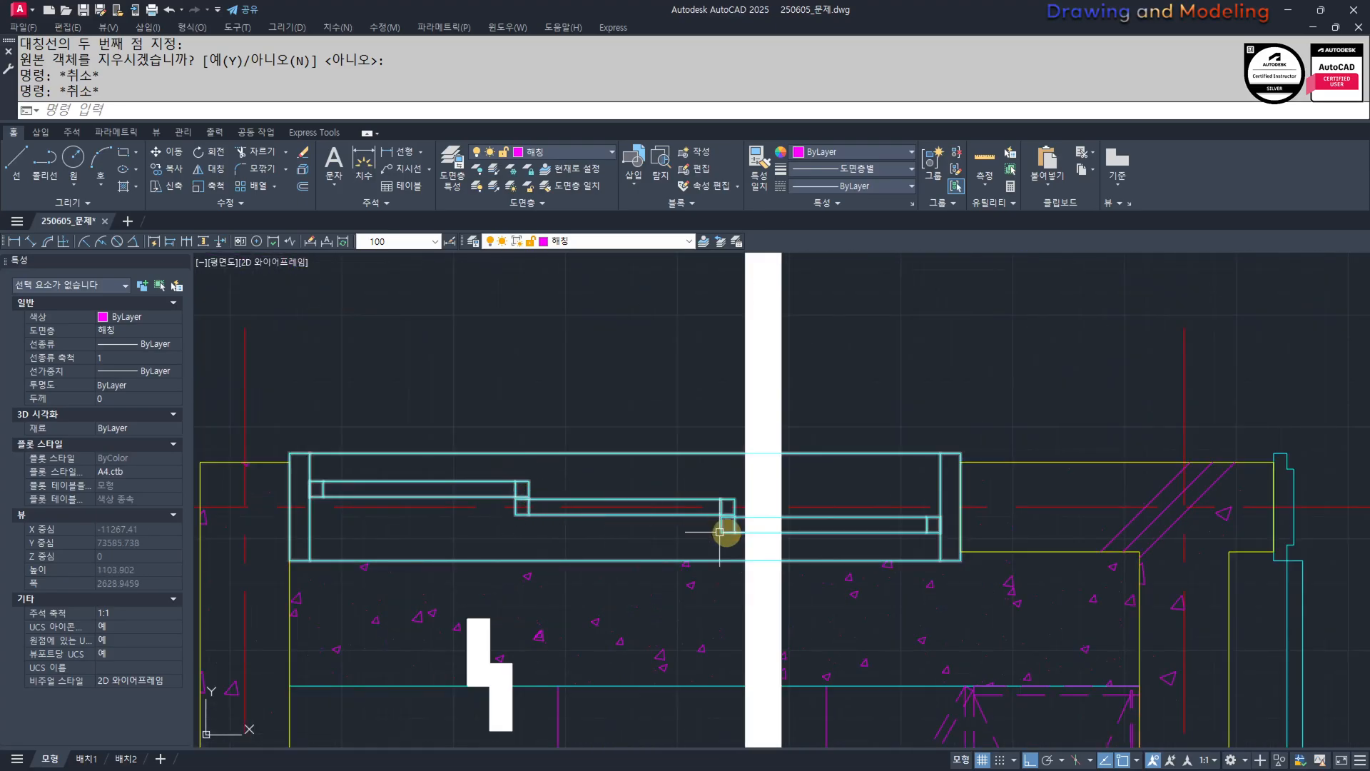
scroll(777, 547, down, 10)
middle_drag(945, 610, 346, 246)
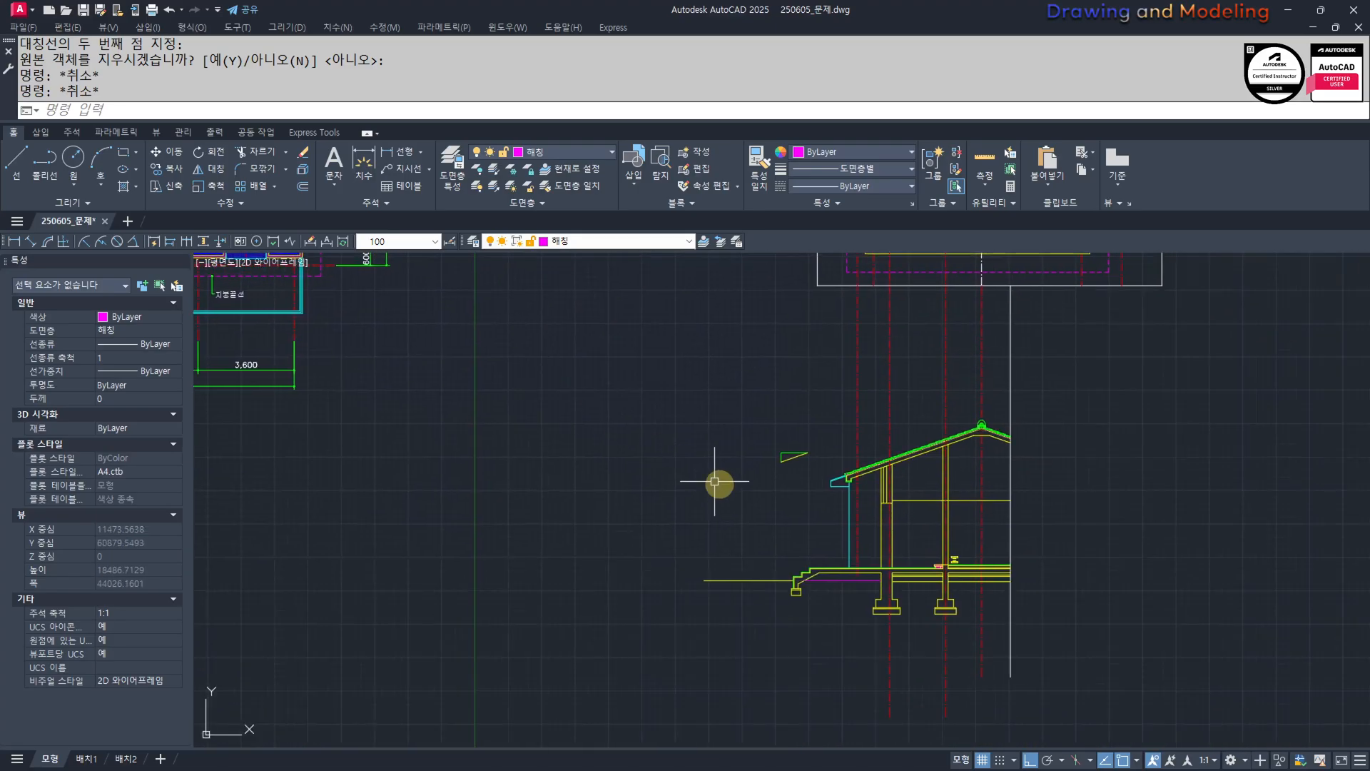
scroll(951, 557, up, 15)
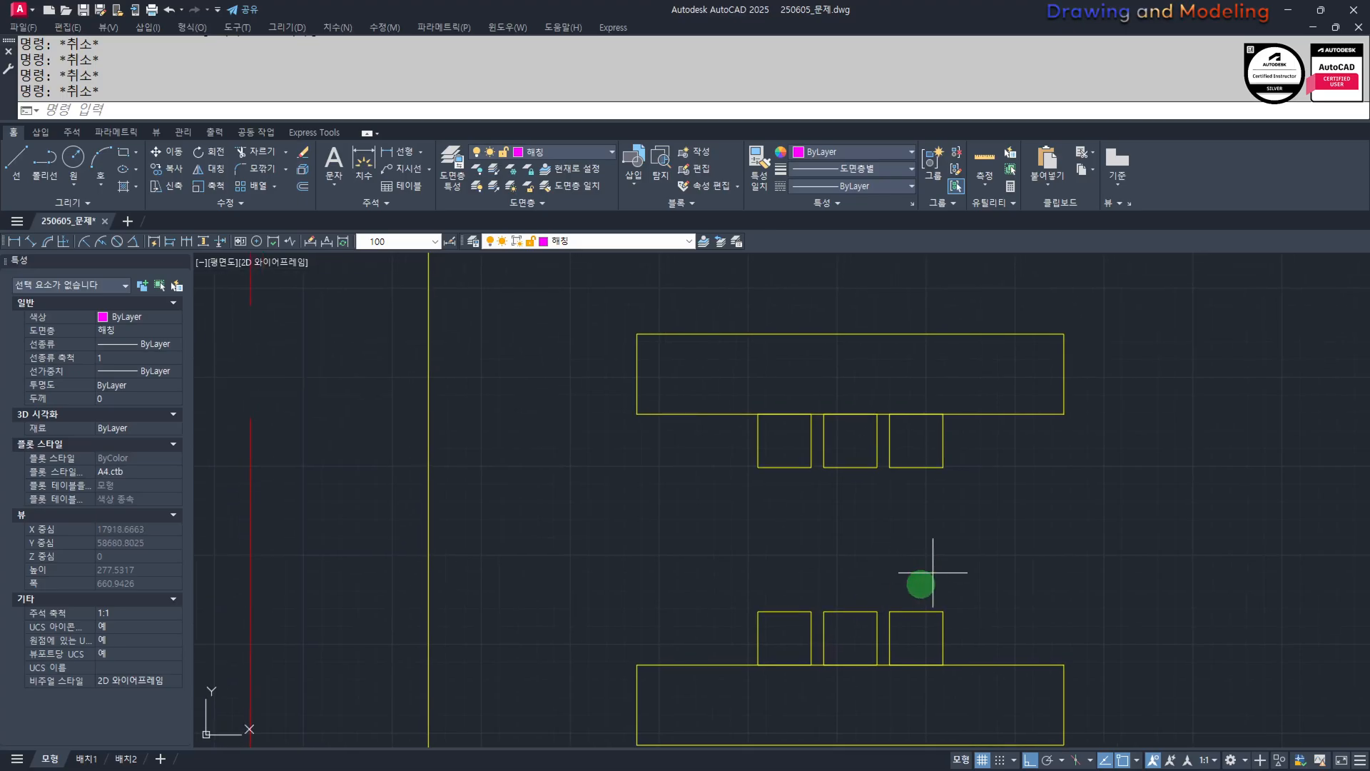
Erase the centre and right squares on top of the lower rectangle.
click(932, 572)
click(821, 670)
text(e)
key(Return)
click(835, 455)
key(Return)
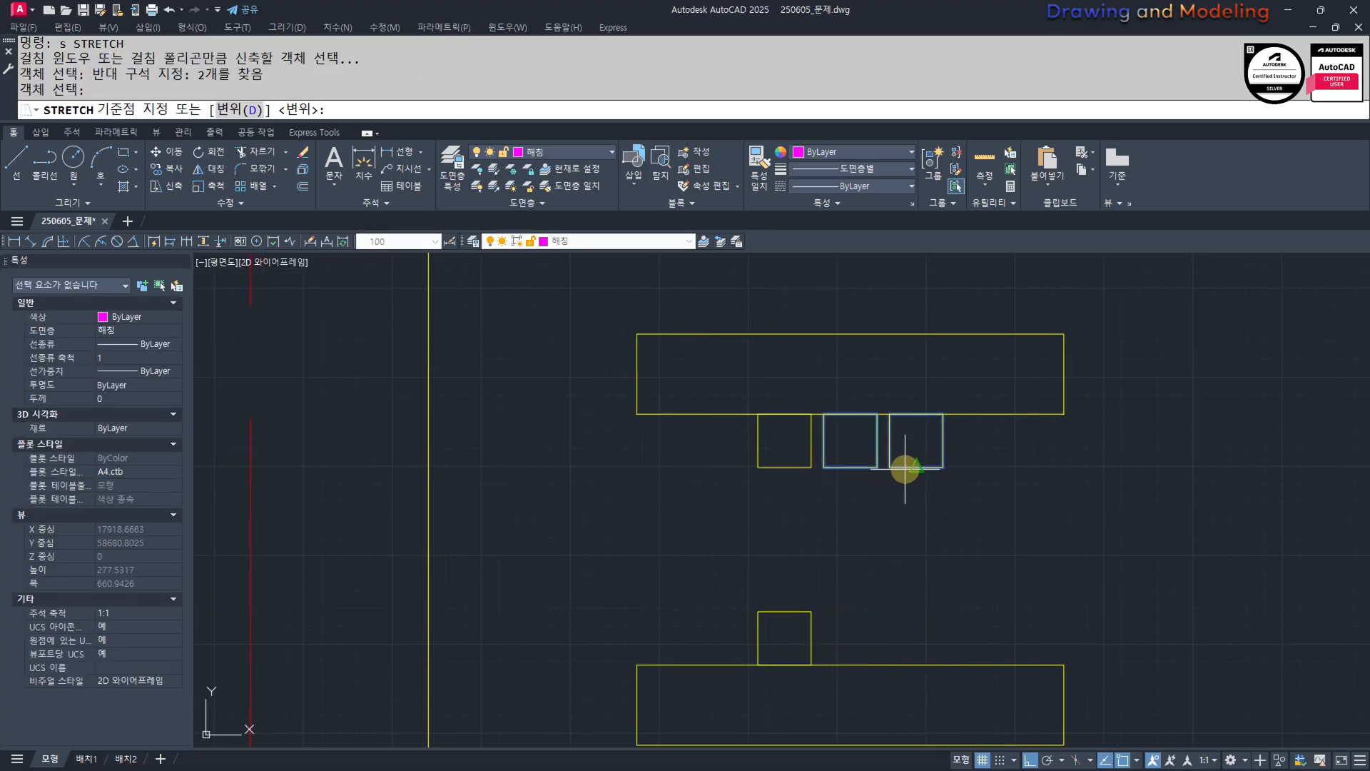
click(905, 470)
key(Escape)
Recheck the entrance area in the floor plan and return to the frame detail beside the wall section.
scroll(978, 526, down, 10)
middle_drag(978, 526, 959, 645)
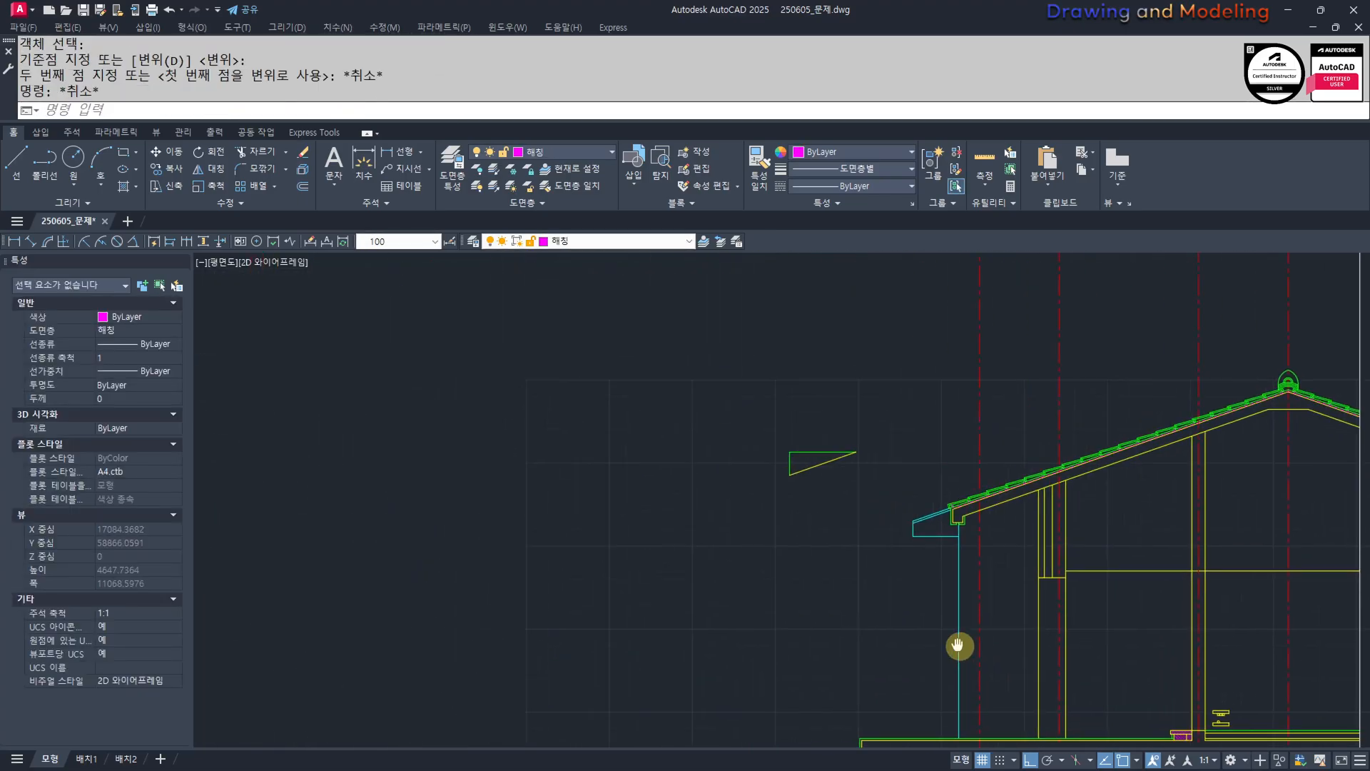
middle_drag(487, 522, 986, 740)
middle_drag(399, 400, 1071, 664)
scroll(680, 496, down, 1)
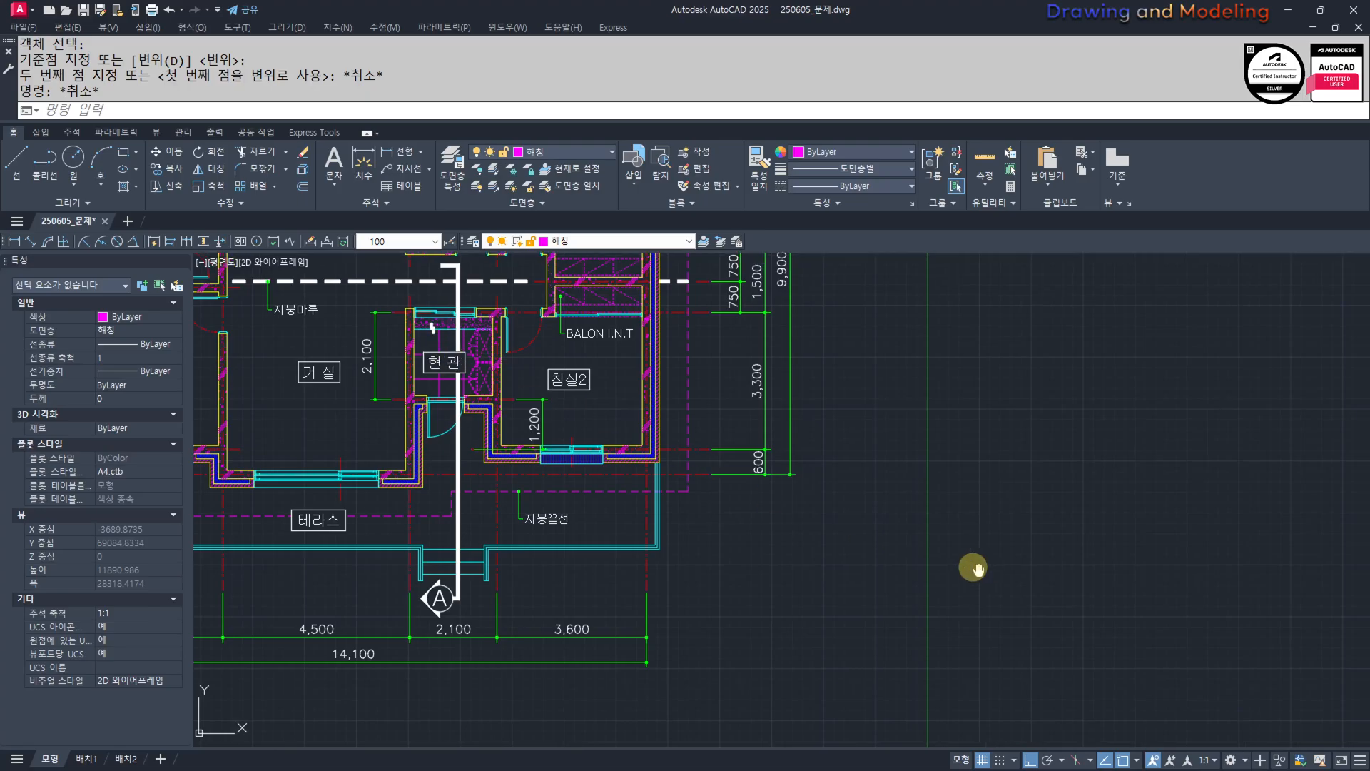
middle_drag(972, 565, 611, 388)
scroll(871, 566, up, 8)
scroll(932, 549, up, 4)
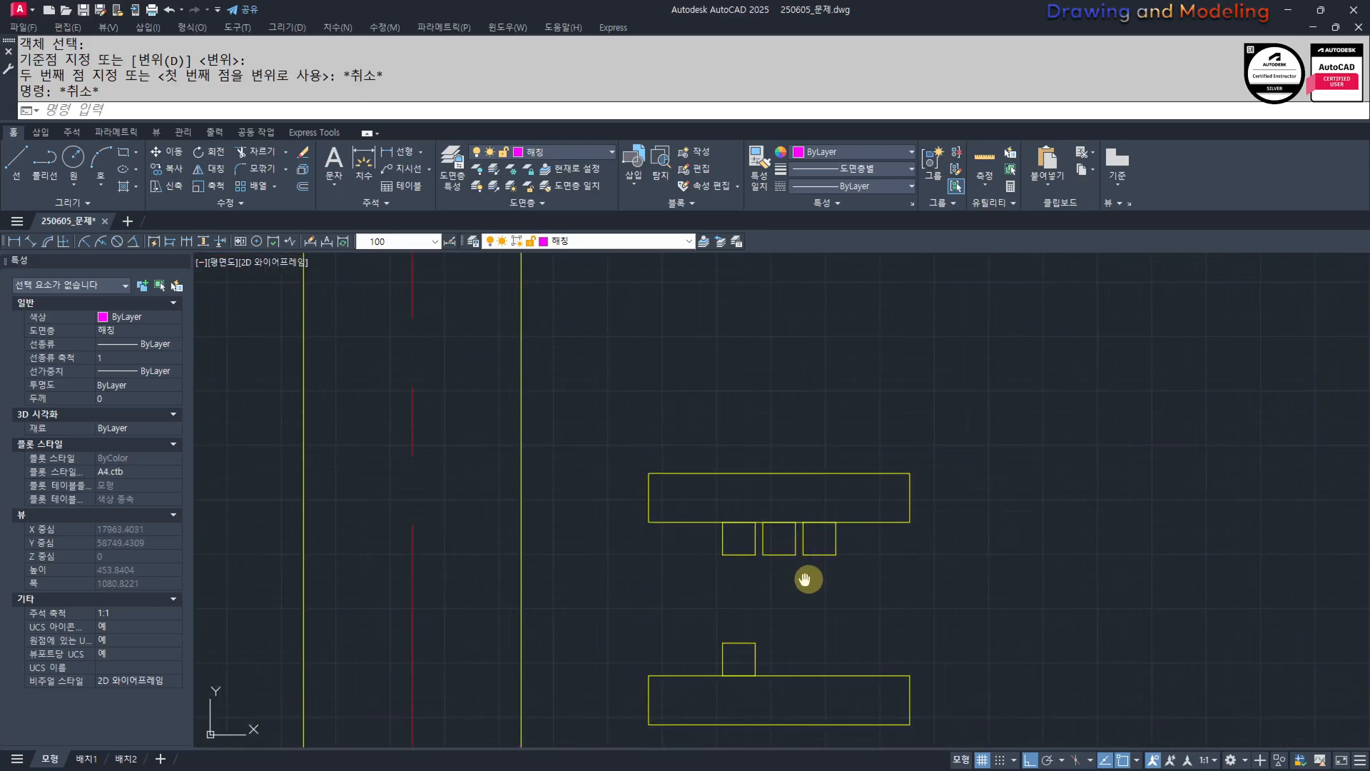
middle_drag(807, 578, 855, 561)
scroll(890, 538, up, 2)
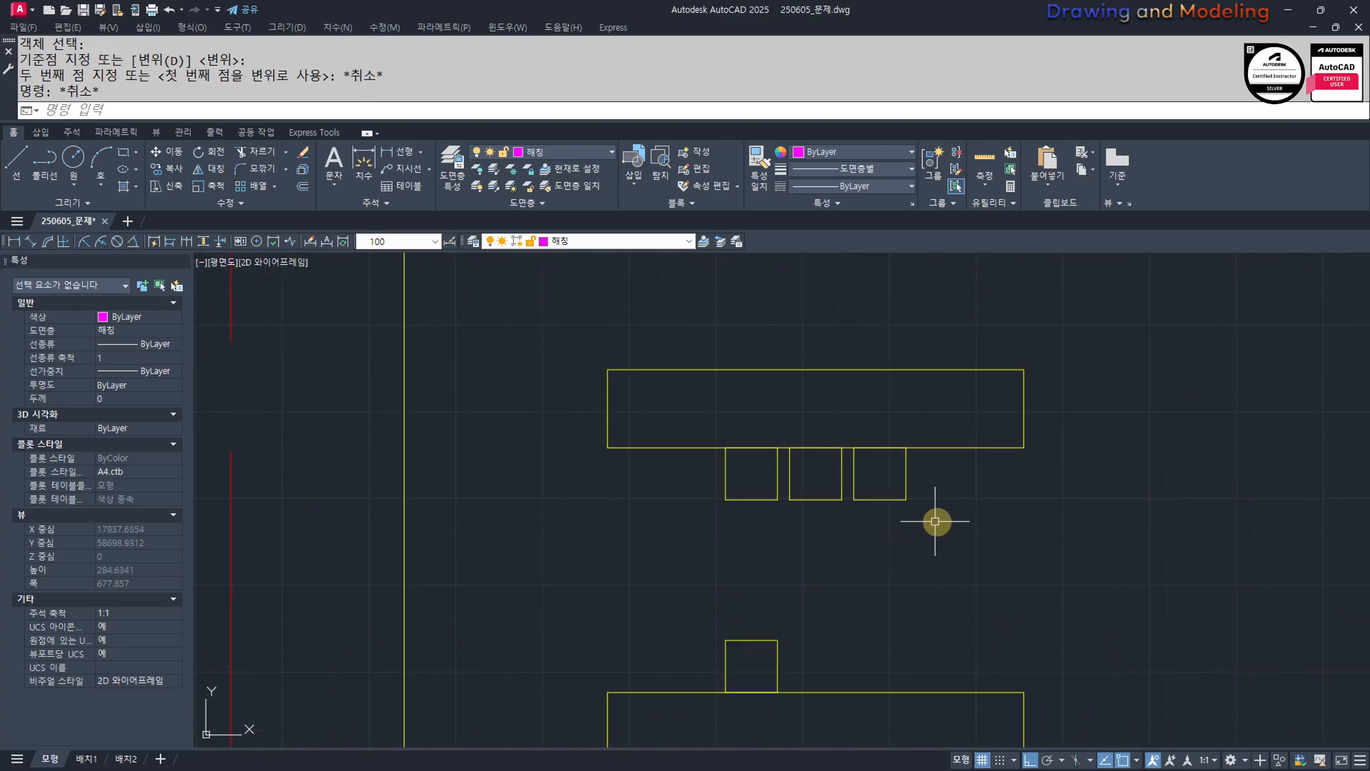
Stretch the upper centre and right squares down to the top edge of the lower rectangle.
click(789, 484)
key(Return)
click(880, 499)
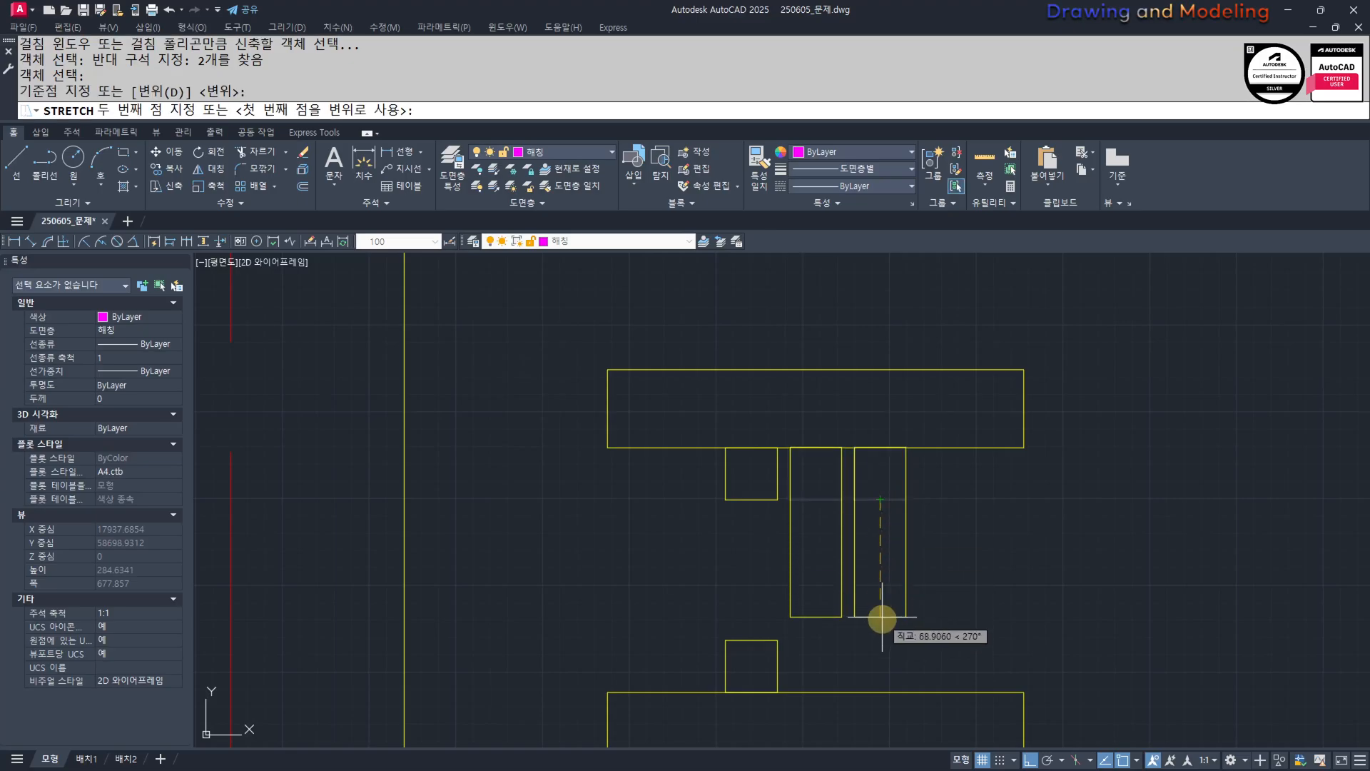
key(Escape)
Draw a vertical line joining the facing left corners of the upper and lower left squares.
middle_drag(752, 593, 811, 632)
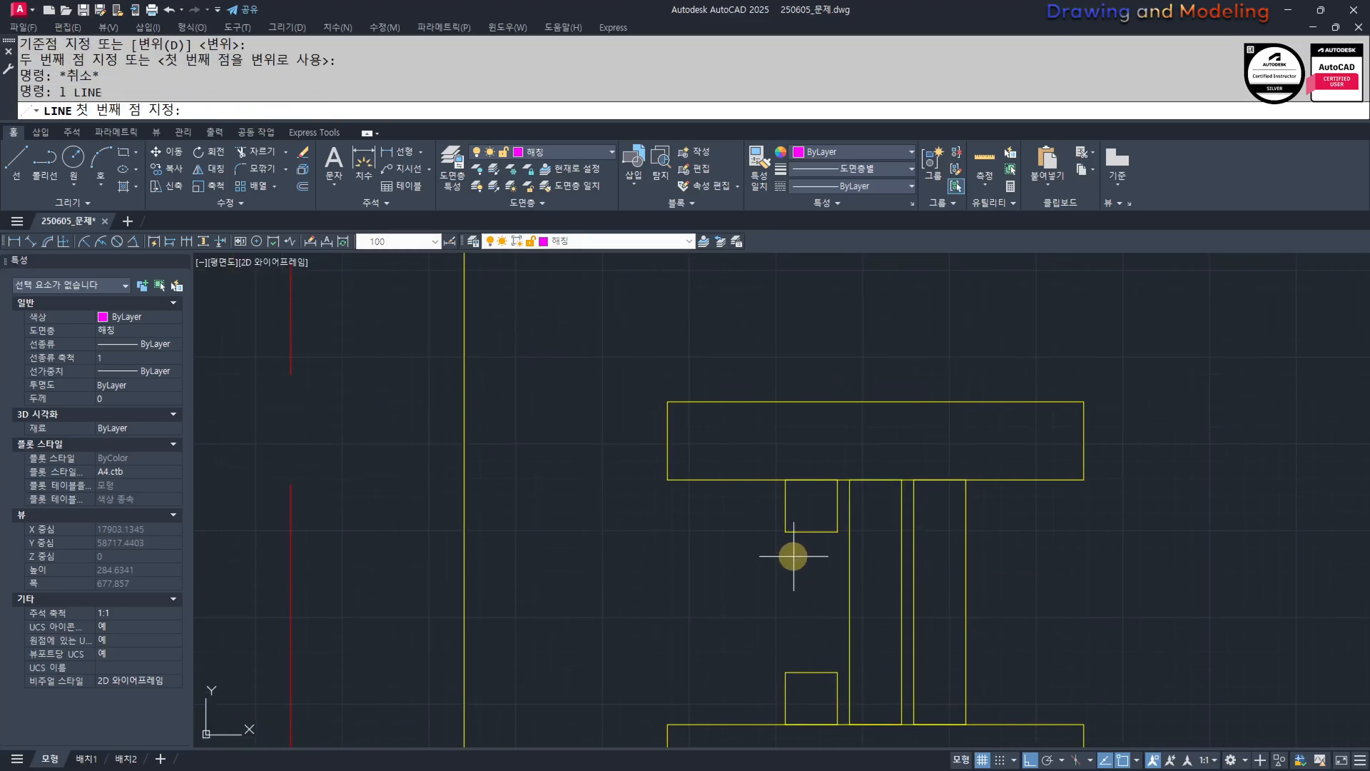
click(786, 530)
click(785, 672)
key(Escape)
key(Escape)
Copy the vertical line to the midpoint and to the right corner of the upper left square's bottom edge.
scroll(786, 570, up, 2)
click(814, 560)
click(738, 593)
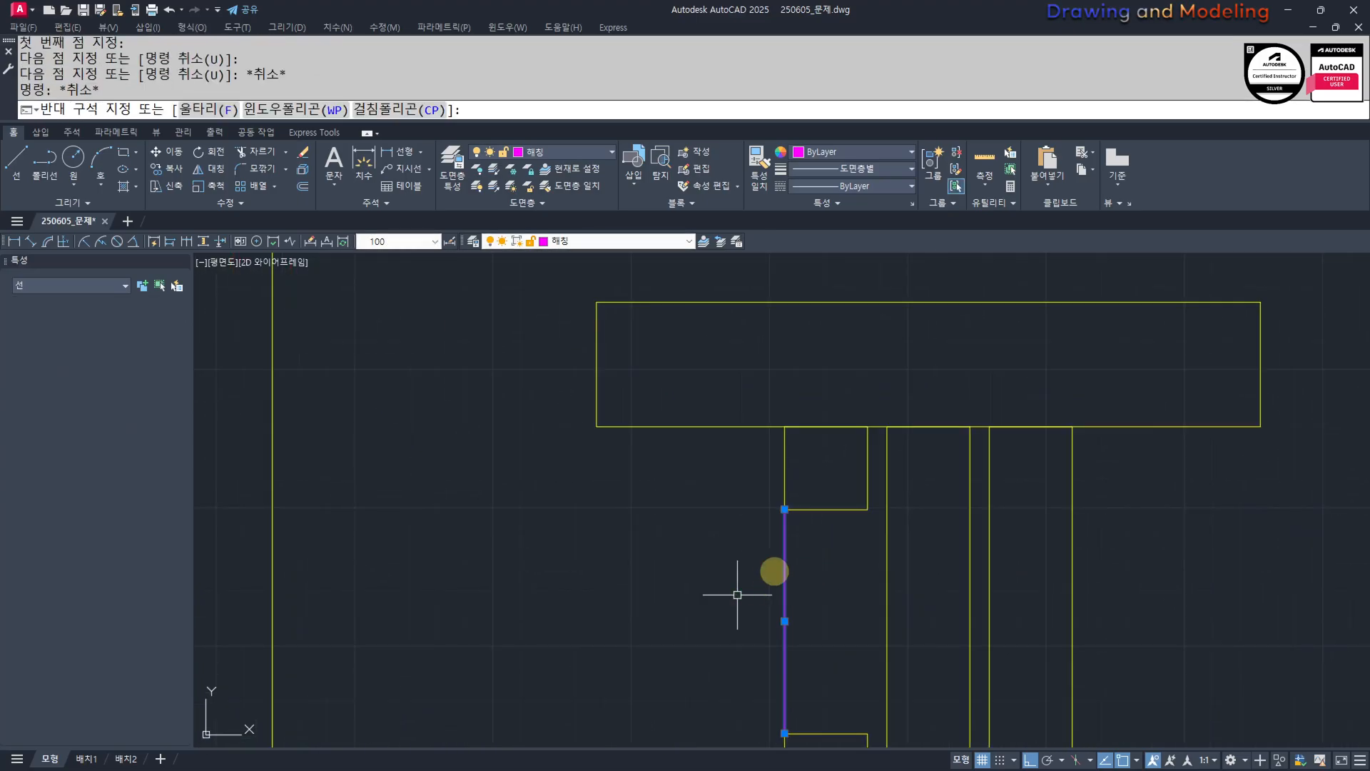
text(cc)
key(space)
click(784, 509)
click(868, 510)
key(Escape)
key(Escape)
Match the three vertical lines and the two stretched rectangles to the properties of the green finish line.
scroll(842, 528, down, 3)
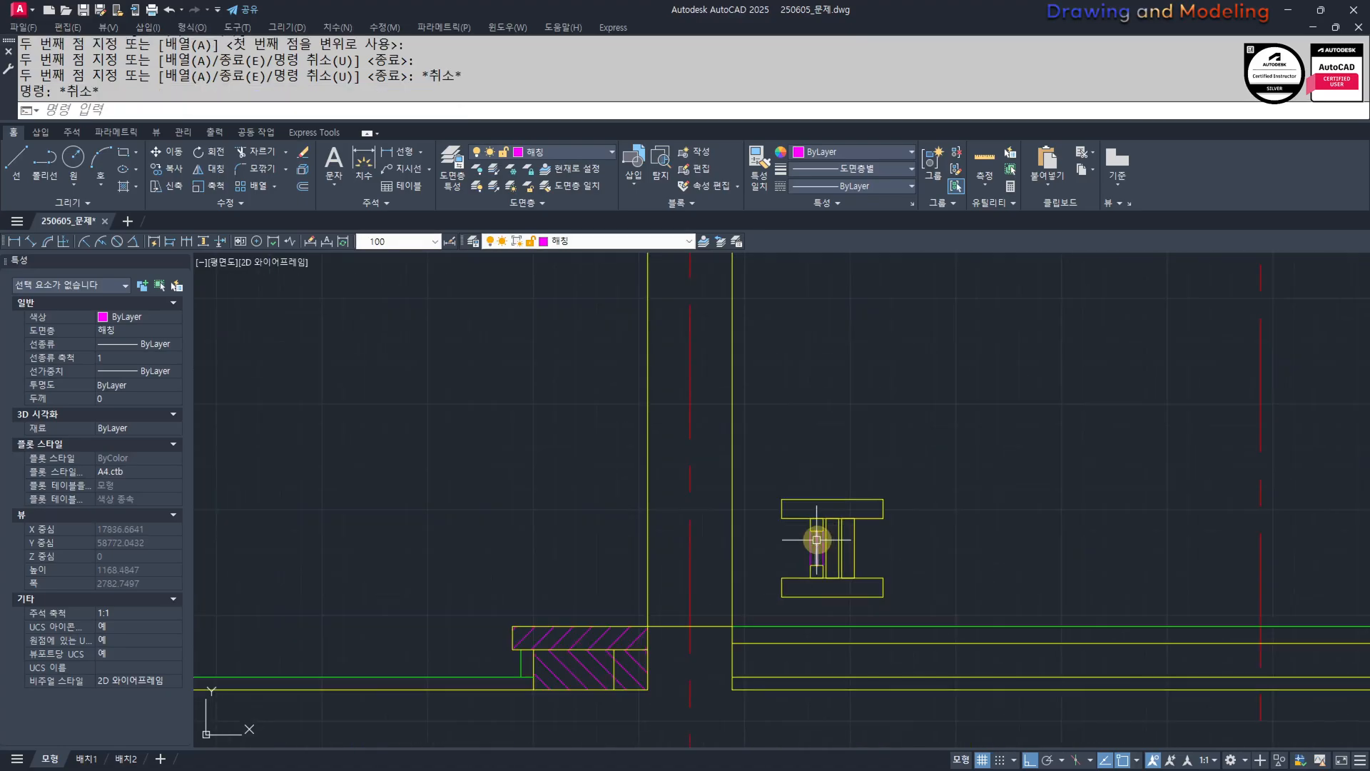
text(mm)
key(space)
click(781, 591)
scroll(793, 544, up, 4)
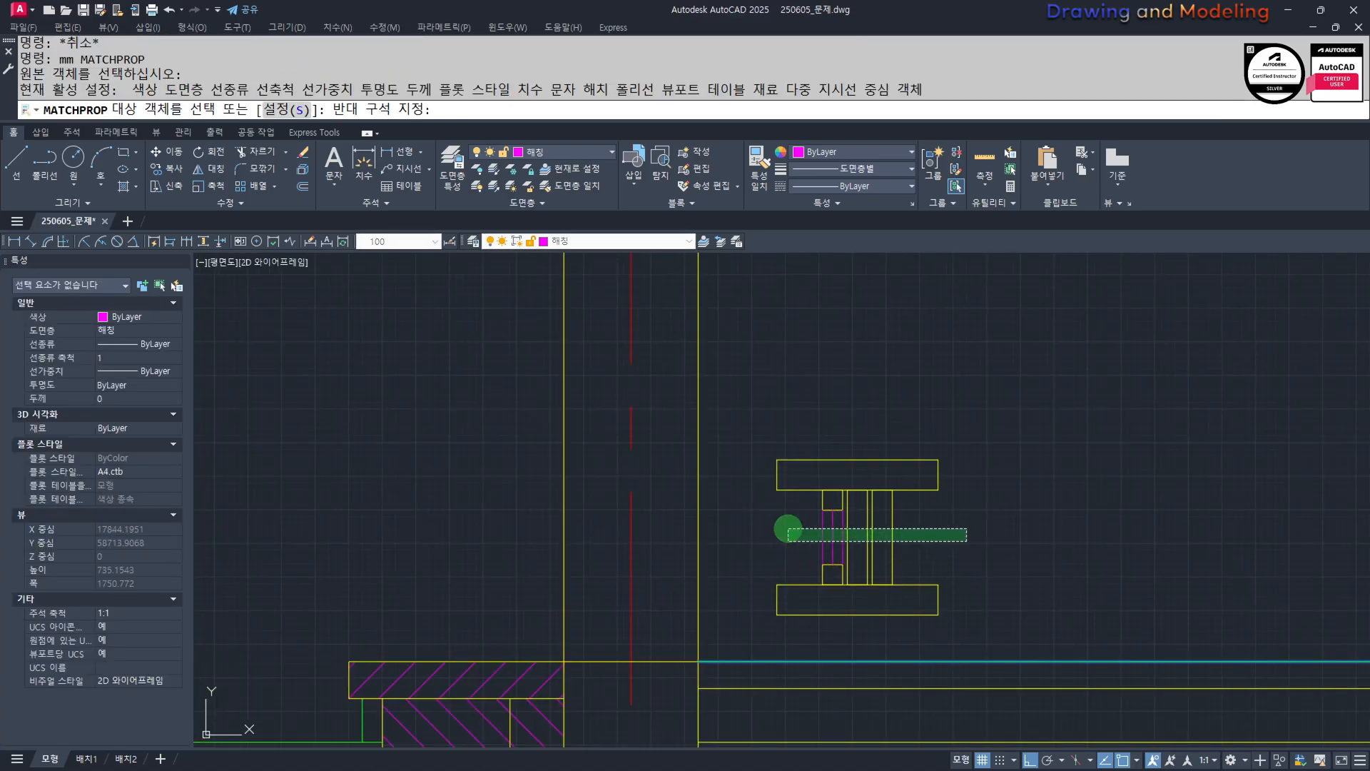
key(Escape)
key(Escape)
Match the middle vertical line between the two left squares to the yellow square's properties.
key(space)
scroll(835, 507, up, 4)
click(838, 521)
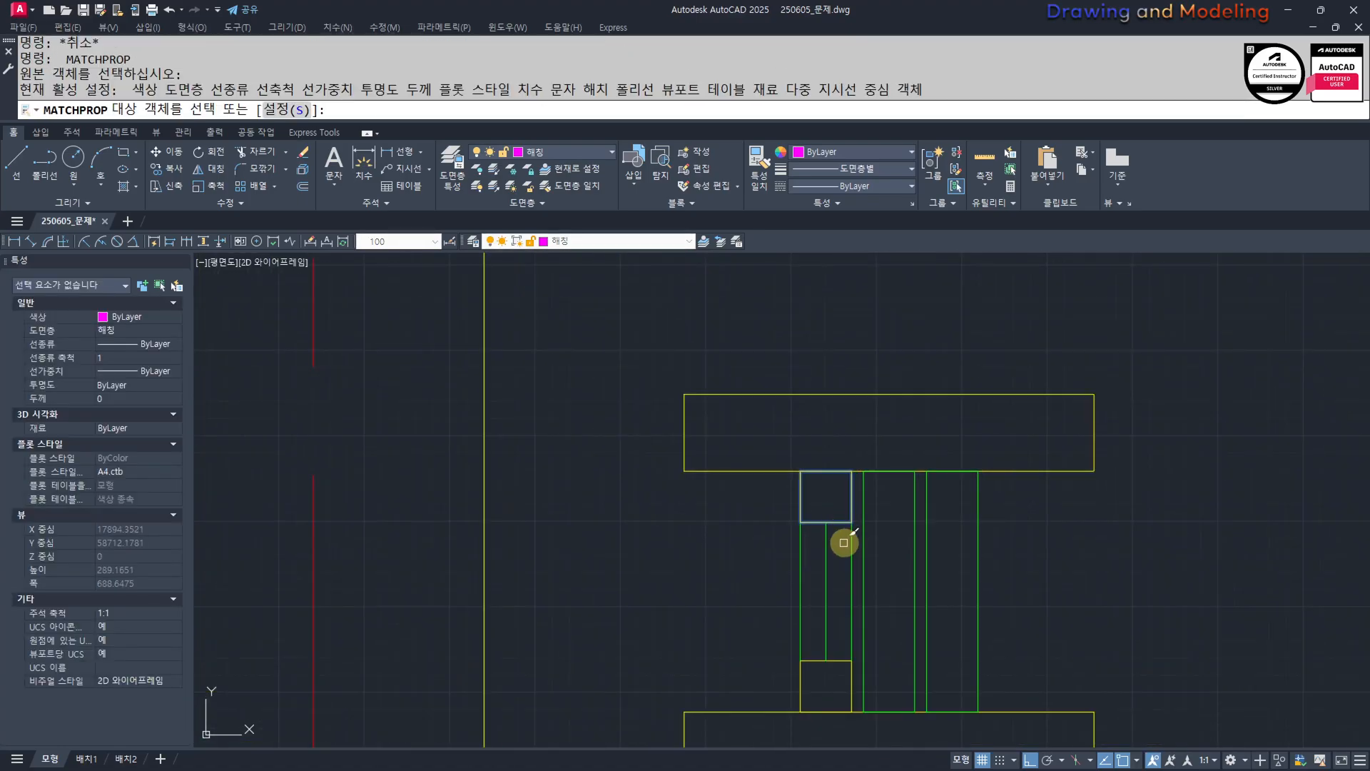
click(844, 541)
click(808, 581)
key(Escape)
key(Escape)
scroll(858, 532, down, 4)
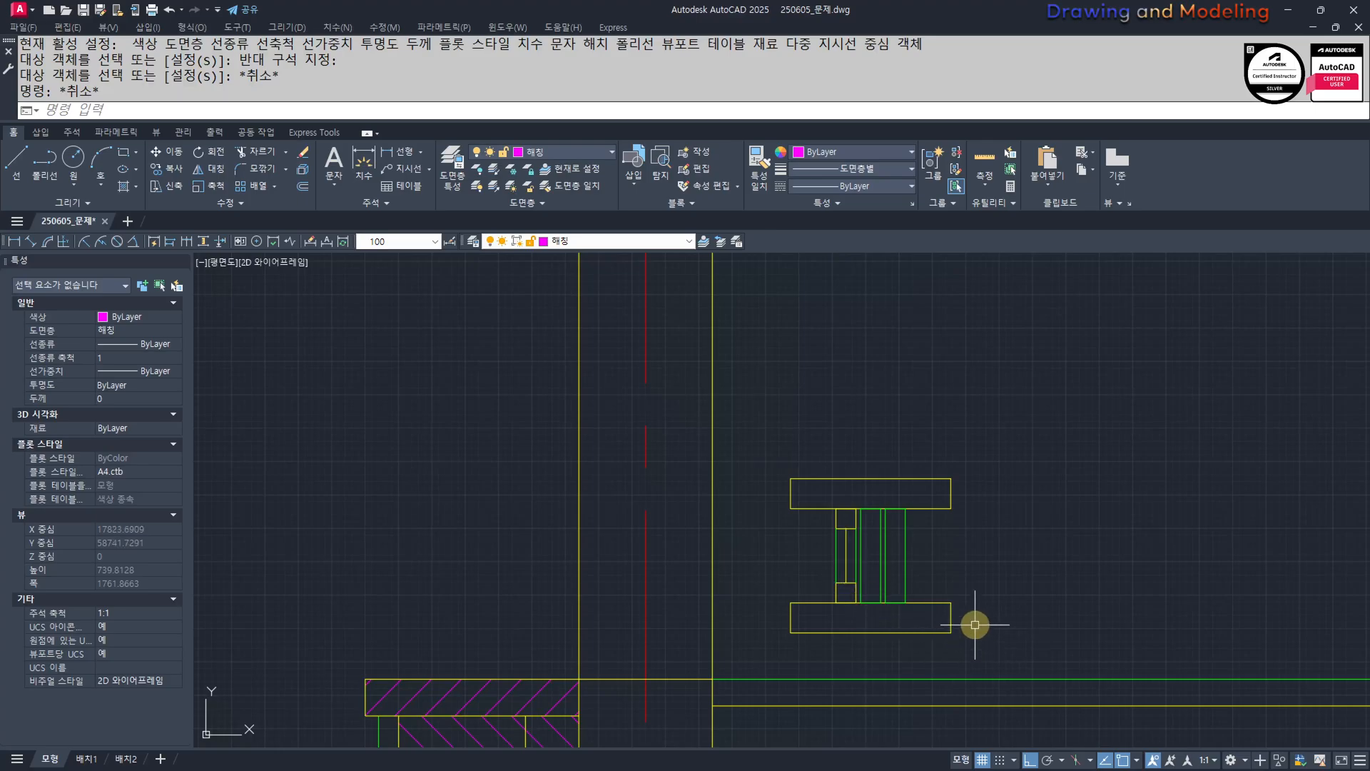
middle_drag(975, 624, 979, 625)
click(975, 646)
click(947, 591)
key(Escape)
key(Escape)
Erase the lower frame rectangle beneath the door panels.
scroll(901, 643, up, 4)
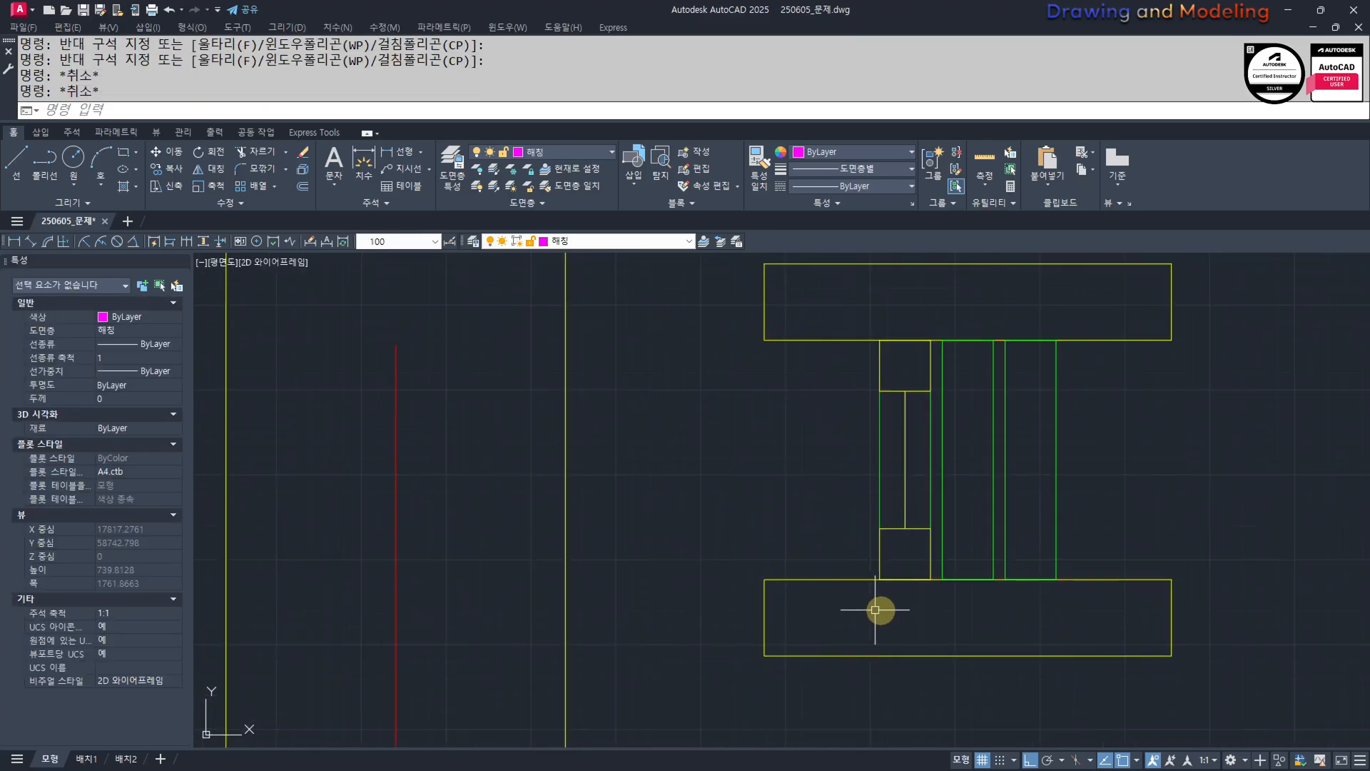
click(1196, 680)
click(913, 584)
scroll(727, 585, down, 4)
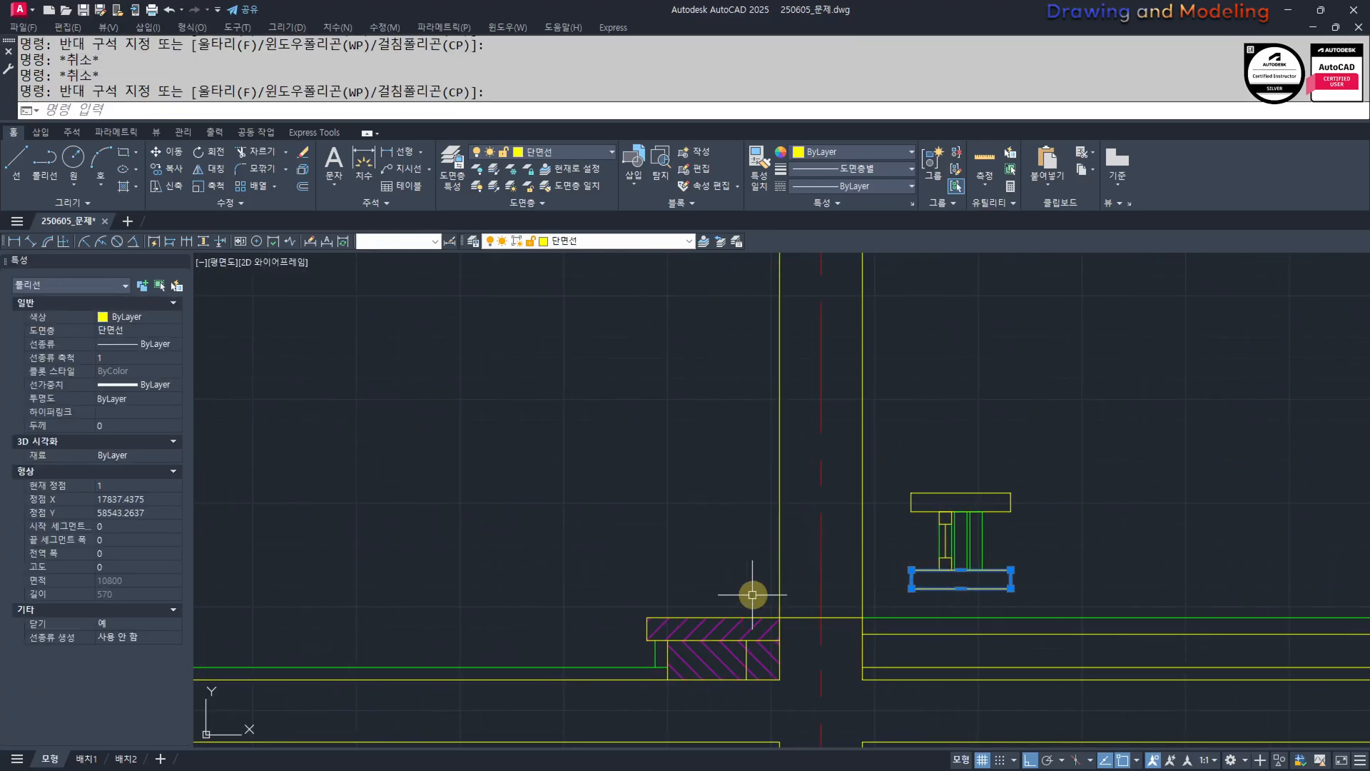
mouse_move(918, 585)
middle_down()
mouse_move(932, 589)
mouse_move(982, 527)
middle_up()
text(e)
key(Return)
key(Escape)
Move the door frame assembly by the centre panel's bottom midpoint to the midpoint of the line across the wall.
click(1022, 589)
click(896, 438)
text(m)
key(Return)
scroll(997, 546, up, 2)
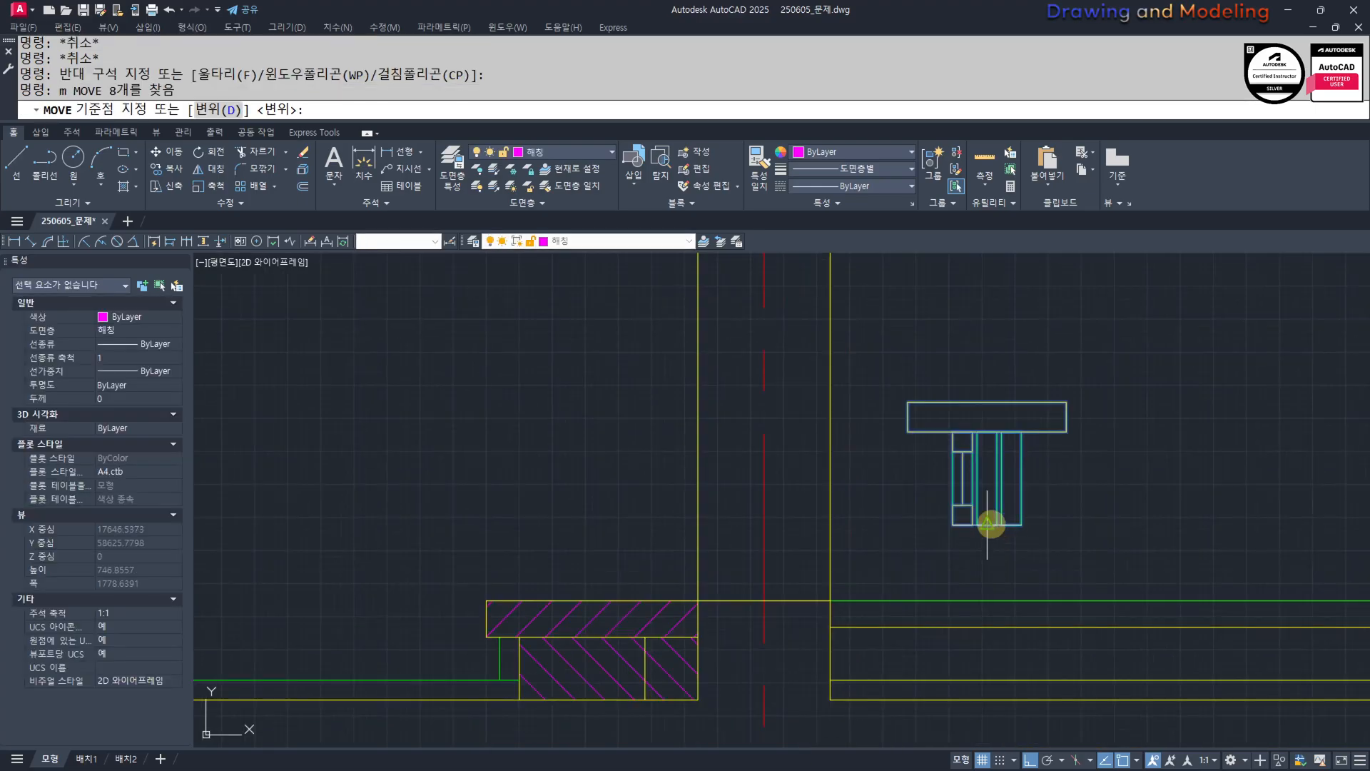
click(991, 533)
click(765, 601)
key(Escape)
key(Escape)
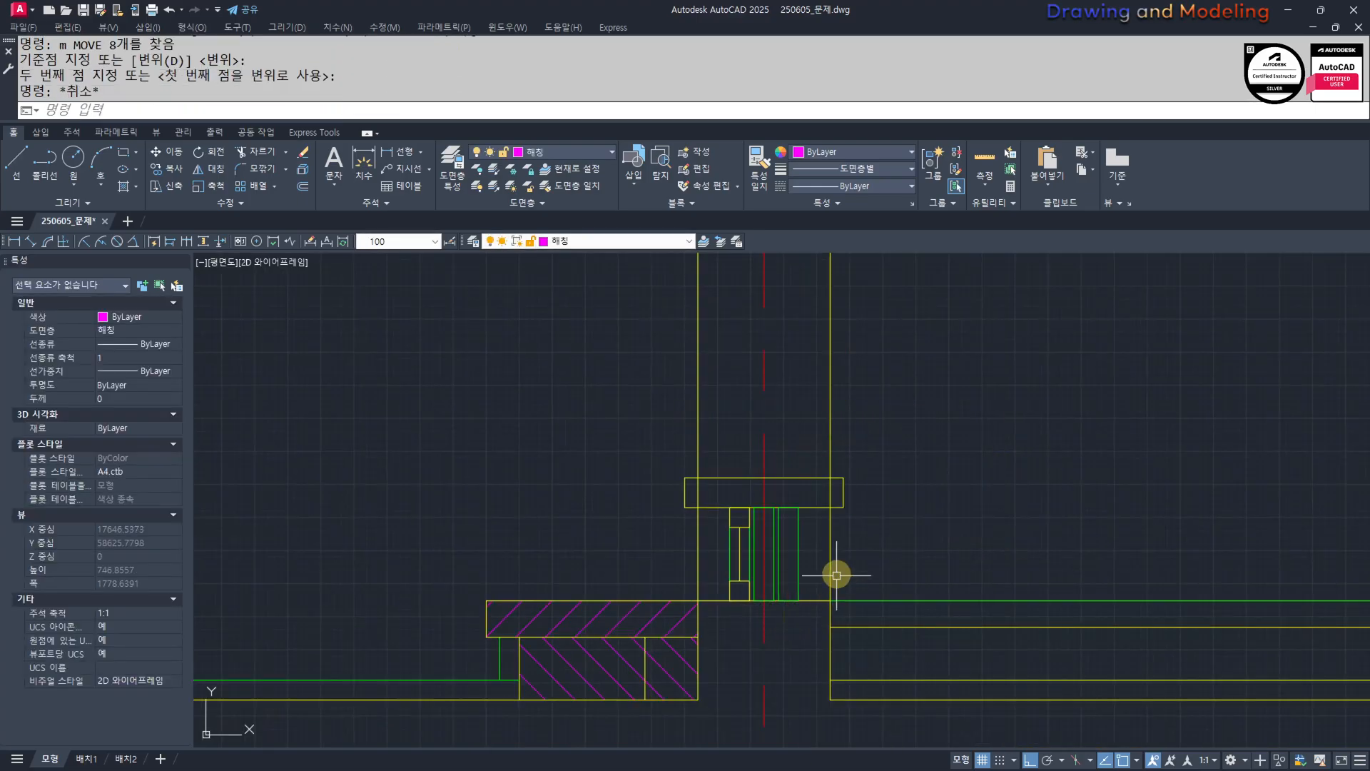
Offset the horizontal line across the wall at floor level 2100 upward.
middle_drag(833, 540, 871, 569)
text(o)
key(Return)
text(2100)
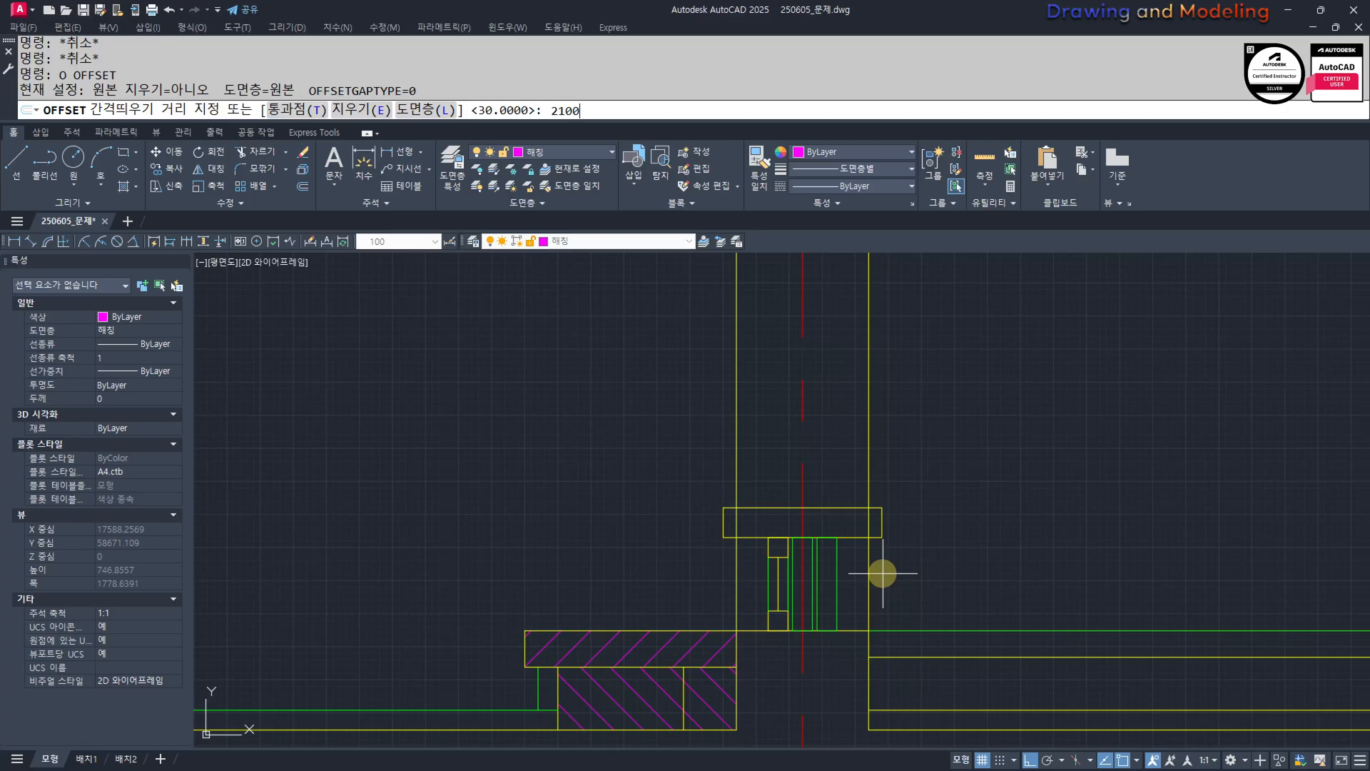
click(851, 633)
click(1016, 489)
key(Escape)
key(Escape)
Offset both vertical wall lines 20 outward, one to each side of the wall.
scroll(847, 459, down, 3)
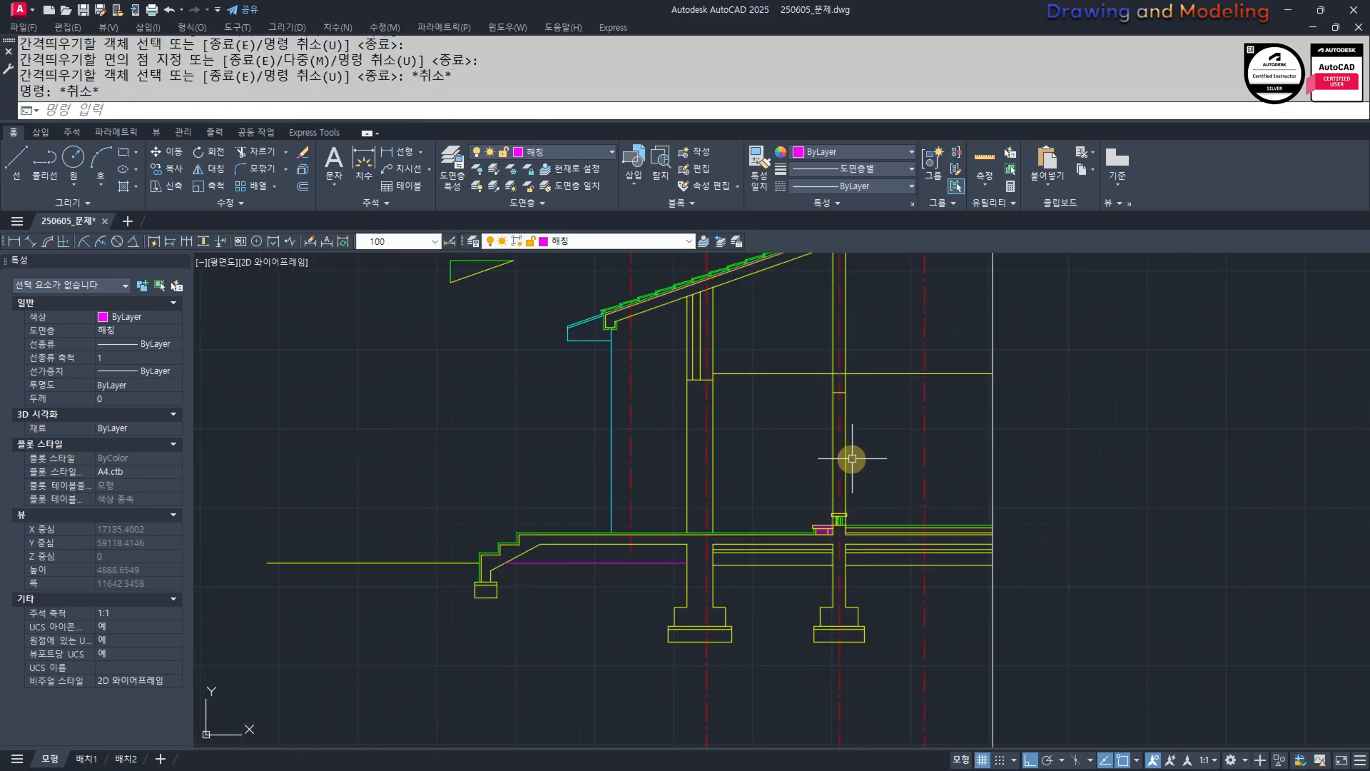
scroll(828, 464, up, 5)
scroll(855, 501, down, 3)
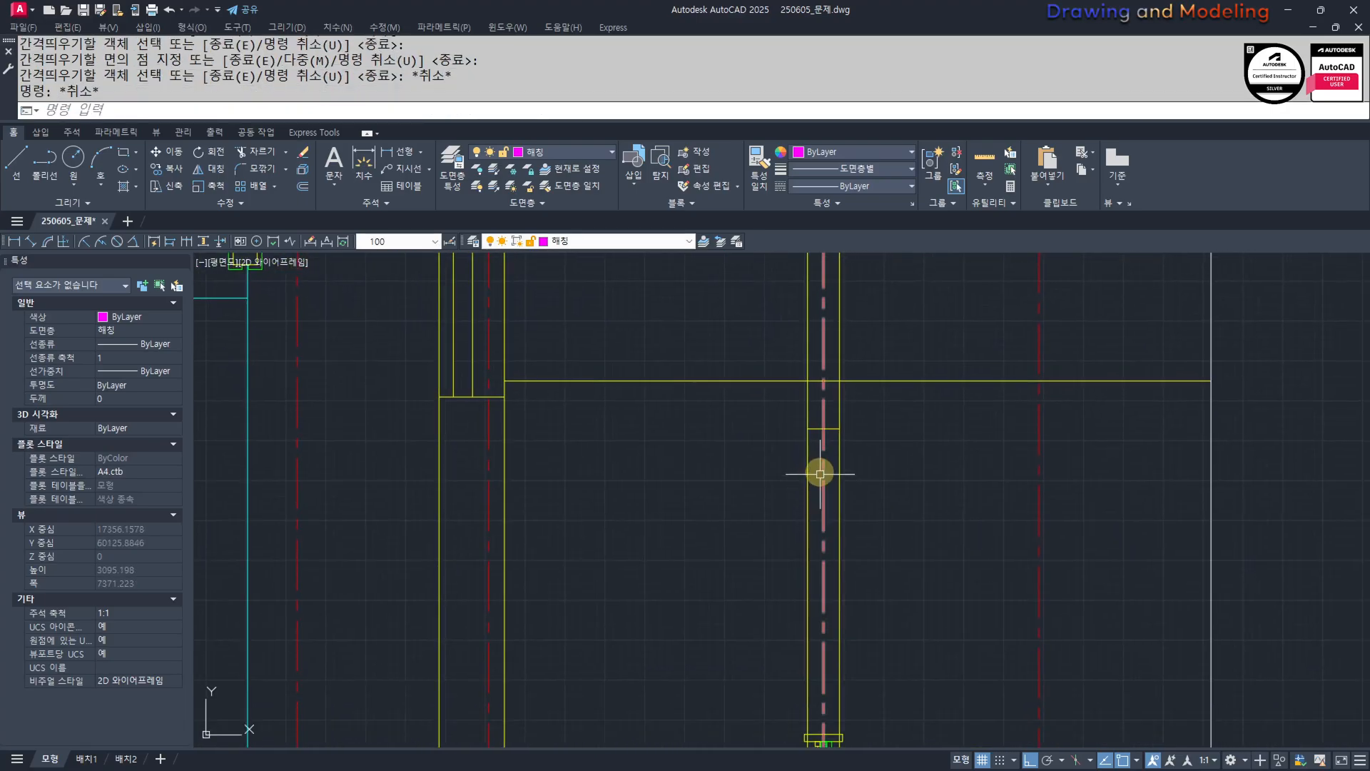
scroll(835, 480, up, 3)
text(o)
key(Return)
text(20)
key(Return)
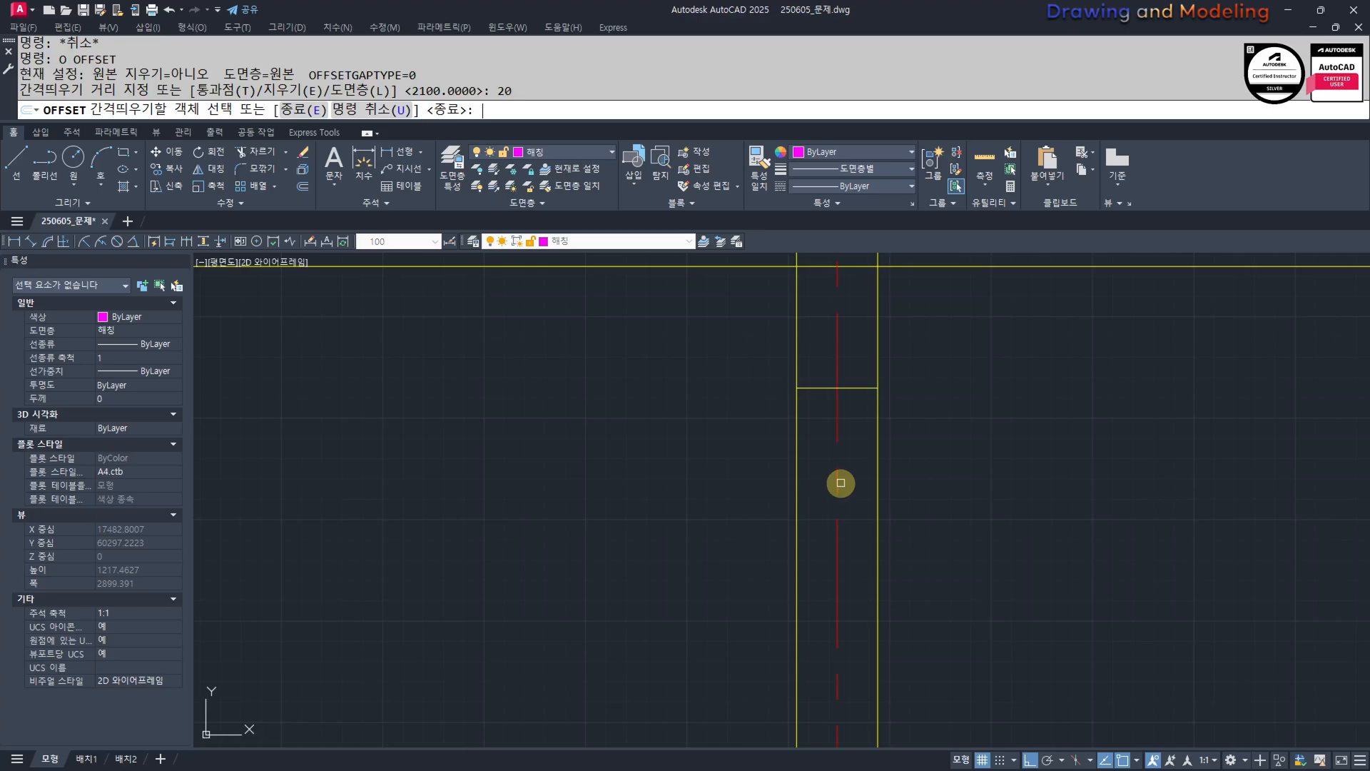
click(877, 418)
click(935, 428)
click(795, 407)
click(744, 426)
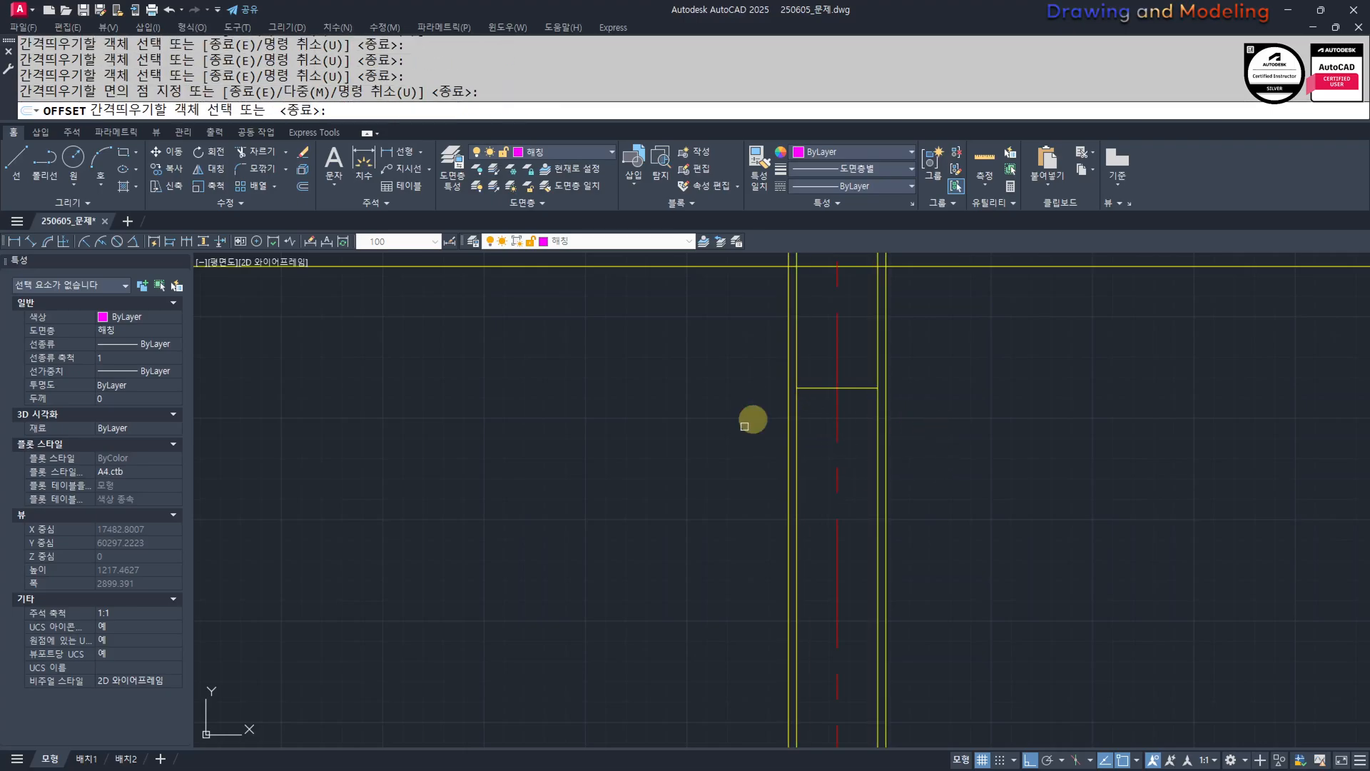
key(Escape)
middle_drag(884, 300, 898, 428)
scroll(907, 426, up, 4)
click(912, 424)
click(879, 428)
click(663, 405)
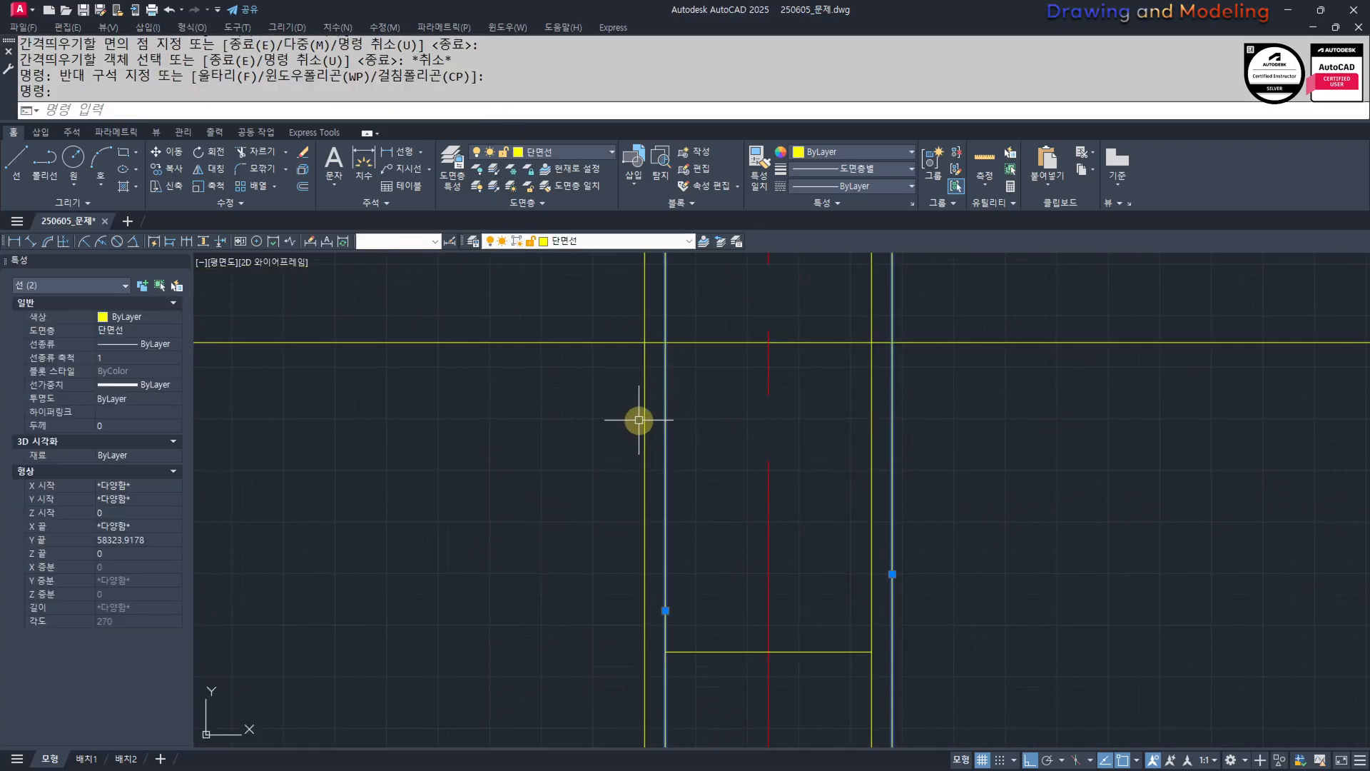
key(Escape)
key(Escape)
Assign the two outer offset wall lines to the 마감선 layer.
click(644, 421)
click(611, 422)
key(Escape)
click(923, 388)
click(887, 413)
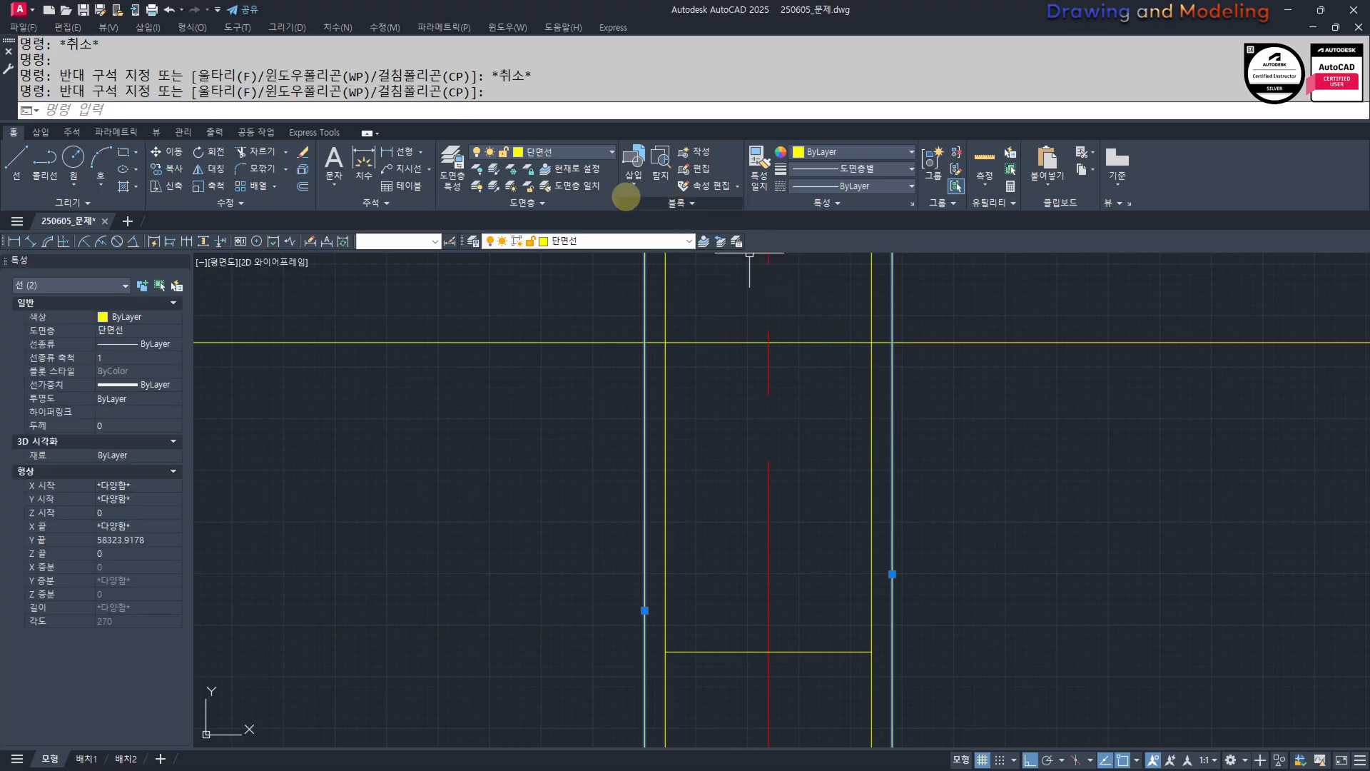
click(593, 240)
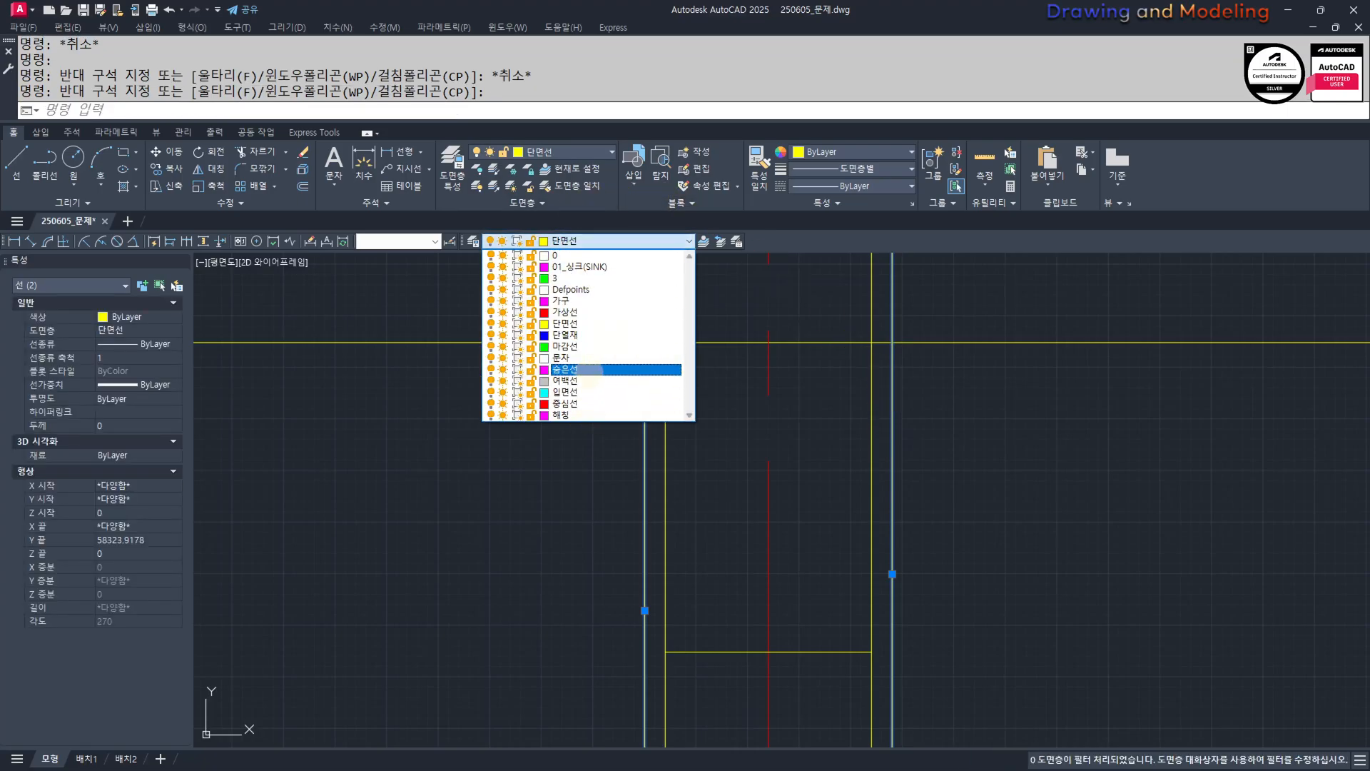
click(587, 347)
key(Escape)
key(Escape)
Extend the horizontal line at the opening's head to the green finish lines on both sides.
middle_drag(707, 560, 755, 463)
text(ex)
key(space)
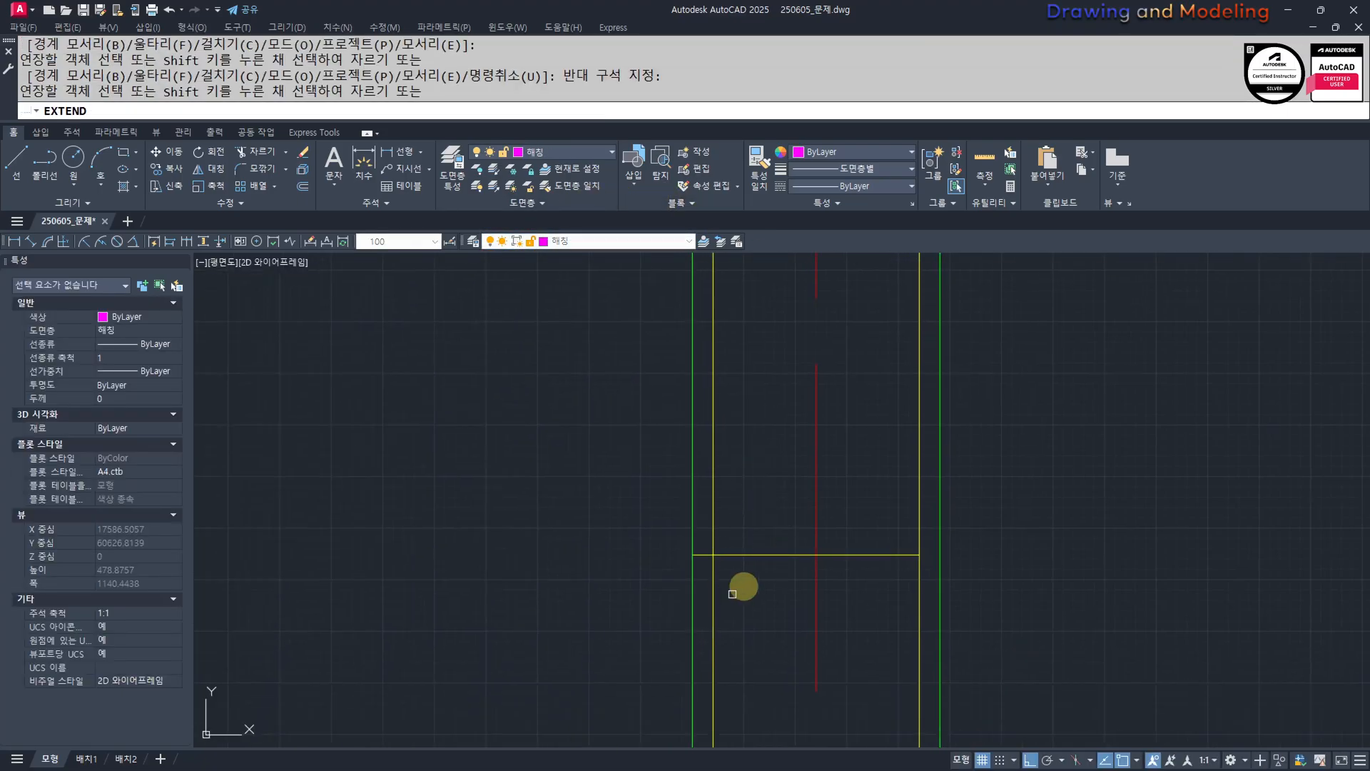
key(space)
click(908, 511)
click(891, 558)
key(Escape)
key(Escape)
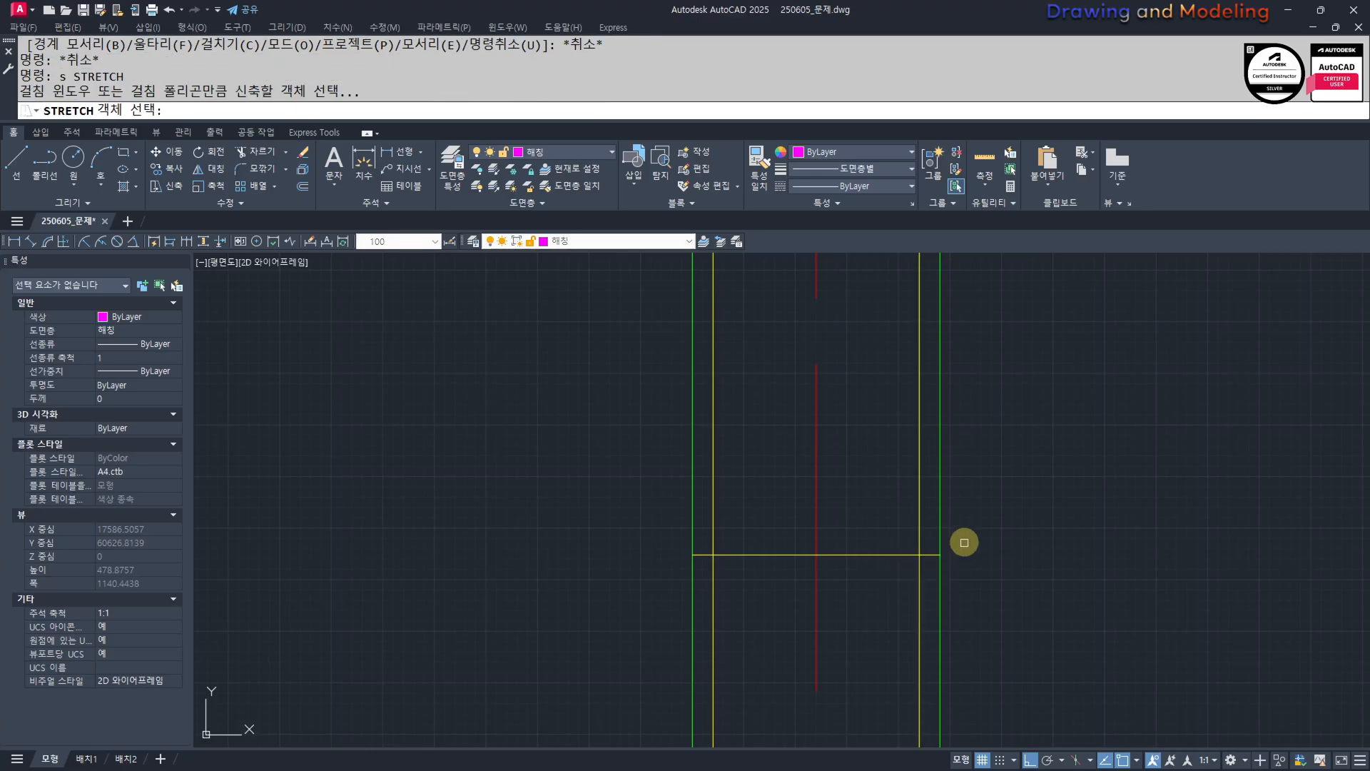
Stretch both ends of the horizontal head line outward beyond the green finish lines.
click(853, 589)
click(1072, 589)
key(Escape)
key(Escape)
text(s)
key(space)
click(741, 523)
click(682, 595)
key(space)
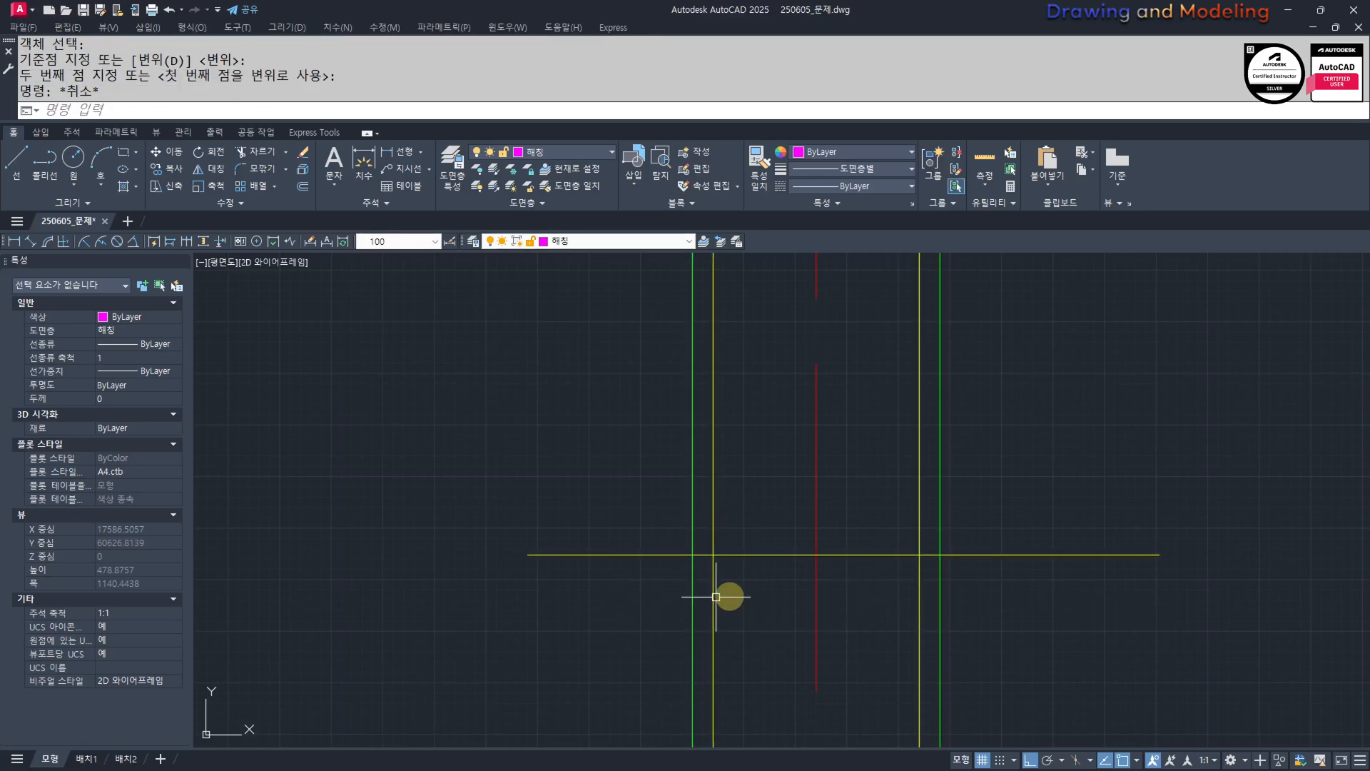
key(space)
click(1013, 519)
scroll(962, 563, down, 4)
middle_drag(953, 607, 963, 456)
key(Escape)
key(Escape)
scroll(974, 428, up, 2)
click(987, 495)
click(955, 412)
scroll(965, 436, down, 4)
key(Escape)
key(Escape)
Trim away the wall and finish lines between the opening's head line and the floor line at the sliding door.
text(tr)
key(space)
click(979, 378)
click(965, 410)
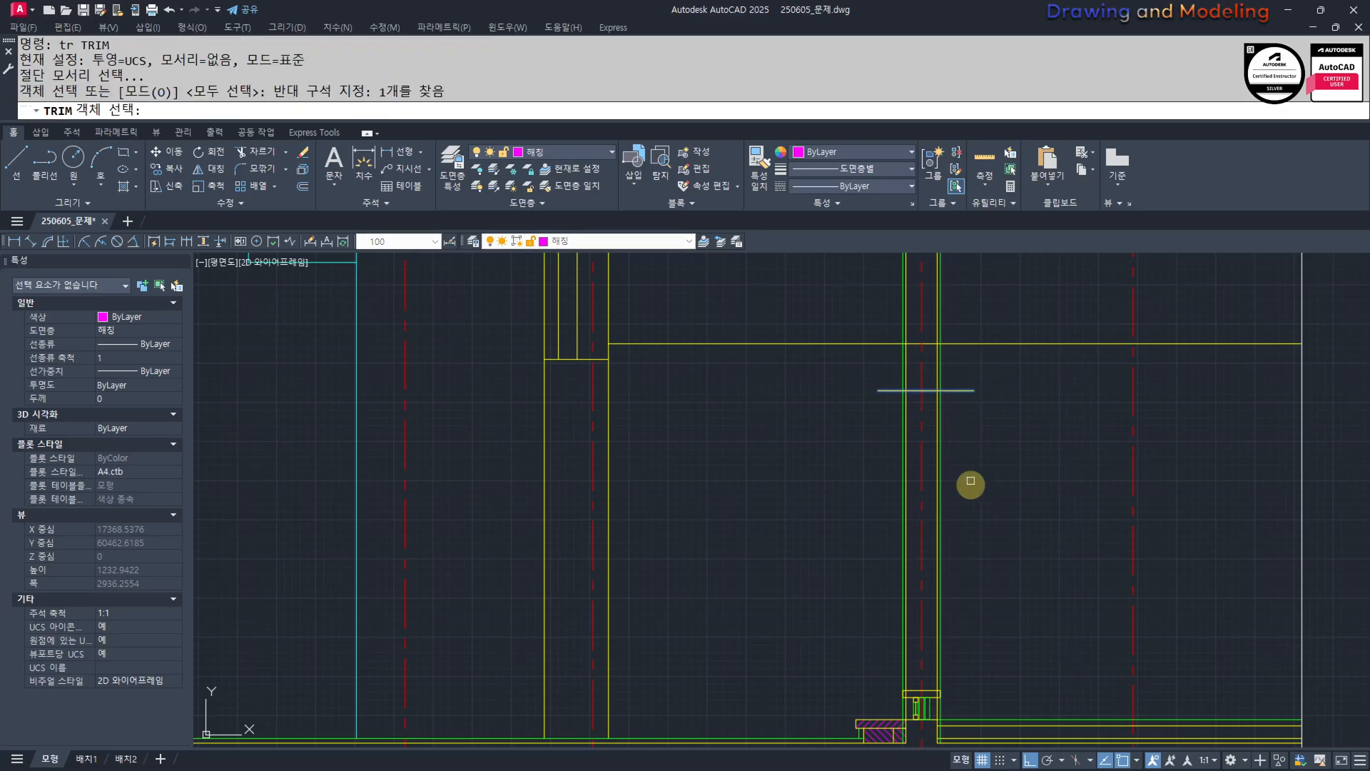
middle_drag(916, 703, 937, 569)
scroll(936, 569, up, 4)
scroll(957, 612, down, 5)
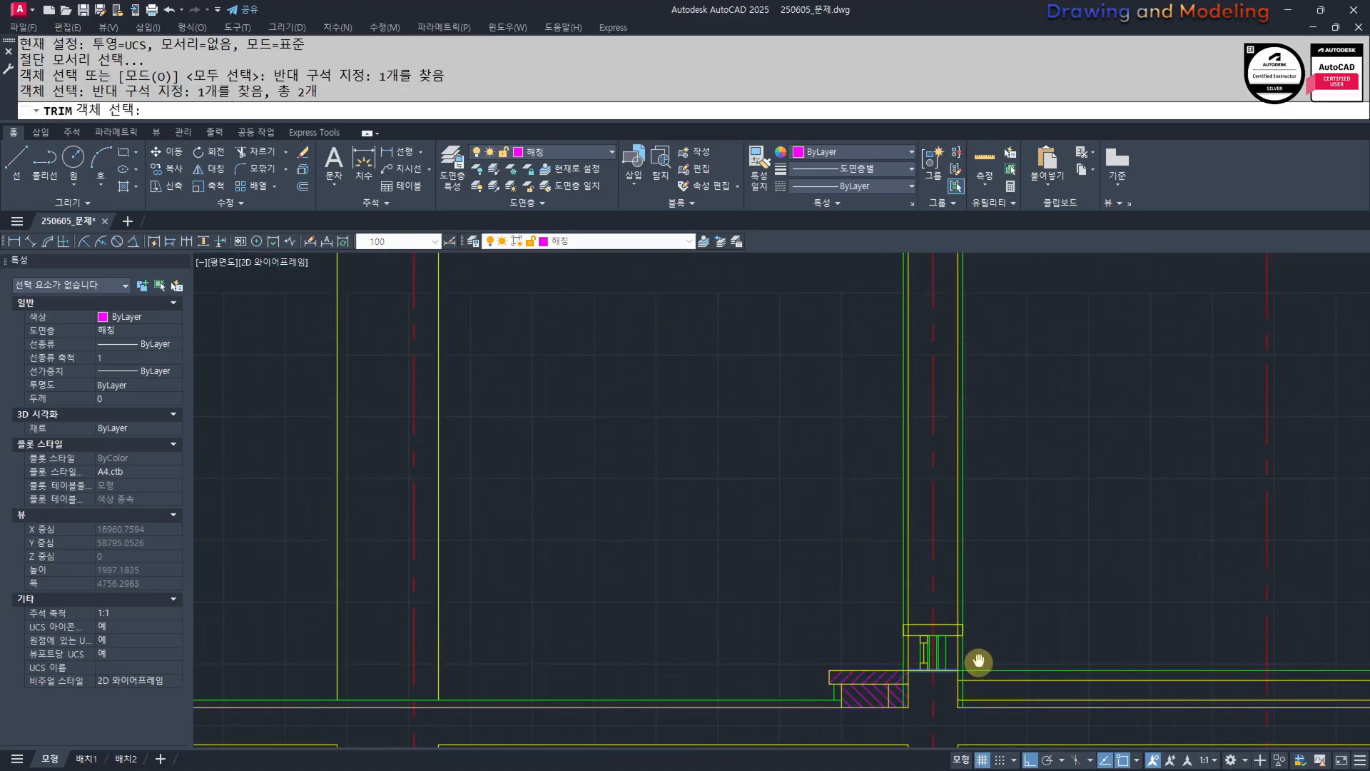
key(space)
click(998, 538)
key(Escape)
scroll(926, 695, up, 4)
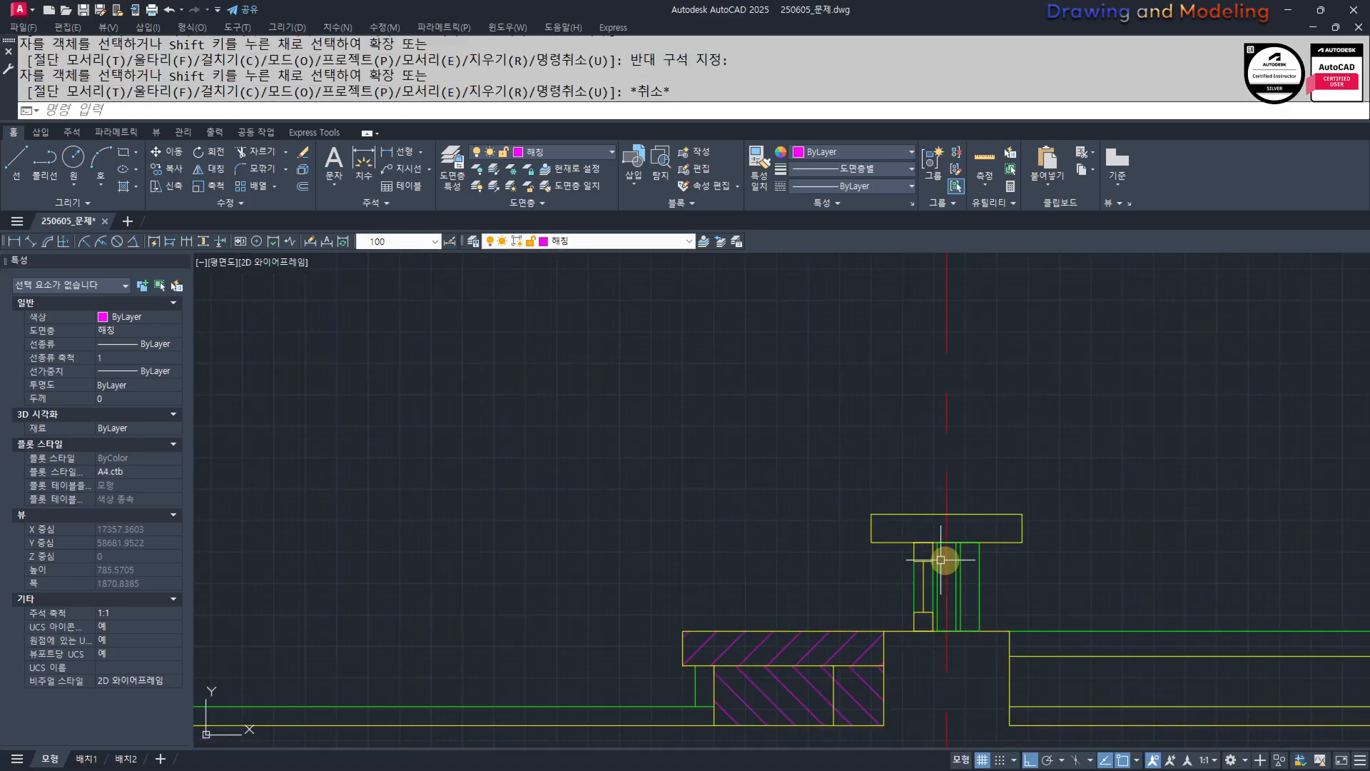
Stretch the upper part of the sliding door frame vertically until its top meets the opening's head line.
text(s)
key(space)
click(1066, 571)
click(788, 467)
key(space)
click(943, 518)
scroll(929, 551, down, 5)
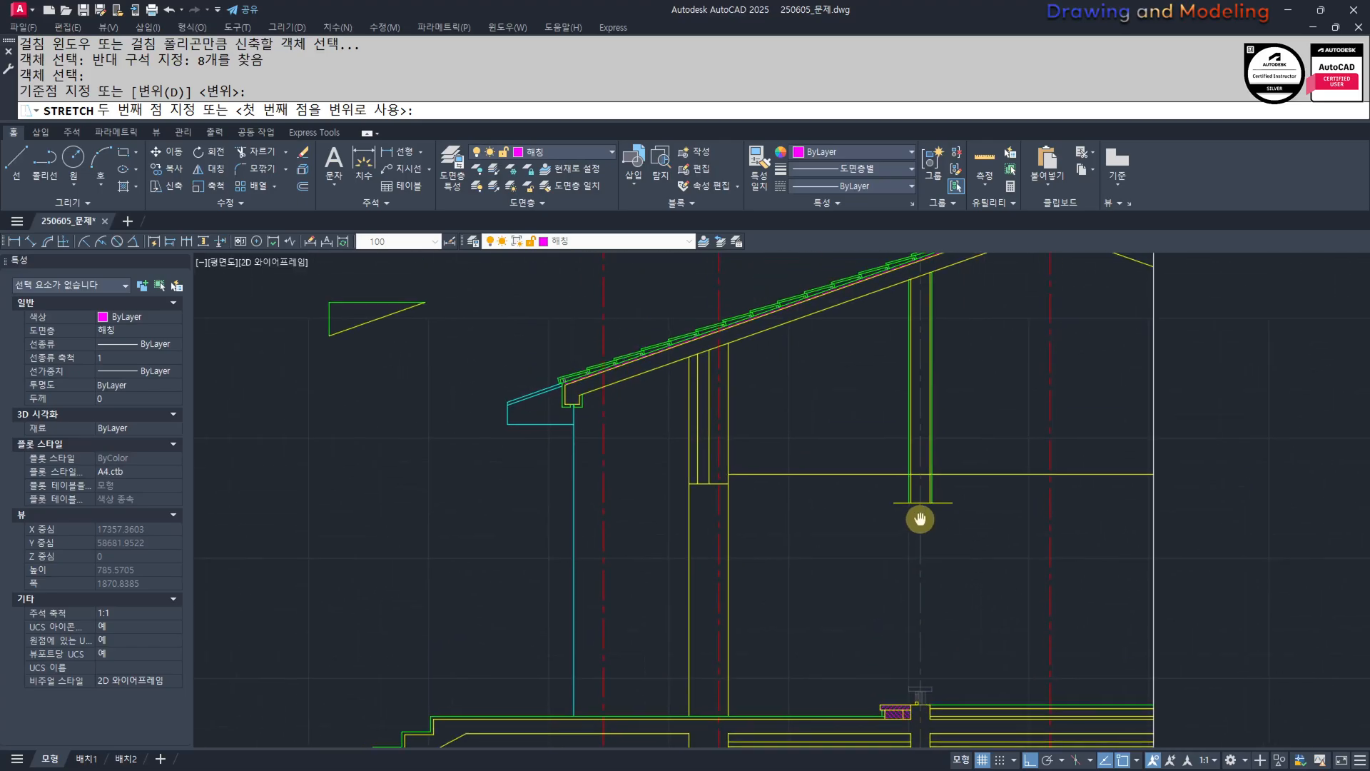
scroll(921, 521, up, 6)
click(921, 460)
key(Escape)
Erase the construction line running along the head of the door opening.
click(1035, 437)
click(1018, 503)
text(e)
key(space)
key(Escape)
key(Escape)
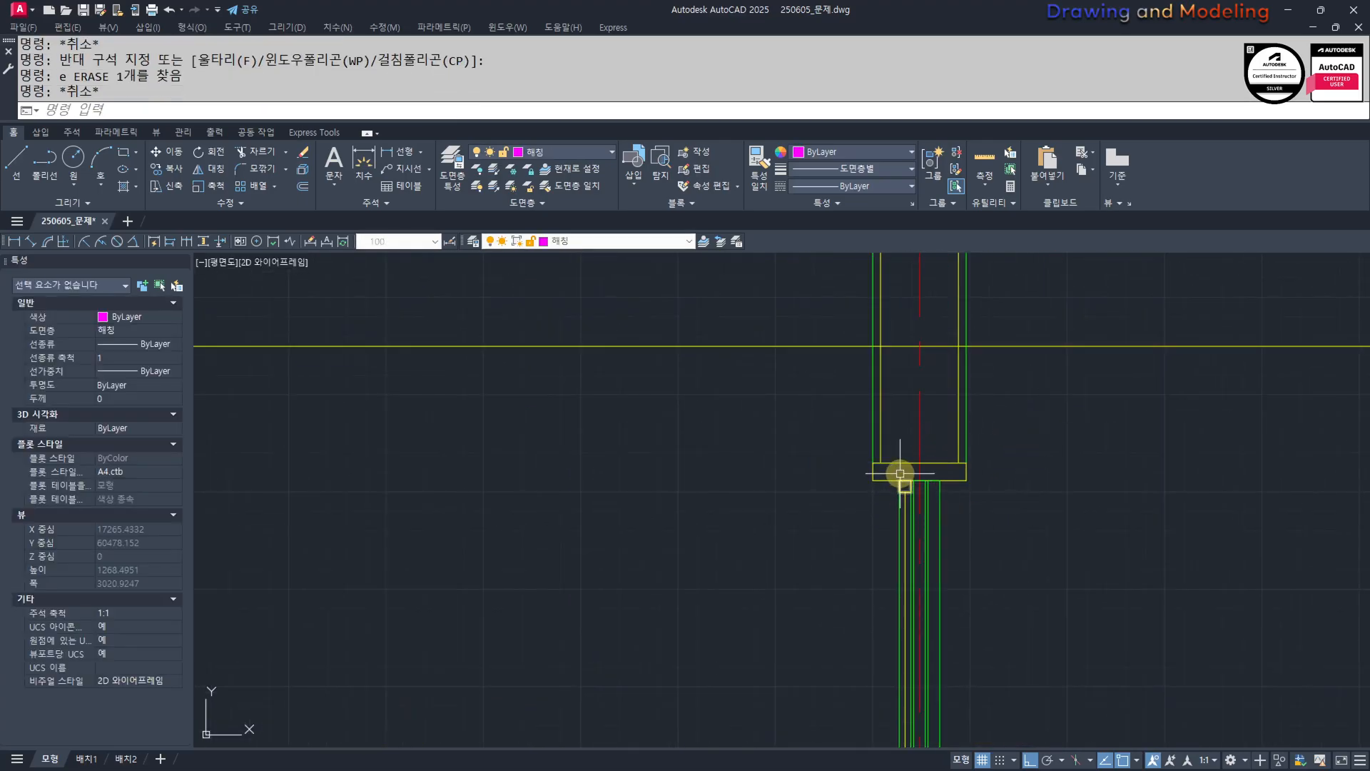
Examine how the sliding door frame meets the wall at its head and the floor at its base.
scroll(927, 480, up, 5)
scroll(863, 459, down, 1)
scroll(853, 540, up, 3)
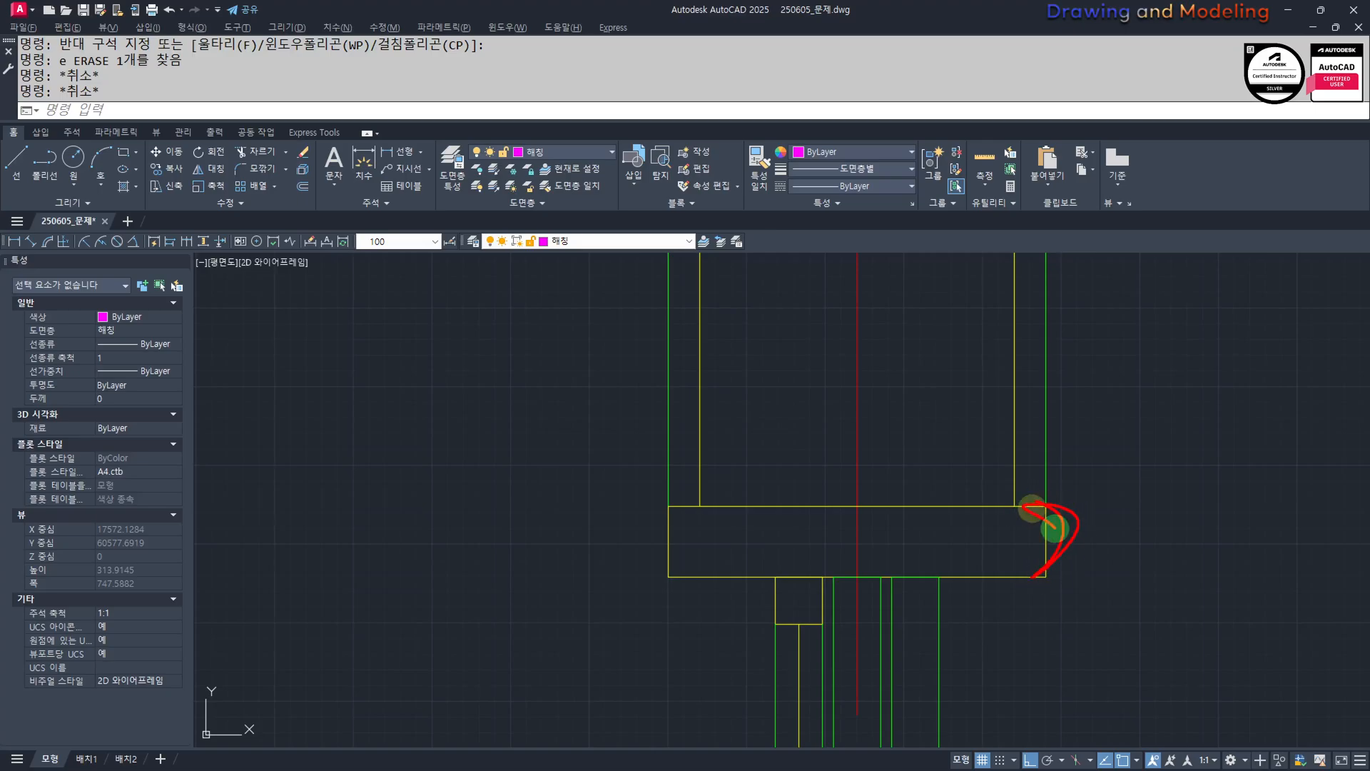
key(Escape)
key(Escape)
scroll(867, 514, down, 9)
middle_drag(906, 513, 902, 425)
scroll(905, 605, up, 6)
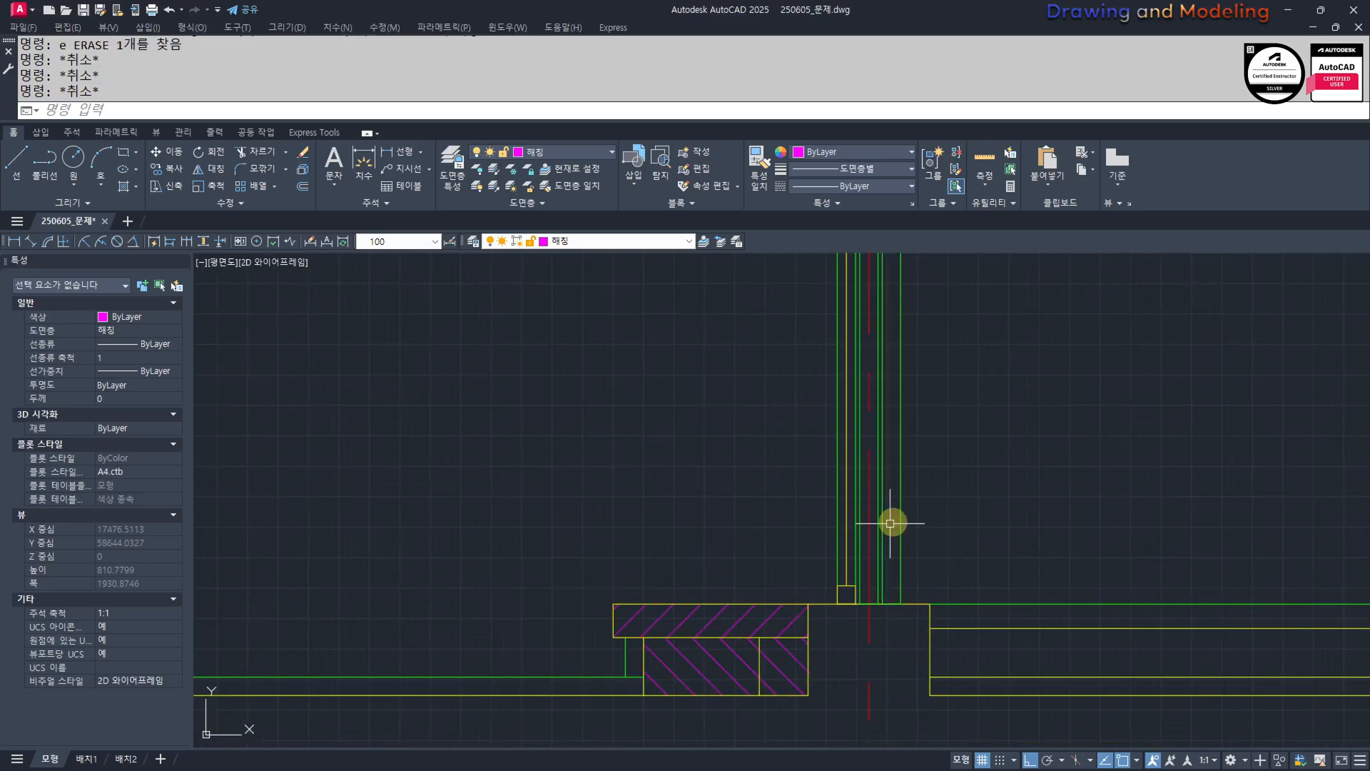
scroll(891, 523, up, 4)
middle_drag(960, 594, 915, 533)
scroll(914, 533, down, 4)
key(Escape)
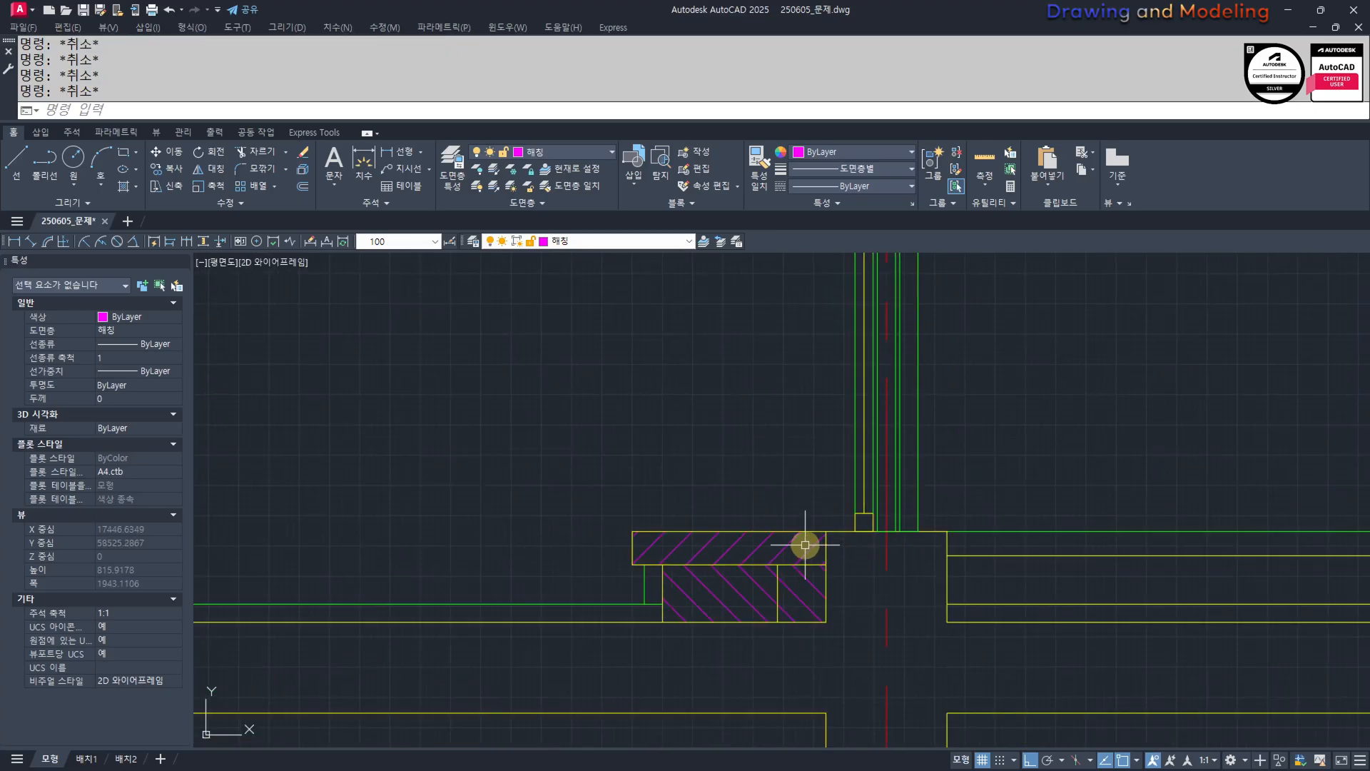
Extend the uppermost yellow floor layer line on the corridor side to the edge of the hatched entrance step.
scroll(927, 569, up, 4)
middle_drag(804, 538, 720, 541)
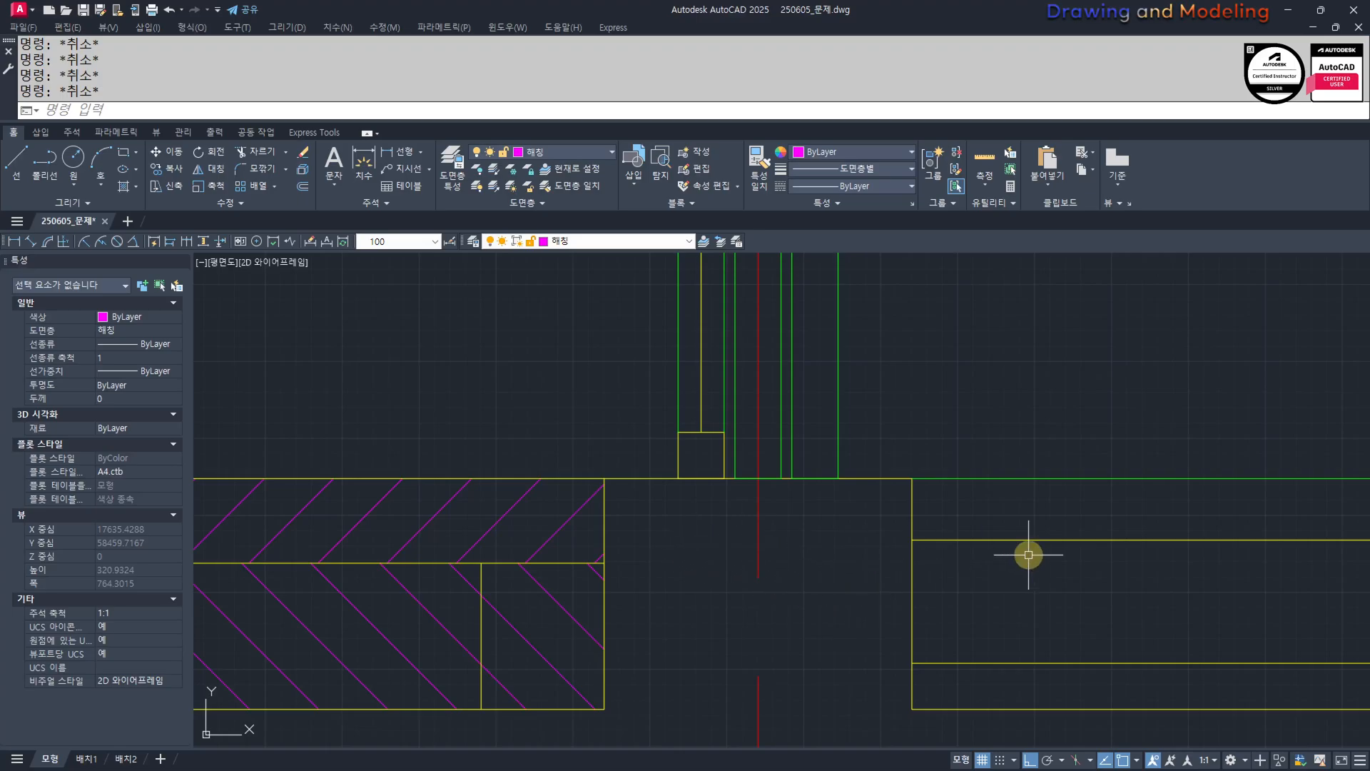
text(ex)
key(Return)
click(590, 526)
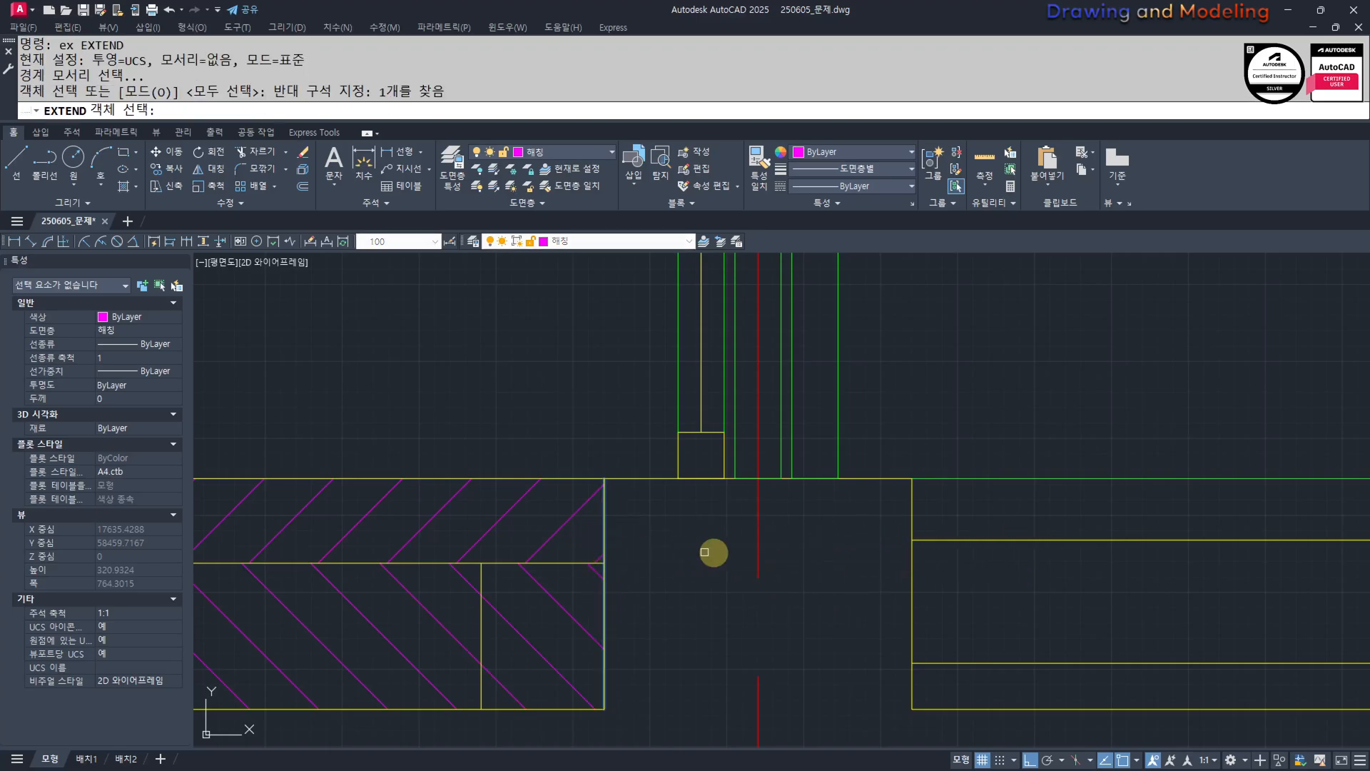
key(Return)
click(946, 523)
click(927, 567)
key(Escape)
key(Escape)
middle_drag(939, 527, 927, 554)
Trim the vertical foundation wall line above the extended floor layer line.
text(tr)
click(953, 537)
click(849, 546)
key(Escape)
key(Escape)
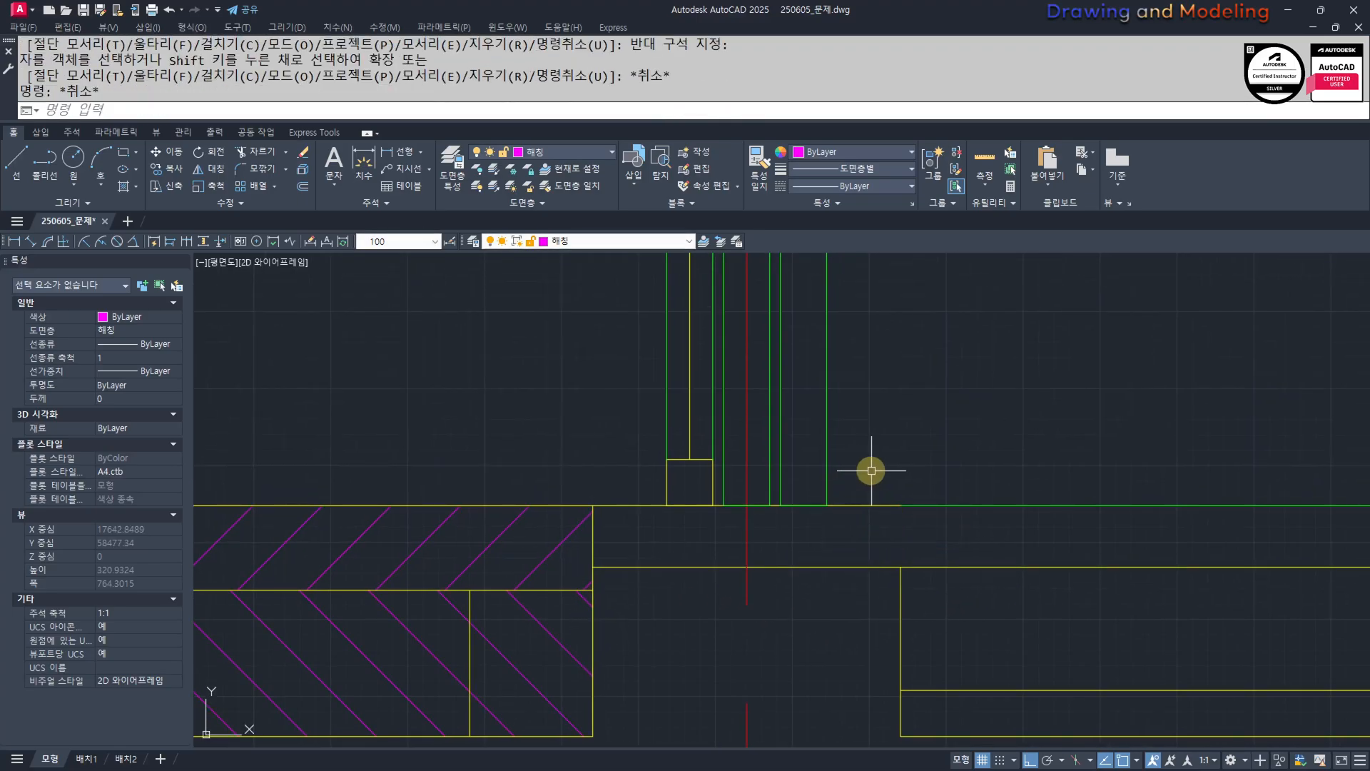
Erase the 단면선 floor line directly beneath the sliding door frame.
click(871, 471)
click(853, 529)
middle_drag(599, 539, 689, 541)
text(tr)
click(938, 501)
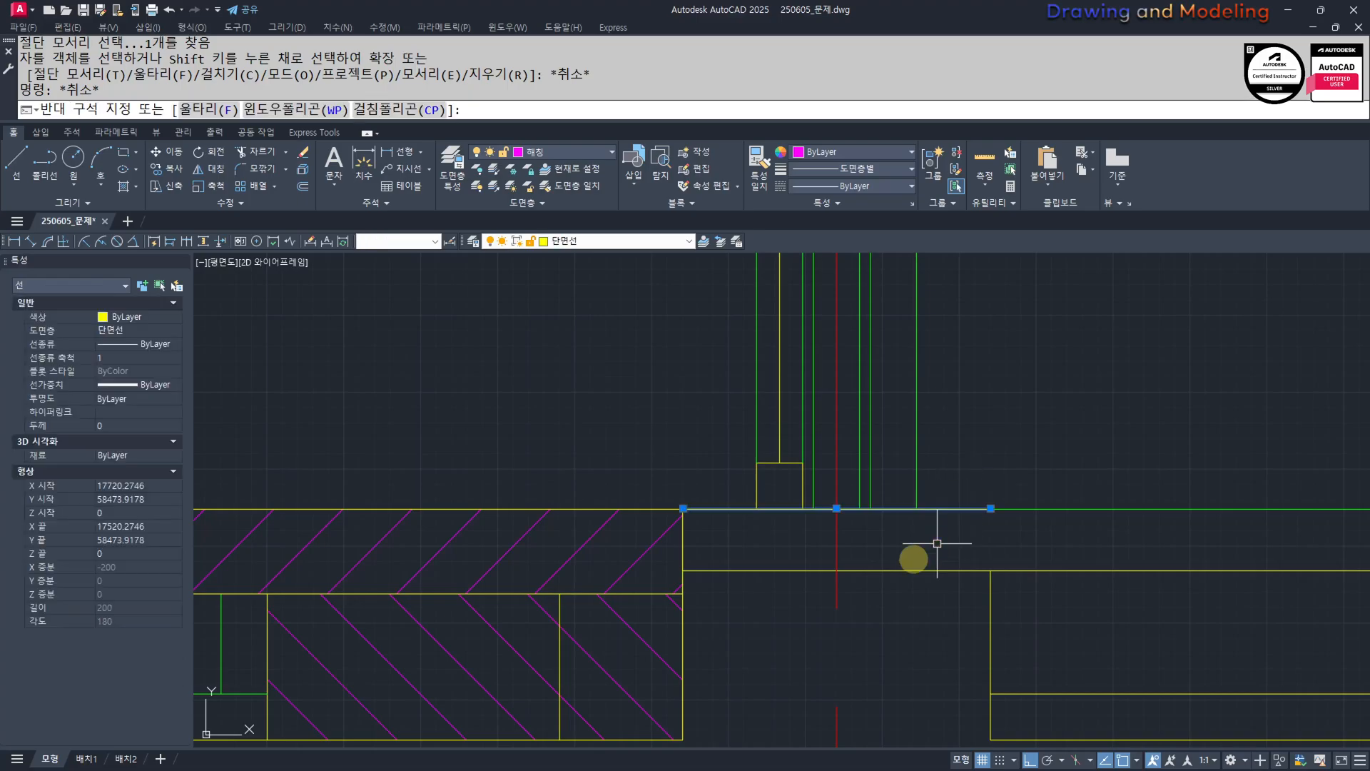
click(875, 539)
text(e)
key(Return)
key(Escape)
key(Escape)
Extend the green corridor floor finish line beneath the door to the hatched entrance step's edge.
text(ex)
key(Return)
click(1092, 543)
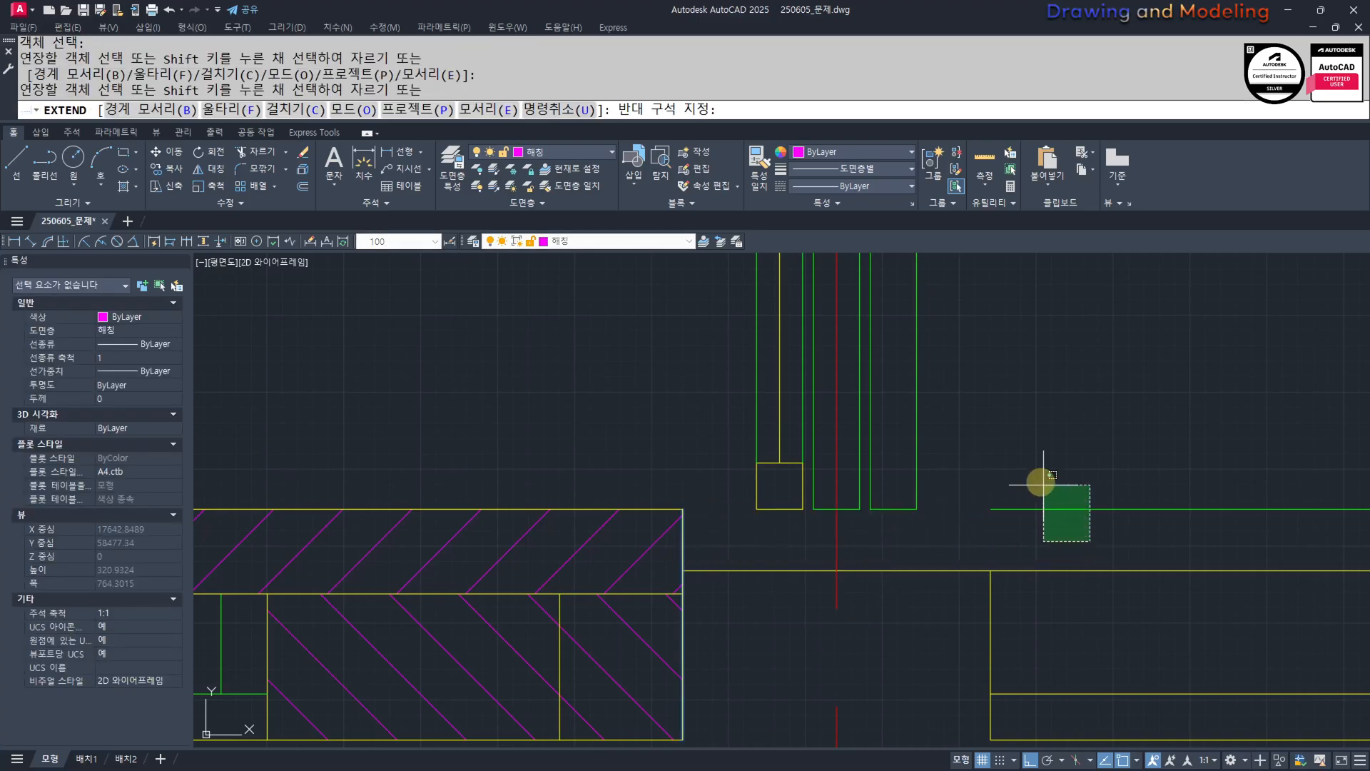
key(Escape)
key(Escape)
Examine the completed reference section at the door threshold and at the lintel above the door head.
scroll(853, 457, down, 5)
scroll(758, 611, down, 10)
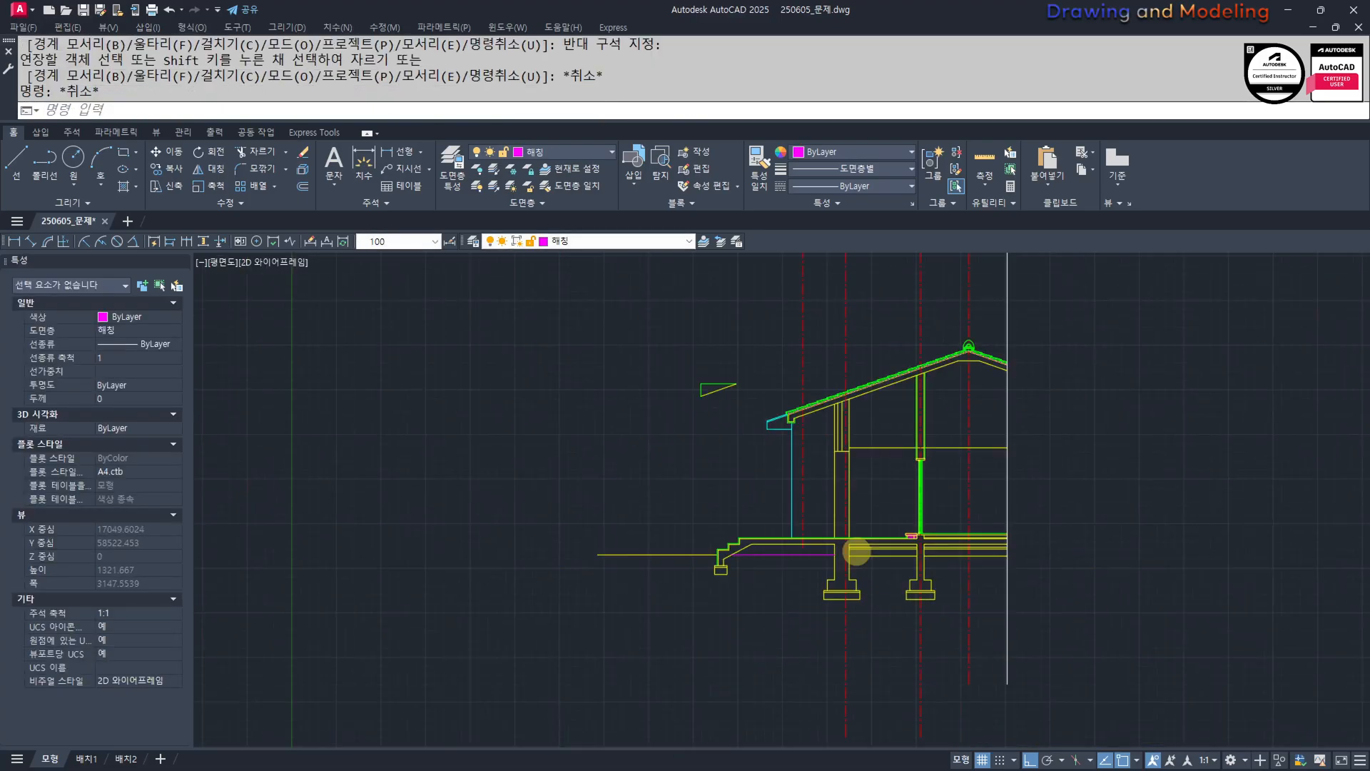
scroll(652, 533, up, 15)
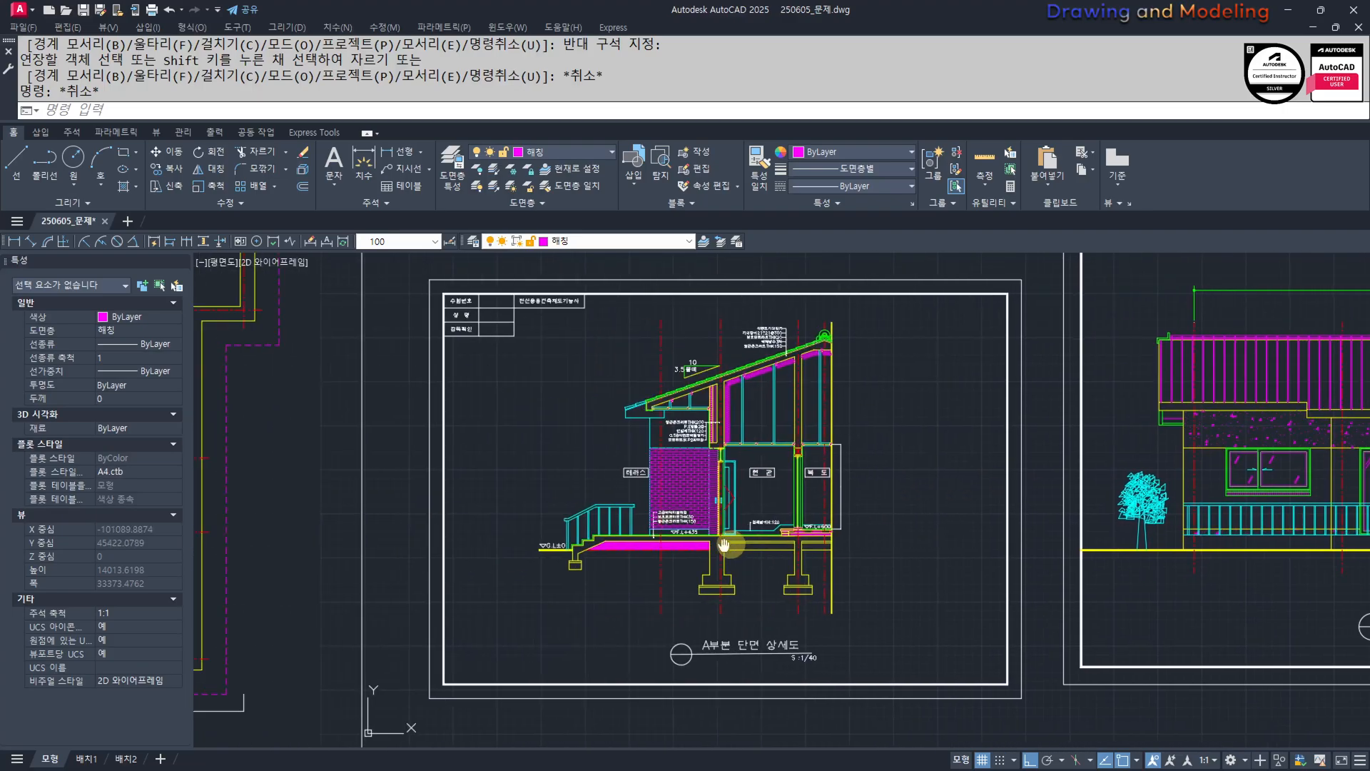
scroll(806, 507, up, 3)
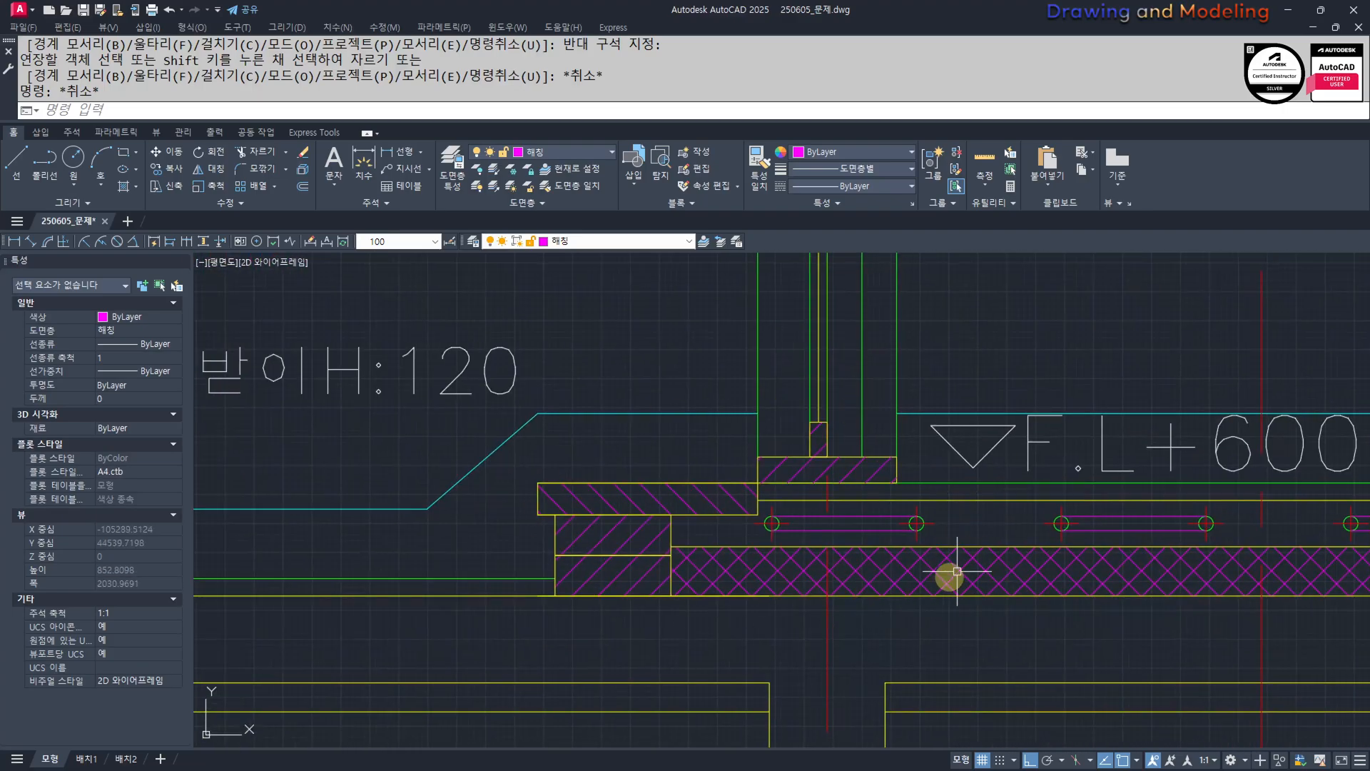
scroll(921, 560, down, 6)
scroll(759, 548, down, 5)
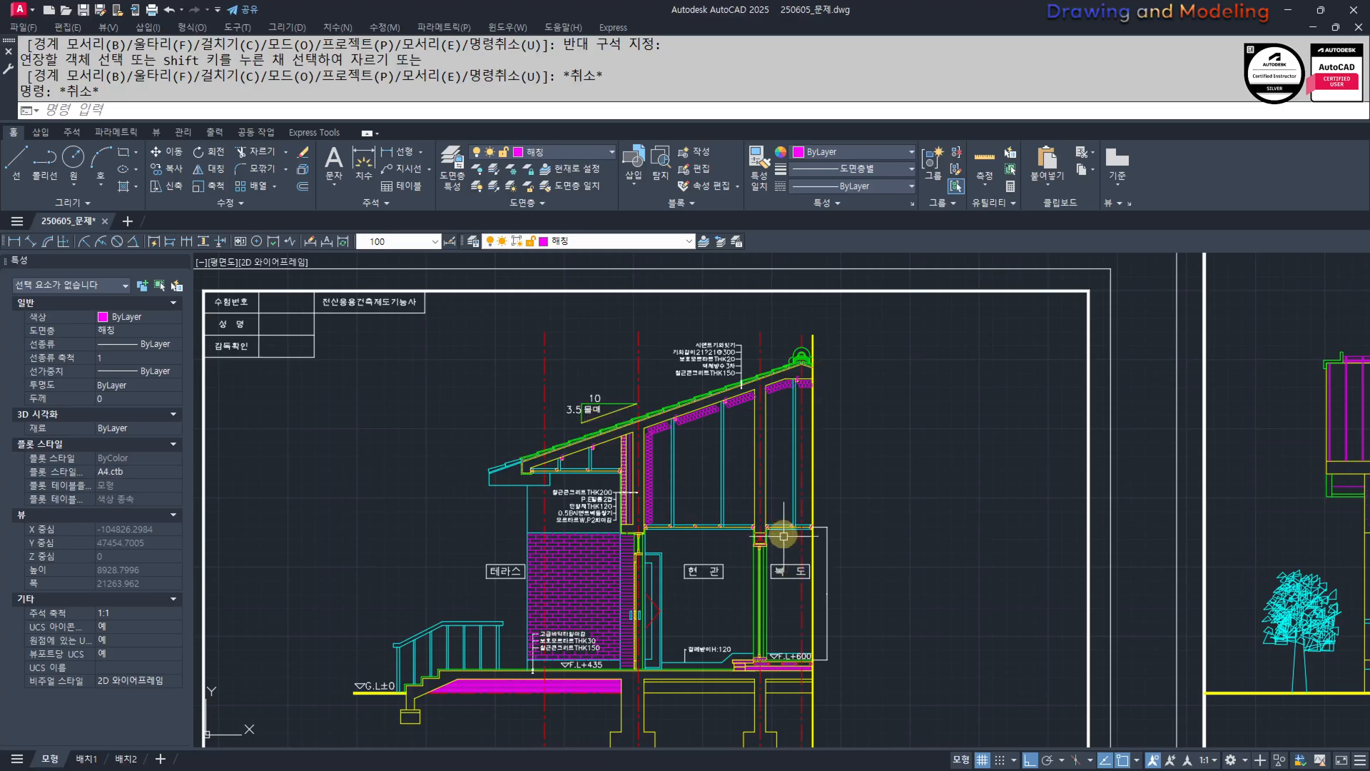
scroll(784, 535, up, 8)
scroll(663, 587, down, 3)
scroll(710, 477, up, 3)
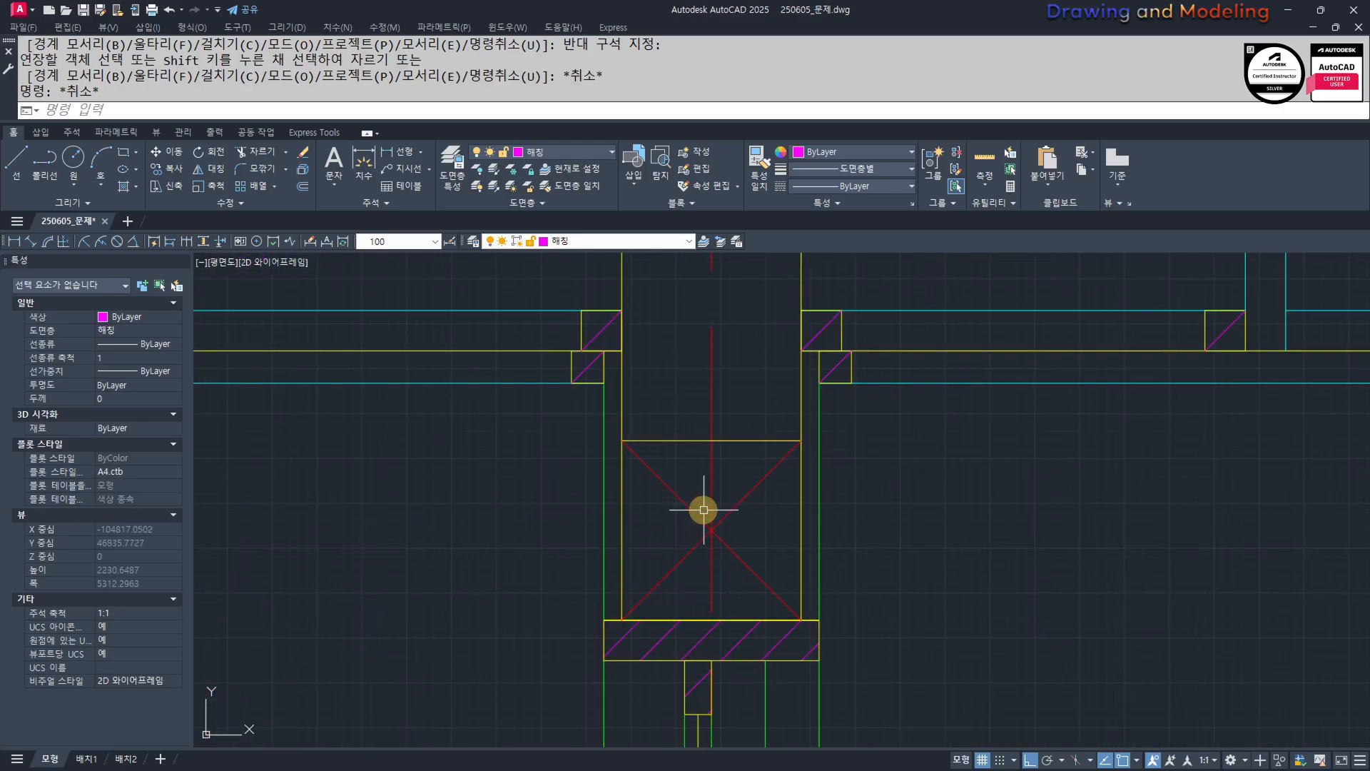
Try erasing the lintel's top line and red diagonals above the sliding door in the reference section, and undo it.
click(746, 585)
click(739, 409)
text(e)
key(space)
key(Escape)
key(Escape)
scroll(769, 500, down, 11)
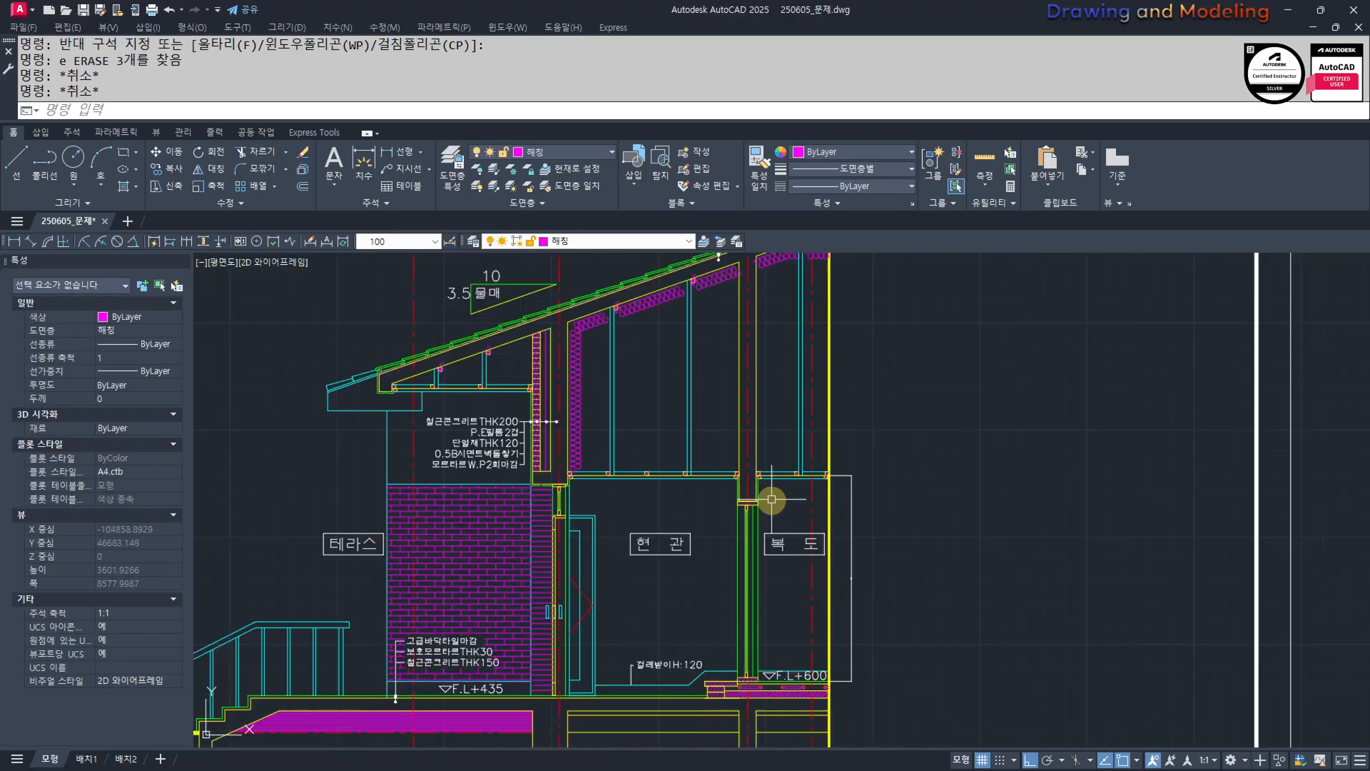
scroll(765, 463, up, 2)
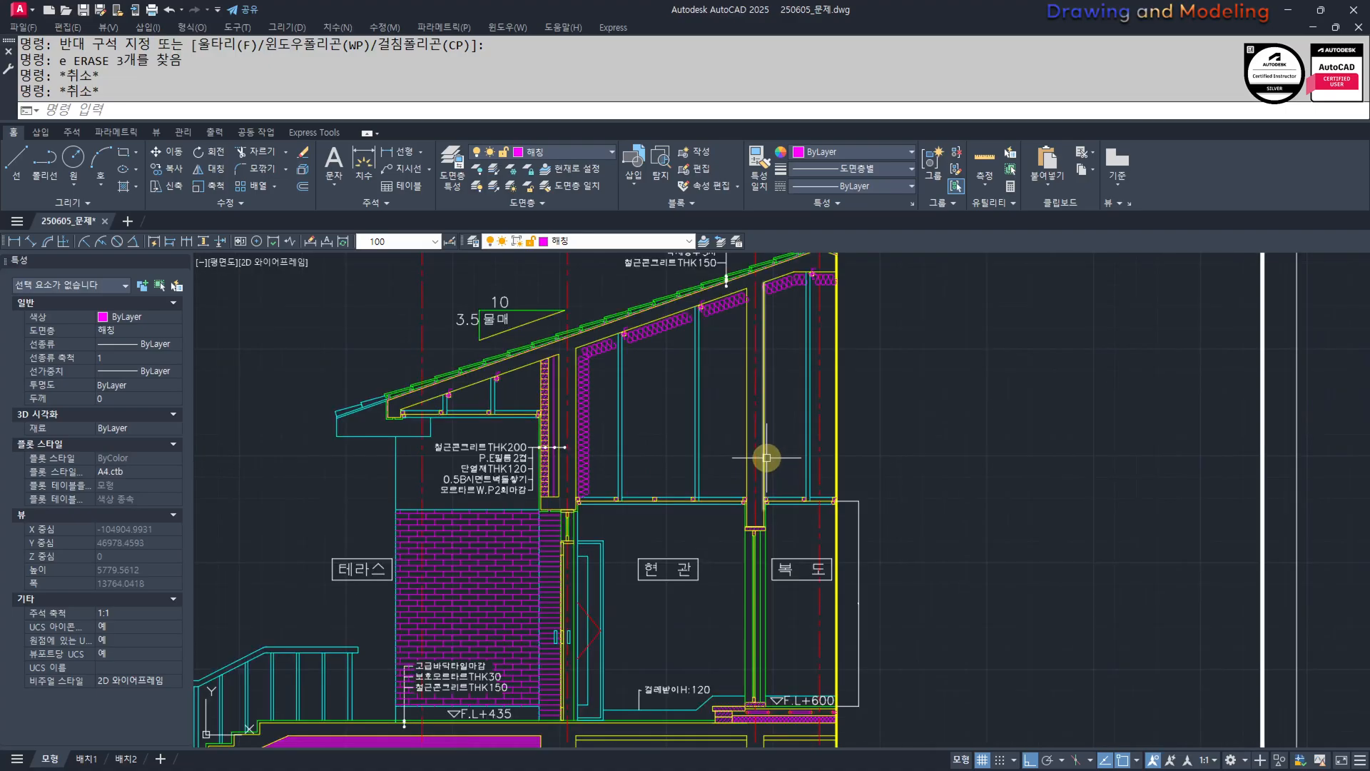
middle_drag(770, 508, 779, 546)
key(ctrl+z)
key(ctrl+z)
Draw a horizontal line from the interior wall's upper-left corner past the reference section's right edge.
scroll(777, 555, down, 6)
middle_drag(809, 406, 812, 600)
middle_drag(800, 418, 797, 622)
key(Escape)
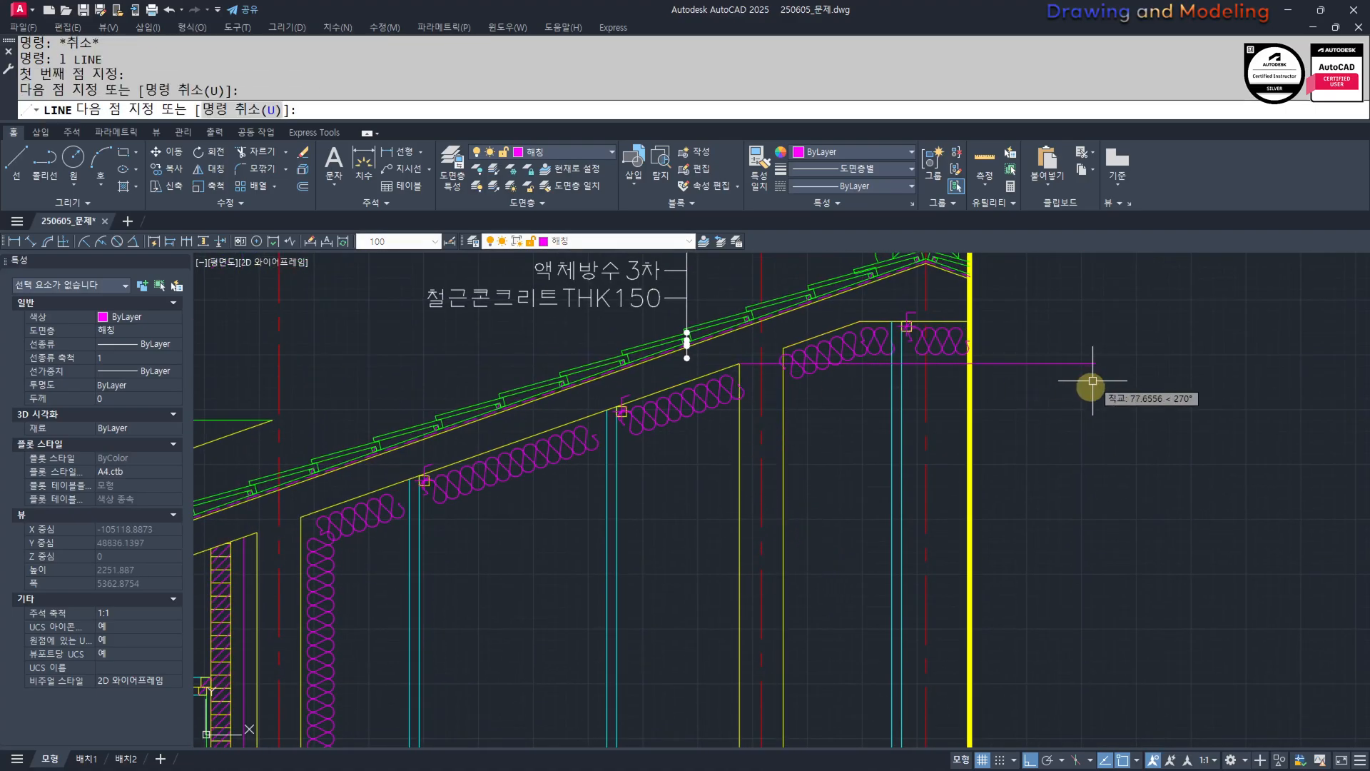
key(Escape)
key(Escape)
Move the new horizontal line straight down from the top of the interior wall.
text(m)
key(space)
click(1140, 412)
click(1007, 311)
key(space)
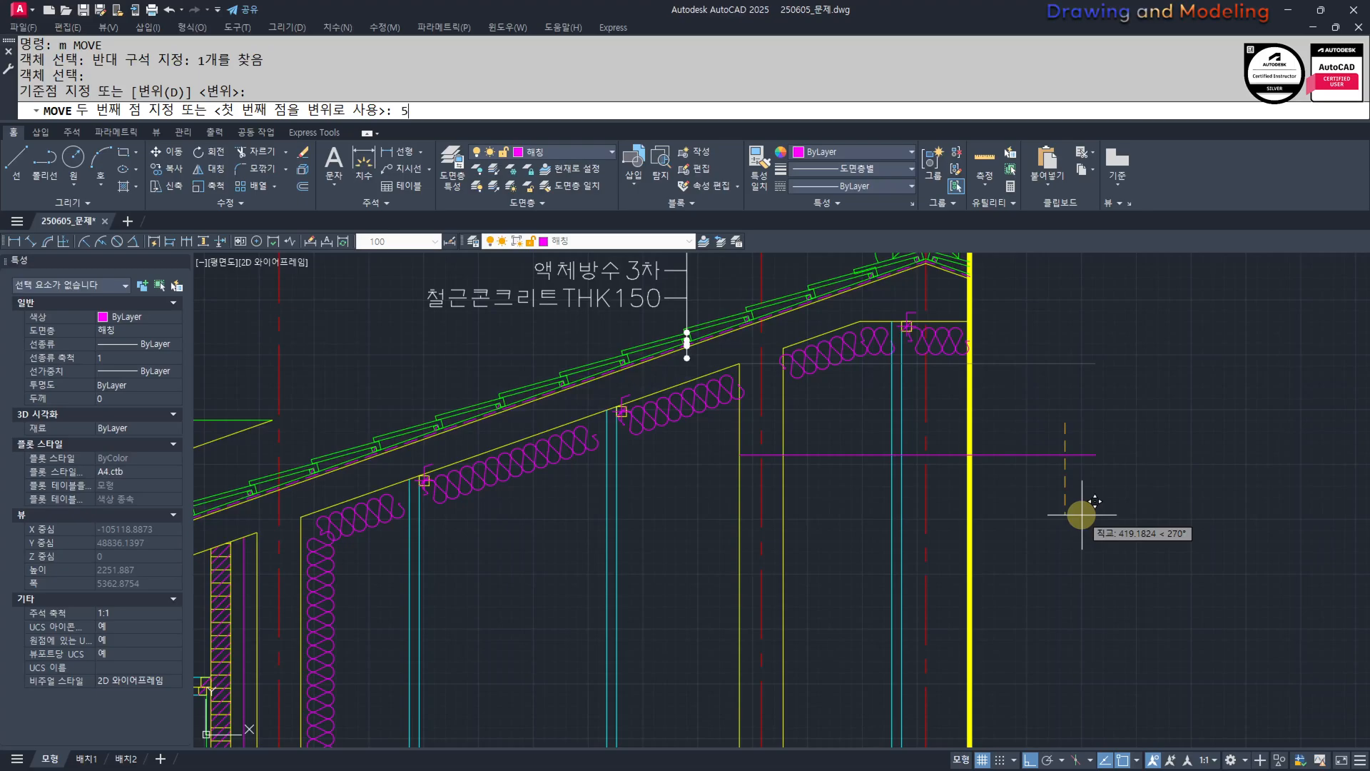
Trim the horizontal line so it spans only the width of the interior wall.
text(r)
scroll(734, 483, up, 4)
click(899, 511)
click(737, 451)
key(space)
click(1009, 395)
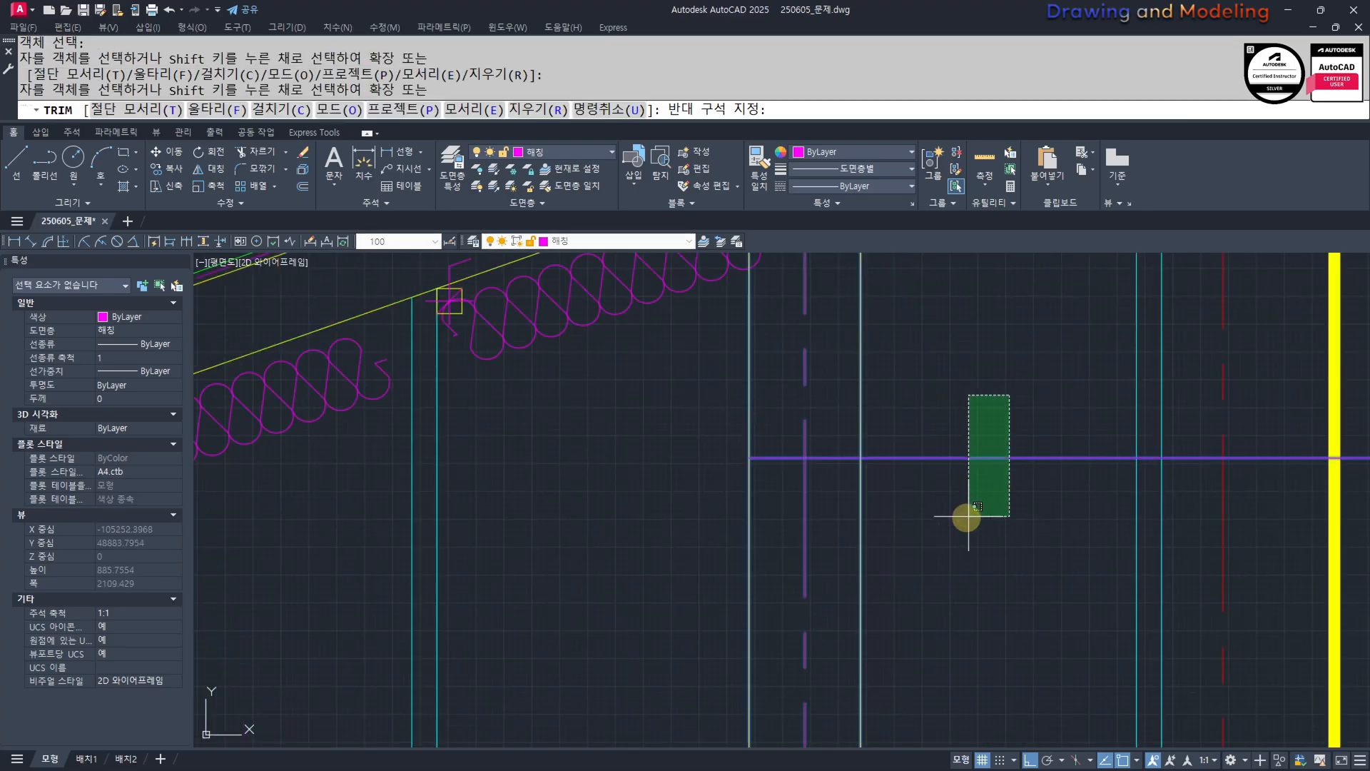
click(965, 519)
key(Escape)
key(Escape)
Apply two overlapping ANSI31 hatches at scale 10 to the interior wall between the horizontal line and the lintel.
scroll(850, 431, up, 2)
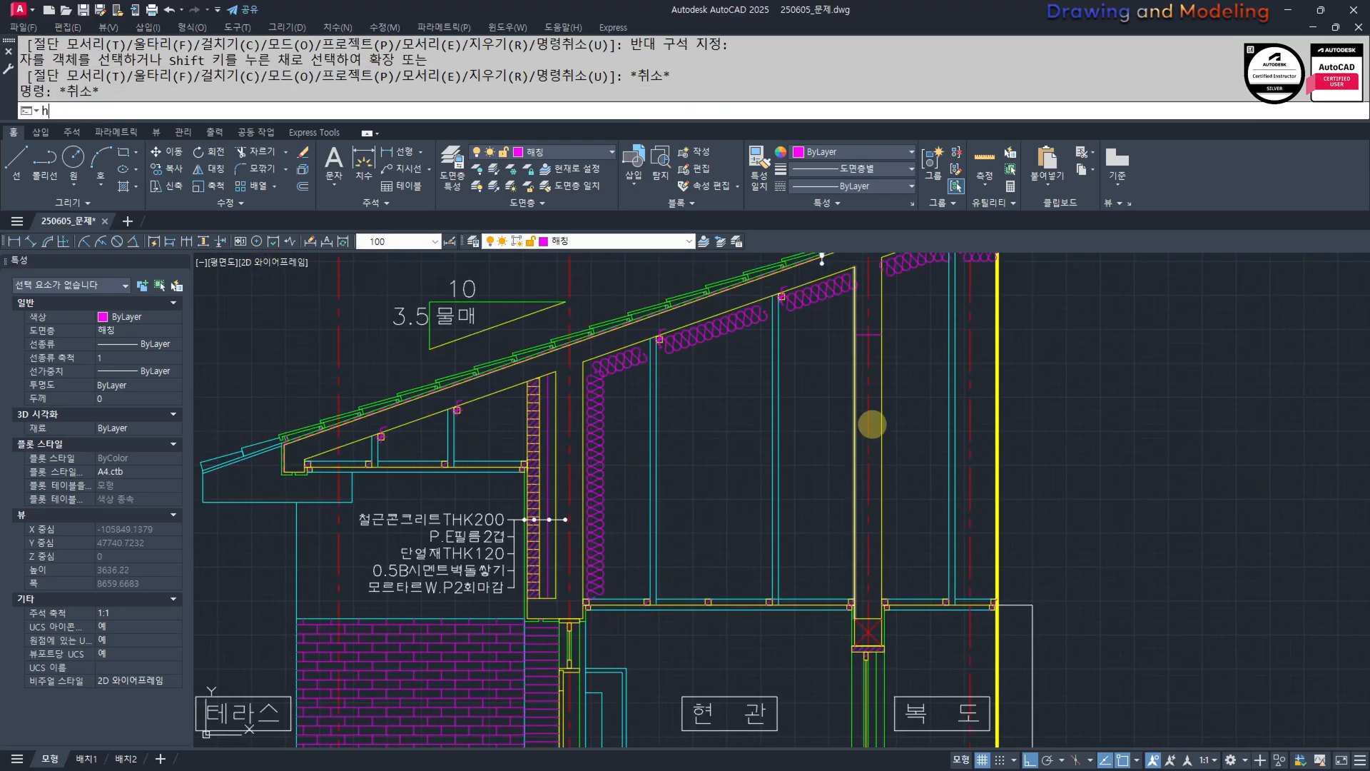
key(space)
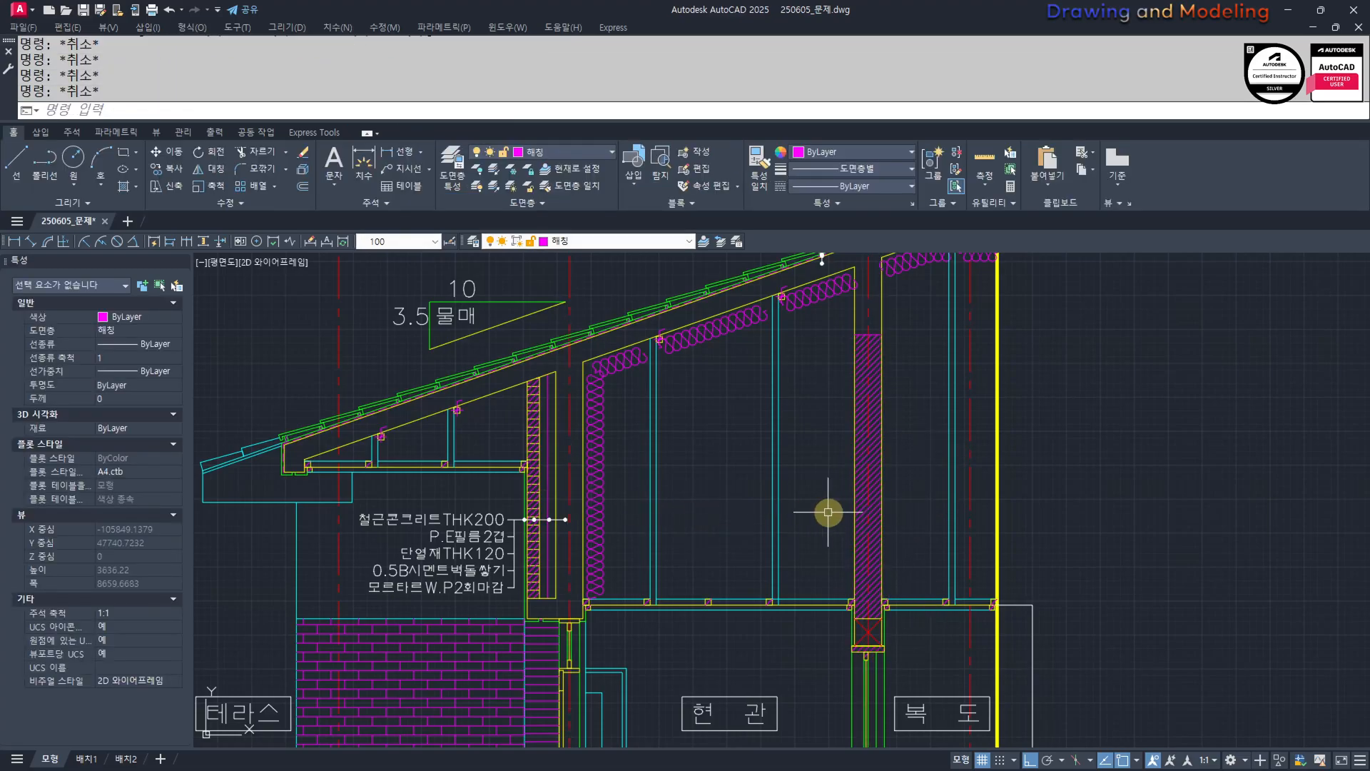
text(h)
key(space)
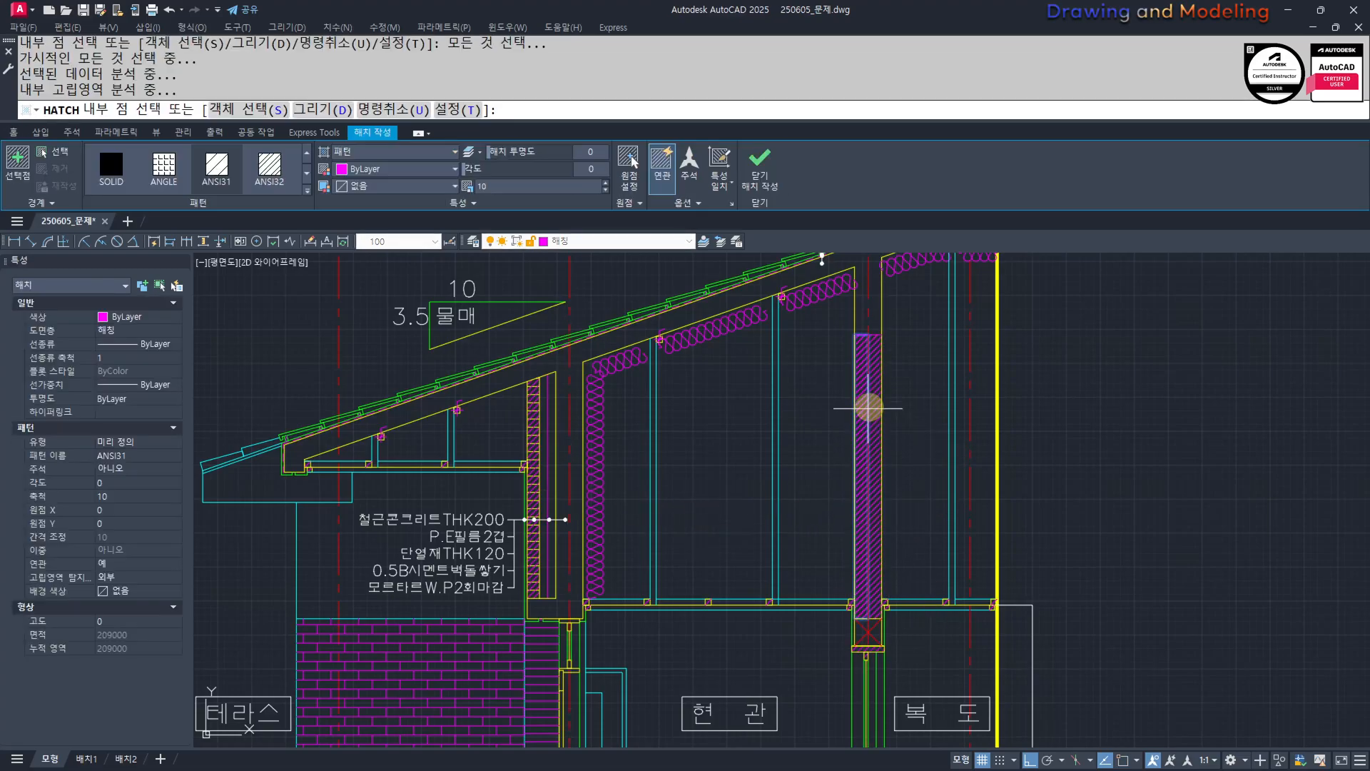
key(Escape)
Match one of the interior wall's hatches to the yellow horizontal-line hatch of the exterior cement brick layer.
text(mm)
key(space)
scroll(543, 449, up, 4)
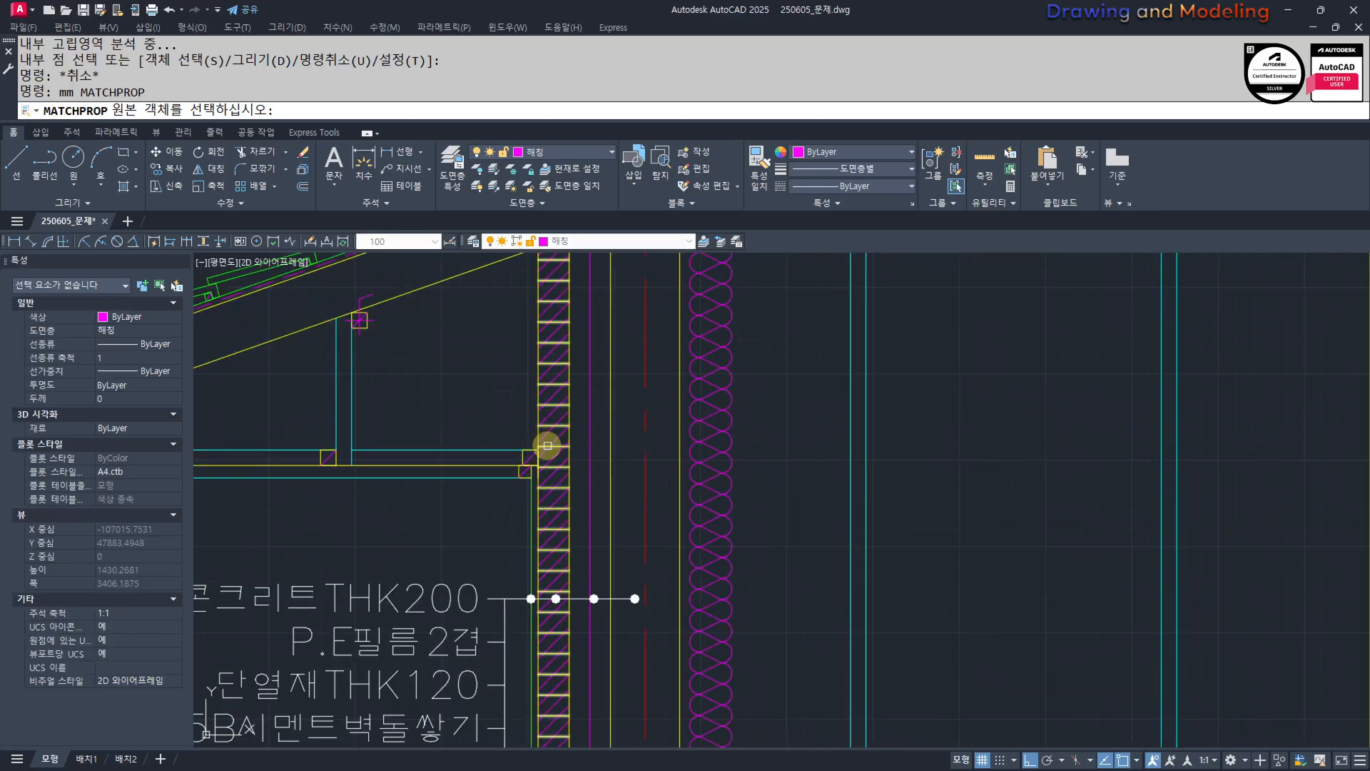
click(556, 448)
scroll(956, 468, down, 5)
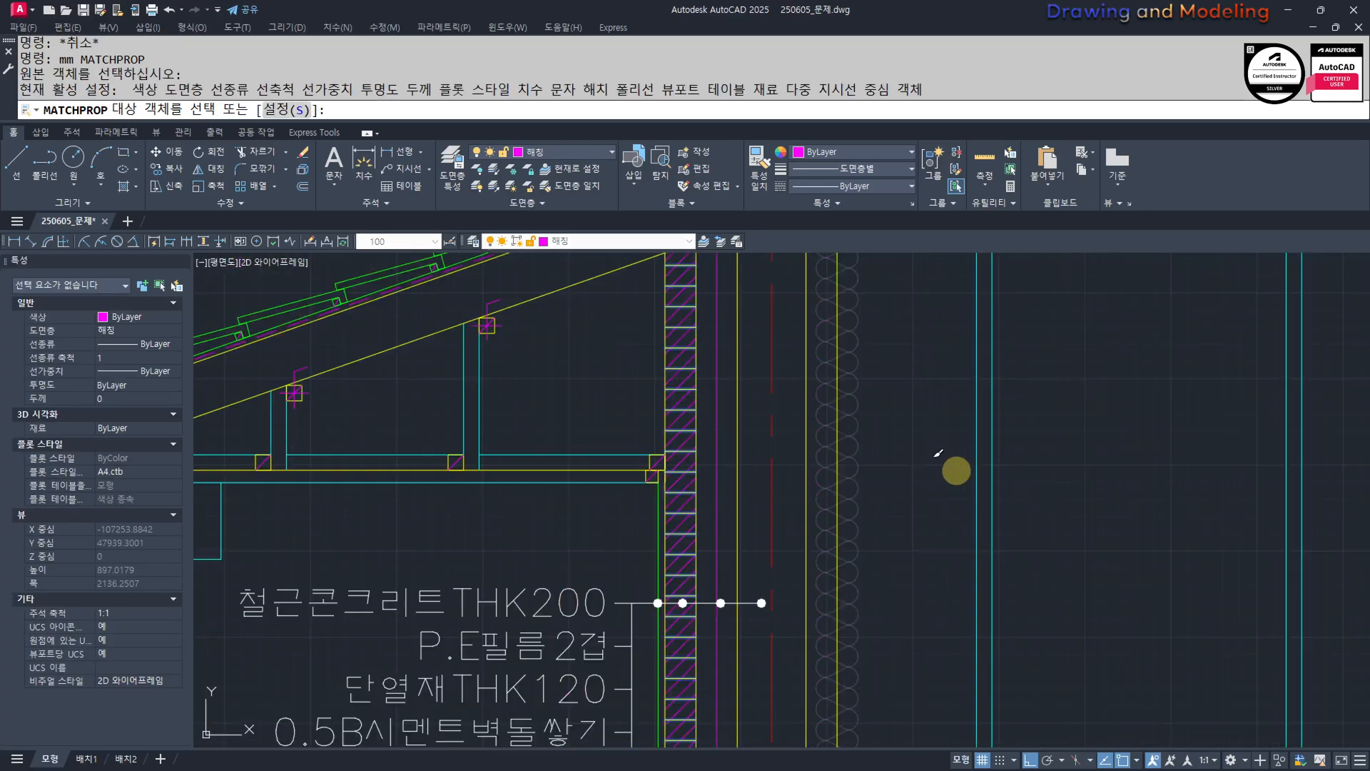
click(906, 437)
key(Escape)
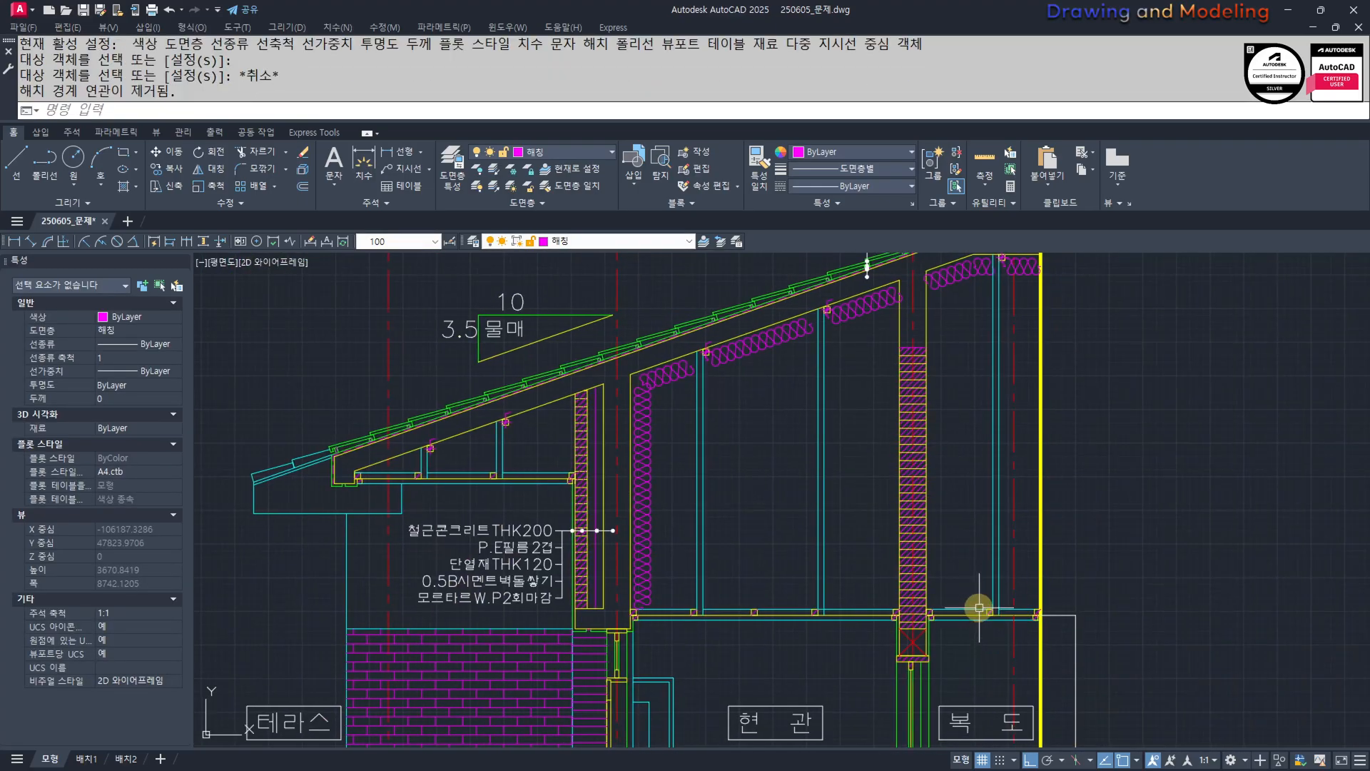
Erase the footing beneath the interior wall between 현관 and 복도 in the reference section.
scroll(849, 491, down, 2)
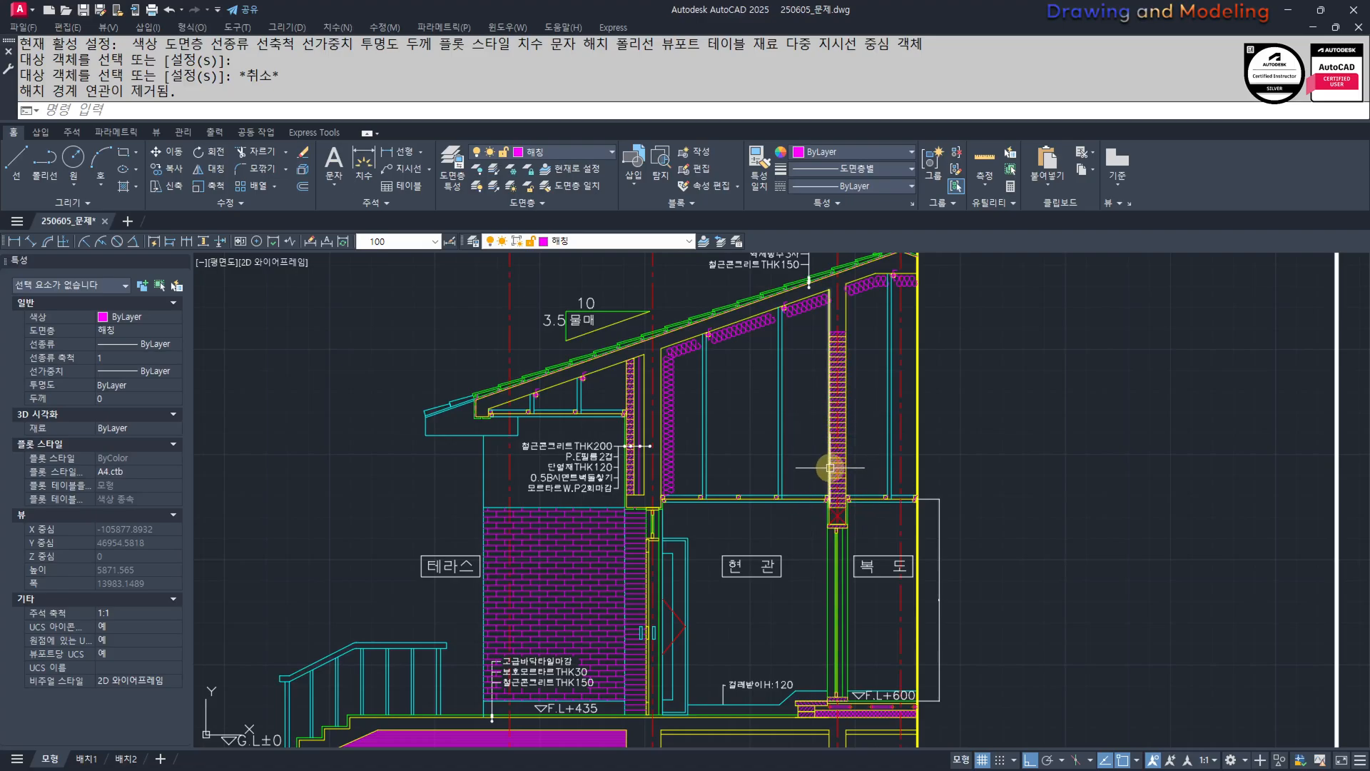
middle_drag(814, 600, 813, 469)
middle_drag(828, 319, 831, 454)
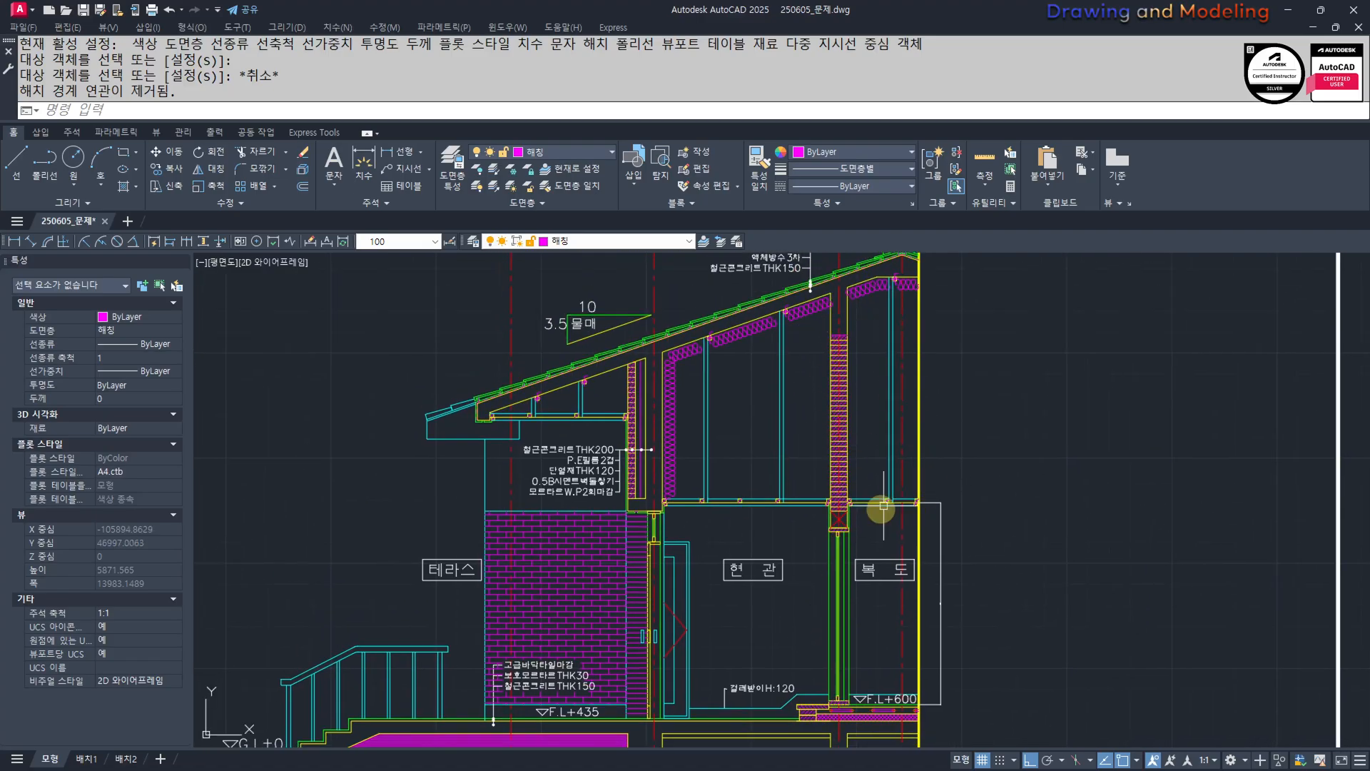
middle_drag(883, 681, 891, 410)
scroll(872, 588, up, 4)
click(675, 427)
click(957, 624)
text(e)
key(space)
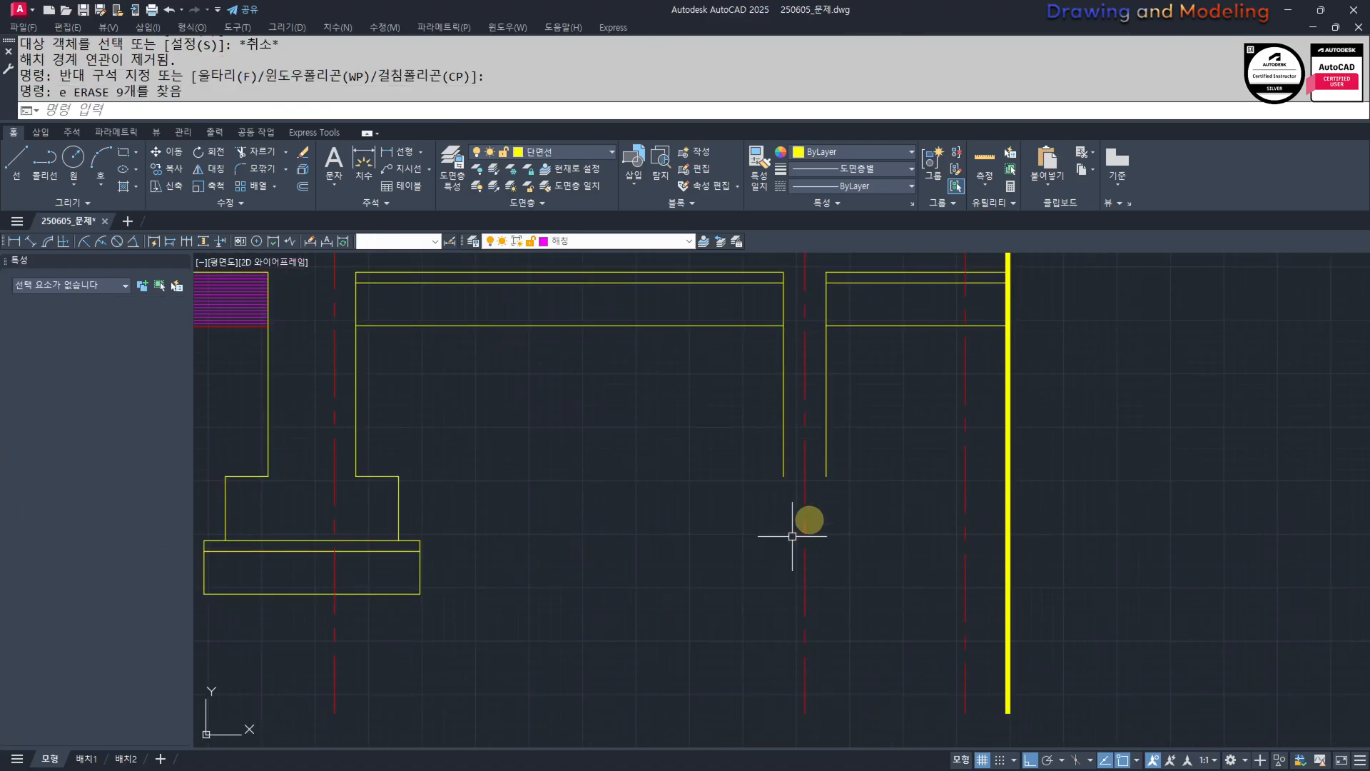
Erase the two vertical foundation wall lines left above the removed footing.
middle_drag(842, 468, 860, 572)
click(862, 560)
click(824, 515)
text(e)
click(800, 480)
text(e)
Join the upper floor slab line across the gap left by the erased interior wall foundation in the reference section.
middle_drag(806, 384, 813, 487)
scroll(814, 487, up, 2)
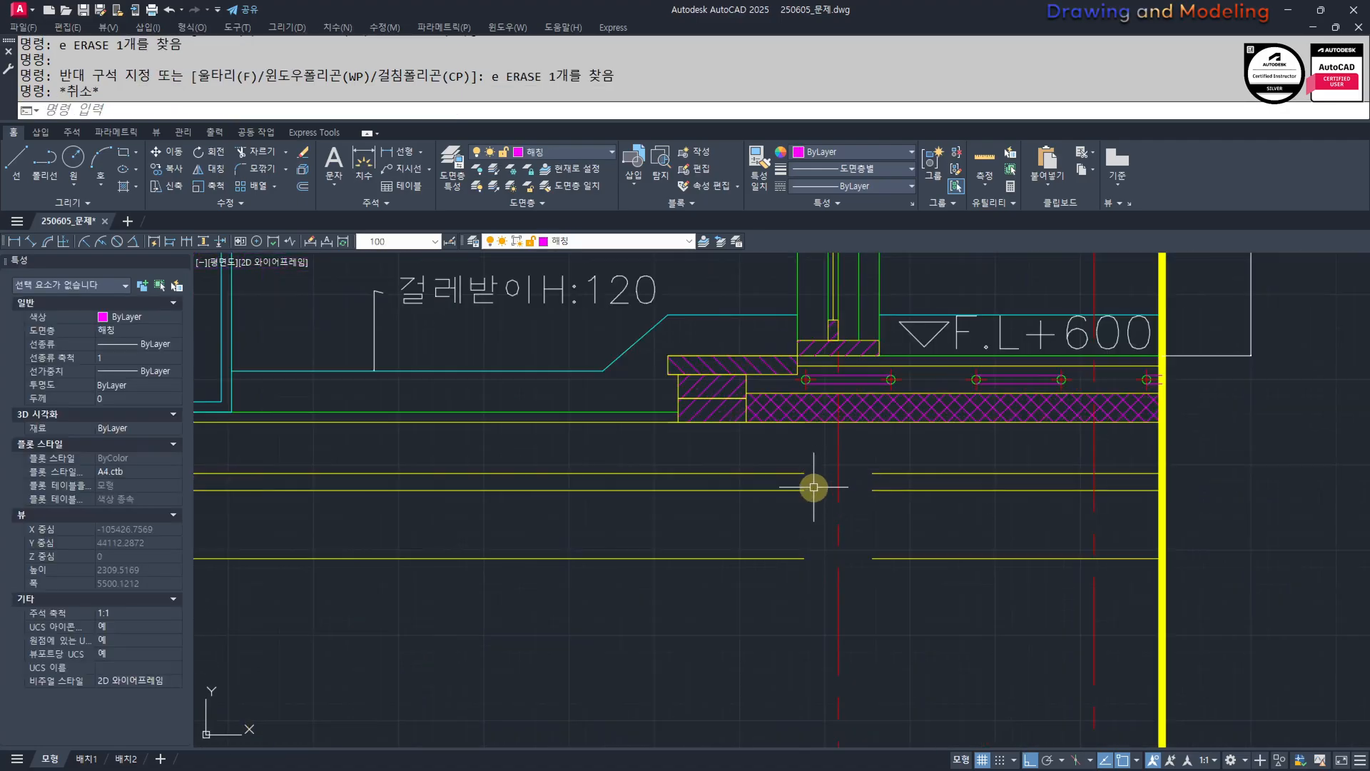
text(j)
key(space)
scroll(857, 494, up, 2)
click(936, 572)
click(751, 543)
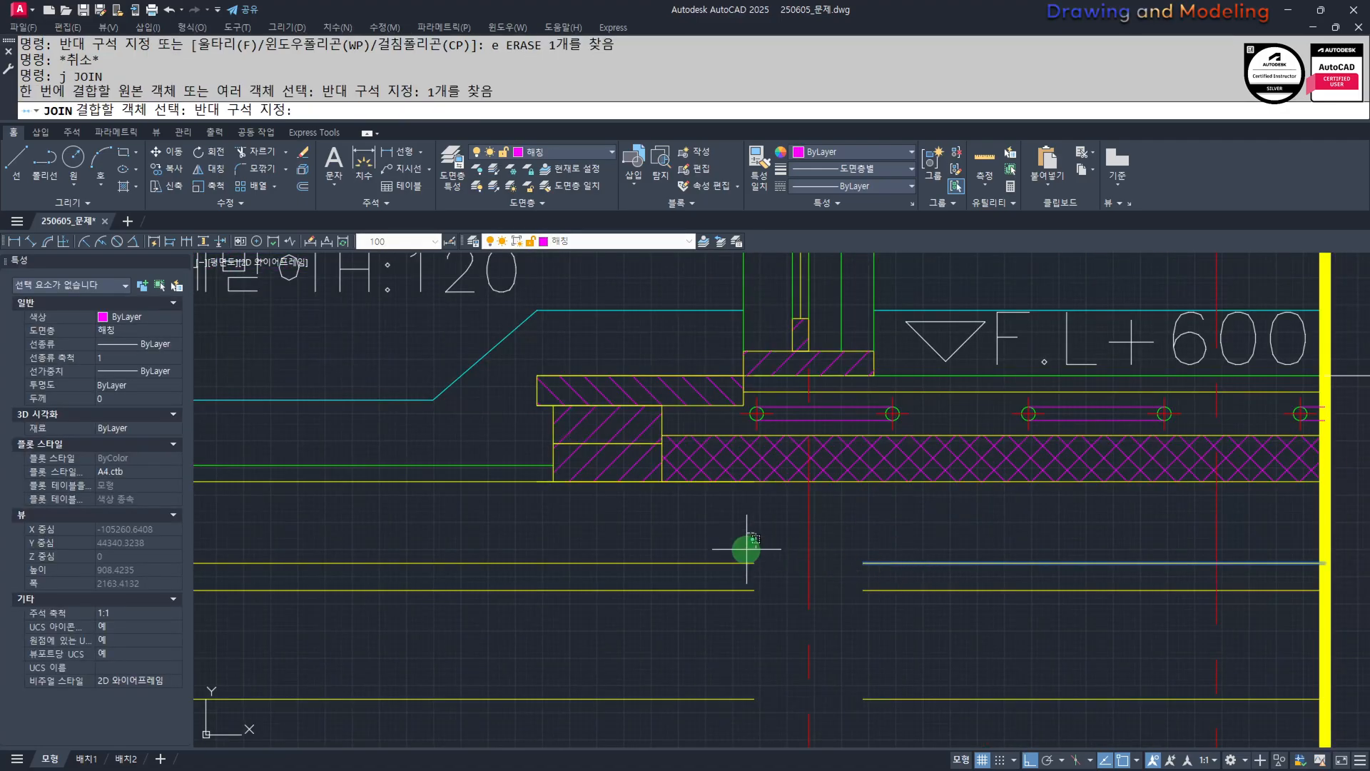
click(733, 575)
middle_drag(825, 611, 801, 560)
key(space)
click(890, 521)
click(870, 544)
click(753, 514)
click(651, 565)
key(Escape)
key(Escape)
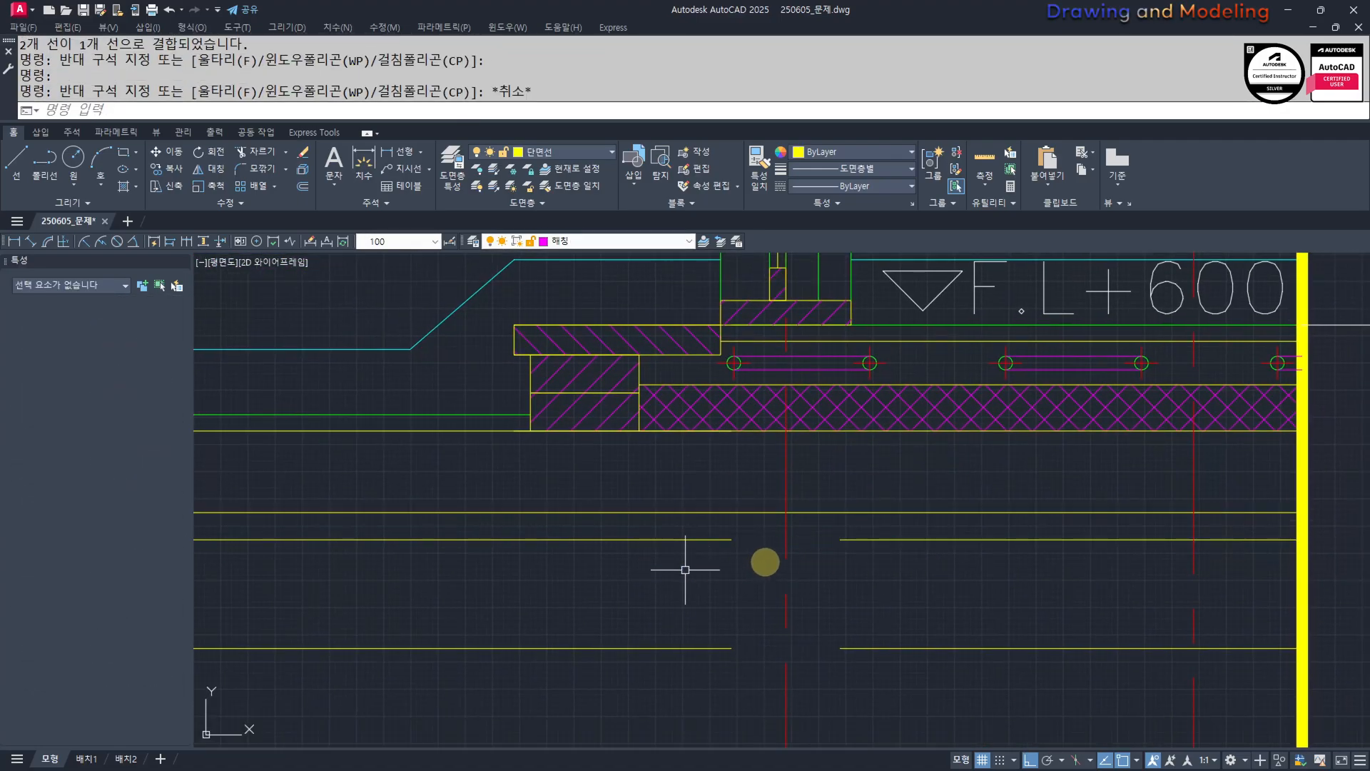
Join the two remaining lower floor lines across the same gap beneath the interior wall.
key(space)
click(765, 573)
click(716, 526)
key(space)
click(924, 627)
click(872, 673)
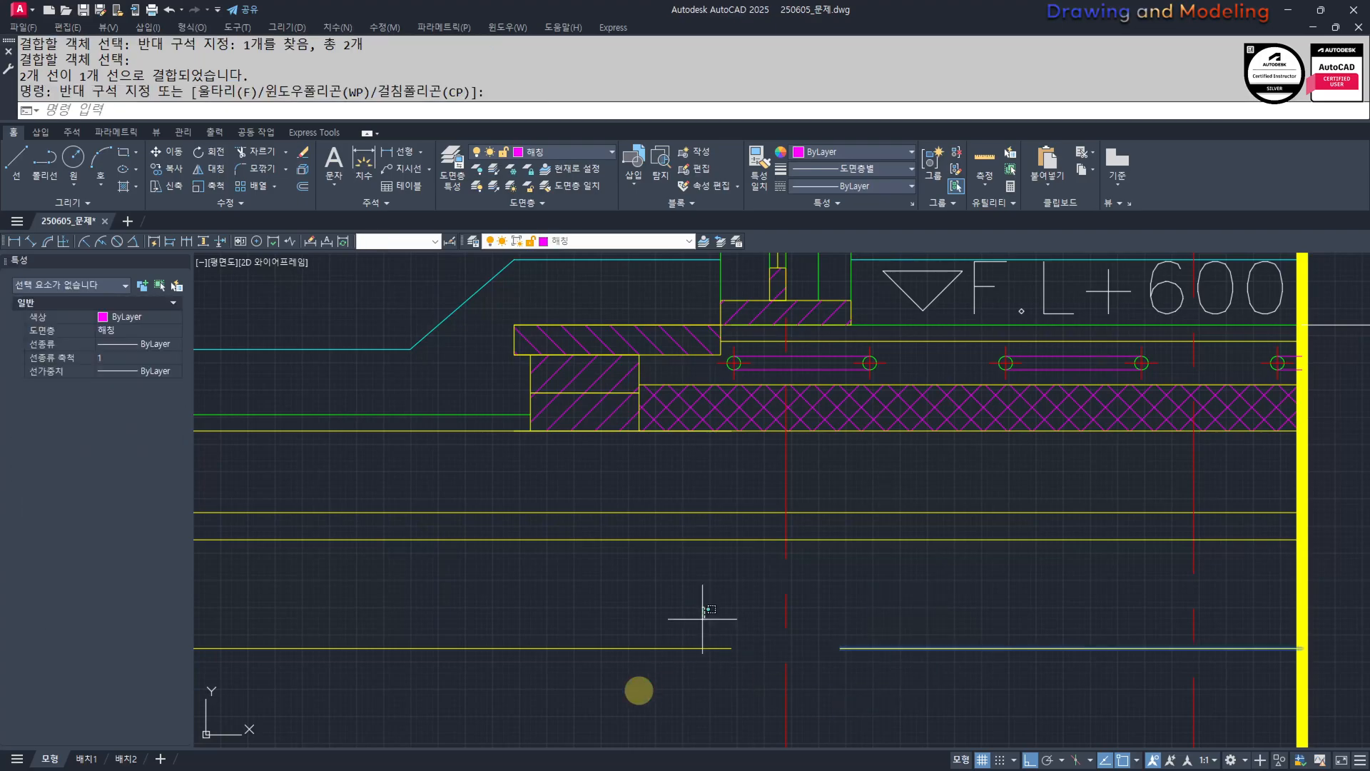
key(space)
click(646, 687)
click(616, 629)
key(space)
key(Escape)
key(Escape)
Examine the finished reference section and compare the neighbouring floor plans around the entrance.
scroll(850, 643, down, 7)
scroll(978, 596, down, 3)
scroll(902, 597, up, 3)
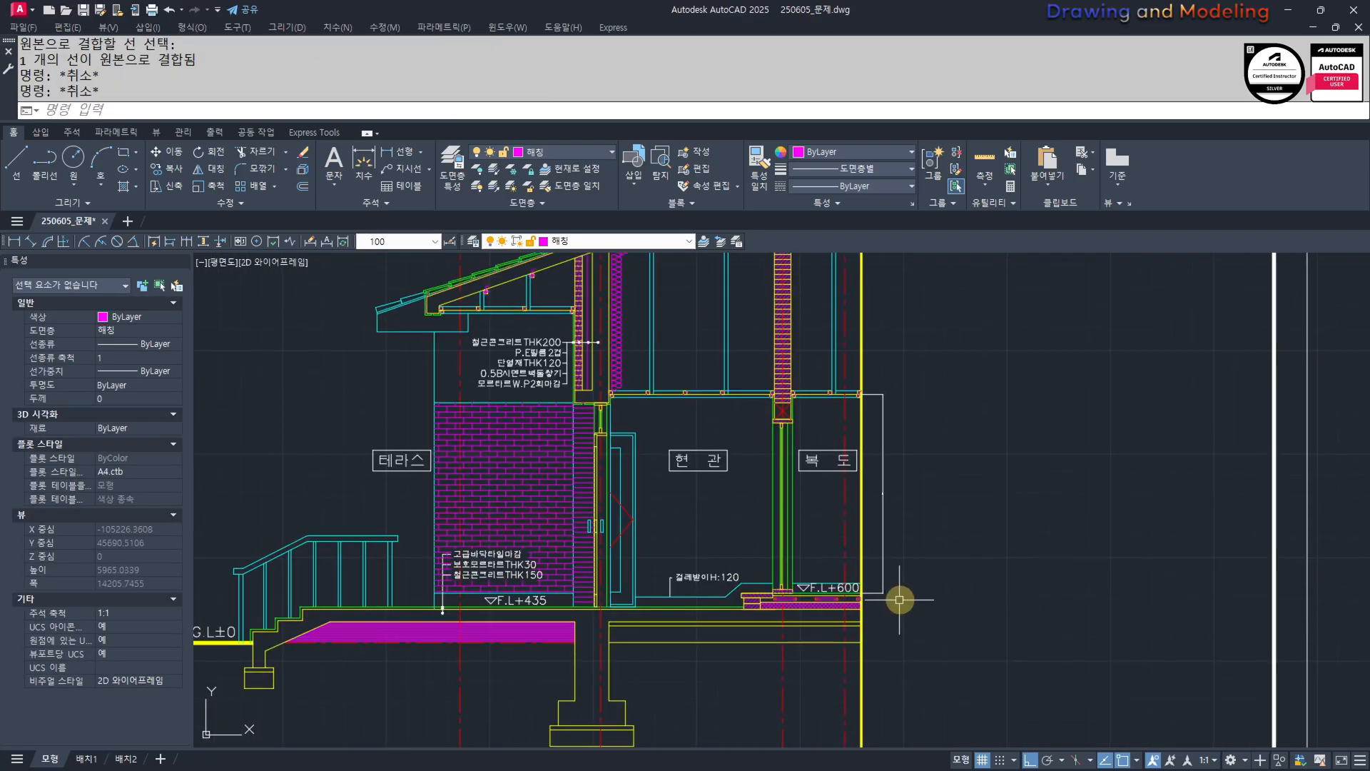
middle_drag(936, 501, 957, 573)
scroll(956, 571, down, 2)
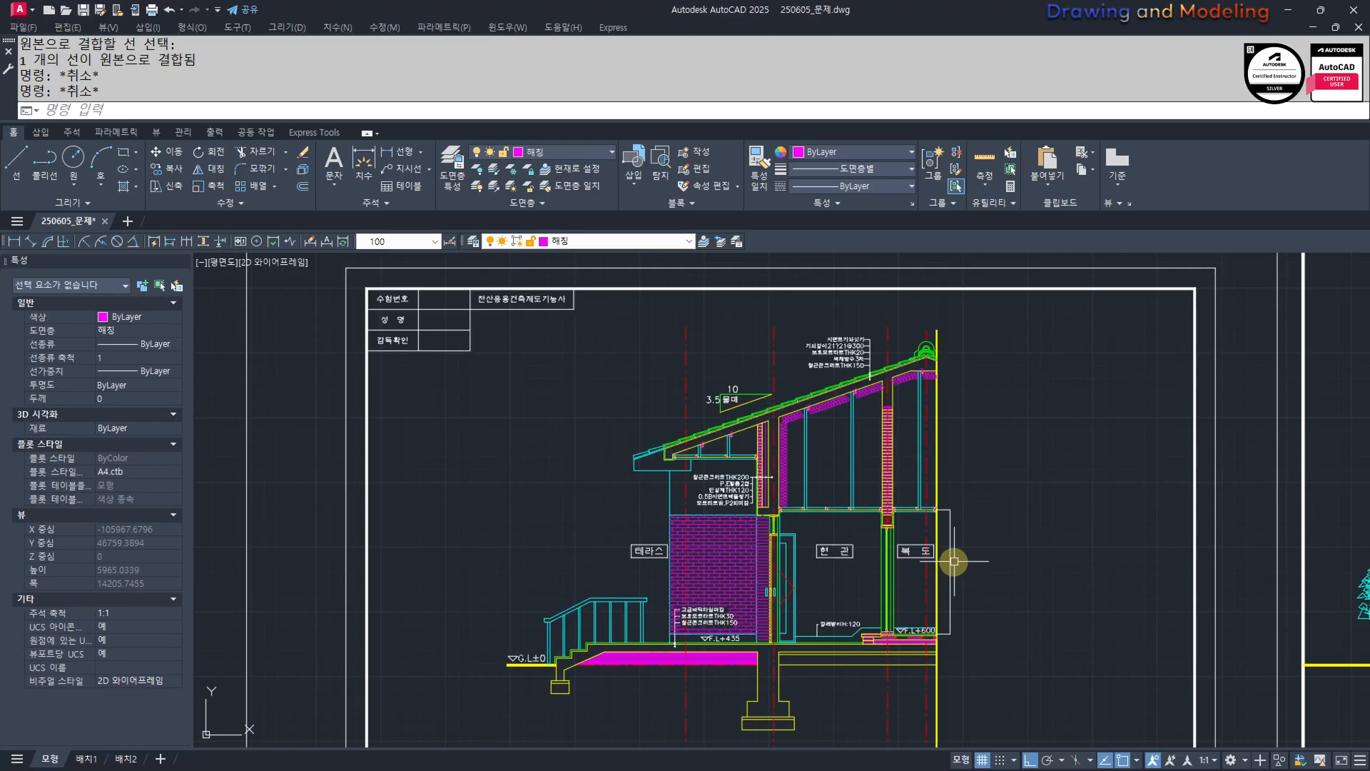
mouse_move(845, 559)
middle_down()
mouse_move(896, 554)
mouse_move(870, 566)
middle_up()
scroll(890, 554, up, 2)
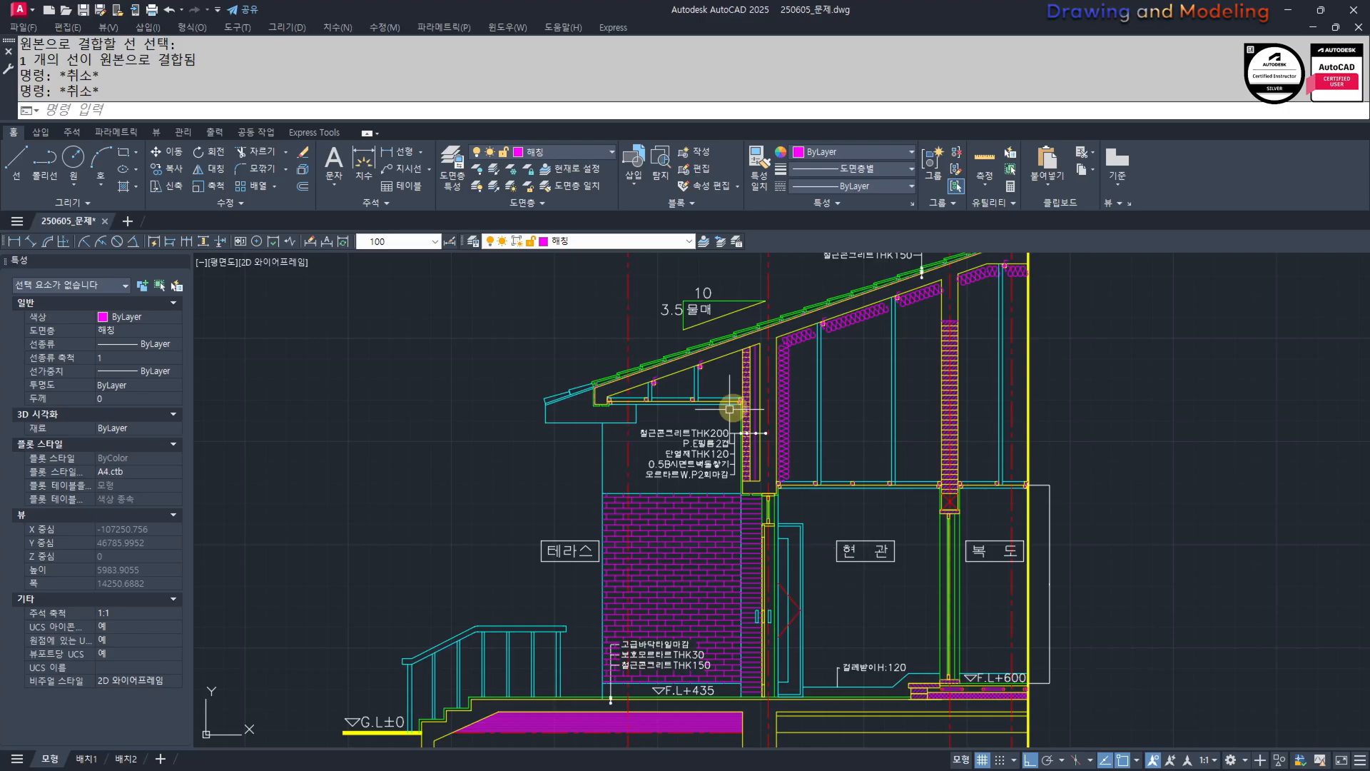
scroll(878, 551, down, 6)
scroll(1122, 506, up, 3)
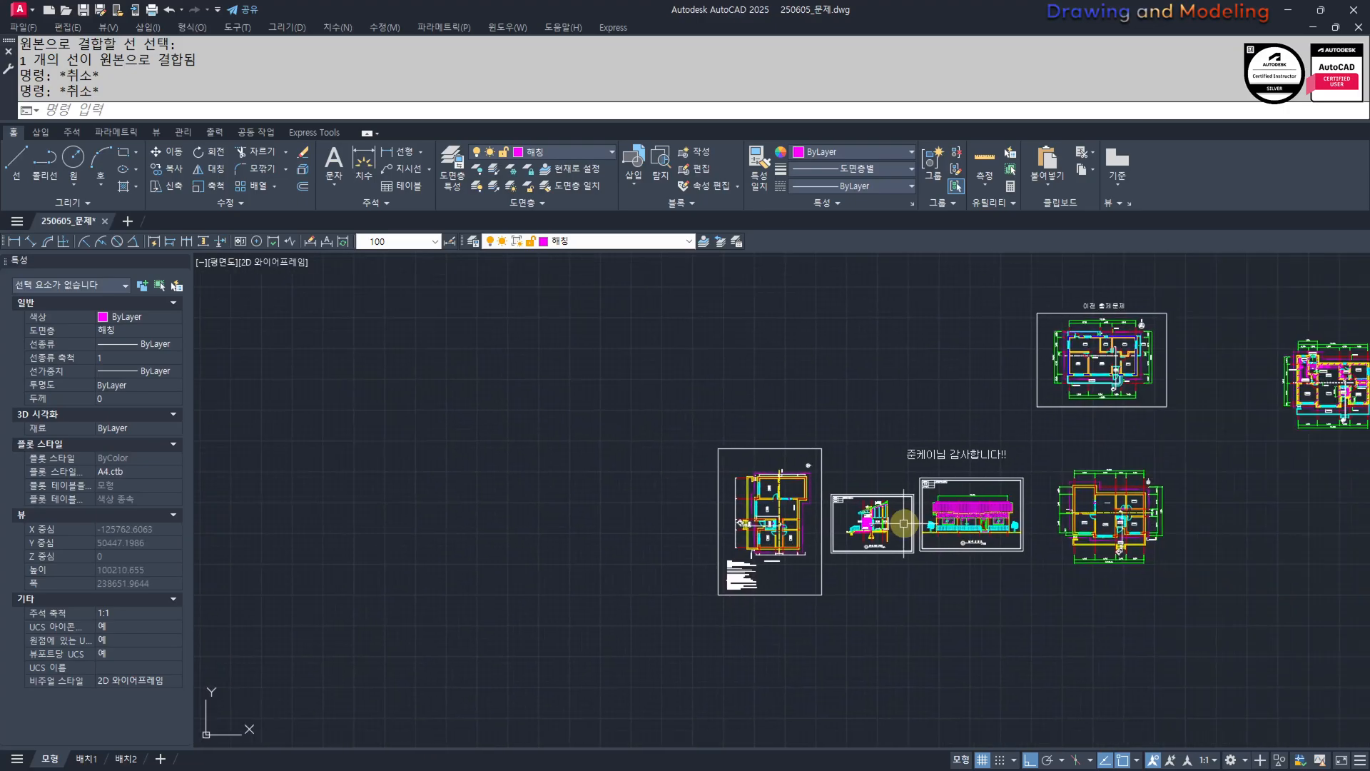
scroll(1123, 507, up, 4)
scroll(1035, 536, down, 5)
scroll(700, 379, up, 4)
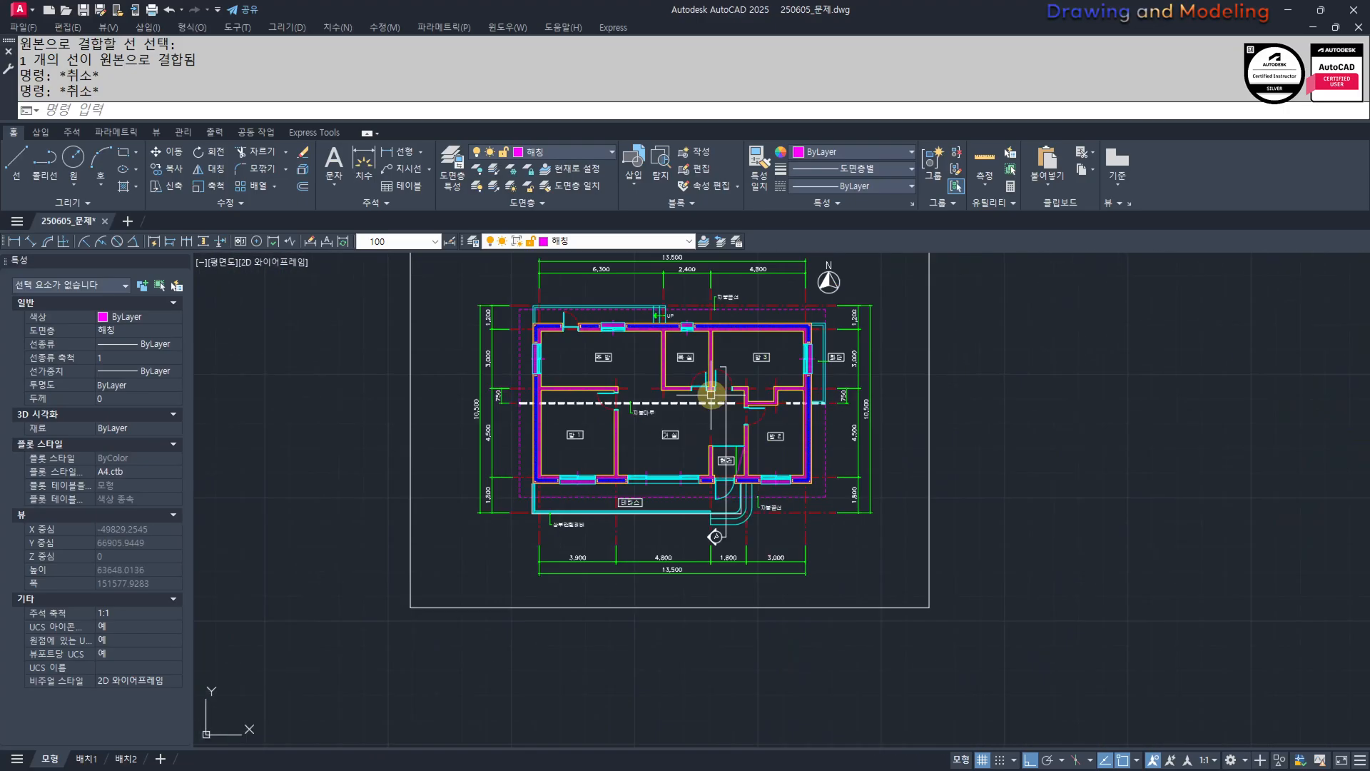
scroll(865, 402, up, 6)
scroll(828, 421, down, 6)
scroll(890, 480, down, 2)
middle_drag(940, 505, 464, 480)
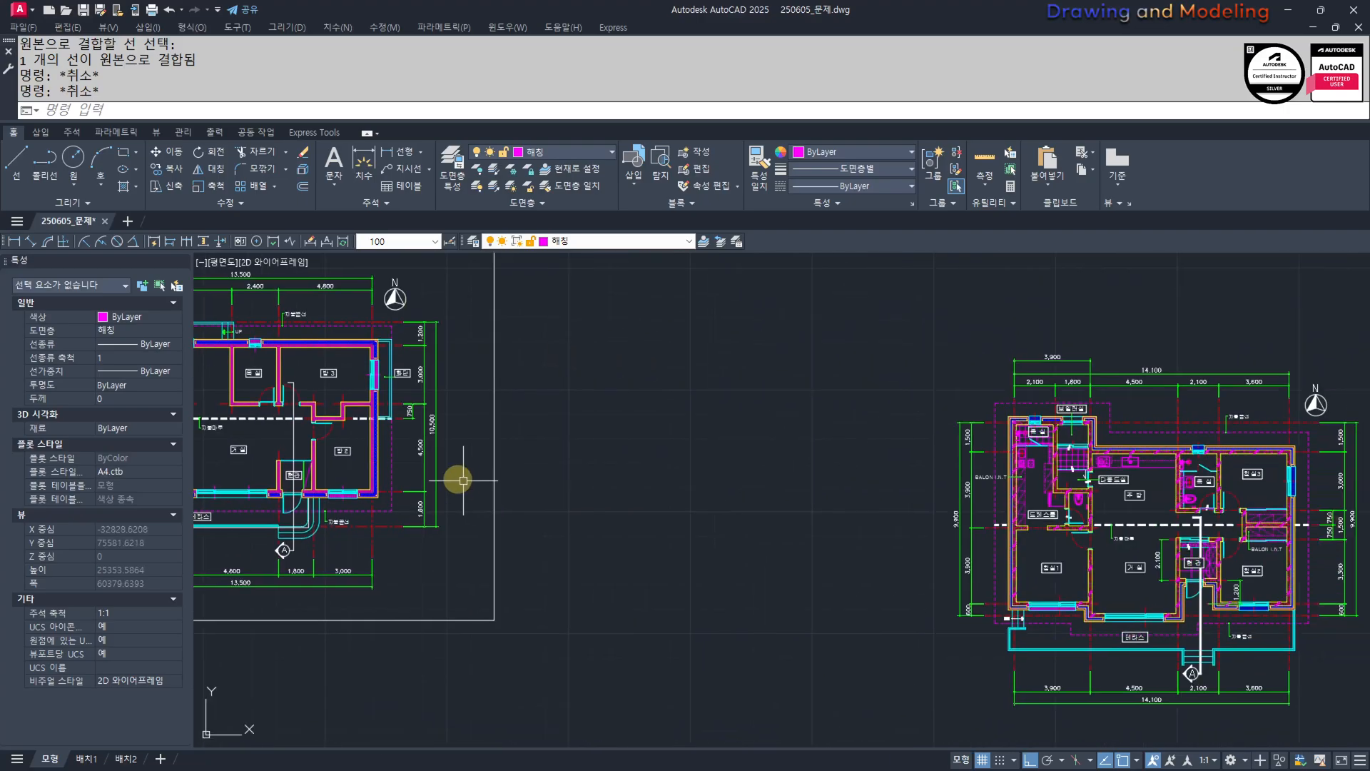
scroll(1132, 519, up, 10)
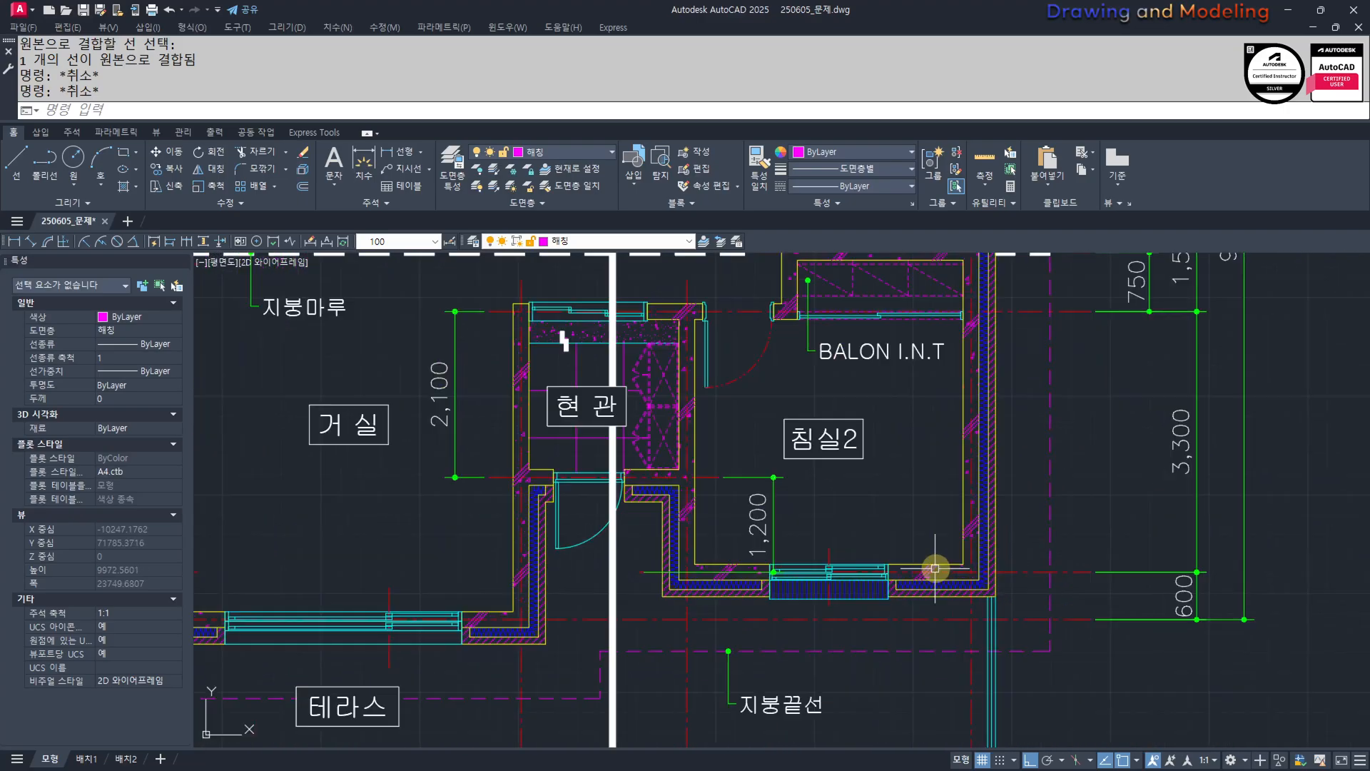
Erase the JIS_RC_18 and AR-CONC hatches from the interior walls of the floor plan.
click(981, 503)
scroll(924, 544, down, 3)
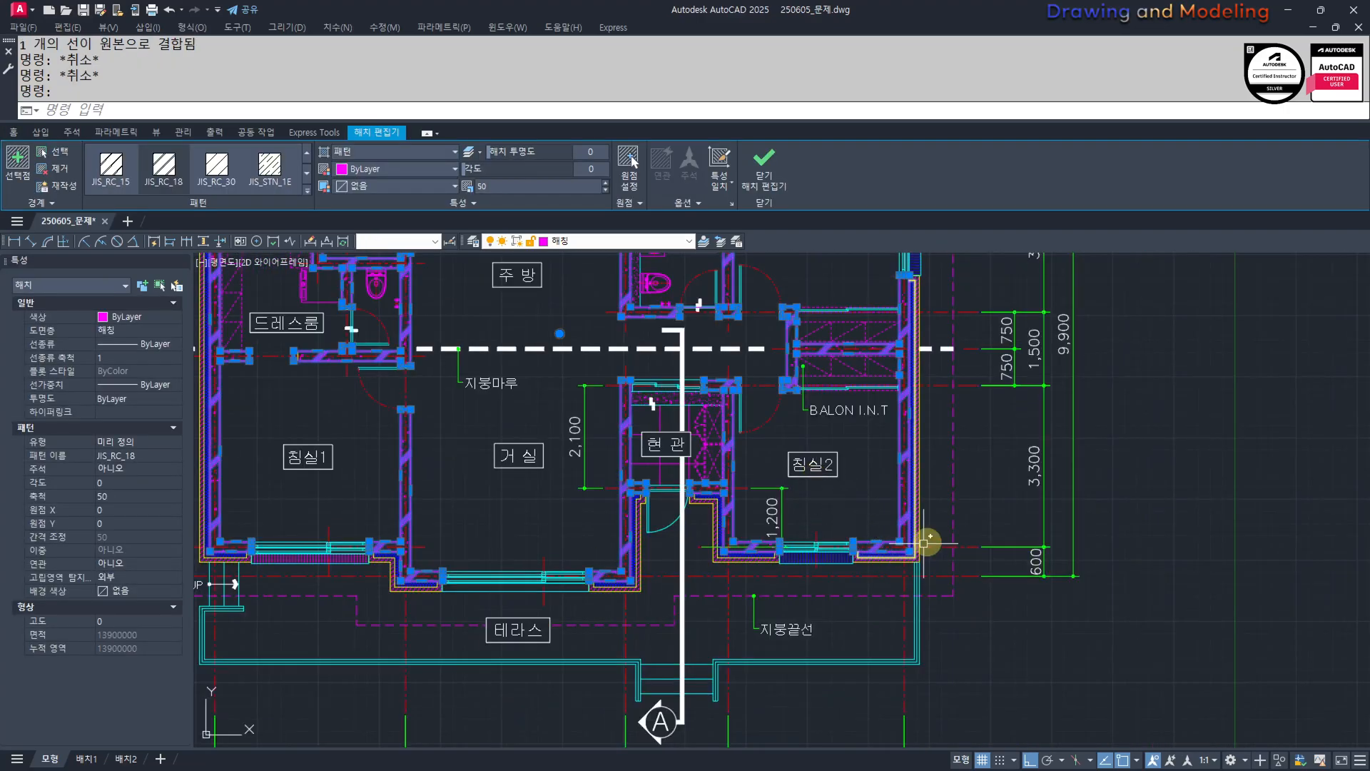
text(e)
key(Return)
key(Escape)
key(Escape)
scroll(885, 457, up, 8)
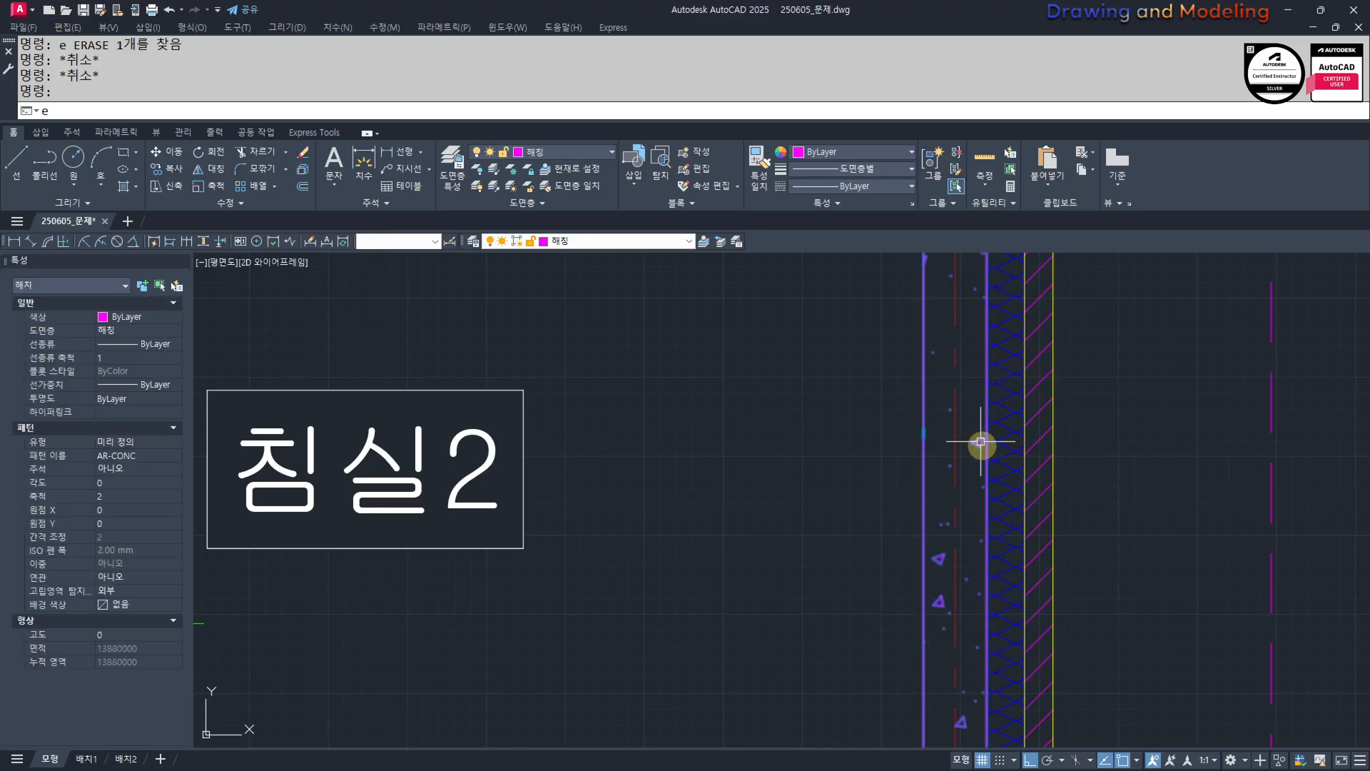
Examine the unhatched floor plan around the 현관 sliding door, and the interior wall in the completed reference section.
scroll(971, 435, down, 8)
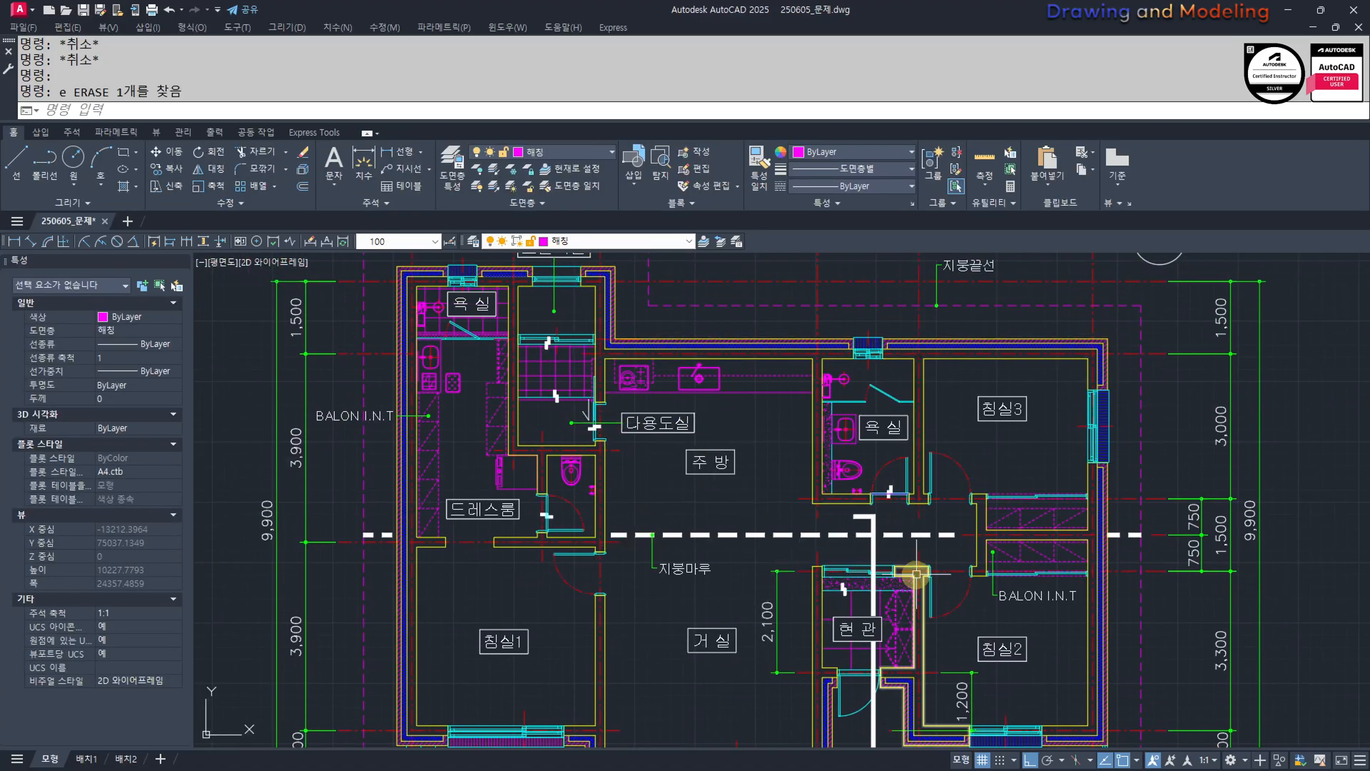
scroll(900, 567, up, 6)
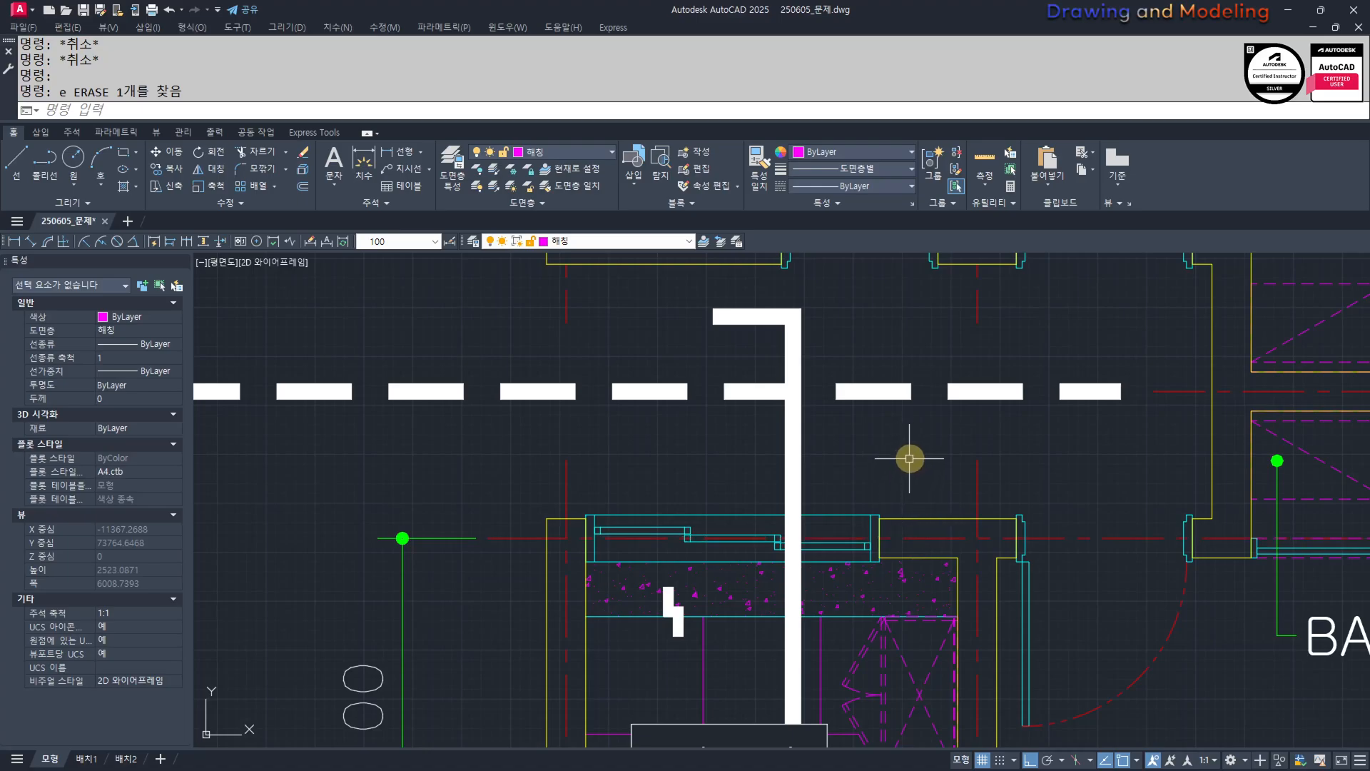
scroll(909, 458, down, 6)
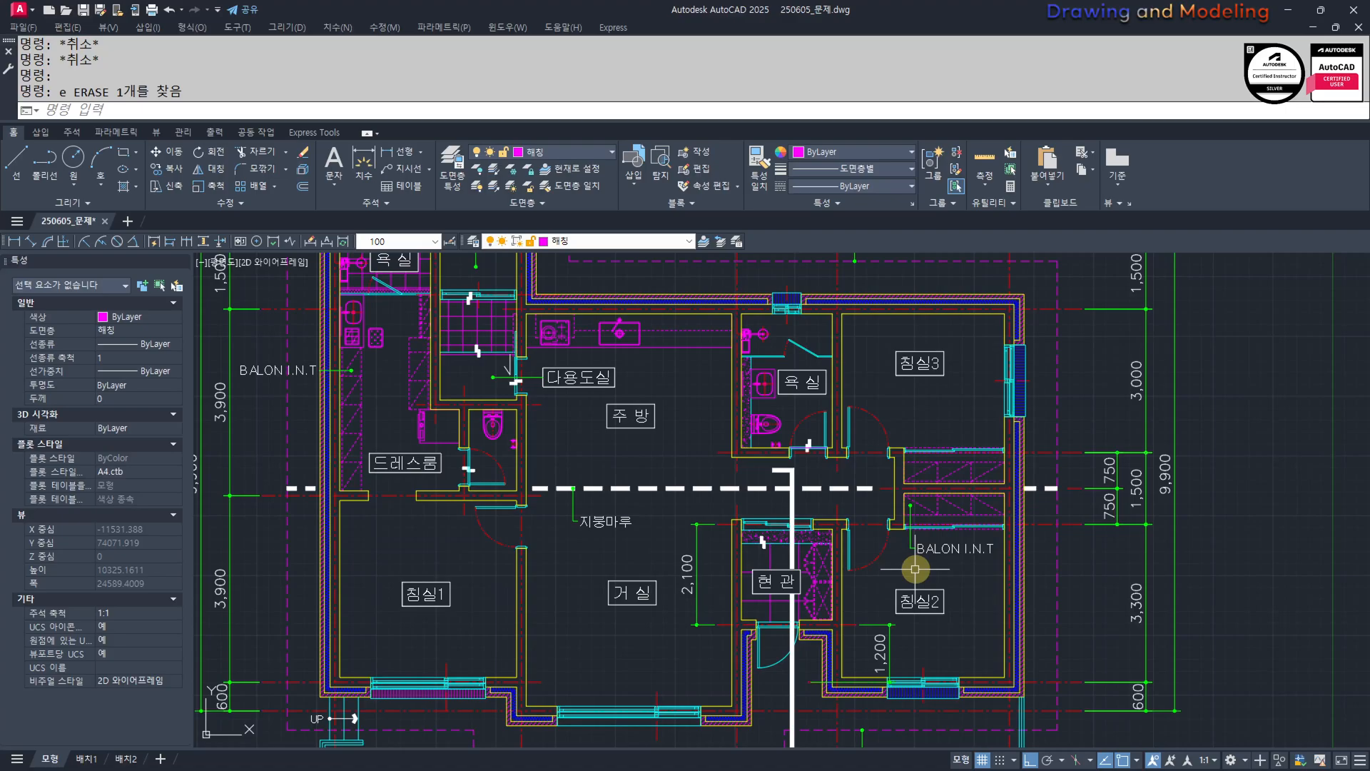
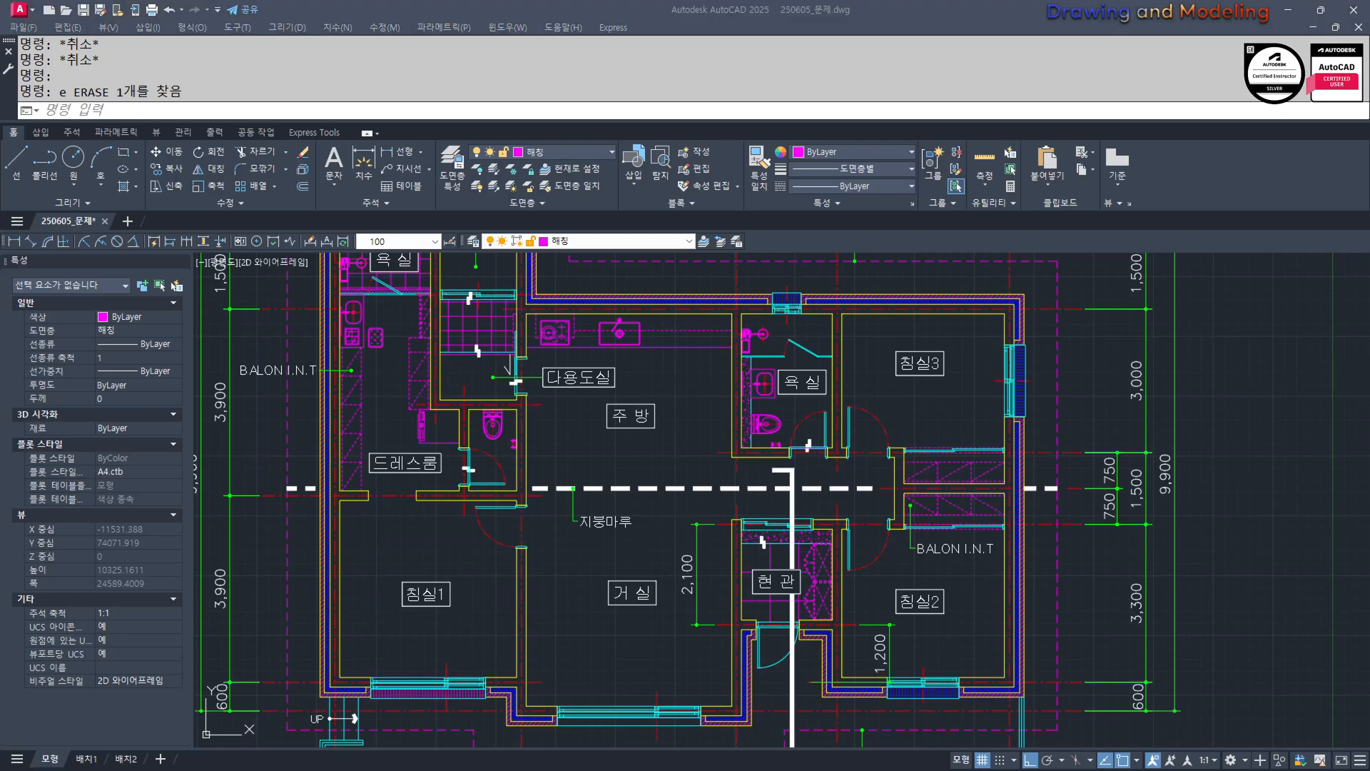
click(988, 306)
key(Escape)
scroll(988, 306, down, 5)
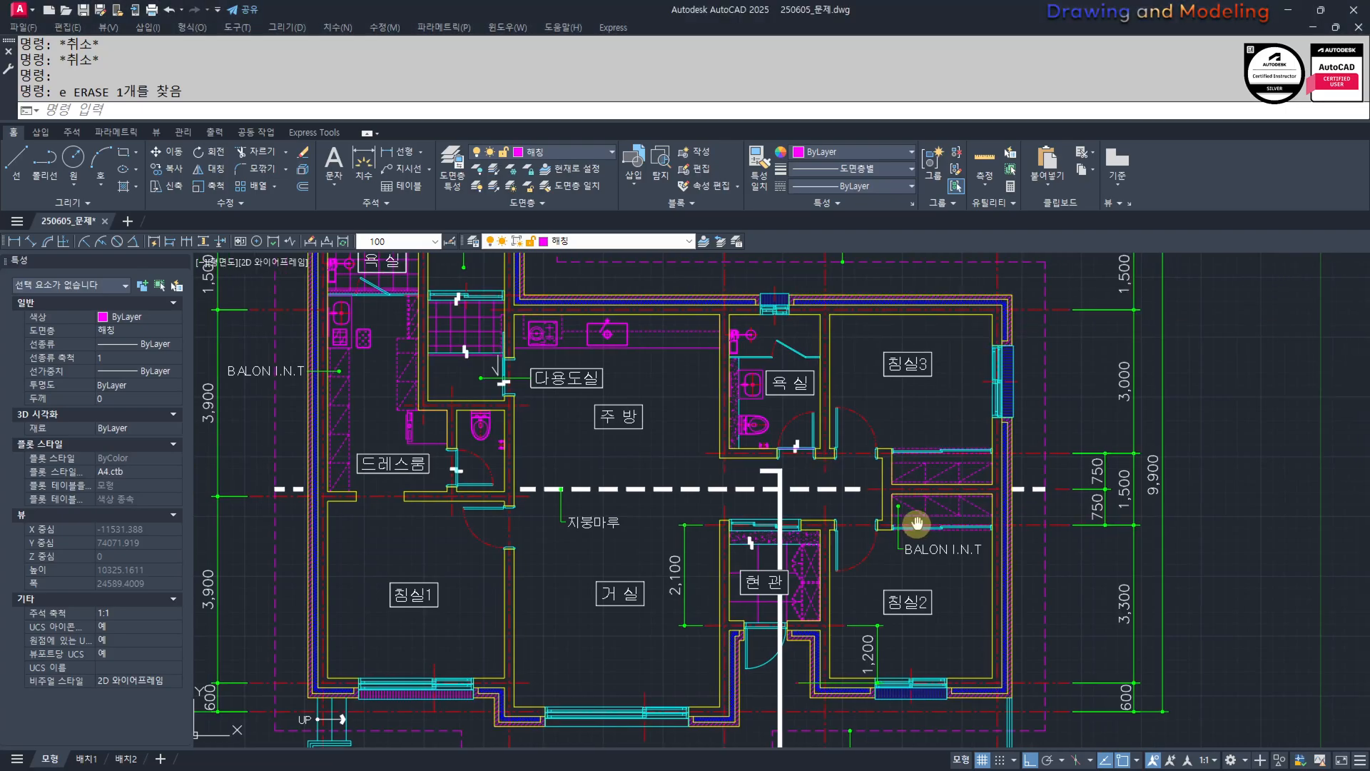
scroll(935, 515, up, 5)
scroll(740, 611, down, 6)
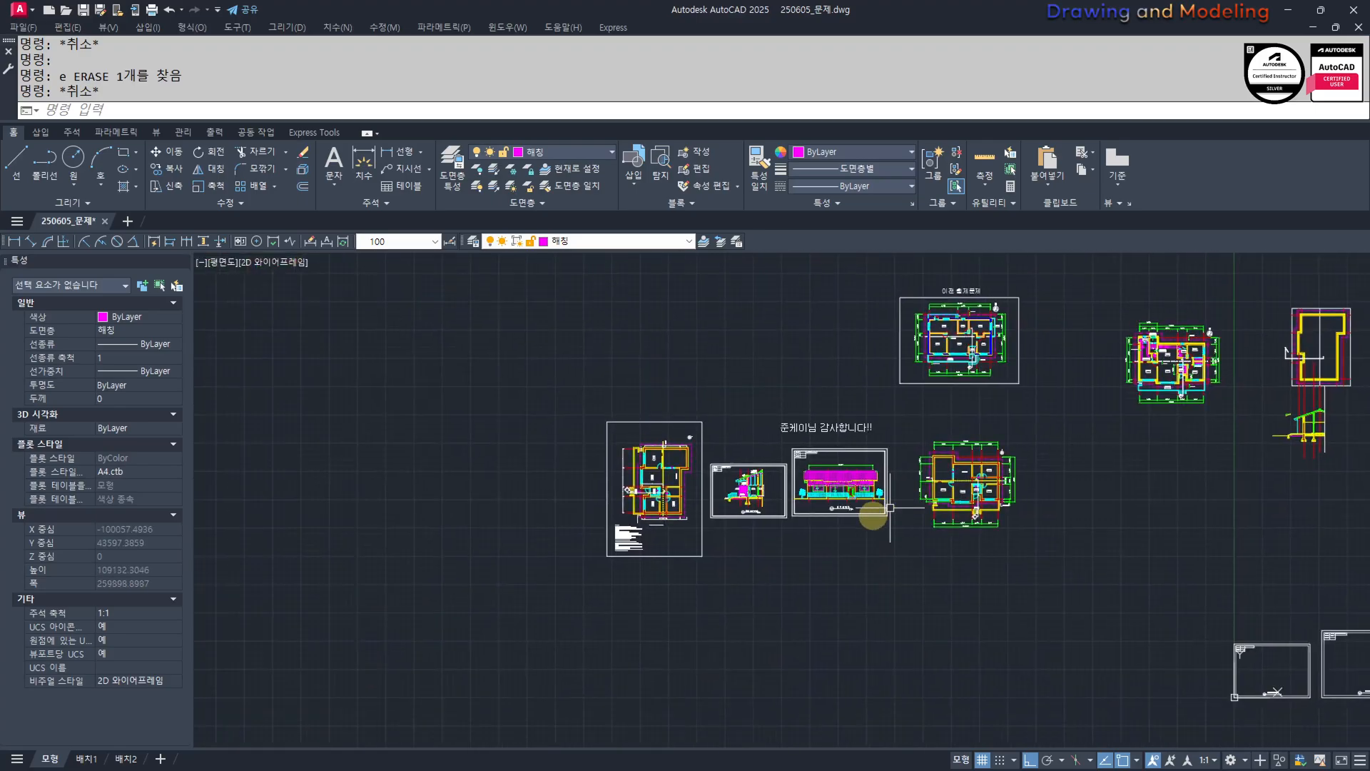
scroll(778, 626, up, 5)
scroll(779, 627, up, 6)
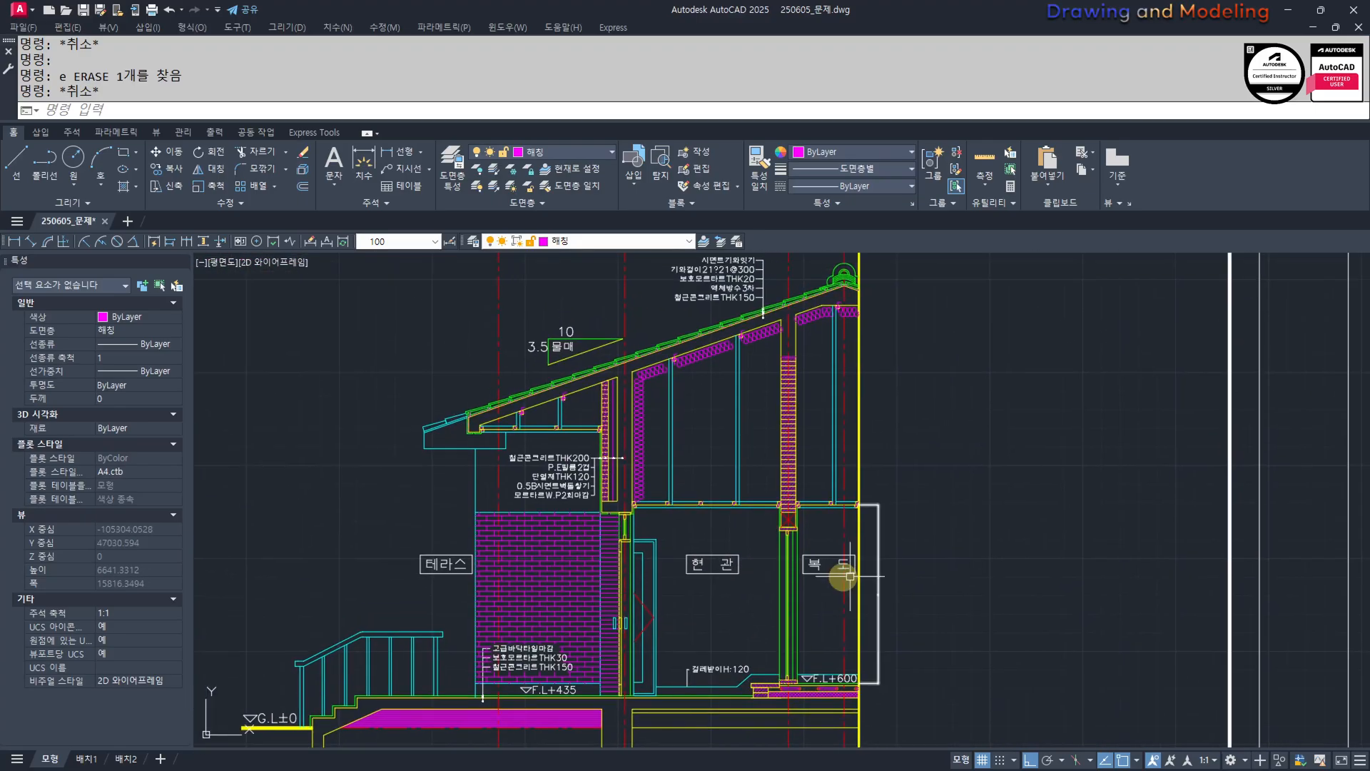
scroll(874, 560, up, 1)
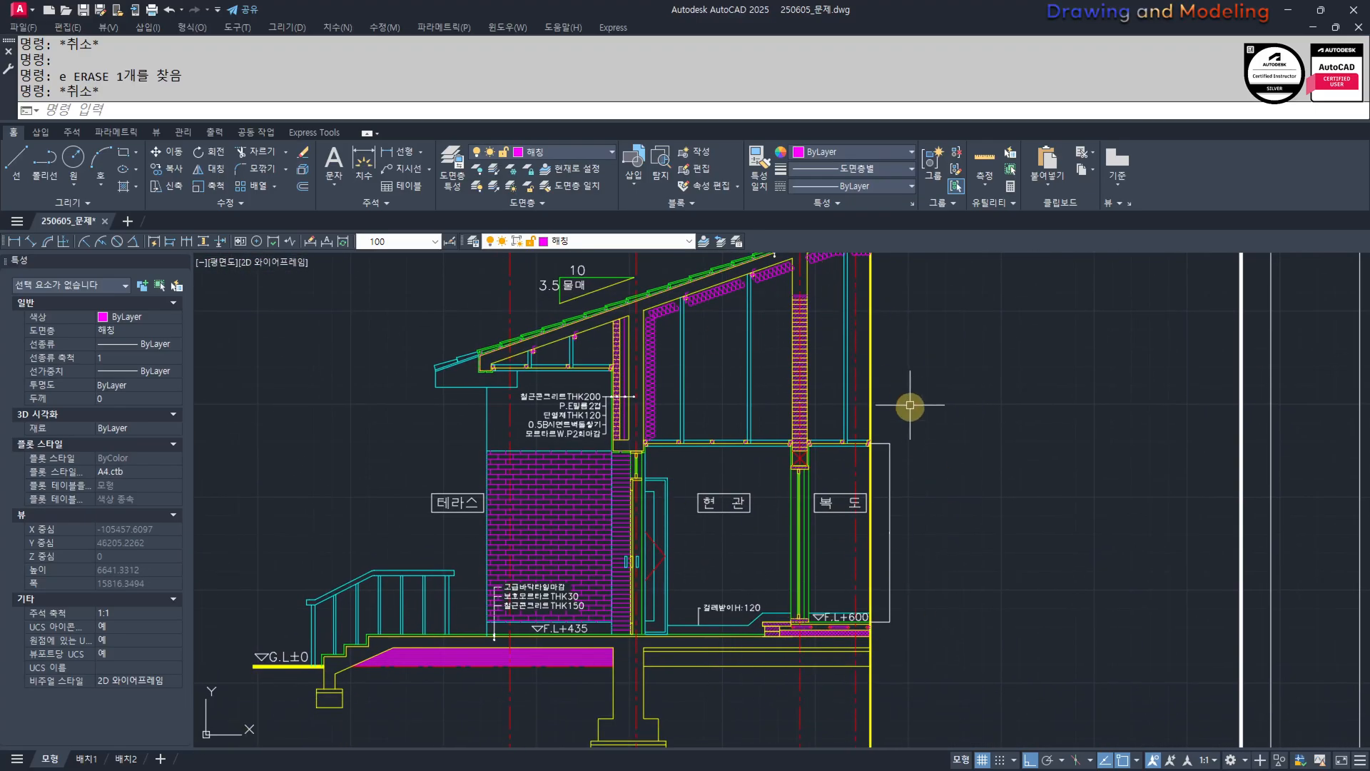
scroll(912, 551, down, 6)
scroll(877, 542, up, 3)
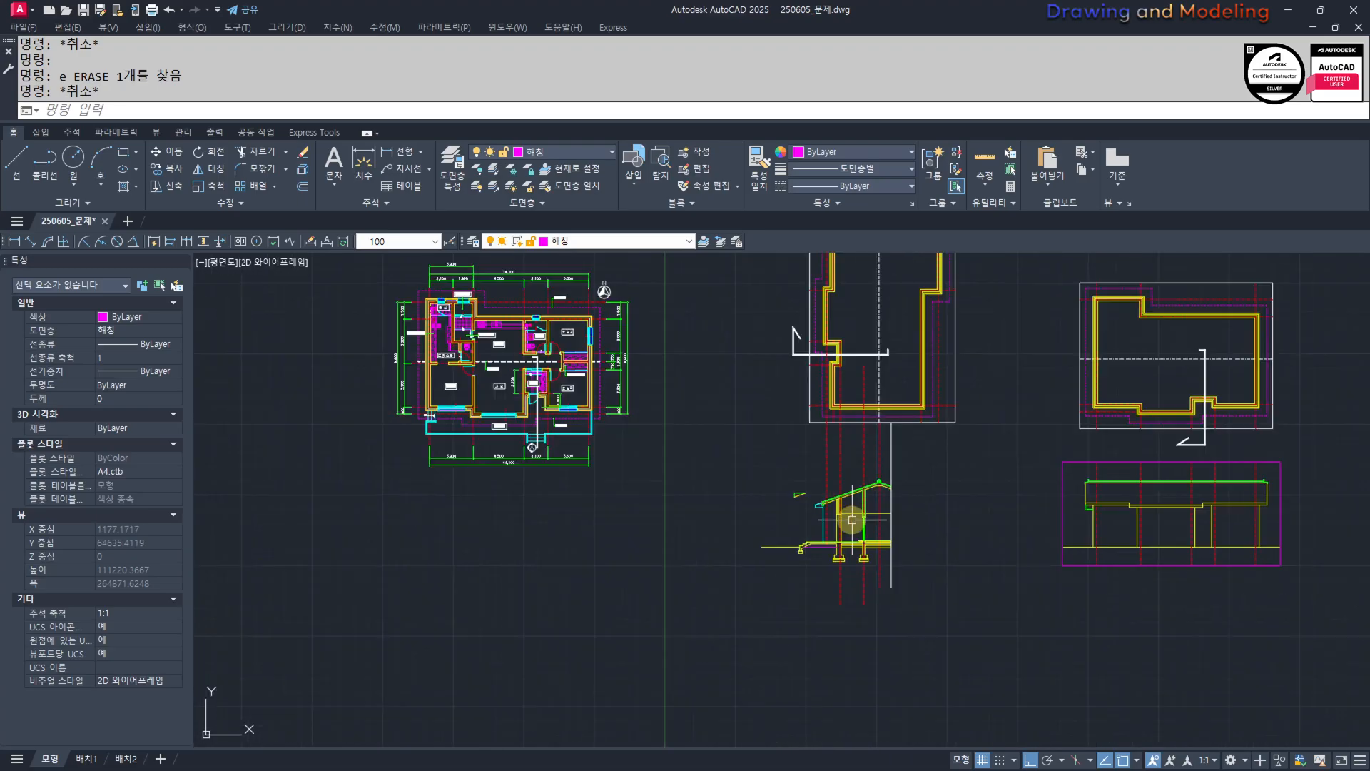
Trim the roof slab's underside line between the two interior wall lines in the working section.
scroll(853, 520, up, 5)
scroll(851, 320, up, 6)
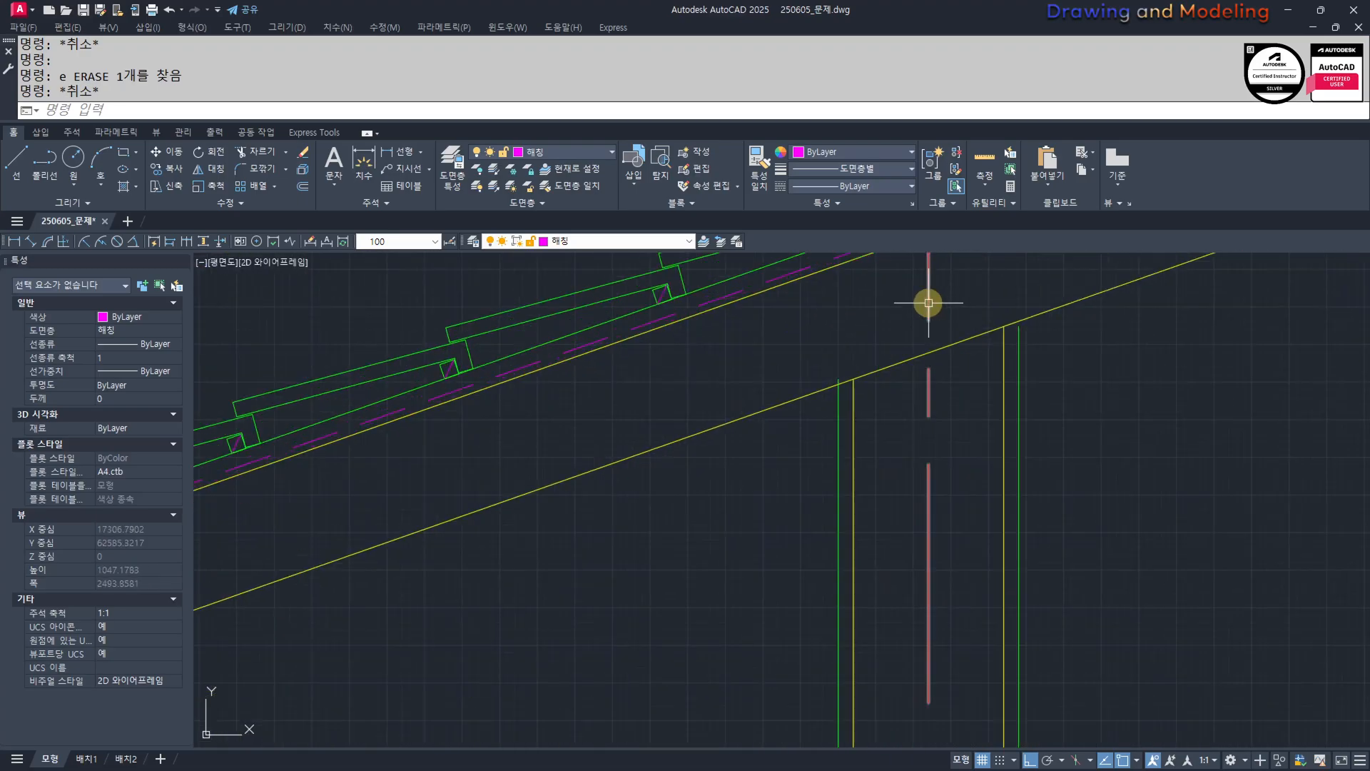
text(tr)
key(space)
key(space)
click(897, 361)
click(995, 294)
click(976, 382)
key(Escape)
key(Escape)
middle_drag(1007, 375, 992, 427)
scroll(992, 426, up, 2)
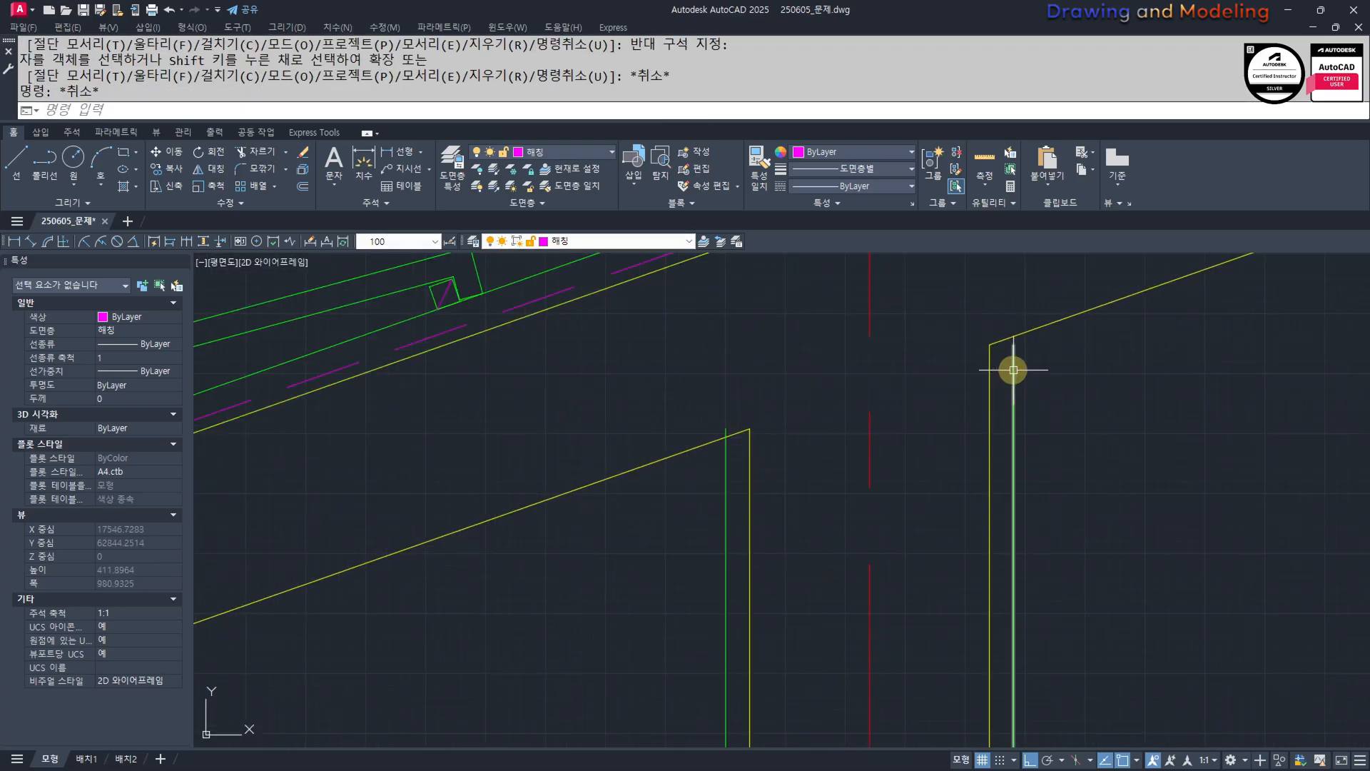
Trim both green finish lines of the interior wall above the ceiling line, using the ceiling line as the cutting edge.
scroll(1009, 480, down, 5)
scroll(1009, 557, up, 5)
text(tr)
key(space)
click(1116, 565)
key(space)
scroll(1037, 500, up, 4)
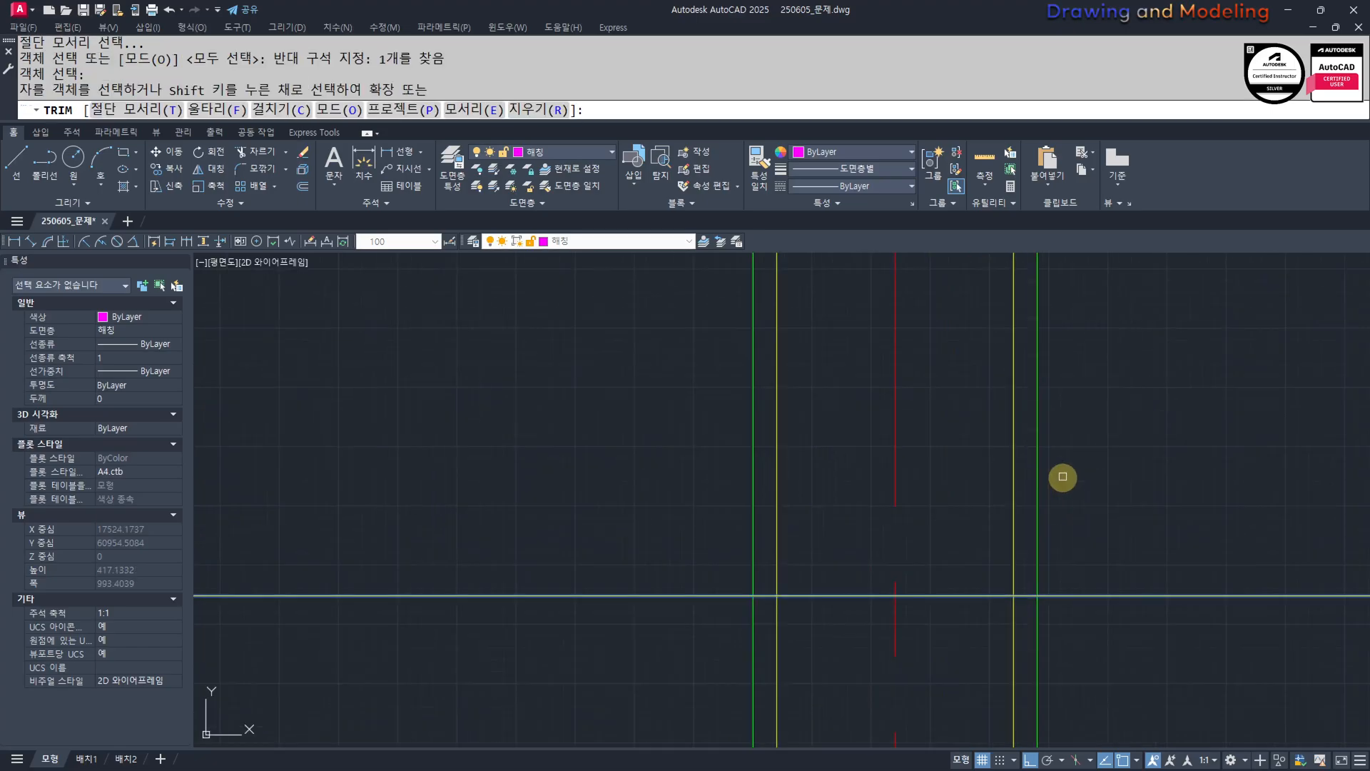
click(1061, 477)
click(1027, 530)
click(758, 527)
click(717, 556)
key(Escape)
key(Escape)
scroll(807, 544, down, 6)
Trim the ceiling line between the interior wall's two yellow lines, using those lines as cutting edges.
text(tr)
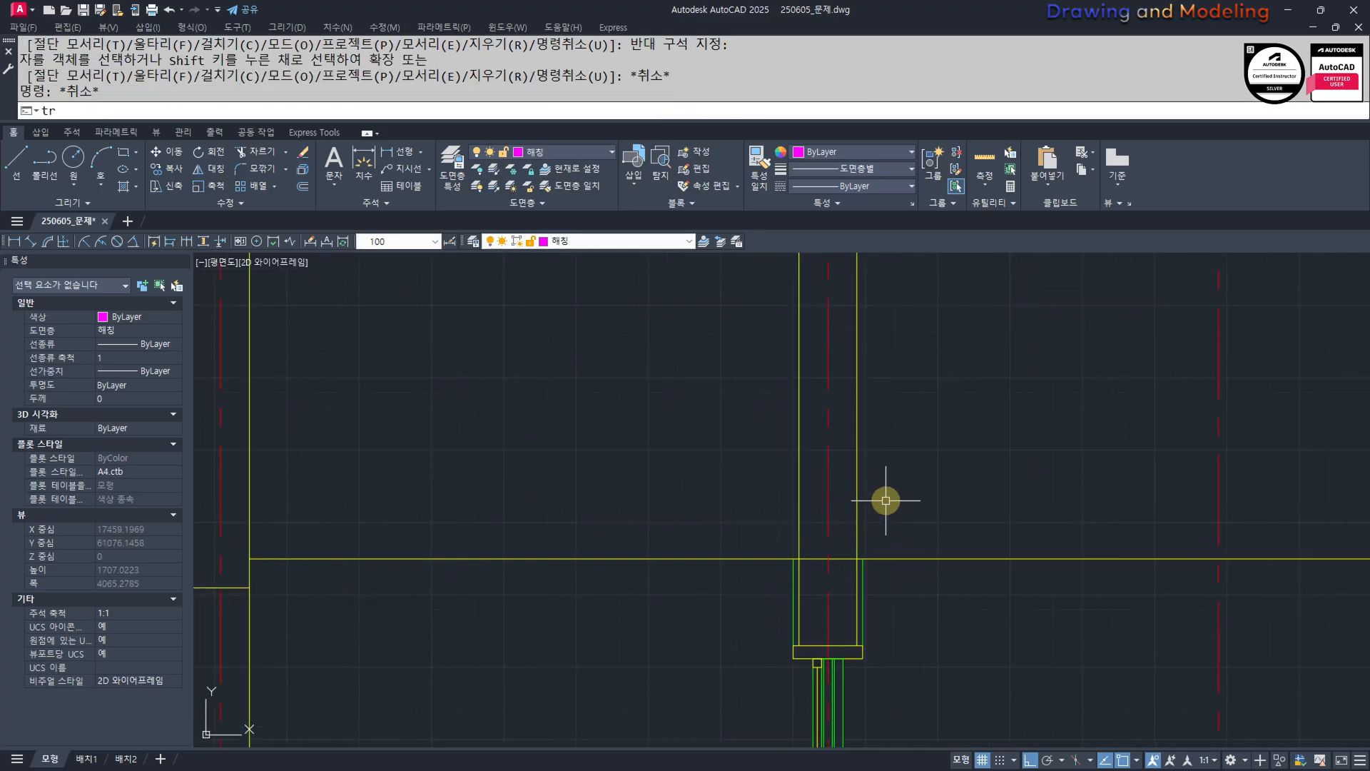
click(883, 500)
click(846, 524)
click(816, 509)
click(782, 533)
key(space)
scroll(794, 575, up, 4)
key(Escape)
key(Escape)
scroll(742, 599, down, 6)
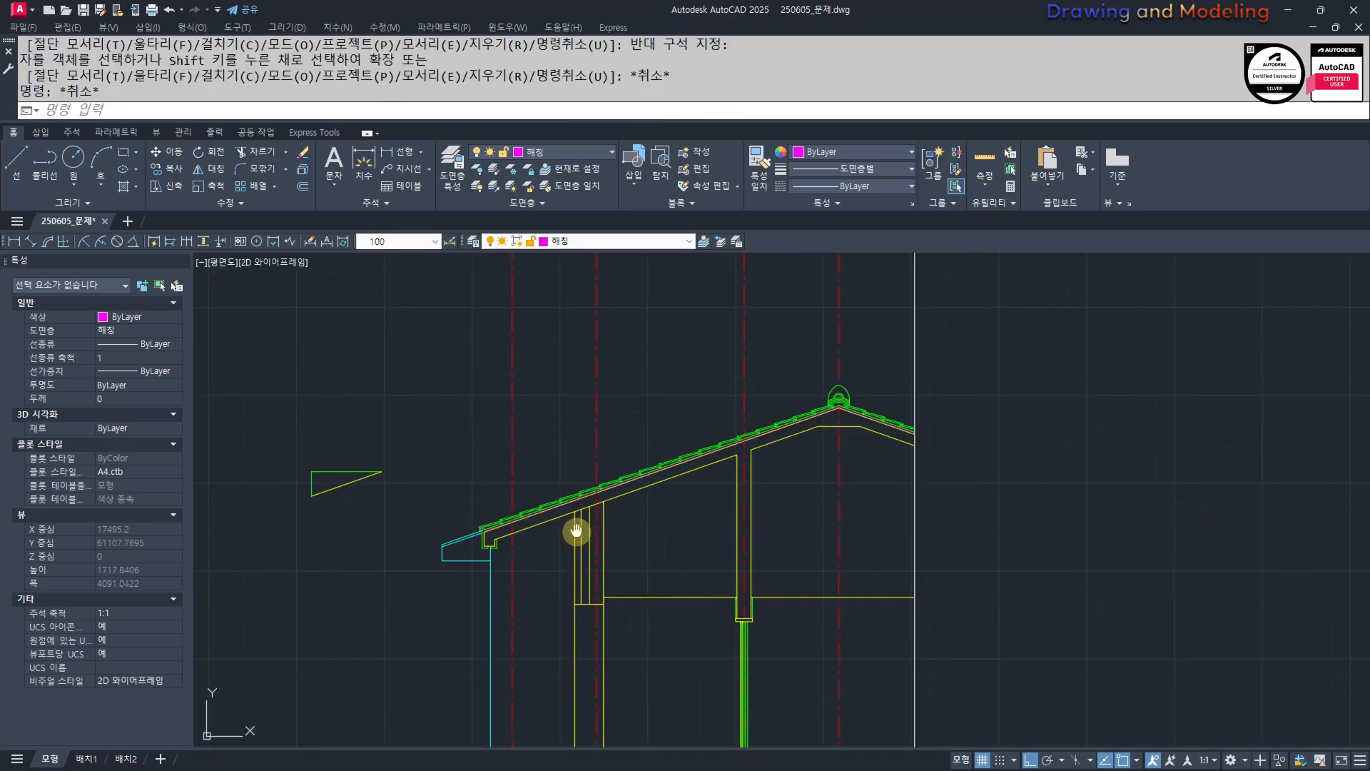
Trim the roof slab's underside line where the exterior concrete wall meets the slab.
middle_drag(575, 529, 670, 578)
scroll(685, 553, up, 5)
text(tr)
key(space)
key(space)
click(705, 581)
click(713, 525)
click(651, 581)
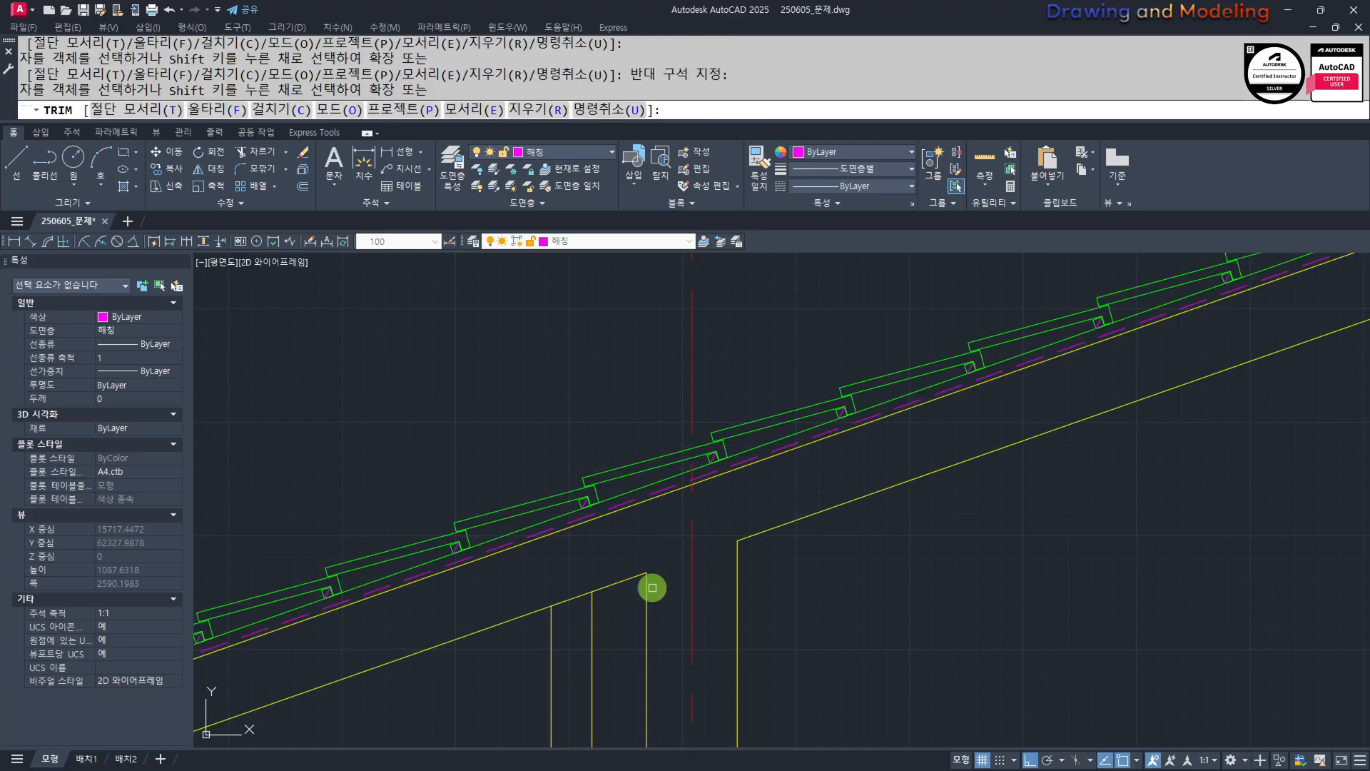
key(Escape)
key(Escape)
scroll(678, 559, down, 8)
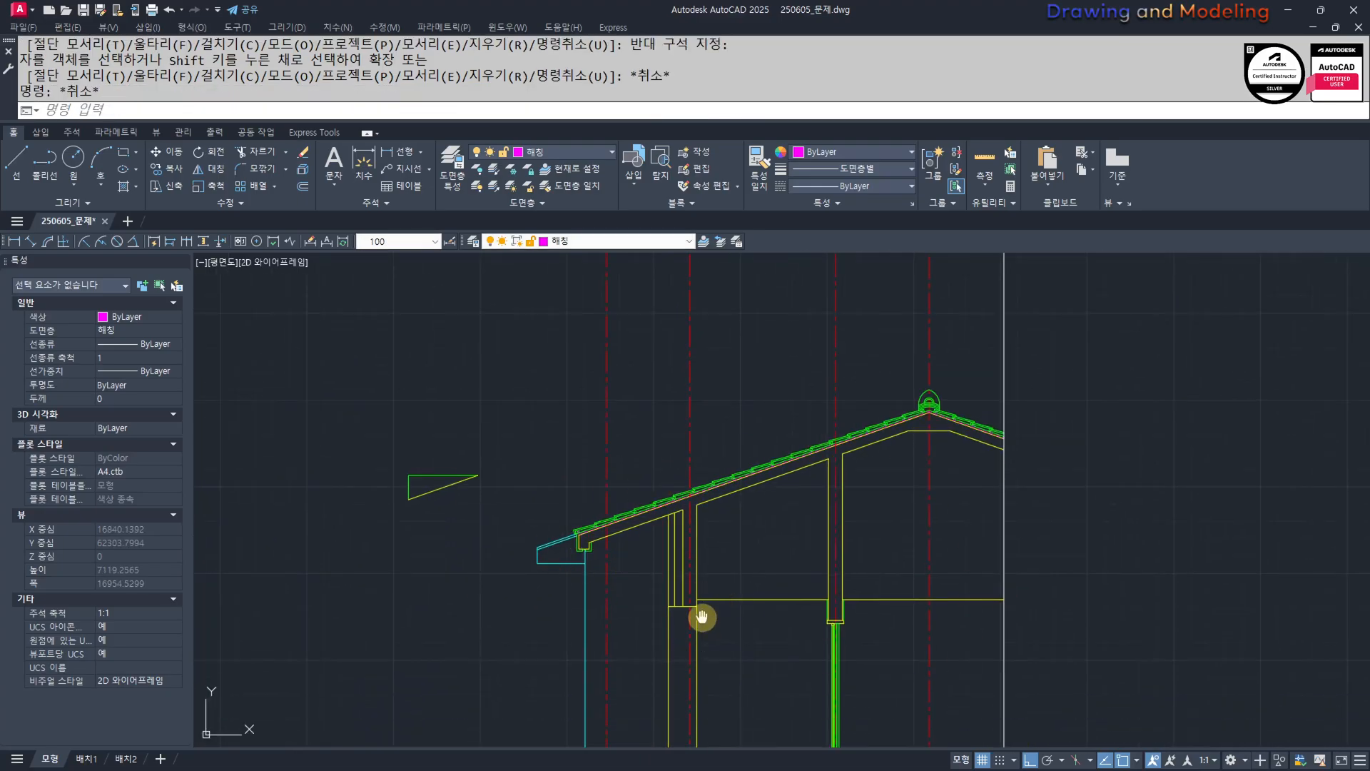
middle_drag(702, 617, 710, 585)
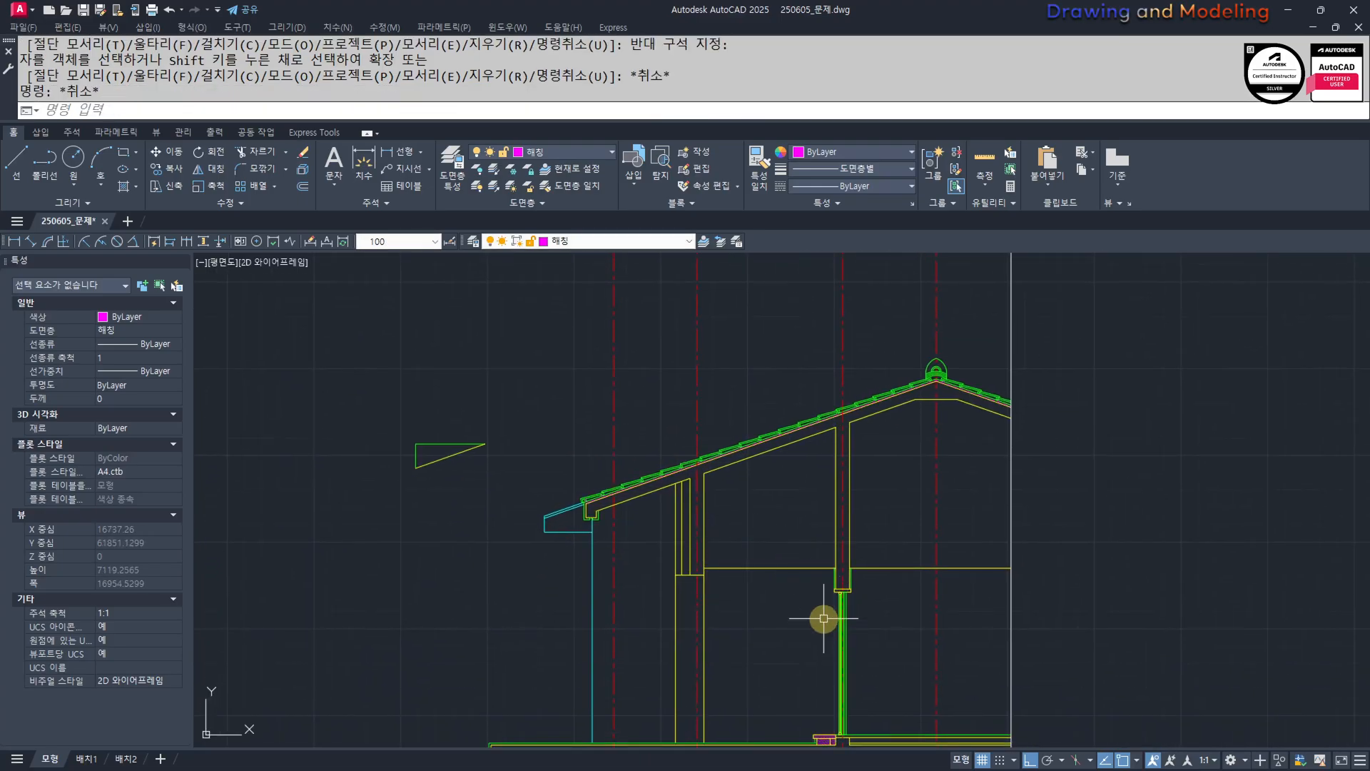
middle_drag(690, 594, 792, 587)
scroll(718, 573, up, 8)
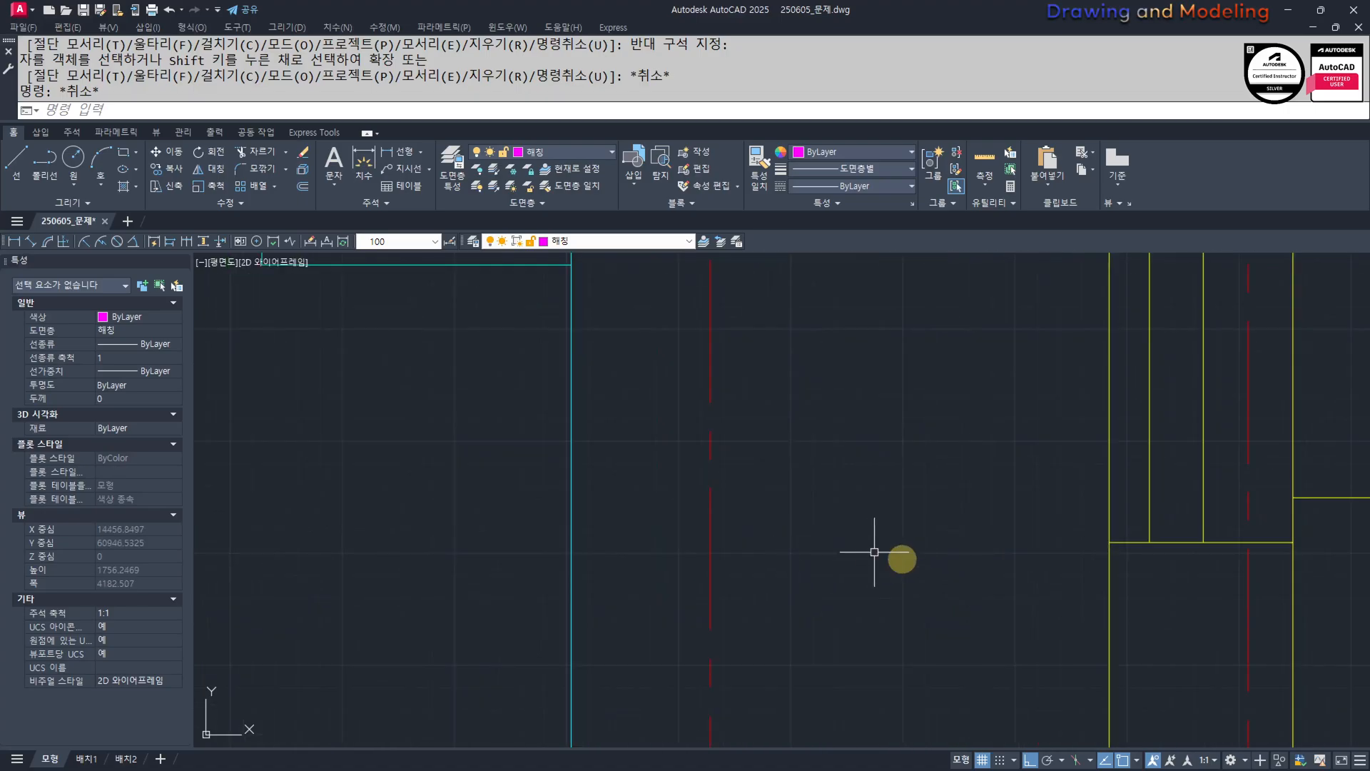
middle_drag(1065, 542, 873, 611)
text(rec)
key(space)
key(Escape)
Trim the ridge centre line below the roof slab's underside.
scroll(841, 566, down, 7)
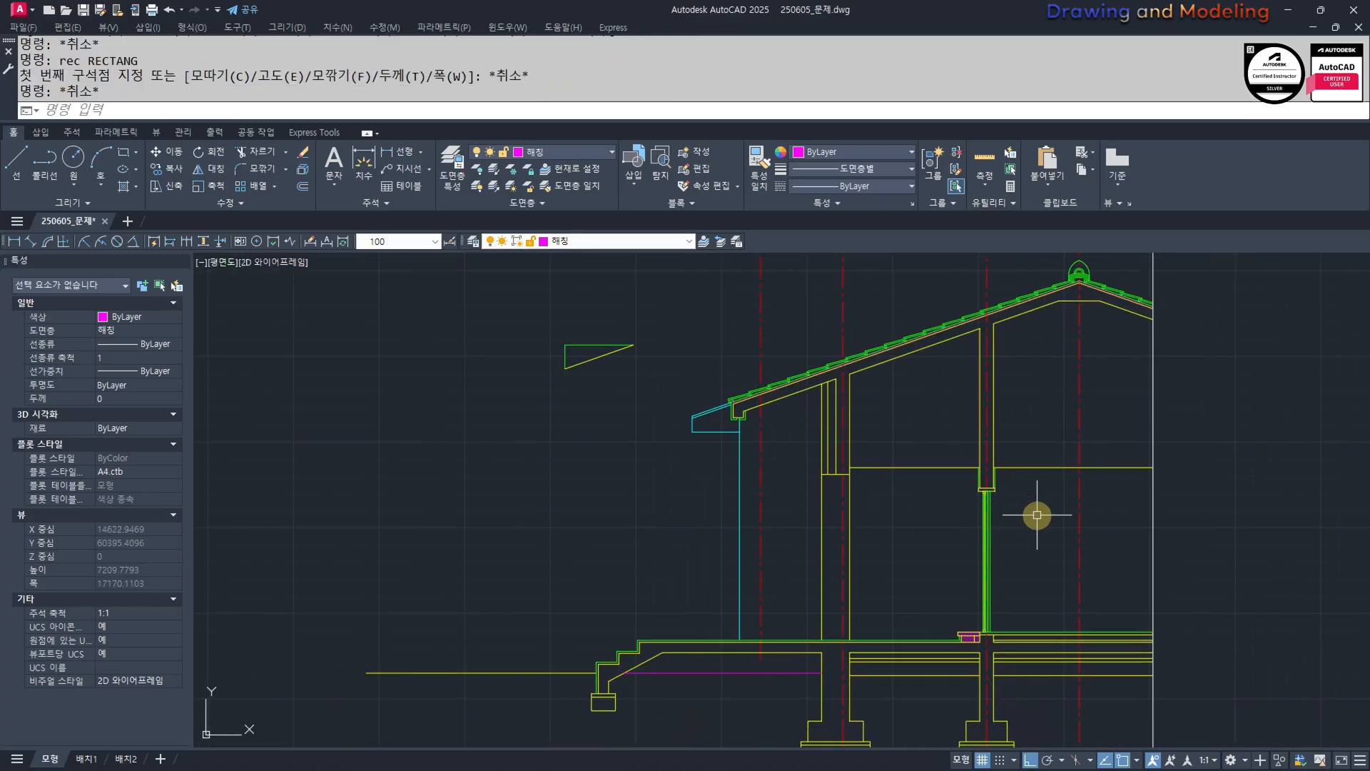
scroll(939, 535, up, 5)
scroll(920, 464, down, 6)
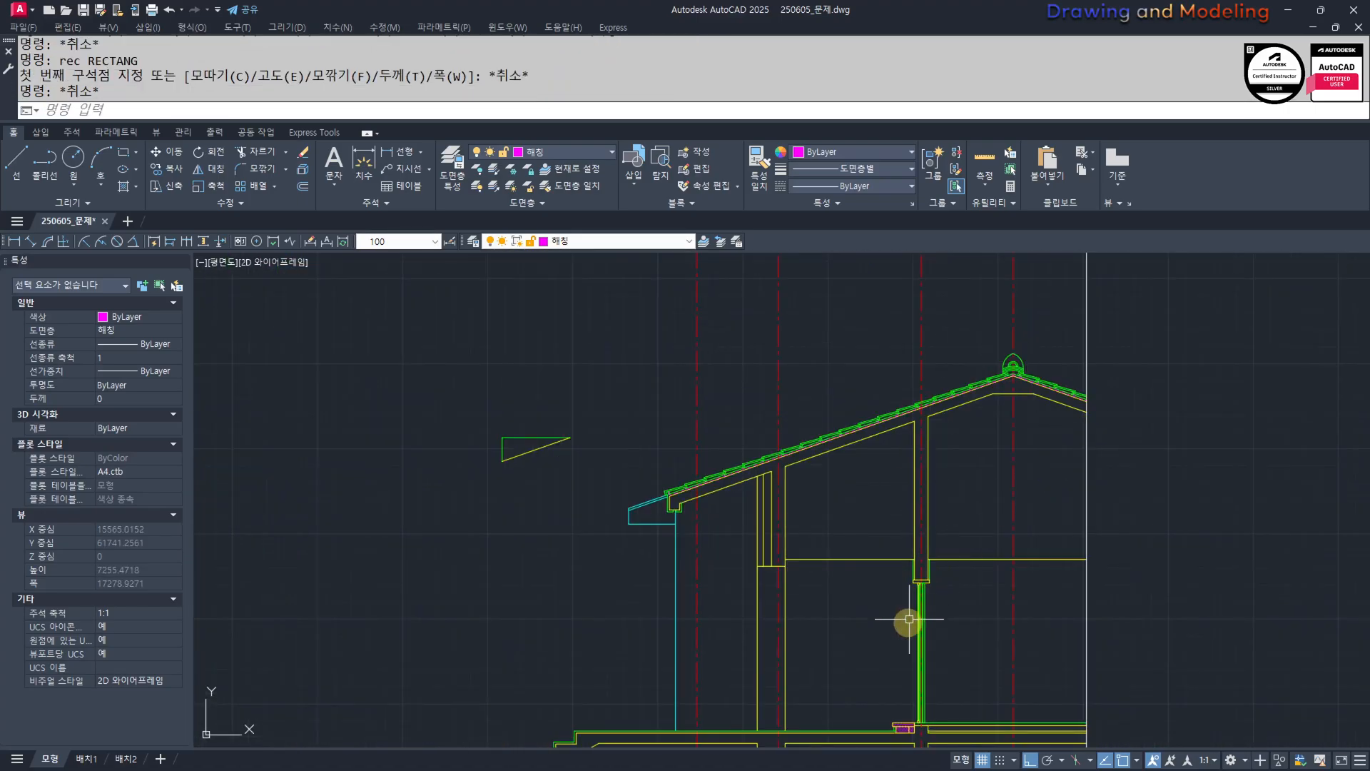
scroll(911, 476, up, 2)
scroll(1076, 436, down, 5)
scroll(1013, 457, up, 8)
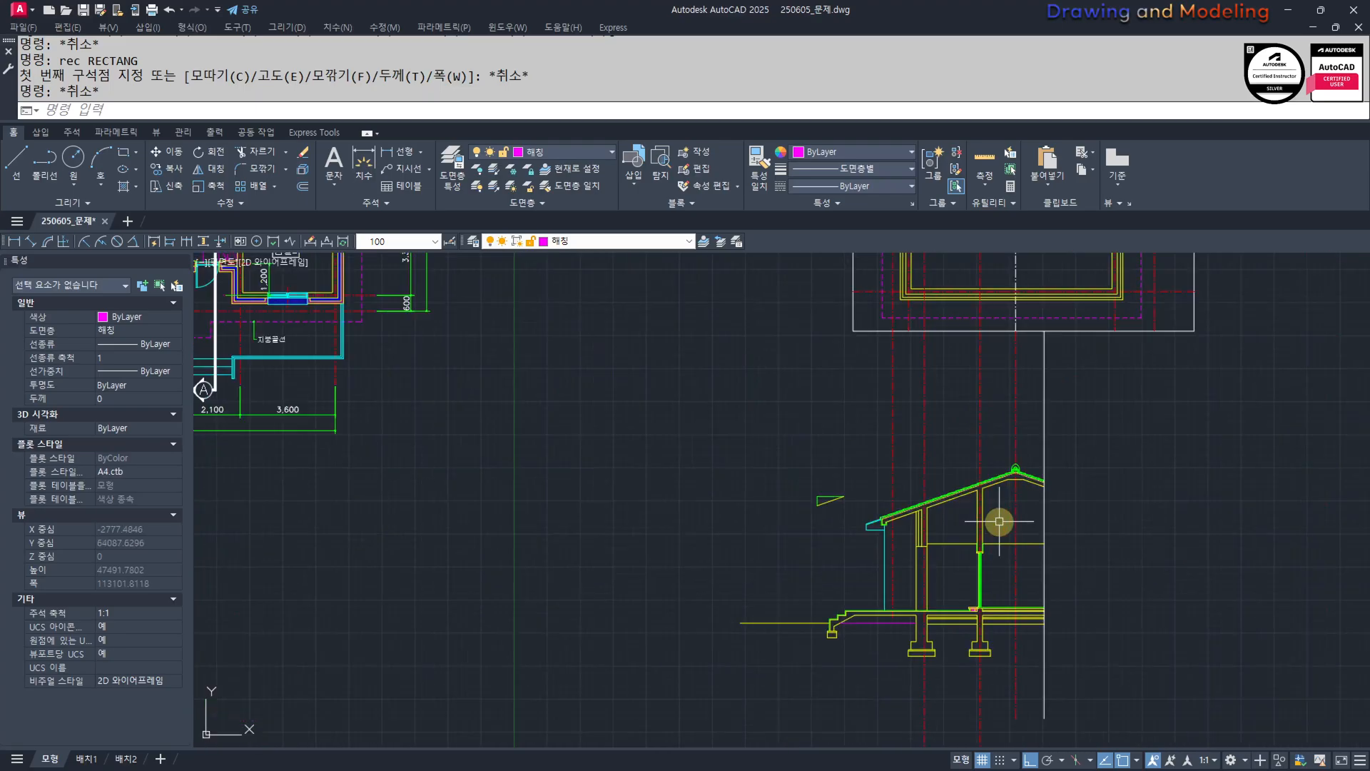
text(tr)
key(space)
drag(1021, 400, 980, 444)
drag(1039, 465, 945, 526)
key(Escape)
key(Escape)
scroll(981, 430, up, 2)
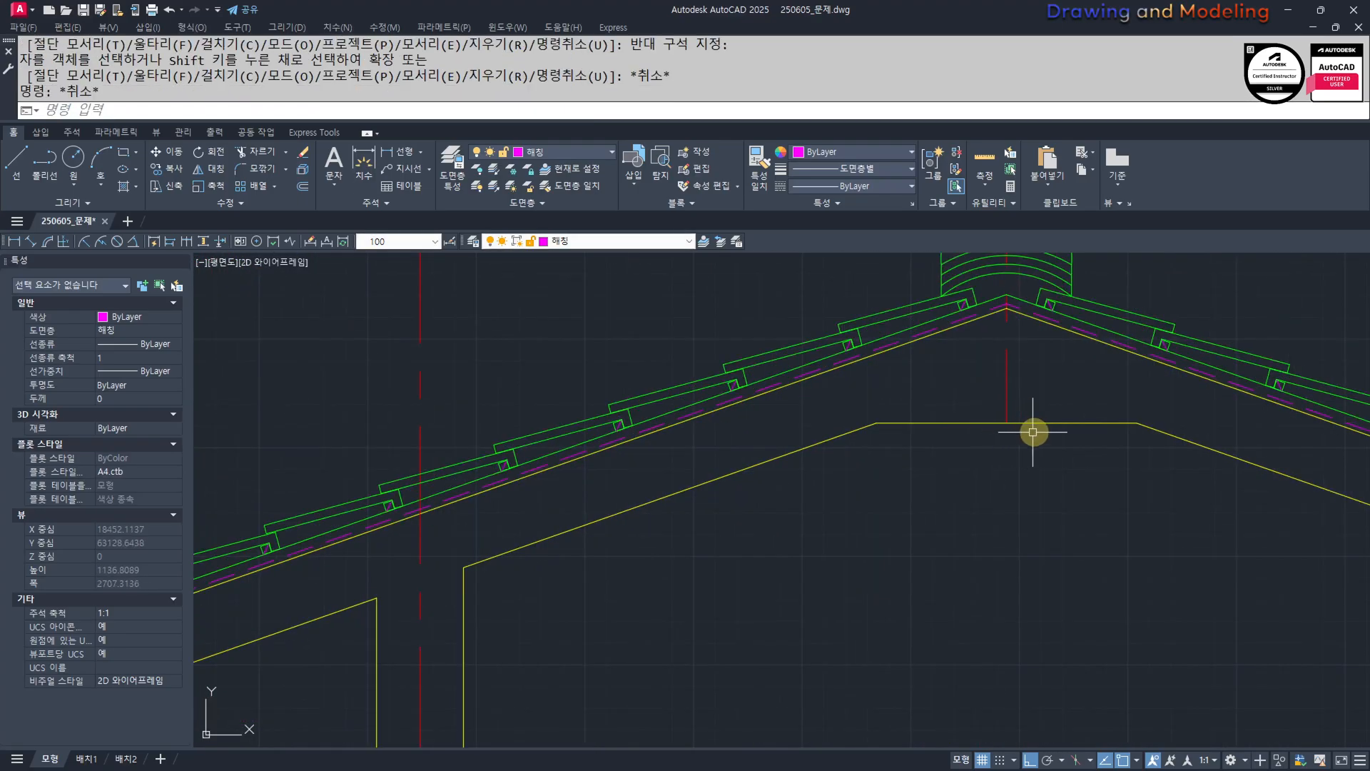
Stretch the lower end of the ridge centre line so it reaches just below the roof slab's underside.
text(s)
drag(1033, 397, 982, 469)
key(space)
click(989, 451)
key(Escape)
key(Escape)
Copy the drafting conditions text from the framed plan sheet to the empty area beside the working floor plan.
scroll(963, 543, down, 10)
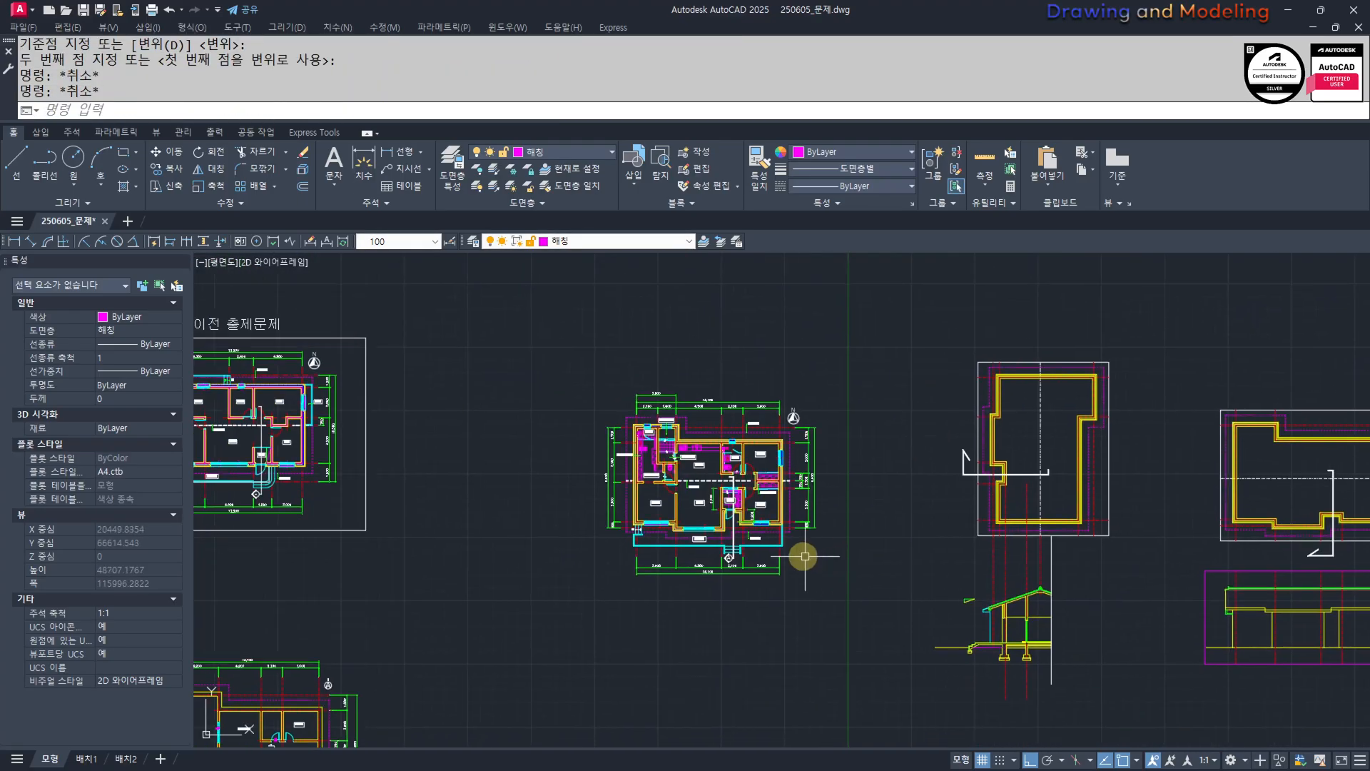
scroll(957, 602, up, 5)
scroll(983, 671, down, 8)
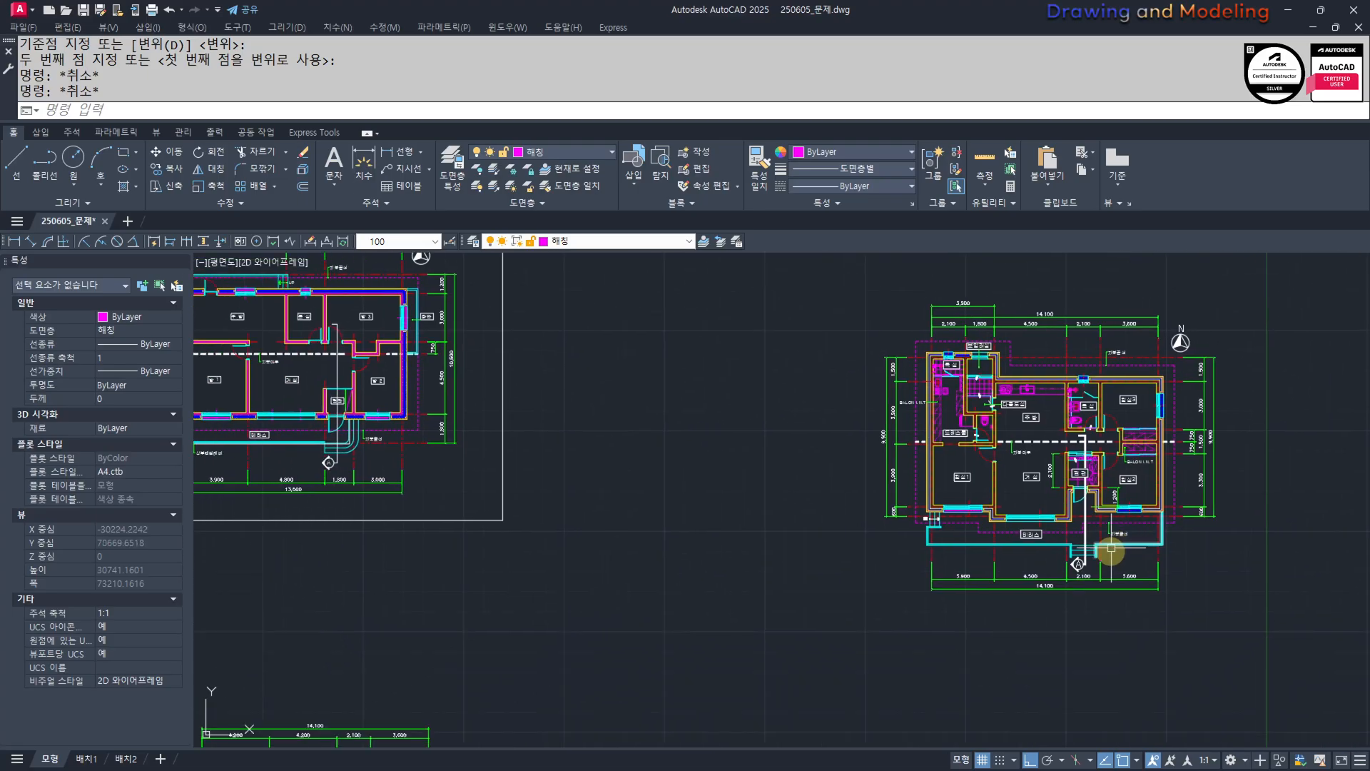
scroll(965, 645, up, 5)
scroll(924, 600, up, 5)
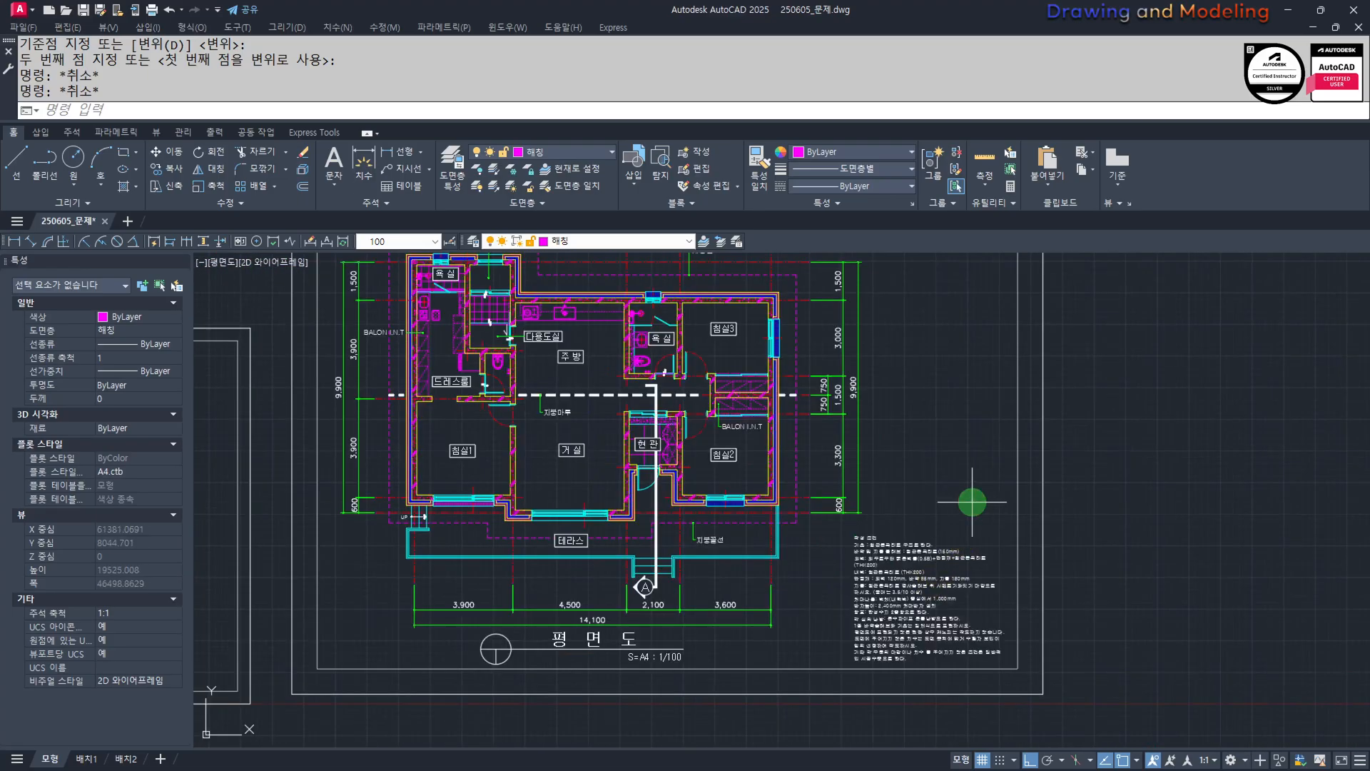
drag(972, 499, 884, 612)
text(cc)
scroll(888, 577, down, 5)
click(648, 411)
middle_drag(648, 411, 1206, 685)
middle_drag(709, 561, 775, 738)
shift+click(825, 526)
key(Escape)
key(Escape)
Move the copied drafting conditions text straight down, clear of the floor plan's dimensions.
scroll(832, 498, up, 5)
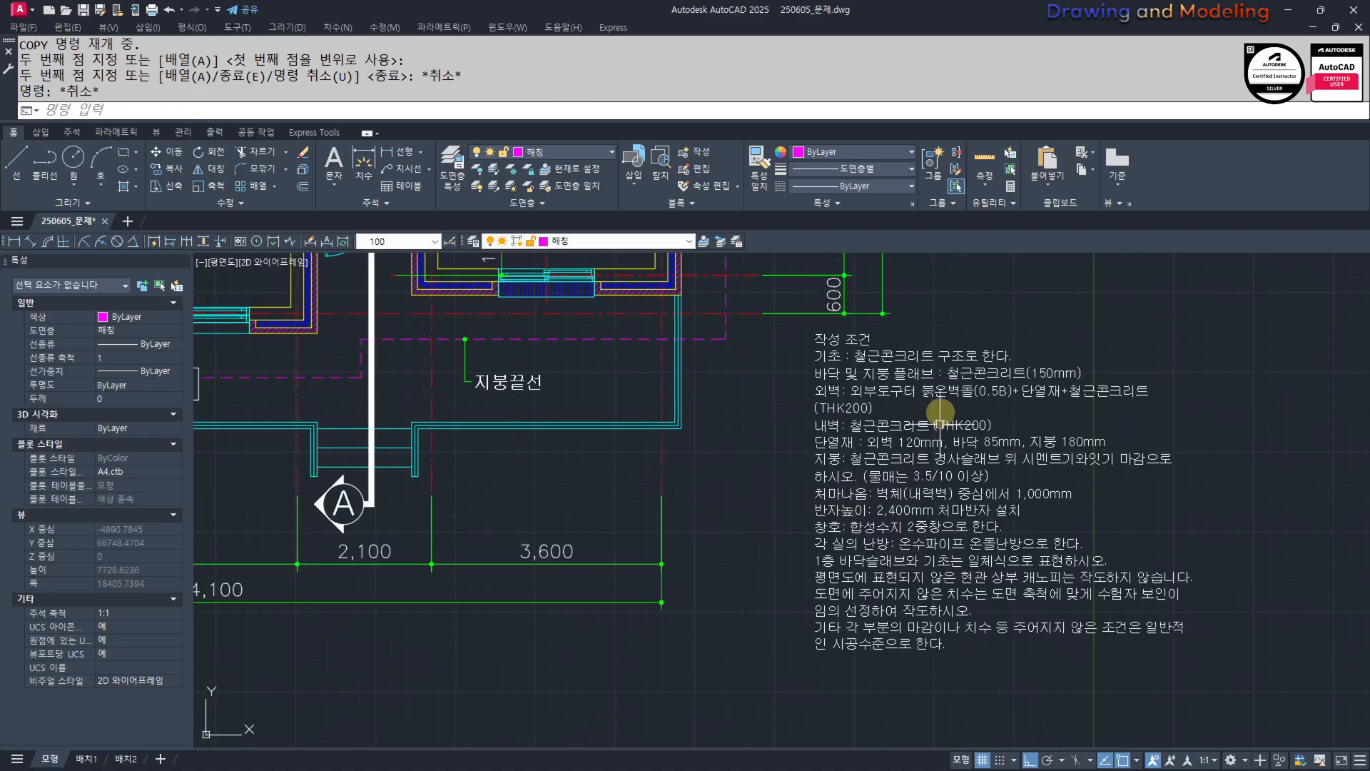
click(942, 413)
middle_drag(1041, 534, 890, 536)
text(m)
key(space)
click(1154, 429)
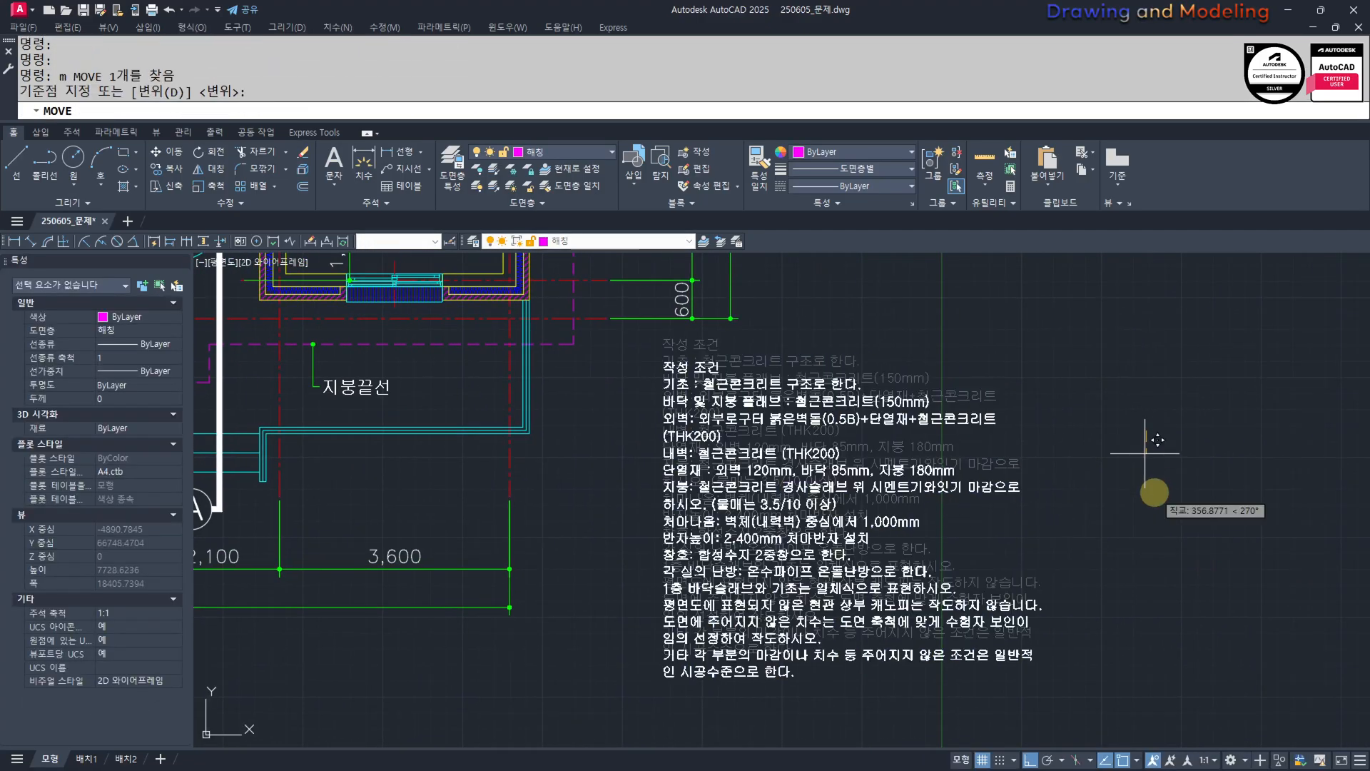
click(1153, 491)
key(Escape)
key(Escape)
Examine the drafting conditions for the exterior and interior wall construction and the insulation thicknesses.
scroll(742, 508, down, 4)
middle_drag(743, 511, 808, 555)
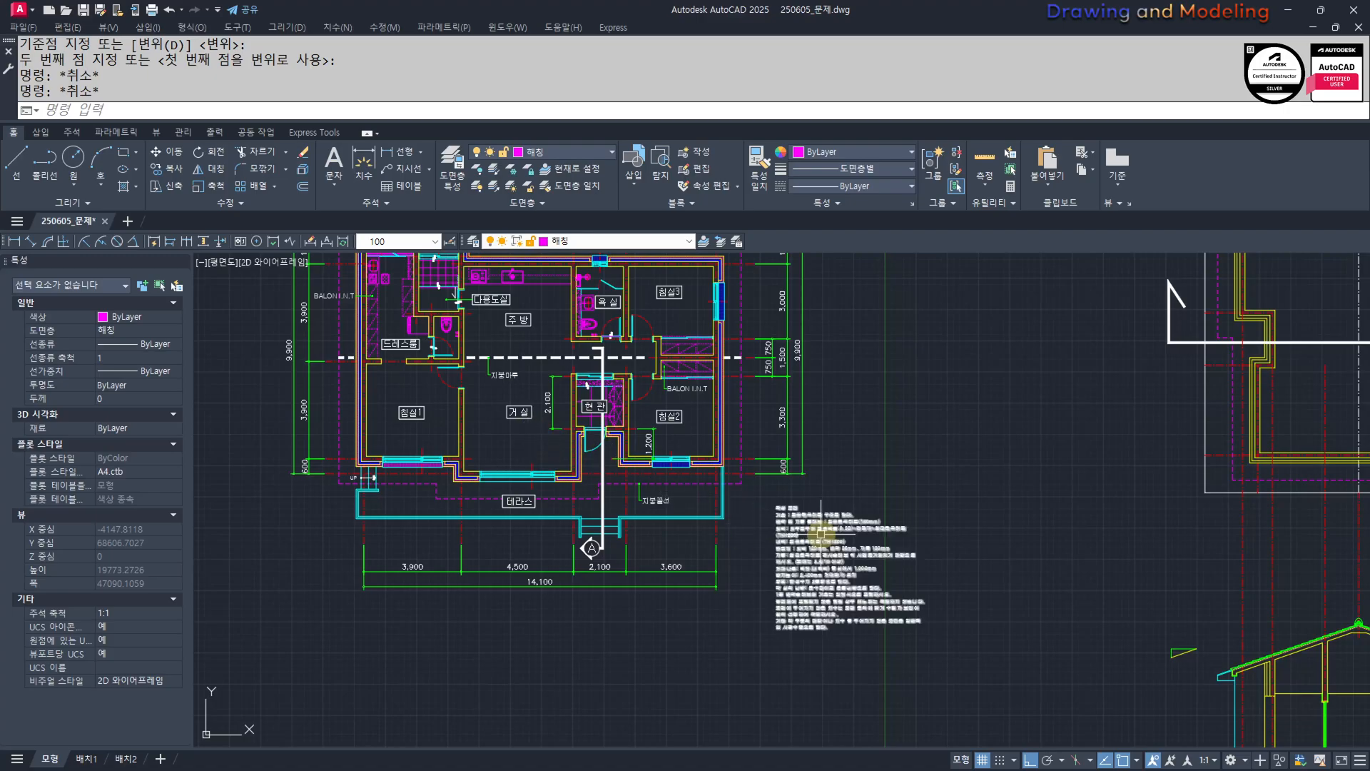
middle_drag(748, 689, 702, 695)
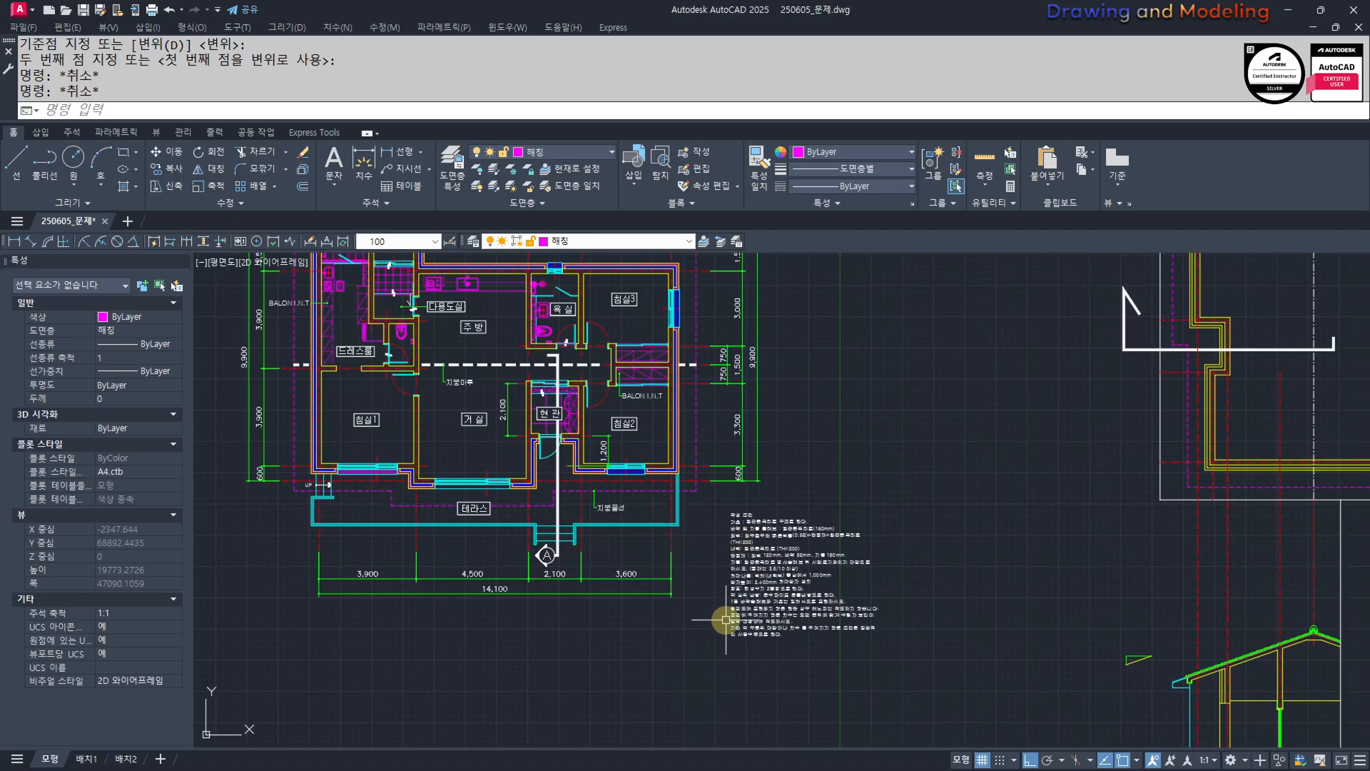
scroll(582, 358, up, 4)
scroll(667, 397, down, 4)
mouse_move(800, 549)
middle_down()
mouse_move(645, 422)
mouse_move(767, 514)
mouse_move(775, 547)
middle_up()
scroll(670, 478, up, 4)
click(982, 370)
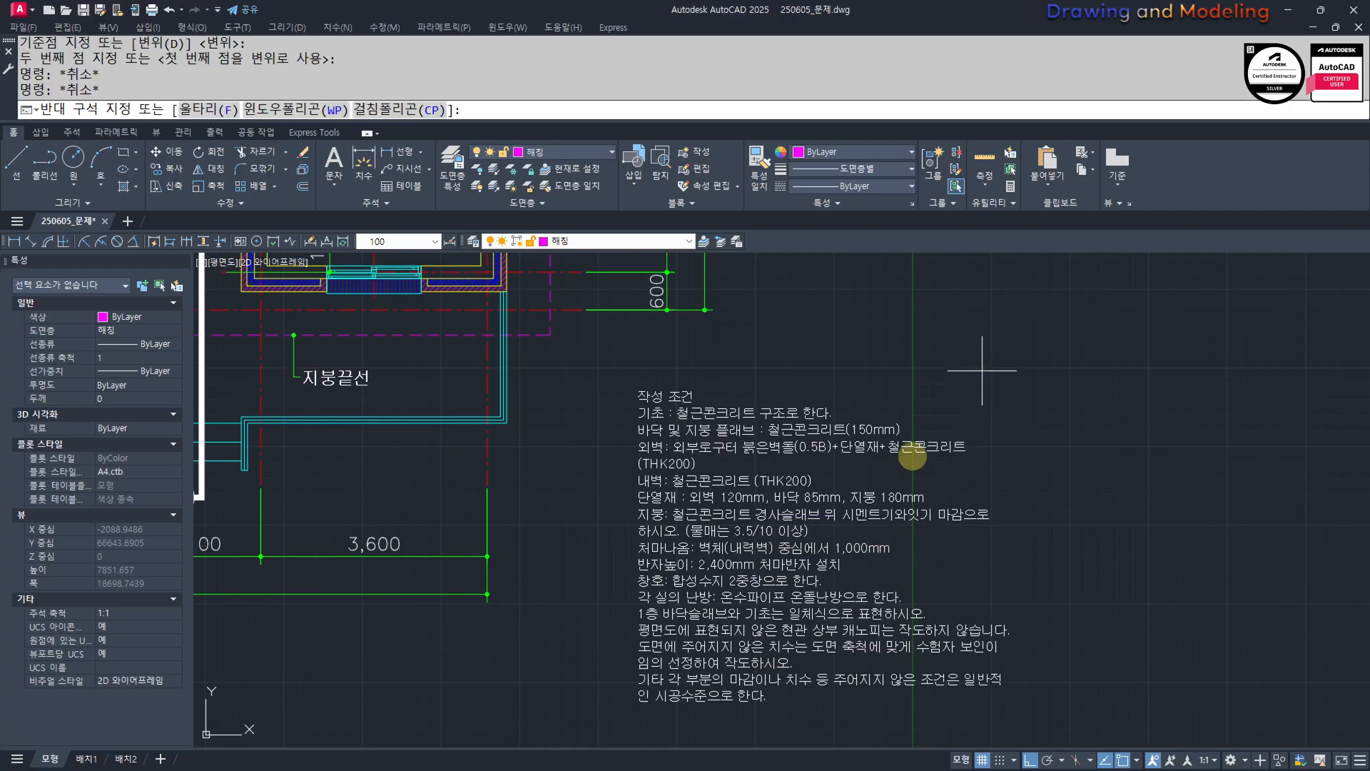
click(835, 492)
key(Escape)
key(Escape)
scroll(792, 489, up, 4)
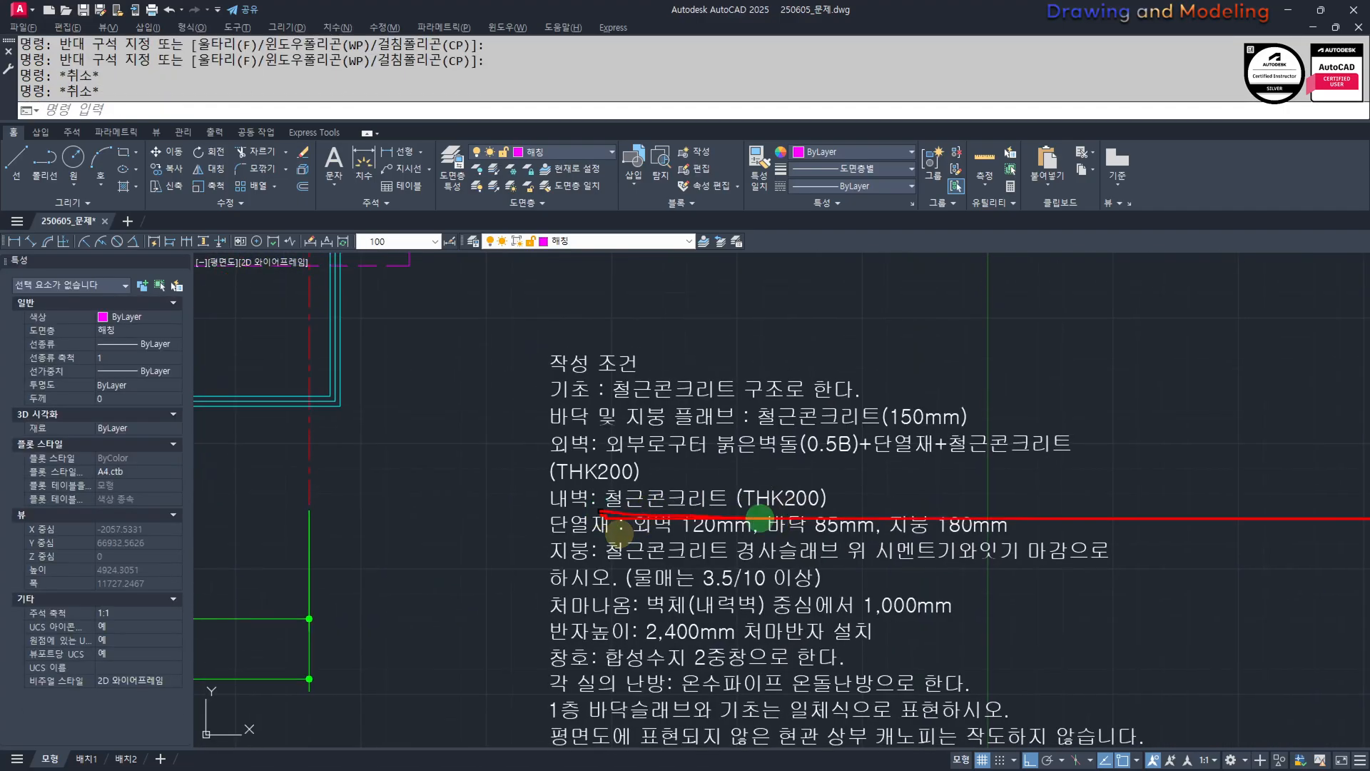
key(Escape)
key(Escape)
middle_drag(1178, 599, 1125, 610)
key(ctrl+2)
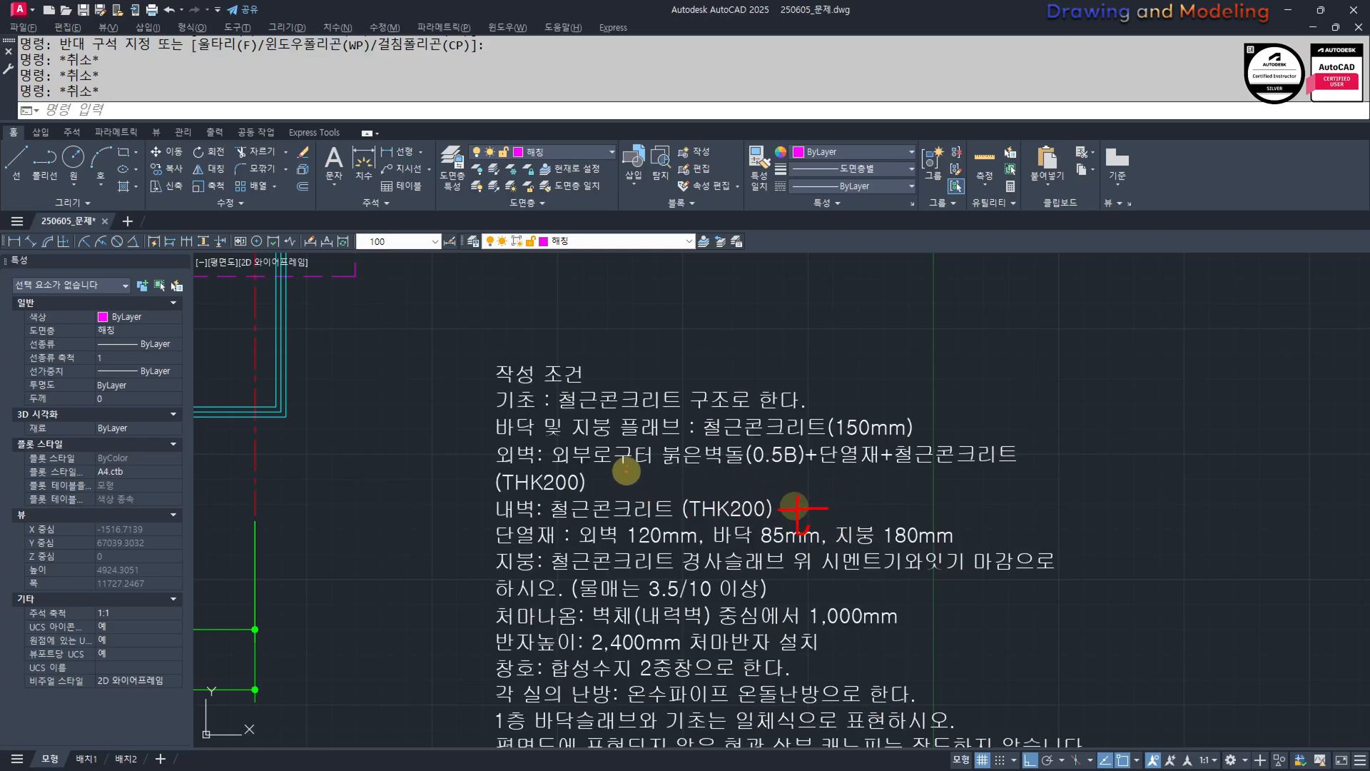
key(Escape)
key(Escape)
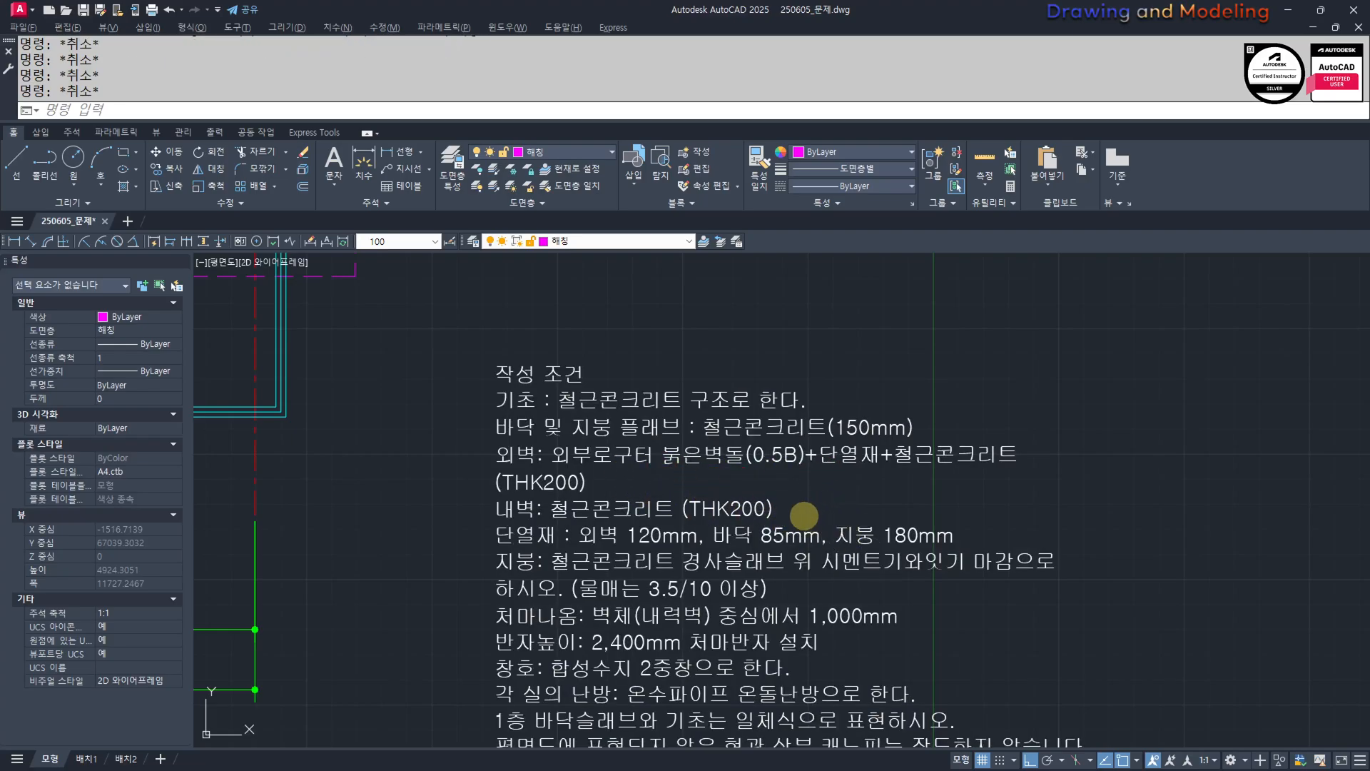
key(Escape)
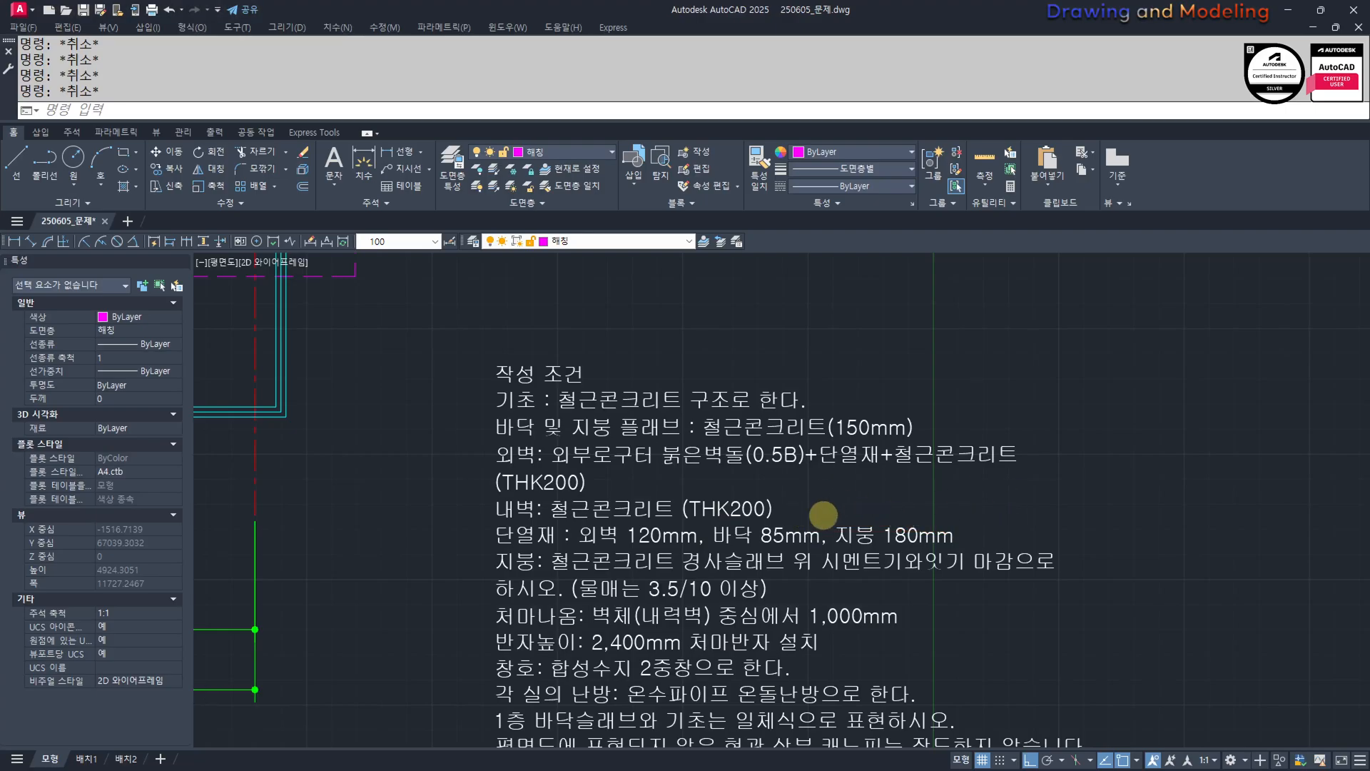
Examine the interior walls around the living room, entrance and bedrooms in the working floor plan.
scroll(784, 509, down, 5)
scroll(766, 505, up, 3)
middle_drag(886, 588, 733, 532)
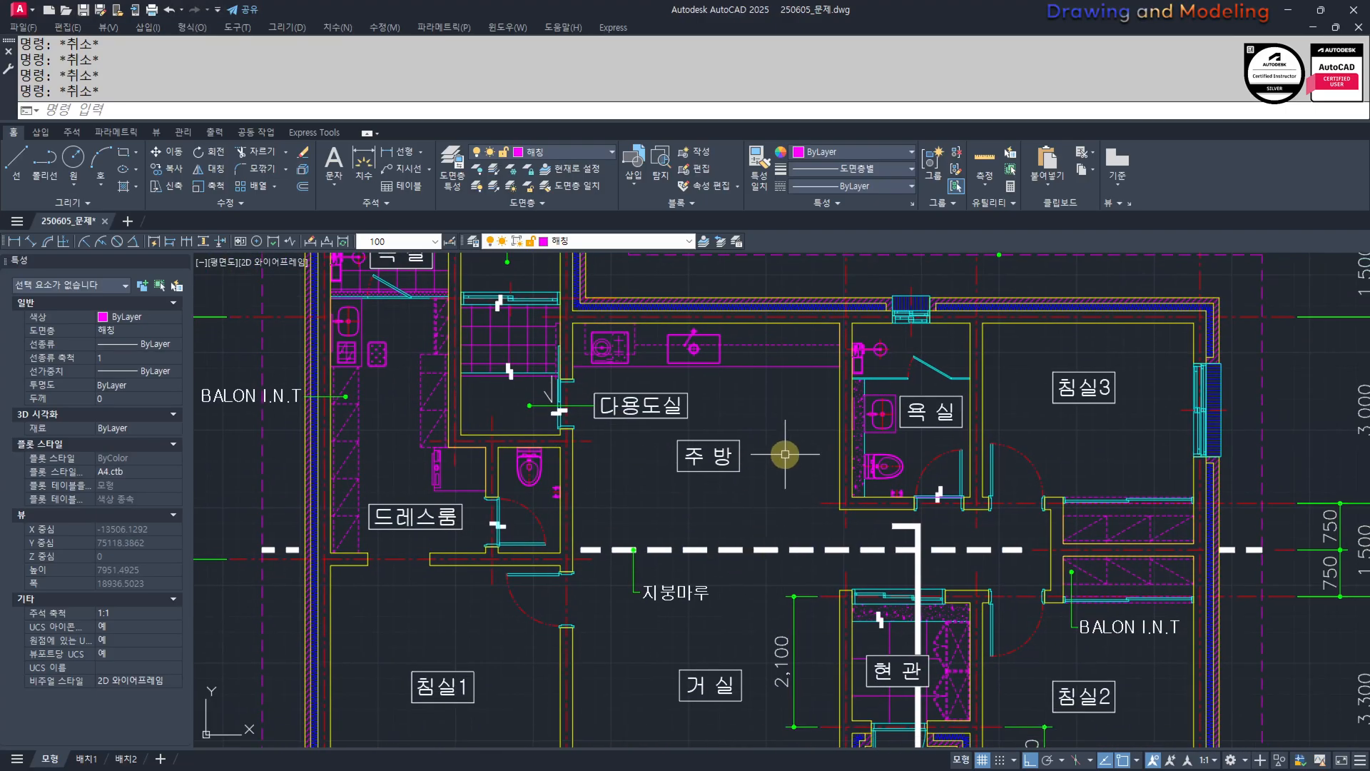
middle_drag(963, 582, 851, 400)
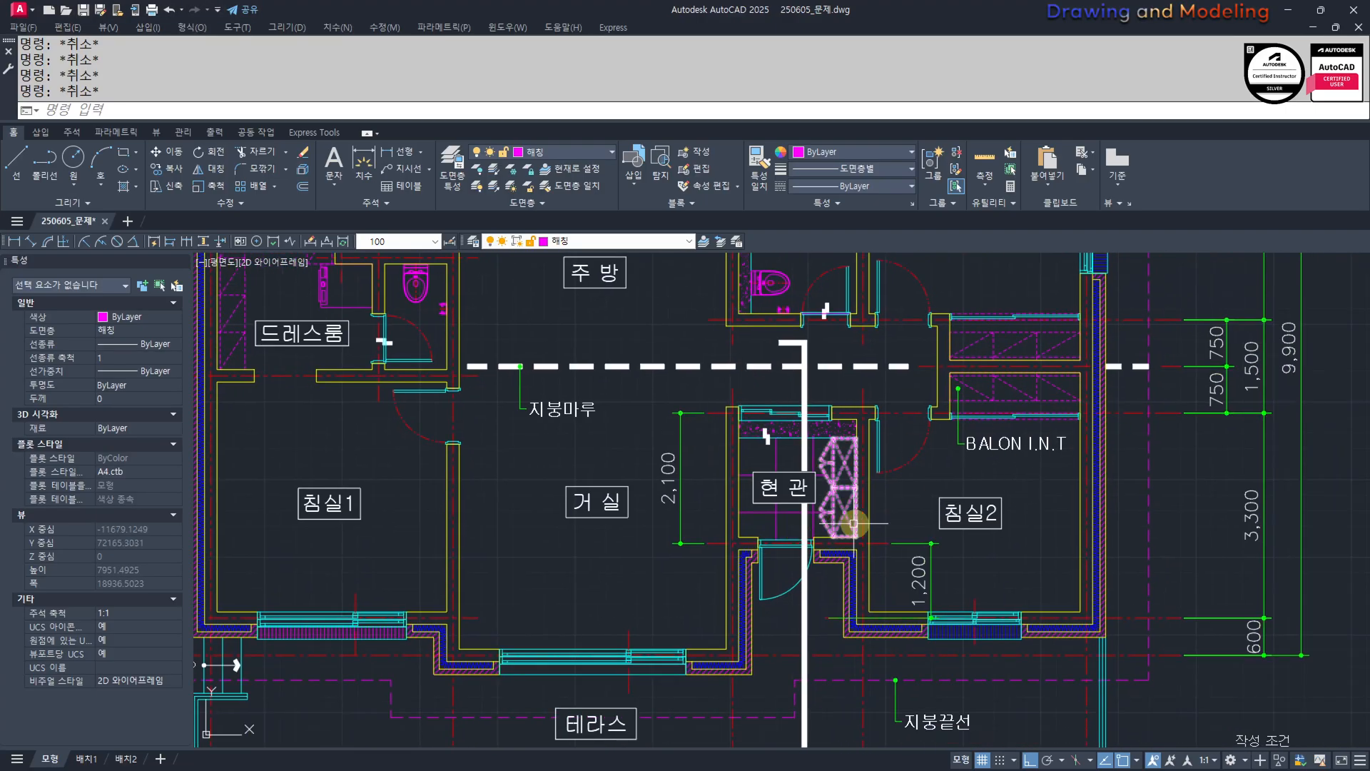
middle_drag(539, 464, 643, 578)
scroll(584, 449, down, 2)
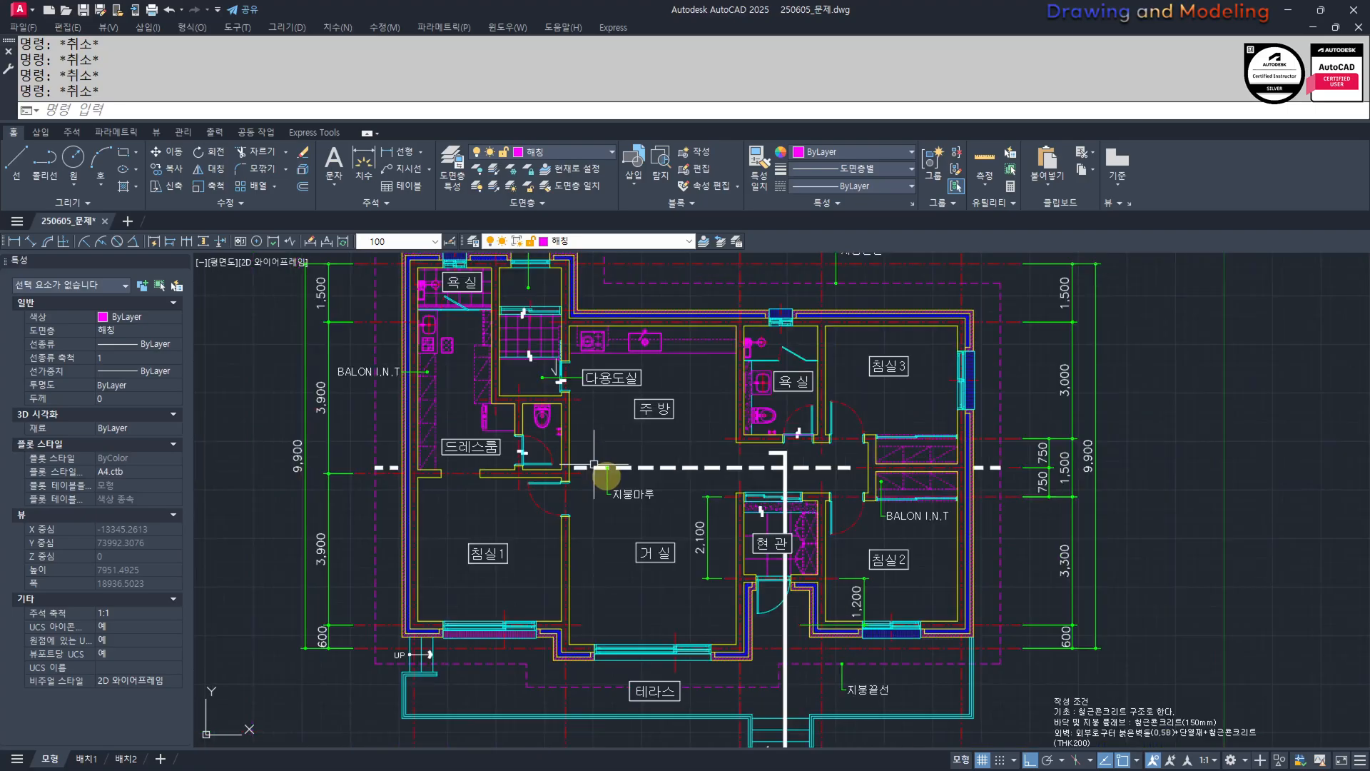
middle_drag(669, 531, 609, 525)
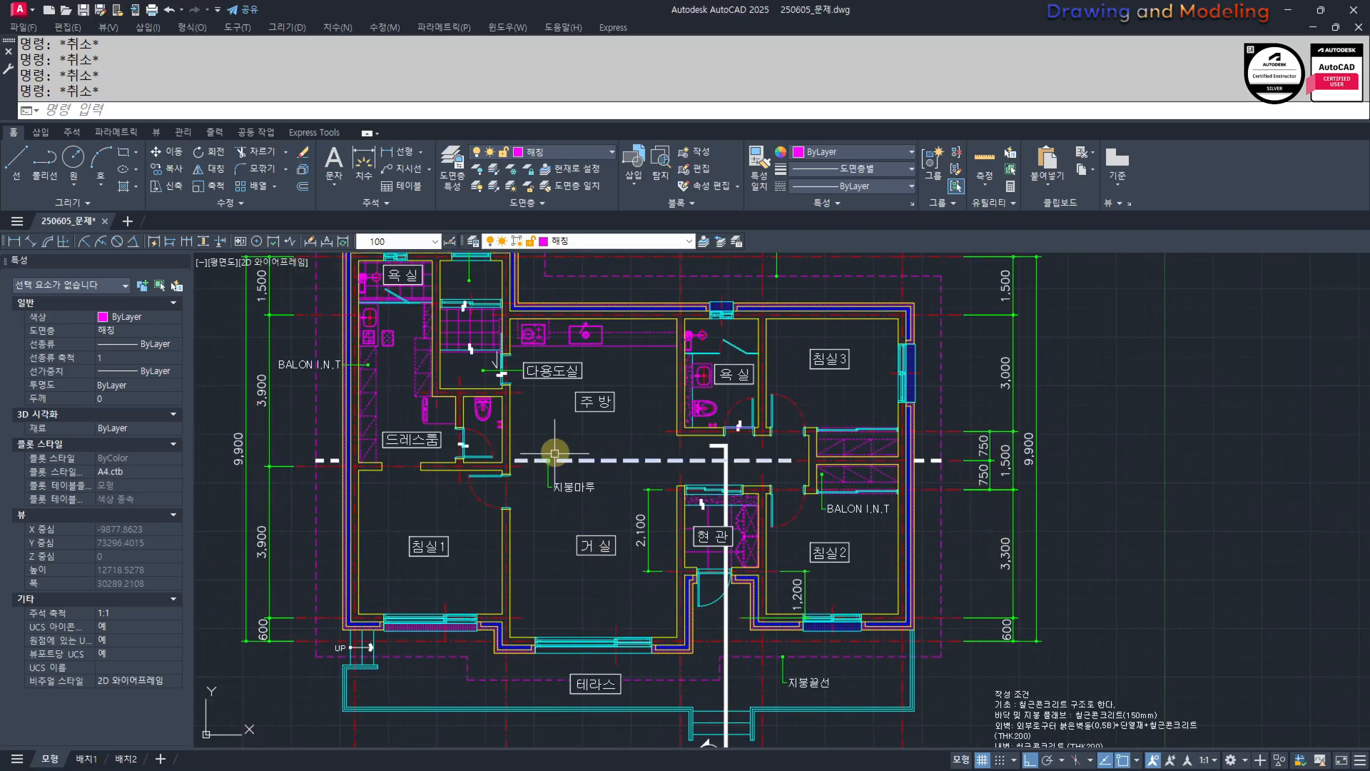
Move the roof slope triangle up and closer to the eave of the entrance section.
scroll(584, 523, down, 3)
middle_drag(721, 533, 523, 485)
scroll(605, 564, up, 2)
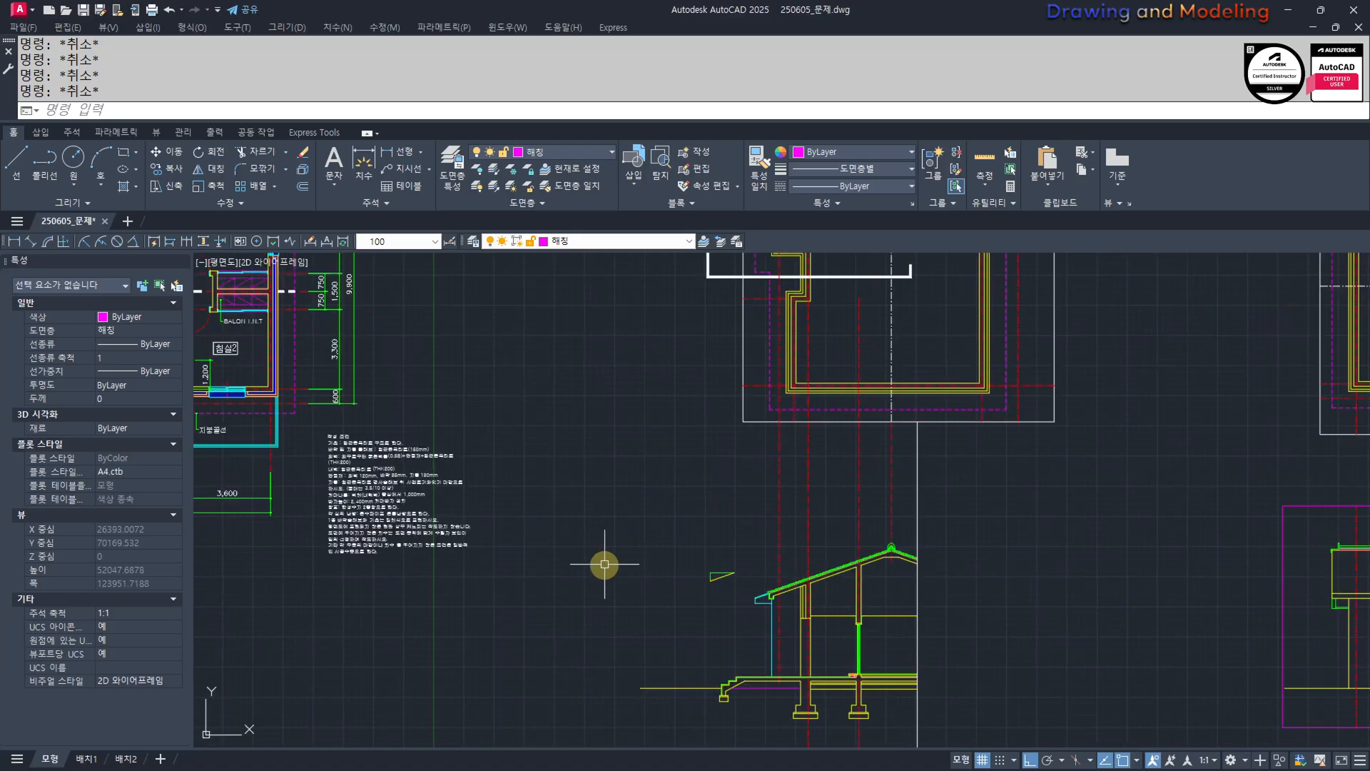
mouse_move(645, 590)
middle_down()
mouse_move(504, 505)
mouse_move(554, 510)
middle_up()
scroll(618, 509, up, 2)
click(572, 467)
click(400, 391)
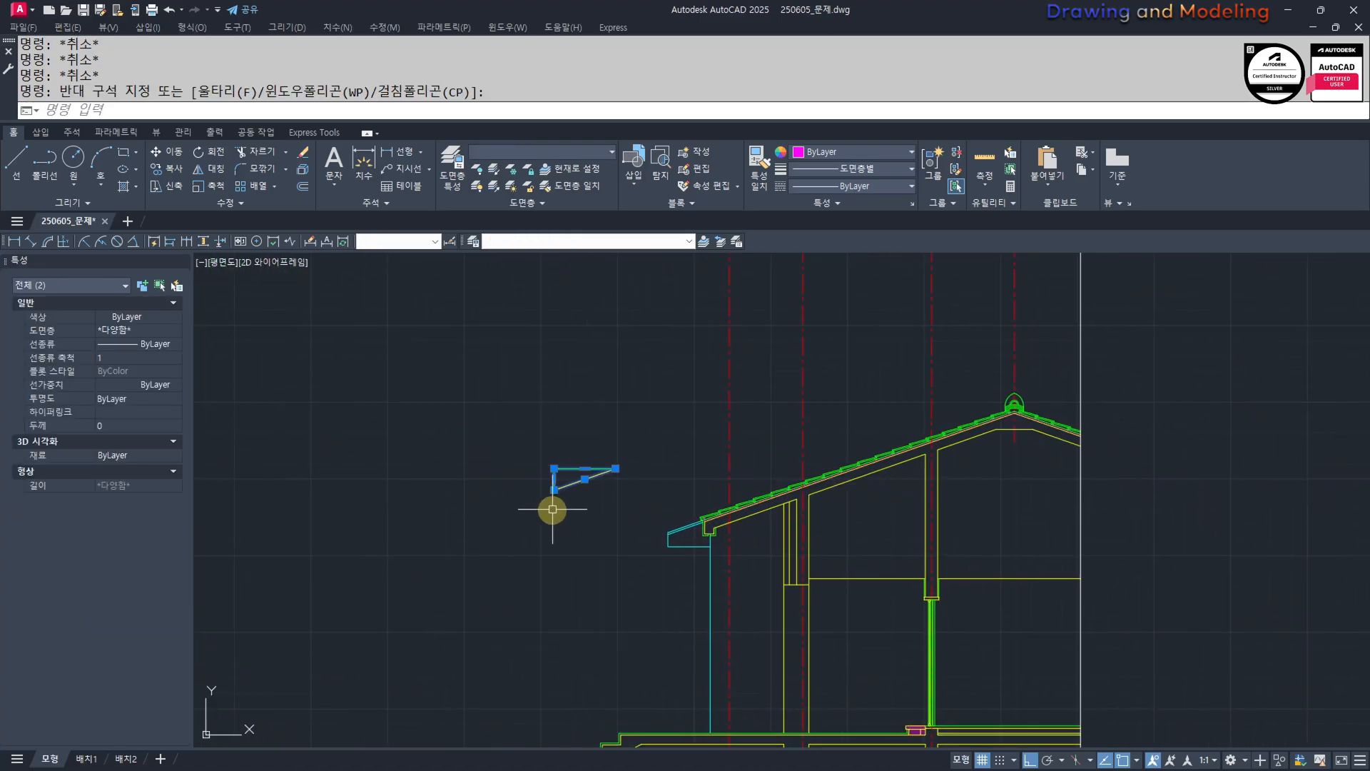
text(m)
key(space)
click(433, 582)
key(F8)
key(Escape)
key(Escape)
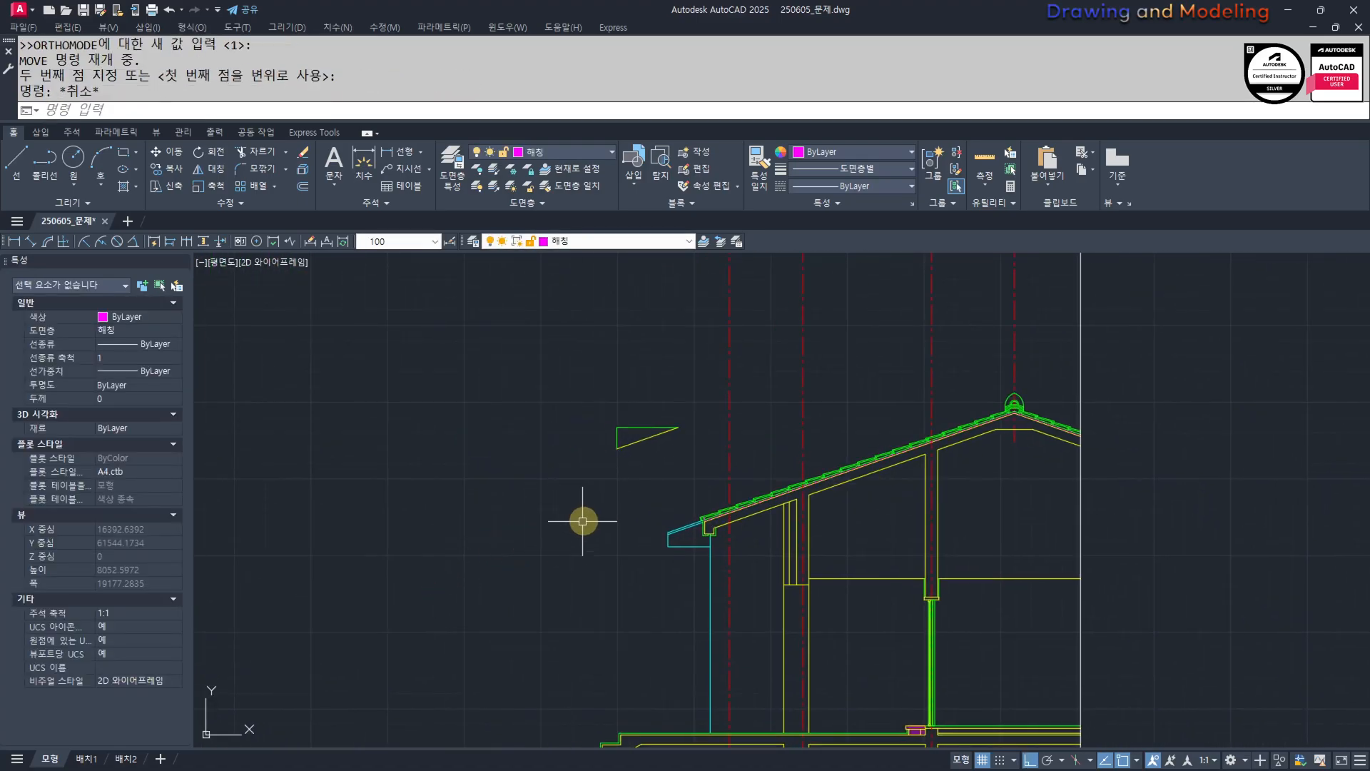
Draw a 190 by 90 mm rectangle in the free area beside the exterior wall's brick layer.
scroll(596, 545, down, 2)
scroll(785, 583, up, 3)
middle_drag(785, 582, 693, 579)
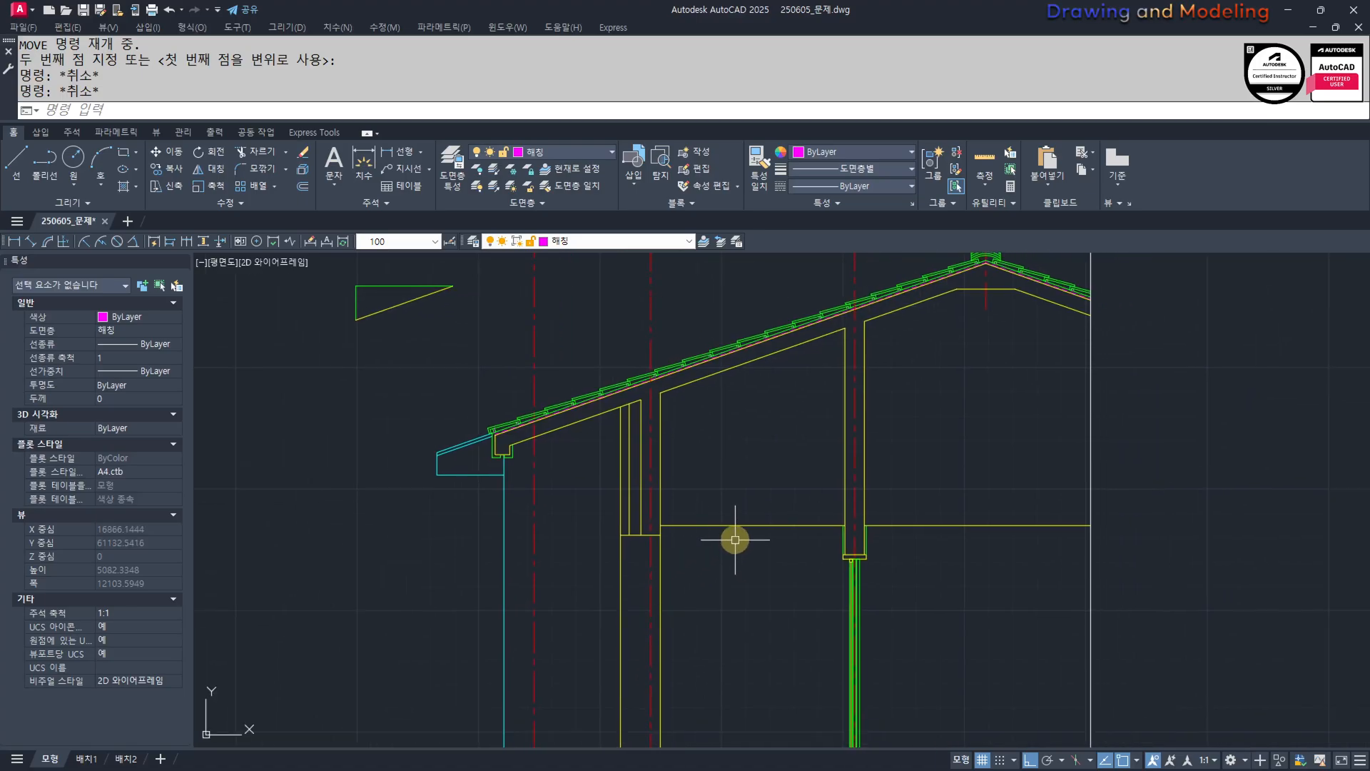
scroll(843, 470, down, 2)
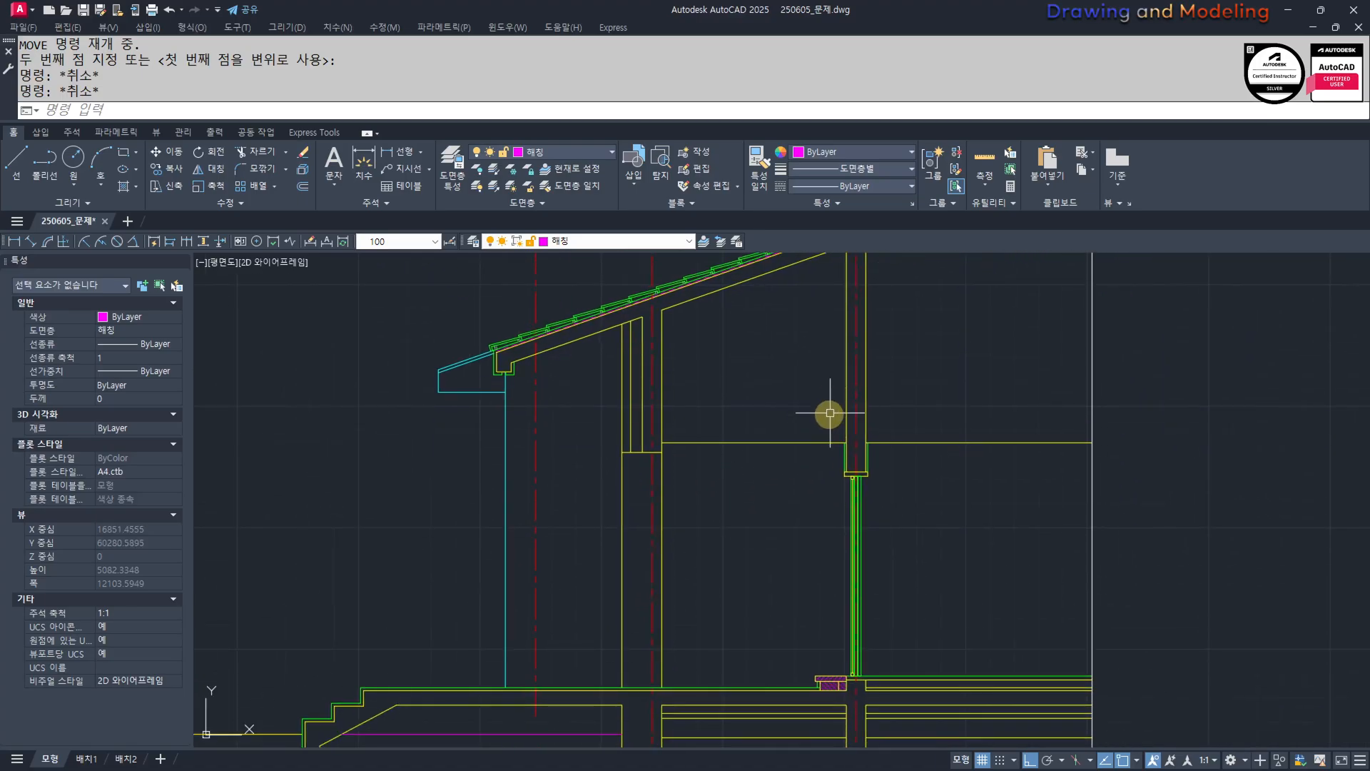
scroll(663, 457, up, 4)
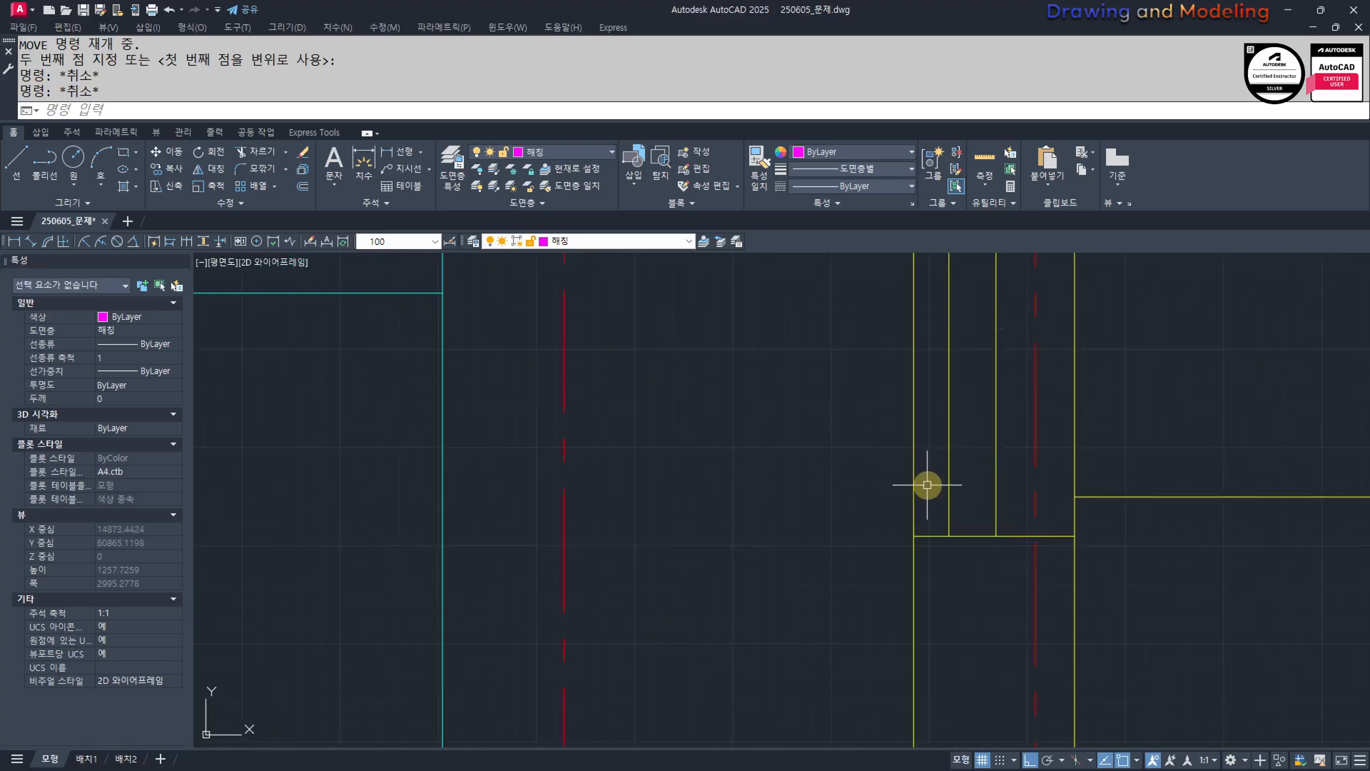
text(rec)
key(Return)
click(693, 547)
text(@190,9)
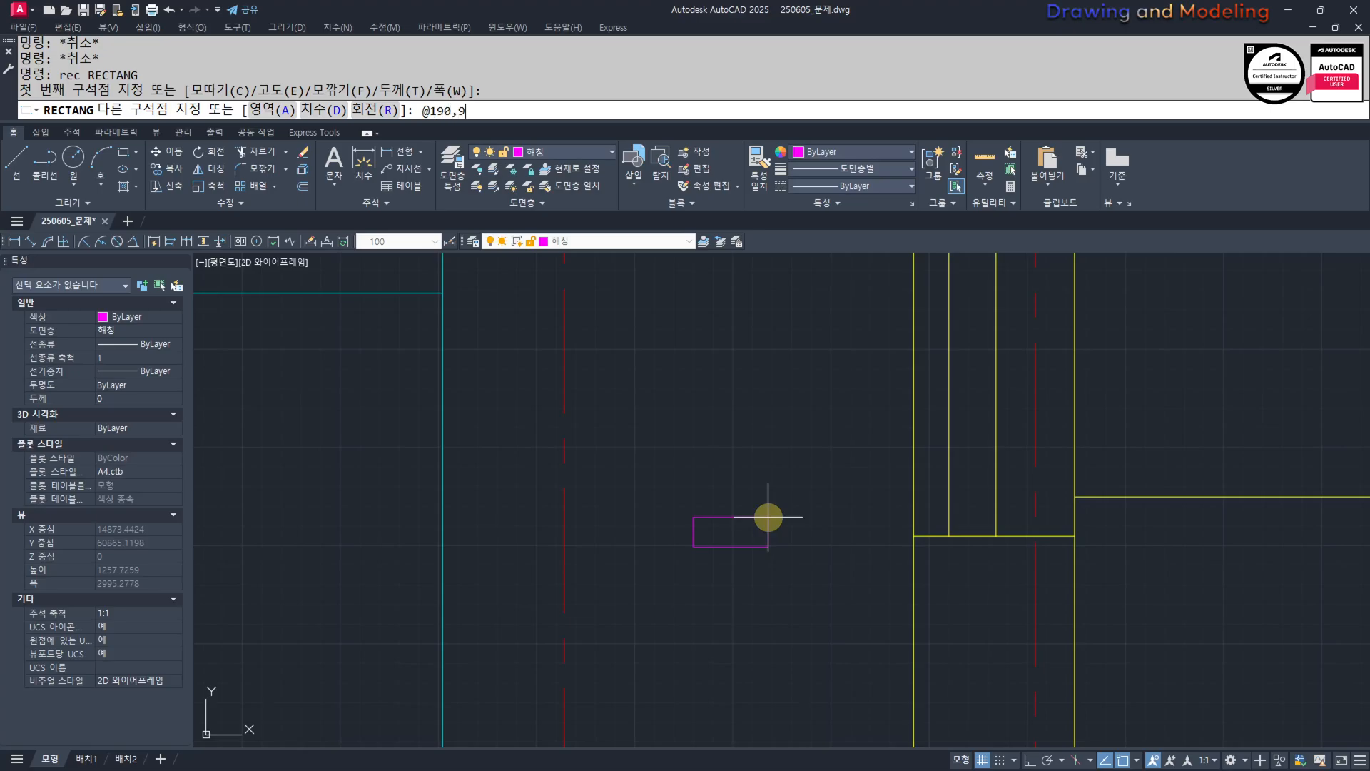
text(0)
key(Return)
key(Escape)
key(Escape)
Match the rectangle's properties to the exterior wall's yellow outer line.
key(Return)
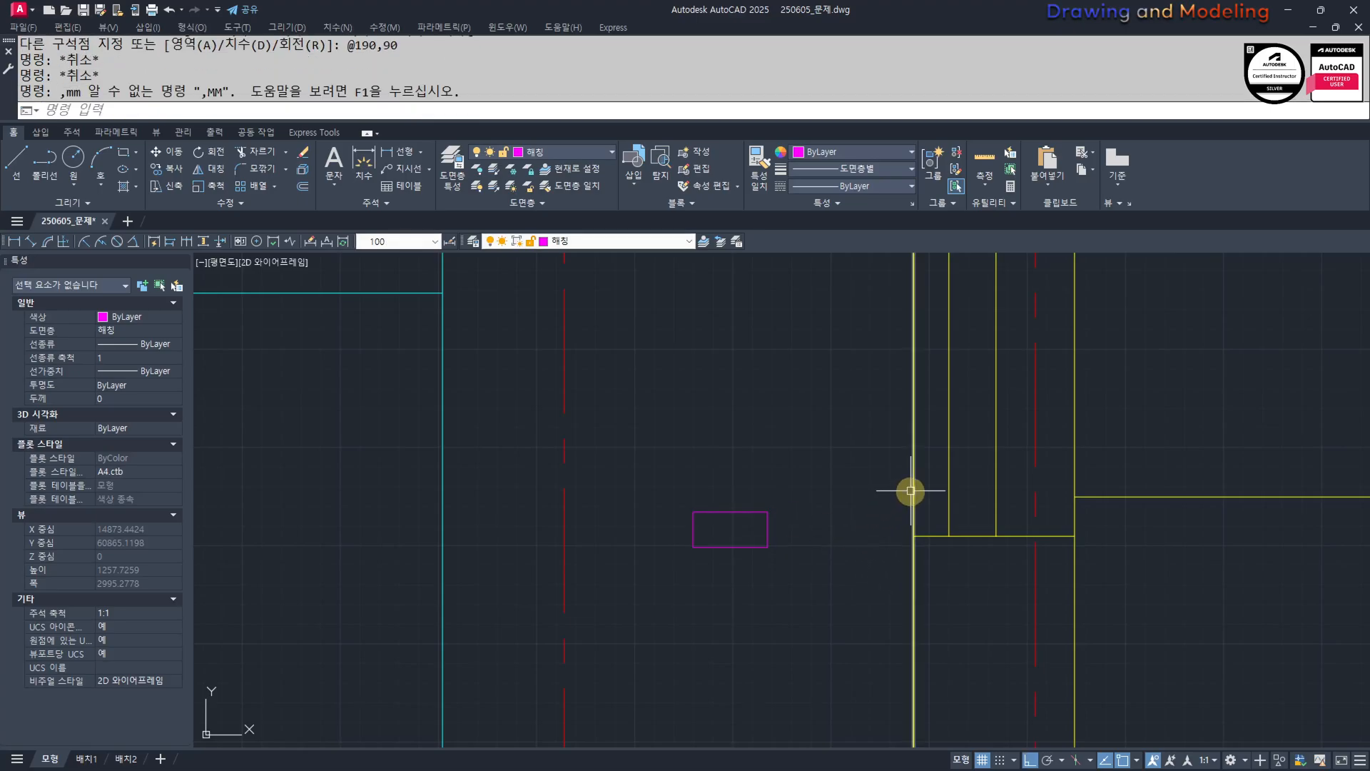
text(mm)
key(Return)
click(915, 492)
click(752, 575)
key(Escape)
key(Escape)
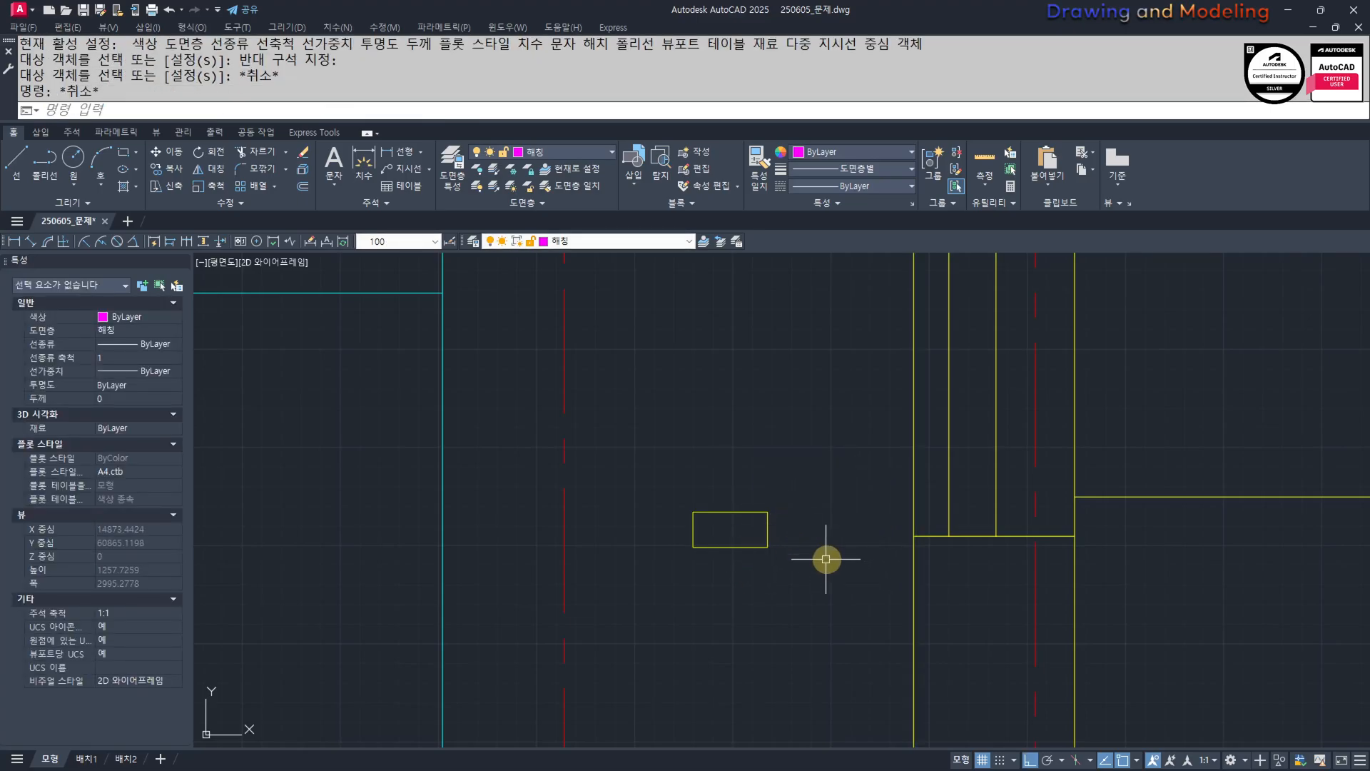
scroll(788, 474, up, 3)
click(814, 523)
click(714, 599)
text(m)
middle_drag(714, 605, 680, 571)
key(Return)
click(662, 613)
key(Escape)
Move the rectangle by its lower outer corner to the brick layer's bottom outer corner above the opening.
key(Return)
click(681, 572)
click(642, 607)
key(Return)
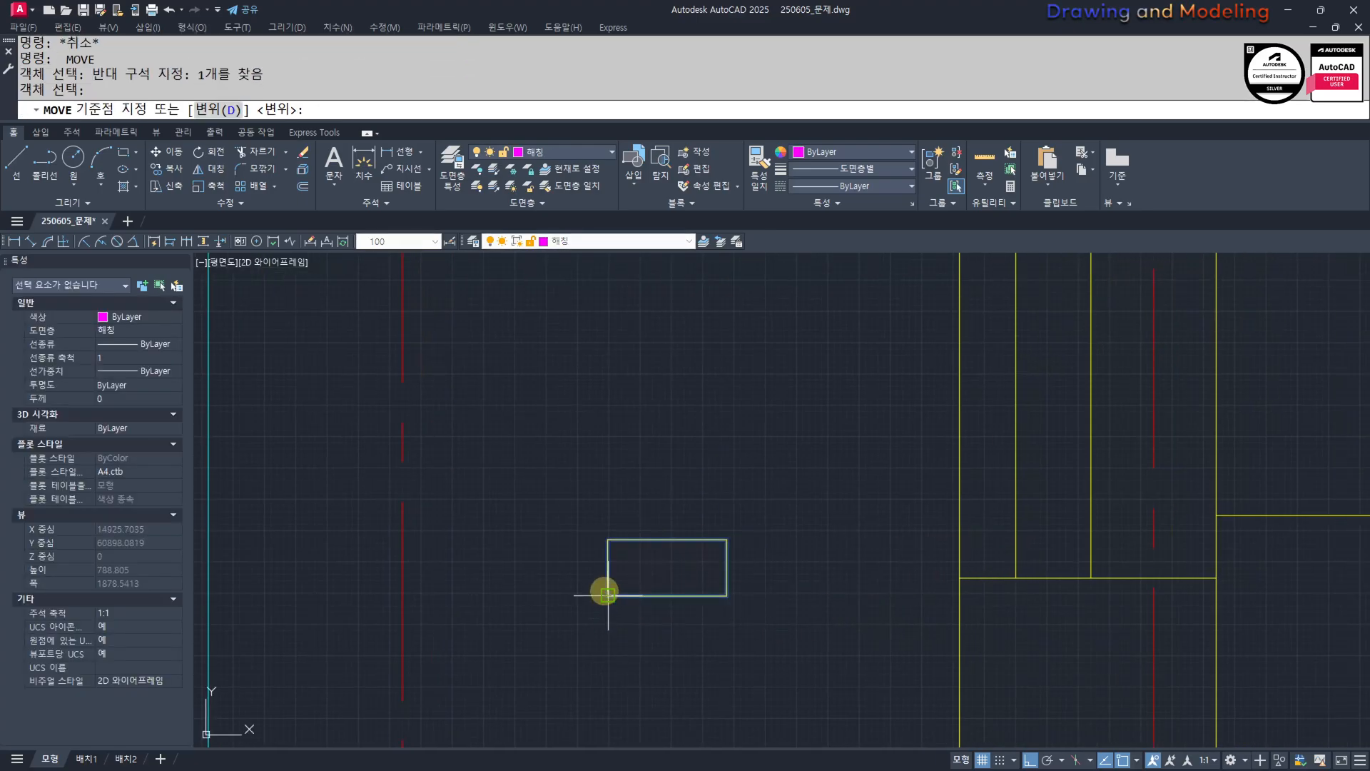
click(607, 595)
click(960, 578)
key(Escape)
key(Escape)
Try to stretch the rectangle's inner edge towards the insulation and concrete boundary, and undo the stretch.
middle_drag(1101, 571, 1011, 579)
scroll(1012, 579, up, 2)
text(s)
key(Return)
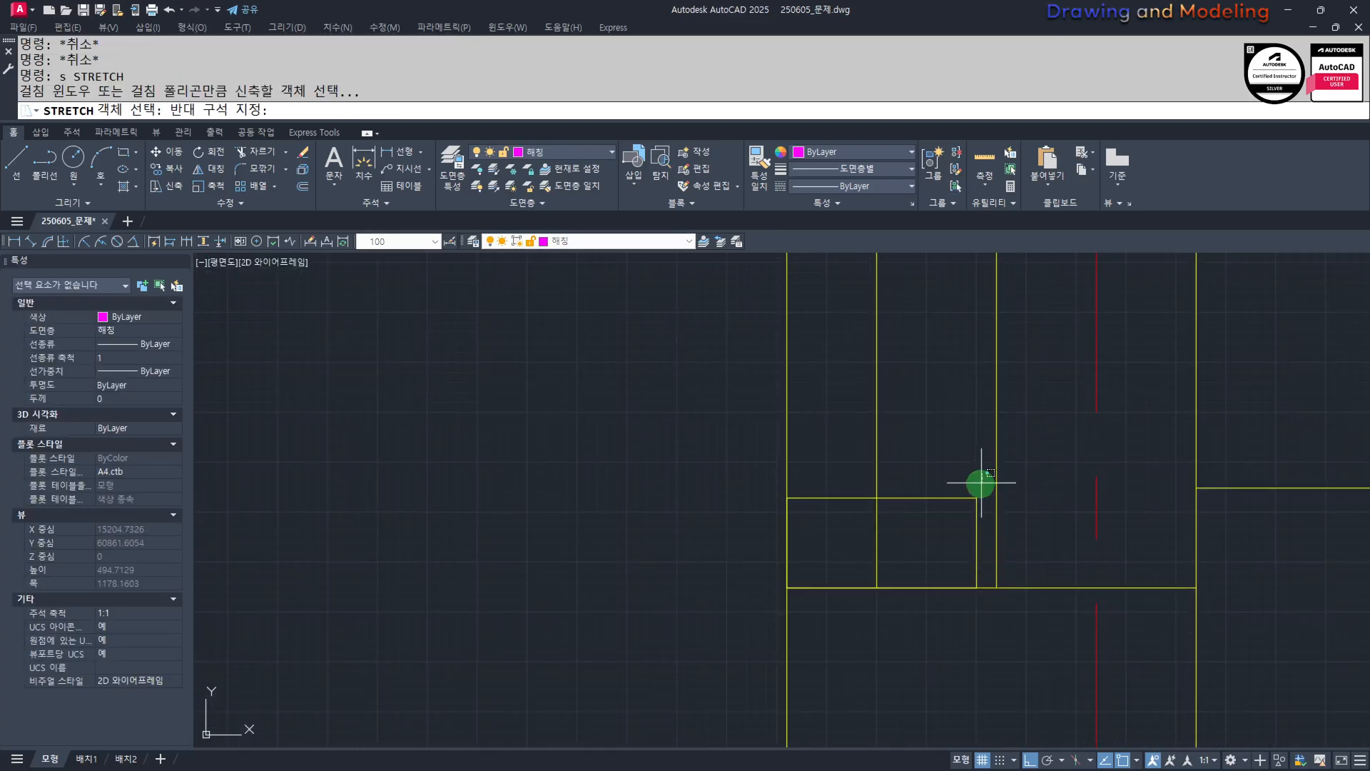
click(999, 471)
click(956, 520)
key(Return)
click(977, 497)
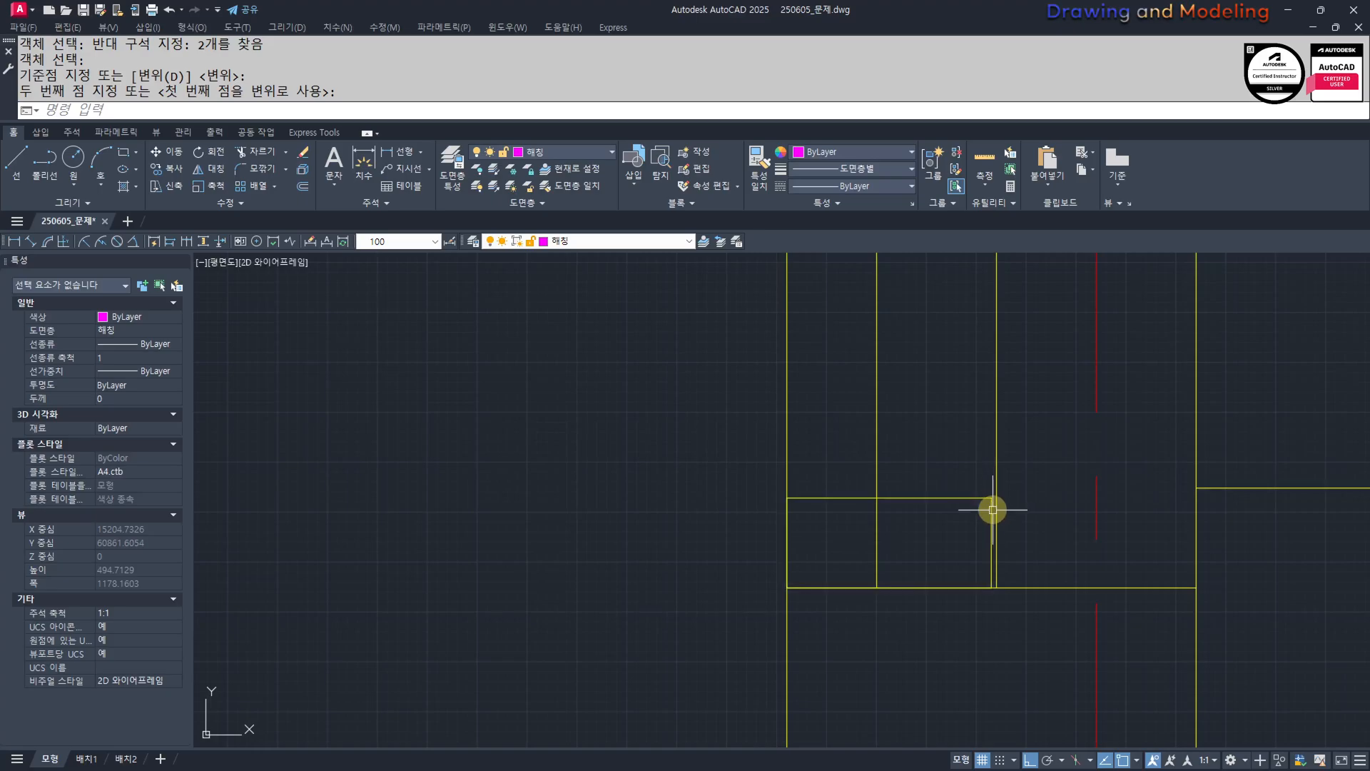
key(ctrl+z)
Stretch the rectangle's inner edge to the boundary line between the insulation and the concrete wall.
scroll(984, 535, up, 2)
text(s)
key(space)
click(988, 453)
click(960, 692)
key(space)
click(972, 619)
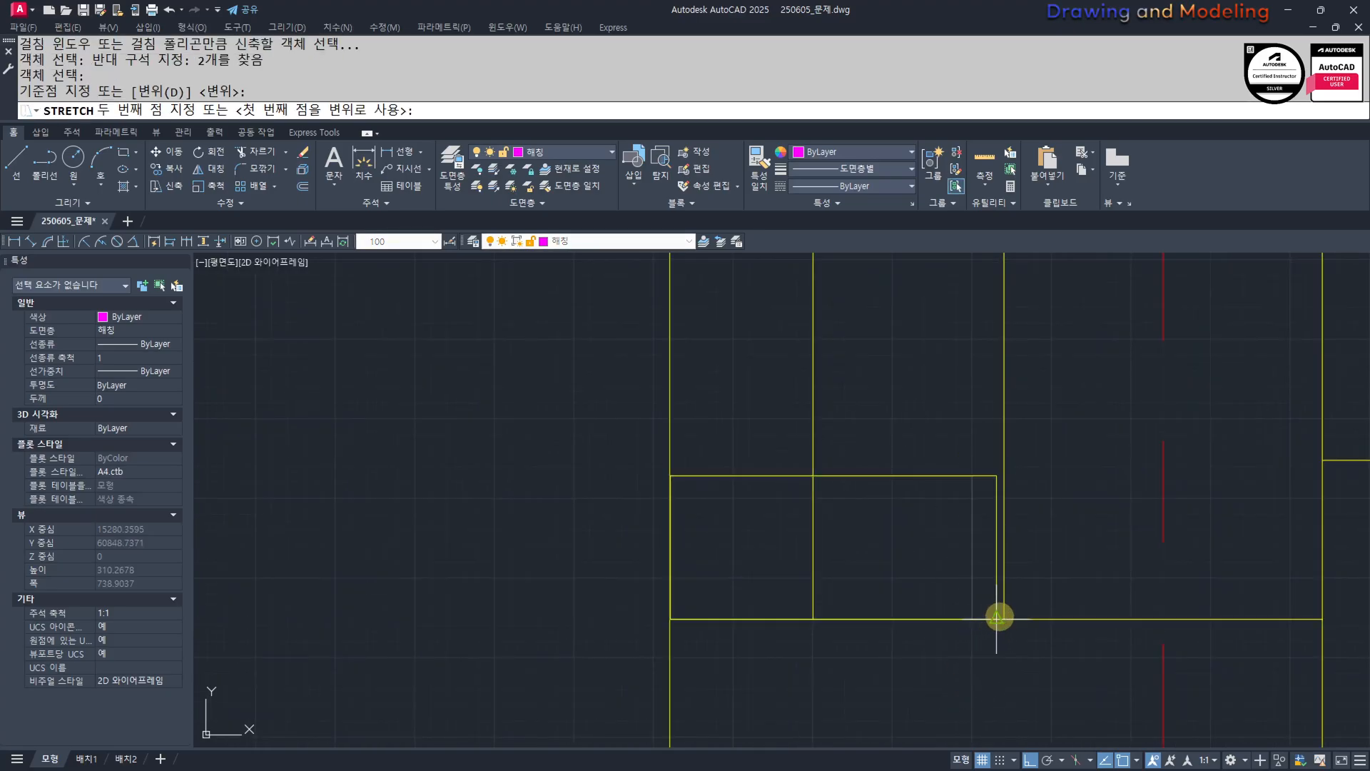
click(1004, 619)
key(Escape)
key(Escape)
Trim the line between brick and insulation where it passes through the rectangle.
middle_drag(887, 528, 905, 536)
text(tr)
click(902, 529)
click(870, 457)
key(space)
key(Escape)
Break the exterior wall's outer line from just below to just above the rectangle, removing the overlapping piece.
middle_drag(682, 561, 776, 565)
text(br)
click(756, 499)
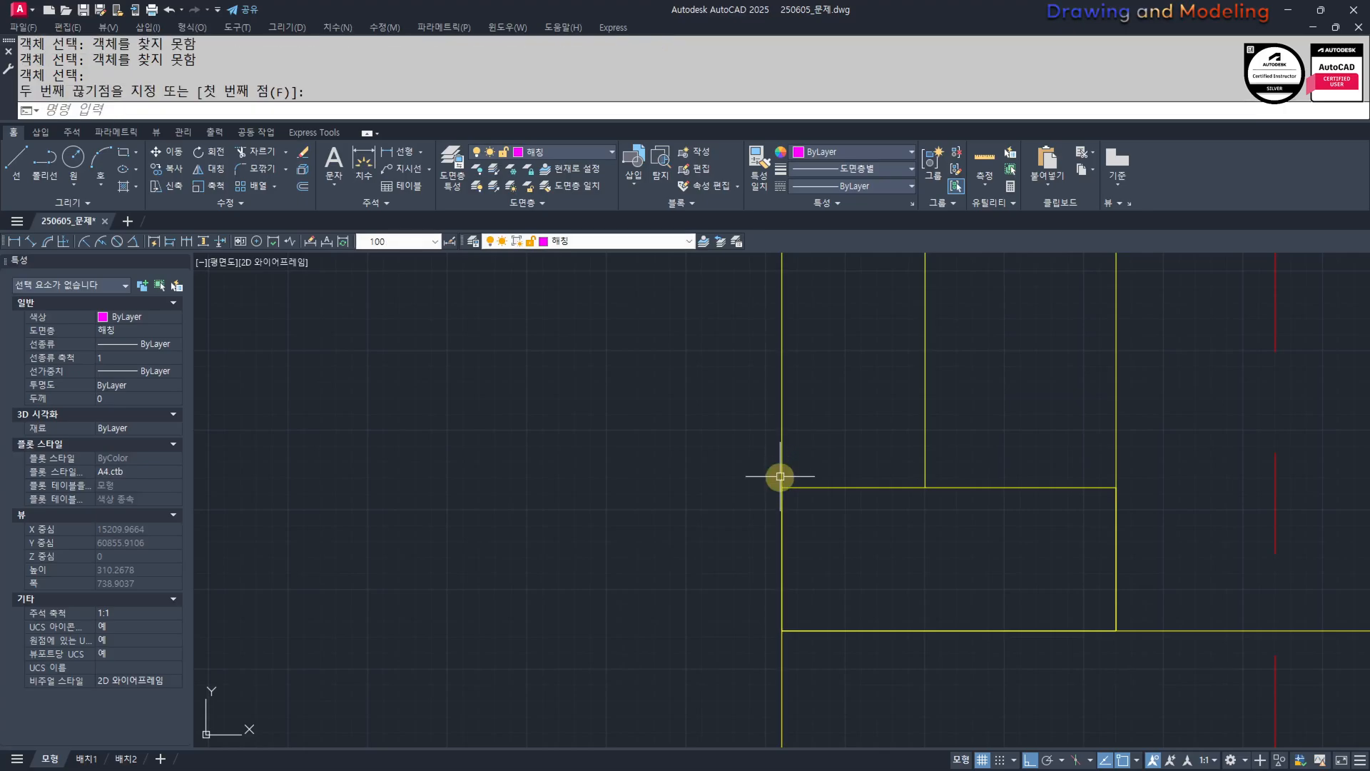
click(795, 466)
click(728, 475)
key(Escape)
key(Escape)
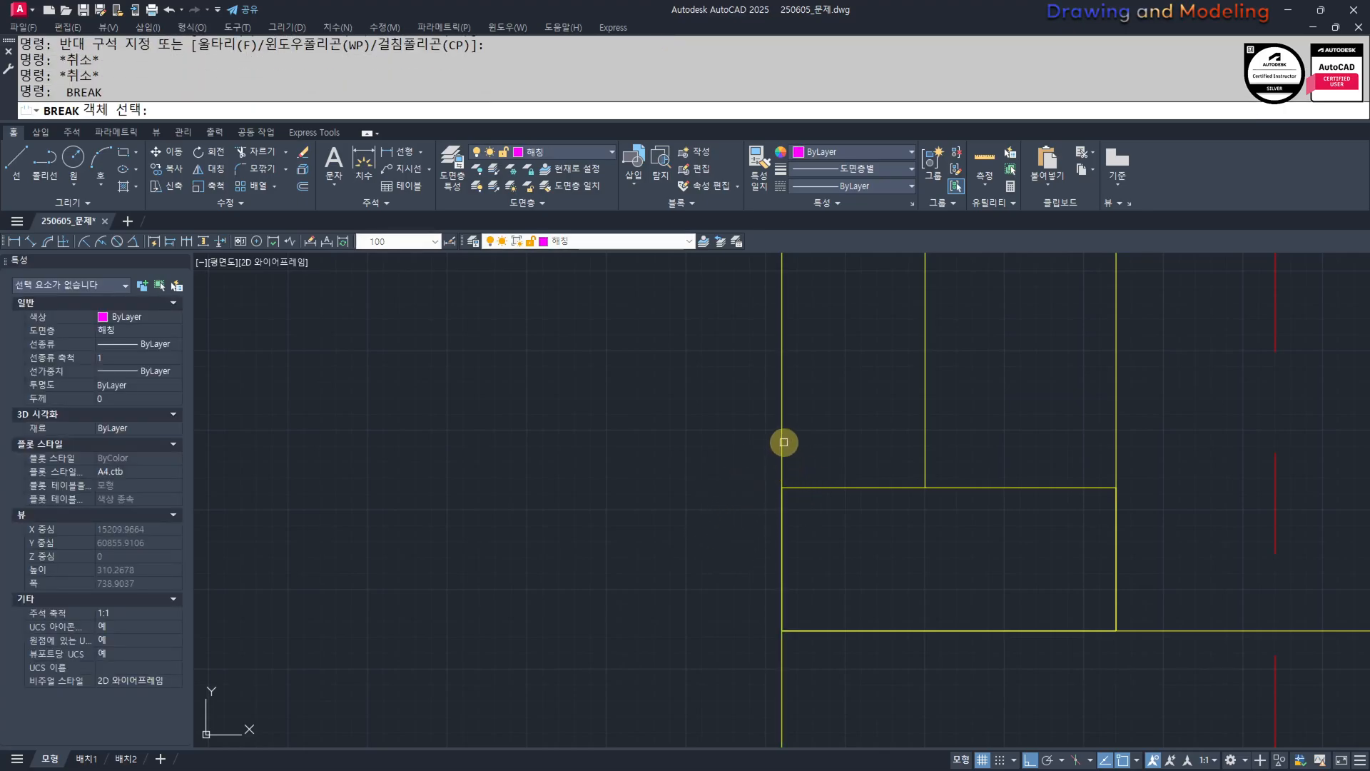
click(786, 655)
click(722, 463)
key(Escape)
key(Escape)
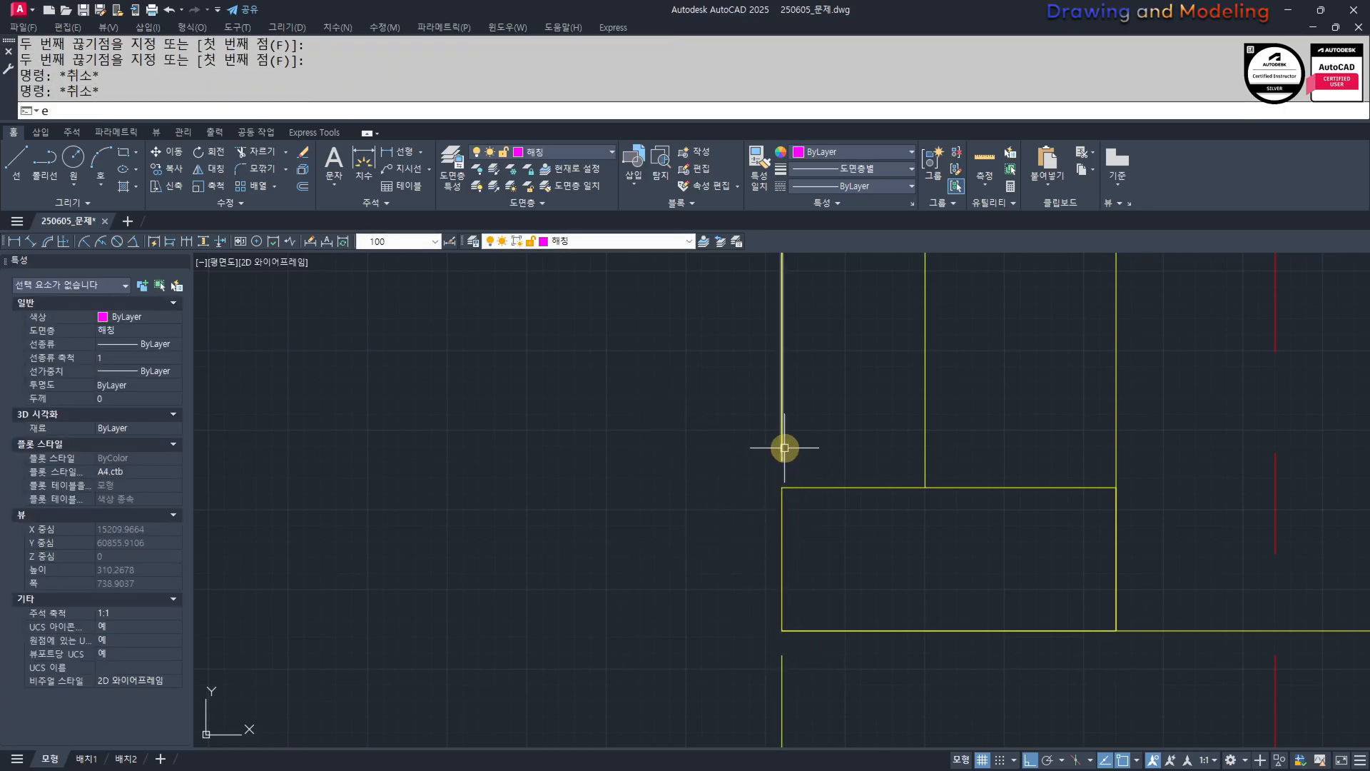
Extend both pieces of the exterior wall's outer line to the rectangle's top and bottom edges.
text(ex)
key(space)
click(816, 398)
click(761, 427)
click(848, 678)
click(766, 678)
key(Escape)
key(Escape)
scroll(819, 585, down, 4)
scroll(872, 535, up, 2)
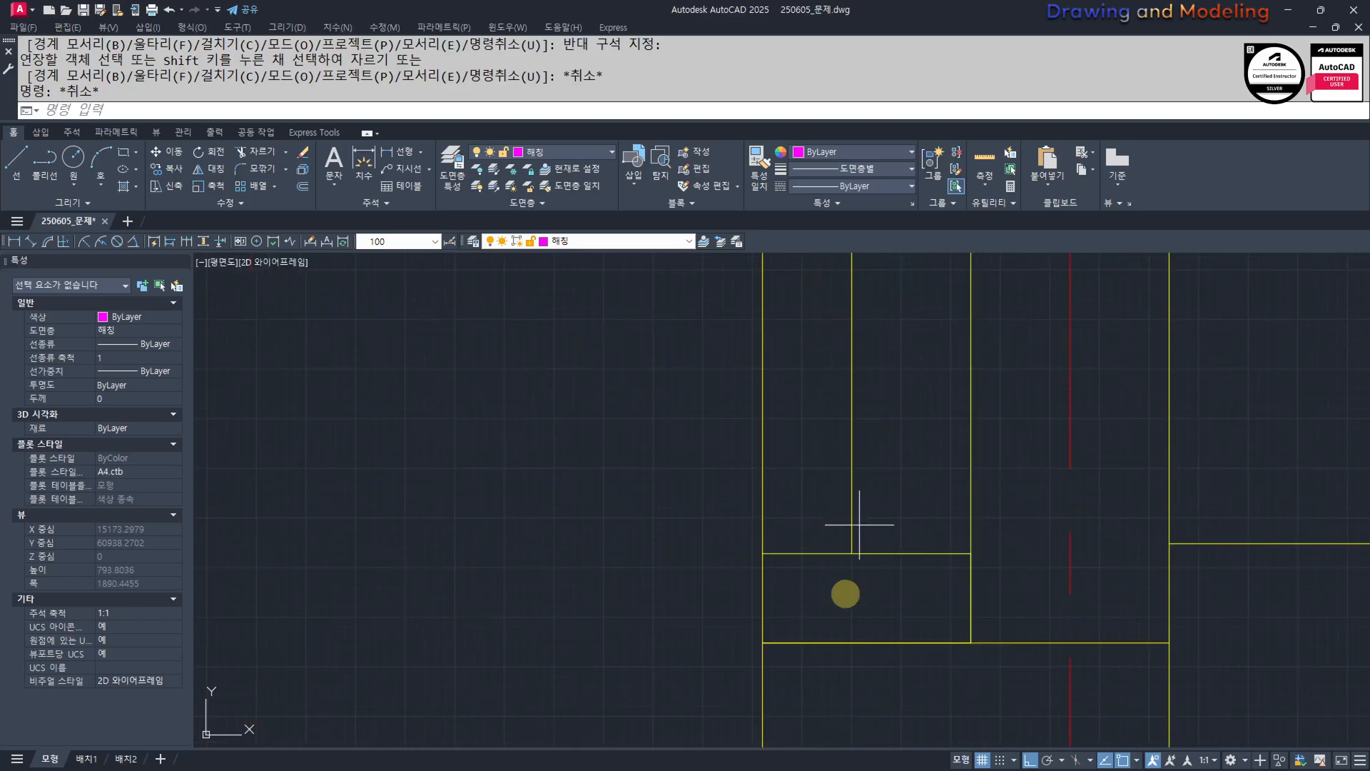
click(735, 610)
key(Escape)
key(Escape)
click(1008, 688)
key(Escape)
key(Escape)
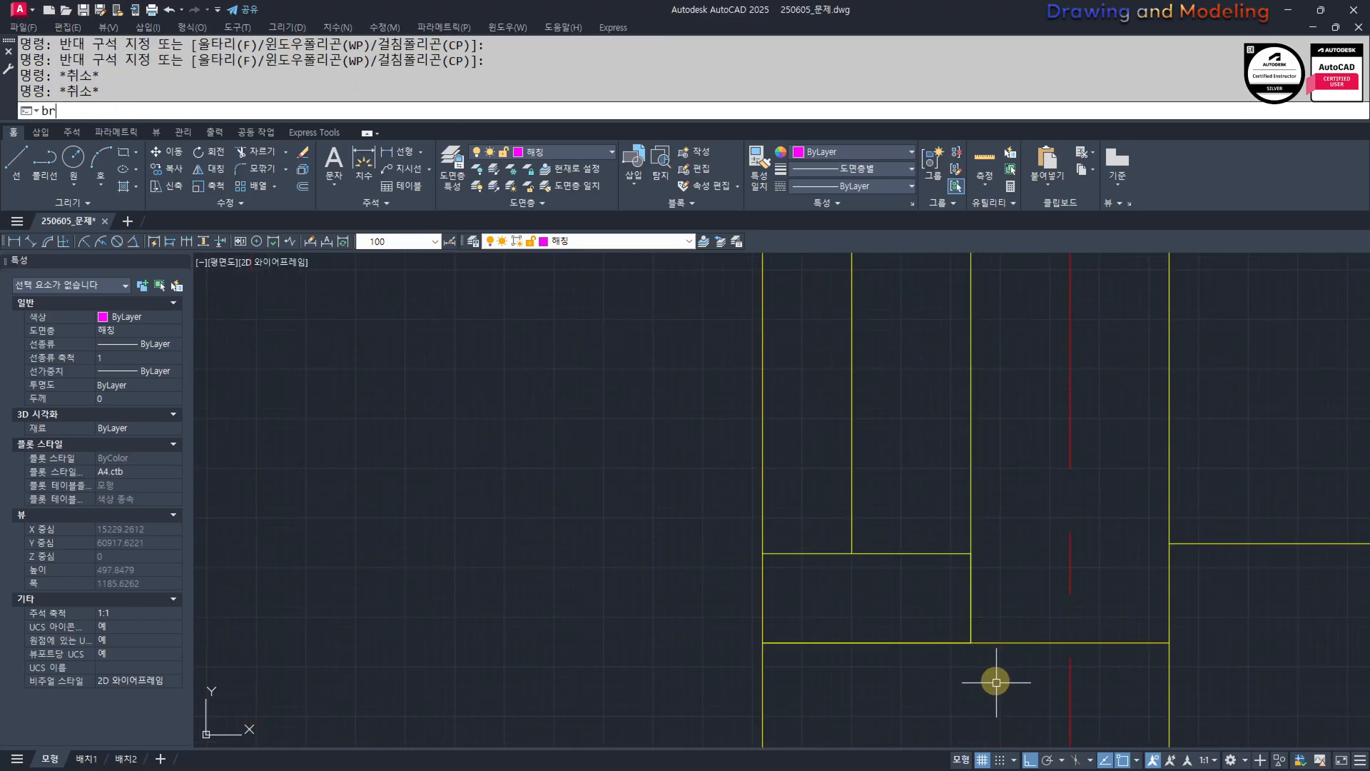
Break the horizontal line along the rectangle's bottom edge from just inside its inner corner outward, removing the overlapping piece.
key(space)
click(997, 641)
click(642, 648)
key(Escape)
key(Escape)
scroll(1014, 643, up, 2)
Extend the shortened horizontal line back to the rectangle's lower inner corner.
text(ex)
key(space)
key(space)
click(1026, 621)
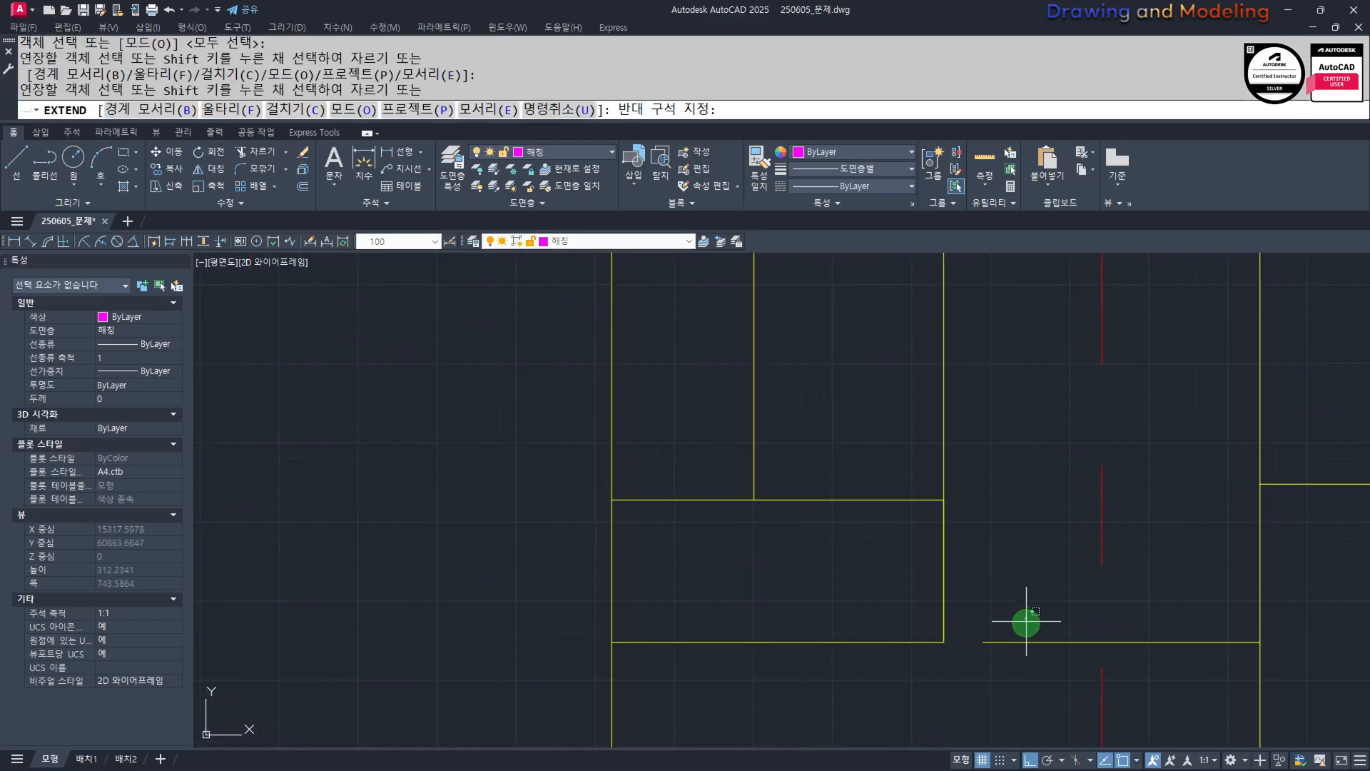
click(1000, 660)
key(Escape)
key(Escape)
click(1019, 597)
click(993, 661)
key(Escape)
key(Escape)
middle_drag(844, 410, 887, 490)
click(887, 489)
click(1028, 489)
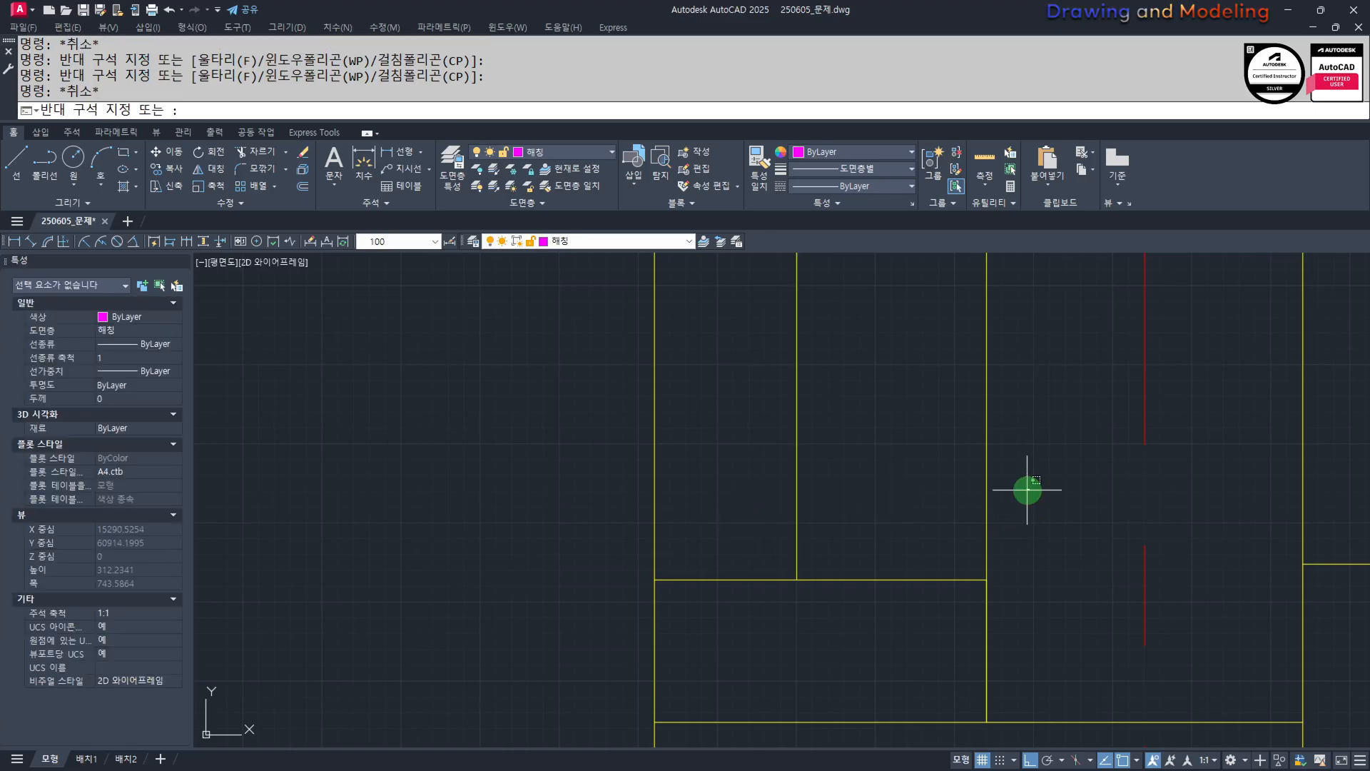
key(Escape)
Offset the boundary line between brick and insulation 60 inward into the insulation cavity above the rectangle.
scroll(892, 570, down, 4)
text(o)
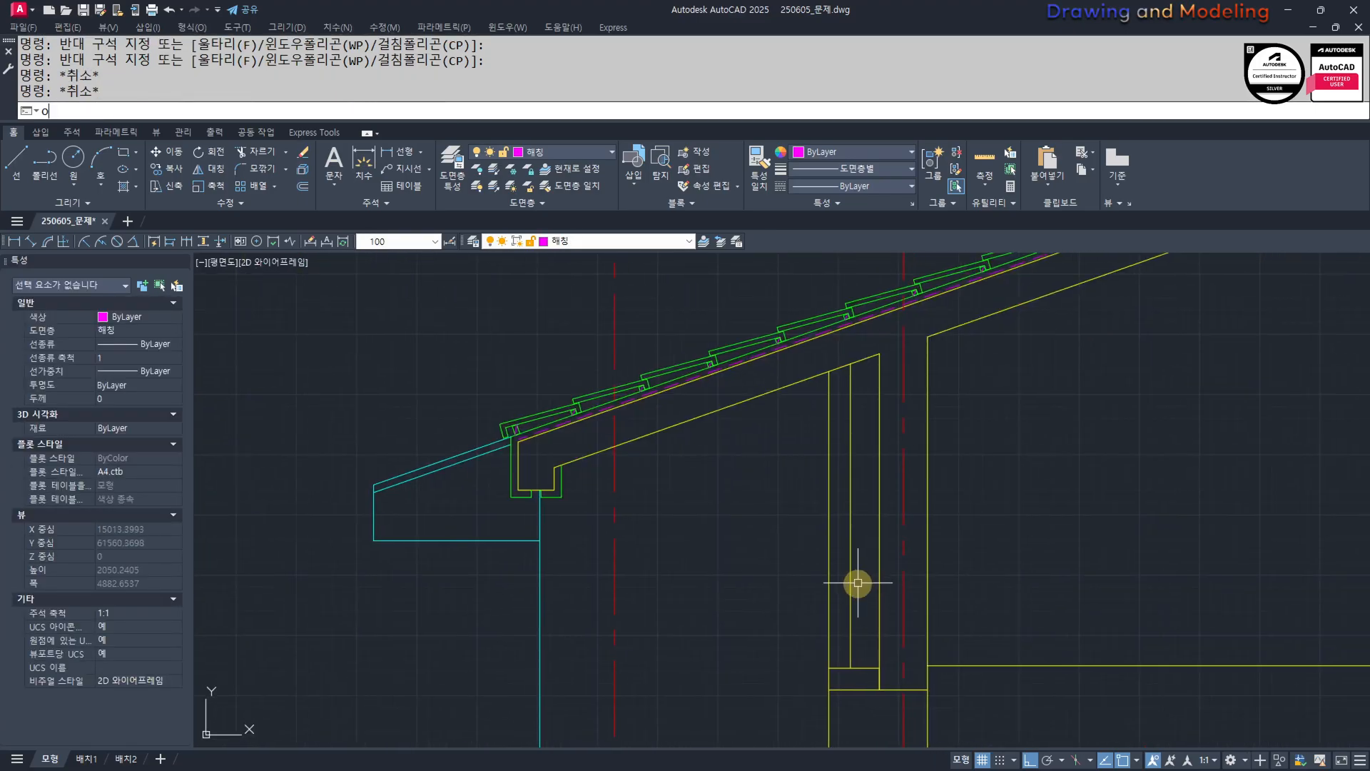
key(space)
text(60)
key(space)
click(851, 564)
click(883, 546)
key(Escape)
key(Escape)
scroll(858, 377, up, 4)
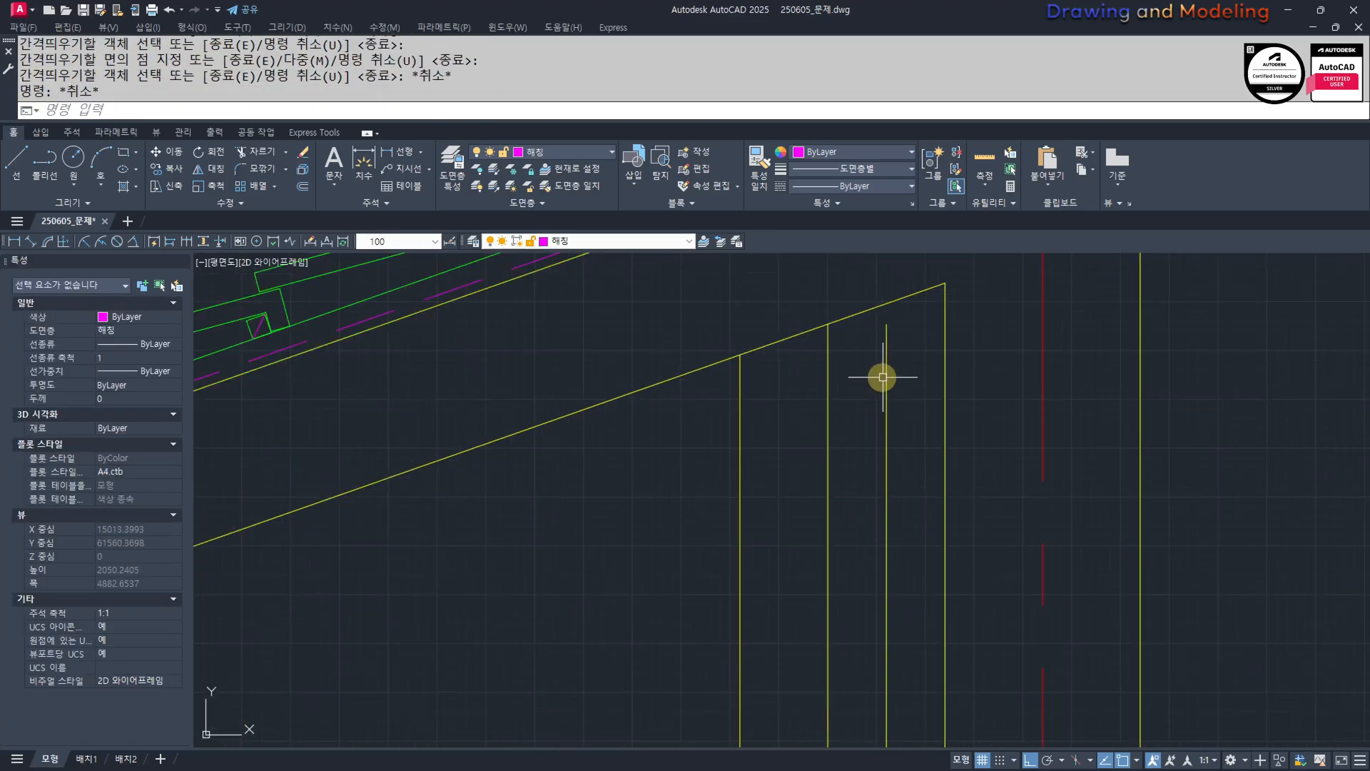
Extend the insulation centre line up to the sloping underside of the roof slab.
text(ex)
key(space)
key(space)
click(887, 366)
click(876, 376)
click(900, 383)
key(Escape)
Put the insulation centre line on layer 단열재 and set its linetype scale to 0.6.
click(900, 385)
click(860, 375)
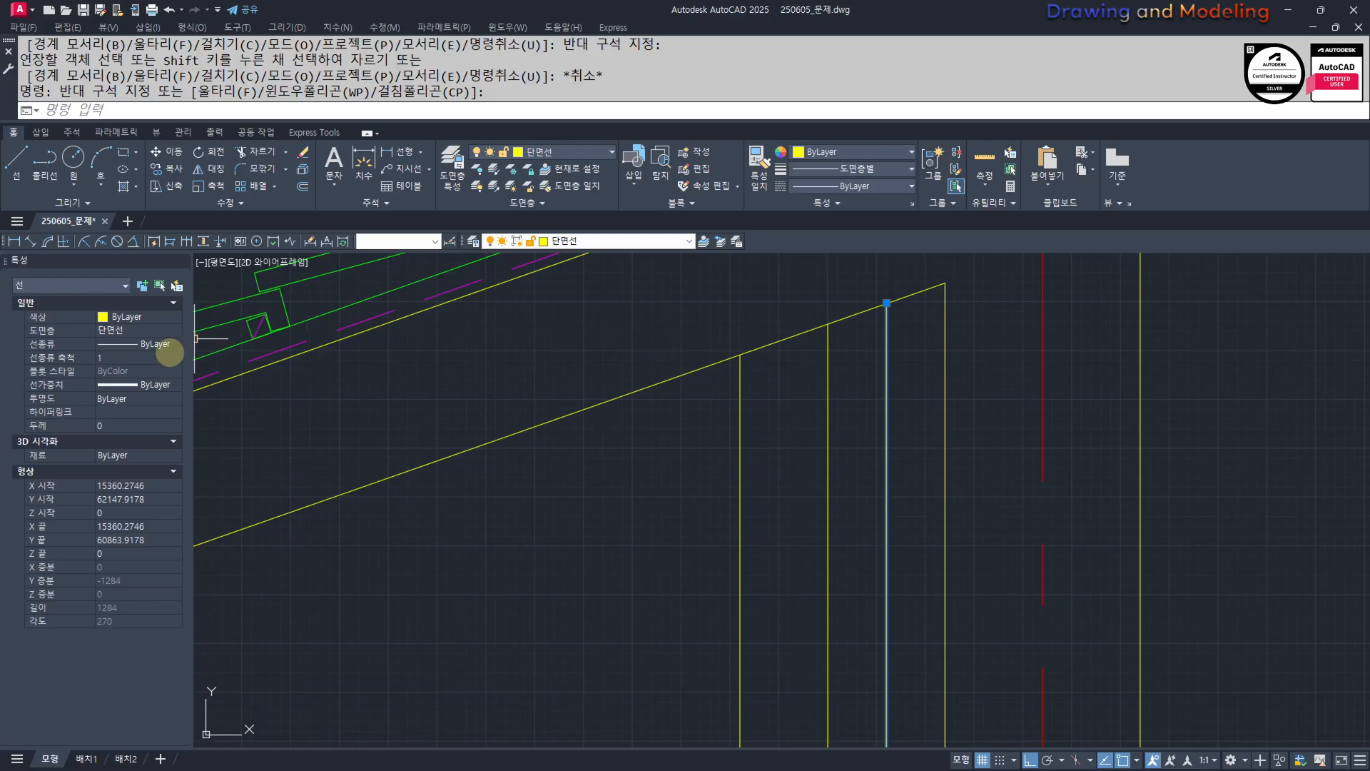
click(162, 333)
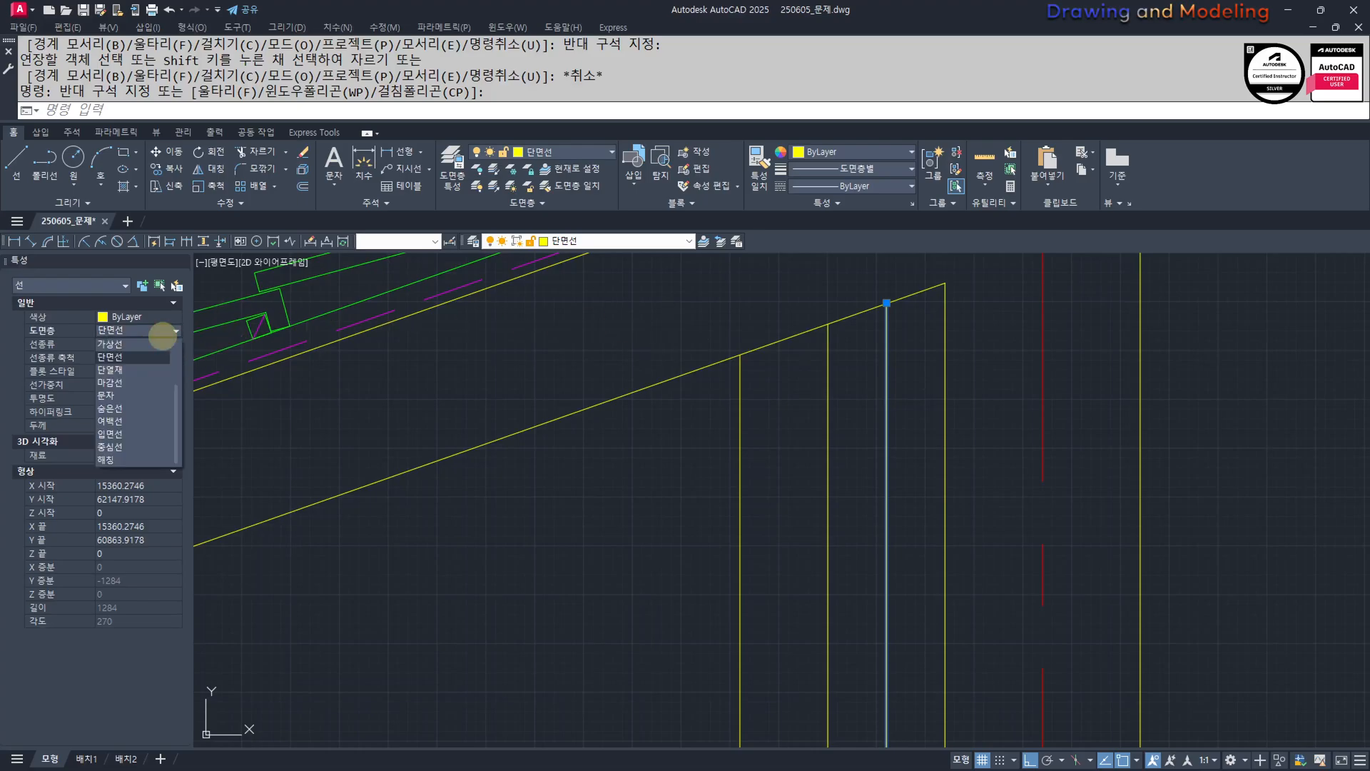
click(140, 365)
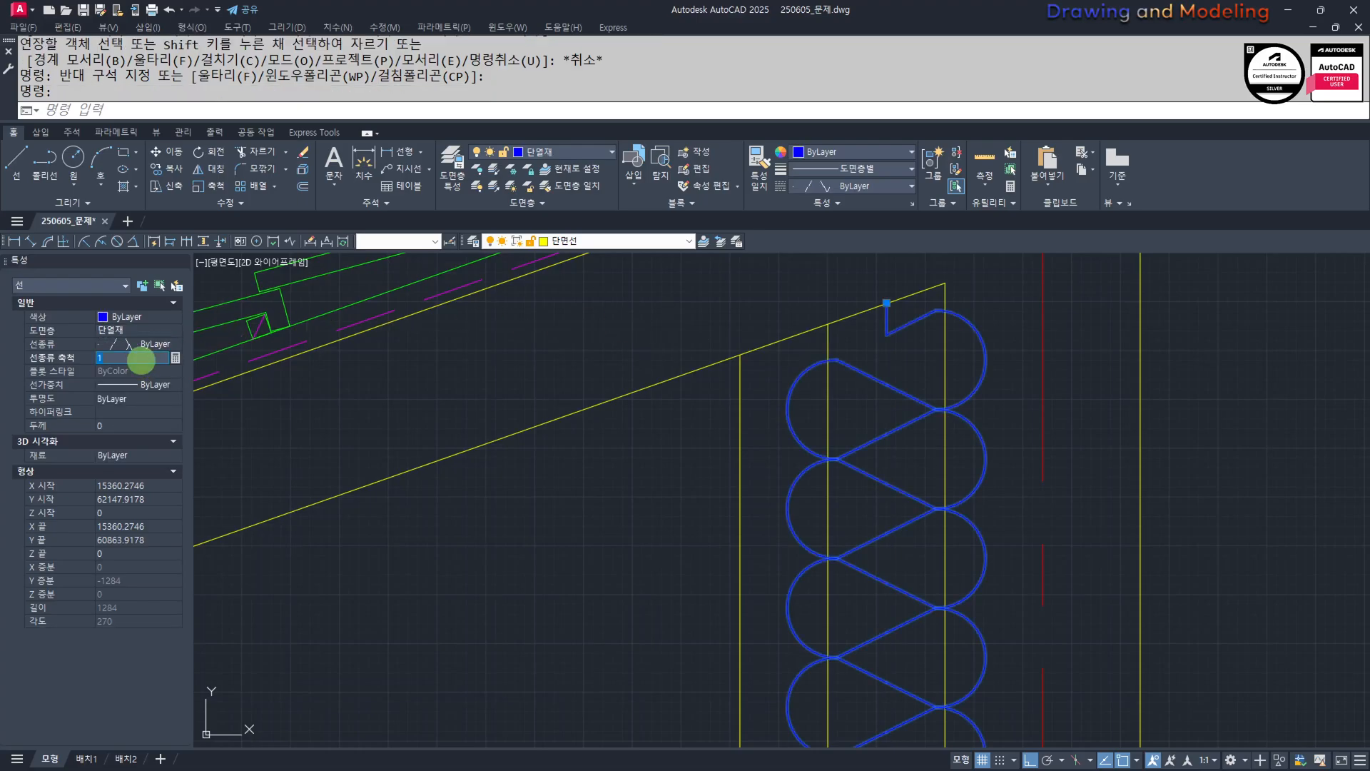
click(141, 361)
text(0.6)
key(Return)
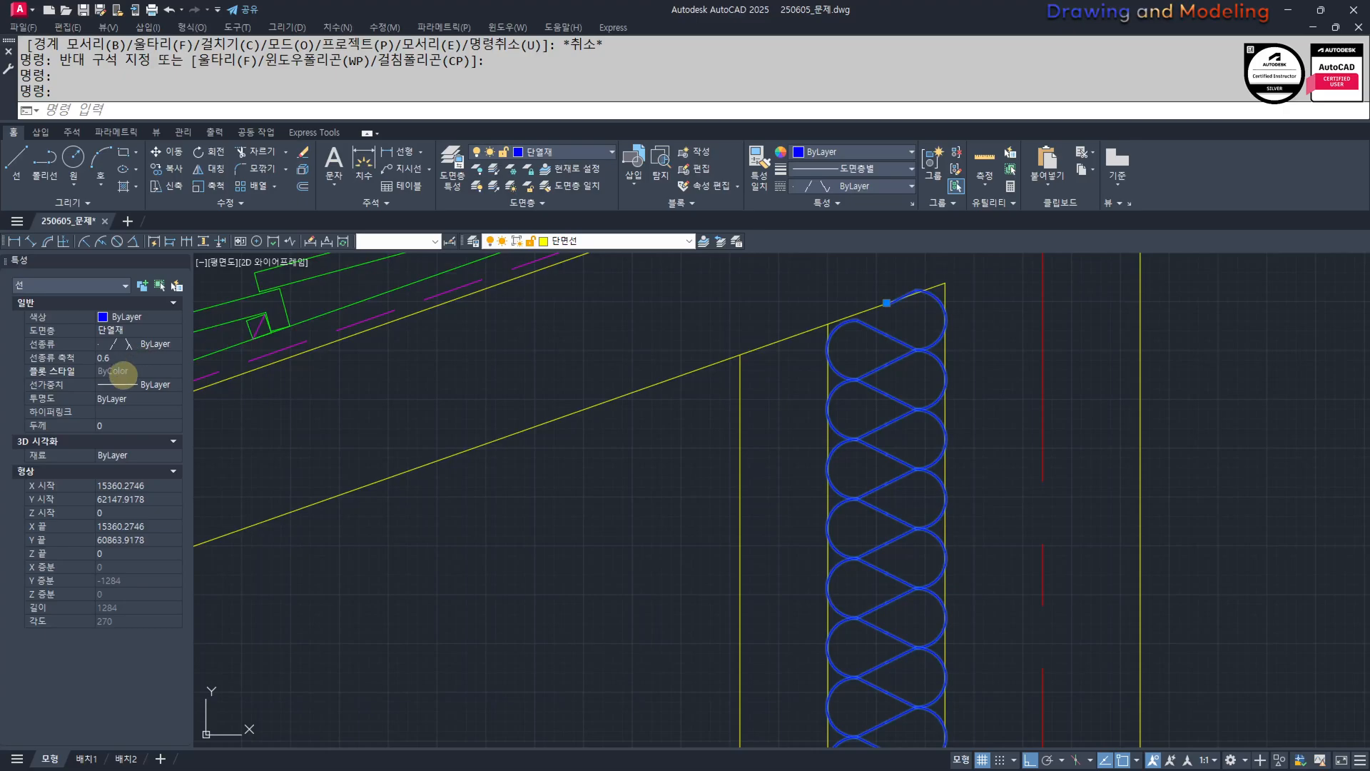
key(Escape)
key(Escape)
key(Escape)
scroll(586, 443, down, 8)
scroll(692, 507, up, 2)
middle_drag(571, 530, 712, 533)
scroll(828, 519, down, 4)
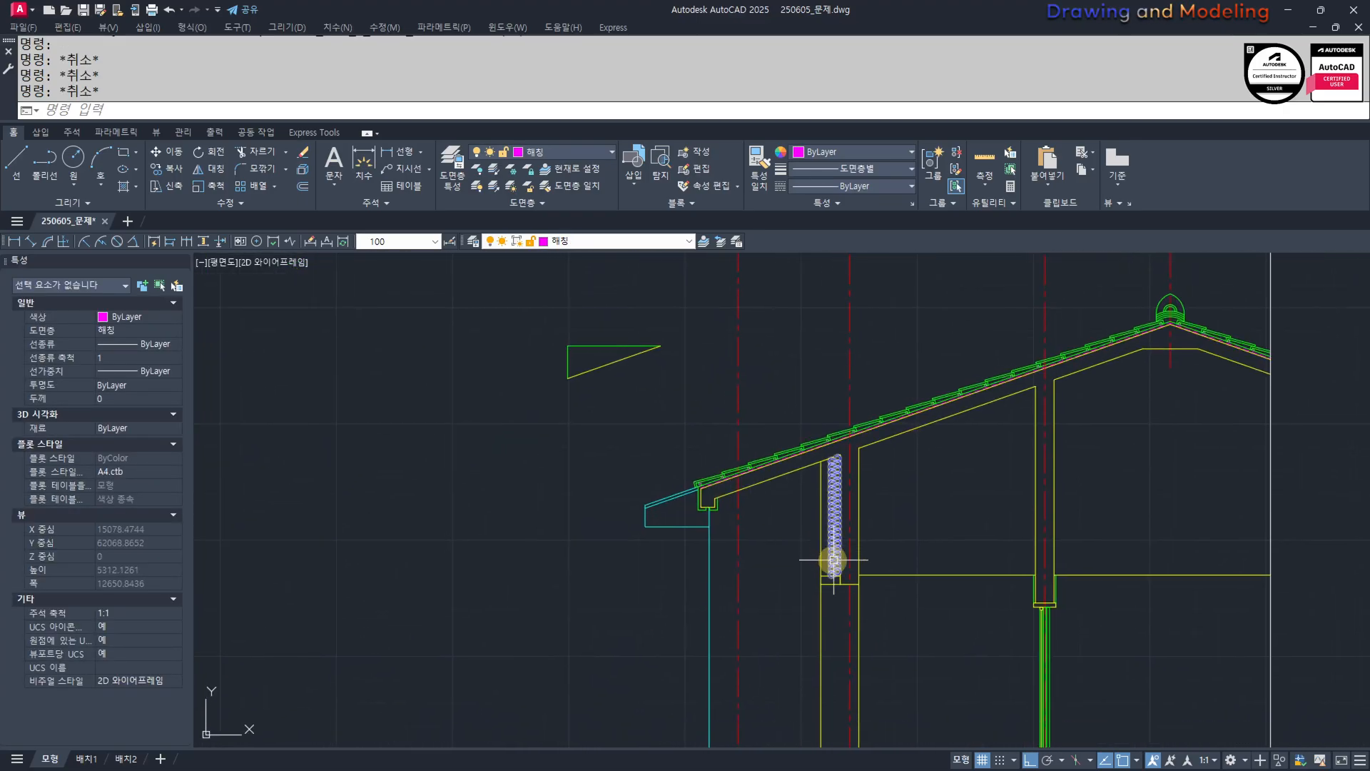
key(Escape)
Match the exterior wall's outer line below the brick support to the properties of the cyan vertical line outside it.
middle_drag(823, 620, 823, 405)
middle_drag(801, 573, 863, 592)
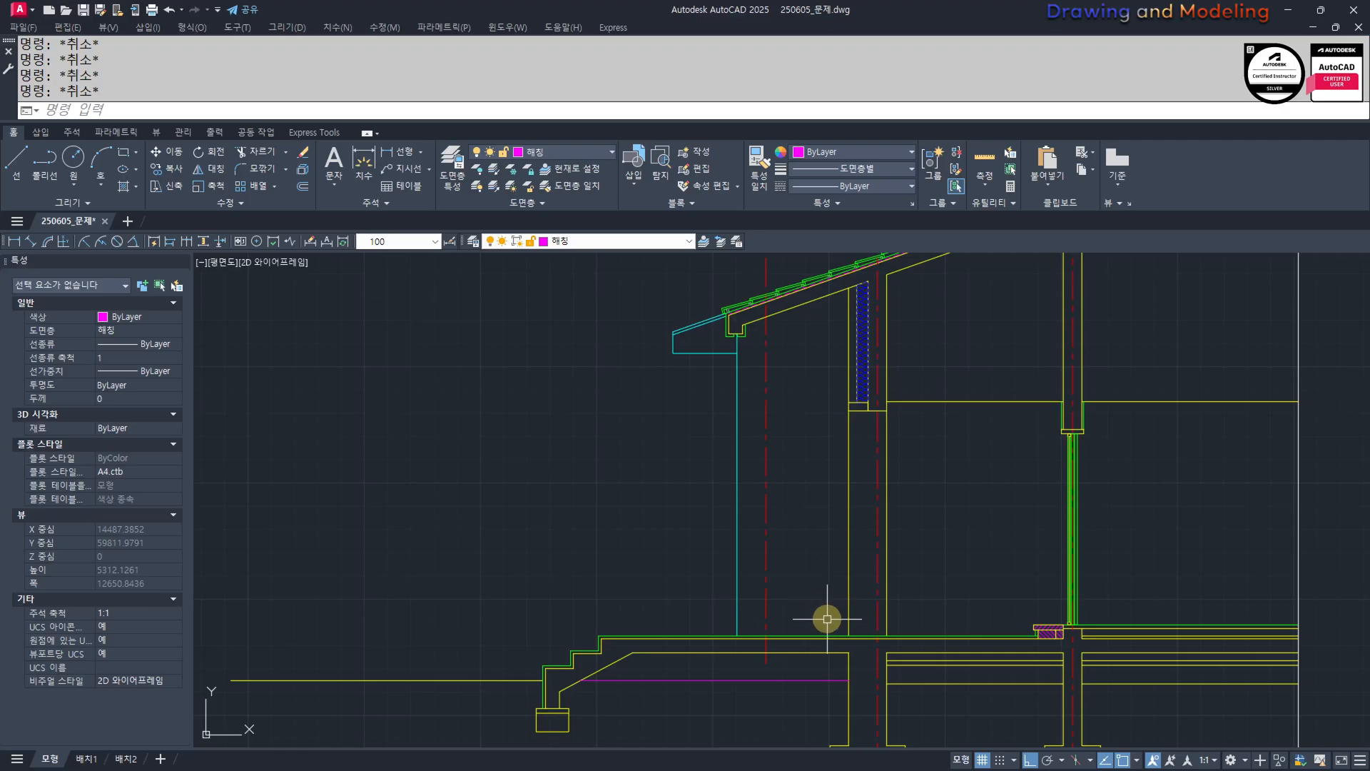
click(860, 514)
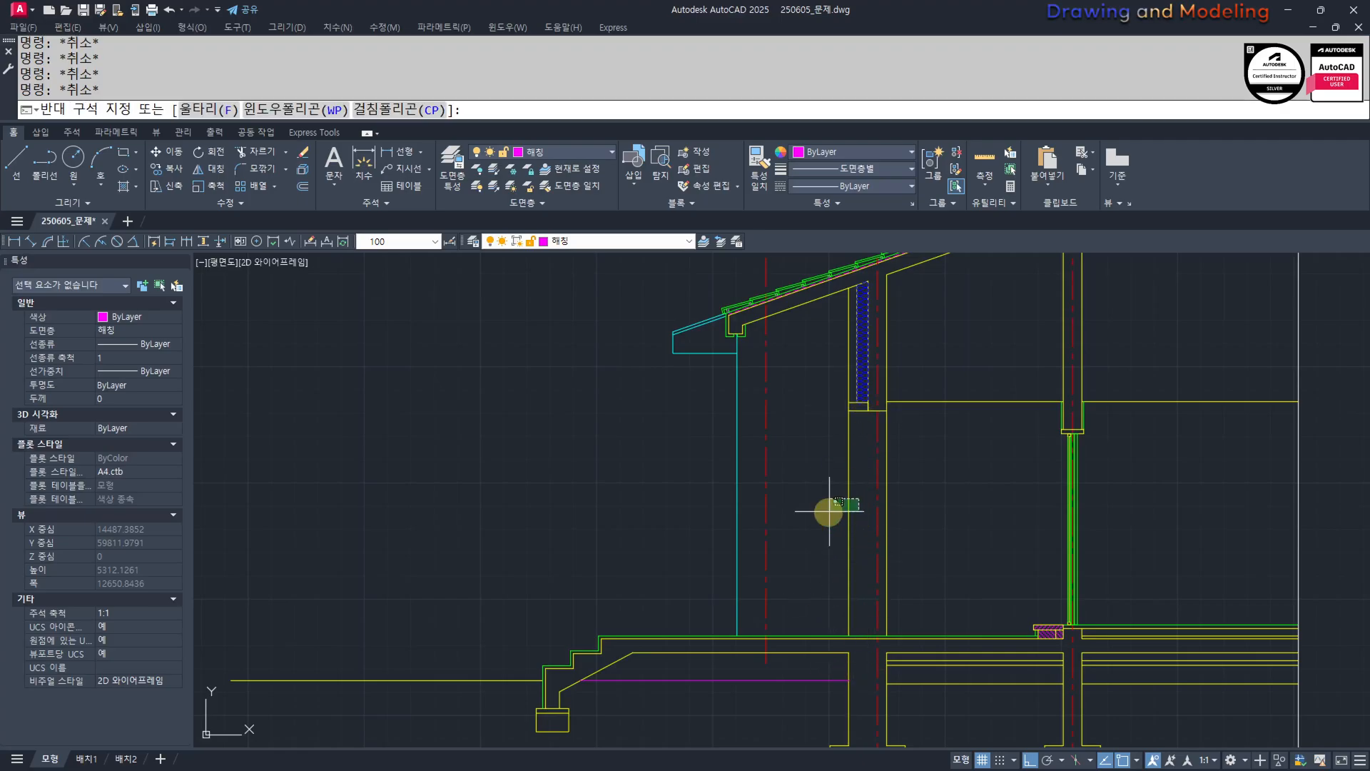
click(828, 511)
click(756, 498)
click(734, 495)
key(Escape)
key(Escape)
middle_drag(806, 525, 761, 499)
scroll(714, 482, up, 2)
text(ma)
key(space)
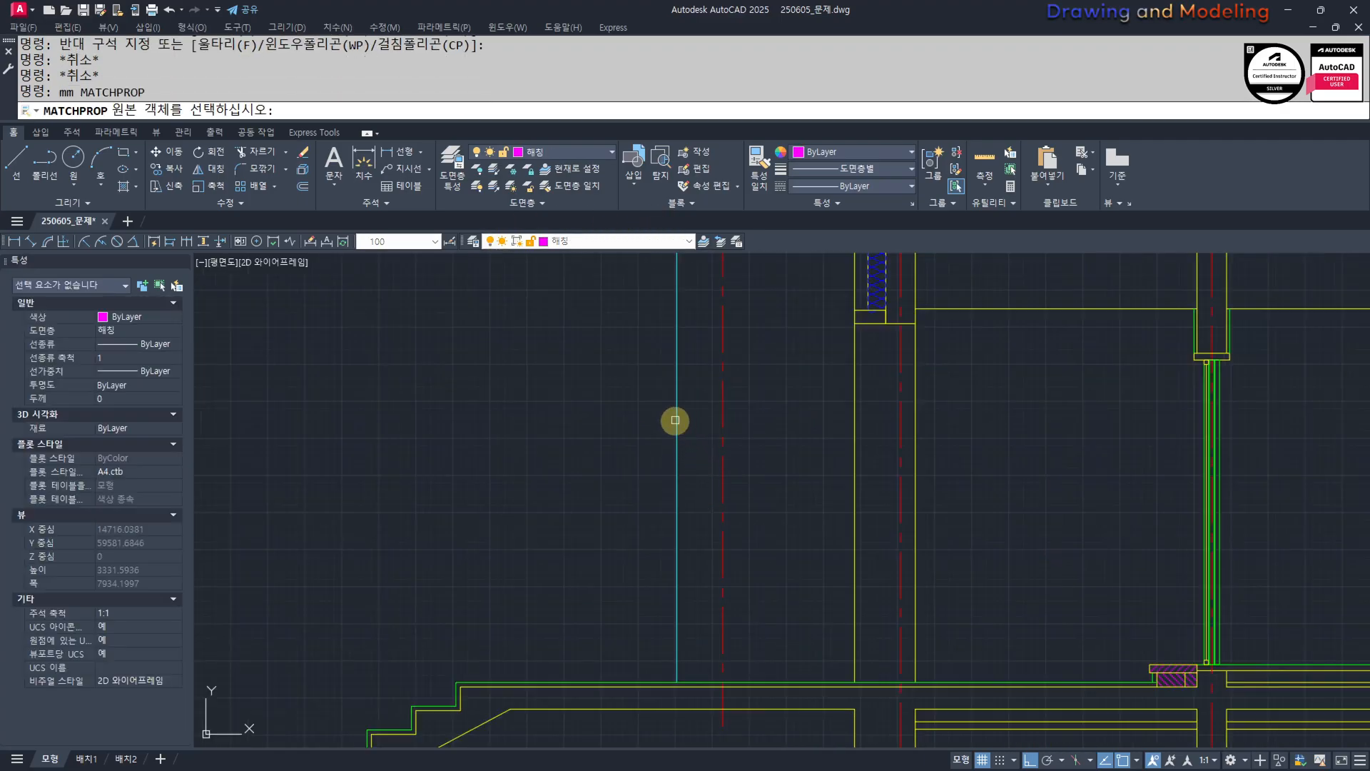
click(676, 421)
click(864, 382)
click(809, 427)
key(Escape)
key(Escape)
Draw a 120 by 45 rectangle just inside the exterior wall, slightly above the floor line.
middle_drag(920, 651, 865, 505)
scroll(868, 508, up, 4)
scroll(868, 507, up, 2)
text(rec)
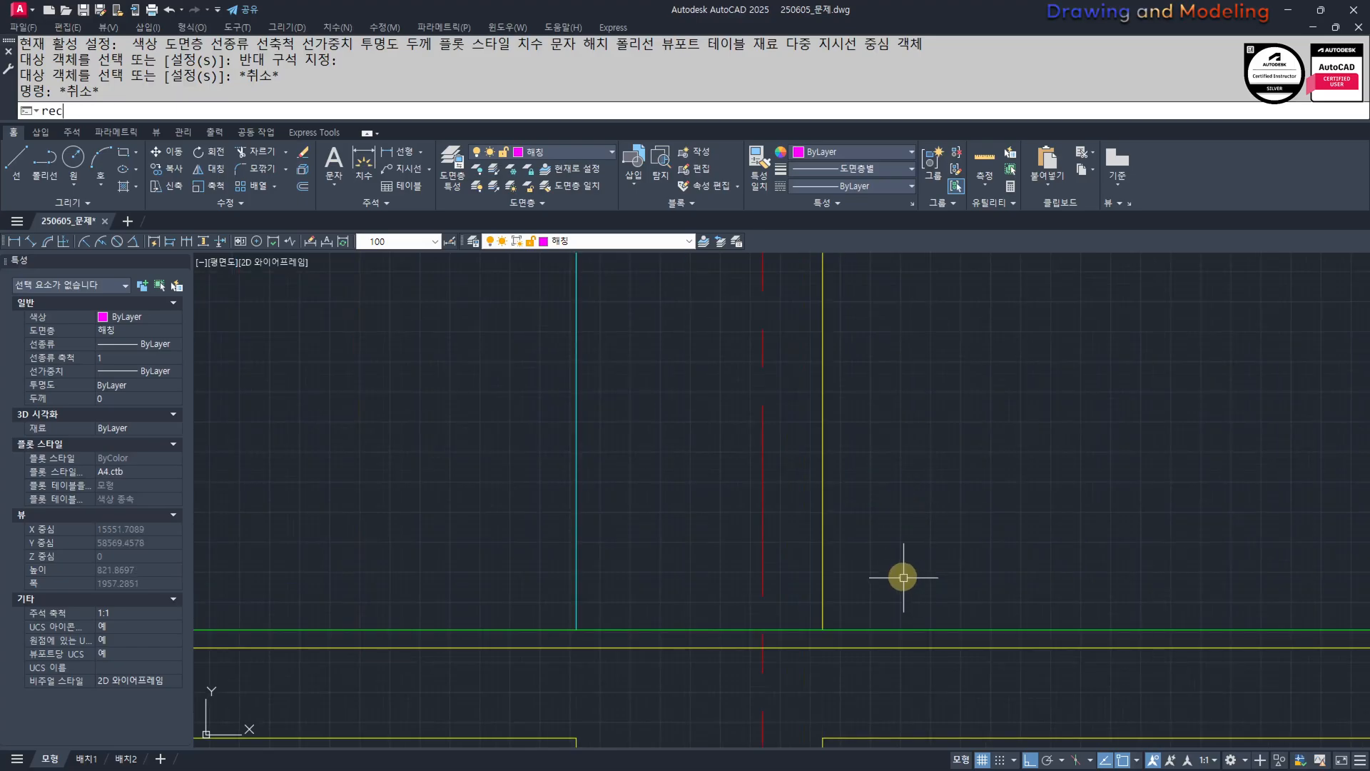
key(space)
click(903, 574)
text(@120,)
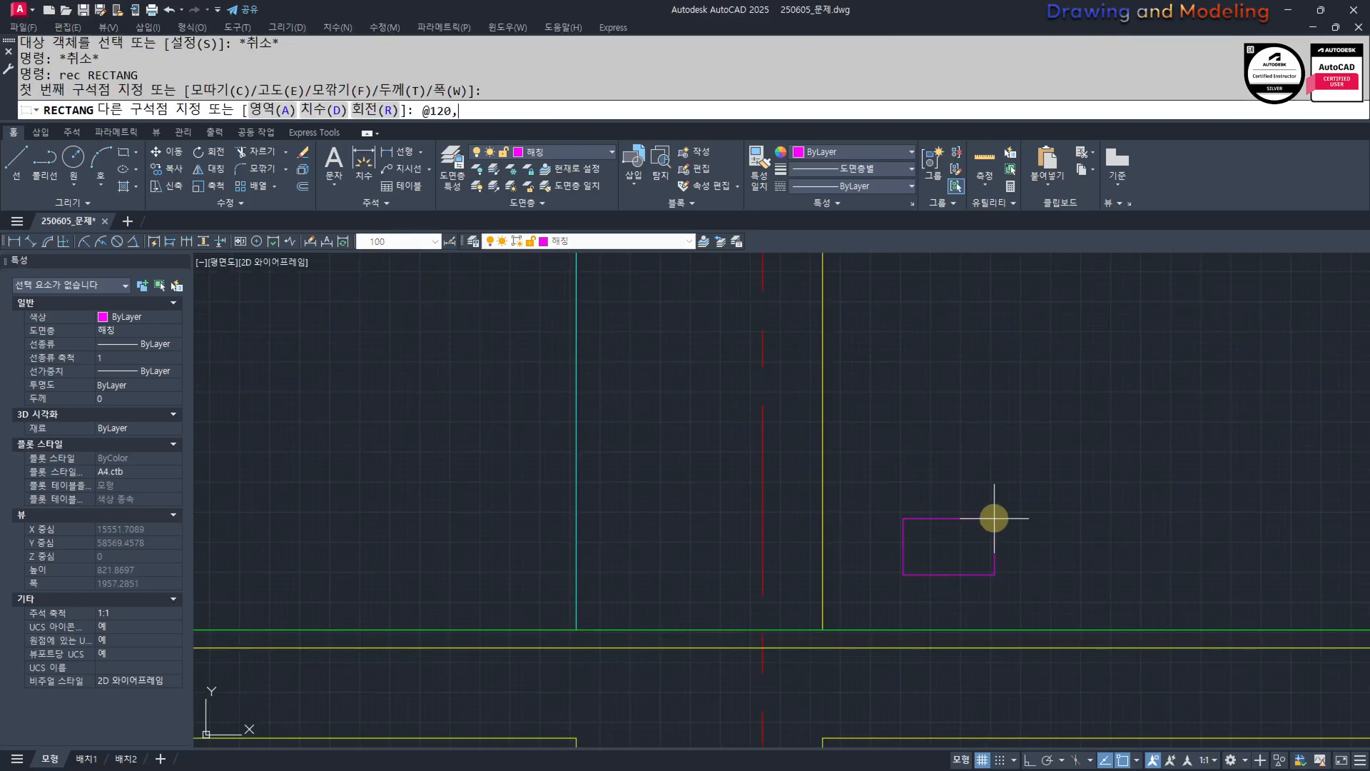
text(45)
key(Return)
key(Escape)
key(Escape)
Explode the 120 by 45 rectangle into separate lines.
click(988, 535)
click(933, 590)
text(x)
key(space)
key(Escape)
key(Escape)
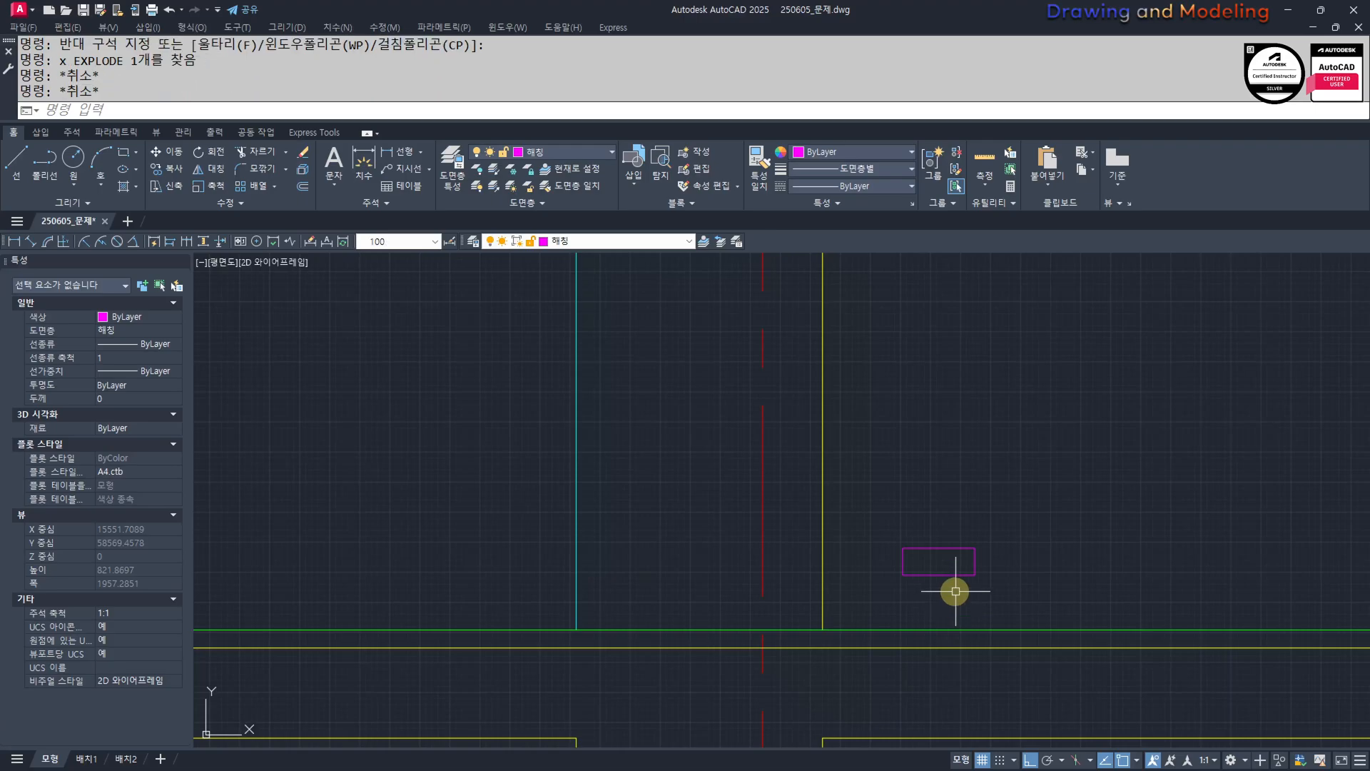
Offset the rectangle's outer short edge, the one facing the wall, 35 inward.
text(o)
key(space)
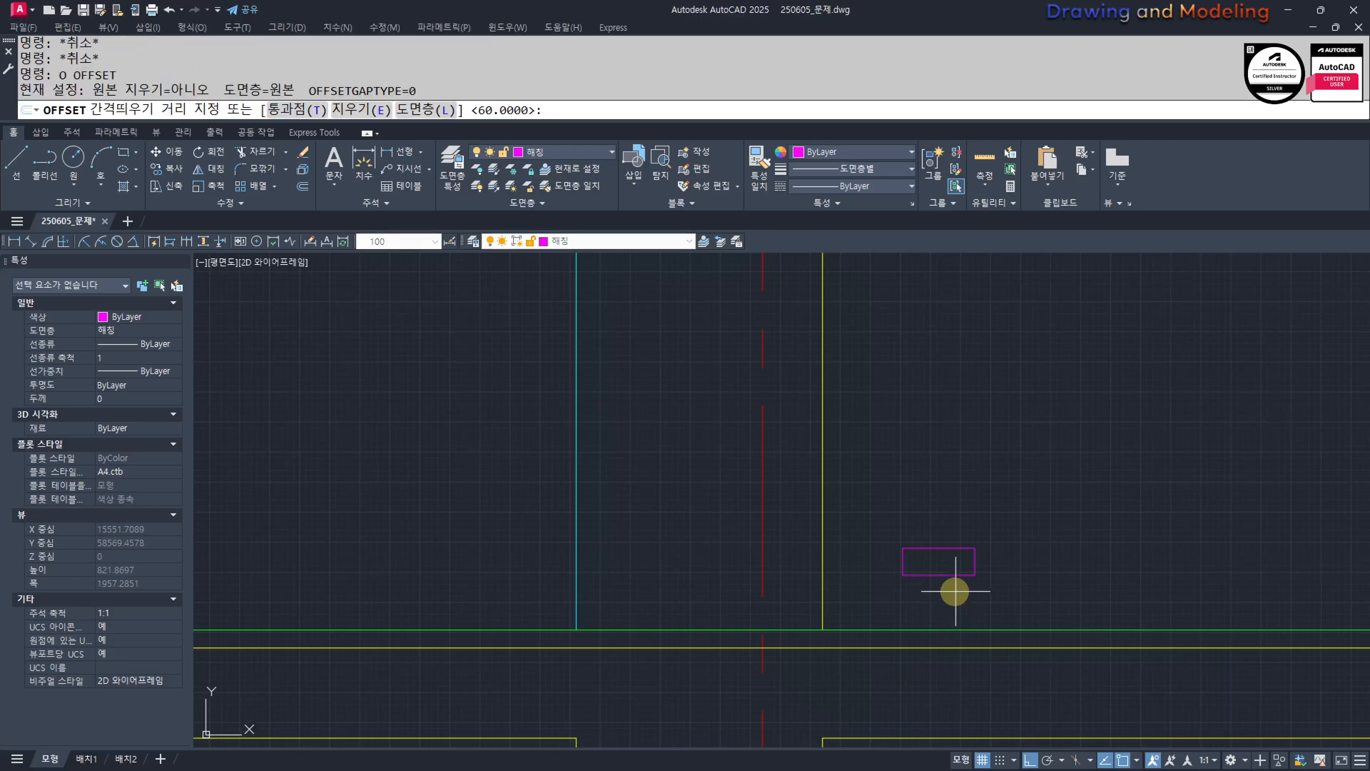
text(35)
key(Return)
scroll(883, 536, up, 2)
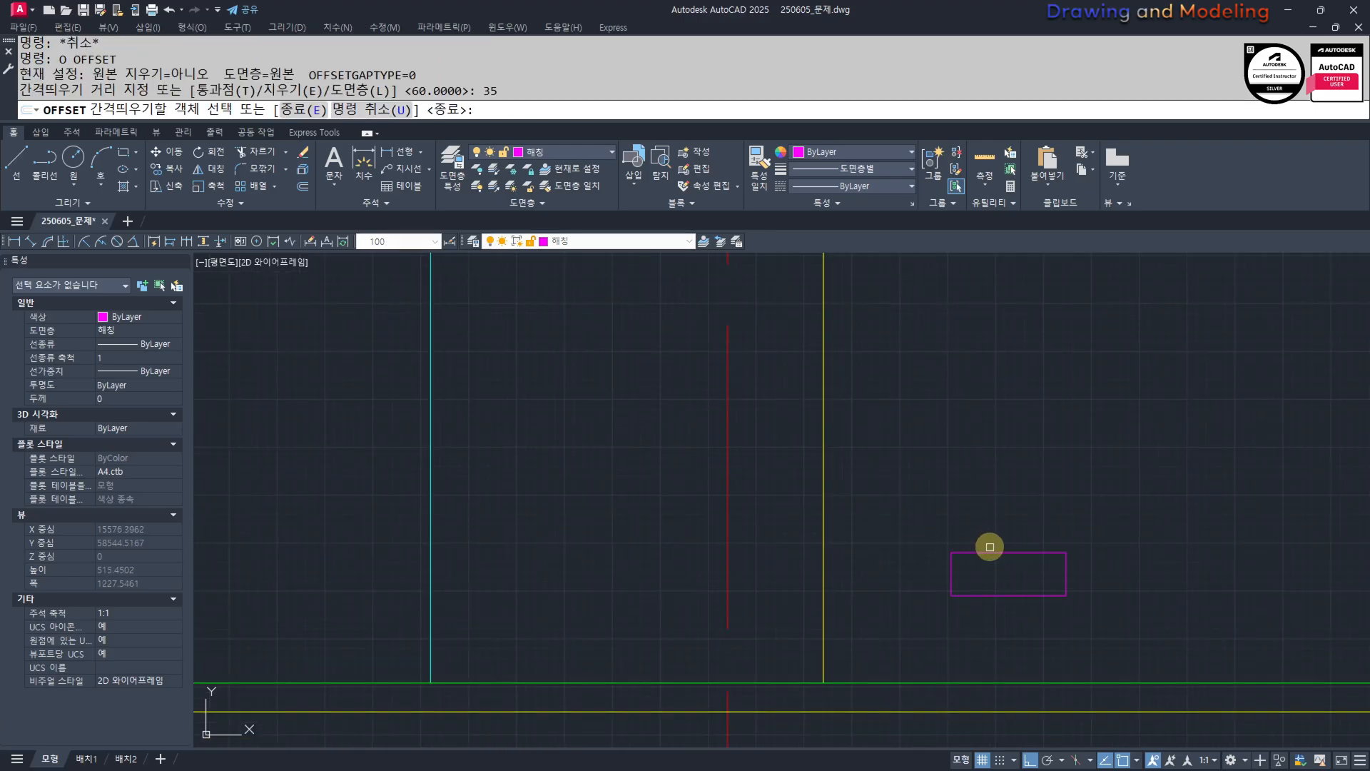
click(953, 565)
click(999, 569)
key(Escape)
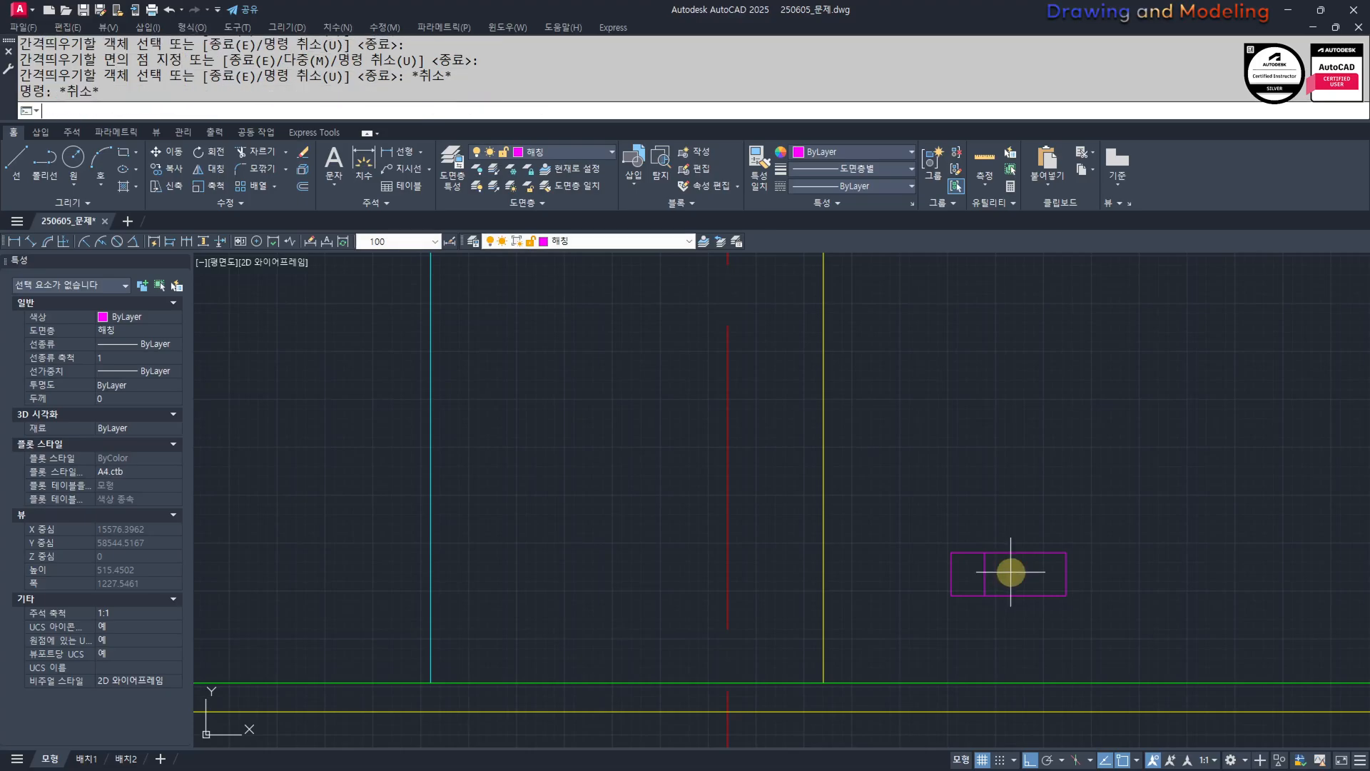
Offset the rectangle's top edge 15 downward.
key(space)
text(15)
key(Return)
click(1004, 553)
click(1004, 580)
key(Escape)
key(Escape)
Trim the offset lines and upper outer corner to leave a 35 by 15 rebate in the rectangle.
scroll(965, 578, up, 4)
text(tr)
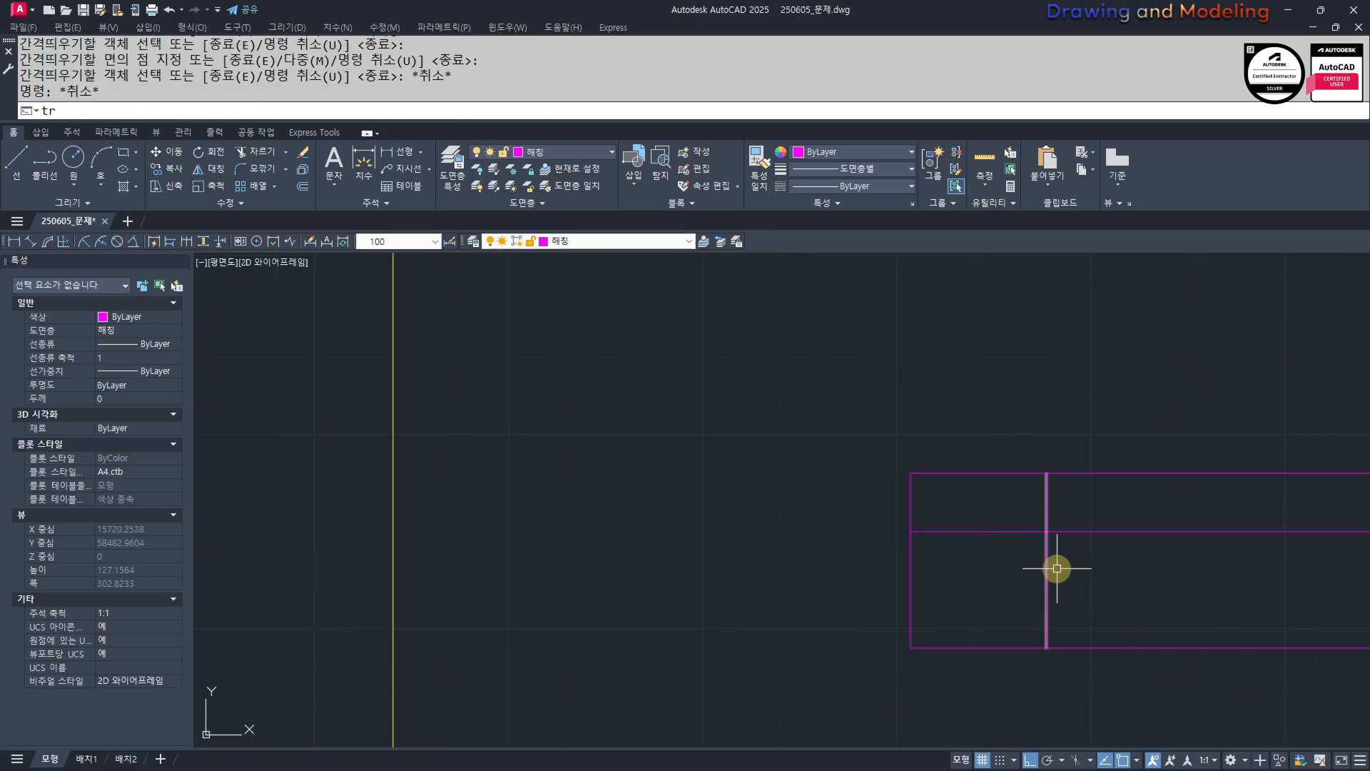
key(space)
click(1049, 569)
middle_drag(1083, 553, 907, 570)
click(933, 578)
click(792, 510)
click(665, 475)
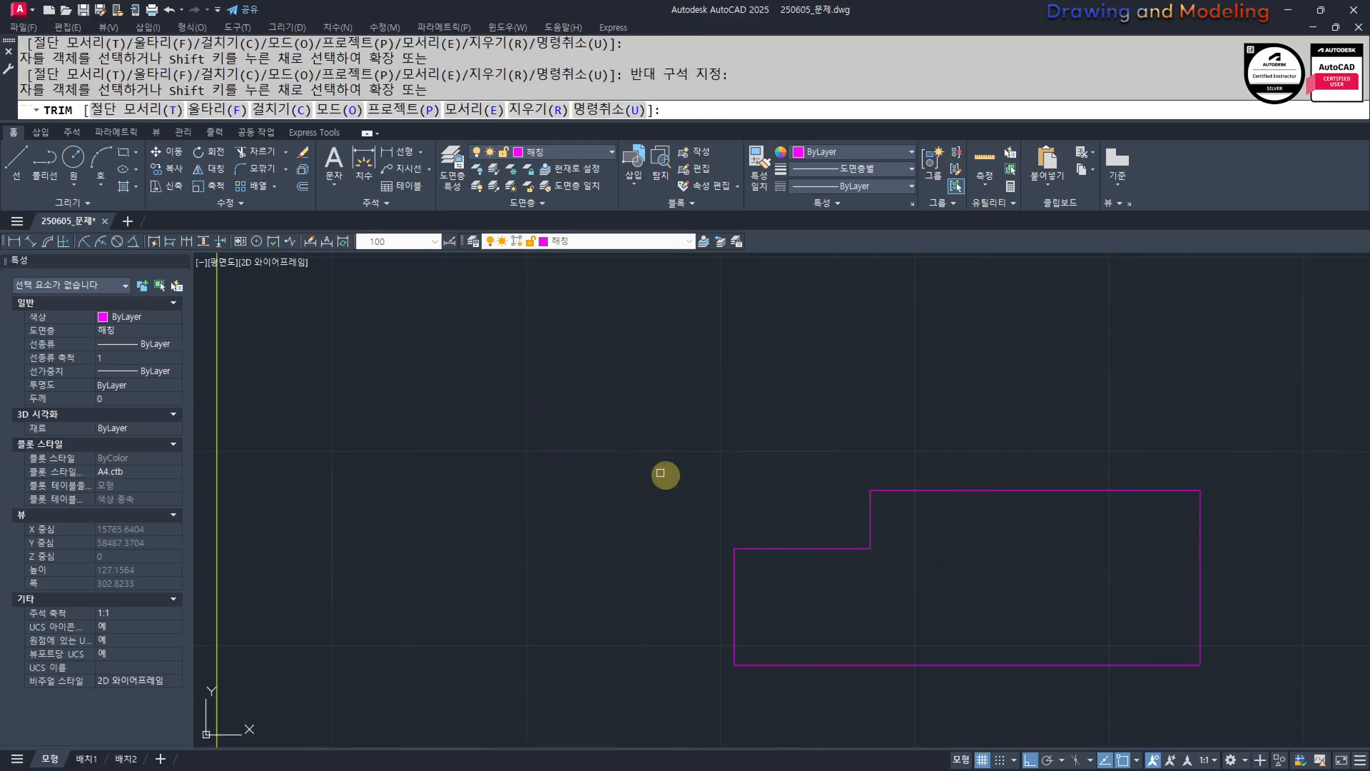
key(Escape)
key(Escape)
scroll(731, 491, down, 4)
click(673, 439)
click(900, 558)
key(space)
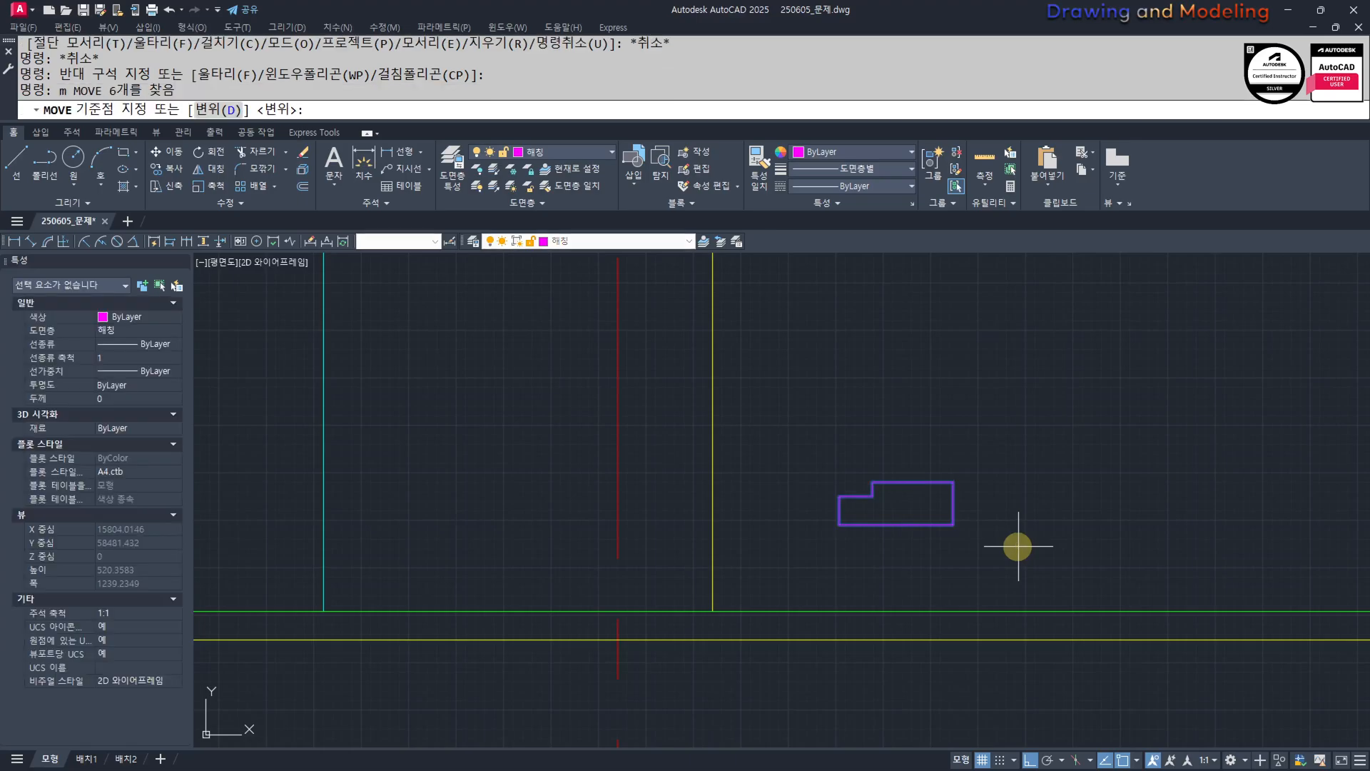
key(Escape)
key(Escape)
Join the six lines of the notched frame profile into one polyline.
click(1034, 529)
click(786, 449)
middle_drag(928, 516, 991, 491)
text(j)
key(space)
key(space)
key(Escape)
key(Escape)
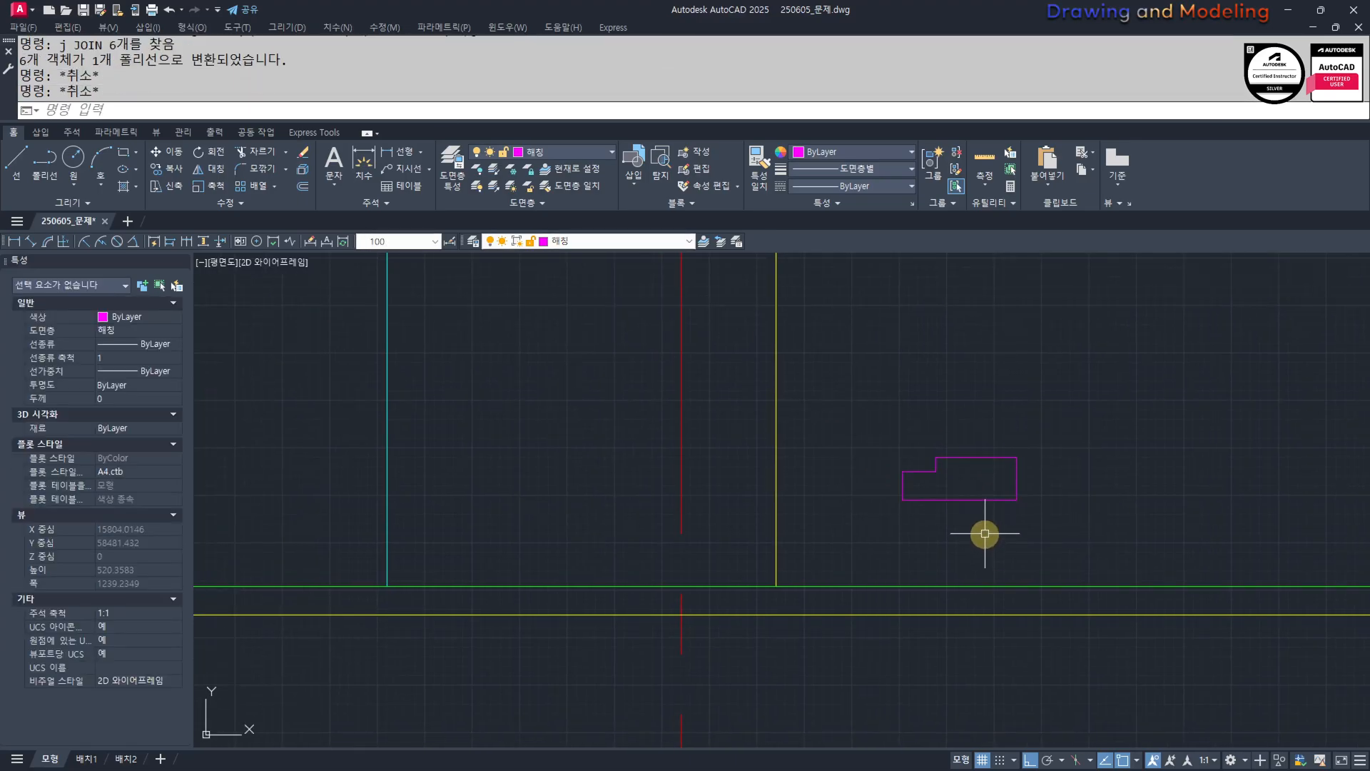
Match the notched frame profile to the properties of the yellow wall line.
click(777, 523)
click(935, 457)
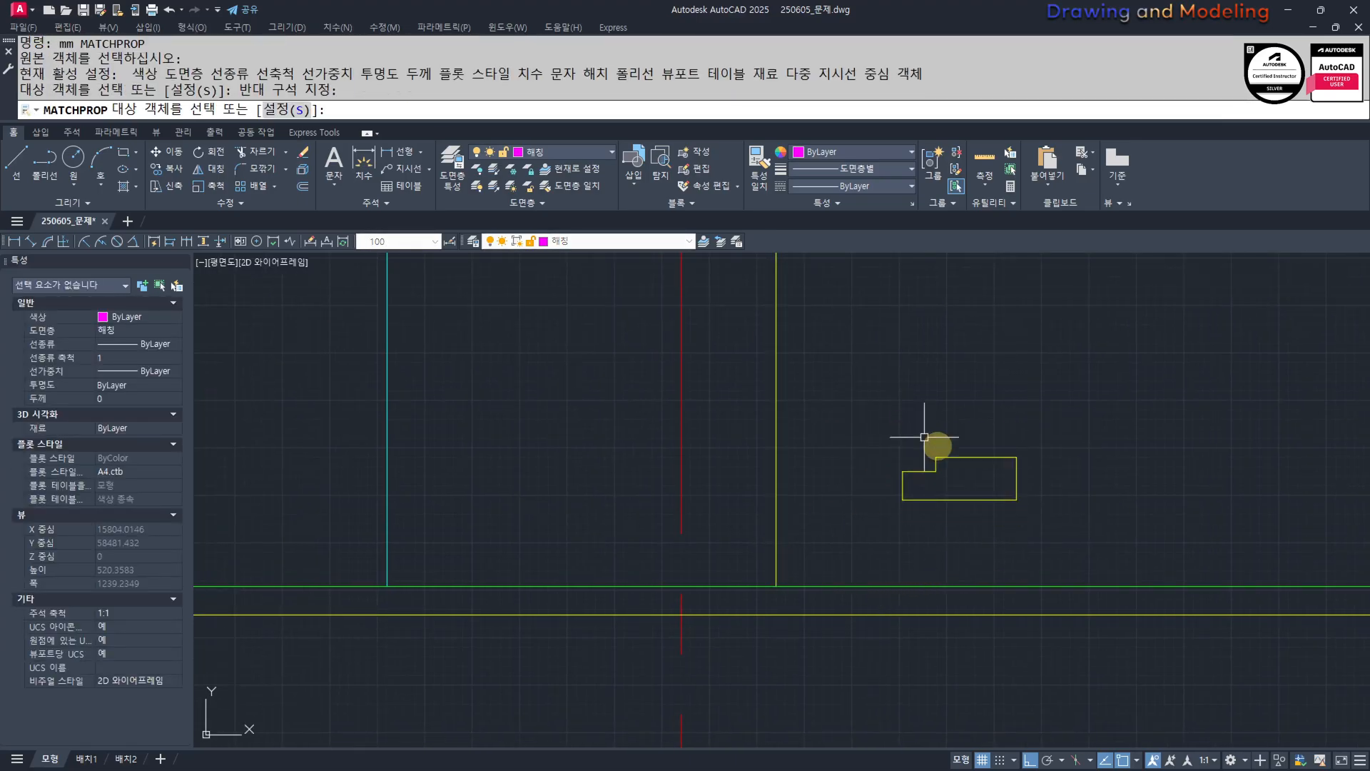
key(Escape)
Mirror the notched frame profile upward about a horizontal axis, keeping the original, so that the two rebates face each other.
text(mi)
click(1064, 477)
click(956, 558)
key(space)
click(974, 489)
click(1015, 498)
key(space)
key(Escape)
key(Escape)
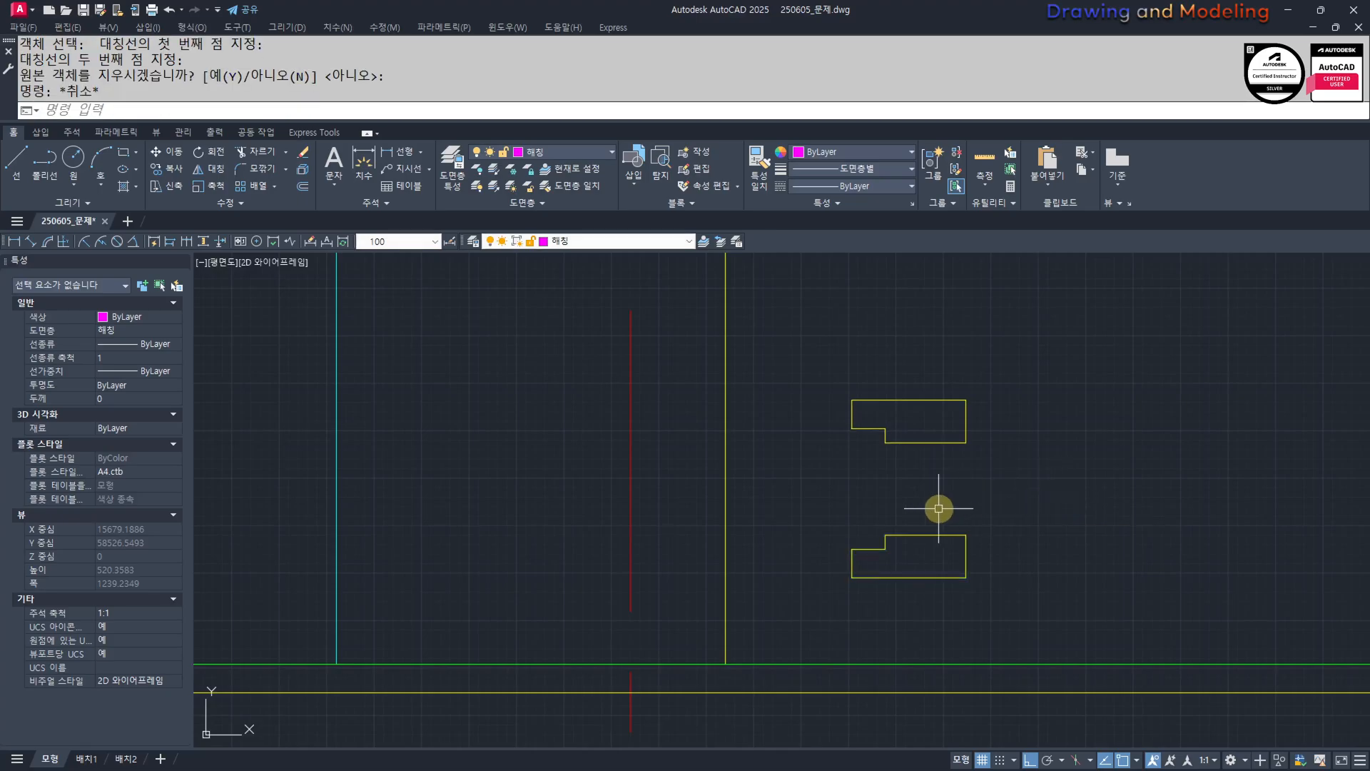
Draw a rectangle between the two frame profiles, from the lower rebate's outer corner to the upper rebate's inner corner.
scroll(887, 495, up, 2)
text(rec)
key(space)
click(858, 606)
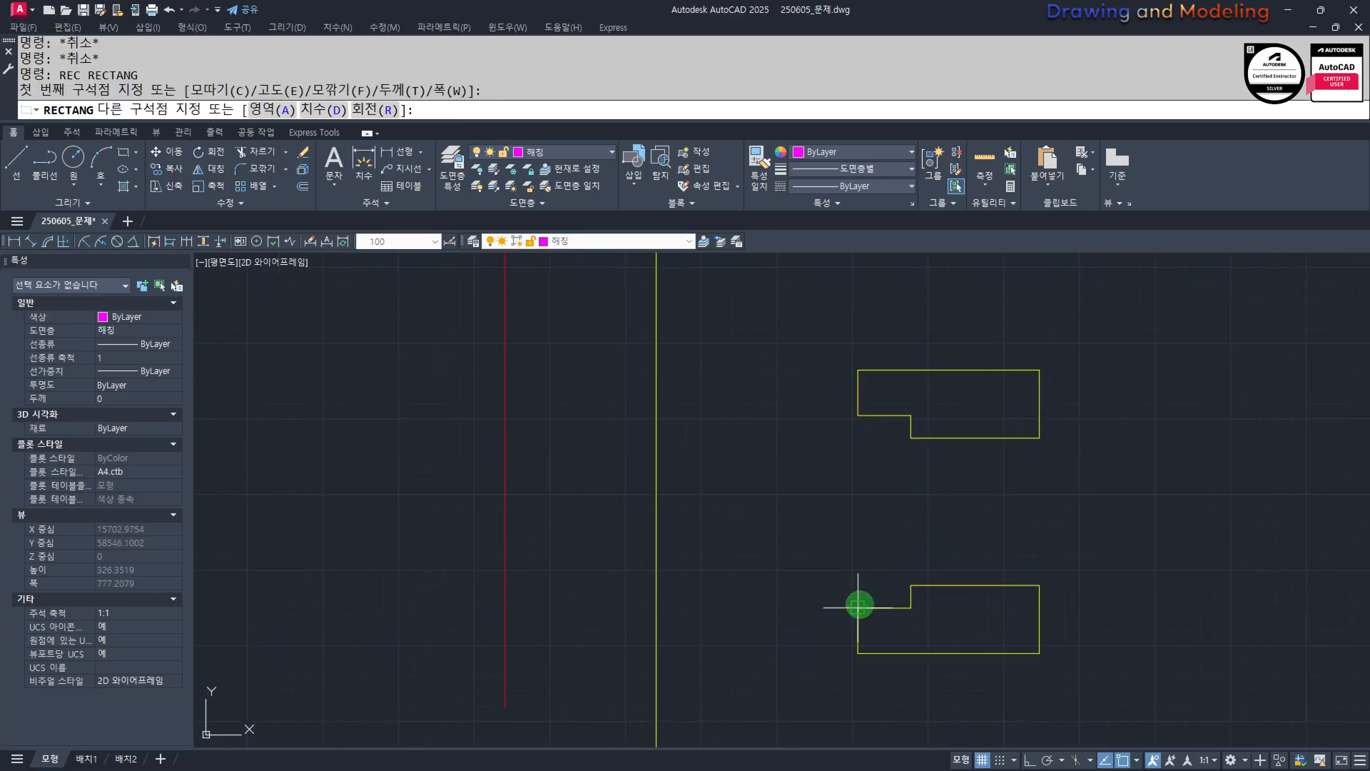
click(911, 414)
key(Escape)
key(Escape)
Match the rectangle between the rebates to the properties of the yellow frame profiles.
text(mm)
key(space)
click(933, 462)
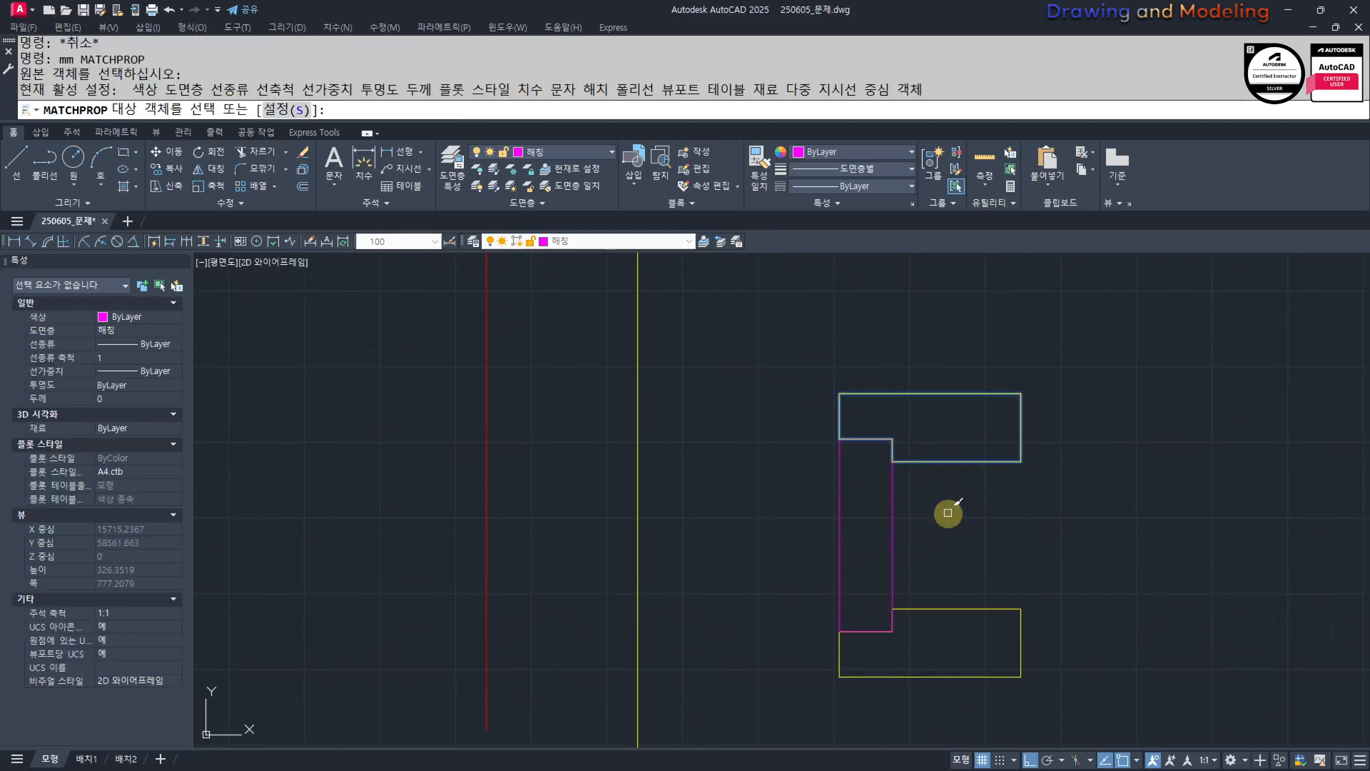
click(892, 535)
key(Escape)
key(Escape)
Draw a vertical line joining the inner edges of the upper and lower frame profiles.
middle_drag(1052, 585, 1004, 585)
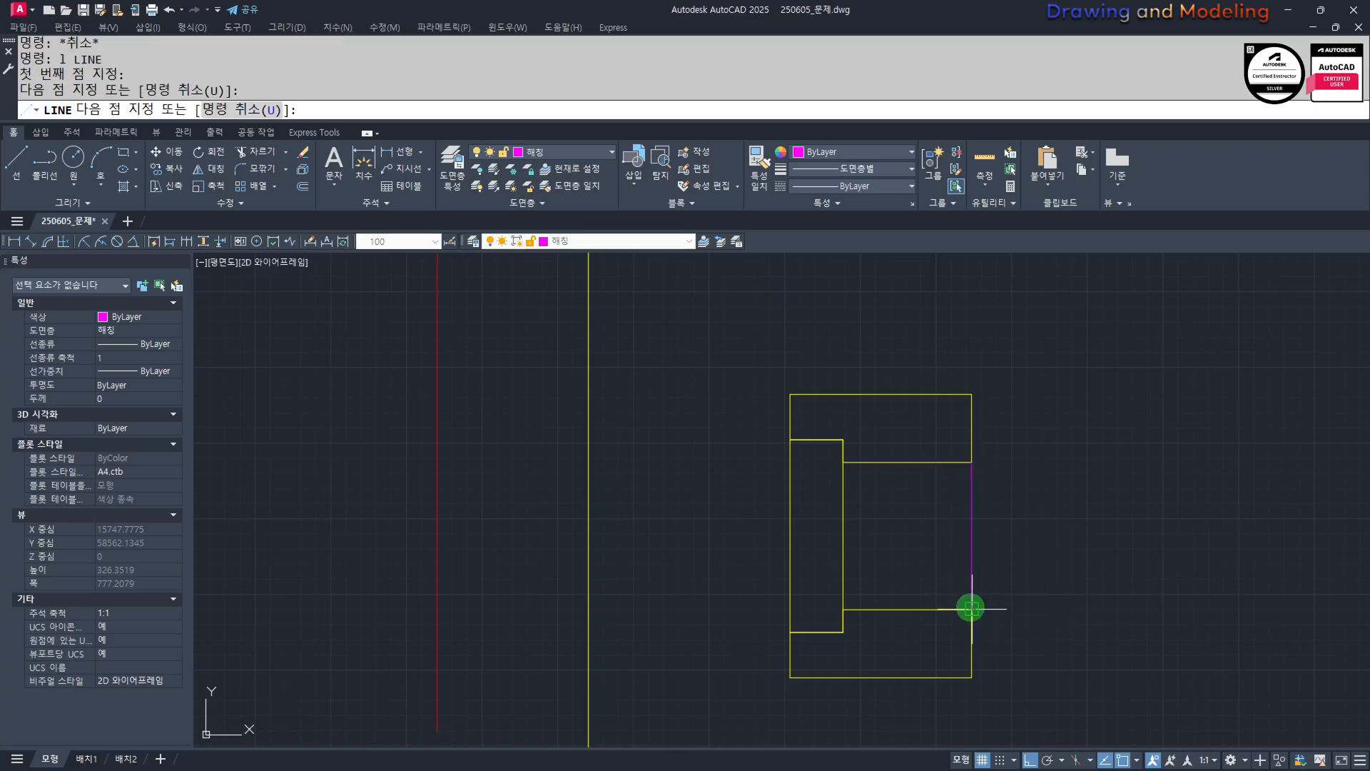
key(Escape)
key(Escape)
Match the vertical line between the frame profiles to the properties of the green floor finish line.
scroll(985, 578, down, 4)
text(mm)
key(space)
click(951, 593)
scroll(982, 477, up, 4)
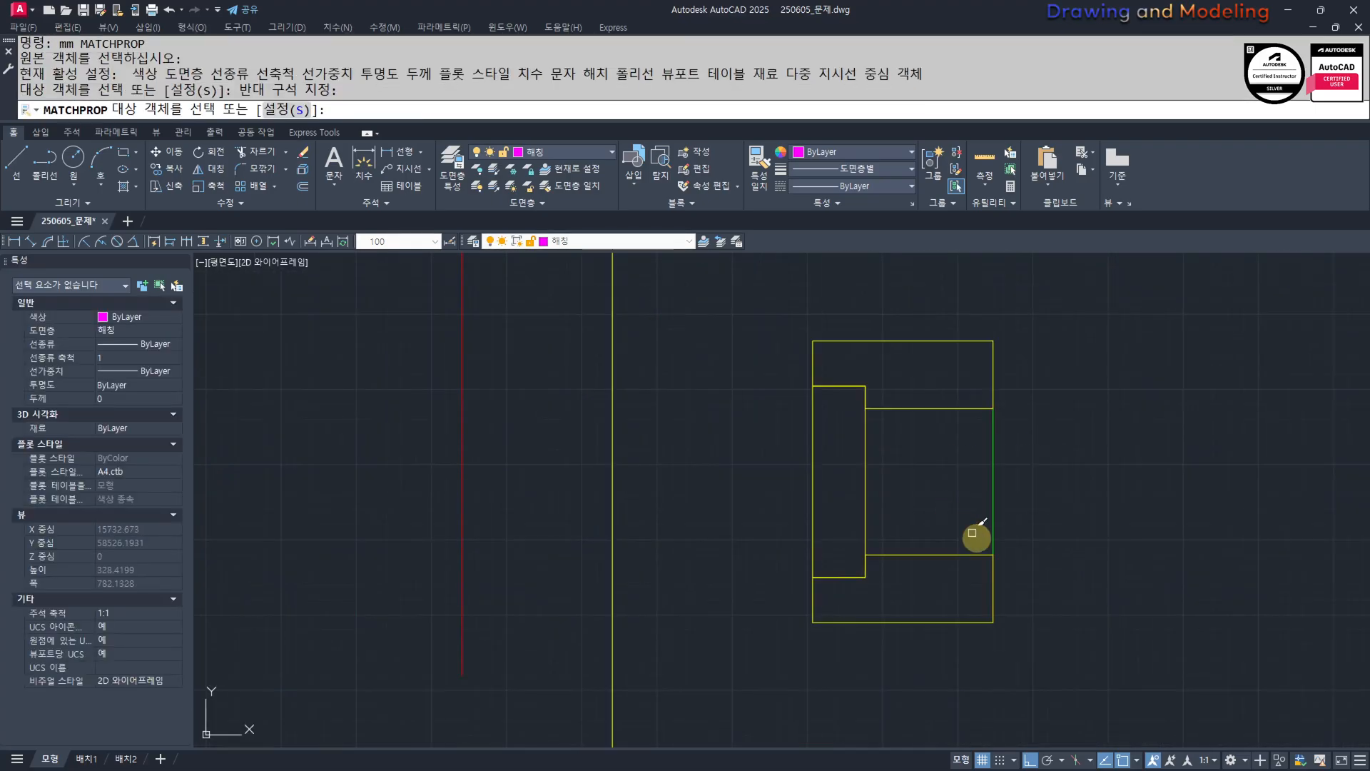
Move the frame assembly horizontally from its bottom edge's midpoint so that it is centred on the wall's red centre line.
key(Escape)
click(1133, 628)
click(710, 342)
middle_drag(898, 506, 939, 428)
text(m)
key(space)
click(952, 544)
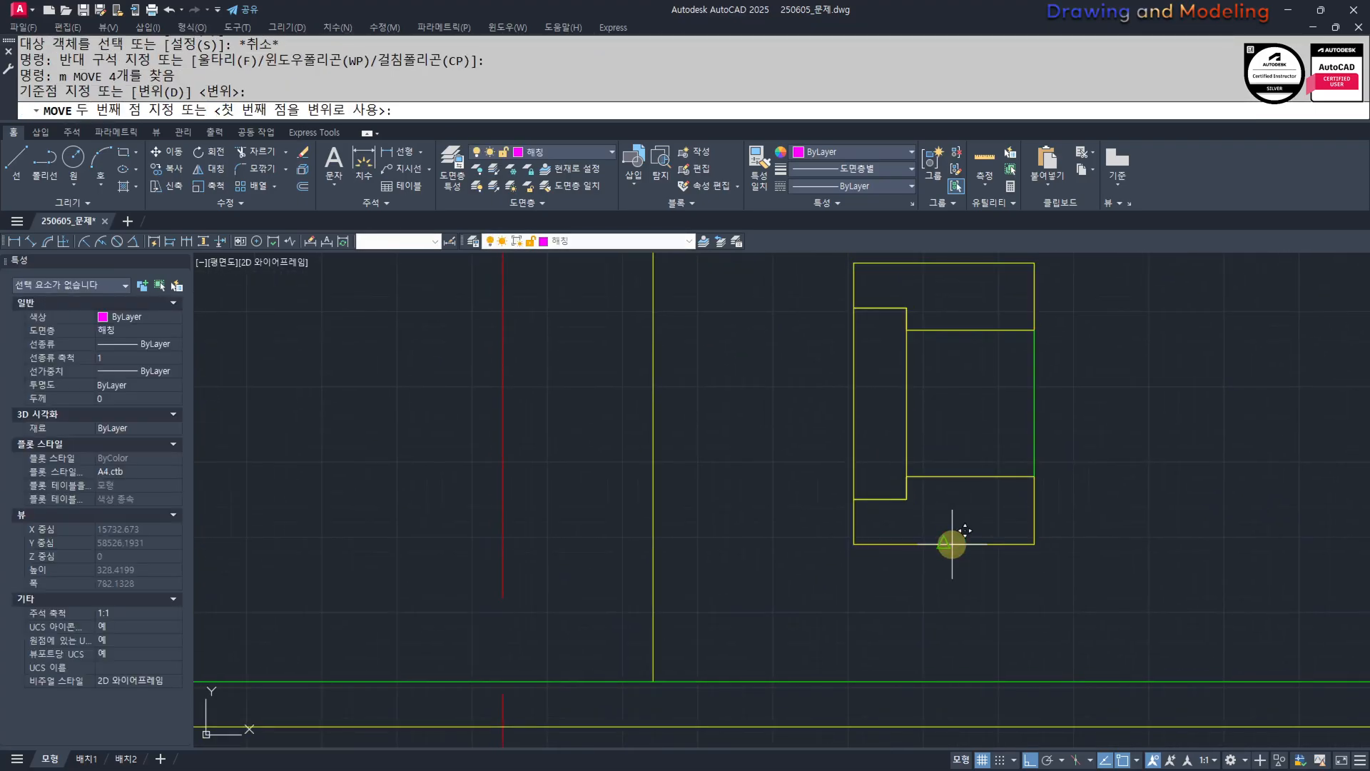
middle_drag(498, 692, 666, 584)
click(670, 624)
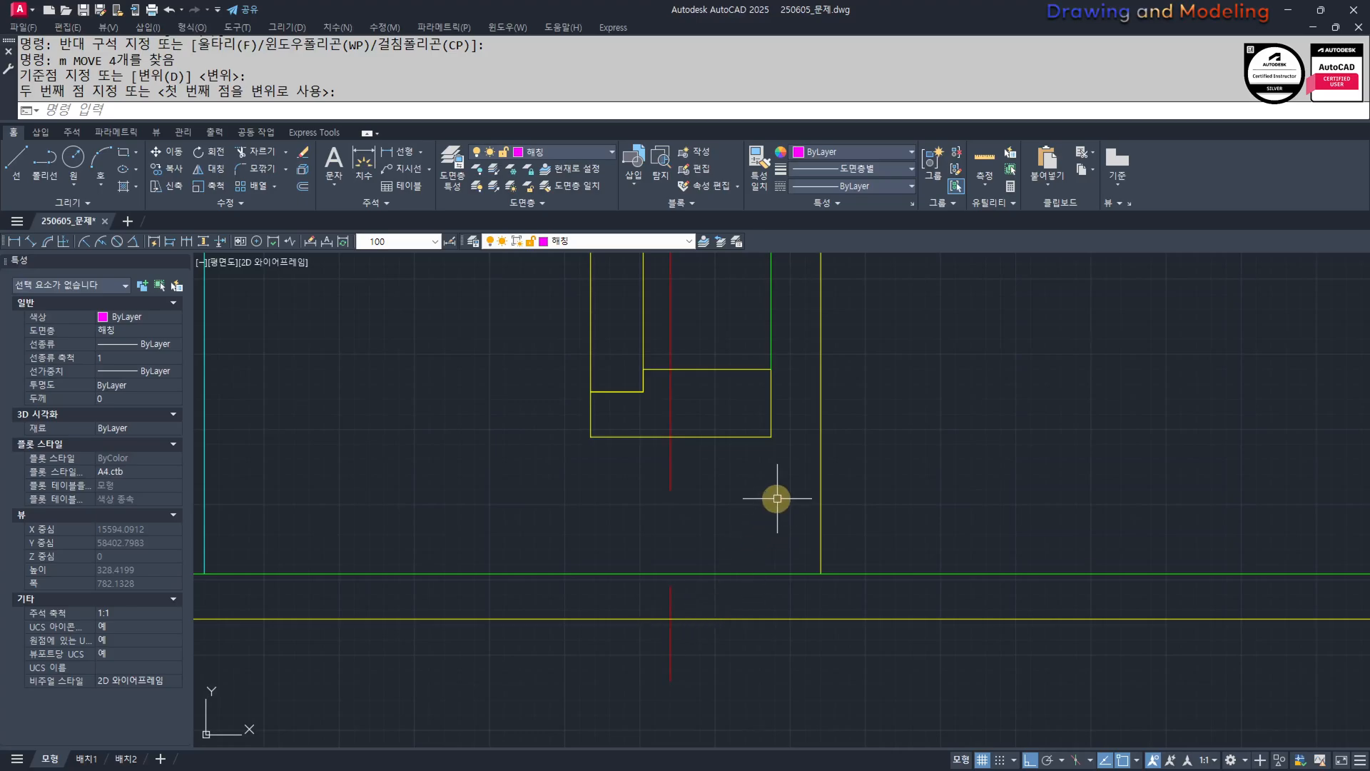
Move the frame assembly straight down so its bottom edge rests on the yellow slab line beneath the floor finish.
scroll(749, 528, down, 2)
click(722, 554)
click(810, 421)
scroll(798, 492, up, 3)
text(m)
key(space)
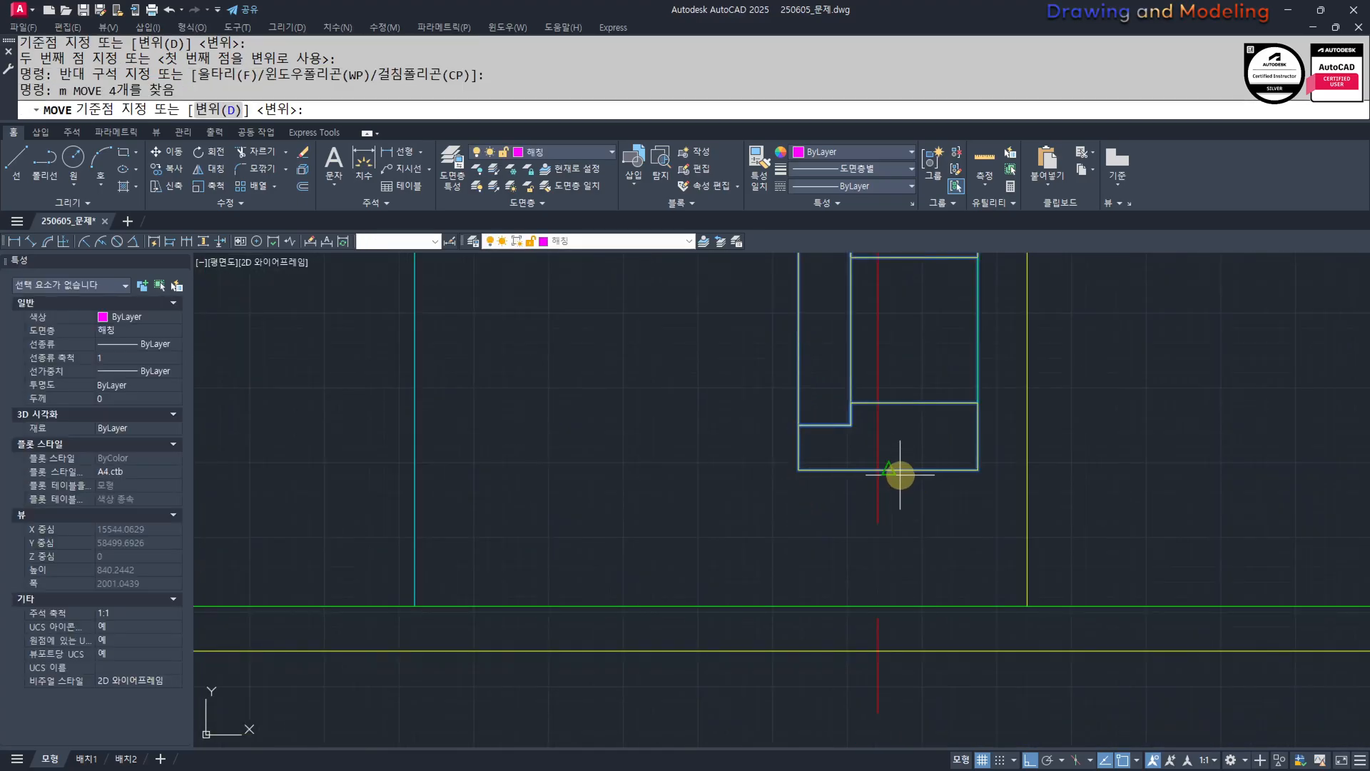
click(900, 472)
click(878, 648)
scroll(902, 587, up, 4)
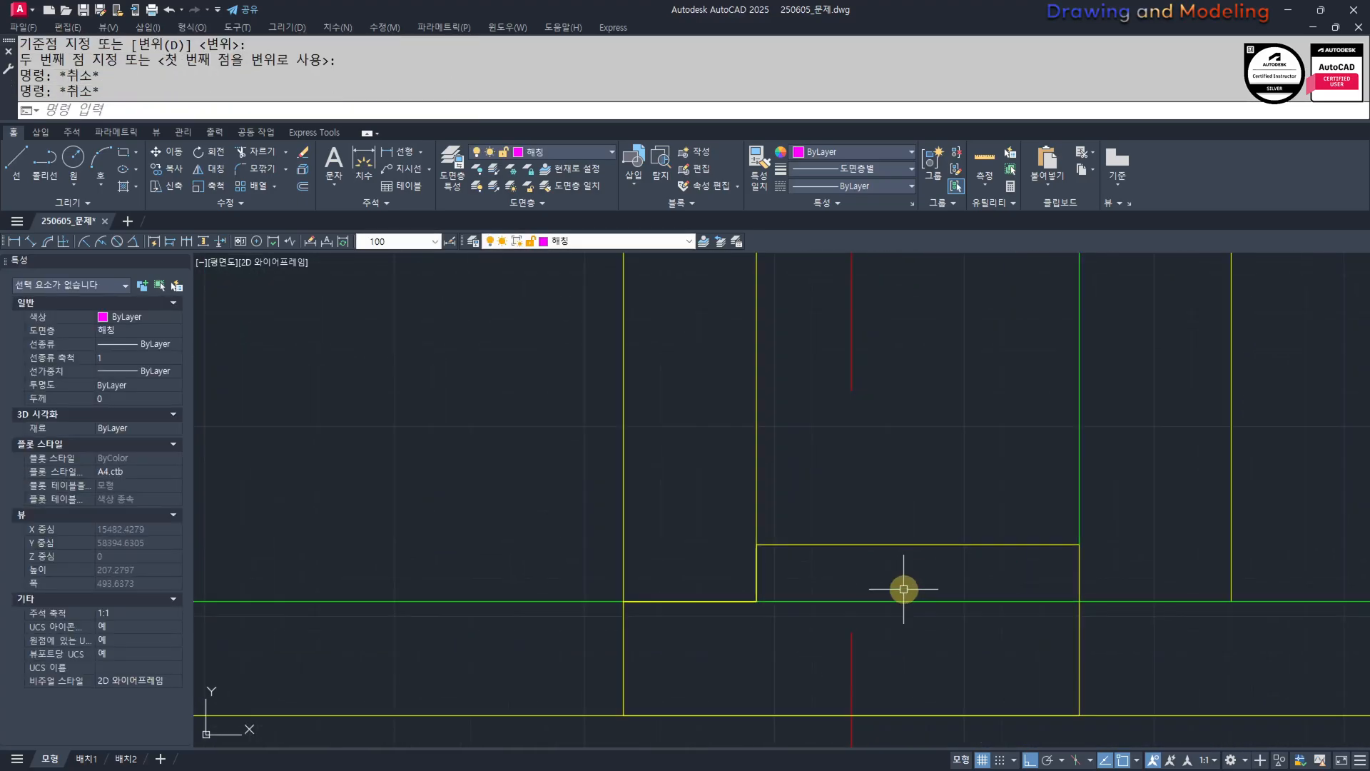
Trim the green floor finish line inside the lower frame profile and shorten its remaining end to the frame's outer edge.
text(tr)
key(space)
click(922, 634)
key(Escape)
key(Escape)
click(532, 563)
click(749, 609)
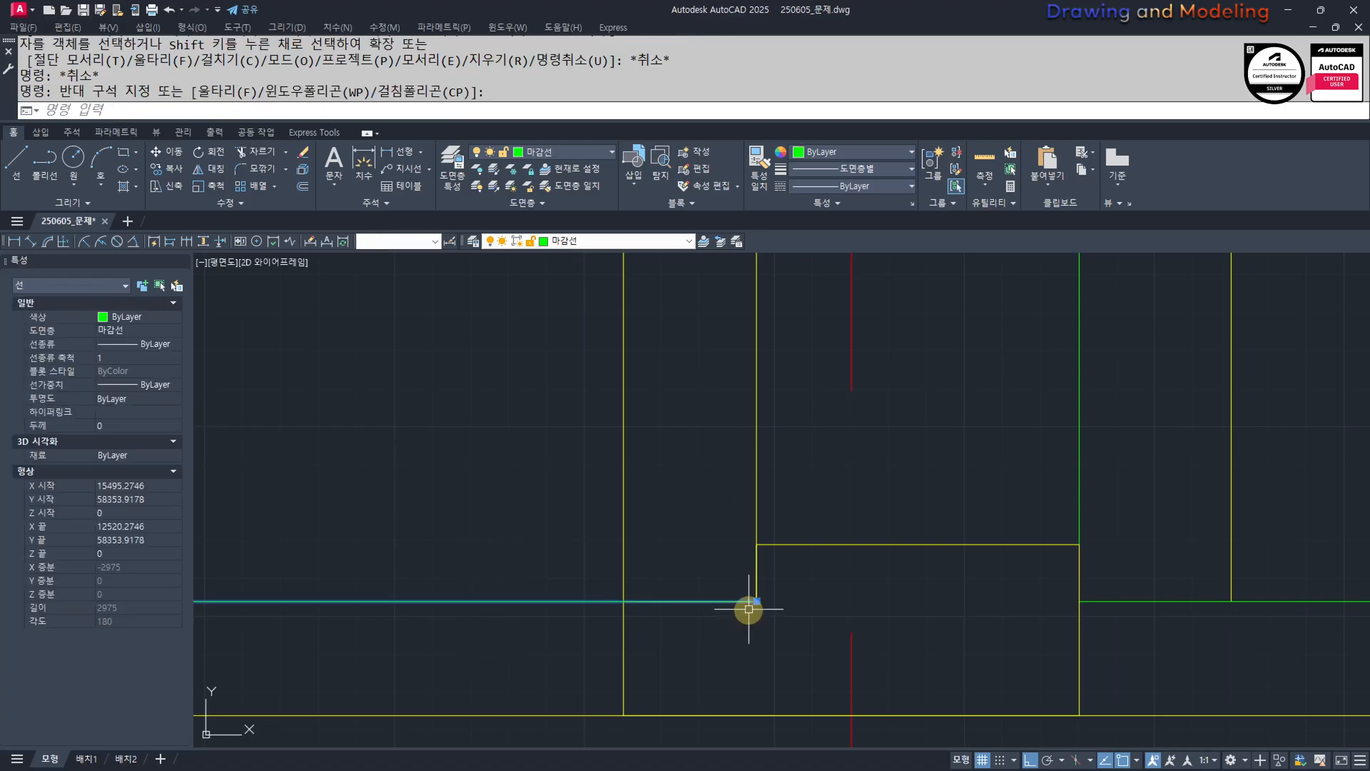
click(757, 601)
click(624, 601)
key(Escape)
key(Escape)
scroll(921, 625, down, 2)
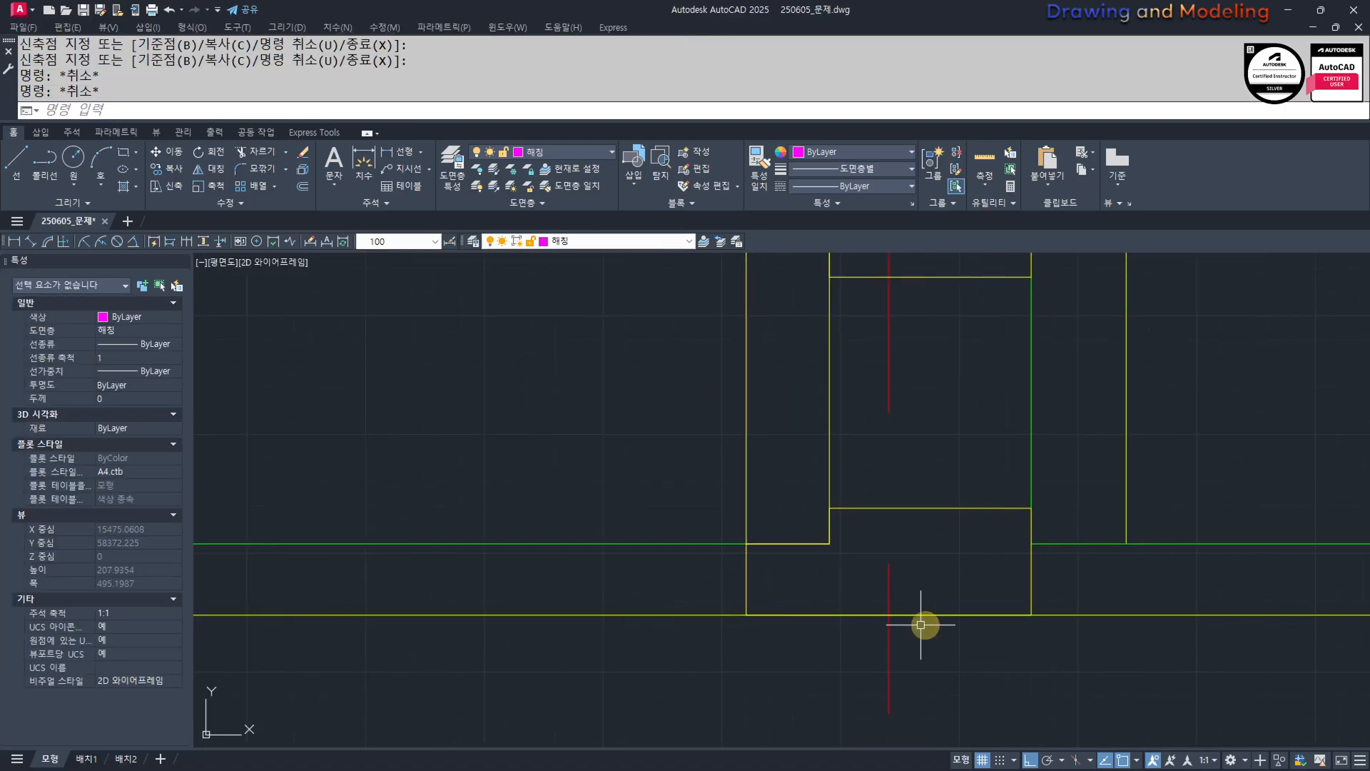
scroll(955, 534, down, 2)
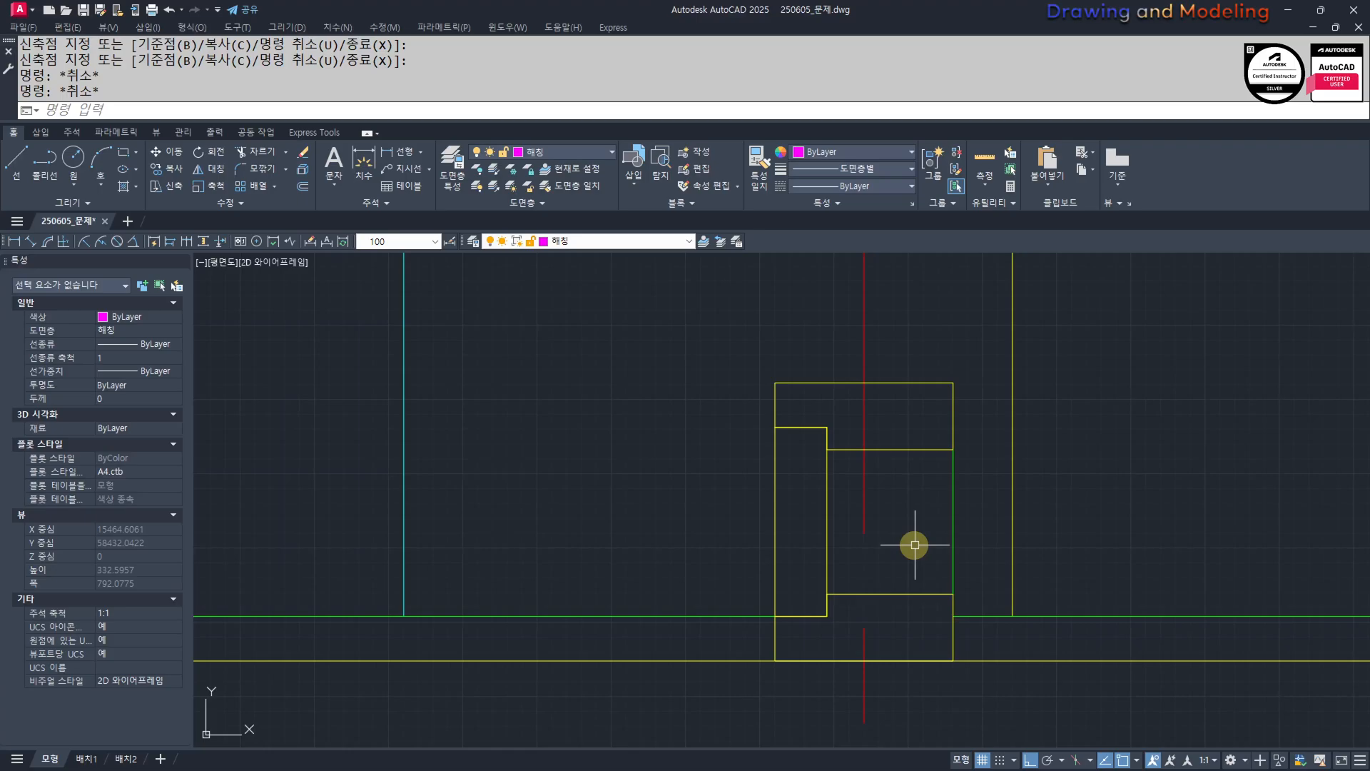
text(s)
key(Return)
click(957, 480)
click(652, 346)
key(Escape)
key(Escape)
Offset the green floor finish line 2100 upward as a guide for the frame's height.
scroll(954, 505, down, 5)
mouse_move(954, 504)
middle_down()
mouse_move(898, 521)
mouse_move(854, 509)
middle_up()
text(o)
key(Return)
text(2100)
key(Return)
scroll(854, 532, up, 4)
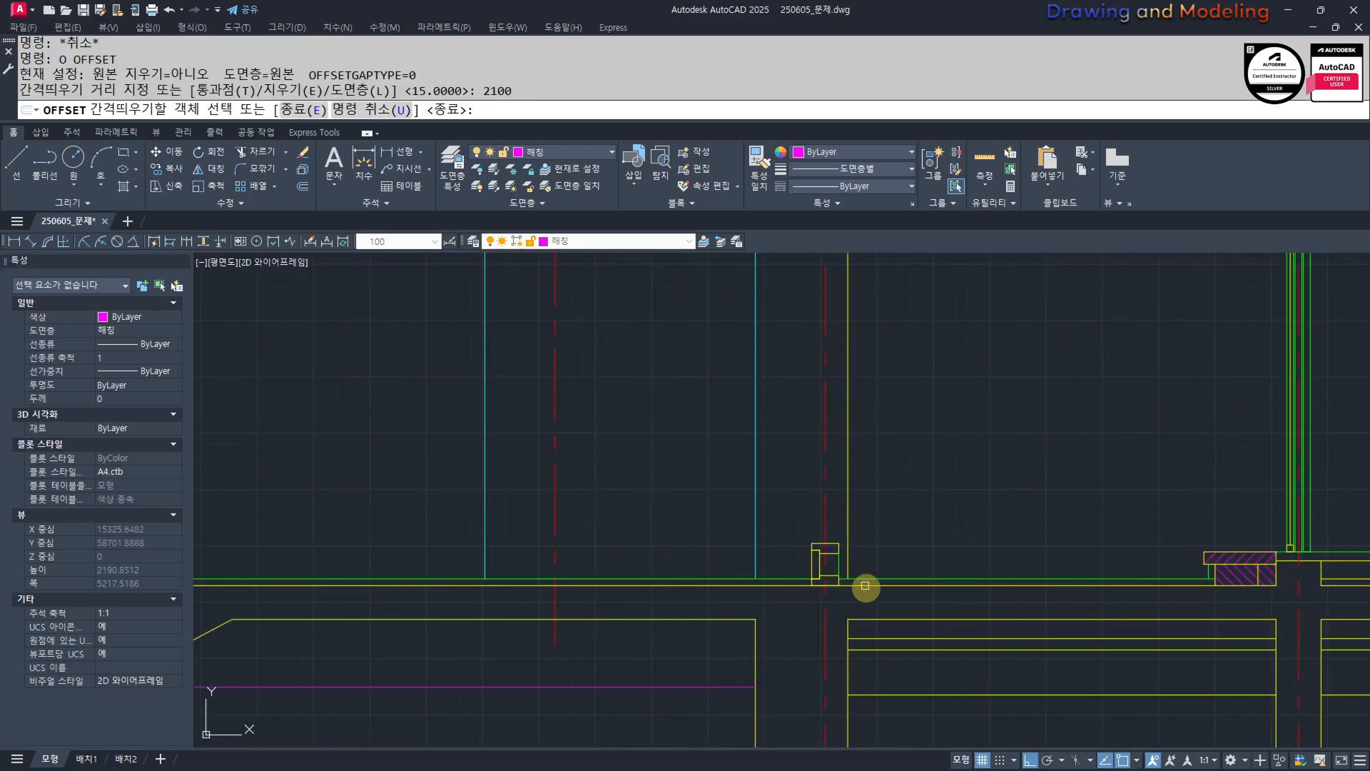
click(883, 579)
click(907, 480)
key(Escape)
key(Escape)
scroll(862, 511, down, 3)
scroll(890, 437, up, 3)
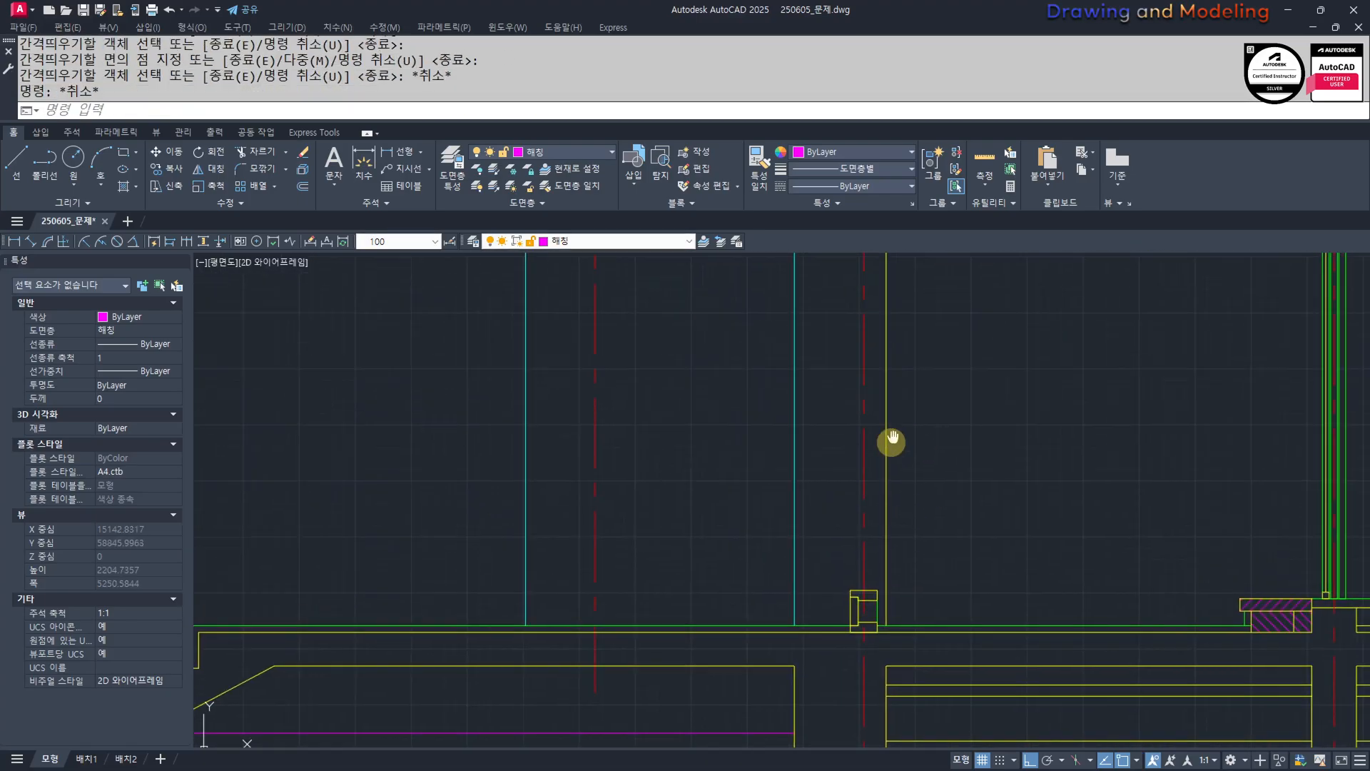
text(s)
key(Return)
key(Escape)
key(Escape)
scroll(890, 657, down, 3)
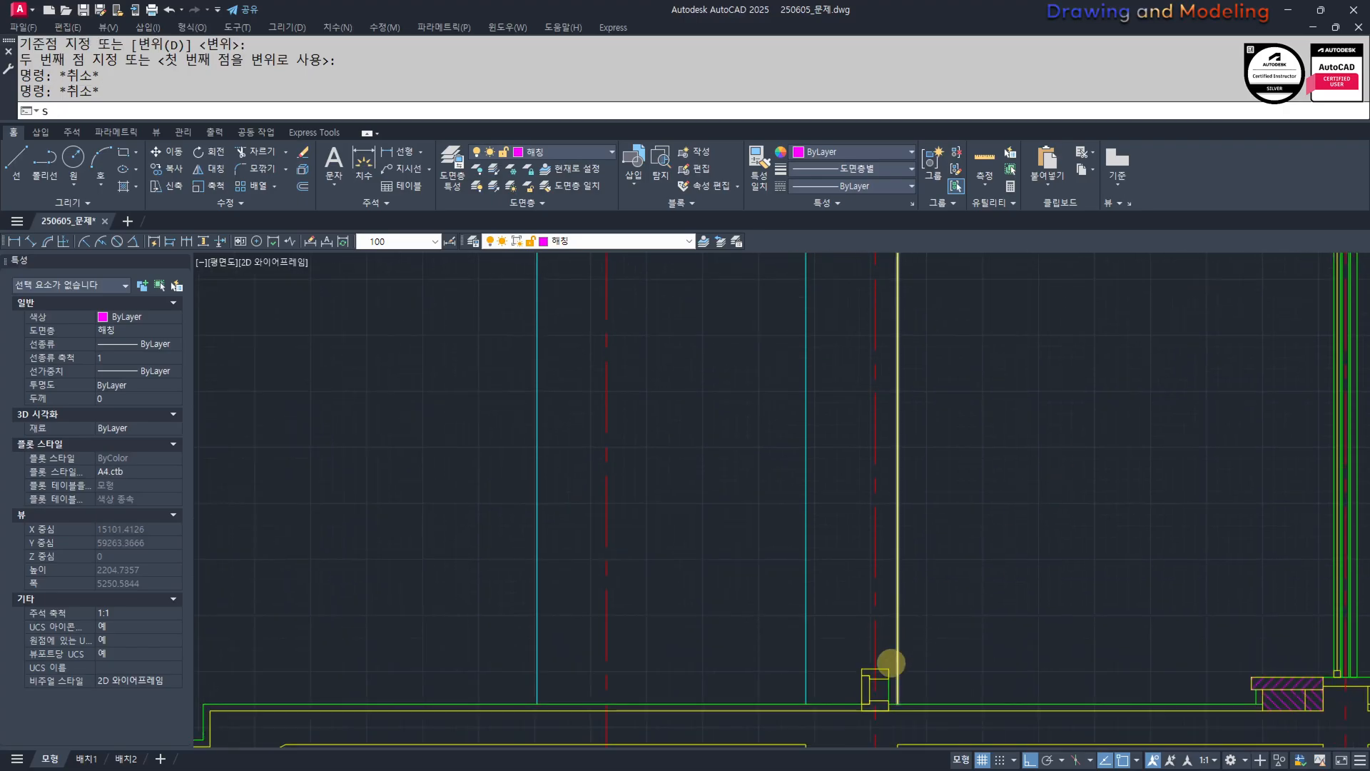
Stretch the upper part of the frame assembly vertically until its top edge meets the 2100 guide line.
scroll(1070, 648, up, 5)
text(s)
key(Return)
click(1071, 648)
click(756, 571)
key(Return)
click(833, 584)
scroll(829, 542, down, 3)
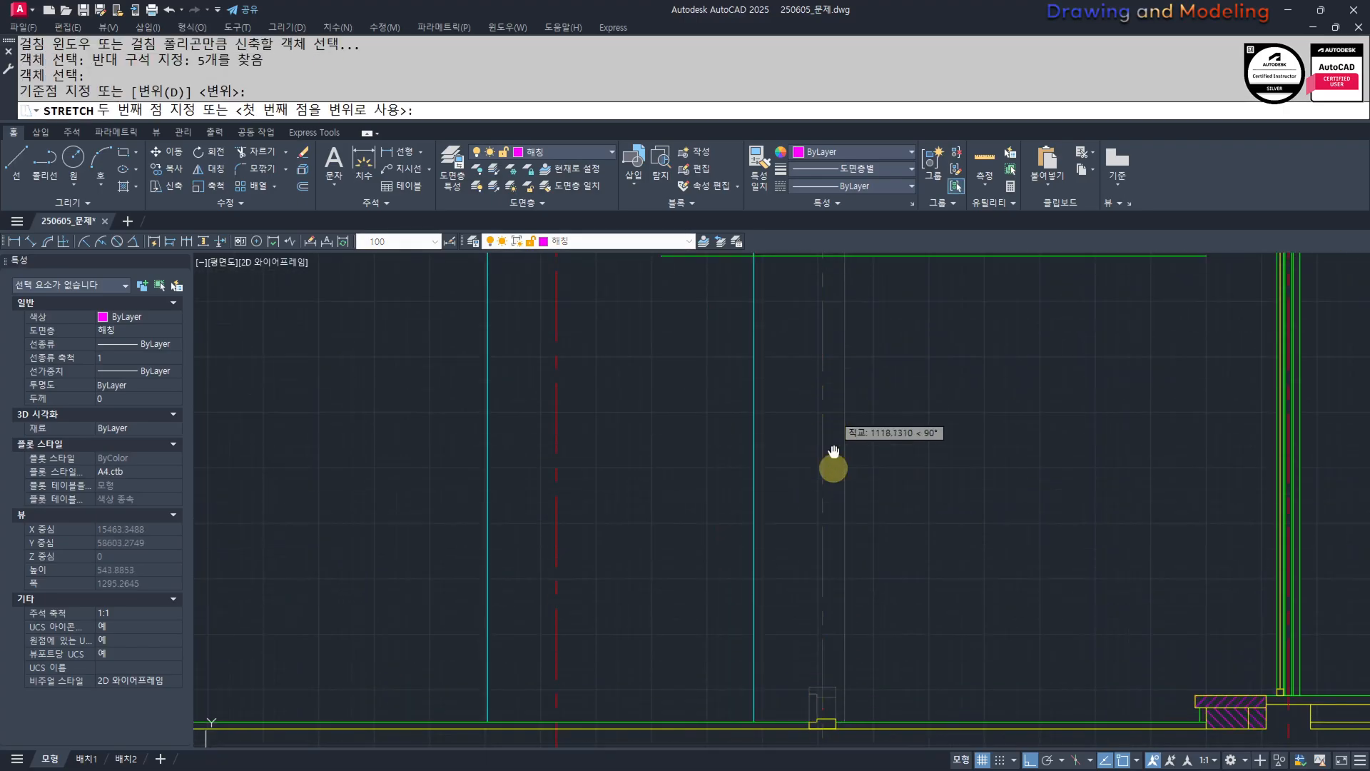
middle_drag(828, 465, 823, 540)
scroll(833, 530, up, 4)
click(832, 573)
key(Escape)
key(Escape)
Erase the green guide line along the top of the stretched frame.
click(1031, 546)
click(1009, 612)
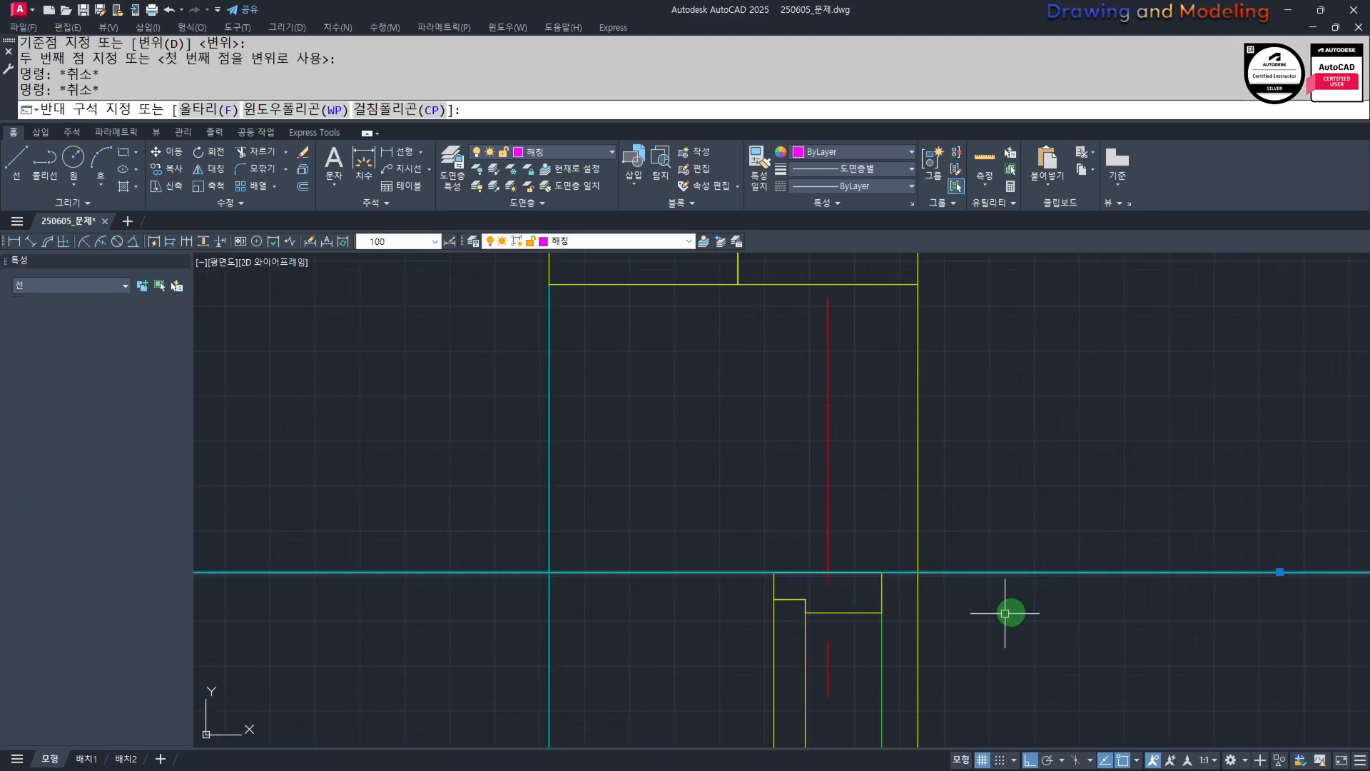
text(e)
key(Return)
text(s)
key(Return)
key(Escape)
key(Escape)
Copy the upper frame profile straight up to the underside of the beam above the opening.
click(794, 551)
click(738, 585)
text(cc)
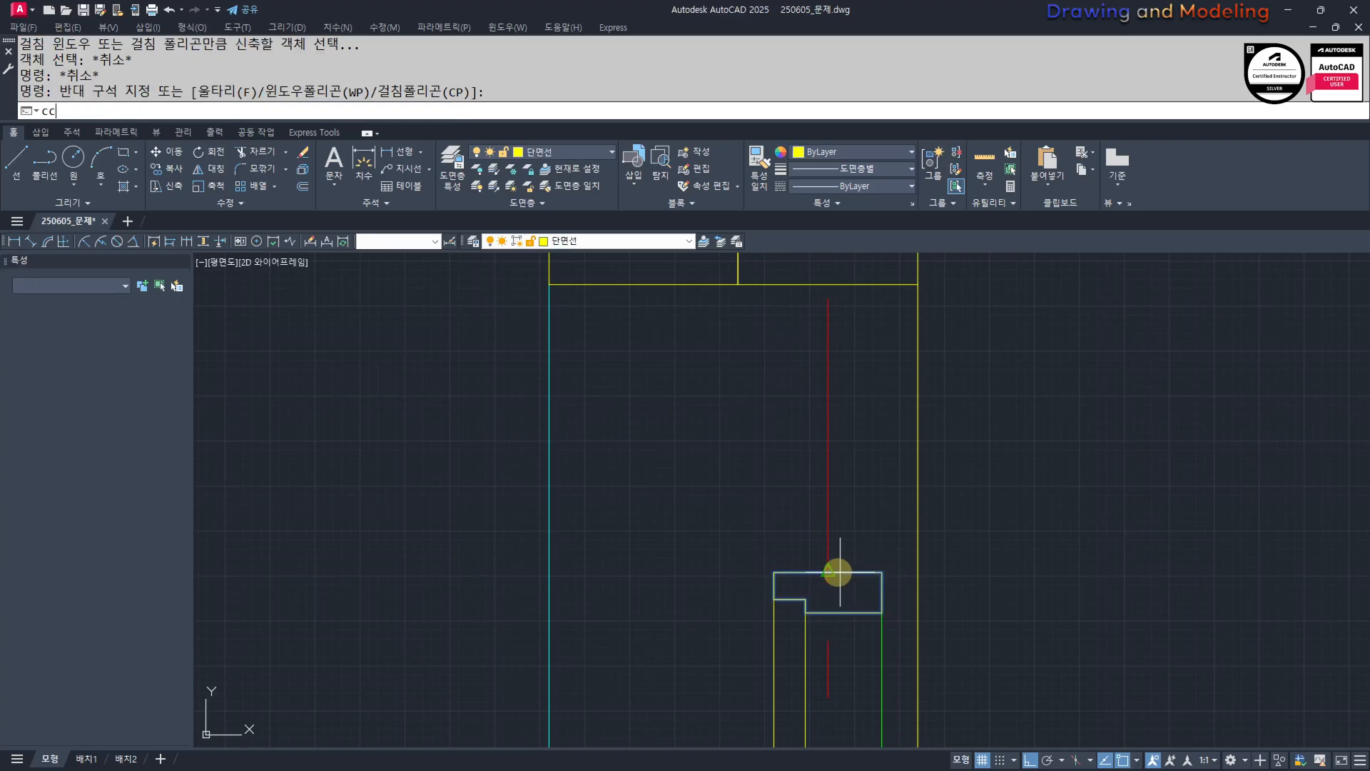
key(Return)
click(829, 572)
click(842, 290)
key(Escape)
key(Escape)
Explode the copied profile under the beam and fillet its rebate's horizontal line to the opposite vertical edge with radius 0.
click(839, 289)
click(832, 312)
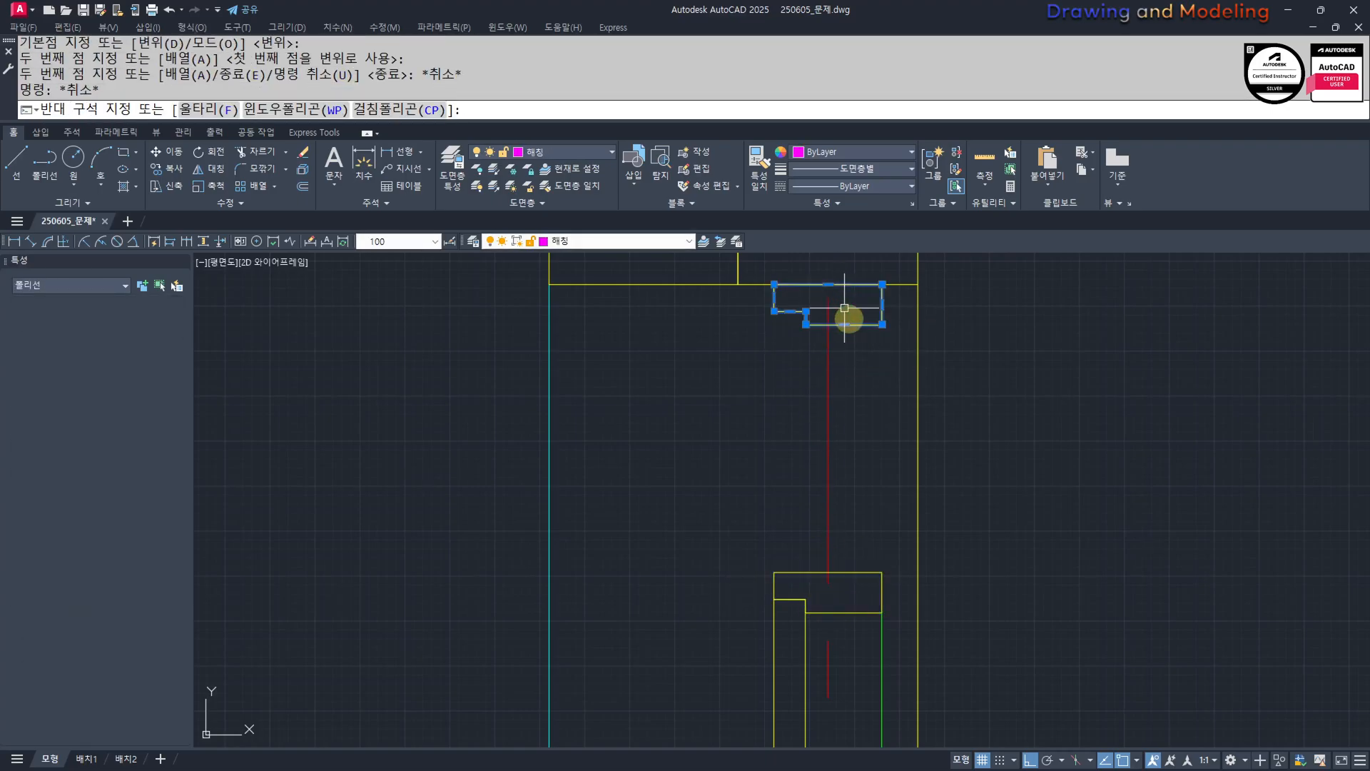
scroll(821, 371, up, 5)
text(x)
key(Return)
text(f)
key(Return)
click(760, 396)
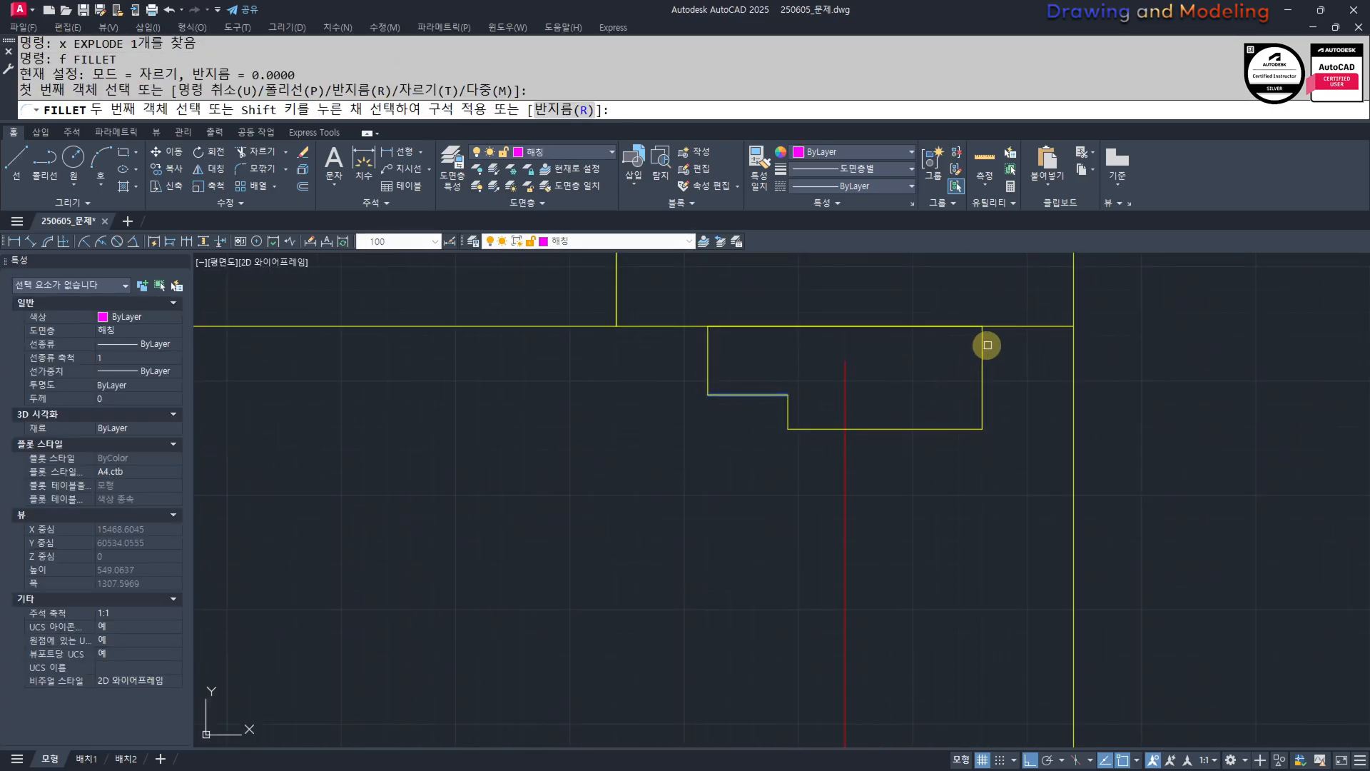
click(984, 350)
key(Escape)
key(Escape)
Erase the two leftover rebate lines below the copied profile under the beam.
click(819, 405)
click(767, 456)
text(e)
key(Return)
key(Escape)
key(Escape)
scroll(776, 403, down, 3)
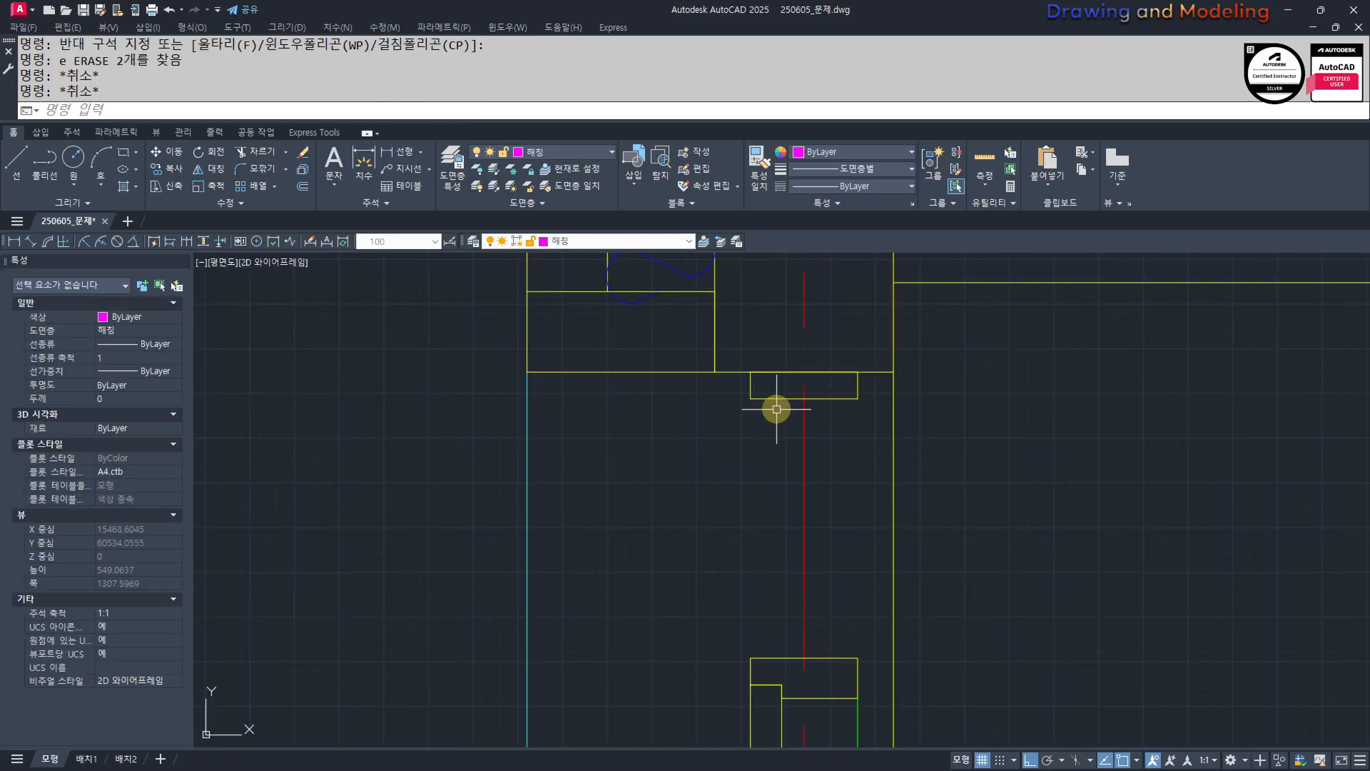
Join the four edges of the rectangular profile under the beam into one polyline.
click(776, 406)
key(Escape)
click(776, 389)
click(736, 422)
click(718, 429)
click(865, 358)
middle_drag(826, 431, 835, 379)
text(j)
key(Return)
key(Escape)
key(Escape)
Draw two vertical lines joining the upper frame profile's top corners to the rectangular profile under the beam.
middle_drag(826, 443, 775, 567)
text(l)
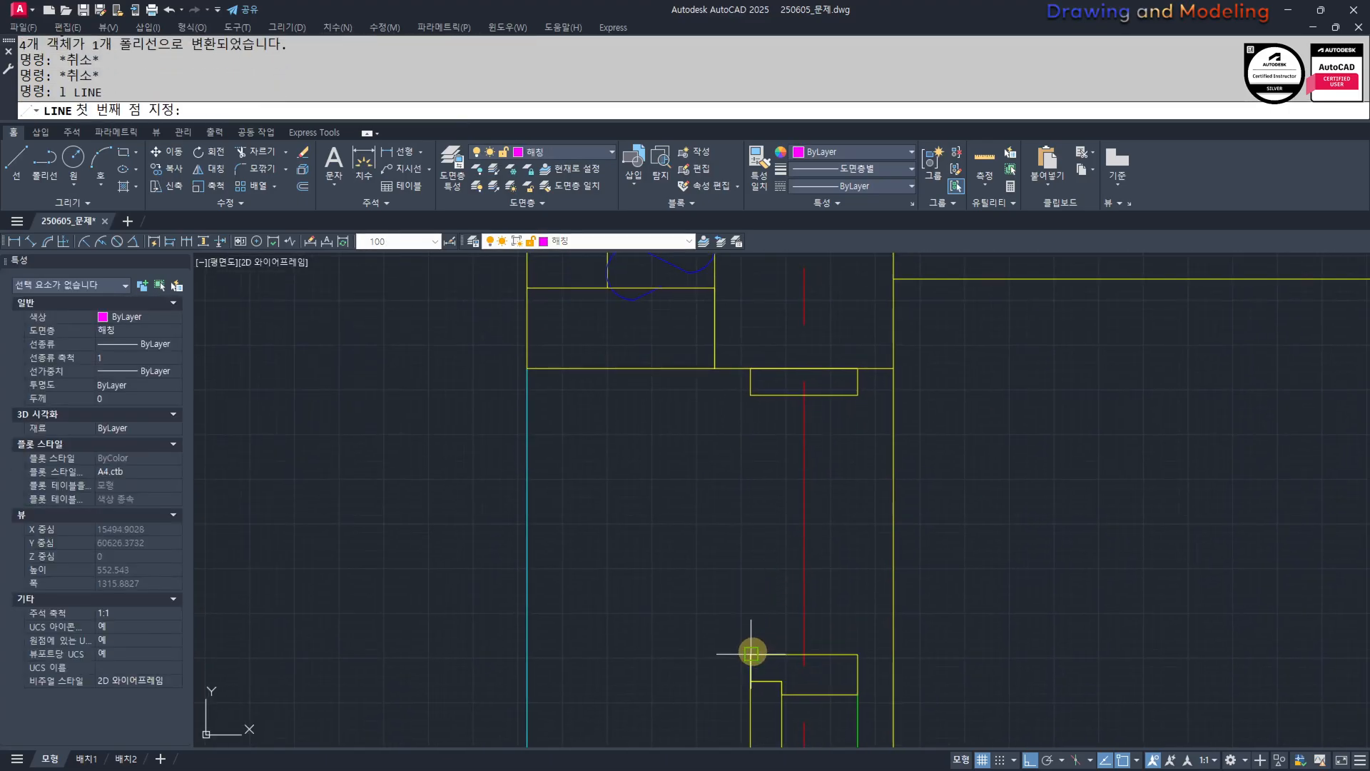
click(751, 652)
click(759, 403)
key(Escape)
key(Escape)
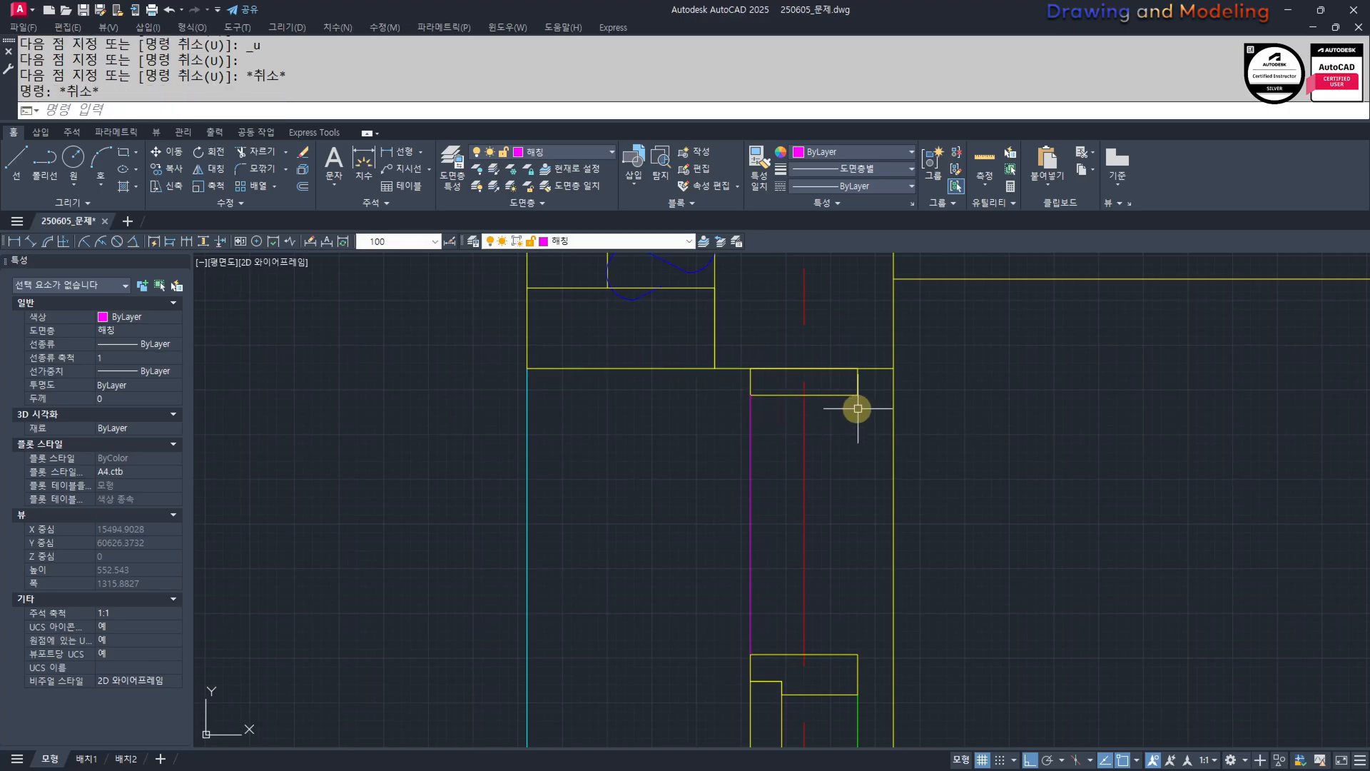
click(862, 396)
click(862, 652)
key(Escape)
key(Escape)
Match the two vertical lines above the frame to the properties of the green line between the frame profiles.
middle_drag(848, 642, 853, 645)
text(mm)
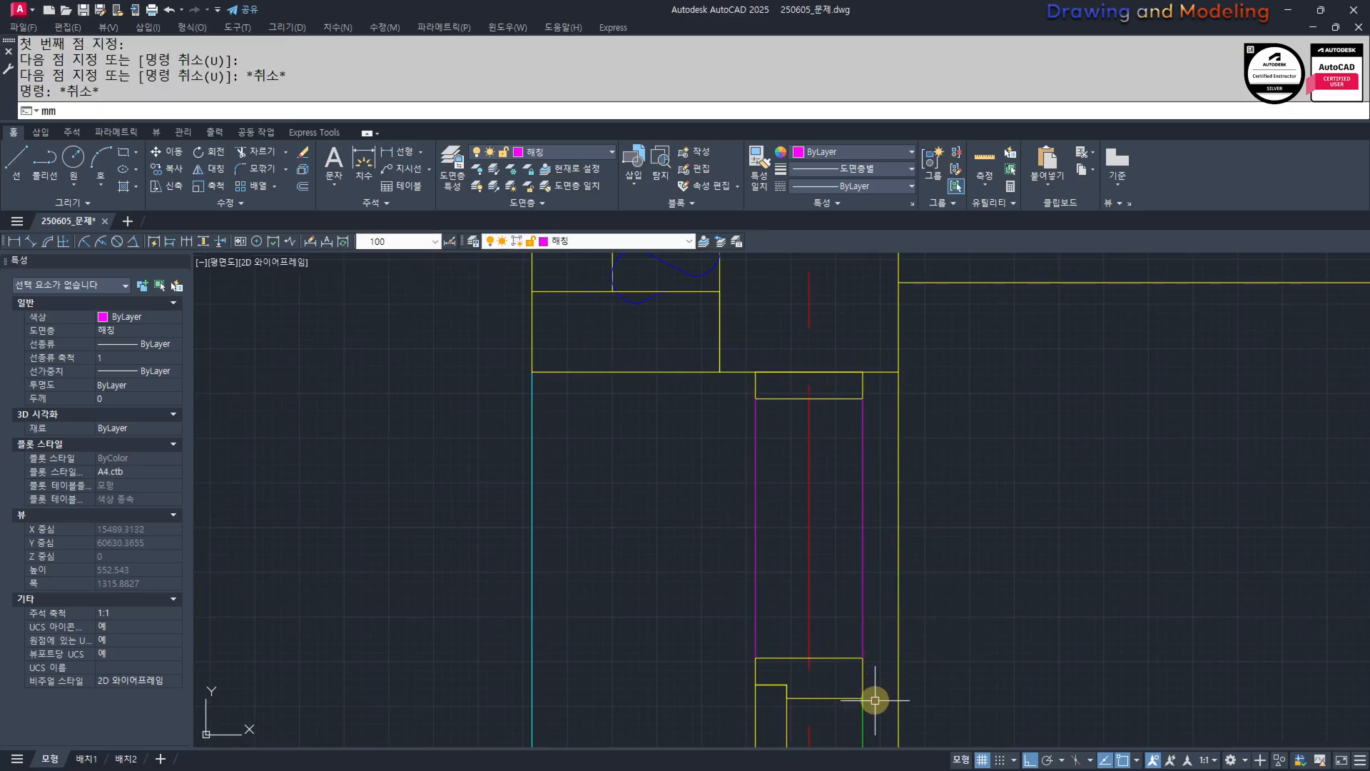
key(Return)
click(862, 728)
click(873, 538)
click(835, 569)
click(756, 560)
click(715, 551)
key(Escape)
key(Escape)
Draw a 30 by 30 square in the empty space beside the wall.
middle_drag(785, 530, 765, 524)
text(rec)
key(Return)
click(909, 631)
text(@3)
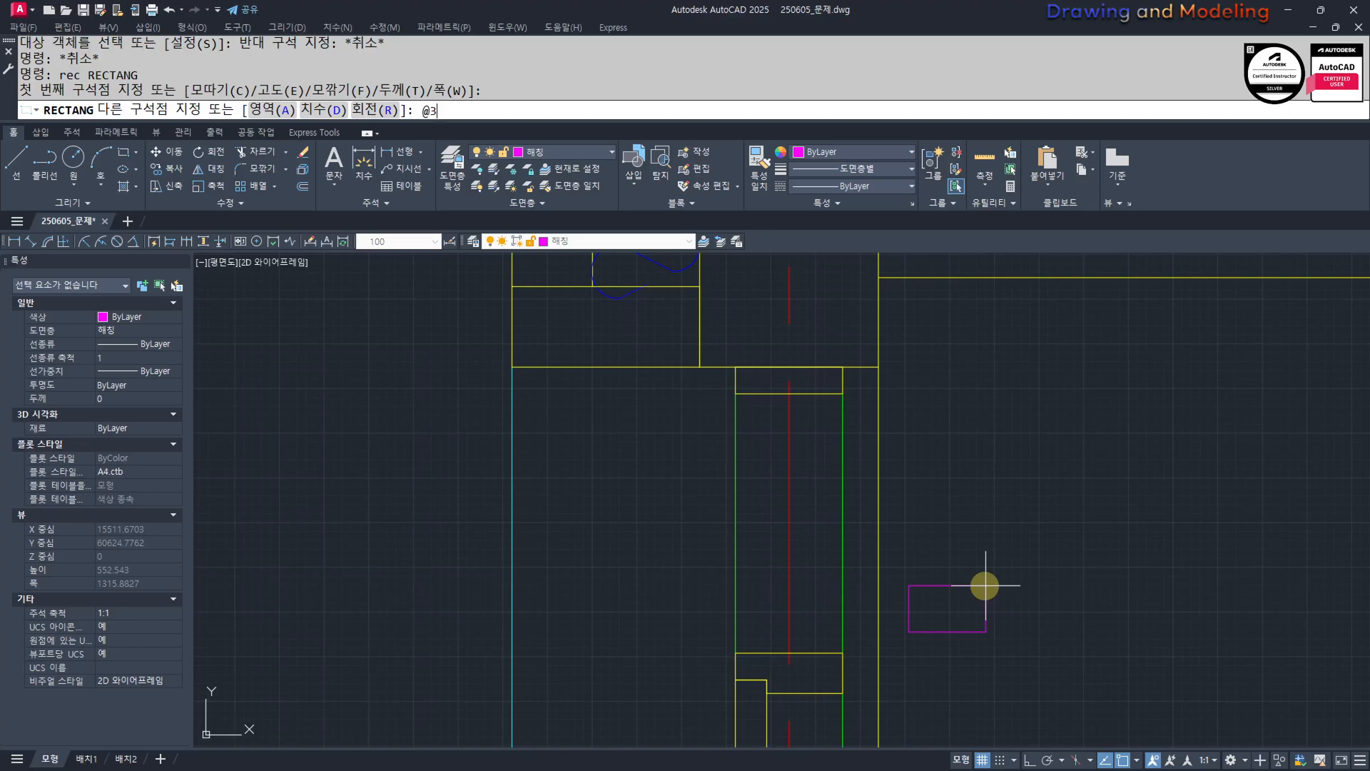
key(Return)
key(Escape)
key(Escape)
Move the 30 by 30 square by its bottom midpoint onto the midpoint of the upper frame profile's top edge.
middle_drag(953, 618, 997, 581)
scroll(996, 579, up, 2)
text(m)
key(Return)
click(1010, 537)
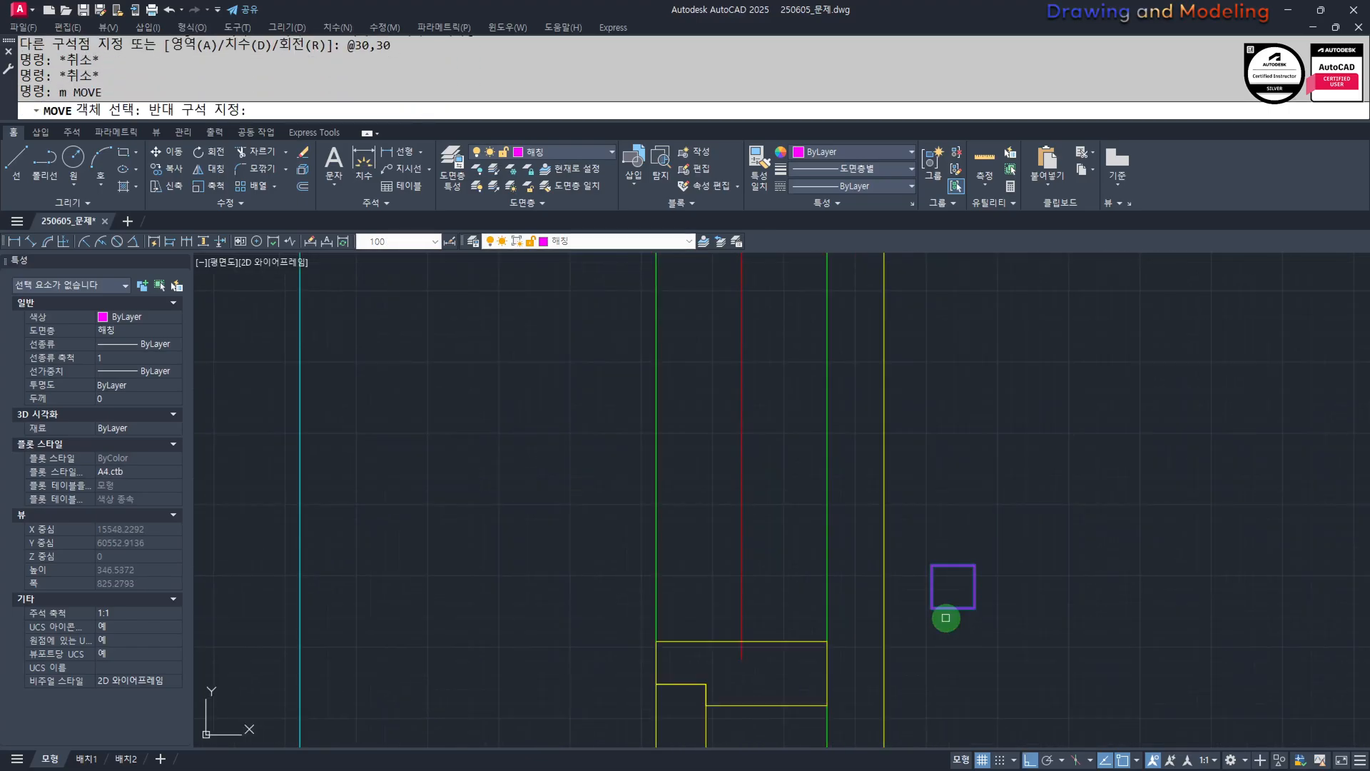
click(945, 618)
key(Return)
click(953, 608)
click(741, 640)
key(Escape)
key(Escape)
middle_drag(735, 594, 802, 622)
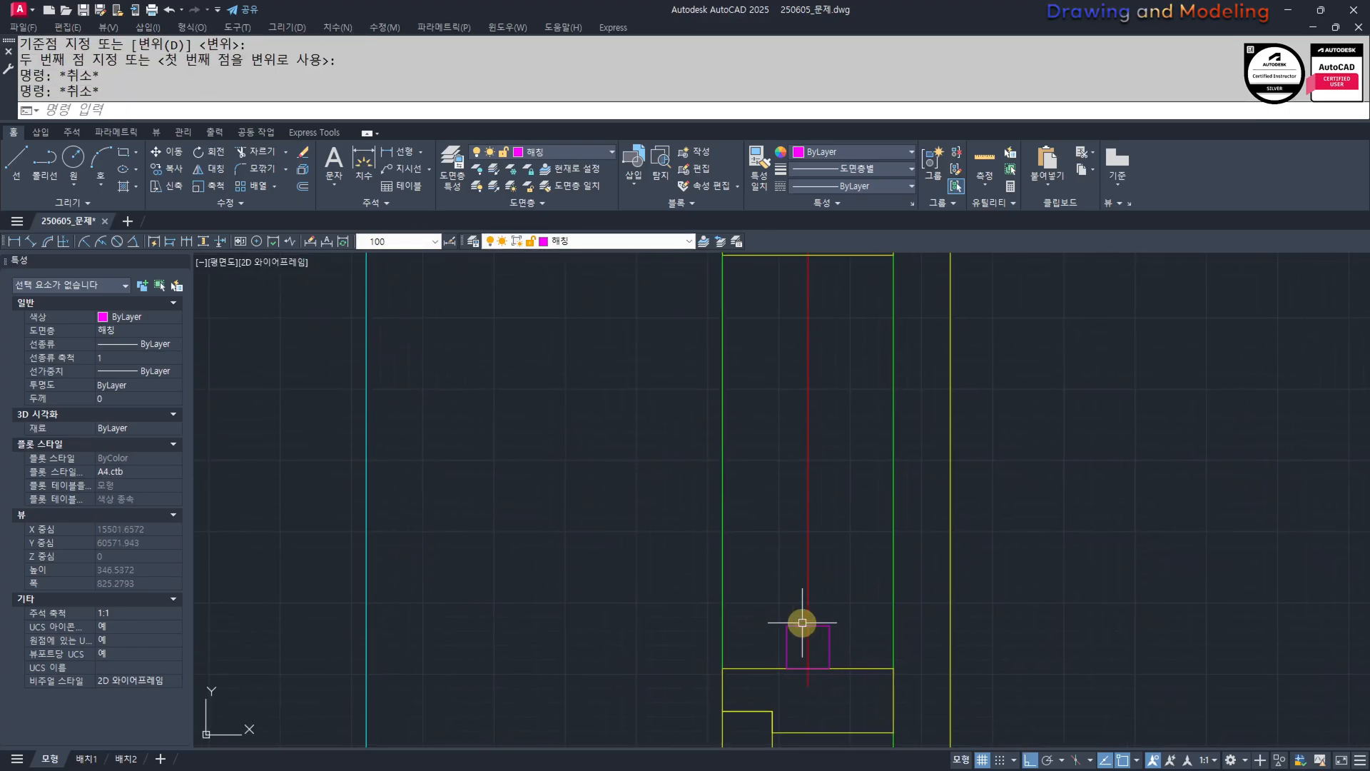
Match the 30 by 30 square to the properties of the frame profile's yellow outline.
scroll(838, 675, up, 2)
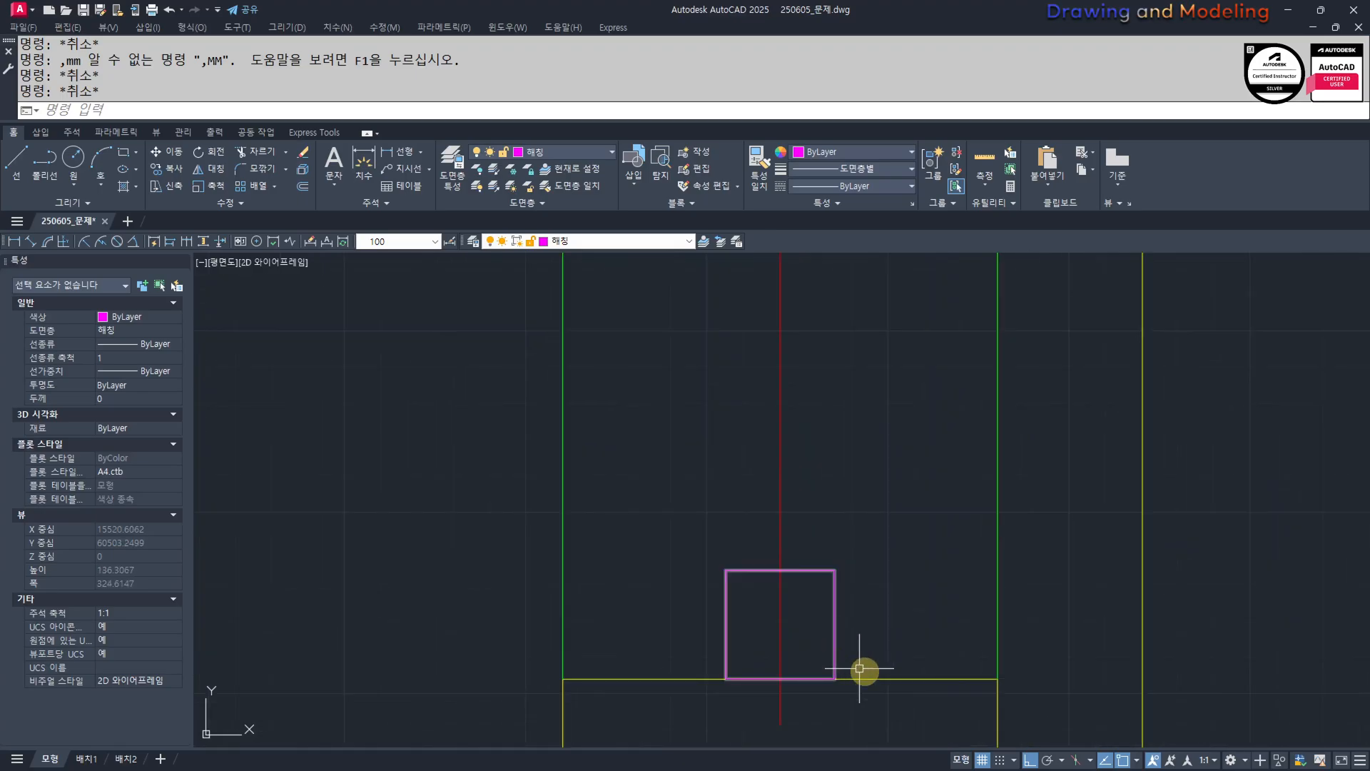
text(ma)
key(Return)
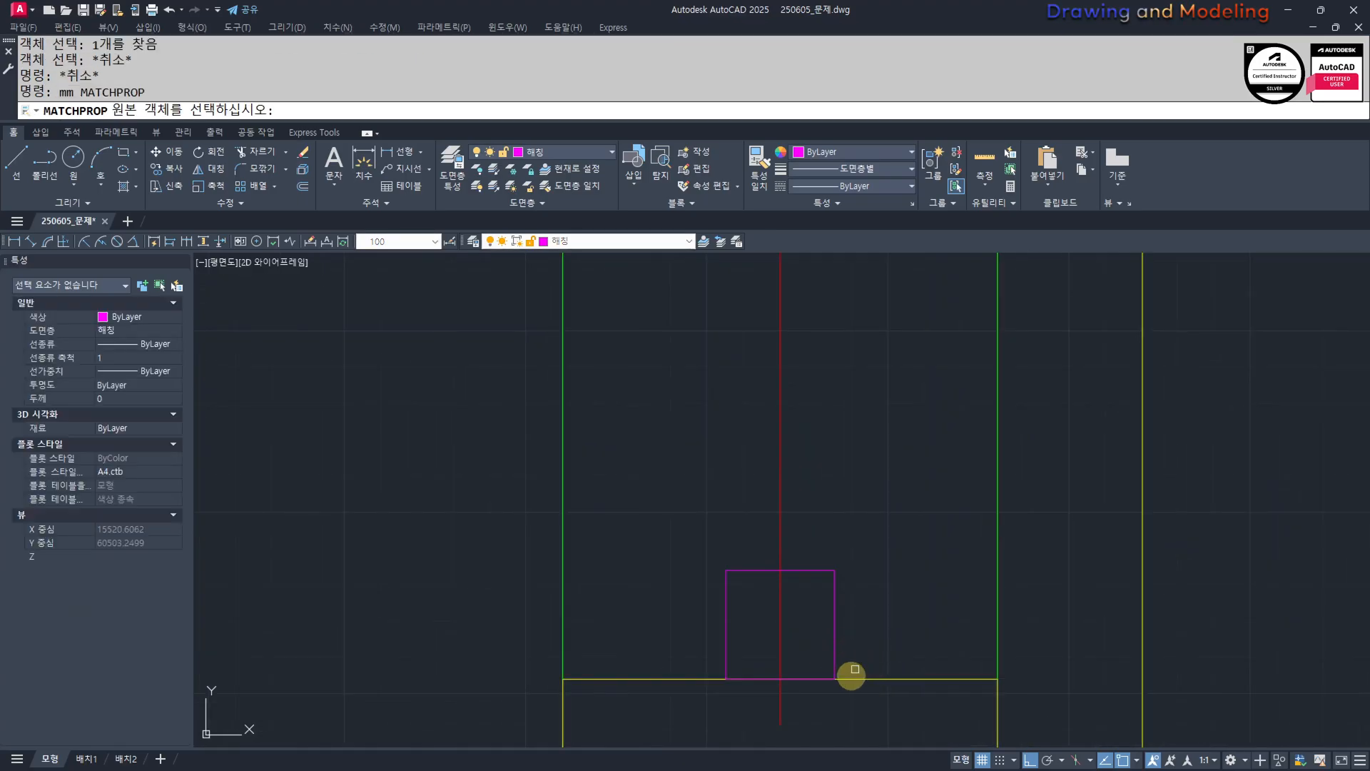
click(850, 678)
click(868, 529)
click(829, 618)
key(Escape)
key(Escape)
Copy the 30 by 30 square by its top midpoint to the bottom midpoint of the rectangular profile under the beam.
click(854, 550)
click(800, 592)
scroll(832, 693, down, 1)
text(cc)
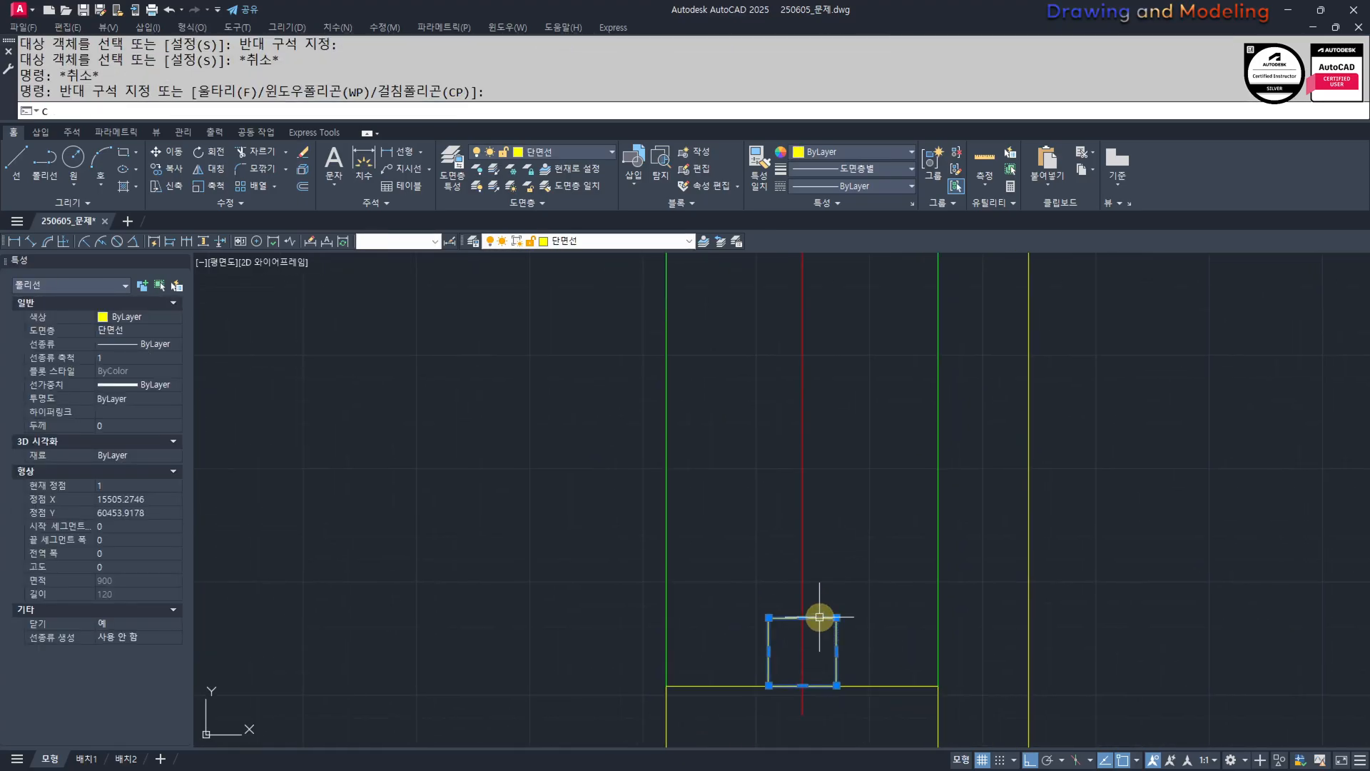
key(Return)
click(800, 620)
scroll(818, 542, down, 1)
middle_drag(818, 542, 818, 650)
click(801, 333)
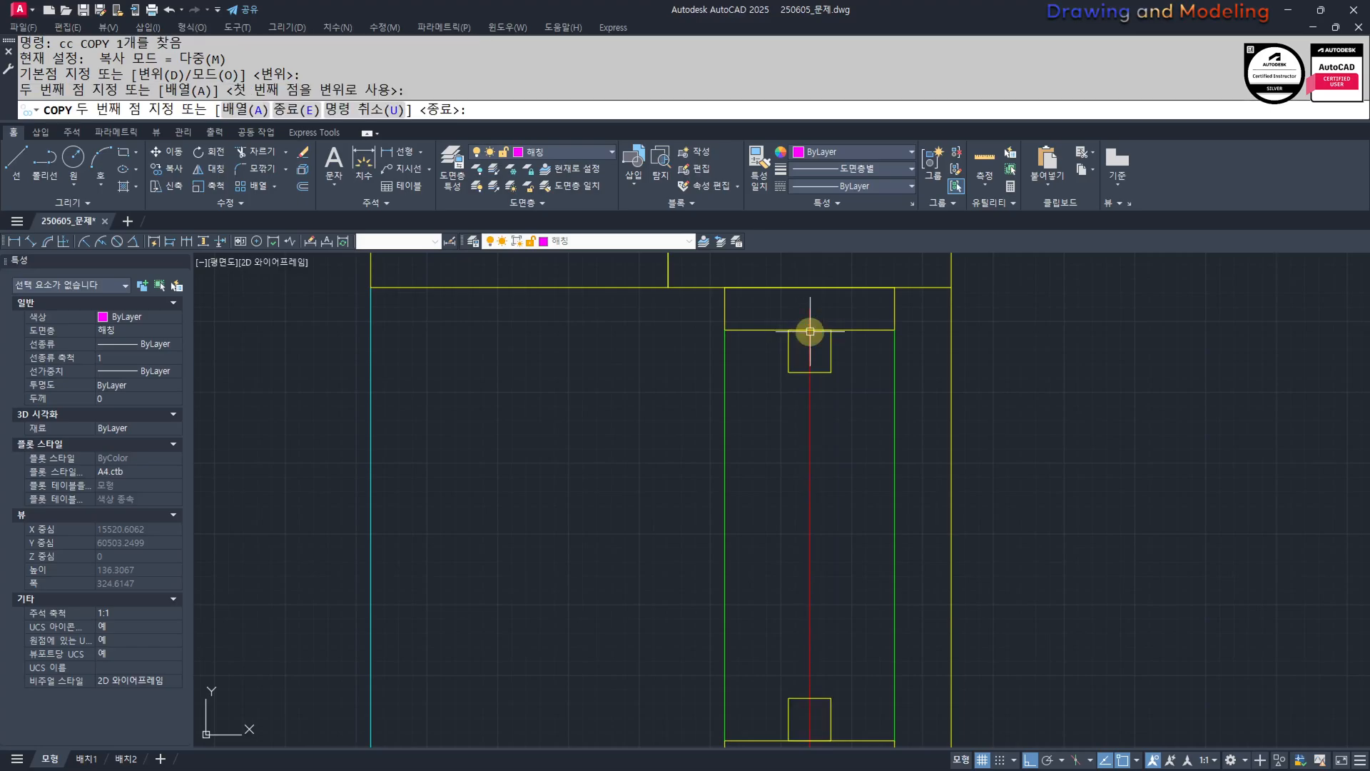
key(Escape)
key(Escape)
Draw two vertical lines joining the facing corners of the upper and lower 30 by 30 squares.
middle_drag(821, 436, 826, 400)
text(l)
key(Return)
click(794, 341)
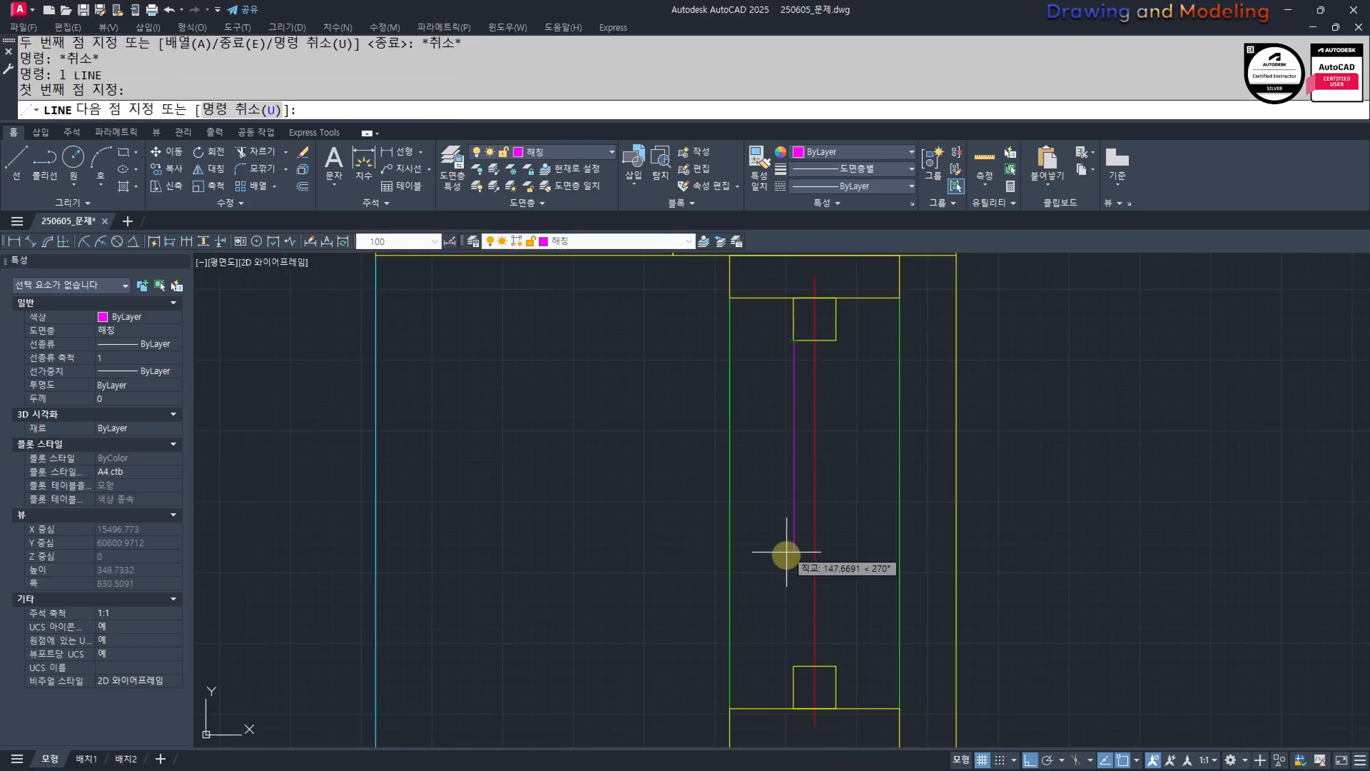
click(793, 666)
key(Escape)
key(Escape)
key(Return)
click(836, 666)
click(835, 340)
key(Escape)
key(Escape)
middle_drag(820, 393, 835, 459)
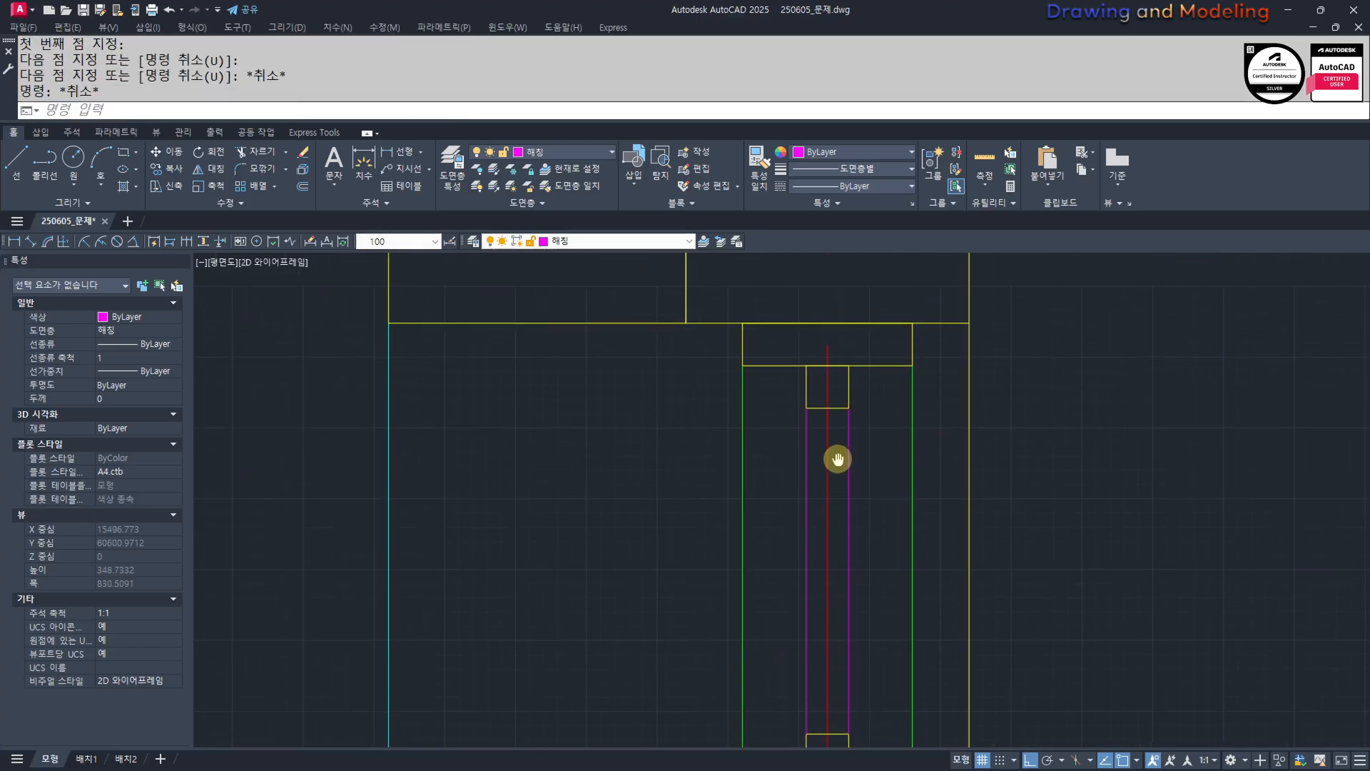
Match the two vertical lines between the squares to the properties of the green line at the frame's side.
text(mnm)
key(Return)
click(917, 436)
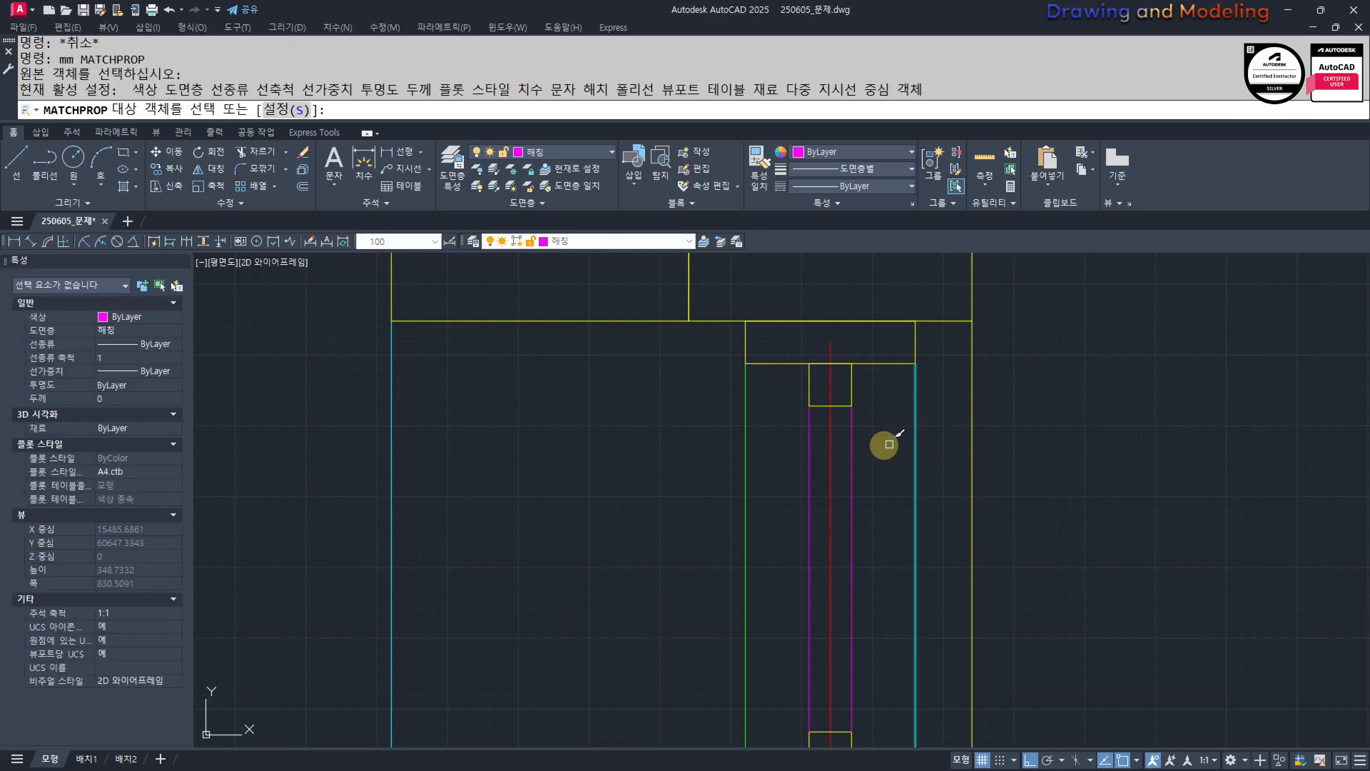
scroll(844, 432, up, 4)
click(859, 405)
click(844, 437)
click(888, 398)
click(849, 422)
click(769, 421)
click(742, 438)
key(Escape)
key(Escape)
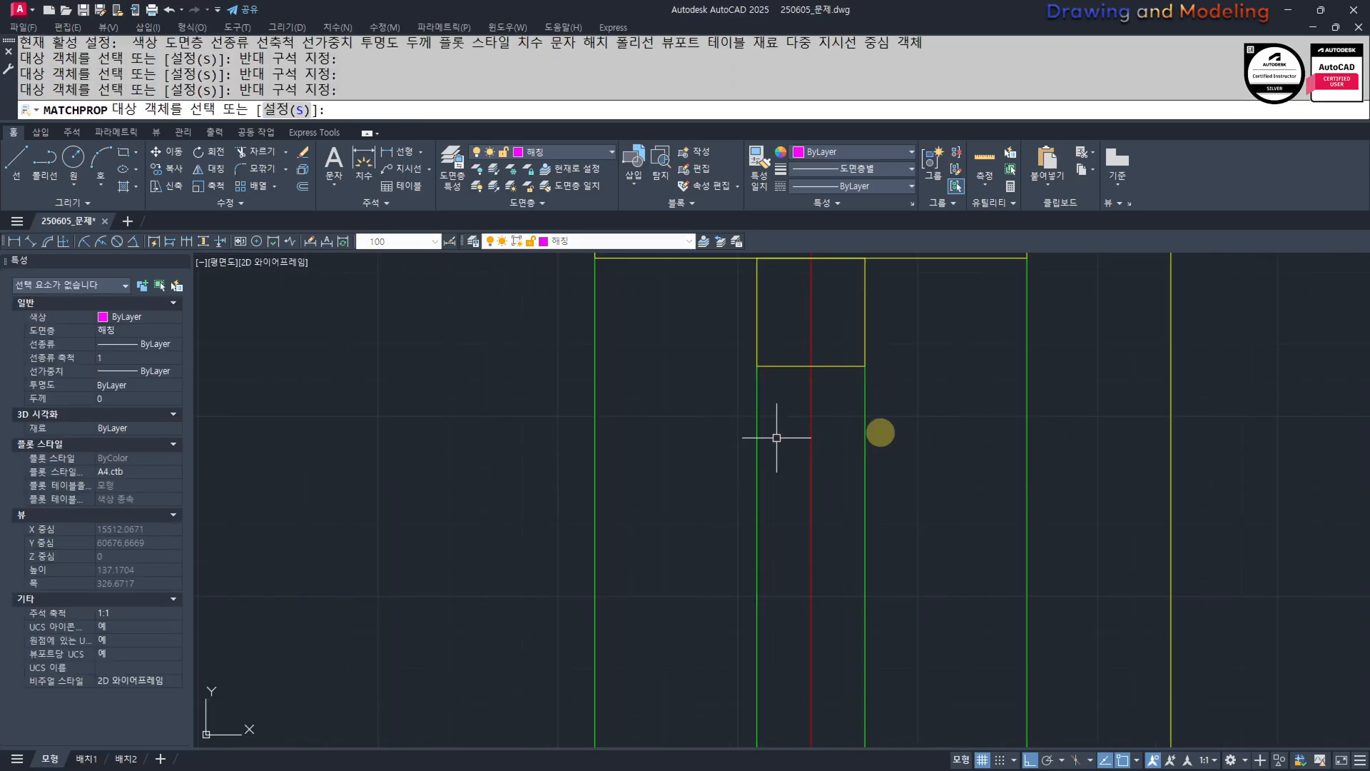
Copy one green line between the squares by its upper end to the midpoint of the upper square's bottom edge.
click(881, 431)
click(844, 456)
text(cc)
key(Return)
click(865, 365)
click(799, 366)
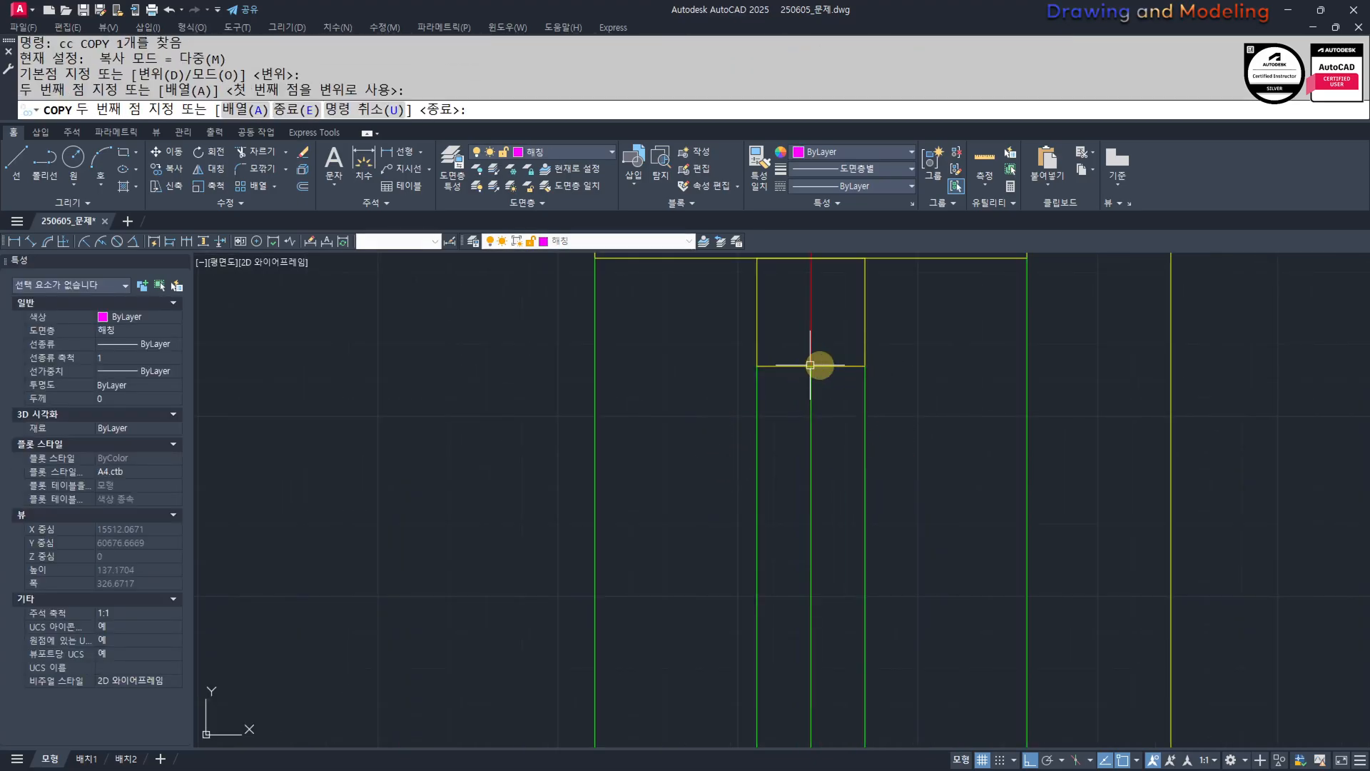
key(Escape)
Match the copied centre line between the squares to the properties of the yellow section lines.
scroll(856, 386, up, 2)
click(846, 433)
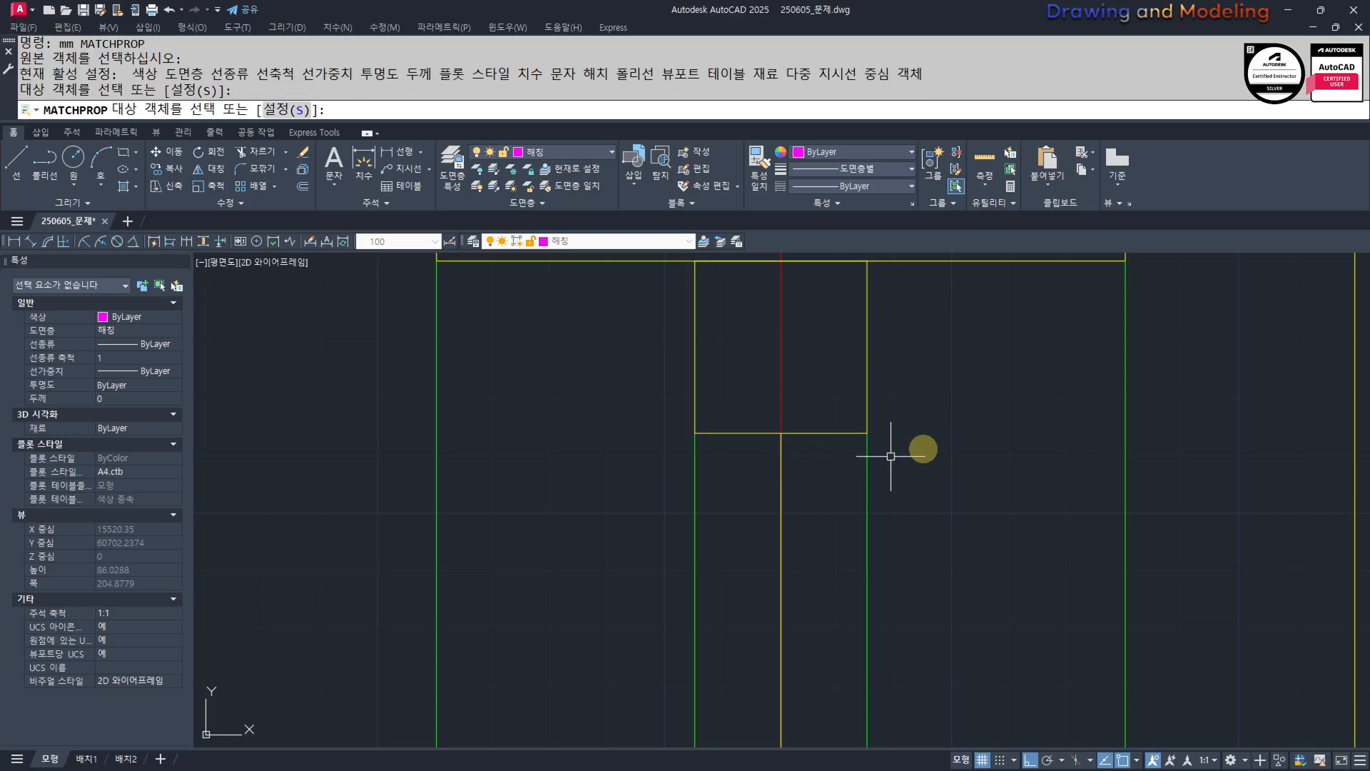
key(Escape)
Offset the green entrance floor finish line 900 upward as a height guide for the door handle.
scroll(923, 449, down, 6)
scroll(847, 517, down, 2)
mouse_move(1000, 499)
middle_down()
mouse_move(835, 493)
mouse_move(859, 463)
middle_up()
scroll(892, 461, down, 2)
scroll(858, 547, up, 2)
key(Escape)
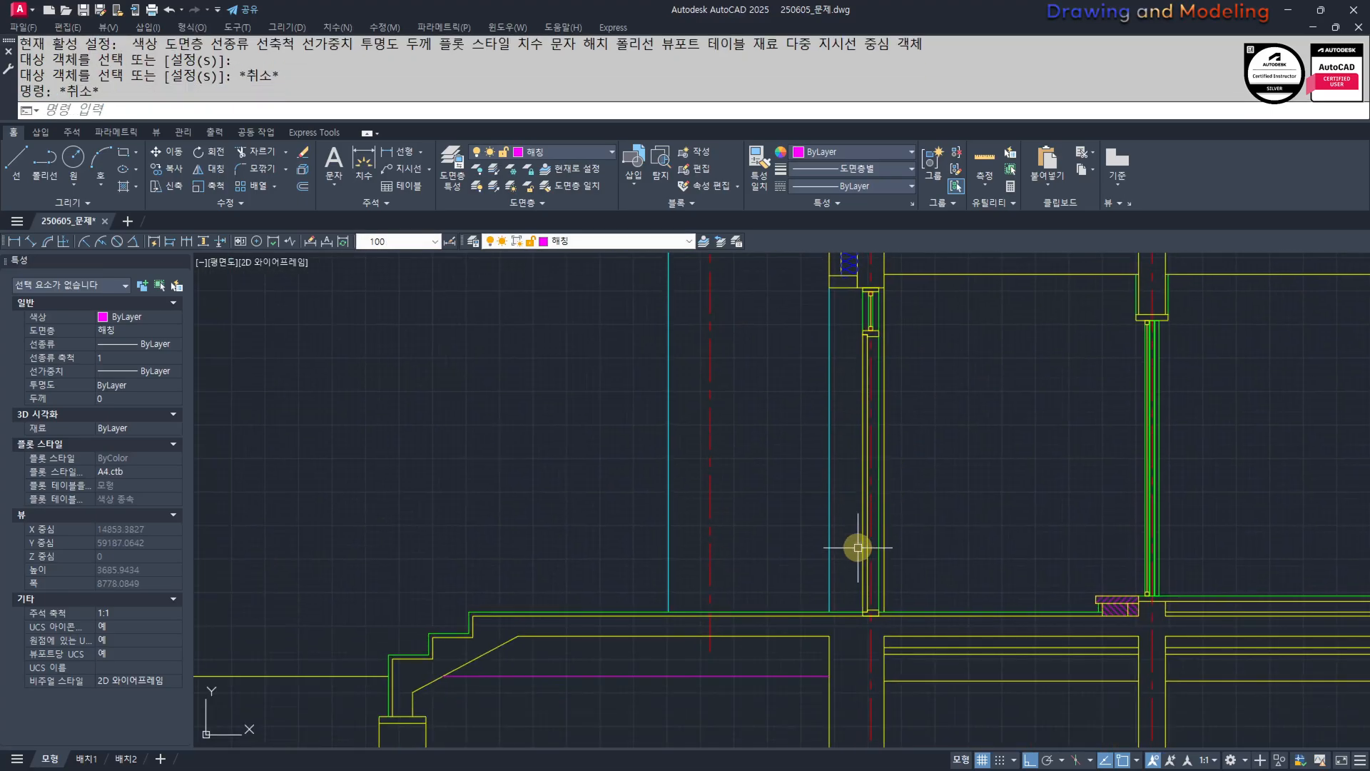
key(Escape)
scroll(853, 553, up, 2)
text(o)
key(Return)
text(900)
key(Return)
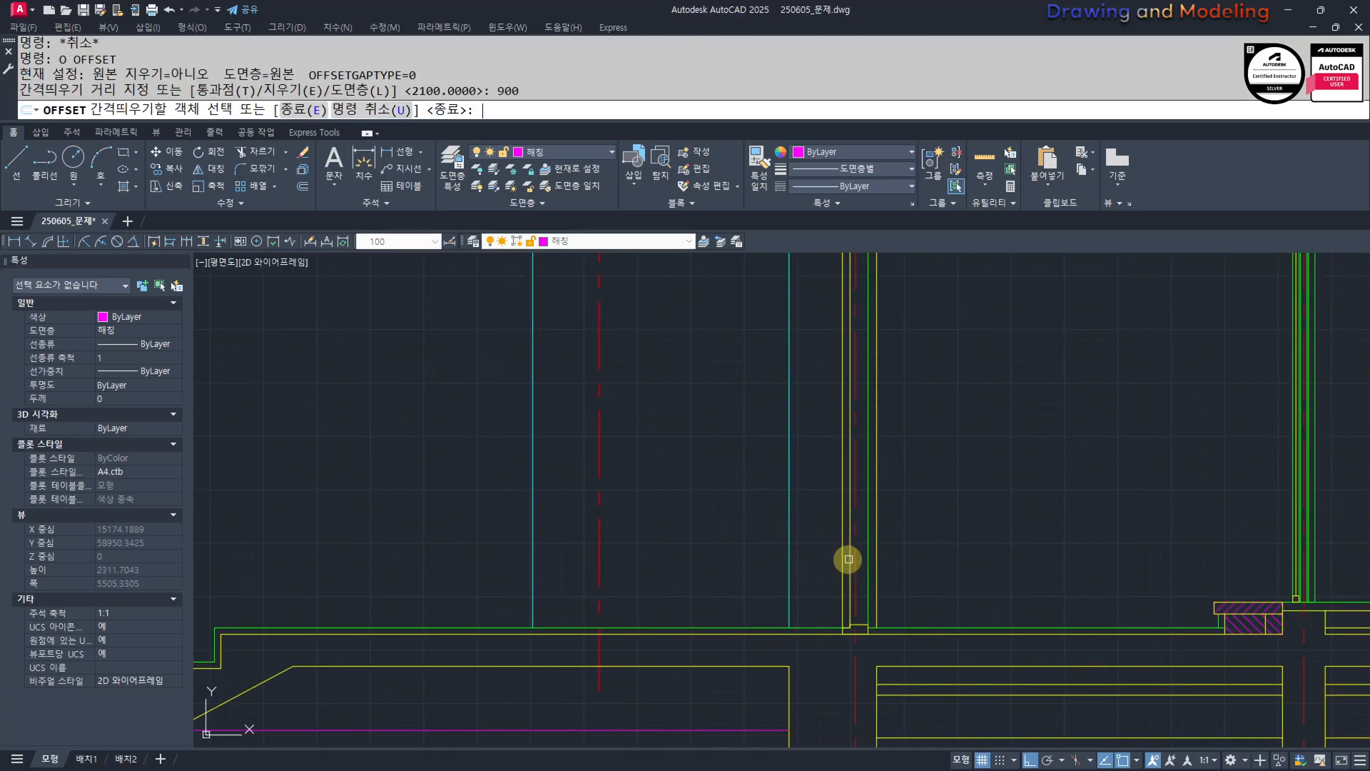
click(823, 626)
click(713, 505)
key(Escape)
key(Escape)
Draw a 50 by 200 rectangle beside the door panel, just above the 900 guide line.
scroll(835, 382, up, 4)
text(rec)
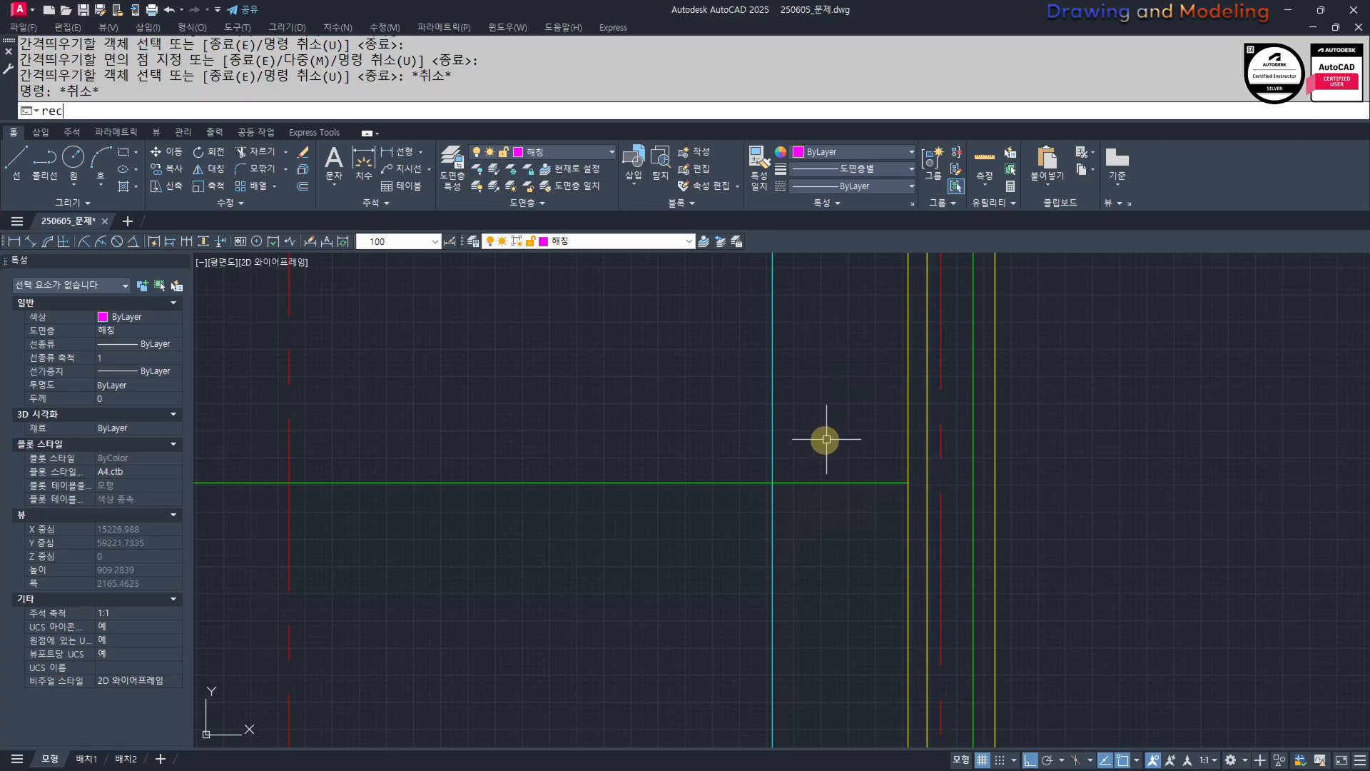
key(Return)
click(825, 440)
text(@50,200)
key(Return)
key(Escape)
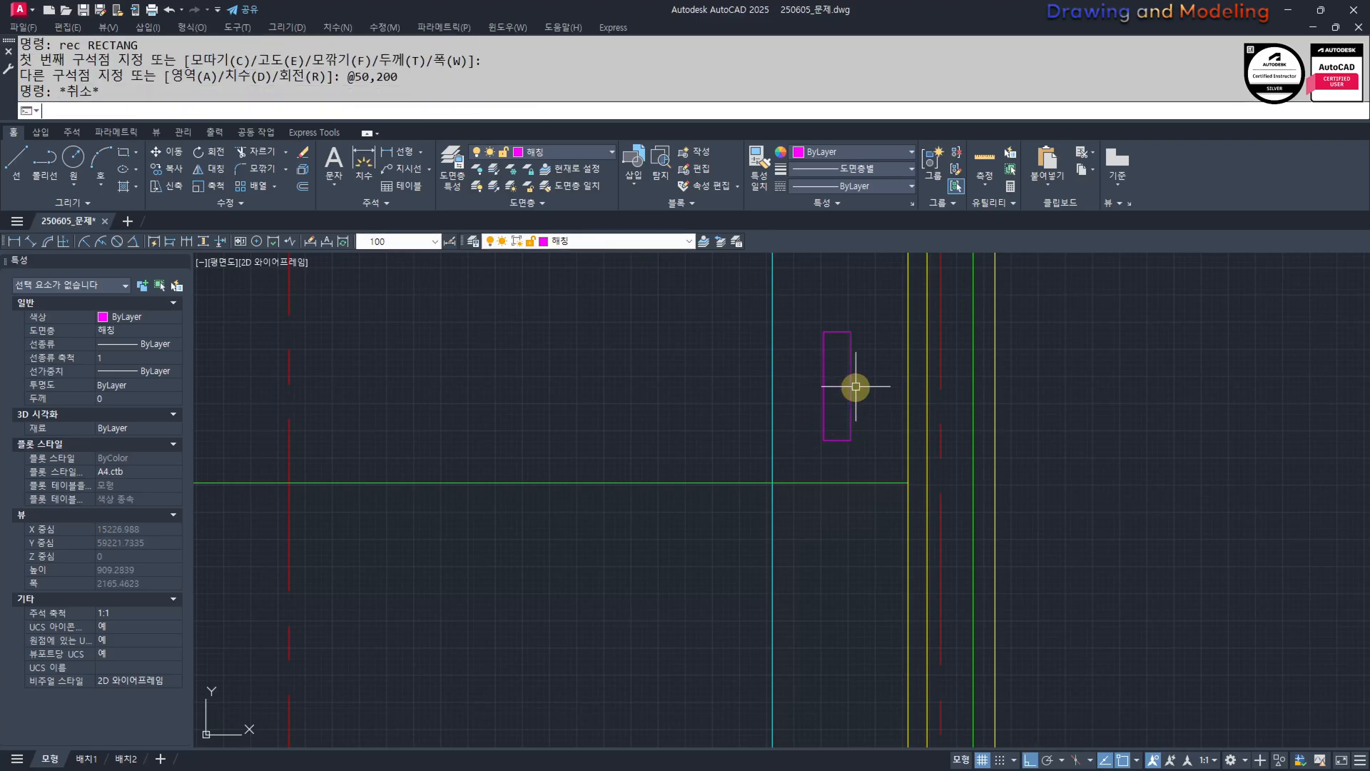
Move the 50 by 200 rectangle by its right midpoint to where the 900 guide line meets the door panel.
key(space)
click(852, 387)
click(907, 483)
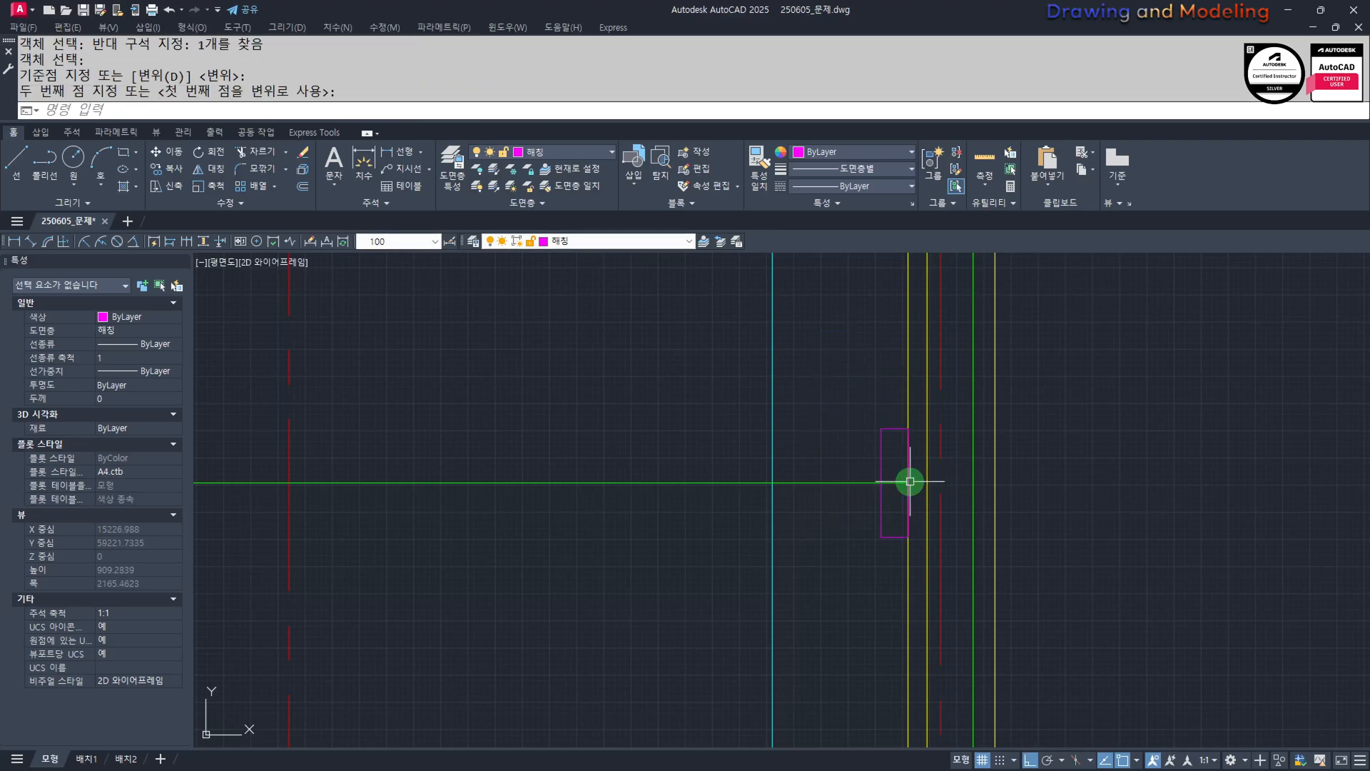
key(Escape)
Erase the 900 guide line beside the door panel.
click(856, 447)
click(818, 514)
text(e)
middle_drag(901, 514, 875, 526)
key(space)
Match the 50 by 200 handle rectangle to the properties of the door frame's green line.
click(947, 468)
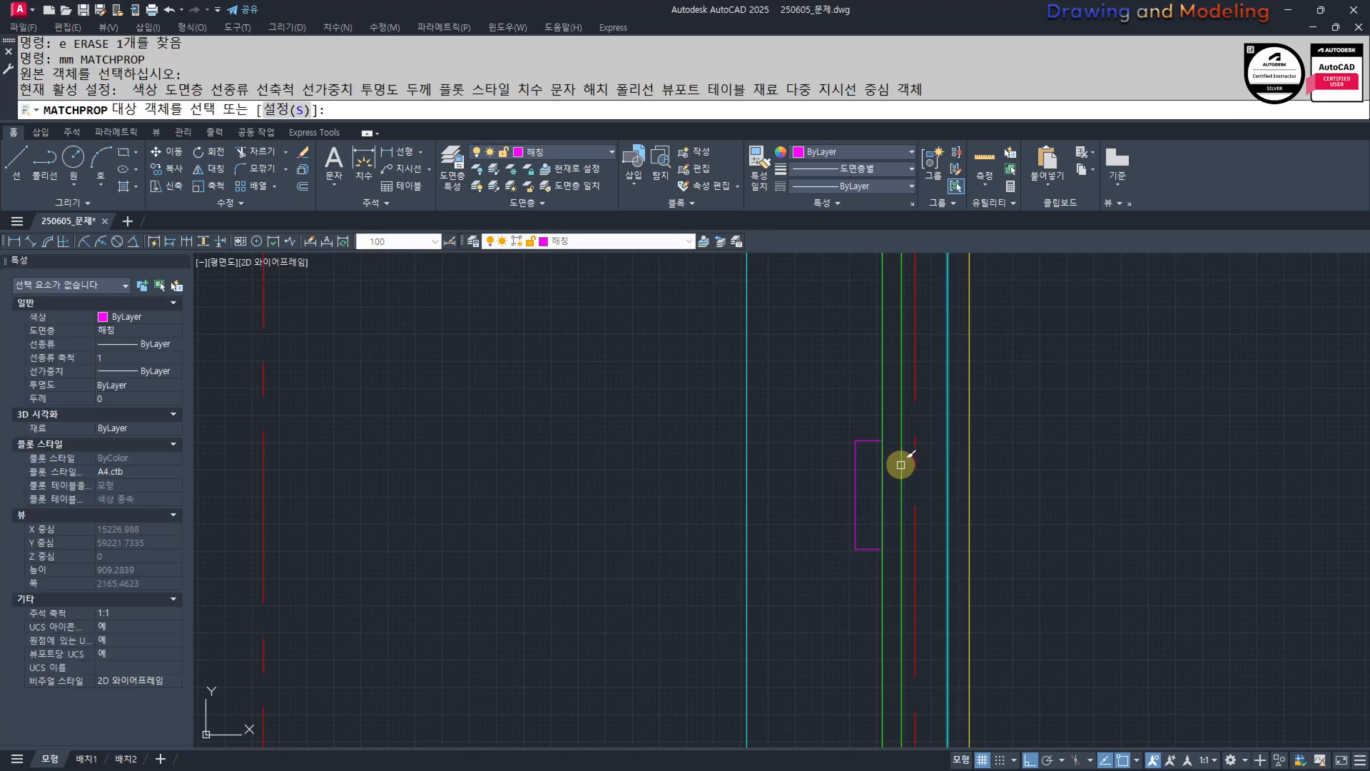
click(842, 459)
key(Escape)
key(Escape)
Mirror the handle rectangle to the door panel's other side about the panel's mid-thickness, keeping the original.
click(855, 401)
click(836, 488)
click(877, 404)
click(858, 457)
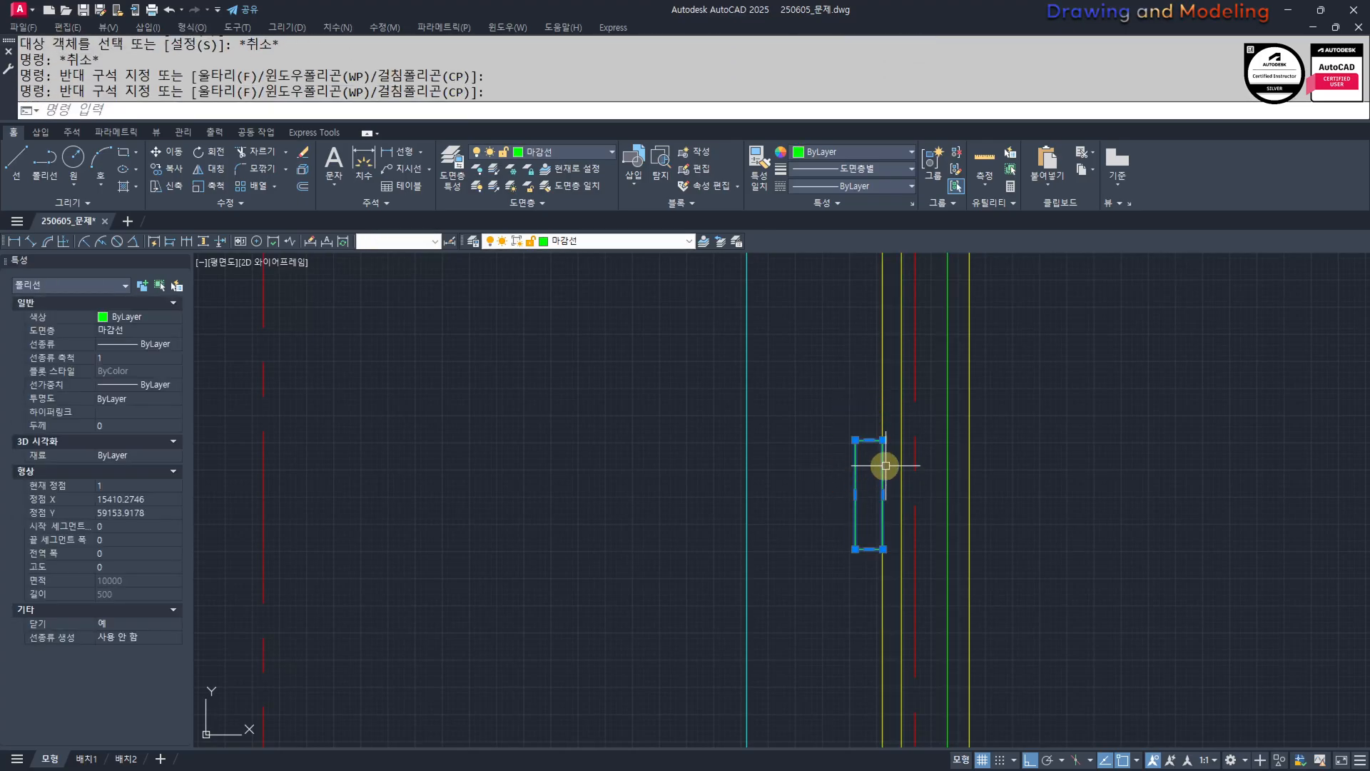
middle_drag(884, 456, 867, 471)
text(mi)
key(space)
shift+right_click(867, 465)
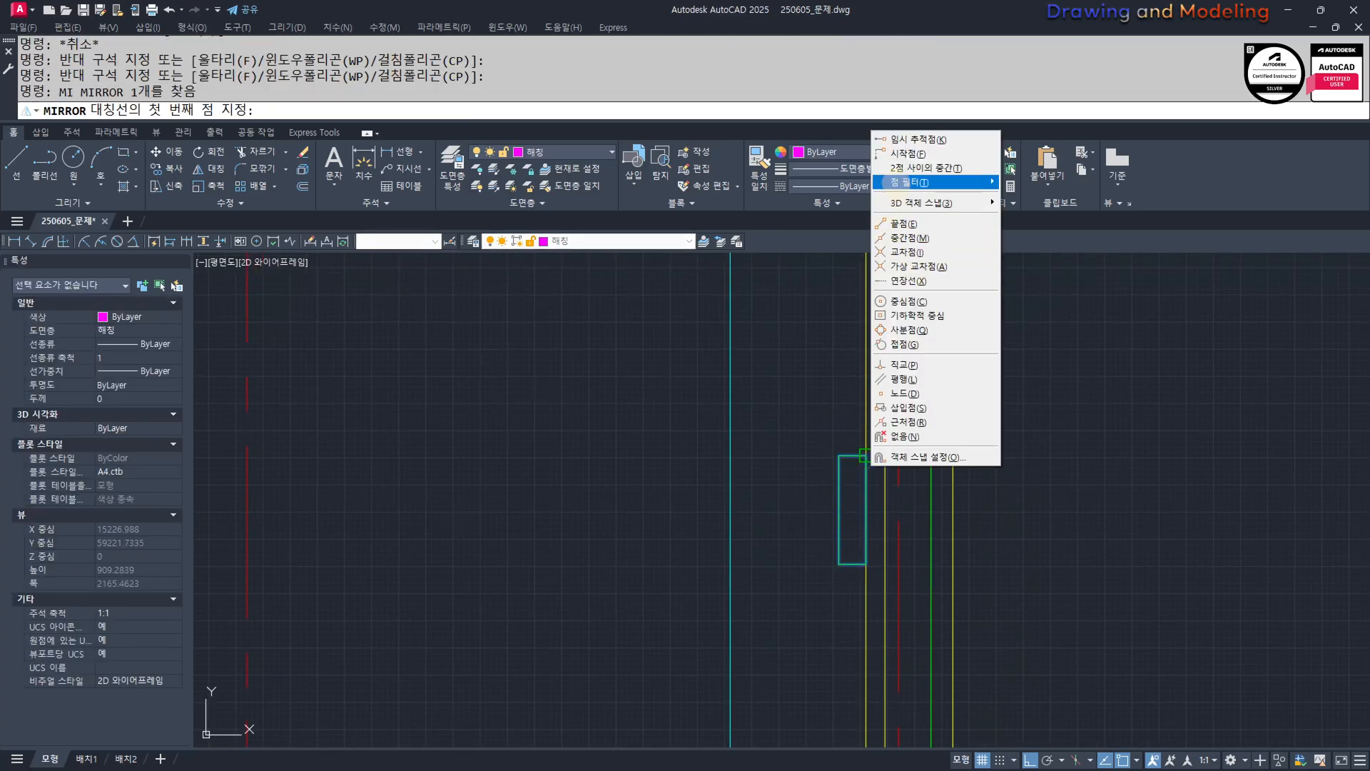
click(925, 168)
scroll(862, 451, up, 2)
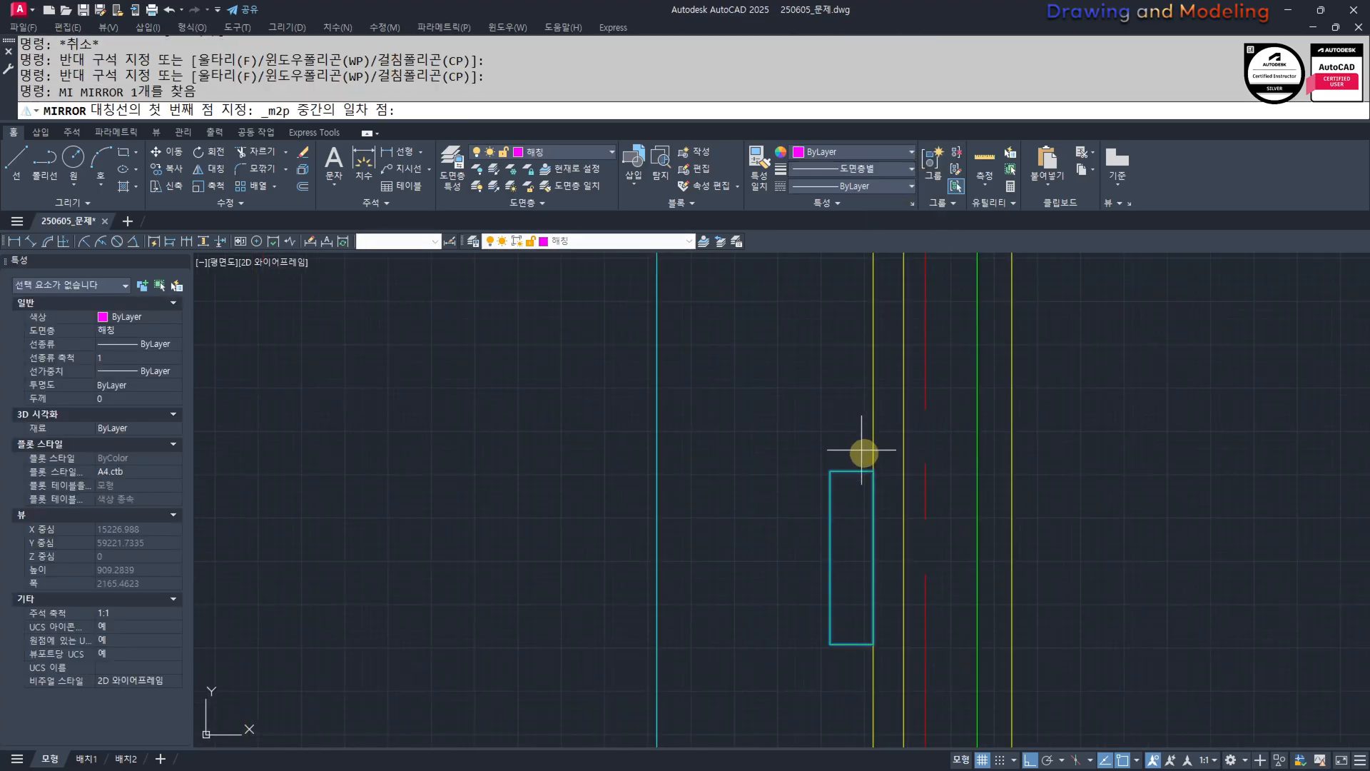
click(915, 471)
click(885, 394)
key(Escape)
key(Escape)
scroll(856, 414, down, 5)
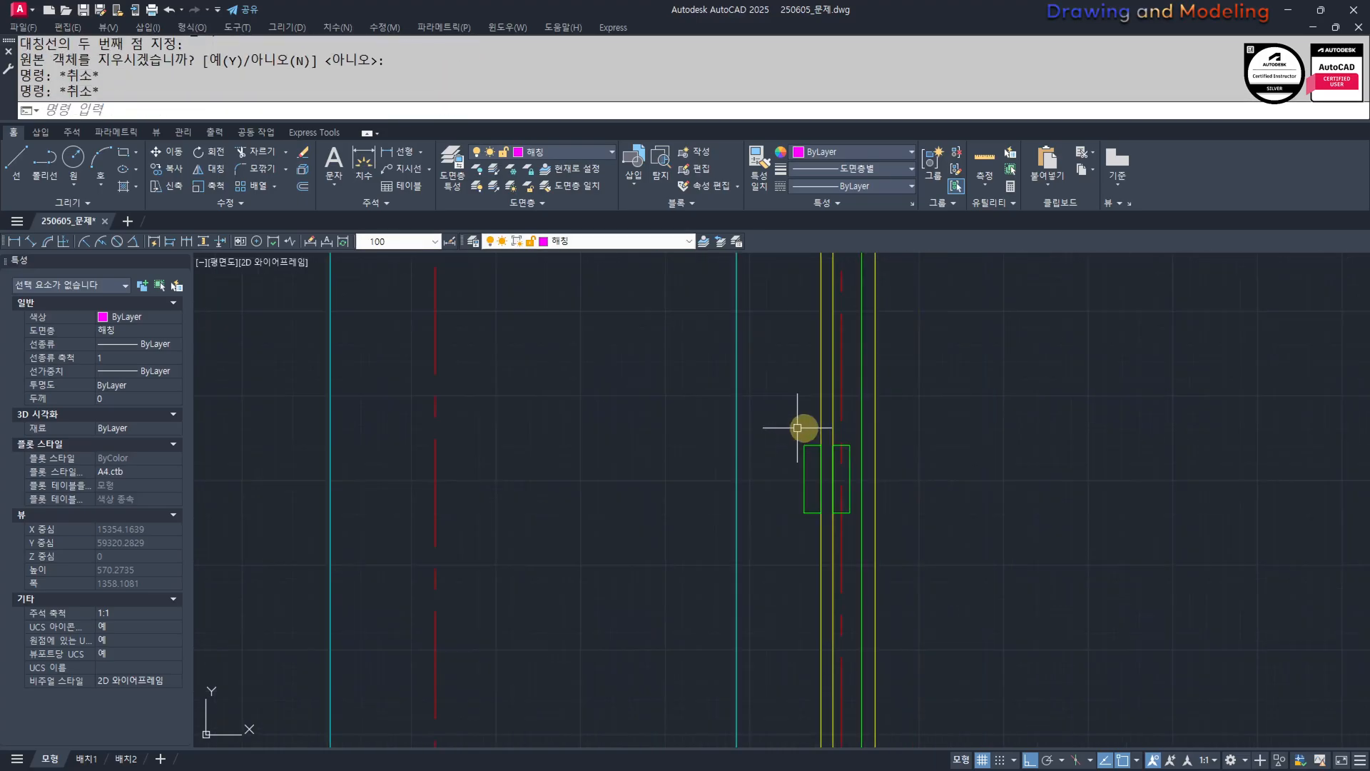
Offset the exterior wall's inner face line 20 toward the room.
scroll(900, 499, up, 3)
scroll(856, 521, down, 2)
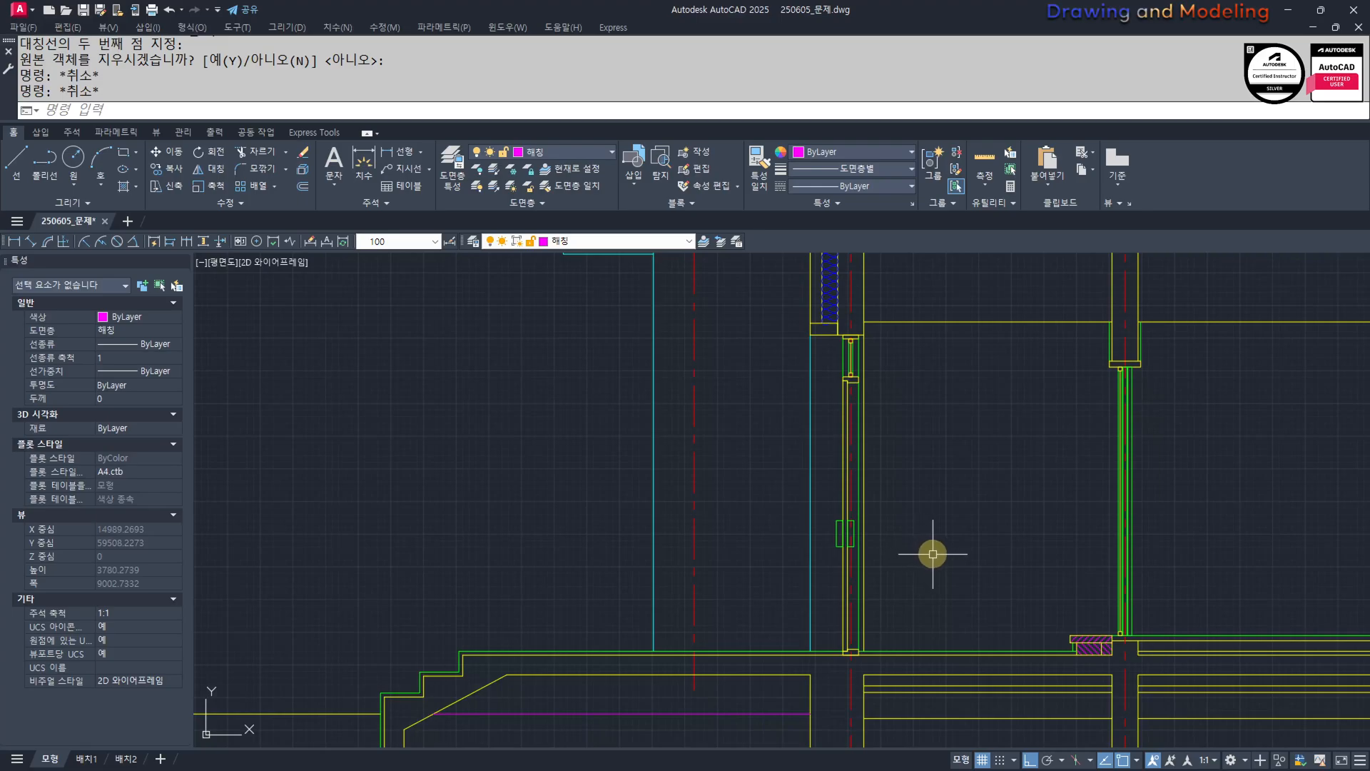
middle_drag(932, 554, 892, 543)
scroll(821, 411, up, 2)
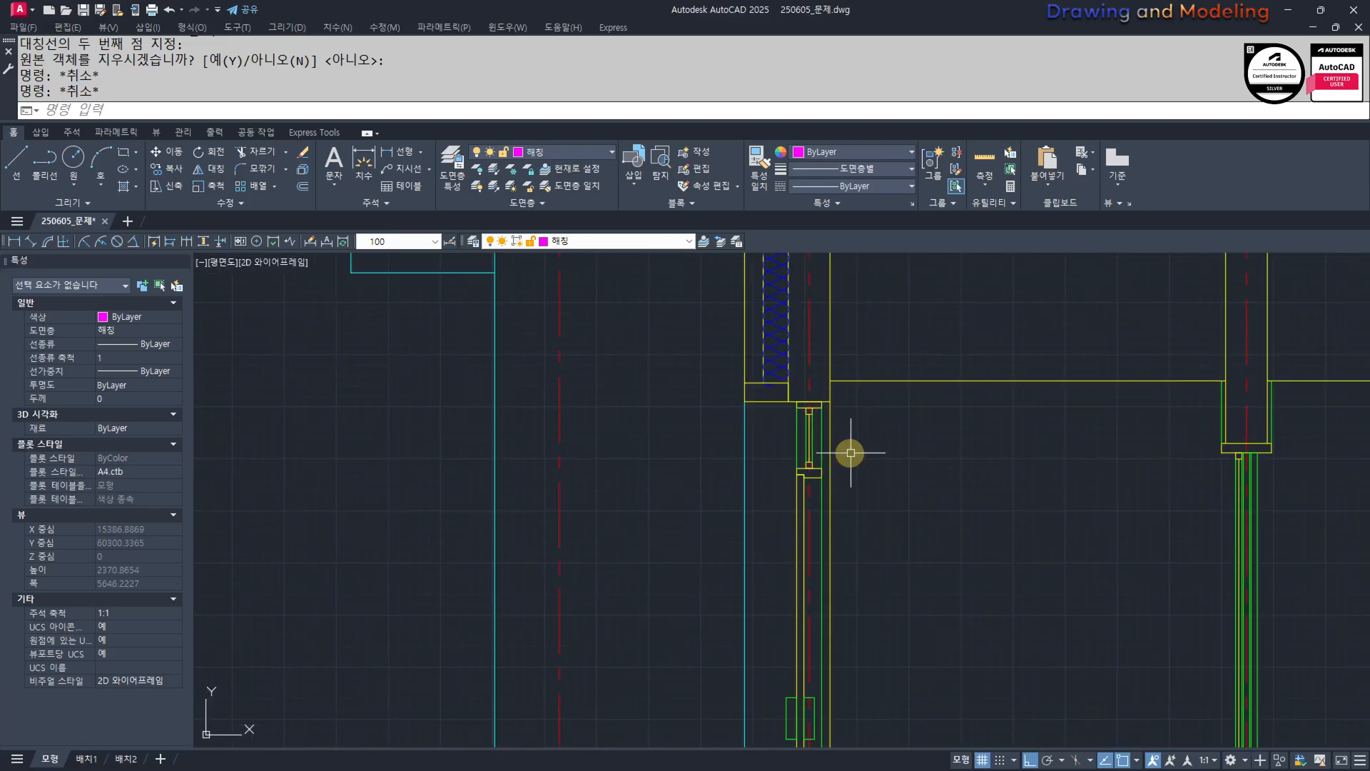
text(o)
key(Return)
text(20)
key(Return)
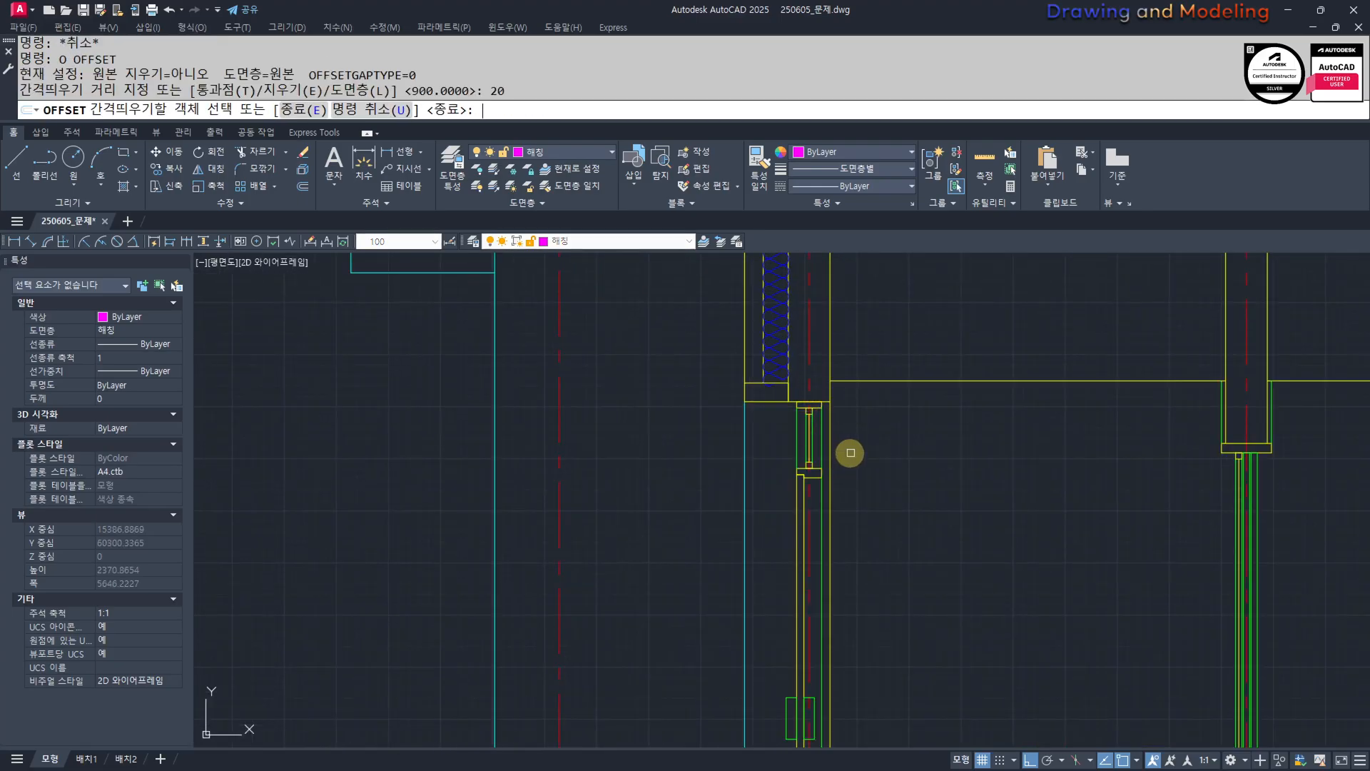
click(831, 414)
click(854, 405)
key(Escape)
key(Escape)
Trim the part of the 20 offset wall line that extends above the ceiling line.
scroll(828, 377, up, 4)
text(tr)
key(Return)
click(956, 419)
click(925, 379)
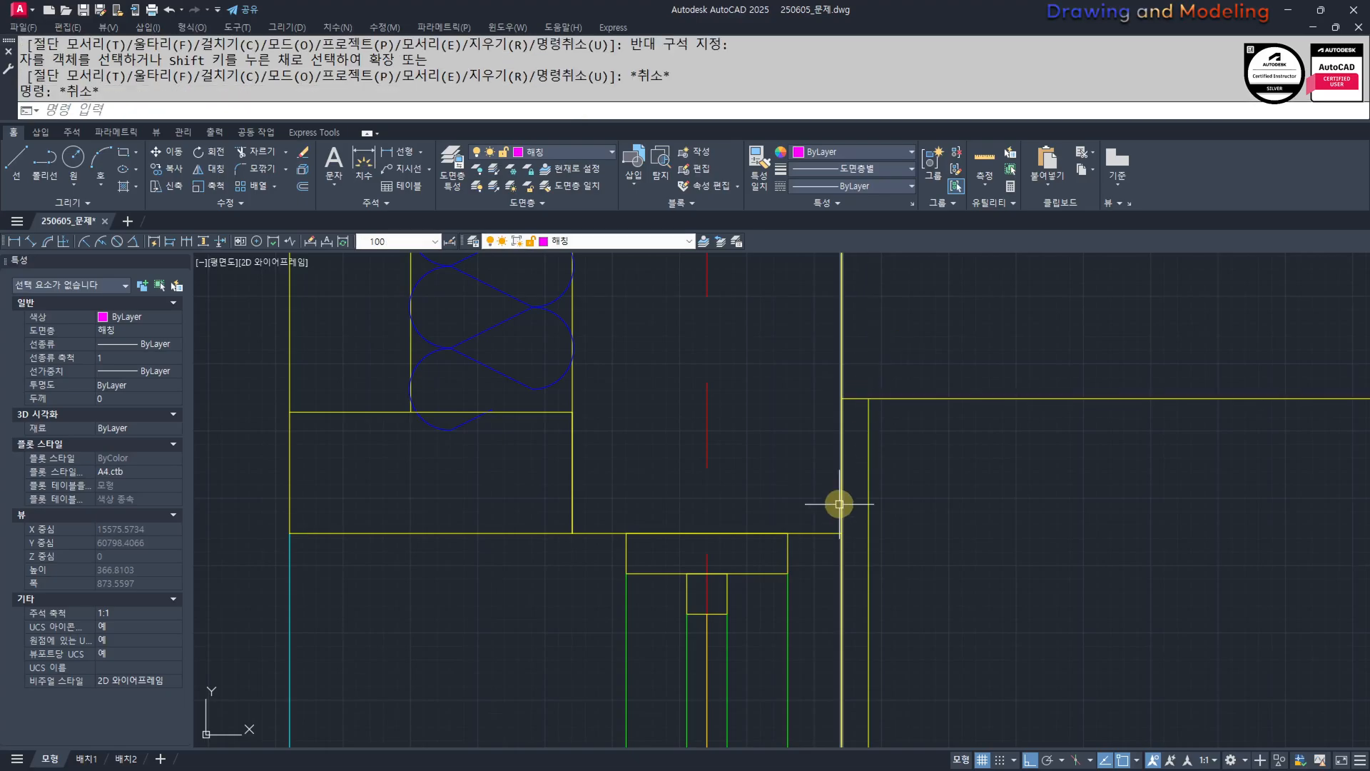
Offset the beam's bottom line 20 downward beside the upper frame profile.
middle_drag(839, 504, 850, 454)
text(io)
key(BackSpace)
key(BackSpace)
text(o)
key(Return)
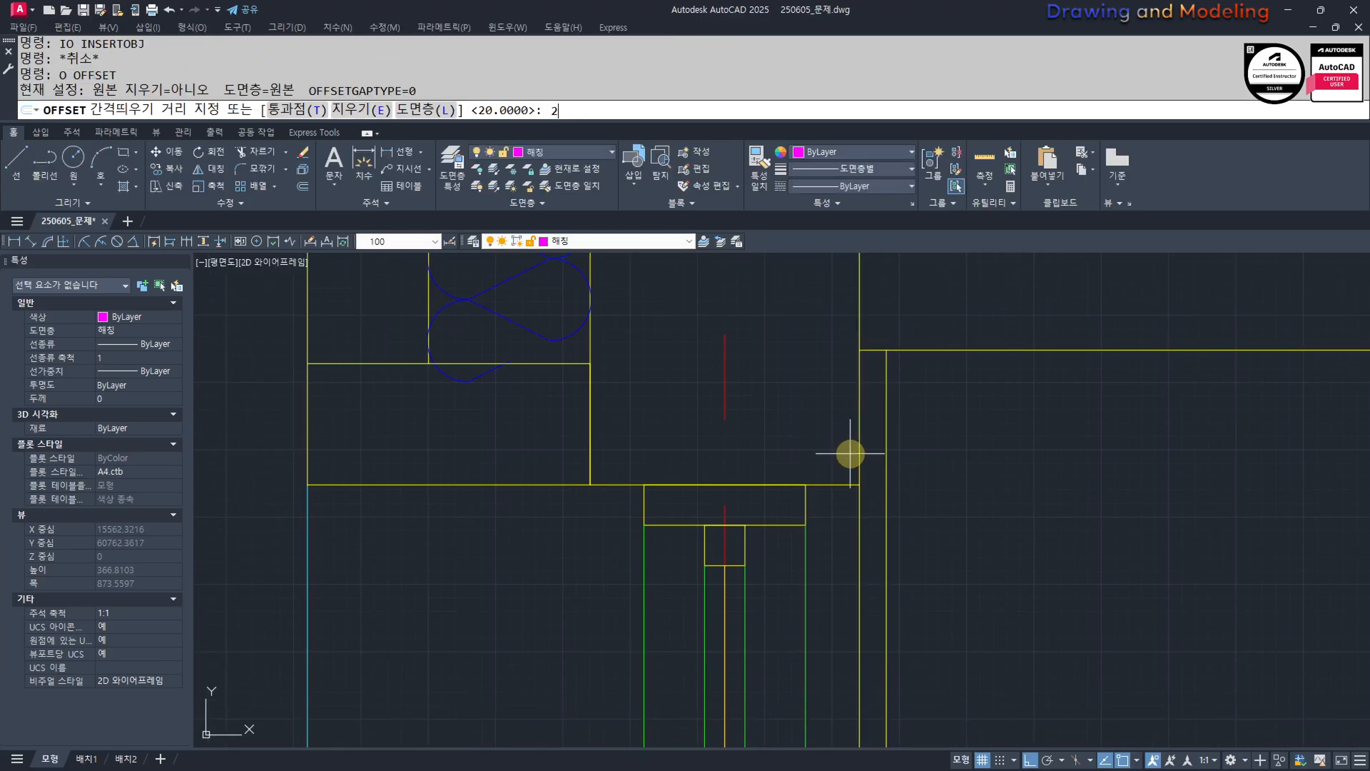
text(20)
key(Return)
click(841, 485)
click(840, 499)
key(Escape)
Fillet the lower 20 offset line and the vertical 20 offset line into a sharp corner.
scroll(840, 500, up, 2)
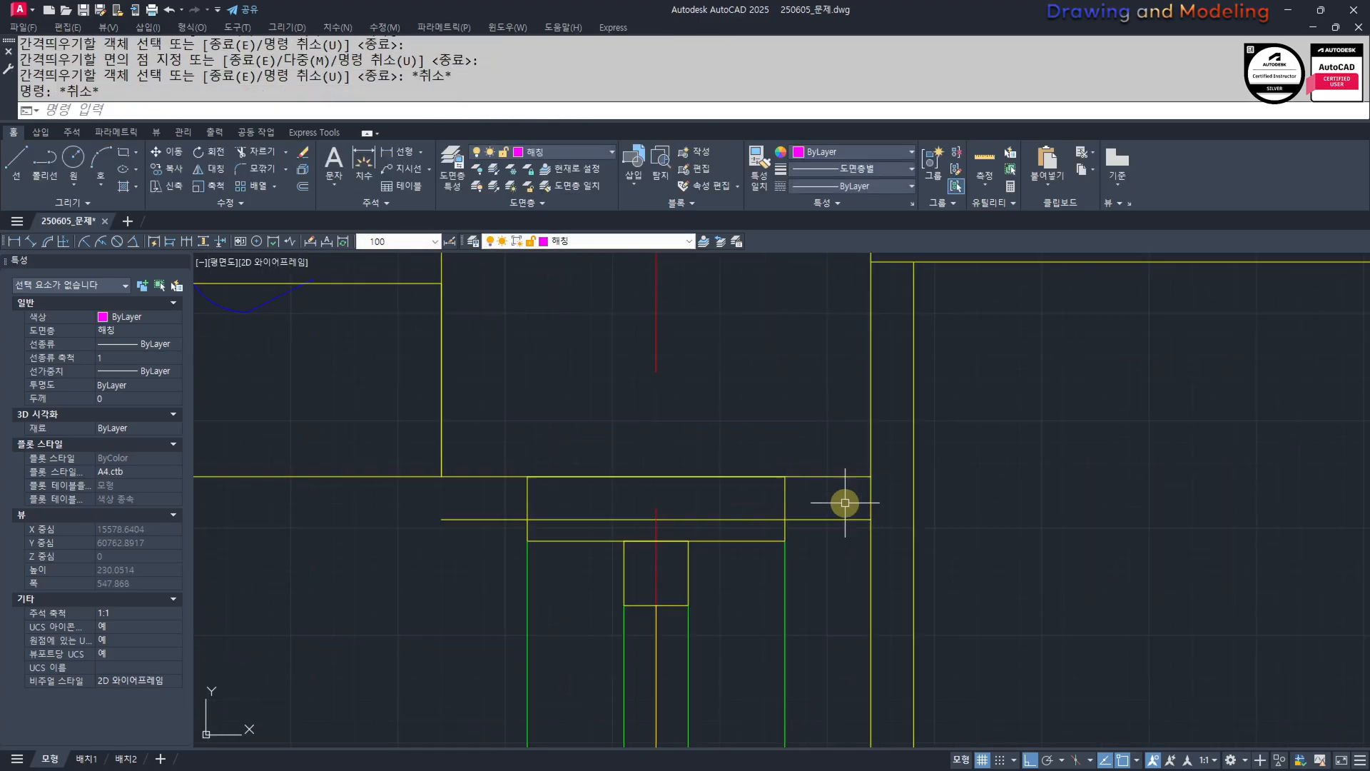
text(f)
key(Return)
click(863, 518)
click(916, 478)
key(Escape)
key(Escape)
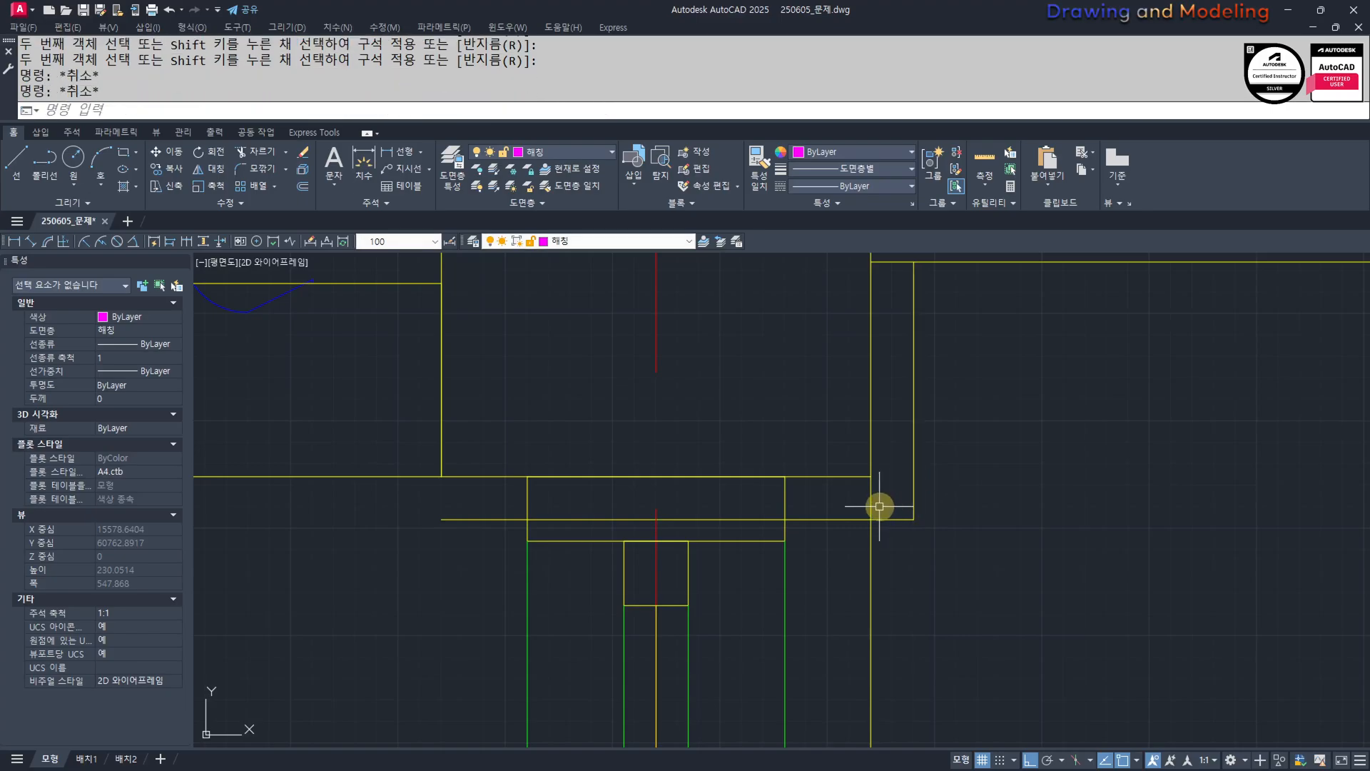
Try to trim the wall's inner face line above the lower 20 offset line.
scroll(879, 507, up, 4)
text(tr)
key(Return)
drag(1031, 566, 814, 504)
key(Return)
text(tr)
key(Return)
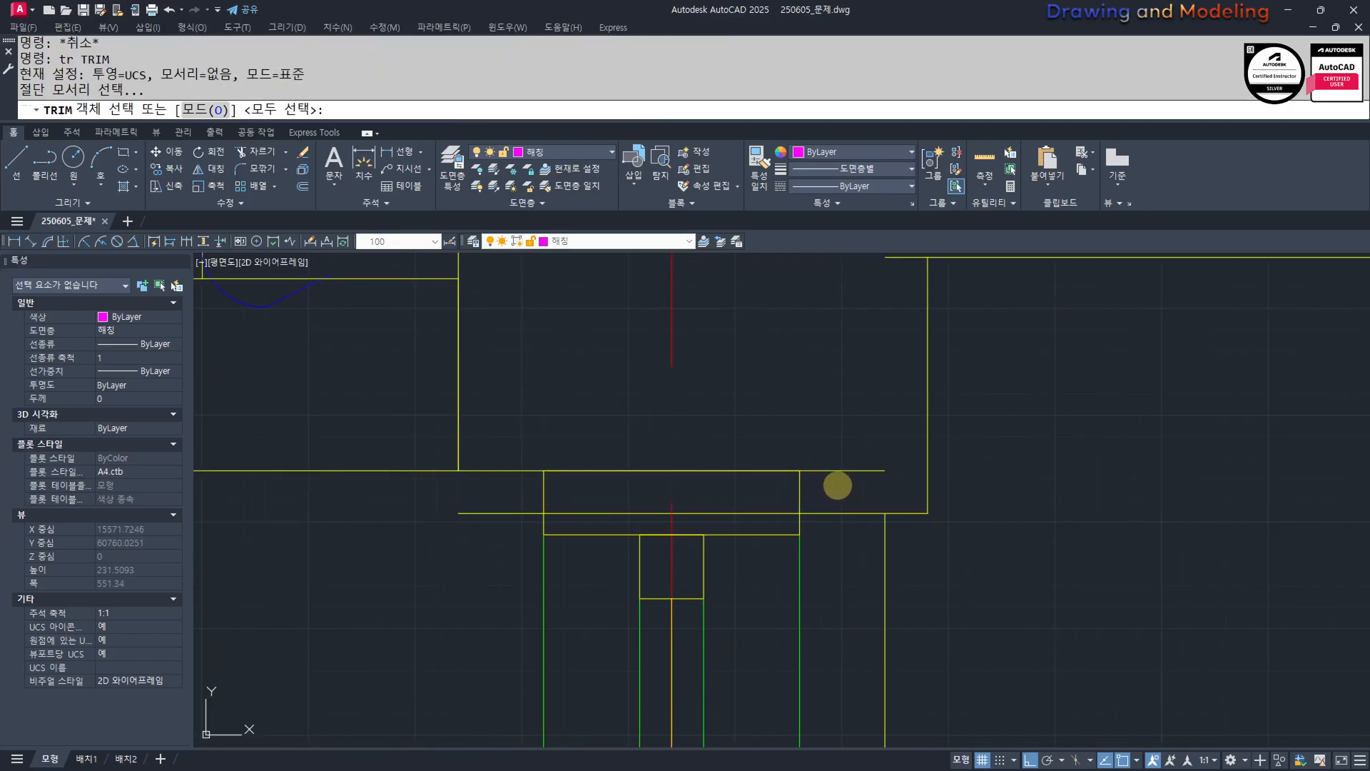
key(Escape)
key(ctrl+z)
key(ctrl+z)
Trim the wall's inner face line between the beam's bottom line and the lower 20 offset line.
scroll(794, 539, down, 1)
text(tr)
drag(795, 560, 758, 410)
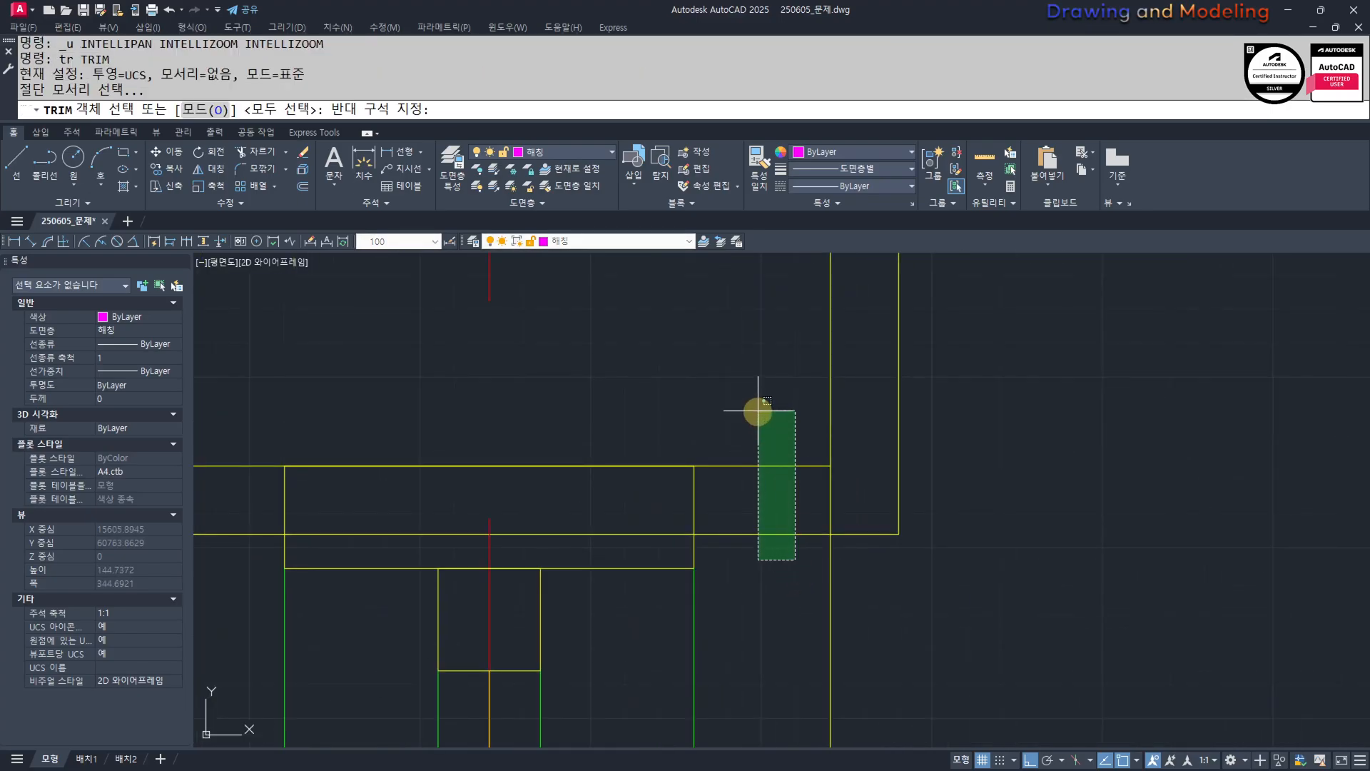
key(Return)
drag(843, 501, 788, 498)
key(Escape)
key(Escape)
Trim the lower 20 offset line where it crosses the upper frame profile and erase its leftover piece beyond the frame.
middle_drag(608, 503, 795, 504)
scroll(798, 513, down, 2)
text(tr)
key(Return)
mouse_move(872, 514)
mouse_down()
mouse_move(821, 503)
mouse_move(778, 542)
mouse_up()
key(Escape)
key(Escape)
drag(560, 511, 525, 550)
text(e)
key(Escape)
Match the vertical and lower 20 offset finish lines to the properties of the green line beside the upper glazed panel.
scroll(401, 526, down, 3)
scroll(387, 542, down, 1)
middle_drag(331, 554, 688, 537)
key(Escape)
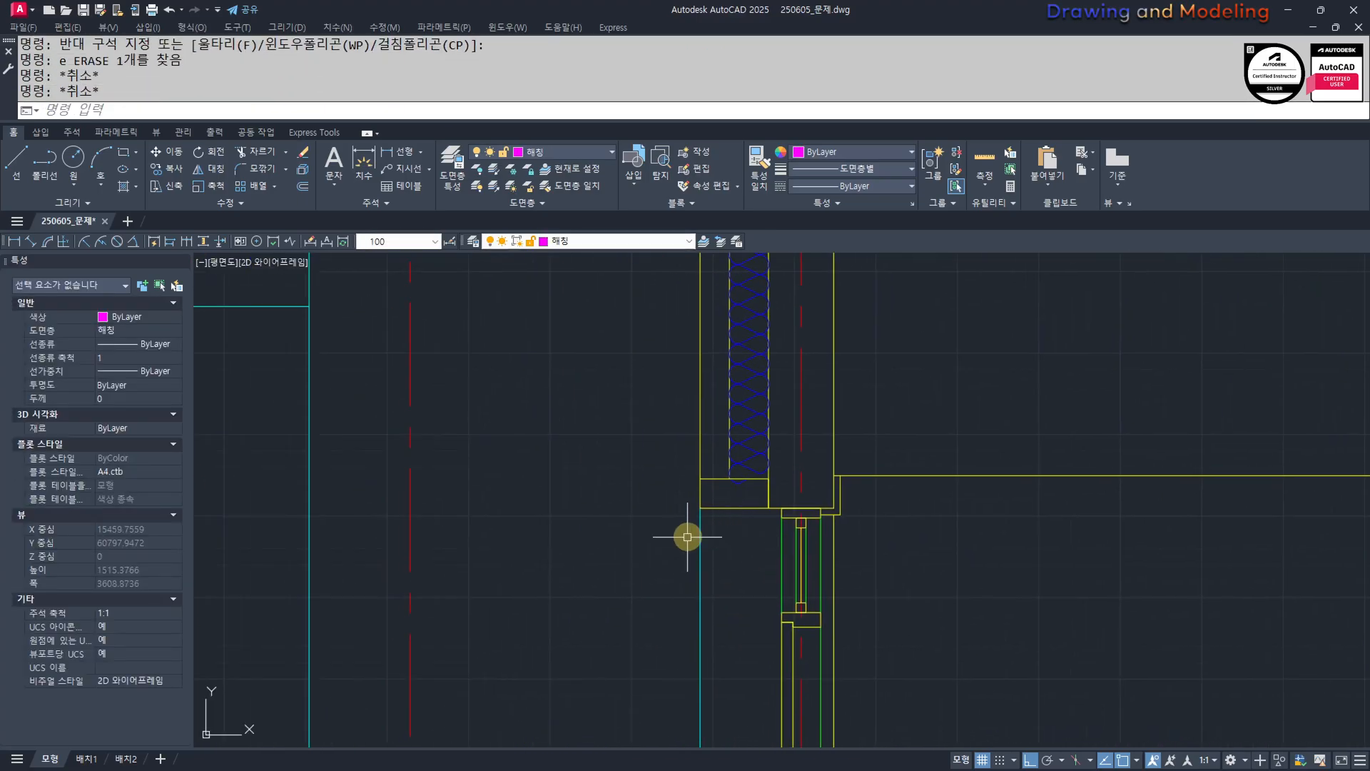
middle_drag(819, 558, 842, 457)
scroll(844, 425, up, 3)
scroll(873, 462, down, 3)
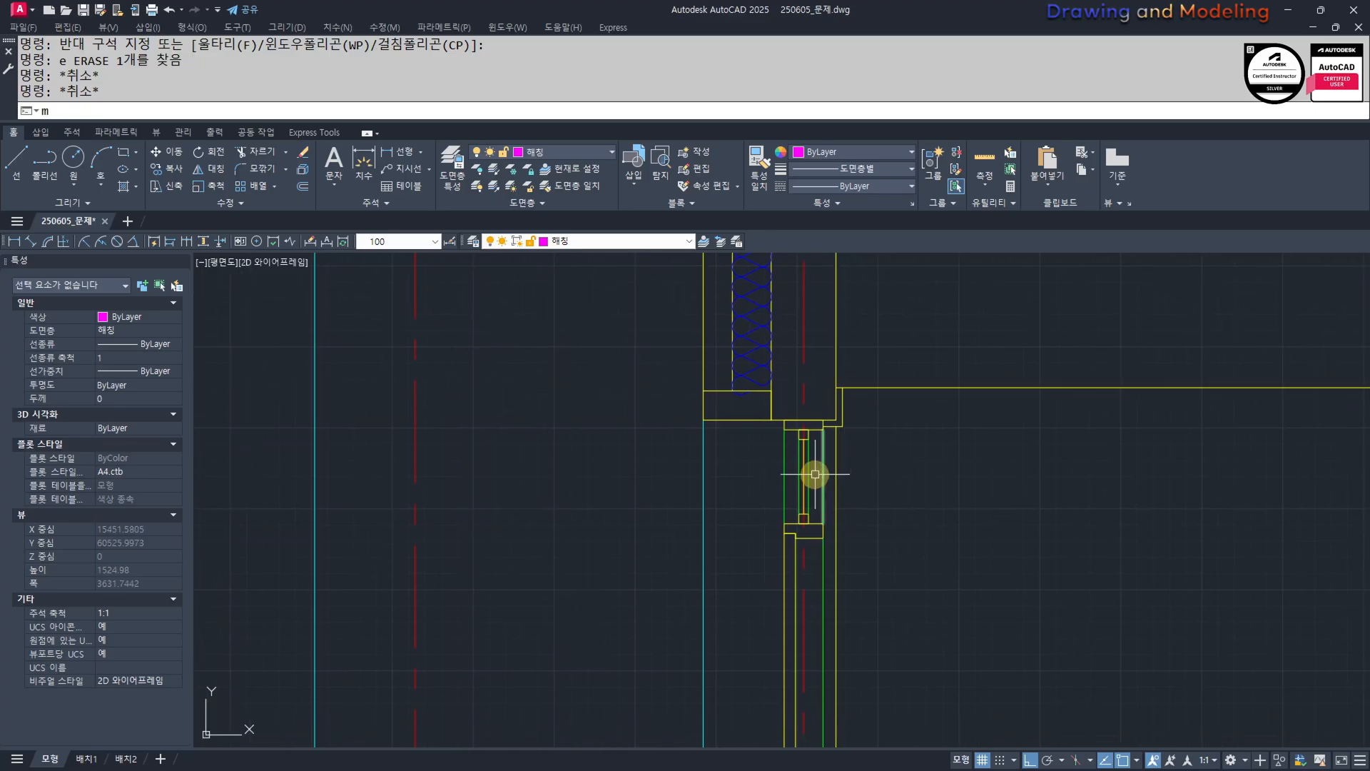
text(mm)
scroll(833, 446, up, 3)
click(809, 444)
middle_drag(845, 375, 839, 441)
scroll(840, 442, up, 4)
click(917, 504)
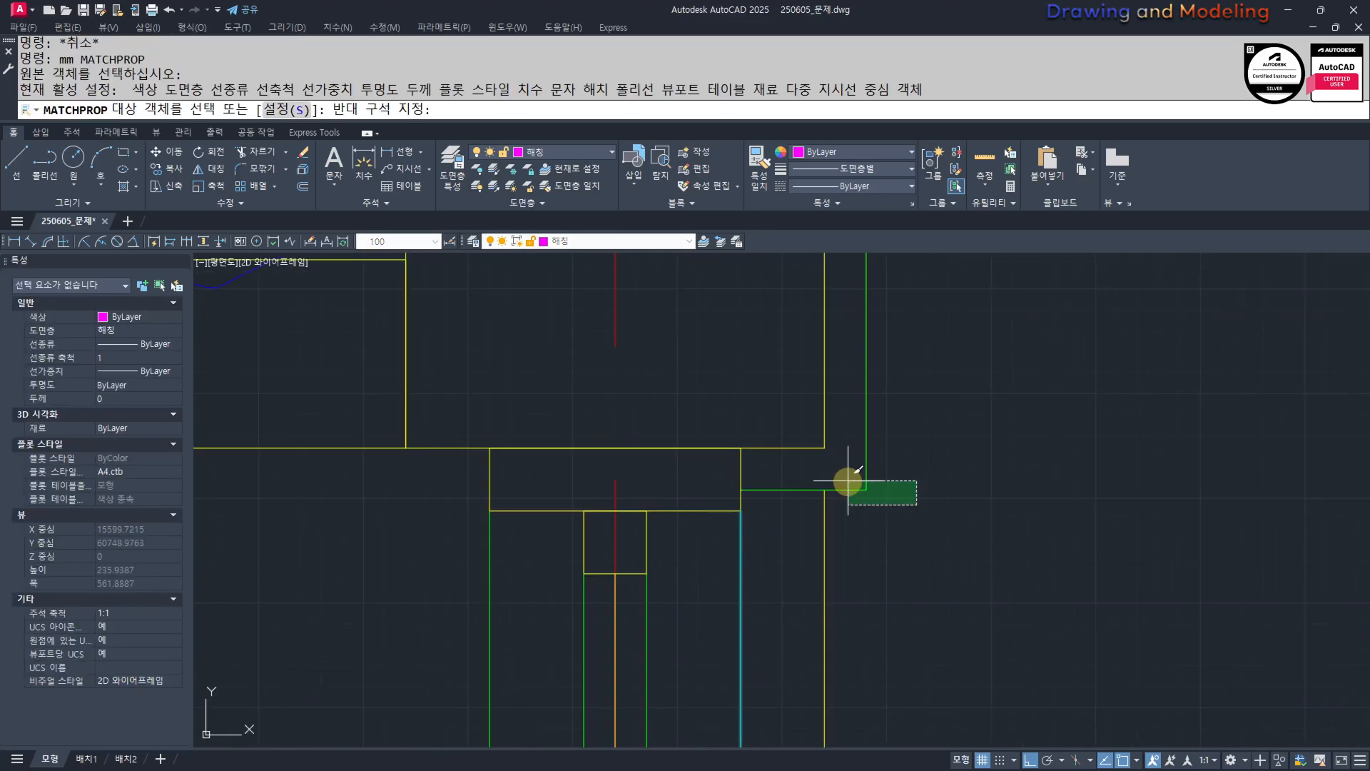
click(848, 480)
key(Escape)
key(Escape)
Move the vertical wall line below the beam from its upper endpoint to the outer corner of the 20 offset finish lines.
scroll(778, 438, down, 4)
scroll(779, 438, down, 4)
middle_drag(801, 505, 832, 441)
scroll(832, 441, down, 4)
middle_drag(825, 541, 847, 385)
scroll(847, 386, up, 2)
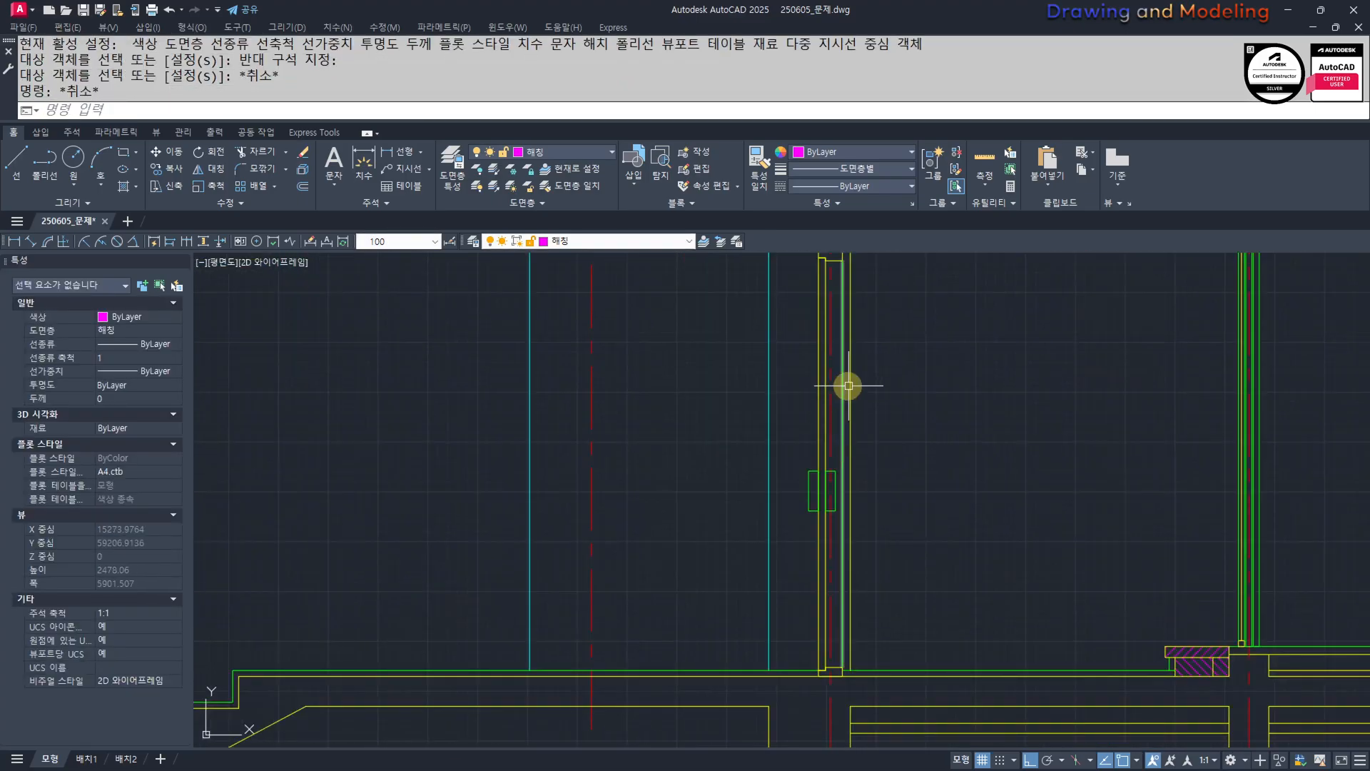
click(850, 385)
middle_drag(881, 285, 878, 442)
scroll(850, 352, up, 5)
text(m)
middle_drag(777, 285, 785, 391)
scroll(784, 392, up, 1)
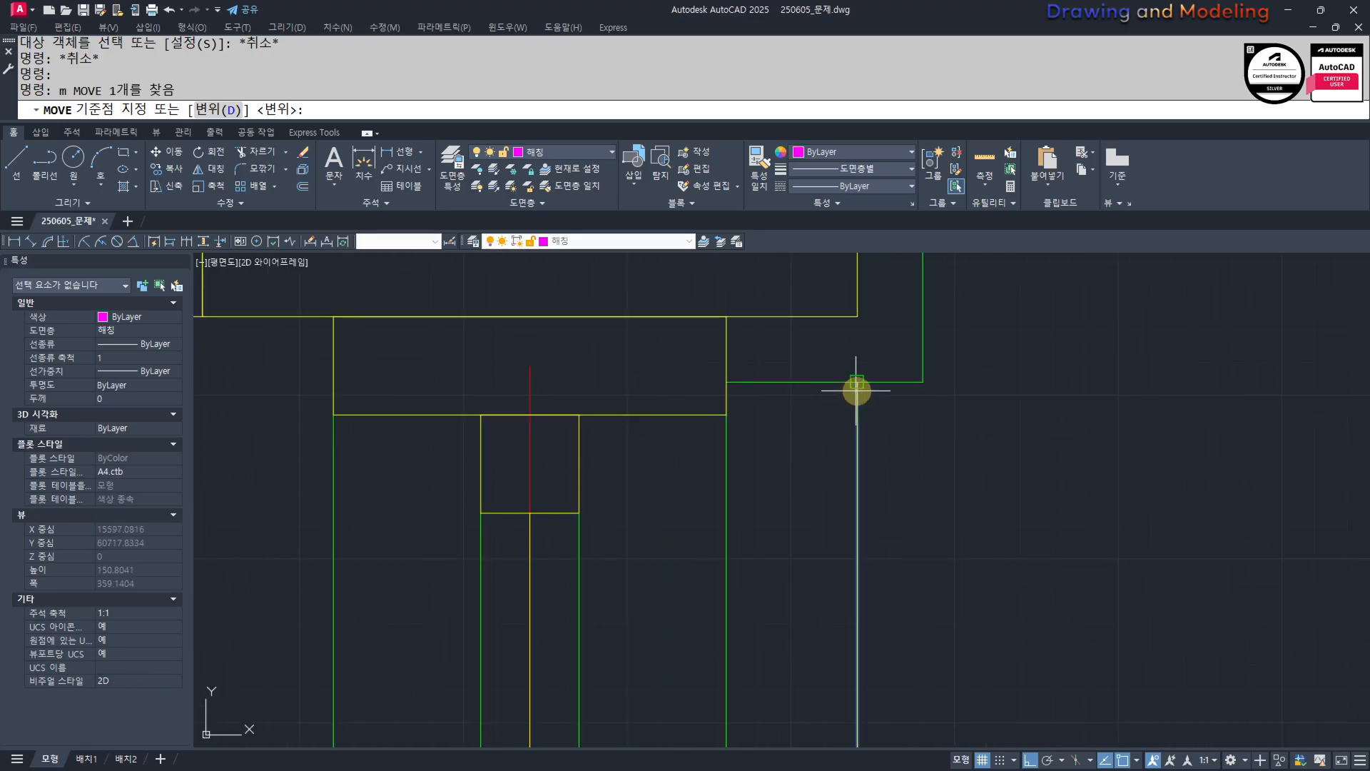
click(859, 382)
key(Escape)
key(Escape)
Match the moved vertical wall line to the properties of the green lower finish line.
scroll(874, 447, down, 4)
text(mm MATCHPROP)
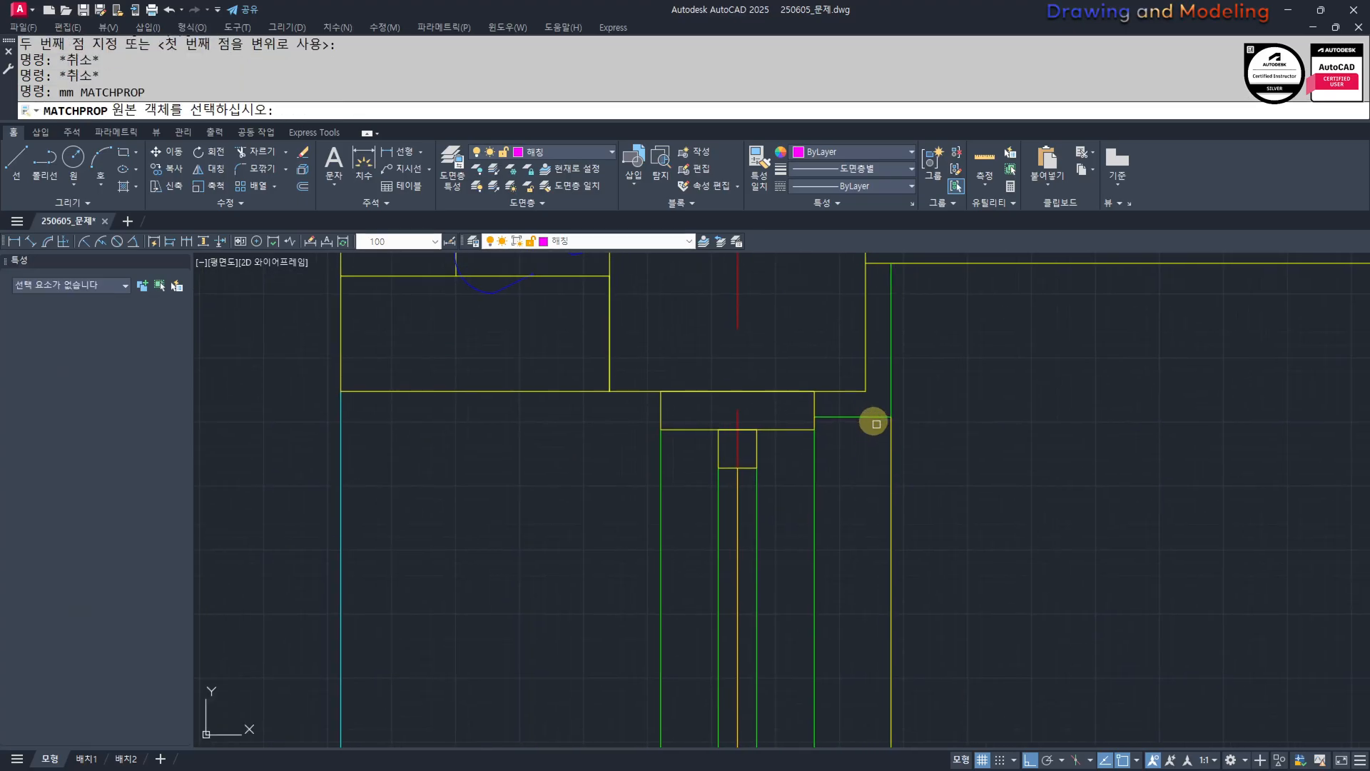
click(881, 418)
click(875, 471)
key(Escape)
Match the moved vertical wall line to the properties of the cyan elevation line on the opposite side of the door frame.
scroll(746, 457, down, 5)
key(space)
click(589, 456)
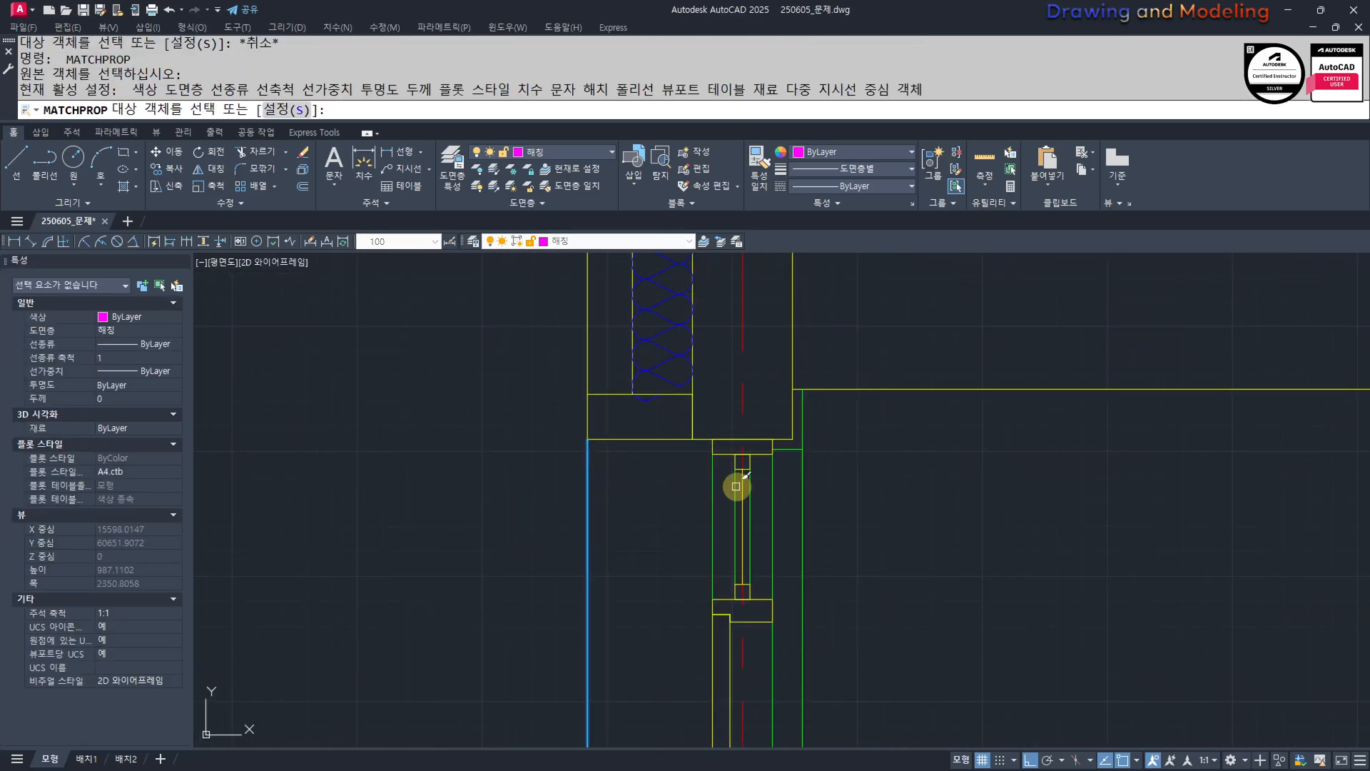
scroll(820, 472, up, 5)
click(833, 461)
click(766, 516)
key(Escape)
key(Escape)
scroll(785, 464, down, 5)
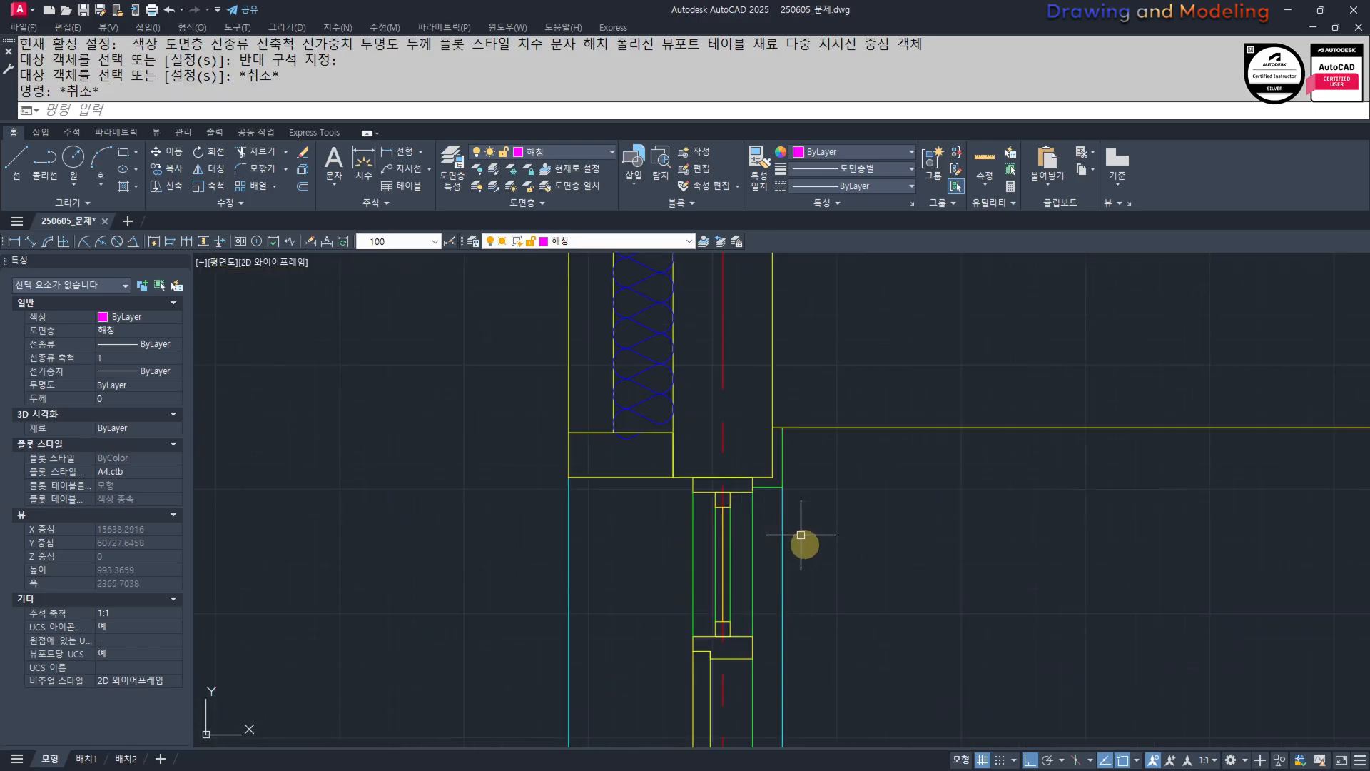
Examine the eave section and the entrance area of the floor plan it corresponds to.
scroll(883, 514, down, 6)
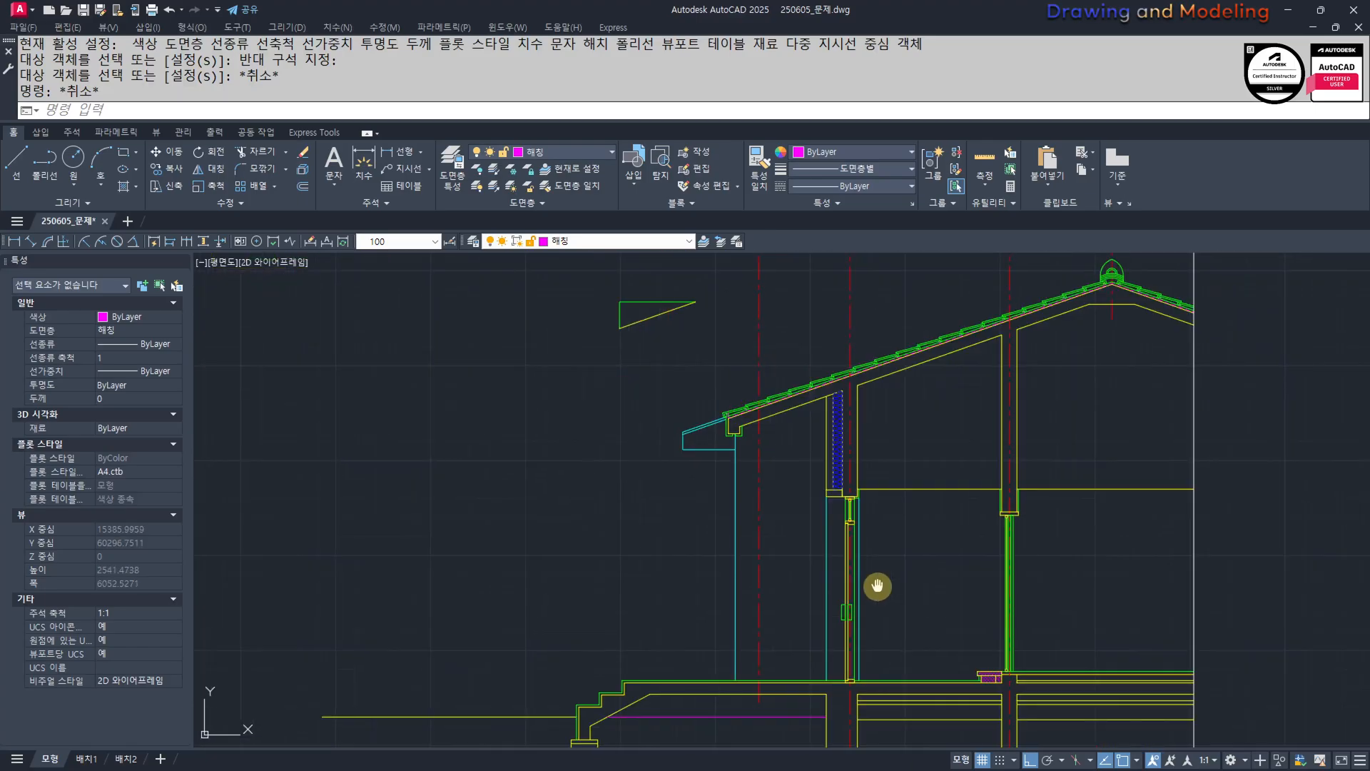
scroll(872, 513, up, 3)
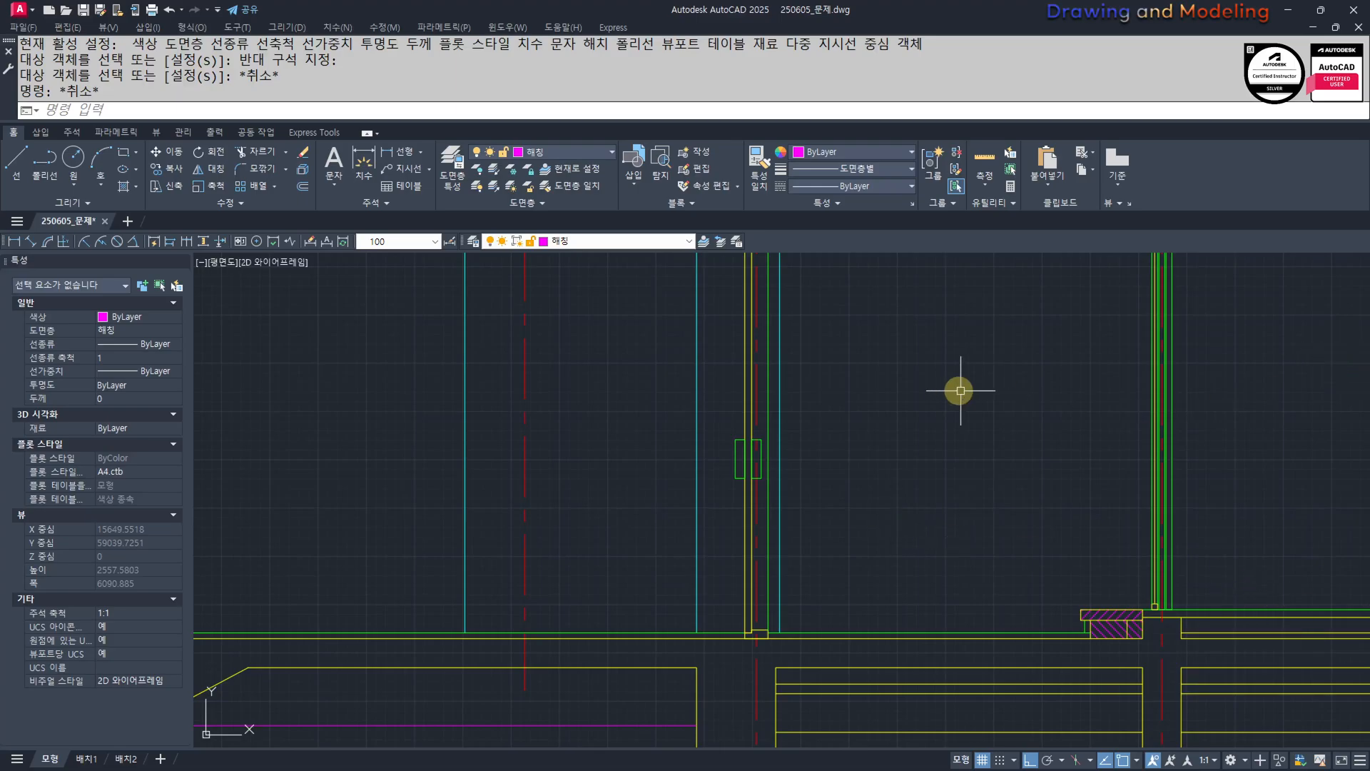
scroll(960, 390, down, 5)
scroll(734, 384, up, 7)
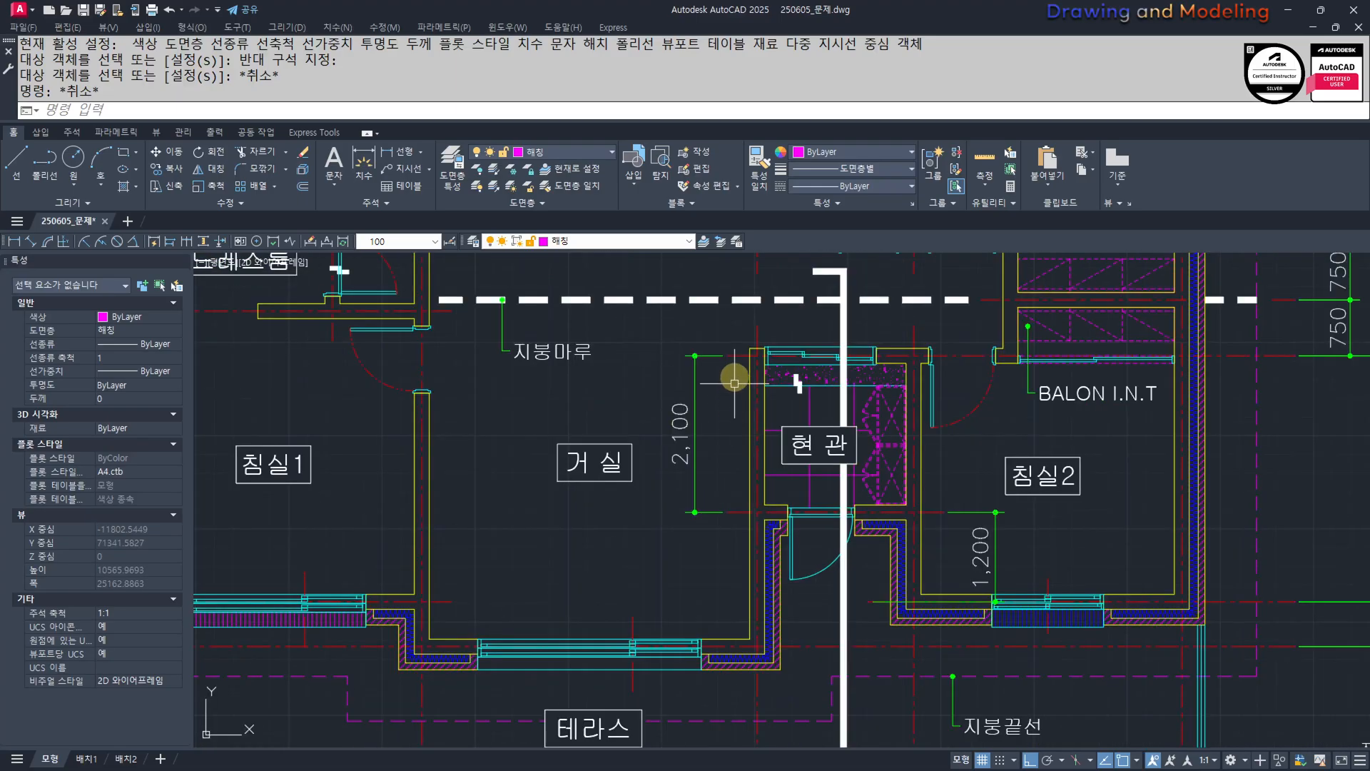
scroll(753, 428, down, 4)
scroll(943, 582, up, 5)
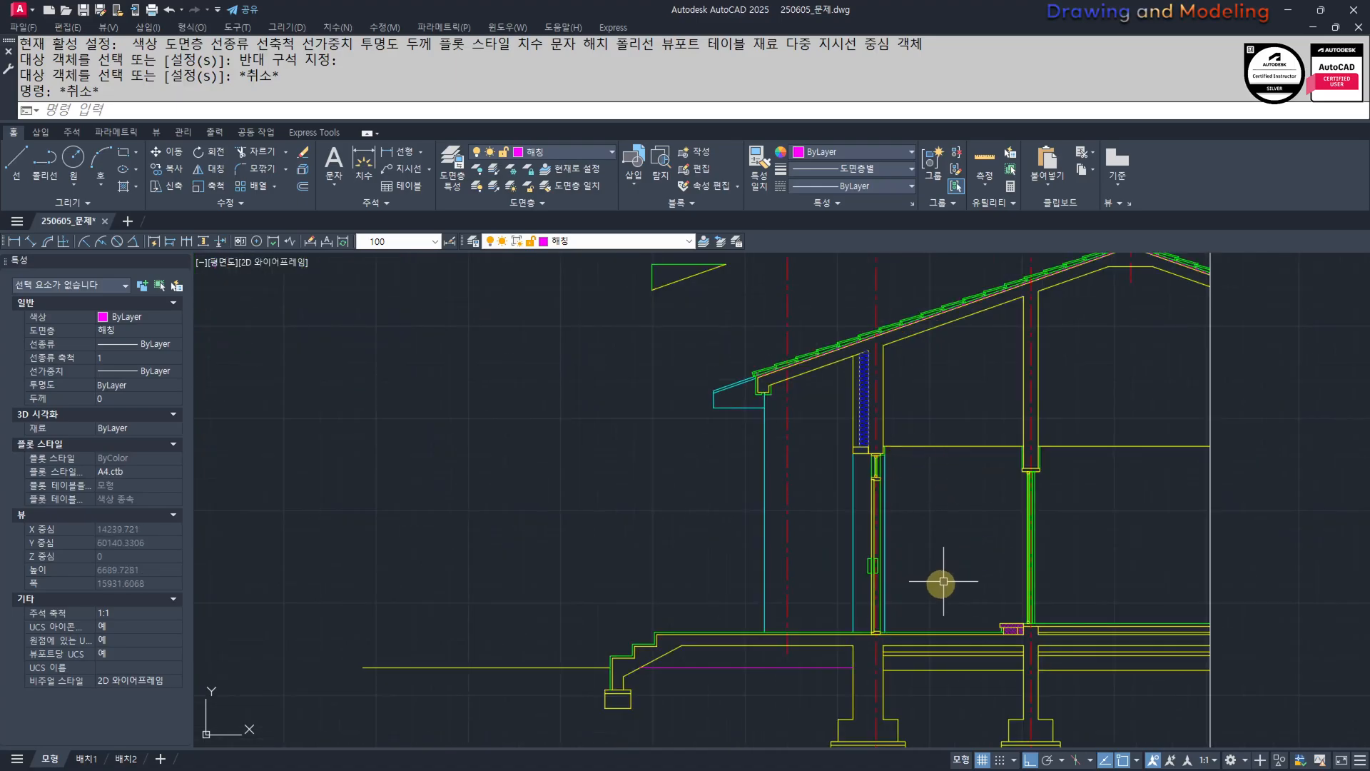
key(Escape)
Draw a horizontal soffit line under the eave from the beam's inner face to the outer wall face.
scroll(790, 421, up, 6)
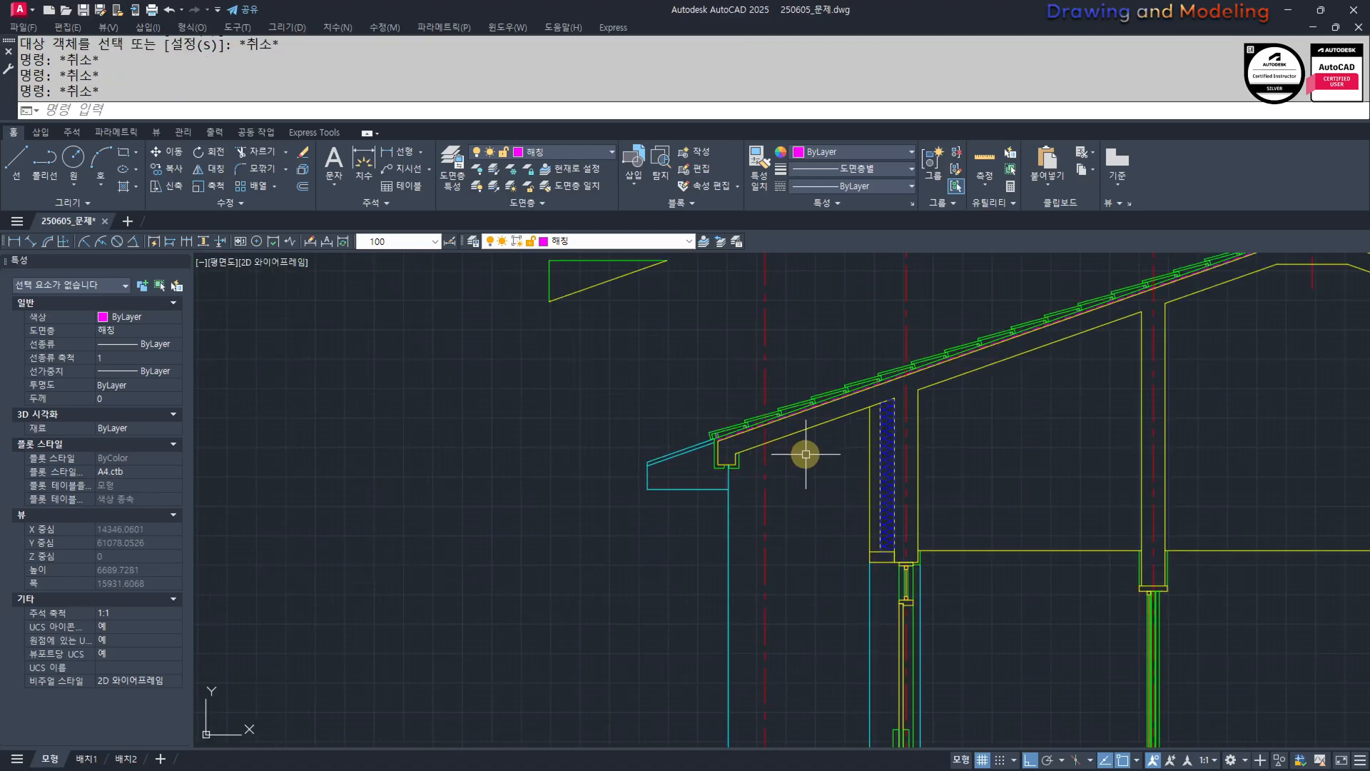
text(l)
key(Return)
click(723, 560)
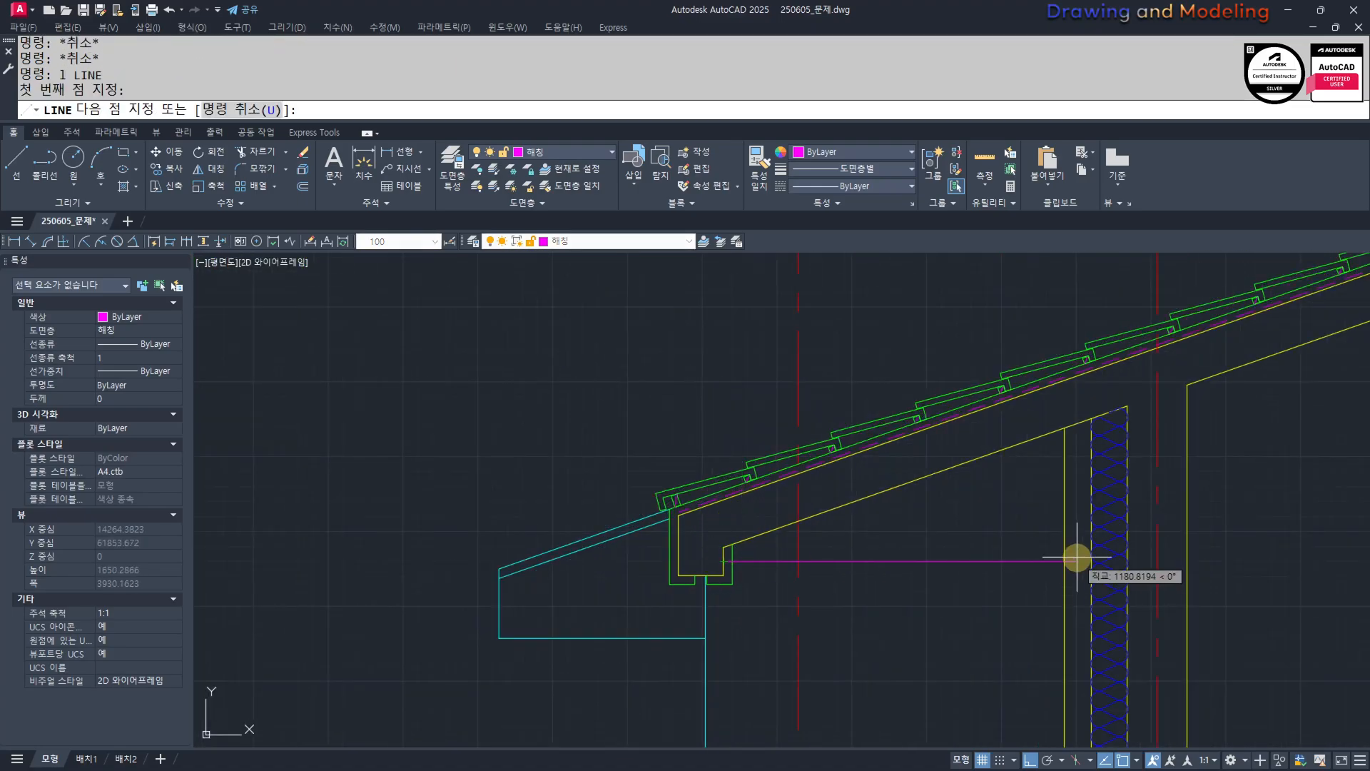
click(1064, 561)
key(Escape)
key(Escape)
Try to trim the eave beam's inner edge lines above the soffit line, and undo the trim.
middle_drag(749, 567, 817, 548)
scroll(807, 542, up, 6)
text(tr)
key(Return)
drag(880, 513, 844, 560)
key(Return)
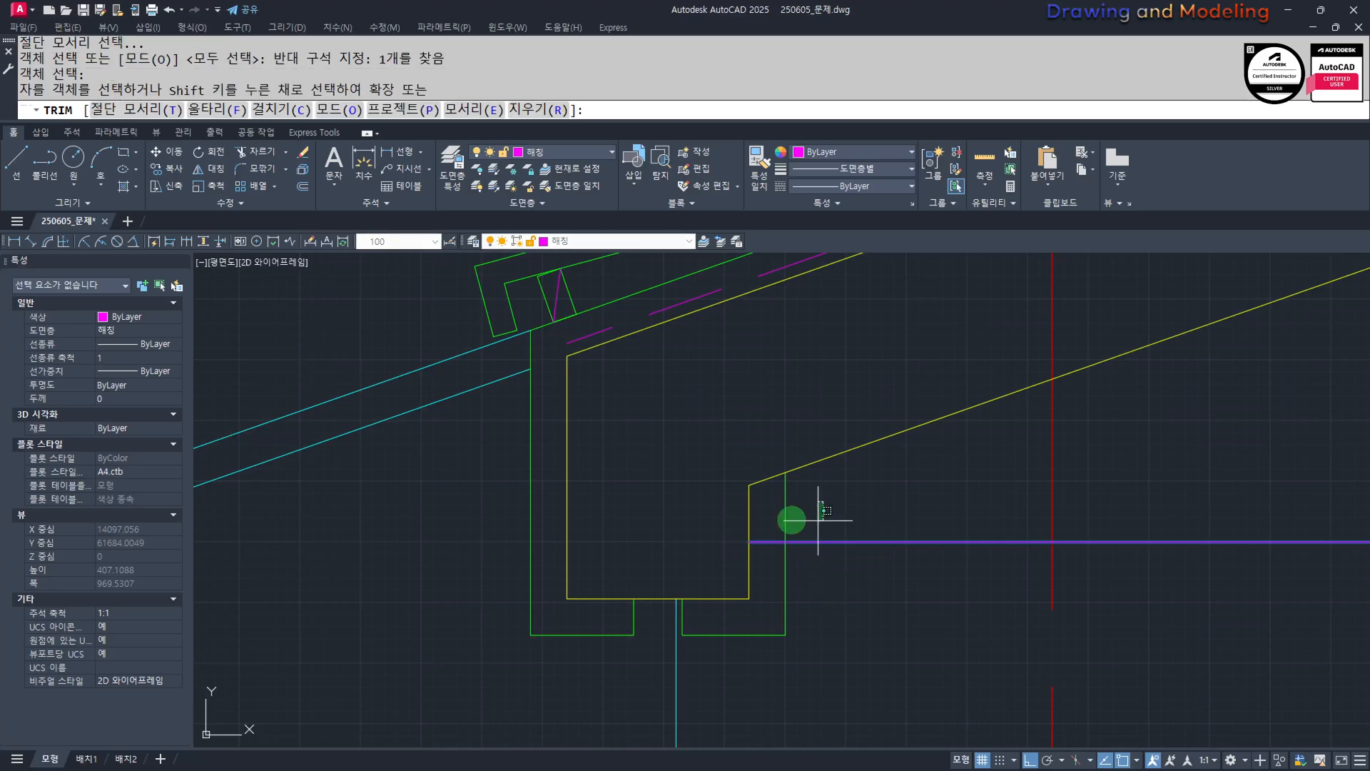
middle_drag(809, 562, 827, 550)
key(Escape)
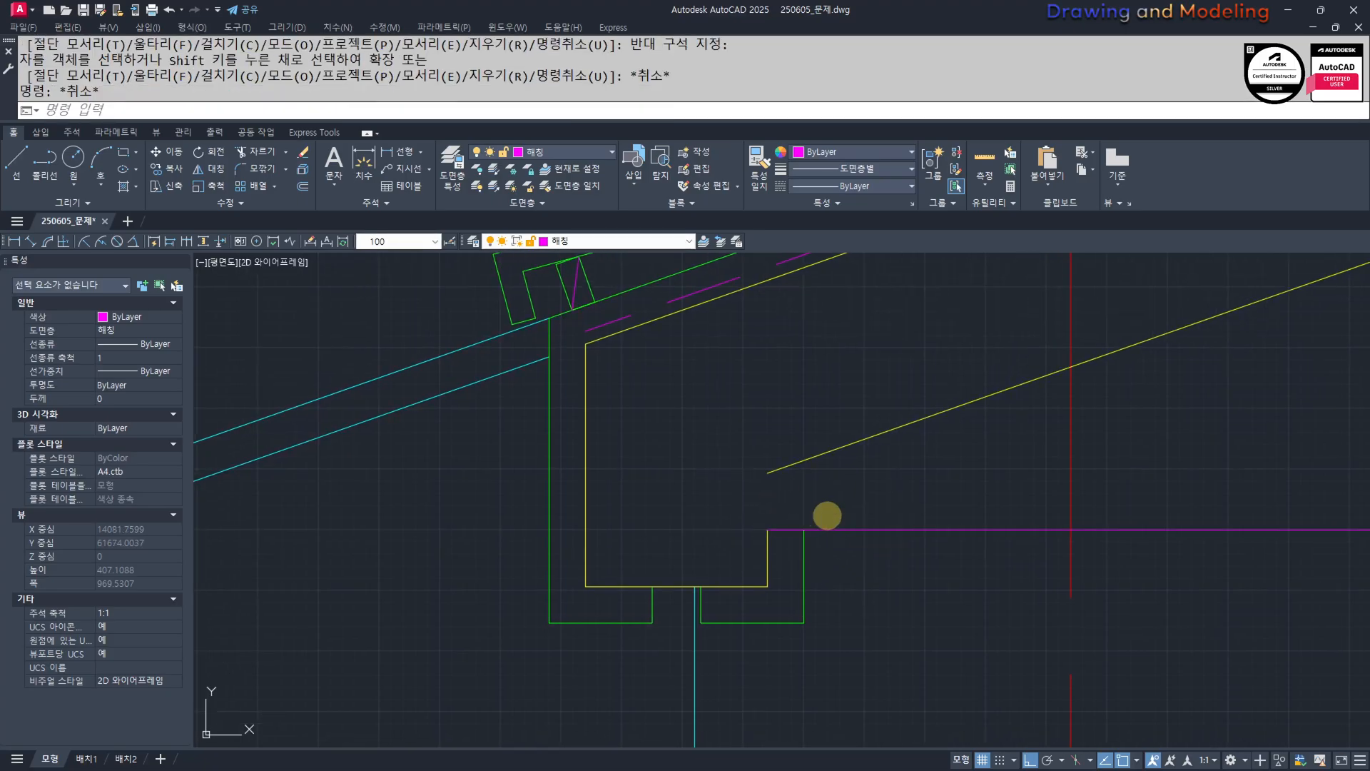
key(ctrl+z)
key(ctrl+z)
Trim the green finish line on the beam's inner side where it extends above the soffit line.
text(tr)
drag(896, 520, 834, 596)
key(Return)
drag(785, 508, 747, 532)
key(Escape)
key(Escape)
Match the soffit line's properties to the yellow roof slab line.
scroll(903, 535, down, 4)
middle_drag(903, 538, 852, 517)
text(ma)
click(822, 472)
drag(900, 497, 860, 542)
key(Escape)
key(Escape)
Draw a 45 by 45 square above the soffit line, starting where it meets the beam's inner face.
scroll(764, 521, up, 4)
text(re)
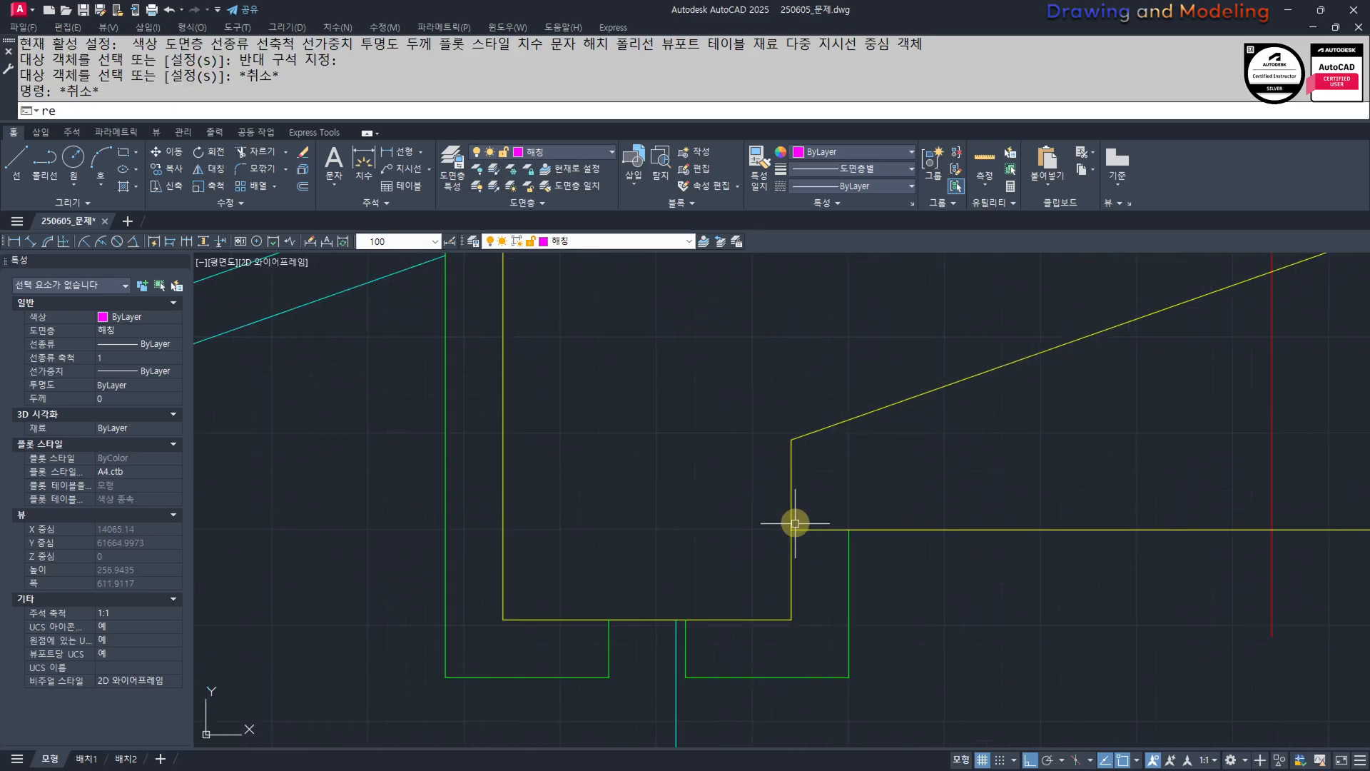
text(c)
click(796, 524)
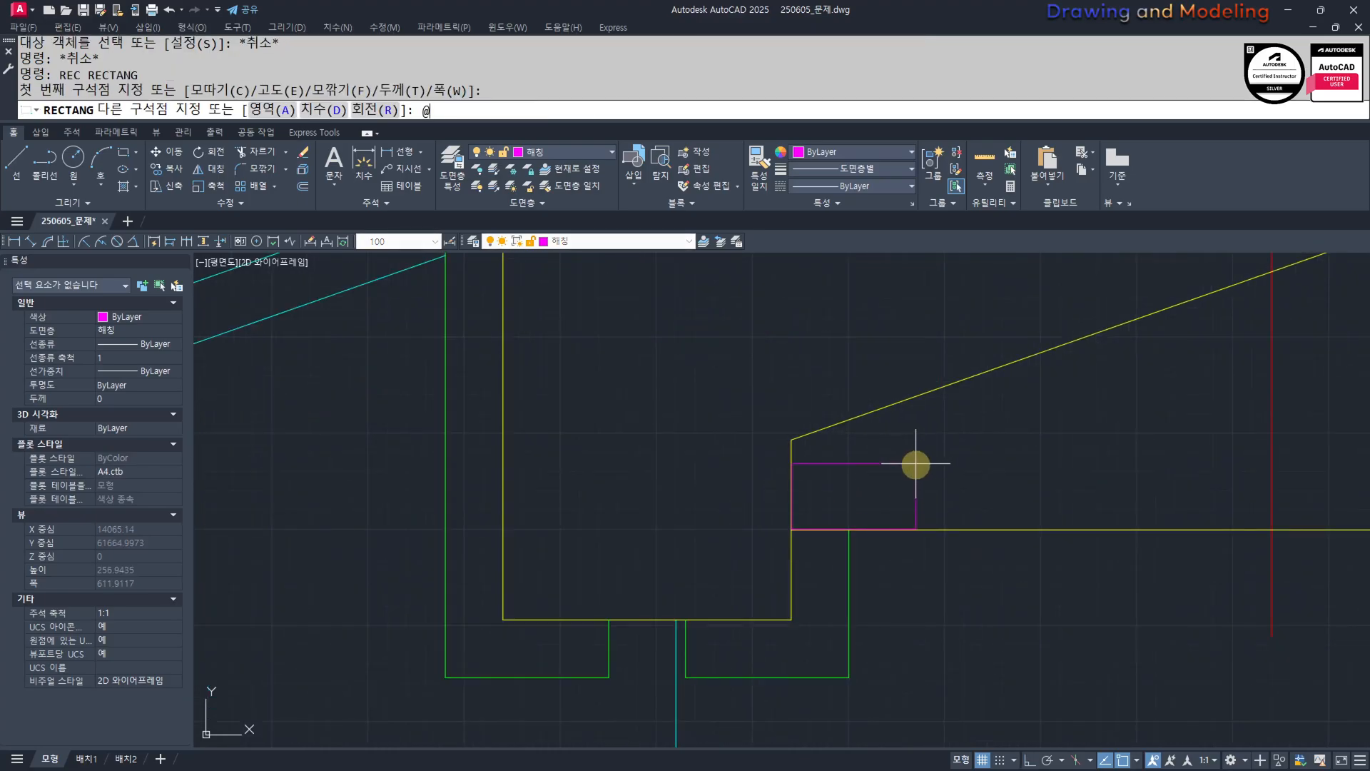
text(@45,45)
key(Return)
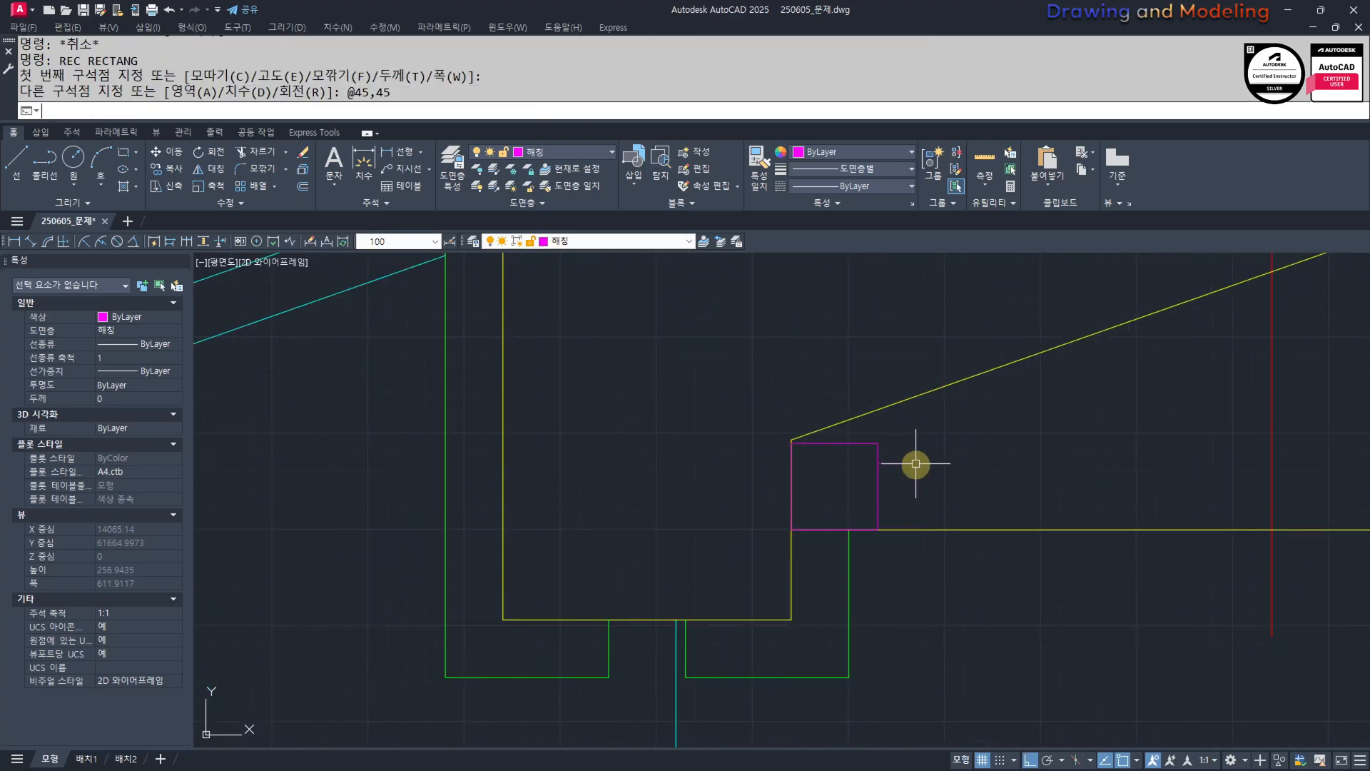
key(Escape)
key(Escape)
Try a rectangle from the green finish corner with the opposite corner entered as 35,-35, and erase it.
key(Return)
click(849, 528)
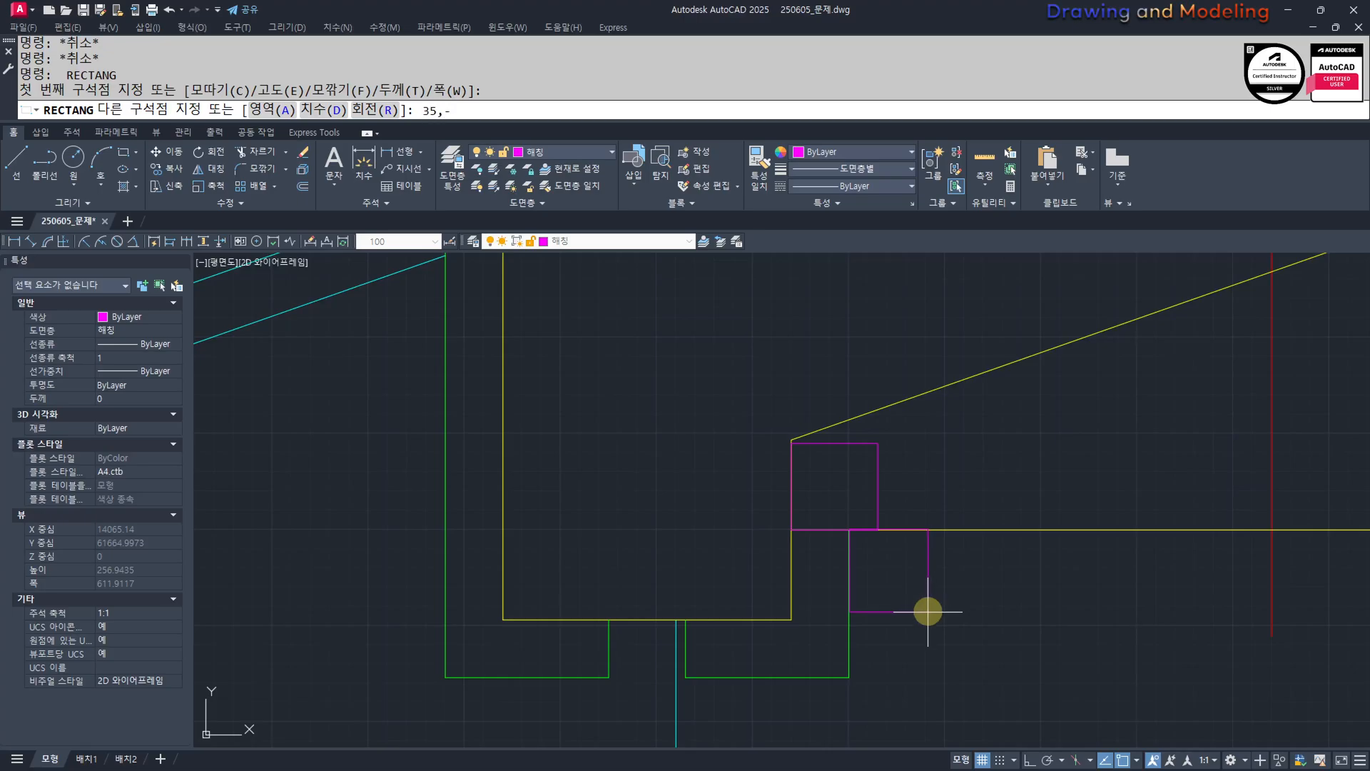
text(35,-35)
key(Return)
key(Escape)
key(Escape)
click(669, 598)
click(633, 511)
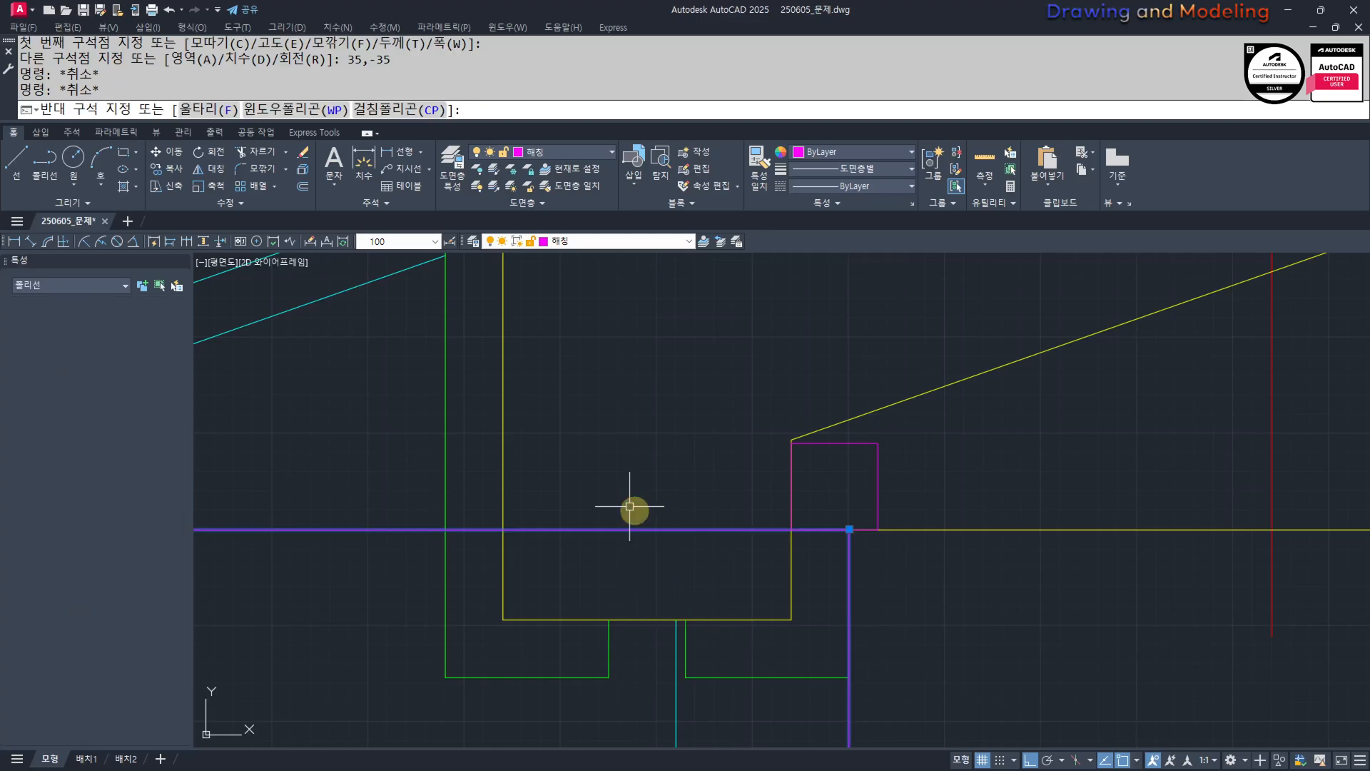
text(e)
key(Return)
Draw a 35 by 35 square below the soffit line, starting at the green finish line's upper corner.
text(rec)
key(Return)
click(848, 529)
text(@35,-35)
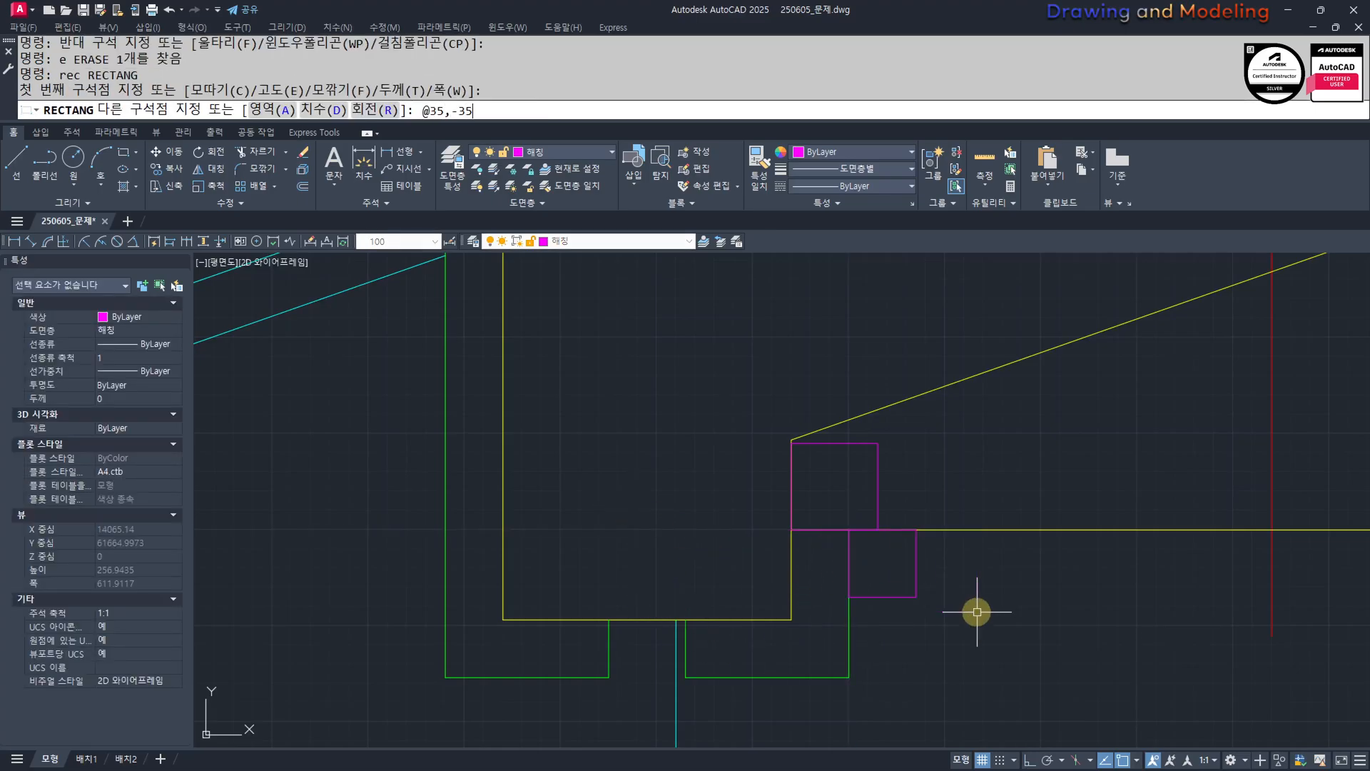
key(Return)
key(Escape)
key(Escape)
Match the properties of both batten squares to the yellow soffit line.
text(mm)
key(Return)
click(951, 550)
click(927, 479)
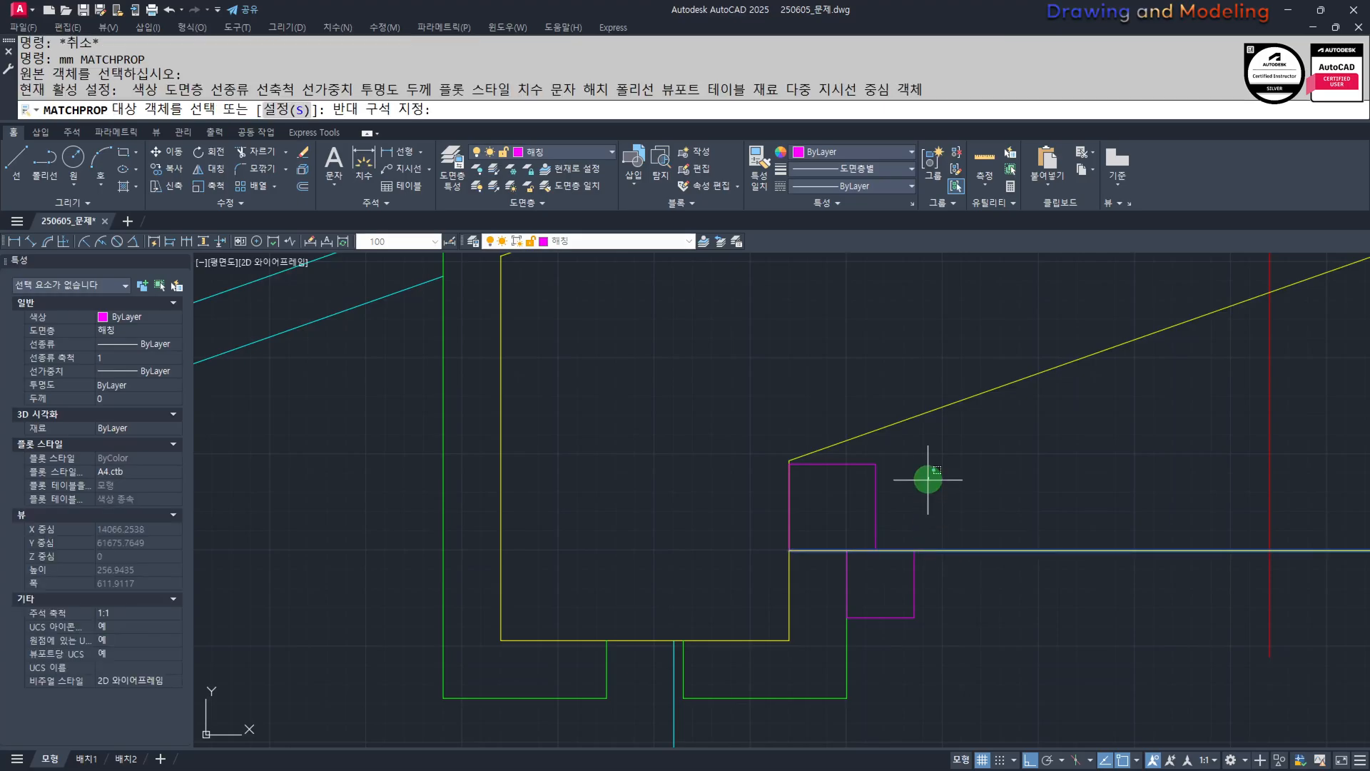
click(866, 566)
key(Escape)
key(Escape)
Draw a diagonal from the lower-left to the upper-right corner of the 45 mm square.
middle_drag(822, 542, 814, 563)
text(l)
key(Return)
click(781, 570)
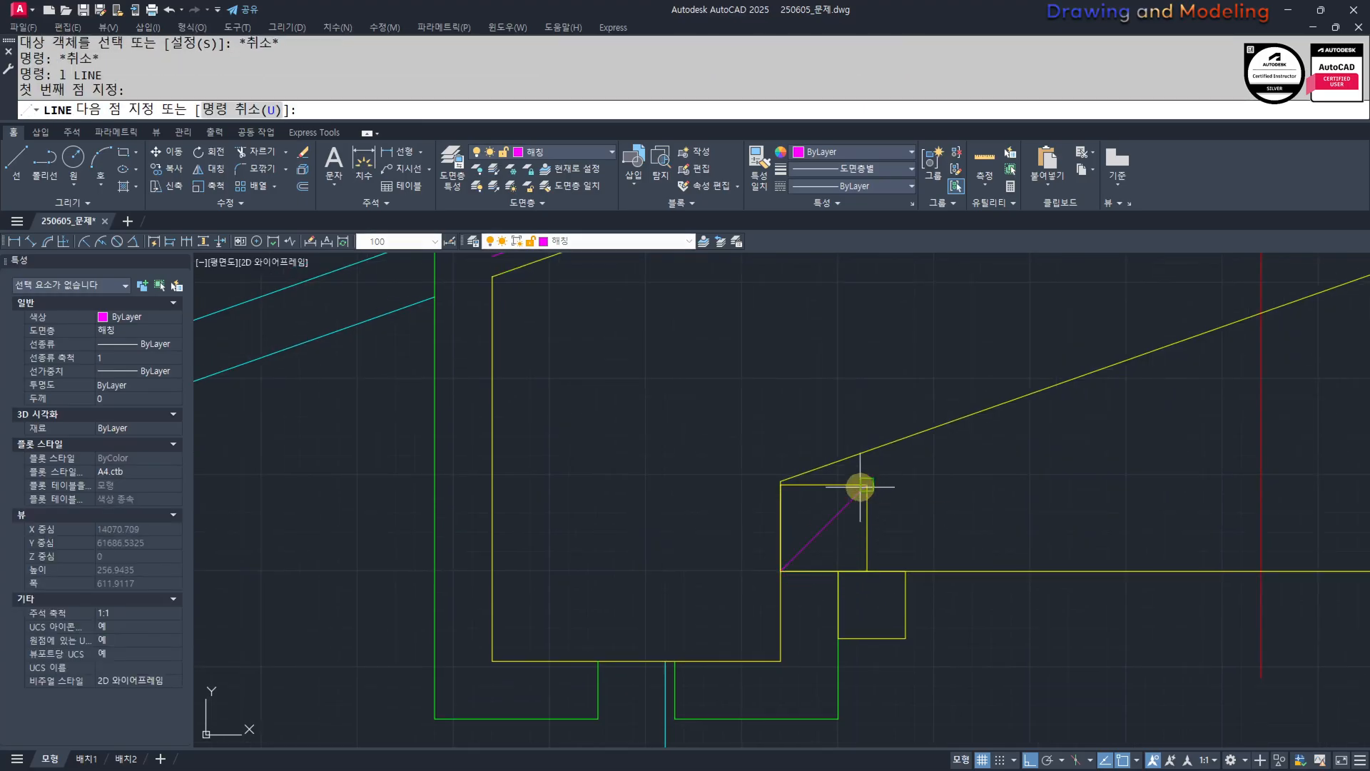
key(Escape)
key(Escape)
Hatch the 35 mm square with the ANSI31 pattern and reduce its scale for denser lines.
middle_drag(880, 625, 863, 569)
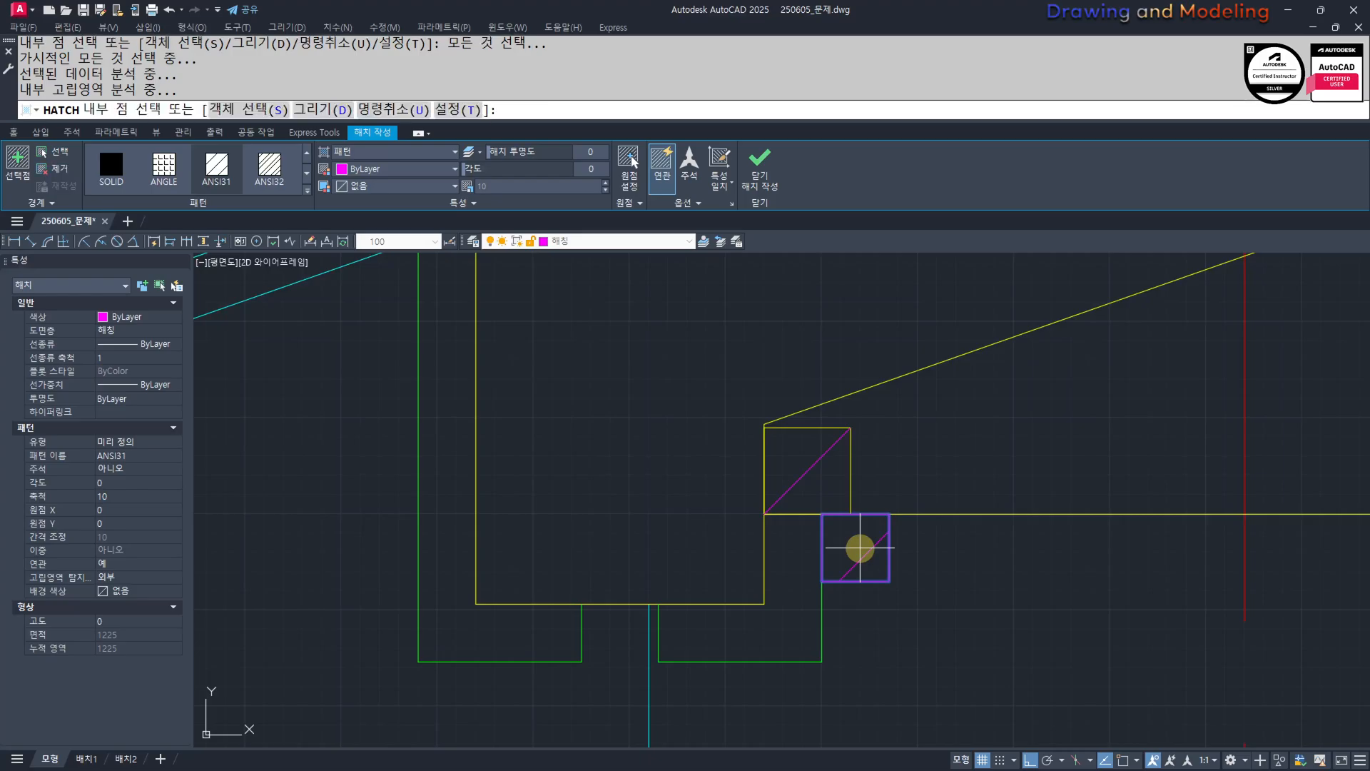
key(Escape)
key(Escape)
click(869, 568)
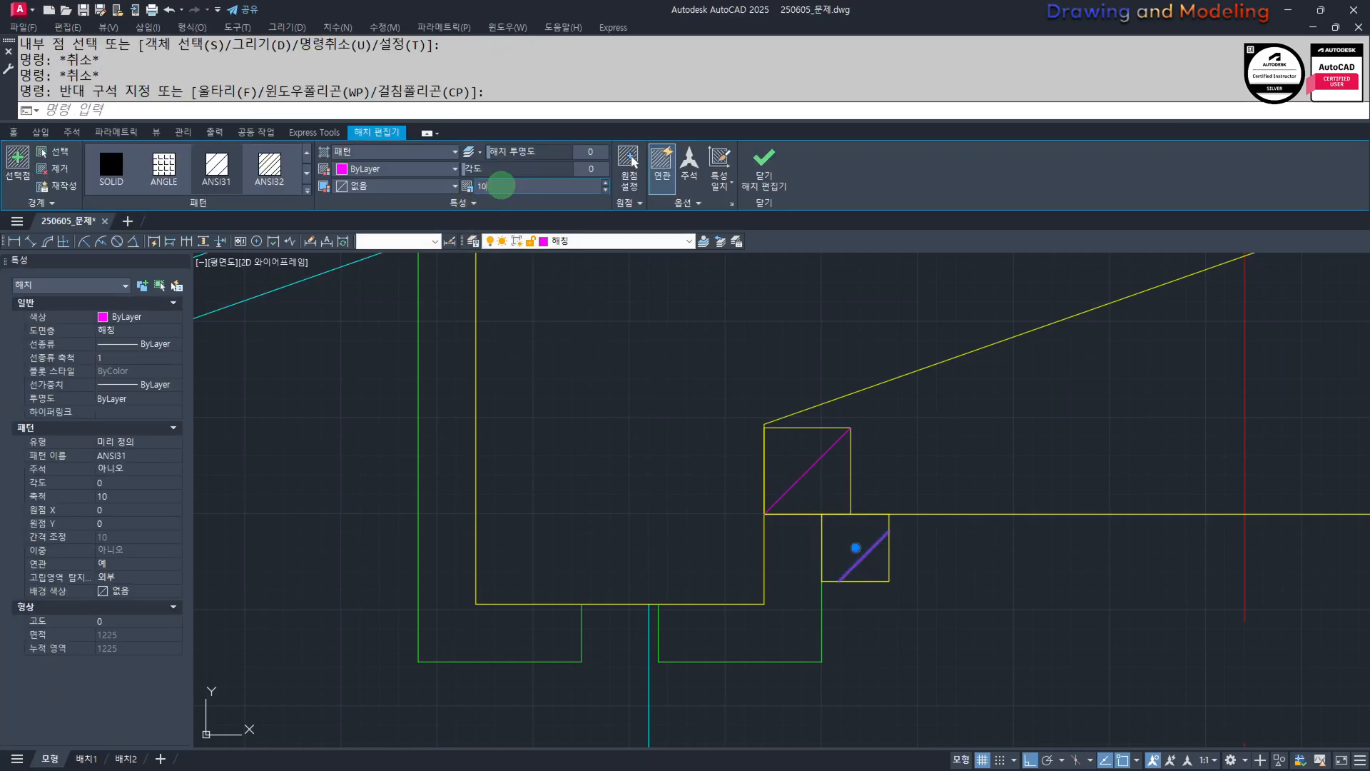
key(Escape)
key(Escape)
key(Escape)
middle_drag(795, 464, 722, 468)
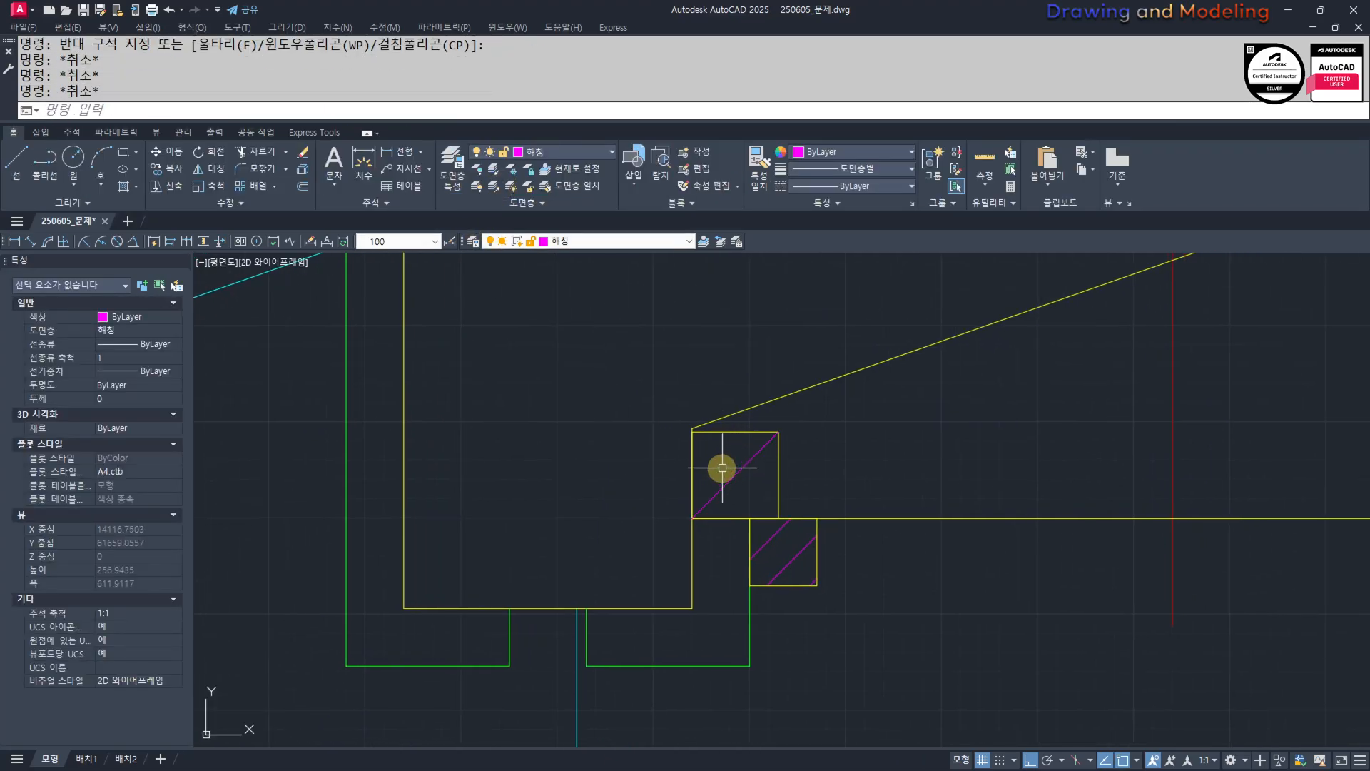
click(835, 611)
click(785, 540)
click(787, 472)
click(746, 448)
text(cc)
key(space)
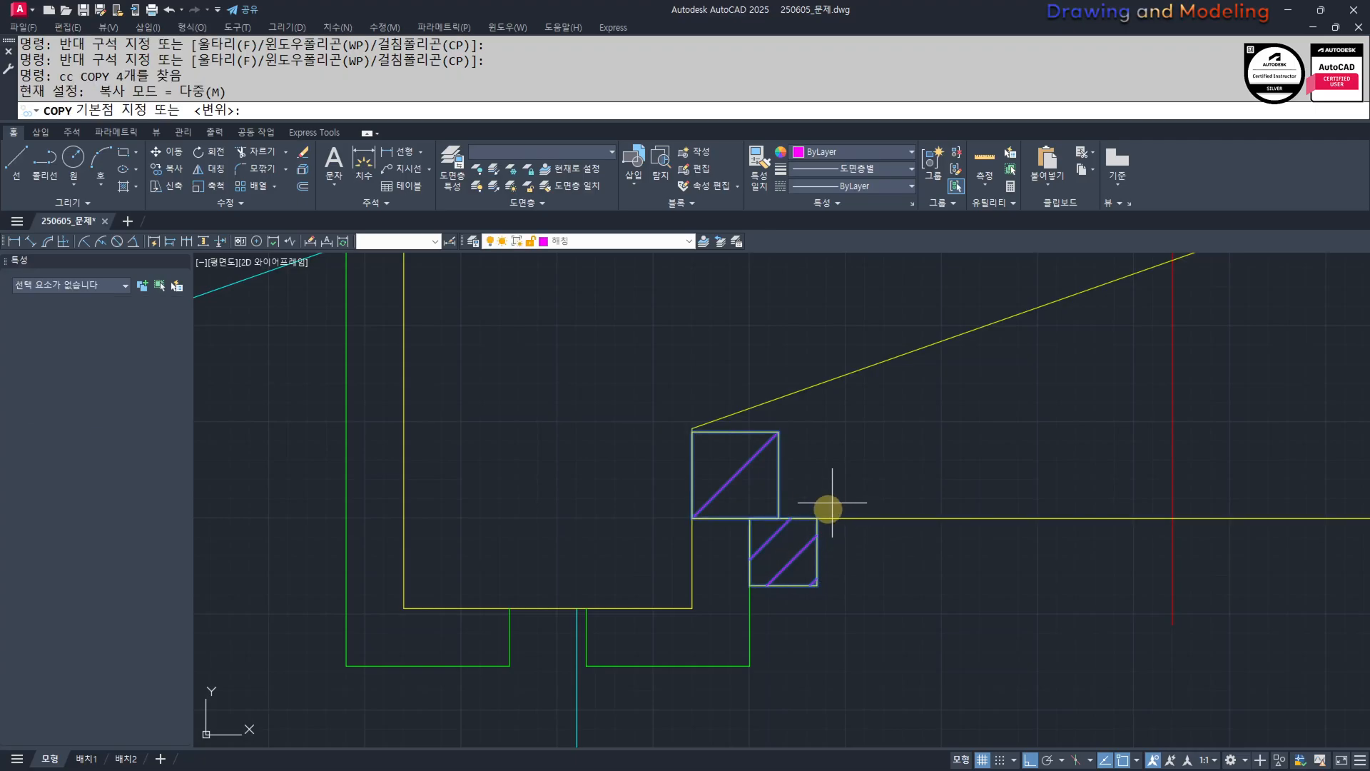
key(Escape)
key(Escape)
Mirror both batten squares with their infill to the wall side about the soffit line's midpoint, keeping the originals.
click(826, 434)
click(727, 476)
click(796, 563)
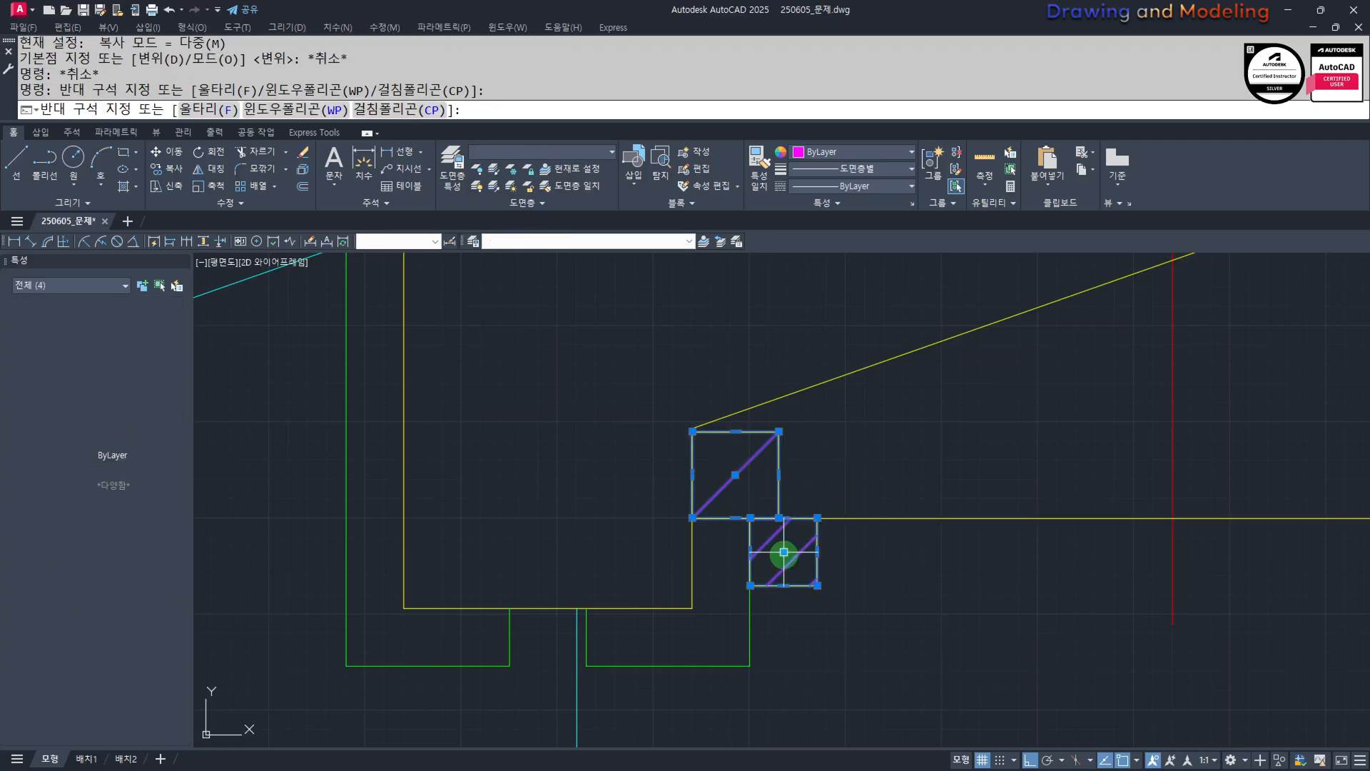
click(783, 550)
scroll(1056, 575, down, 2)
middle_drag(1055, 575, 809, 573)
text(mi)
key(space)
scroll(927, 587, down, 3)
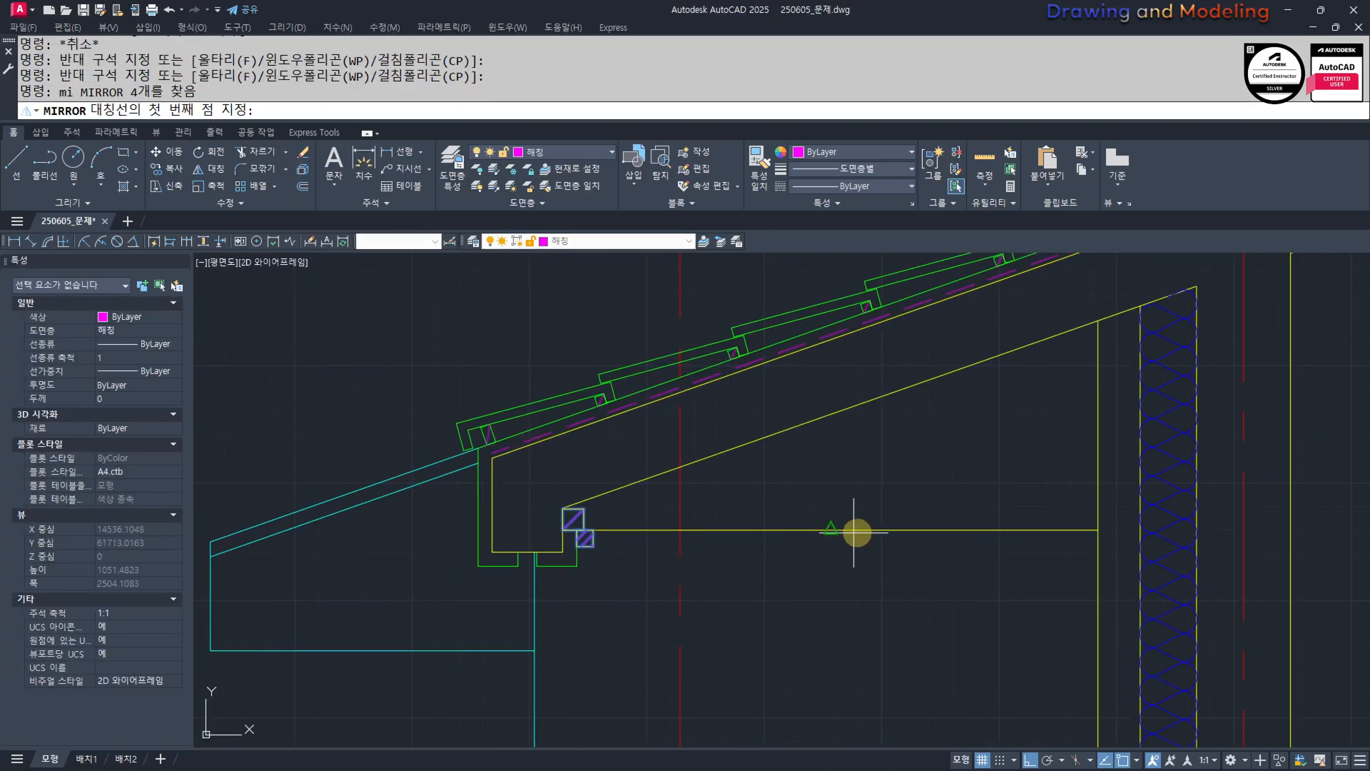
click(828, 623)
key(Escape)
key(Escape)
scroll(902, 560, up, 4)
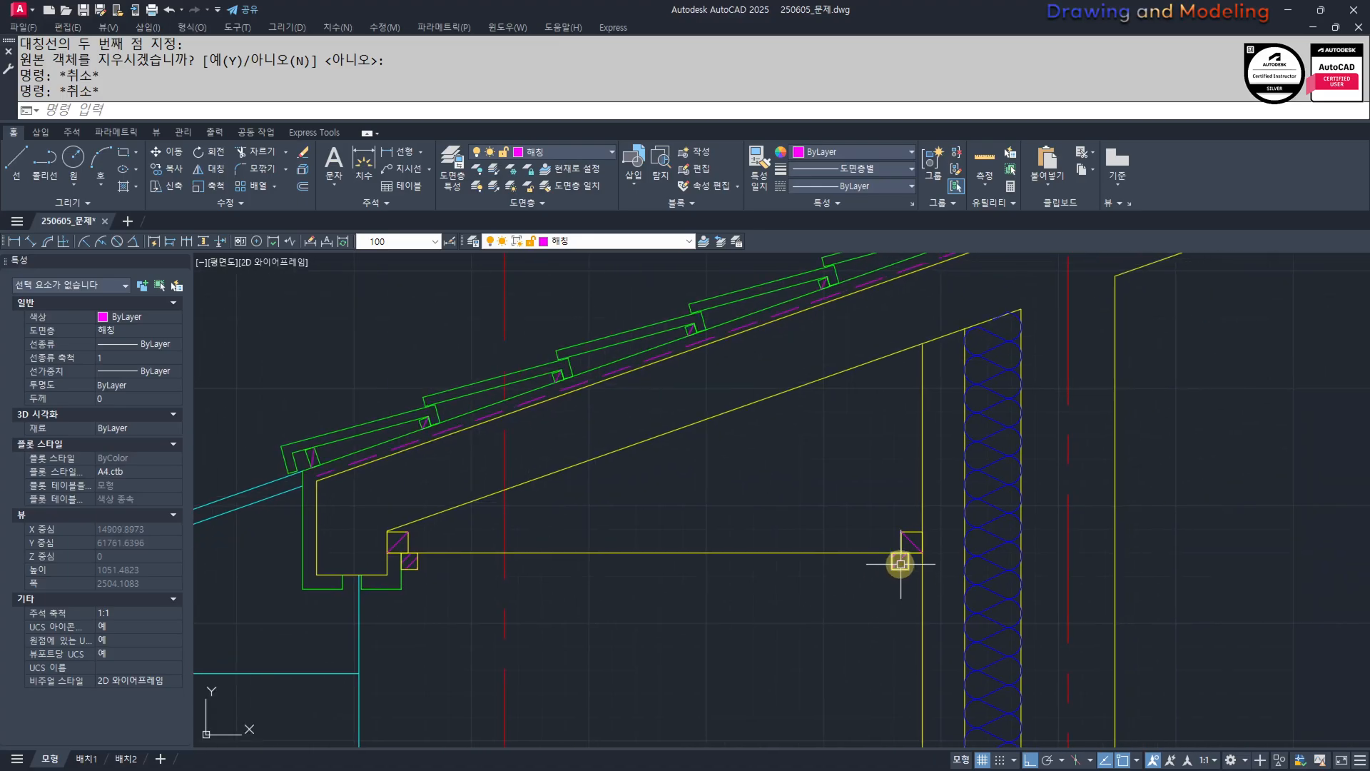
text(m)
key(space)
key(space)
scroll(1001, 663, up, 2)
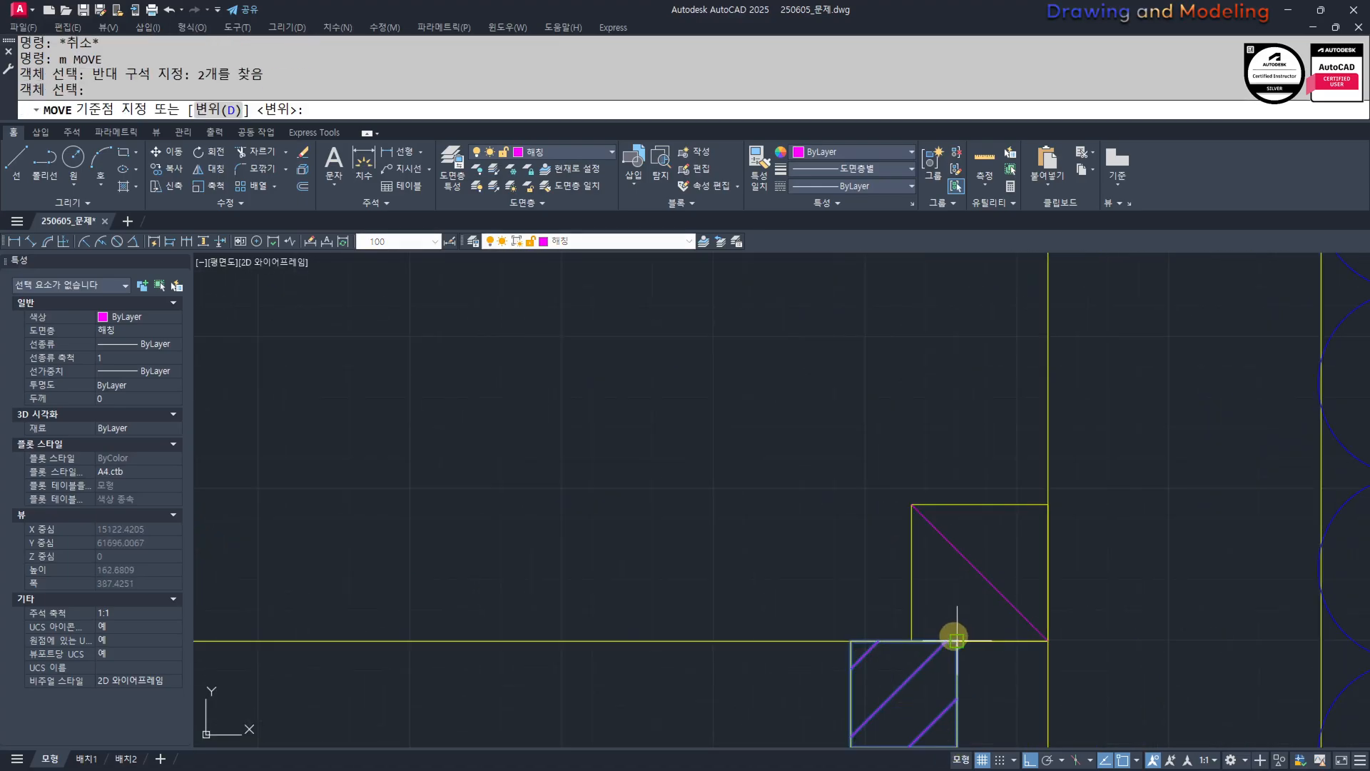
click(580, 379)
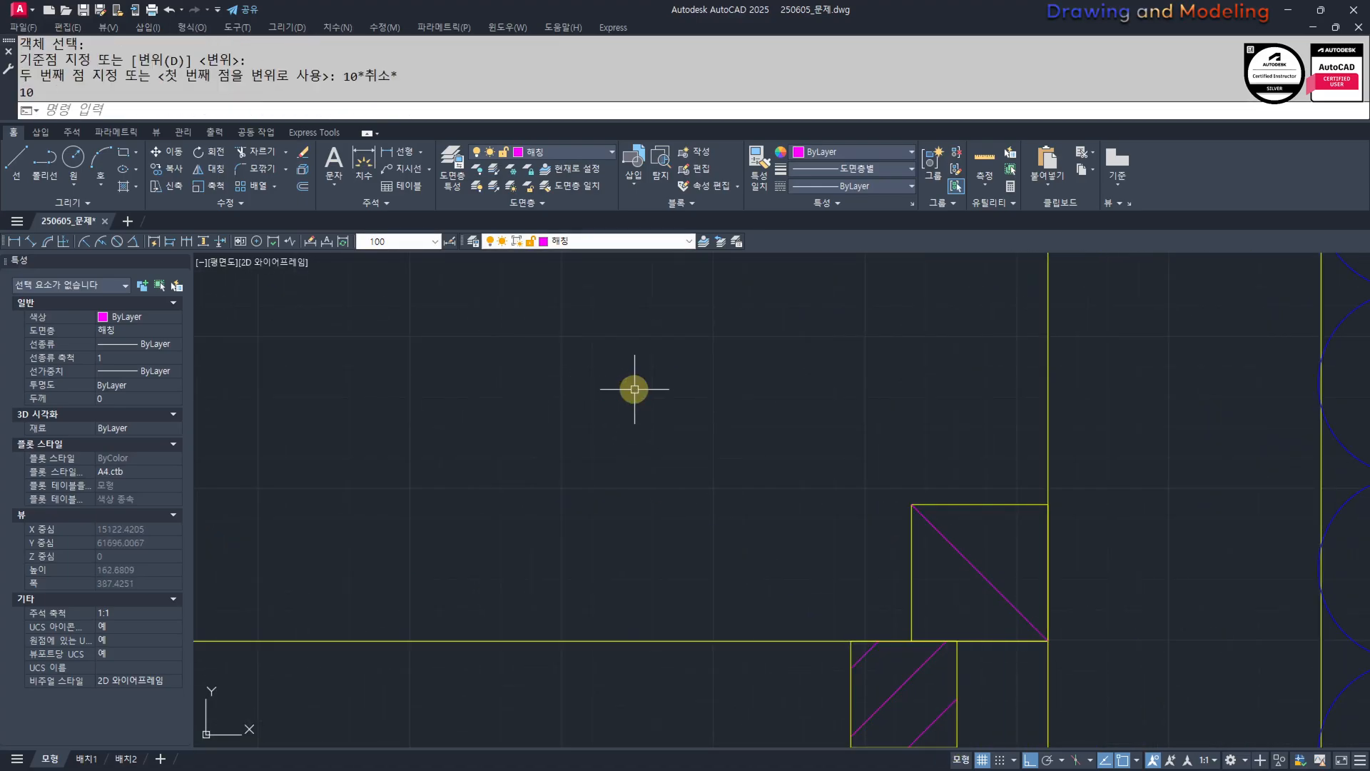
key(Escape)
middle_drag(634, 389, 728, 591)
text(m)
key(space)
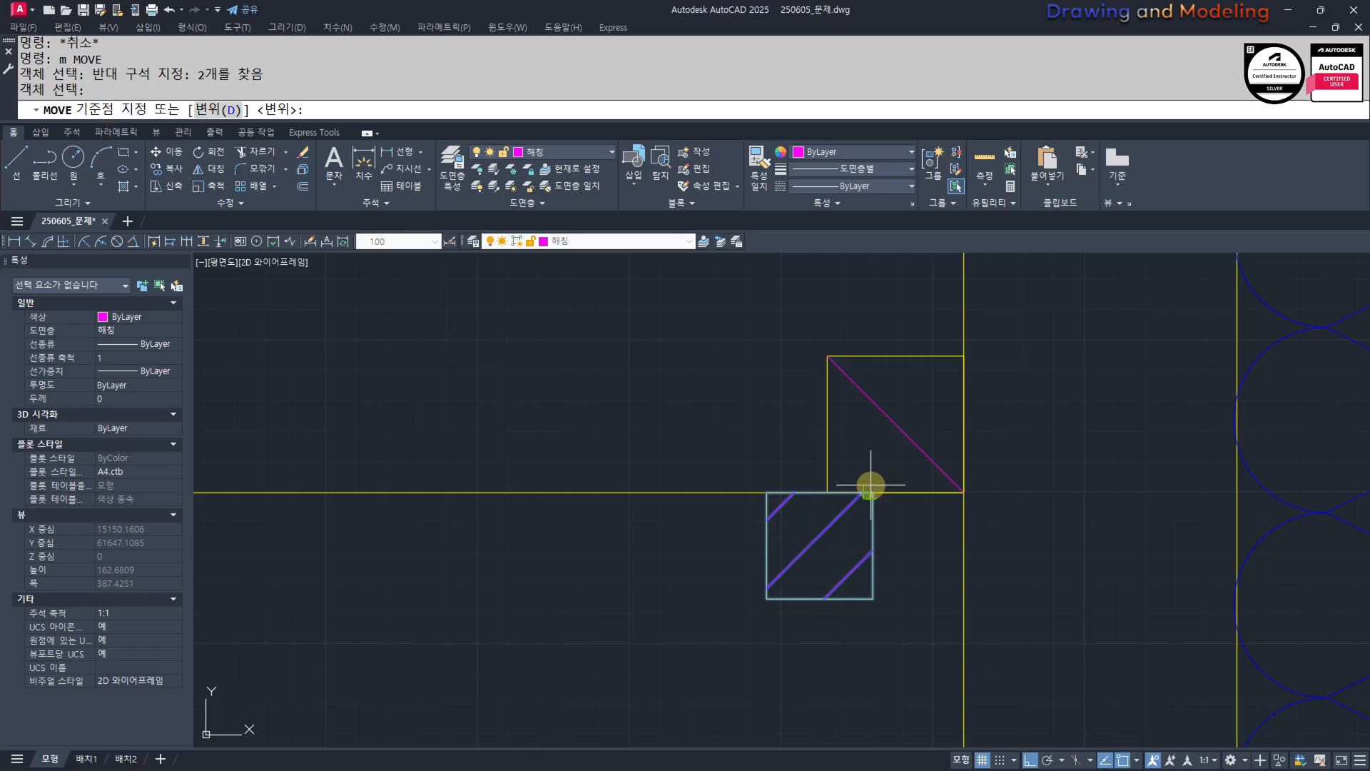
key(Escape)
Move the mirrored hatched square horizontally along the soffit line until it sits flush against the wall face.
key(space)
click(918, 556)
click(814, 525)
key(space)
click(873, 492)
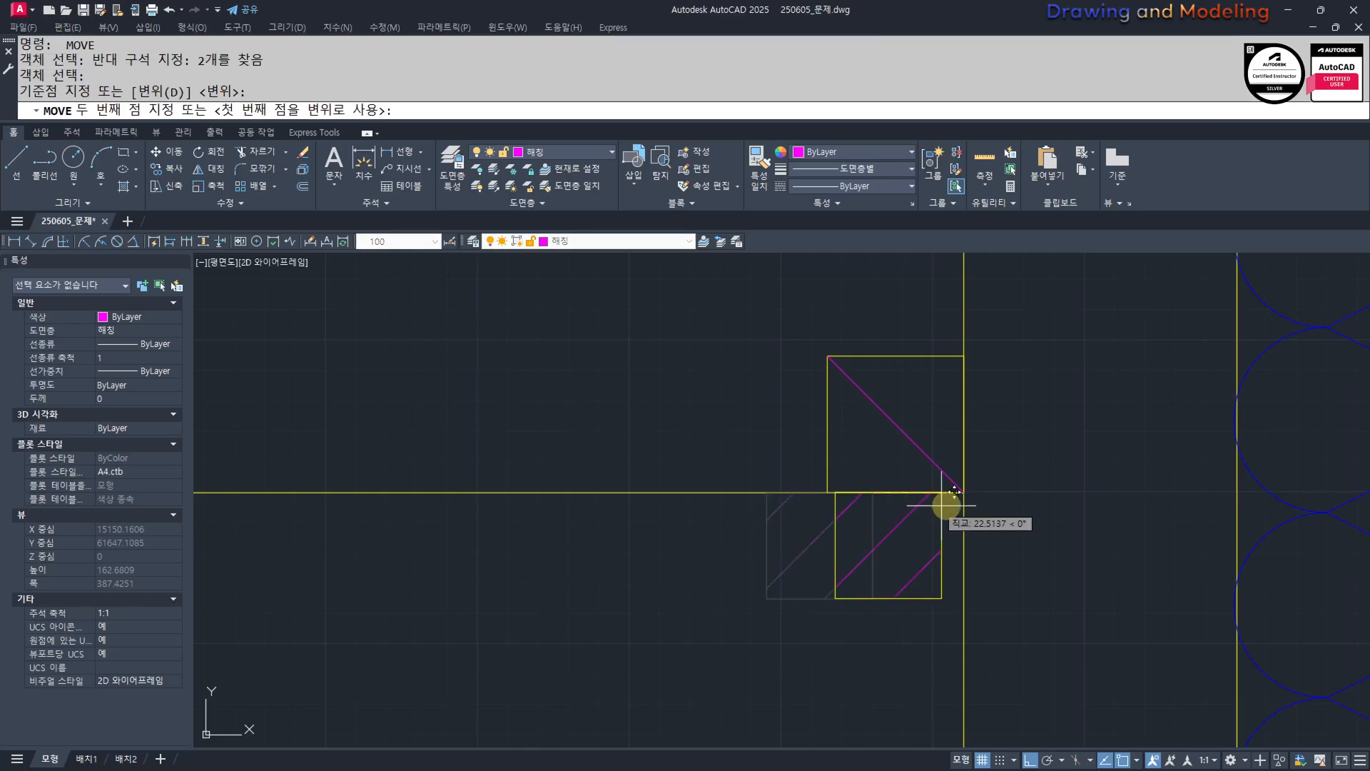
Replace the mirrored large square's diagonal with one running from lower left to upper right.
click(908, 391)
click(911, 483)
text(e)
key(space)
text(l)
key(space)
middle_drag(886, 475, 846, 522)
click(797, 548)
key(Escape)
key(Escape)
Draw a horizontal line connecting the top corners of the two large batten squares.
scroll(849, 479, down, 2)
text(l)
key(space)
click(903, 475)
scroll(778, 482, down, 2)
middle_drag(442, 476, 645, 479)
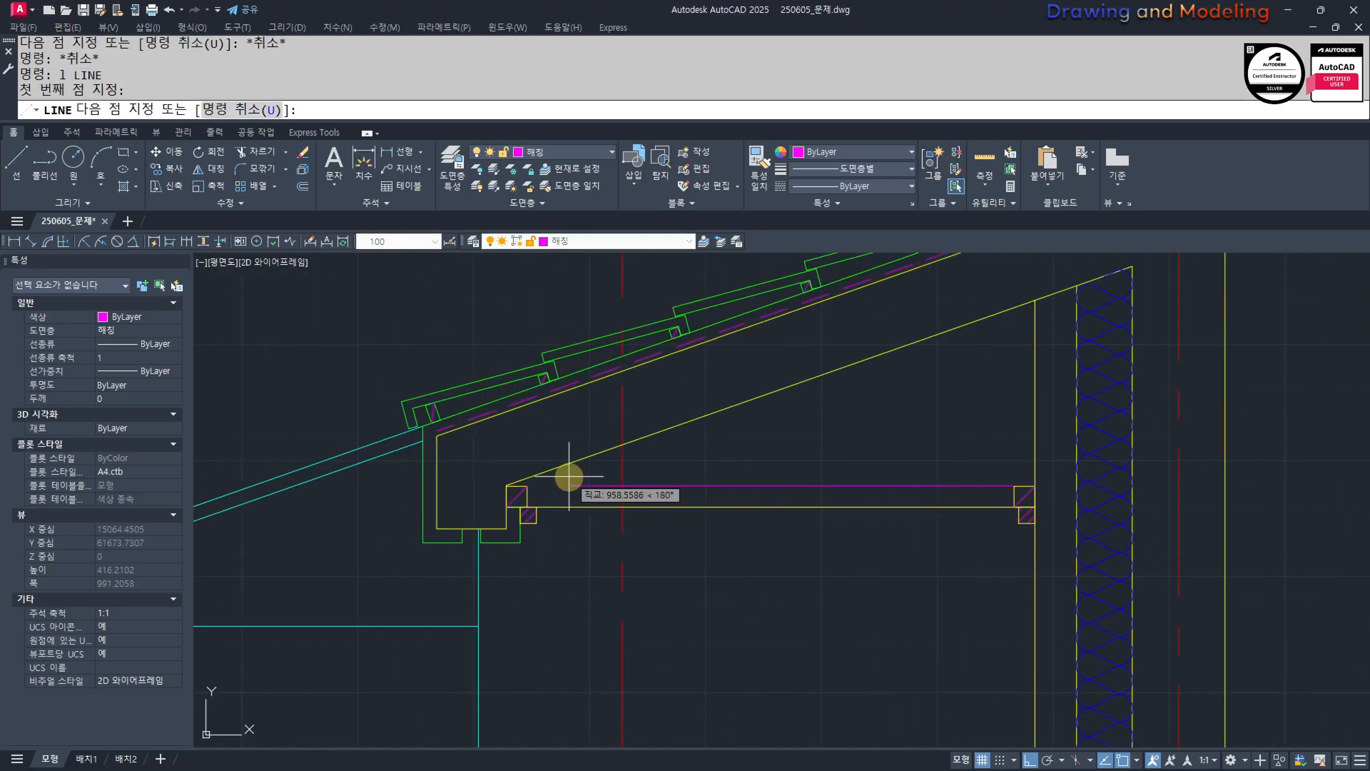
click(527, 485)
key(Escape)
Draw a horizontal line connecting the bottom corners of the two small hatched squares.
key(space)
click(537, 524)
click(1016, 523)
key(Escape)
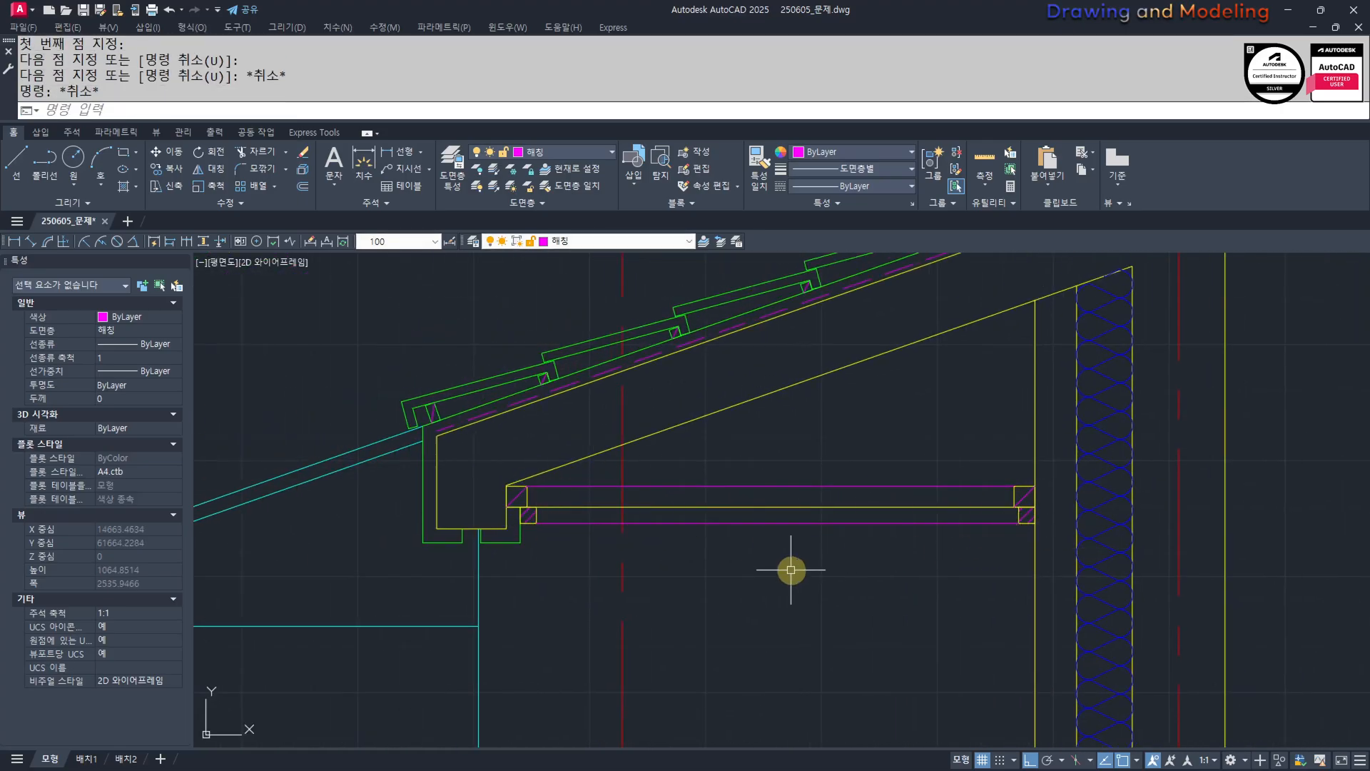
Match the properties of both new horizontal batten lines to the cyan vertical line below the eave.
middle_drag(467, 600, 541, 614)
text(mm)
key(space)
click(480, 570)
scroll(720, 537, up, 3)
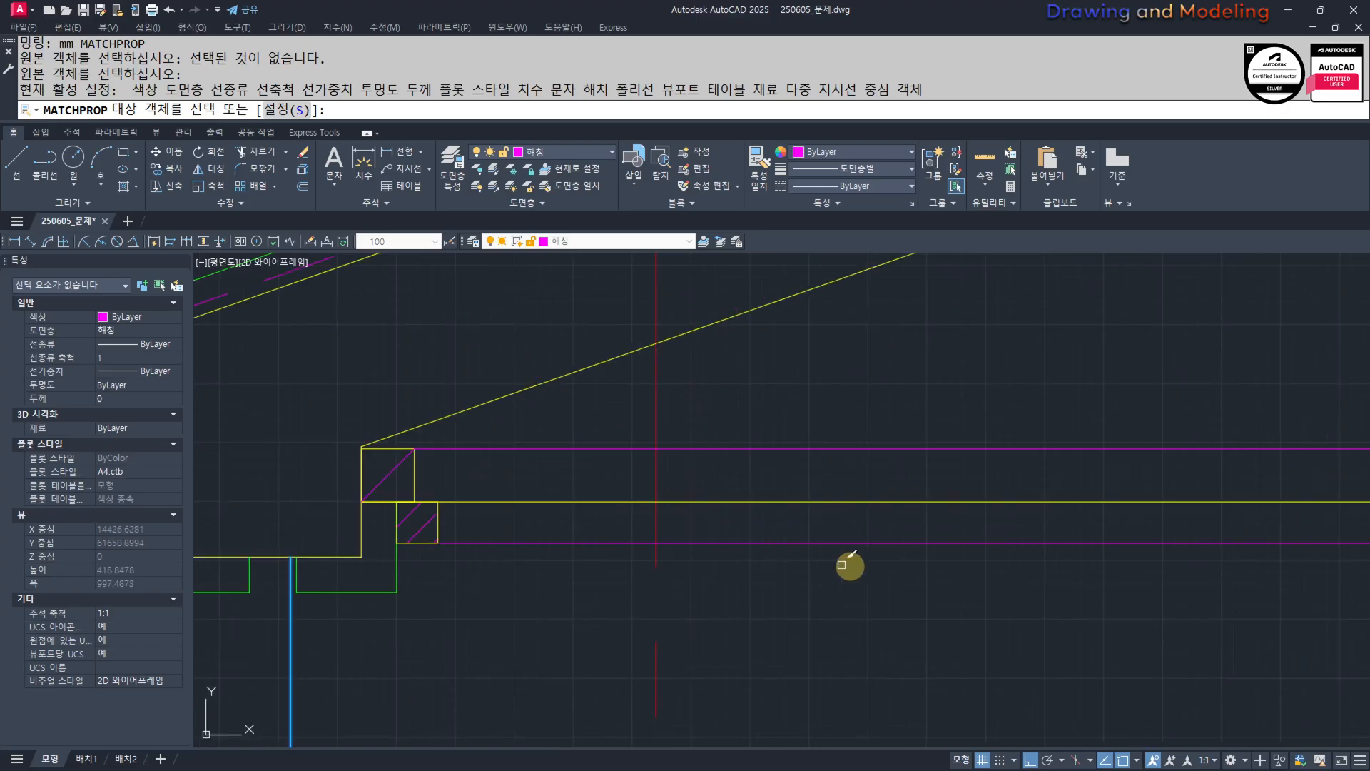
click(941, 580)
click(898, 530)
click(931, 470)
click(903, 436)
key(Escape)
key(Escape)
Match the lower batten line's properties to the green finish line under the eave beam.
key(space)
click(358, 593)
click(824, 579)
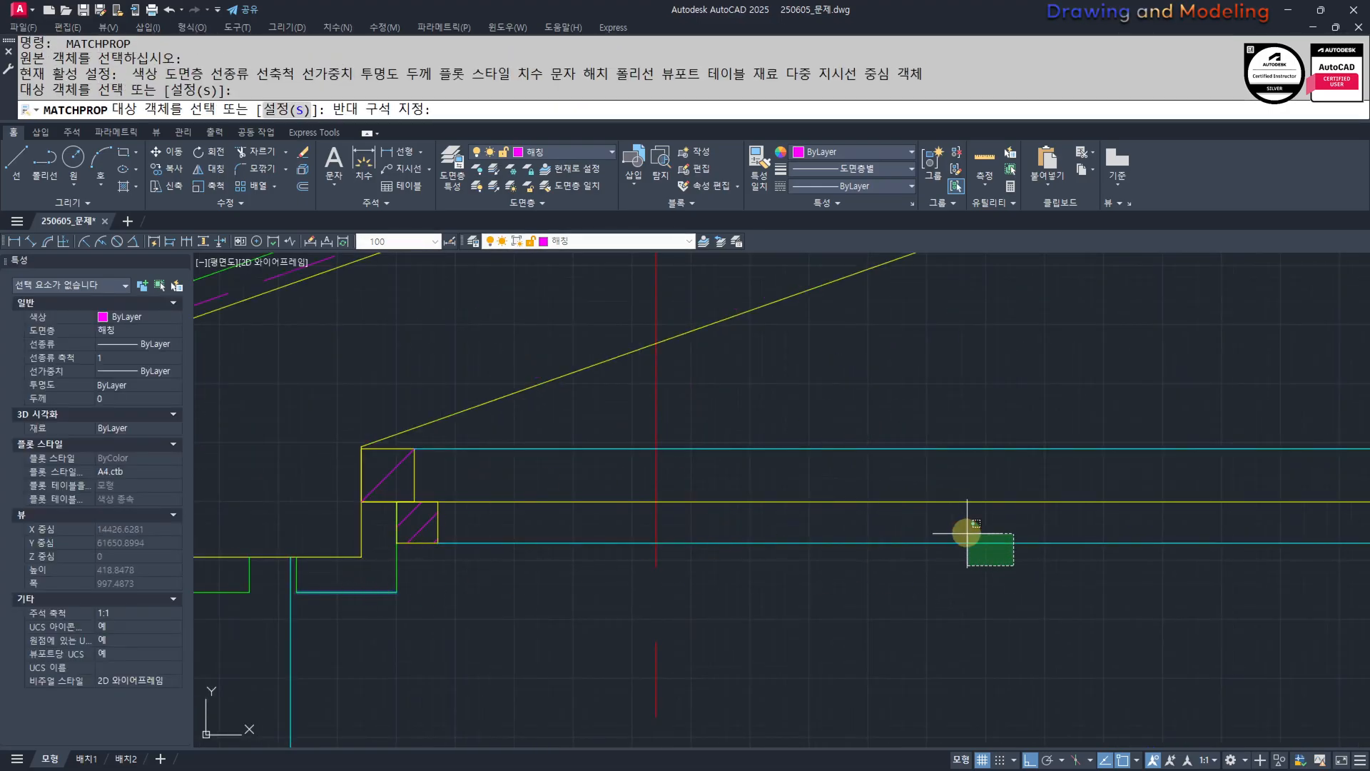
key(Escape)
key(Escape)
scroll(782, 567, down, 3)
scroll(612, 526, up, 5)
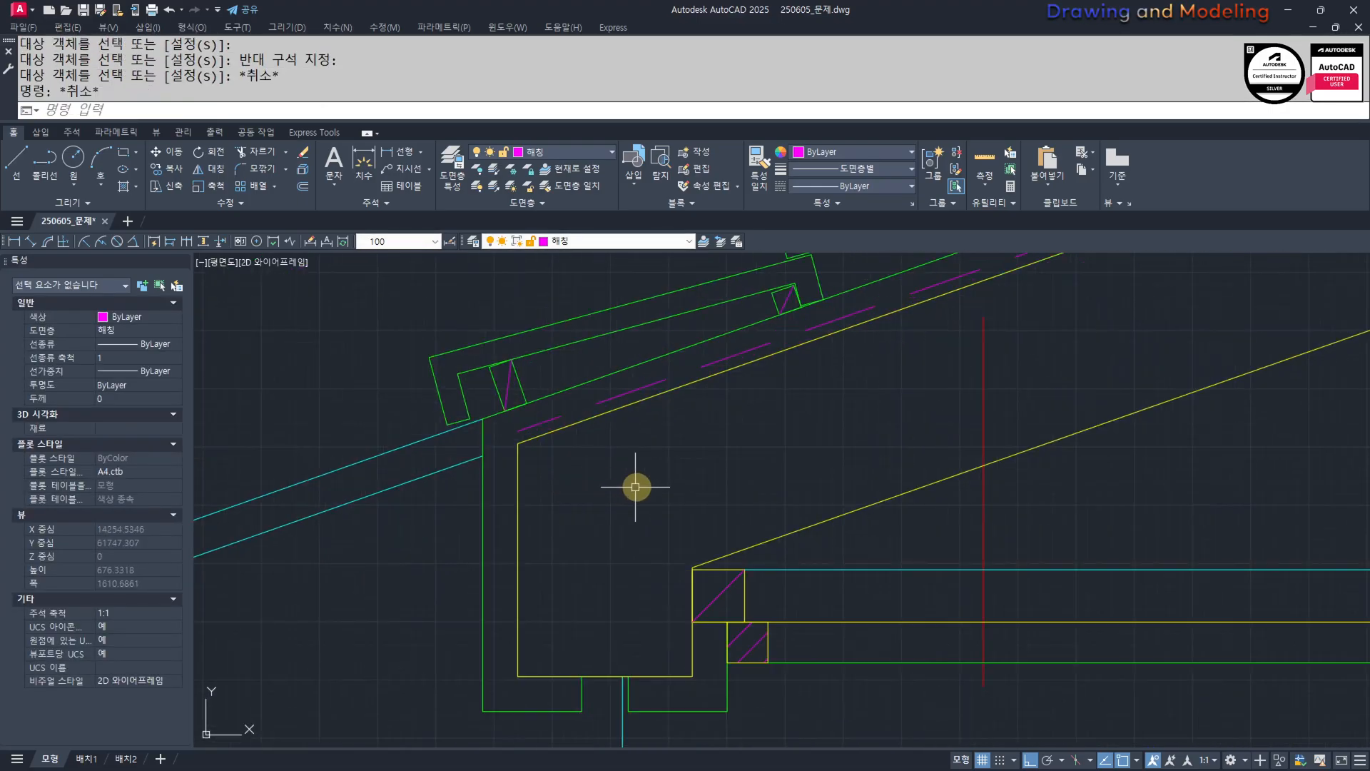
Copy the left soffit batten pair, its hatching and both horizontal batten lines to the right face of the insulated wall at ceiling level.
click(642, 486)
click(848, 689)
click(929, 686)
click(847, 563)
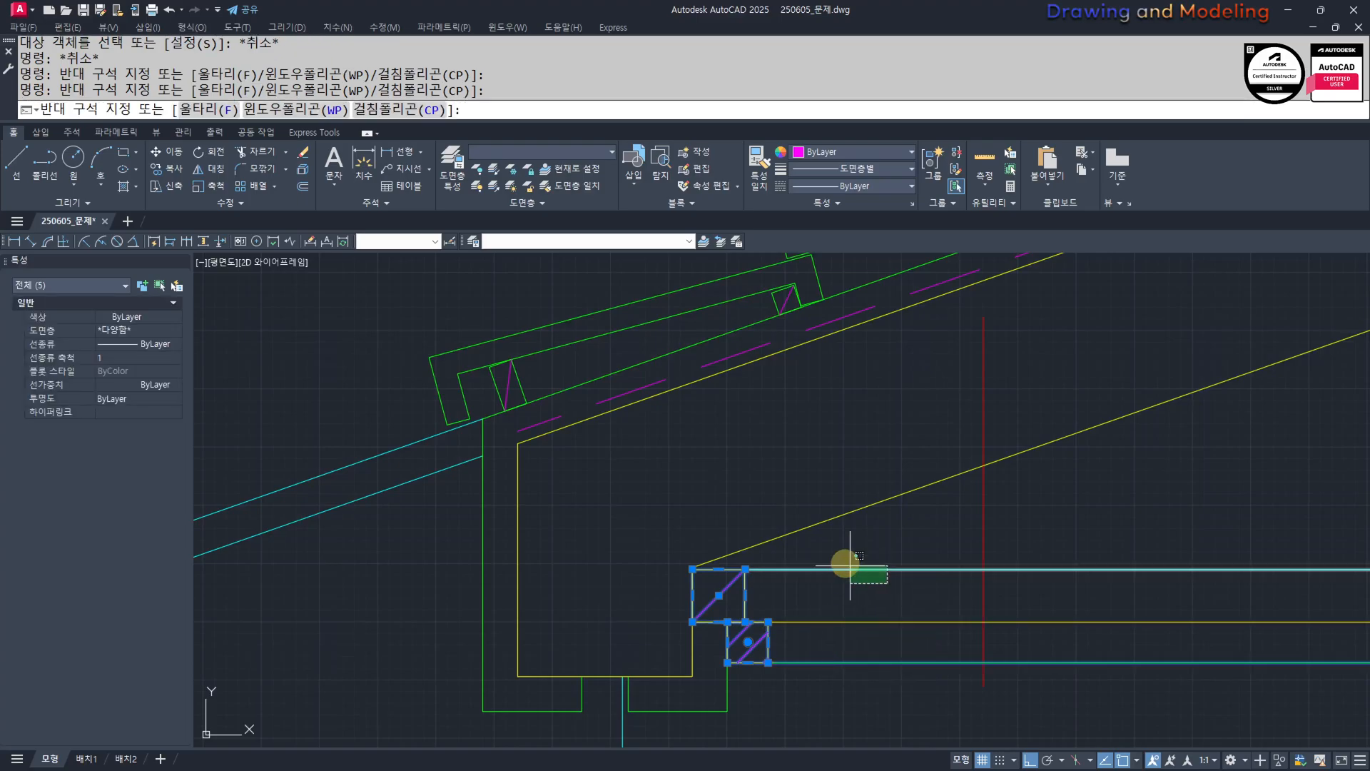
text(cc)
key(space)
click(692, 622)
scroll(1046, 642, down, 3)
scroll(664, 578, up, 4)
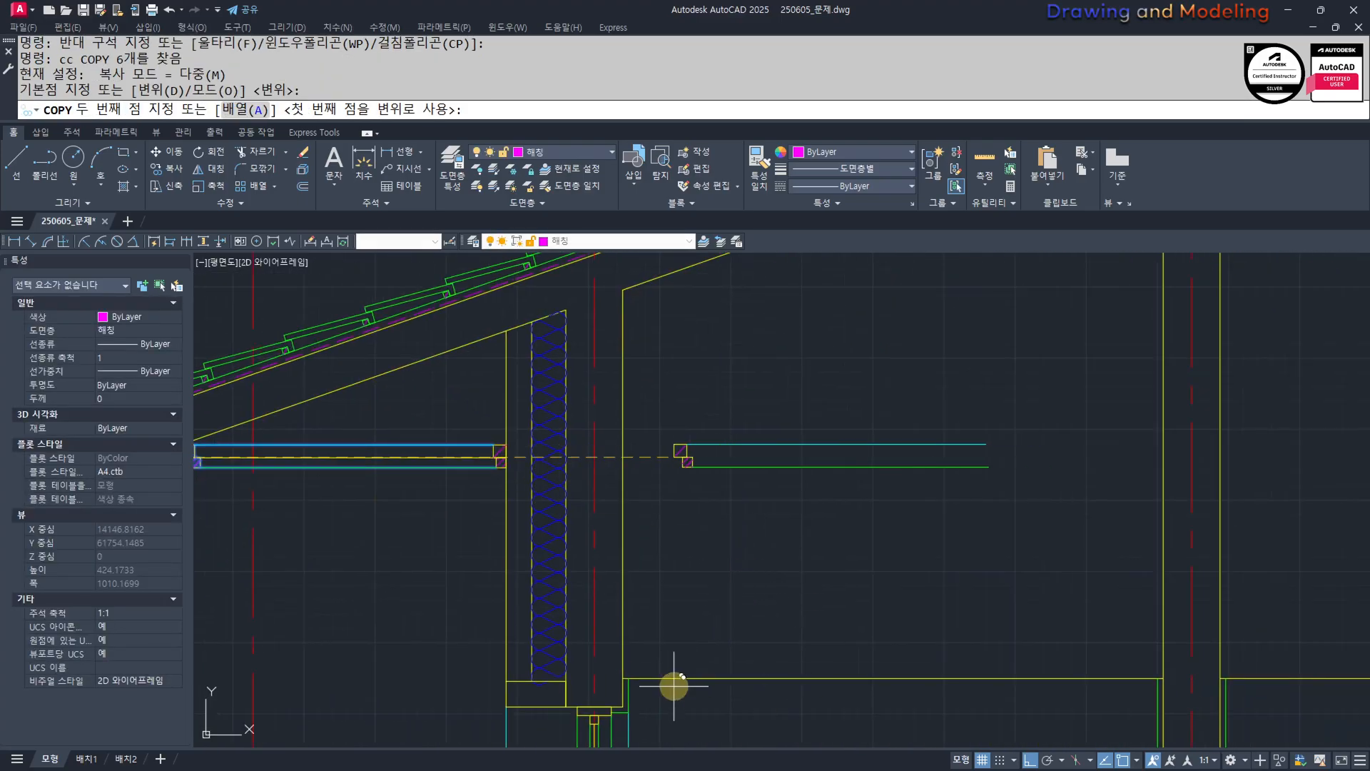
click(706, 541)
key(Escape)
Move the copied small batten and its hatching 10 to the left, onto the wall finish line.
scroll(725, 553, up, 4)
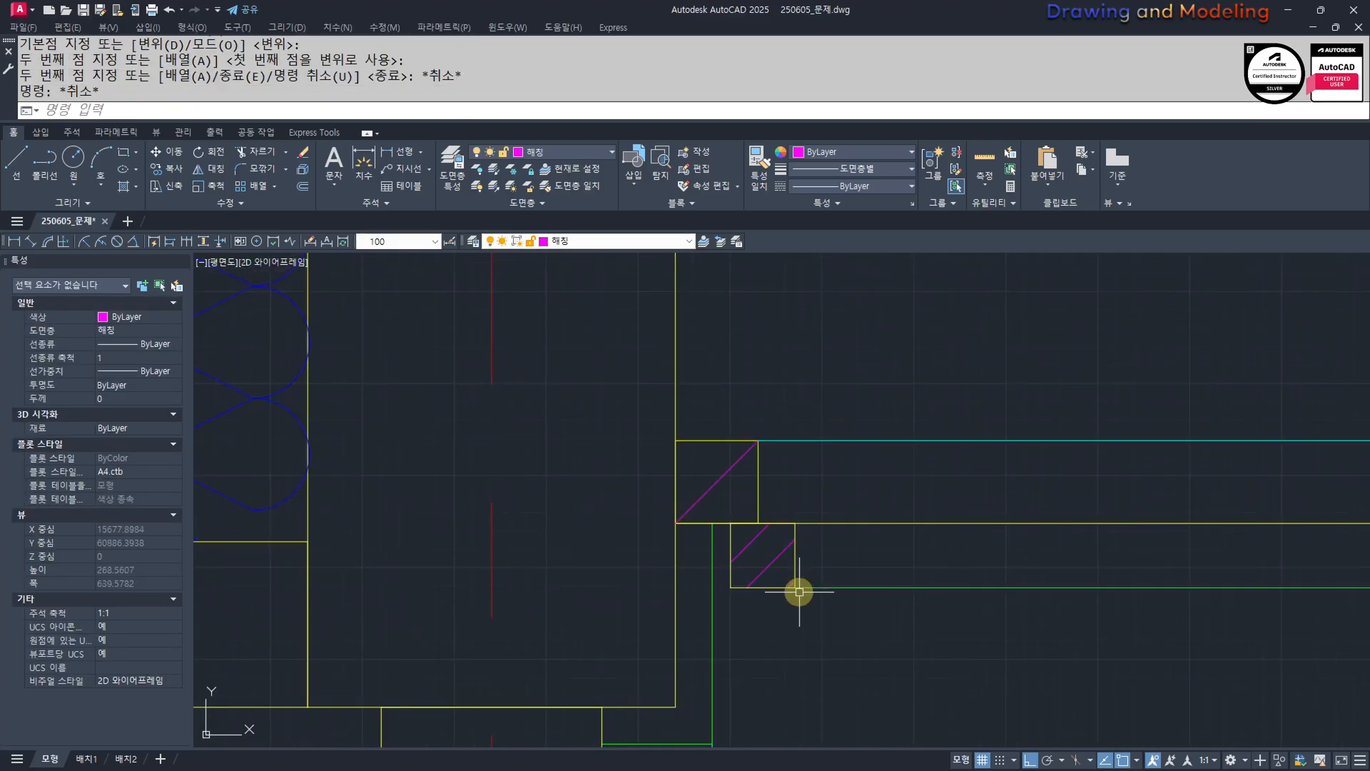
click(732, 551)
key(Return)
click(970, 695)
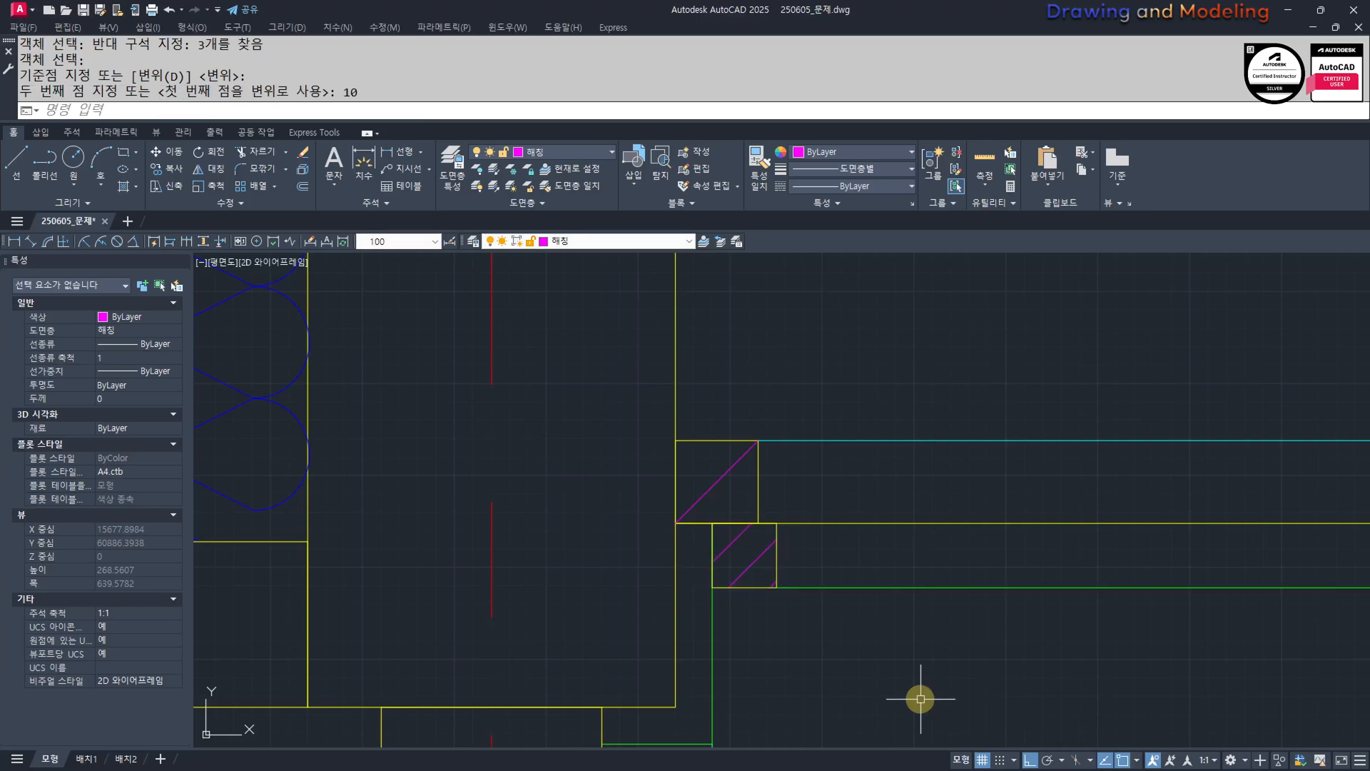
Copy that batten pair with its hatching and horizontal lines to the right face of the interior wall at ceiling level.
click(817, 686)
click(780, 499)
click(749, 459)
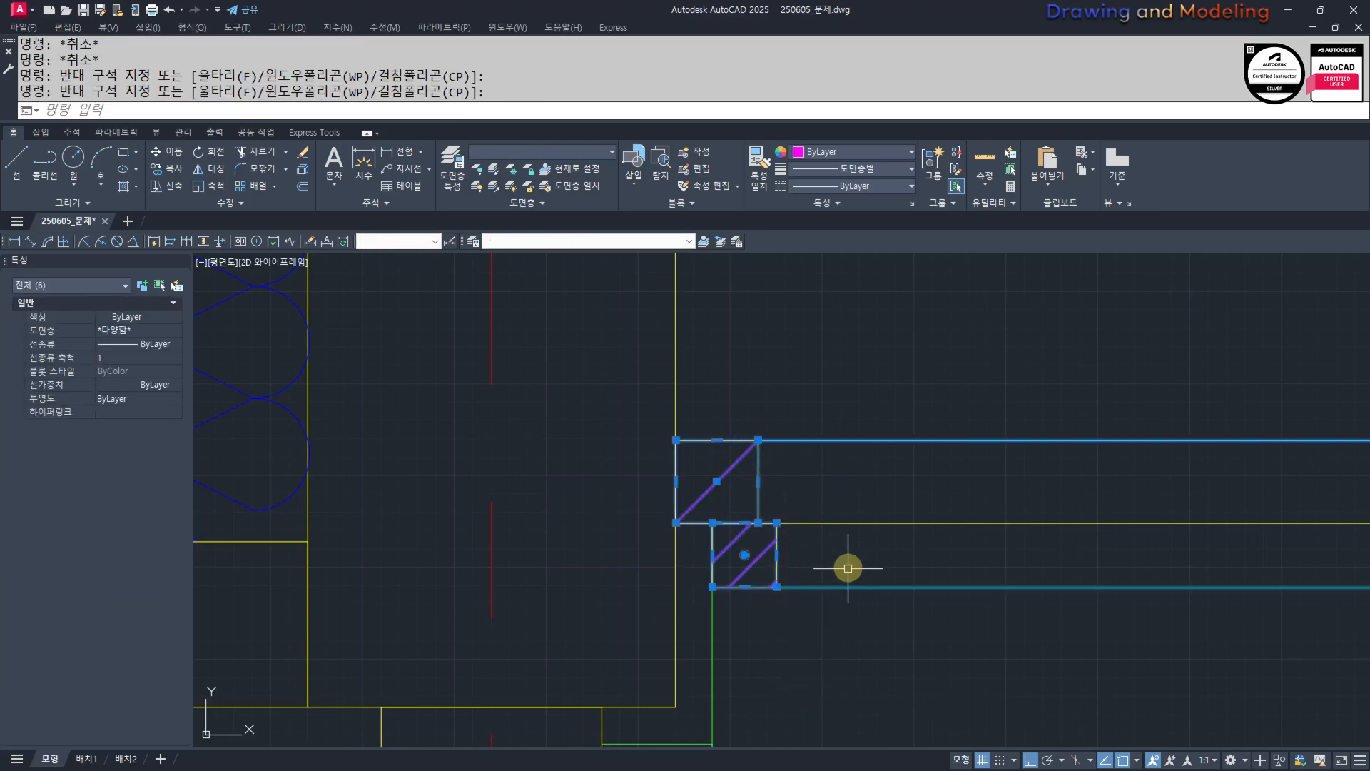
scroll(864, 606, down, 5)
scroll(725, 596, up, 4)
text(cc)
key(Return)
click(666, 560)
scroll(557, 611, down, 6)
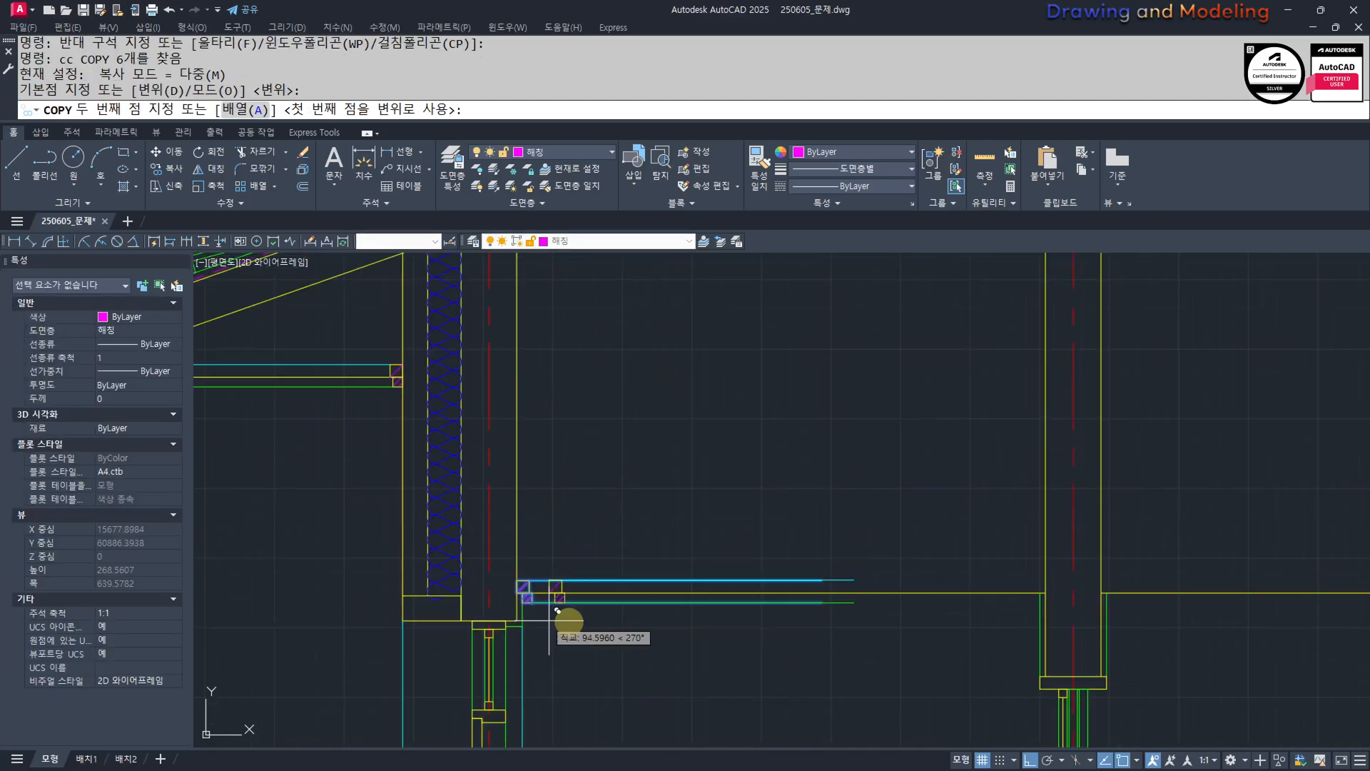
scroll(557, 611, down, 3)
scroll(490, 536, up, 4)
click(914, 556)
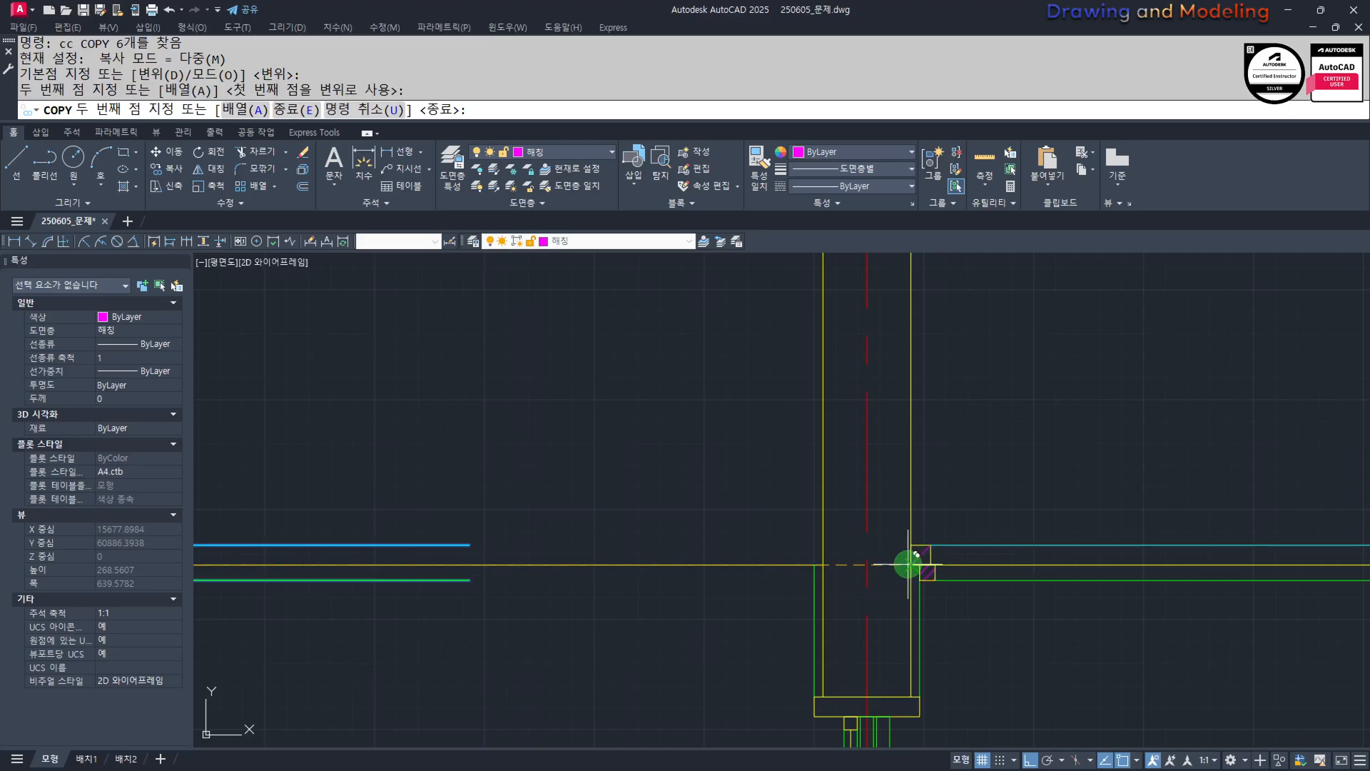
scroll(1025, 633, down, 4)
key(Escape)
Extend the upper and lower batten lines of the right room to the vertical section boundary line.
scroll(734, 624, up, 3)
text(ex)
key(Return)
click(717, 612)
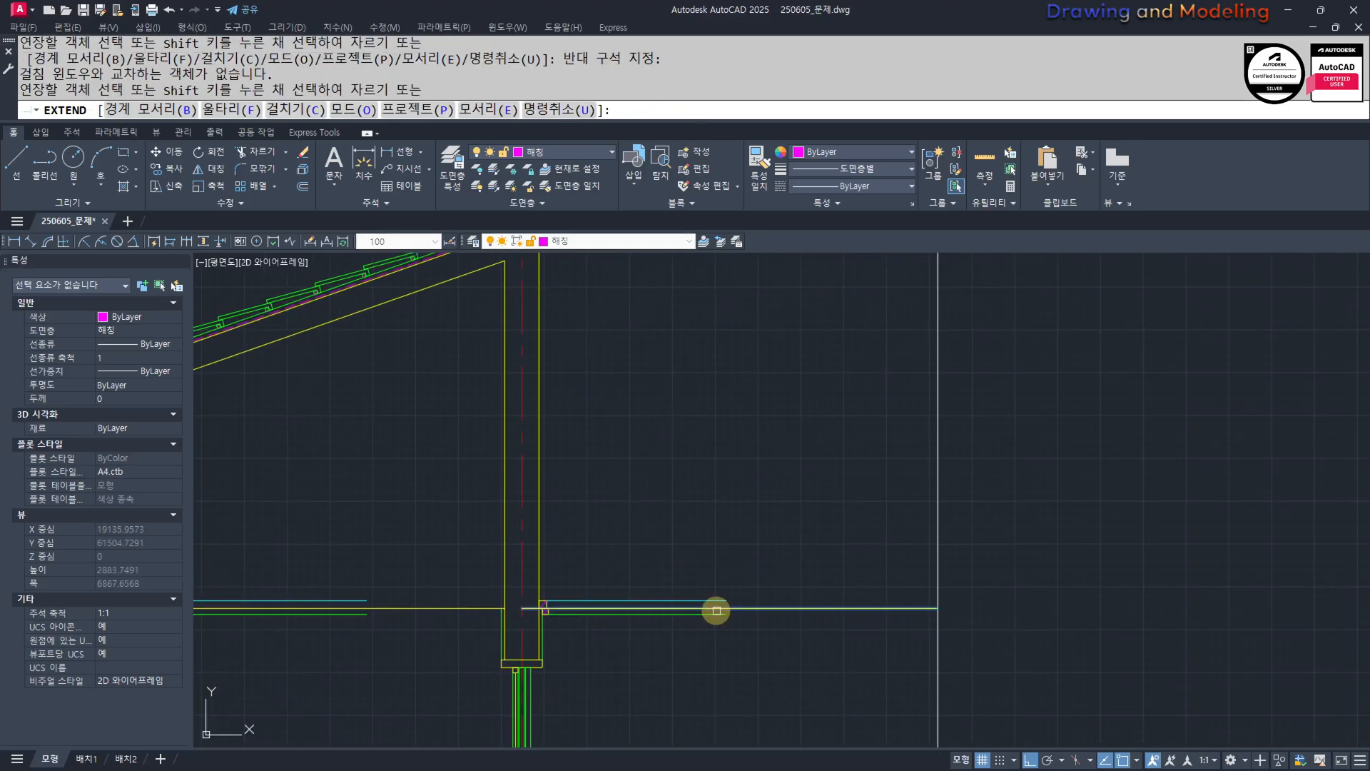
key(Escape)
scroll(571, 606, down, 4)
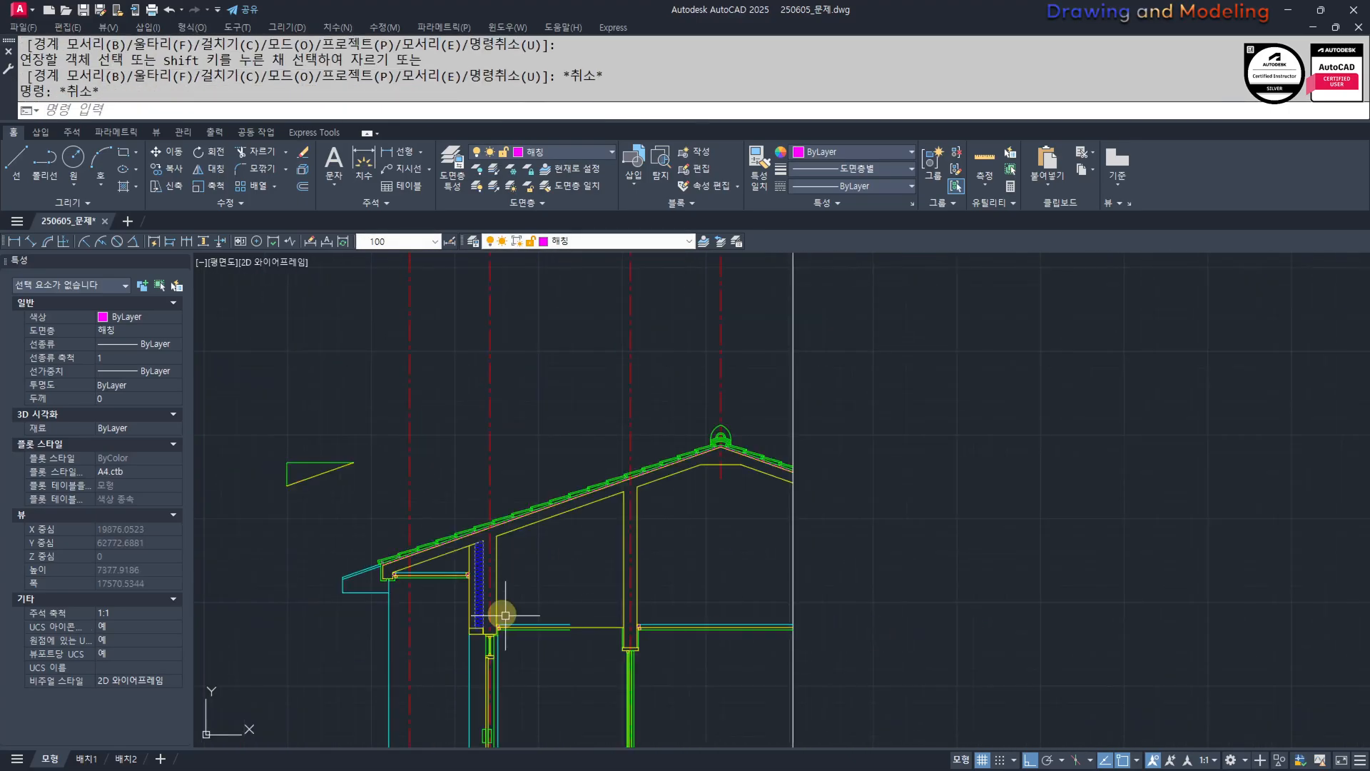
Copy the hatched batten pair at the soffit's right end to the left face of the interior wall at ceiling level.
scroll(480, 590, up, 6)
click(437, 629)
click(566, 523)
scroll(604, 591, up, 3)
text(cc)
key(Return)
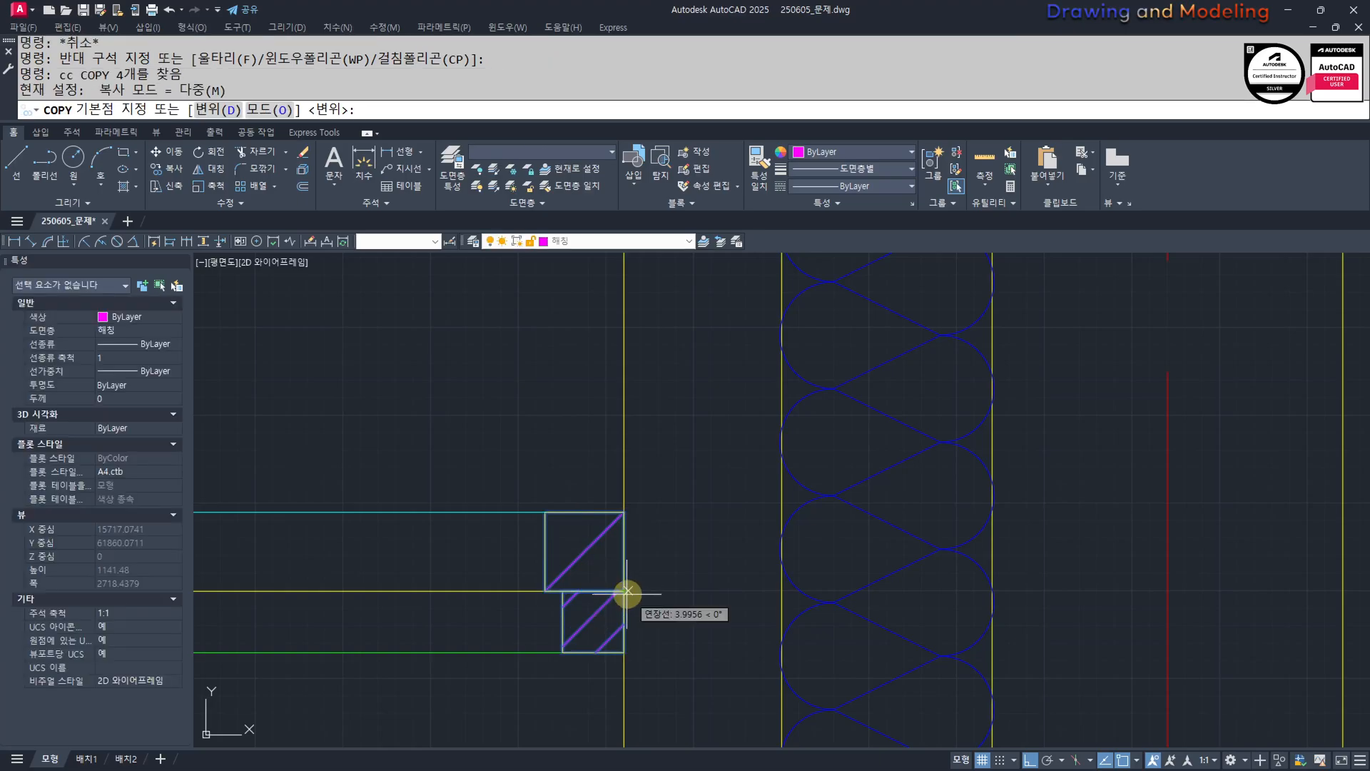
click(623, 591)
scroll(811, 663, down, 4)
scroll(544, 649, up, 5)
scroll(633, 521, up, 2)
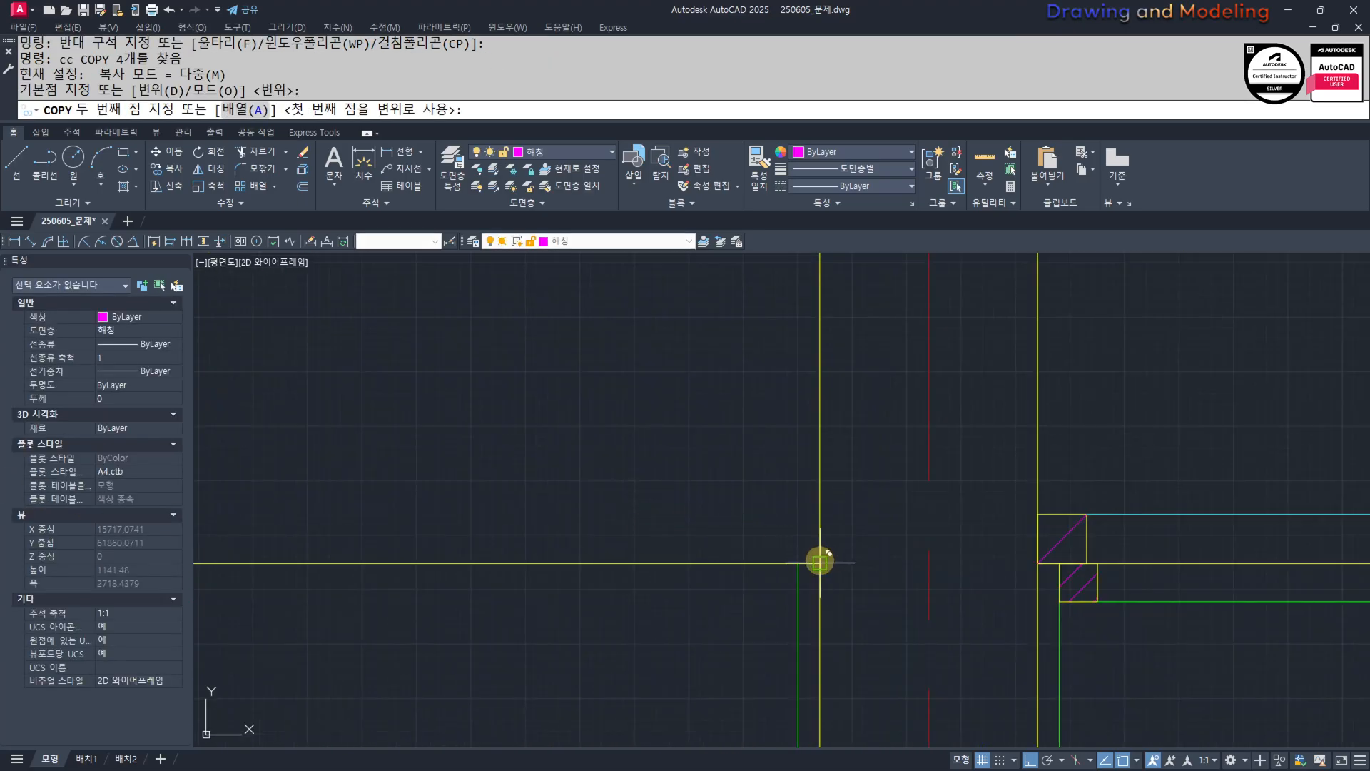
click(819, 562)
key(Escape)
key(Escape)
Move the small batten and its hatching at the interior wall's left face 20 to the left.
scroll(805, 601, up, 4)
click(817, 618)
click(795, 576)
middle_drag(983, 597, 768, 595)
text(m)
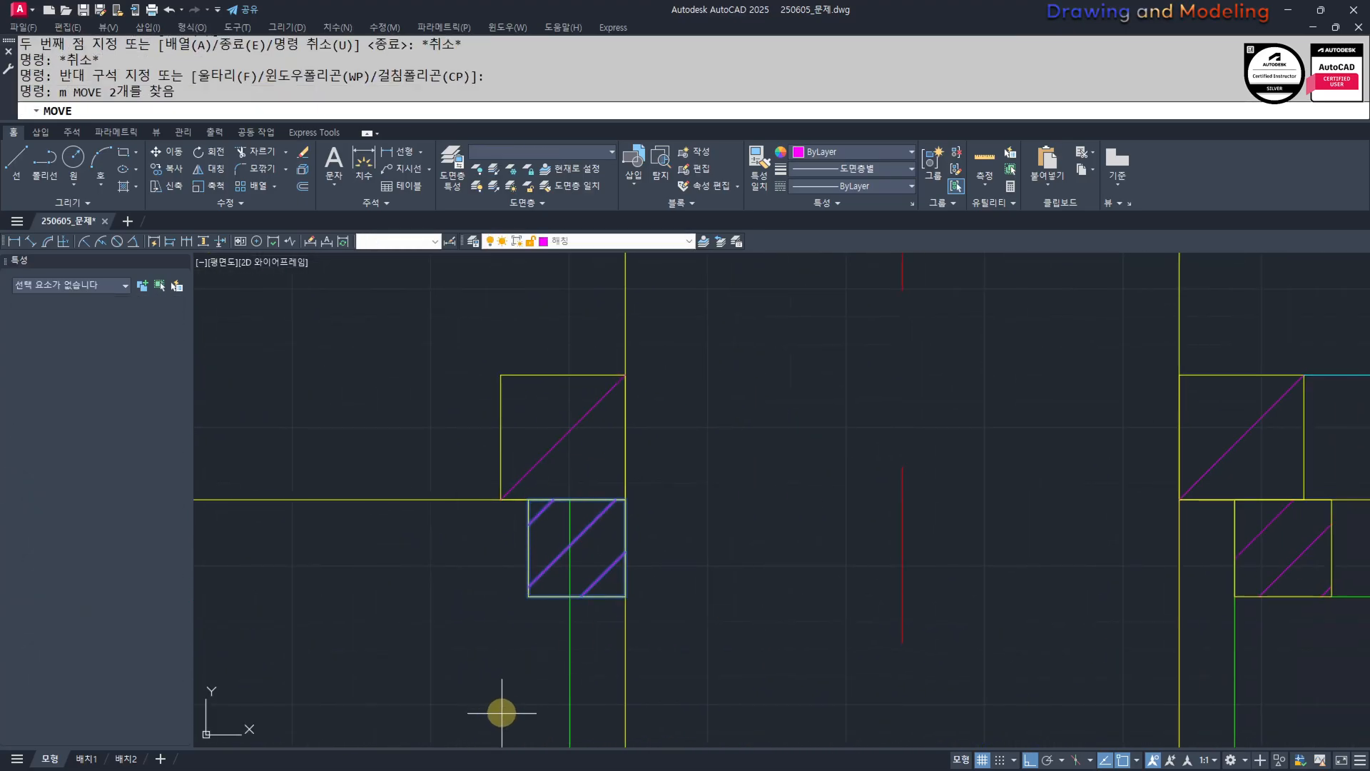
key(Return)
click(503, 706)
key(Return)
Extend the upper and lower batten lines of the left room to the battens at the interior wall.
scroll(857, 597, down, 3)
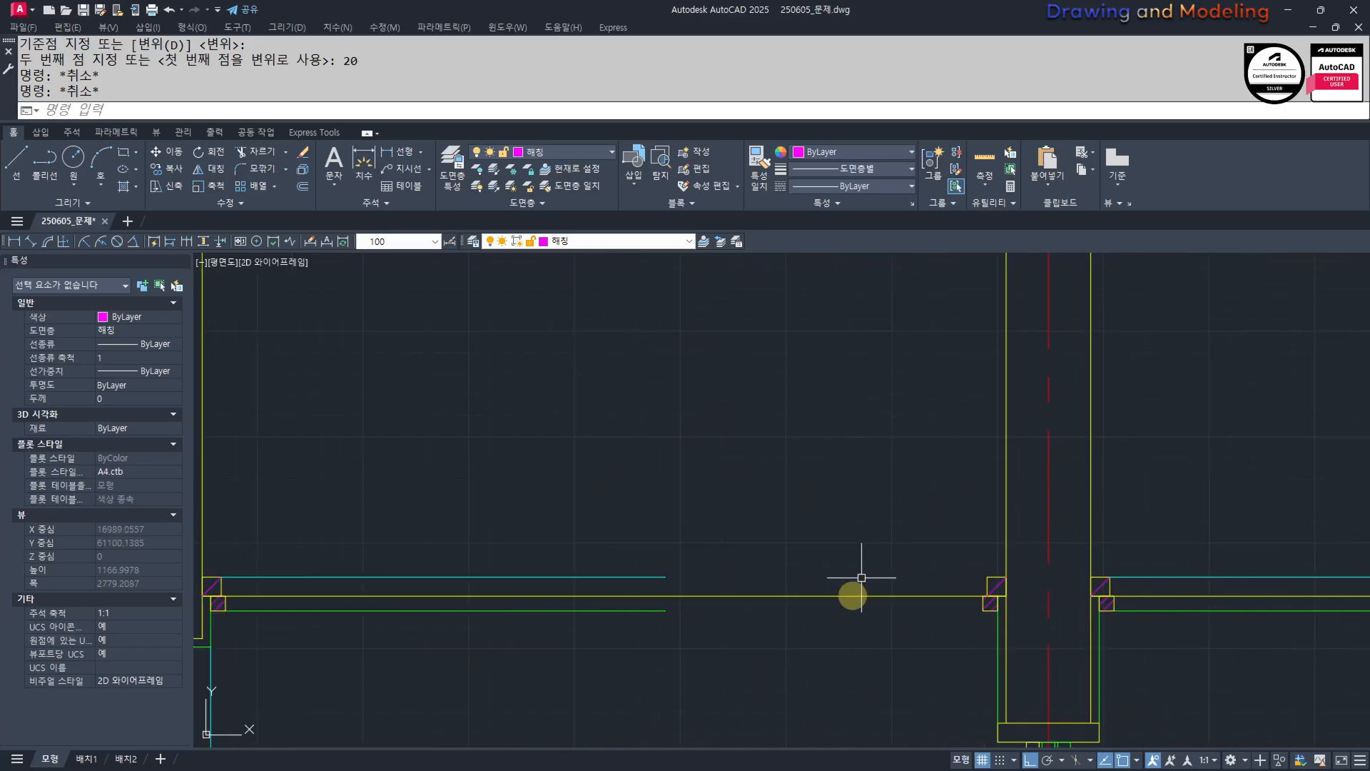
text(ex)
key(Return)
click(657, 554)
click(653, 572)
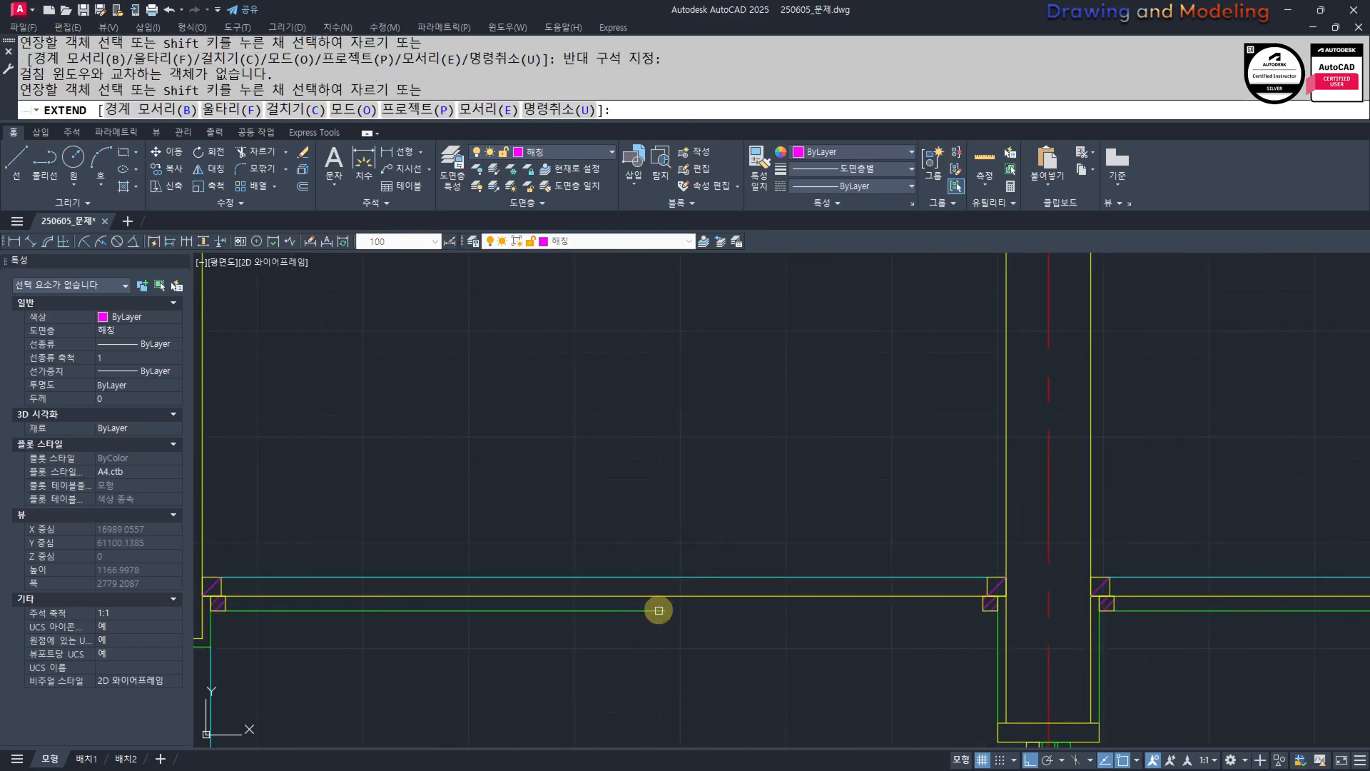
key(Escape)
key(Escape)
Array the large hatched batten of the right room along the cyan upper ceiling line with an item spacing of 450.
scroll(559, 581, up, 5)
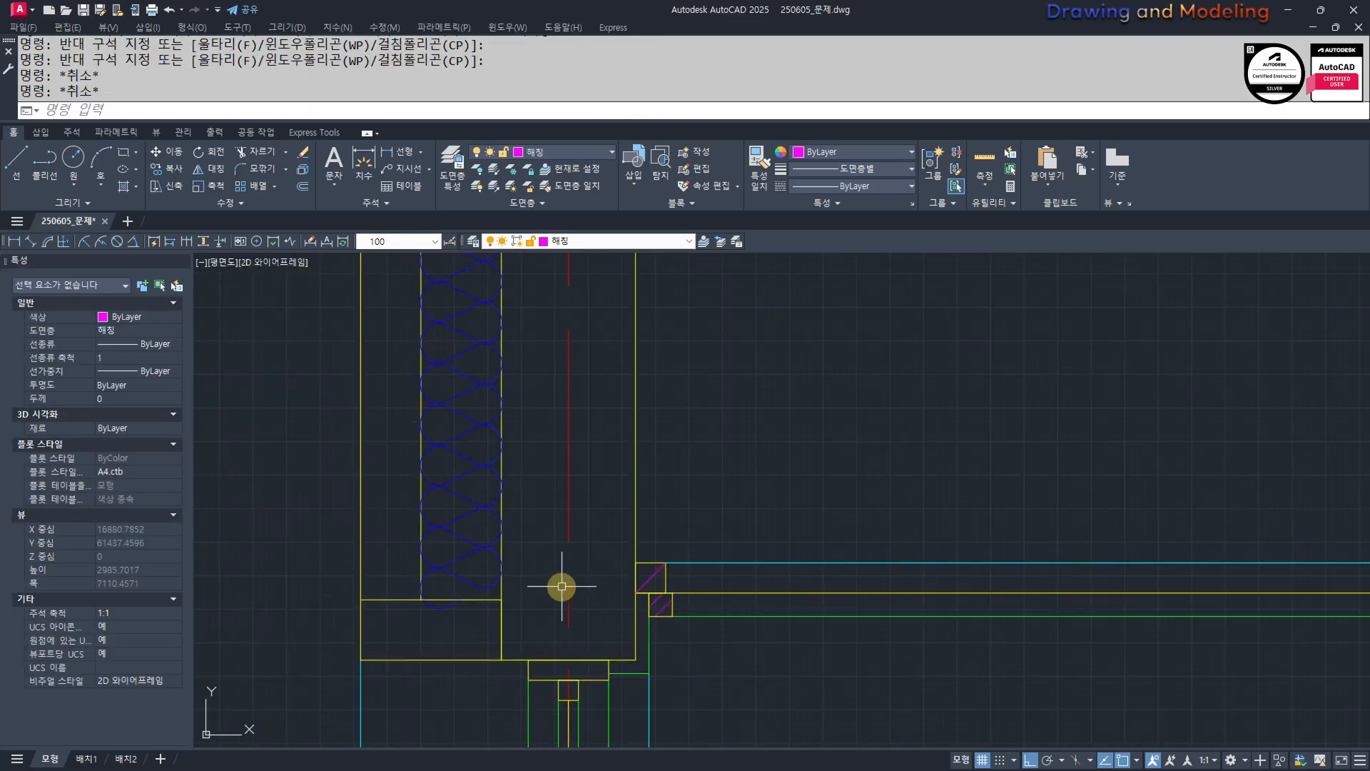
scroll(820, 585, down, 5)
middle_drag(847, 611, 688, 615)
scroll(923, 575, up, 6)
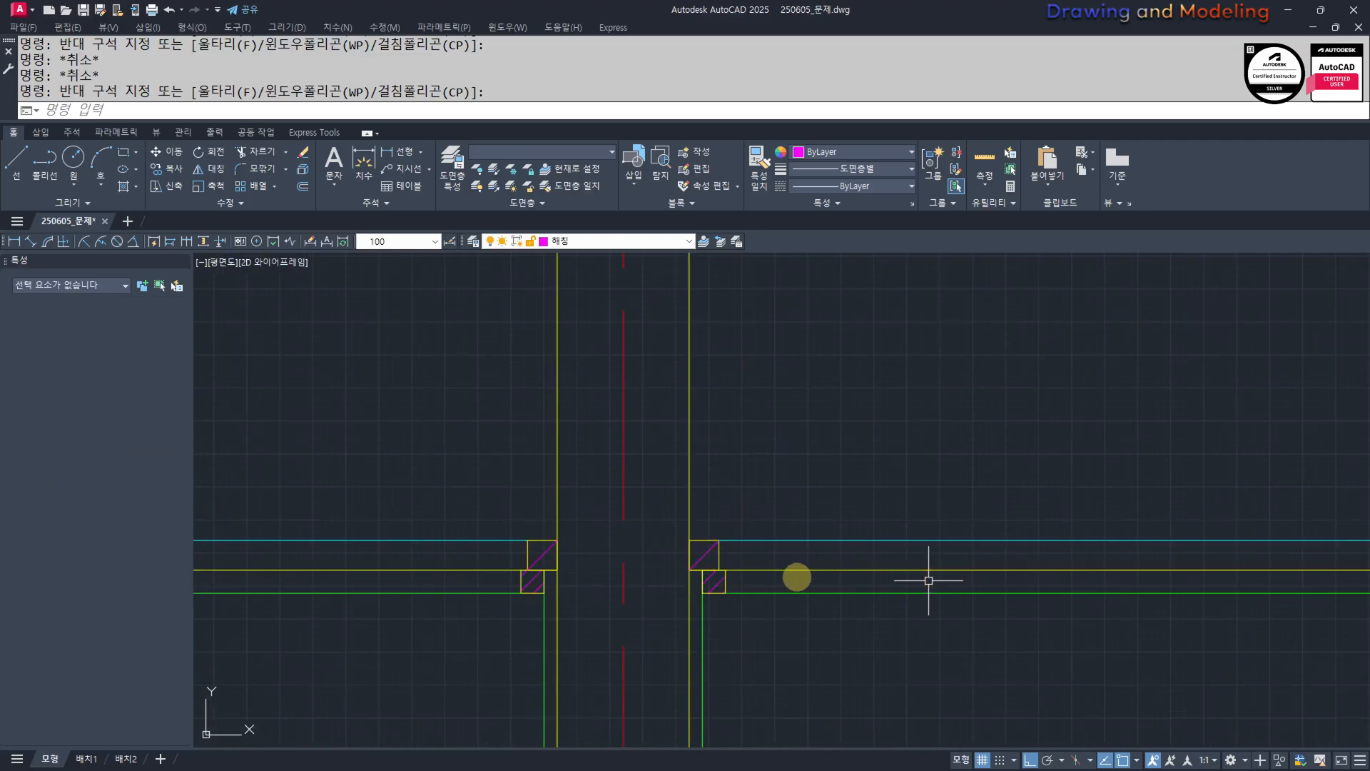
click(839, 570)
click(750, 531)
middle_drag(750, 532, 624, 609)
text(aq)
key(Return)
click(725, 579)
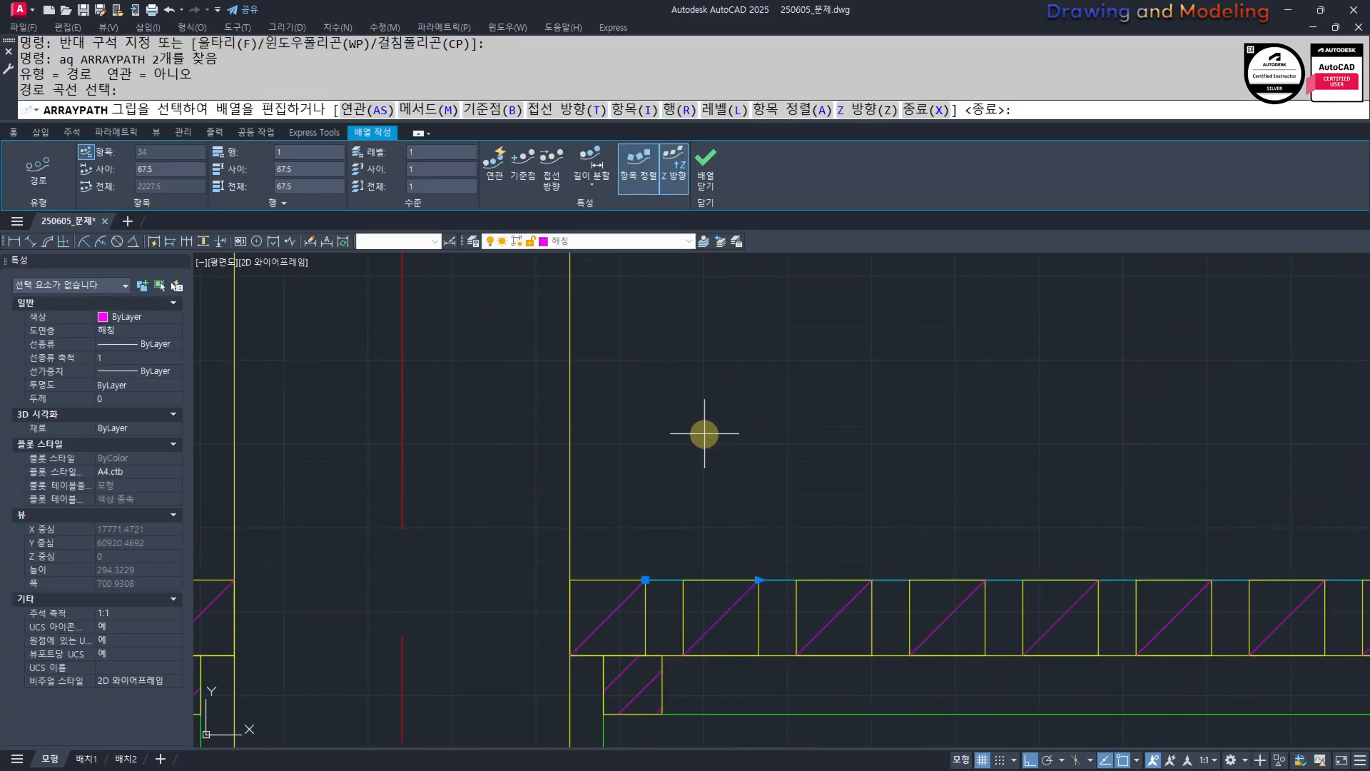
text(i)
key(Return)
text(450)
key(Return)
key(Escape)
scroll(802, 575, down, 5)
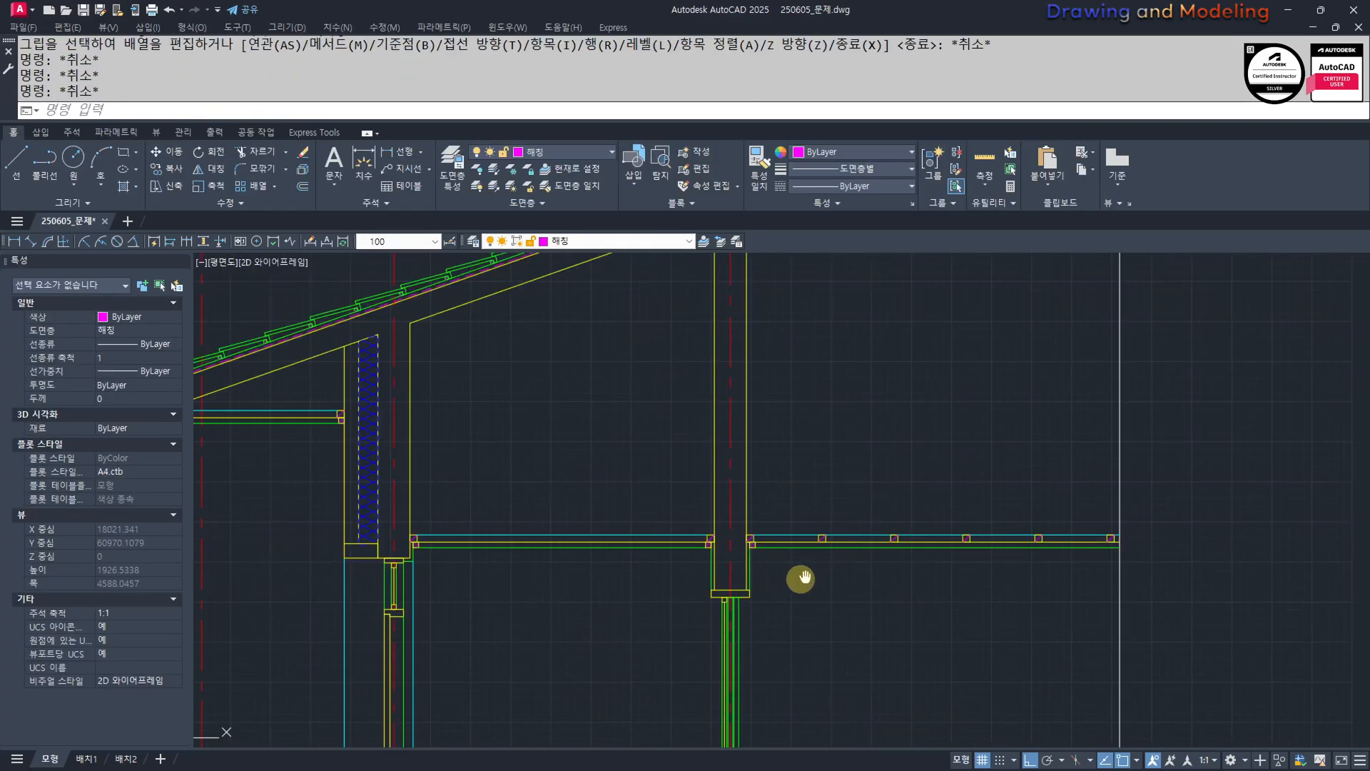
Copy three of the arrayed hatched battens into the left room, using the wall faces at ceiling level as reference points.
click(719, 499)
click(900, 569)
scroll(705, 539, up, 3)
text(c)
scroll(710, 539, up, 4)
text(c)
key(Return)
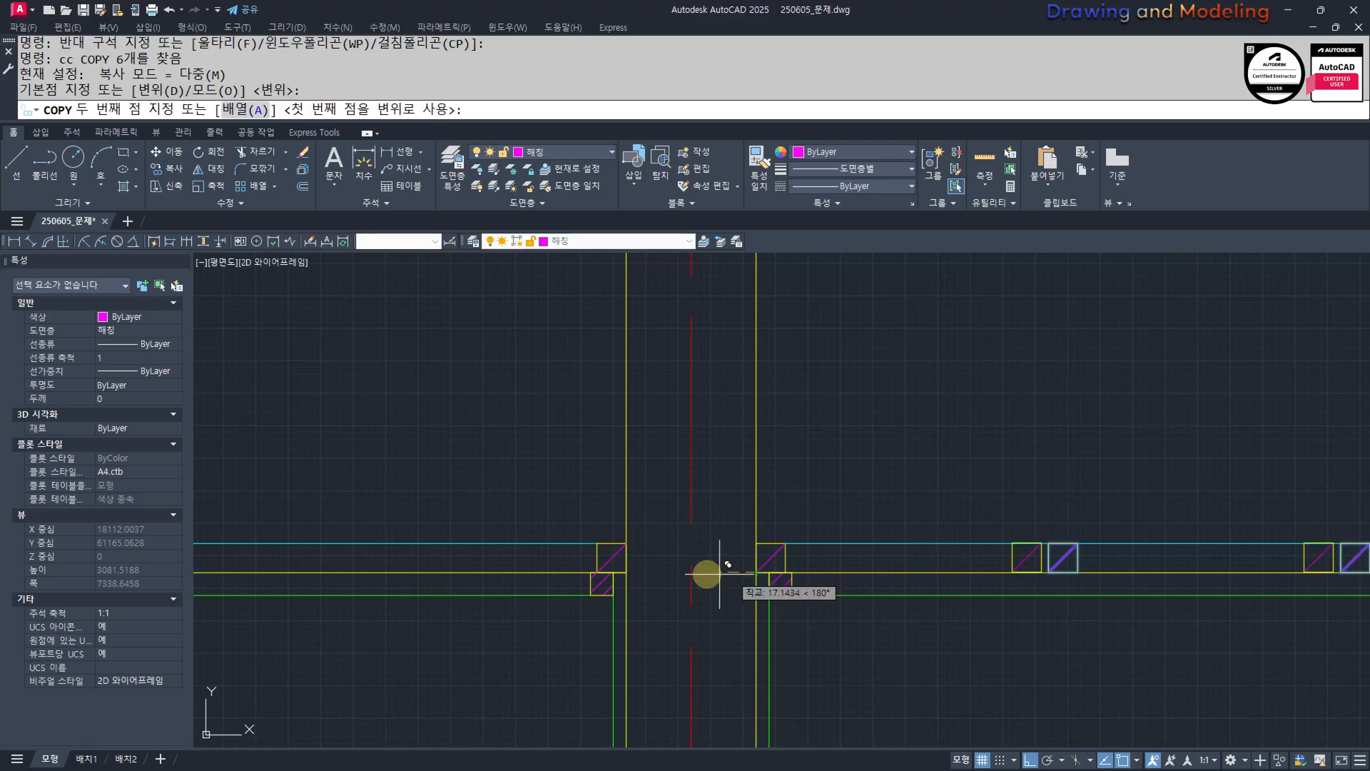
mouse_move(720, 575)
middle_down()
mouse_move(559, 590)
mouse_move(307, 574)
middle_up()
click(283, 565)
scroll(285, 577, down, 3)
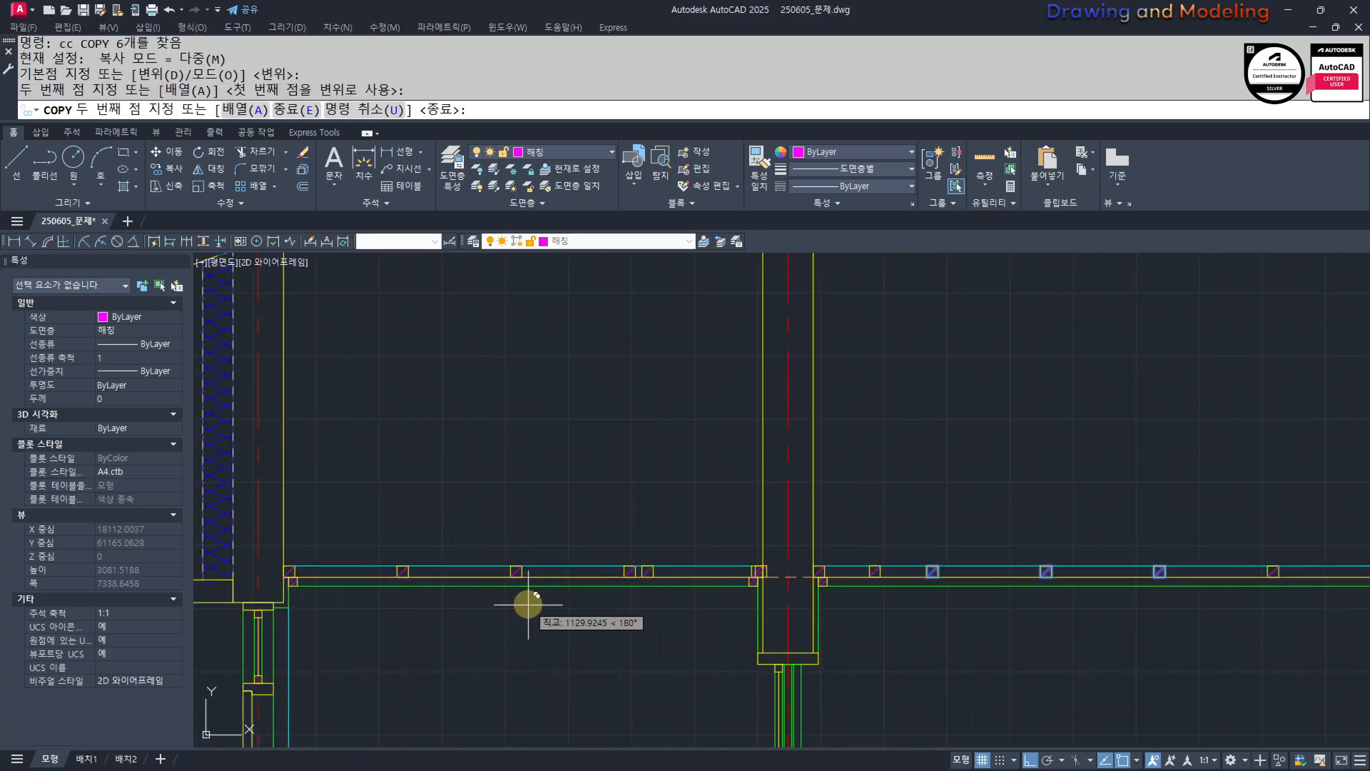
key(Escape)
key(Escape)
Measure the spacing between the left room's last two large battens with a temporary linear dimension, and erase the dimension.
scroll(642, 595, up, 3)
text(q)
key(space)
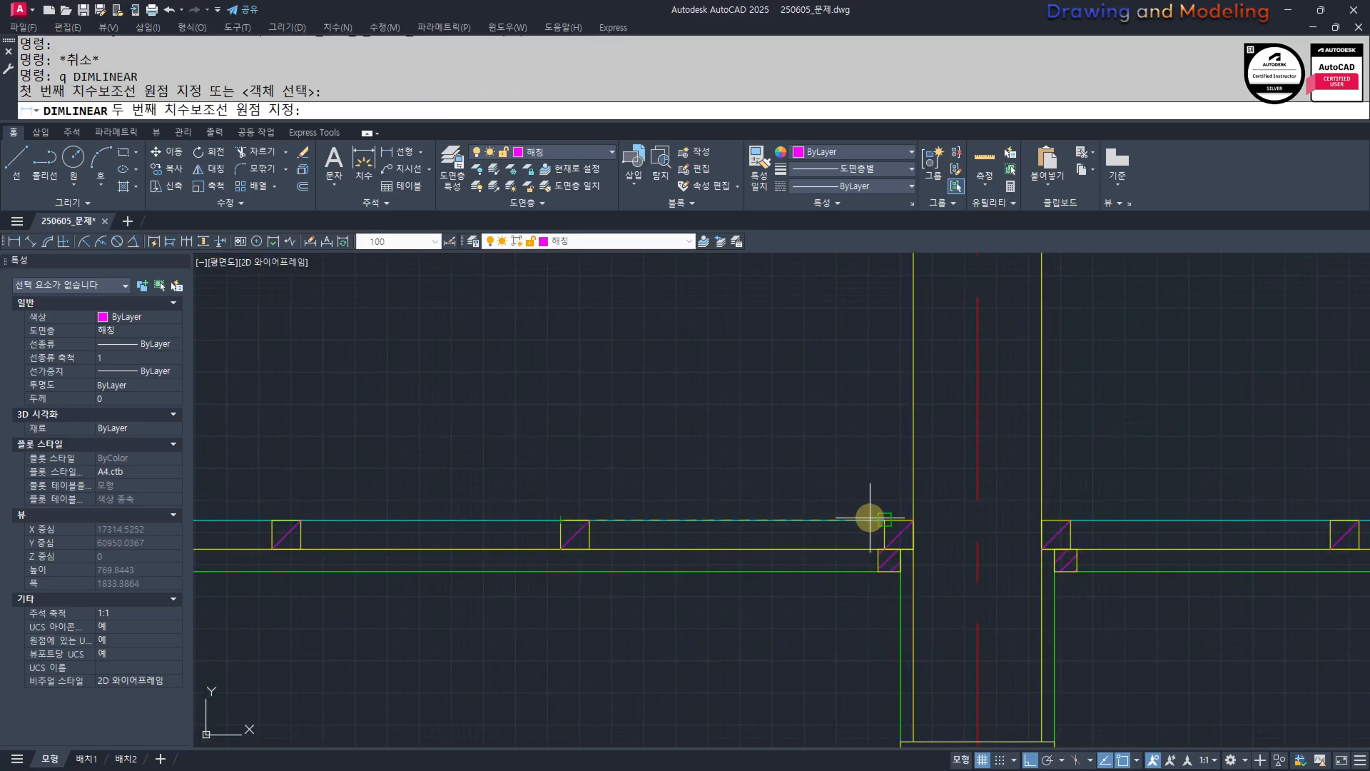
click(885, 520)
click(698, 408)
key(Escape)
scroll(677, 447, down, 2)
click(716, 464)
click(659, 376)
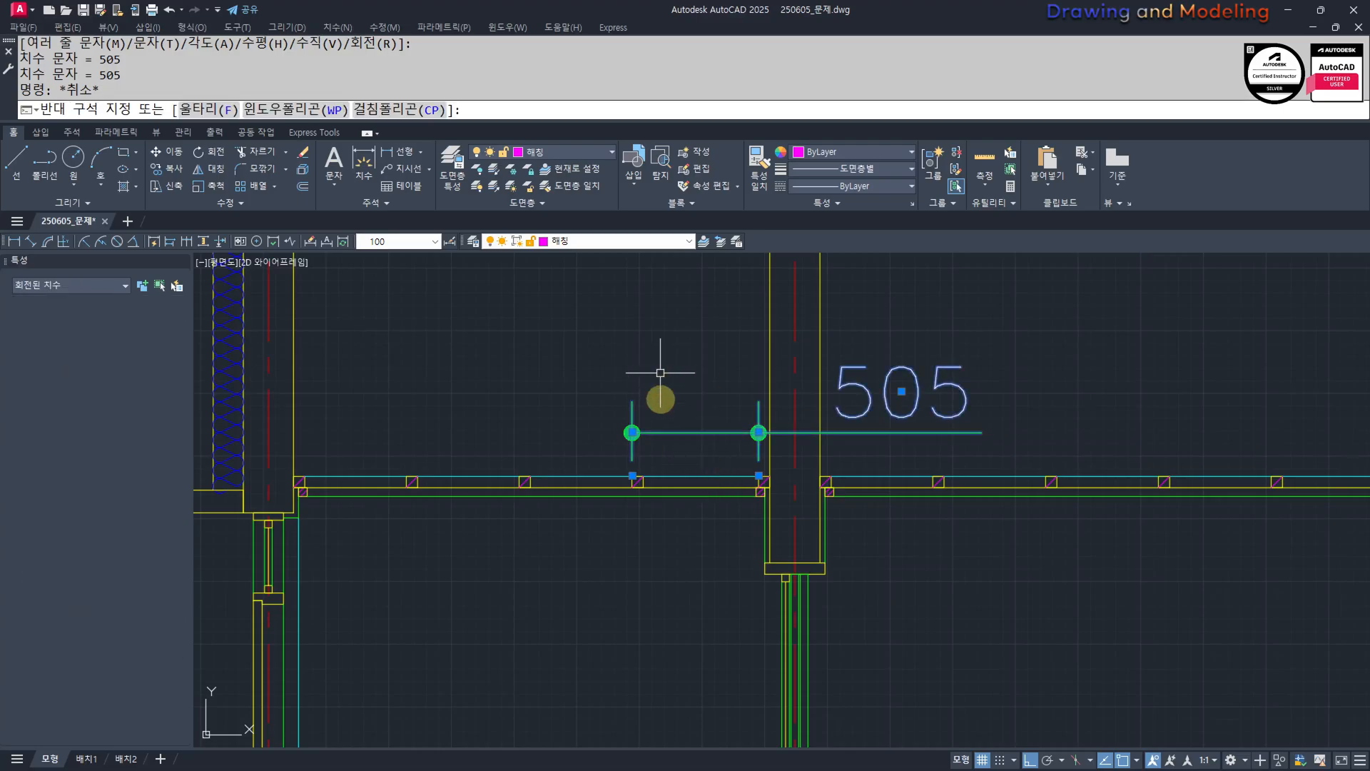
text(e)
key(space)
key(Escape)
key(Escape)
Examine the ceiling batten layout in both rooms and its relation to the roof slab above.
scroll(682, 536, down, 2)
mouse_move(671, 478)
middle_down()
mouse_move(681, 536)
mouse_move(771, 571)
mouse_move(903, 575)
middle_up()
scroll(859, 547, up, 4)
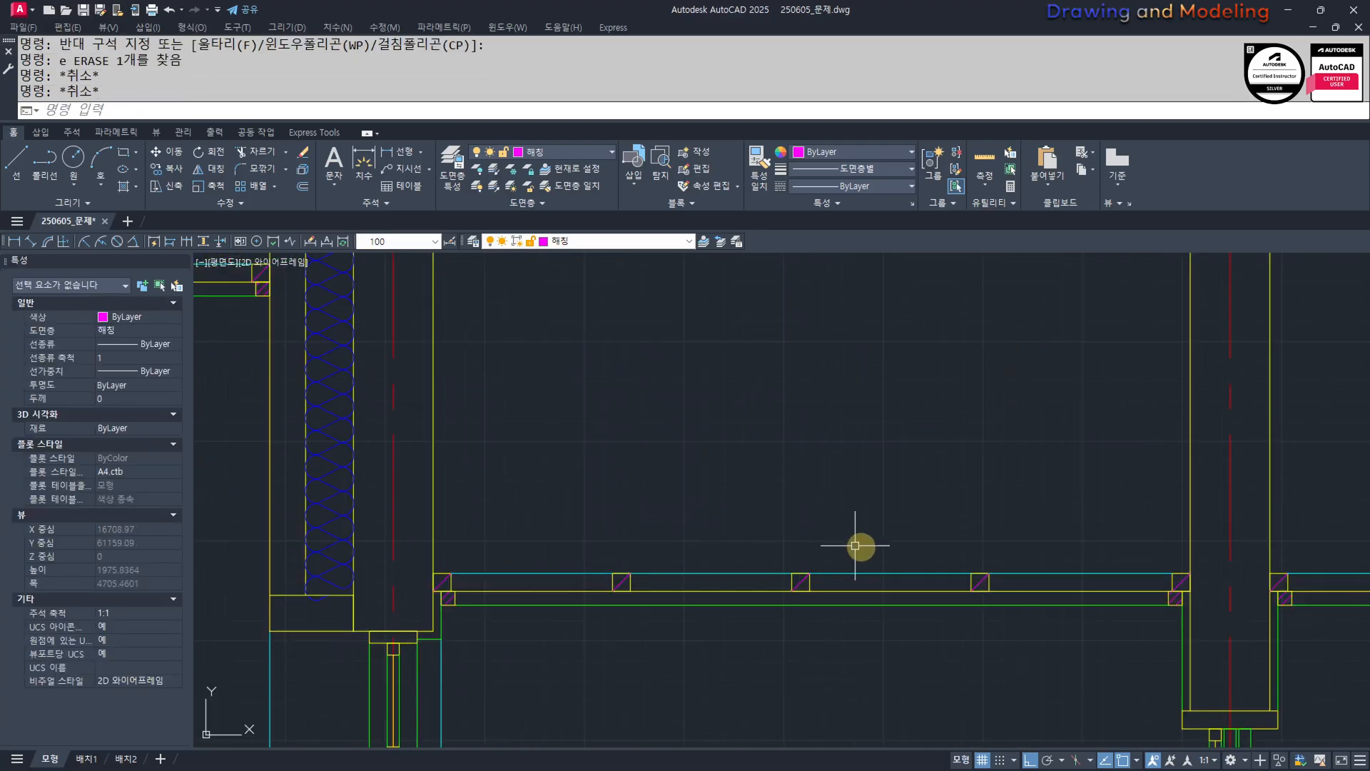
scroll(859, 547, down, 4)
middle_drag(811, 578, 628, 581)
scroll(749, 547, down, 2)
middle_drag(757, 552, 498, 551)
scroll(649, 557, up, 4)
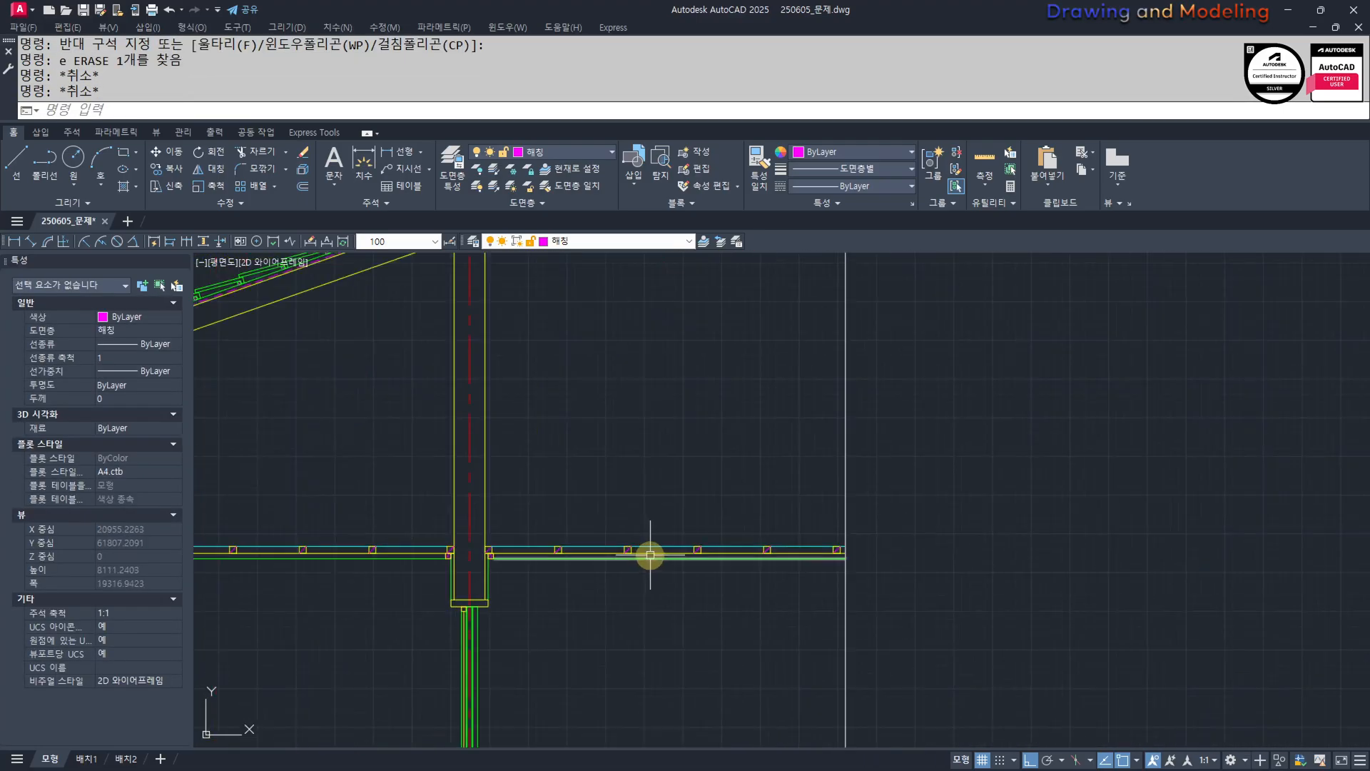
middle_drag(664, 559, 760, 566)
scroll(949, 533, down, 4)
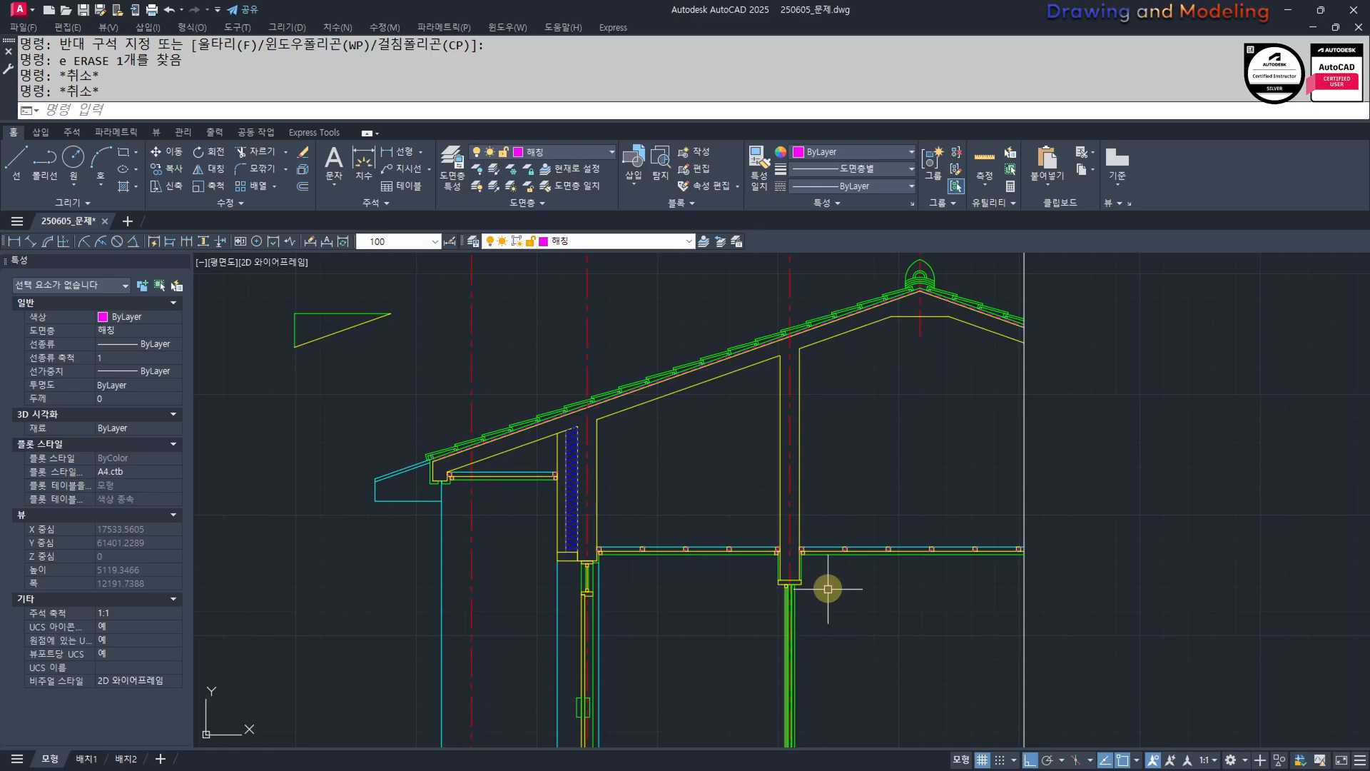
scroll(684, 526, up, 2)
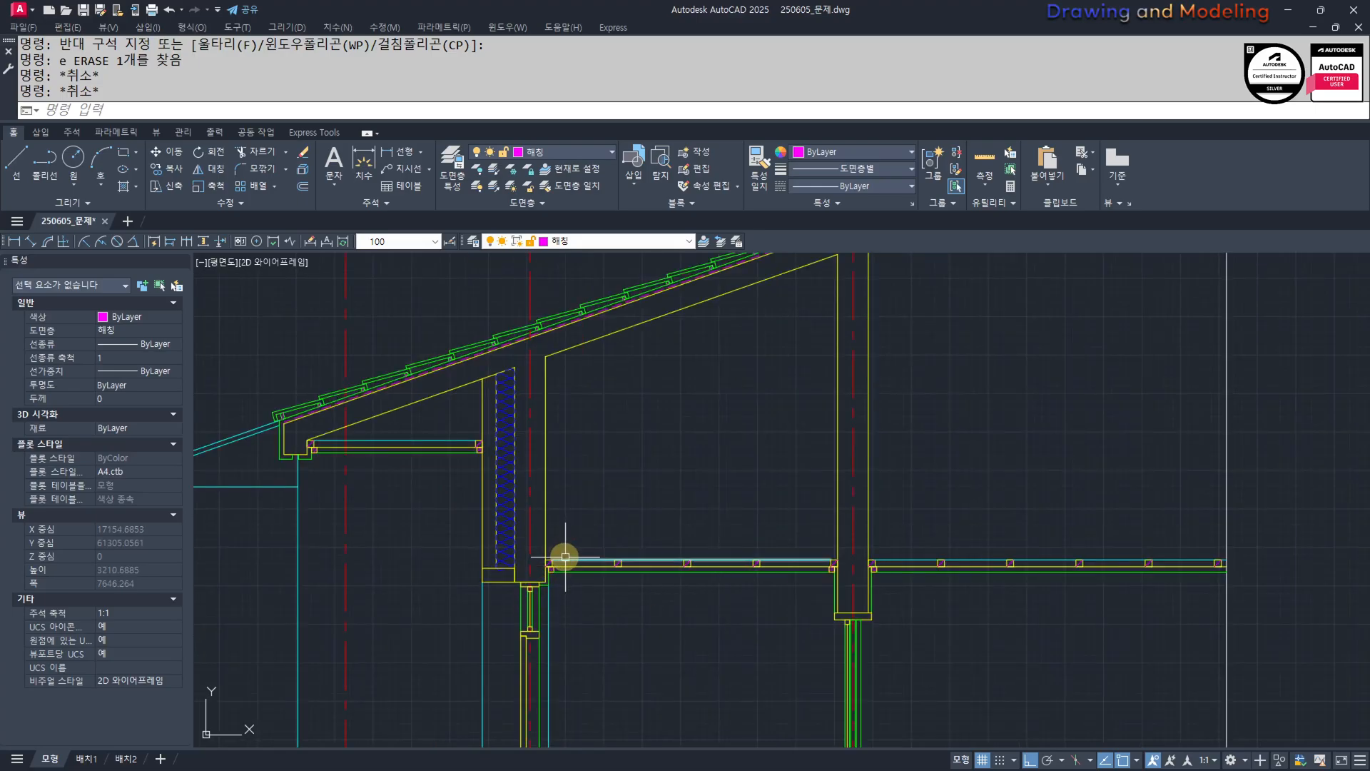
middle_drag(749, 585, 797, 601)
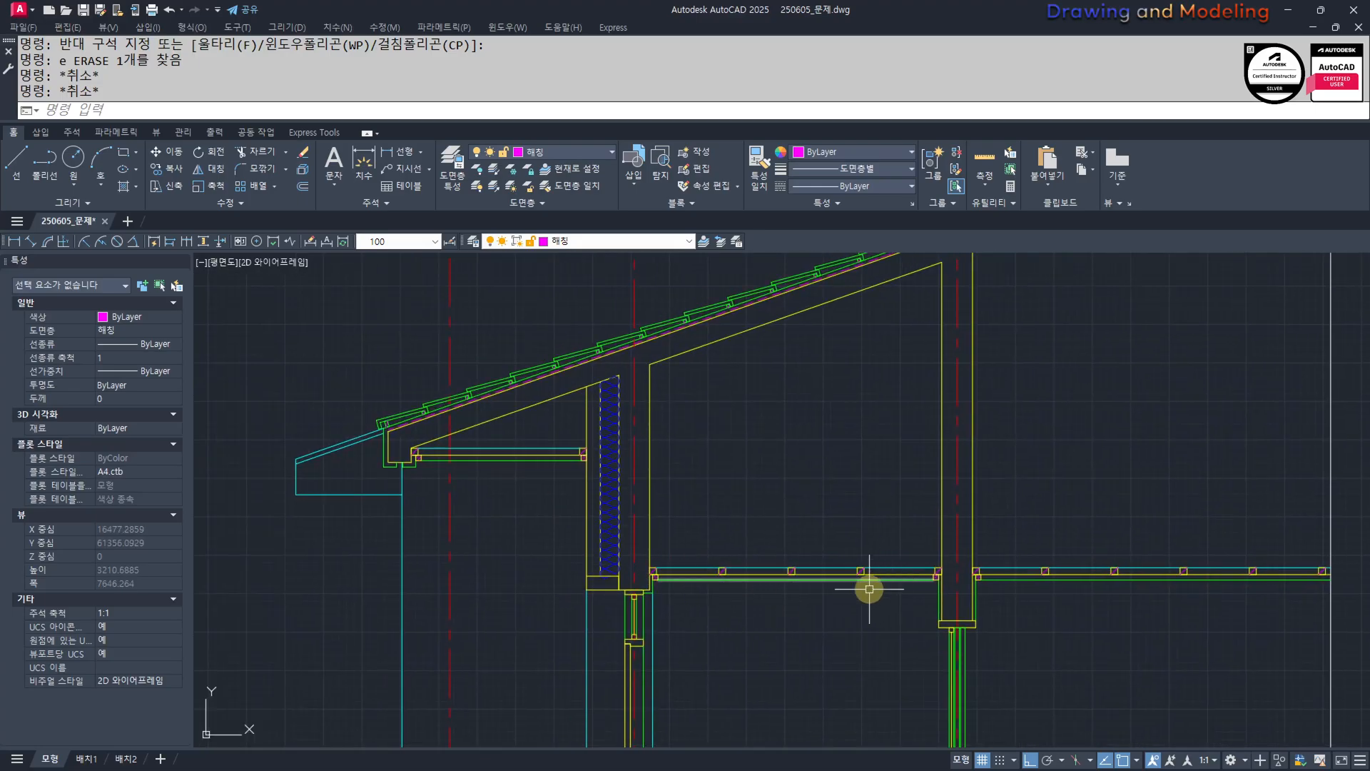
scroll(869, 589, down, 3)
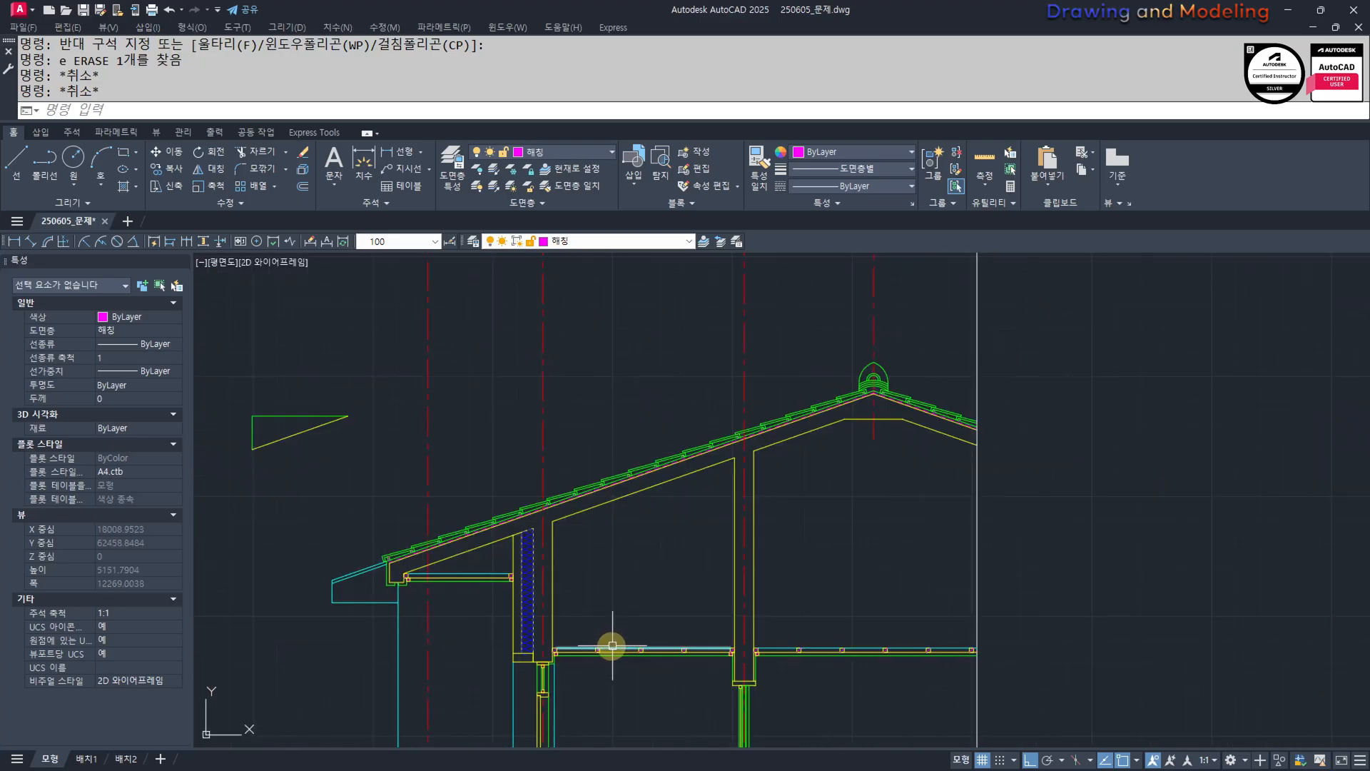
mouse_move(612, 645)
middle_down()
mouse_move(550, 640)
mouse_move(691, 657)
mouse_move(675, 636)
middle_up()
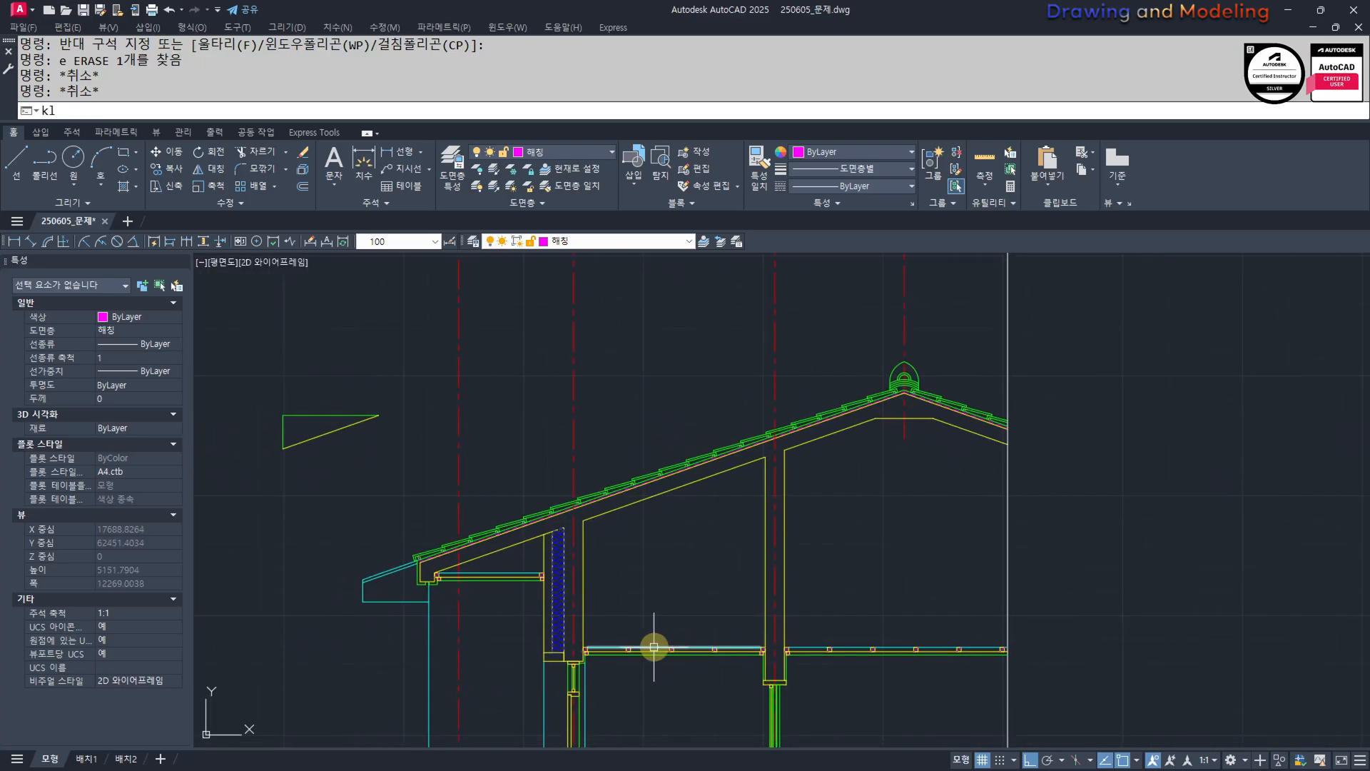
key(Return)
scroll(653, 646, up, 2)
scroll(729, 652, down, 1)
scroll(689, 707, up, 4)
text(l)
key(Return)
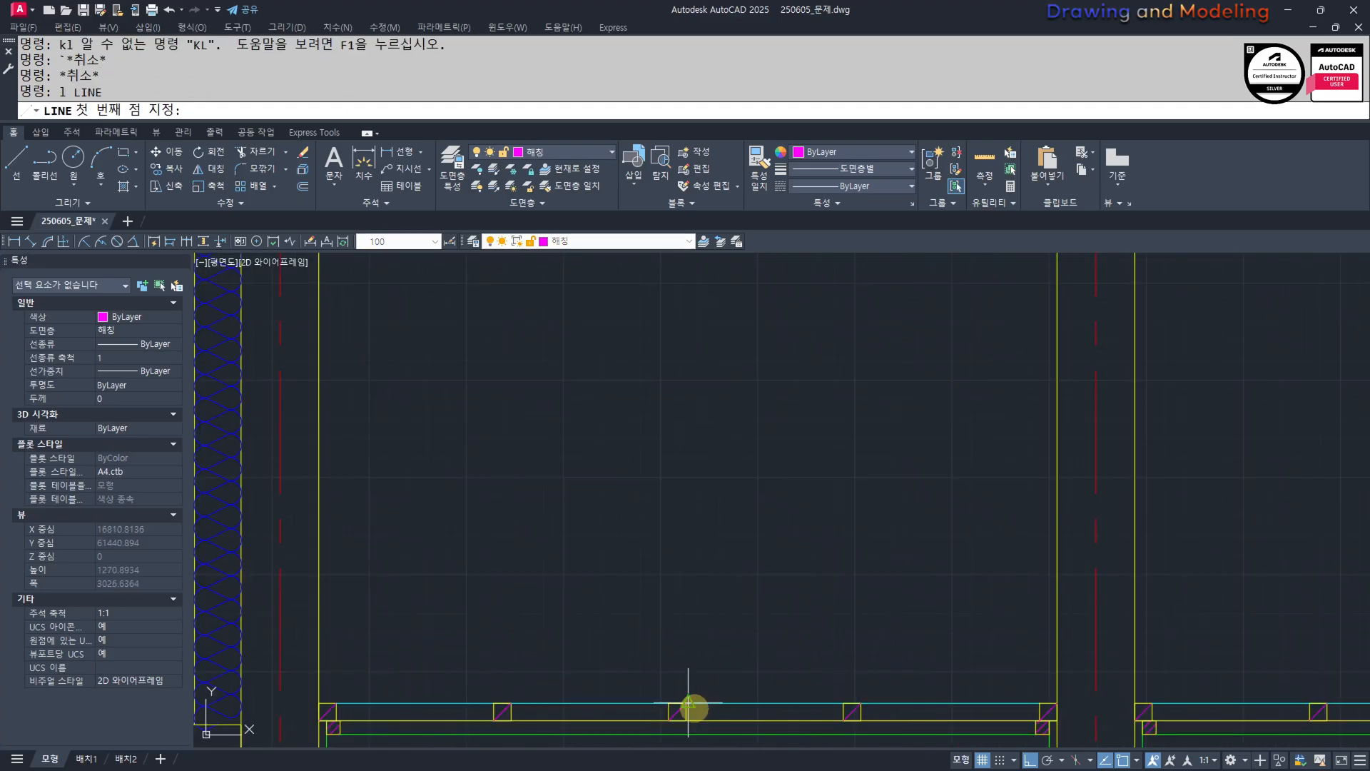
click(689, 726)
key(Escape)
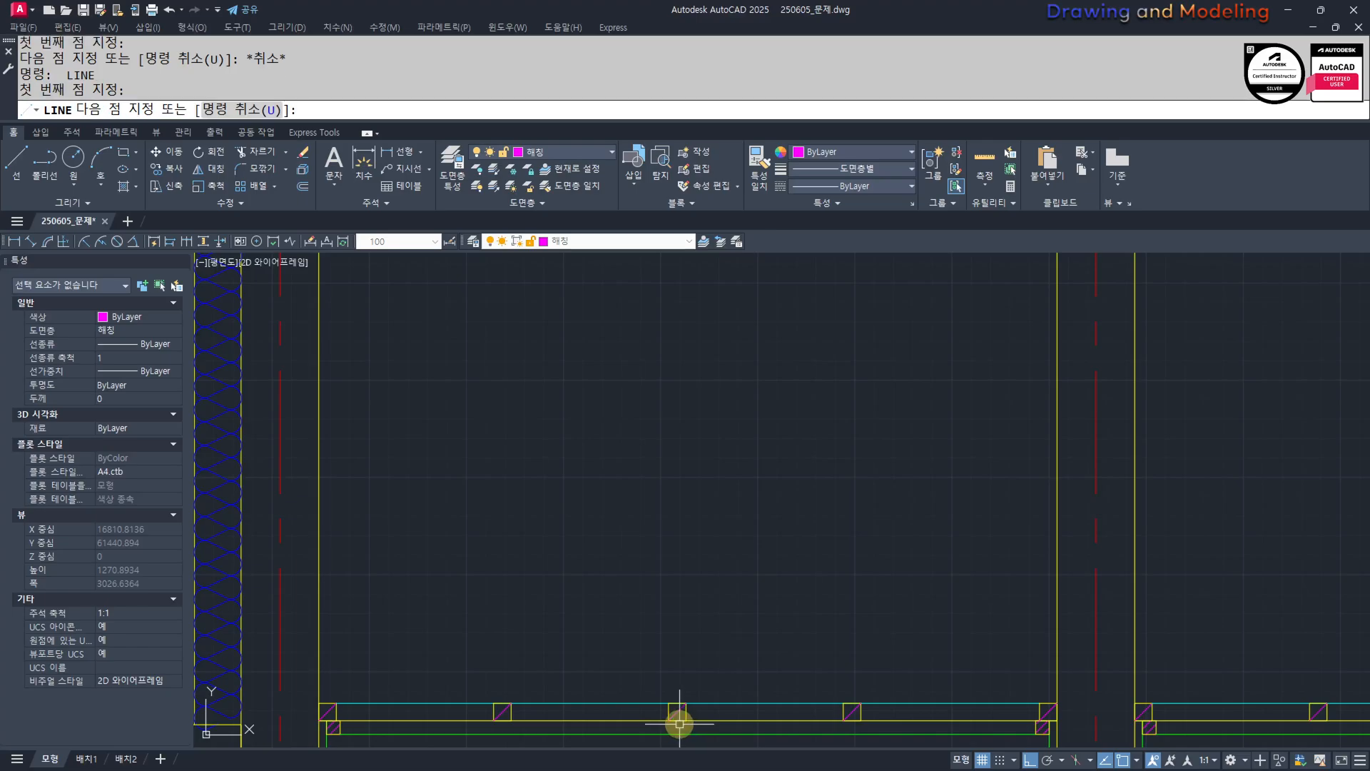
key(Escape)
Draw a vertical line about 444 long upward from the lower right corner of the left room's middle batten.
key(space)
scroll(681, 722, up, 4)
click(692, 718)
scroll(693, 715, down, 4)
click(697, 549)
key(Escape)
key(Escape)
Offset the vertical line 45 to the right.
text(o)
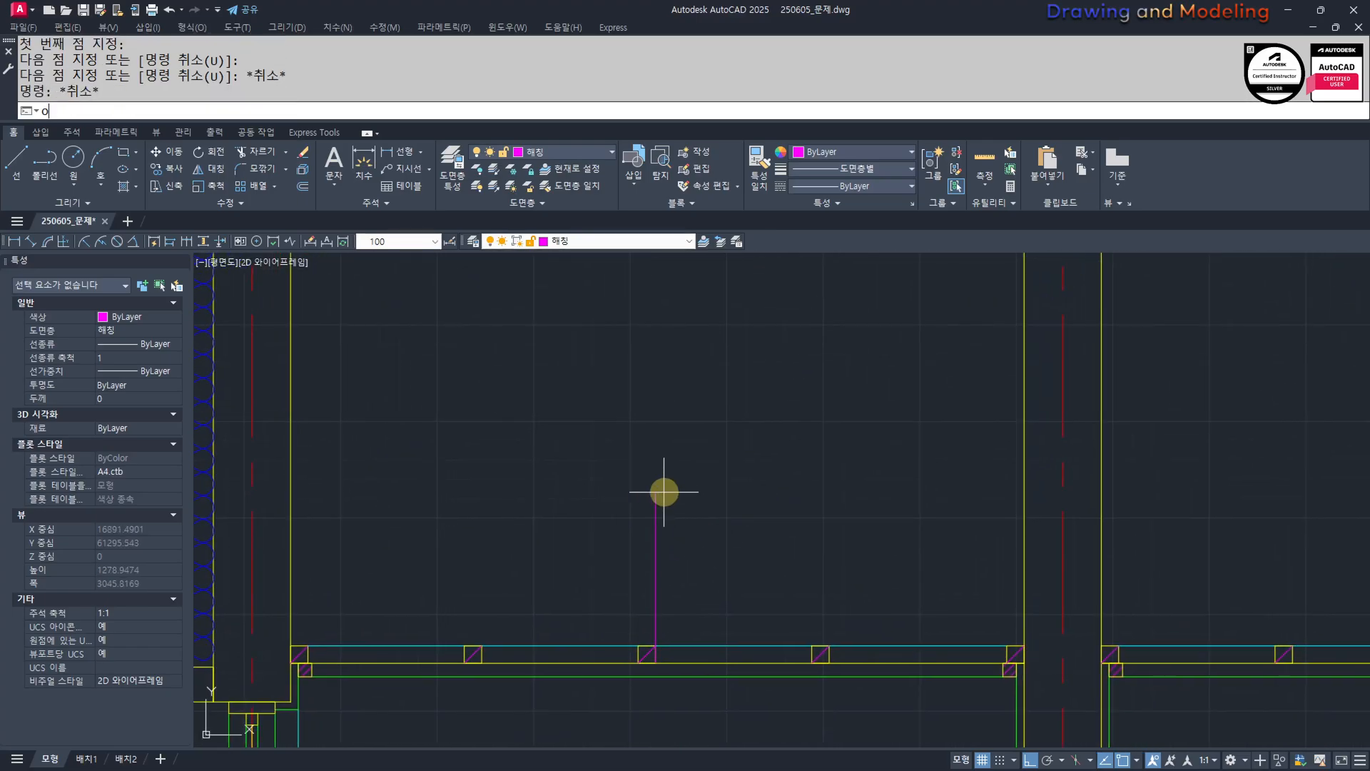
key(Return)
text(45)
key(Return)
click(656, 508)
click(750, 658)
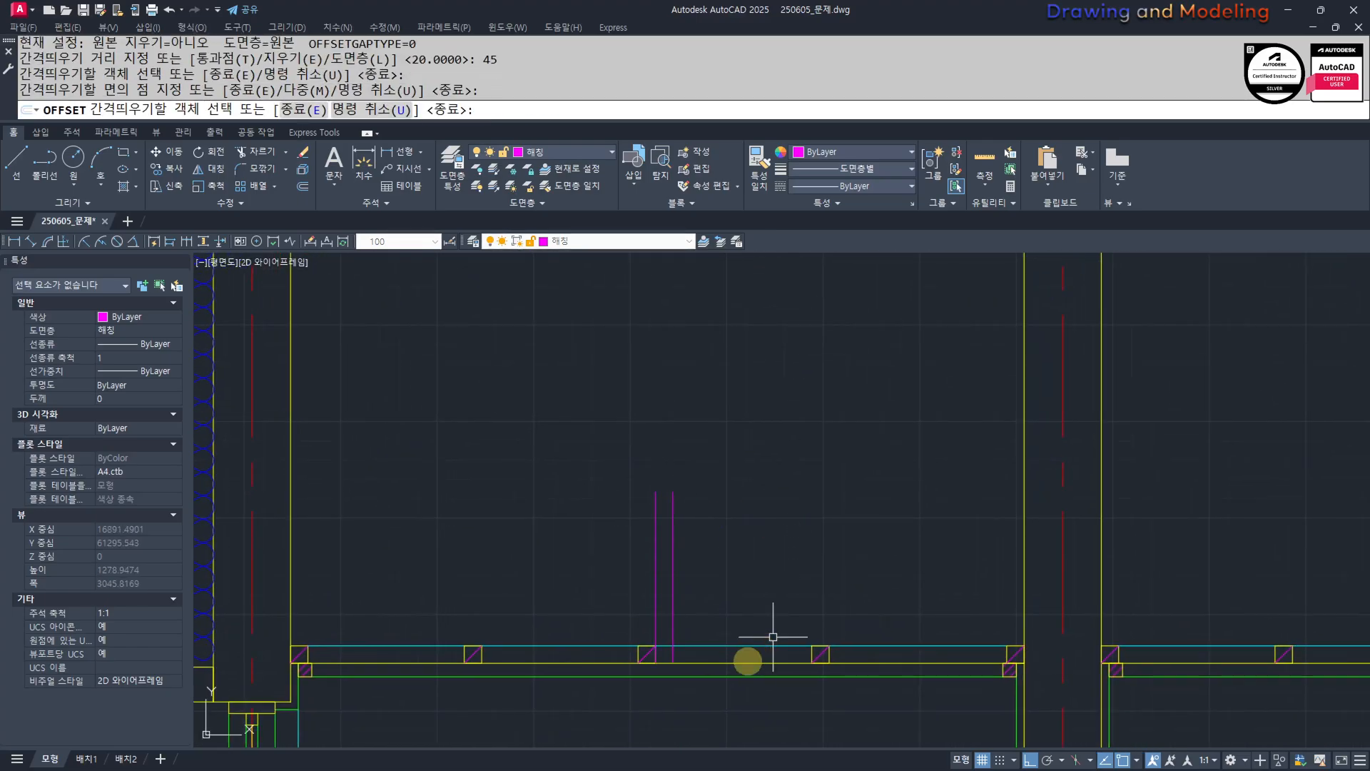
key(Escape)
key(Escape)
Match the properties of both vertical lines to the cyan upper ceiling line.
scroll(713, 678, up, 4)
text(mm)
key(Return)
click(664, 592)
click(707, 529)
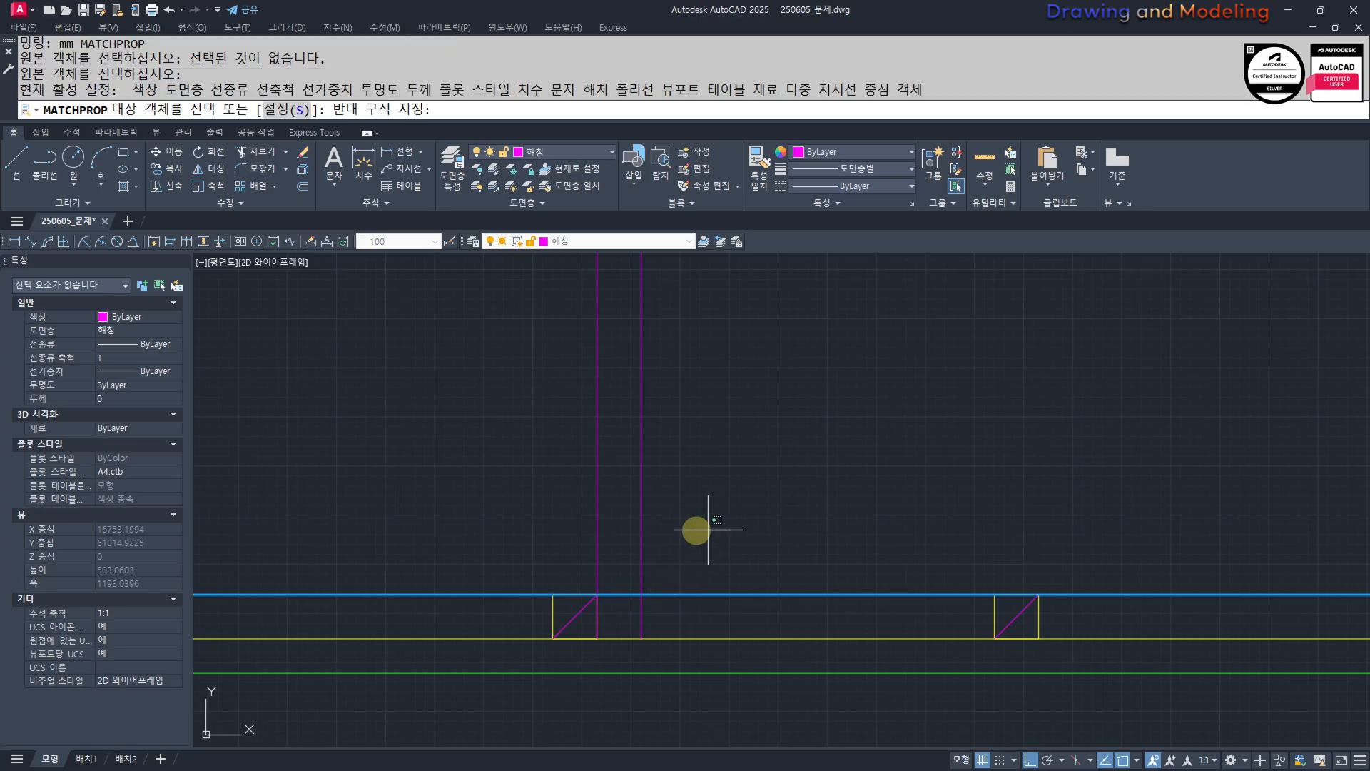
click(579, 534)
key(Escape)
key(Escape)
Trim the cyan upper ceiling line between the two vertical lines.
scroll(639, 605, up, 4)
text(tr)
key(Return)
key(Return)
click(601, 576)
key(Escape)
key(Escape)
Copy the left room's pair of hanger lines to the upper right corners of the right room's third and fifth battens.
click(731, 462)
click(508, 532)
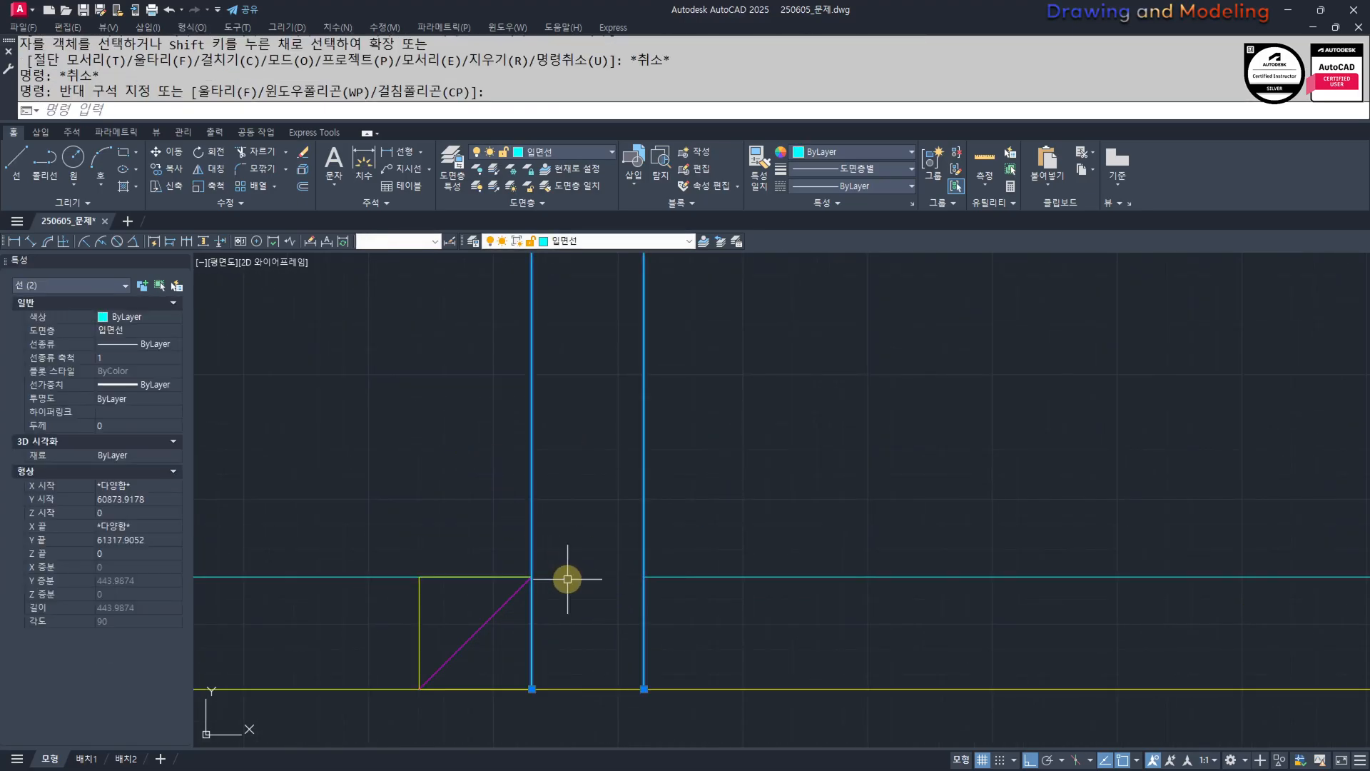
text(cc)
key(Return)
click(532, 576)
scroll(468, 574, down, 6)
middle_drag(653, 608, 557, 608)
scroll(855, 566, up, 4)
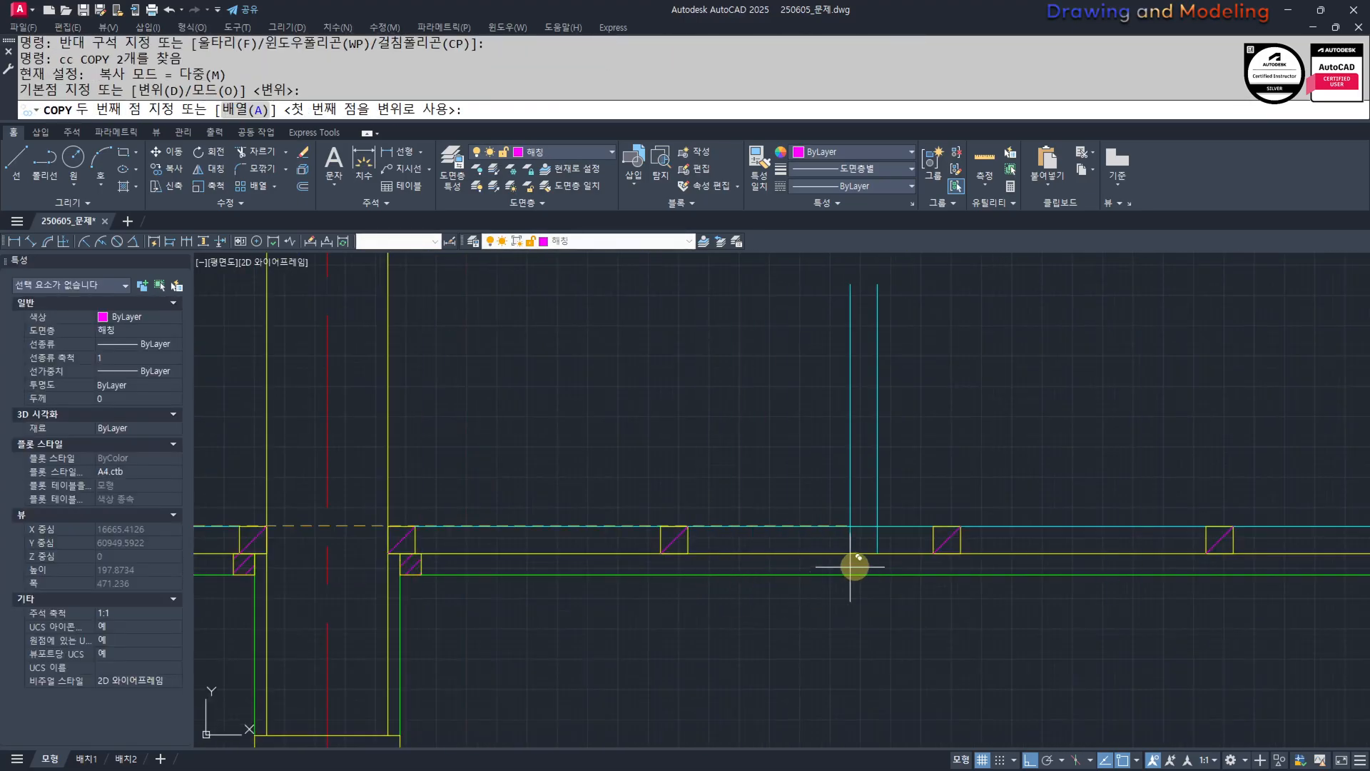
click(966, 526)
scroll(954, 565, down, 4)
middle_drag(1029, 569, 582, 558)
scroll(734, 554, up, 4)
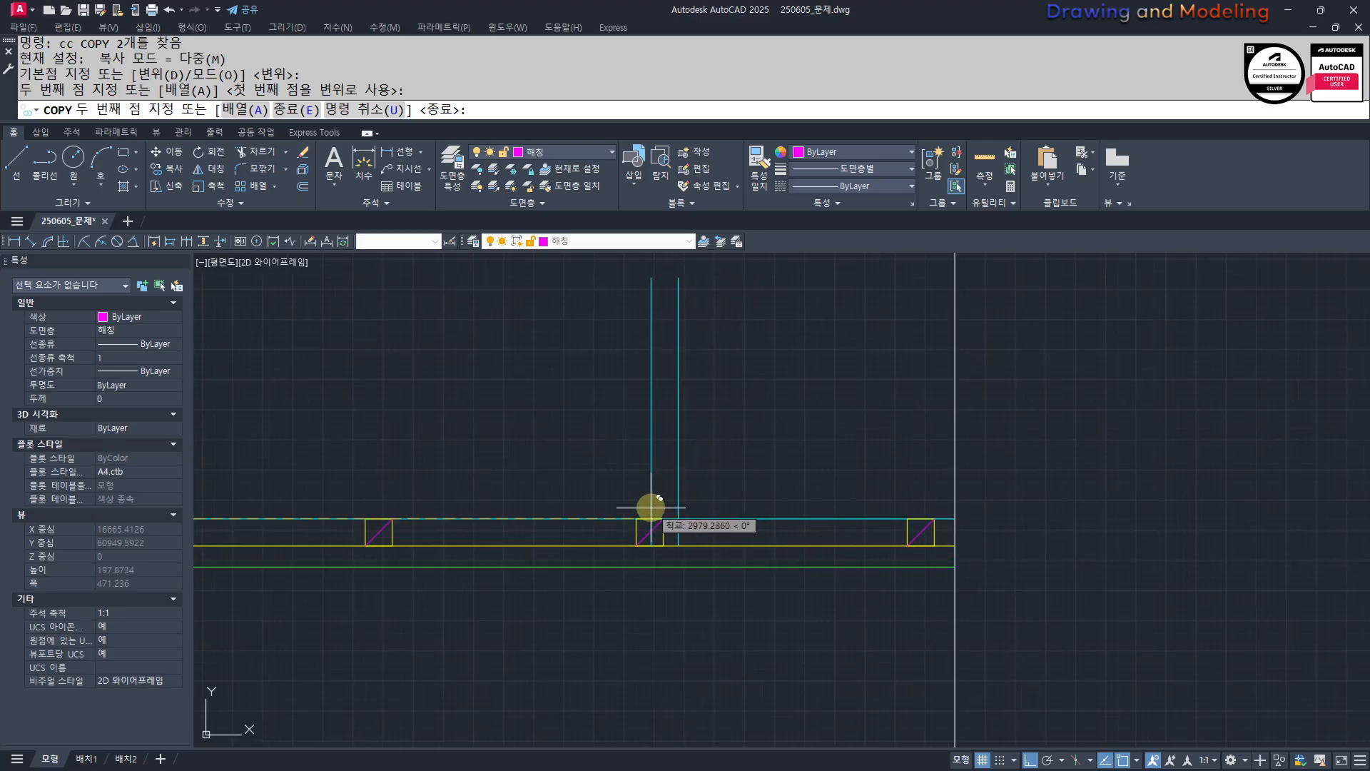
key(Escape)
key(Escape)
Trim the cyan upper ceiling line between each copied pair of hanger lines in the right room.
scroll(687, 529, down, 4)
mouse_move(460, 537)
middle_down()
mouse_move(645, 600)
mouse_move(777, 617)
middle_up()
scroll(647, 599, up, 6)
text(tr)
key(Return)
key(Return)
click(665, 554)
scroll(752, 580, down, 6)
scroll(854, 609, up, 5)
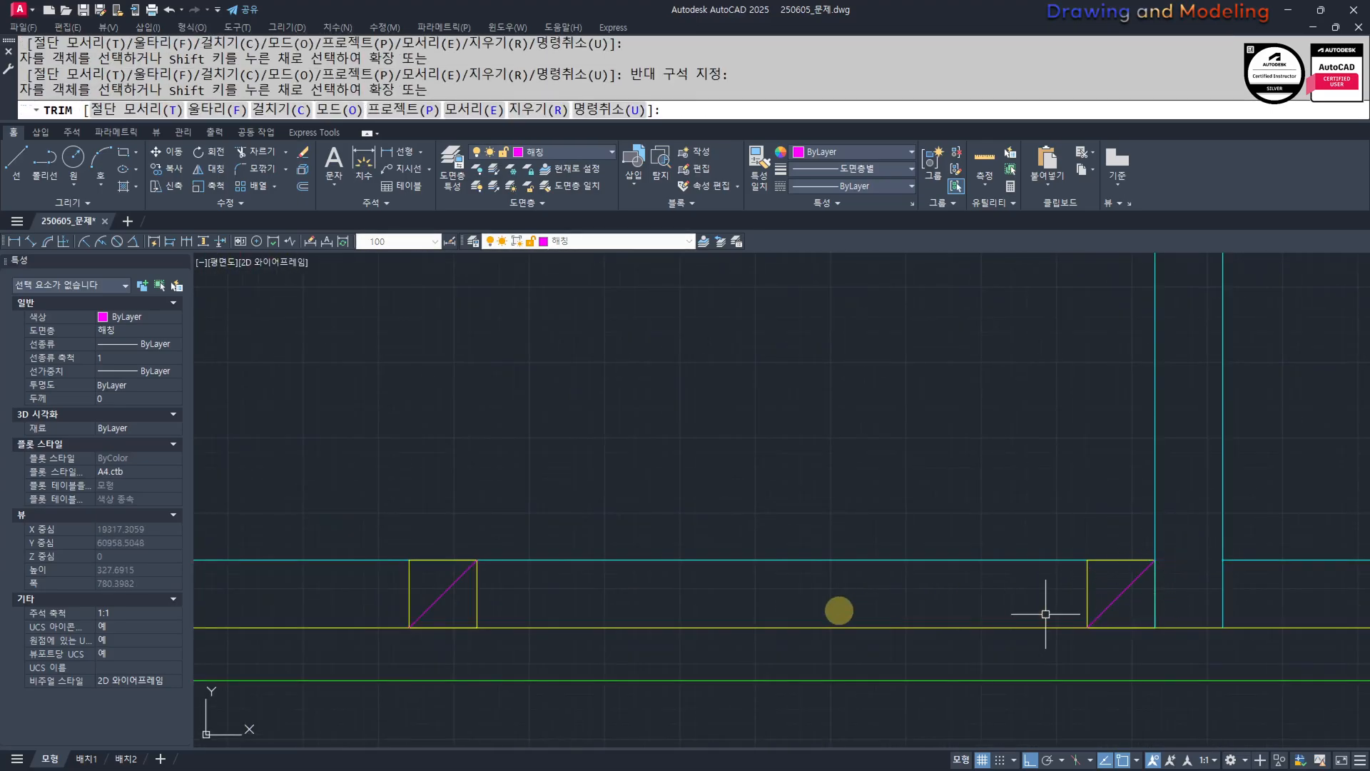
key(Escape)
key(Escape)
Join the left room's inner wall and sloped roof underside lines, and the right room's three roof underside lines, into two polylines.
scroll(694, 612, down, 8)
scroll(675, 596, up, 1)
middle_drag(694, 612, 721, 635)
scroll(633, 546, up, 3)
click(631, 515)
click(600, 485)
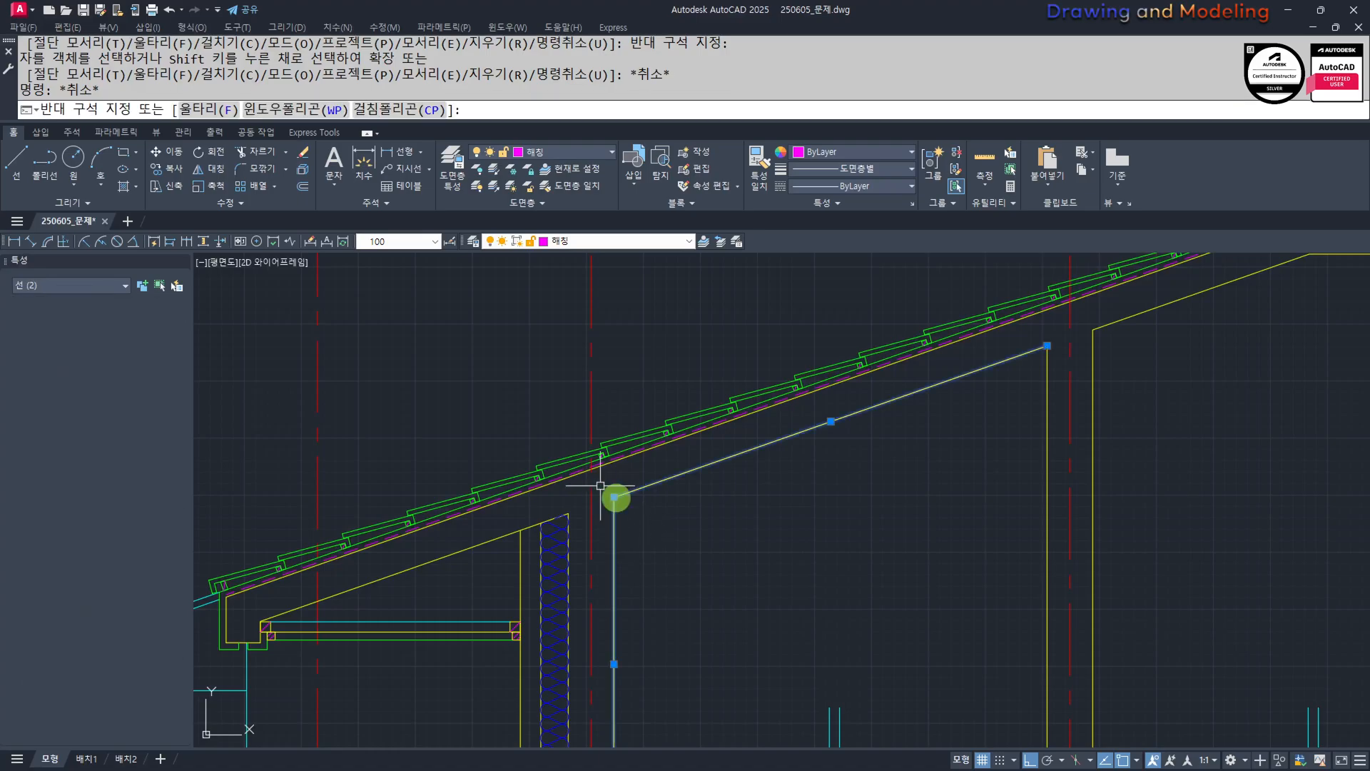
scroll(601, 486, down, 5)
middle_drag(866, 459, 811, 550)
scroll(831, 496, up, 5)
click(819, 481)
click(790, 456)
click(980, 477)
click(922, 456)
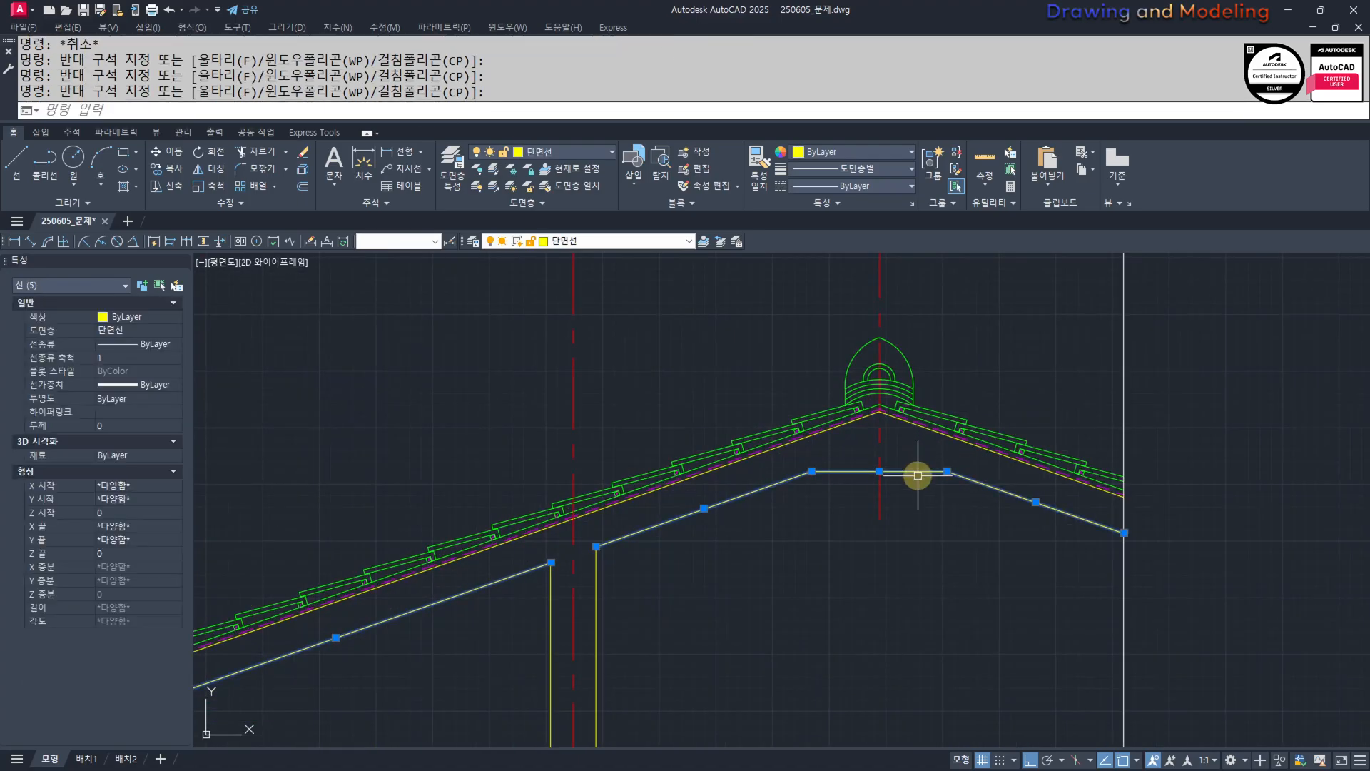
scroll(917, 476, down, 5)
text(j)
key(Return)
key(Escape)
key(Escape)
Offset both roof underside polylines inward into the rooms by 180/2.
middle_drag(682, 596, 703, 586)
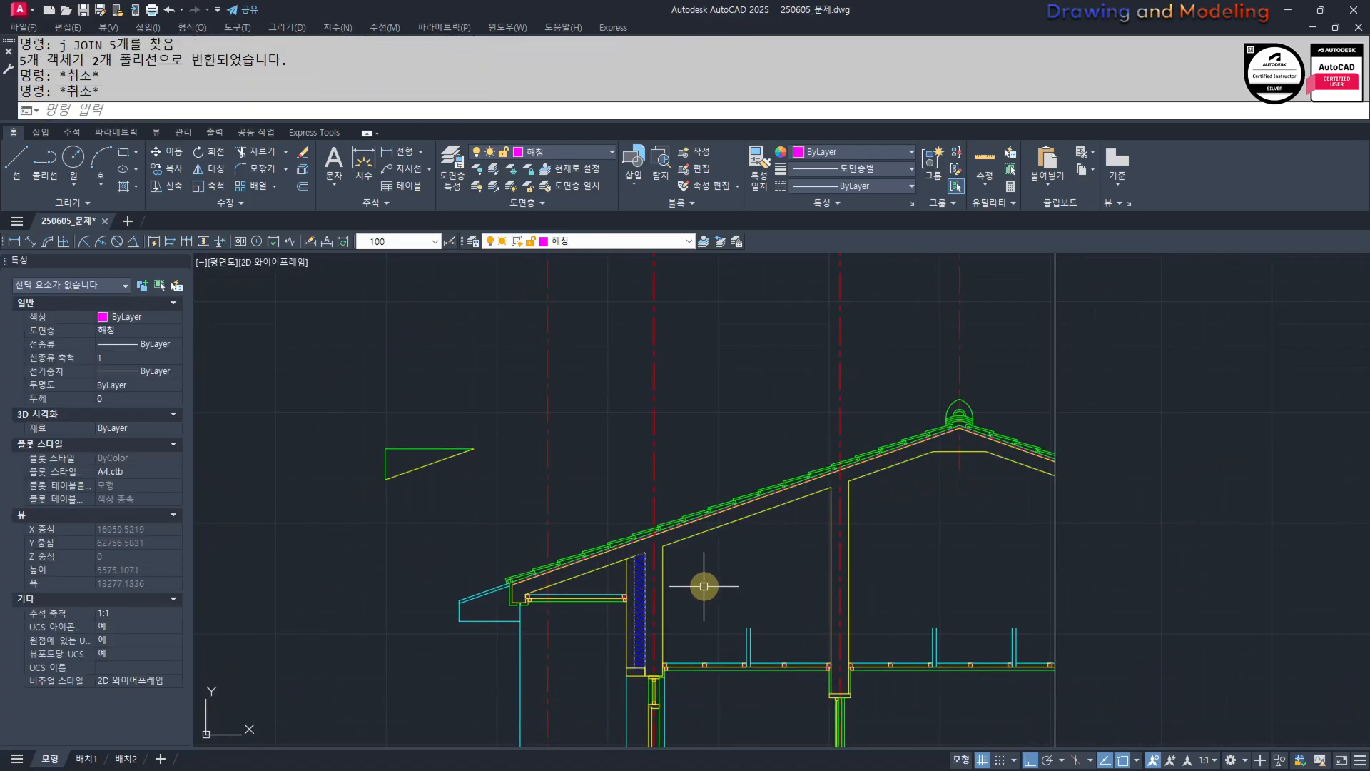
text(o)
key(Return)
text(180/2)
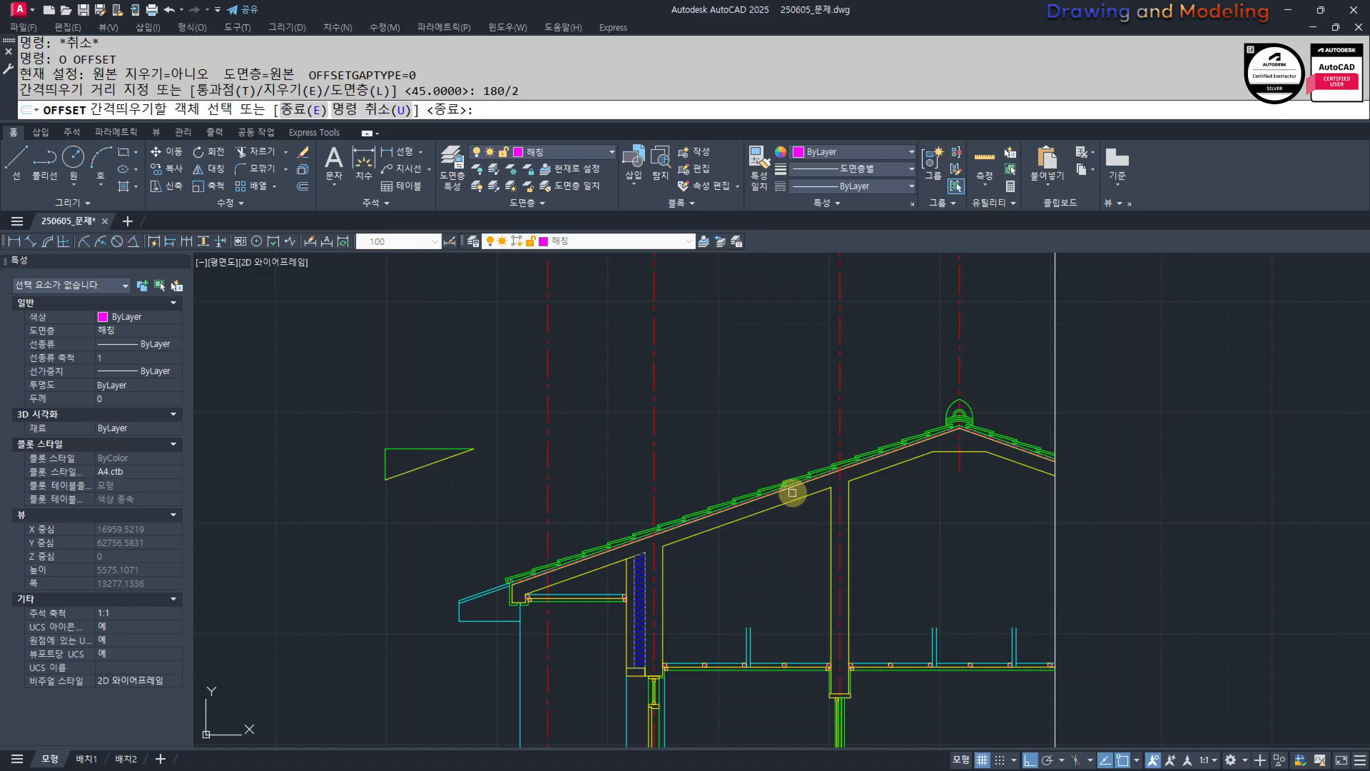
click(786, 503)
click(876, 483)
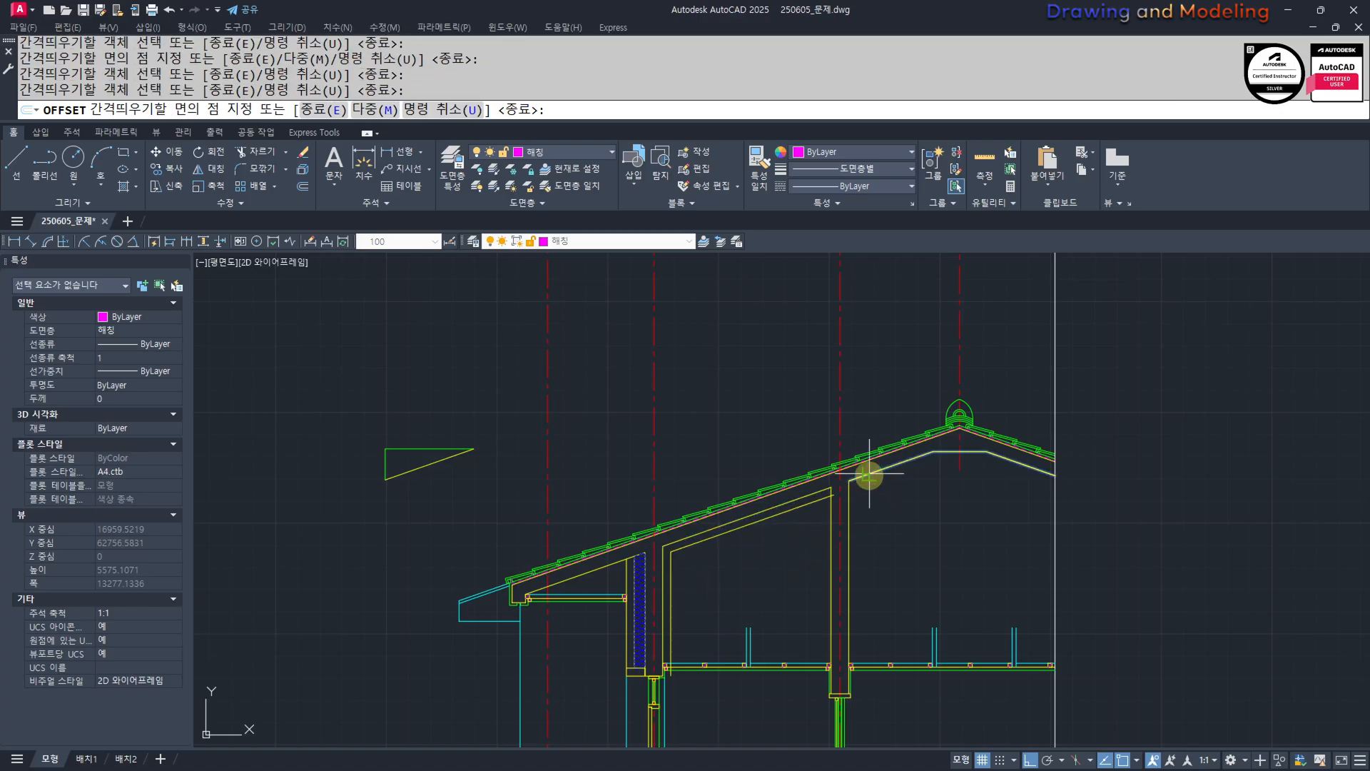
key(Escape)
Trim the lower end of the left room's offset line at the cyan upper ceiling line.
scroll(679, 600, up, 5)
text(tr)
key(Return)
click(711, 542)
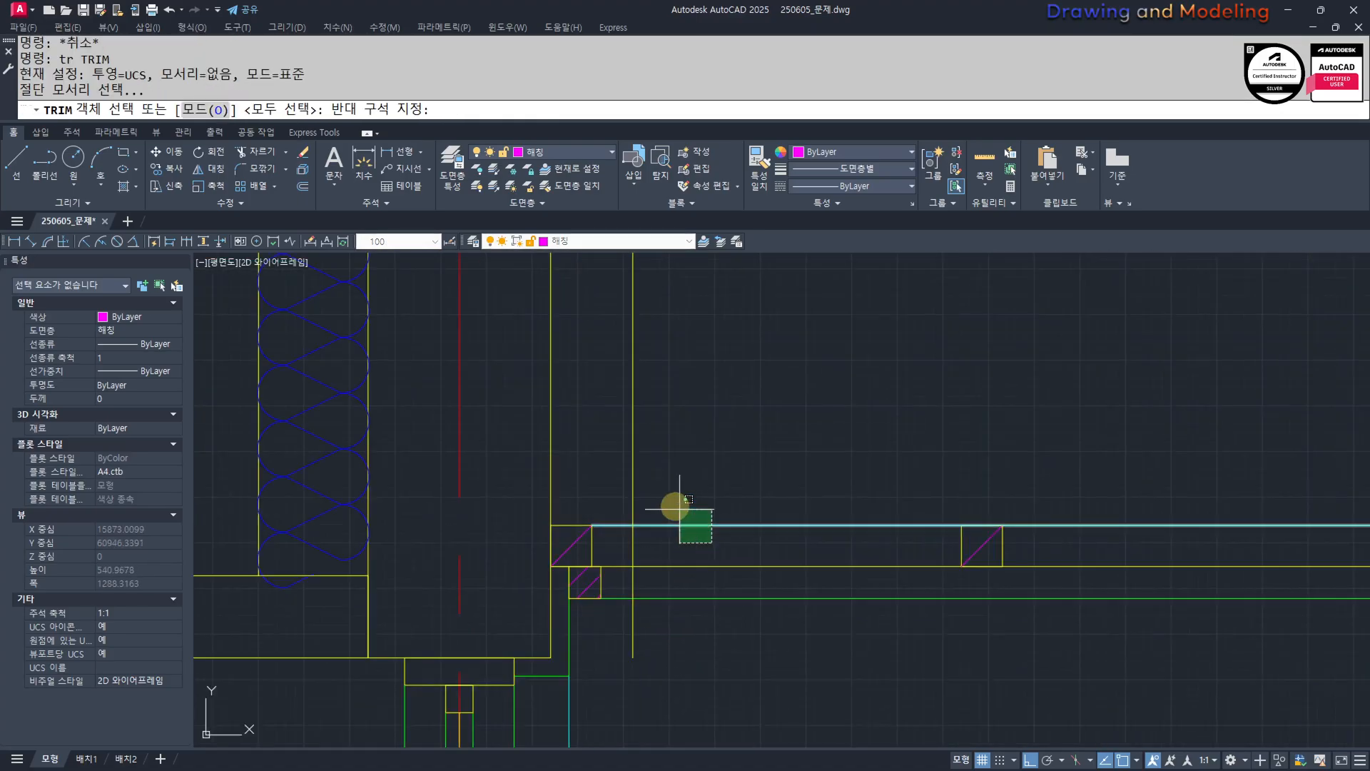
click(679, 509)
key(Return)
key(Escape)
key(Escape)
Trim the upper end of the left room's offset line where it crosses the middle wall.
scroll(670, 577, down, 5)
scroll(807, 496, up, 4)
text(tr)
key(Return)
key(Return)
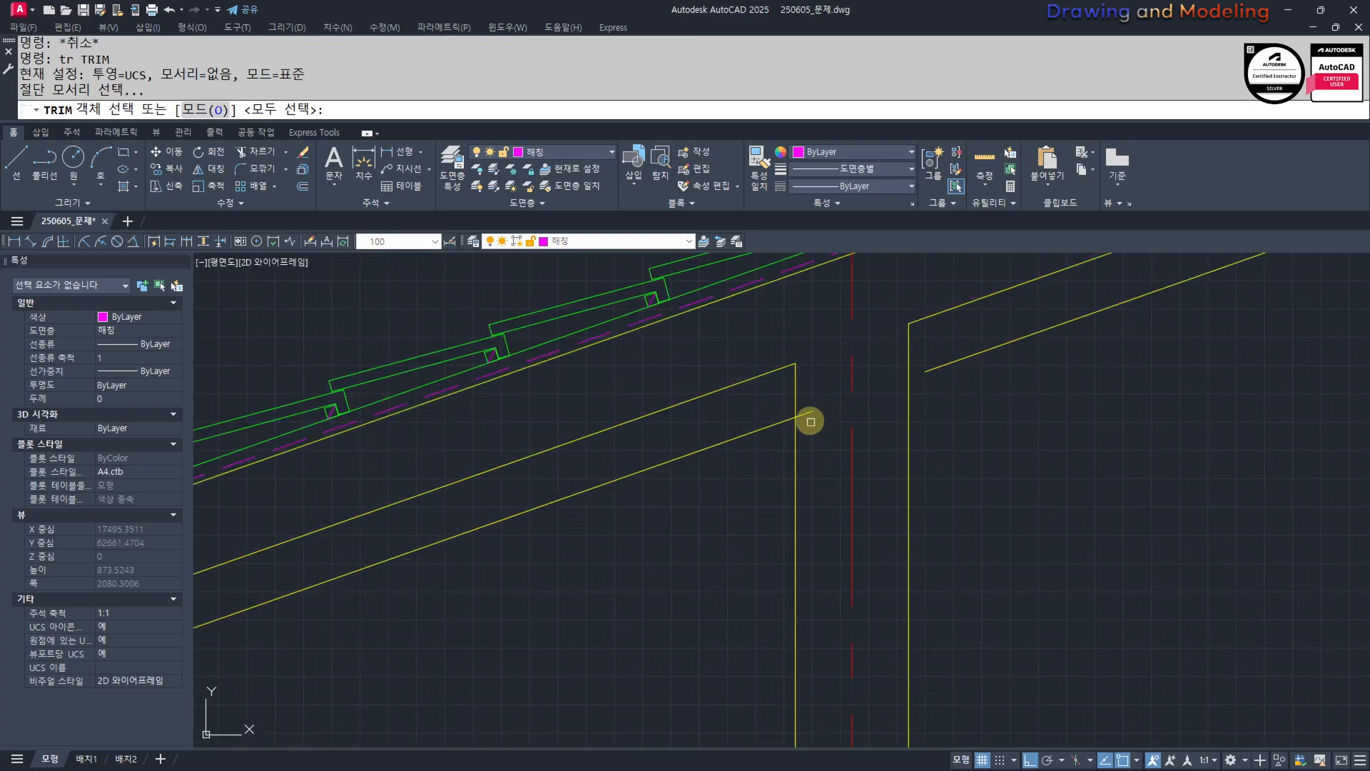
click(808, 414)
key(Escape)
key(Escape)
Extend the lower end of the right room's offset polyline to the middle wall's face.
scroll(810, 428, down, 2)
key(space)
key(space)
click(820, 427)
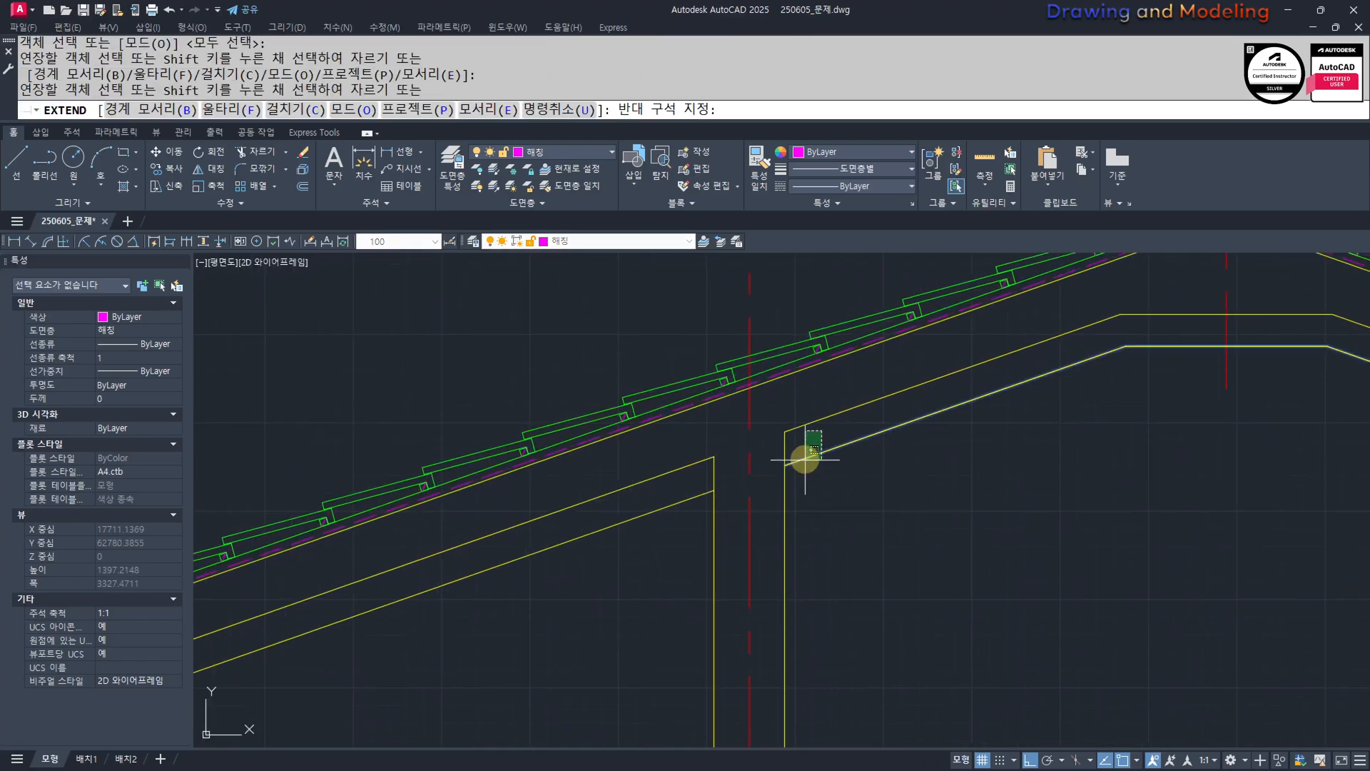
click(803, 462)
key(Escape)
key(Escape)
Explode the two original roof underside polylines back into separate lines.
click(811, 427)
click(803, 411)
click(660, 490)
text(x)
key(Escape)
drag(836, 430, 817, 392)
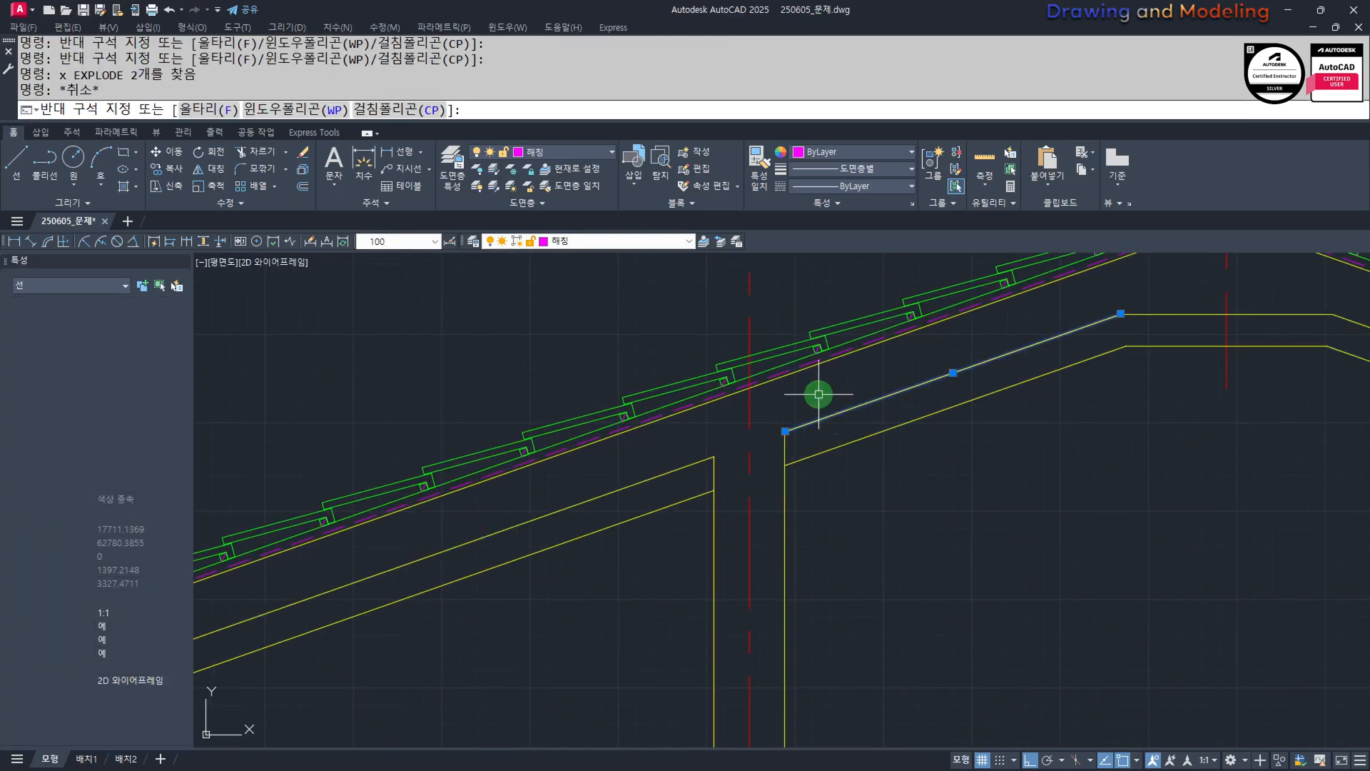
drag(631, 472, 605, 504)
key(Escape)
key(Escape)
scroll(606, 505, down, 5)
middle_drag(471, 567, 648, 484)
text(jj)
key(space)
scroll(615, 521, up, 4)
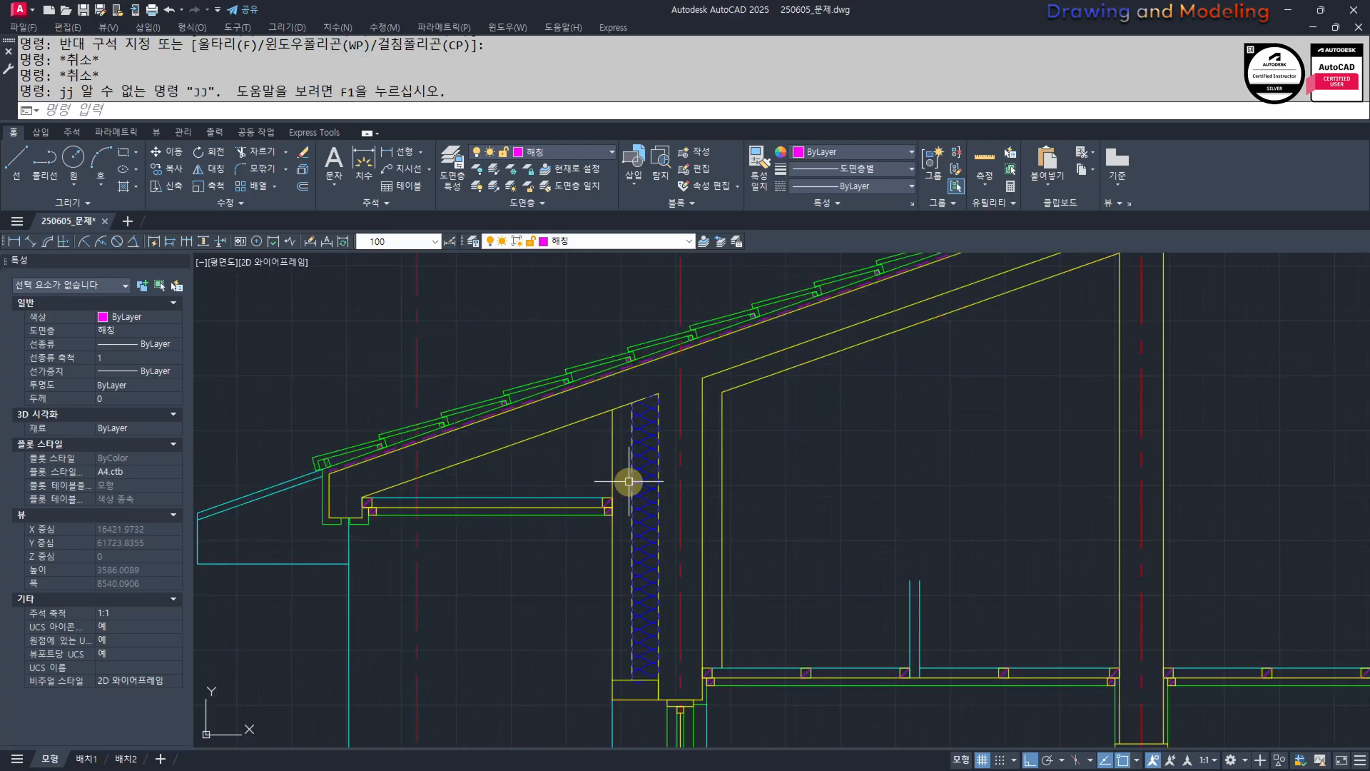
click(642, 482)
key(Escape)
key(Escape)
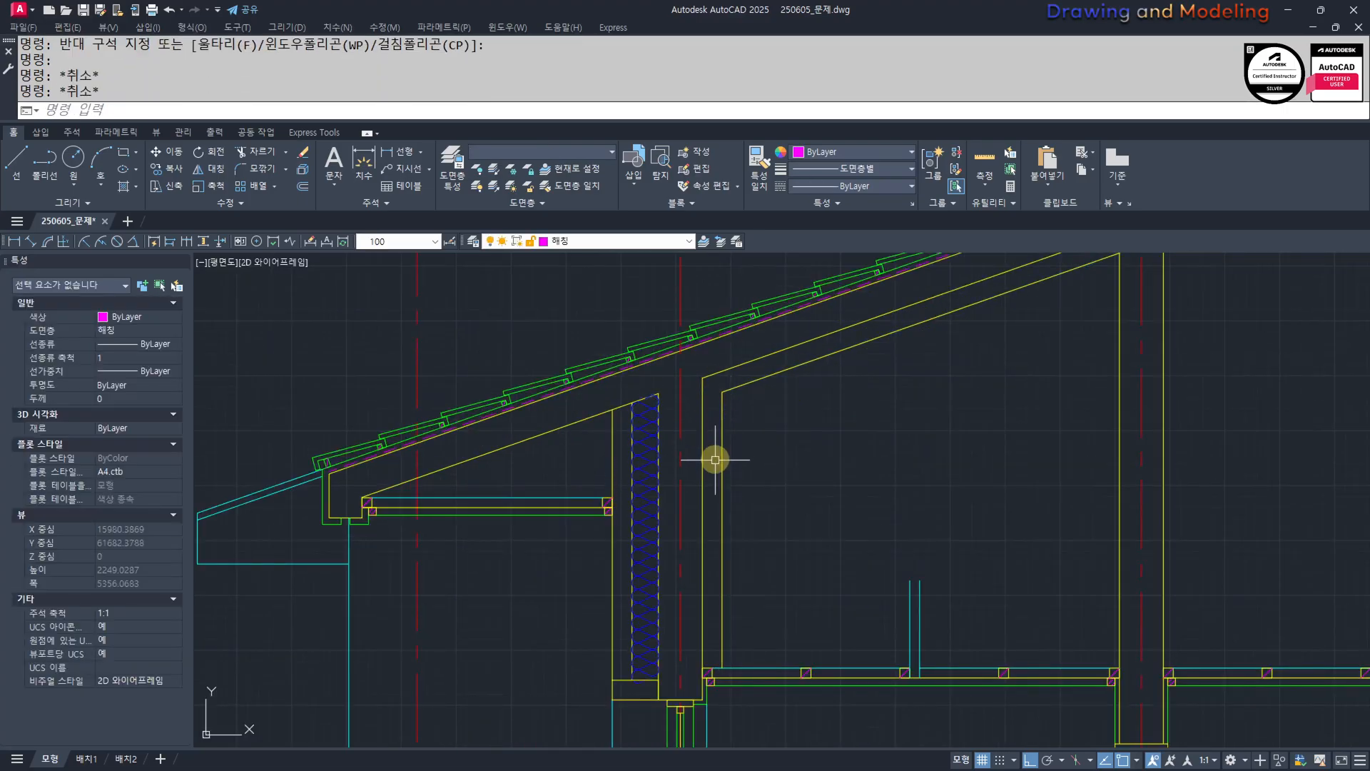
Match the properties of both offset polylines to the blue insulation line in the left exterior wall.
text(mm)
key(space)
click(643, 452)
scroll(883, 511, down, 3)
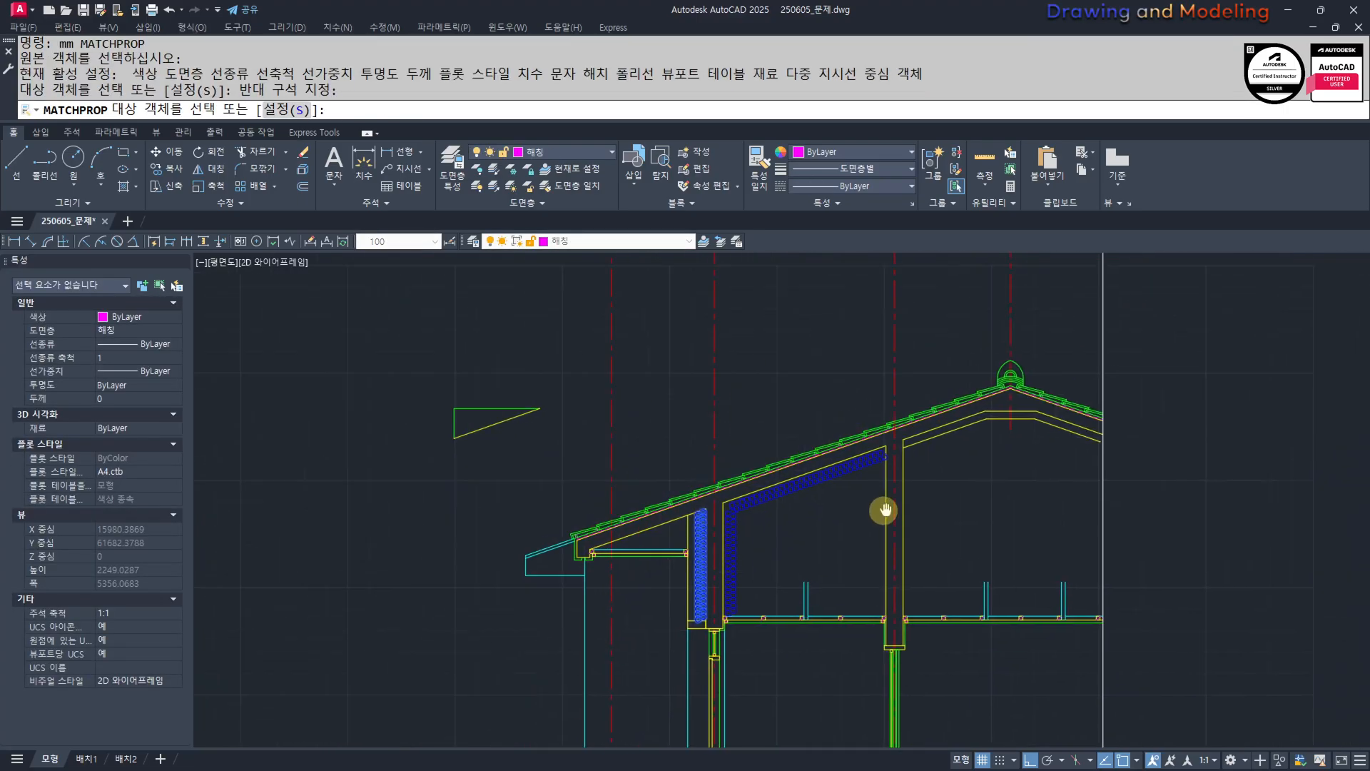
scroll(931, 467, up, 3)
click(930, 468)
key(Escape)
key(Escape)
Set the left room insulation's linetype scale to 0.9 and match its properties onto the right room's insulation.
click(759, 519)
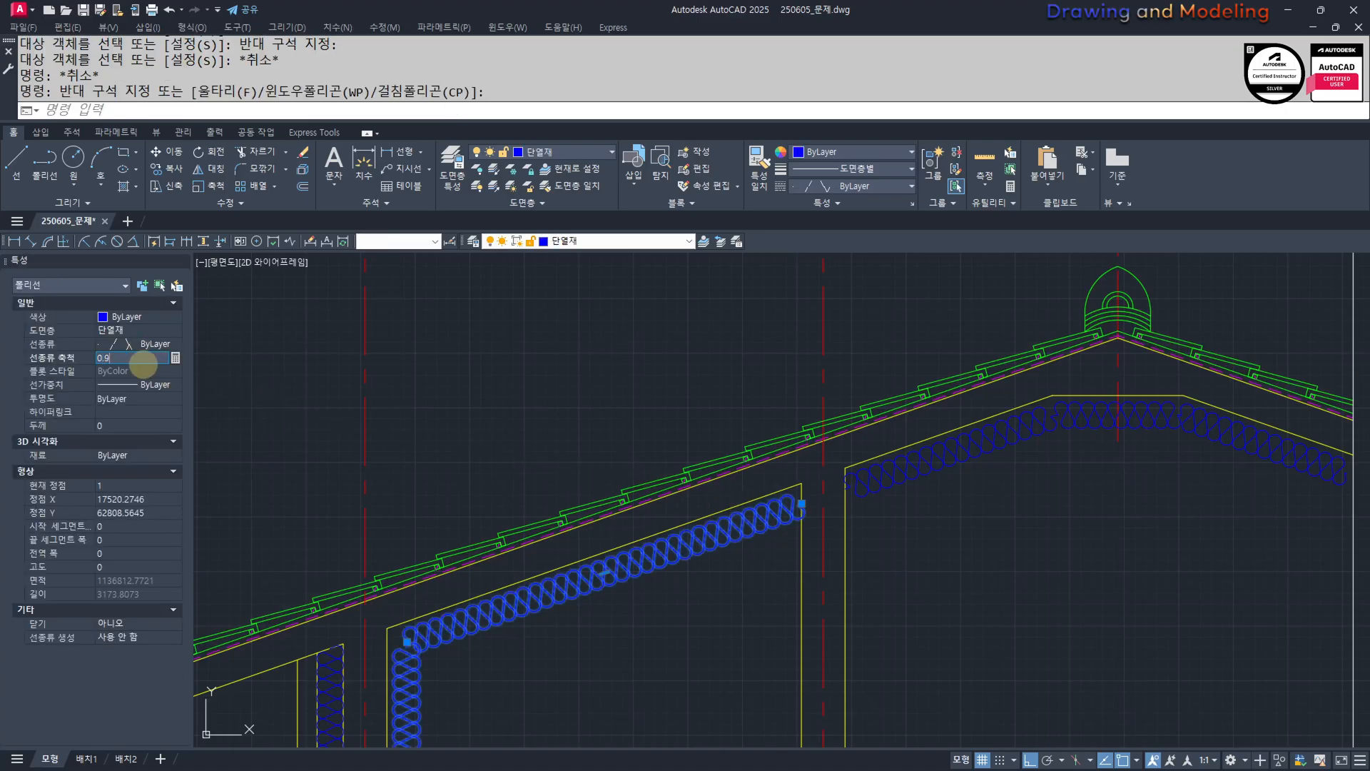
click(143, 362)
text(0.9)
key(Return)
text(mm)
key(space)
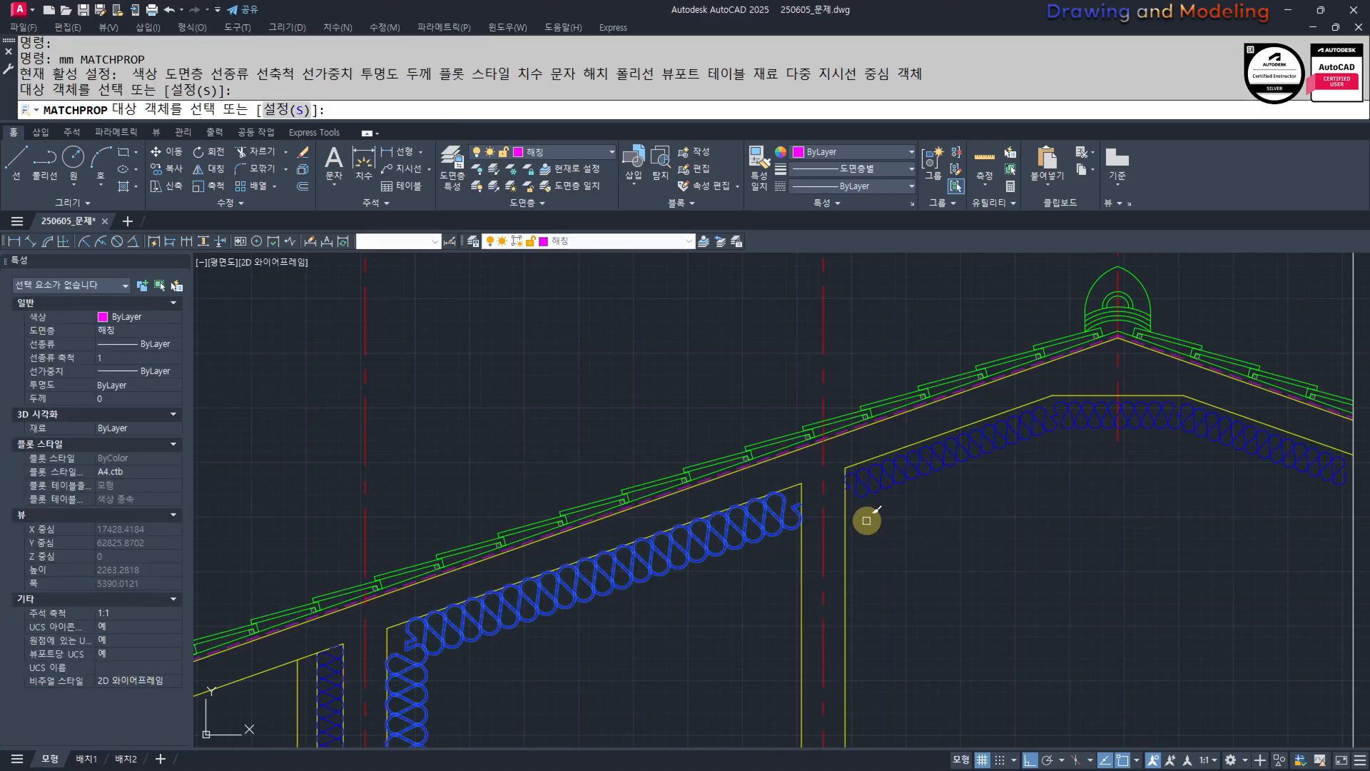
key(Escape)
key(Escape)
scroll(897, 560, down, 3)
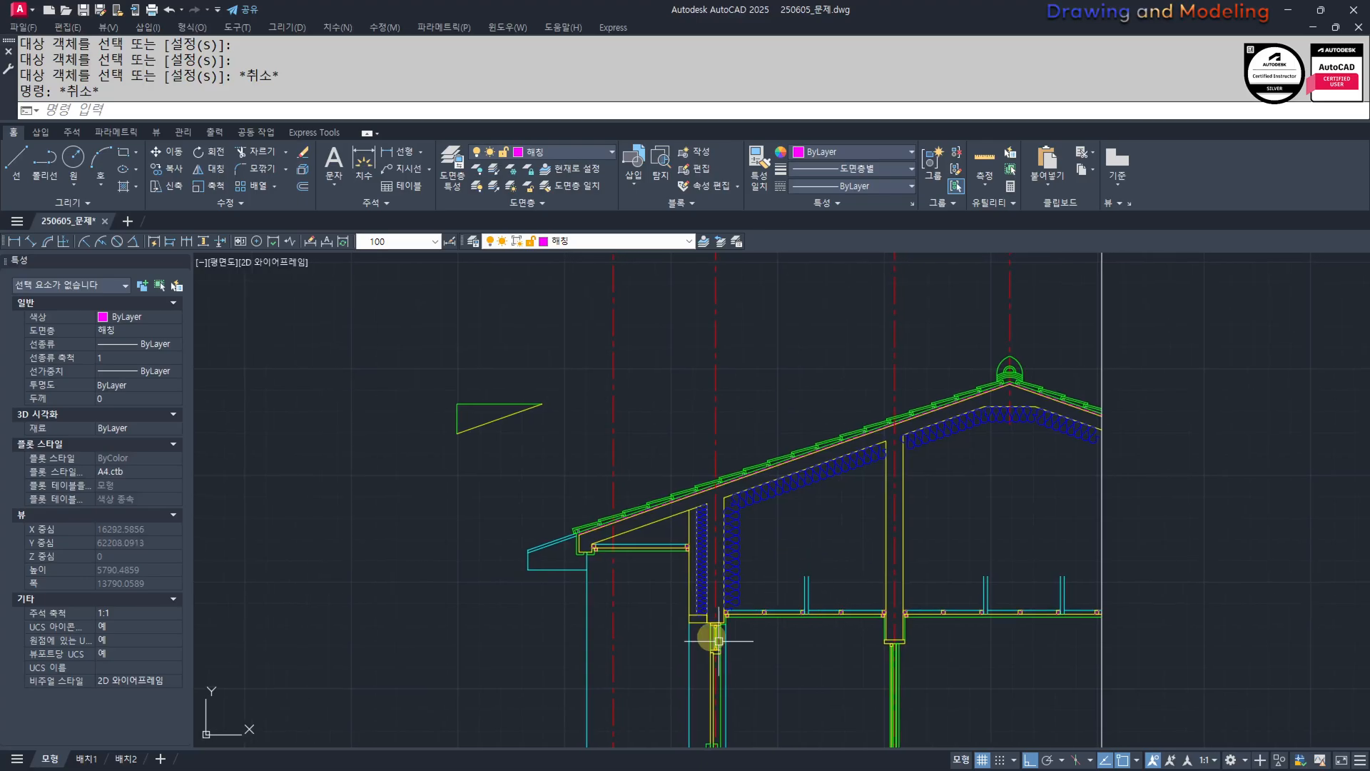
scroll(837, 554, up, 2)
scroll(775, 565, down, 1)
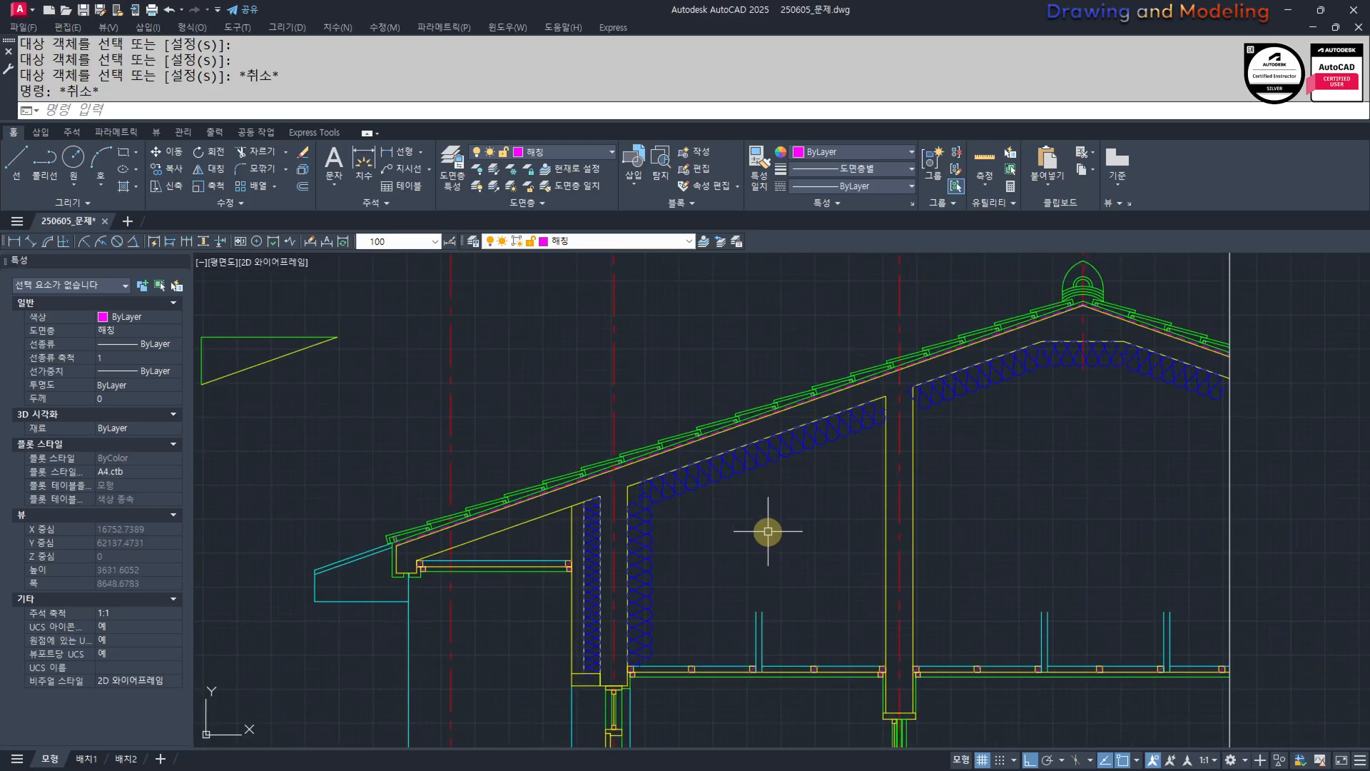
text(ex)
key(space)
key(Escape)
key(Escape)
Hide the 단열재 insulation layer by picking the left room's insulation line.
text(ff)
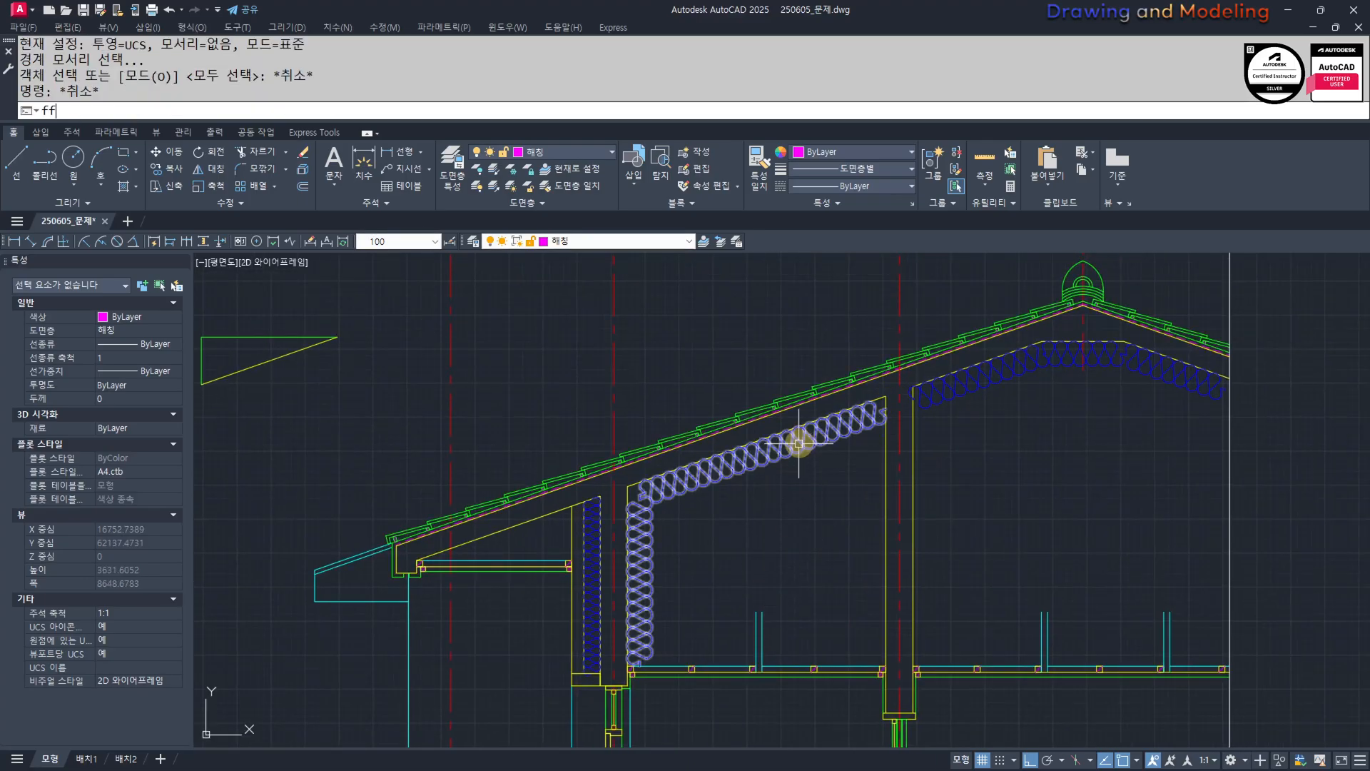
key(space)
click(800, 445)
key(Escape)
key(Escape)
Extend the right room's two pairs of hanger lines up to the roof underside.
key(space)
key(space)
click(1189, 582)
click(970, 624)
Extend the left room's pair of hanger lines up to the sloped roof underside.
click(824, 569)
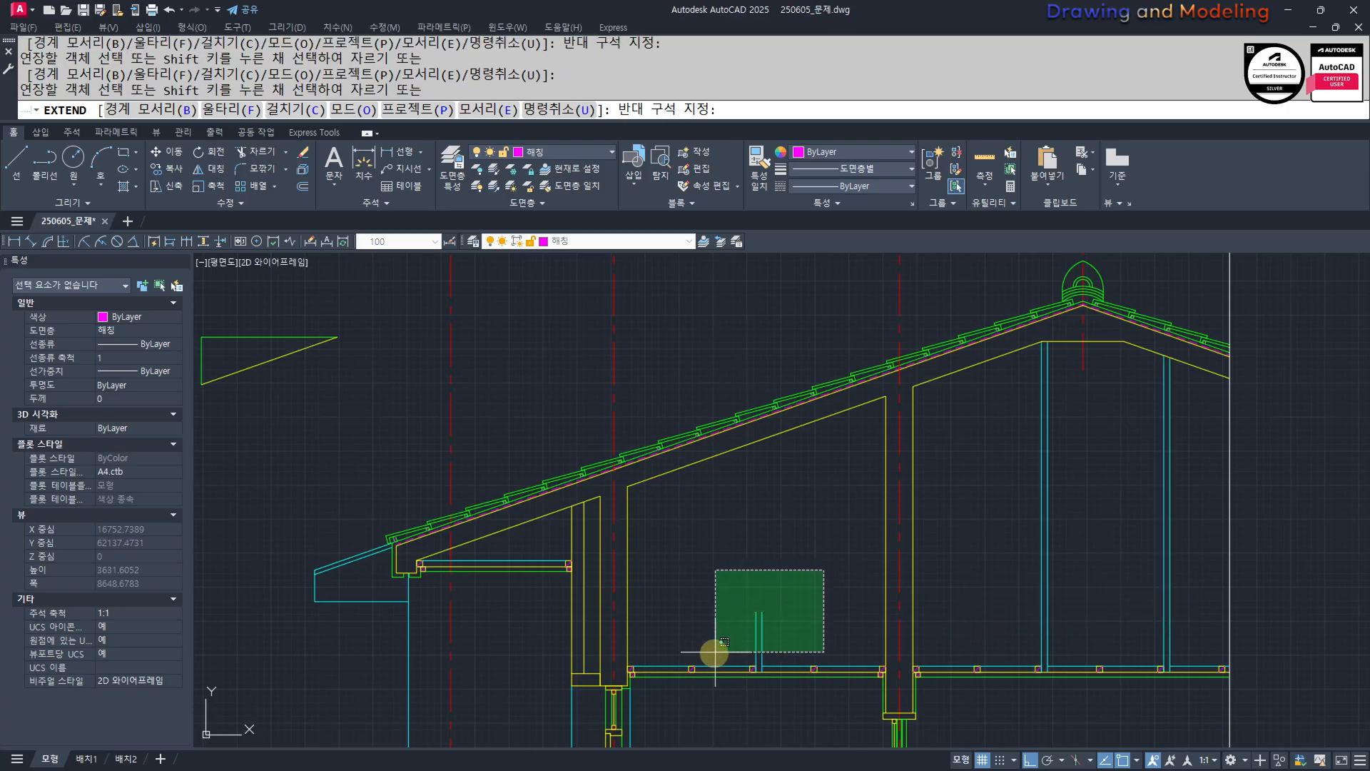
click(713, 651)
key(Escape)
key(Escape)
key(space)
key(space)
click(784, 584)
click(743, 636)
key(Escape)
key(Escape)
scroll(729, 692, up, 3)
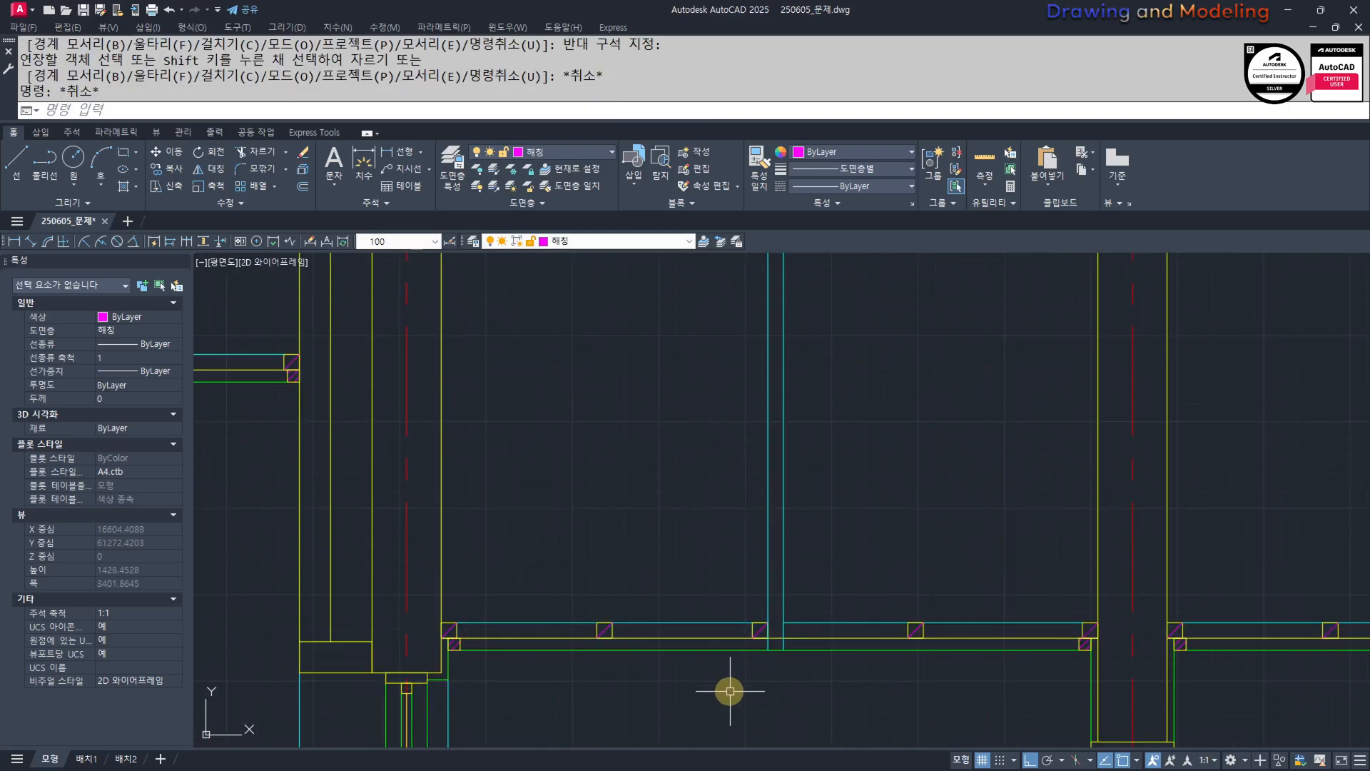
click(730, 691)
click(831, 541)
text(cc)
key(Escape)
key(Escape)
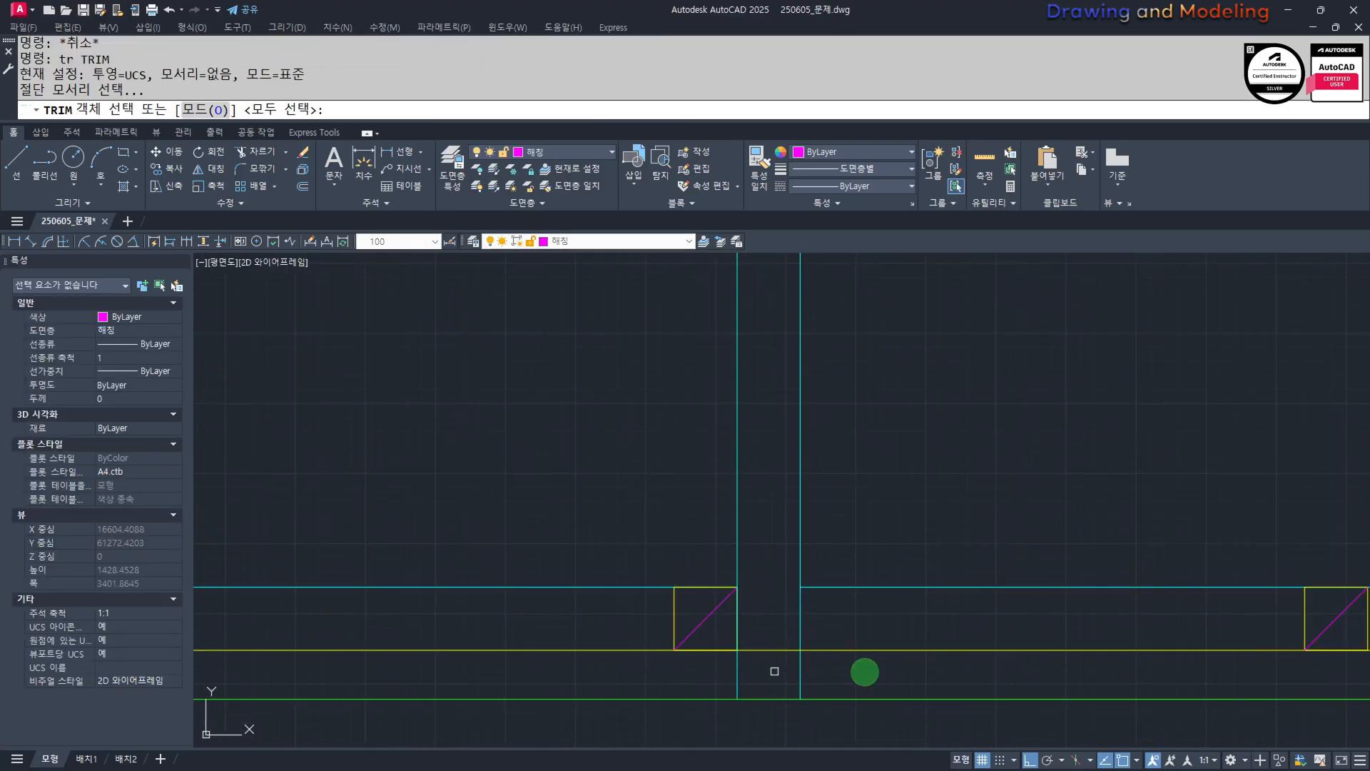
Trim the left room's hanger lines below the yellow ceiling line.
key(space)
click(865, 671)
click(706, 678)
key(Escape)
key(Escape)
Copy the ceiling batten and its diagonal beside the left room's hanger up to the hanger's top at the roof underside.
click(607, 530)
click(861, 713)
text(cc)
click(737, 587)
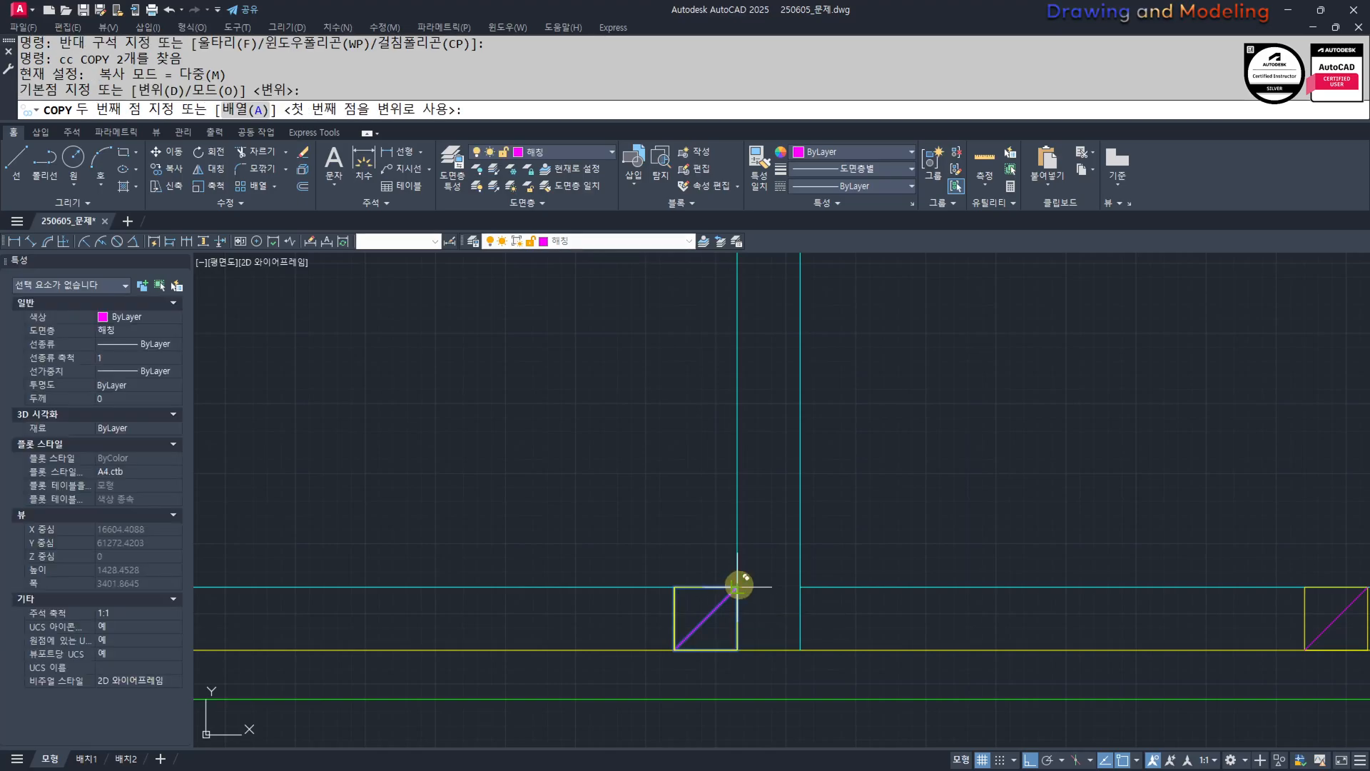
scroll(738, 585, down, 3)
click(755, 399)
key(Escape)
Move the copied batten down along the hanger so its upper corner touches the sloped roof underside.
click(692, 368)
click(848, 532)
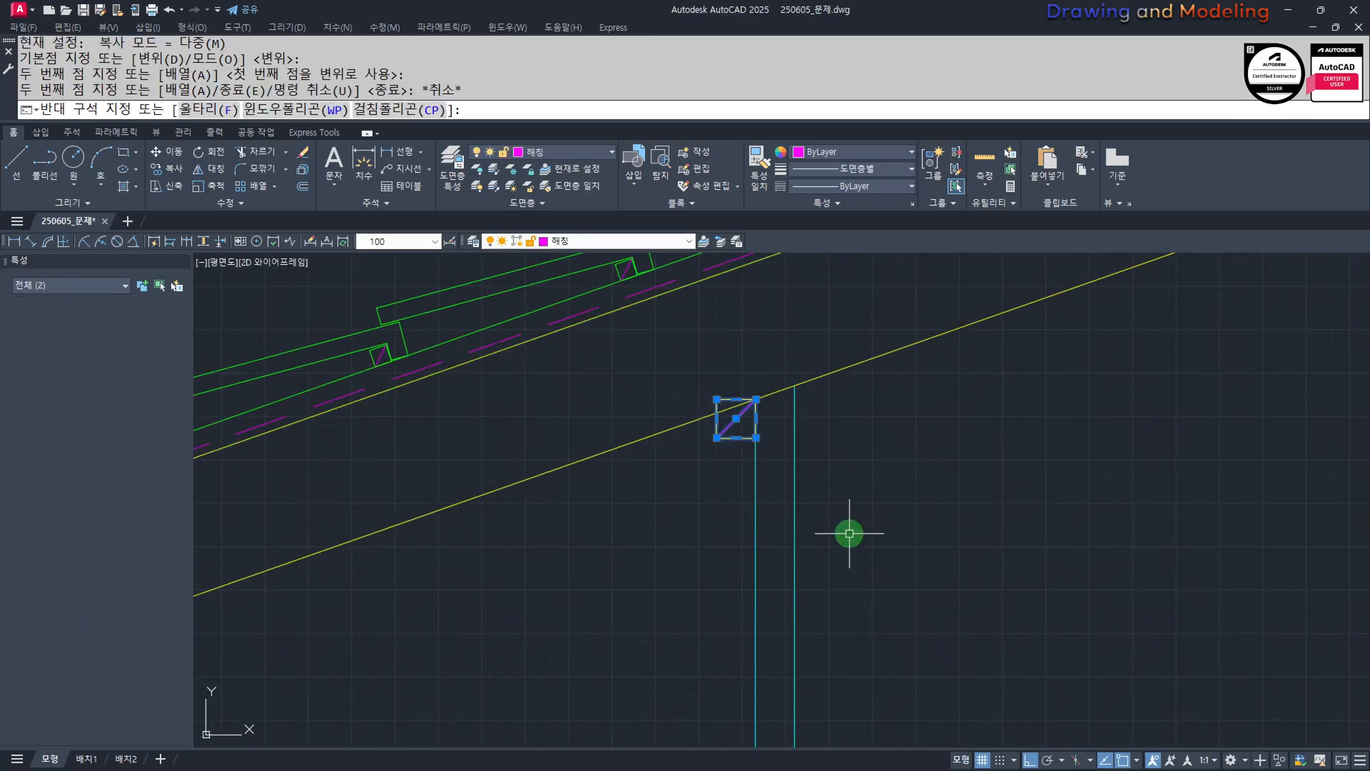
scroll(690, 331, up, 4)
text(m)
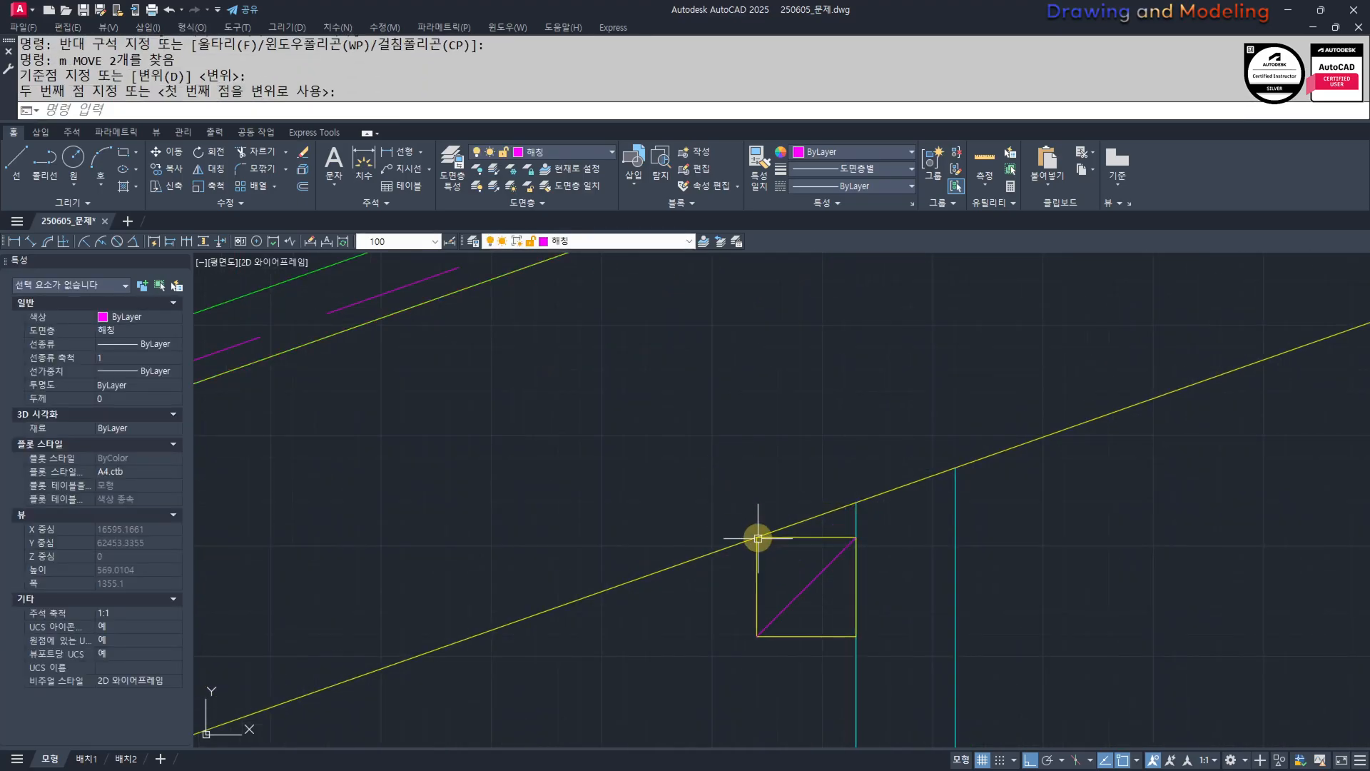
key(Escape)
key(Escape)
Draw a vertical line from the midpoint of the batten's bottom edge up into the roof slab.
middle_drag(895, 634, 871, 675)
click(775, 678)
scroll(778, 678, down, 2)
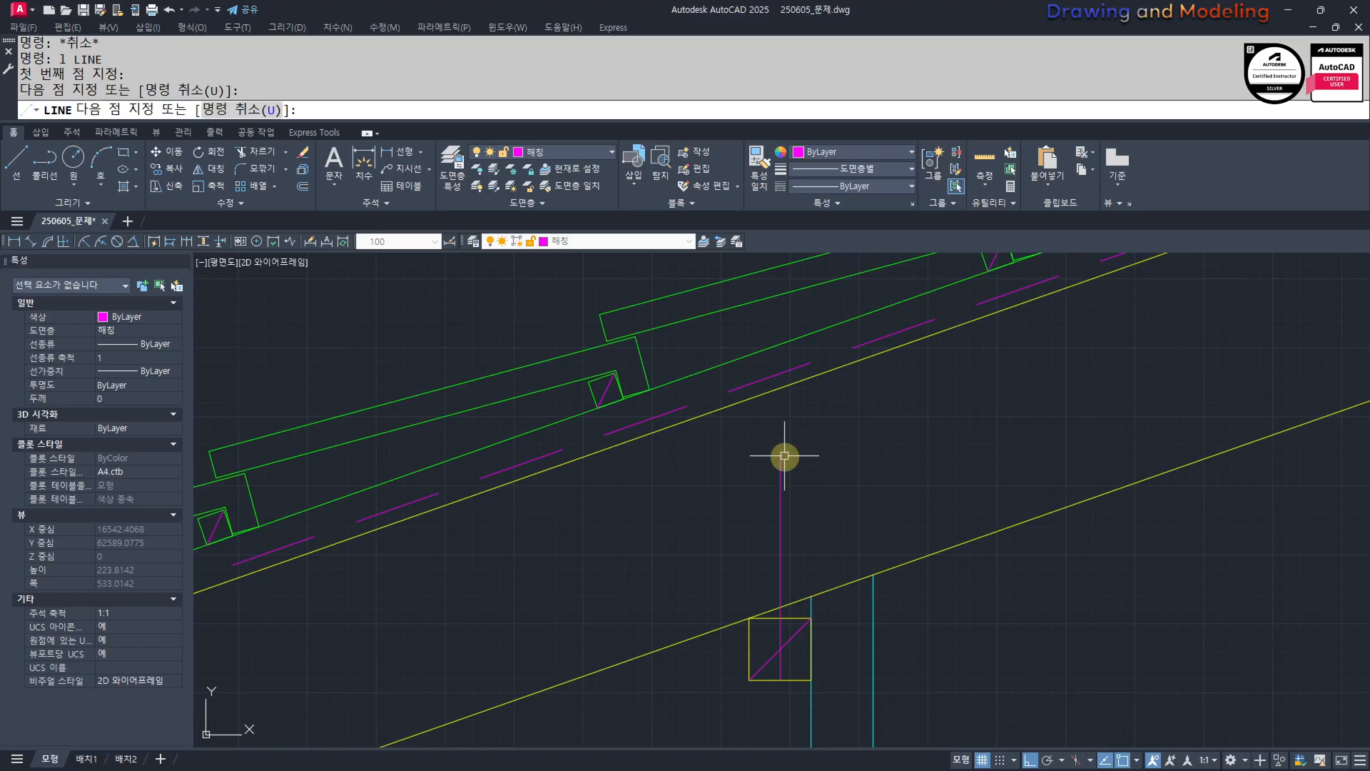
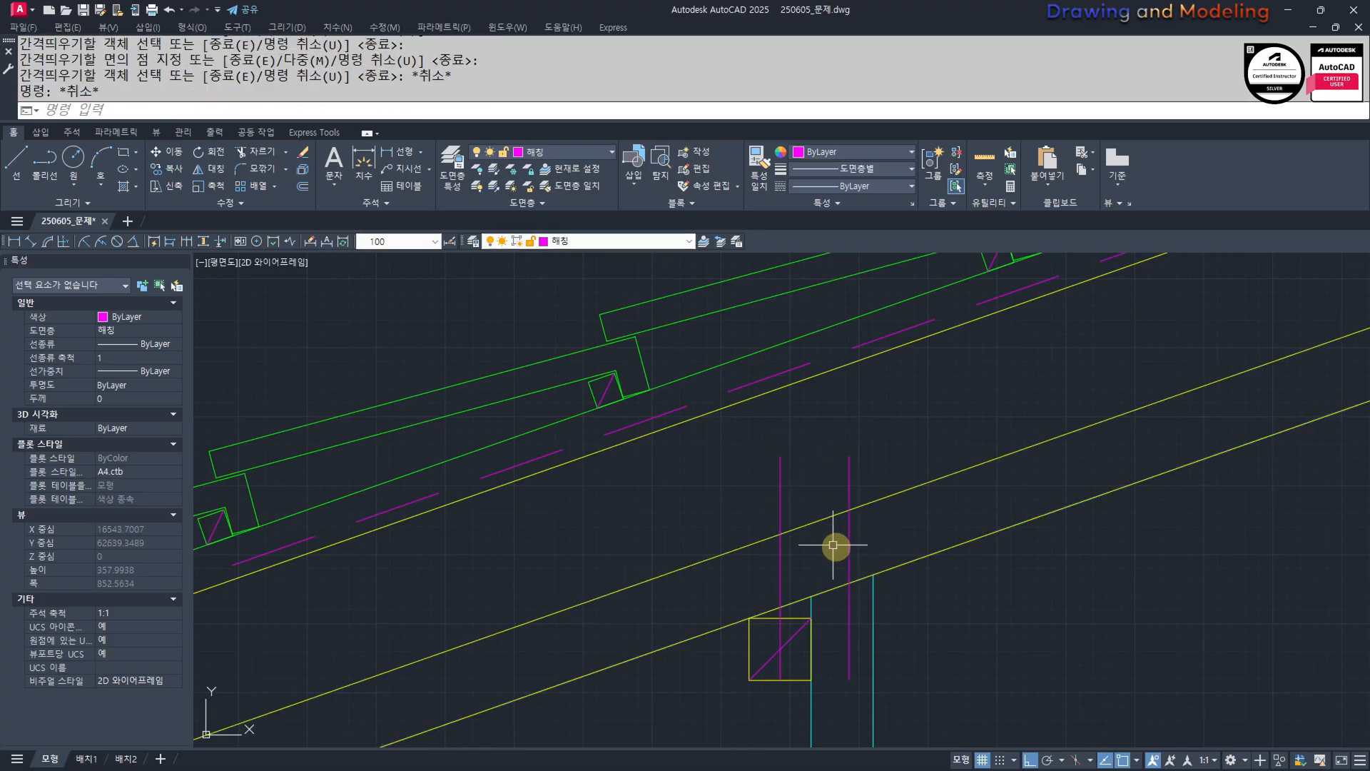
Trim the offset slope line and the vertical line into a bent anchor, and erase the spare vertical line.
click(923, 481)
click(864, 509)
click(860, 465)
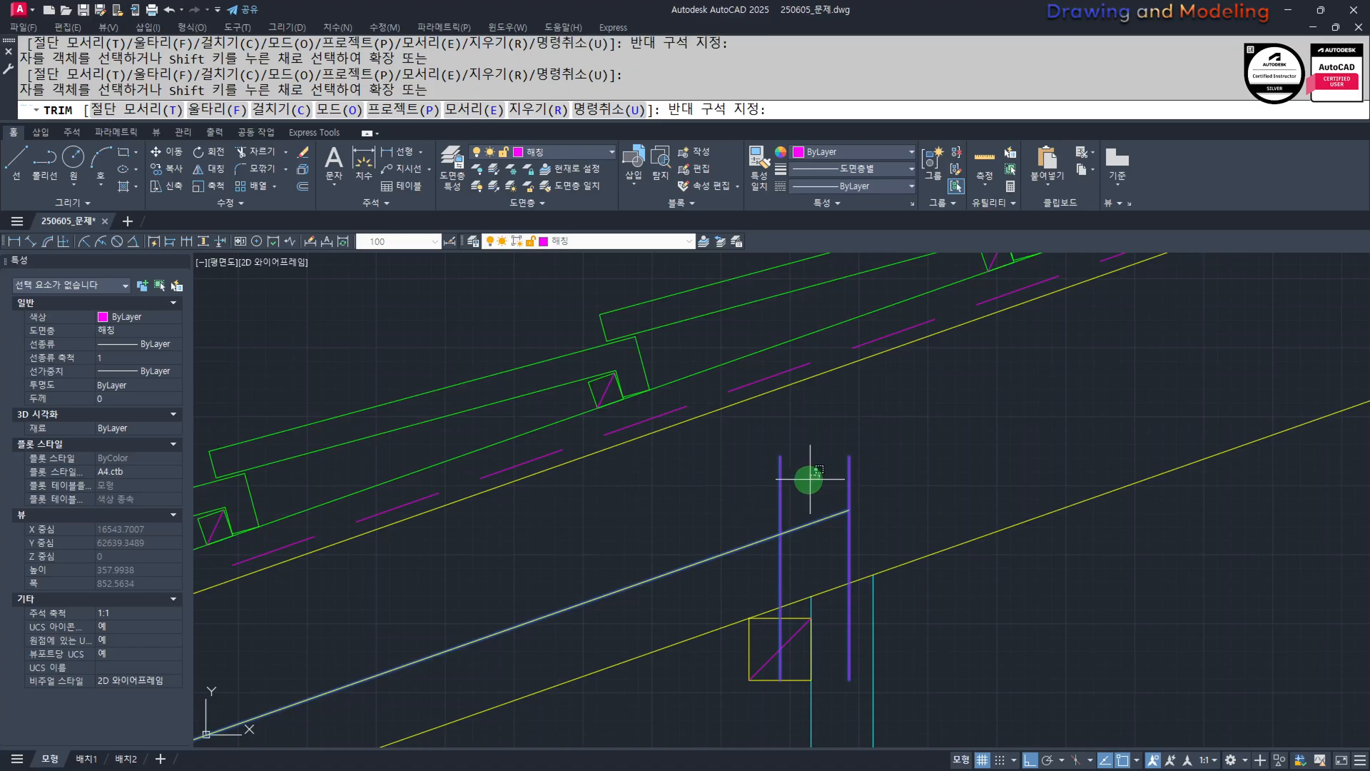
click(702, 582)
key(Escape)
key(Escape)
click(882, 481)
click(818, 471)
text(e)
key(space)
key(Escape)
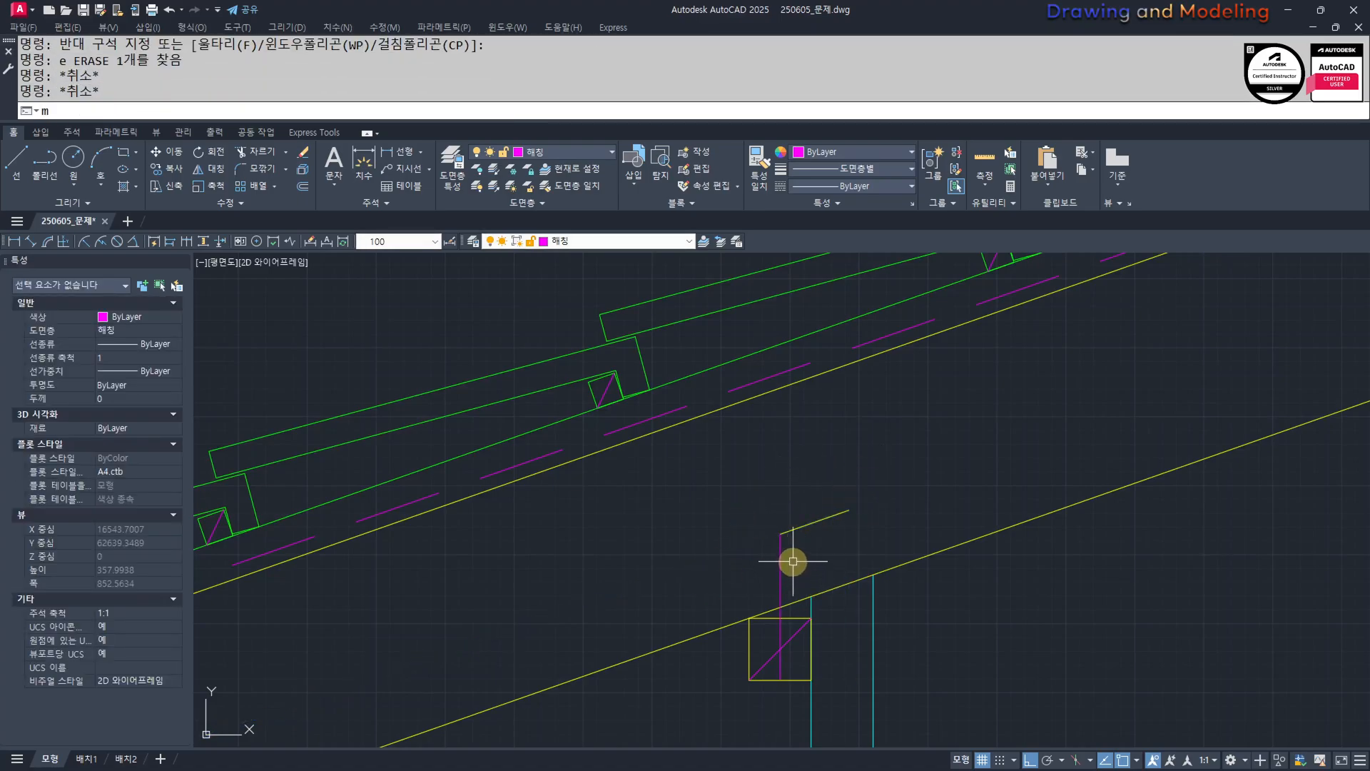
Match the anchor's sloped segment to the properties of its magenta vertical line.
text(a)
click(780, 548)
click(812, 545)
click(740, 512)
key(Escape)
key(Escape)
Stretch the anchor's lower end 20 downward past the bottom of the batten.
middle_drag(795, 565, 804, 516)
scroll(787, 662, up, 4)
text(s)
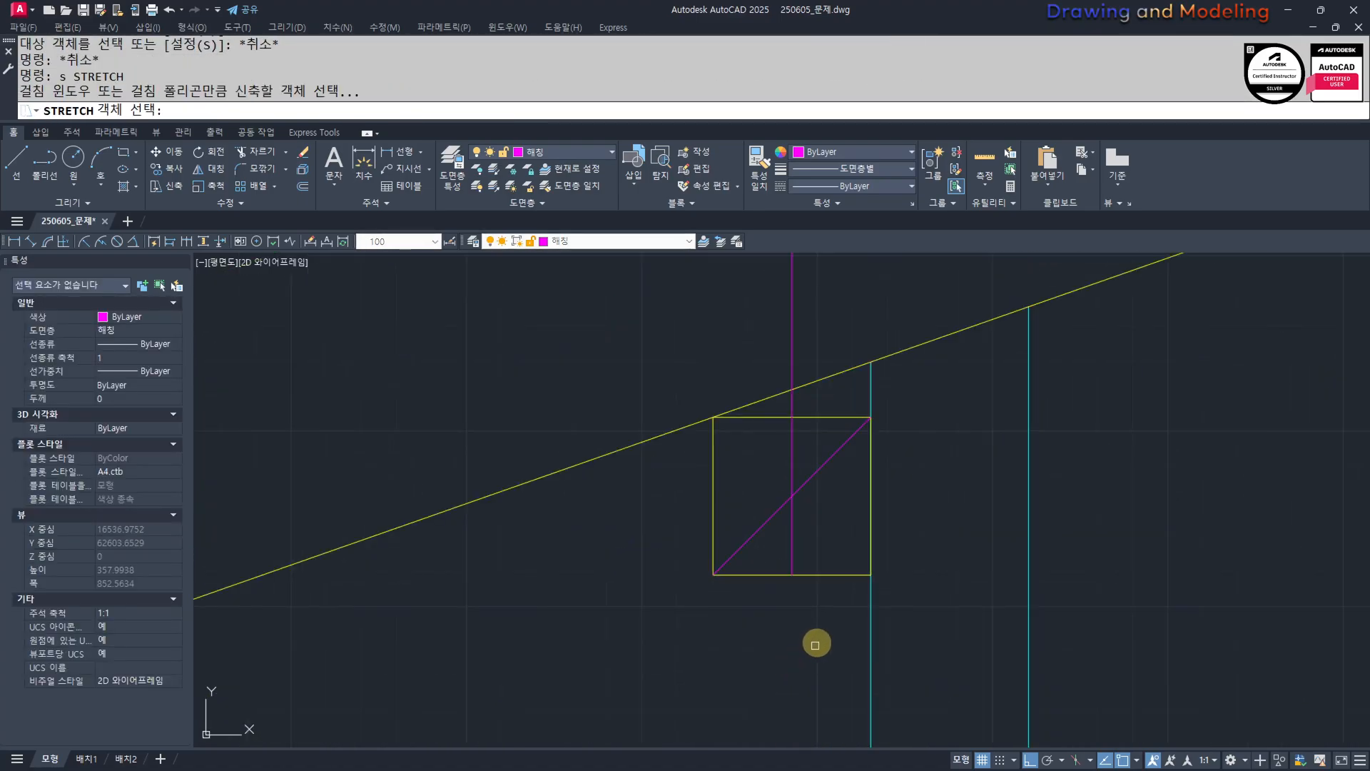
key(space)
click(750, 607)
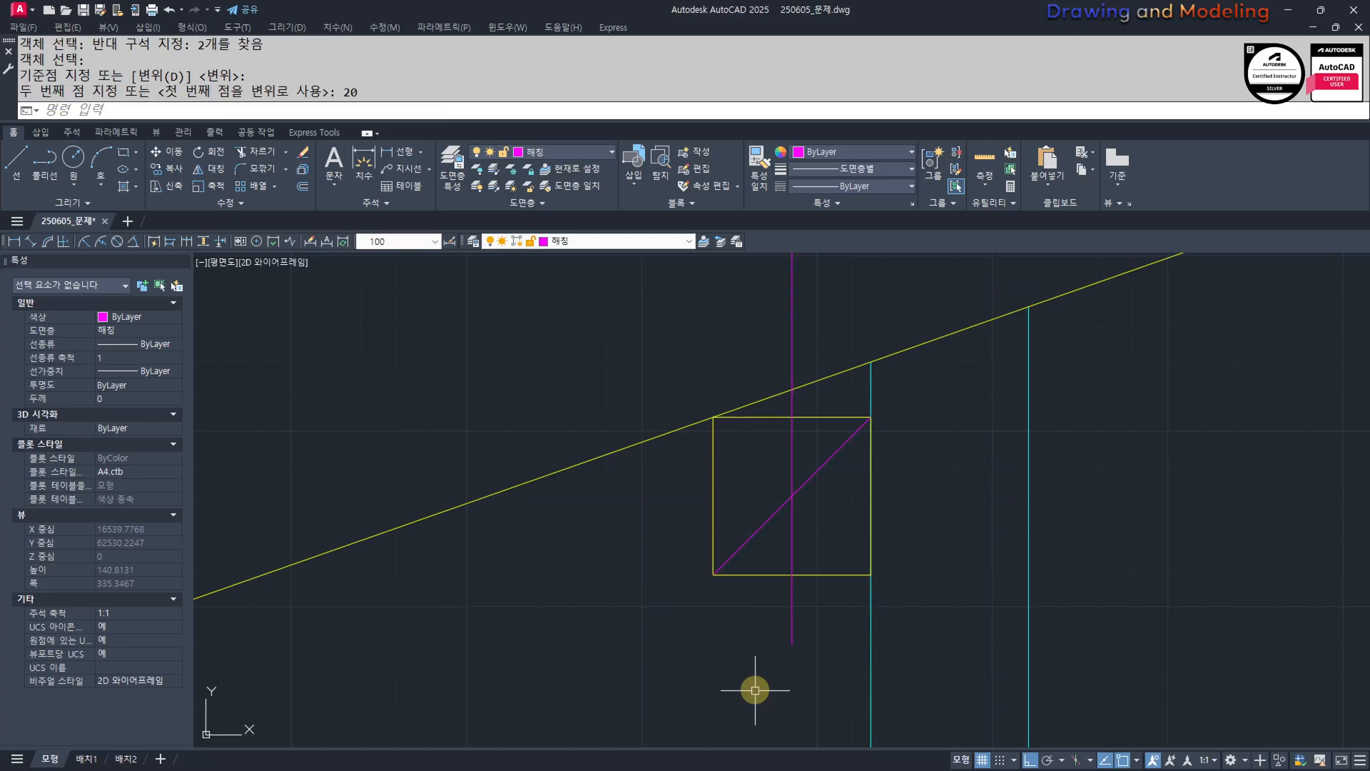
key(Escape)
key(Escape)
Rotate a copy of the vertical anchor line by -90 degrees about the batten's centre to form a cross.
scroll(755, 689, down, 4)
text(ro ROTATE)
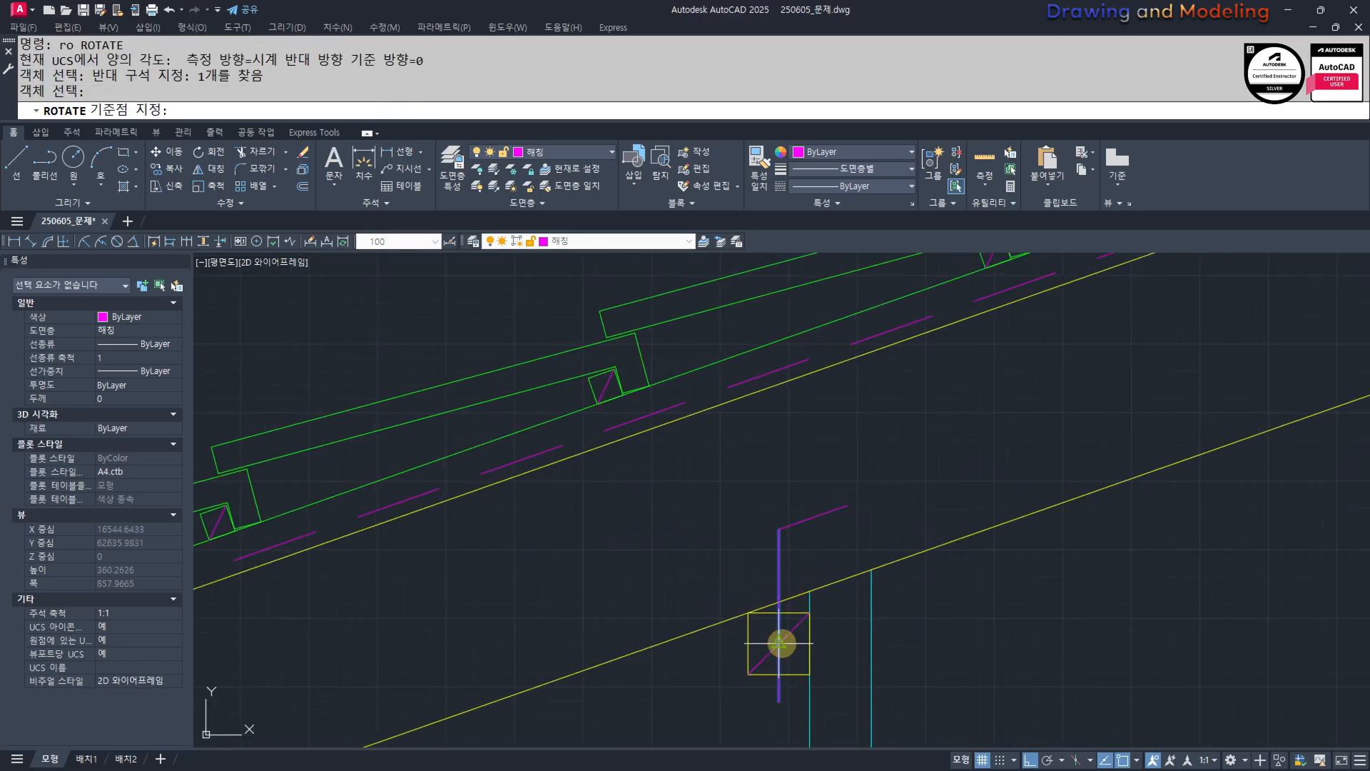
click(781, 643)
text(c90)
key(space)
key(Escape)
key(Escape)
middle_drag(738, 705, 746, 649)
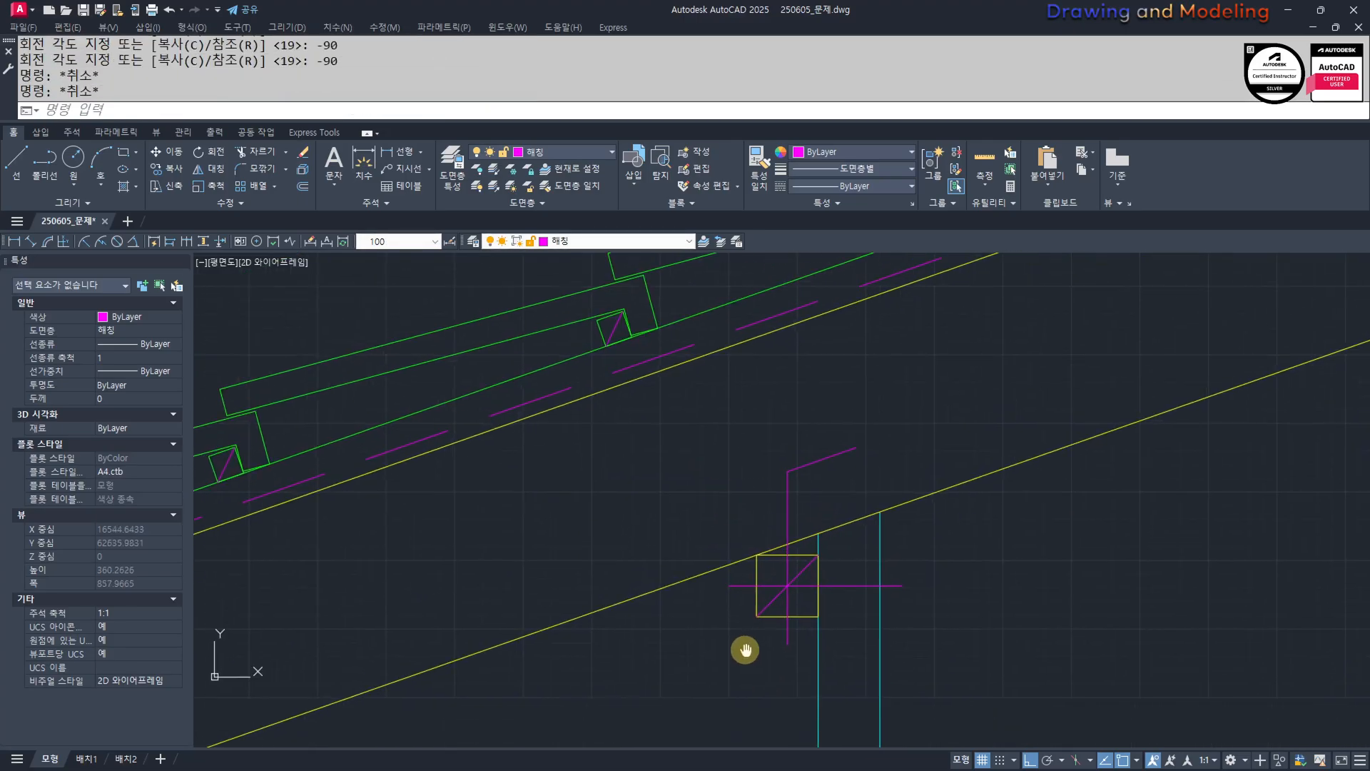
Copy the batten with its anchor and cross lines to the tops of both hangers in the right room.
click(706, 653)
click(957, 392)
scroll(816, 531, up, 4)
text(cc)
key(space)
click(800, 510)
scroll(802, 581, down, 6)
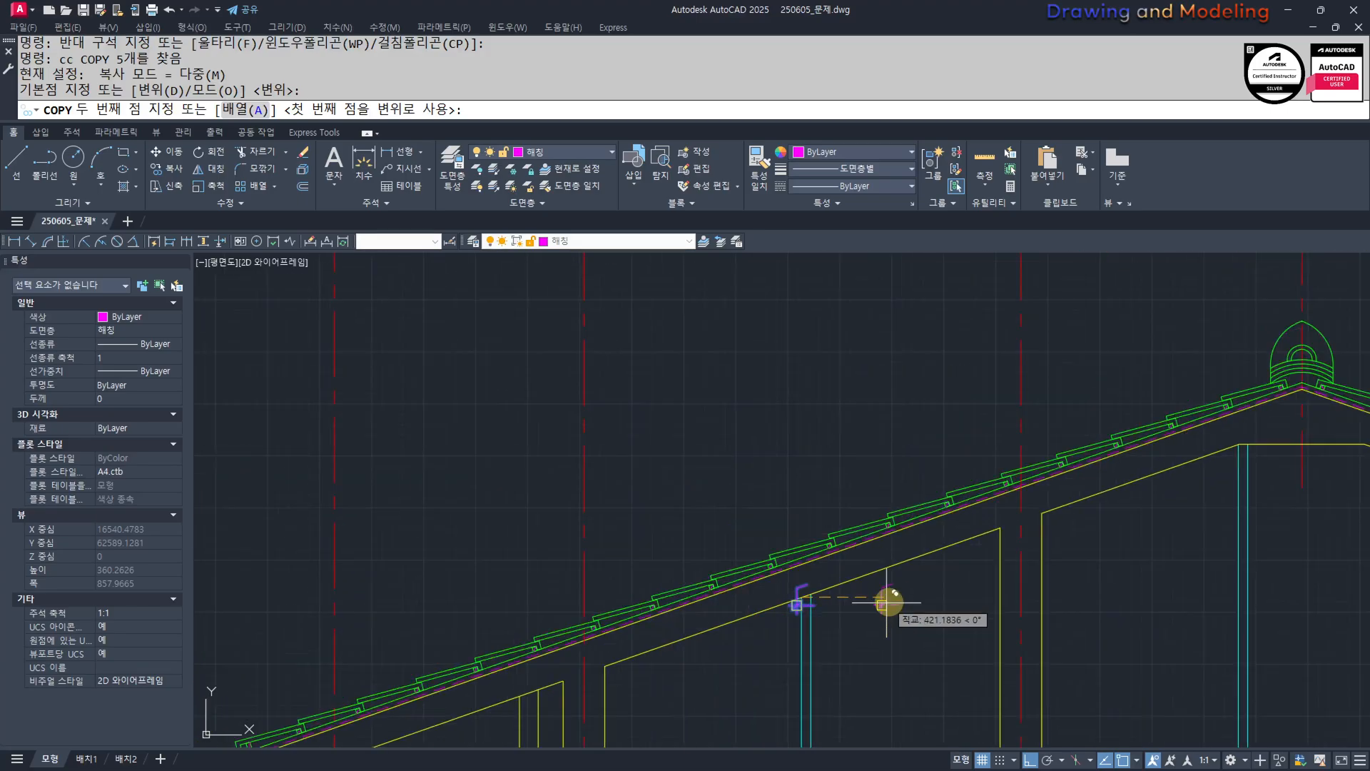
middle_drag(1215, 461, 1015, 496)
scroll(1011, 497, up, 4)
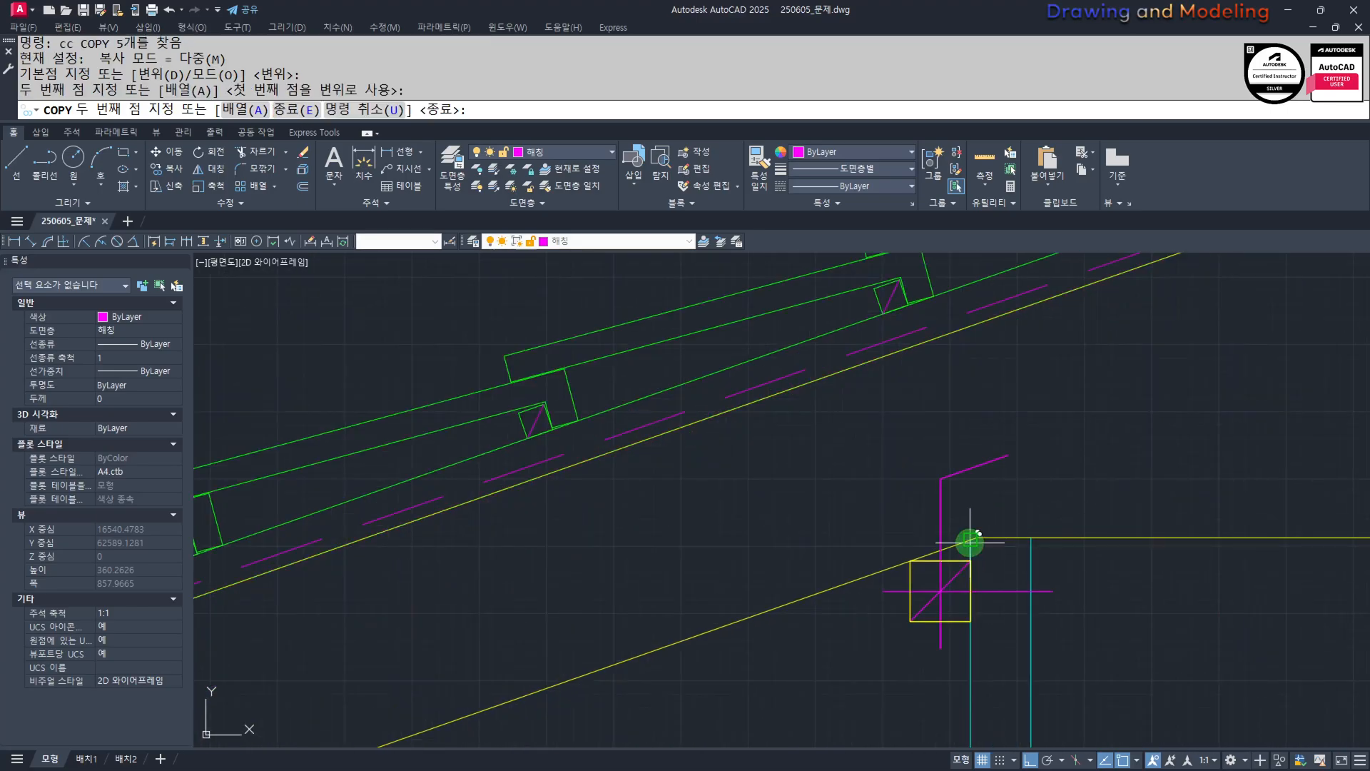
scroll(884, 603, down, 5)
scroll(942, 588, up, 3)
key(Escape)
key(Escape)
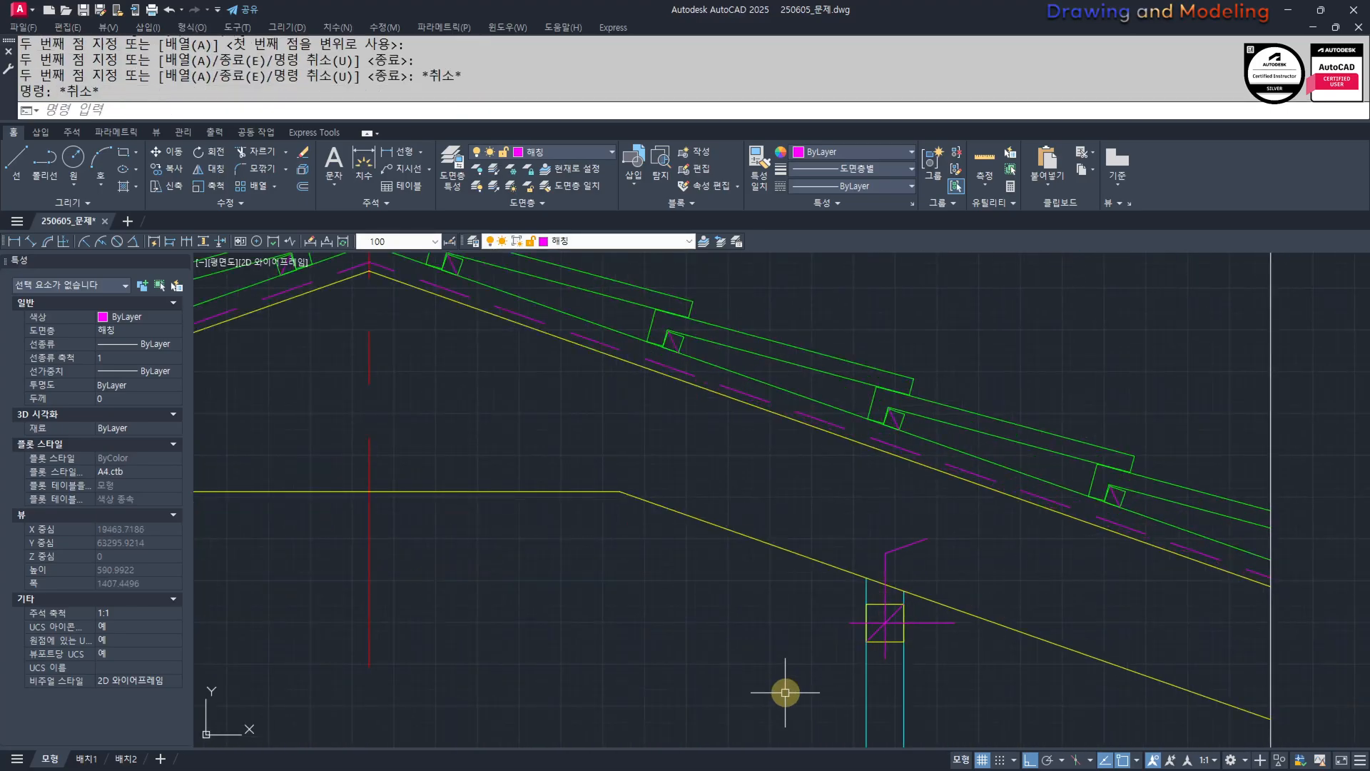
Mirror the batten and anchor at the rightmost hanger about a vertical axis on the hanger's edge, deleting the source objects.
click(784, 689)
click(969, 520)
text(mi)
middle_drag(978, 569, 963, 590)
key(space)
click(890, 613)
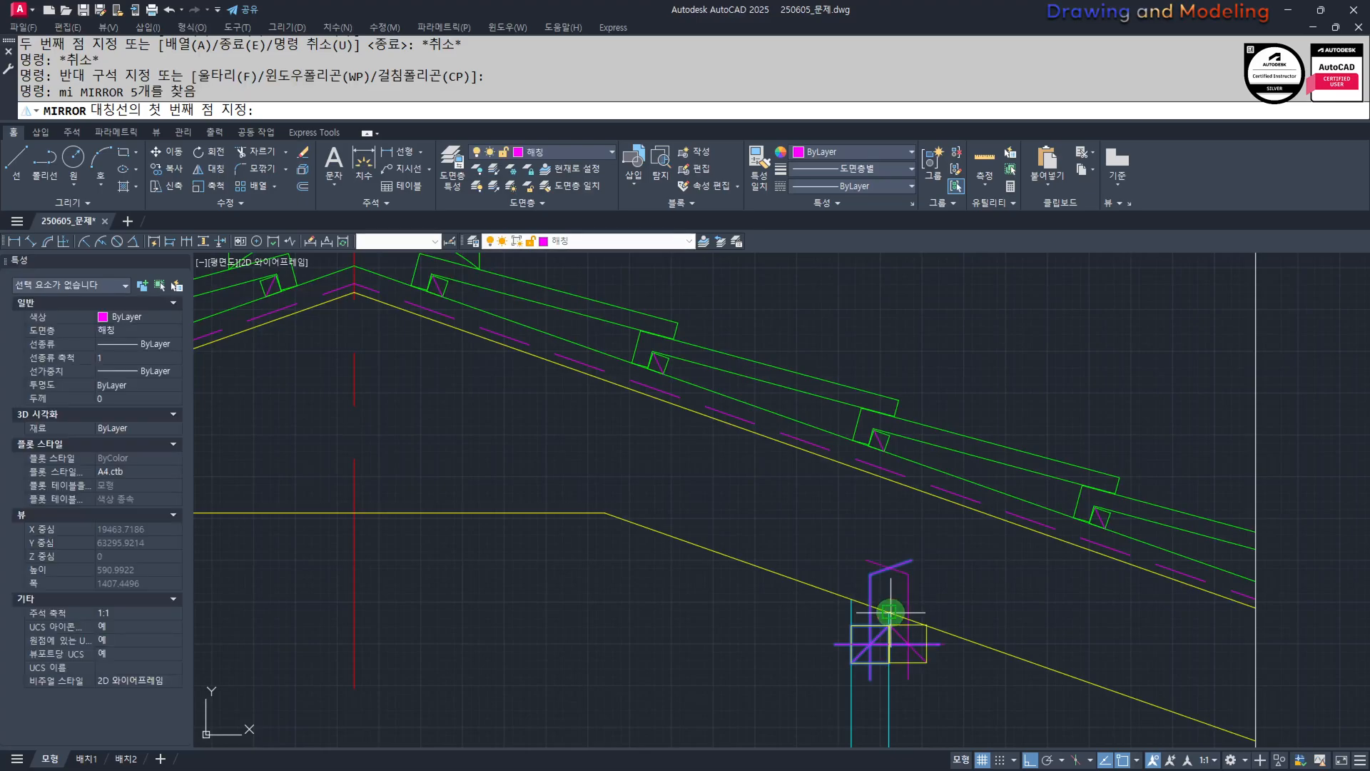
click(873, 510)
text(y)
key(Return)
key(Escape)
key(Escape)
Erase the mirrored batten's diagonal and redraw it between the other two corners.
scroll(894, 575, up, 3)
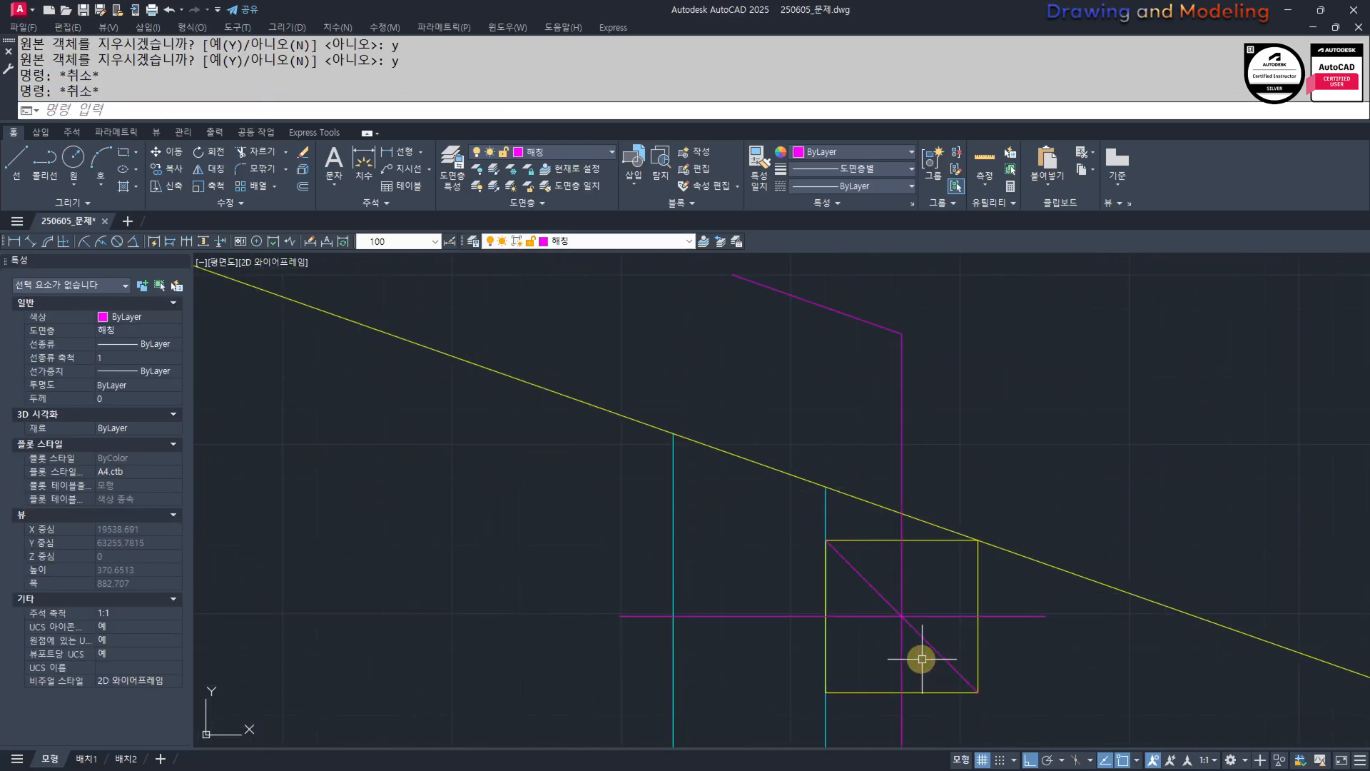
click(925, 639)
text(e)
key(Return)
text(k)
middle_drag(844, 678, 745, 650)
text(1)
key(Escape)
key(Escape)
scroll(876, 526, down, 5)
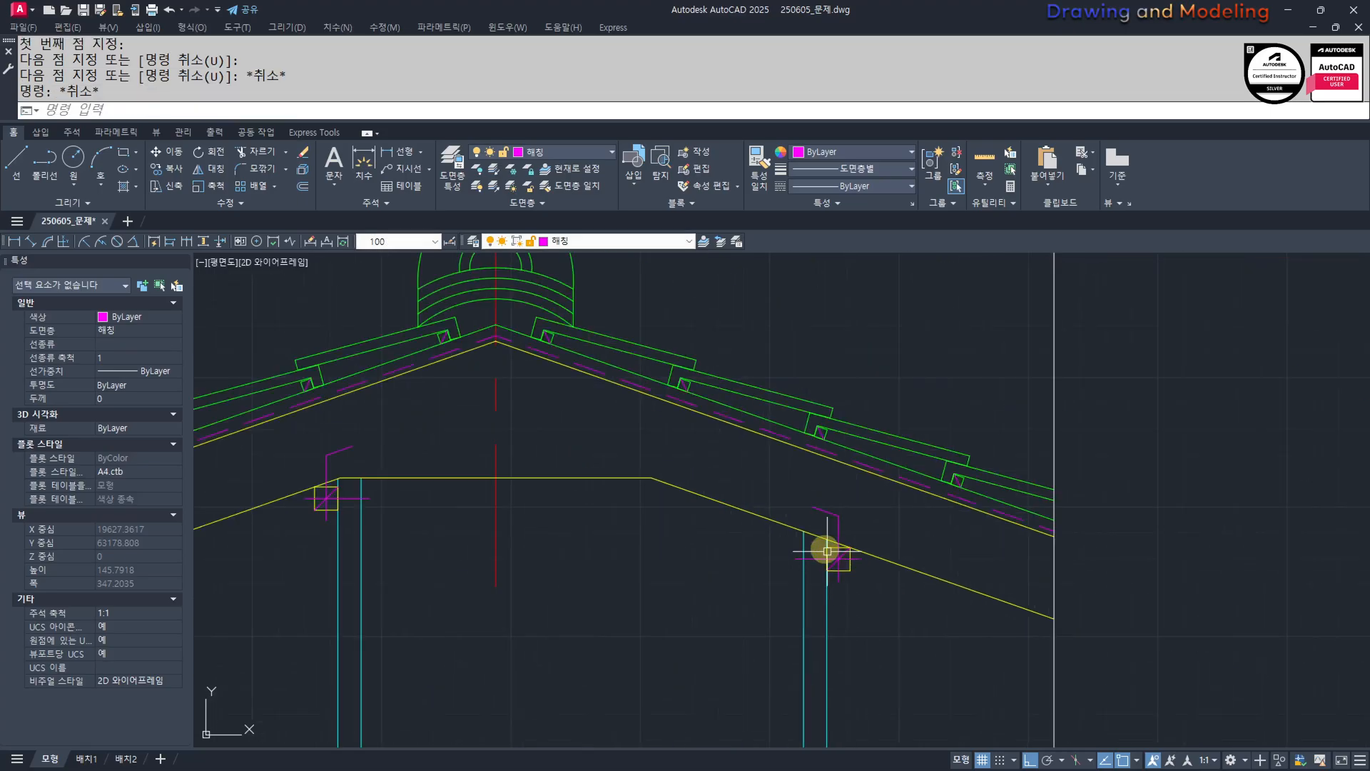
Break the roof insulation line where it crosses the left room's hanger.
mouse_move(852, 570)
middle_down()
mouse_move(797, 582)
mouse_move(813, 578)
middle_up()
key(Escape)
text(br)
key(Return)
scroll(707, 526, up, 4)
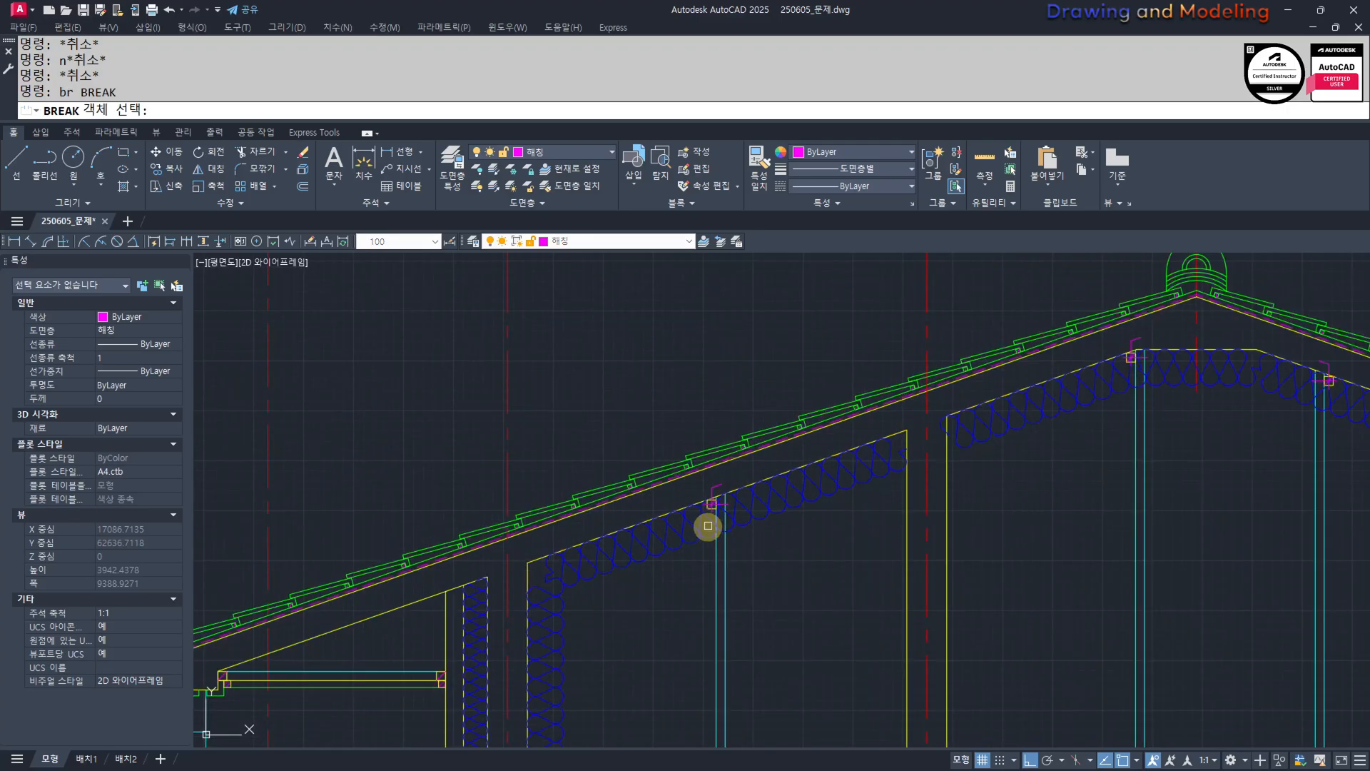
click(698, 522)
click(780, 538)
key(Escape)
key(Escape)
Break the roof insulation line around the right room's first hanger, near the start of the flat roof underside.
scroll(821, 532, down, 4)
middle_drag(1010, 504, 868, 566)
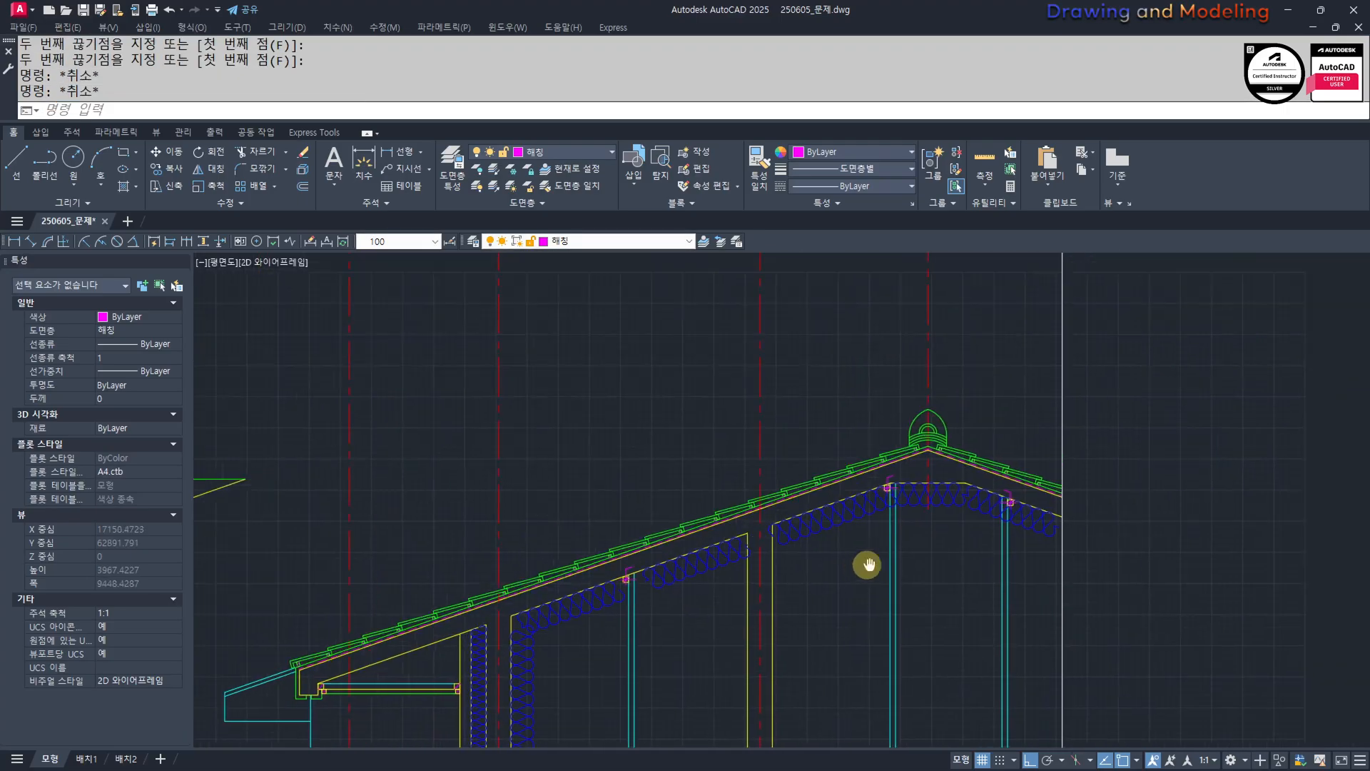
scroll(885, 510, up, 4)
key(Return)
click(909, 486)
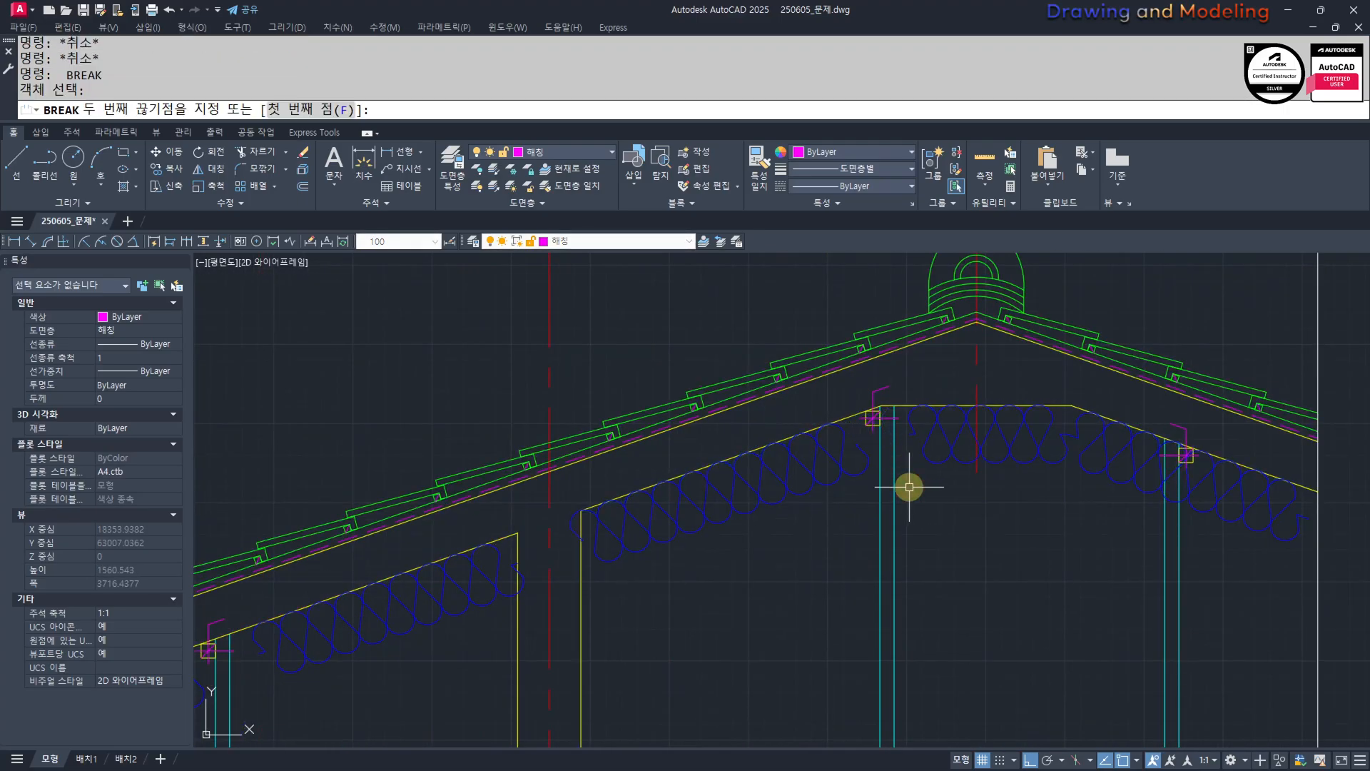
key(Escape)
key(Escape)
Break the sloped roof insulation line around the rightmost hanger.
key(space)
middle_drag(1118, 489, 1001, 495)
click(1071, 524)
key(Escape)
key(Escape)
Extend the broken insulation ends toward the hangers in the right room.
scroll(1085, 495, up, 4)
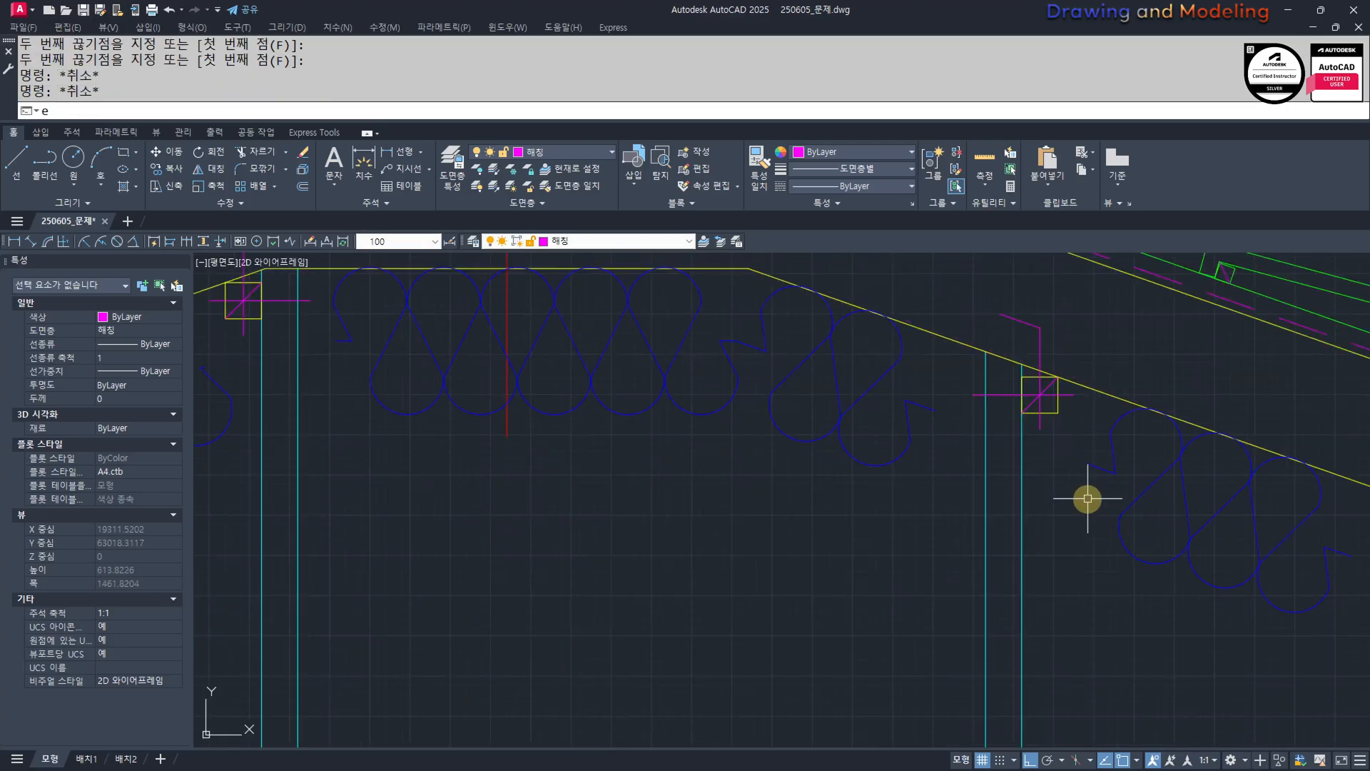
text(ex)
key(space)
click(1107, 483)
click(916, 383)
scroll(915, 383, down, 5)
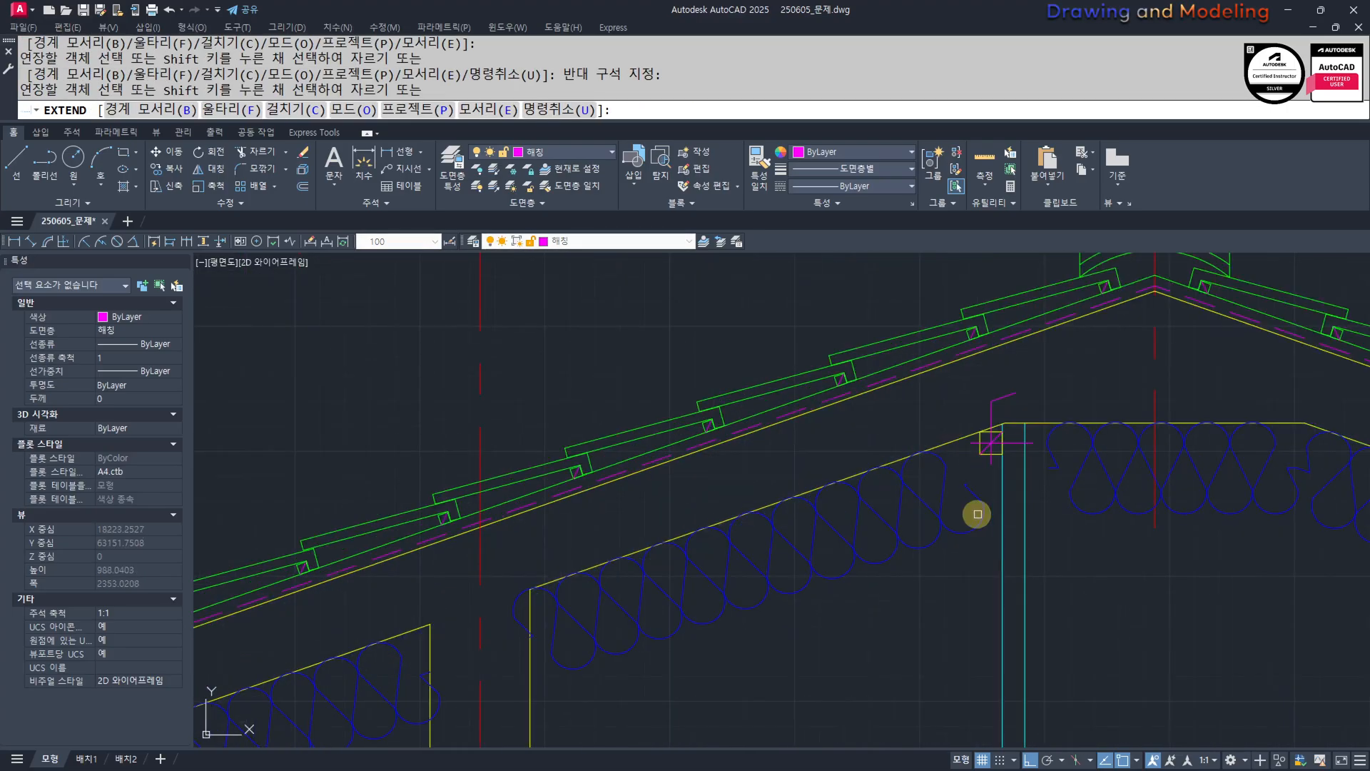
click(1068, 483)
scroll(798, 570, down, 1)
key(Escape)
key(Escape)
Extend the broken insulation ends on both sides of the left room's hanger.
middle_drag(655, 652, 896, 446)
scroll(743, 585, up, 4)
text(ex)
key(space)
key(space)
click(783, 511)
click(785, 515)
click(811, 587)
key(Escape)
key(Escape)
Review the whole section and compare it with the floor plan around the bedroom, living room and entrance.
scroll(810, 587, down, 5)
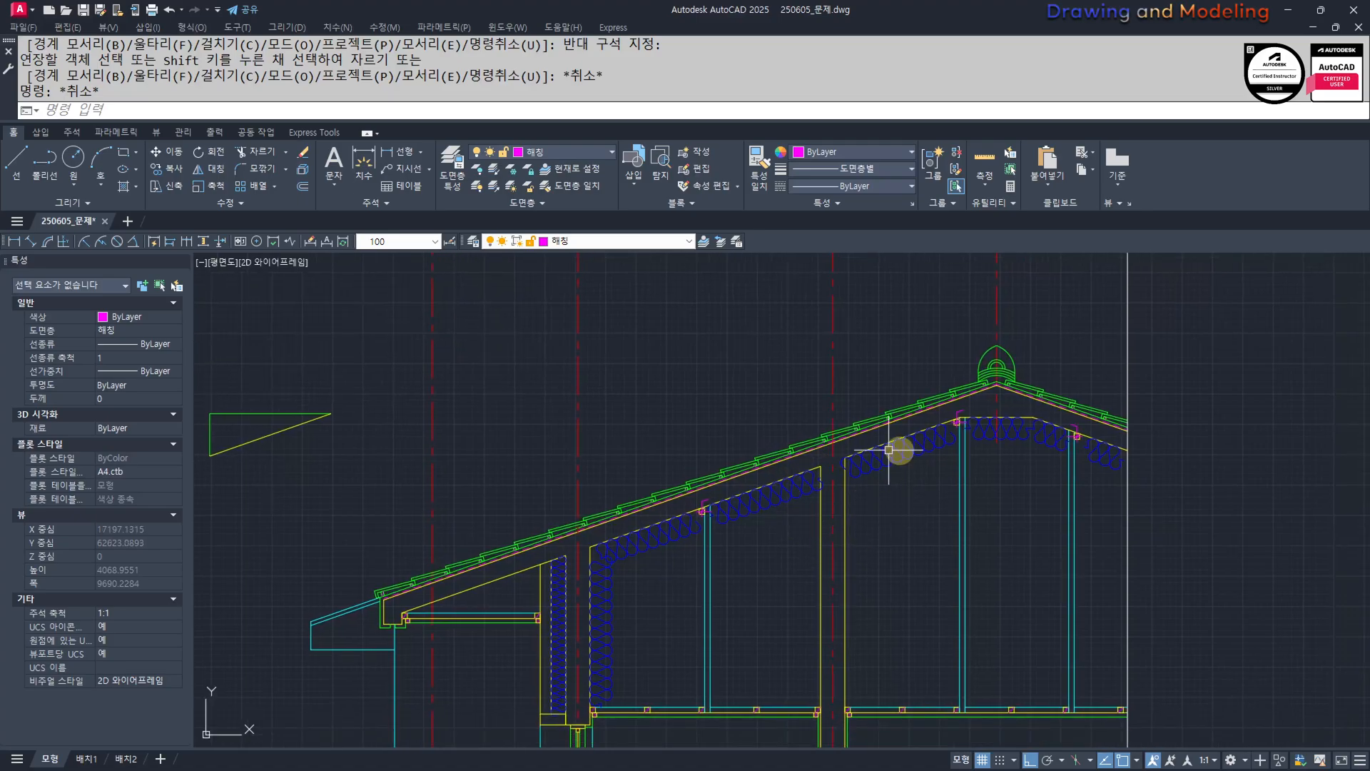
scroll(829, 499, down, 1)
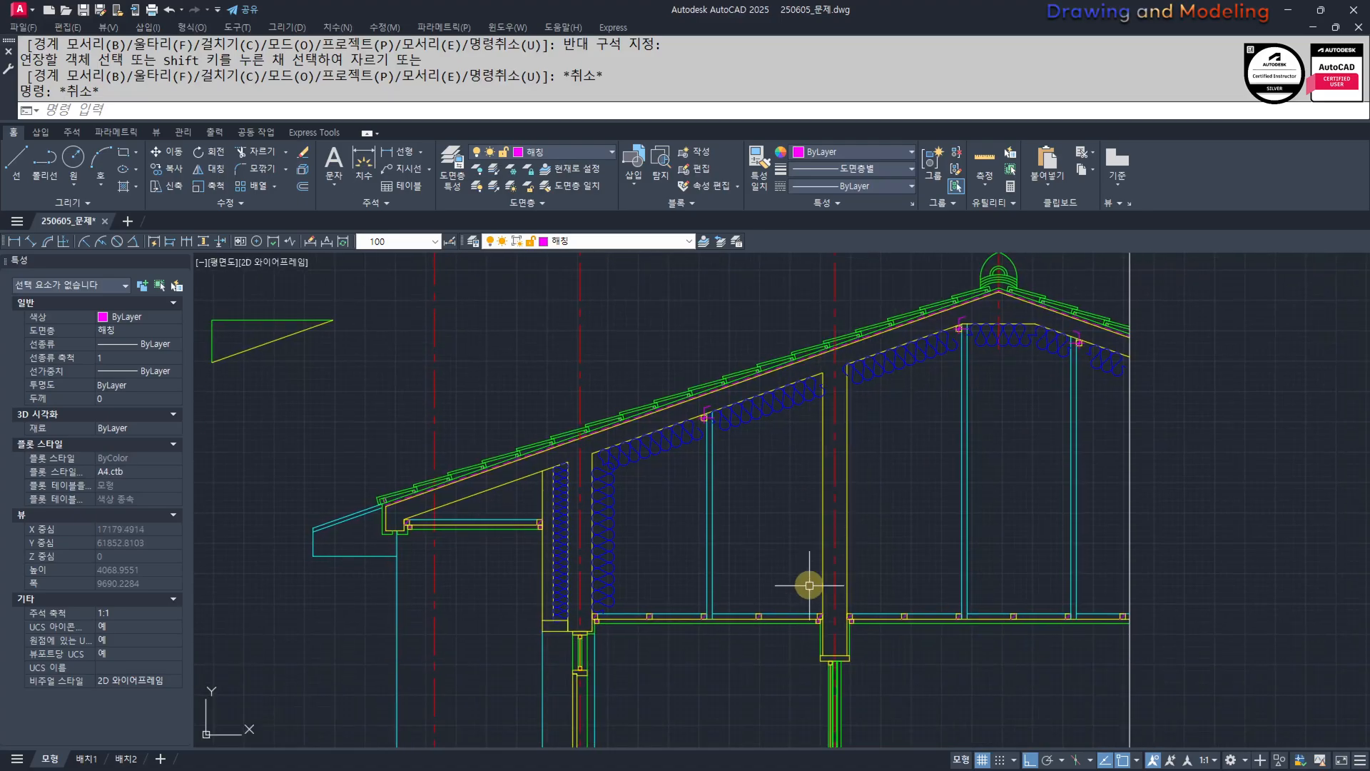
middle_drag(720, 498, 813, 492)
scroll(819, 499, down, 2)
middle_drag(835, 692, 847, 529)
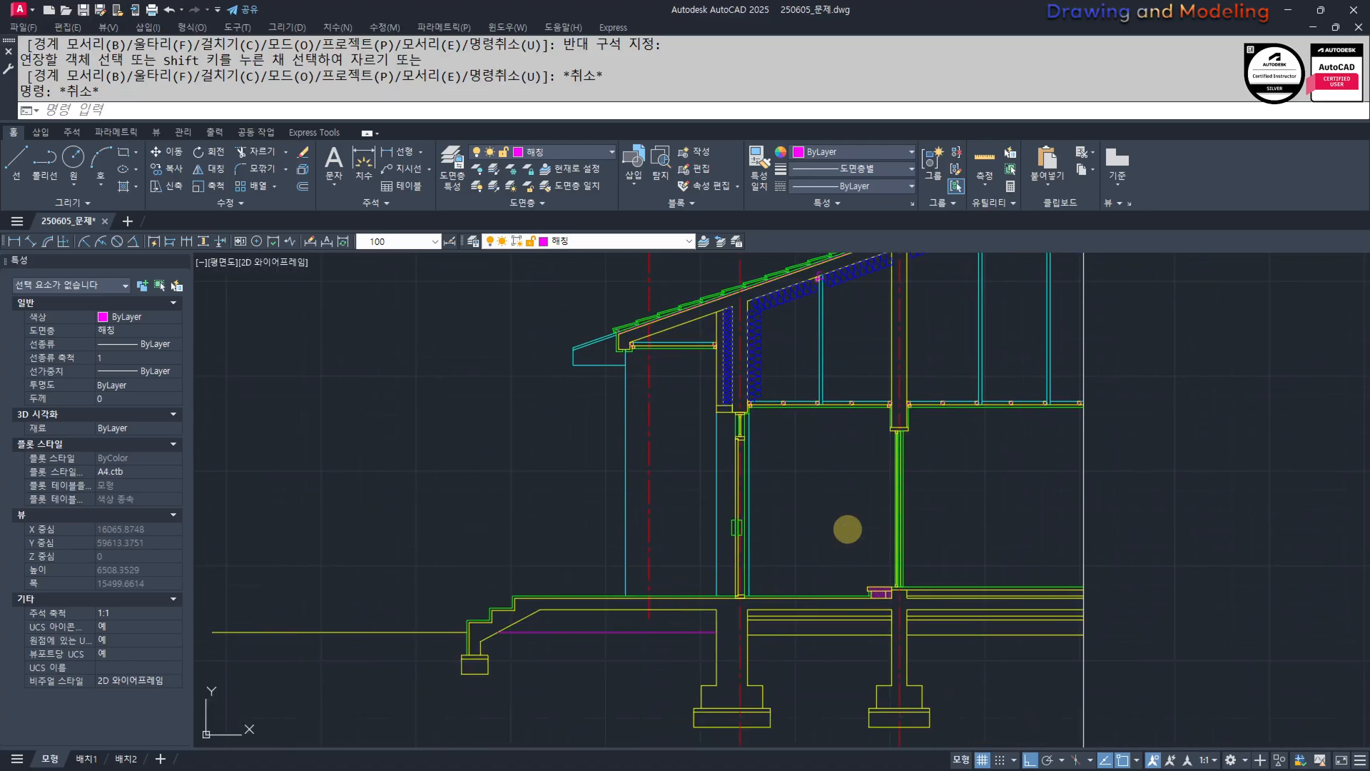
key(Escape)
middle_drag(852, 471, 805, 482)
middle_drag(812, 580, 953, 511)
key(Escape)
scroll(953, 511, down, 6)
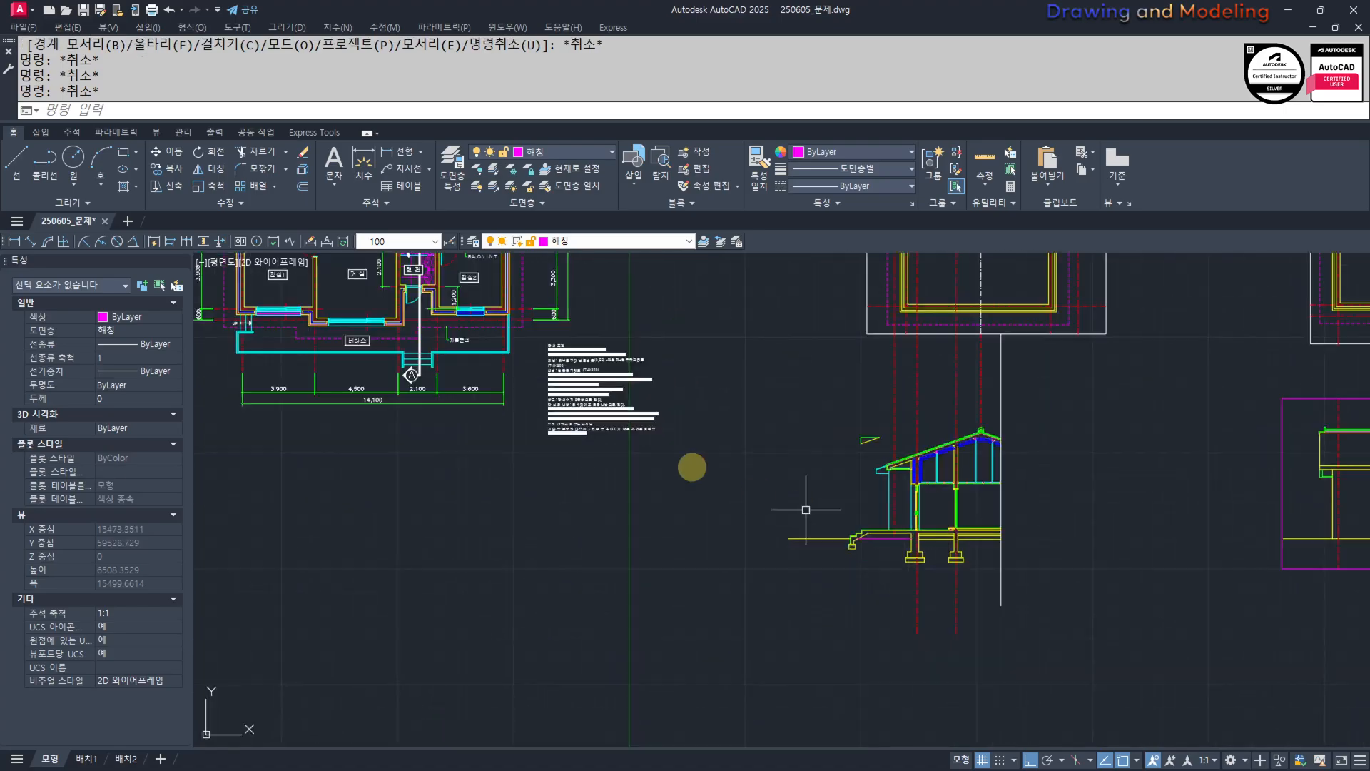
middle_drag(434, 307, 828, 520)
scroll(817, 493, up, 4)
middle_drag(716, 550, 738, 535)
middle_drag(518, 461, 553, 431)
scroll(553, 431, up, 4)
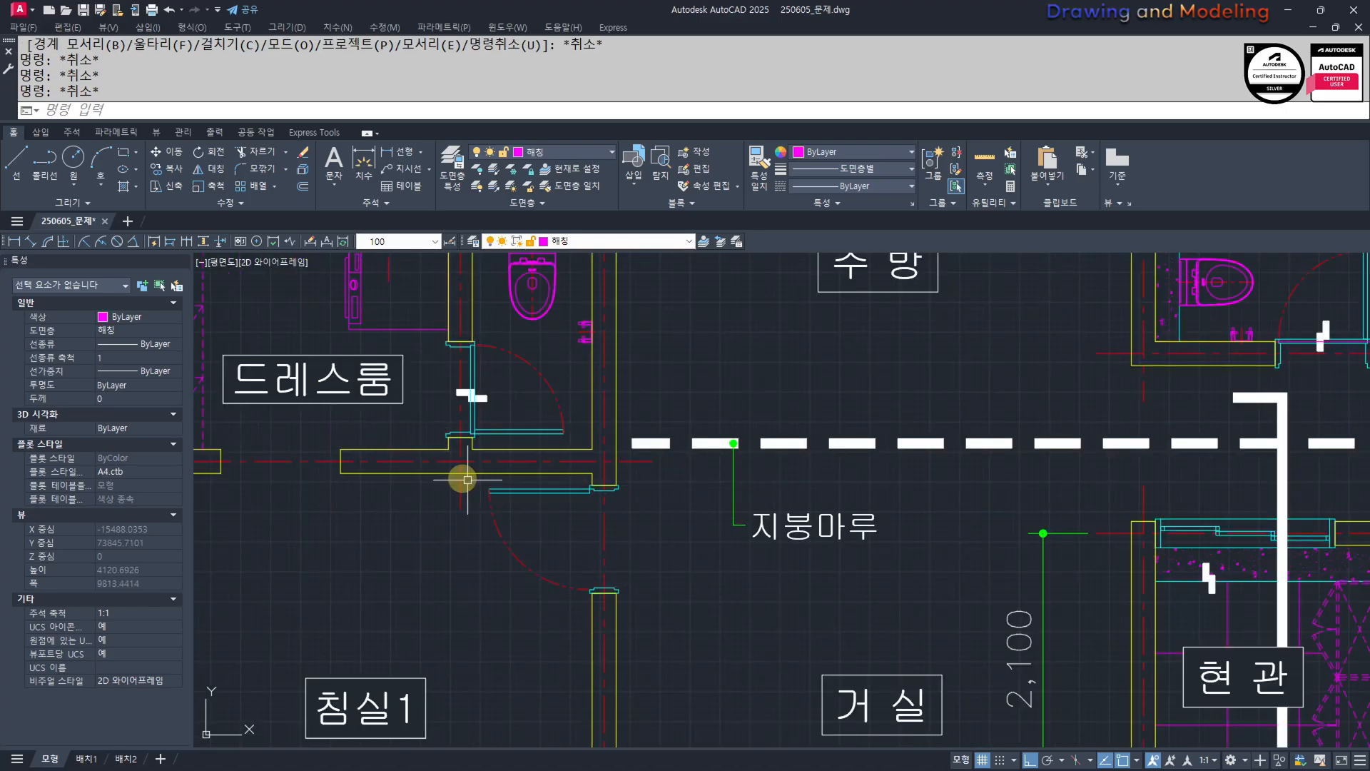
scroll(717, 540, down, 5)
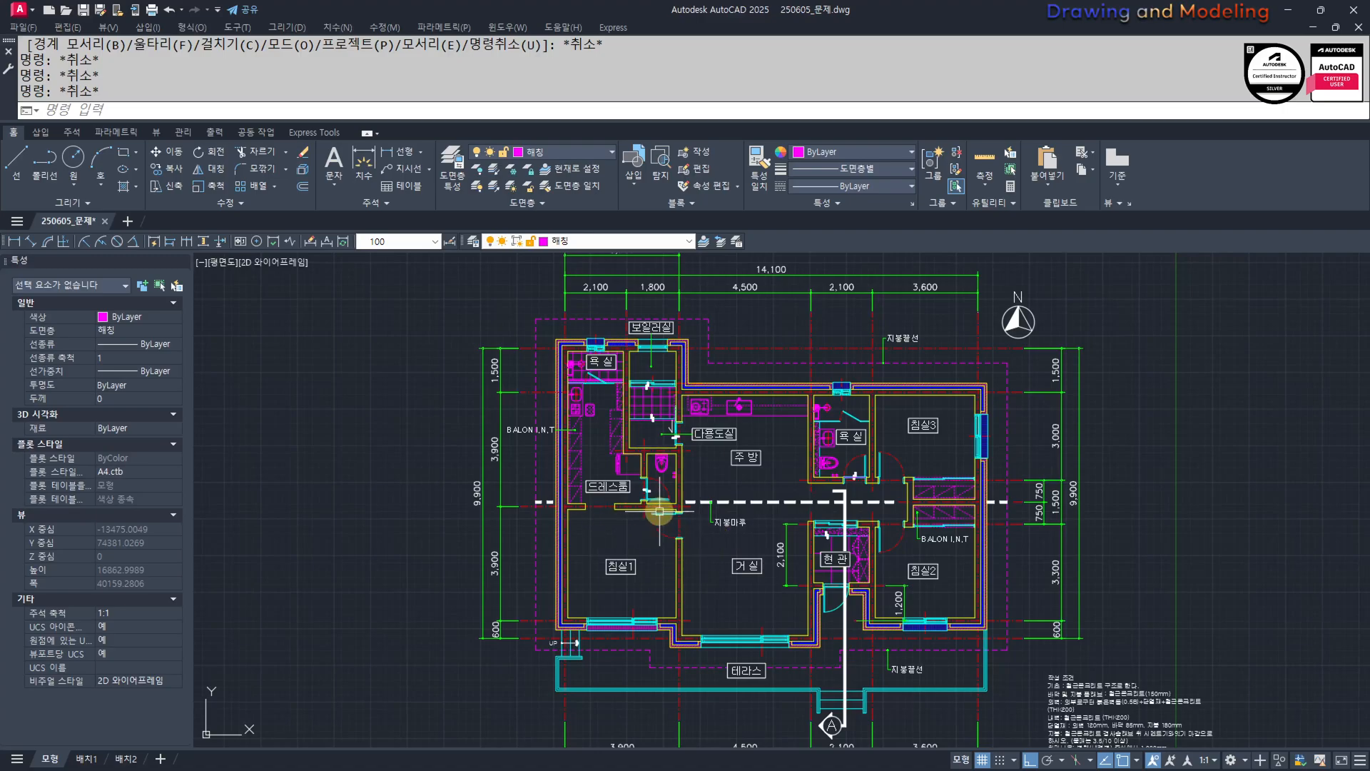
middle_drag(659, 511, 385, 365)
scroll(385, 365, down, 5)
scroll(826, 470, up, 5)
key(Escape)
middle_drag(229, 501, 895, 556)
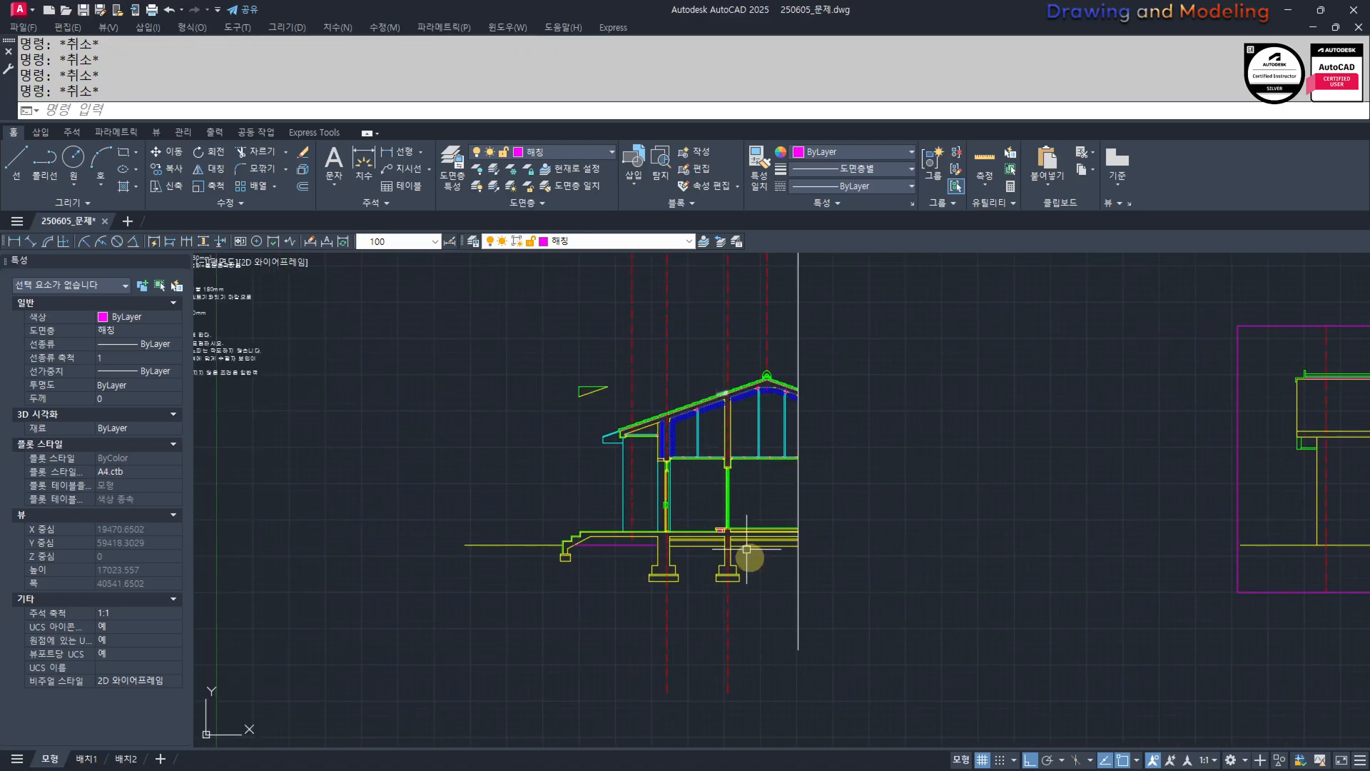
Draw a vertical line from the right end of the interior door's lintel down to the finished floor of the right room.
scroll(746, 449, up, 5)
text(l)
key(Return)
scroll(770, 439, up, 2)
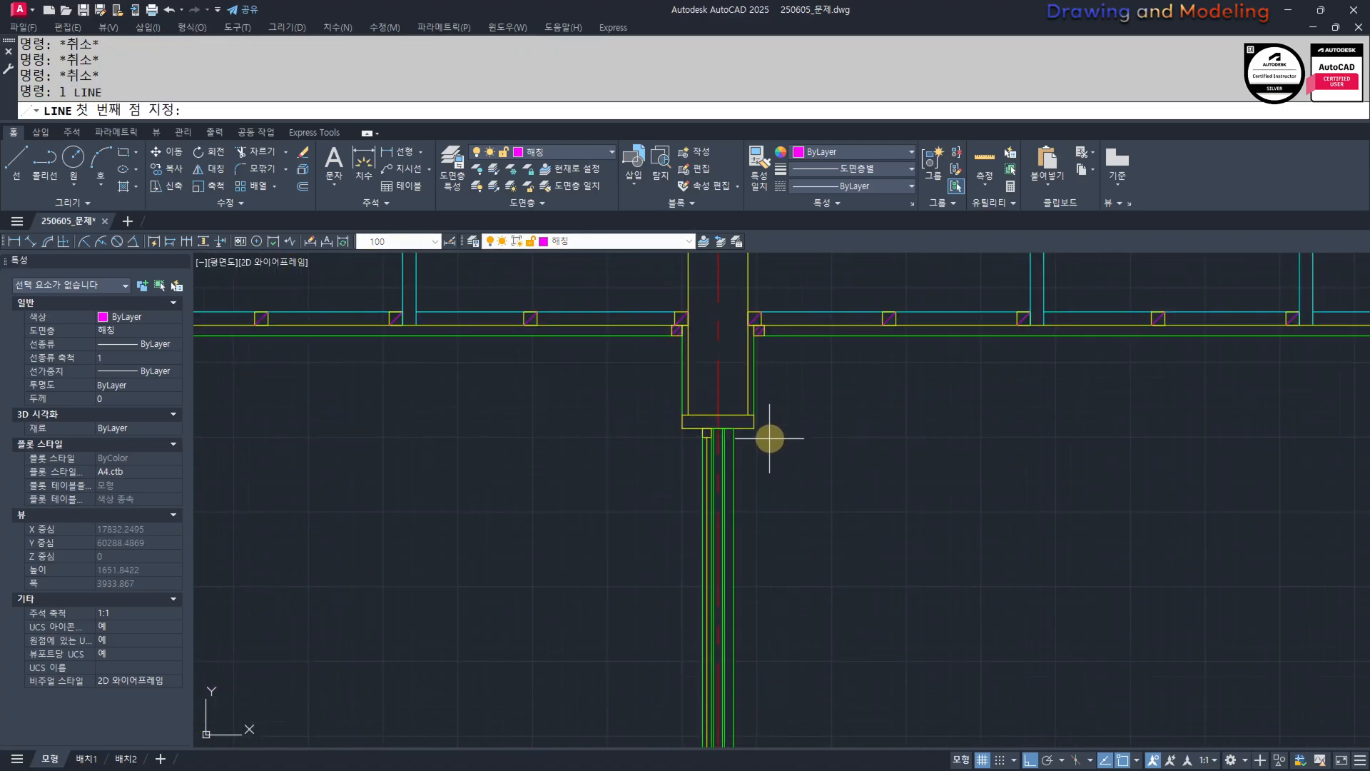
click(756, 430)
scroll(832, 498, down, 3)
scroll(816, 619, up, 2)
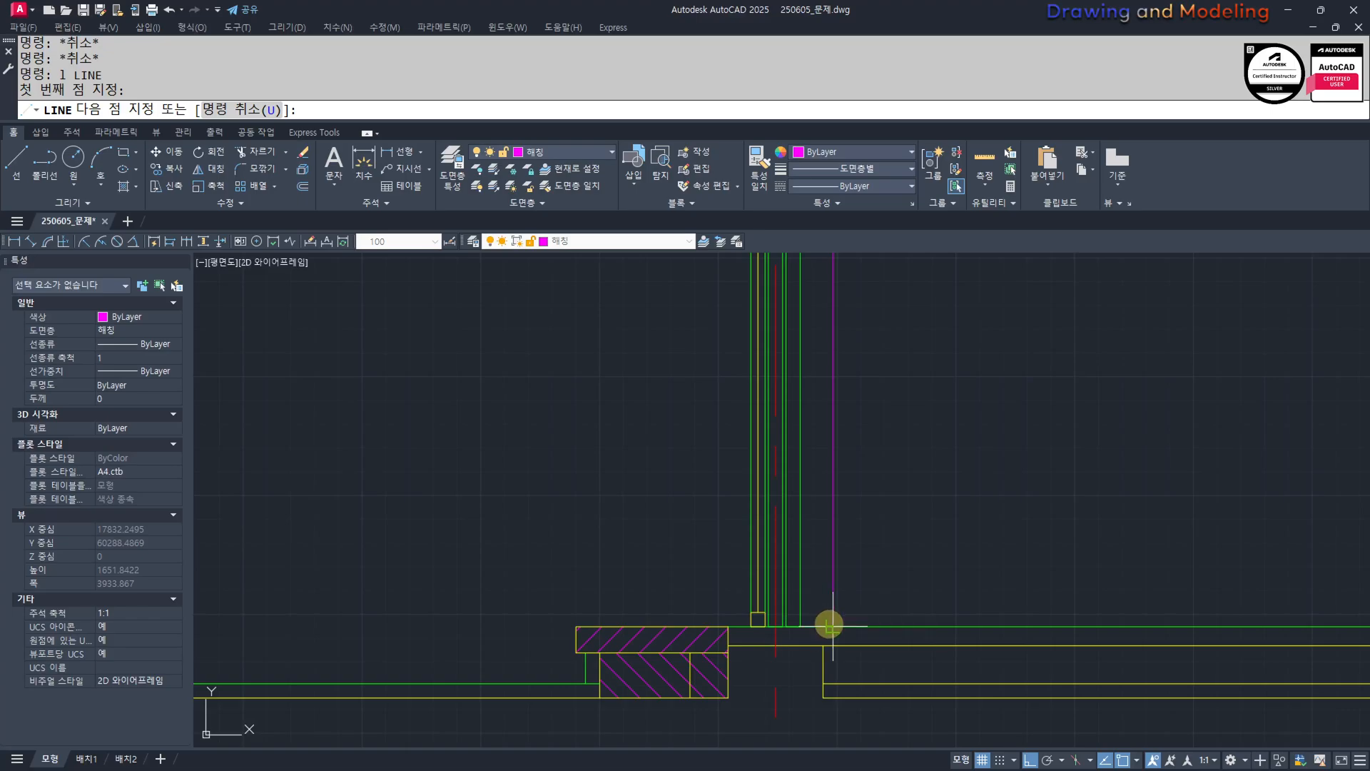
click(833, 626)
key(Escape)
key(Escape)
Draw a matching vertical line from the left end of the interior door's lintel down to the door threshold.
scroll(829, 626, down, 3)
middle_drag(815, 442, 828, 585)
key(space)
click(798, 390)
scroll(799, 390, down, 3)
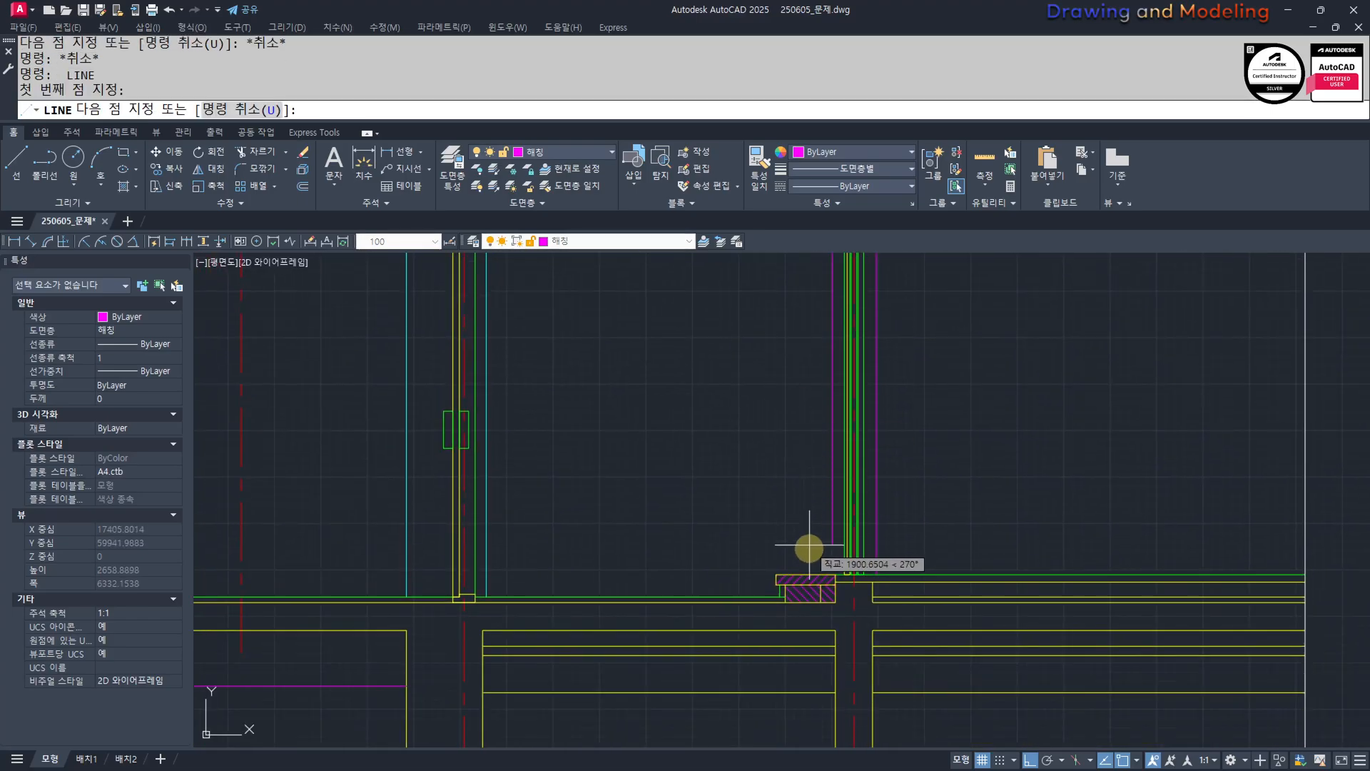
scroll(860, 608, up, 4)
click(849, 617)
key(Escape)
key(Escape)
Match the properties of both new door-side lines to the cyan elevation line beside the exterior wall.
scroll(788, 537, down, 3)
text(m)
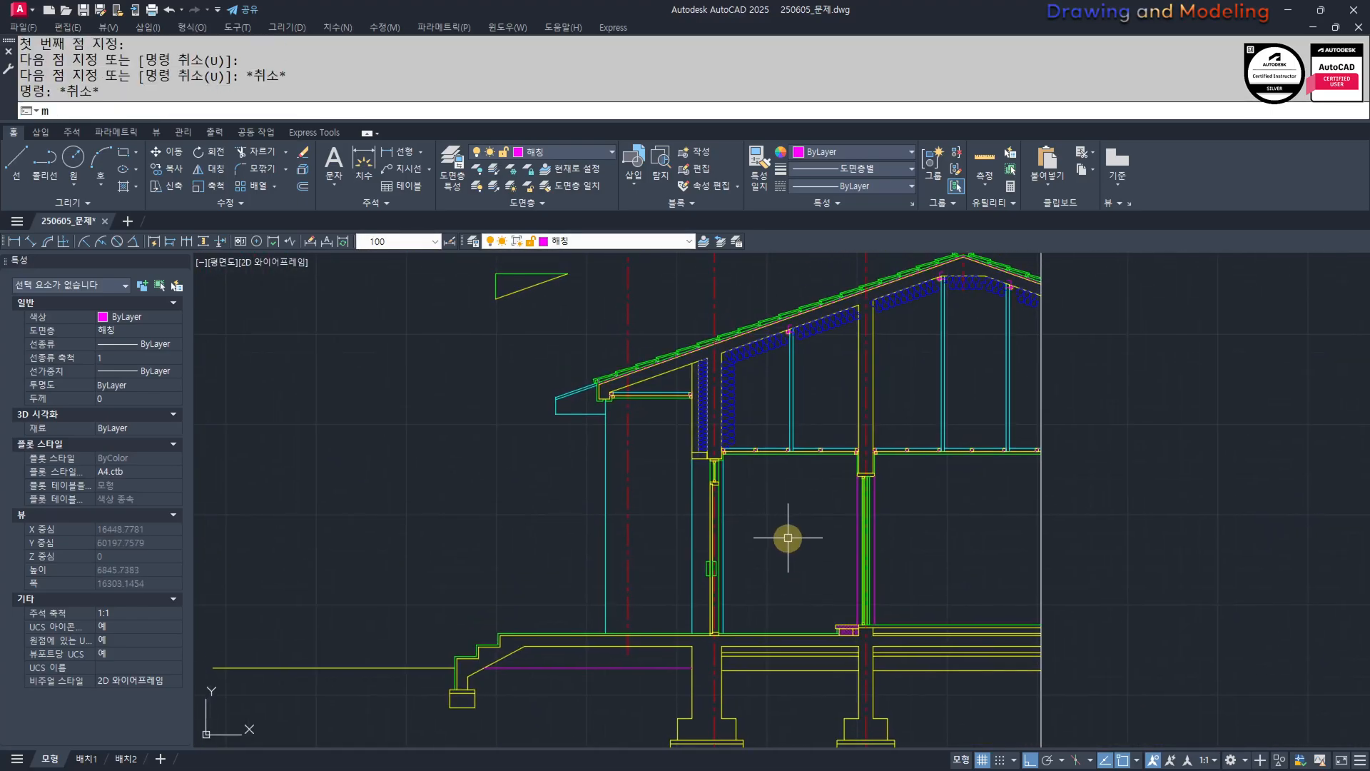
click(698, 502)
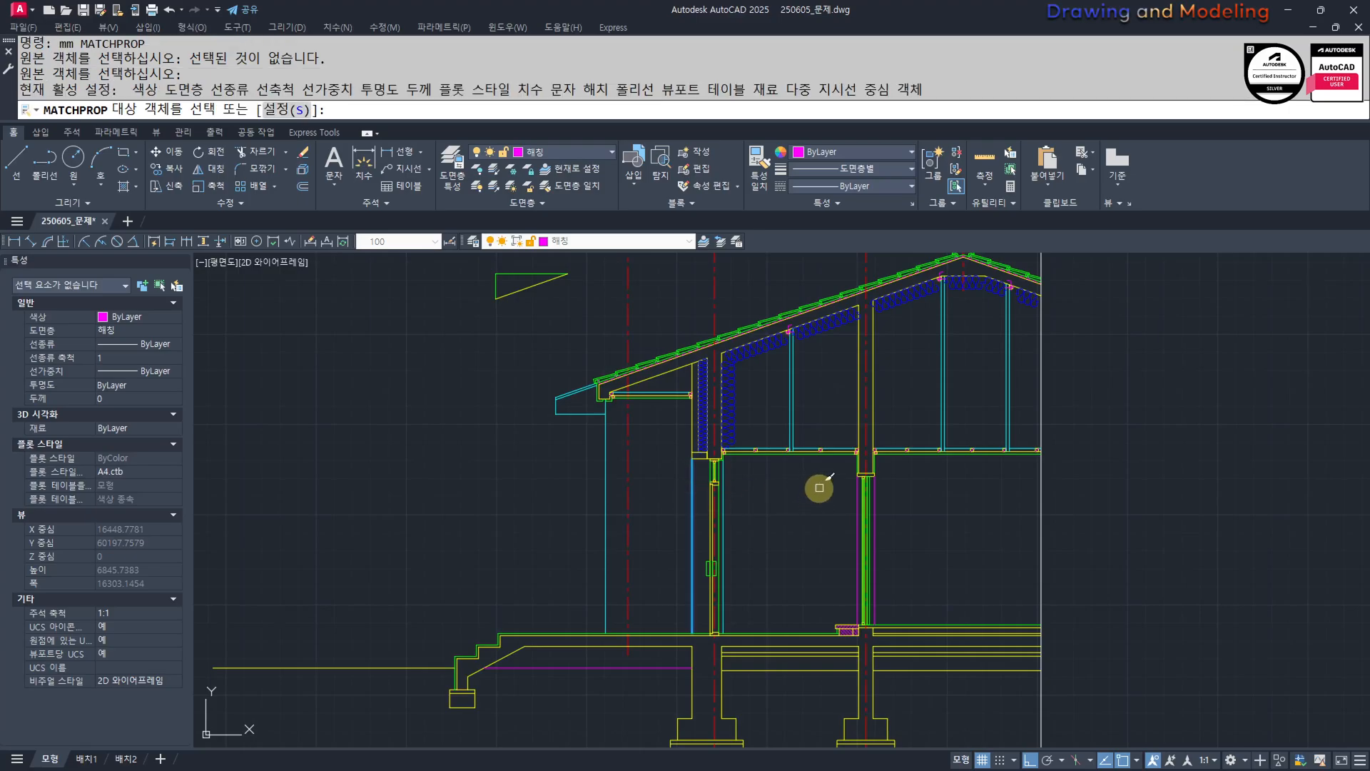
scroll(824, 483, up, 4)
click(901, 521)
click(1018, 482)
click(1019, 482)
click(1032, 490)
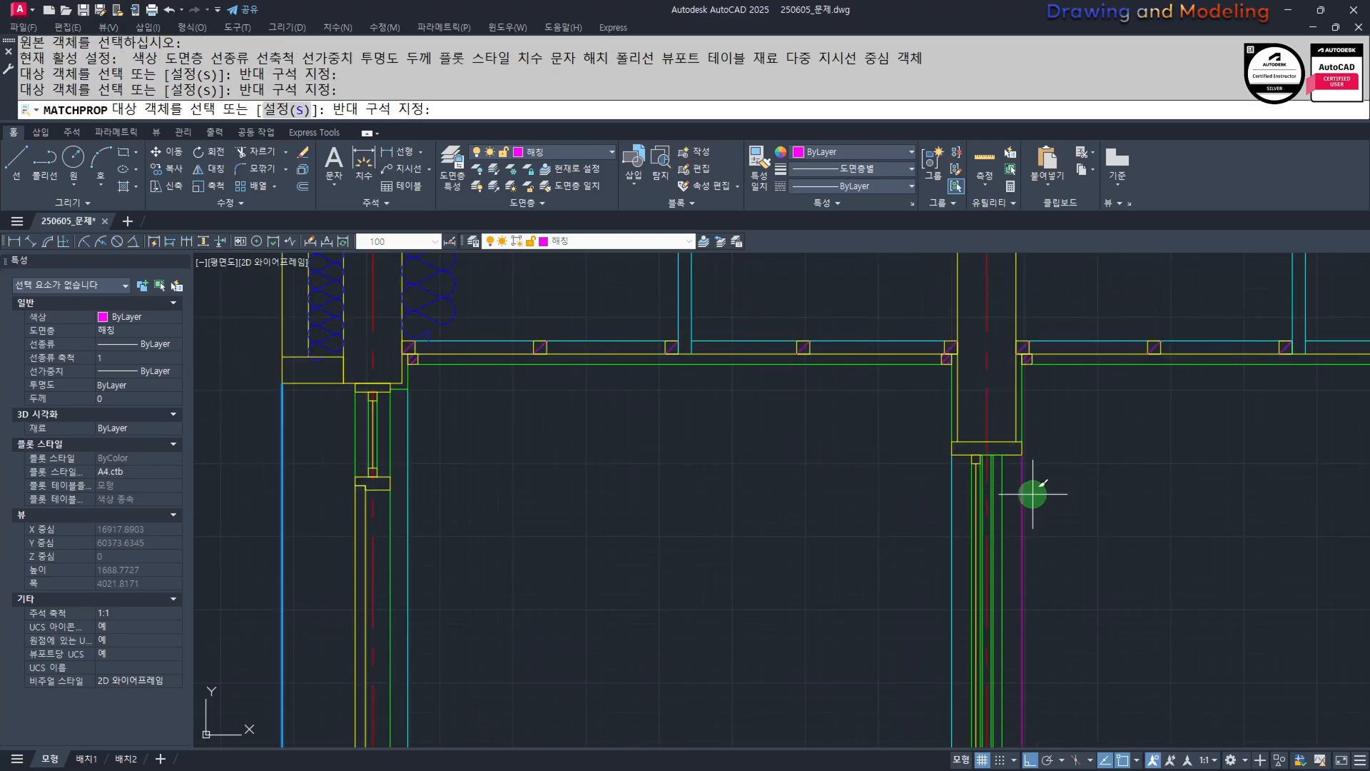
click(1032, 490)
click(1022, 520)
key(Escape)
key(Escape)
scroll(911, 534, down, 3)
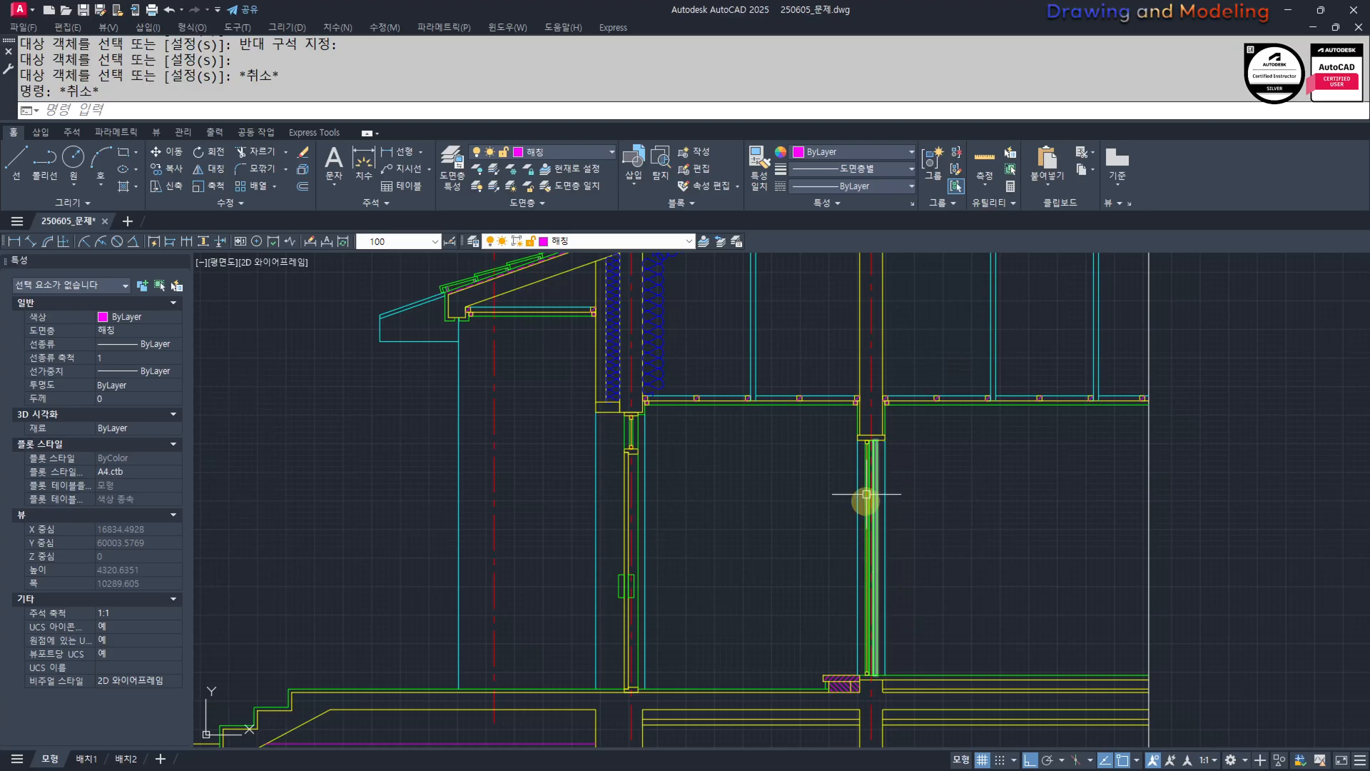
key(Escape)
Examine the floor plan along the roof ridge line and check its distance from the dressing room wall.
scroll(869, 474, down, 8)
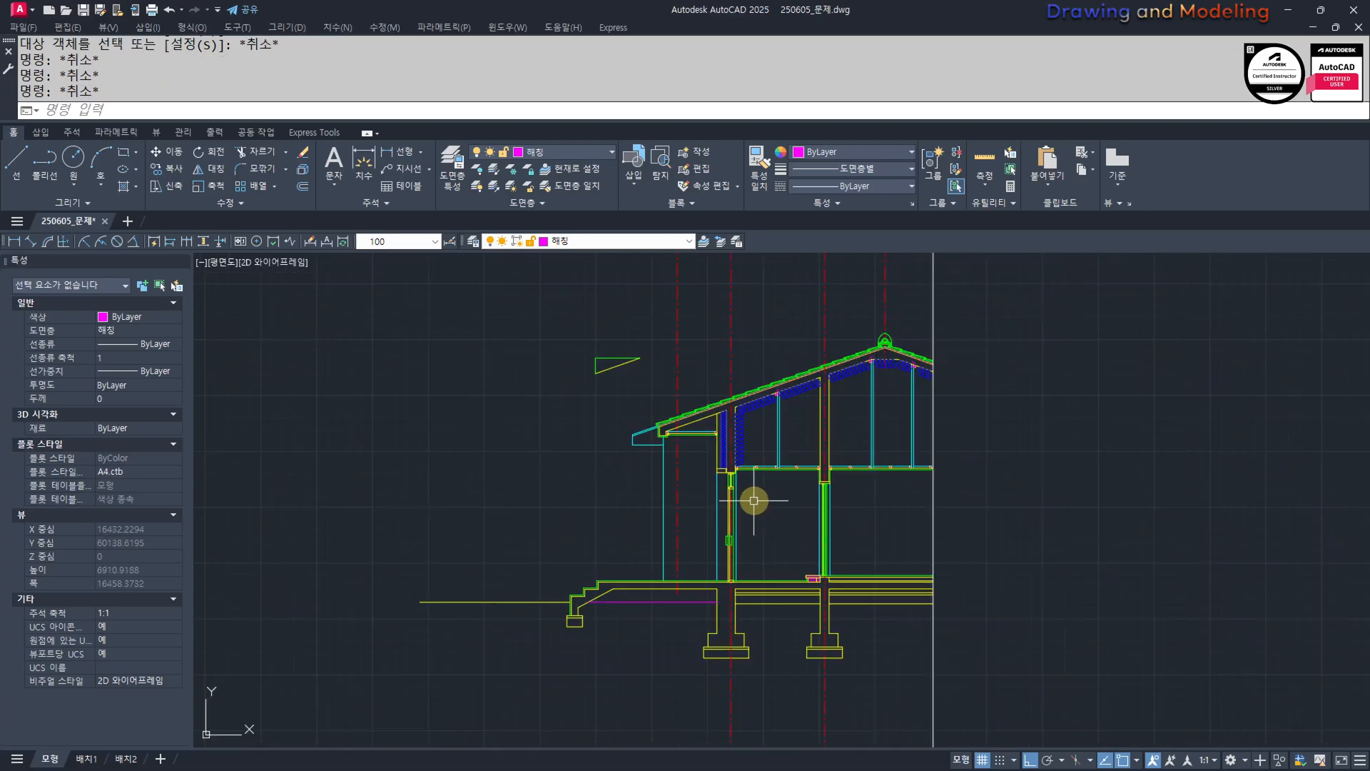
scroll(652, 497, up, 8)
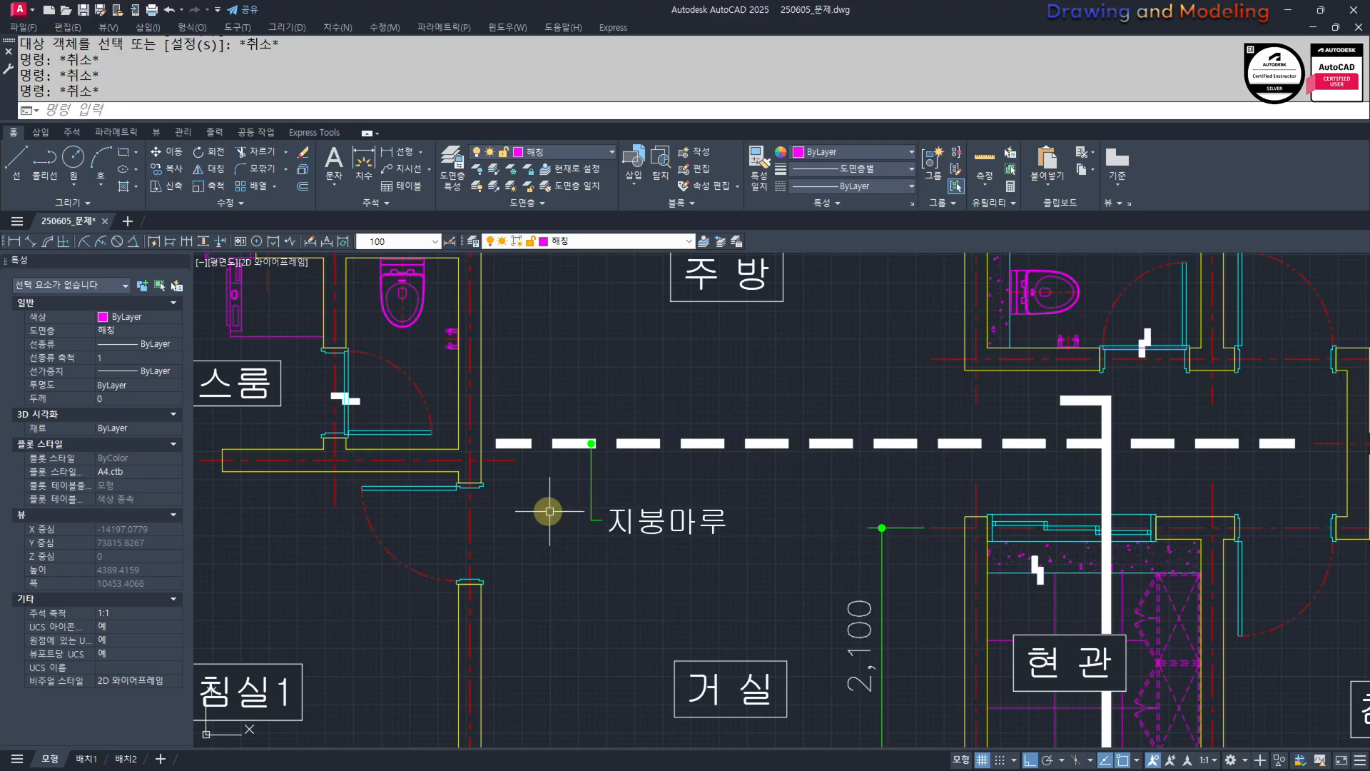
scroll(491, 483, down, 6)
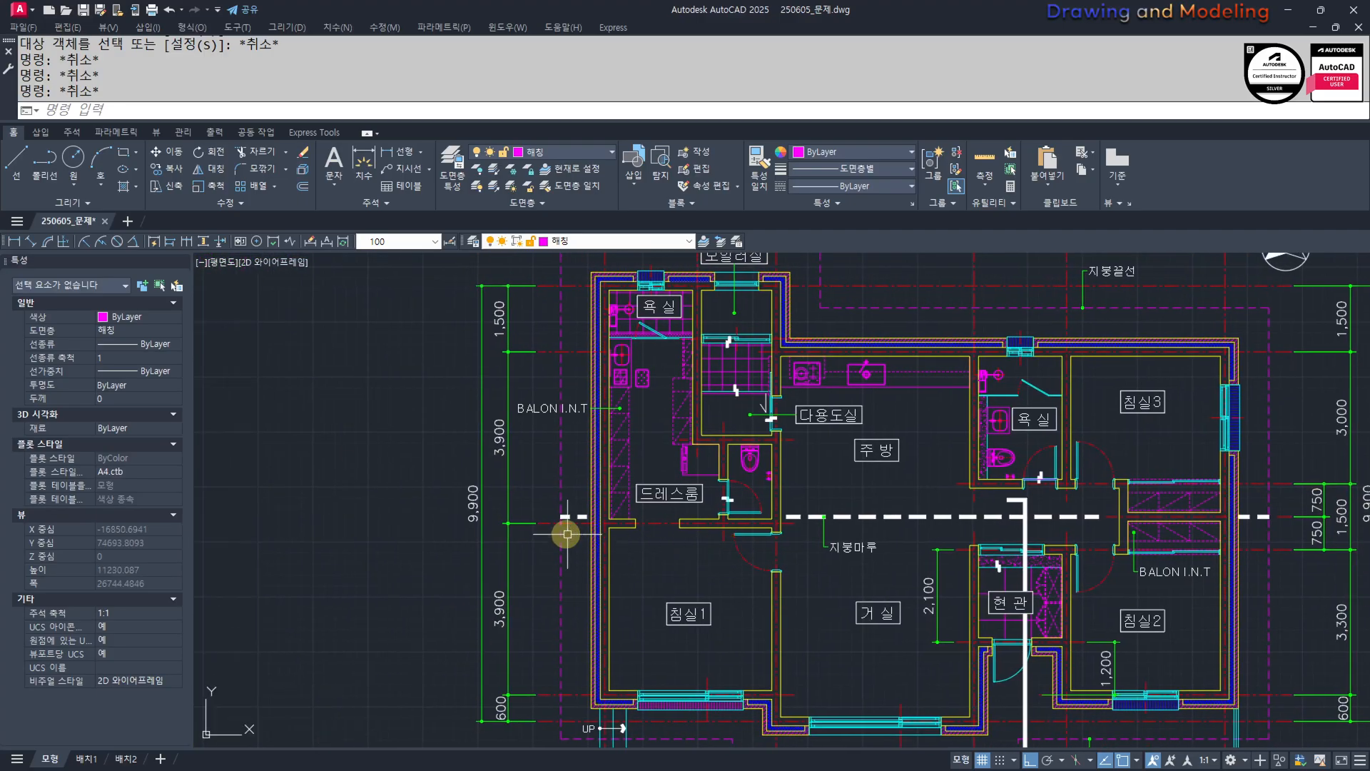
scroll(500, 471, up, 5)
middle_drag(540, 397, 535, 538)
scroll(780, 572, down, 5)
scroll(852, 569, up, 6)
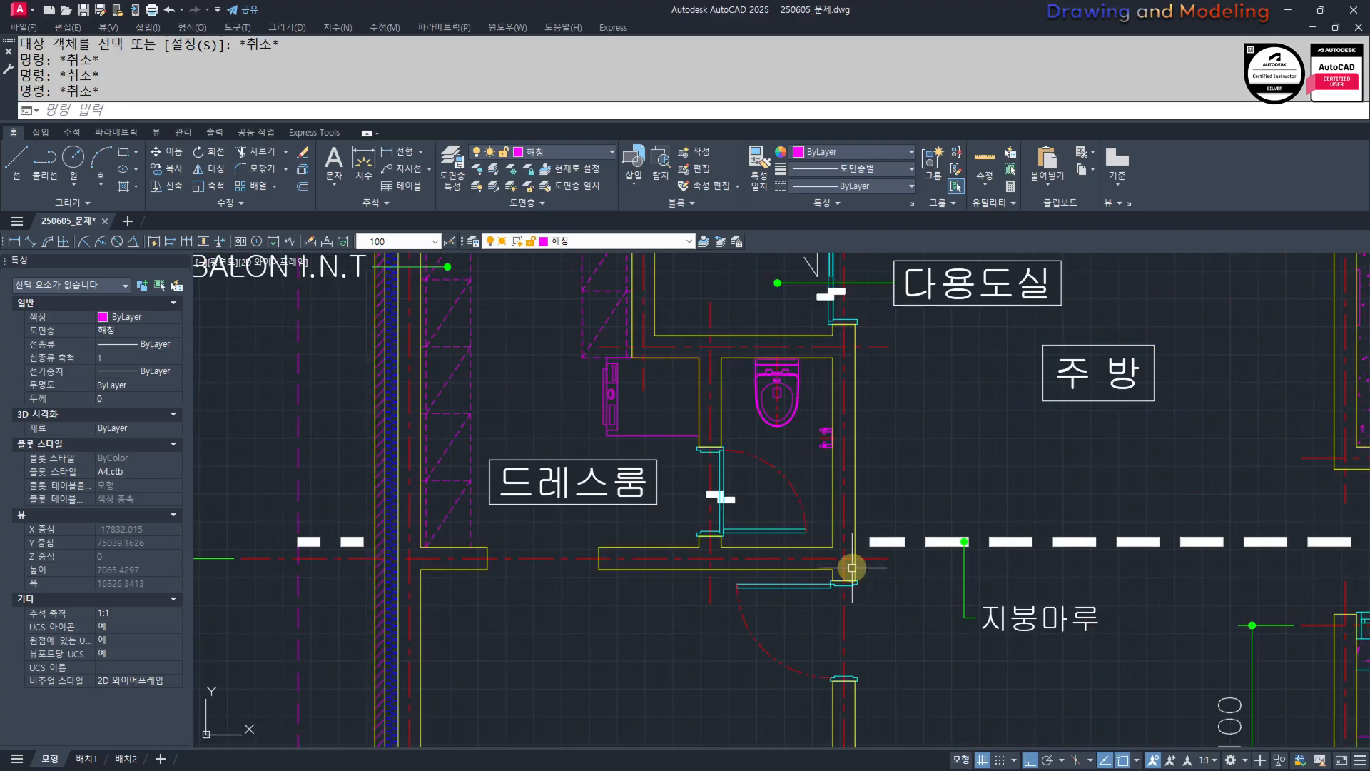
click(899, 543)
key(Escape)
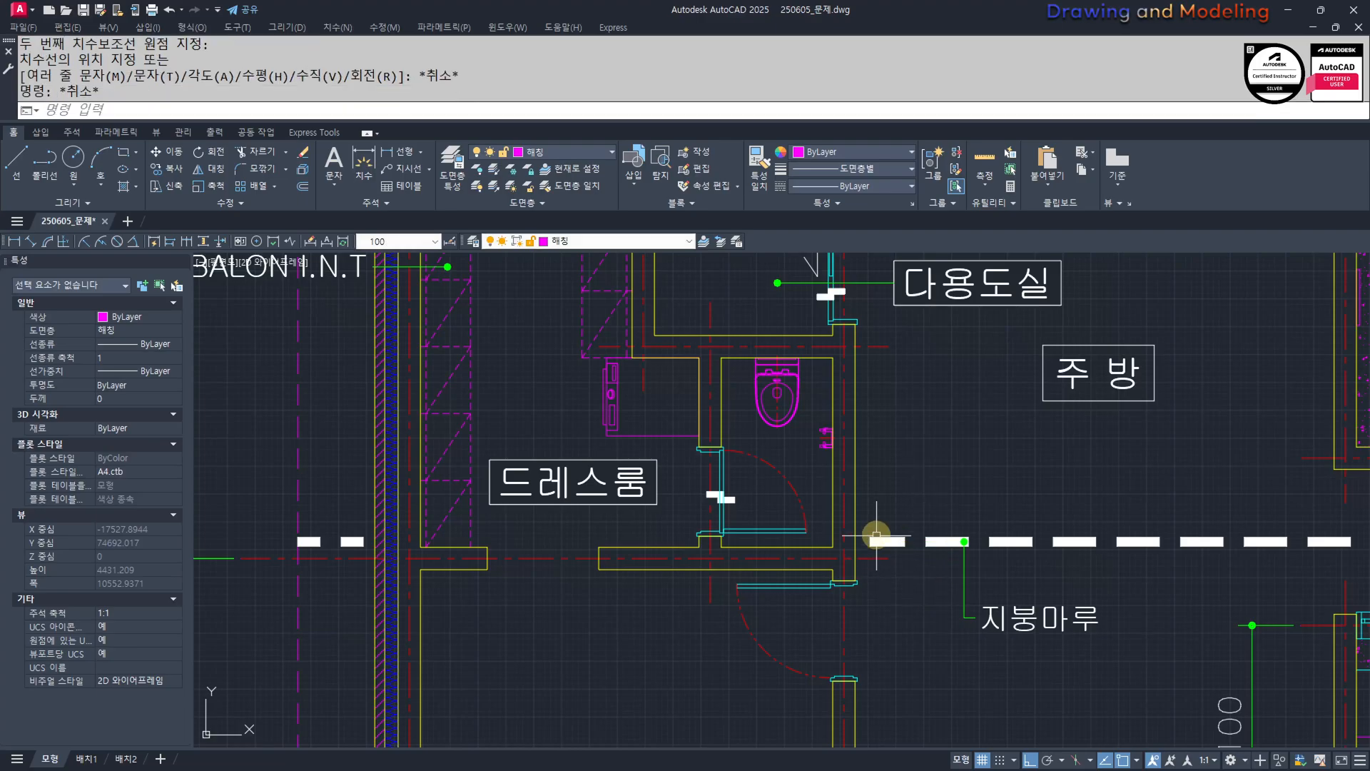
scroll(881, 545, down, 5)
scroll(652, 521, up, 3)
scroll(652, 522, up, 6)
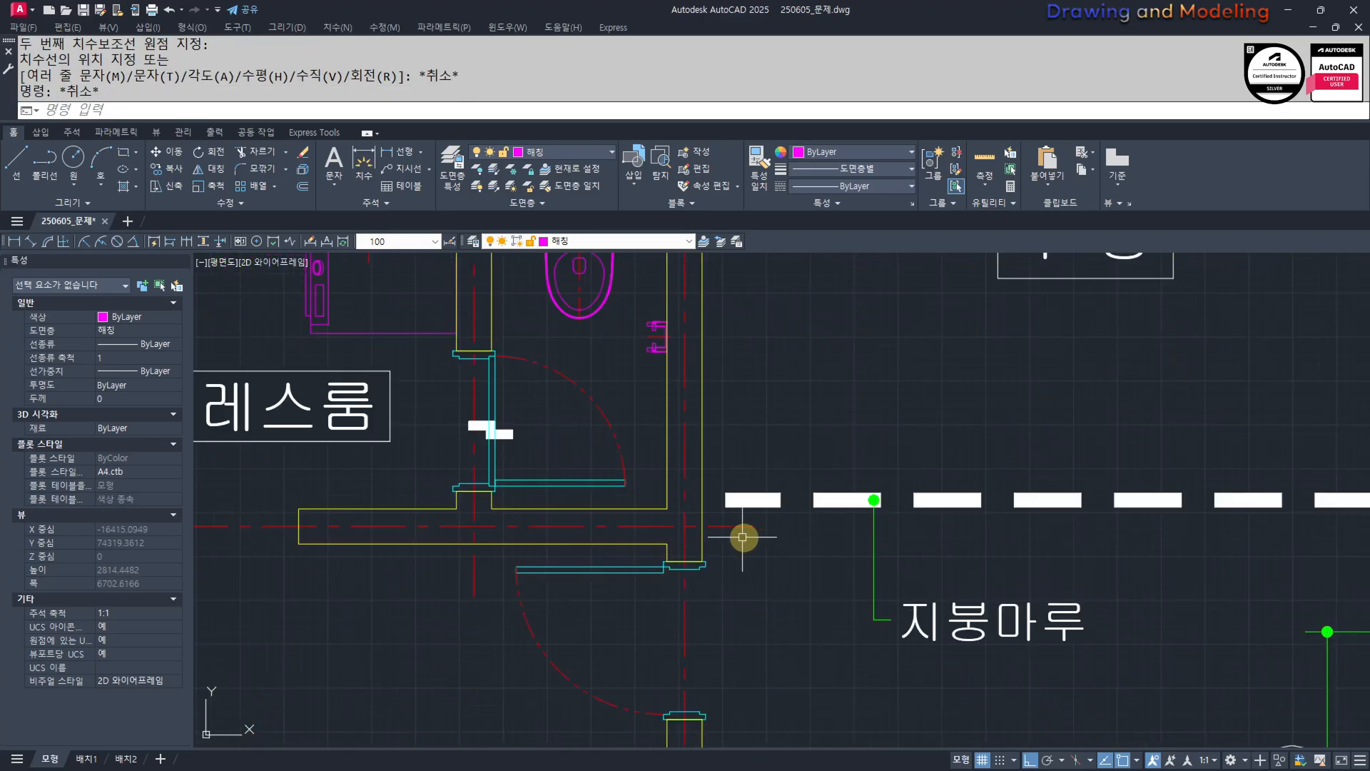
text(q)
key(Escape)
key(Escape)
scroll(881, 602, down, 7)
scroll(754, 569, up, 3)
Offset the section's ridge centerline 150 mm toward the interior wall.
text(o)
key(Return)
text(150)
key(Return)
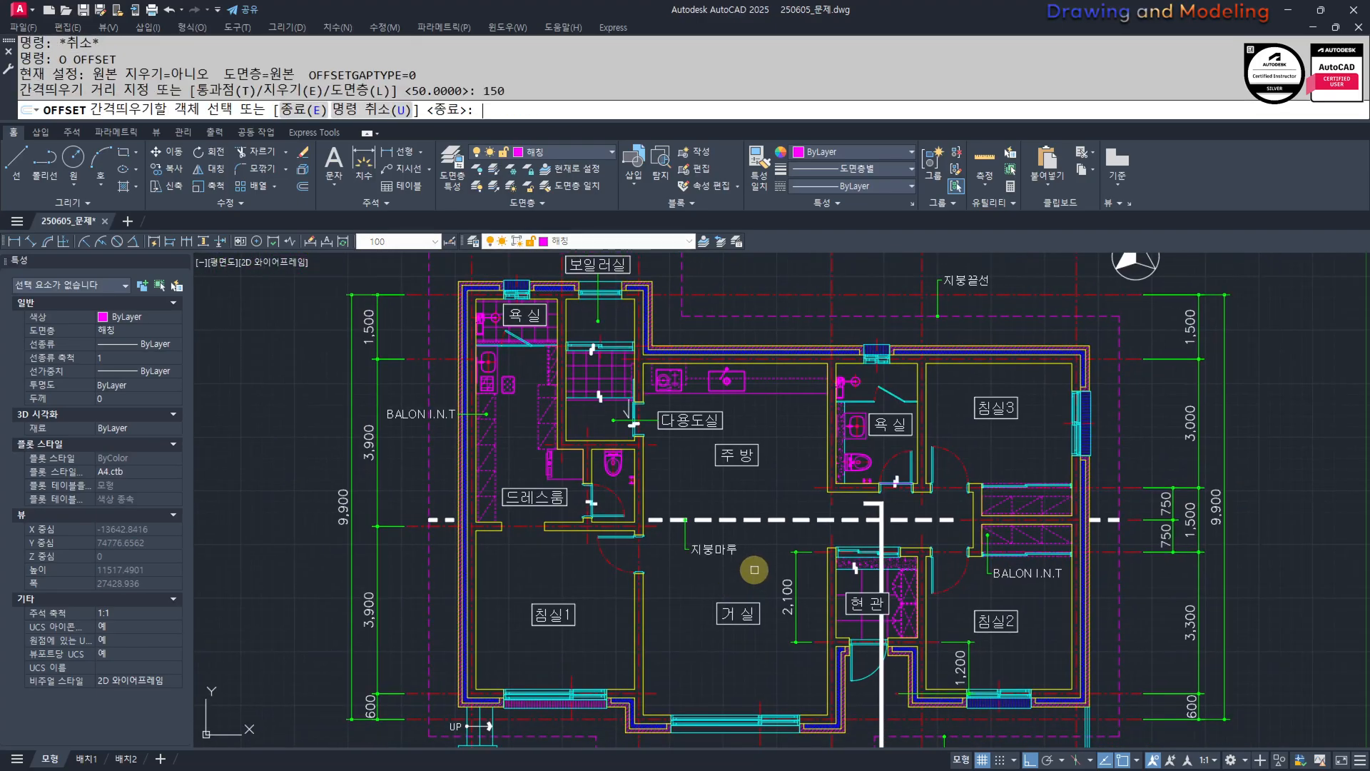
scroll(772, 556, down, 5)
scroll(939, 566, up, 1)
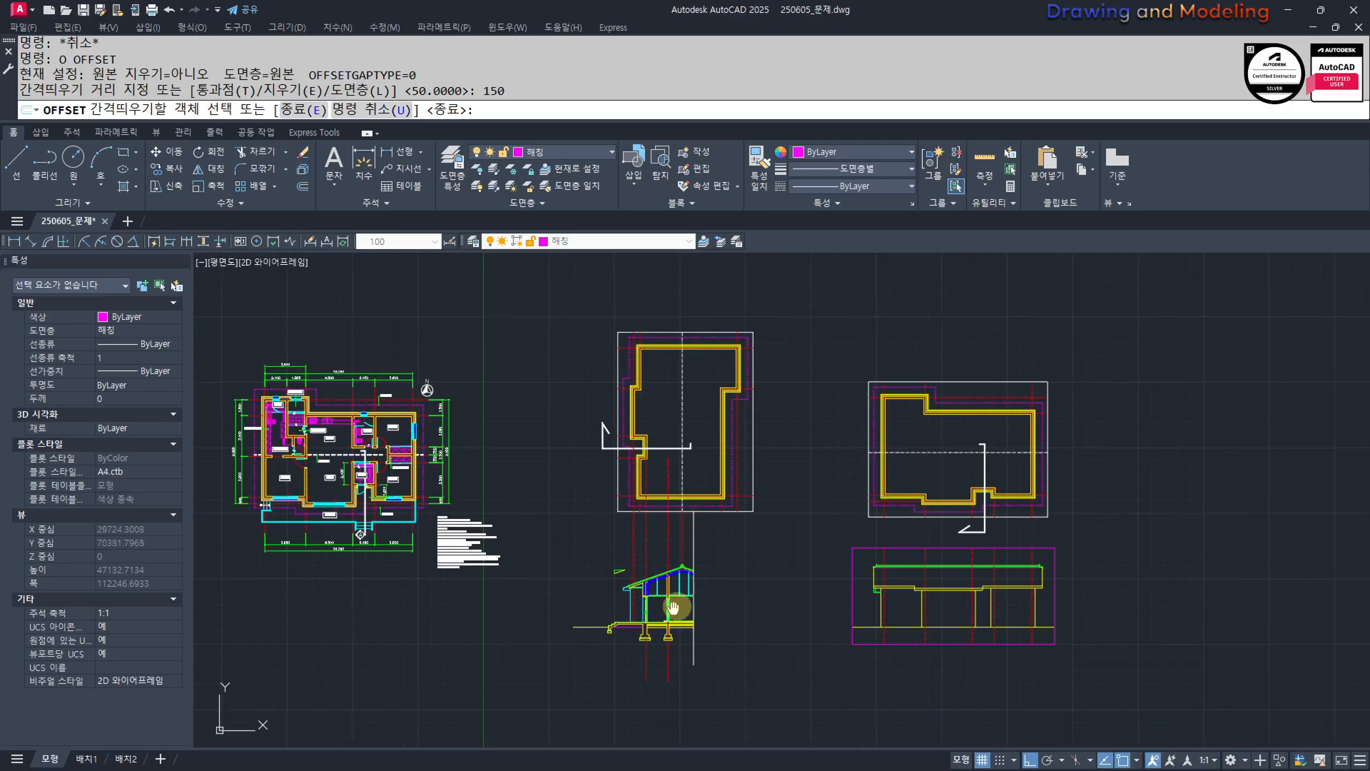
scroll(729, 496, up, 6)
click(722, 500)
key(Escape)
key(Escape)
Offset the new line beside the ridge centerline another 200 mm toward the interior wall.
key(Return)
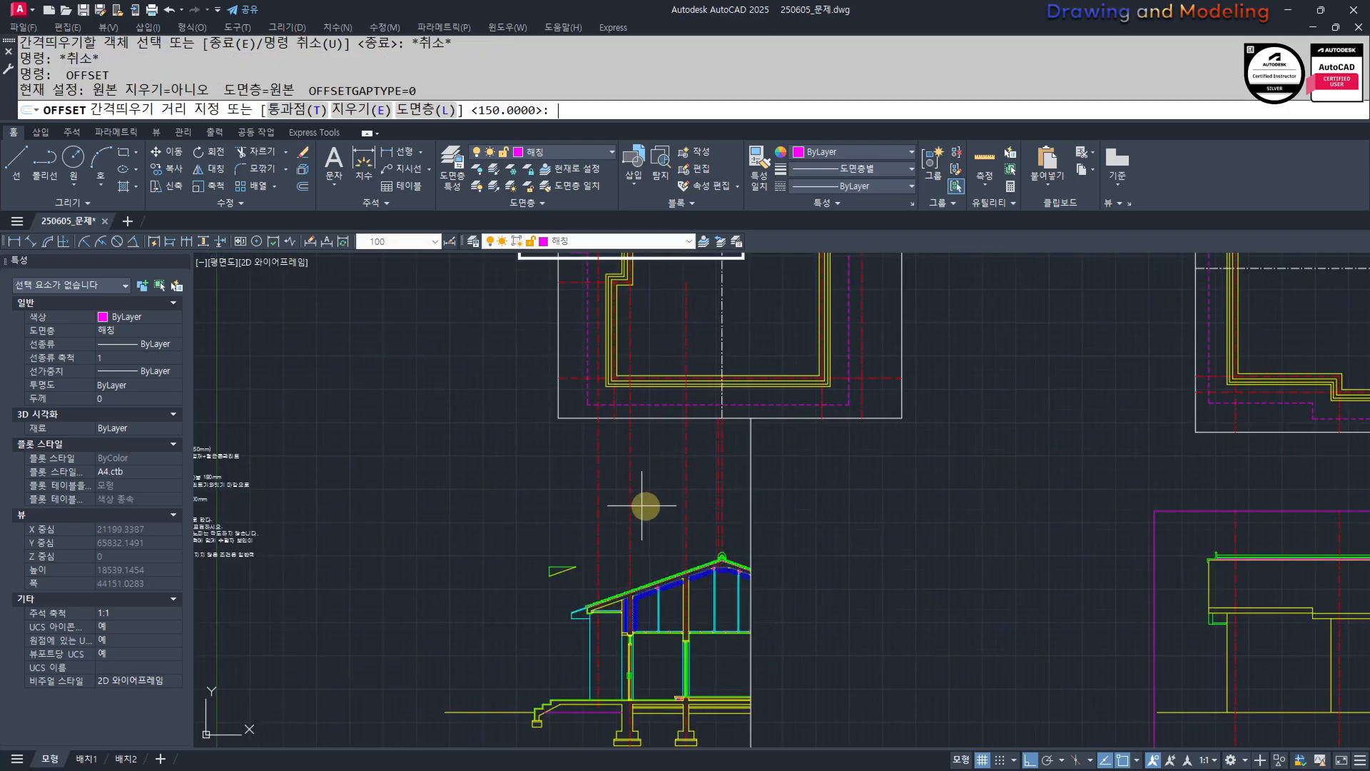
text(200)
key(Return)
scroll(664, 511, up, 2)
click(748, 508)
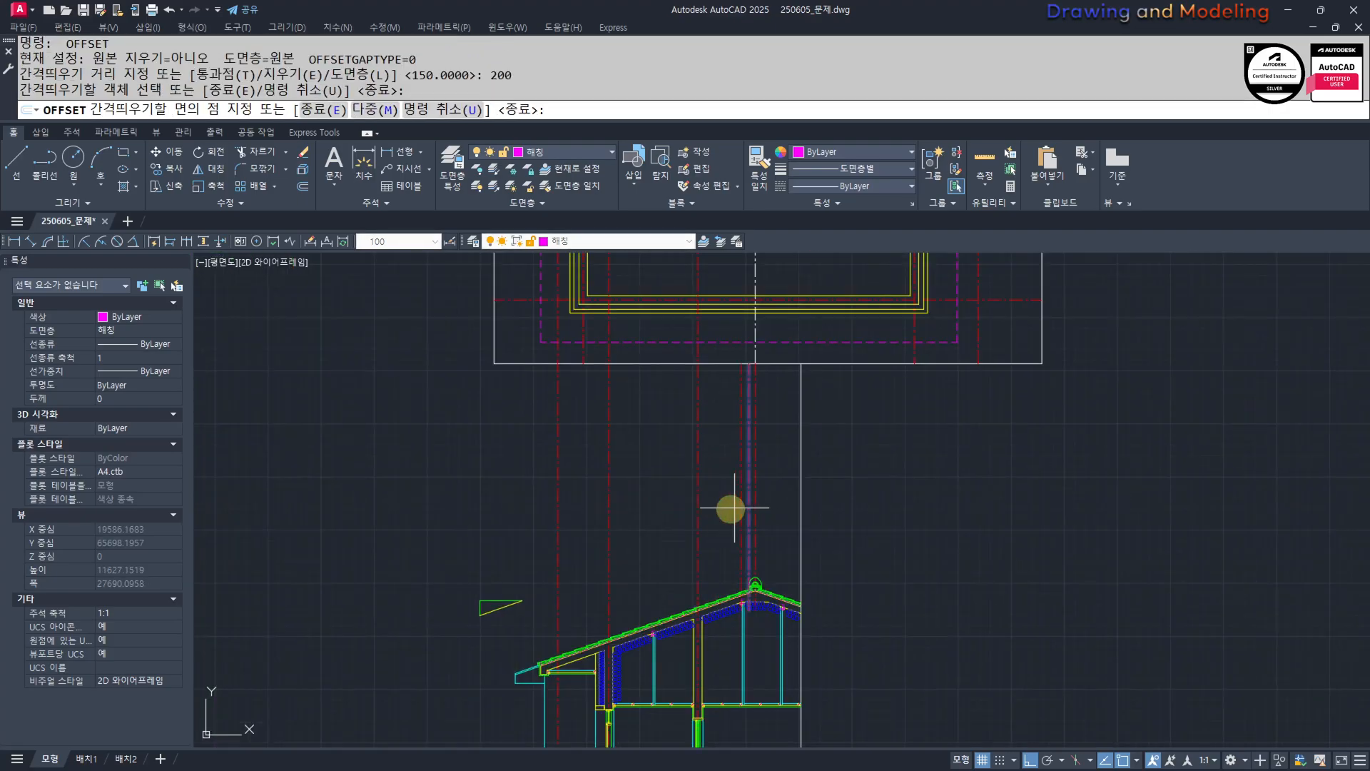
click(729, 511)
key(Escape)
key(Escape)
Recheck the ridge on the floor plan and erase the intermediate 150 mm offset line above the section.
scroll(782, 571, down, 6)
middle_drag(410, 468, 811, 490)
scroll(812, 485, up, 11)
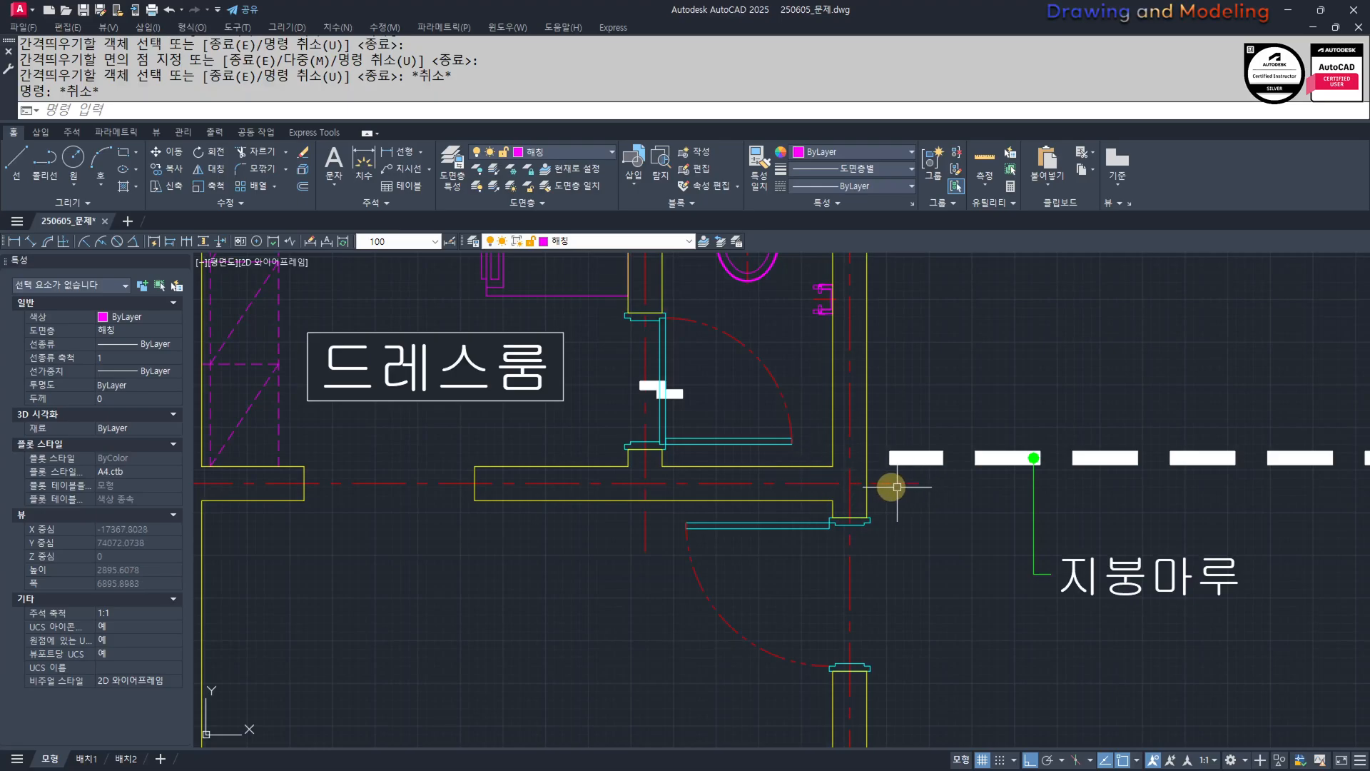
scroll(788, 556, down, 8)
middle_drag(1199, 716, 397, 524)
scroll(874, 639, up, 6)
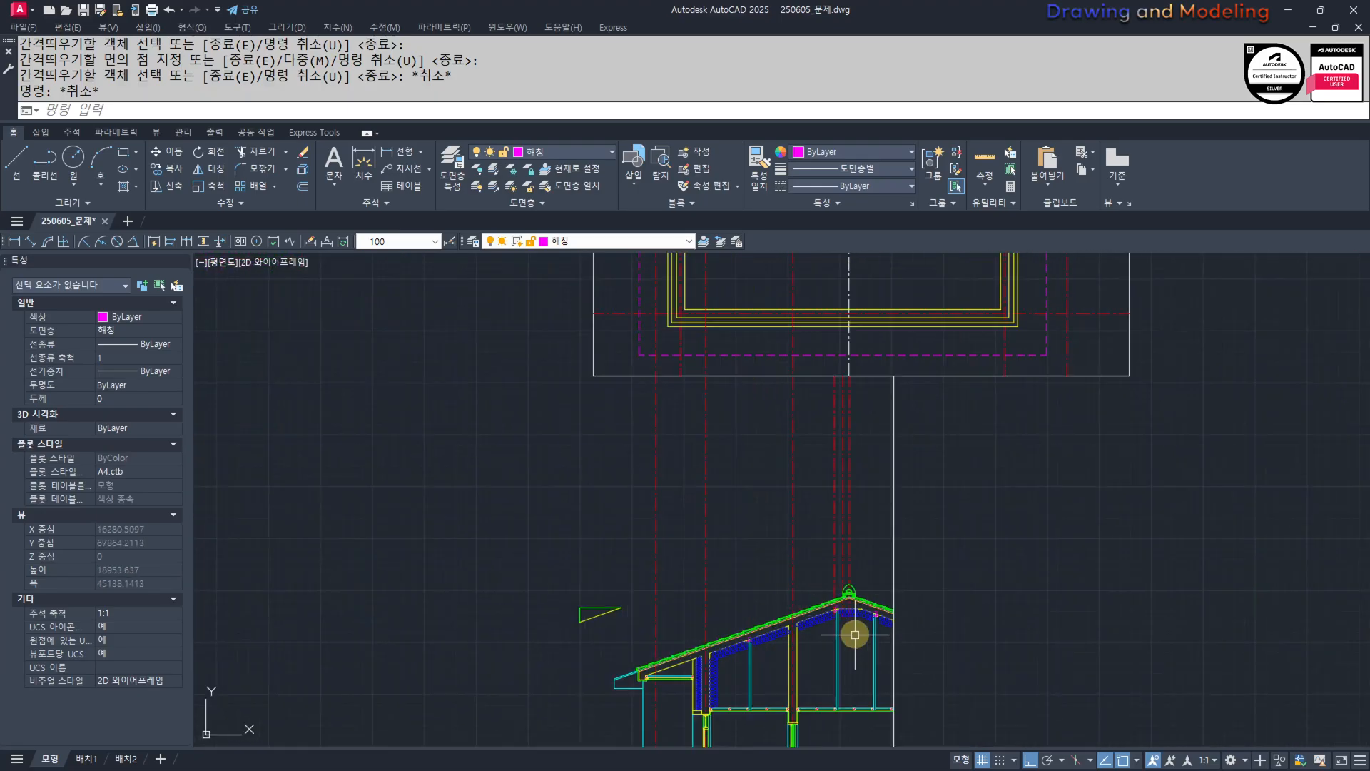
click(814, 422)
click(823, 471)
key(Escape)
key(Escape)
click(854, 403)
click(822, 397)
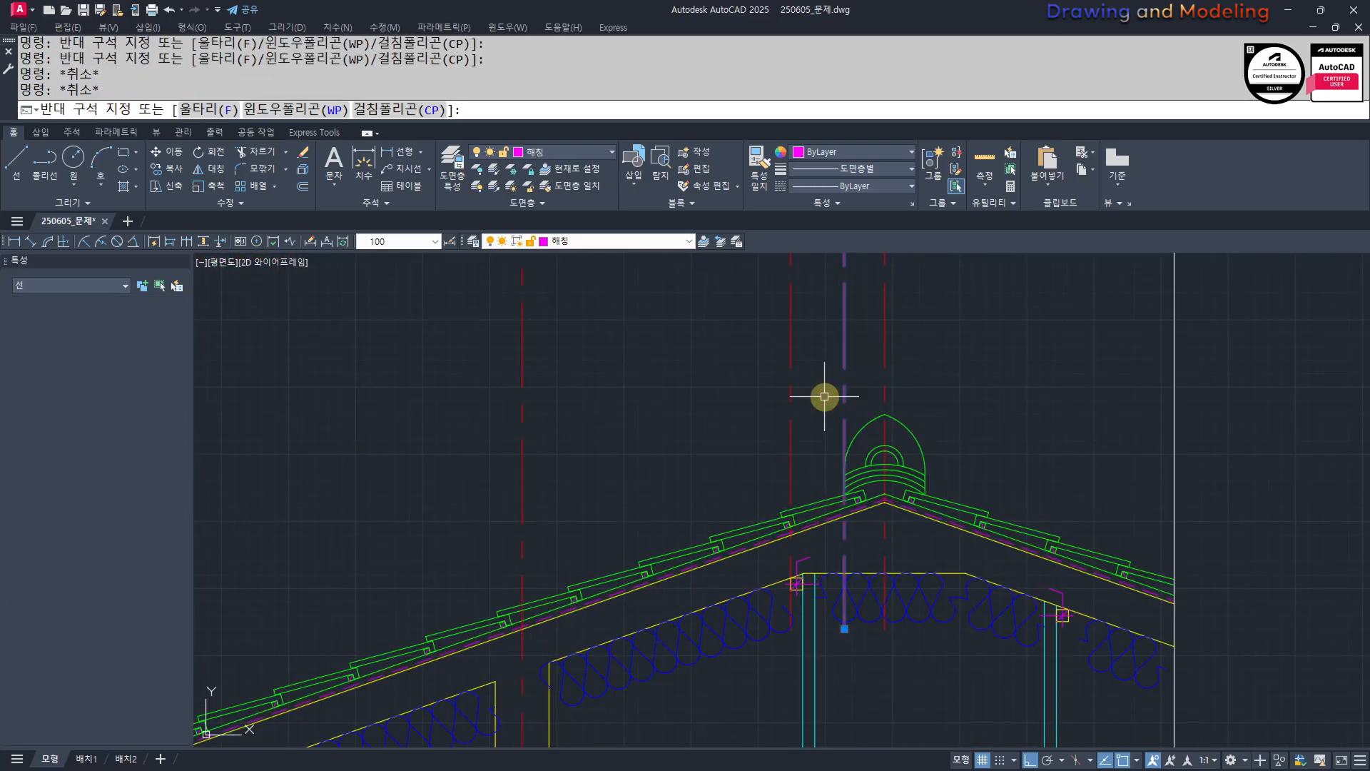
text(e)
Move the remaining offset line beside the ridge to layer 0.
click(810, 401)
click(740, 410)
click(581, 243)
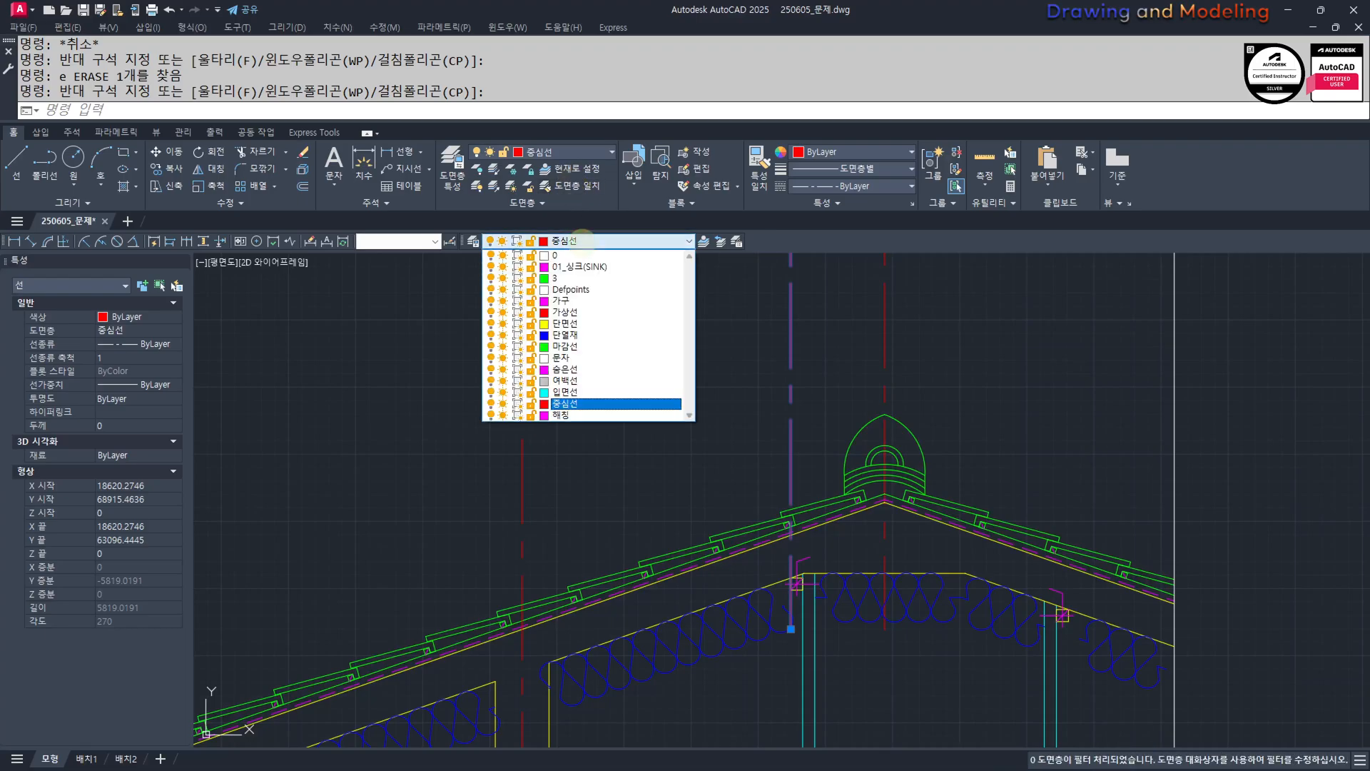
click(587, 257)
key(Escape)
key(Escape)
Stretch the lower end of the layer 0 line straight down past the section's foundations.
scroll(787, 646, up, 6)
text(s)
click(807, 568)
key(space)
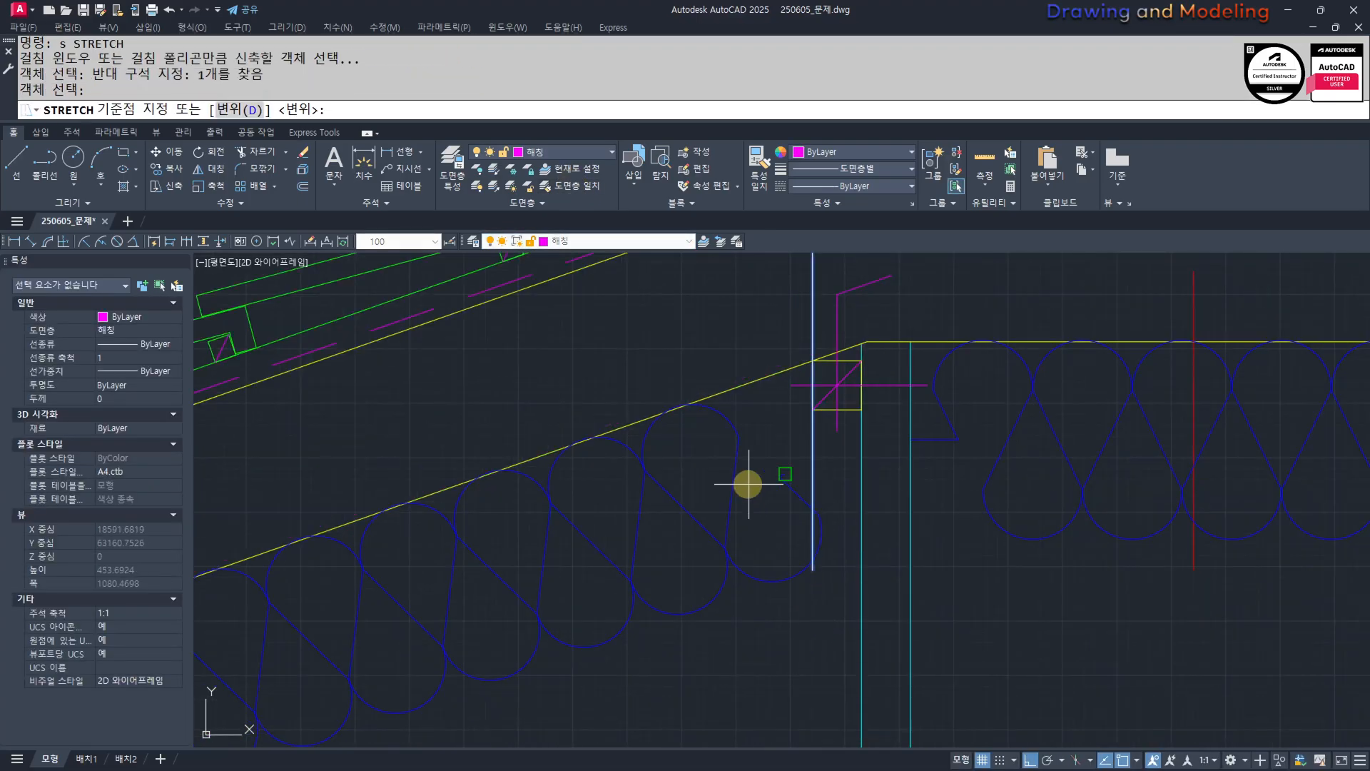
click(748, 483)
scroll(759, 626, down, 6)
scroll(737, 643, down, 8)
mouse_move(728, 673)
middle_down()
mouse_move(742, 441)
mouse_move(770, 543)
mouse_move(754, 571)
mouse_move(768, 547)
mouse_move(796, 549)
middle_up()
click(755, 630)
key(Escape)
key(Escape)
Compare the section's new vertical line with the ridge line and surrounding walls on the floor plan.
scroll(743, 525, up, 6)
click(773, 502)
click(709, 552)
key(Escape)
key(Escape)
scroll(770, 568, down, 8)
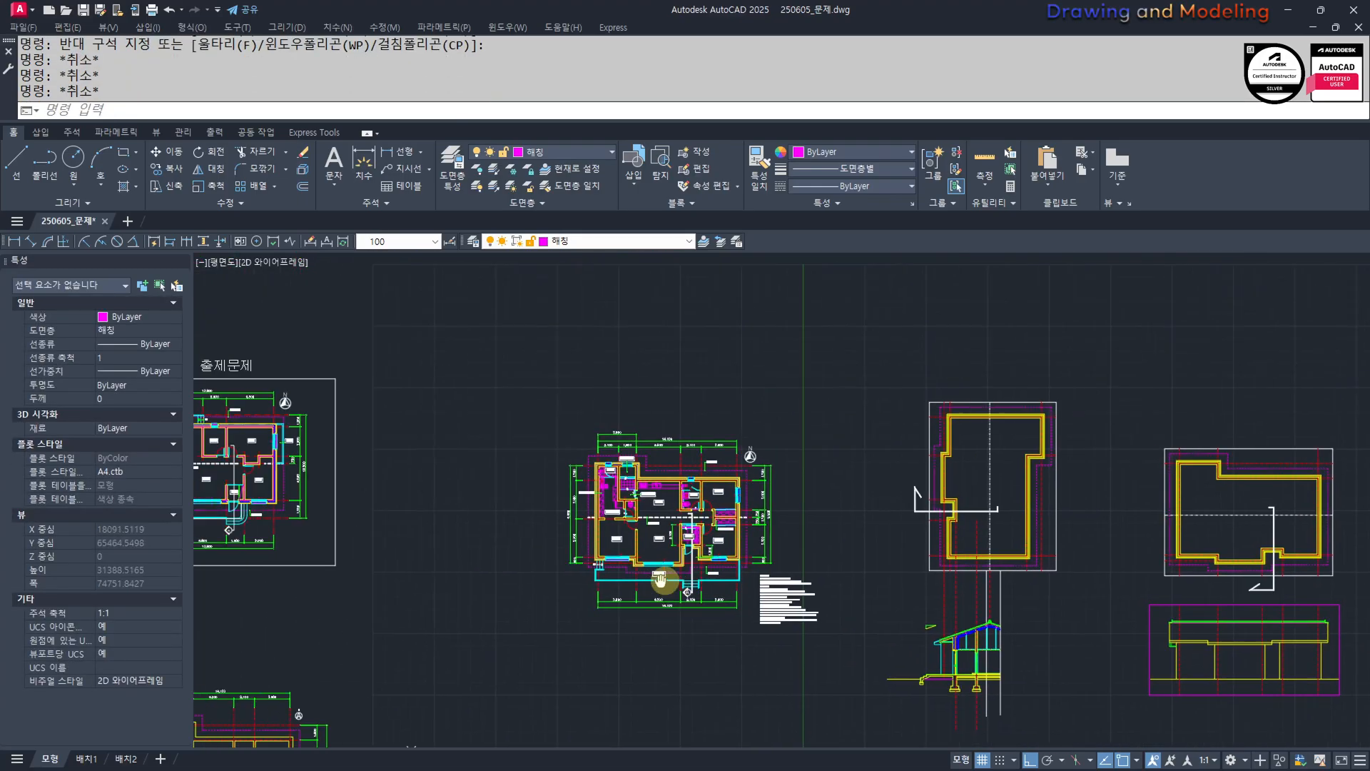
scroll(681, 498, up, 6)
scroll(612, 547, up, 2)
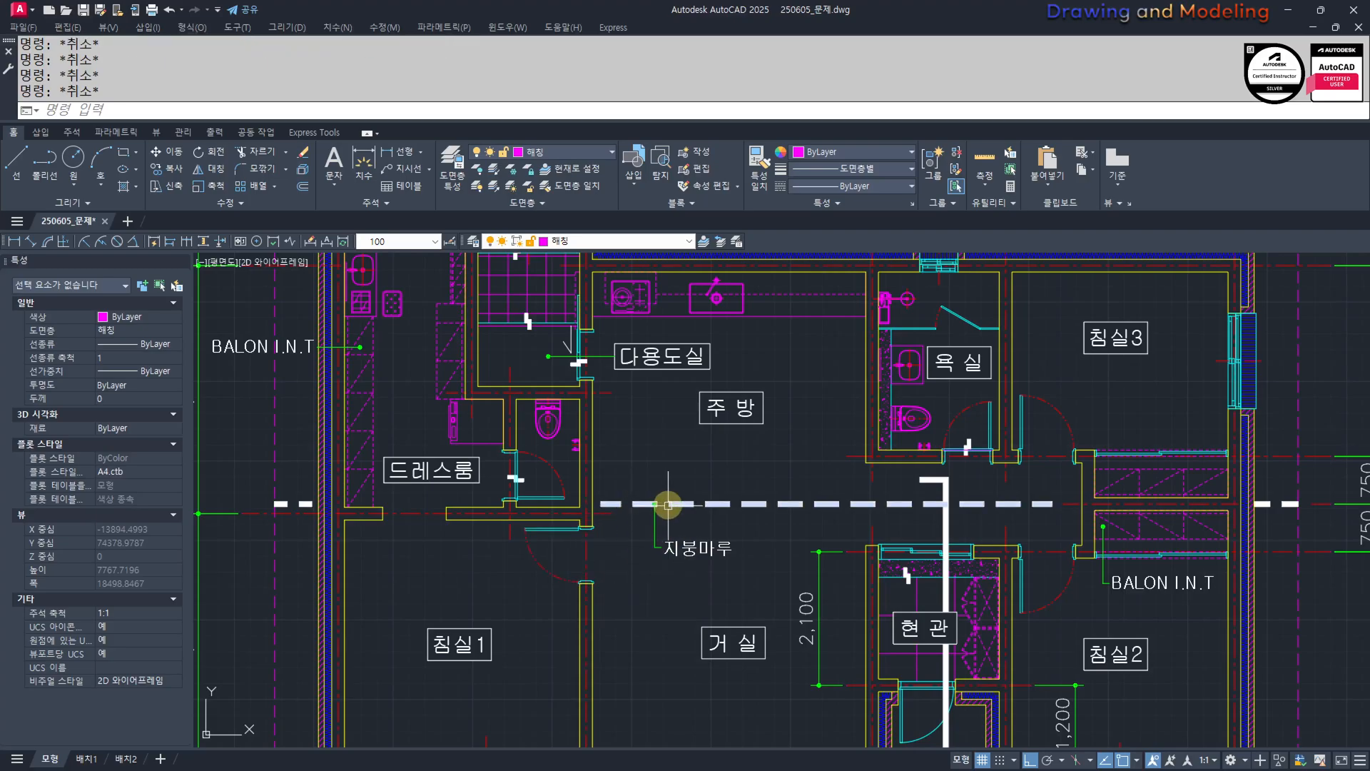
scroll(911, 514, down, 5)
scroll(895, 529, up, 6)
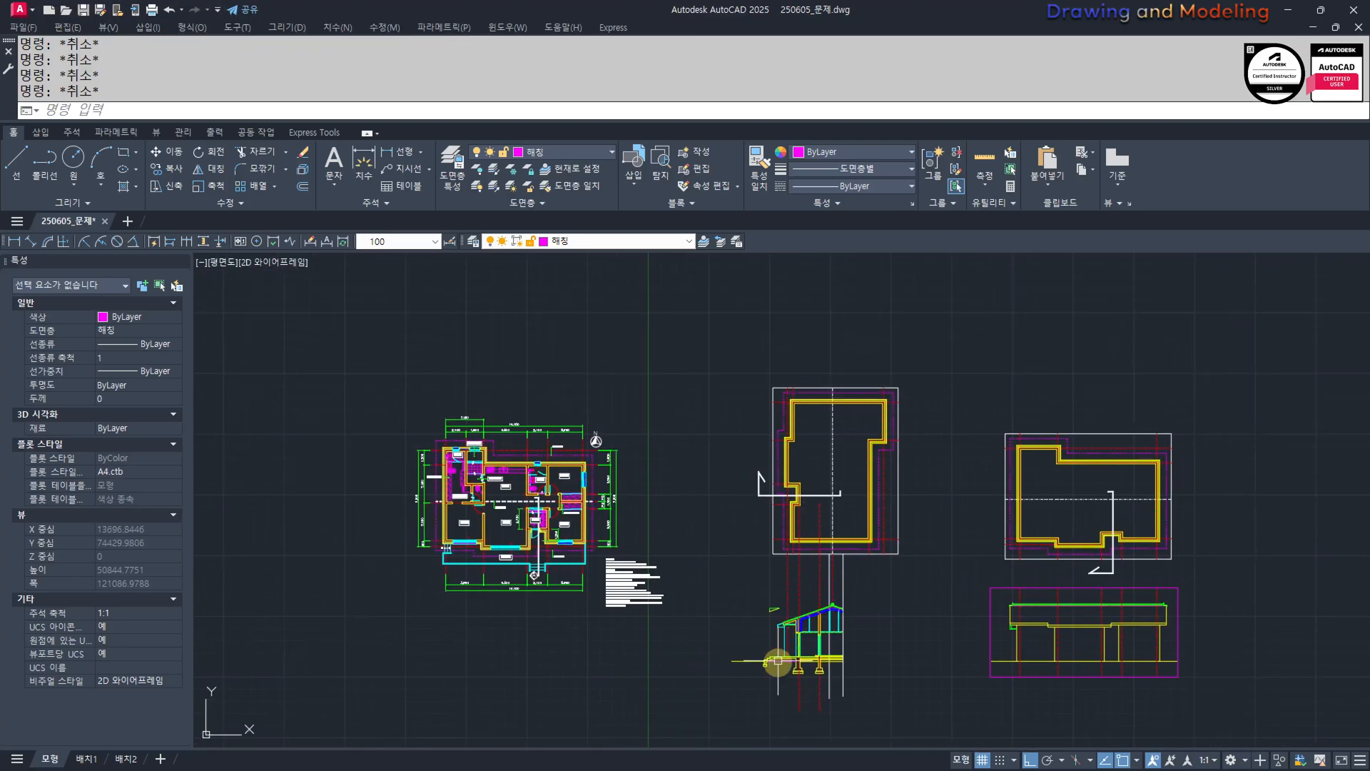
scroll(895, 529, up, 4)
Dimension the horizontal distance from the ridge centerline to the interior wall centerline above the section's roof.
text(q)
key(Return)
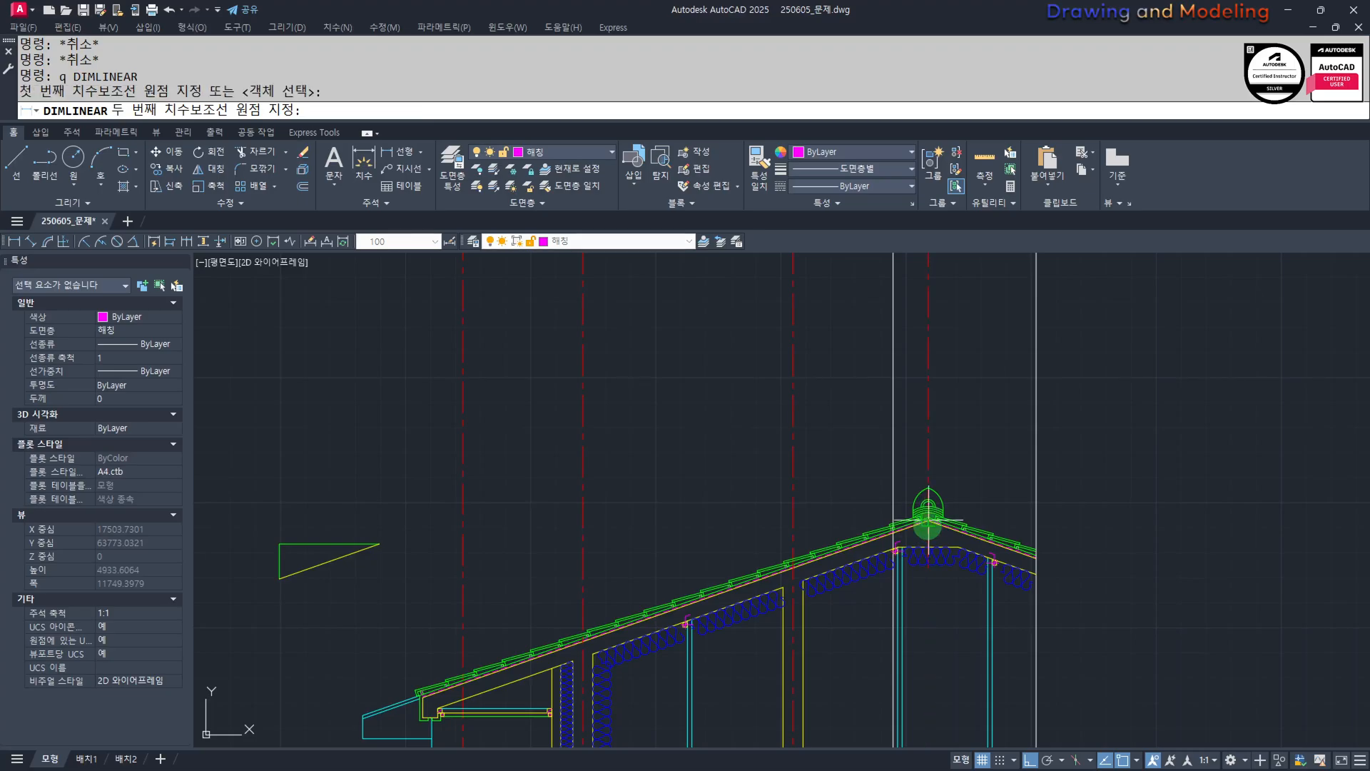
click(794, 516)
click(834, 436)
key(Escape)
Dimension the vertical distance from the ridge line to the entrance's inner wall centerline on the floor plan.
scroll(854, 493, down, 6)
scroll(751, 531, up, 5)
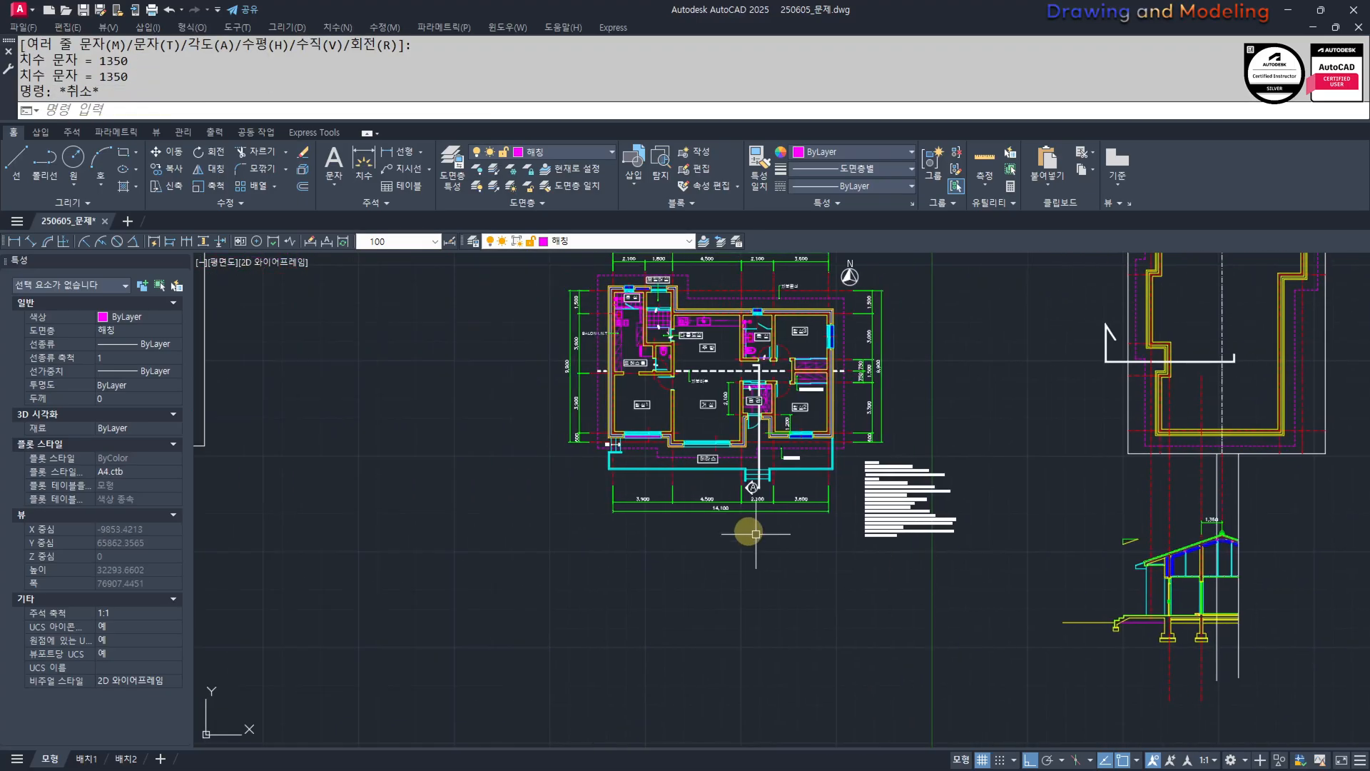
middle_drag(774, 430, 775, 463)
text(q)
key(space)
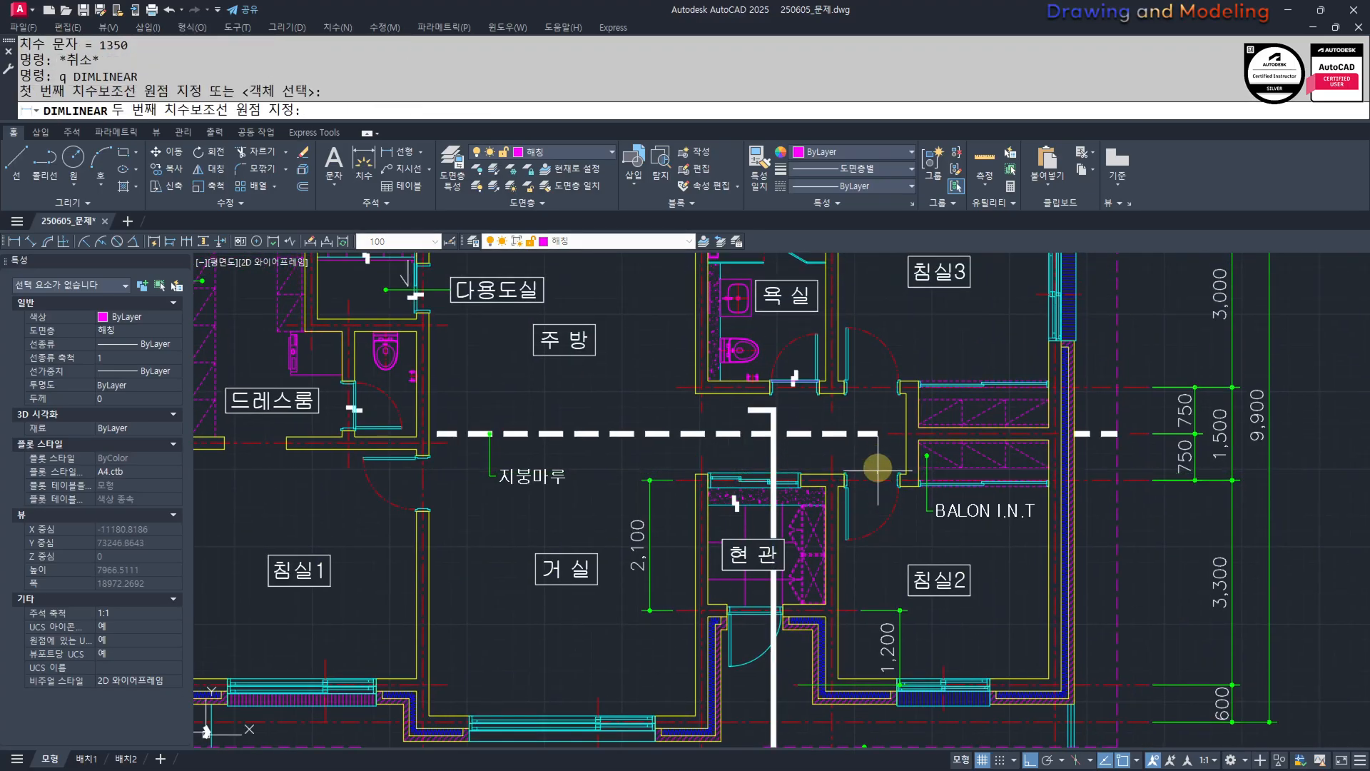
scroll(885, 435, up, 2)
key(Escape)
key(Escape)
key(space)
click(883, 506)
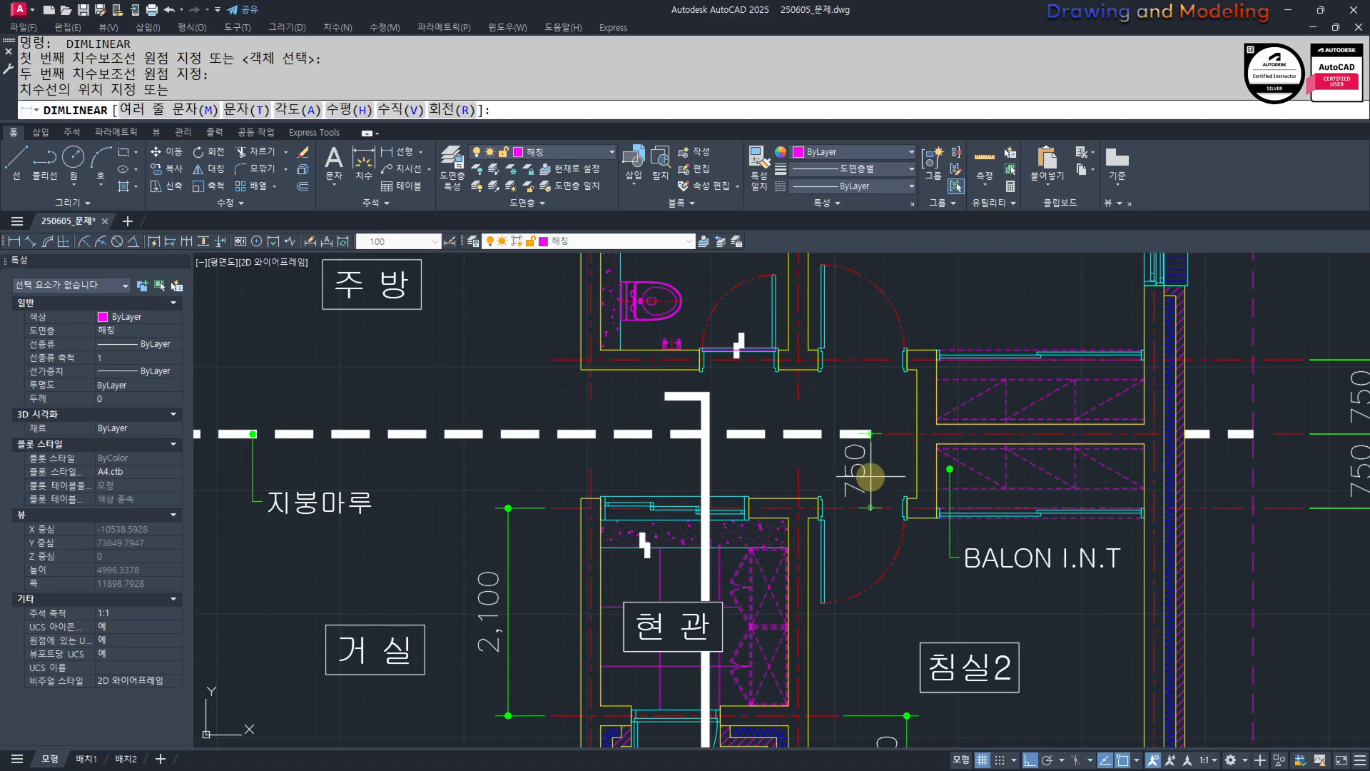
click(874, 464)
key(Escape)
key(Escape)
Dimension the horizontal distance between the interior wall and exterior wall centerlines above the section's roof.
scroll(739, 448, down, 9)
scroll(652, 480, up, 1)
scroll(888, 578, up, 4)
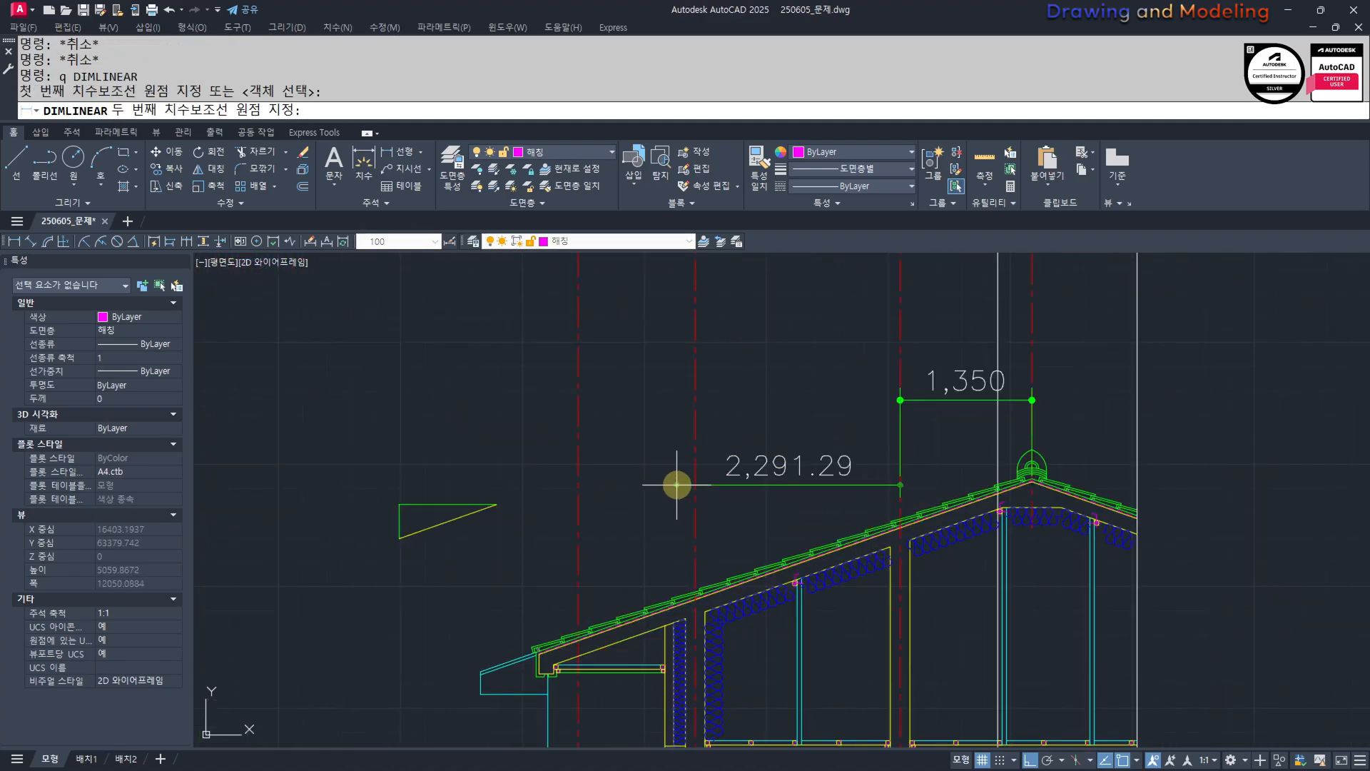
key(Escape)
key(Escape)
key(space)
click(899, 481)
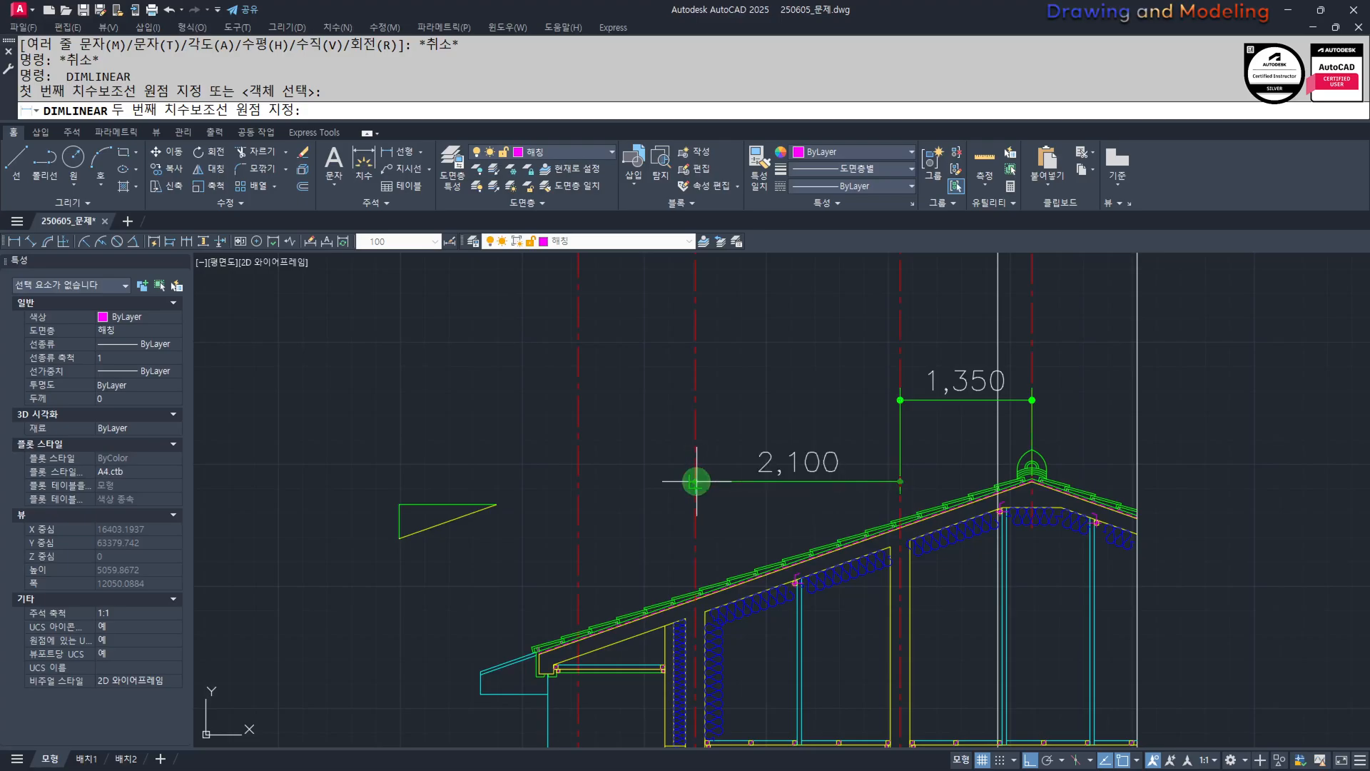
click(696, 481)
click(792, 430)
key(Escape)
key(Escape)
Check the wall centerline spacings around the entrance and living room on the floor plan.
scroll(866, 438, down, 11)
scroll(763, 475, up, 11)
text(q)
key(space)
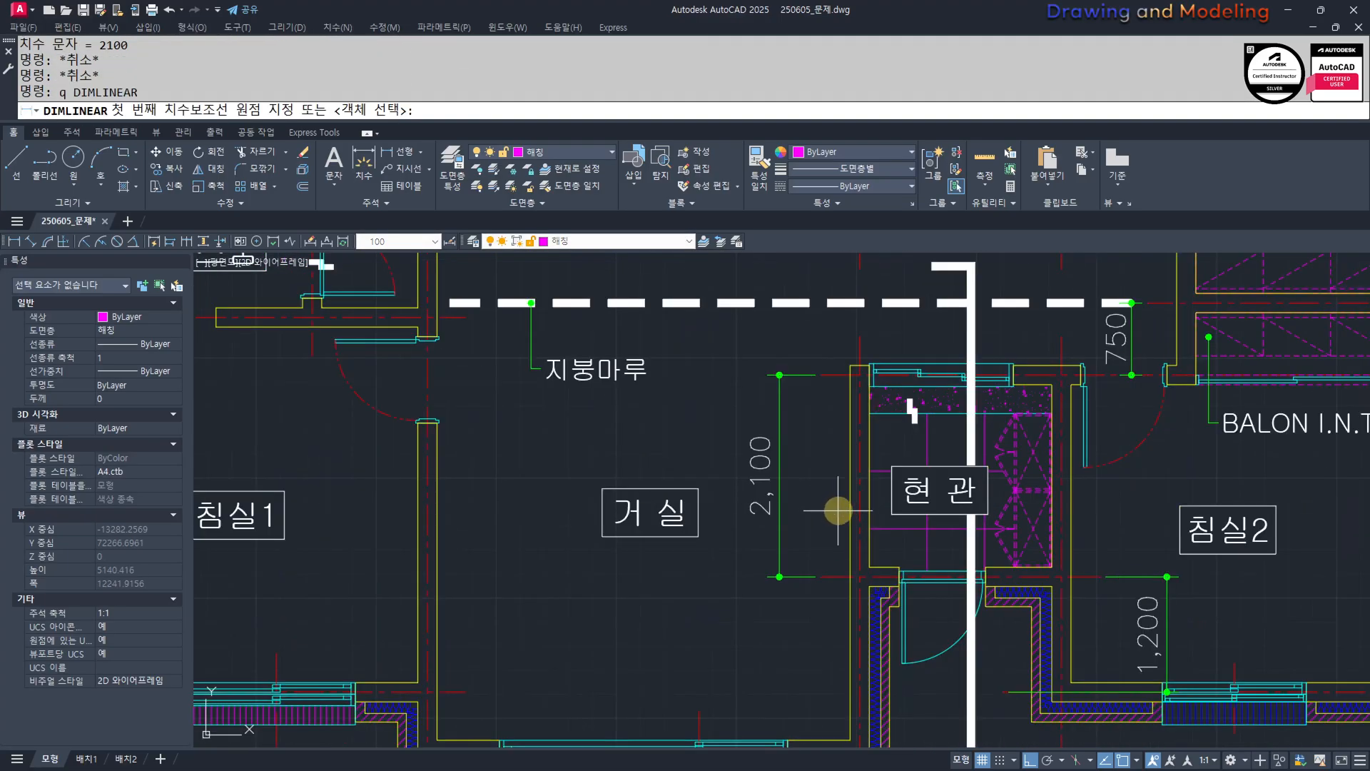
key(Escape)
key(Escape)
scroll(839, 512, down, 6)
middle_drag(884, 544, 828, 513)
scroll(829, 514, up, 4)
text(q)
key(Escape)
key(Escape)
Dimension the horizontal distance from the exterior wall centerline to the outermost centerline above the section's eave.
scroll(841, 523, down, 4)
middle_drag(1111, 605, 630, 505)
scroll(942, 637, up, 4)
text(q)
key(space)
click(968, 541)
click(891, 540)
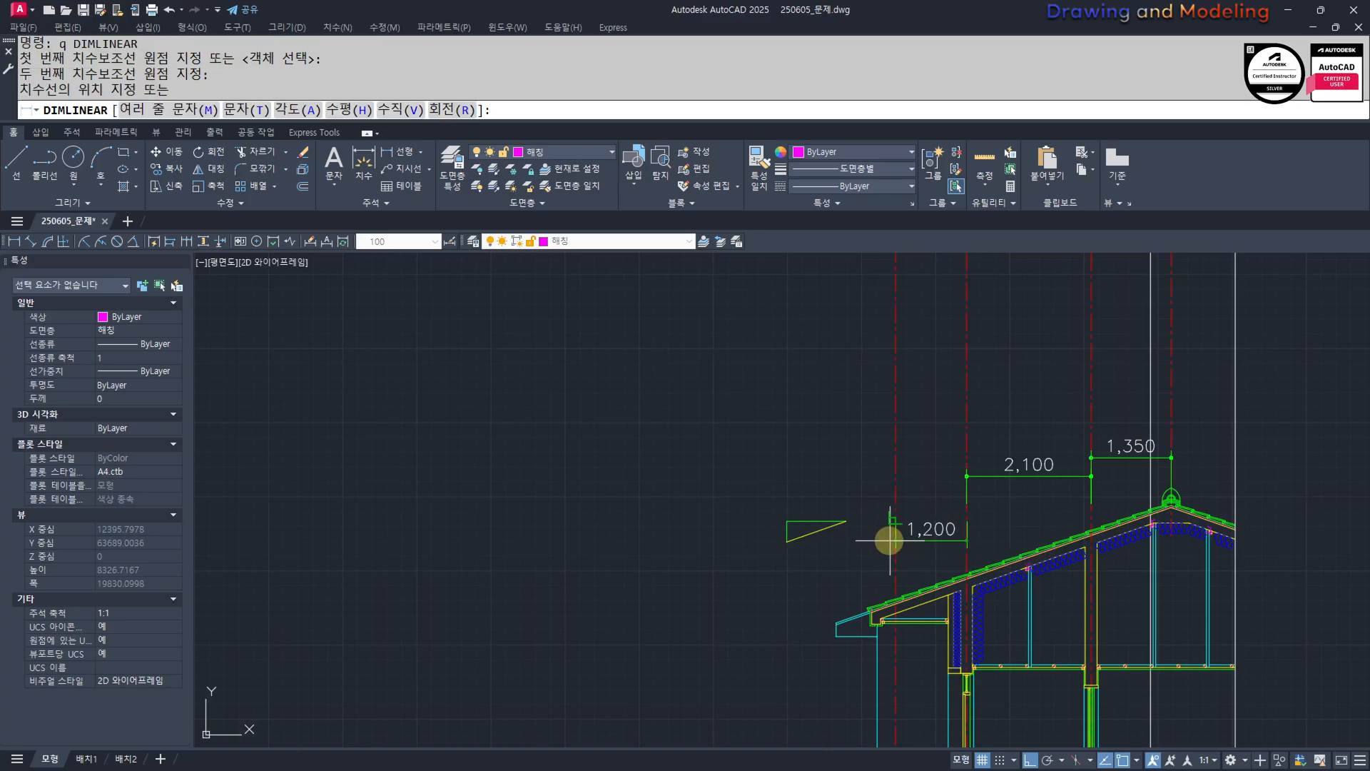
click(912, 458)
key(Escape)
key(Escape)
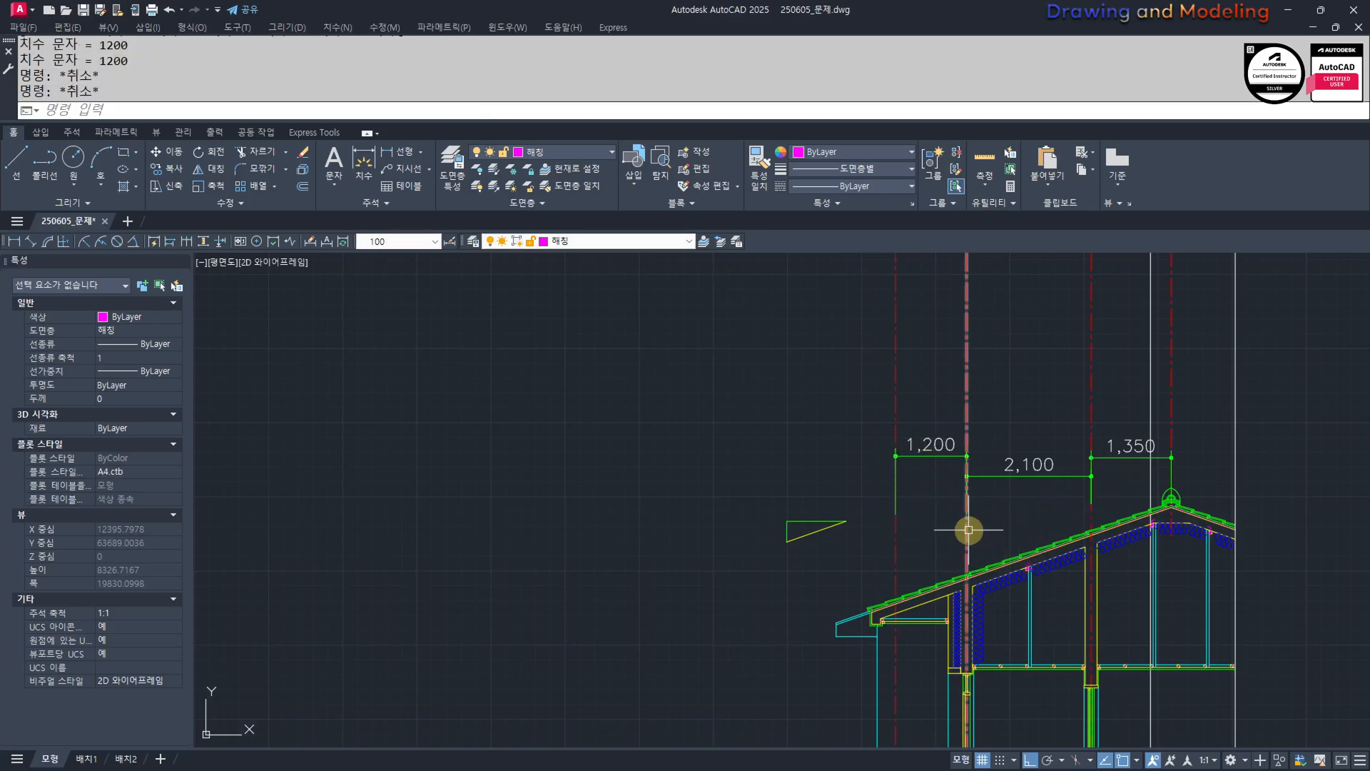
Erase the 1,350 dimension beside the ridge above the section's roof.
scroll(1116, 474, up, 5)
click(1009, 520)
click(955, 444)
text(e)
key(space)
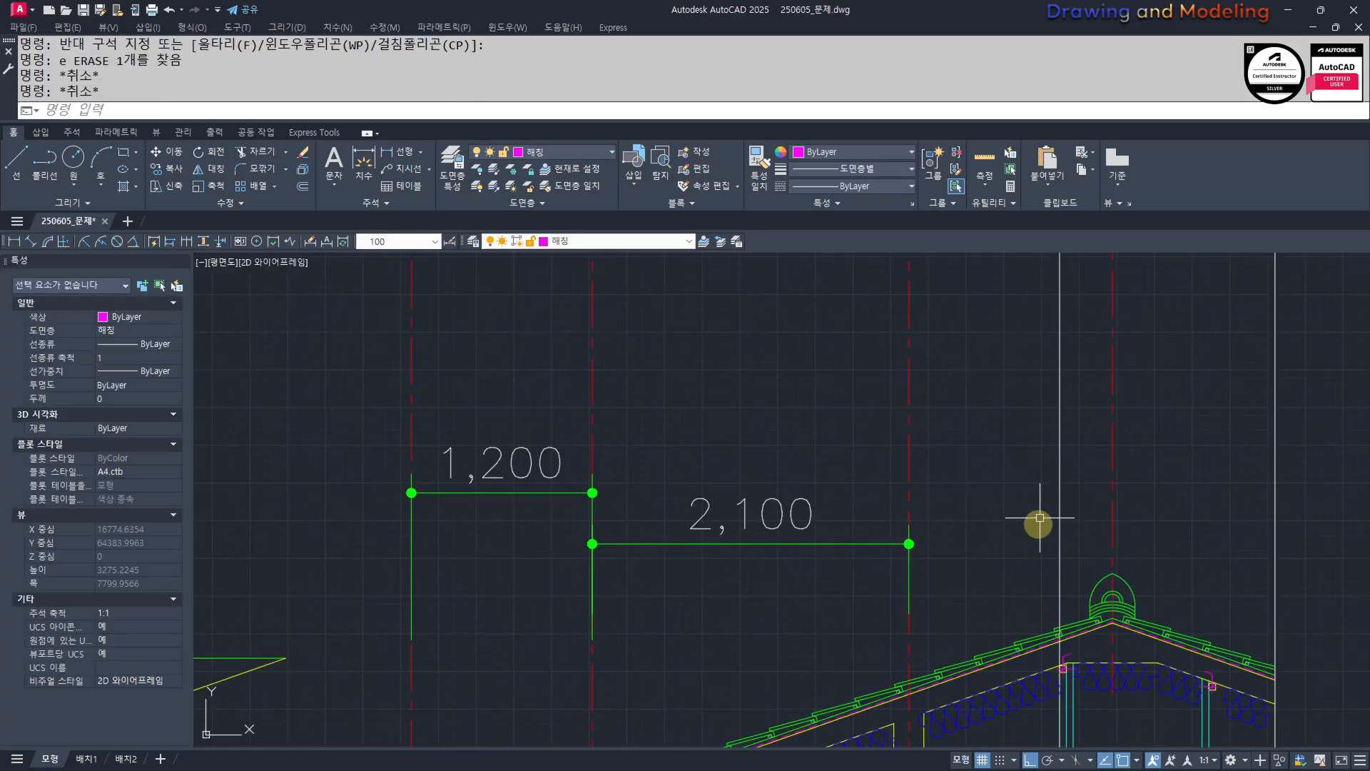
Dimension the horizontal distance from the interior wall centerline to the nearer white vertical line above the section's roof.
text(q)
key(space)
click(1063, 586)
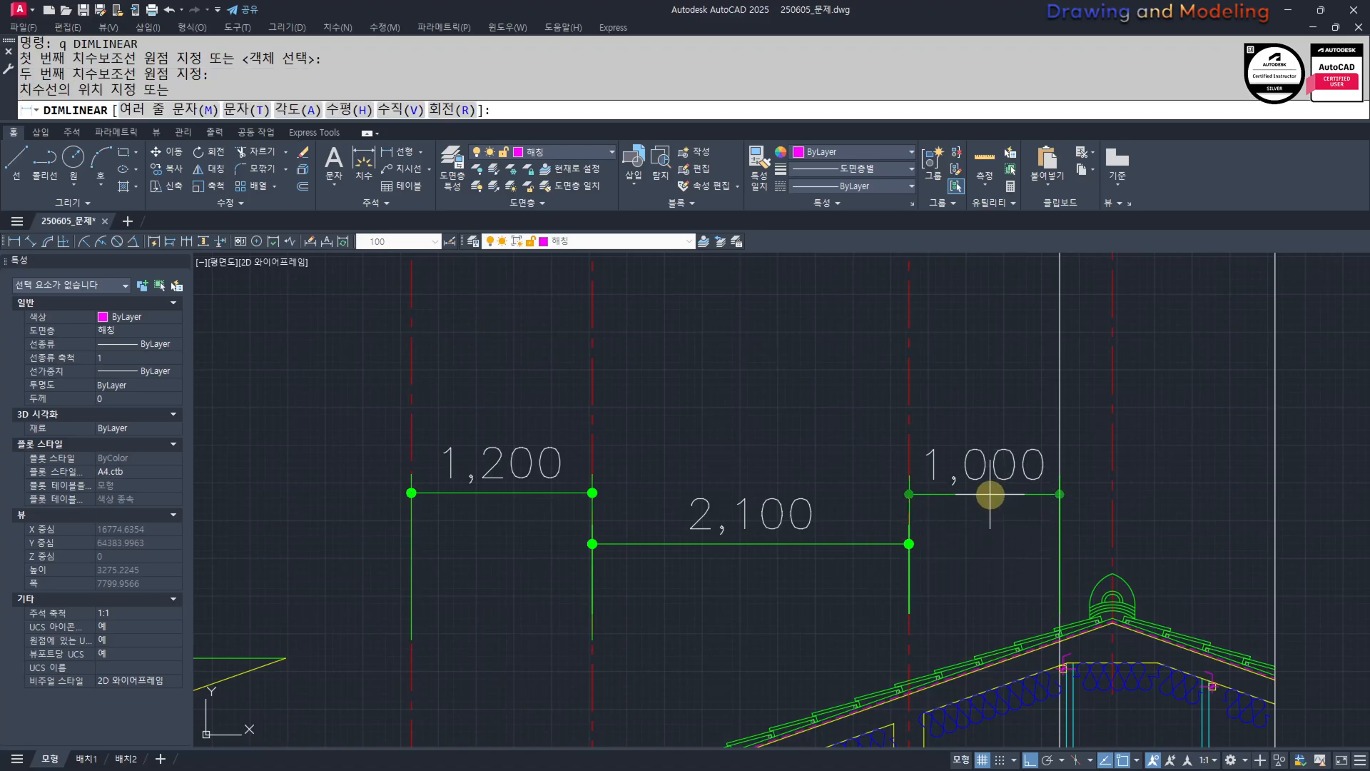
click(1003, 475)
key(Escape)
click(1081, 442)
text(q)
key(space)
key(Escape)
key(Escape)
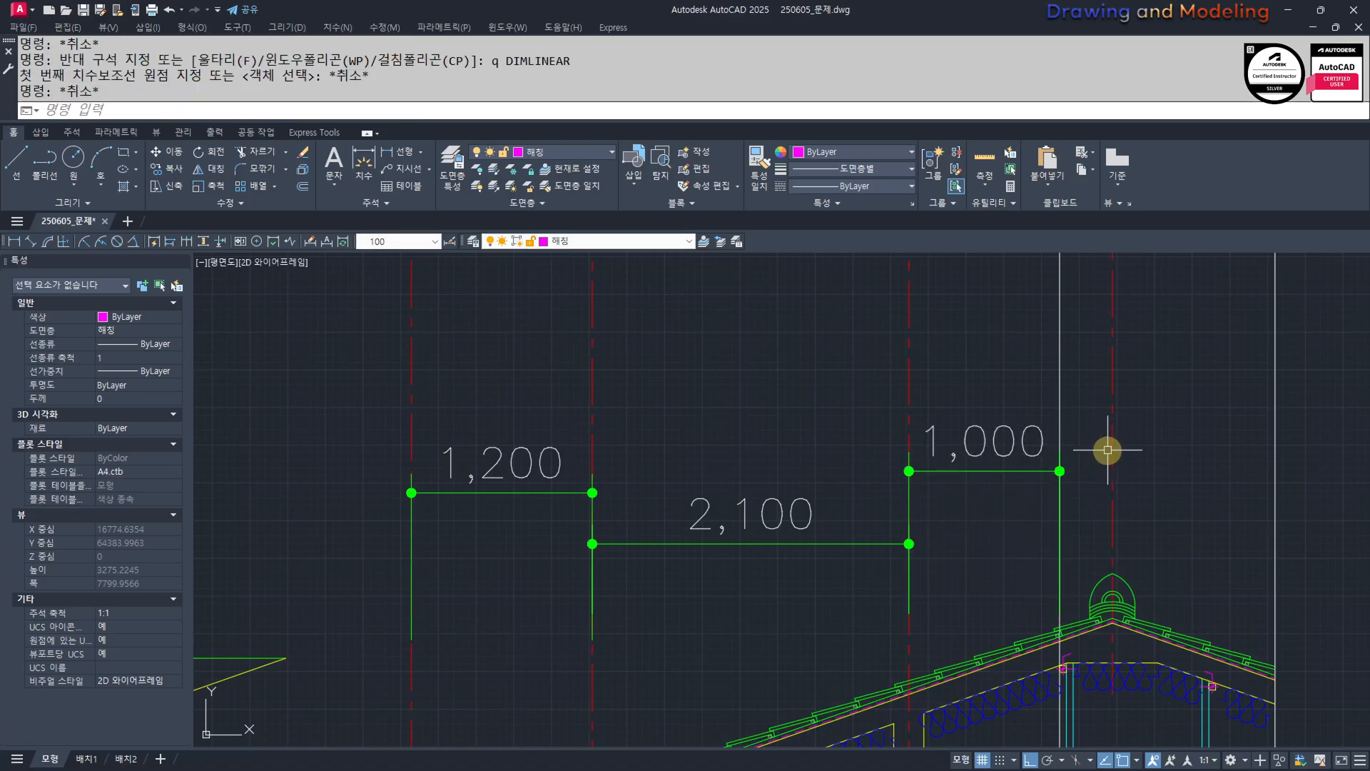
Dimension the horizontal distance from the ridge centerline to the adjacent white vertical line above the roof.
text(q)
key(space)
click(1115, 421)
click(1057, 421)
click(1089, 389)
key(Escape)
key(Escape)
Dimension the horizontal distance between the two wall centerlines below the section's footings.
scroll(1089, 388, down, 3)
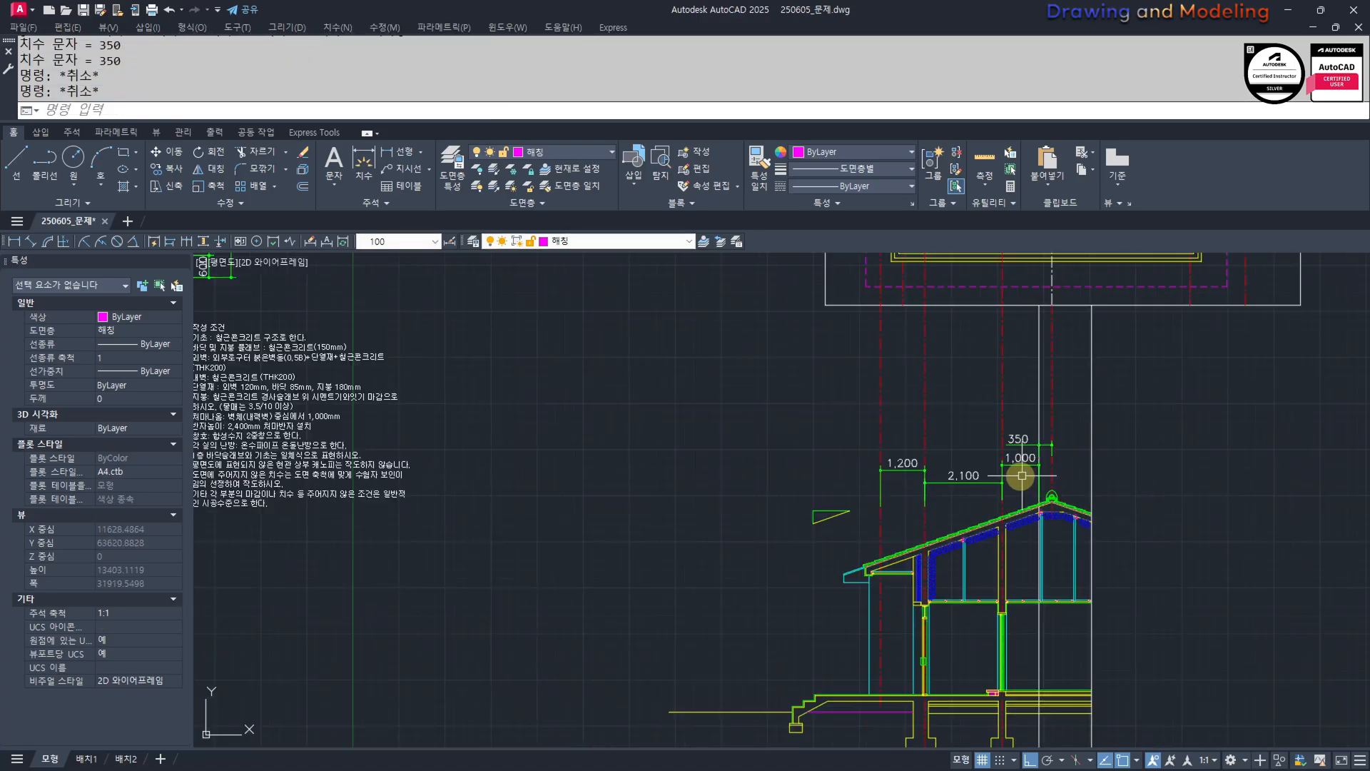
scroll(1046, 513, down, 5)
scroll(1027, 635, up, 8)
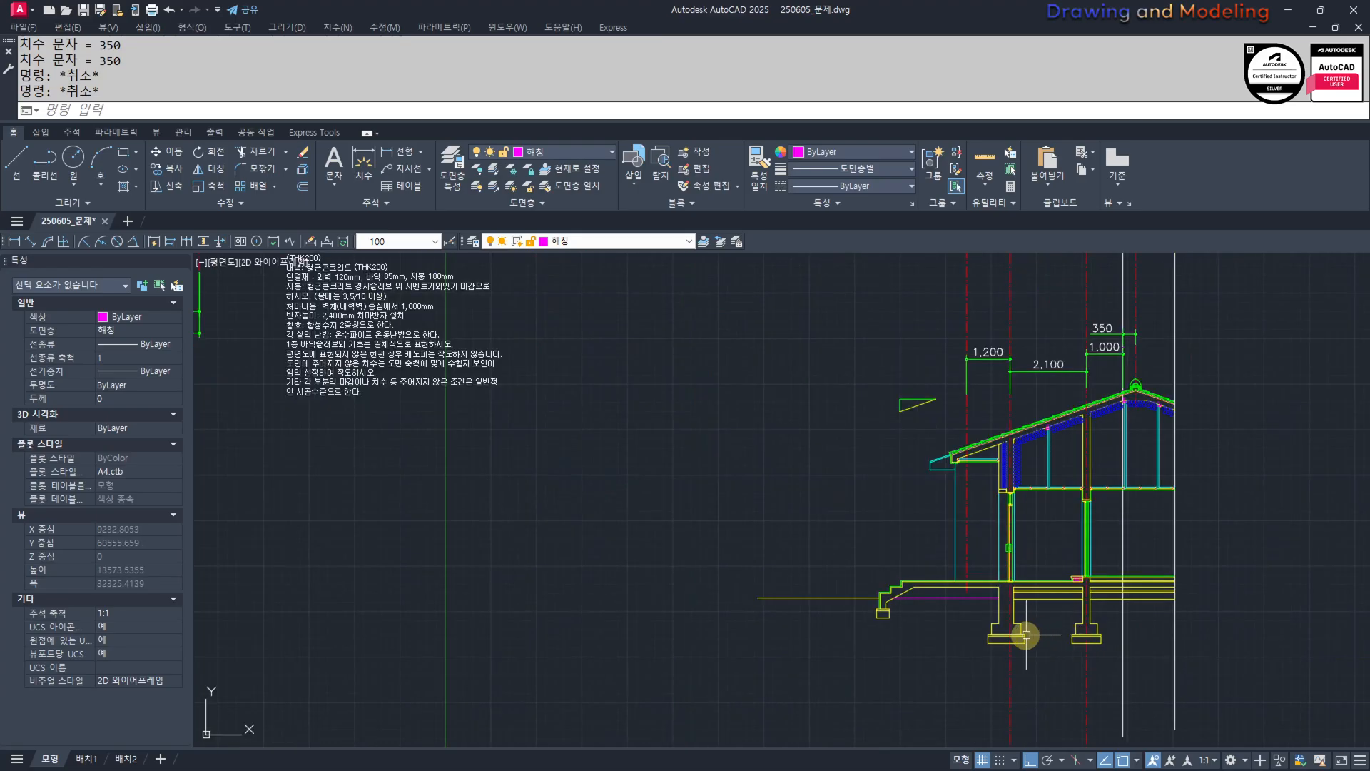
text(q)
key(space)
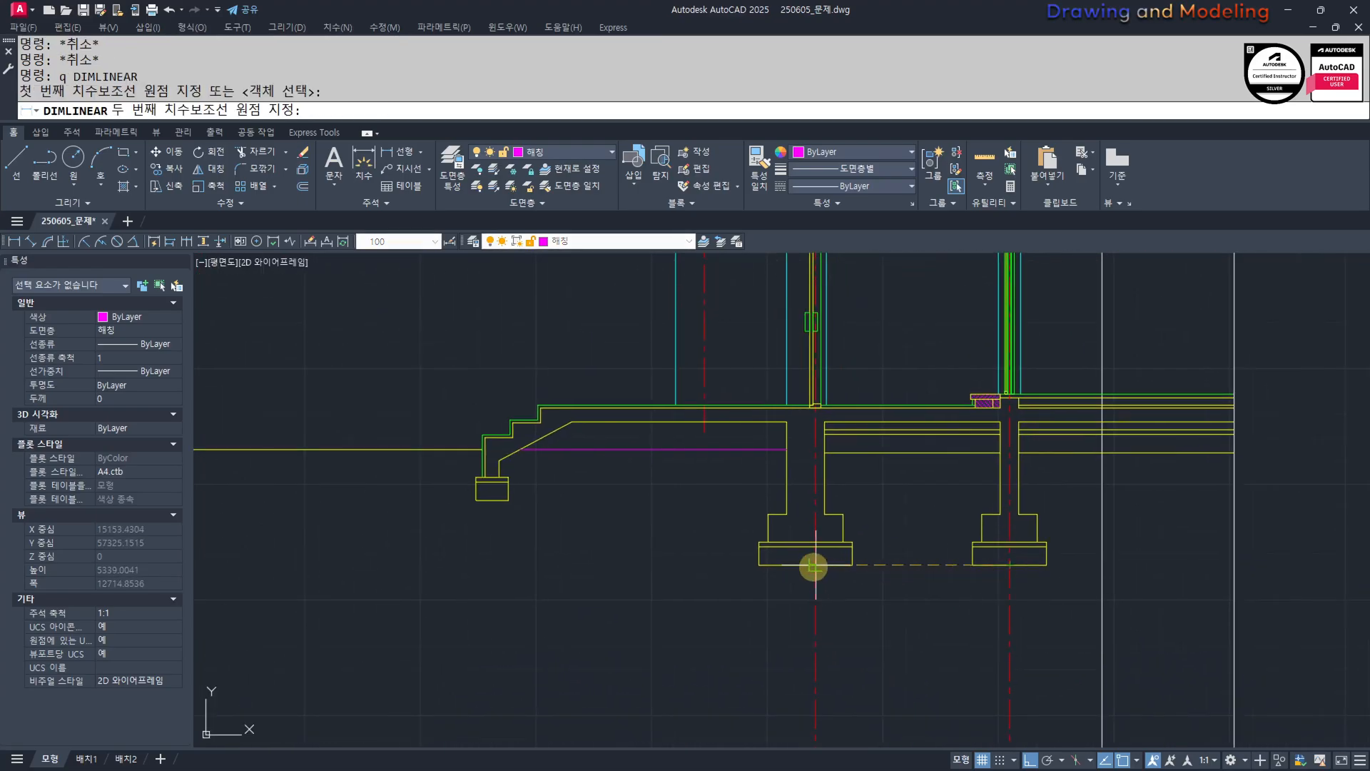
click(1010, 565)
click(961, 618)
key(Escape)
key(Escape)
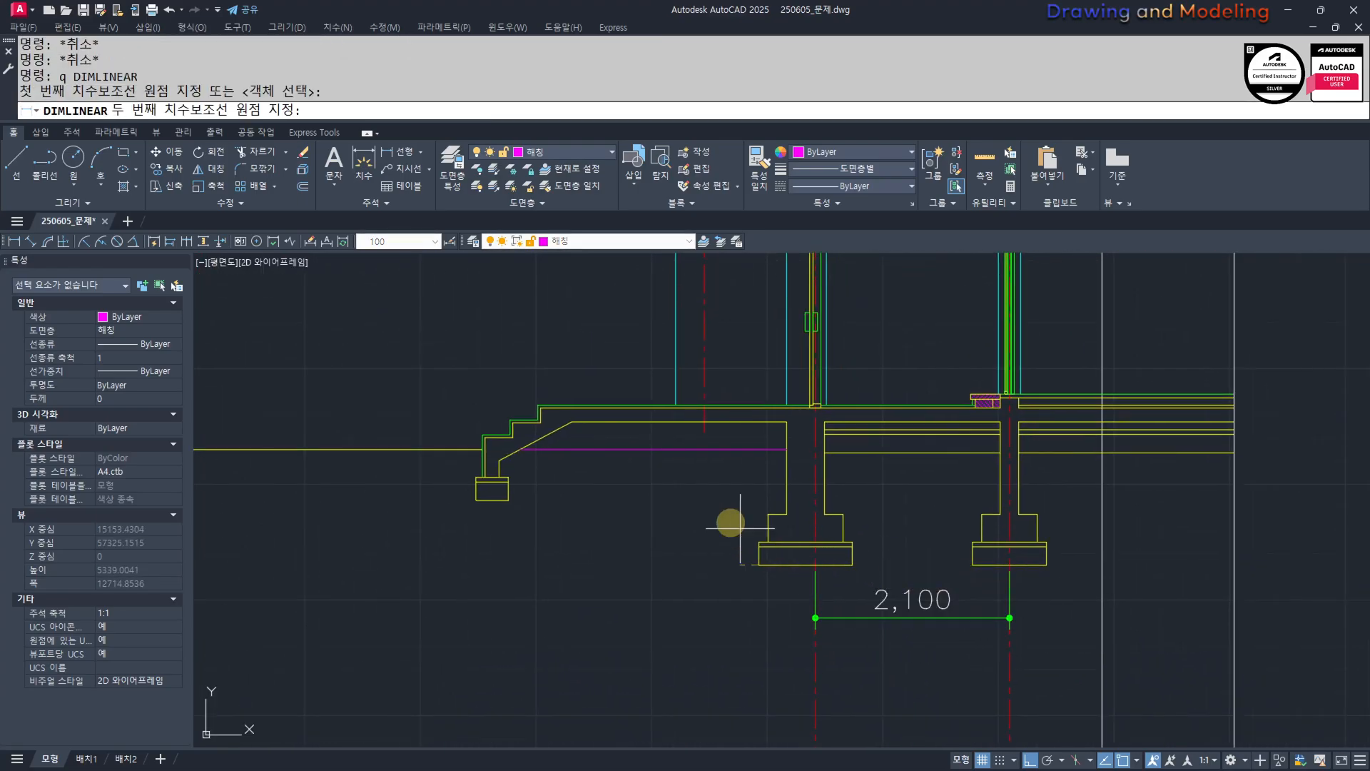
click(816, 565)
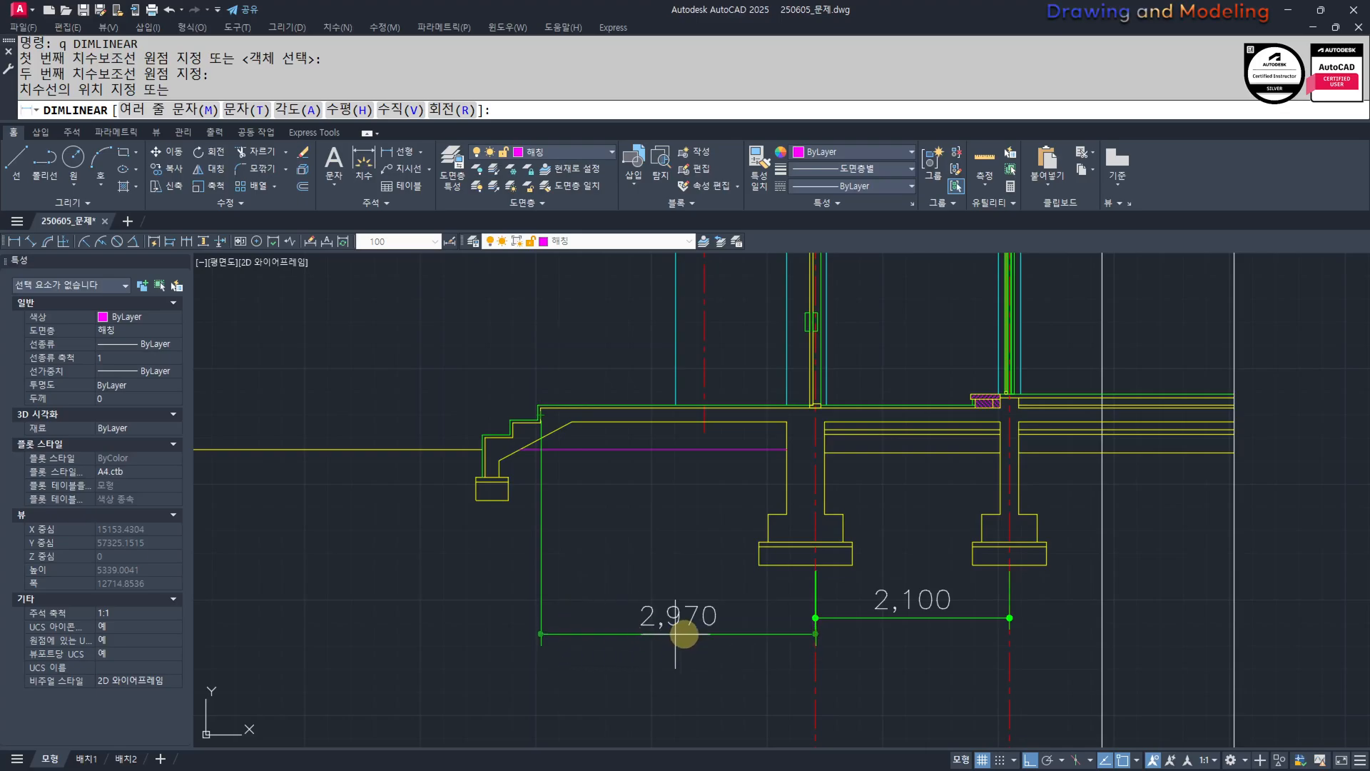
key(Escape)
key(Escape)
text(q)
key(space)
key(Escape)
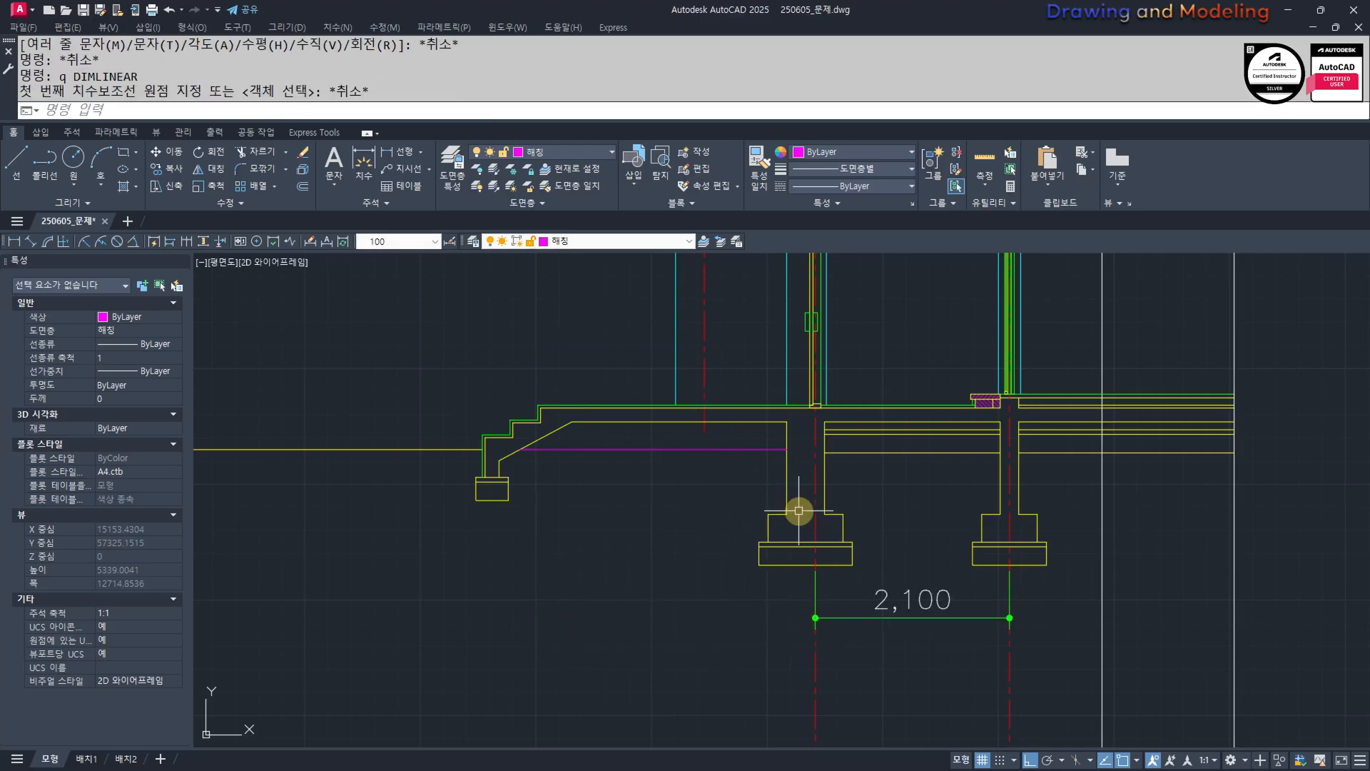
key(Escape)
Dimension the horizontal distance from the outermost centerline to the exterior wall centerline below the section's footings.
scroll(799, 510, down, 4)
scroll(756, 483, up, 4)
text(q)
key(space)
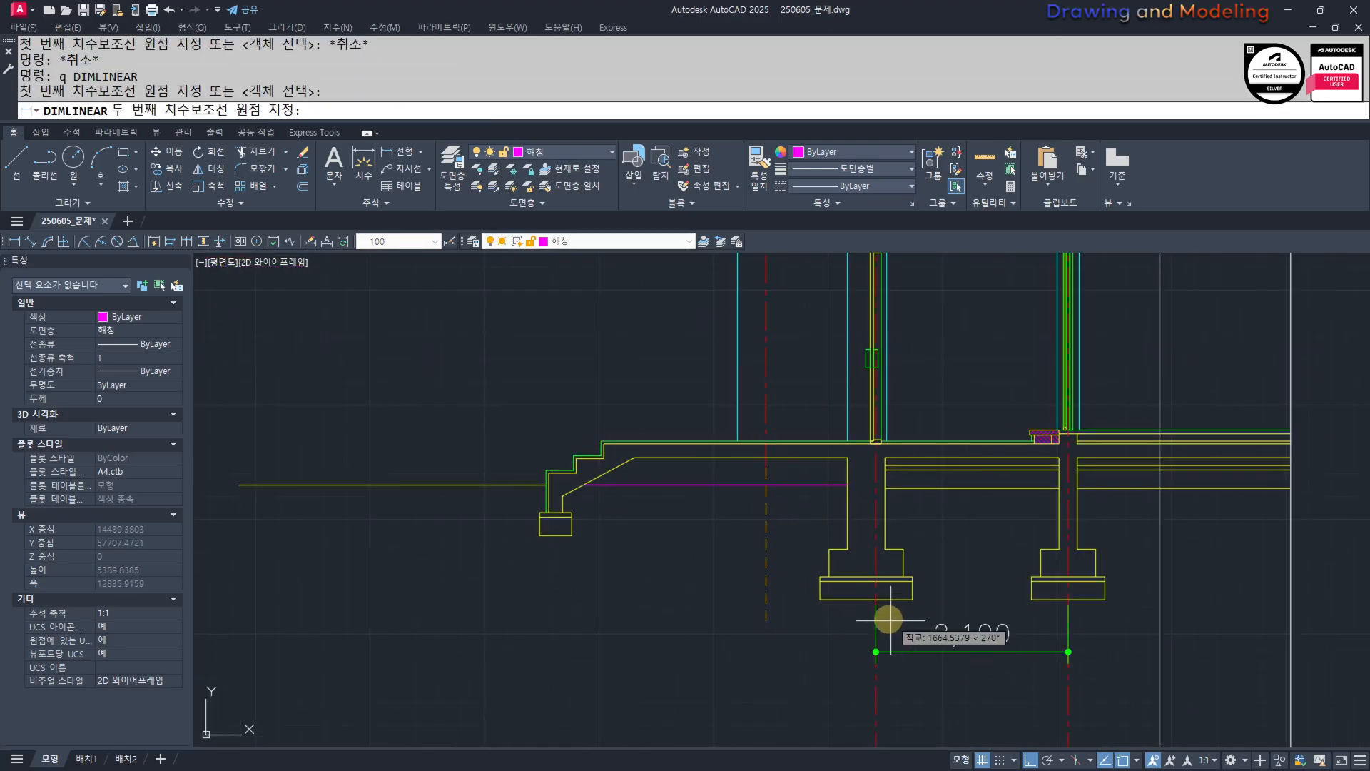
click(874, 596)
click(911, 652)
key(Escape)
Dimension the overall horizontal distance from the outermost centerline to the ridge above the section's roof.
scroll(907, 625, down, 5)
middle_drag(653, 564, 817, 667)
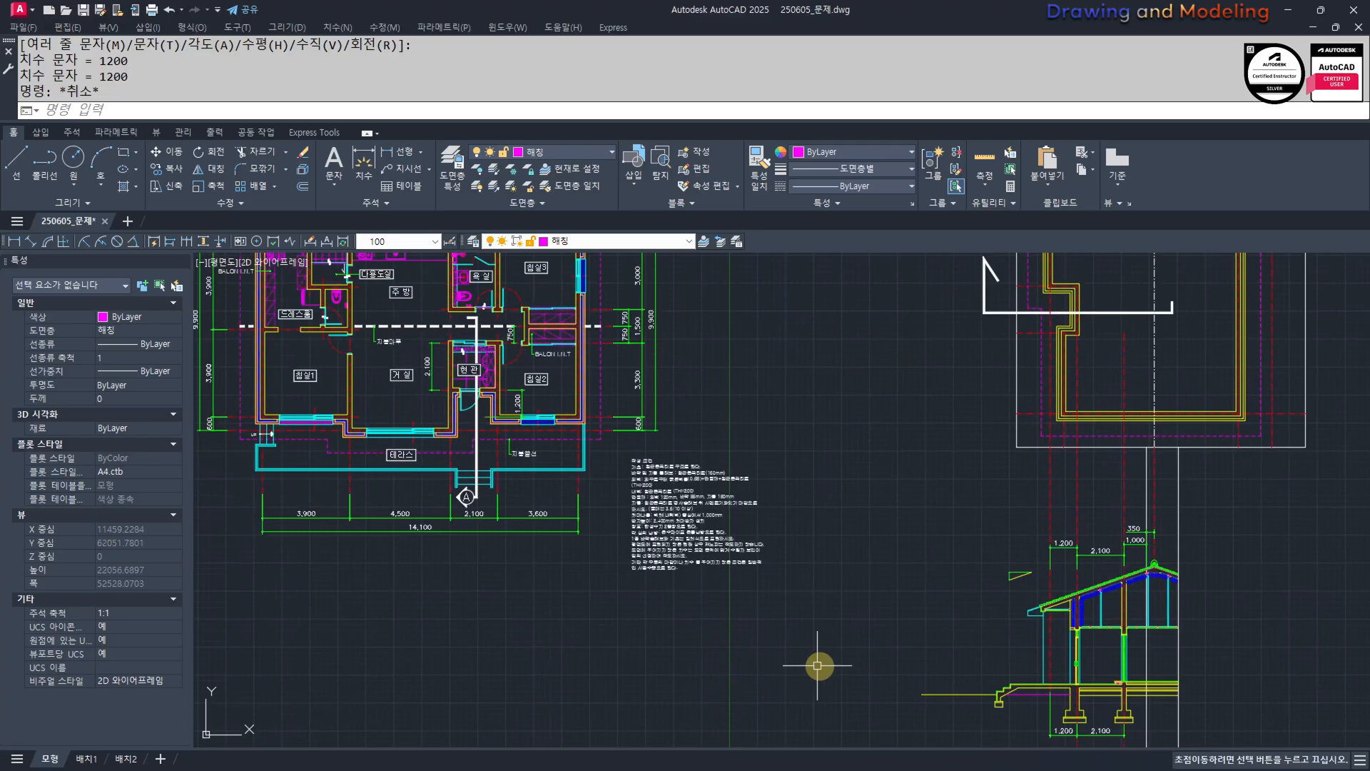
middle_drag(699, 610, 642, 611)
scroll(1116, 560, up, 6)
text(q)
key(space)
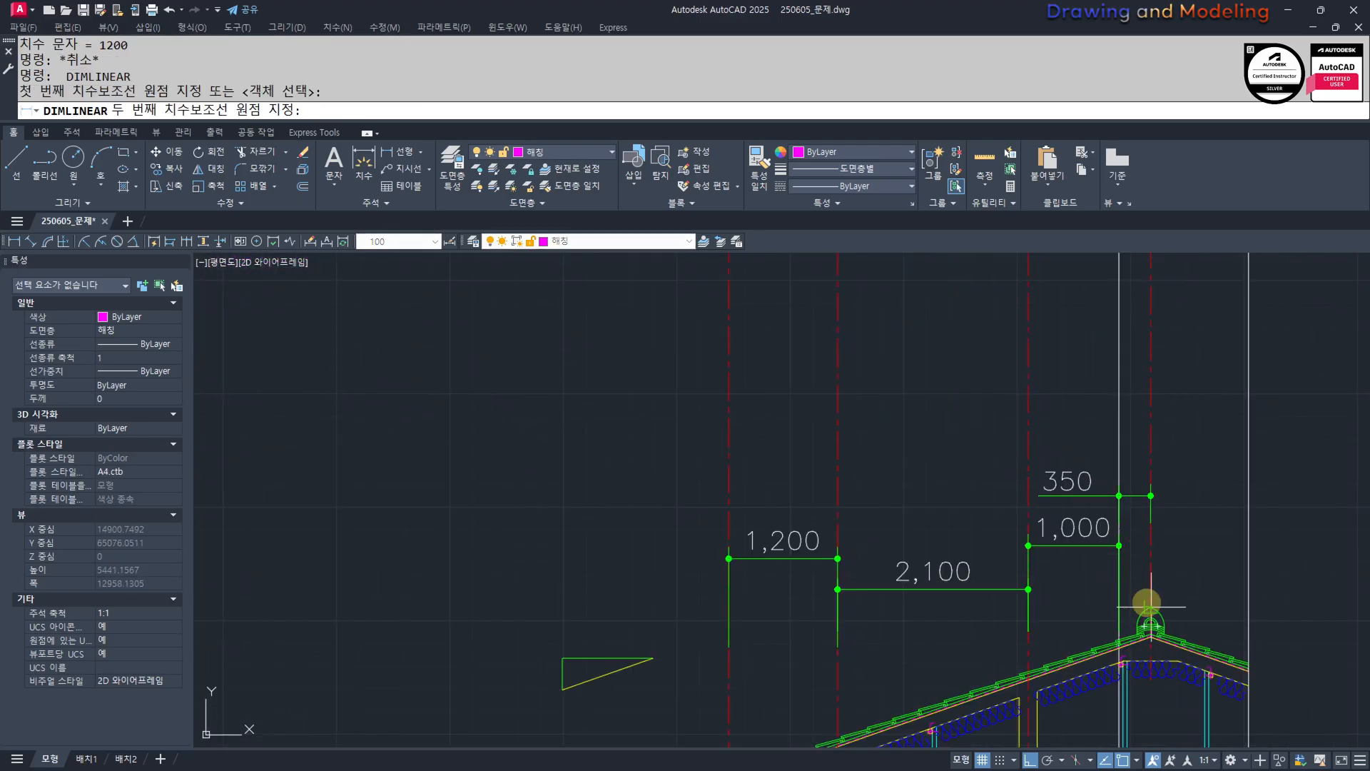
click(1150, 628)
click(761, 433)
key(Escape)
key(Escape)
Compare the entrance recess and wall centerlines on the floor plan with the rotated plan above the section.
scroll(857, 557, down, 5)
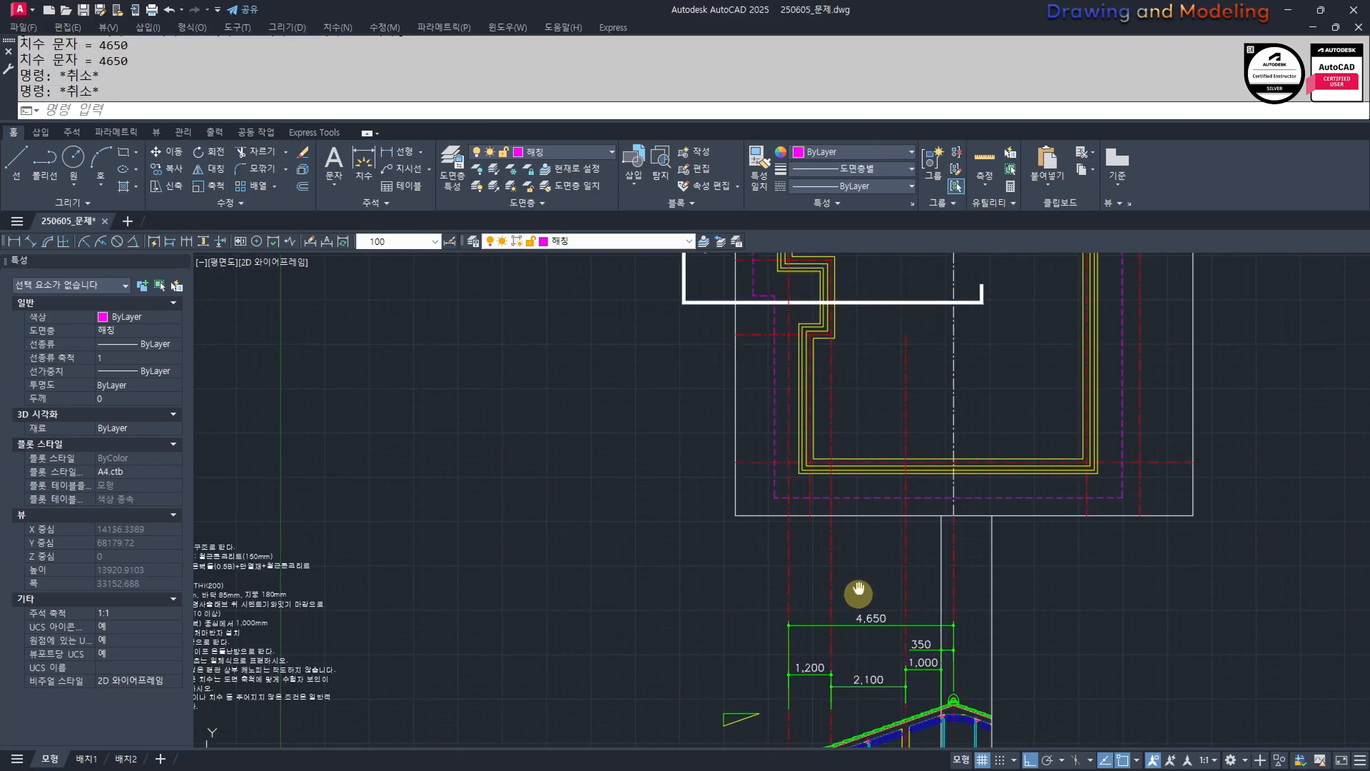
mouse_move(869, 585)
middle_down()
mouse_move(792, 578)
mouse_move(849, 573)
middle_up()
middle_drag(863, 620, 887, 569)
scroll(914, 566, up, 4)
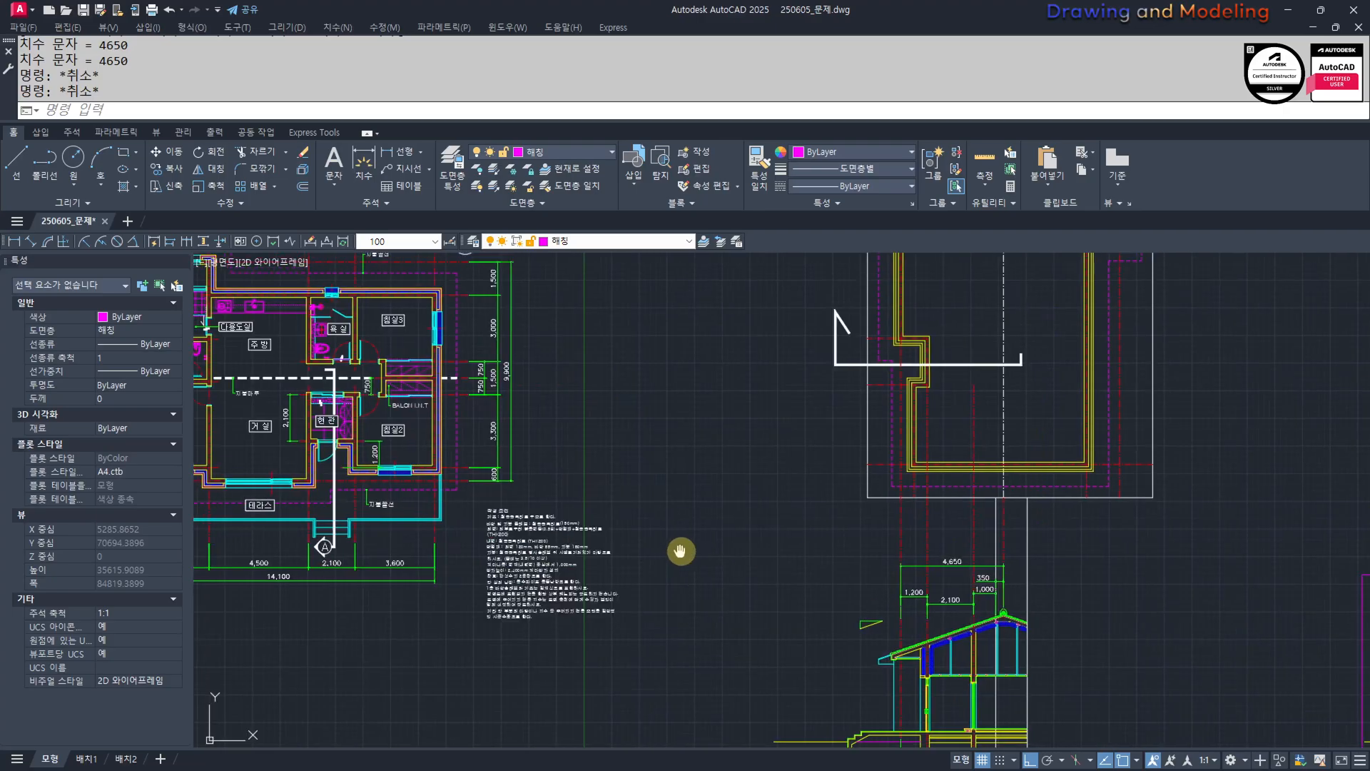
middle_drag(679, 550, 943, 607)
middle_drag(620, 527, 646, 565)
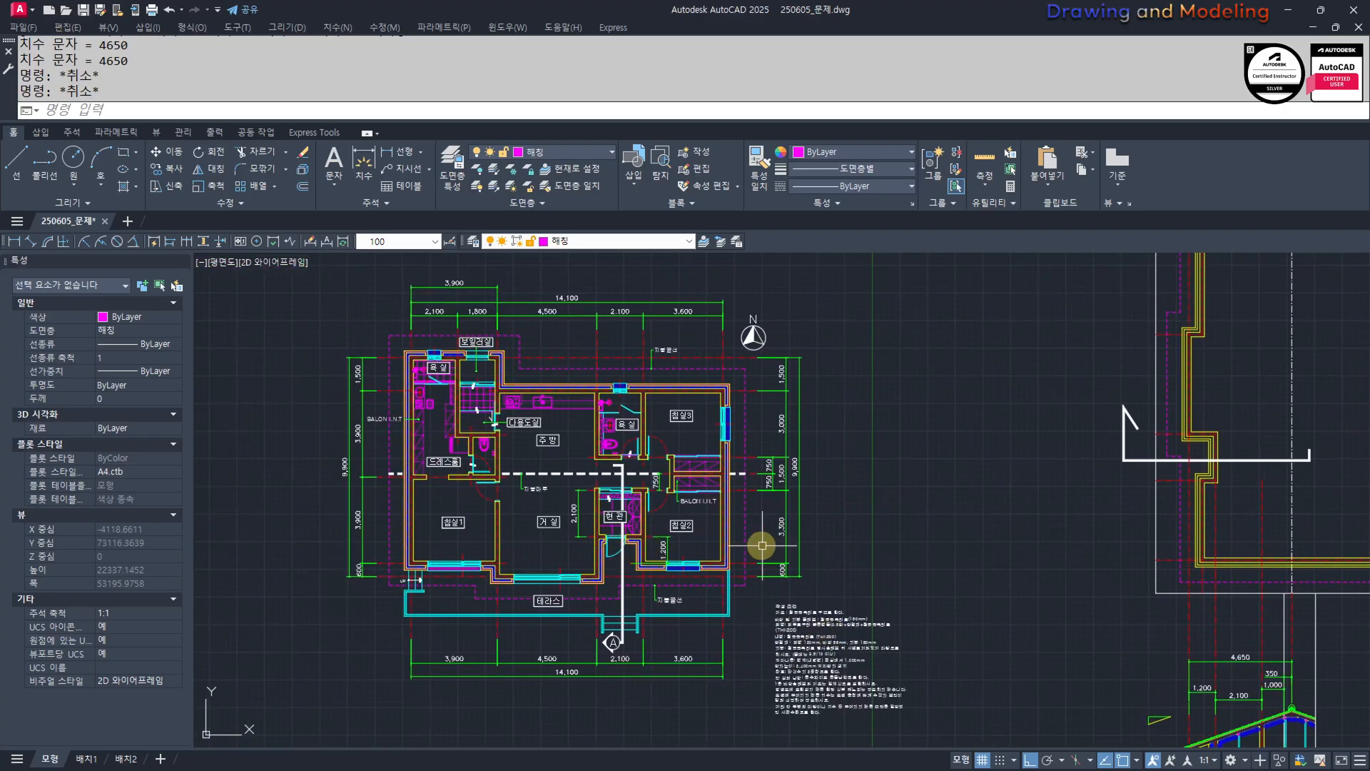
key(Escape)
key(Escape)
middle_drag(1119, 568, 986, 565)
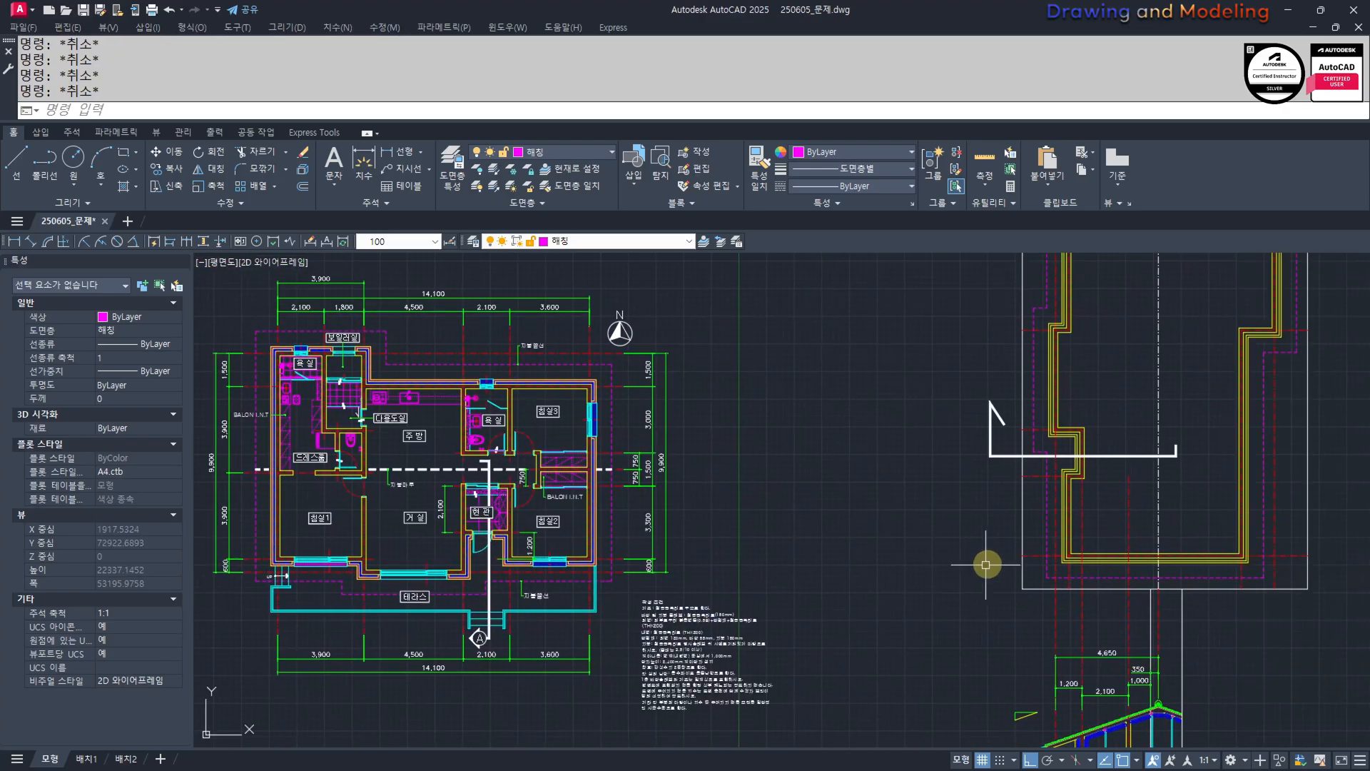
scroll(491, 548, up, 2)
middle_drag(1164, 563, 661, 564)
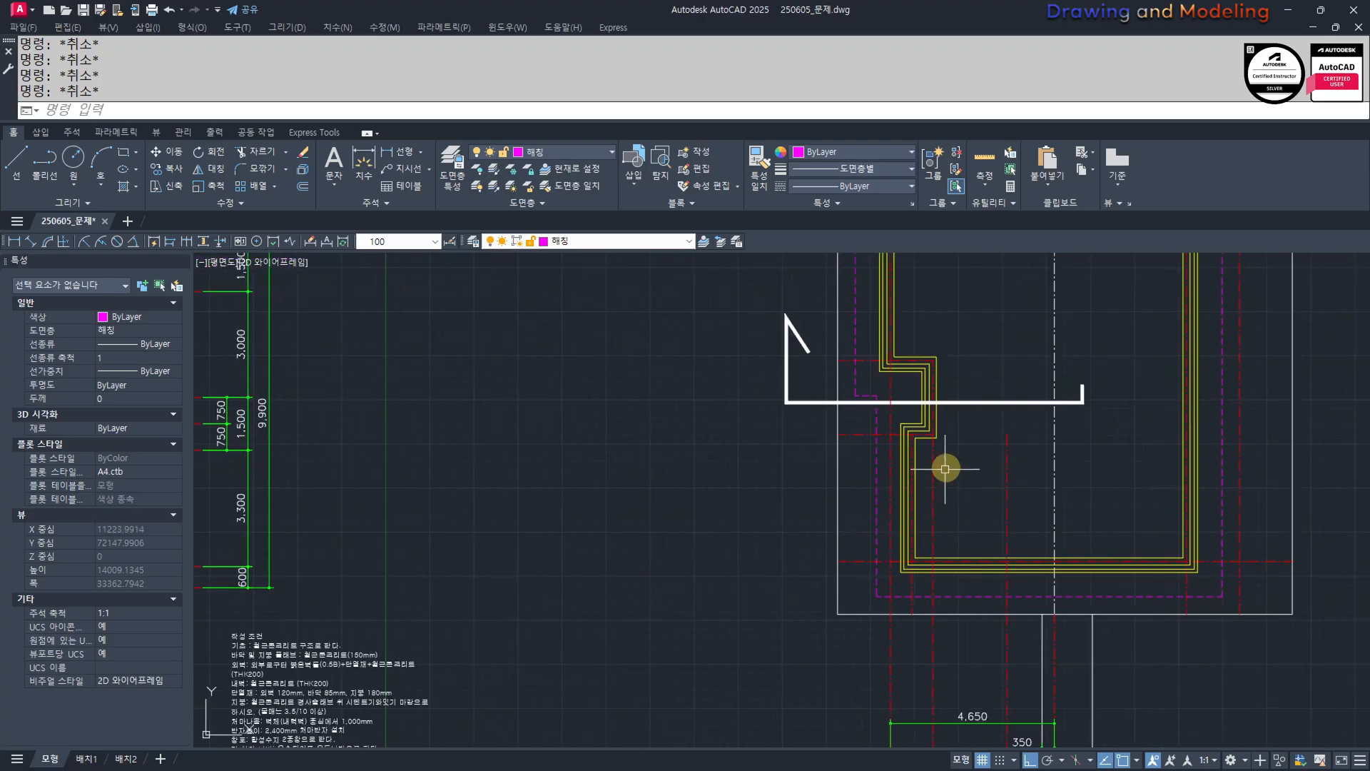
scroll(945, 456, up, 2)
scroll(891, 474, down, 3)
middle_drag(893, 493, 1259, 525)
scroll(714, 559, up, 1)
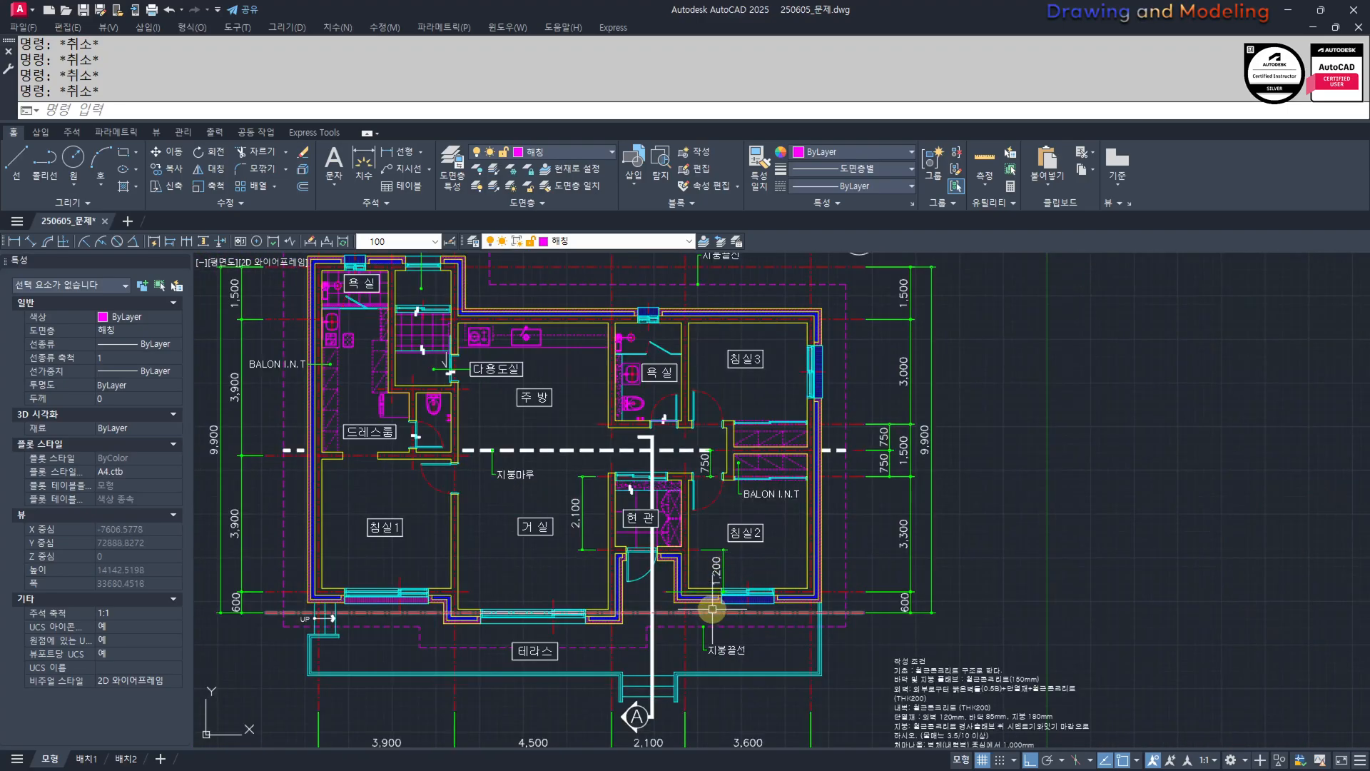
Dimension the depth of the entrance recess between its wall centerlines on the rotated plan.
scroll(728, 603, down, 1)
middle_drag(1142, 609, 774, 590)
scroll(949, 511, up, 3)
text(q)
key(space)
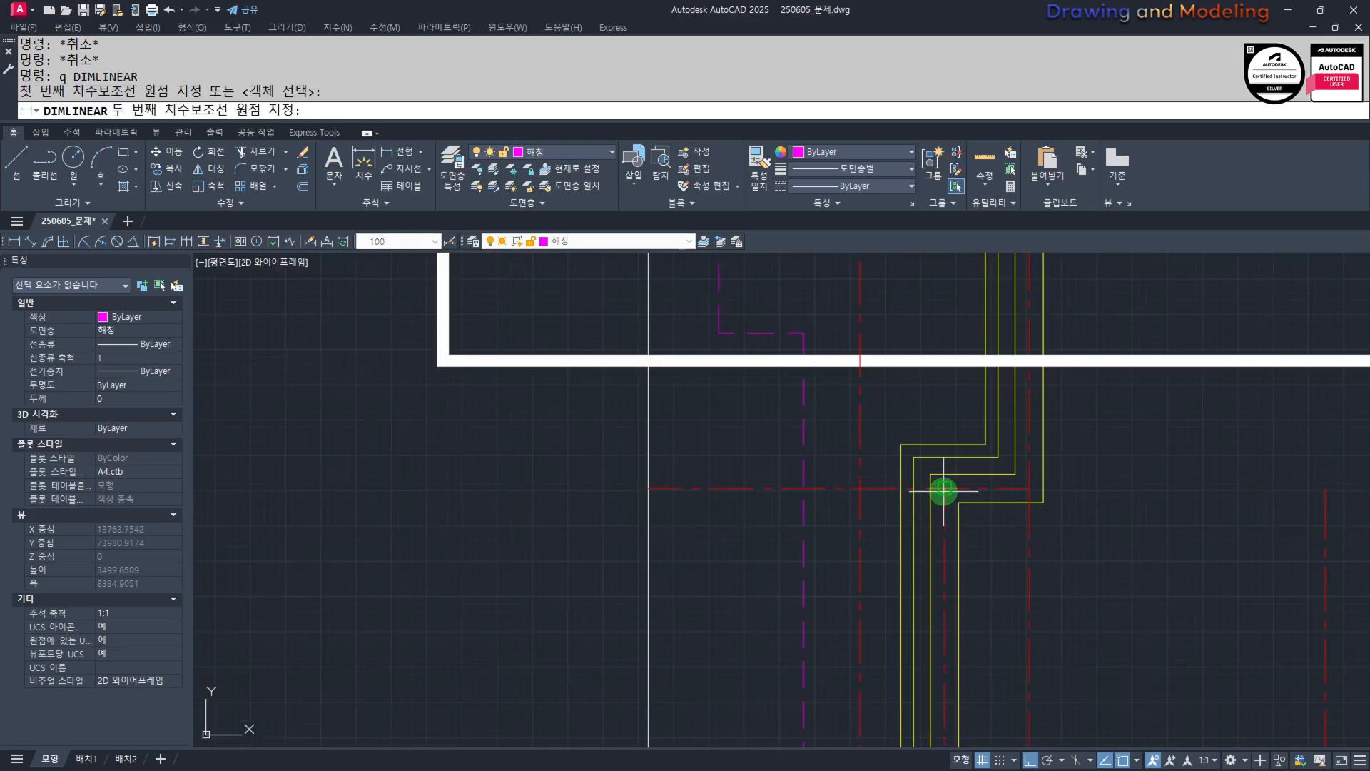
click(1029, 488)
scroll(1030, 488, down, 3)
click(1068, 582)
key(Escape)
key(Escape)
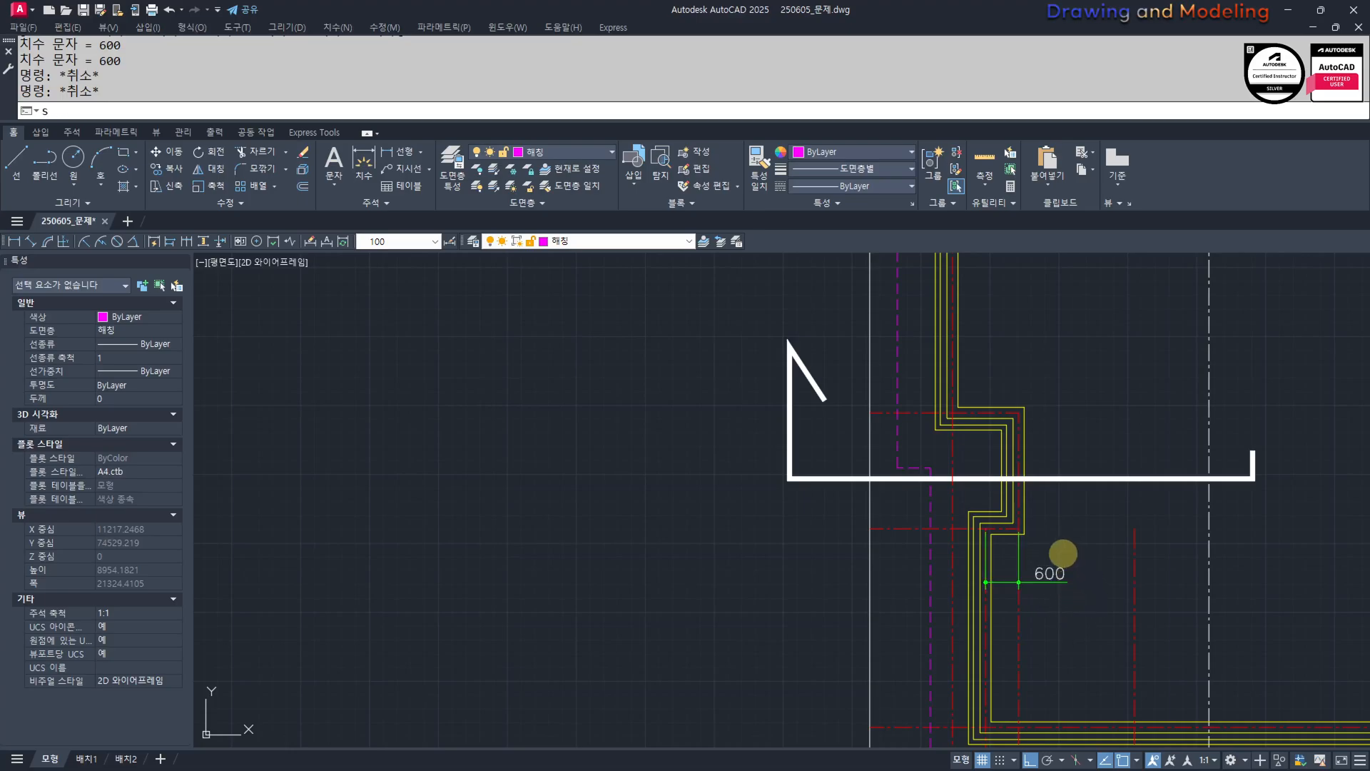
Stretch the entrance recess's inner wall lines by 600 toward the ridge line on the rotated plan.
text(s)
key(space)
click(1082, 357)
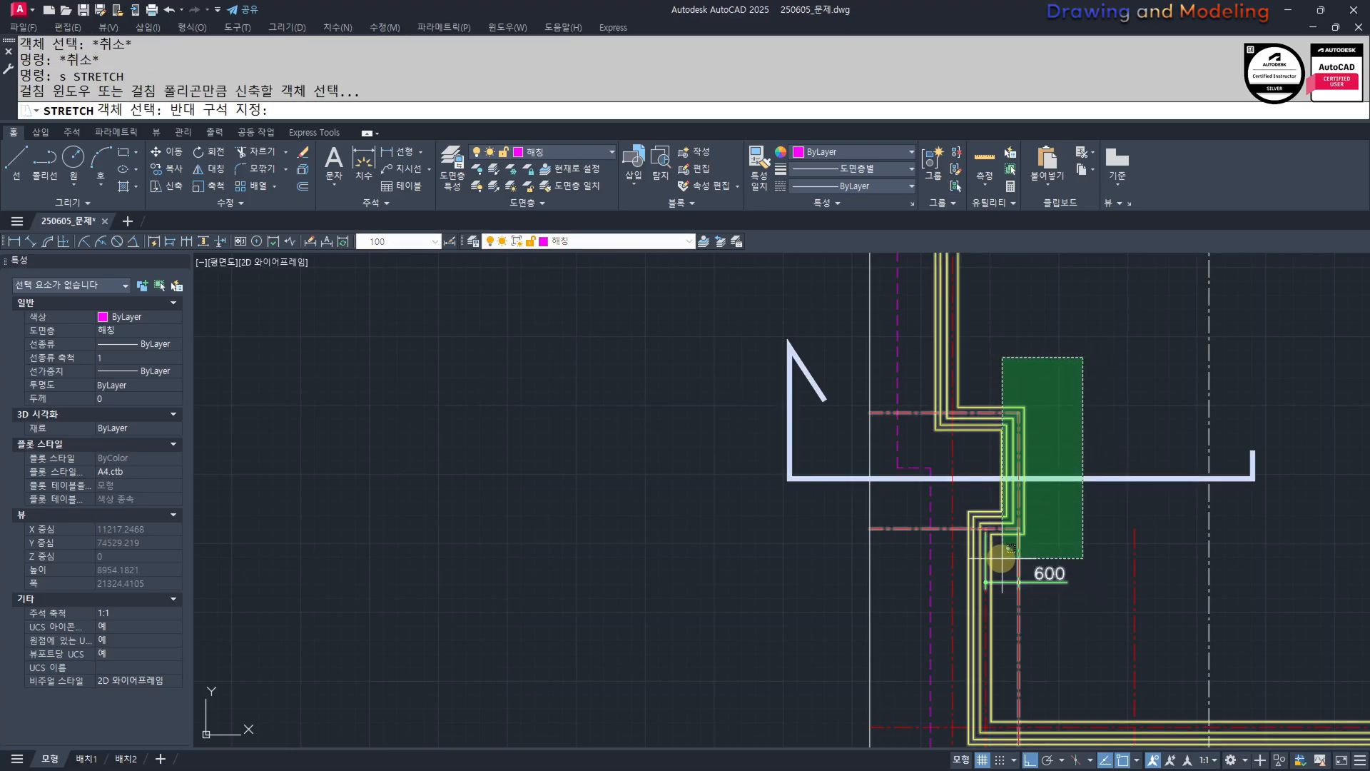
click(1003, 558)
key(space)
click(1070, 503)
text(600)
key(Return)
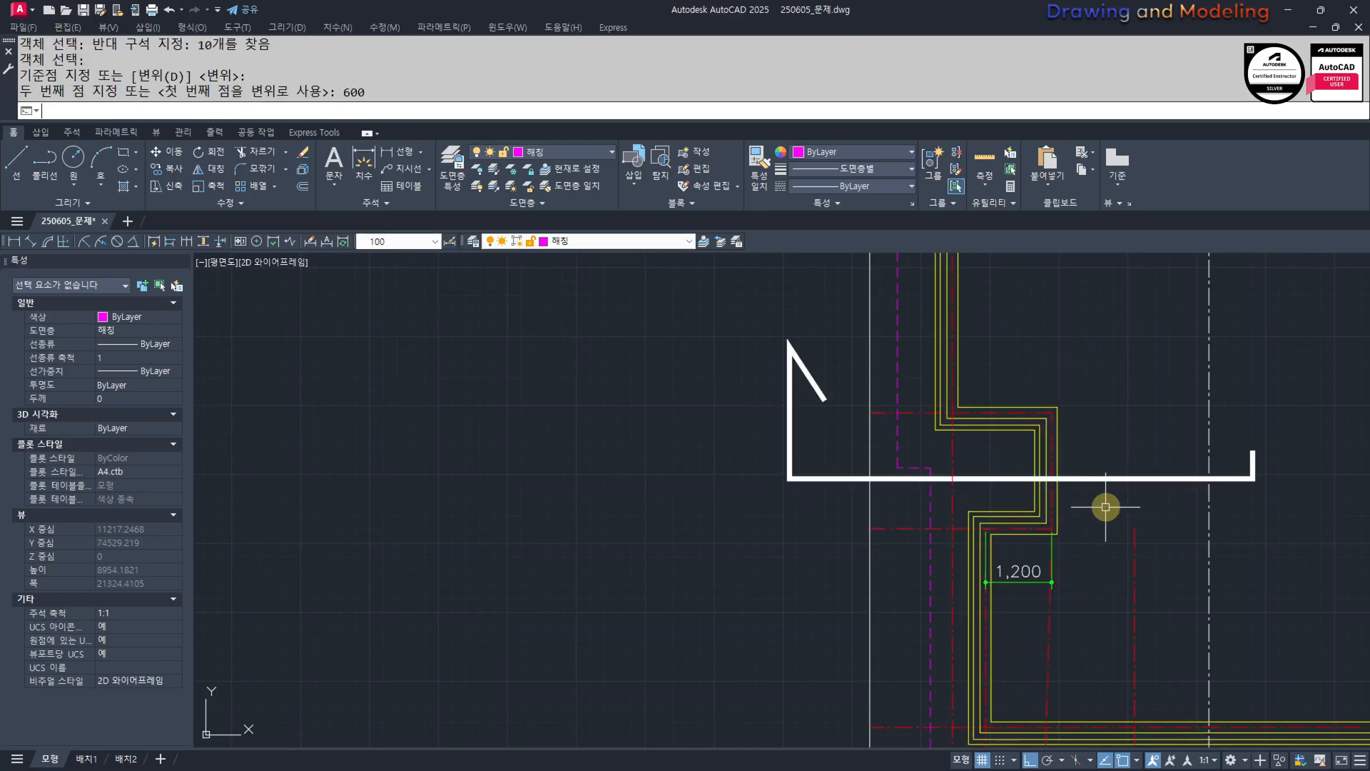
Delete the slanted centerline running down from the stretched recess wall.
middle_drag(1045, 651, 1021, 603)
click(1045, 616)
click(1003, 623)
key(Delete)
key(Escape)
key(Escape)
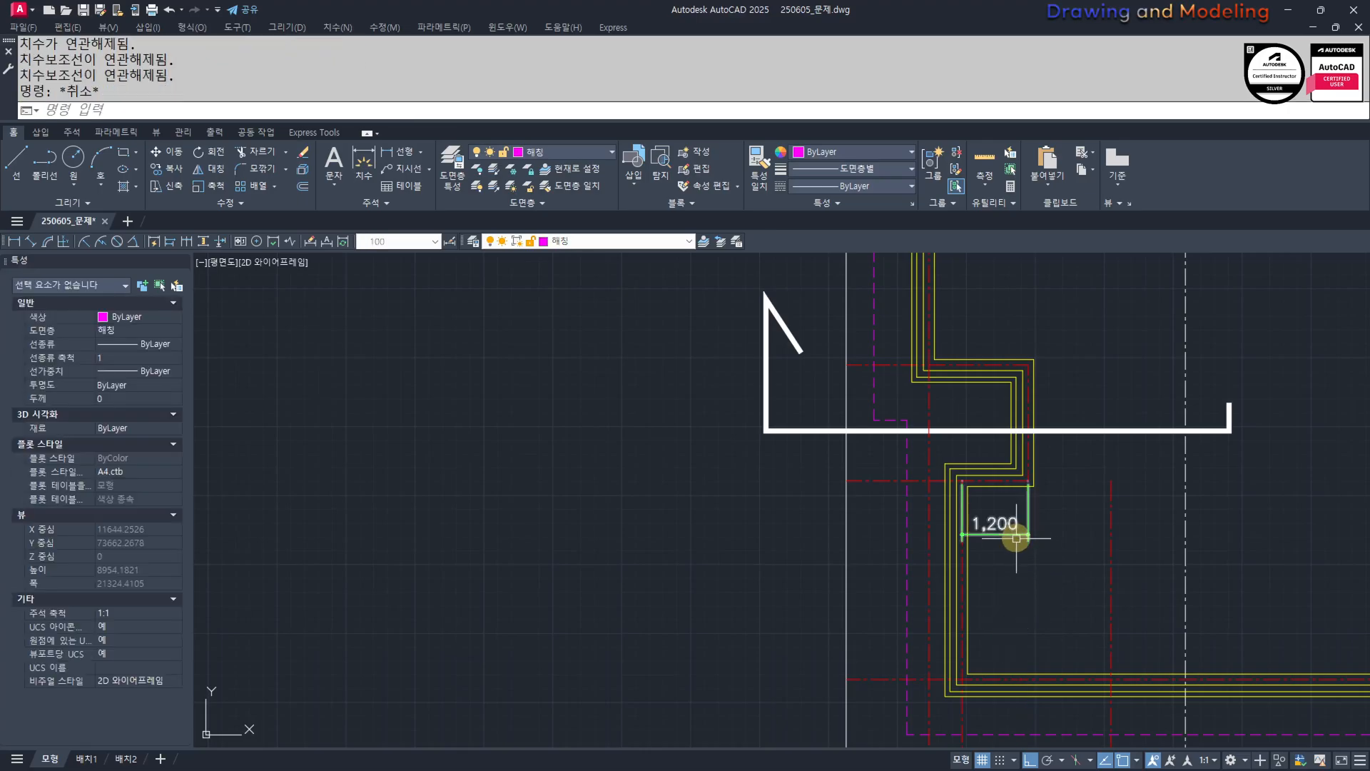
Erase the recess depth dimension from the rotated plan.
click(1044, 566)
click(990, 515)
text(e)
key(Return)
scroll(990, 515, down, 5)
key(Escape)
Erase the interior wall centerline running from the rotated plan down through the section.
scroll(972, 499, up, 4)
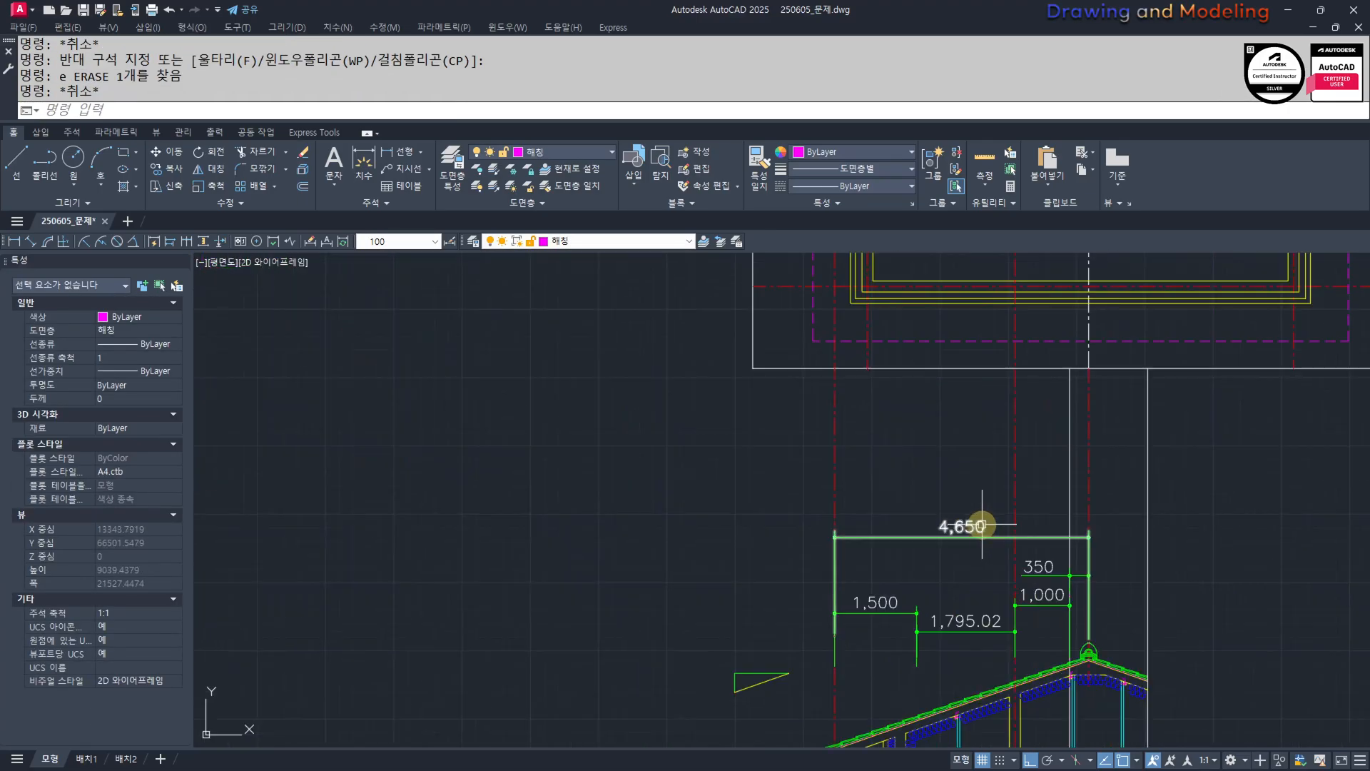
middle_drag(973, 526, 967, 497)
scroll(966, 568, up, 2)
middle_drag(963, 436, 957, 621)
middle_drag(958, 542, 957, 651)
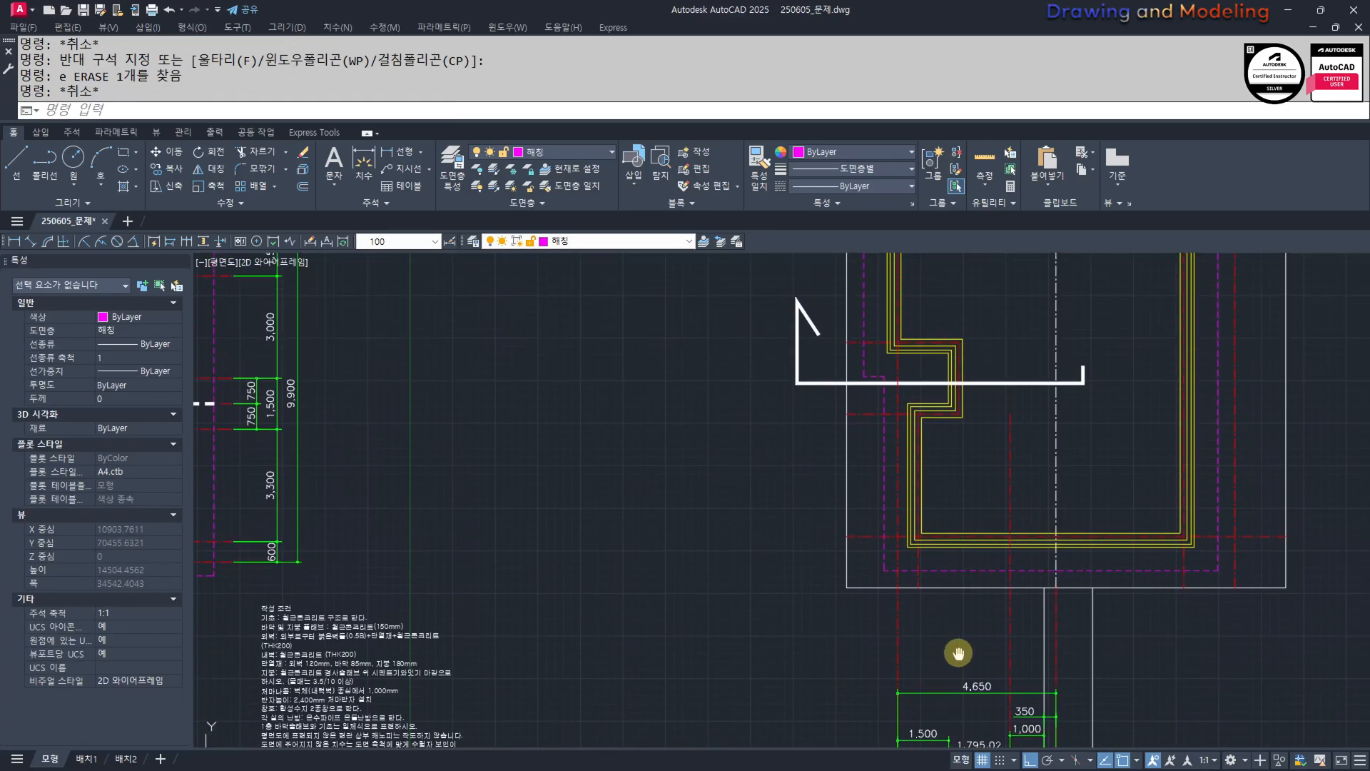
mouse_move(955, 598)
middle_down()
mouse_move(945, 627)
mouse_move(964, 464)
middle_up()
key(Escape)
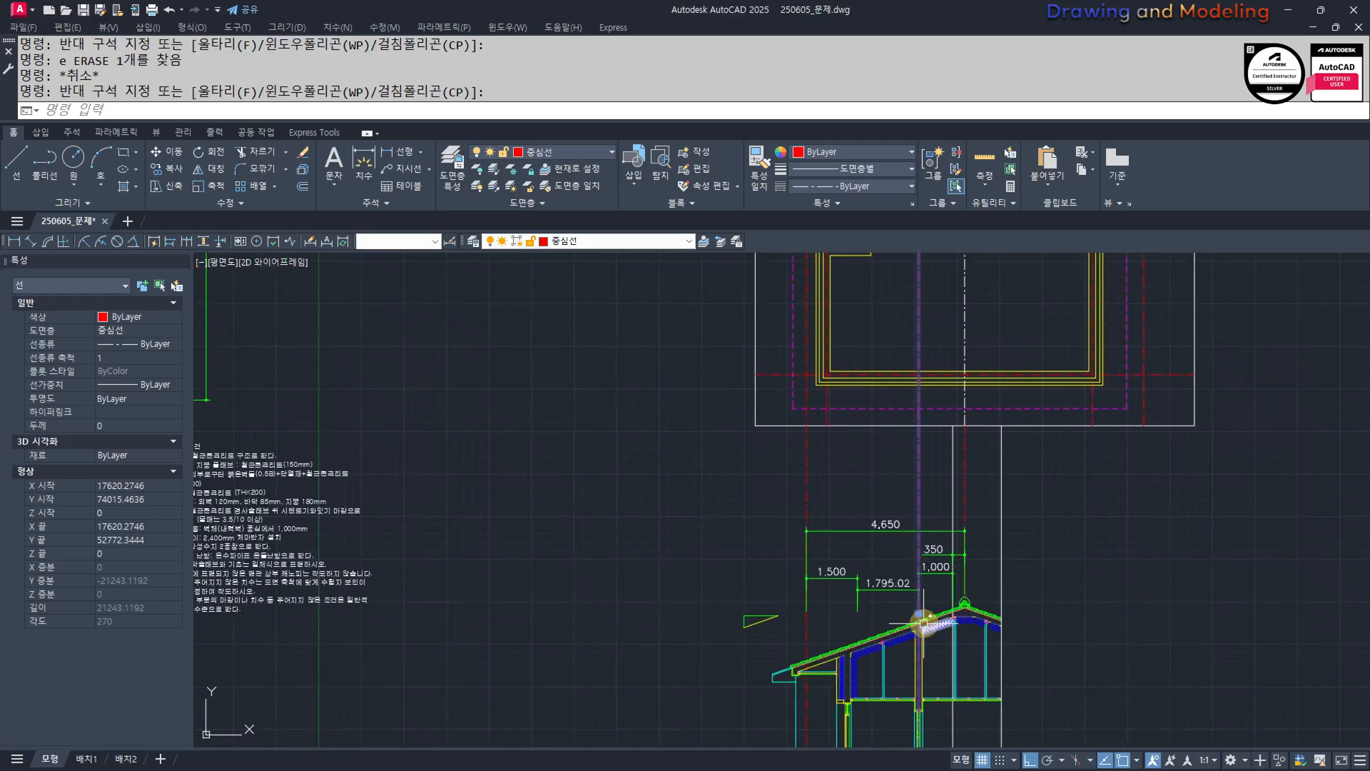
scroll(923, 623, down, 3)
scroll(886, 562, up, 3)
Erase all the horizontal dimensions above the section's roof.
click(951, 592)
click(850, 504)
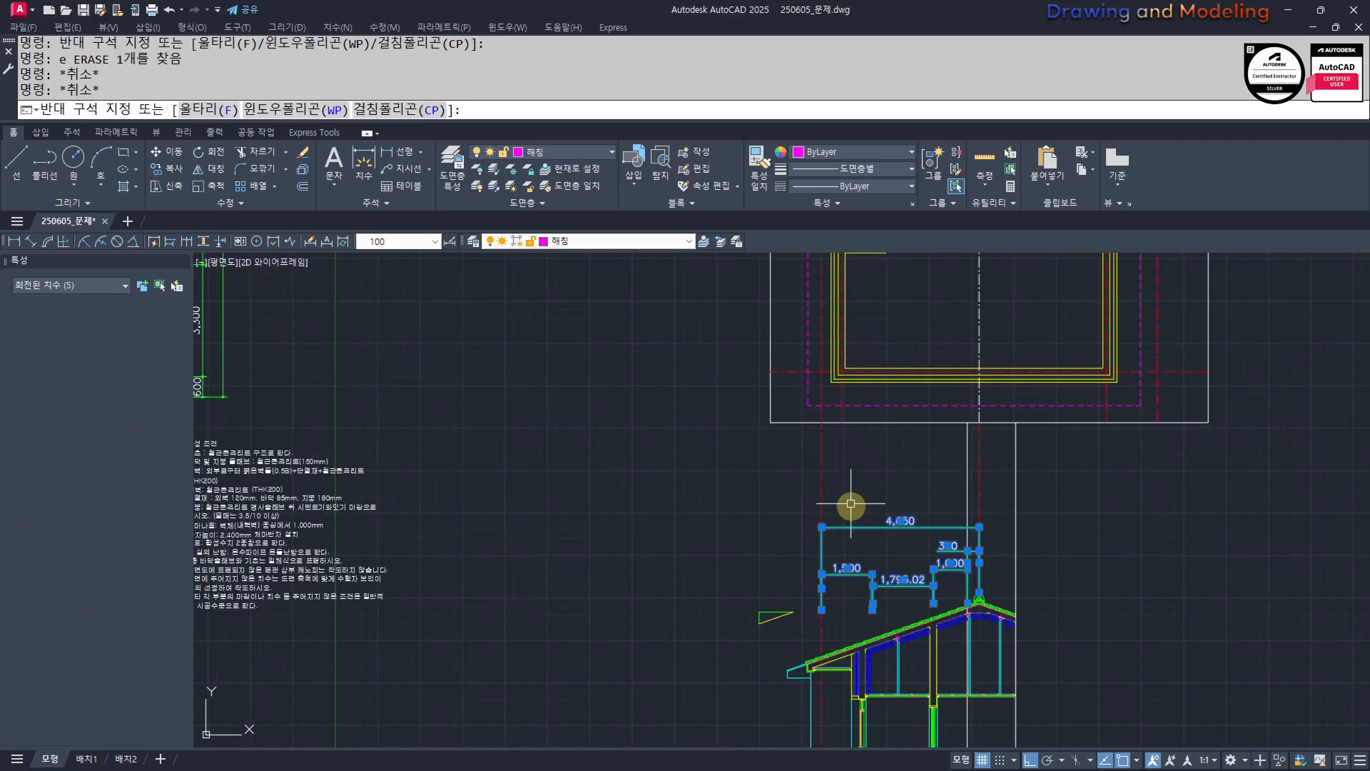
text(e)
key(Return)
key(Escape)
key(Escape)
scroll(851, 555, down, 4)
middle_drag(874, 581, 883, 604)
text(xxl)
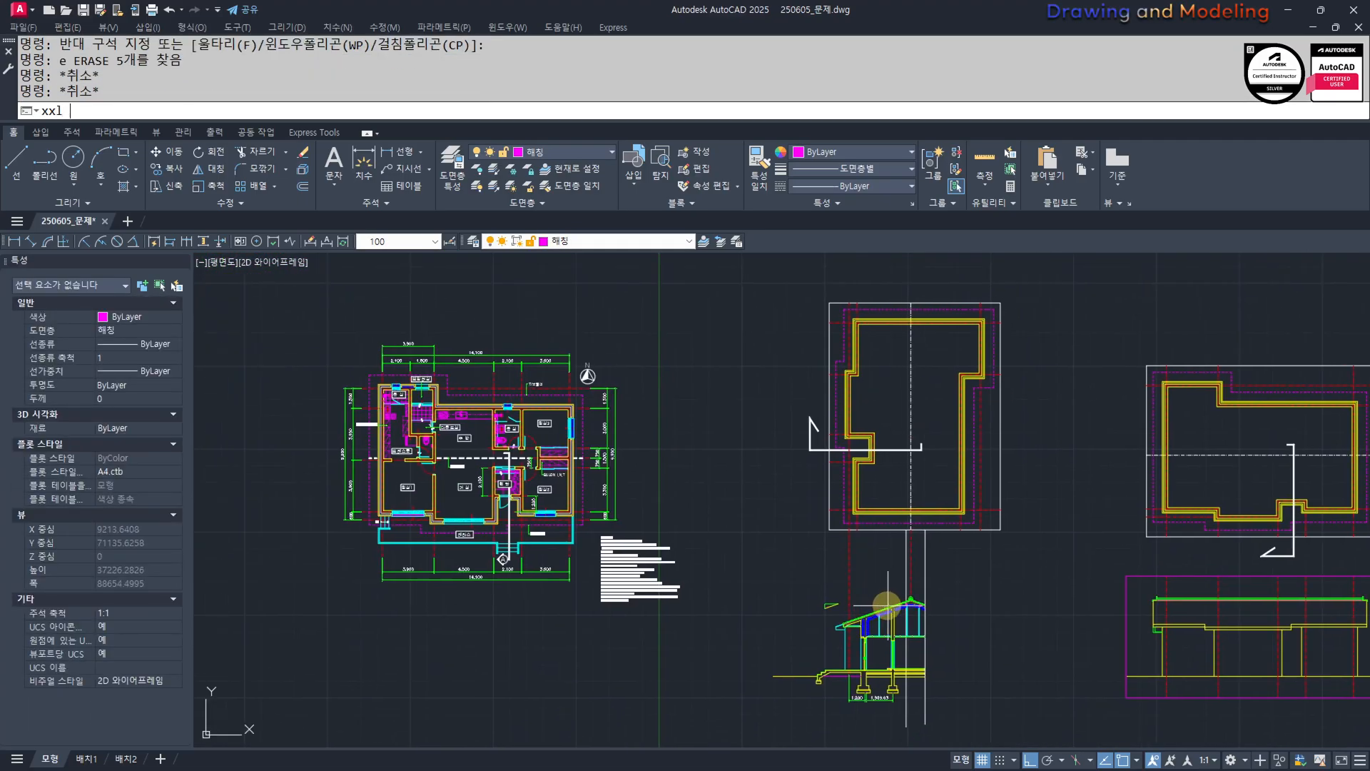
key(Return)
text(vc)
key(Return)
scroll(878, 500, up, 5)
key(Escape)
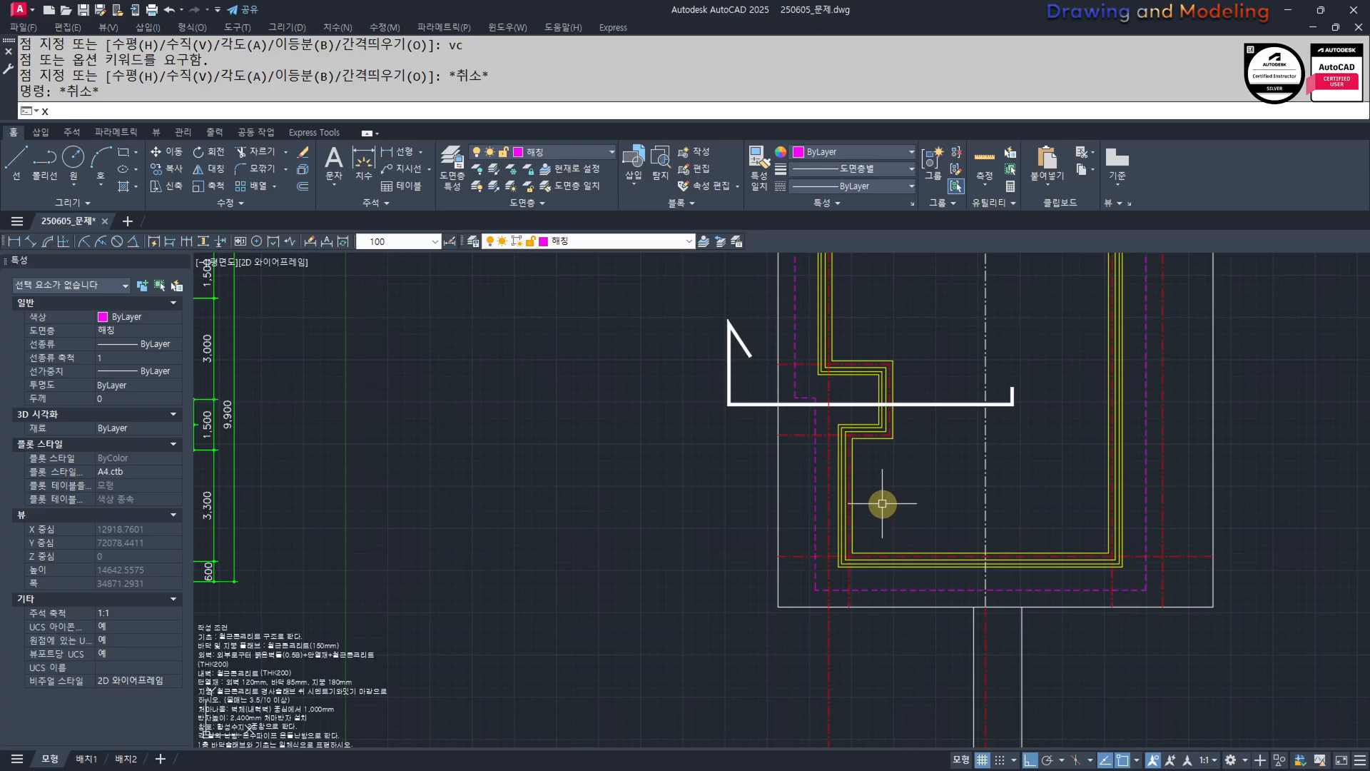
Draw a vertical construction line through the inner wall centerline of the stretched recess on the rotated plan.
text(xl)
key(Return)
text(v)
key(Return)
scroll(903, 528, up, 3)
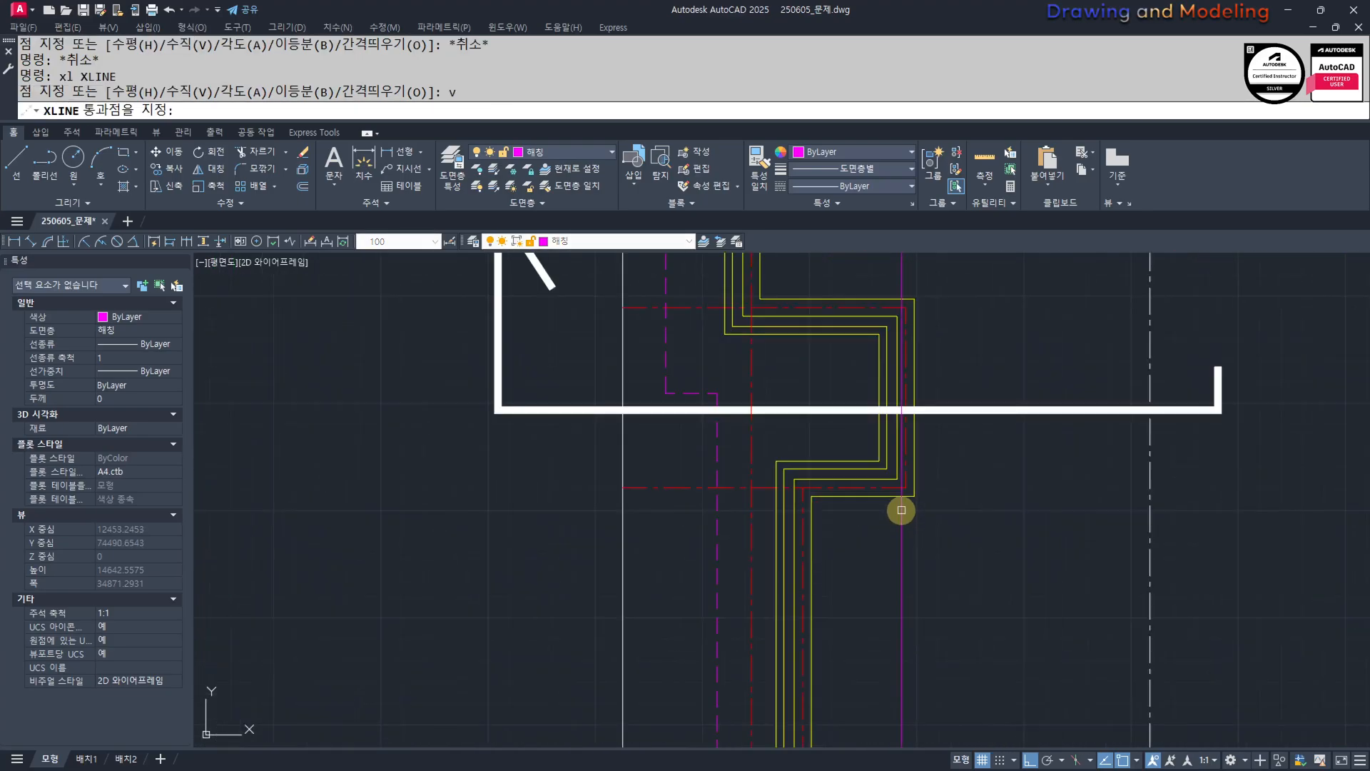
key(Escape)
Erase the horizontal dimensions below the section's footings.
scroll(902, 489, down, 5)
scroll(865, 550, up, 6)
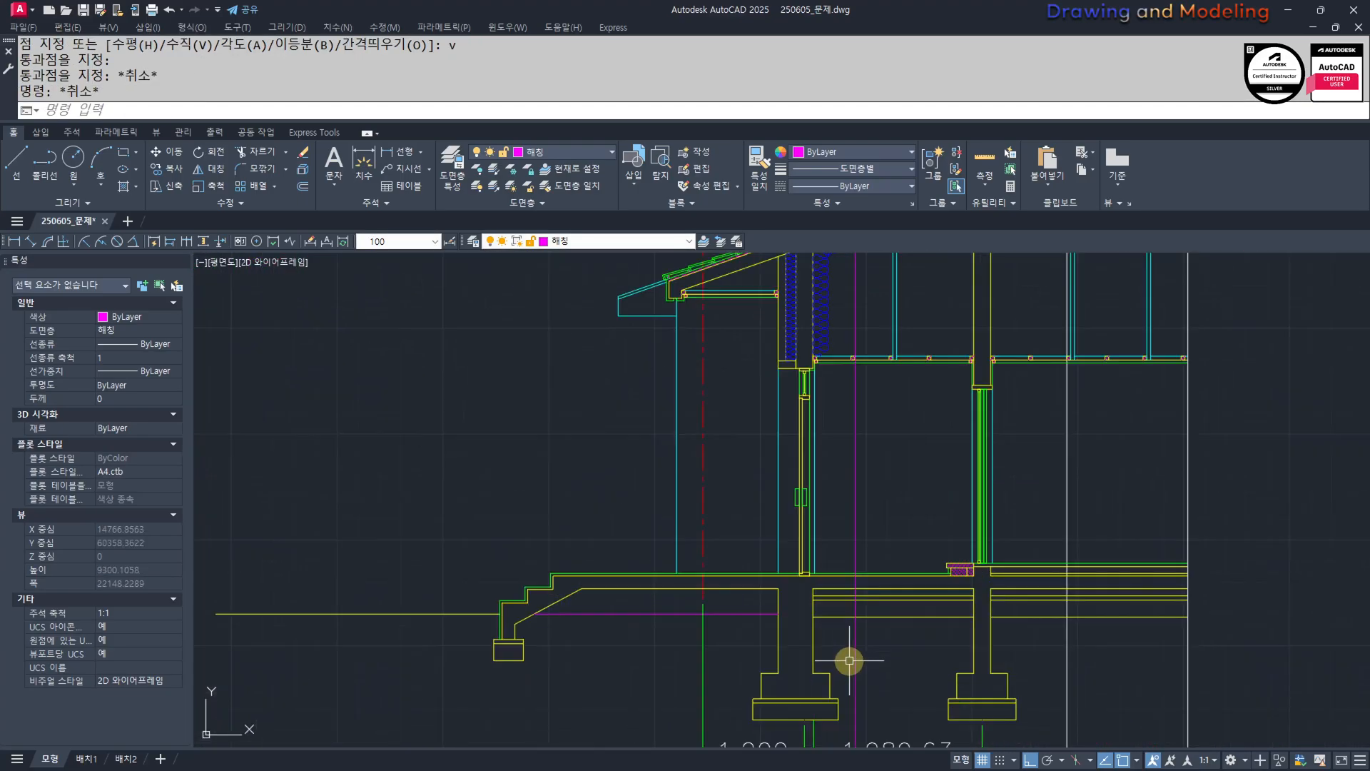
scroll(943, 683, up, 4)
click(988, 654)
click(949, 603)
text(e)
click(842, 691)
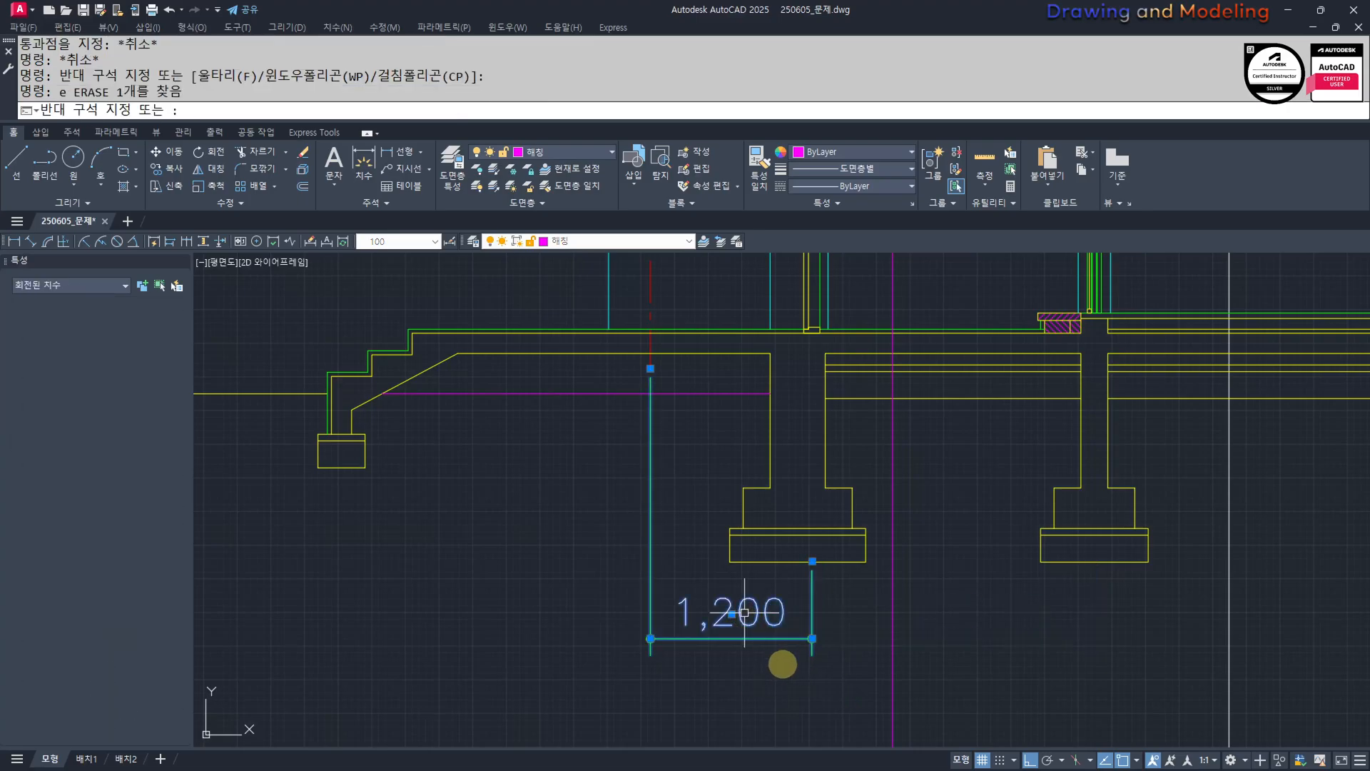
click(742, 608)
key(Escape)
key(e)
key(space)
key(Escape)
scroll(870, 550, down, 6)
middle_drag(779, 621, 810, 627)
key(Escape)
key(Escape)
click(774, 718)
click(746, 706)
text(e)
key(Escape)
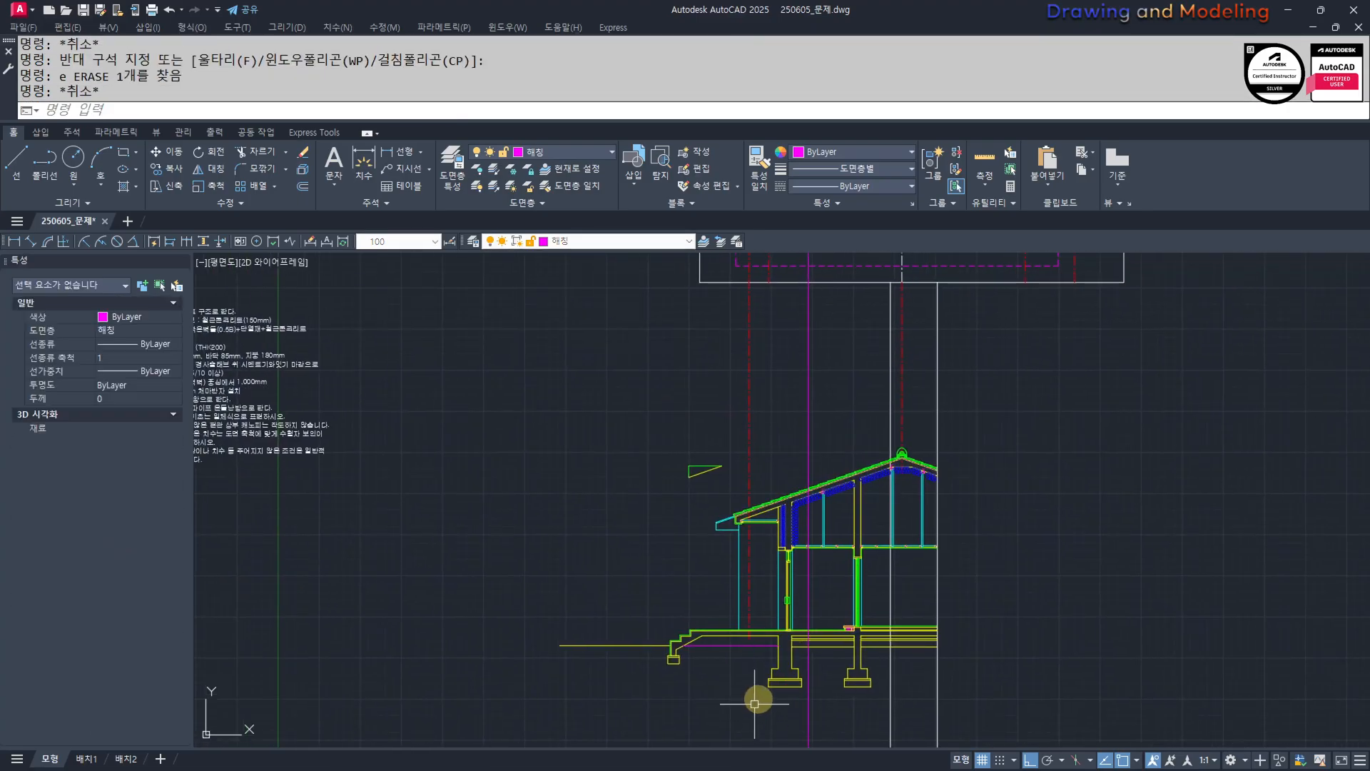
key(Escape)
middle_drag(785, 697, 793, 720)
scroll(783, 523, up, 4)
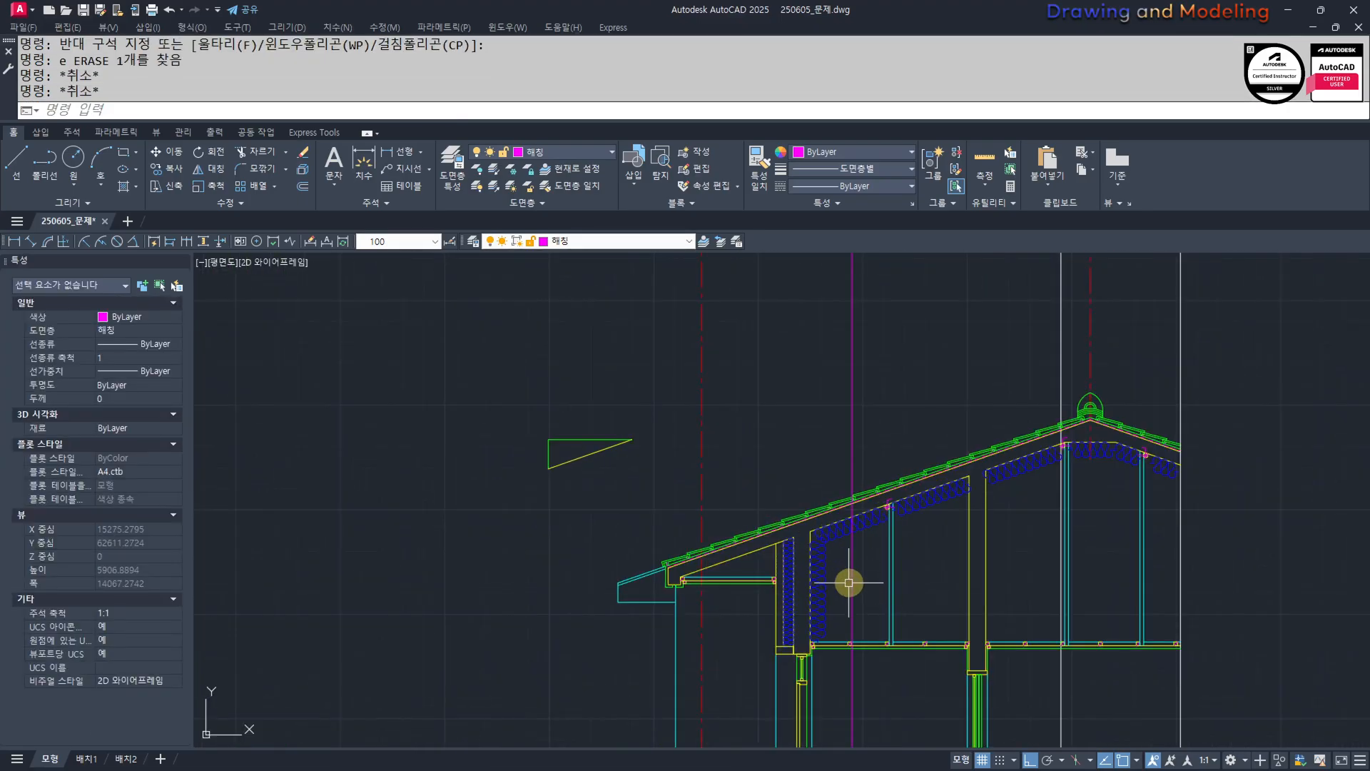
click(819, 569)
text(x)
key(Escape)
key(Escape)
click(817, 578)
click(819, 578)
click(860, 589)
click(863, 590)
key(Escape)
key(Escape)
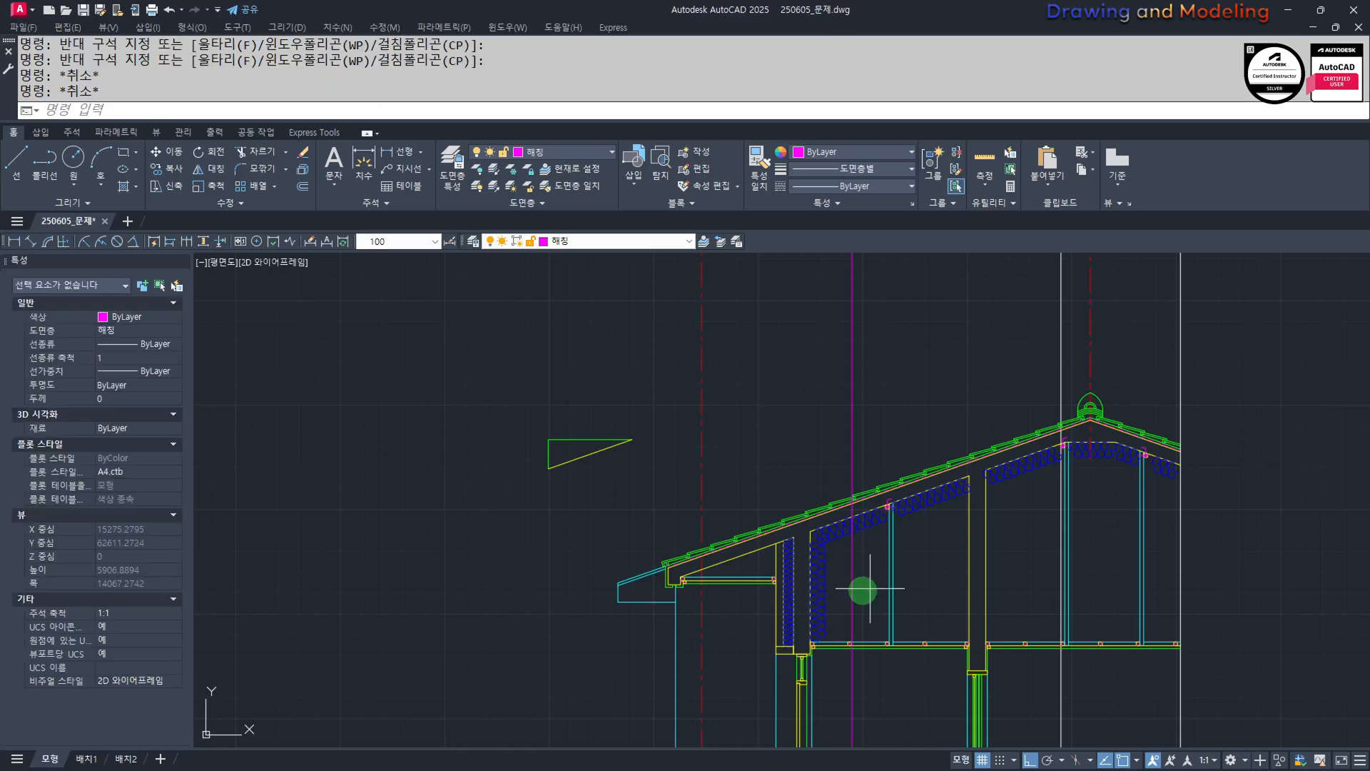
Match the projected vertical construction line's properties to those of the red outer centerline.
scroll(809, 650, down, 2)
middle_drag(809, 651, 835, 539)
scroll(863, 578, down, 2)
middle_drag(838, 317, 839, 514)
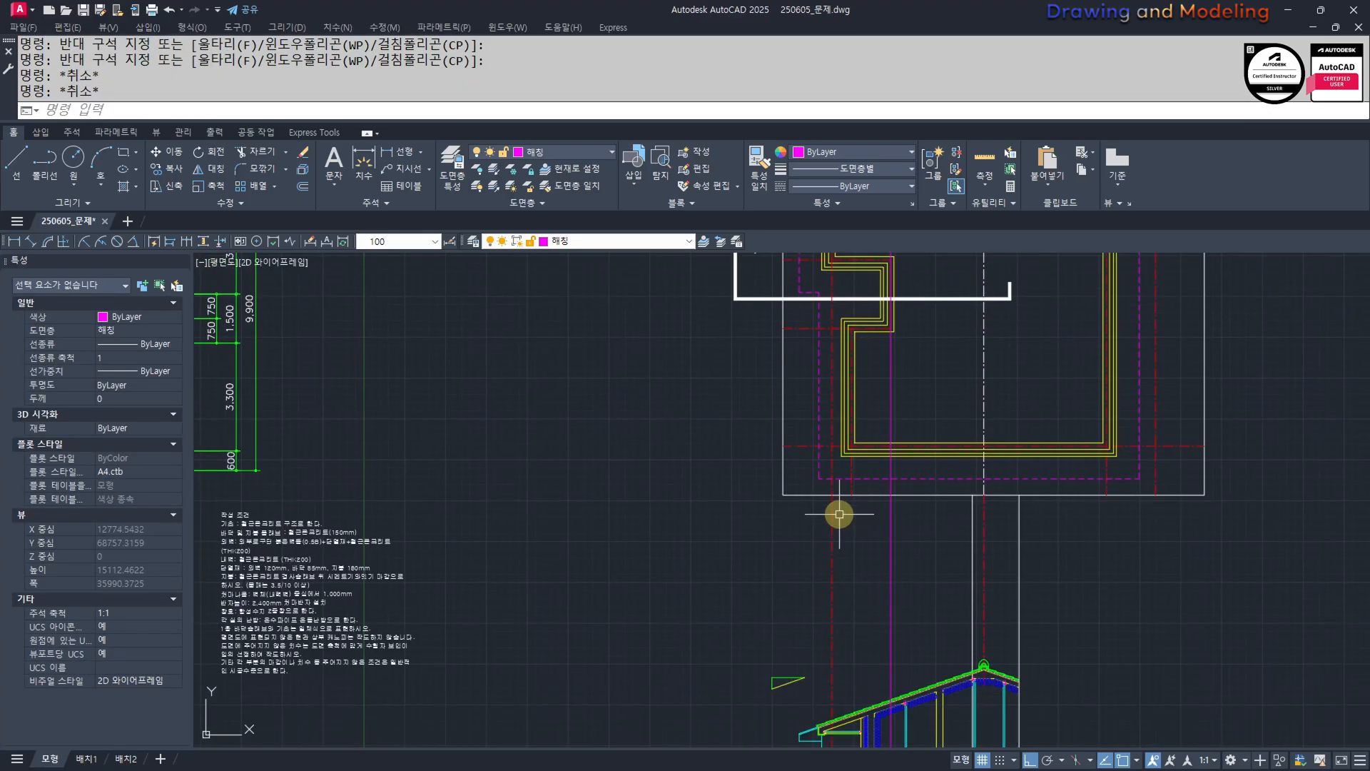
text(ma)
click(832, 564)
click(899, 582)
click(887, 589)
key(Escape)
key(Escape)
mouse_move(895, 684)
middle_down()
mouse_move(894, 512)
mouse_move(892, 656)
middle_up()
scroll(892, 658, up, 2)
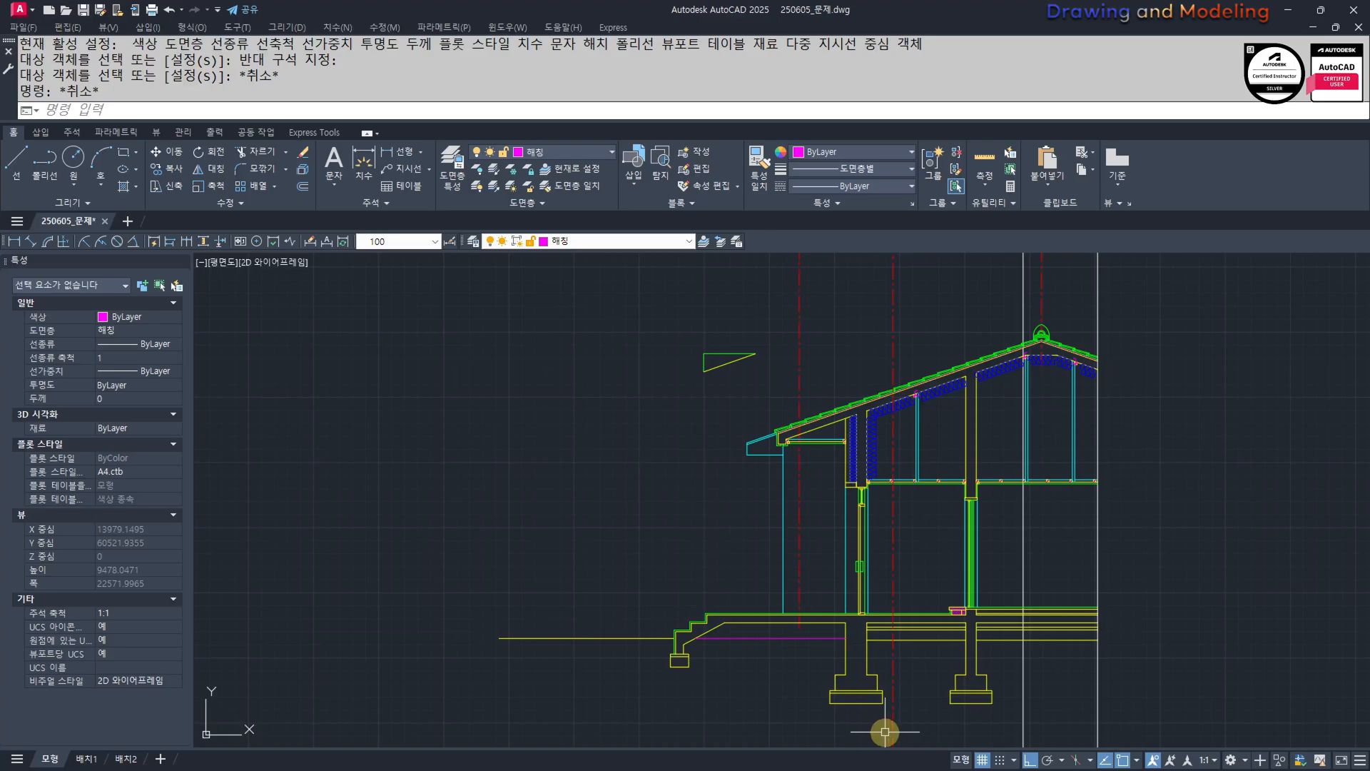
middle_drag(878, 730, 879, 731)
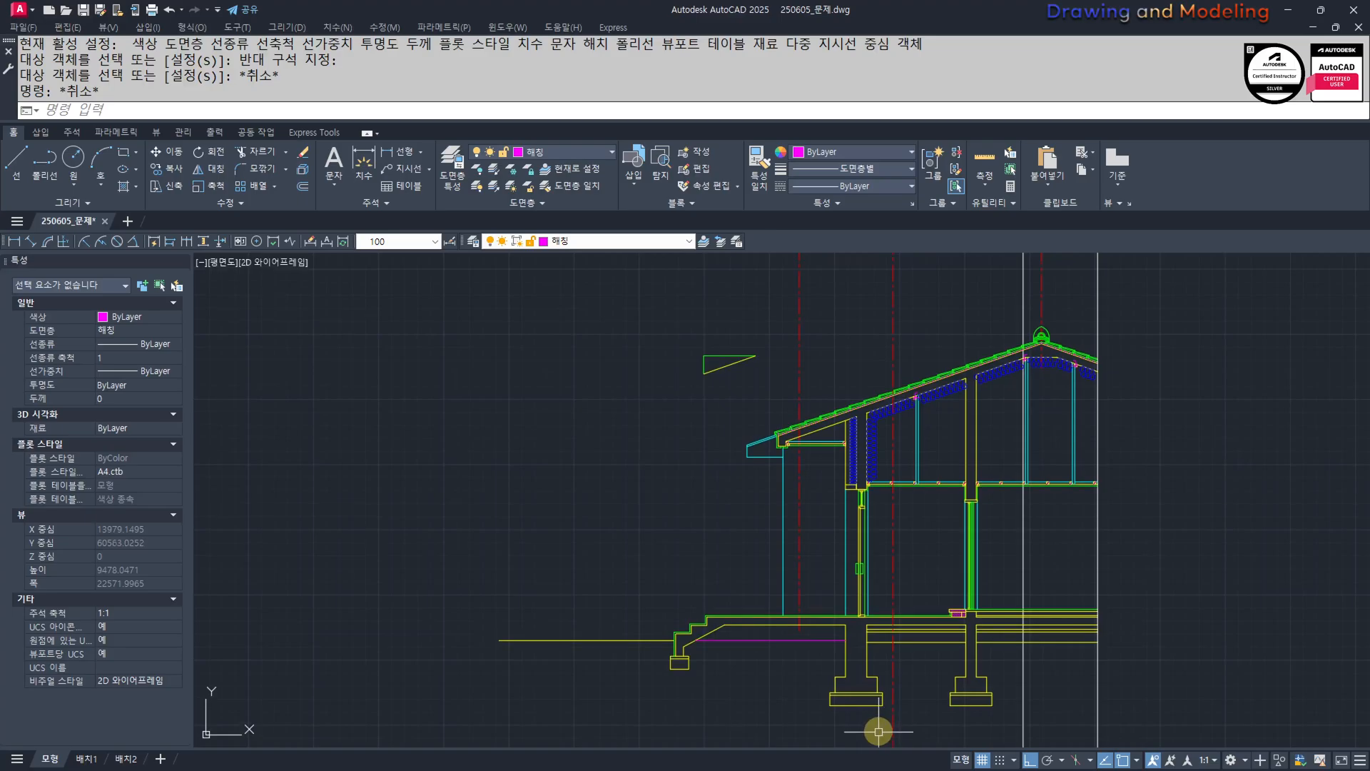
Try to stretch the section's exterior wall, with its footing and roof details, toward the interior.
text(s)
click(882, 730)
key(Escape)
key(Escape)
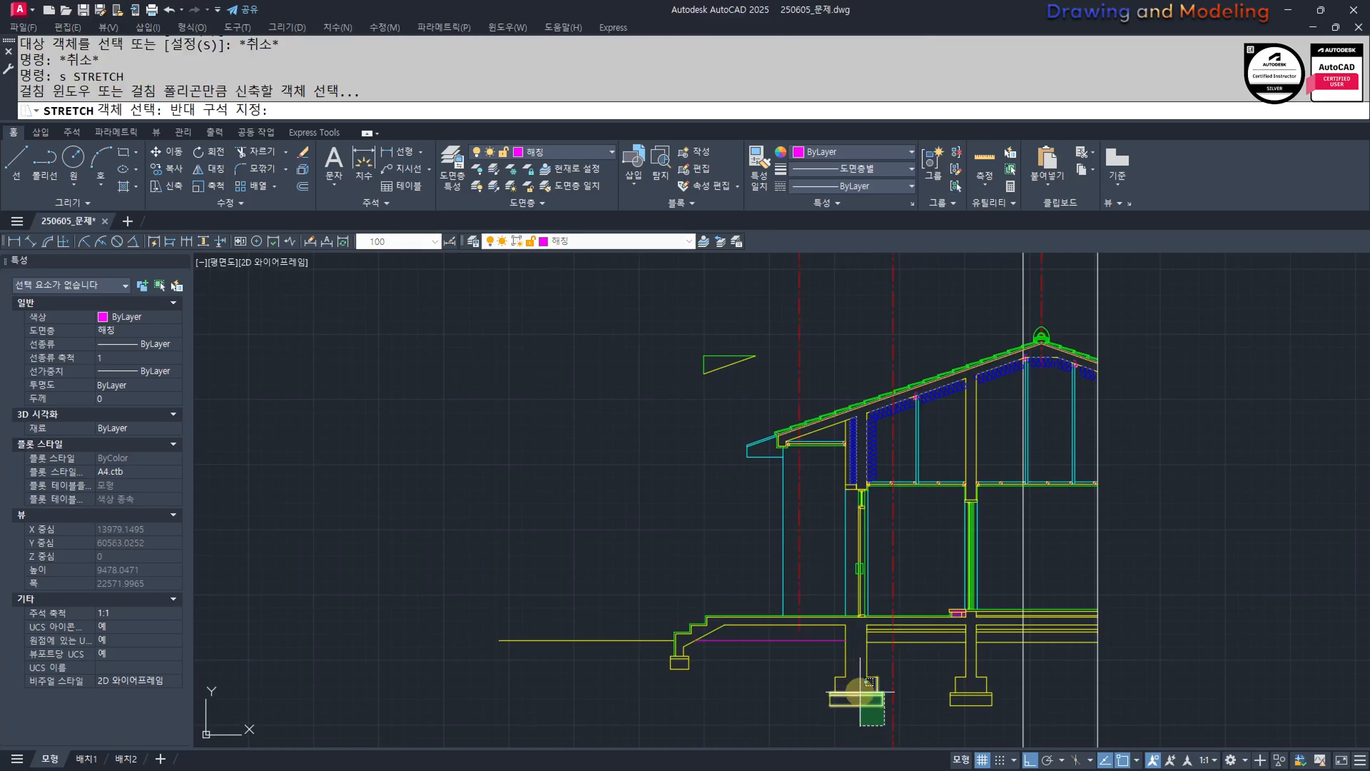
scroll(878, 703, up, 2)
text(s)
click(897, 722)
scroll(882, 725, down, 2)
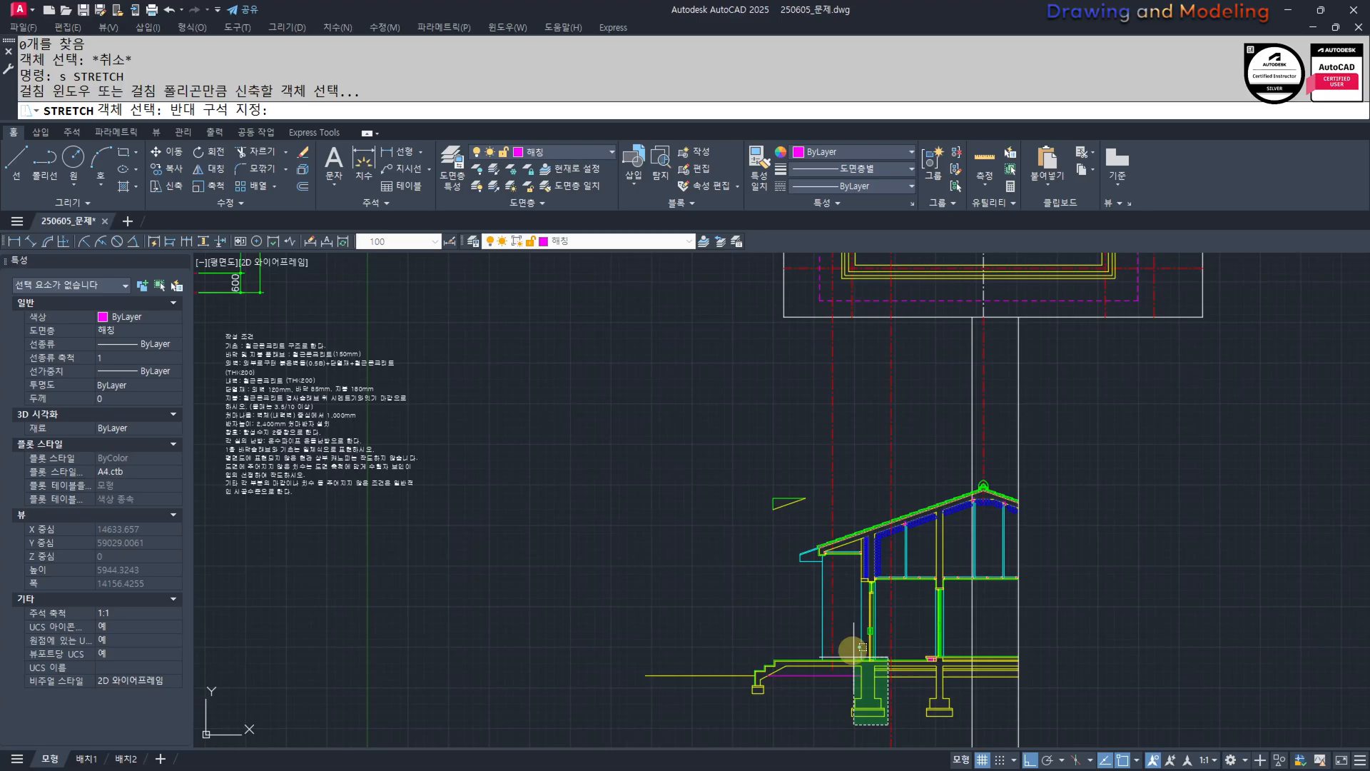
click(848, 494)
key(Return)
click(885, 585)
key(Escape)
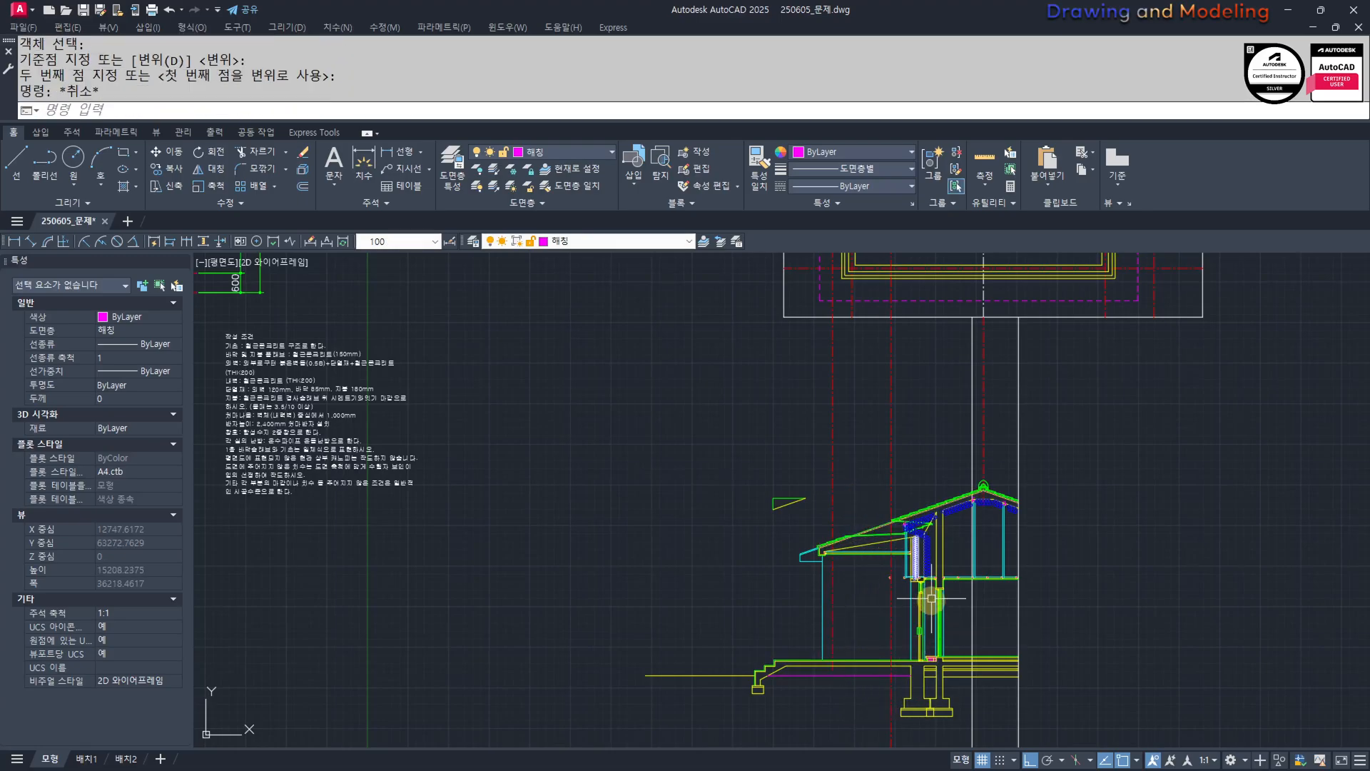
scroll(879, 529, up, 4)
scroll(886, 629, down, 2)
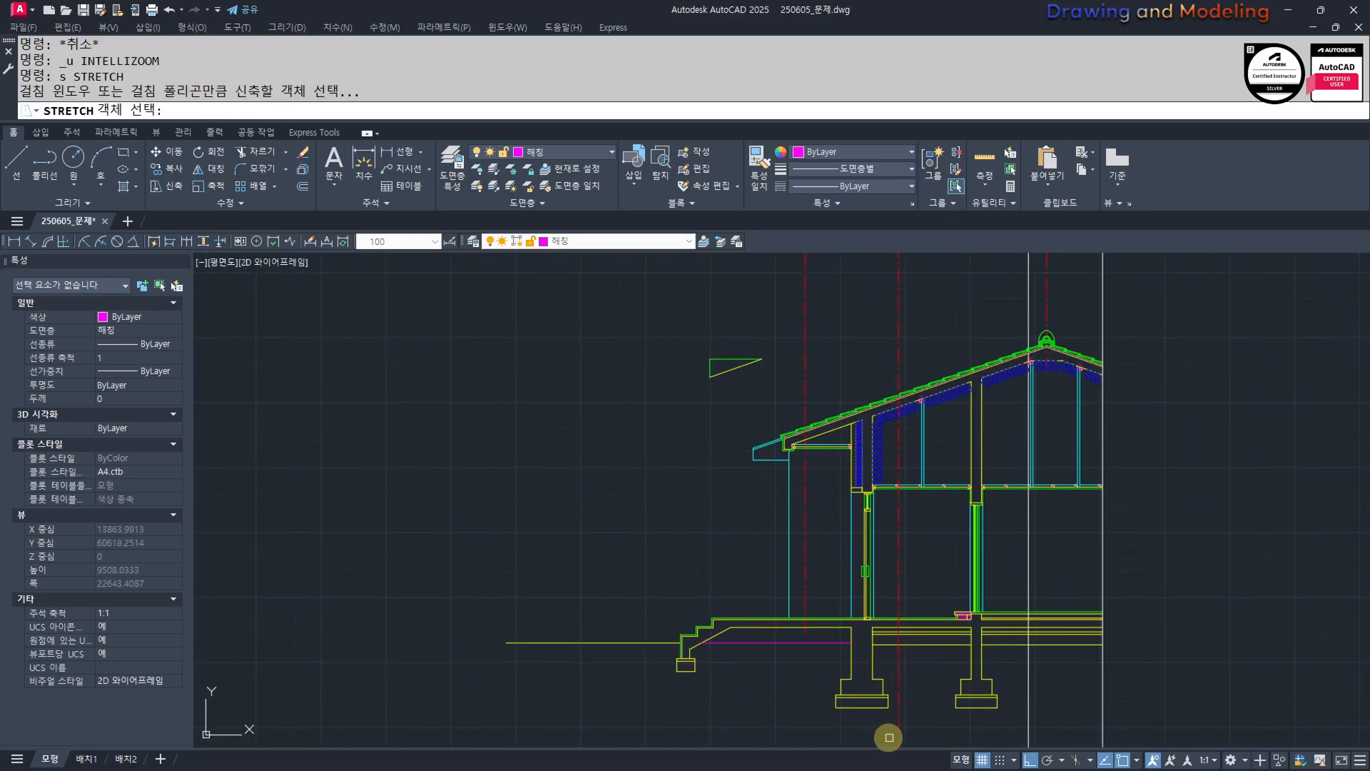
key(Escape)
key(Escape)
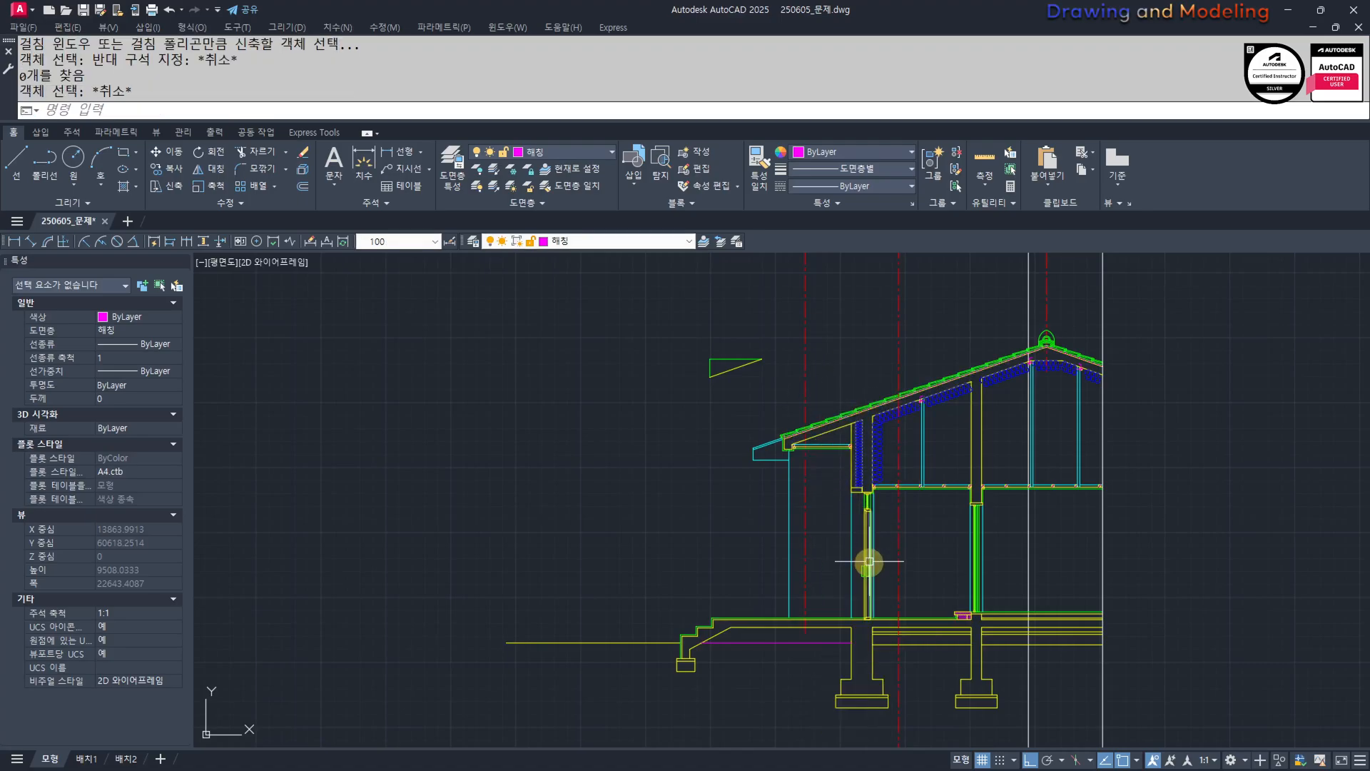
Offset the projected wall centerline by 600 toward the outside, onto the section's existing exterior wall.
middle_drag(881, 596, 862, 620)
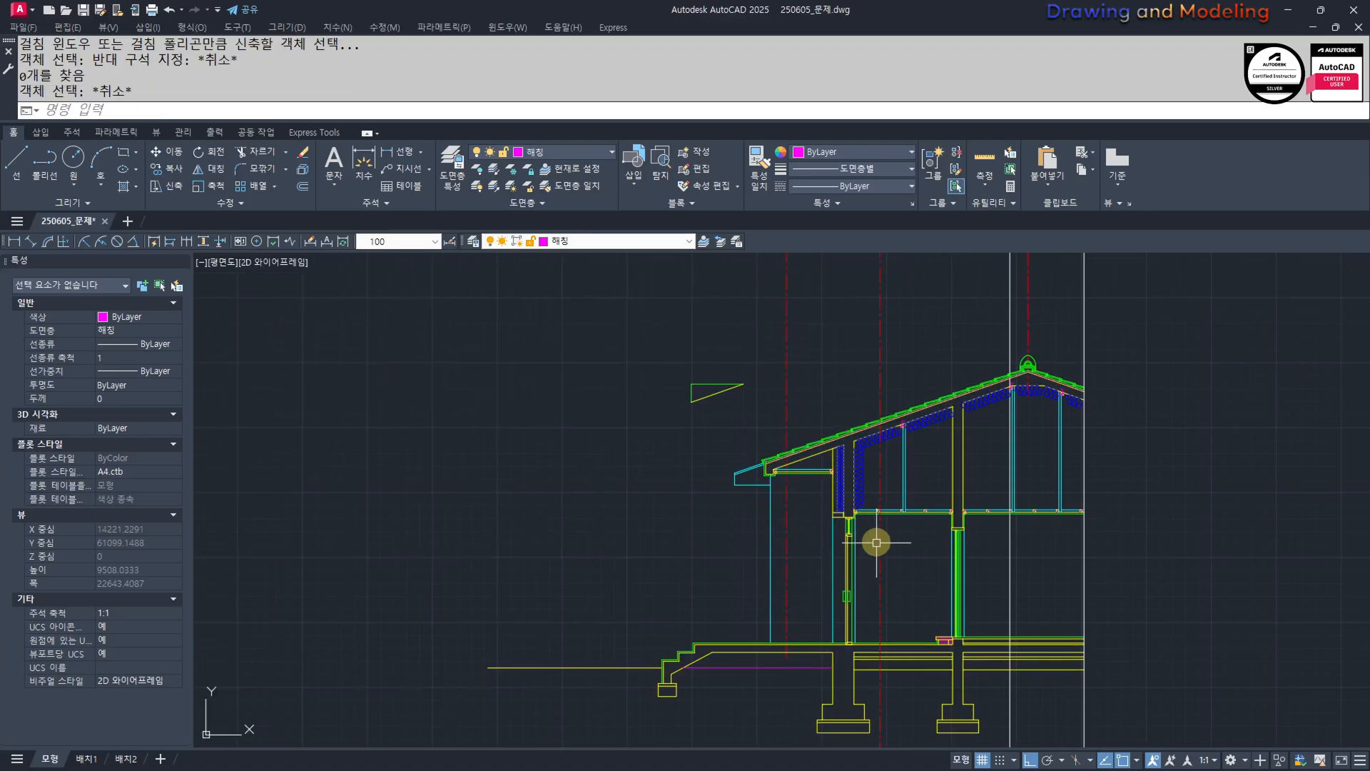
text(o)
key(space)
text(600)
key(space)
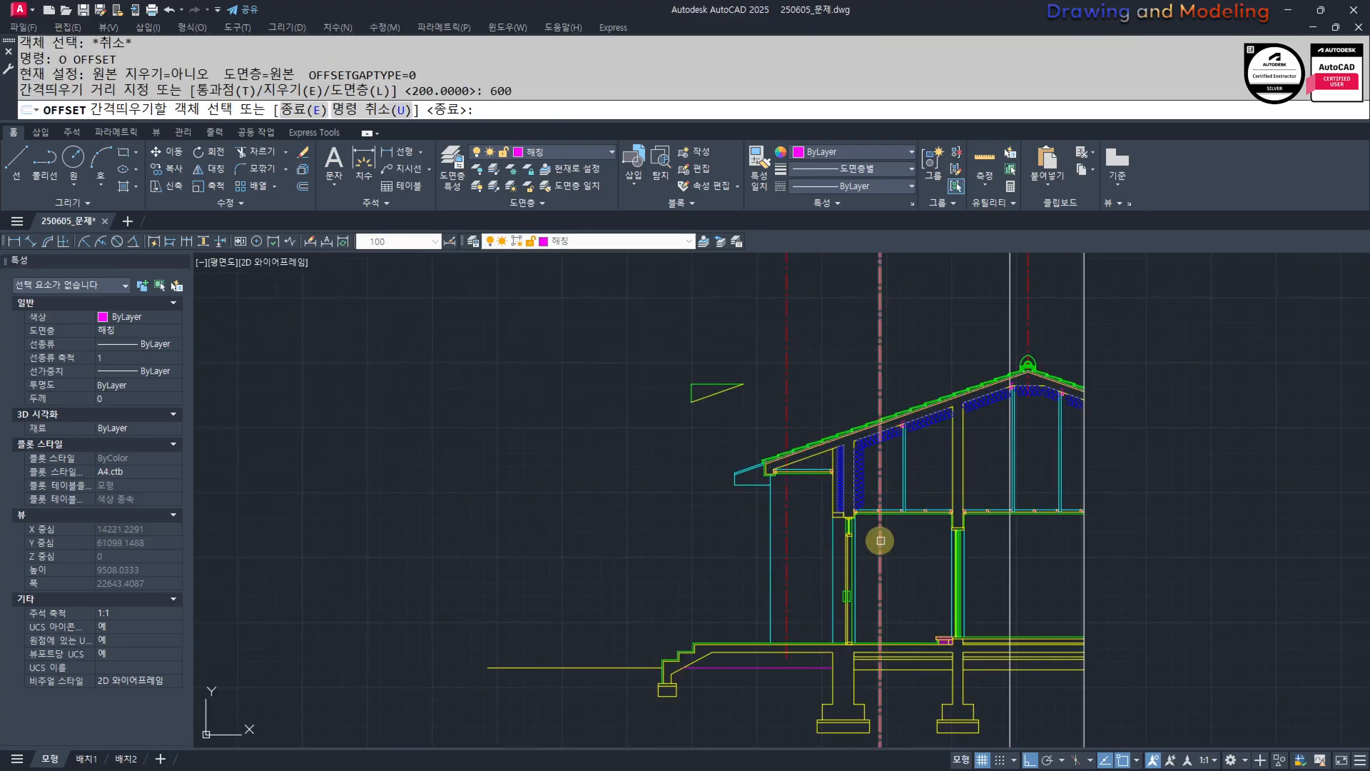
click(880, 539)
click(818, 563)
key(Escape)
key(Escape)
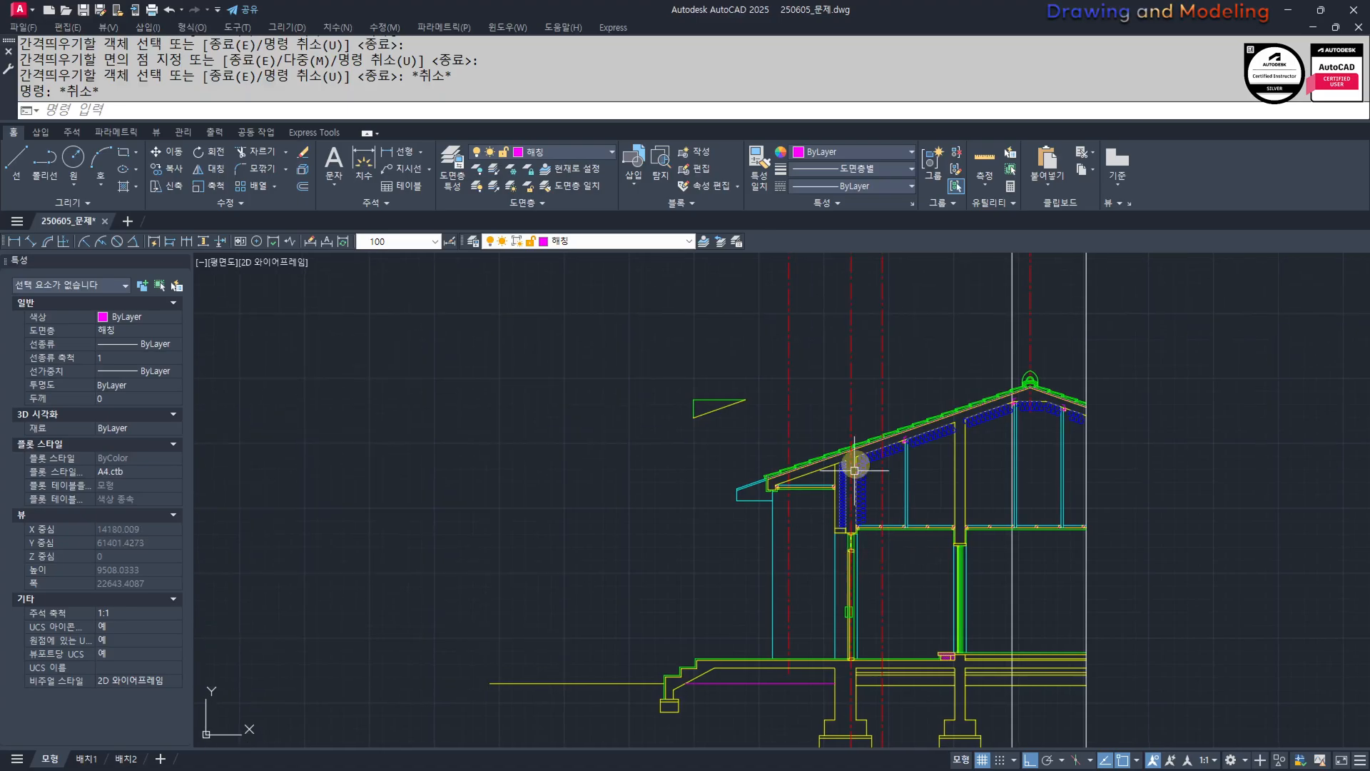
Start Stretch with the entire exterior wall selected, from its footing up to the roof above.
click(832, 388)
middle_drag(832, 388, 863, 317)
key(Escape)
text(s)
key(Return)
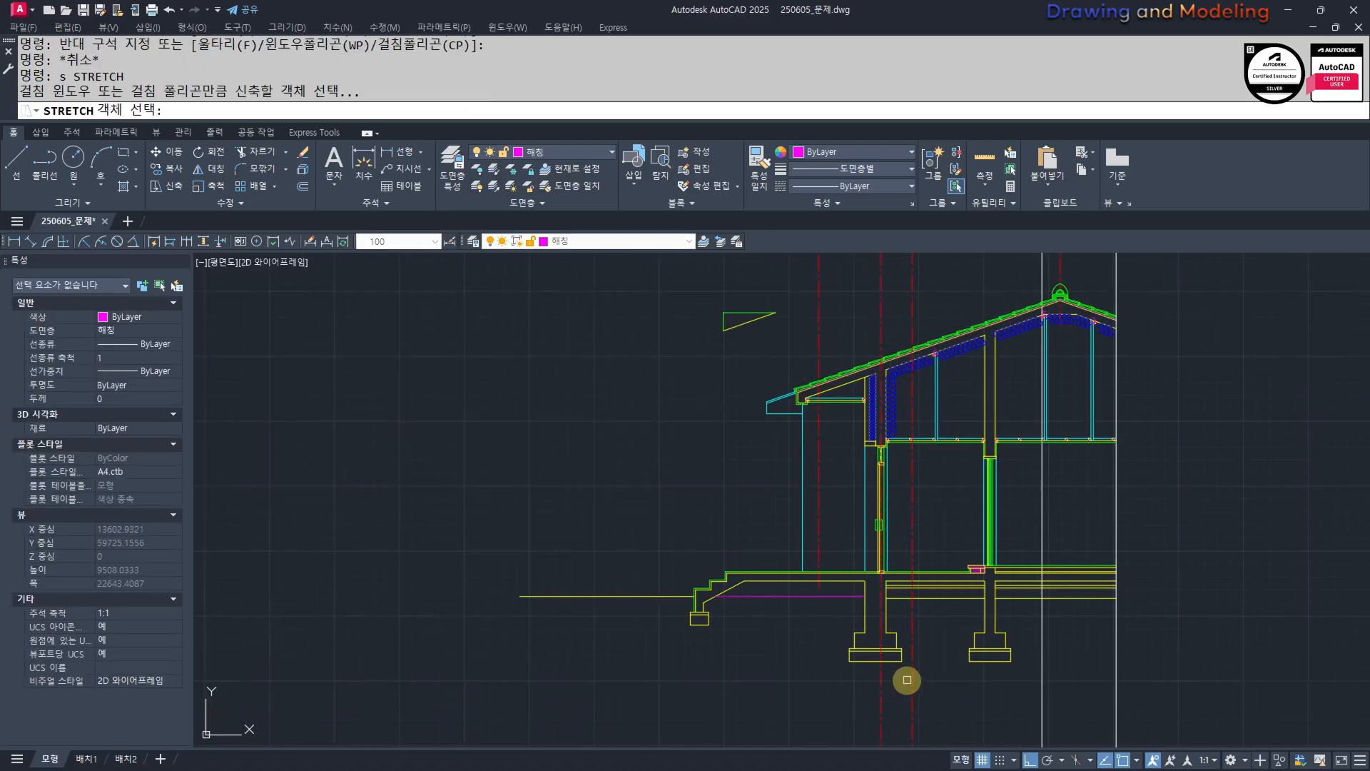
click(907, 680)
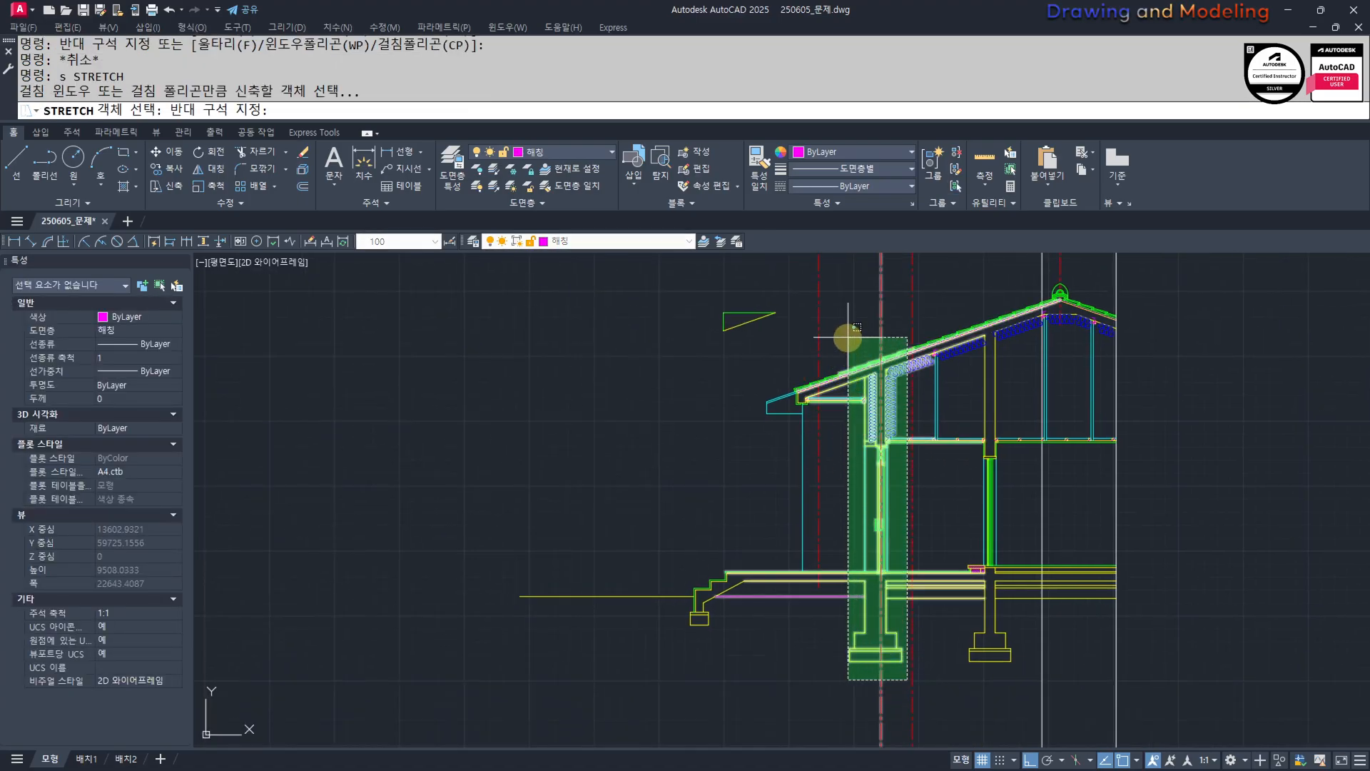
click(849, 360)
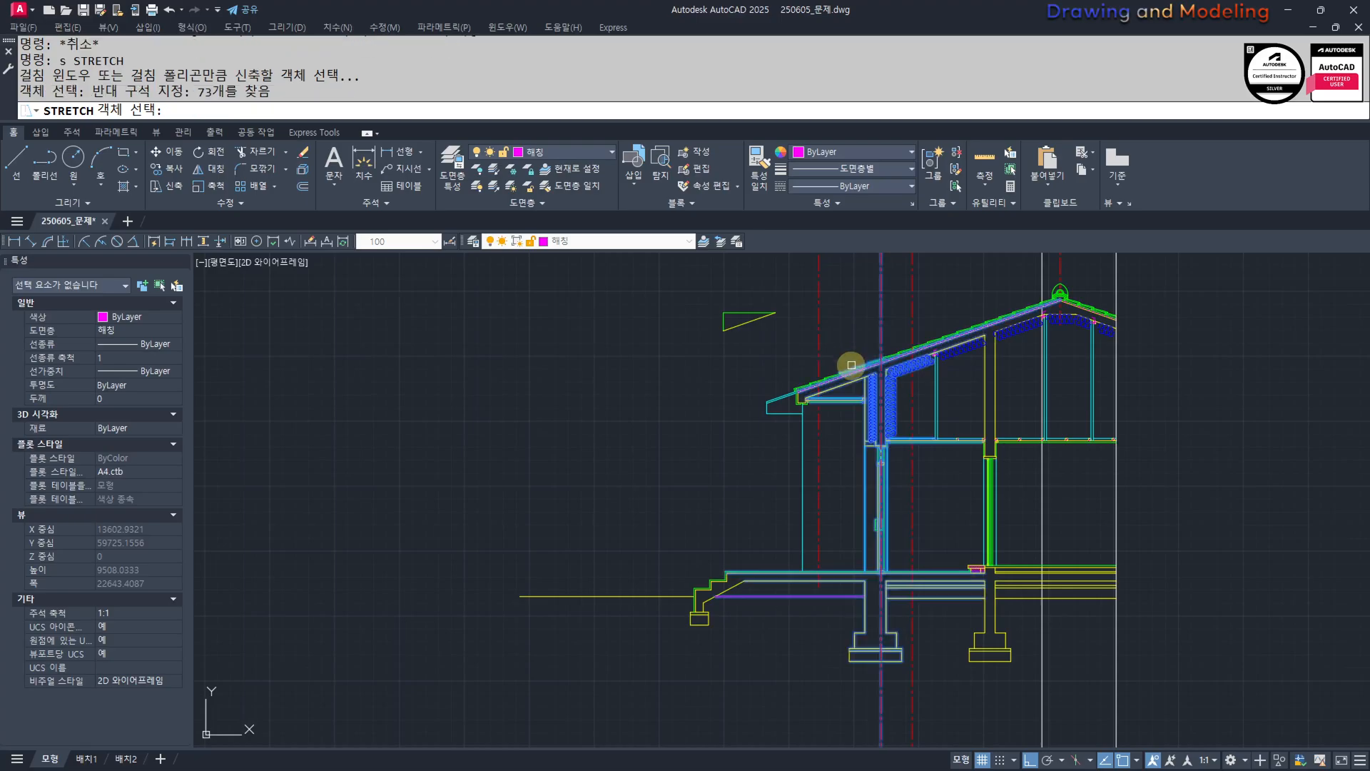
Exclude the roof tiles, sloped roof lines and sloped ceiling insulation from the stretch selection.
scroll(857, 368, up, 8)
scroll(830, 534, down, 5)
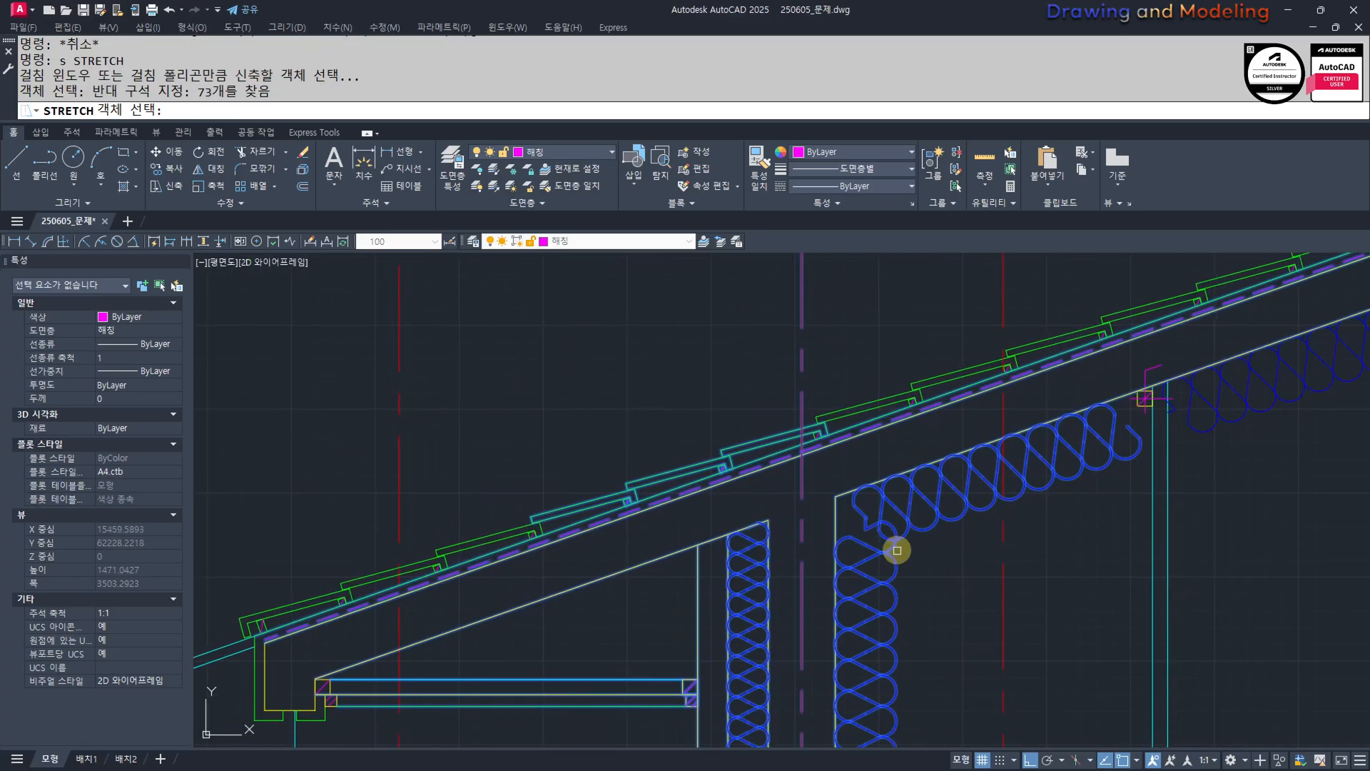
middle_drag(942, 544, 943, 400)
scroll(847, 505, down, 3)
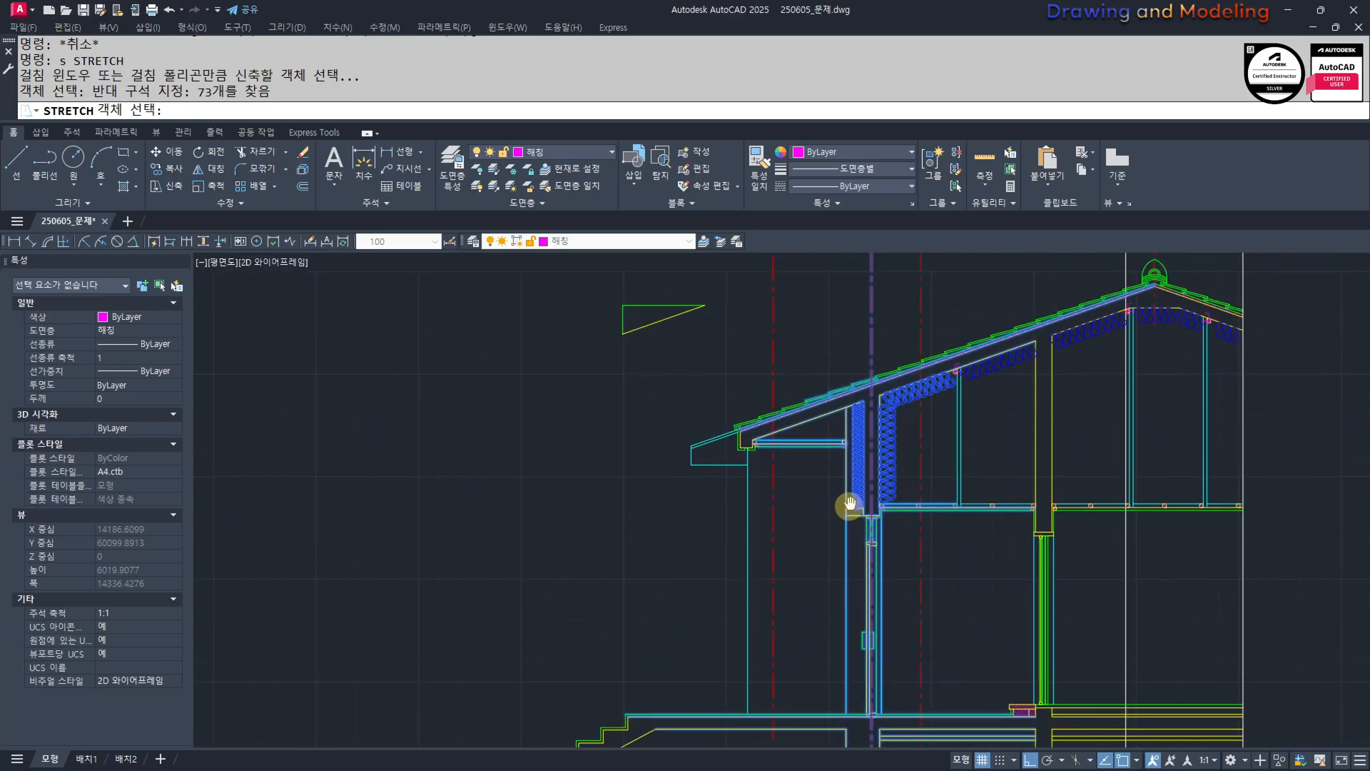
scroll(816, 422, up, 3)
shift+click(816, 422)
shift+click(765, 349)
scroll(972, 469, up, 3)
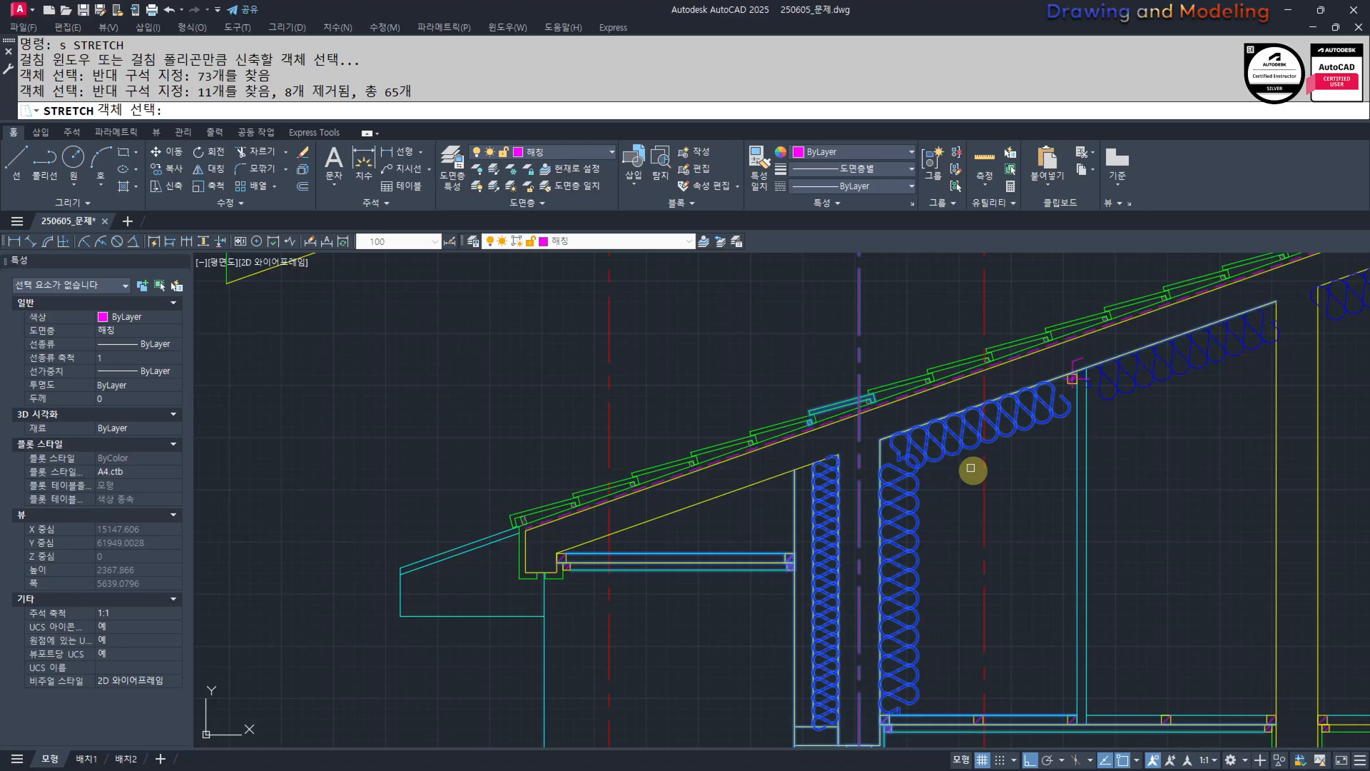
shift+click(935, 328)
scroll(926, 418, up, 2)
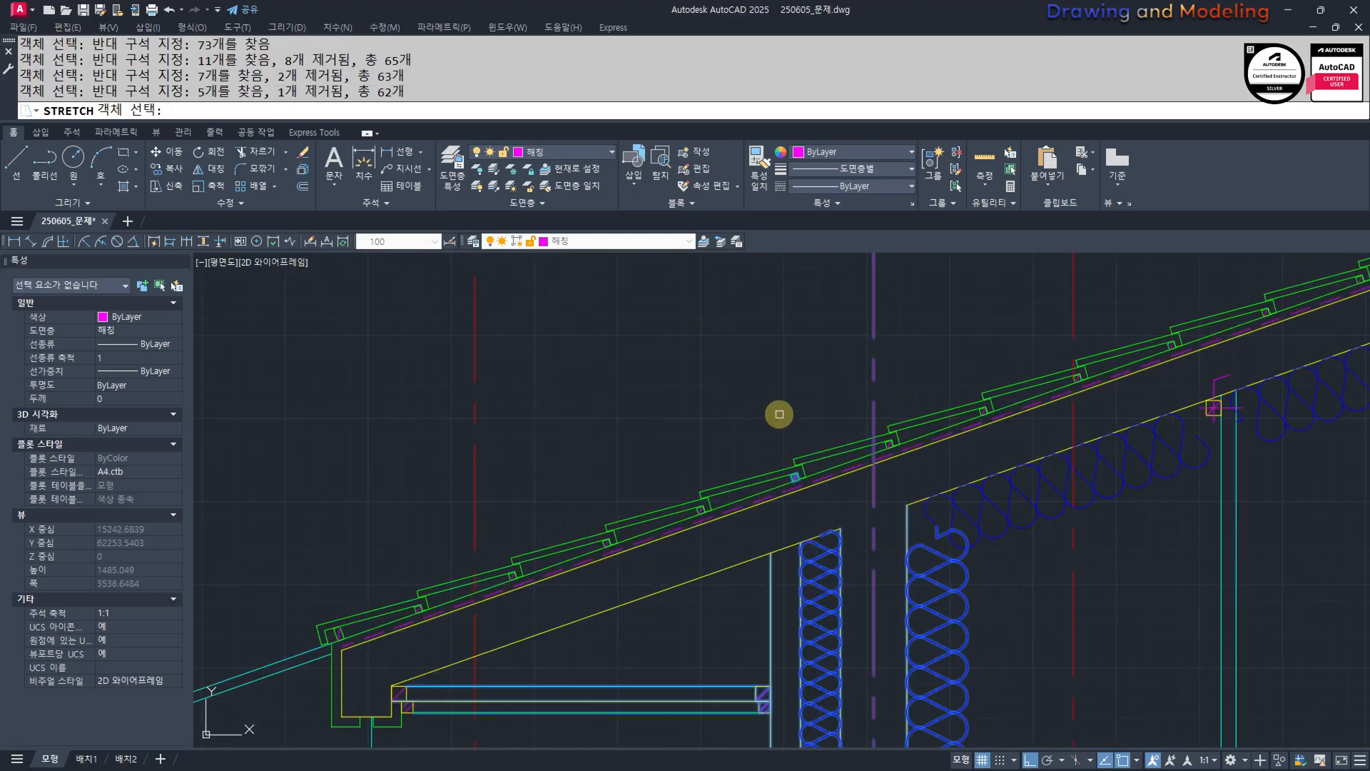
scroll(812, 512, down, 3)
scroll(877, 478, up, 3)
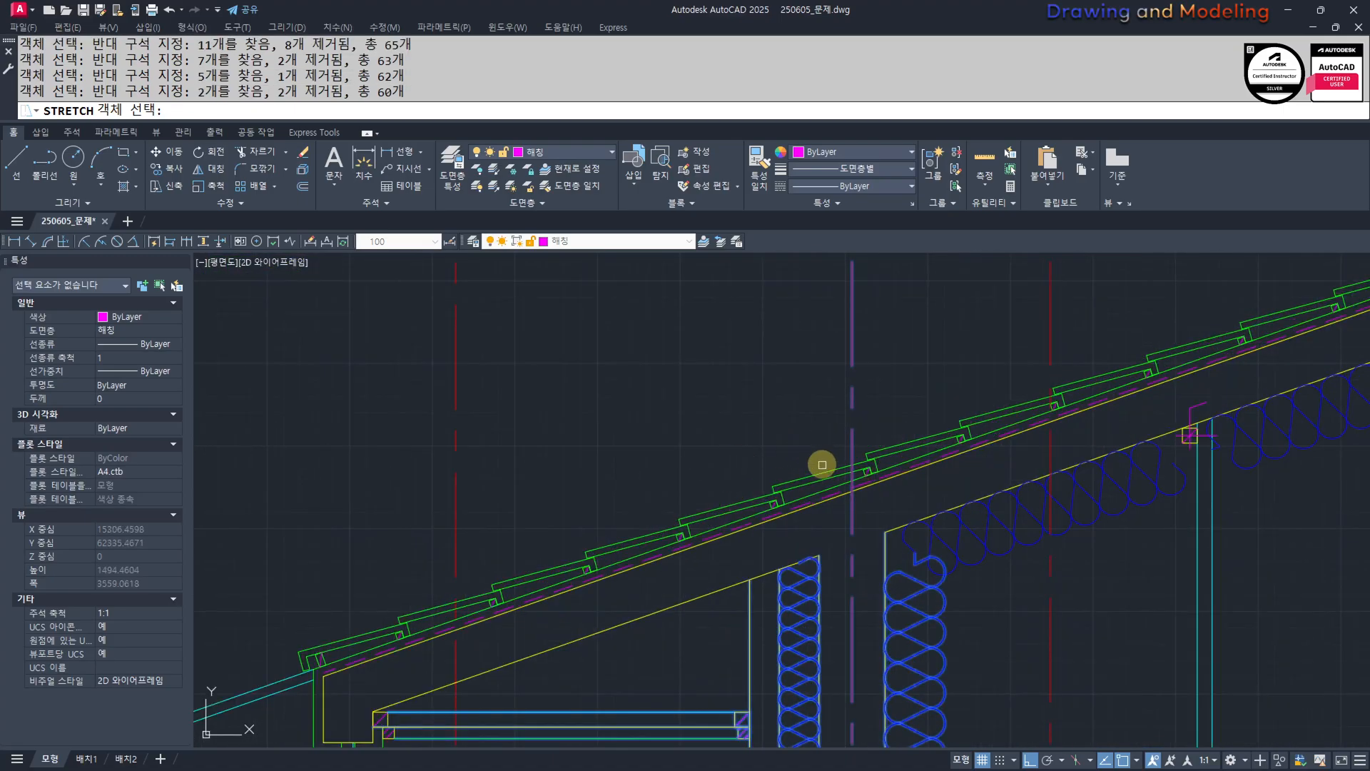
scroll(820, 464, down, 5)
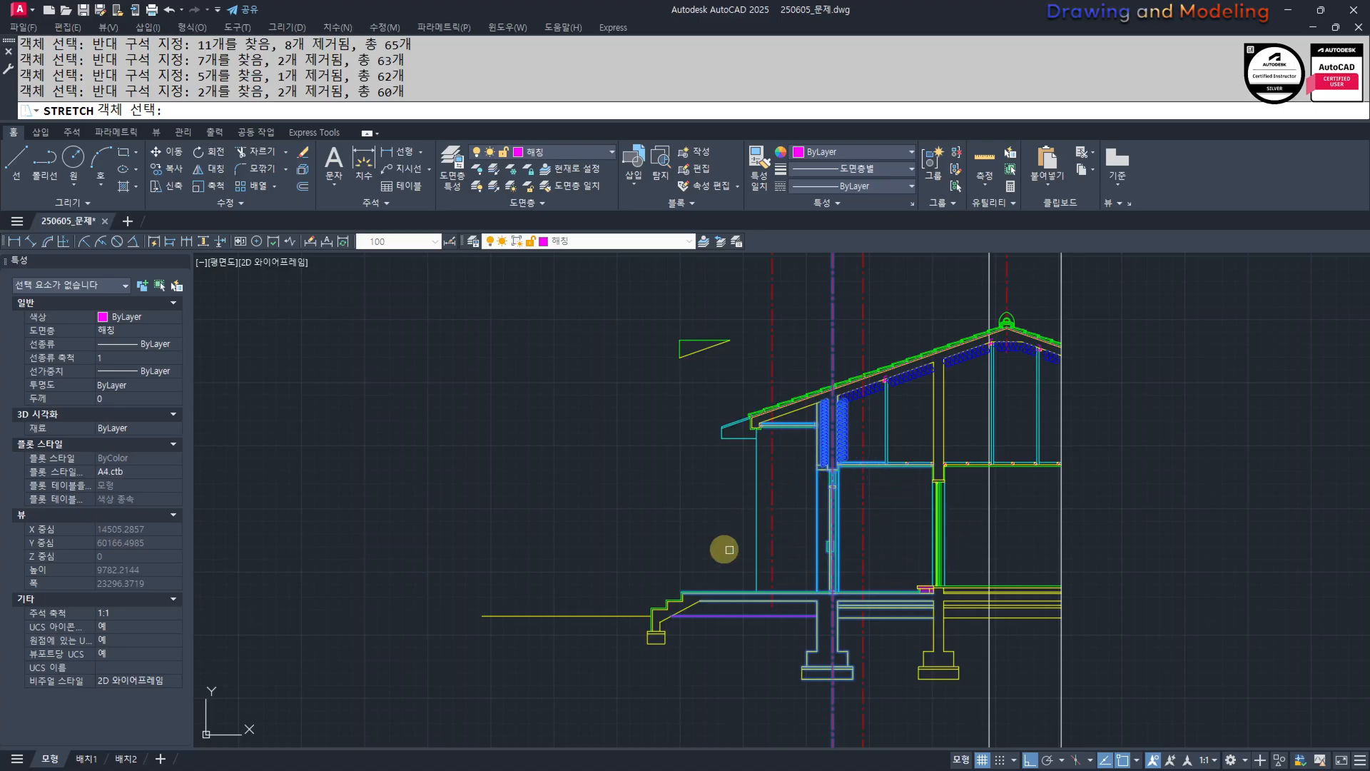
Stretch the exterior wall and footing horizontally from the offset centerline to the projected centerline.
click(971, 704)
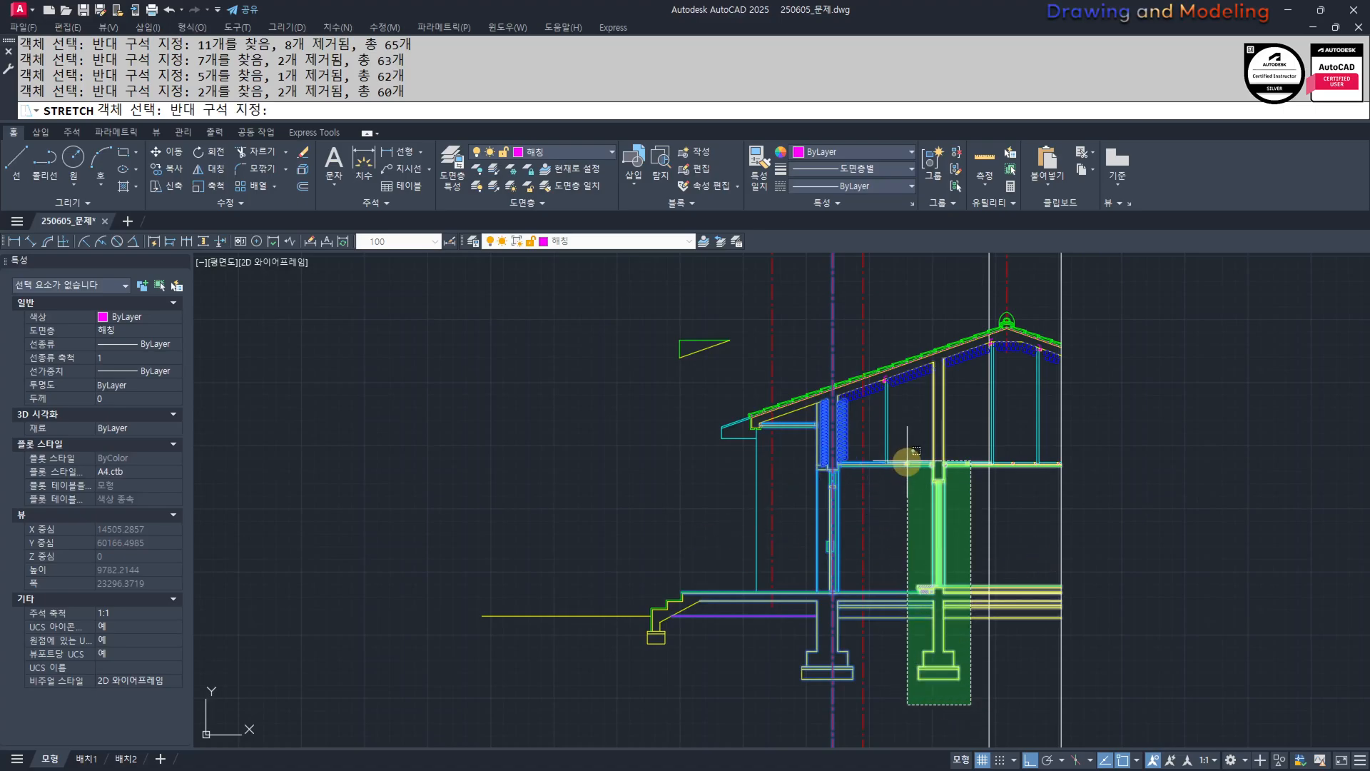
key(Return)
scroll(814, 361, up, 6)
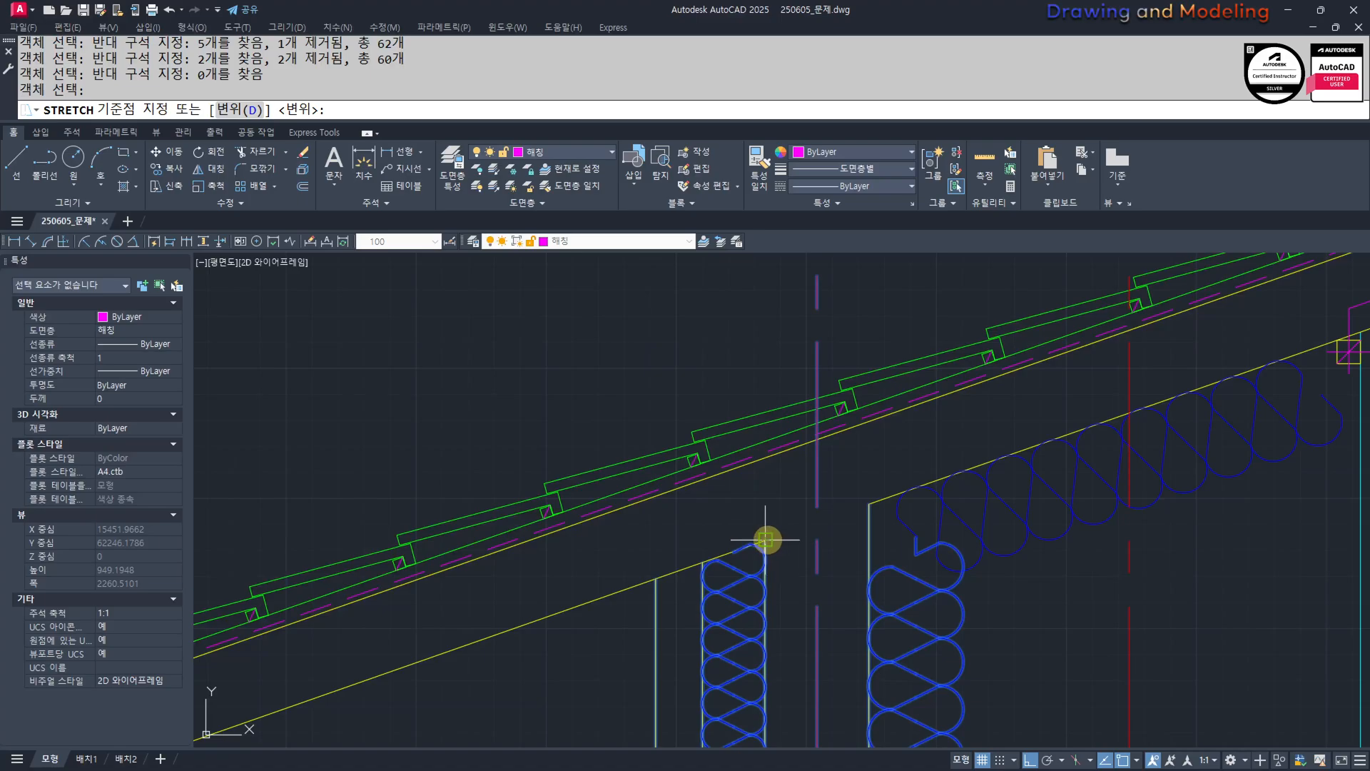
click(814, 515)
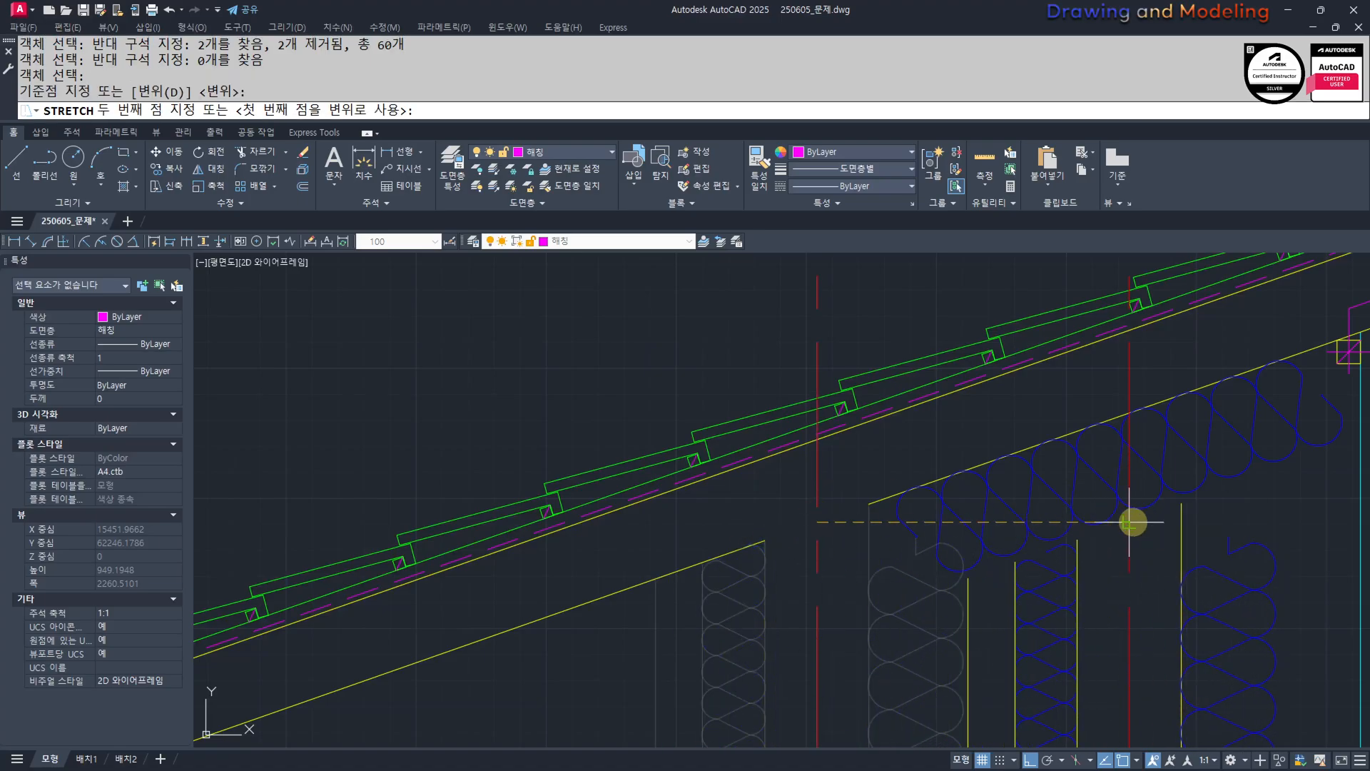
click(1136, 520)
scroll(927, 480, down, 8)
scroll(866, 616, down, 5)
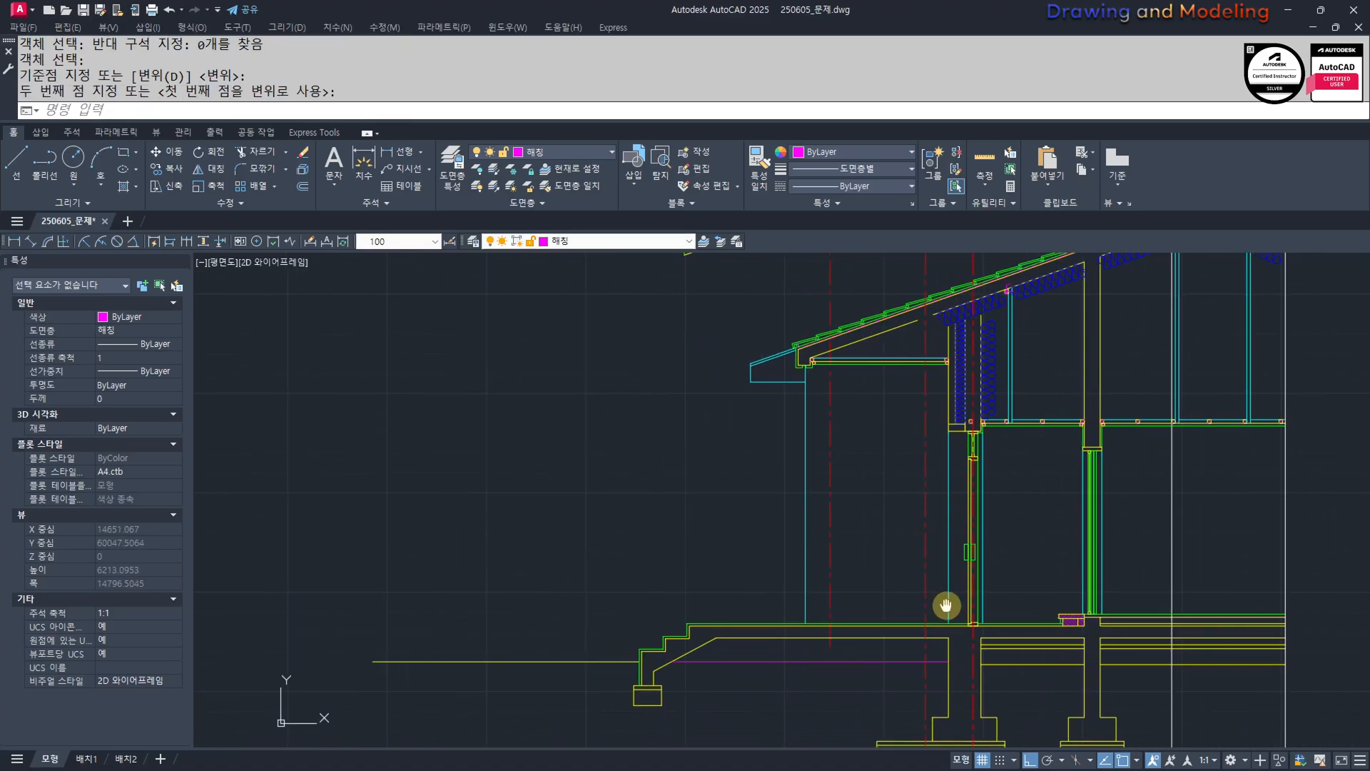
scroll(927, 480, up, 8)
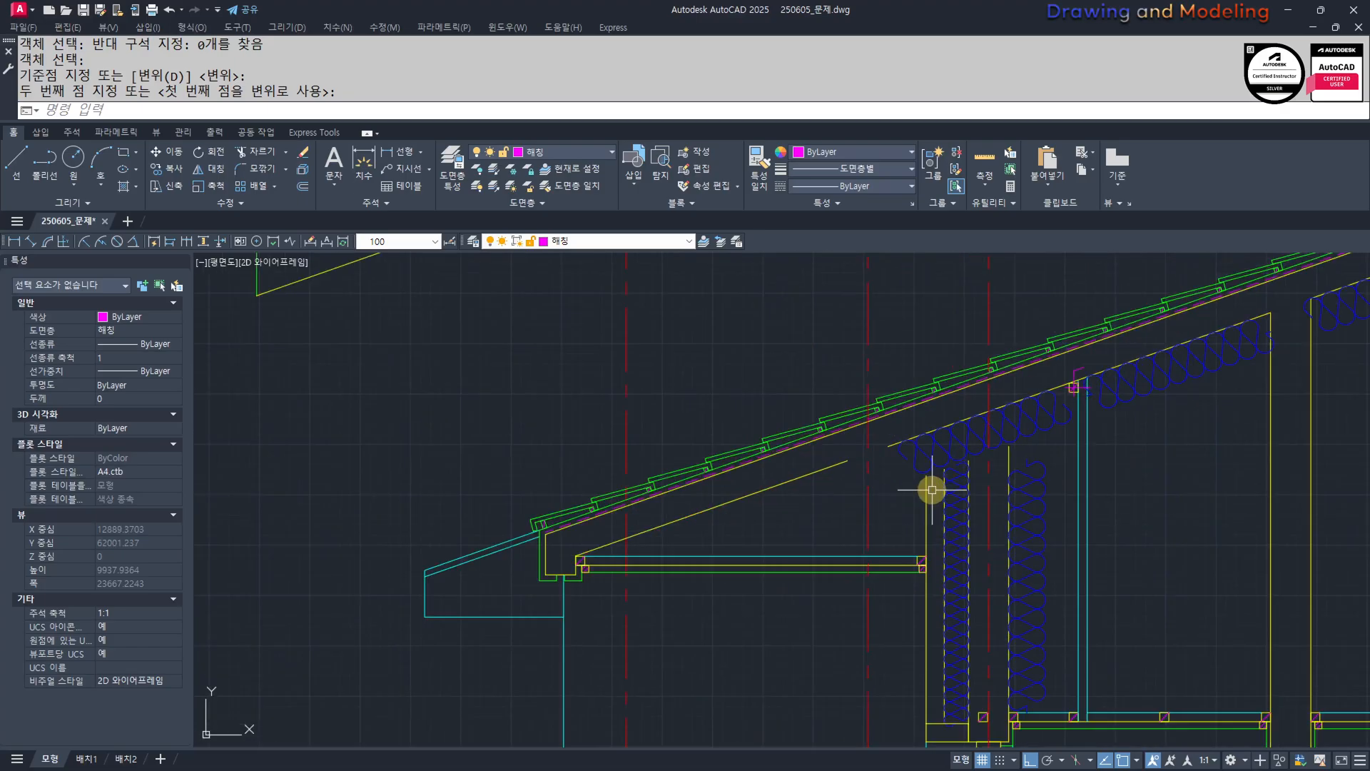
click(895, 438)
click(814, 466)
scroll(828, 518, down, 2)
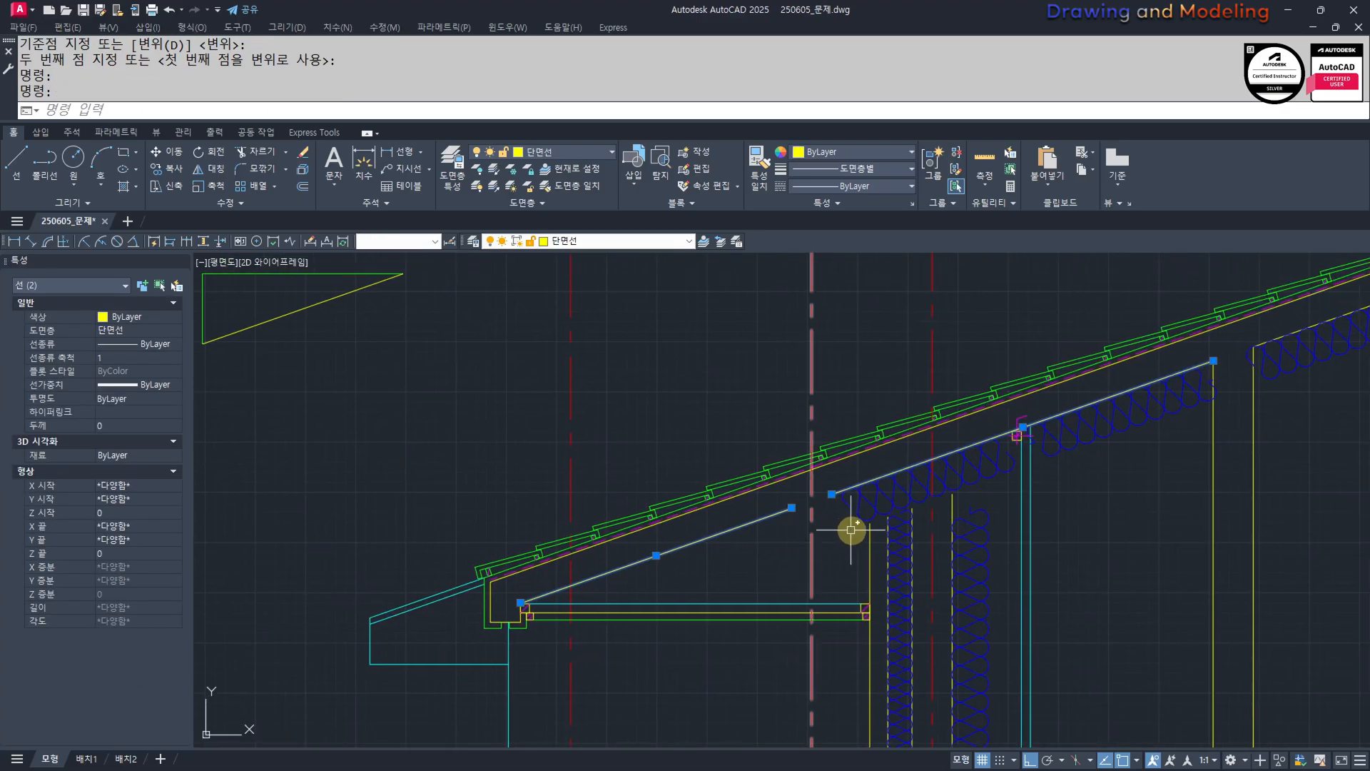
key(Escape)
key(Escape)
key(Escape)
middle_drag(905, 535, 942, 519)
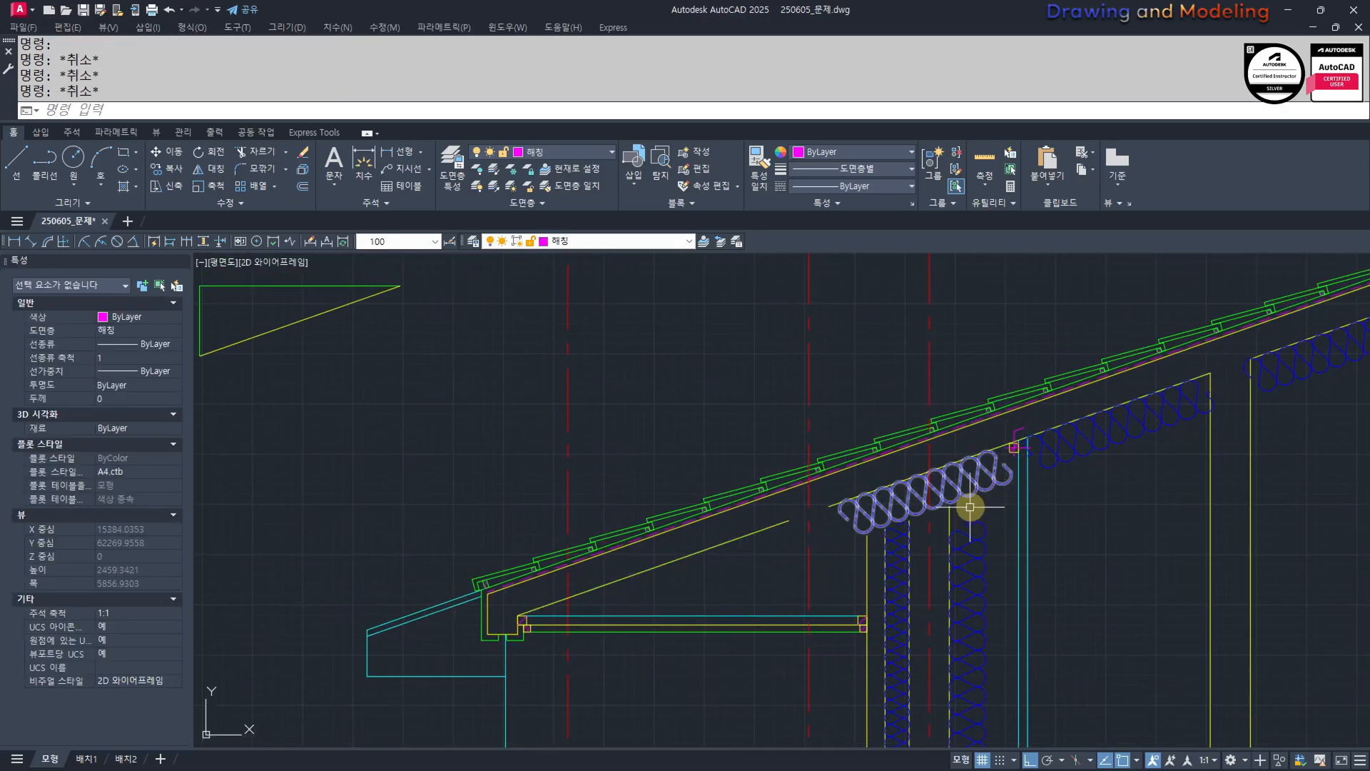
Fillet the moved wall's inner insulation with the sloped ceiling insulation so they meet at the corner.
key(space)
click(975, 536)
click(991, 477)
key(Escape)
key(Escape)
middle_drag(926, 530, 927, 538)
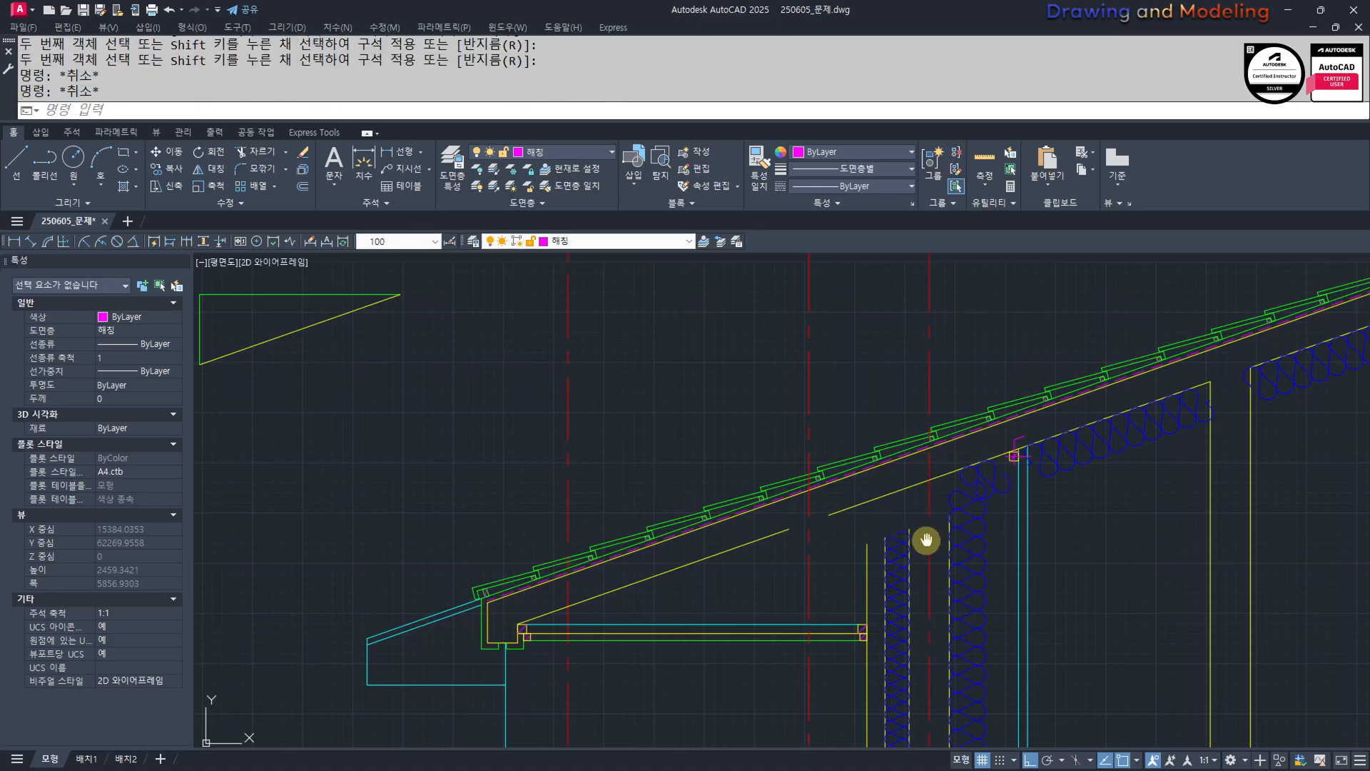
Turn off the 단열재 insulation layer by picking the insulation in the section.
scroll(950, 507, up, 2)
text(eff)
key(space)
click(967, 531)
key(Escape)
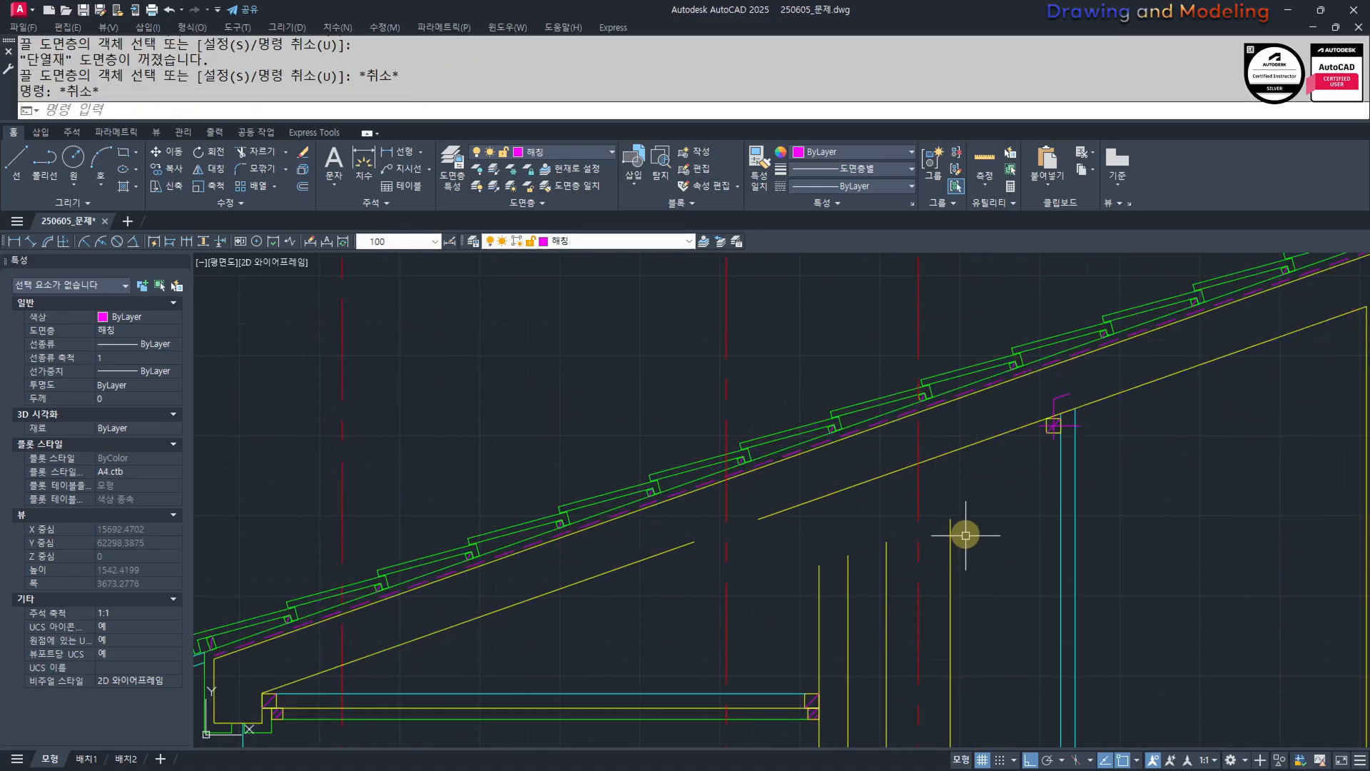
Extend the moved exterior wall's vertical lines up to the sloped underside of the roof slab.
text(ex)
key(space)
click(969, 526)
click(900, 571)
key(Escape)
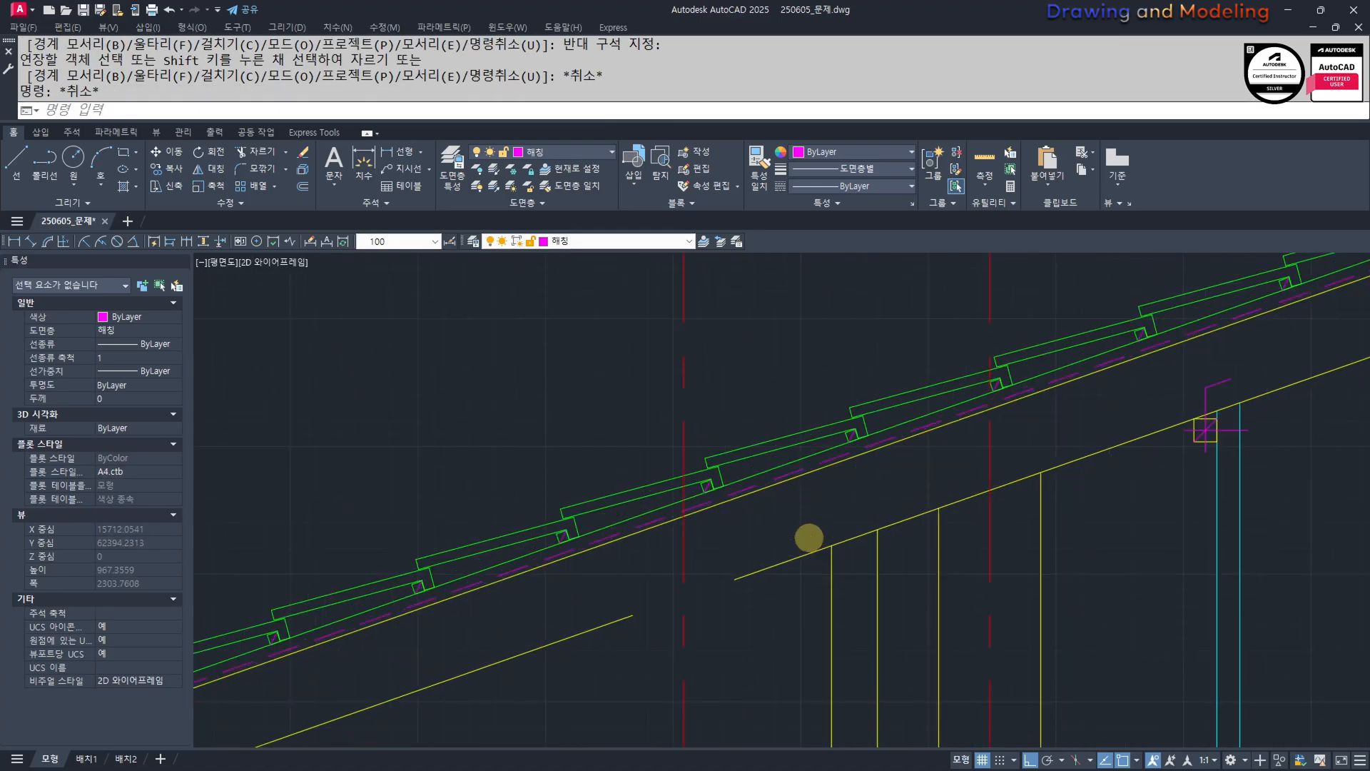
key(space)
scroll(780, 581, up, 2)
key(Escape)
key(Escape)
scroll(793, 589, down, 2)
click(801, 596)
click(738, 605)
key(Escape)
scroll(805, 589, up, 2)
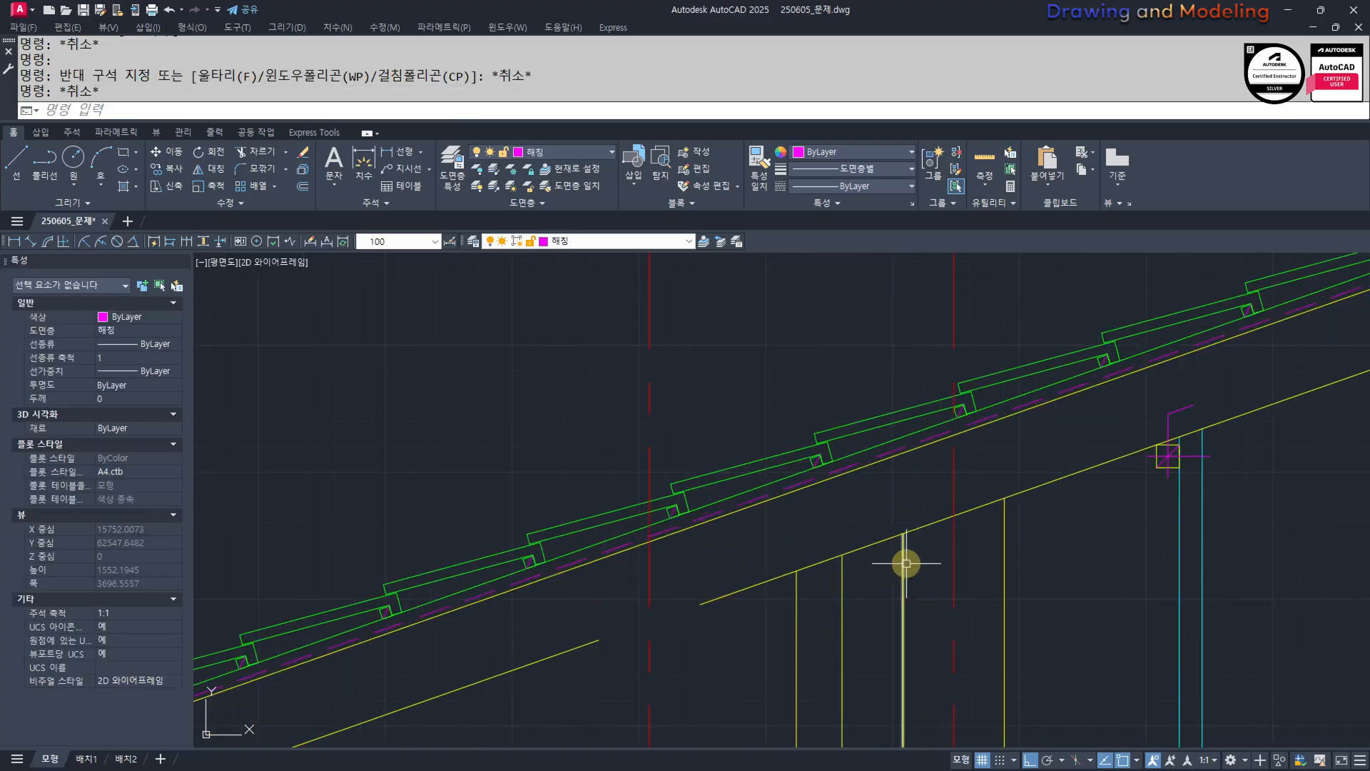
Trim the sloped slab underside line between the two faces of the exterior wall's concrete core.
text(tr)
key(space)
click(998, 484)
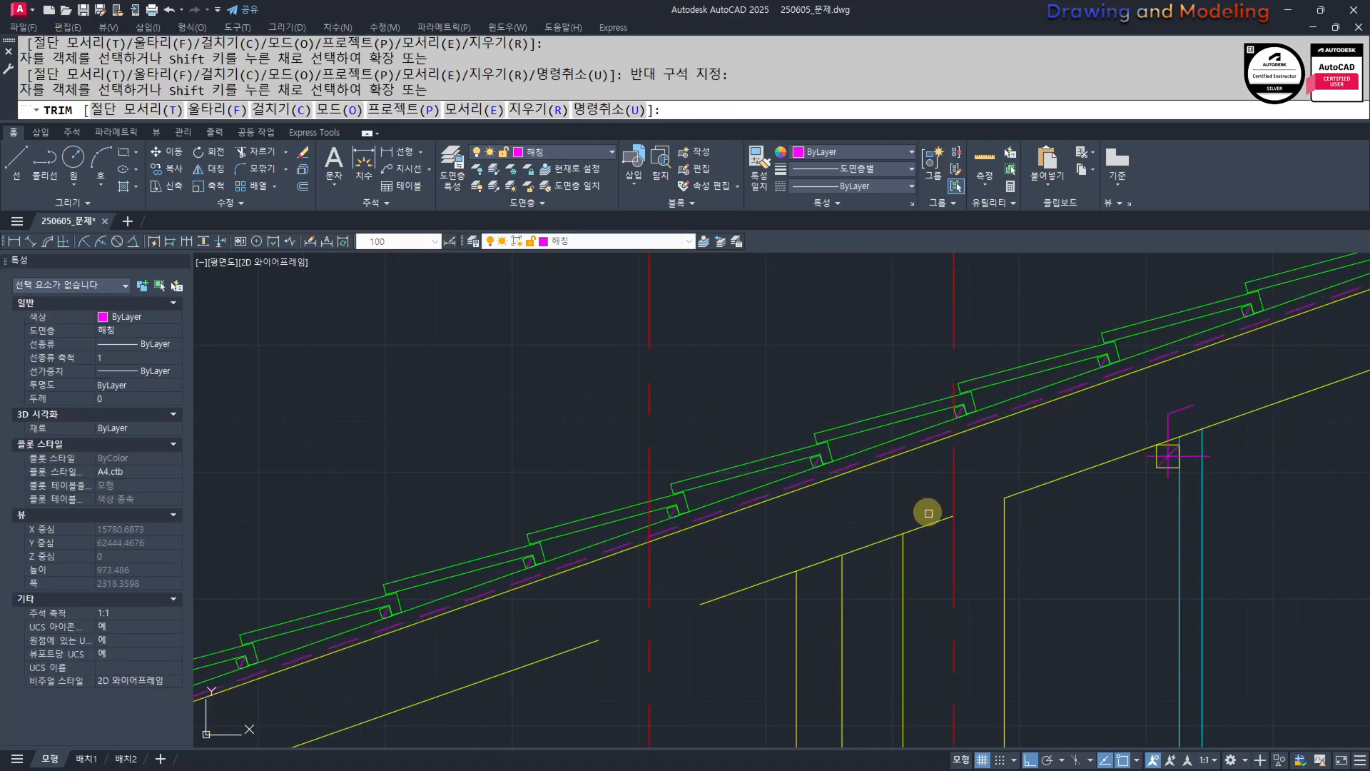
key(Escape)
key(Escape)
Join the two sloped slab underside segments between the eave and the exterior wall into one line.
middle_drag(708, 593, 790, 560)
click(805, 560)
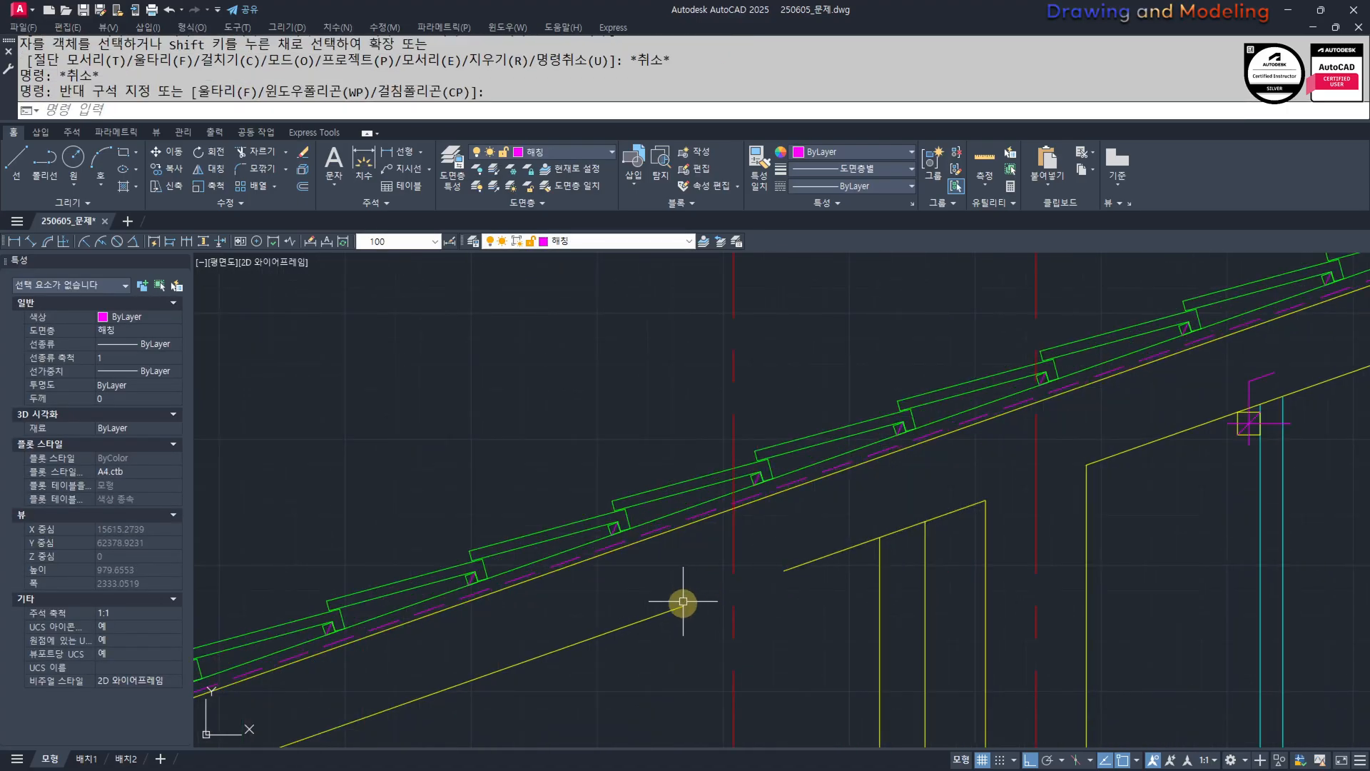
click(574, 619)
click(793, 541)
scroll(798, 534, down, 3)
text(j)
key(space)
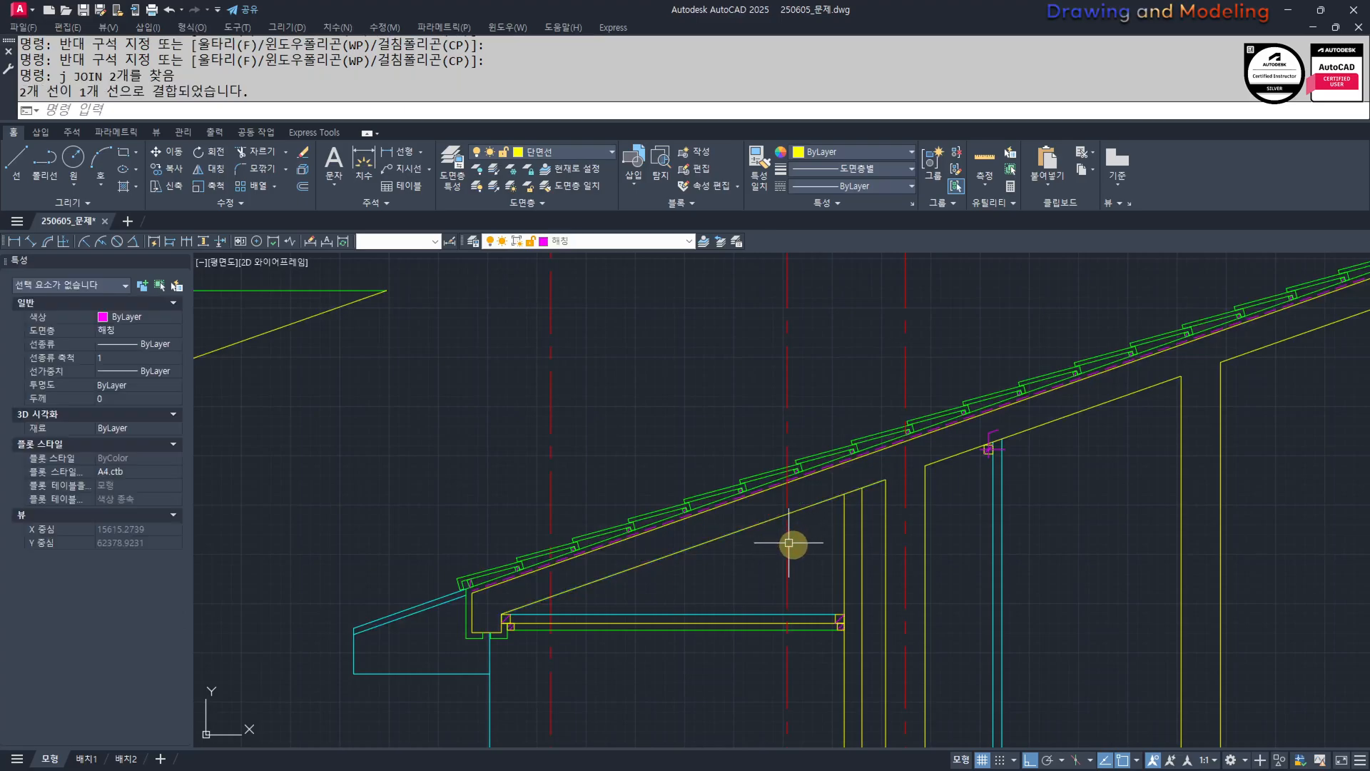
Erase the leftover vertical centerline between the outer porch centerline and the exterior wall's centerline in the section.
key(Escape)
key(Escape)
middle_drag(850, 623, 857, 528)
middle_drag(767, 588, 779, 549)
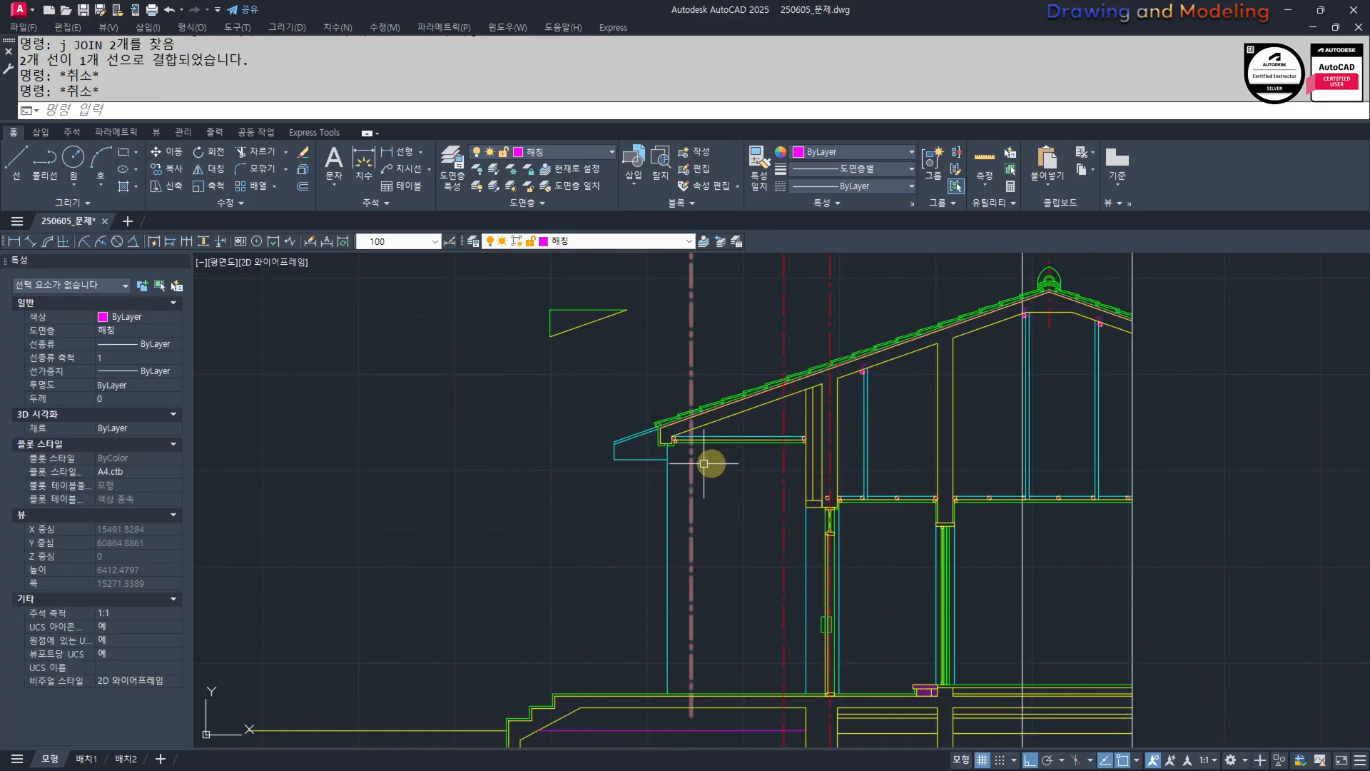
middle_drag(767, 481, 760, 545)
click(785, 524)
click(760, 537)
text(e)
key(space)
key(Escape)
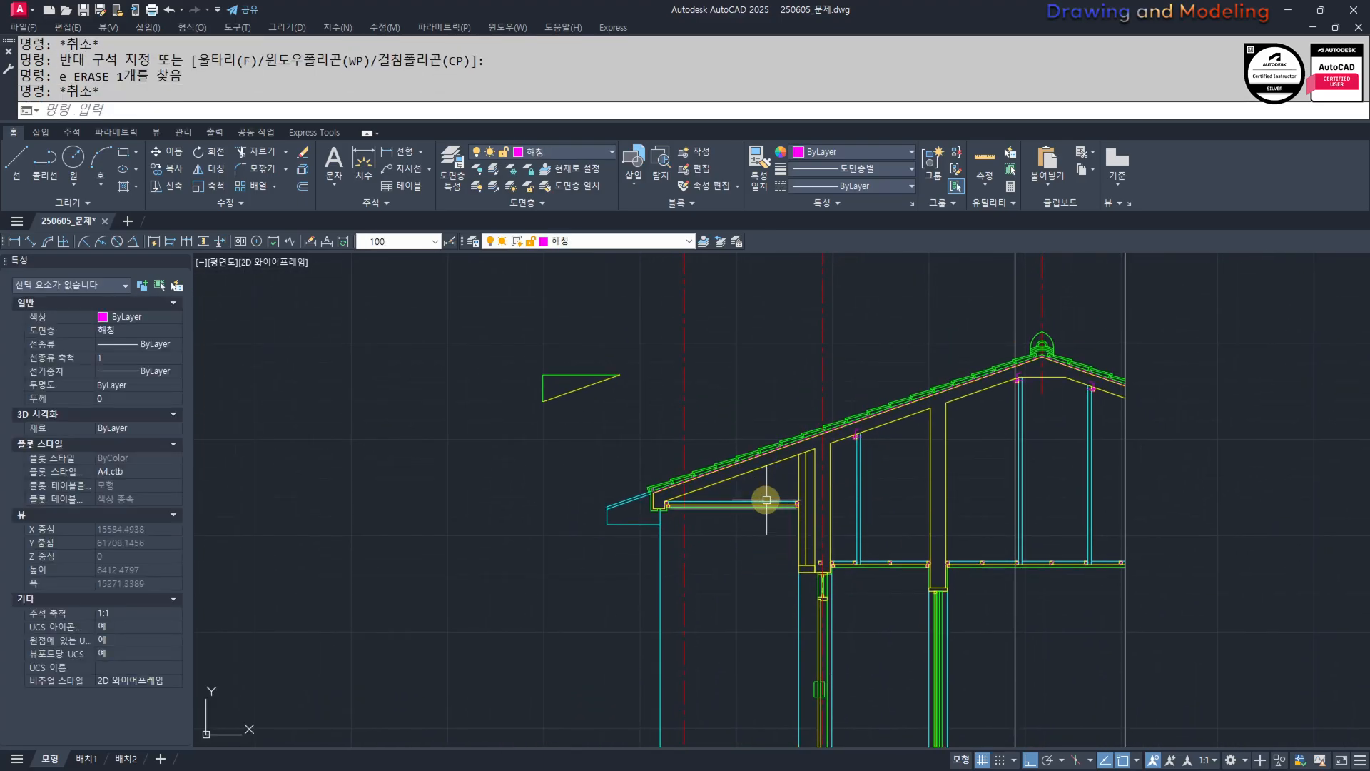
scroll(767, 500, down, 4)
mouse_move(746, 421)
middle_down()
mouse_move(740, 520)
mouse_move(770, 678)
middle_up()
middle_drag(795, 435, 810, 521)
middle_drag(867, 664, 909, 445)
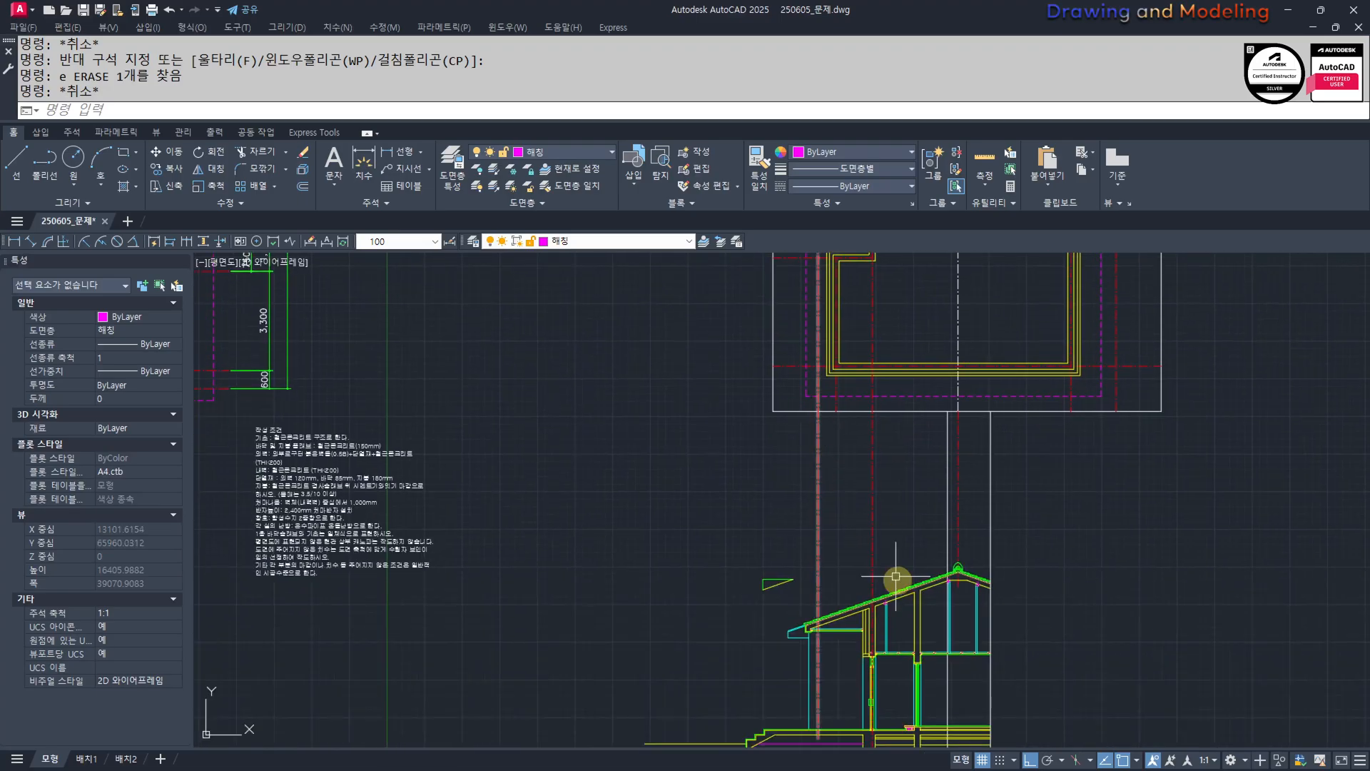
scroll(832, 651, up, 3)
scroll(978, 605, up, 3)
key(space)
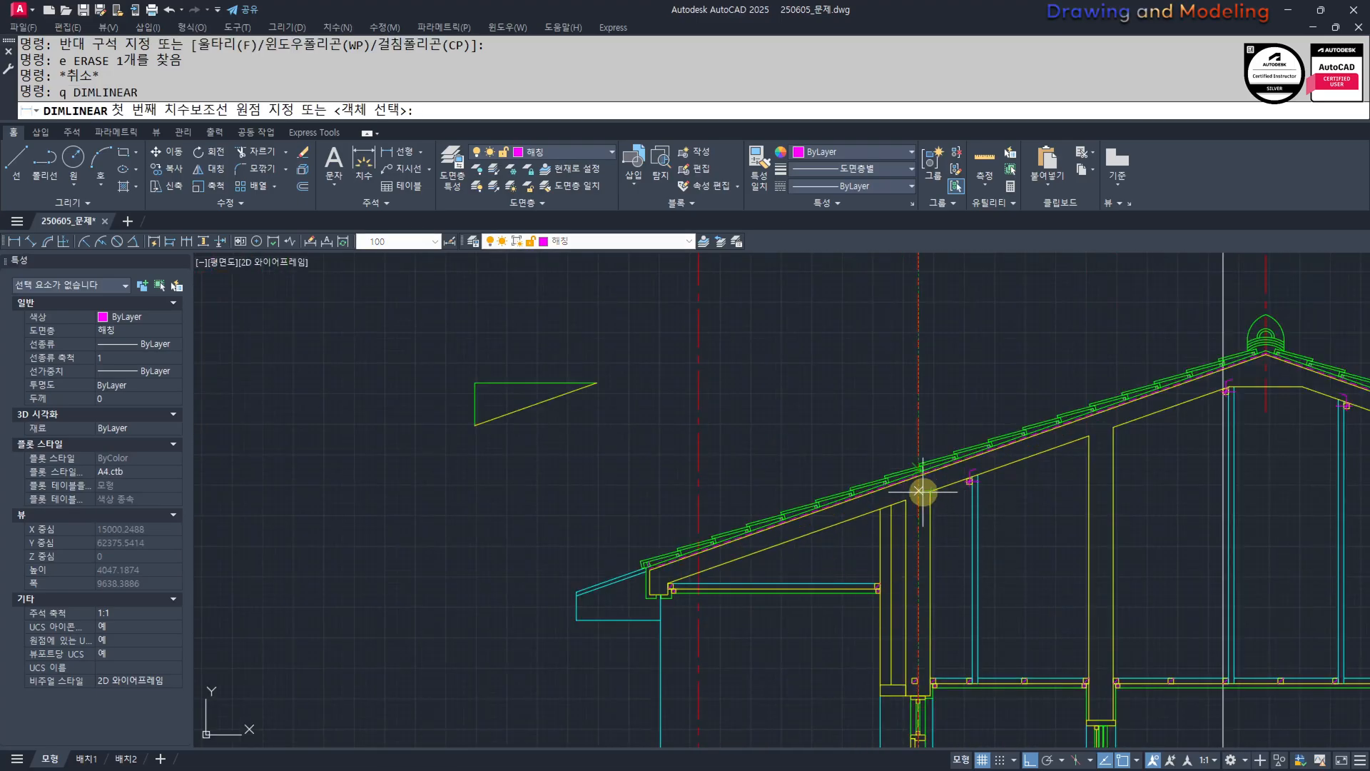
click(915, 492)
click(733, 441)
key(Escape)
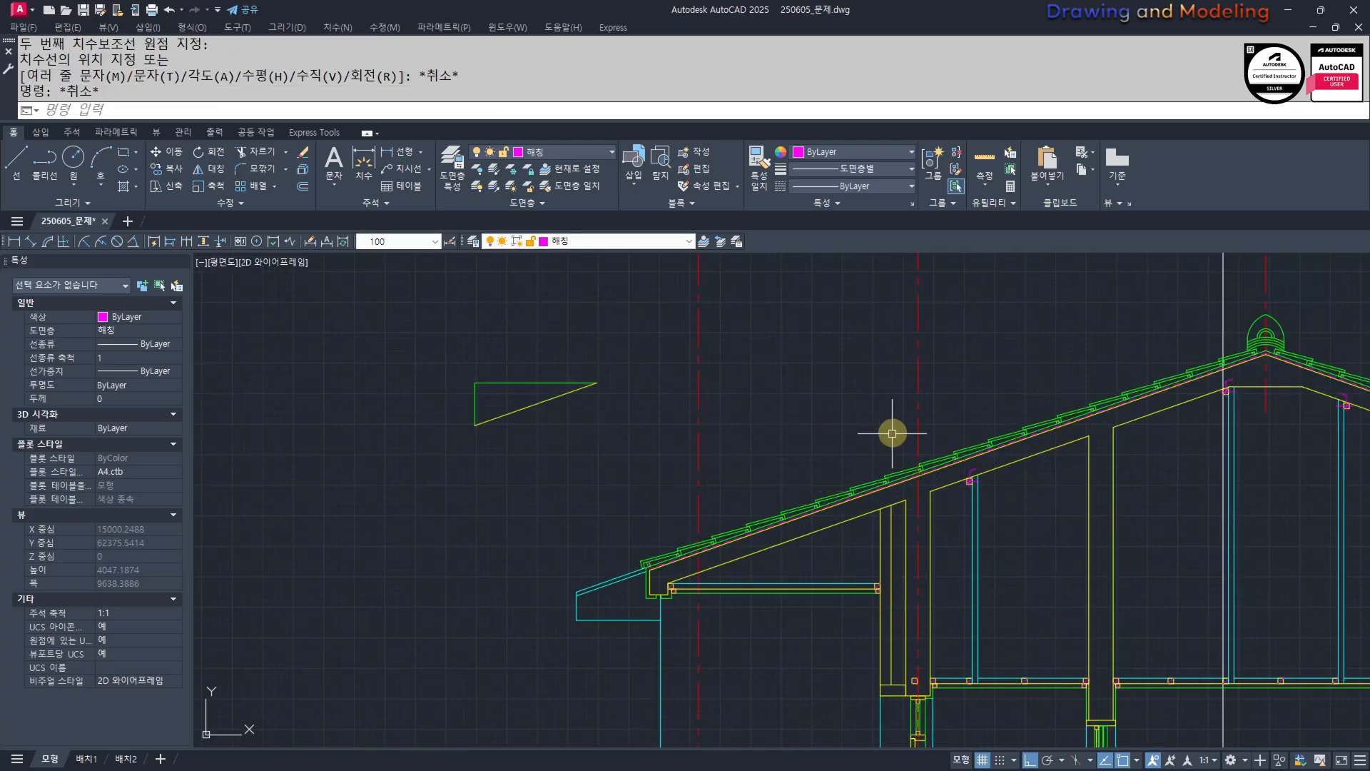
Measure the horizontal distance between the porch and exterior wall centerlines with a temporary linear dimension, and erase that dimension.
key(space)
click(918, 453)
click(699, 435)
click(795, 357)
key(Escape)
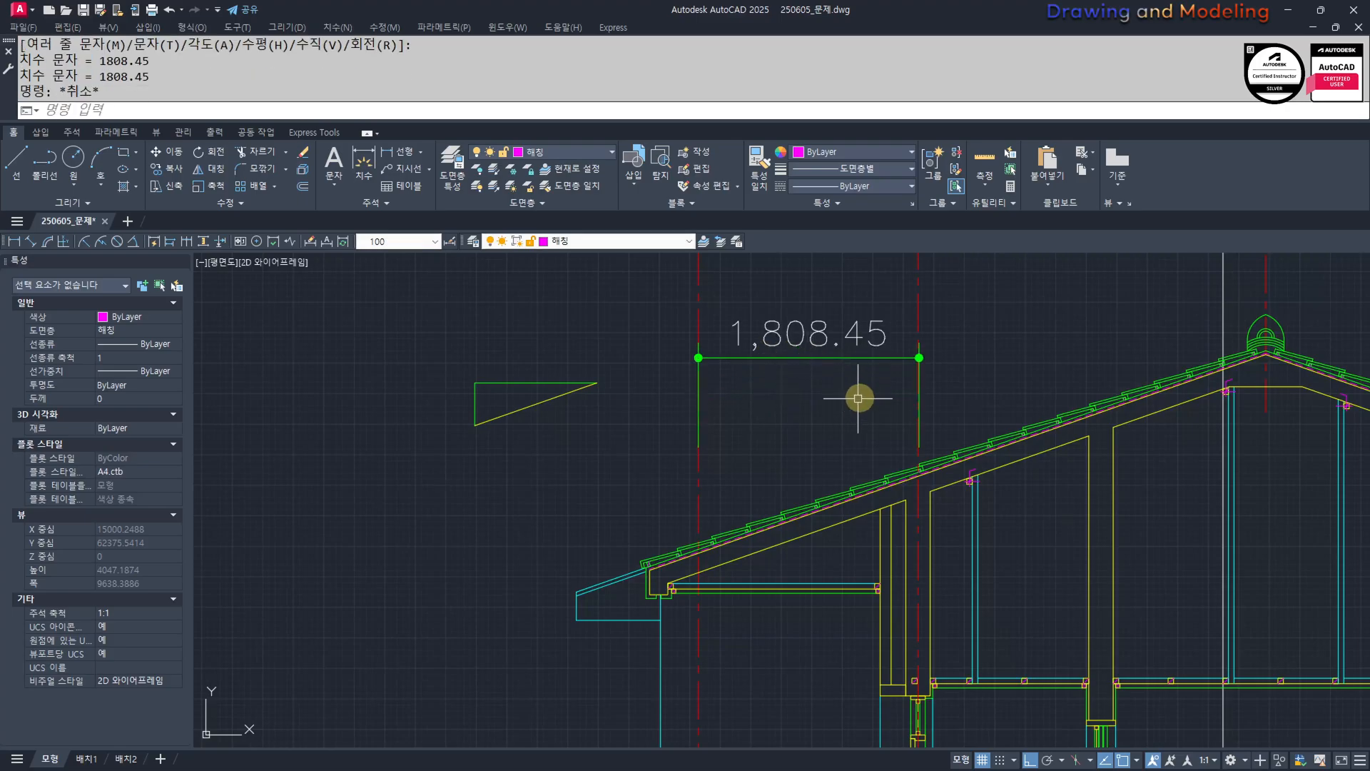
click(866, 396)
click(812, 331)
text(e)
key(space)
key(Escape)
key(Escape)
Dimension the vertical distance in the floor plan from the entrance (현관) wall centerline to the living room's (거실) front wall centerline.
scroll(652, 431, down, 6)
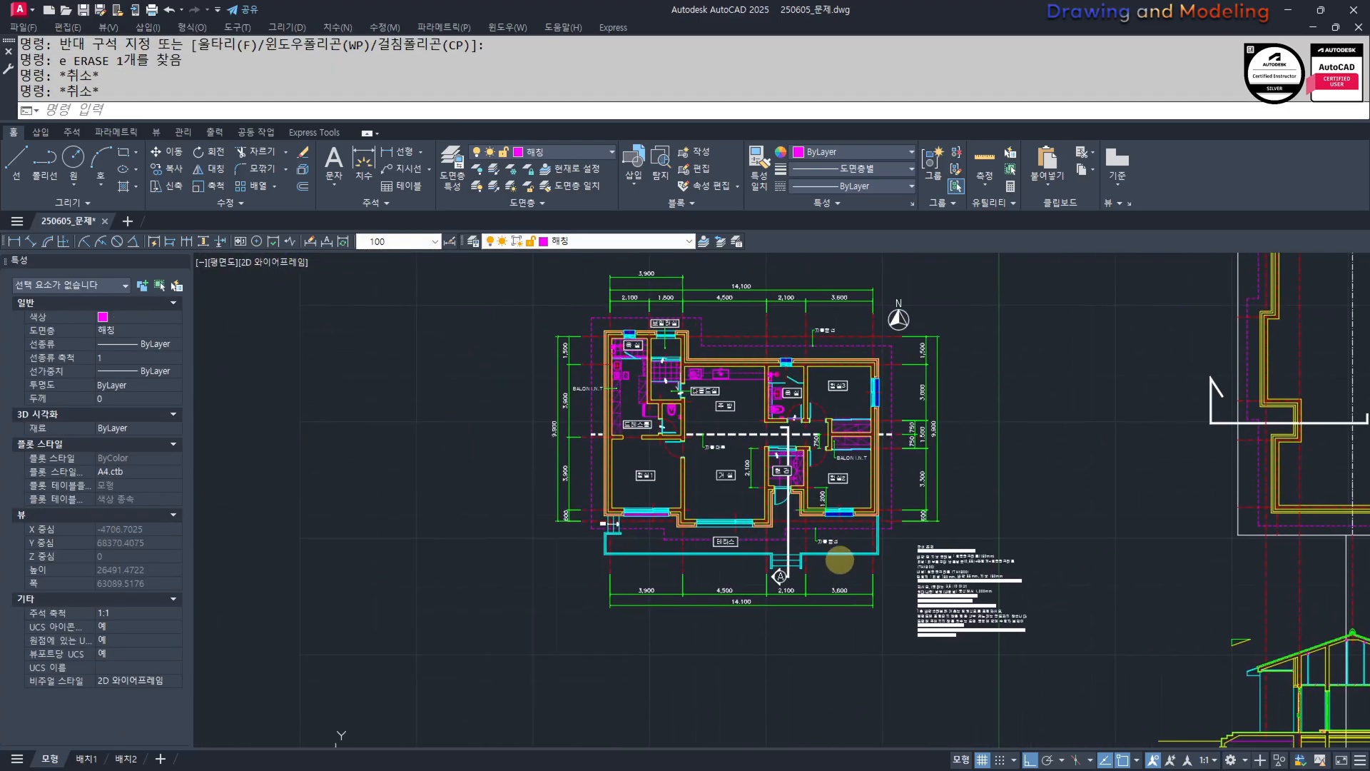
scroll(676, 461, up, 6)
text(q)
key(space)
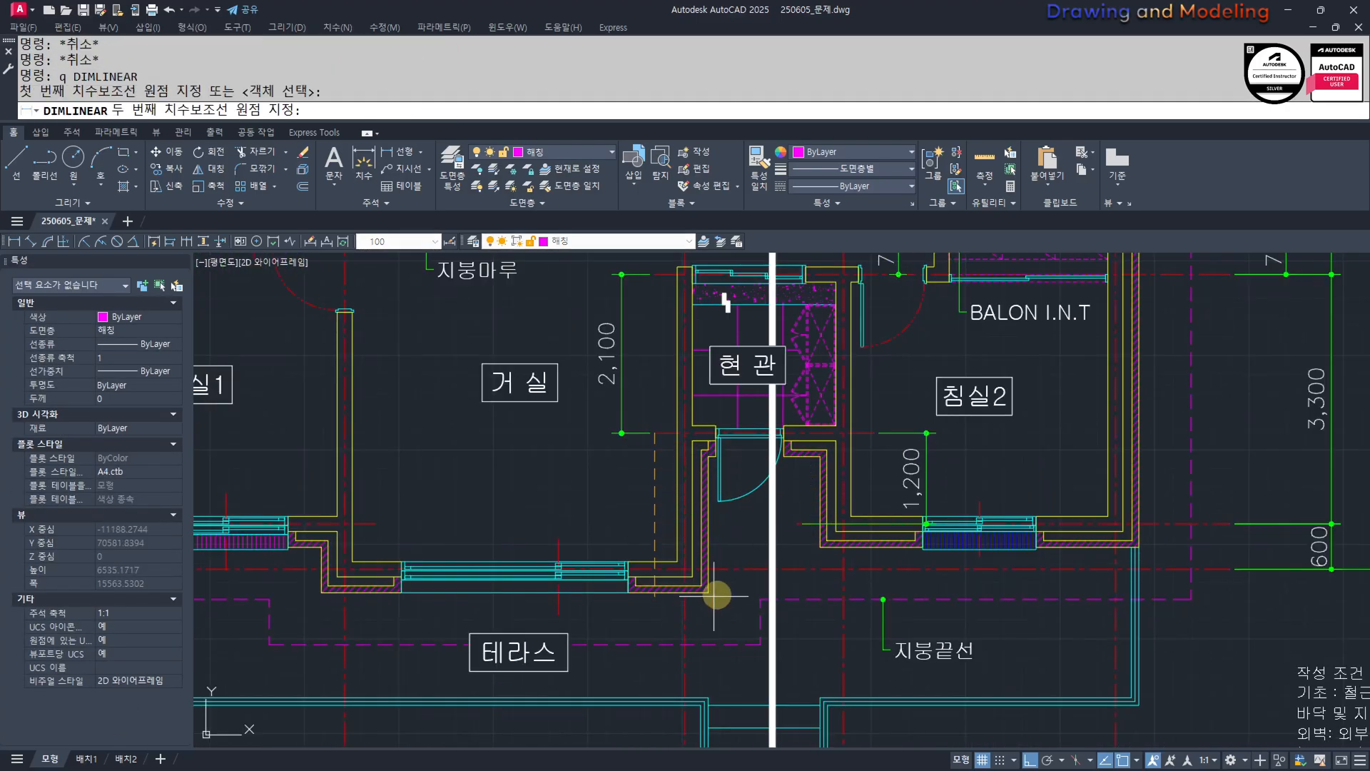
click(710, 569)
key(Escape)
key(Escape)
key(Escape)
key(Escape)
scroll(628, 526, down, 6)
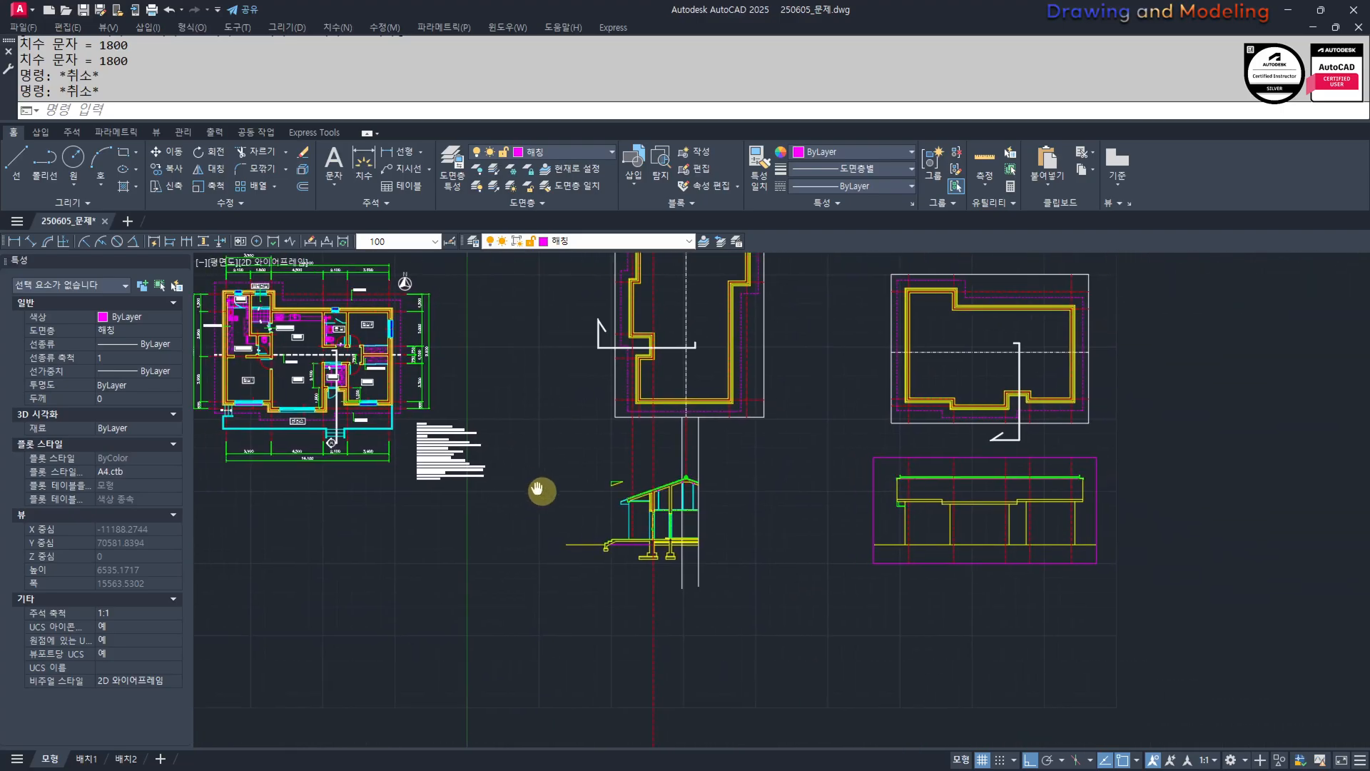
scroll(633, 495, up, 5)
scroll(698, 625, up, 2)
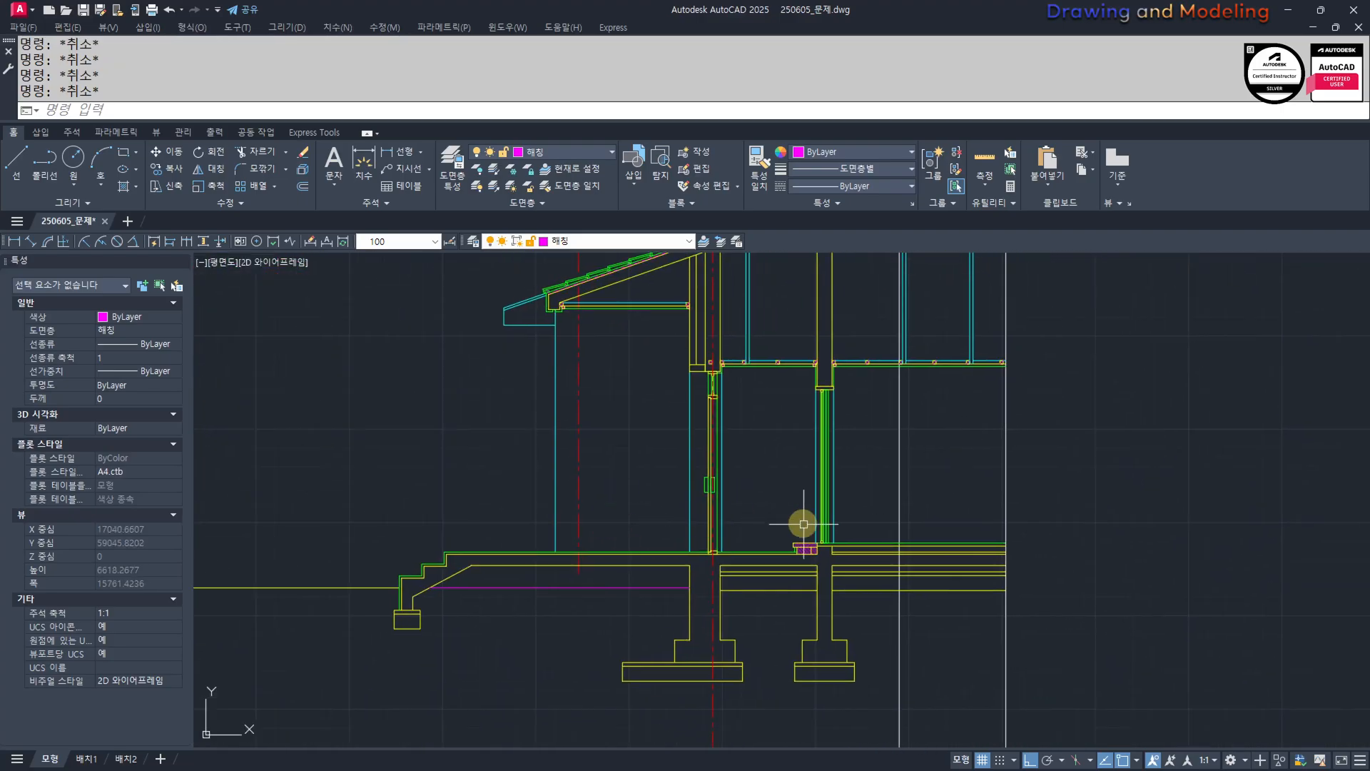
scroll(802, 492, down, 2)
scroll(734, 575, up, 2)
scroll(803, 537, up, 3)
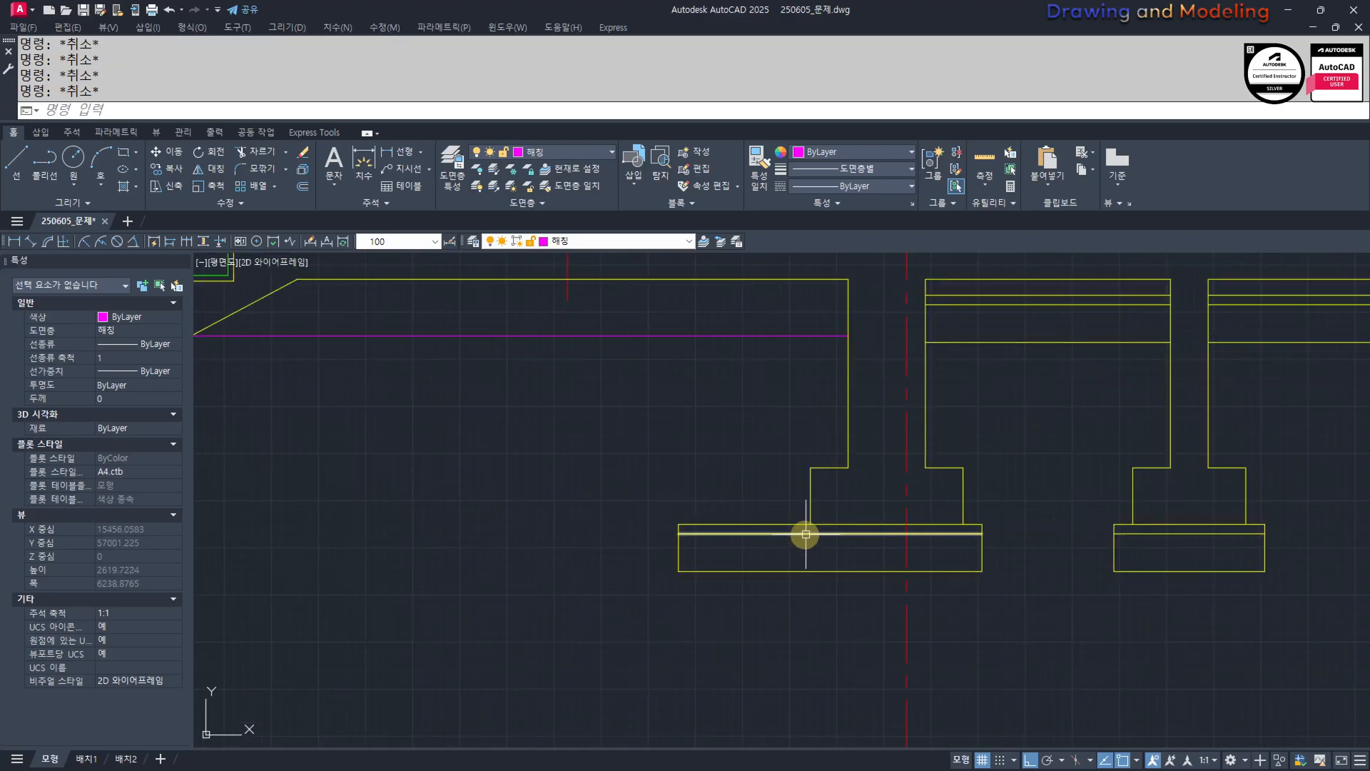
text(ds)
key(space)
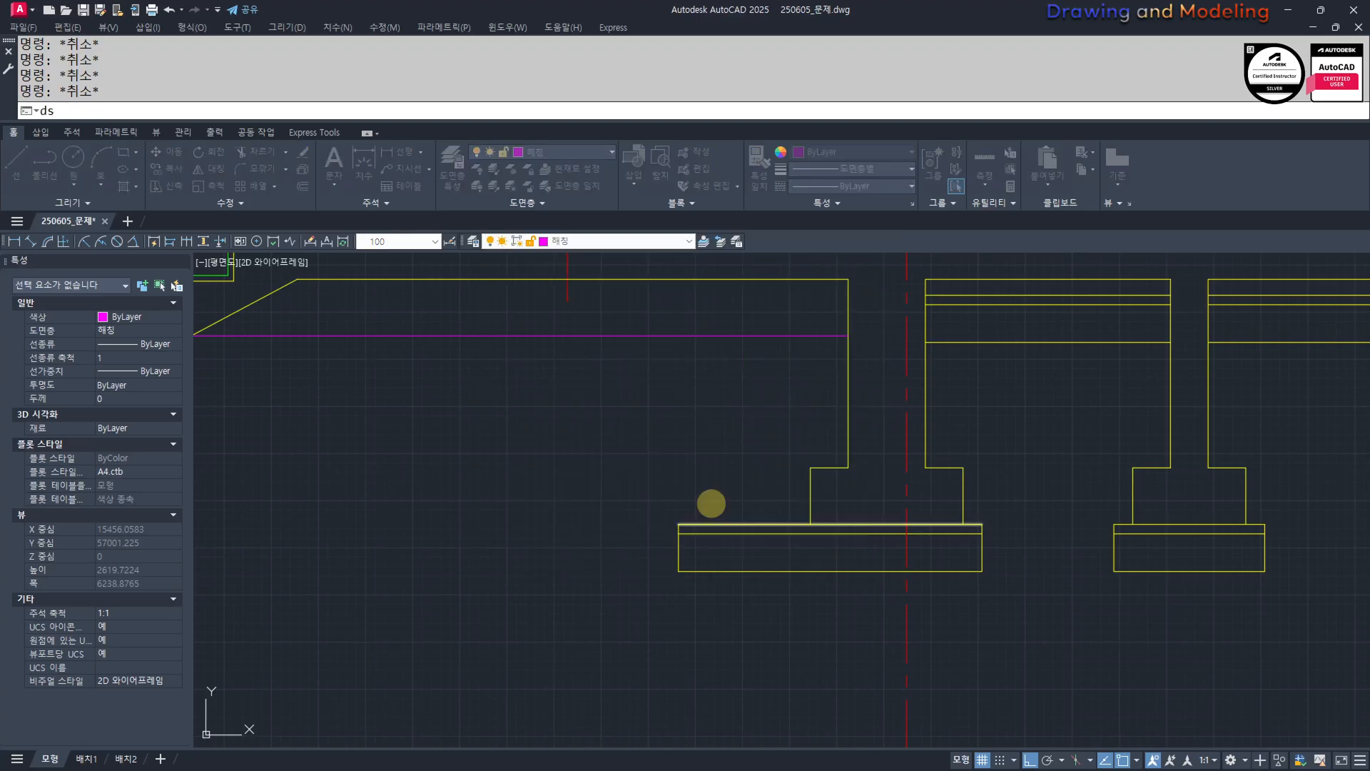
key(Escape)
Stretch the outer end of the exterior wall's footing base 600 mm inward toward the wall.
text(s)
key(space)
click(717, 476)
click(634, 649)
click(533, 661)
text(6)
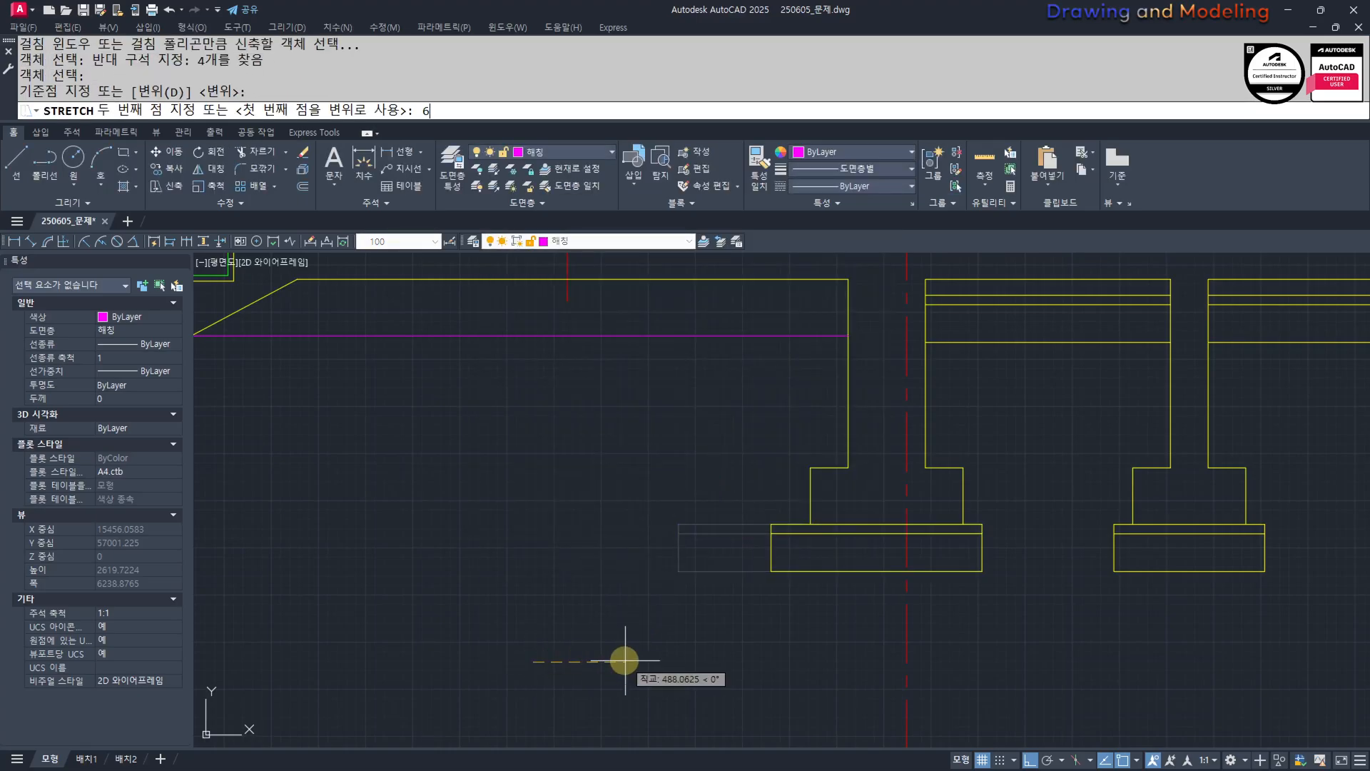
text(00)
key(Return)
key(Escape)
key(Escape)
scroll(728, 670, down, 3)
scroll(892, 617, up, 3)
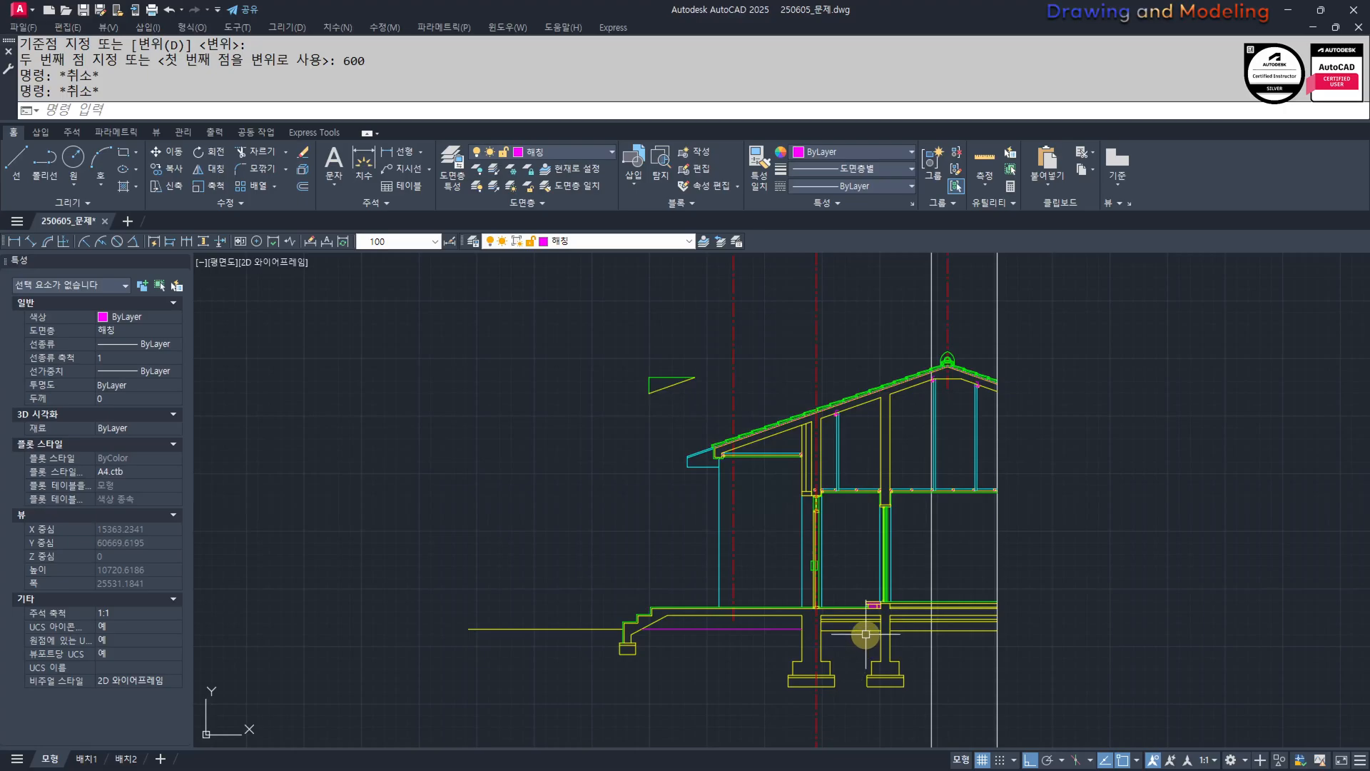
Offset the exterior wall's vertical centerline 2100 mm toward the building interior.
middle_drag(874, 536, 882, 594)
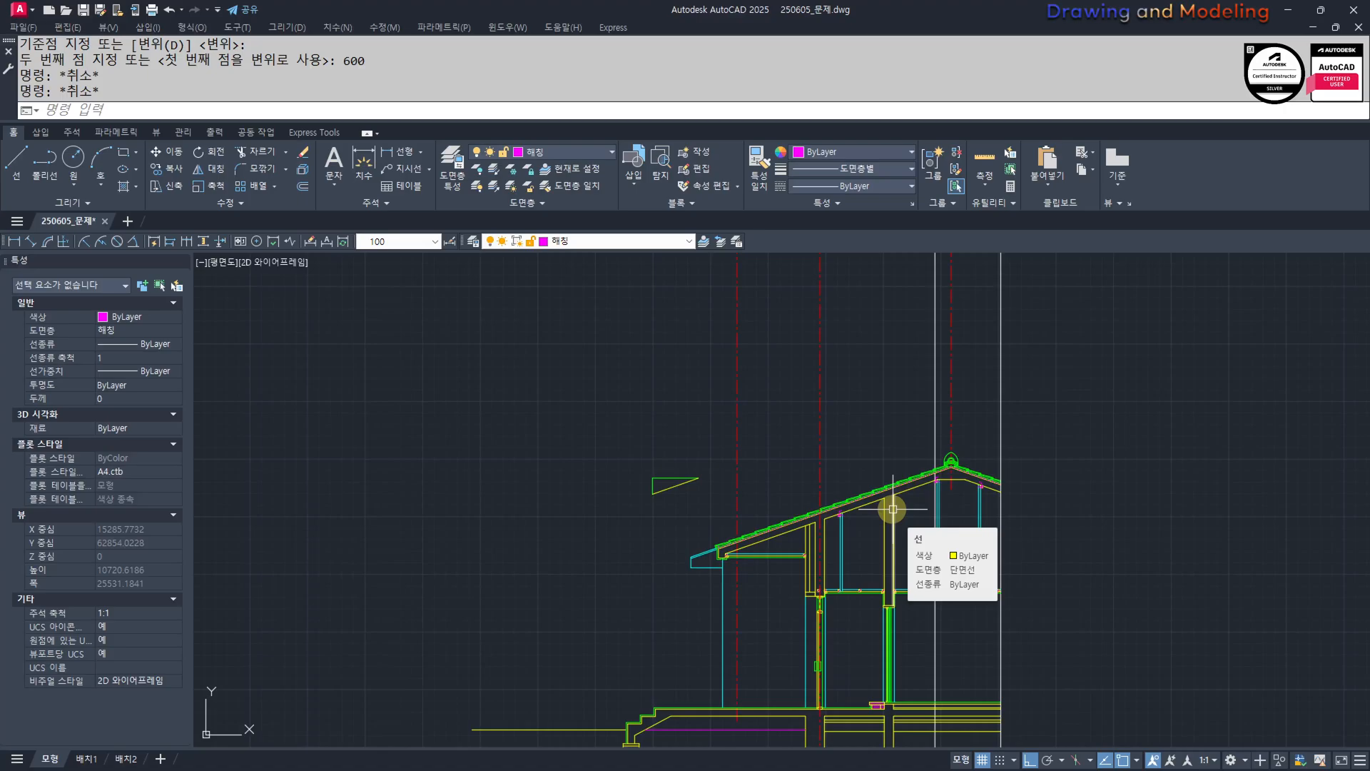
scroll(900, 489, down, 4)
middle_drag(895, 446, 914, 611)
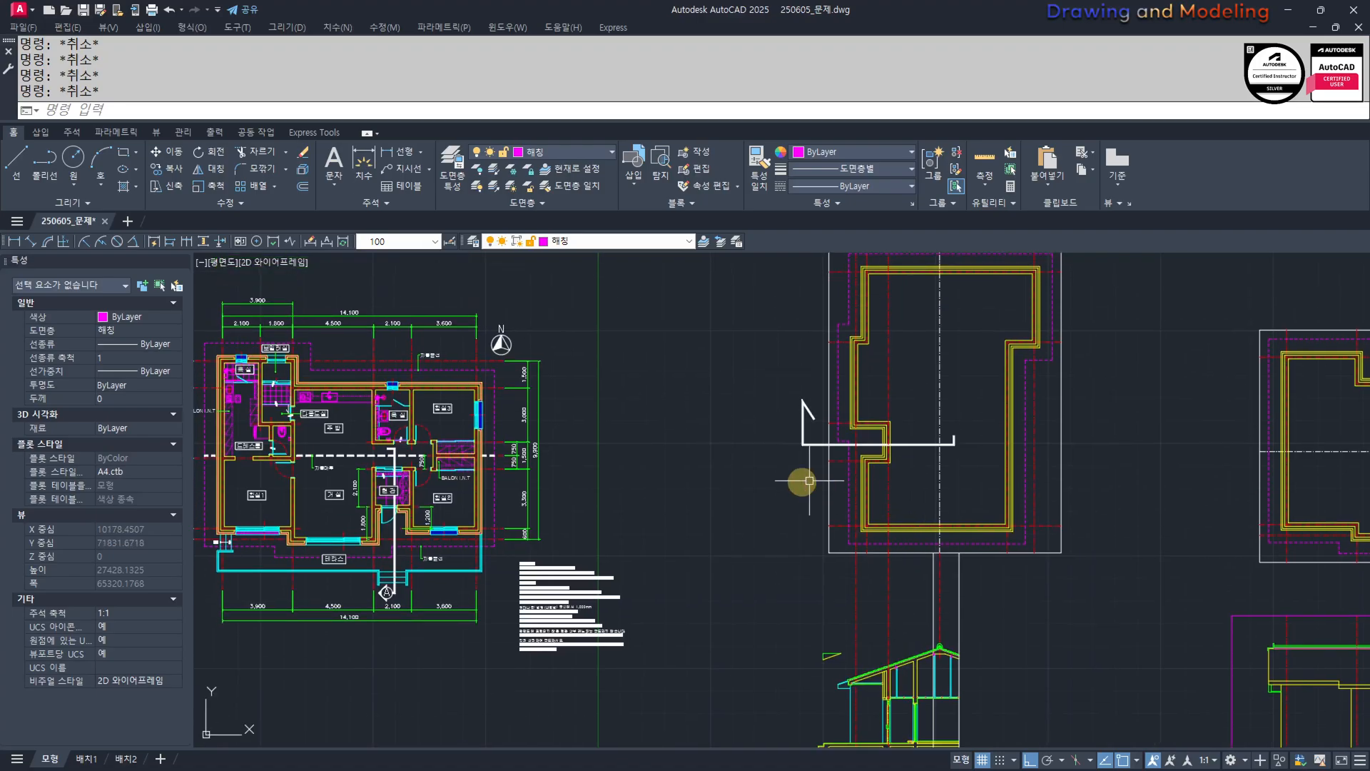
middle_drag(926, 475, 982, 464)
scroll(982, 464, up, 2)
text(o)
key(Return)
key(Escape)
key(Escape)
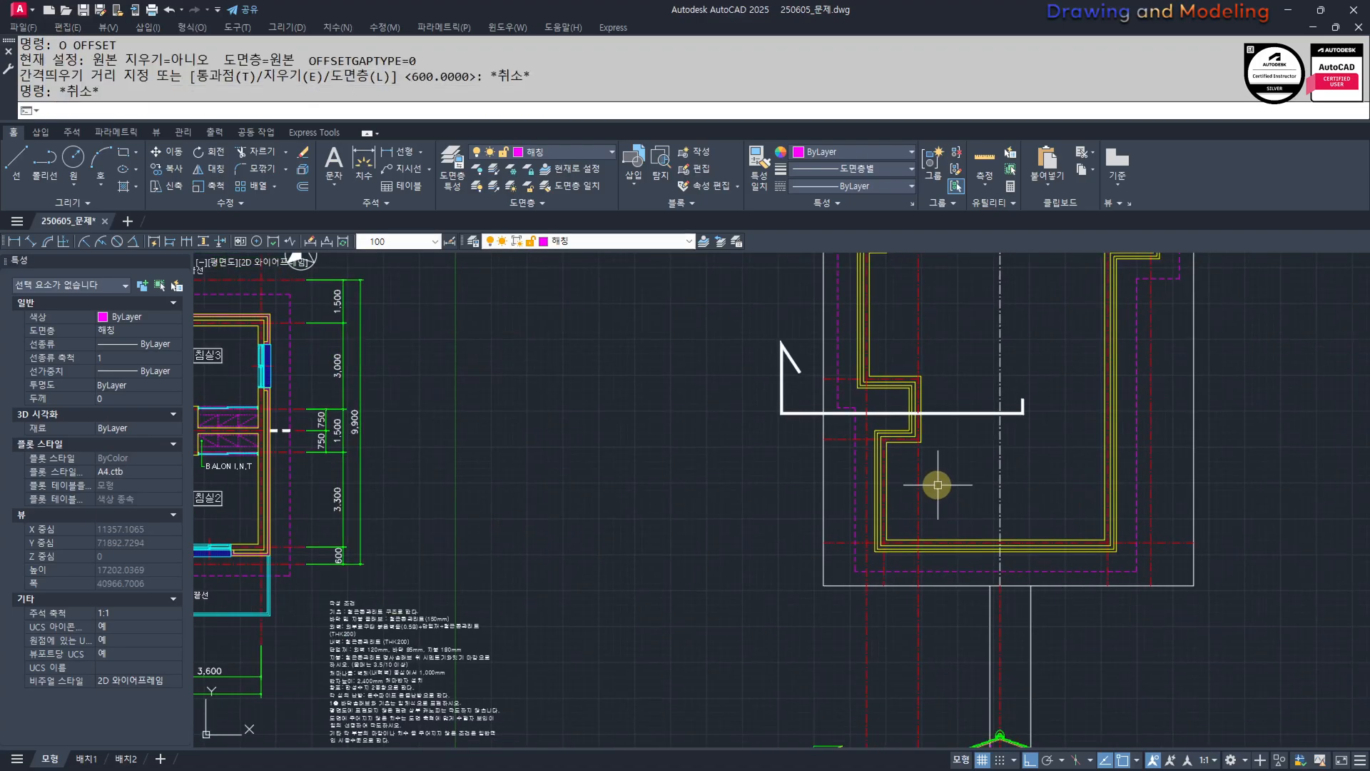
key(Return)
text(2100)
key(Return)
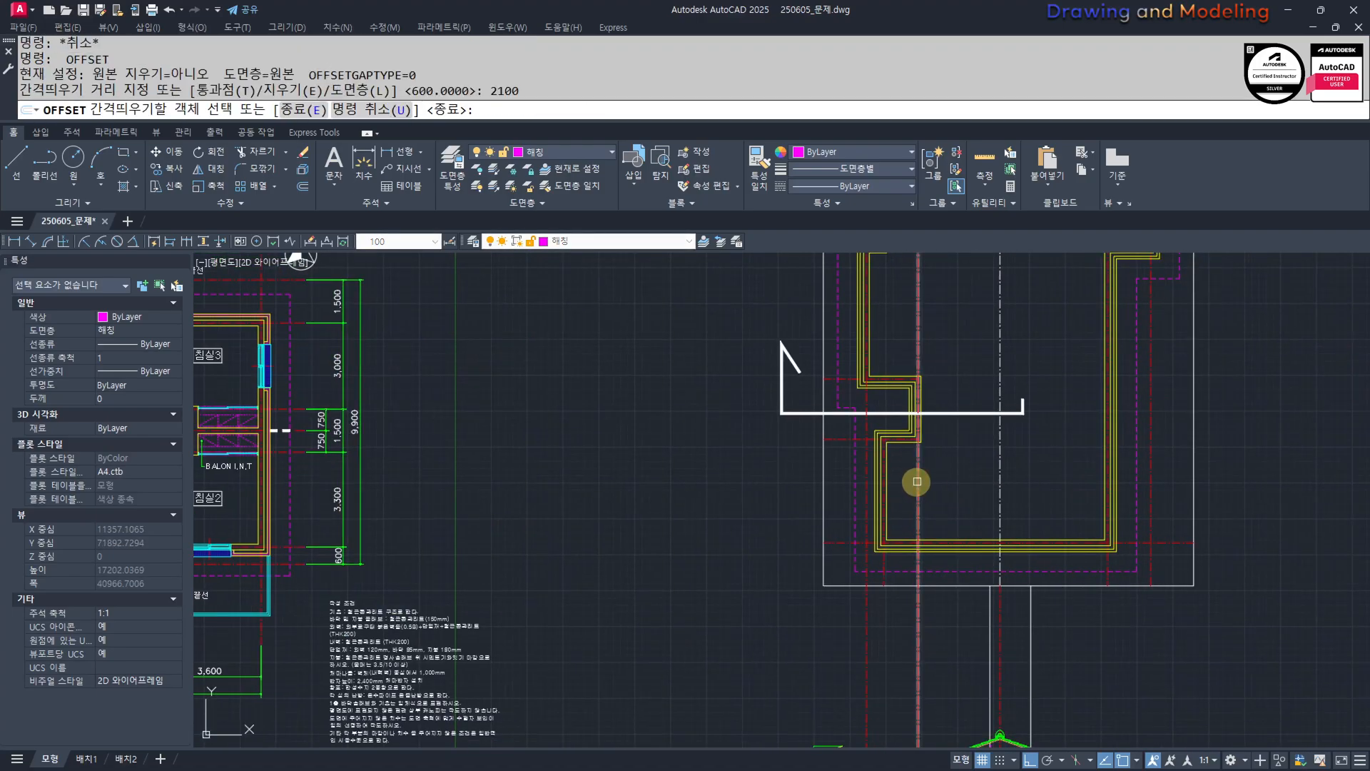
key(Escape)
key(Escape)
Stretch the interior wall with its door and footing onto the offset centerline, excluding the roof tiles and sloped slab lines from the selection.
scroll(964, 480, down, 3)
scroll(957, 560, up, 5)
text(s)
key(Return)
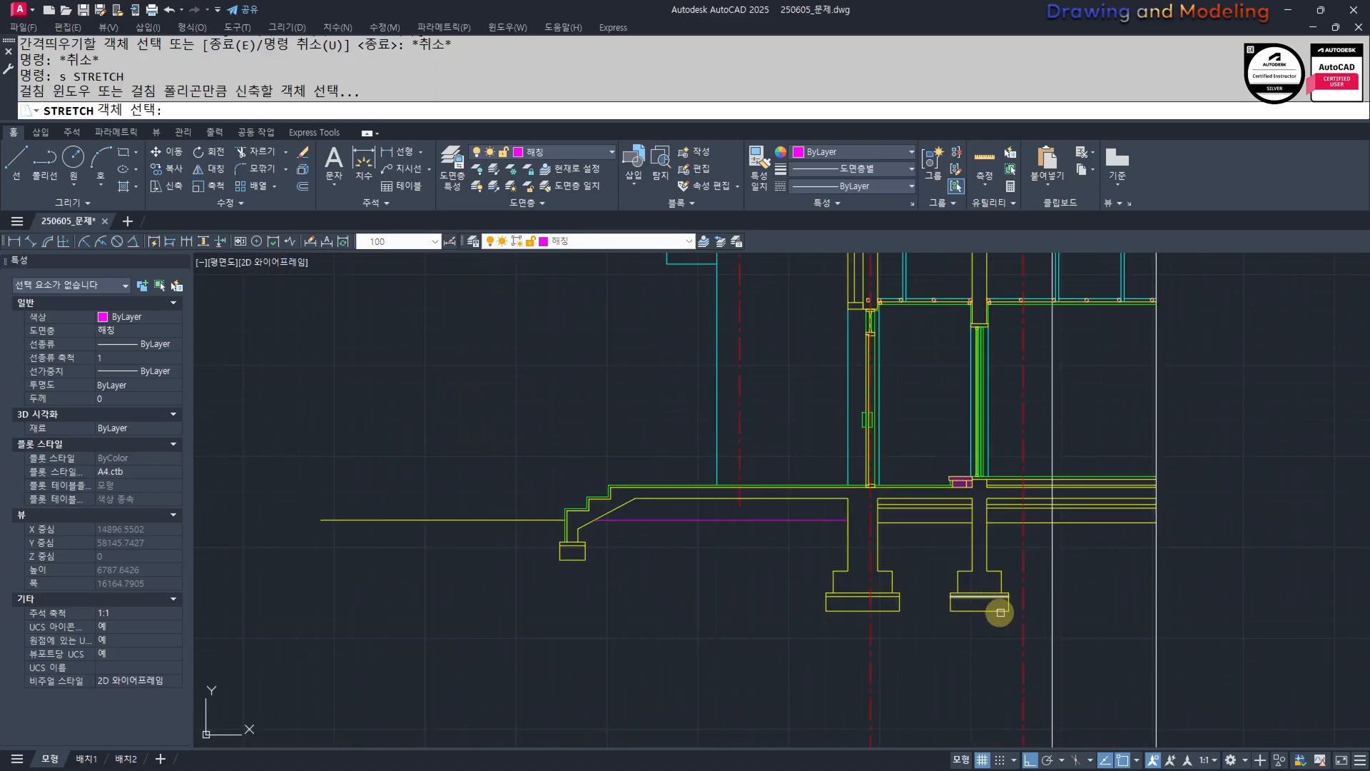
scroll(1012, 629, down, 3)
click(997, 660)
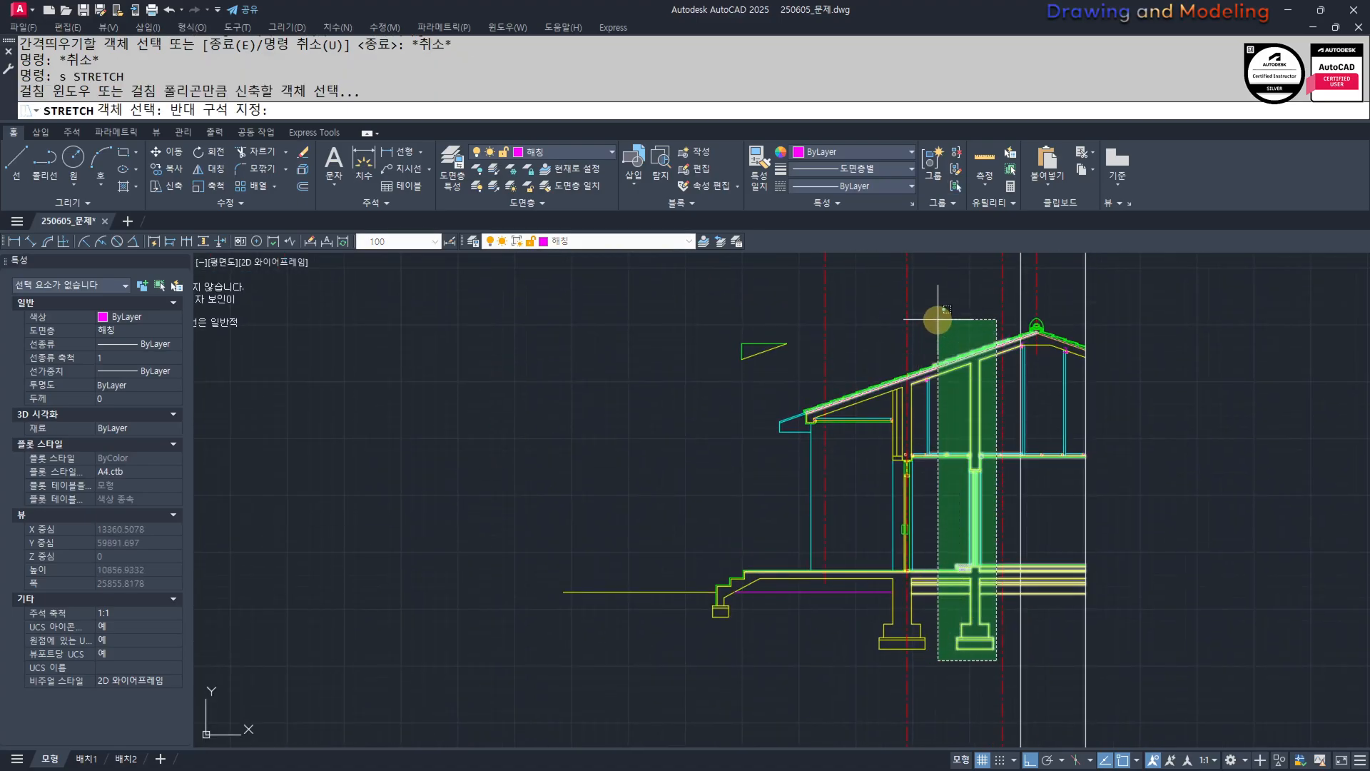
click(938, 319)
middle_drag(965, 386, 954, 492)
scroll(958, 477, up, 5)
shift+click(1059, 453)
shift+click(1026, 332)
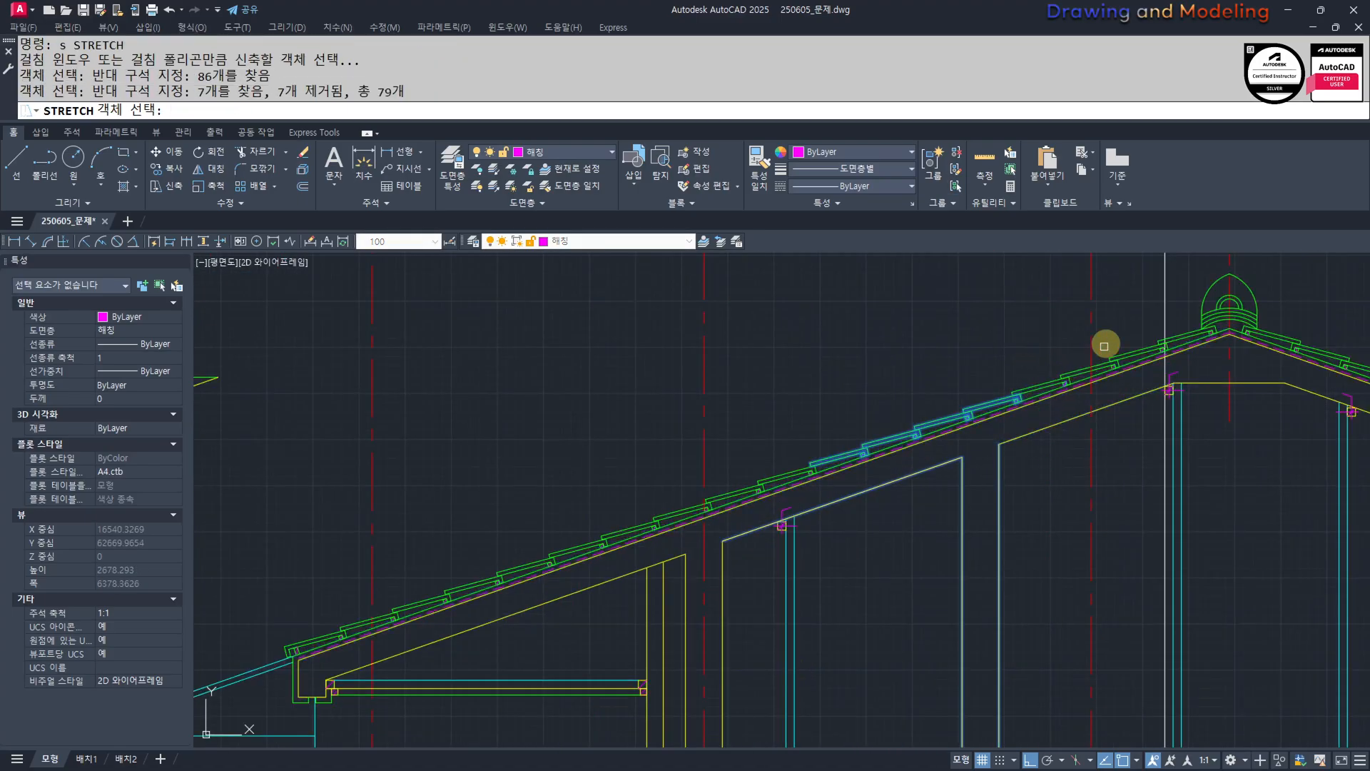
shift+click(807, 441)
shift+click(922, 524)
shift+click(831, 385)
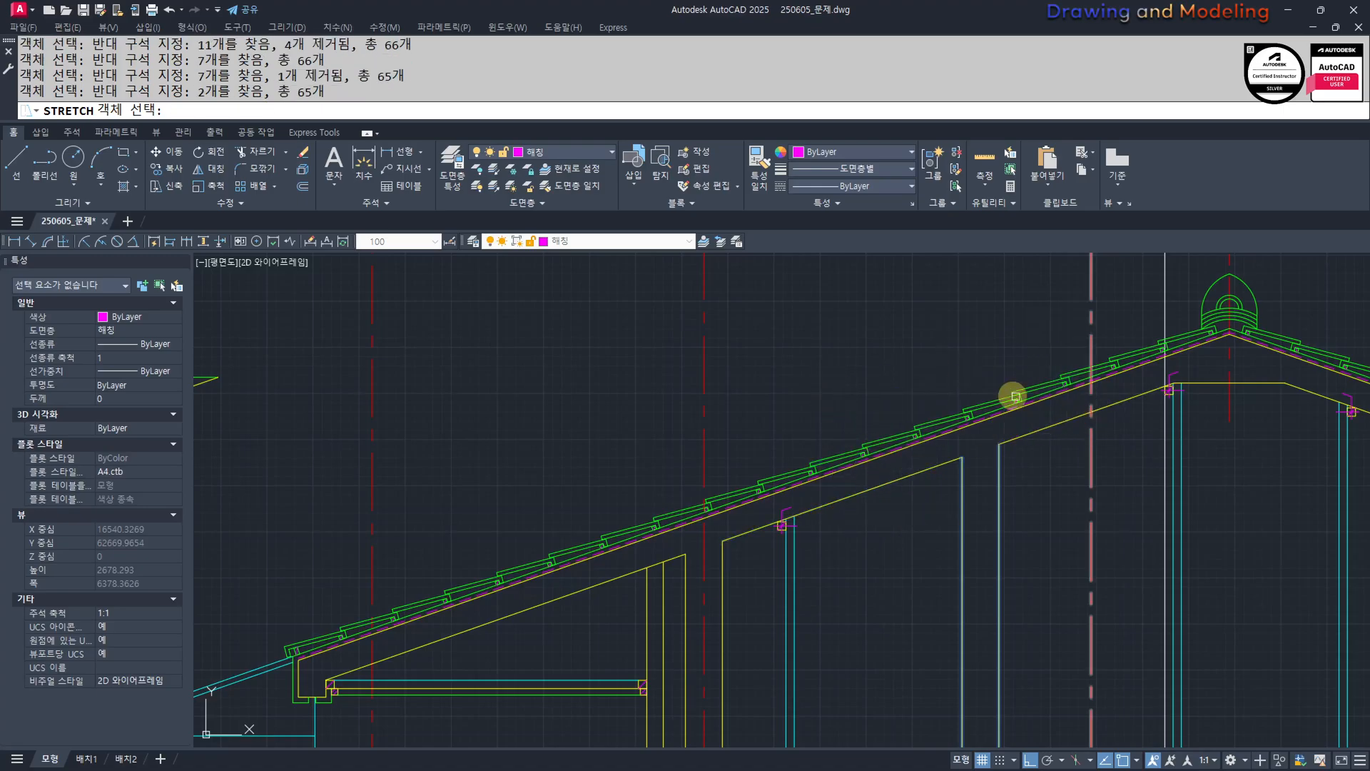
scroll(1015, 396, down, 3)
scroll(890, 525, up, 3)
scroll(997, 520, down, 5)
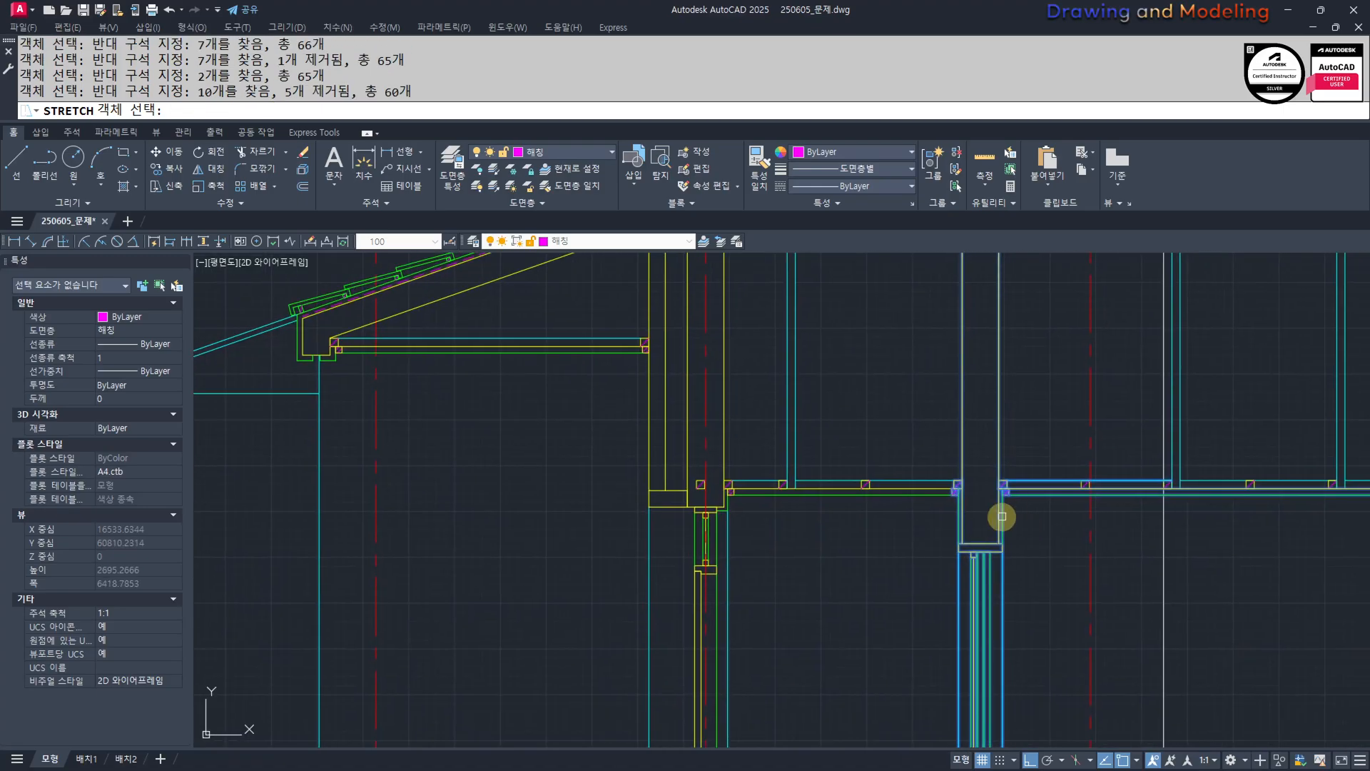
scroll(871, 490, up, 5)
scroll(782, 471, down, 5)
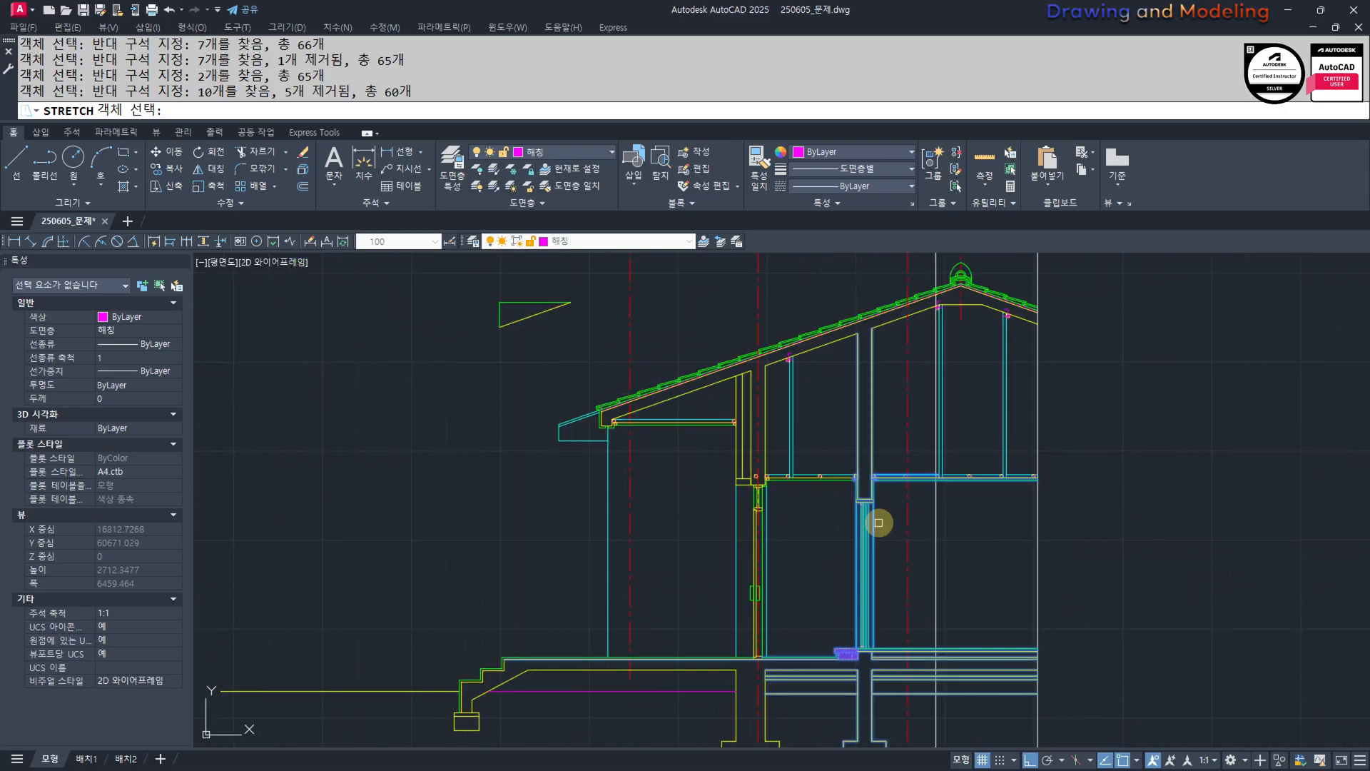
key(Return)
scroll(905, 474, up, 6)
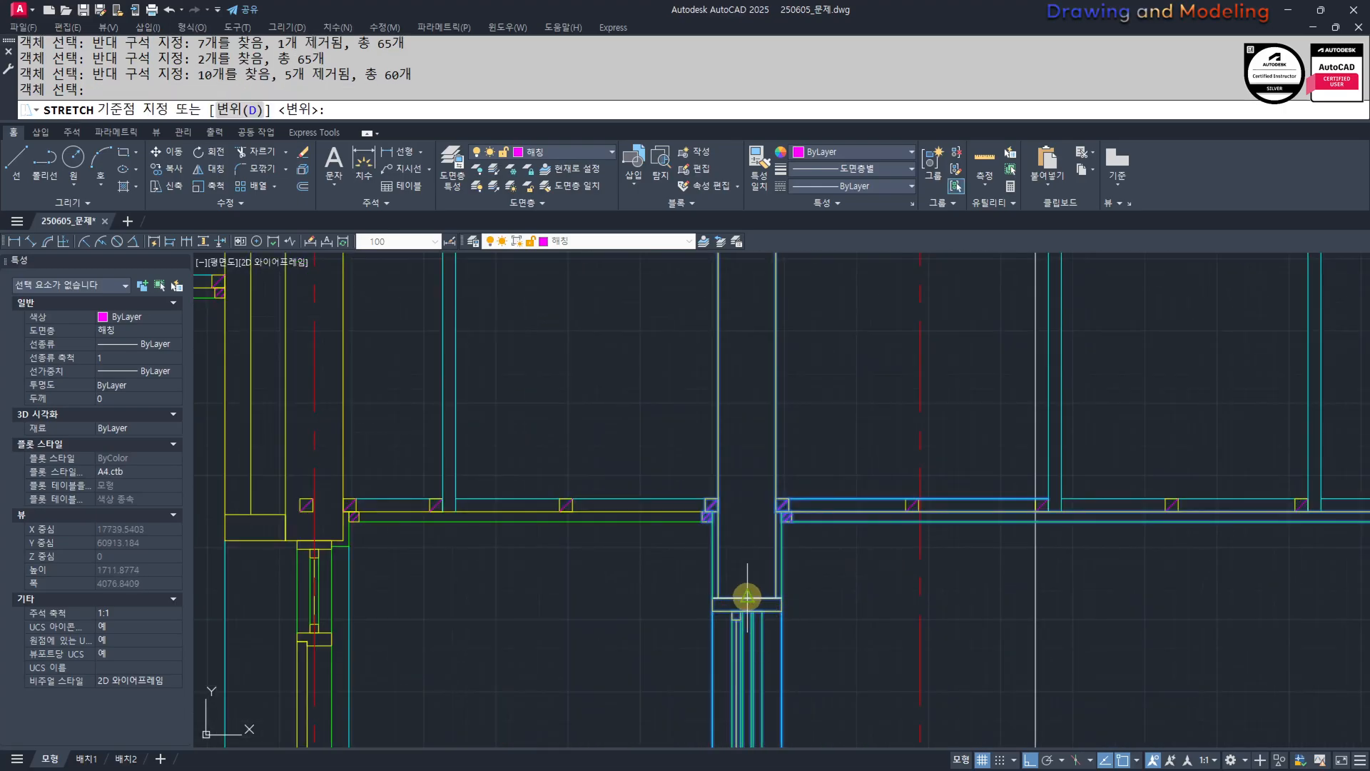
click(747, 596)
click(920, 597)
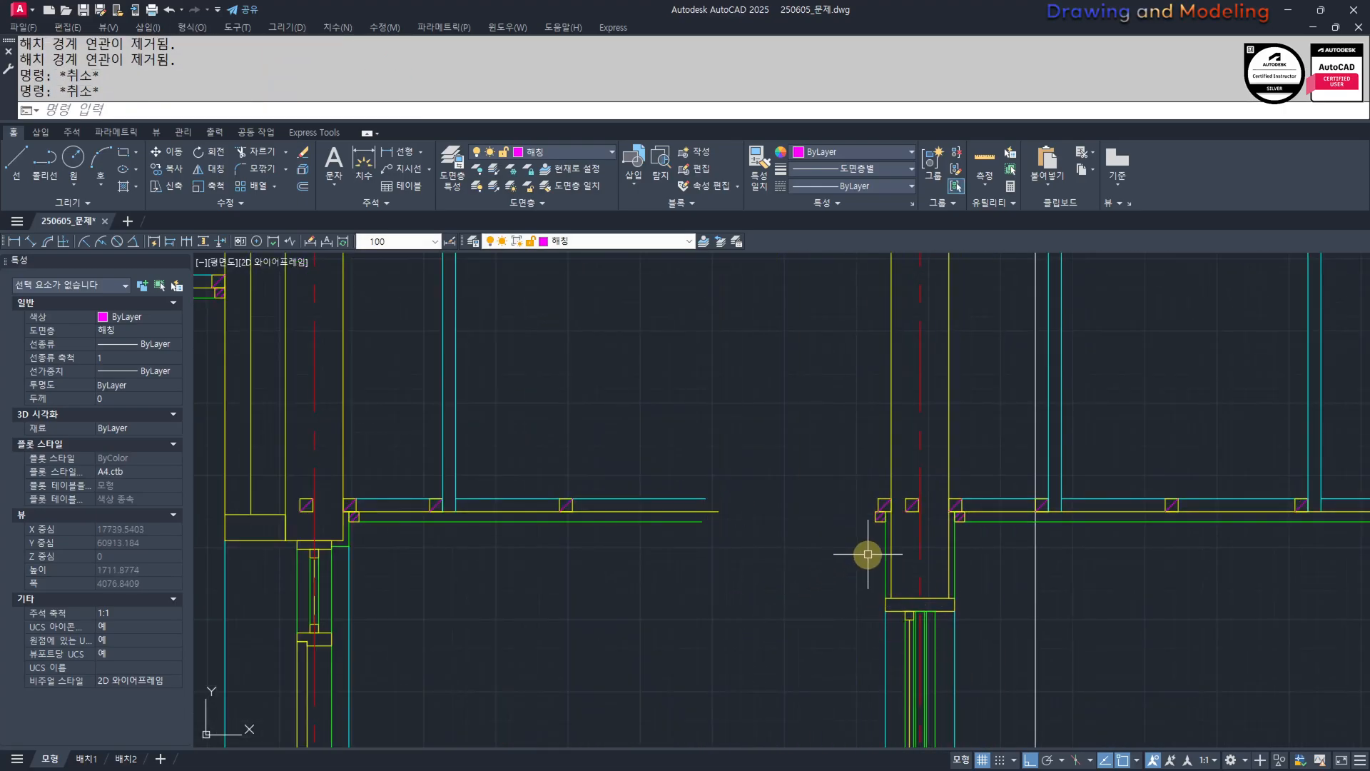
Erase the hatched ceiling batten left inside the moved interior wall.
scroll(897, 528, up, 2)
scroll(889, 527, up, 2)
text(ex)
key(Return)
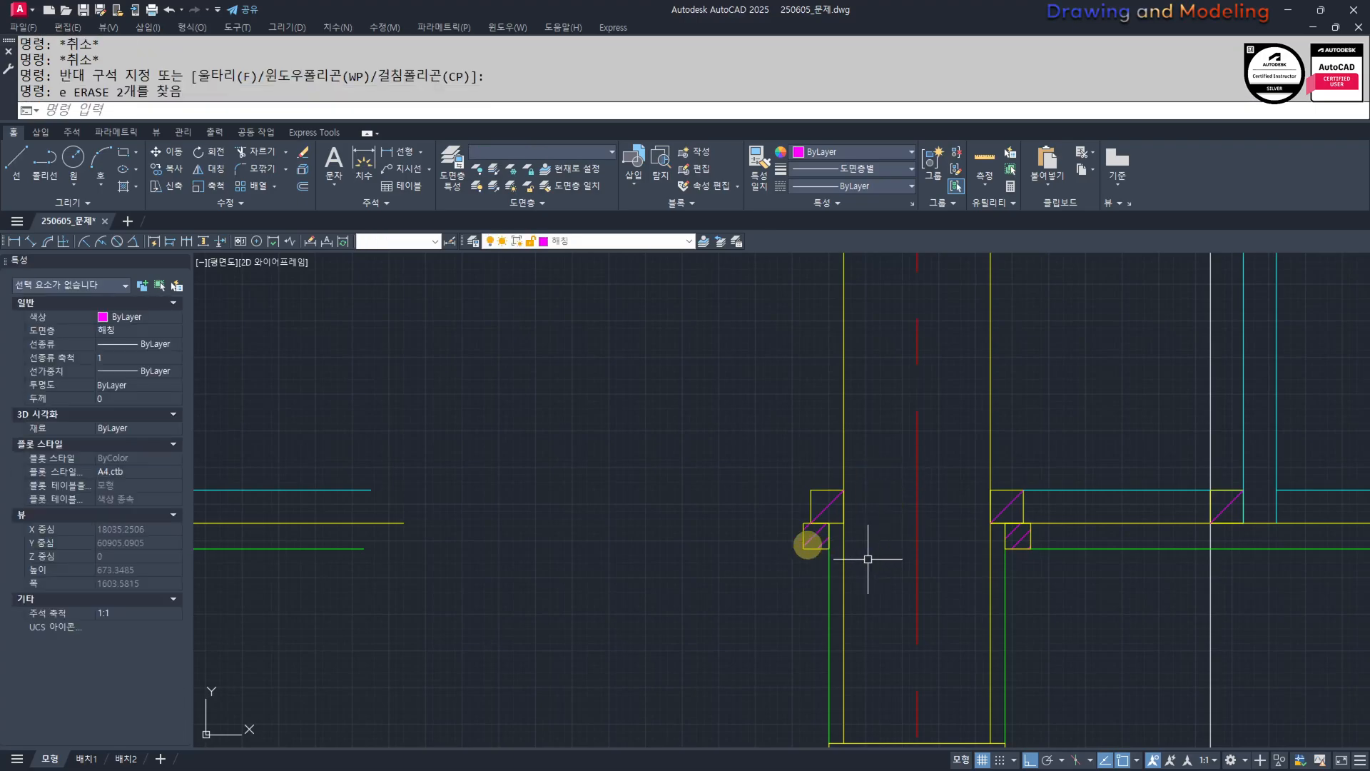
Extend the open ends of the ceiling lines to the moved interior wall.
scroll(871, 560, down, 4)
key(Return)
click(766, 487)
click(676, 594)
key(Escape)
key(Escape)
middle_drag(888, 542, 789, 532)
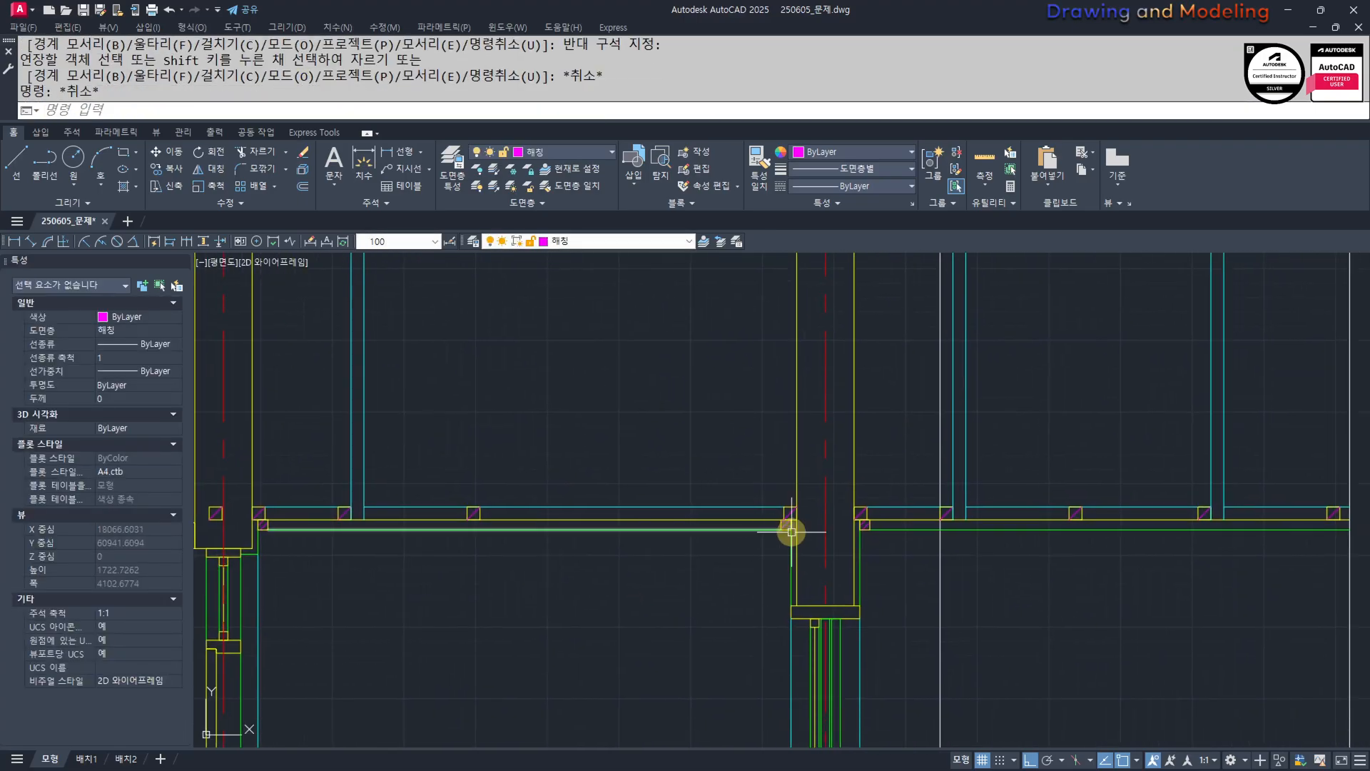
scroll(781, 537, down, 2)
click(910, 576)
click(838, 618)
key(Escape)
Fillet the two sloped slab underside lines with the adjoining faces of the moved interior wall to form sharp corners.
scroll(849, 624, down, 3)
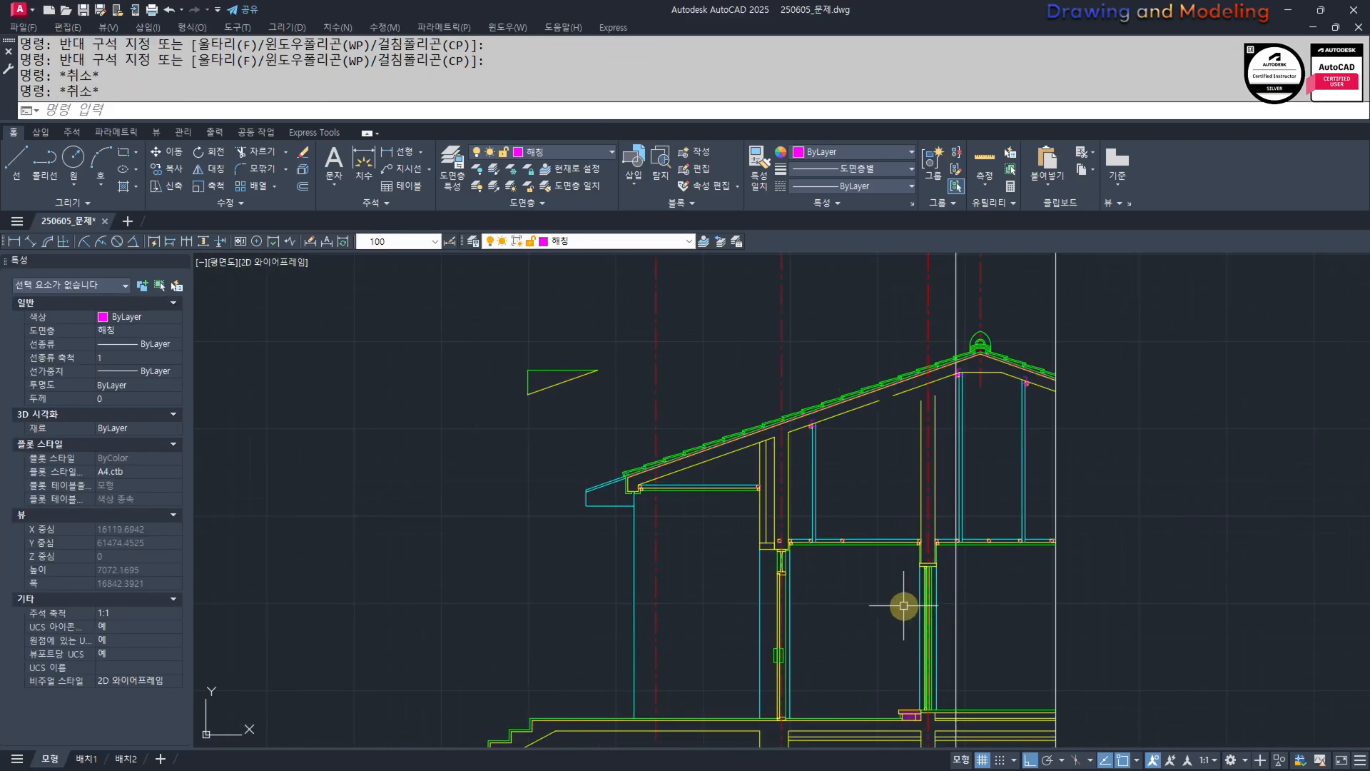
scroll(944, 417, up, 5)
text(f)
key(Return)
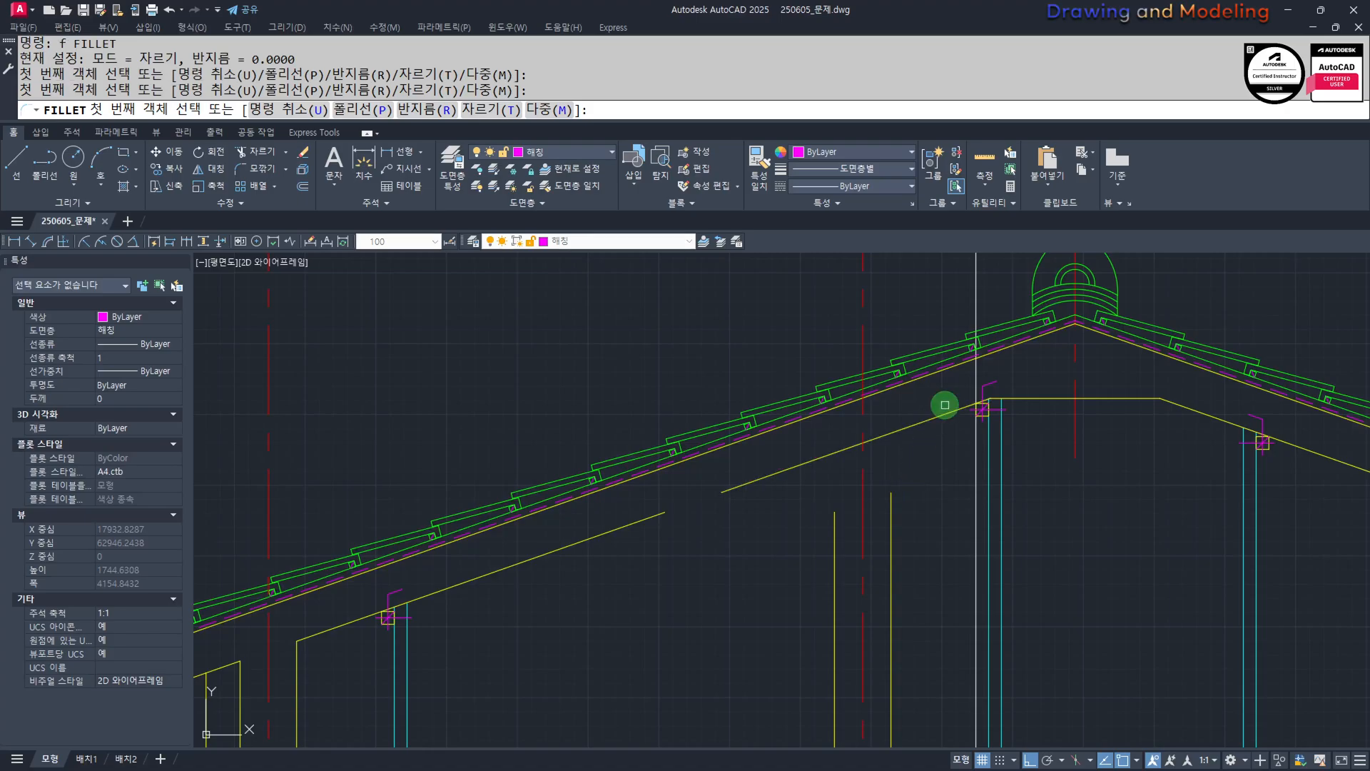
click(937, 419)
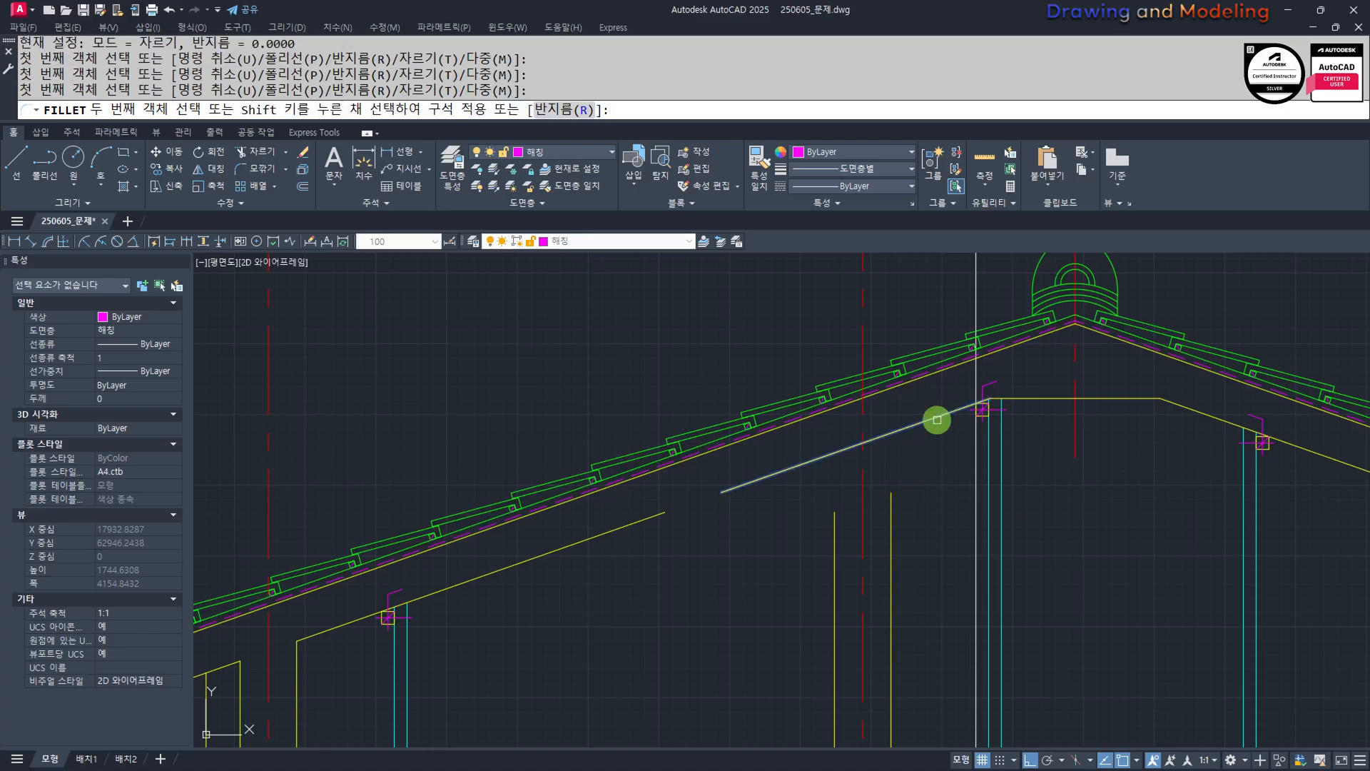
click(885, 511)
key(Return)
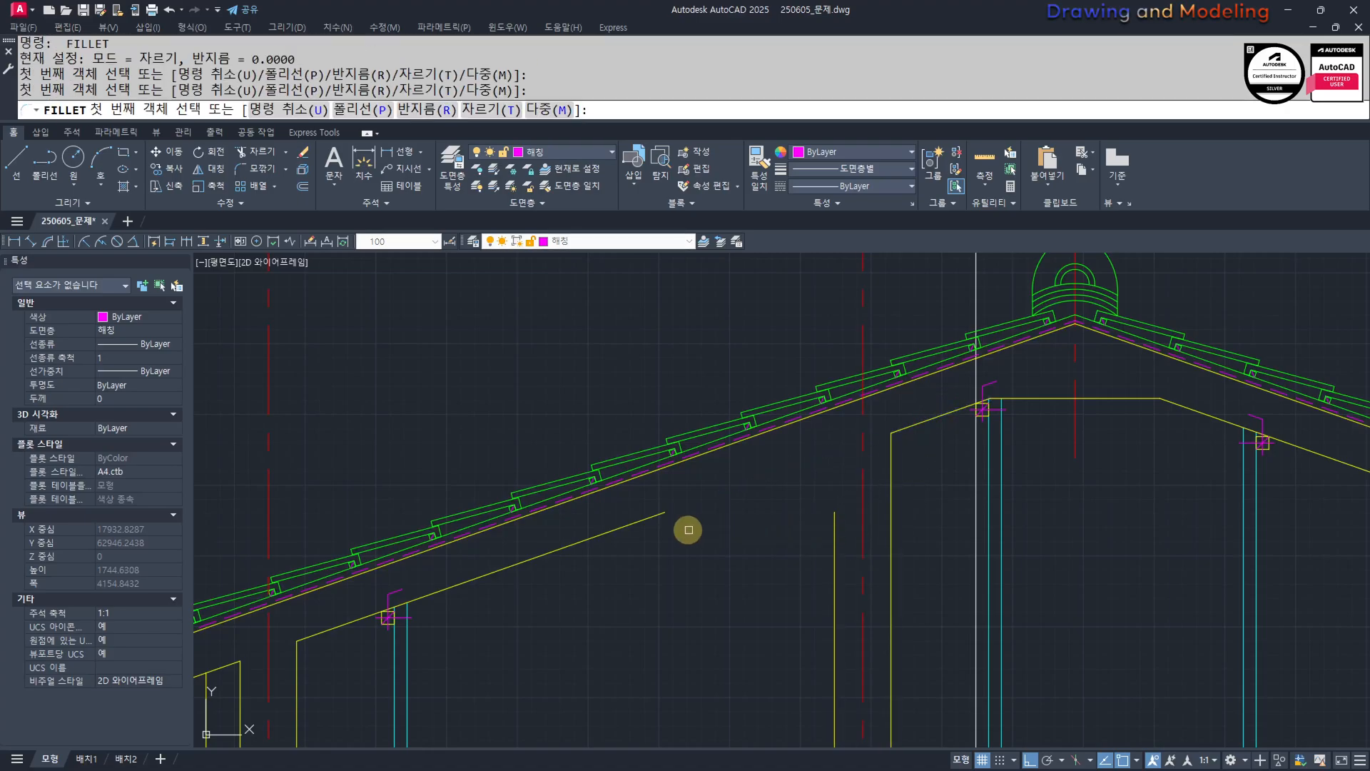
click(653, 517)
key(Escape)
key(Escape)
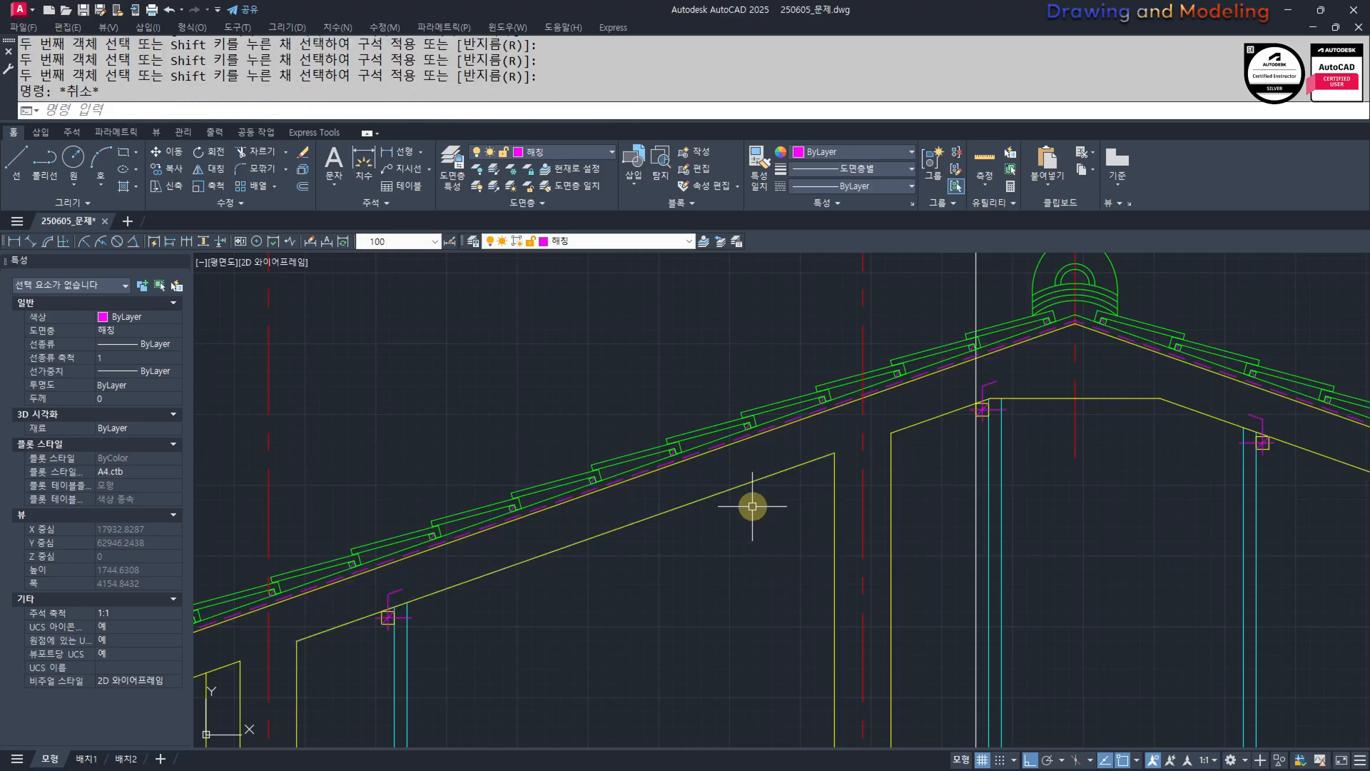
scroll(826, 514, down, 3)
scroll(801, 606, up, 3)
scroll(853, 548, down, 3)
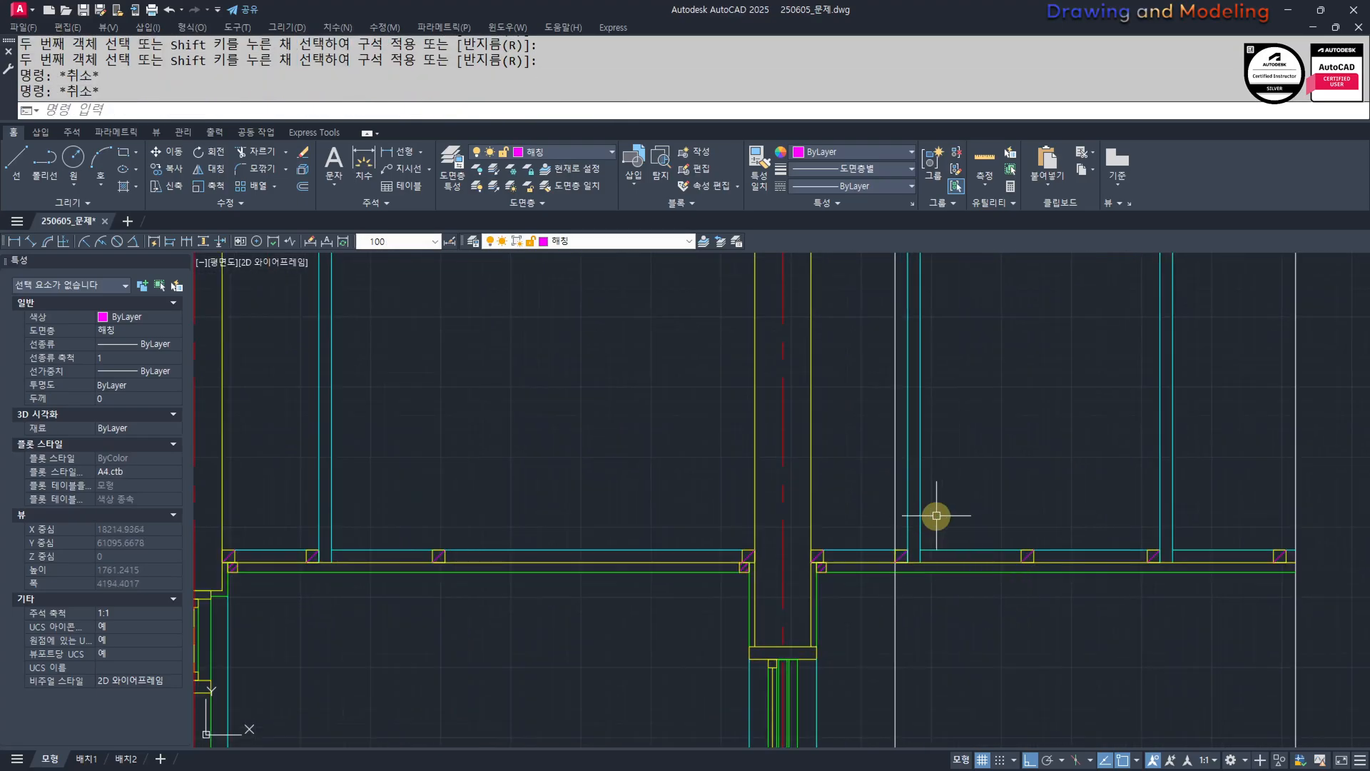
scroll(909, 483, up, 2)
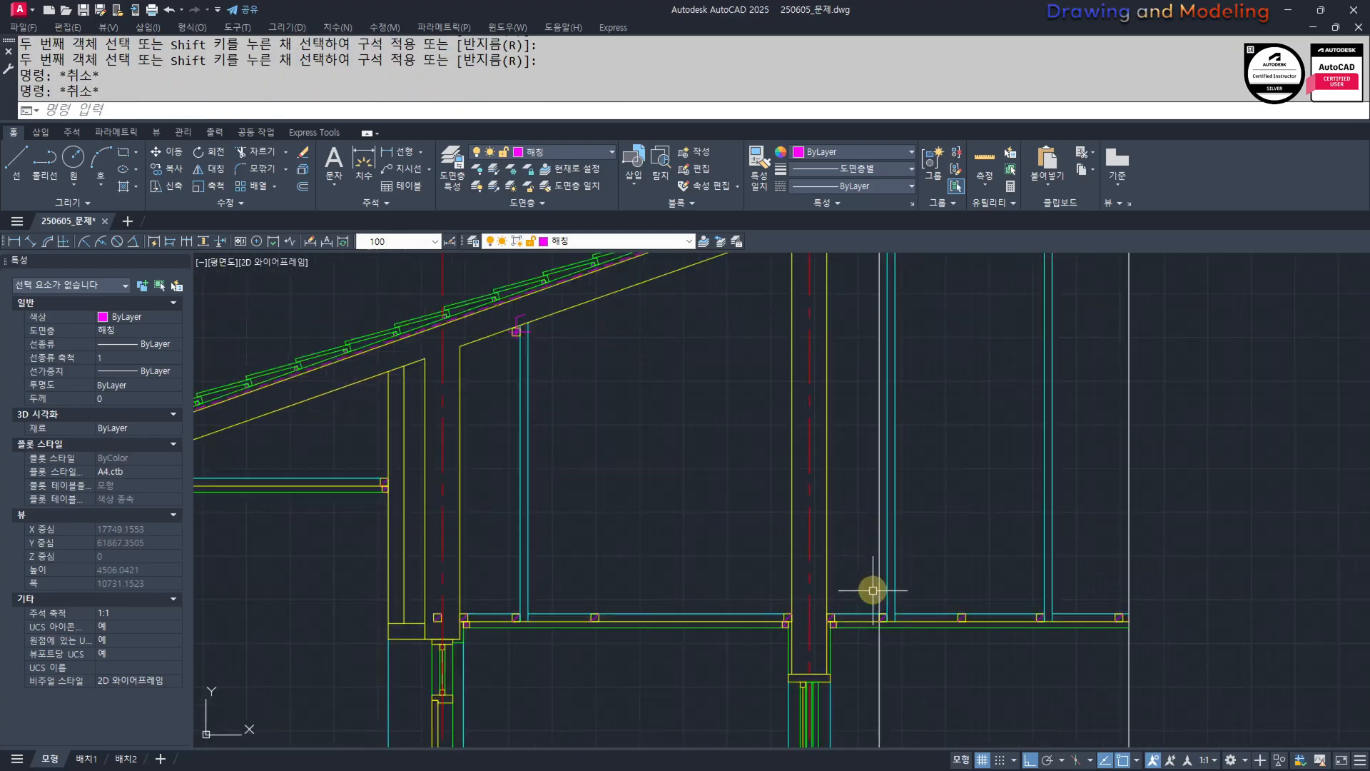
Try to erase the vertical projection line that crosses the section beside the interior wall.
click(896, 687)
click(863, 700)
text(e)
key(space)
key(Escape)
key(Escape)
scroll(912, 632, down, 3)
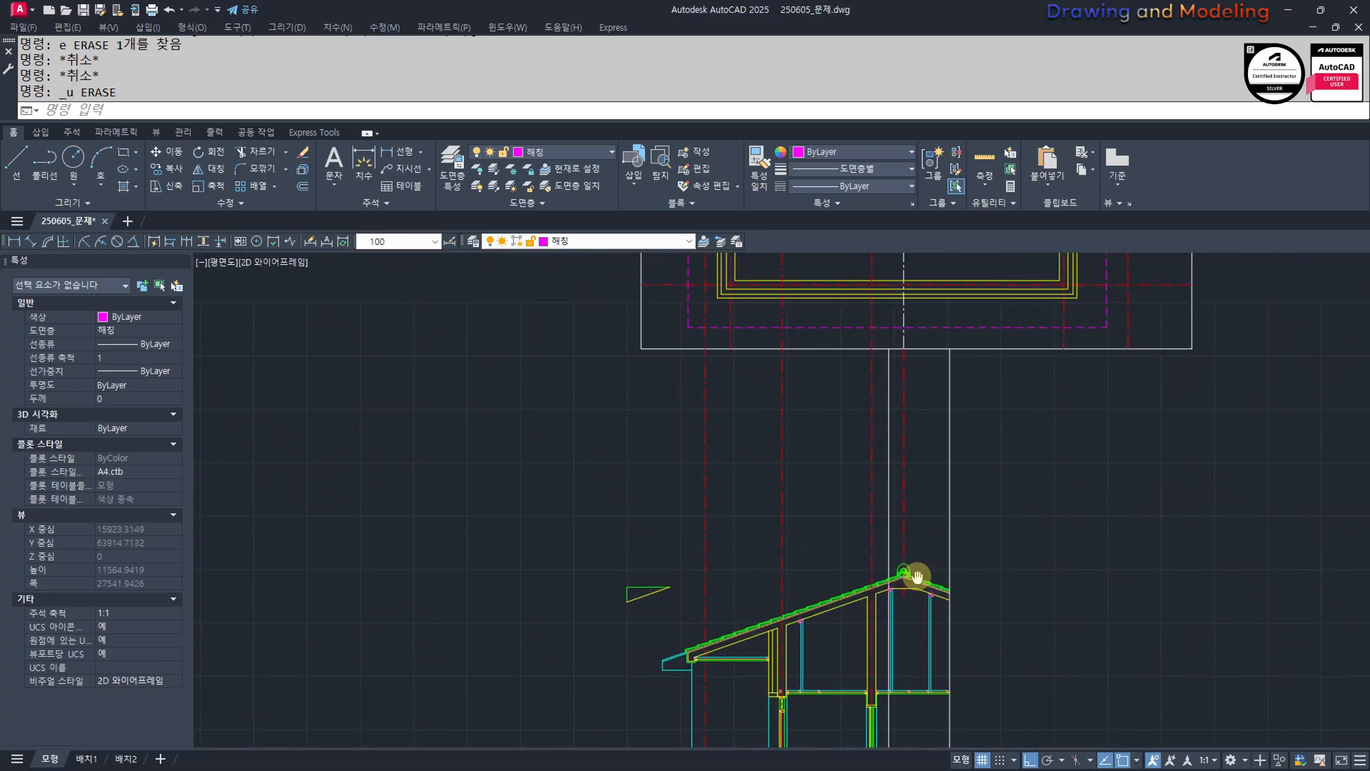
Trim the vertical projection line below the dashed roof membrane line, using the membrane as the cutting edge.
scroll(911, 575, up, 5)
text(tr)
key(space)
click(882, 581)
key(space)
click(863, 609)
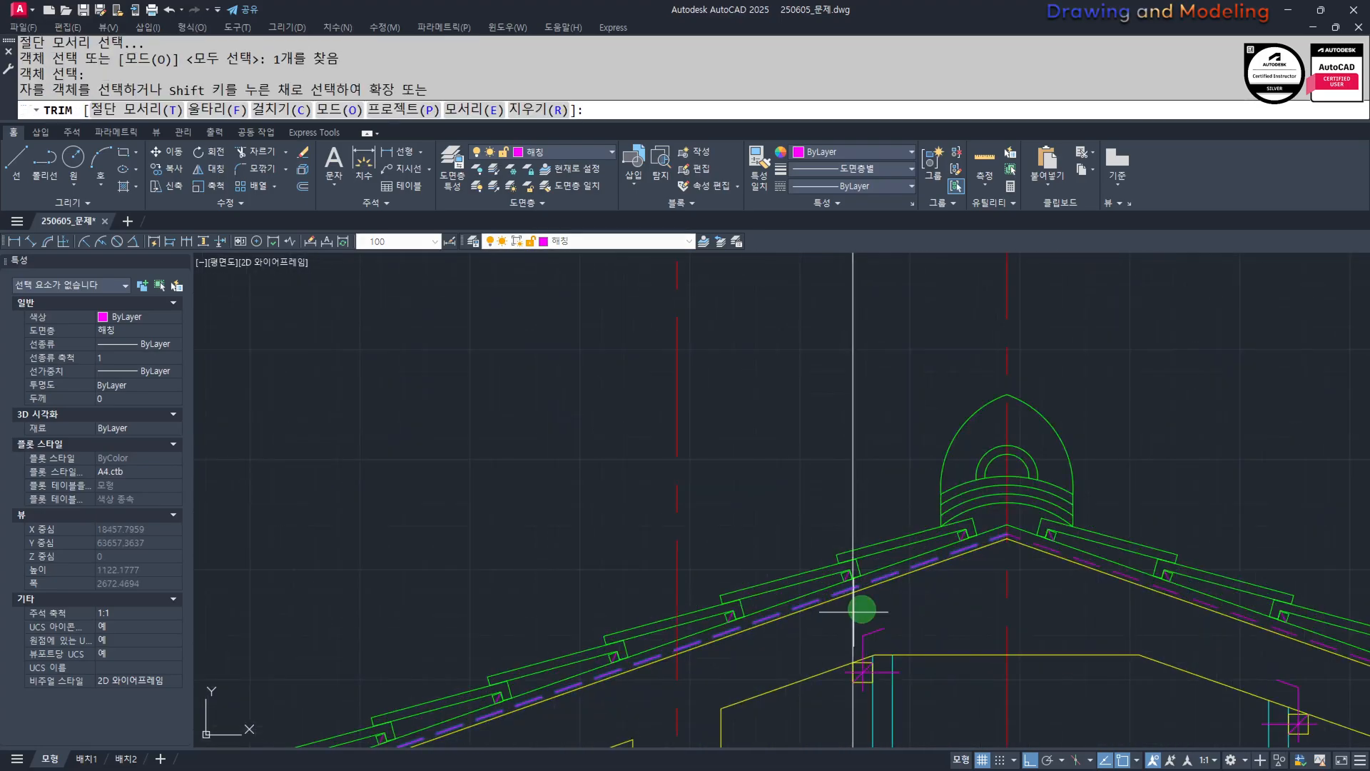
click(829, 623)
key(Escape)
key(Escape)
scroll(813, 614, down, 6)
middle_drag(834, 727, 872, 532)
scroll(876, 580, up, 3)
scroll(785, 635, up, 2)
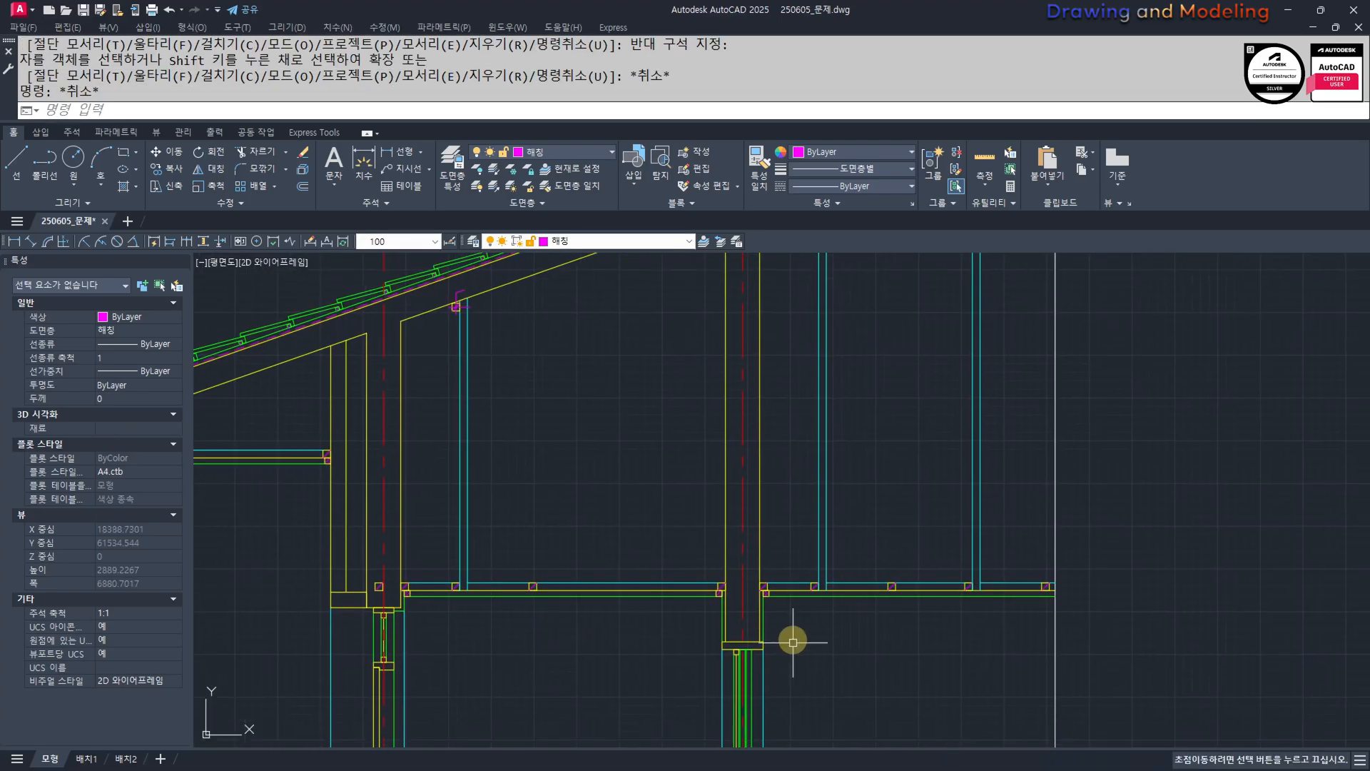
key(Escape)
key(Escape)
click(751, 551)
click(1086, 634)
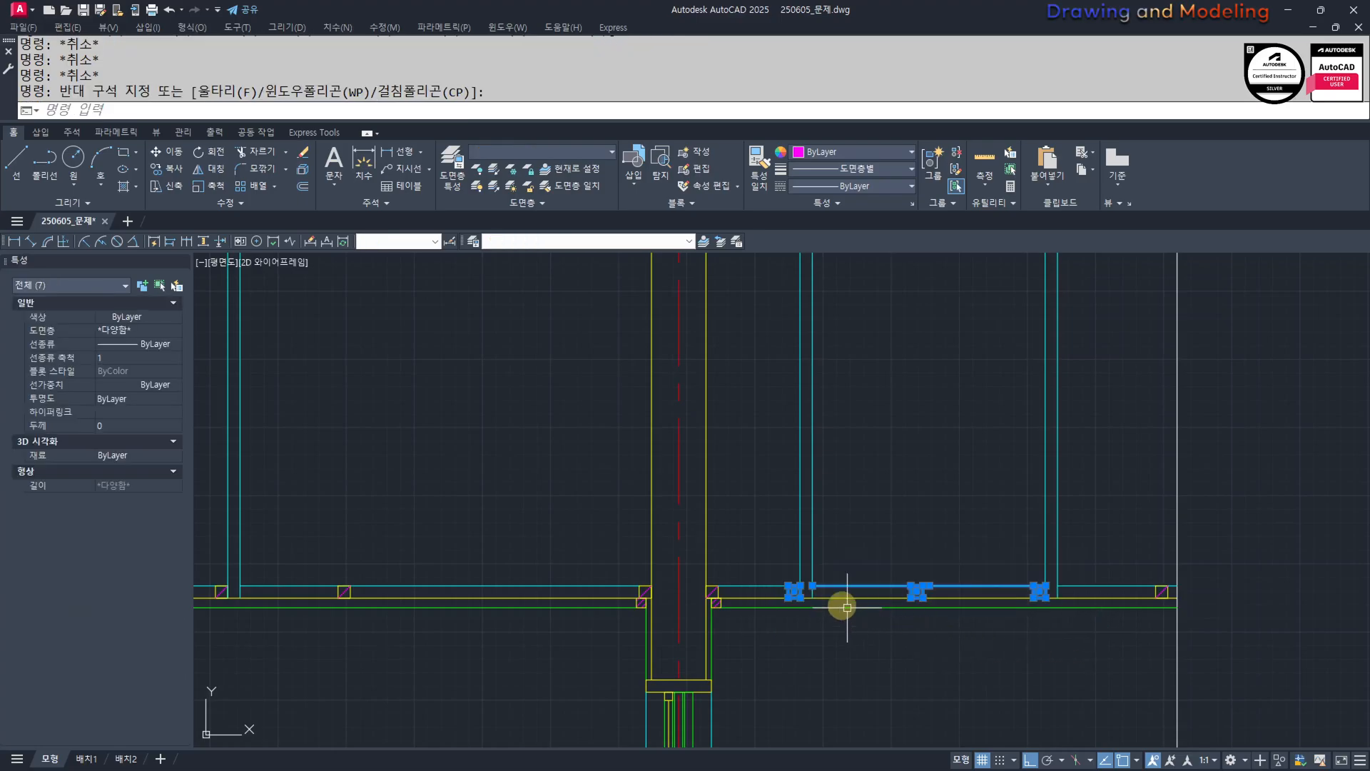
click(775, 540)
click(1315, 672)
key(Escape)
key(Escape)
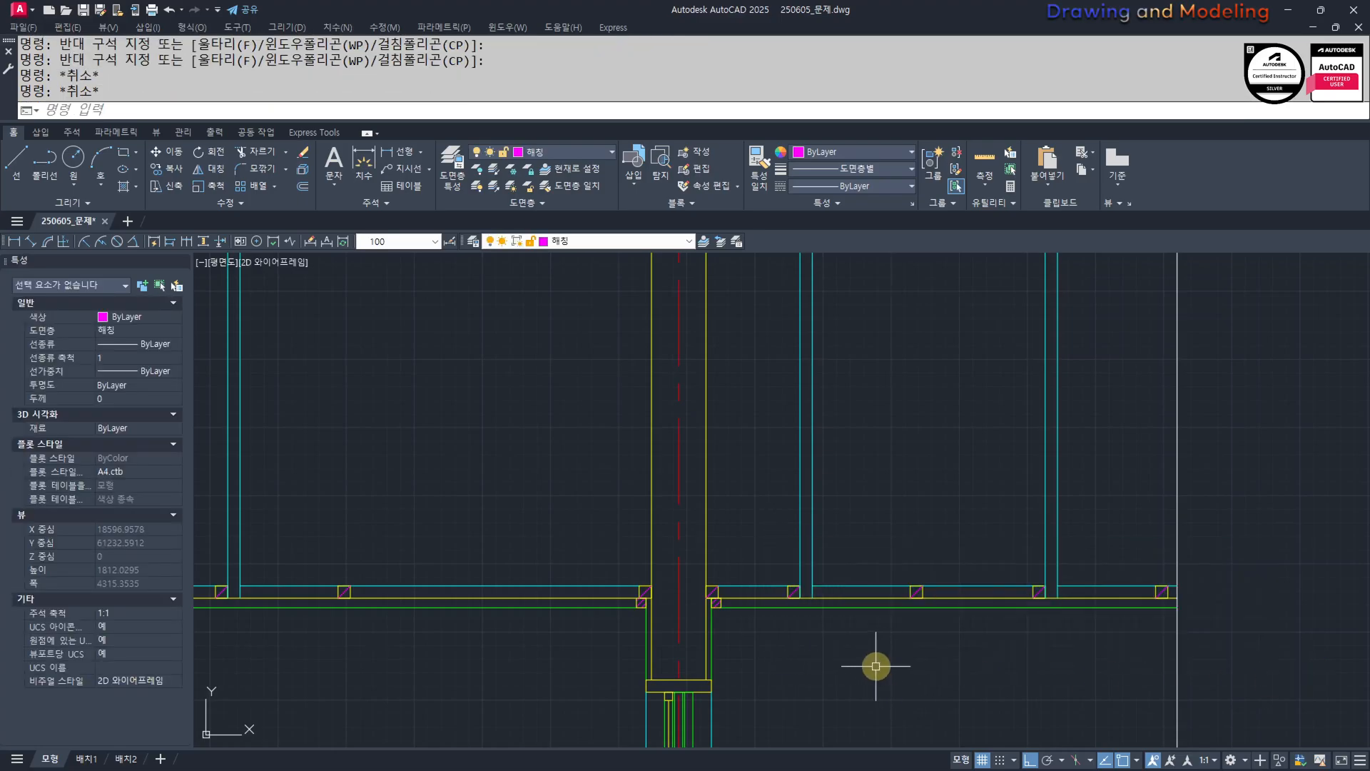
Offset the interior wall's right face by 450 toward the room as a spacing guide line.
text(o)
key(space)
text(450)
key(space)
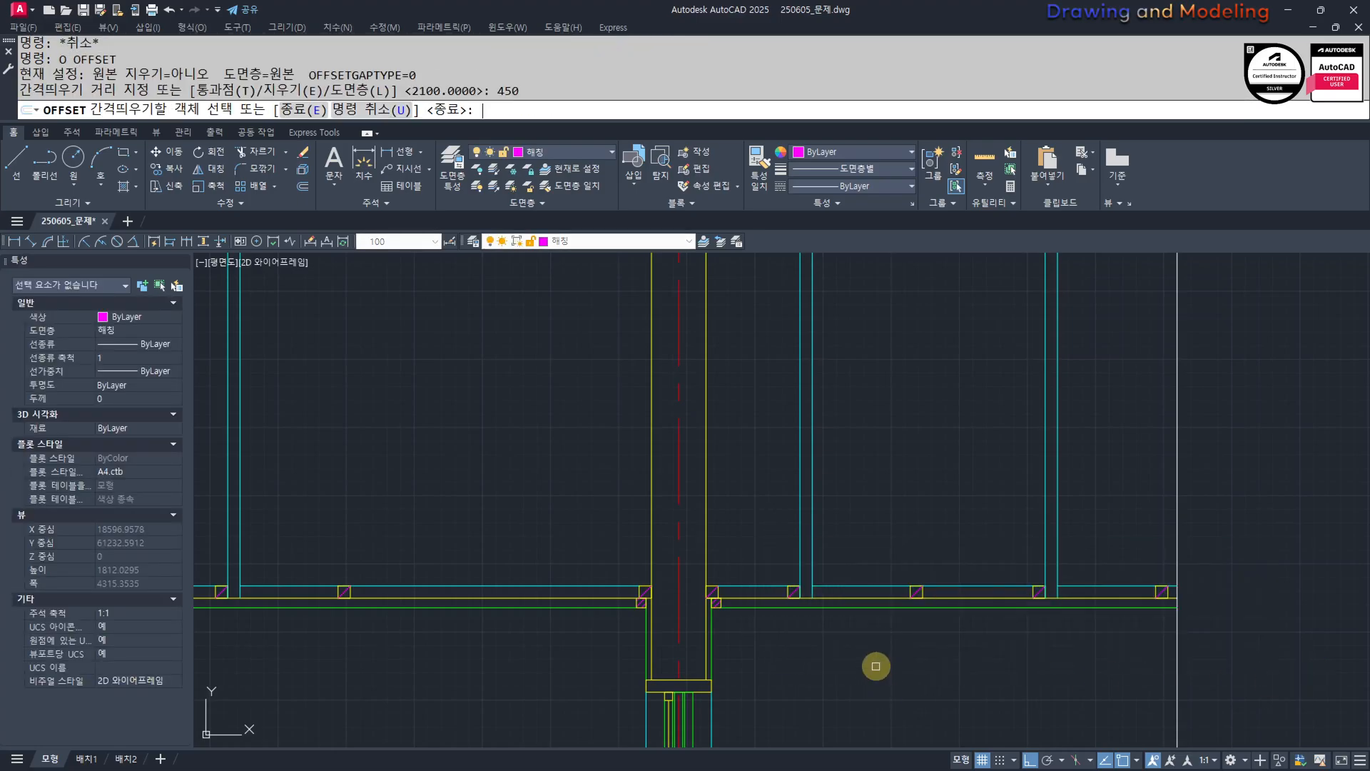
click(706, 542)
click(890, 676)
key(Escape)
key(Escape)
Move both ceiling hangers right of the interior wall, with their anchors and the hatched battens, aligning the first batten's lower-left corner with the guide line.
scroll(799, 607, up, 4)
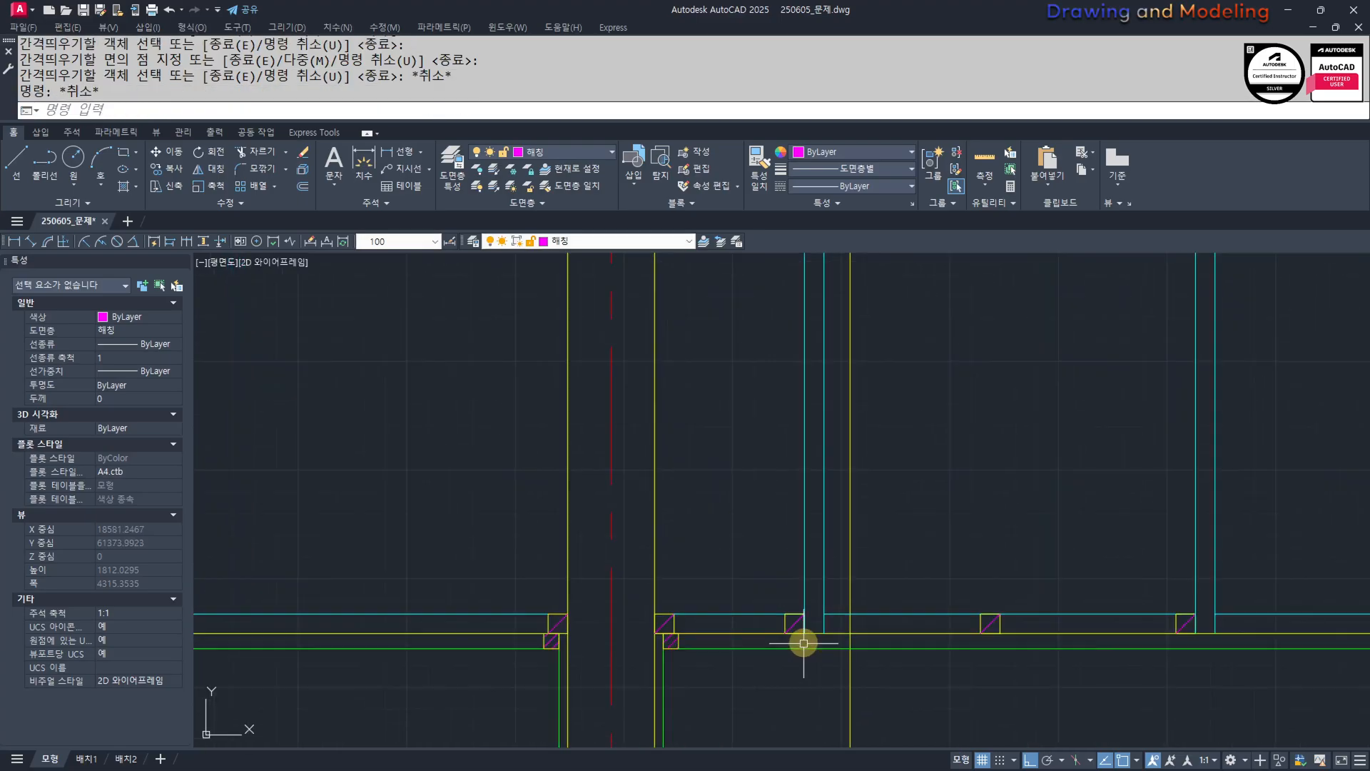
click(758, 646)
click(865, 541)
click(854, 523)
click(788, 545)
scroll(779, 635, down, 4)
middle_drag(775, 317, 789, 529)
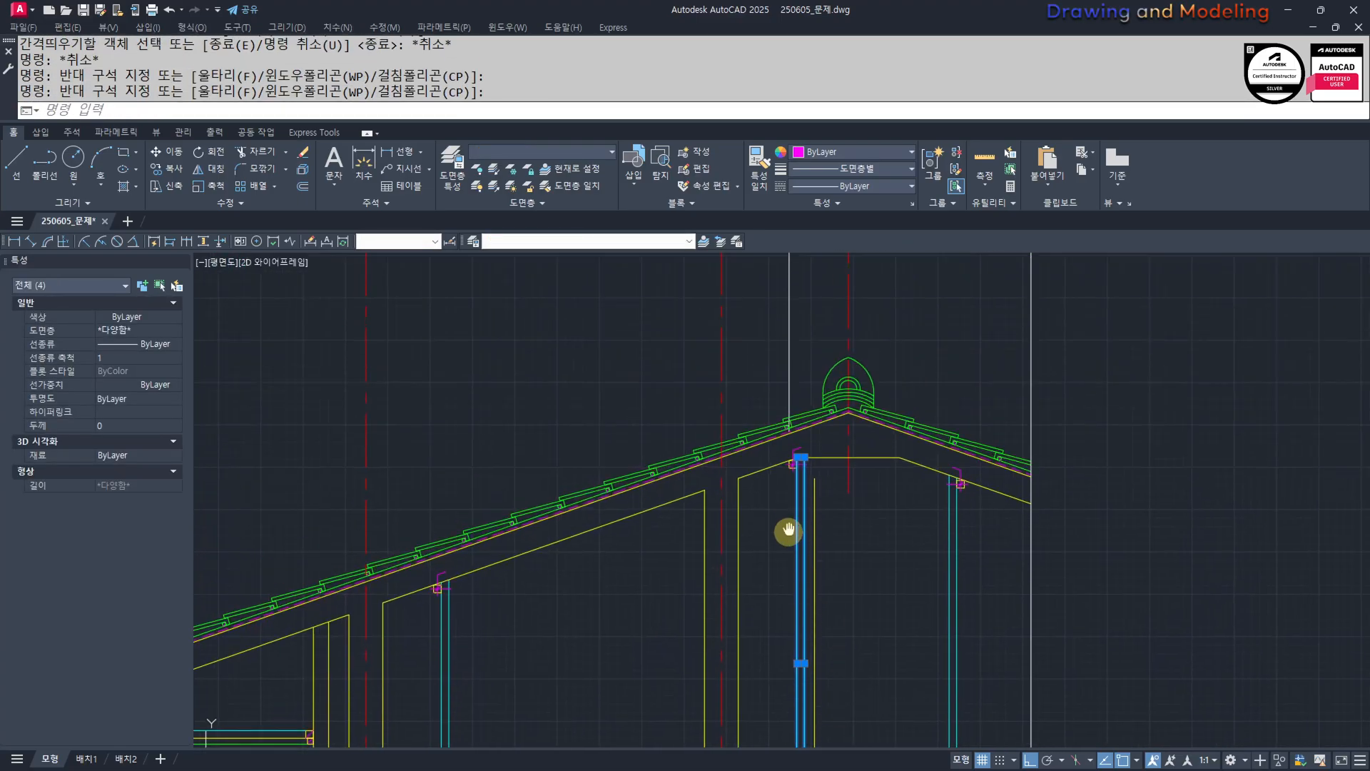
scroll(795, 482, up, 3)
click(762, 486)
click(855, 381)
scroll(857, 379, down, 3)
click(954, 474)
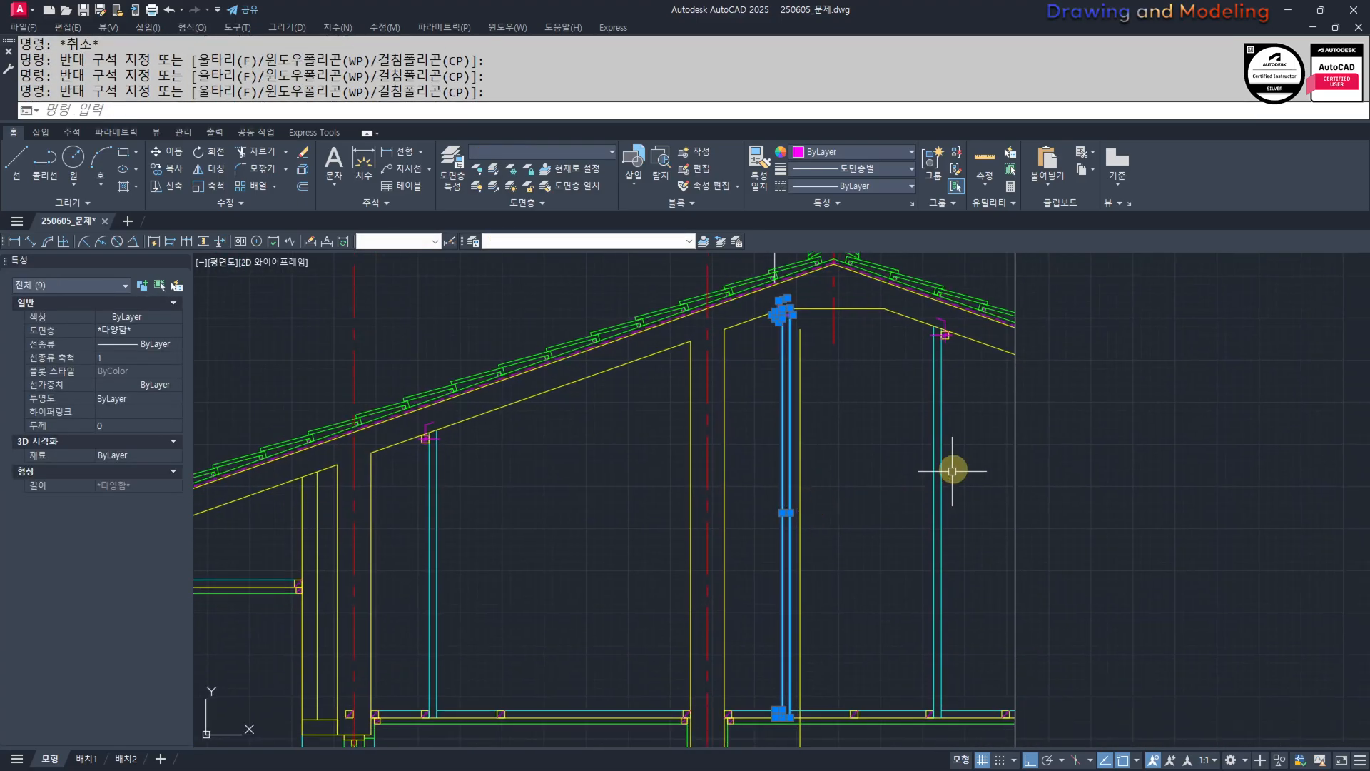
click(908, 361)
click(974, 310)
middle_drag(877, 581, 871, 473)
scroll(875, 570, up, 4)
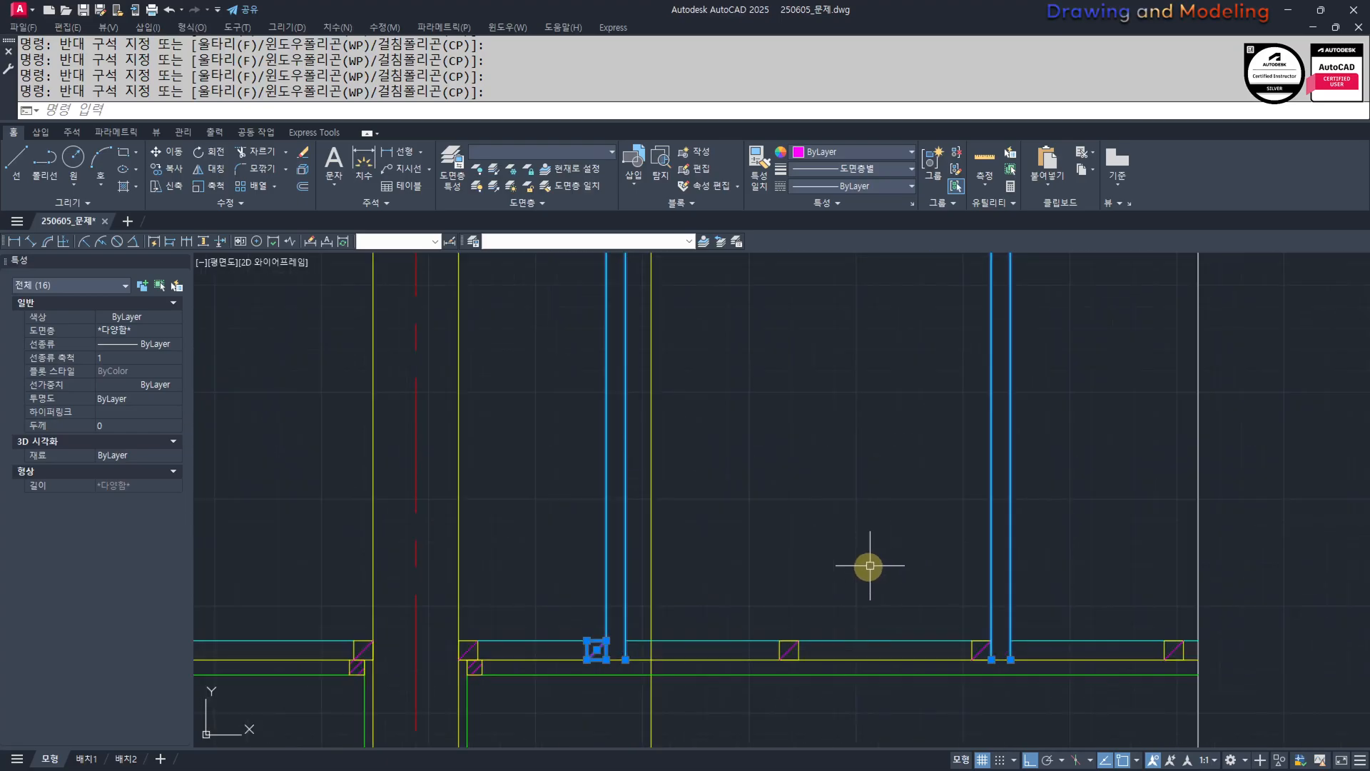
click(720, 609)
click(1320, 705)
middle_drag(1034, 692, 1074, 623)
text(m)
key(Return)
scroll(622, 591, up, 4)
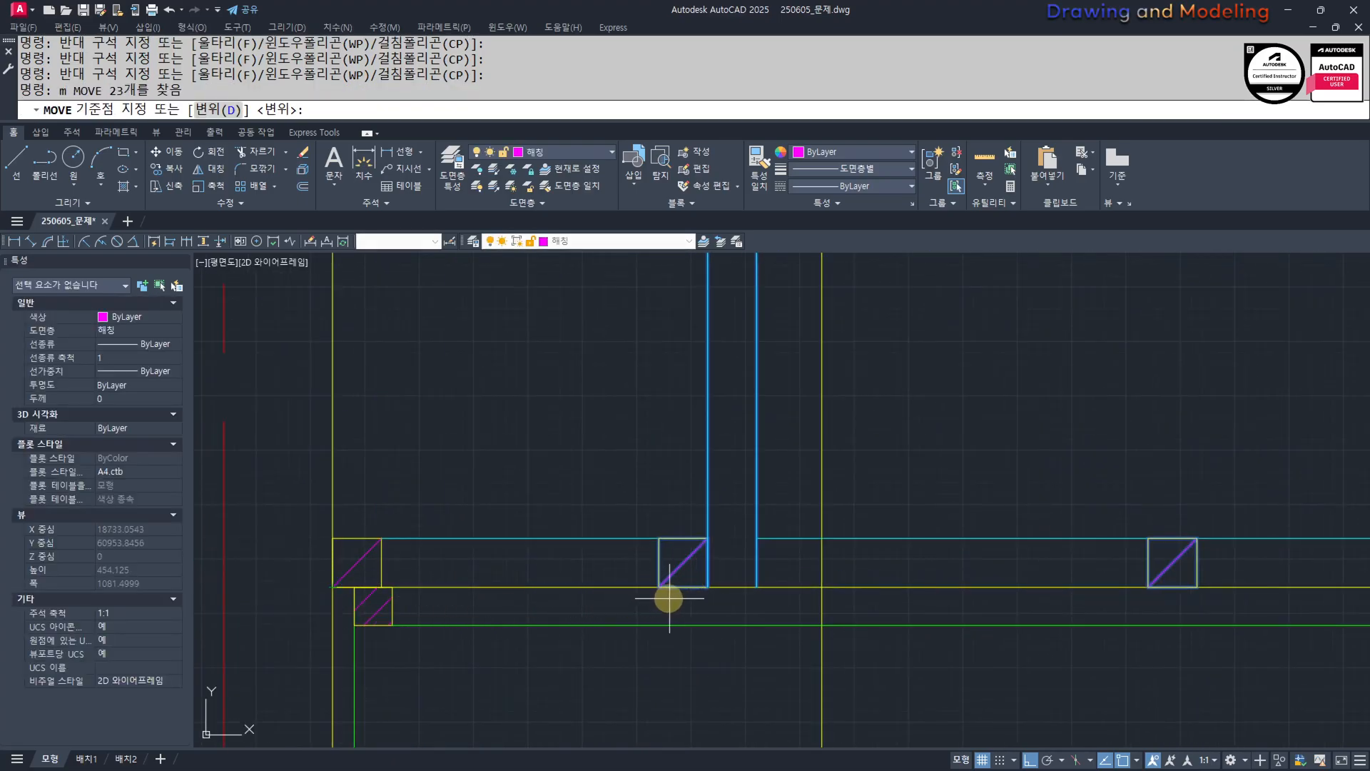
click(672, 573)
click(822, 587)
key(Escape)
key(Escape)
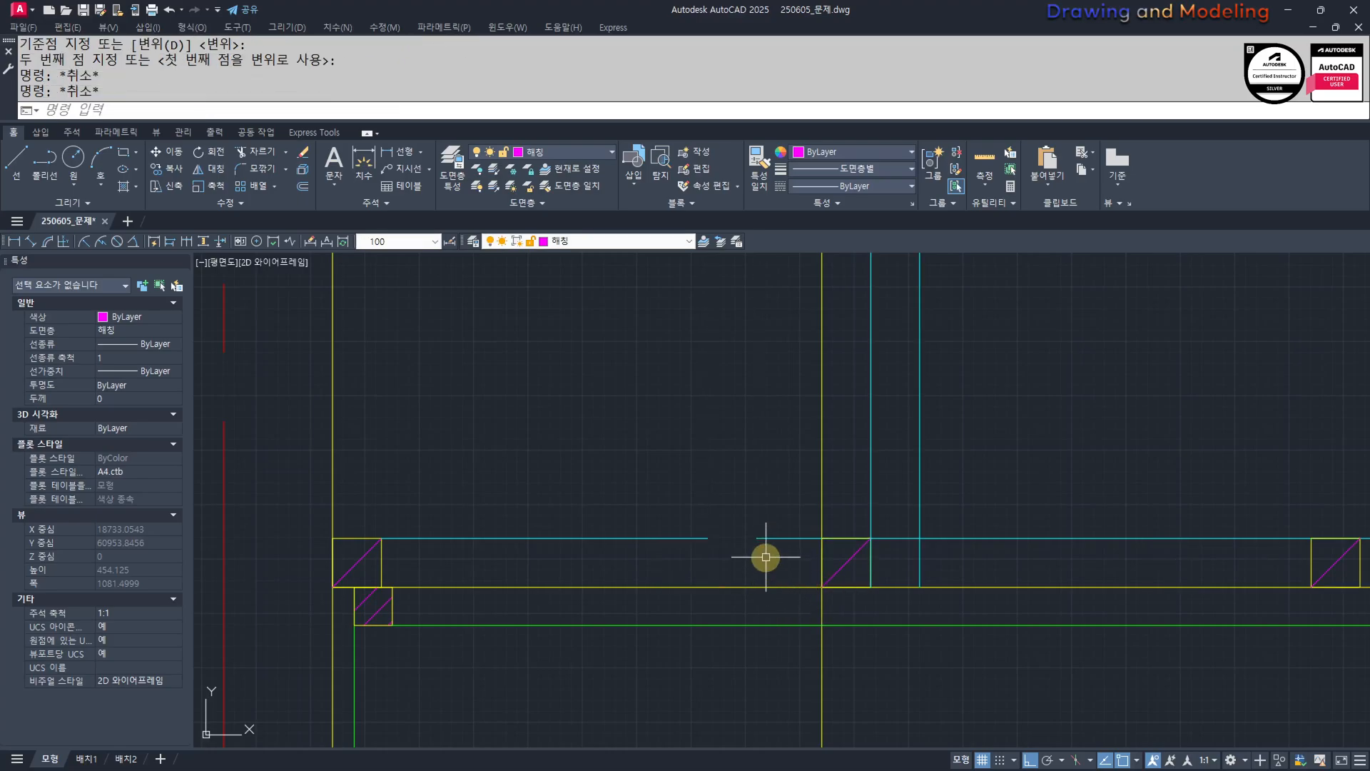
Join the two collinear ceiling lines across the gap left at the hanger's former position.
scroll(763, 553, up, 2)
click(788, 545)
click(660, 523)
scroll(862, 546, down, 4)
middle_drag(859, 554, 790, 563)
text(j)
key(Return)
key(Escape)
key(Escape)
scroll(809, 564, up, 4)
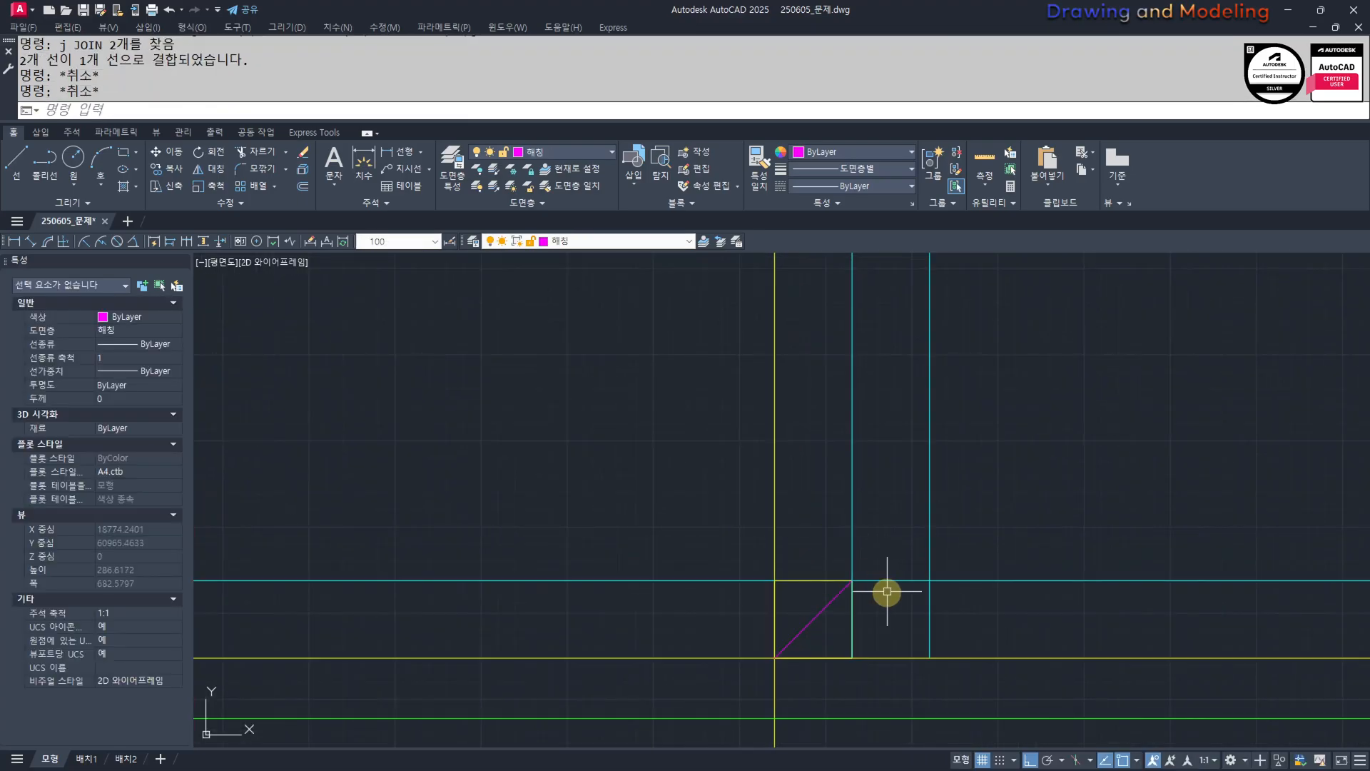
Trim the joined ceiling line between the two vertical lines of the moved hanger.
key(Return)
click(903, 571)
click(902, 611)
key(Escape)
key(Escape)
Erase the vertical guide line offset from the interior wall face.
click(807, 458)
click(708, 489)
key(e)
key(Return)
key(Escape)
key(Escape)
scroll(670, 525, down, 10)
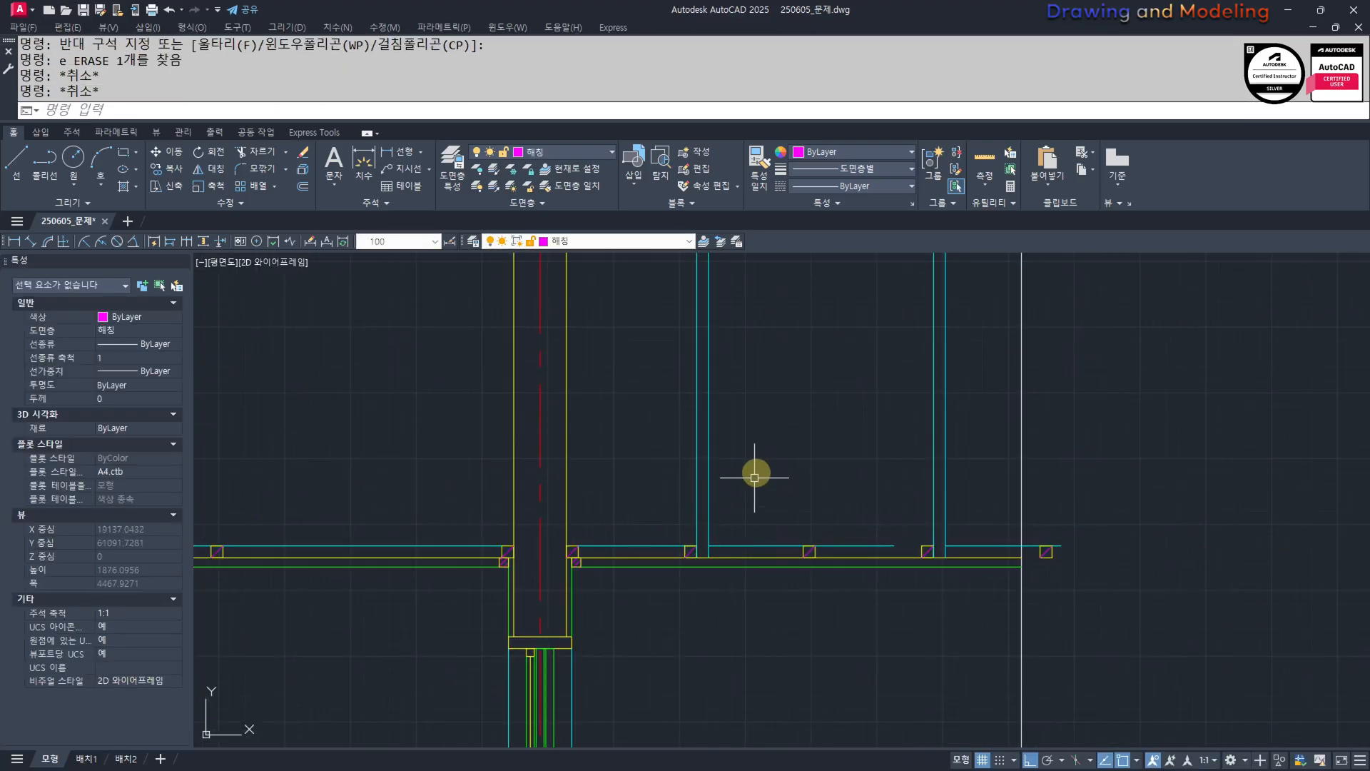
Extend the open end of the upper ceiling line to the batten beside the second hanger.
scroll(821, 537, up, 8)
text(ex)
key(Return)
key(Return)
click(663, 547)
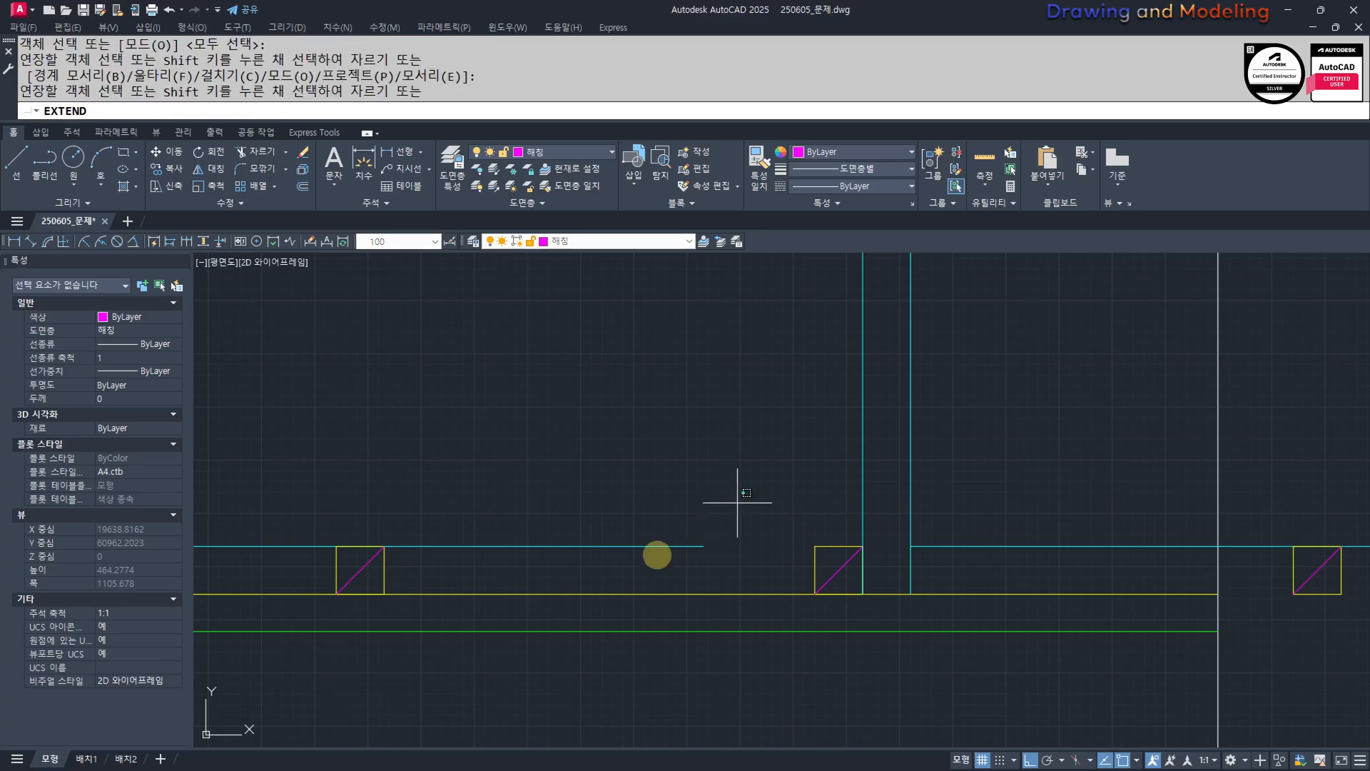
click(719, 534)
click(745, 554)
middle_drag(961, 561, 917, 576)
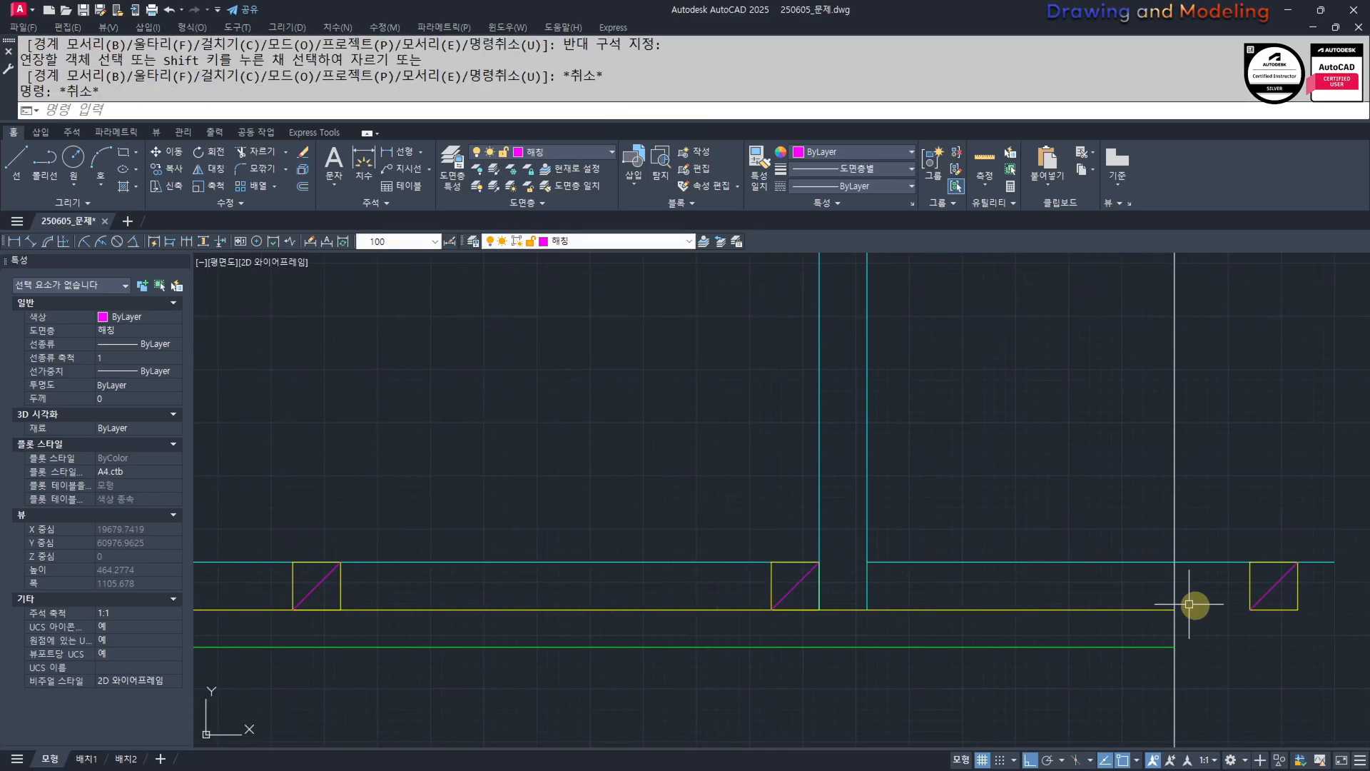
Trim the upper ceiling line at the section's right boundary and erase the hatched batten lying beyond it.
middle_drag(1198, 603, 1002, 590)
key(t)
key(r)
key(Return)
click(1036, 430)
key(Return)
click(1153, 642)
click(1024, 486)
key(e)
key(Return)
key(Escape)
scroll(991, 651, down, 8)
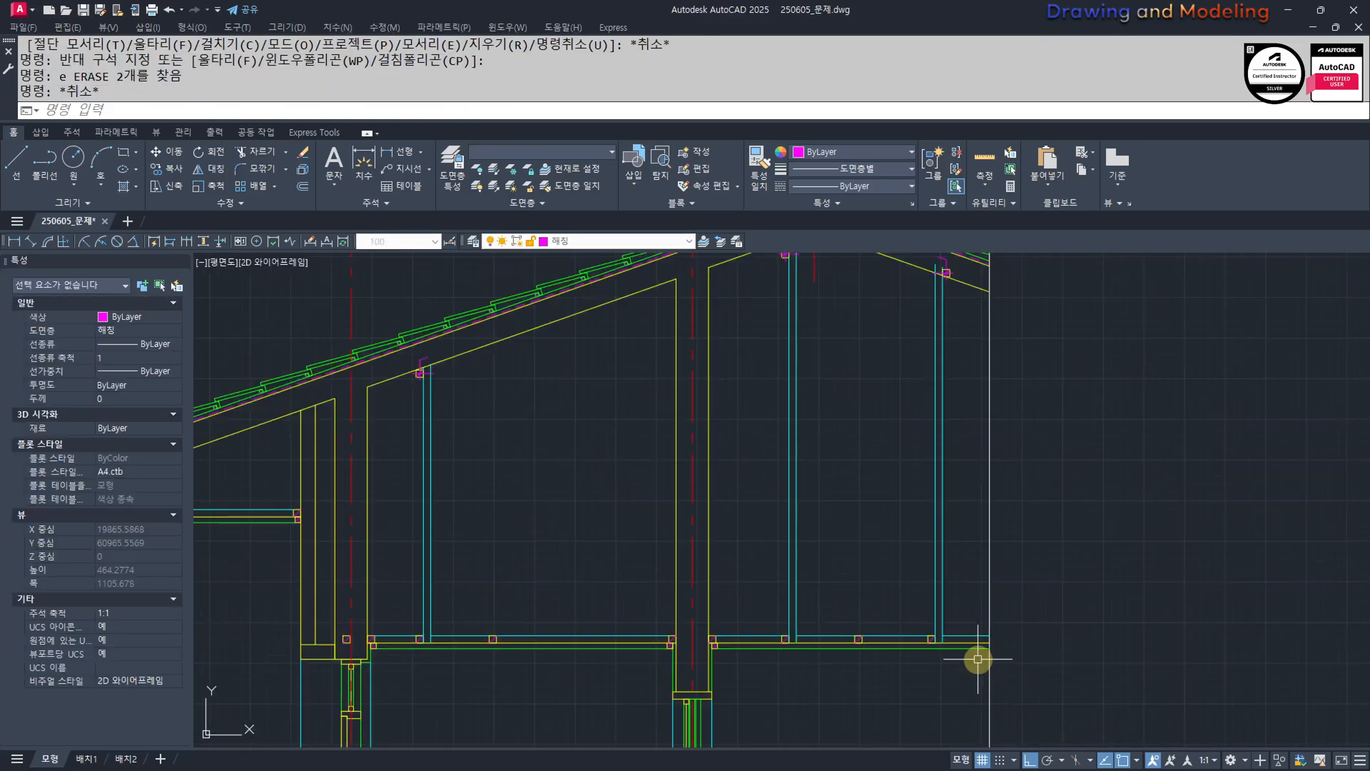
key(Escape)
middle_drag(794, 372, 754, 548)
scroll(757, 415, up, 6)
click(669, 563)
click(814, 388)
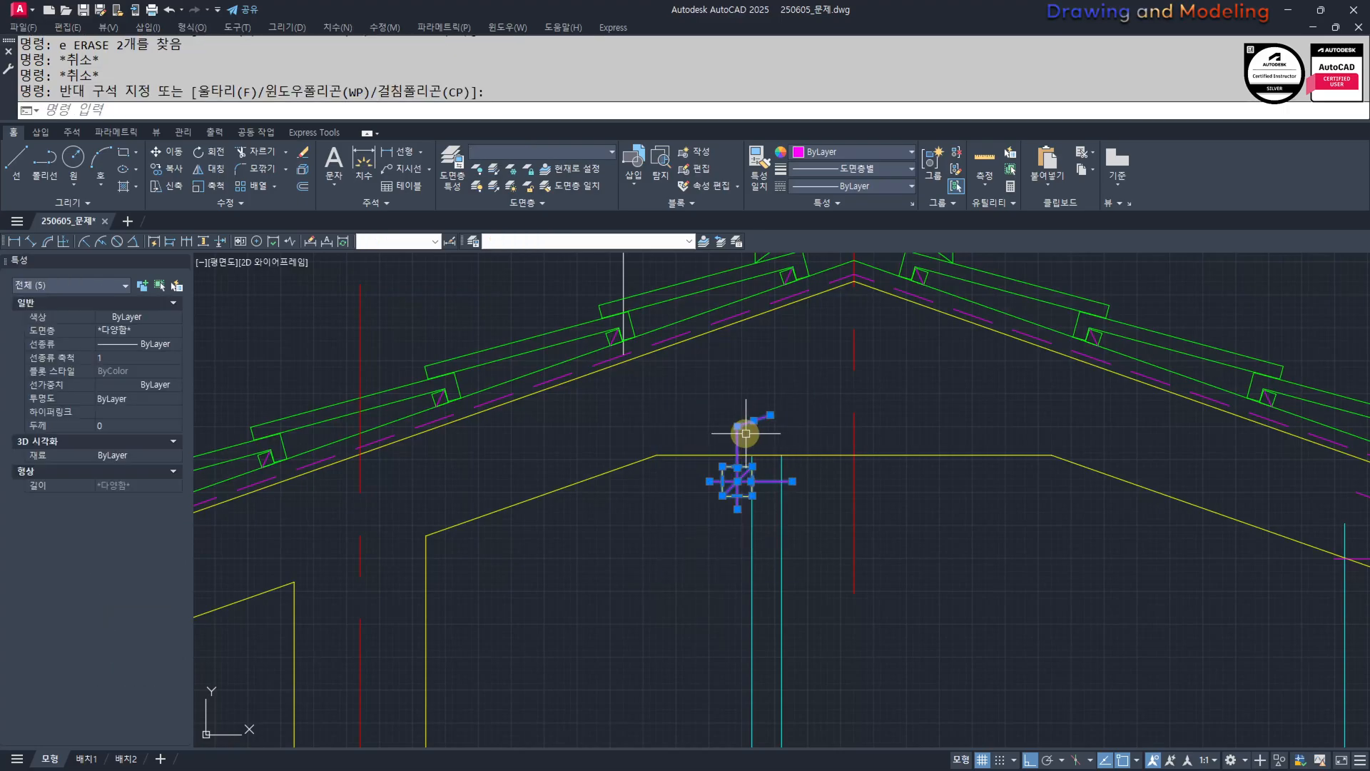
middle_drag(746, 433, 749, 468)
scroll(757, 534, up, 6)
key(m)
key(Return)
click(735, 573)
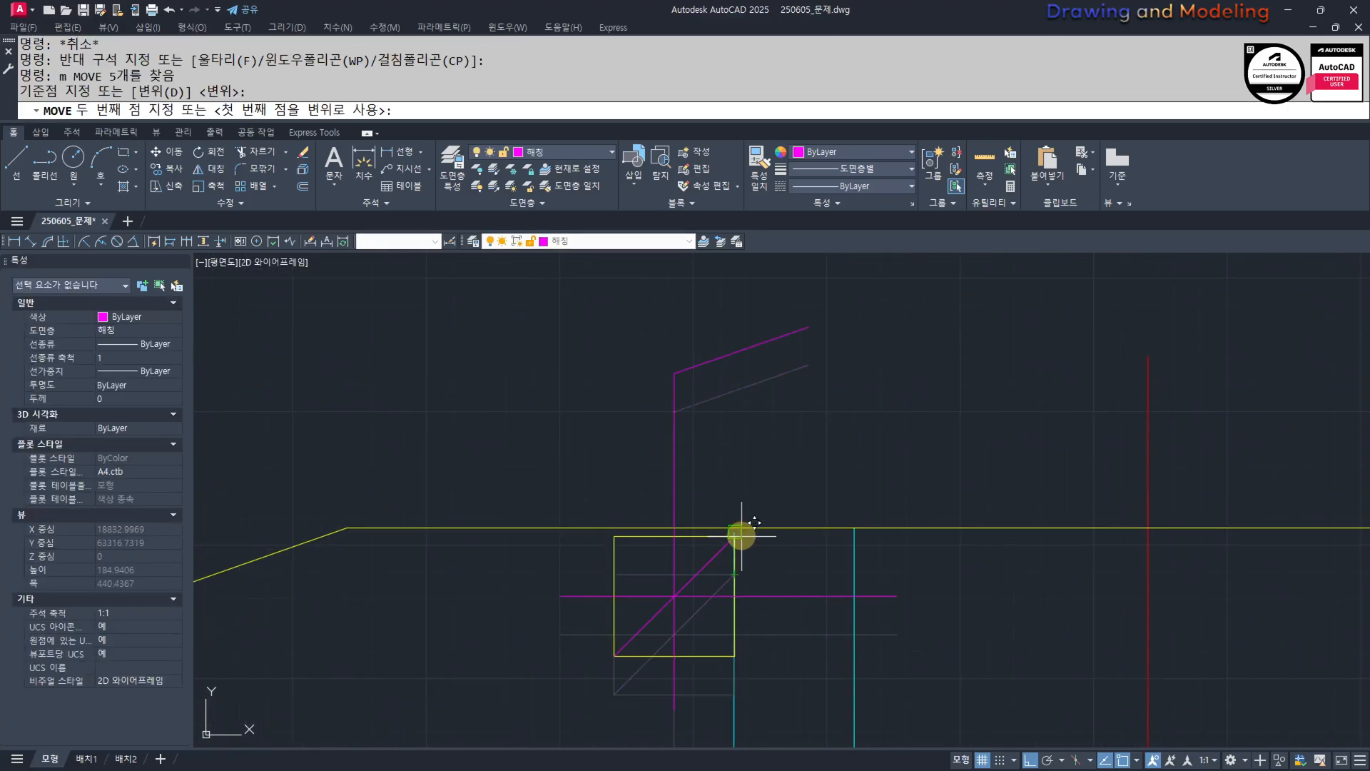
key(Escape)
key(Escape)
Extend the left line of the hanger near the ridge up to the flat slab underside.
key(e)
key(x)
key(Return)
click(737, 541)
click(703, 560)
key(Escape)
key(Escape)
scroll(702, 560, down, 6)
Move the anchor and batten assembly of the hanger near the ridge up against the flat slab underside.
click(569, 651)
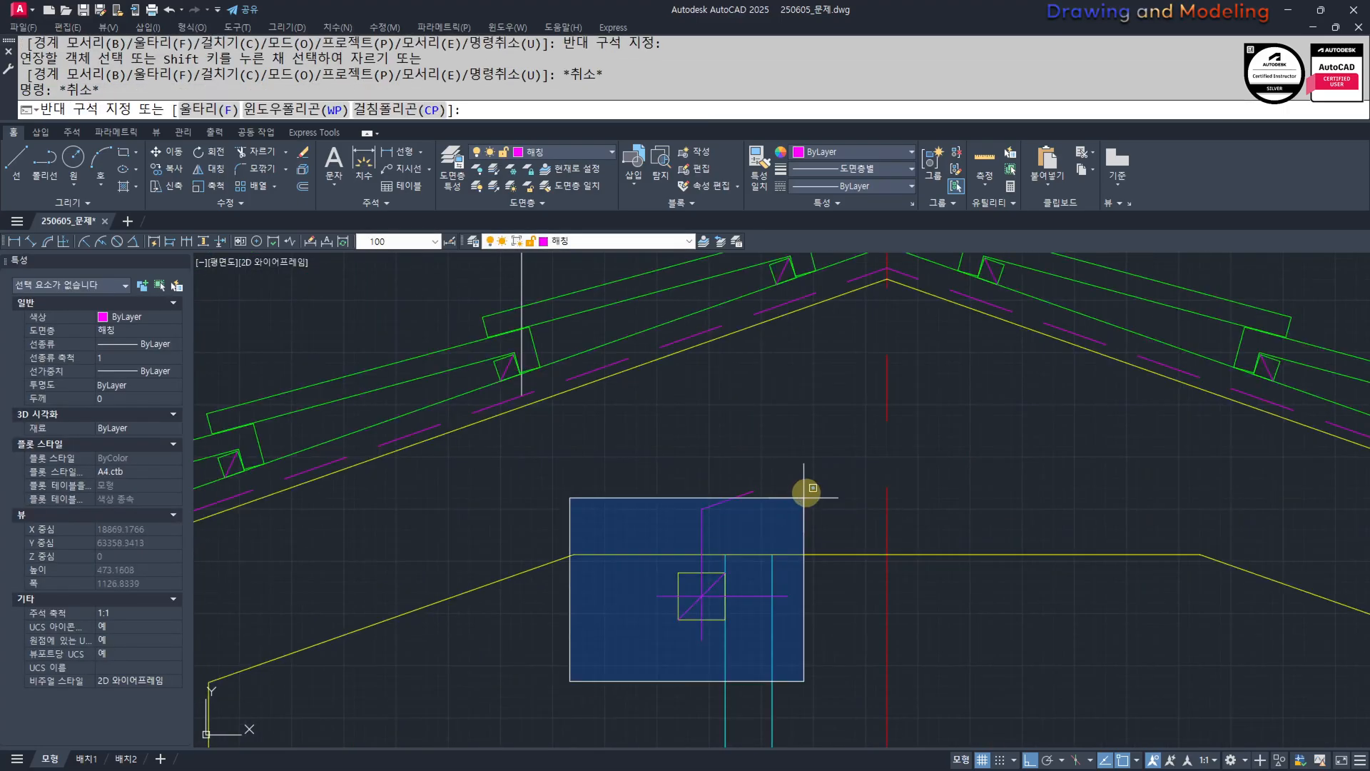
click(804, 489)
scroll(764, 520, up, 6)
key(m)
key(Return)
click(748, 603)
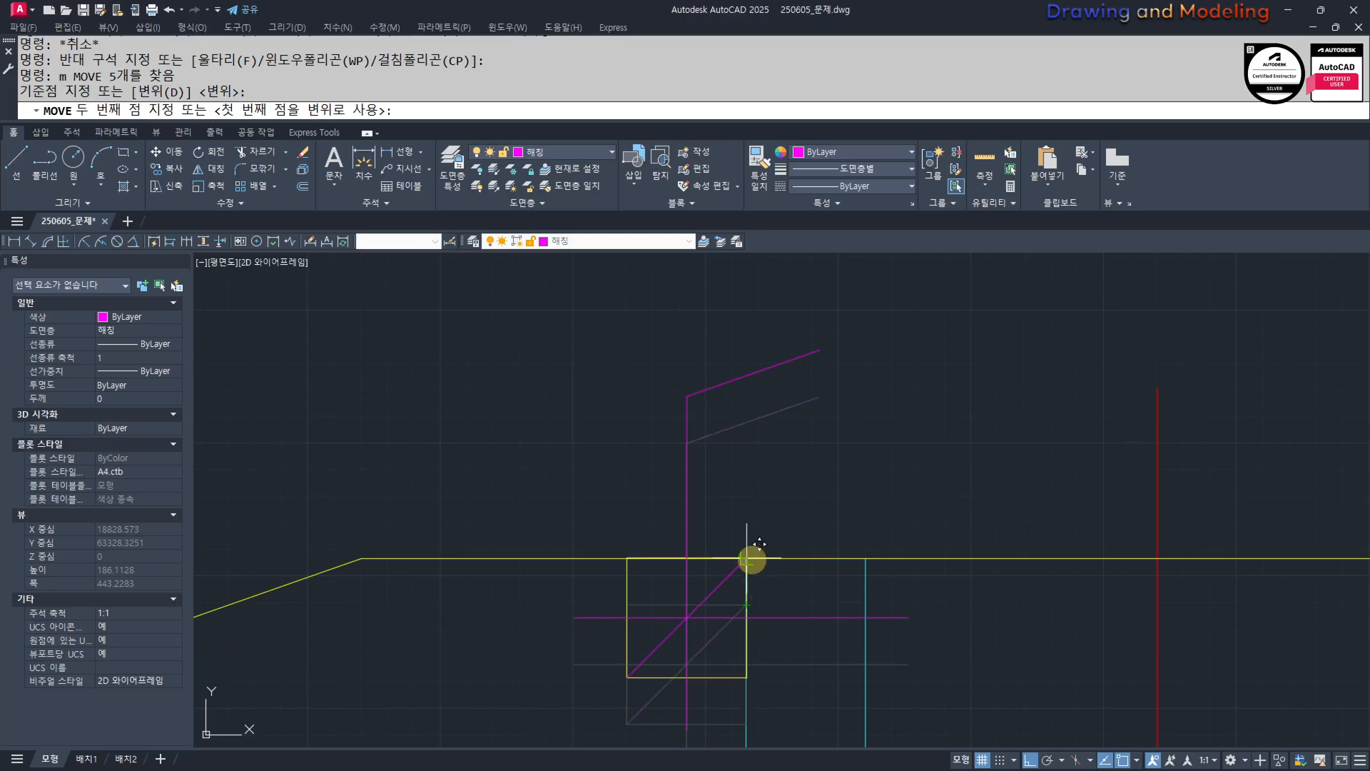
key(Escape)
scroll(542, 545, down, 6)
click(793, 614)
click(950, 447)
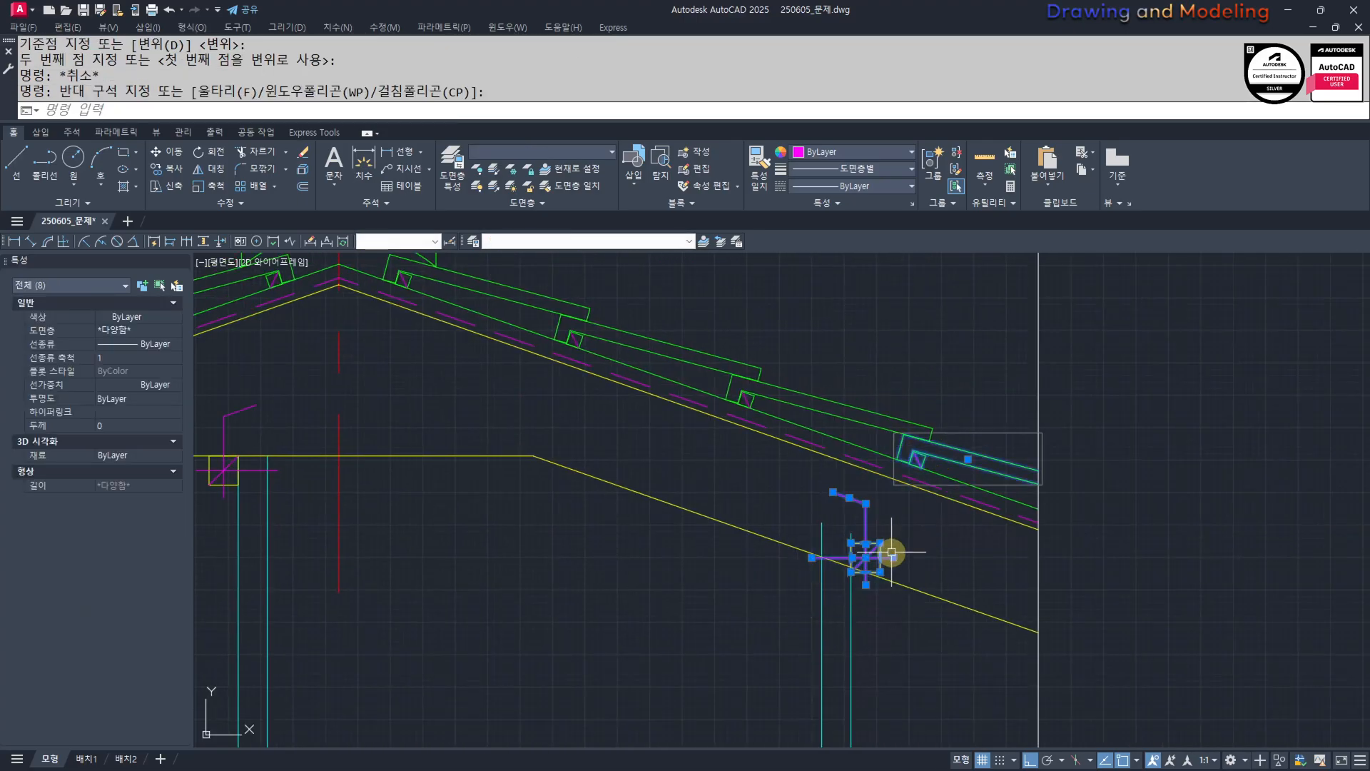
scroll(884, 551, up, 4)
key(m)
key(Return)
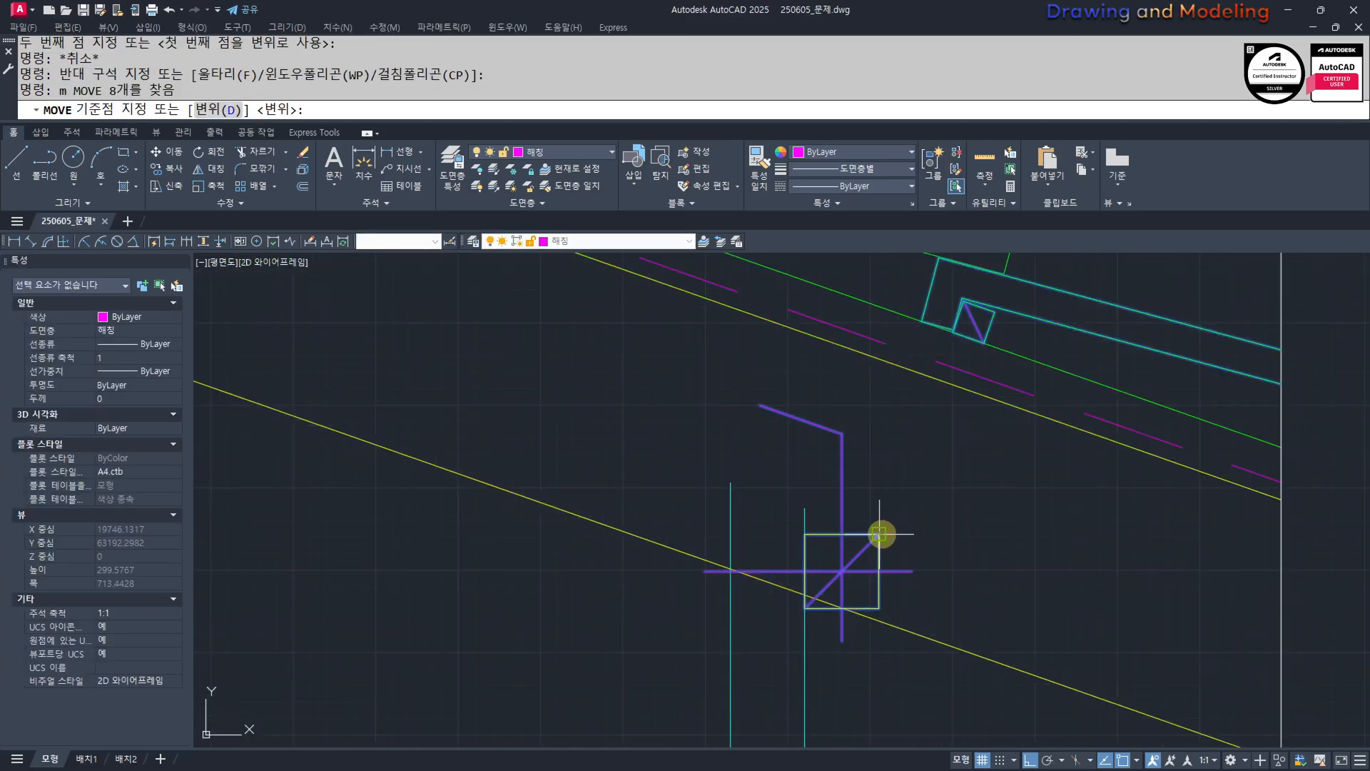
click(882, 534)
click(879, 621)
scroll(878, 621, down, 3)
Erase the misaligned anchor and batten assembly at the top of the hanger under the right roof slope.
click(670, 654)
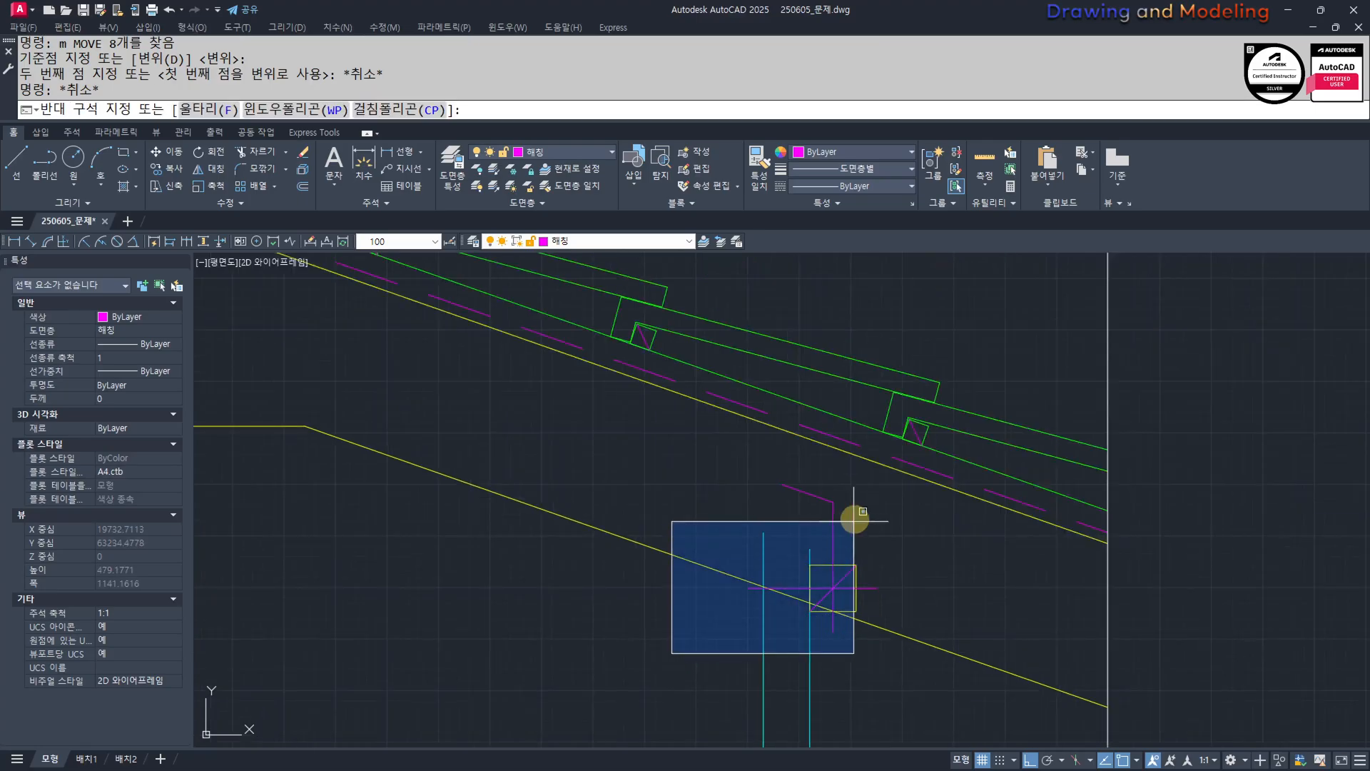
click(929, 437)
text(e)
key(Return)
Trim the two hanger lines that project above the sloped slab underside on the right roof slope.
text(tr)
key(Return)
click(872, 625)
key(Return)
click(838, 557)
click(743, 554)
key(Escape)
key(Escape)
key(Escape)
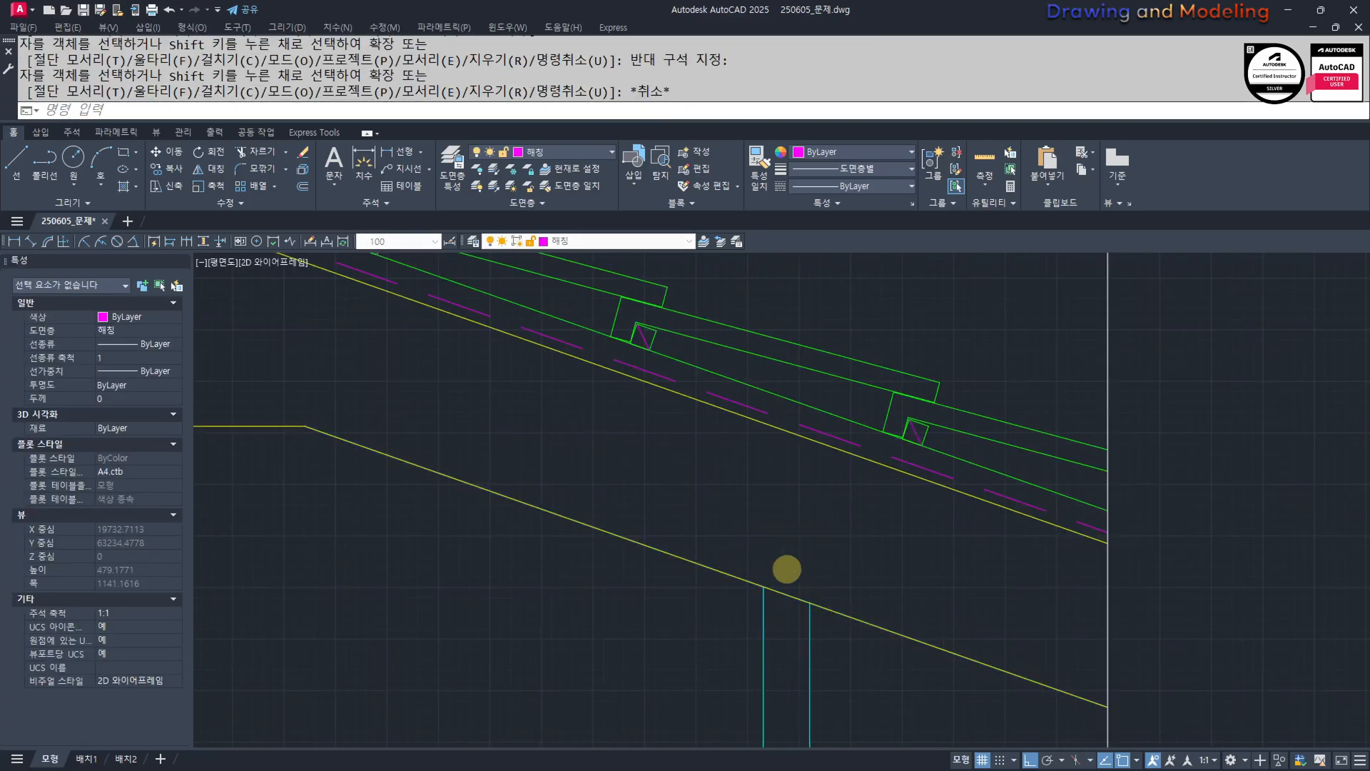
scroll(956, 581, down, 5)
scroll(683, 561, up, 3)
click(638, 604)
click(785, 440)
scroll(706, 539, up, 2)
text(cc)
key(Return)
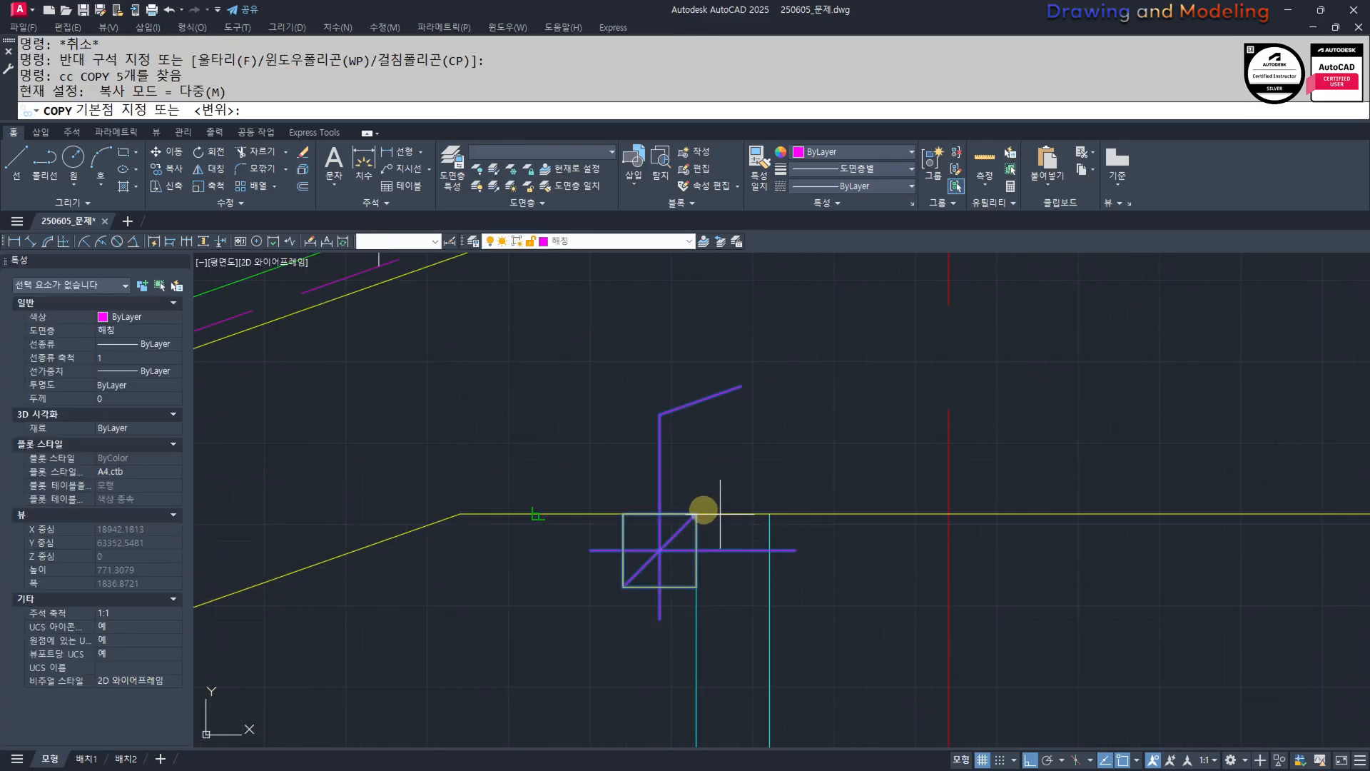
key(Escape)
key(Escape)
Copy the left-slope hanger's anchor and batten assembly to the right-slope hanger, matching the tops of their right lines.
scroll(679, 542, down, 6)
middle_drag(444, 610, 580, 568)
scroll(578, 571, up, 3)
click(624, 656)
click(765, 511)
scroll(683, 575, up, 3)
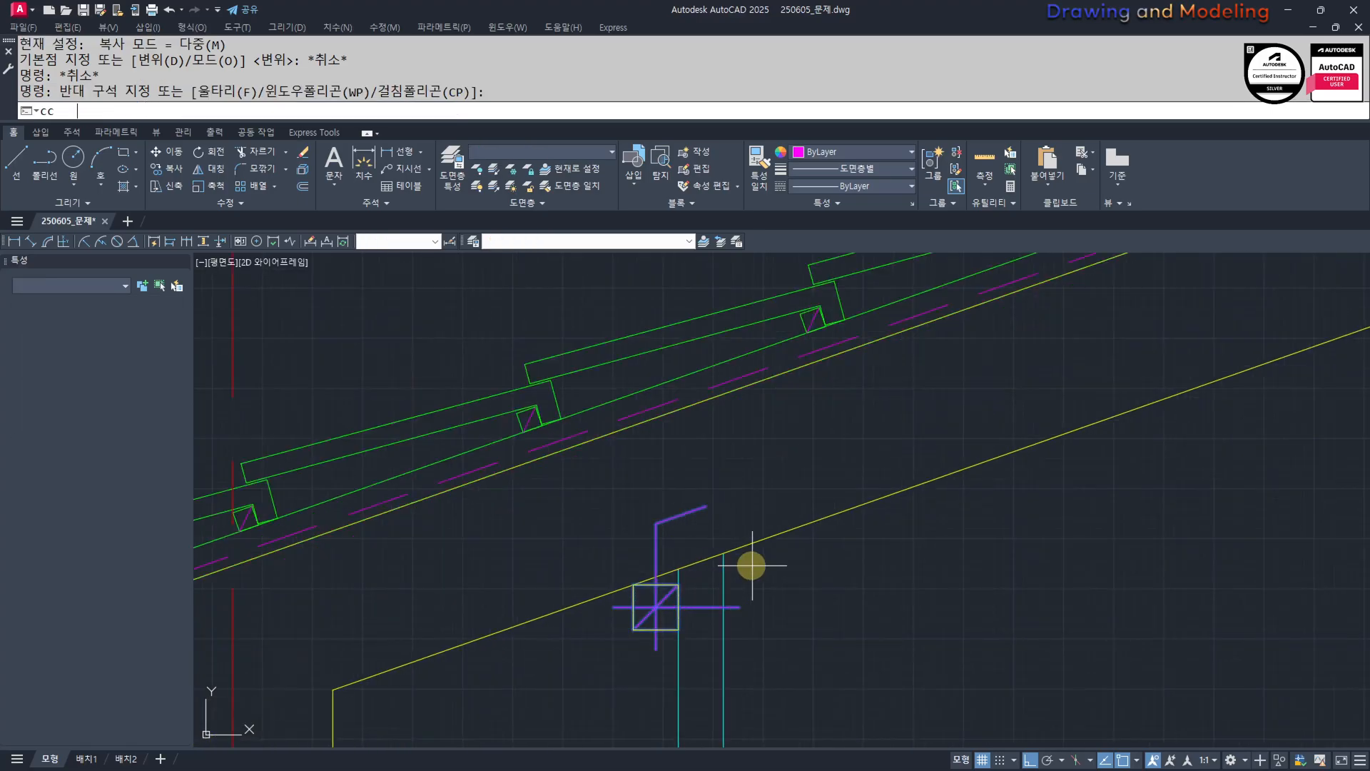
text(cc)
key(Return)
click(725, 554)
scroll(749, 560, down, 5)
middle_drag(1142, 579, 863, 626)
scroll(790, 471, up, 4)
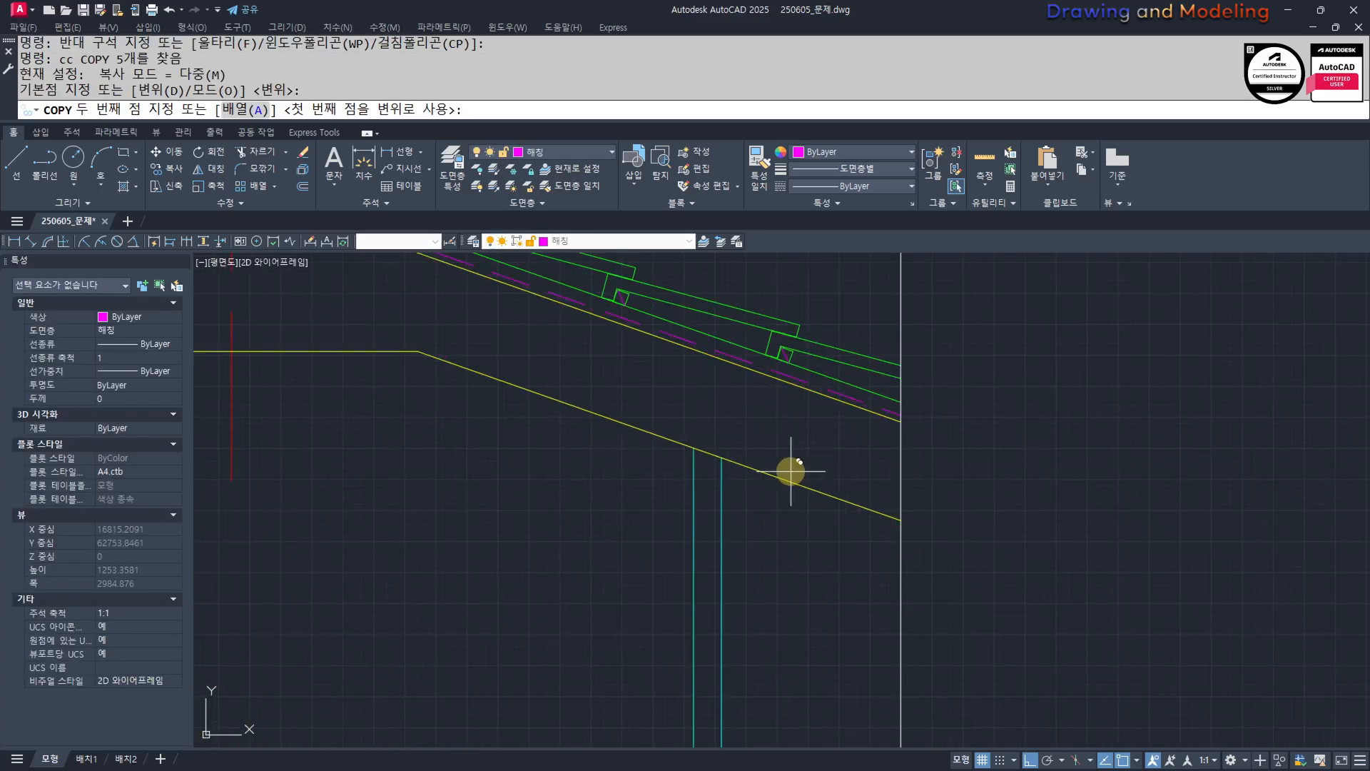
click(723, 457)
key(Escape)
key(Escape)
middle_drag(710, 469, 719, 544)
click(589, 628)
click(746, 459)
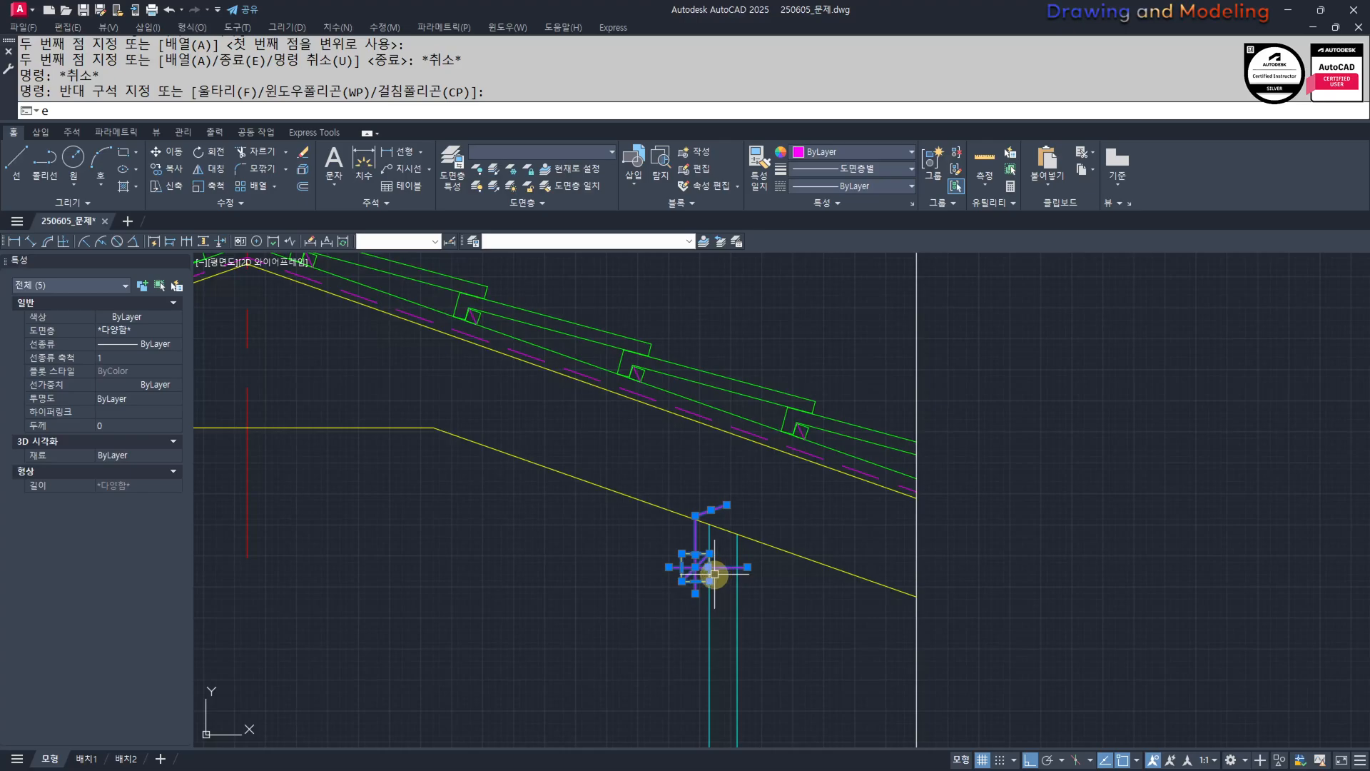
key(Escape)
key(Escape)
Move the copied anchor and batten assembly across so its batten lies between the two right-slope hanger lines.
click(636, 624)
click(769, 471)
scroll(731, 528, up, 2)
text(m)
key(Return)
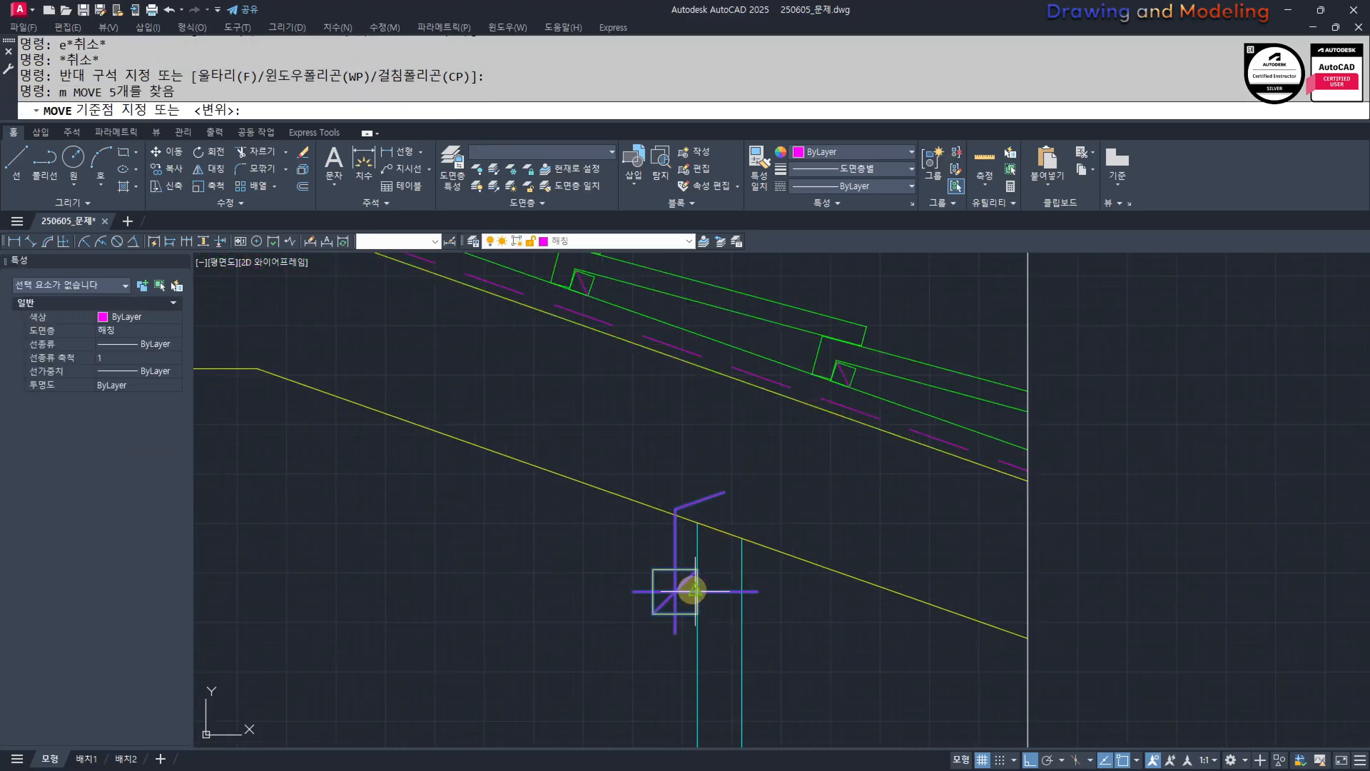
scroll(703, 573, up, 4)
click(678, 557)
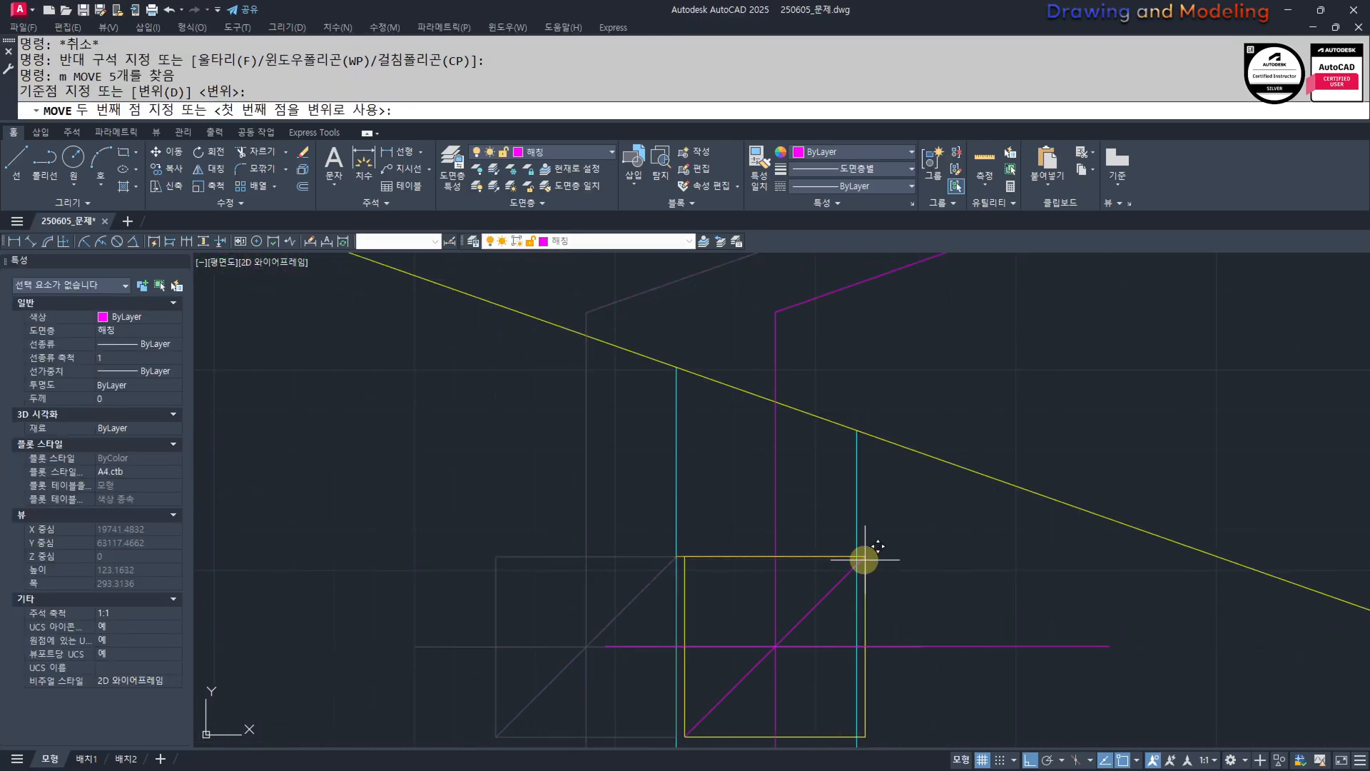
key(Escape)
key(Escape)
scroll(866, 557, down, 3)
click(665, 688)
click(928, 426)
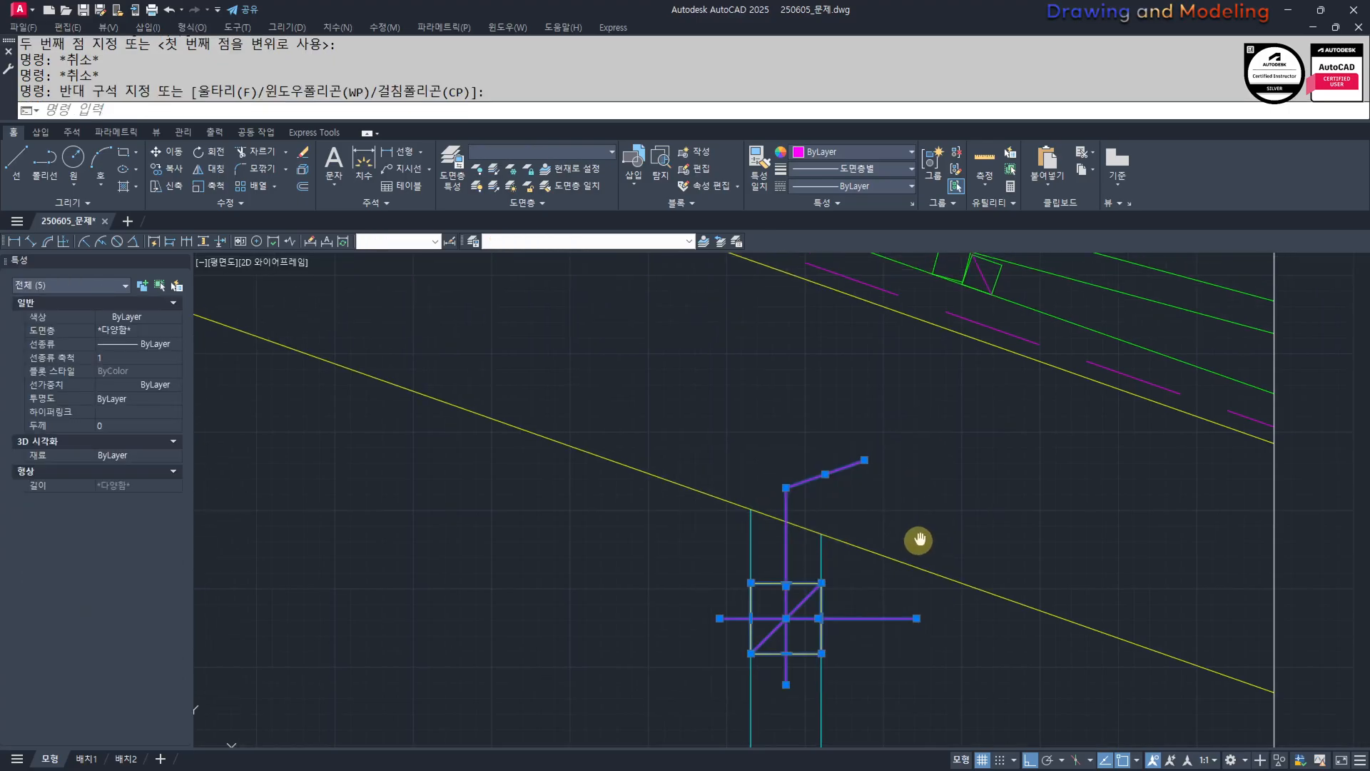
text(mi)
key(Return)
middle_drag(873, 529, 847, 554)
click(813, 589)
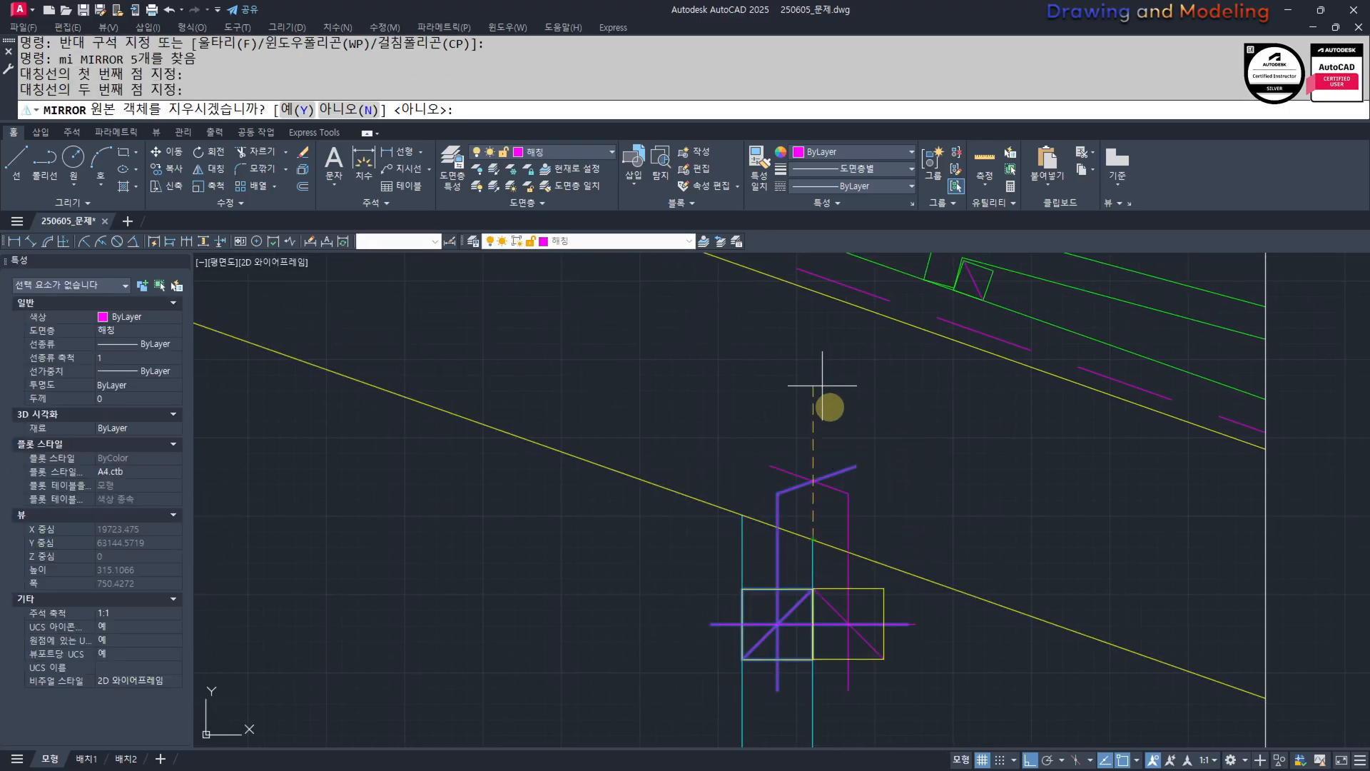
key(Escape)
key(Escape)
Erase the copied anchor and batten assembly from the top of the right-slope hanger.
click(608, 739)
click(1000, 413)
text(e)
key(Return)
scroll(749, 556, down, 10)
key(Escape)
key(Escape)
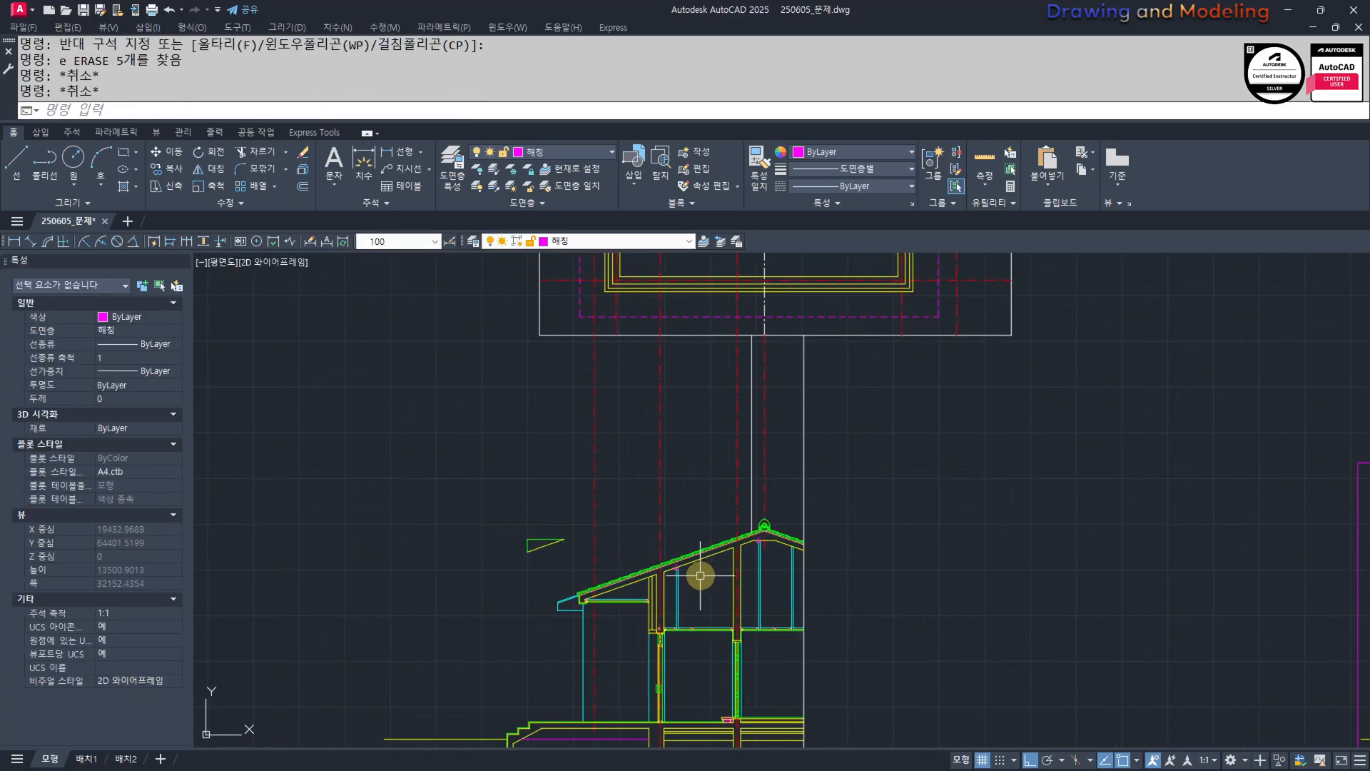
Copy the left-slope hanger's anchor and batten assembly to the right-slope hanger so the batten lies between the hanger lines.
scroll(700, 575, up, 5)
click(571, 560)
click(666, 489)
scroll(618, 581, up, 3)
text(cc)
key(Return)
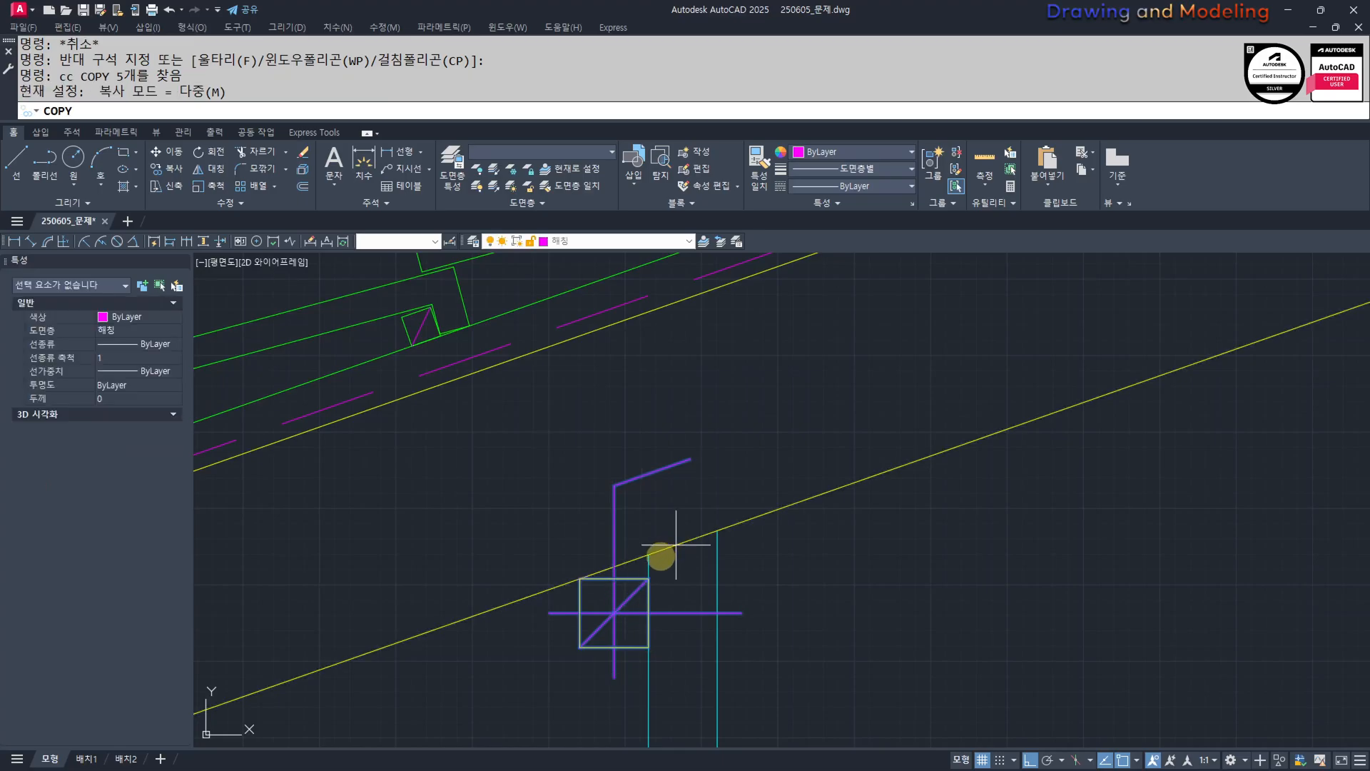
click(676, 544)
scroll(648, 554, down, 4)
scroll(948, 431, up, 5)
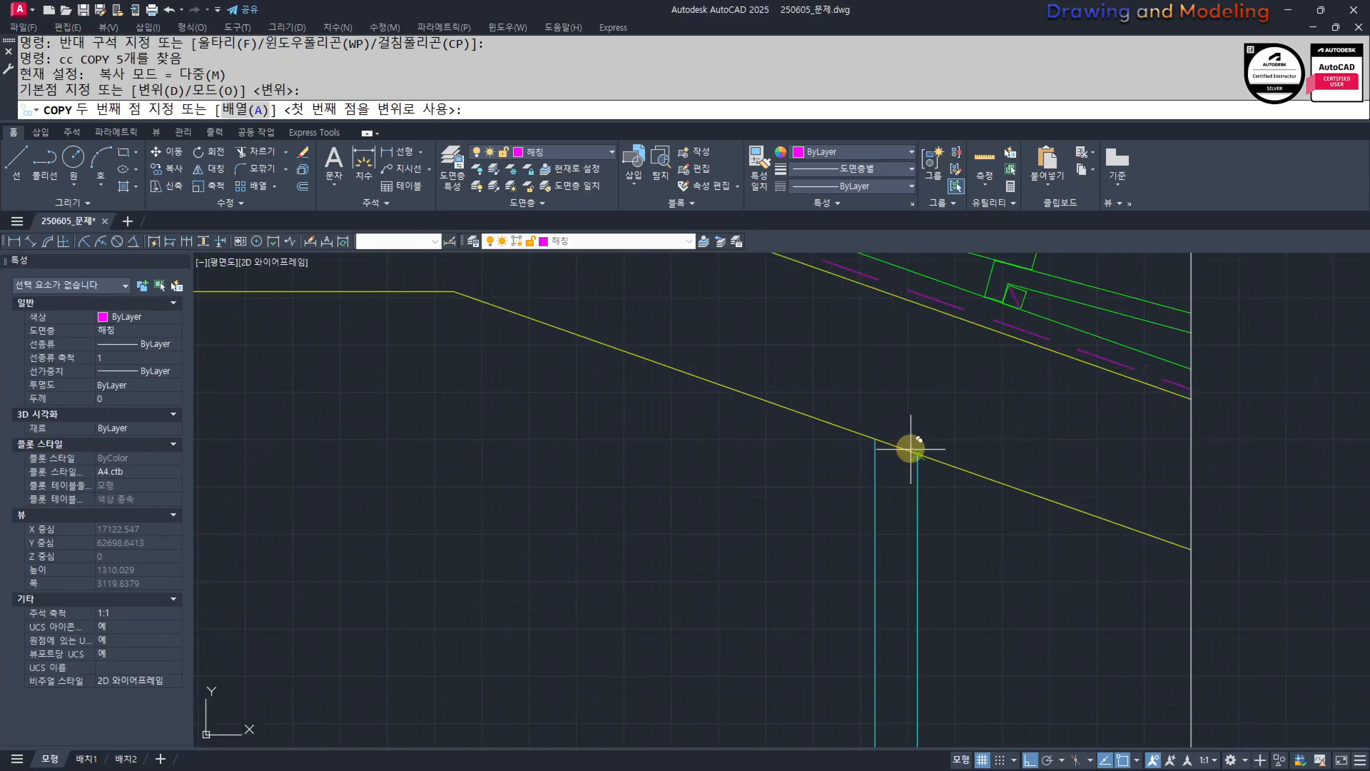
click(910, 449)
key(Escape)
key(Escape)
Mirror the copied assembly about the right line of the right-slope hanger and delete the source objects.
click(749, 606)
click(994, 413)
middle_drag(884, 488, 885, 523)
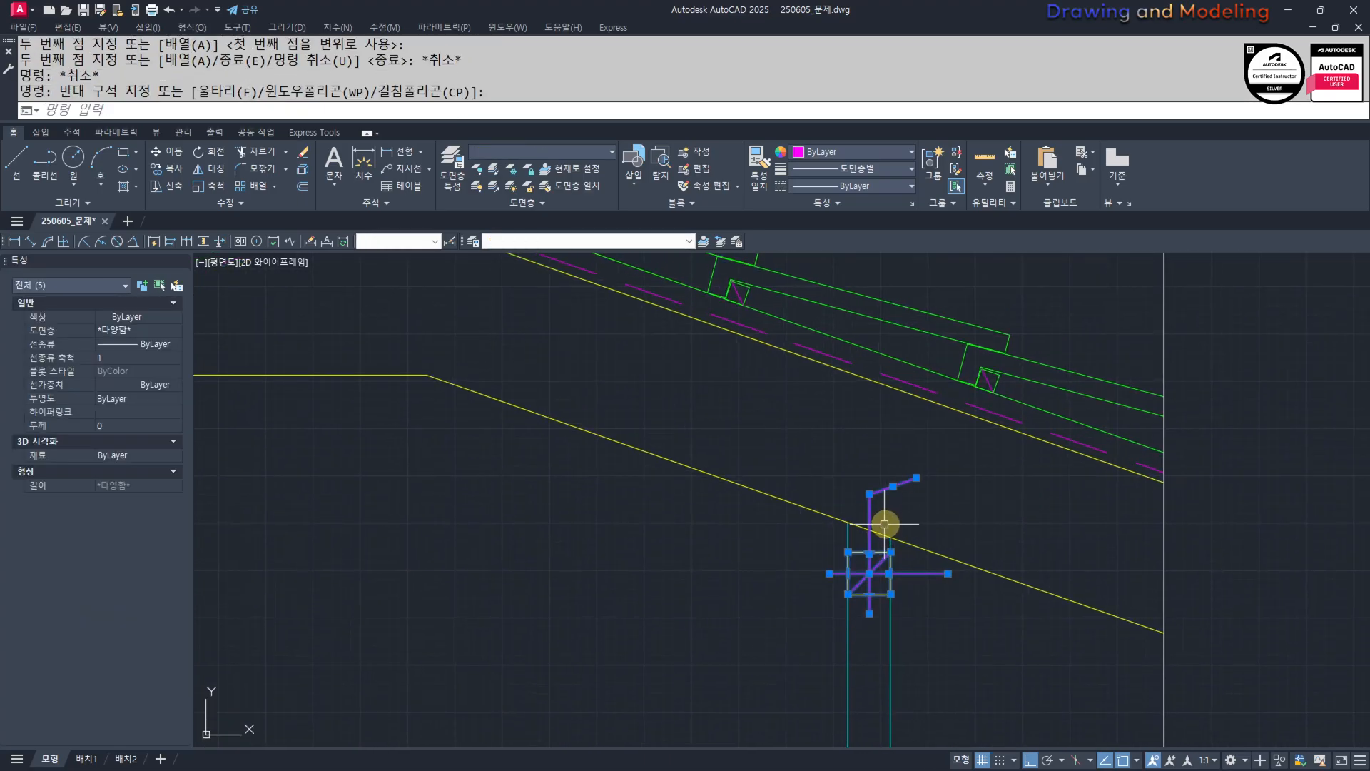
text(mi)
key(Return)
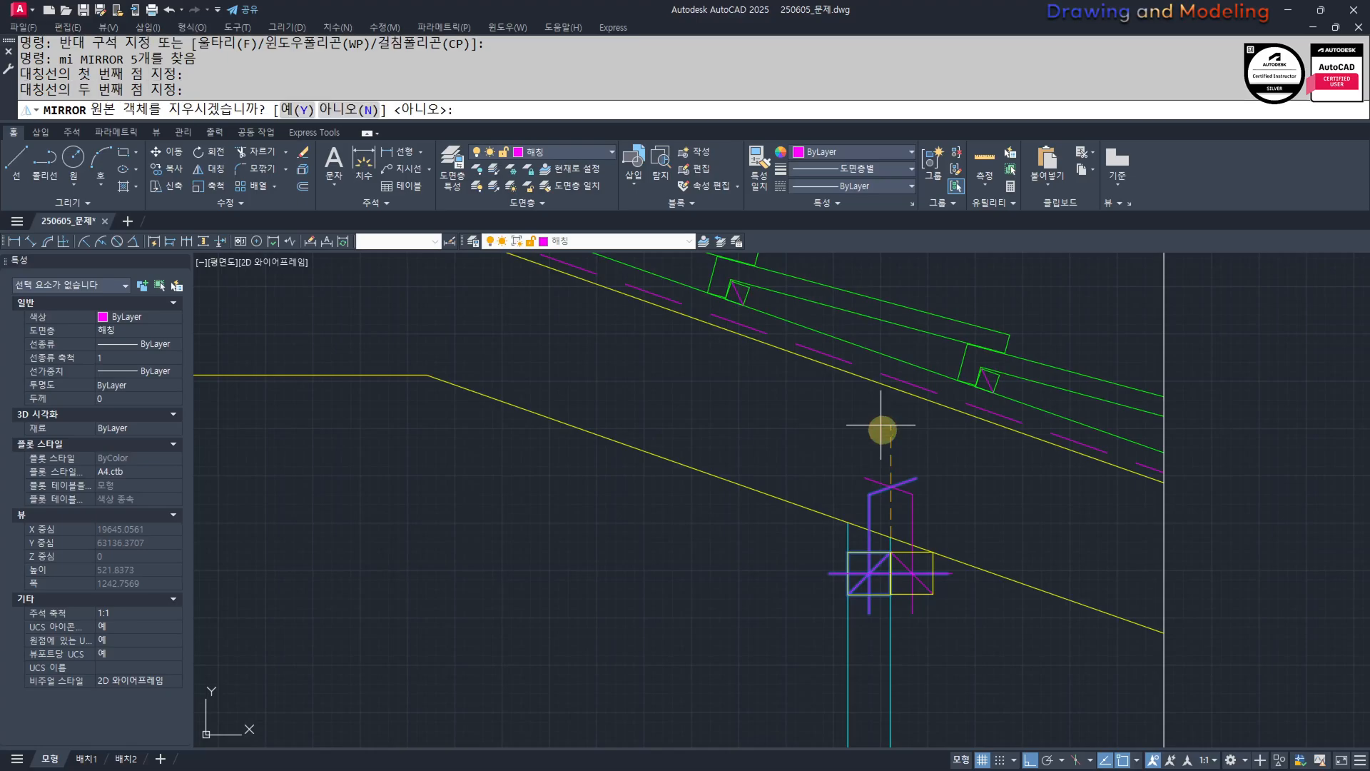
text(y)
key(Escape)
key(Escape)
Replace the mirrored batten's diagonal with a line from its lower-left corner to its upper-right corner.
scroll(893, 563, up, 5)
click(912, 552)
text(e)
middle_drag(991, 636, 889, 616)
text(l)
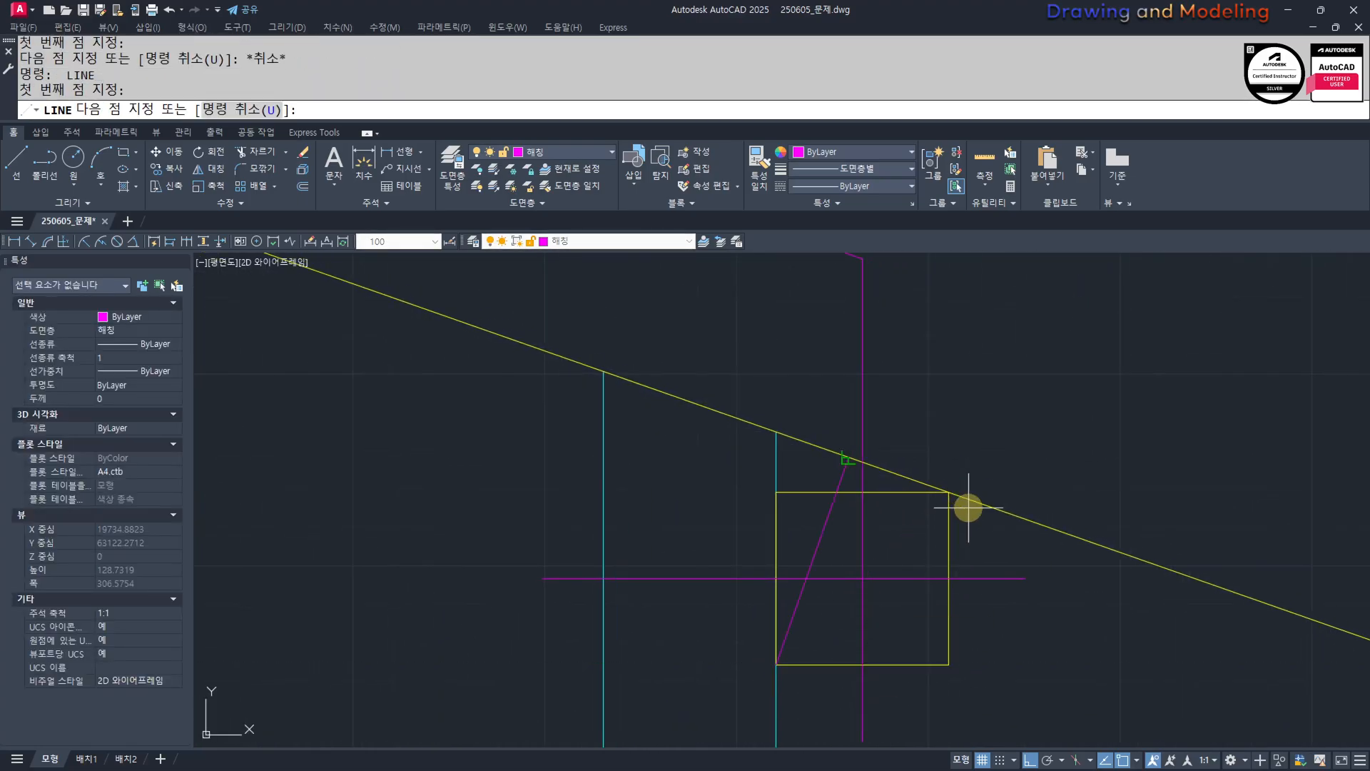
click(949, 491)
key(Escape)
key(Escape)
Erase the two intermediate battens with their diagonals above the middle room's ceiling, keeping those at both ends.
scroll(666, 505, down, 10)
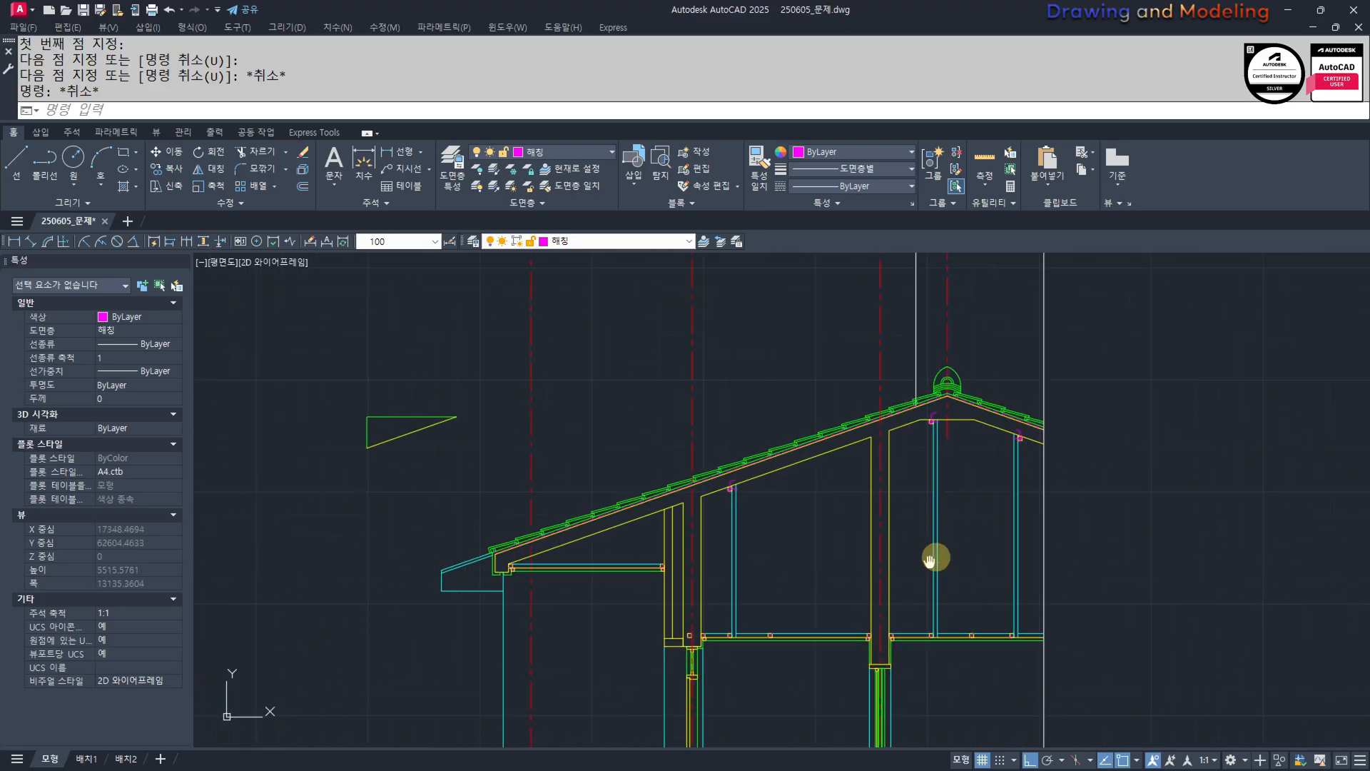
middle_drag(935, 559, 964, 672)
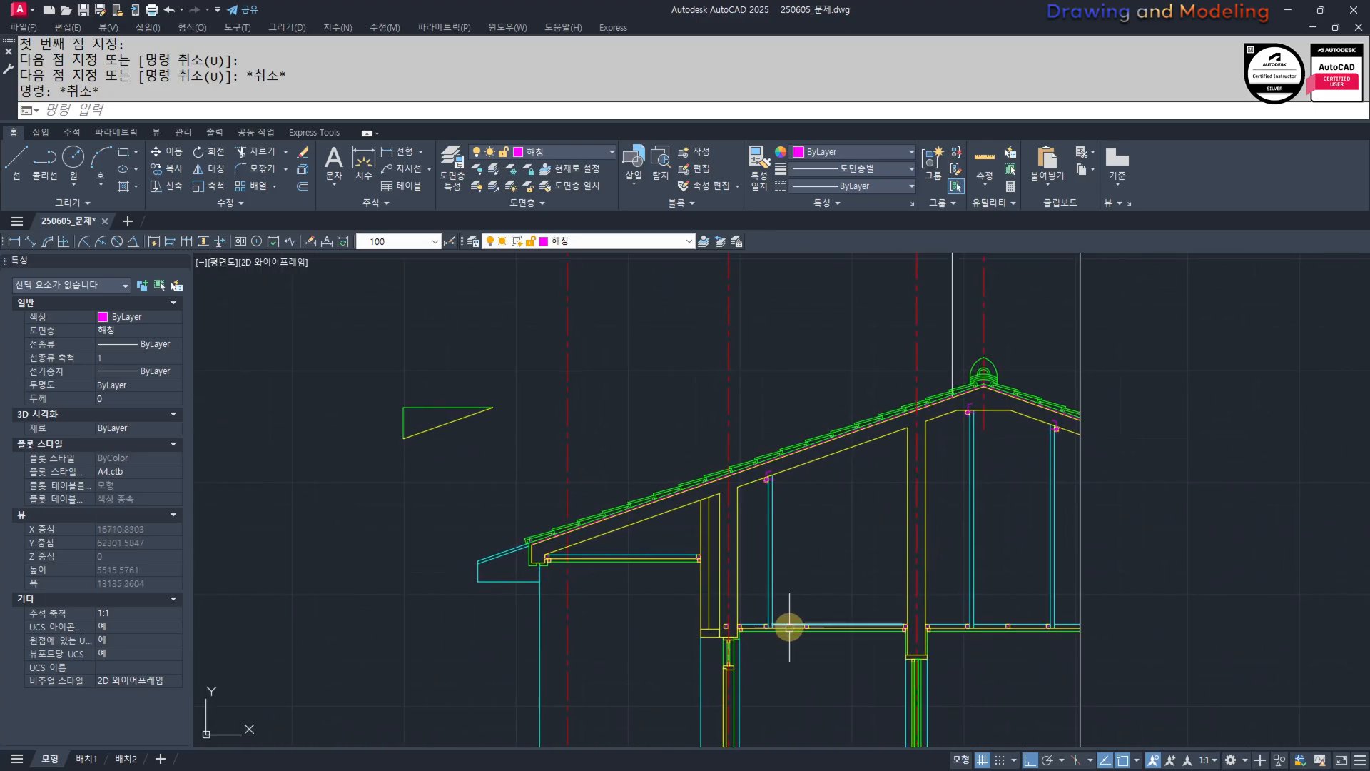
key(Escape)
scroll(789, 627, up, 4)
click(785, 598)
click(914, 682)
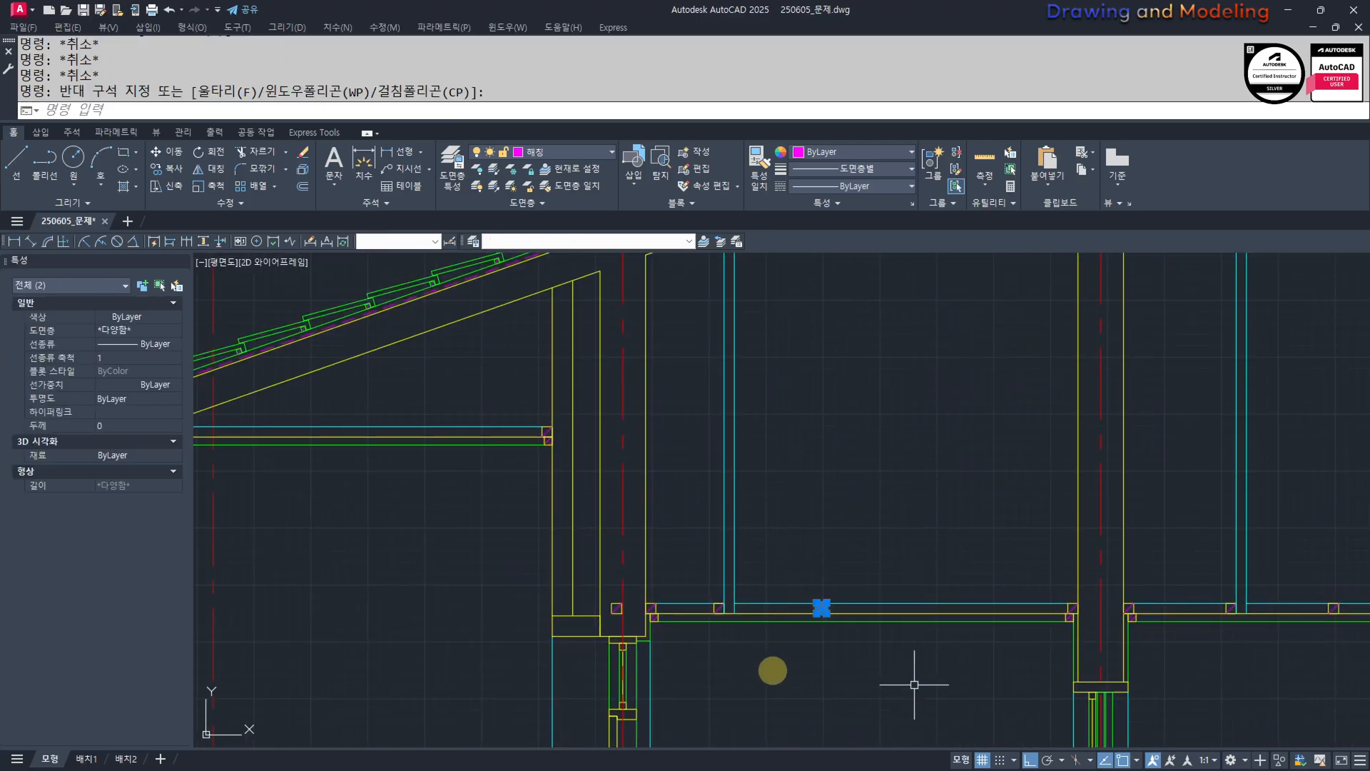
text(e)
scroll(697, 622, up, 4)
click(713, 521)
click(800, 650)
text(e)
key(Escape)
key(Escape)
Array the middle room's left end batten and its diagonal along the ceiling line at 450 spacing.
click(579, 589)
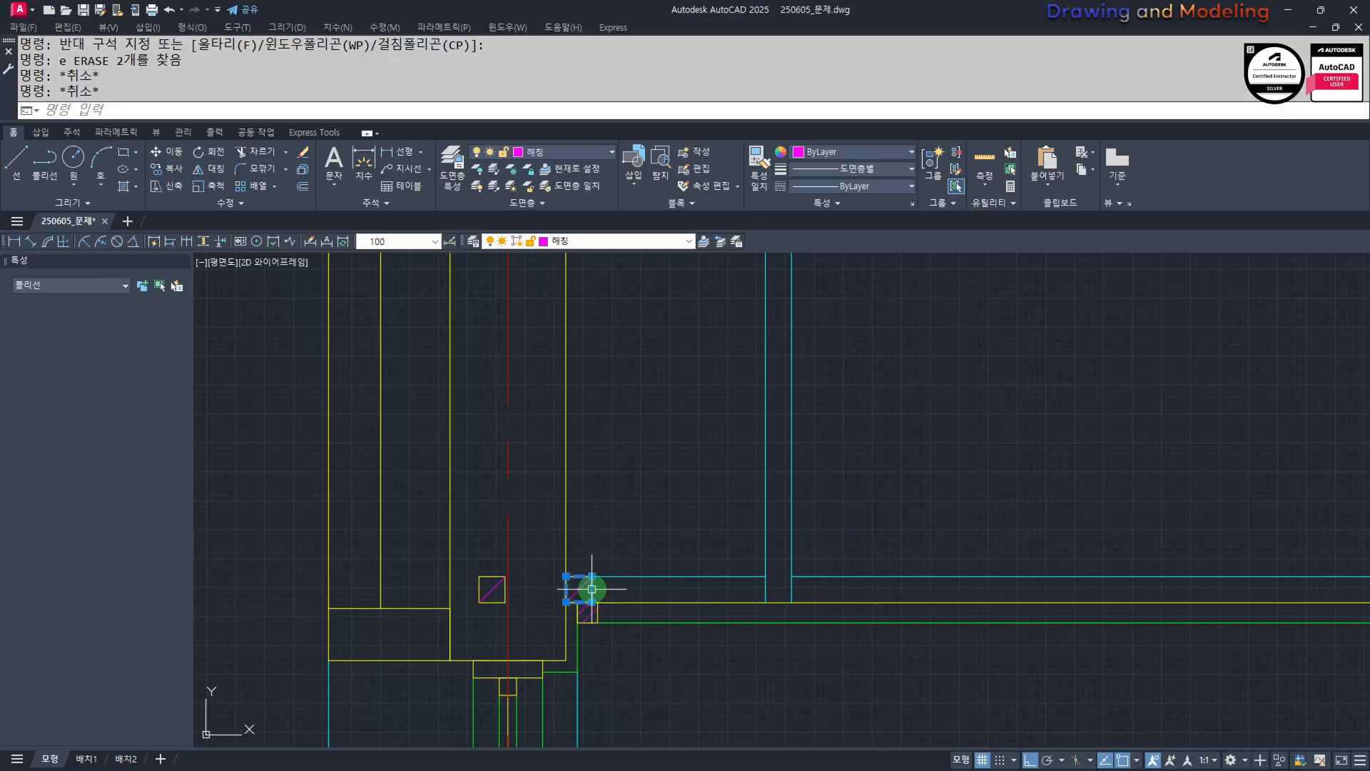
text(aq)
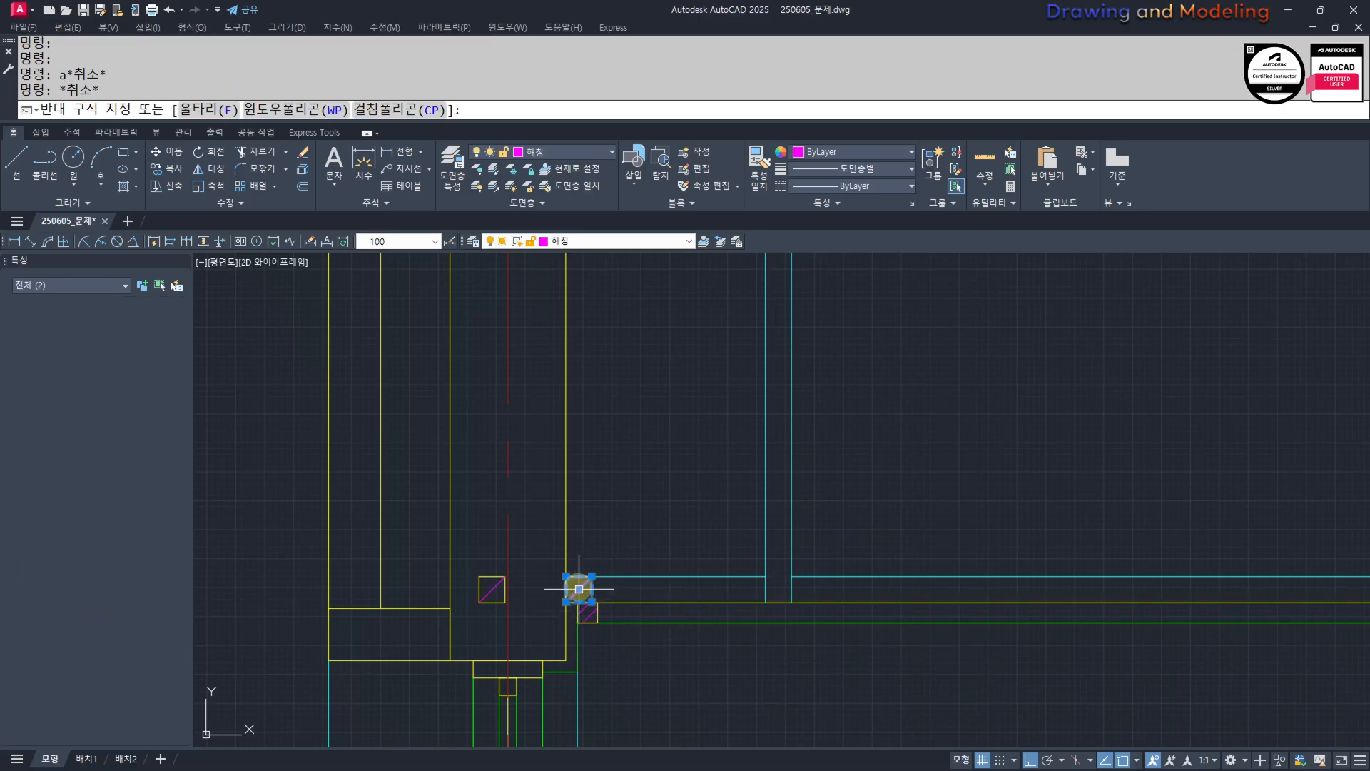
click(661, 605)
scroll(696, 706, down, 4)
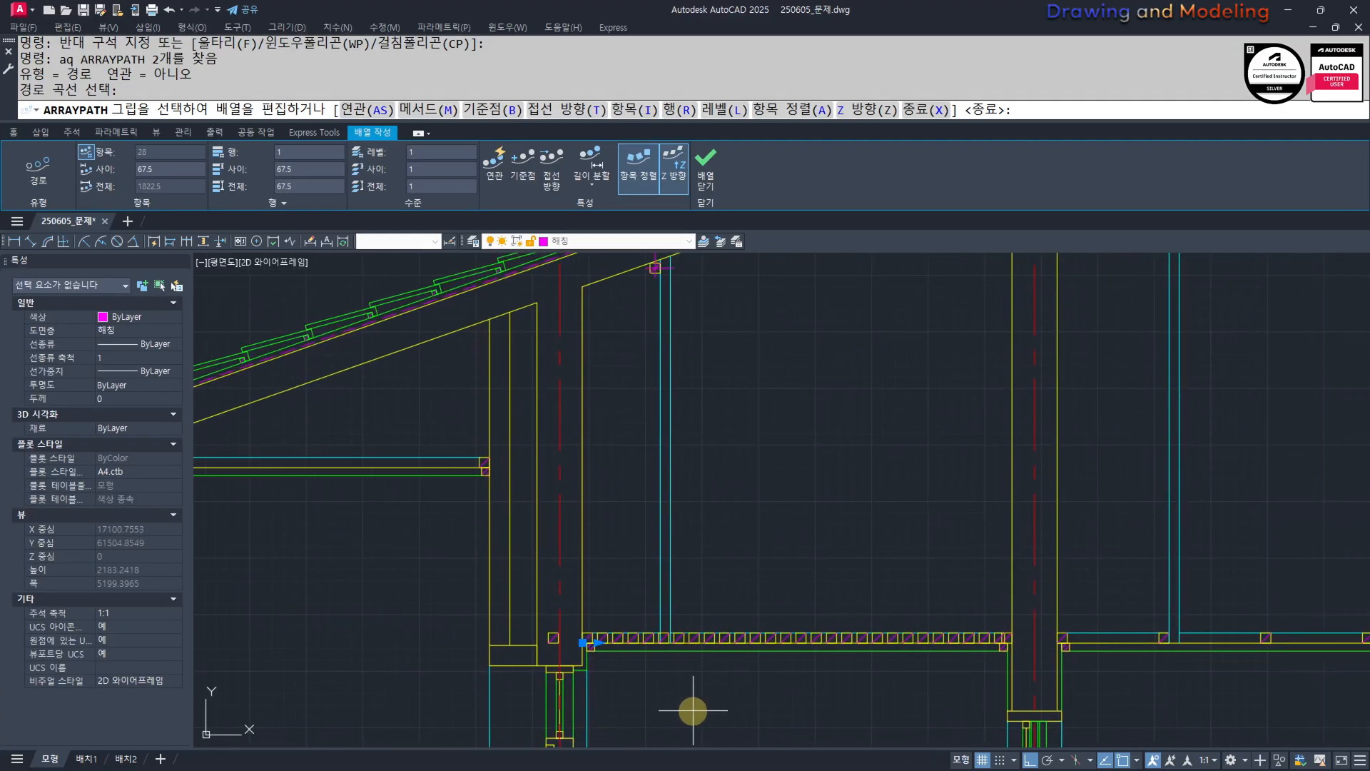
text(i)
key(Return)
text(450)
key(Return)
key(Escape)
key(Escape)
key(Escape)
key(Escape)
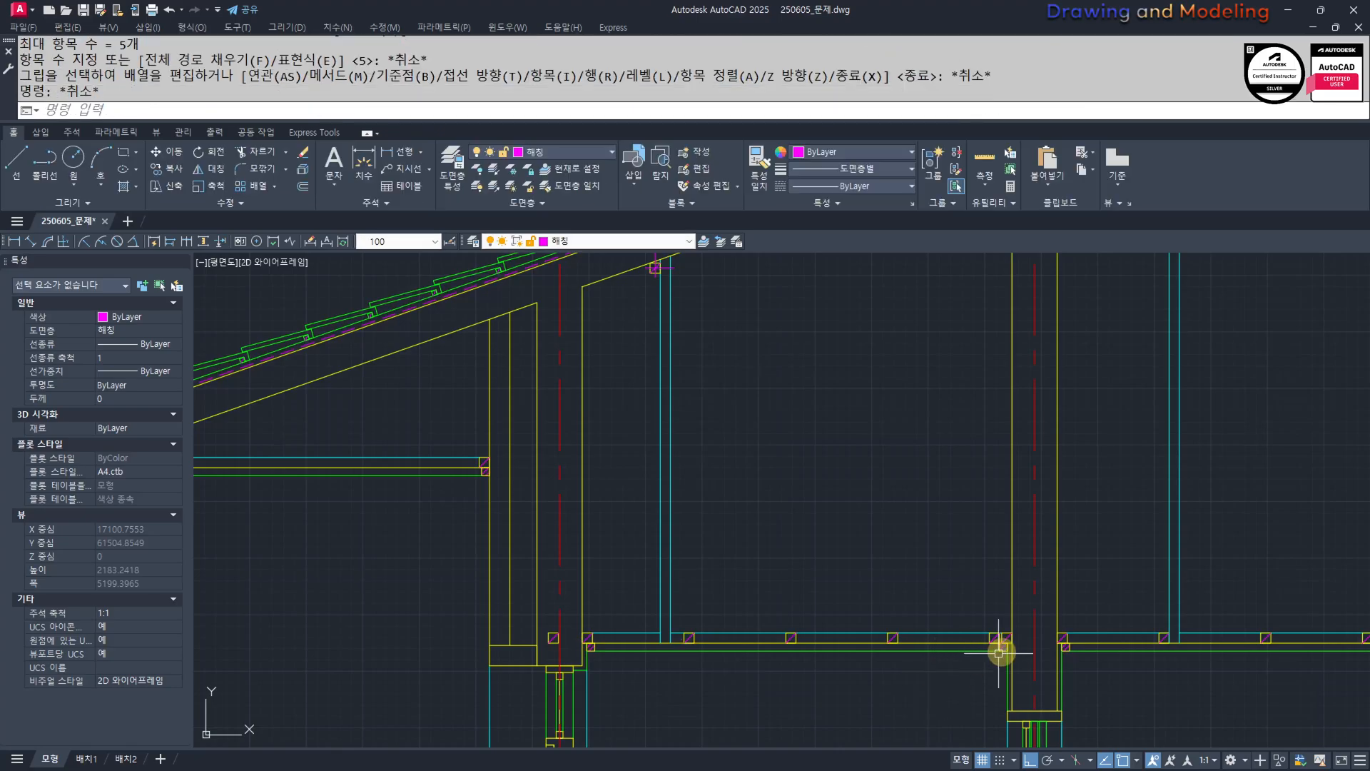
mouse_move(811, 681)
middle_down()
mouse_move(872, 671)
mouse_move(883, 699)
middle_up()
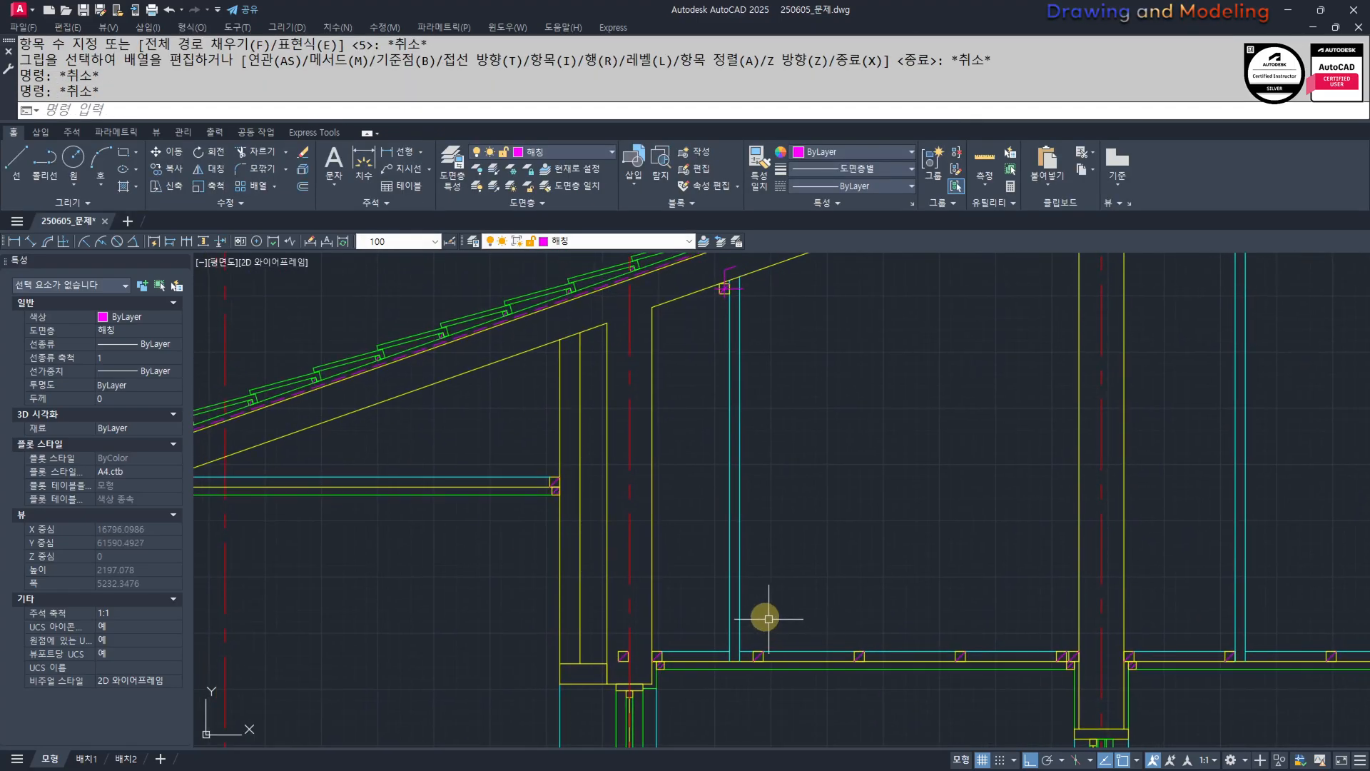
click(795, 550)
click(697, 603)
middle_drag(706, 332, 706, 426)
click(705, 427)
click(769, 339)
middle_drag(755, 563, 789, 516)
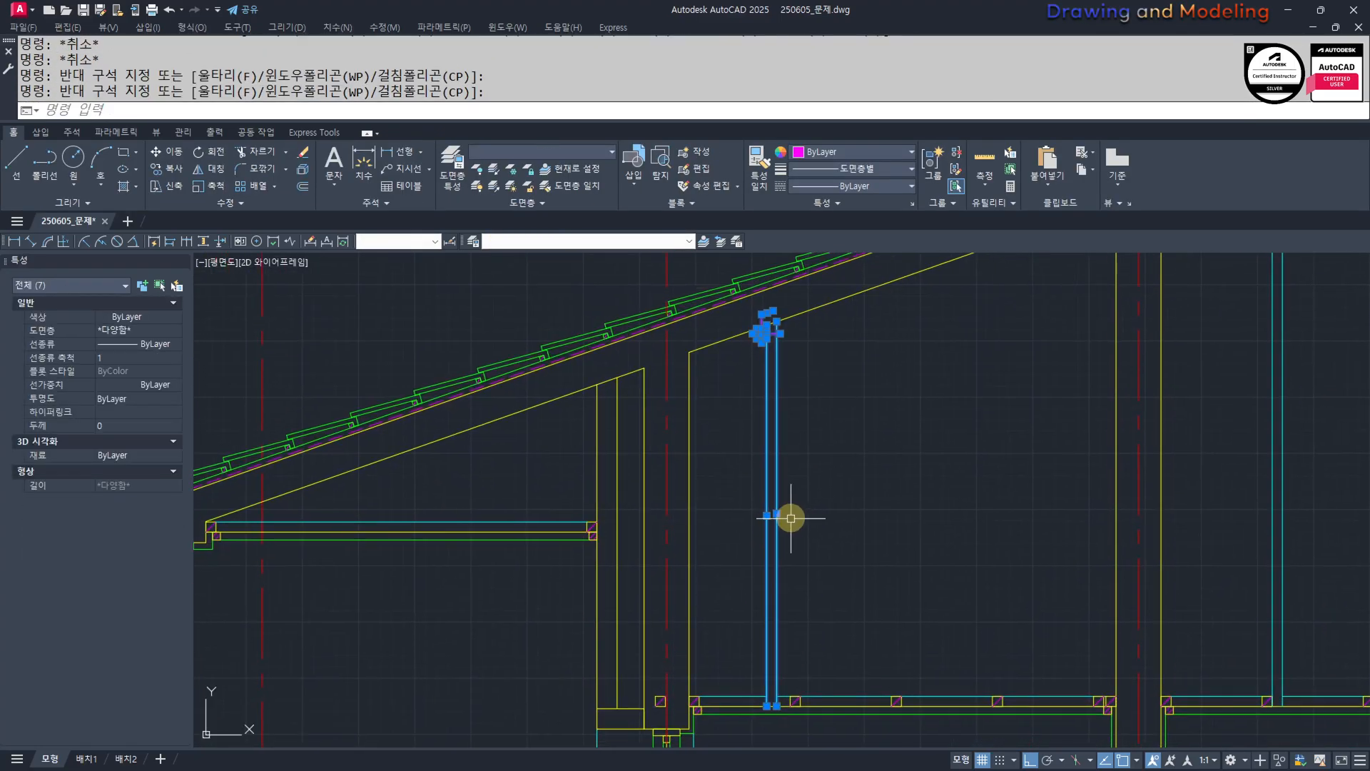
key(Escape)
key(Escape)
Erase the anchor and batten assembly at the top of the middle room's hanger under the left roof slope.
mouse_move(763, 374)
middle_down()
mouse_move(759, 428)
mouse_move(816, 526)
middle_up()
click(743, 414)
click(825, 335)
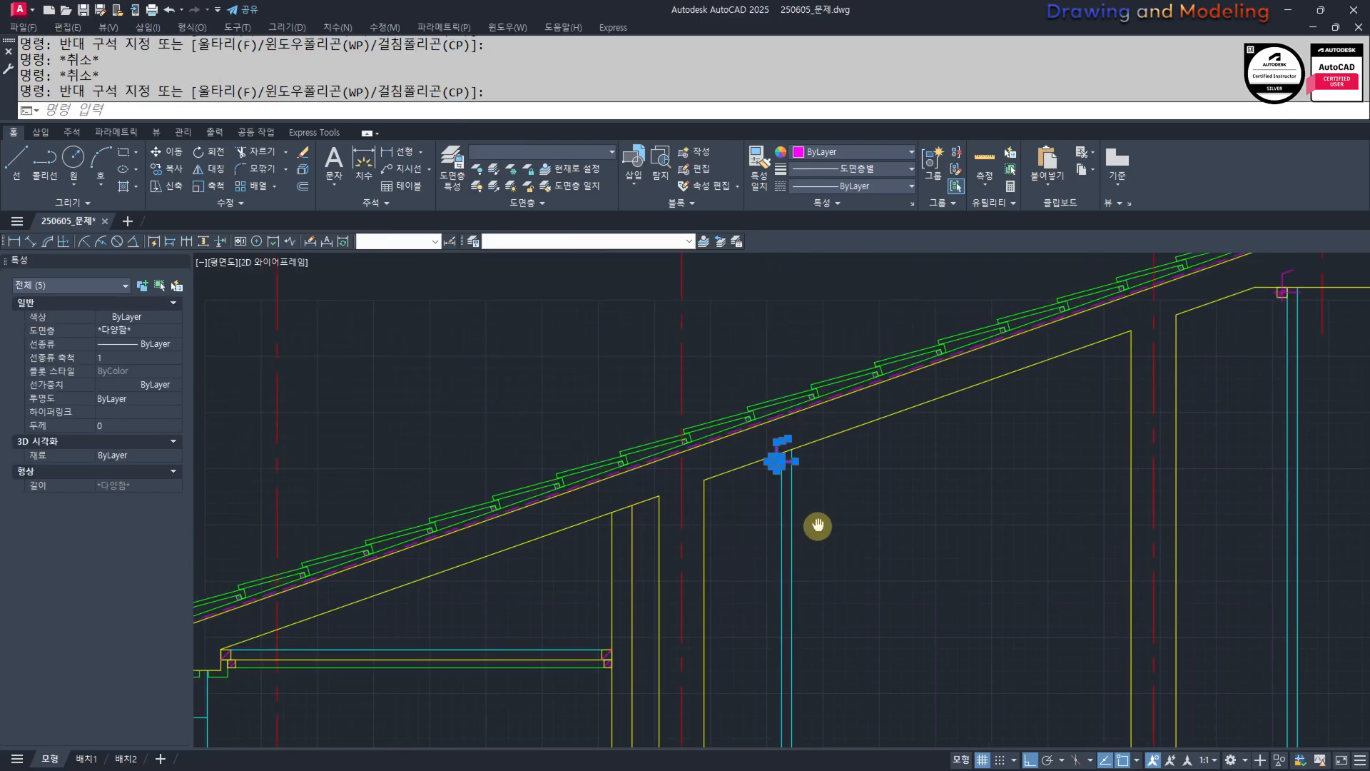
scroll(783, 459, up, 4)
text(e)
key(space)
key(Escape)
Move the middle room's two hanger lines so the left one meets the right edge of the adjacent ceiling batten.
scroll(859, 490, down, 6)
scroll(831, 585, up, 2)
click(912, 536)
click(844, 579)
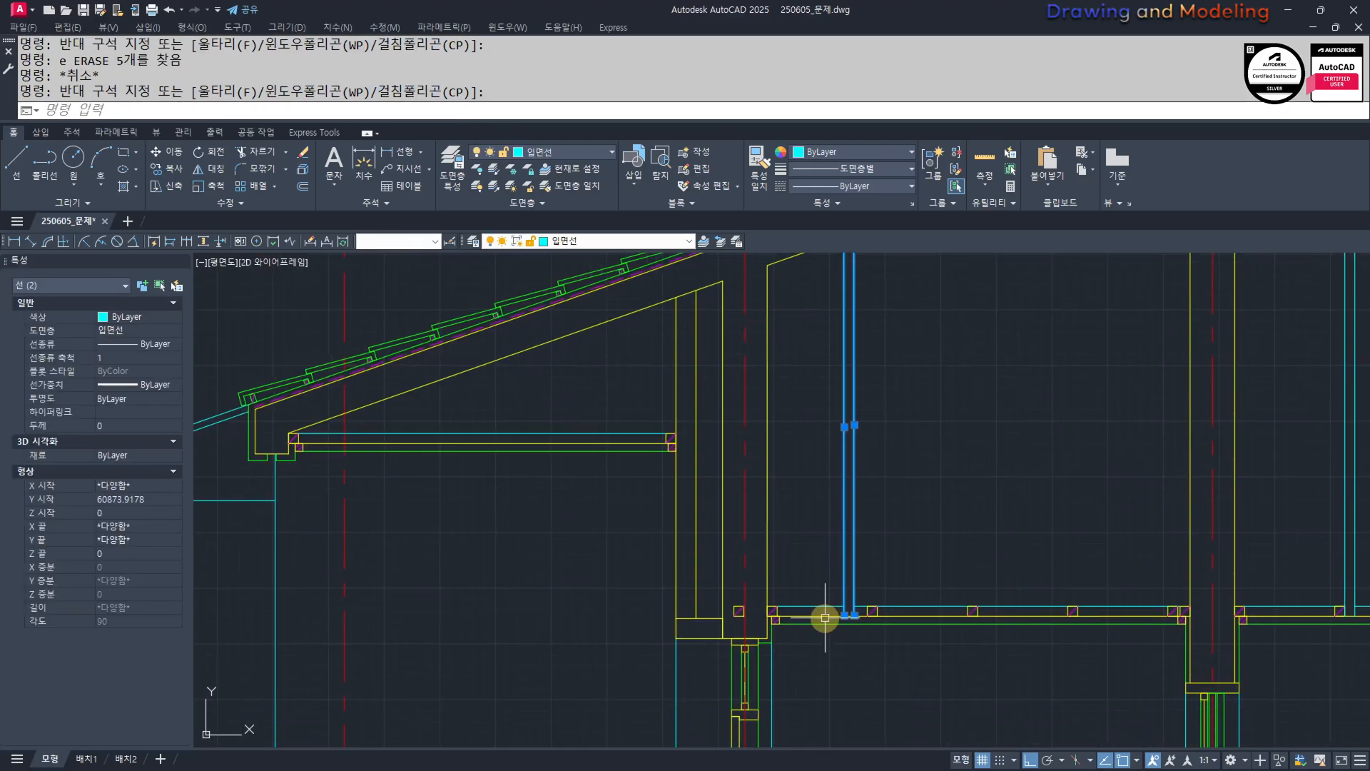
scroll(828, 628, up, 5)
text(m)
key(space)
scroll(856, 600, up, 2)
click(935, 571)
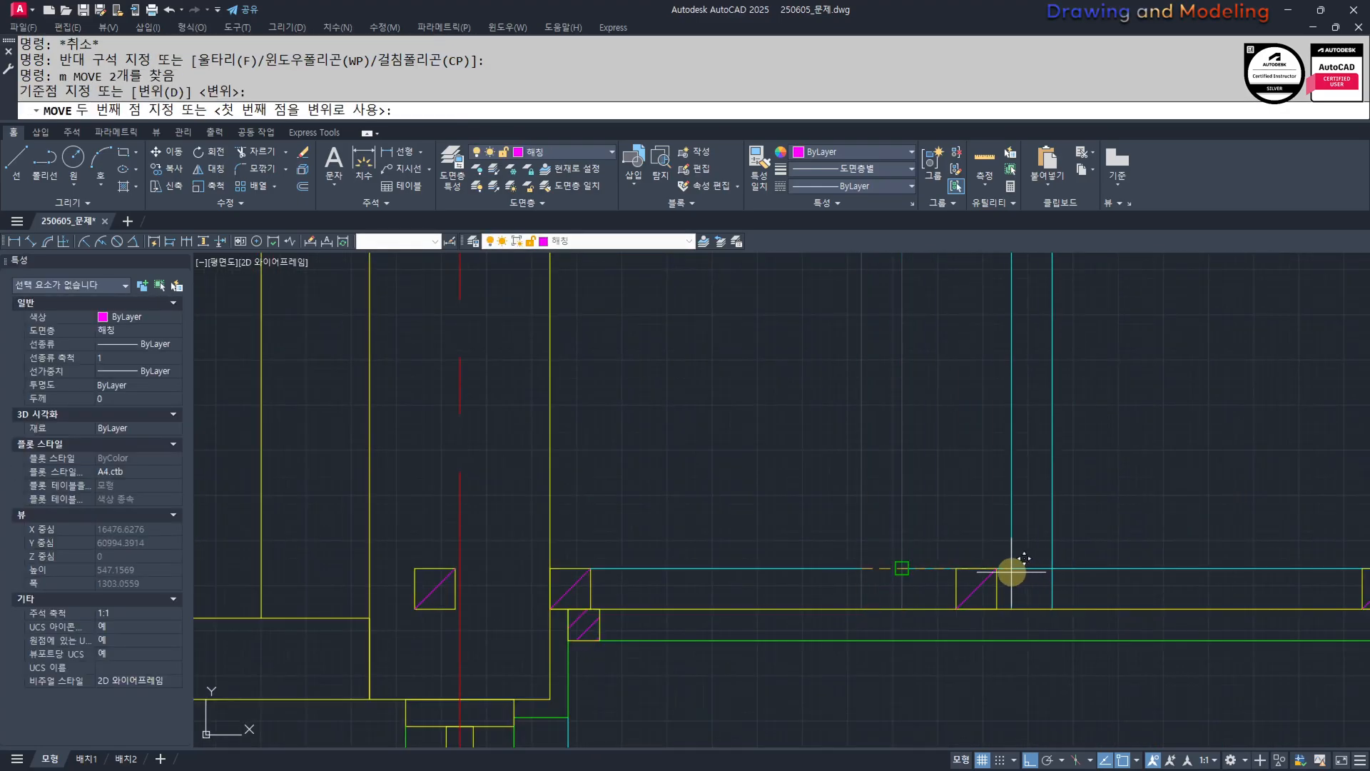
scroll(1020, 570, up, 2)
key(Escape)
key(Escape)
Trim the ceiling's upper line between the two moved hanger lines.
text(tr)
drag(1025, 562, 1006, 609)
key(Escape)
key(Escape)
Join the two pieces of the ceiling's upper line across the gap at the hanger's former position.
click(774, 600)
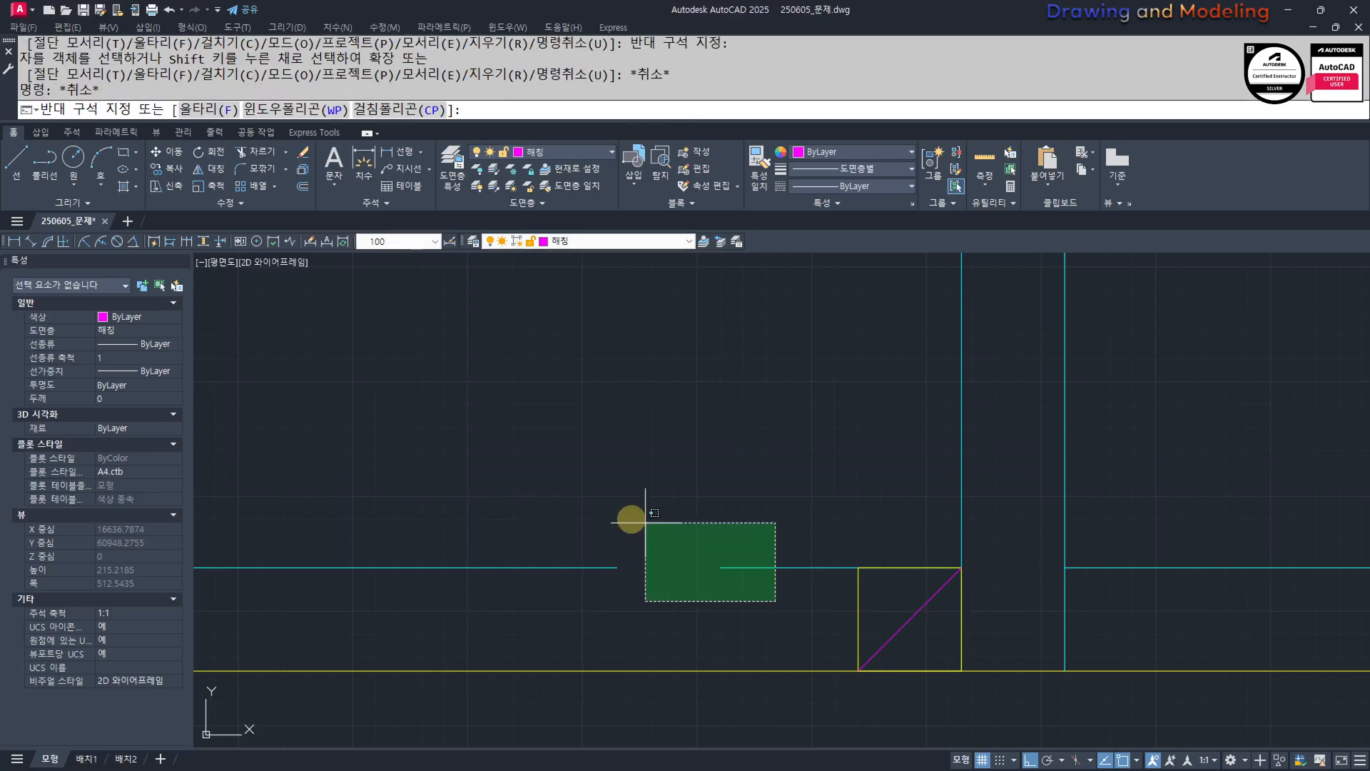
click(611, 516)
scroll(674, 509, down, 3)
scroll(698, 502, down, 2)
middle_drag(698, 502, 688, 541)
text(j)
key(Escape)
key(Escape)
scroll(698, 548, up, 4)
click(673, 524)
click(789, 636)
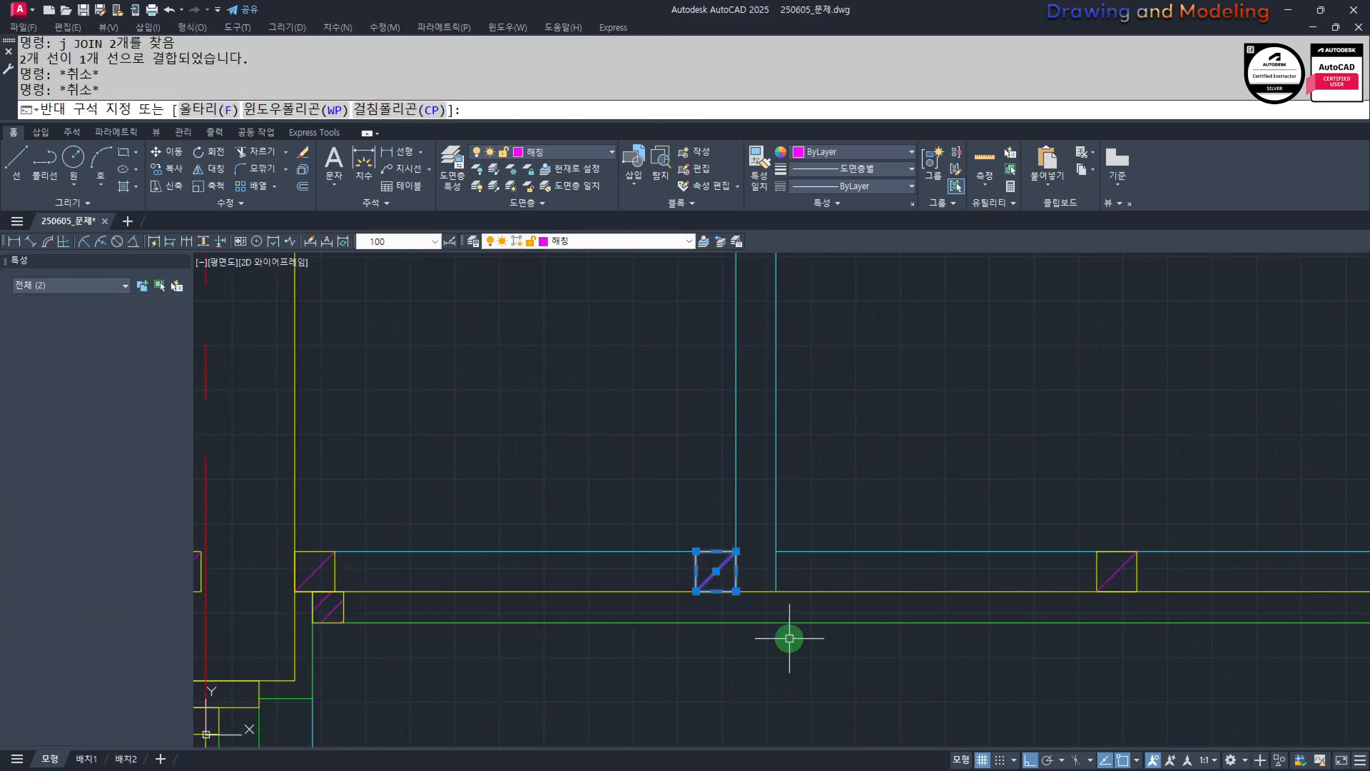
scroll(792, 632, down, 8)
middle_drag(885, 605, 737, 681)
key(Escape)
key(Escape)
Try to move the anchor and batten assembly to the left side of the hanger under the right roof slope.
middle_drag(971, 436, 945, 506)
scroll(944, 506, up, 4)
click(932, 511)
click(1026, 398)
scroll(987, 450, up, 4)
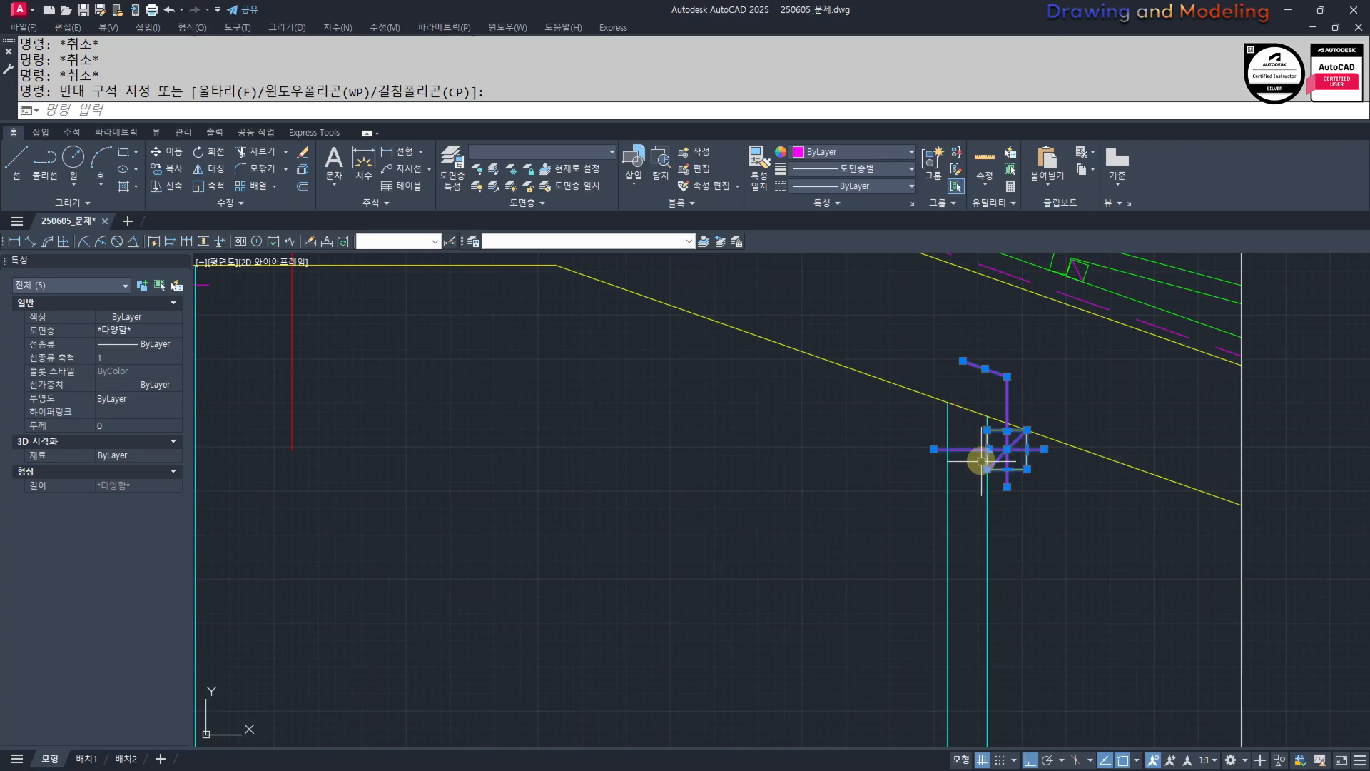
middle_drag(978, 463, 969, 517)
text(m)
key(space)
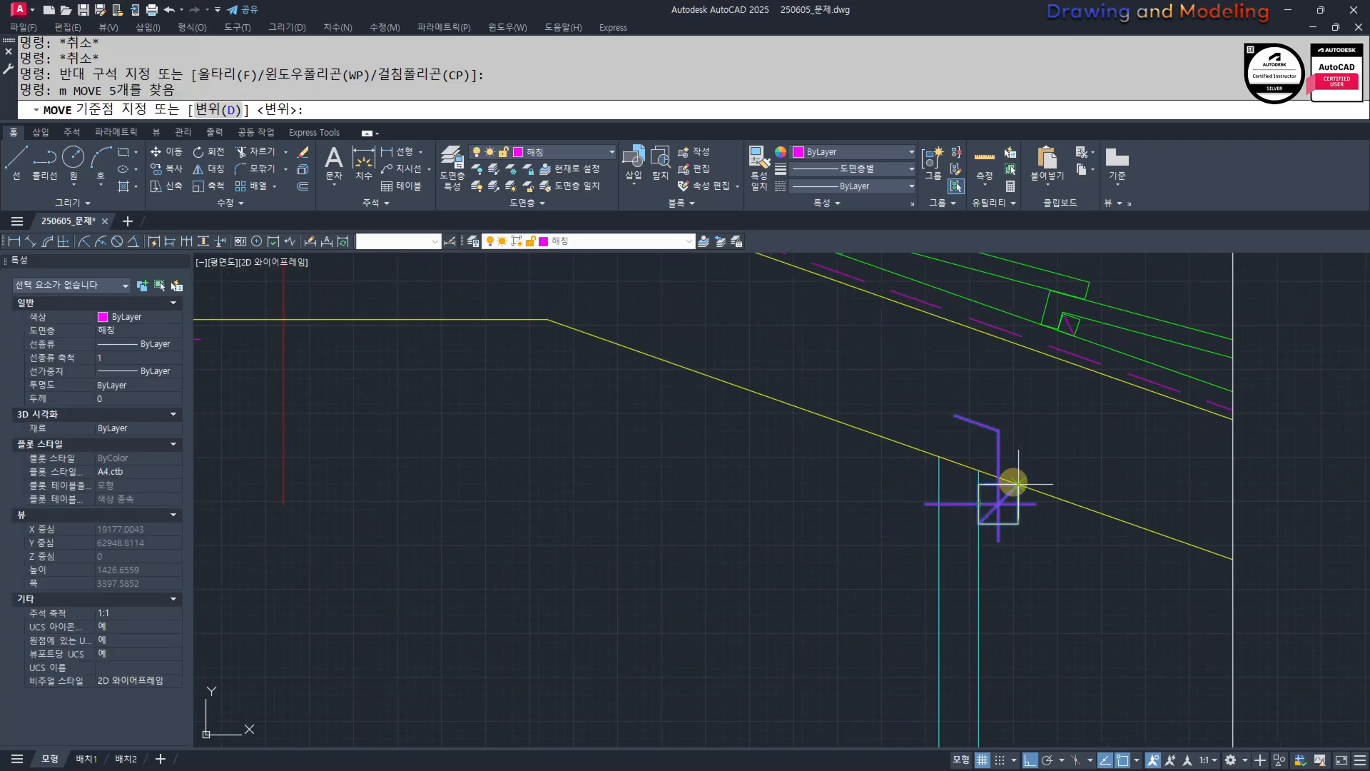
click(1016, 483)
scroll(927, 466, down, 5)
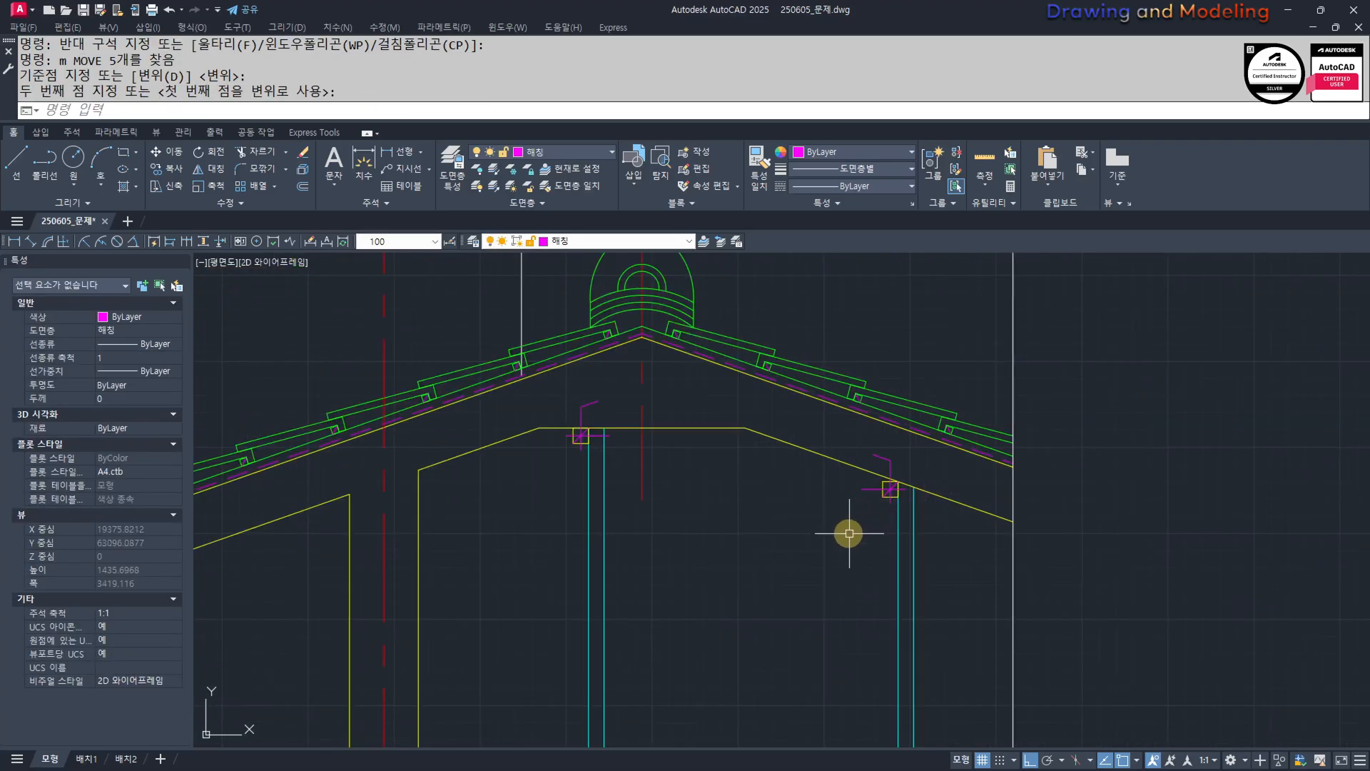
middle_drag(850, 529, 827, 489)
key(ctrl+z)
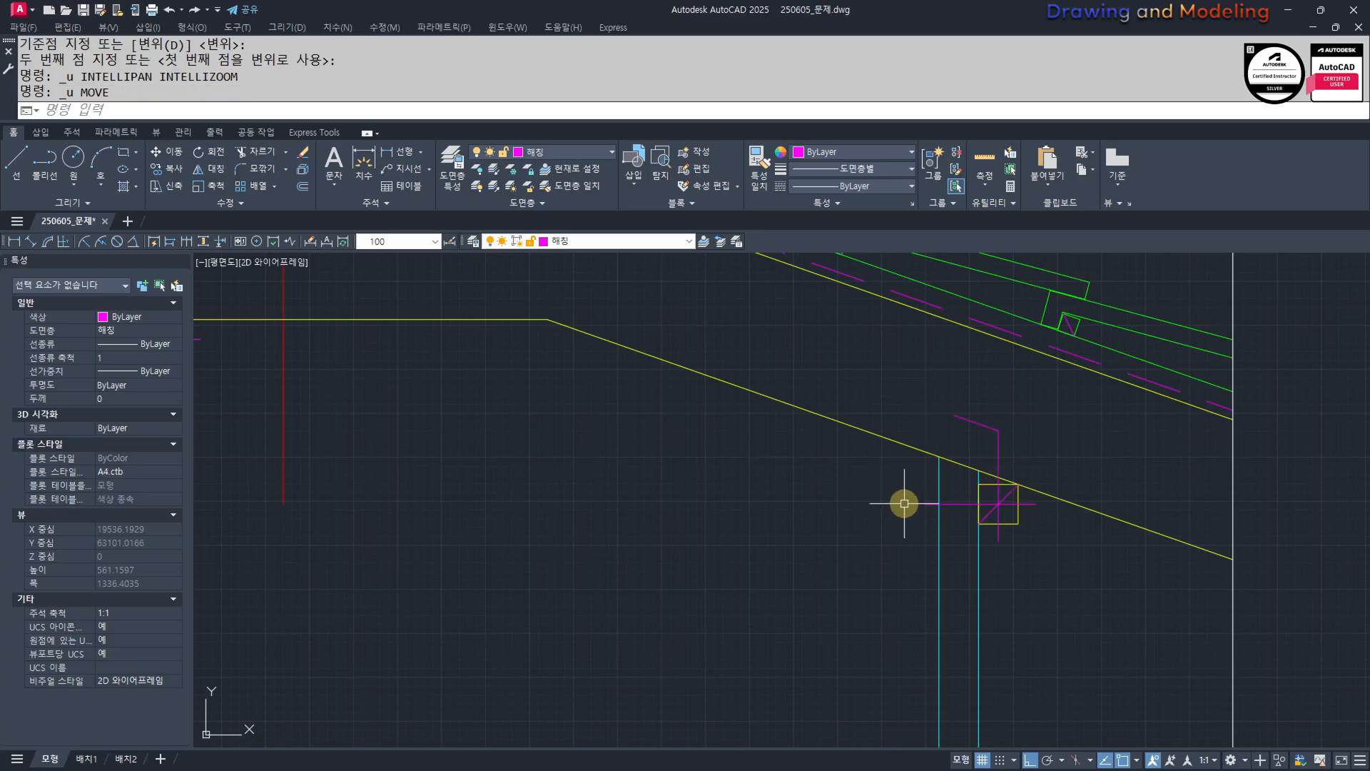
Move the hanger under the right roof slope with its anchor assembly so its right line meets the adjacent ceiling batten's left edge.
drag(1020, 601, 885, 625)
drag(880, 575, 1060, 394)
scroll(910, 591, down, 5)
middle_drag(910, 592, 922, 394)
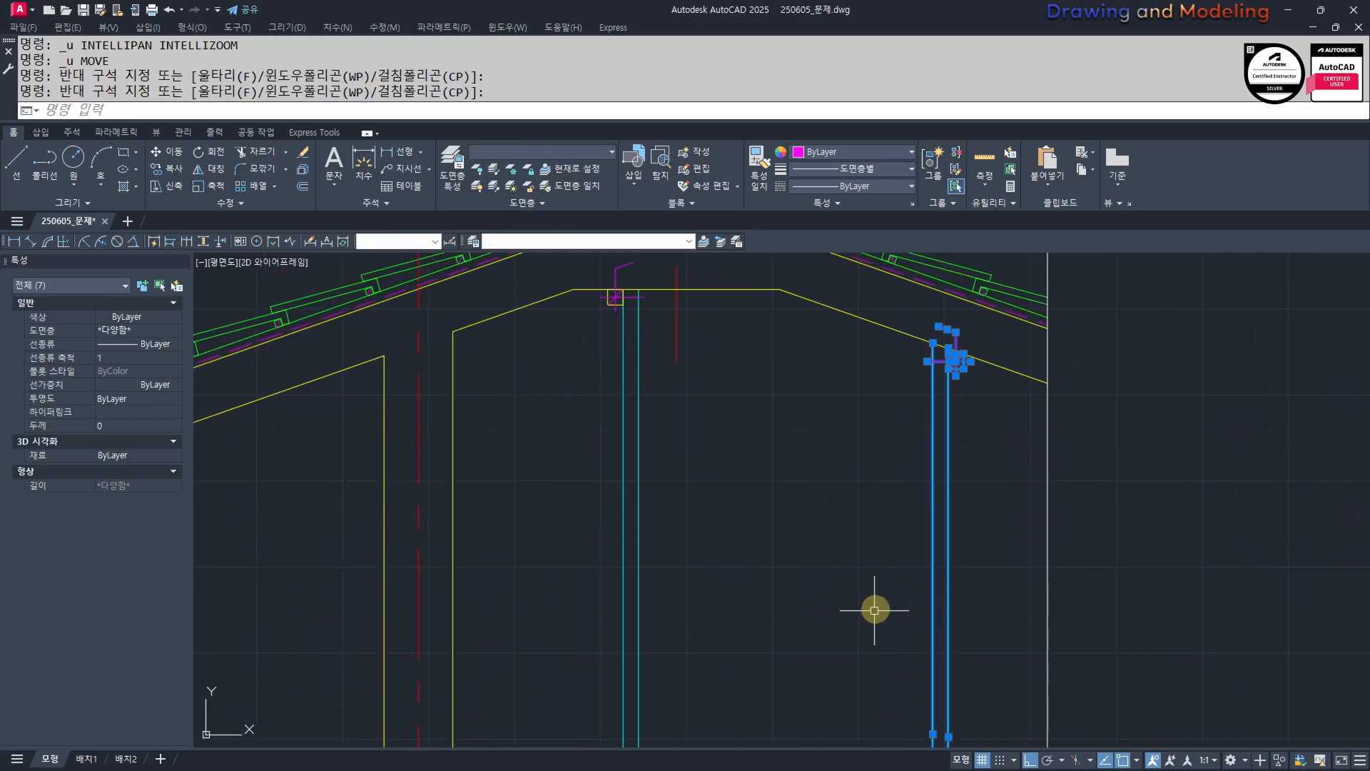
middle_drag(875, 609, 917, 504)
scroll(897, 451, down, 2)
scroll(944, 563, up, 2)
middle_drag(945, 563, 941, 583)
scroll(942, 584, up, 2)
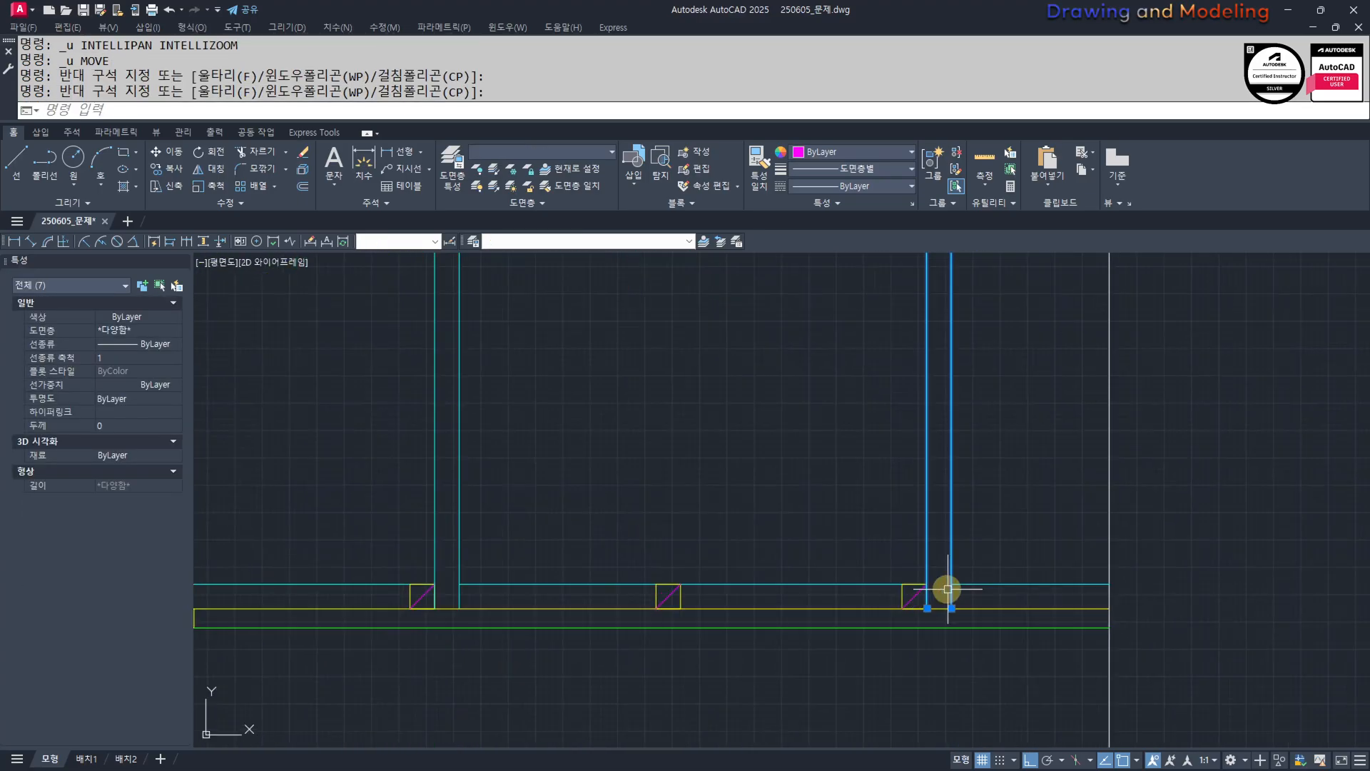
key(Return)
click(953, 609)
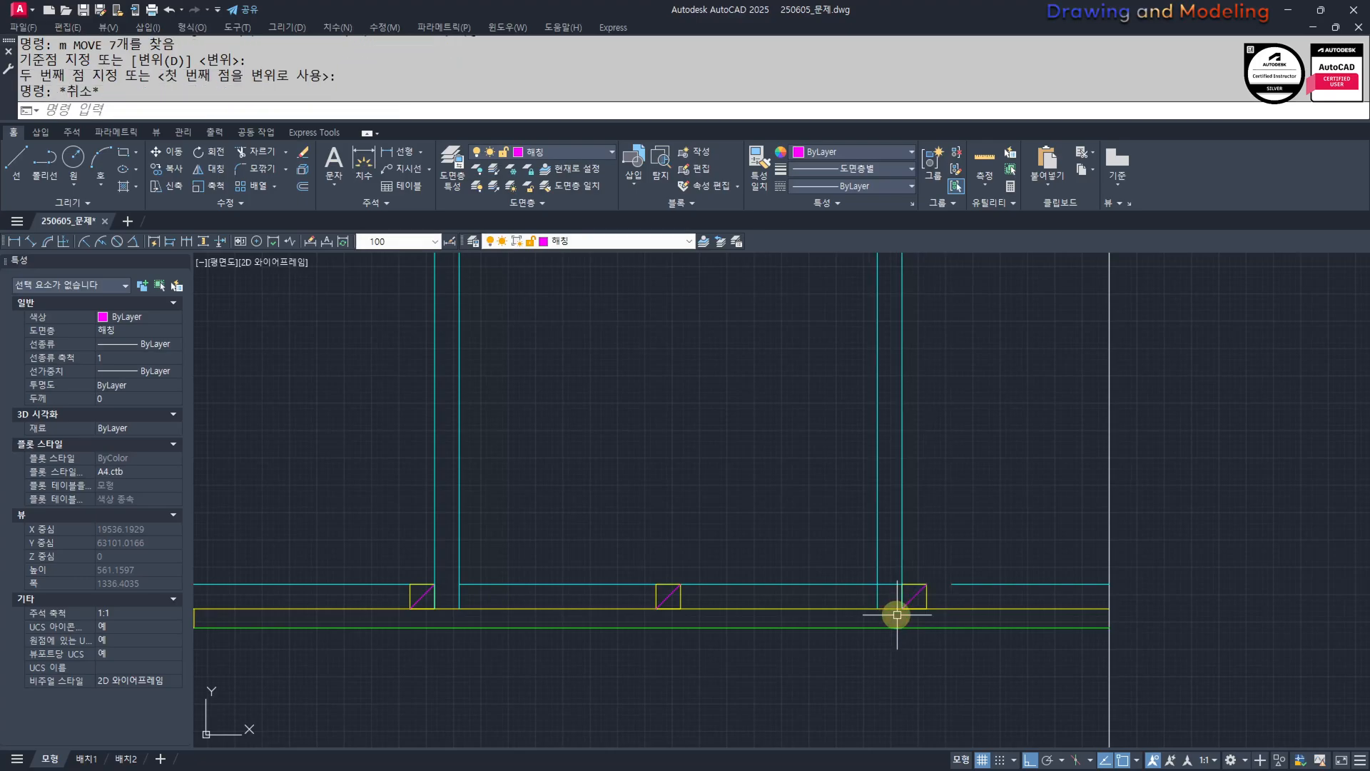
key(Escape)
Trim the ceiling's upper line between the two moved hanger lines in the rightmost room.
scroll(897, 608, up, 6)
text(tr)
key(space)
key(space)
click(870, 513)
click(866, 464)
key(Escape)
key(Escape)
Extend the ceiling's upper line from the right to the batten beside the hanger, and erase the leftover segment on top of the batten.
text(e)
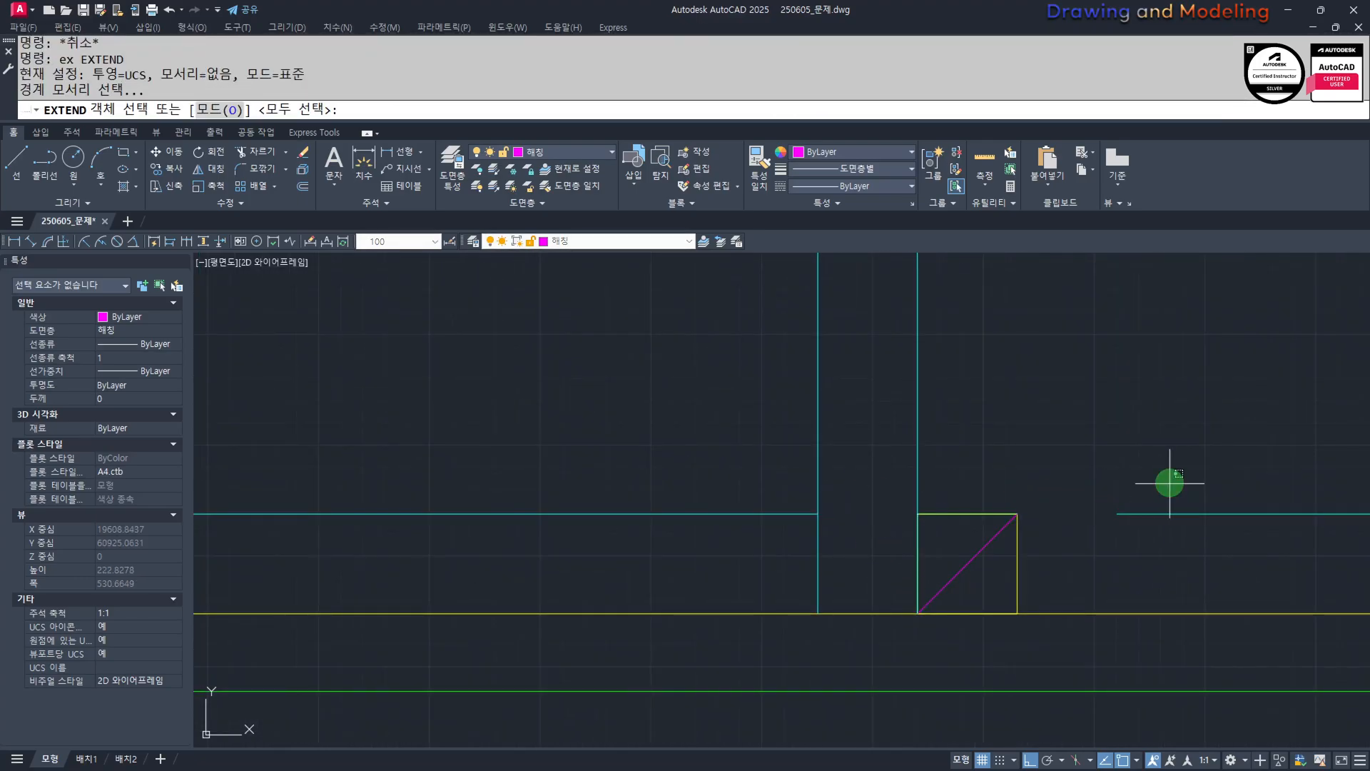
click(1143, 532)
key(Escape)
key(Escape)
scroll(955, 585, down, 3)
scroll(953, 540, up, 3)
click(899, 600)
click(1137, 709)
key(e)
key(space)
key(Escape)
scroll(949, 682, down, 5)
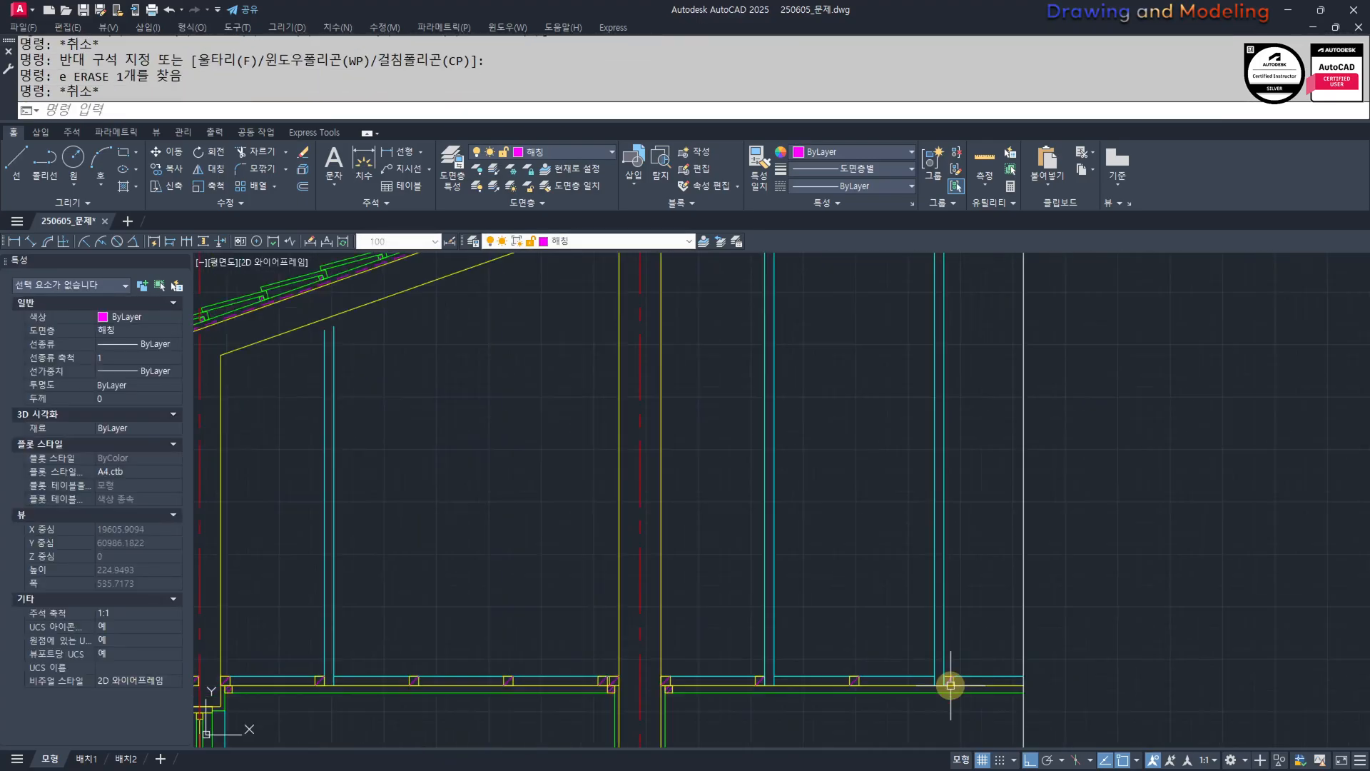
Extend both hanger lines under the right roof slope up to the sloped ceiling line.
scroll(951, 685, down, 3)
key(Escape)
middle_drag(949, 539, 935, 562)
scroll(924, 622, up, 1)
middle_drag(923, 624, 915, 522)
scroll(929, 654, up, 1)
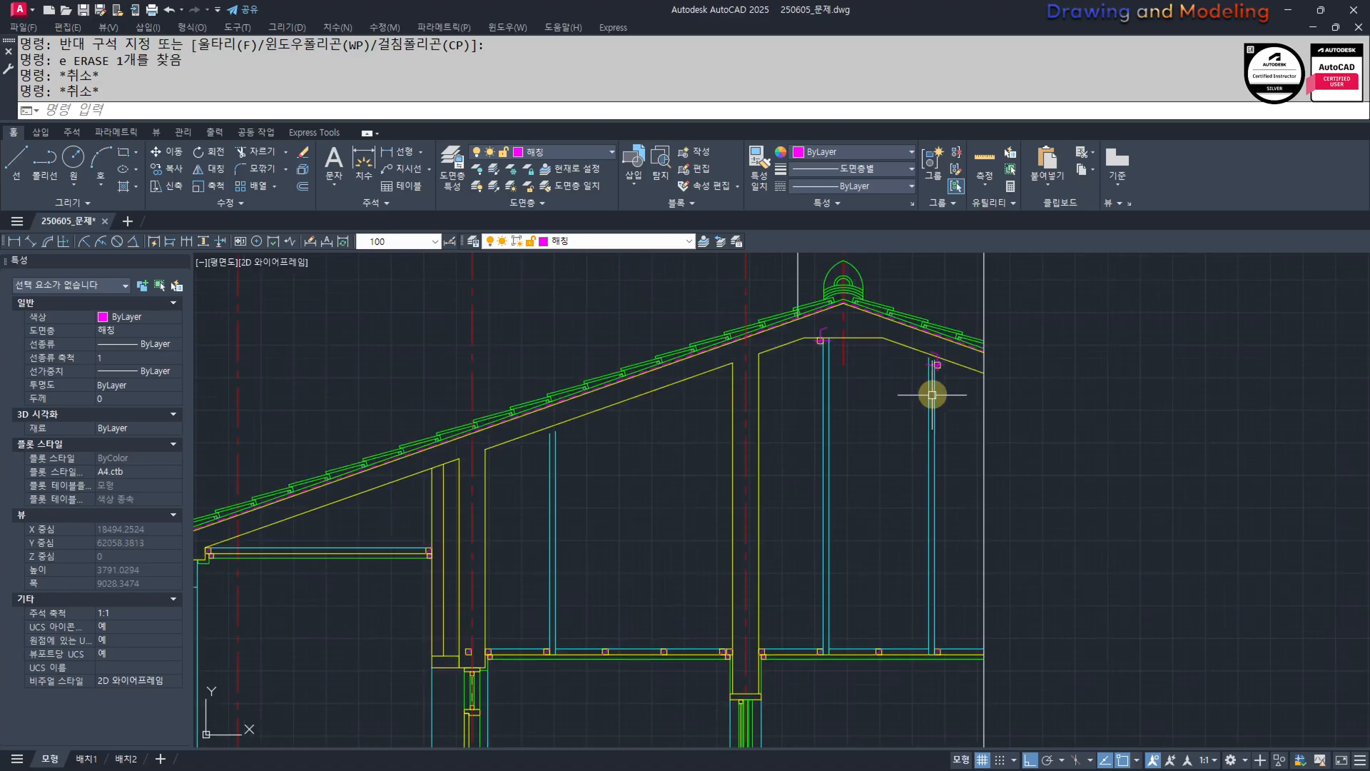
mouse_move(931, 391)
middle_down()
mouse_move(911, 456)
mouse_move(917, 498)
mouse_move(842, 524)
middle_up()
scroll(915, 498, up, 2)
scroll(844, 521, up, 2)
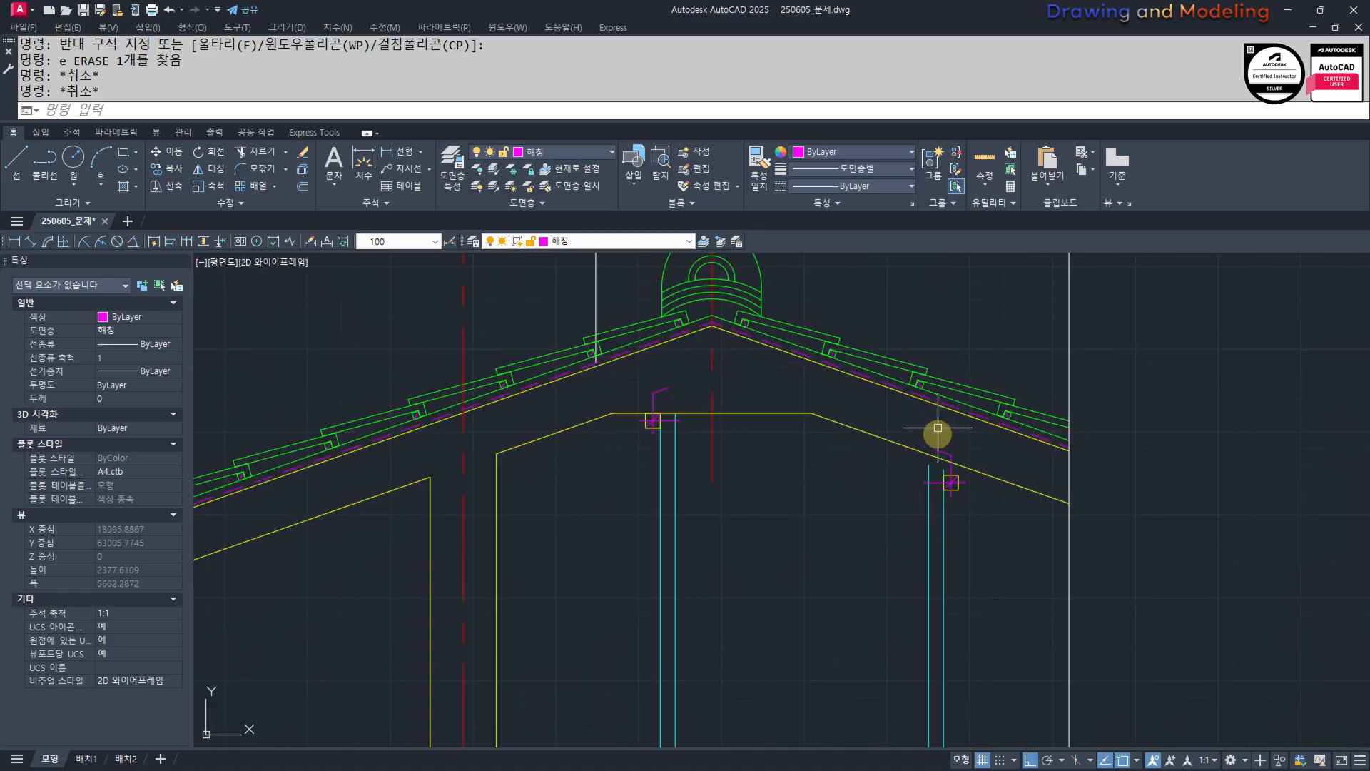
key(space)
click(949, 540)
click(842, 572)
middle_drag(891, 626, 890, 443)
key(Escape)
key(Escape)
scroll(903, 571, down, 3)
middle_drag(896, 590, 910, 557)
scroll(914, 483, up, 8)
scroll(900, 557, down, 6)
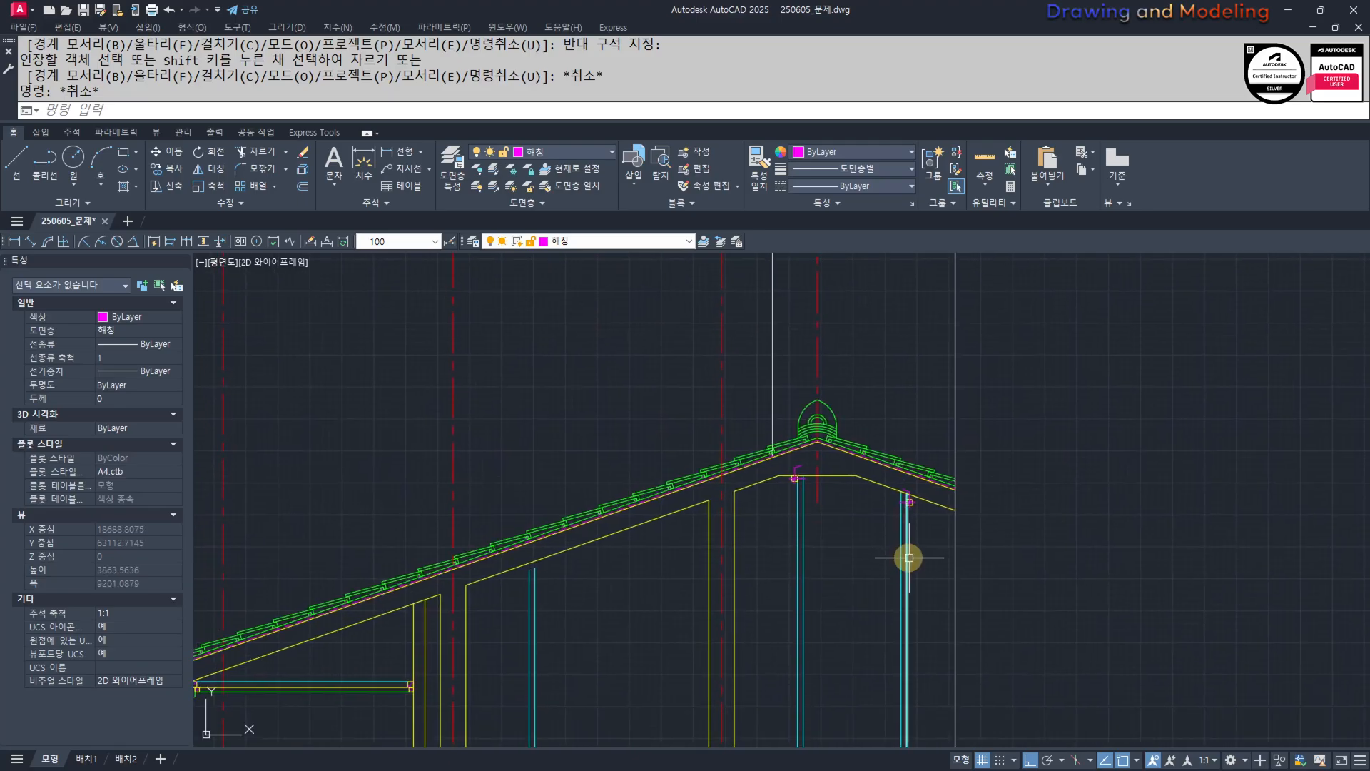
Undo the right hanger's extension and the edits to the ceiling's upper line beside it.
key(ctrl+z)
key(ctrl+z)
key(ctrl+z)
key(ctrl+z)
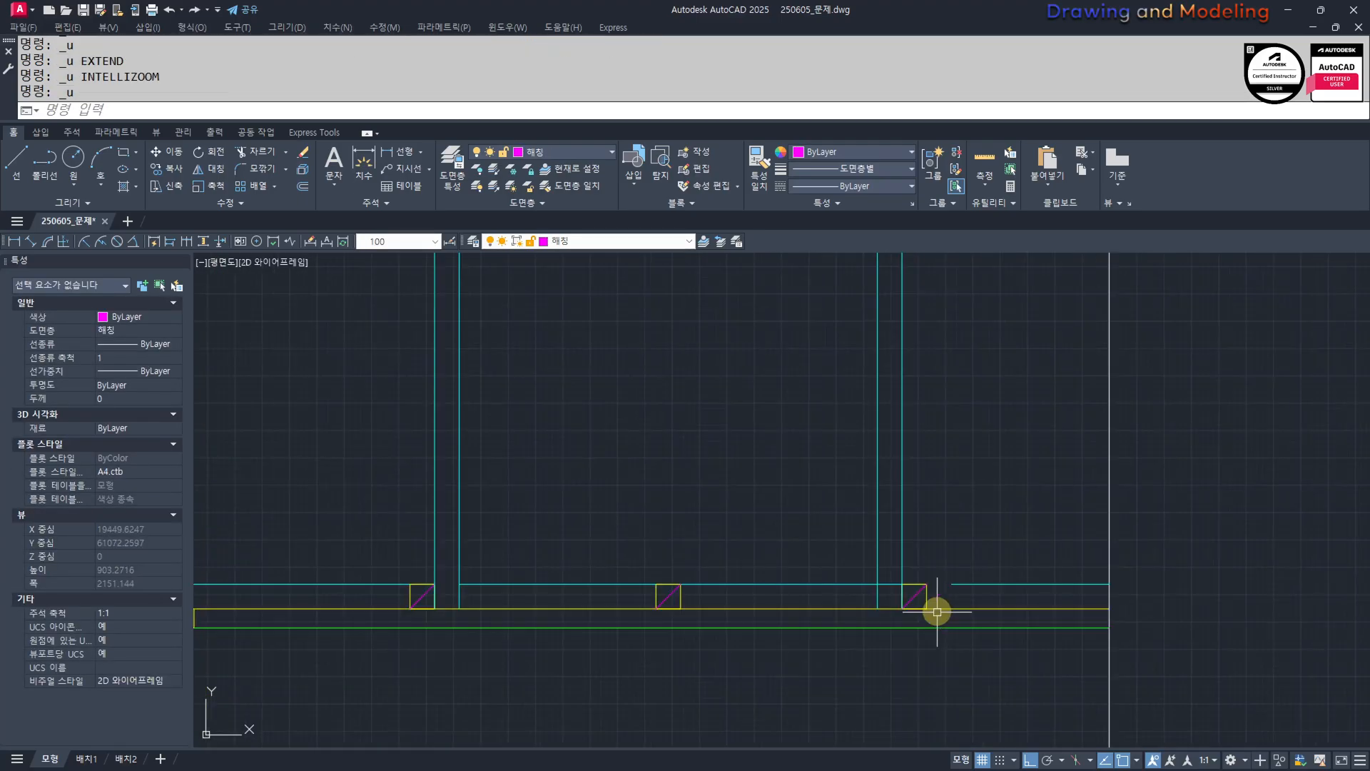
Undo the moves of the right hanger assembly and of the middle room's hanger.
scroll(974, 616, down, 5)
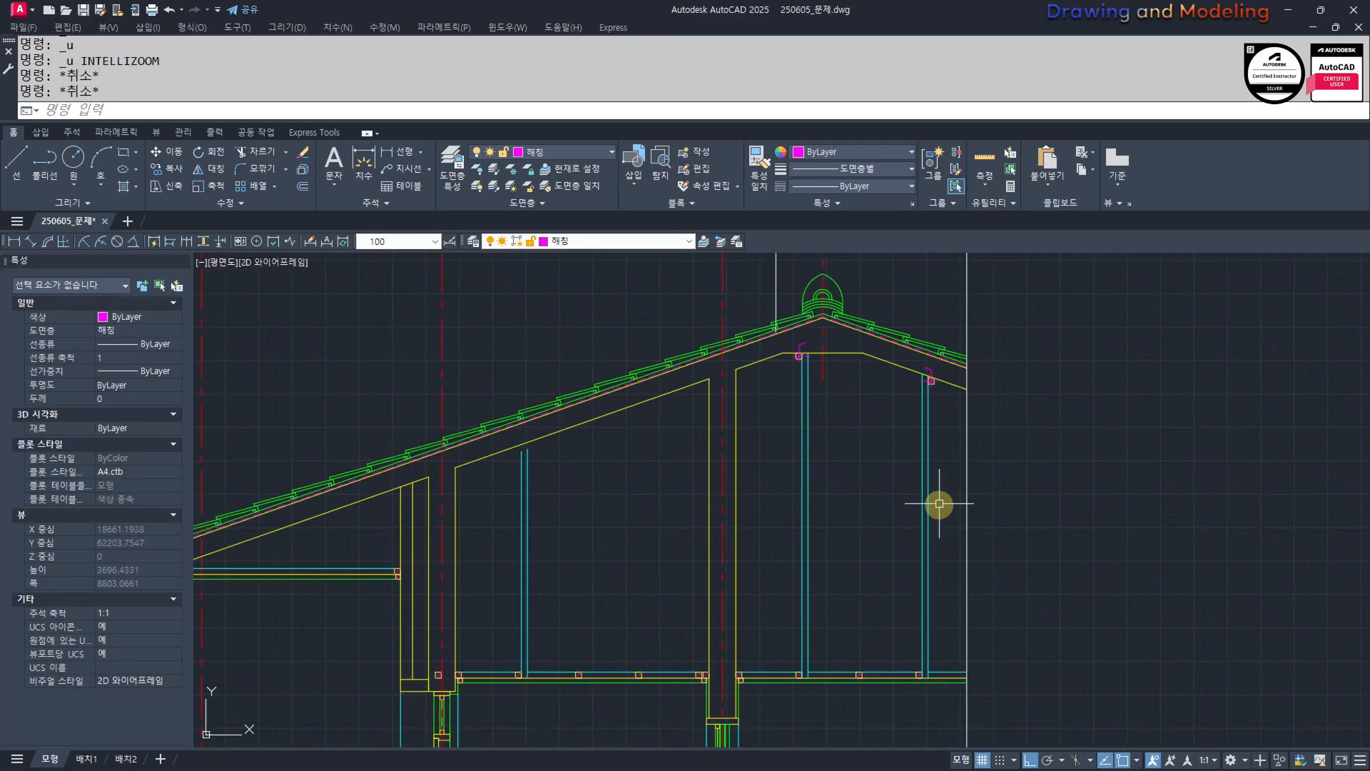
scroll(912, 480, up, 3)
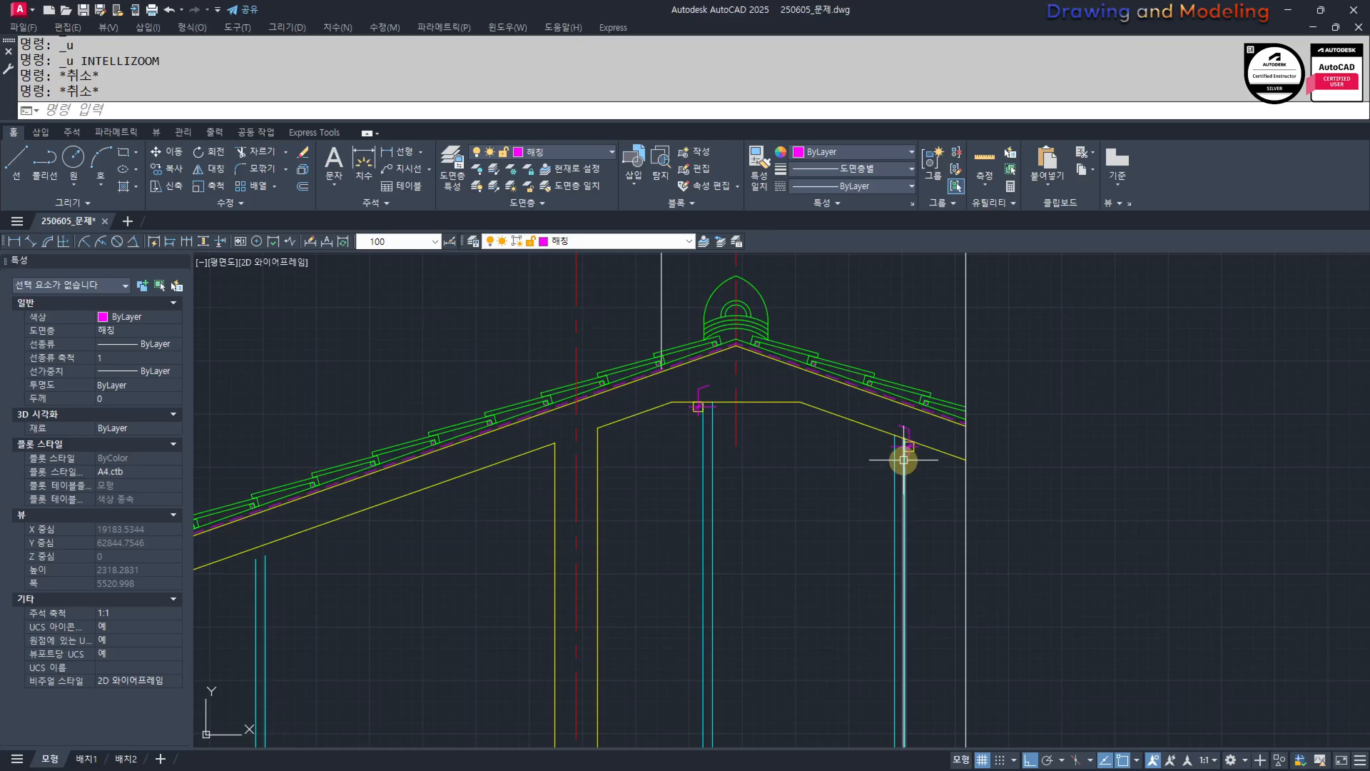
scroll(896, 554, down, 2)
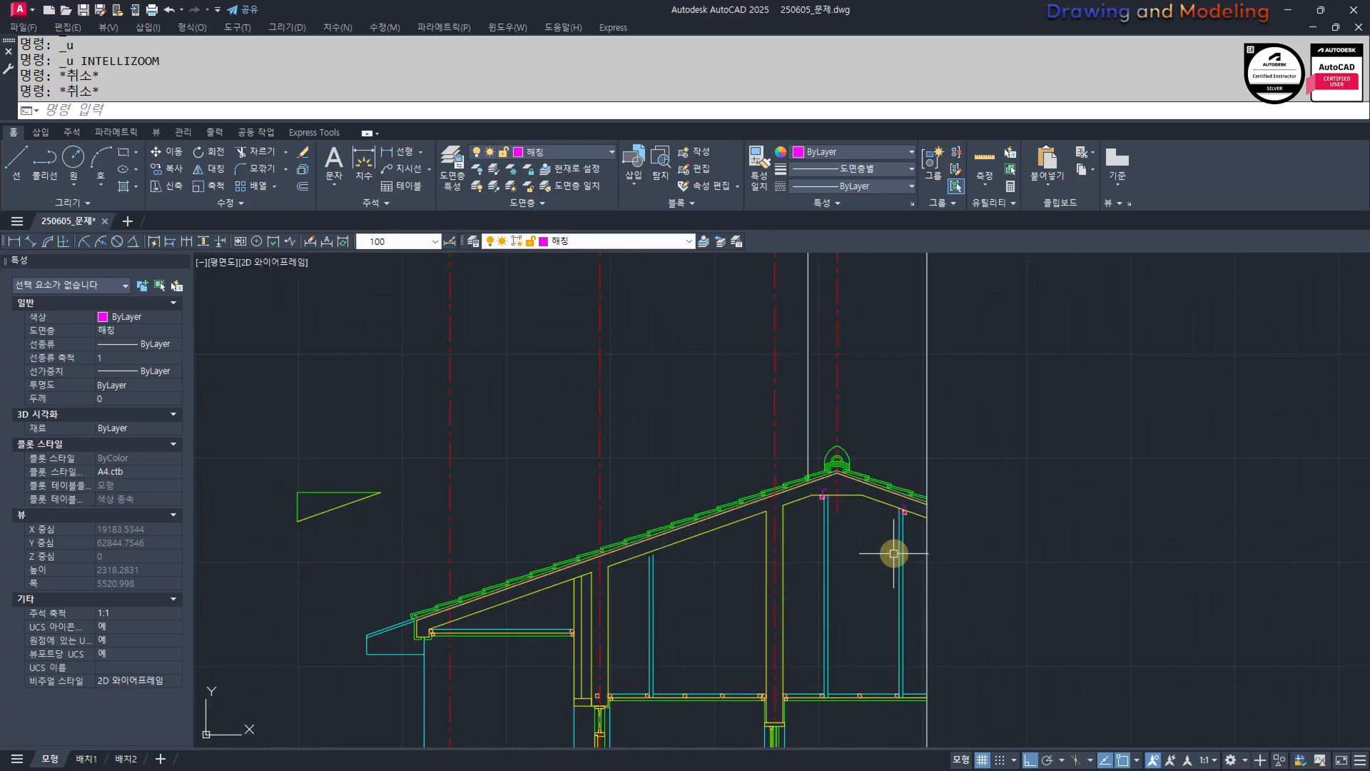
key(ctrl+z)
key(ctrl+z)
key(ctrl+z)
key(ctrl+z)
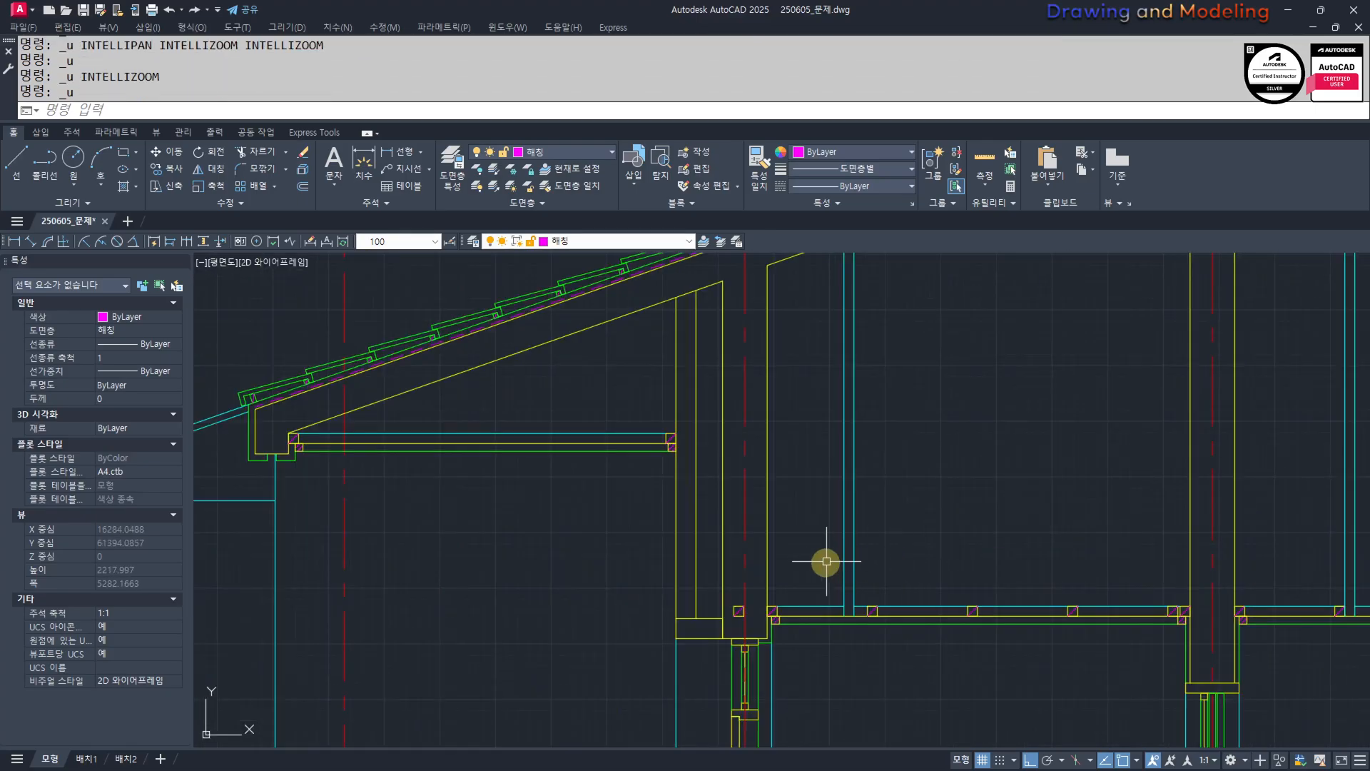
Move the right slope's hanger lines together with the anchor assembly so the right line meets the left edge of the adjacent ceiling batten.
scroll(826, 561, down, 4)
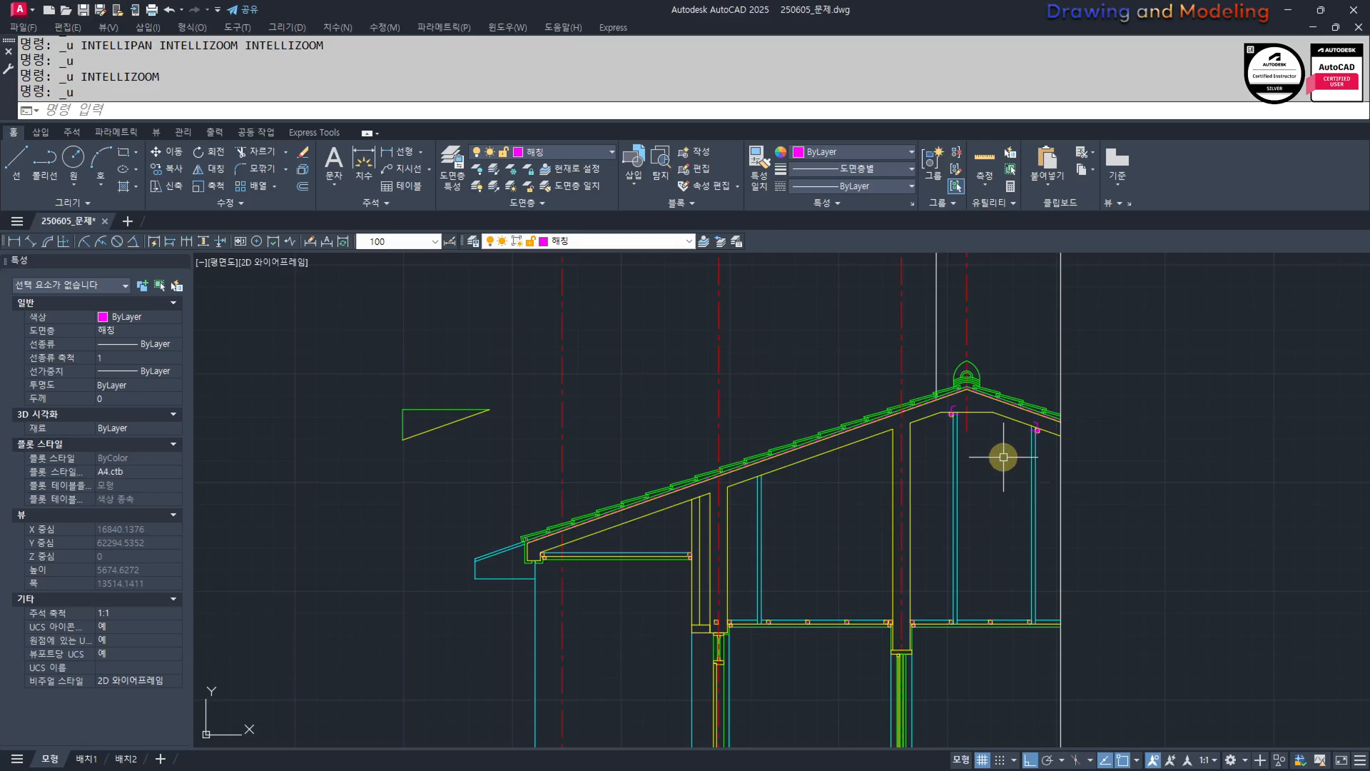
scroll(1003, 457, up, 3)
click(961, 520)
click(1070, 410)
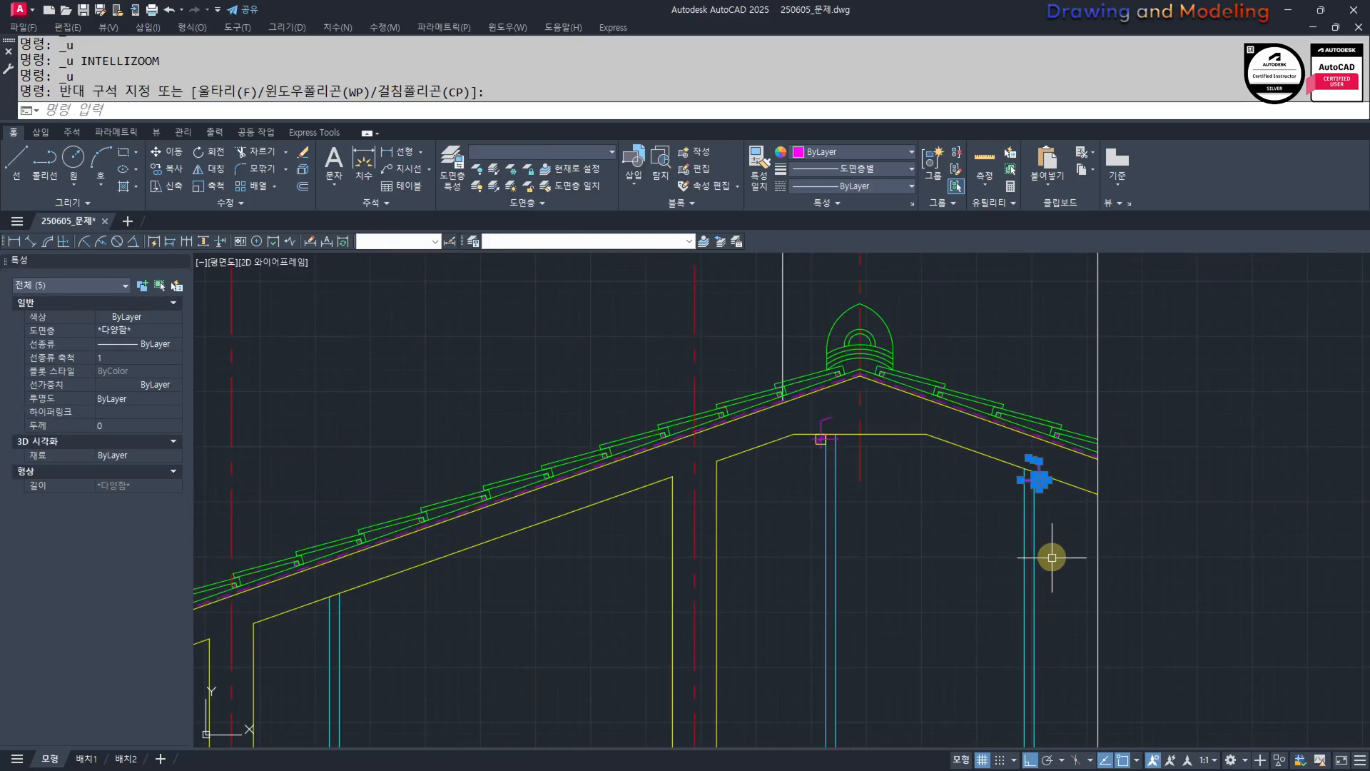
click(1052, 557)
click(996, 593)
middle_drag(1037, 461, 1003, 468)
scroll(1004, 468, up, 3)
scroll(1003, 471, down, 3)
middle_drag(987, 526, 880, 412)
middle_drag(885, 574, 910, 356)
scroll(899, 611, up, 4)
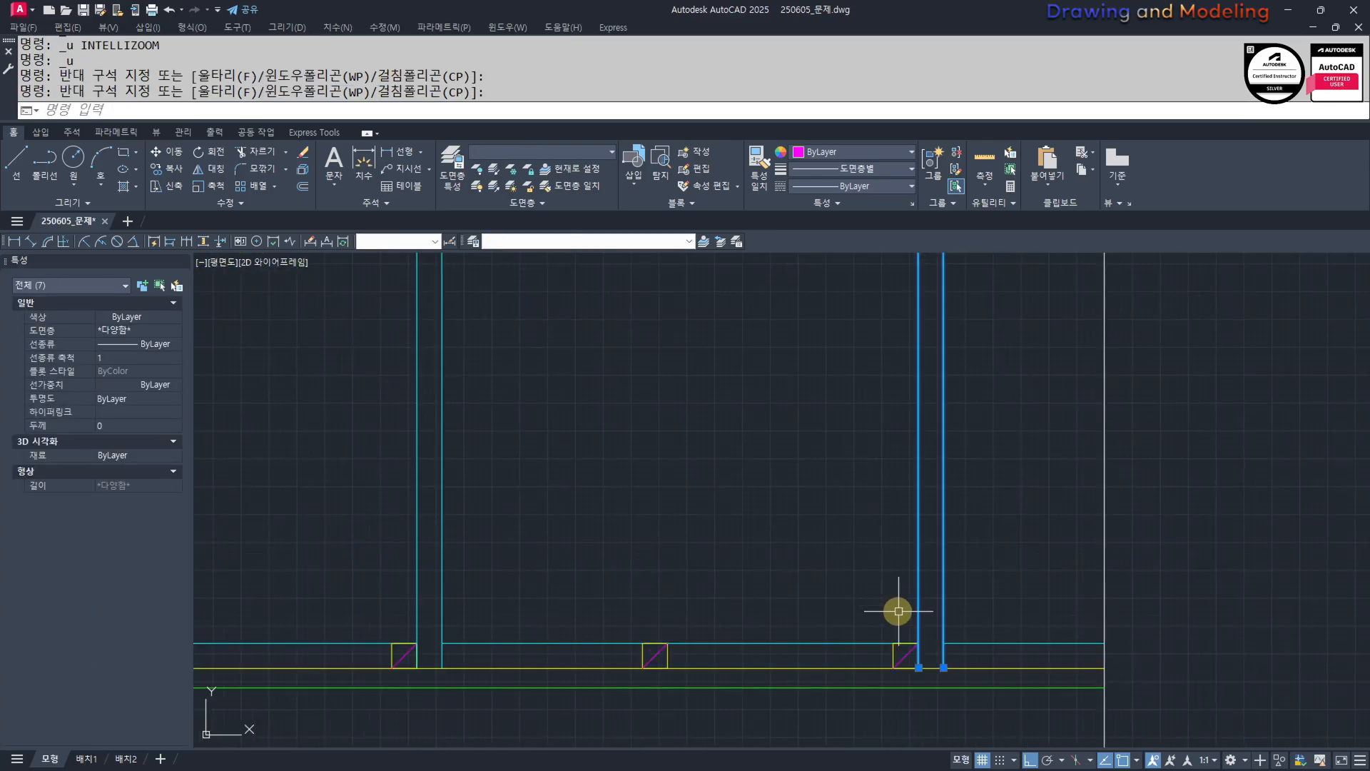
text(m)
key(Return)
click(944, 668)
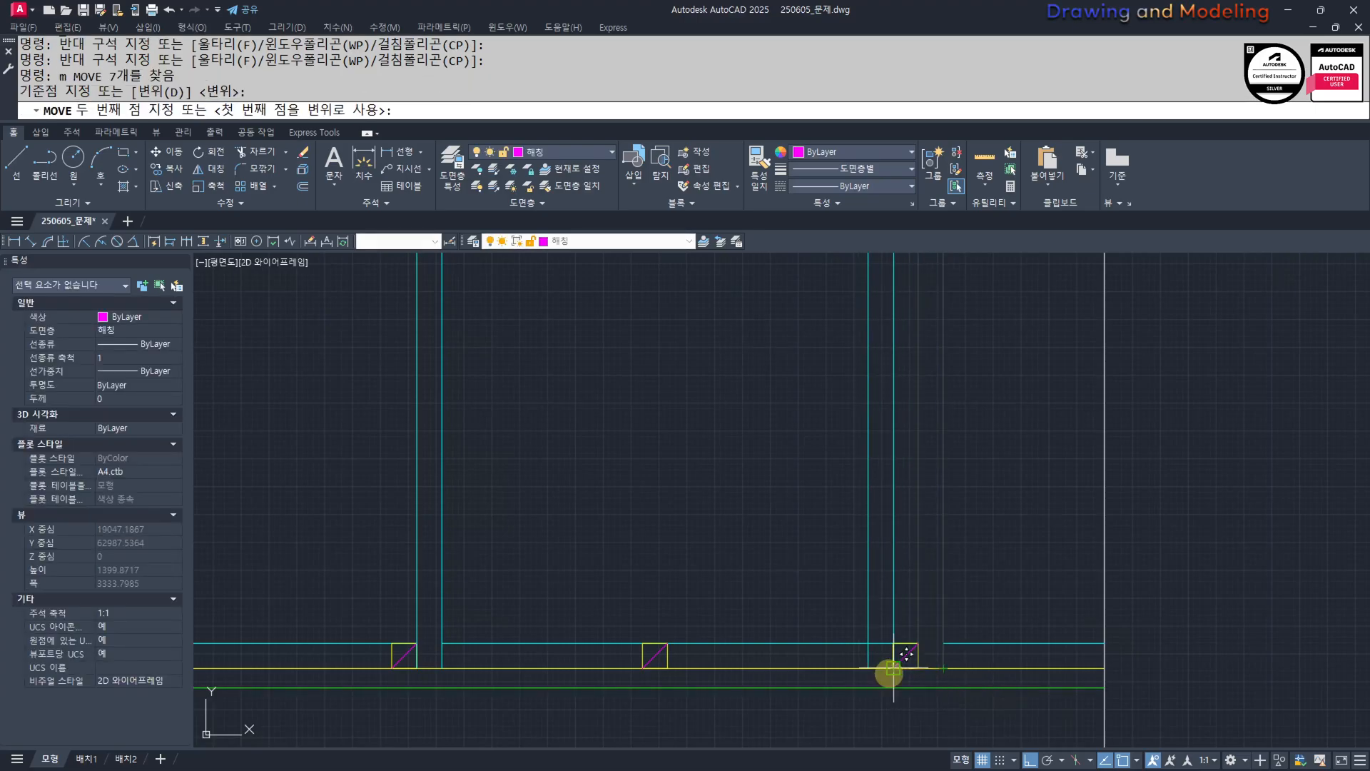
key(Escape)
Stretch the tops of the moved hanger lines and their anchor assembly upward to the sloped ceiling line.
scroll(893, 671, down, 3)
middle_drag(966, 554, 964, 630)
text(s)
key(Return)
click(964, 631)
click(866, 471)
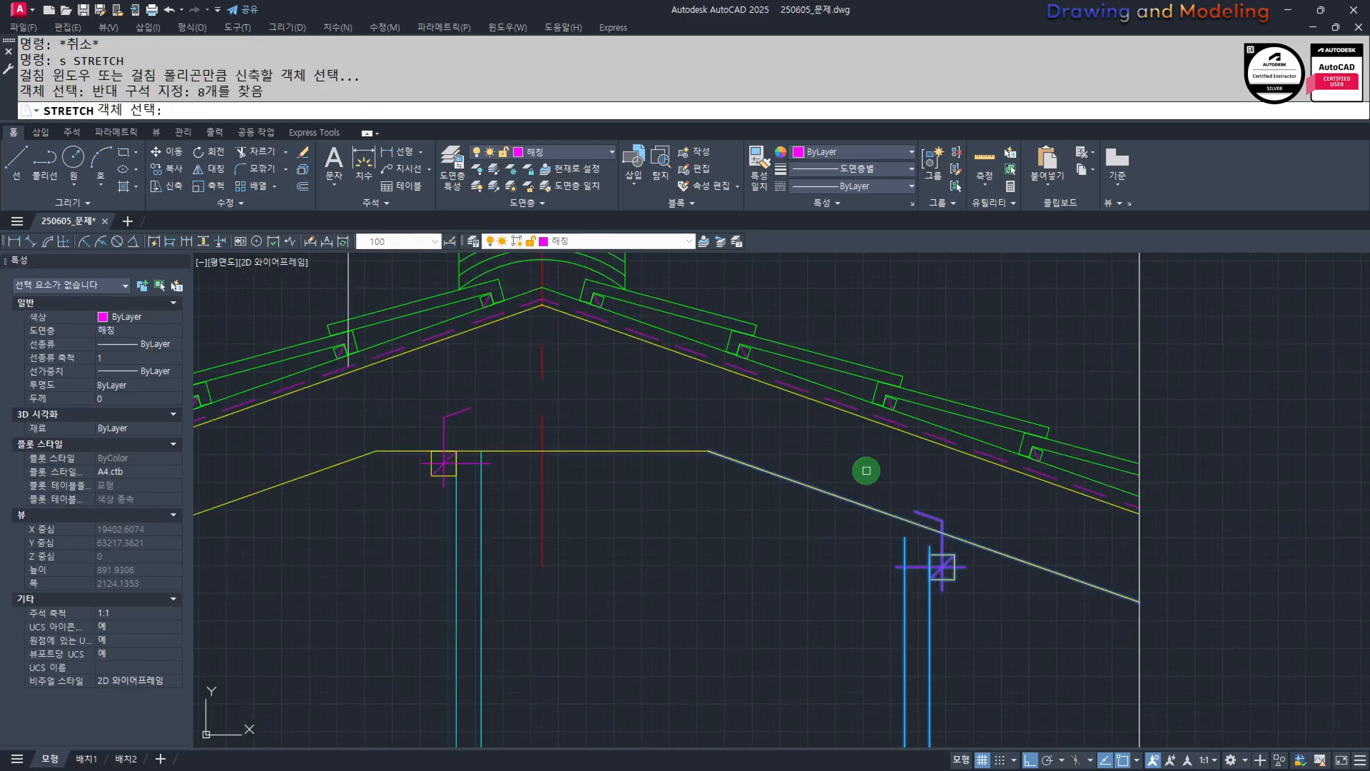
scroll(918, 527, up, 5)
key(Return)
click(960, 603)
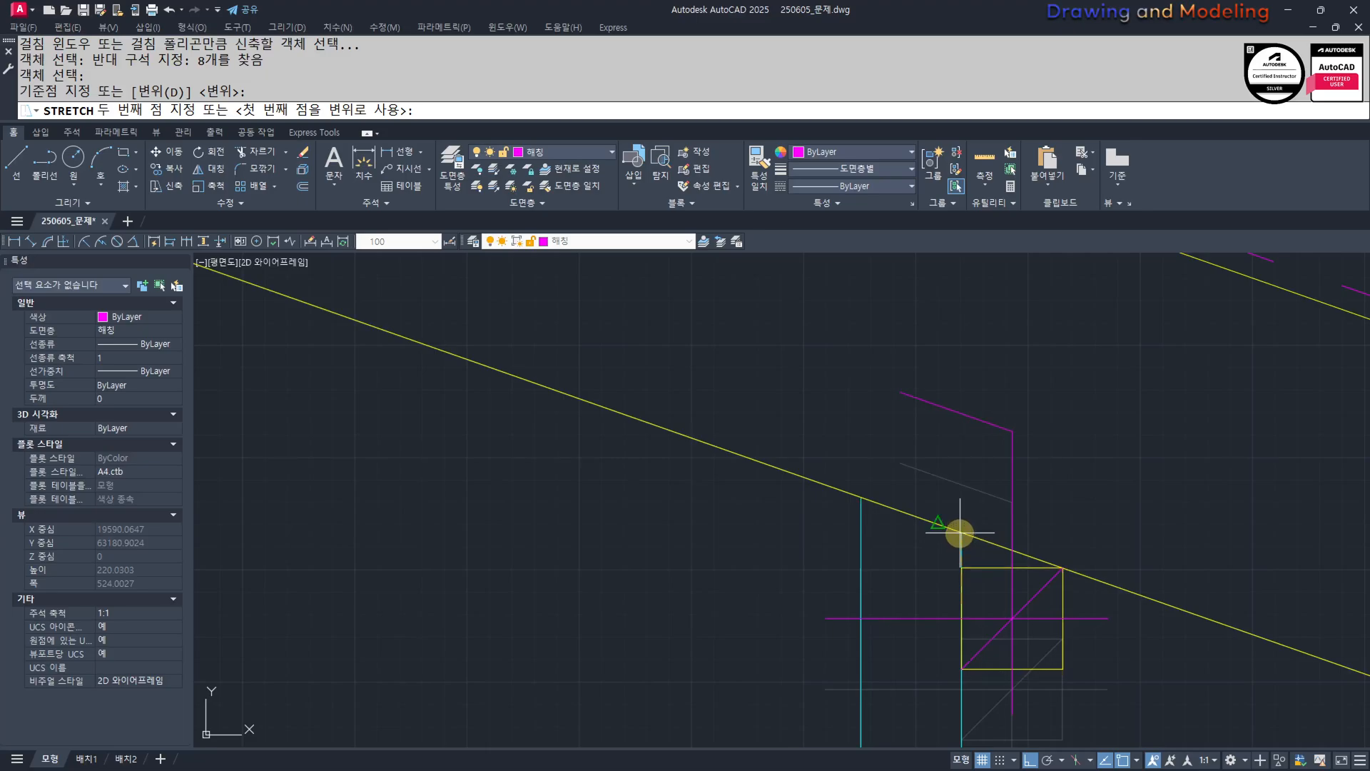
key(Escape)
Stretch the hanger tops and anchor assembly down so the left hanger line ends on the sloped ceiling line.
scroll(959, 492, down, 2)
click(832, 602)
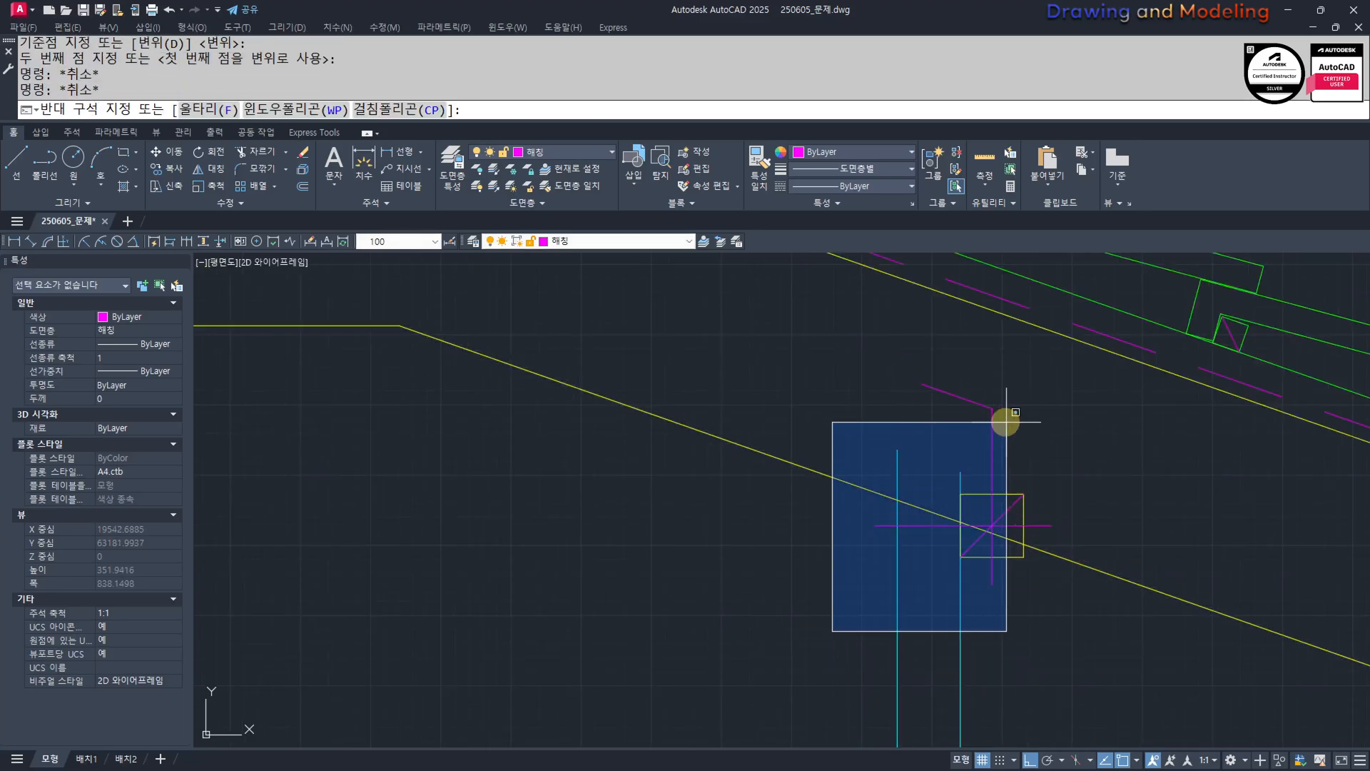
text(s)
key(Return)
click(1062, 590)
click(860, 343)
scroll(884, 452, up, 2)
key(Return)
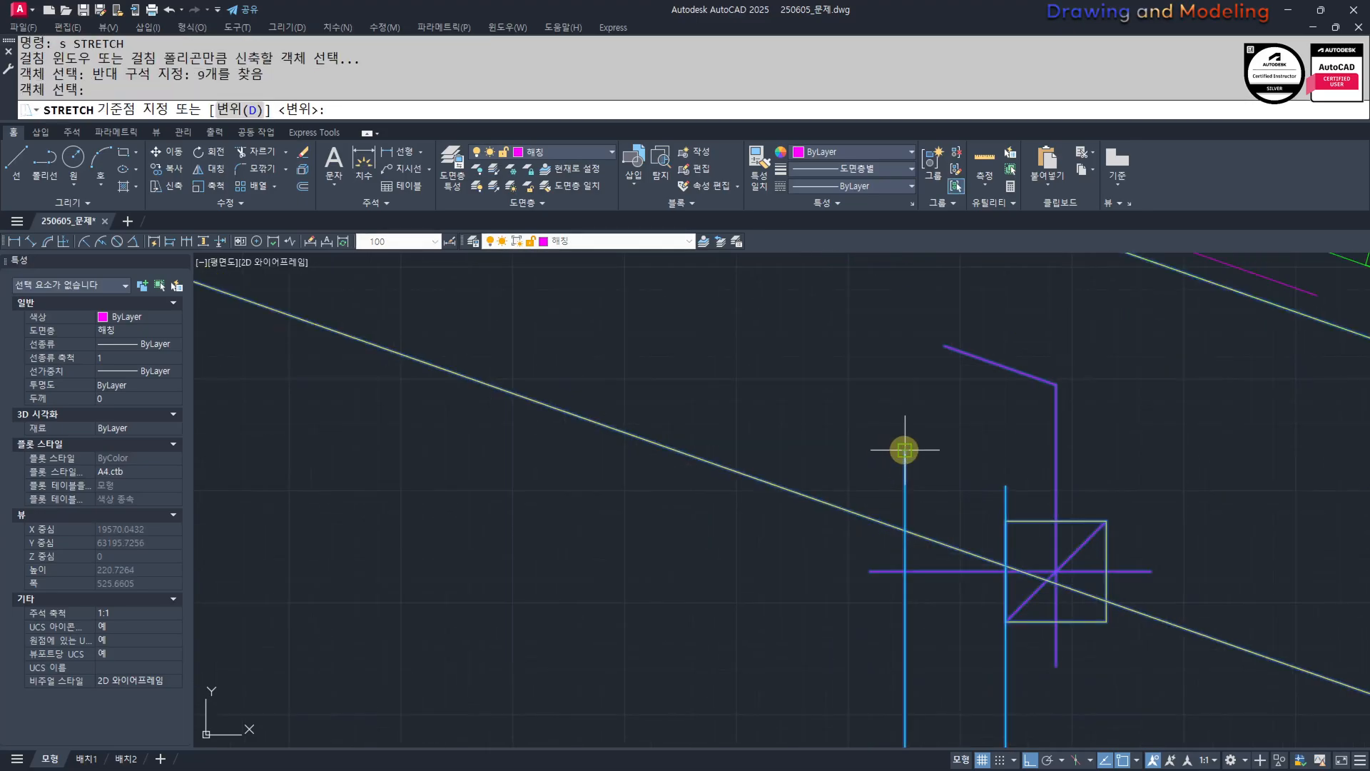
click(905, 450)
click(905, 530)
key(Escape)
key(Escape)
Trim the ceiling's upper line between the moved hanger lines and extend its right piece to the adjacent batten's right edge.
scroll(802, 470, down, 4)
scroll(810, 484, down, 2)
middle_drag(794, 613, 808, 468)
scroll(810, 478, down, 2)
scroll(821, 584, down, 2)
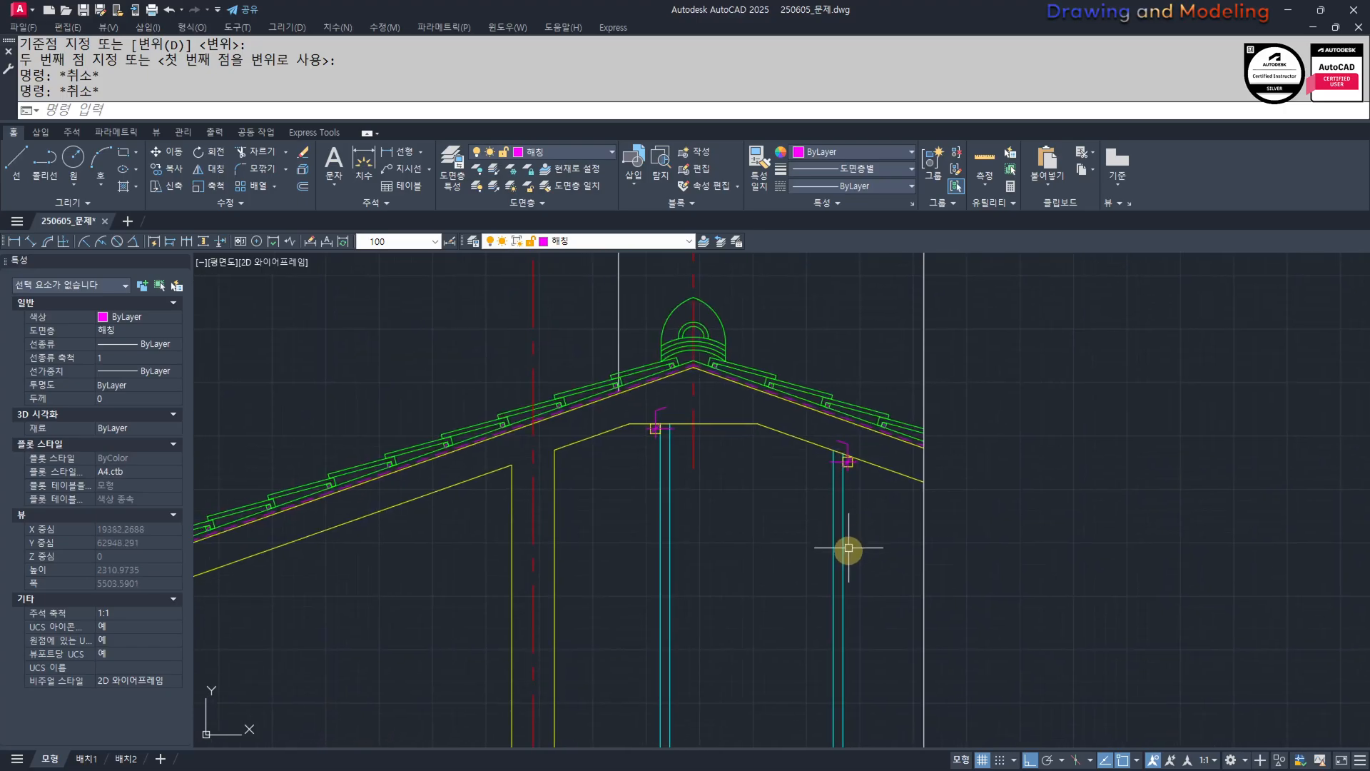
middle_drag(847, 550, 904, 420)
mouse_move(870, 617)
middle_down()
mouse_move(927, 459)
mouse_move(931, 343)
middle_up()
scroll(976, 540, up, 2)
scroll(976, 540, up, 5)
middle_drag(825, 476, 834, 530)
text(tr)
key(Return)
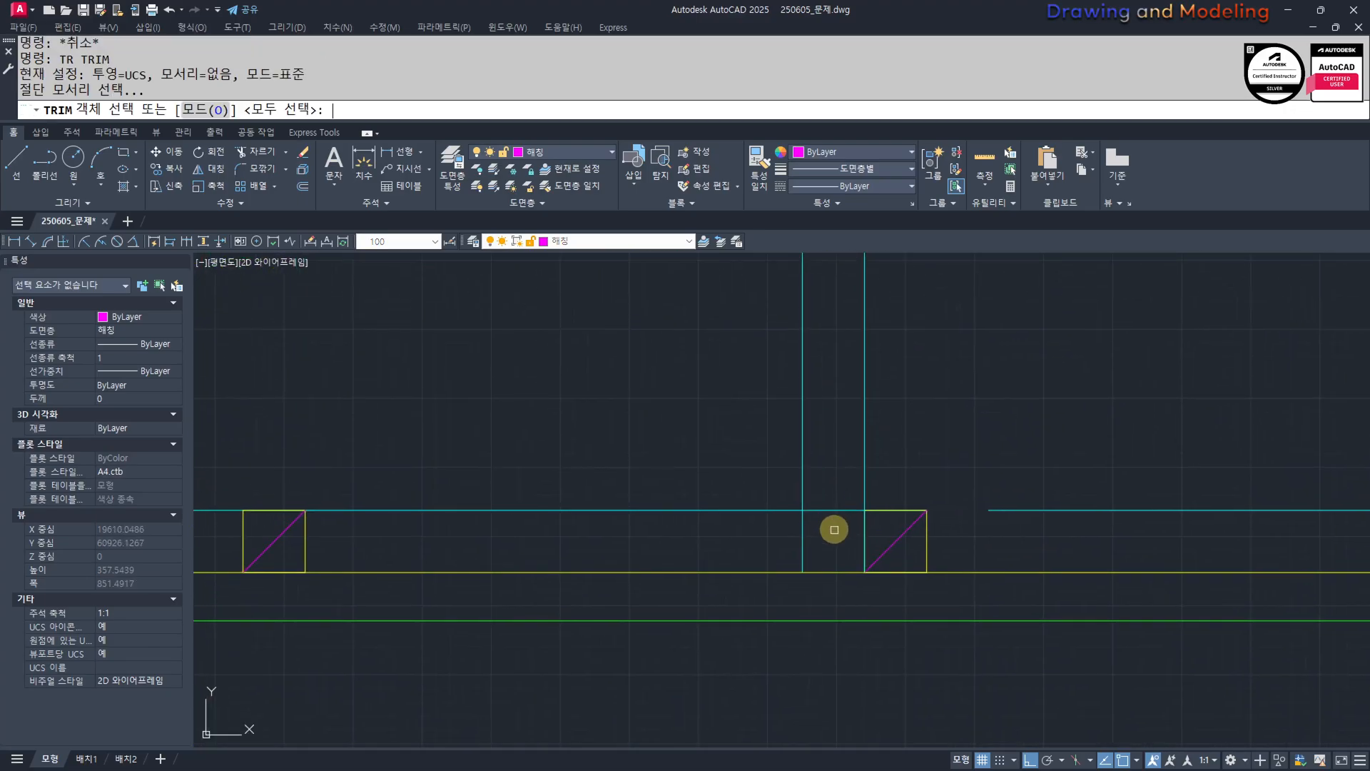
key(Return)
click(1036, 491)
click(1026, 521)
key(Escape)
key(Escape)
Erase the leftover ceiling line segment along the top of the batten beside the right hanger.
click(991, 542)
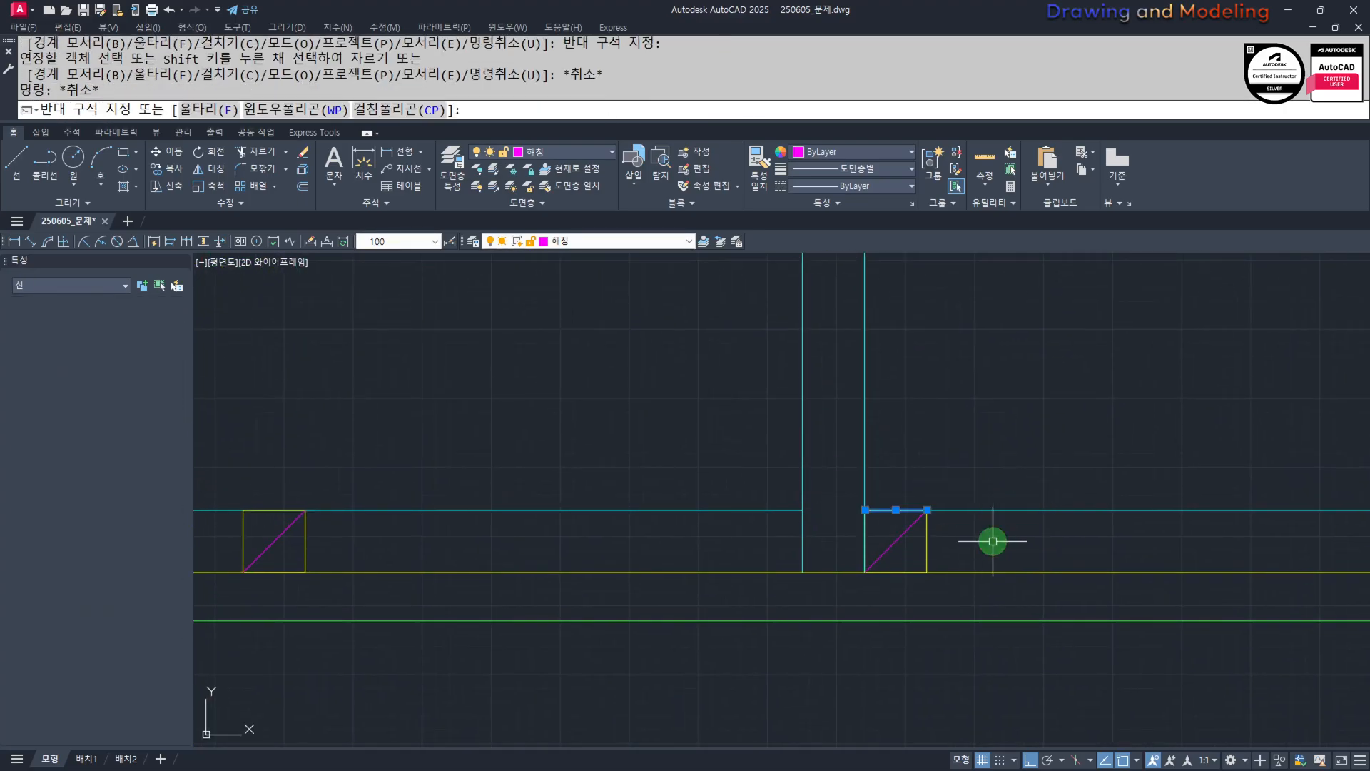
text(e)
key(Return)
Erase the middle room's two hanger lines below the left roof slope.
scroll(849, 521, down, 6)
middle_drag(439, 461, 621, 529)
scroll(623, 527, up, 5)
click(705, 564)
click(626, 529)
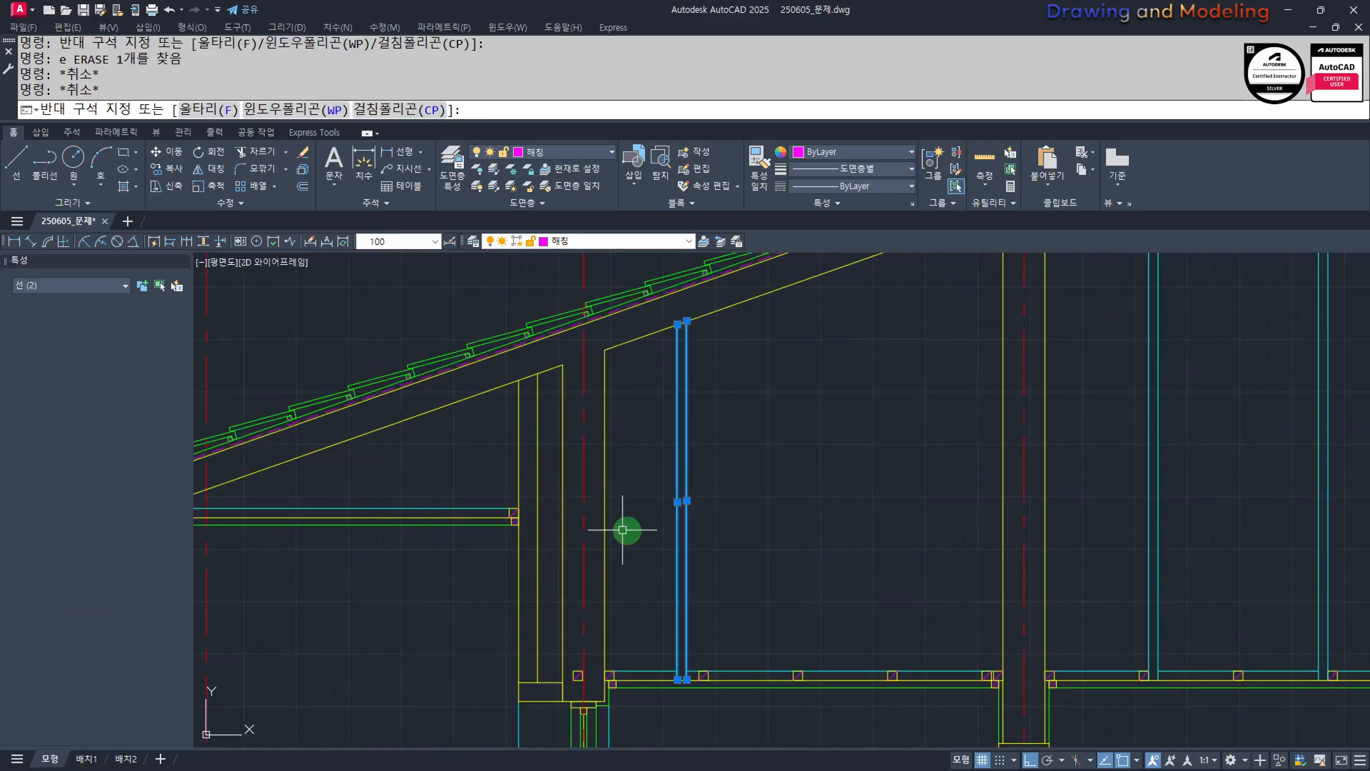
key(Escape)
key(Escape)
click(743, 575)
click(653, 606)
middle_drag(689, 633, 702, 625)
text(e)
key(Return)
Join the two pieces of the middle room ceiling's upper line across the gap left by the erased hanger.
scroll(689, 663, up, 4)
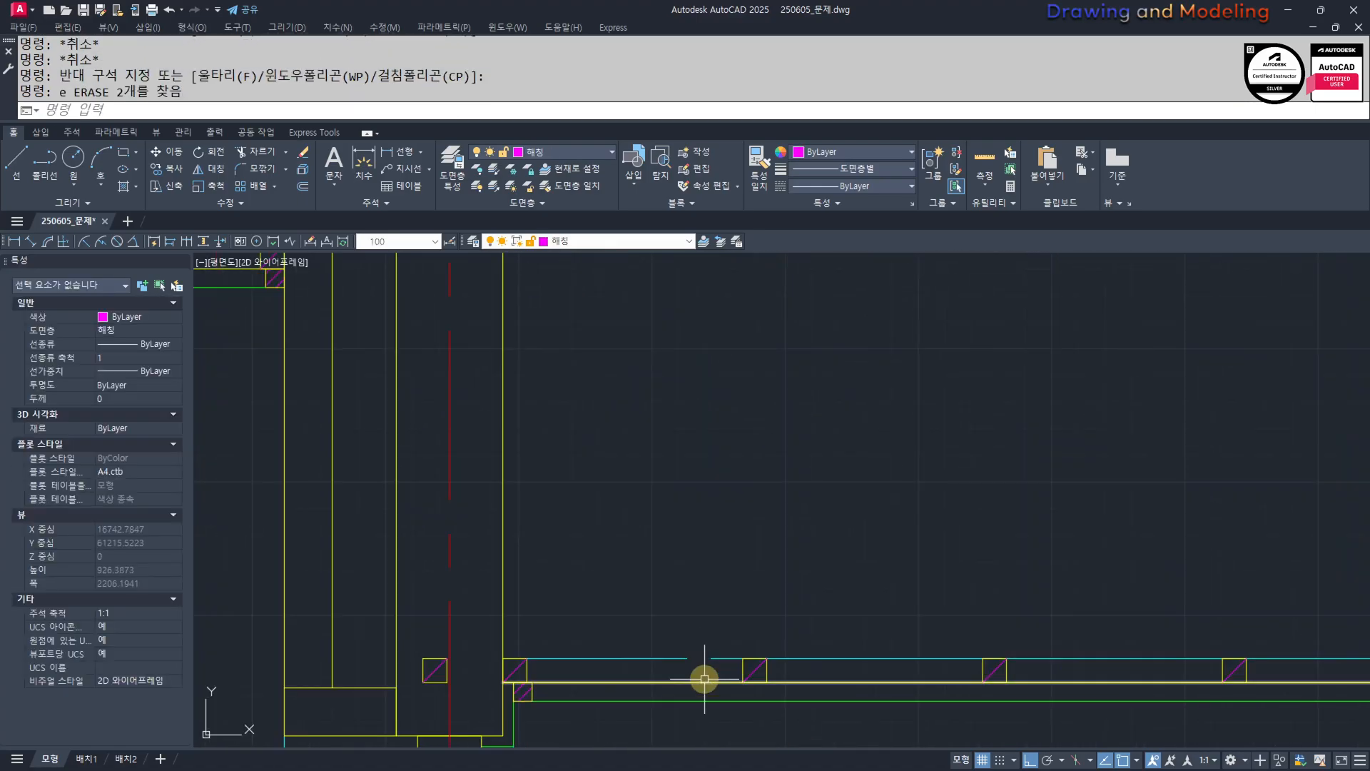
click(729, 670)
click(640, 624)
scroll(678, 625, down, 2)
scroll(728, 611, down, 2)
key(Escape)
key(Escape)
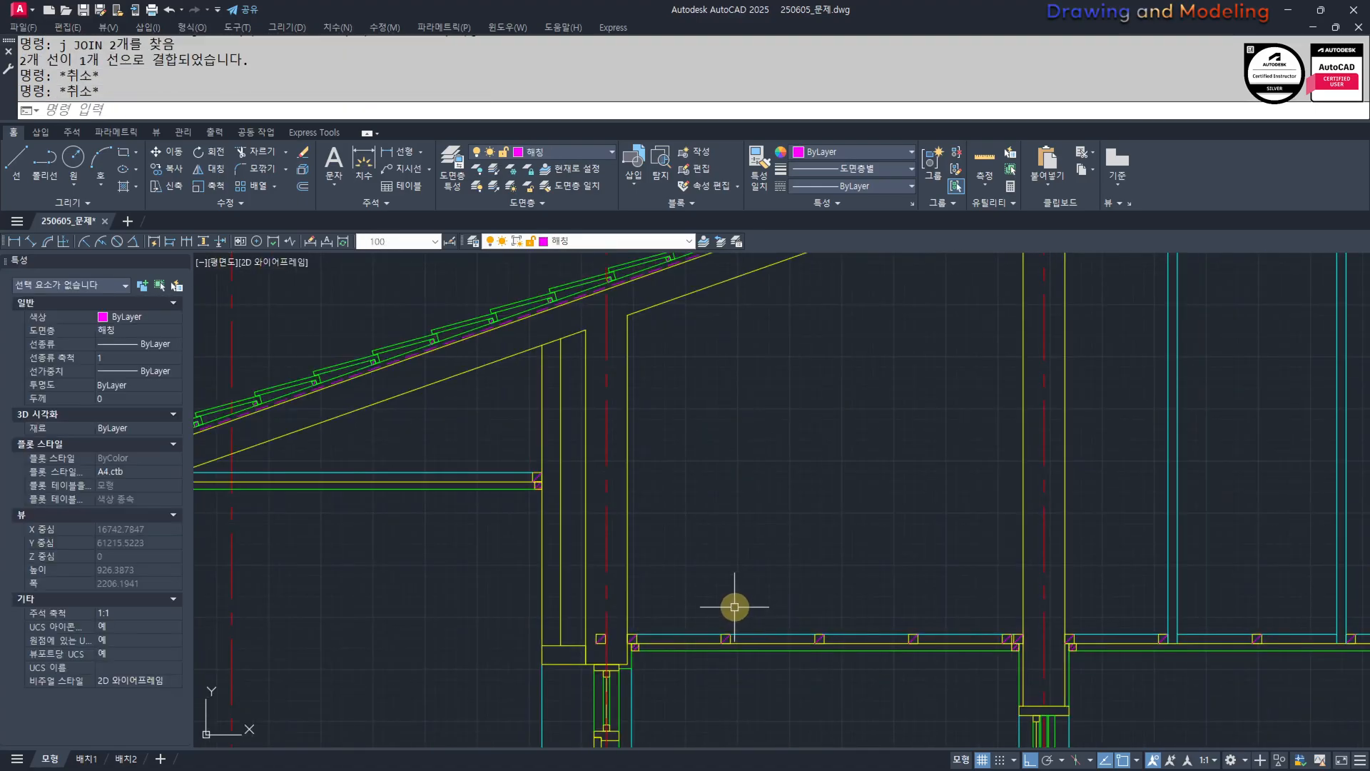
scroll(736, 628, up, 2)
text(l)
key(Return)
key(Escape)
scroll(981, 628, down, 2)
scroll(981, 628, down, 4)
scroll(1106, 629, up, 4)
click(1111, 601)
click(1070, 574)
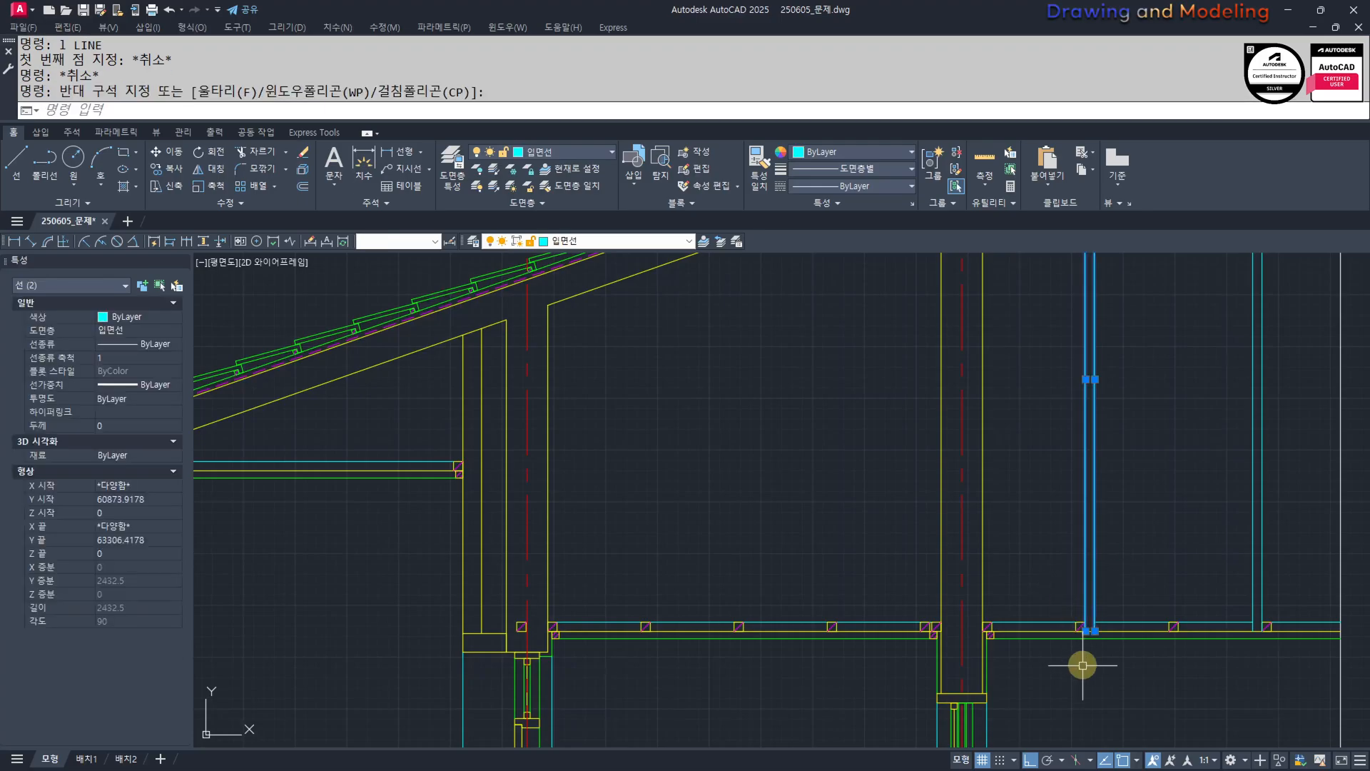
scroll(1092, 663, up, 4)
text(cxc)
key(Escape)
key(Escape)
Copy the right room's left hanger line pair to the right edge of the middle room's left interior batten.
click(1059, 528)
click(1085, 596)
text(cc)
key(Return)
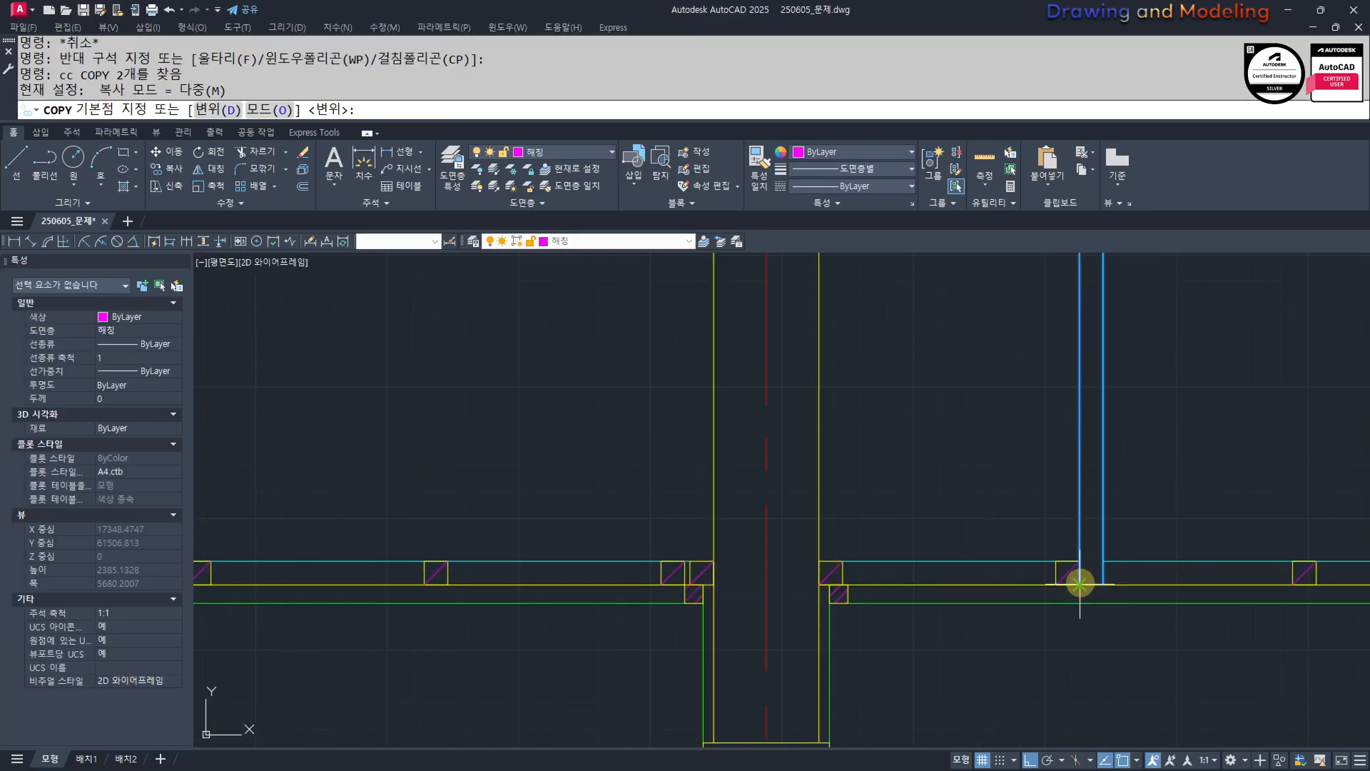
click(1080, 583)
scroll(918, 590, down, 3)
scroll(750, 591, up, 3)
click(707, 583)
key(Escape)
click(696, 573)
click(780, 620)
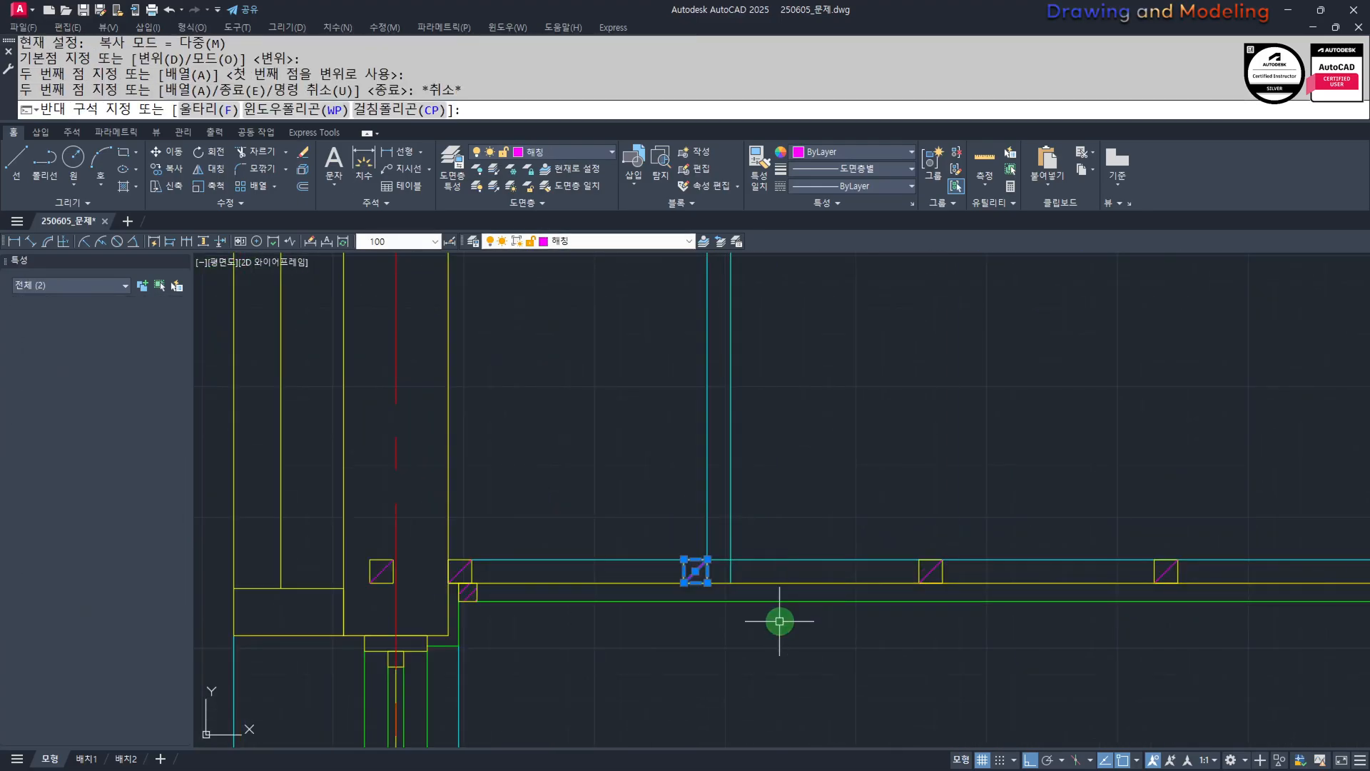
click(742, 592)
key(Escape)
key(Escape)
Trim the copied hanger lines where they pass above the middle room's sloping lower roof line.
scroll(736, 589, down, 4)
middle_drag(725, 431, 821, 693)
scroll(805, 504, up, 4)
text(tr)
click(923, 471)
click(872, 433)
key(space)
click(807, 442)
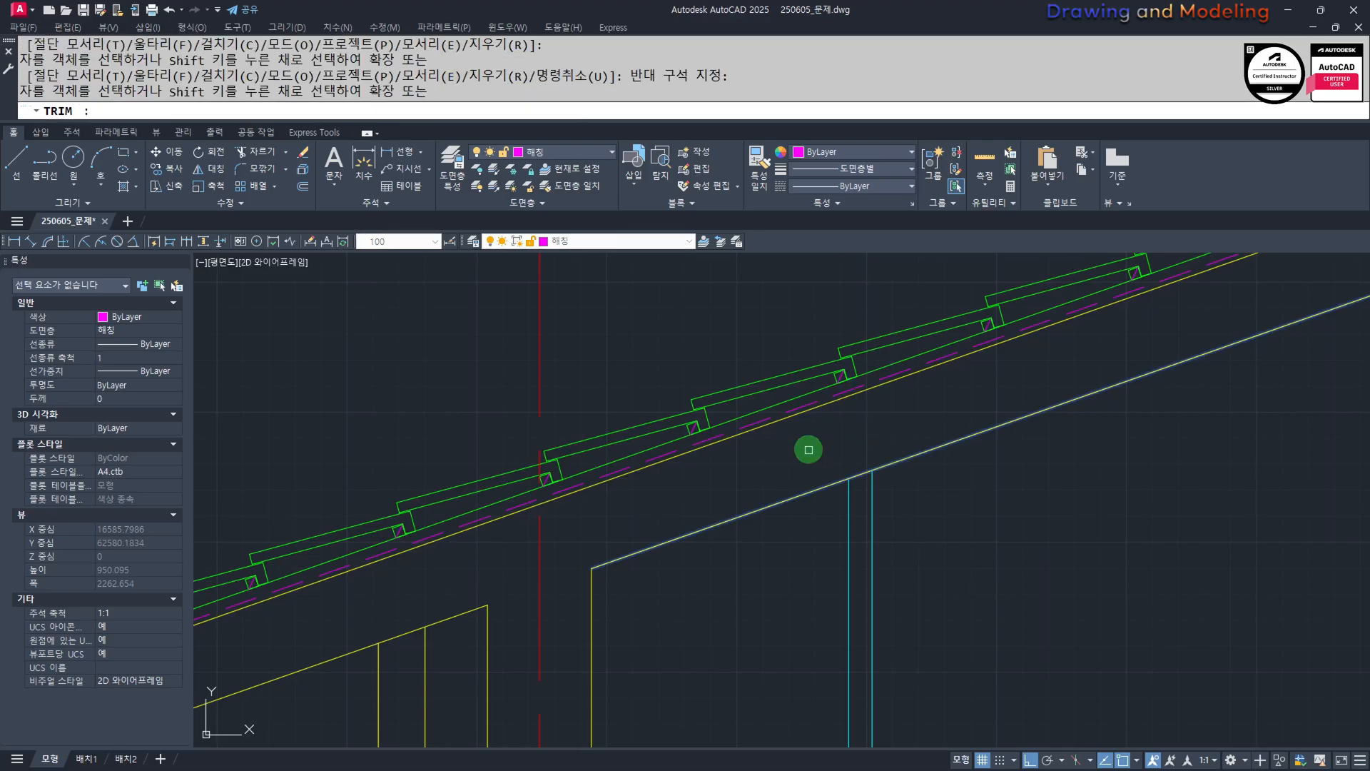
key(Escape)
key(Escape)
Copy the anchor assembly from the right room's right hanger to the top of the middle room's new hanger.
scroll(807, 451, down, 4)
scroll(935, 451, up, 4)
click(930, 535)
click(1121, 395)
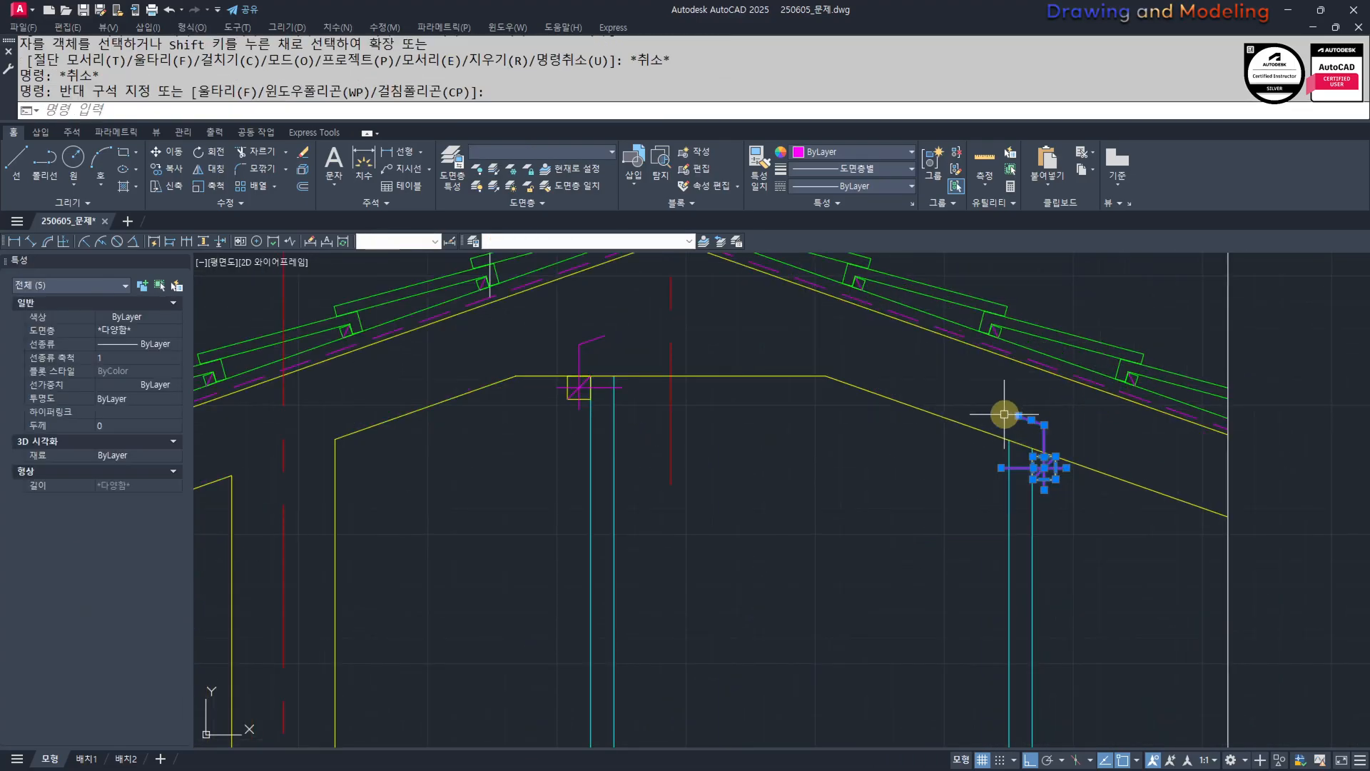
scroll(1004, 414, up, 4)
text(cc)
click(1068, 499)
scroll(1068, 498, down, 5)
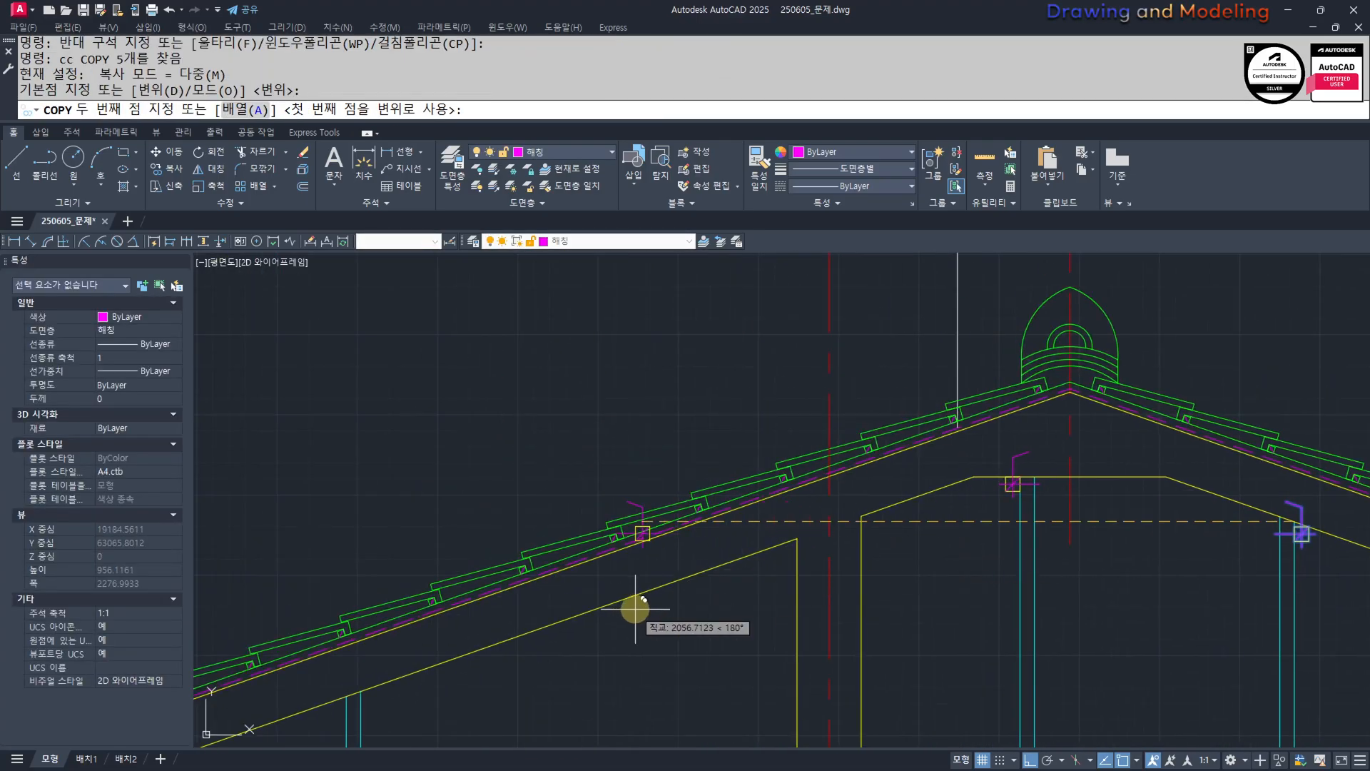
scroll(642, 613, up, 6)
click(736, 626)
key(Escape)
Mirror the copied anchor assembly about the hanger's left line, deleting the source objects.
click(653, 739)
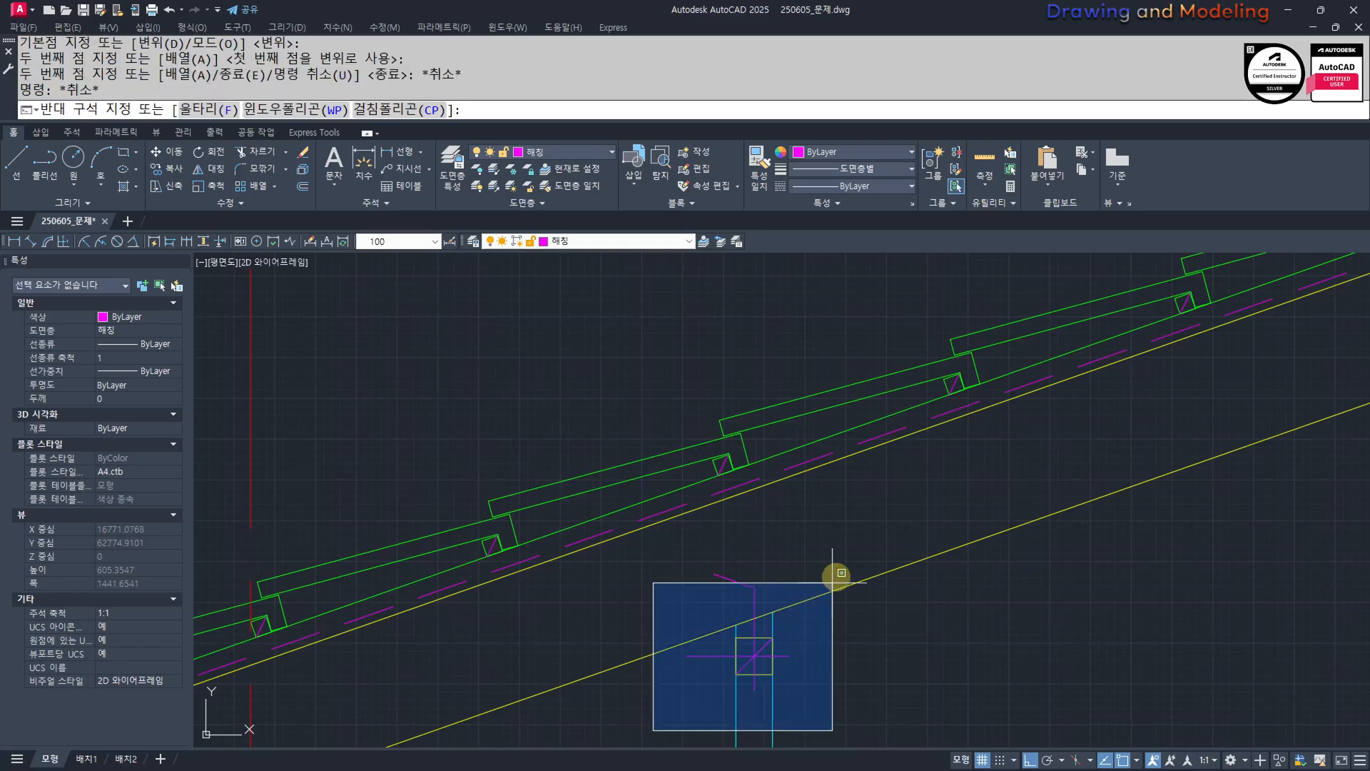
click(835, 572)
scroll(869, 608, up, 2)
text(mi MIRROR 5개를 찾음)
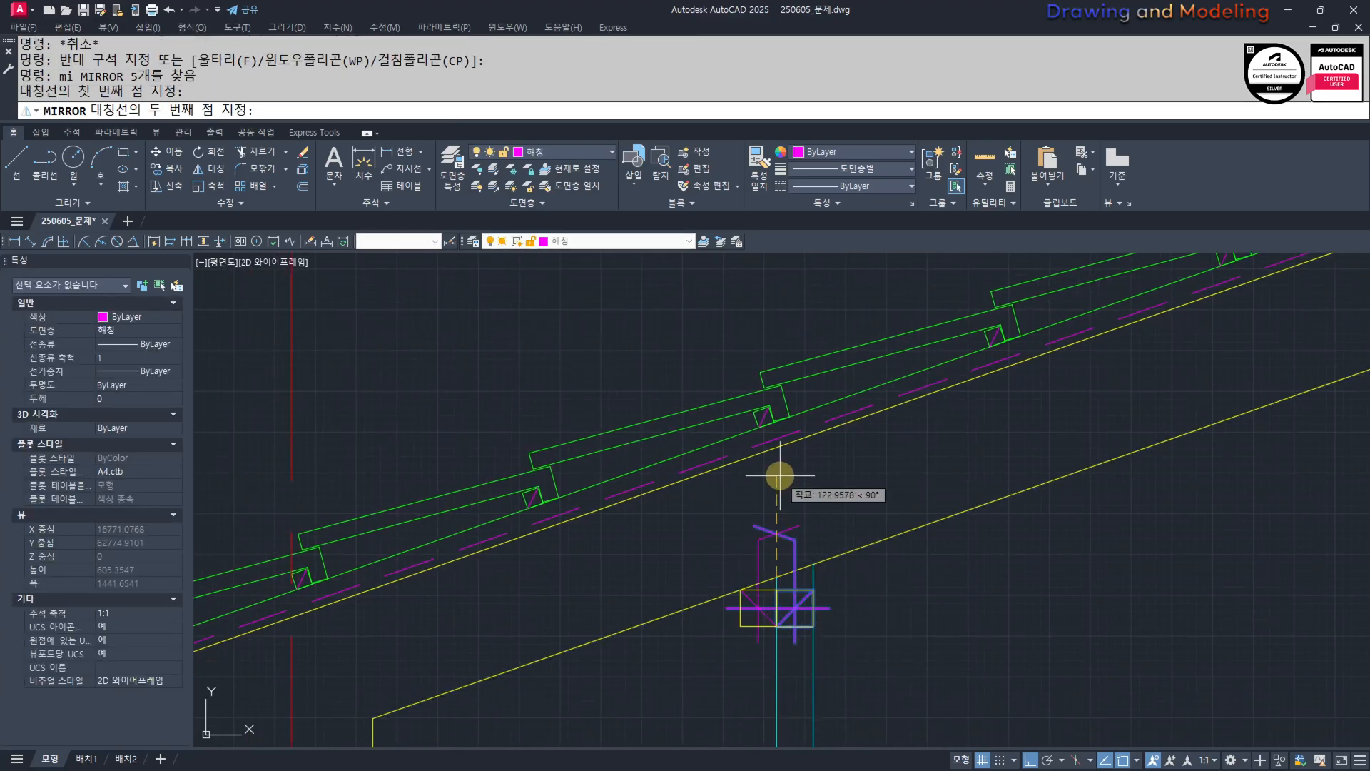
click(780, 475)
text(y)
key(Return)
key(Escape)
key(Escape)
Replace the mirrored anchor block's diagonal with a line from its lower-left to its upper-right corner.
scroll(786, 623, up, 2)
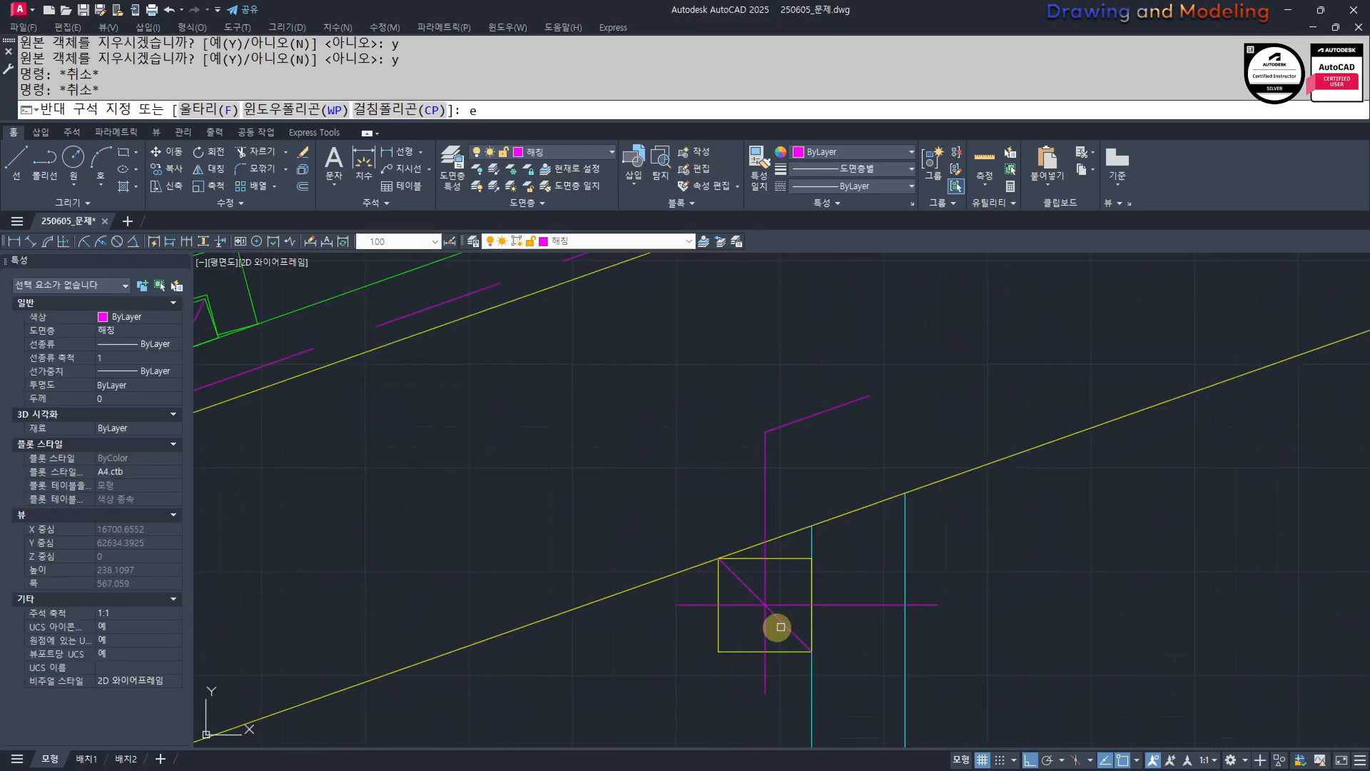
key(Escape)
key(Escape)
click(783, 629)
click(776, 618)
text(e)
middle_drag(815, 621, 801, 631)
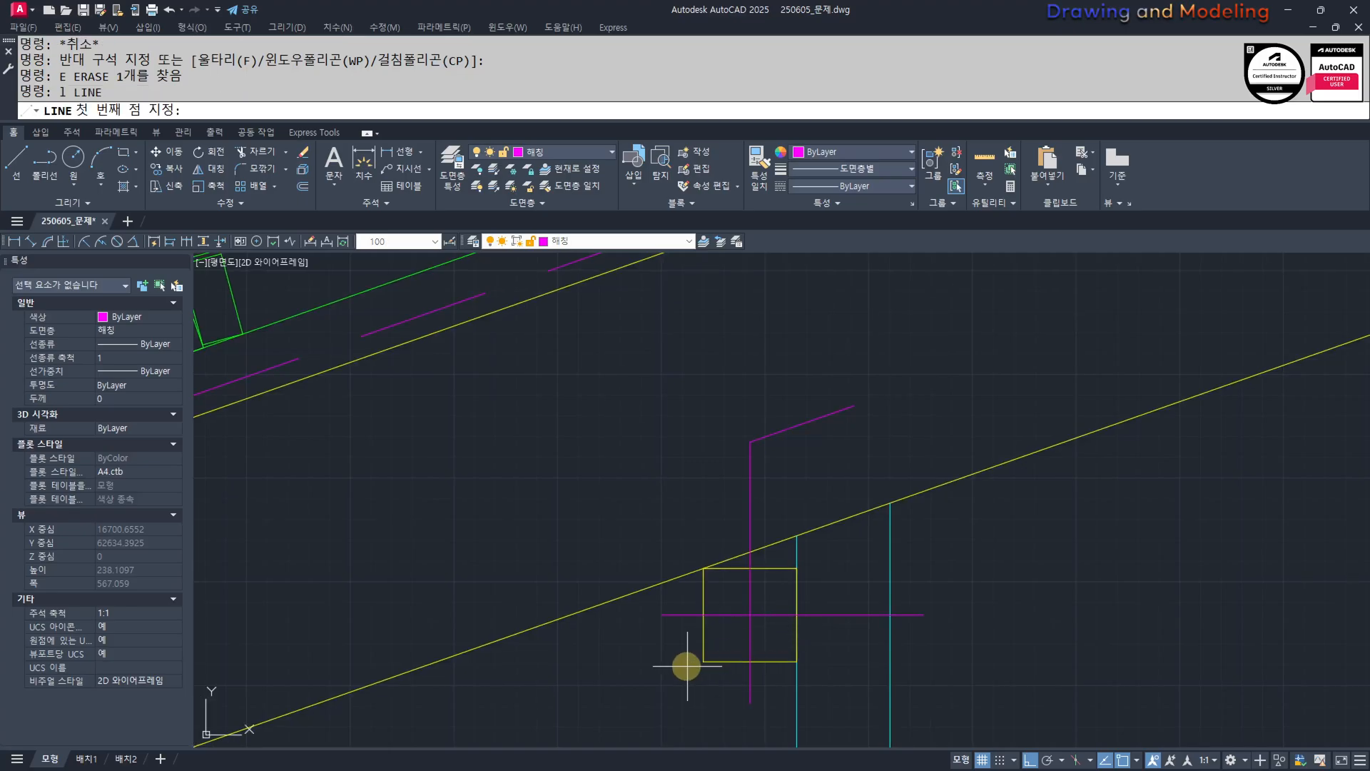
click(696, 663)
click(796, 568)
key(Escape)
key(Escape)
Trim the middle room ceiling's upper line between the new hanger's two lines.
scroll(633, 511, down, 10)
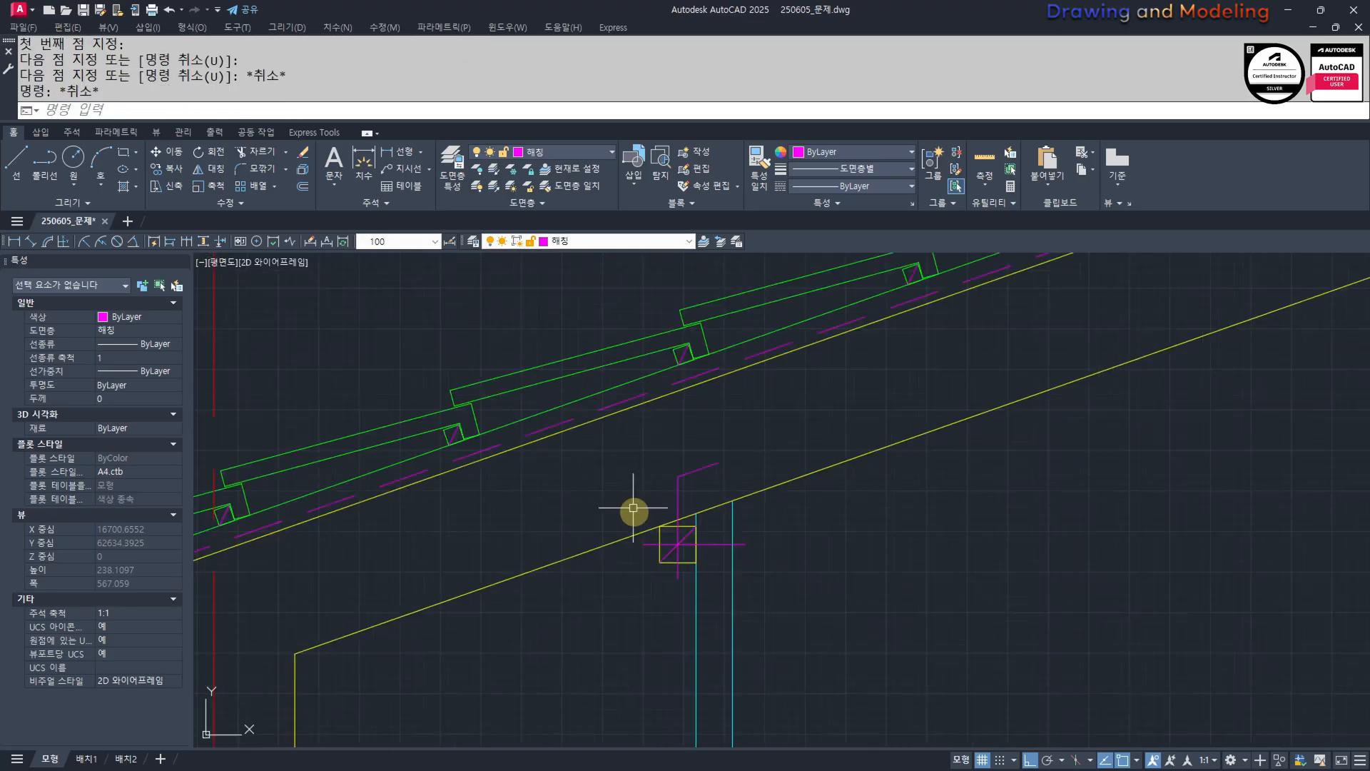
middle_drag(853, 554, 836, 558)
click(762, 573)
click(721, 598)
scroll(728, 650, up, 8)
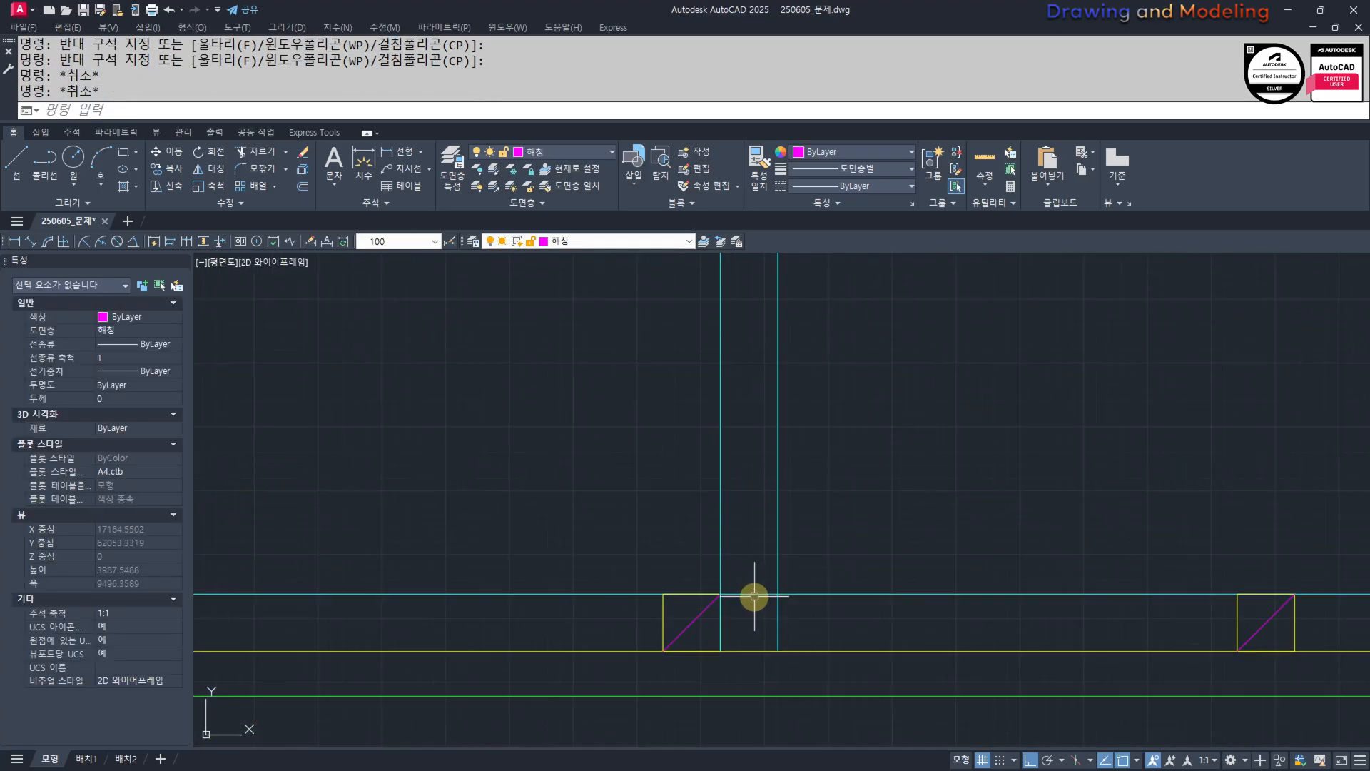
text(tr)
key(space)
key(Escape)
key(Escape)
Copy the middle room's hanger line pair to the right edge of the batten two positions to the right.
scroll(776, 550, down, 6)
click(822, 481)
click(713, 500)
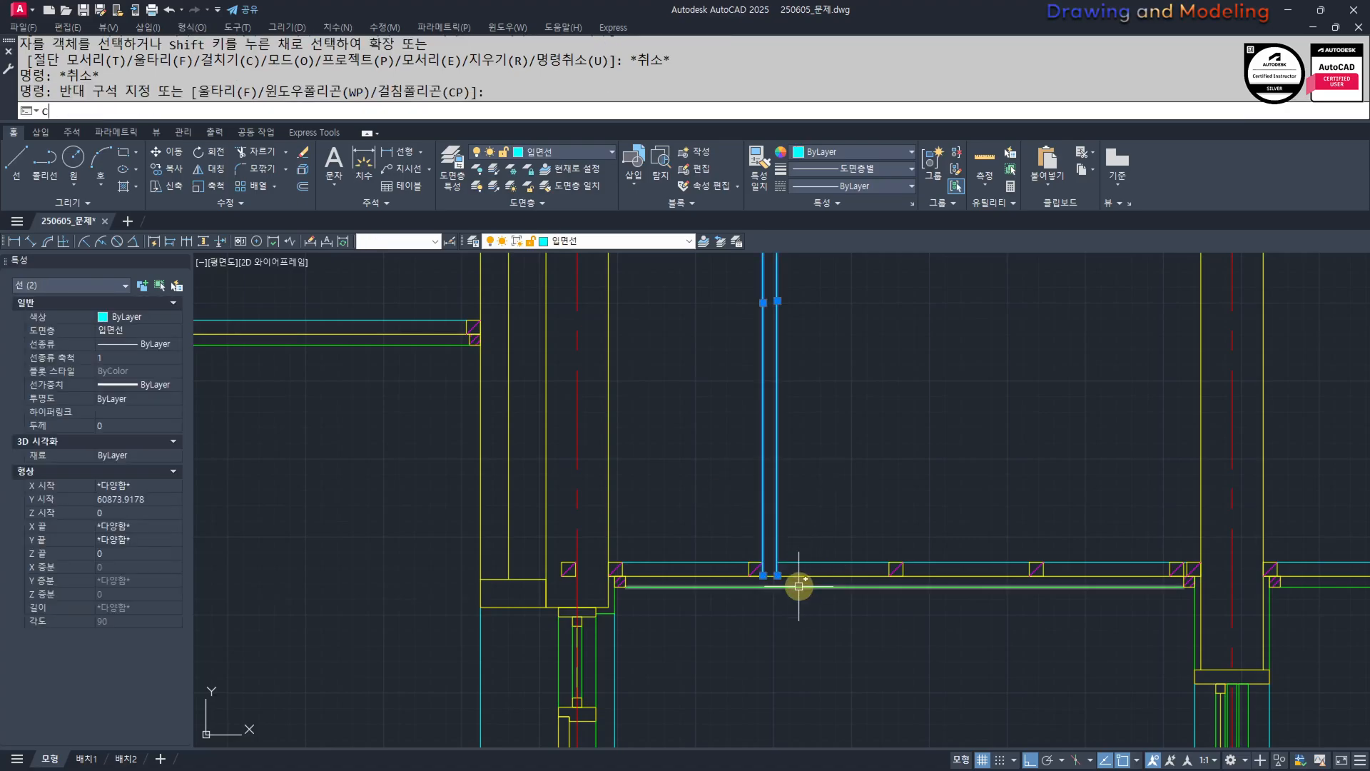
text(cc)
key(space)
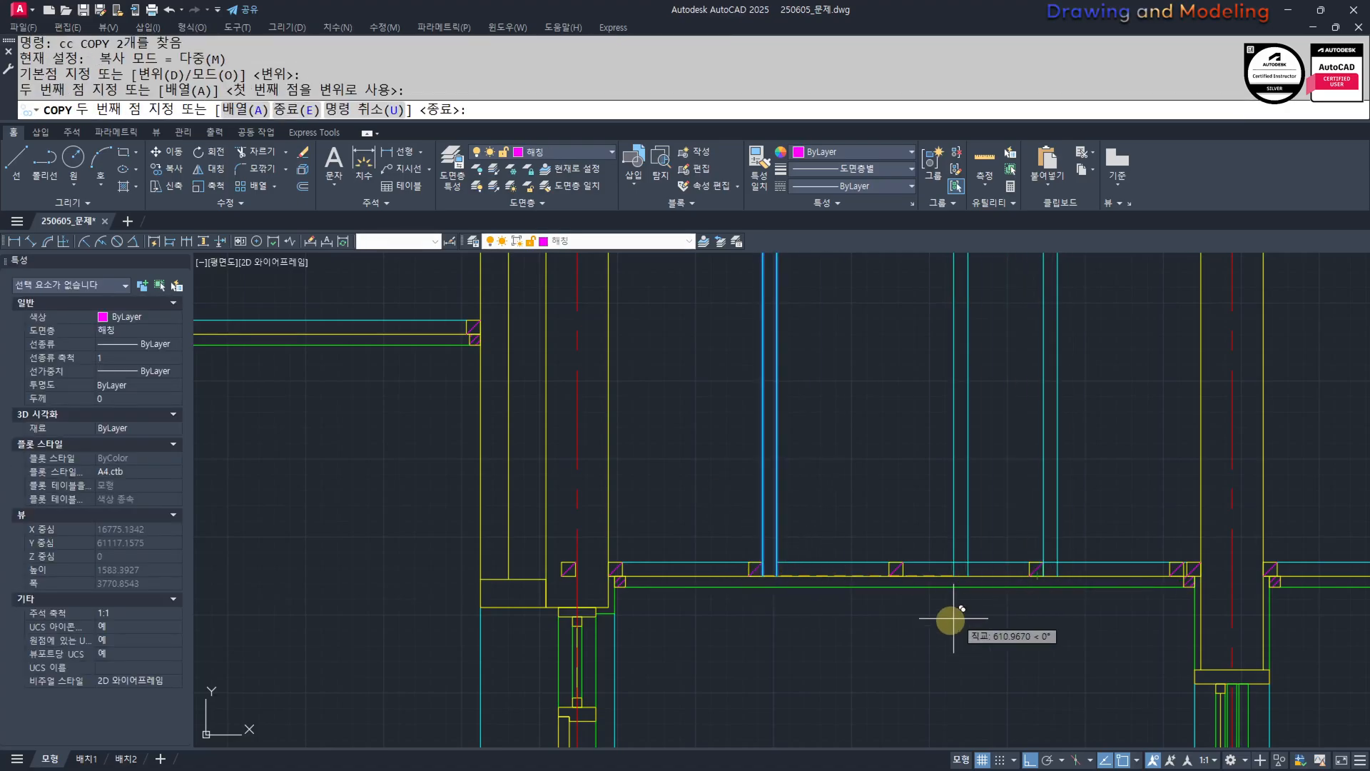
key(Escape)
key(Escape)
Extend the middle room's right hanger lines up to the sloping lower roof line.
scroll(872, 602, down, 5)
scroll(788, 507, up, 4)
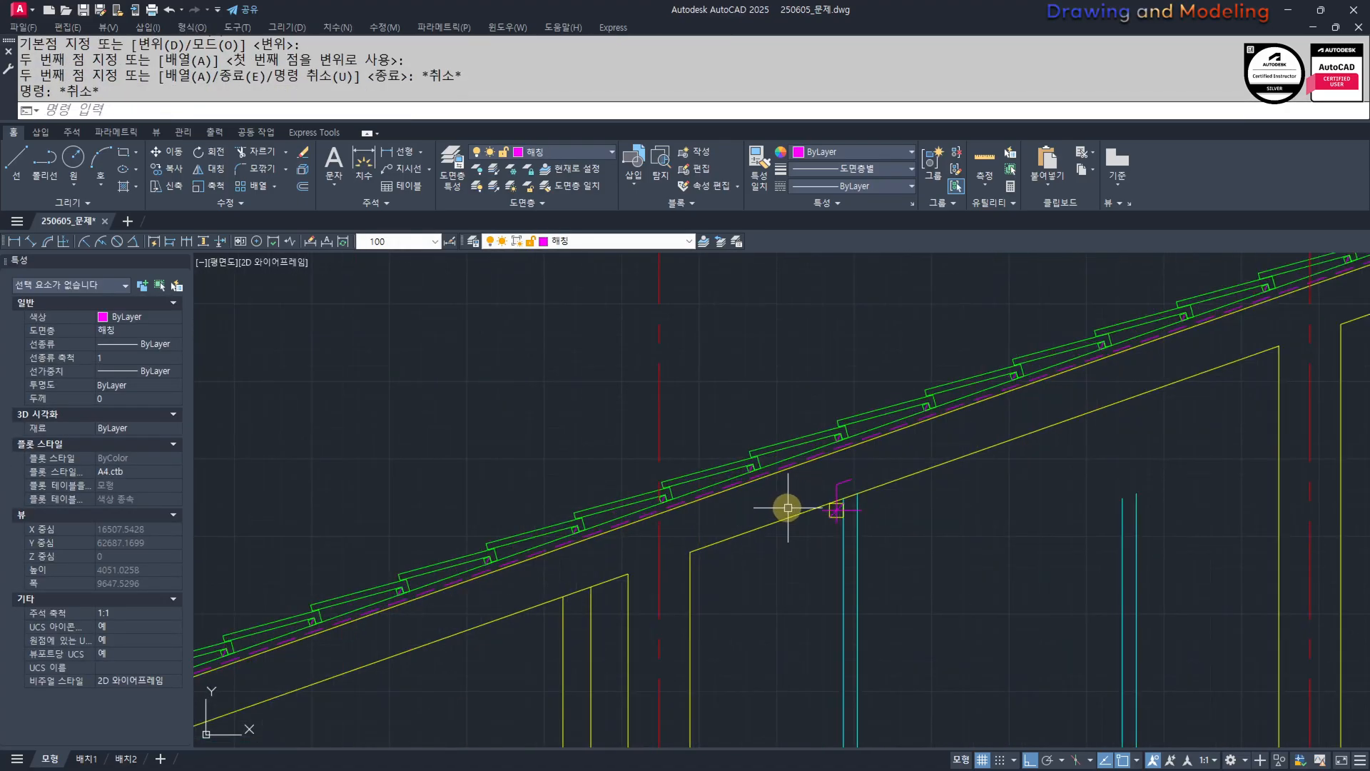
key(space)
key(space)
click(1144, 521)
click(1064, 557)
key(Escape)
key(Escape)
Try to copy the middle room's left anchor assembly to the top of its right hanger.
scroll(831, 541, up, 4)
click(793, 521)
click(979, 347)
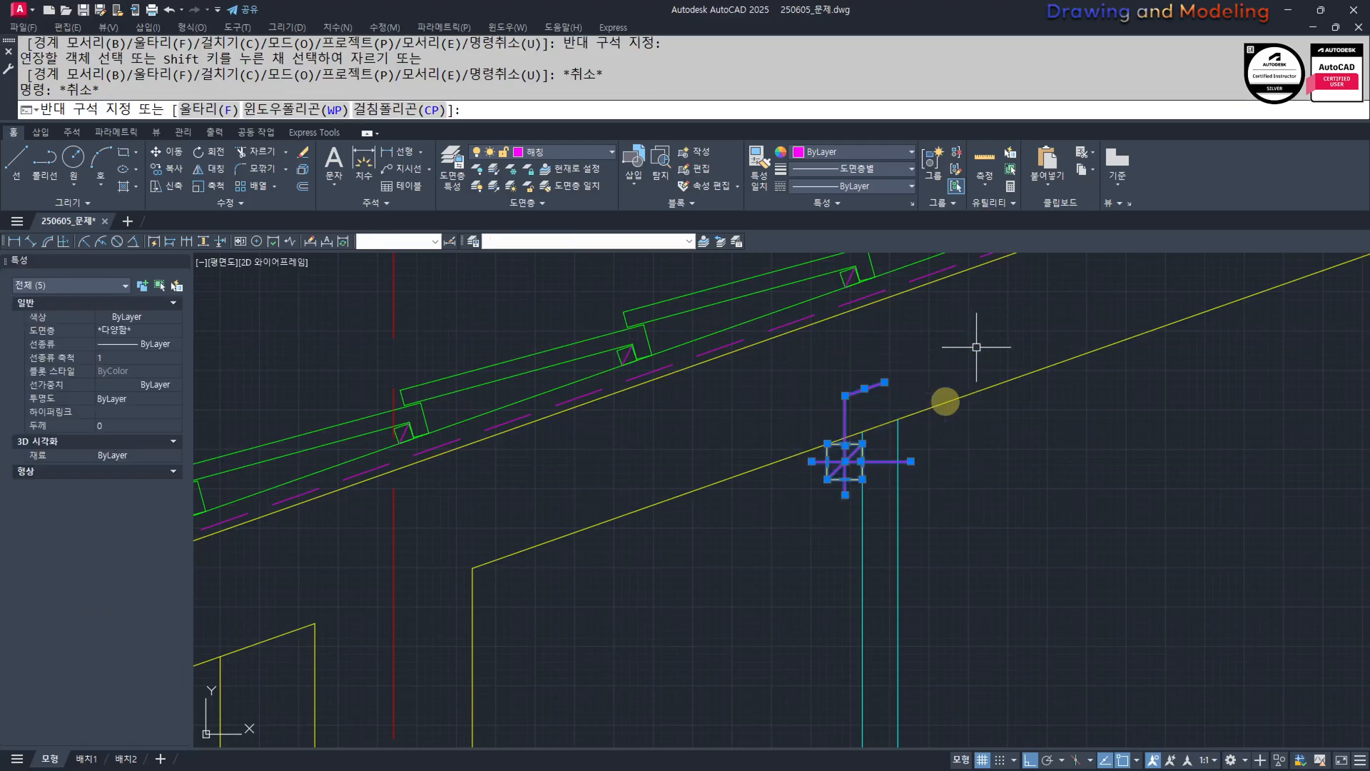
scroll(874, 393, up, 4)
text(cc)
key(space)
click(848, 546)
scroll(740, 749, down, 5)
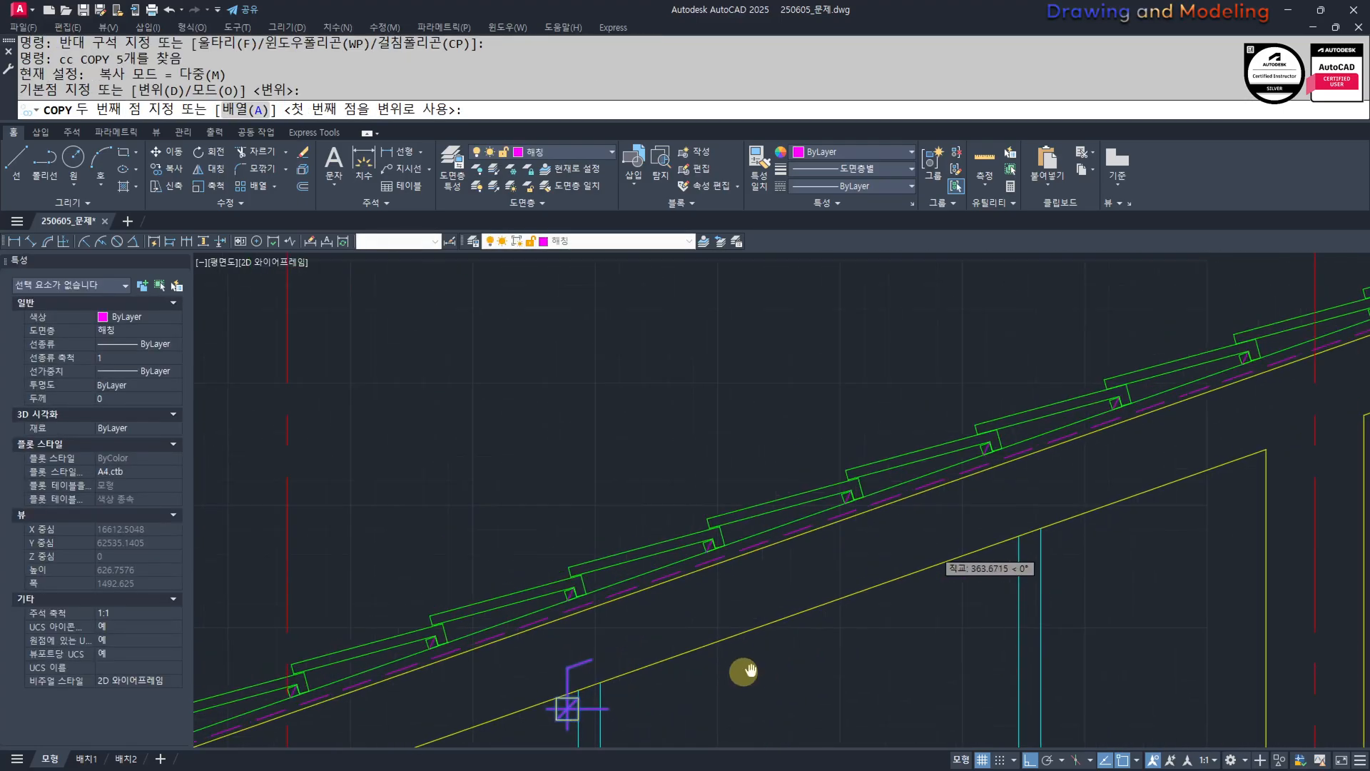
scroll(991, 543, up, 3)
key(Escape)
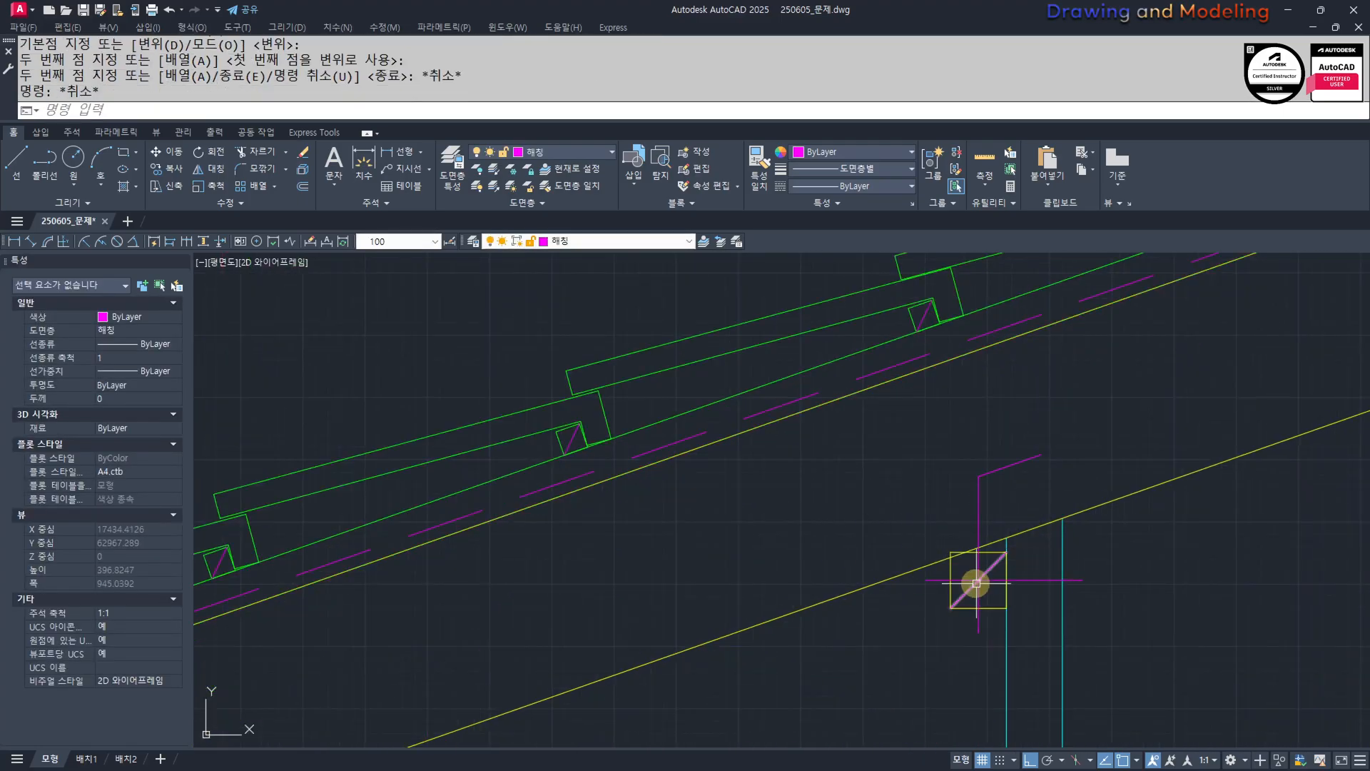
Undo the last anchor assembly copy.
key(ctrl+z)
key(ctrl+z)
key(ctrl+z)
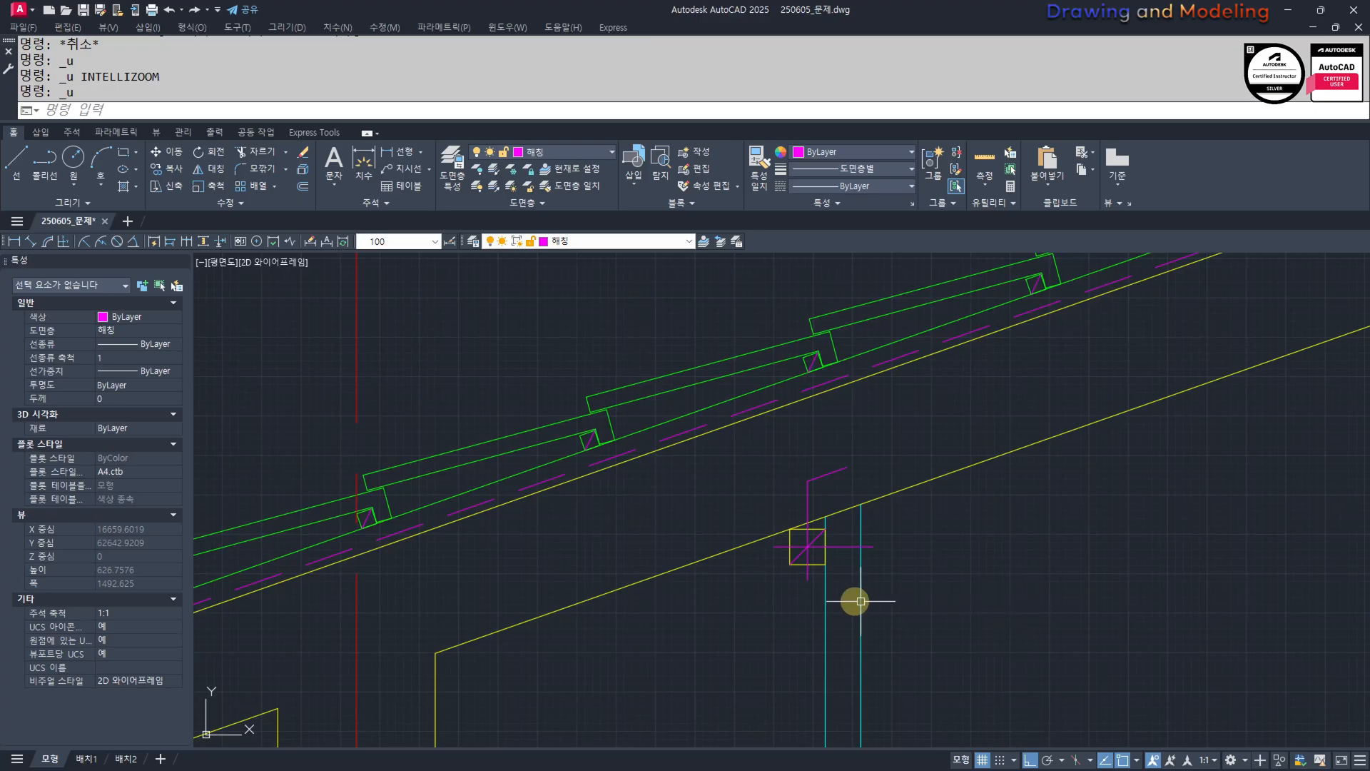
Copy the left anchor assembly to the middle room's right hanger, from one hanger's left line top end to the other's.
click(720, 609)
click(924, 434)
scroll(833, 517, up, 4)
text(cc)
key(space)
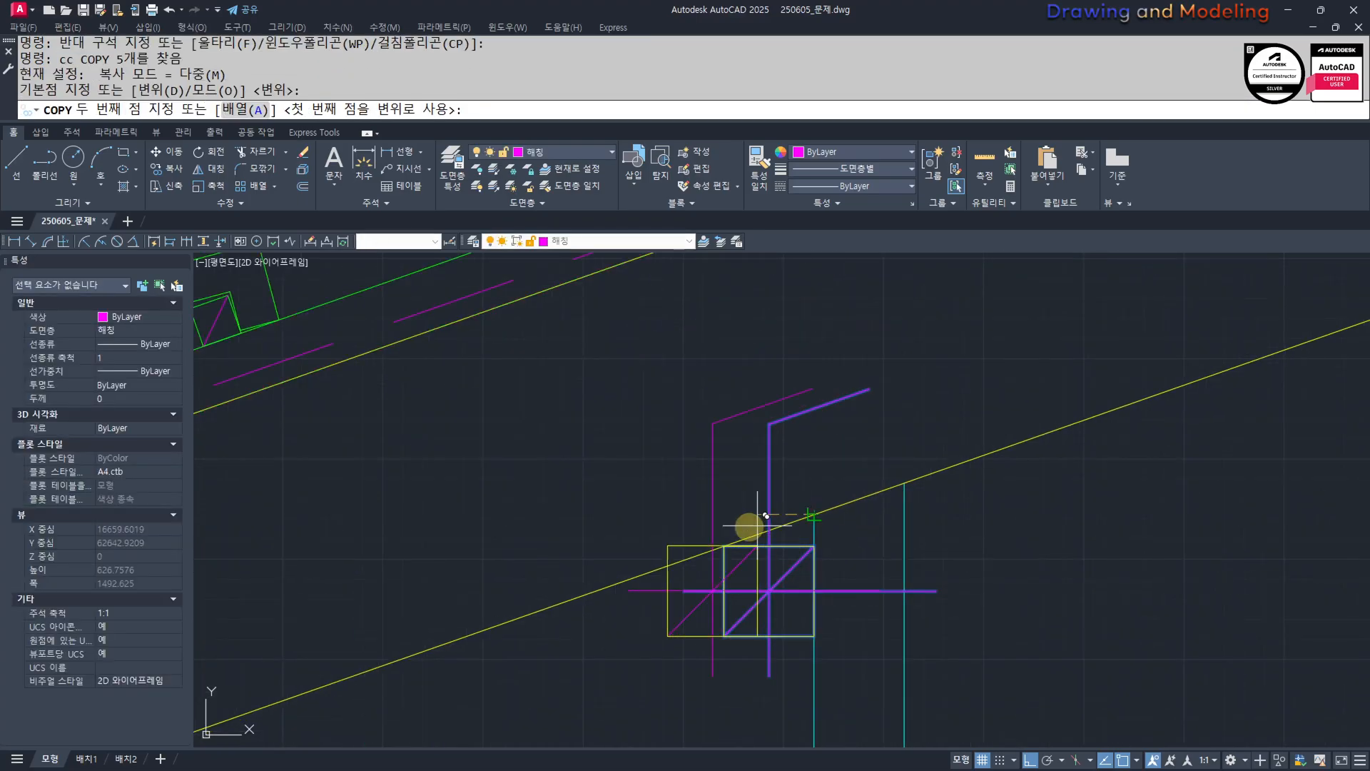
scroll(766, 514, down, 4)
scroll(866, 501, up, 4)
click(842, 494)
key(Escape)
key(Escape)
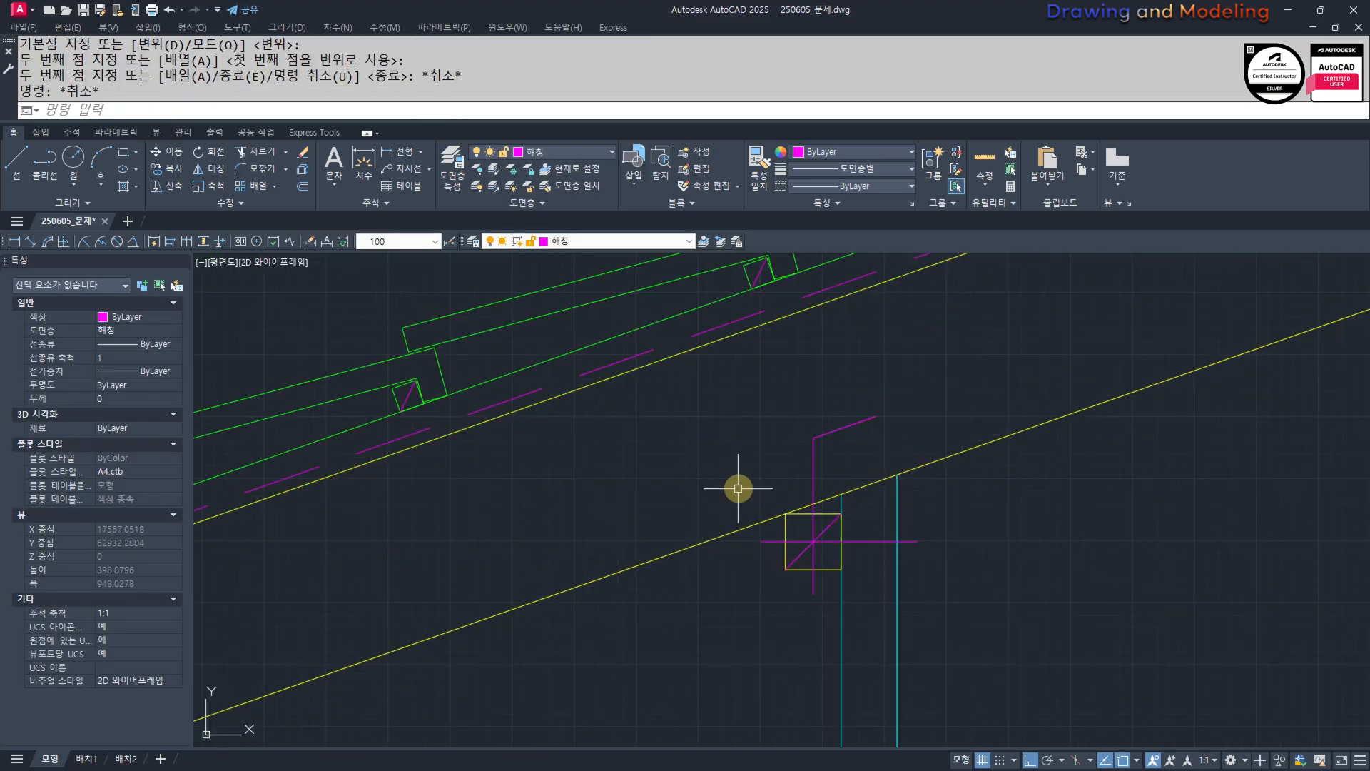
Try to trim the ceiling's upper line between the middle room's right hanger lines.
scroll(737, 489, down, 4)
middle_drag(820, 488, 724, 503)
middle_drag(761, 627, 776, 606)
scroll(768, 611, up, 6)
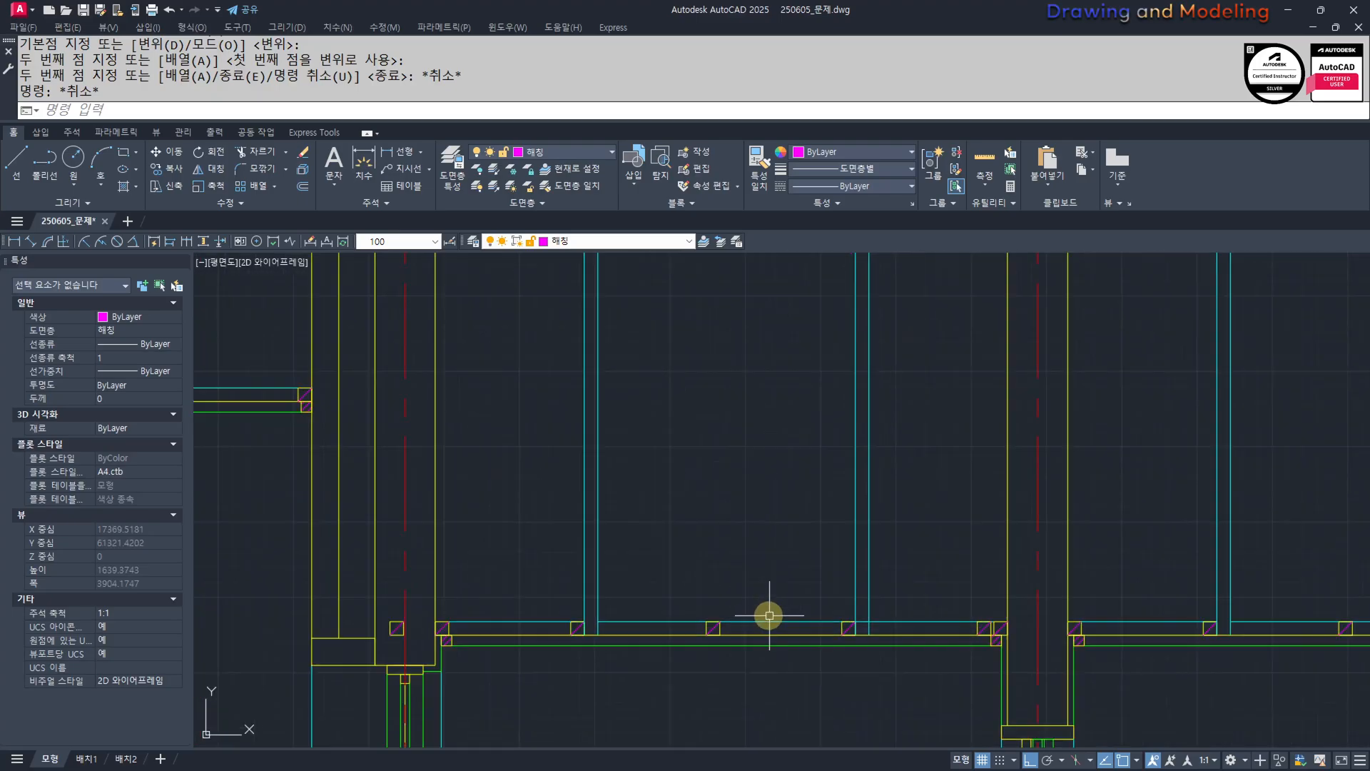
text(tr)
key(space)
key(Escape)
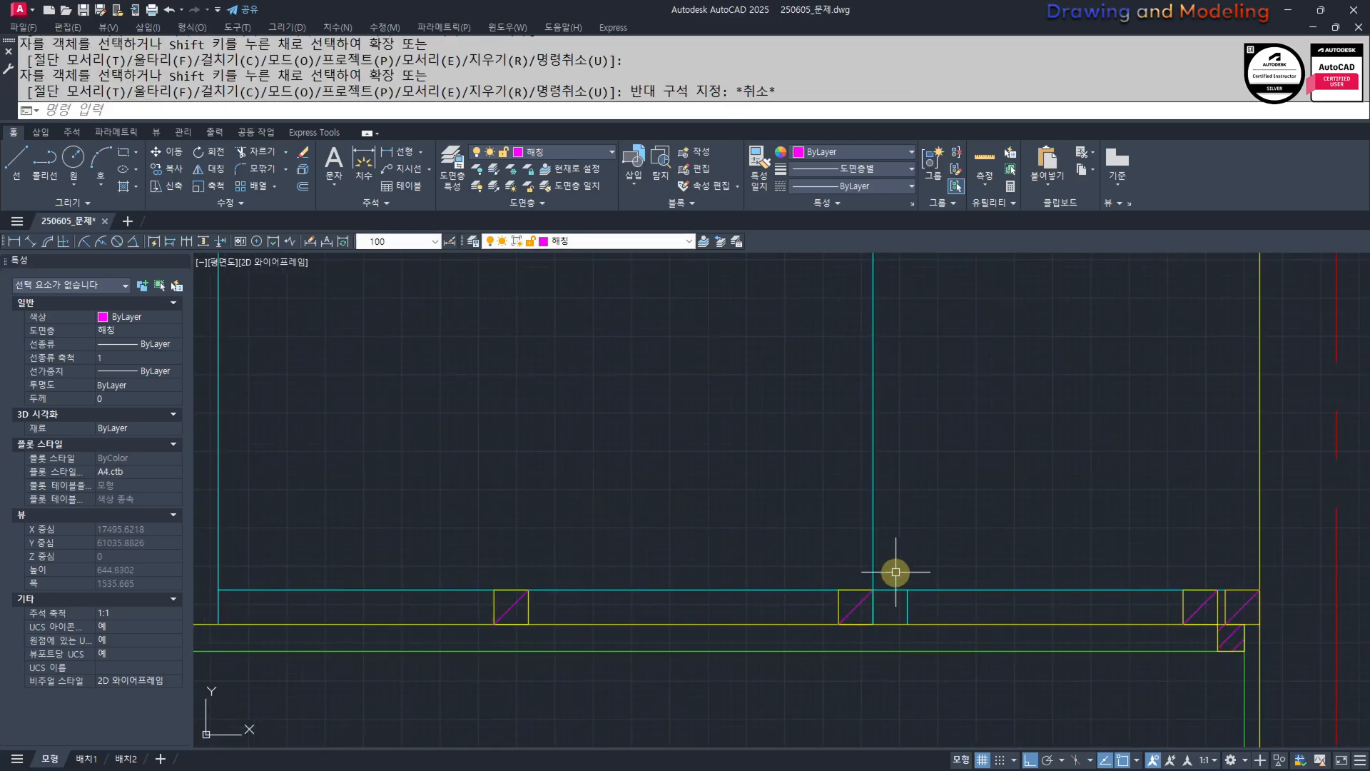
Trim the segment of the middle room ceiling's upper line between the right hanger's two lines.
key(Escape)
key(Escape)
scroll(888, 588, up, 2)
text(tr)
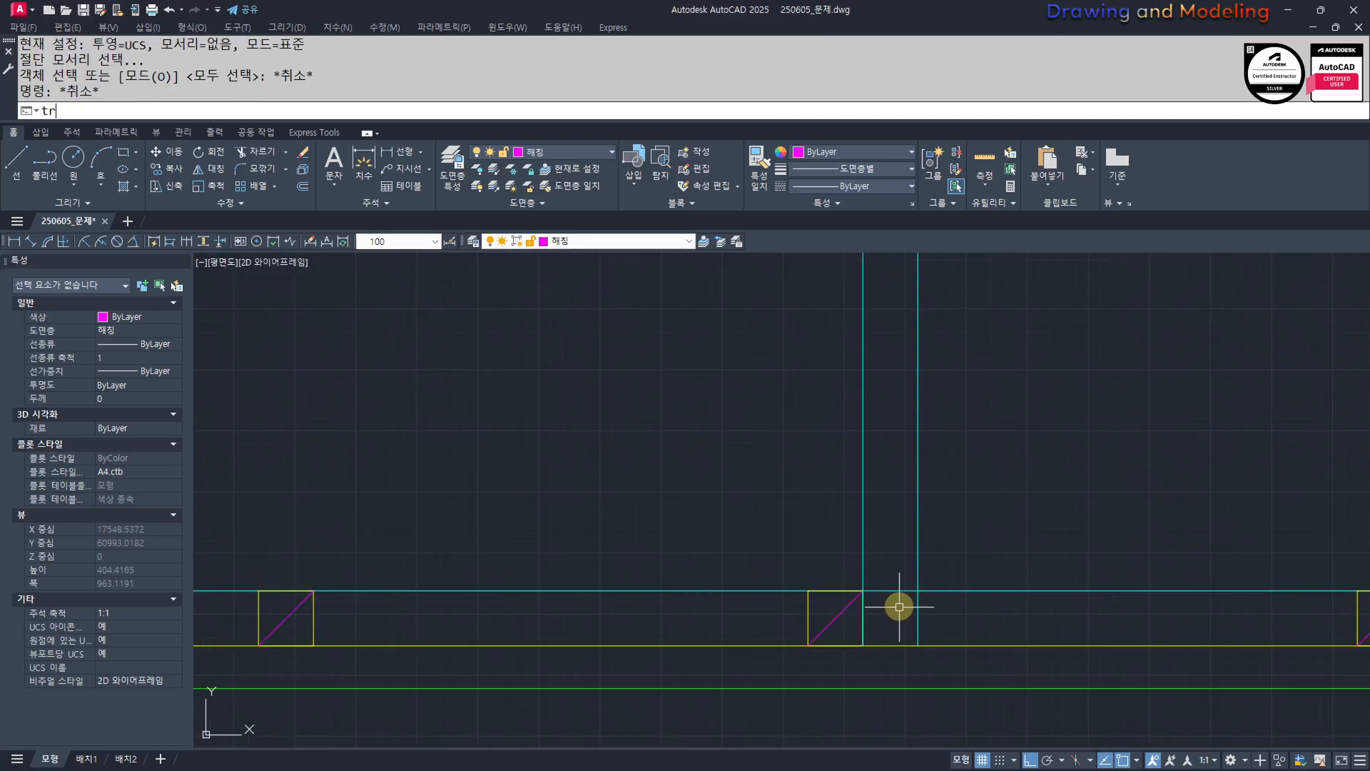
key(space)
key(Escape)
Stretch the lower end of the white vertical guide line beside the ridge down through the right room past the floor lines.
scroll(734, 535, down, 10)
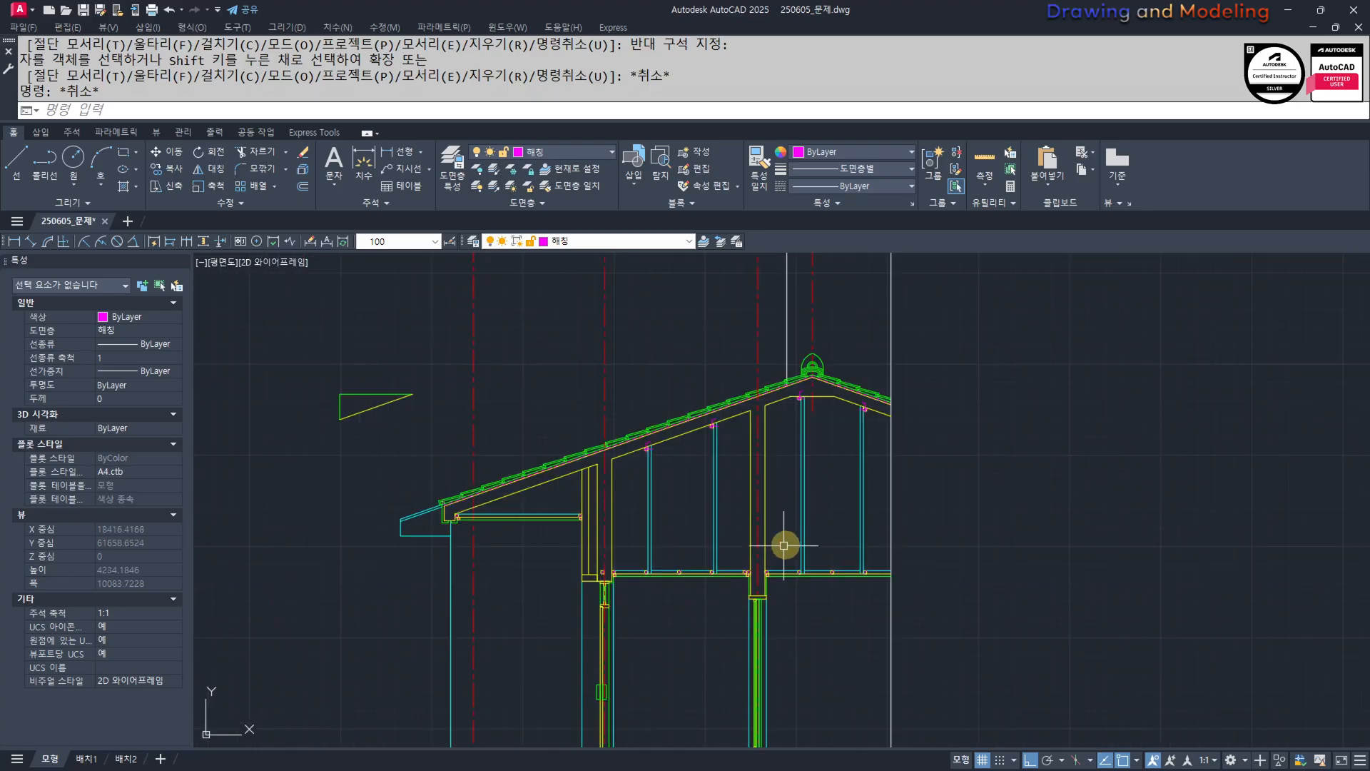
scroll(784, 545, down, 2)
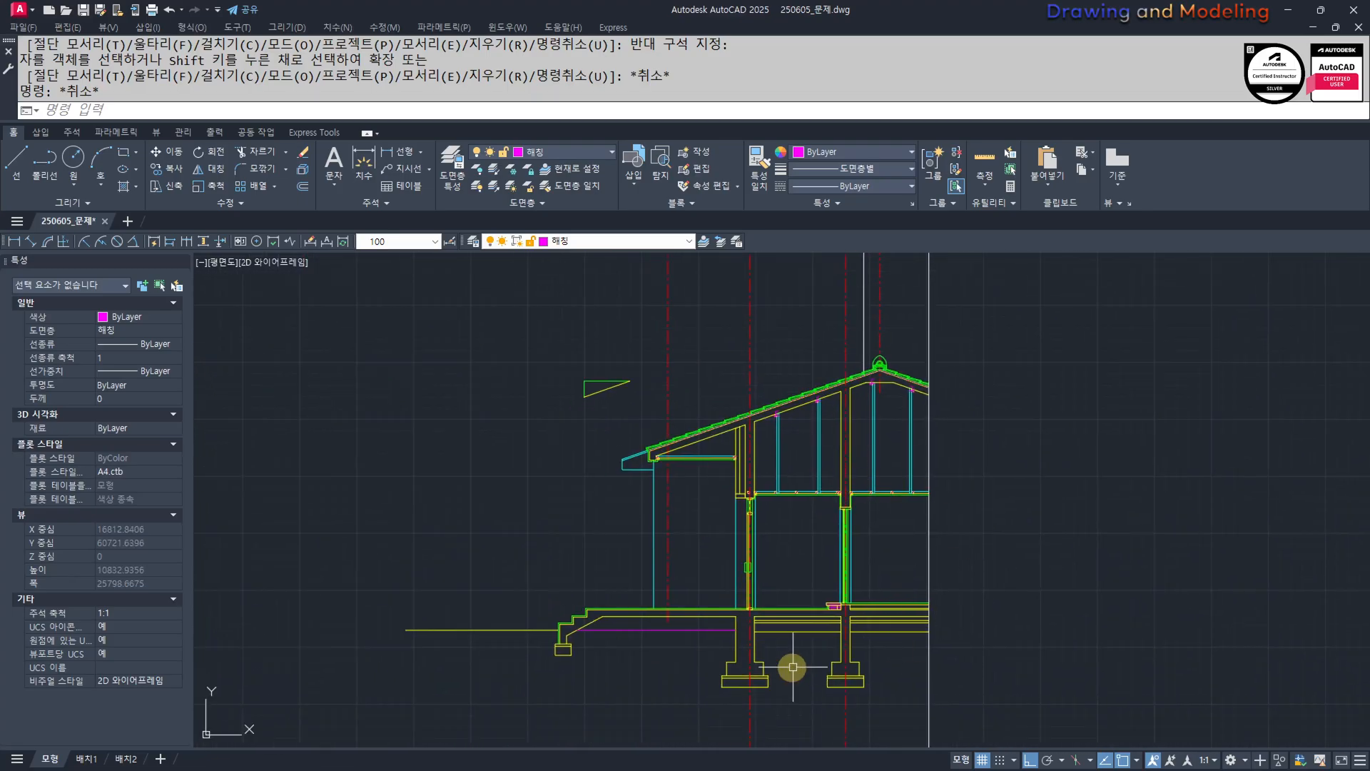
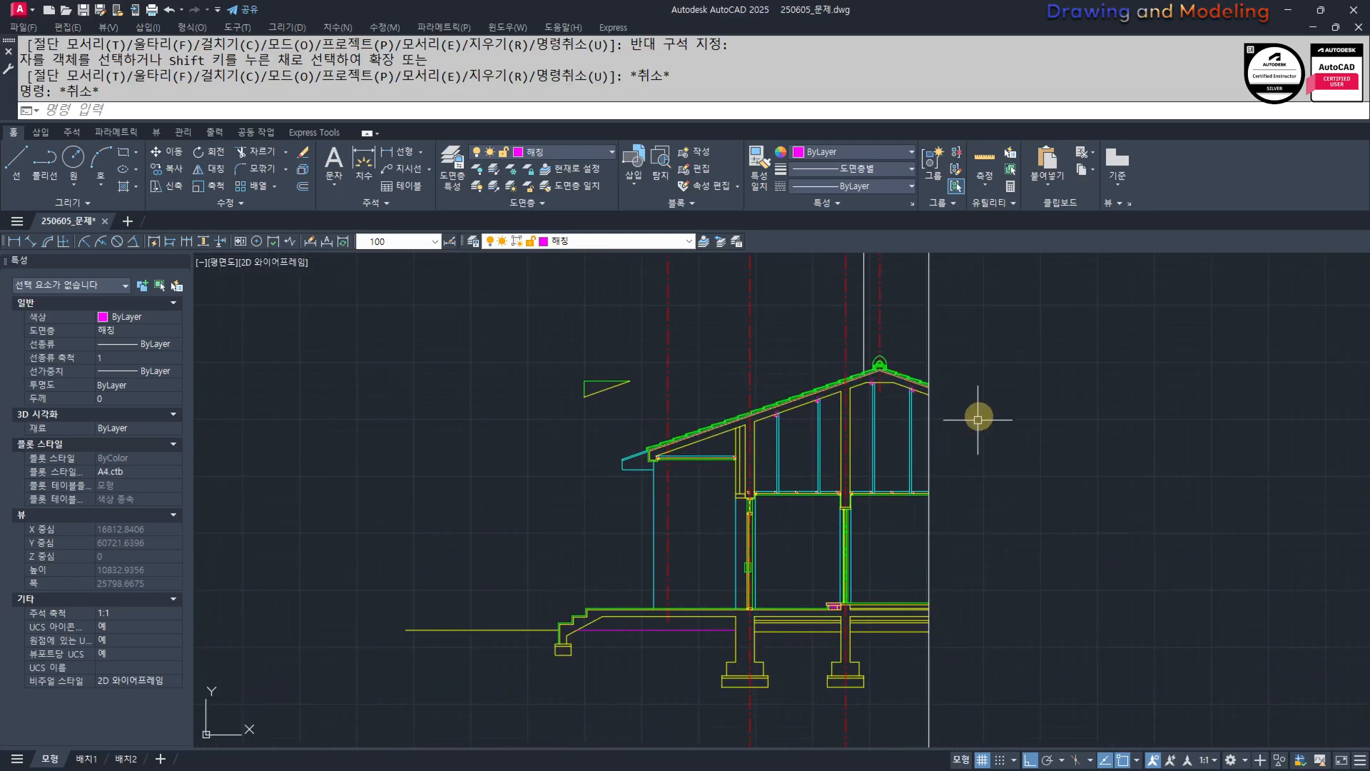
scroll(856, 348, up, 5)
scroll(921, 507, up, 3)
click(935, 571)
click(849, 508)
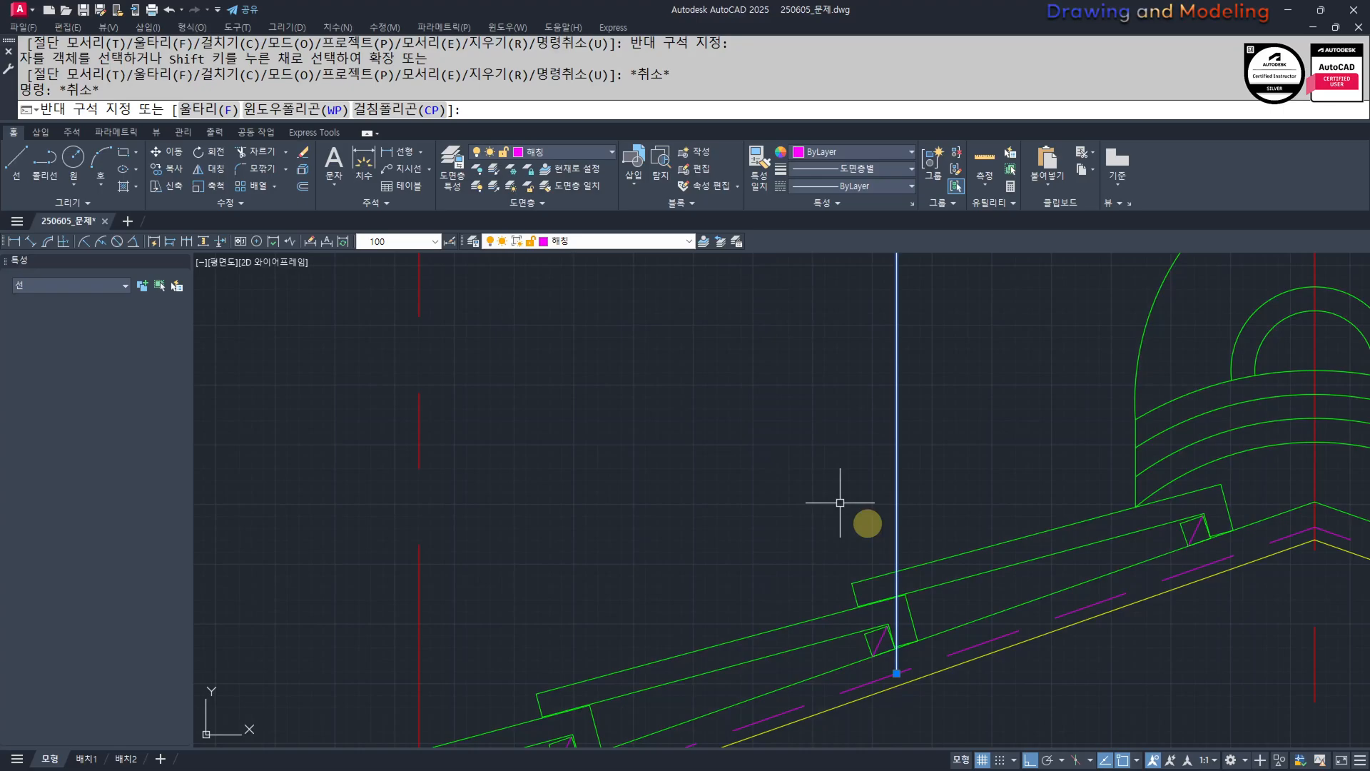
click(897, 673)
scroll(922, 490, down, 4)
scroll(951, 483, up, 5)
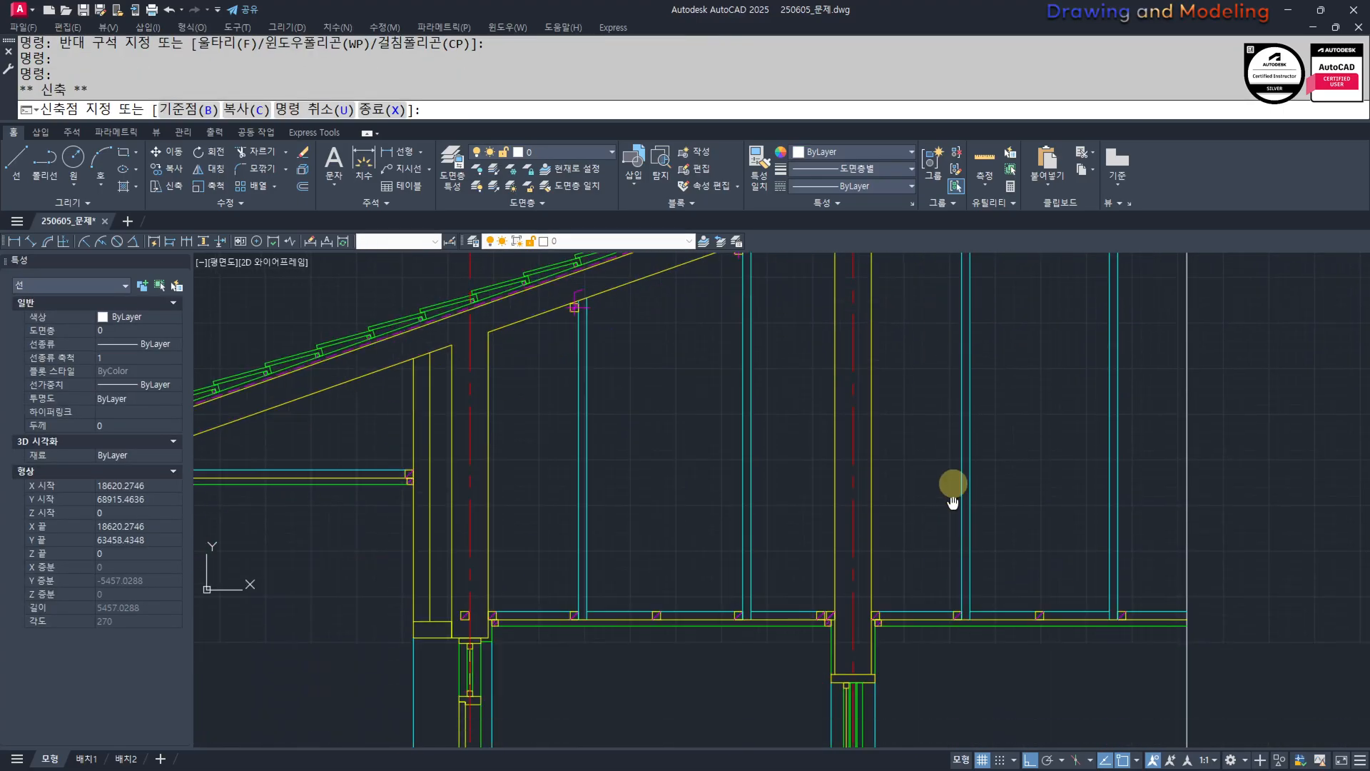
key(Escape)
key(Escape)
text(REC)
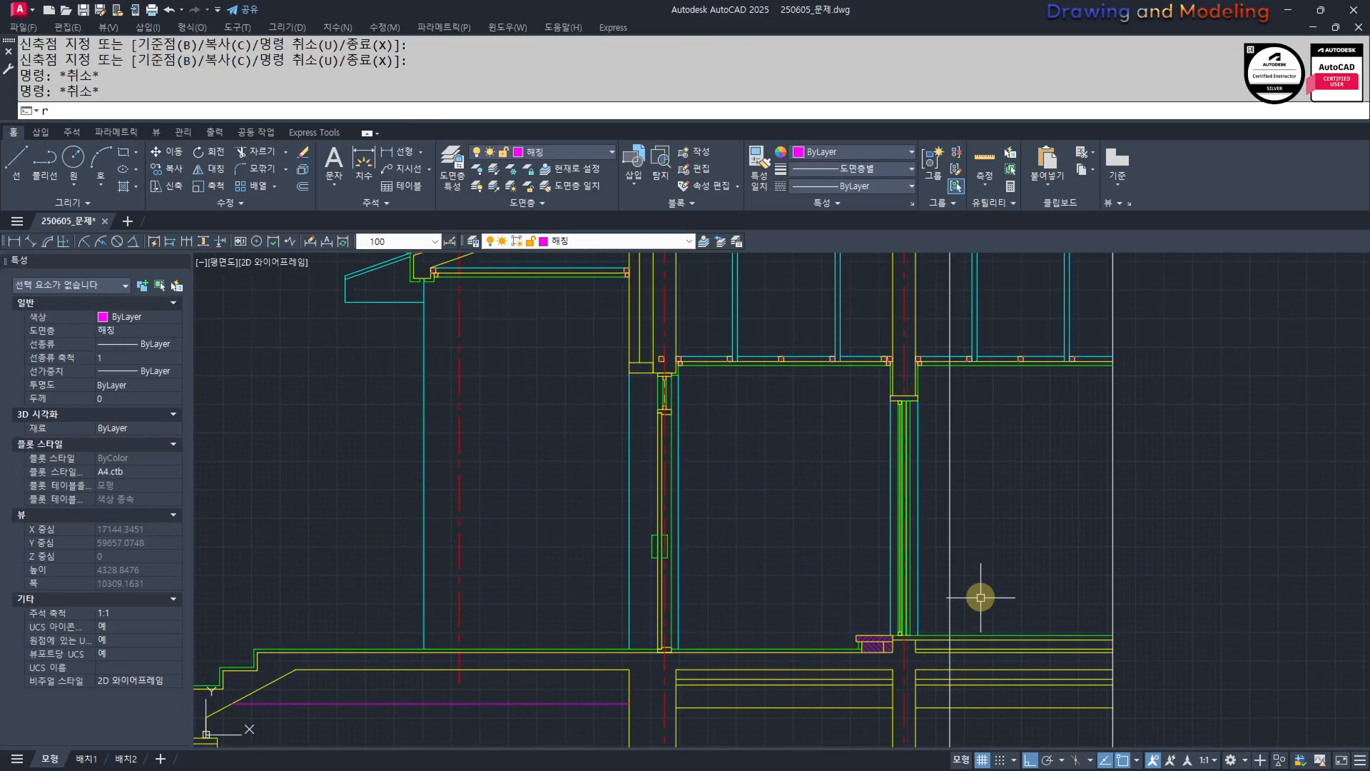
key(Return)
click(982, 611)
scroll(871, 721, up, 4)
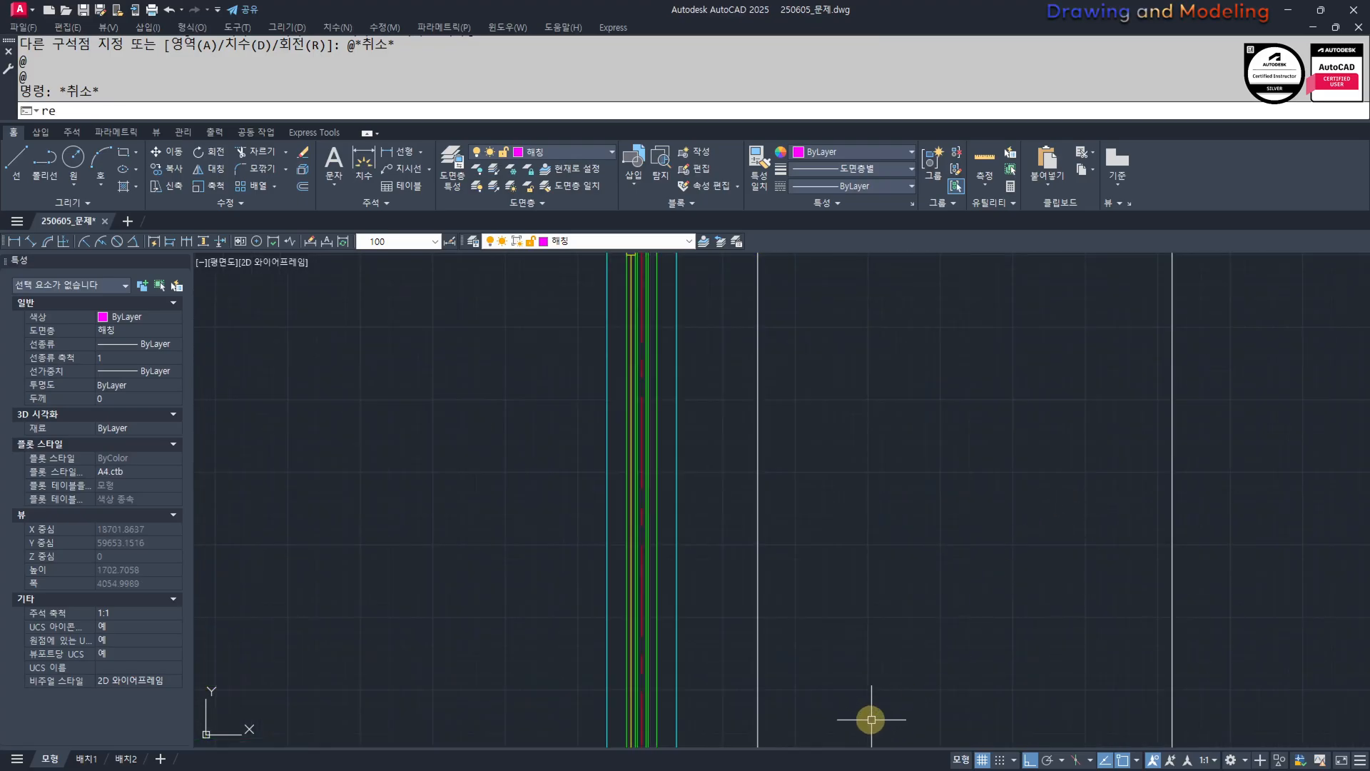
Draw a 900 by 2100 rectangle upward from the intersection of the guide line and the right room's finished floor line.
text(rec)
key(Return)
scroll(866, 740, down, 3)
scroll(901, 641, up, 3)
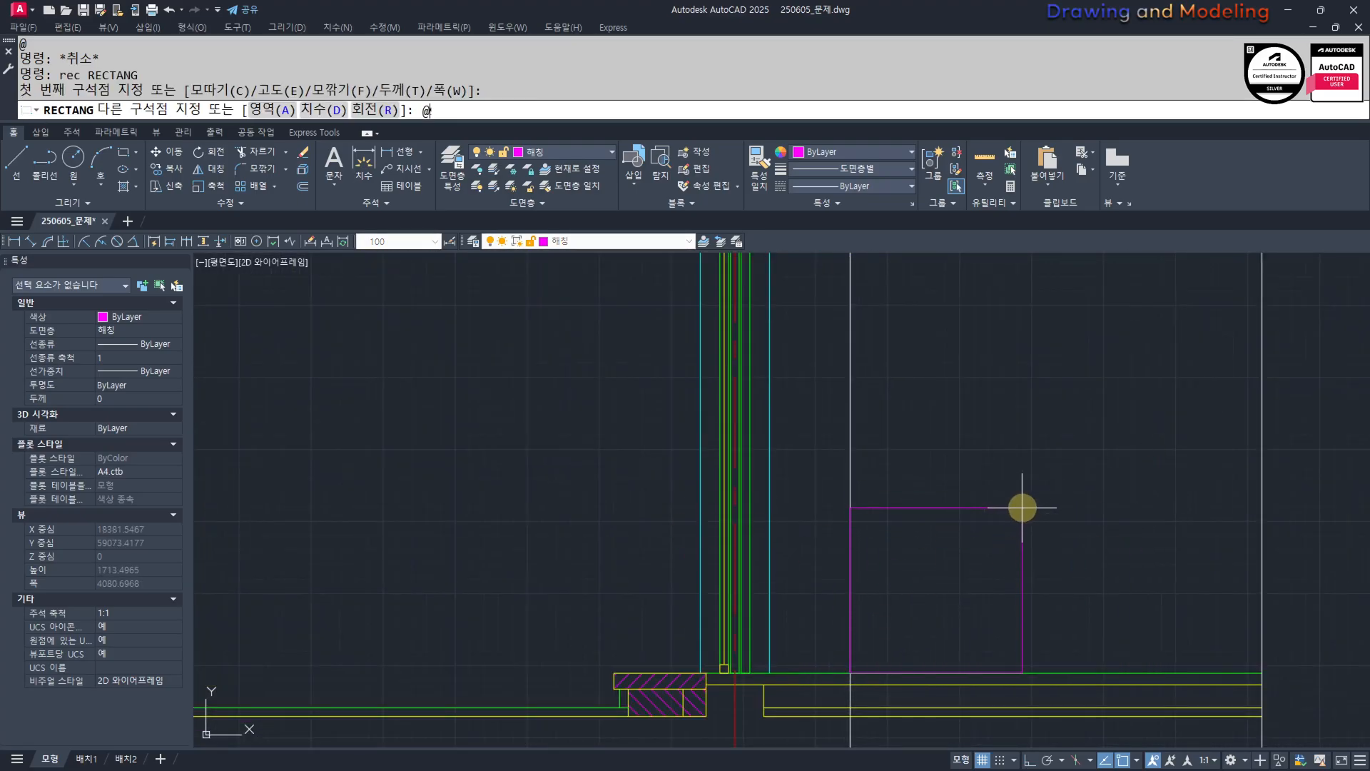
key(Return)
key(Escape)
key(Escape)
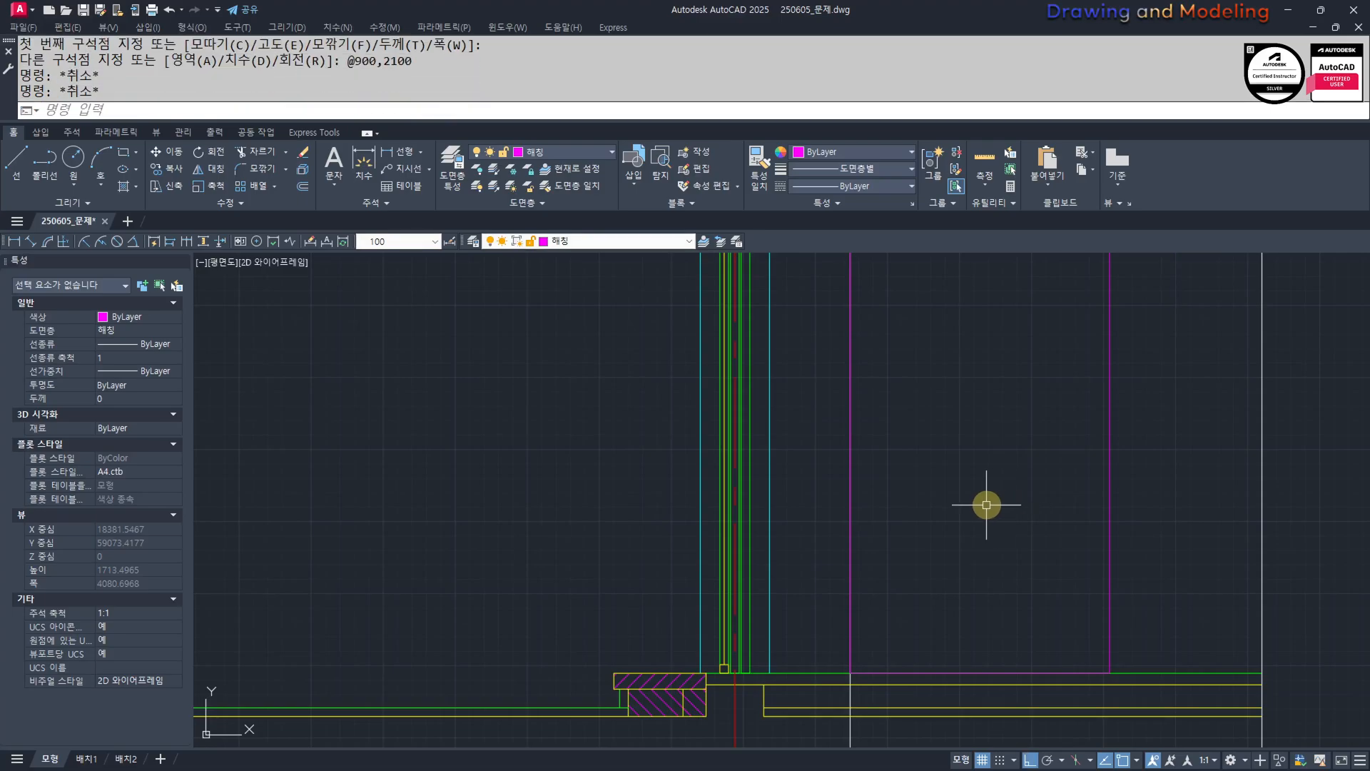
Offset the 900 by 2100 rectangle inward by 30.
scroll(1013, 507, down, 2)
text(o)
key(Return)
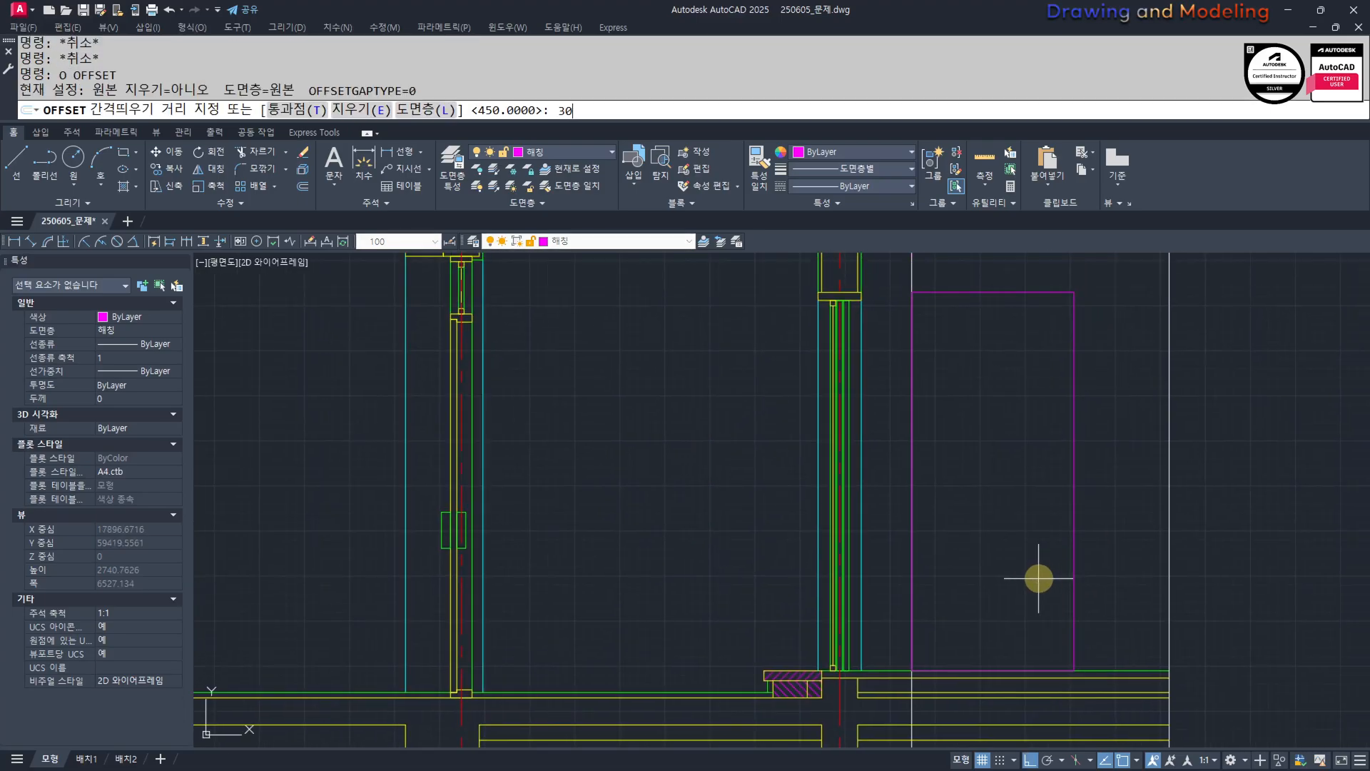
click(1073, 552)
click(1028, 563)
key(Escape)
key(Escape)
Finish the 30 inward offset of the door outline and offset the resulting inner rectangle inward by 150.
key(Return)
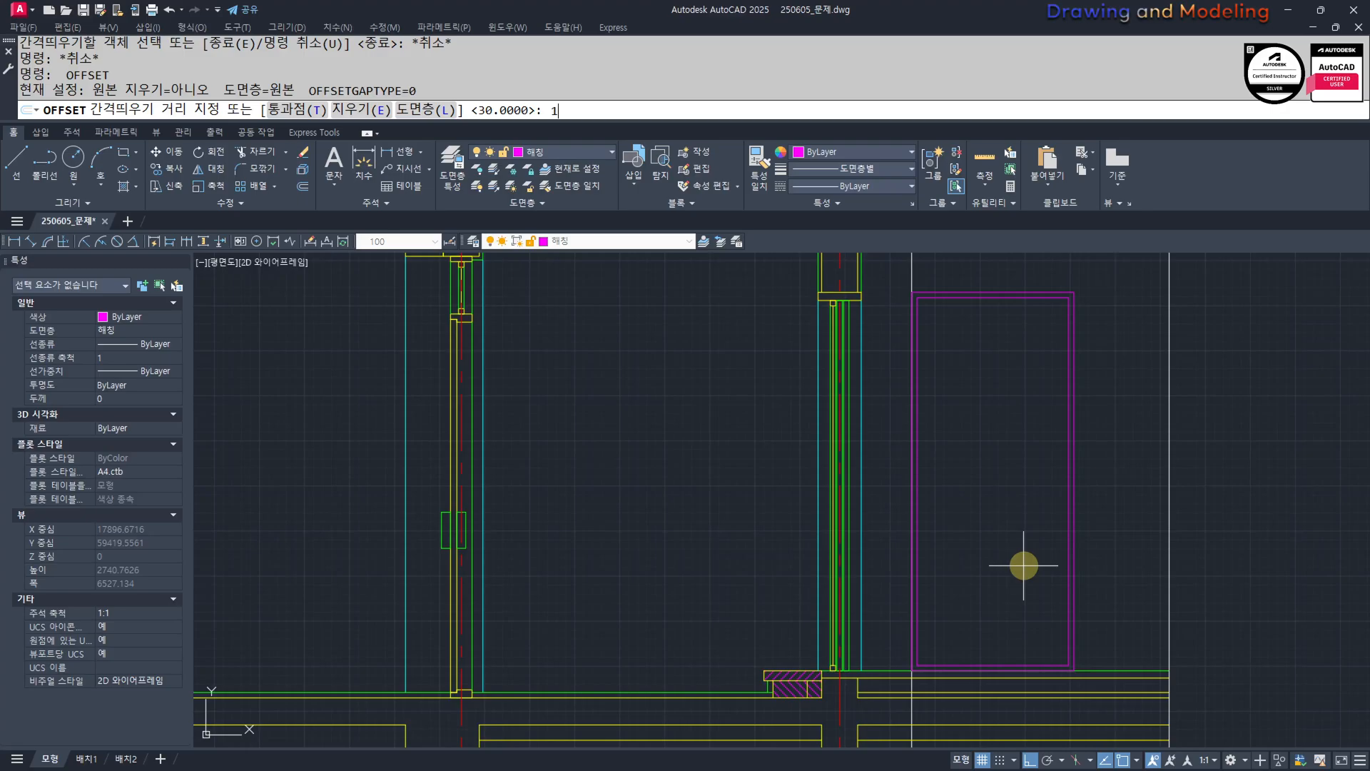
click(1069, 525)
click(1009, 566)
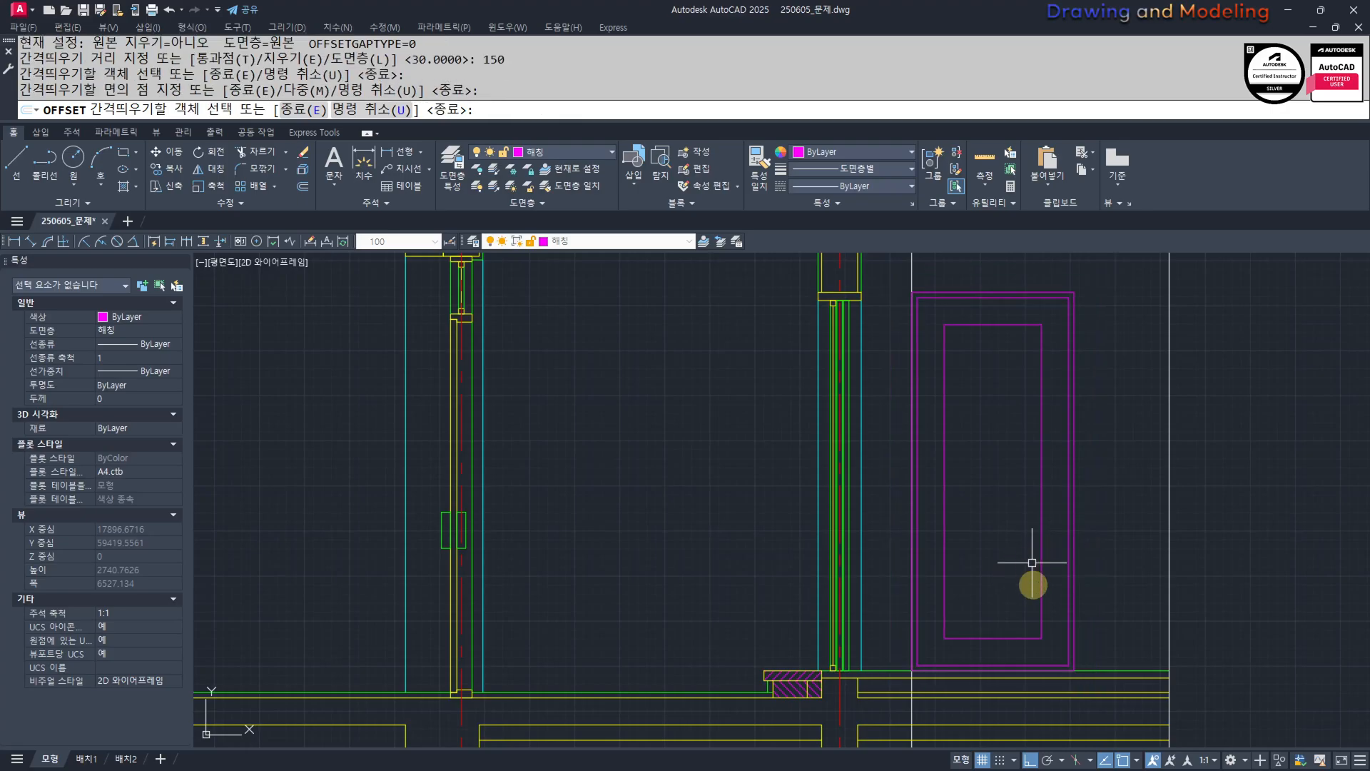
key(Escape)
key(Escape)
Match the three door rectangles to the cyan wall line's properties and draw the two diagonal opening lines meeting at the inner frame's right-side midpoint.
middle_drag(1108, 644, 1082, 659)
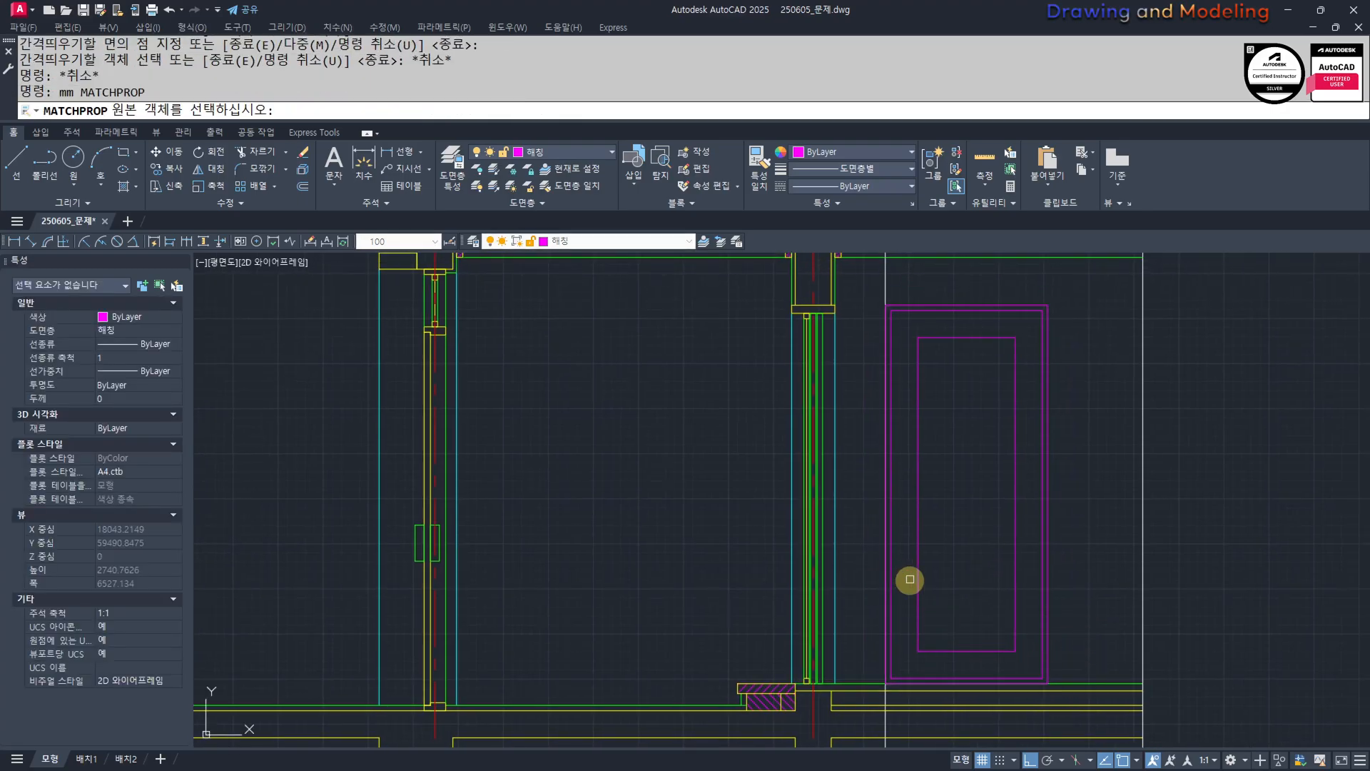
click(838, 364)
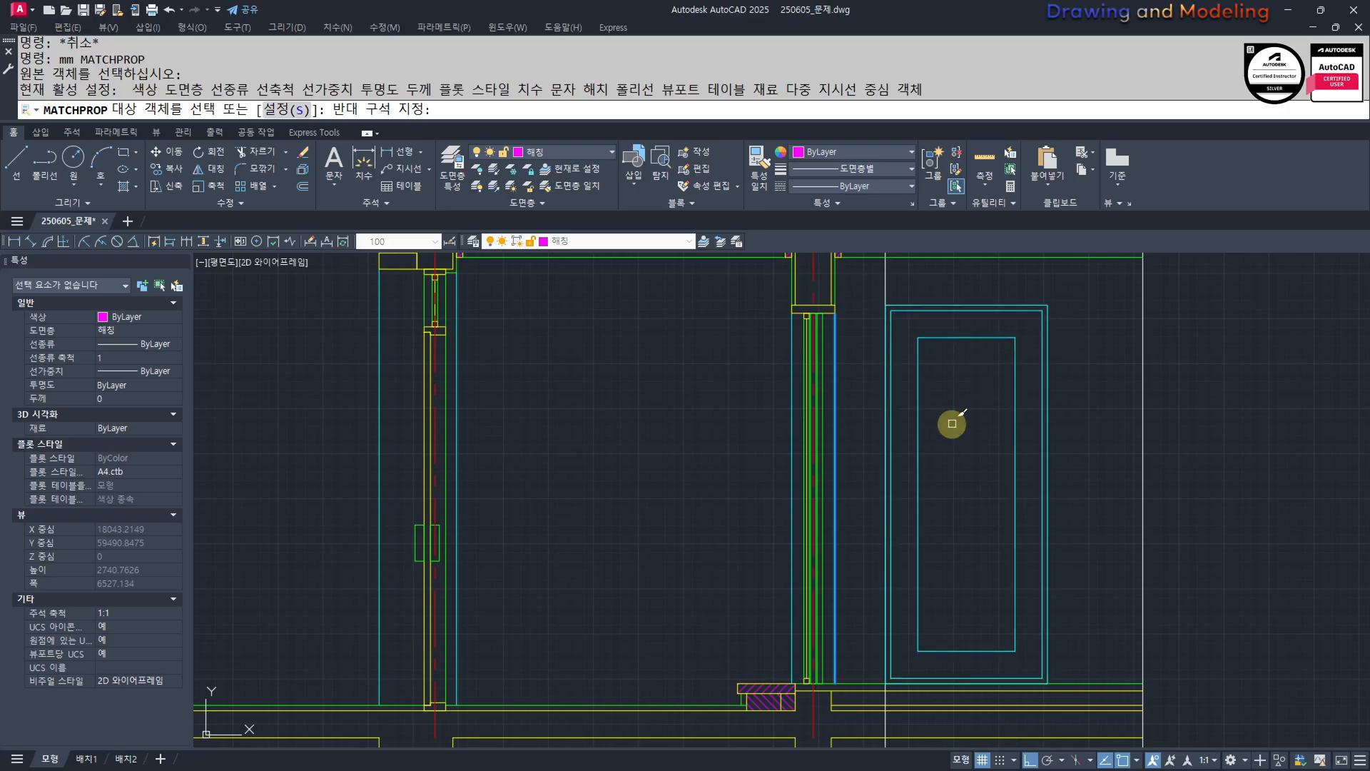
key(Escape)
middle_drag(952, 423, 958, 451)
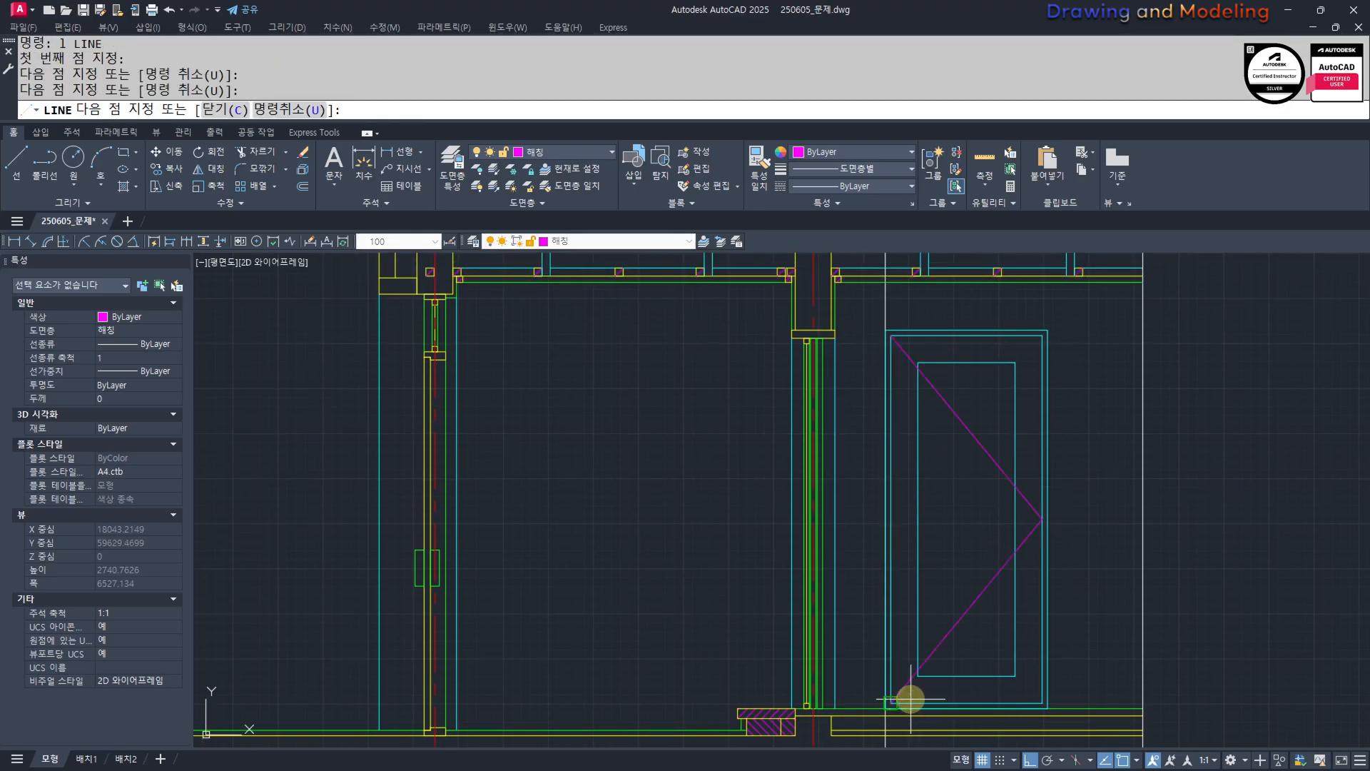
Stretch the bottom edges of the inner frame and door panel, with the diagonal's lower end, down so the frame meets the floor line.
scroll(932, 699, up, 3)
text(s)
key(Return)
click(1285, 721)
click(786, 604)
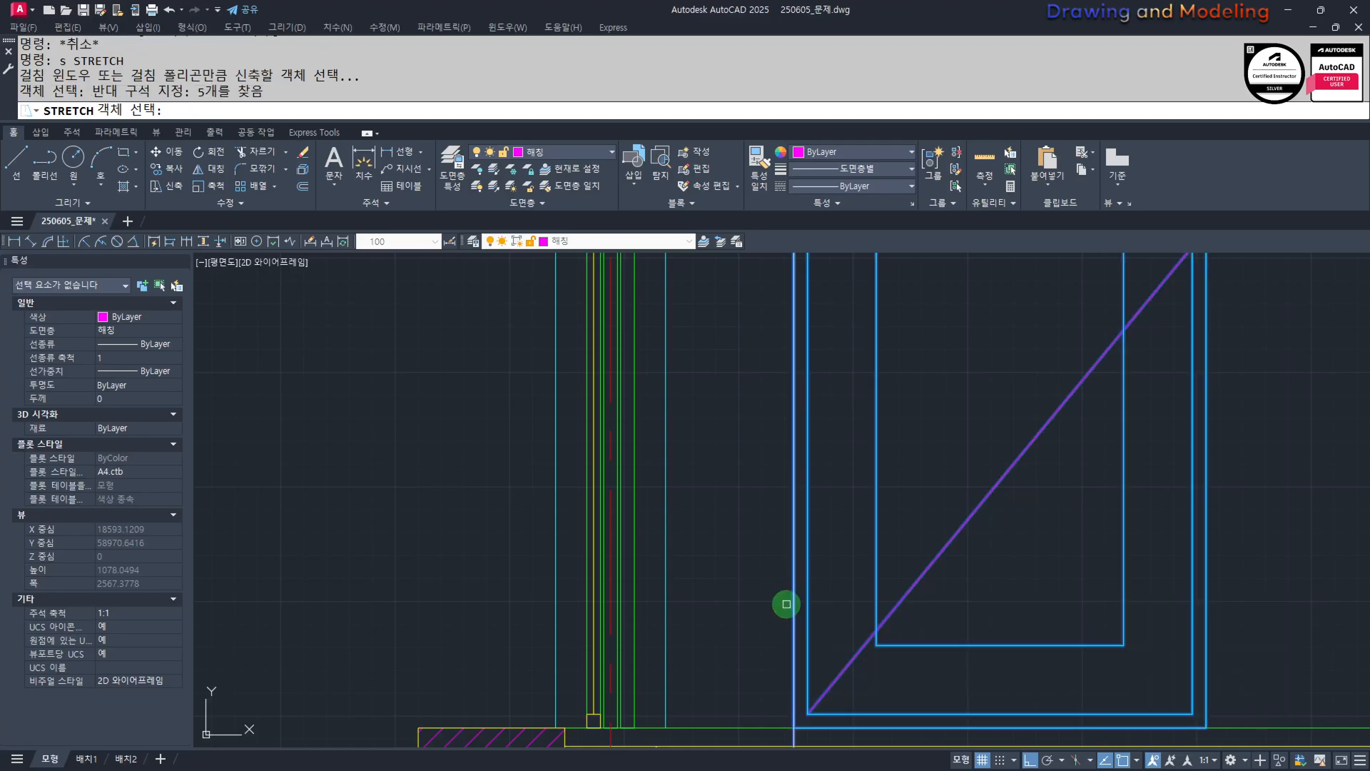
click(999, 714)
key(Escape)
key(Escape)
Move the shared vertex of the two diagonal opening lines to the new midpoint of the inner frame's right side.
scroll(985, 587, down, 5)
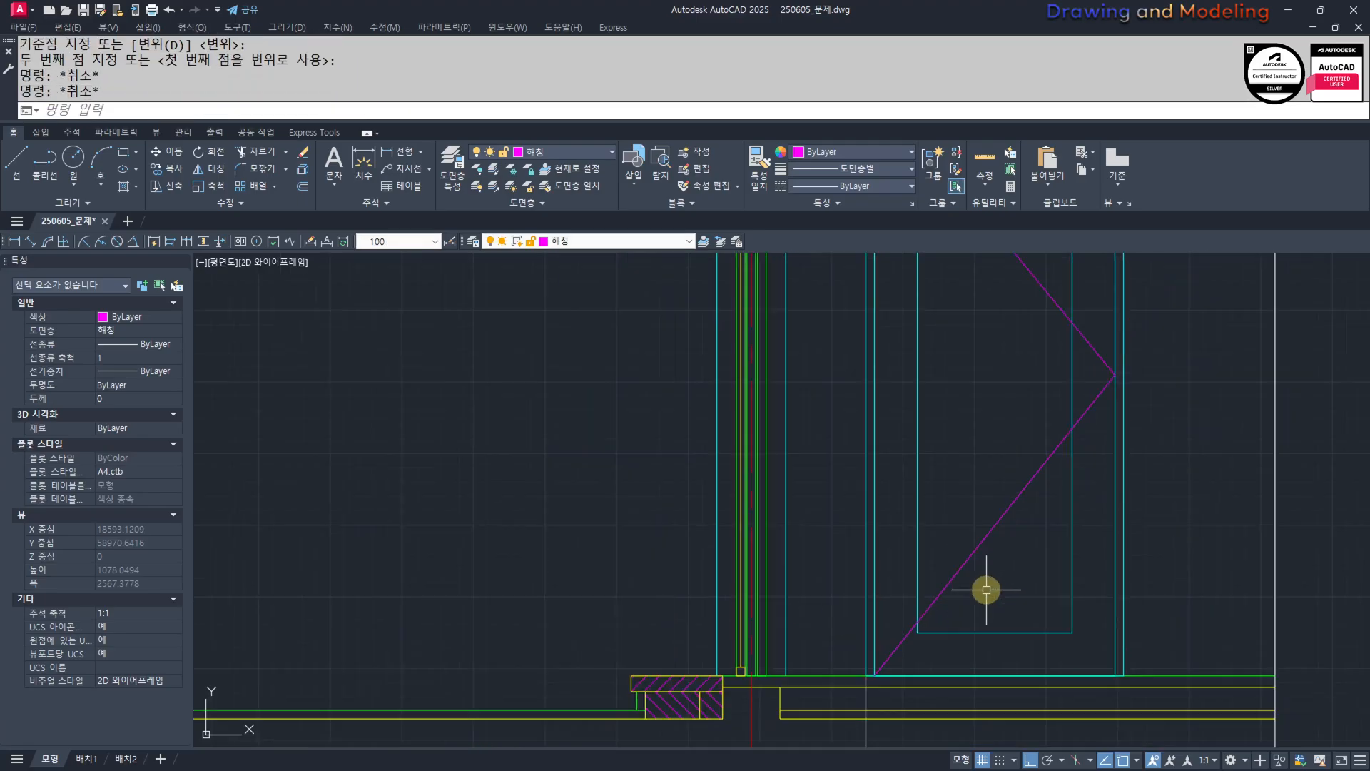
click(992, 485)
click(989, 628)
scroll(1040, 585, up, 4)
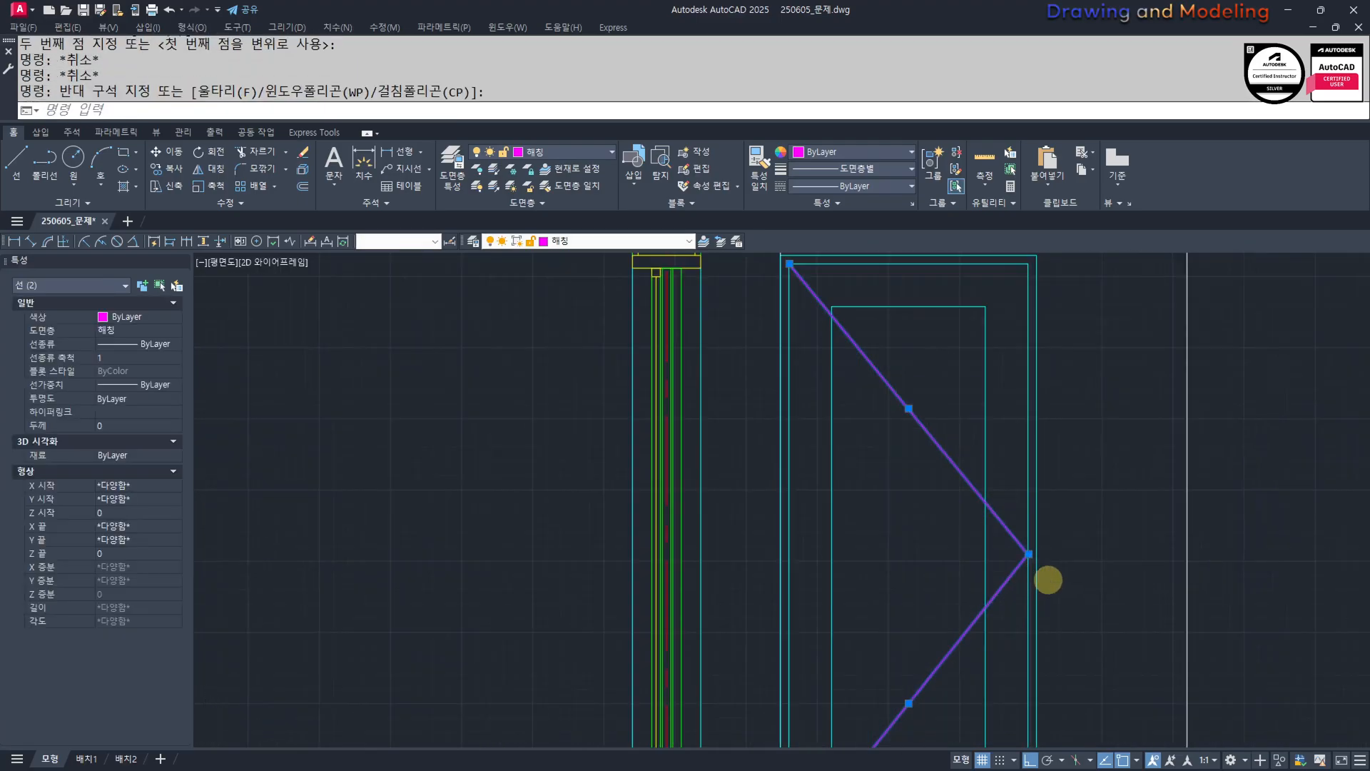
click(1014, 540)
key(Escape)
key(Escape)
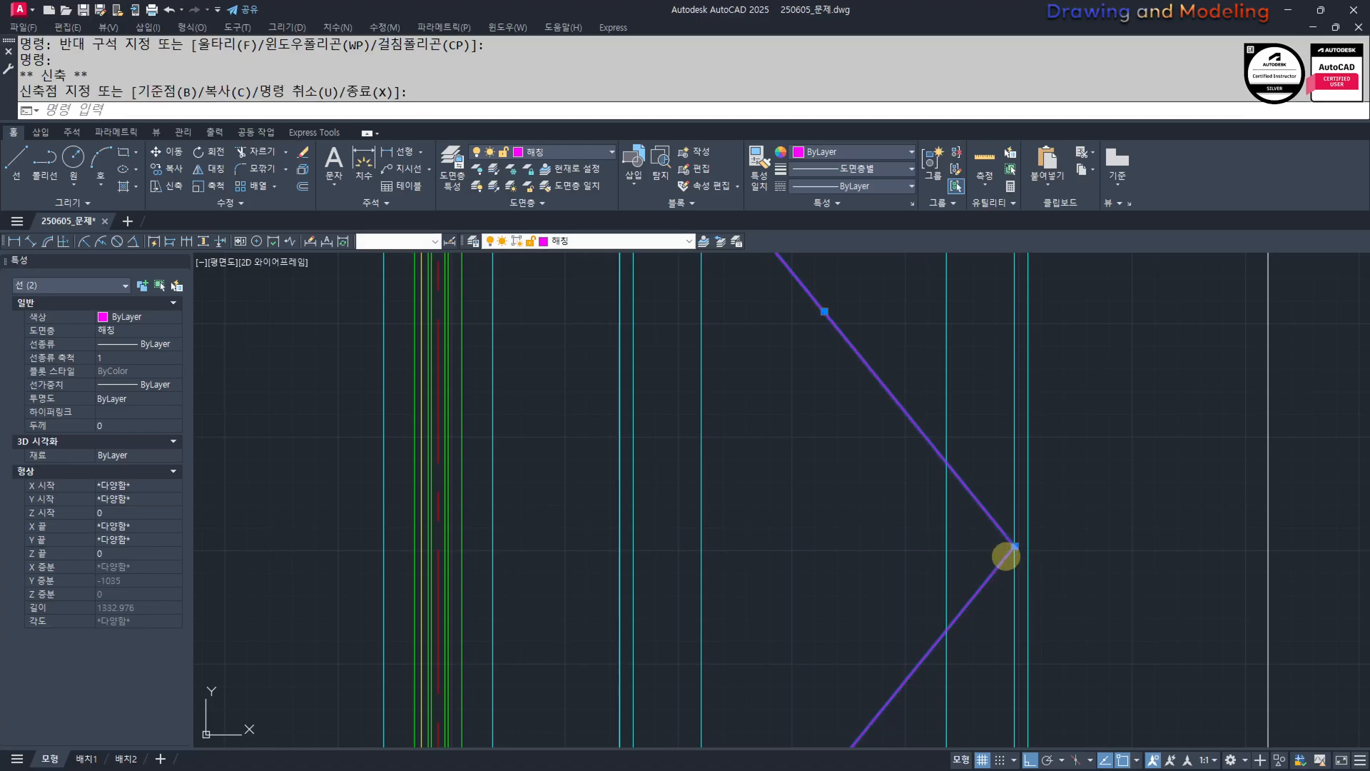
Match the door's two diagonal opening lines to the properties of the red dash-dot centre line.
scroll(857, 393, down, 4)
scroll(987, 549, down, 6)
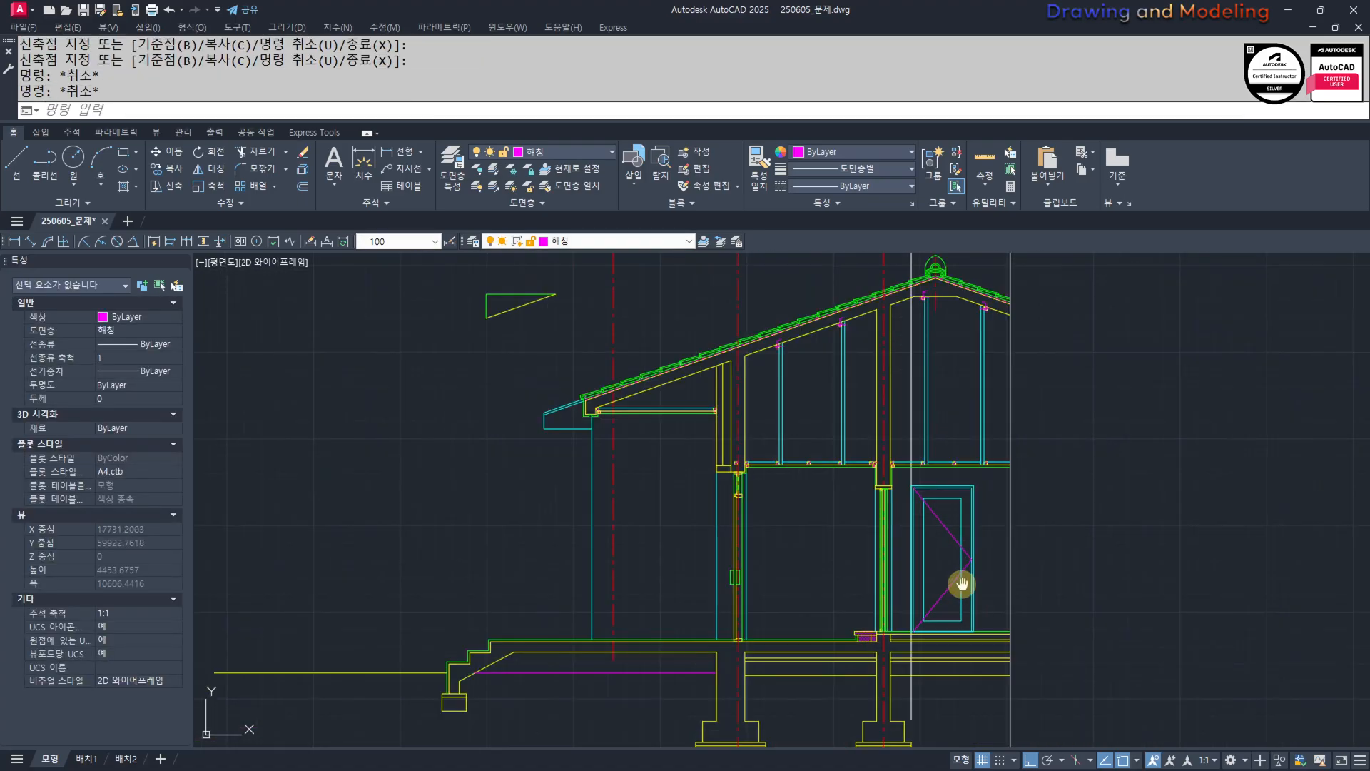
text(mm)
key(Return)
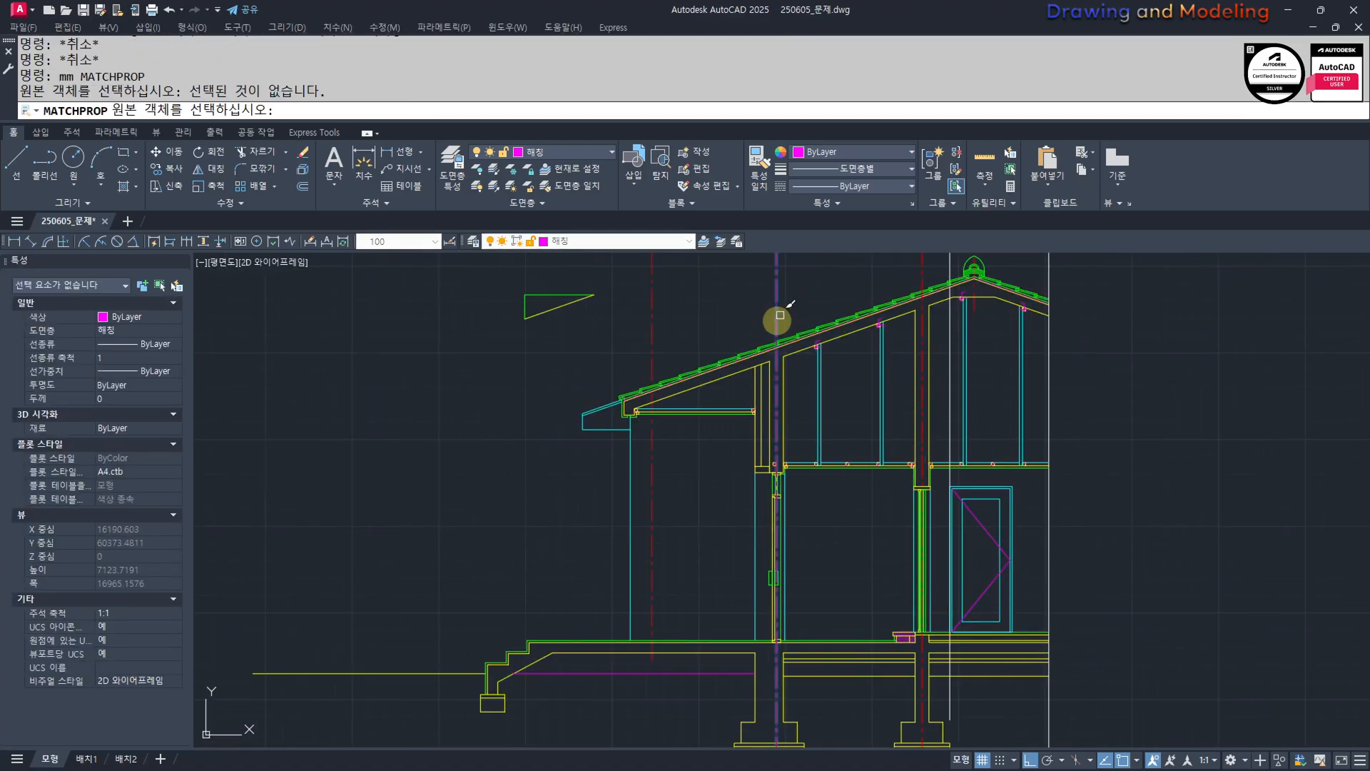
click(780, 315)
scroll(1016, 584, up, 5)
click(954, 474)
click(942, 535)
click(921, 387)
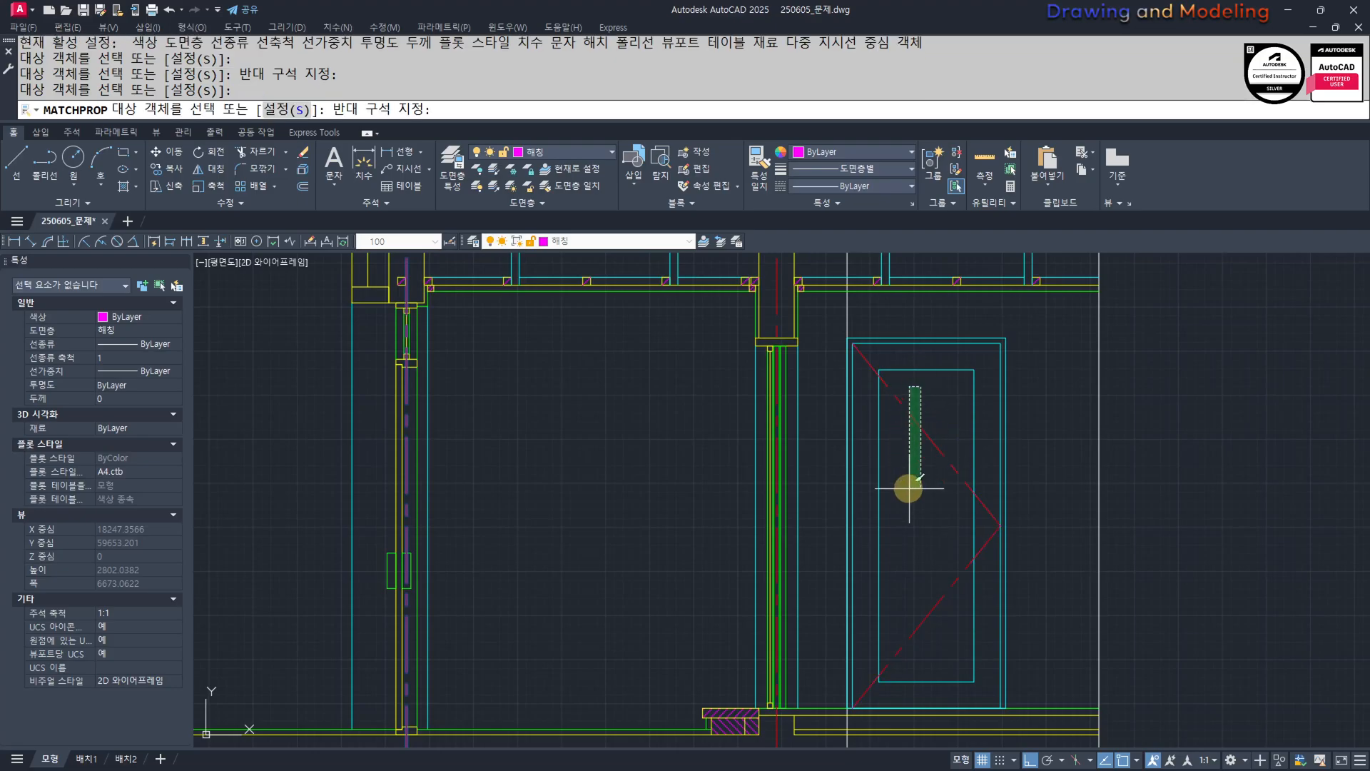
key(Escape)
key(Escape)
key(Escape)
Examine the floor plan along the section line for the door's location relative to the walls.
scroll(908, 488, down, 8)
scroll(993, 544, up, 3)
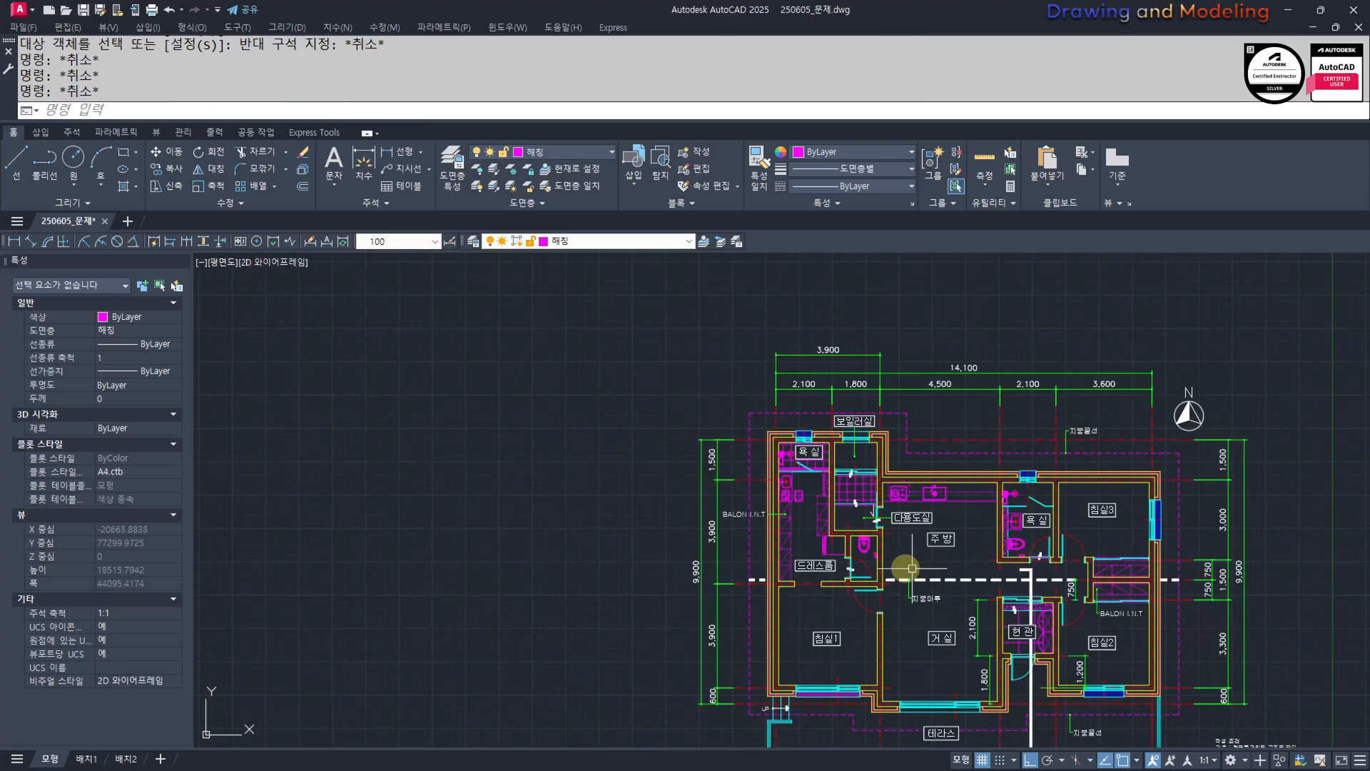
scroll(856, 581, up, 2)
scroll(821, 593, down, 4)
middle_drag(1320, 714, 939, 612)
scroll(940, 611, up, 5)
key(Escape)
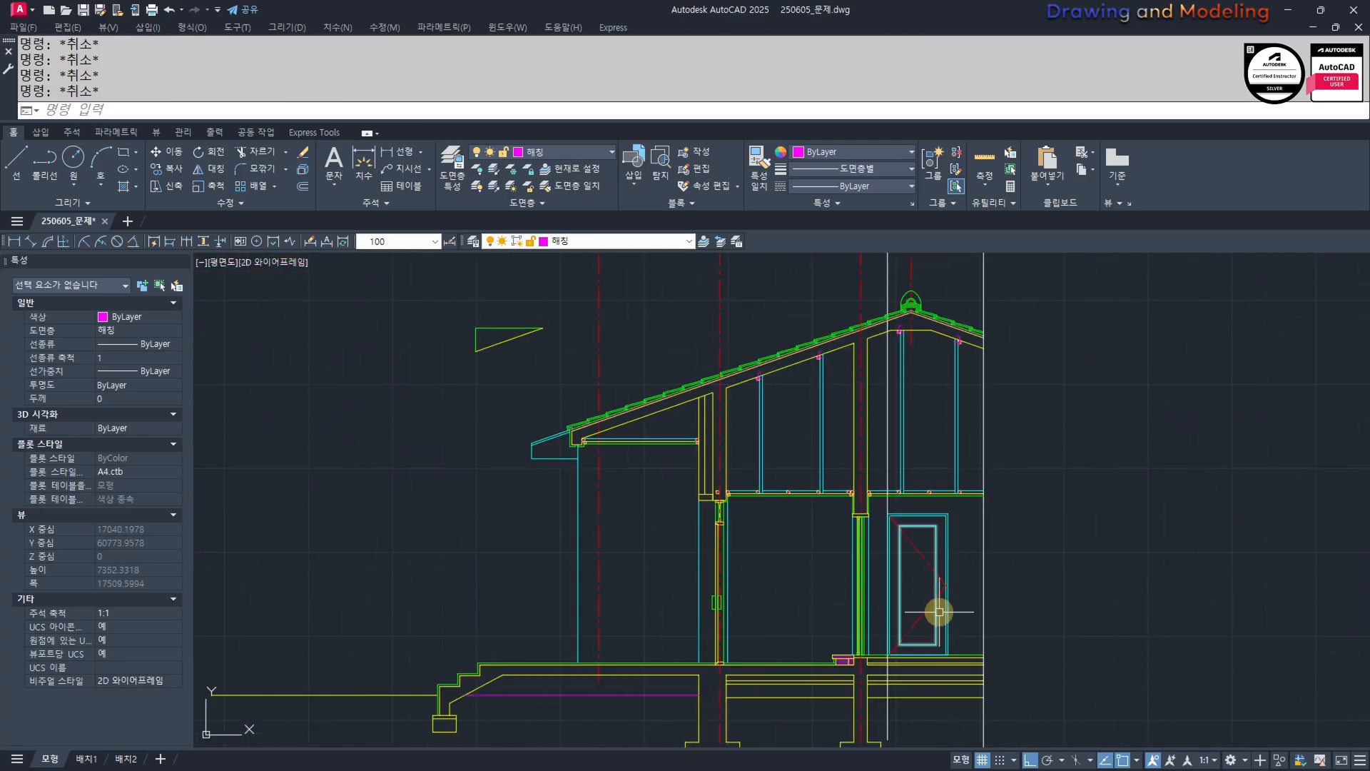
Move the whole door elevation leftward along the right room's finished floor line, using its lower-right corner as the base point.
scroll(939, 611, up, 3)
click(896, 596)
click(785, 428)
scroll(820, 565, up, 2)
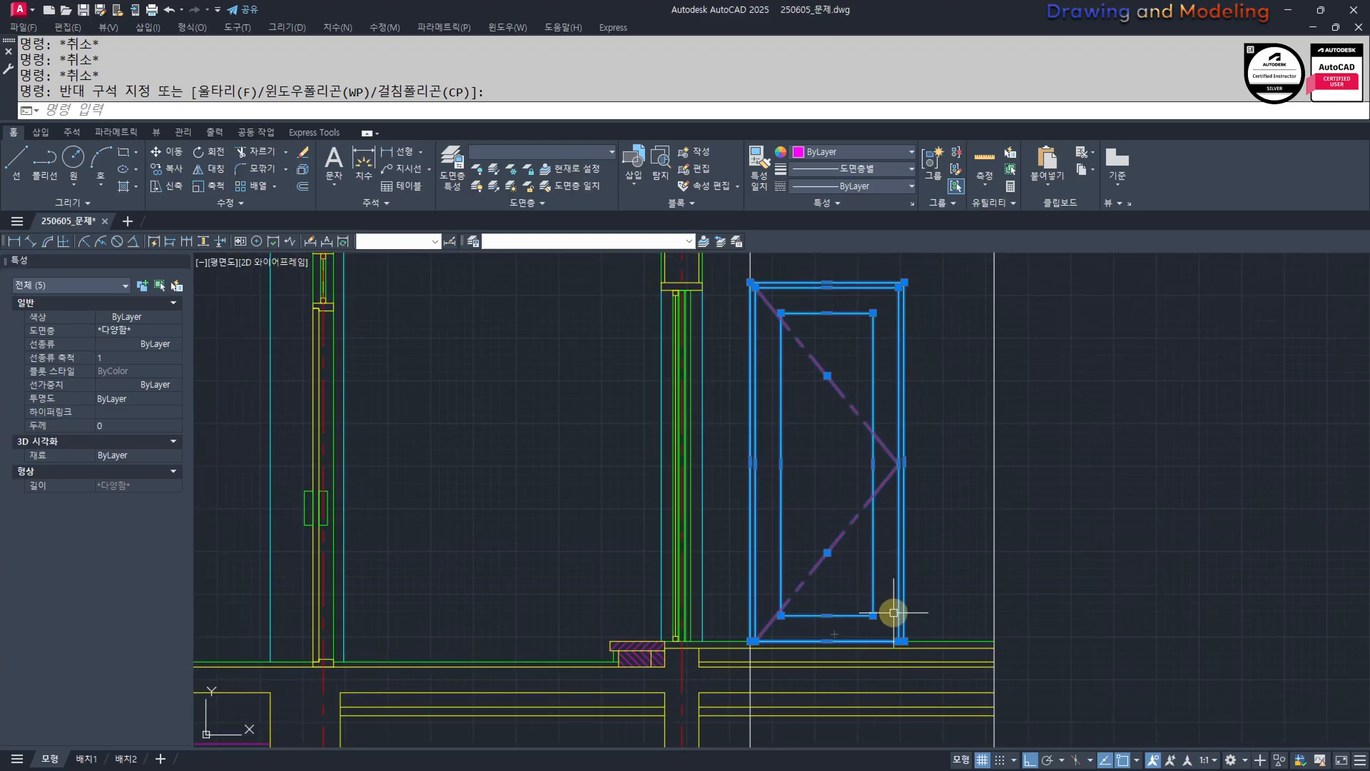
scroll(894, 612, up, 2)
text(mm)
scroll(914, 661, down, 5)
key(Return)
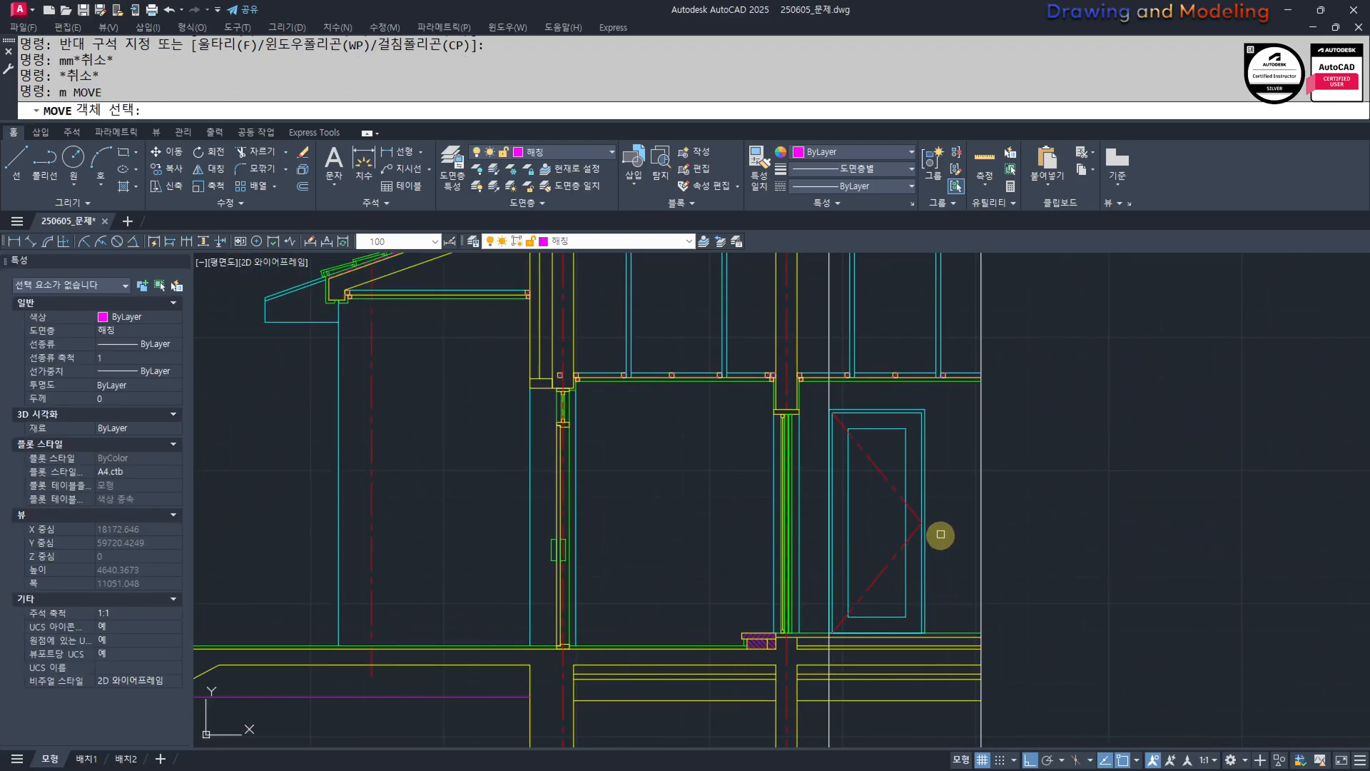
key(Return)
scroll(890, 631, up, 5)
click(984, 569)
middle_drag(614, 571, 1091, 594)
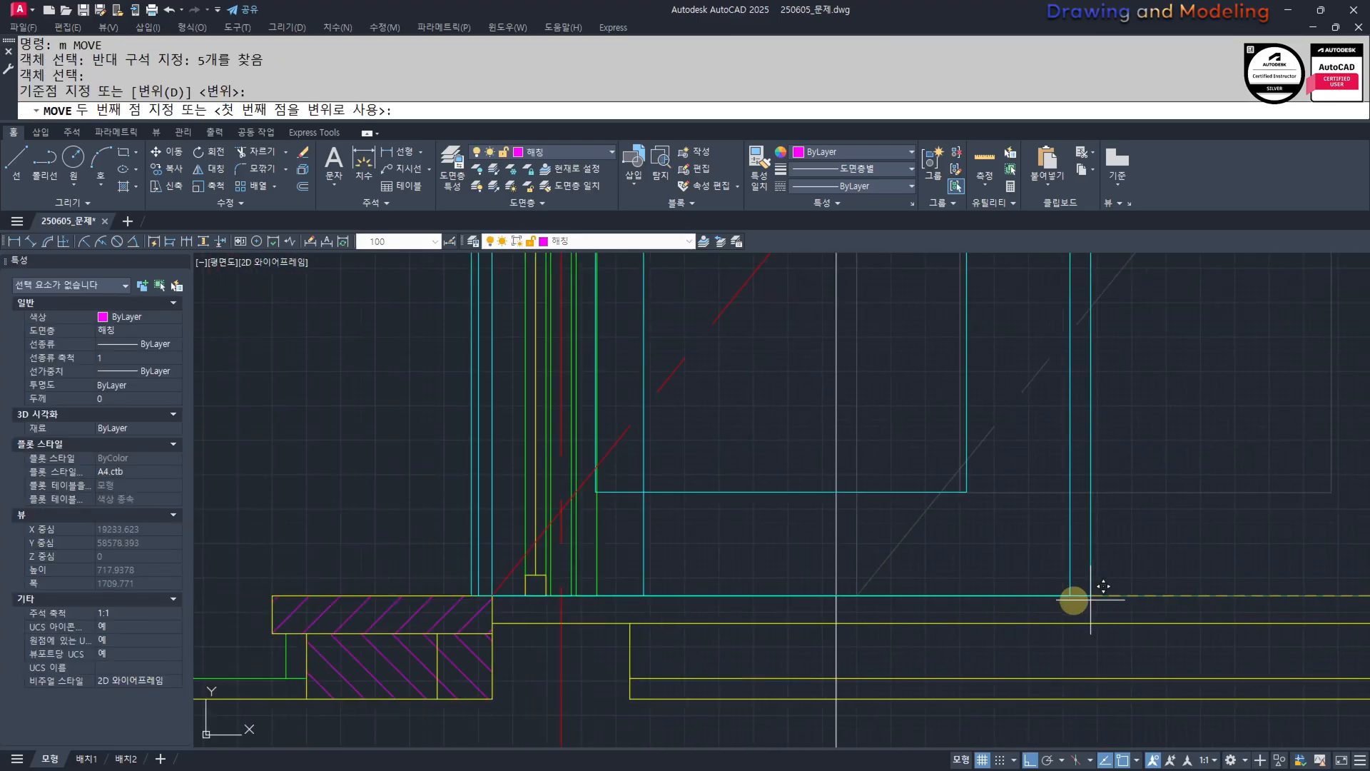
Move the selected door elevation so its lower-right corner sits on the vertical guide line at floor level.
click(838, 598)
key(Escape)
key(Escape)
scroll(909, 608, down, 4)
Offset the finished floor line beside the door elevation upward by 900.
text(o)
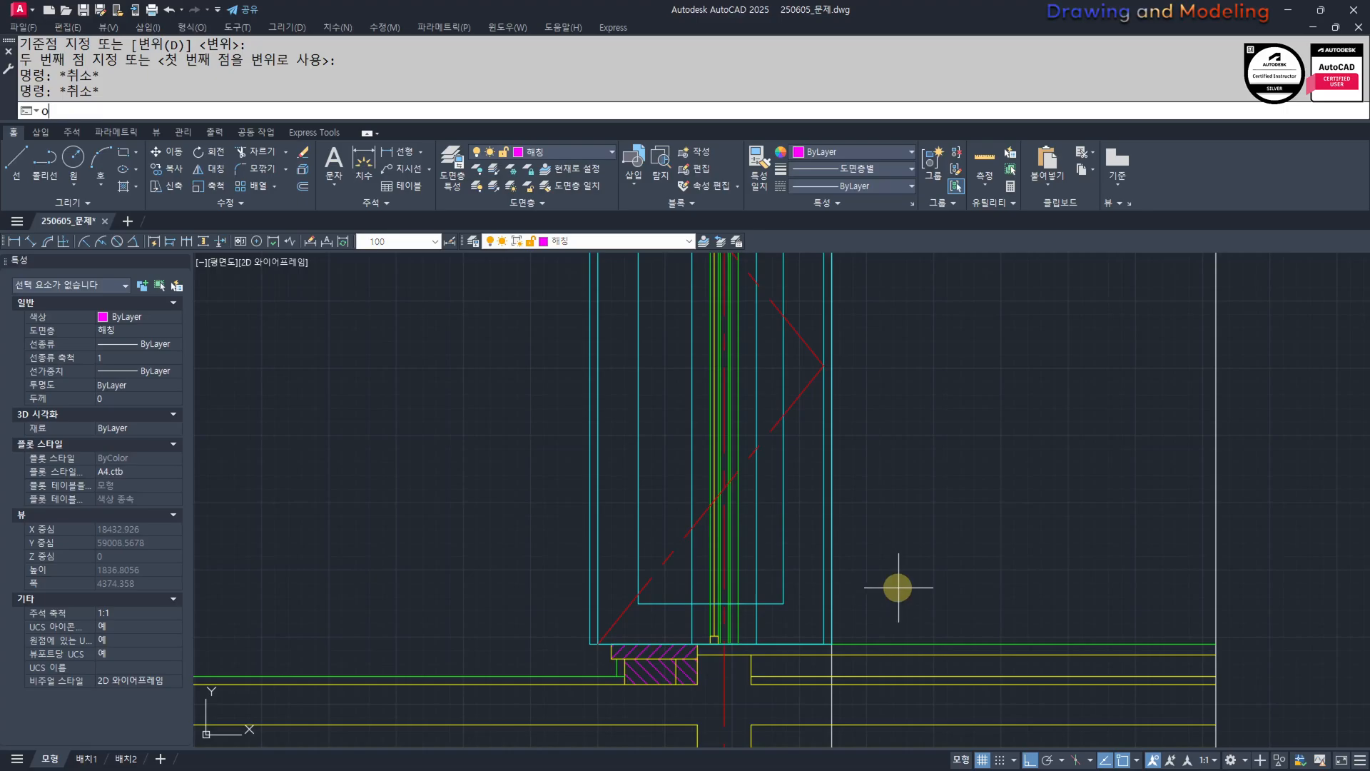
key(Return)
text(900)
key(Return)
key(Escape)
key(Escape)
Erase the offset line above the floor and the vertical guide line at the door elevation's right edge.
scroll(892, 543, down, 2)
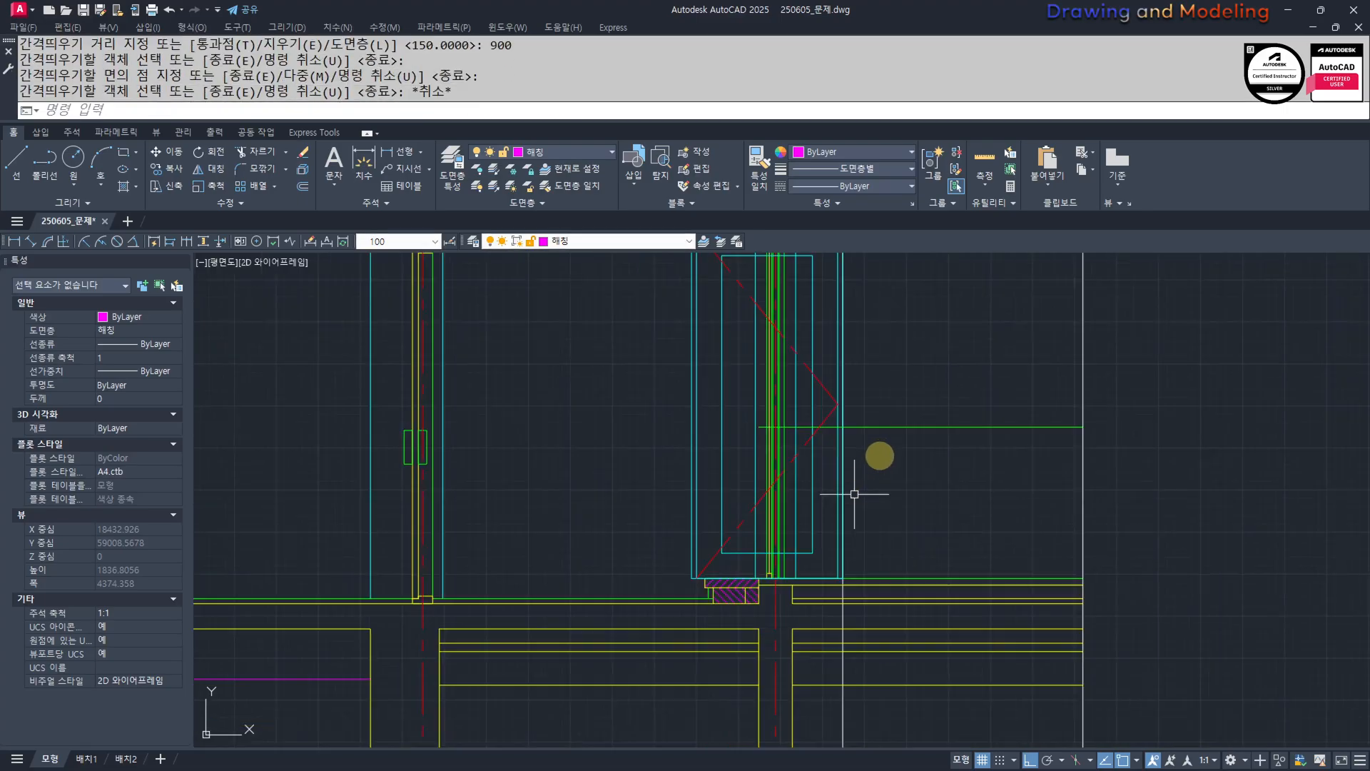
click(994, 459)
click(939, 495)
text(e)
key(Return)
click(939, 463)
key(Return)
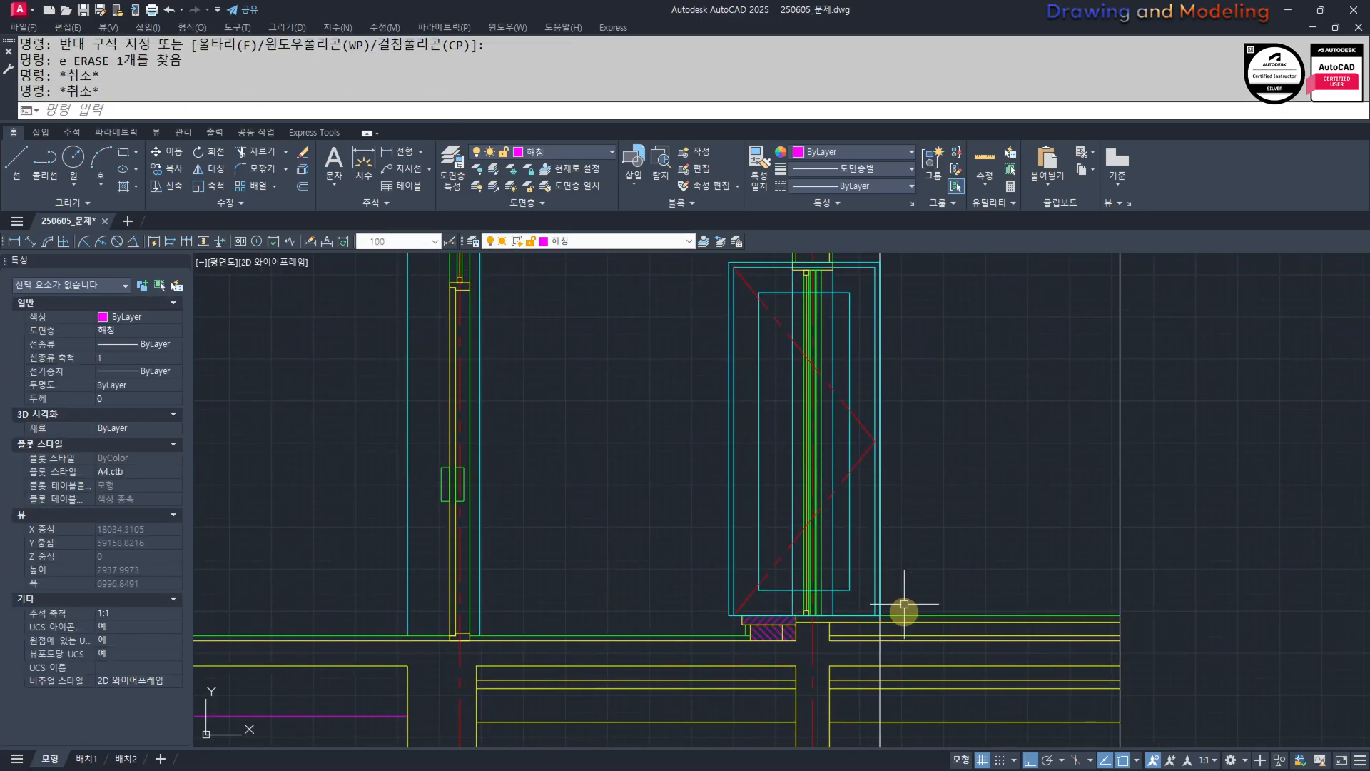
mouse_move(906, 611)
middle_down()
mouse_move(902, 444)
mouse_move(908, 597)
mouse_move(866, 435)
middle_up()
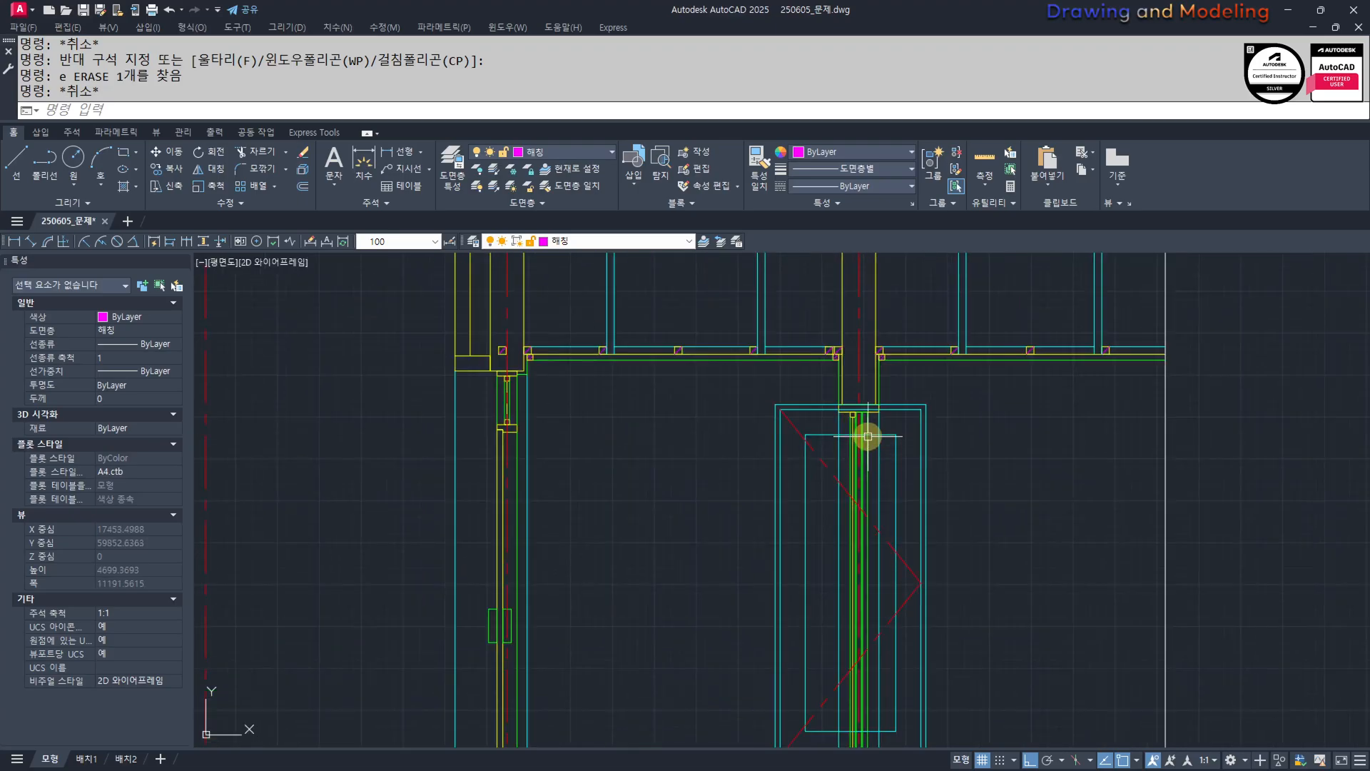
text(tr)
key(Return)
click(871, 470)
scroll(824, 450, up, 6)
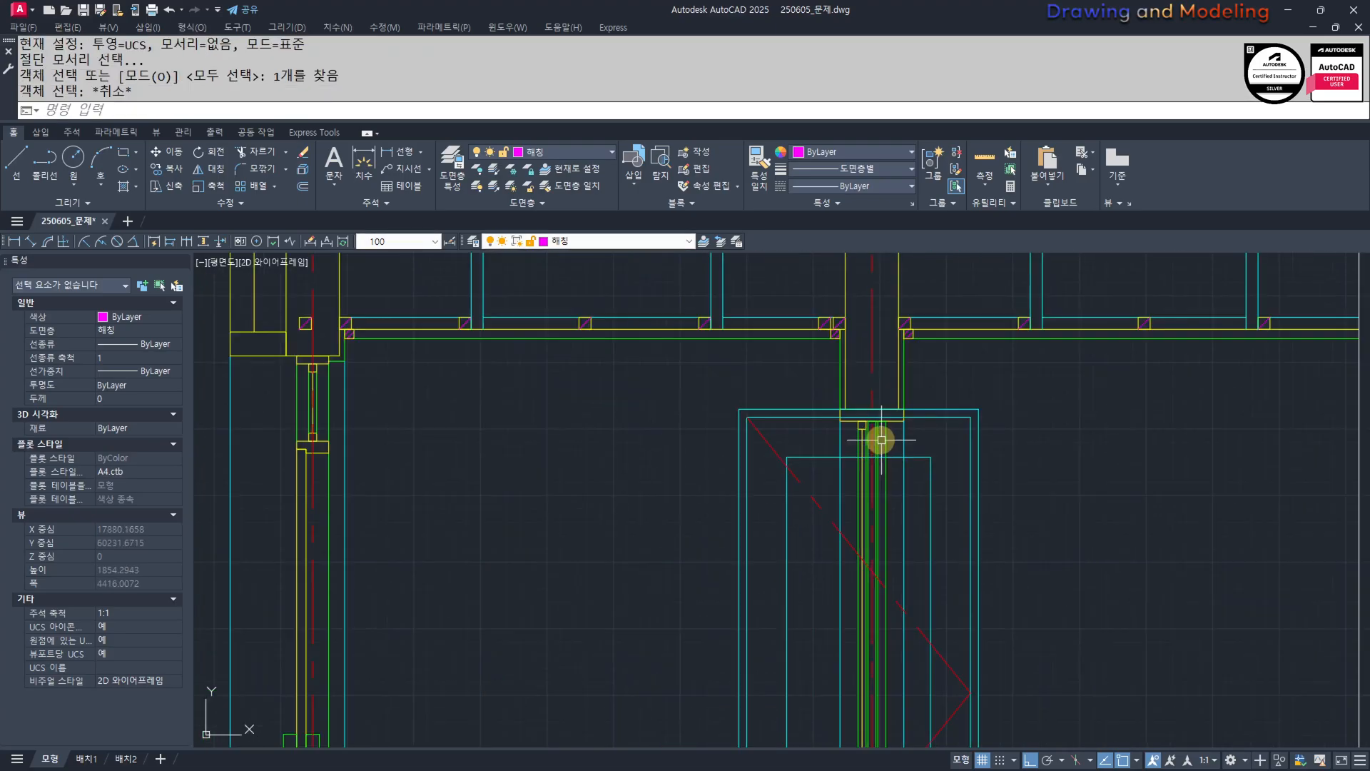
key(Escape)
key(Return)
click(920, 446)
key(Escape)
key(Return)
click(886, 451)
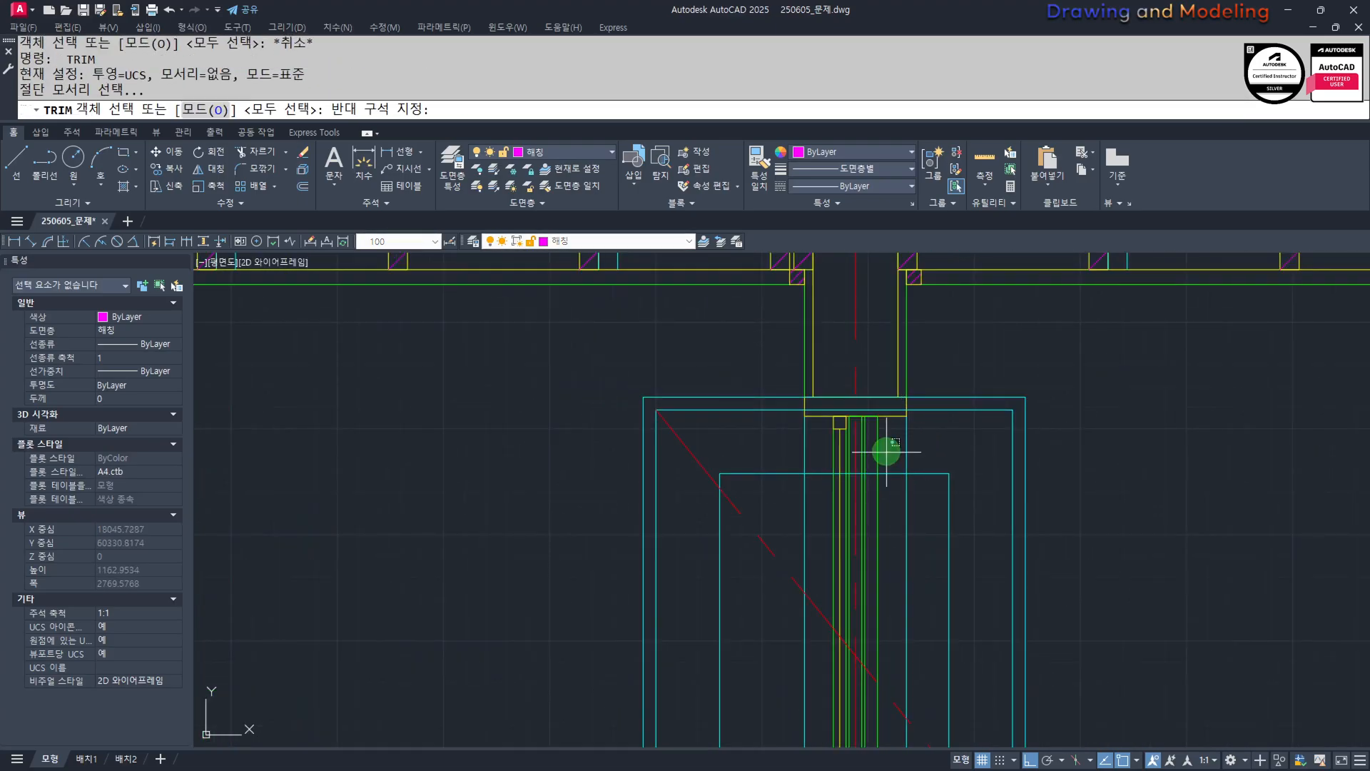
key(Escape)
key(Escape)
scroll(953, 464, down, 4)
scroll(942, 440, up, 2)
middle_drag(963, 474, 911, 474)
scroll(920, 482, down, 2)
text(l)
key(Return)
key(Escape)
key(Escape)
scroll(927, 548, down, 2)
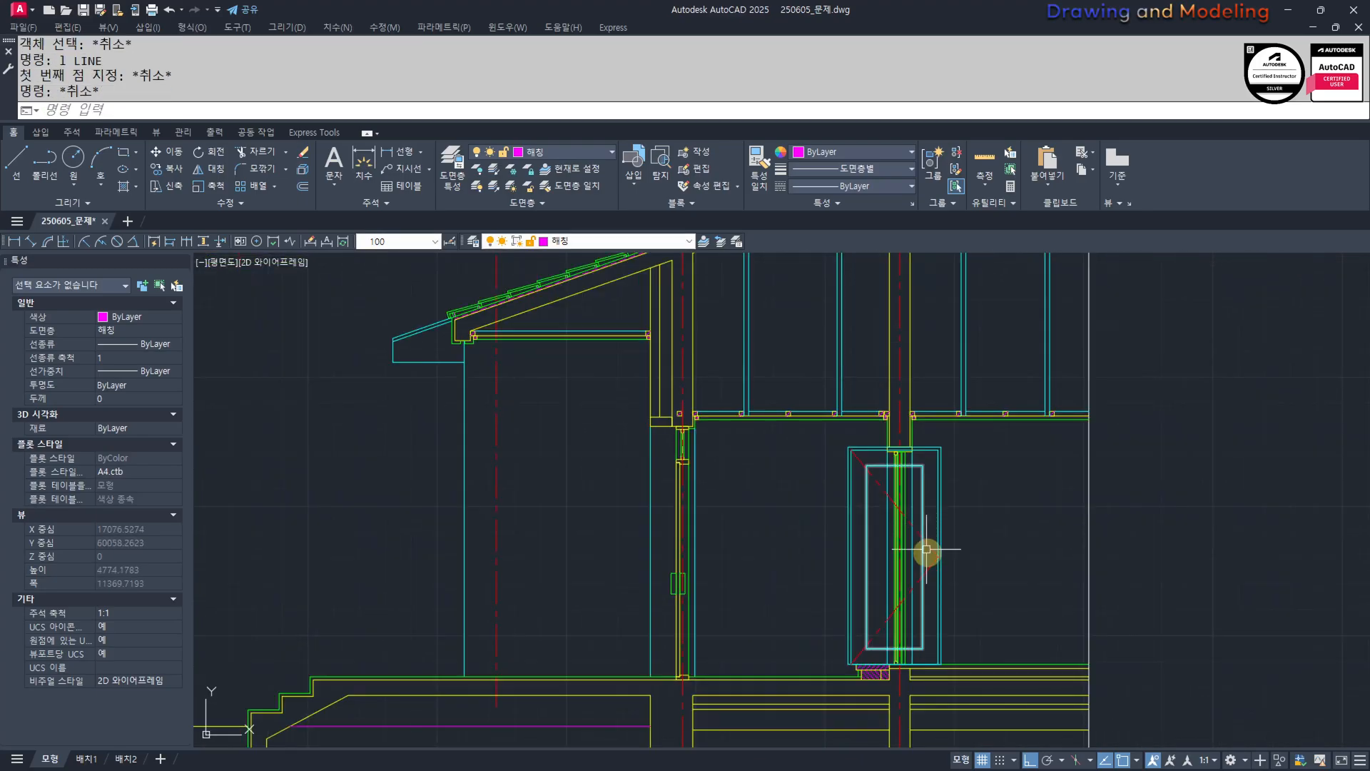
Draw a vertical construction line through the right face of the inner wall crossing the door elevation.
text(xl)
key(Return)
scroll(989, 594, up, 2)
text(v)
key(Return)
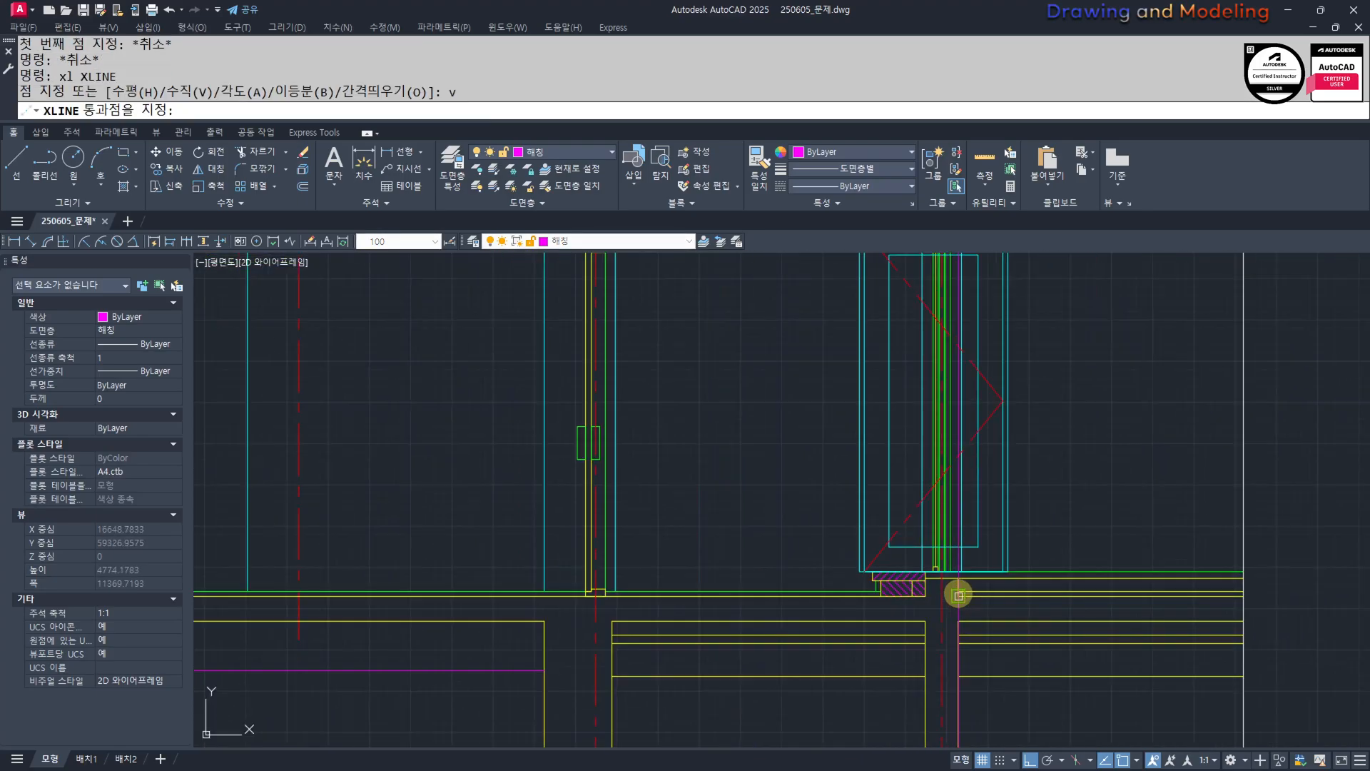
click(962, 571)
key(Escape)
key(Escape)
scroll(963, 567, down, 2)
mouse_move(956, 599)
middle_down()
mouse_move(985, 469)
mouse_move(942, 604)
middle_up()
Trim off the door elevation to the left of the vertical construction line, and erase that construction line.
click(1036, 701)
click(962, 720)
scroll(942, 605, down, 2)
text(tr)
key(Return)
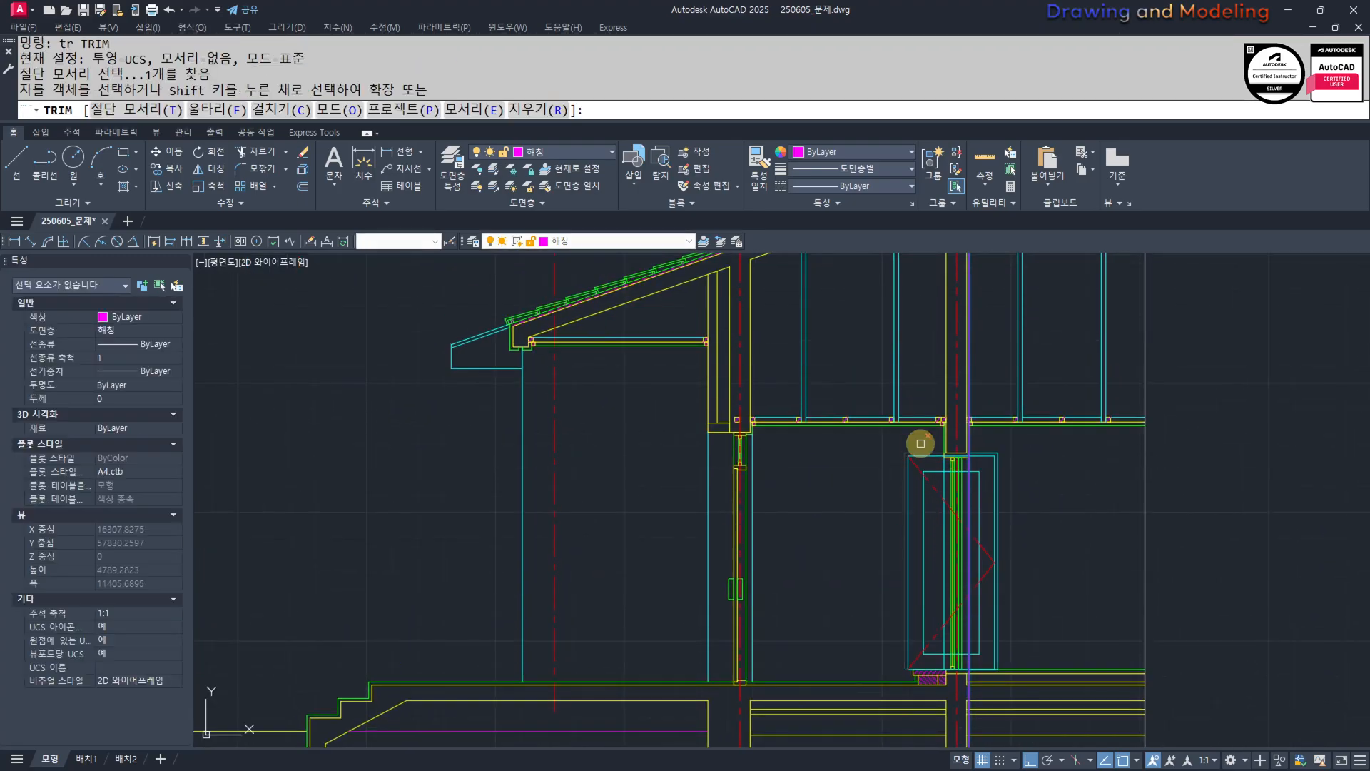
click(918, 443)
click(887, 521)
scroll(942, 500, up, 3)
middle_drag(905, 647, 903, 535)
scroll(952, 605, up, 2)
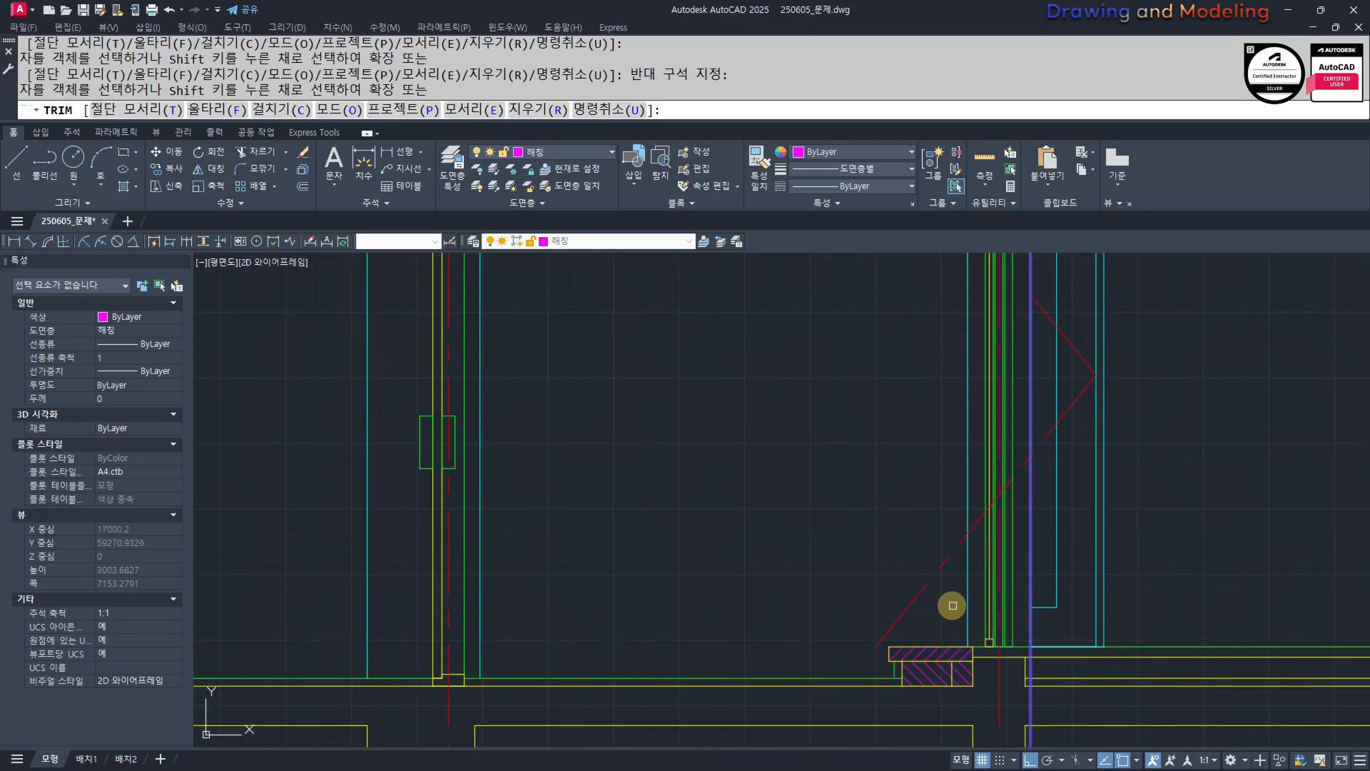
key(Escape)
key(Escape)
scroll(924, 556, down, 3)
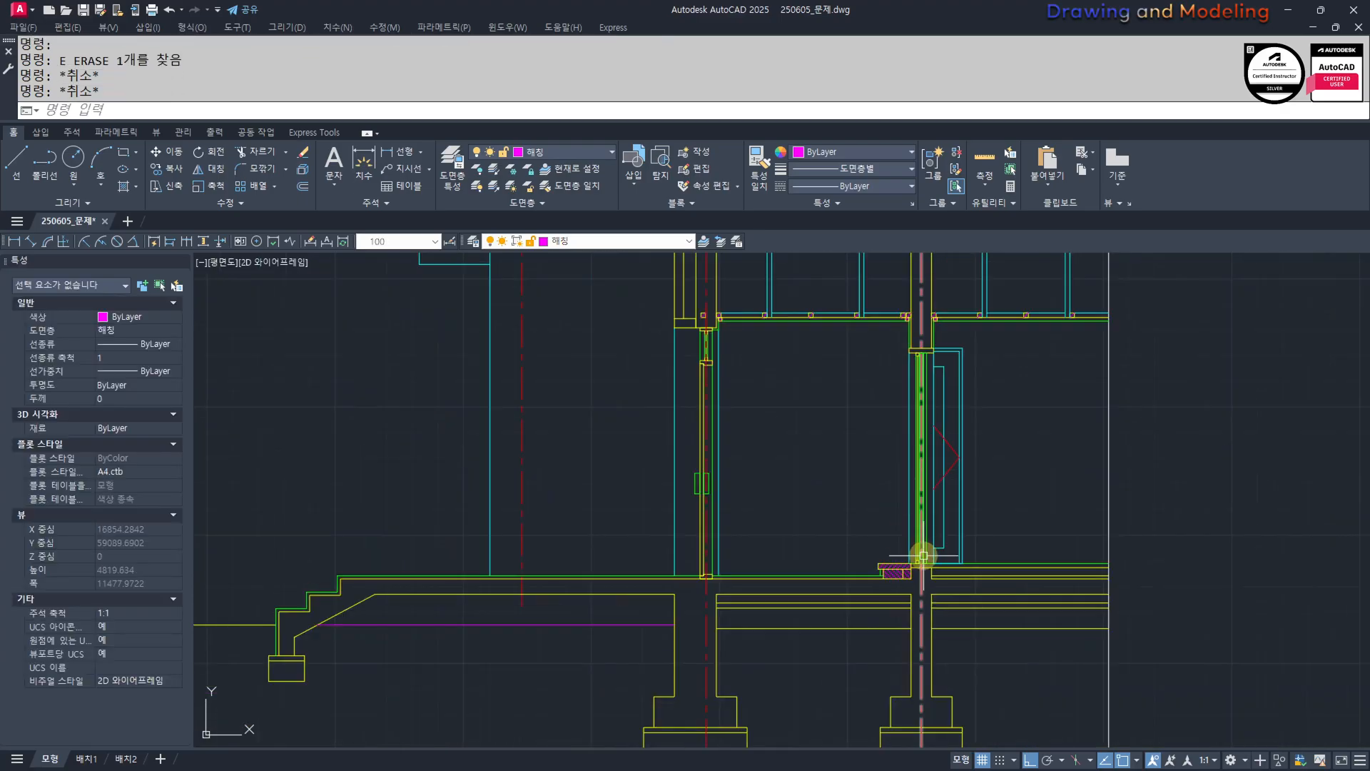
Examine the trimmed door elevation, the whole section and the neighbouring plan and elevation drawings.
scroll(931, 491, up, 2)
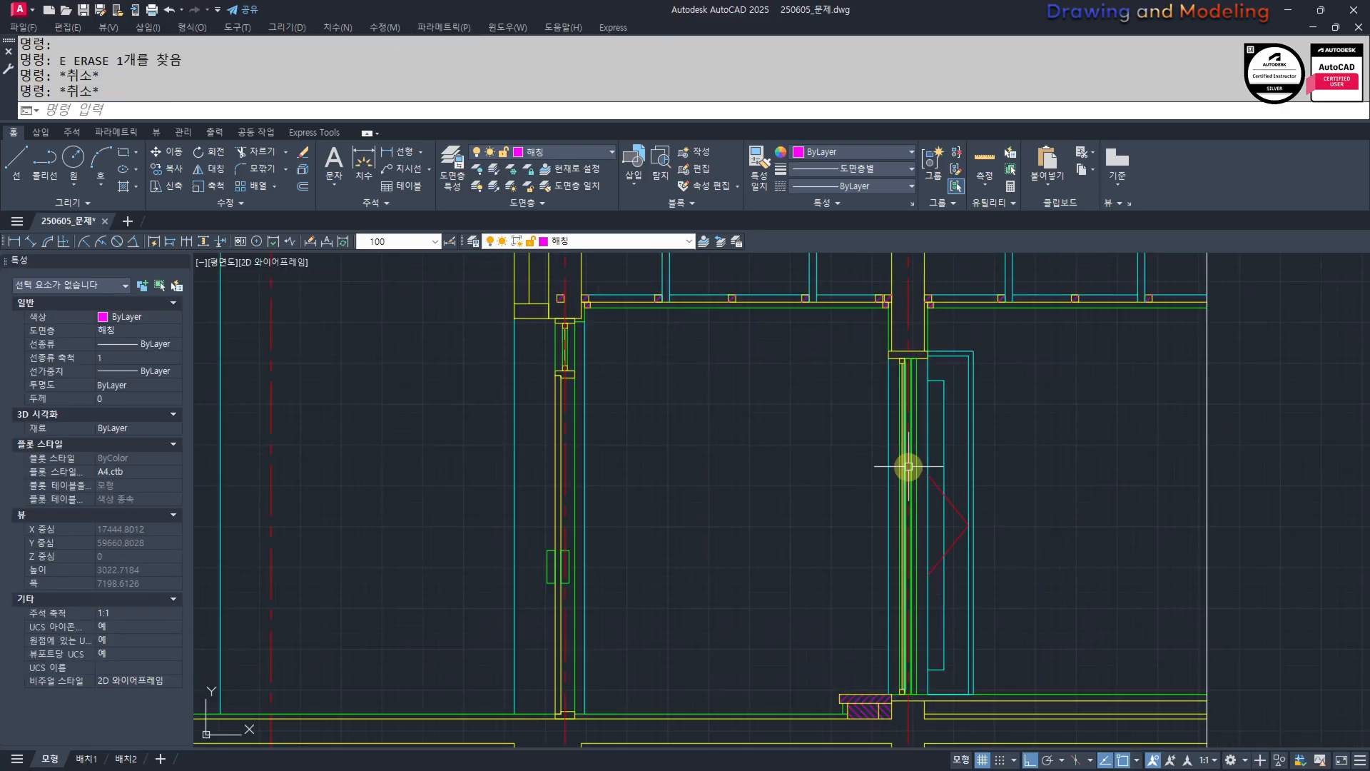
middle_drag(1046, 523, 986, 515)
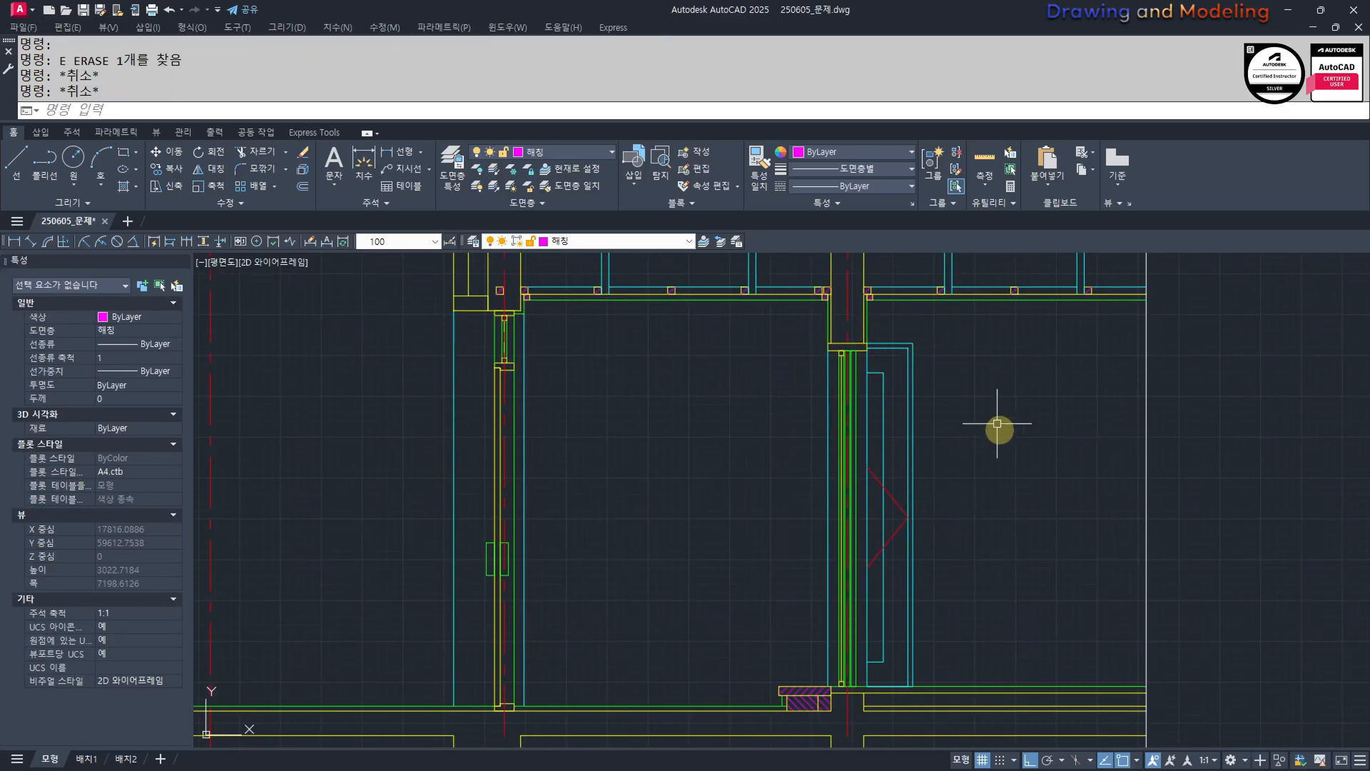
scroll(998, 424, down, 8)
scroll(697, 471, down, 3)
mouse_move(528, 349)
middle_down()
mouse_move(691, 410)
mouse_move(650, 471)
middle_up()
scroll(686, 396, up, 5)
scroll(578, 494, up, 2)
scroll(686, 514, down, 6)
mouse_move(980, 553)
middle_down()
mouse_move(759, 473)
mouse_move(443, 400)
middle_up()
scroll(442, 399, down, 2)
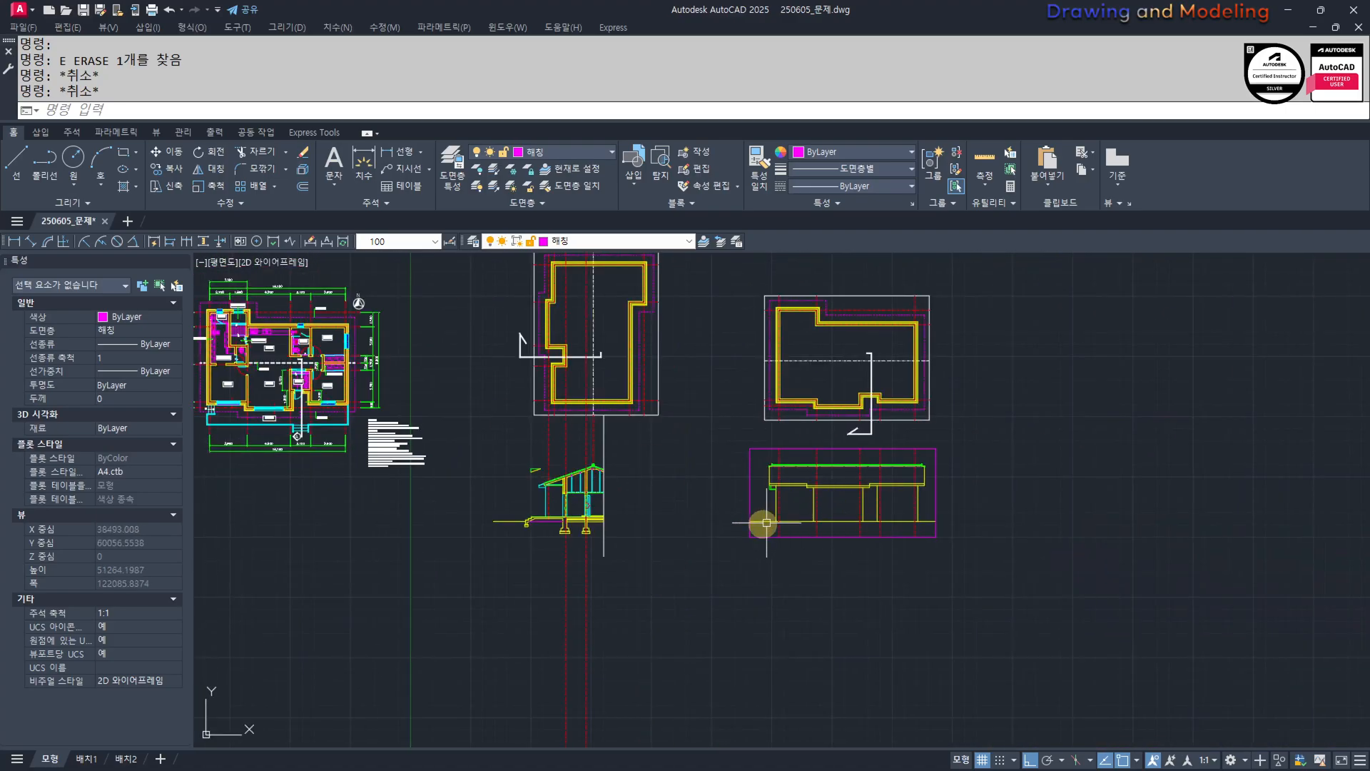
scroll(562, 493, up, 6)
middle_drag(541, 488, 606, 524)
mouse_move(722, 378)
middle_down()
mouse_move(719, 450)
mouse_move(789, 550)
middle_up()
scroll(878, 581, down, 2)
scroll(797, 552, up, 3)
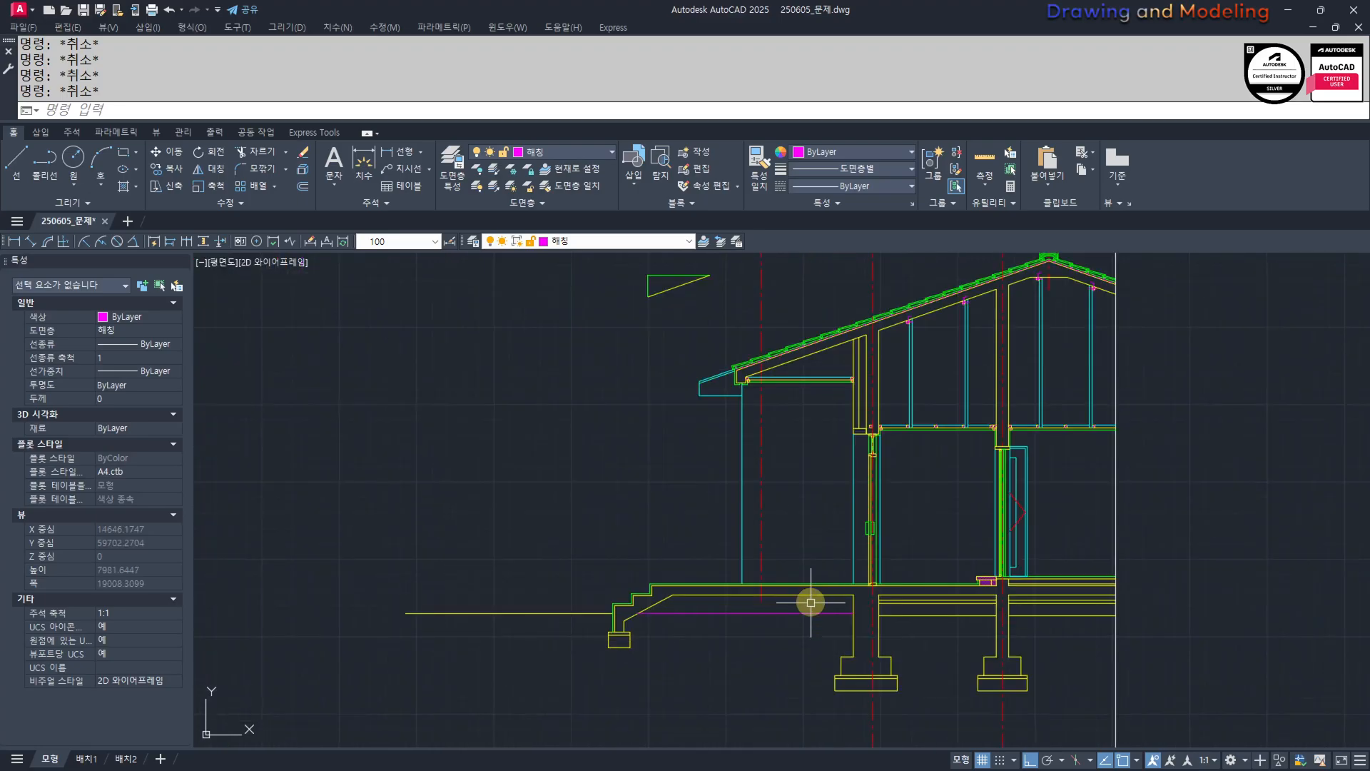
scroll(755, 557, up, 2)
scroll(789, 603, down, 2)
Draw a 60° construction line crossing the bottom layer of the outer wall's footing near its left end.
mouse_move(790, 603)
middle_down()
mouse_move(757, 631)
mouse_move(603, 601)
middle_up()
scroll(799, 607, up, 4)
mouse_move(653, 658)
middle_down()
mouse_move(848, 542)
mouse_move(931, 463)
middle_up()
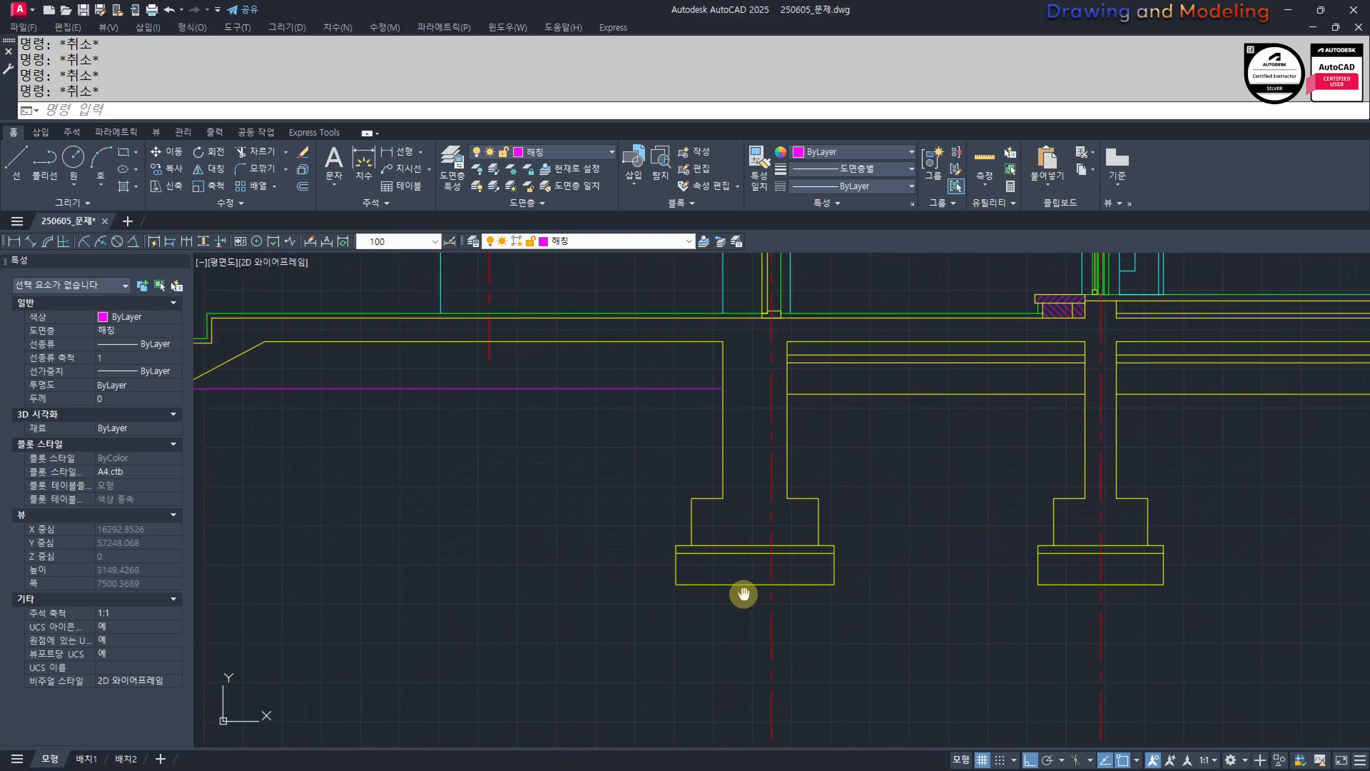
text(xl)
key(Return)
text(a)
key(Return)
text(60)
key(Return)
scroll(618, 567, up, 4)
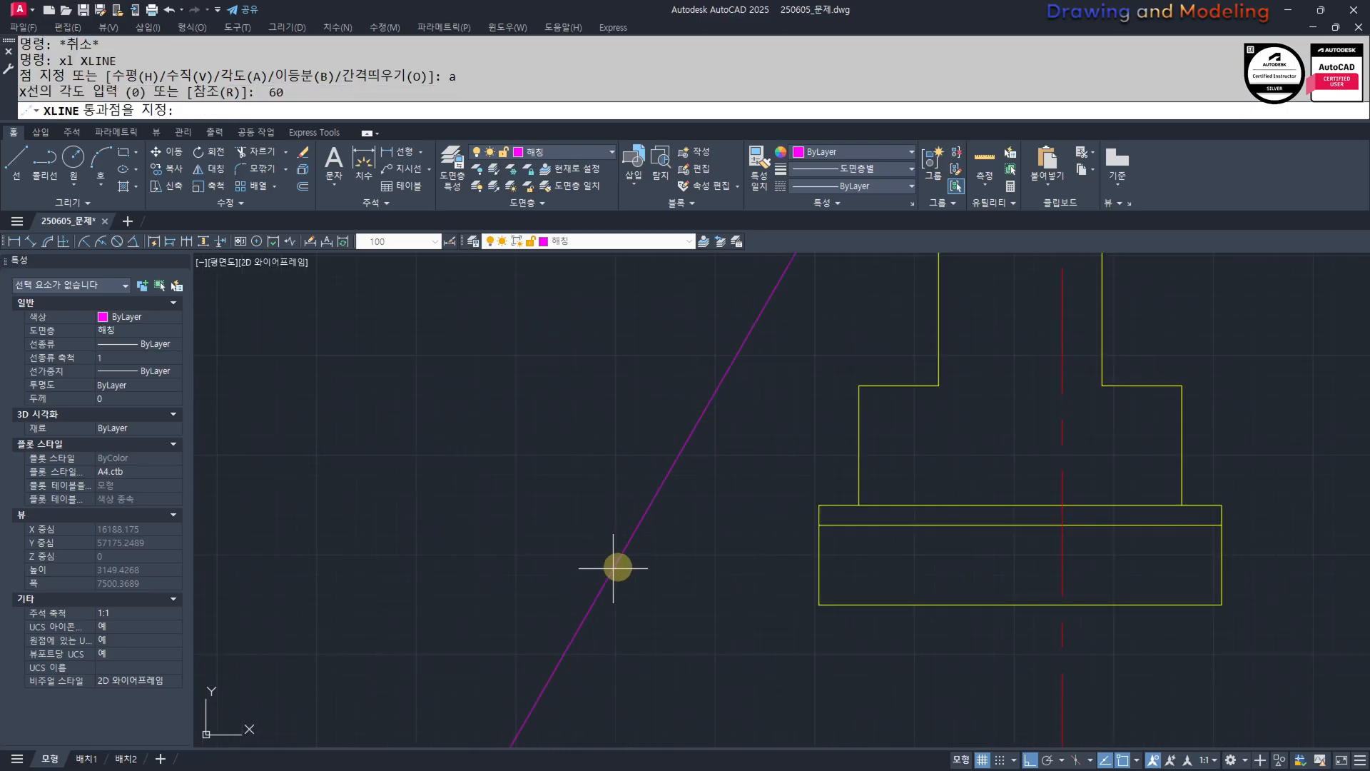
click(859, 569)
key(Escape)
key(Escape)
Trim the 60° line to the top and bottom edges of the footing's lowest layer.
scroll(883, 590, up, 2)
text(tr)
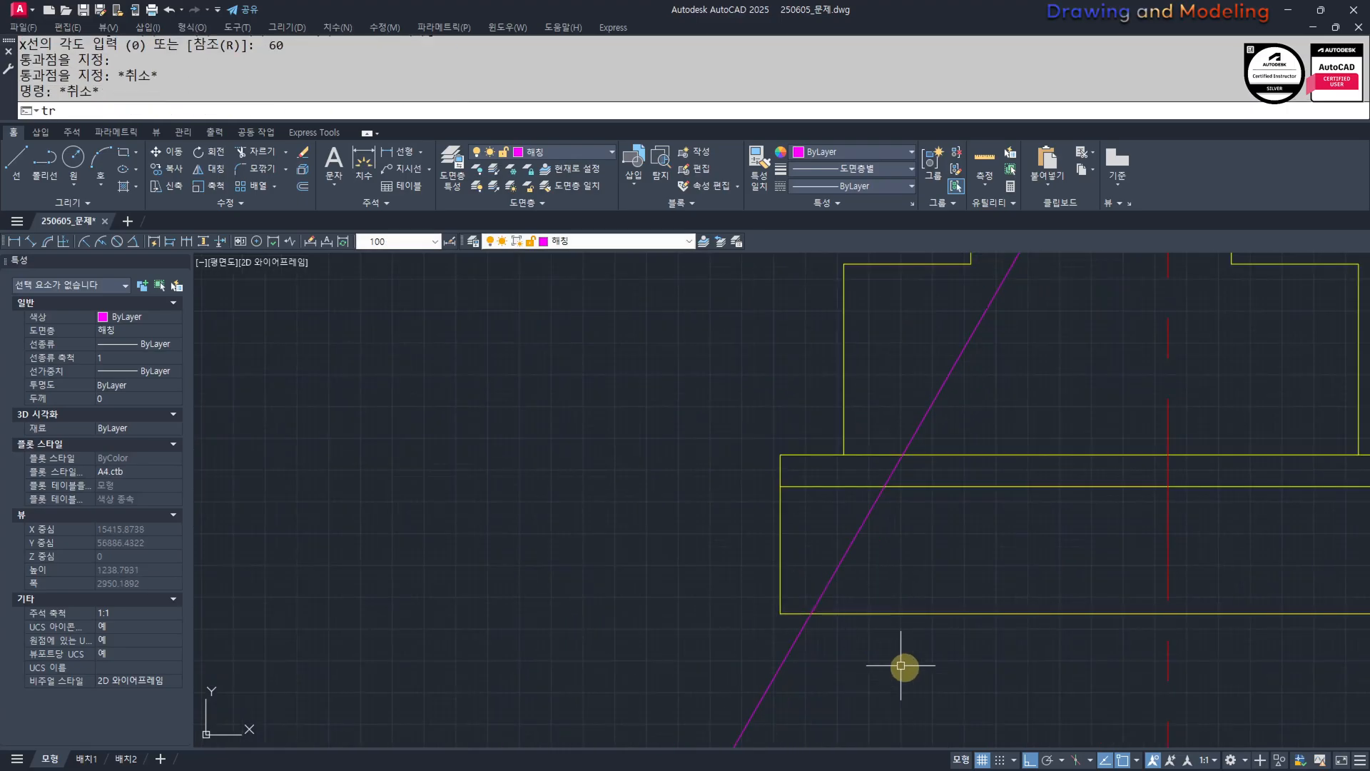
key(Return)
click(903, 665)
click(850, 481)
key(Return)
click(888, 465)
click(794, 642)
key(Escape)
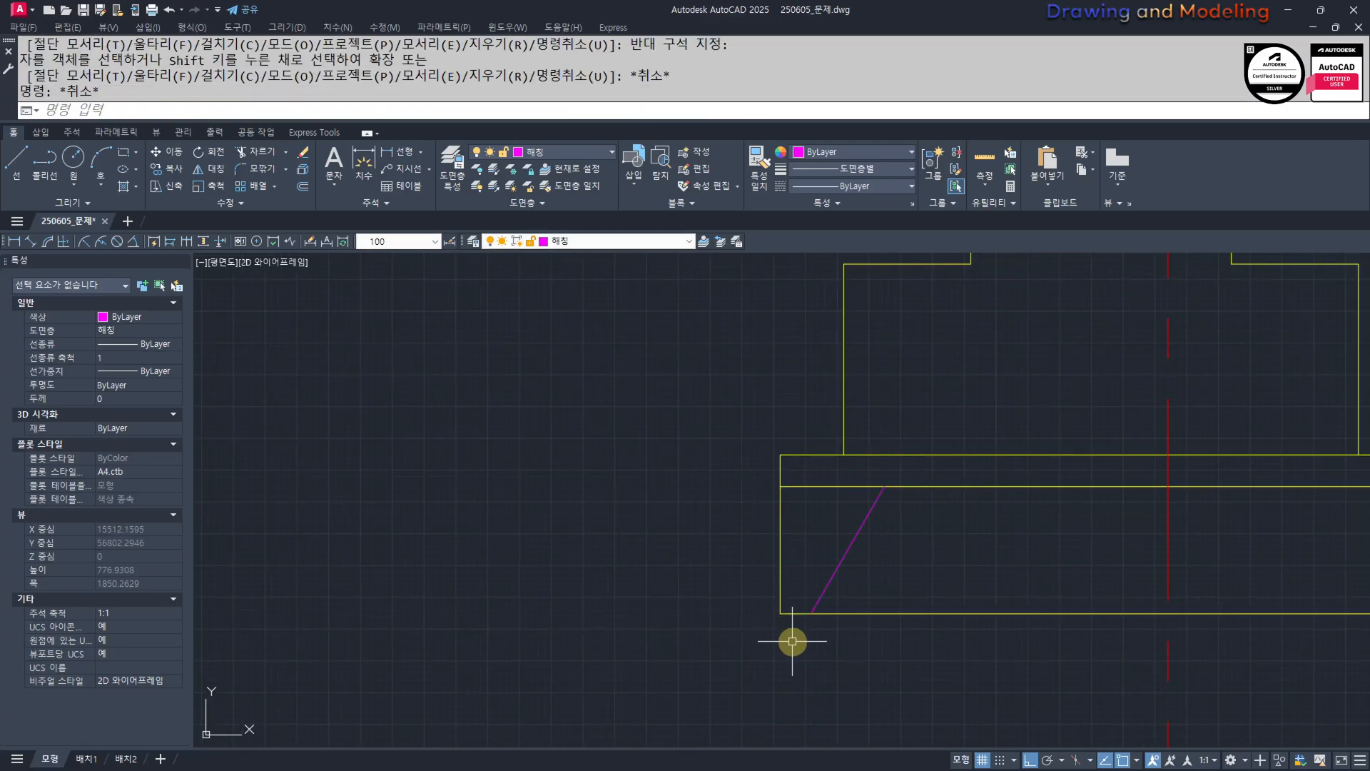
Draw a circle of radius 40 at each end of the slanted line in the footing's lowest layer.
text(c)
key(Return)
click(811, 613)
text(40)
key(Return)
key(Return)
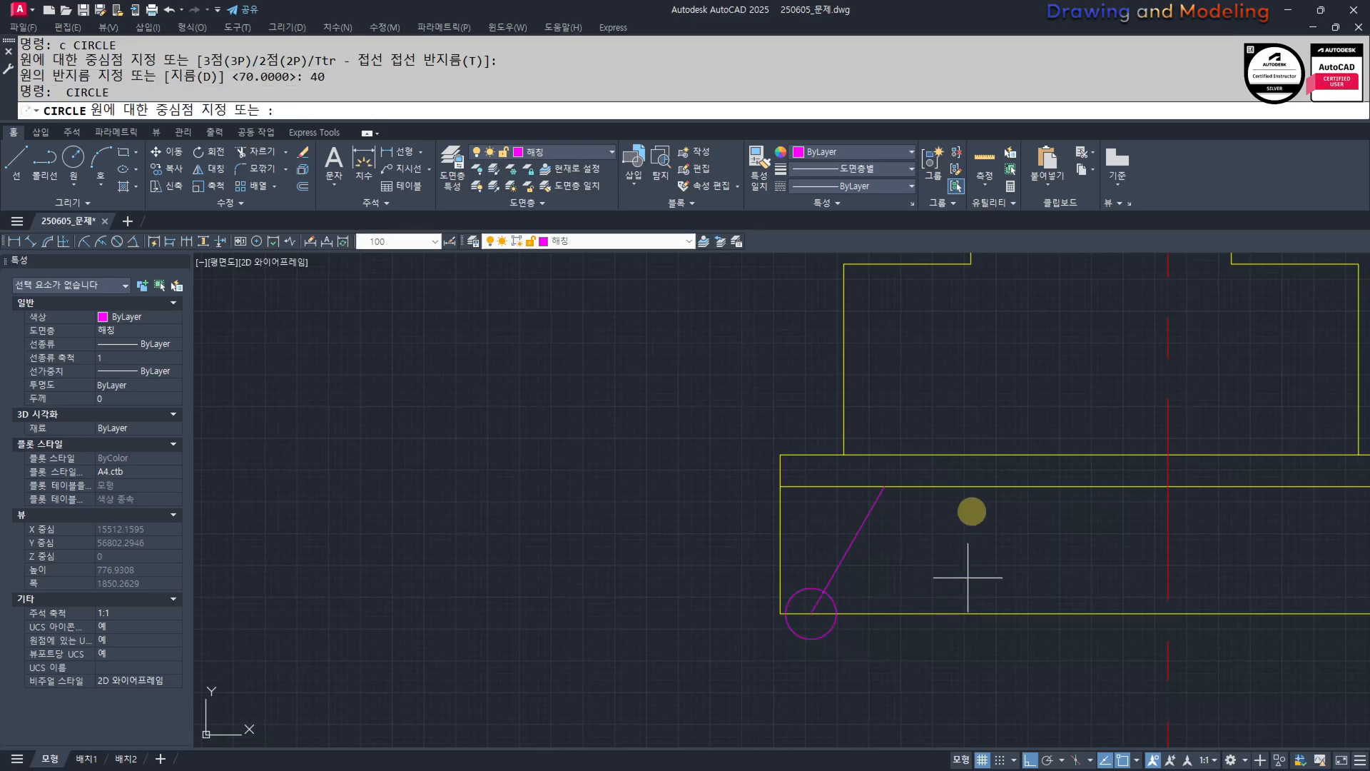
click(885, 486)
key(Return)
key(Escape)
key(Escape)
scroll(849, 606, up, 5)
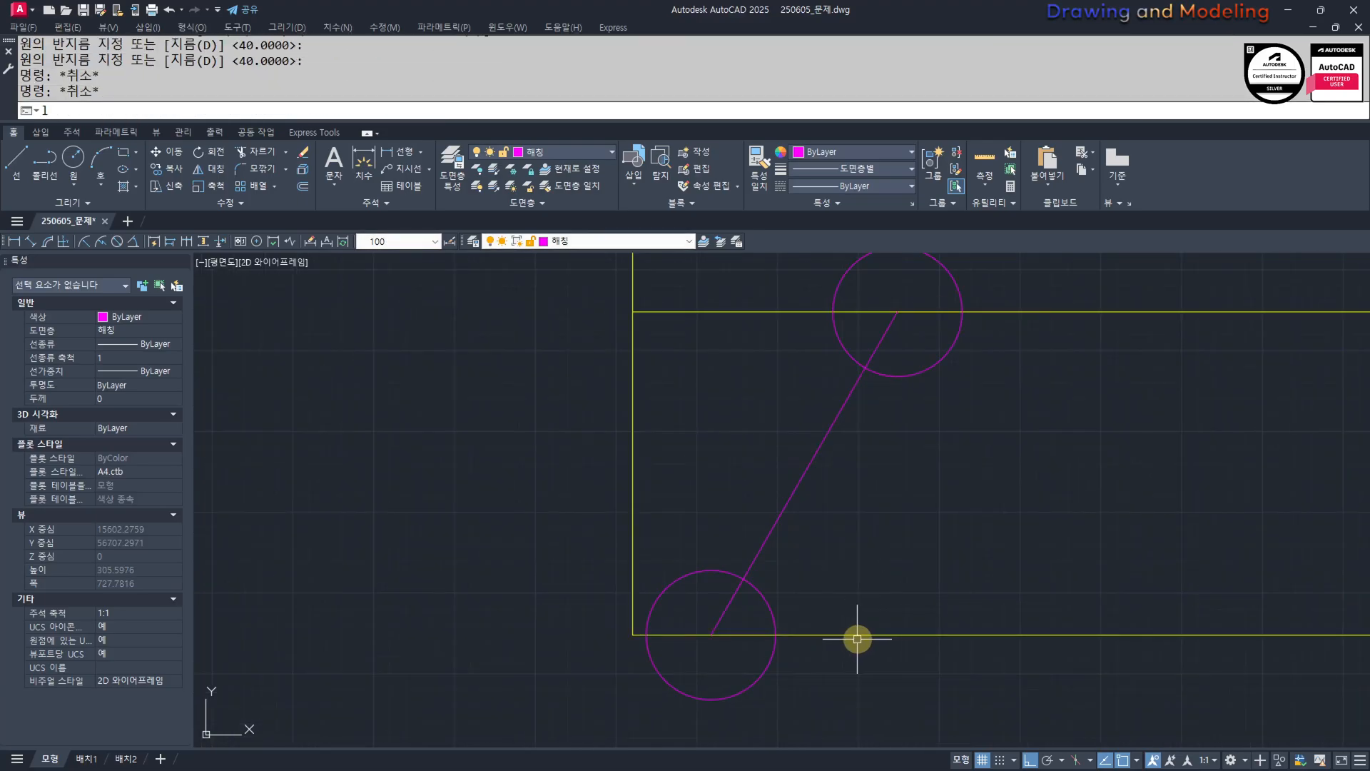
Draw a short slanted line at each end, from the circle's crossing with the long line to the layer's edge.
click(744, 578)
key(Escape)
key(Escape)
middle_drag(884, 446, 871, 567)
click(854, 489)
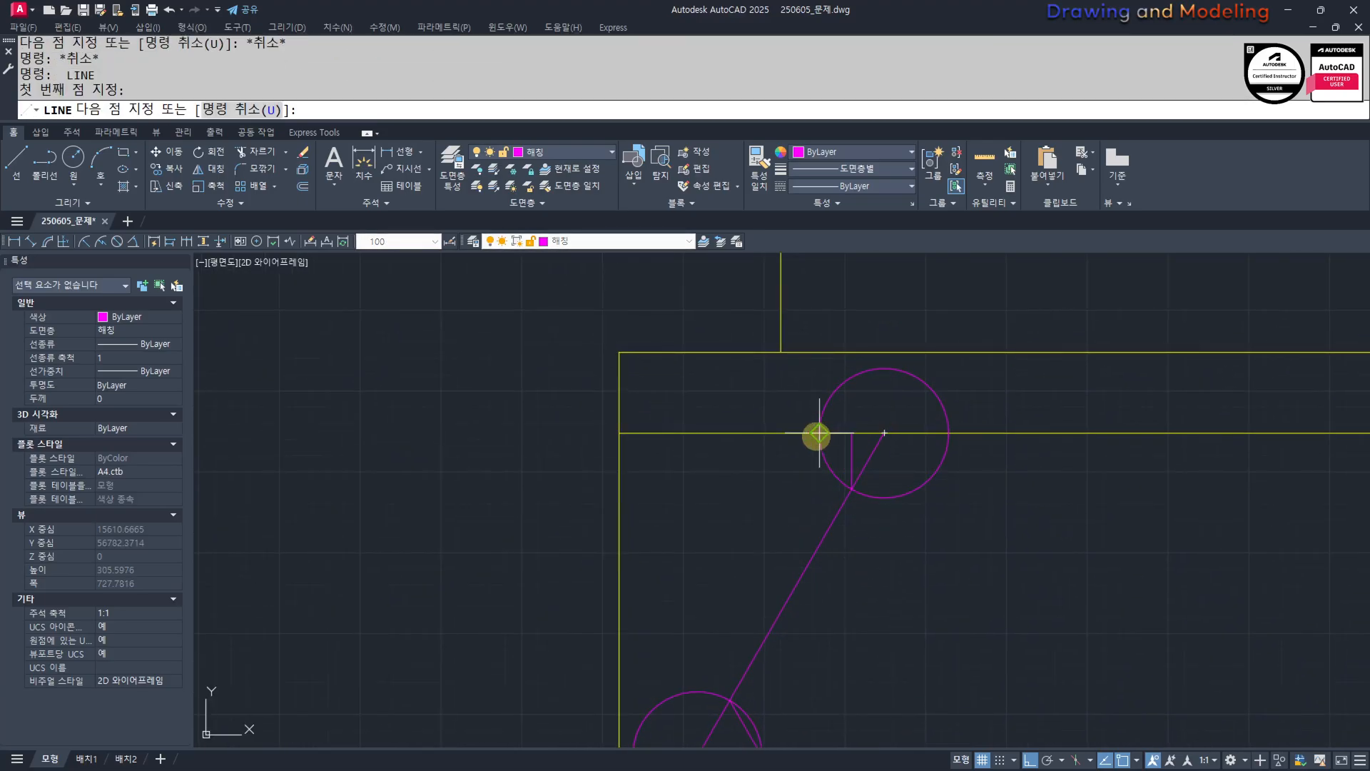
key(Escape)
Erase the two helper circles at the ends of the slanted line.
click(859, 402)
click(807, 388)
text(e)
key(Return)
mouse_move(782, 671)
middle_down()
mouse_move(798, 566)
mouse_move(850, 431)
middle_up()
click(849, 621)
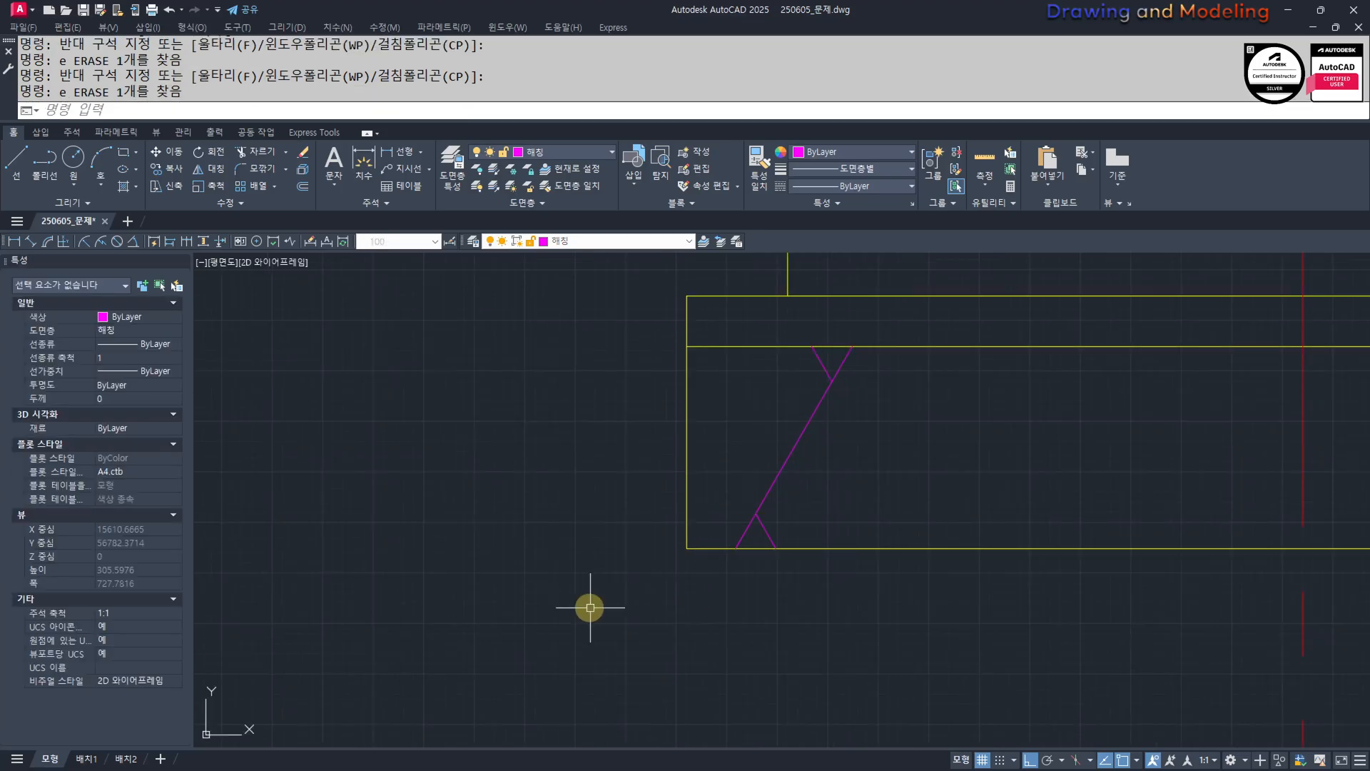
Try to join the three lines of the rubble mark into one object.
click(942, 329)
middle_drag(877, 487, 755, 573)
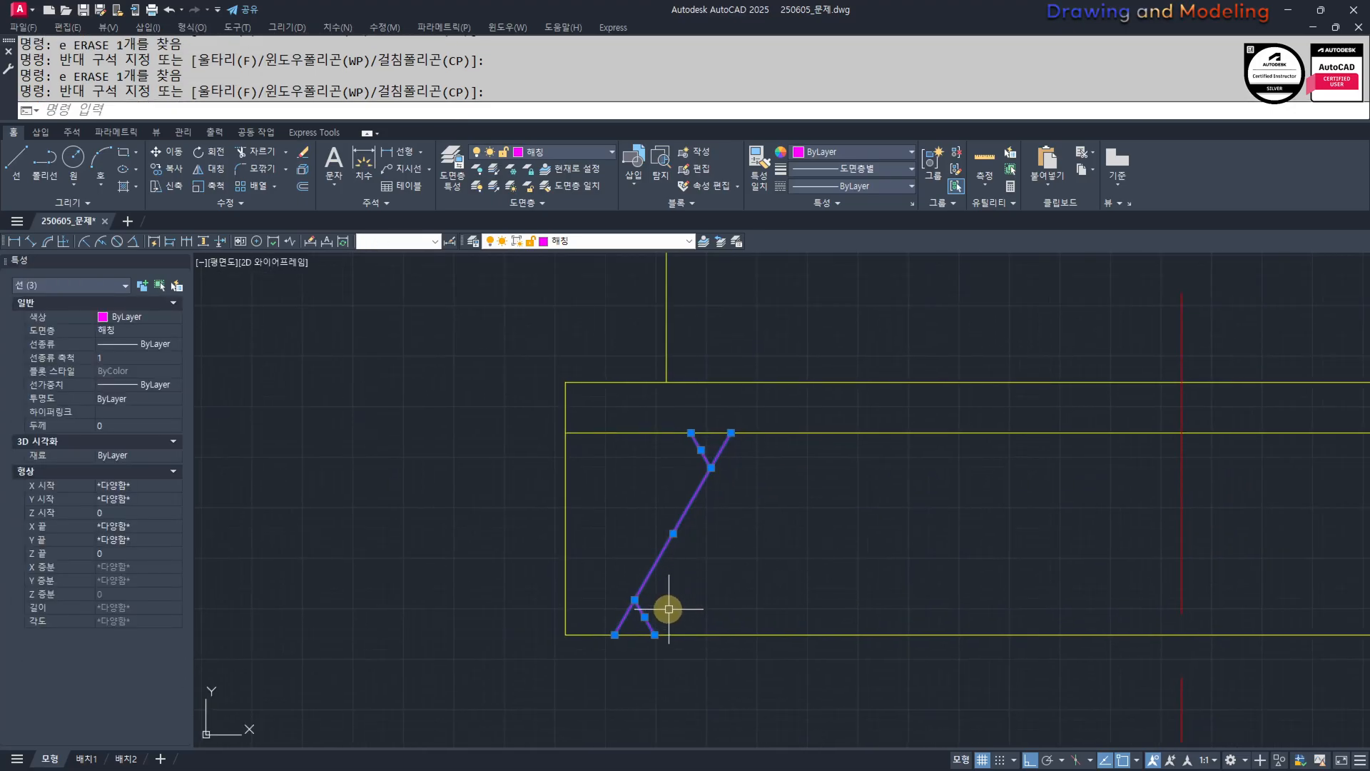
text(j)
key(Return)
key(Escape)
click(721, 545)
click(663, 516)
text(a)
key(Escape)
key(Escape)
Group the three lines of the rubble mark in the footing's lowest layer.
click(505, 687)
click(781, 428)
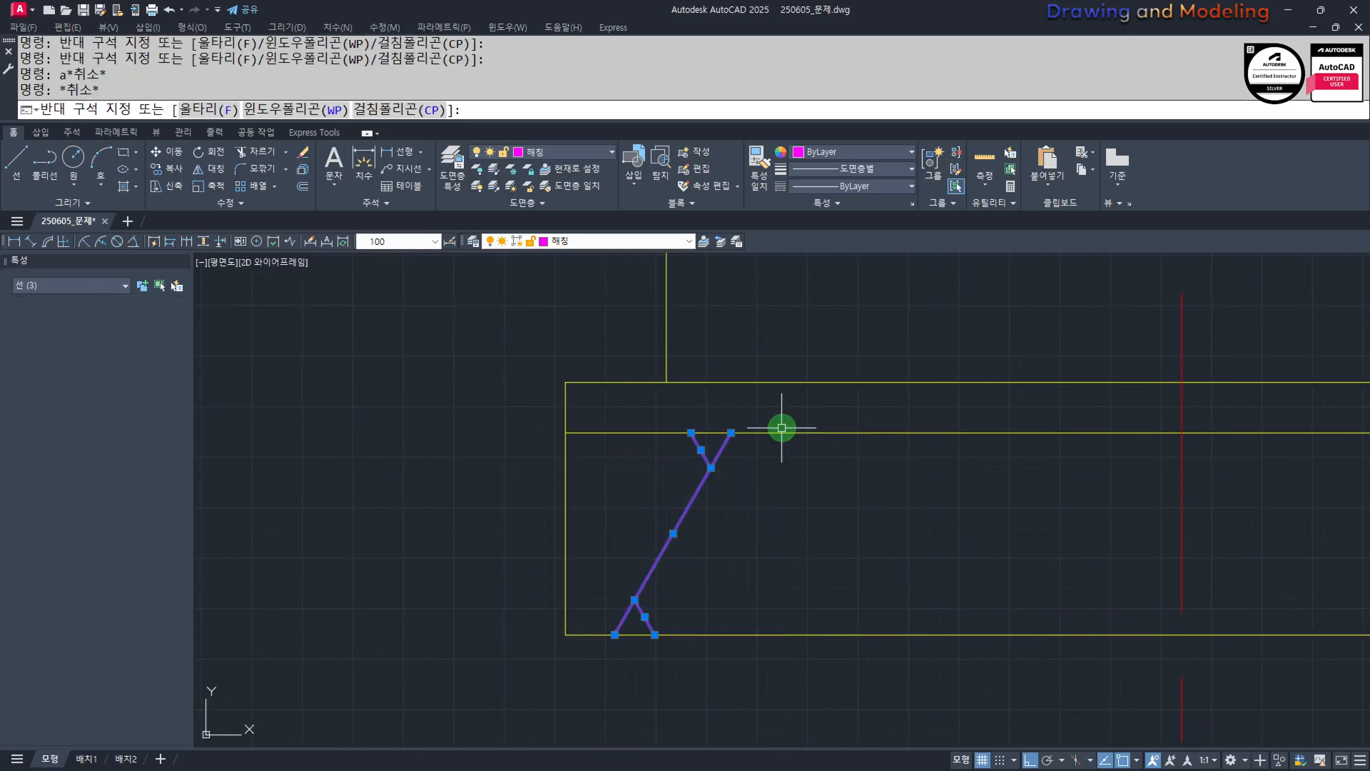
middle_drag(754, 525, 725, 532)
key(Return)
Create a path array of the grouped rubble mark along the footing's bottom edge with an item spacing of 200.
scroll(704, 549, down, 4)
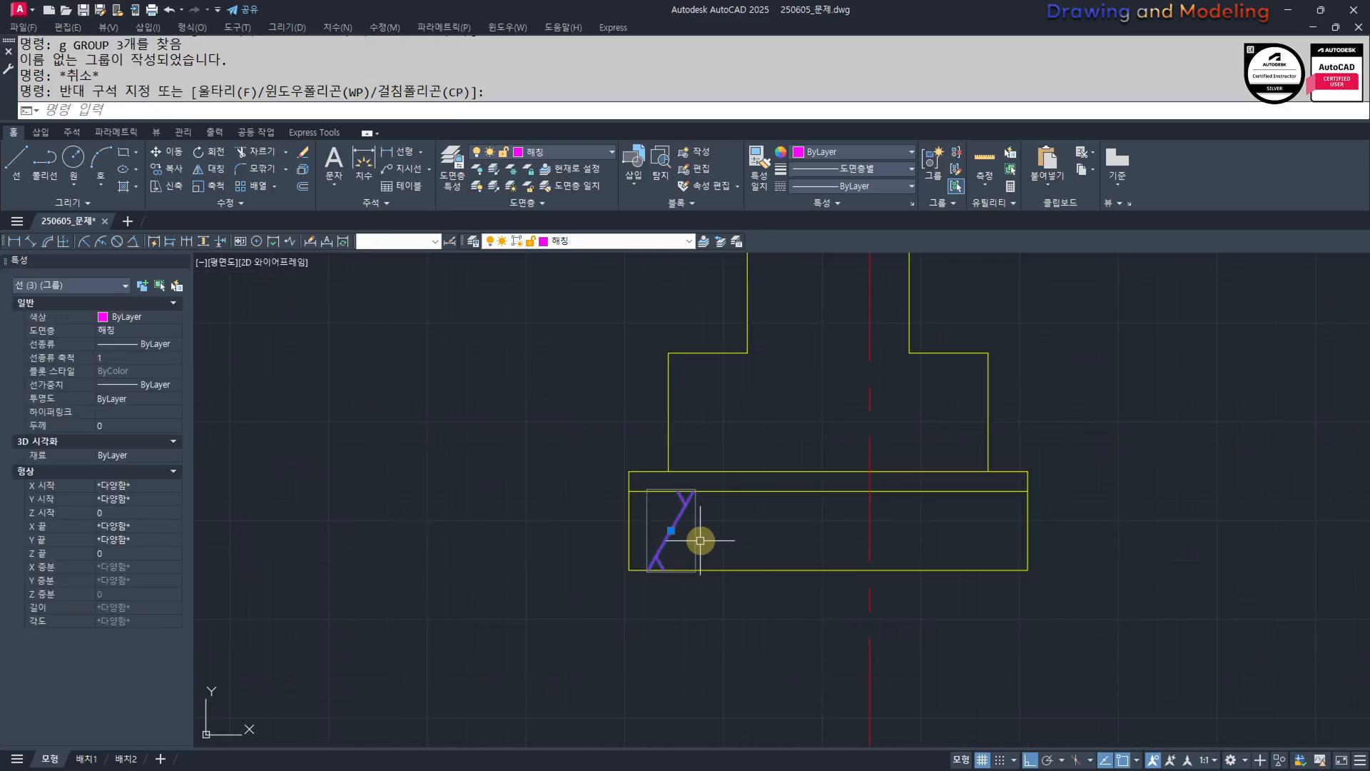
text(aq)
key(Return)
click(706, 569)
middle_drag(678, 612, 673, 614)
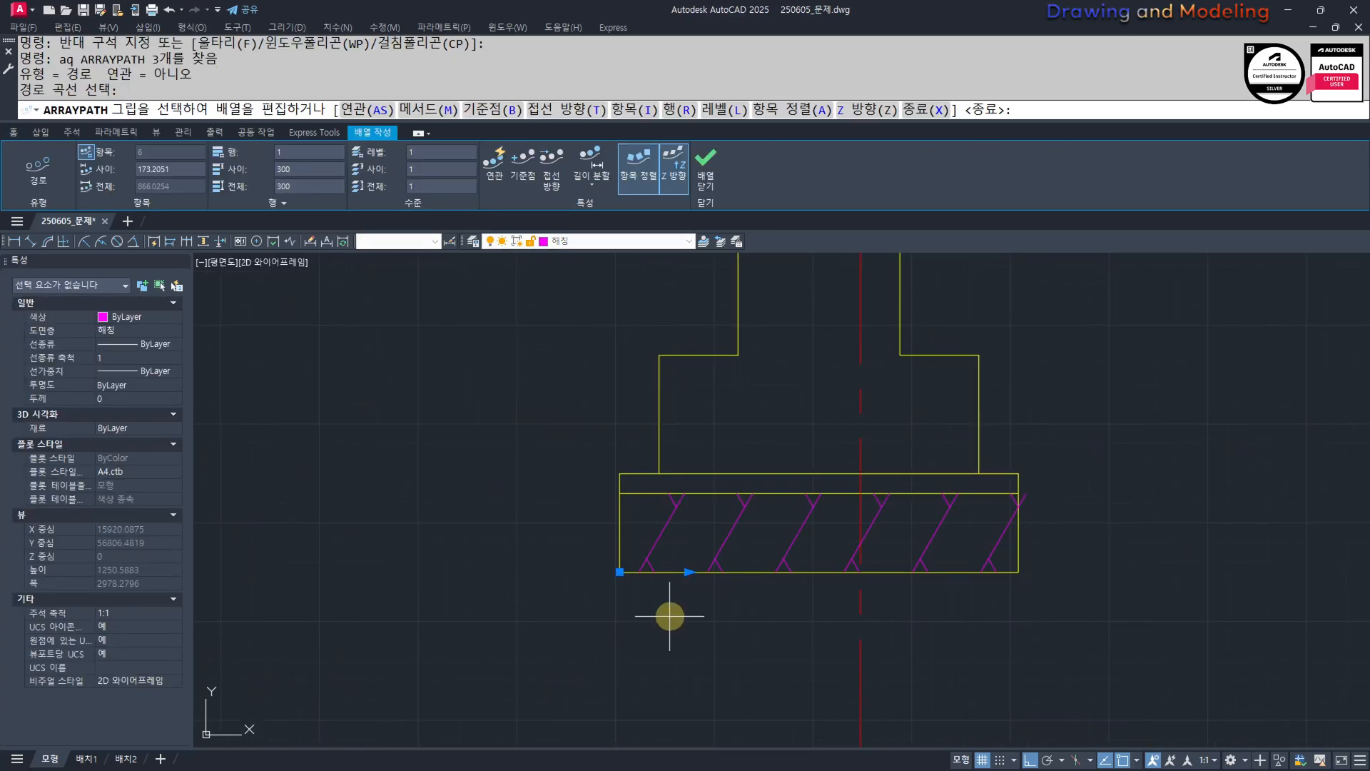
text(i)
key(Return)
text(200)
key(Return)
key(Escape)
key(Escape)
key(Escape)
key(Escape)
Erase the surplus rubble mark lying beyond the right edge of the footing.
click(1122, 497)
click(1080, 485)
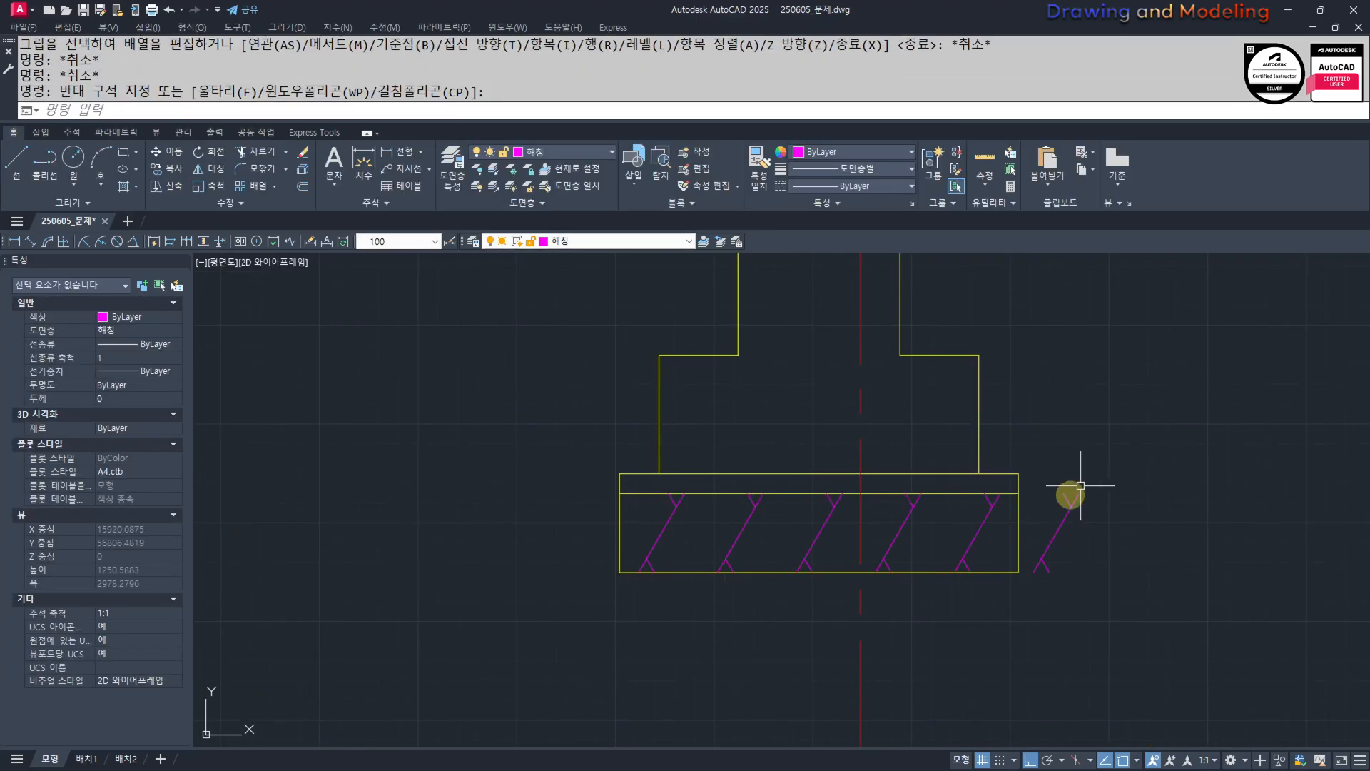
text(e)
key(Return)
click(1080, 540)
key(Escape)
key(Escape)
key(Escape)
click(1086, 542)
click(1060, 477)
text(e)
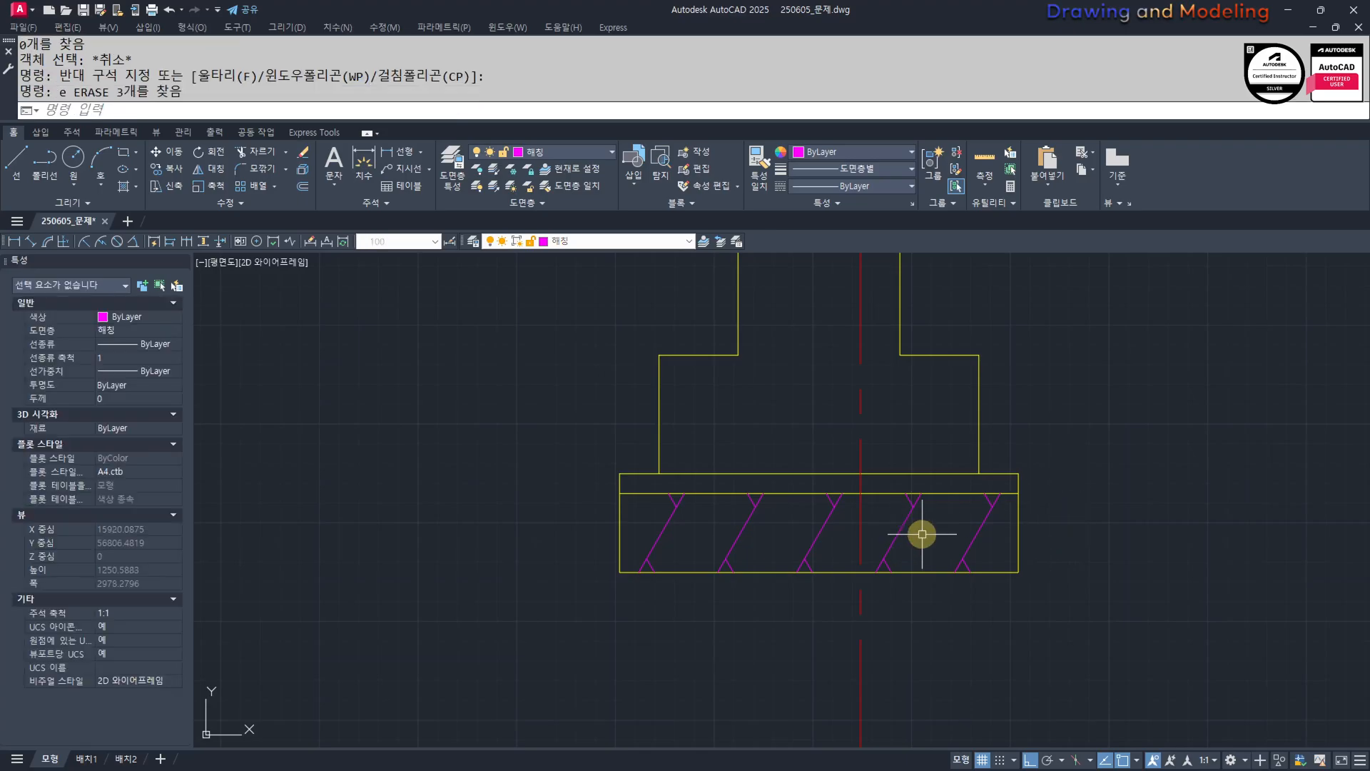
Copy four of the rubble marks to the neighbouring footing, matching the lower-left corners of the two footings.
scroll(924, 532, up, 2)
click(927, 533)
click(869, 493)
click(743, 539)
click(465, 575)
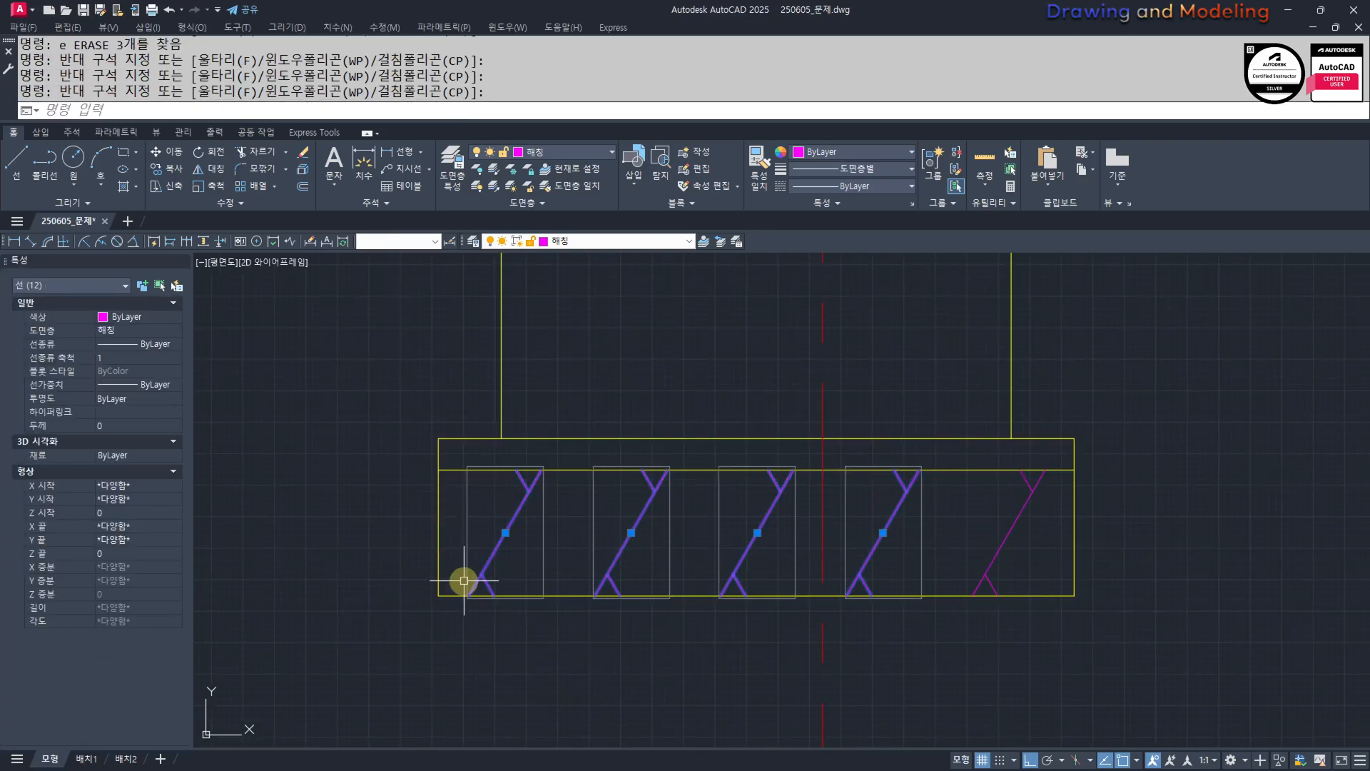
text(cc)
key(Return)
click(438, 595)
scroll(418, 594, down, 4)
middle_drag(418, 593, 300, 618)
scroll(535, 632, up, 2)
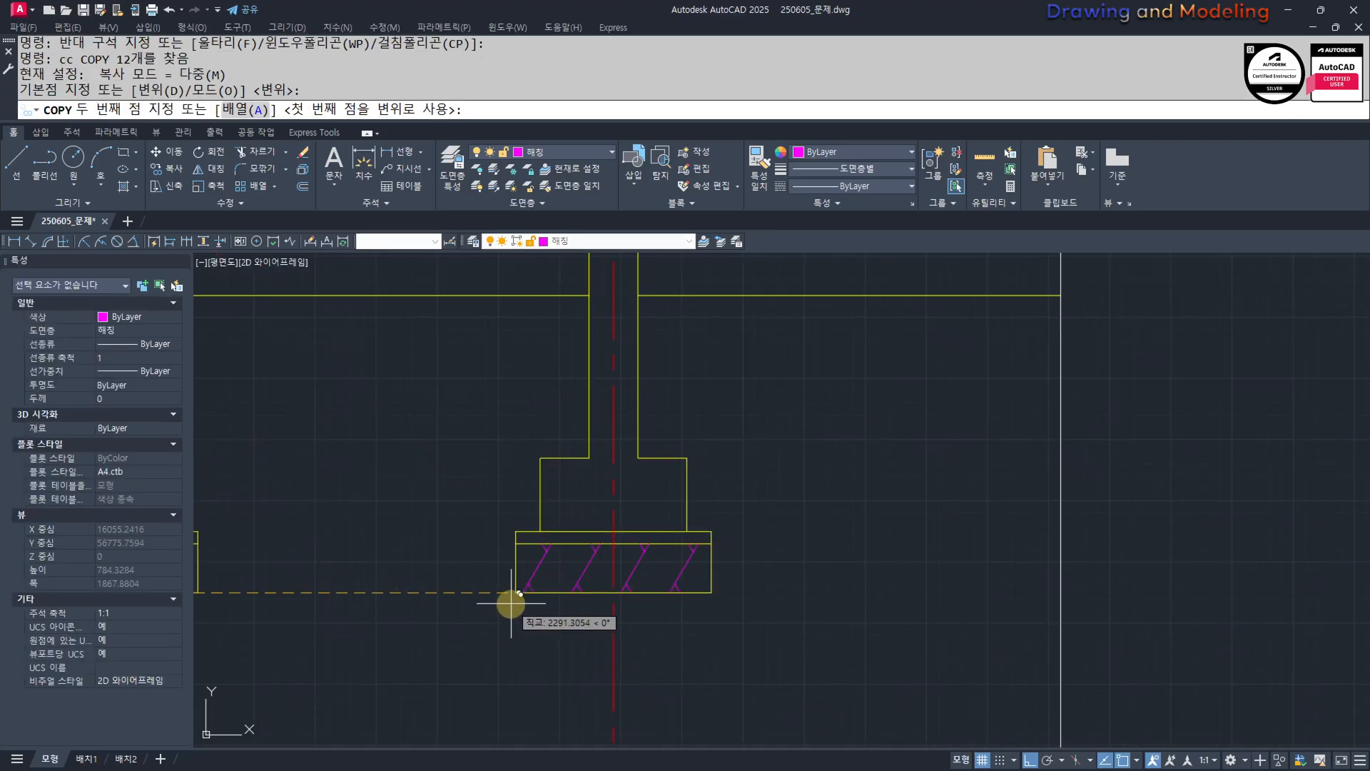
click(512, 598)
key(Escape)
key(Escape)
Copy two rubble marks to the small footing under the entrance steps, using the footings' lower-left corners as reference points.
scroll(388, 606, down, 2)
middle_drag(400, 609, 847, 601)
scroll(735, 575, up, 6)
click(832, 606)
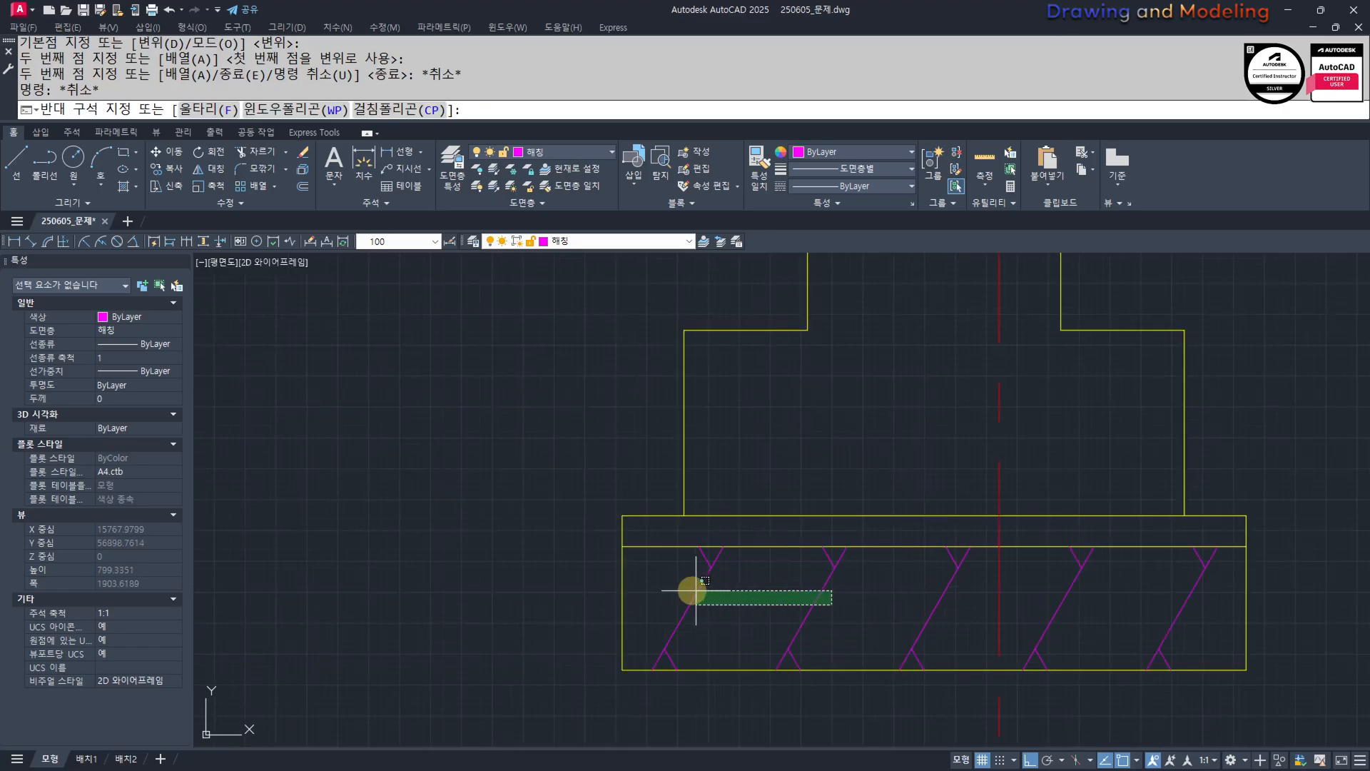
click(678, 590)
text(cc)
key(Return)
click(622, 669)
scroll(352, 646, down, 4)
scroll(458, 573, up, 3)
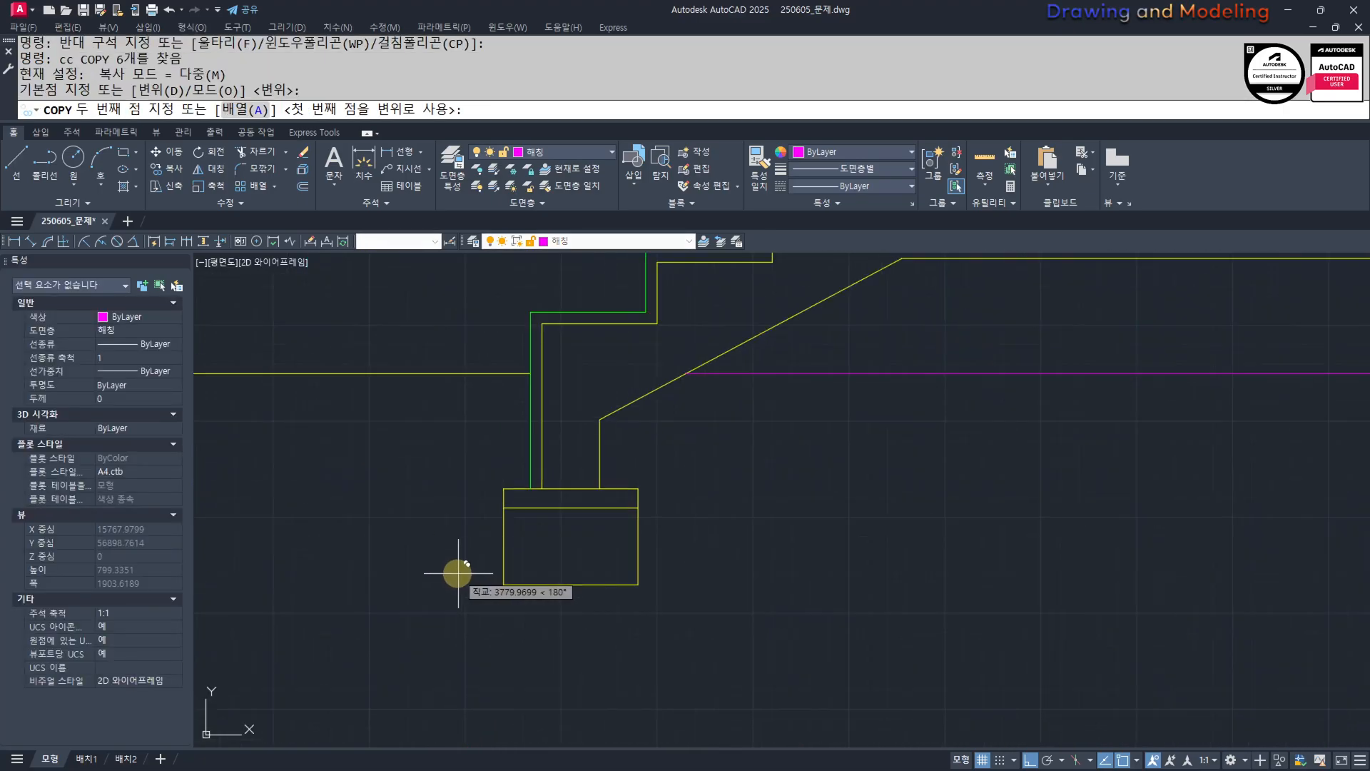
click(504, 584)
key(Escape)
key(Escape)
Move the two copied rubble marks about 33 units left so they fit inside the small footing.
scroll(570, 565, up, 4)
click(701, 589)
click(470, 600)
middle_drag(545, 625, 611, 596)
text(m)
key(Return)
click(694, 649)
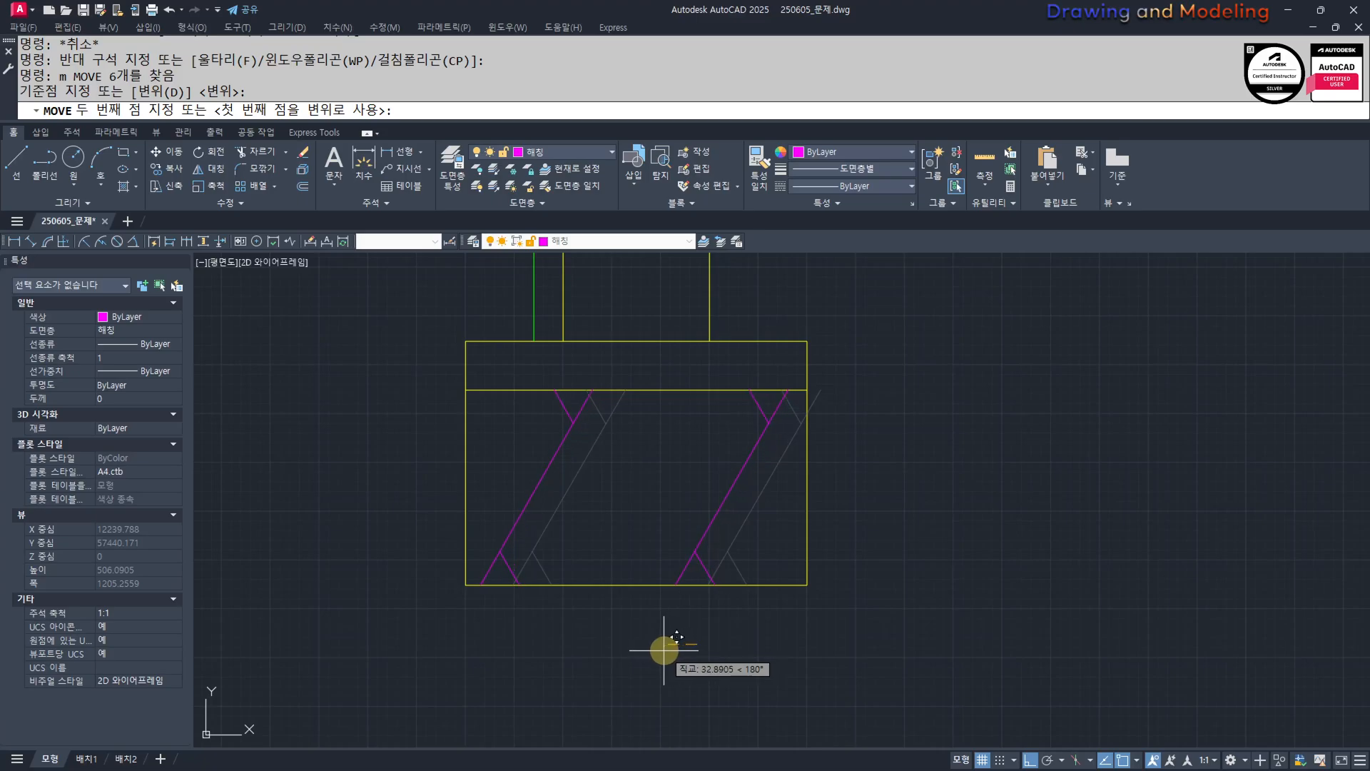
key(Escape)
key(Escape)
Draw a rectangle enclosing the whole section drawing, from the roof's upper left to beyond the cut line below the footings.
scroll(499, 560, down, 5)
scroll(514, 692, up, 3)
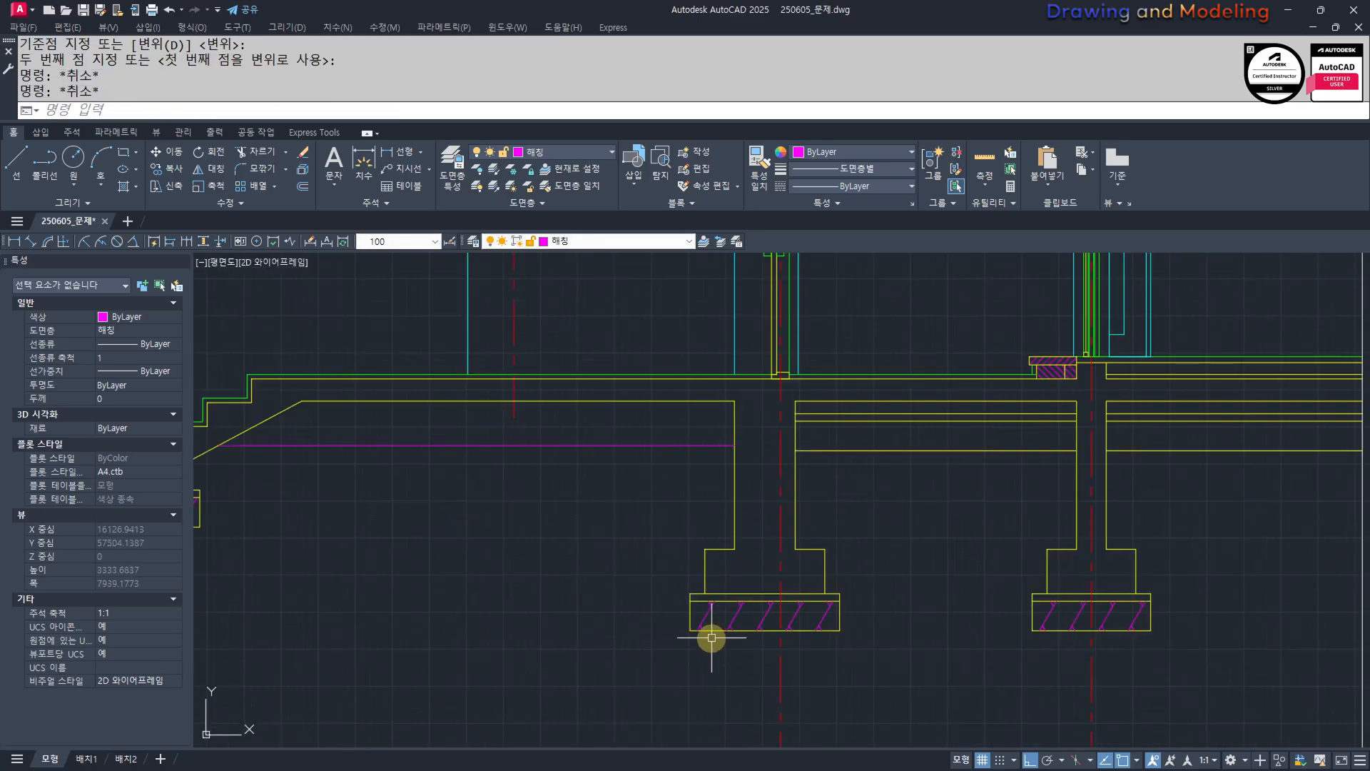
scroll(809, 644, down, 5)
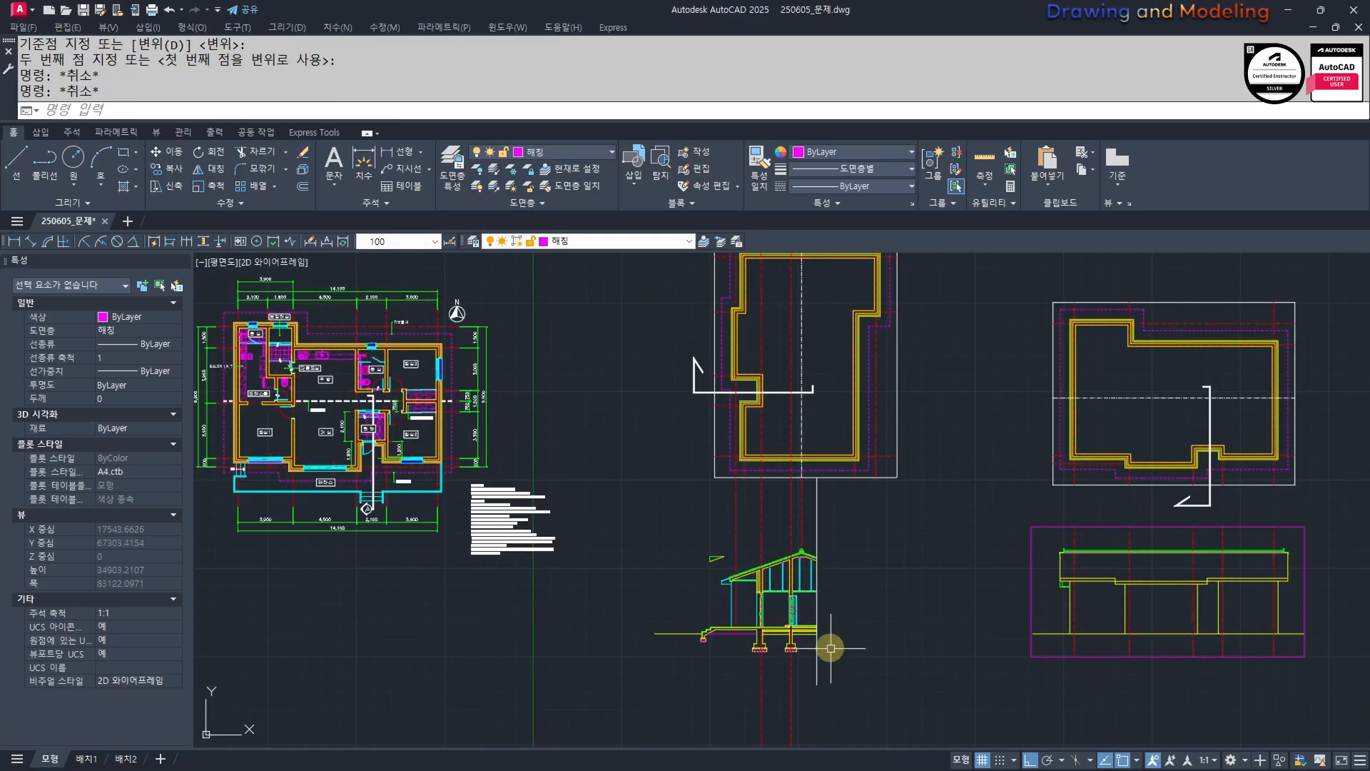
scroll(631, 503, up, 1)
text(rec)
key(Return)
click(623, 469)
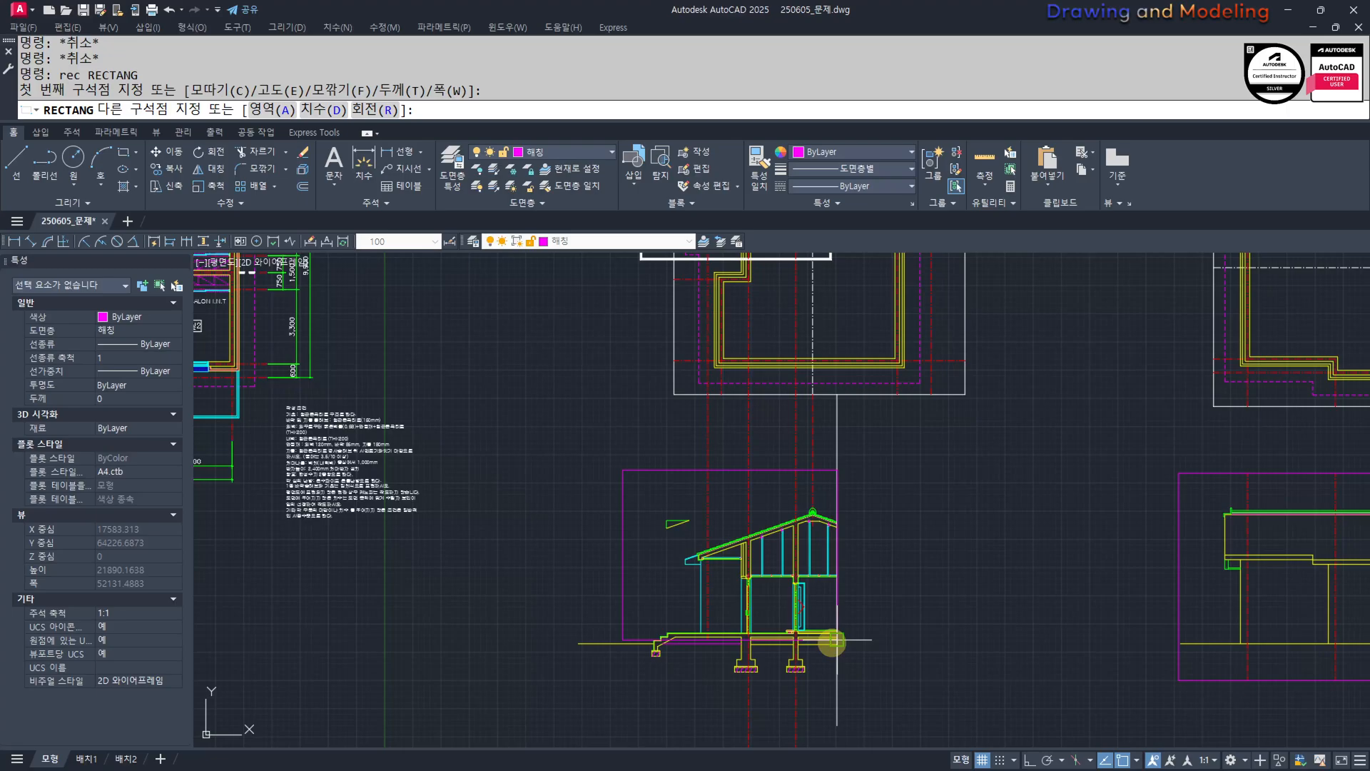
click(865, 681)
Stretch the enclosing rectangle's upper edge down closer to the roof ridge.
text(s STRETCH)
click(892, 444)
click(527, 521)
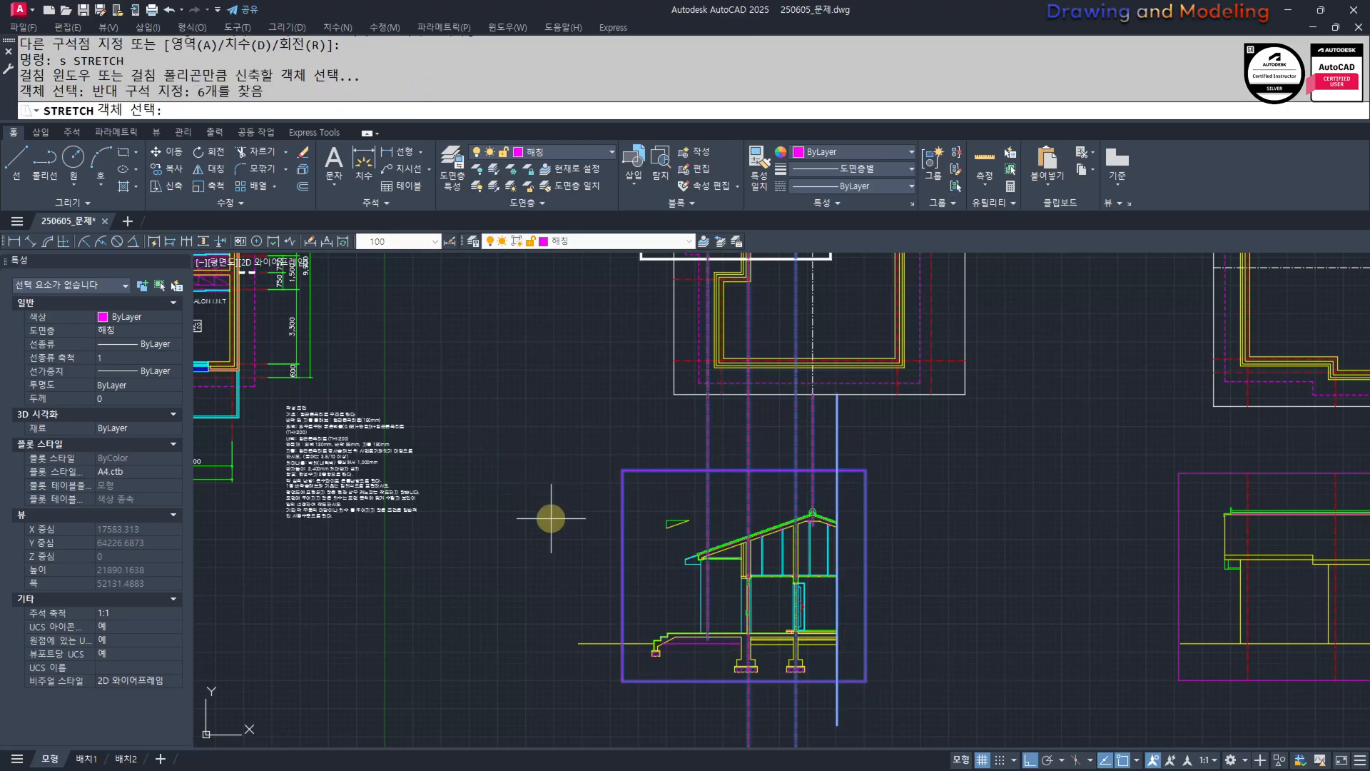
key(space)
click(583, 543)
click(583, 563)
key(Escape)
Trim the centrelines, cut line and ground line outside the rectangle, using the rectangle as the cutting edge.
key(Return)
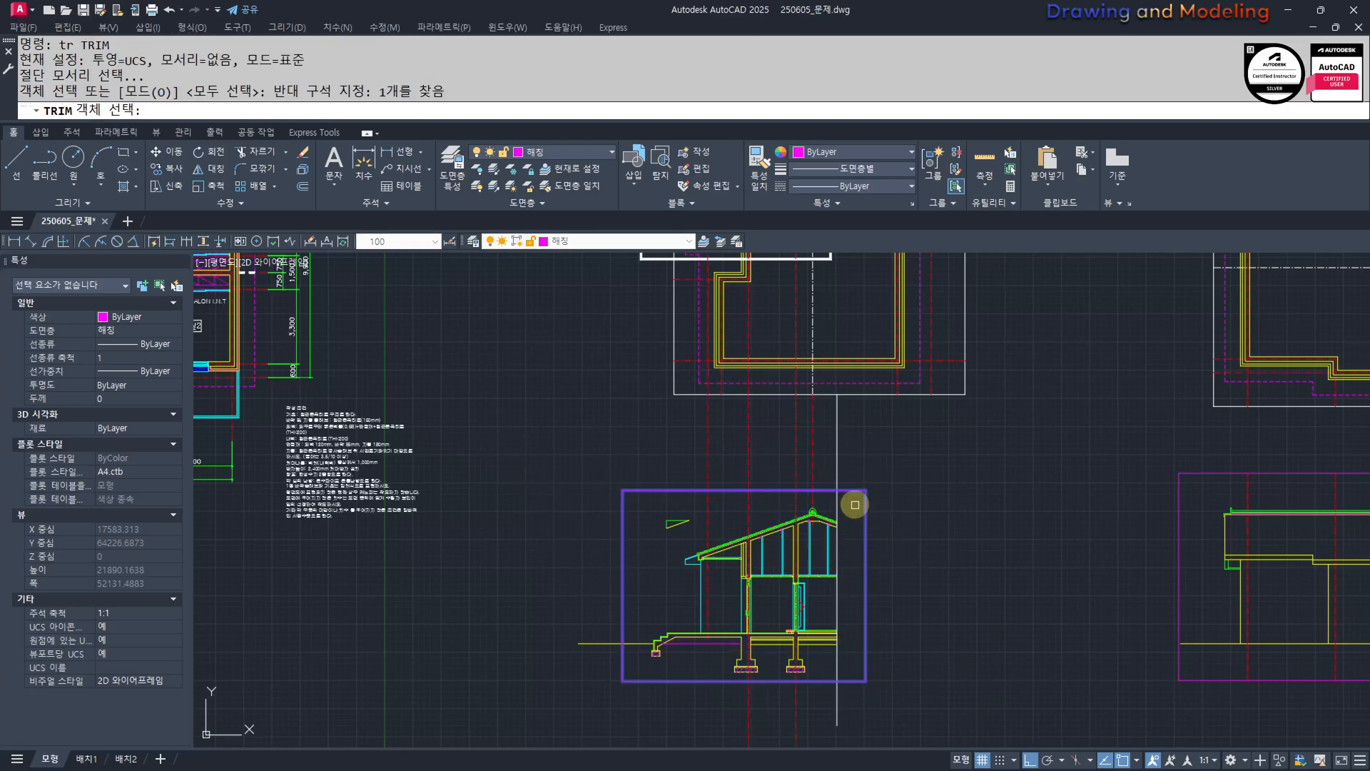
click(668, 453)
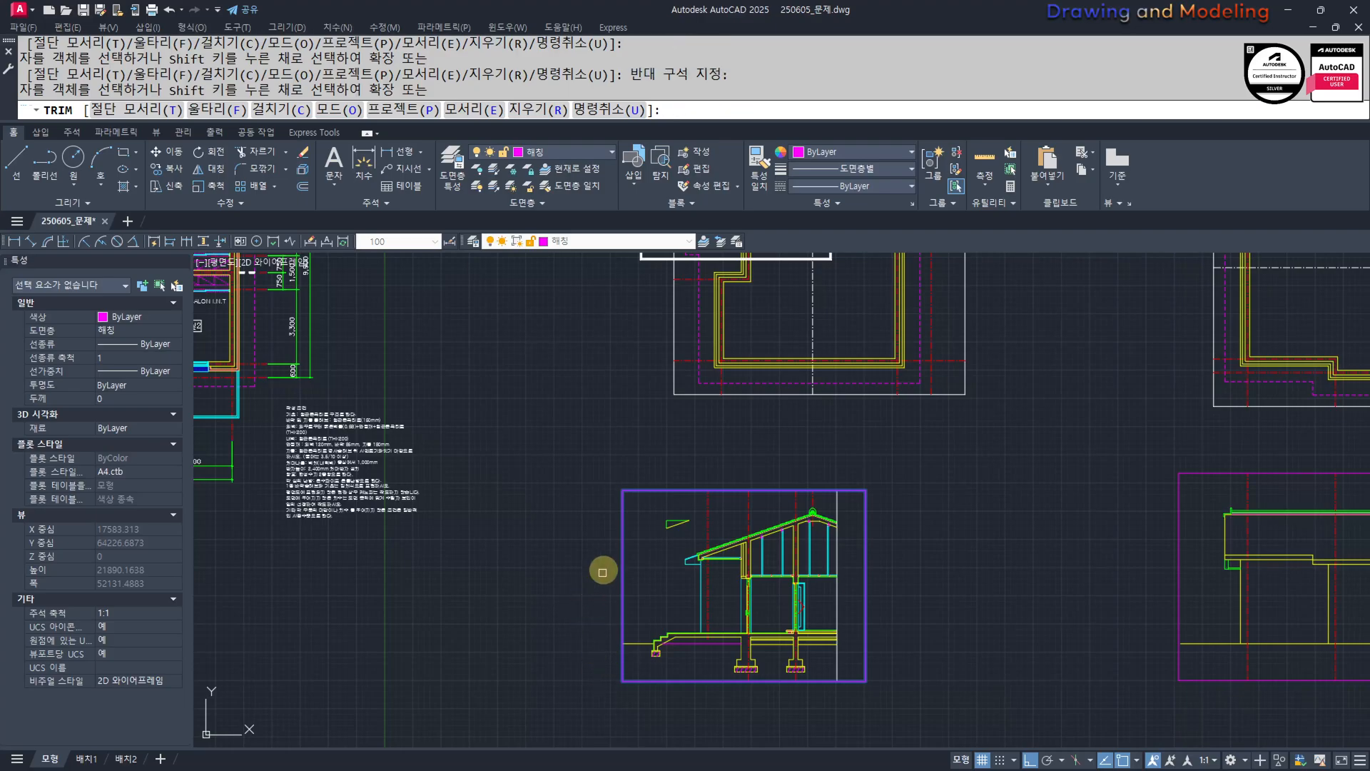
key(Escape)
key(Escape)
scroll(642, 556, up, 4)
scroll(632, 607, down, 4)
Stretch the rectangle's left side together with the ground line's end outward, away from the section.
text(s)
key(space)
click(608, 501)
middle_drag(588, 664, 621, 576)
click(592, 715)
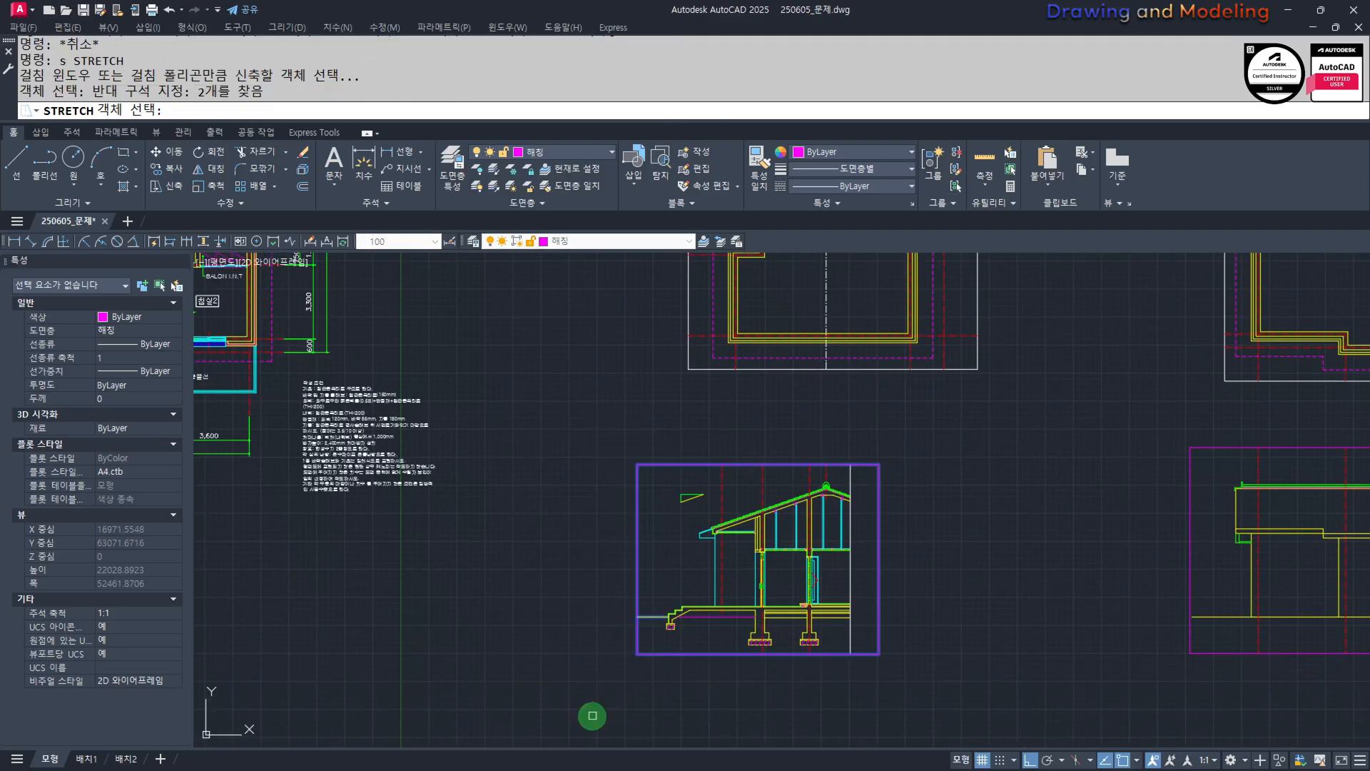
key(space)
click(666, 690)
click(645, 691)
key(Escape)
key(Escape)
Stretch the rectangle's left side and the ground line's end inward, closer to the entrance steps.
scroll(696, 632, up, 3)
scroll(634, 627, down, 3)
text(s)
click(612, 677)
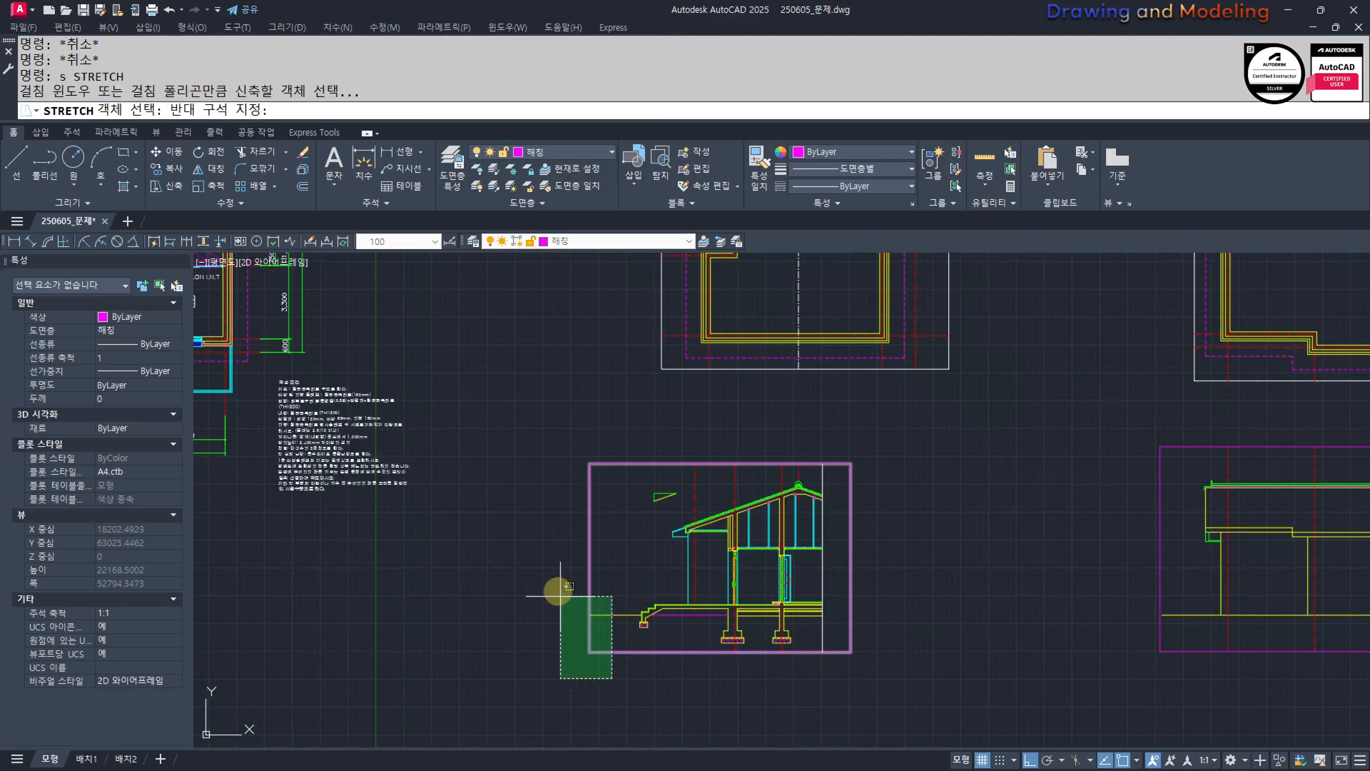
click(560, 596)
key(space)
click(540, 687)
click(557, 691)
key(Escape)
key(Escape)
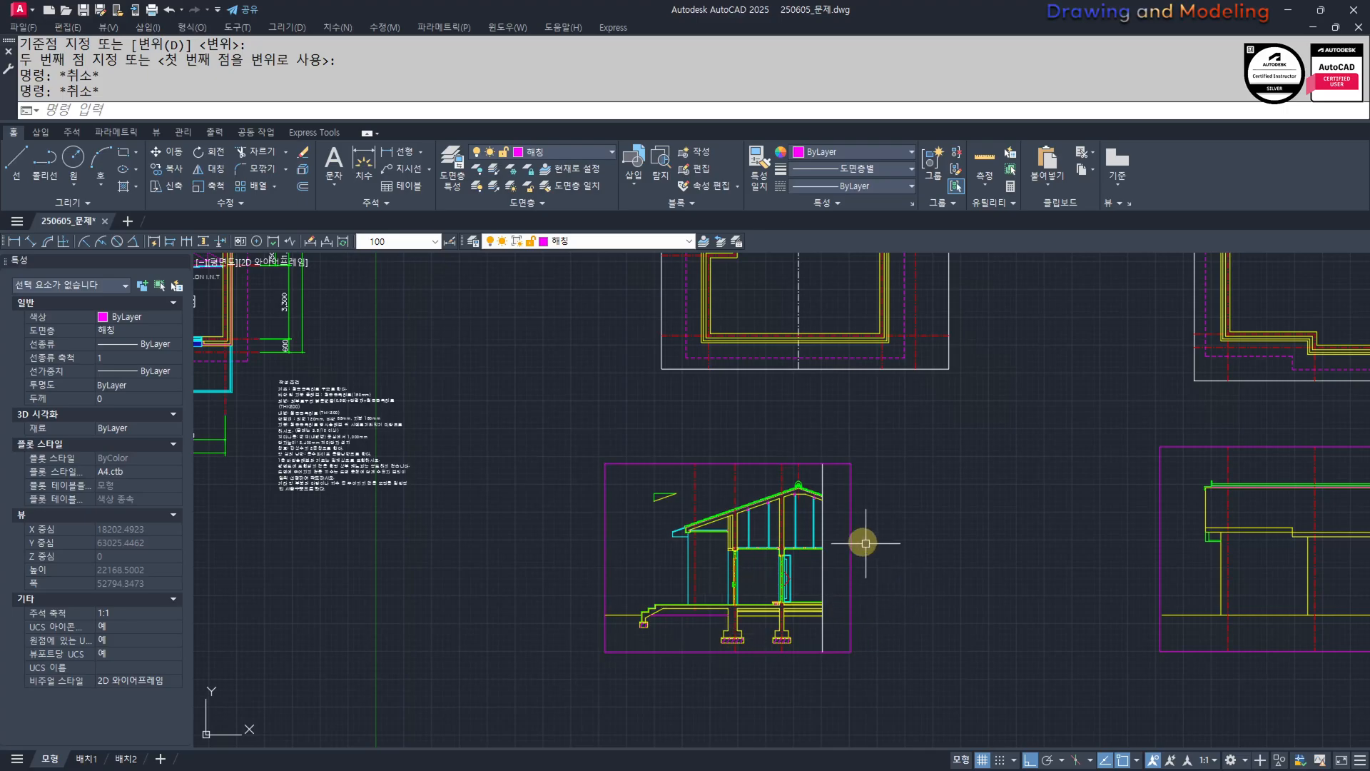
Inspect the section drawing from the roof and eaves to the floor and footings.
scroll(866, 543, up, 4)
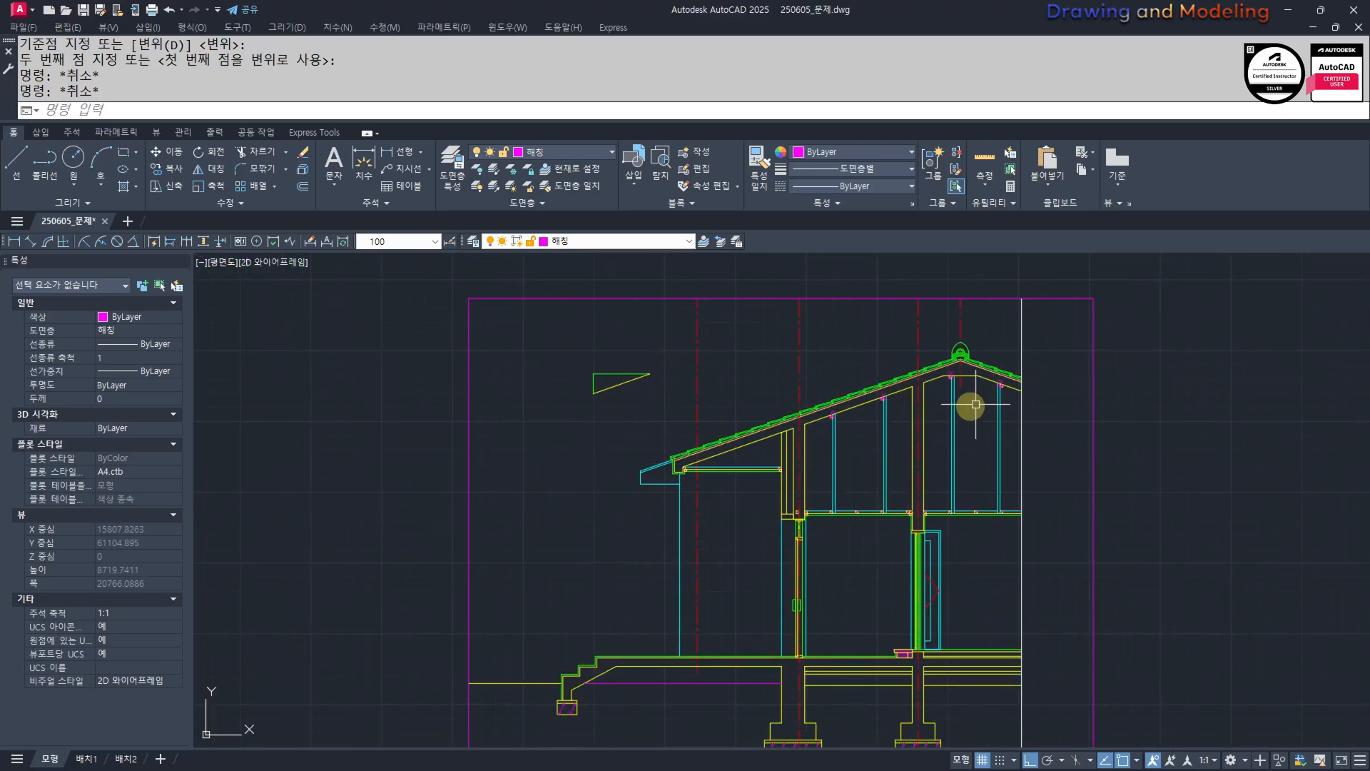
mouse_move(962, 507)
middle_down()
mouse_move(948, 416)
mouse_move(908, 417)
middle_up()
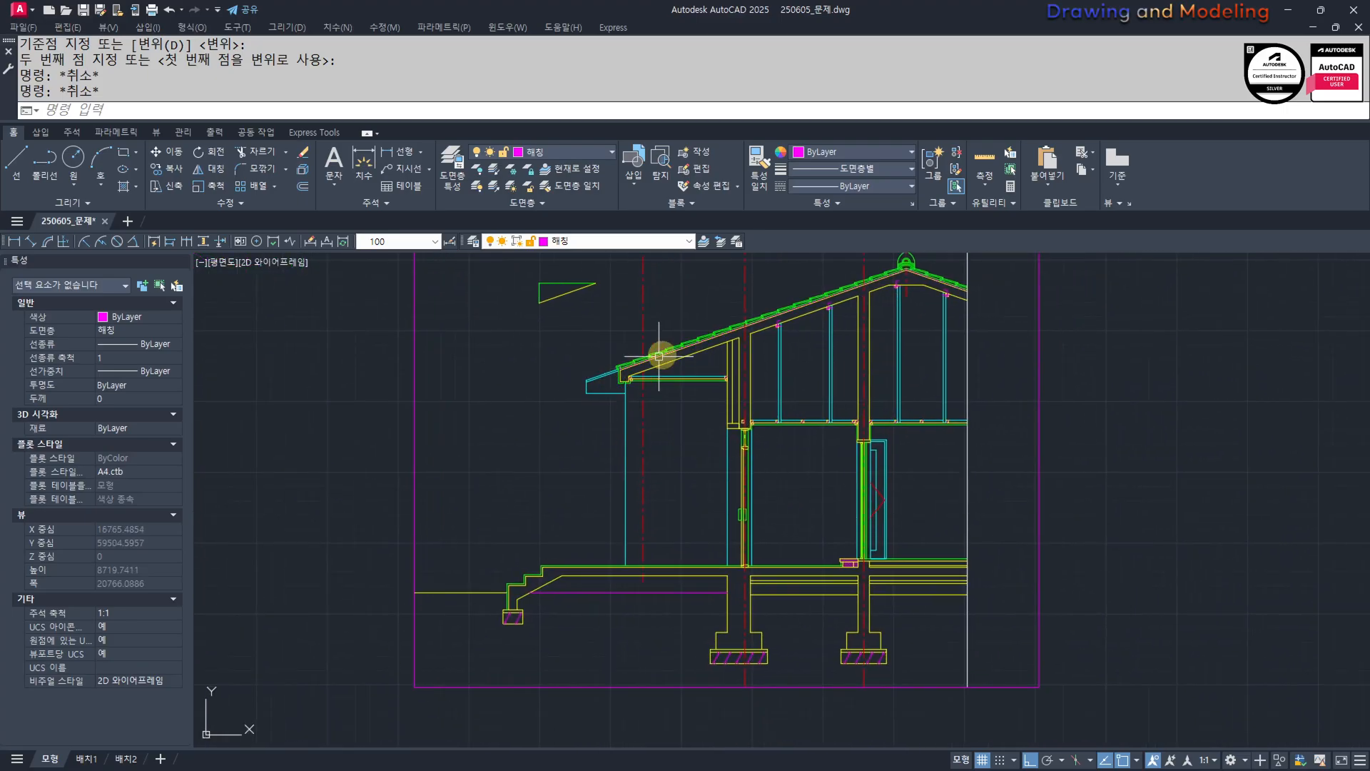
scroll(757, 348, up, 4)
middle_drag(703, 355, 748, 365)
scroll(735, 417, down, 2)
middle_drag(734, 443, 758, 472)
scroll(758, 485, down, 2)
mouse_move(723, 533)
middle_down()
mouse_move(690, 590)
mouse_move(736, 520)
middle_up()
middle_drag(690, 661, 655, 622)
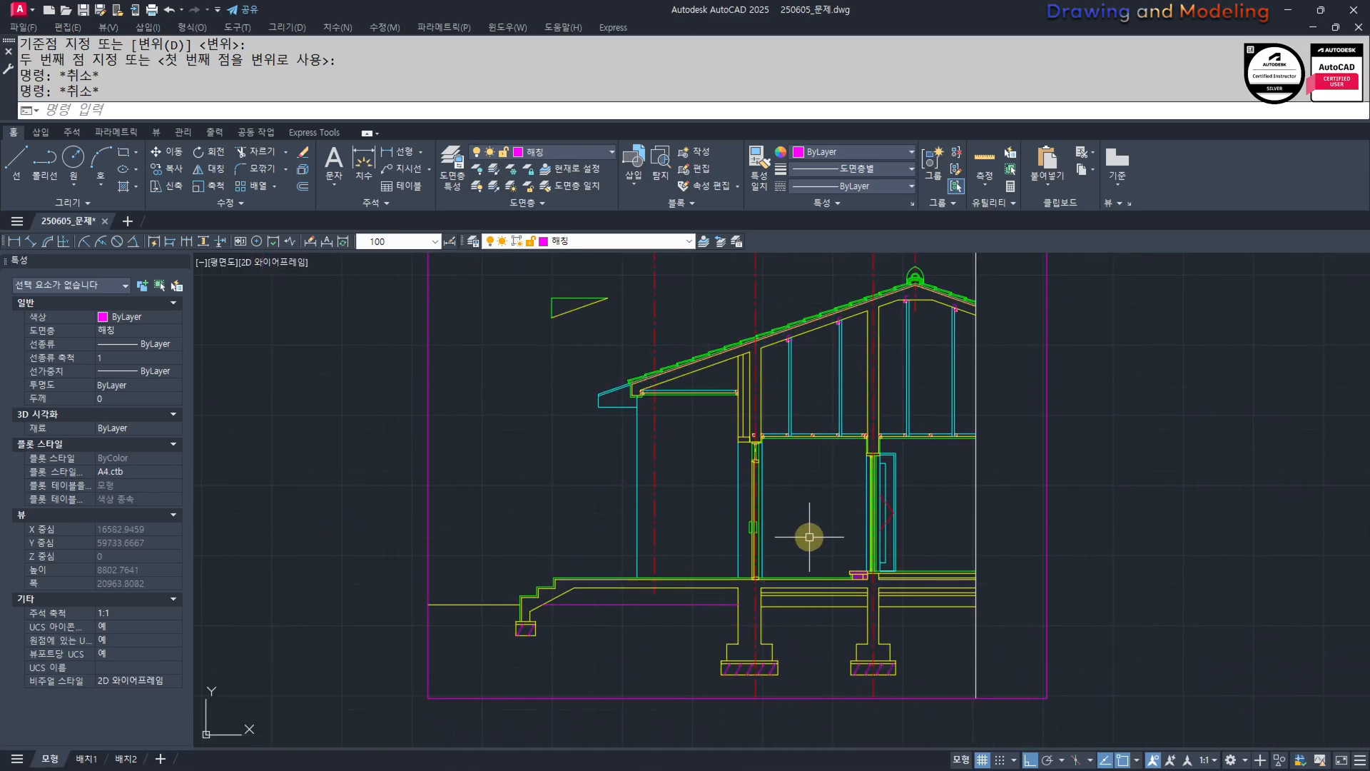
Check the path of cutting line A through the floor plan against the section drawing and its roof.
scroll(809, 536, down, 5)
scroll(832, 481, up, 8)
middle_drag(997, 514, 944, 526)
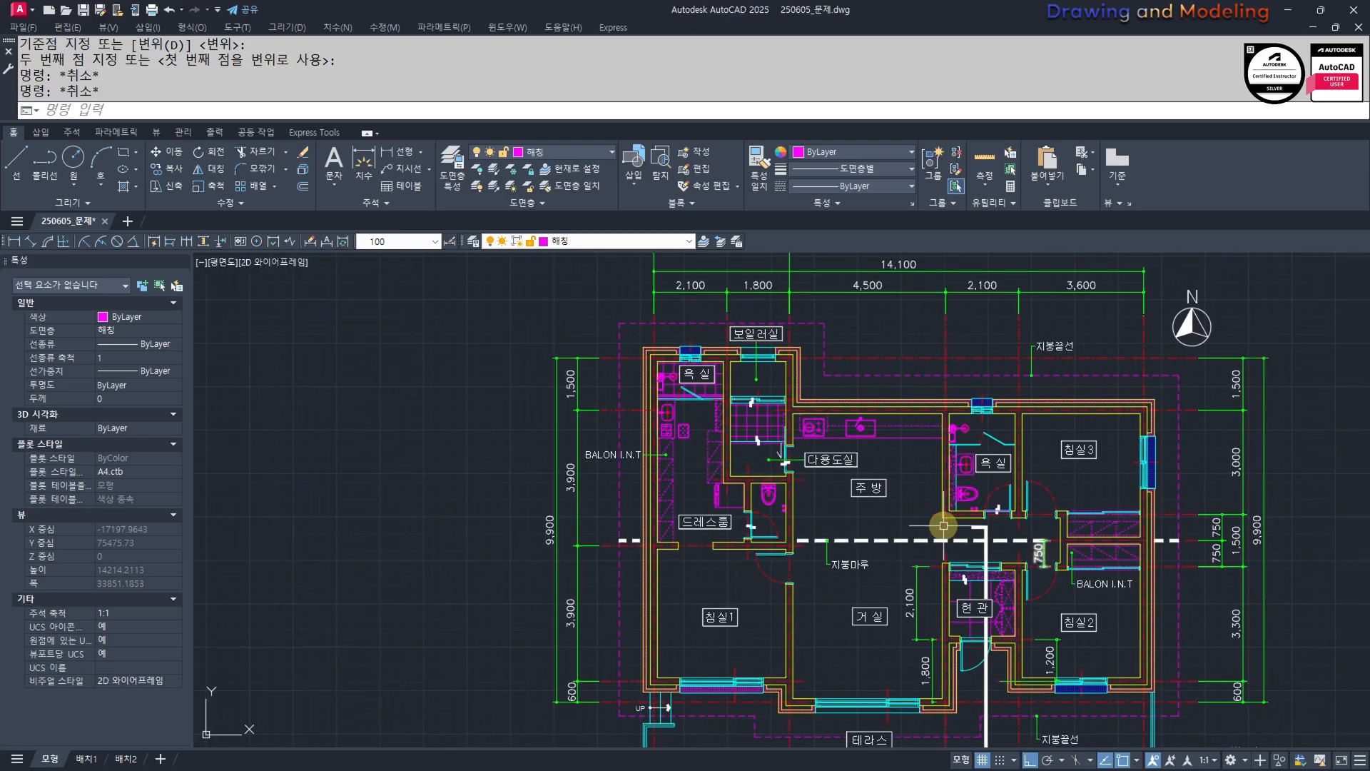
scroll(866, 508, down, 3)
scroll(896, 559, up, 3)
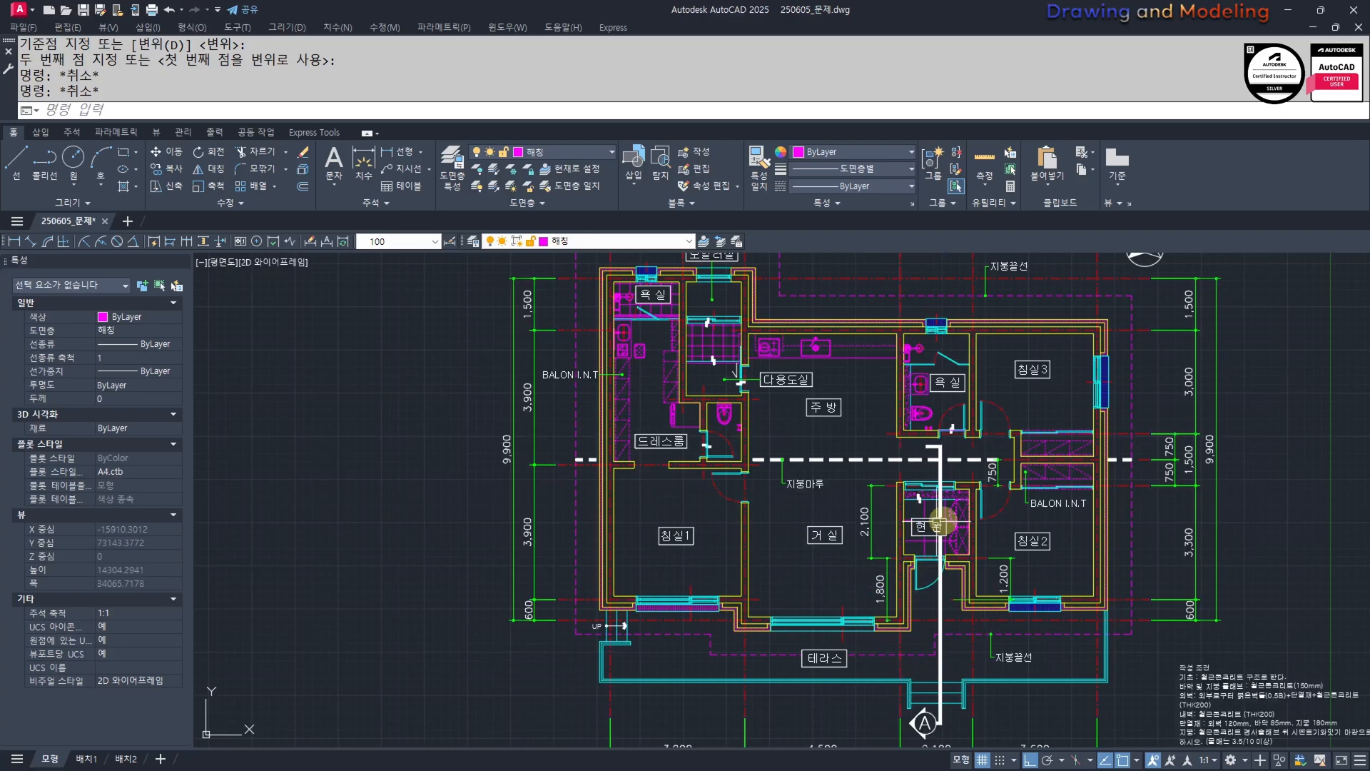
scroll(906, 621, down, 4)
middle_drag(972, 603, 351, 379)
scroll(641, 505, up, 6)
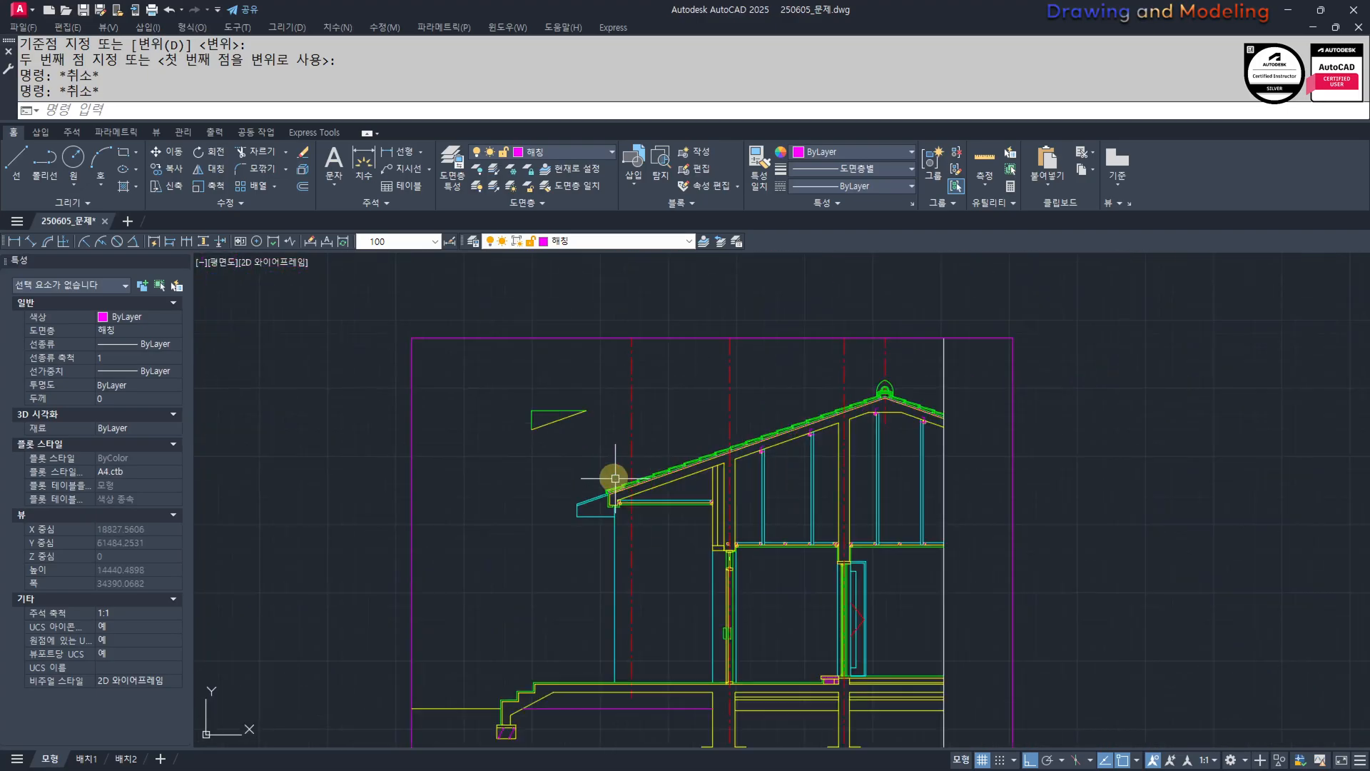
middle_drag(614, 480, 640, 522)
mouse_move(821, 457)
middle_down()
mouse_move(878, 520)
mouse_move(884, 500)
middle_up()
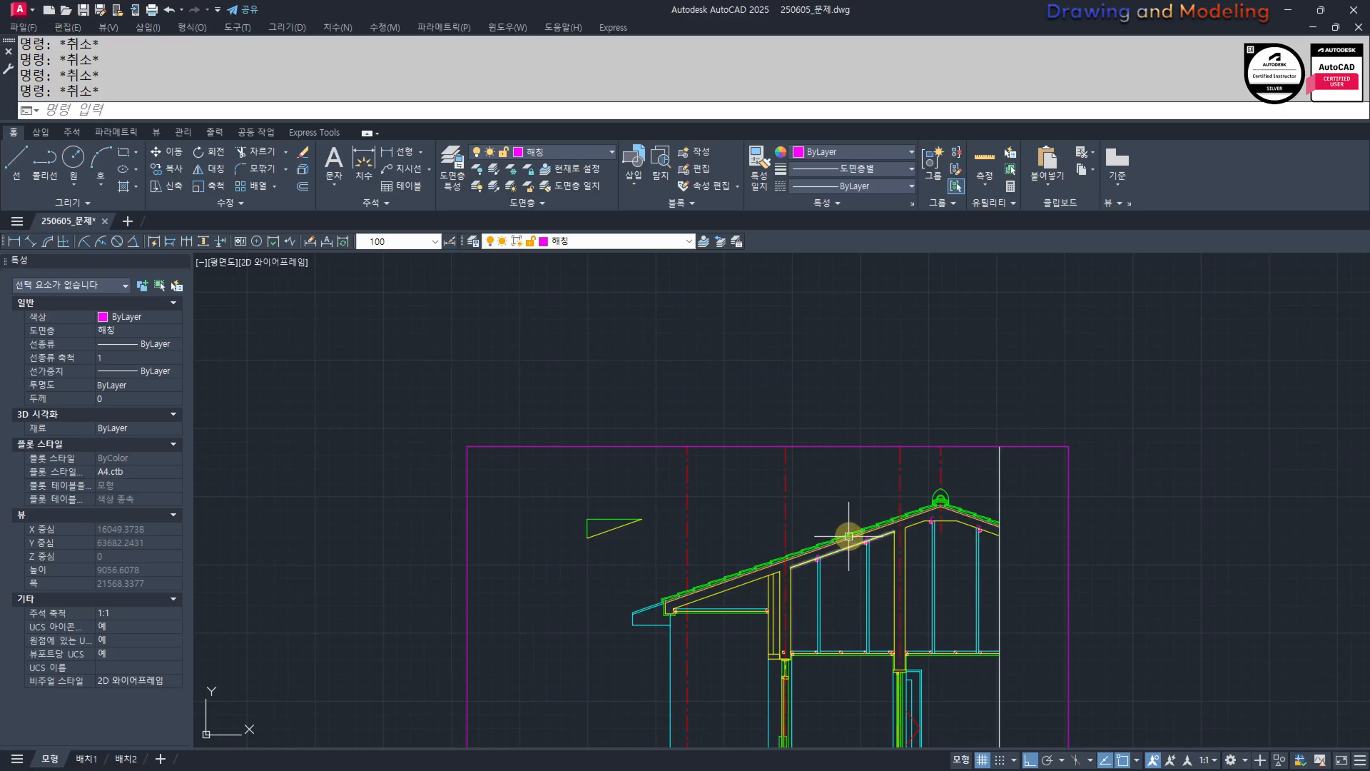
scroll(856, 564, down, 1)
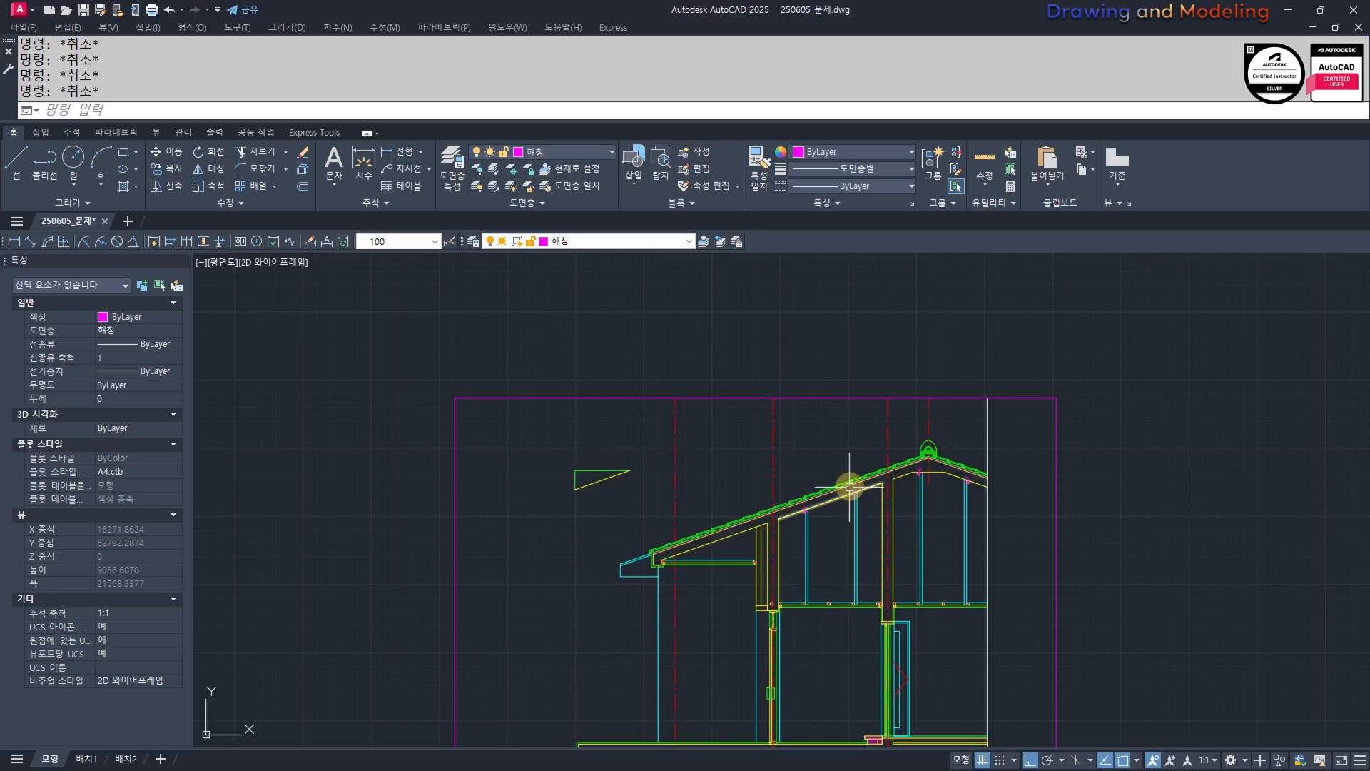
scroll(830, 519, down, 2)
scroll(729, 555, up, 3)
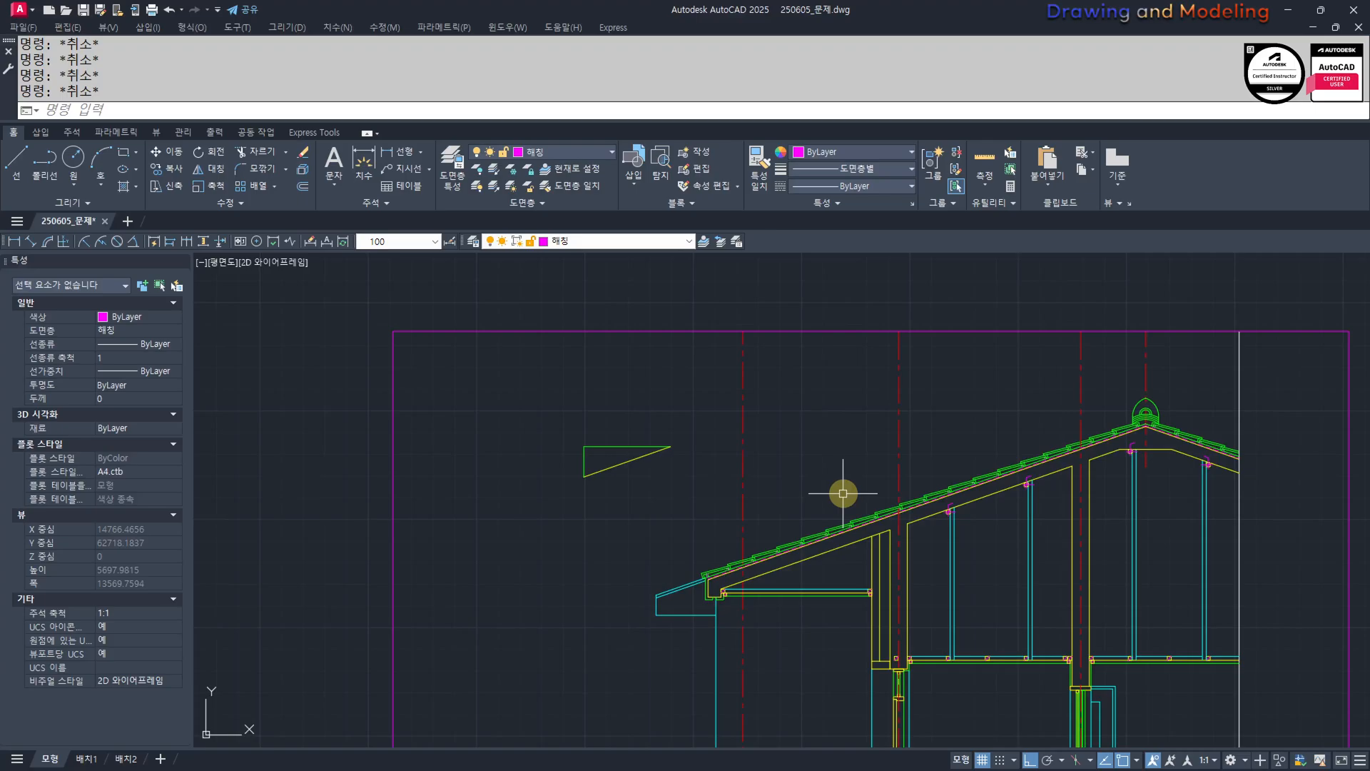
middle_drag(861, 493, 822, 547)
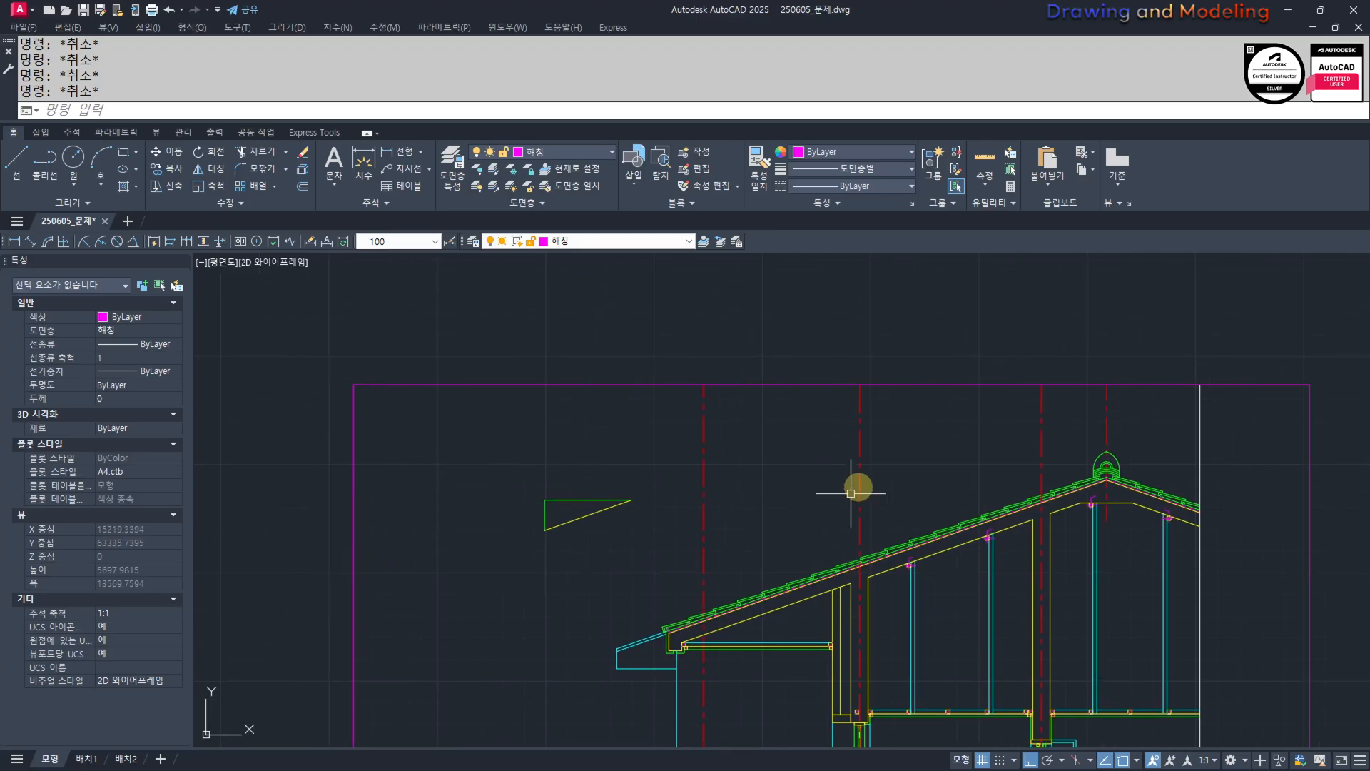
middle_drag(1117, 422, 1122, 481)
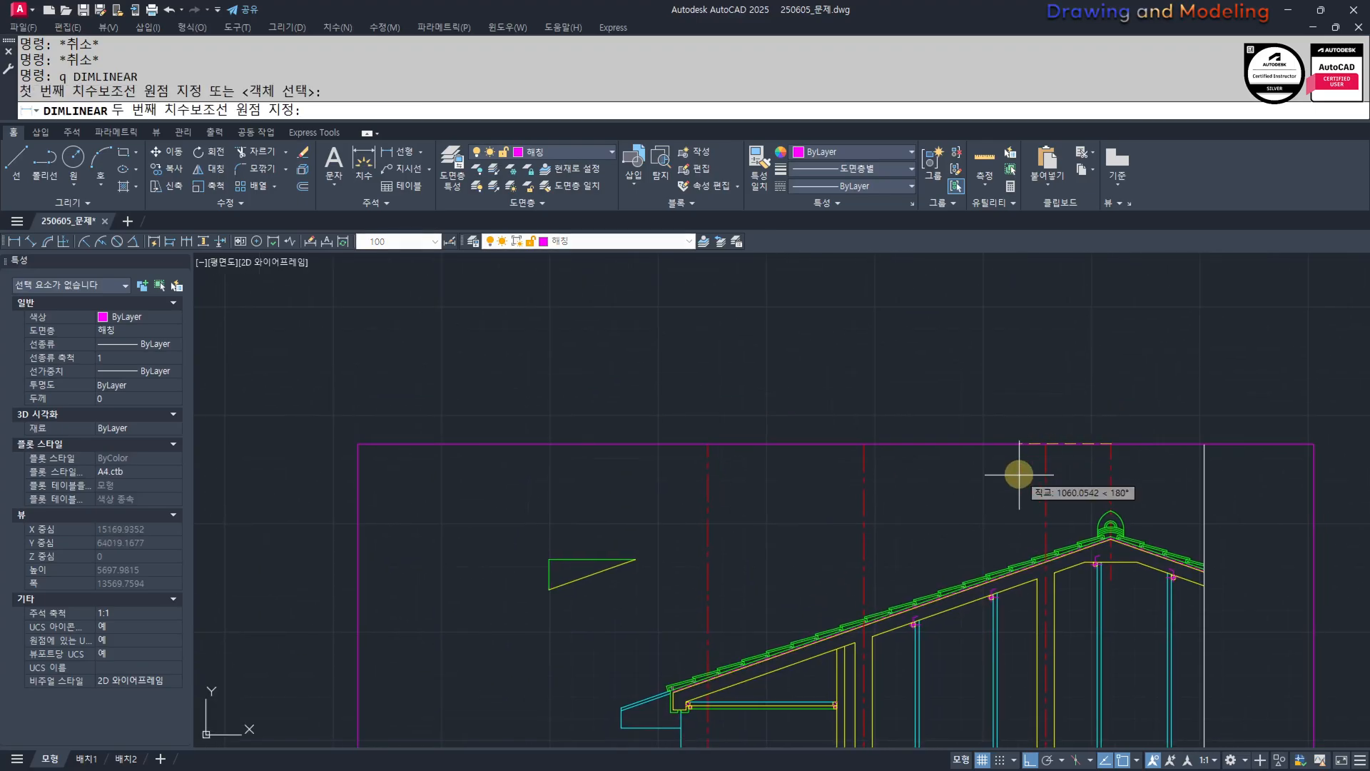
key(Escape)
scroll(999, 482, down, 2)
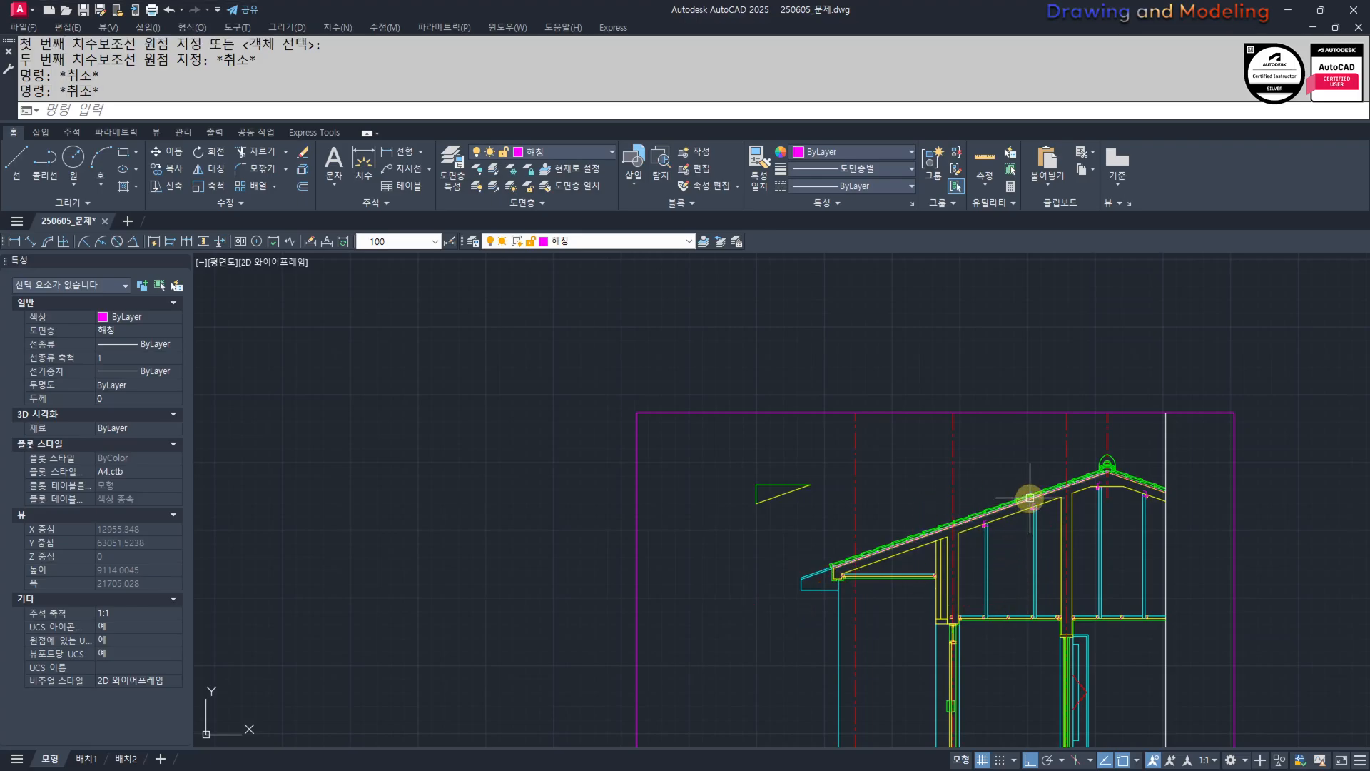
middle_drag(807, 533, 740, 587)
scroll(969, 471, up, 2)
text(q)
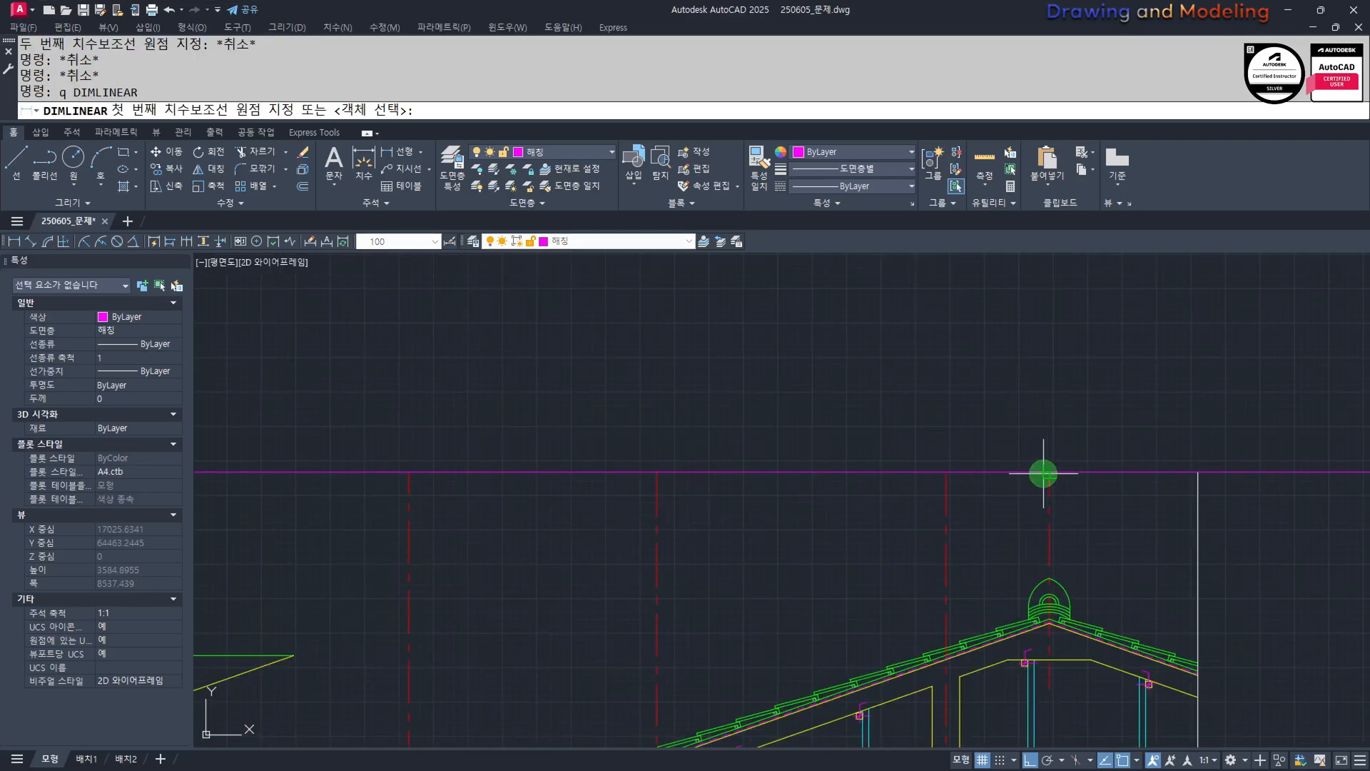
key(Escape)
key(space)
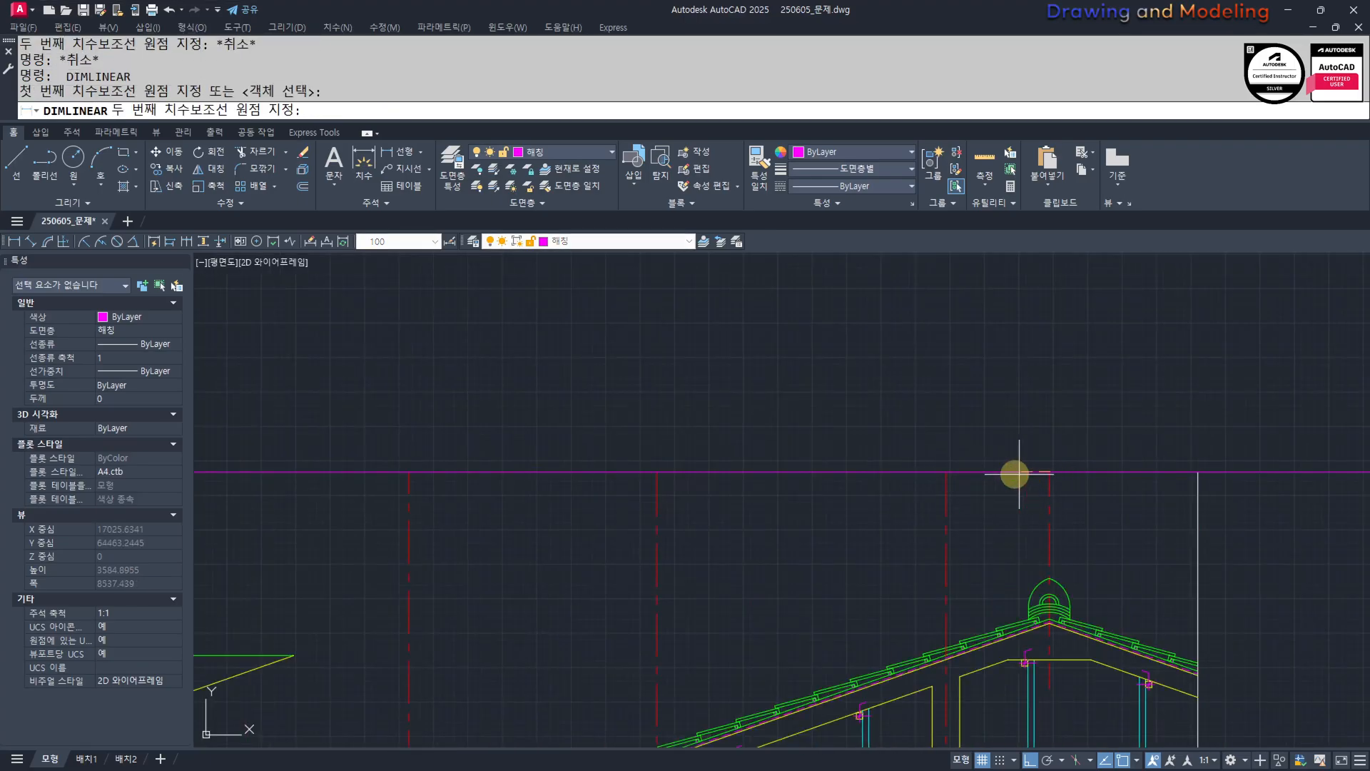
click(949, 471)
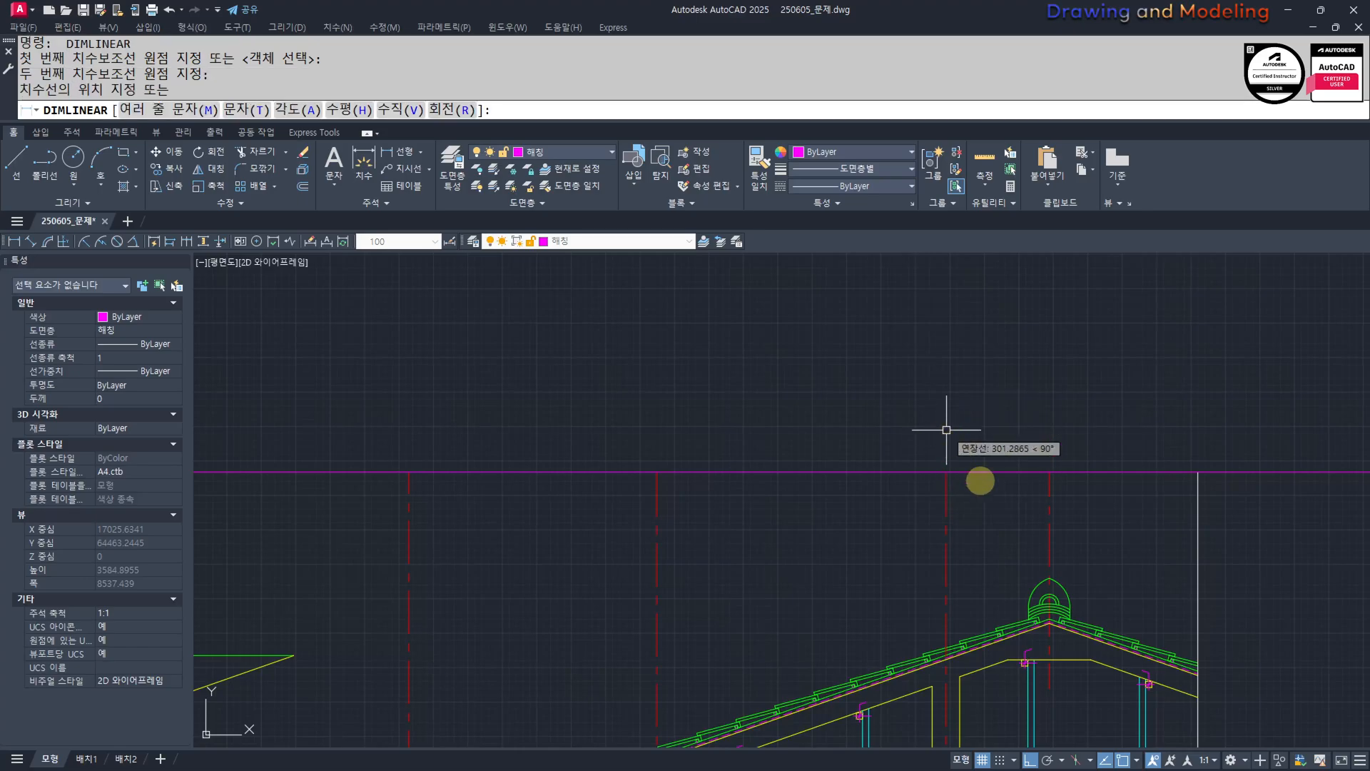
key(Escape)
key(Escape)
Create a continuous quick dimension across the three rightmost centrelines, placed above the rectangle over the roof.
text(qd)
key(space)
click(1106, 518)
click(627, 495)
key(space)
click(904, 436)
key(Escape)
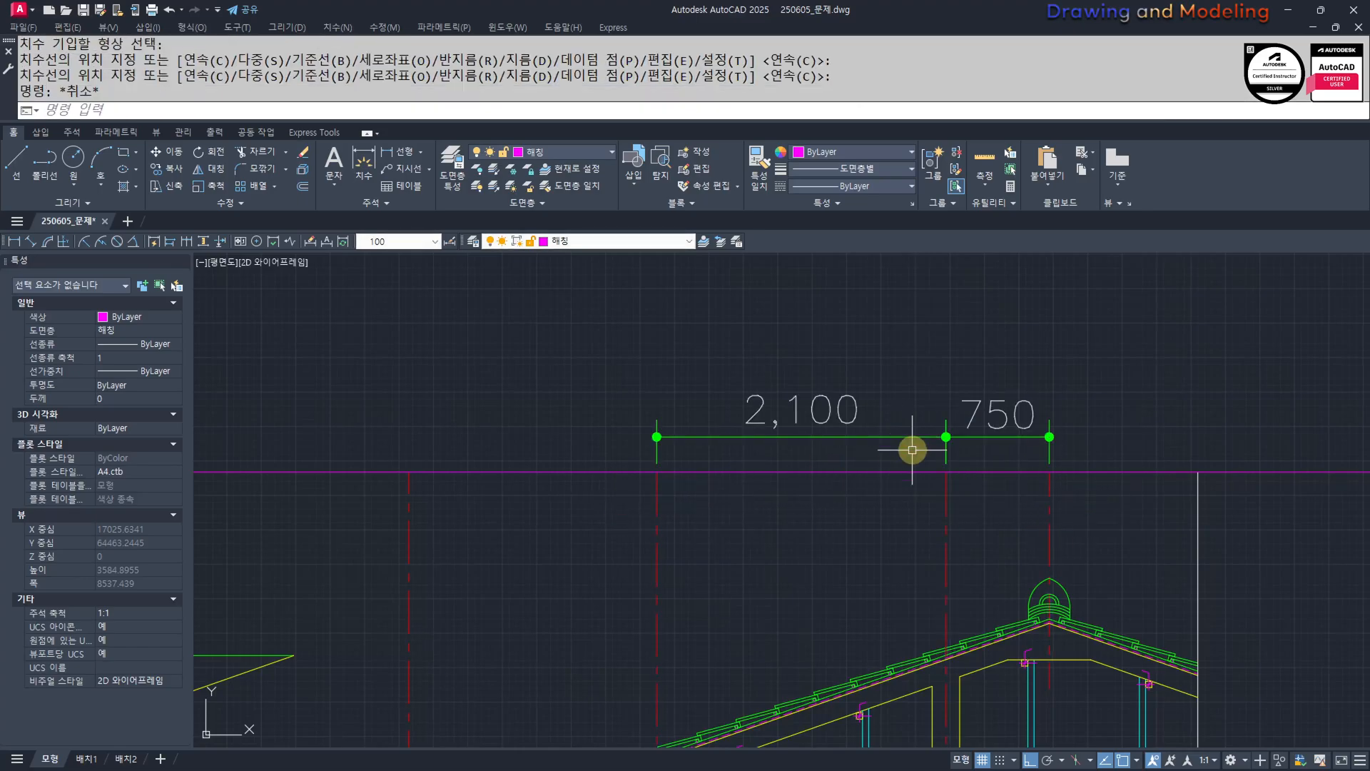
key(Escape)
key(Escape)
Erase the two dimensions above the section's roof.
click(998, 452)
click(847, 392)
key(Escape)
text(e)
key(space)
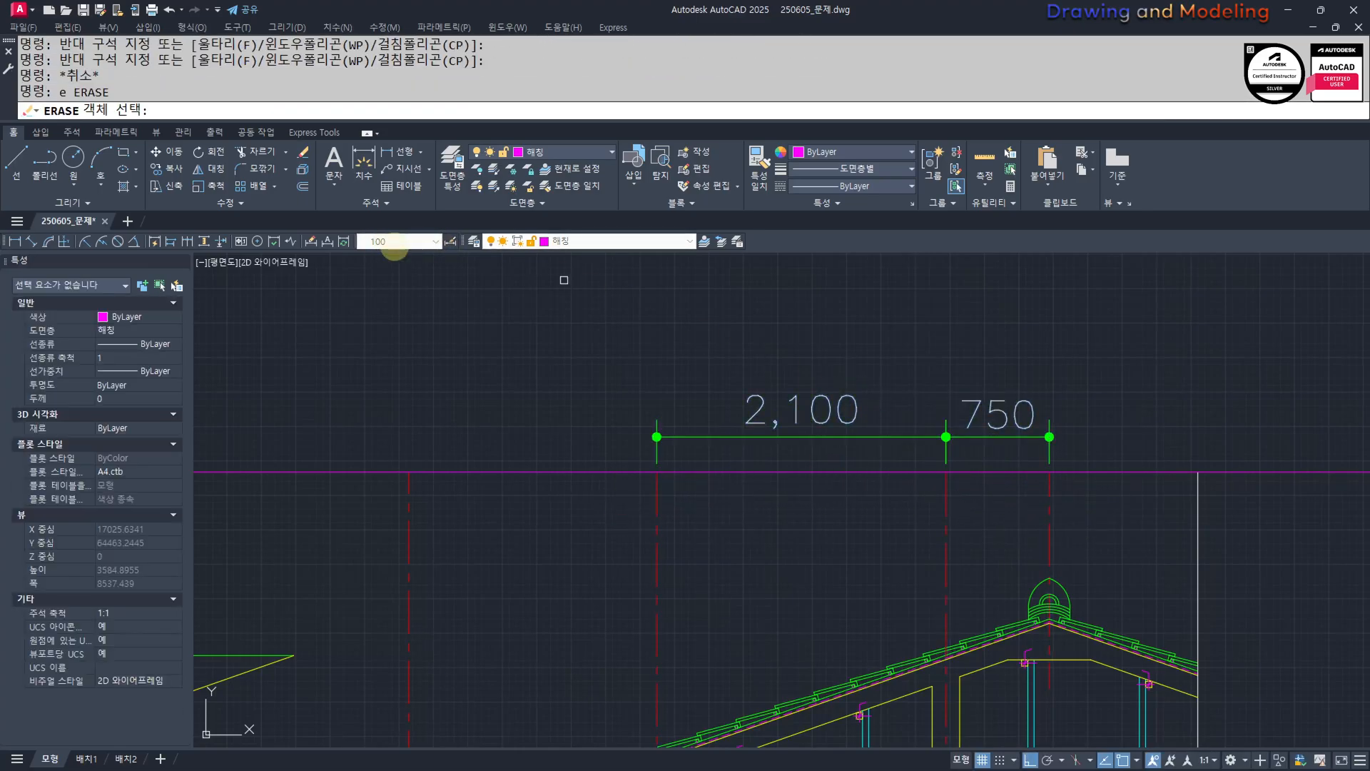
click(409, 241)
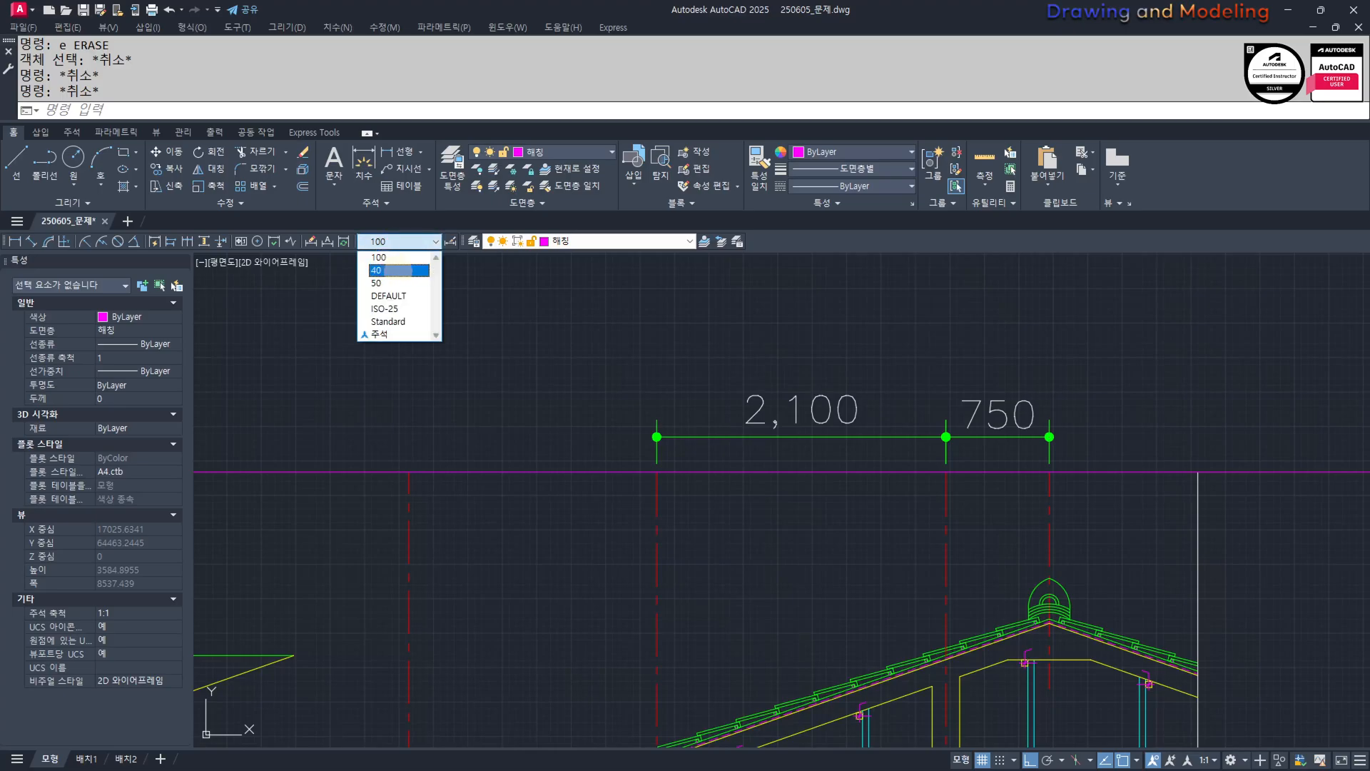
click(1018, 385)
click(802, 410)
text(e)
key(space)
text(q DIMLINEAR)
key(space)
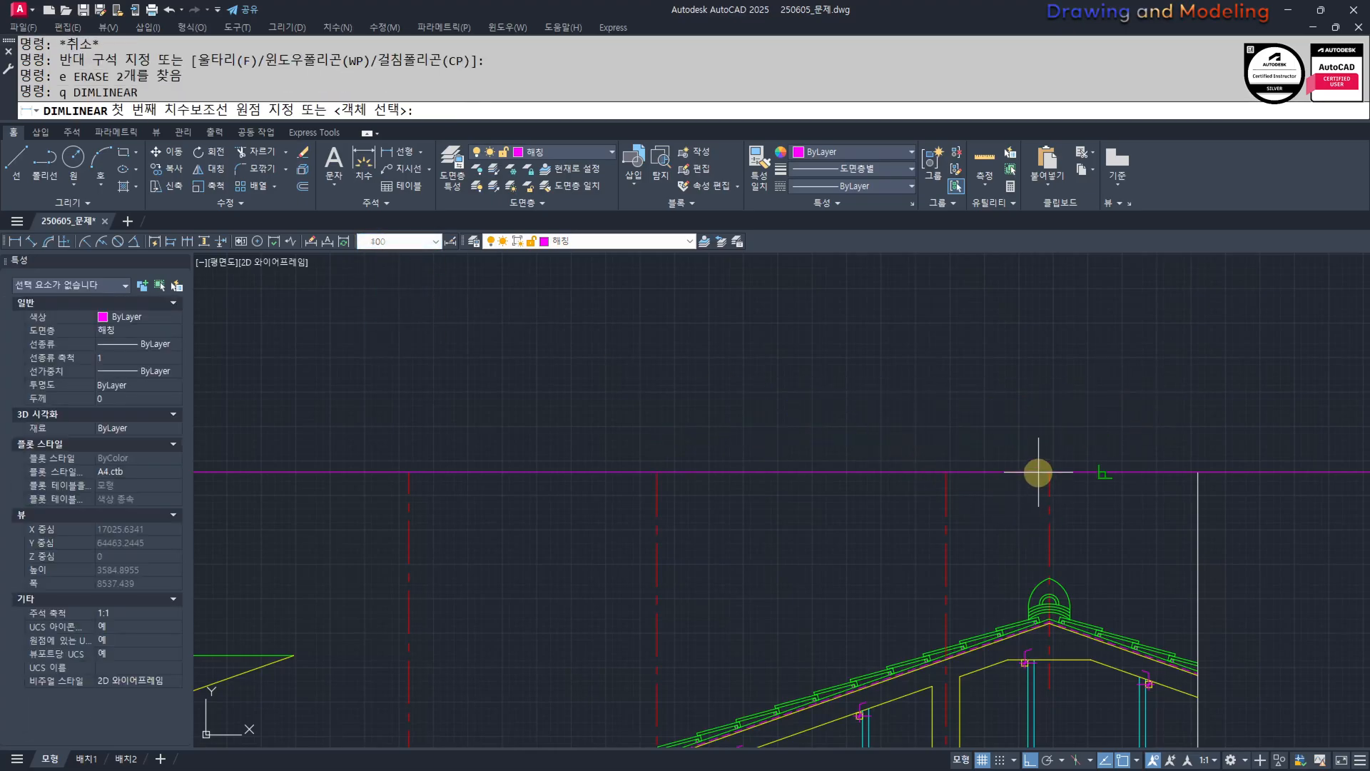
click(1063, 503)
click(646, 508)
key(Escape)
key(Escape)
text(qdf)
key(space)
click(1104, 505)
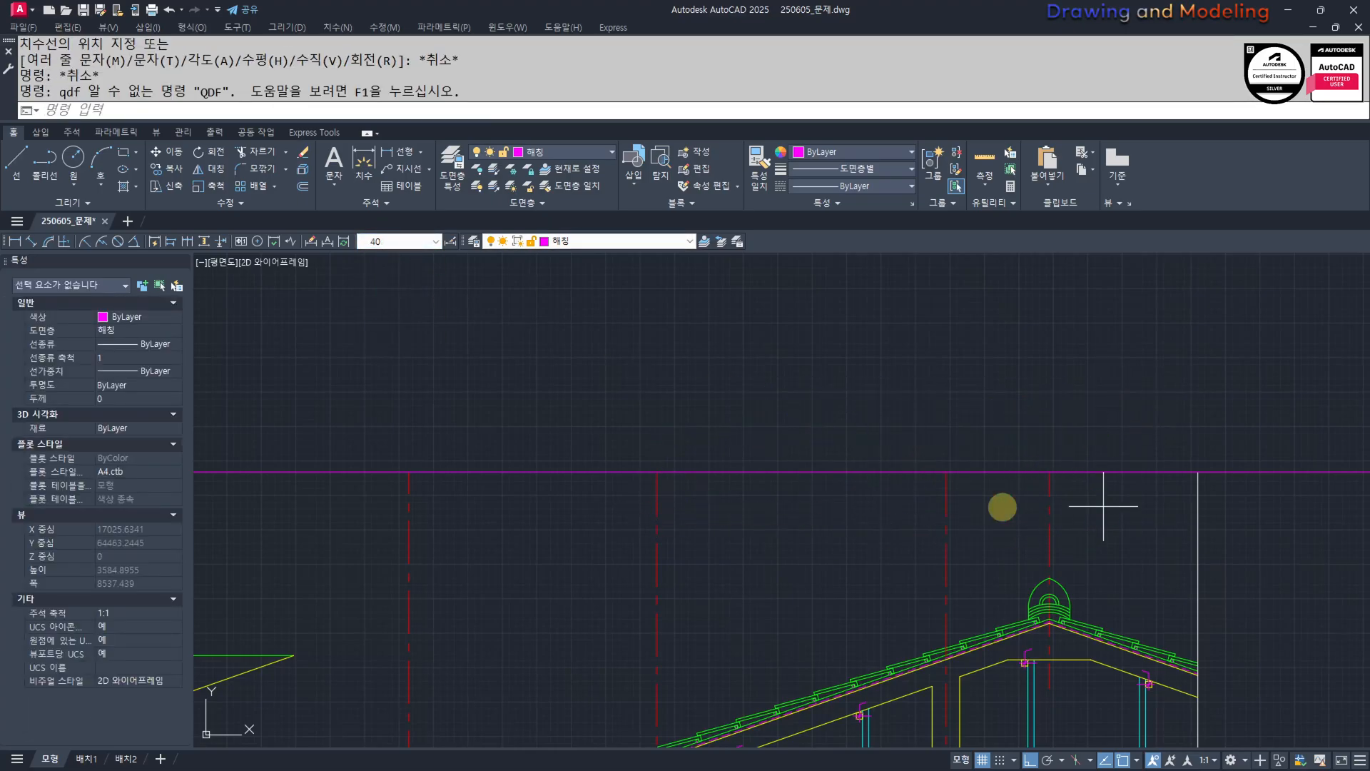
click(631, 525)
key(Escape)
key(Escape)
Create a continuous quick dimension across the three rightmost centrelines in dimension style 40, placed just above the rectangle.
text(qd)
key(space)
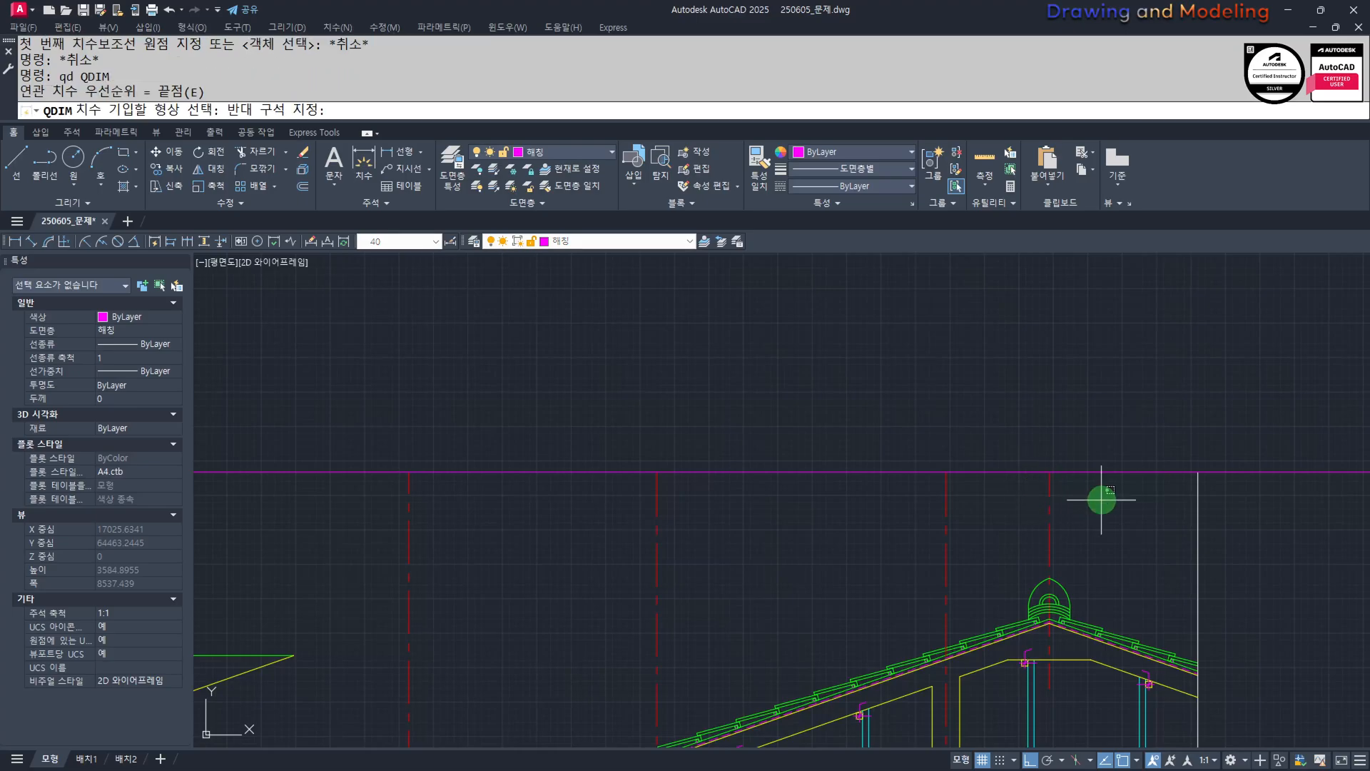
click(1102, 496)
click(690, 509)
key(space)
click(1021, 443)
key(Escape)
key(Escape)
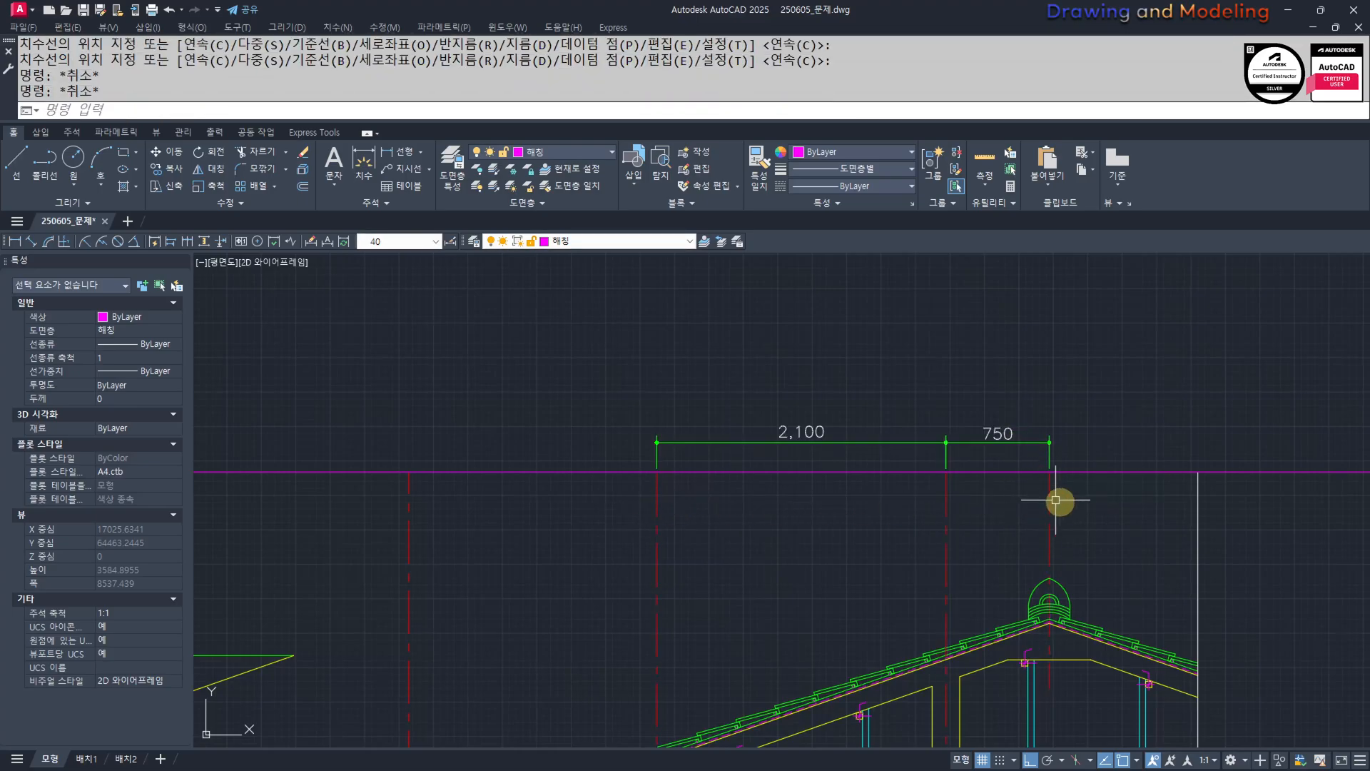
Create a quick dimension from the leftmost to the ridge centreline, placed above the first dimension row.
key(space)
click(1090, 508)
click(999, 520)
key(space)
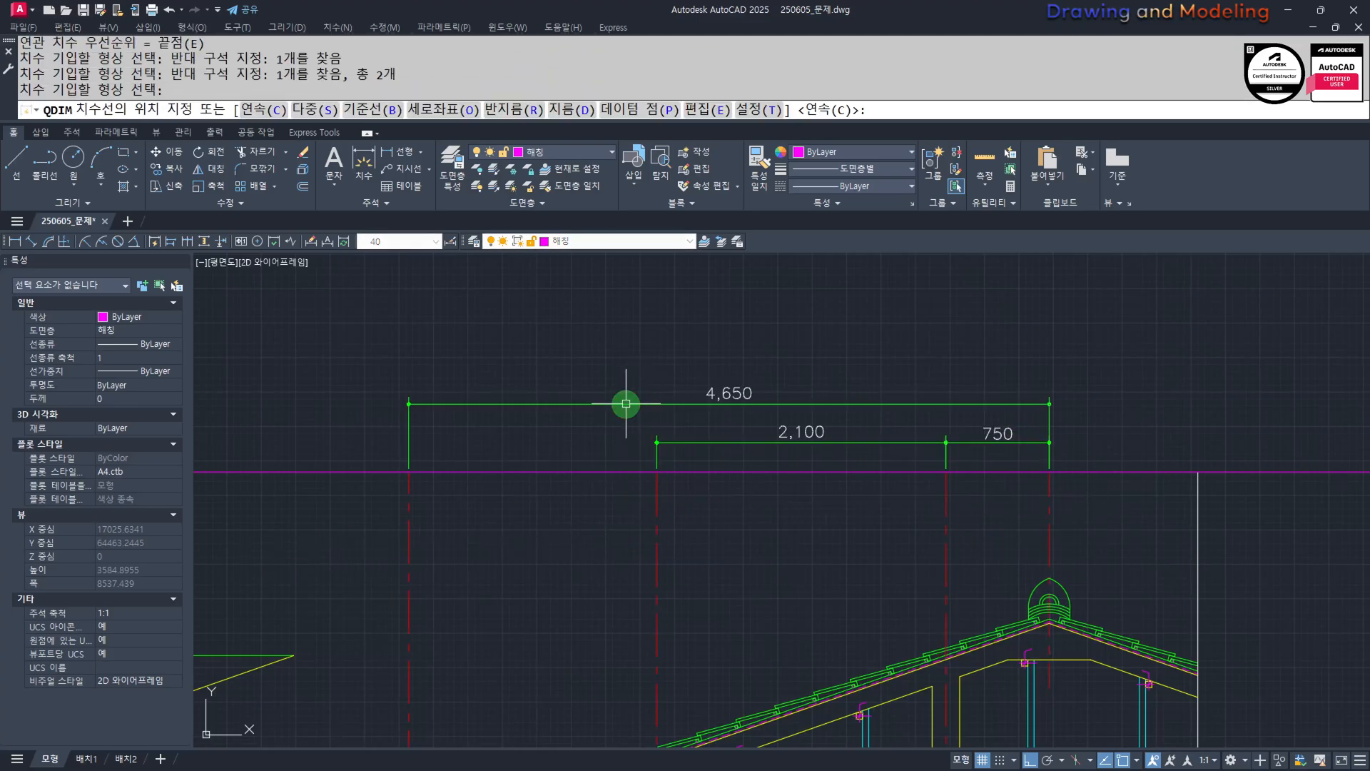
click(626, 404)
key(Escape)
key(Escape)
middle_drag(628, 406, 701, 413)
text(q)
key(space)
click(728, 477)
click(479, 479)
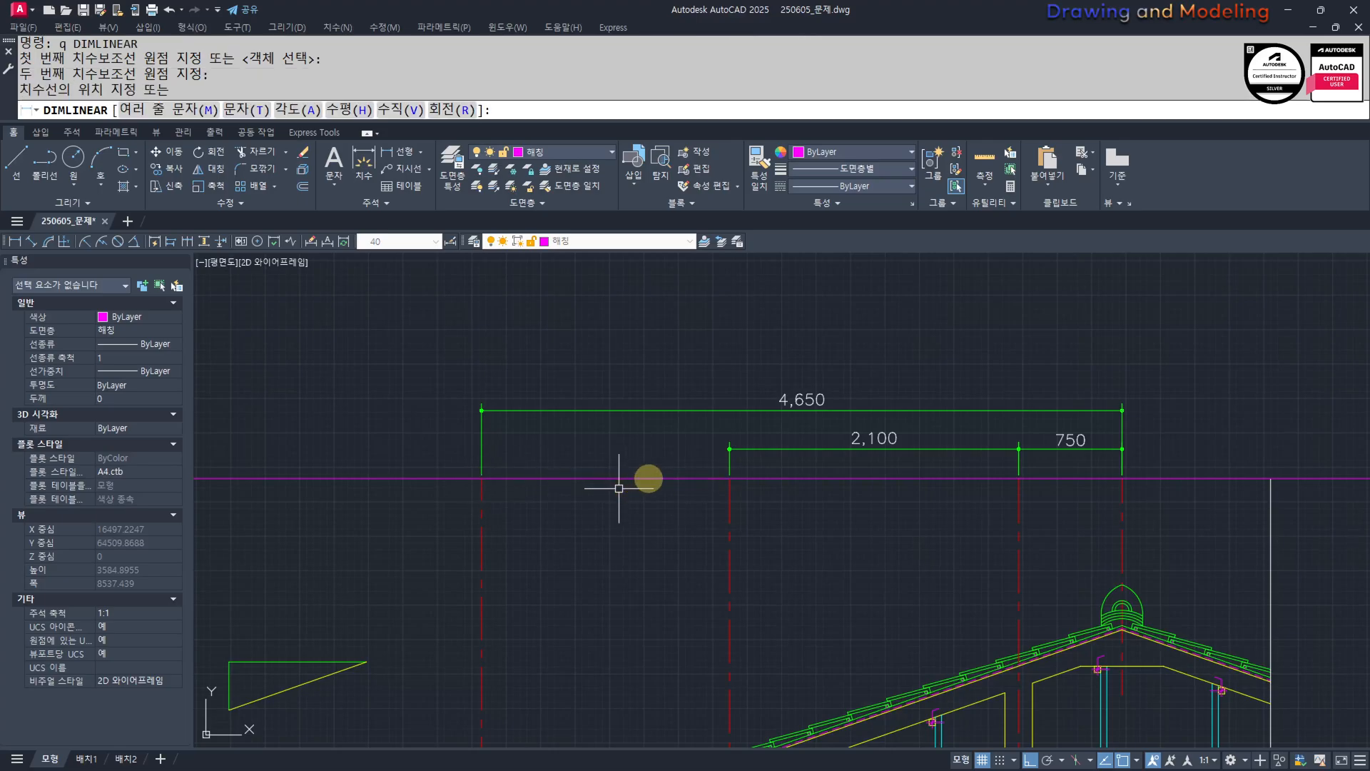
key(Escape)
key(Escape)
scroll(806, 446, down, 4)
scroll(718, 501, up, 2)
mouse_move(709, 480)
middle_down()
mouse_move(722, 521)
mouse_move(803, 460)
middle_up()
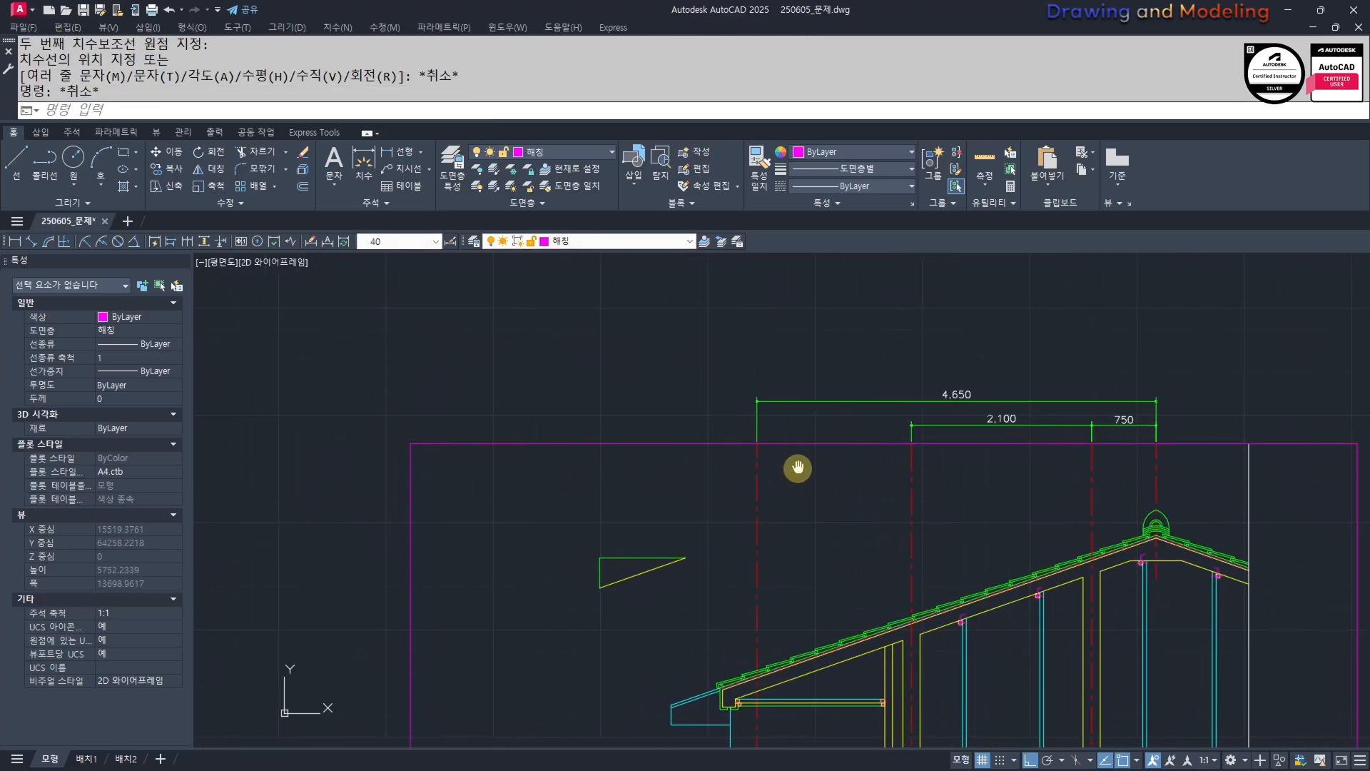
middle_drag(744, 523, 762, 444)
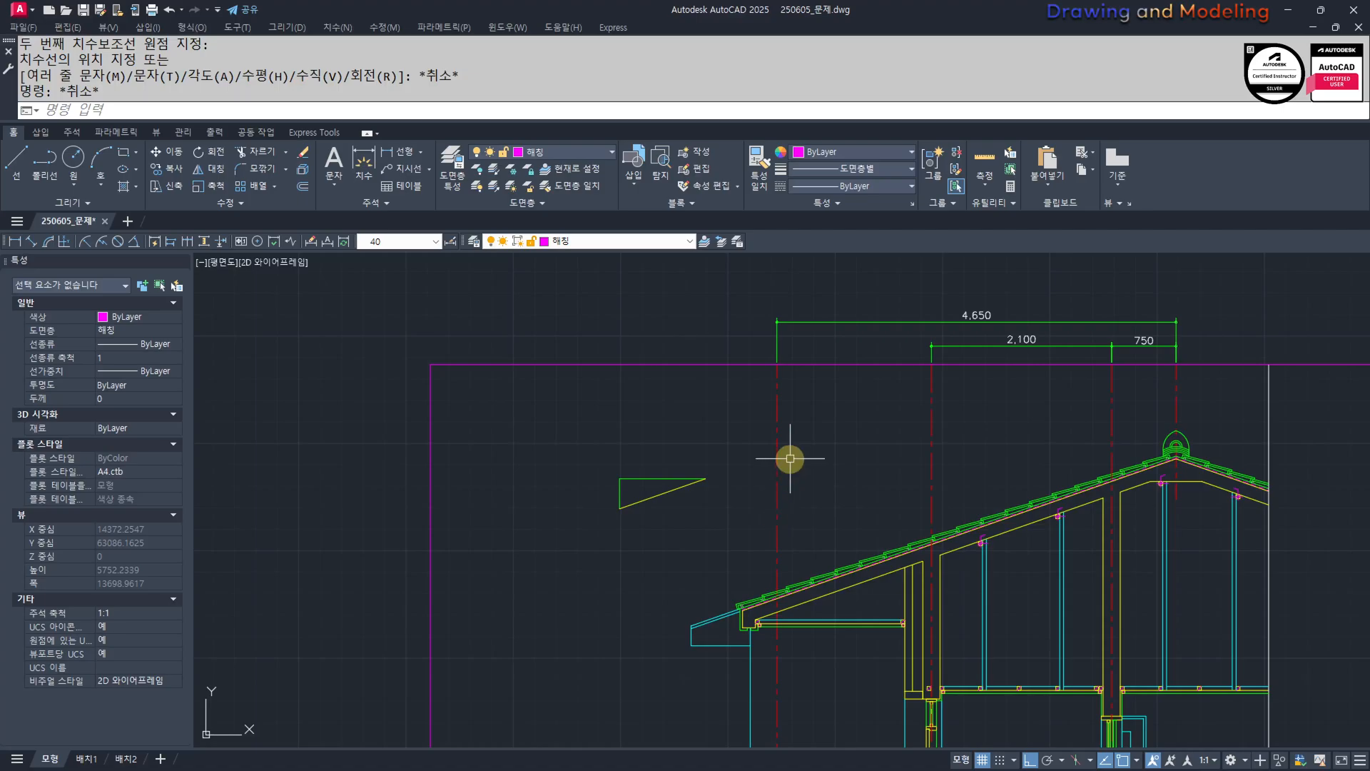
middle_drag(880, 425, 863, 460)
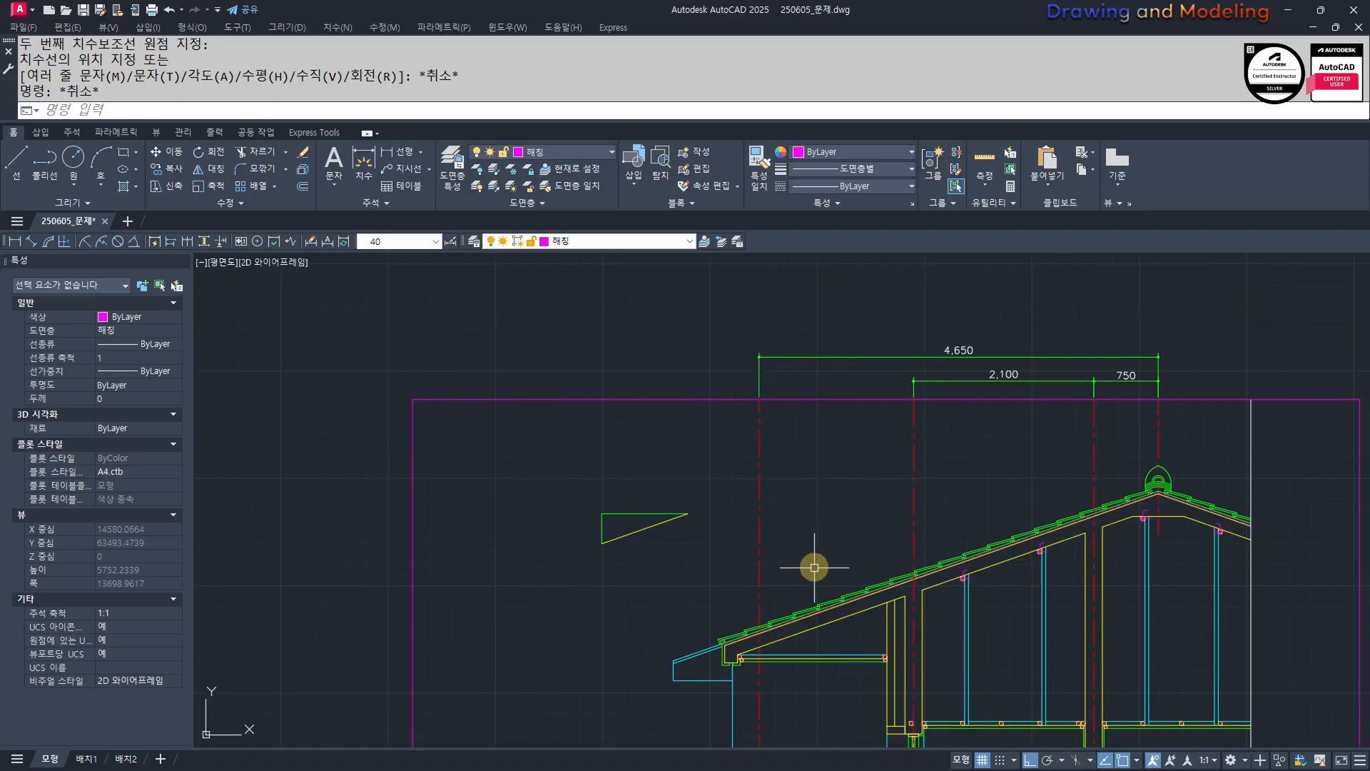
Add a linear dimension between the two leftmost centrelines, aligned with the lower dimension row.
scroll(890, 408, up, 4)
text(q)
key(space)
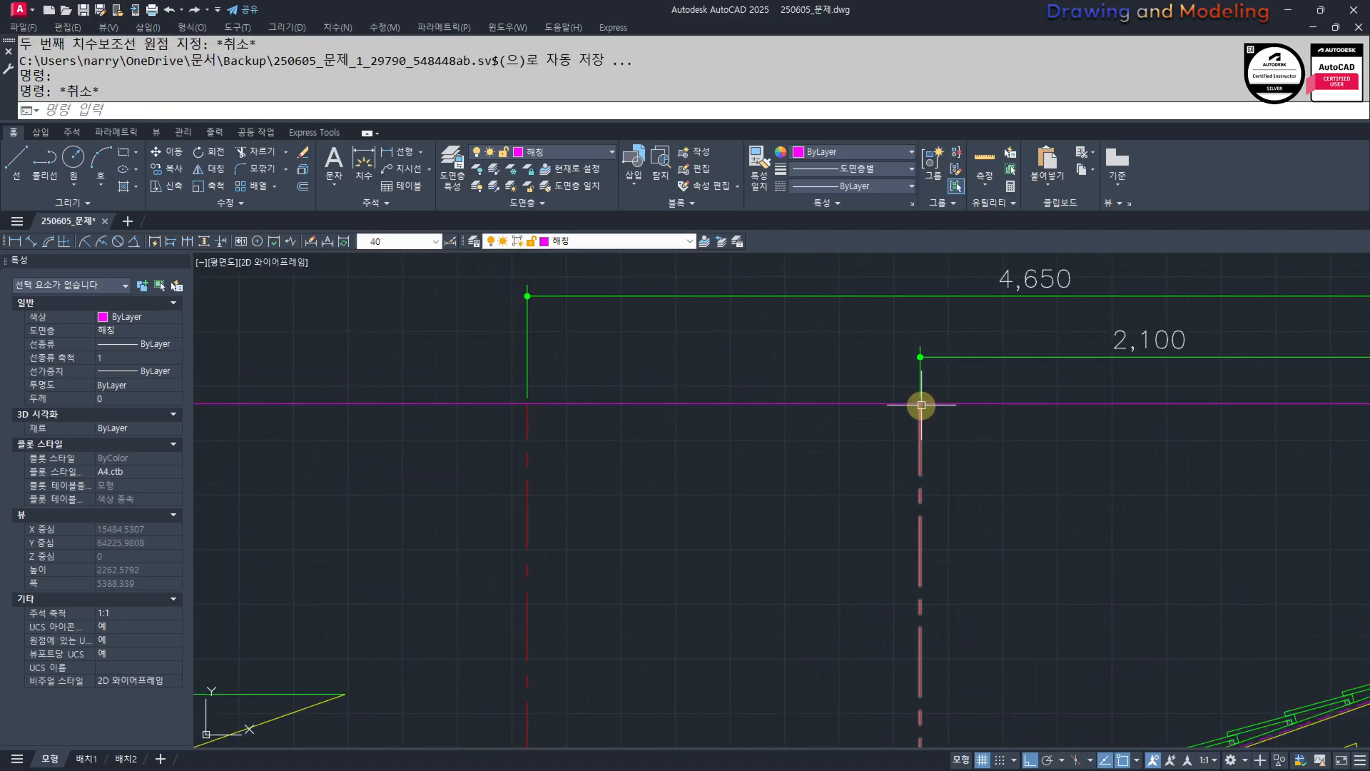
click(921, 404)
click(544, 399)
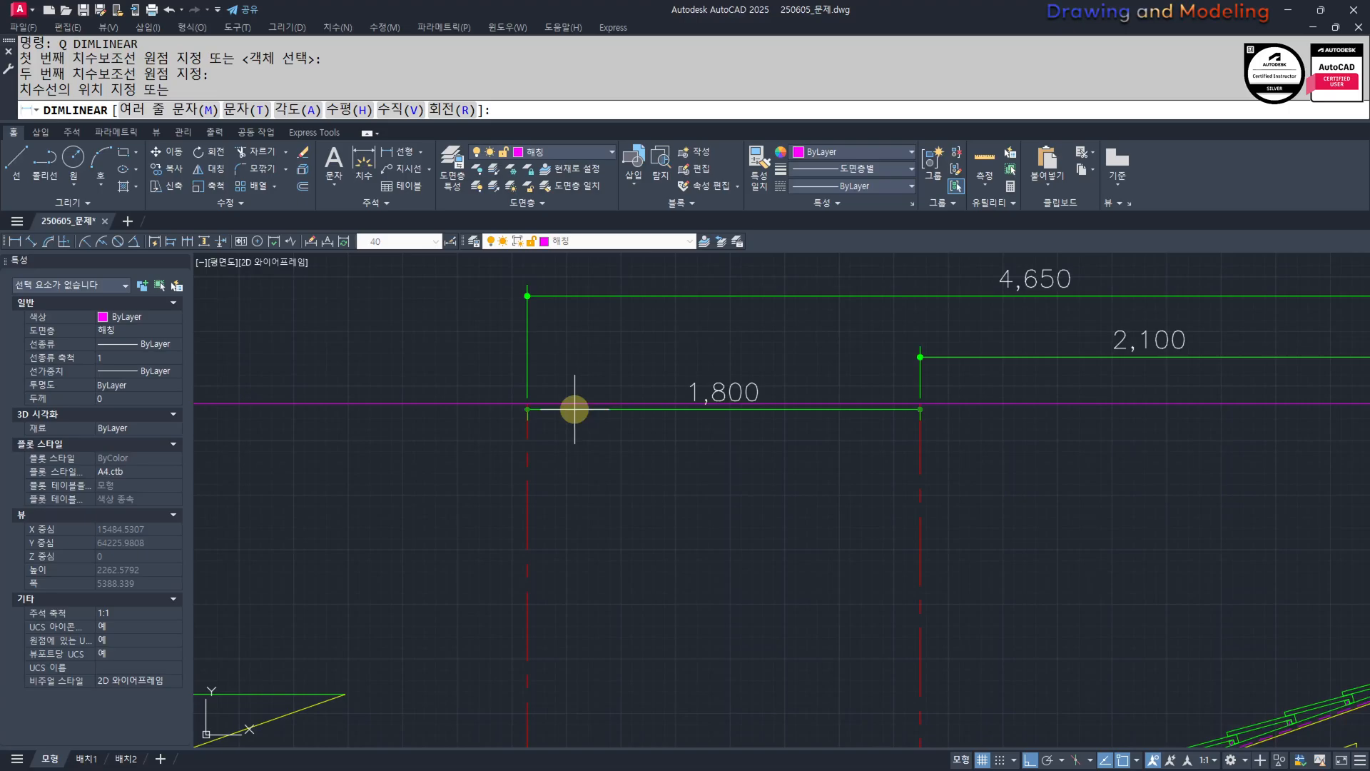
click(1026, 359)
key(Escape)
key(Escape)
Draw a vertical construction line through the outer end of the canopy beyond the eaves.
scroll(725, 521, down, 4)
middle_drag(725, 520, 797, 512)
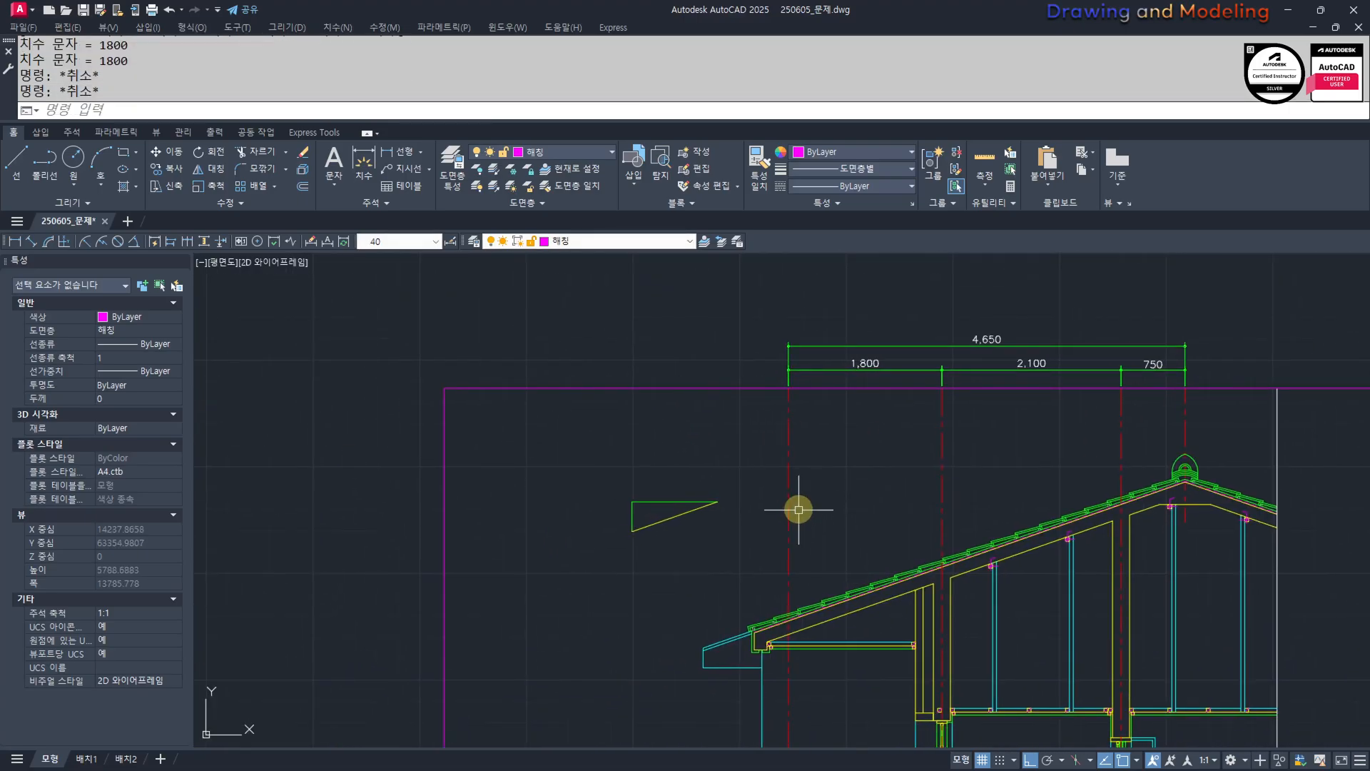
text(xl)
key(space)
text(v)
key(space)
scroll(700, 665, up, 4)
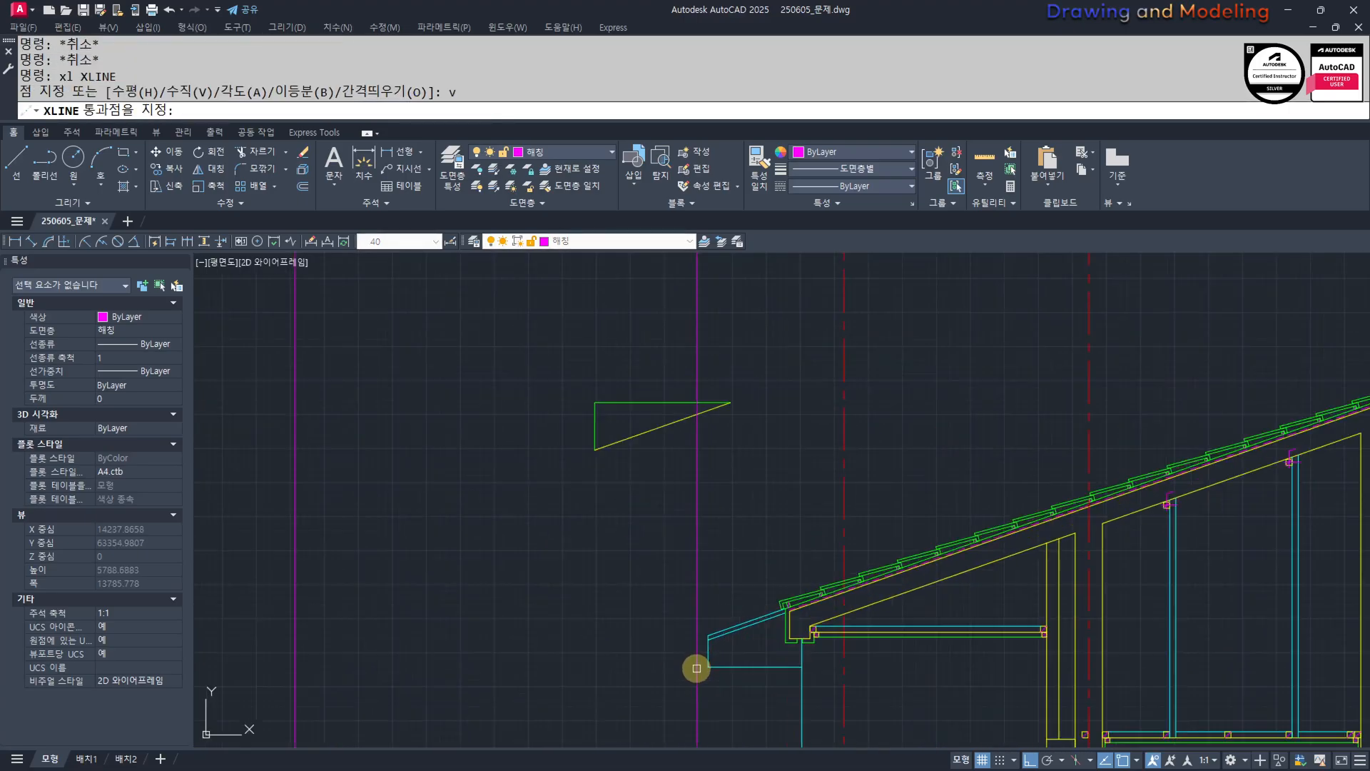
click(703, 666)
key(Escape)
key(Escape)
Add a linear dimension from the leftmost centreline to the construction line, aligned with the upper dimension row.
scroll(730, 666, down, 4)
scroll(855, 543, up, 4)
text(q)
key(space)
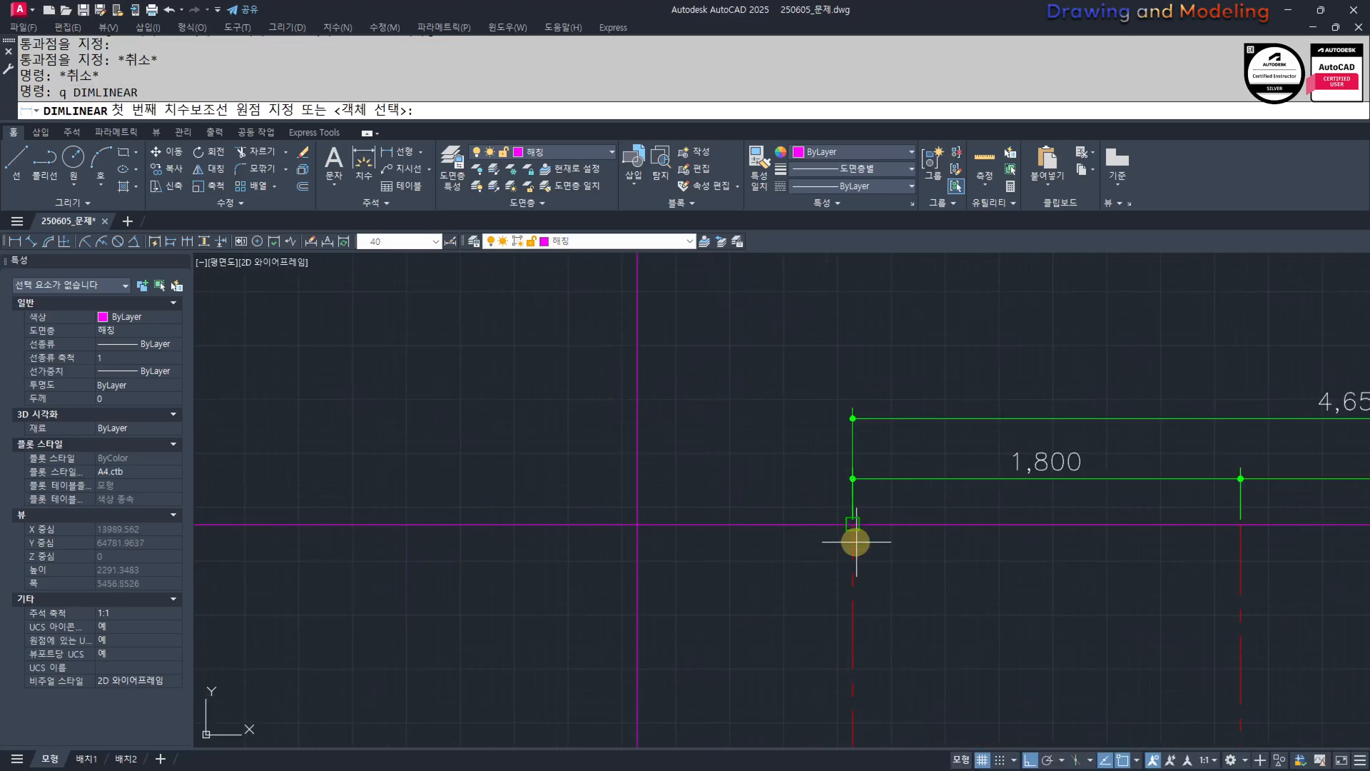
click(637, 525)
click(895, 418)
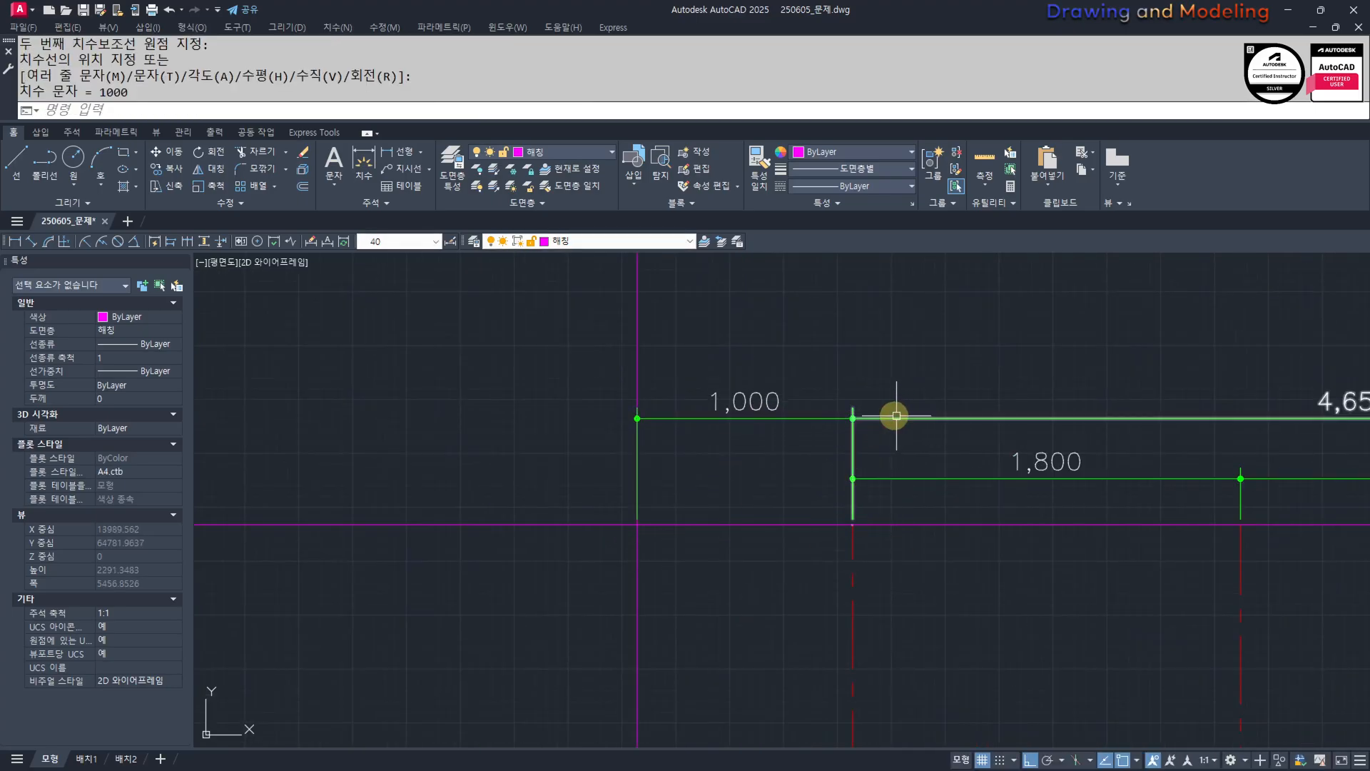
key(Escape)
key(Escape)
Erase the vertical construction line at the canopy's outer end.
click(709, 333)
click(597, 325)
text(e)
key(space)
scroll(779, 482, down, 3)
key(Escape)
scroll(799, 542, down, 3)
text(q)
key(space)
scroll(820, 642, up, 3)
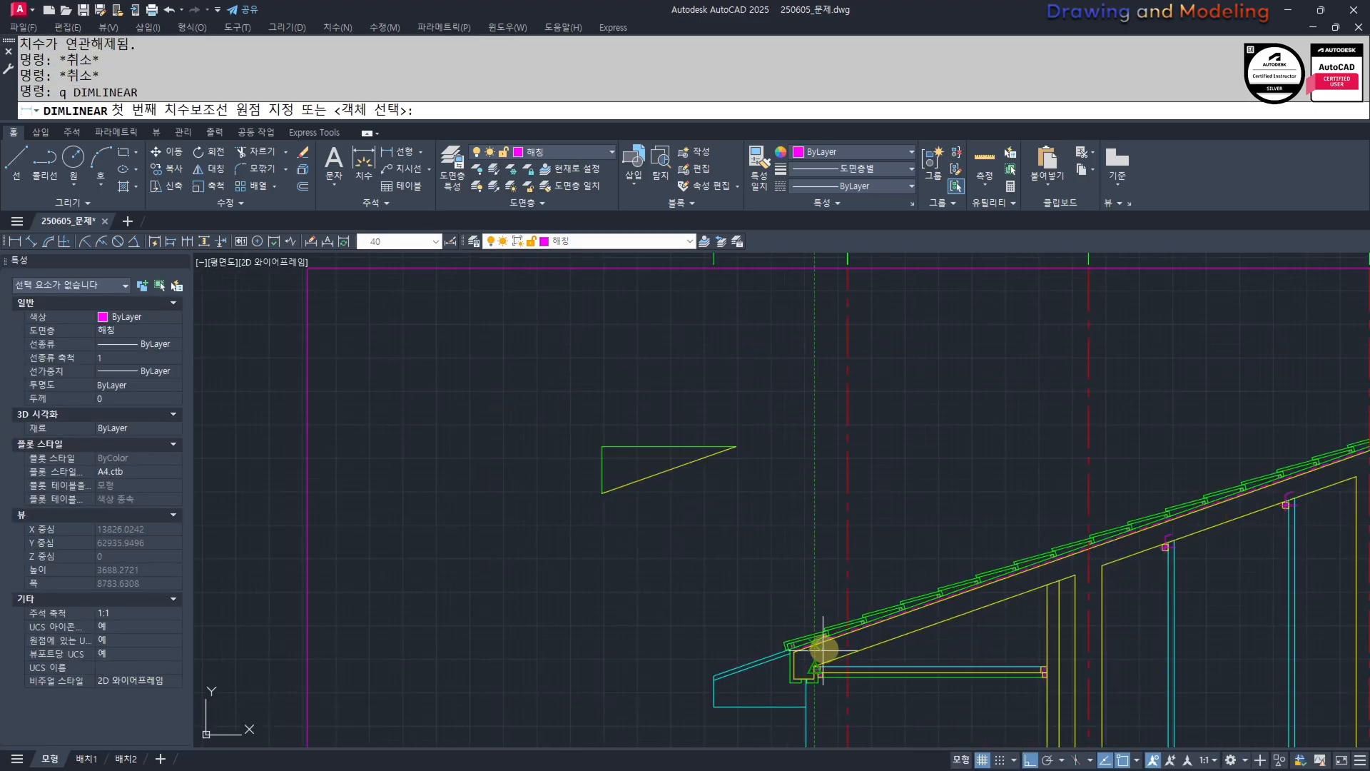
key(Escape)
key(Escape)
scroll(822, 578, down, 1)
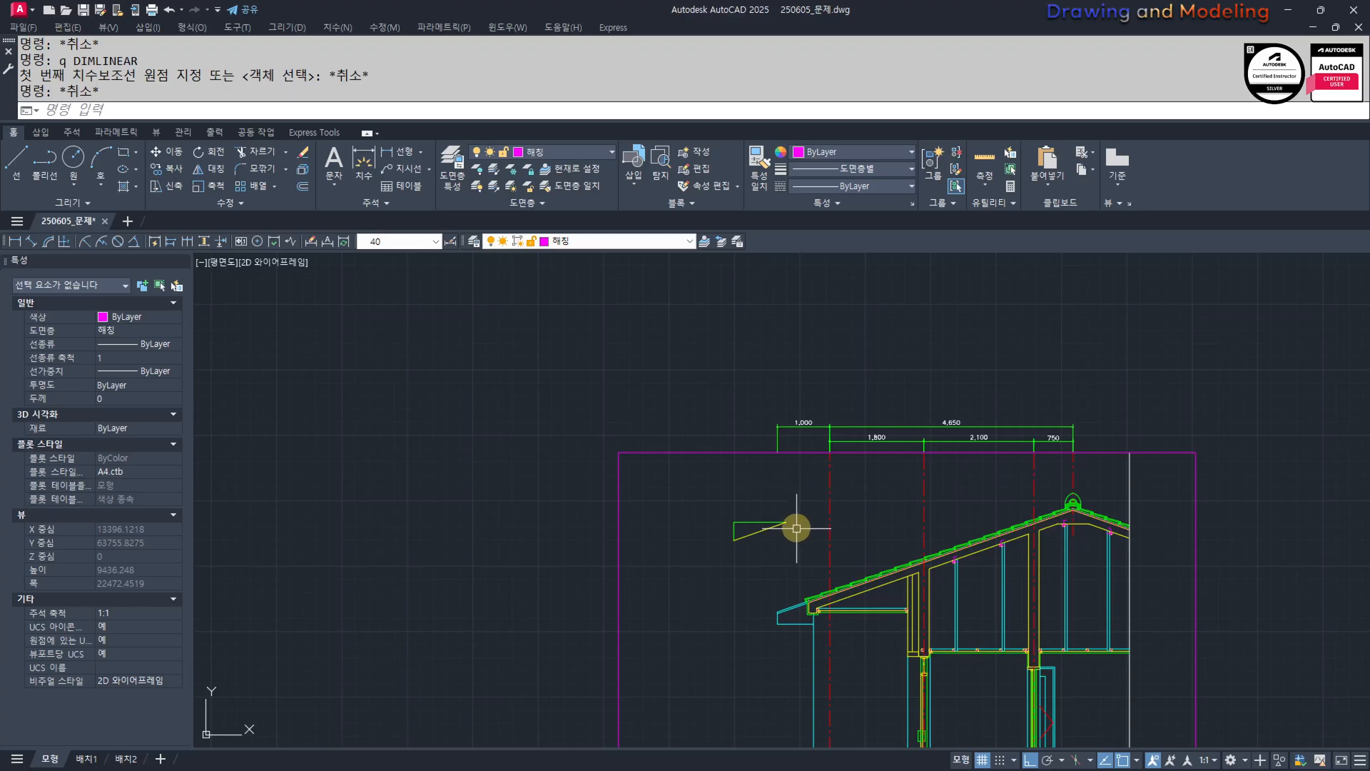
key(Escape)
key(Escape)
middle_drag(897, 522, 889, 519)
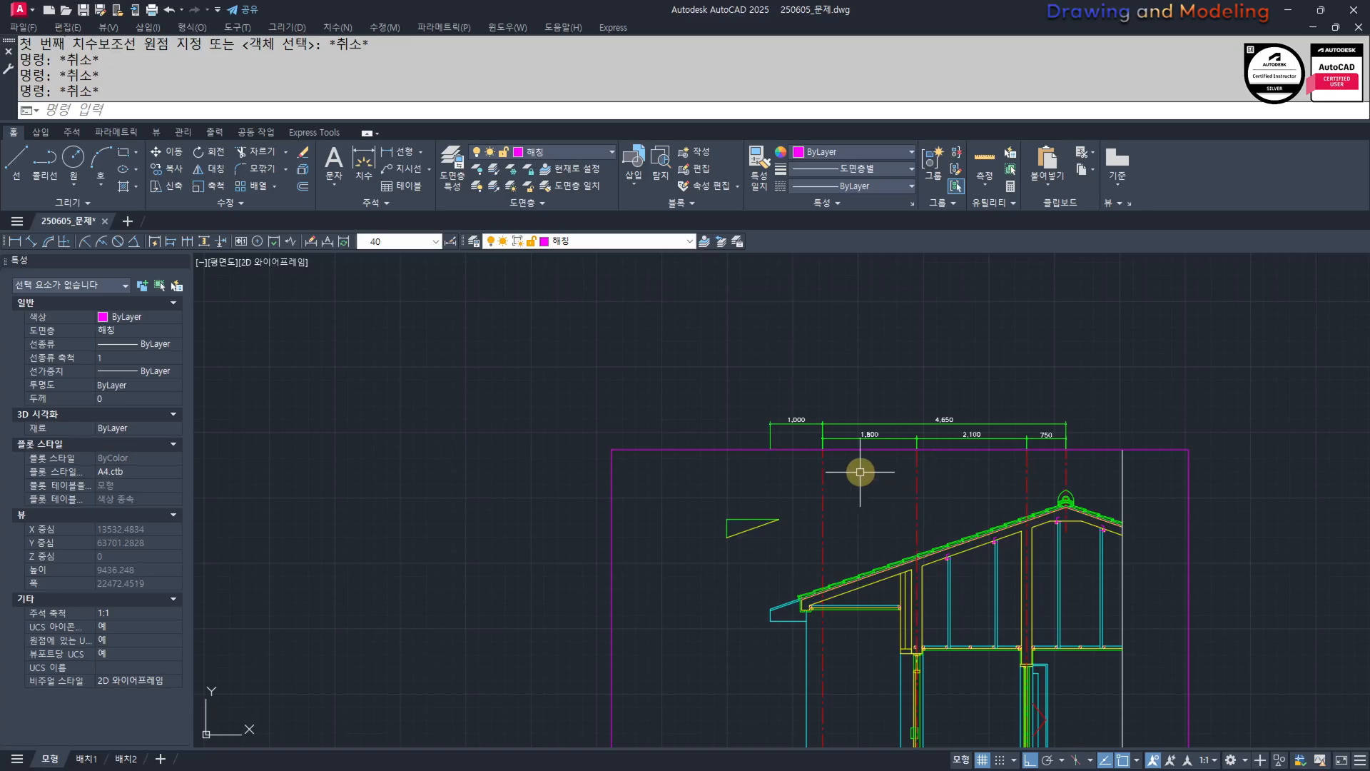
key(Escape)
middle_drag(844, 468, 844, 472)
Draw a vertical construction line through the outer edge of the main roof's eaves.
text(xl)
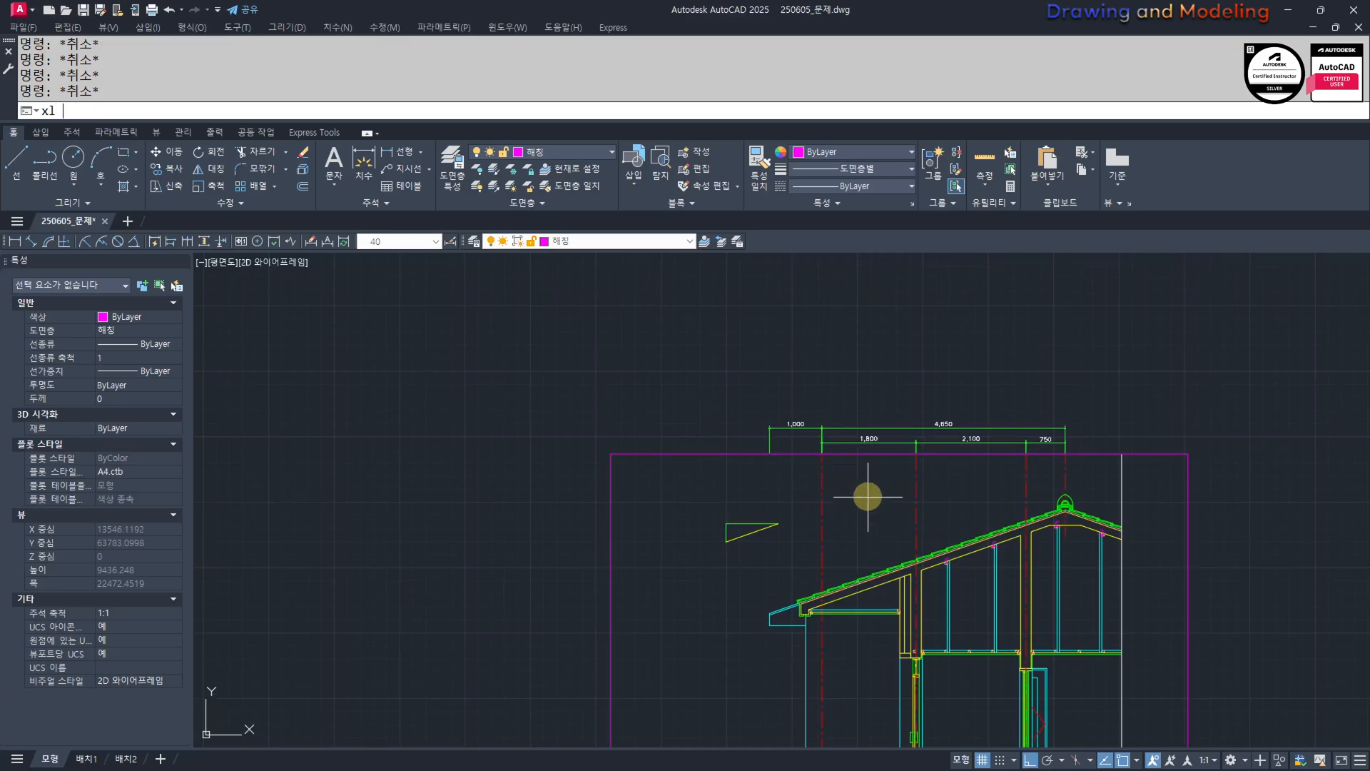
key(Return)
text(v)
key(Return)
scroll(811, 608, up, 5)
click(844, 614)
key(Escape)
key(Escape)
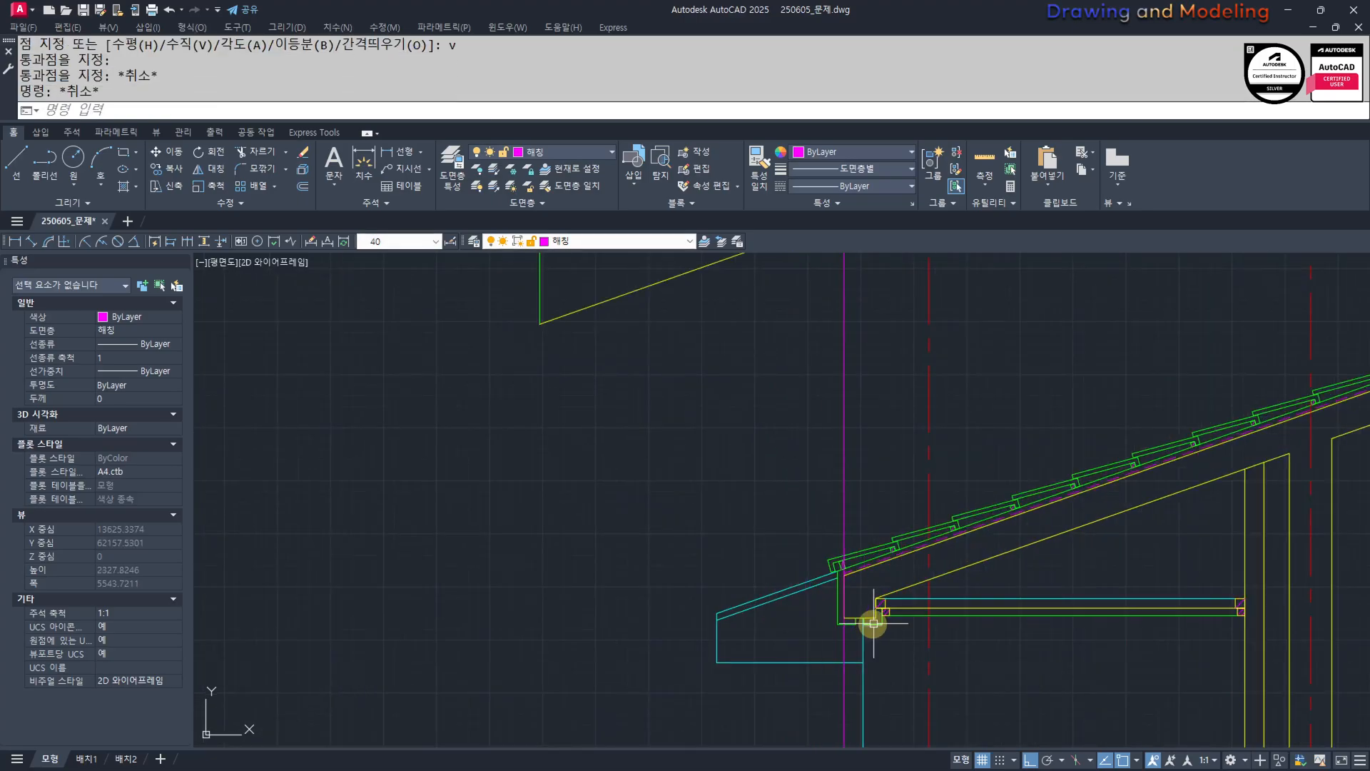
Move the outer end of the lower row's leftmost dimension from the centreline to the eaves construction line.
scroll(872, 623, down, 5)
middle_drag(900, 482, 859, 480)
scroll(916, 579, up, 5)
click(887, 528)
click(835, 595)
click(817, 600)
click(732, 601)
key(Escape)
key(Escape)
Shorten the shared extension lines of the two upper-row dimensions so they end at the lower dimension row.
scroll(841, 600, down, 4)
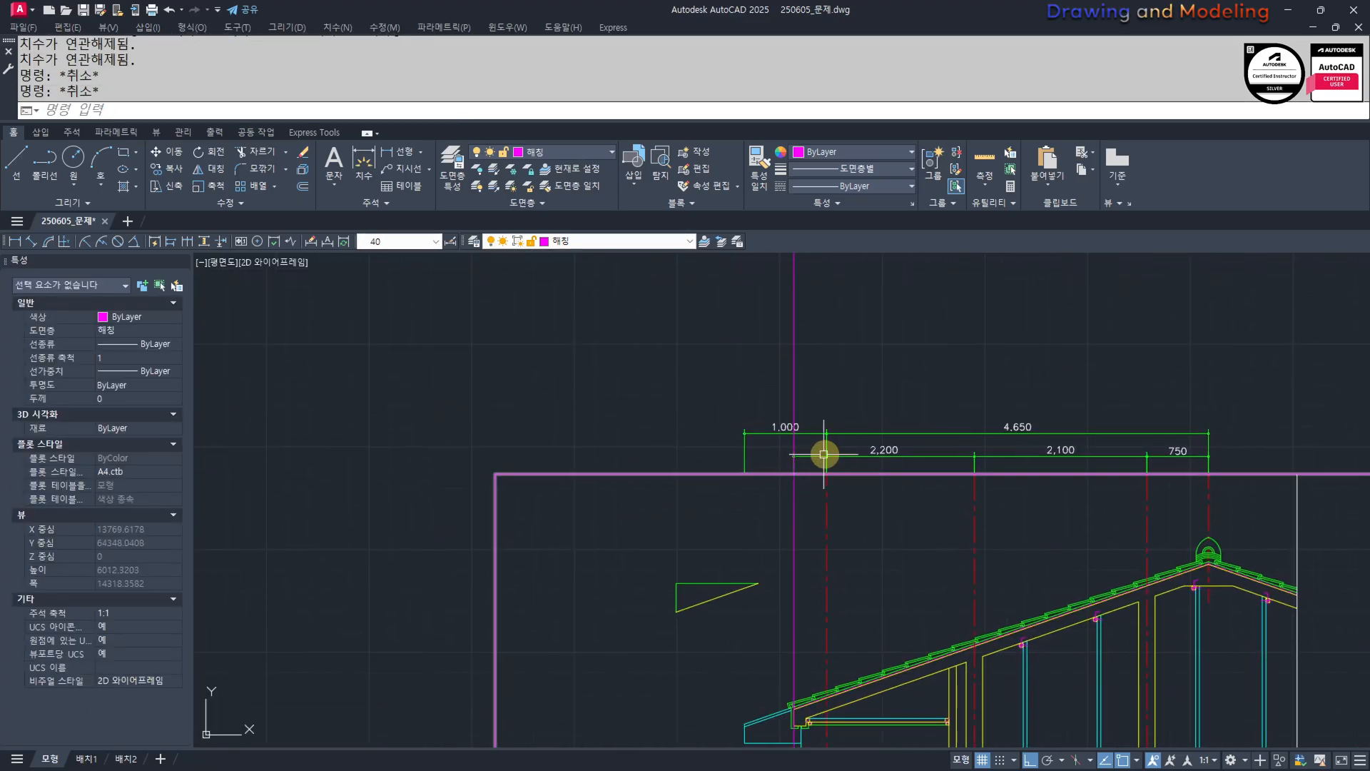
scroll(831, 449, up, 4)
click(835, 447)
click(787, 429)
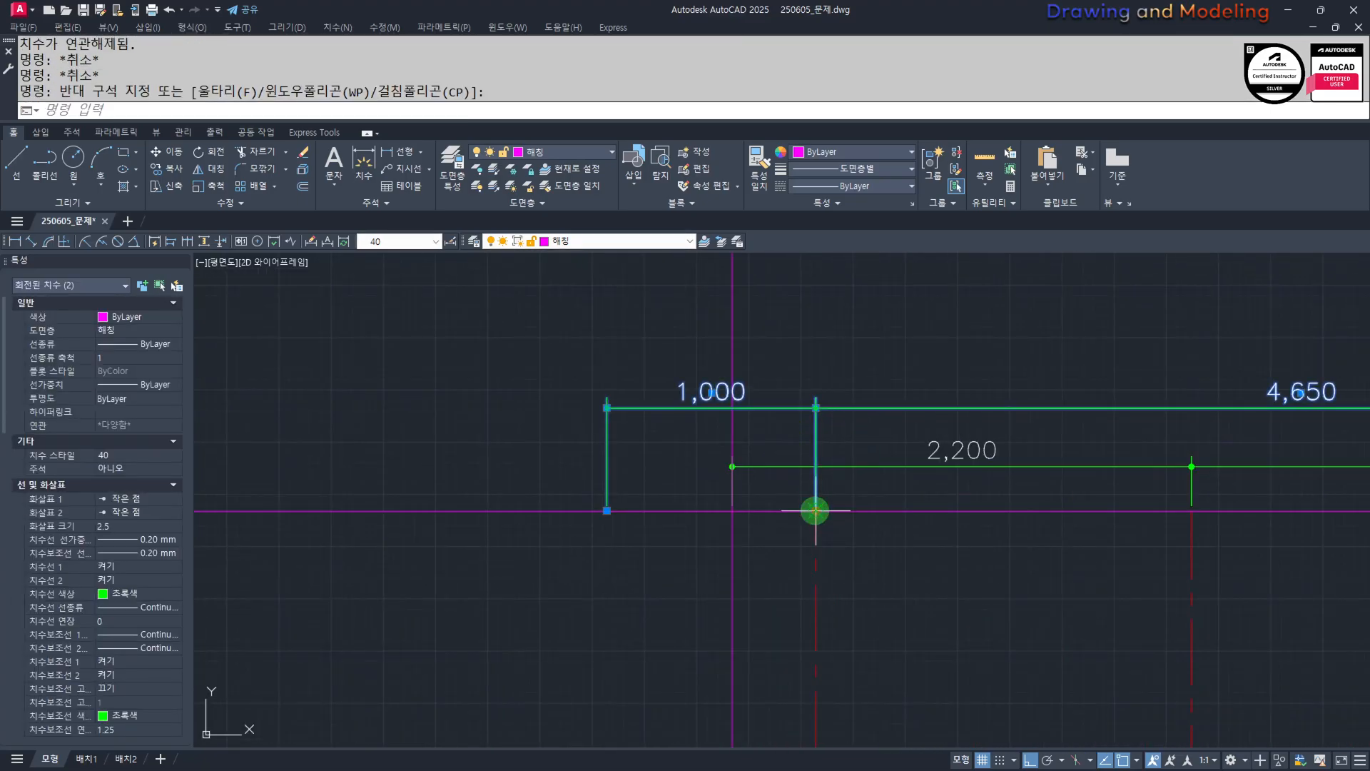
click(812, 510)
click(816, 550)
key(Escape)
key(Escape)
Erase the vertical construction line at the main roof's eaves.
scroll(942, 556, down, 4)
middle_drag(907, 562, 858, 517)
click(839, 357)
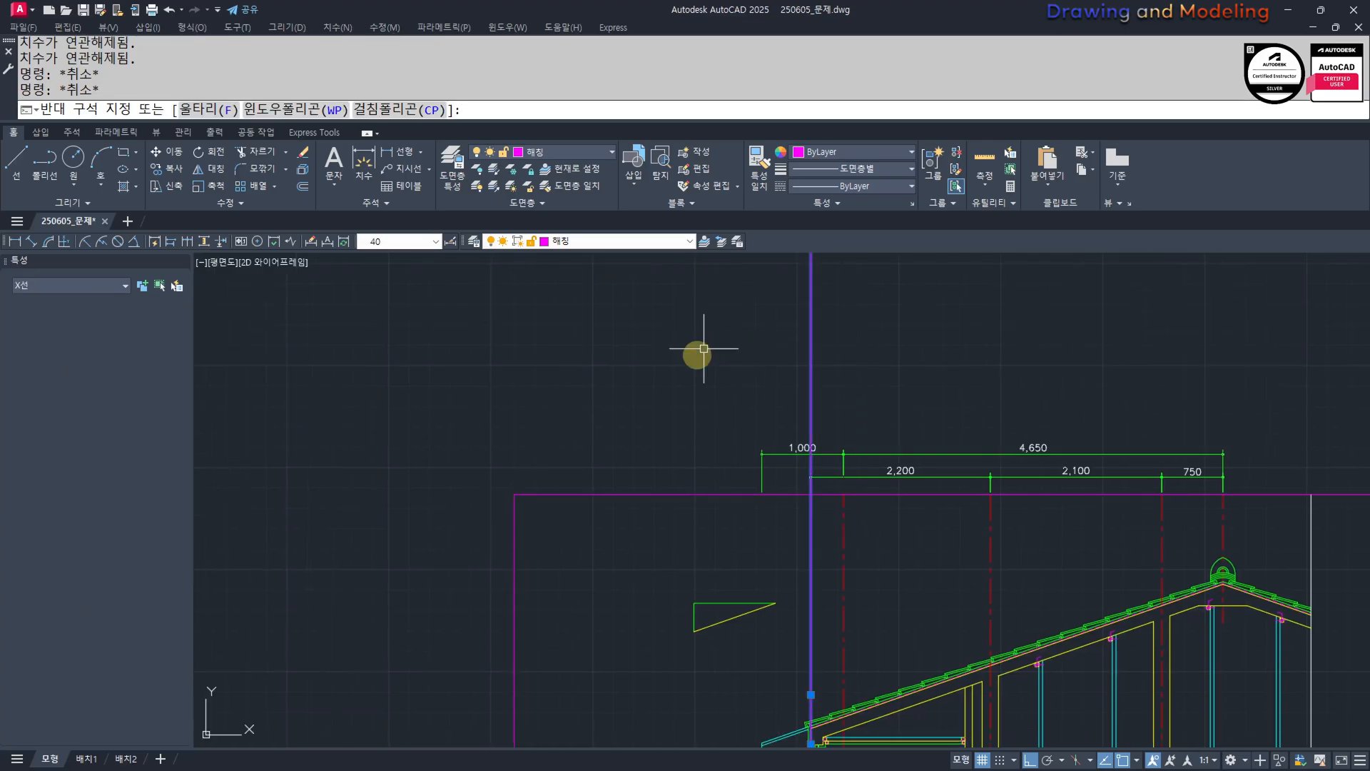
click(608, 367)
key(e)
key(Return)
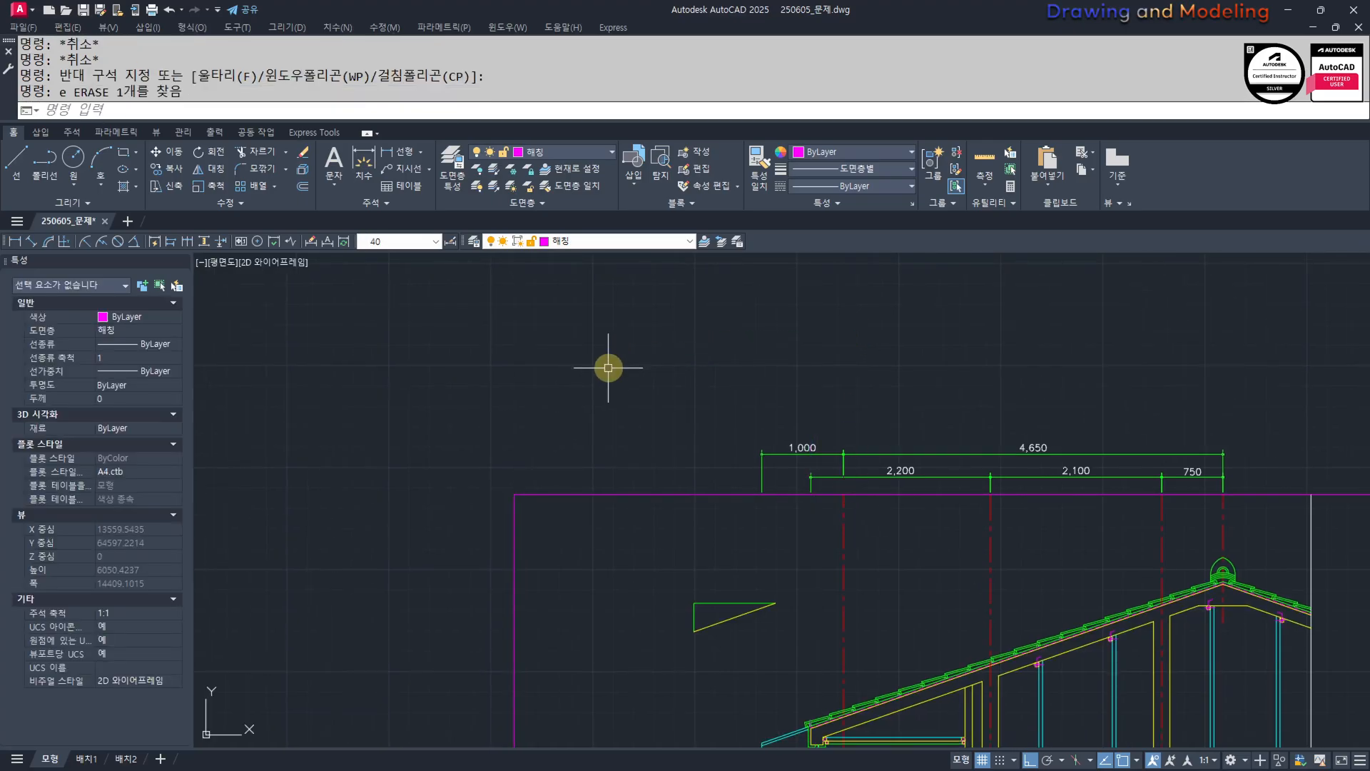
middle_drag(789, 525, 759, 421)
middle_drag(896, 457, 895, 487)
middle_drag(805, 473, 808, 492)
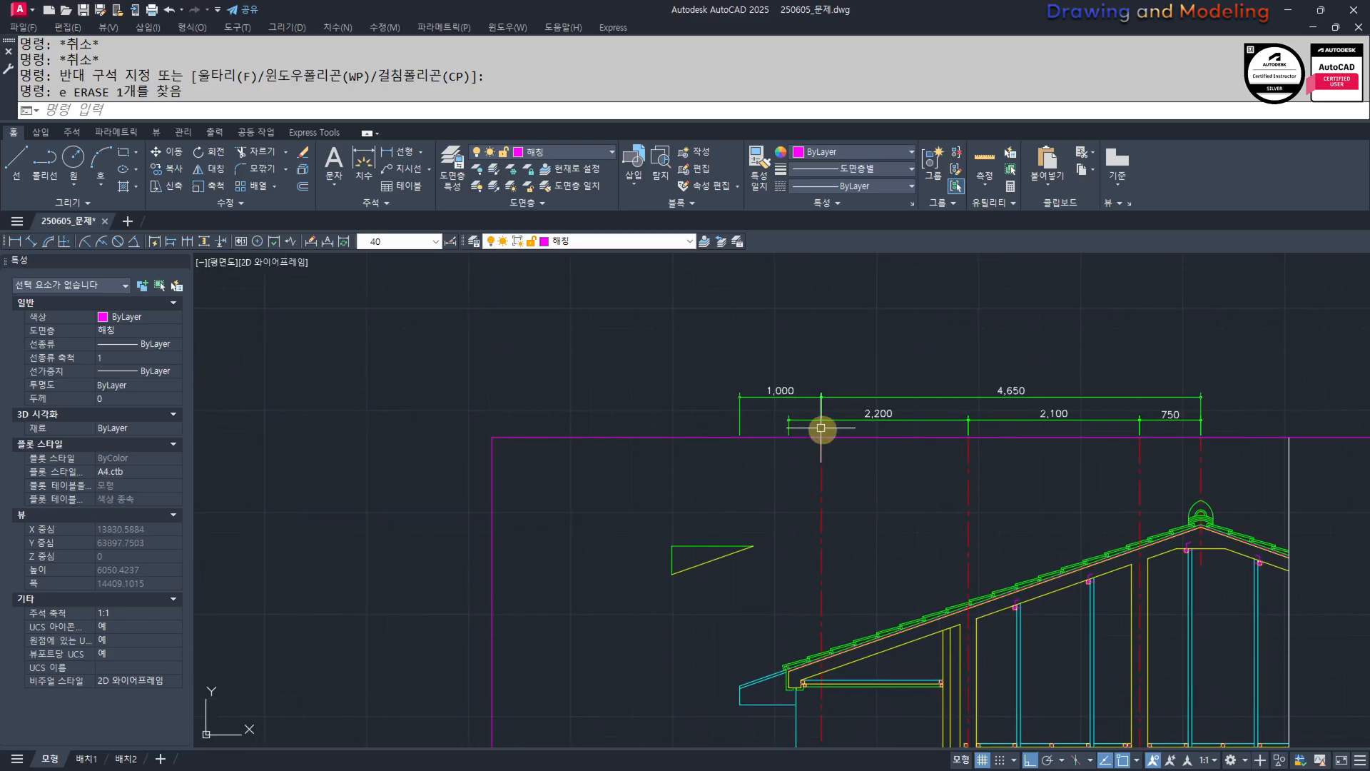
scroll(837, 444, up, 2)
middle_drag(812, 446, 773, 453)
middle_drag(841, 446, 790, 452)
click(669, 470)
click(621, 449)
key(Escape)
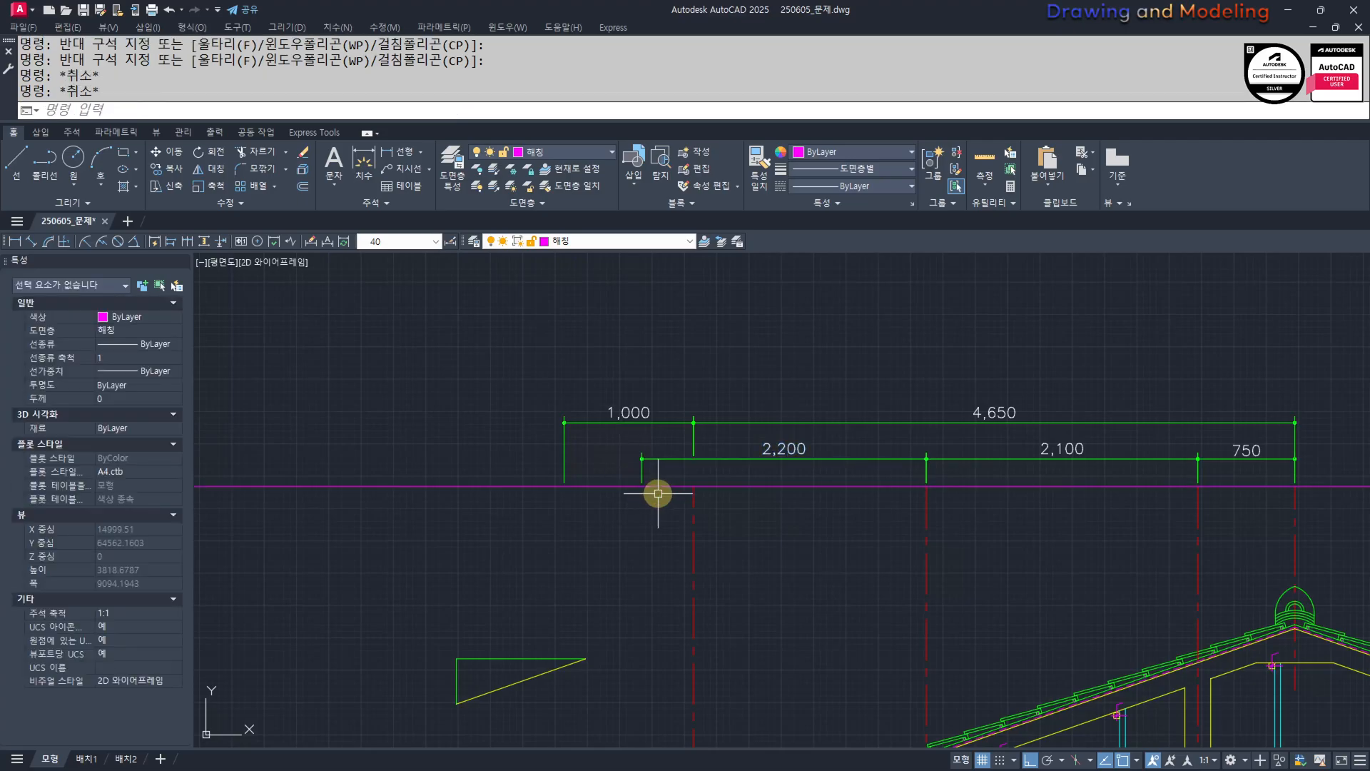
text(s)
key(Return)
click(657, 489)
click(612, 453)
key(Return)
click(640, 490)
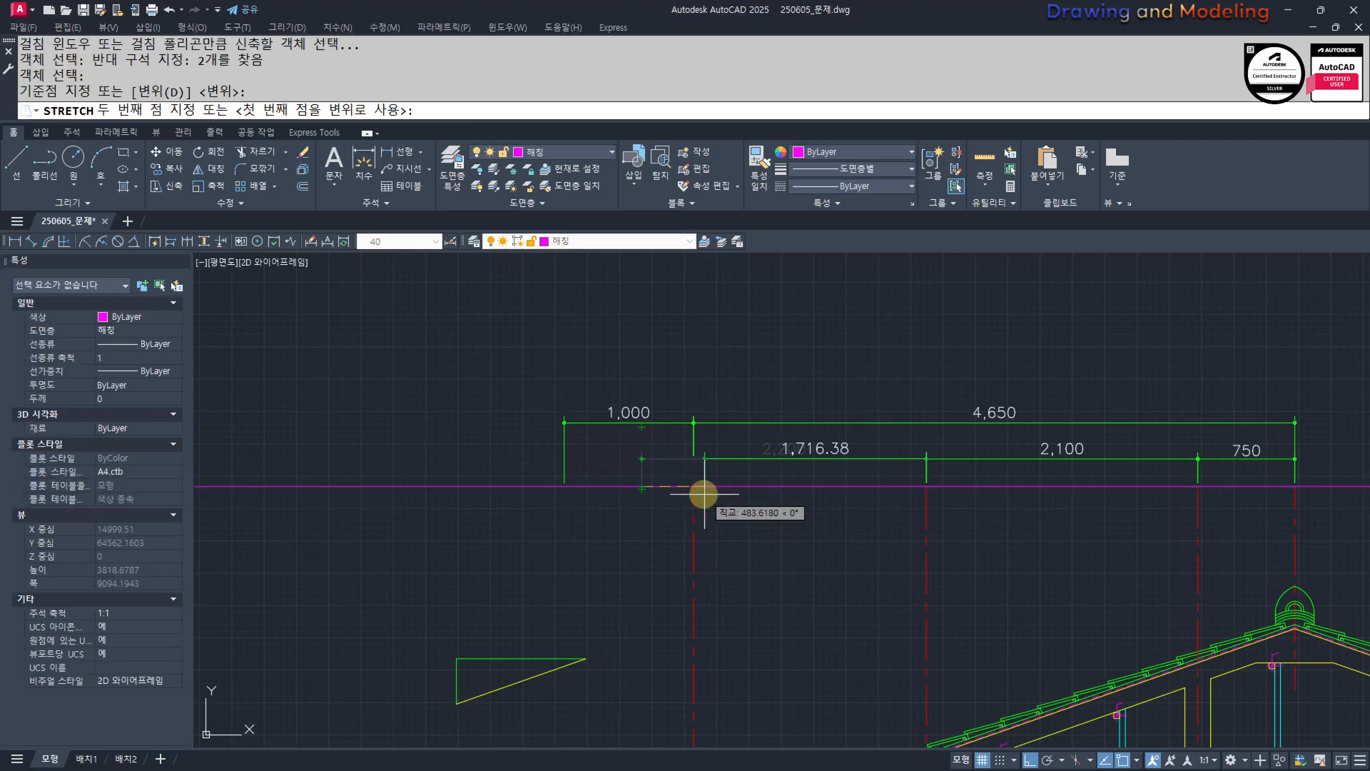
key(Escape)
key(Escape)
Stretch the upper end of the leftmost centreline up to the lower dimension row.
middle_drag(721, 498, 726, 506)
text(s)
key(Return)
click(721, 515)
click(683, 493)
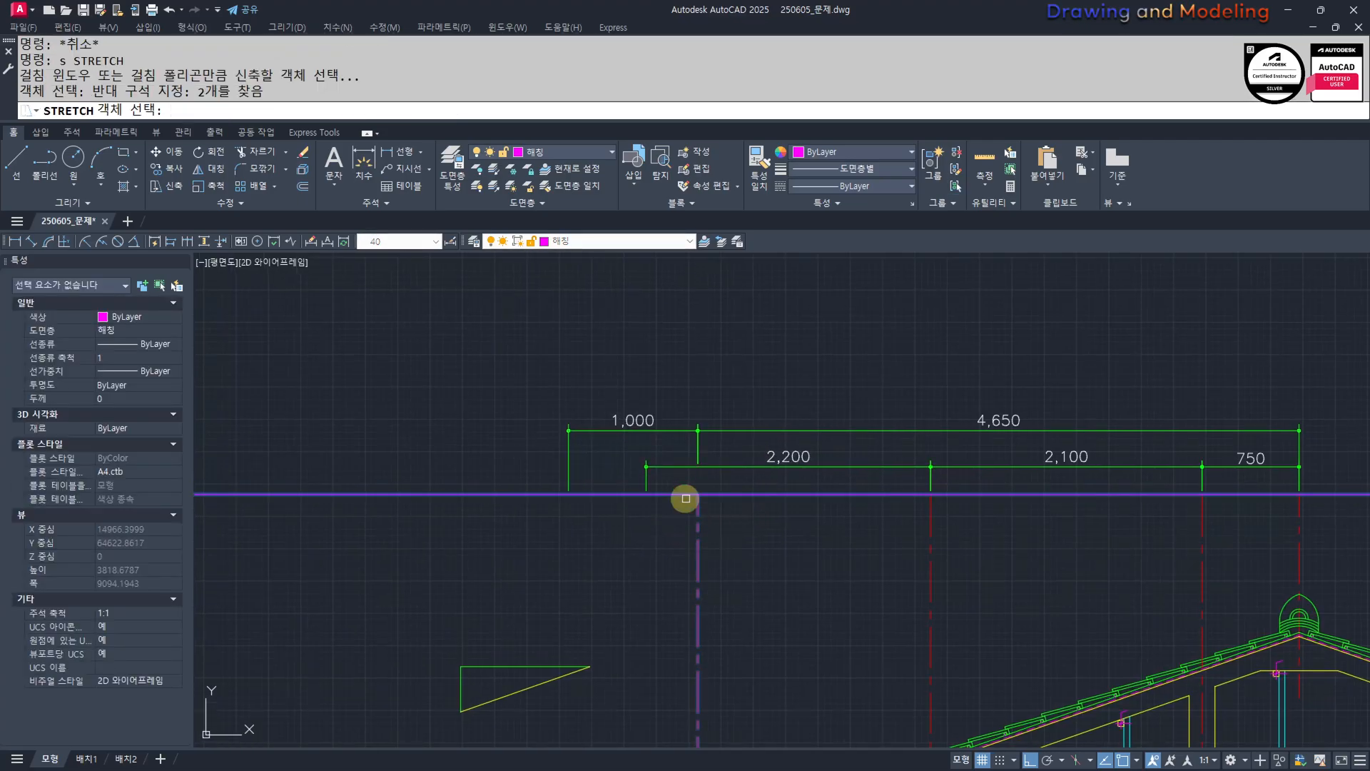
key(Return)
scroll(701, 491, up, 2)
click(701, 489)
key(Escape)
key(Escape)
scroll(792, 524, down, 6)
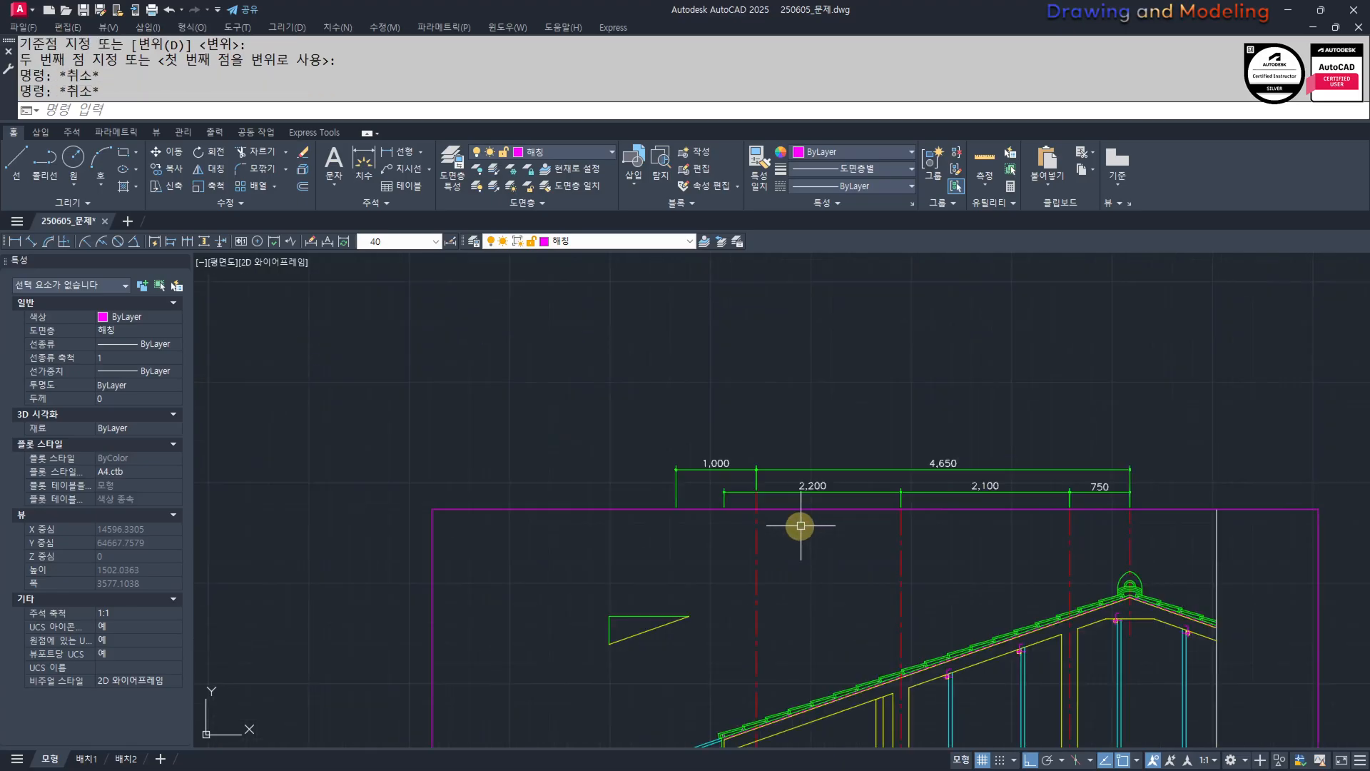
Undo the stretch of the leftmost centreline.
scroll(634, 528, up, 2)
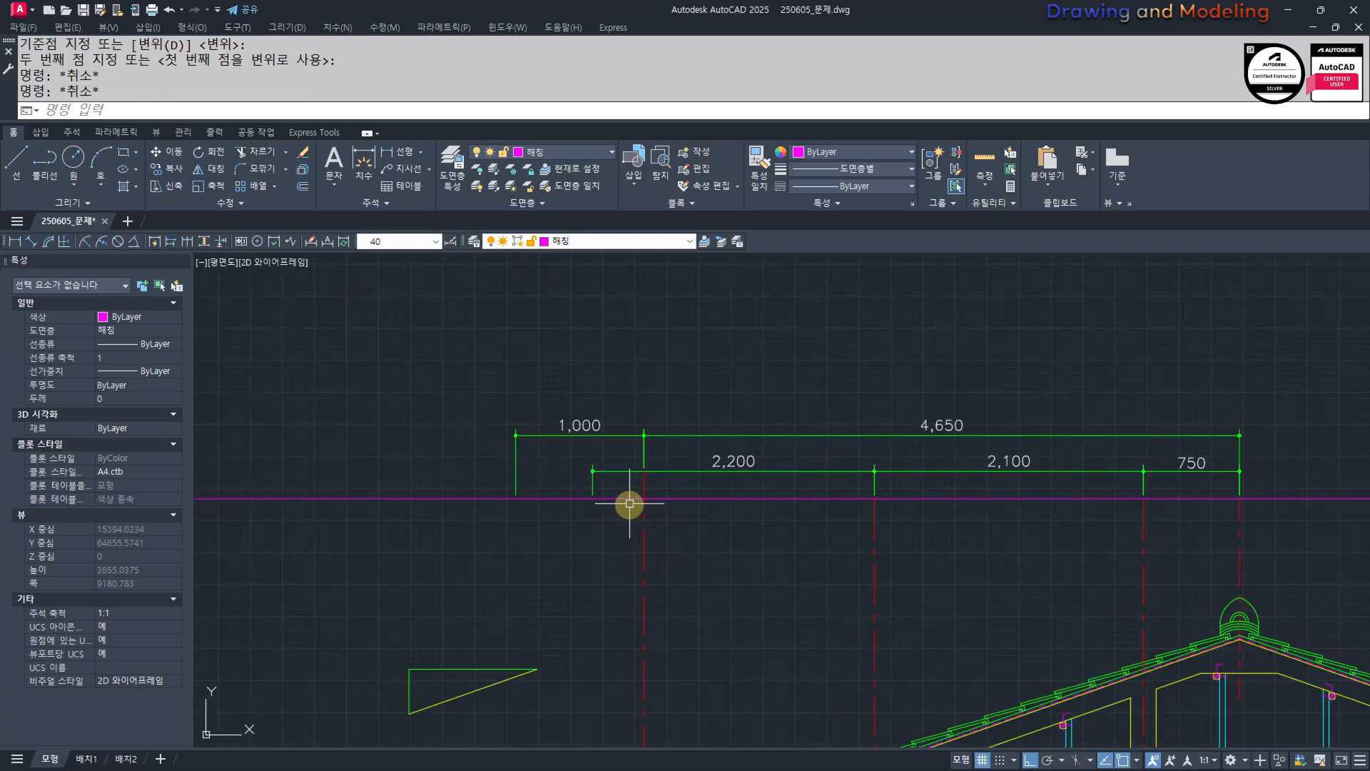
key(ctrl+z)
key(ctrl+z)
key(ctrl+z)
Stretch the shared extension lines of the two upper-row dimensions down to the rectangle's top edge.
scroll(685, 467, up, 4)
text(s)
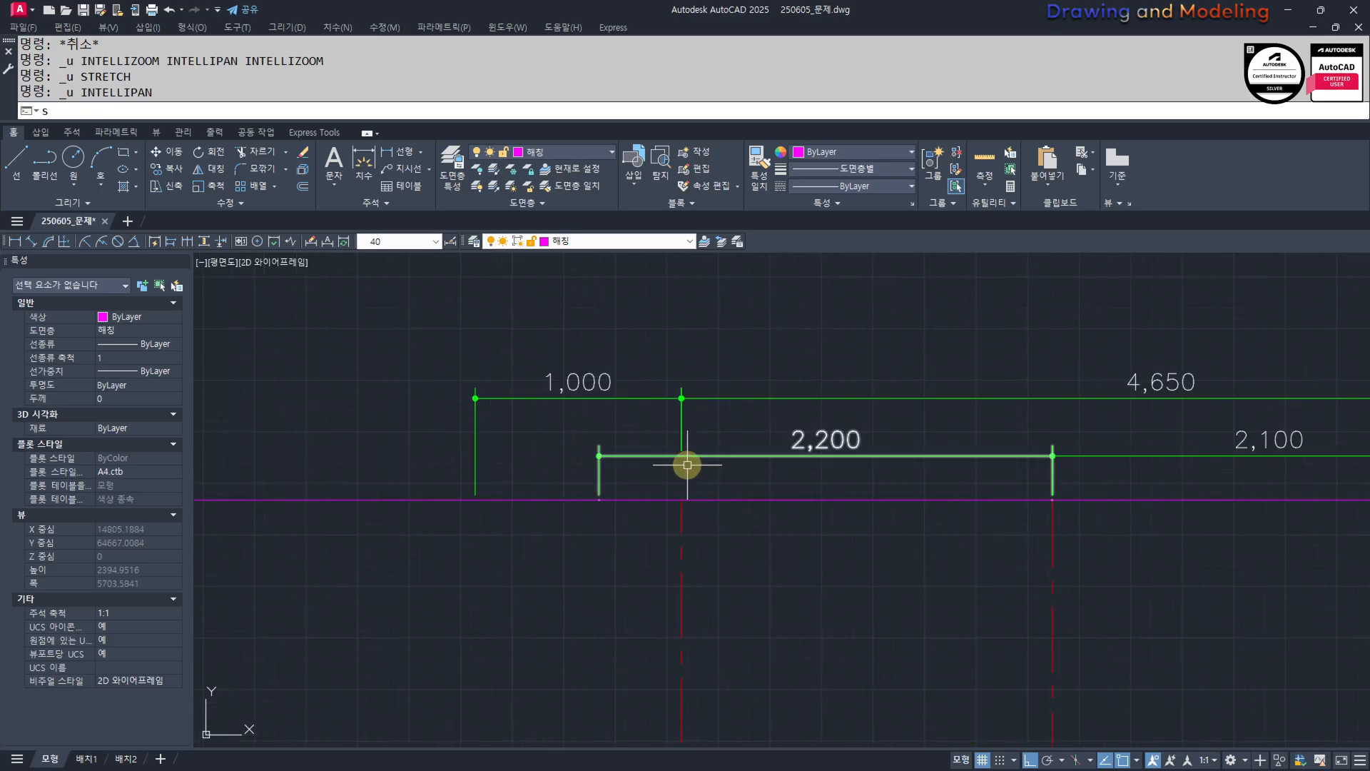
key(Return)
click(688, 464)
click(679, 453)
right_click(679, 462)
click(679, 478)
key(Escape)
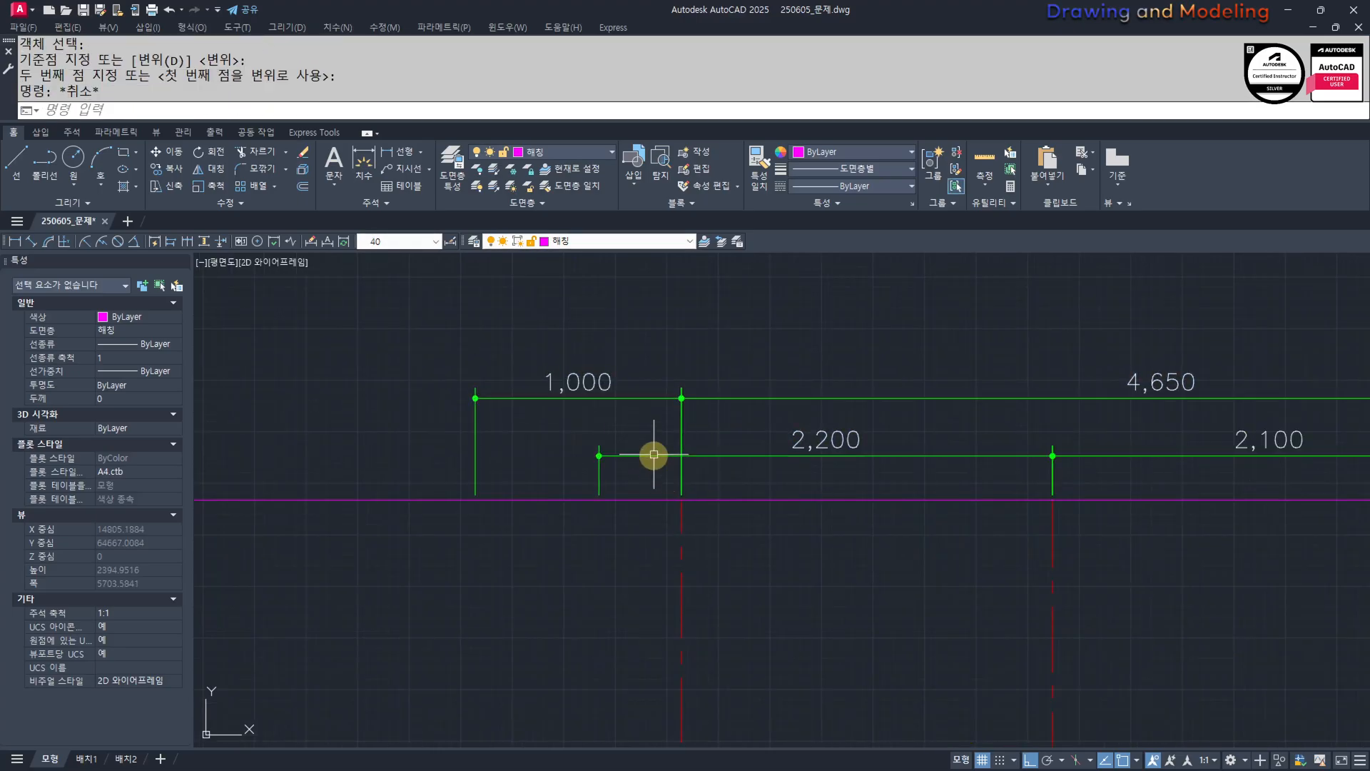
Manually break the 1,000 dimension's shared extension line where it crosses the 2,200 dimension line.
key(Escape)
scroll(656, 453, up, 2)
click(719, 493)
click(678, 502)
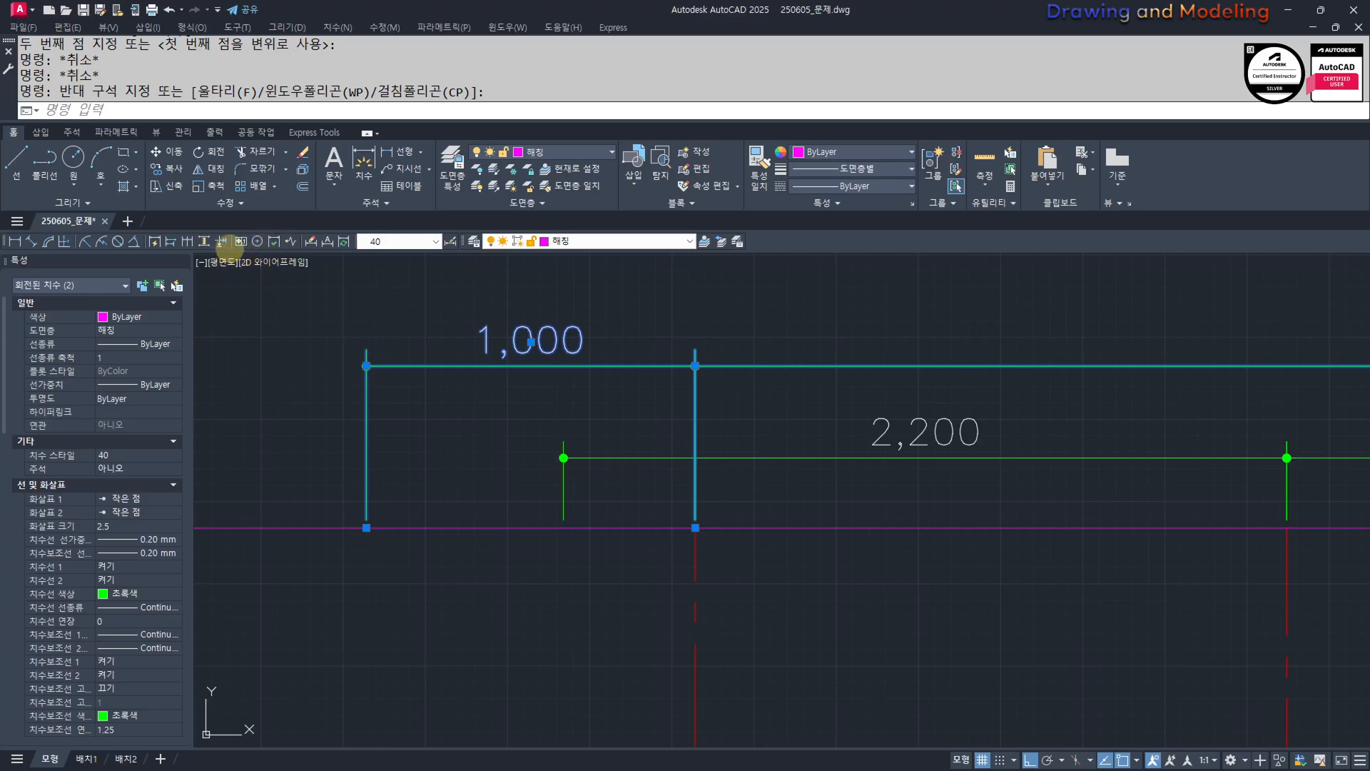
click(217, 241)
scroll(646, 439, up, 2)
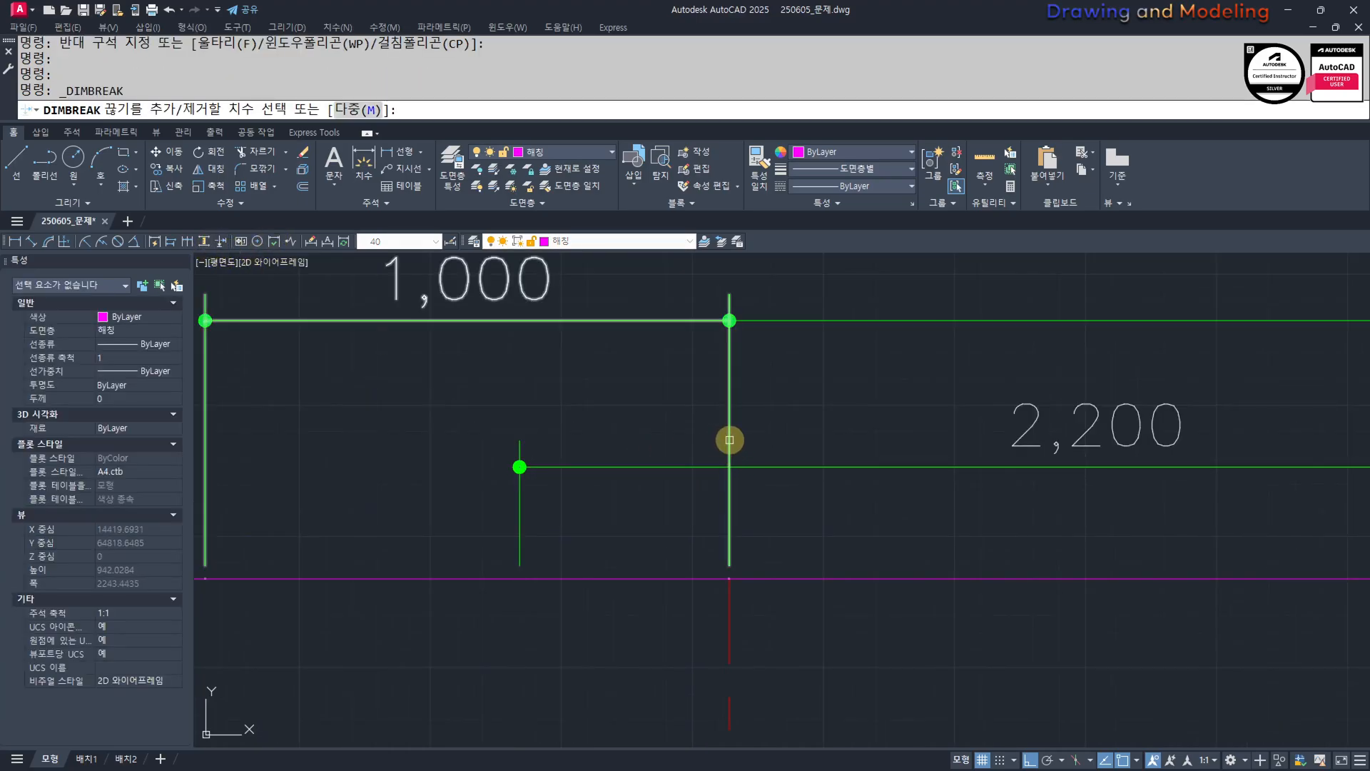
click(688, 324)
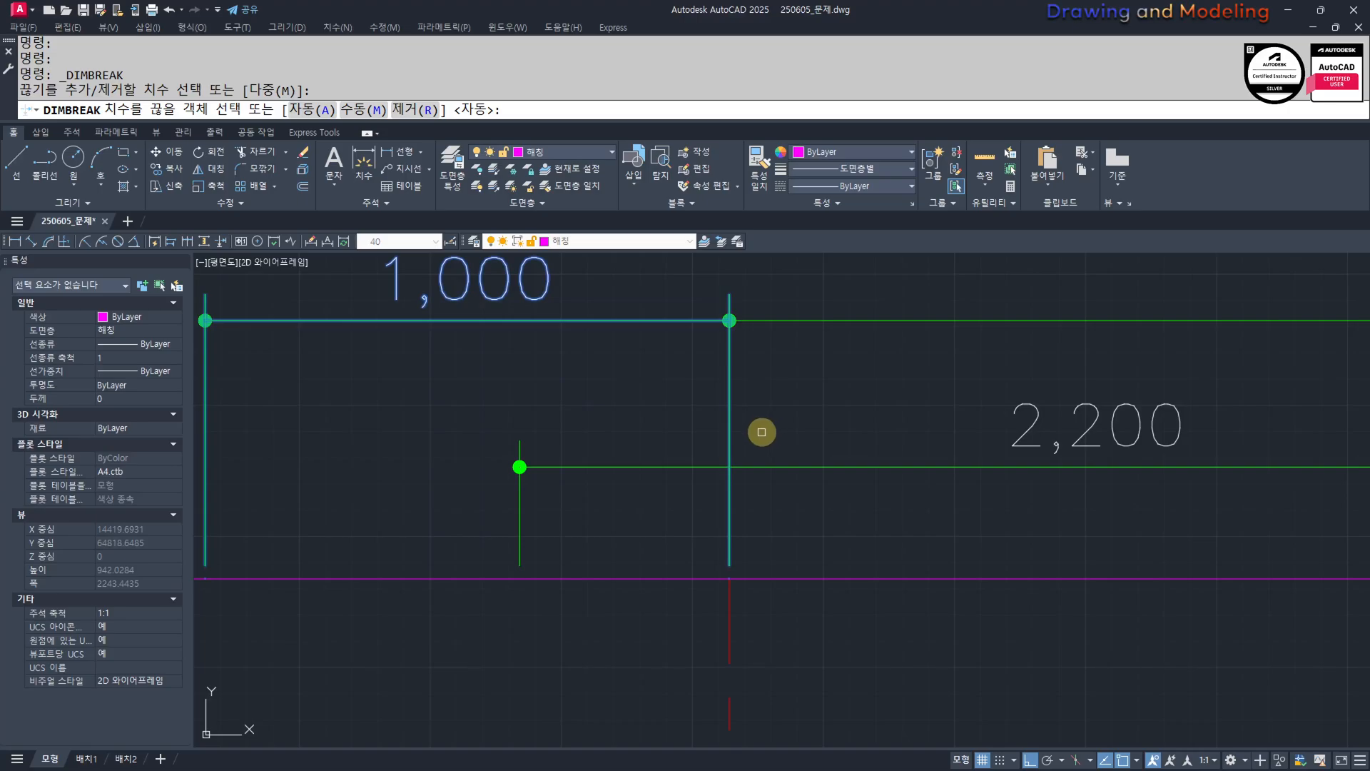
text(m)
key(Return)
click(745, 449)
click(759, 498)
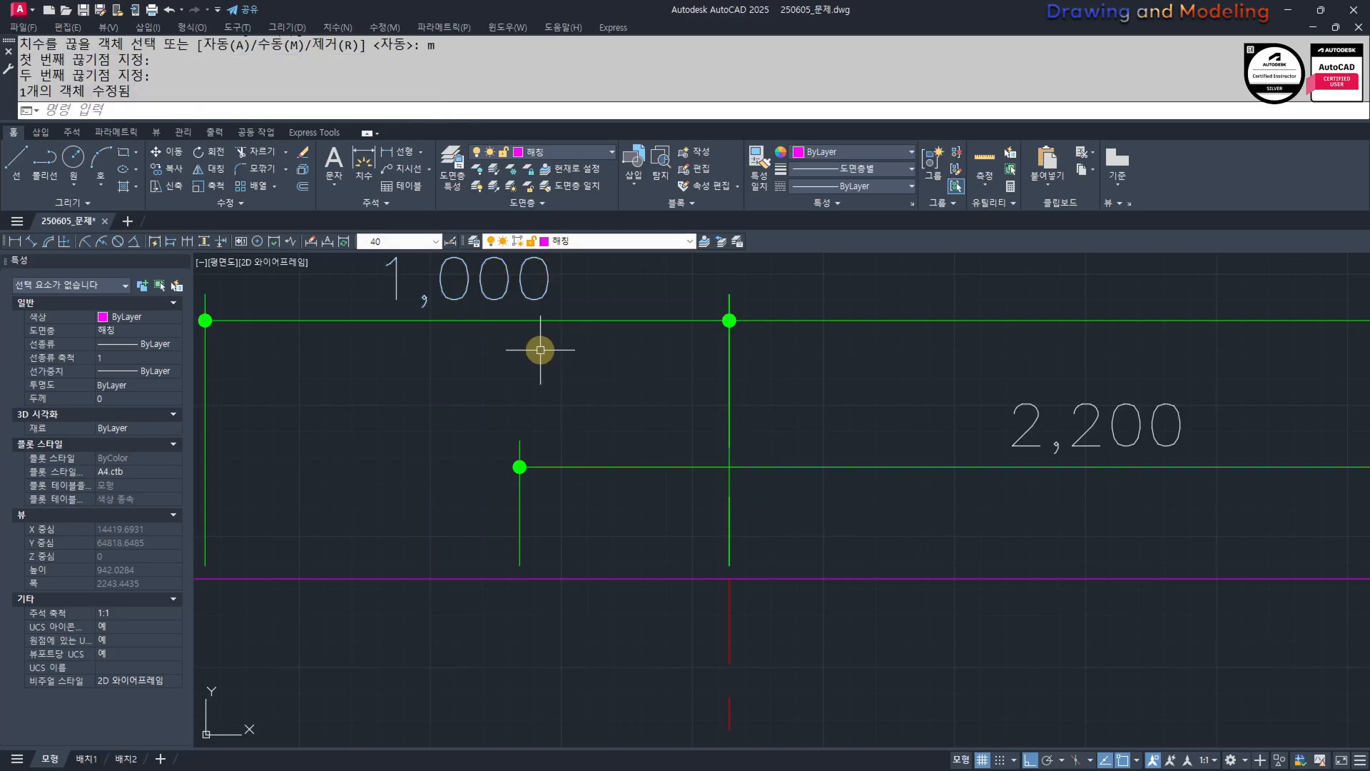
Break the 4,650 dimension's overlapping extension line manually across the same 2,200 dimension line.
key(Return)
click(842, 316)
click(777, 319)
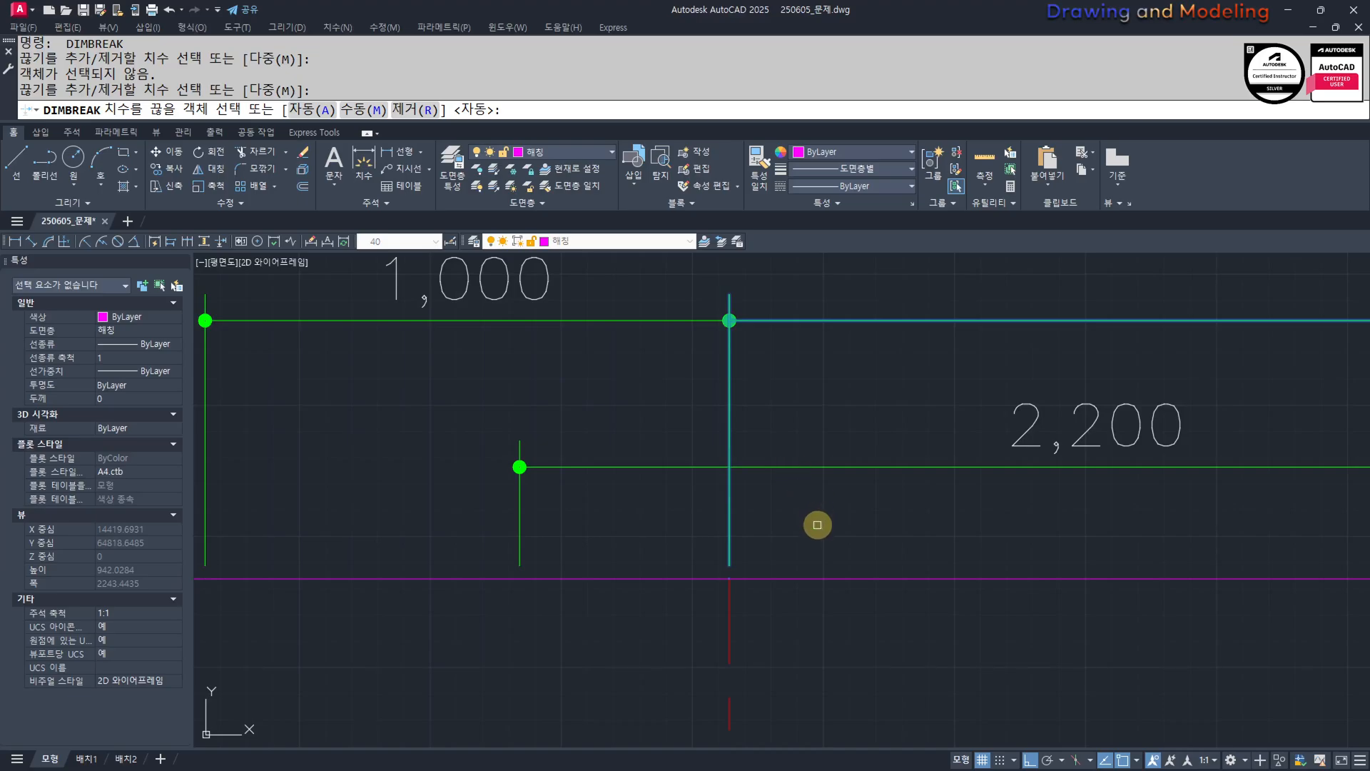
text(m)
key(Return)
click(757, 448)
click(760, 491)
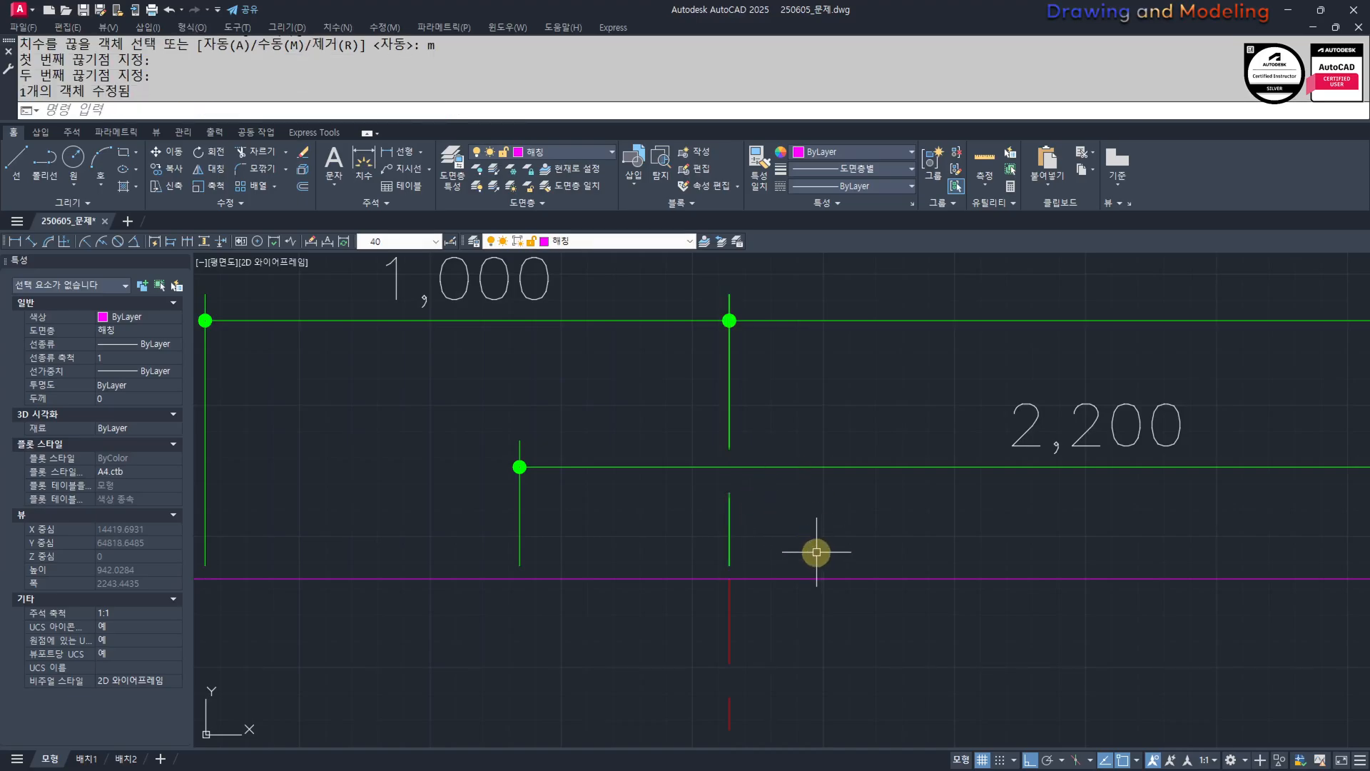
key(Escape)
click(740, 451)
click(655, 404)
key(Escape)
Stretch both upper-row dimension lines down, closer to the lower dimension row.
scroll(700, 520, down, 2)
scroll(762, 574, down, 2)
mouse_move(778, 574)
middle_down()
mouse_move(725, 566)
mouse_move(681, 489)
mouse_move(421, 542)
mouse_move(569, 500)
mouse_move(489, 471)
mouse_move(583, 526)
middle_up()
scroll(682, 511, up, 2)
scroll(456, 546, down, 1)
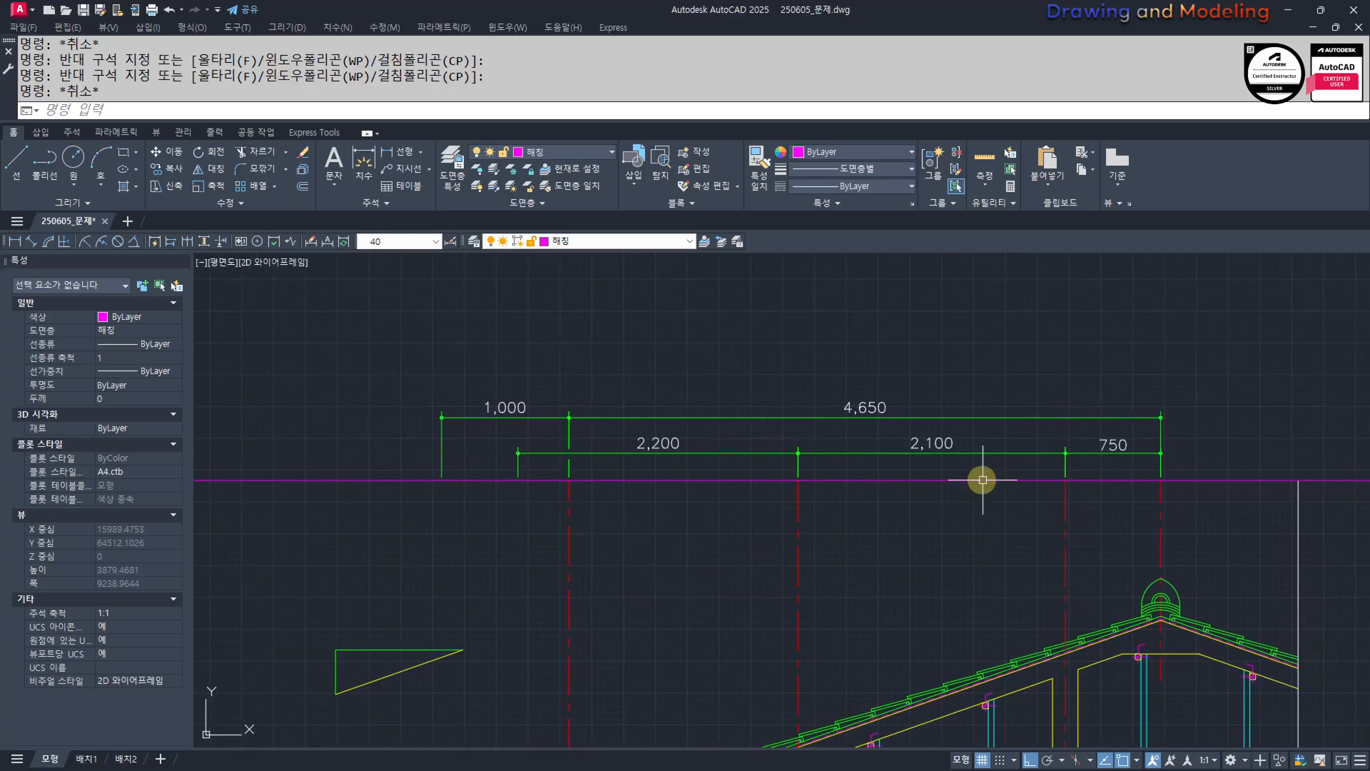
text(s)
key(Return)
click(1180, 428)
click(331, 392)
key(Return)
click(364, 327)
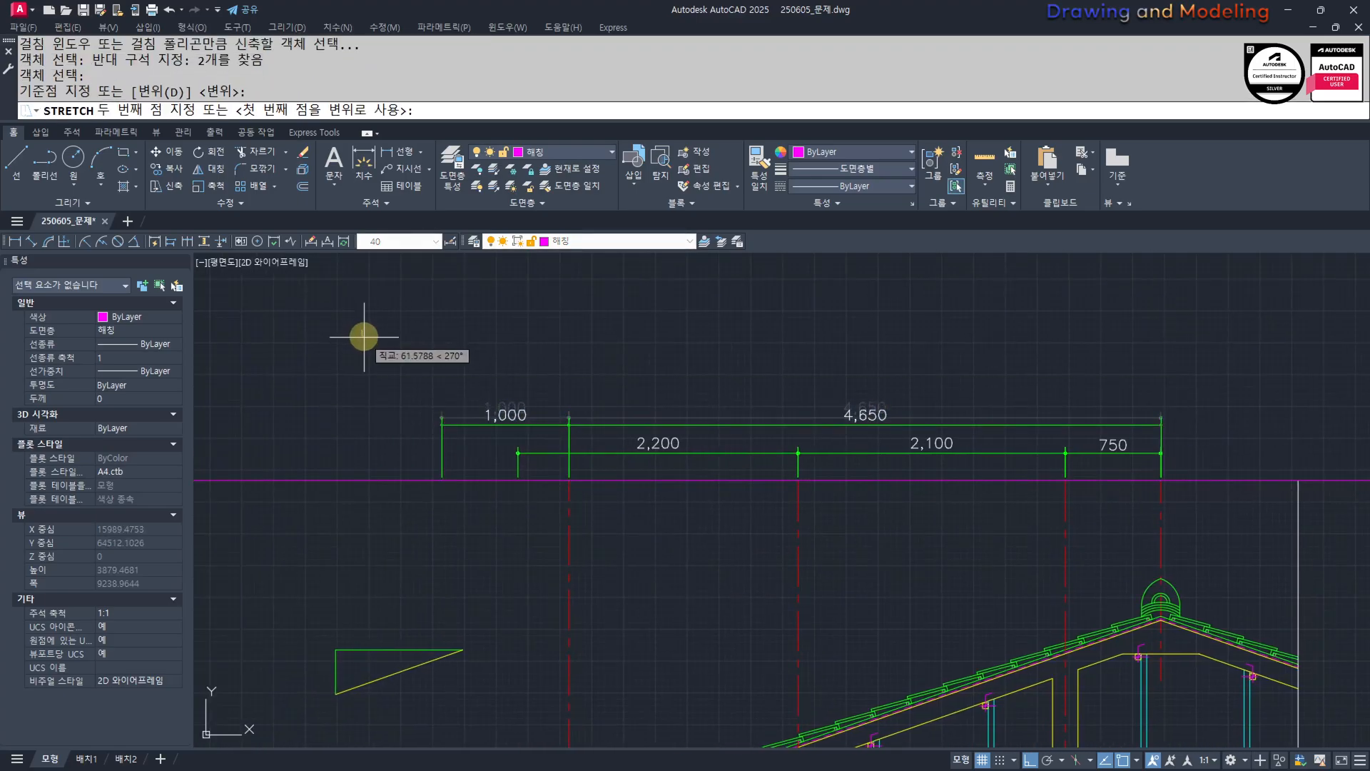
key(Escape)
key(Escape)
Turn on all layers of the drawing.
mouse_move(658, 596)
middle_down()
mouse_move(749, 479)
mouse_move(869, 433)
middle_up()
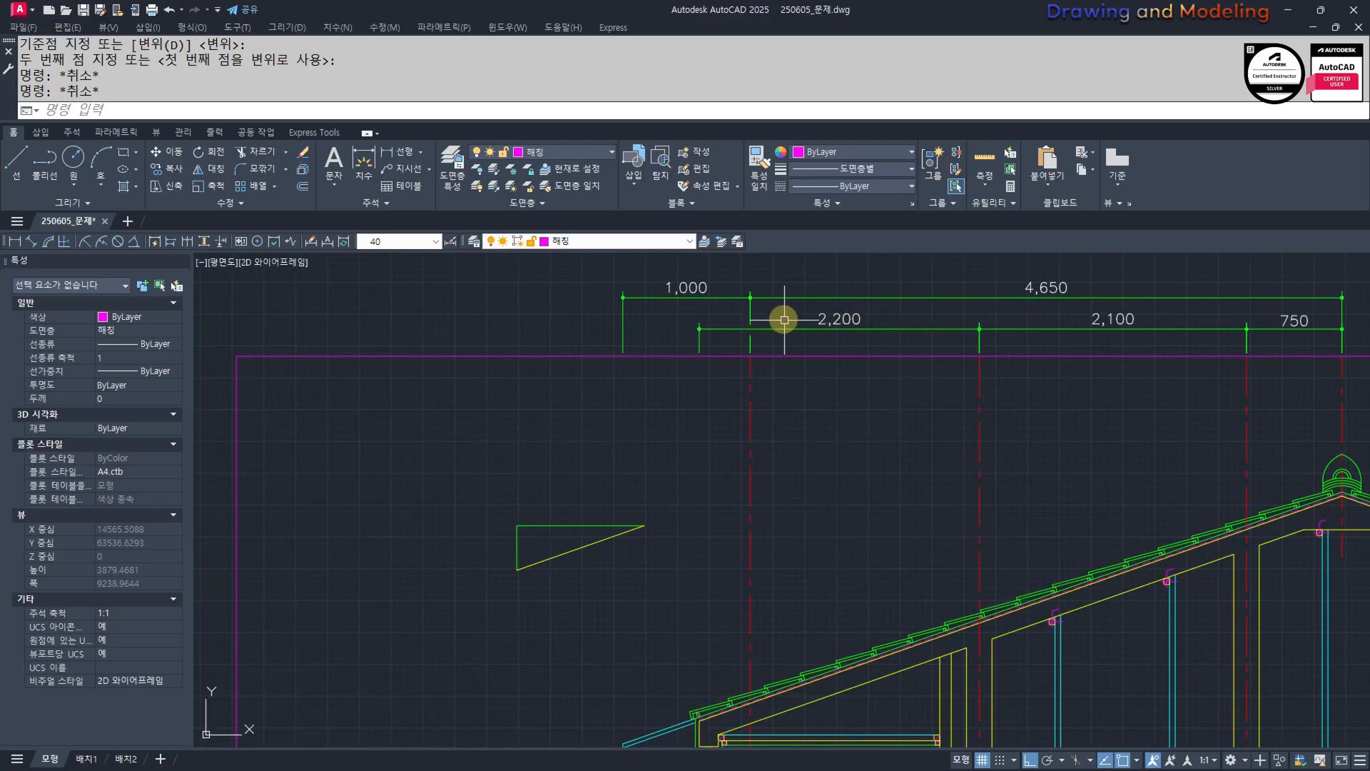
middle_drag(1025, 400, 915, 473)
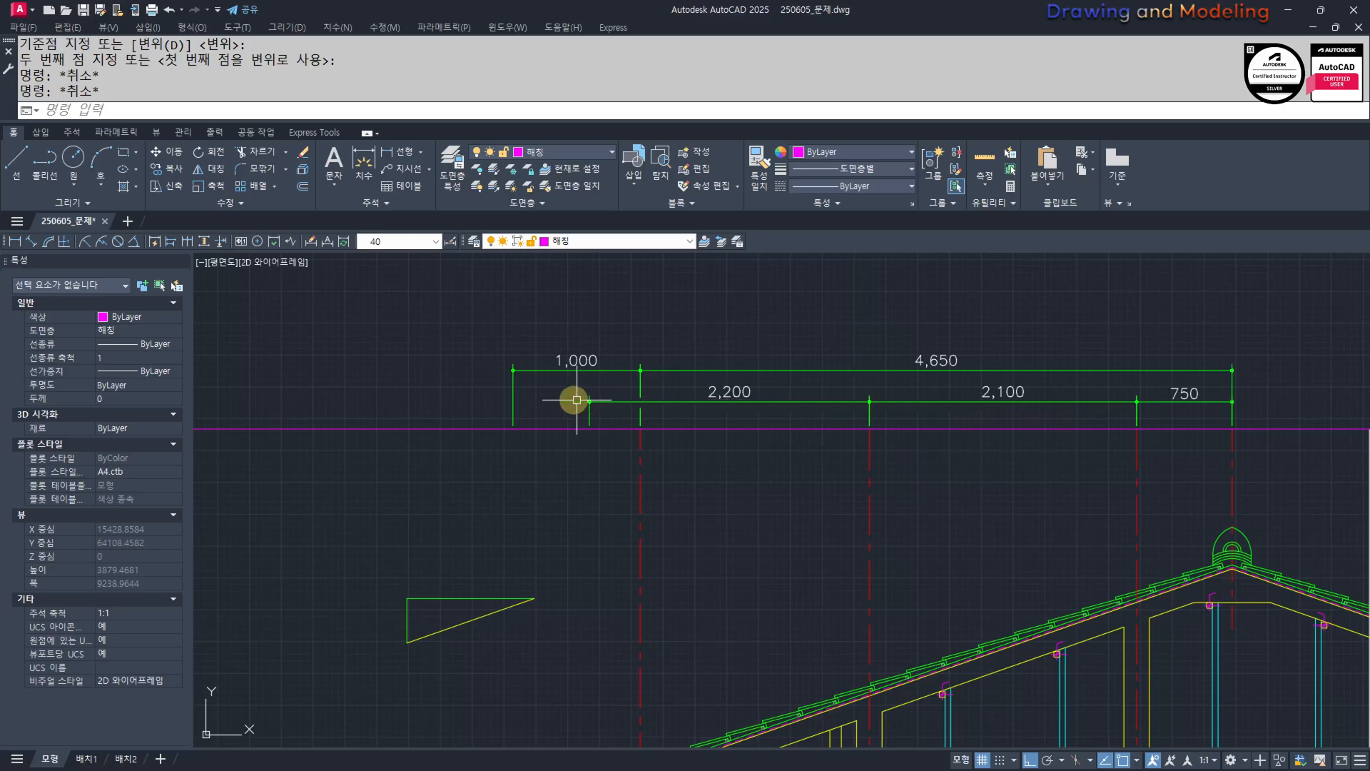
scroll(703, 514, down, 4)
scroll(704, 534, up, 2)
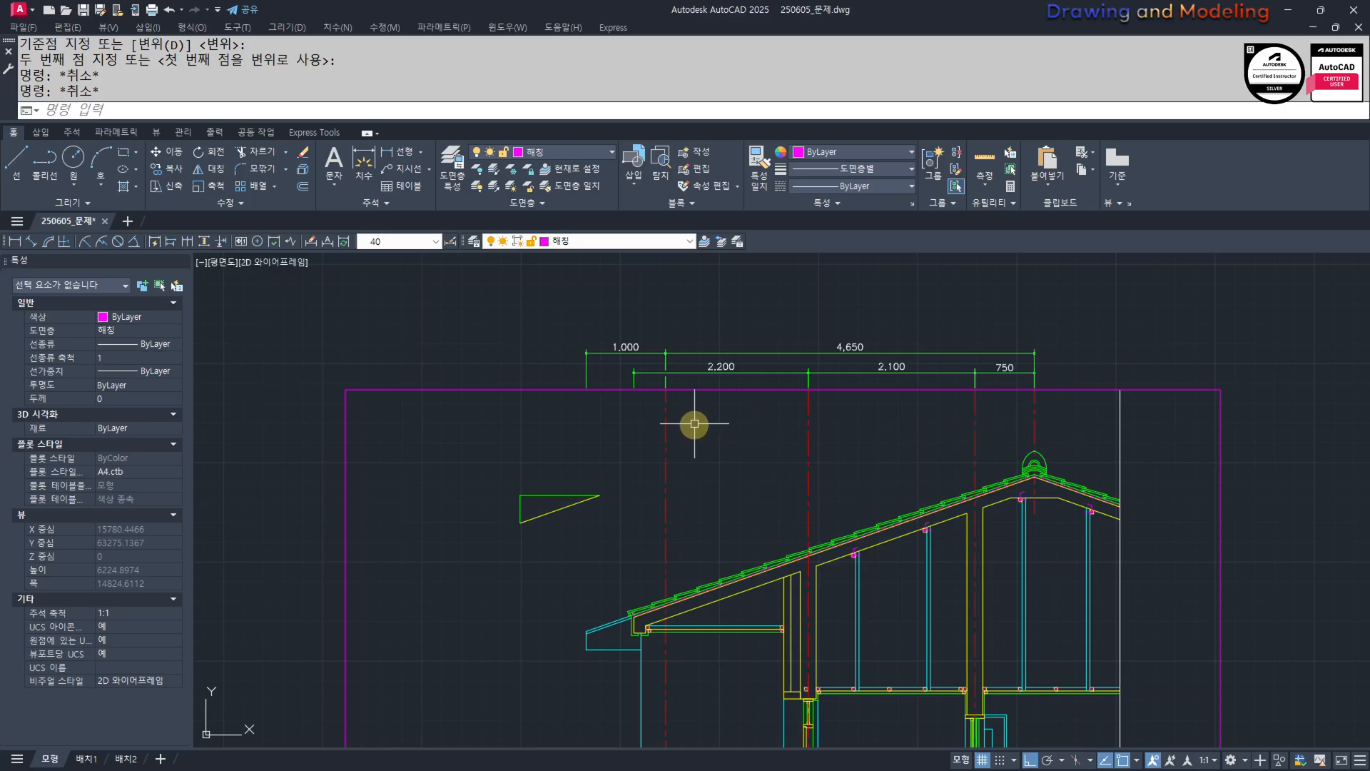
scroll(795, 593, up, 4)
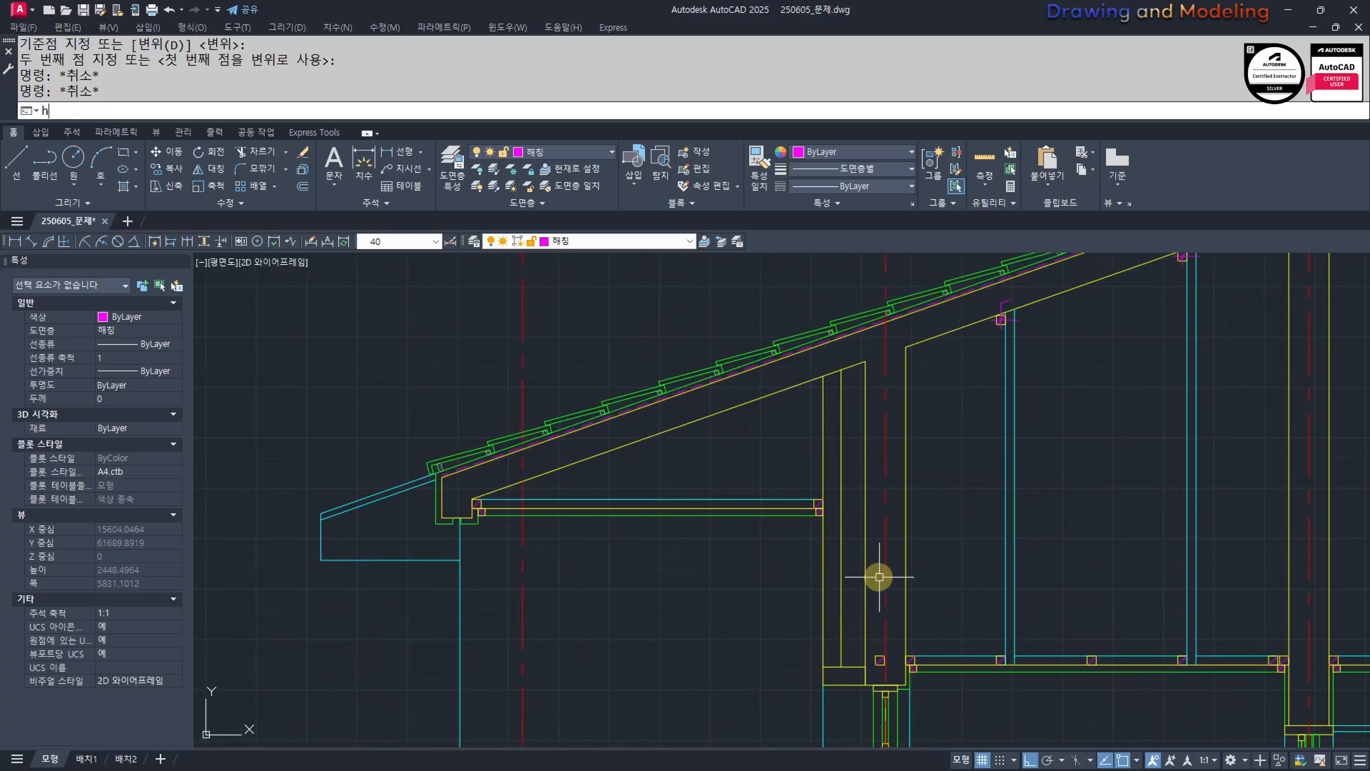
key(Return)
key(Escape)
text(oo)
key(Return)
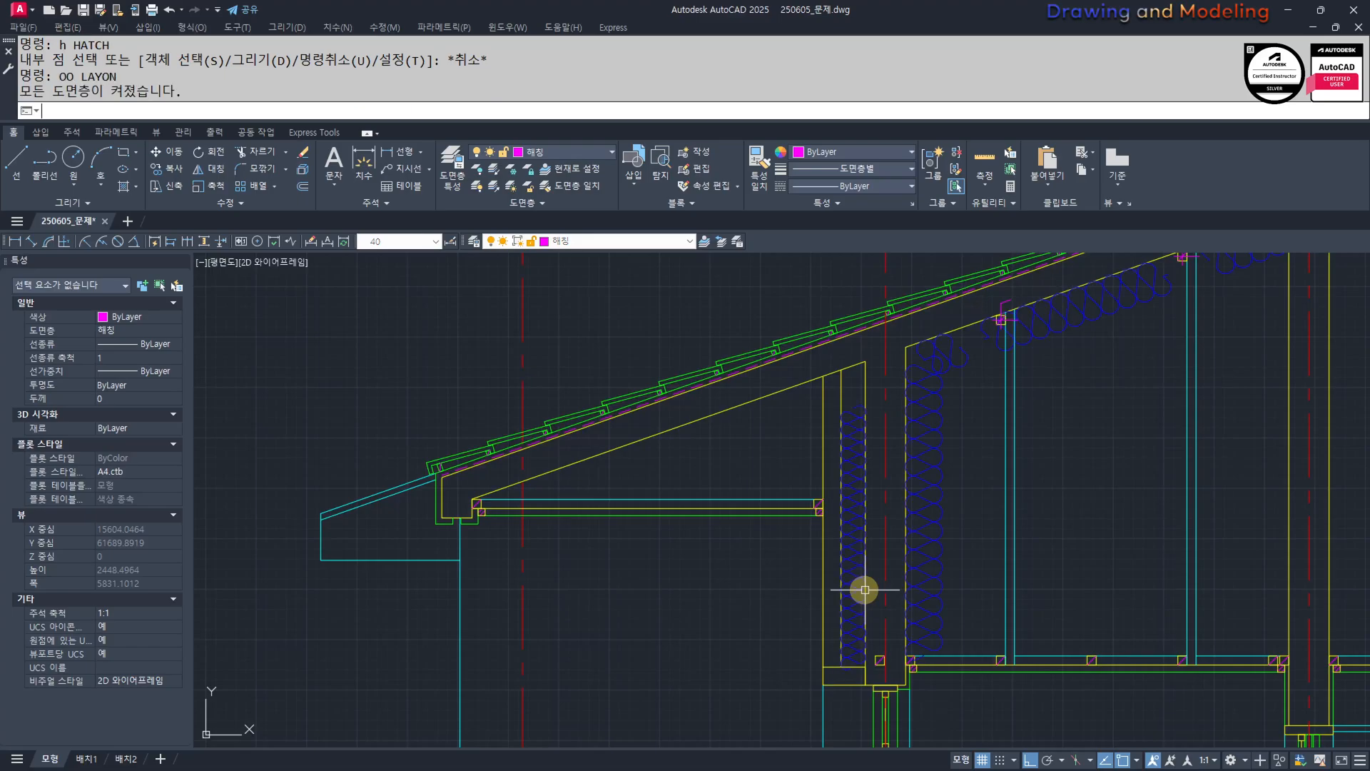
key(Escape)
key(Escape)
Trim the lower end of the sloping roof insulation back to the first ceiling hanger from the eaves.
scroll(949, 560, up, 4)
text(ex)
key(space)
key(space)
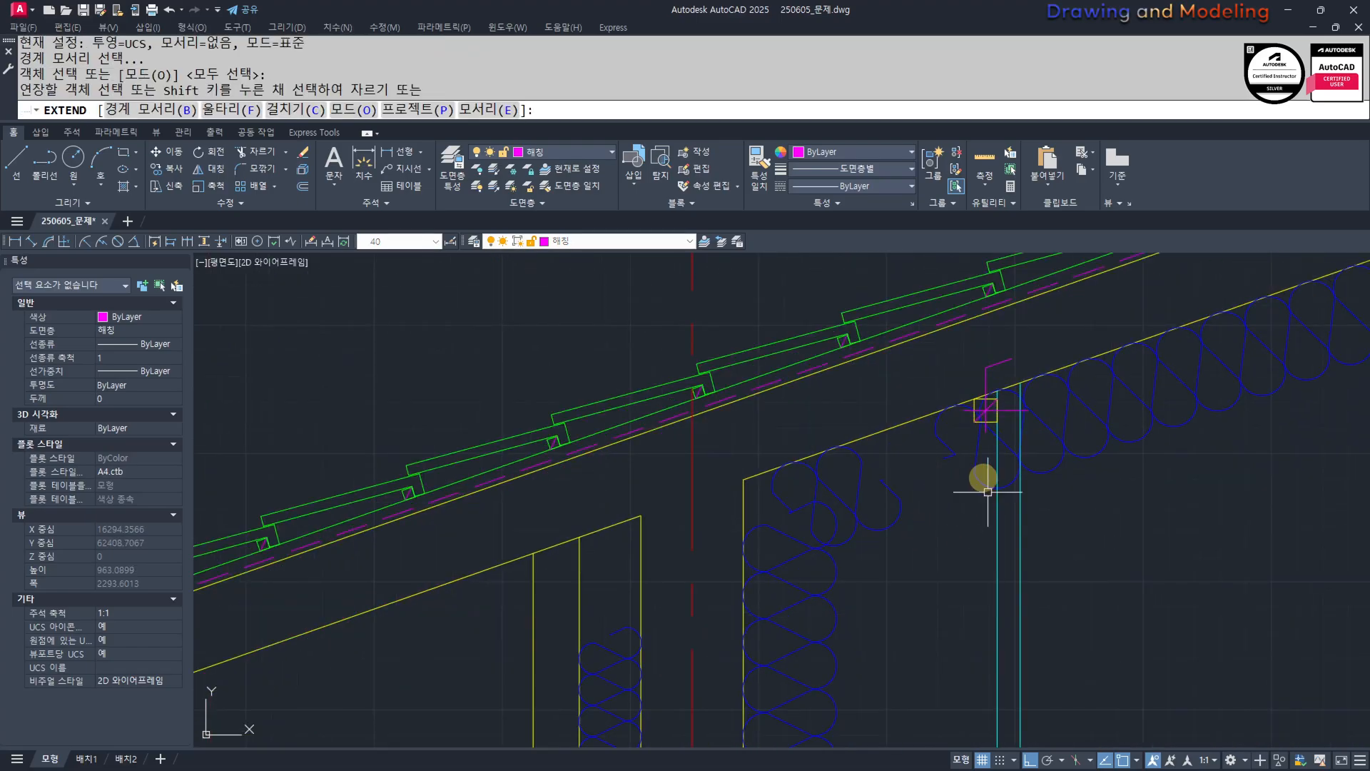
key(Escape)
key(Escape)
text(tr)
key(space)
click(1034, 521)
click(1014, 512)
key(space)
click(957, 435)
key(Escape)
key(Escape)
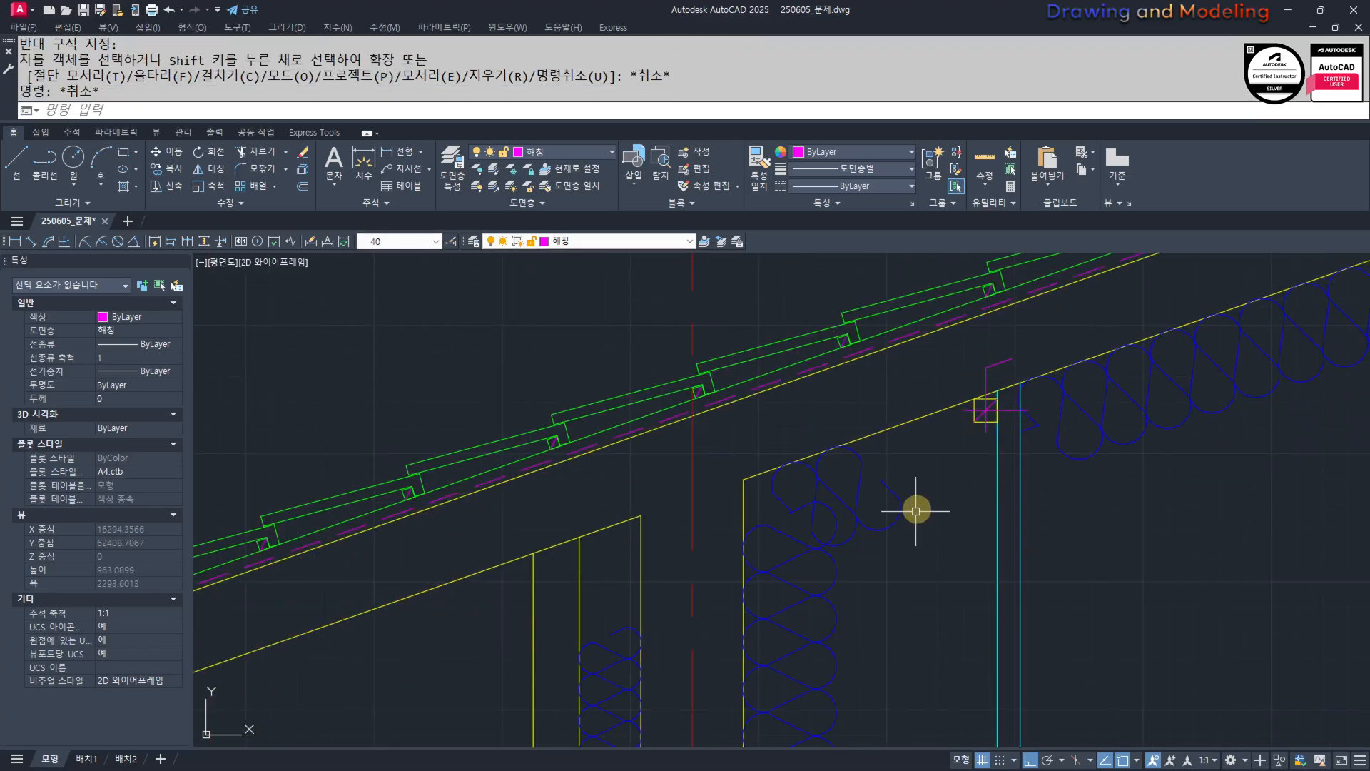
Extend the short sloping insulation segment beside the outer wall up to the first ceiling hanger.
text(ex)
key(space)
key(space)
click(911, 468)
click(887, 498)
key(Escape)
key(Escape)
Extend the insulation in the outer wall's narrow cavity up to the sloping underside of the roof.
middle_drag(692, 680, 828, 554)
text(ew)
key(space)
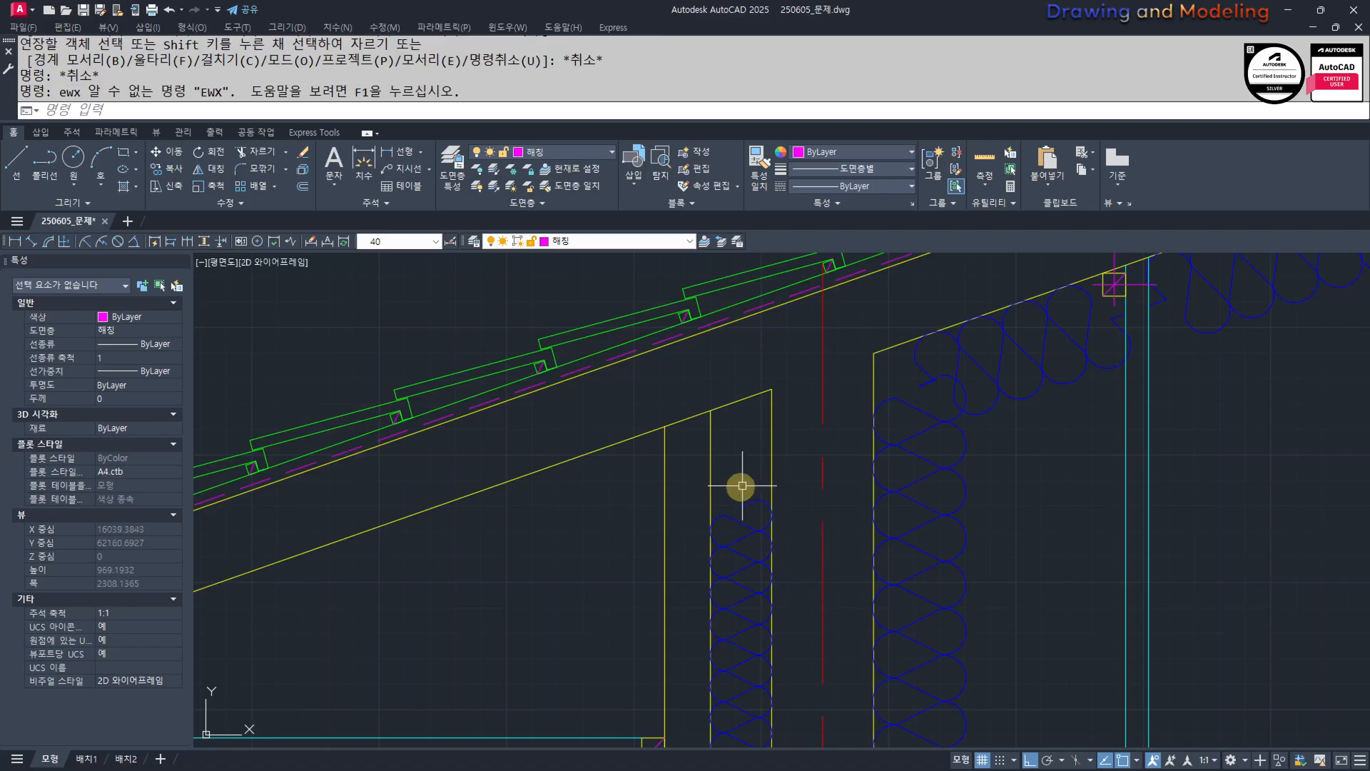
text(ex)
key(space)
click(749, 465)
click(722, 556)
key(Escape)
scroll(722, 556, down, 5)
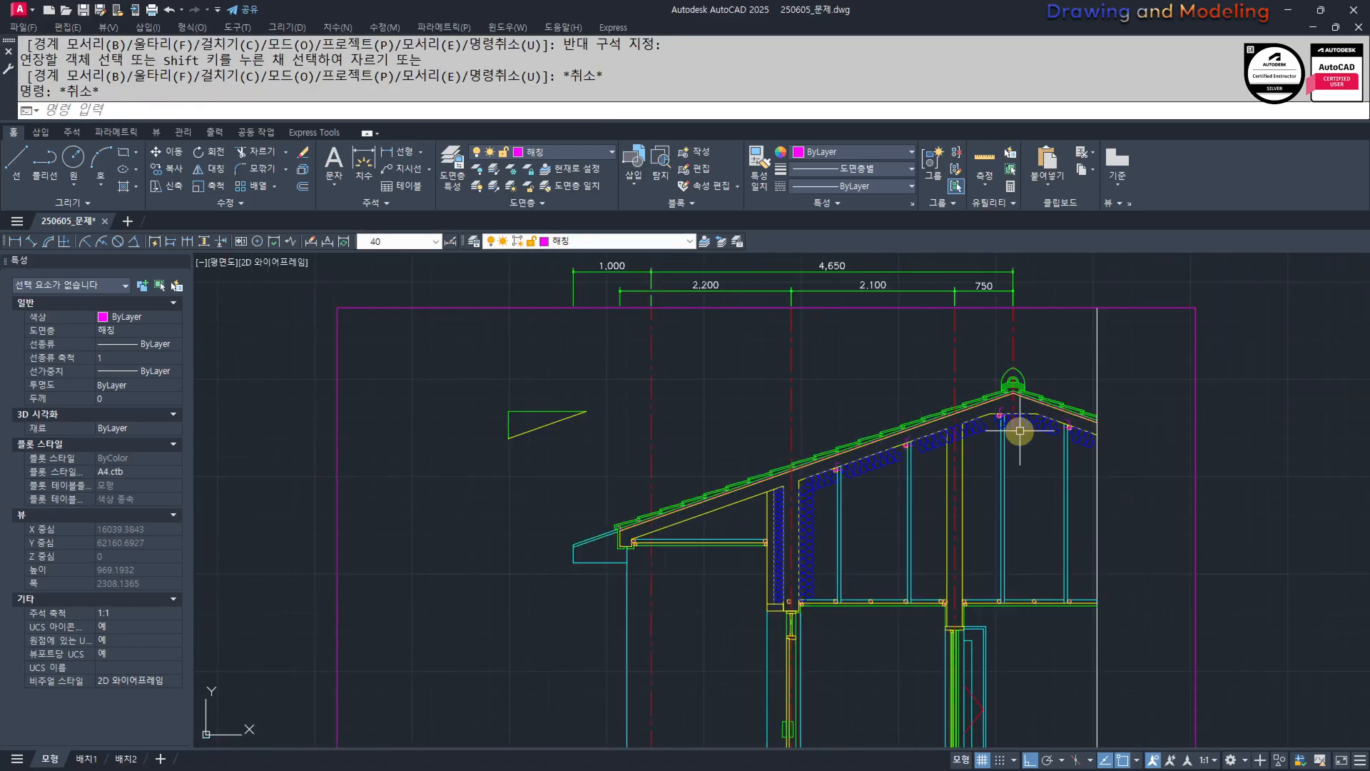
Extend the lower end of the sloping insulation beside the inner wall down to the second ceiling hanger.
scroll(832, 499, up, 5)
text(ex)
key(space)
key(space)
click(803, 532)
click(783, 506)
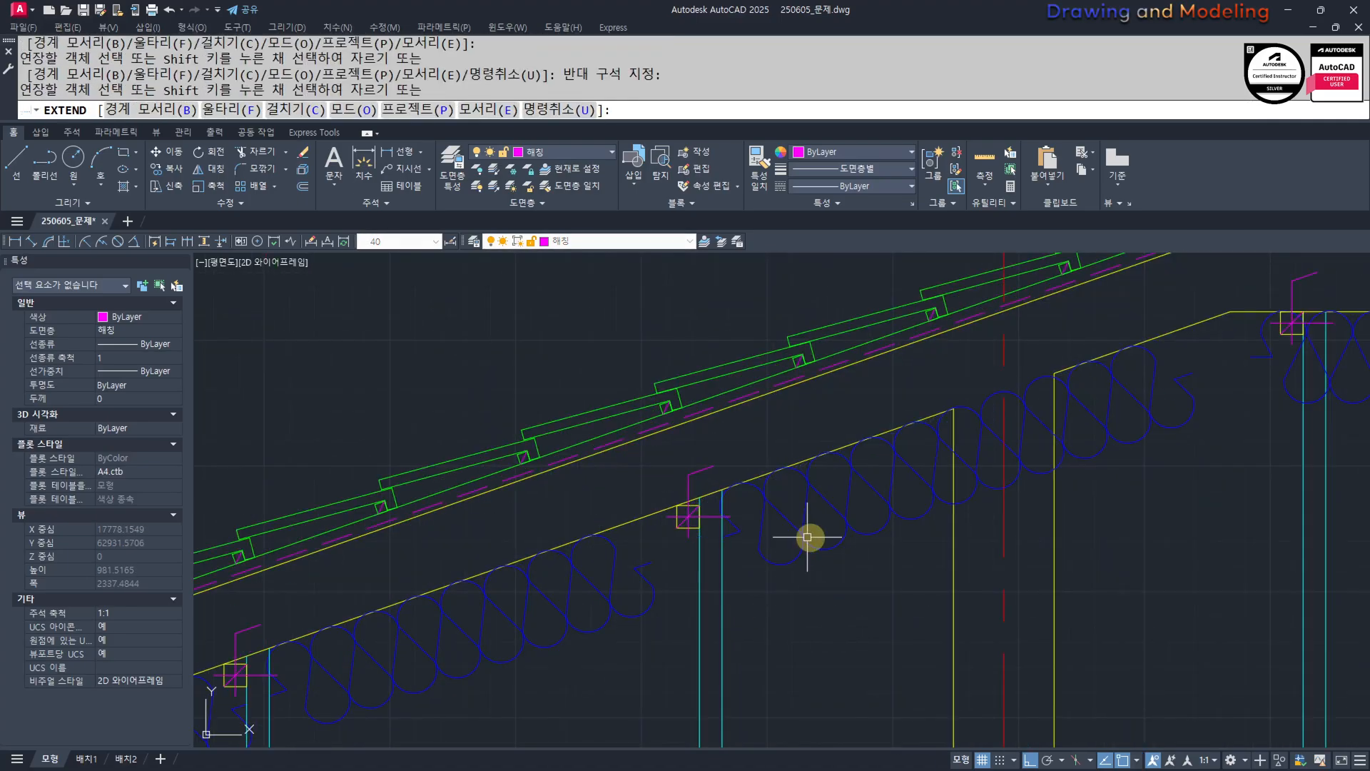
key(Escape)
key(Escape)
Extend the sloping insulation between the first two hangers up to the second ceiling hanger.
text(ex)
key(space)
key(space)
click(661, 630)
click(636, 567)
scroll(785, 574, up, 4)
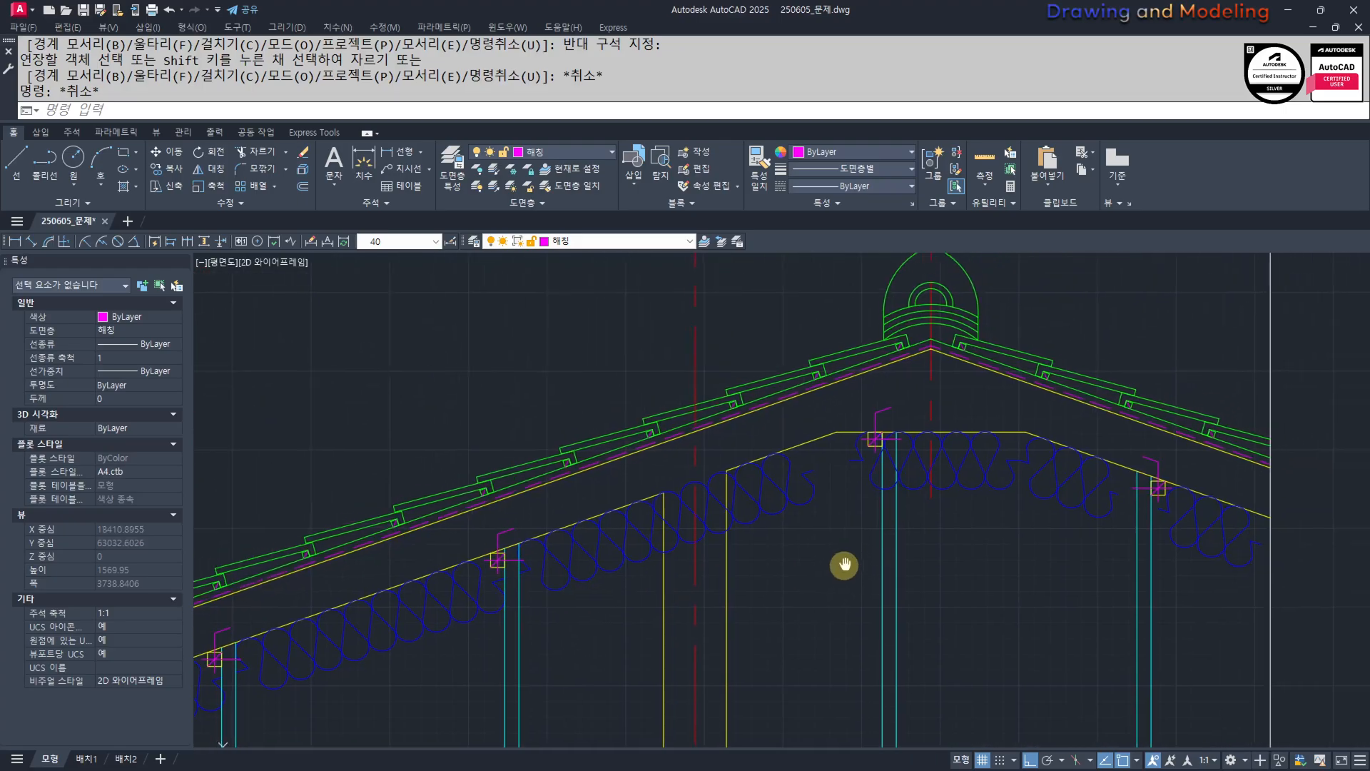
Try to trim the sloping roof insulation where it crosses the inner wall.
text(tr)
key(space)
key(space)
key(Escape)
key(Escape)
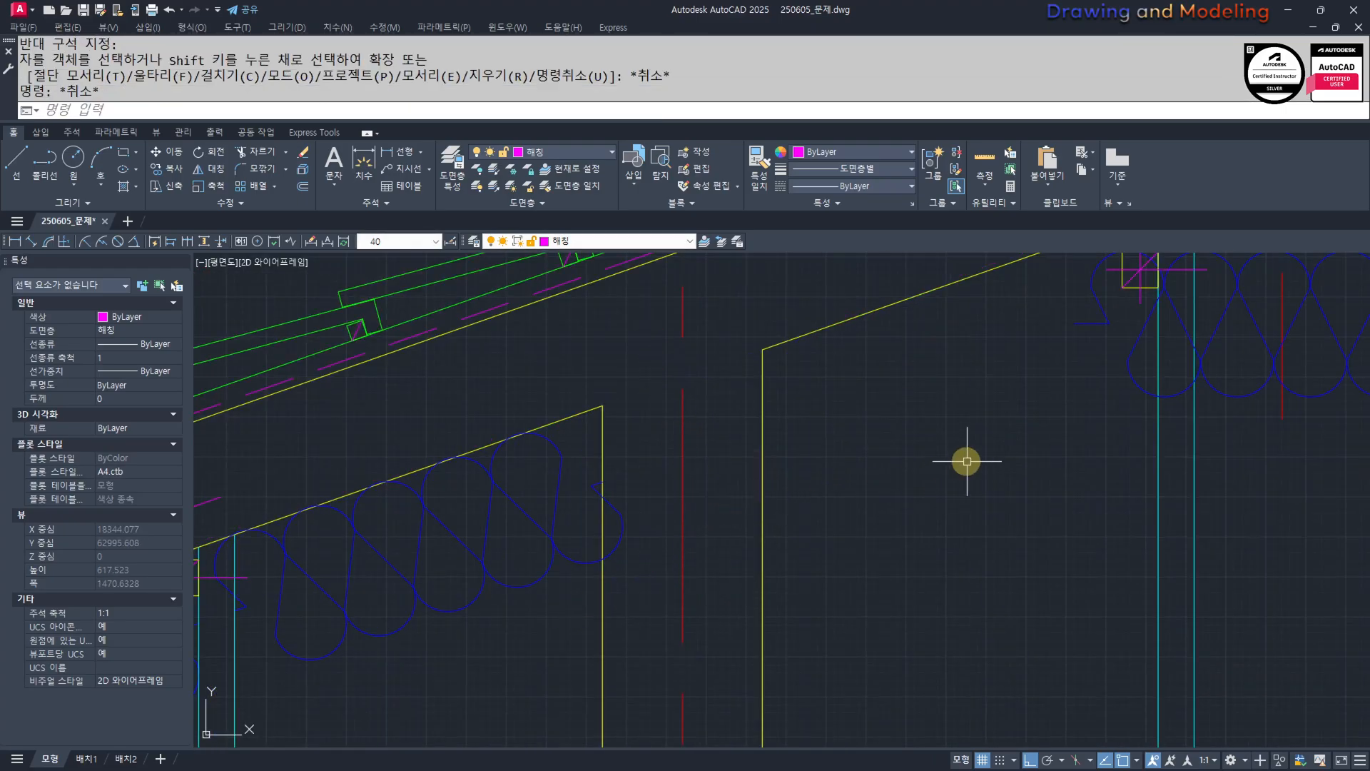
Try to extend the level insulation under the ridge toward the inner wall, and undo the extension.
middle_drag(961, 464, 829, 552)
text(ex)
key(space)
key(space)
click(955, 419)
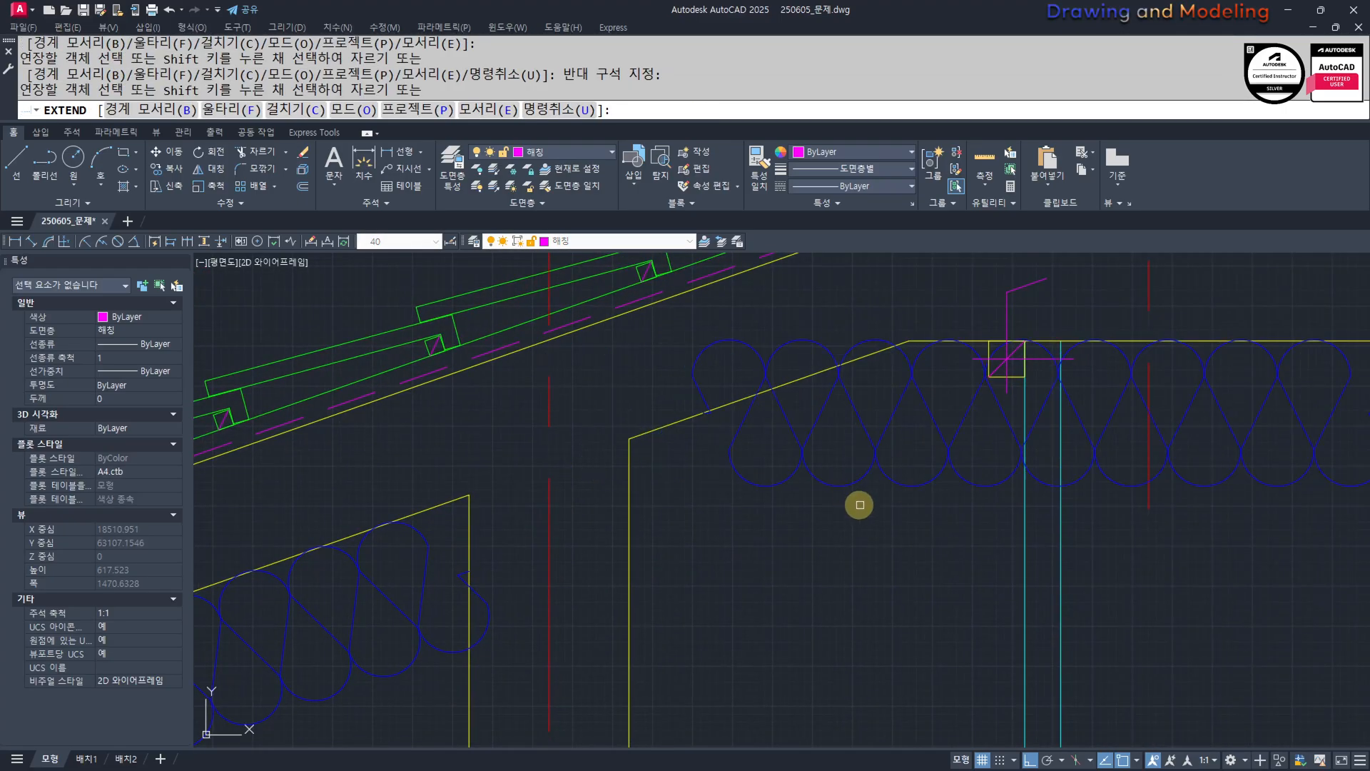
key(ctrl+z)
key(Escape)
key(Escape)
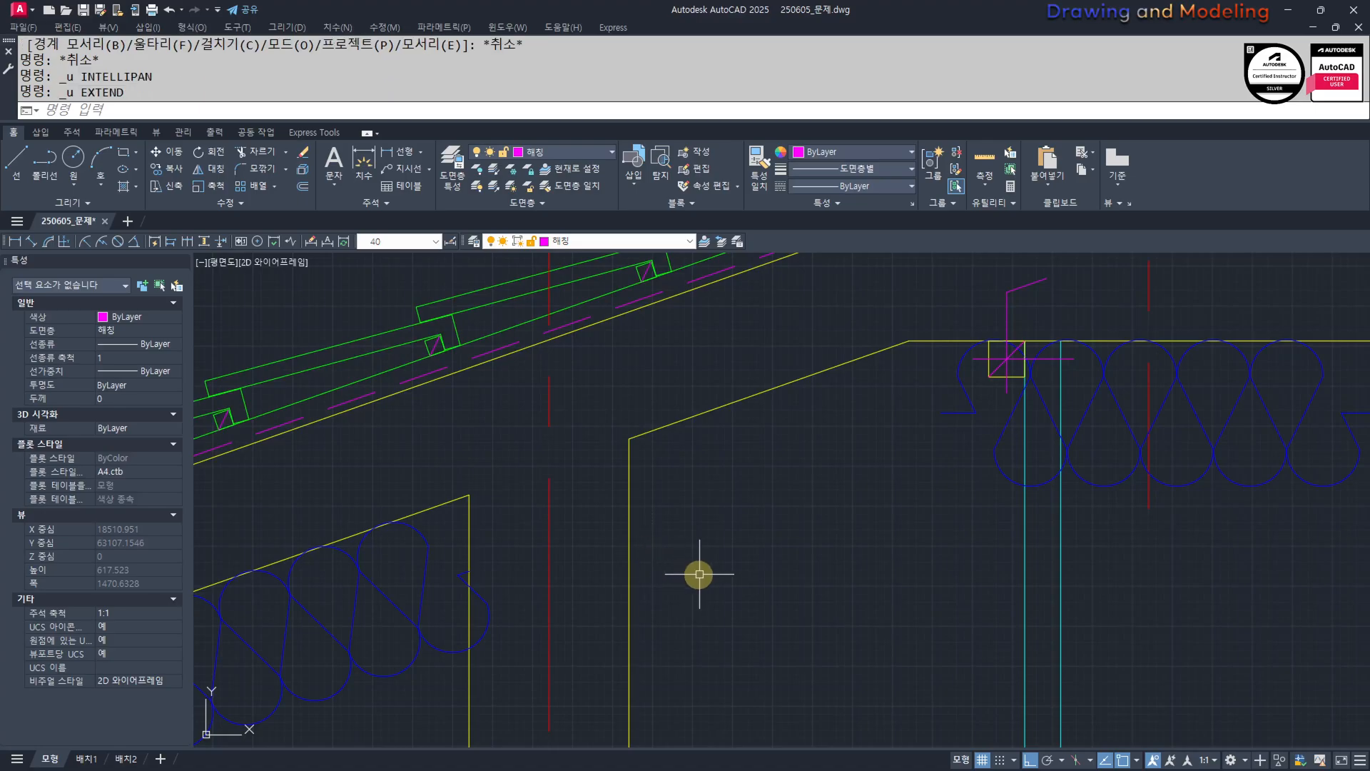
Trim the sloping roof insulation out of the space between the inner wall's two faces.
scroll(738, 572, down, 5)
scroll(756, 577, up, 5)
text(tr)
key(space)
key(space)
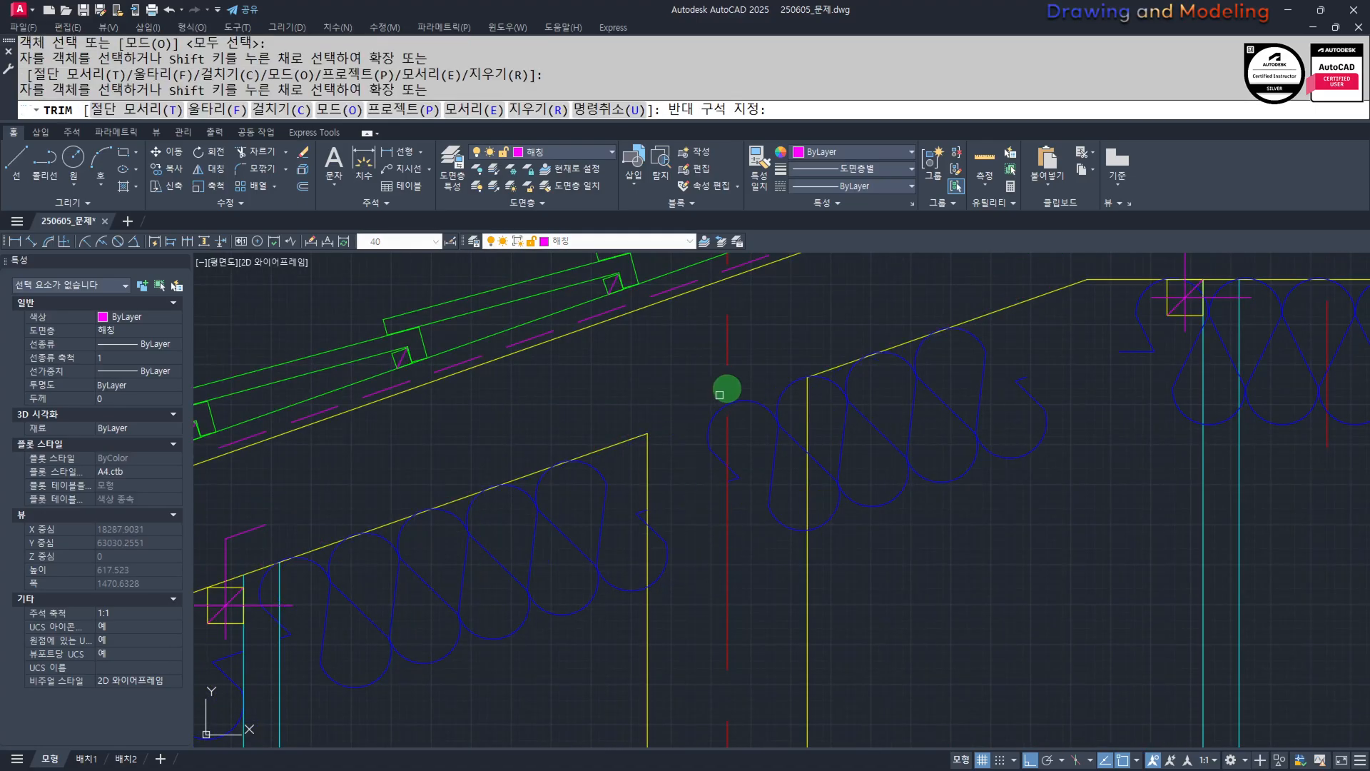
key(Escape)
Extend the sloping insulation on the ridge side of the inner wall up to the hanger under the ridge.
middle_drag(926, 488, 890, 560)
text(ex)
key(space)
key(space)
click(1022, 489)
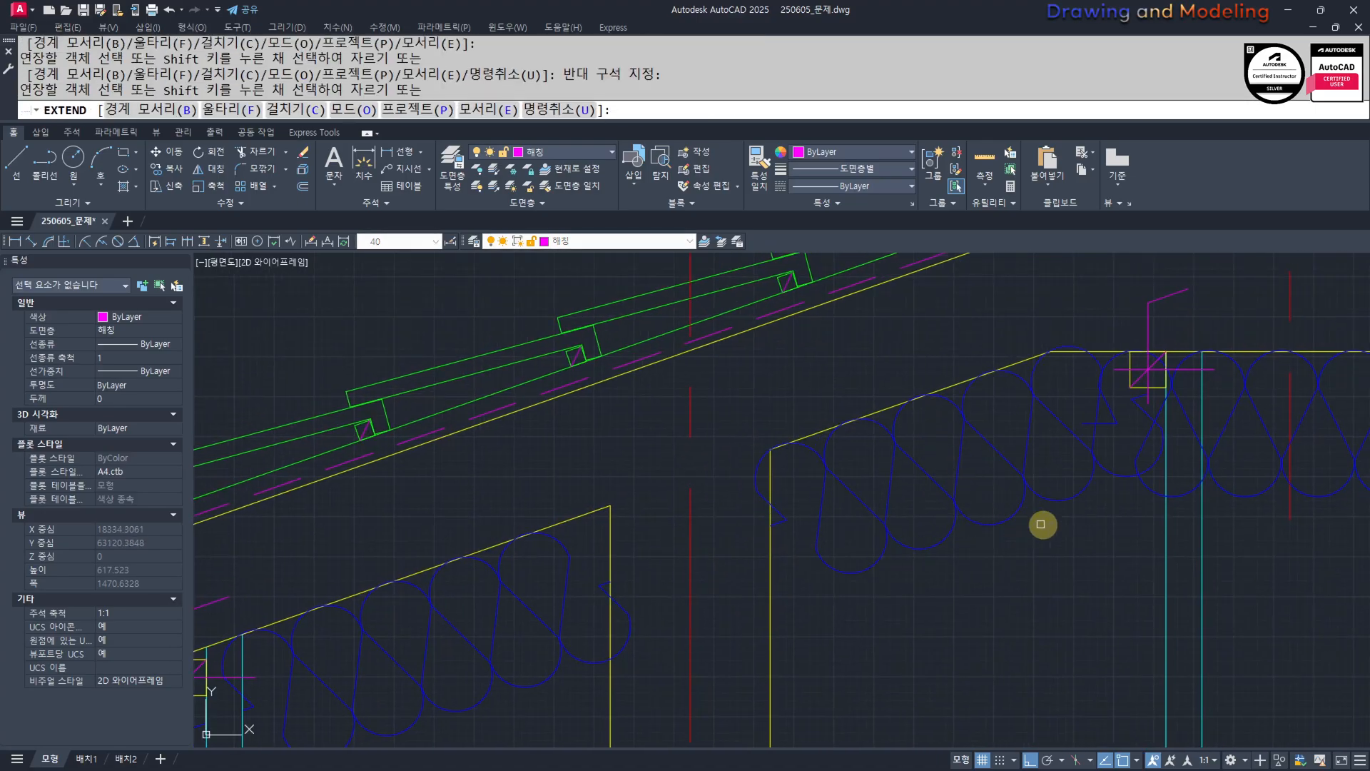
key(Escape)
key(Escape)
Fillet the sloping insulation and the level insulation under the ridge into one continuous line.
middle_drag(1081, 464, 972, 482)
text(f)
key(space)
click(981, 471)
click(1126, 436)
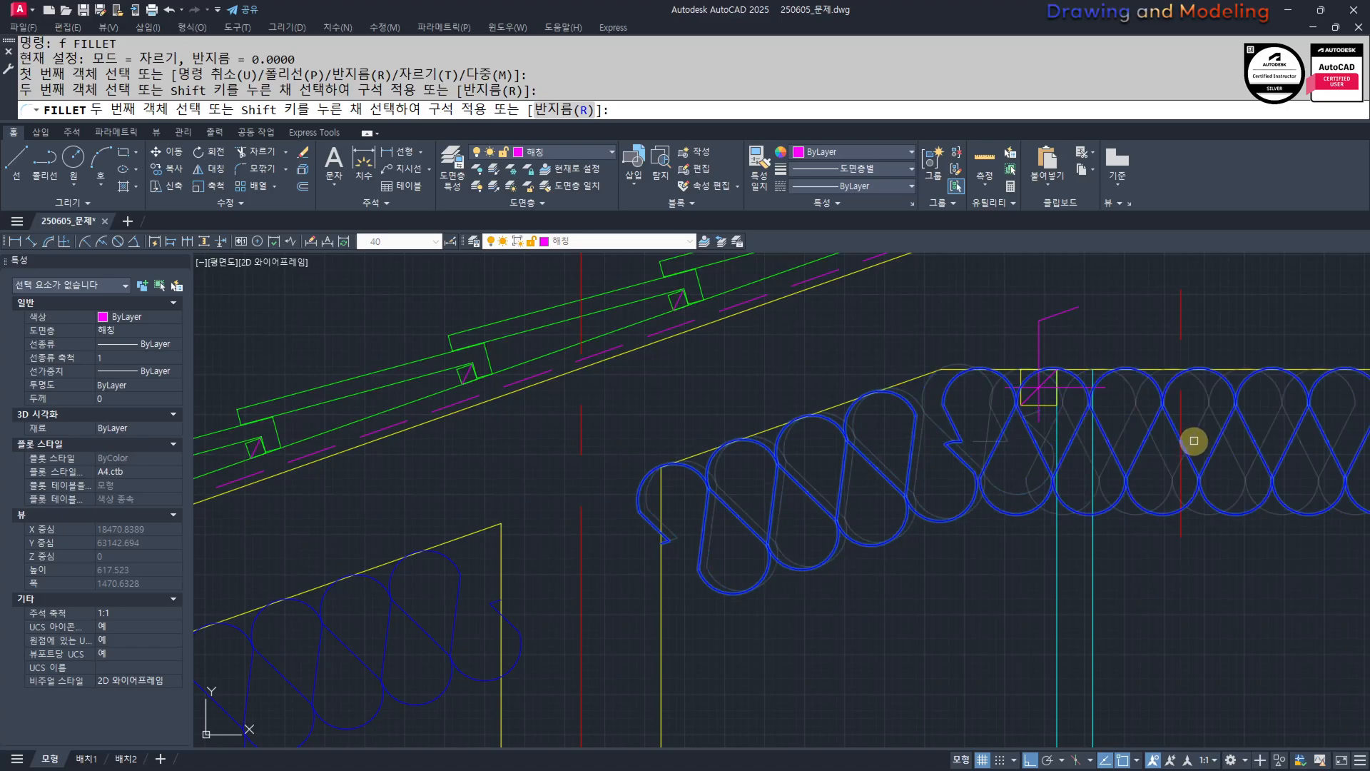
key(Escape)
key(Escape)
scroll(841, 490, down, 4)
scroll(979, 480, up, 2)
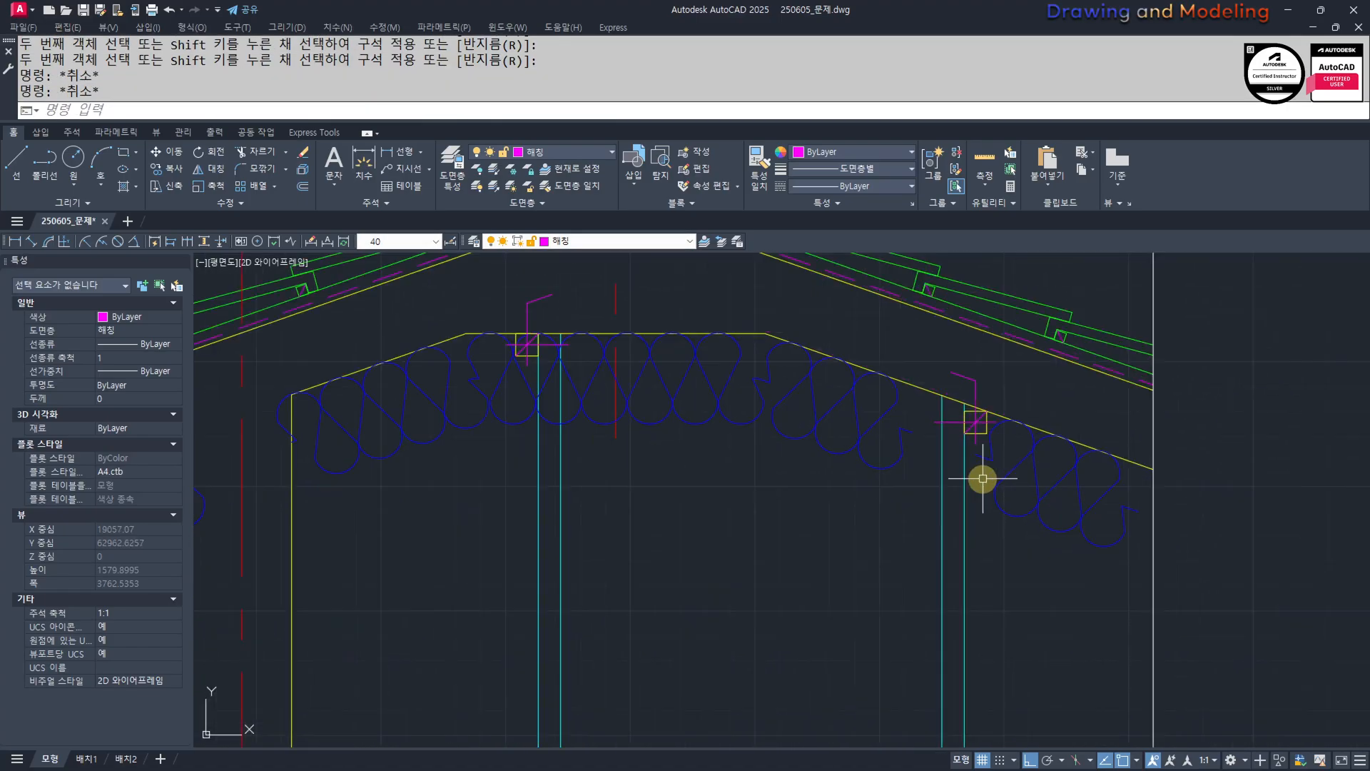
Break the joined insulation line at the hanger strut under the ridge.
scroll(820, 498, down, 3)
scroll(1016, 438, up, 3)
scroll(752, 473, up, 2)
text(bvre)
key(space)
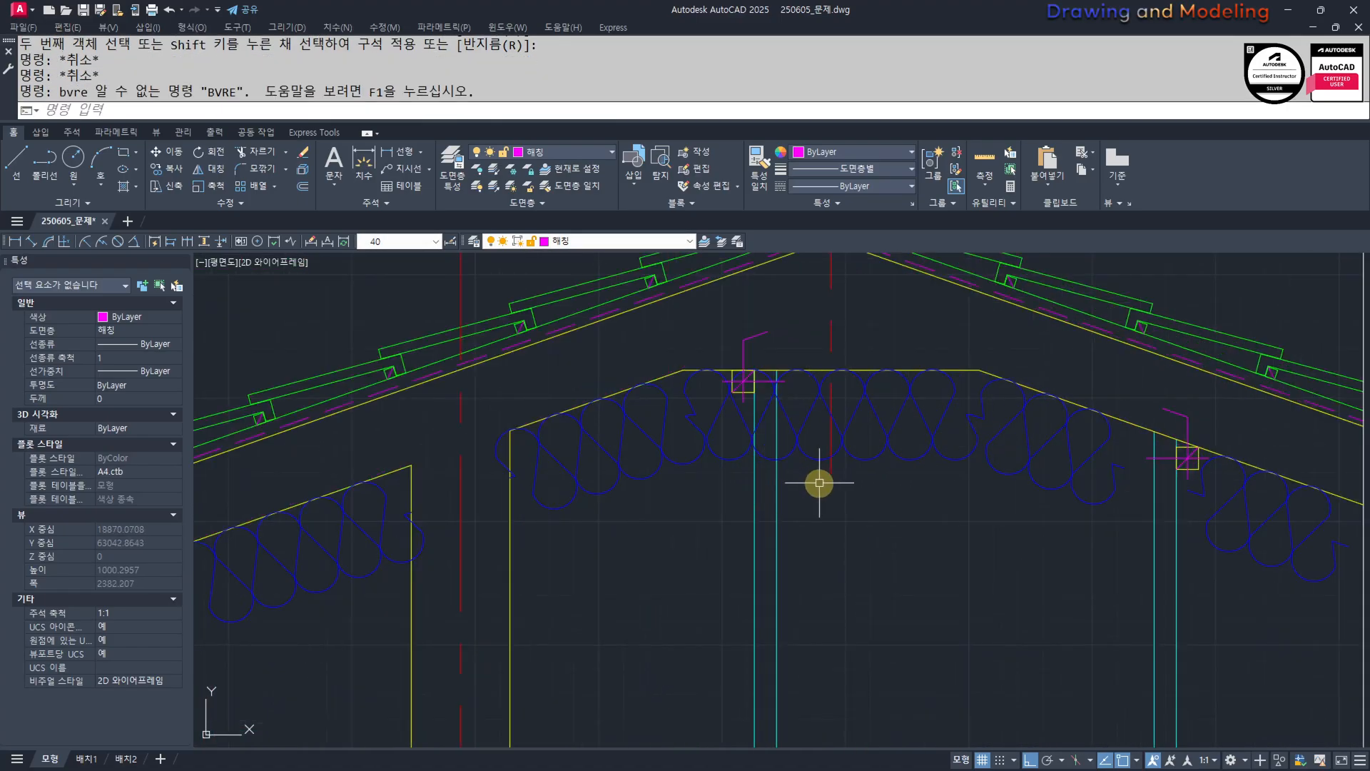
key(space)
click(798, 432)
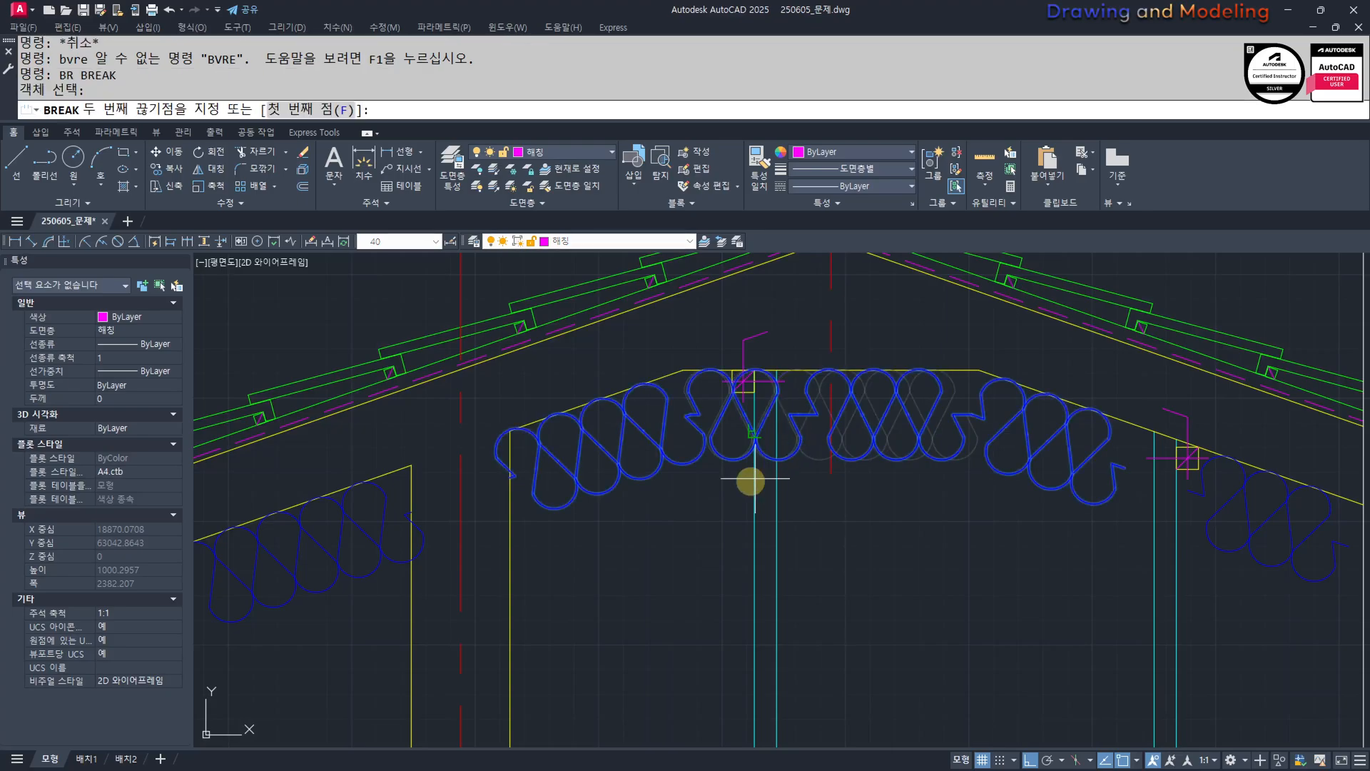
click(748, 481)
middle_drag(1067, 535, 856, 498)
key(space)
key(Escape)
key(Escape)
Array the square joist section with its diagonal at the eaves along the top line of the ceiling frame.
scroll(957, 493, down, 3)
middle_drag(795, 554, 846, 523)
scroll(936, 480, up, 2)
scroll(795, 519, down, 5)
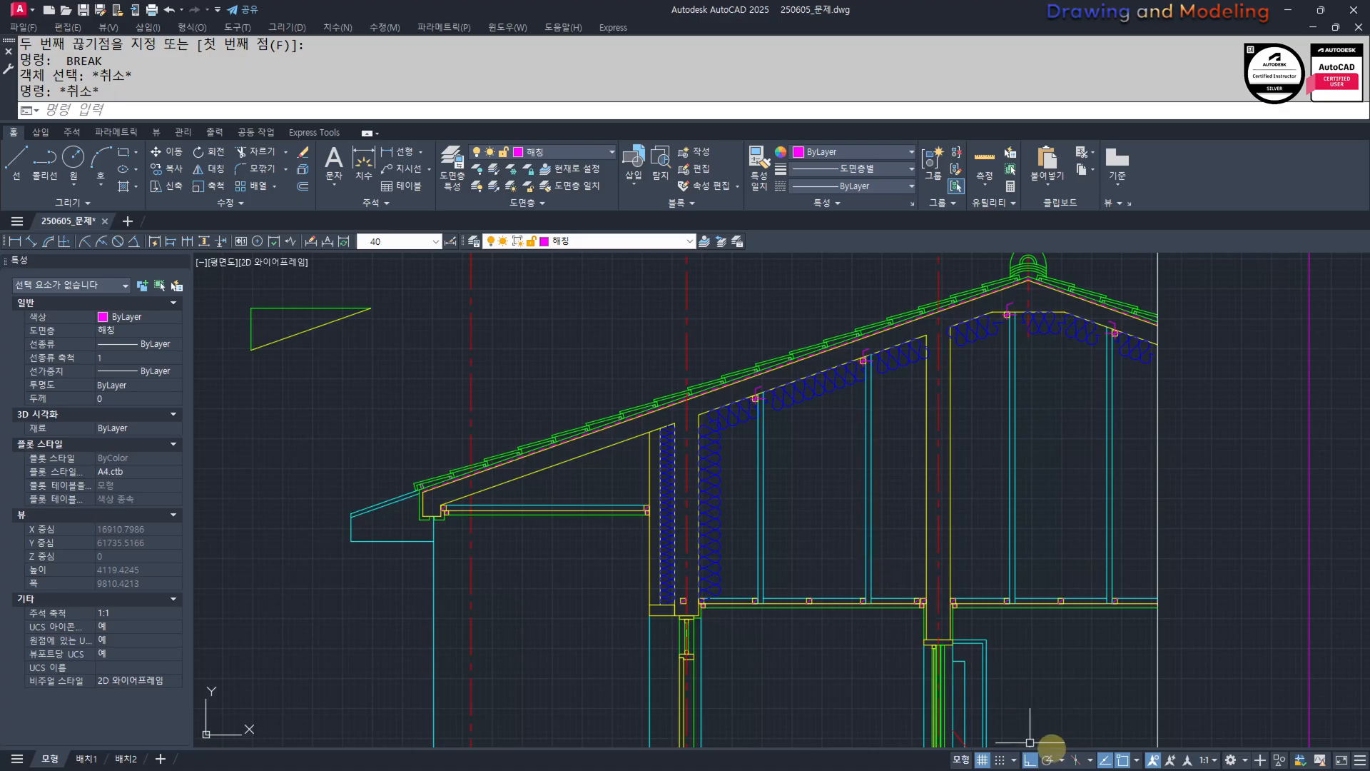
middle_drag(907, 451, 1010, 470)
middle_drag(662, 558, 814, 528)
scroll(769, 458, up, 4)
scroll(626, 518, up, 4)
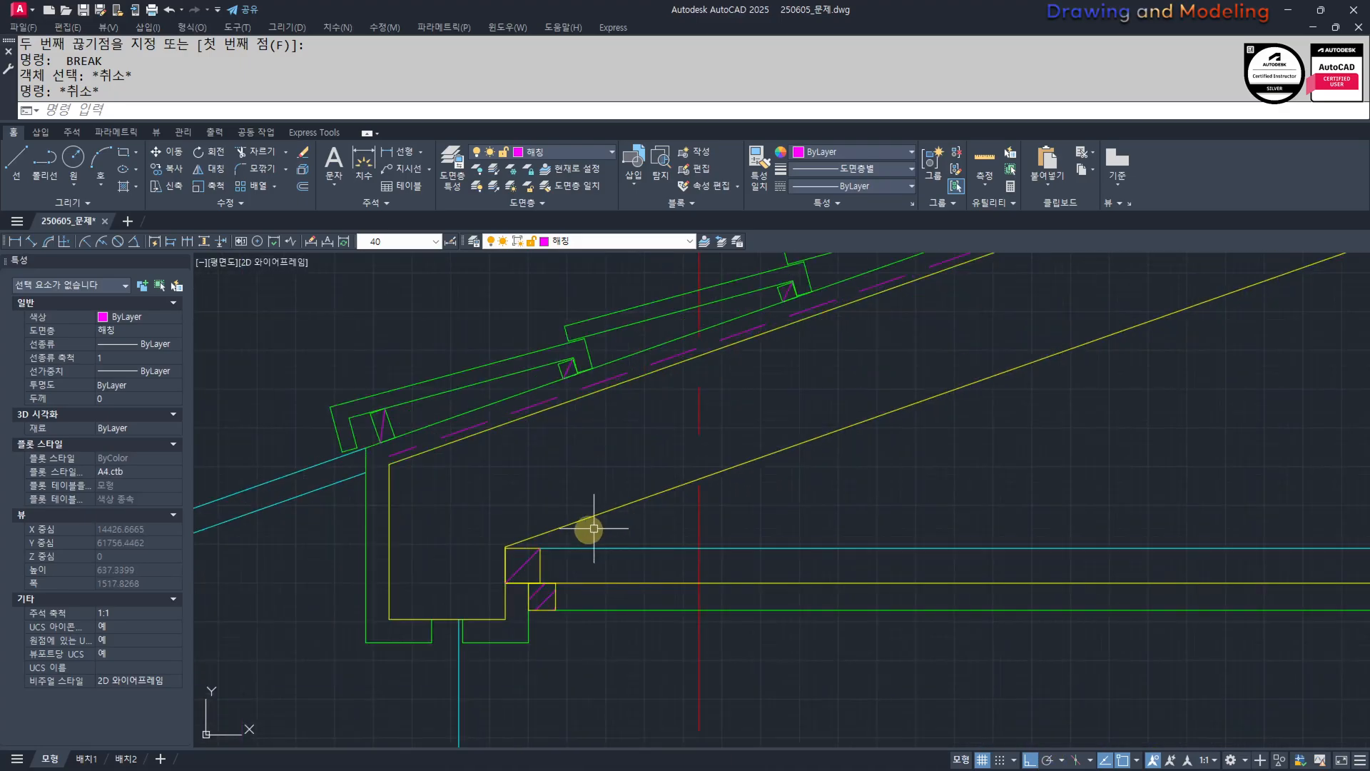
click(453, 509)
click(578, 601)
middle_drag(802, 555, 668, 549)
text(aq)
key(Return)
click(642, 544)
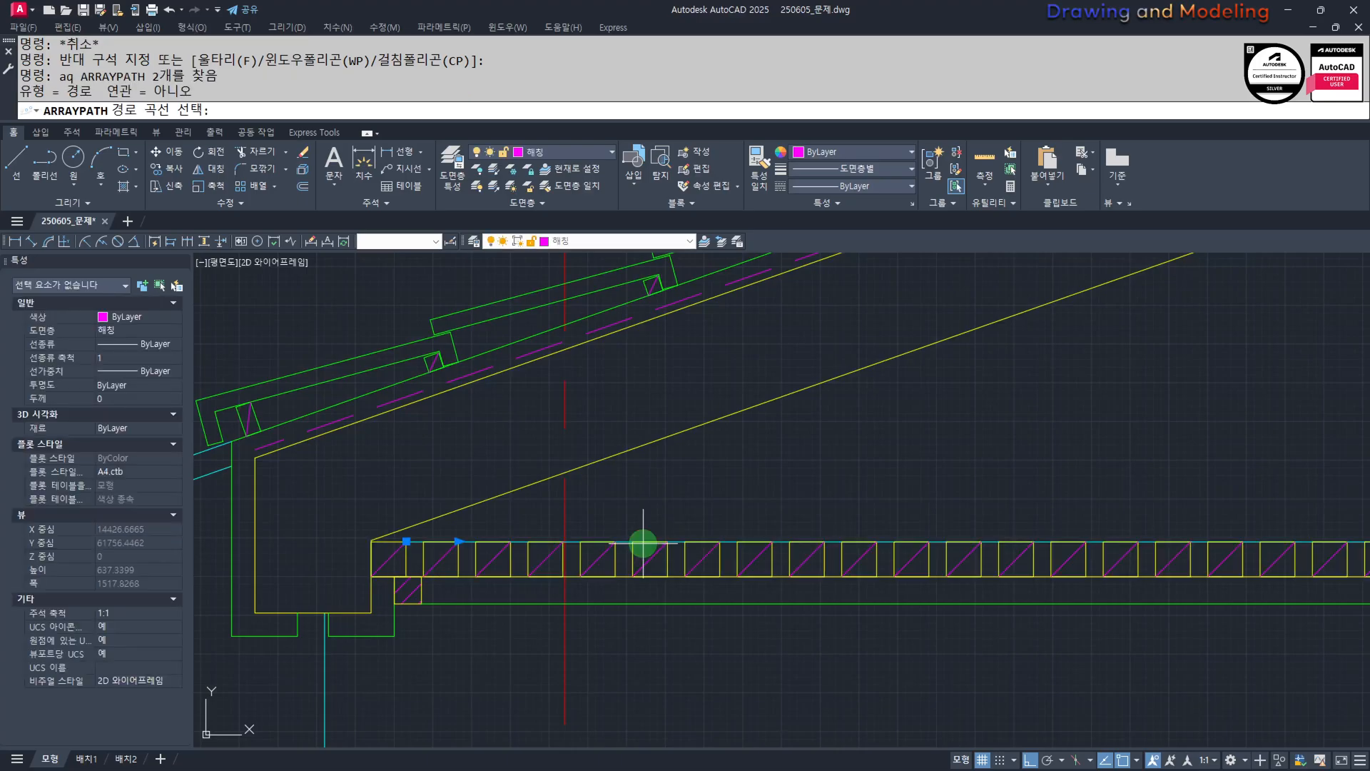
Set the joist array's item spacing to 450 and finish the array along the eaves ceiling frame.
scroll(636, 634, down, 3)
text(i)
key(Return)
text(450)
key(Return)
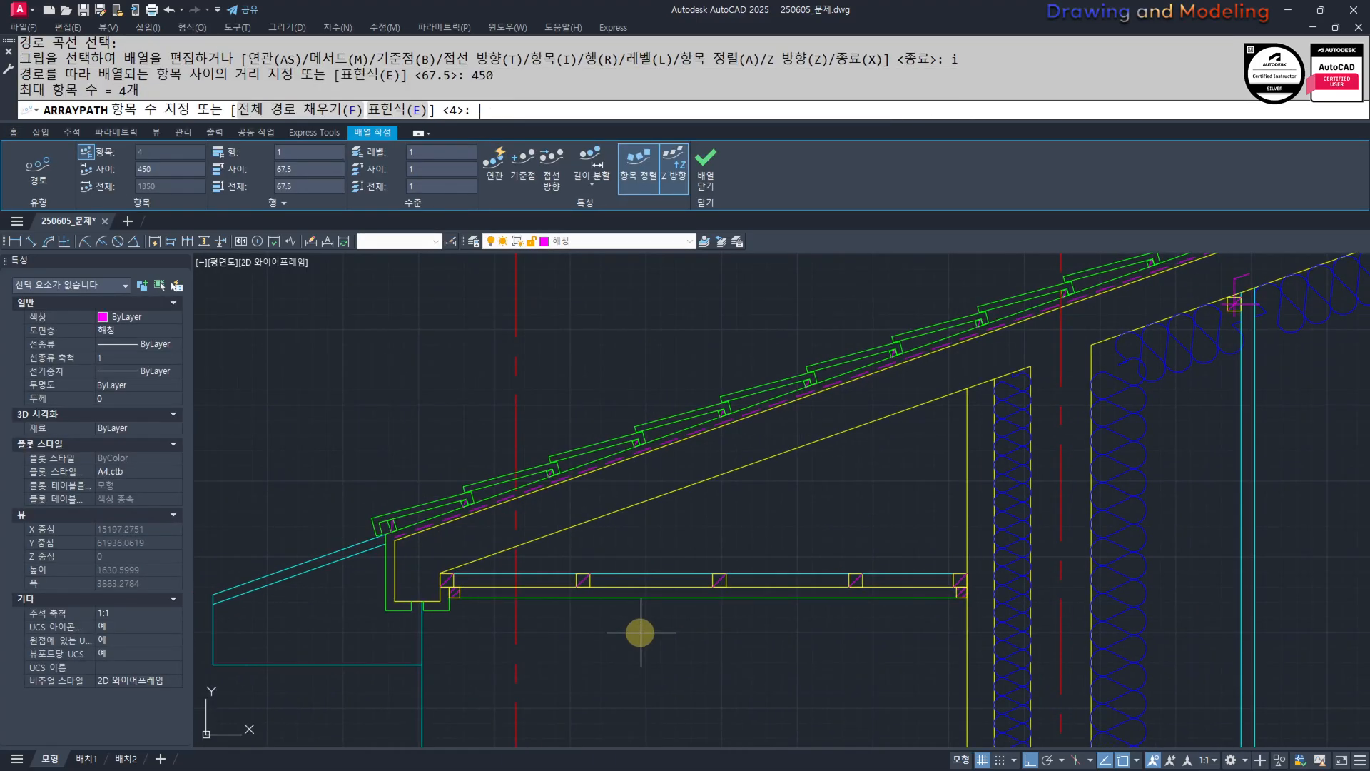
key(Escape)
key(Escape)
key(Escape)
key(Escape)
Draw a vertical line from the lower corner of the middle joist section up past the sloping line above.
middle_drag(689, 621, 774, 659)
text(l)
key(Return)
scroll(815, 631, up, 2)
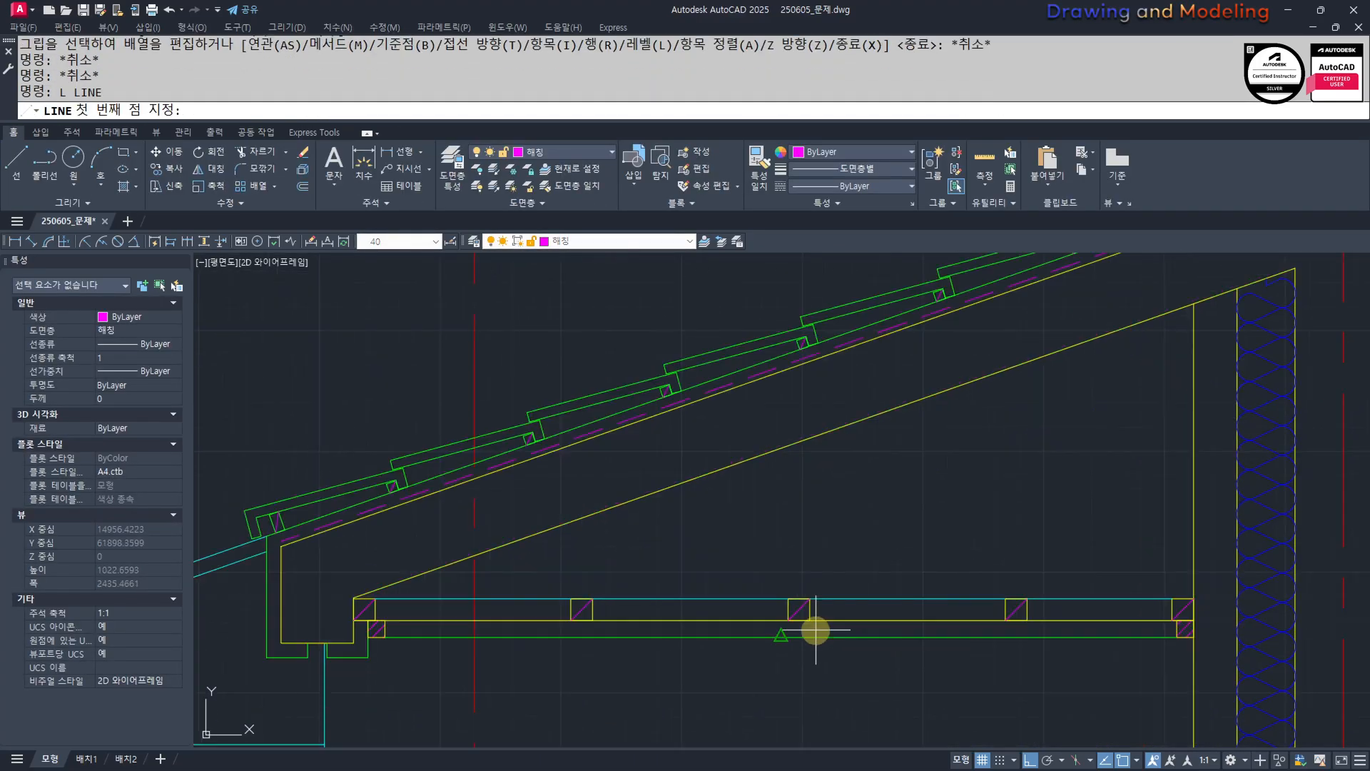
click(809, 620)
click(810, 396)
key(Escape)
key(Escape)
middle_drag(856, 559, 821, 560)
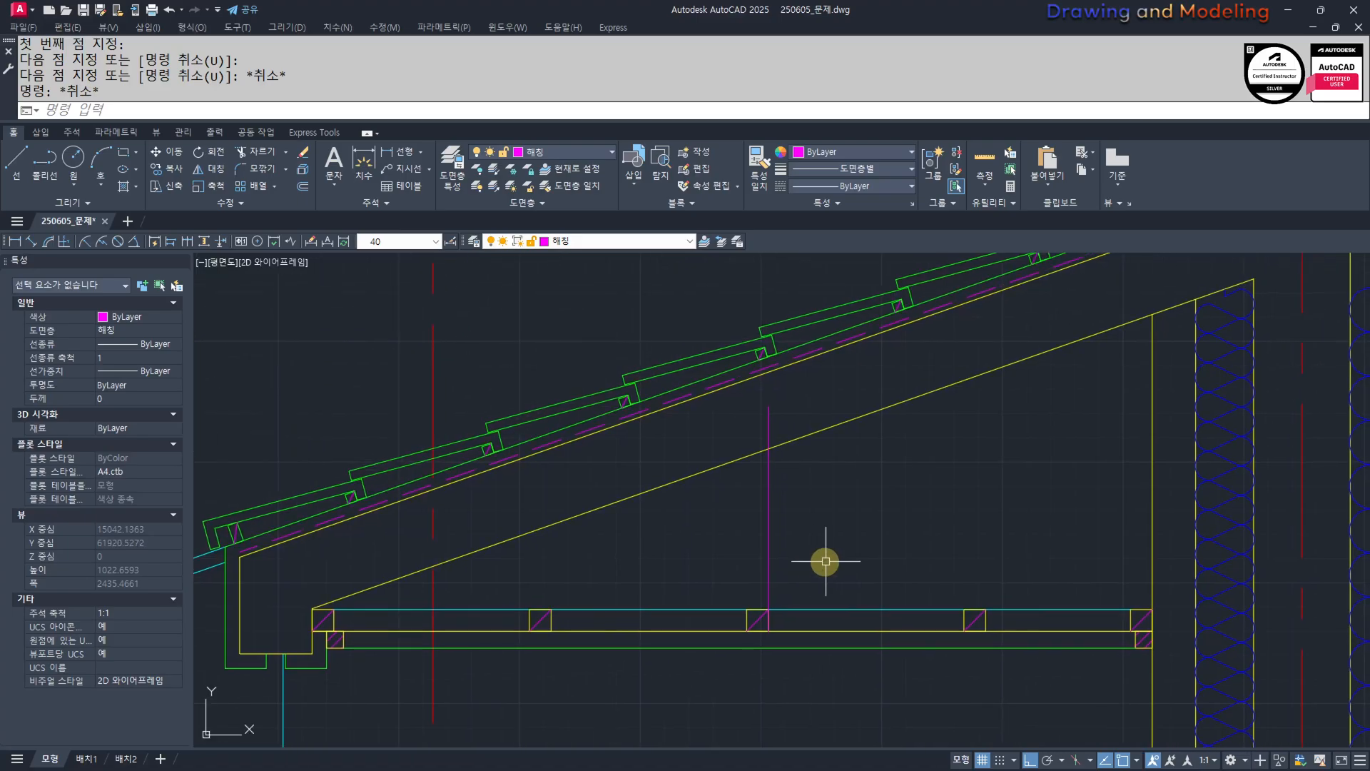
Offset the vertical line by 45 toward the ridge side to form the second edge of the hanger.
text(o)
key(Return)
text(45)
key(Return)
click(780, 531)
click(850, 544)
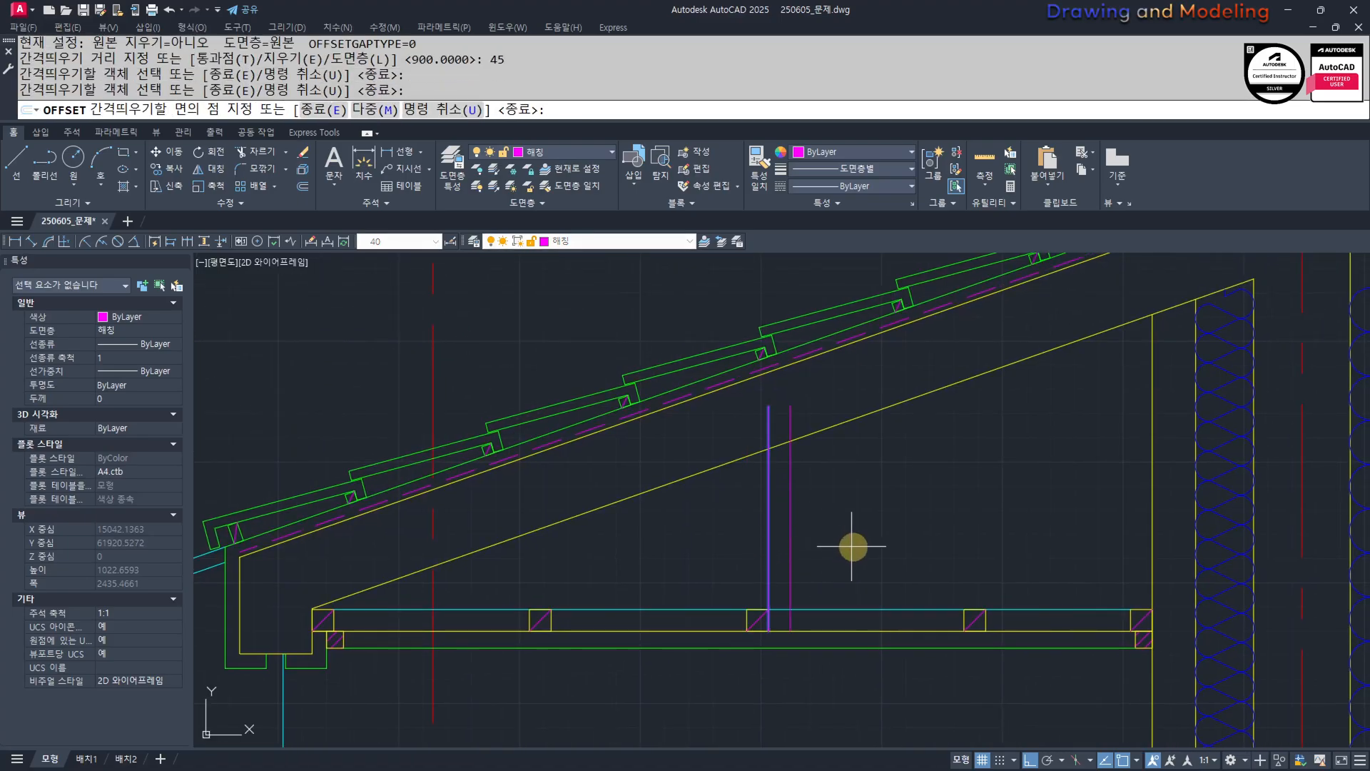
key(Escape)
key(Escape)
scroll(759, 607, up, 2)
text(cc)
key(Return)
click(685, 608)
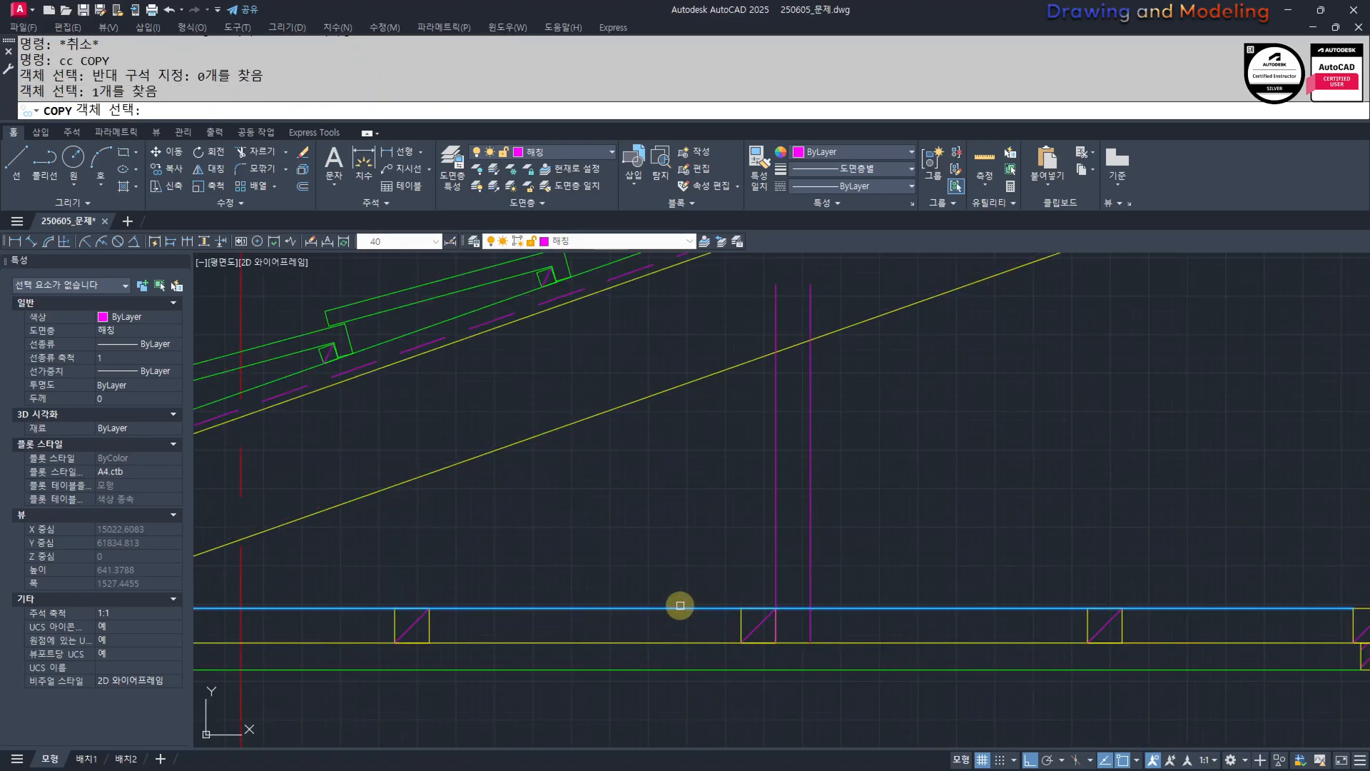
click(831, 585)
click(716, 551)
key(Escape)
key(Escape)
key(Return)
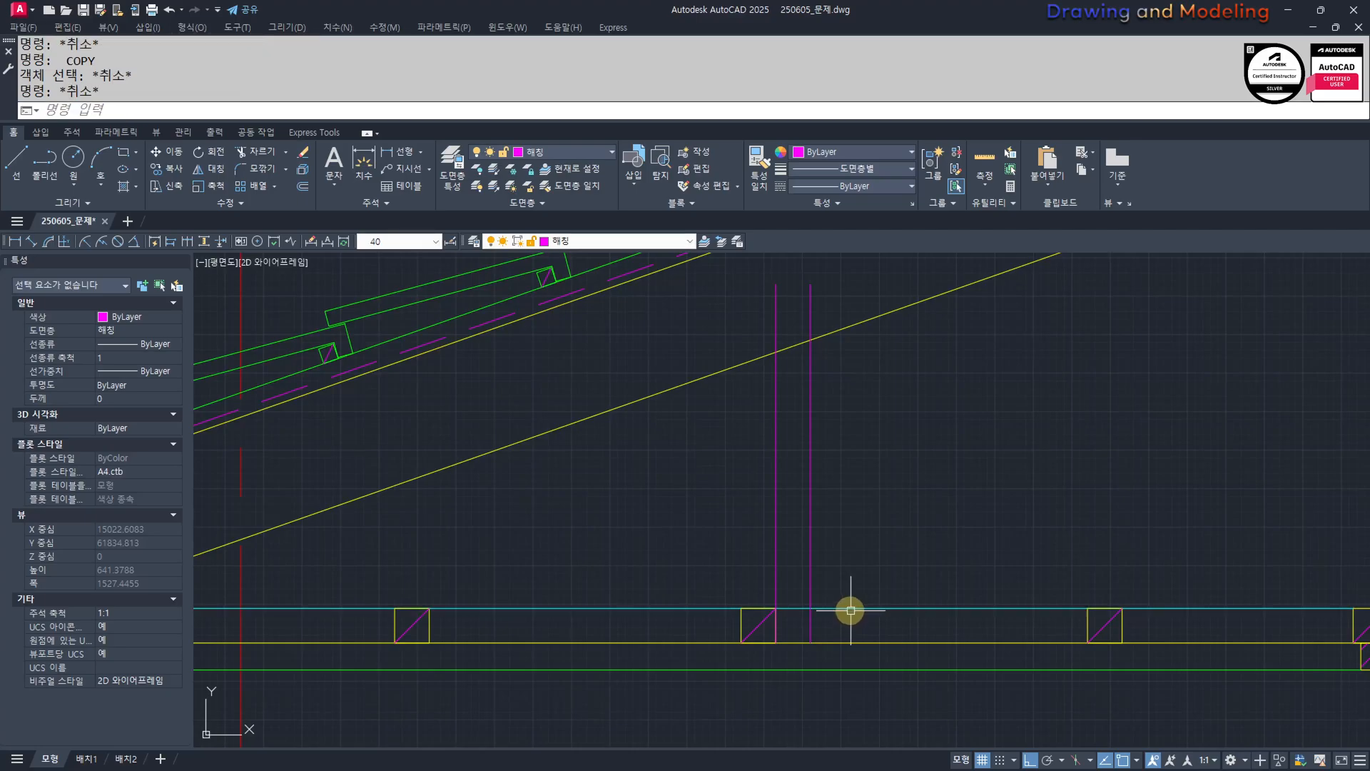
Match the two hanger lines to the properties of the ceiling frame's top line.
text(ma)
click(842, 609)
click(885, 476)
click(701, 516)
key(Escape)
key(Escape)
Trim the parts of both hanger lines that project above the sloping line.
middle_drag(818, 360, 538, 557)
text(tr)
key(space)
click(850, 448)
click(778, 478)
key(Escape)
key(Escape)
Copy the square timber section and its hook bolt from the neighbouring hanger's head to the head of the new eaves hanger.
scroll(785, 557, down, 4)
scroll(997, 462, up, 4)
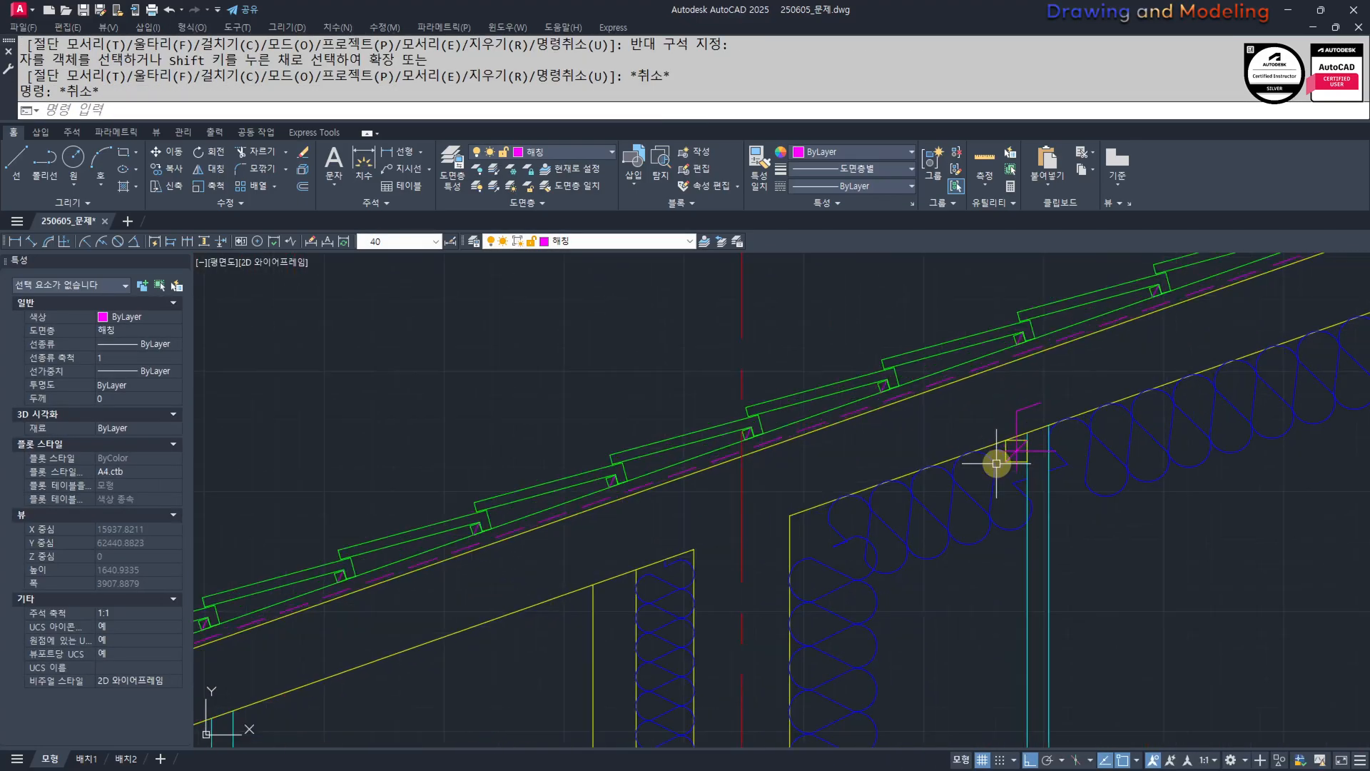
click(975, 353)
click(1144, 526)
scroll(1042, 408, up, 4)
middle_drag(1042, 407, 1141, 465)
text(cc)
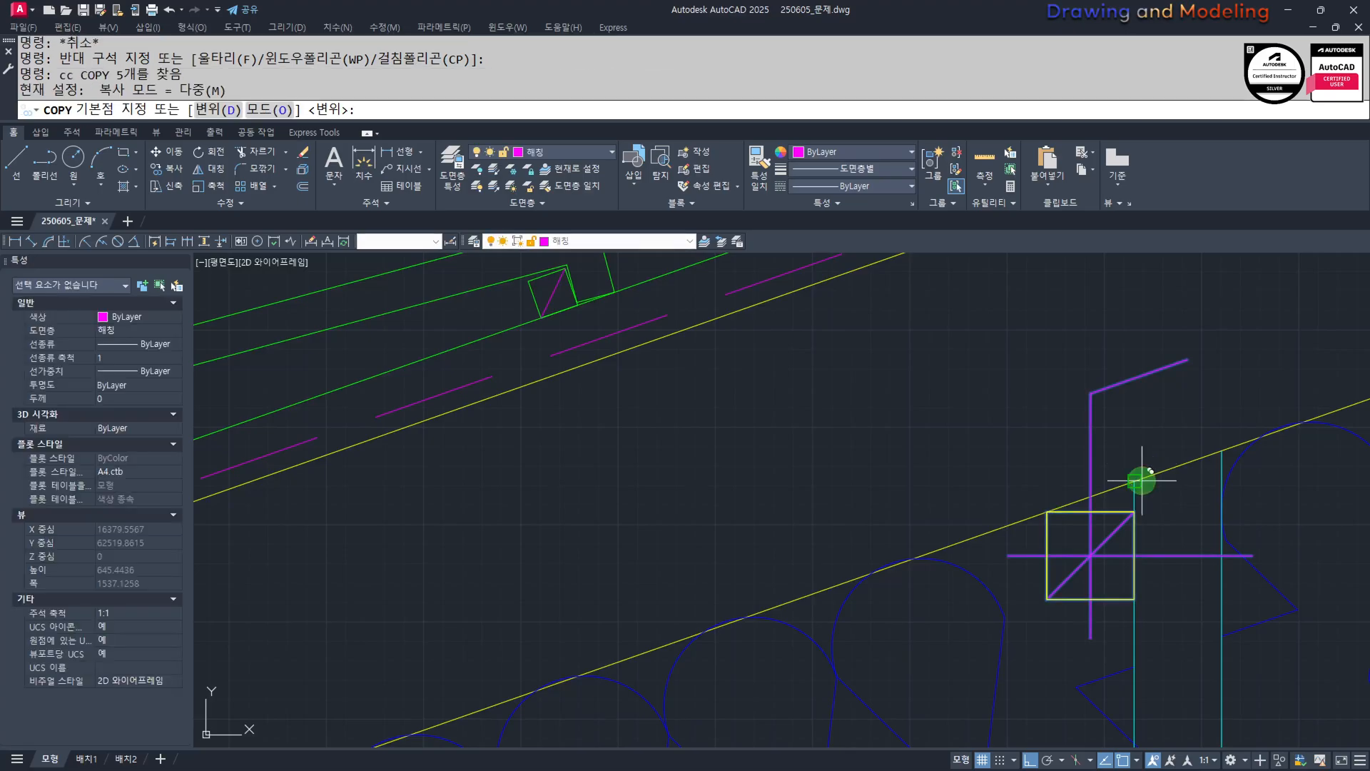
click(1140, 481)
scroll(845, 515, down, 8)
middle_drag(408, 694, 701, 556)
scroll(697, 548, up, 4)
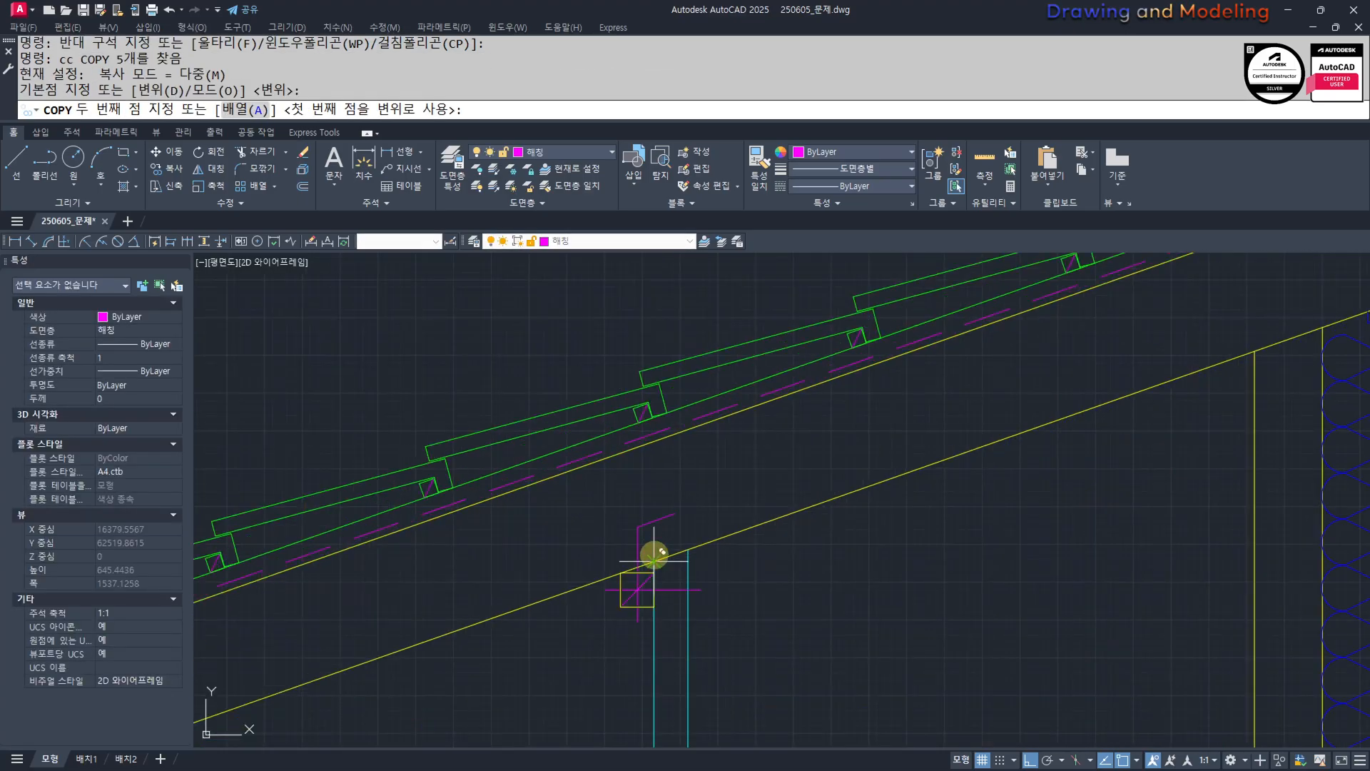
click(654, 555)
scroll(654, 555, down, 4)
key(Escape)
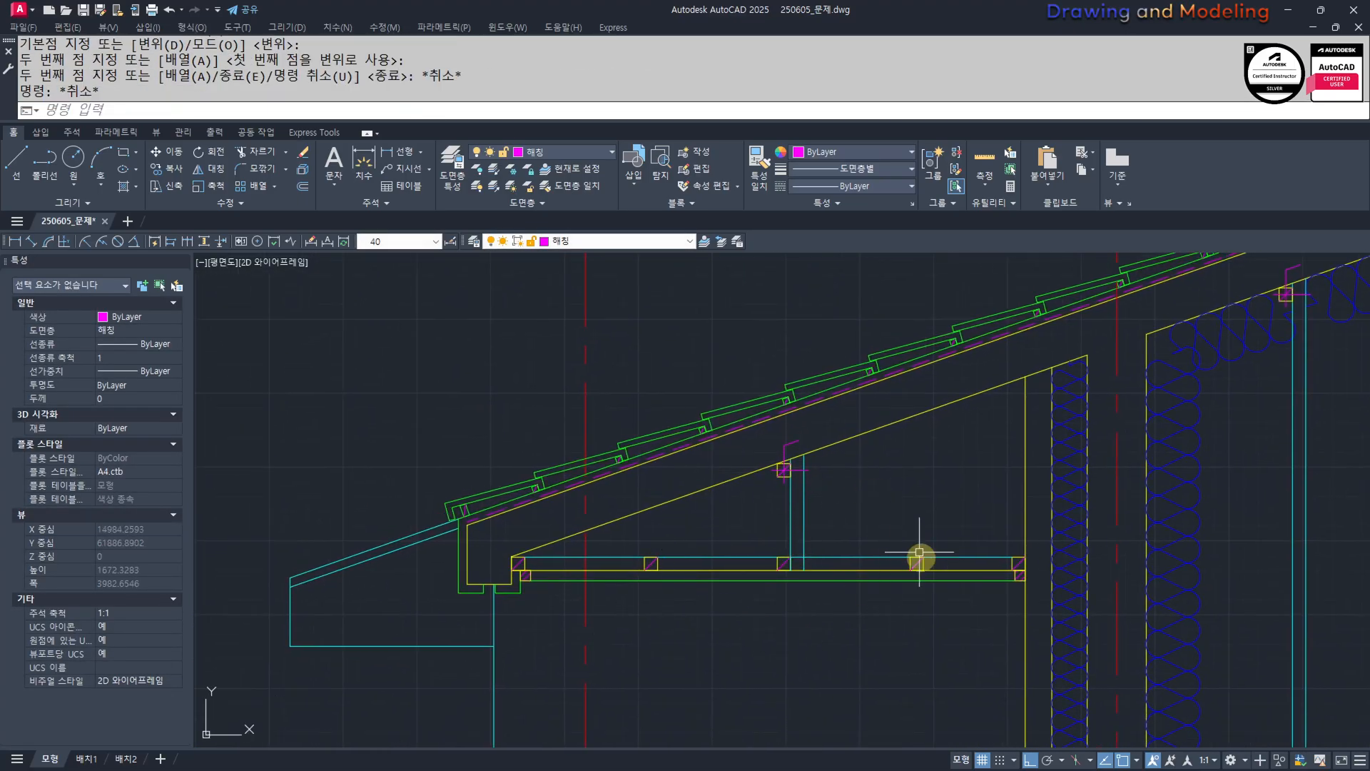
Trim the ceiling frame's top line between the new eaves hanger's two edges.
scroll(796, 567, up, 4)
middle_drag(796, 567, 872, 505)
scroll(875, 500, up, 2)
text(tr)
click(880, 444)
click(865, 492)
key(Escape)
key(Escape)
scroll(760, 527, down, 8)
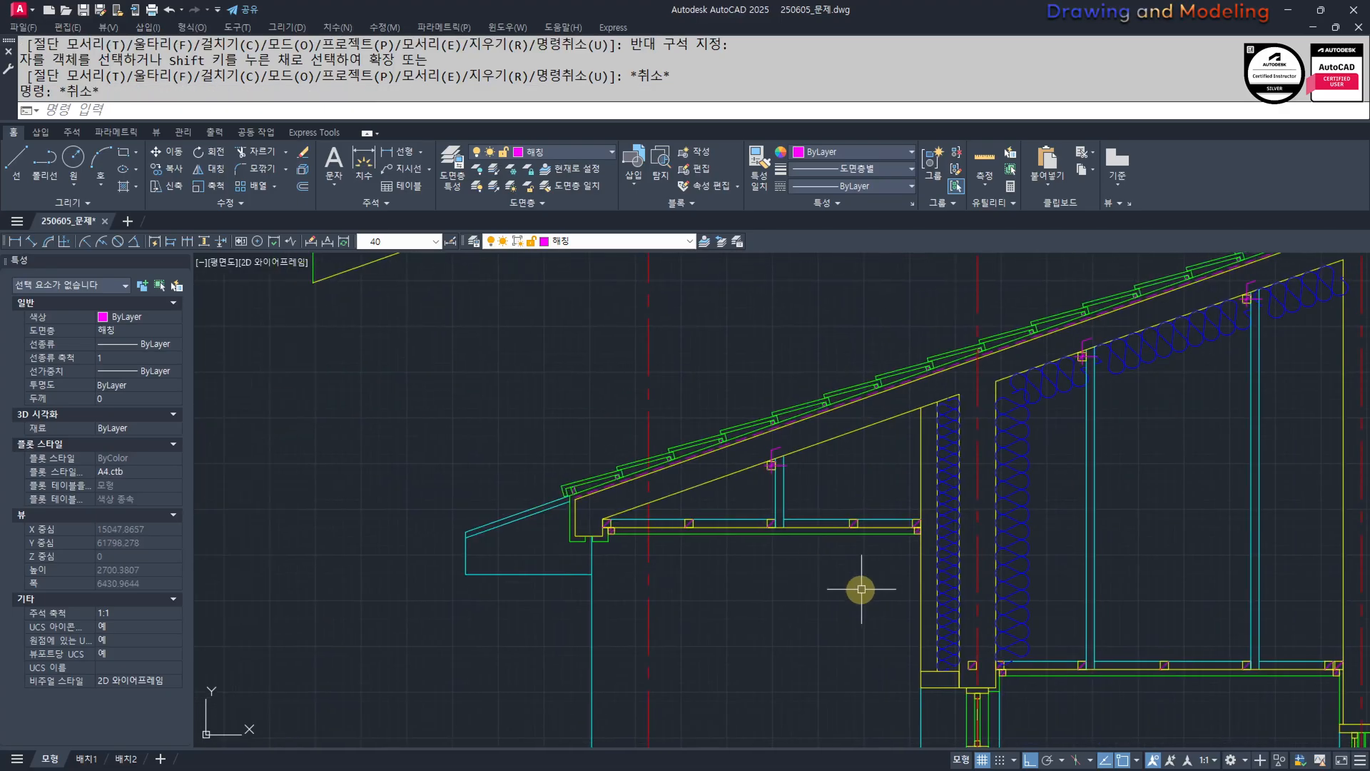
Examine the whole section from the roof and ceilings down to the floor slab and foundations for parts still missing.
scroll(580, 543, down, 5)
middle_drag(691, 567, 704, 488)
middle_drag(613, 521, 781, 539)
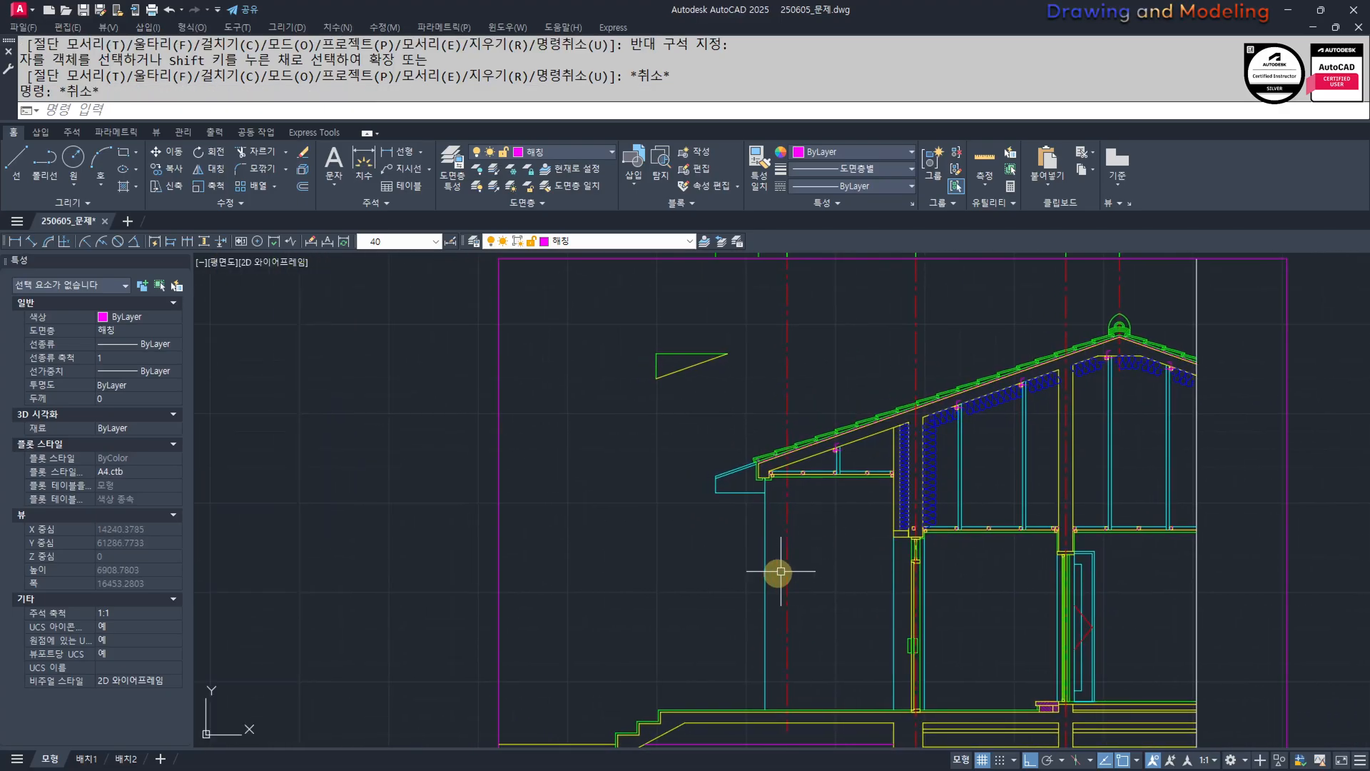
middle_drag(831, 636, 821, 533)
middle_drag(1086, 370, 1035, 489)
middle_drag(923, 659, 855, 609)
key(Escape)
key(Escape)
scroll(804, 536, down, 2)
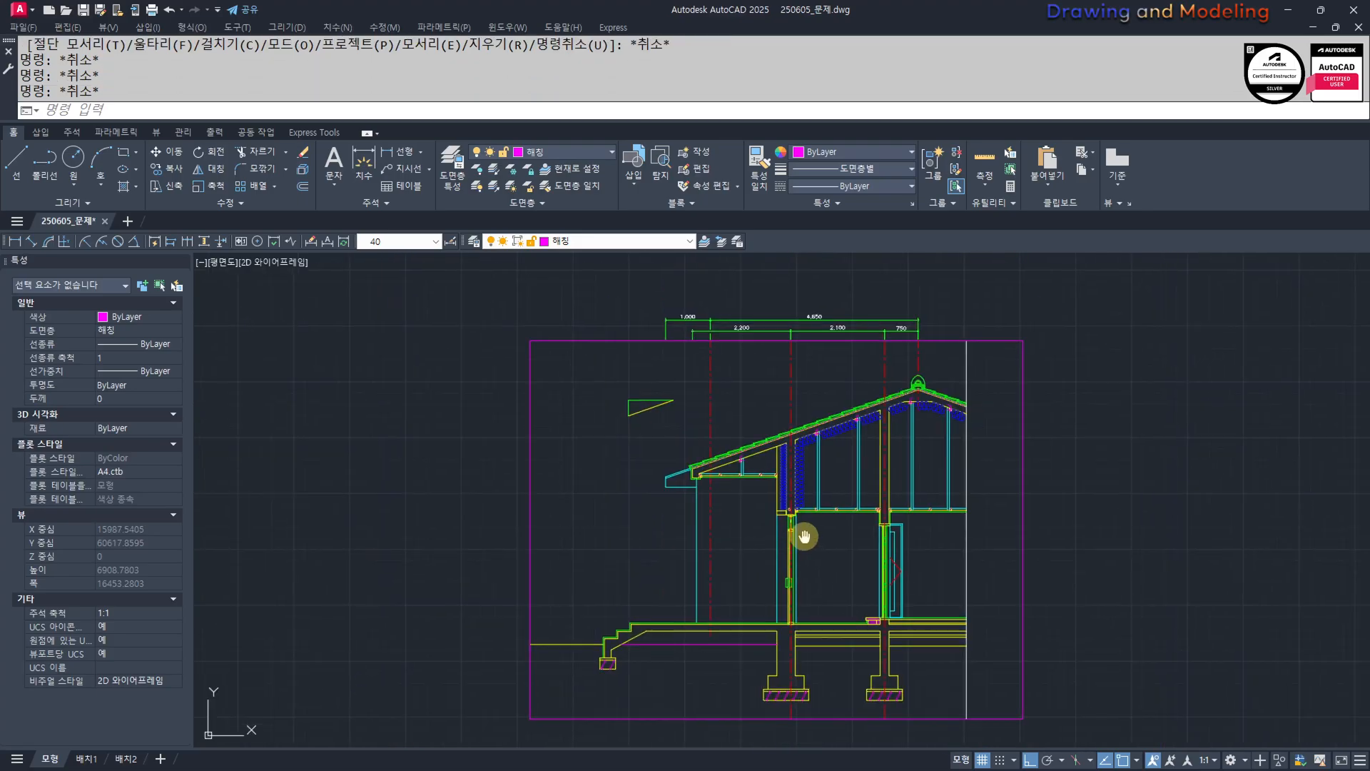
middle_drag(802, 535, 850, 541)
scroll(827, 644, up, 2)
key(Escape)
middle_drag(872, 649, 817, 563)
scroll(816, 563, up, 4)
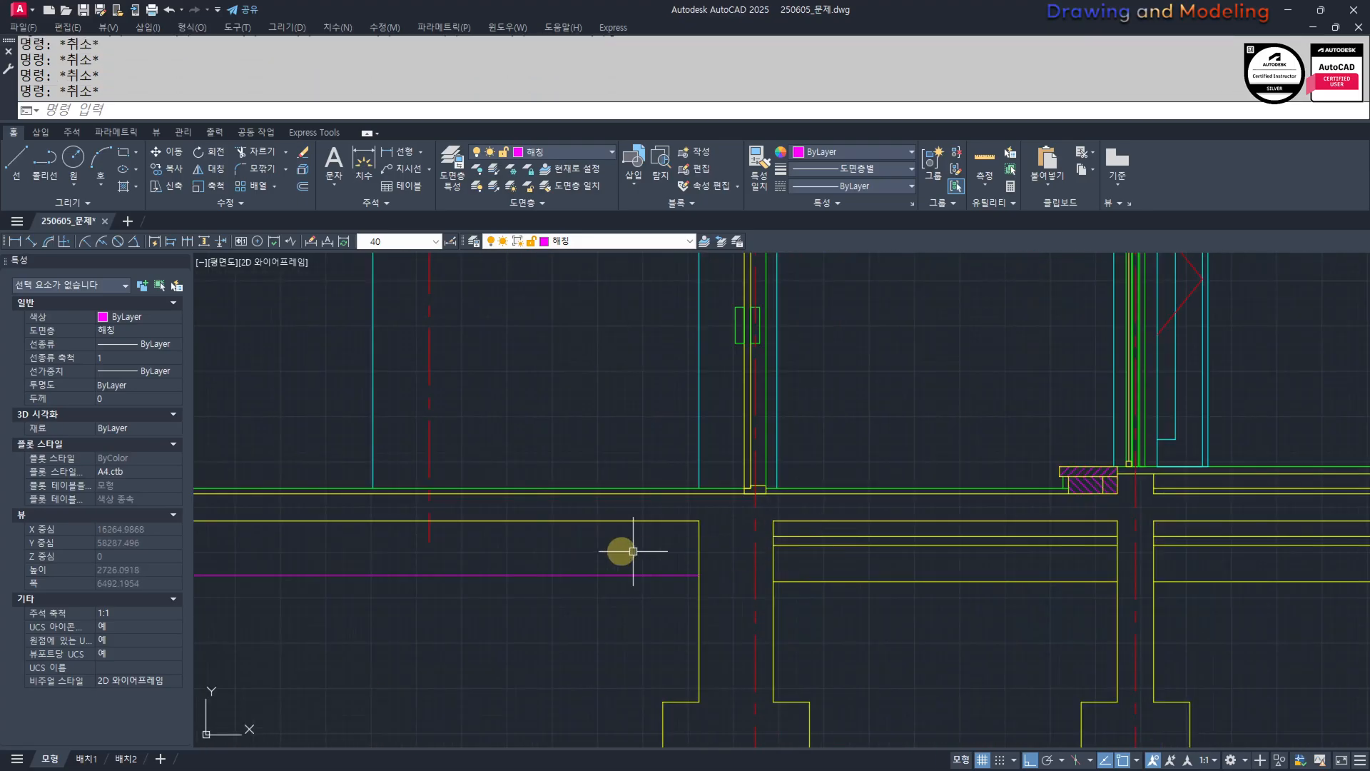
scroll(622, 550, down, 2)
middle_drag(664, 531, 903, 595)
scroll(905, 596, down, 2)
middle_drag(753, 375, 754, 425)
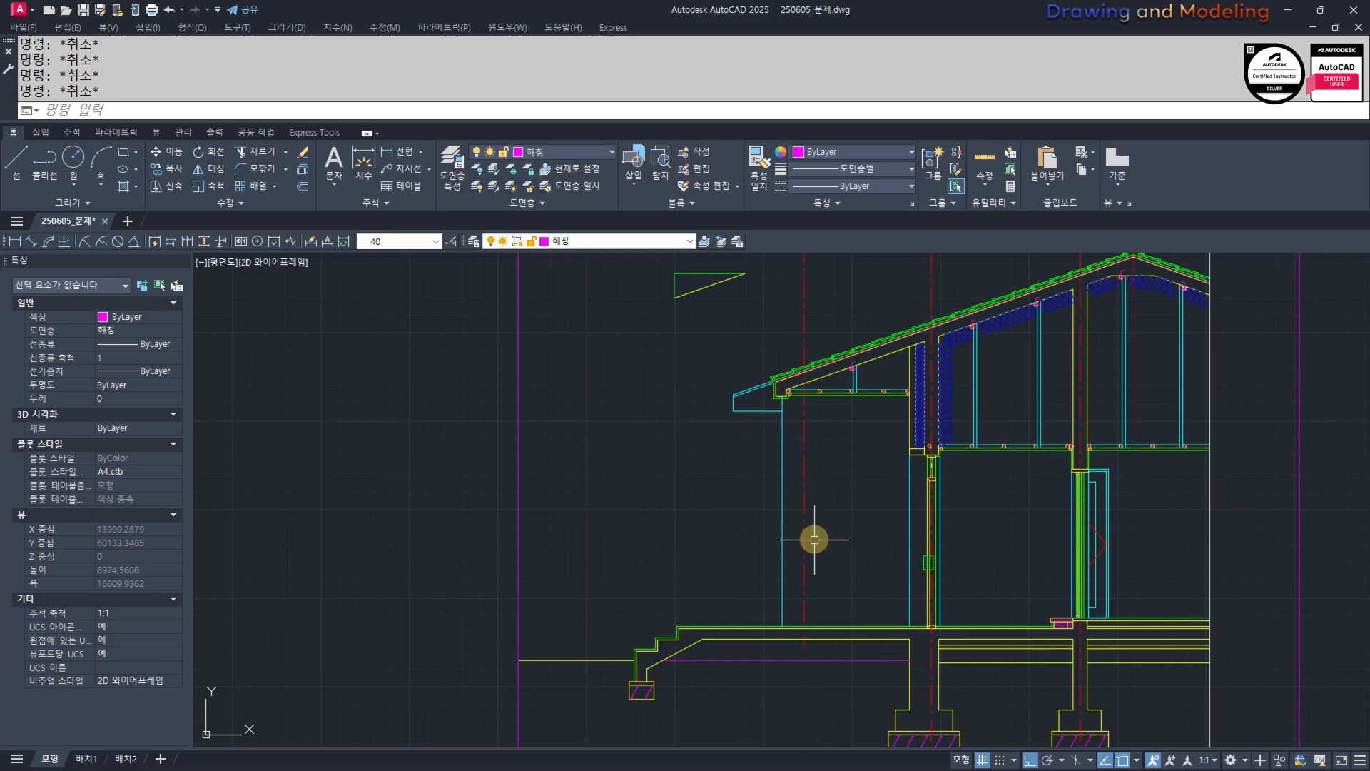
Erase the stray square joist section and its diagonal inside the beam above the window.
scroll(878, 514, up, 8)
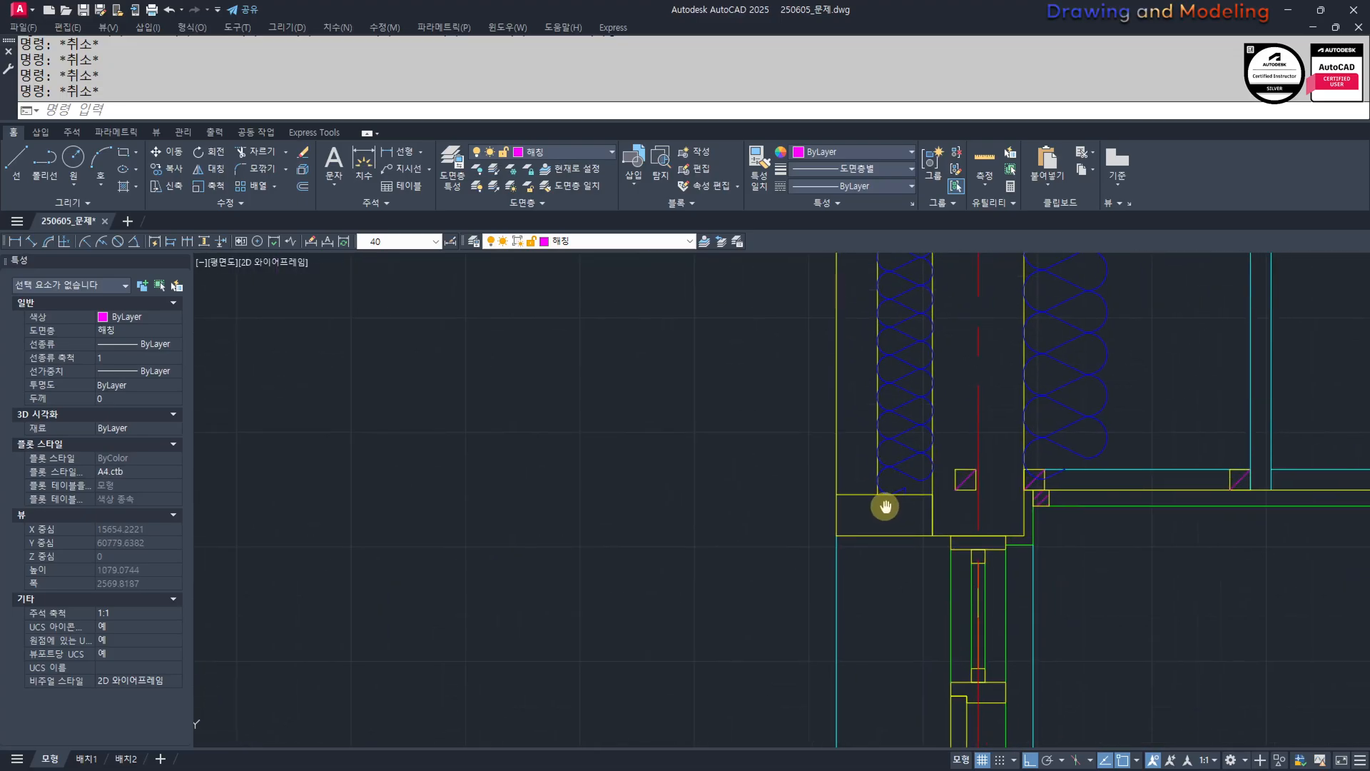
key(Escape)
key(Escape)
mouse_move(876, 525)
middle_down()
mouse_move(875, 580)
mouse_move(943, 621)
middle_up()
text(h)
key(Escape)
key(Escape)
click(984, 452)
click(1084, 555)
text(e)
key(Return)
key(Escape)
key(Escape)
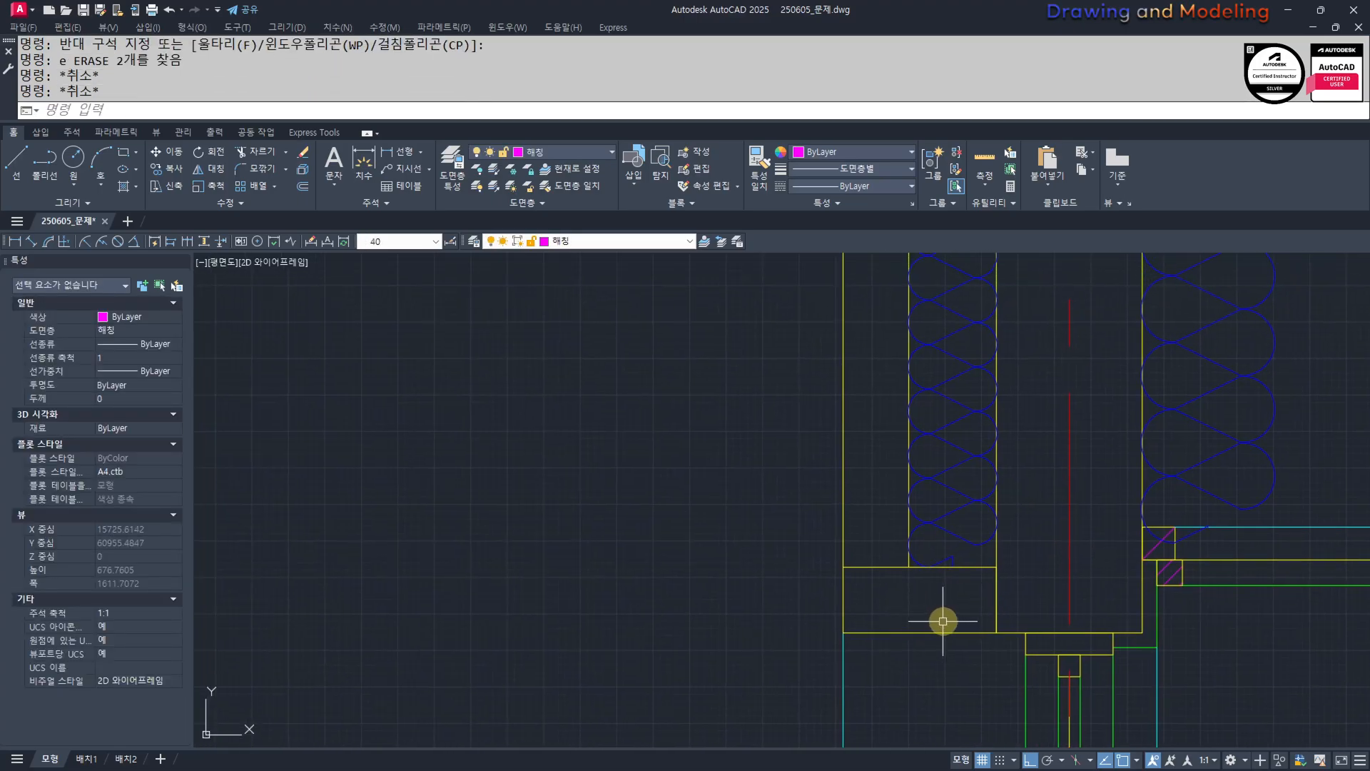
Hatch the block under the outer wall's insulation with ANSI31 at scale 10 and set the hatch angle to 90.
key(Return)
click(872, 600)
key(Return)
key(Escape)
click(899, 596)
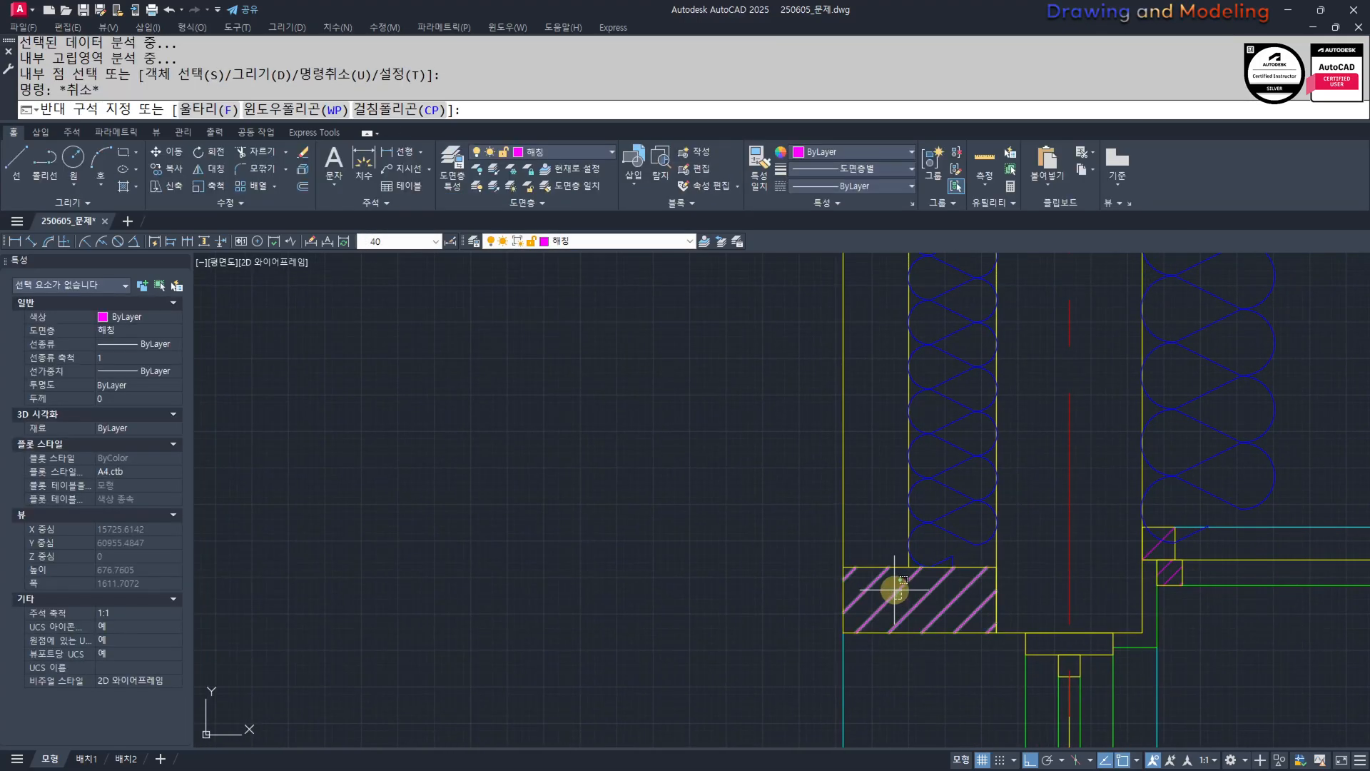
click(892, 587)
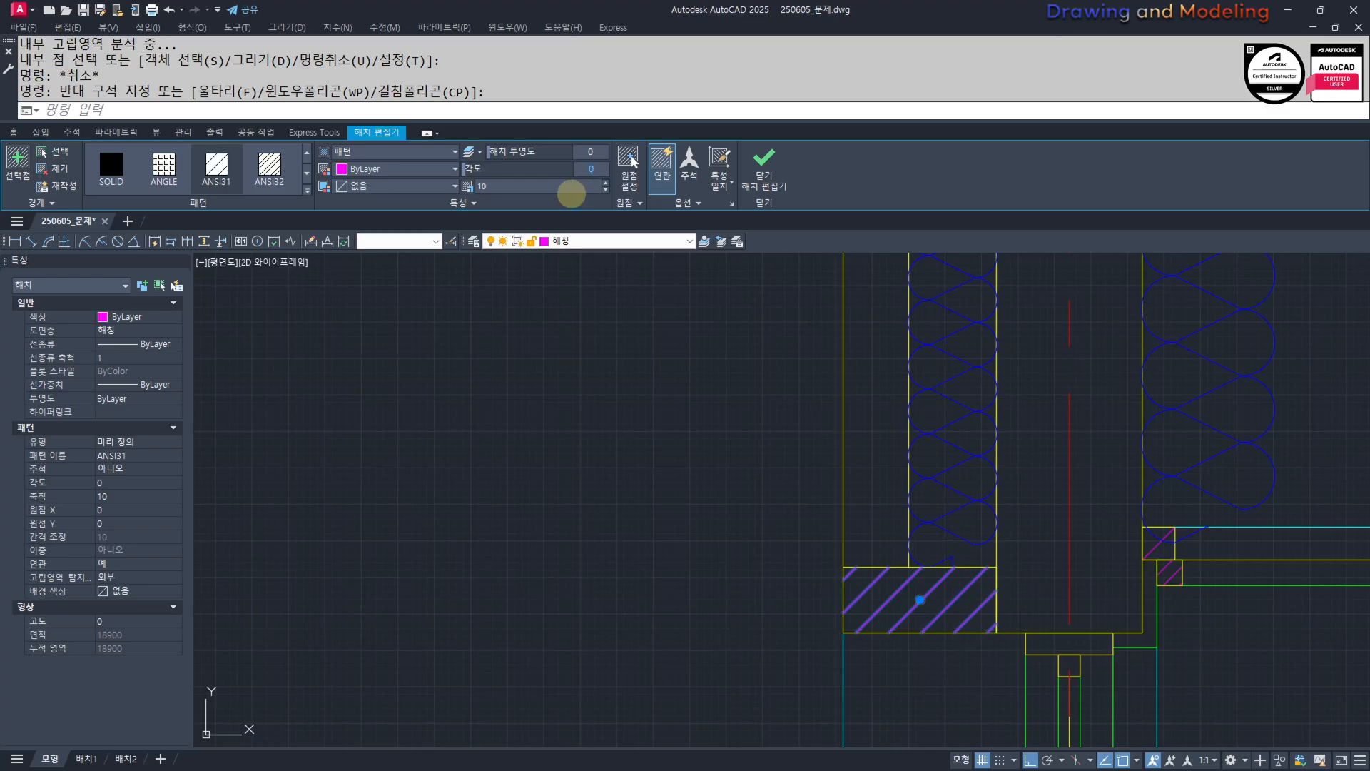
key(Return)
scroll(875, 539, down, 6)
middle_drag(930, 495, 966, 635)
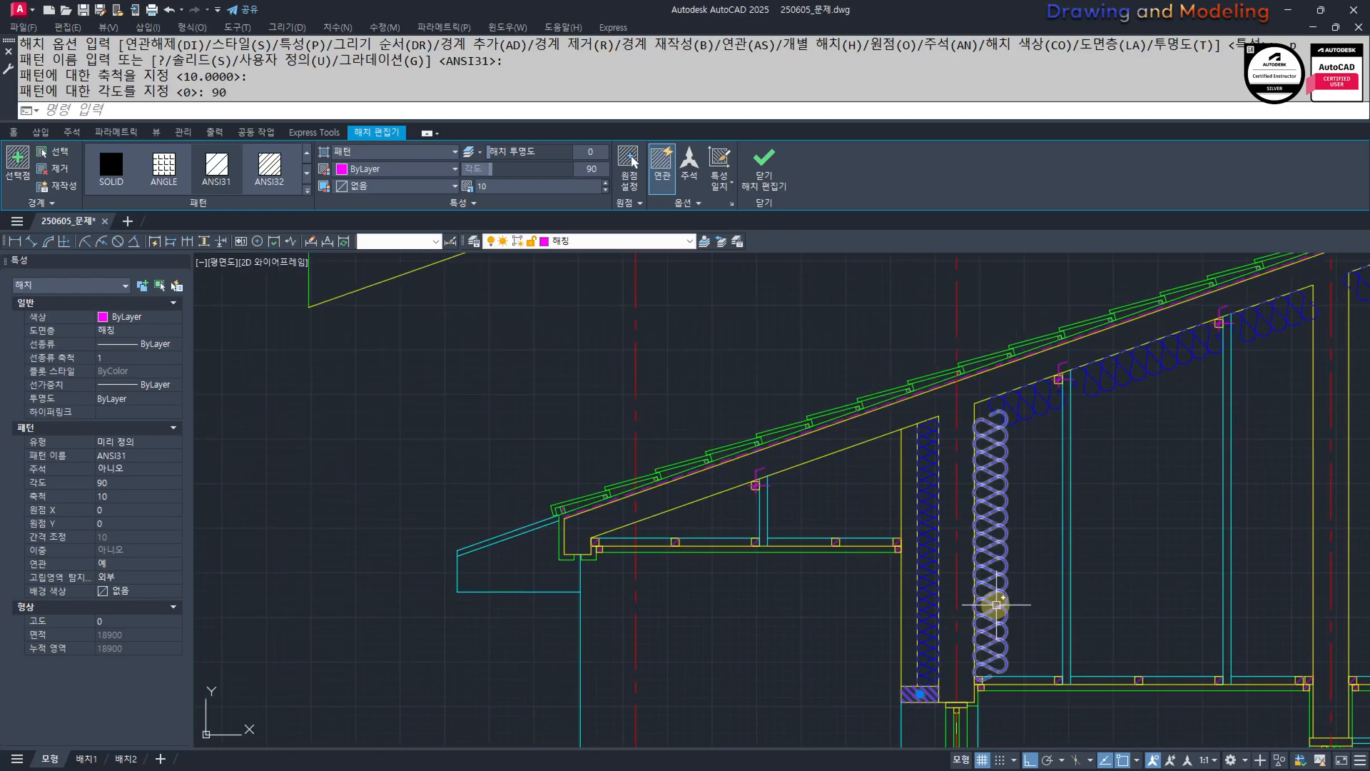
Apply two overlapping ANSI31 hatches at scale 10 to the narrow strip on the outer side of the wall insulation.
text(h)
key(Return)
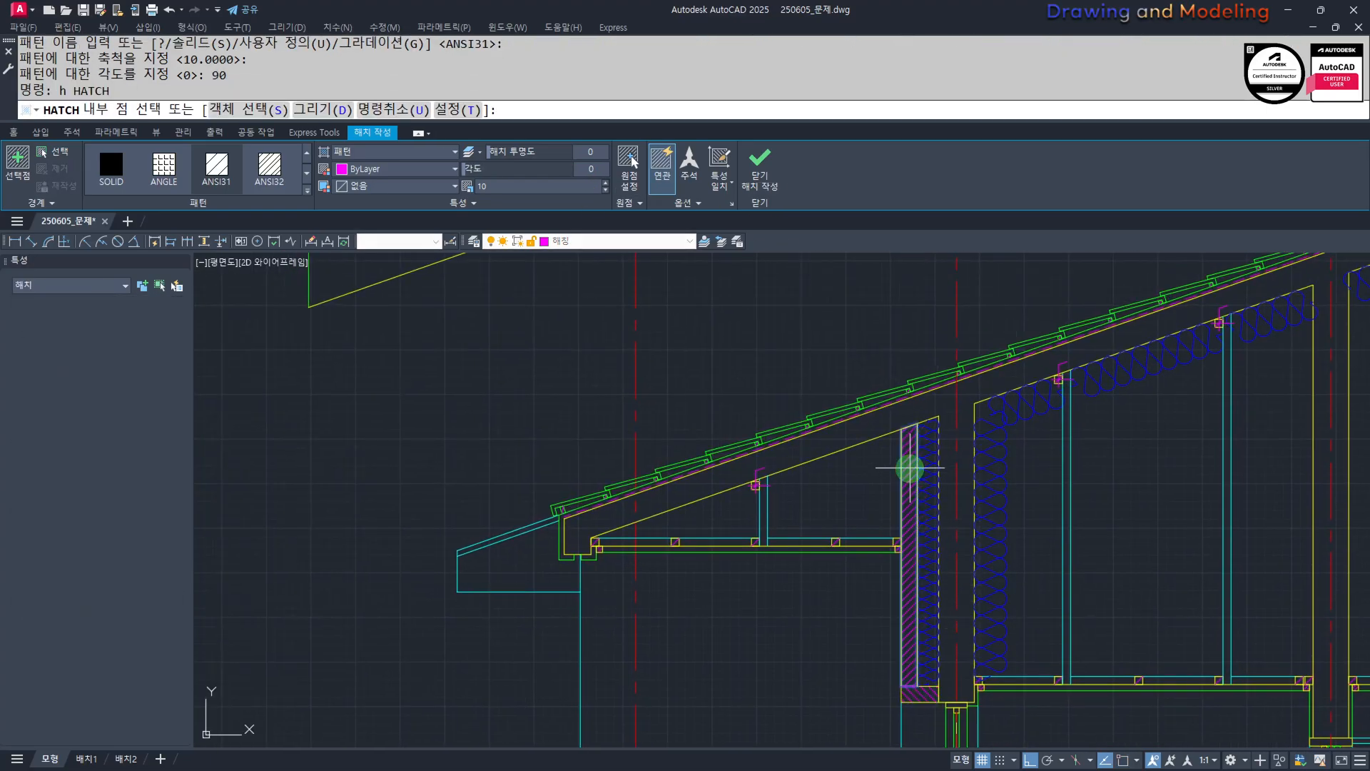
click(910, 468)
key(Return)
key(Escape)
click(904, 539)
key(Return)
click(906, 533)
key(Return)
key(Escape)
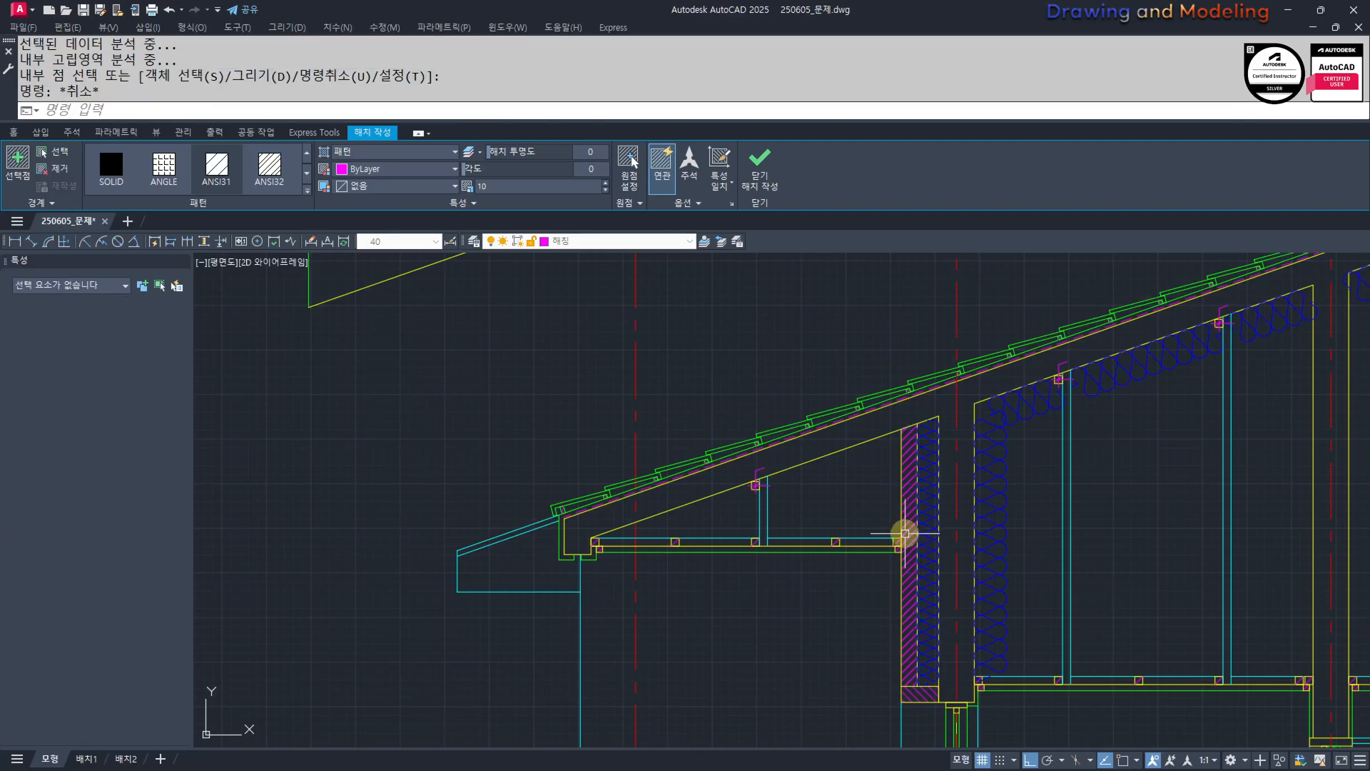
Change one of the strip's overlapping hatches to a user-defined pattern with a spacing of 60.
click(910, 513)
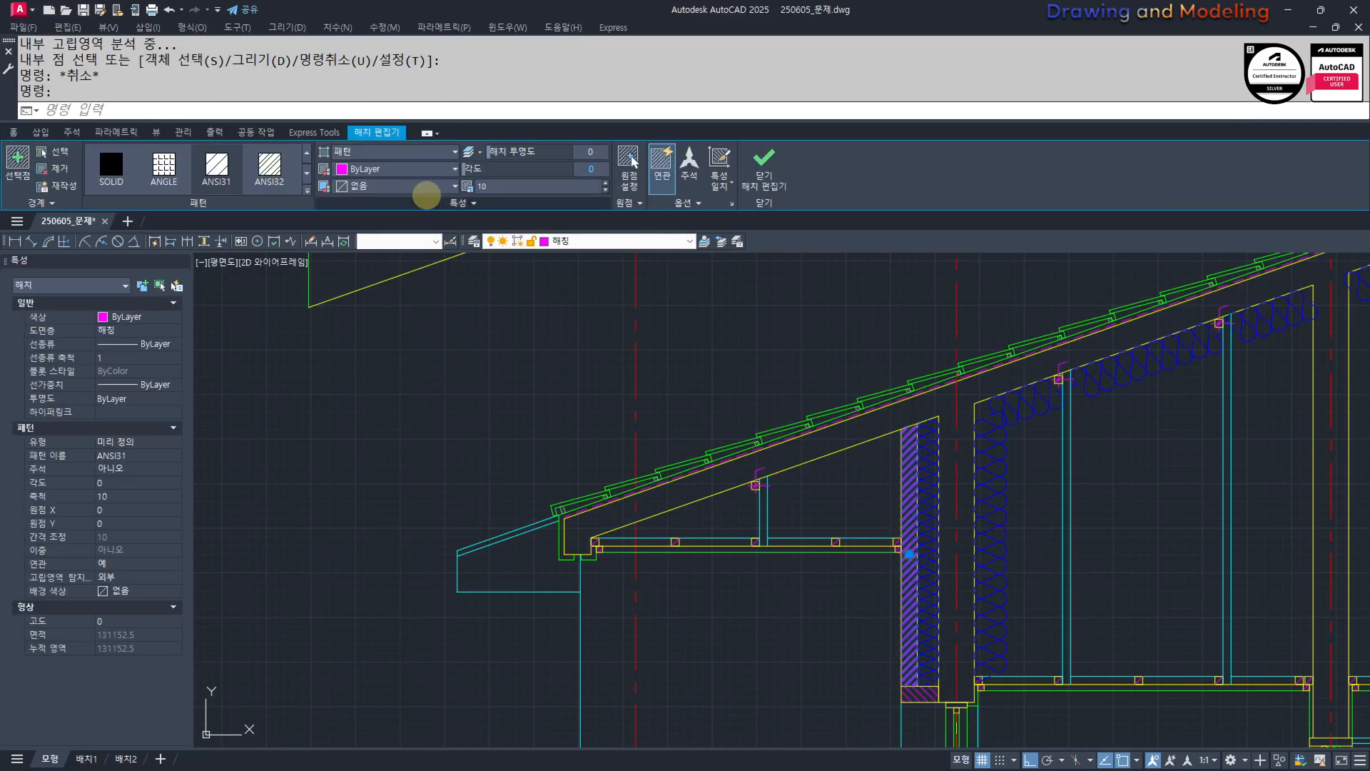
click(400, 151)
click(396, 213)
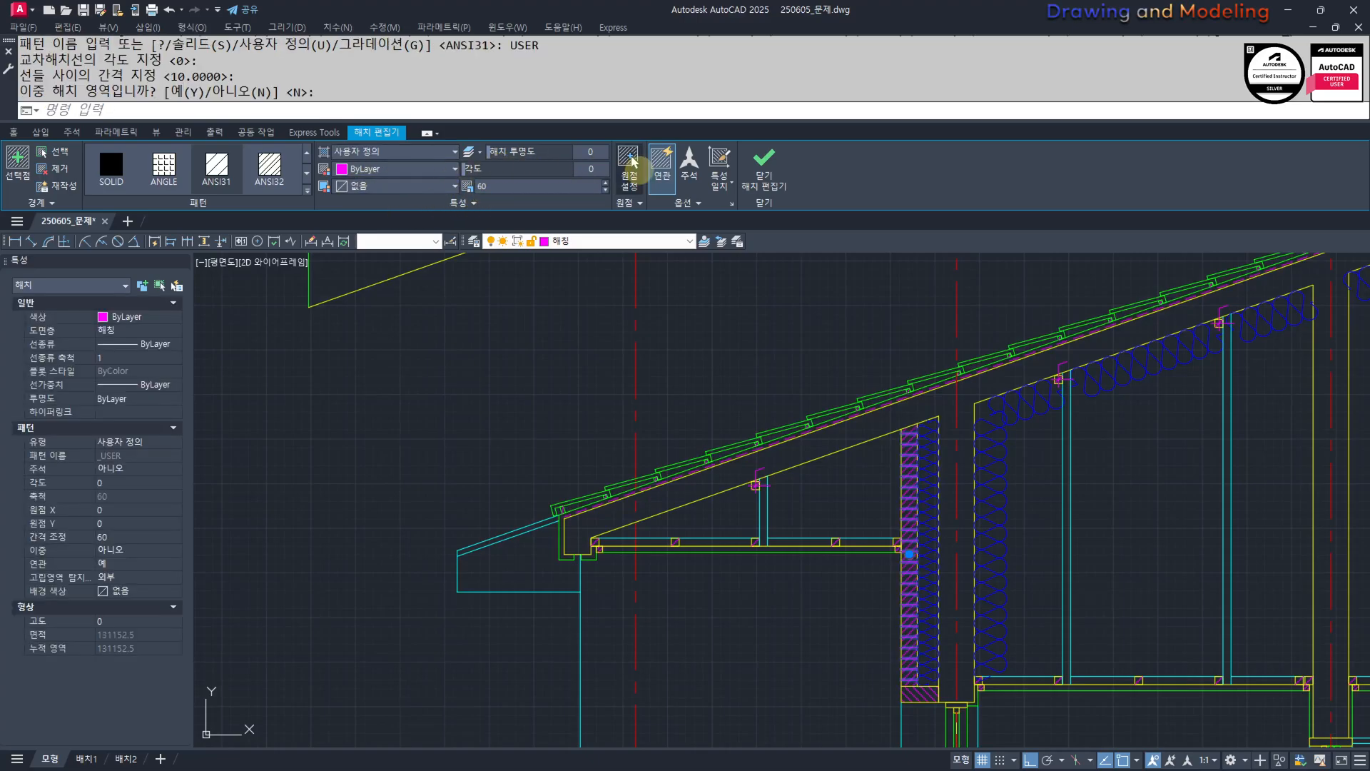
Set the user-defined hatch's origin at the strip's lower outer corner, on top of the hatched block.
click(631, 160)
scroll(873, 408, up, 5)
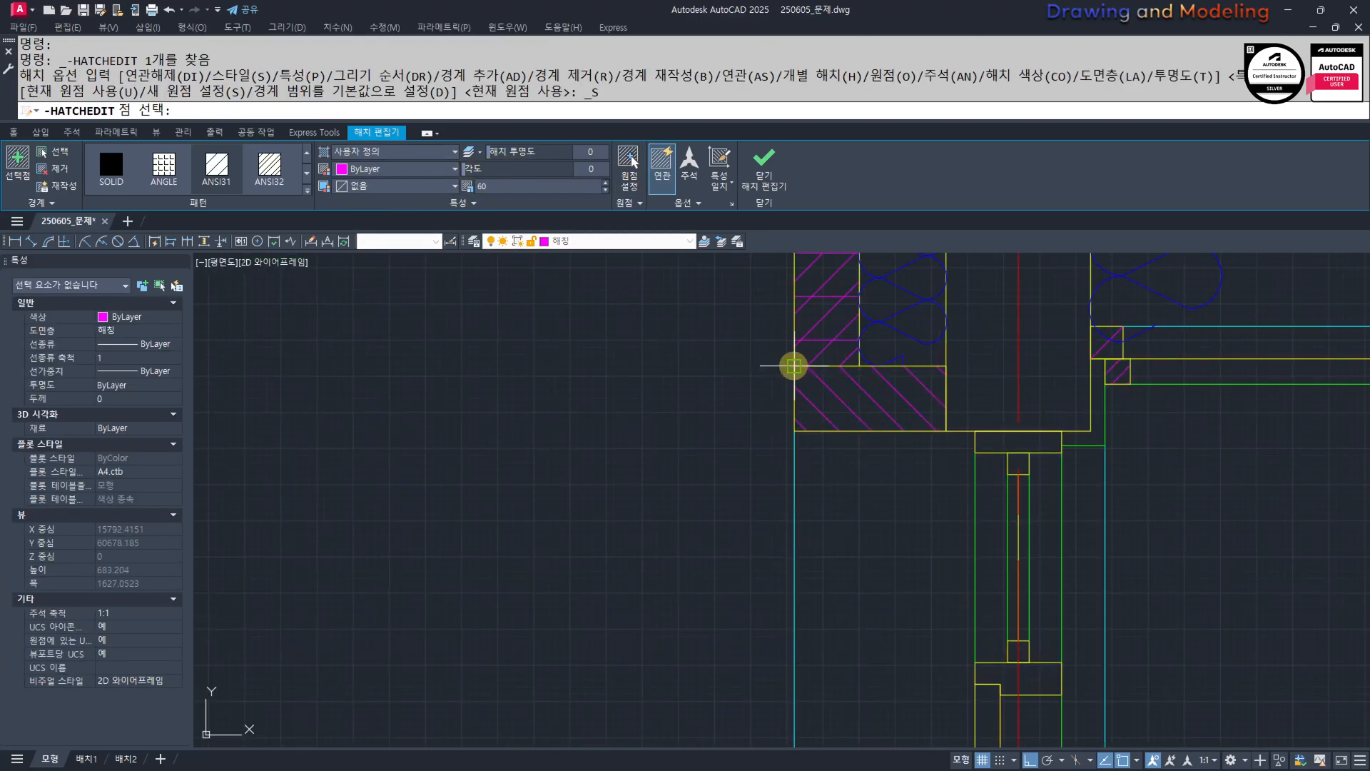
click(794, 366)
scroll(749, 554, up, 5)
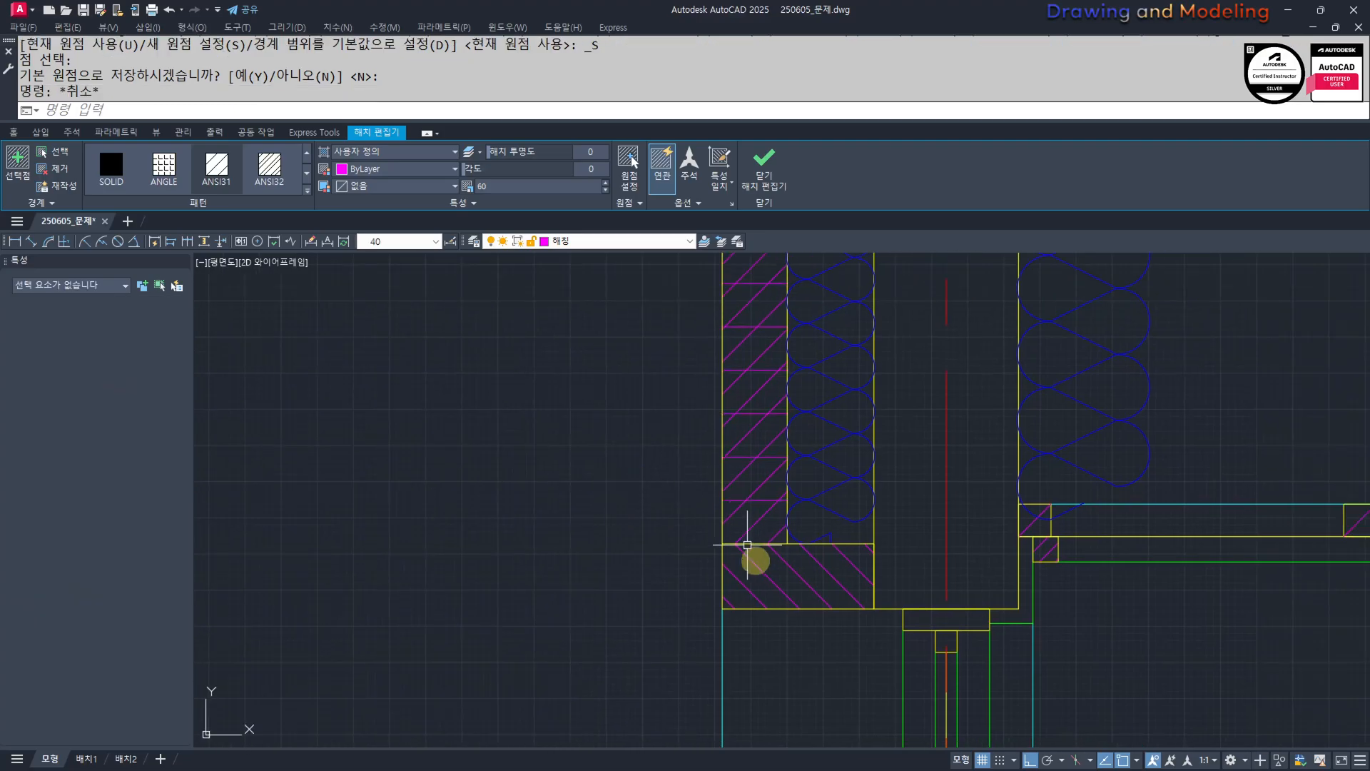
key(Escape)
key(Escape)
key(Escape)
Match the strip's horizontal-line hatch to the properties of the yellow outline of the block below it.
text(m)
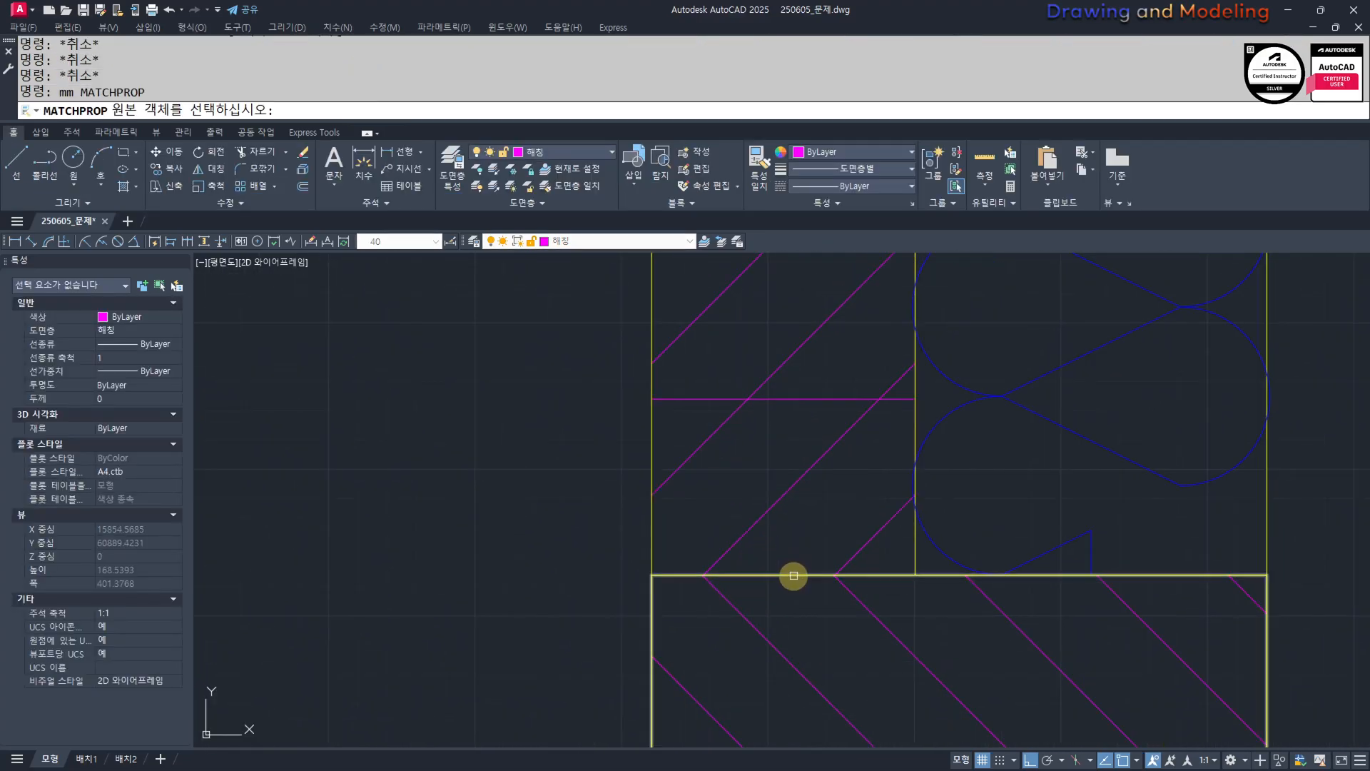
click(794, 575)
drag(795, 426, 804, 425)
key(Escape)
key(Escape)
scroll(789, 499, down, 6)
Turn off the insulation layer 단열재 by picking the wall's insulation.
text(f)
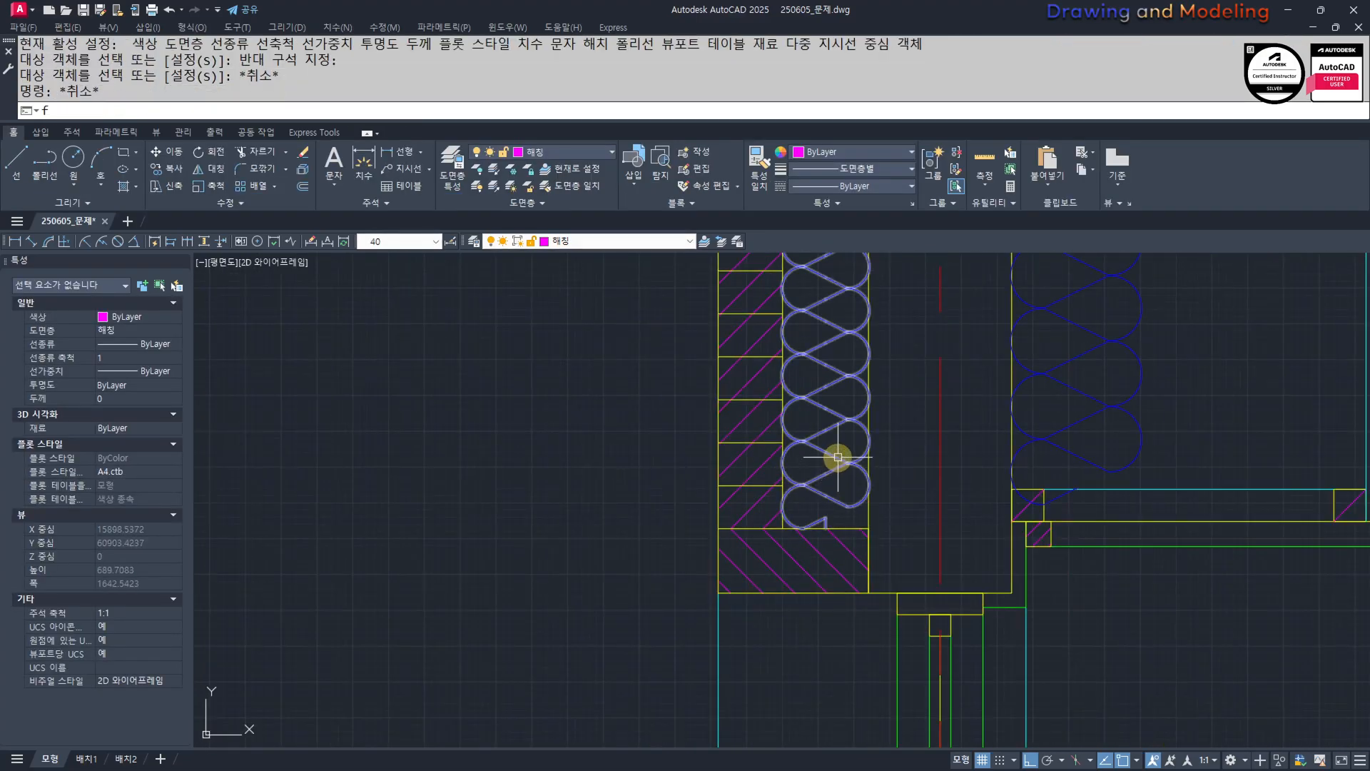
key(Return)
click(837, 457)
key(Escape)
scroll(835, 452, down, 6)
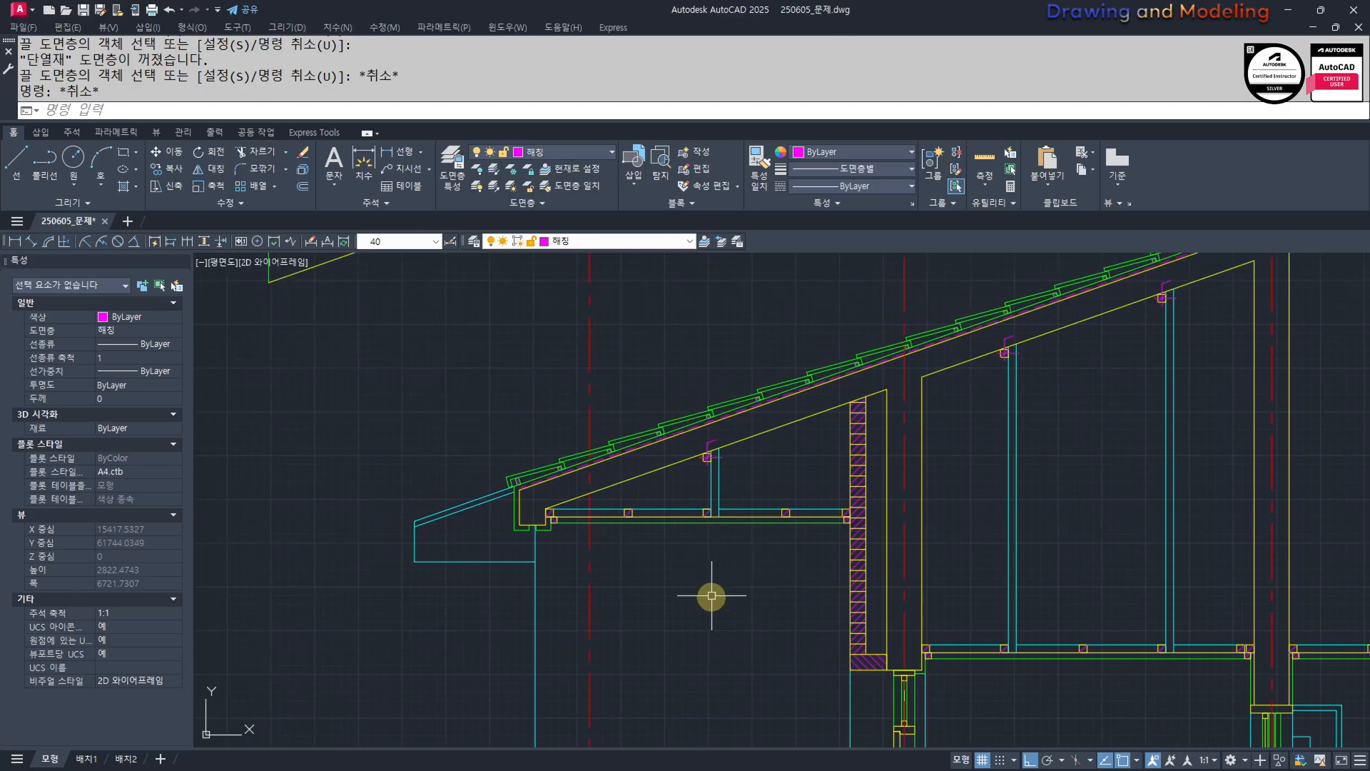
middle_drag(721, 590, 725, 596)
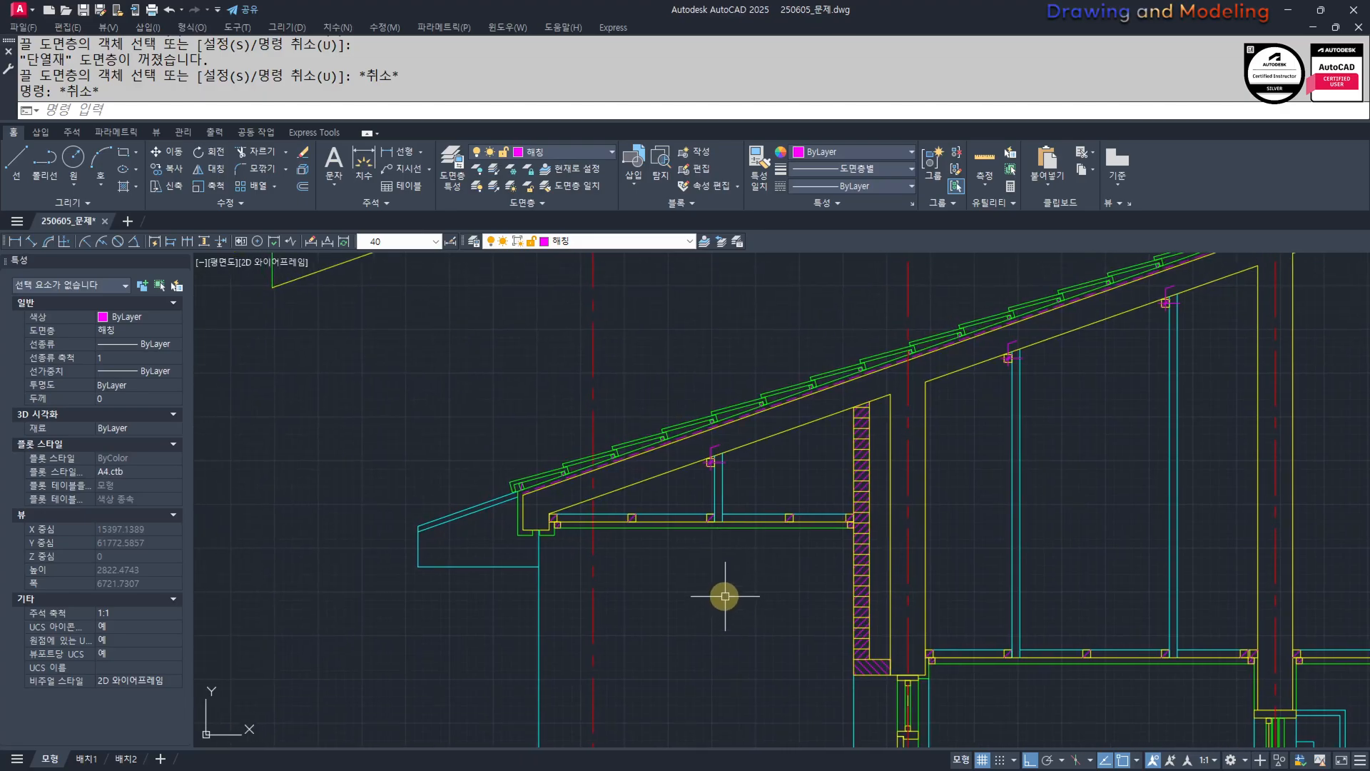
Hatch the empty insulation cavity beside the brick strip with ANSI31 at scale 10.
key(Return)
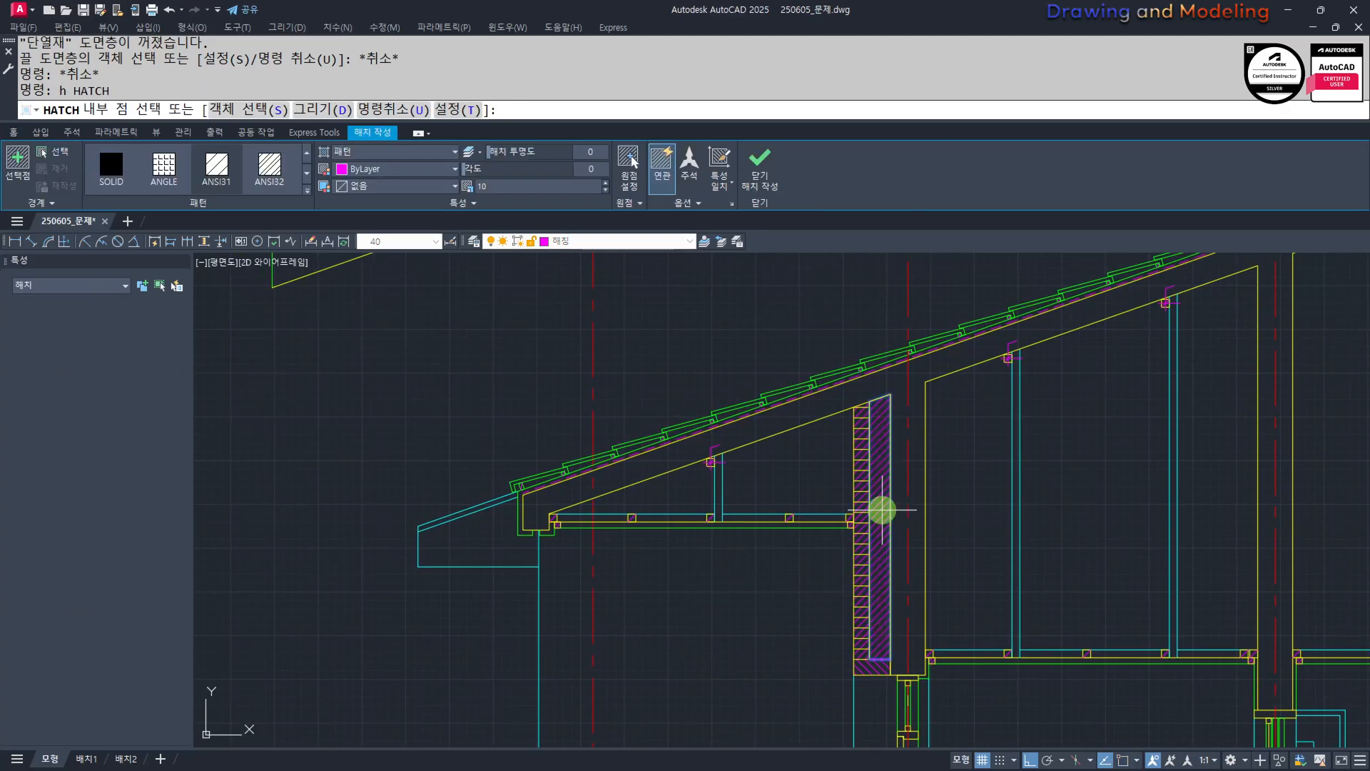
click(880, 510)
key(Escape)
key(Escape)
middle_drag(914, 682, 899, 652)
Match the cavity's new hatch to the properties of the brick strip's horizontal-line hatch.
text(mm)
key(Return)
scroll(849, 528, up, 8)
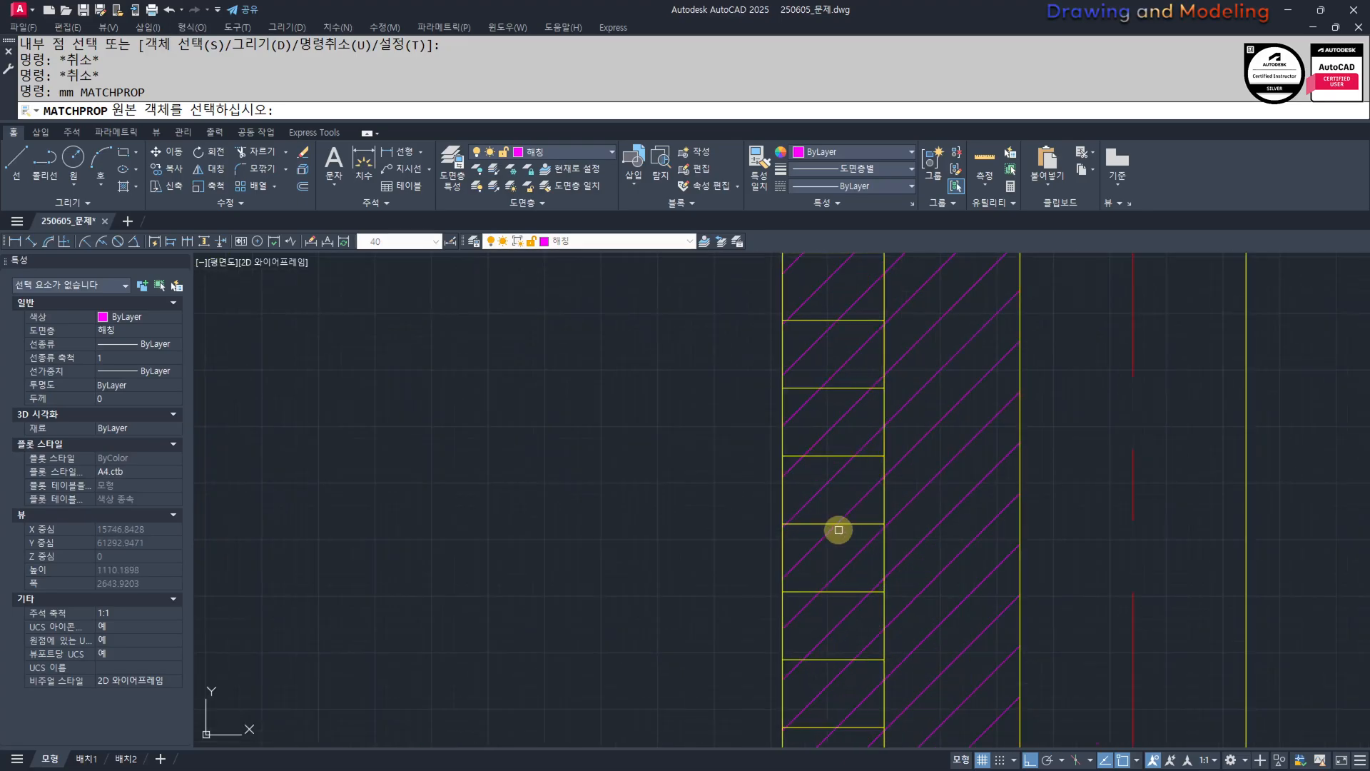
click(838, 526)
key(Escape)
key(Return)
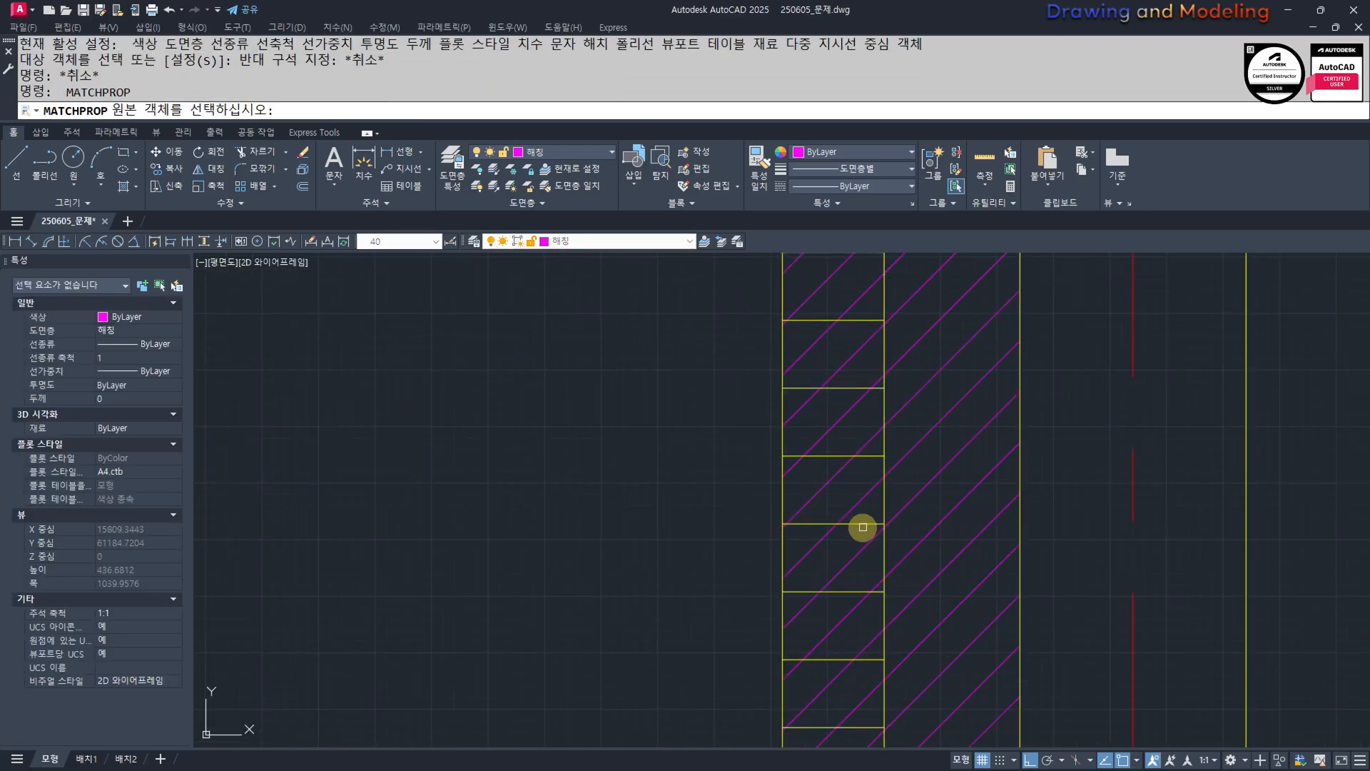
click(866, 526)
key(Escape)
key(Escape)
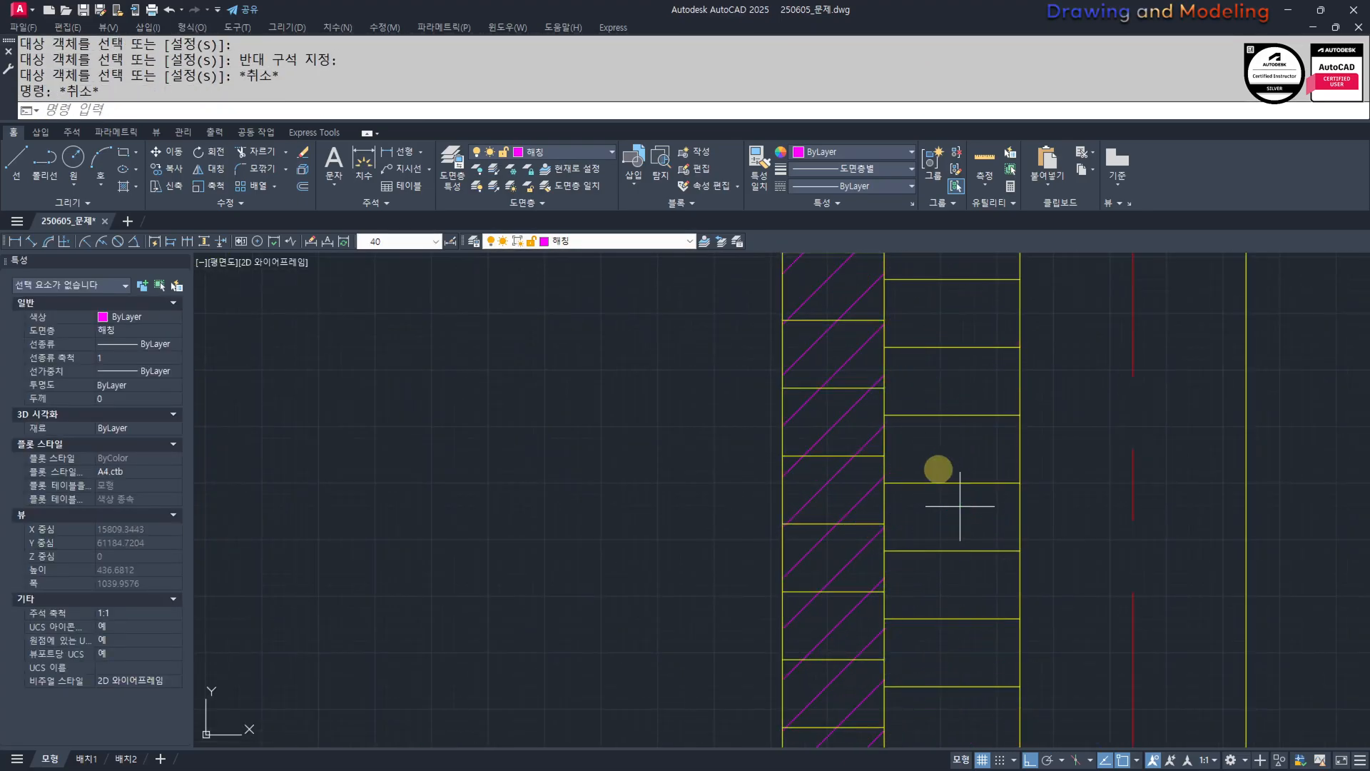
Set the spacing of the cavity's horizontal-line hatch to 360.
click(957, 499)
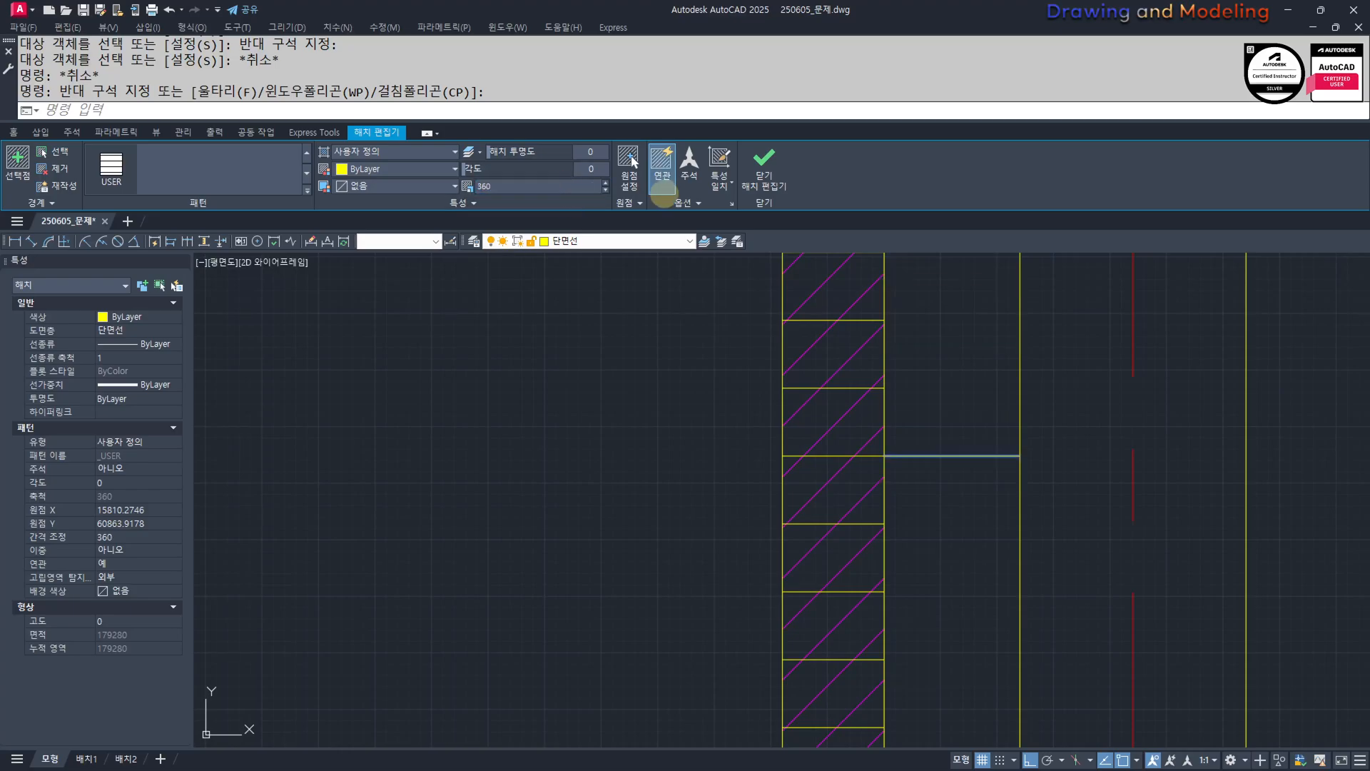
Set the cavity hatch's origin to the cavity's lower corner, where the brick strip meets the bottom brick course.
click(633, 161)
scroll(735, 414, down, 5)
scroll(742, 474, up, 3)
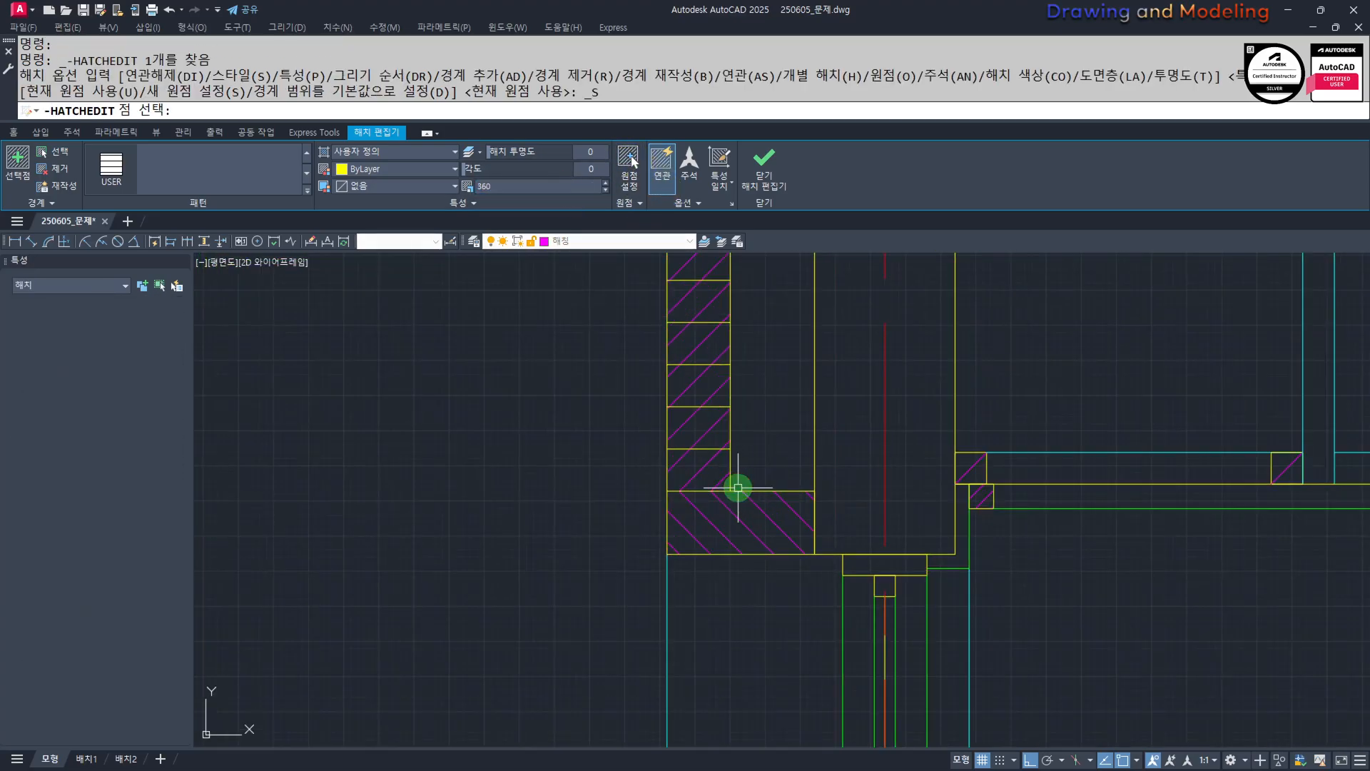
click(738, 488)
scroll(755, 545, down, 5)
key(Escape)
key(Escape)
key(Escape)
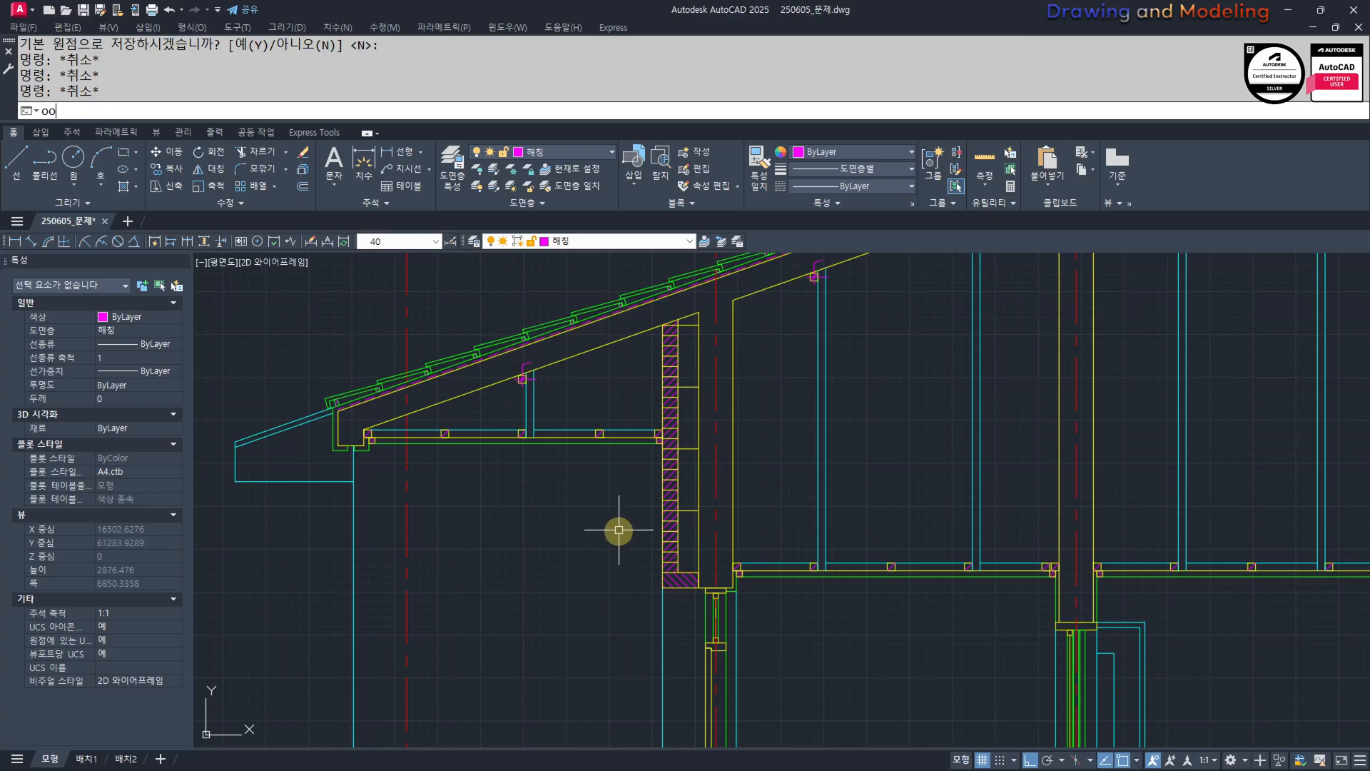
Turn all layers back on so the insulation is displayed again.
key(Return)
key(Escape)
middle_drag(660, 613, 714, 673)
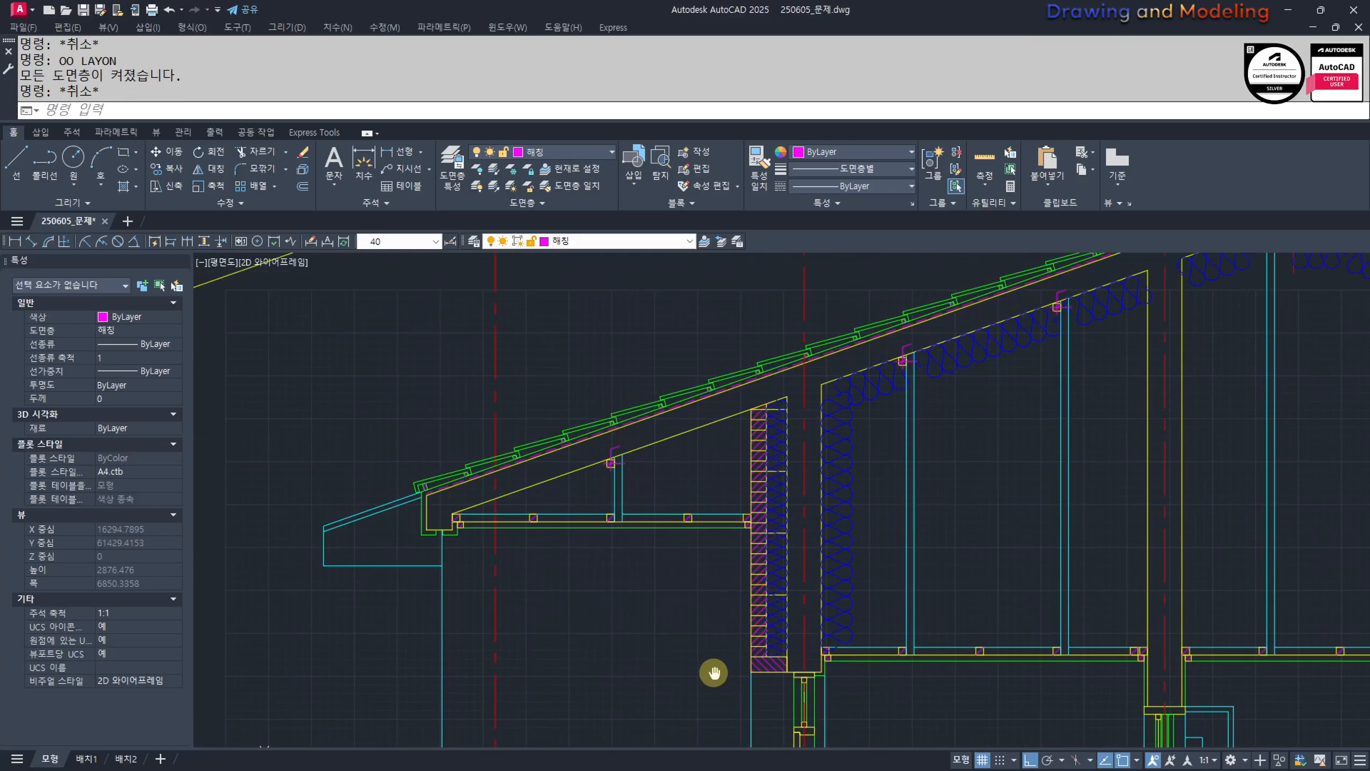
Extend the indoor floor slab's vertical end line, beside the door's brick sill, up to the green floor line.
scroll(694, 550, down, 4)
mouse_move(639, 560)
middle_down()
mouse_move(682, 550)
mouse_move(603, 549)
middle_up()
scroll(670, 588, up, 5)
key(Escape)
key(Escape)
scroll(773, 532, up, 4)
scroll(791, 531, up, 4)
middle_drag(792, 531, 863, 580)
scroll(660, 544, up, 4)
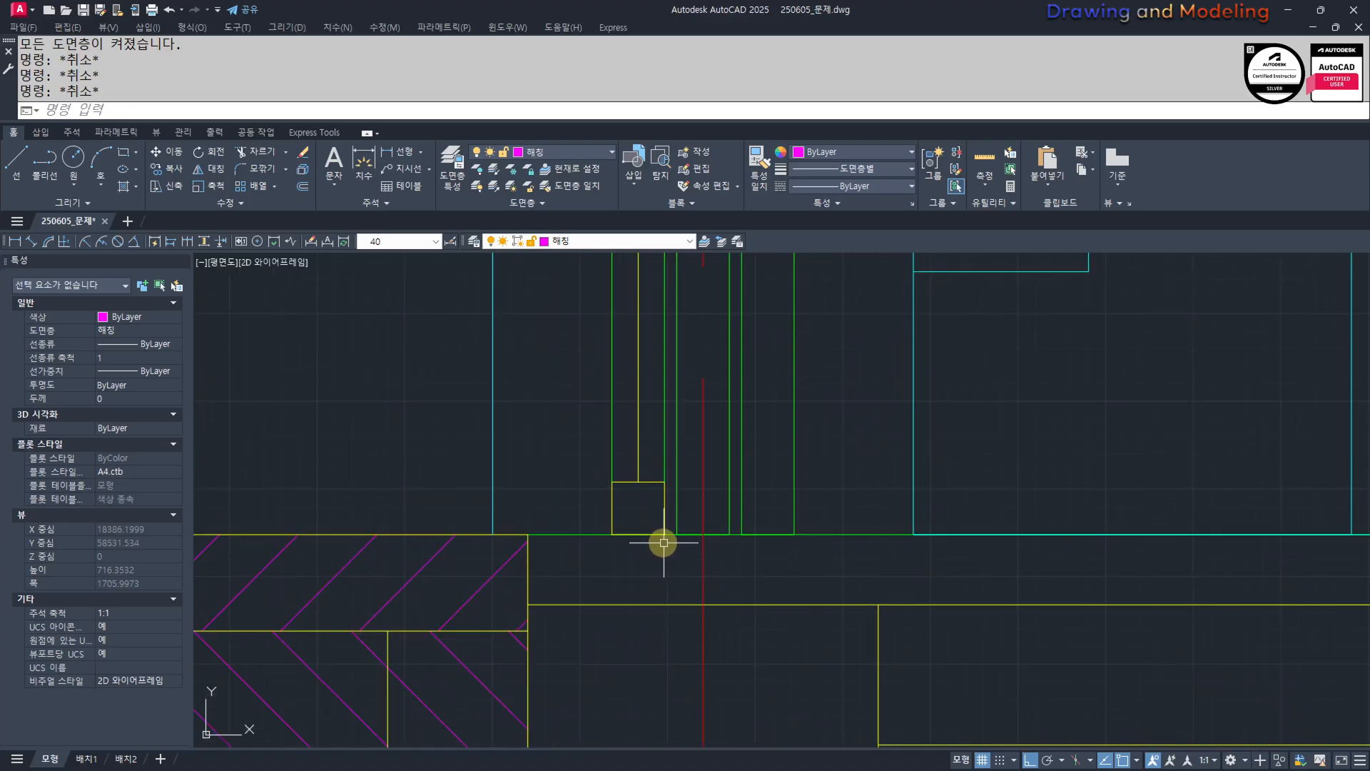
key(Escape)
scroll(664, 542, down, 4)
scroll(792, 559, up, 4)
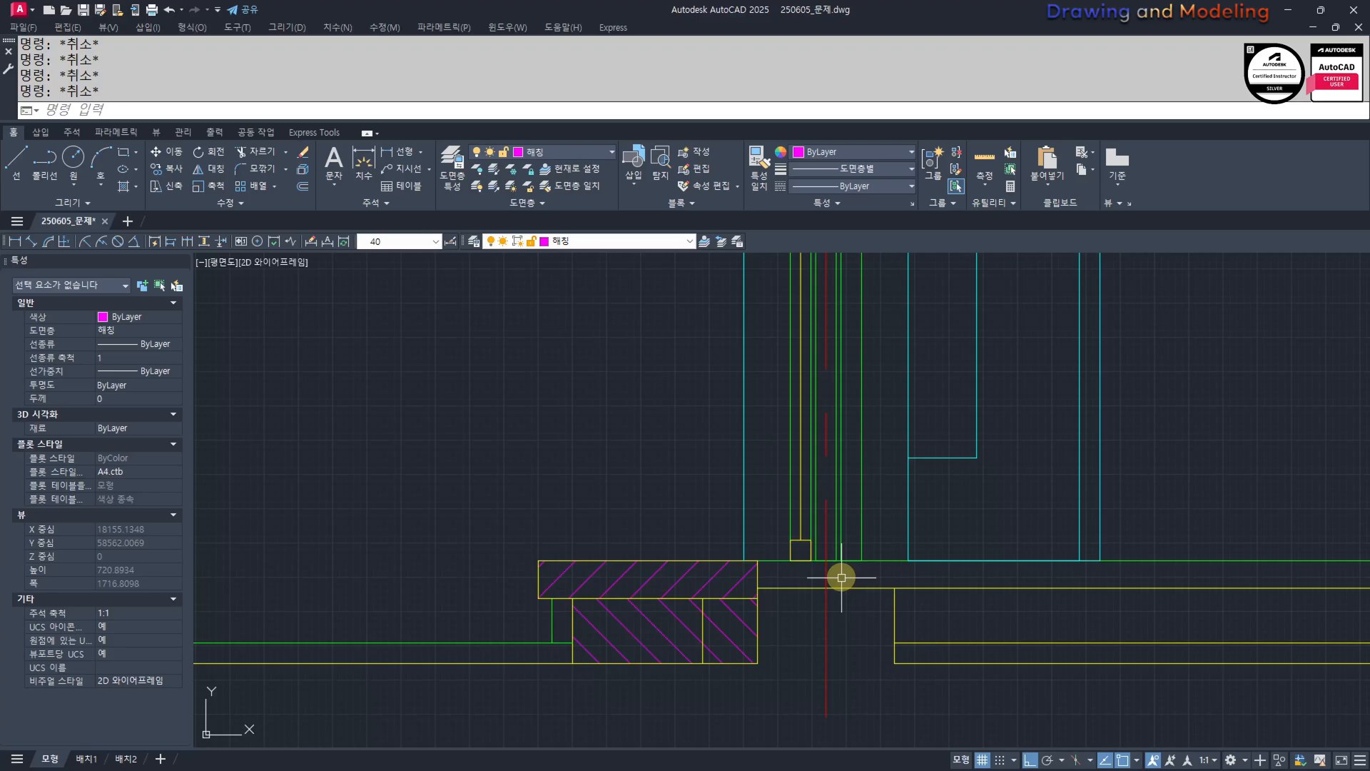
scroll(849, 596, up, 2)
text(ex)
key(space)
key(space)
click(969, 606)
click(865, 628)
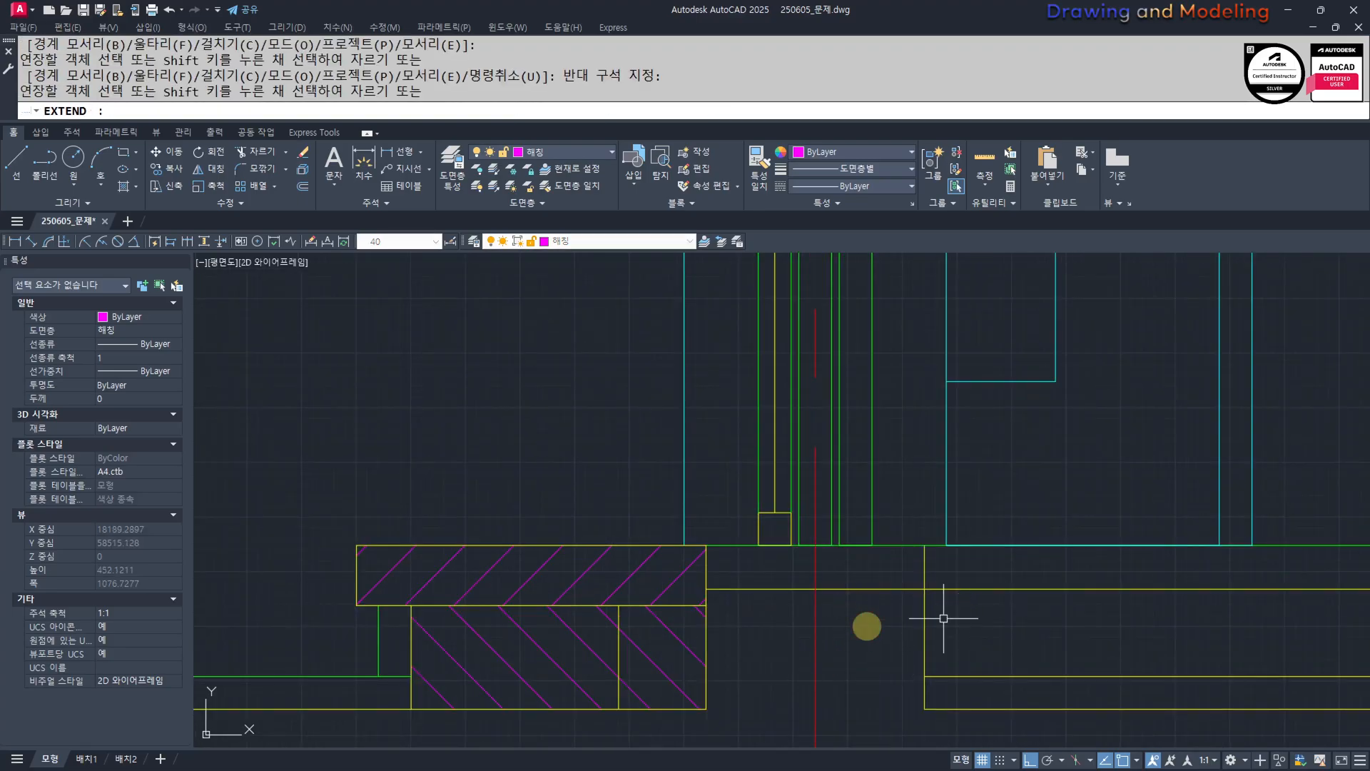
key(Escape)
key(Escape)
Trim the slab's upper horizontal line across the gap between the hatched brick sill and the slab's end line.
scroll(876, 592, up, 2)
text(tr)
key(space)
click(911, 563)
click(881, 603)
key(Escape)
key(Escape)
scroll(871, 607, down, 4)
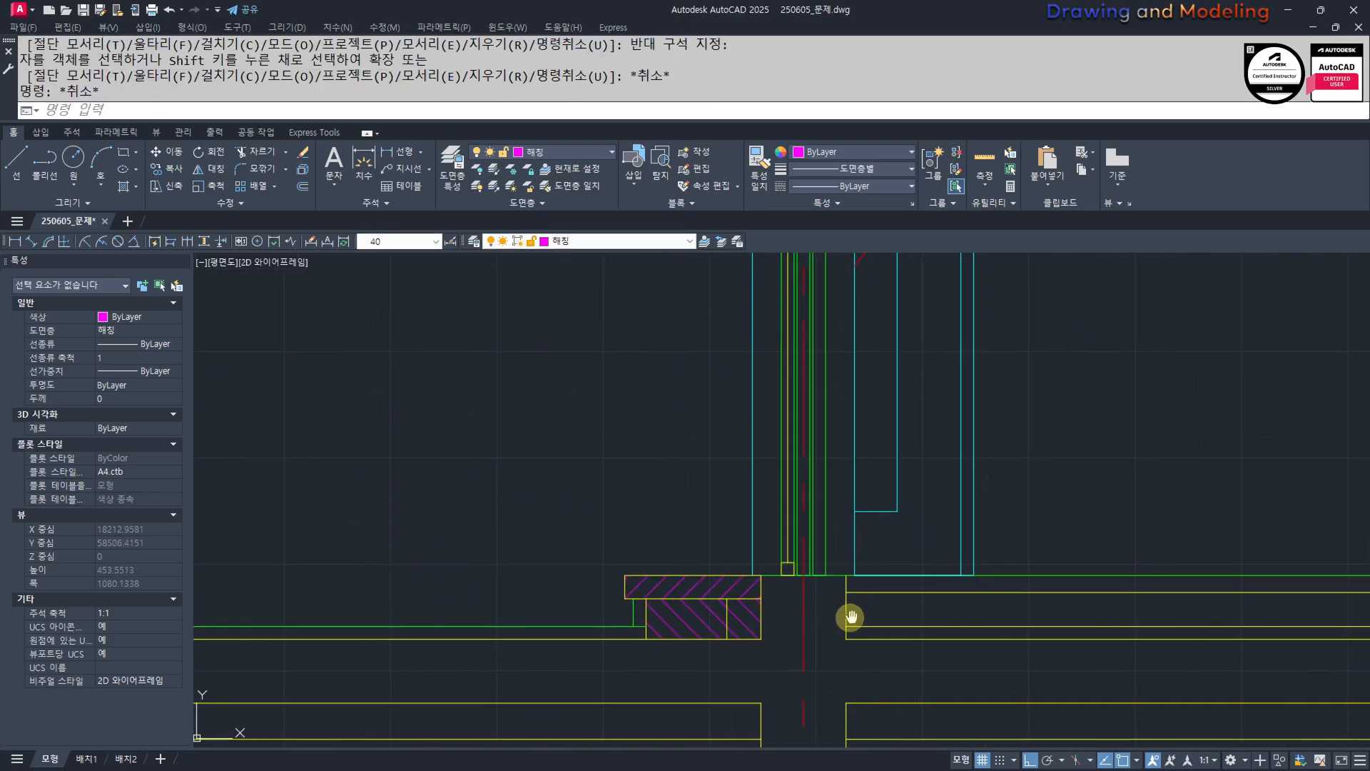
Offset the floor slab's vertical end line 100 into the slab.
mouse_move(850, 618)
middle_down()
mouse_move(799, 576)
mouse_move(747, 594)
middle_up()
scroll(747, 604, up, 2)
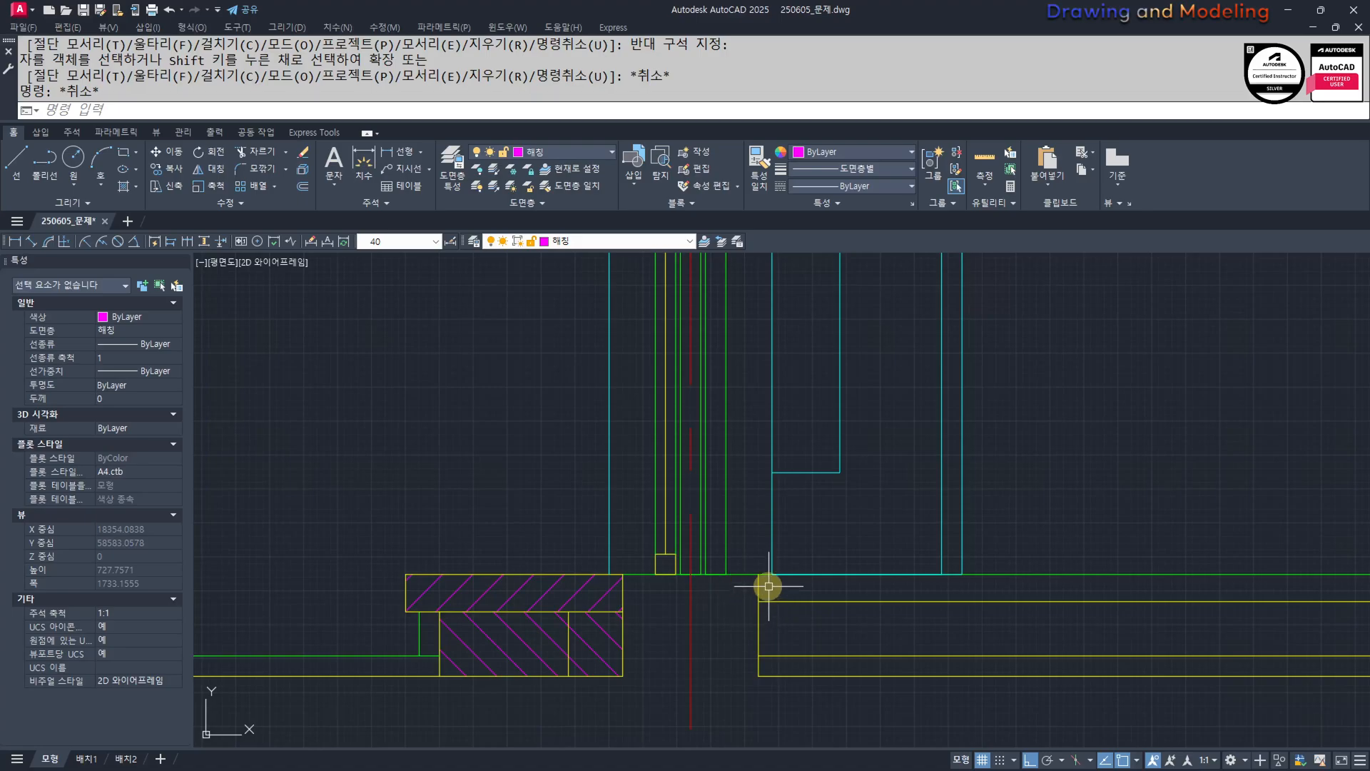
middle_drag(875, 626, 825, 618)
text(o)
key(space)
text(100)
key(space)
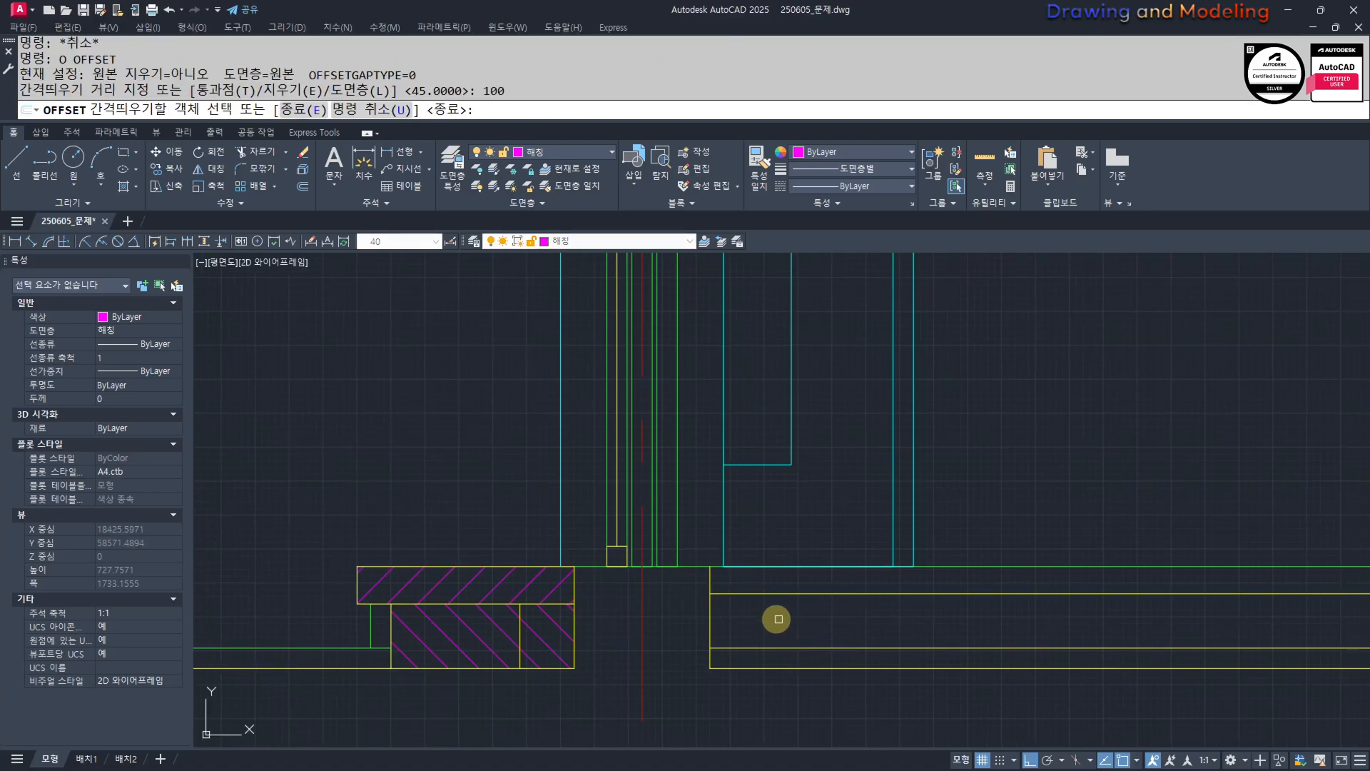
click(711, 616)
click(754, 598)
key(Escape)
key(Escape)
scroll(762, 572, up, 6)
key(space)
key(space)
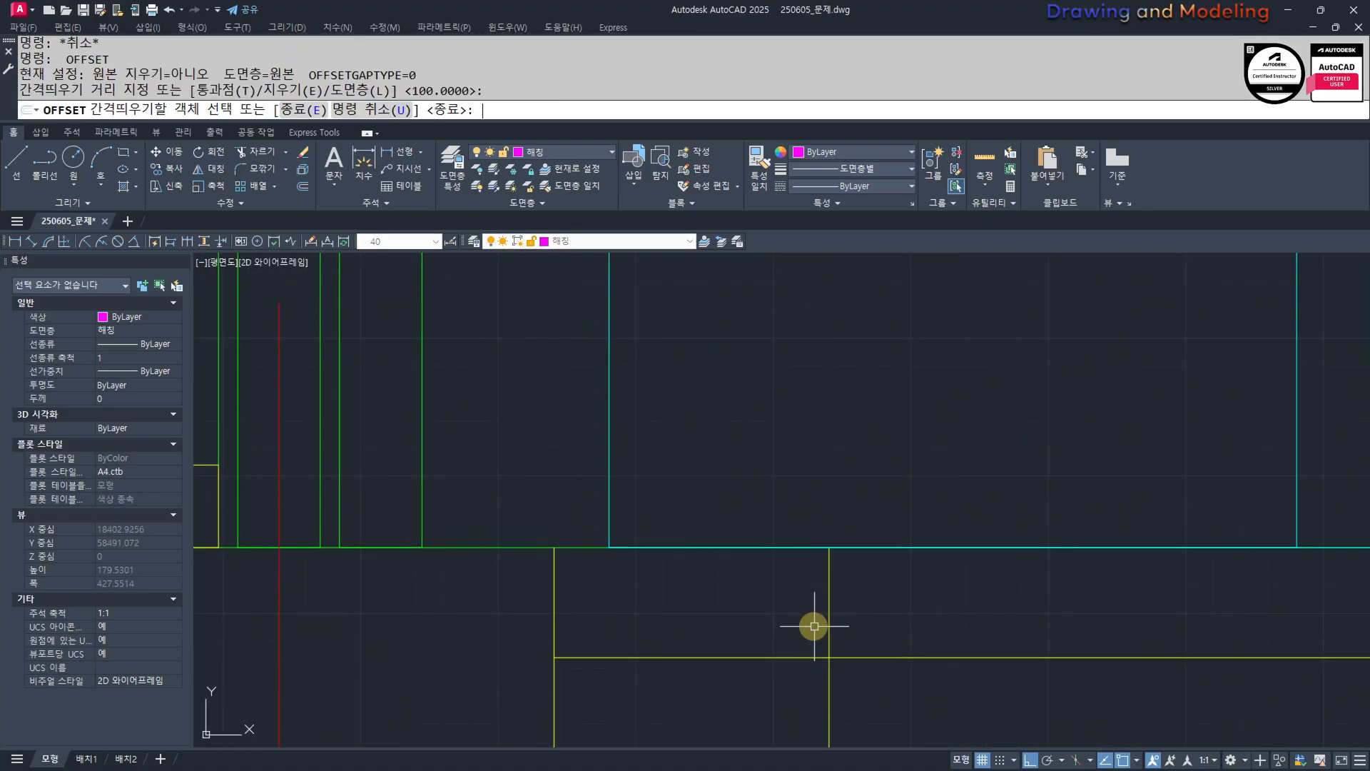
key(Escape)
key(Escape)
key(space)
text(5)
key(Escape)
key(Escape)
Offset the horizontal line below the floor surface upward by 15.
key(space)
text(15)
key(space)
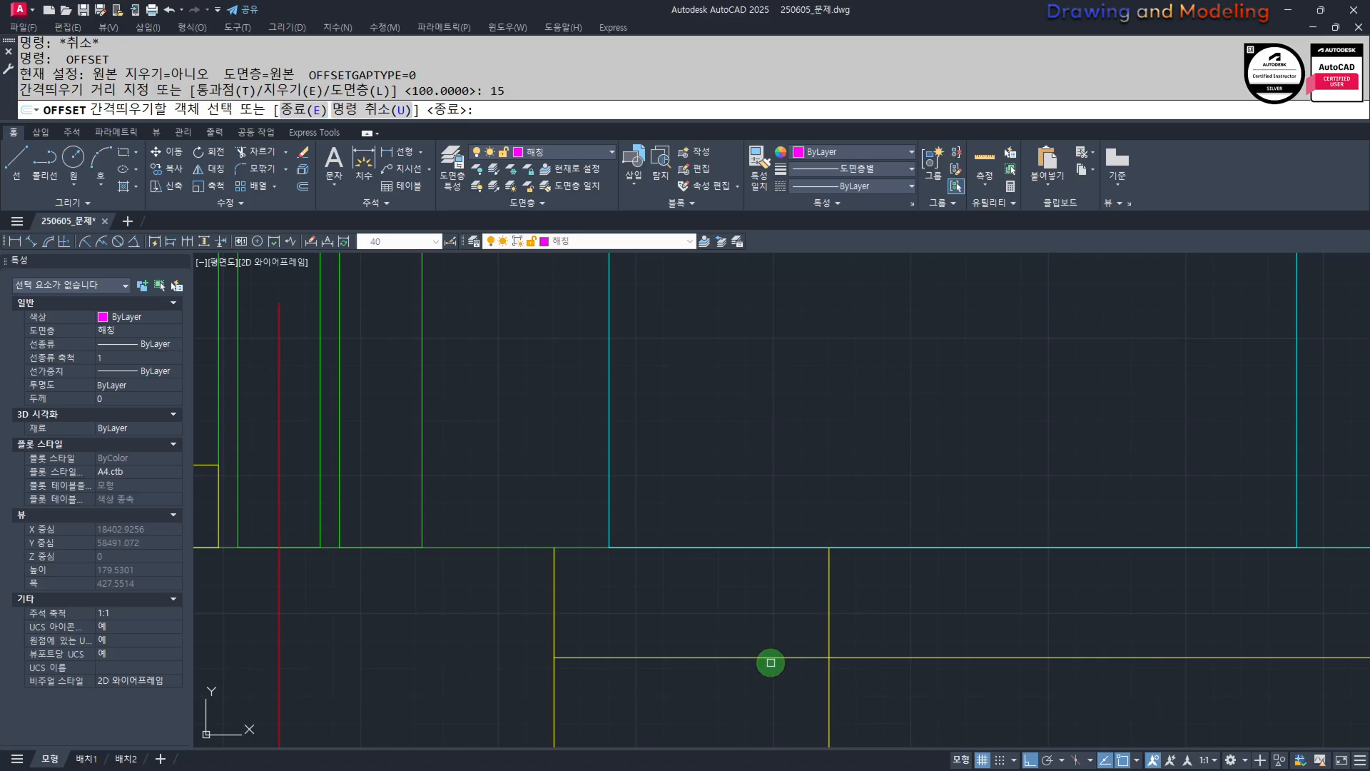
click(771, 659)
click(785, 640)
key(Escape)
key(Escape)
Draw a 25 diameter circle centred on the intersection of the two offset lines.
scroll(835, 613, up, 2)
text(c)
key(space)
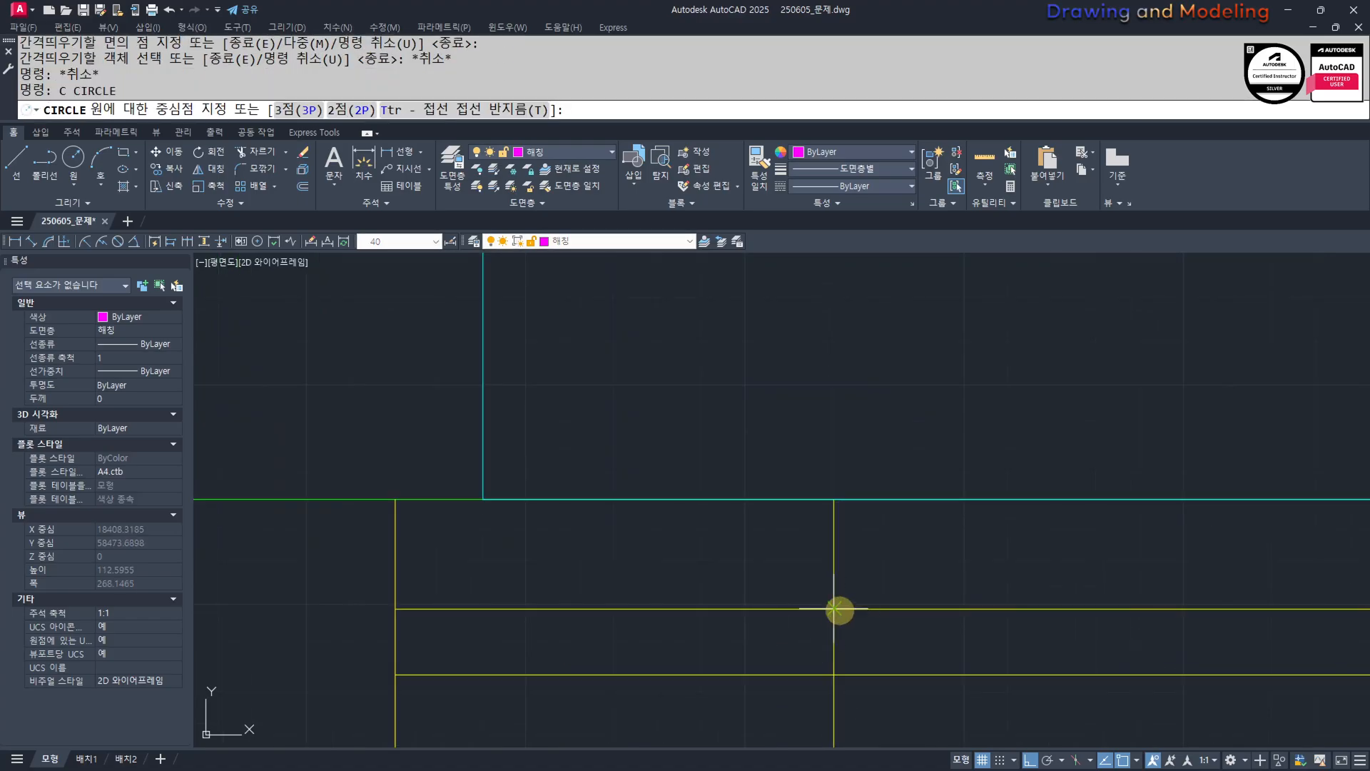
click(835, 609)
text(d)
key(space)
key(space)
key(Escape)
key(Escape)
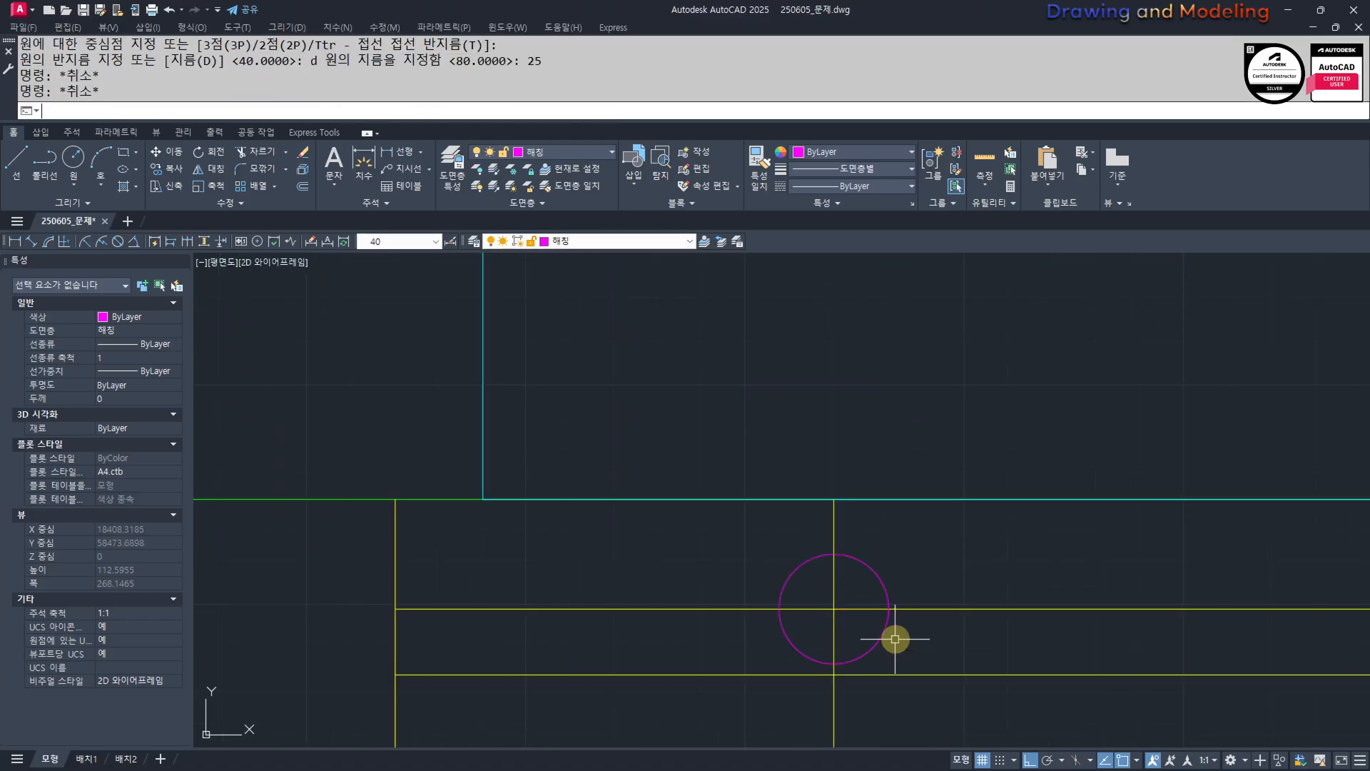
Match the new circle's properties to the green finish line.
scroll(869, 635, down, 3)
text(mm)
middle_drag(868, 631, 981, 588)
key(space)
click(1082, 601)
scroll(865, 613, up, 1)
scroll(865, 612, up, 1)
click(868, 615)
click(846, 632)
key(Escape)
key(Escape)
Match the two offset lines through the circle to the properties of the red centre line.
key(space)
key(space)
key(space)
key(Escape)
key(Escape)
scroll(974, 594, down, 2)
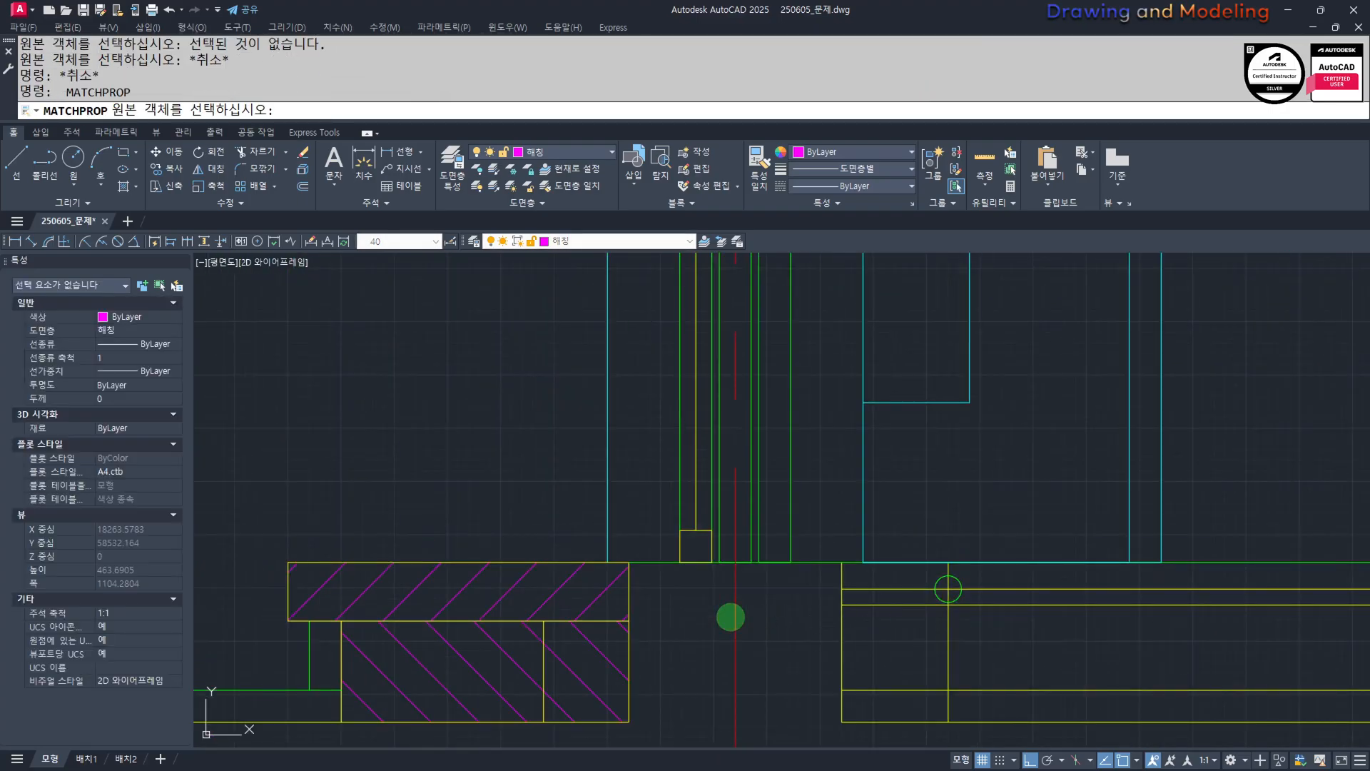
click(735, 606)
scroll(916, 607, up, 2)
click(1155, 528)
click(1137, 566)
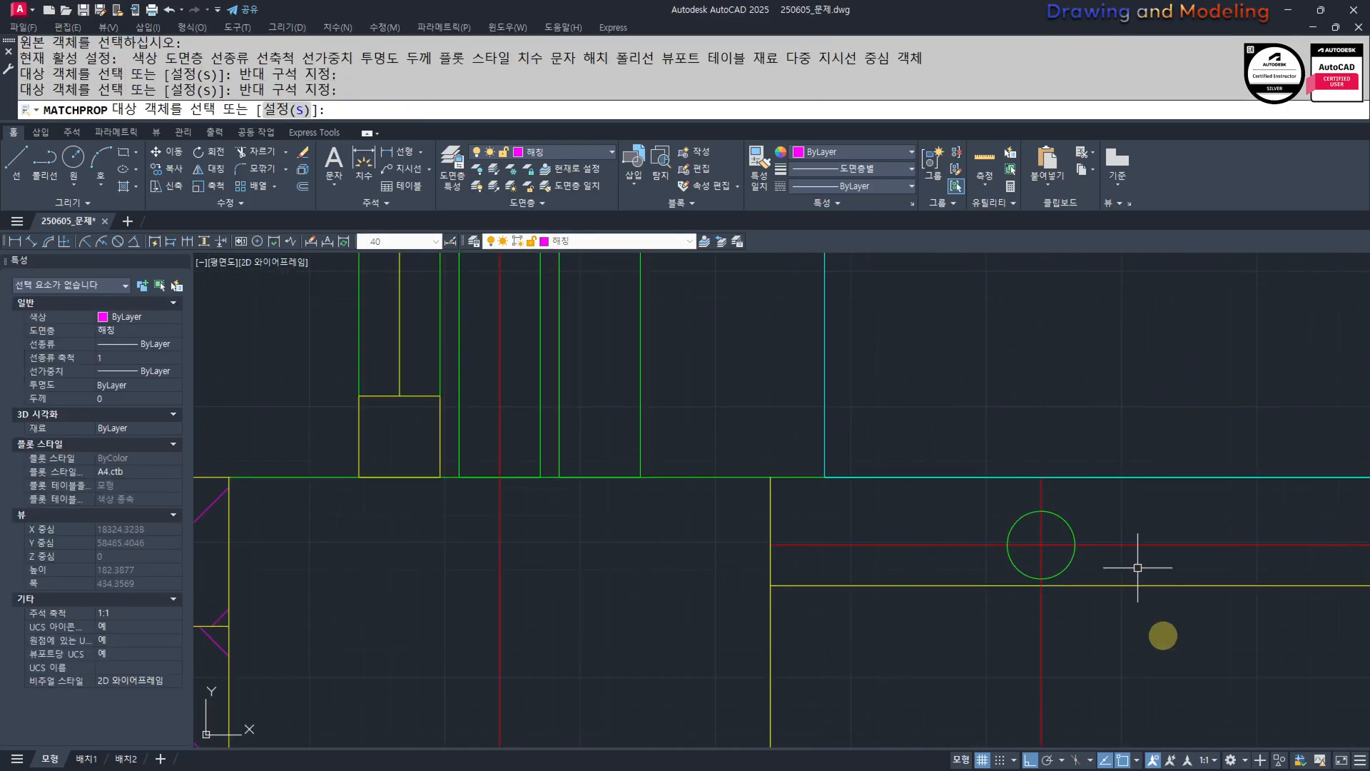
key(Escape)
key(Escape)
Offset the pipe circle outward by 15.
scroll(1209, 650, up, 2)
middle_drag(1213, 651, 1083, 653)
text(o)
key(space)
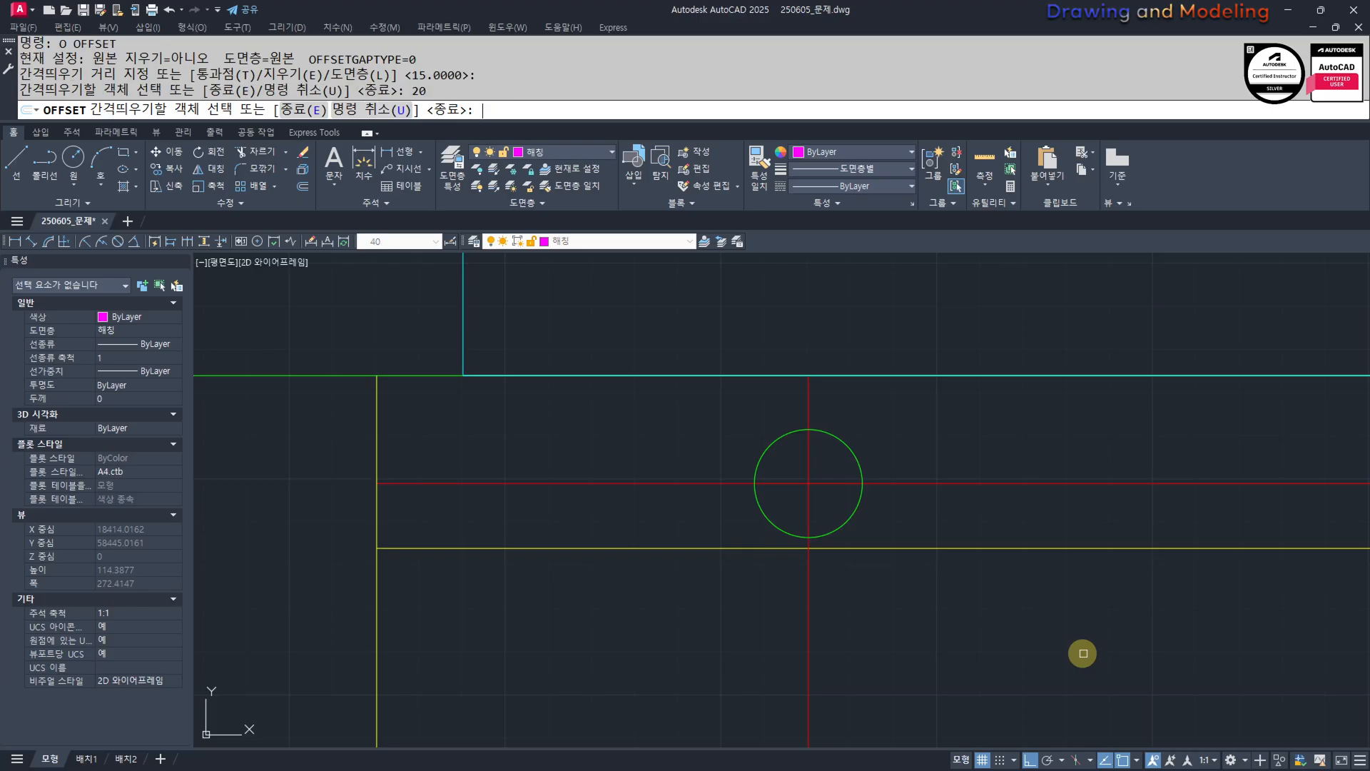
click(860, 468)
click(903, 440)
key(Escape)
key(Escape)
Trim the red horizontal and vertical centre lines where they run outside the outer circle.
middle_drag(847, 463, 854, 492)
text(tr)
key(space)
click(984, 416)
click(905, 474)
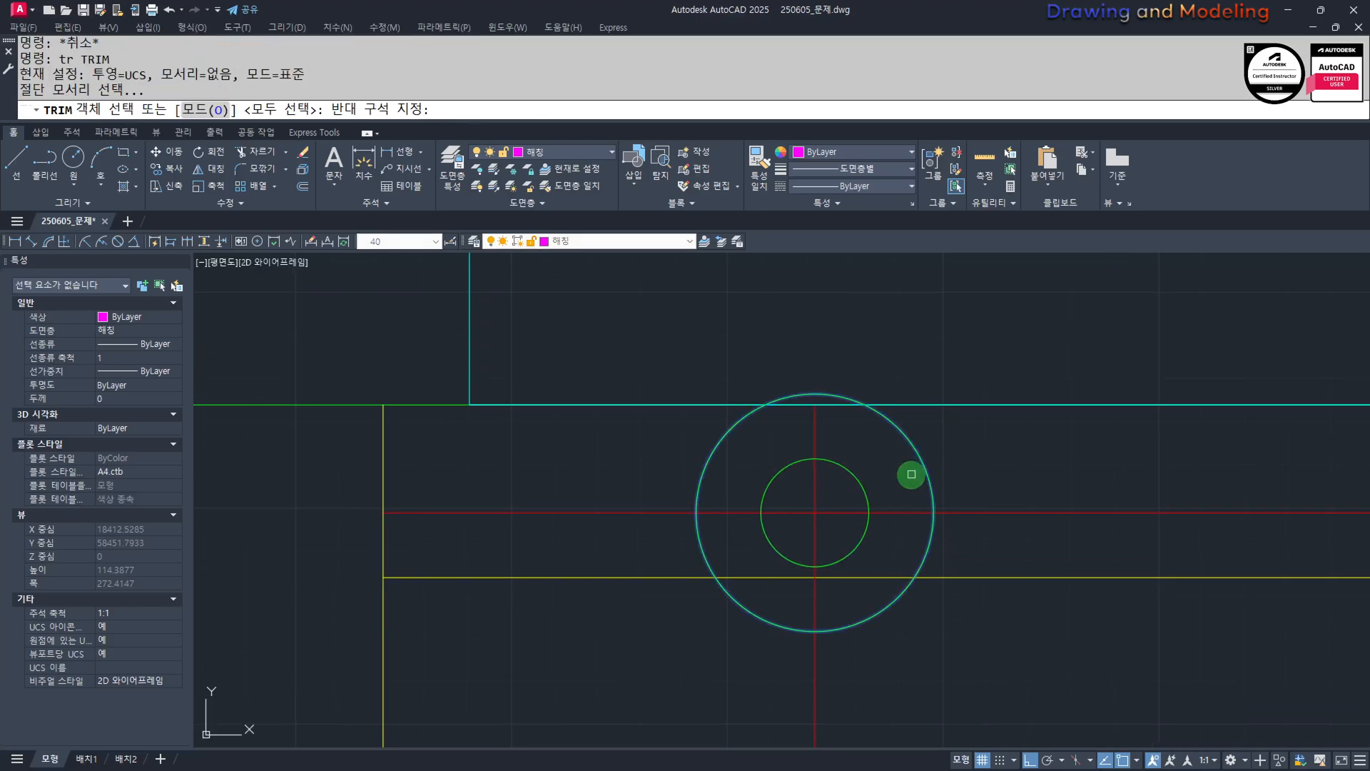
key(space)
click(832, 672)
click(711, 696)
click(818, 434)
key(Escape)
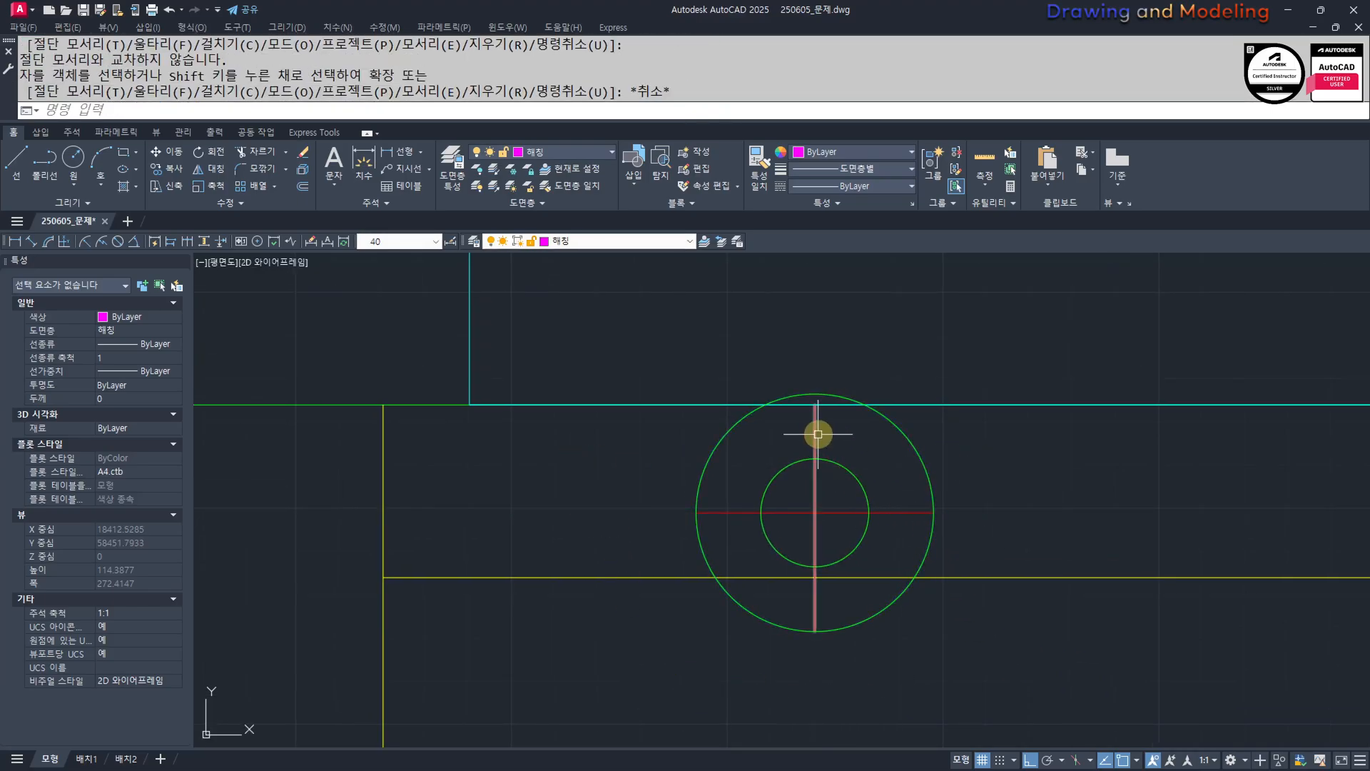
Extend the vertical red centre line up to the outer circle.
text(x)
click(830, 428)
click(773, 438)
key(Escape)
key(Escape)
text(e)
click(911, 460)
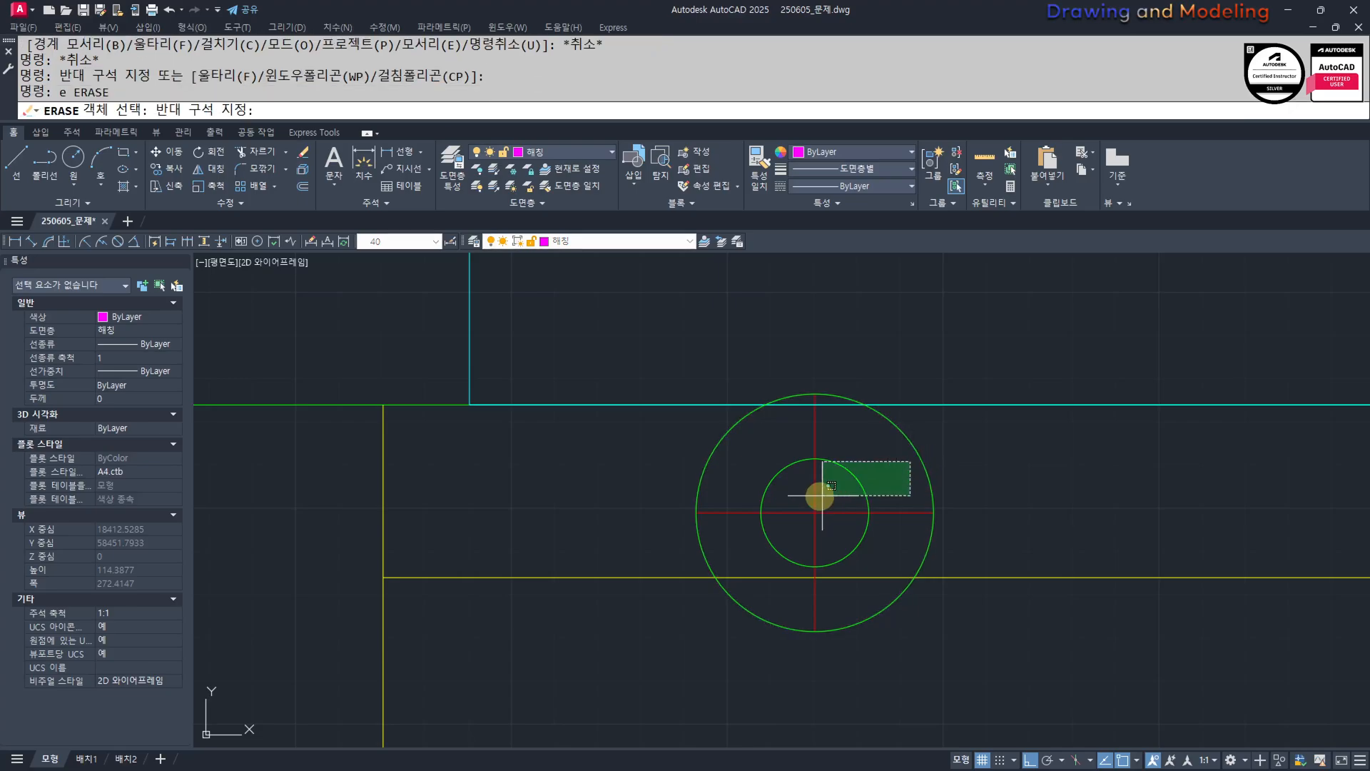
click(752, 532)
key(Escape)
Erase the outer helper circle around the pipe.
click(941, 428)
click(885, 456)
text(e)
Copy the pipe circle with its two centre lines 250 horizontally along the floor, away from the door.
click(890, 458)
click(753, 530)
scroll(662, 532, down, 3)
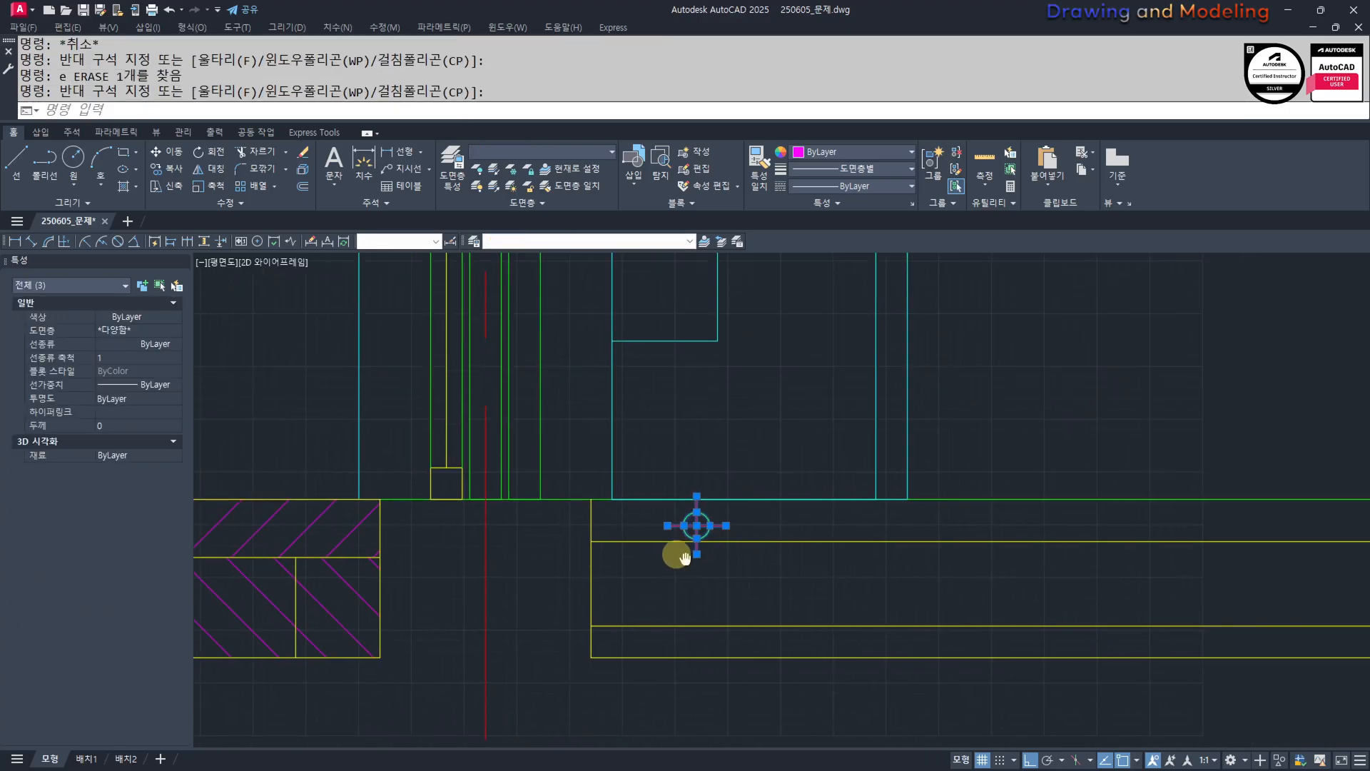
middle_drag(682, 557, 658, 537)
text(cc COPY 3개를 찾음)
click(648, 572)
text(250)
key(Return)
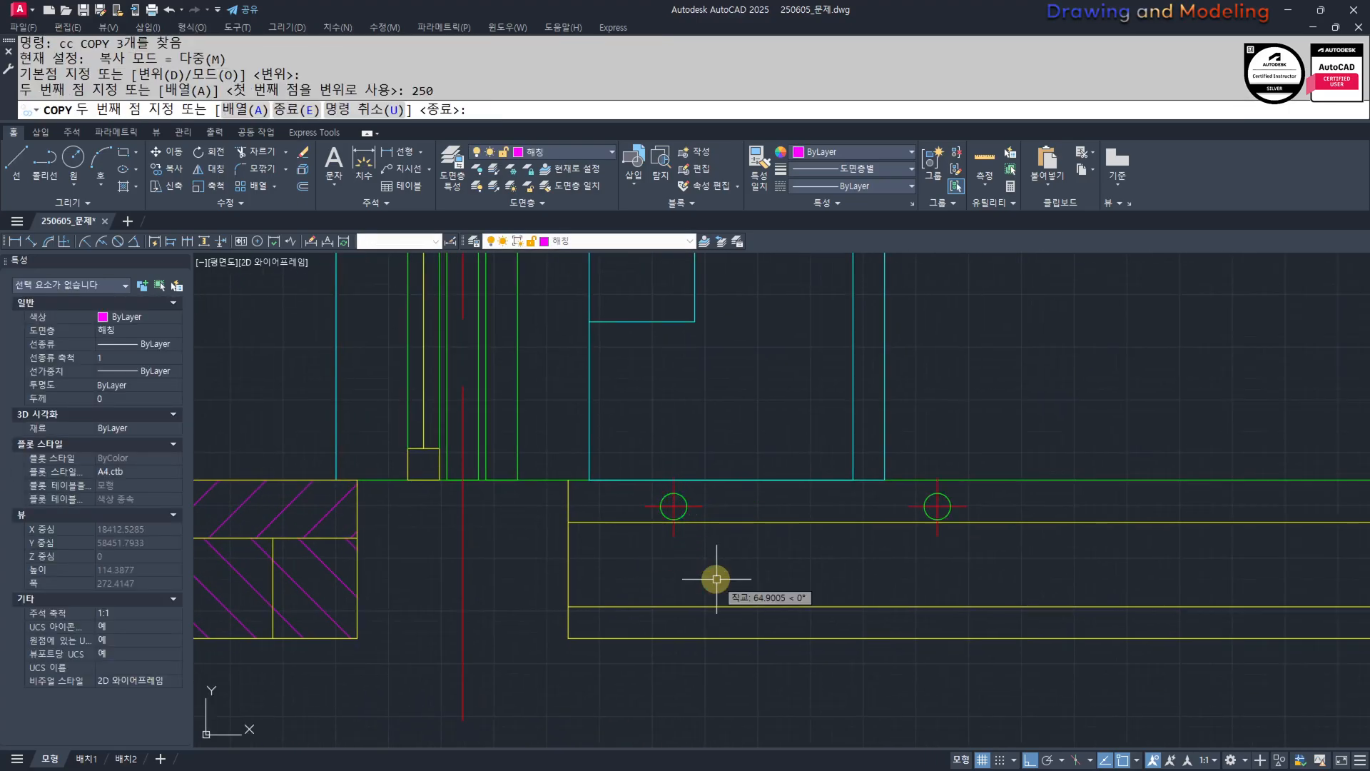
key(Escape)
key(Escape)
Draw two horizontal lines joining the top quadrants and the bottom quadrants of the two pipe circles.
scroll(614, 597, up, 1)
scroll(645, 597, up, 2)
text(l LINE)
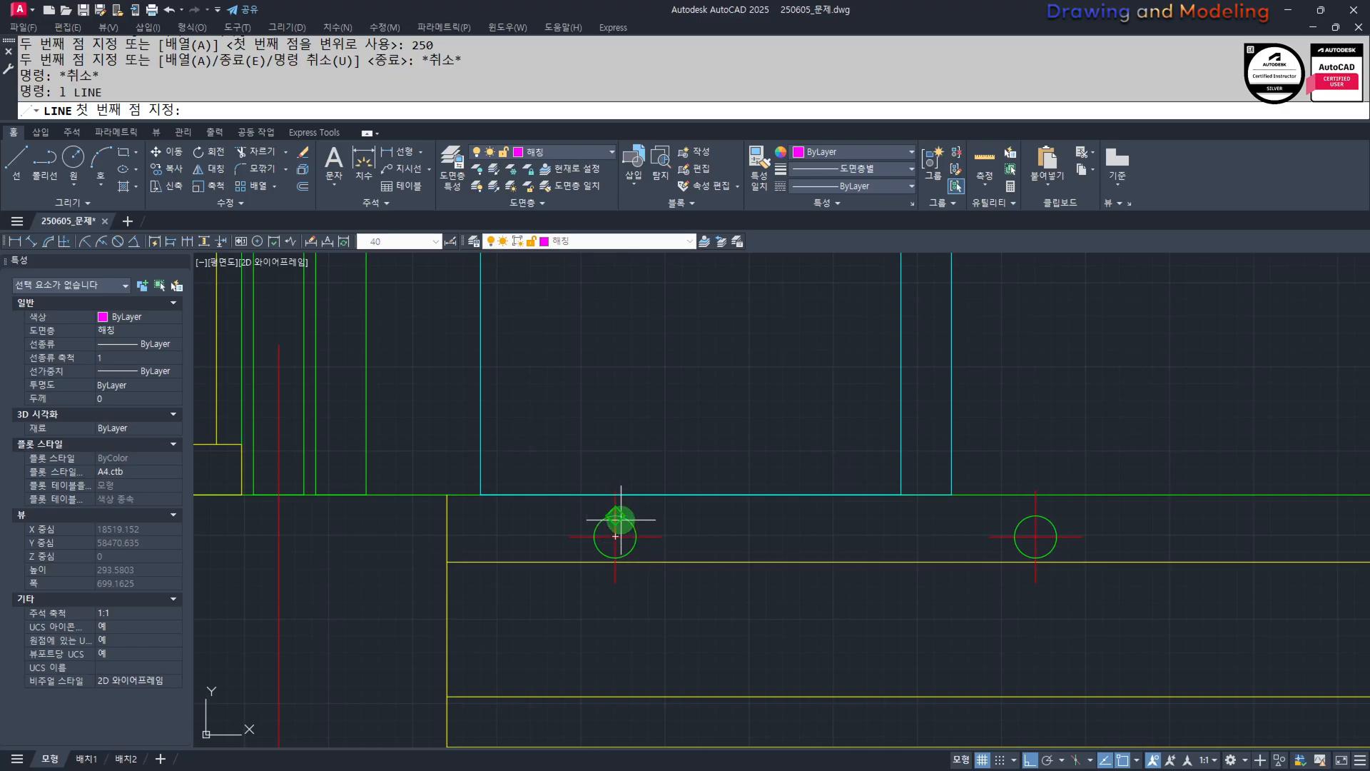
click(616, 516)
click(1035, 515)
key(Escape)
key(space)
click(1034, 557)
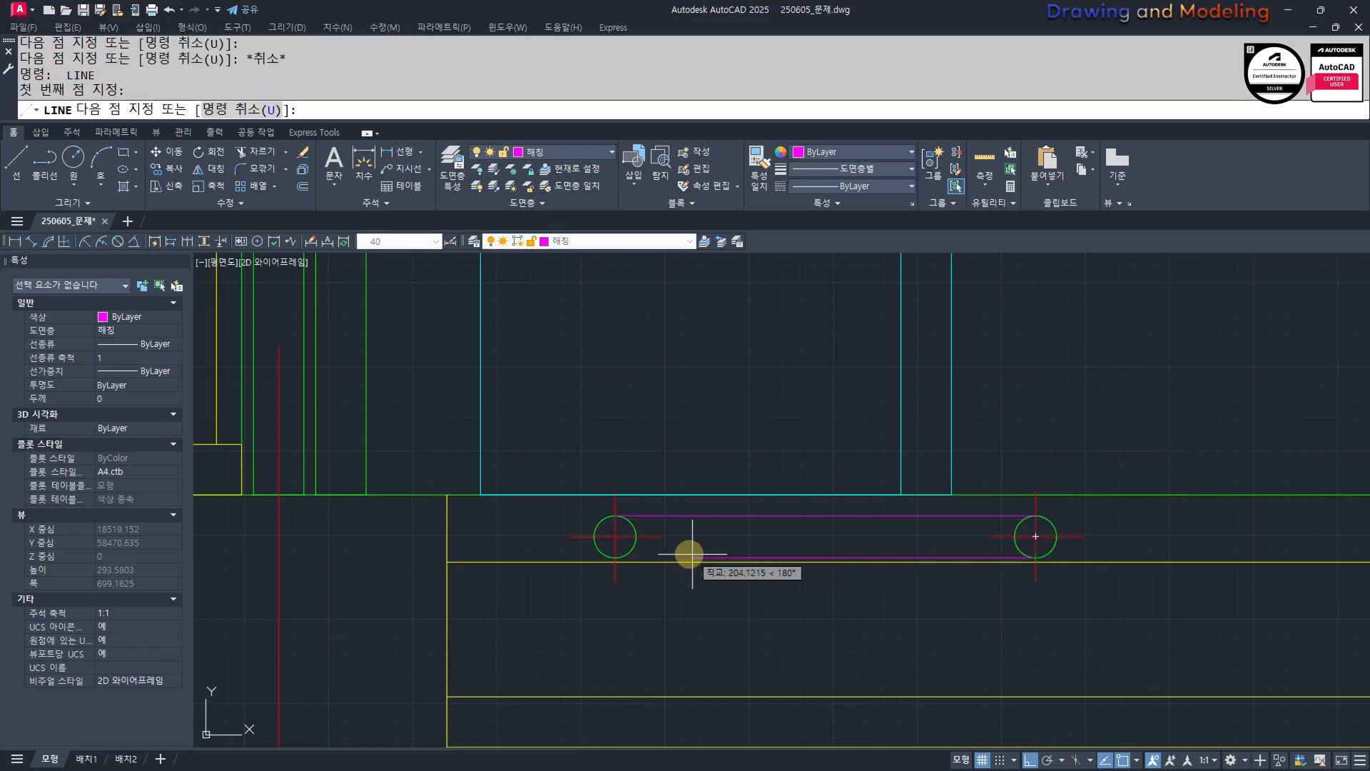
click(615, 557)
key(Escape)
key(Escape)
click(523, 645)
click(1222, 419)
scroll(688, 525, down, 2)
click(833, 554)
click(866, 556)
key(Escape)
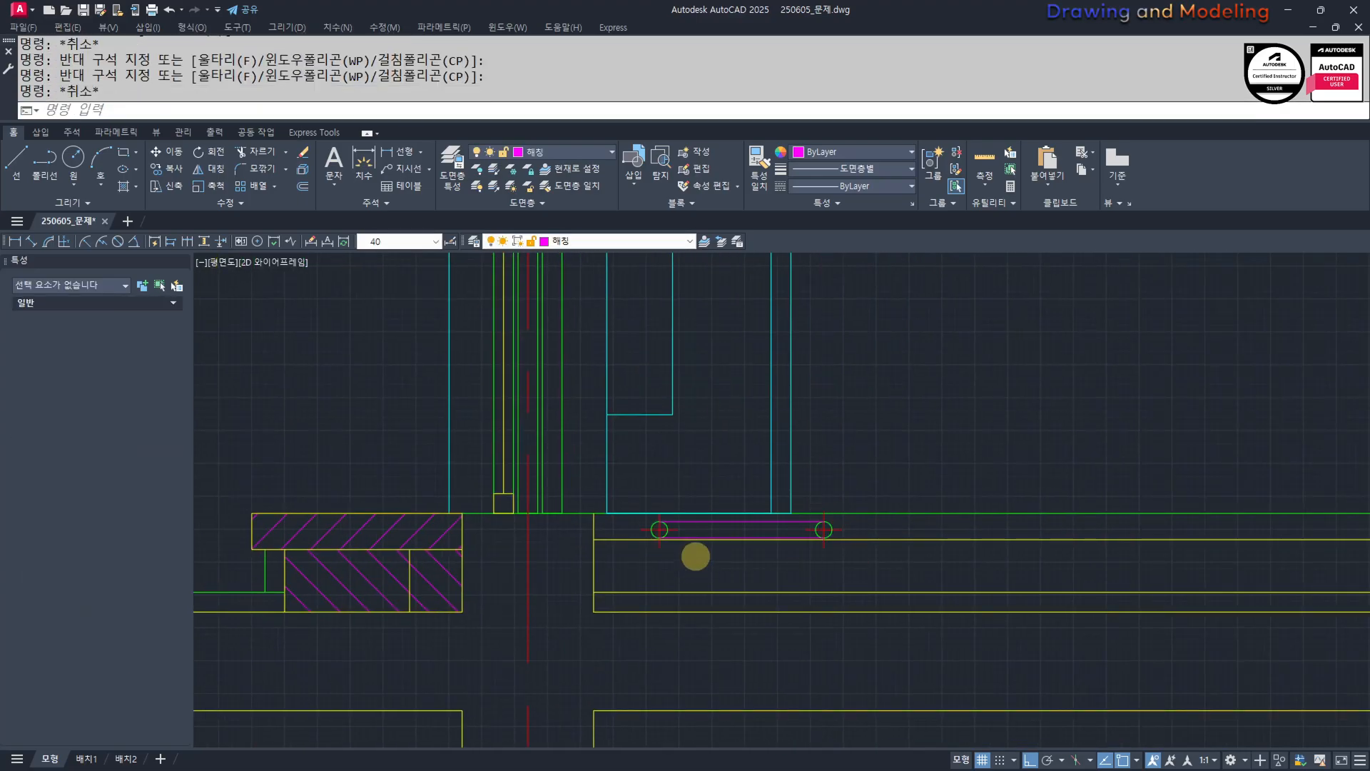
Assign the two horizontal lines joining the pipe circles to the hidden-line layer 숨은선.
scroll(693, 557, up, 3)
click(872, 478)
click(895, 443)
click(875, 394)
click(585, 241)
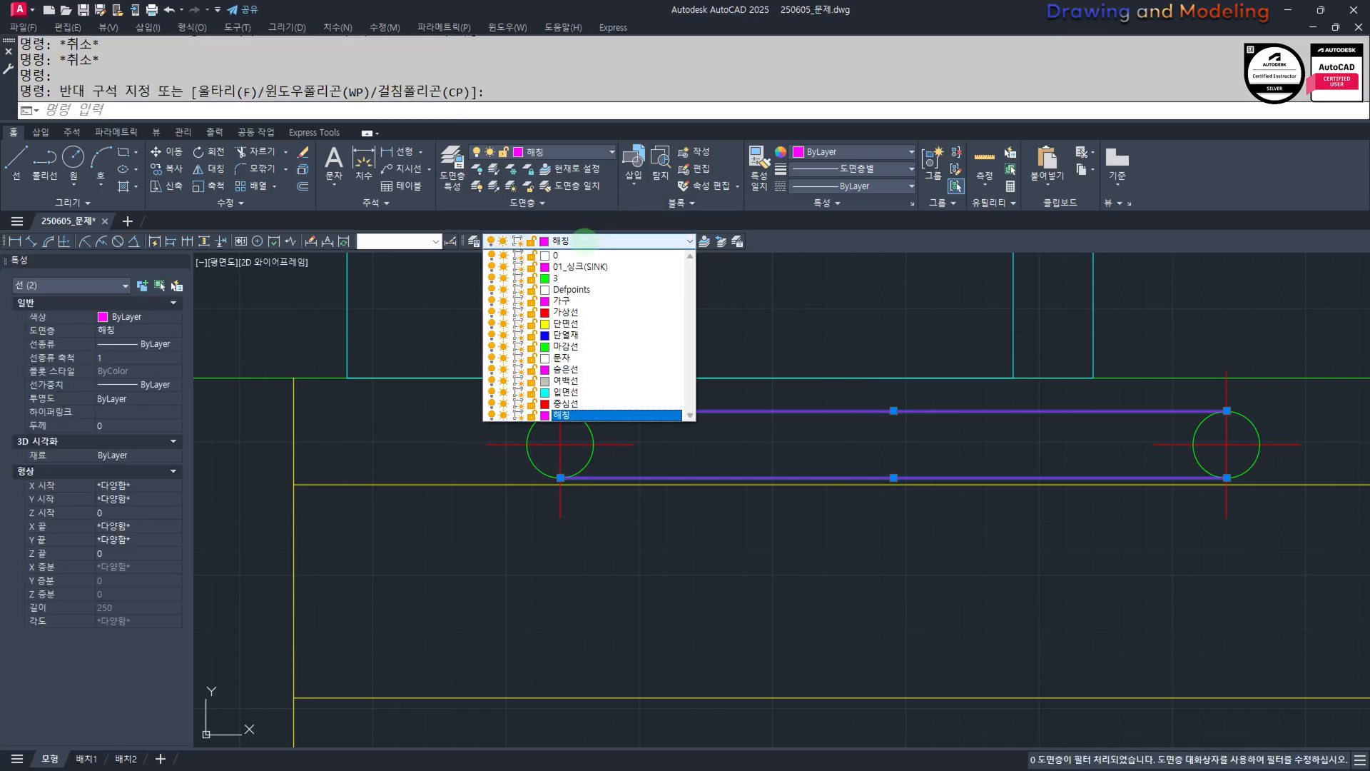
click(602, 370)
key(Escape)
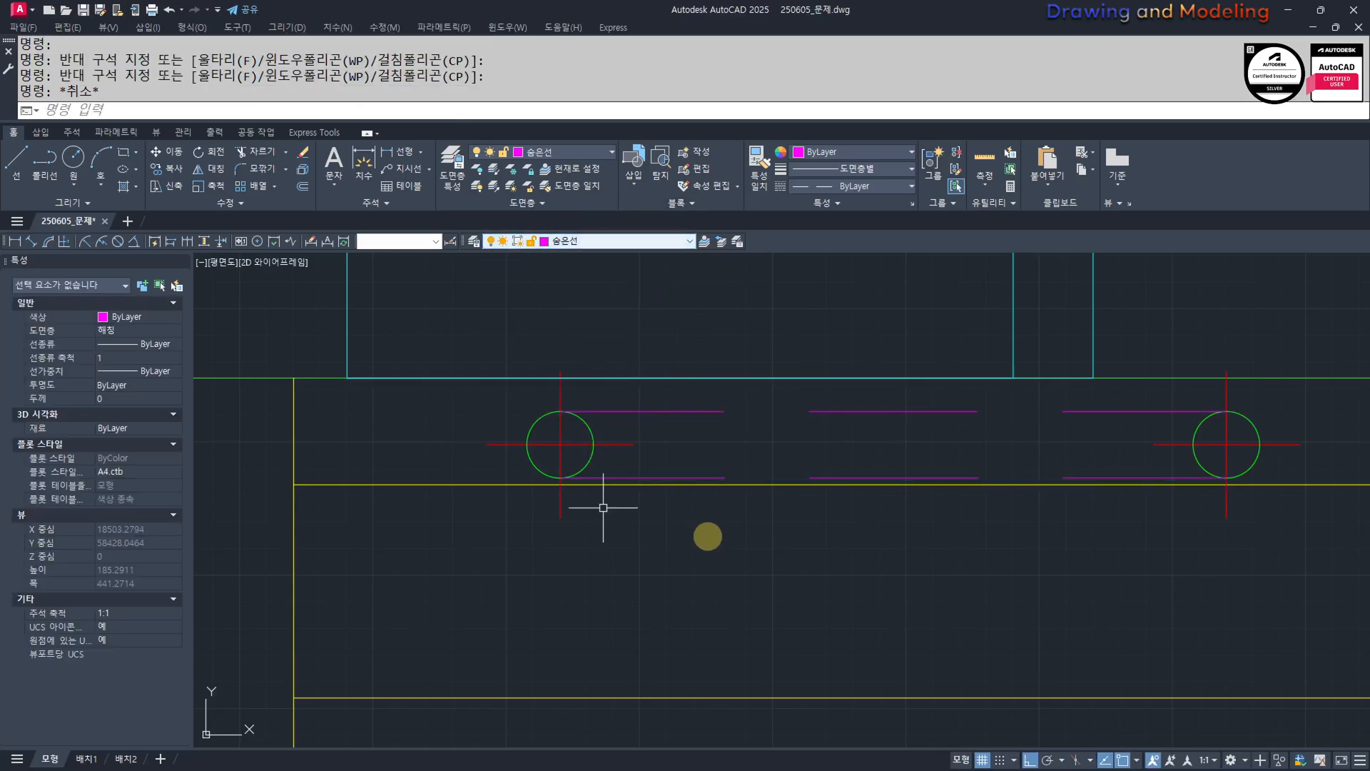
key(Escape)
Group the two pipe circles with their centre lines and the two hidden lines joining them.
scroll(657, 539, down, 2)
click(560, 572)
click(942, 434)
middle_drag(820, 538, 803, 541)
Array the pipe group along the horizontal line of the indoor floor slab at a spacing of 500.
text(aq)
key(Return)
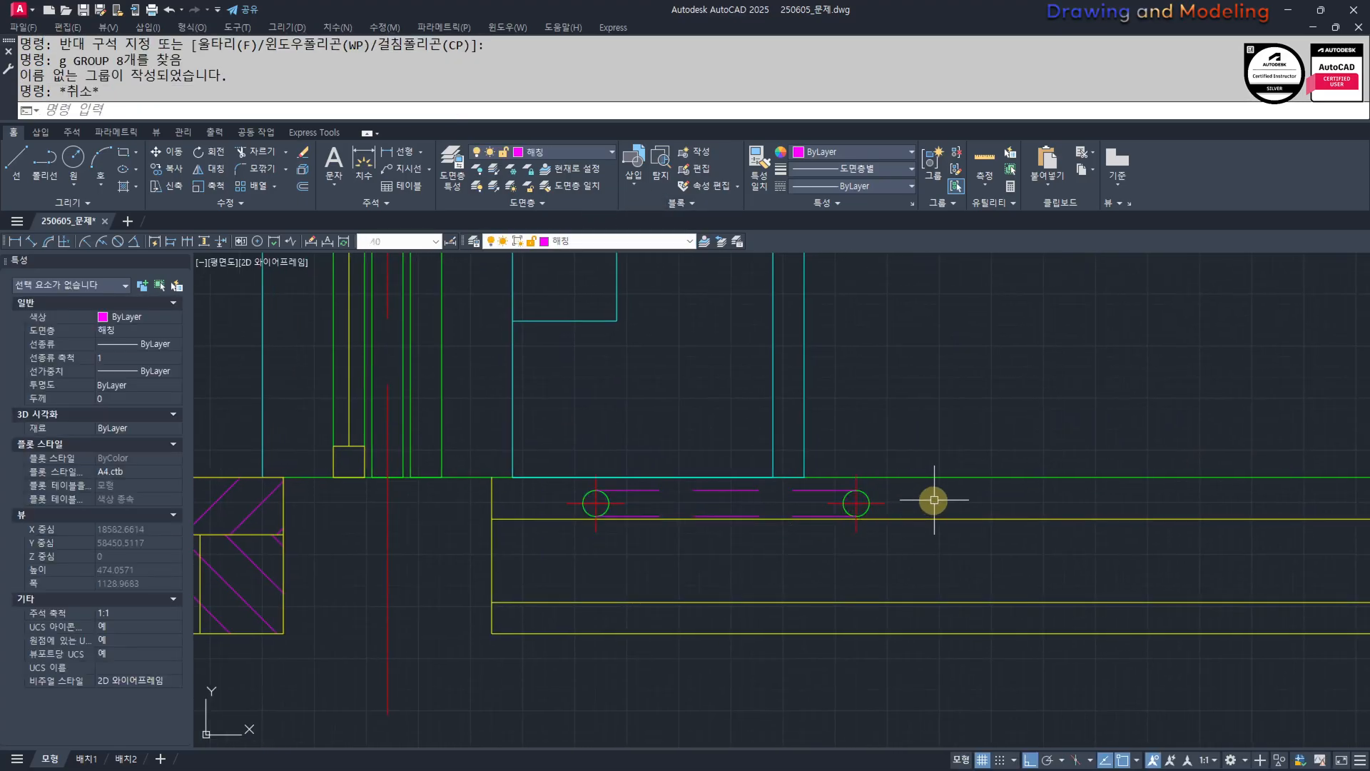
click(786, 600)
scroll(821, 596, down, 3)
middle_drag(849, 591, 706, 583)
text(i)
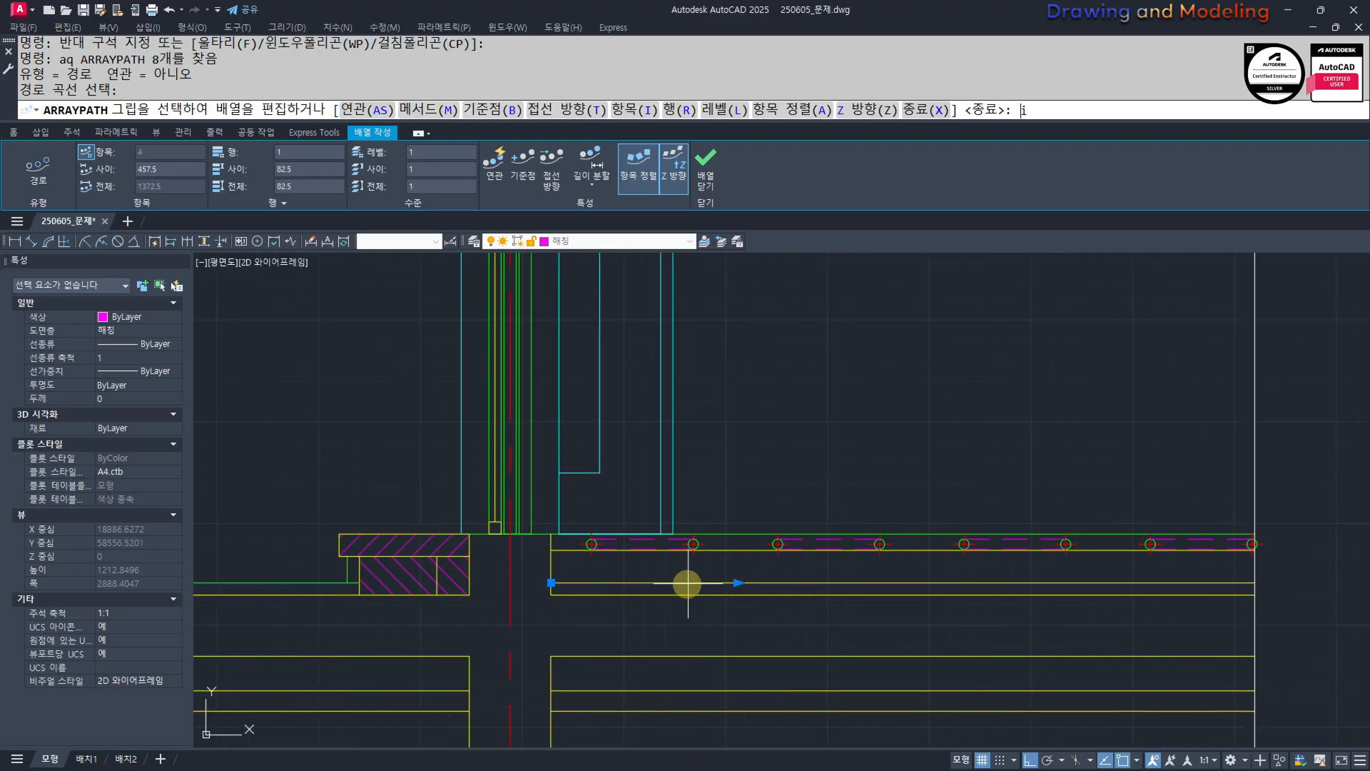
key(Return)
text(500)
key(Return)
key(Escape)
key(Escape)
key(Escape)
key(Escape)
Ungroup the last arrayed pipe group, which crosses the vertical section boundary line.
scroll(1270, 546, up, 2)
middle_drag(1270, 546, 971, 560)
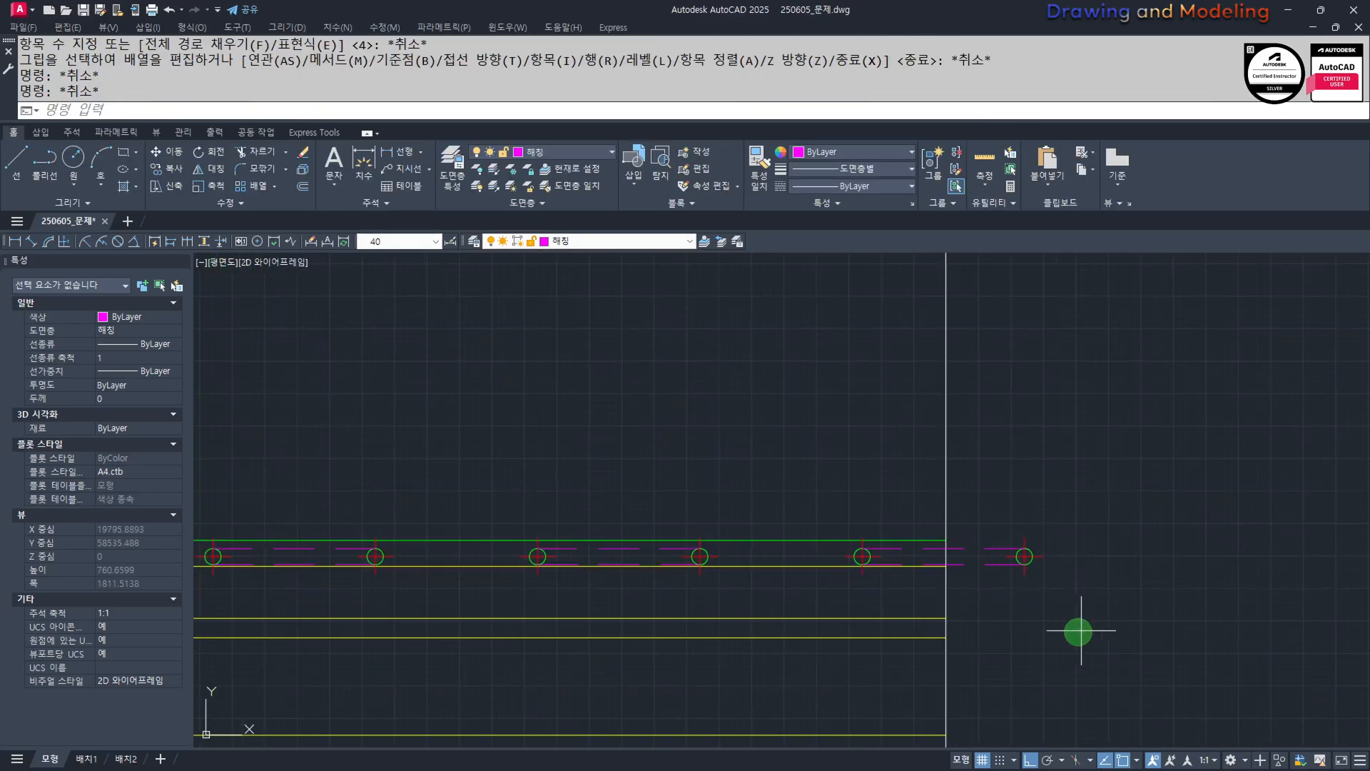
click(1082, 630)
click(1044, 488)
text(u)
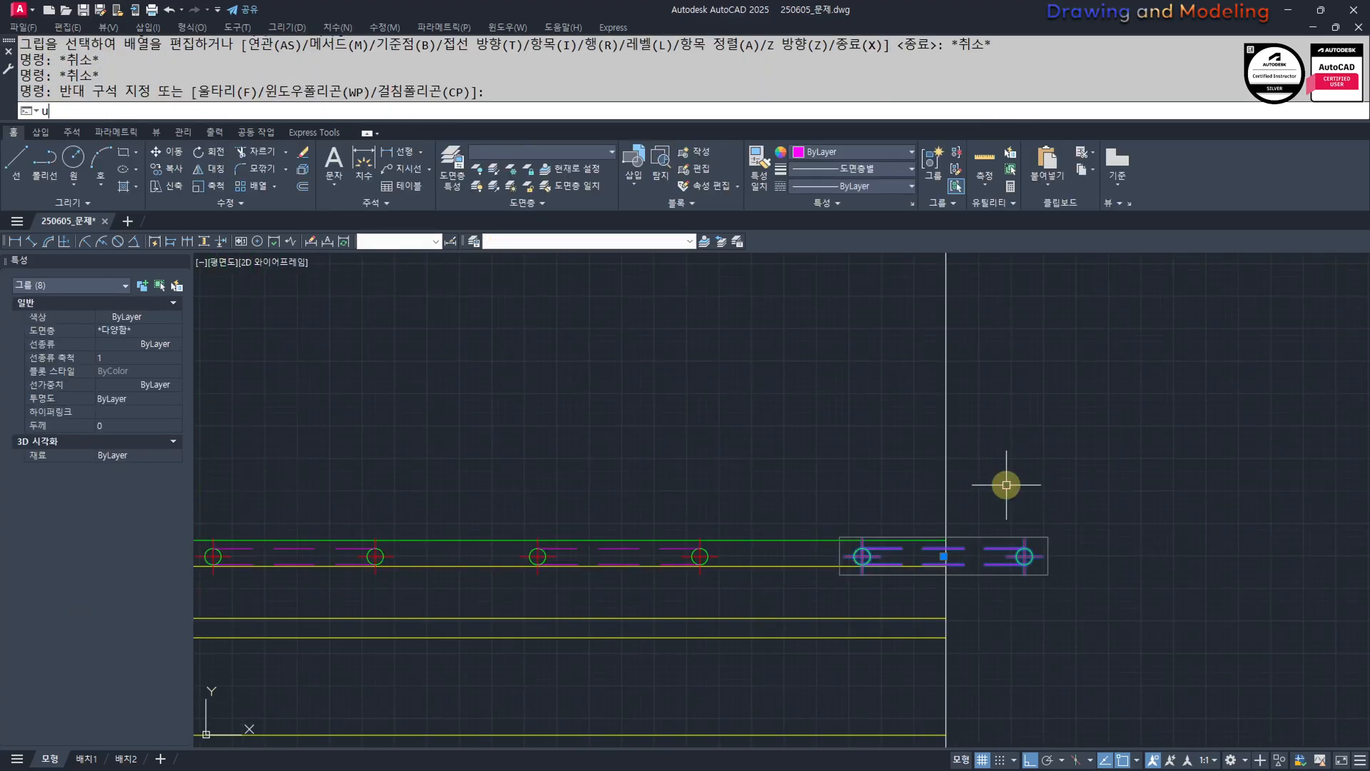
text(g)
key(Return)
key(Escape)
key(Escape)
Trim the hidden pipe lines where they extend past the vertical section boundary line.
scroll(989, 595, up, 4)
text(tr)
key(Return)
key(Return)
click(967, 395)
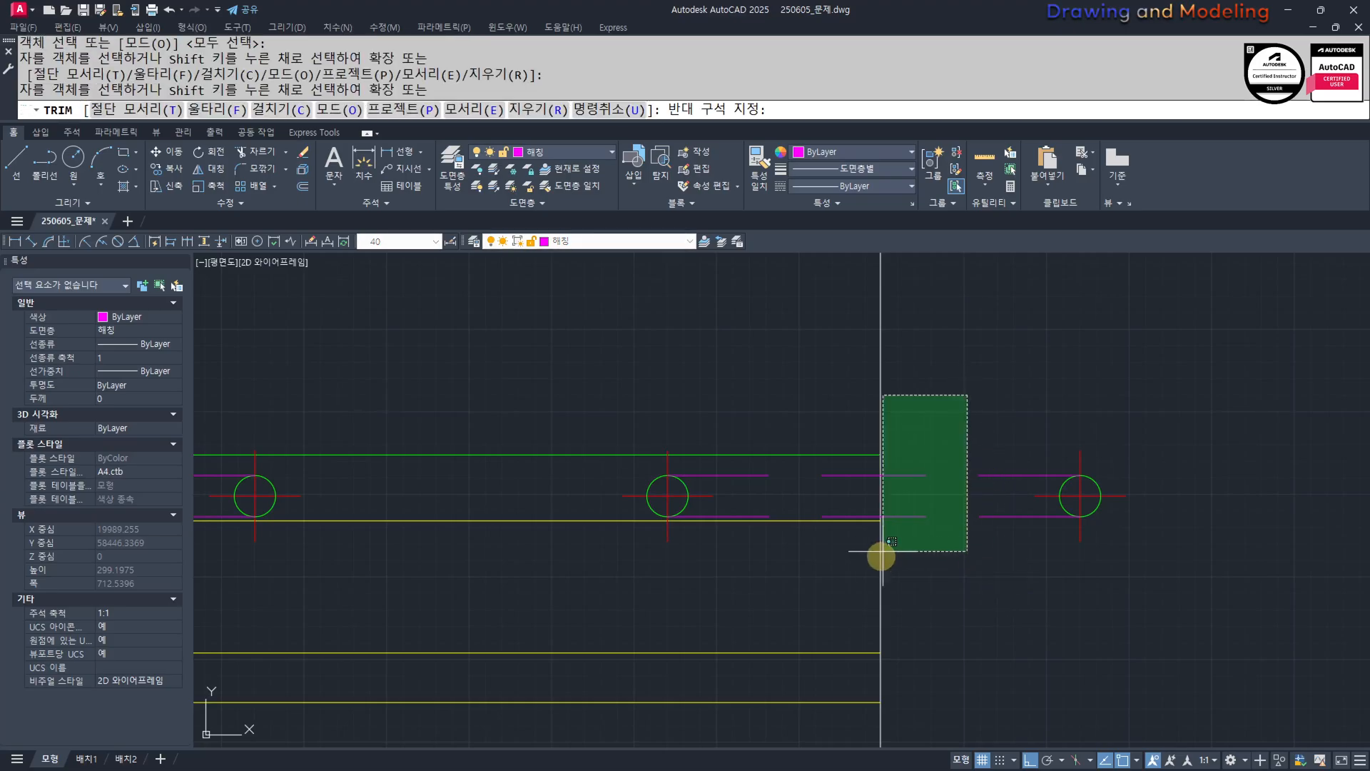
click(883, 551)
click(1003, 447)
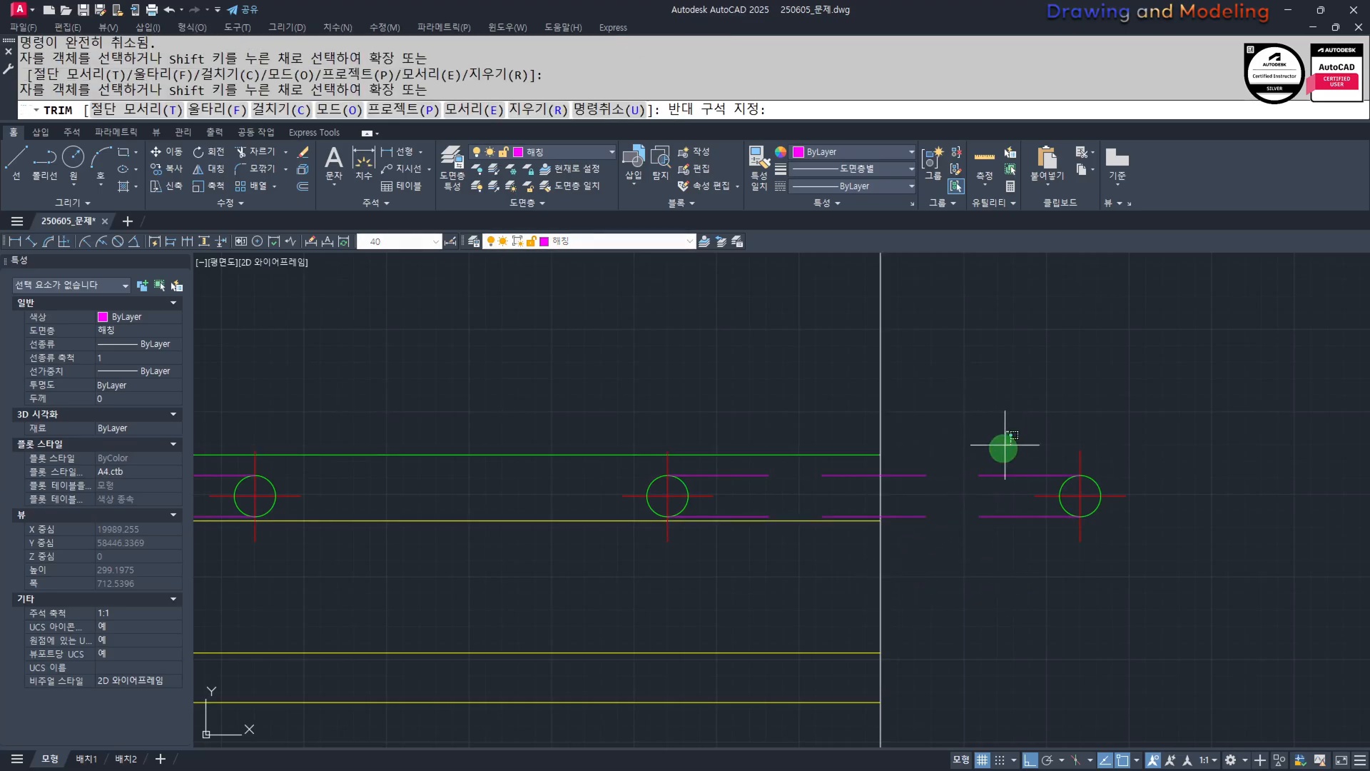
click(972, 590)
key(Escape)
key(Escape)
Erase the pipe circle and its centre lines lying outside the section boundary.
click(1184, 597)
click(1042, 430)
text(e)
Hatch the floor layer directly beneath the heating pipes with ANSI31 at scale 10.
scroll(1063, 510, down, 4)
middle_drag(912, 524, 835, 536)
scroll(835, 536, up, 2)
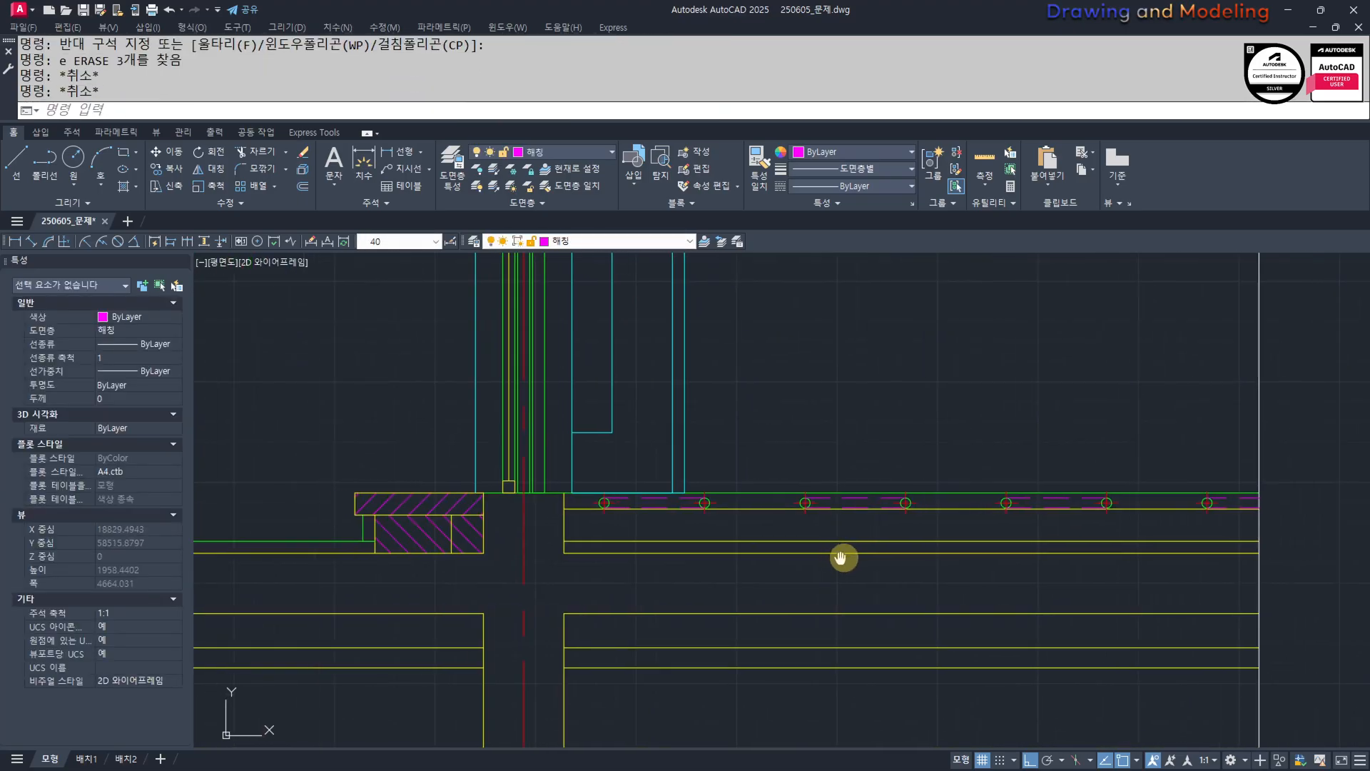
text(h)
key(Return)
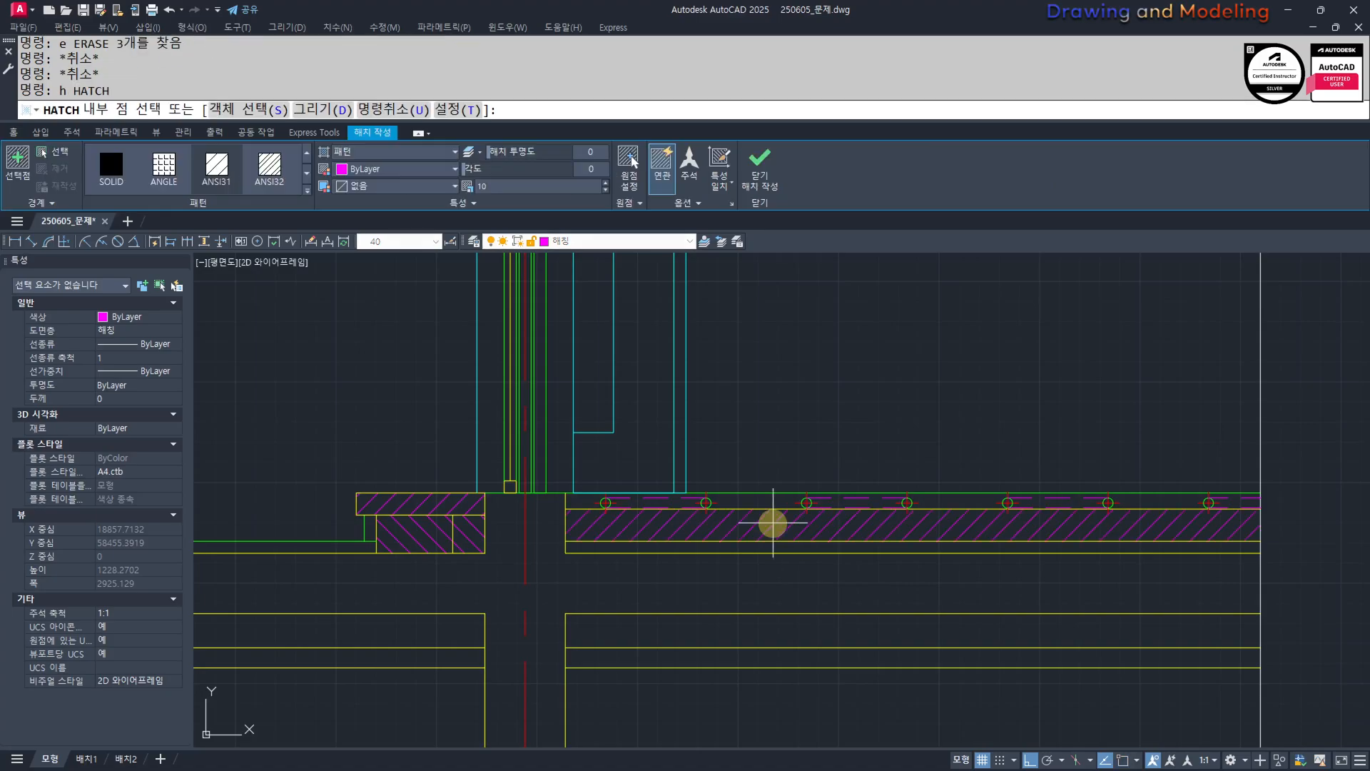
click(773, 523)
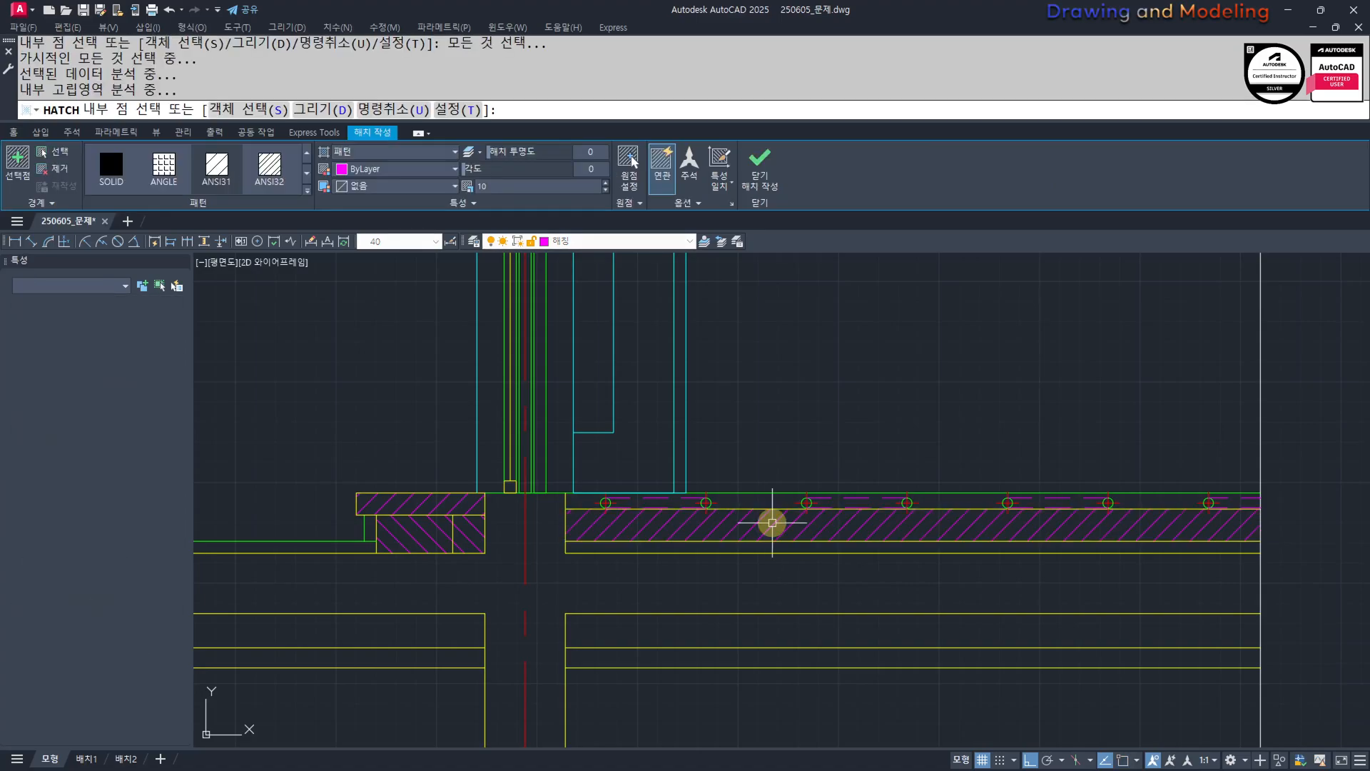
key(Escape)
Change the hatch beneath the heating pipes to the HONEY pattern at scale 5.
click(773, 523)
click(306, 191)
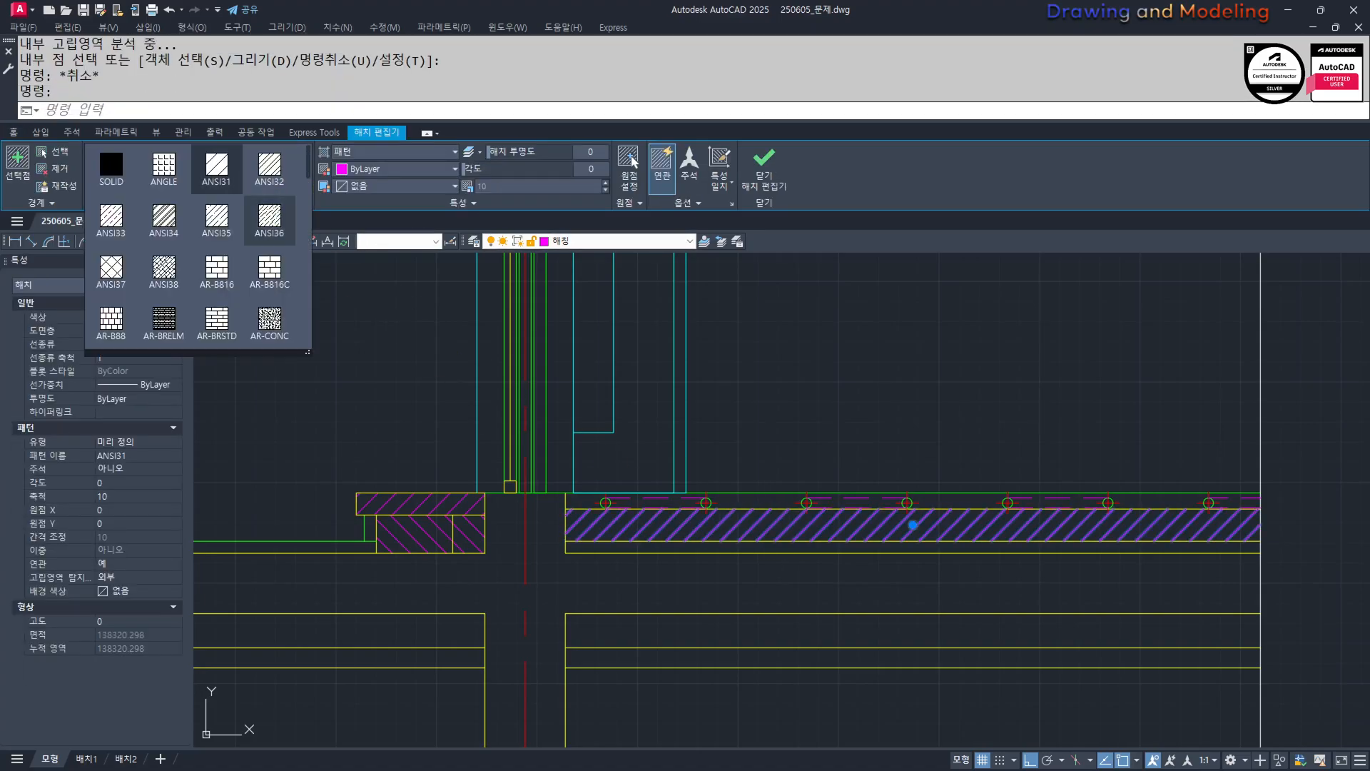
scroll(269, 271, down, 3)
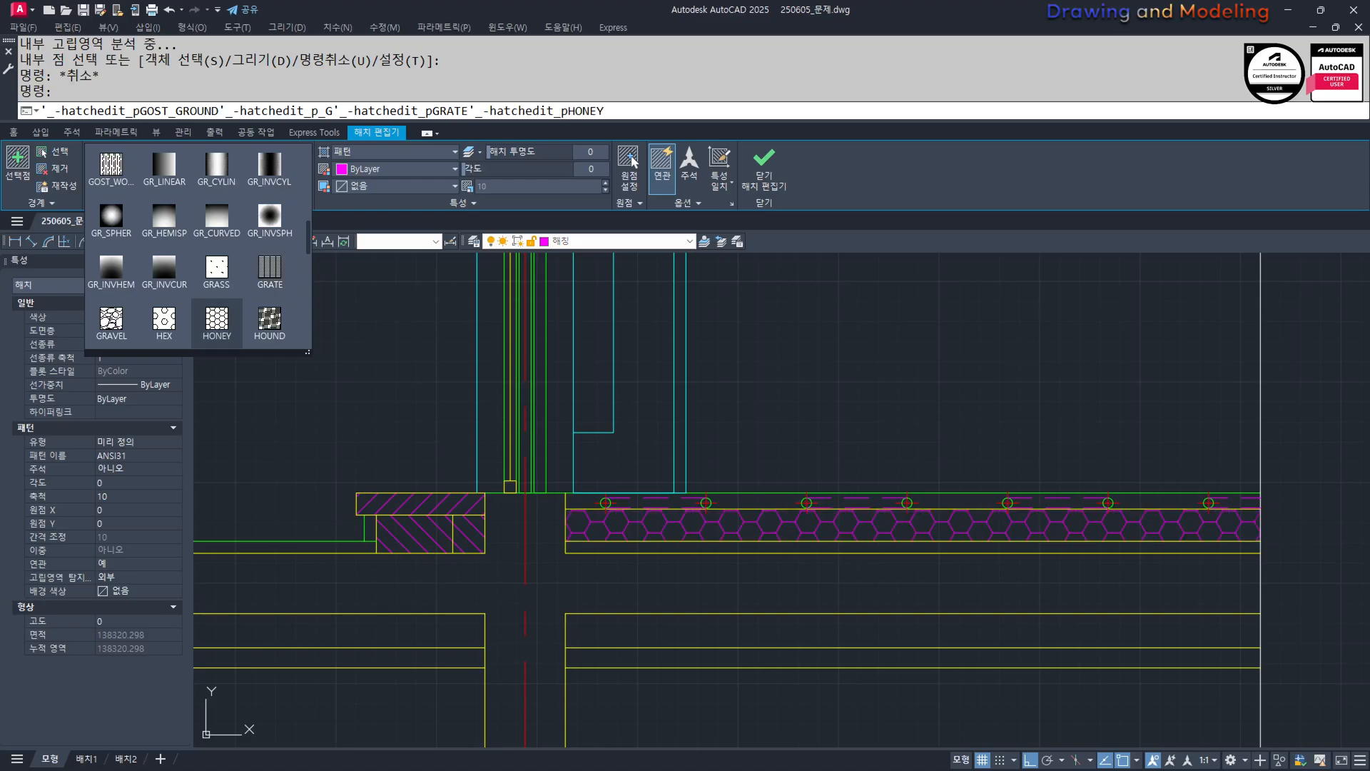
click(216, 319)
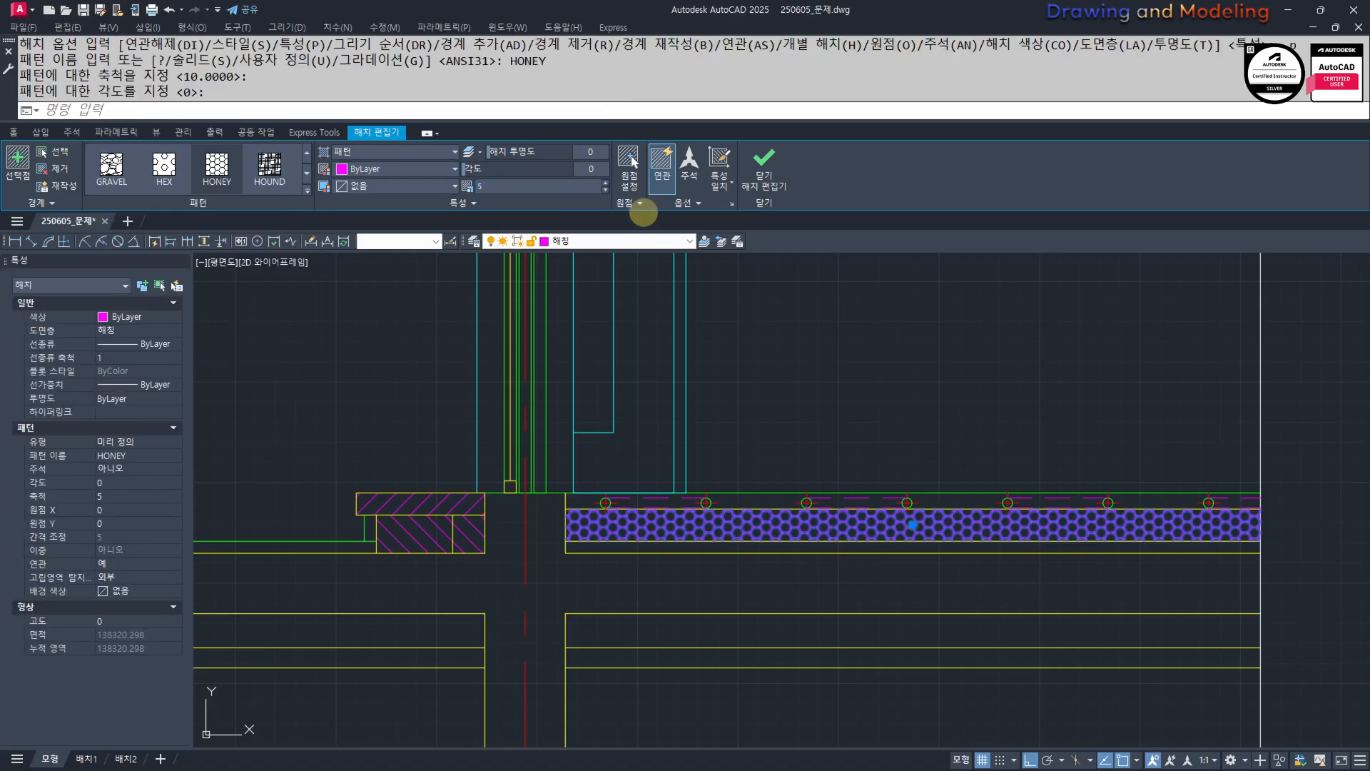
key(Escape)
key(Escape)
key(Escape)
key(Escape)
Offset the bottom line of the indoor floor layers 15 upward into the thin layer under the honeycomb hatch.
middle_drag(792, 458, 781, 454)
text(o)
key(Return)
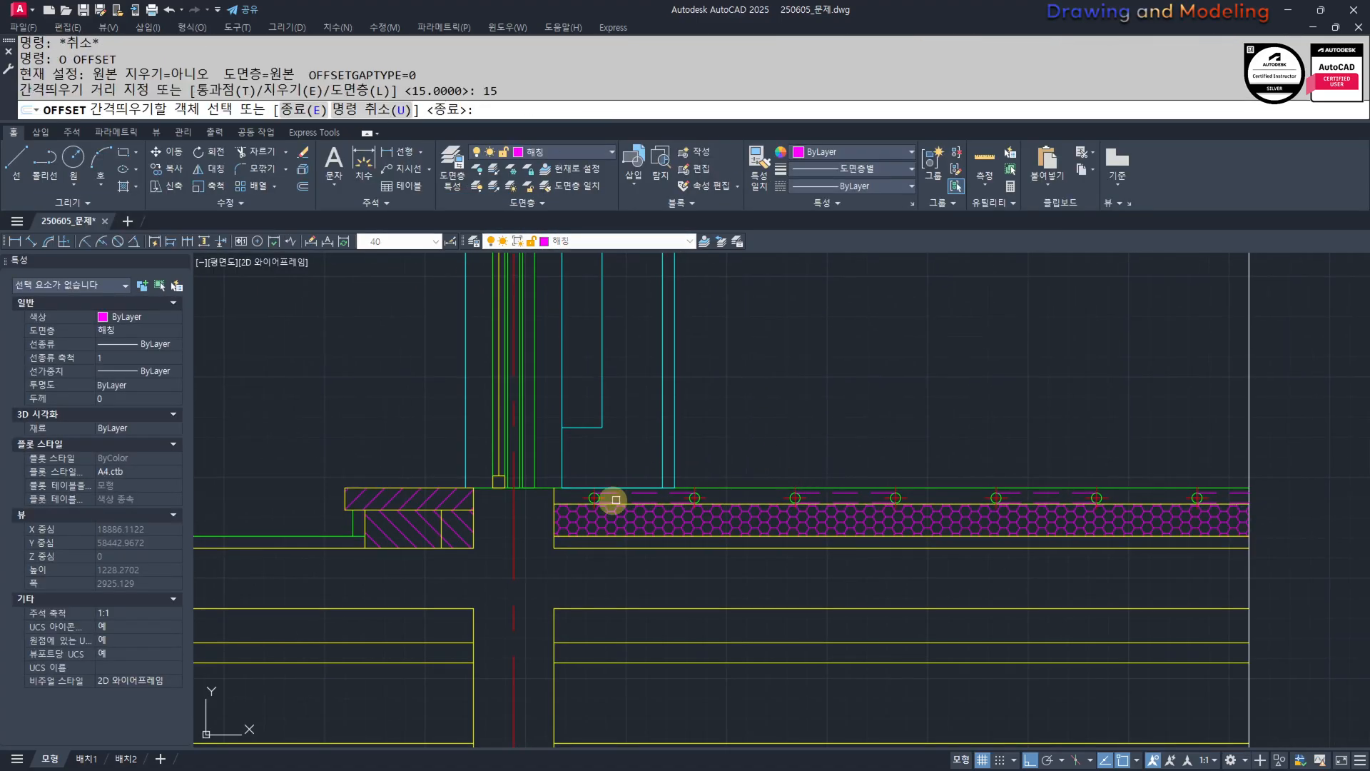
scroll(611, 499, up, 4)
text(15)
key(Return)
click(636, 504)
click(571, 464)
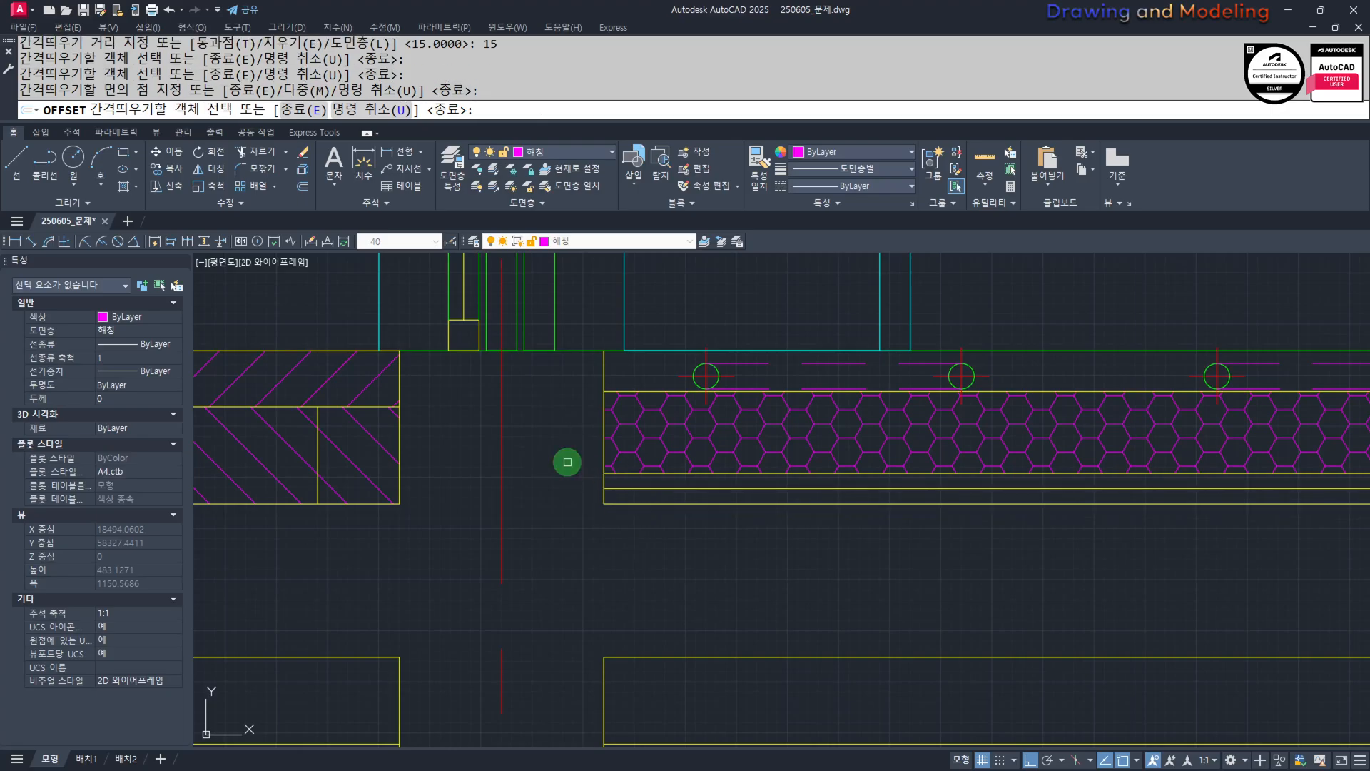
key(Escape)
key(Escape)
Put the offset line on the insulation layer 단열재 and set its linetype scale to 0.15.
scroll(597, 476, up, 2)
click(669, 503)
click(645, 483)
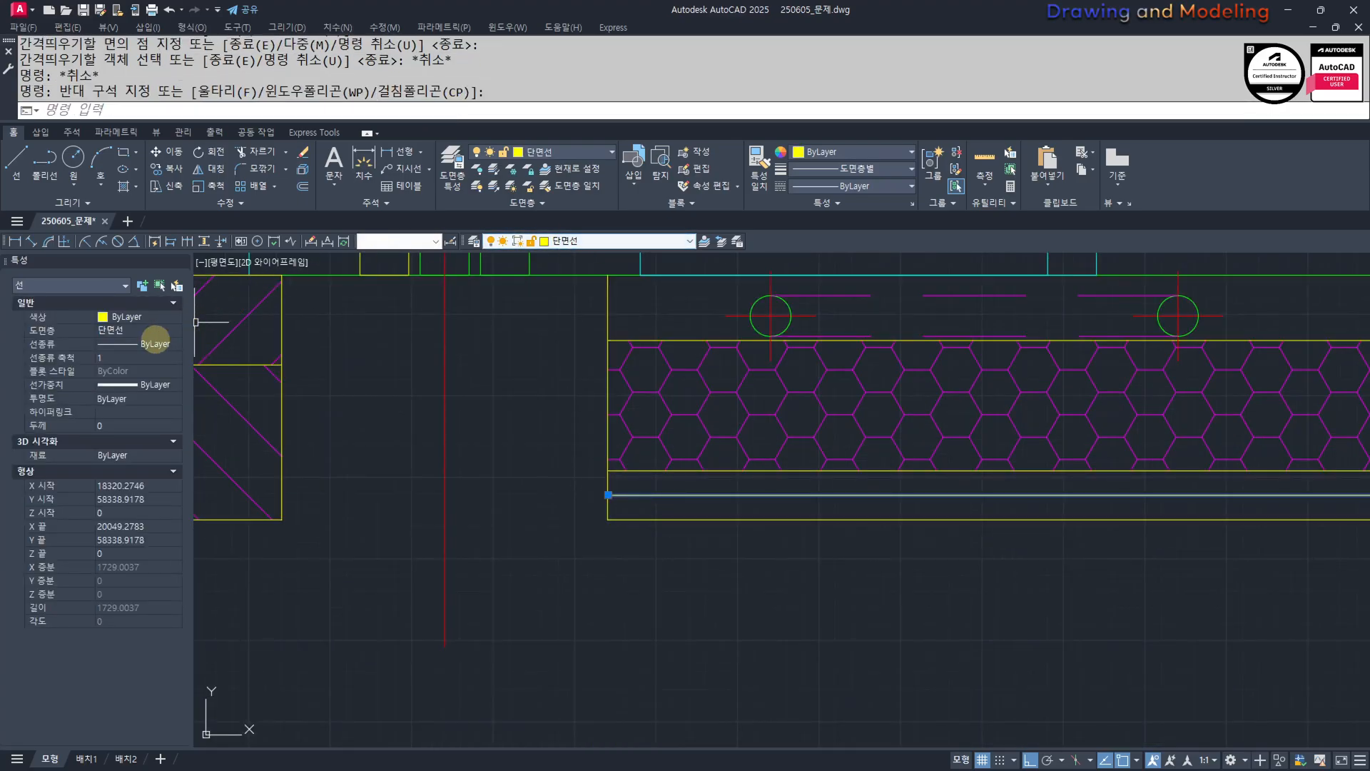
click(149, 330)
click(134, 371)
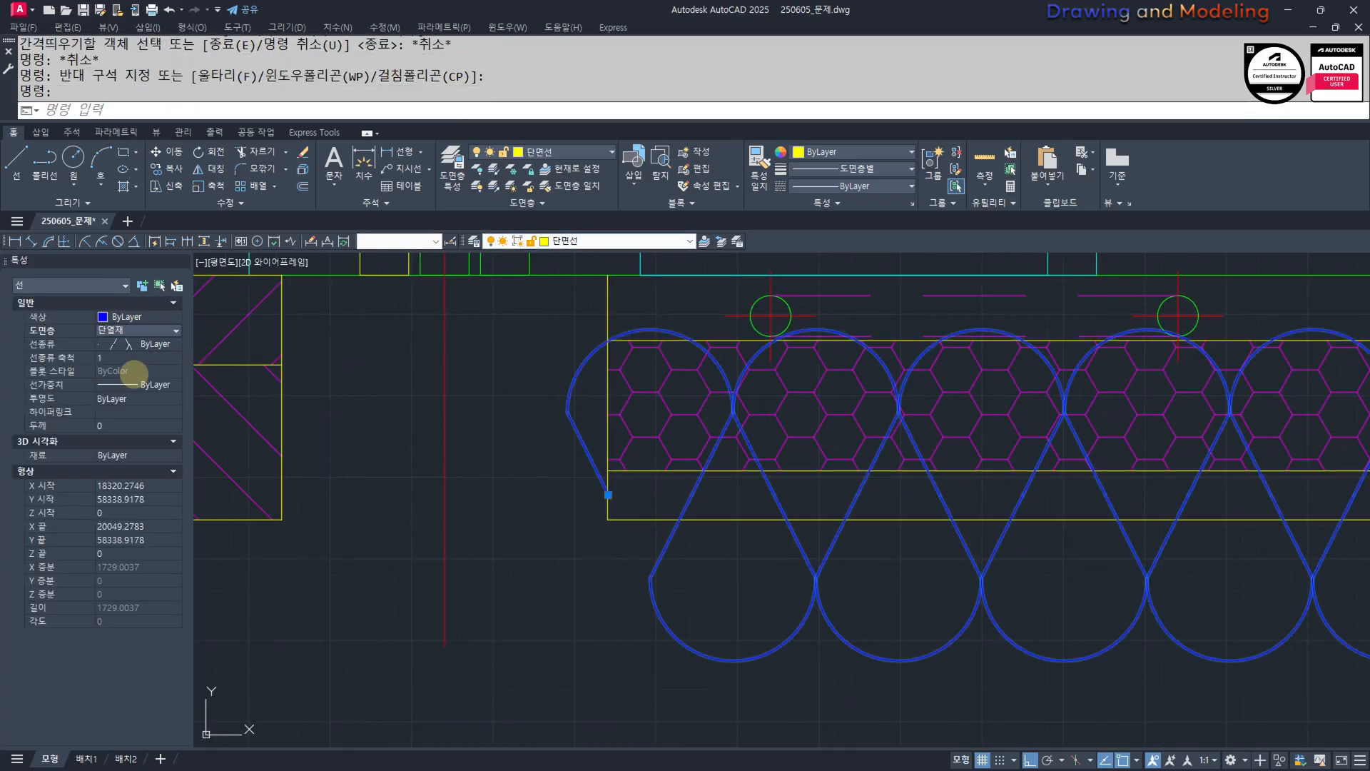
click(124, 359)
text(0.1)
key(Return)
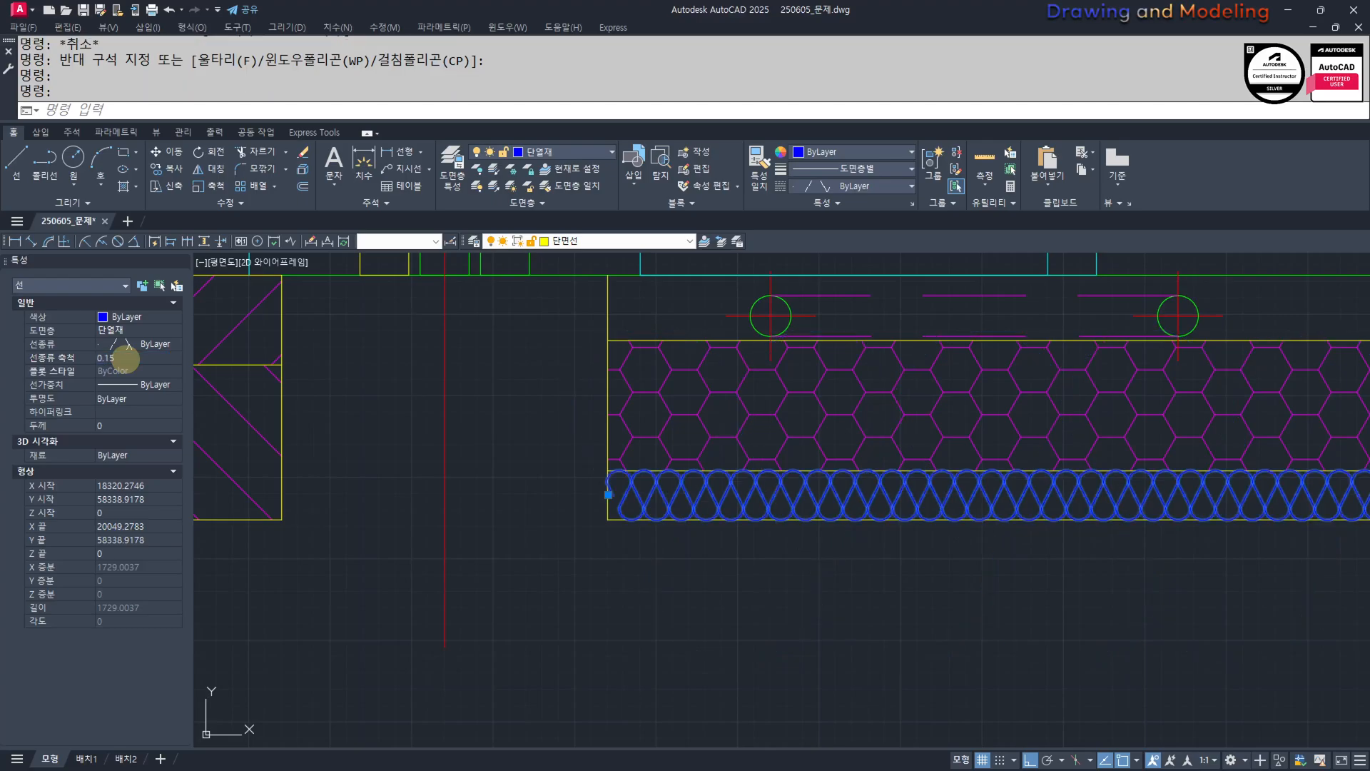
key(Escape)
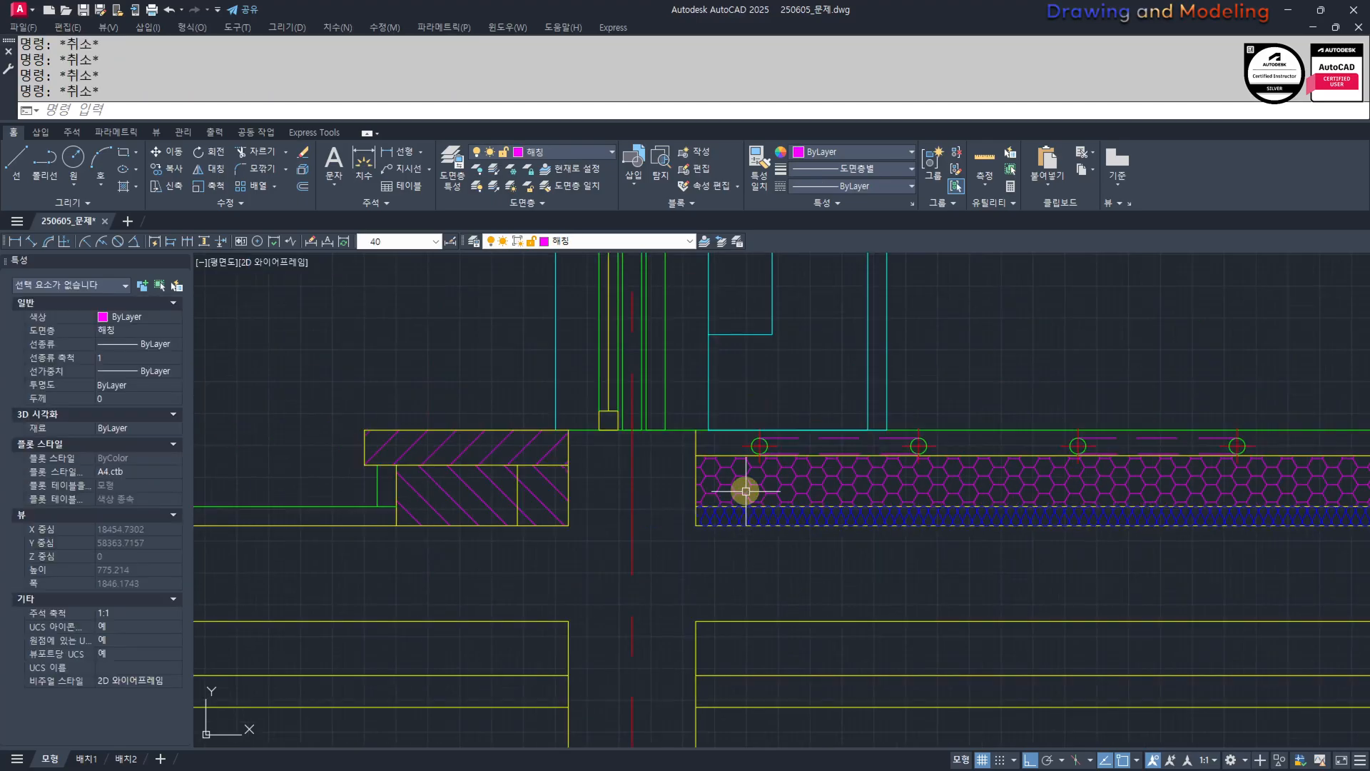
Hatch the thin upper strip below the floor slab in both bays between the foundation walls with ANSI31.
scroll(807, 562, down, 2)
middle_drag(1020, 564, 880, 545)
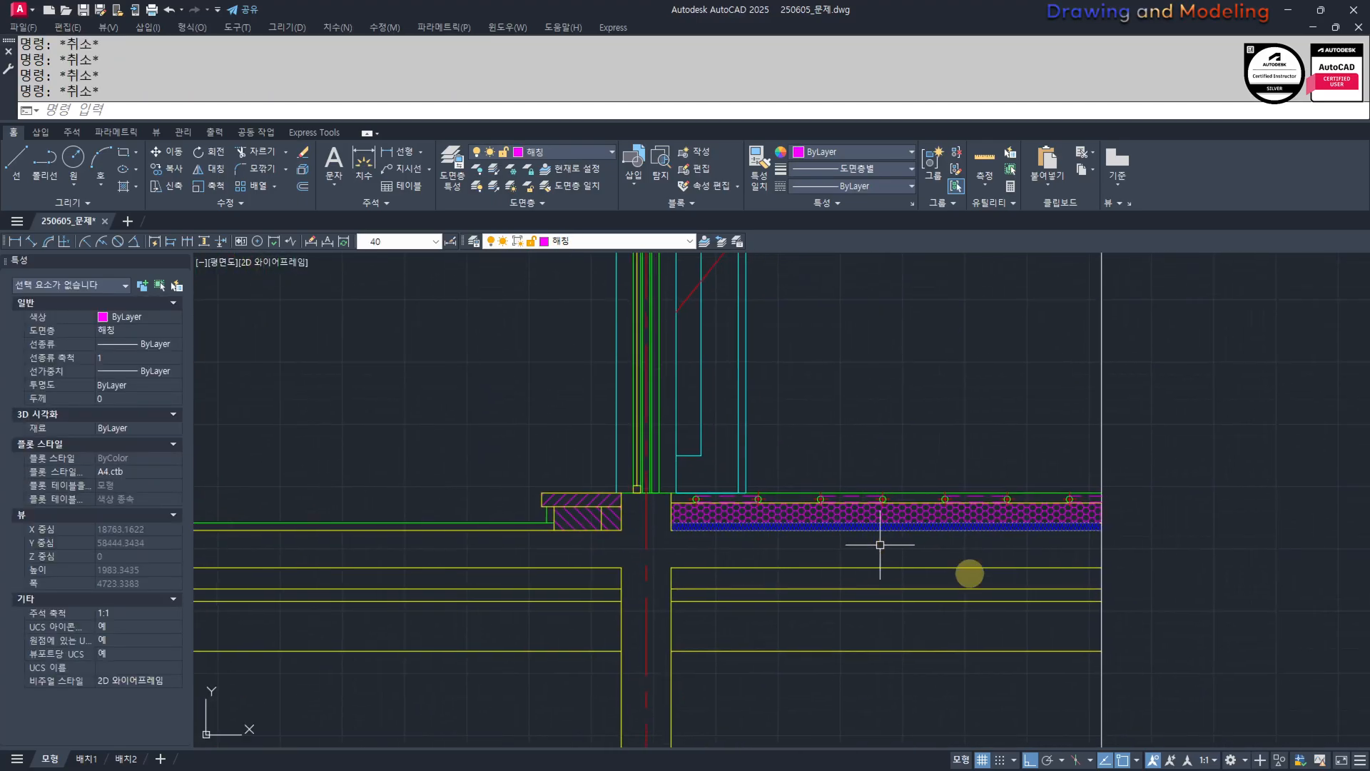
middle_drag(856, 593, 931, 519)
scroll(908, 575, down, 3)
middle_drag(832, 559, 884, 573)
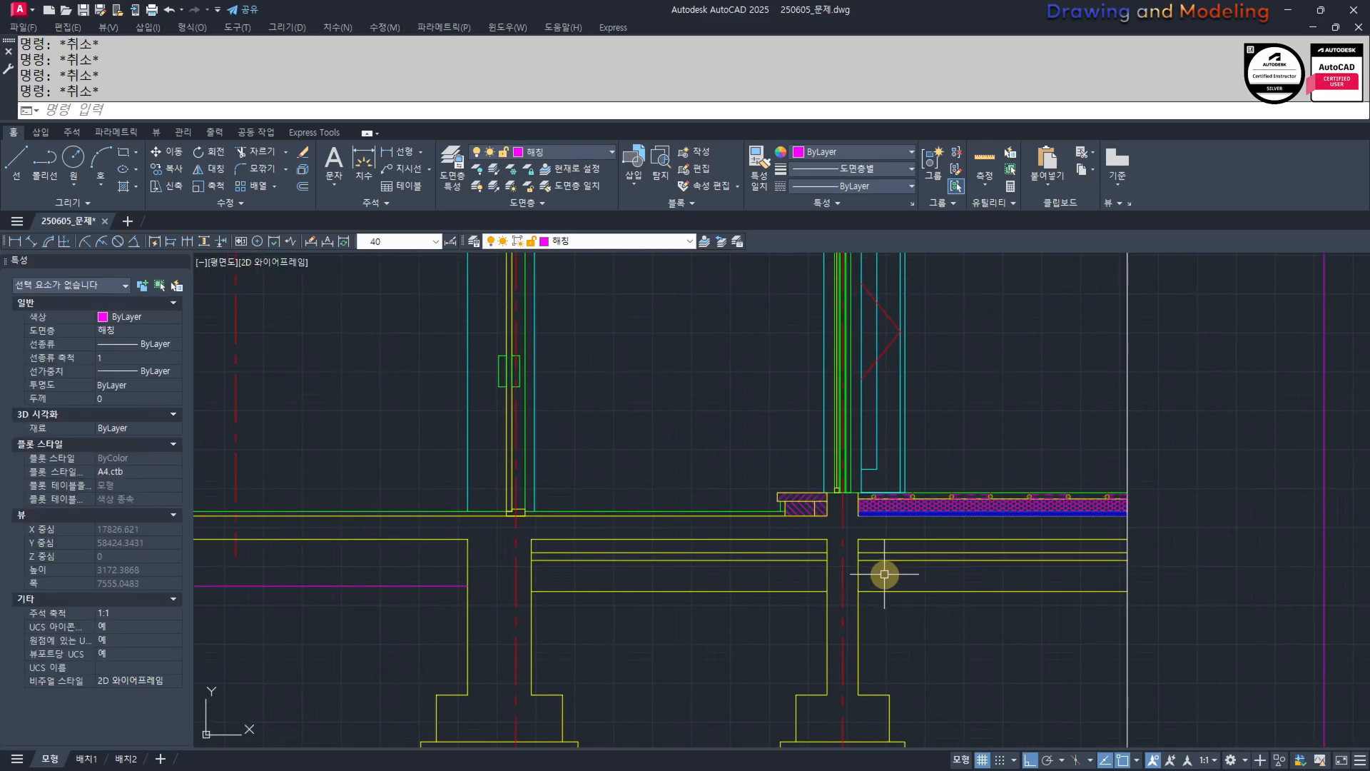
click(867, 547)
click(785, 550)
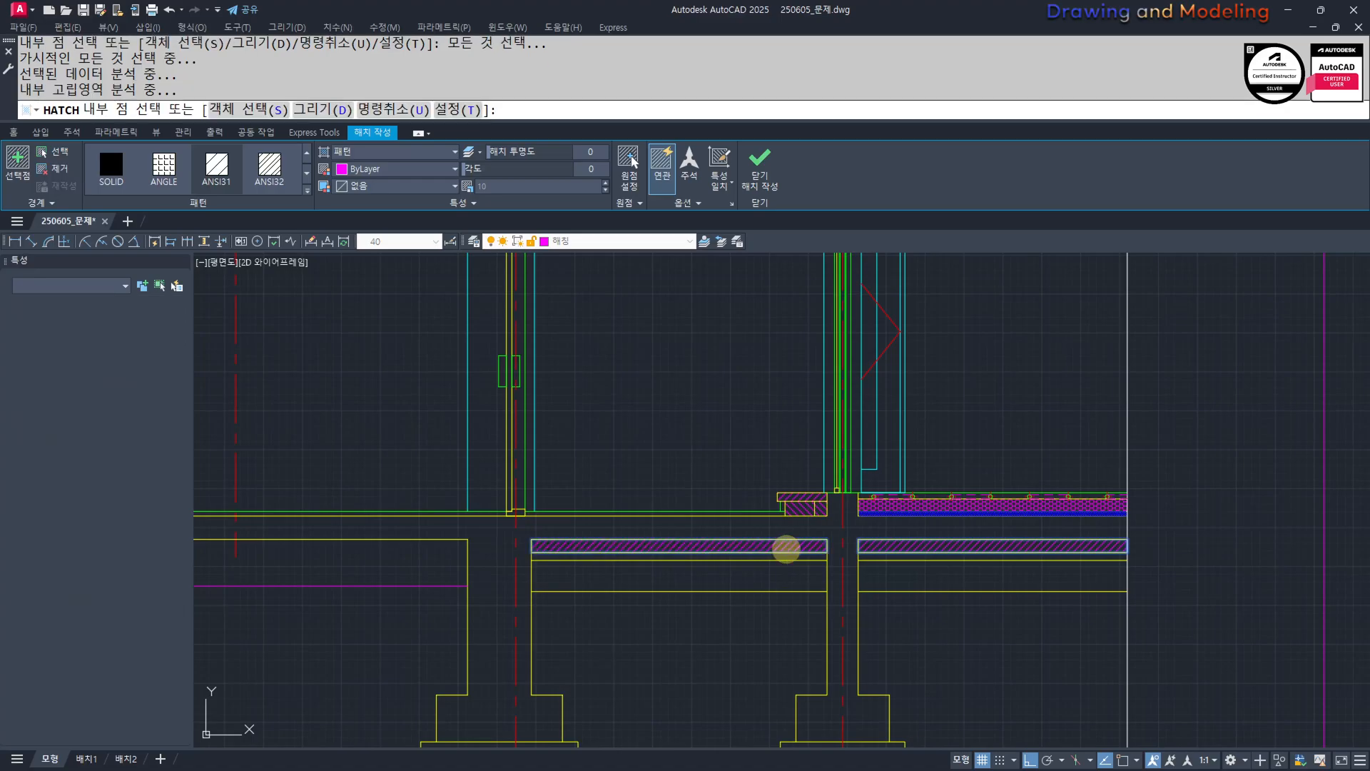
key(Return)
Change the hatch of the two strips below the floor slab to the ANSI37 pattern.
click(761, 546)
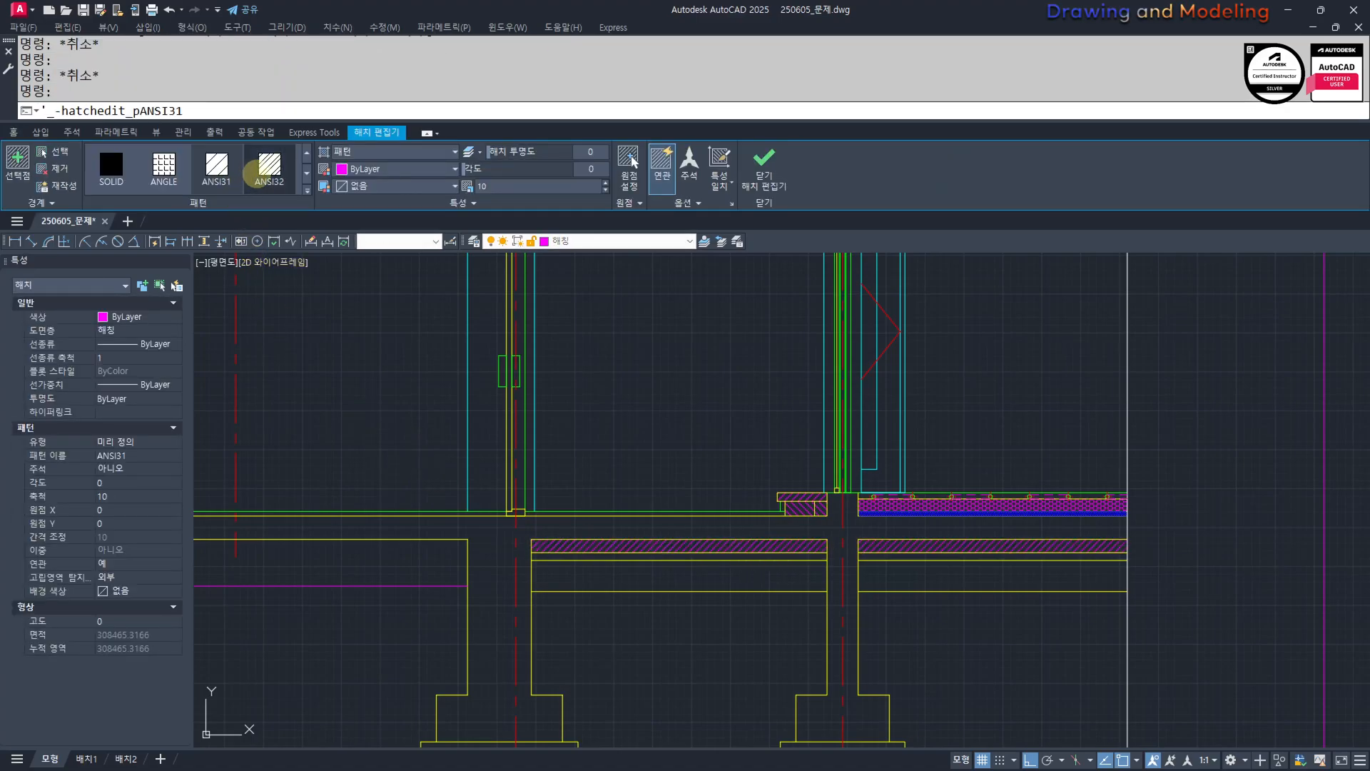
scroll(263, 174, down, 2)
click(115, 169)
key(Escape)
key(Escape)
scroll(657, 428, down, 3)
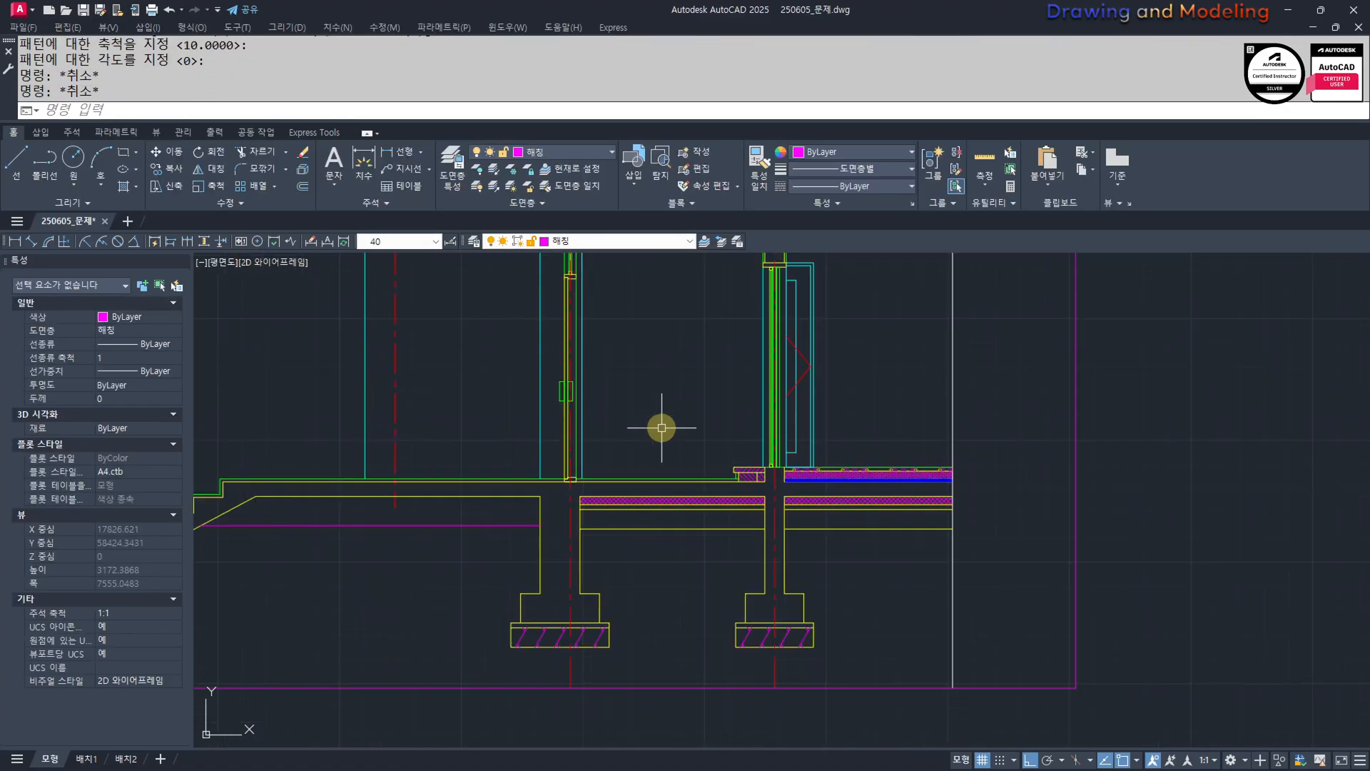
mouse_move(730, 564)
middle_down()
mouse_move(750, 602)
mouse_move(740, 735)
middle_up()
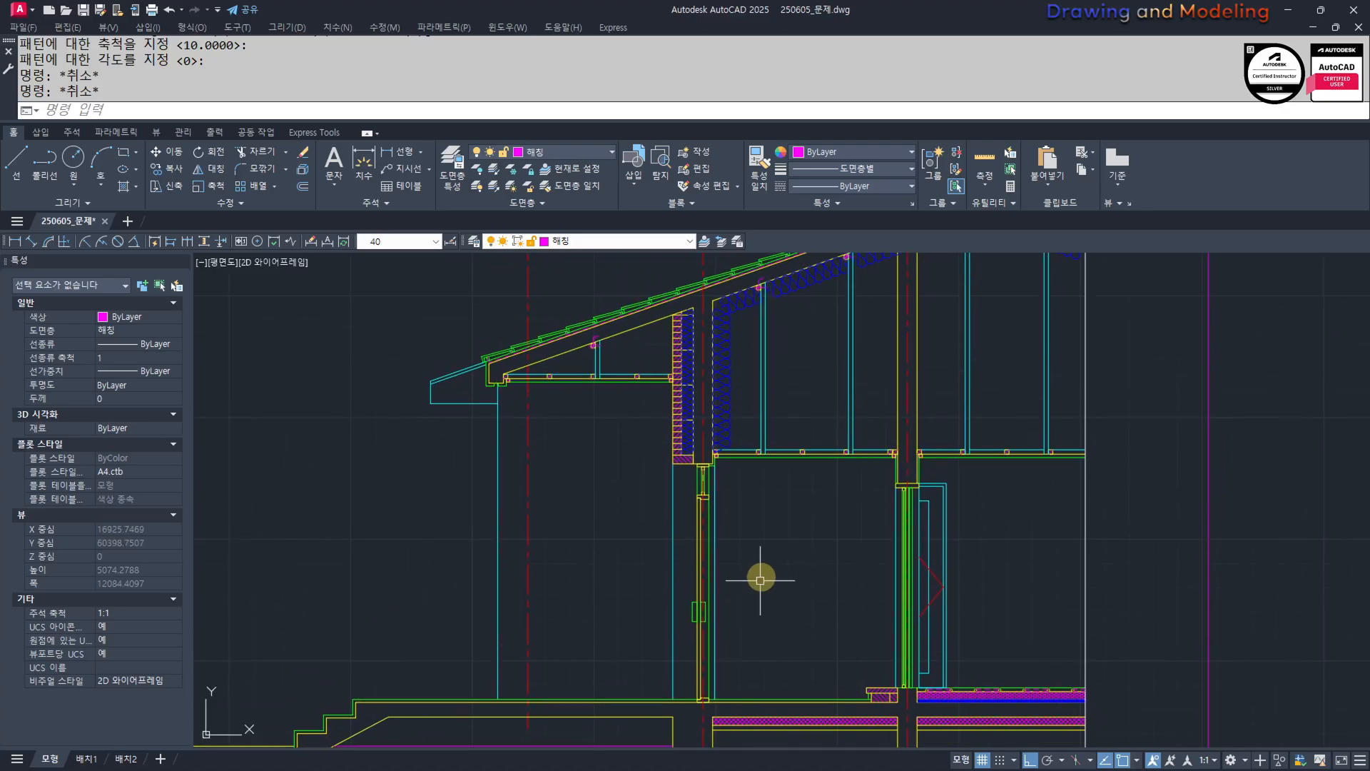
scroll(871, 532, down, 4)
scroll(864, 622, up, 6)
key(Escape)
key(Escape)
Copy one slanted rubble mark from the inner wall's footing base to the lower corner of the rubble layer under the indoor floor.
middle_drag(1008, 605, 949, 567)
middle_drag(870, 589, 917, 535)
scroll(887, 655, up, 4)
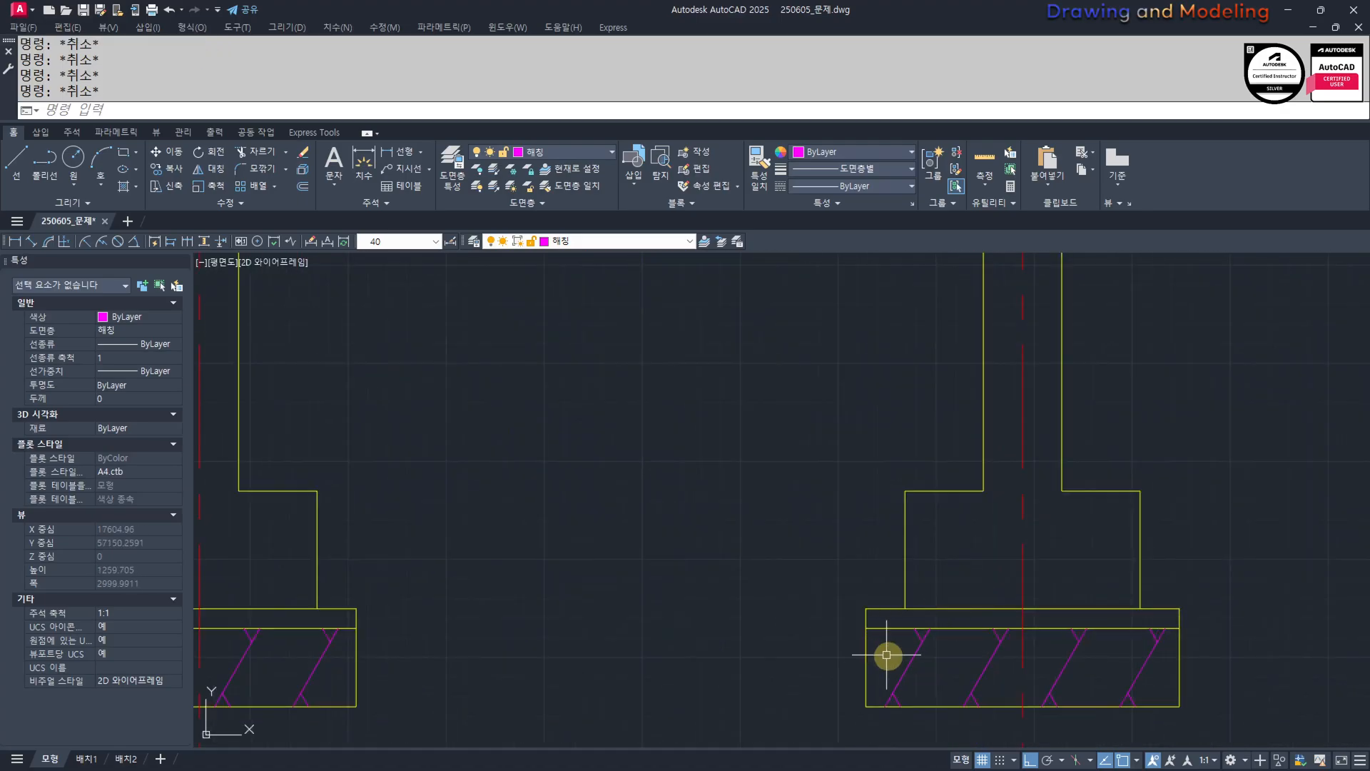
click(949, 669)
click(893, 653)
middle_drag(890, 689, 933, 611)
text(cc)
key(space)
click(909, 628)
scroll(919, 610, down, 3)
middle_drag(964, 536, 866, 678)
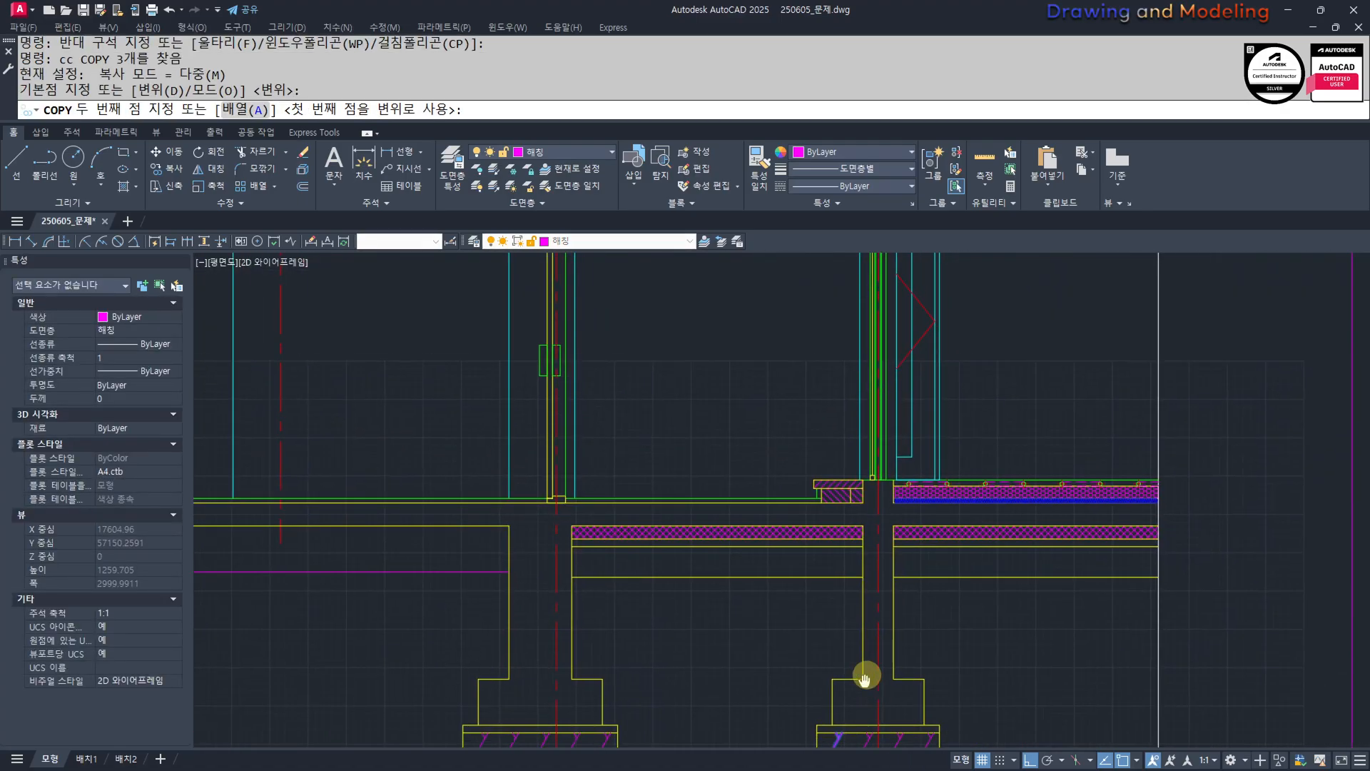
scroll(895, 569, up, 2)
click(892, 577)
key(Escape)
Array the copied rubble mark along the bottom line of the indoor rubble layer at a spacing of 600.
text(aq)
key(space)
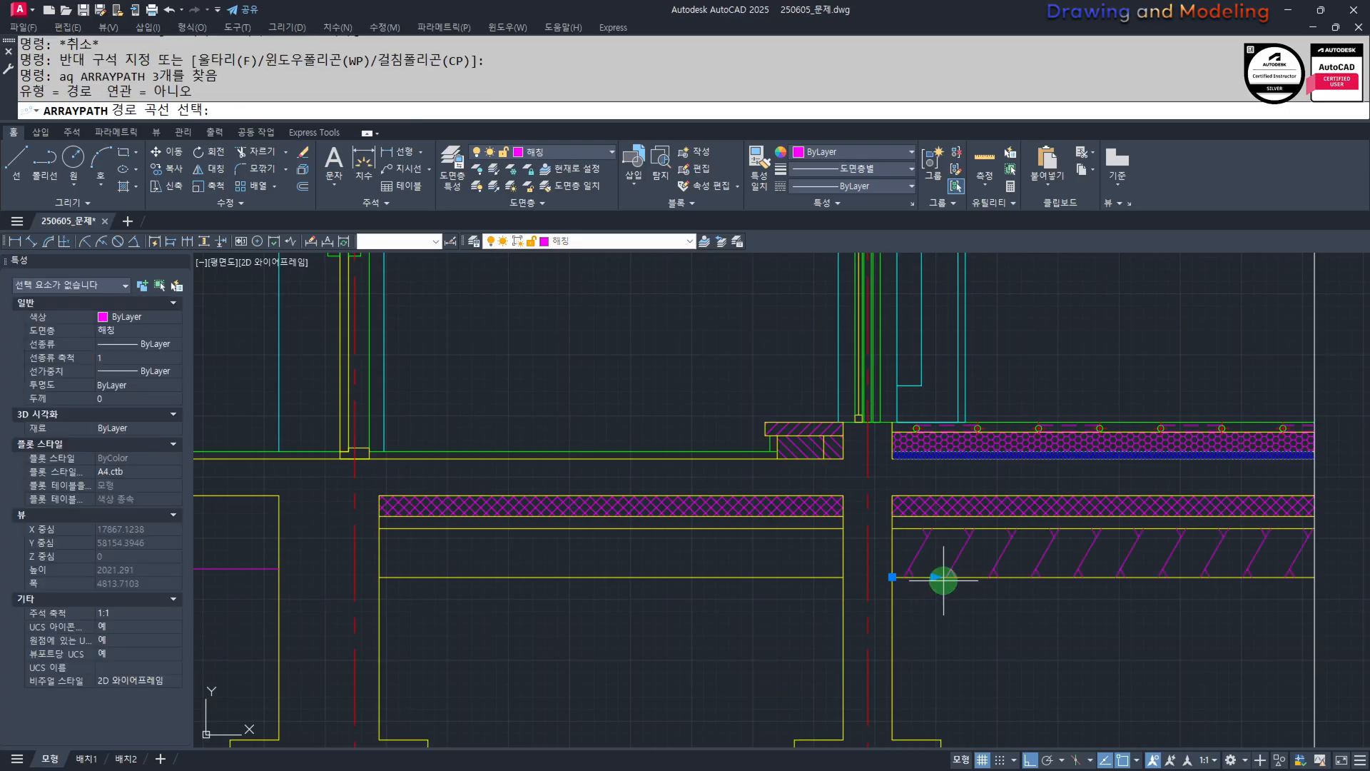
click(942, 577)
text(i)
key(Return)
text(600)
key(Return)
key(Escape)
key(Escape)
key(Escape)
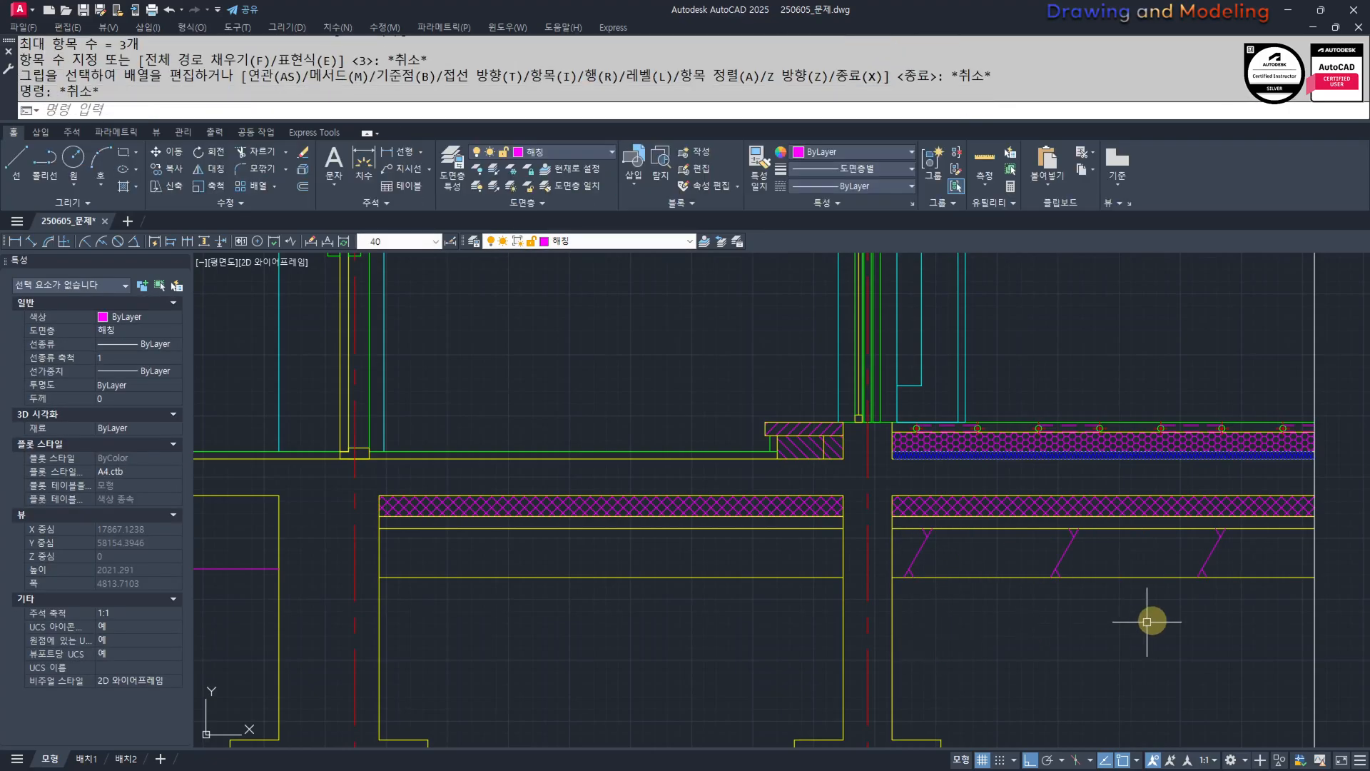
Copy the three rubble marks from the indoor bay to the matching corner of the neighbouring bay's rubble layer.
click(1268, 556)
click(904, 554)
text(cc)
key(space)
click(892, 573)
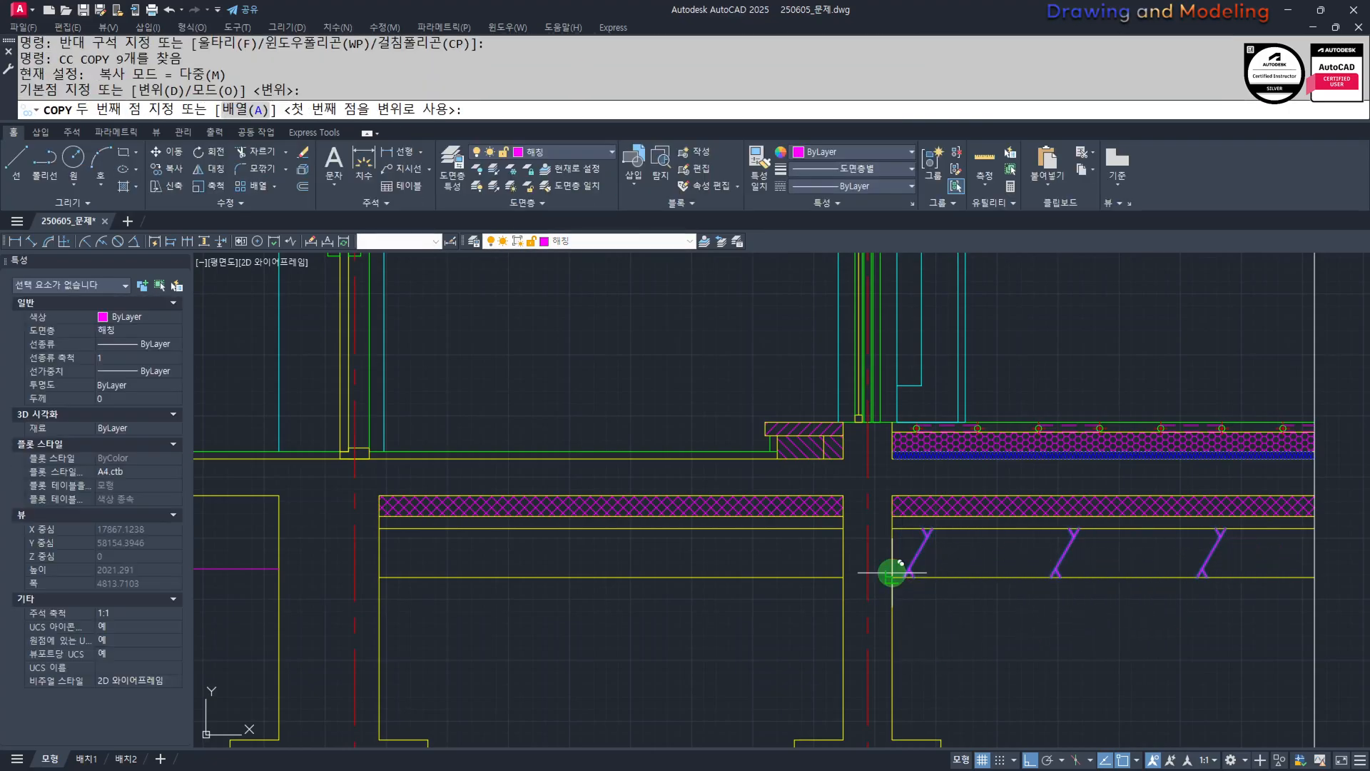
click(380, 576)
key(Escape)
Move the three rubble marks in the neighbouring bay horizontally towards the inner wall to spread them evenly.
click(719, 598)
click(368, 512)
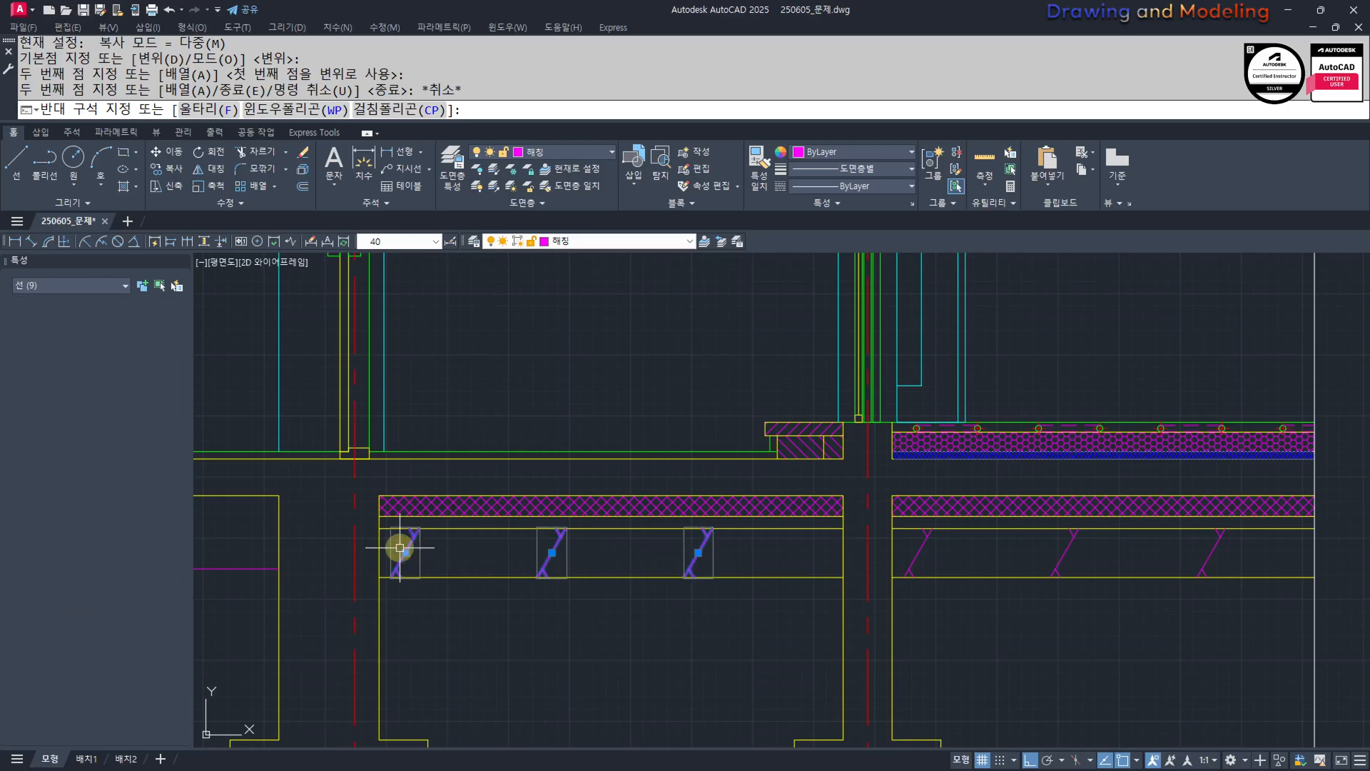
middle_drag(595, 642, 543, 639)
text(m)
key(space)
click(479, 661)
click(535, 657)
key(Escape)
key(Escape)
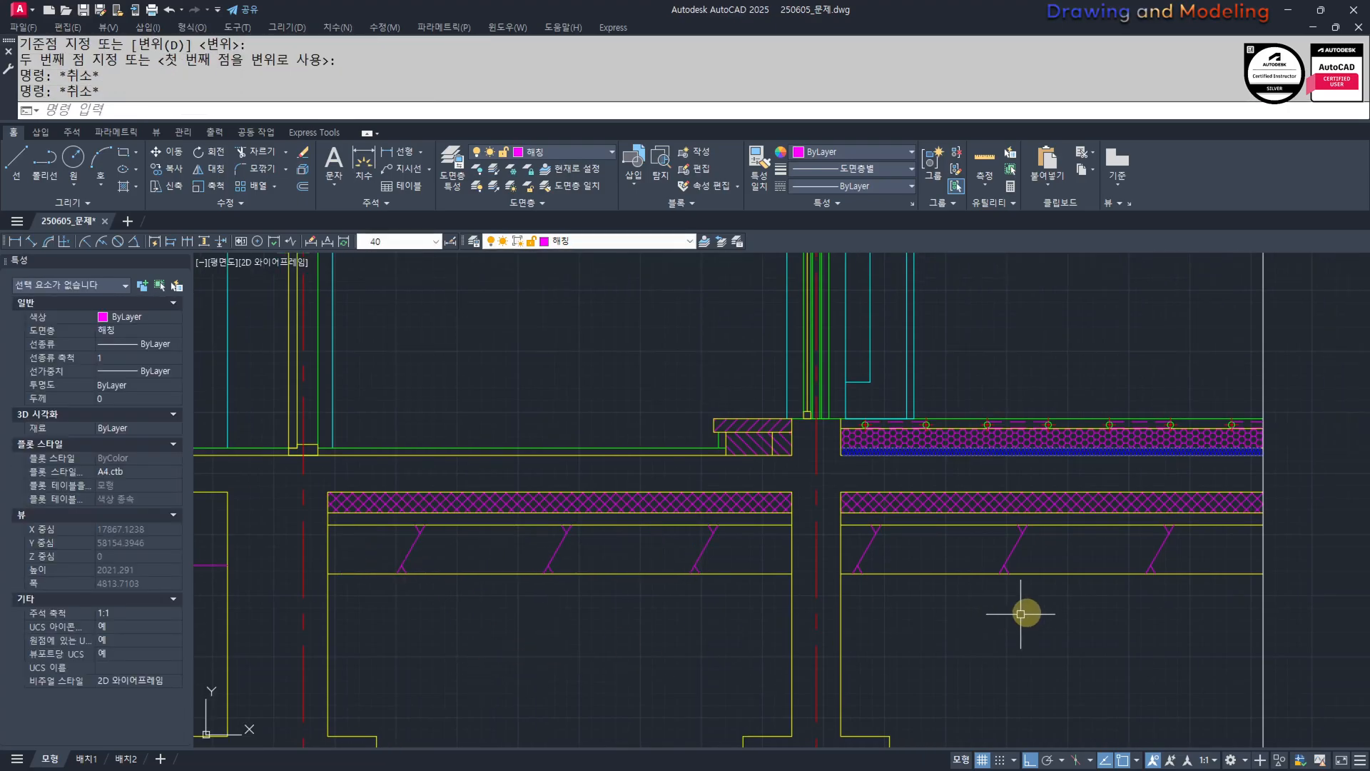
Move the three rubble marks under the indoor floor horizontally towards the section boundary.
key(space)
click(1195, 564)
click(850, 550)
key(space)
click(925, 643)
click(966, 650)
key(Escape)
key(Escape)
Hatch the fill zone beneath the terrace slab with a user-defined line pattern at a spacing of 10.
scroll(807, 631, down, 6)
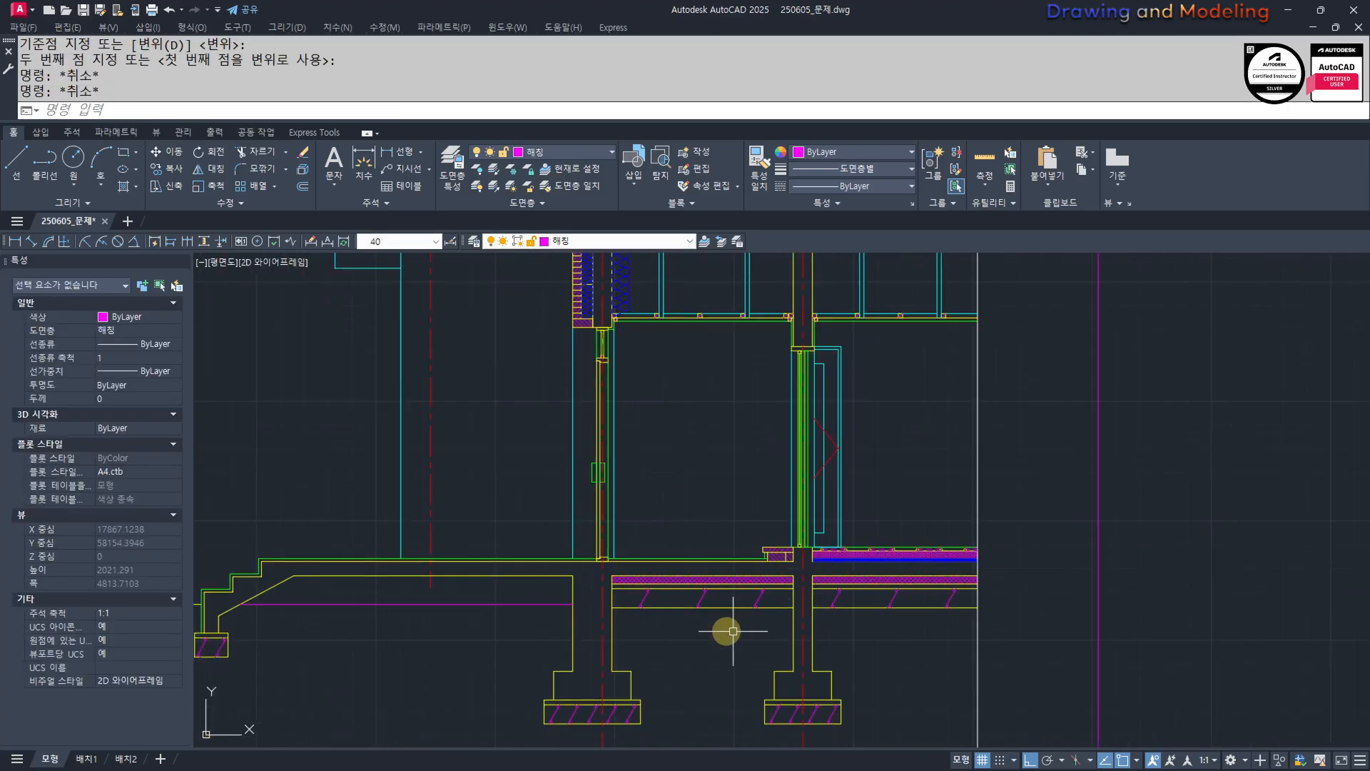
mouse_move(528, 628)
middle_down()
mouse_move(756, 628)
mouse_move(712, 665)
middle_up()
scroll(756, 628, up, 4)
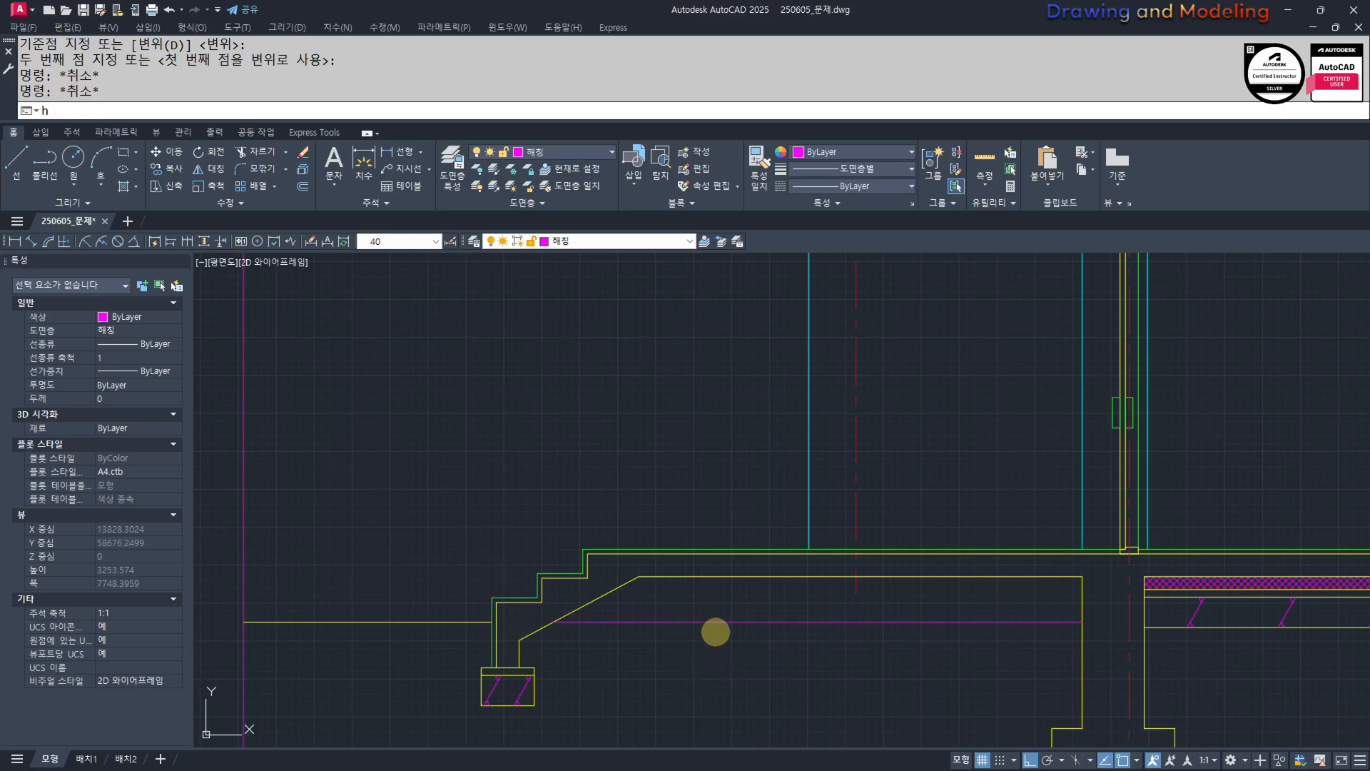
key(space)
click(756, 605)
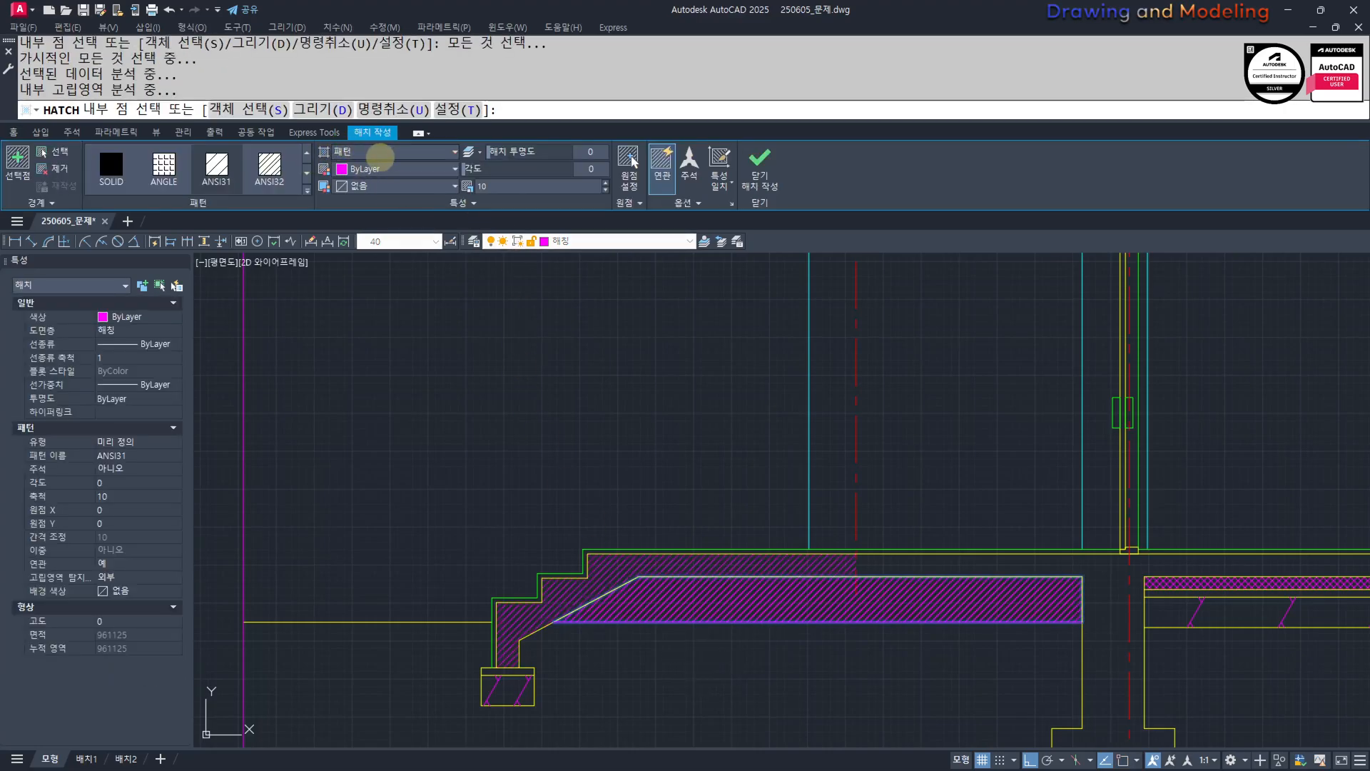
click(364, 198)
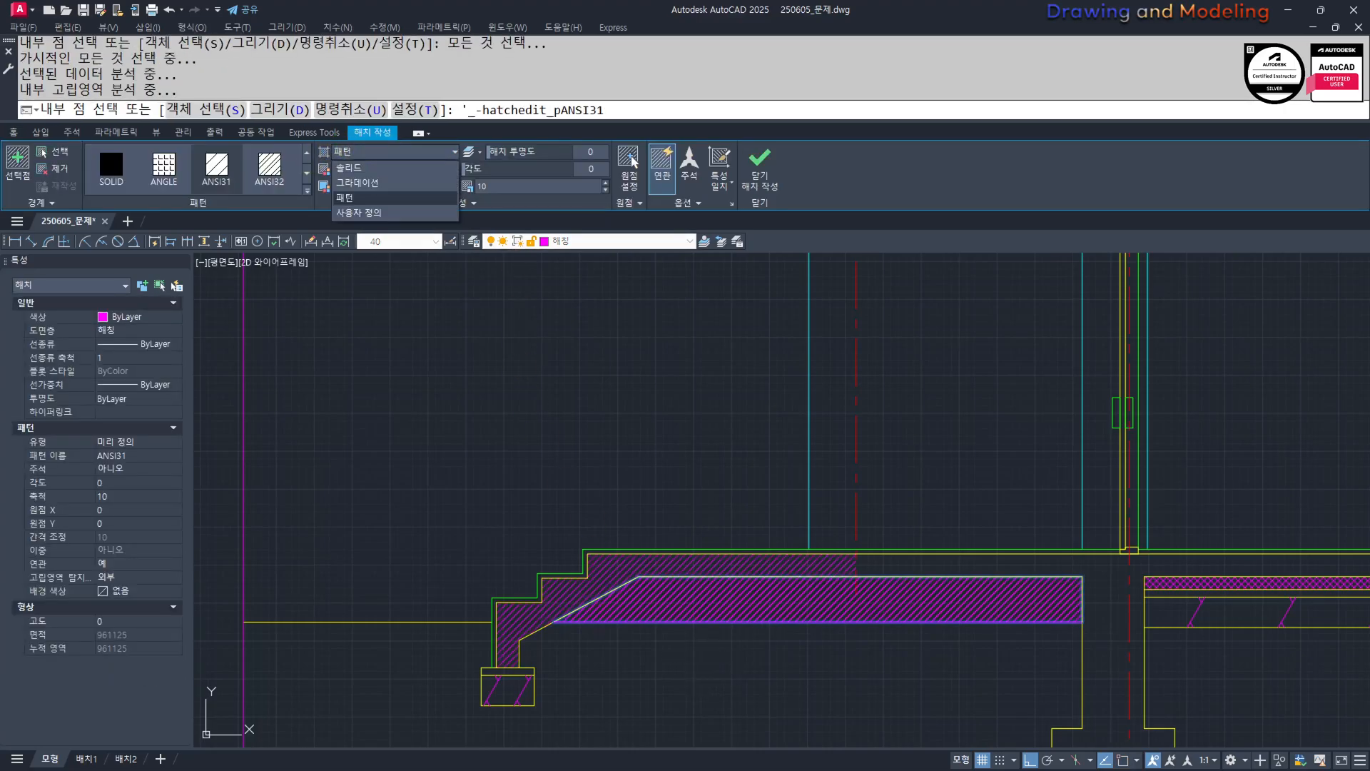
click(359, 212)
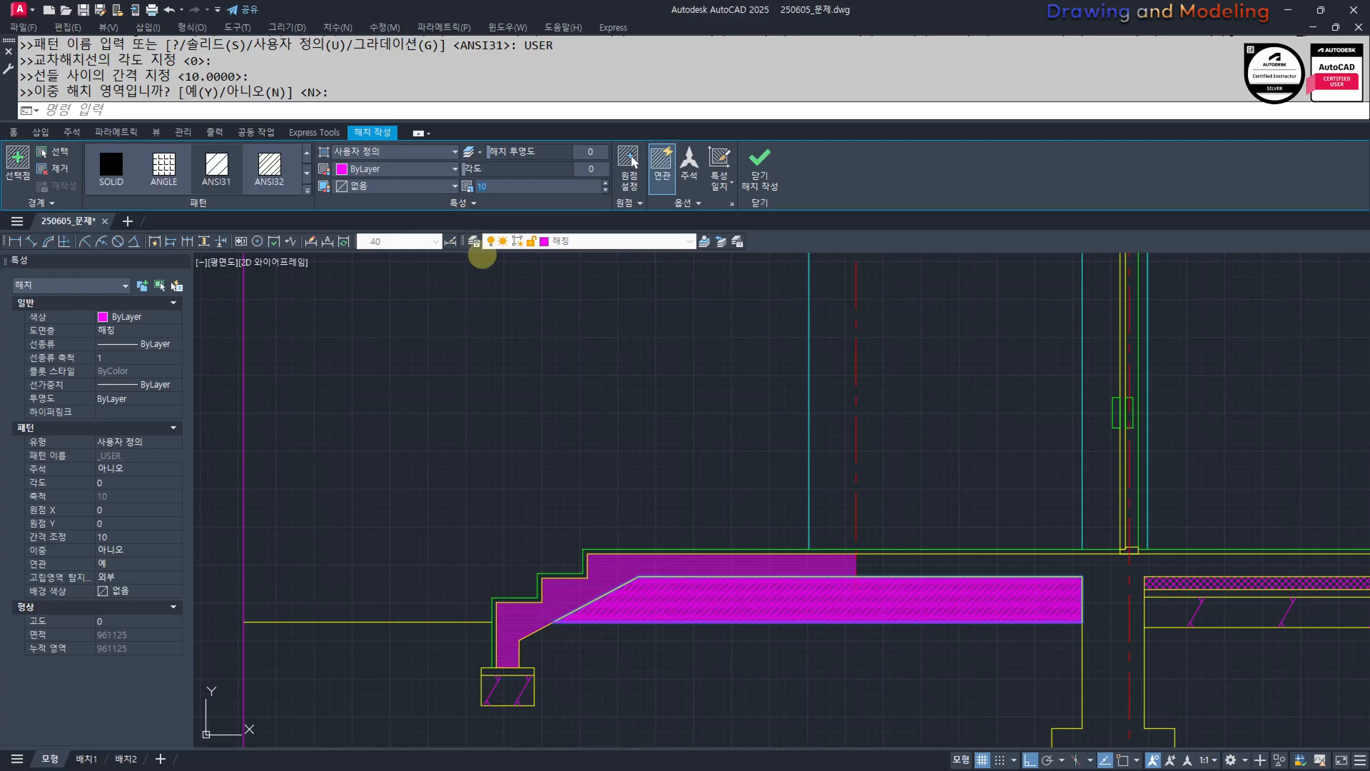
key(Escape)
key(Escape)
key(Escape)
key(Escape)
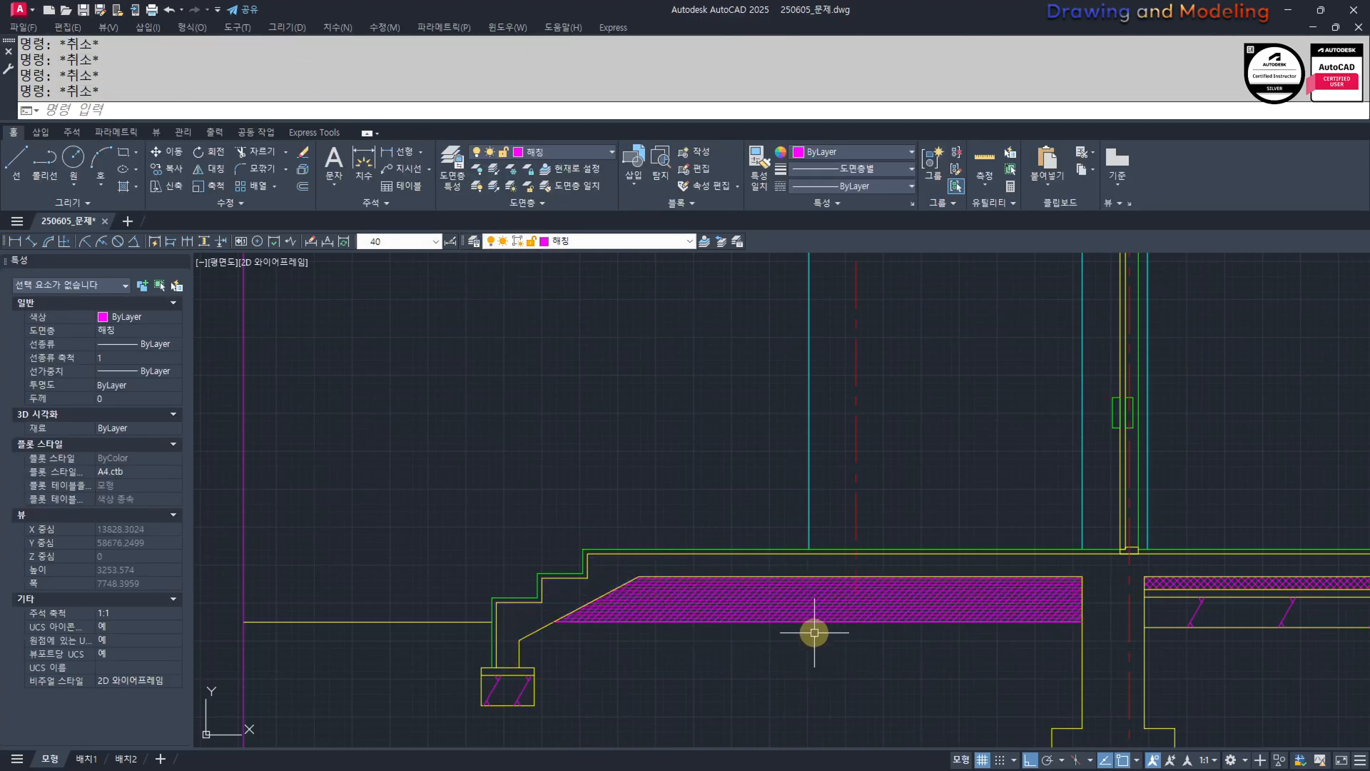
Erase the diagonal hatch that overlaps the horizontal line hatch in the fill zone beneath the terrace slab.
scroll(814, 633, up, 2)
scroll(788, 582, up, 5)
click(774, 581)
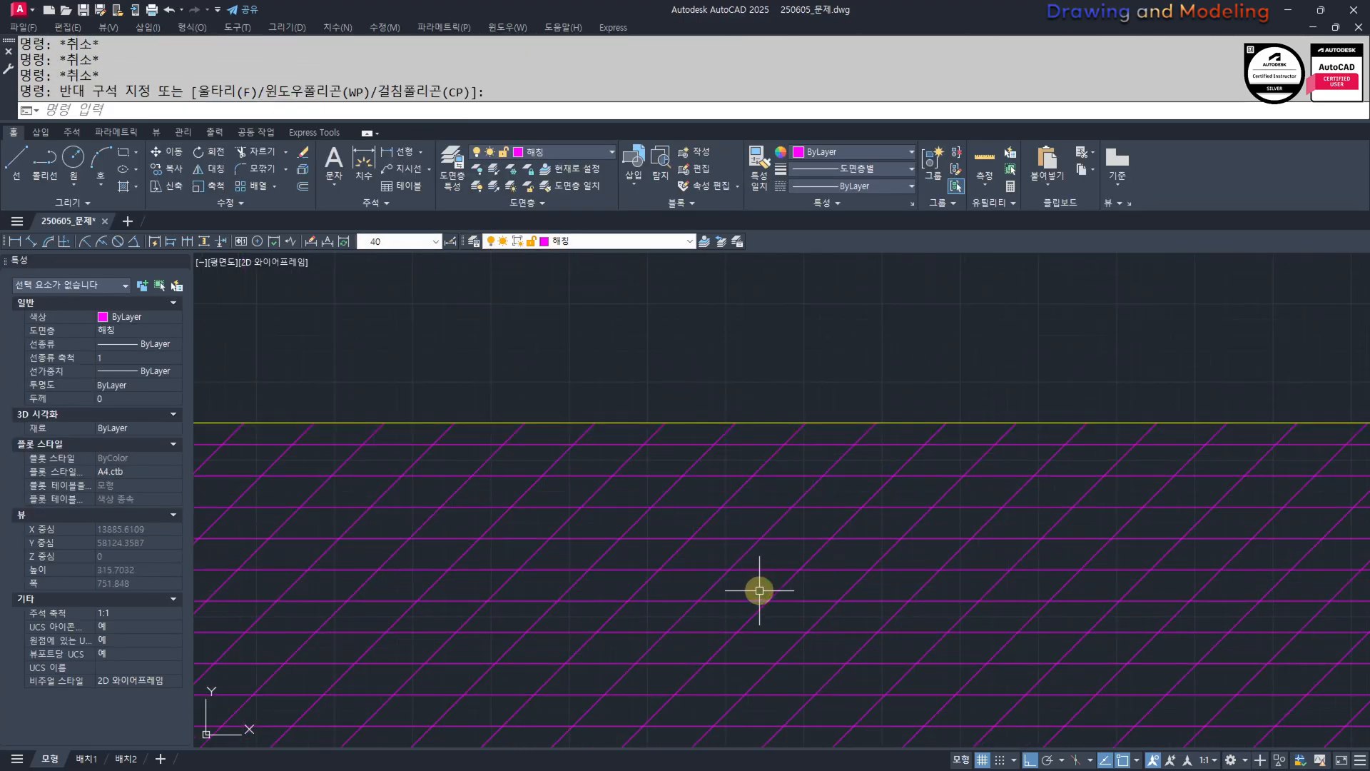
click(748, 587)
text(e)
key(Return)
key(Escape)
key(Escape)
scroll(748, 587, down, 5)
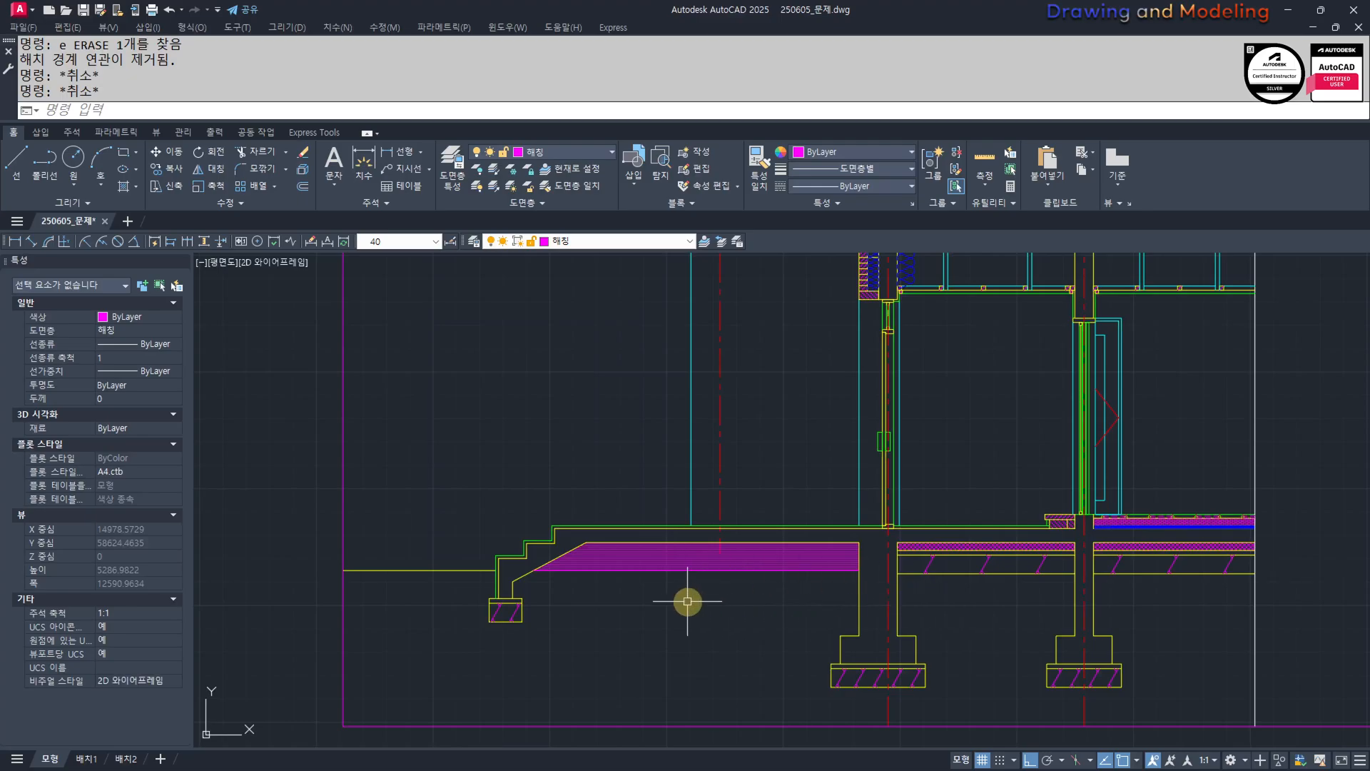
Stretch the lower end of the terrace's red centre line straight down to just below the hatched fill.
key(Escape)
scroll(684, 597, up, 4)
key(Return)
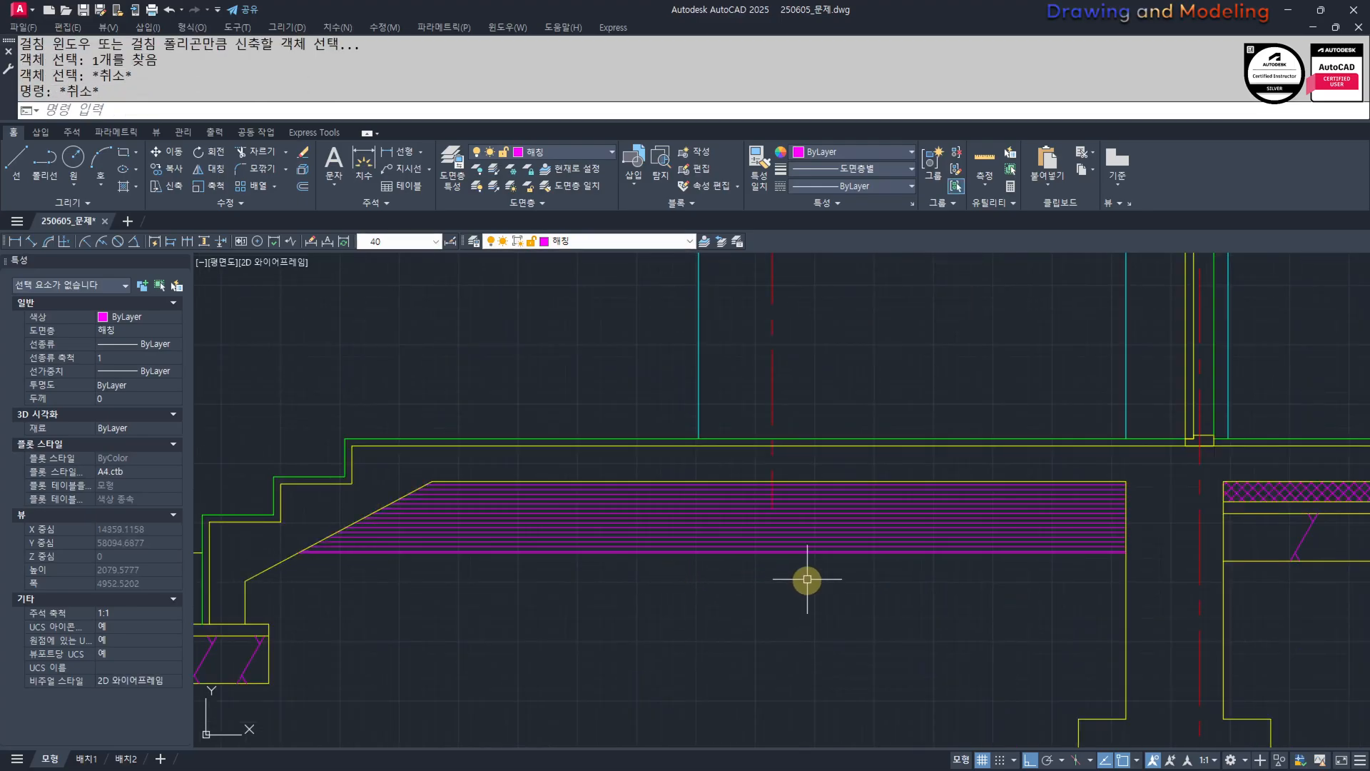
click(804, 579)
click(738, 534)
key(space)
click(735, 579)
click(732, 633)
key(Escape)
key(Escape)
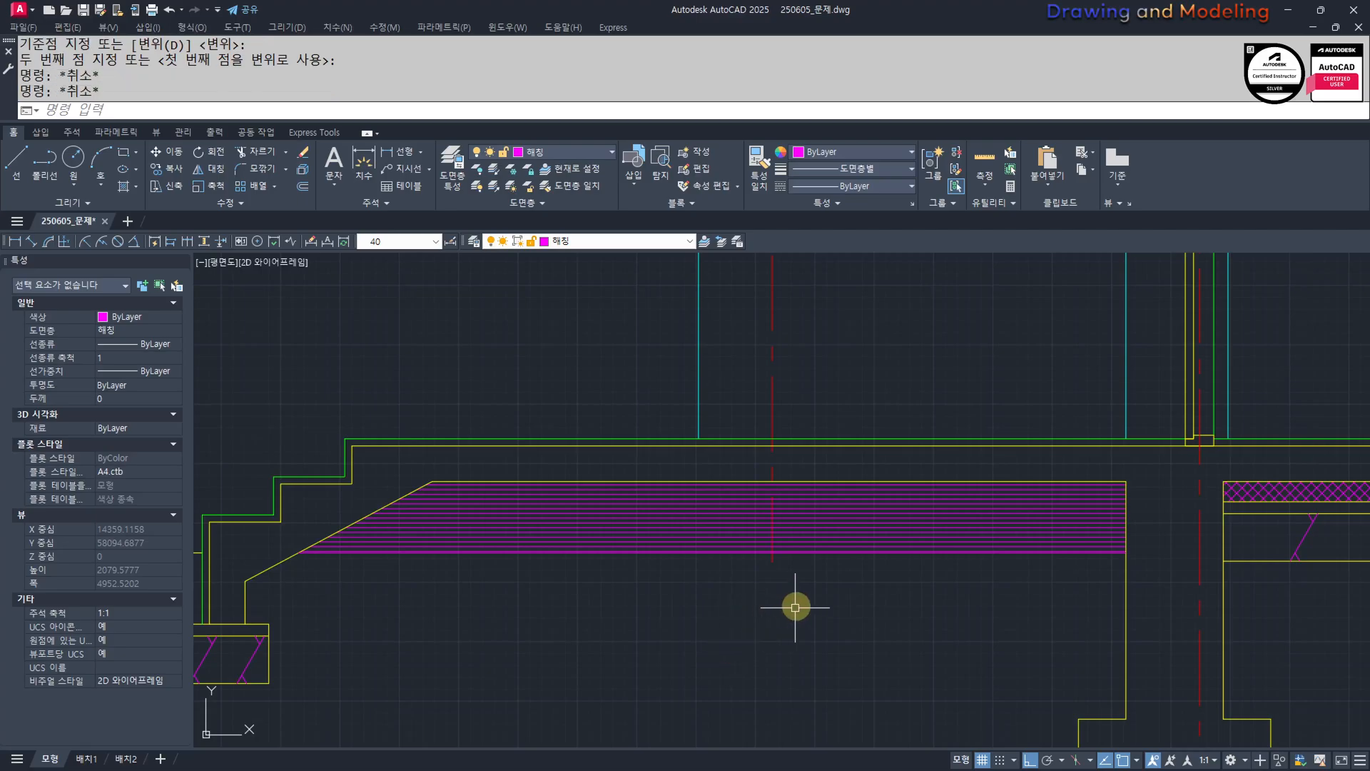
Stretch the terrace's red centre line further down so that it extends clearly beyond the hatched fill.
key(space)
click(813, 590)
click(749, 558)
key(space)
click(736, 583)
click(741, 603)
key(Escape)
key(Escape)
Examine the toilet block in the floor plan's bathroom beside bedroom 3 (침실3).
scroll(782, 598, down, 12)
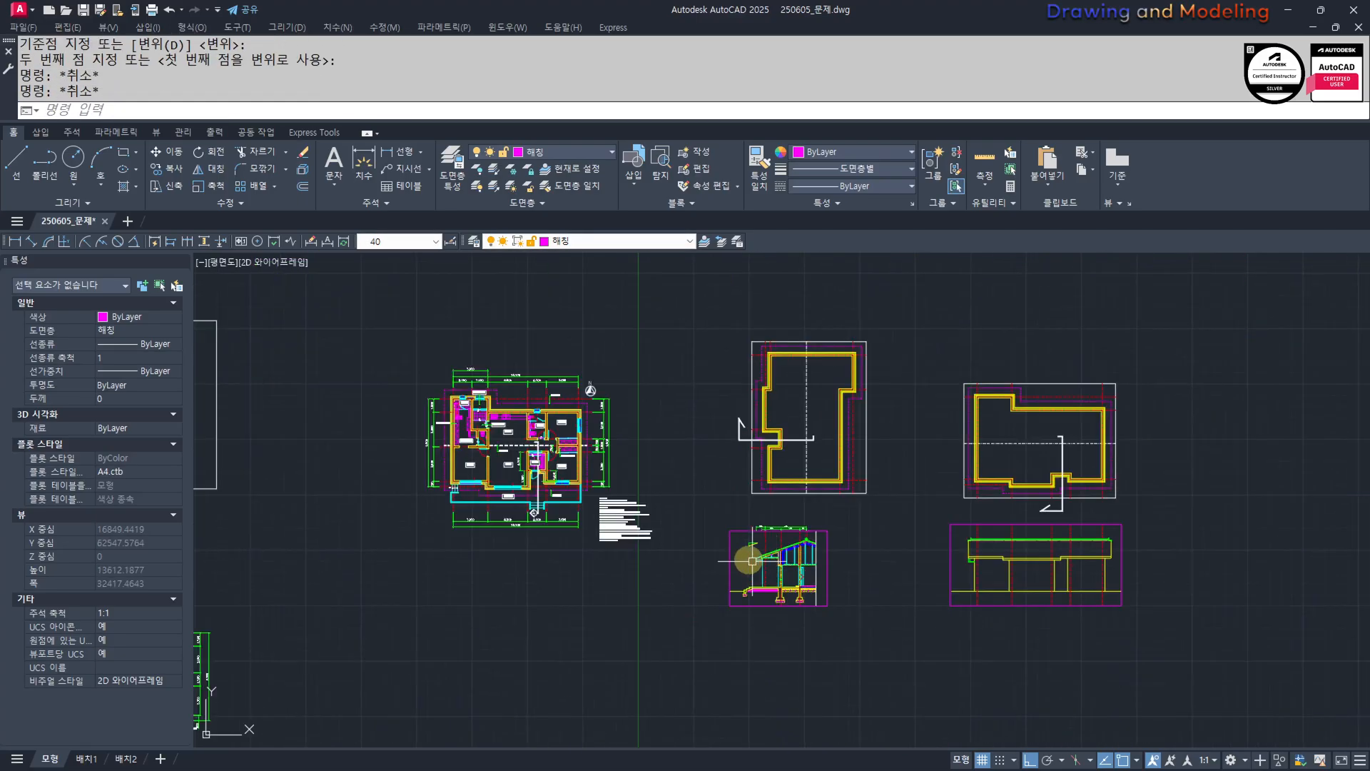
middle_drag(536, 486, 609, 568)
scroll(593, 517, up, 6)
scroll(588, 489, up, 4)
middle_drag(618, 365, 653, 536)
middle_drag(992, 574, 954, 533)
key(Escape)
key(Escape)
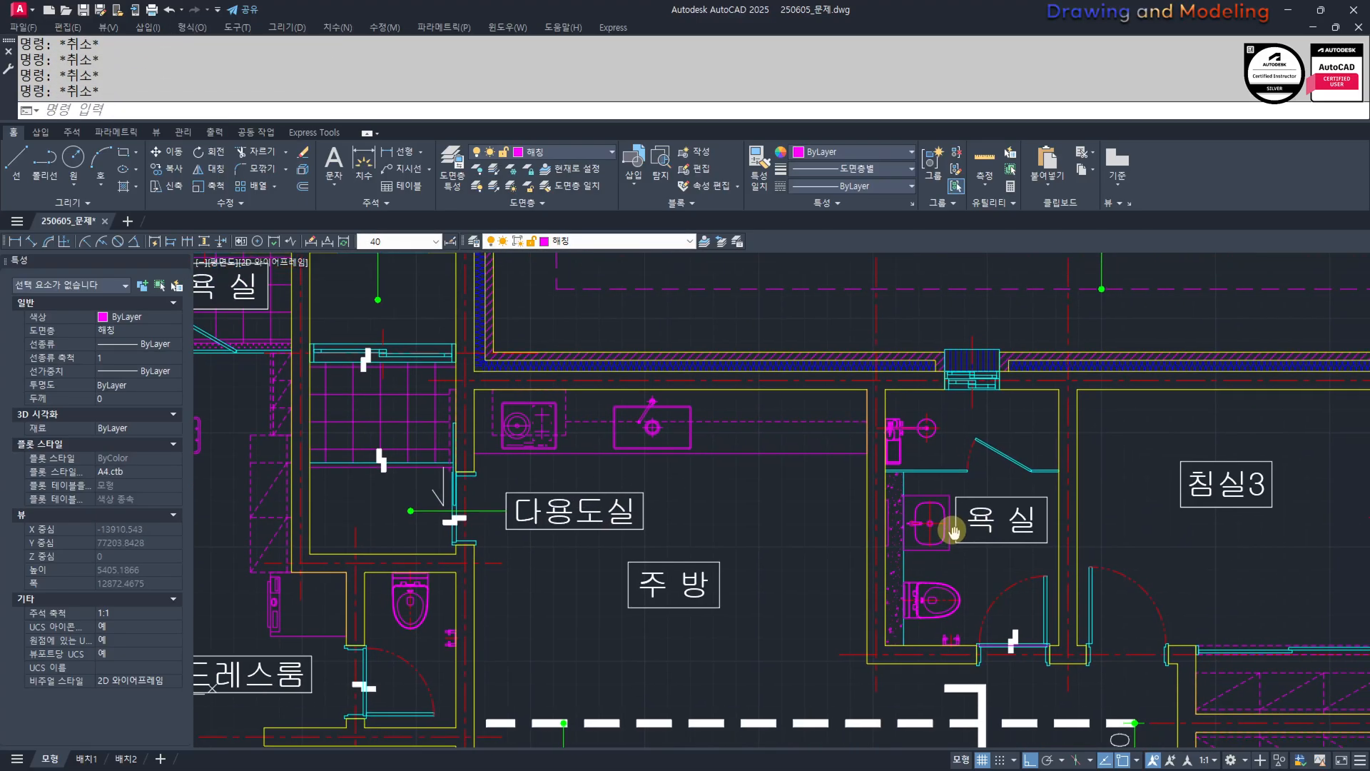
scroll(938, 628, up, 4)
click(990, 498)
click(916, 461)
scroll(856, 486, up, 7)
key(Escape)
key(Escape)
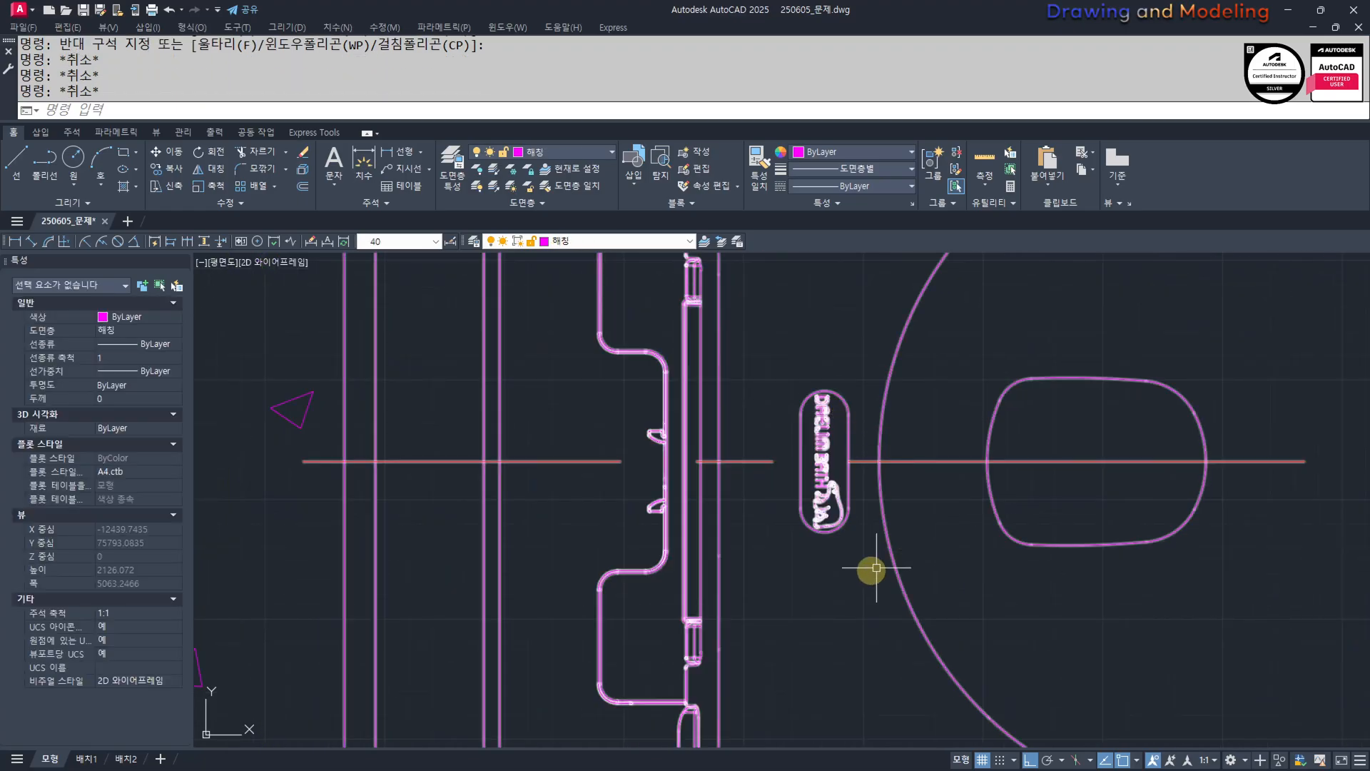
Examine the washbasin and shower blocks along the inner wall of the same bathroom.
scroll(810, 585, down, 8)
middle_drag(849, 397, 846, 646)
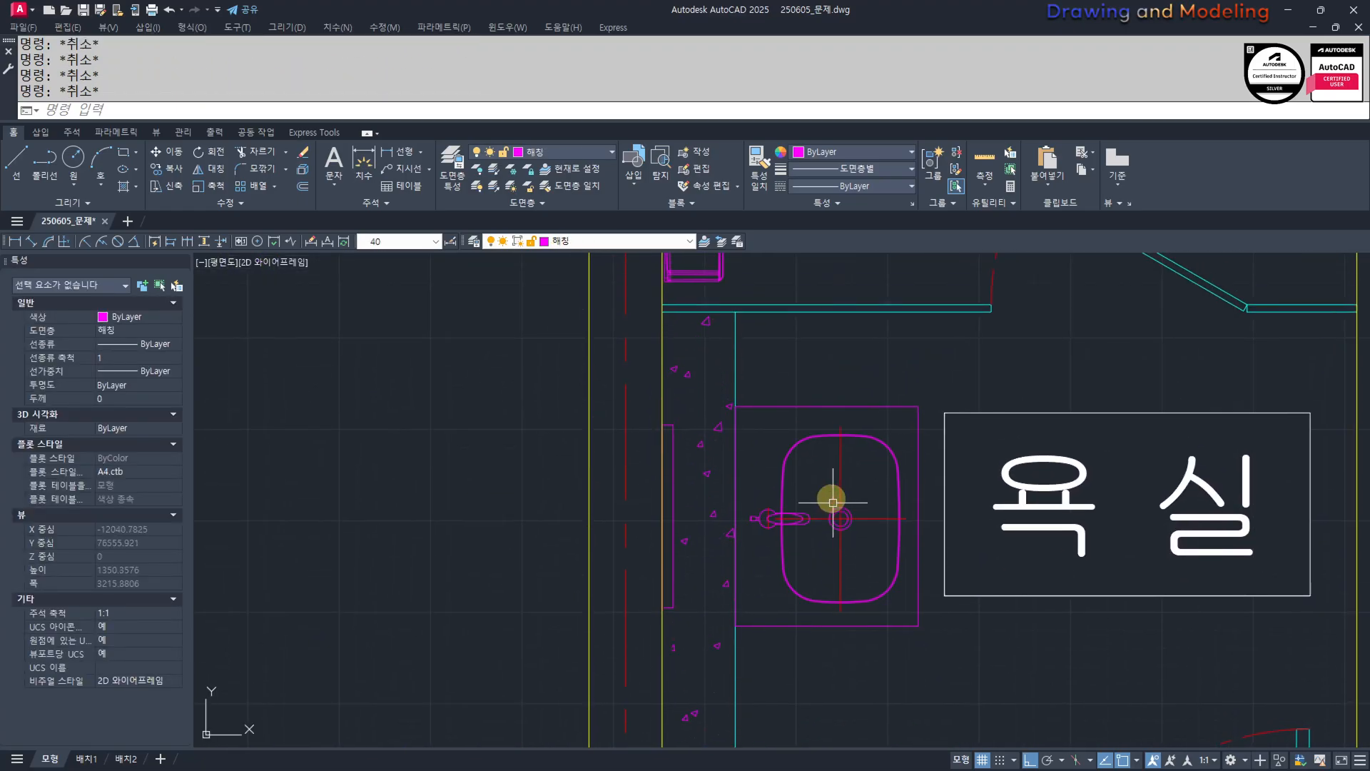
scroll(828, 499, down, 2)
scroll(785, 421, up, 6)
middle_drag(774, 294, 805, 511)
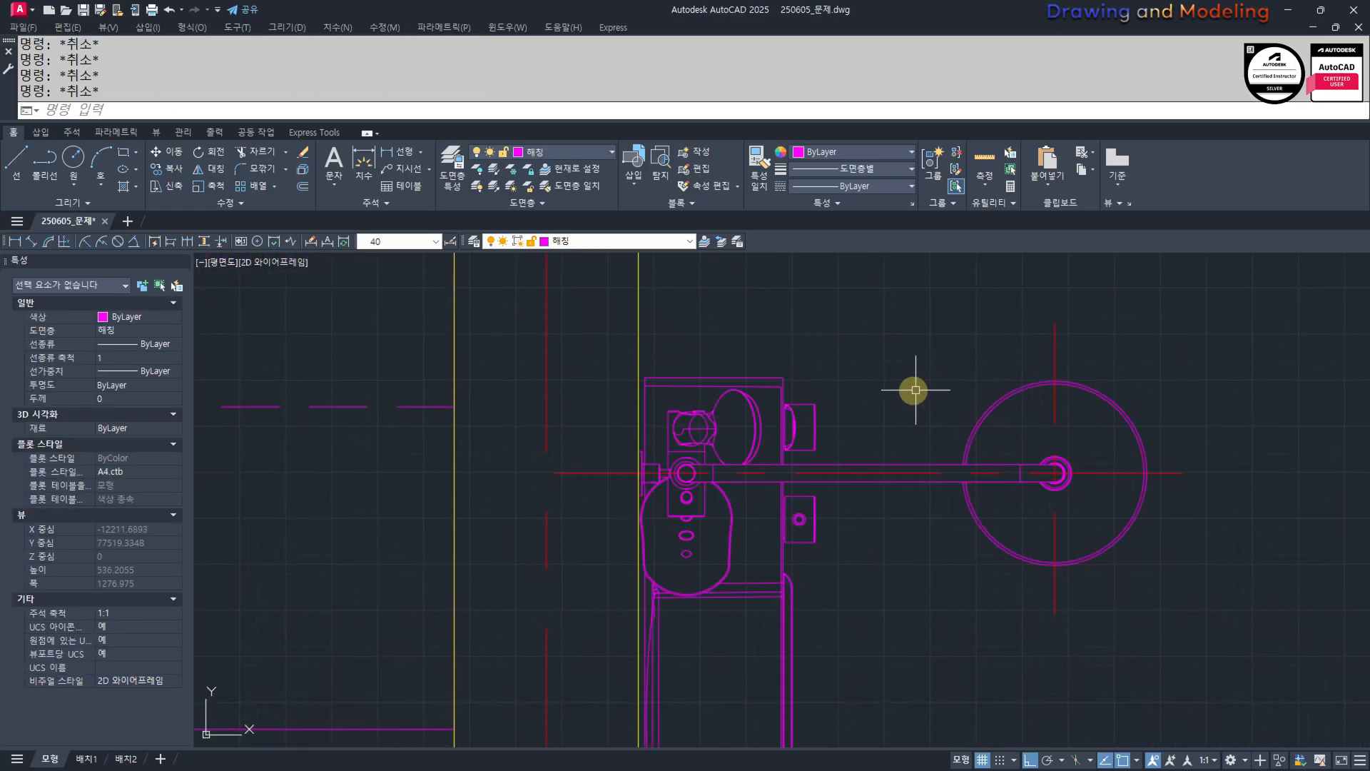
scroll(890, 378, down, 8)
middle_drag(896, 460, 881, 506)
scroll(905, 487, up, 4)
scroll(885, 421, down, 7)
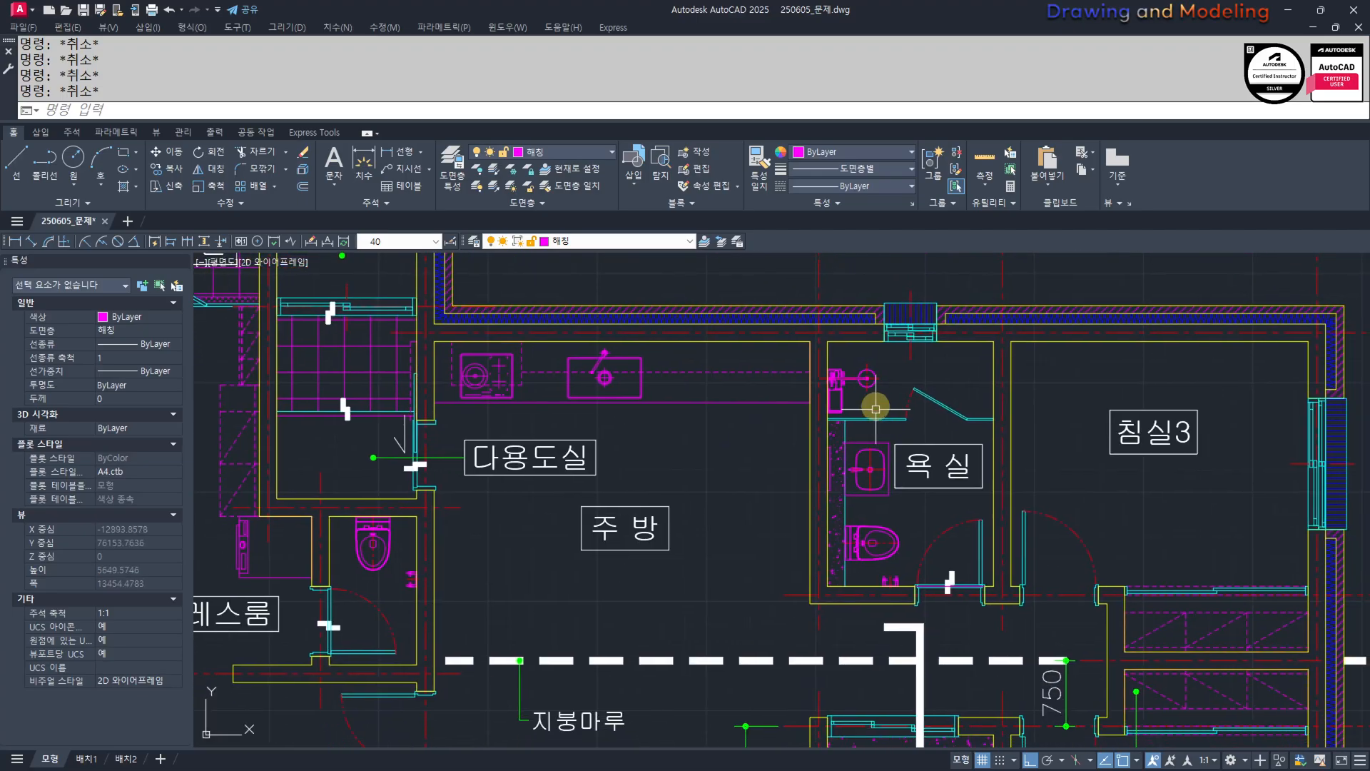
scroll(874, 357, up, 7)
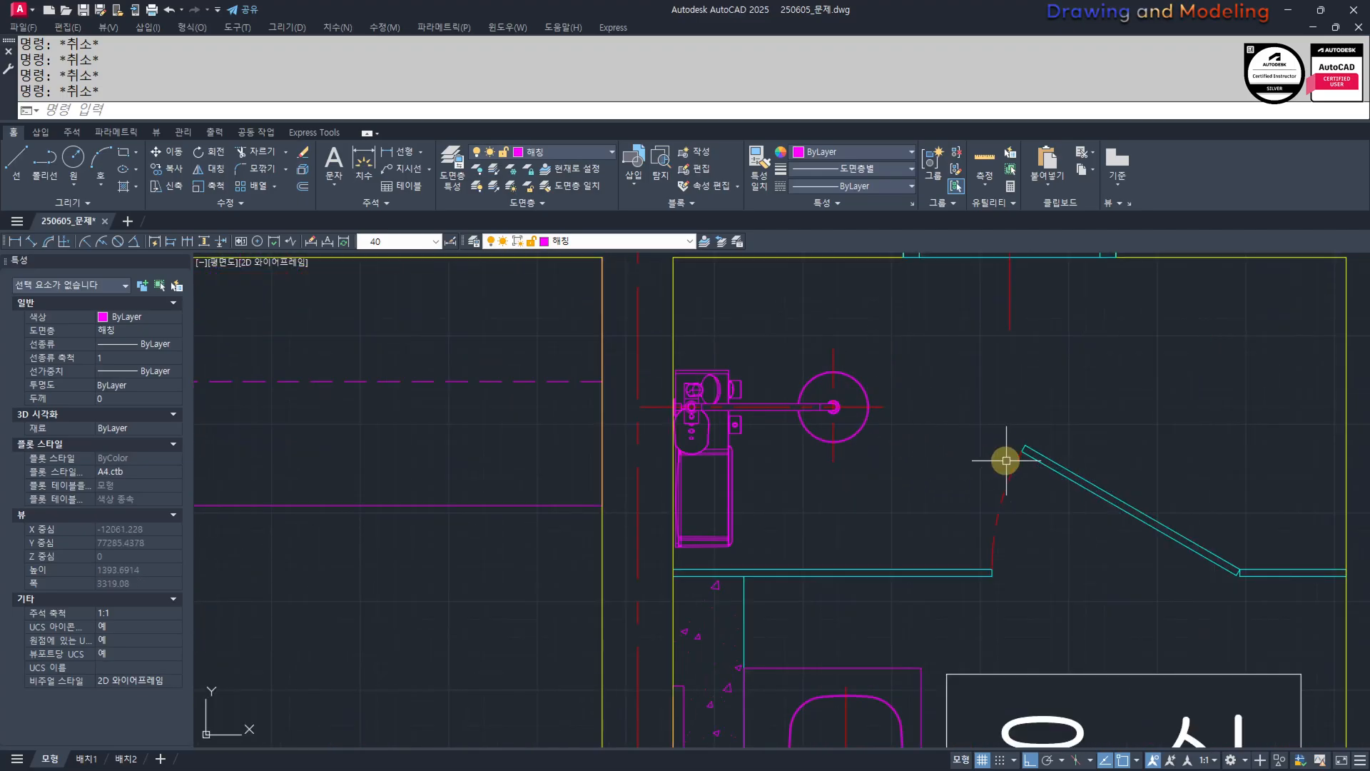
scroll(839, 457, up, 2)
middle_drag(711, 481, 870, 573)
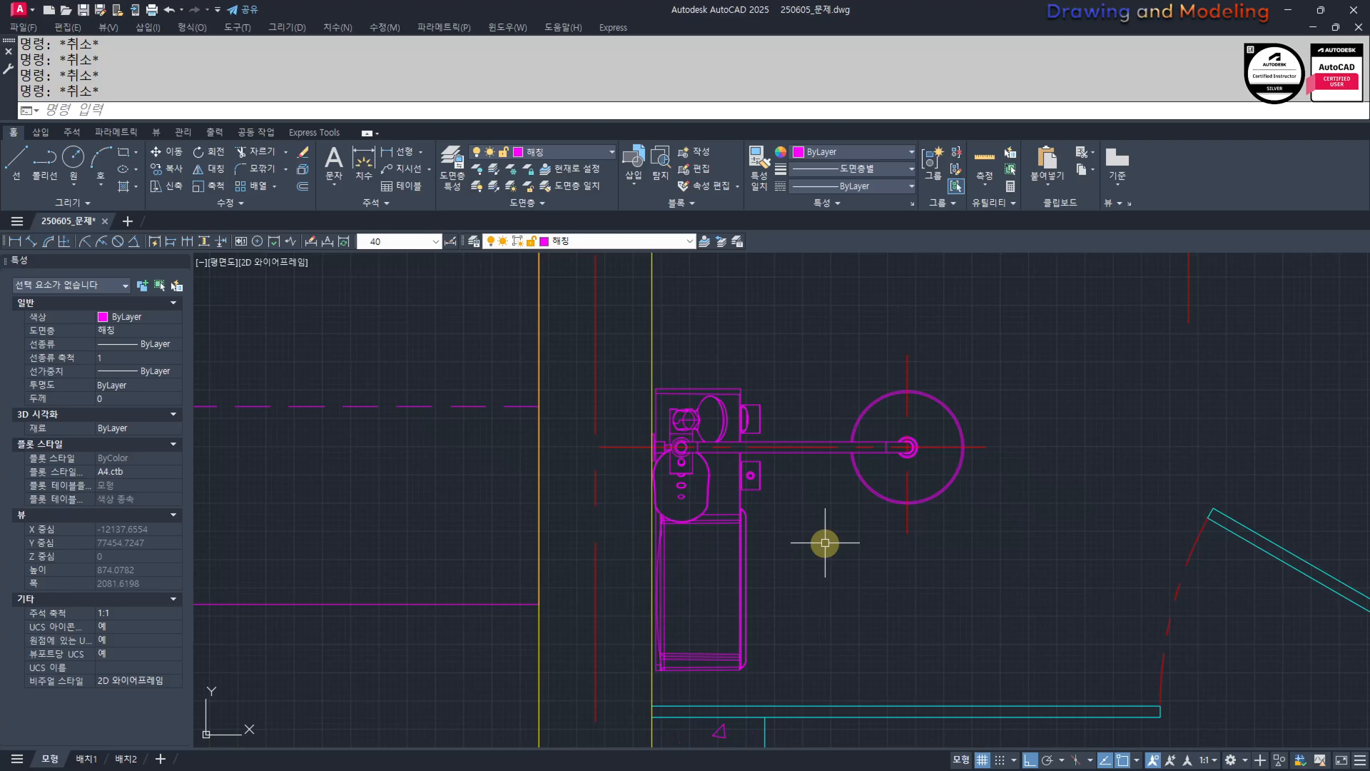
Review how the shower, washbasin and toilet are arranged in the bathroom next to bedroom 3 (침실3).
scroll(798, 596, down, 4)
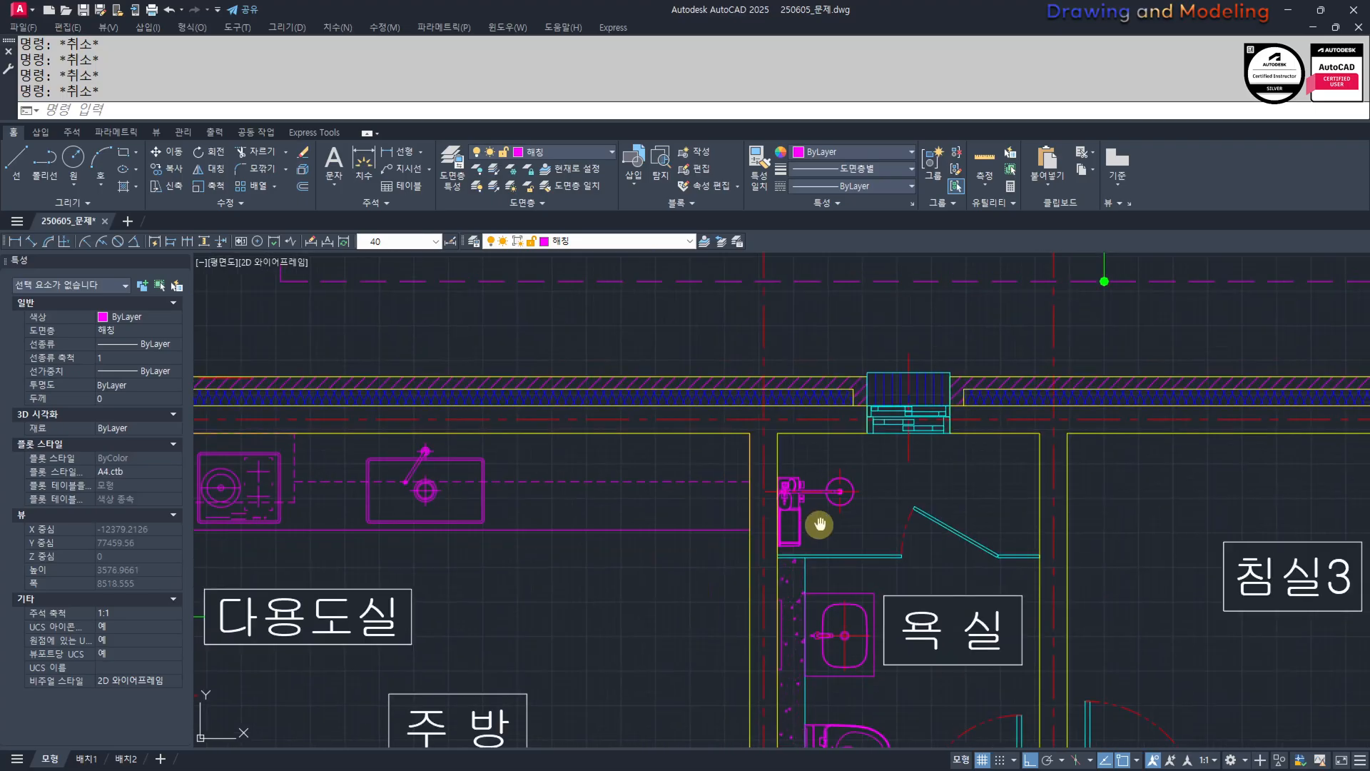
scroll(760, 528, up, 8)
click(770, 562)
key(Escape)
key(Escape)
scroll(749, 511, up, 3)
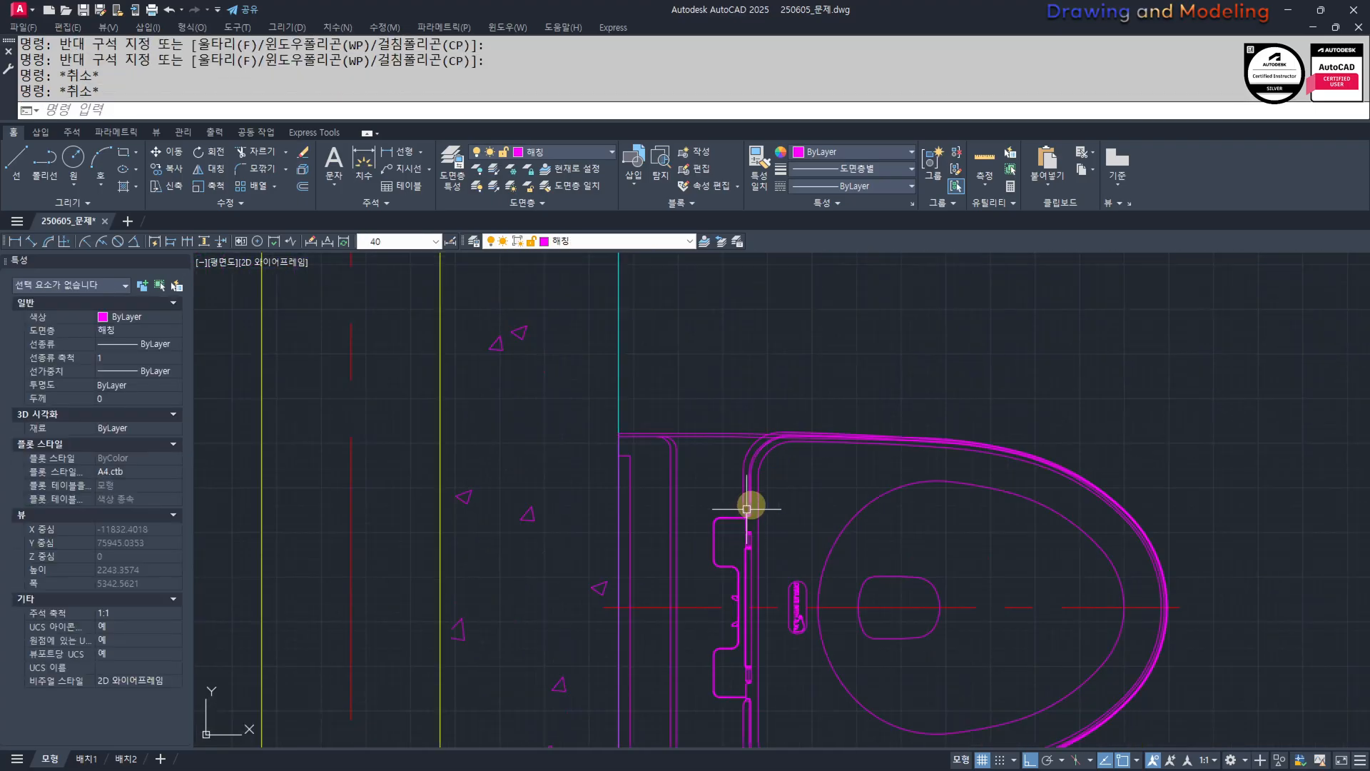
scroll(700, 428, down, 6)
scroll(810, 412, up, 8)
scroll(809, 412, down, 4)
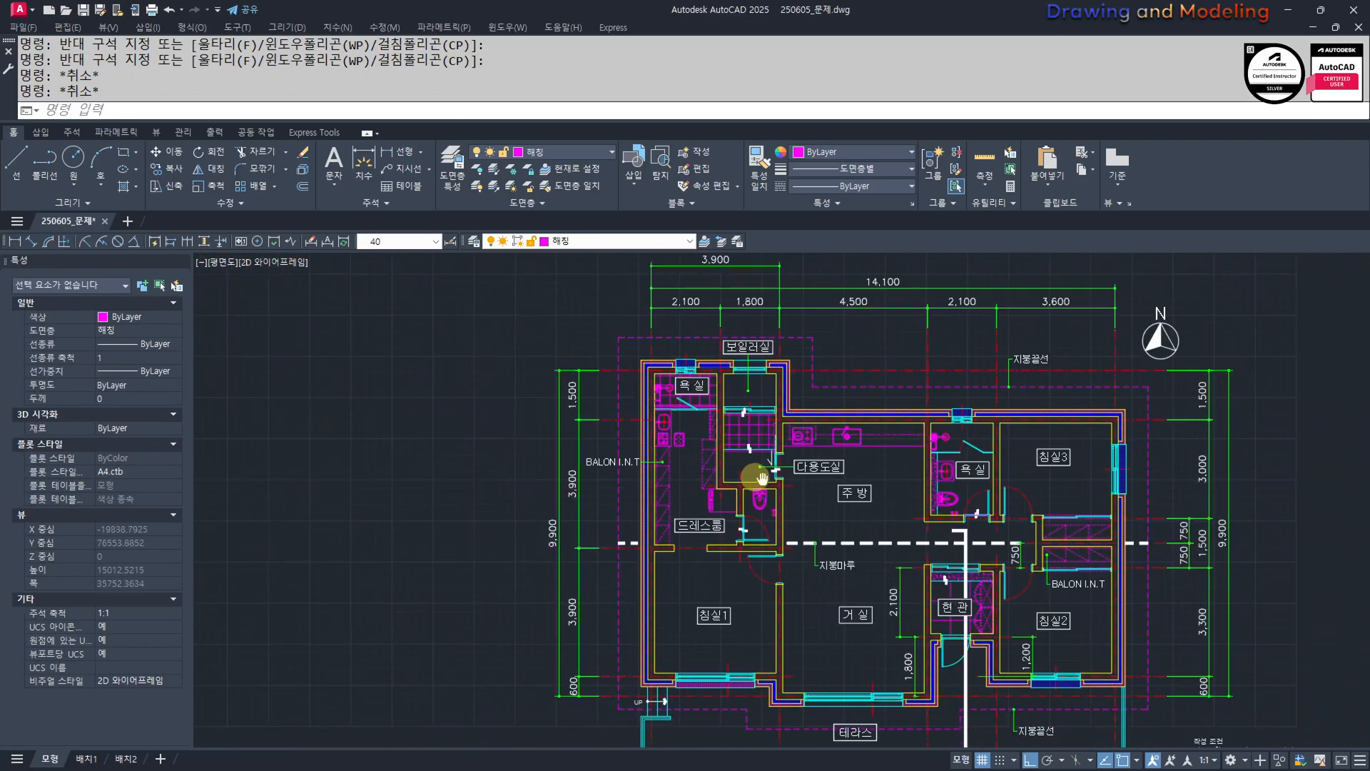
scroll(450, 612, down, 4)
scroll(585, 479, up, 8)
scroll(725, 486, down, 4)
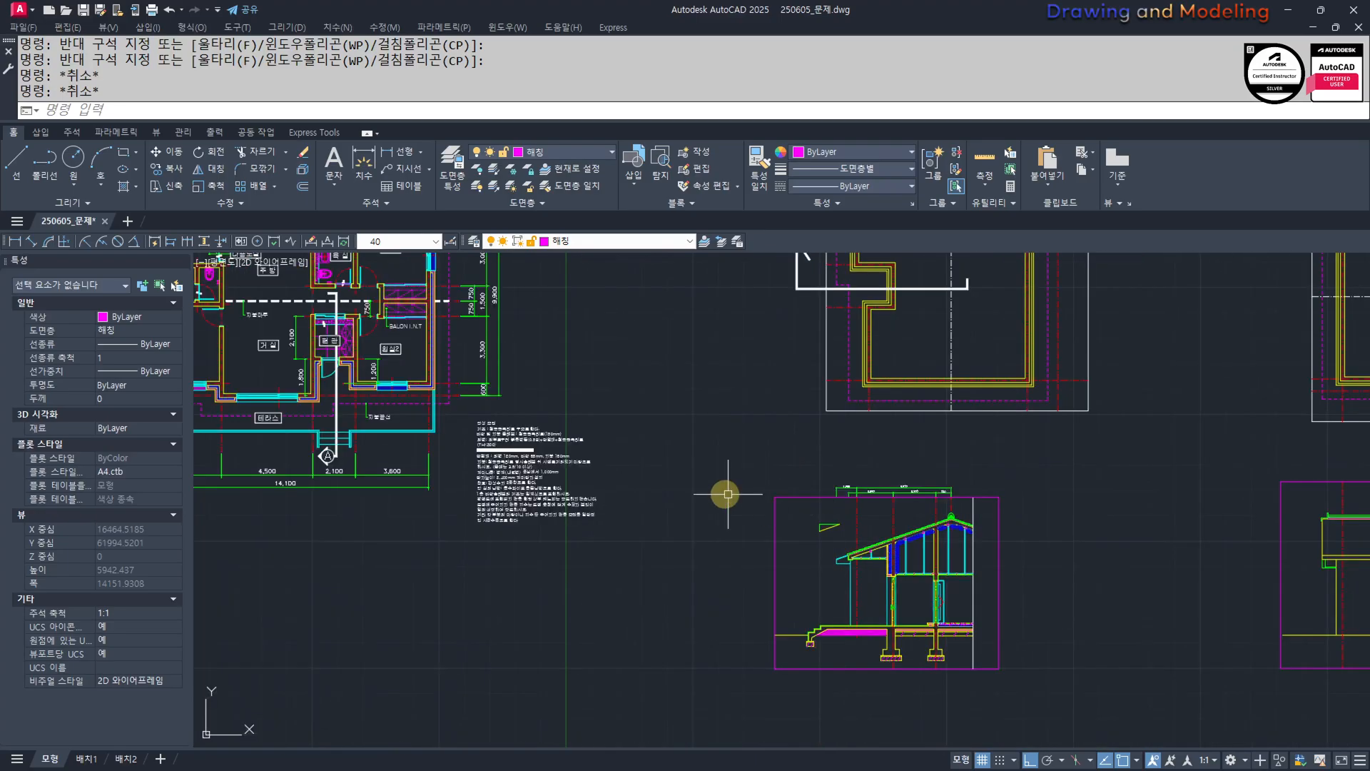
scroll(780, 581, up, 3)
scroll(707, 504, up, 3)
scroll(796, 462, up, 3)
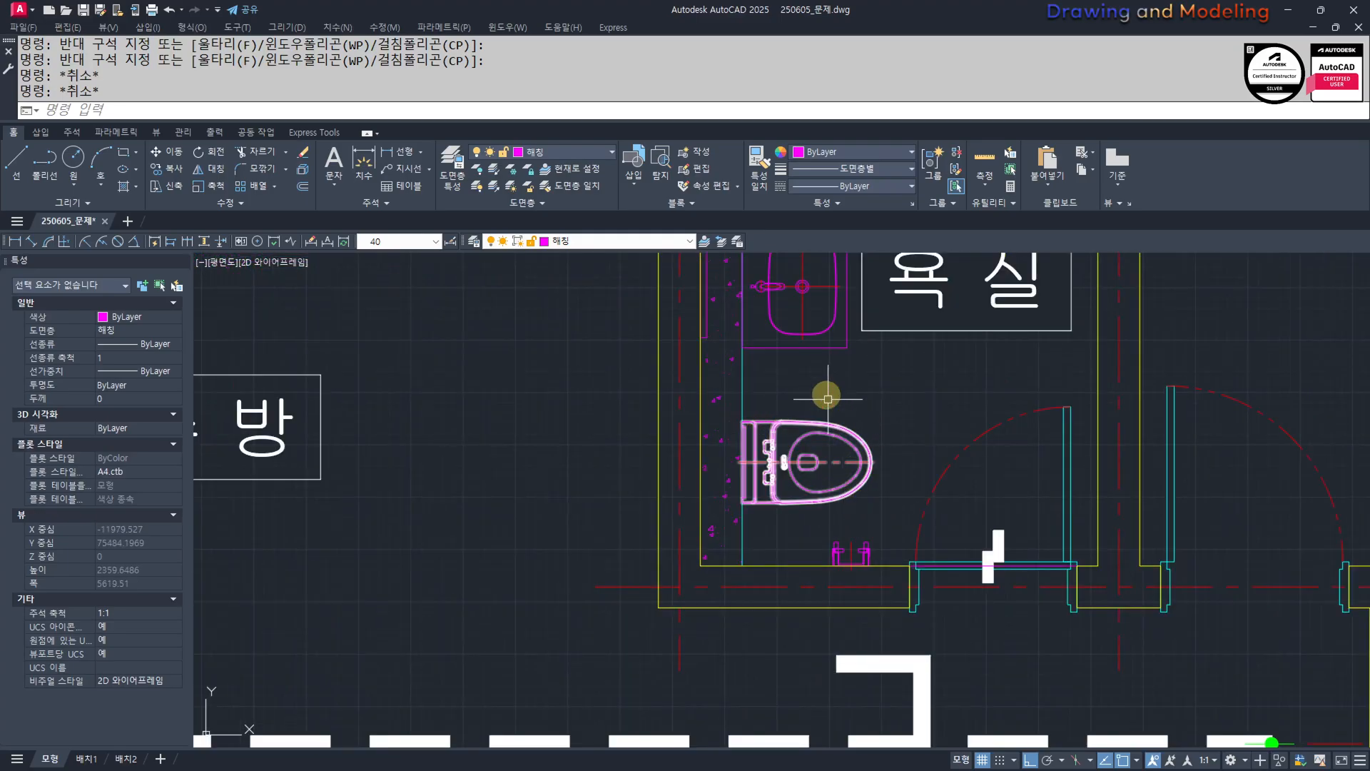
scroll(828, 398, down, 4)
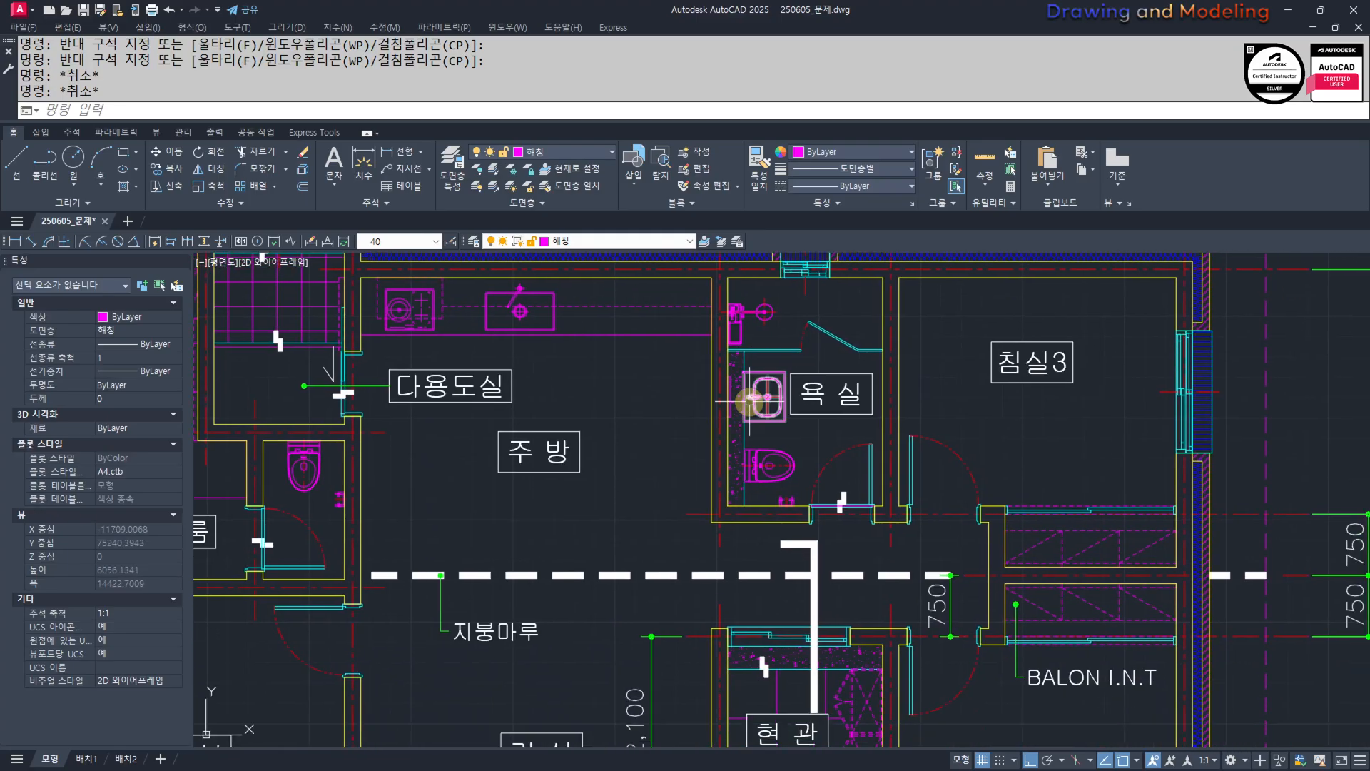
scroll(774, 491, up, 8)
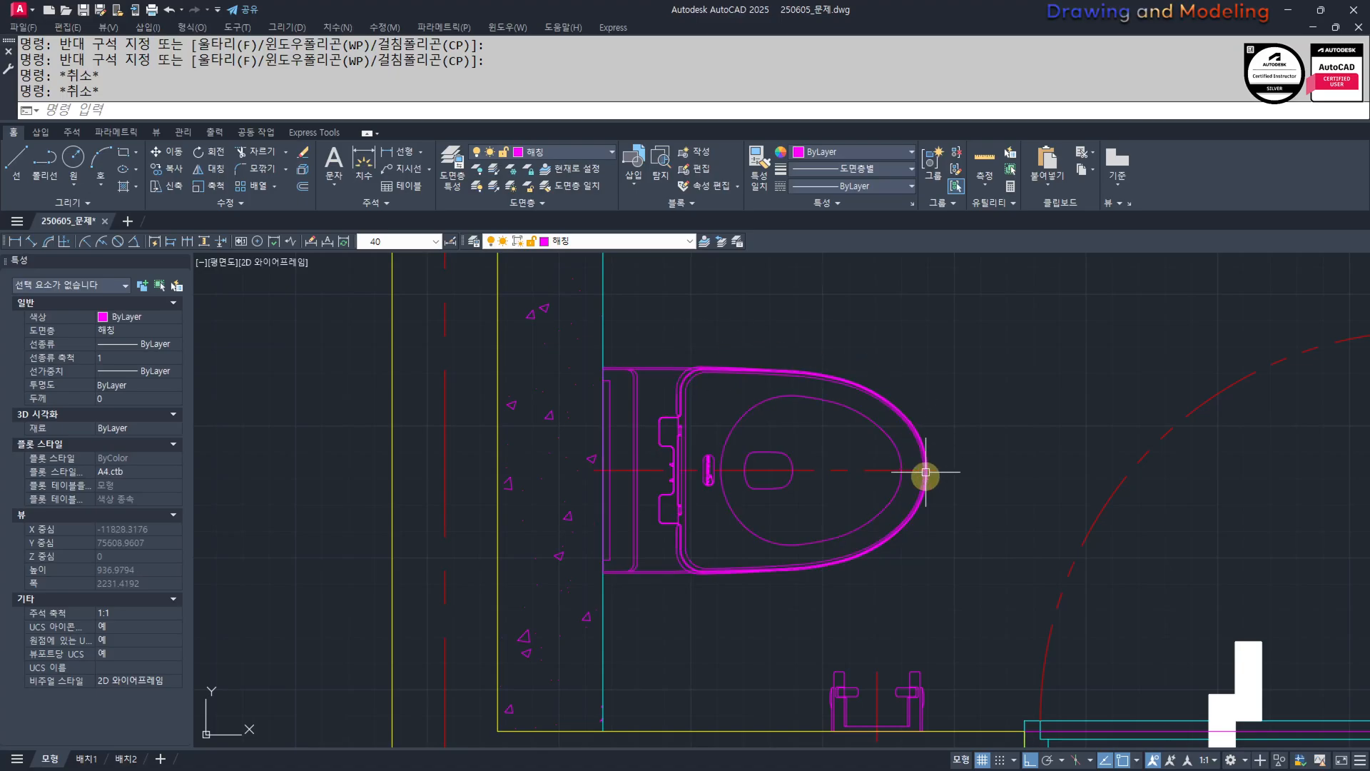
scroll(925, 472, down, 4)
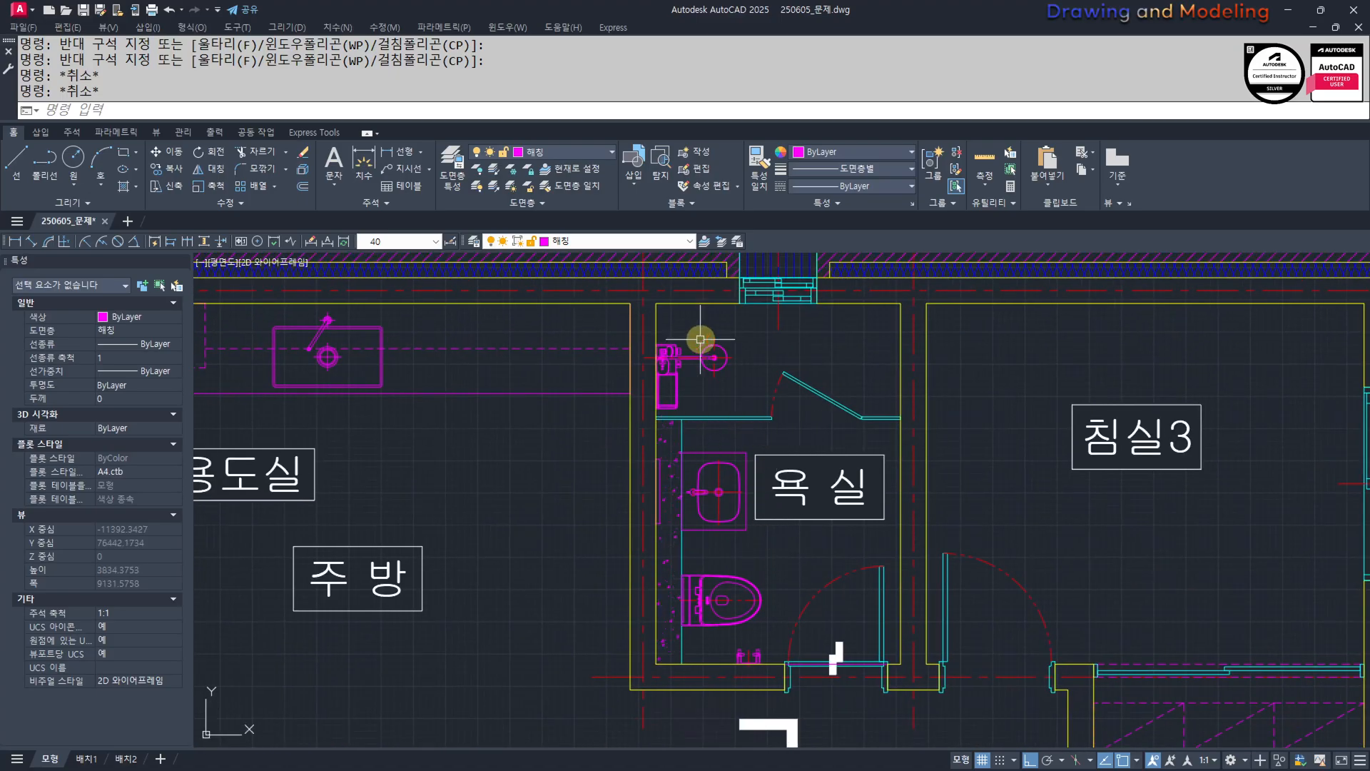
scroll(499, 481, down, 6)
Review the section drawing's floor layers, terrace door sill, ceiling and roof insulation from foundation to ridge.
middle_drag(1354, 489, 651, 369)
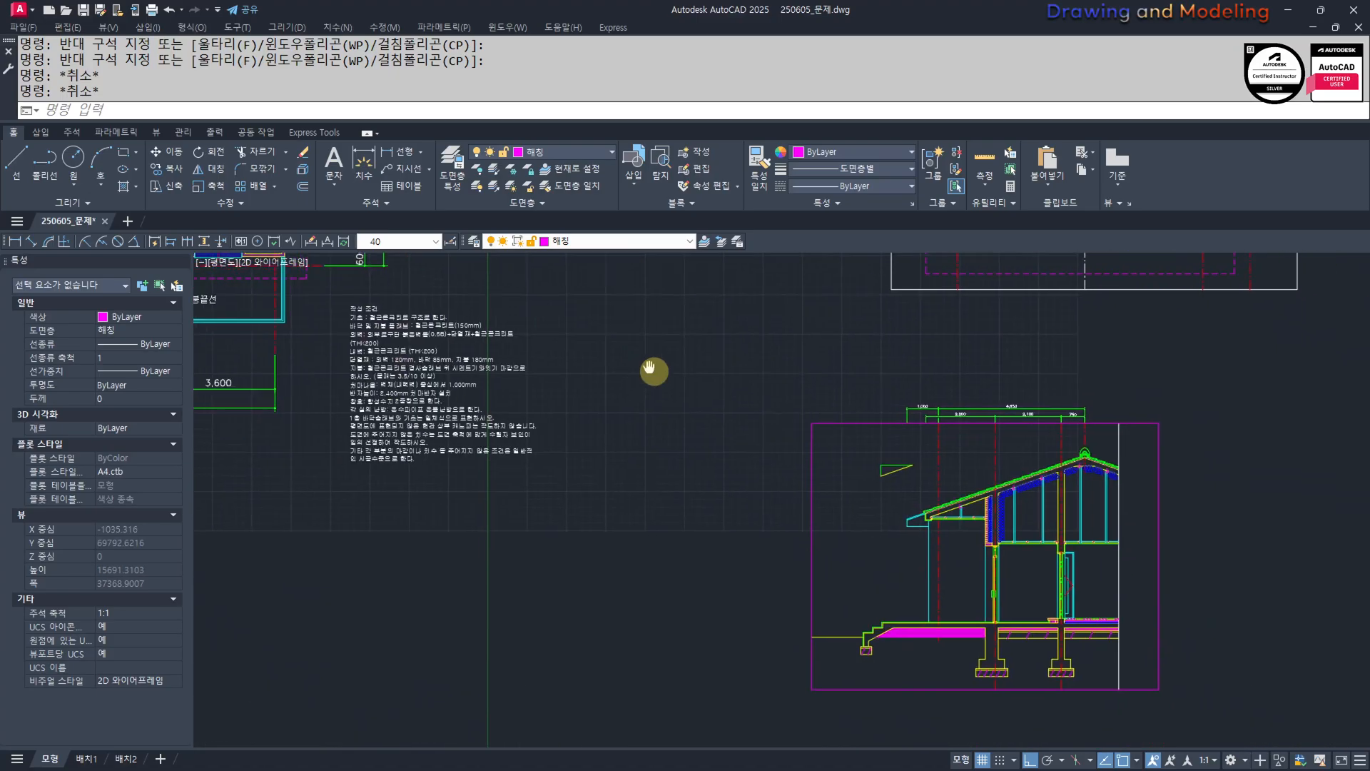
scroll(867, 524, up, 3)
scroll(867, 525, up, 2)
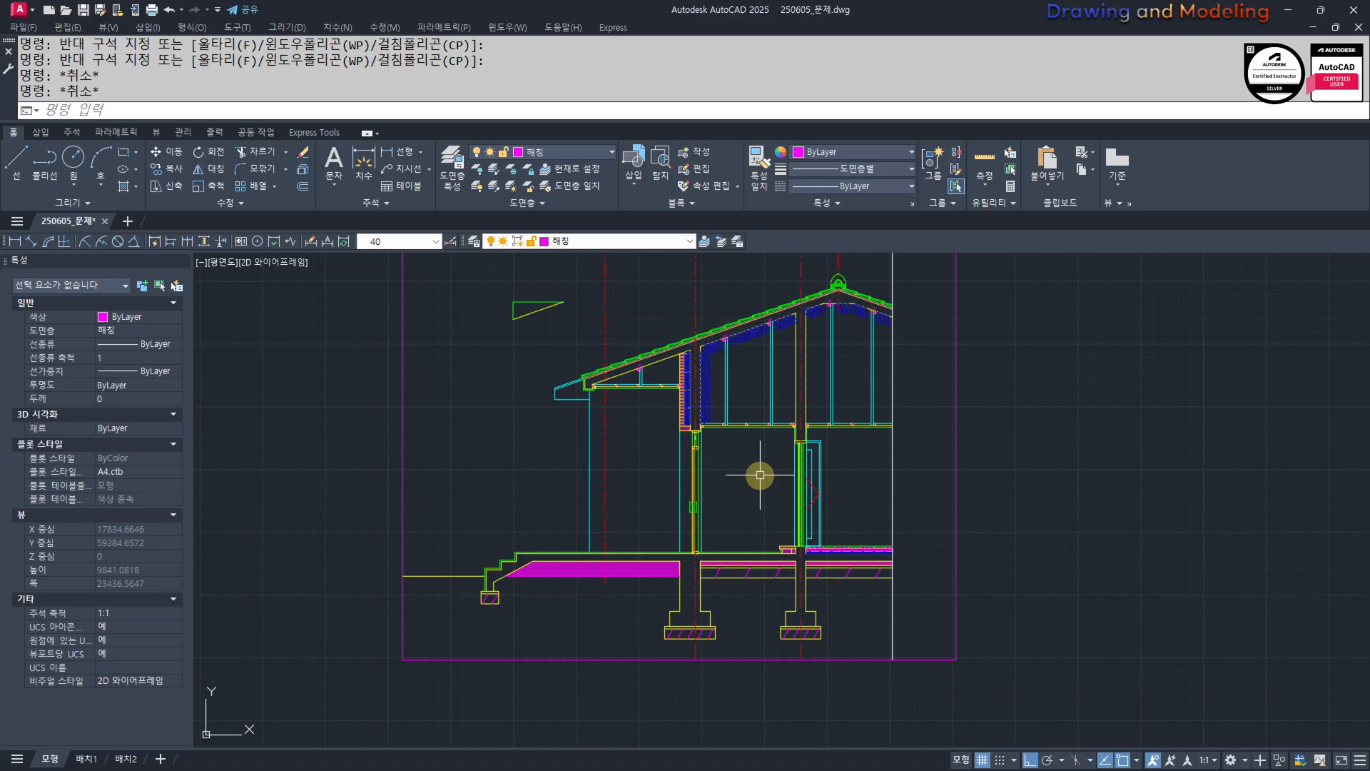
scroll(792, 464, up, 5)
scroll(780, 465, down, 2)
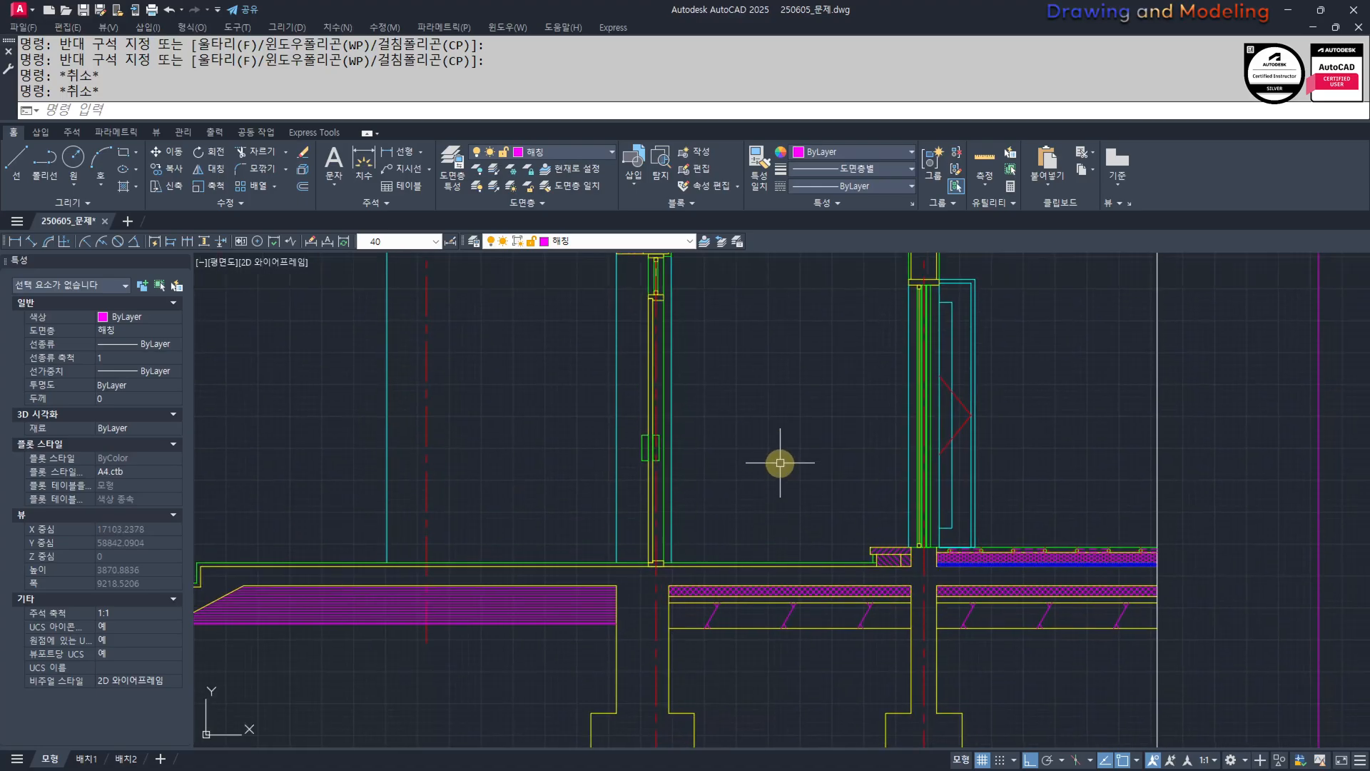
scroll(697, 559, up, 3)
scroll(832, 581, up, 4)
middle_drag(832, 581, 763, 535)
scroll(633, 489, up, 4)
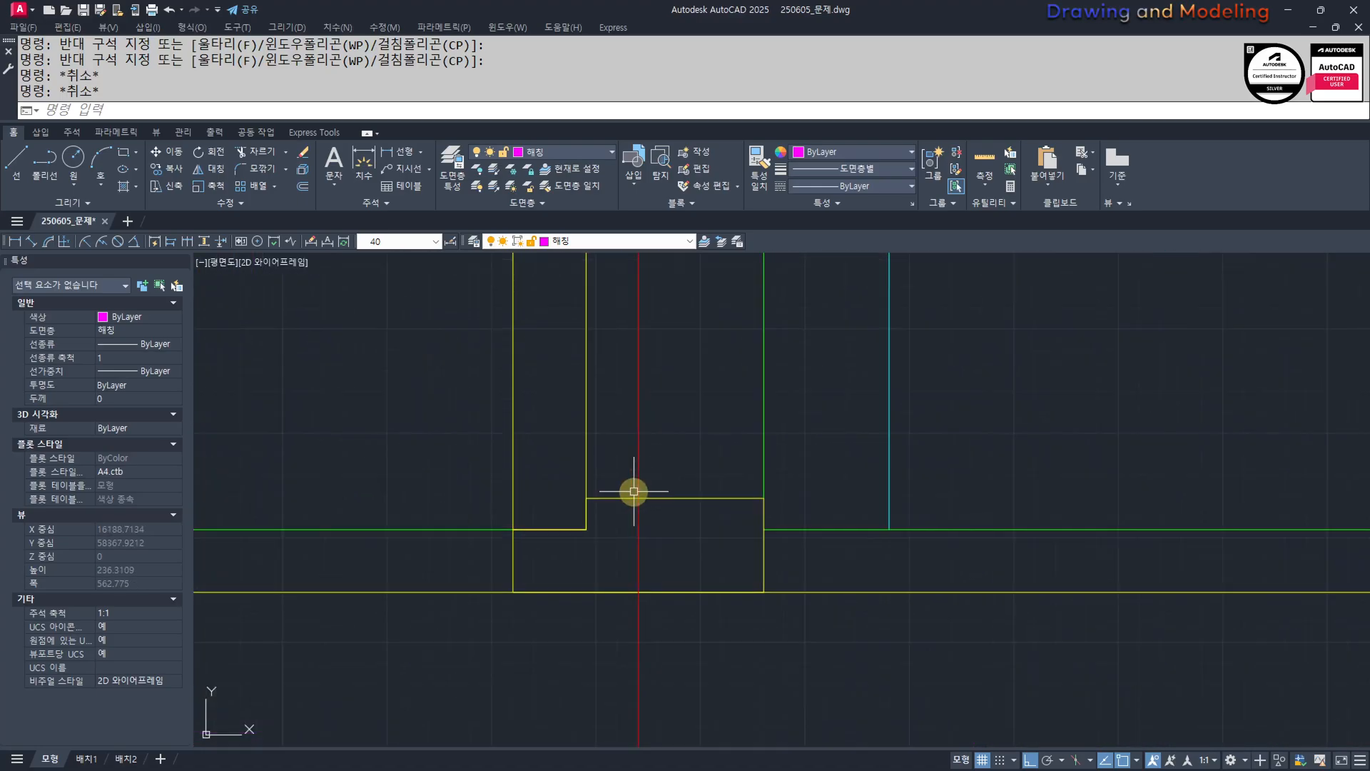
scroll(700, 468, down, 10)
middle_drag(633, 458, 706, 508)
scroll(743, 504, down, 4)
scroll(734, 465, up, 4)
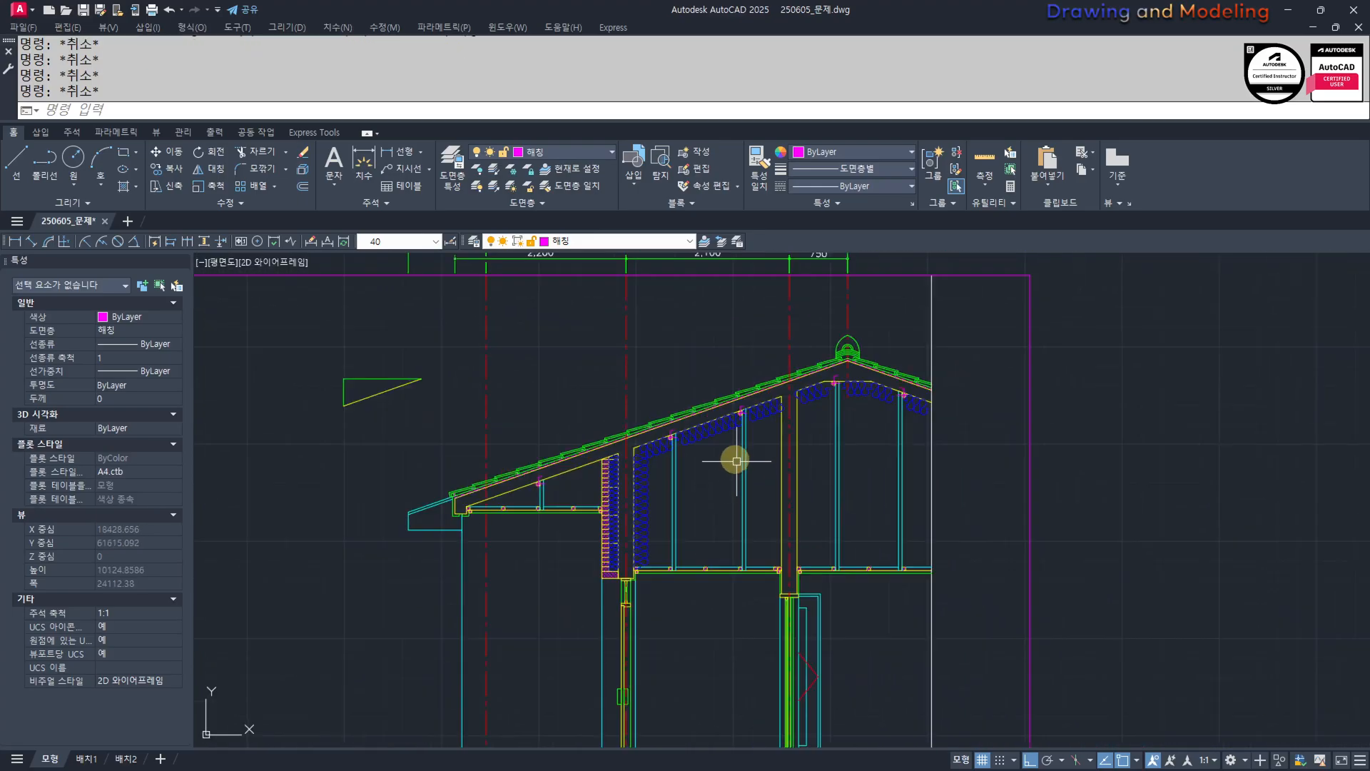
middle_drag(709, 447, 697, 544)
scroll(890, 450, up, 4)
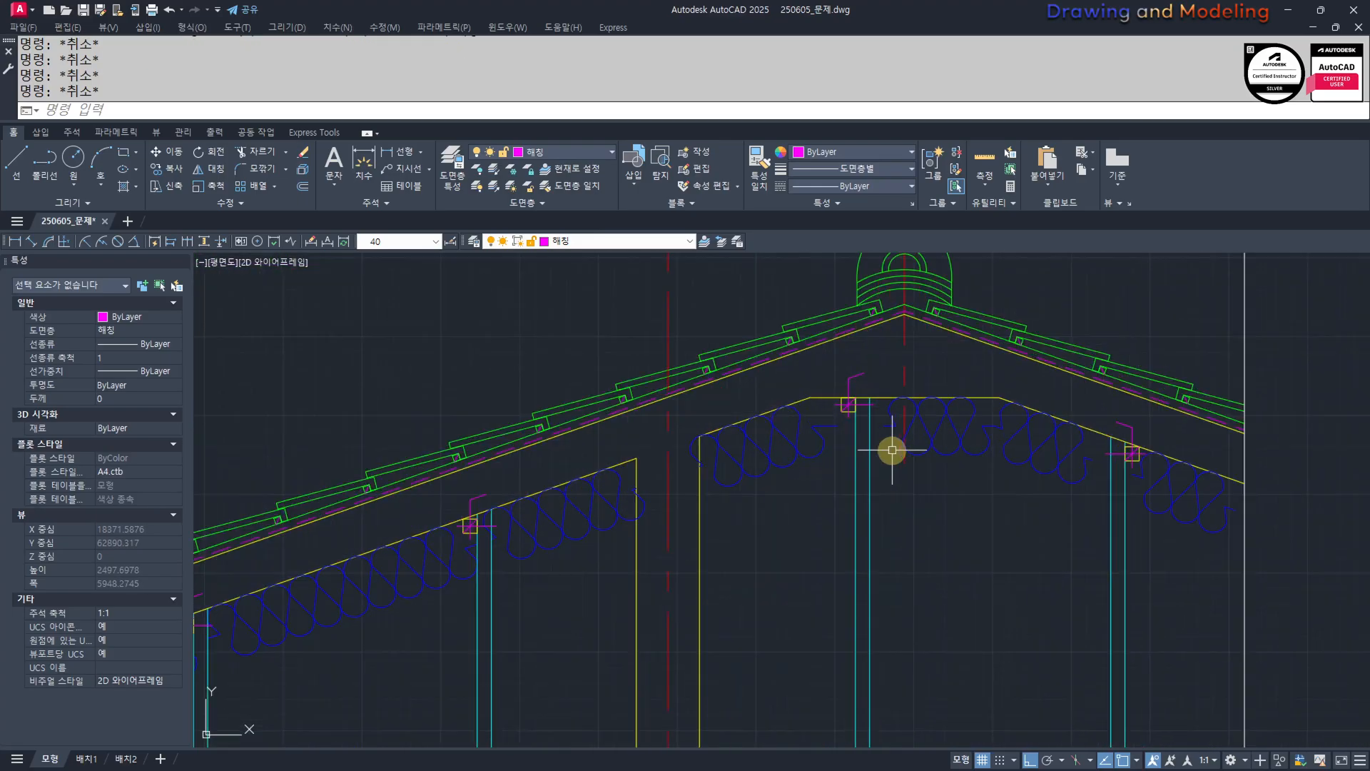
scroll(826, 535, down, 8)
mouse_move(825, 535)
middle_down()
mouse_move(832, 465)
mouse_move(940, 580)
mouse_move(913, 615)
middle_up()
scroll(832, 464, up, 4)
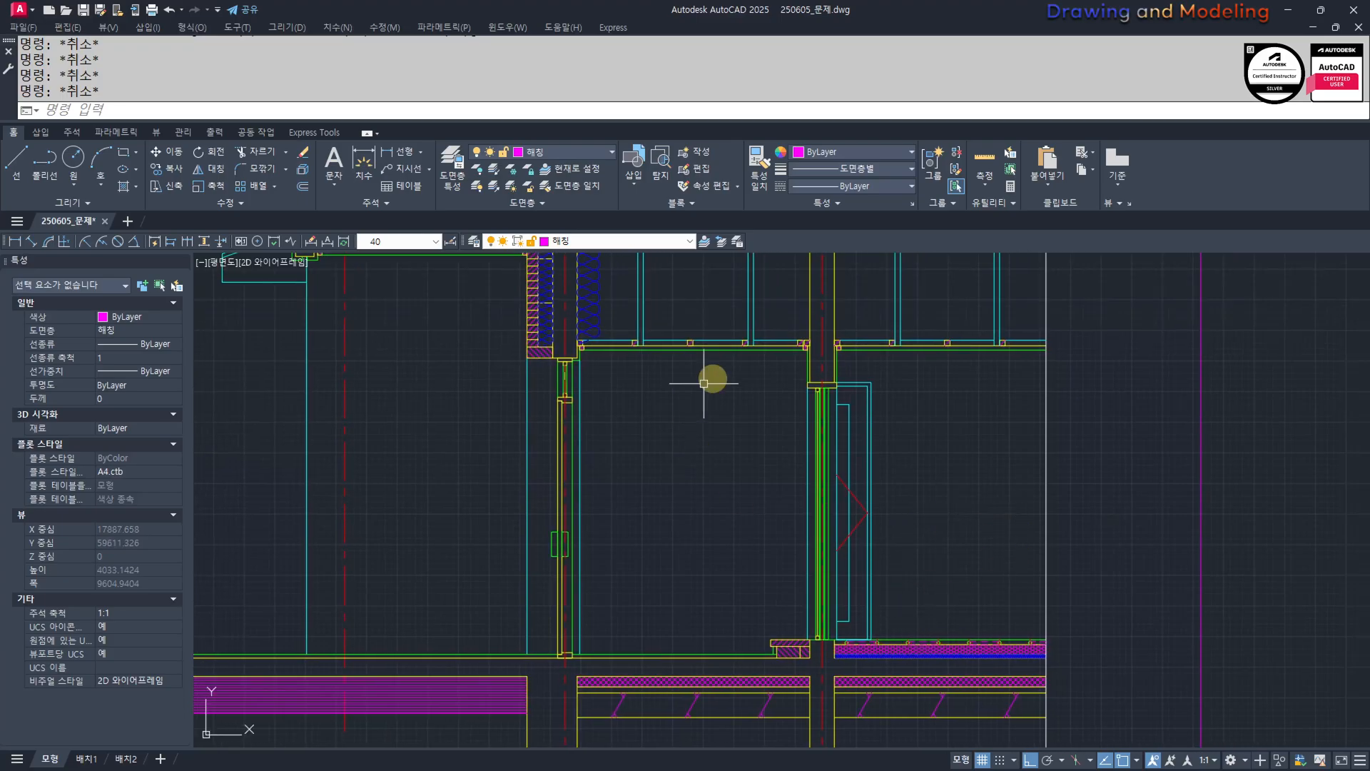
scroll(790, 513, down, 5)
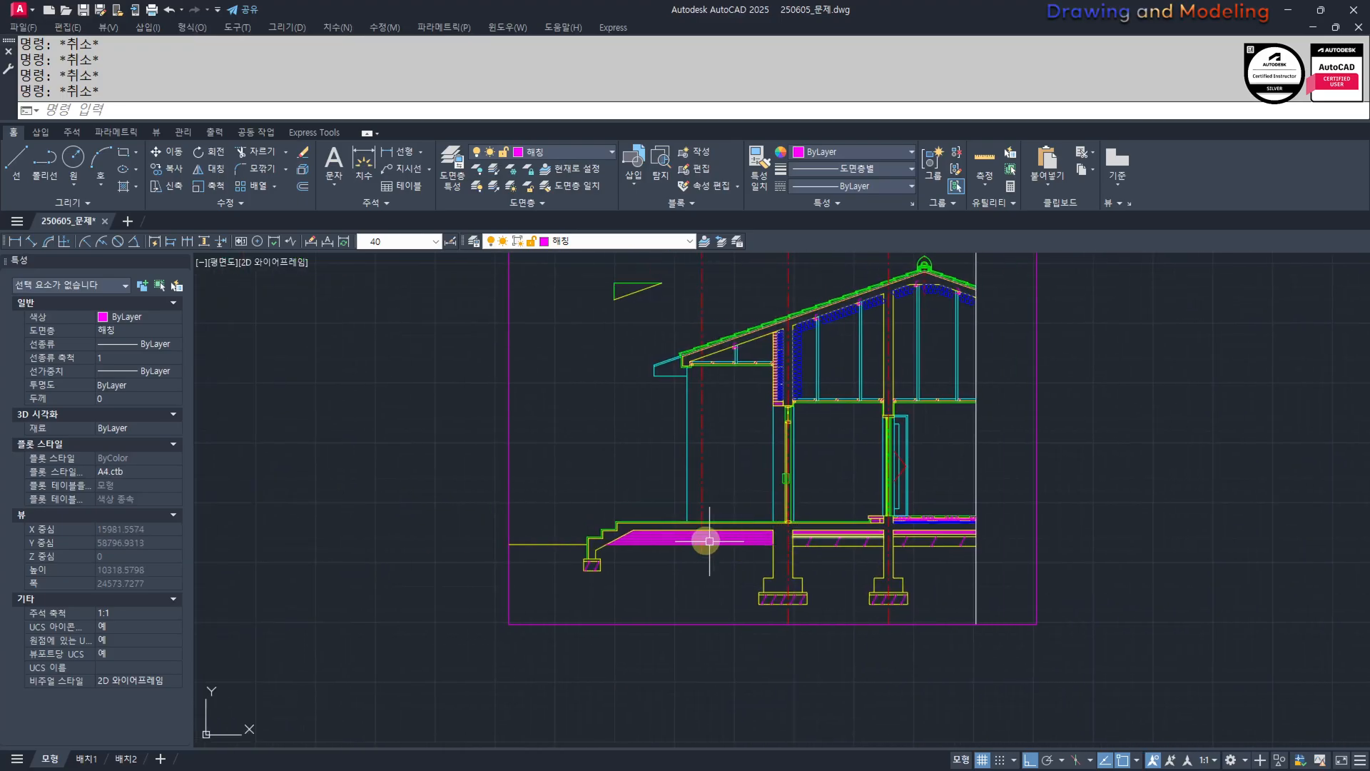
middle_drag(763, 430, 693, 497)
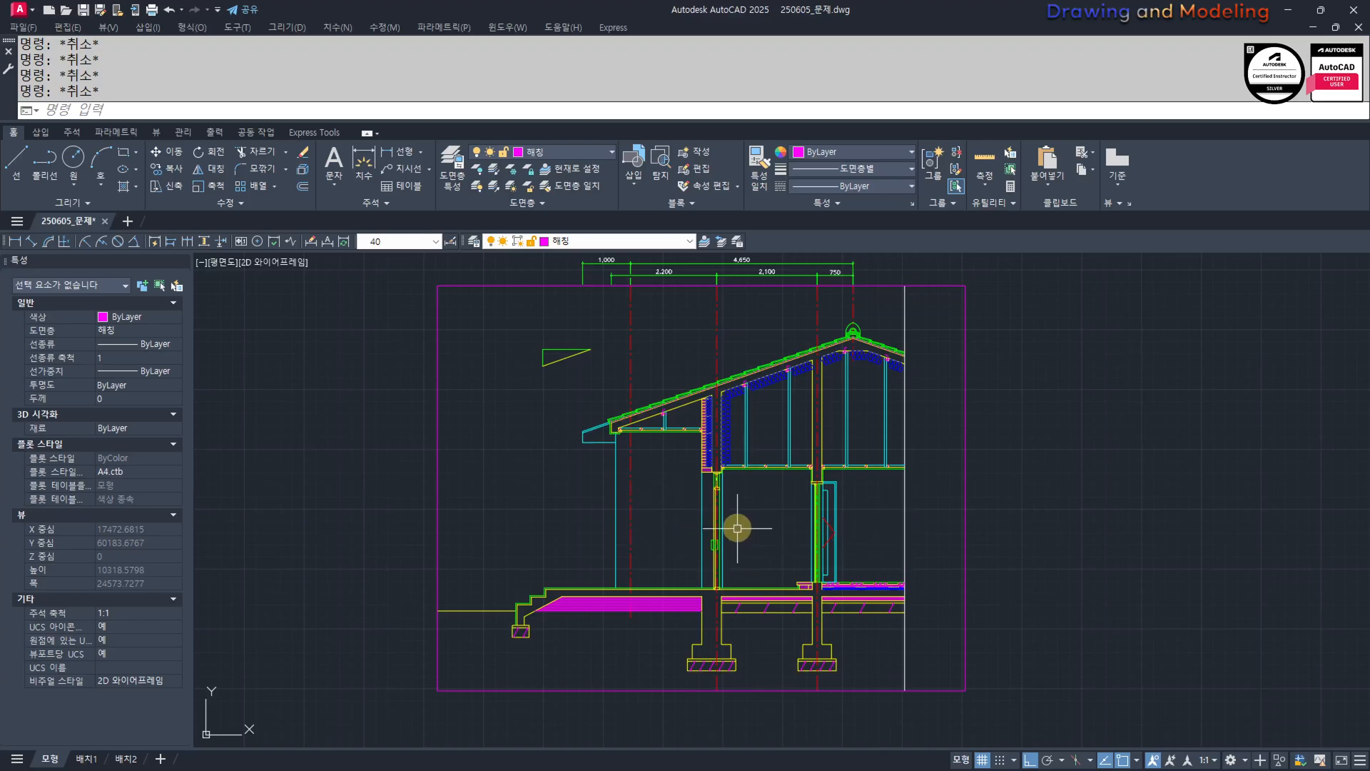
Offset the inner room's finished floor line upward by 150.
scroll(766, 526, up, 5)
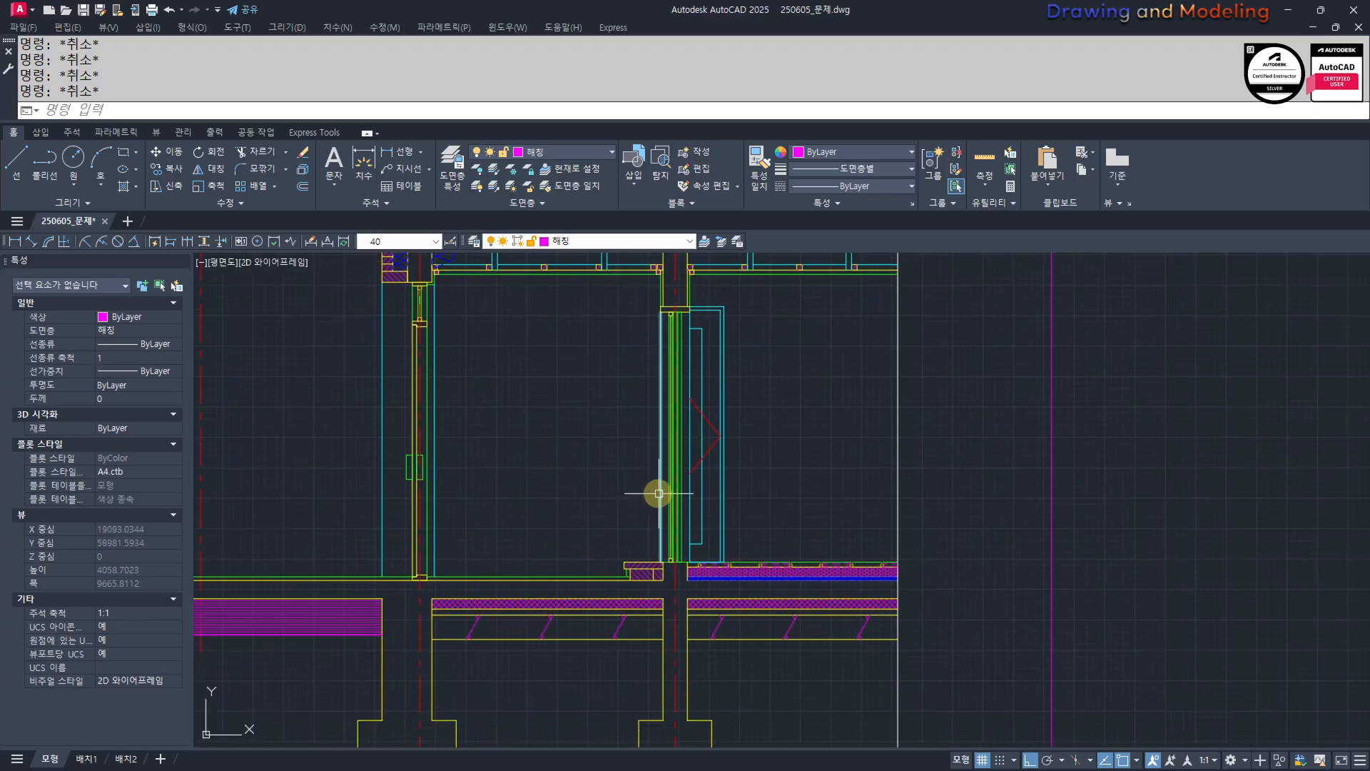
text(o)
key(space)
text(150)
key(Return)
scroll(719, 572, up, 4)
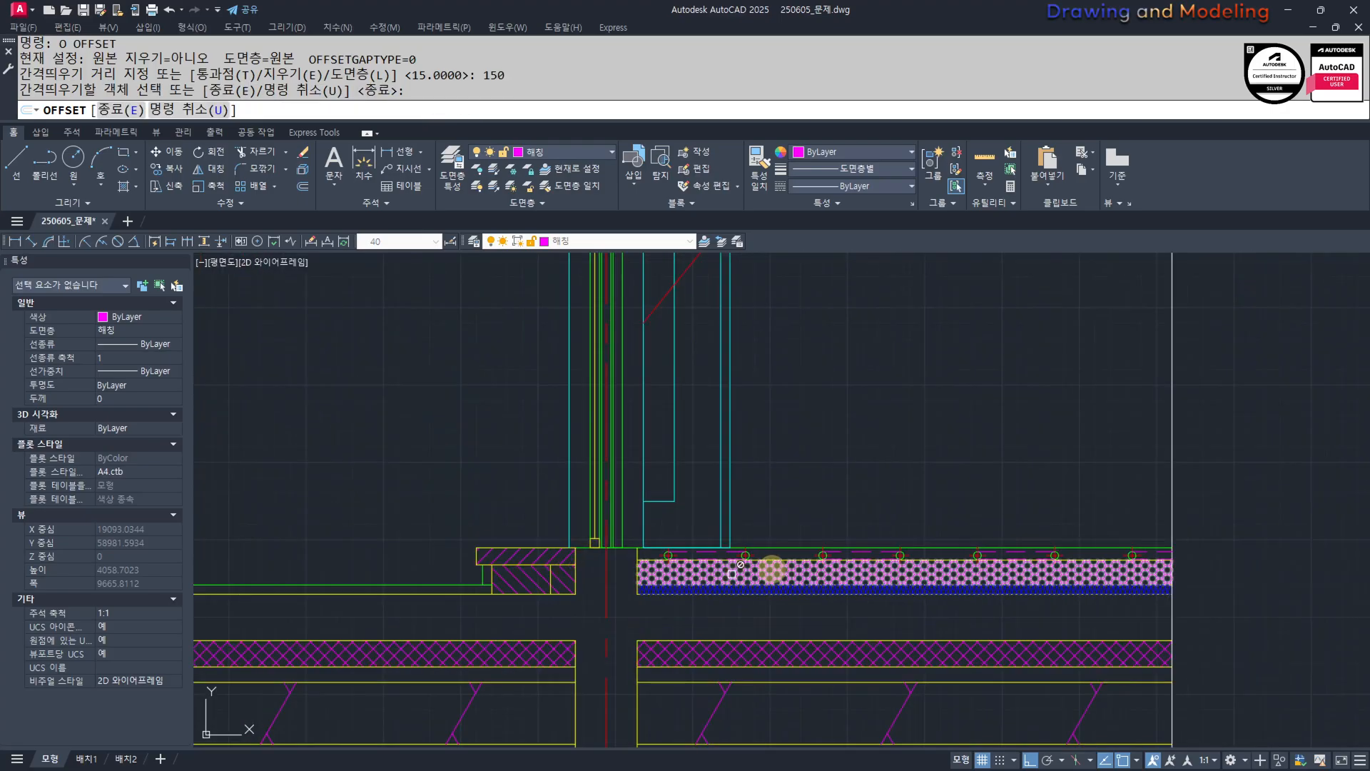
click(774, 567)
click(800, 553)
click(795, 497)
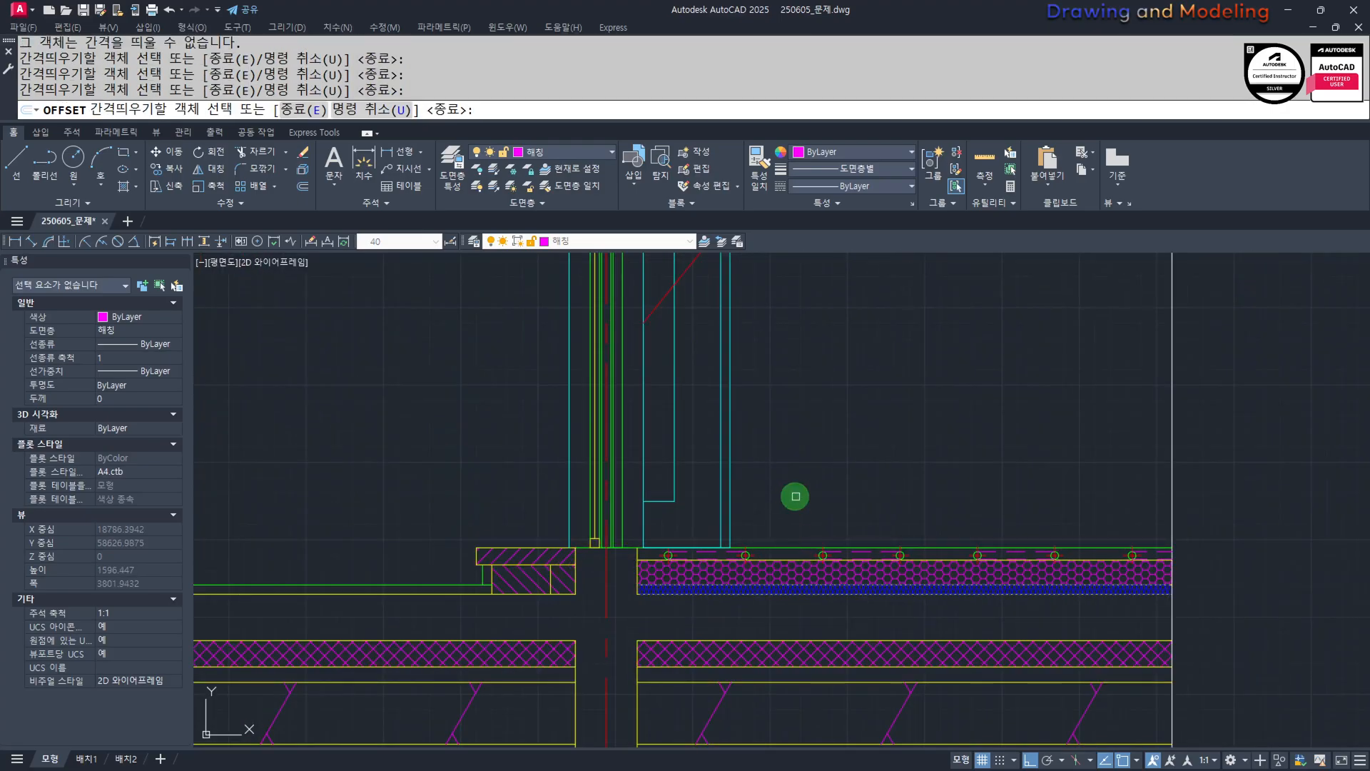
click(768, 544)
click(780, 480)
key(Escape)
Trim the new skirting line where it crosses the inner door and its frame.
scroll(697, 502, up, 5)
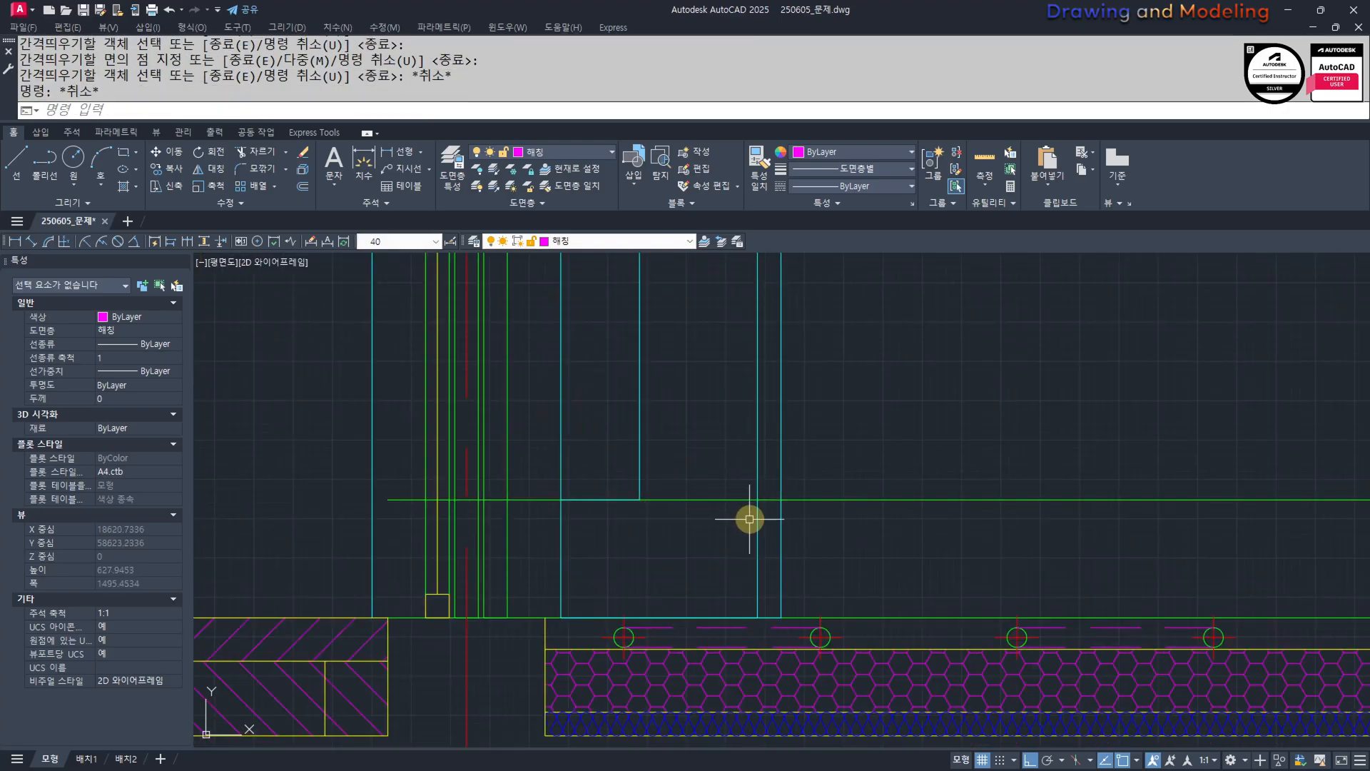
text(tr)
key(space)
click(779, 518)
key(space)
click(734, 490)
click(525, 506)
key(Escape)
key(Escape)
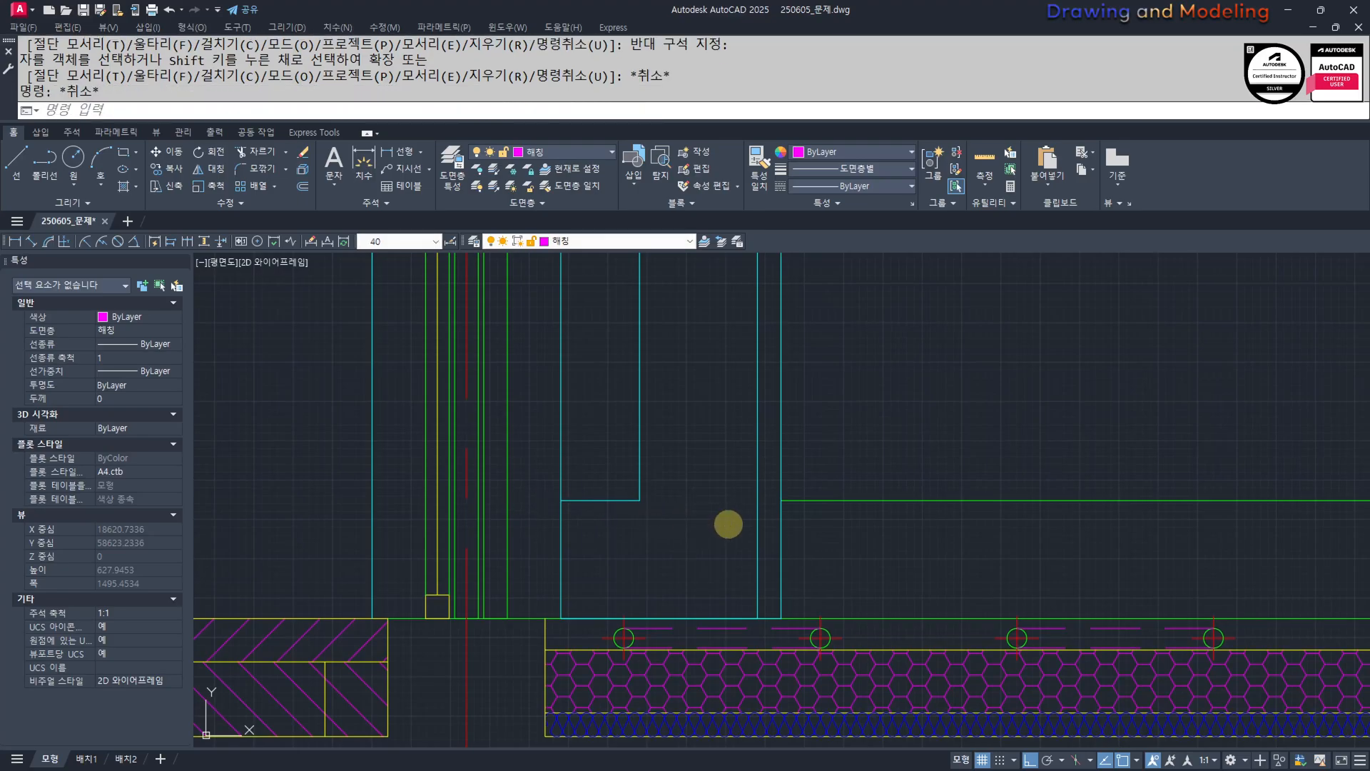
Match the inner room's skirting line to the properties of the cyan door frame line.
scroll(729, 524, down, 3)
middle_drag(731, 532, 734, 551)
text(ma)
key(space)
click(761, 546)
click(789, 504)
click(746, 542)
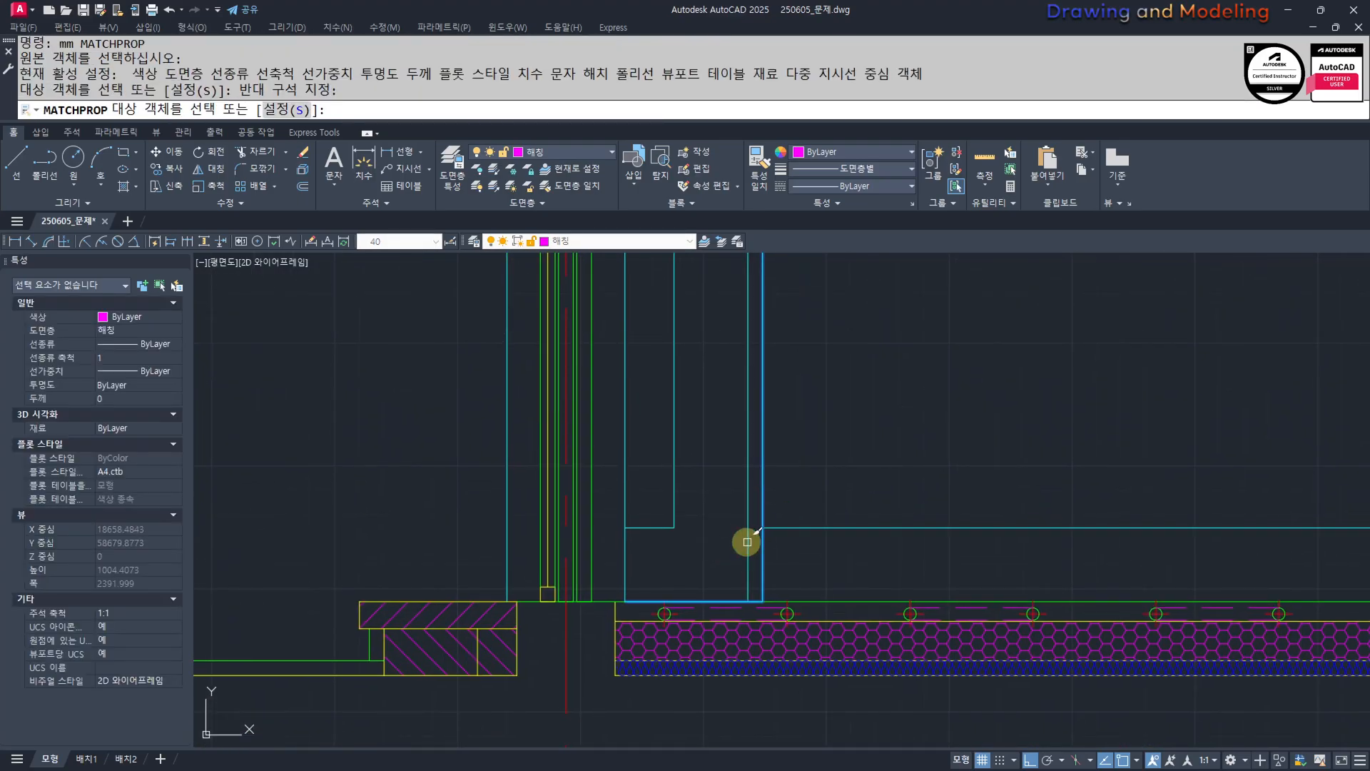
key(Escape)
key(Escape)
Offset the lower entrance floor's finish line upward by 150 between the outer and inner doors.
scroll(746, 541, down, 3)
mouse_move(606, 545)
middle_down()
mouse_move(778, 566)
mouse_move(786, 552)
middle_up()
text(o)
key(space)
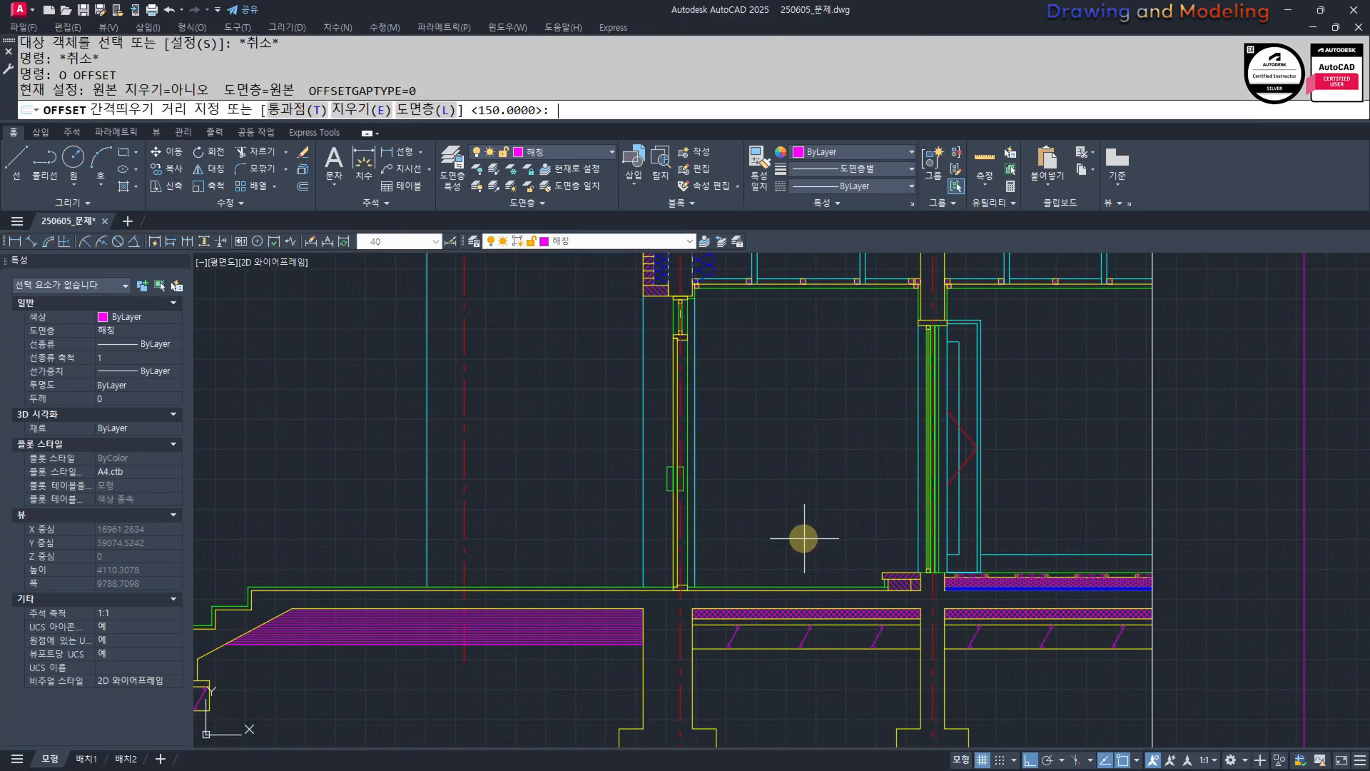
key(space)
scroll(887, 548, up, 2)
scroll(887, 548, up, 2)
click(823, 644)
click(823, 575)
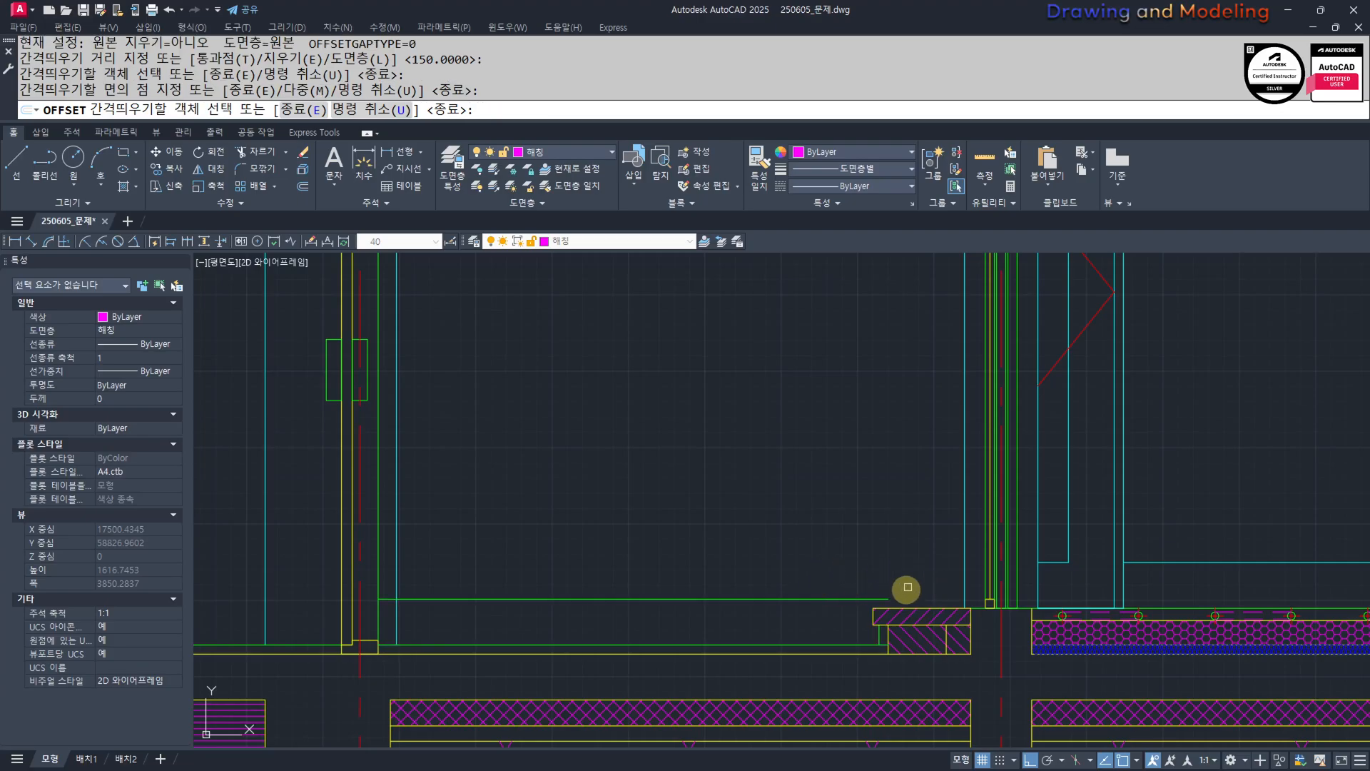
click(906, 588)
key(Escape)
key(Escape)
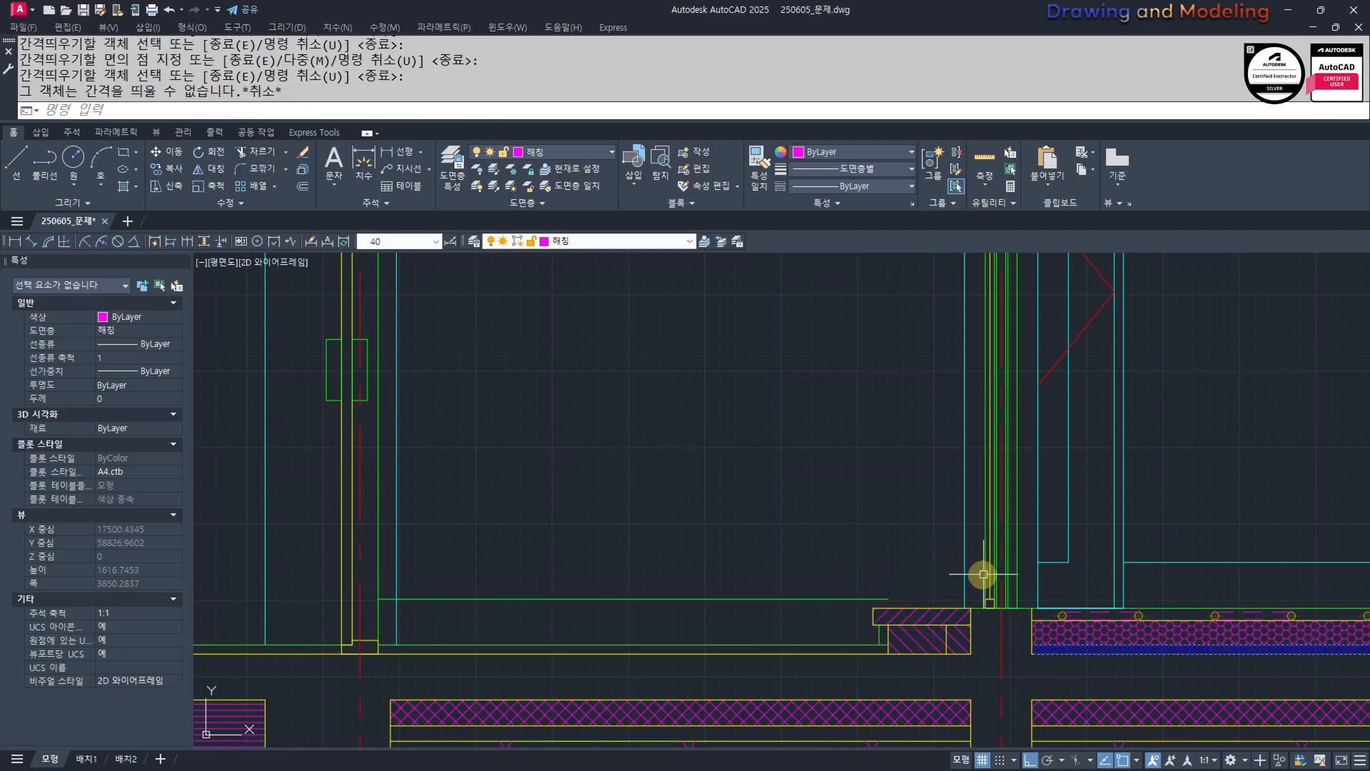
Draw a horizontal line at the inner room's skirting height from the door frame out over the entrance floor.
middle_drag(1095, 591, 1088, 600)
text(l)
key(space)
click(1099, 569)
click(694, 544)
key(Escape)
key(Escape)
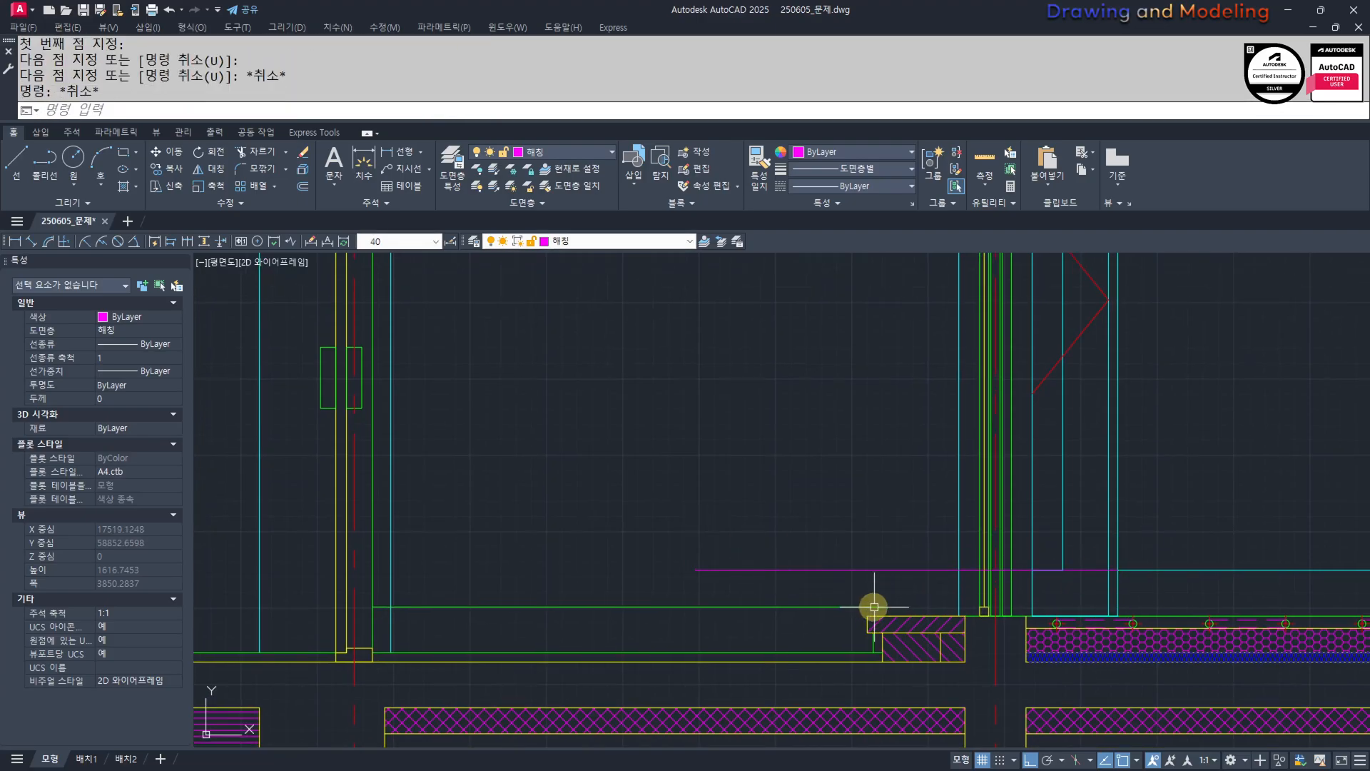
Draw a vertical line upward from the outer top corner of the hatched sill.
scroll(882, 603, up, 2)
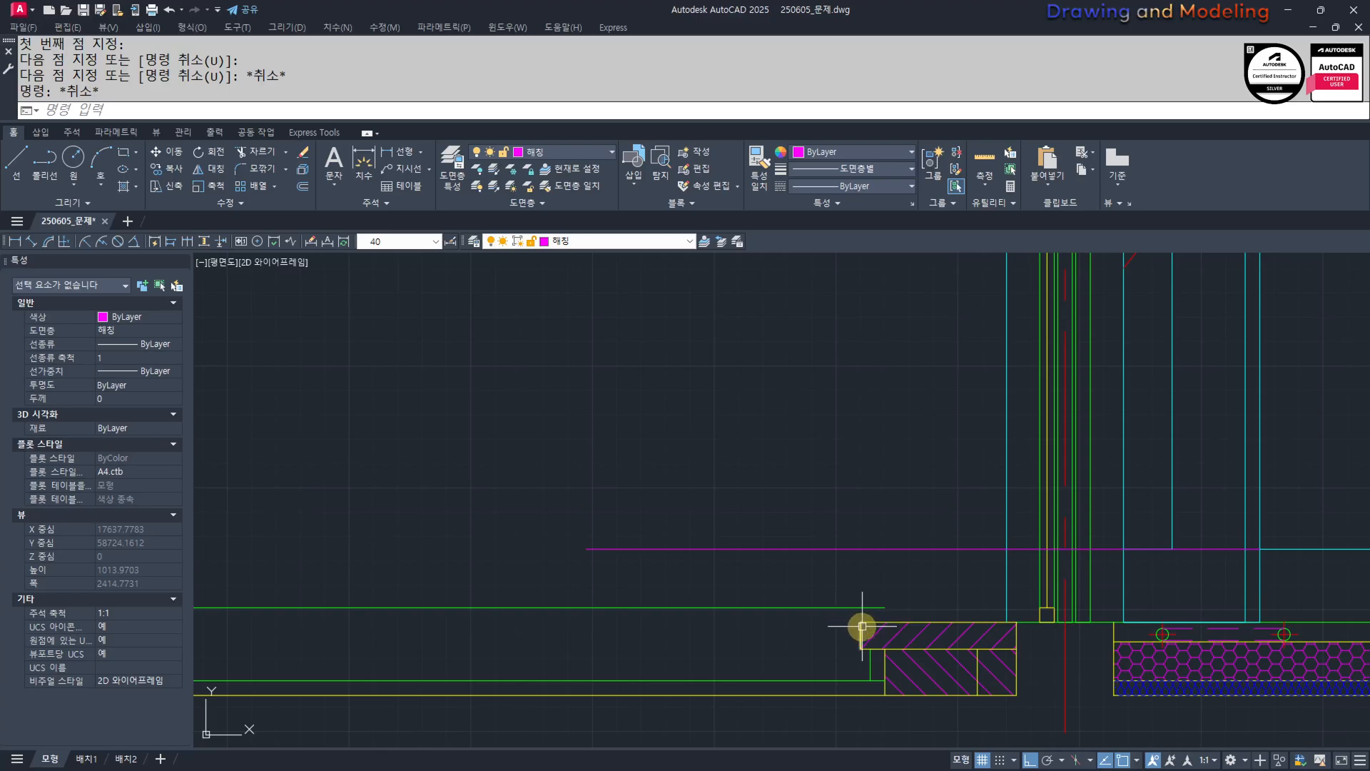
text(l)
key(space)
click(862, 623)
click(846, 437)
key(Escape)
key(Escape)
Offset the sill's vertical line 150 toward the entrance and erase the original line.
text(o)
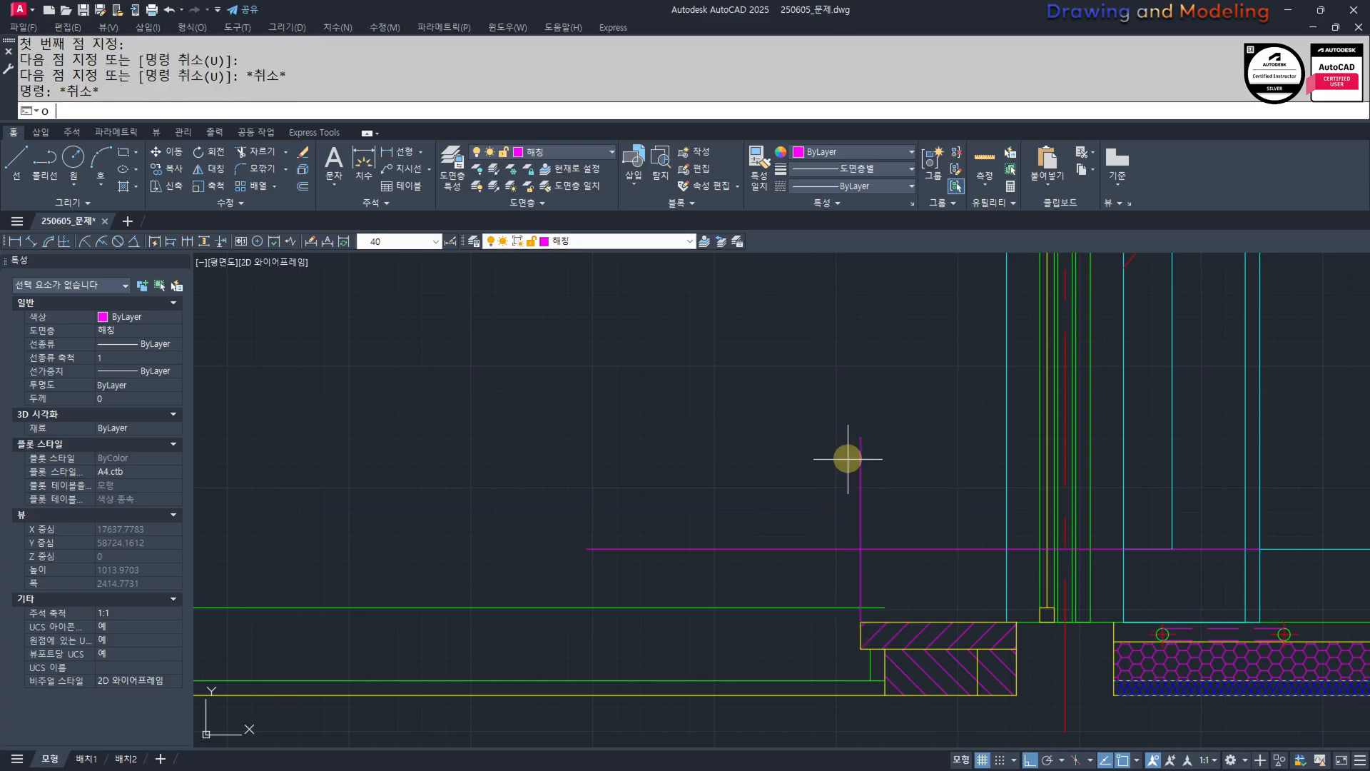
key(space)
text(150)
key(space)
click(860, 466)
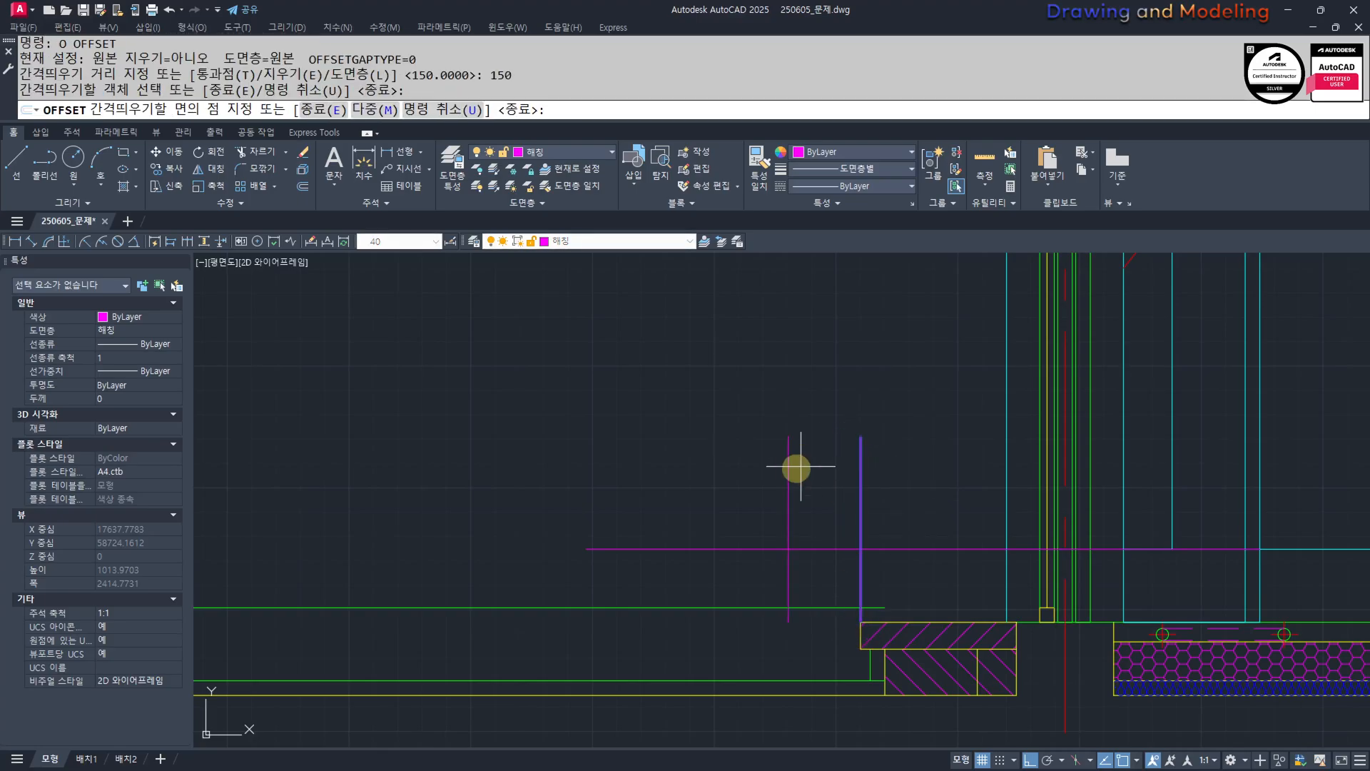
click(797, 468)
key(Escape)
key(Escape)
middle_drag(888, 583, 865, 581)
click(861, 584)
click(817, 571)
text(e)
Match the entrance's two horizontal skirting lines and the vertical line to the inner room's cyan skirting line.
scroll(753, 553, down, 2)
text(ma)
key(space)
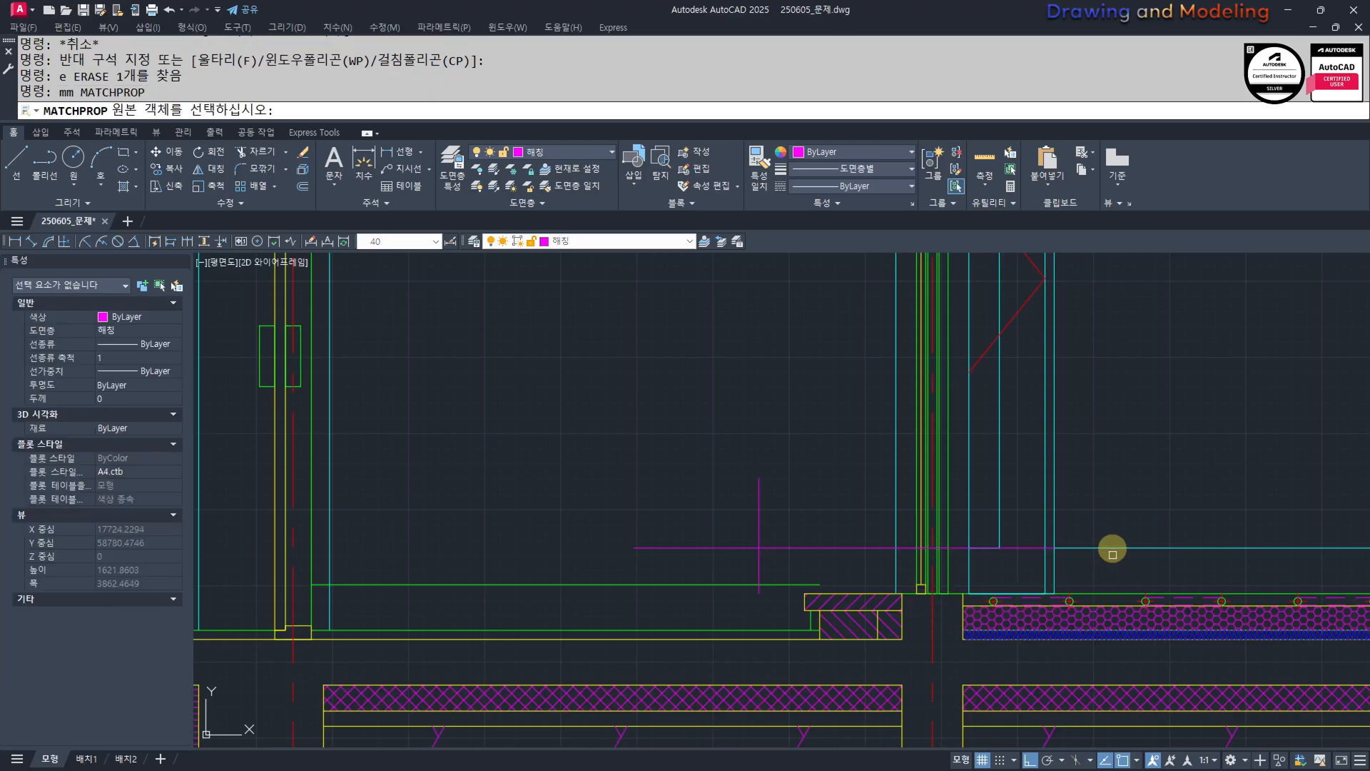
click(1112, 548)
click(775, 555)
click(703, 543)
click(691, 571)
click(675, 606)
key(Escape)
key(Escape)
Join the entrance skirting lines into a stepped outline with radius 0 fillets at both corners.
scroll(764, 583, up, 2)
text(f)
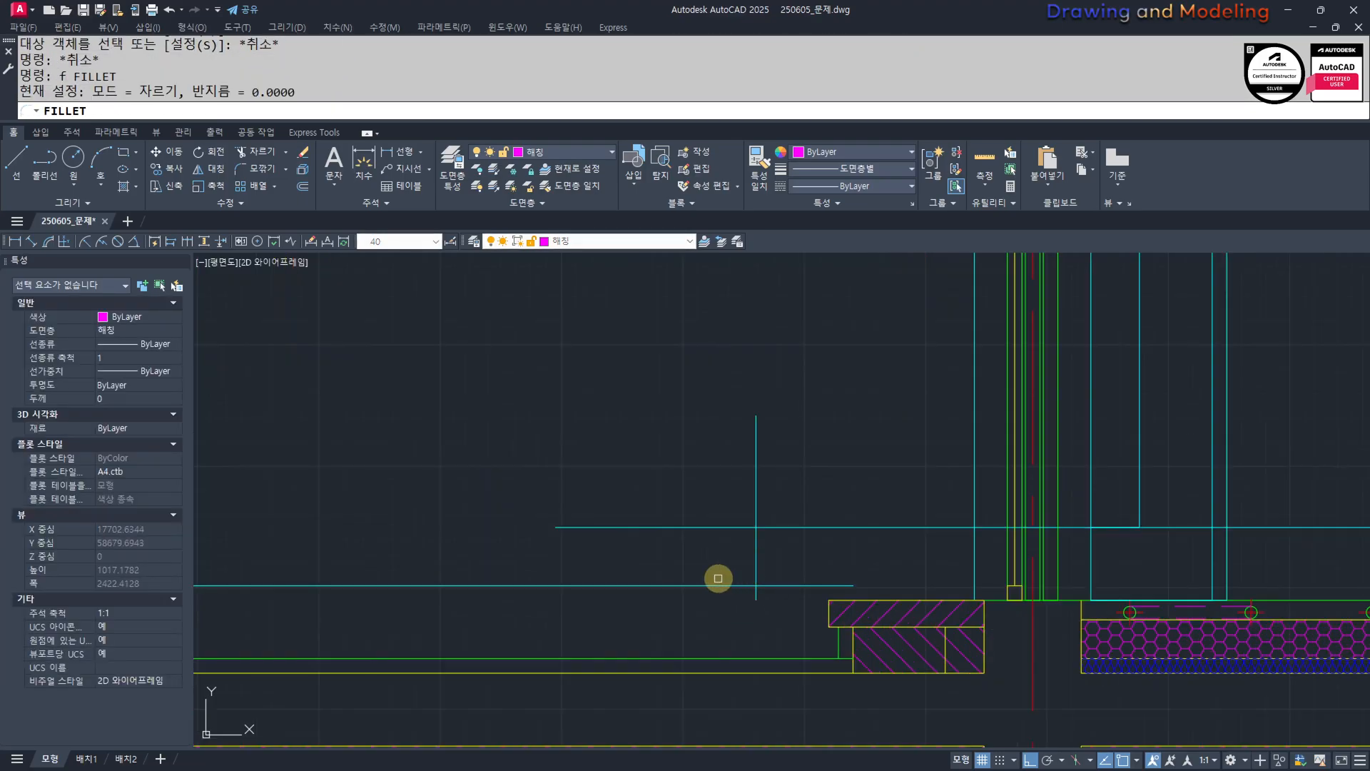
click(716, 582)
click(761, 574)
click(760, 560)
click(760, 554)
click(753, 538)
key(space)
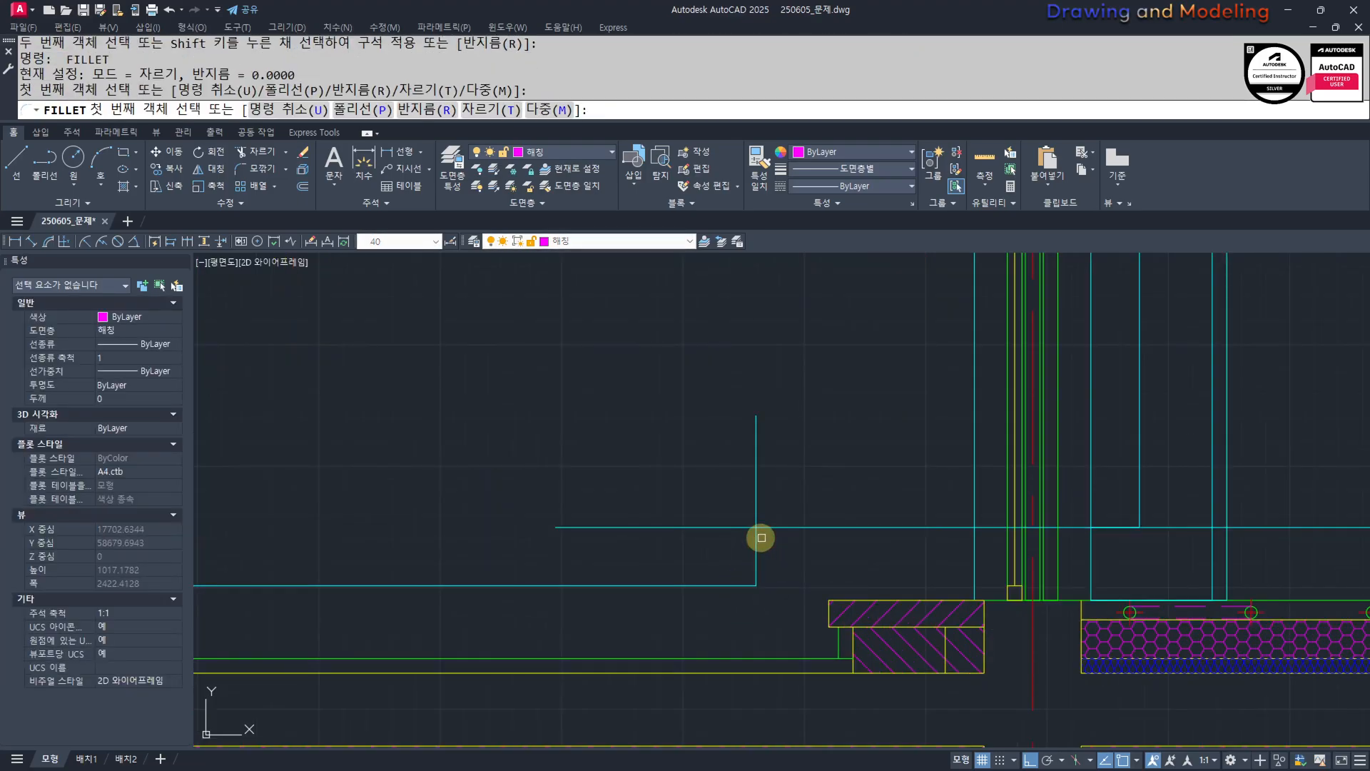
click(758, 539)
click(786, 527)
key(Escape)
key(Escape)
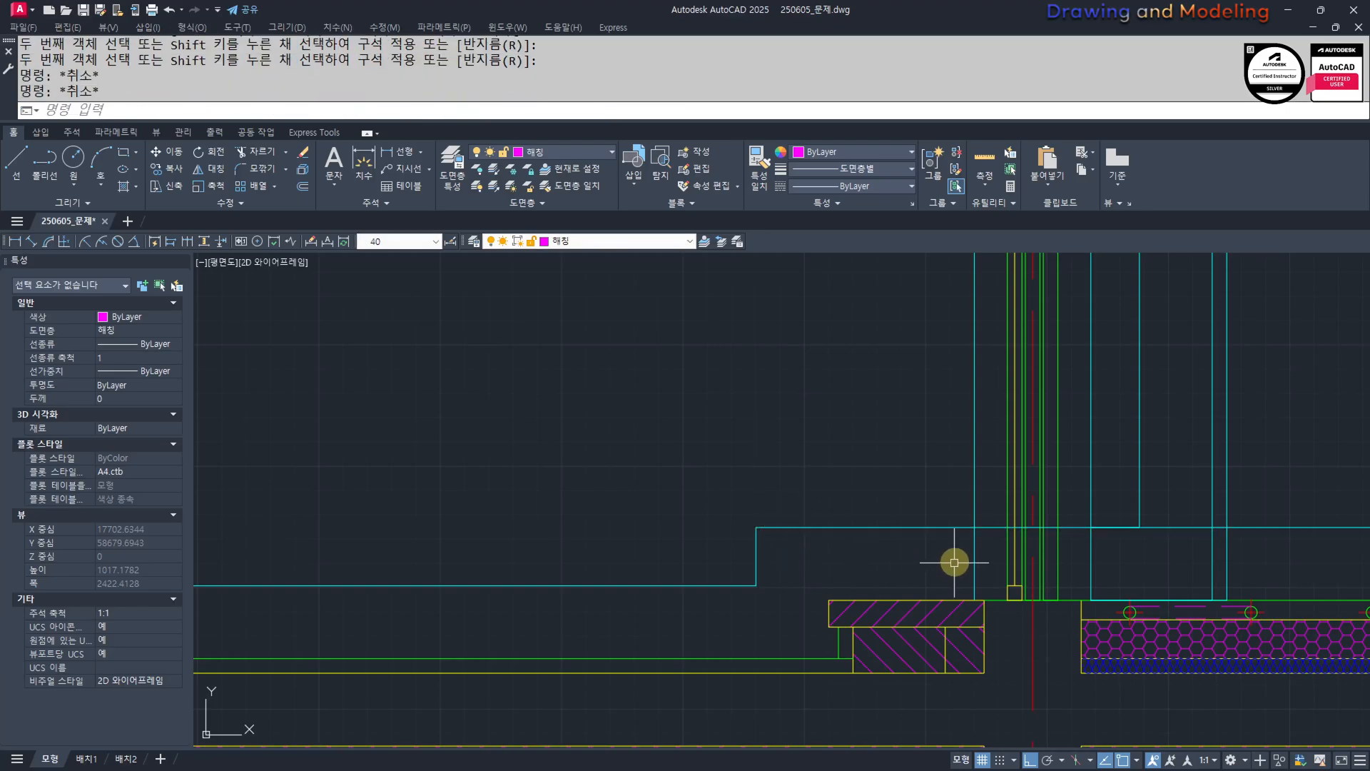
Trim the upper skirting line where it crosses the inner door and its frame.
scroll(971, 555, up, 2)
text(tr)
key(space)
click(953, 513)
key(Escape)
scroll(913, 528, down, 4)
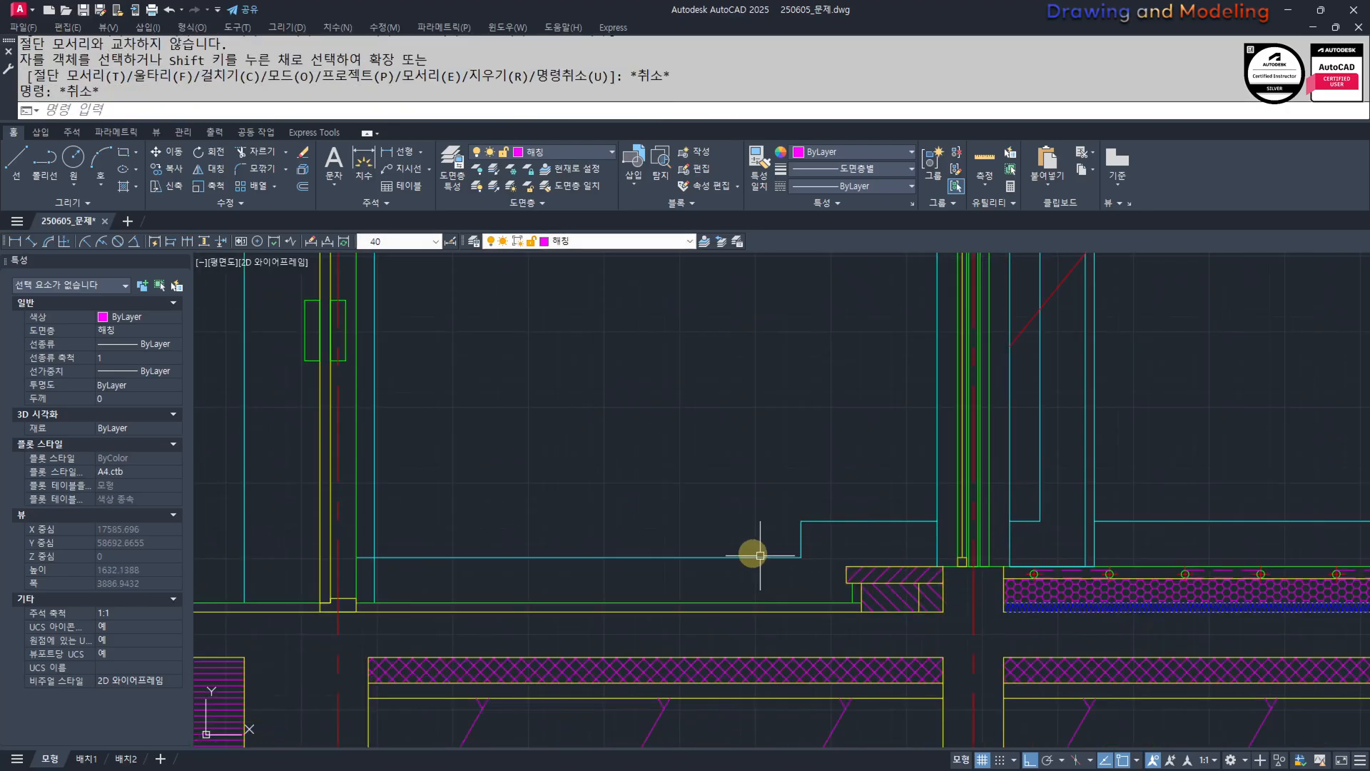
Extend the vertical line of the skirting step down to the entrance floor line.
scroll(849, 549, up, 2)
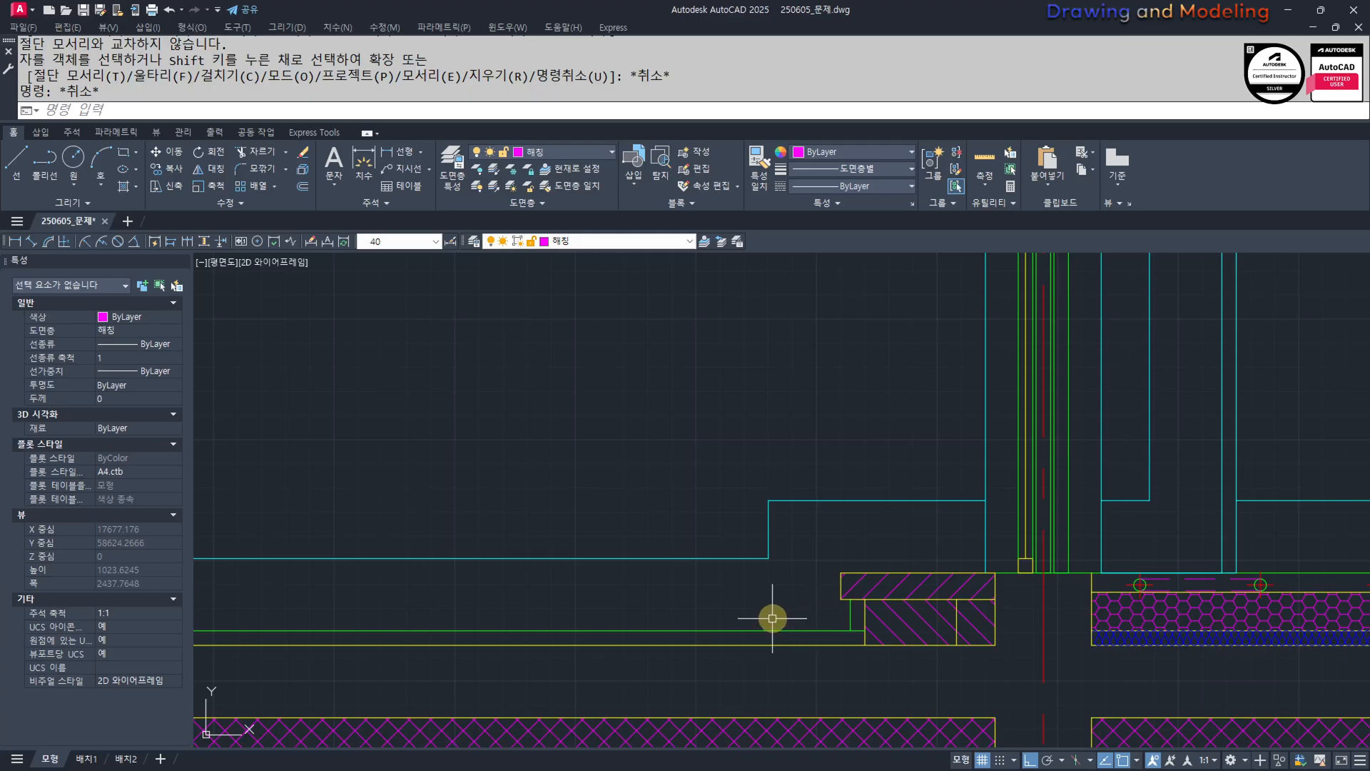
middle_drag(756, 573, 805, 573)
text(ex)
key(space)
click(835, 542)
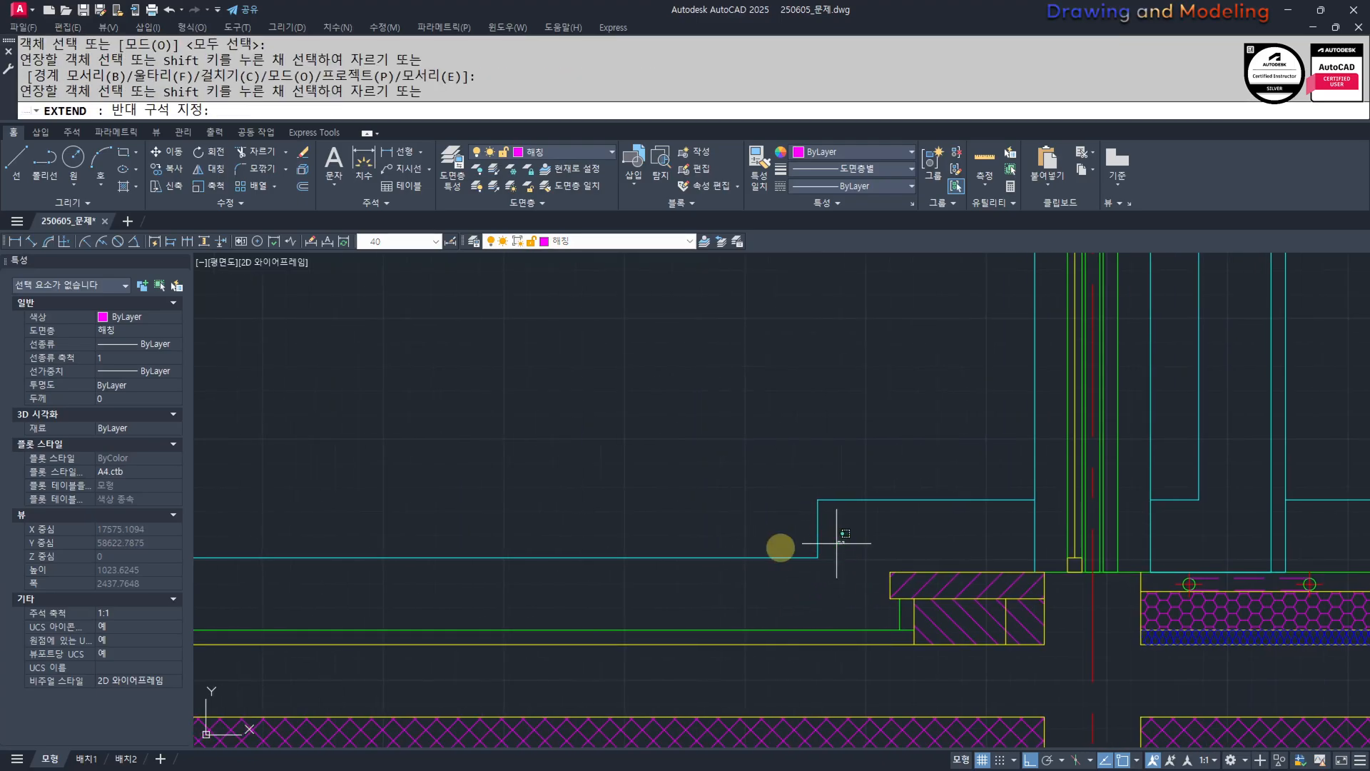
click(779, 549)
click(912, 581)
key(Escape)
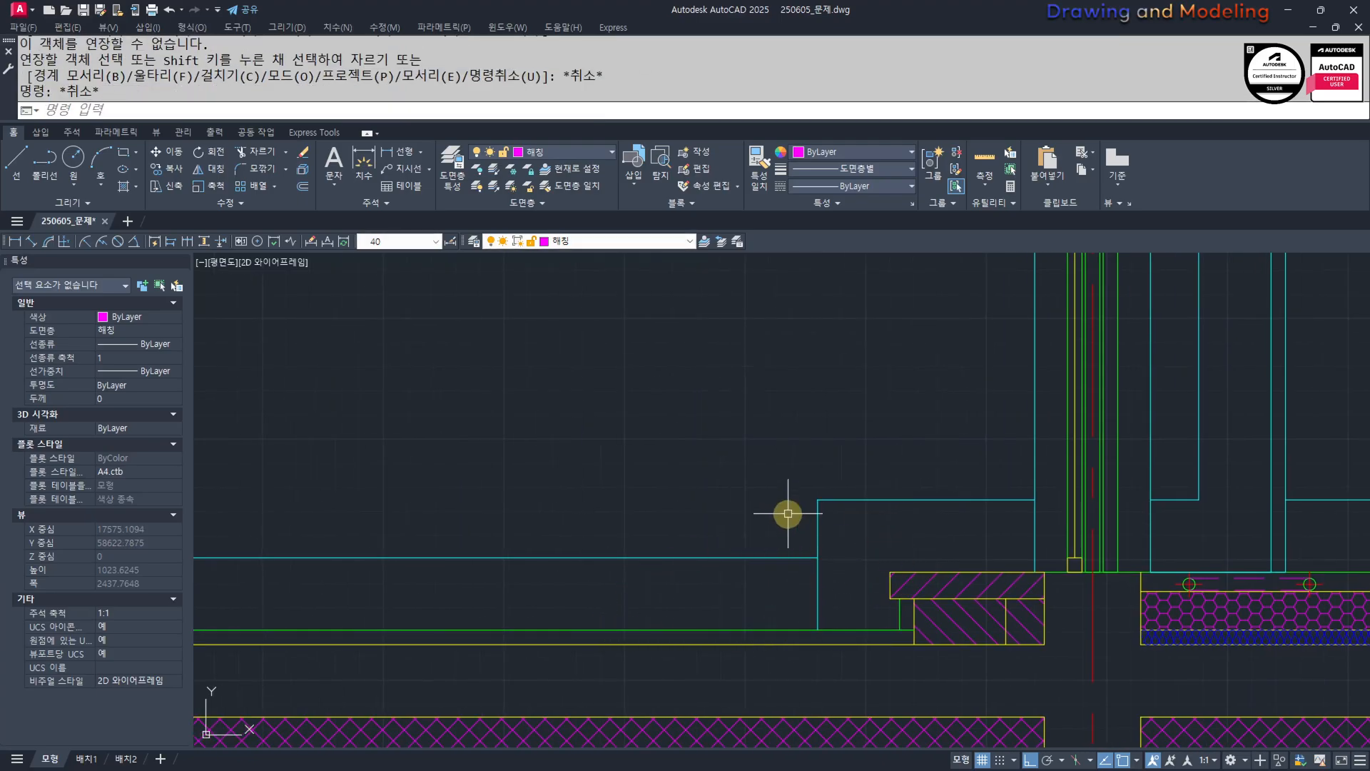
Undo the last extension of the skirting step's vertical line.
middle_drag(942, 602, 973, 590)
key(ctrl+z)
key(ctrl+z)
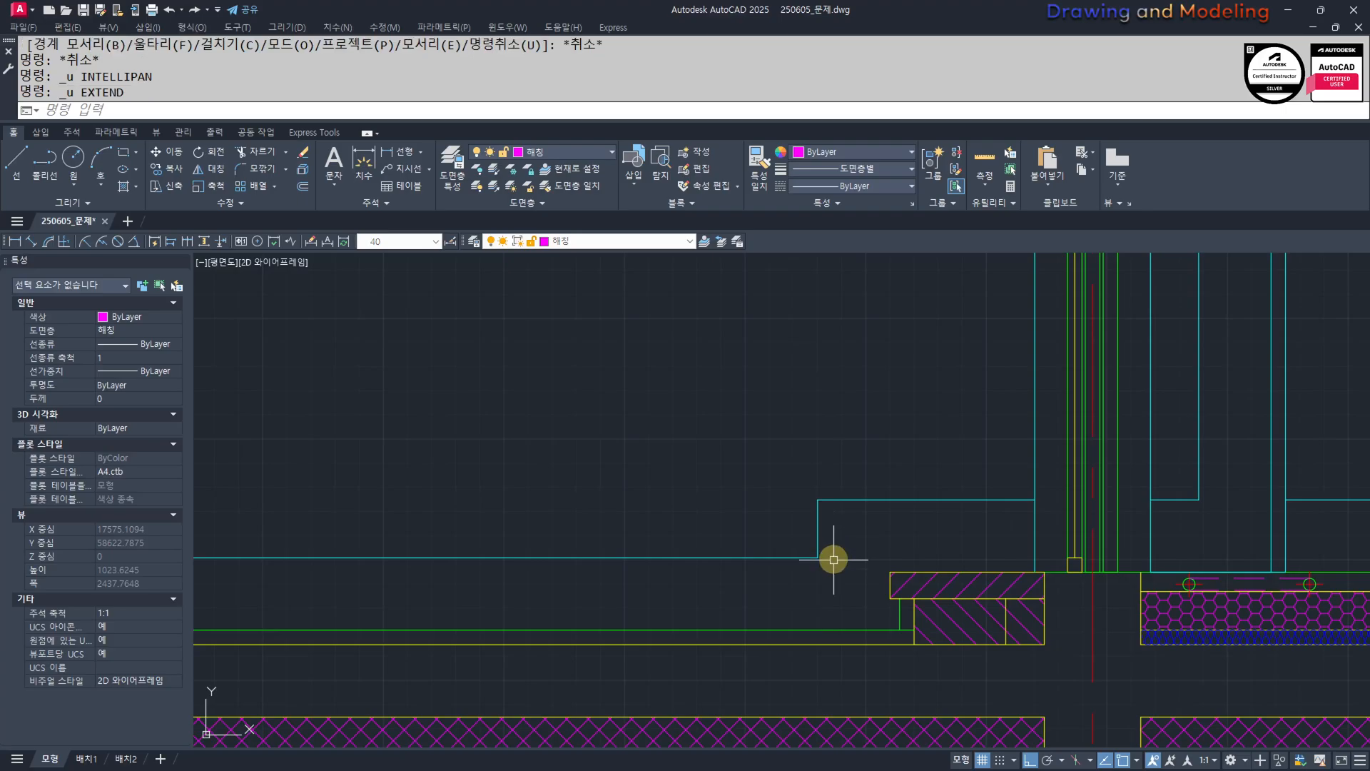
key(Escape)
key(Escape)
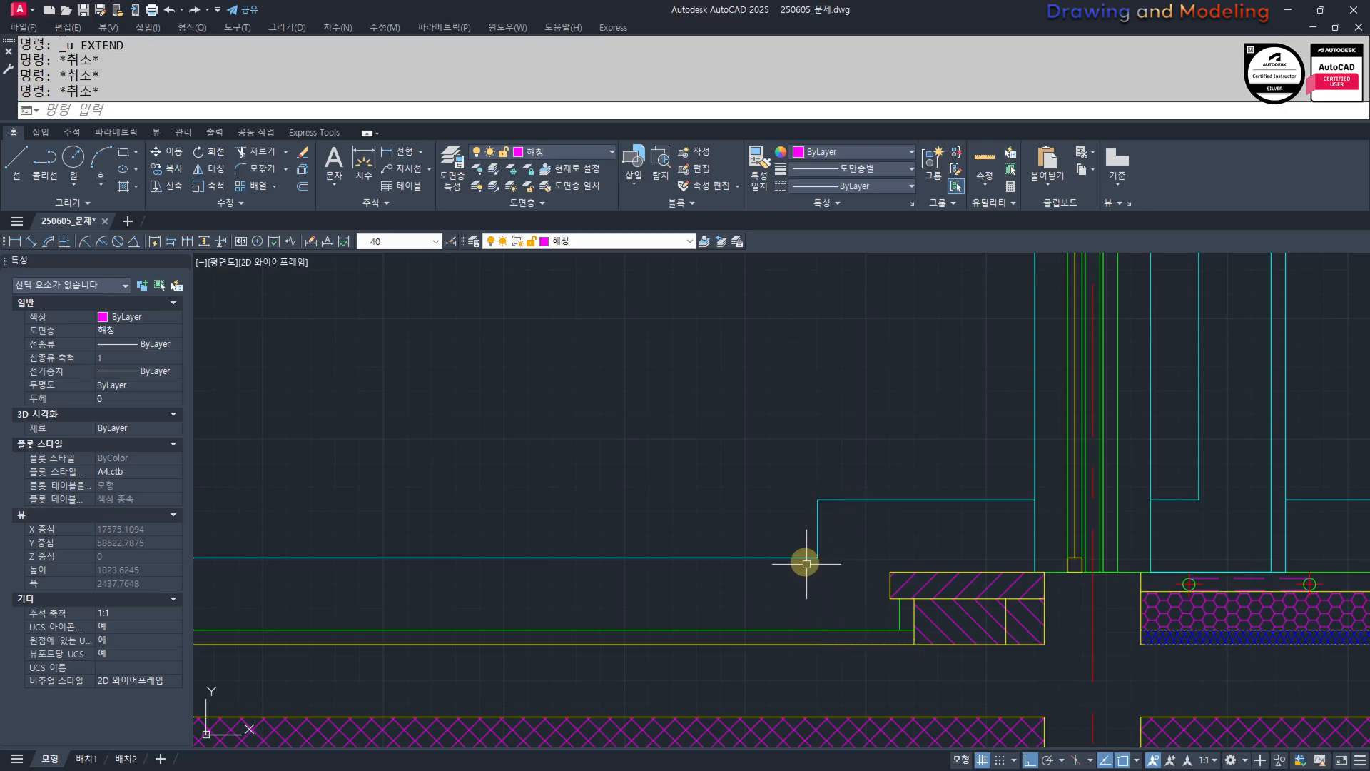
Extend the skirting step's vertical line down to the entrance floor finish.
key(space)
text(e)
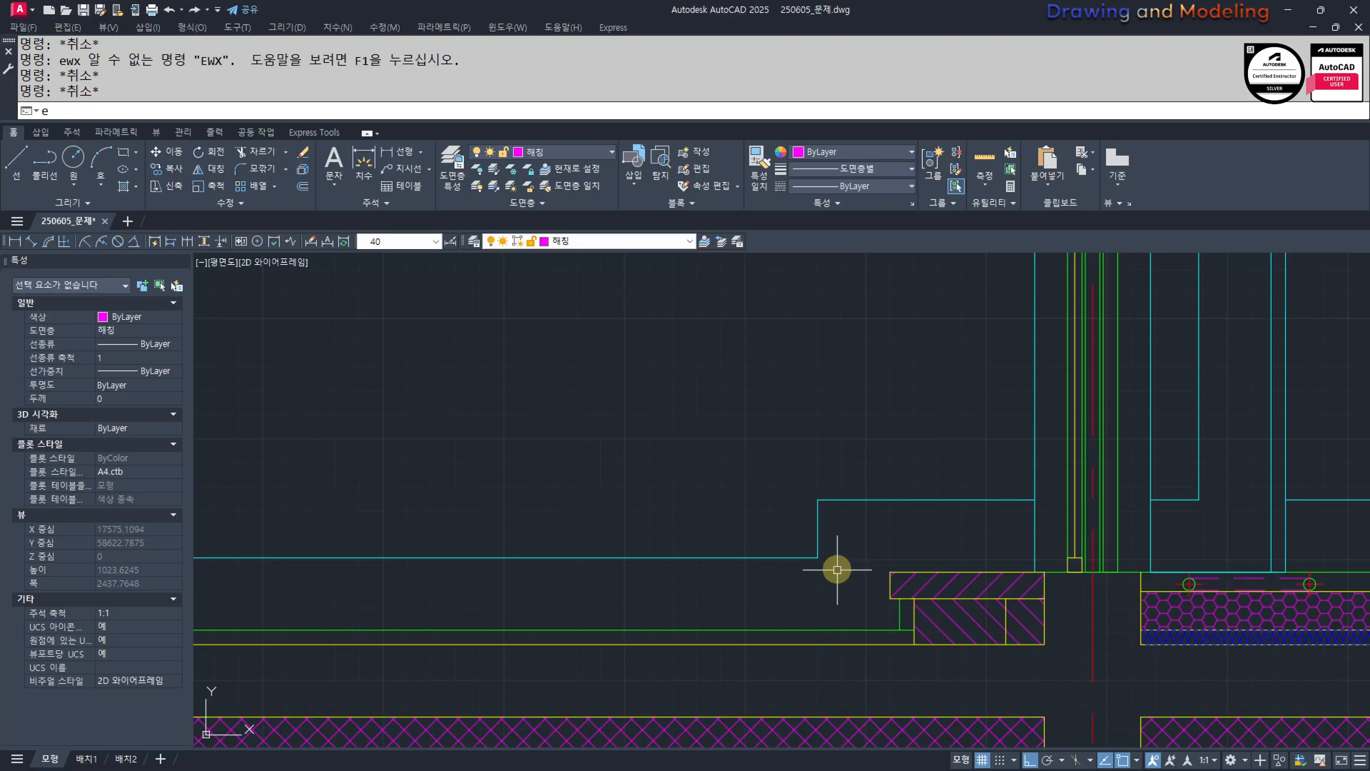
text(x)
key(space)
key(space)
click(835, 532)
click(797, 537)
key(Escape)
key(Escape)
middle_drag(873, 547, 843, 552)
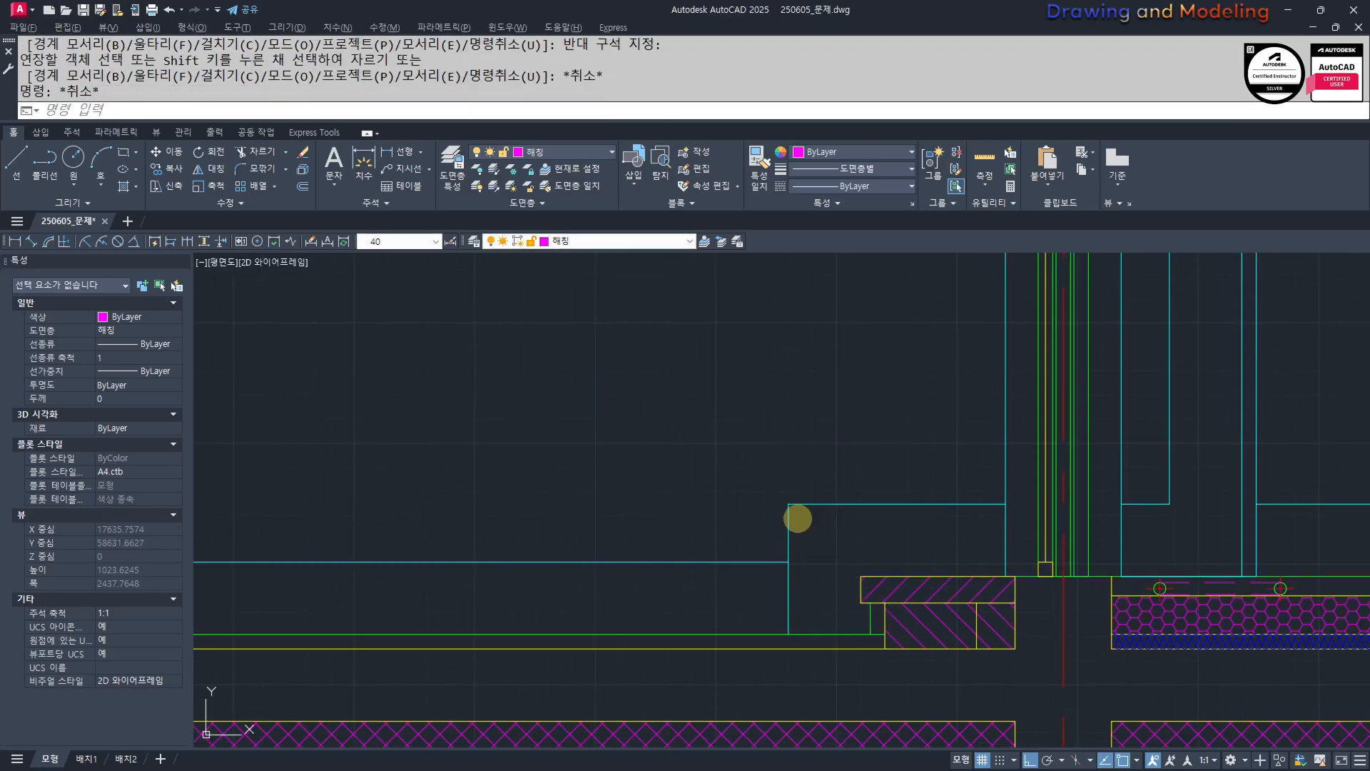
key(Escape)
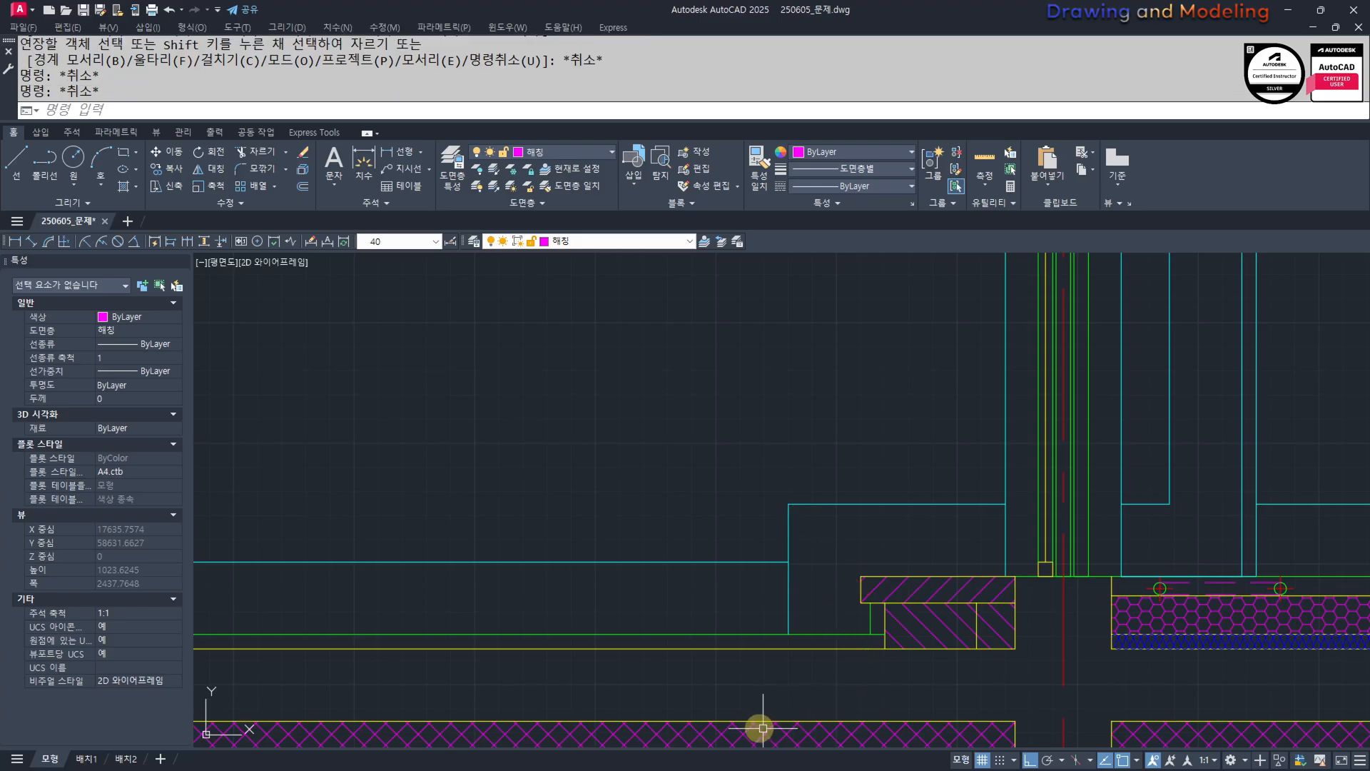
key(Escape)
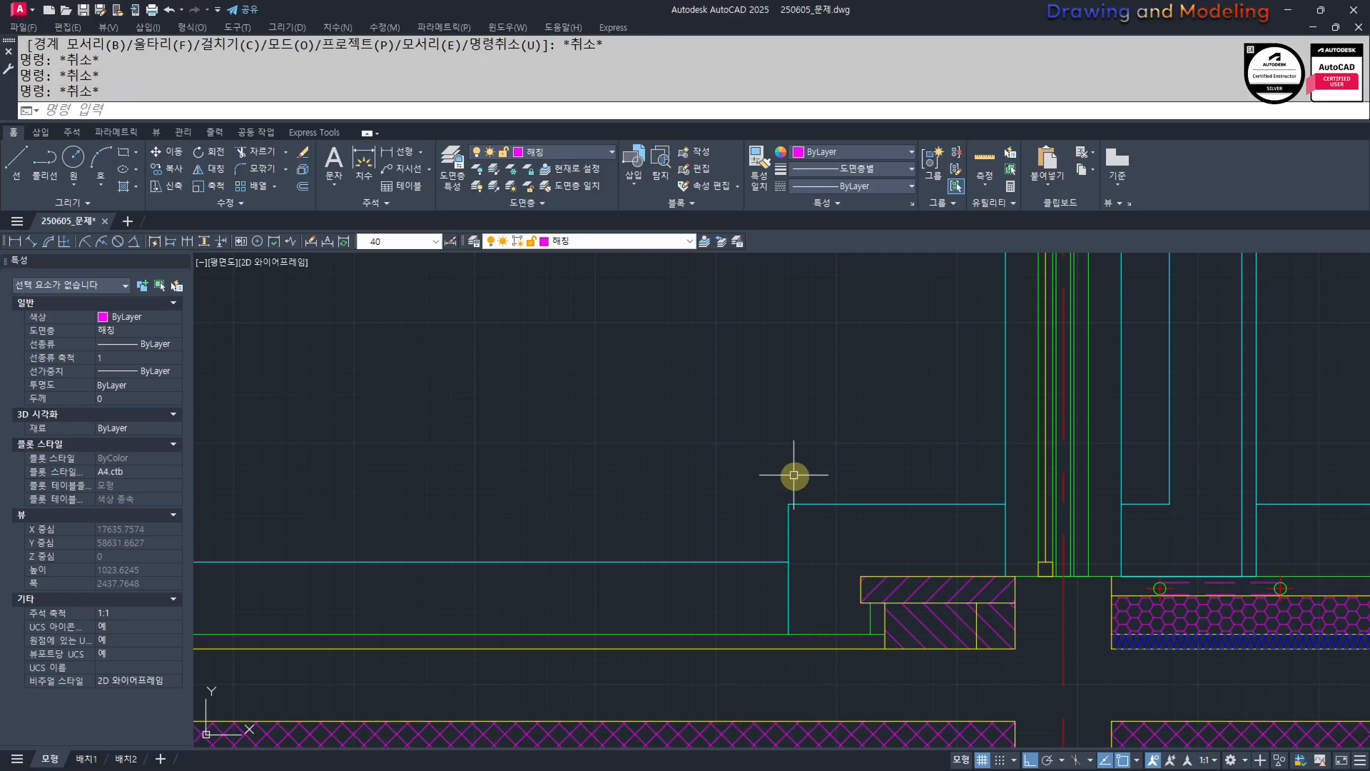
key(Escape)
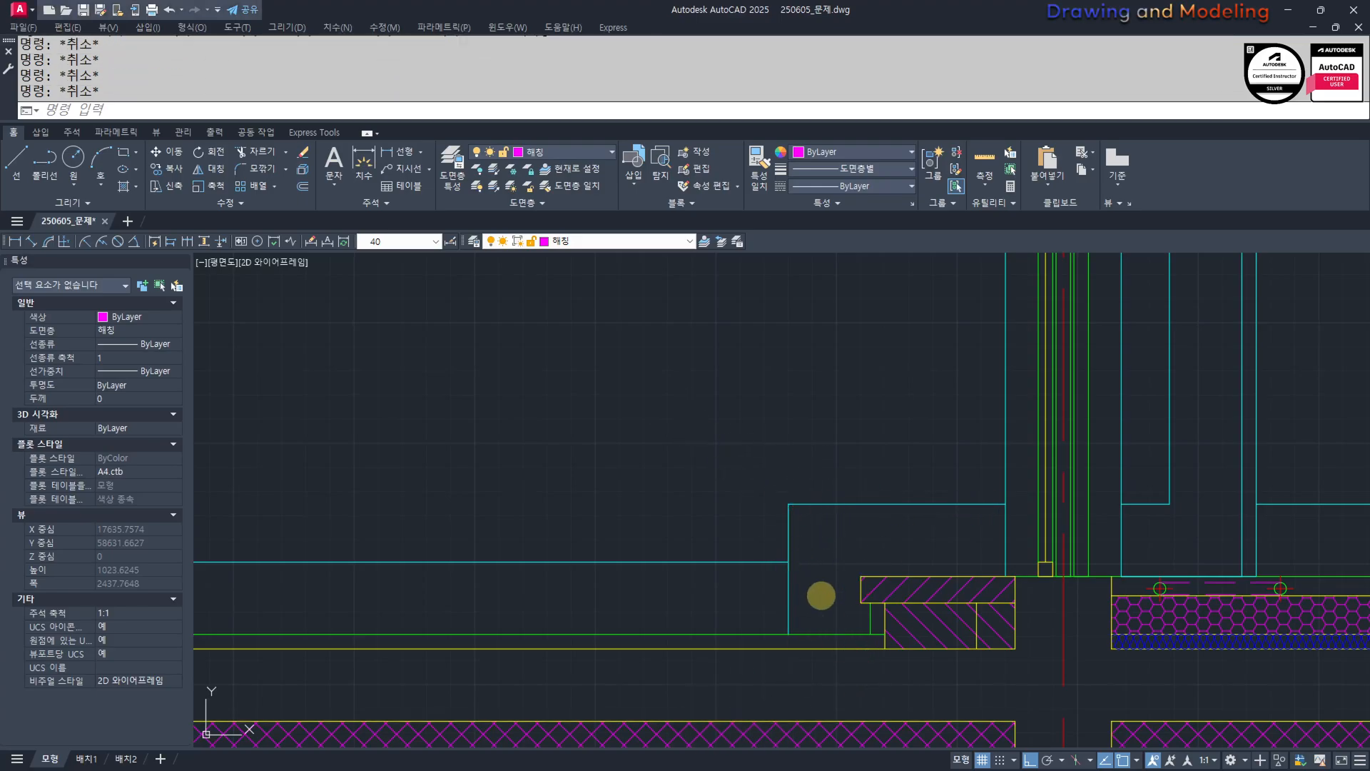
scroll(802, 579, up, 2)
text(tr)
key(space)
click(784, 581)
key(Escape)
scroll(792, 585, down, 3)
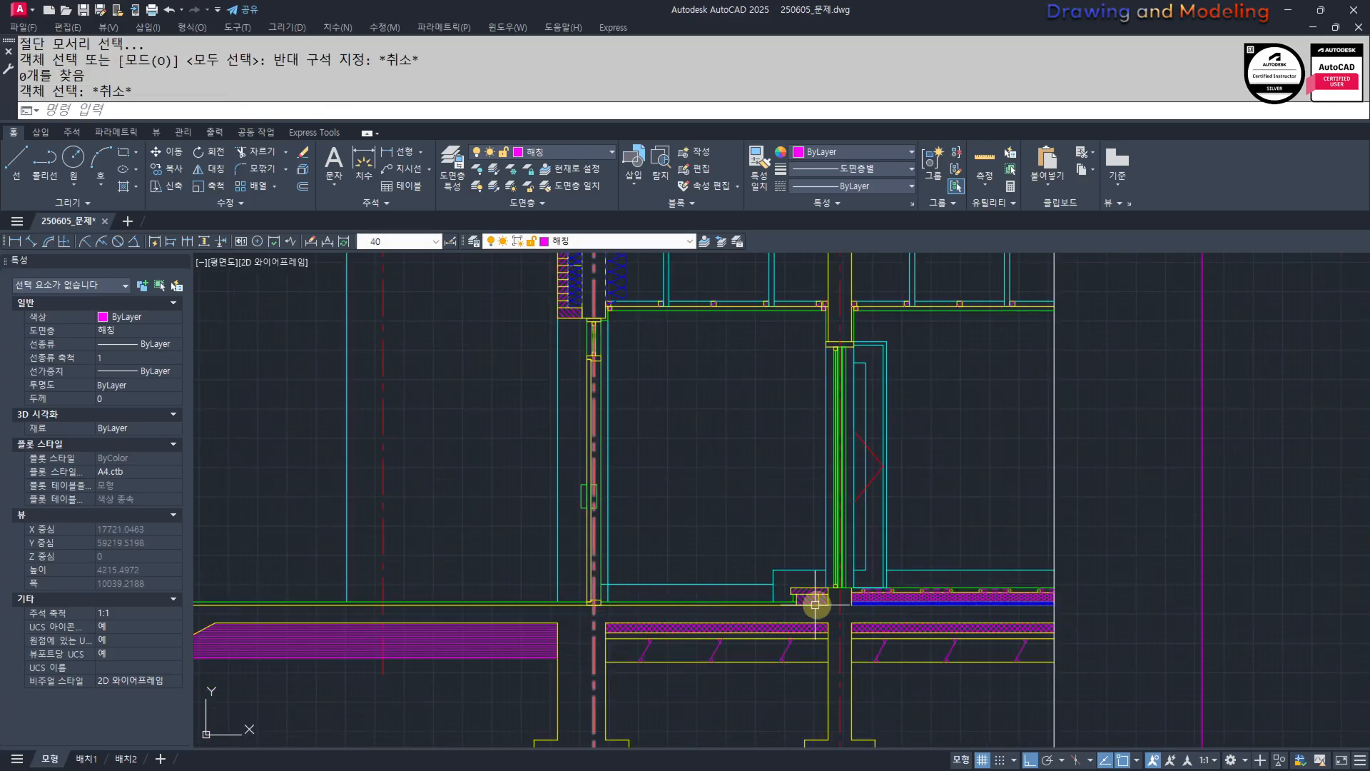
Rotate a copy of the skirting step's vertical line by -45° about its corner with the lower skirting line.
scroll(774, 563, up, 2)
scroll(880, 570, up, 1)
scroll(727, 604, down, 1)
scroll(749, 600, up, 3)
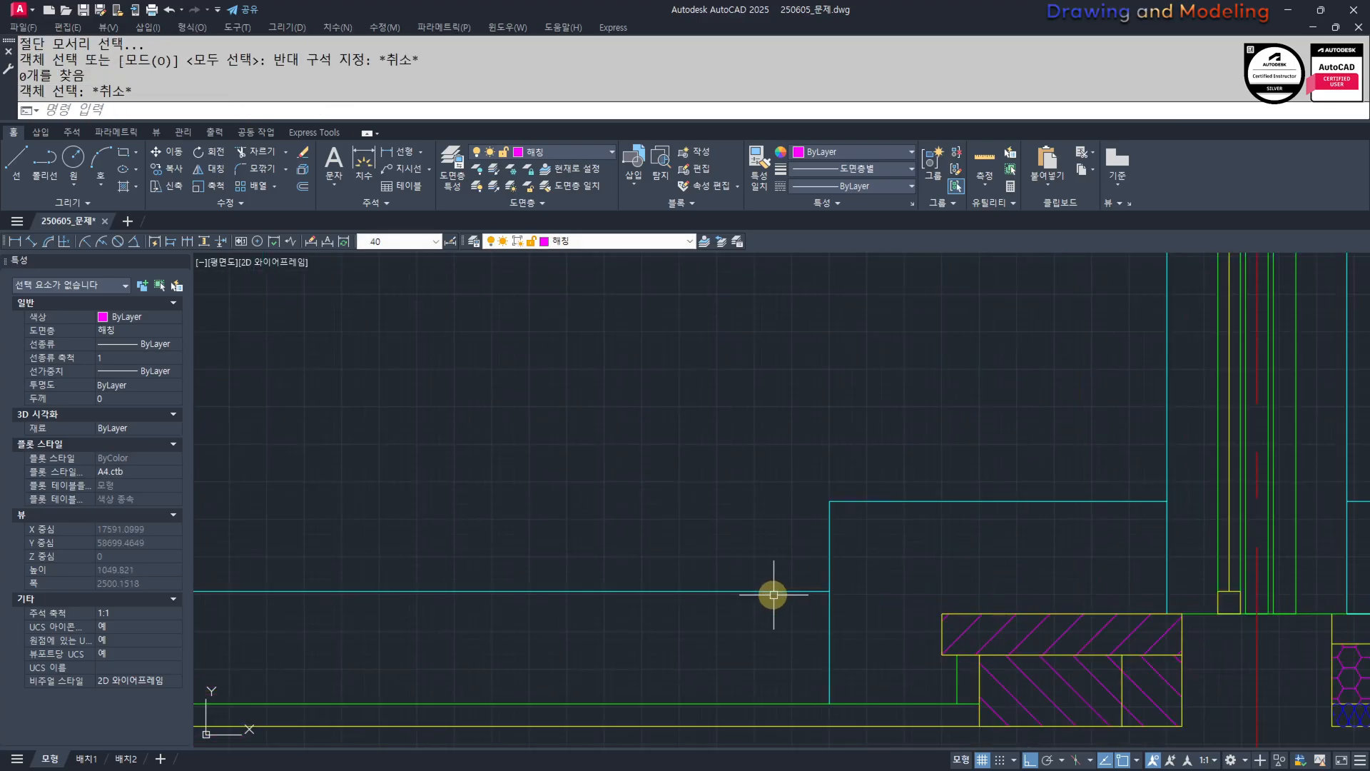
text(ro)
key(space)
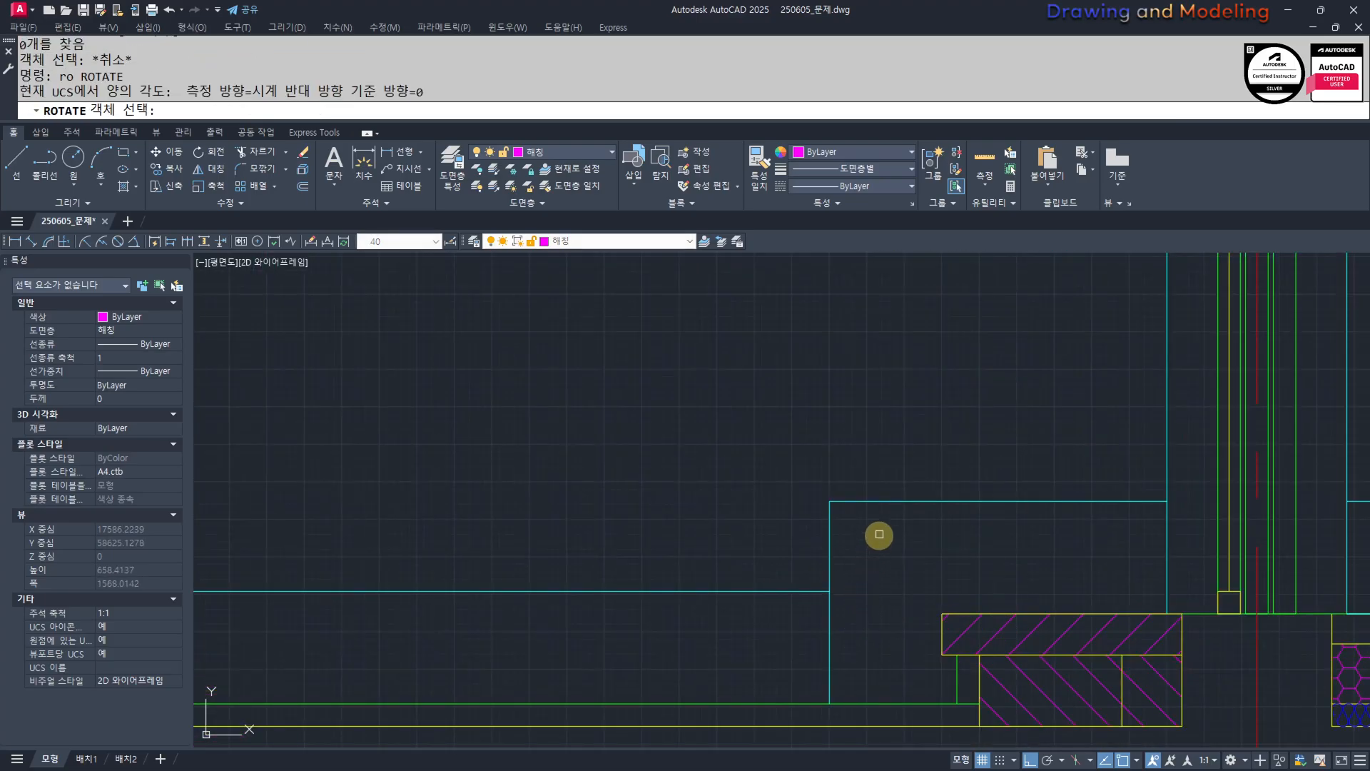
click(877, 534)
click(801, 578)
key(space)
click(829, 591)
text(c)
key(space)
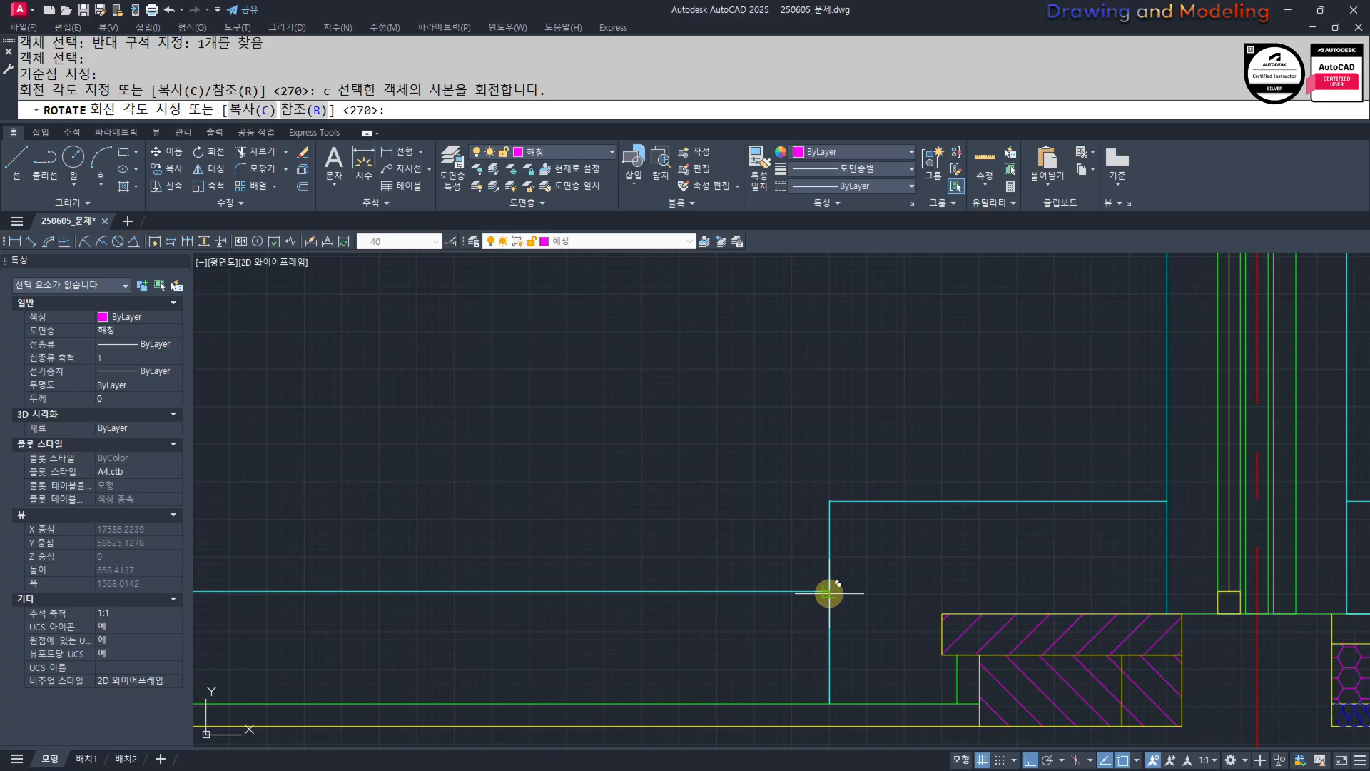
text(-45)
key(Return)
key(Escape)
key(Escape)
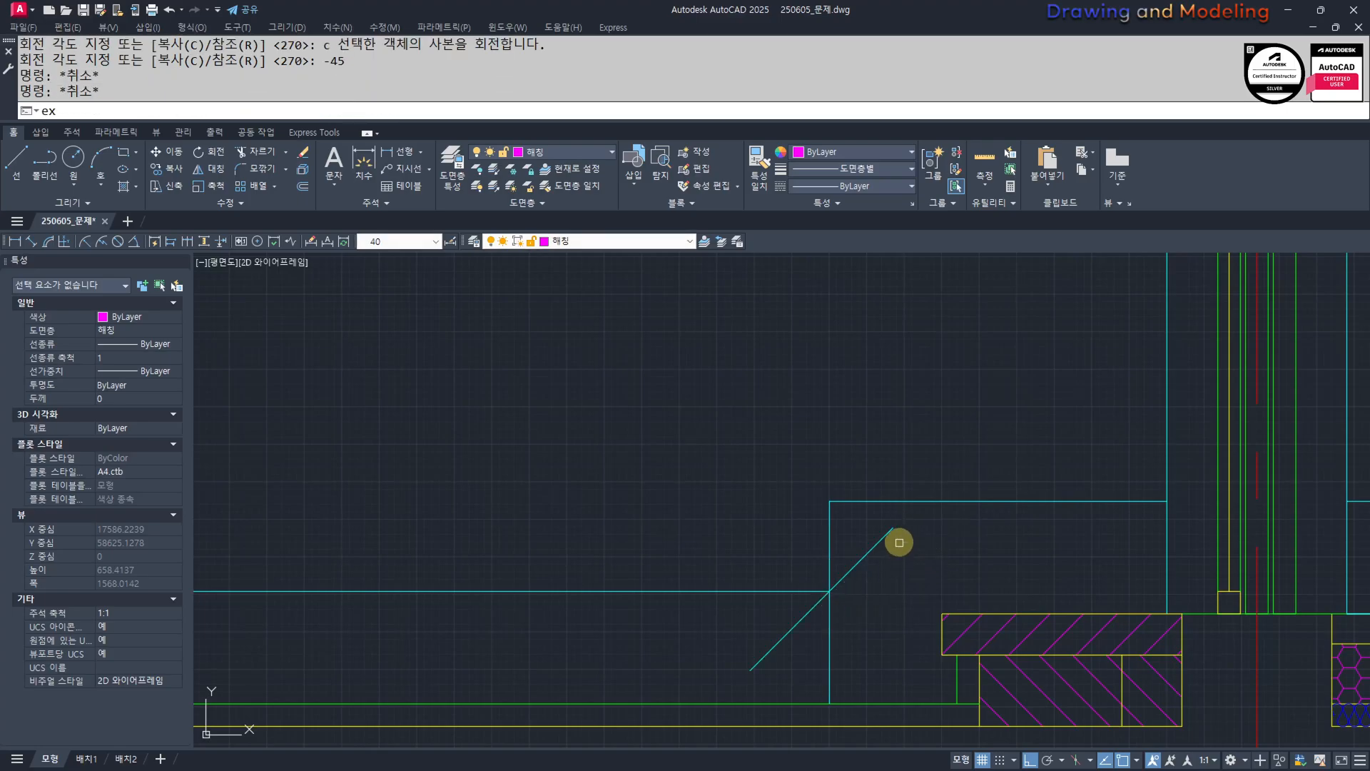
Extend the diagonal line's upper end to the upper skirting line.
key(space)
key(space)
click(887, 533)
key(Escape)
key(Escape)
Trim the skirting step's vertical line above its corner with the lower skirting line.
text(tr)
key(space)
key(space)
click(849, 523)
click(797, 482)
key(Escape)
key(Escape)
Trim the diagonal's excess below the lower skirting line and erase the leftover vertical line beneath the corner.
key(space)
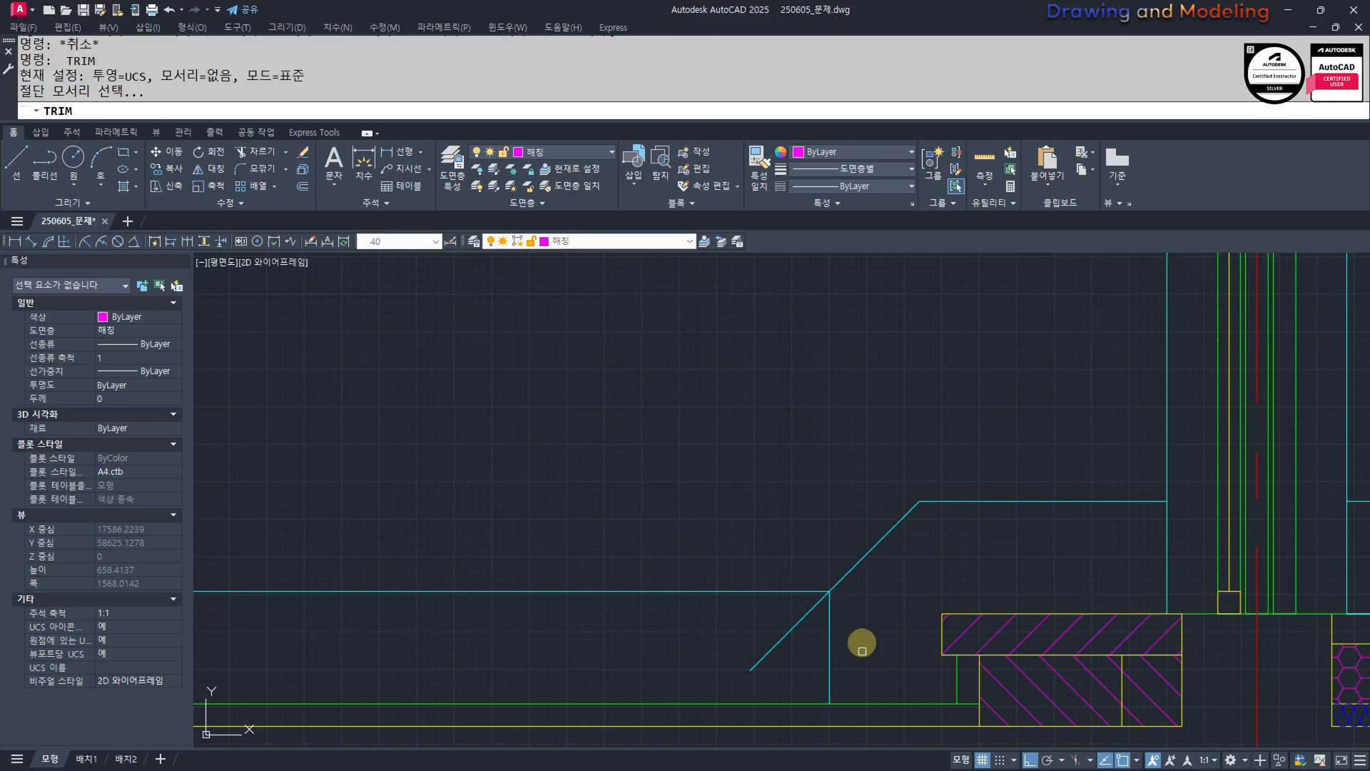
key(space)
click(863, 635)
click(738, 618)
key(Escape)
key(Escape)
click(871, 655)
click(792, 619)
key(e)
key(space)
key(Escape)
key(Escape)
scroll(760, 562, down, 8)
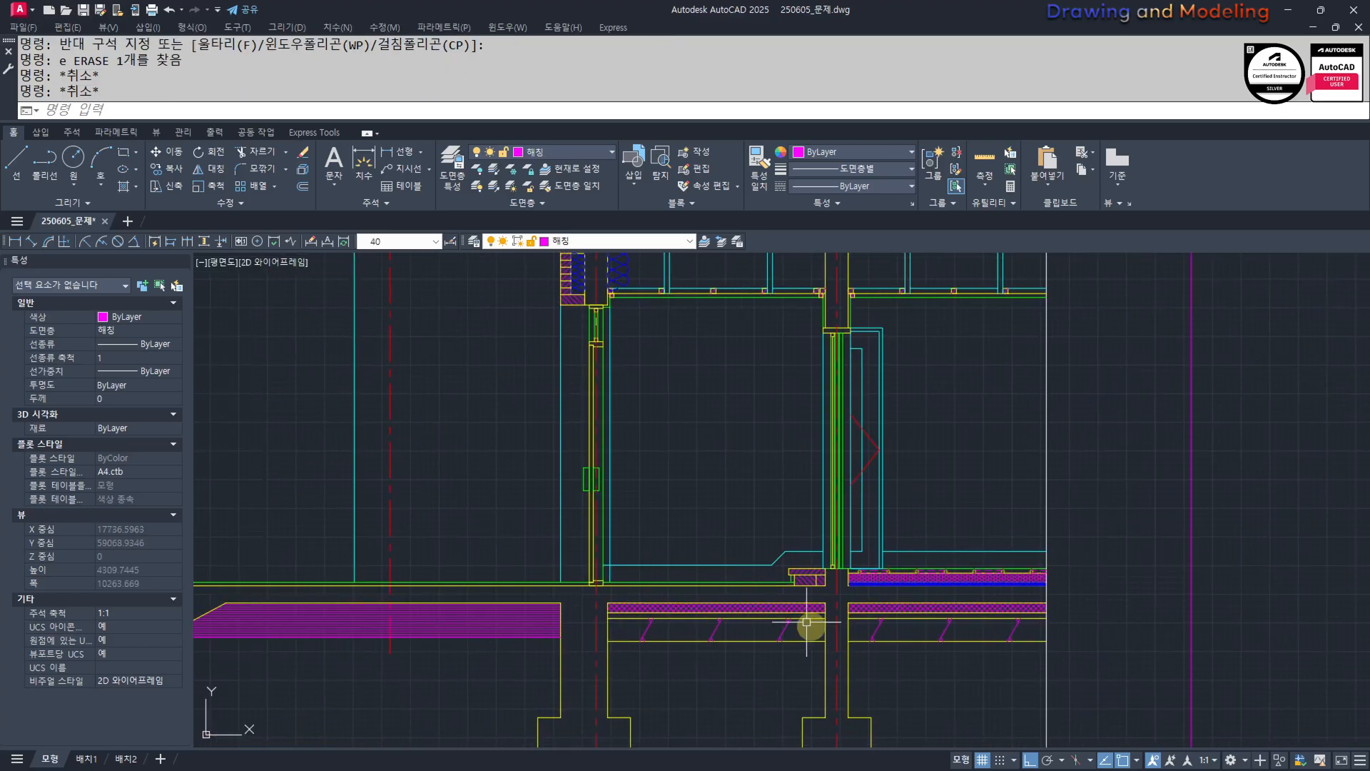
scroll(777, 685, up, 3)
scroll(767, 550, up, 15)
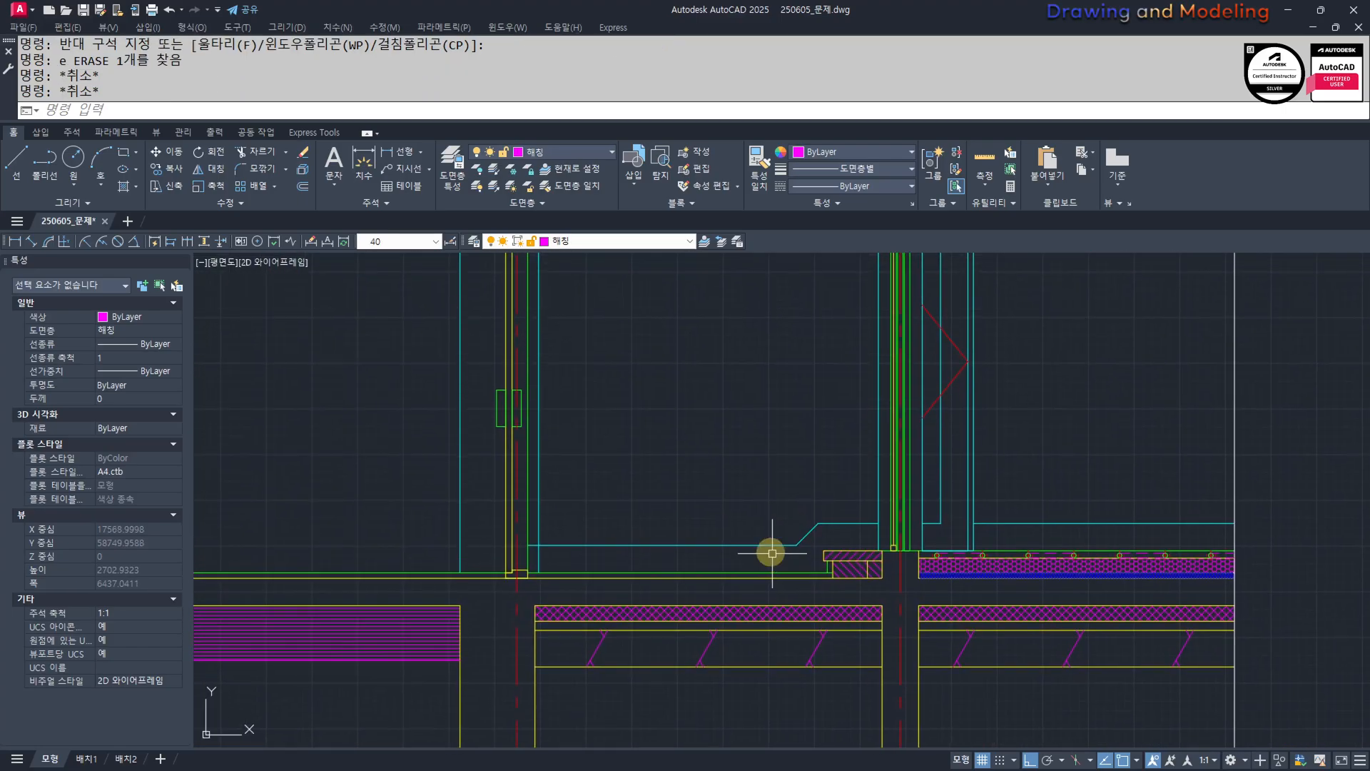
text(tr)
key(space)
click(824, 485)
key(Escape)
key(Escape)
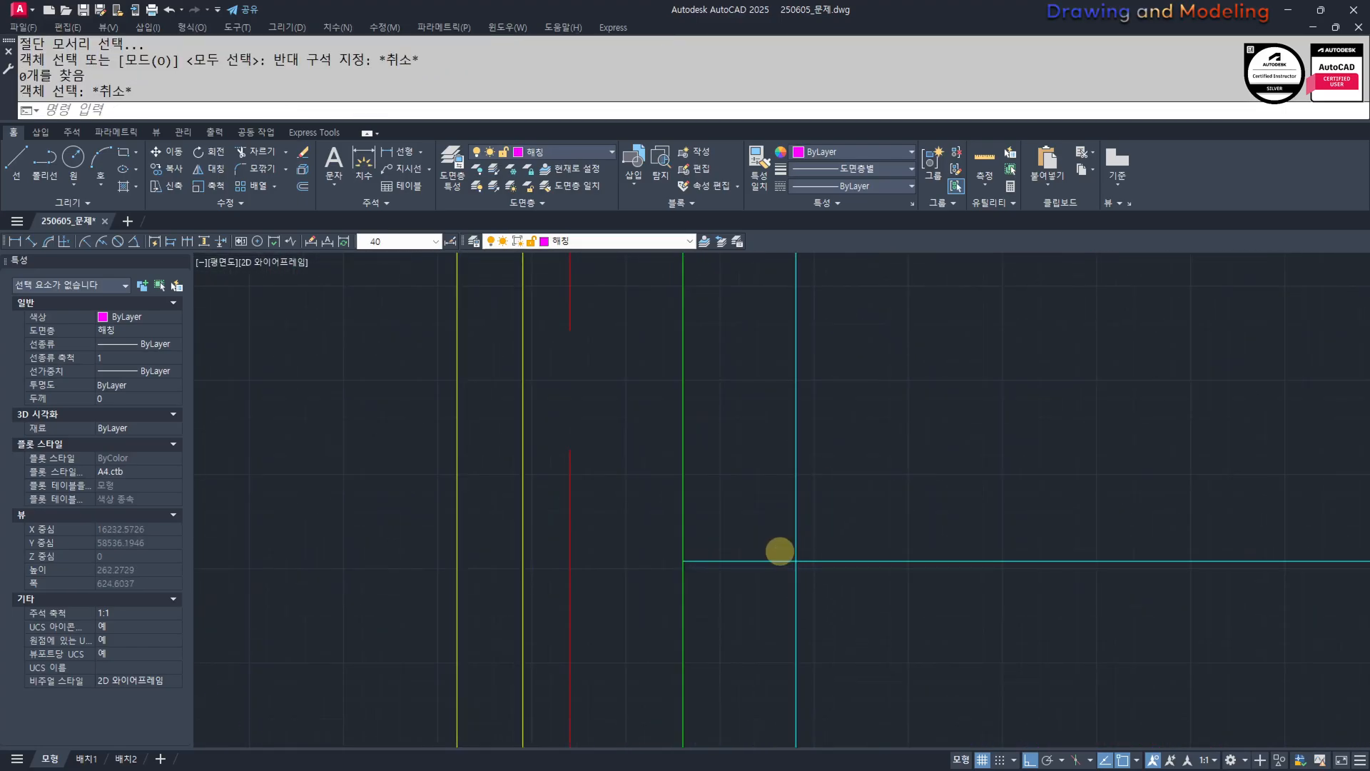
Turn off the centreline layer 중심선 by picking one of the red axis lines in the section.
scroll(785, 563, down, 12)
scroll(674, 551, down, 5)
scroll(674, 551, down, 3)
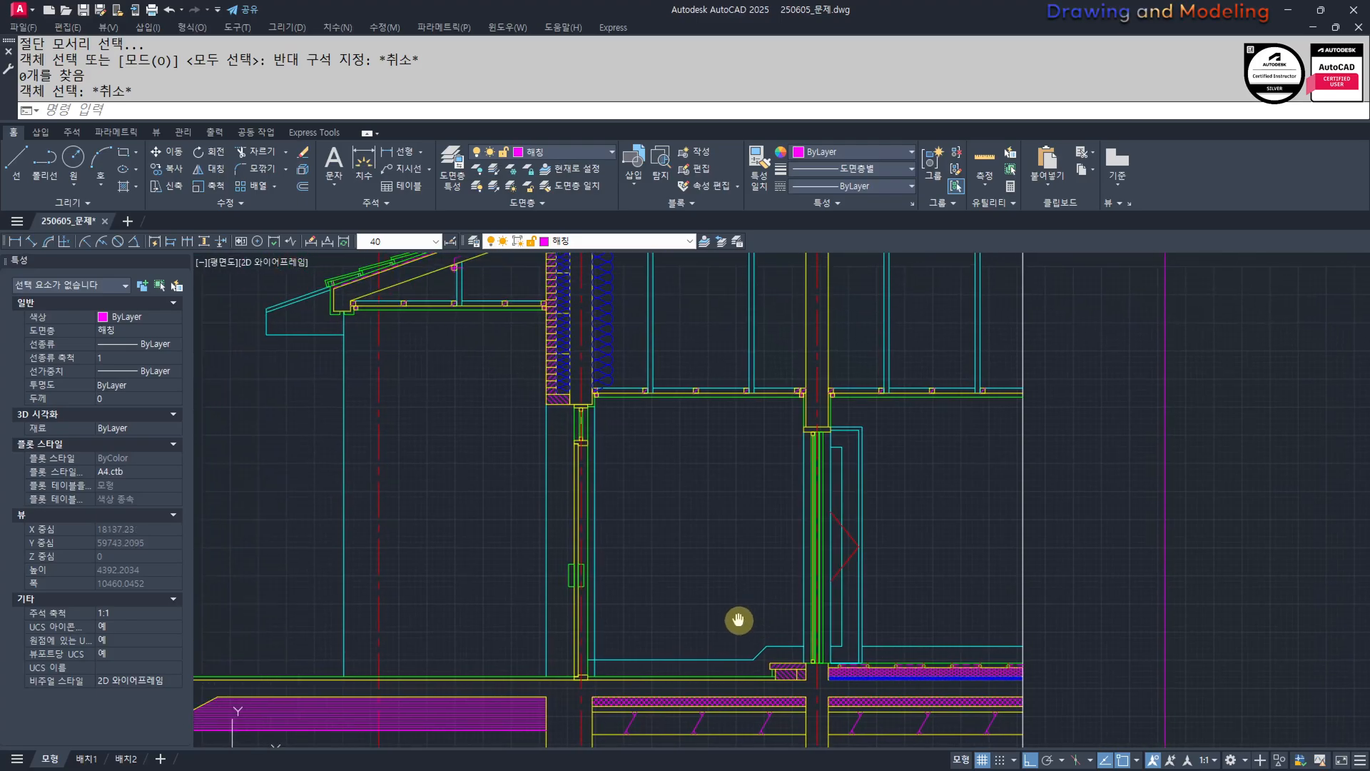
middle_drag(862, 571, 879, 557)
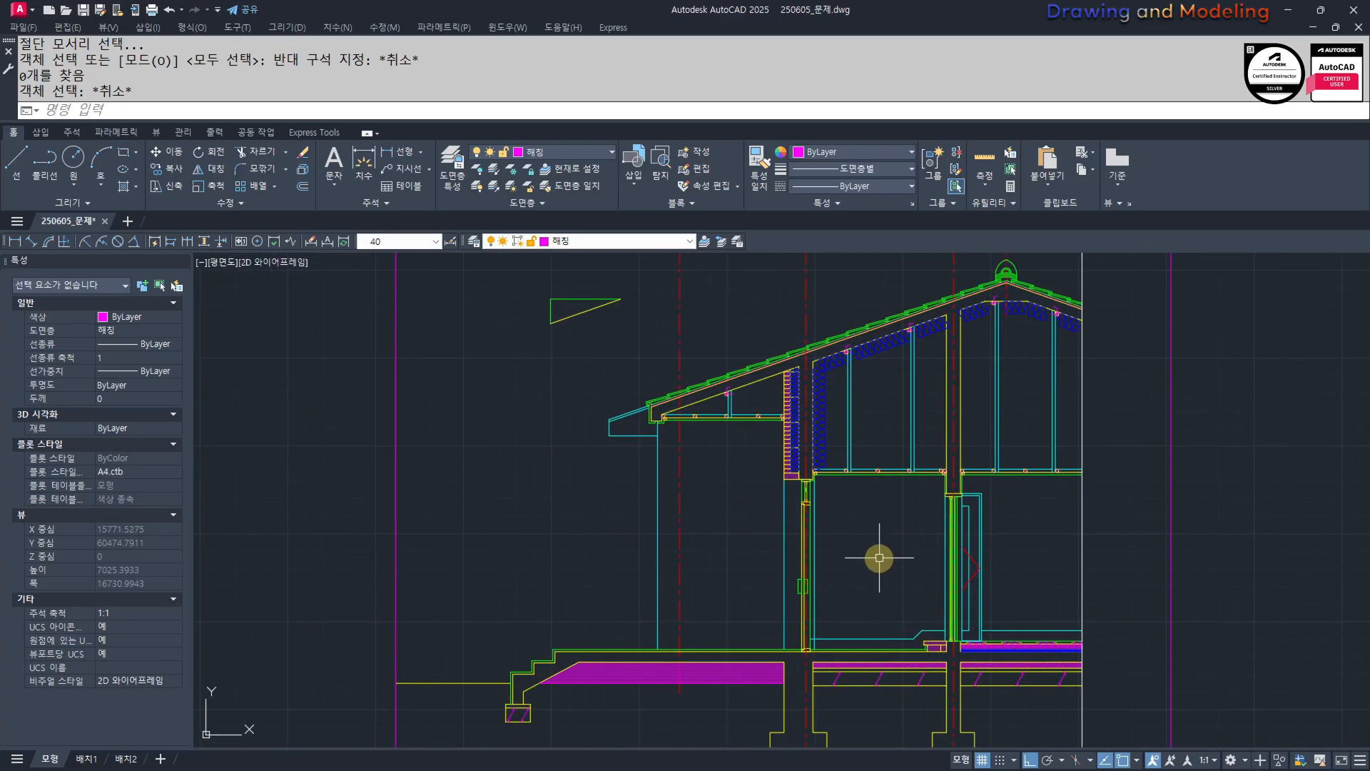
text(ff)
key(space)
click(806, 292)
key(Escape)
key(Escape)
middle_drag(886, 466, 877, 614)
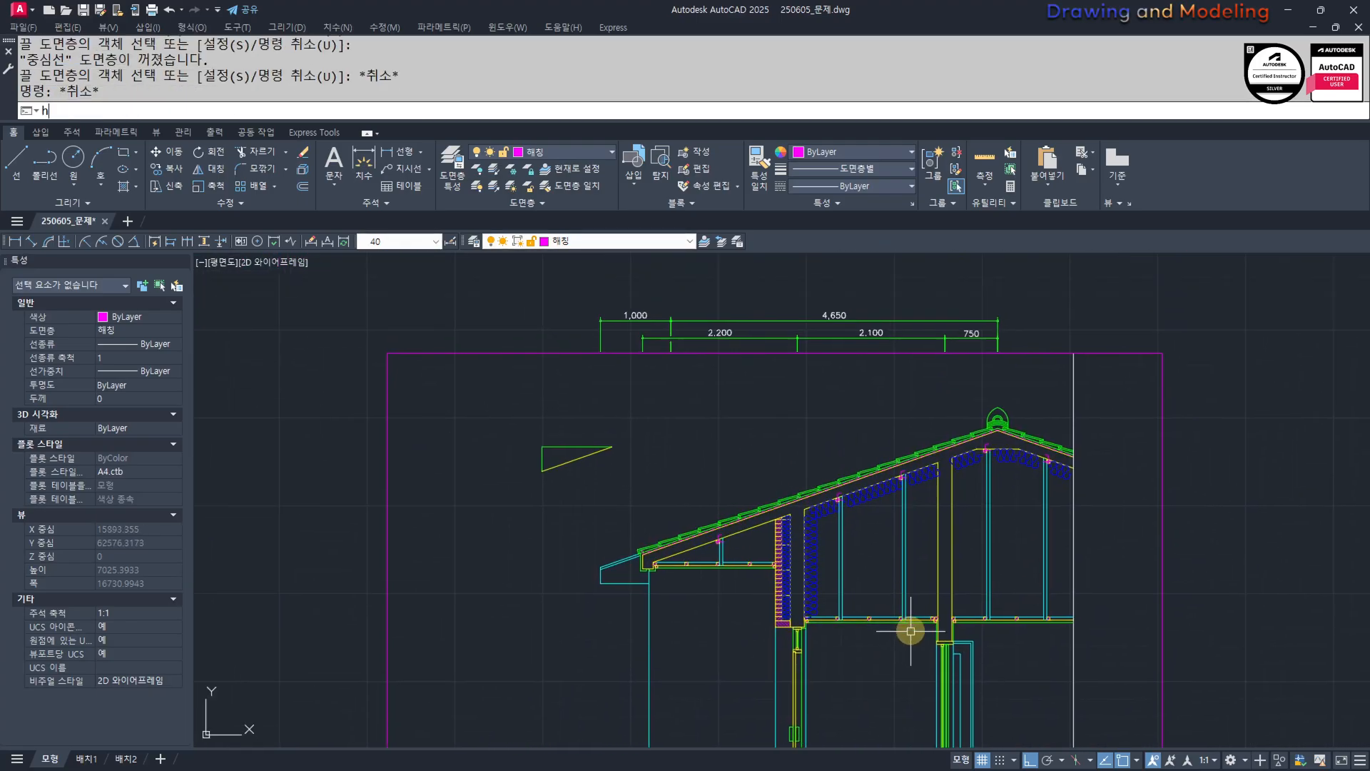
Hatch the concrete area enclosed by the roof slab and the upper walls.
text(hh)
key(Escape)
key(Escape)
middle_drag(1028, 540, 1034, 612)
scroll(950, 532, up, 3)
text(h)
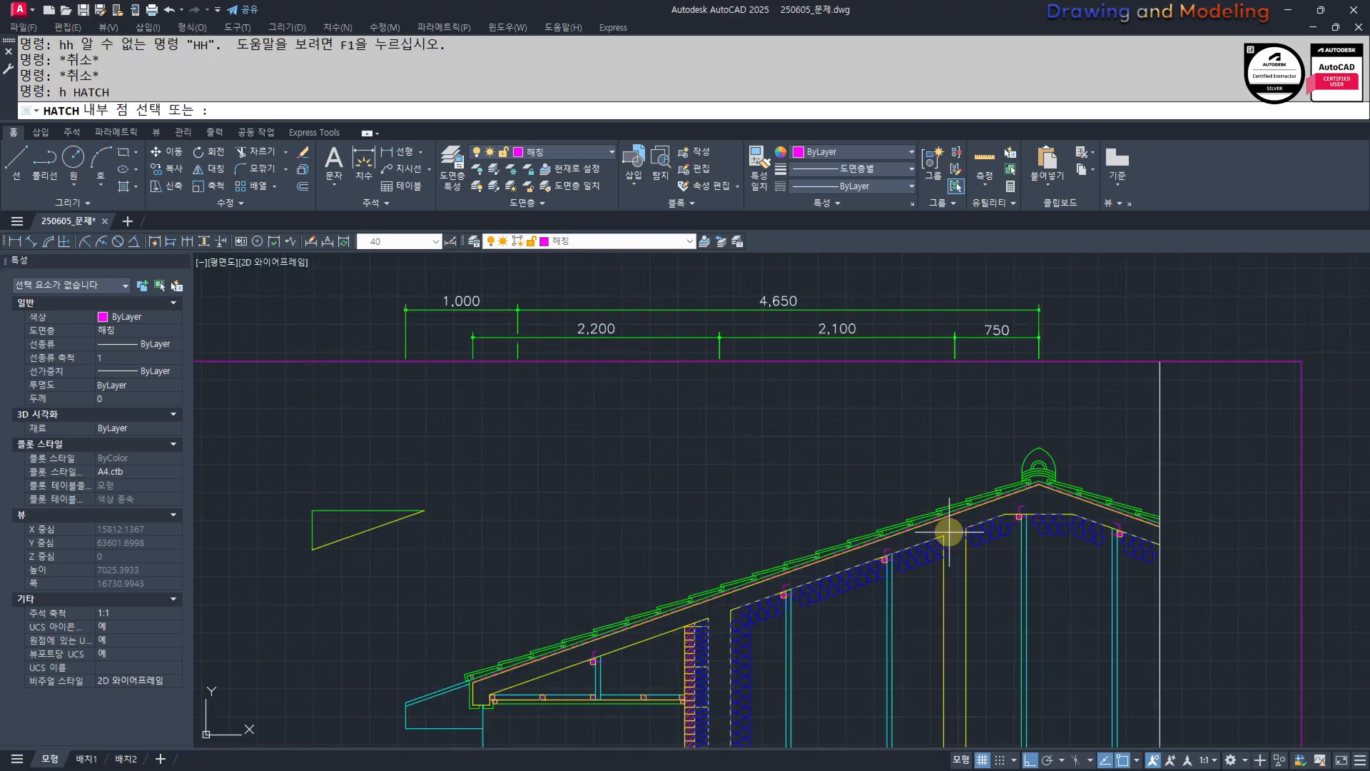
scroll(950, 532, down, 3)
click(950, 531)
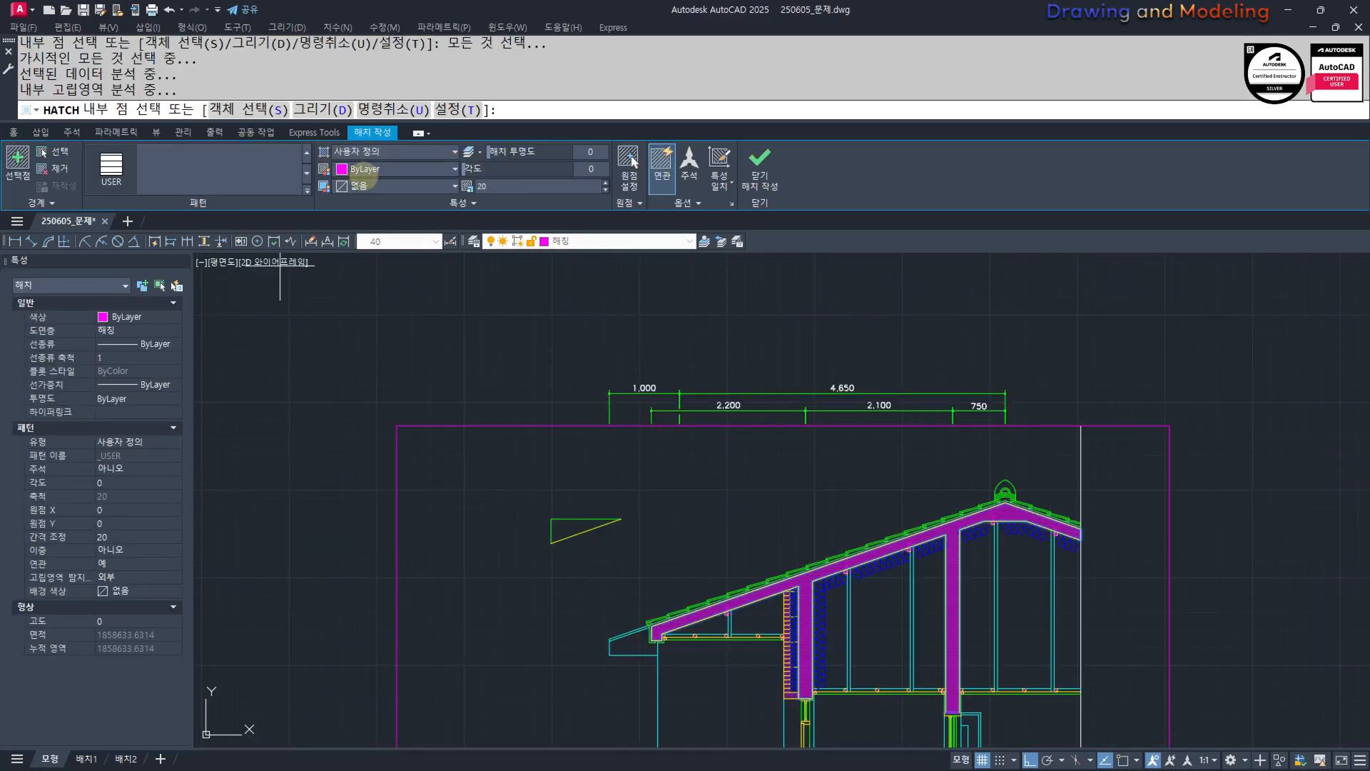
key(Escape)
key(Escape)
scroll(780, 385, up, 5)
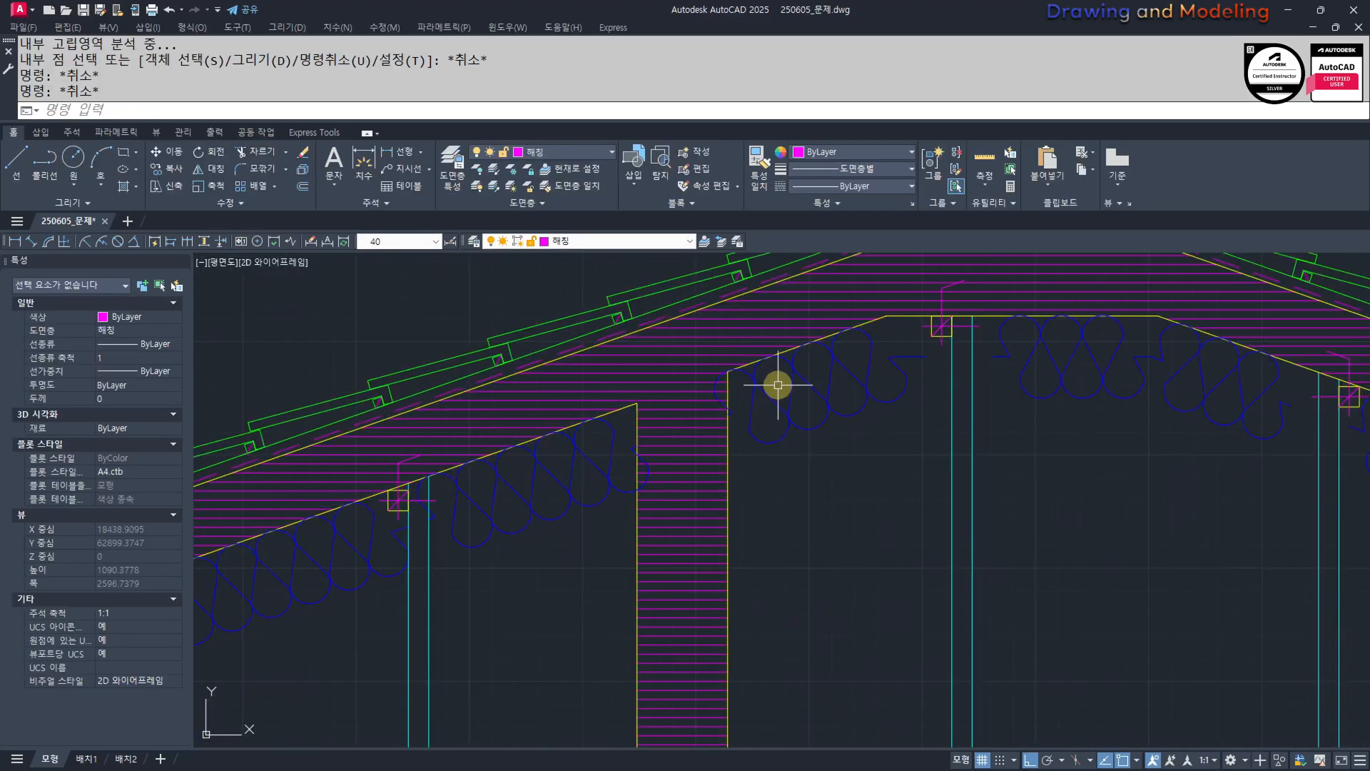
Change the roof and wall hatch to the JIS_RC_18 pattern with a scale of 30.
click(356, 153)
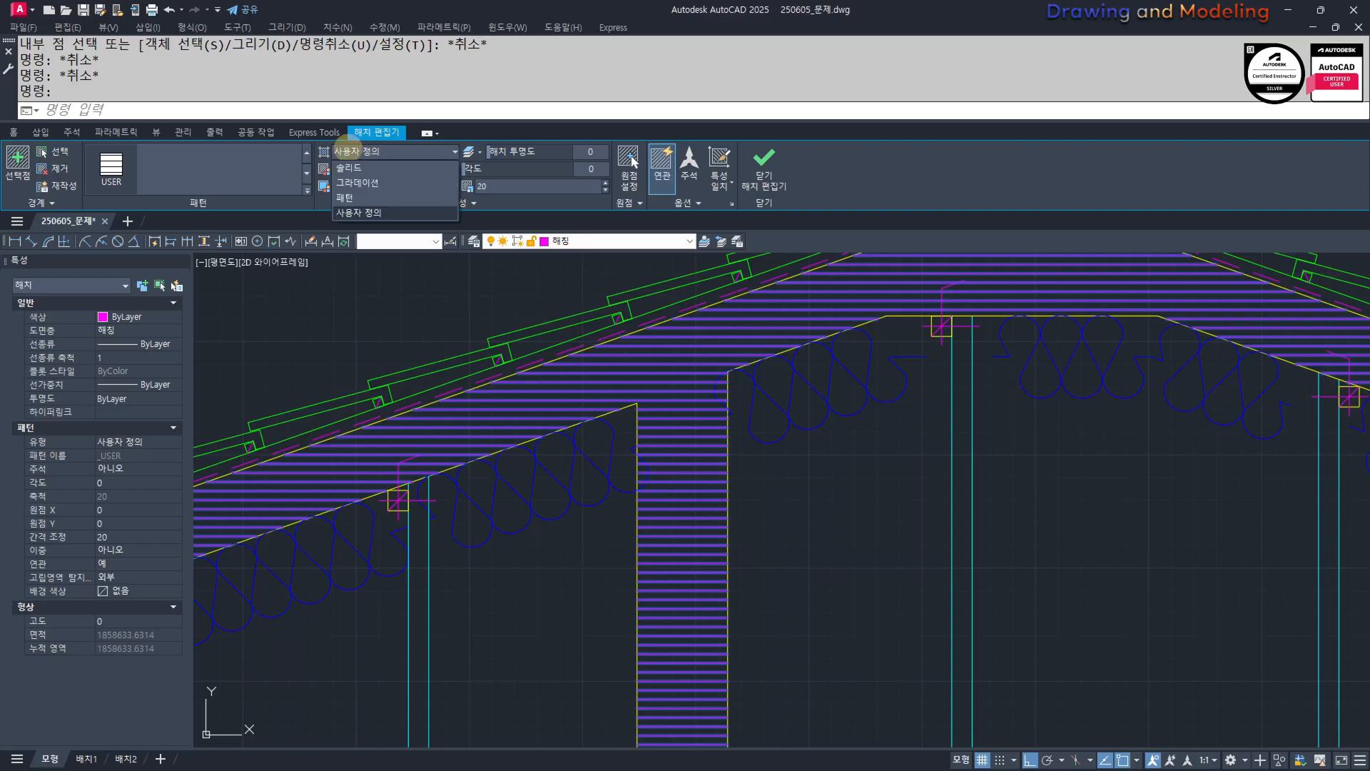
click(357, 168)
click(307, 189)
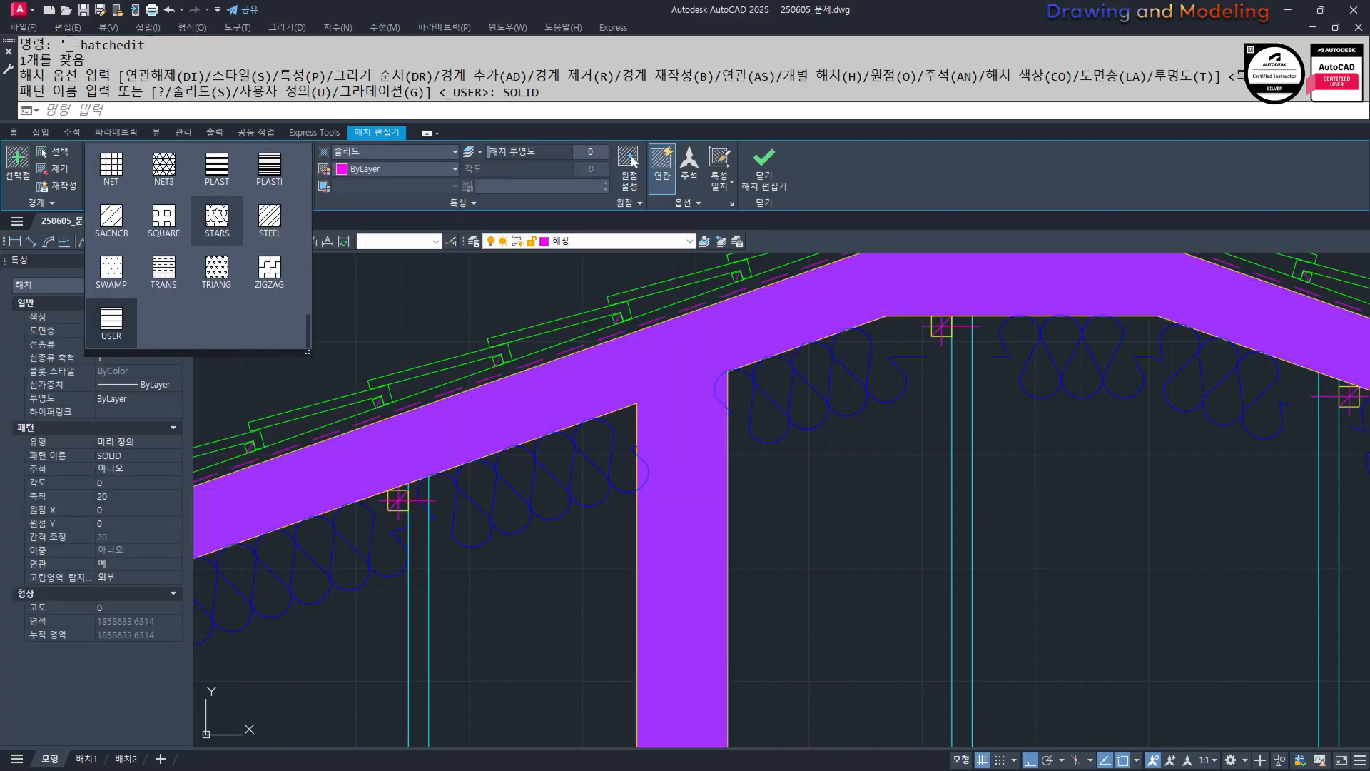
scroll(217, 270, up, 5)
scroll(164, 273, down, 1)
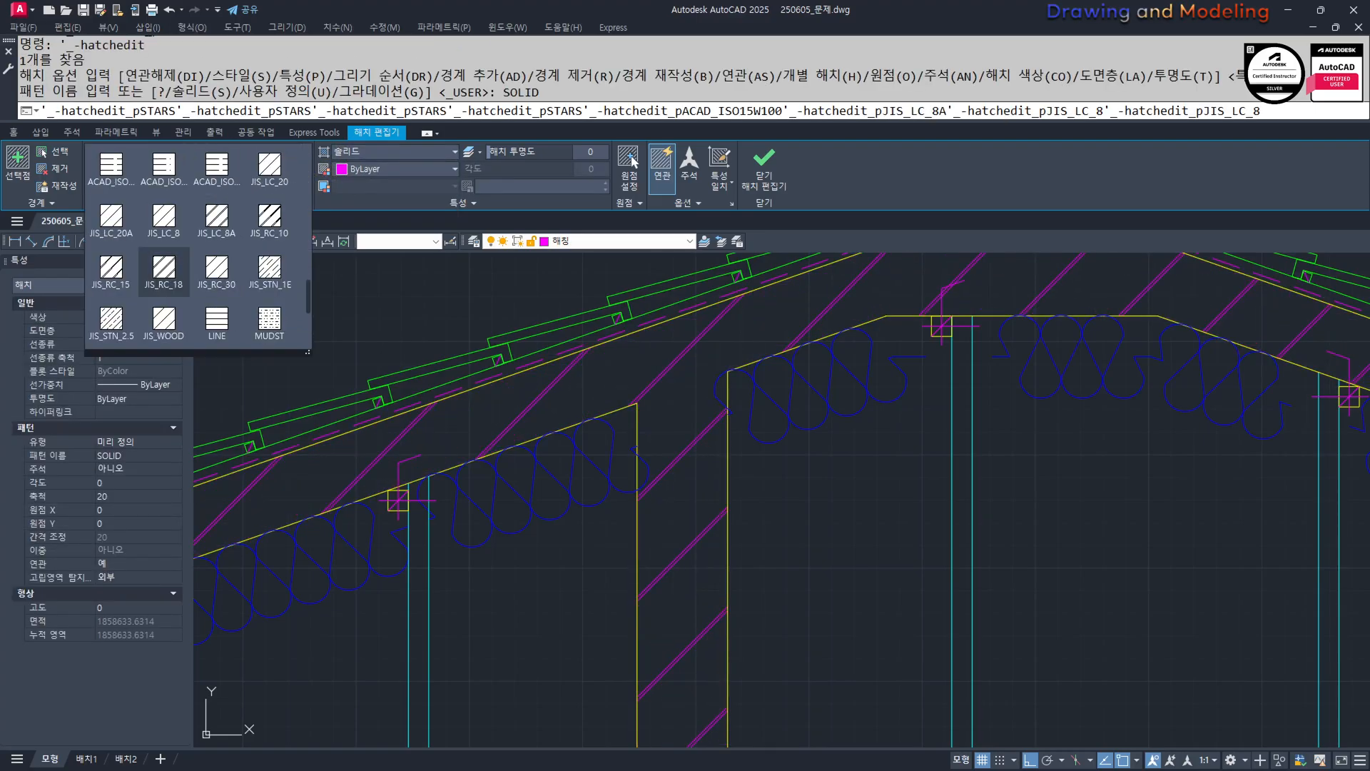
click(164, 272)
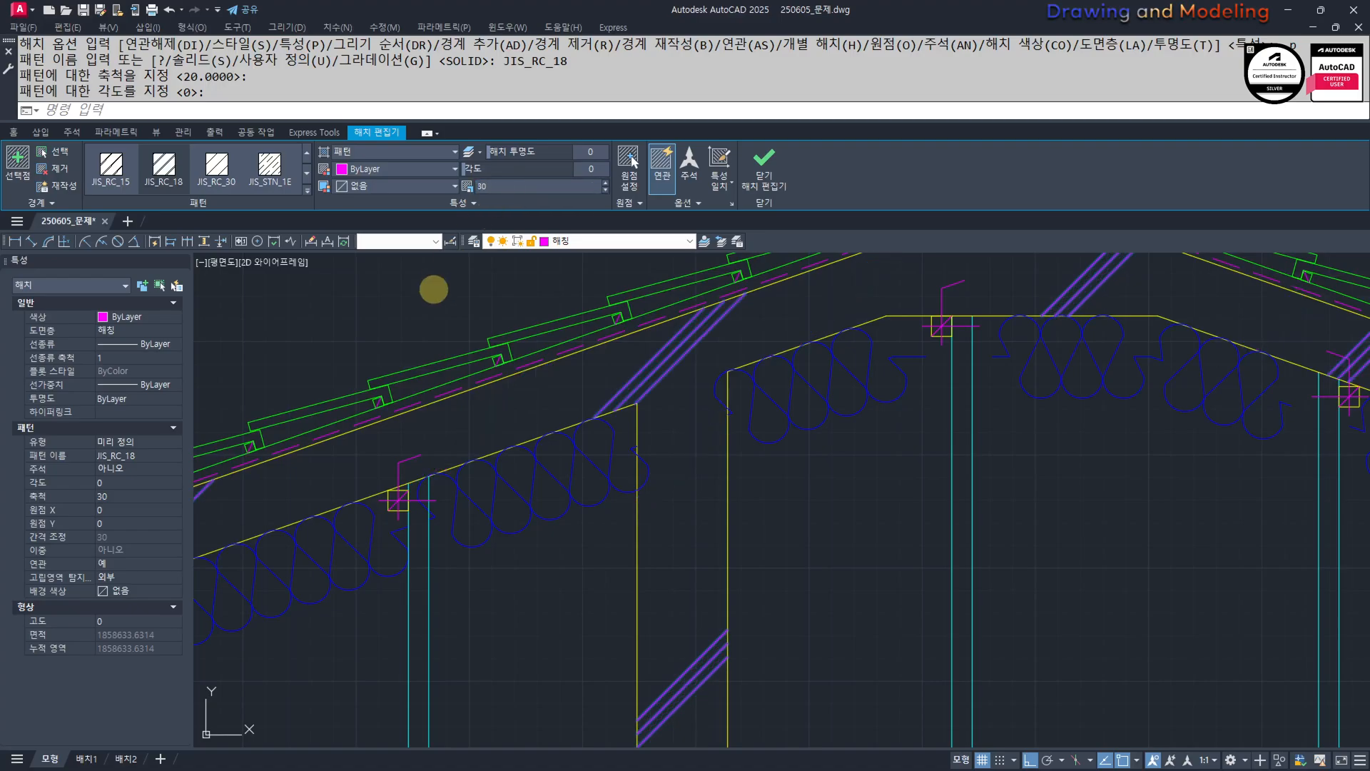
scroll(707, 535, down, 6)
key(Escape)
key(Escape)
key(Escape)
key(Escape)
middle_drag(690, 521, 705, 536)
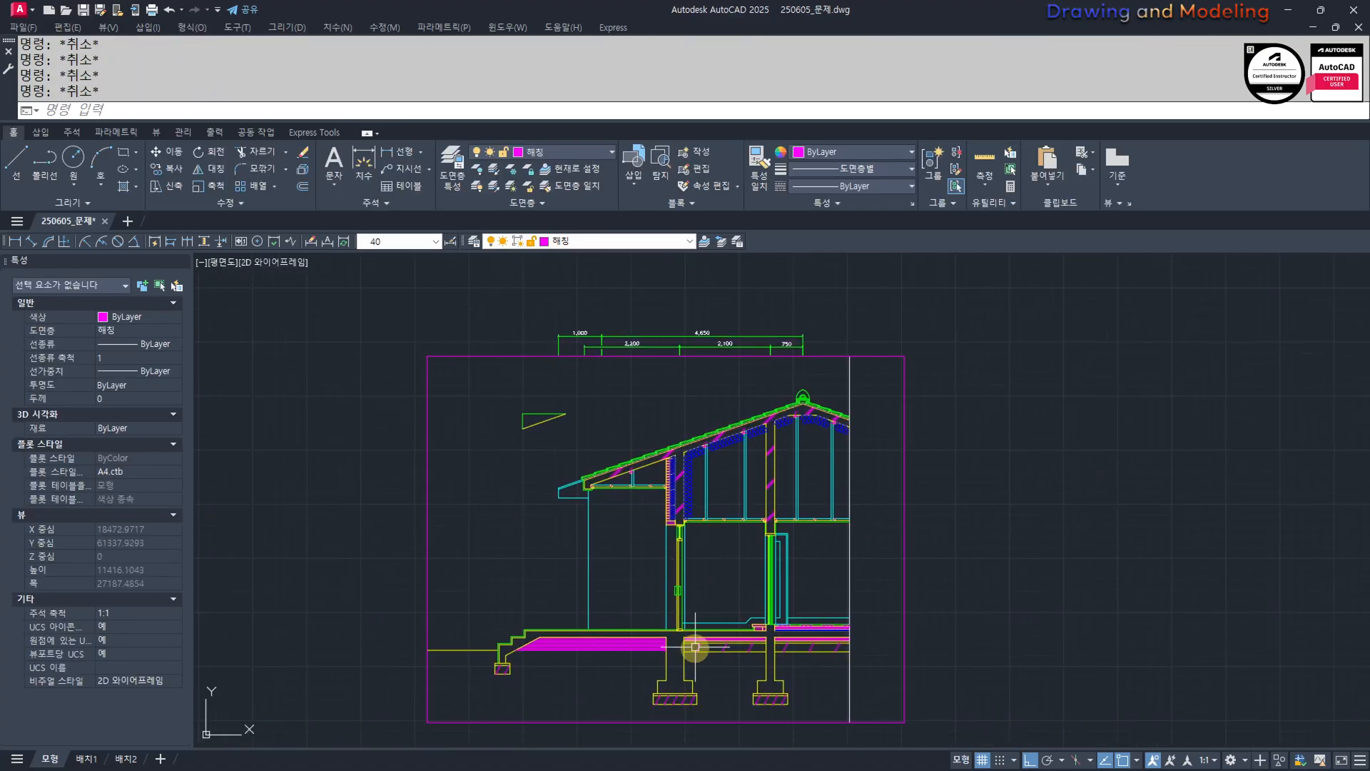
scroll(675, 648, up, 4)
key(space)
middle_drag(671, 648, 673, 612)
click(674, 591)
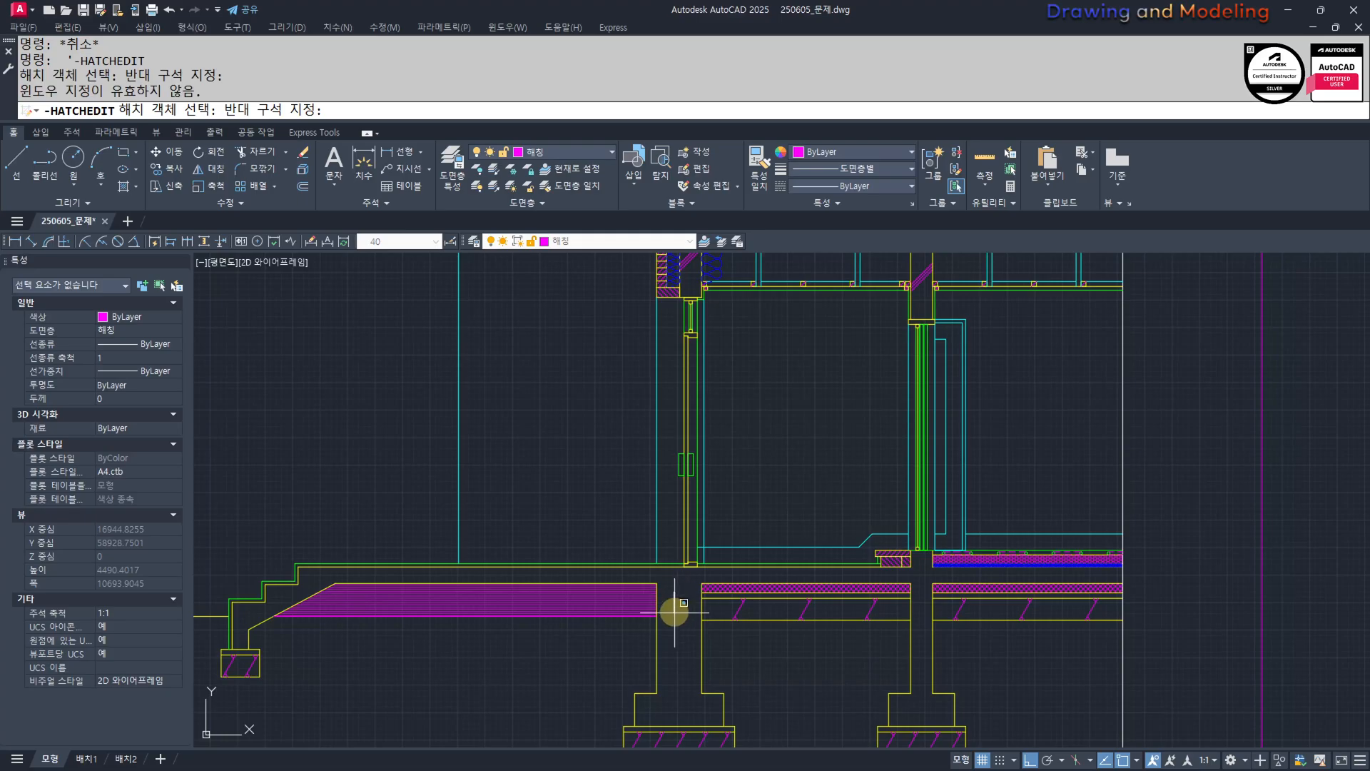
key(Escape)
key(Escape)
Hatch the concrete area of the floor slab, entrance steps and foundation walls.
text(h)
key(space)
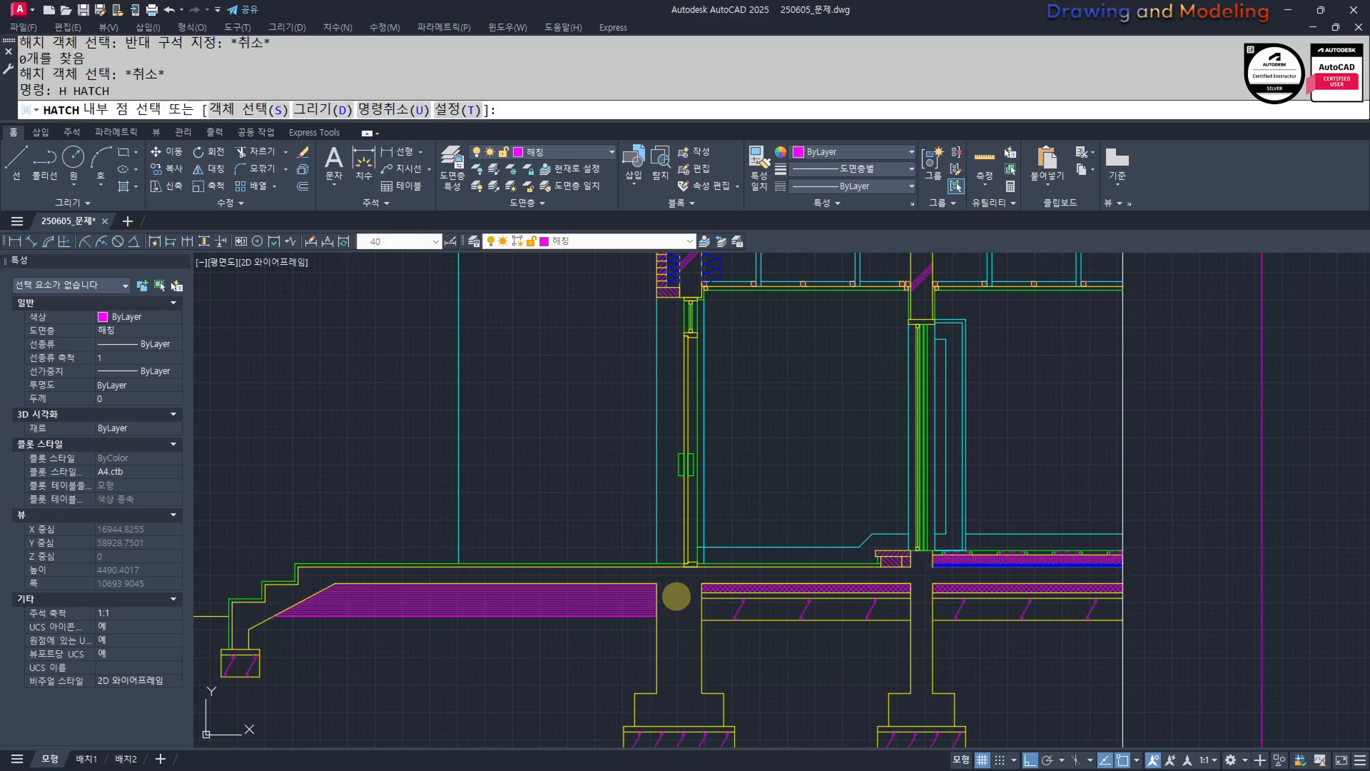
key(Escape)
key(Escape)
Match the floor slab and foundation hatch to the roof's concrete hatch with Match Properties.
scroll(677, 596, down, 5)
text(mm)
key(space)
scroll(733, 441, up, 5)
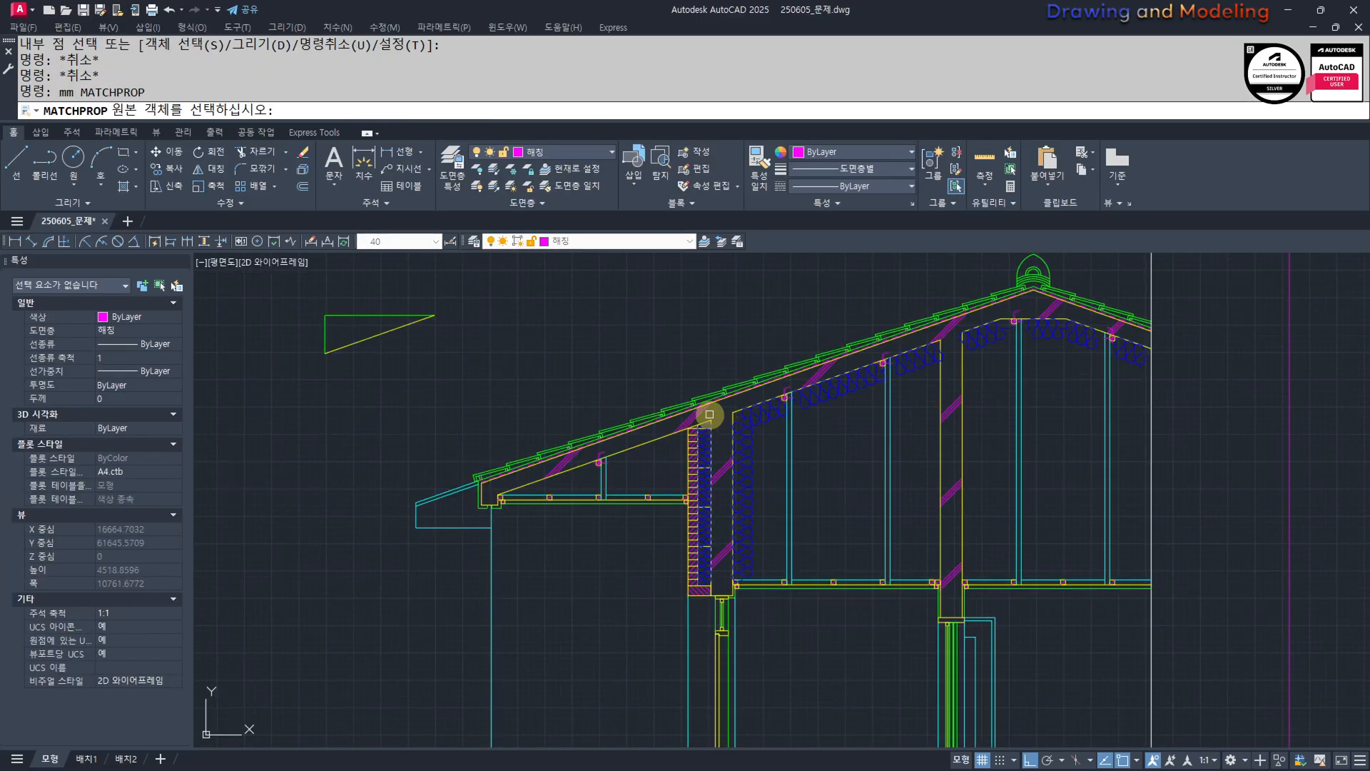
click(708, 416)
middle_drag(708, 556, 751, 342)
click(748, 682)
key(Escape)
key(Escape)
key(Escape)
scroll(714, 642, down, 4)
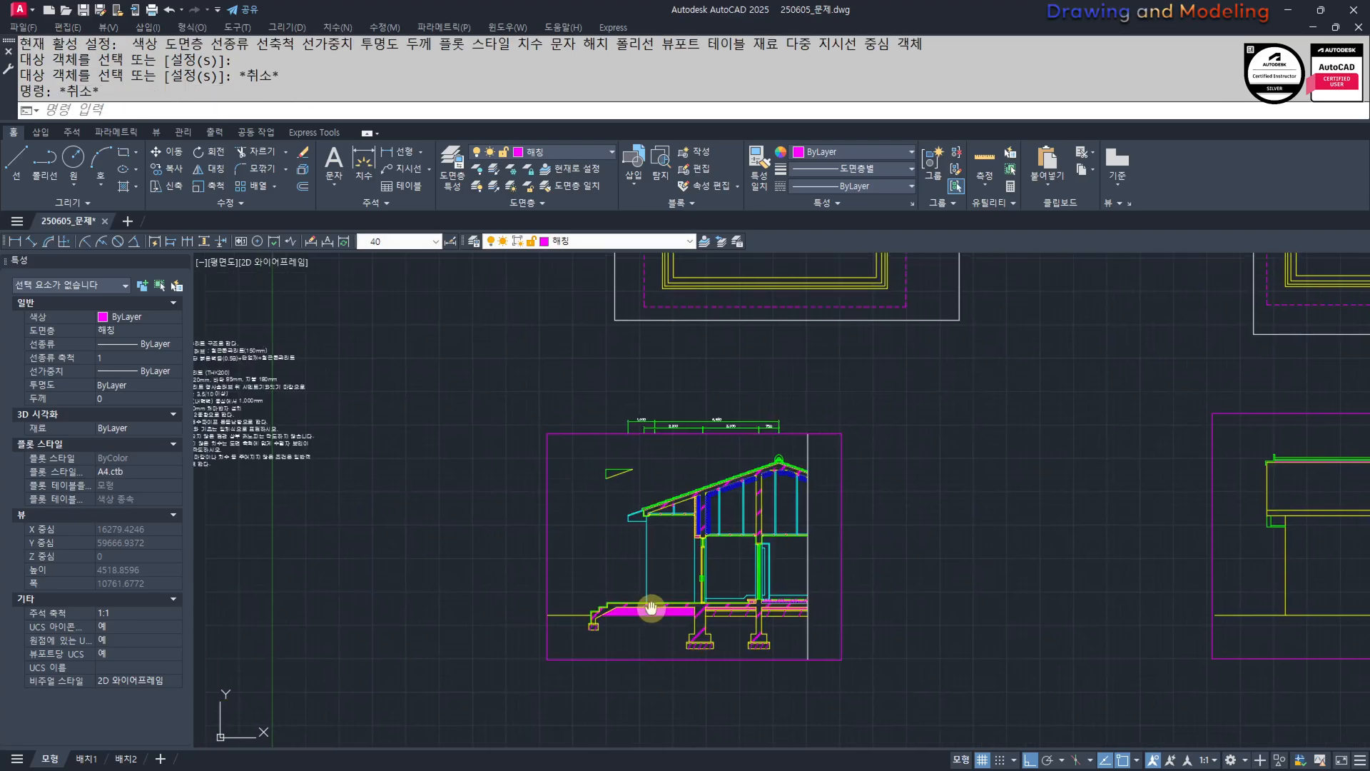
Turn all drawing layers back on.
scroll(646, 621, up, 3)
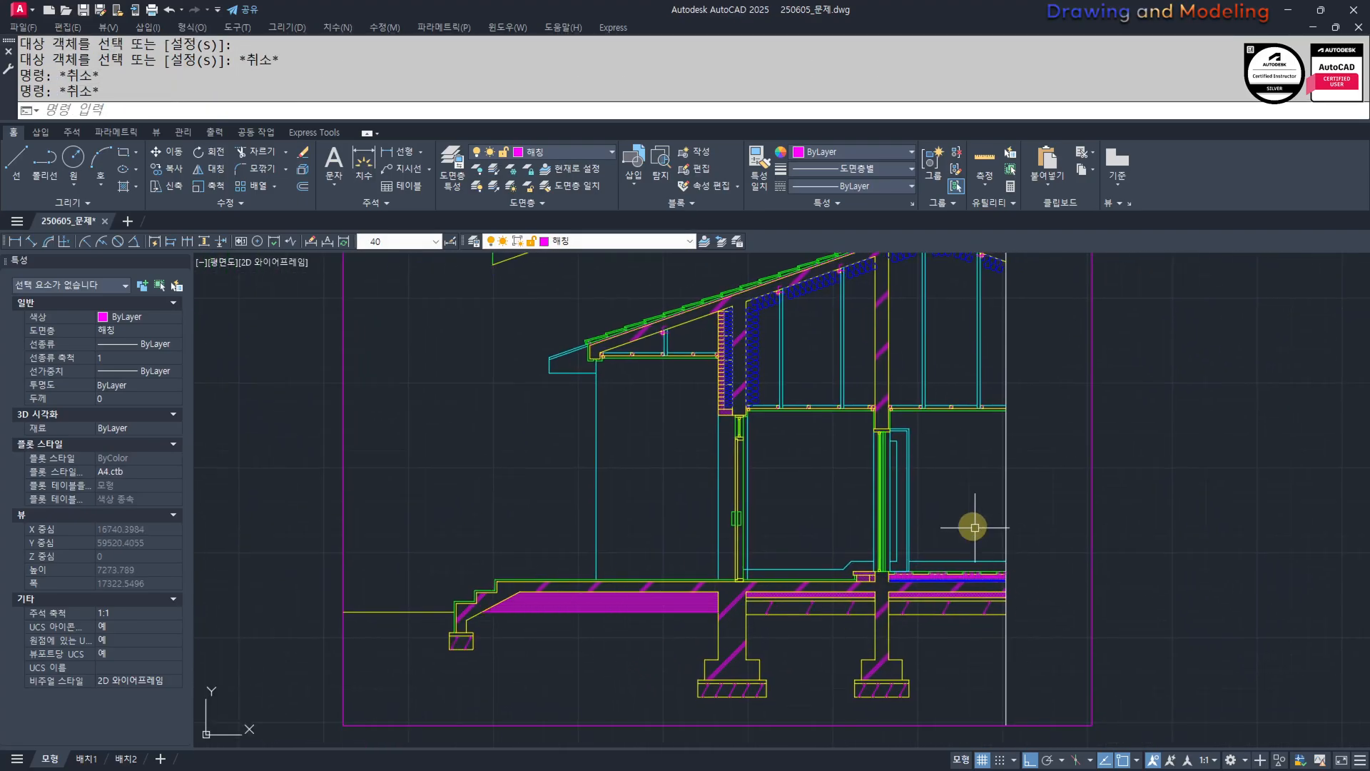
middle_drag(791, 498, 796, 581)
text(oo)
key(space)
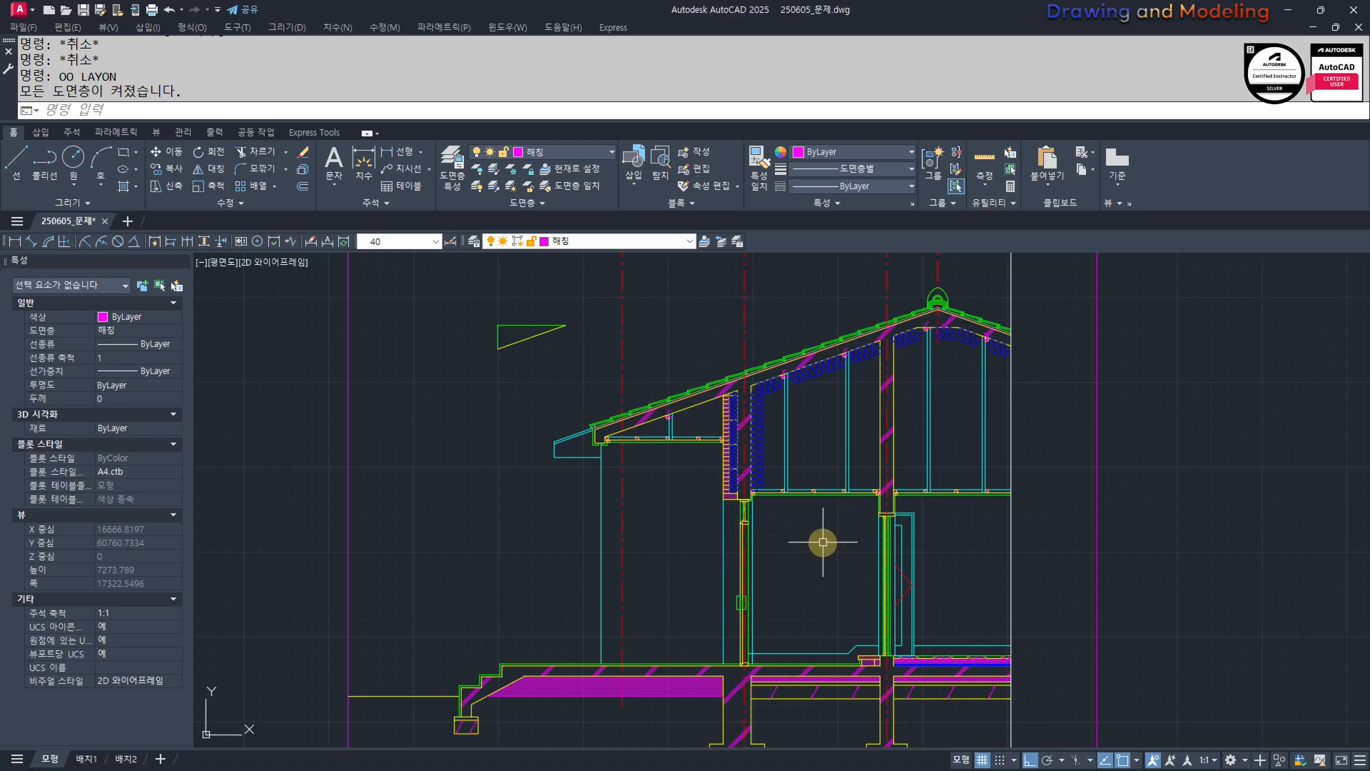
Hatch the exterior wall elevation under the eave, between the wall's outer edge and the entrance door.
middle_drag(859, 614, 873, 532)
mouse_move(655, 478)
middle_down()
mouse_move(702, 538)
mouse_move(742, 540)
mouse_move(762, 585)
middle_up()
text(h)
key(space)
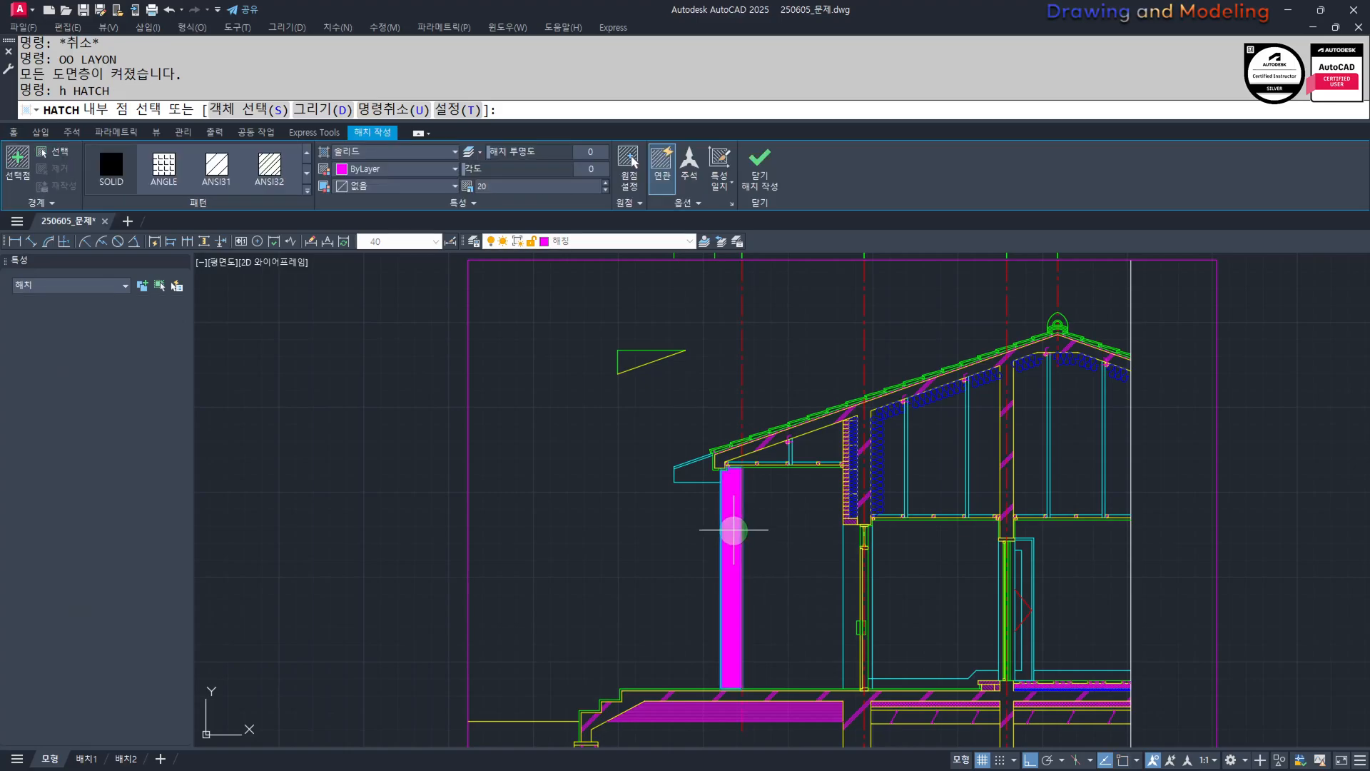
click(781, 535)
key(Escape)
key(Escape)
Change the exterior wall hatch to the AR-BRSTD brick pattern with a scale of 1.
click(789, 559)
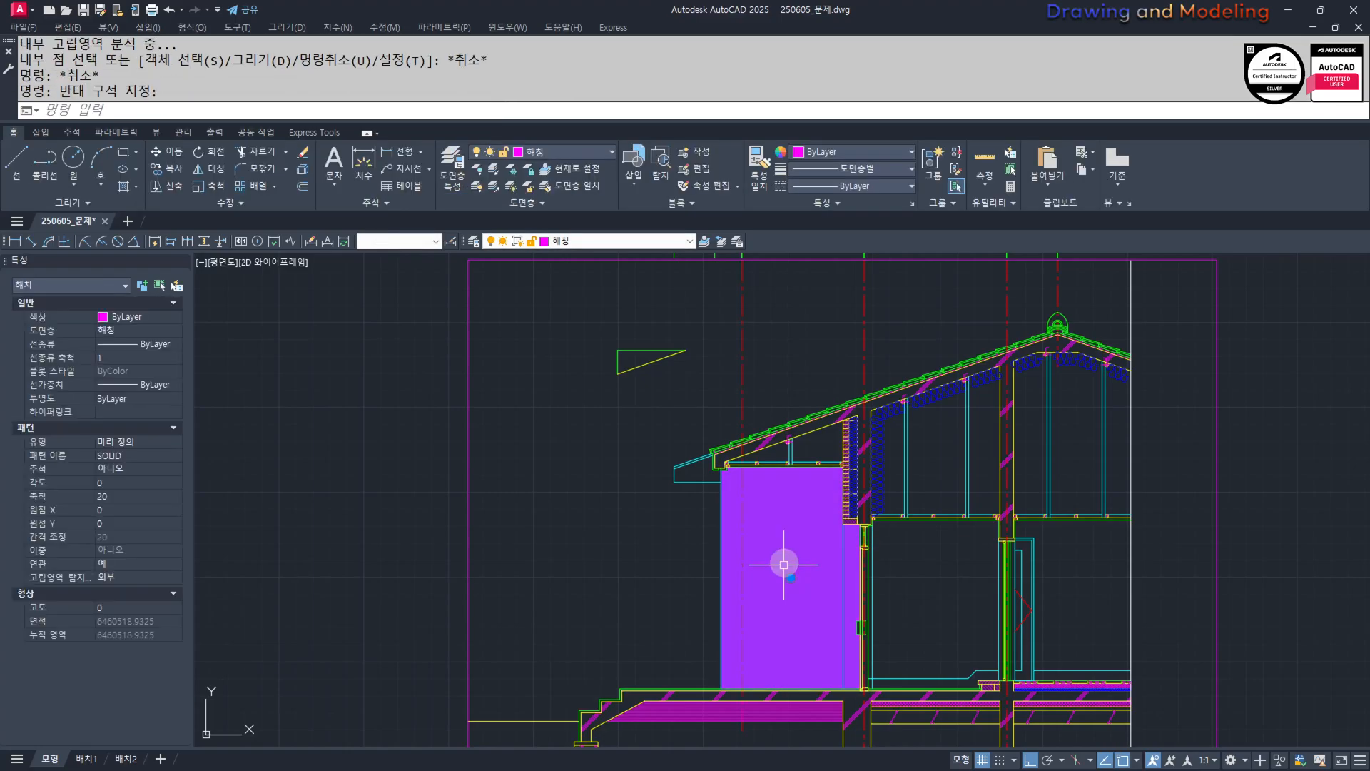
click(264, 165)
scroll(264, 165, down, 3)
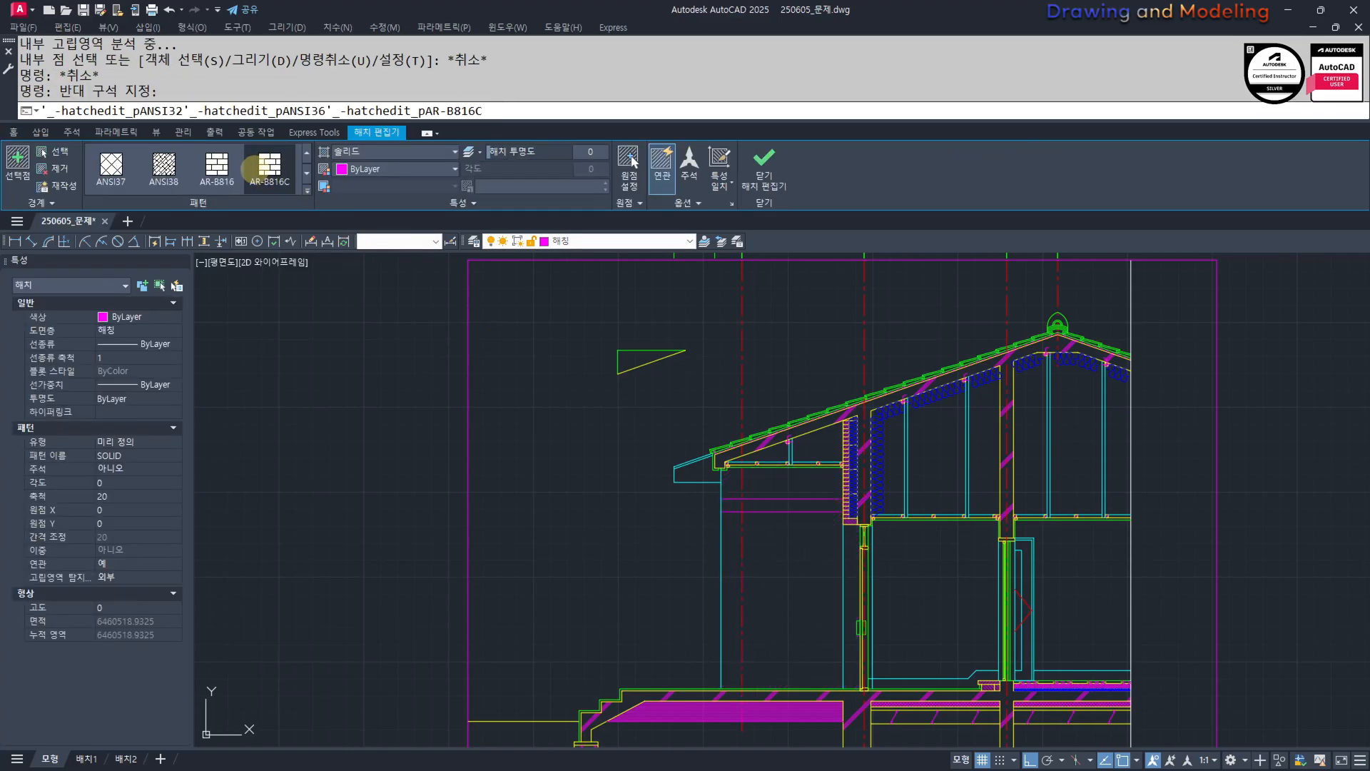
click(216, 165)
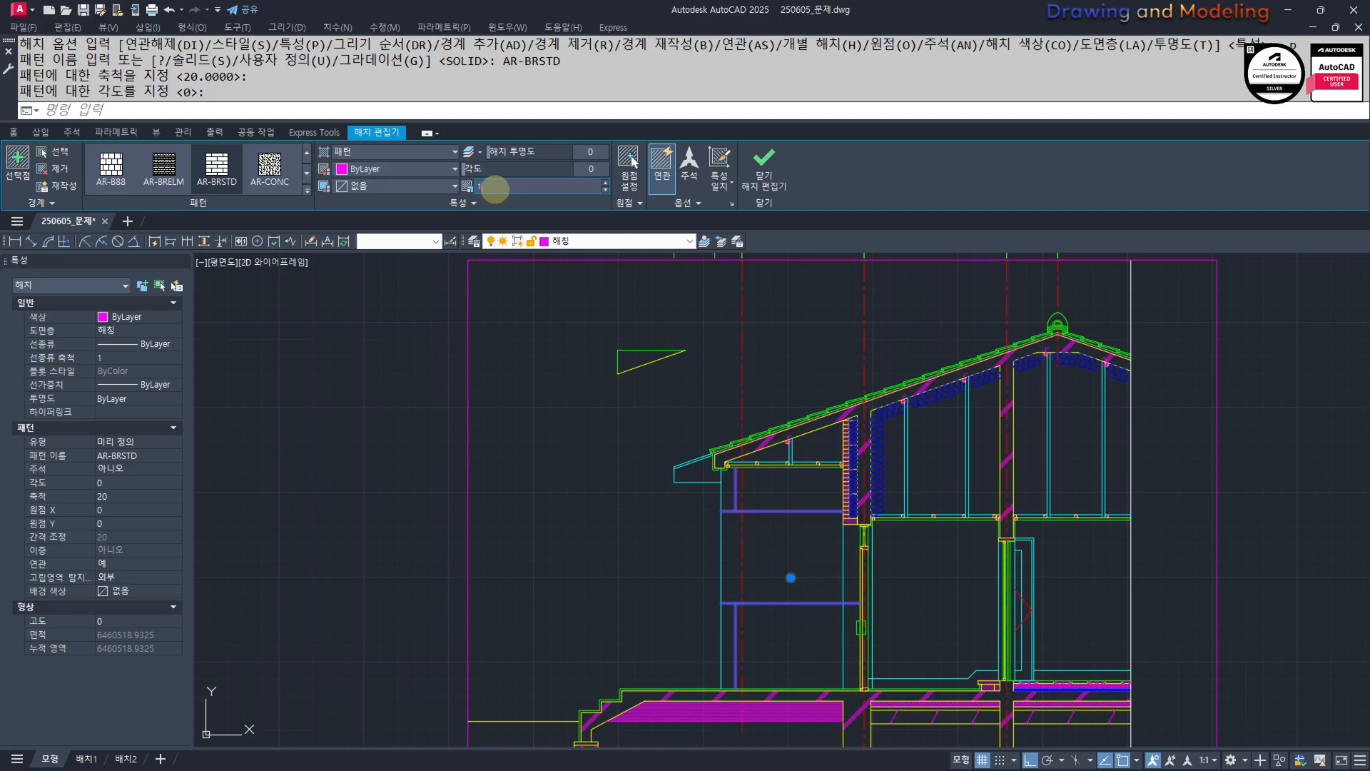
key(Return)
key(Escape)
key(Escape)
key(Escape)
key(Escape)
middle_drag(665, 600, 556, 572)
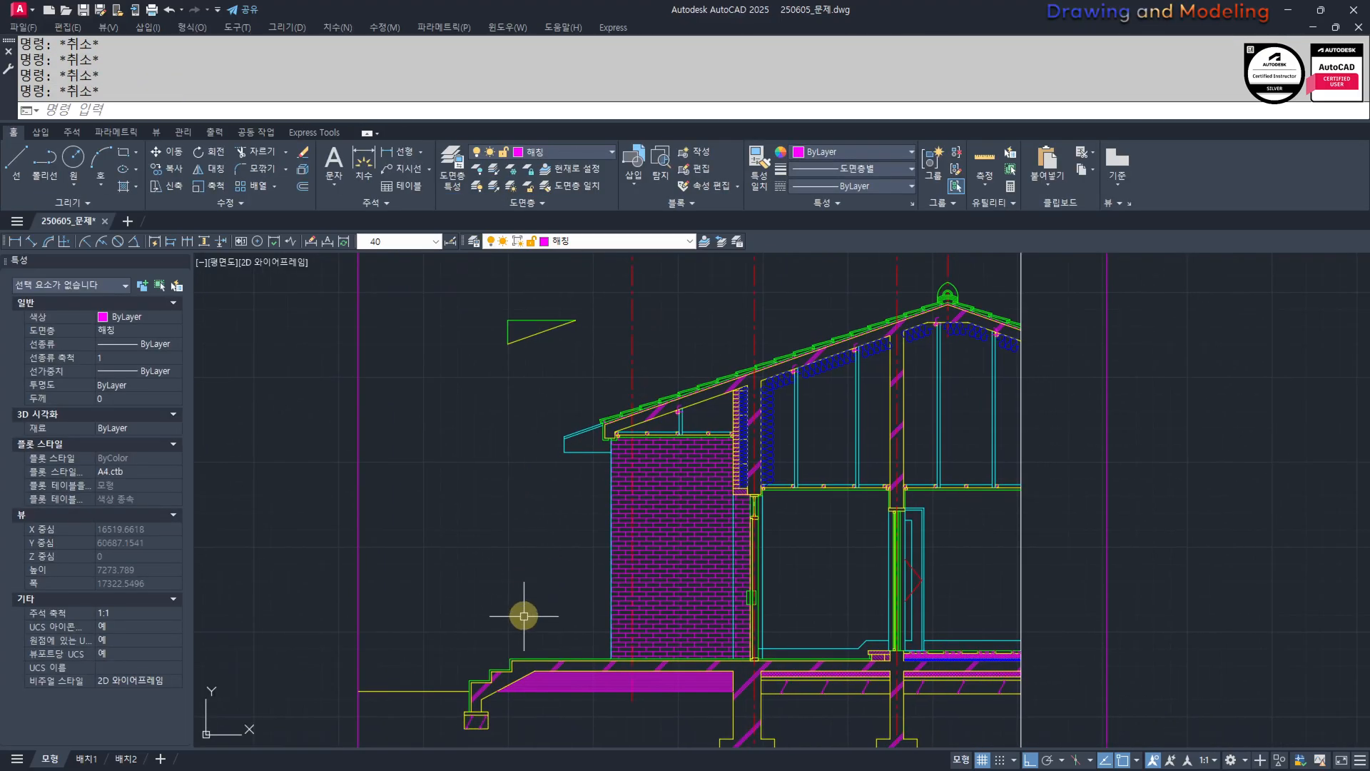
Hatch the interior wall elevations of the entrance hall and the inner room above the skirting.
middle_drag(929, 603, 895, 616)
text(h)
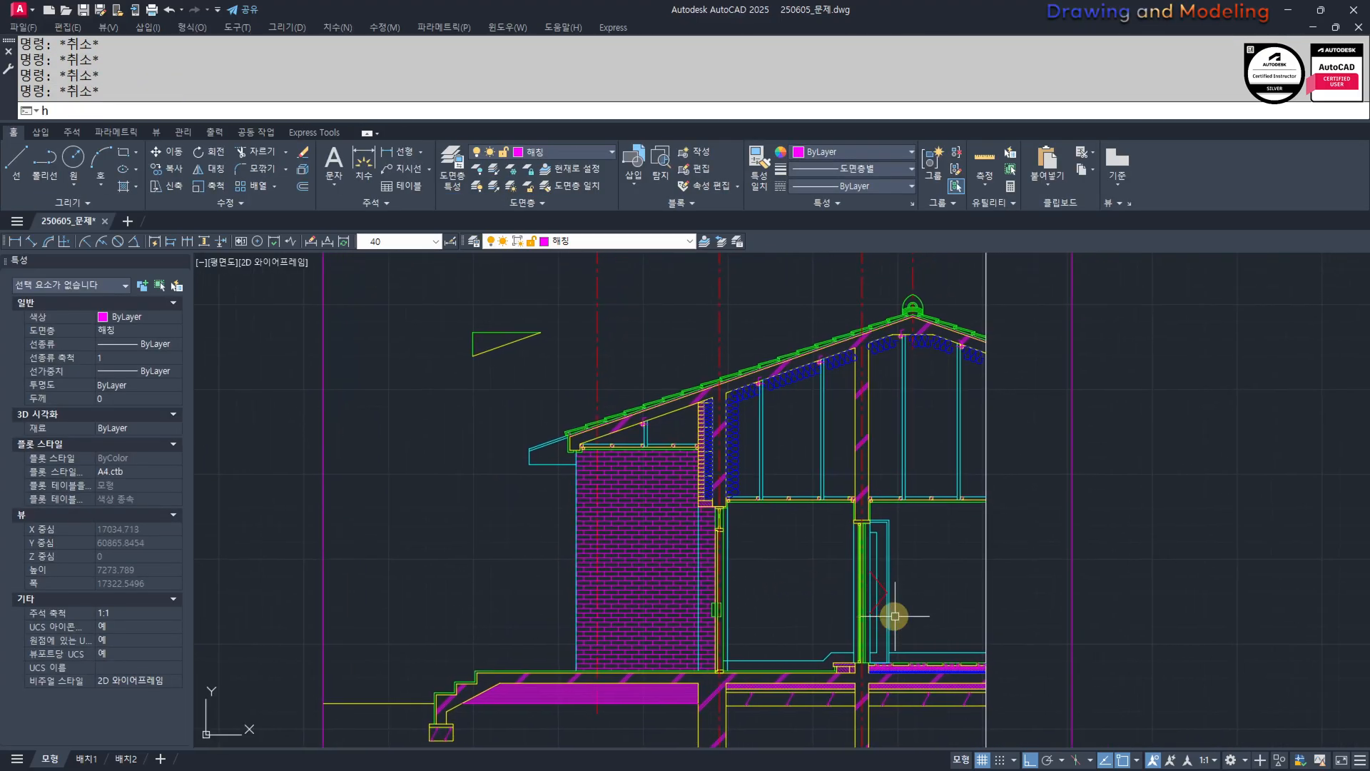
key(Return)
click(820, 550)
click(910, 552)
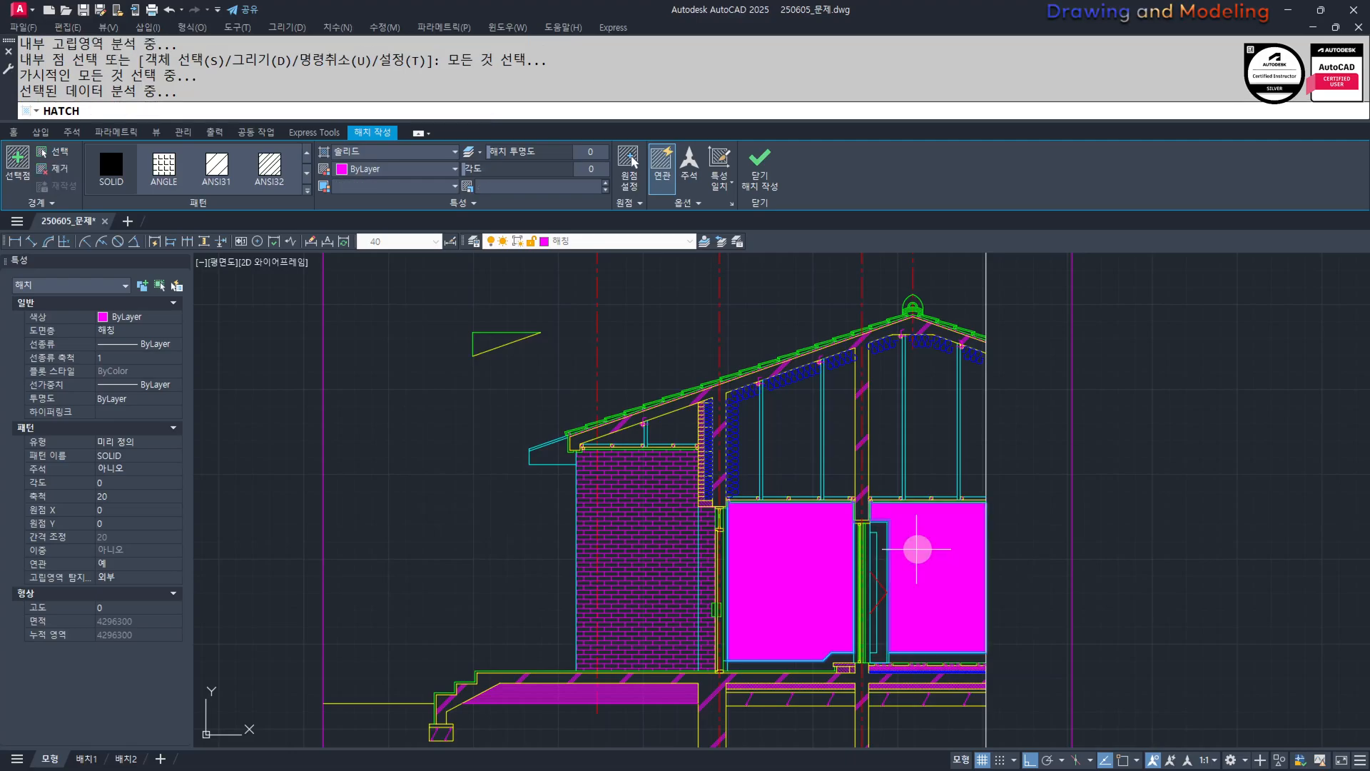
key(Escape)
Change the interior wall hatch to the AR-RROOF pattern rotated to 90°.
click(929, 574)
scroll(270, 169, down, 3)
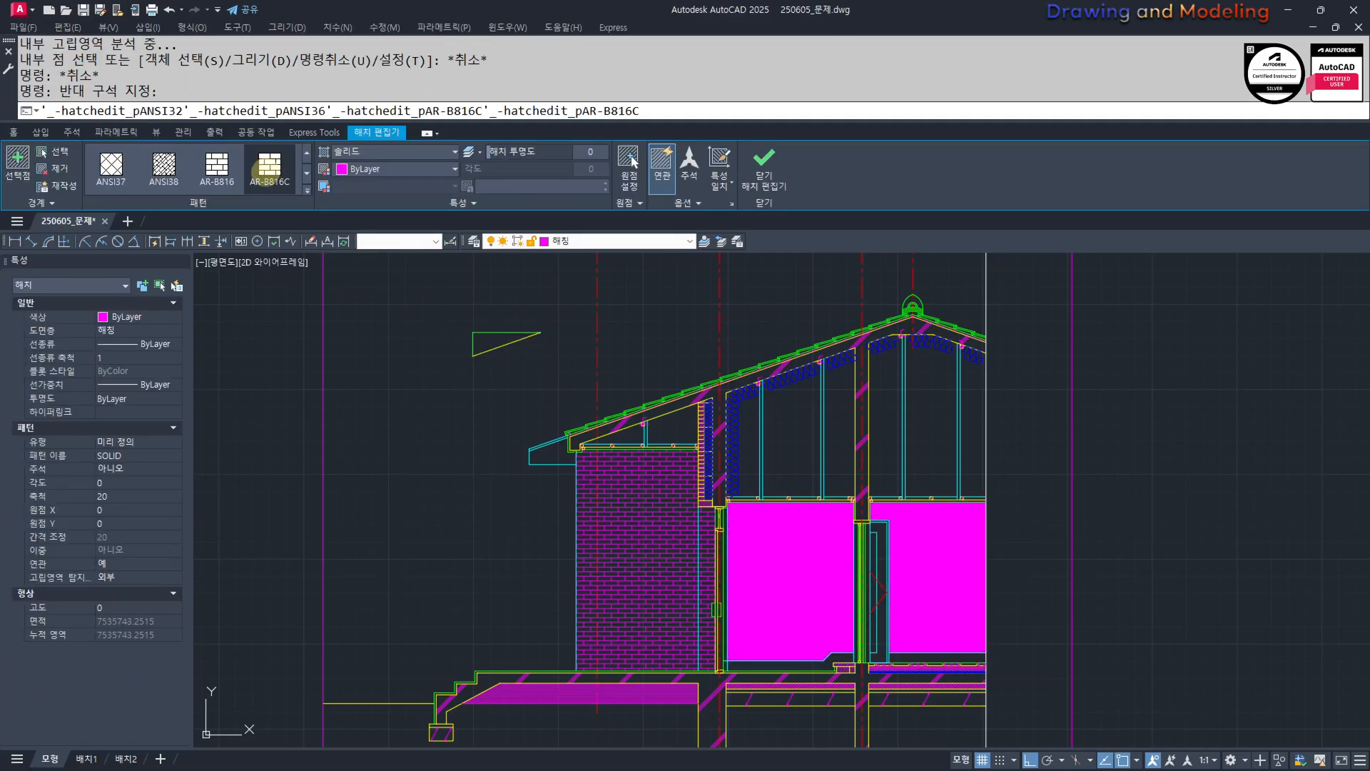
scroll(218, 170, down, 1)
click(217, 169)
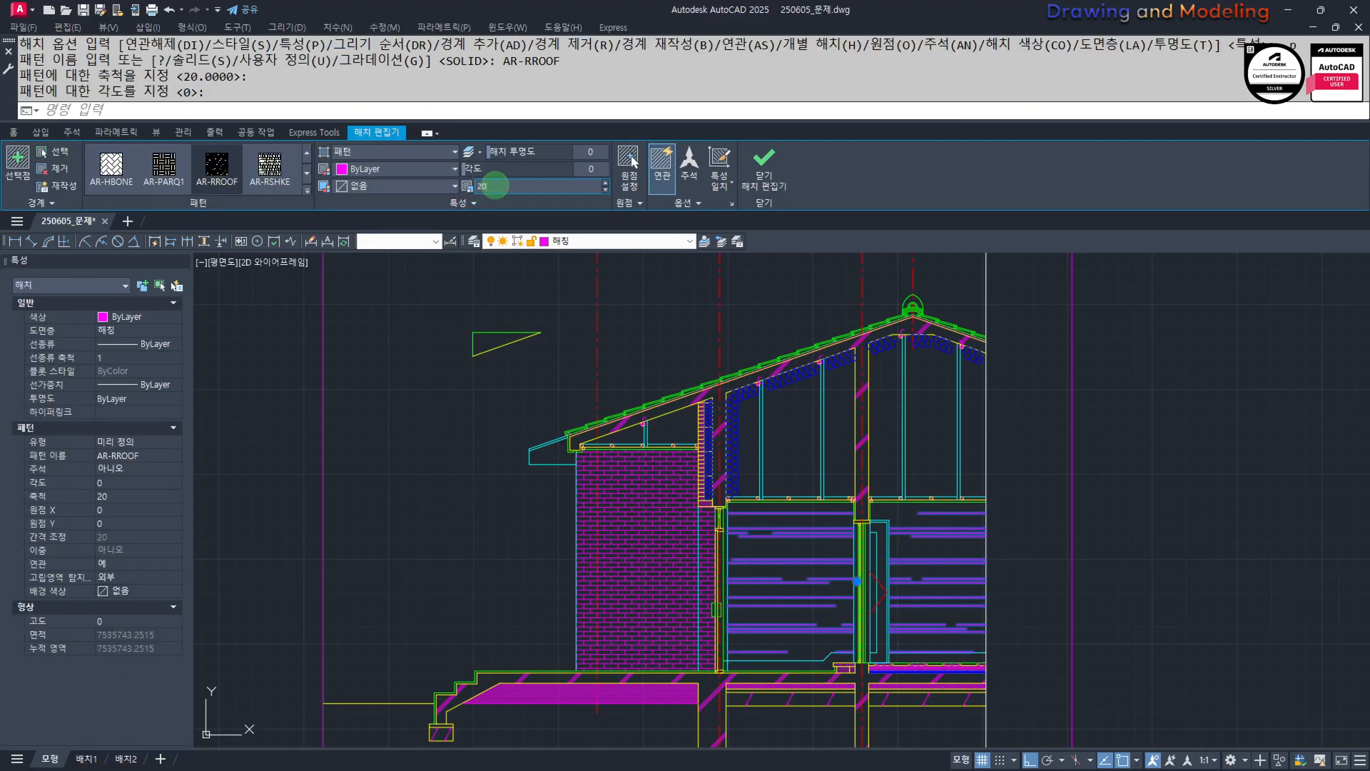
click(596, 172)
text(90)
key(Return)
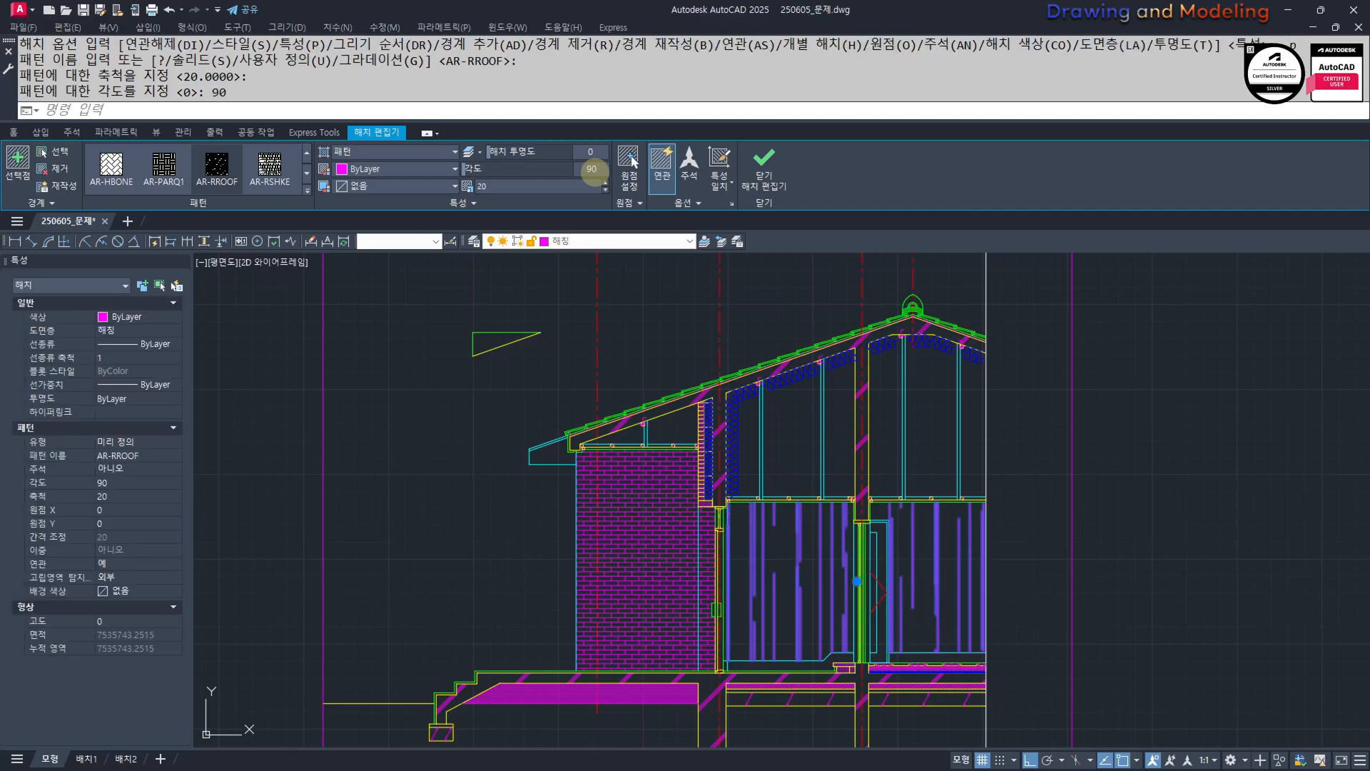
key(Escape)
Examine the whole hatched section drawing against the written drawing conditions beside it.
middle_drag(918, 585, 850, 572)
scroll(847, 535, down, 4)
middle_drag(1127, 582, 633, 573)
middle_drag(435, 550, 1152, 573)
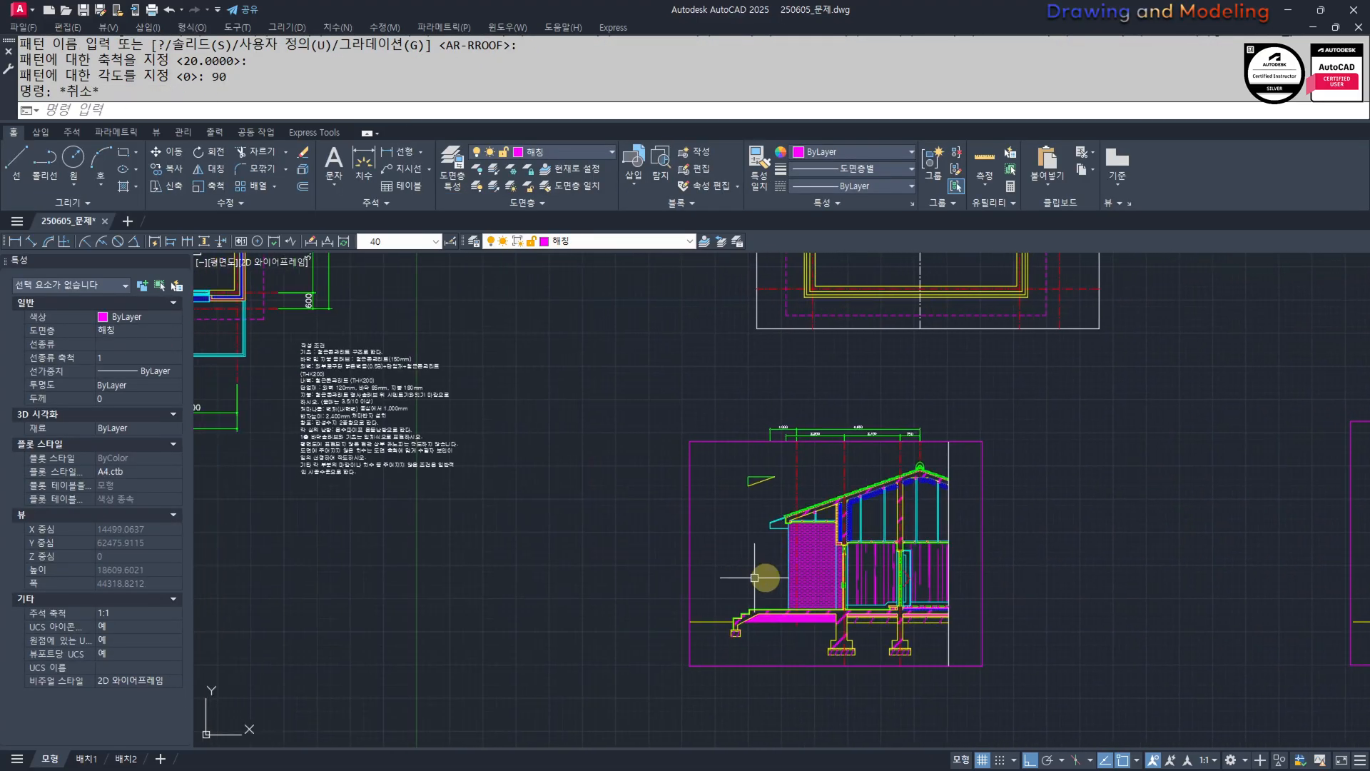
scroll(944, 578, up, 4)
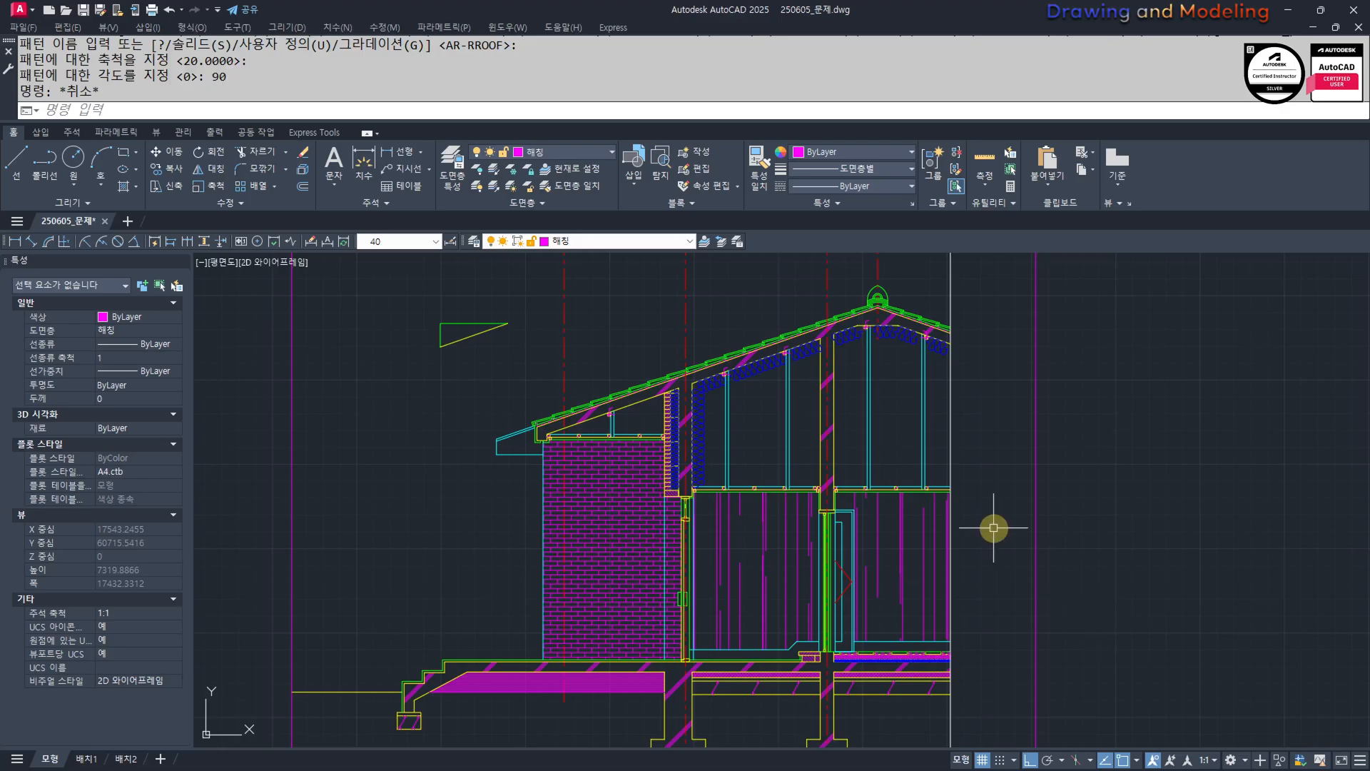
scroll(996, 531, down, 3)
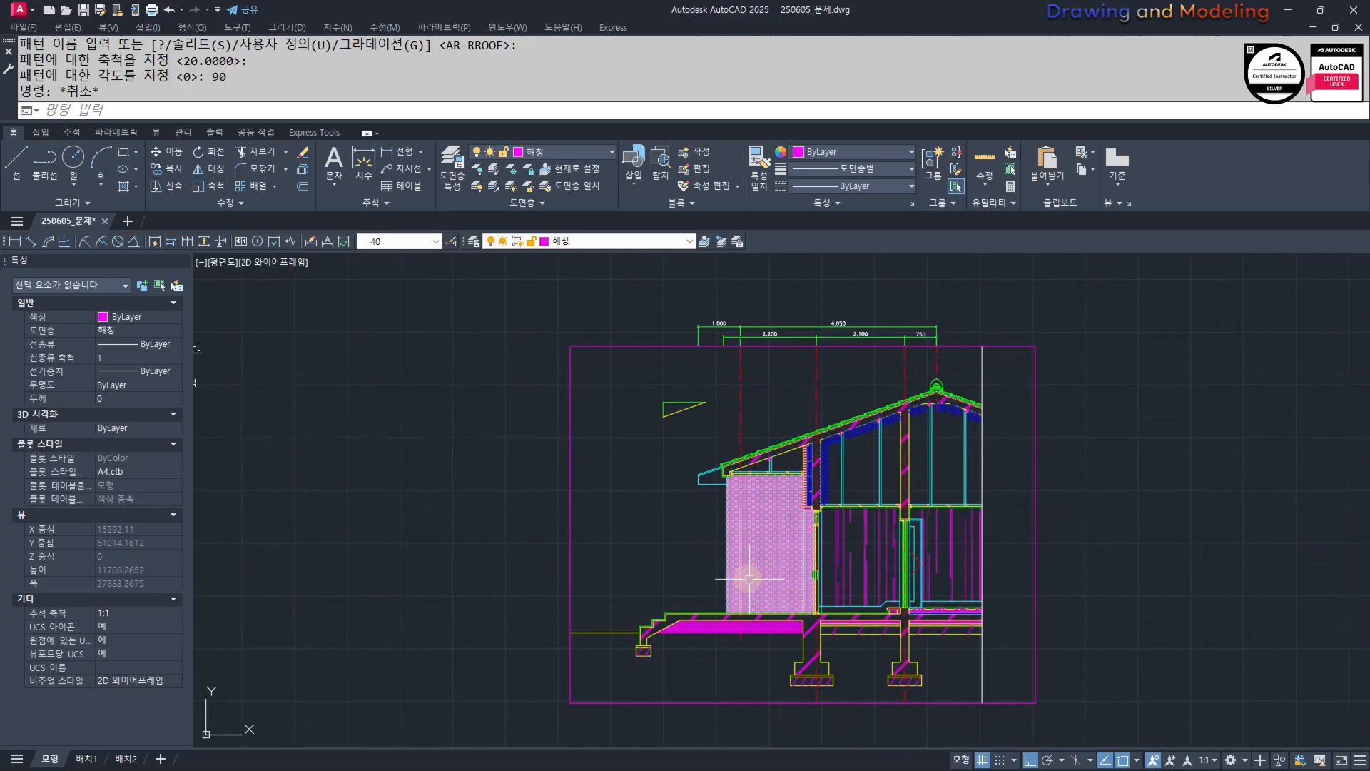
scroll(807, 345, up, 2)
scroll(844, 372, down, 2)
middle_drag(841, 374, 747, 373)
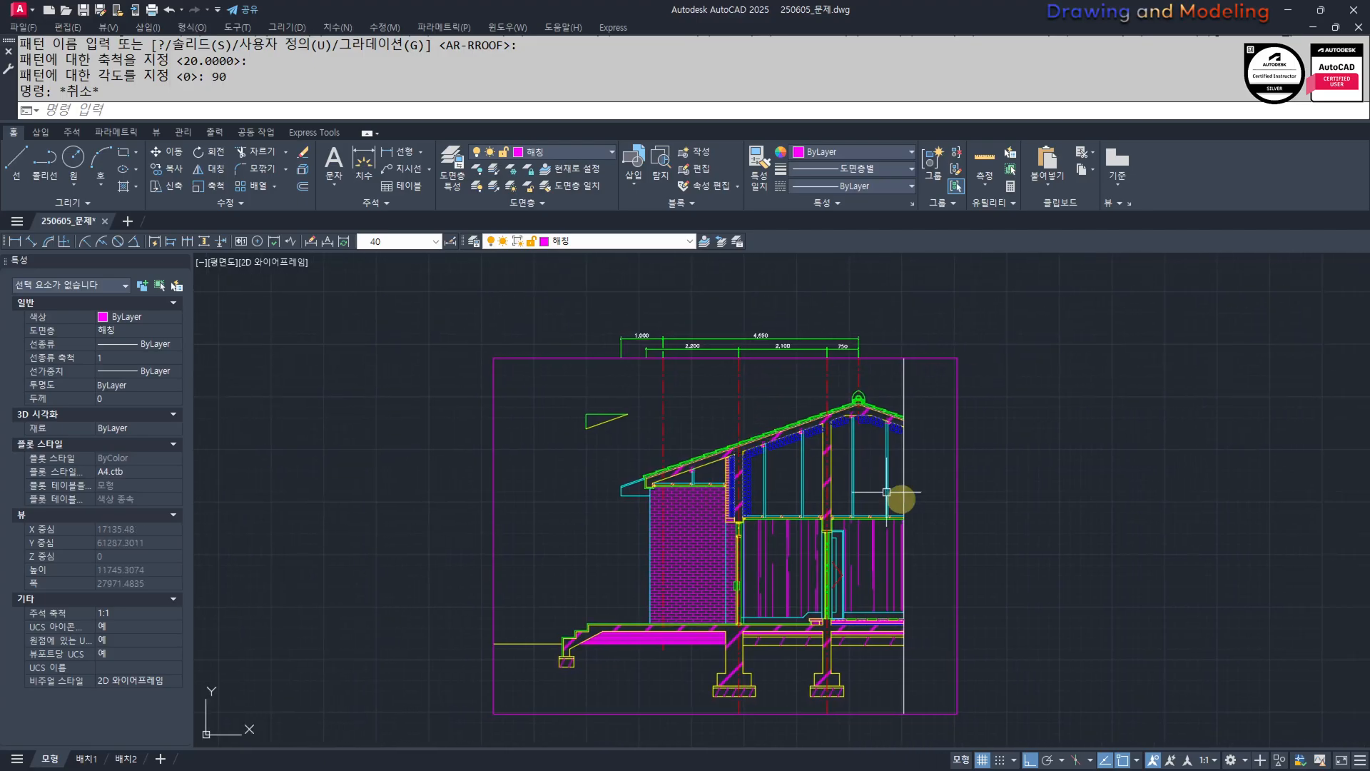
Examine the hatched section drawing against the finished reference section sheet.
scroll(752, 543, up, 2)
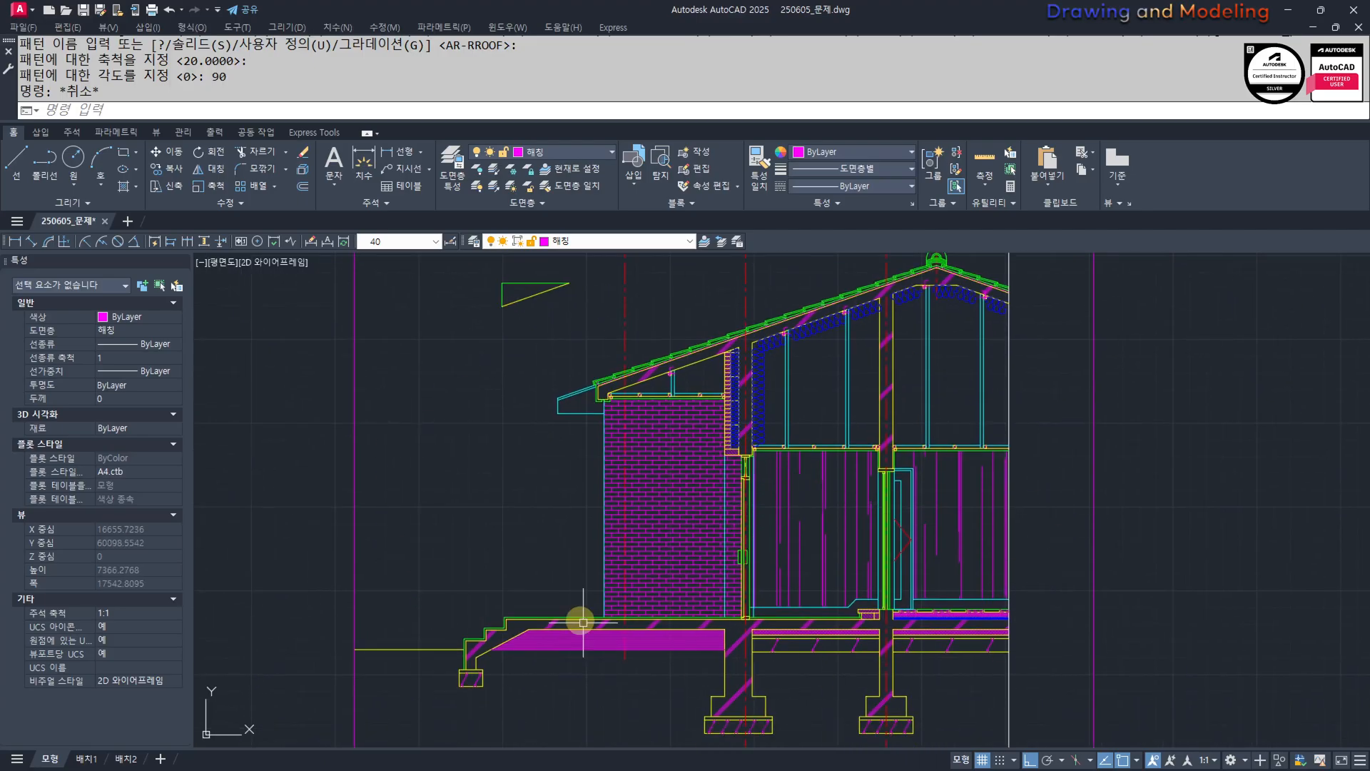
scroll(1024, 544, down, 2)
scroll(949, 545, up, 2)
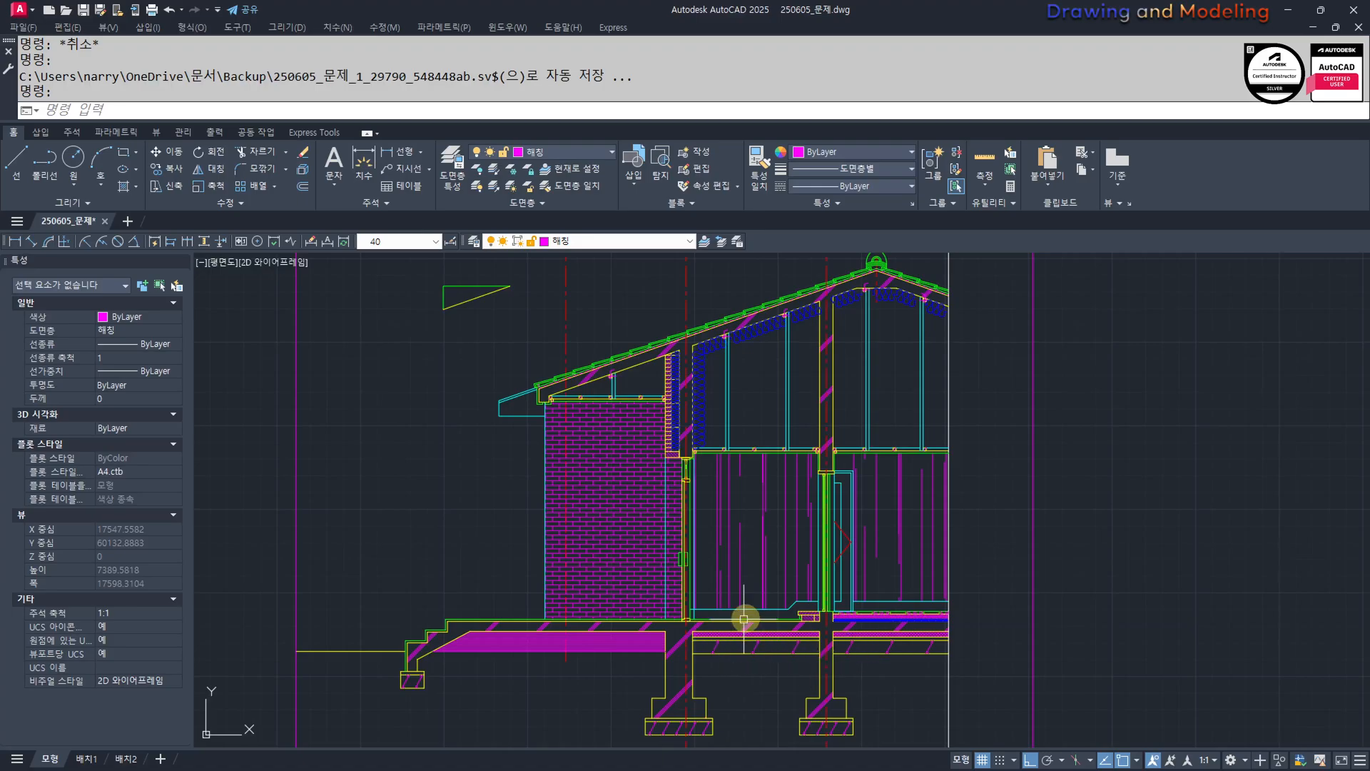
scroll(744, 619, down, 6)
middle_drag(448, 585, 923, 581)
middle_drag(664, 646, 925, 564)
middle_drag(658, 658, 945, 551)
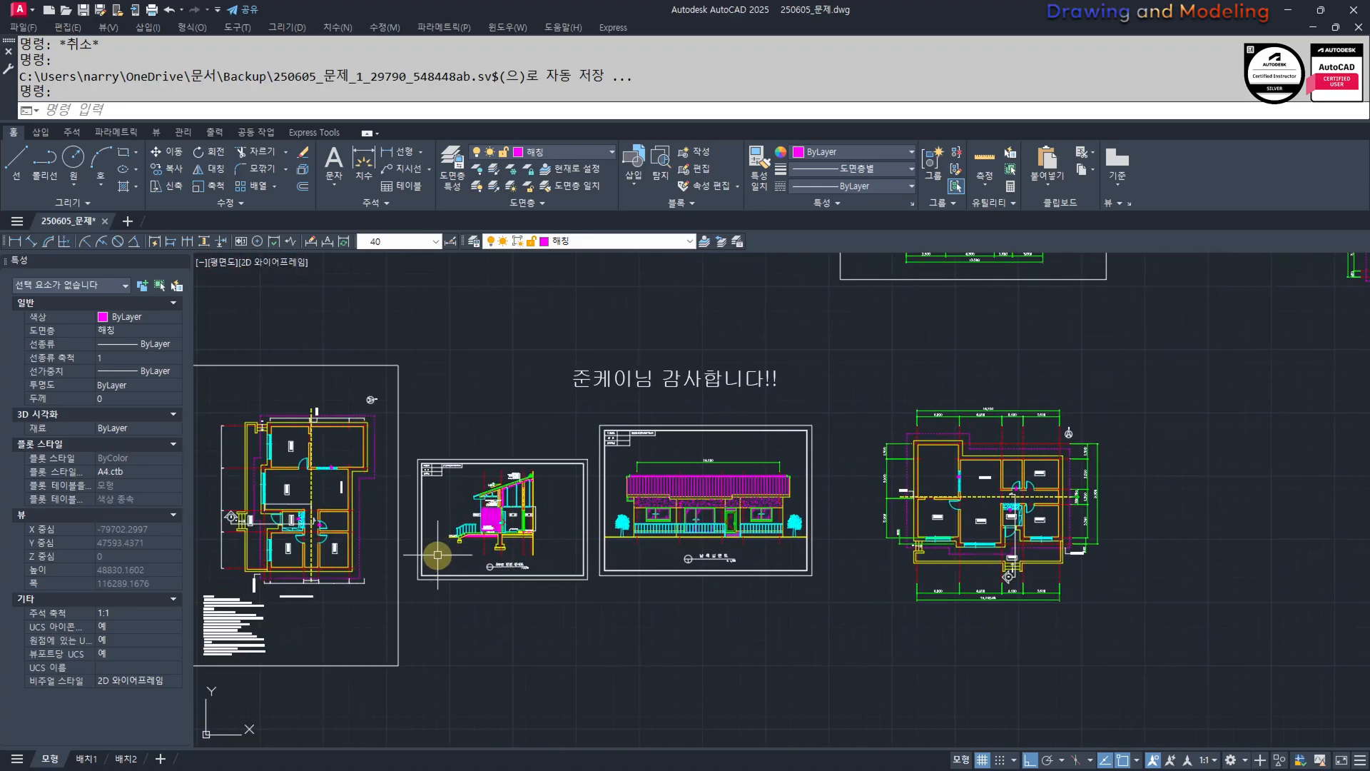
scroll(438, 555, up, 8)
middle_drag(1049, 510, 843, 551)
scroll(928, 593, up, 2)
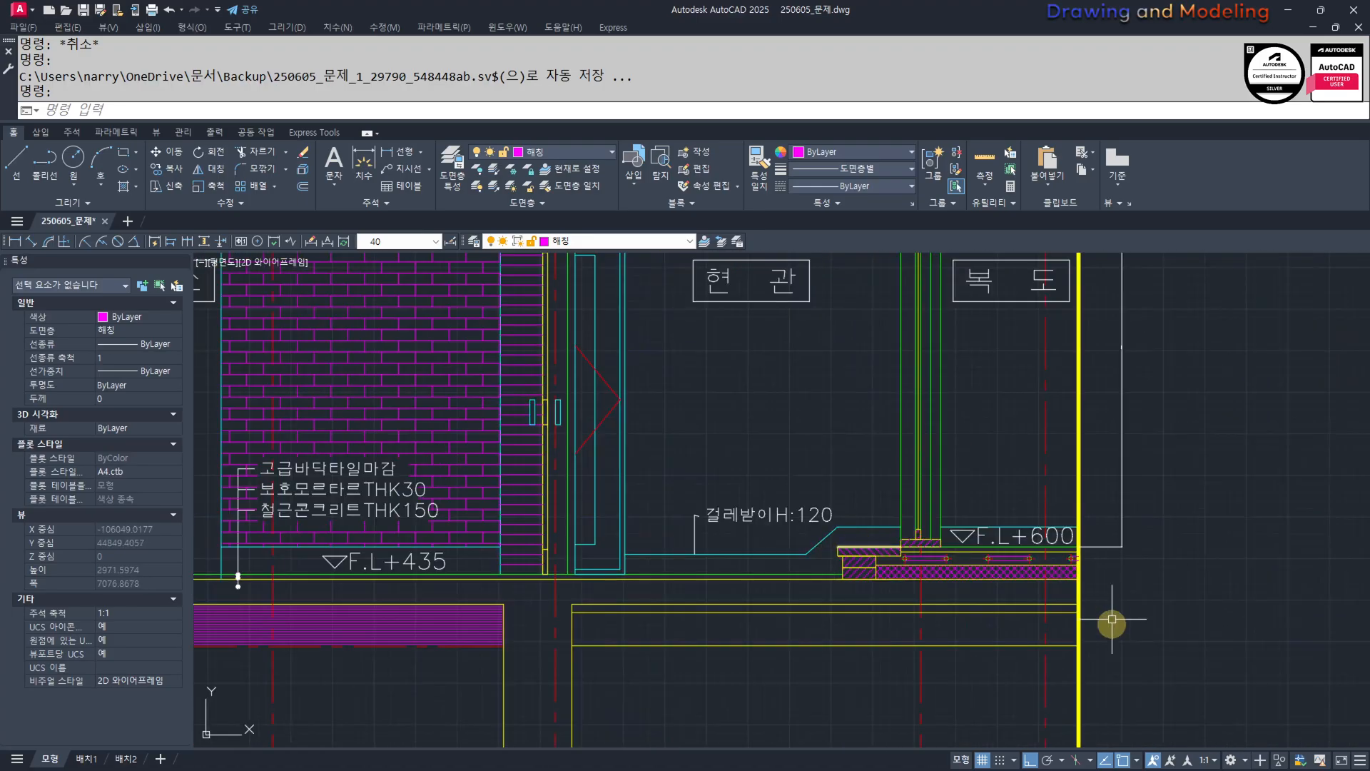
scroll(1070, 613, down, 5)
middle_drag(997, 584, 1028, 694)
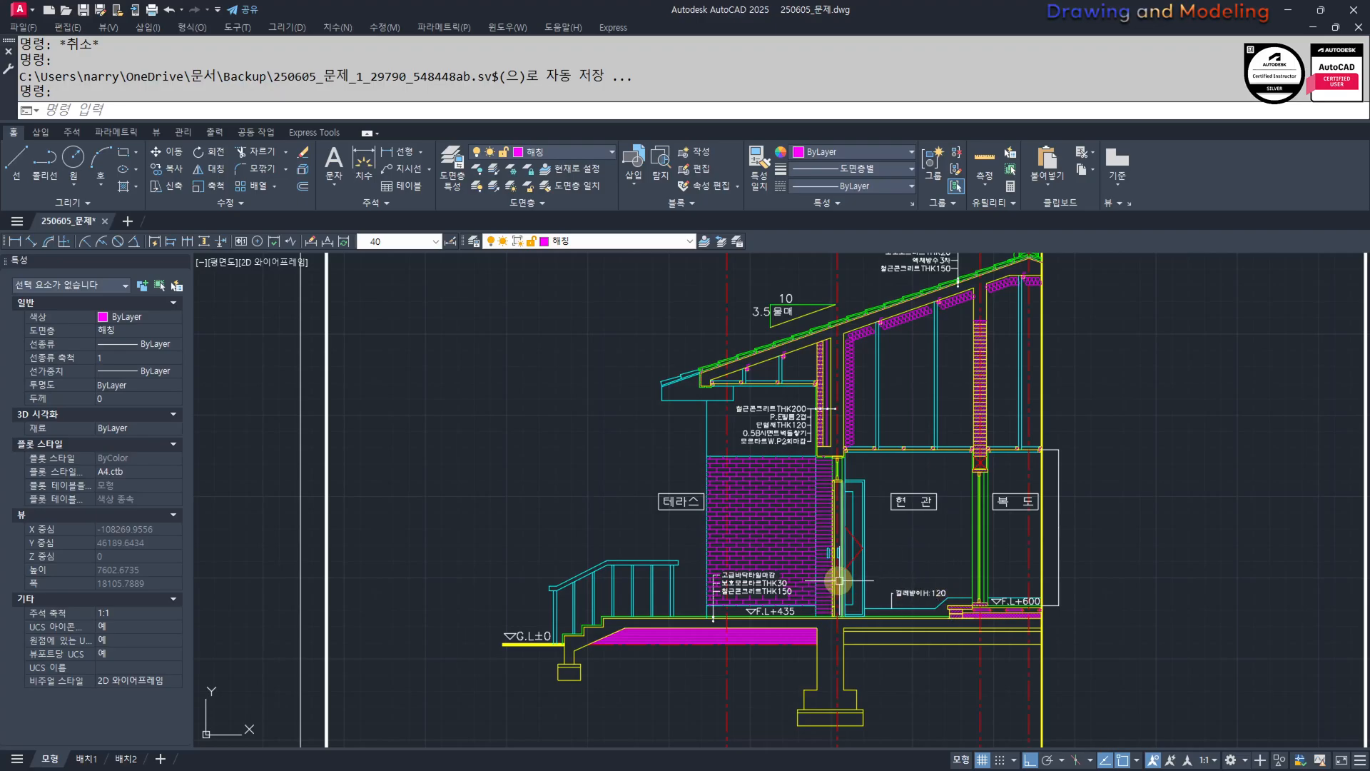
middle_drag(884, 508, 877, 542)
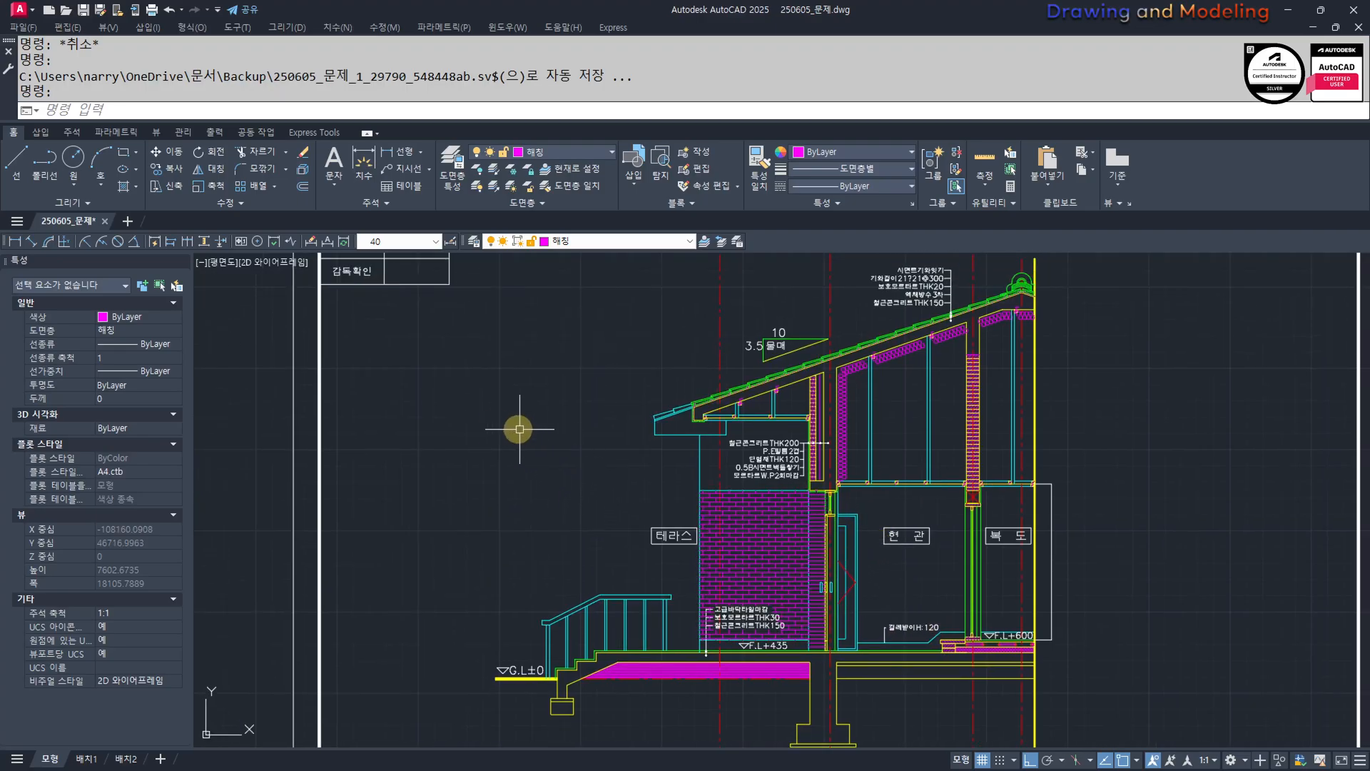
scroll(521, 429, down, 9)
middle_drag(1181, 456, 746, 566)
scroll(888, 492, up, 8)
middle_drag(1074, 367, 995, 528)
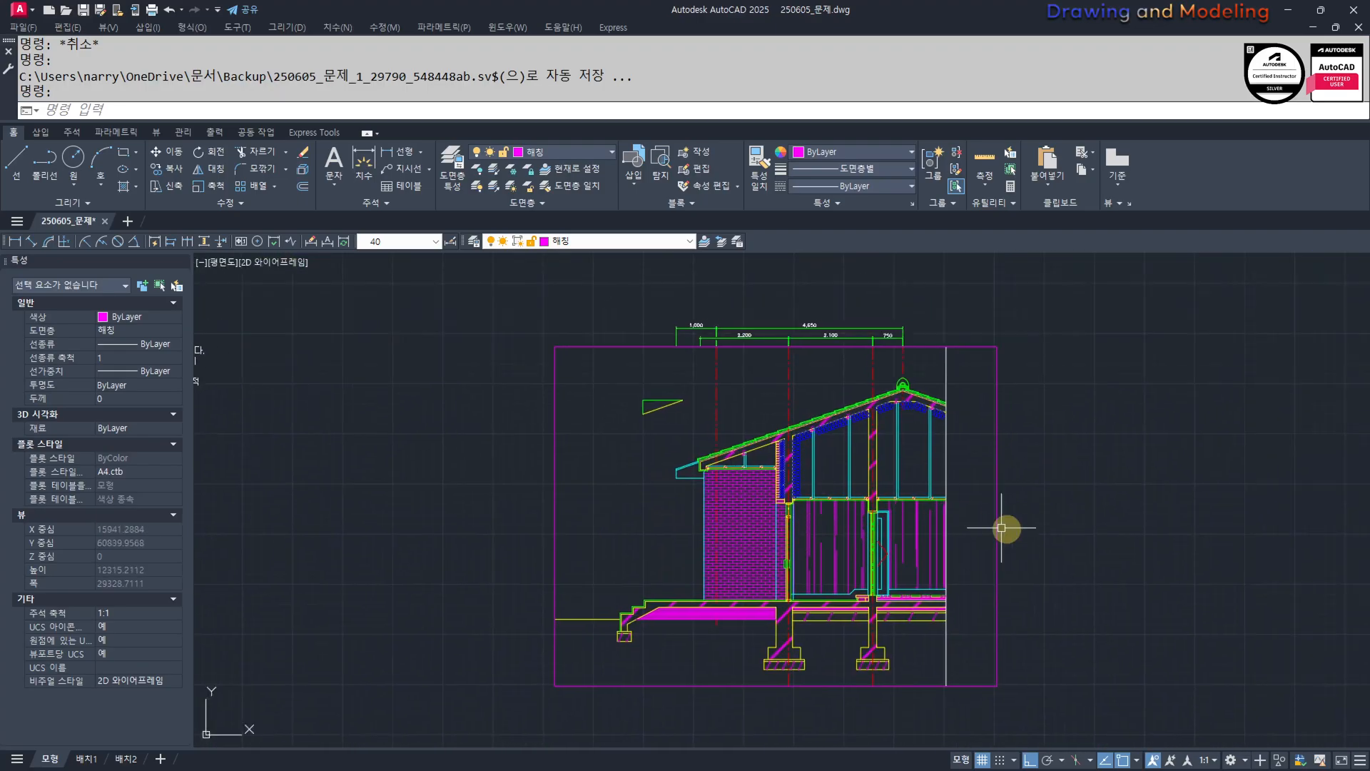
Examine the unfinished front elevation together with the floor plan and its written drawing conditions.
scroll(718, 532, up, 5)
scroll(842, 492, down, 12)
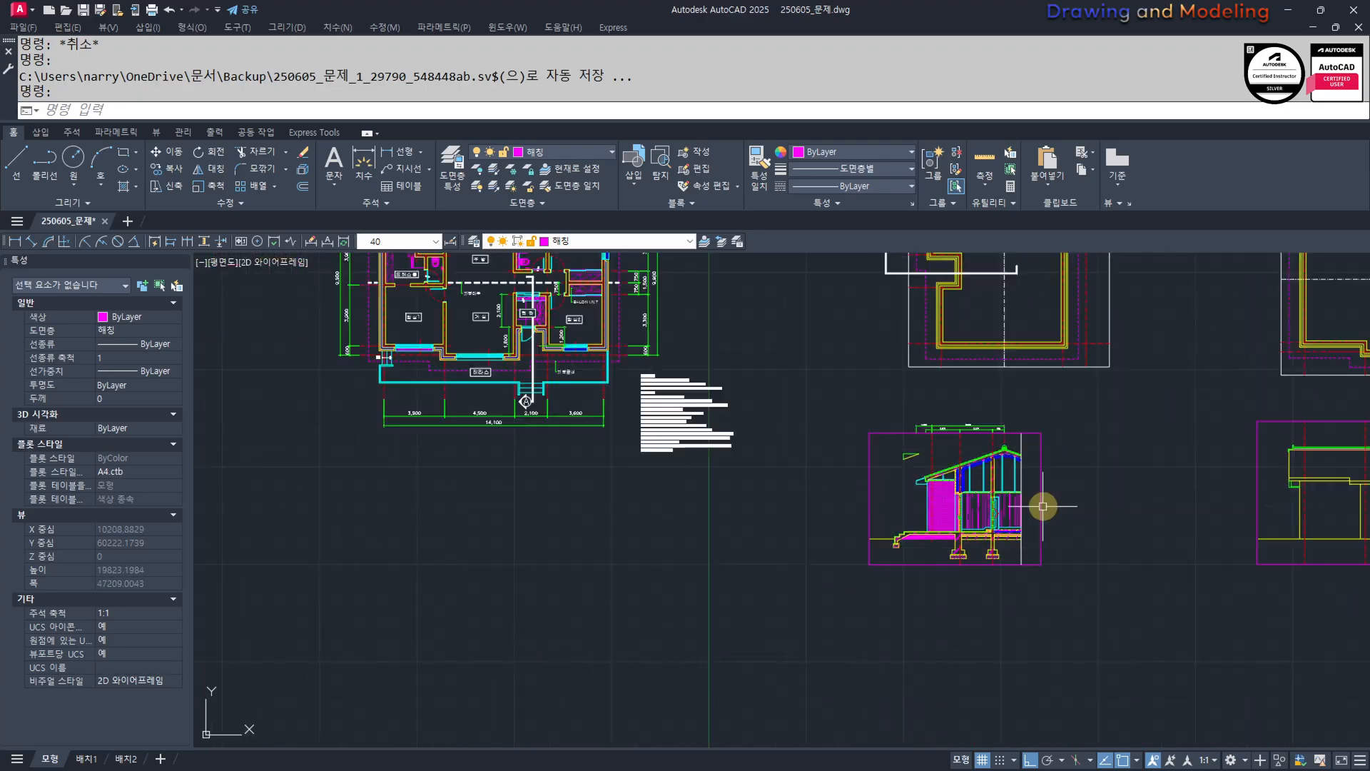
scroll(897, 506, up, 4)
middle_drag(1195, 504, 774, 511)
scroll(771, 511, up, 4)
scroll(614, 525, down, 4)
middle_drag(610, 525, 620, 530)
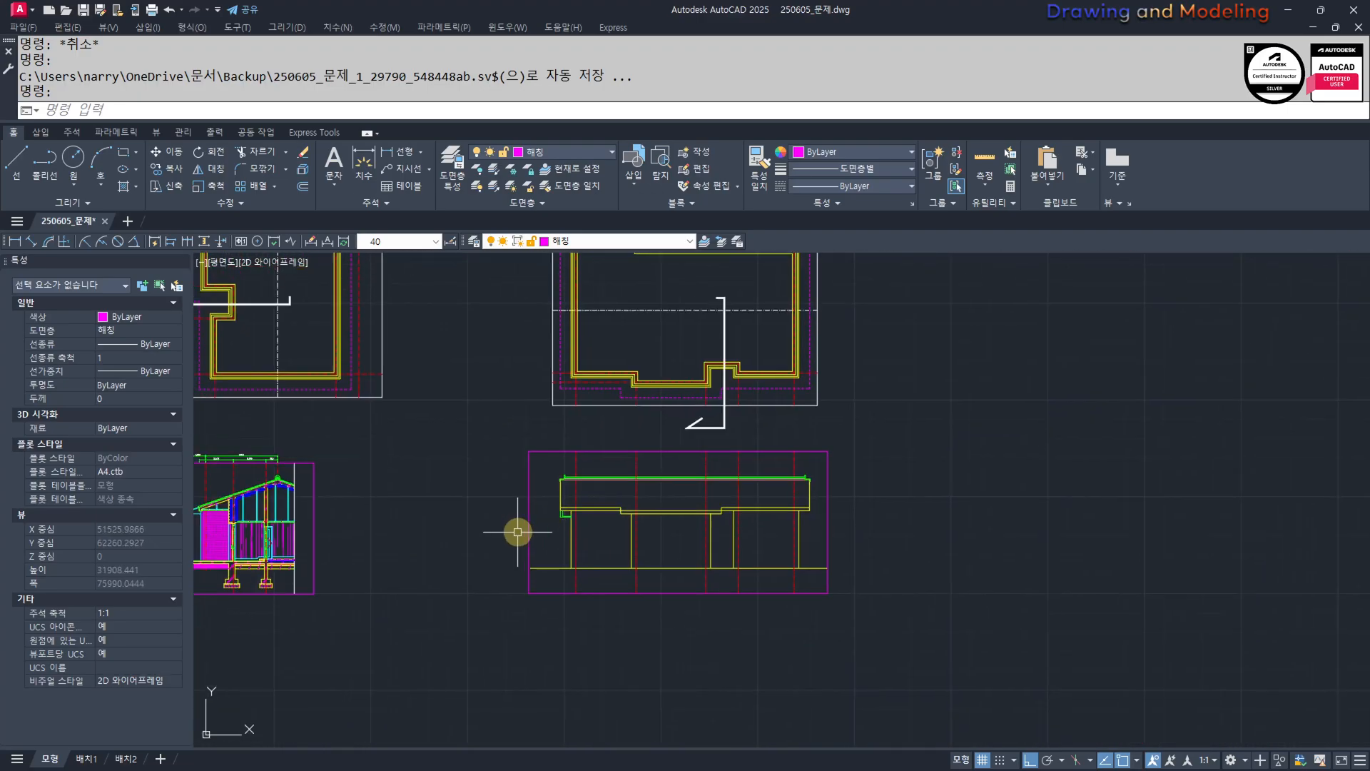
scroll(651, 509, down, 3)
middle_drag(364, 493, 639, 484)
scroll(639, 484, up, 3)
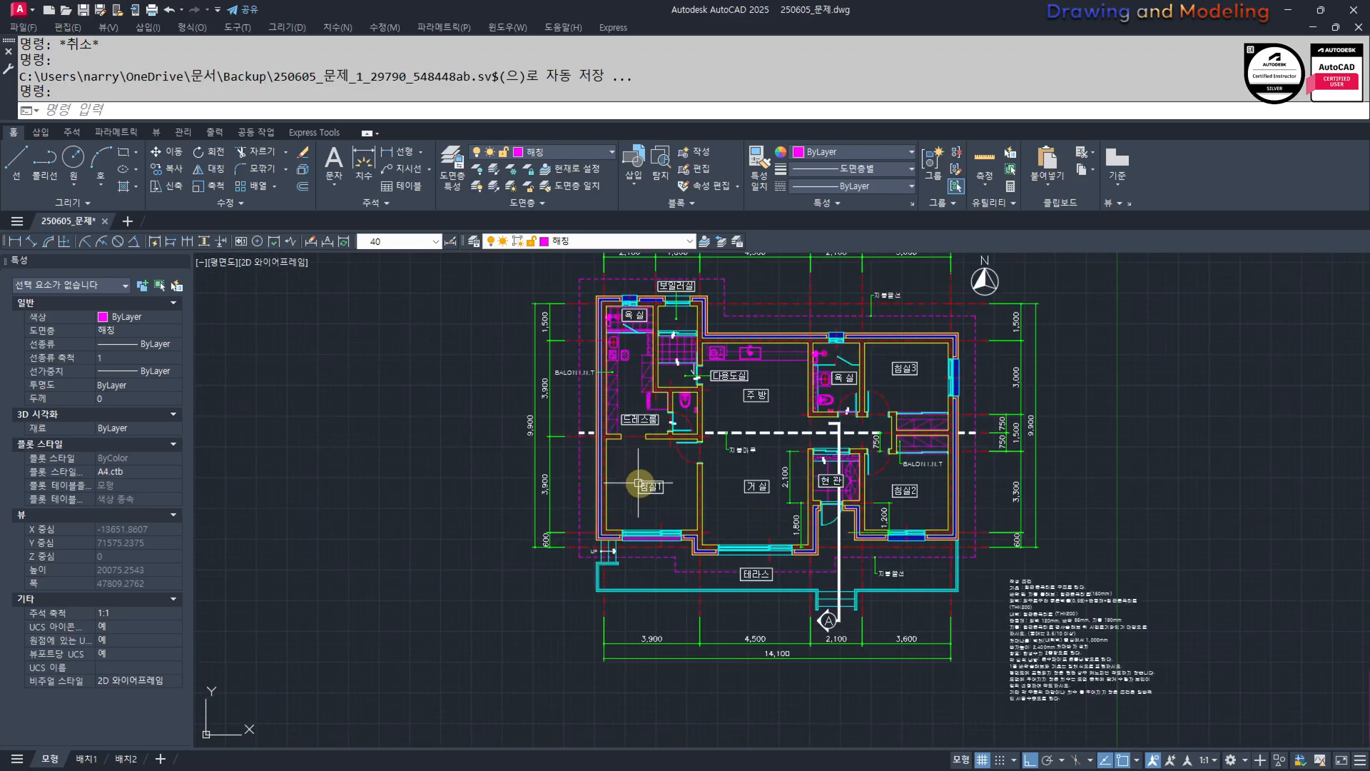
middle_drag(814, 591, 728, 577)
mouse_move(917, 553)
middle_down()
mouse_move(593, 499)
mouse_move(530, 443)
middle_up()
scroll(714, 538, down, 2)
middle_drag(839, 539, 673, 545)
scroll(520, 475, up, 5)
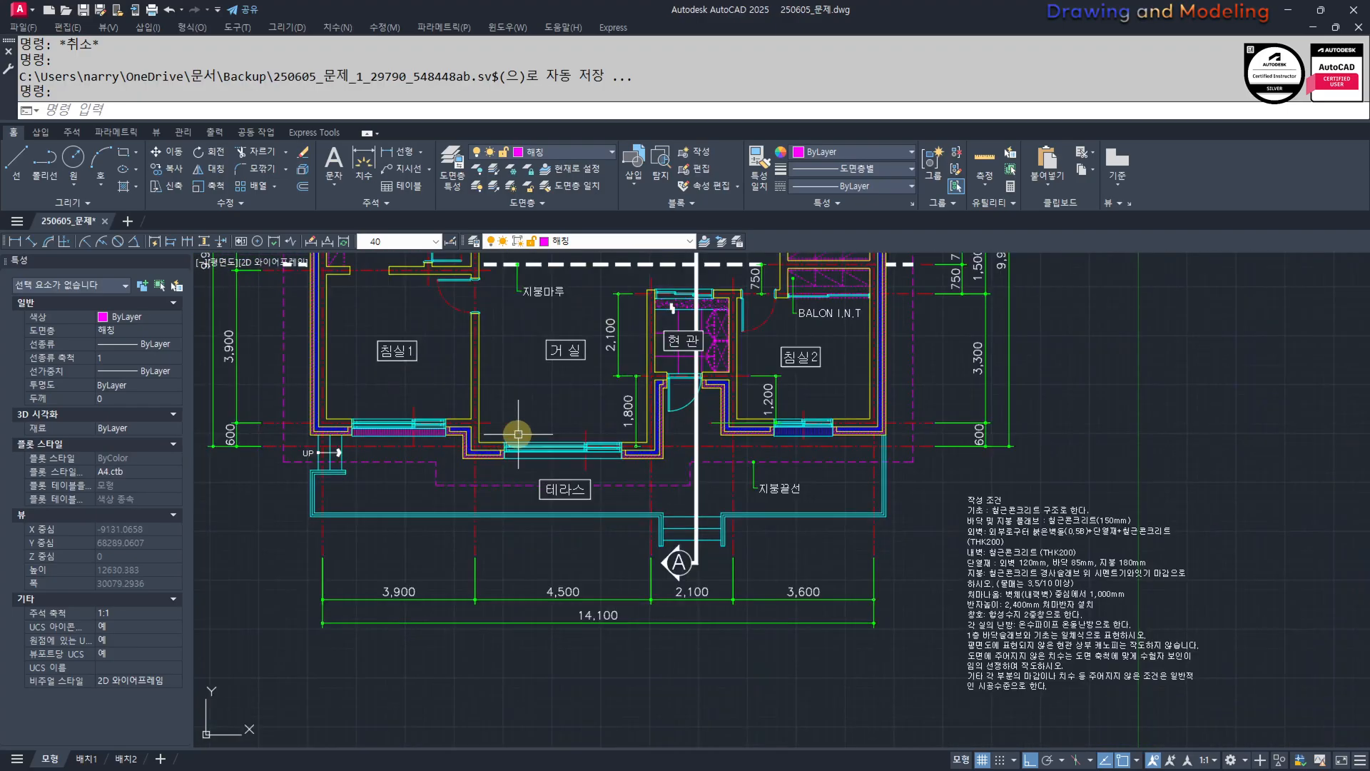
scroll(430, 457, down, 3)
scroll(361, 465, up, 3)
middle_drag(361, 465, 465, 510)
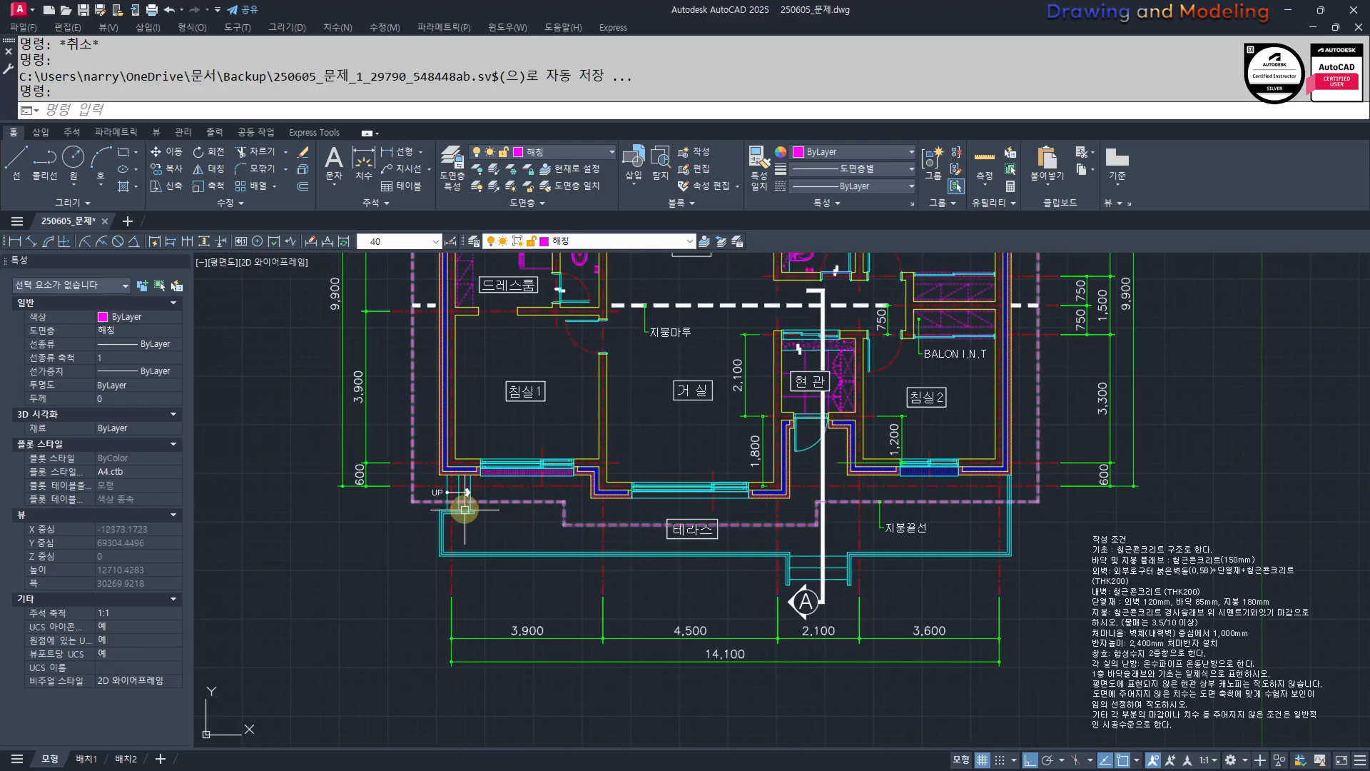
scroll(1090, 569, down, 3)
mouse_move(1089, 568)
middle_down()
mouse_move(811, 530)
mouse_move(849, 566)
middle_up()
scroll(811, 530, up, 5)
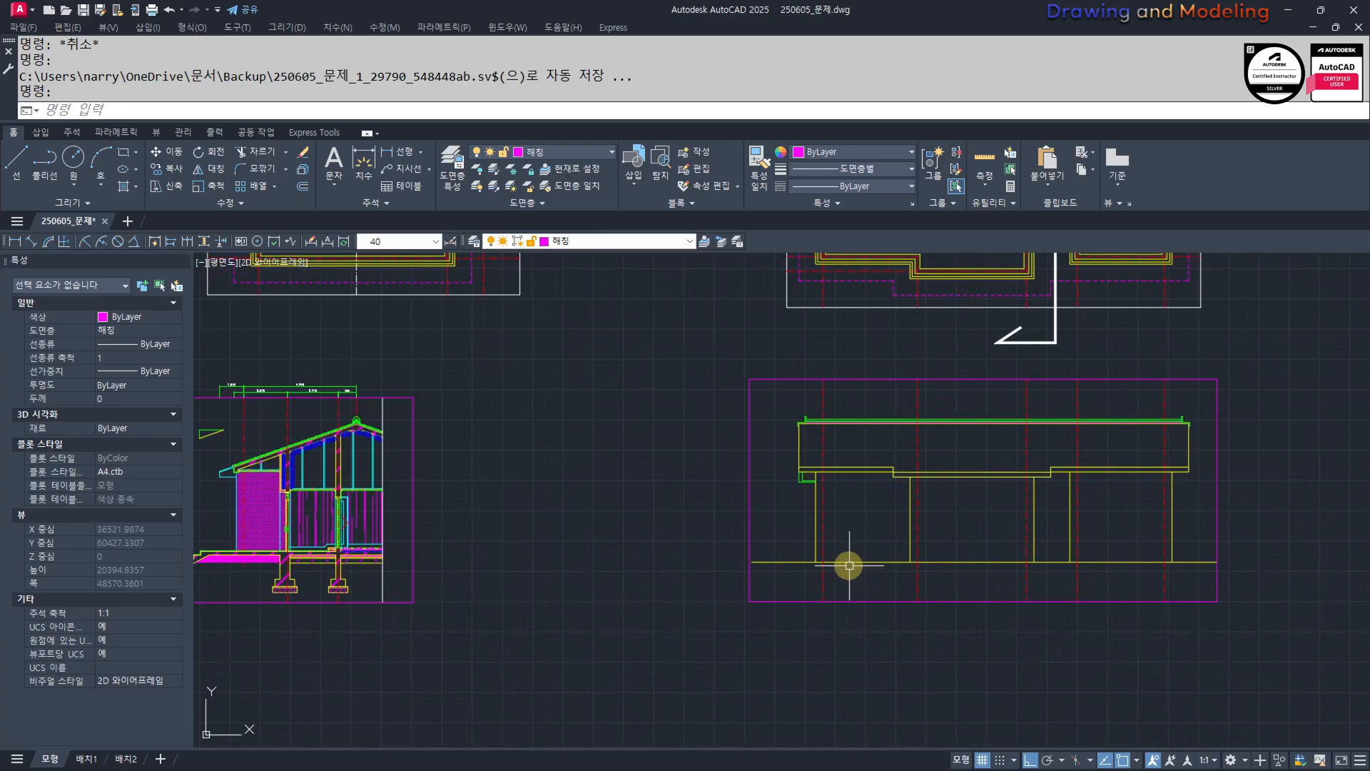
middle_drag(734, 587, 830, 579)
text(xl)
key(space)
middle_drag(338, 533, 618, 550)
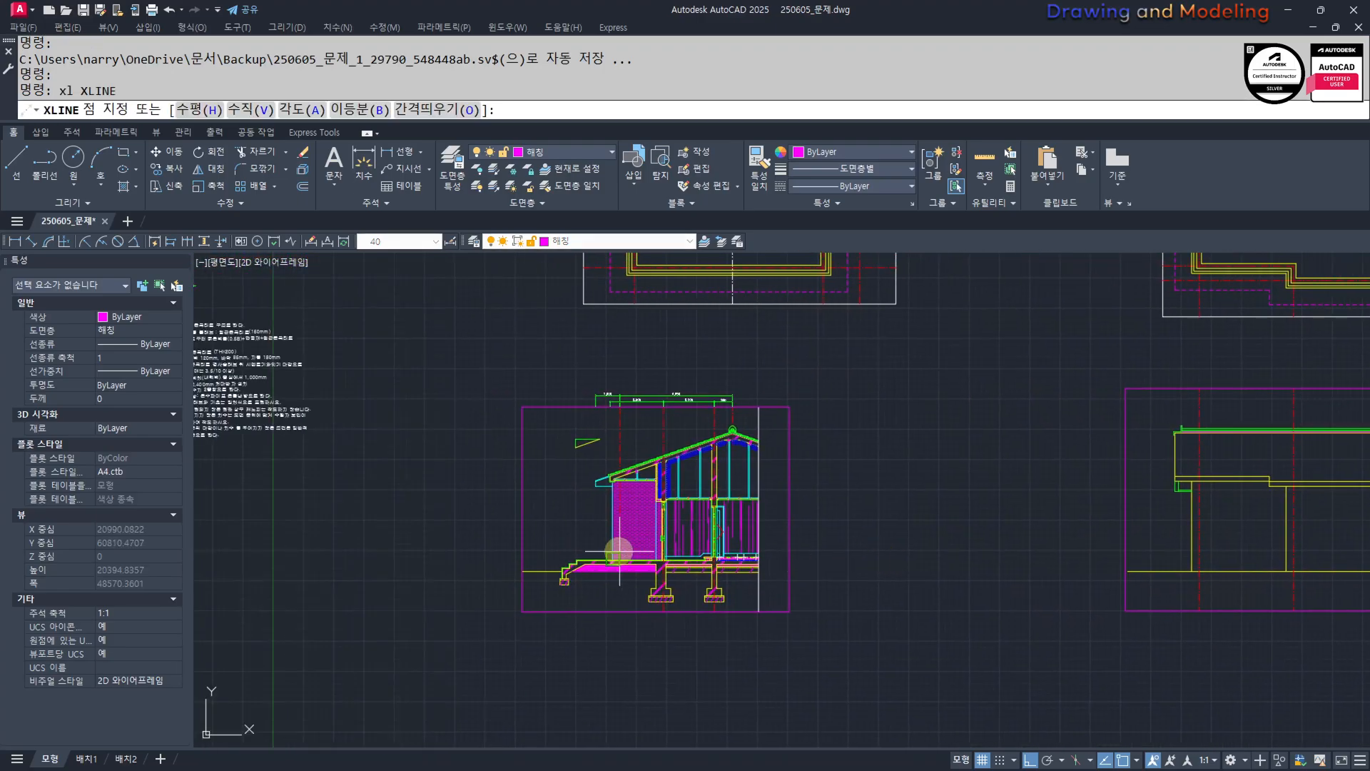
scroll(619, 550, up, 5)
key(Escape)
scroll(785, 593, down, 2)
scroll(802, 581, up, 4)
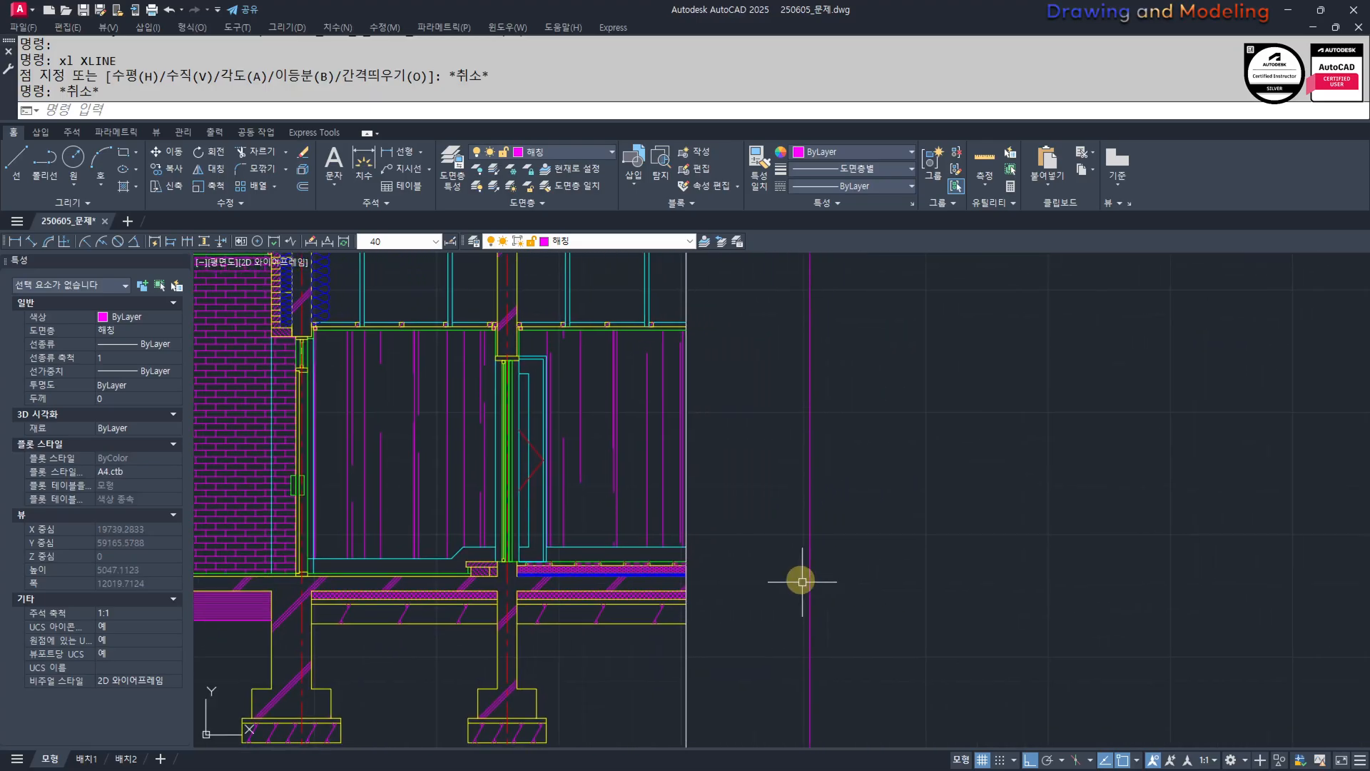
Draw a horizontal construction line through the inner room's finished floor level in the section so it crosses the front elevation.
text(xl)
key(space)
scroll(816, 587, up, 3)
text(h)
key(space)
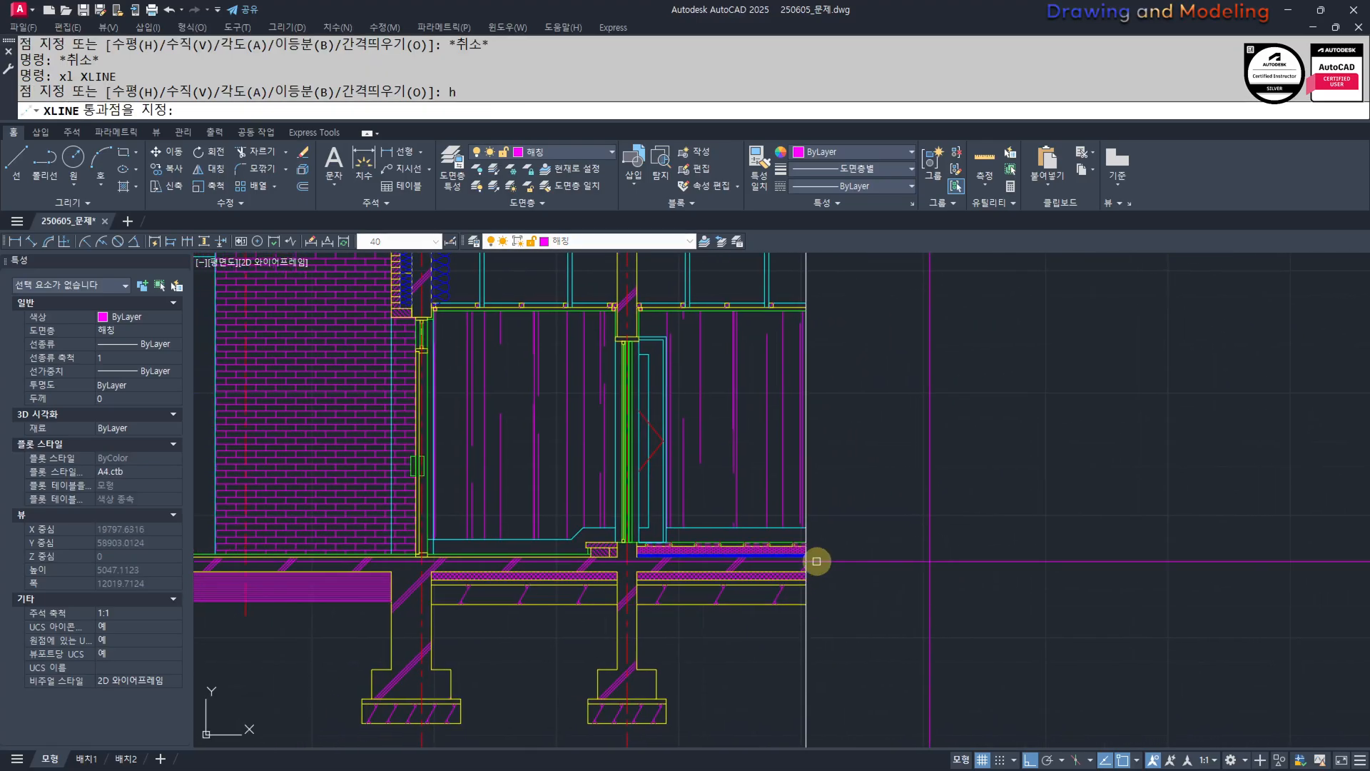
scroll(771, 507, up, 2)
key(Escape)
key(Escape)
scroll(872, 499, down, 3)
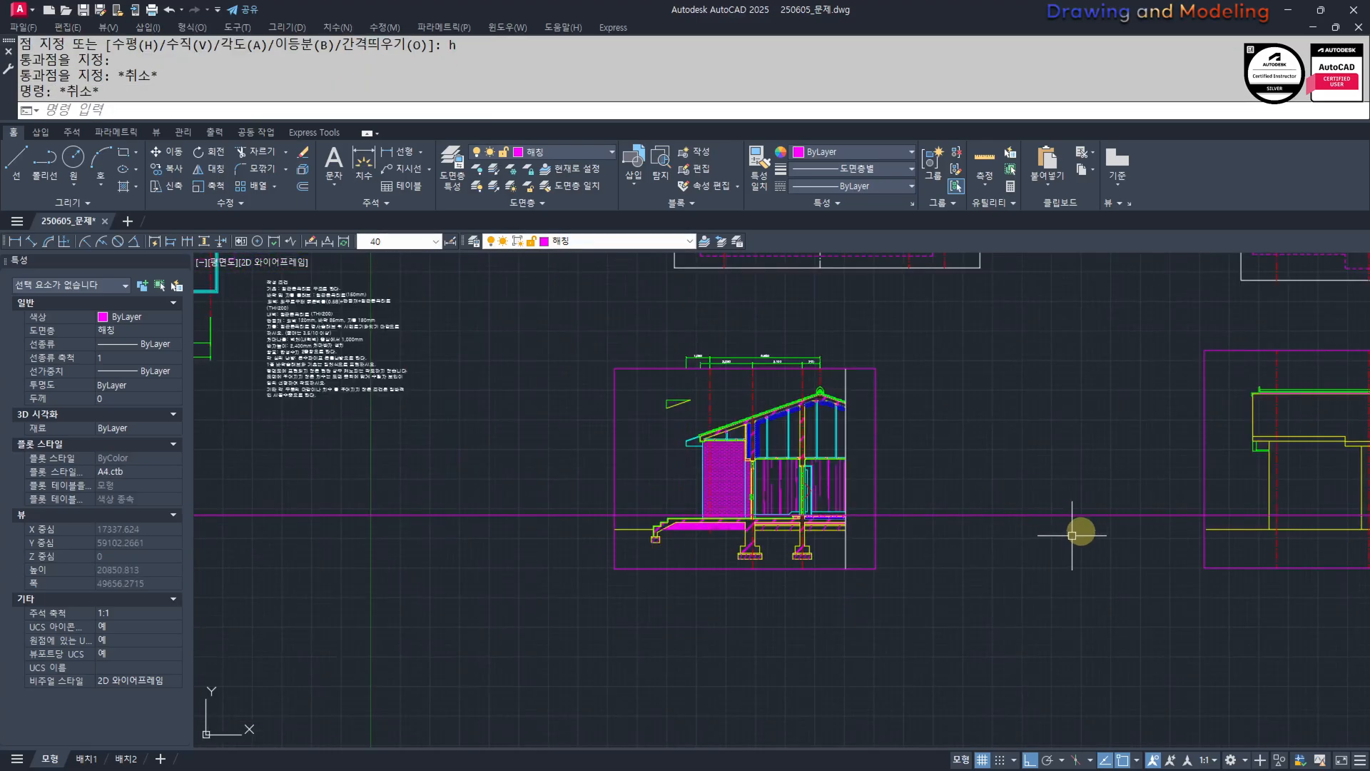
Check where the floor-level construction line crosses the front elevation and the section.
mouse_move(1055, 520)
middle_down()
mouse_move(893, 569)
mouse_move(929, 563)
middle_up()
scroll(892, 558, up, 2)
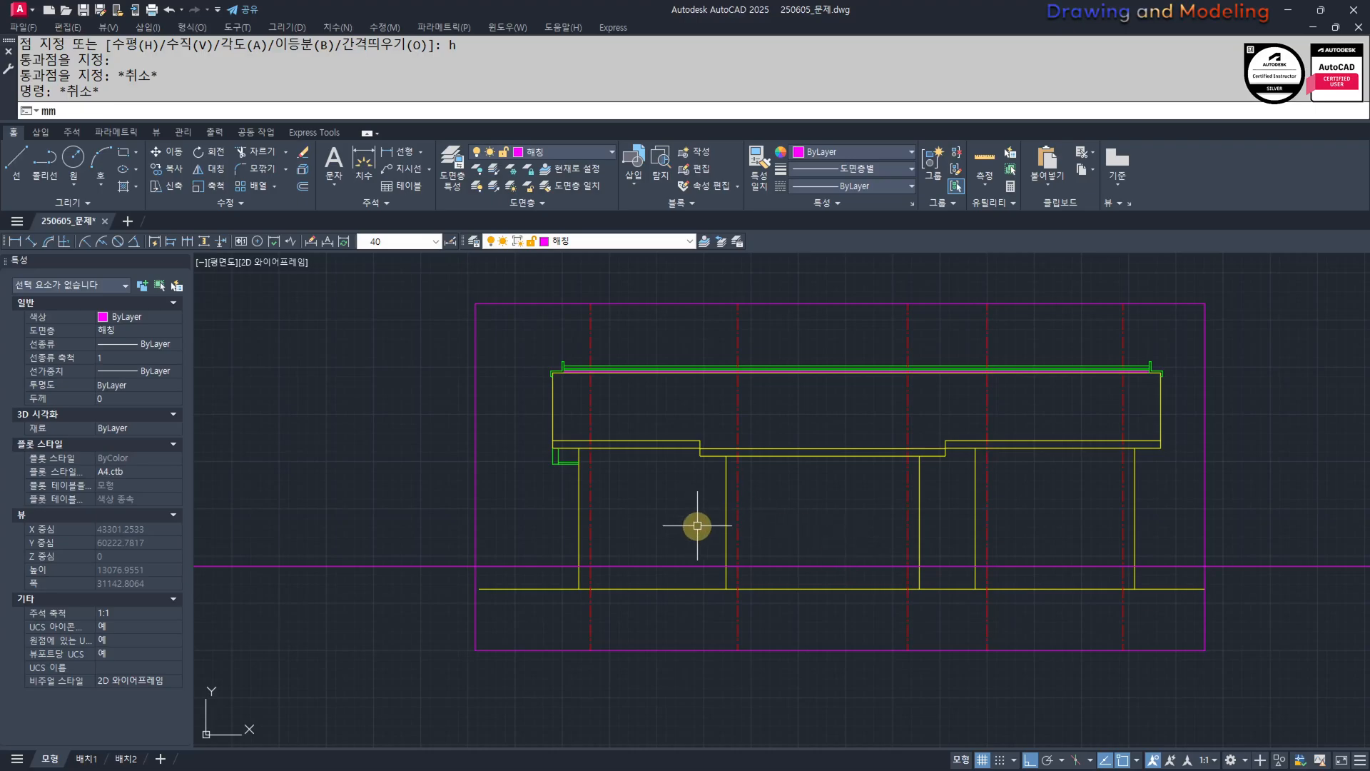
scroll(716, 519, down, 4)
middle_drag(727, 529, 746, 554)
scroll(612, 554, up, 4)
middle_drag(612, 554, 975, 585)
scroll(324, 597, up, 4)
middle_drag(324, 597, 543, 593)
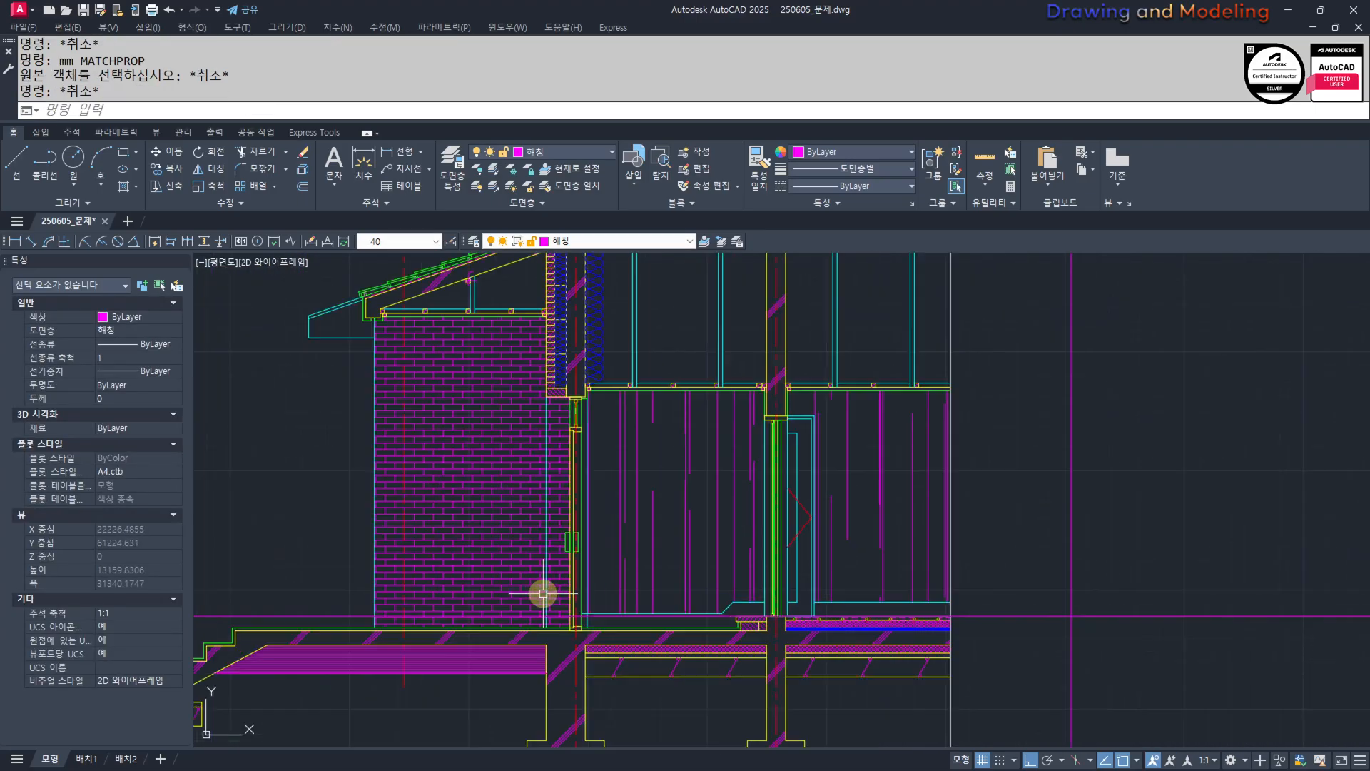
scroll(733, 617, down, 3)
middle_drag(957, 571, 771, 565)
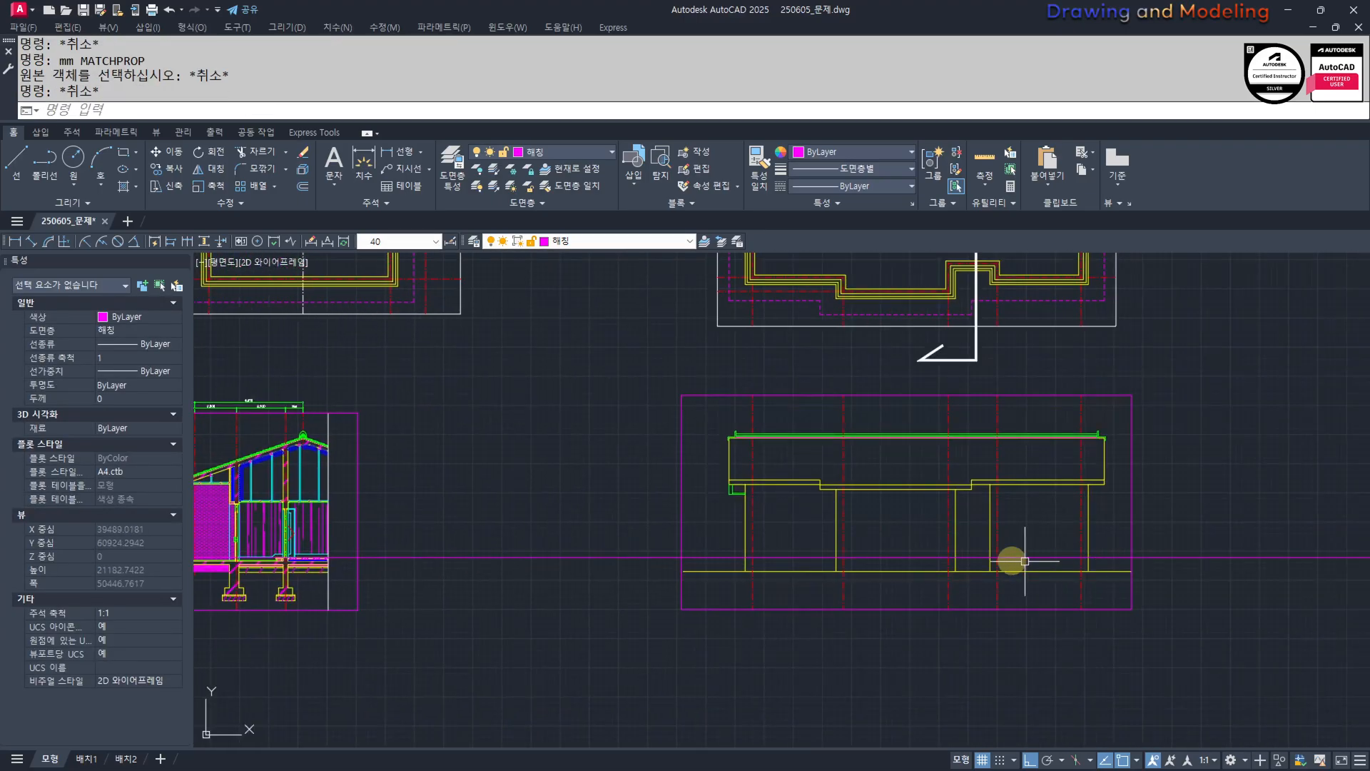
Offset the floor-level construction line upward by 900 on the front elevation.
text(o)
key(Return)
text(900)
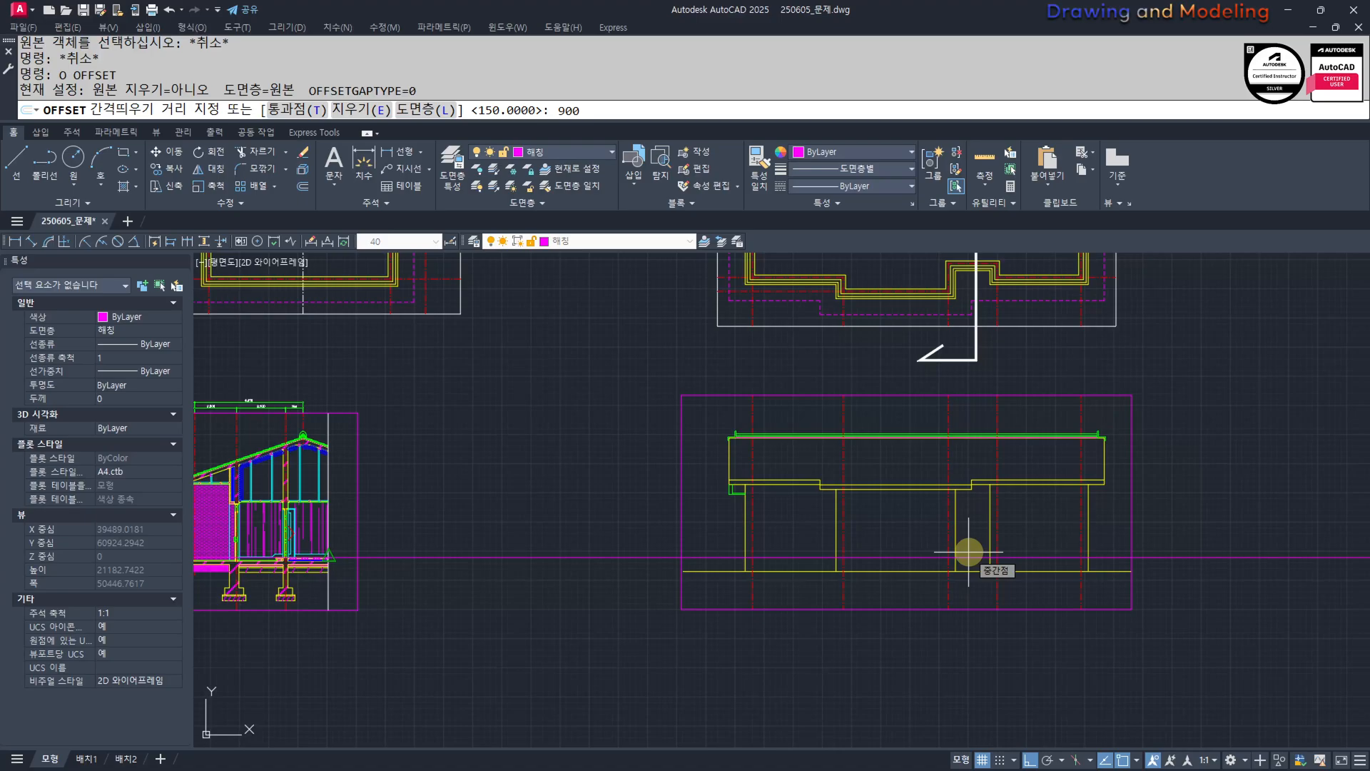
key(Return)
click(1038, 557)
click(1060, 546)
key(Escape)
key(Escape)
Draw a horizontal construction line through the underside of the lintel above the entrance door in the section.
scroll(1085, 550, down, 4)
middle_drag(813, 516, 935, 557)
text(xl)
key(Return)
text(h)
key(Return)
scroll(856, 575, up, 8)
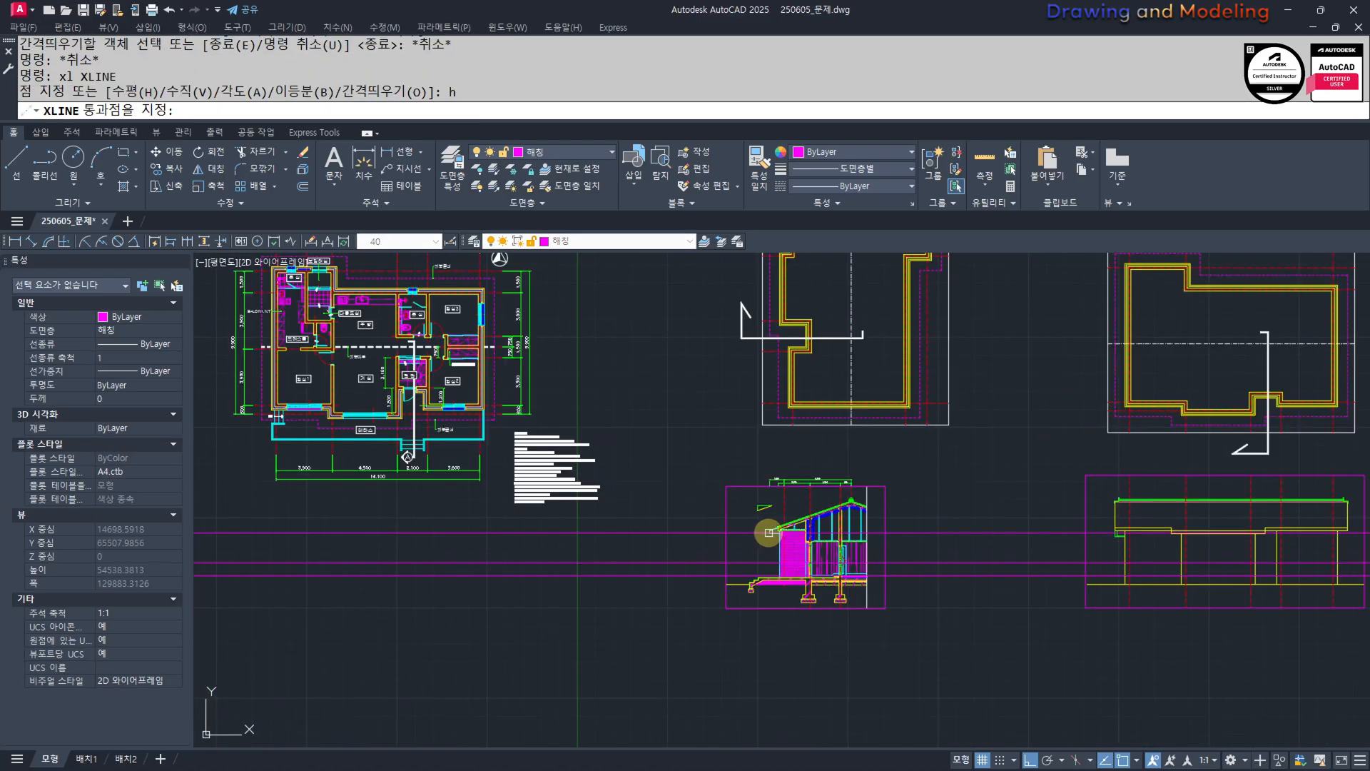
scroll(834, 580, up, 3)
key(Escape)
key(Escape)
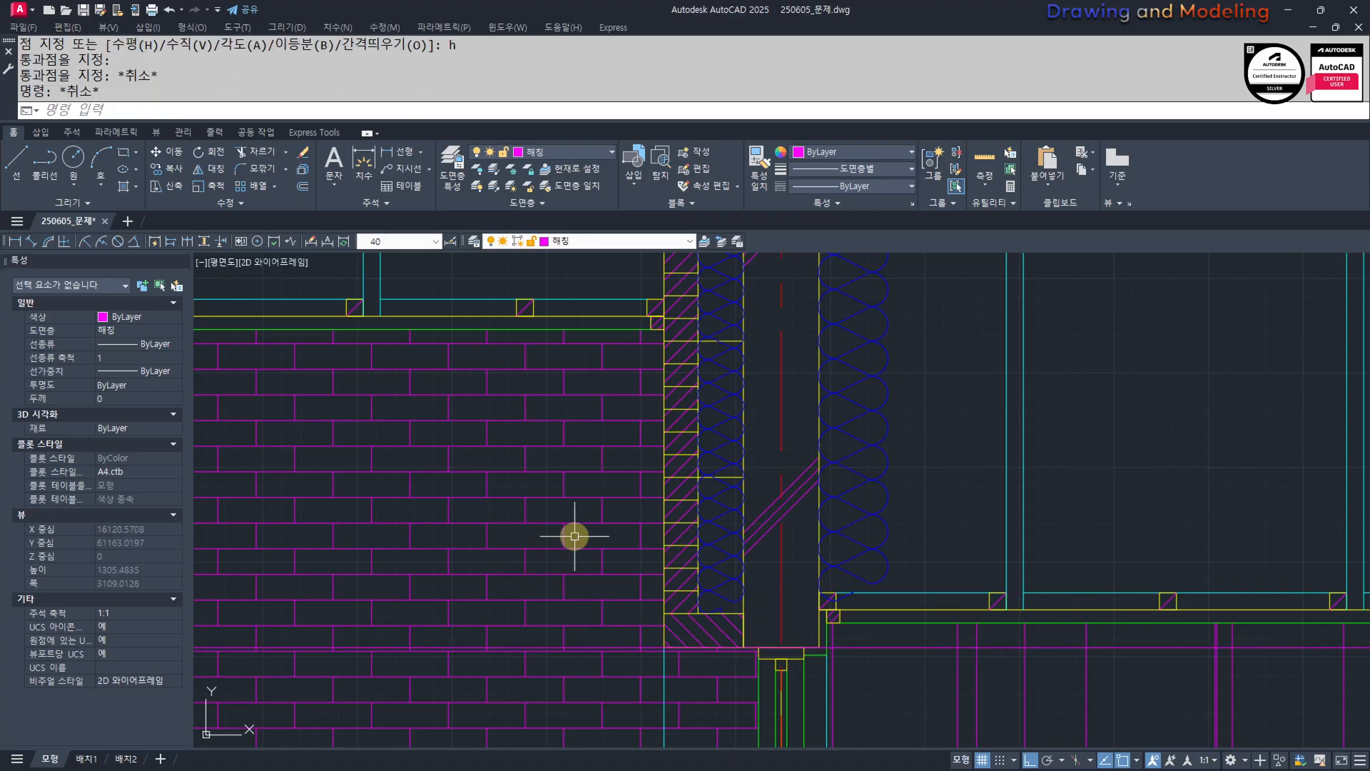
Dimension the distance between the edge of the 침실2 window and the adjacent outer wall centreline on the floor plan.
scroll(902, 597, down, 5)
middle_drag(902, 596, 1304, 745)
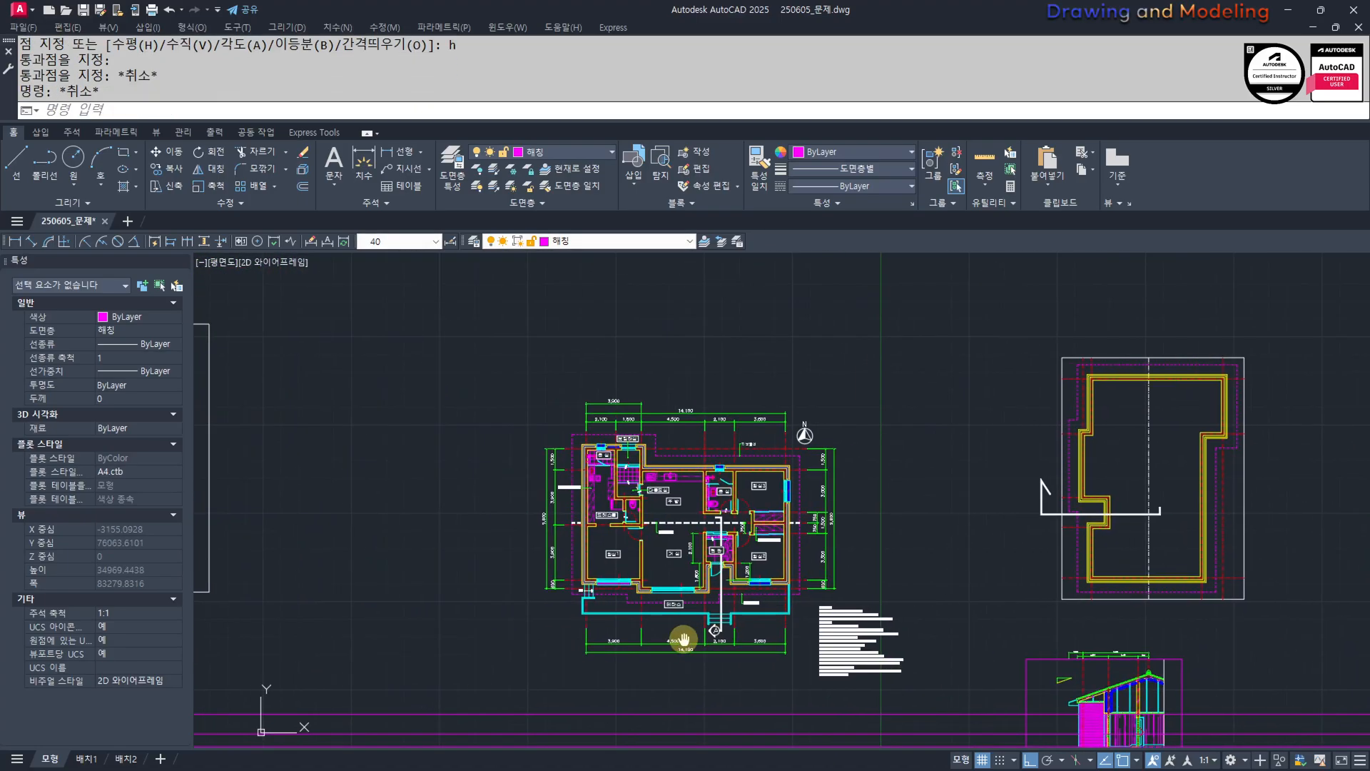
scroll(735, 589, up, 8)
middle_drag(856, 583, 811, 623)
text(q)
key(Return)
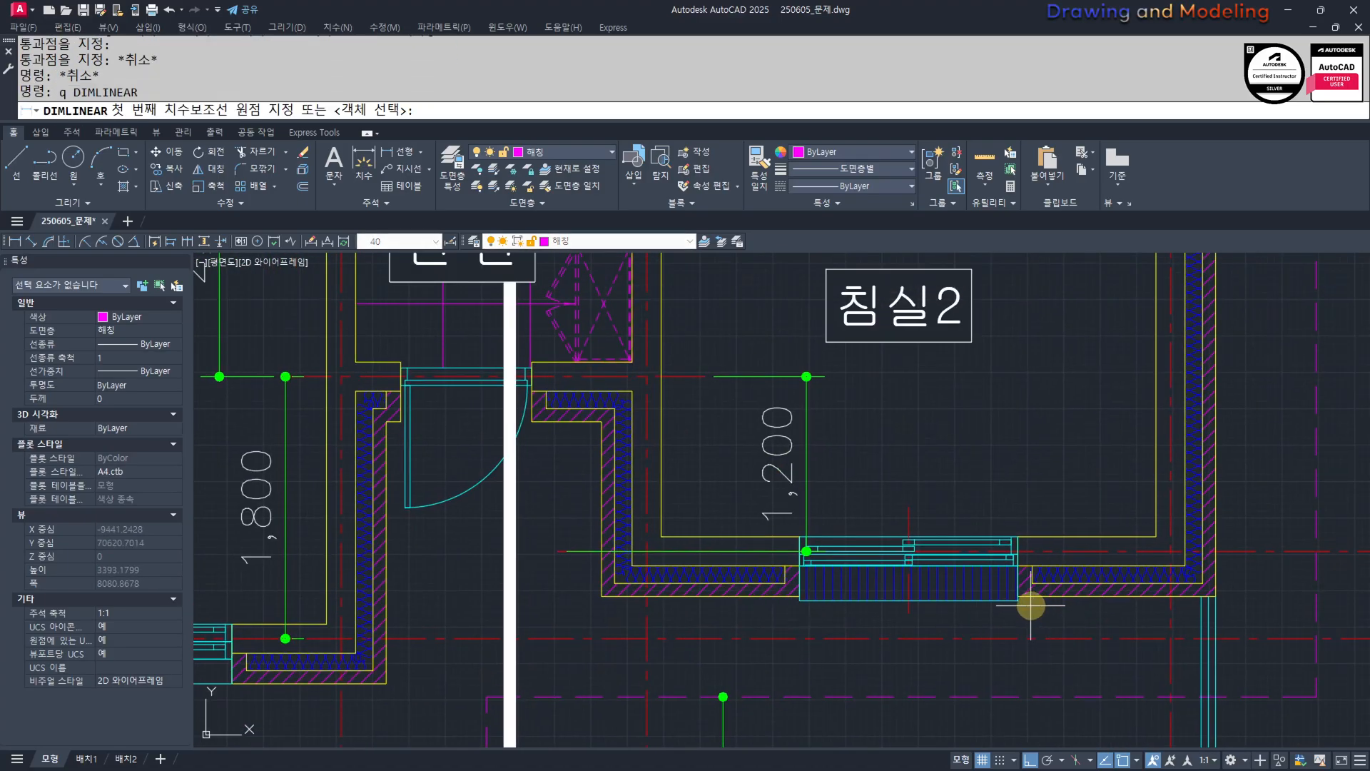
click(1170, 598)
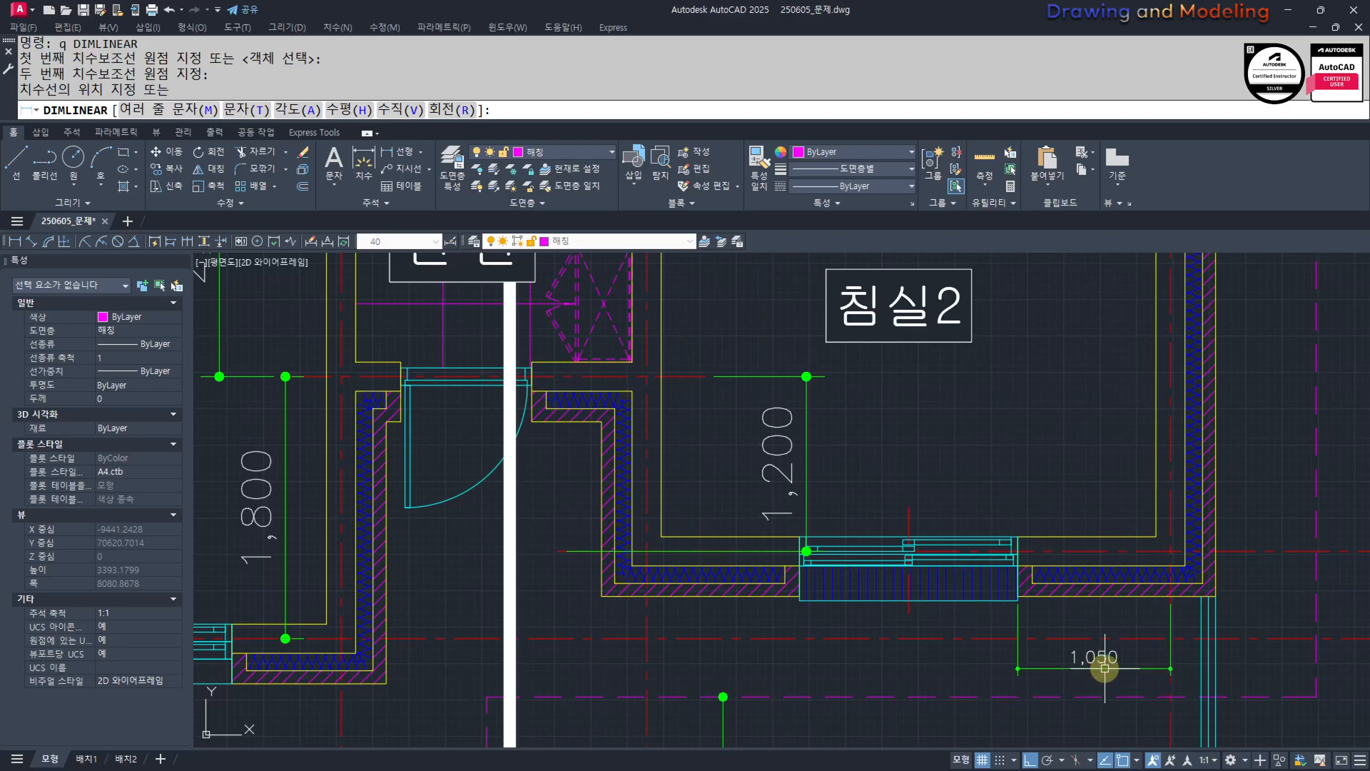
click(1105, 668)
key(Escape)
key(Escape)
Dimension the width of the 침실2 window opening on the floor plan.
key(space)
click(790, 598)
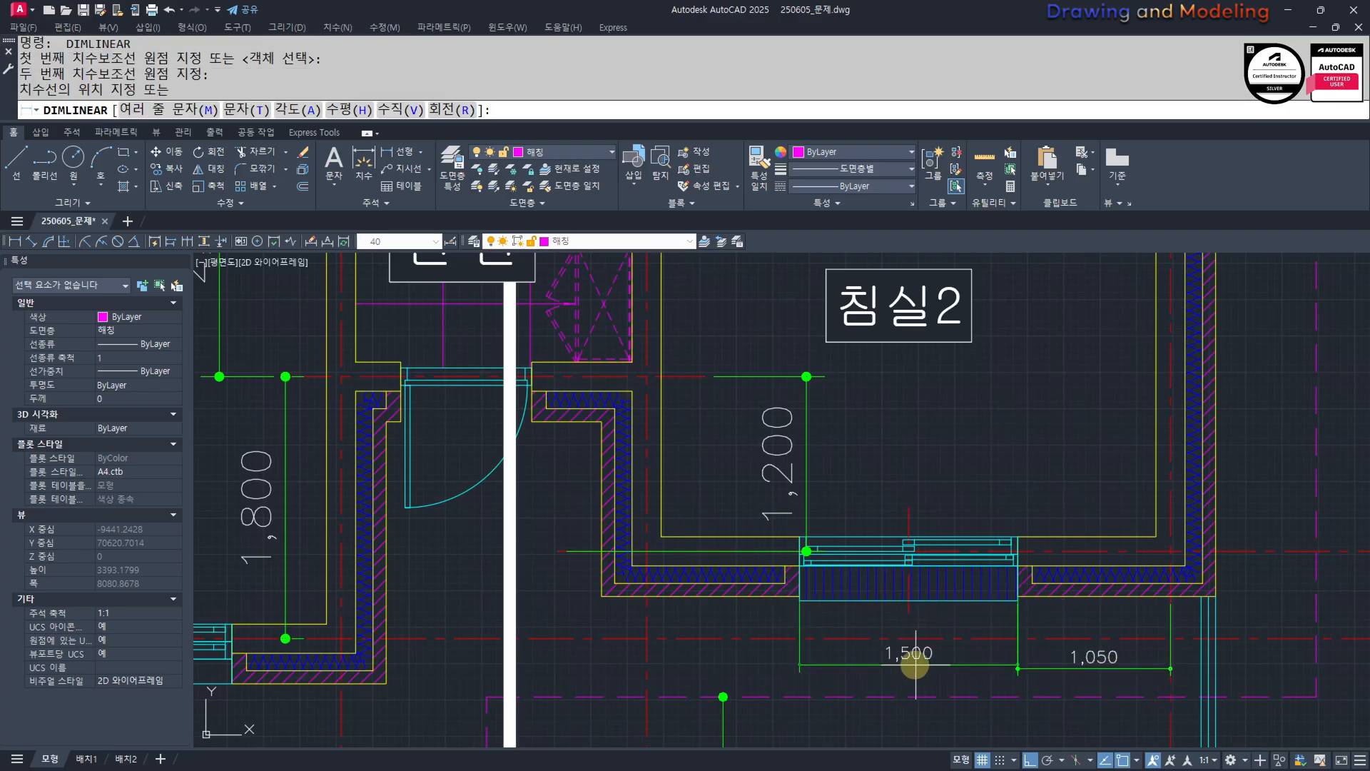
click(914, 664)
key(Escape)
key(Escape)
Offset the front elevation's rightmost wall centreline inward by 1050 to locate the near edge of the window.
scroll(927, 643, down, 10)
middle_drag(1249, 664, 775, 617)
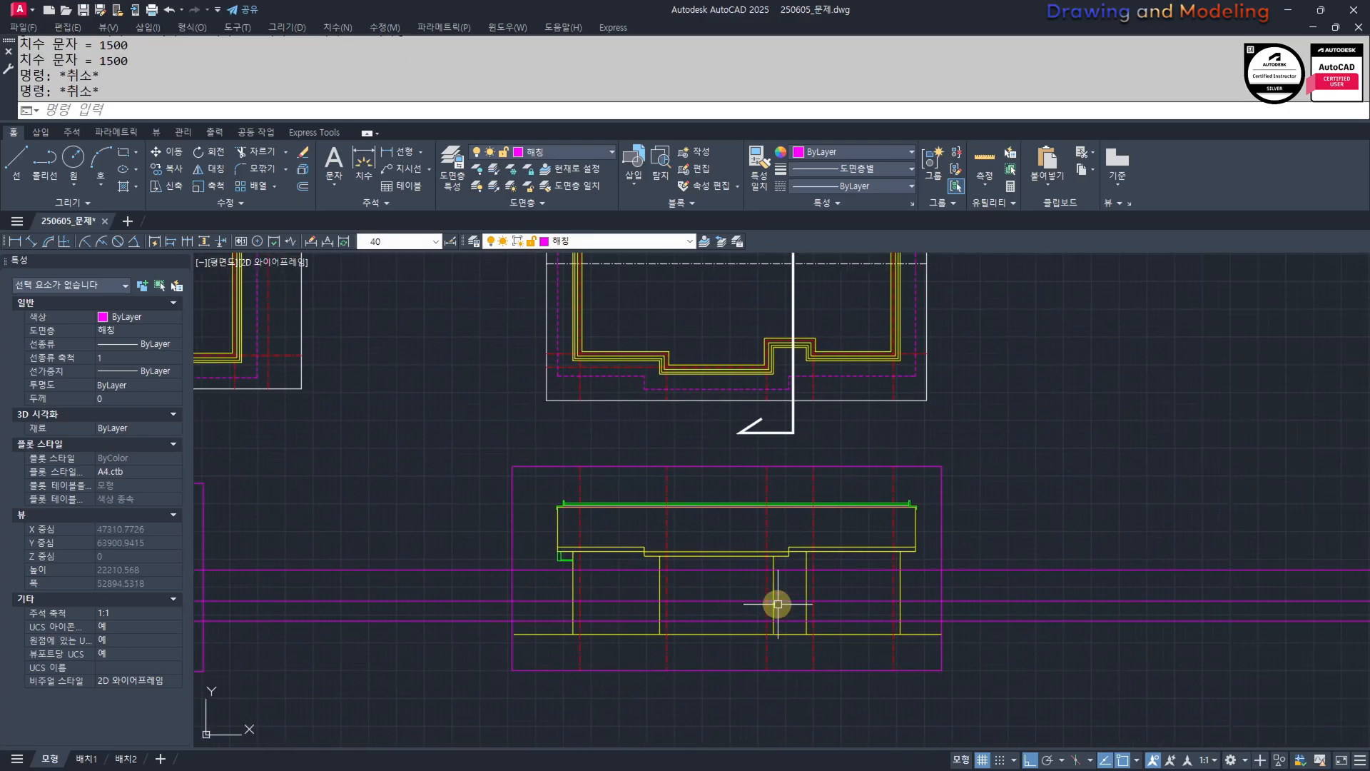
text(o)
key(space)
text(1050)
key(space)
scroll(870, 529, up, 2)
click(902, 508)
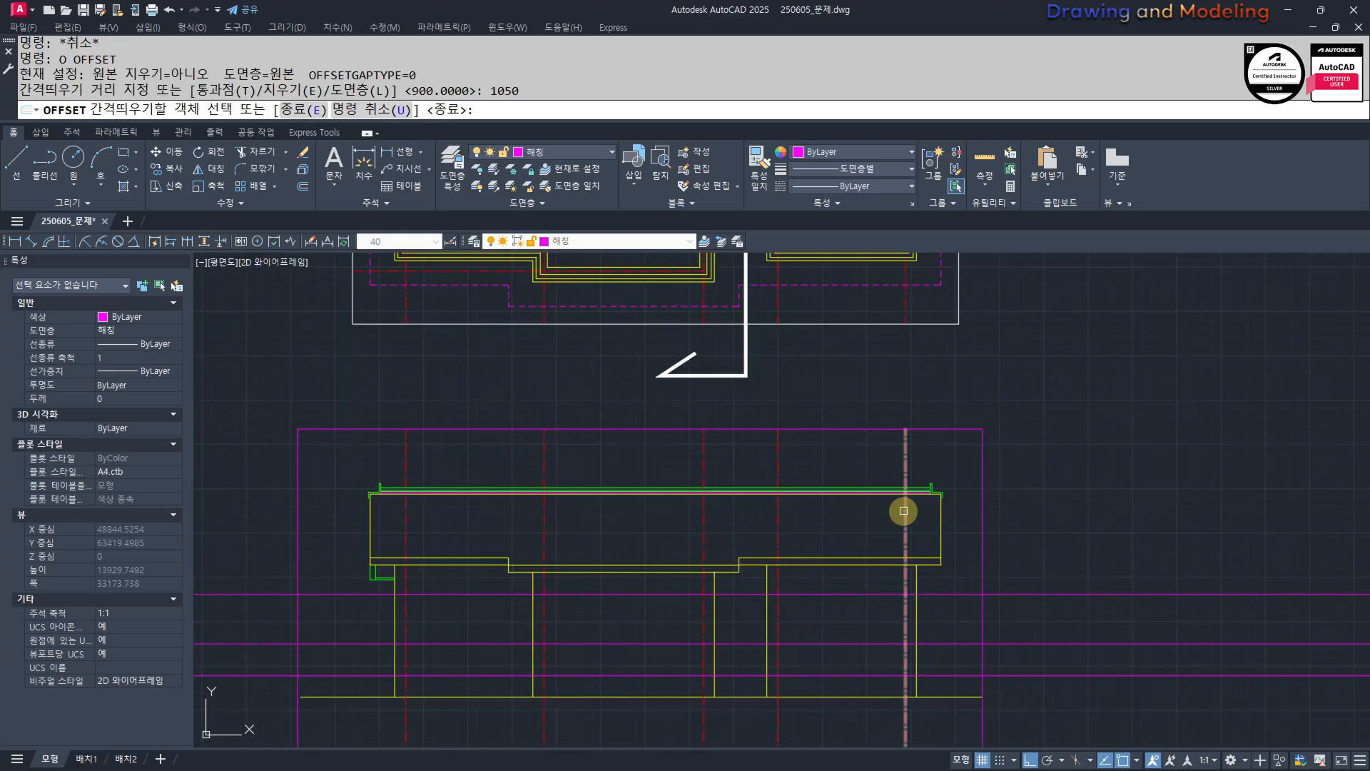
click(833, 587)
key(Escape)
key(Escape)
Offset the new window-edge line by 1500 toward the building's middle to mark the window's far edge.
scroll(825, 578, up, 1)
key(space)
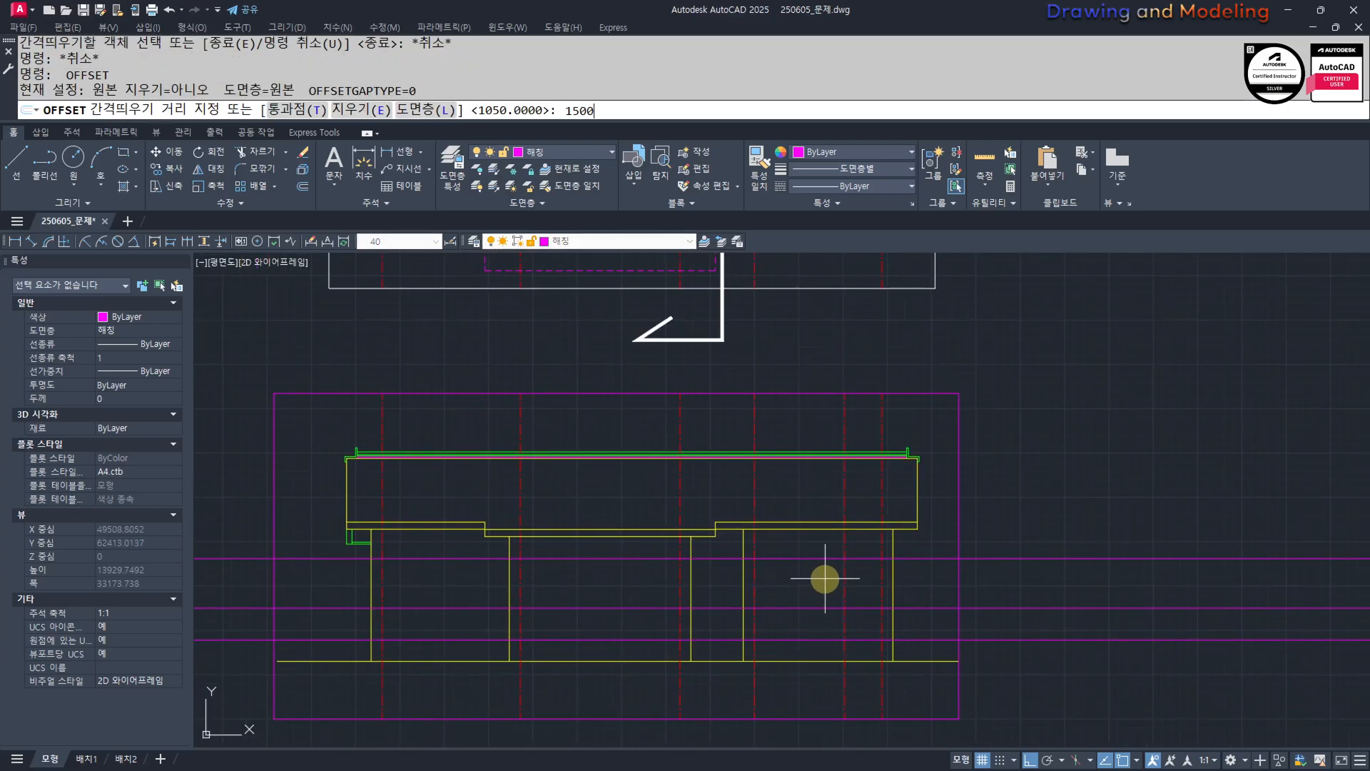
text(1500)
key(space)
scroll(839, 568, up, 4)
click(849, 567)
click(801, 570)
key(Escape)
key(Escape)
Draw the window outline as a rectangle between the two edge lines and the sill and lintel construction lines.
middle_drag(772, 620, 775, 584)
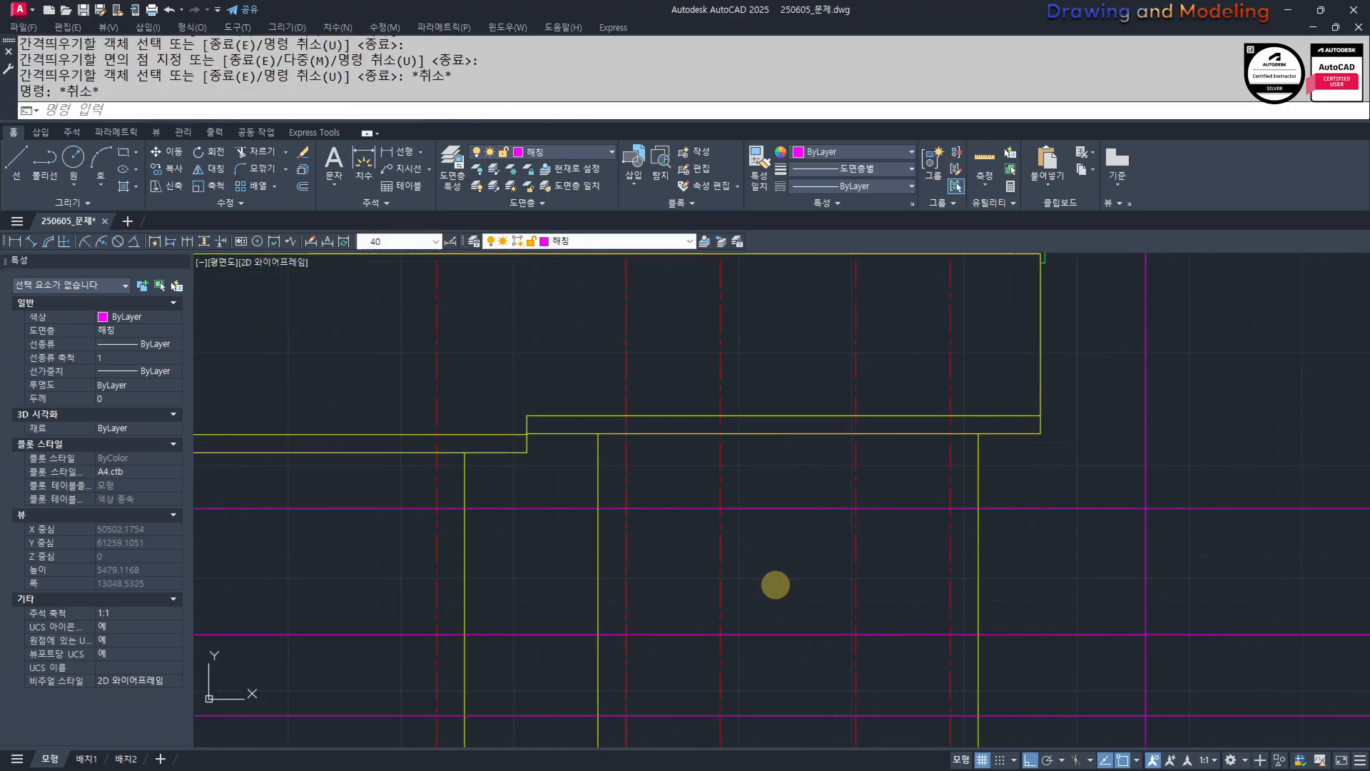
scroll(776, 585, up, 2)
text(rec)
key(space)
click(685, 666)
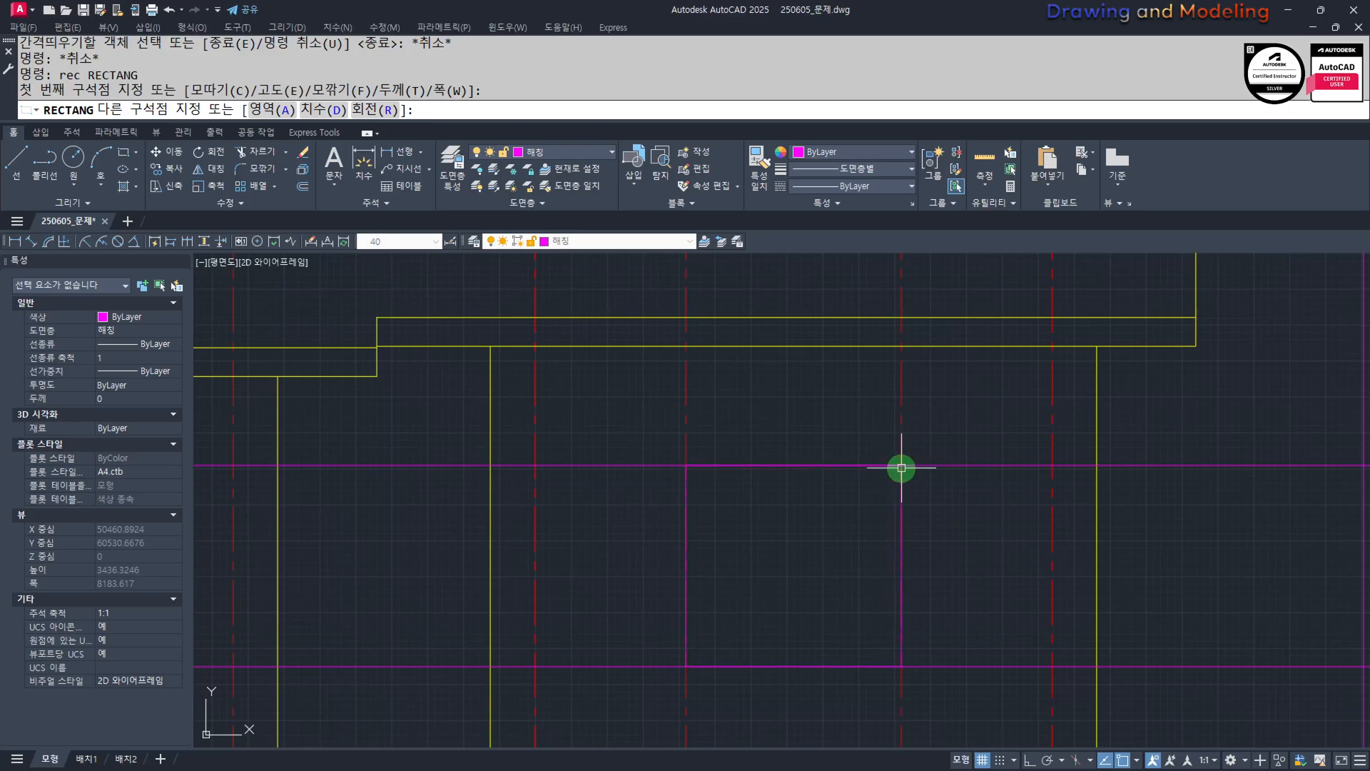
click(901, 468)
key(Escape)
key(Escape)
Erase the two vertical window-edge guide lines and the lintel-level construction line.
click(959, 416)
click(664, 420)
text(e)
key(space)
click(655, 422)
click(623, 565)
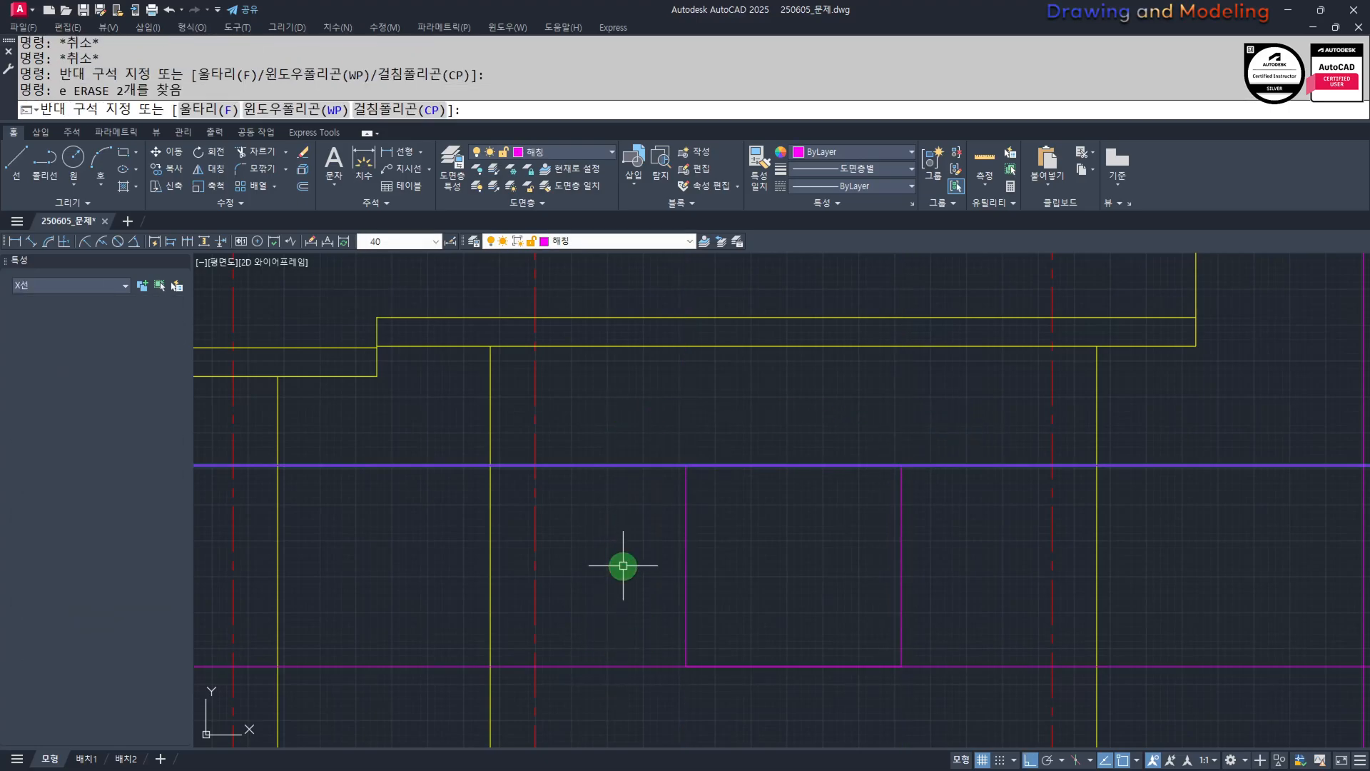
text(e)
key(space)
middle_drag(762, 559, 794, 548)
text(o)
key(space)
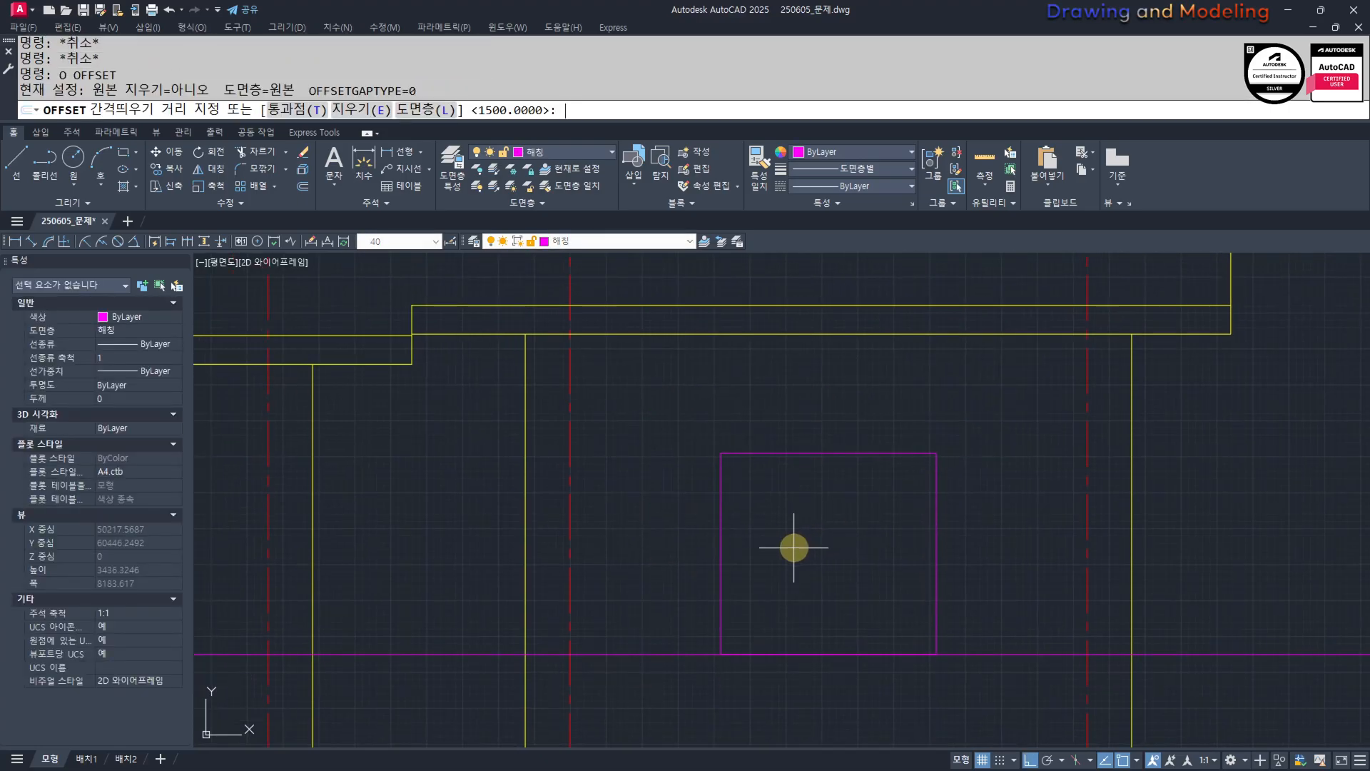
text(80)
key(space)
key(Escape)
key(Escape)
Offset the window outline inward by 45 to form the frame's inner edge.
text(o)
key(space)
text(45)
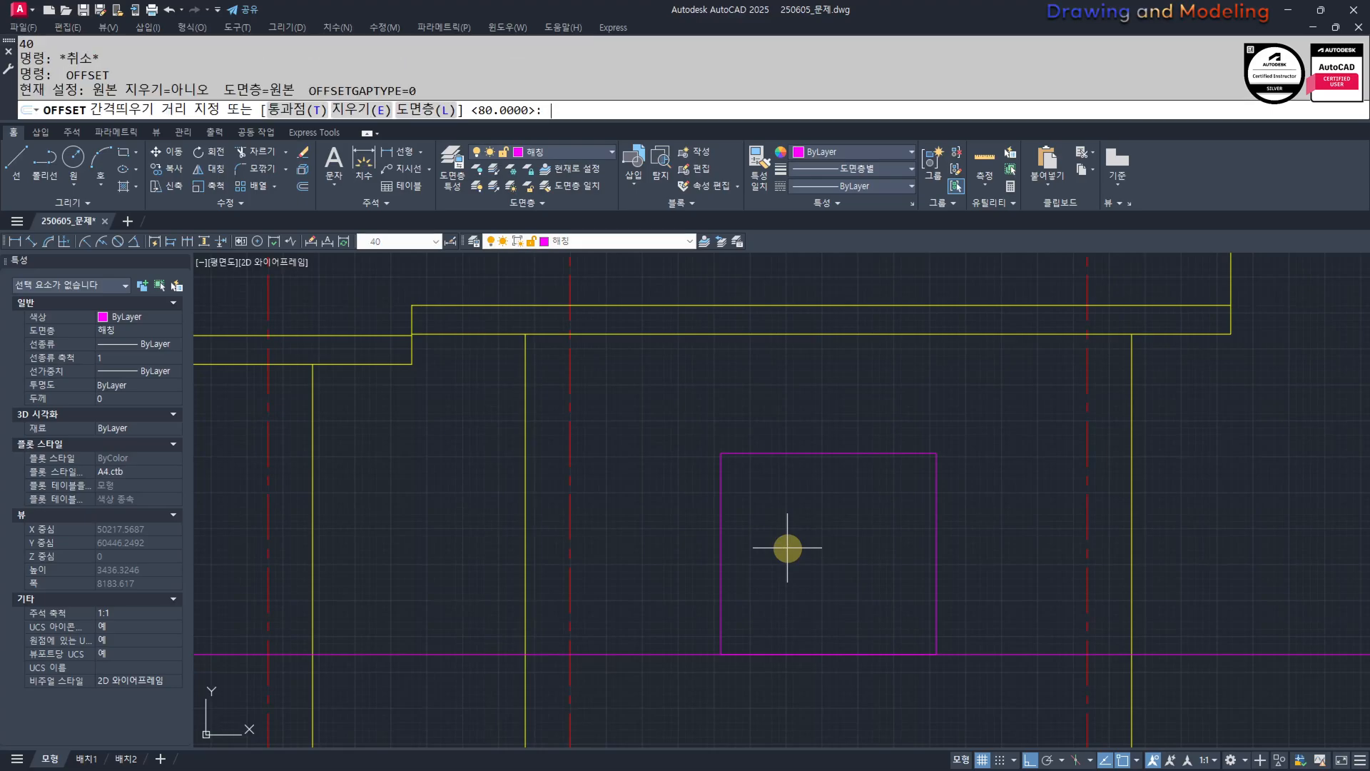
key(space)
click(779, 455)
click(782, 499)
key(Escape)
key(Escape)
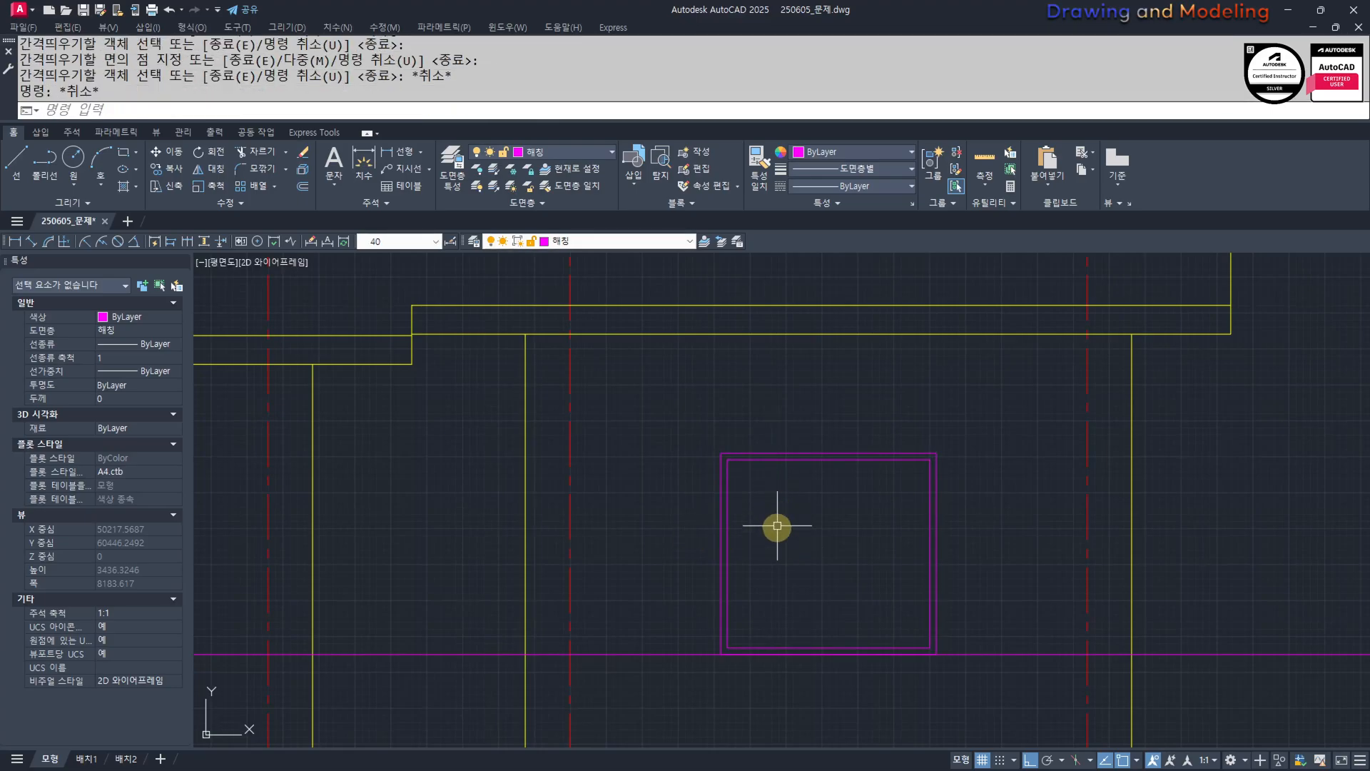
Draw the left sash as a rectangle from the inner frame's lower-left corner to the midpoint of its top edge.
text(rec)
key(space)
click(728, 646)
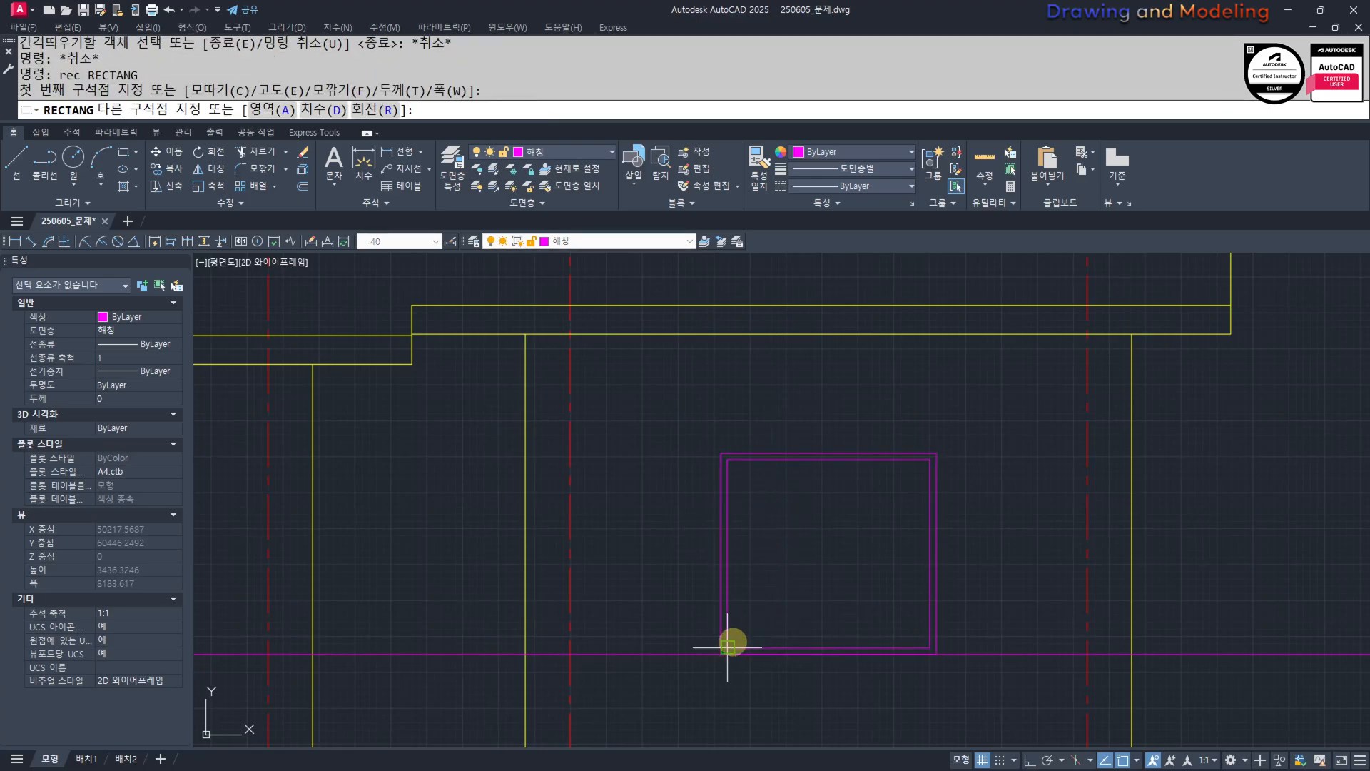
click(827, 459)
key(Escape)
key(Escape)
Offset the left sash rectangle inward by 80 to form the sash frame.
text(o)
key(space)
text(80)
key(space)
click(831, 542)
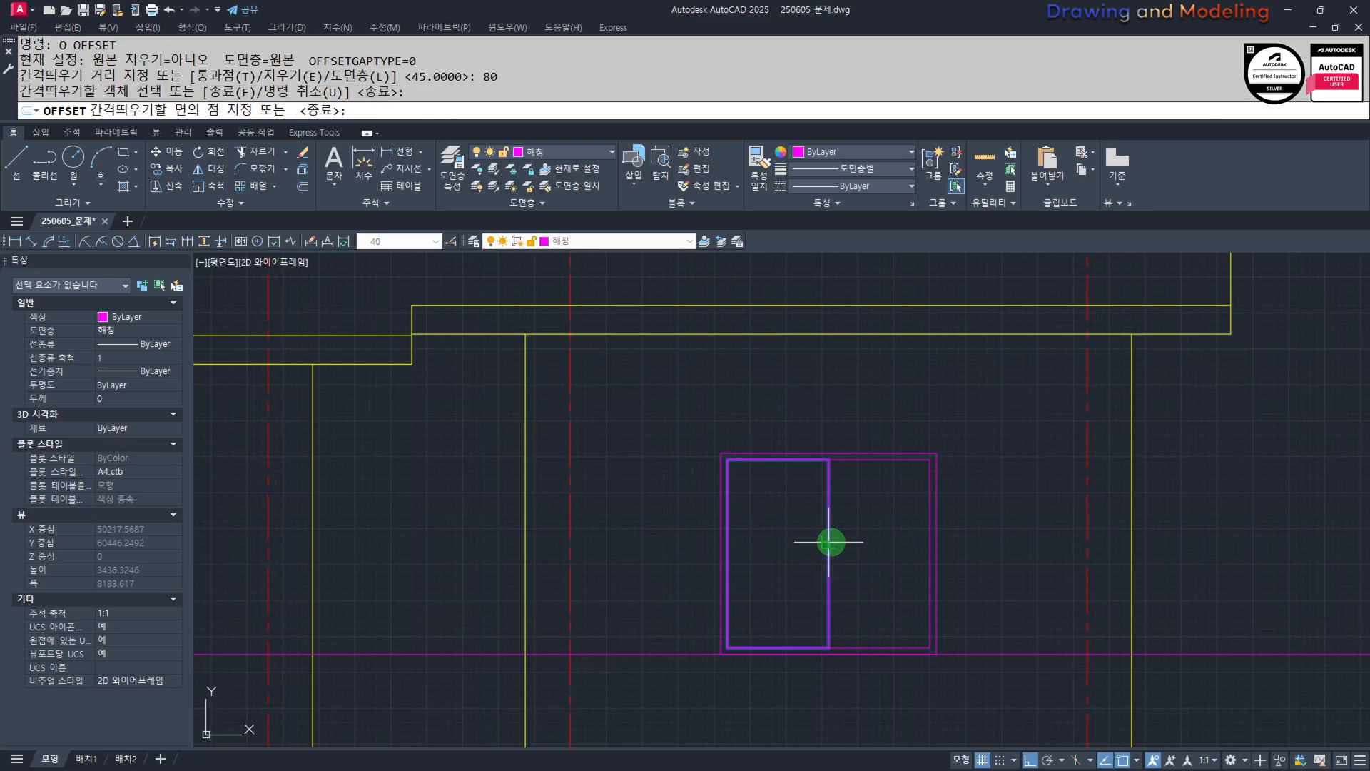
click(799, 554)
key(Escape)
key(Escape)
Offset the sash's inner rectangle inward by 20.
key(space)
text(20)
key(space)
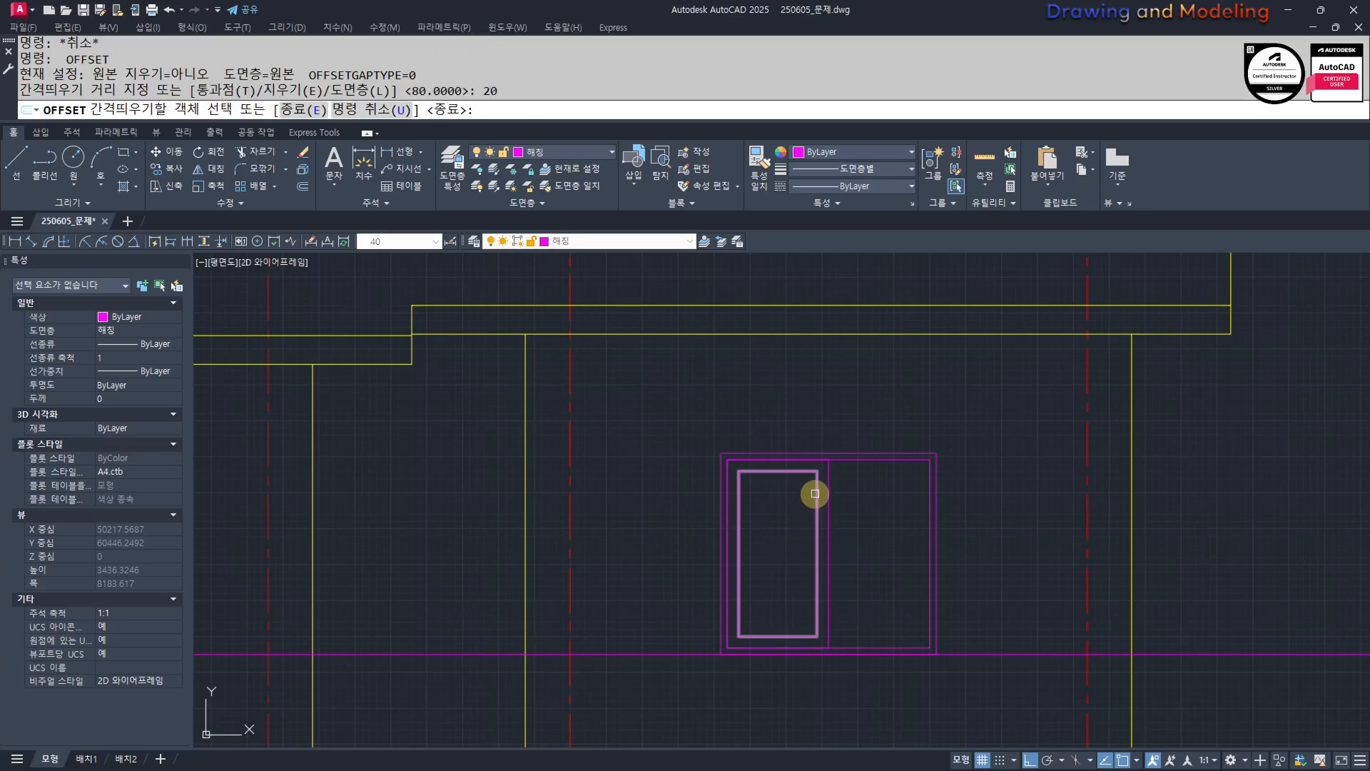
key(Escape)
key(Escape)
Match the green roof line's properties onto the window's frame and sash rectangles, leaving out the innermost rectangle.
scroll(801, 526, down, 3)
text(mm)
key(space)
click(855, 363)
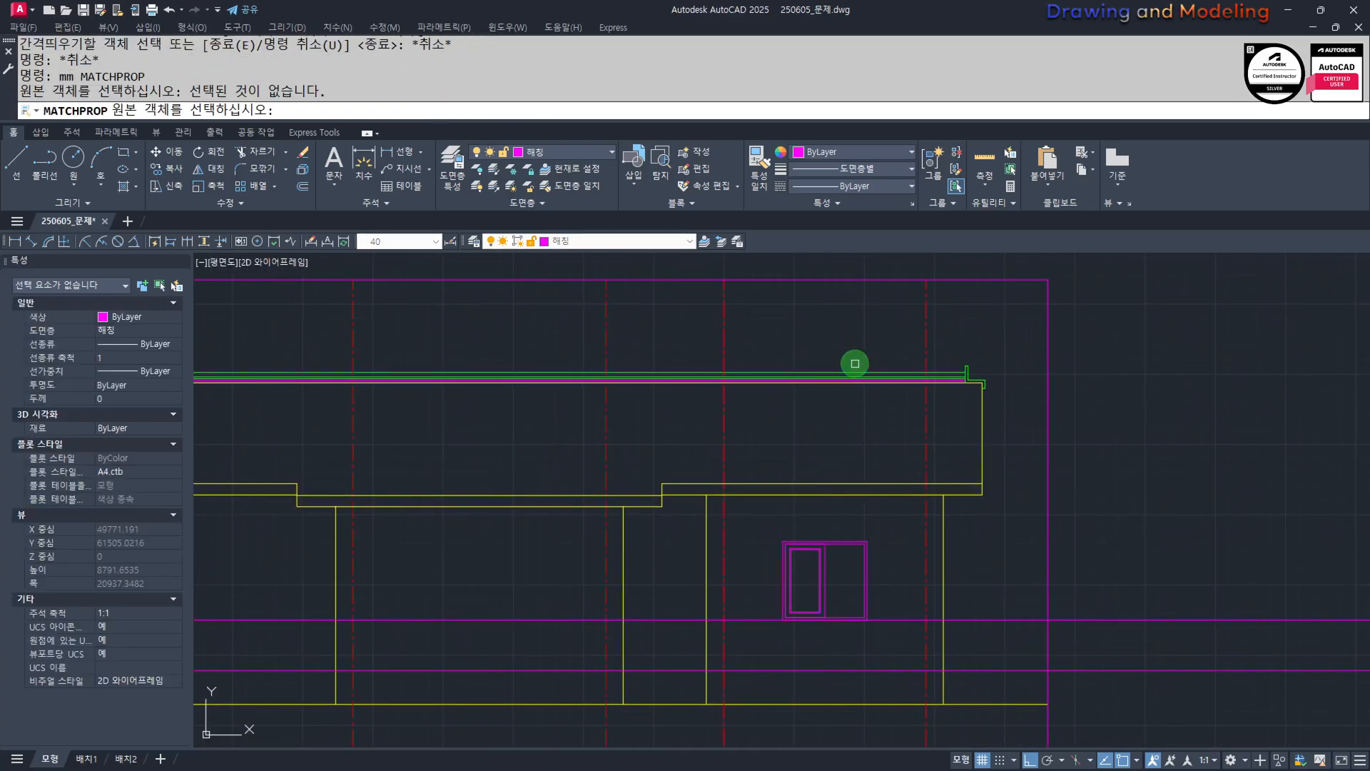
click(855, 372)
scroll(828, 529, up, 6)
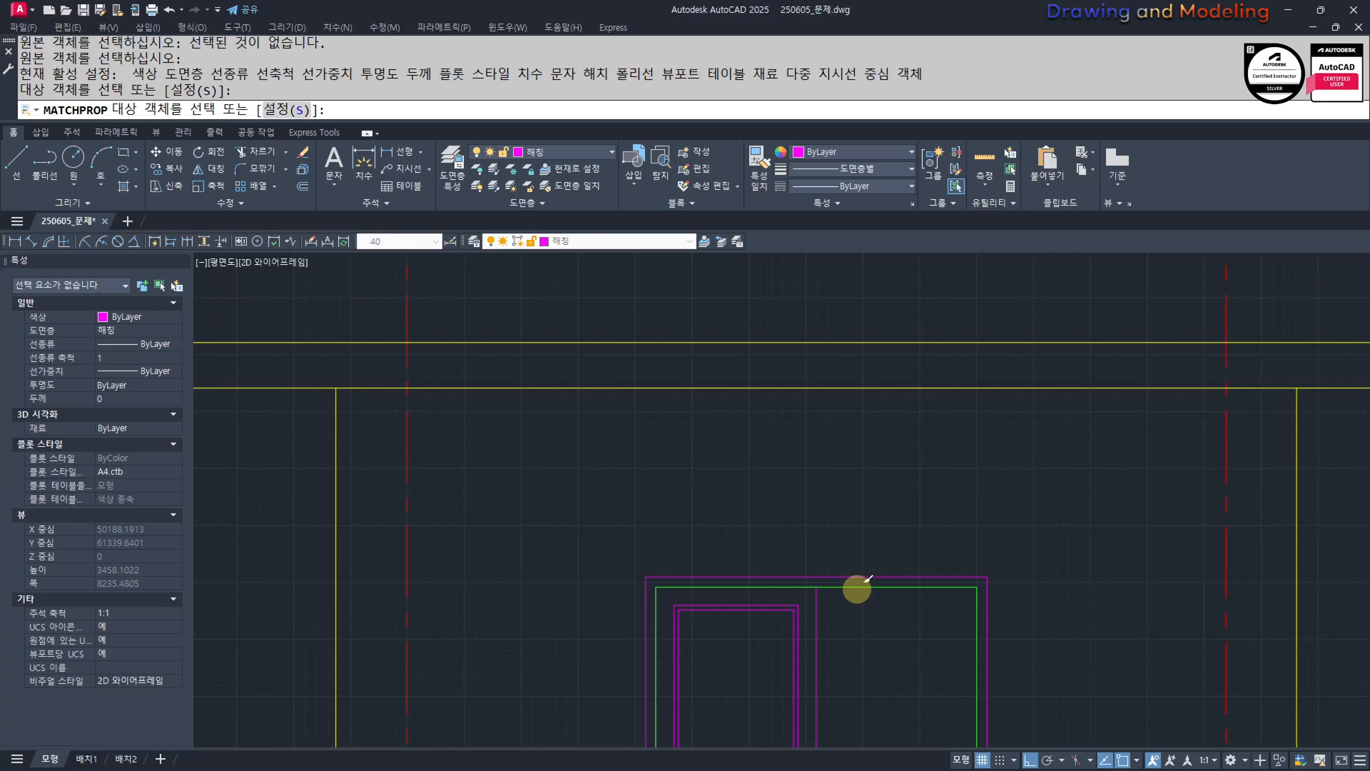
click(796, 605)
key(Escape)
key(Escape)
Stretch the left sash's meeting edge horizontally by 40 past the window's centre.
middle_drag(761, 631, 790, 526)
scroll(876, 442, down, 3)
text(s)
click(881, 411)
click(831, 611)
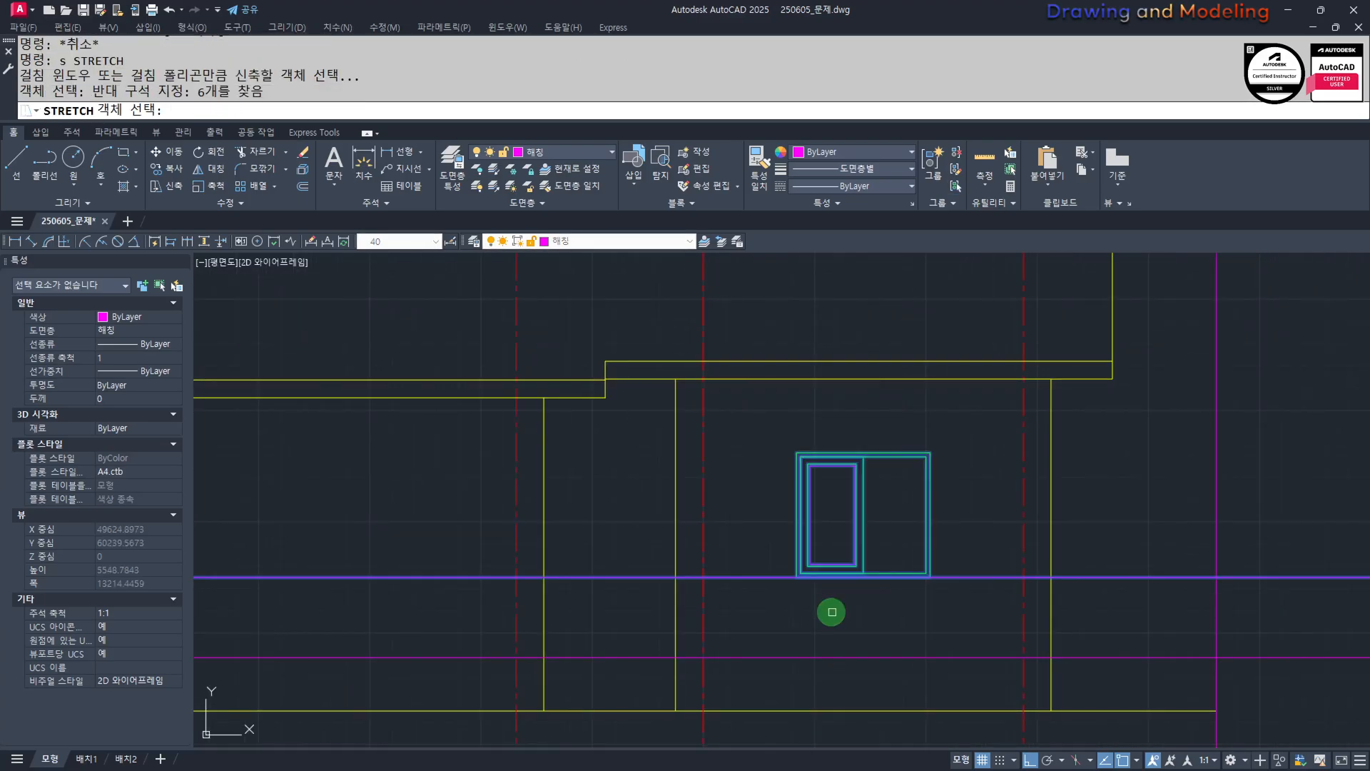
click(750, 627)
text(40)
key(Escape)
key(Escape)
middle_drag(934, 614, 917, 661)
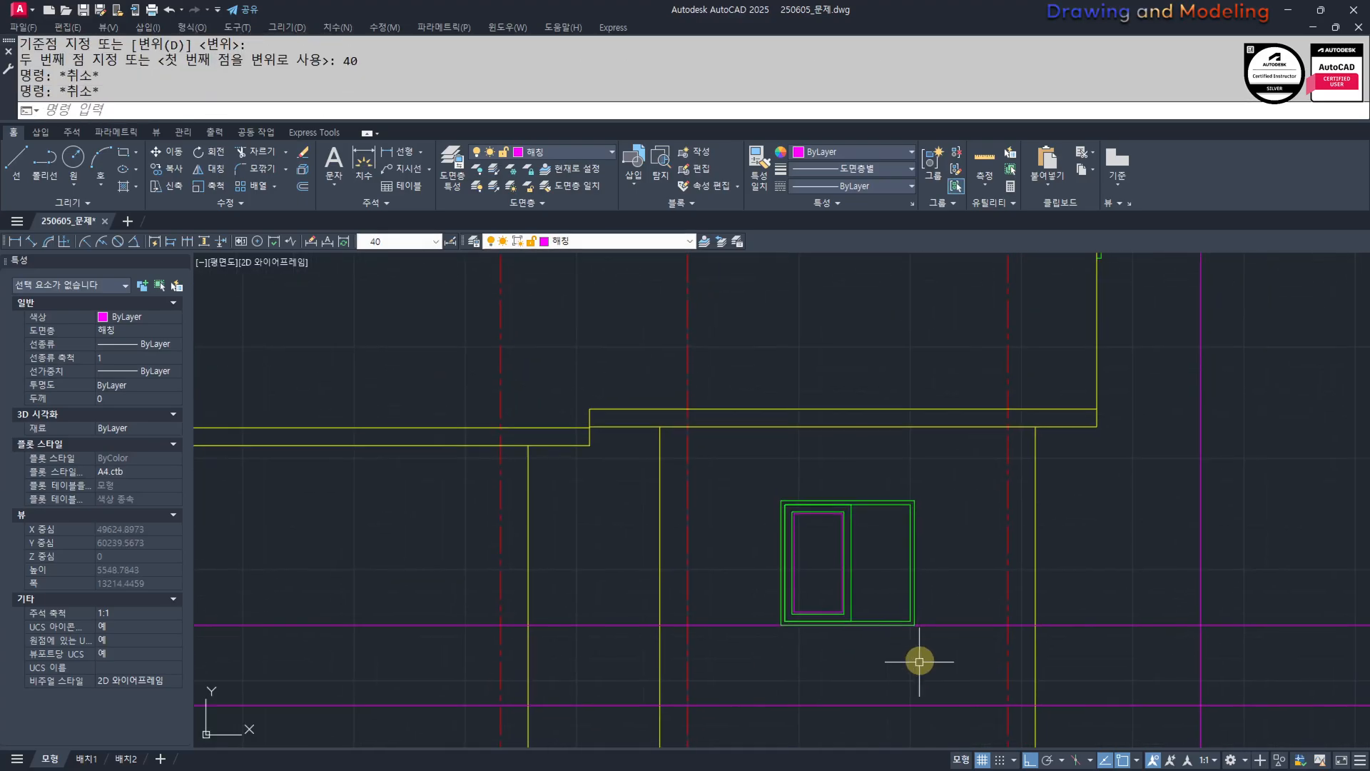
Mirror the left sash's two inner rectangles about the window's vertical centreline, keeping the originals.
scroll(811, 481, up, 6)
text(mi MIRROR)
click(790, 355)
click(762, 290)
key(Return)
click(841, 383)
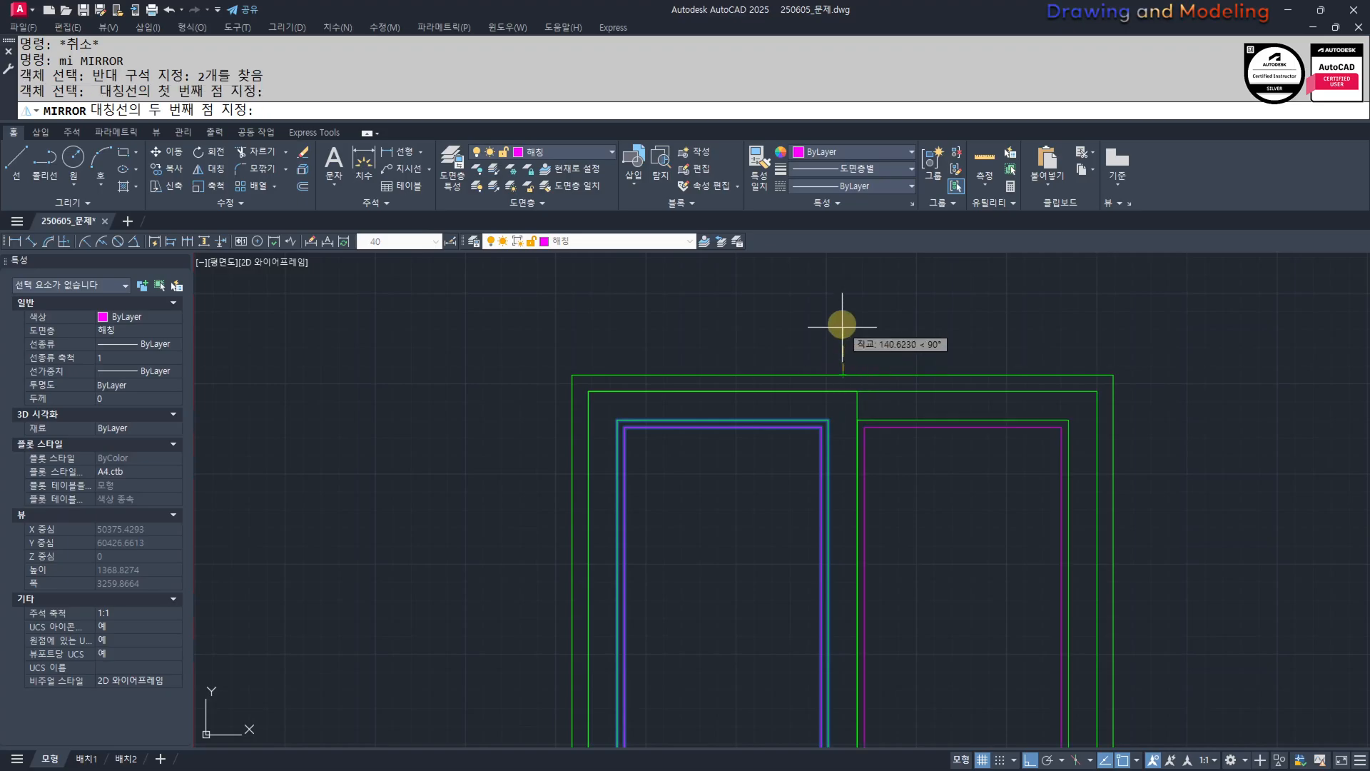
click(840, 315)
key(Return)
key(Escape)
key(Escape)
Erase the horizontal sill-level construction line beneath the window.
scroll(869, 477, down, 6)
click(826, 413)
click(811, 480)
mouse_move(953, 457)
middle_down()
mouse_move(879, 555)
mouse_move(839, 576)
mouse_move(1008, 576)
middle_up()
text(e)
key(Escape)
key(Escape)
Dimension the living-room (거실) front window in the floor plan, covering its distance from the right wall centreline and its width.
scroll(866, 513, down, 4)
scroll(870, 573, down, 3)
middle_drag(571, 565, 1190, 572)
middle_drag(560, 411, 812, 550)
scroll(812, 551, up, 6)
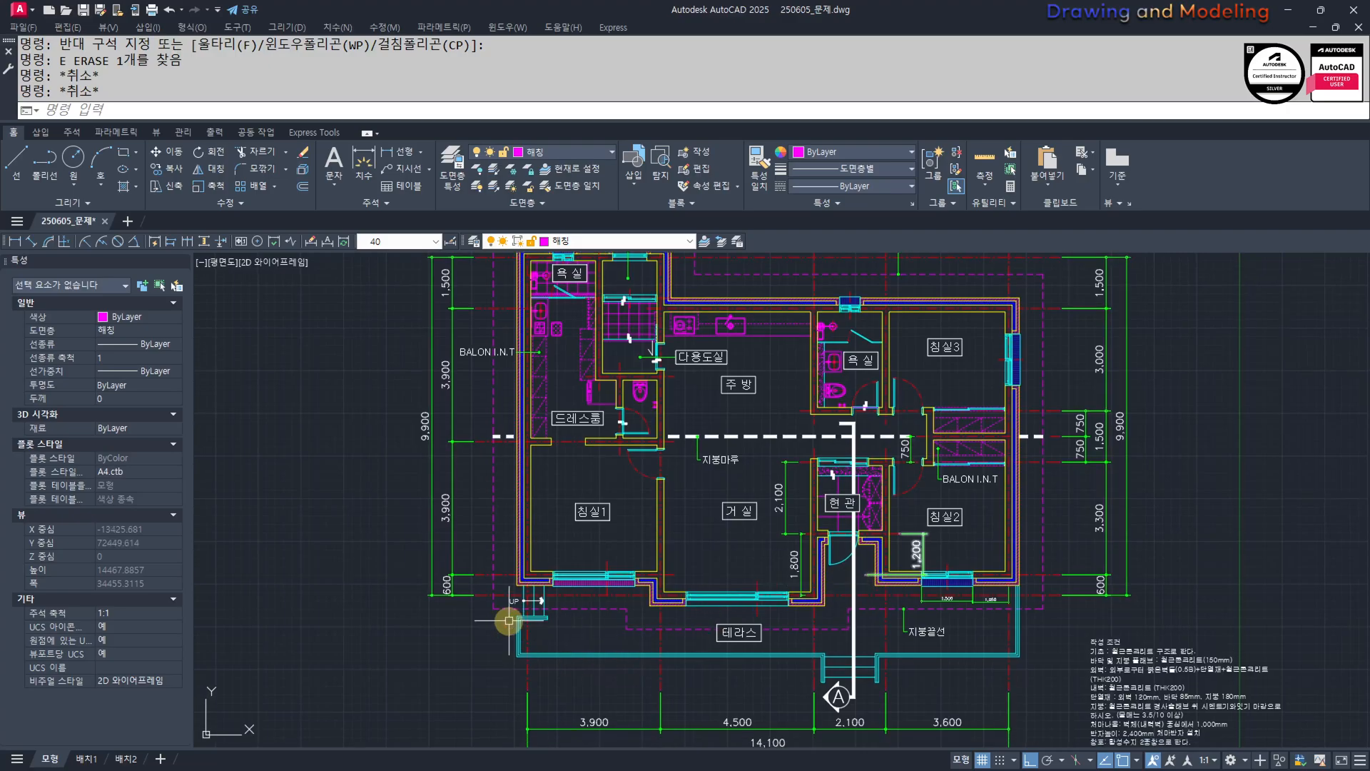
scroll(892, 588, up, 3)
middle_drag(894, 625, 992, 545)
middle_drag(892, 540, 835, 574)
middle_drag(1092, 581, 803, 571)
middle_drag(582, 576, 850, 579)
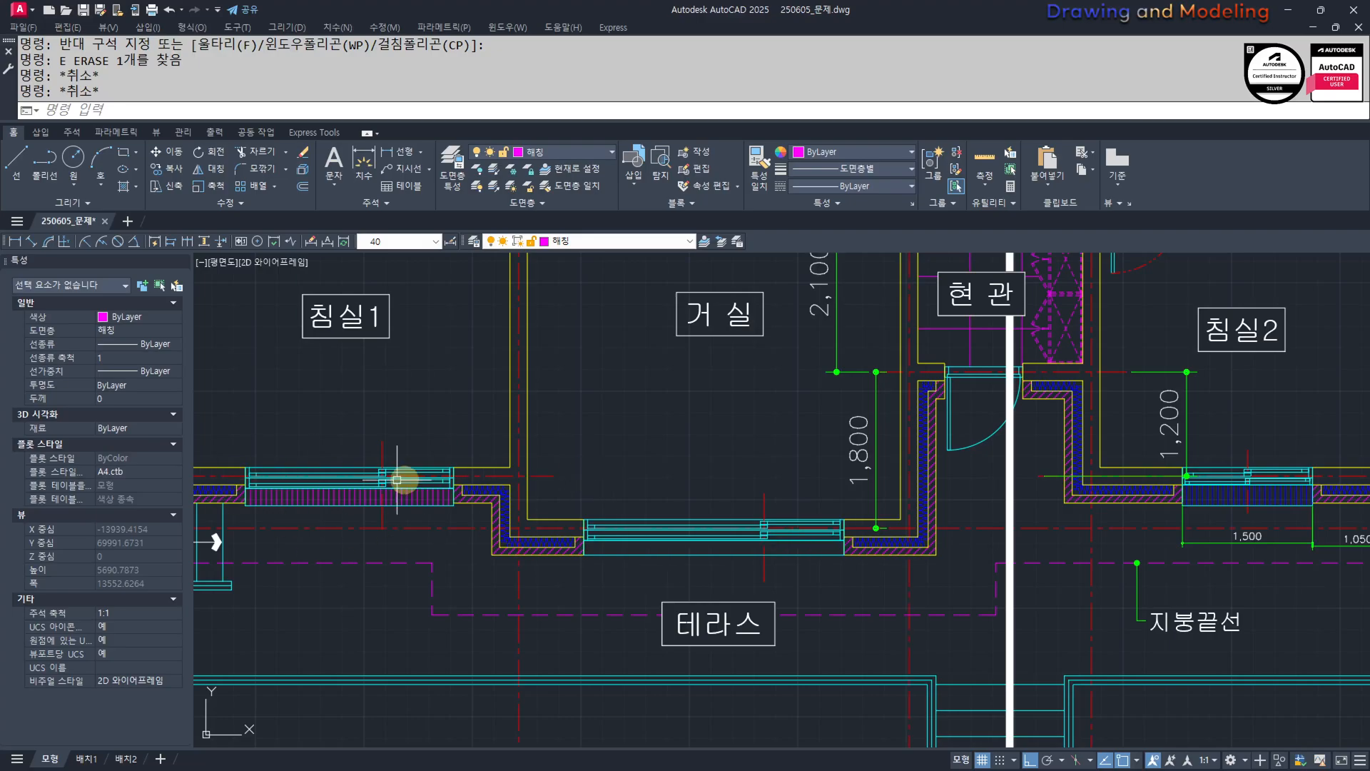
middle_drag(749, 580, 735, 585)
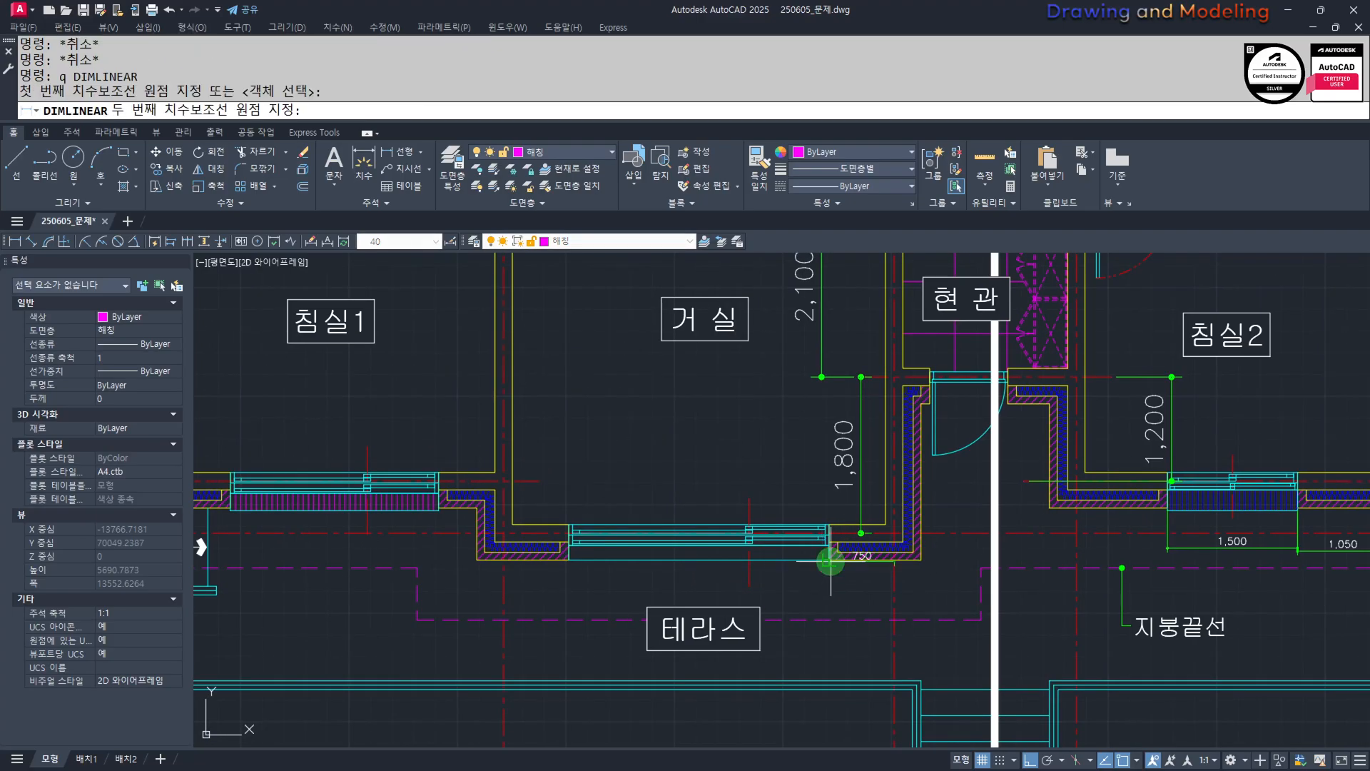
click(828, 560)
click(827, 653)
key(Return)
click(570, 561)
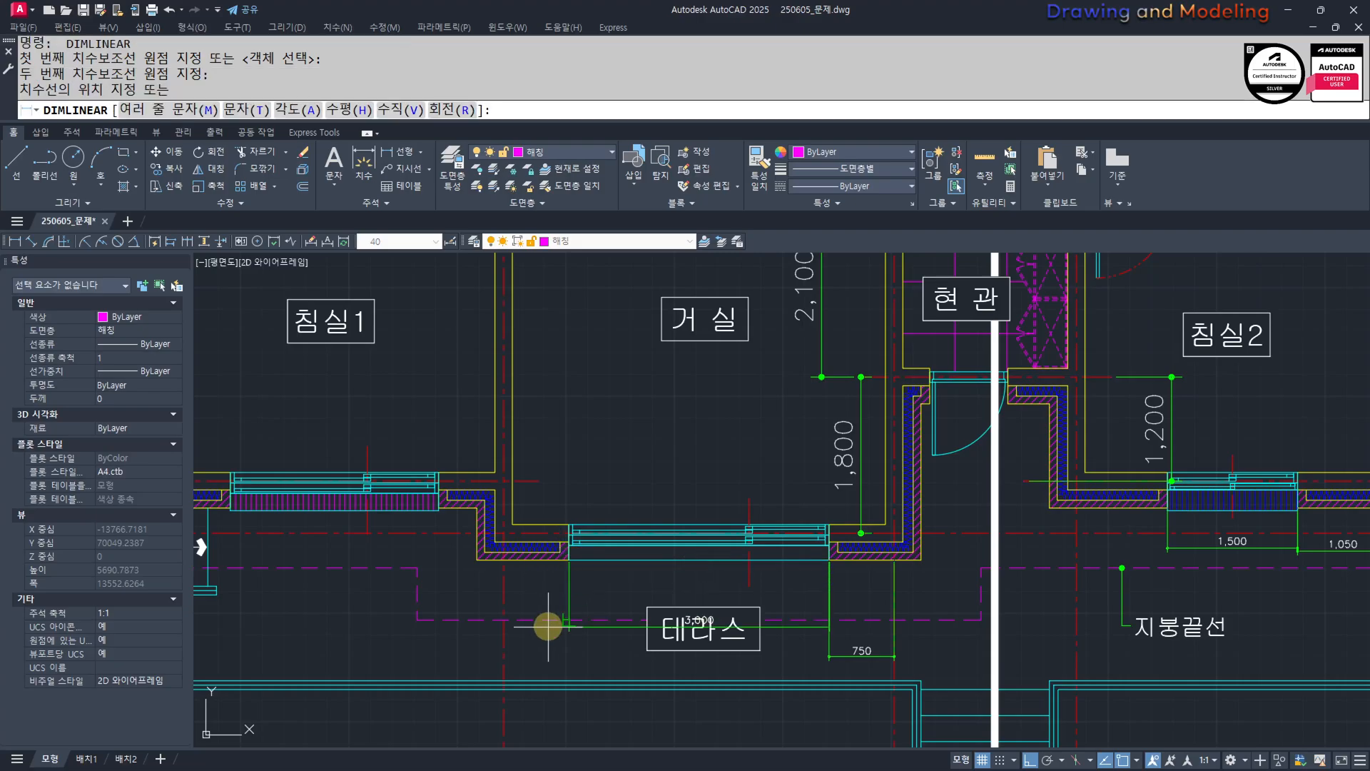
click(547, 671)
Dimension the width of the front window of bedroom 1 (침실1) in the floor plan.
middle_drag(379, 562, 627, 609)
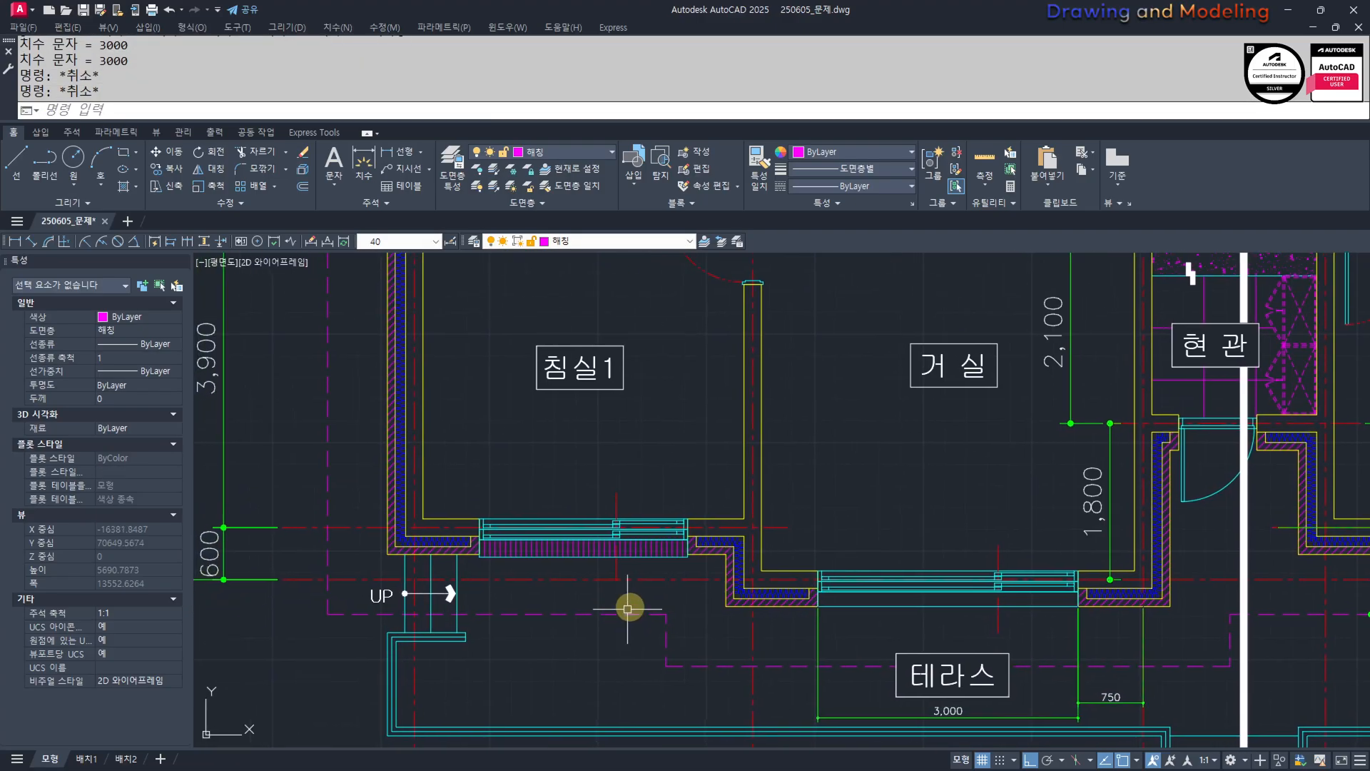
click(479, 557)
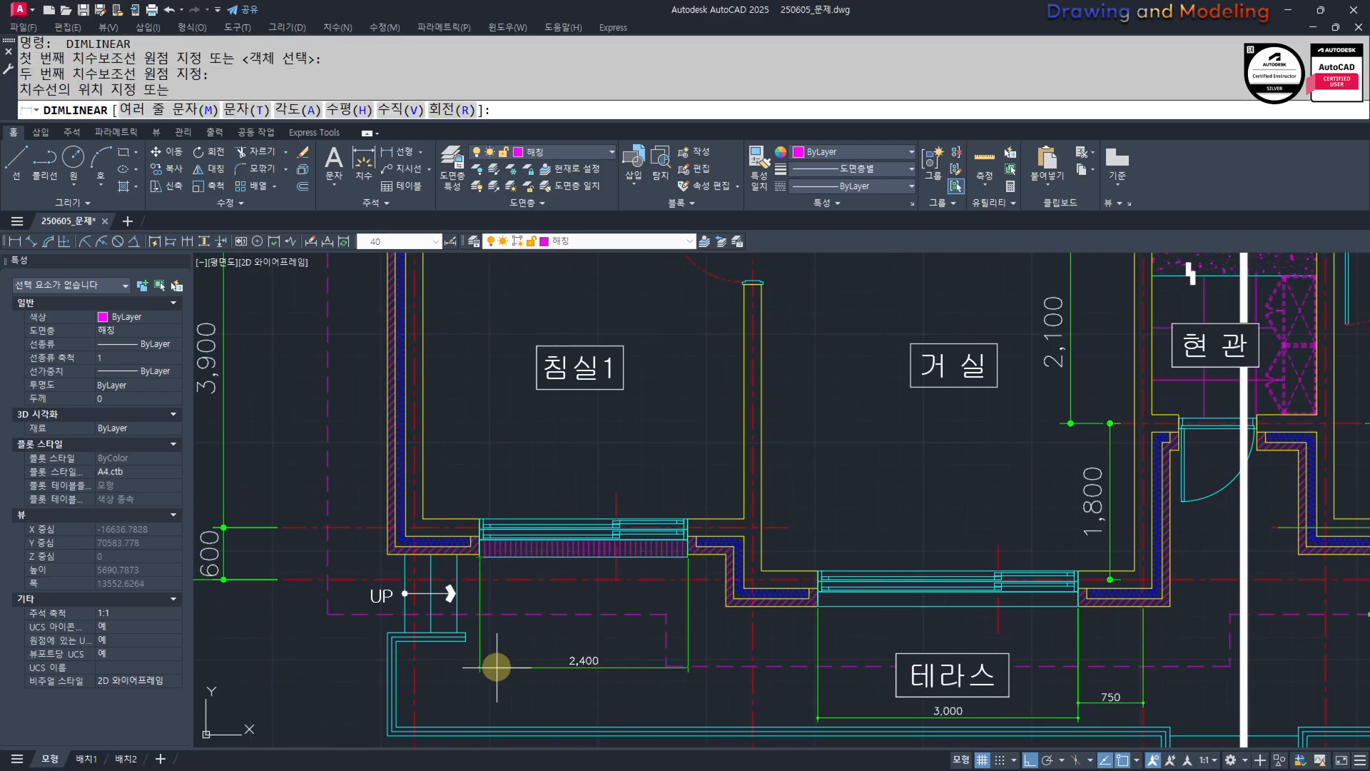
click(510, 648)
key(space)
scroll(724, 589, up, 2)
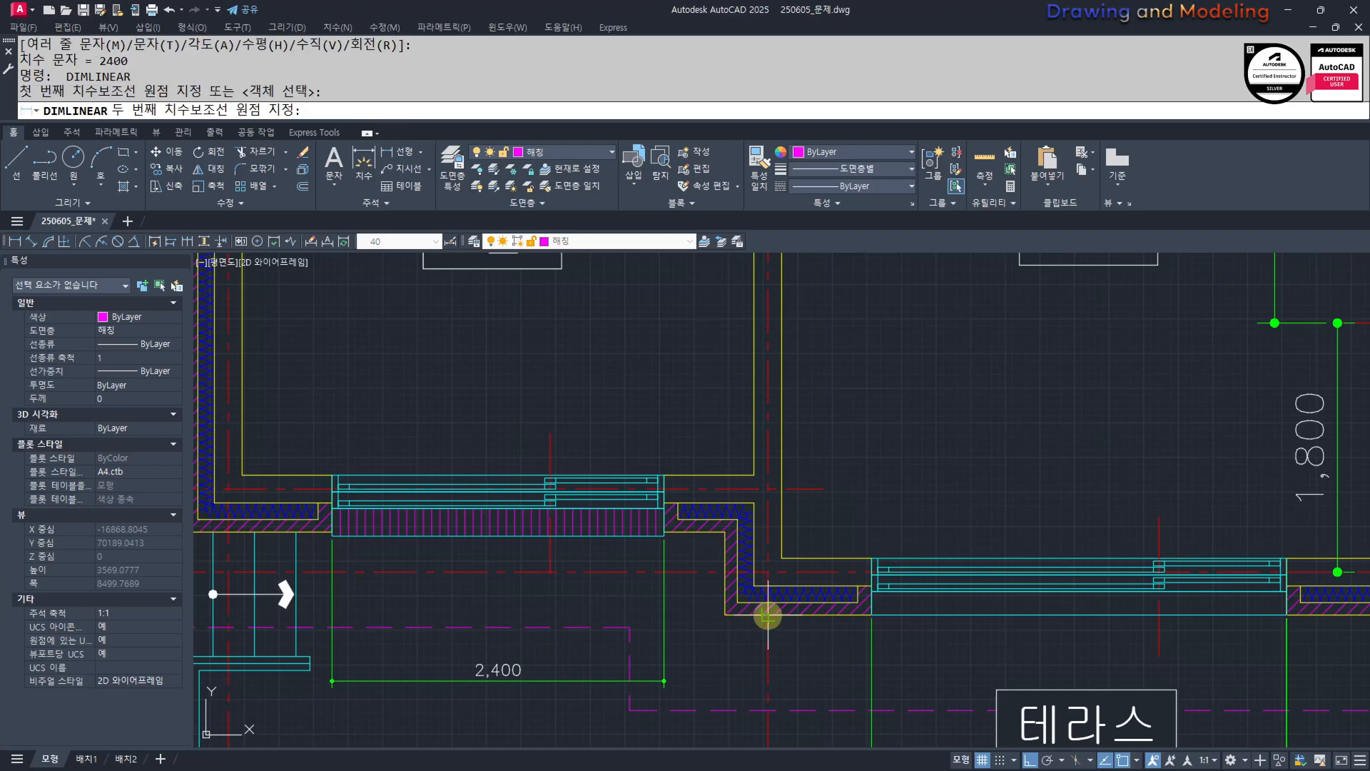
key(Escape)
Dimension the distance from the left wall centreline to the near edge of the bedroom 1 window.
middle_drag(335, 593, 644, 594)
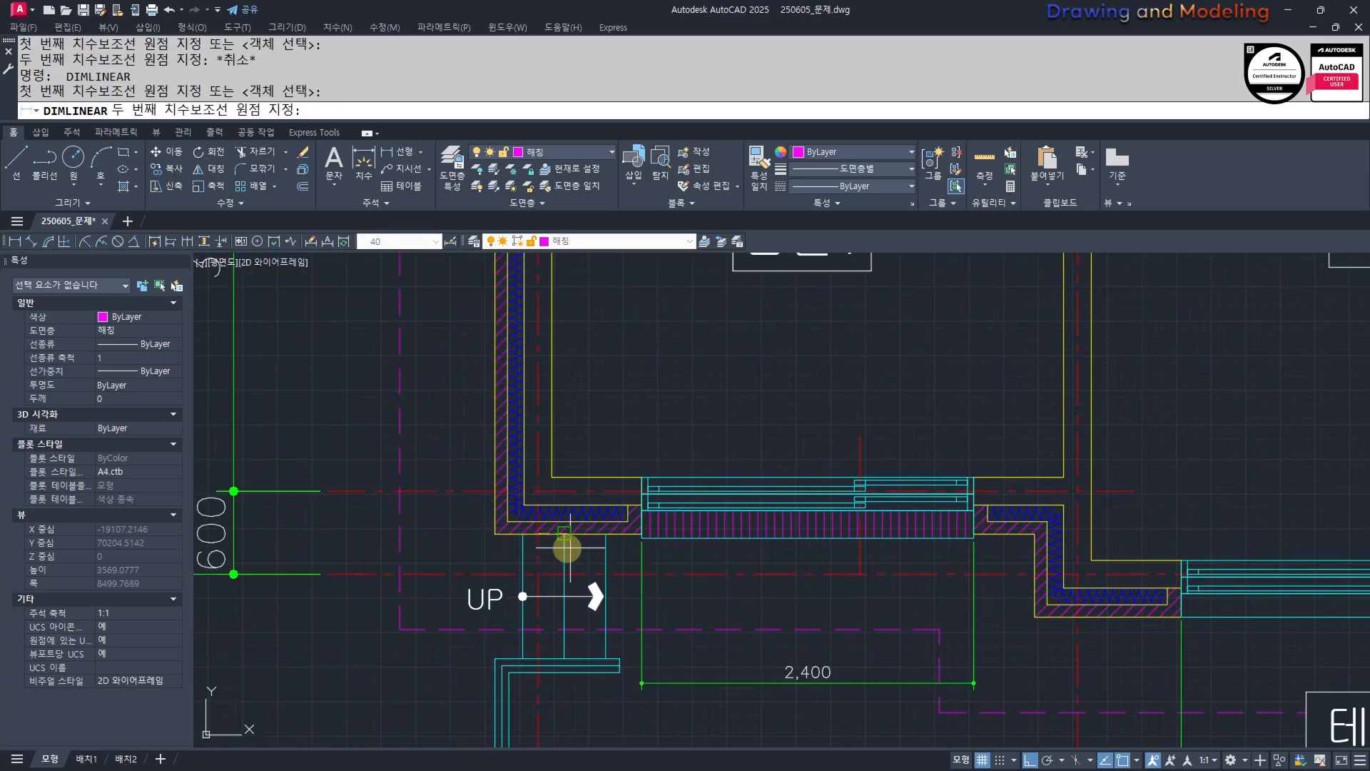
scroll(545, 541, up, 4)
key(Escape)
key(space)
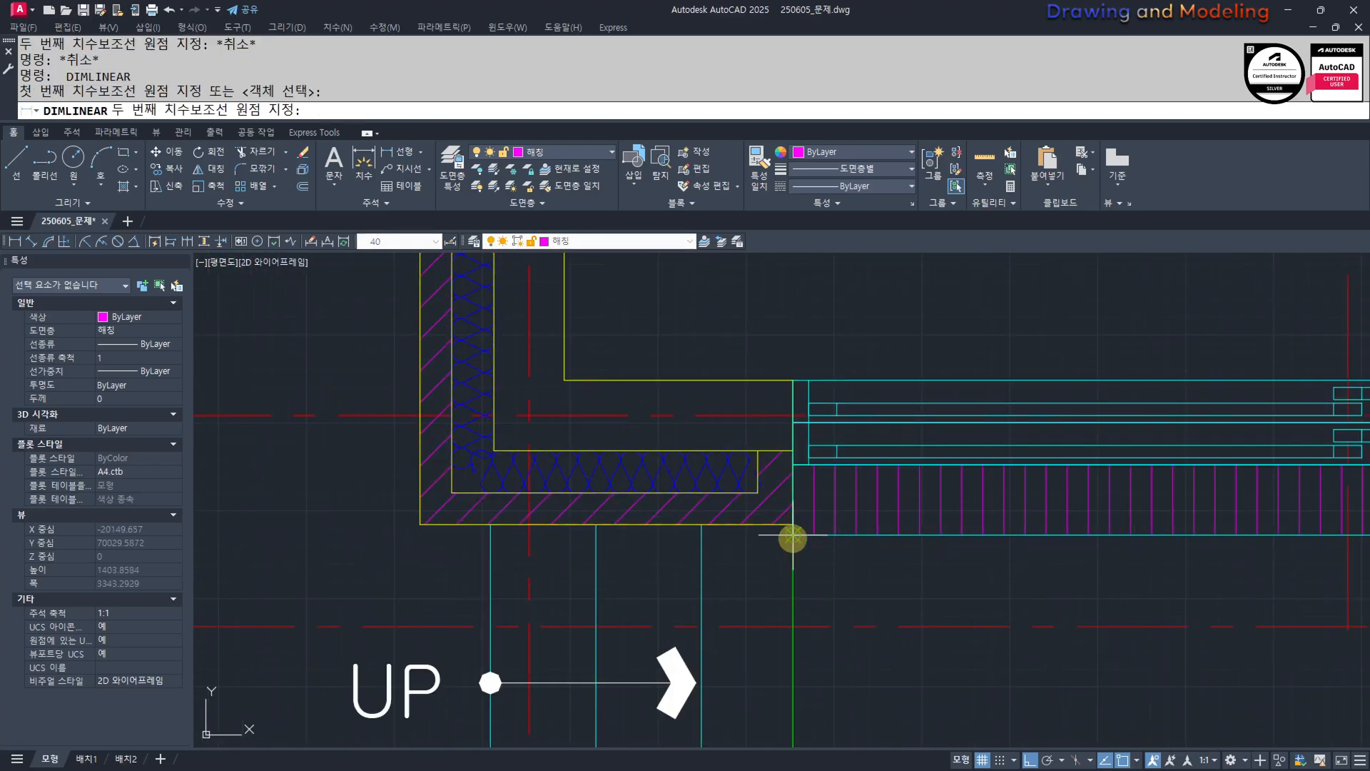
click(793, 535)
scroll(783, 632, down, 6)
middle_drag(784, 665, 749, 612)
scroll(742, 606, up, 2)
click(739, 623)
key(Escape)
key(Escape)
Offset the front elevation's centreline at the right side of the living-room bay inward by 750 to mark the window edge.
scroll(595, 568, down, 10)
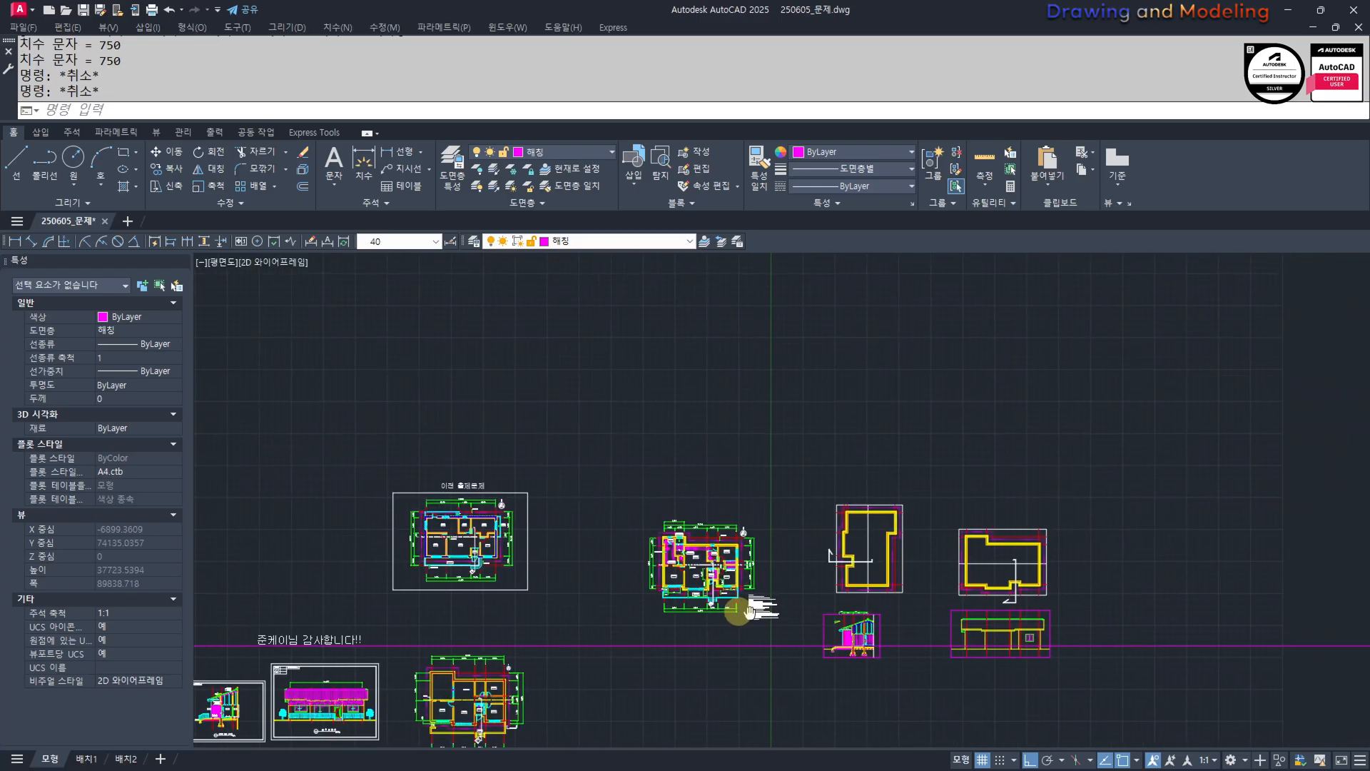
key(Escape)
key(Escape)
scroll(976, 644, up, 4)
mouse_move(975, 643)
middle_down()
mouse_move(914, 618)
mouse_move(728, 619)
mouse_move(786, 626)
middle_up()
scroll(789, 624, up, 4)
text(o)
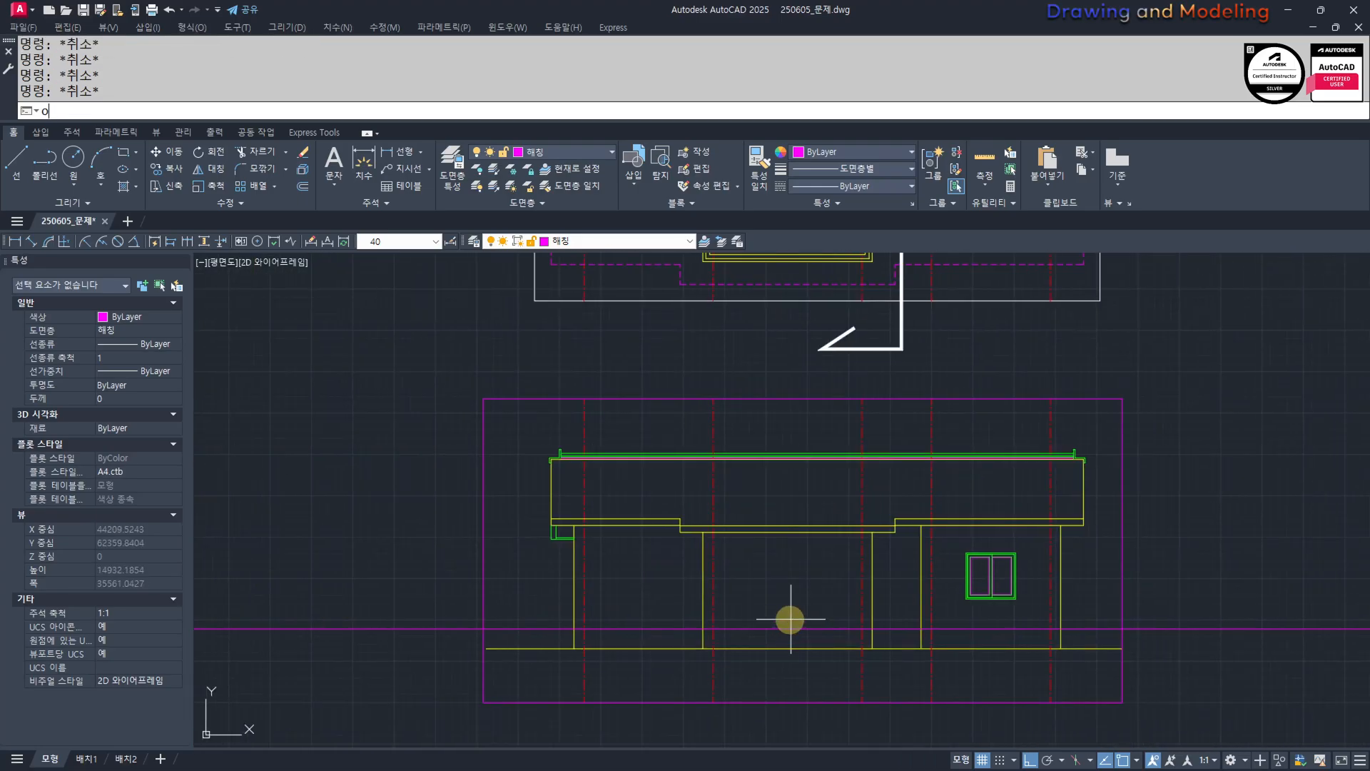
key(space)
text(750)
key(space)
click(861, 559)
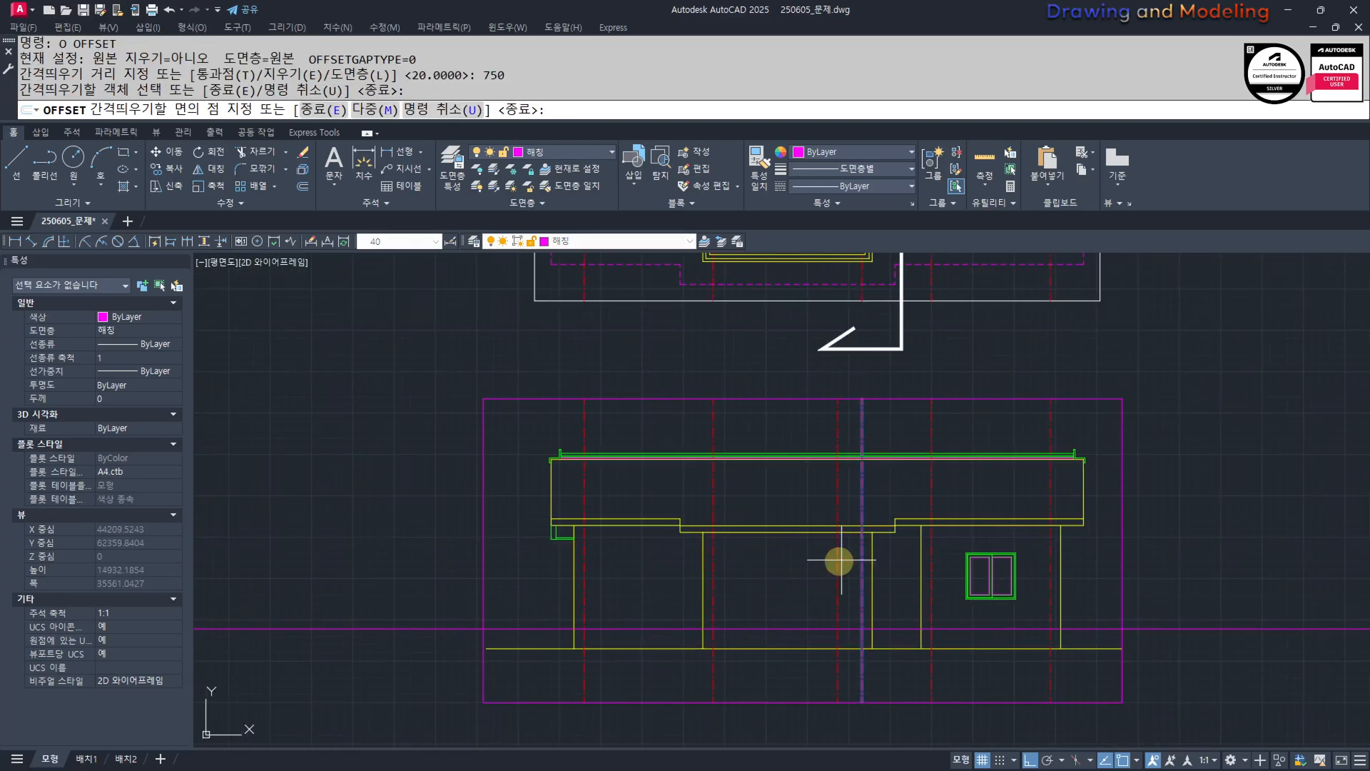
click(834, 561)
Offset the elevation's leftmost wall centreline by 750 toward the building's middle to mark the bedroom 1 window edge.
click(583, 572)
click(648, 579)
middle_drag(803, 629, 713, 651)
scroll(742, 645, up, 2)
key(Escape)
key(Escape)
key(space)
key(Escape)
key(Escape)
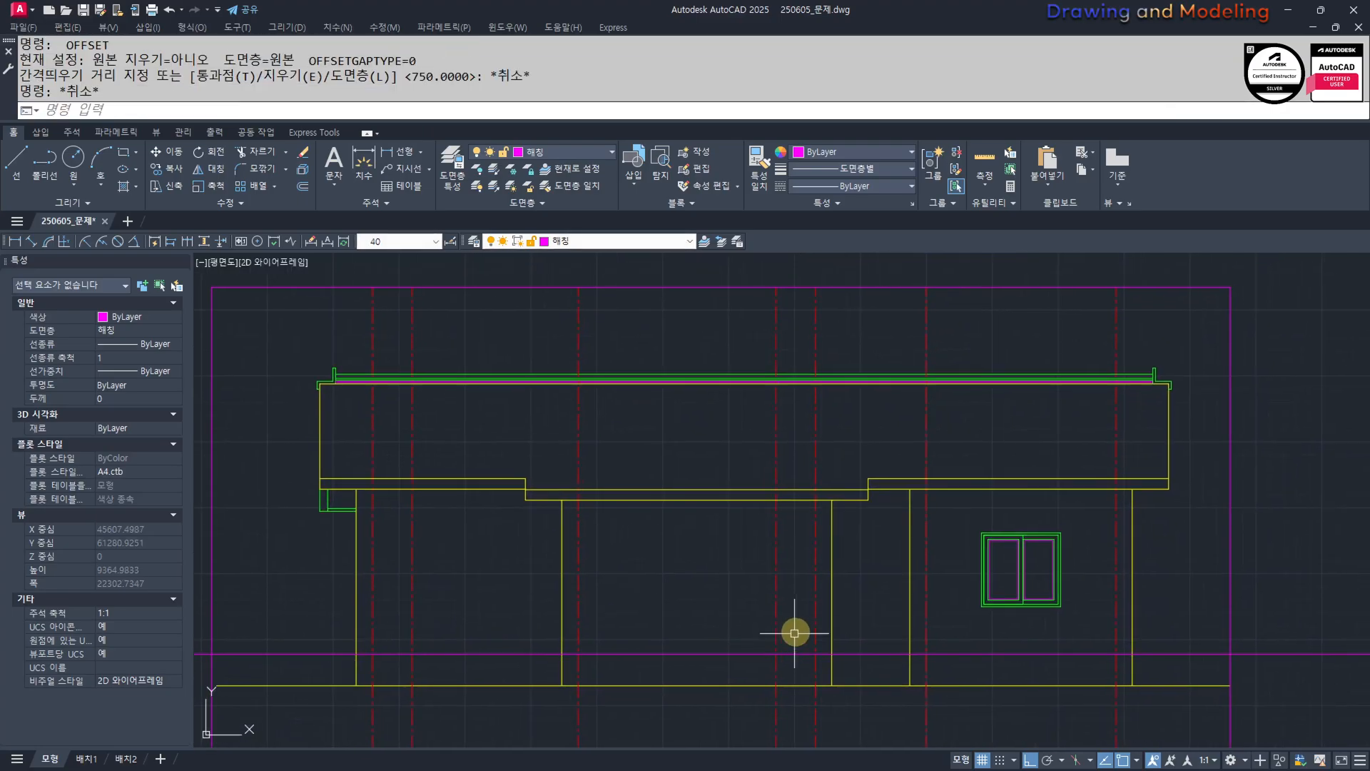
Copy the finished window from its top-right corner to the living-room window-edge line at the same head height.
click(971, 528)
click(1084, 604)
click(1080, 610)
click(962, 520)
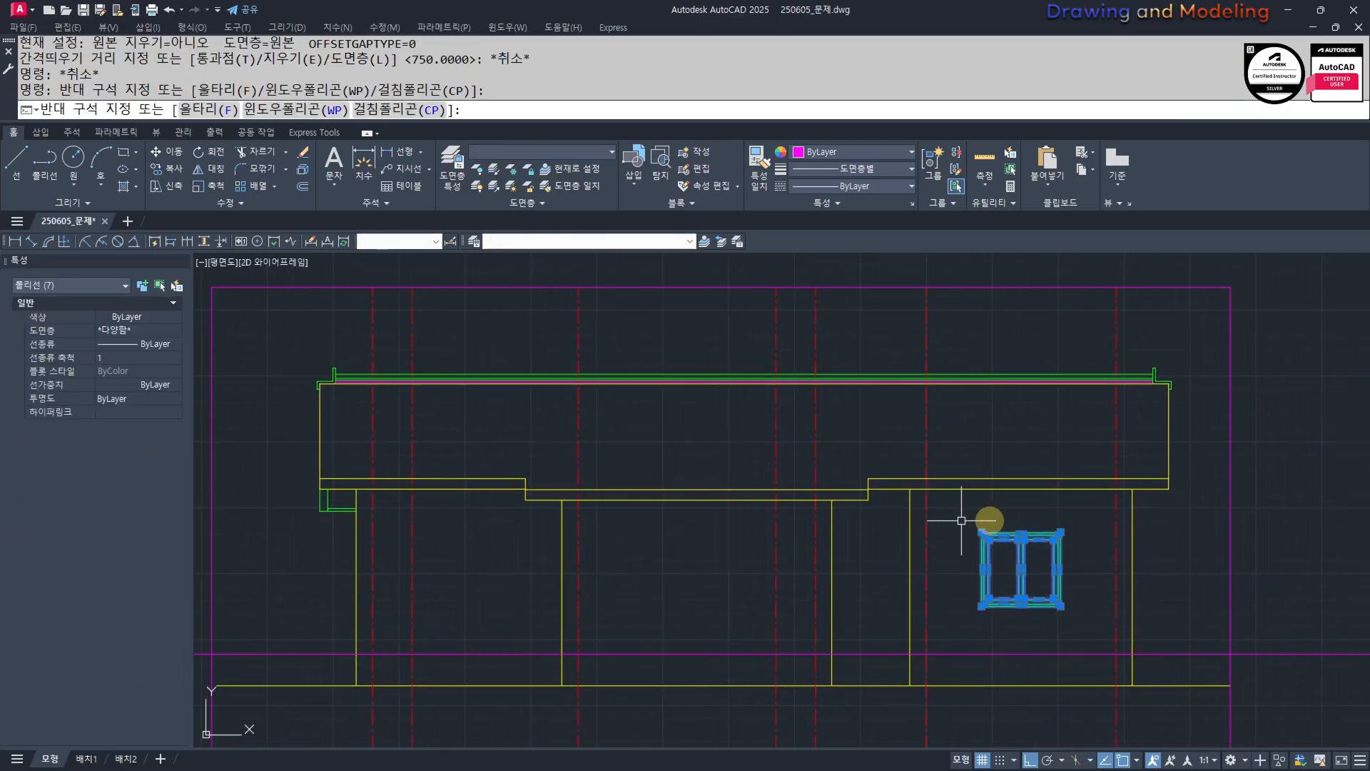
text(cc)
key(space)
click(1060, 533)
scroll(778, 549, up, 2)
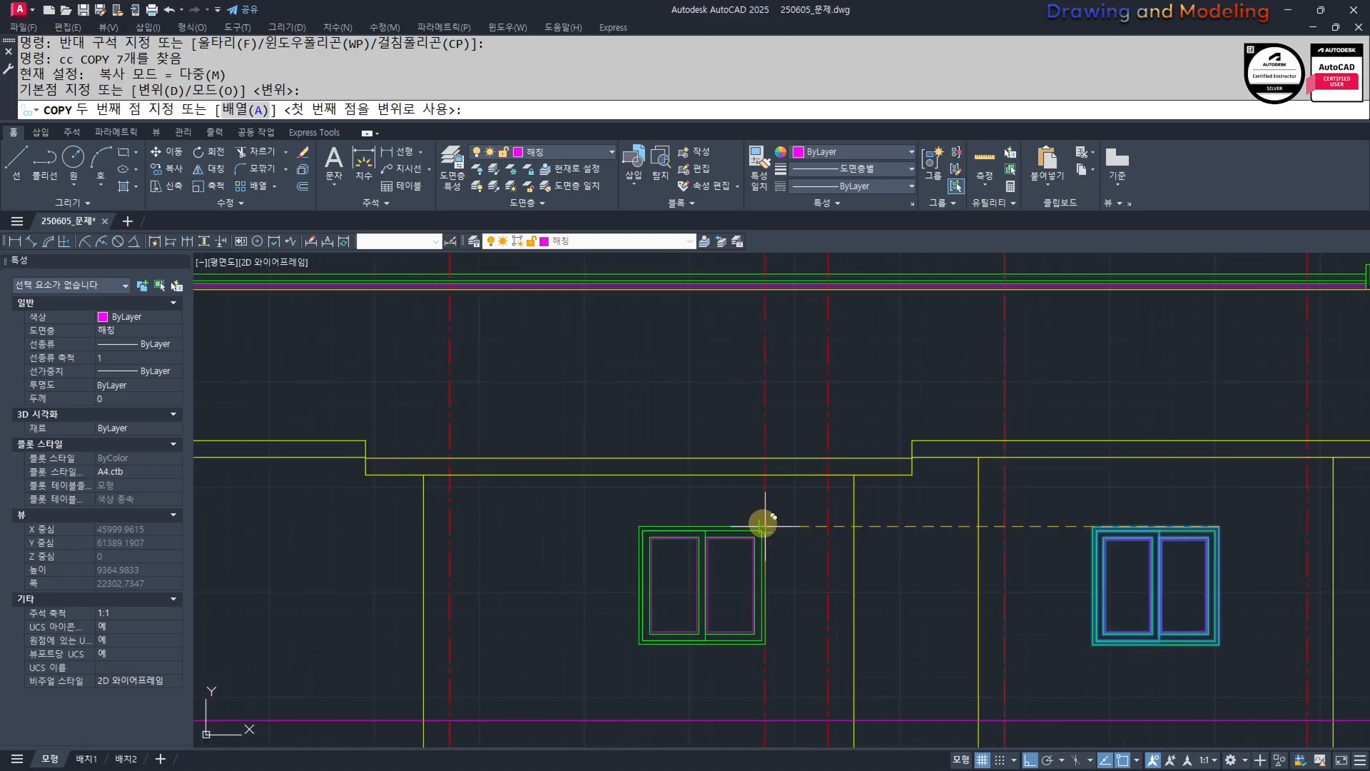
key(Escape)
key(Escape)
Offset the elevation's horizontal floor-level construction line upward by 150.
scroll(620, 580, down, 2)
middle_drag(556, 636, 654, 575)
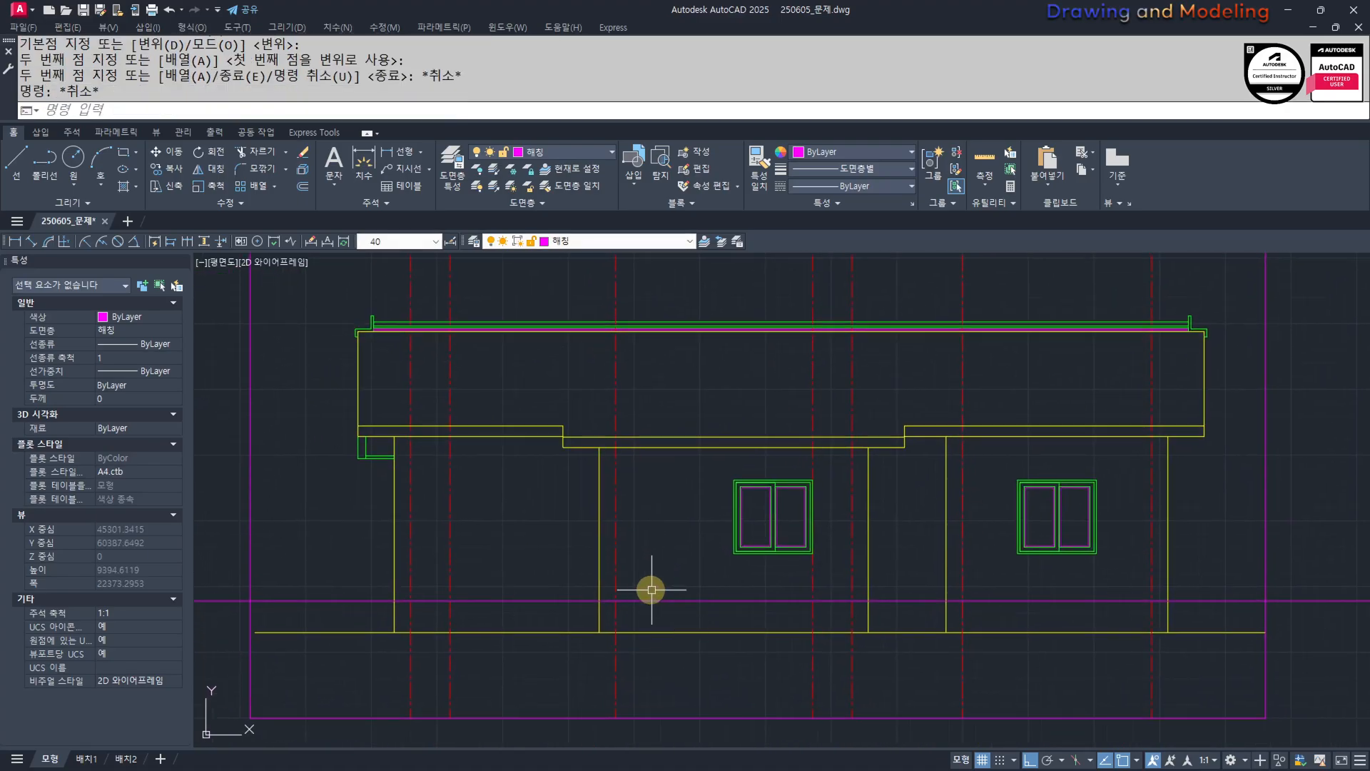
text(o)
key(space)
text(150)
key(Return)
click(715, 599)
click(716, 563)
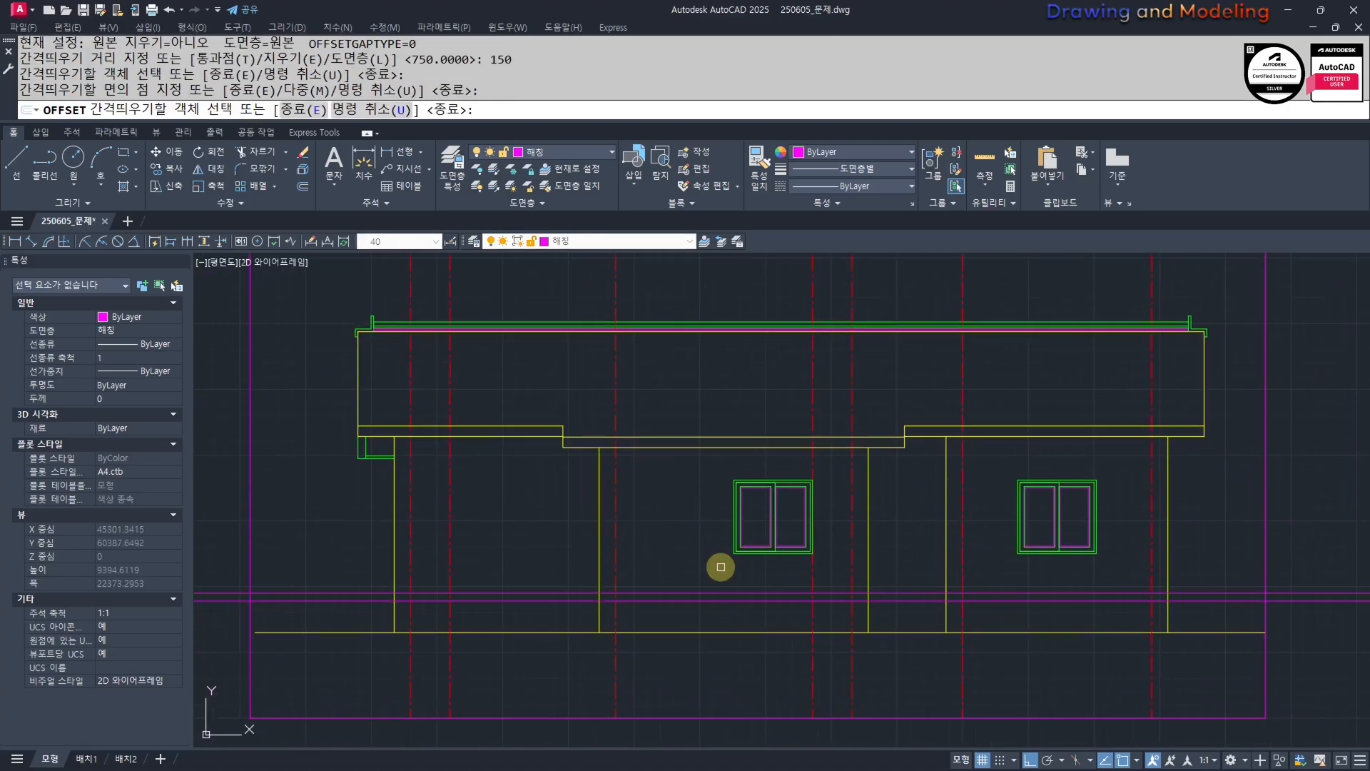
key(Escape)
key(Escape)
scroll(725, 565, up, 2)
middle_drag(725, 565, 780, 570)
text(s)
key(space)
click(907, 551)
key(Escape)
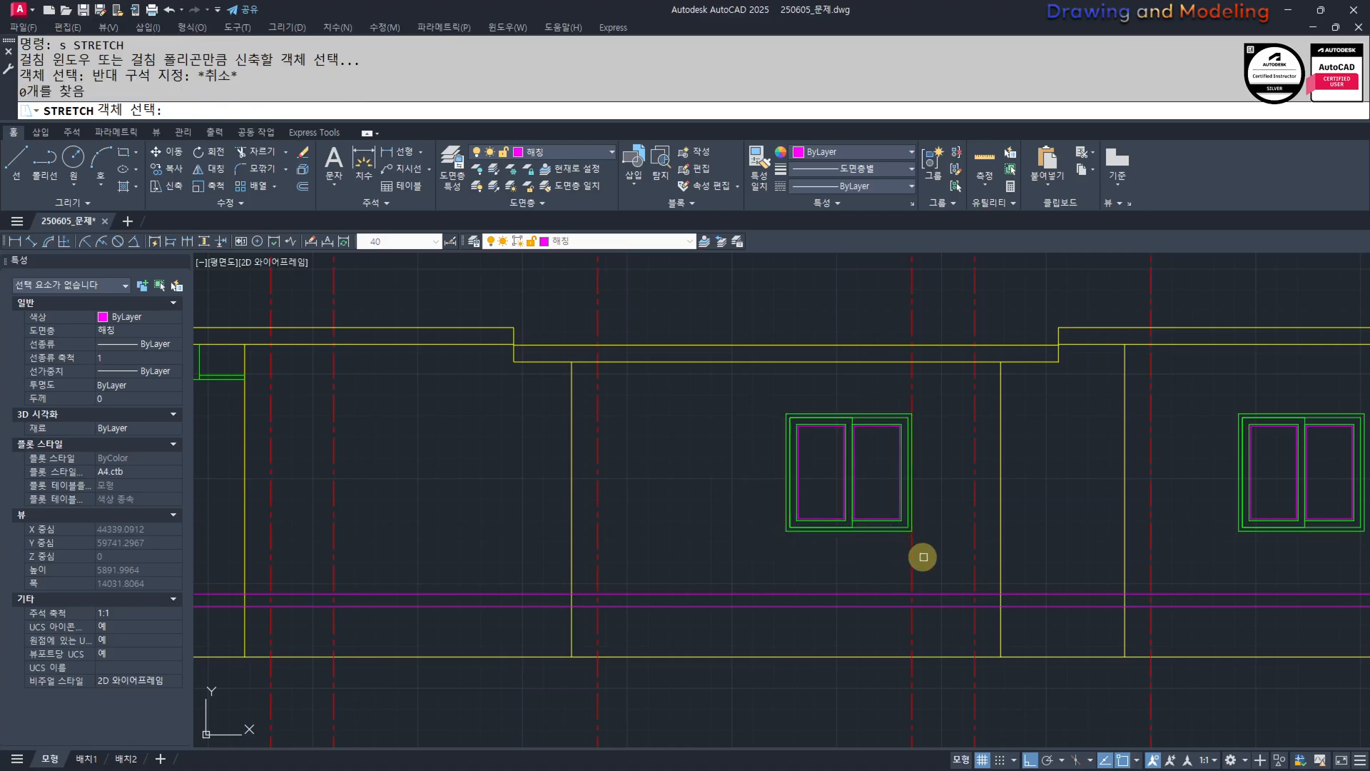
Stretch the lower edge of the copied living-room window down to the construction line 150 above floor level.
text(s)
key(space)
click(943, 547)
click(822, 519)
key(space)
scroll(870, 537, up, 1)
click(857, 528)
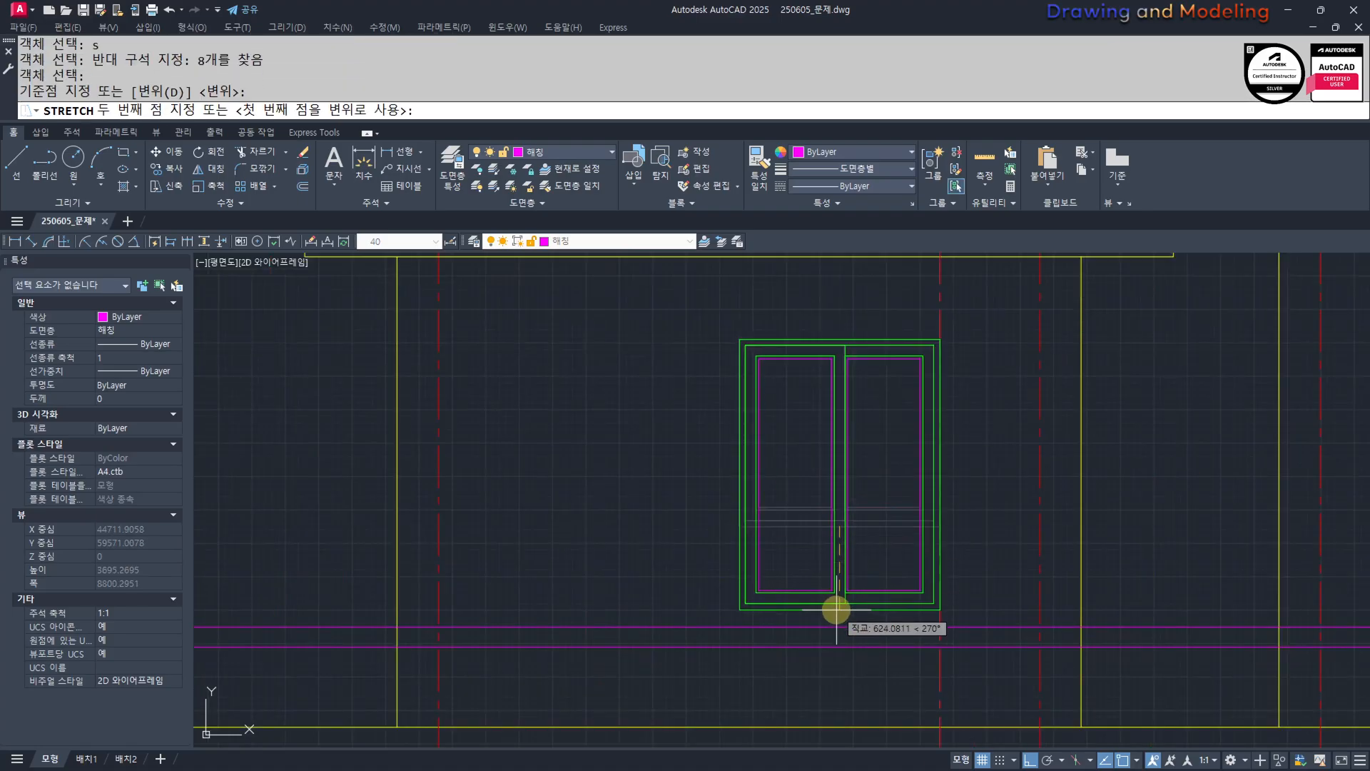
key(Escape)
key(Escape)
scroll(792, 588, down, 3)
scroll(769, 578, down, 4)
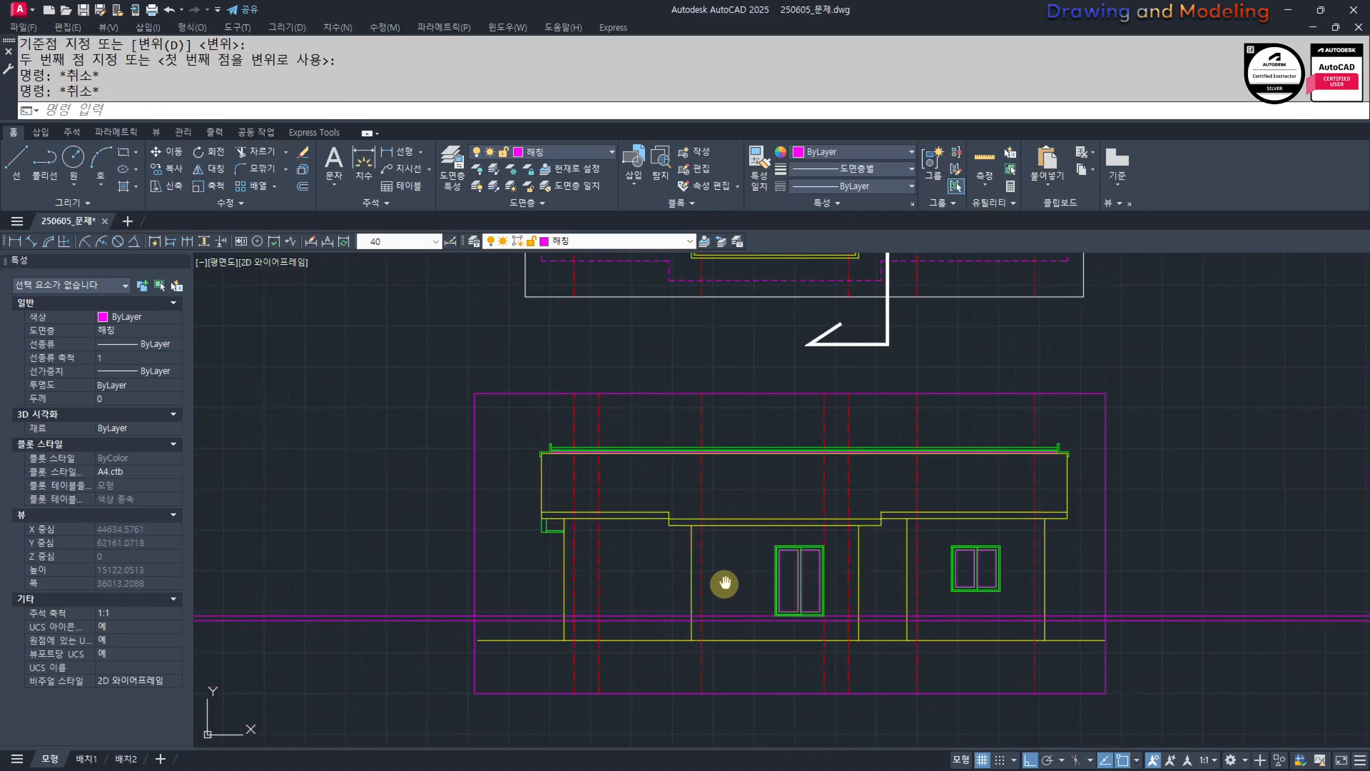
Try to offset the construction line at the living-room window's edge by 3000 to mark the window's opposite edge.
middle_drag(725, 581, 777, 586)
text(o)
key(space)
text(3000)
key(space)
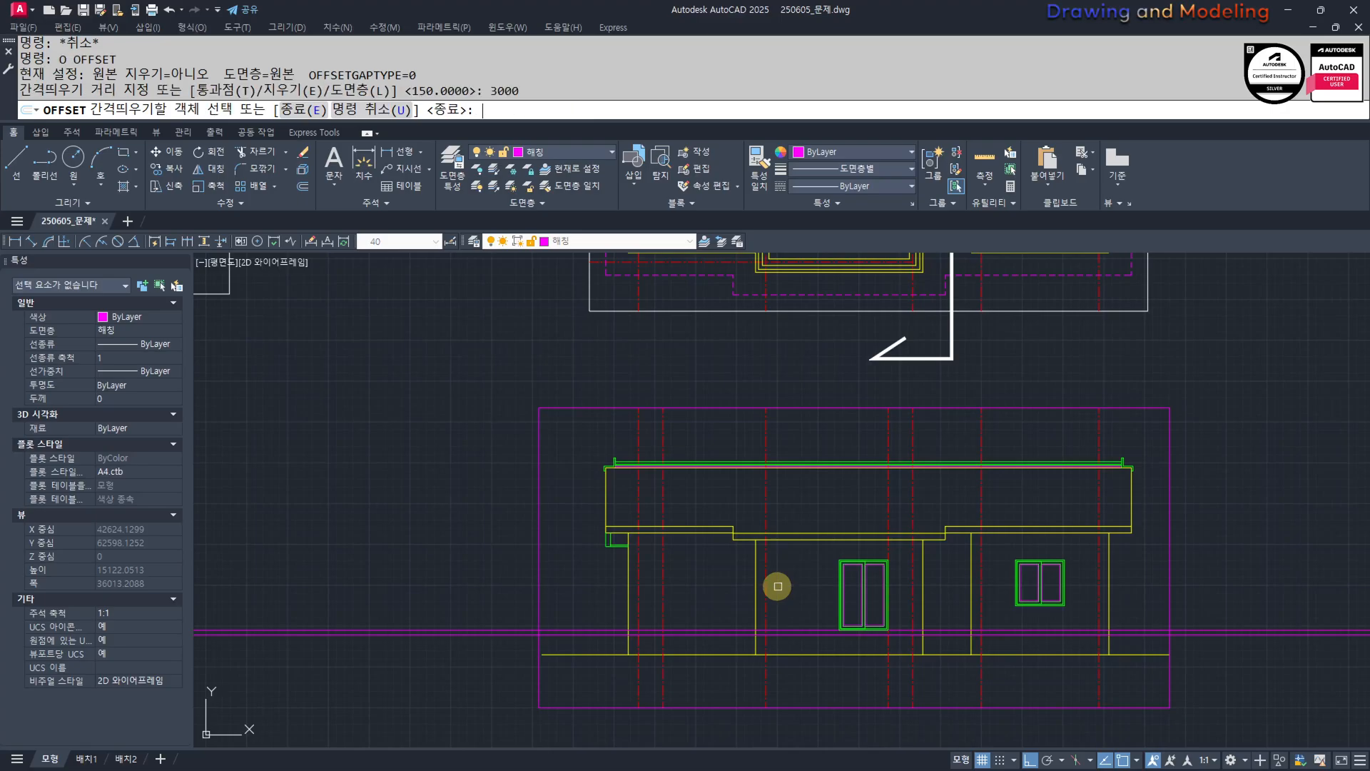
scroll(813, 560, up, 2)
click(931, 551)
click(933, 548)
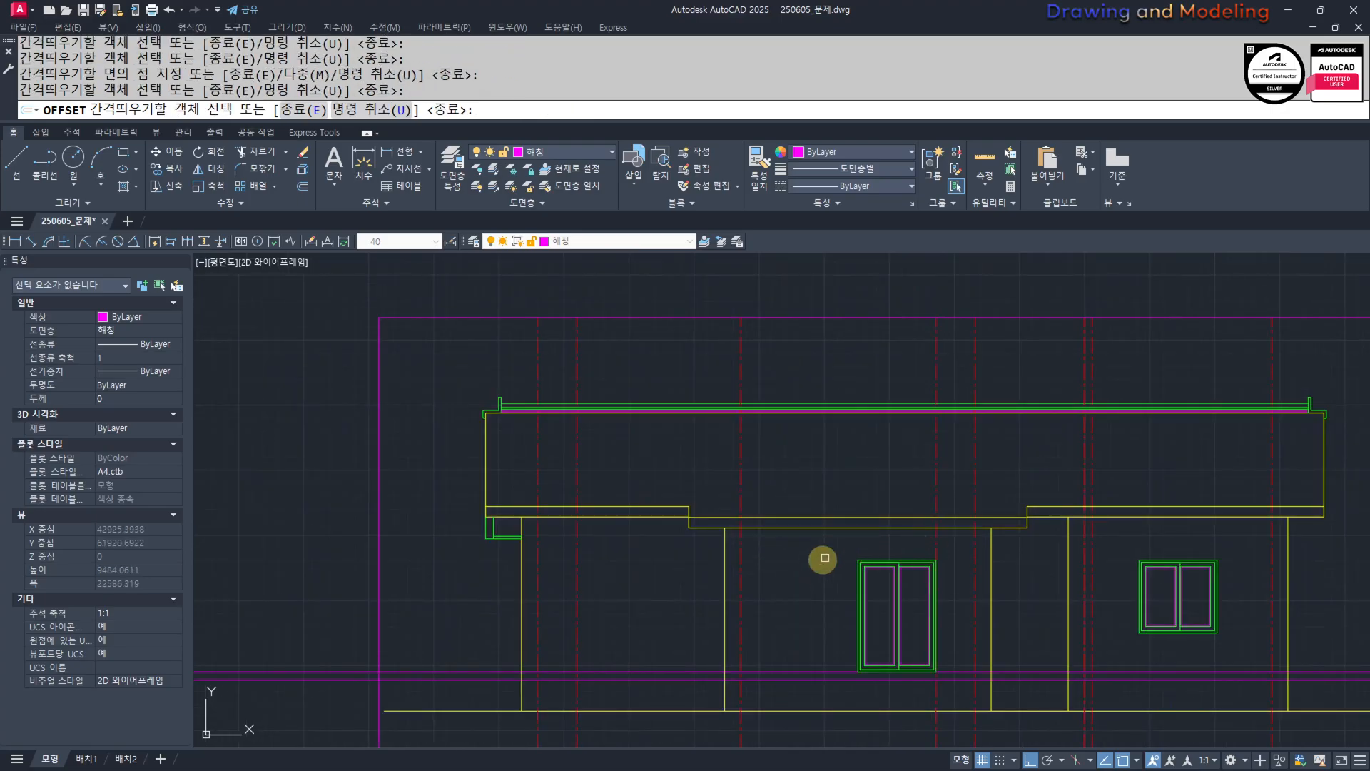
key(ctrl+z)
key(ctrl+x)
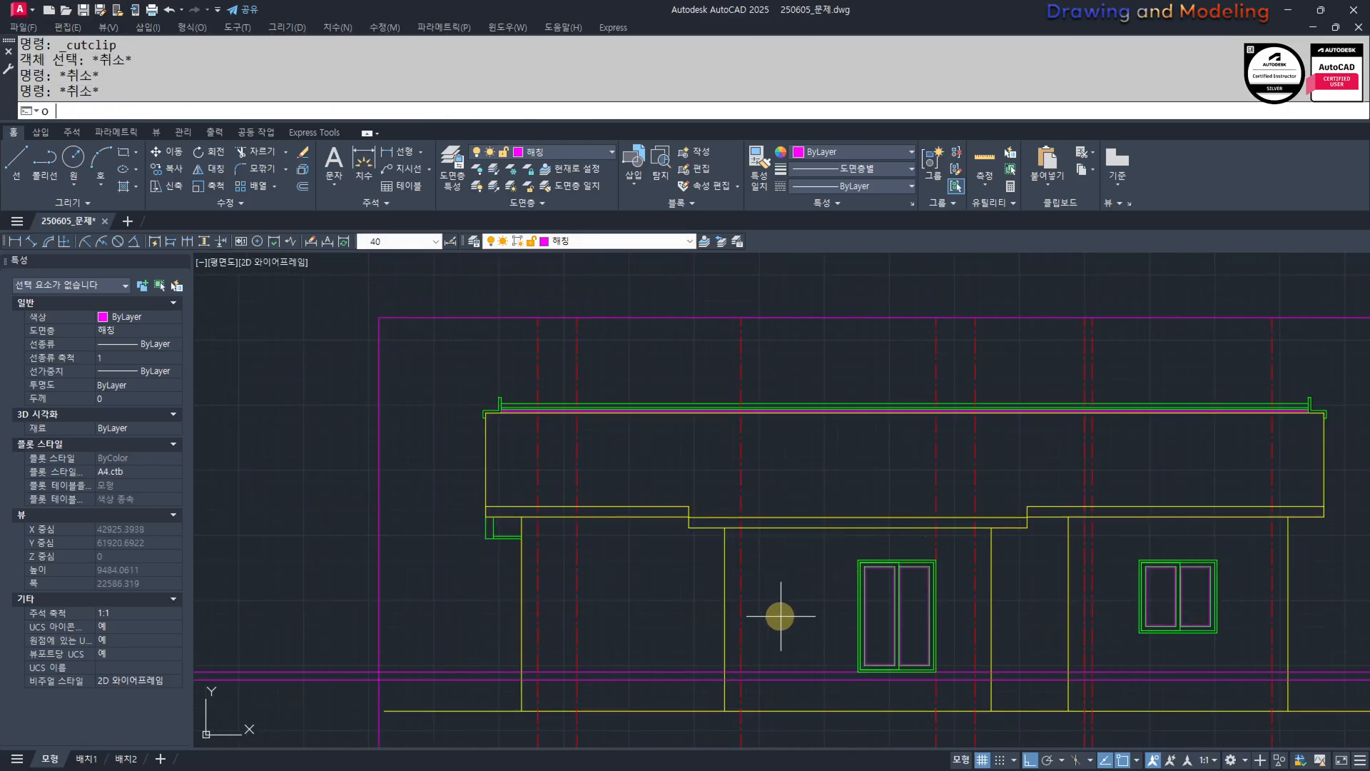
Offset the living-room window's right-edge construction line 3000 to the left to mark the window's other edge.
key(space)
text(3000)
key(space)
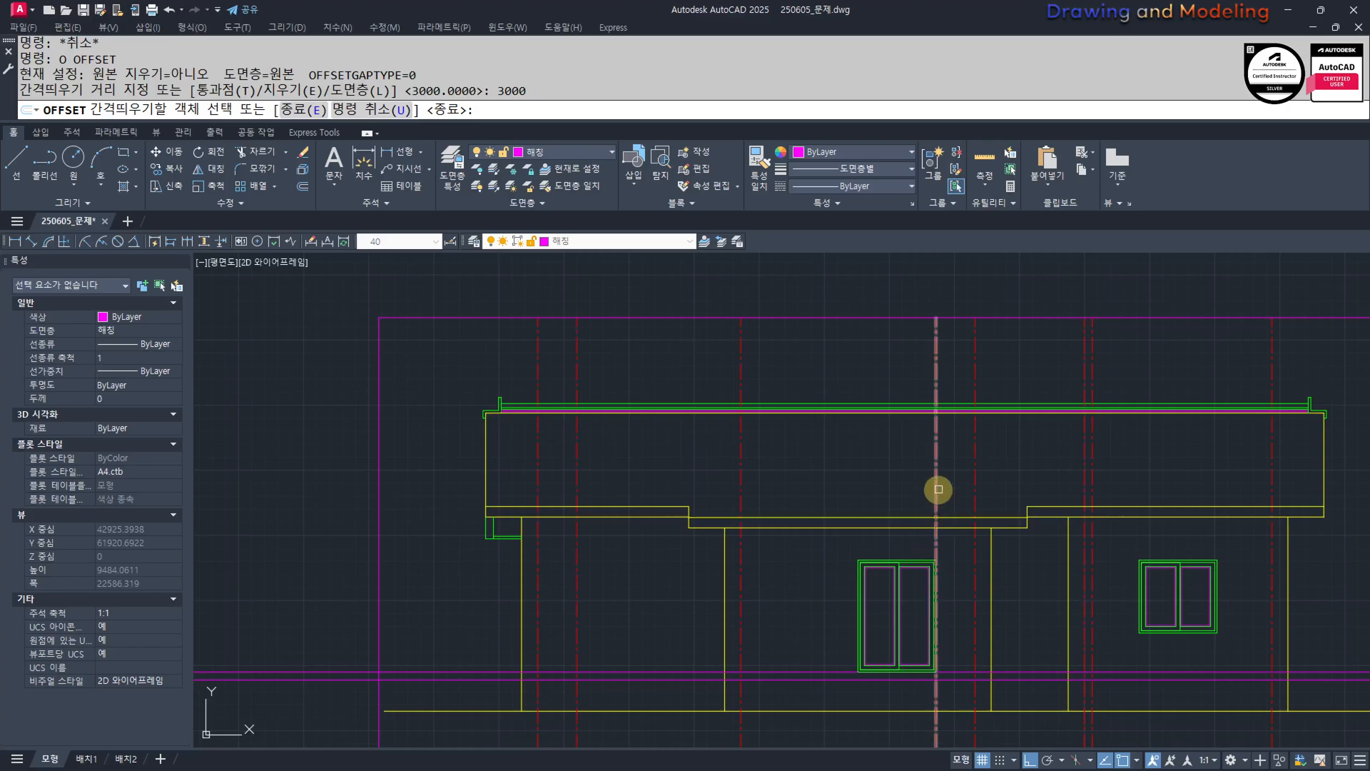
key(Escape)
key(Escape)
Stretch the left side of the living-room window horizontally out to the construction line 3000 from its right edge.
text(s)
key(space)
scroll(849, 642, up, 2)
click(882, 488)
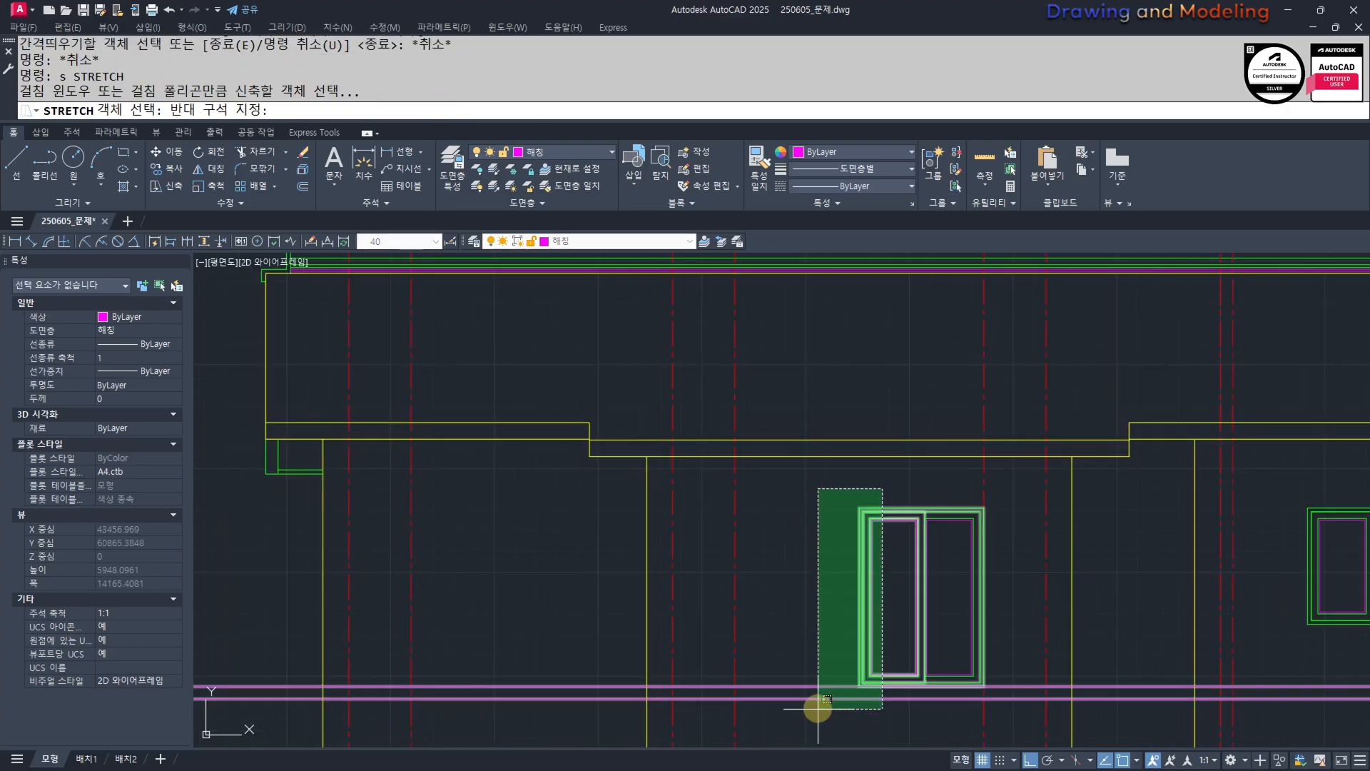
click(817, 708)
key(space)
scroll(855, 500, up, 2)
click(862, 509)
click(665, 509)
key(Escape)
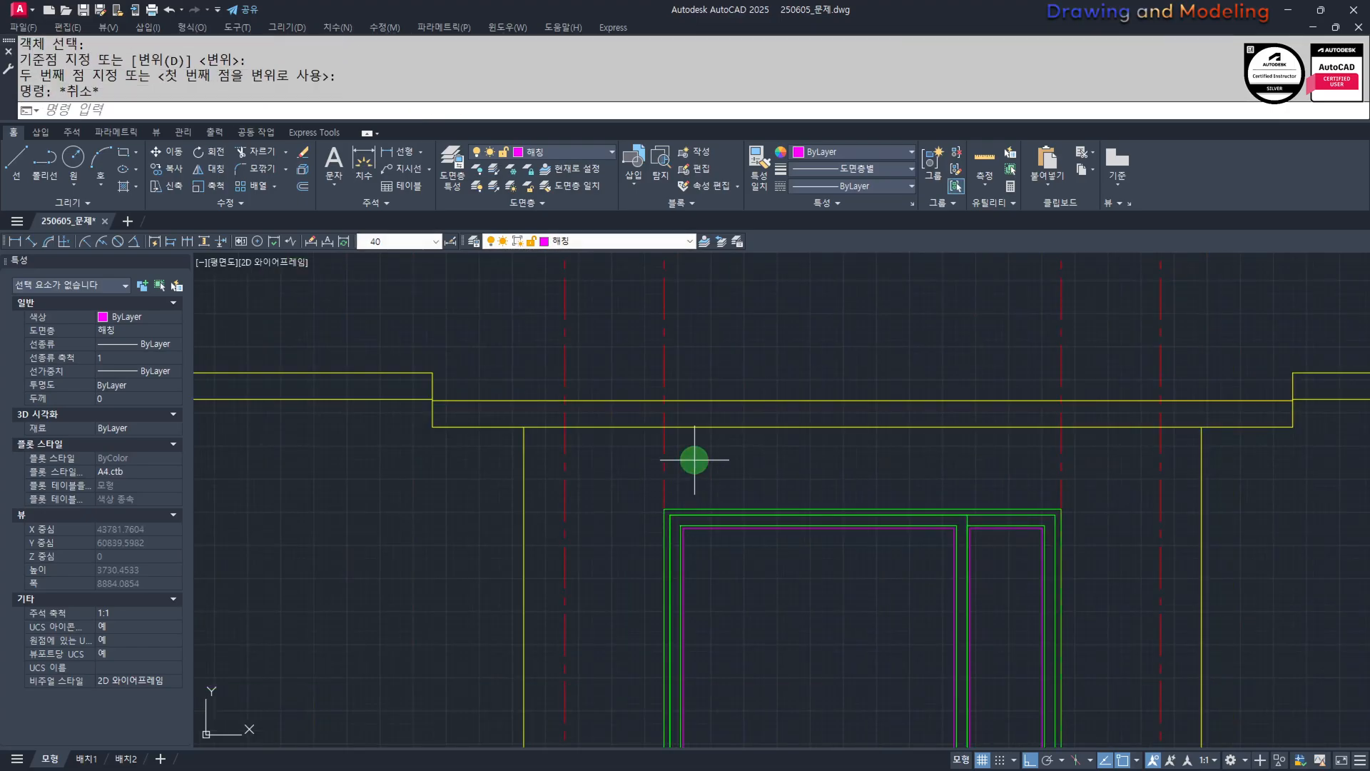
Erase the two vertical construction lines marking the left and right edges of the living-room window.
click(697, 457)
click(639, 400)
text(e)
click(1088, 336)
click(974, 349)
key(Escape)
key(Escape)
scroll(918, 560, down, 2)
scroll(877, 495, up, 2)
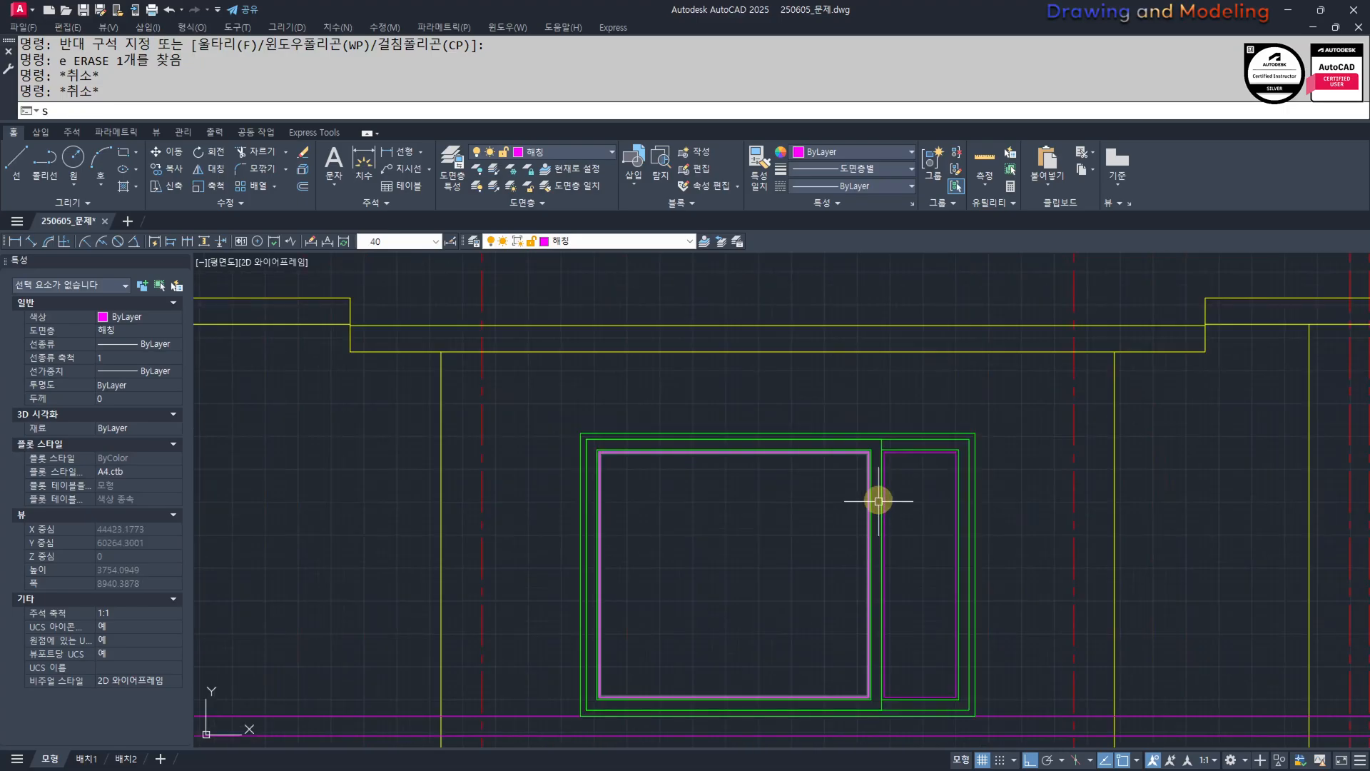
Stretch the middle sash division of the living-room window 100 to the left.
text(s)
key(space)
click(897, 398)
click(833, 725)
key(space)
click(822, 581)
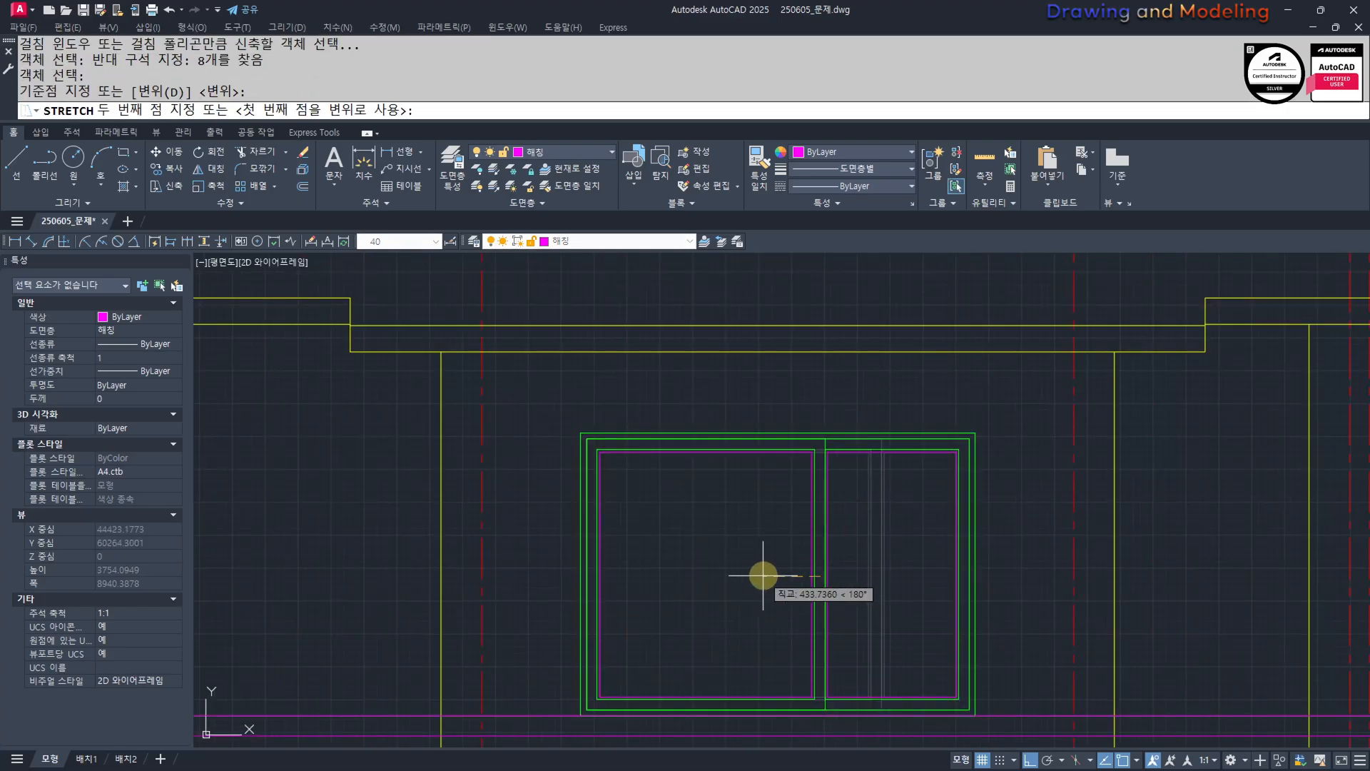
text(100)
key(Return)
key(Escape)
key(Escape)
scroll(673, 588, down, 3)
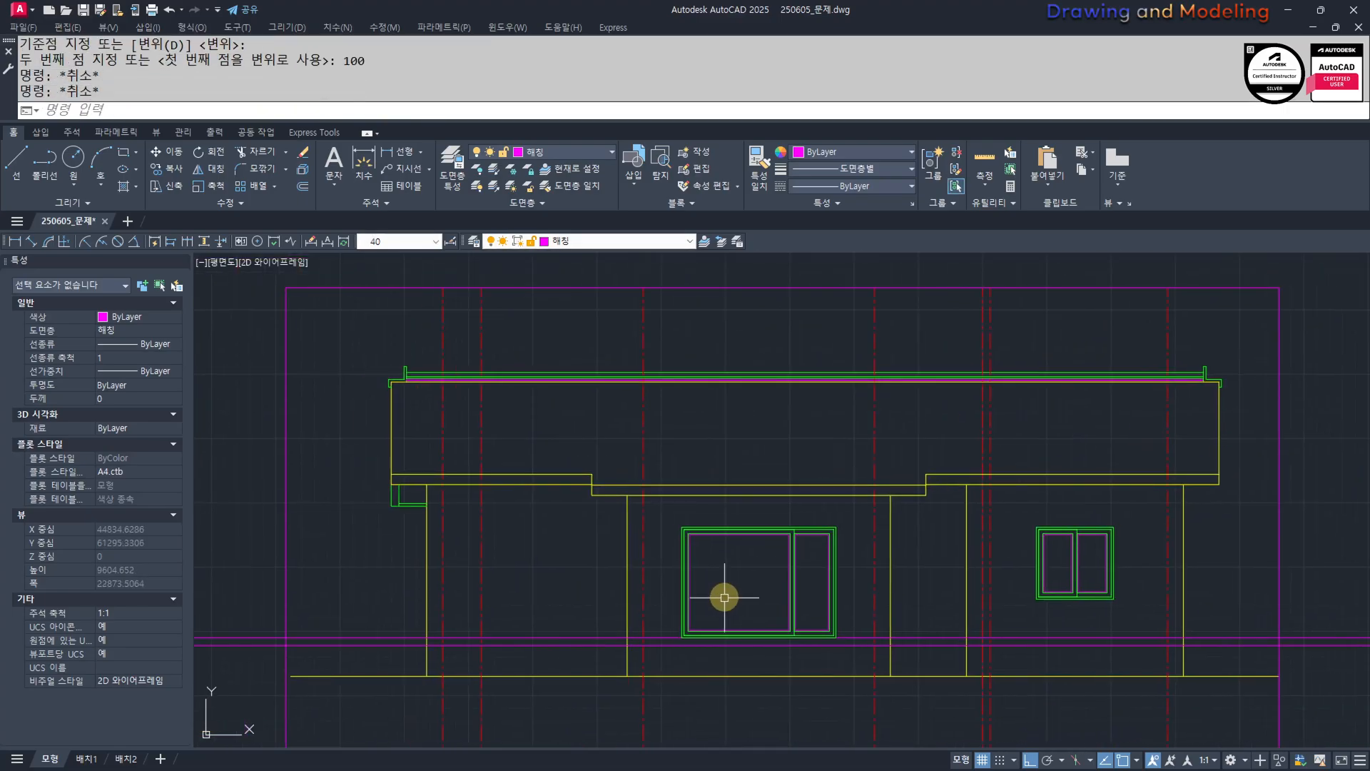
Select all the frame and sash outlines of the living-room window.
scroll(883, 499, up, 3)
scroll(953, 530, up, 2)
scroll(876, 498, down, 5)
middle_drag(723, 614, 821, 611)
middle_drag(702, 544, 690, 528)
click(833, 459)
click(1006, 615)
middle_drag(956, 580, 981, 601)
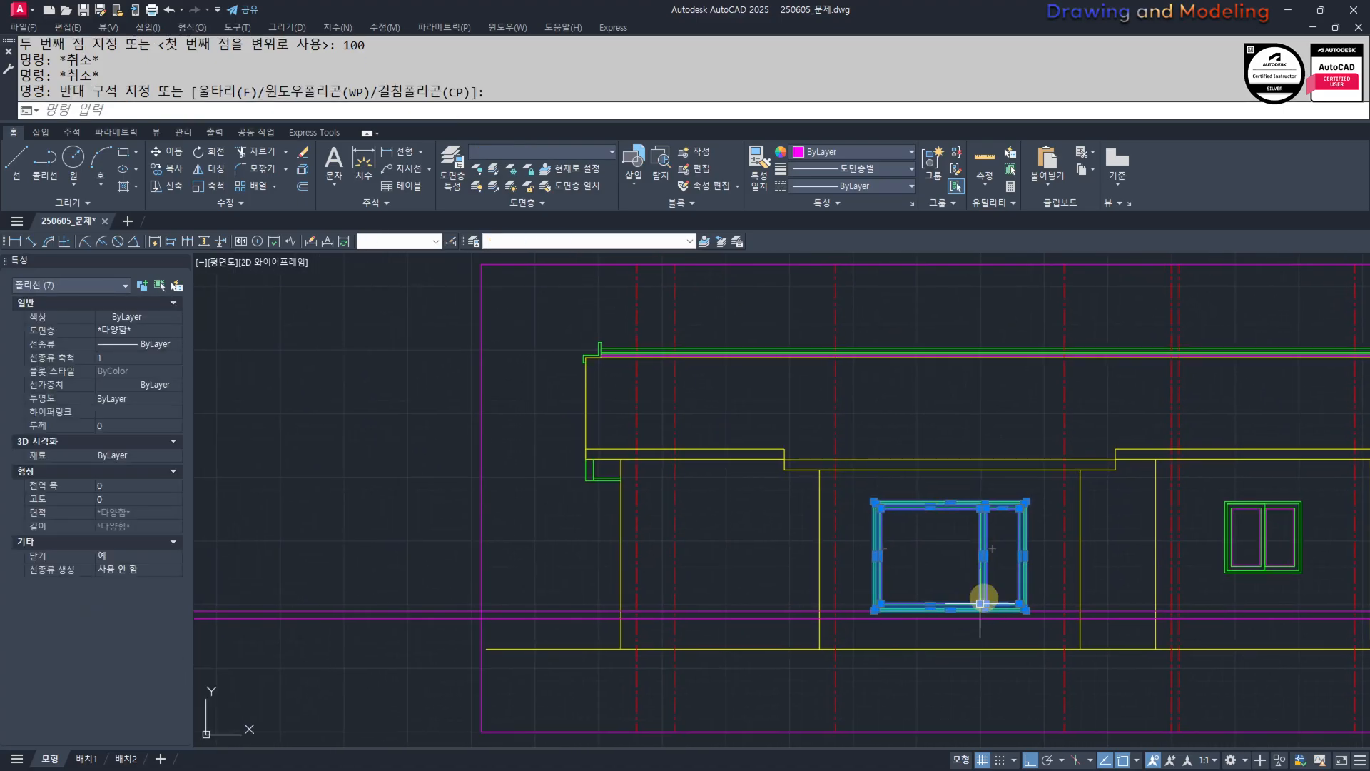
Copy the selected large window into the left bay, aligning its upper-left corner with the vertical guide line.
text(cc)
key(space)
key(space)
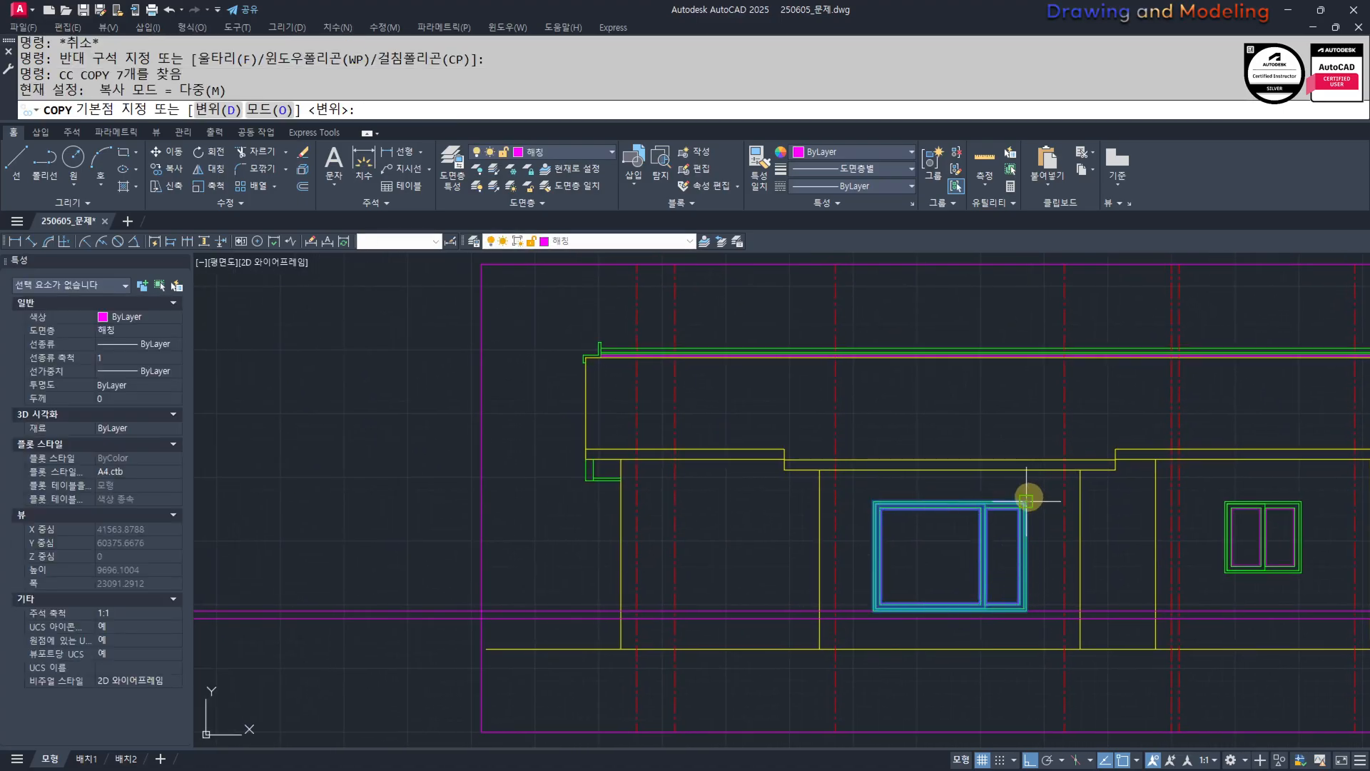
click(872, 501)
click(675, 501)
key(Escape)
scroll(807, 564, up, 2)
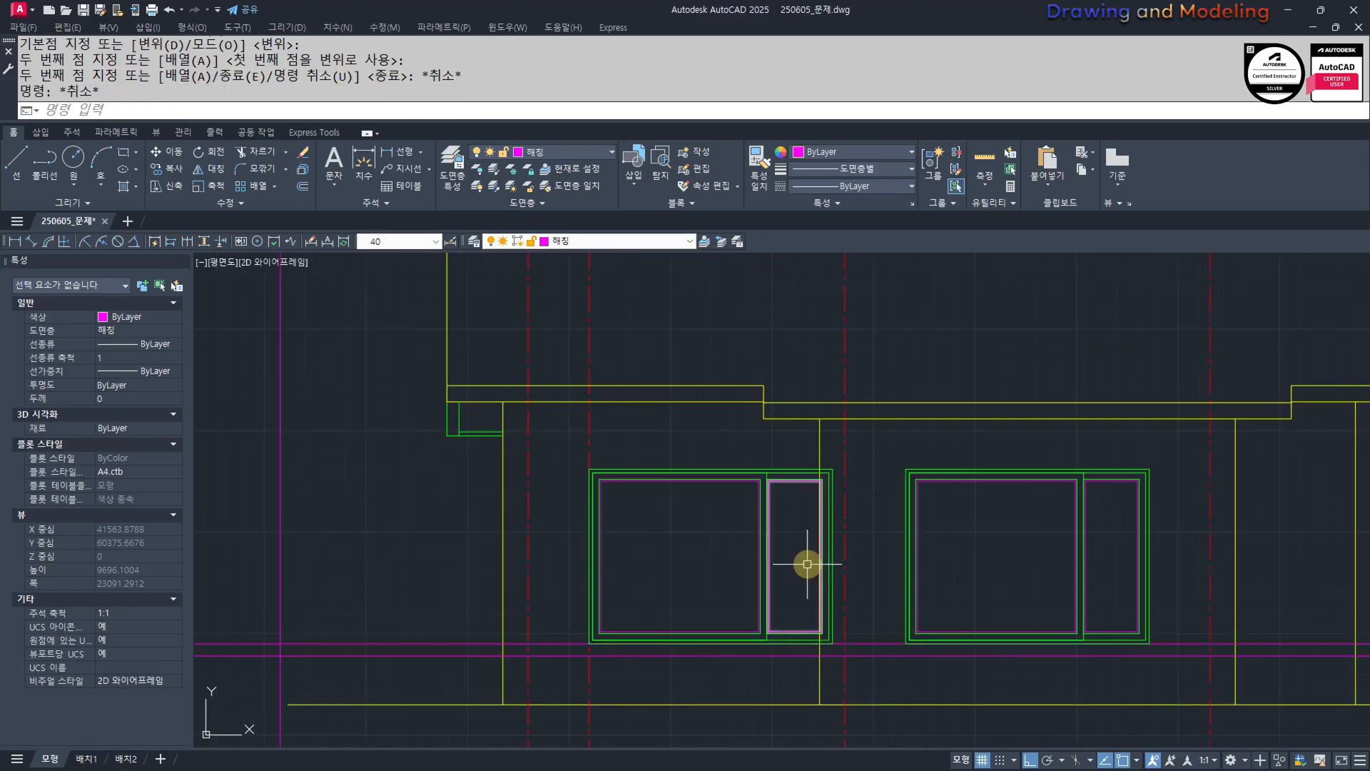
Offset the vertical guide line at the copied window's left edge 2400 to the right.
text(o)
key(space)
text(2400)
key(space)
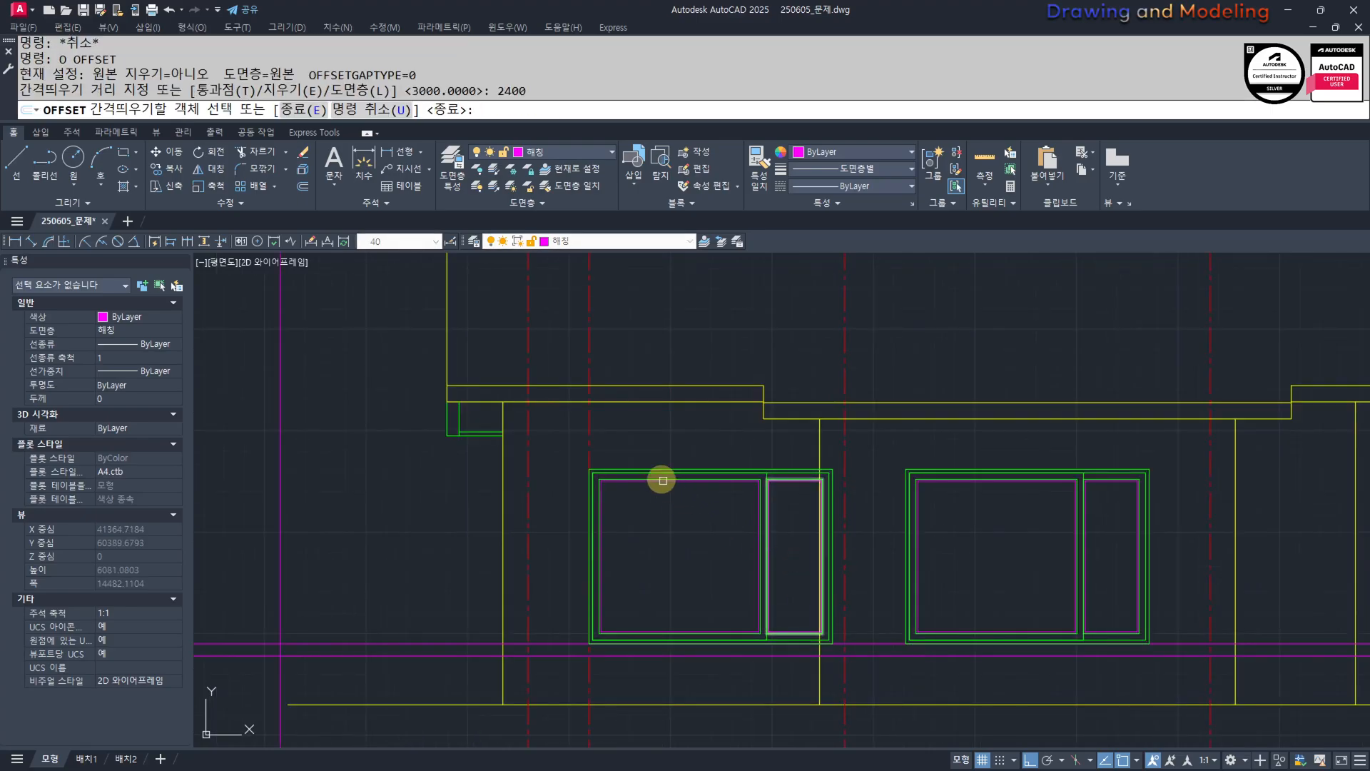
key(Escape)
key(Escape)
Stretch the right side of the copied left window back to the 2400 offset guide line.
scroll(811, 536, up, 2)
text(s)
key(space)
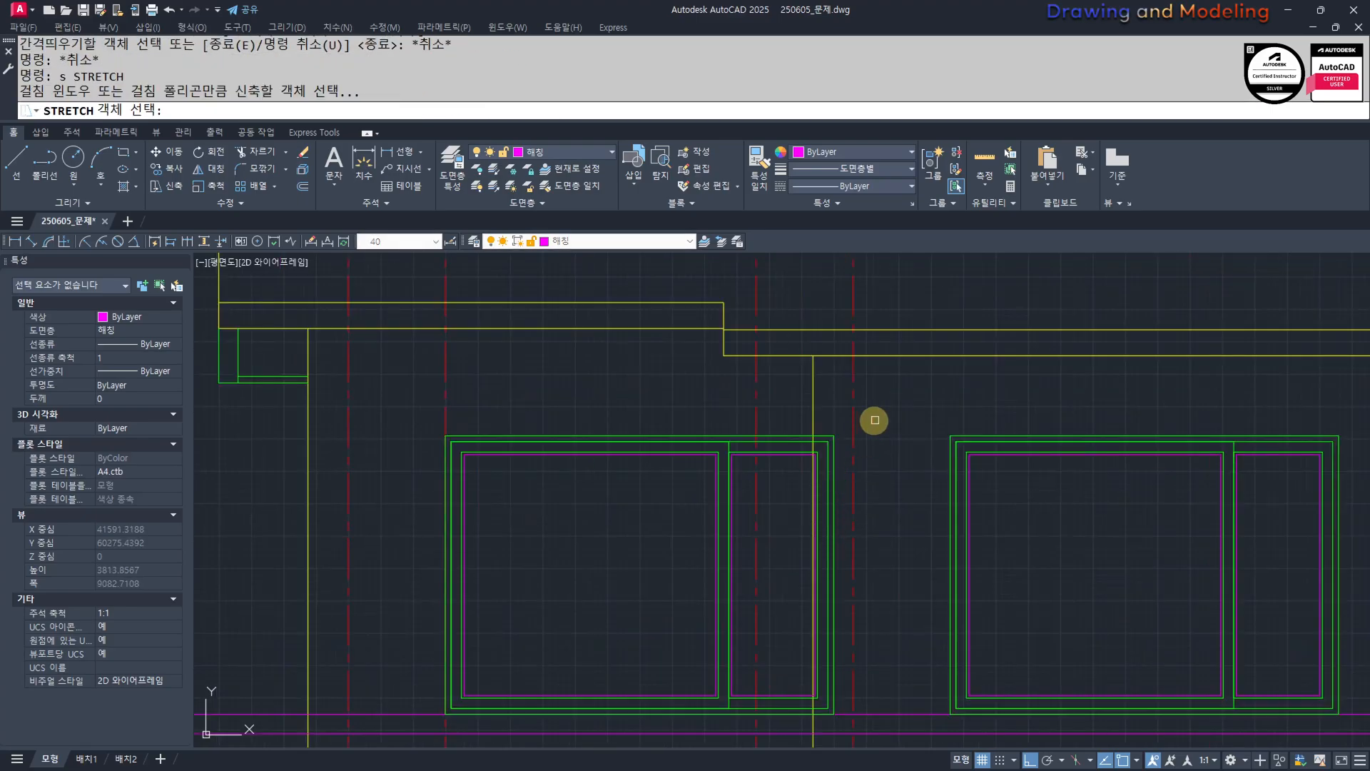
click(894, 414)
click(624, 684)
key(space)
scroll(842, 436, up, 2)
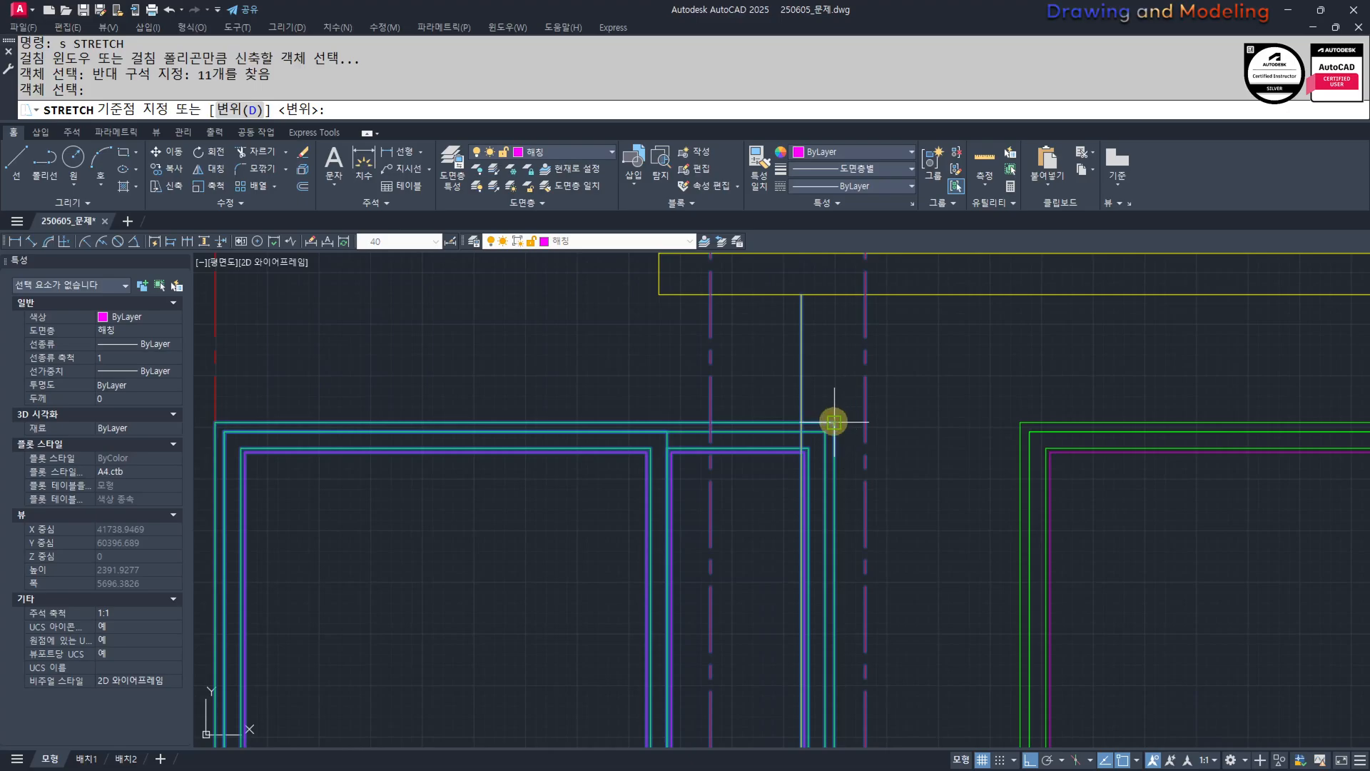
click(834, 422)
key(Escape)
scroll(613, 482, down, 4)
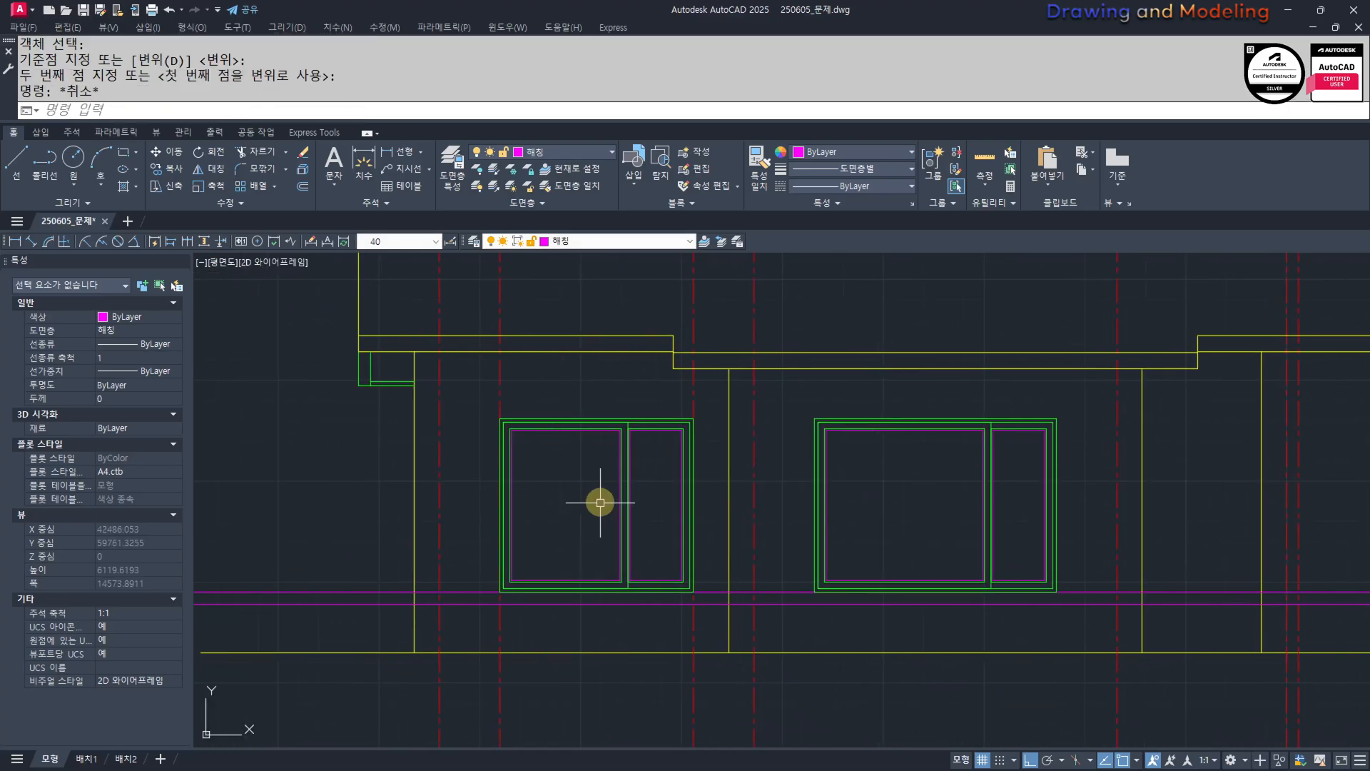
Erase the two vertical guide lines along the left window's right and left edges.
middle_drag(600, 502, 615, 529)
middle_drag(682, 556, 724, 524)
click(765, 627)
click(709, 625)
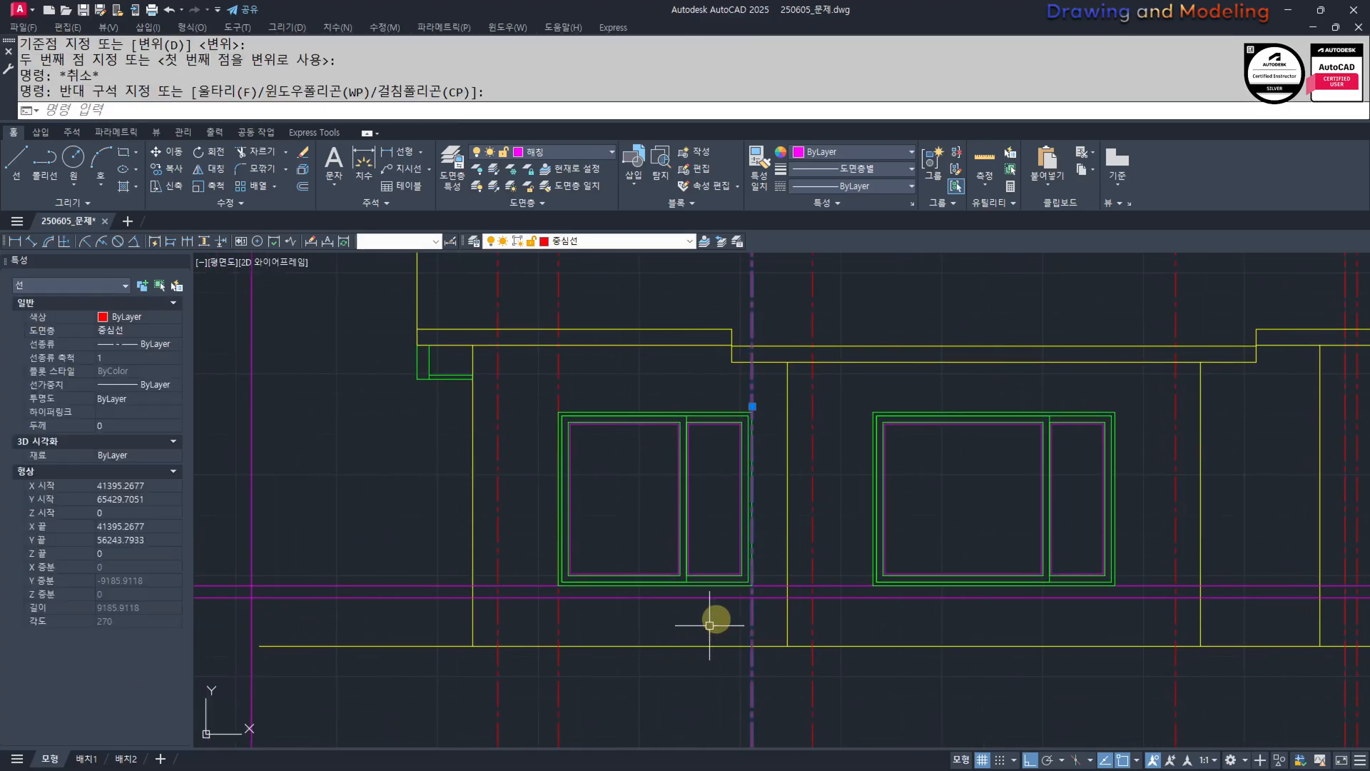
text(e)
key(space)
key(Escape)
key(Escape)
click(598, 612)
click(543, 633)
text(e)
key(space)
key(Escape)
key(Escape)
scroll(510, 564, down, 10)
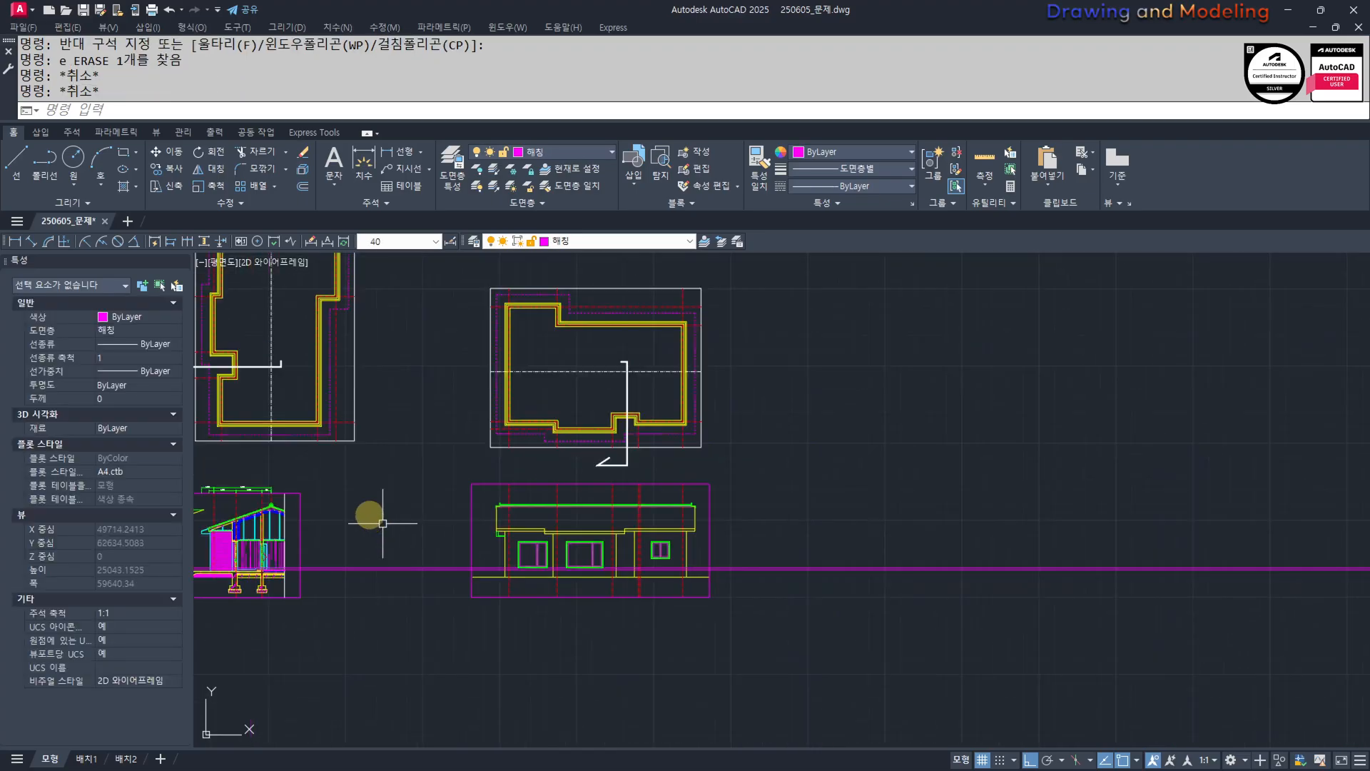
Examine the 침실1 window and the hatched strip outside it in the floor plan.
mouse_move(396, 511)
middle_down()
mouse_move(859, 538)
mouse_move(511, 532)
mouse_move(559, 538)
middle_up()
scroll(598, 521, up, 8)
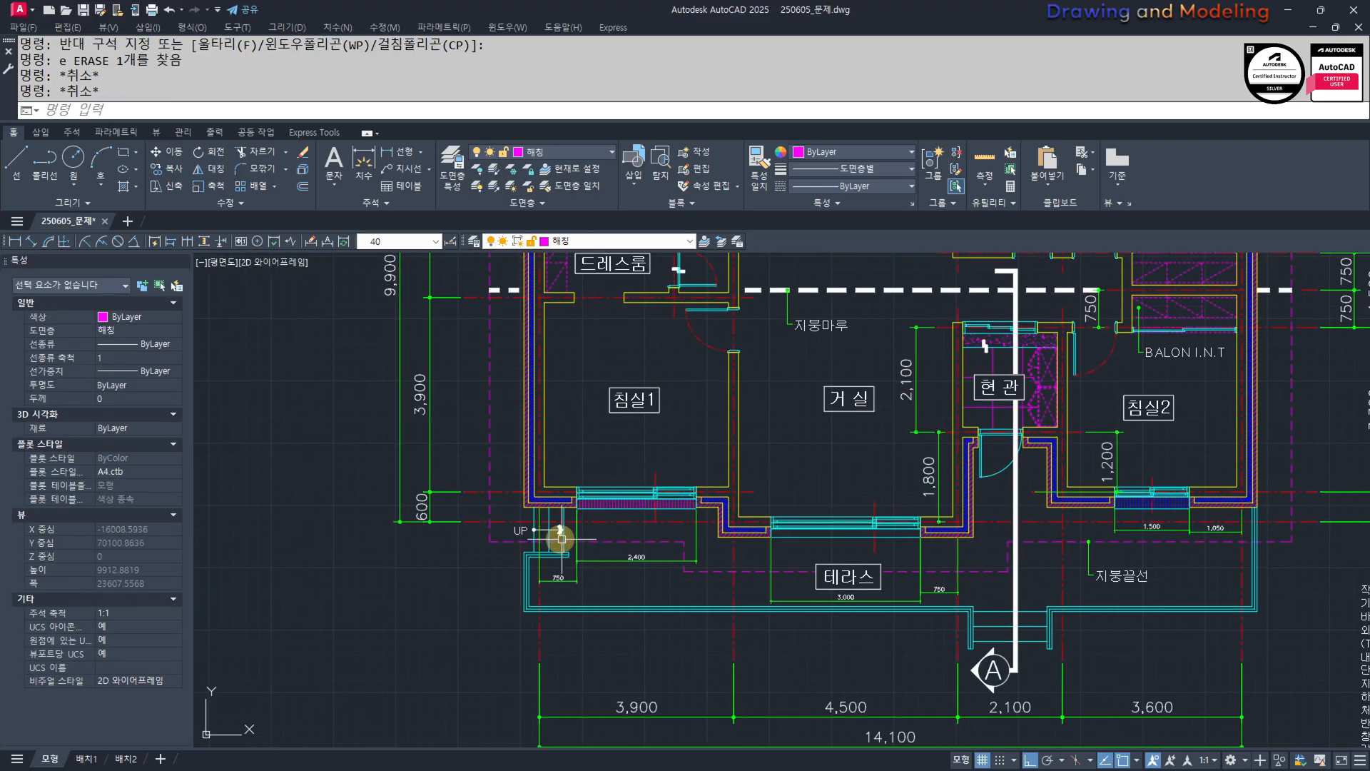
scroll(561, 540, up, 2)
middle_drag(680, 500, 626, 478)
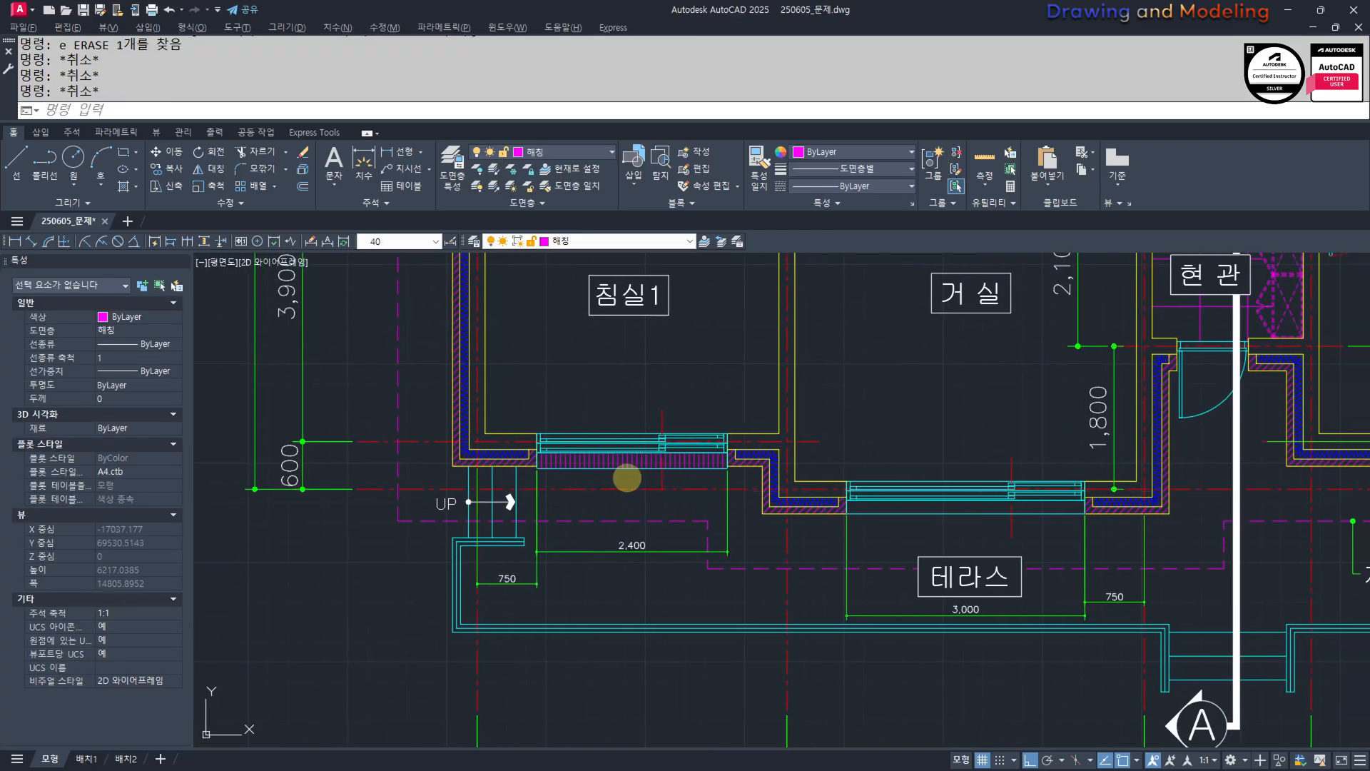
key(Escape)
scroll(631, 464, up, 3)
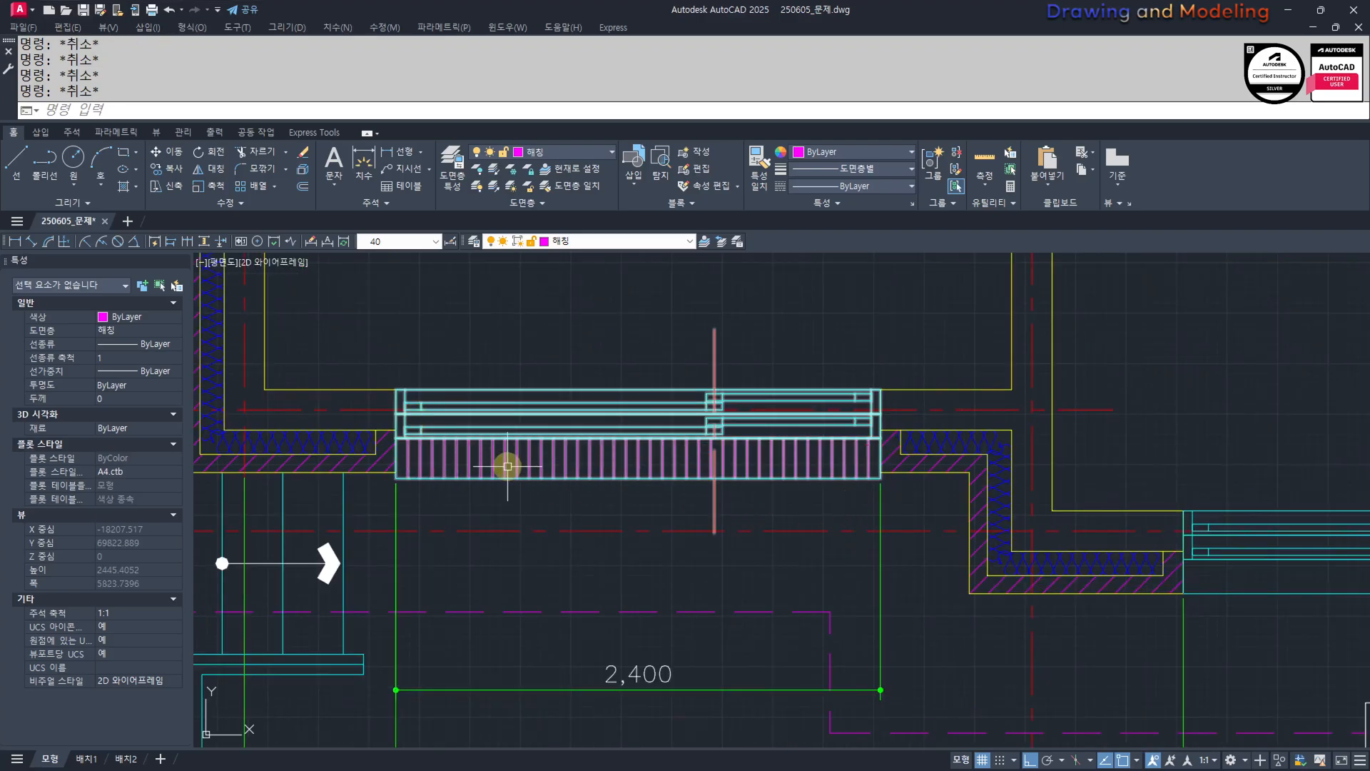
scroll(656, 492, down, 8)
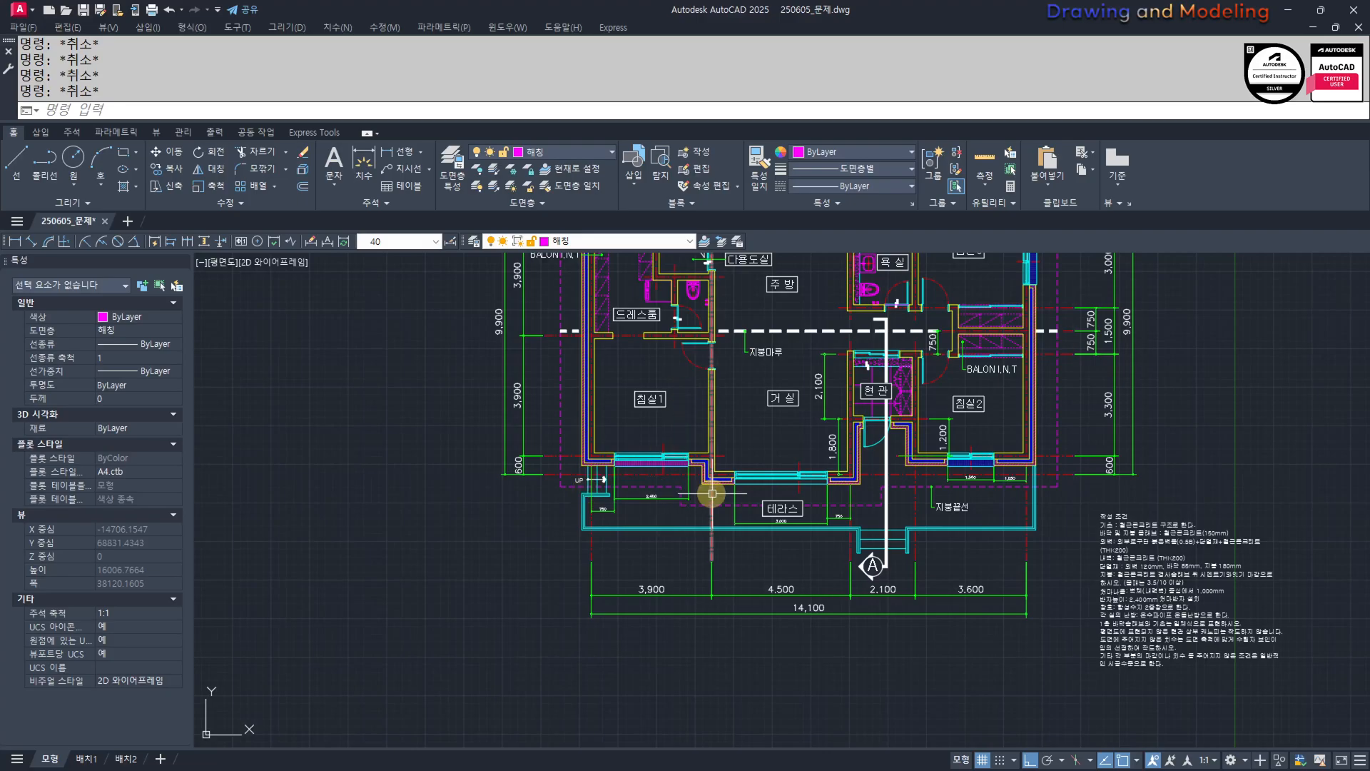
middle_drag(711, 492, 349, 415)
scroll(548, 503, down, 4)
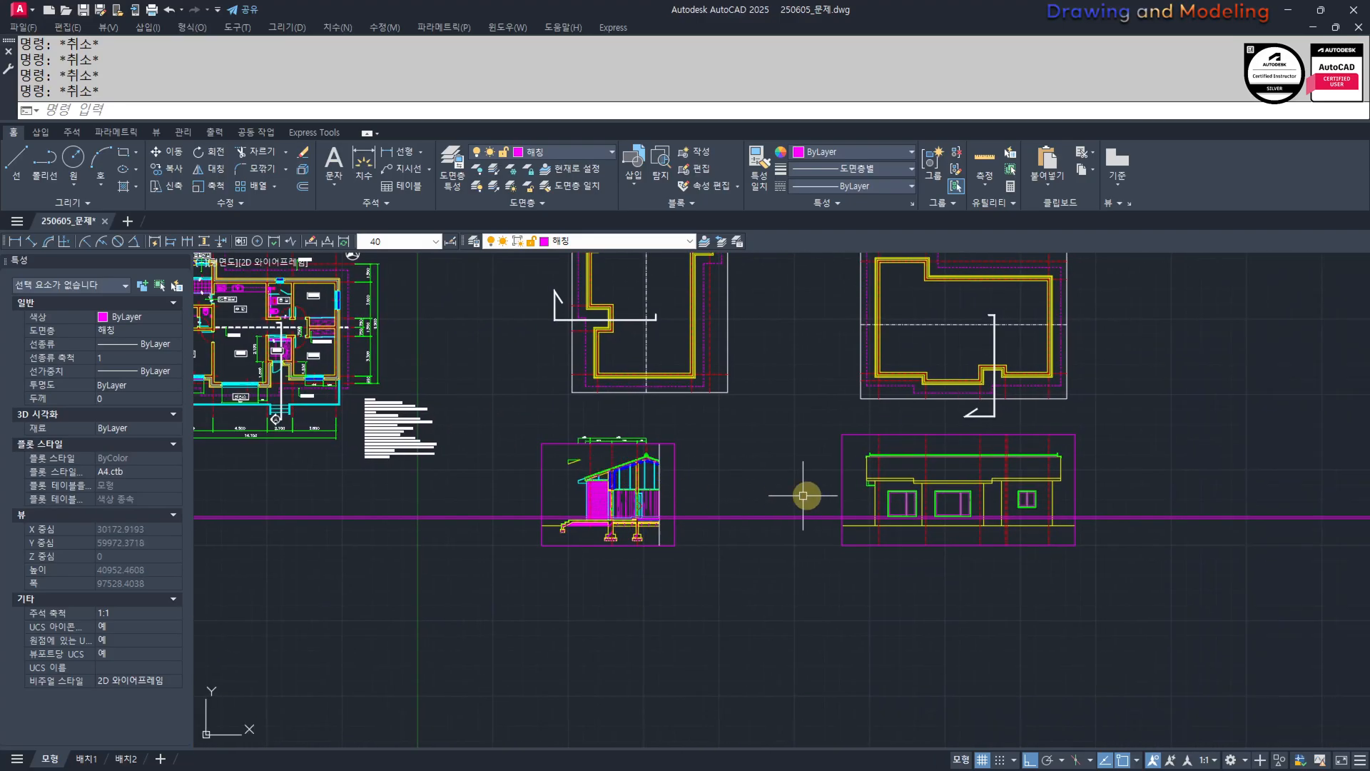
Offset the horizontal magenta line at the left window's bottom edge 900 upward.
scroll(911, 494, up, 6)
scroll(911, 571, up, 2)
mouse_move(996, 615)
middle_down()
mouse_move(914, 618)
mouse_move(914, 650)
middle_up()
text(o)
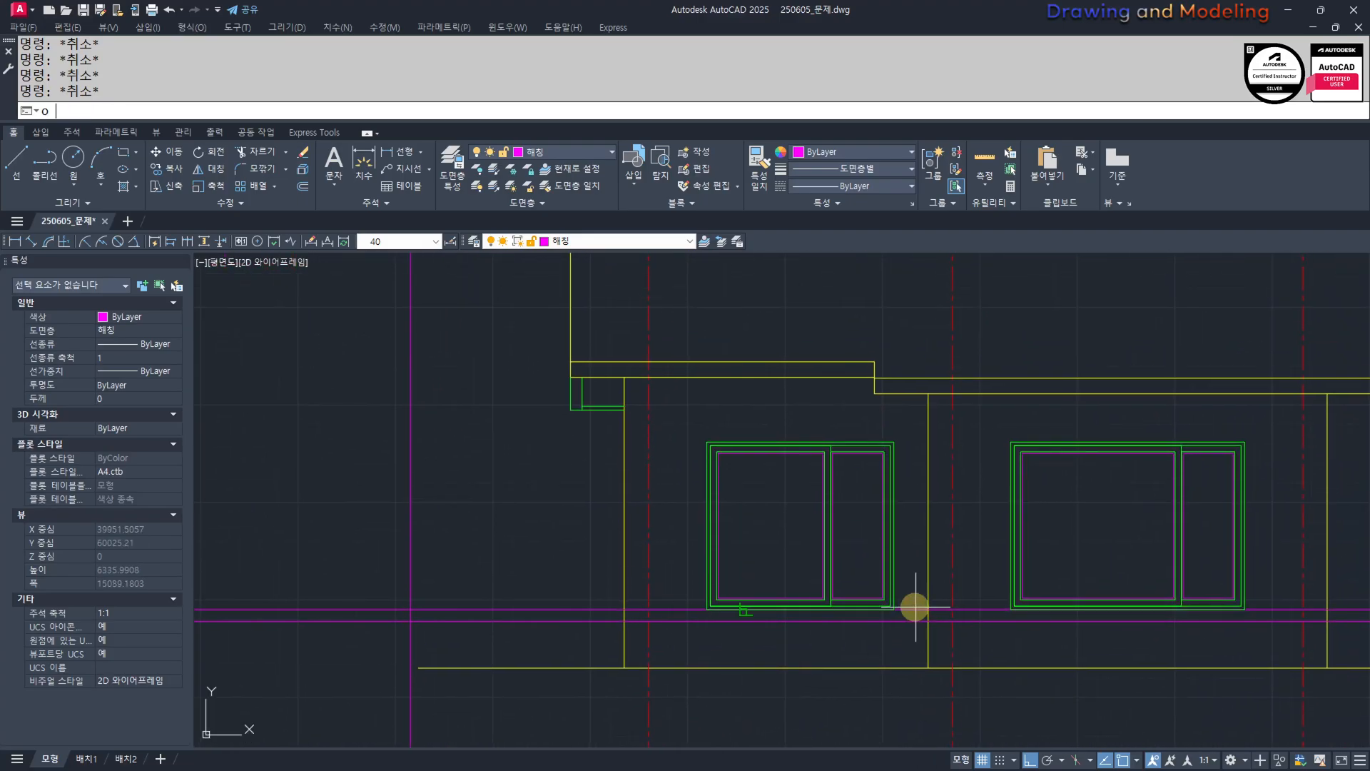
key(Return)
text(900)
key(Return)
key(Escape)
key(Escape)
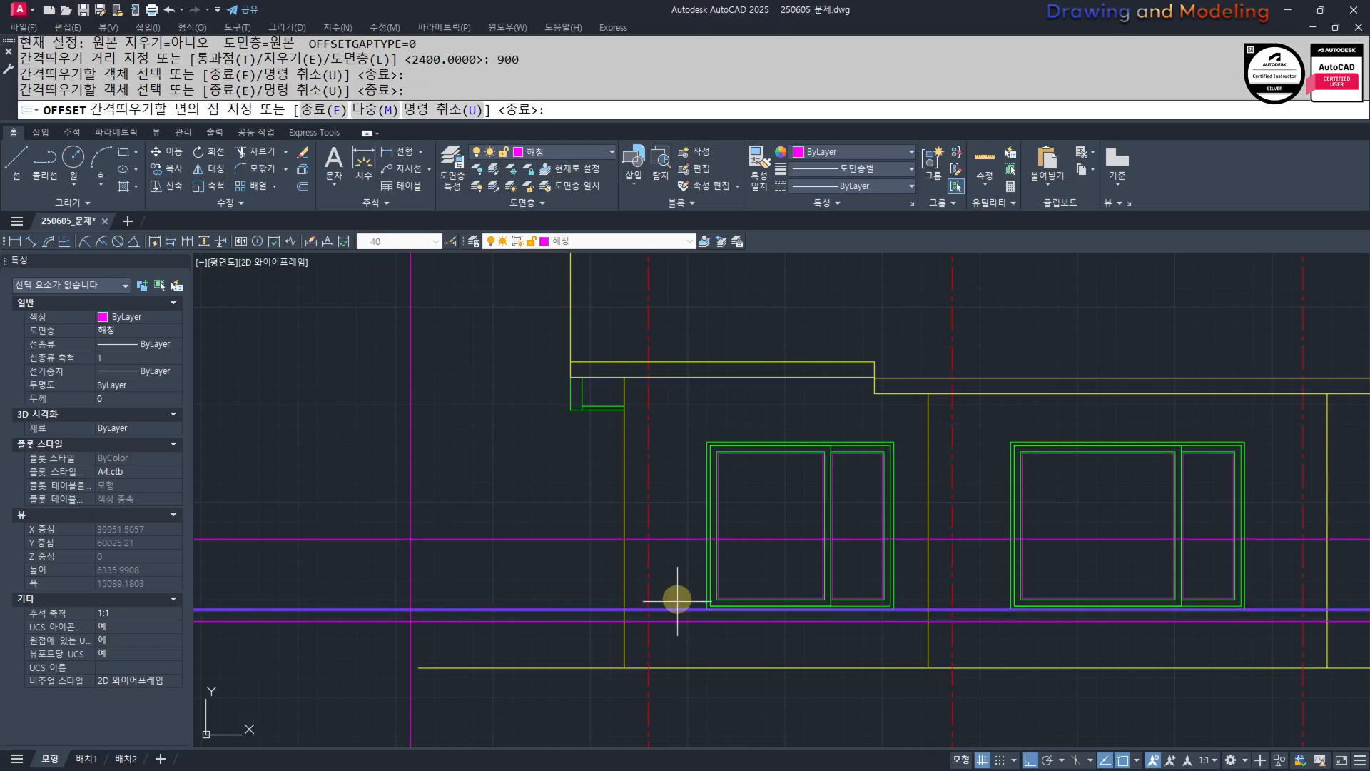
Stretch the left window's bottom edge up to the 900 offset guide line and erase that guide line.
scroll(805, 571, up, 4)
text(s)
key(Return)
click(1088, 714)
key(Return)
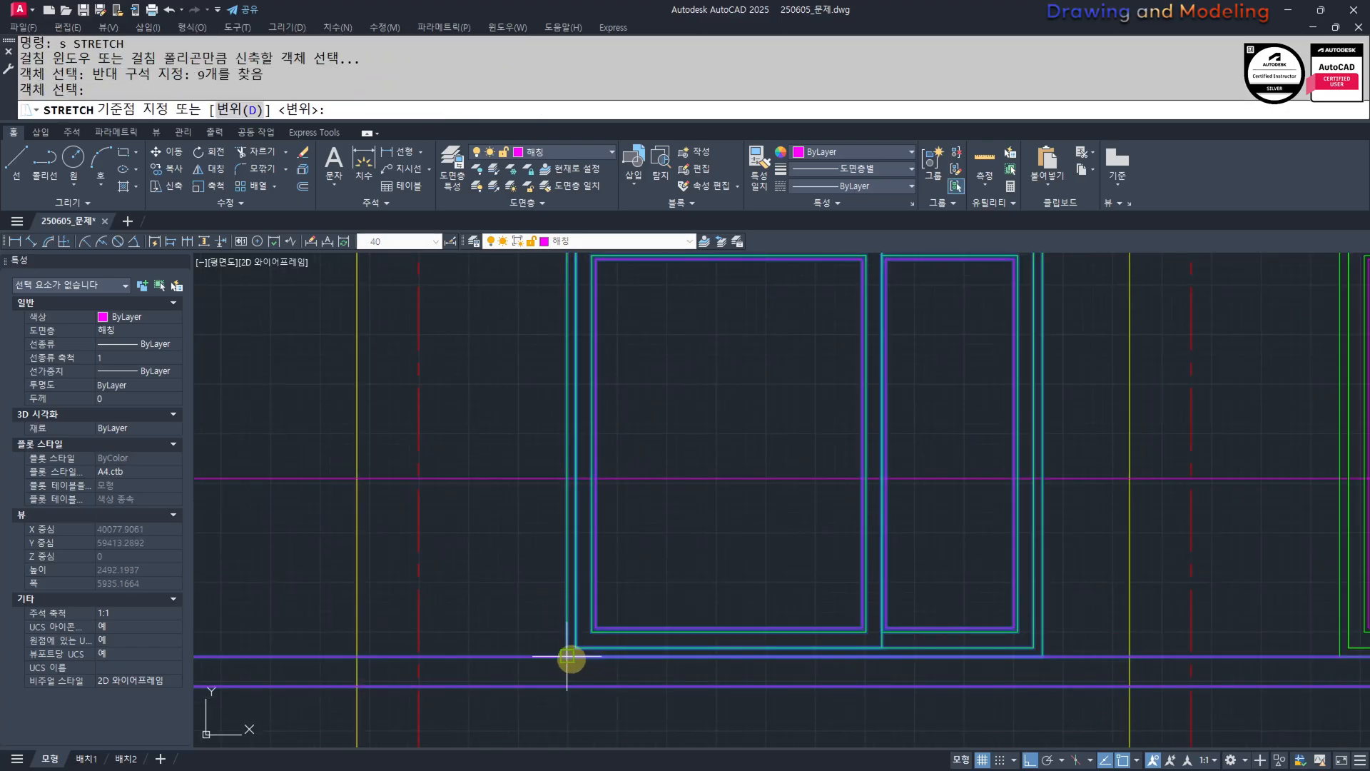
click(569, 655)
click(567, 478)
key(Escape)
click(530, 433)
click(498, 503)
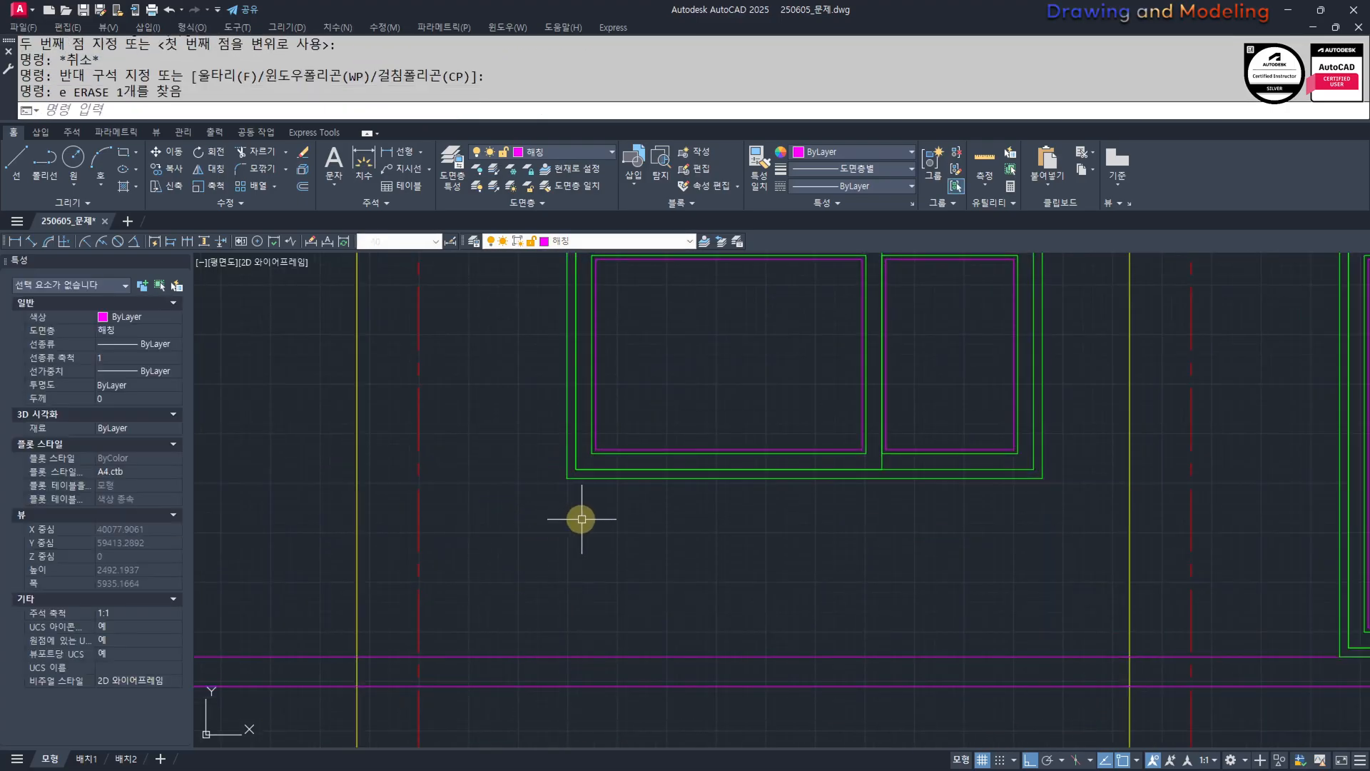
key(Escape)
Draw a 2400 by 120 sill rectangle directly beneath the left window and explode it into lines.
text(rec)
key(Return)
click(567, 478)
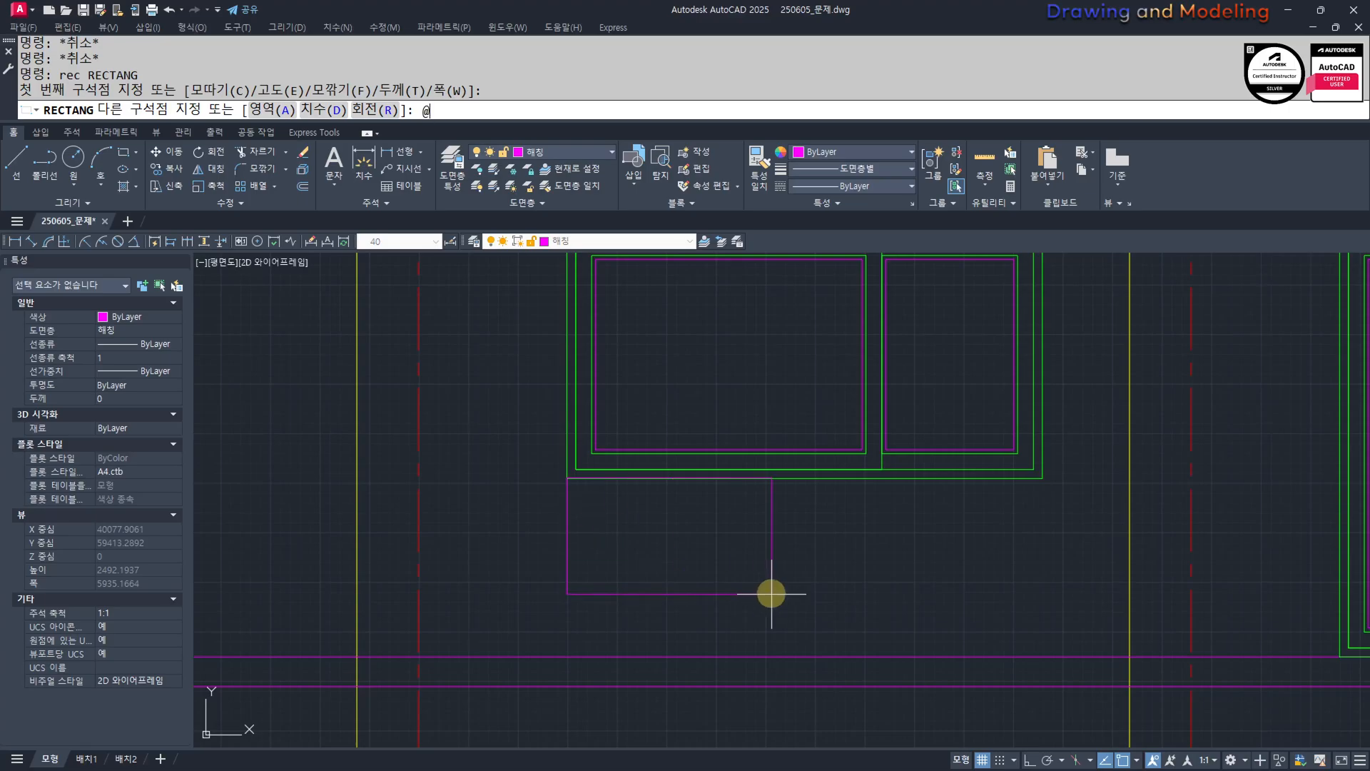
text(@2400,-120)
key(Return)
key(Escape)
key(Escape)
click(1003, 547)
click(948, 499)
text(x)
key(Return)
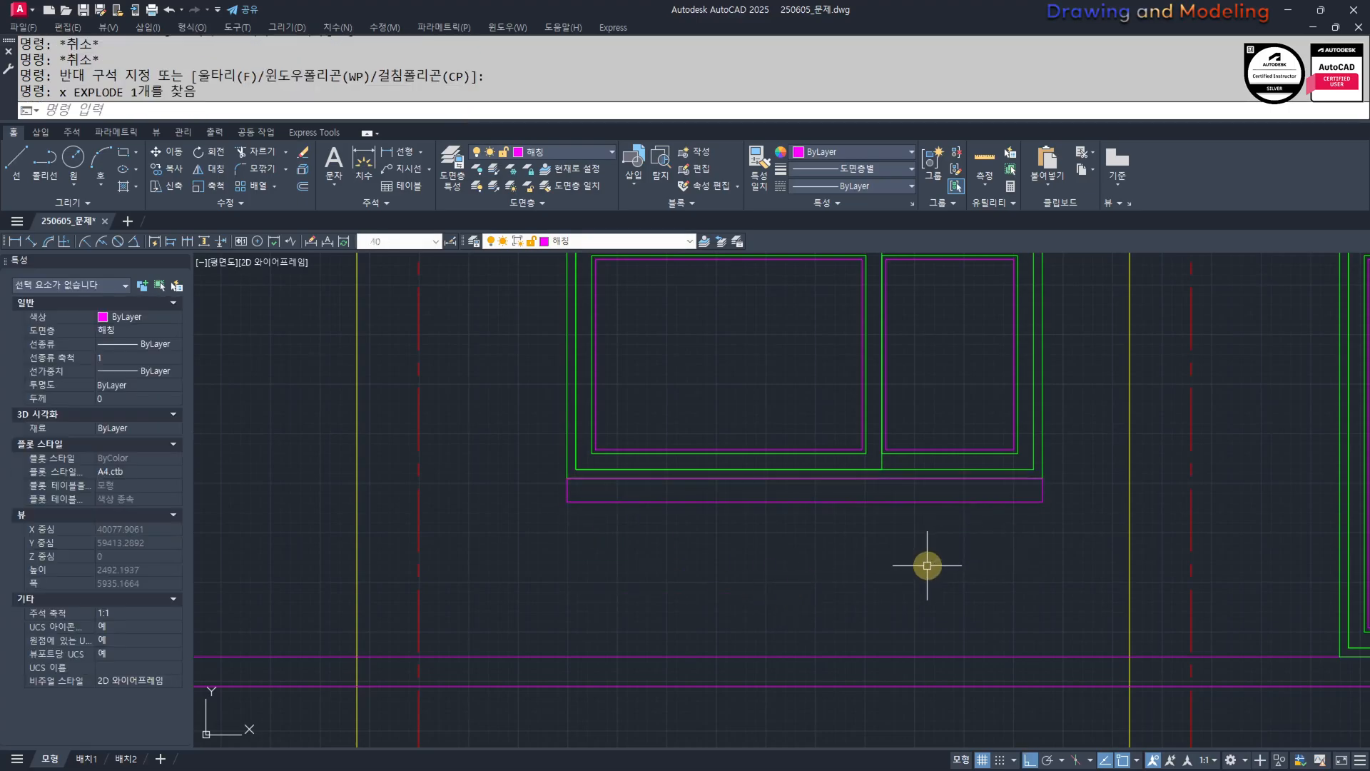
text(O)
key(Return)
text(90)
key(Return)
key(Escape)
key(Escape)
Offset the sill's bottom line 80 upward to add an inner horizontal line.
key(Return)
text(80)
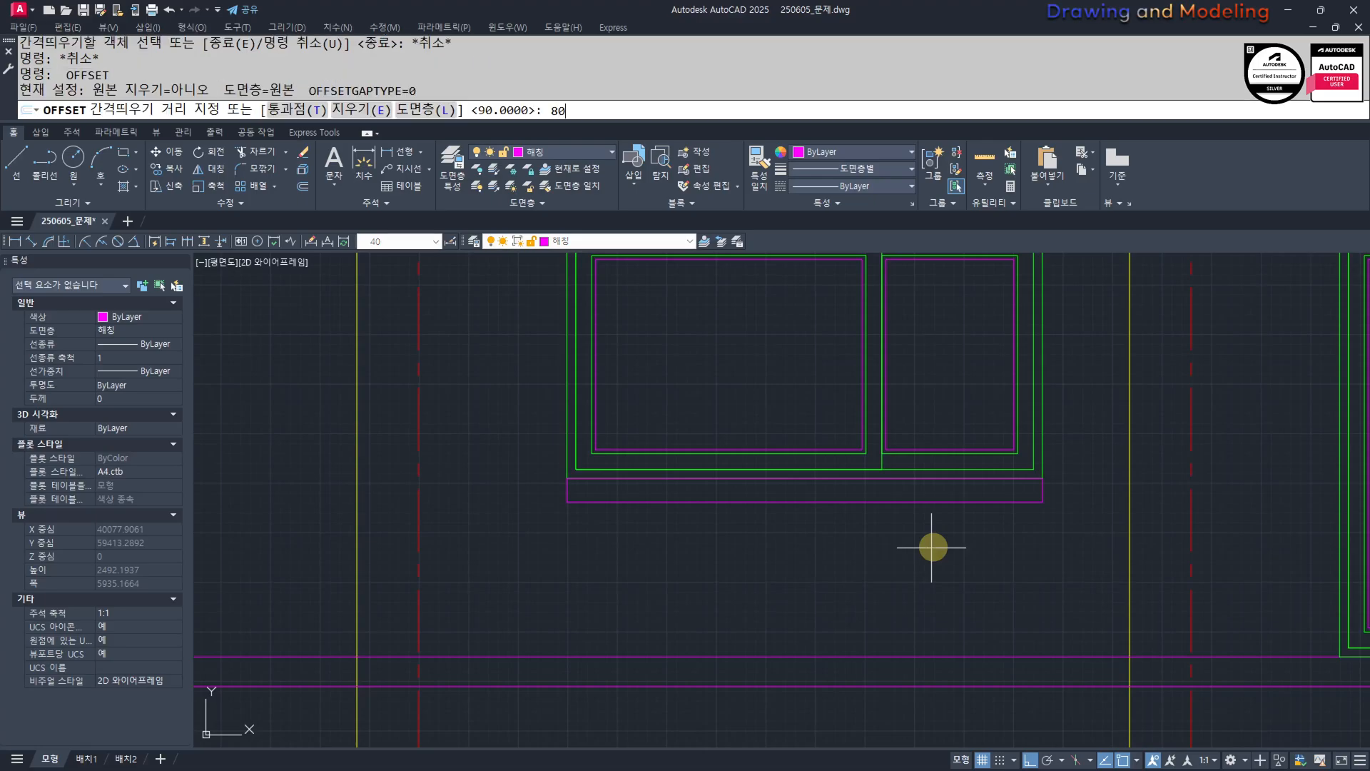
key(Return)
click(1017, 501)
click(1042, 467)
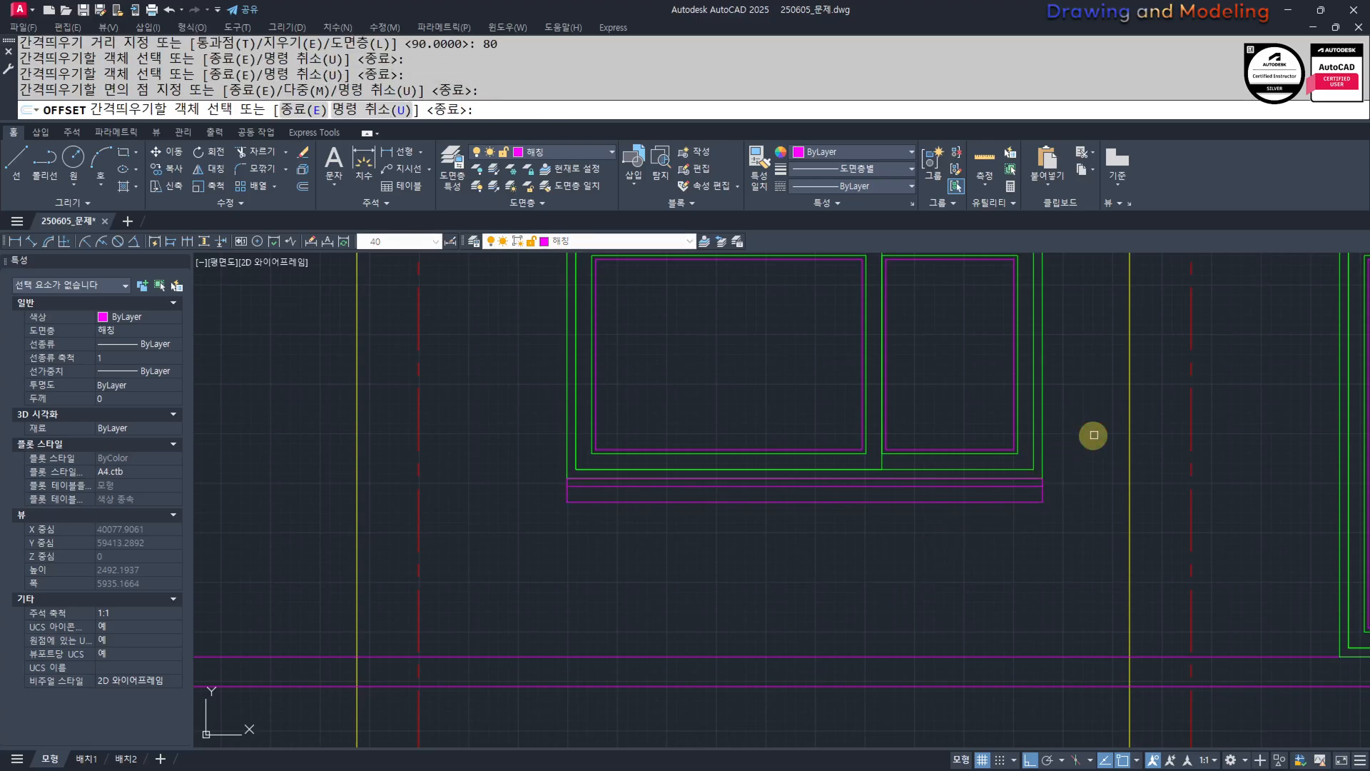
key(Escape)
key(Escape)
Put all the lines of the left window's sill on layer 0 and colour them cyan.
scroll(793, 492, up, 2)
click(398, 556)
click(1204, 424)
click(626, 241)
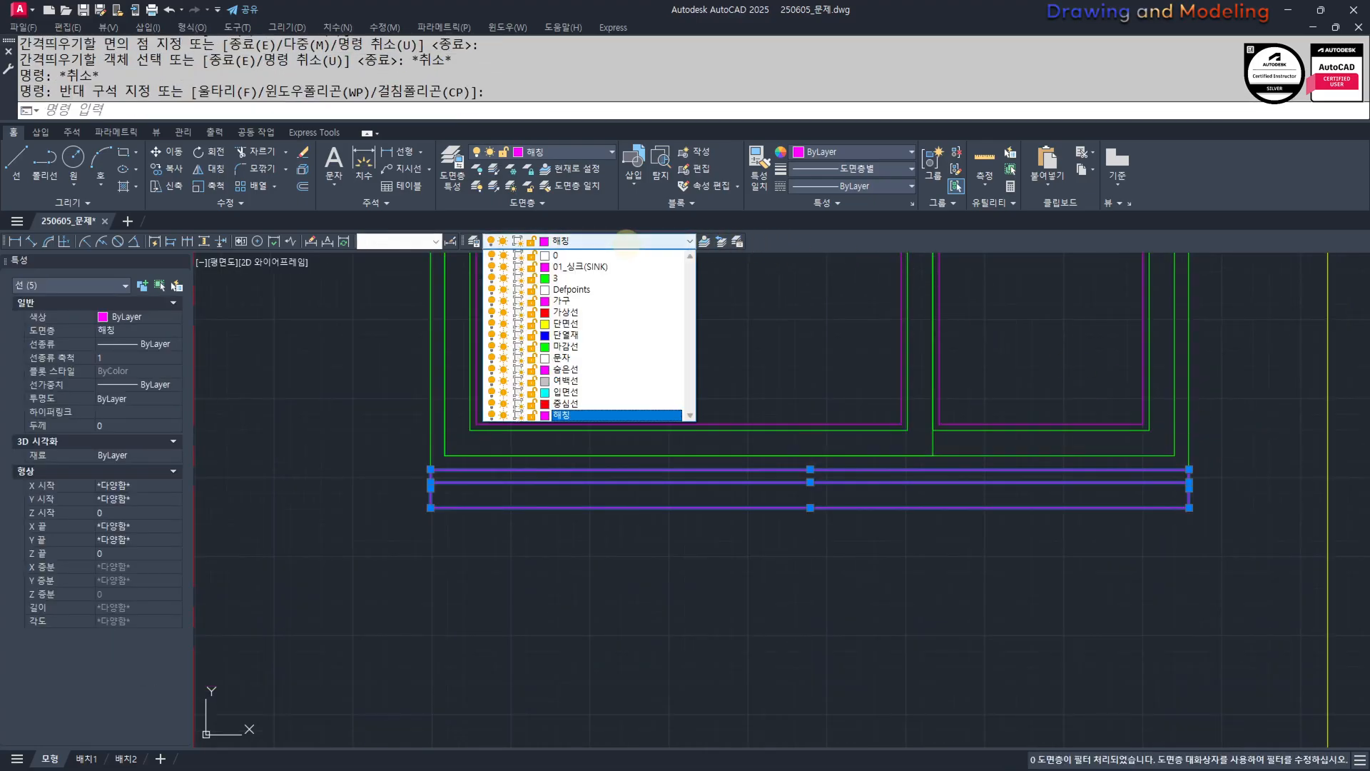
click(576, 255)
click(850, 152)
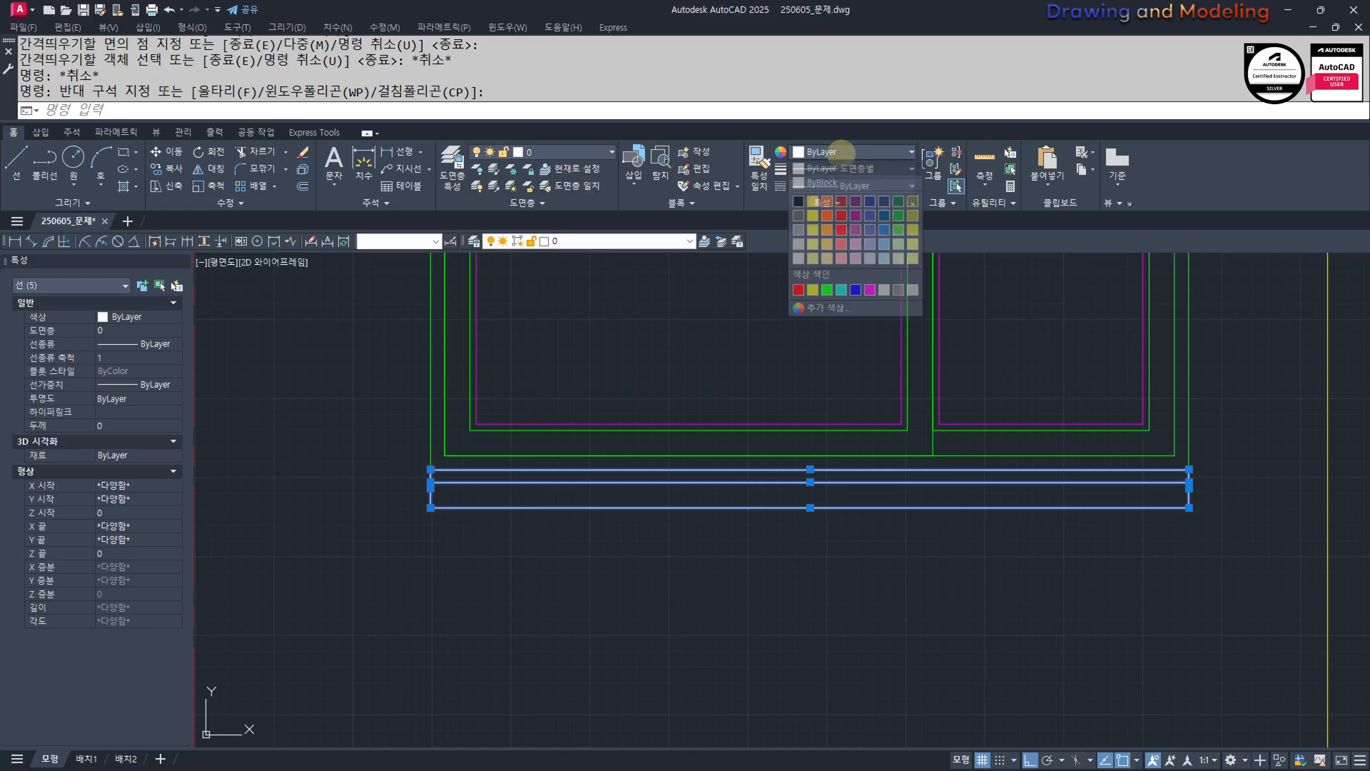
click(840, 278)
click(849, 152)
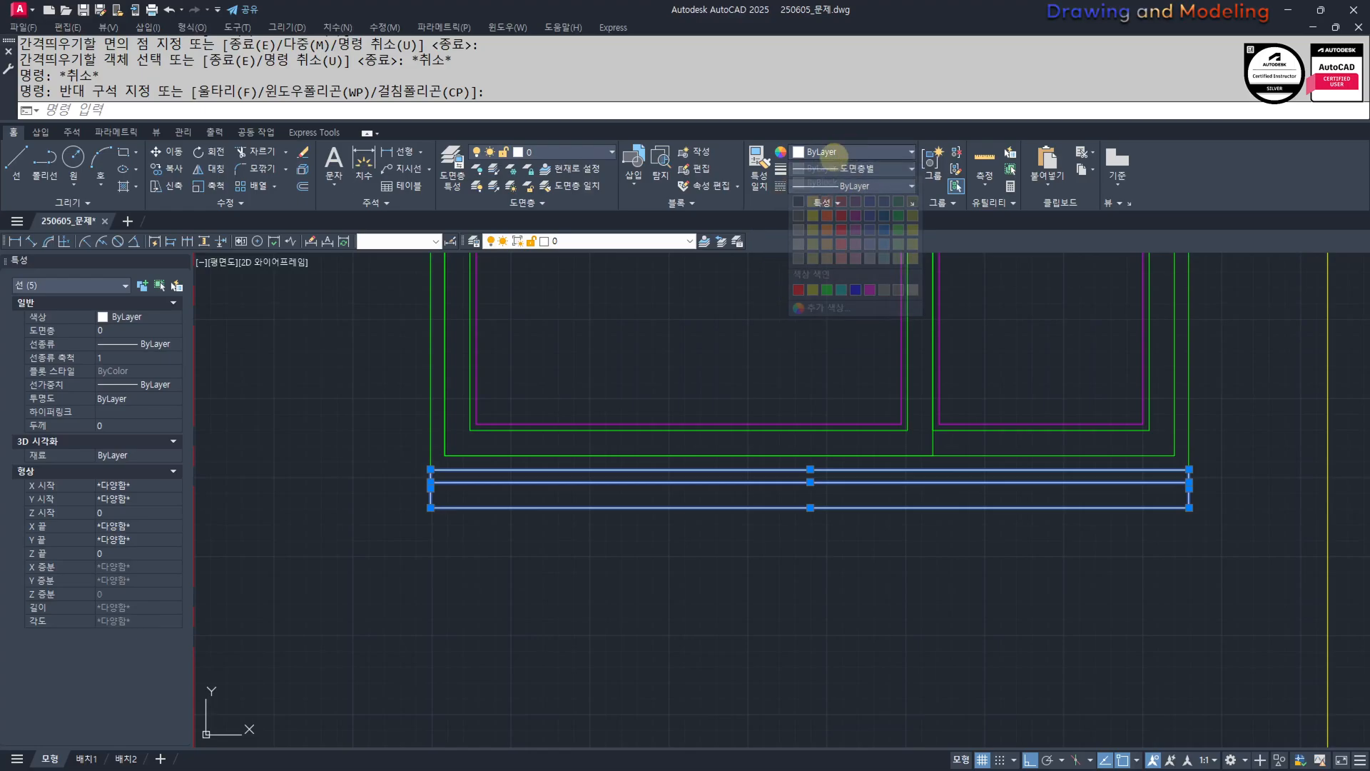
click(841, 289)
key(Escape)
key(Escape)
key(Escape)
scroll(795, 563, down, 5)
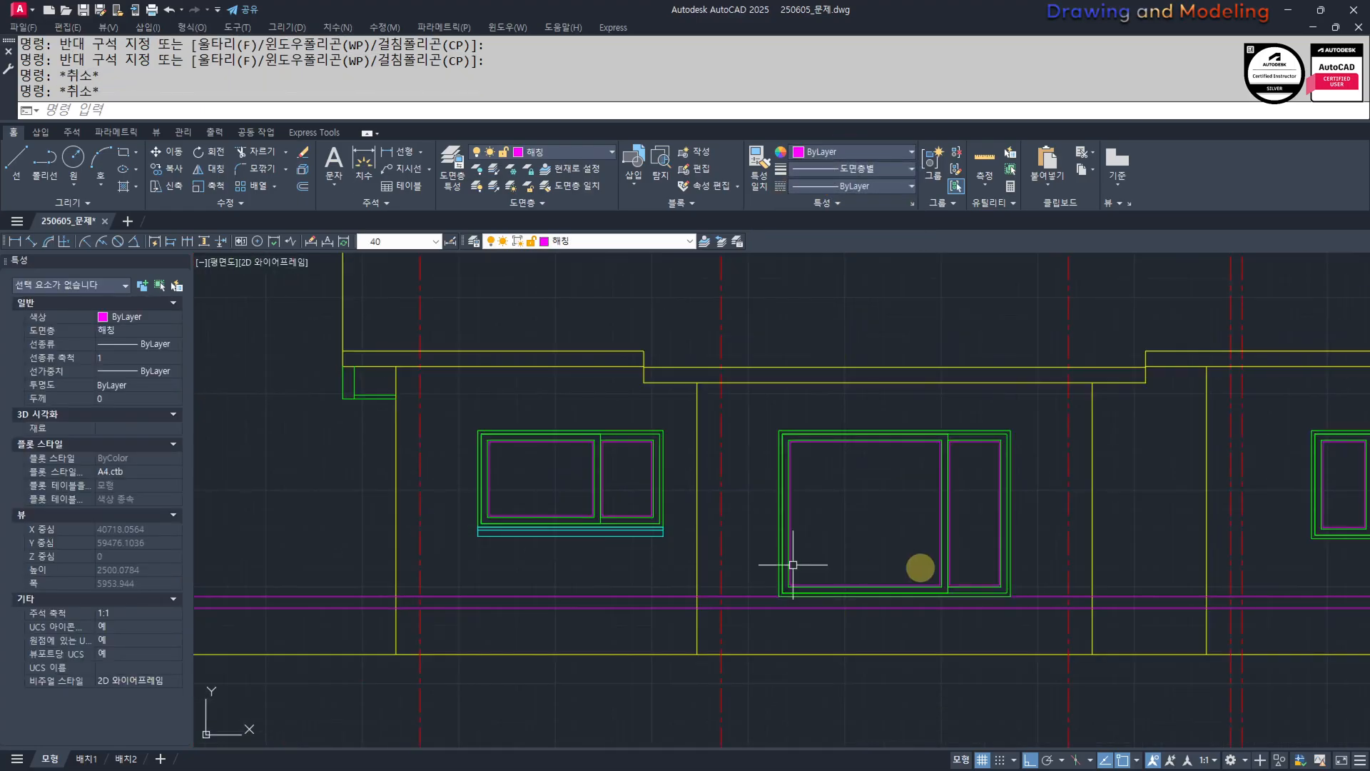
Copy the left window's sill to the lower-left corner of the small window in the right bay.
scroll(745, 556, down, 4)
middle_drag(257, 562, 646, 562)
scroll(601, 550, up, 4)
click(532, 562)
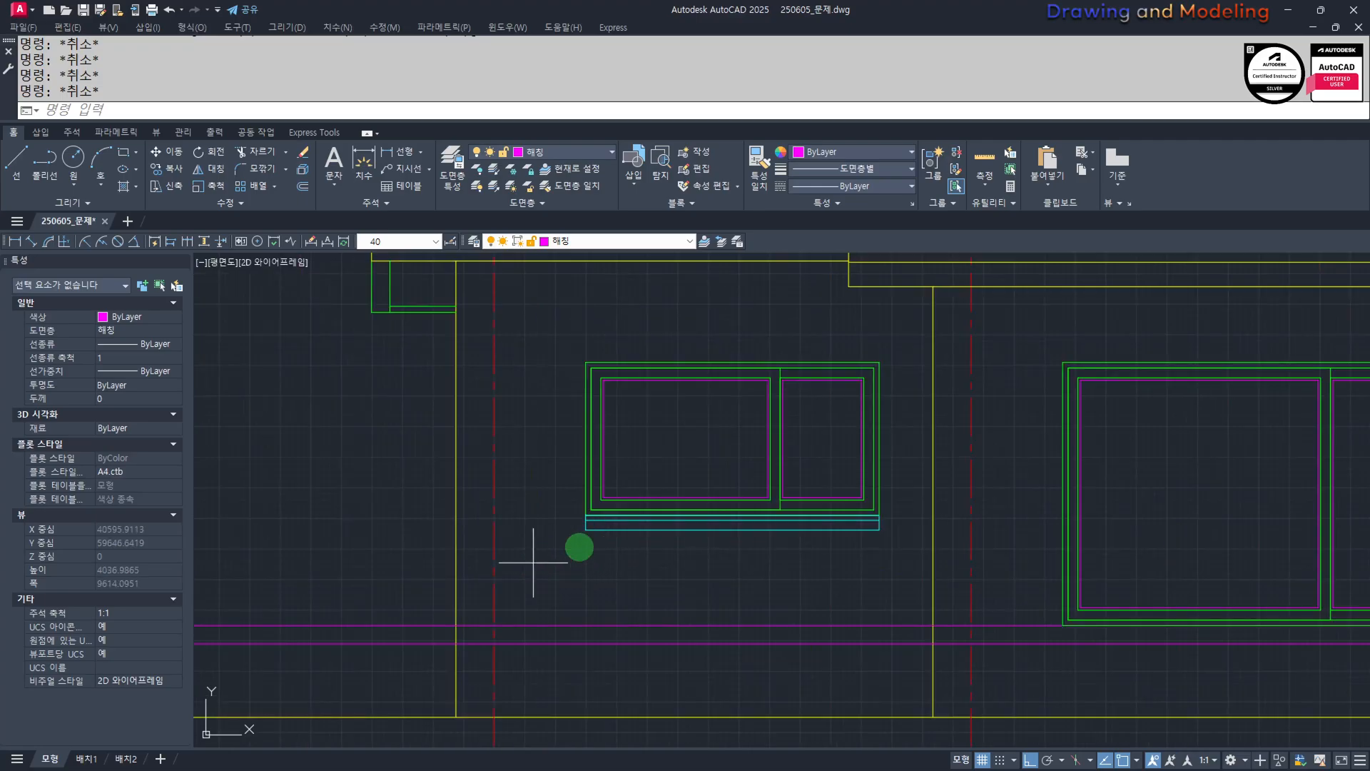
click(898, 501)
scroll(581, 515, up, 4)
text(cc)
click(590, 516)
scroll(849, 528, down, 4)
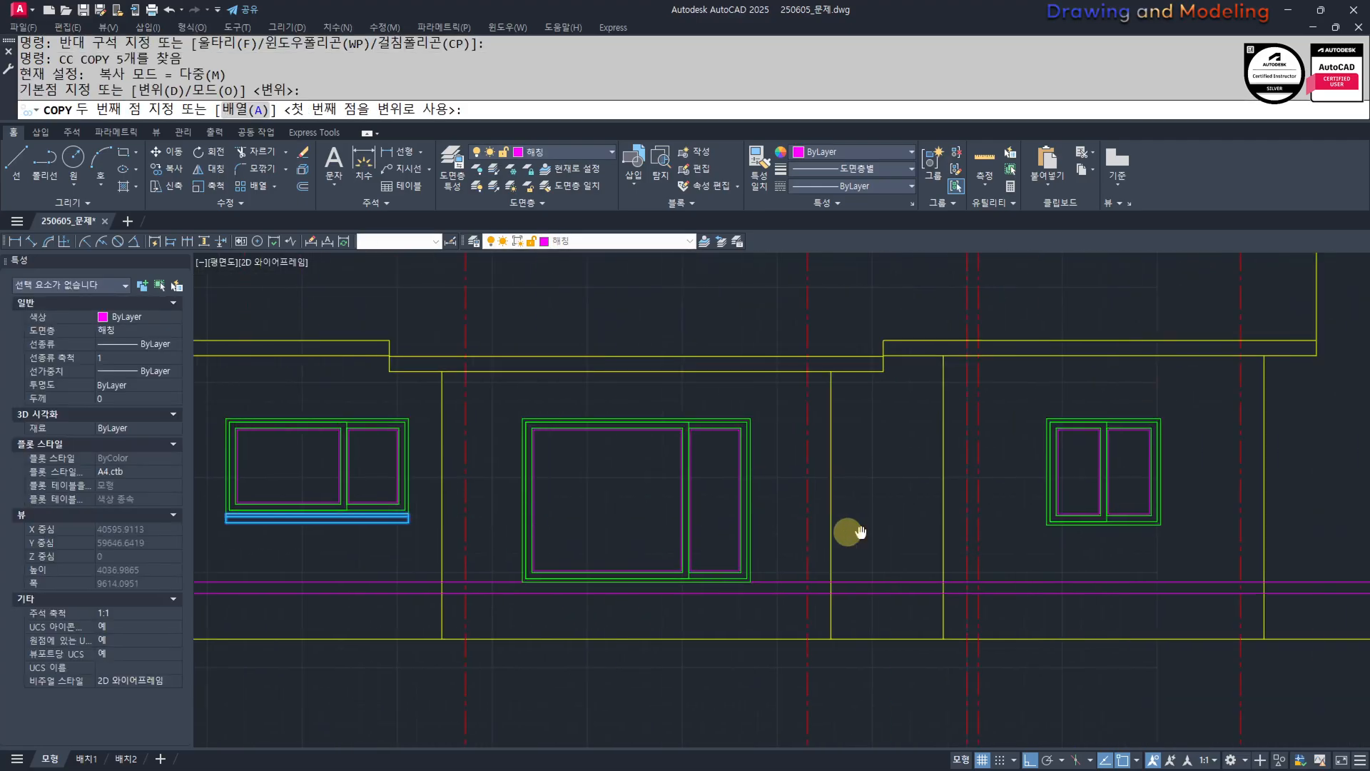
scroll(841, 474, up, 2)
scroll(713, 498, down, 2)
scroll(714, 497, up, 2)
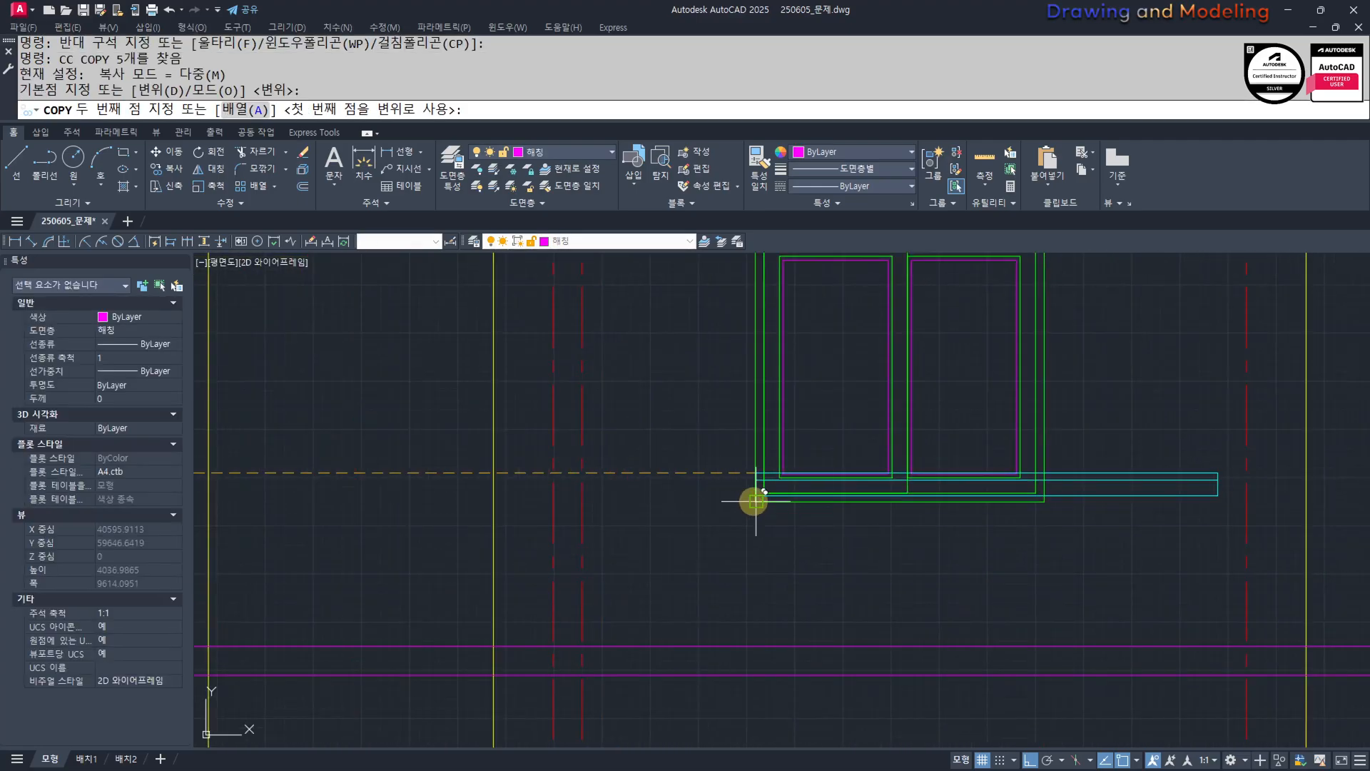
click(755, 501)
key(Escape)
scroll(856, 521, down, 3)
mouse_move(856, 521)
middle_down()
mouse_move(811, 565)
mouse_move(833, 579)
middle_up()
key(Escape)
key(Escape)
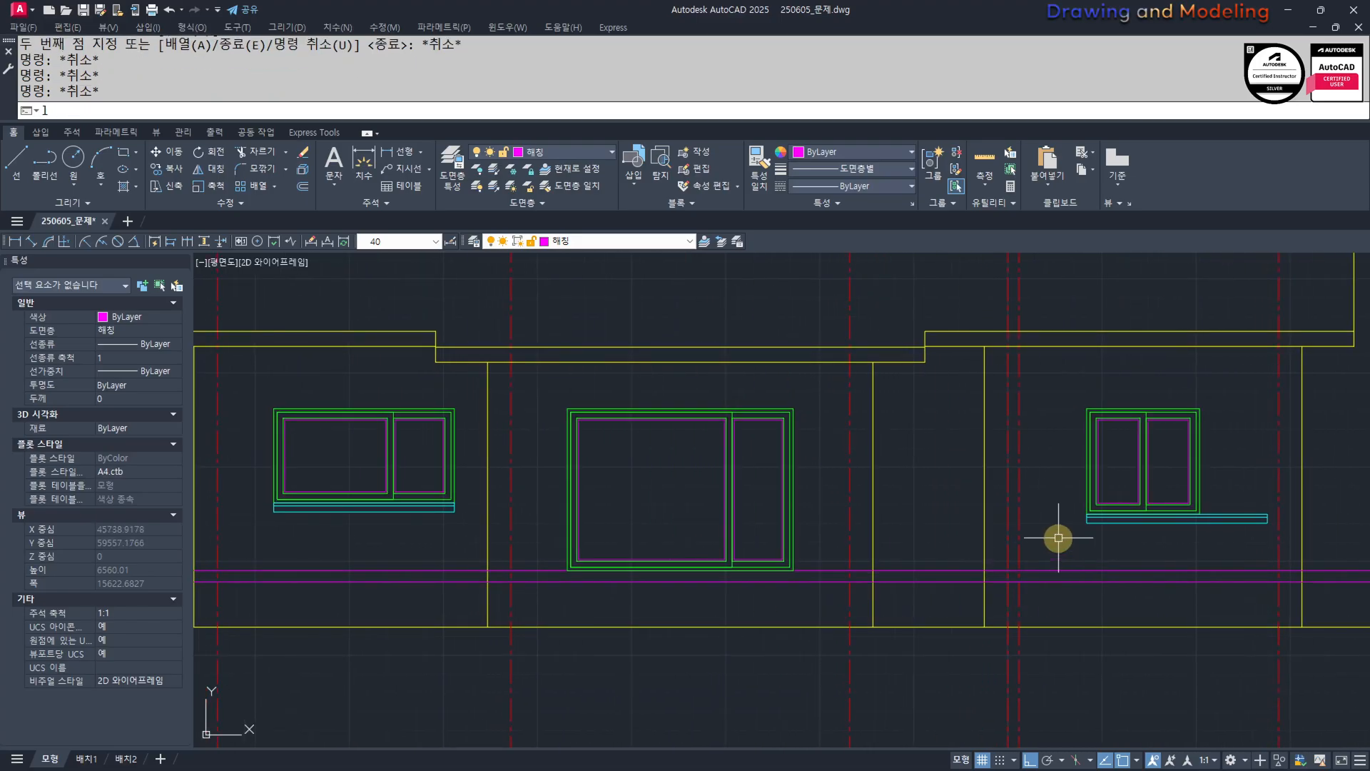
Draw a horizontal reference line from the small window's lower-left corner leftward past the left window.
scroll(1079, 510, up, 4)
click(1084, 508)
scroll(1042, 508, down, 3)
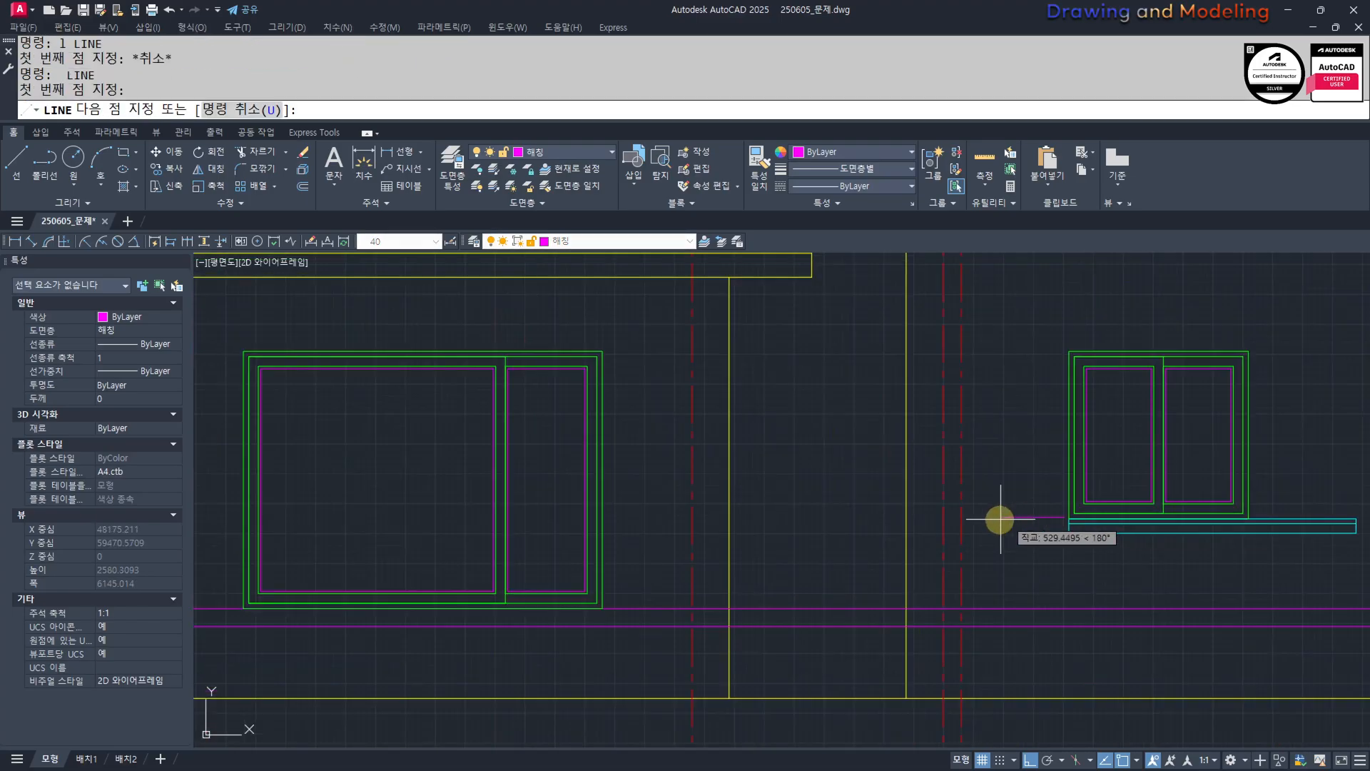
key(Escape)
key(space)
click(1040, 521)
scroll(857, 525, down, 3)
scroll(584, 538, up, 3)
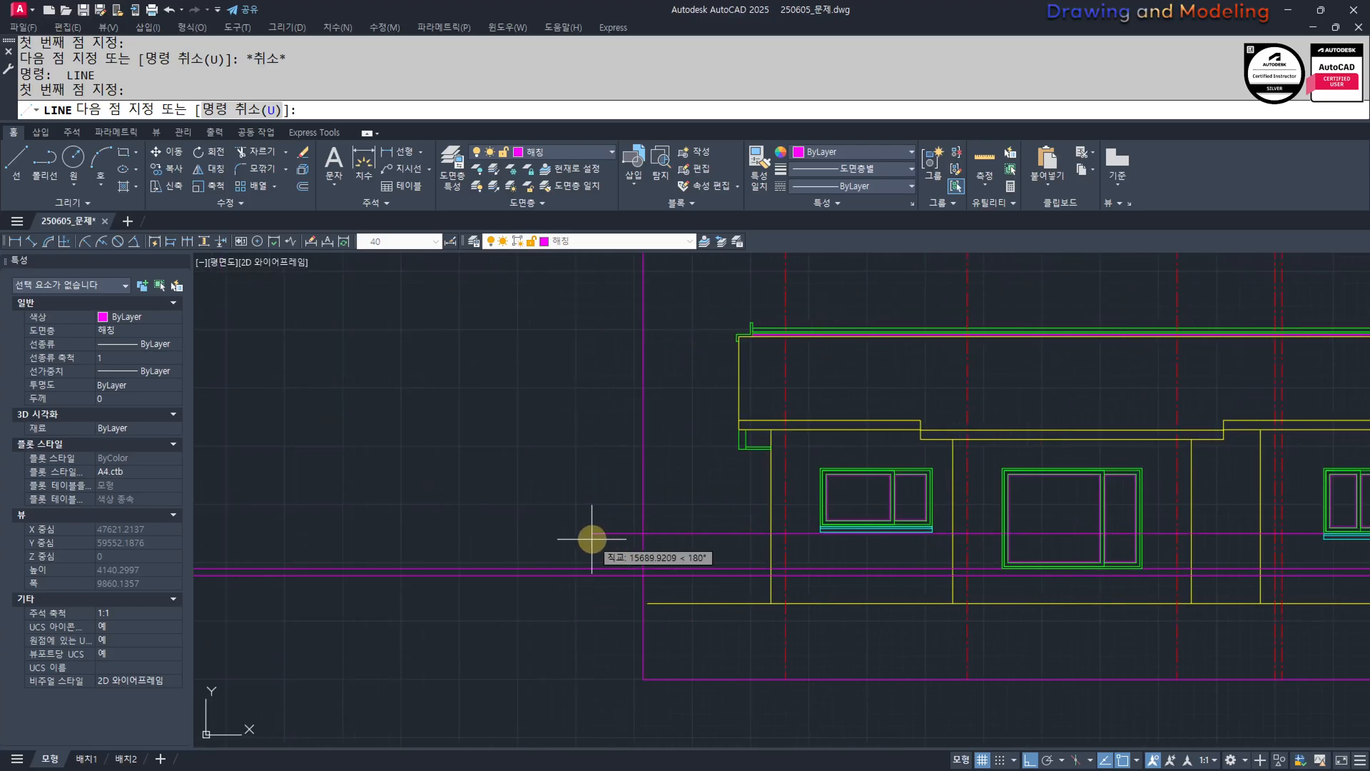
key(Escape)
key(Escape)
Stretch the left window's bottom and its sill down to the reference line and erase that line.
scroll(921, 543, up, 2)
text(s)
key(space)
click(962, 568)
click(597, 449)
key(space)
scroll(967, 511, up, 4)
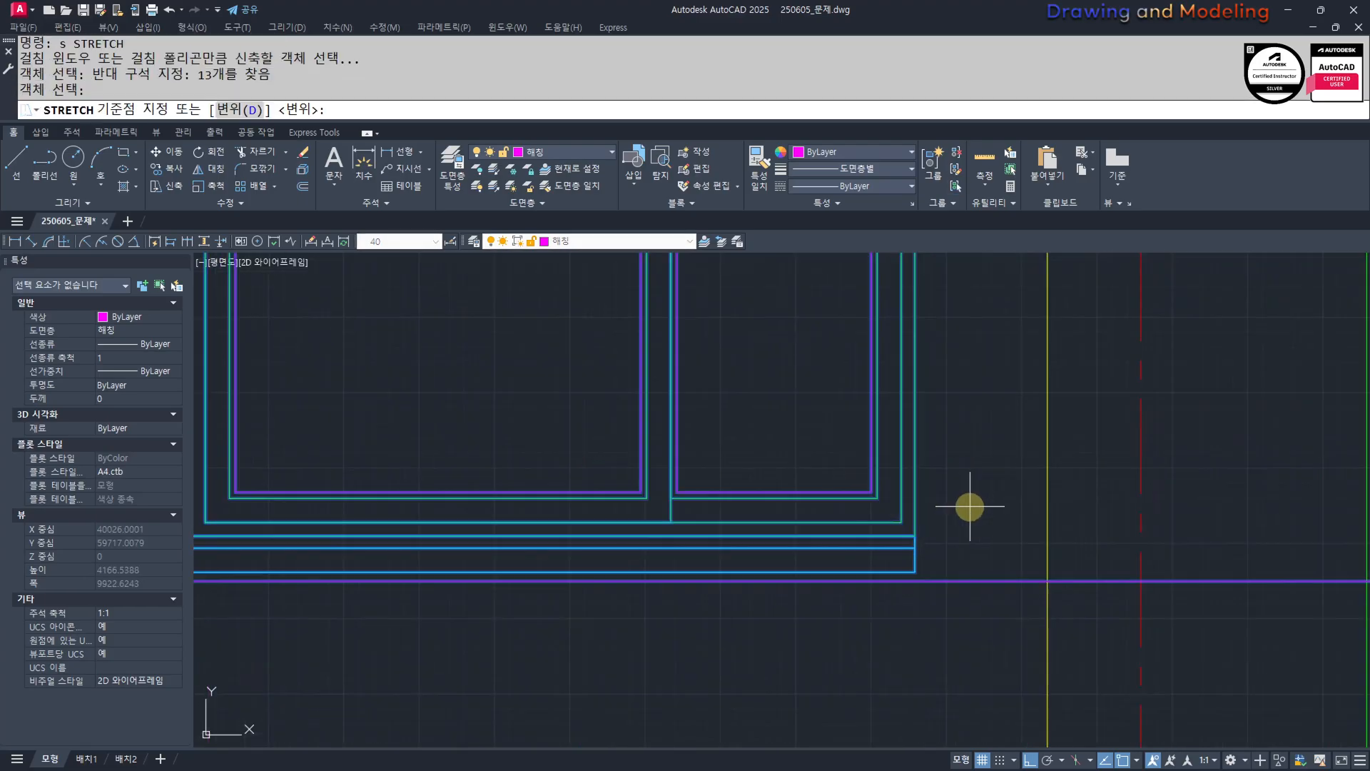
click(904, 535)
click(925, 579)
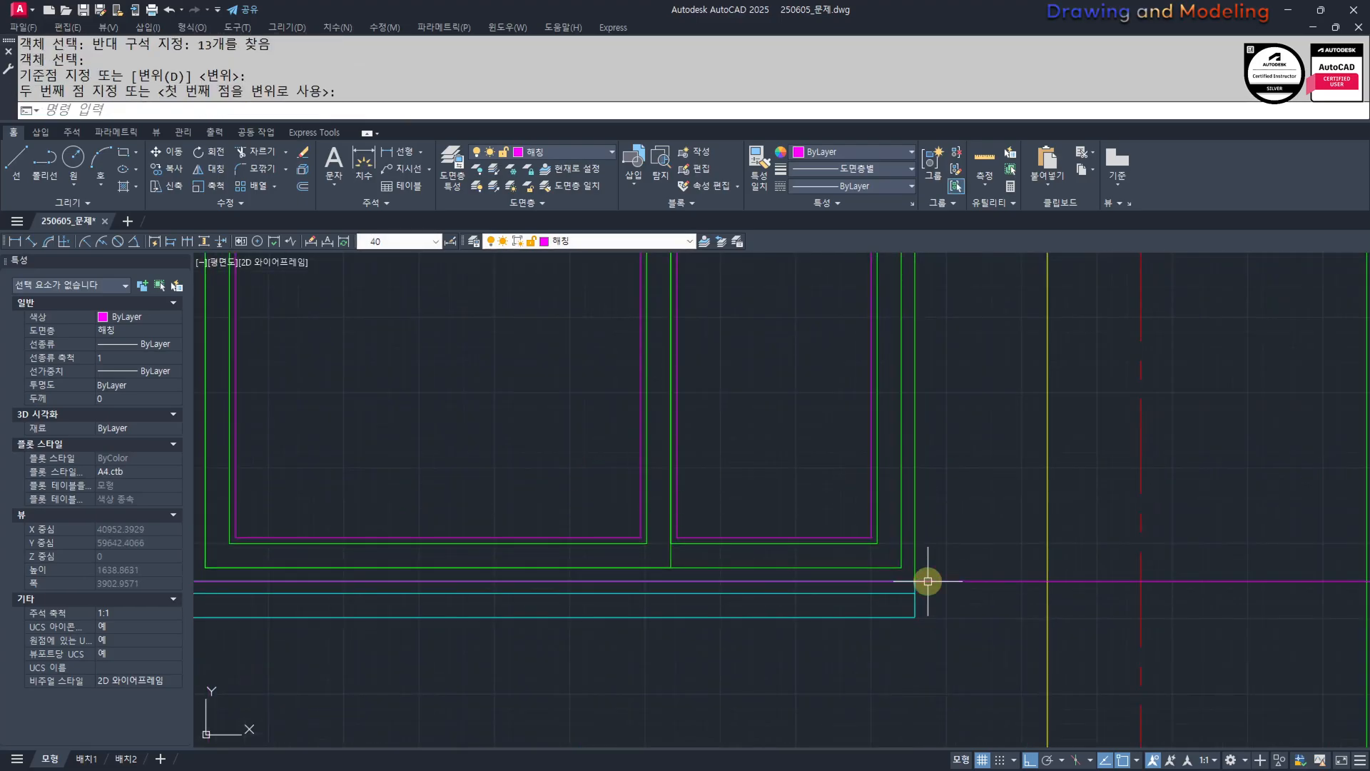
key(Escape)
click(952, 618)
key(Escape)
scroll(952, 619, down, 4)
Stretch the right end of the small window's sill in the right bay to the window's lower-right corner.
scroll(892, 526, up, 6)
text(s)
key(space)
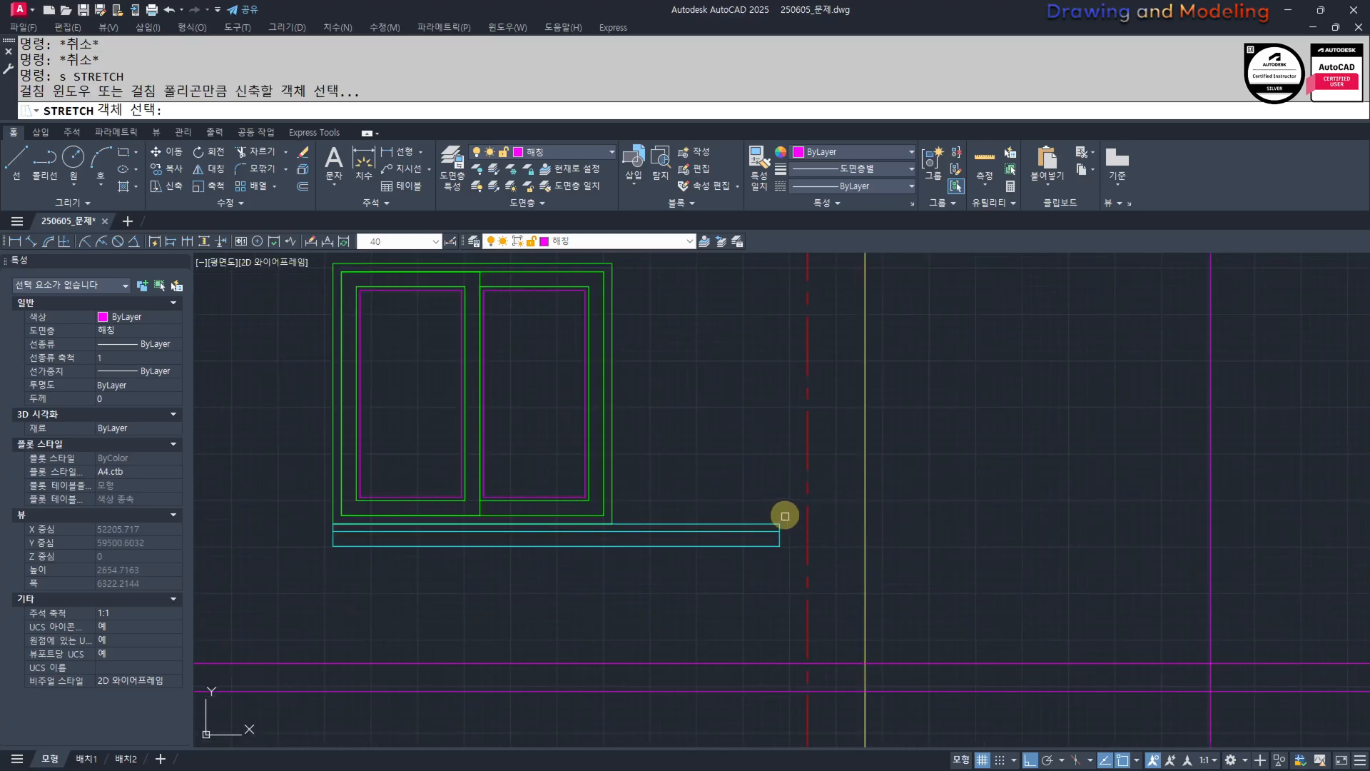
key(Escape)
key(Escape)
scroll(788, 529, up, 4)
text(s)
key(space)
click(807, 470)
click(738, 584)
key(space)
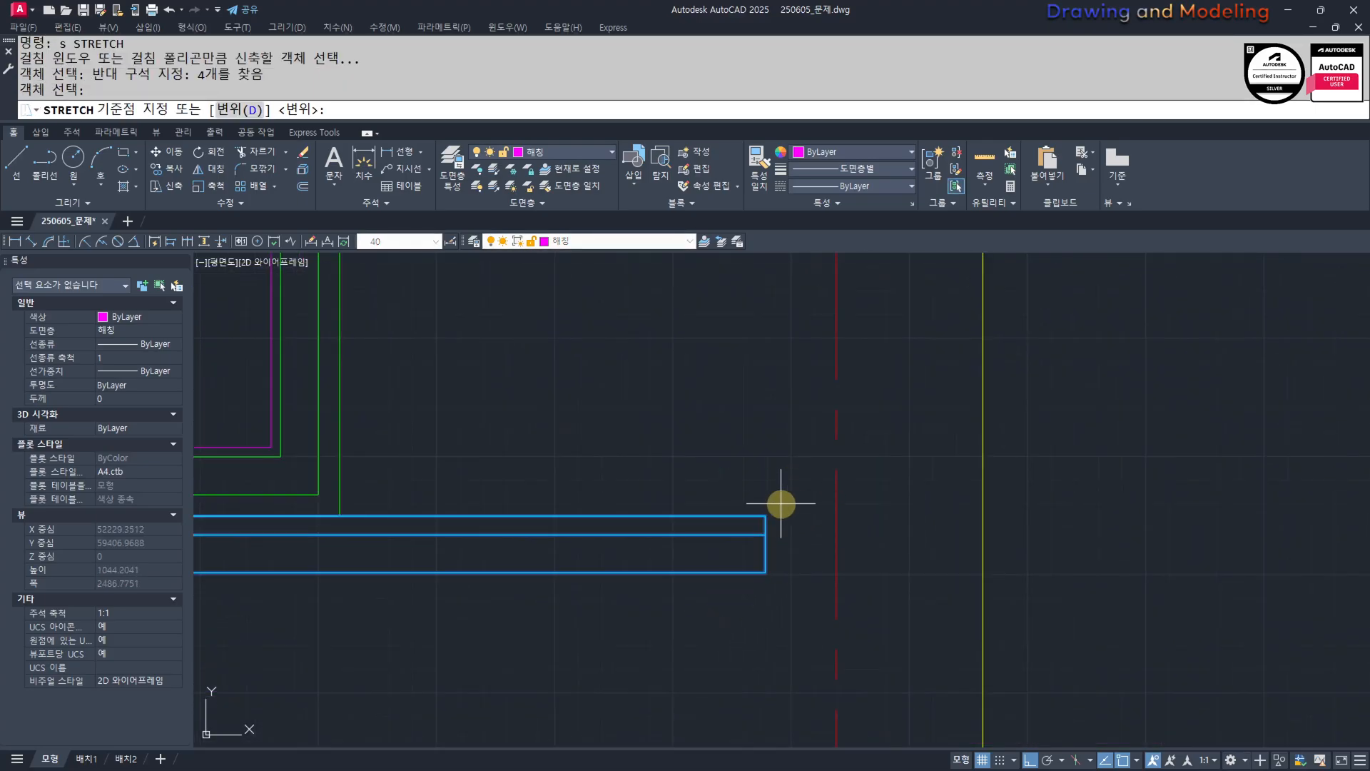
click(767, 515)
middle_drag(301, 515, 658, 516)
click(703, 512)
key(Escape)
key(Escape)
scroll(821, 479, down, 5)
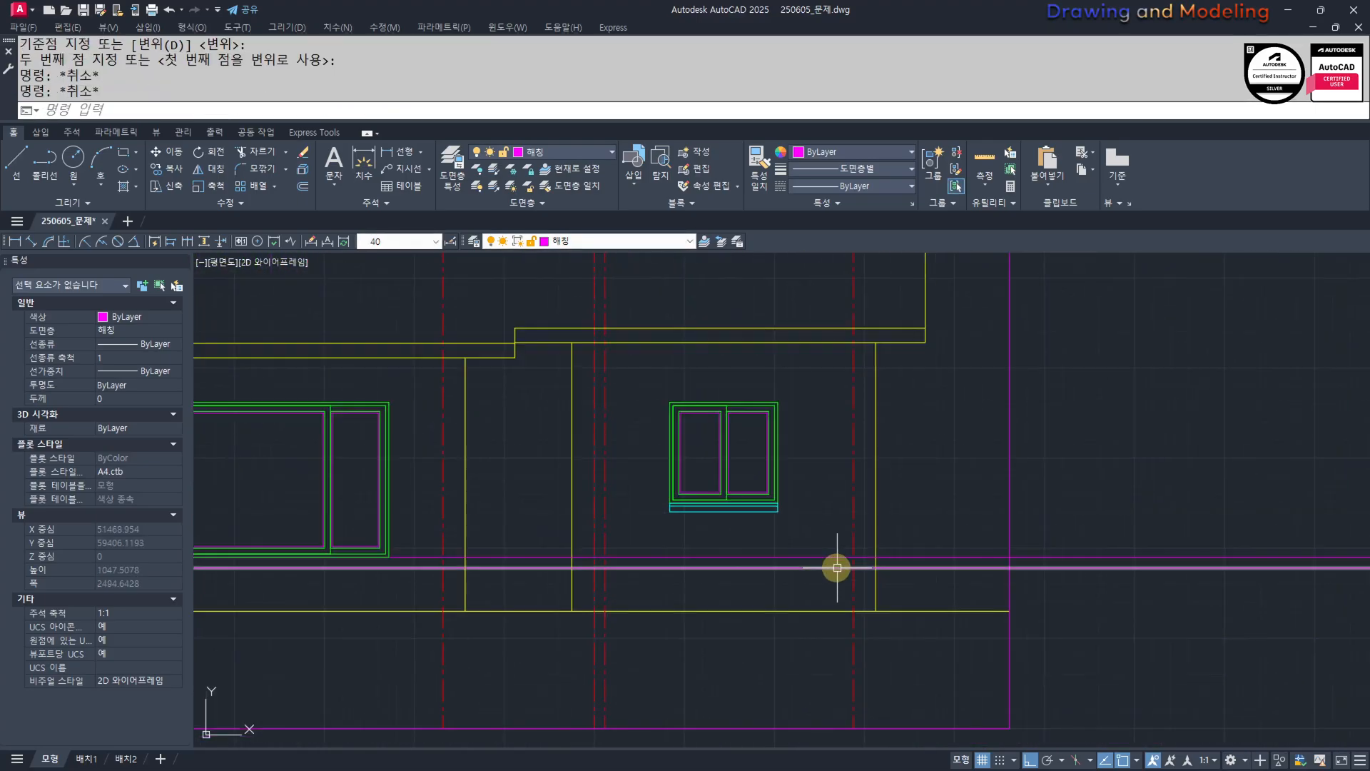
Erase the upper of the two horizontal construction lines, the one level with the middle window's bottom.
middle_drag(835, 565, 737, 511)
click(1058, 500)
text(e)
key(Escape)
scroll(532, 484, down, 5)
key(Escape)
middle_drag(520, 484, 1017, 511)
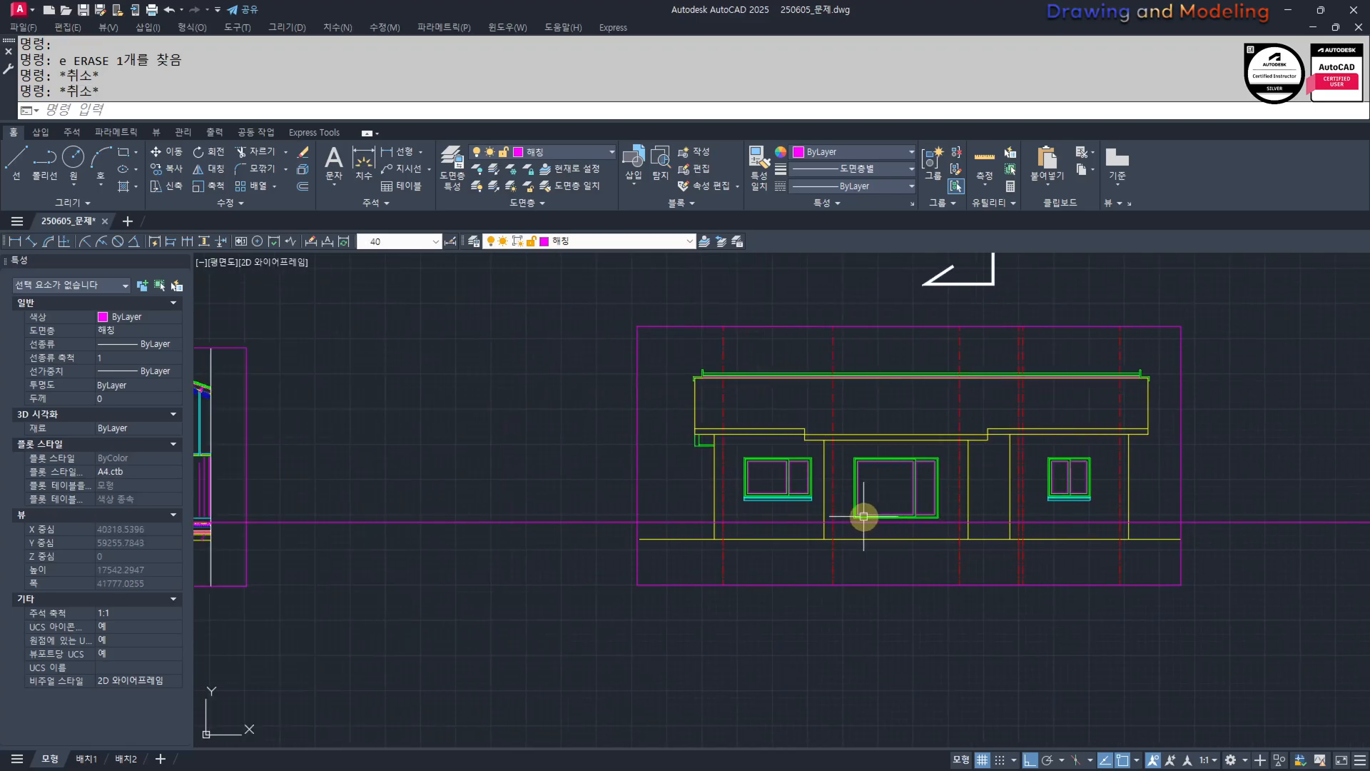
Examine the small window's sill in the right bay and compare it with the other windows of the elevation.
scroll(780, 504, up, 5)
middle_drag(822, 554, 636, 548)
middle_drag(1062, 527, 721, 523)
key(Escape)
key(Escape)
click(978, 494)
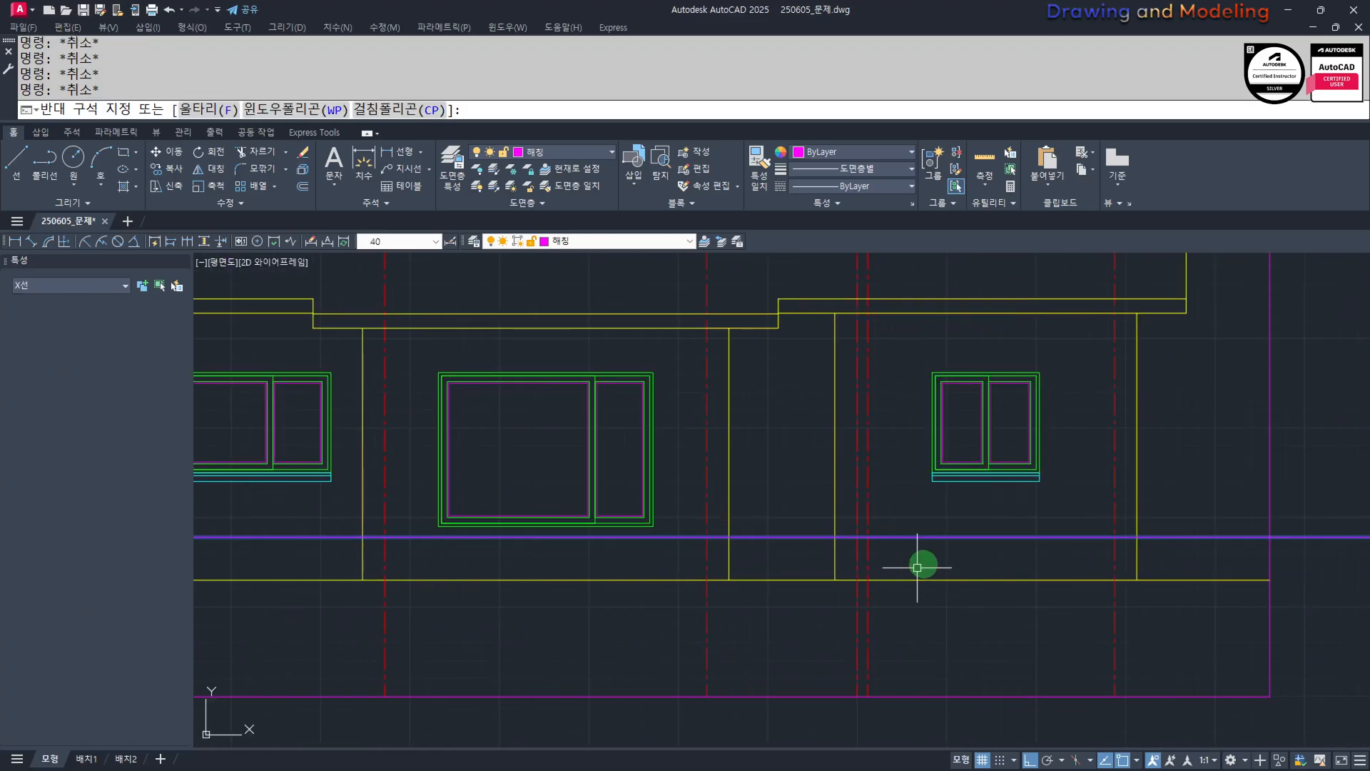
click(968, 513)
click(1052, 500)
click(914, 474)
key(Escape)
key(Escape)
click(608, 237)
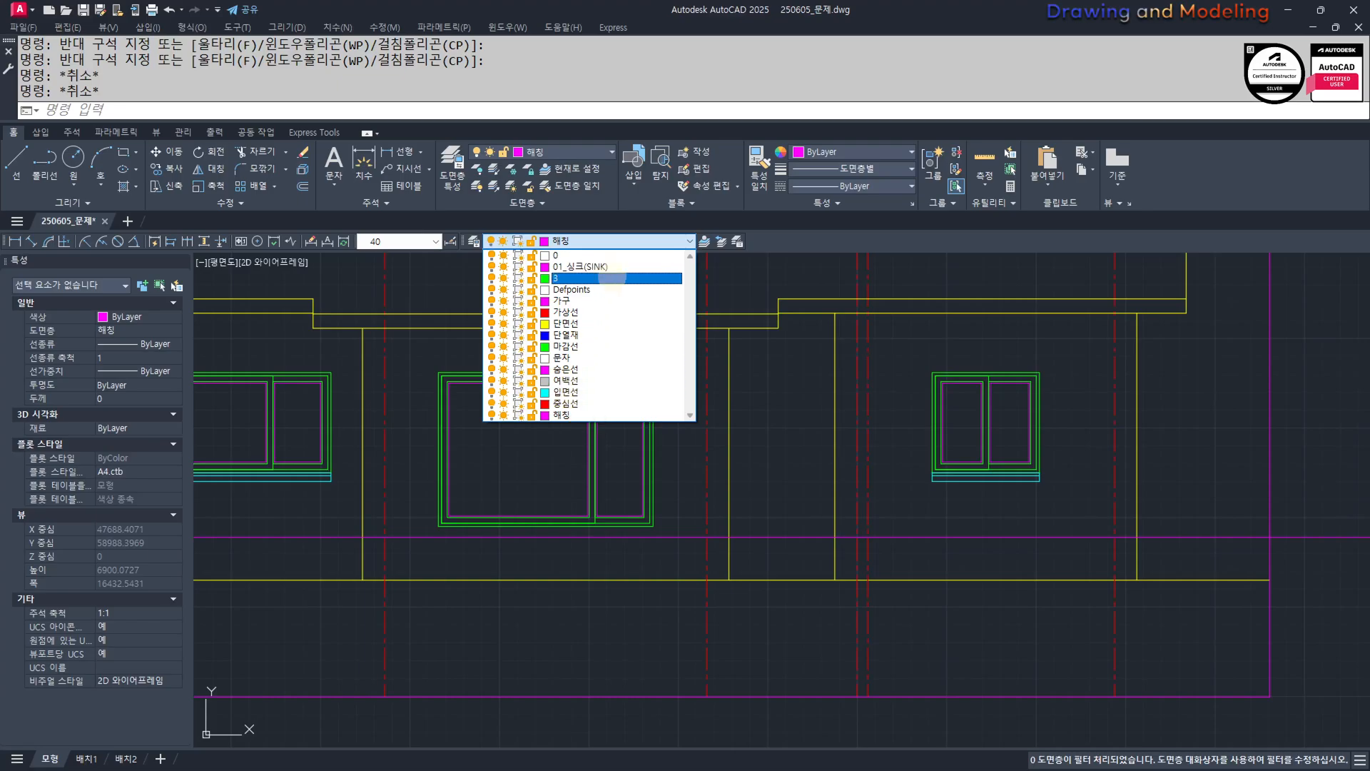
key(Escape)
scroll(1039, 492, up, 5)
click(1073, 487)
click(1012, 441)
key(Escape)
key(Escape)
scroll(1010, 444, up, 5)
click(662, 501)
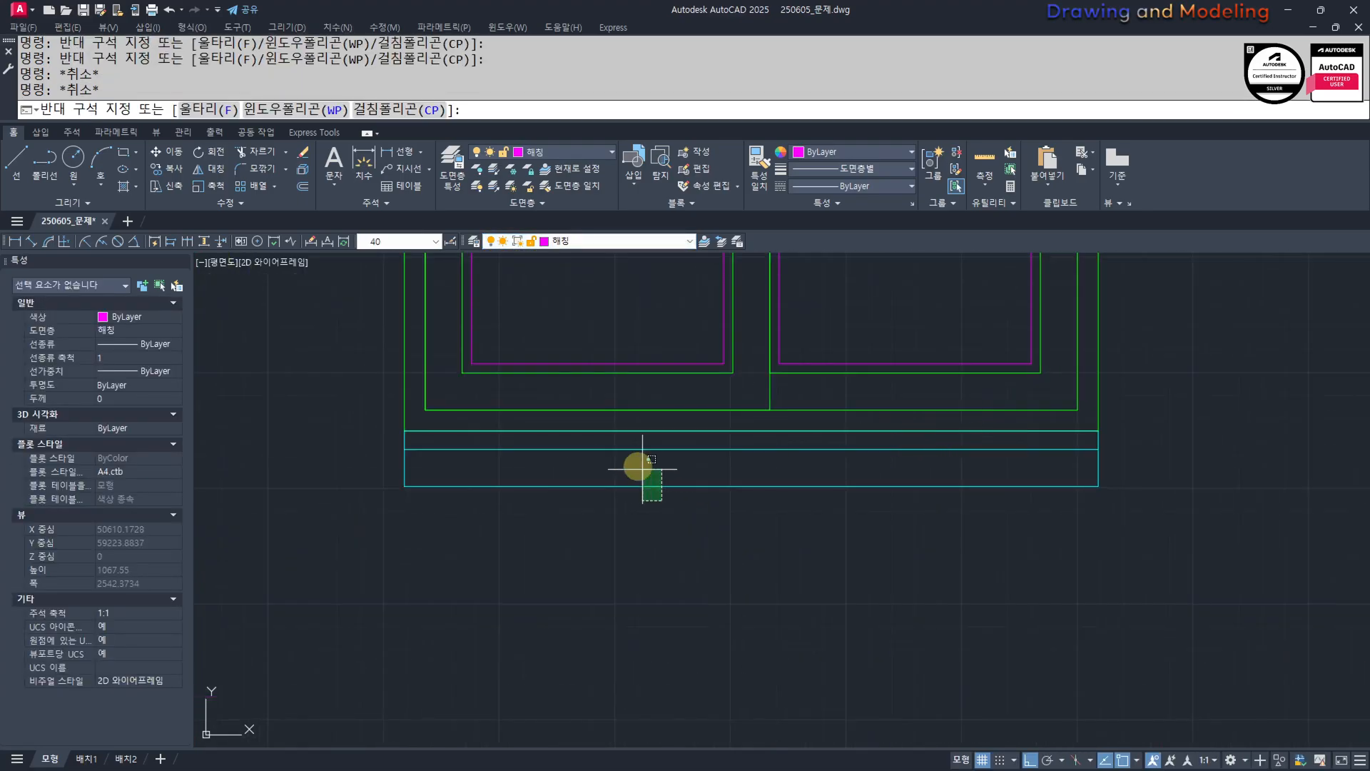
click(630, 458)
click(719, 456)
click(678, 431)
key(Escape)
key(Escape)
click(266, 398)
click(1181, 536)
key(Escape)
key(Escape)
scroll(816, 415, down, 8)
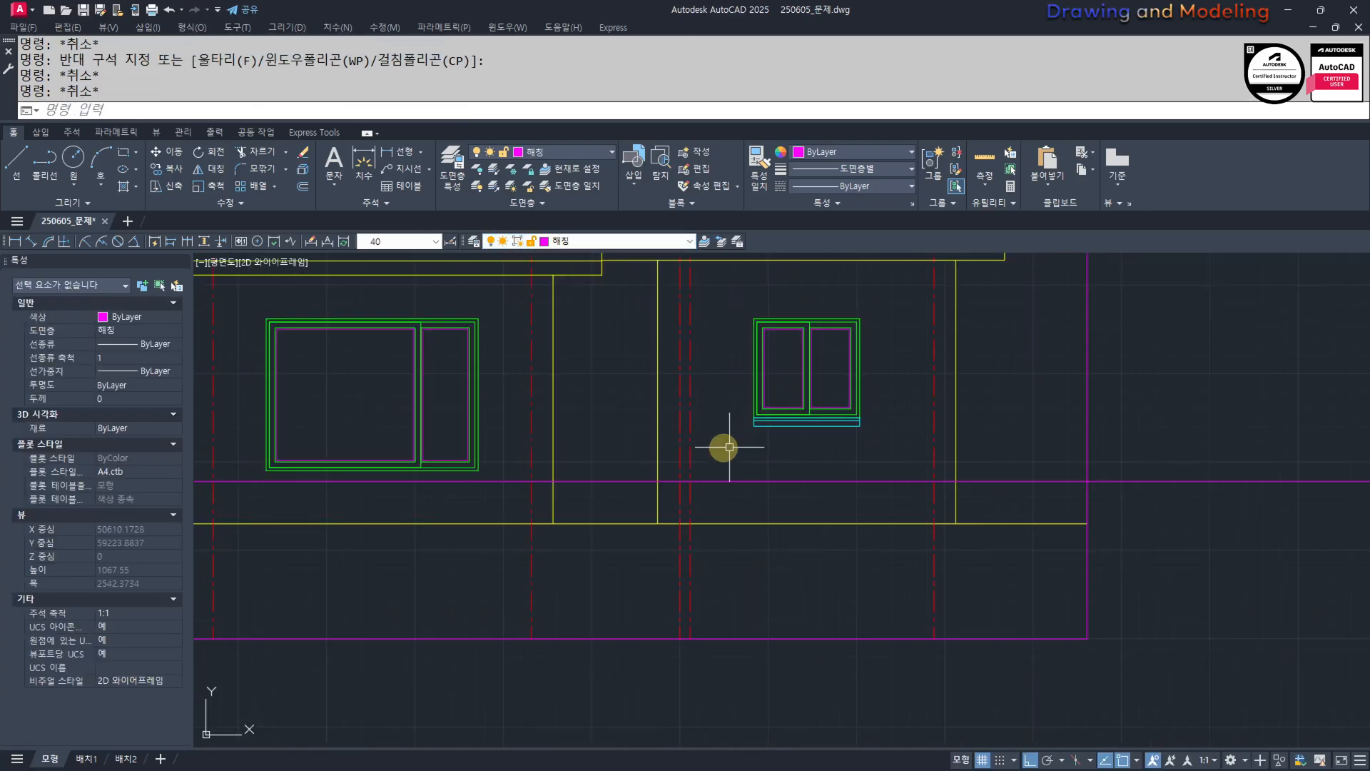
middle_drag(715, 469, 935, 471)
middle_drag(391, 448, 514, 496)
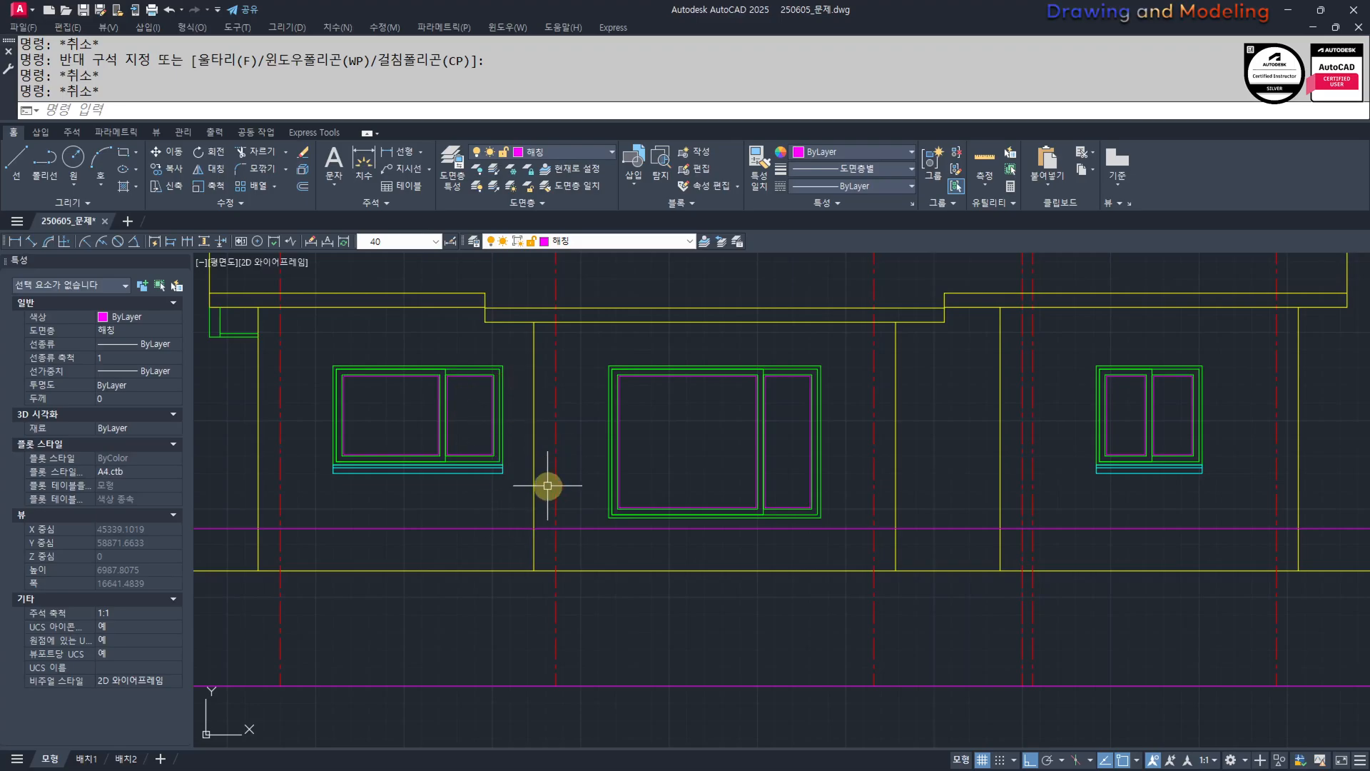
Check the properties of the left window's sill lines and review the layer colours in the layer properties manager.
middle_drag(426, 486, 618, 495)
scroll(618, 495, up, 4)
key(Escape)
key(Escape)
click(837, 468)
click(773, 457)
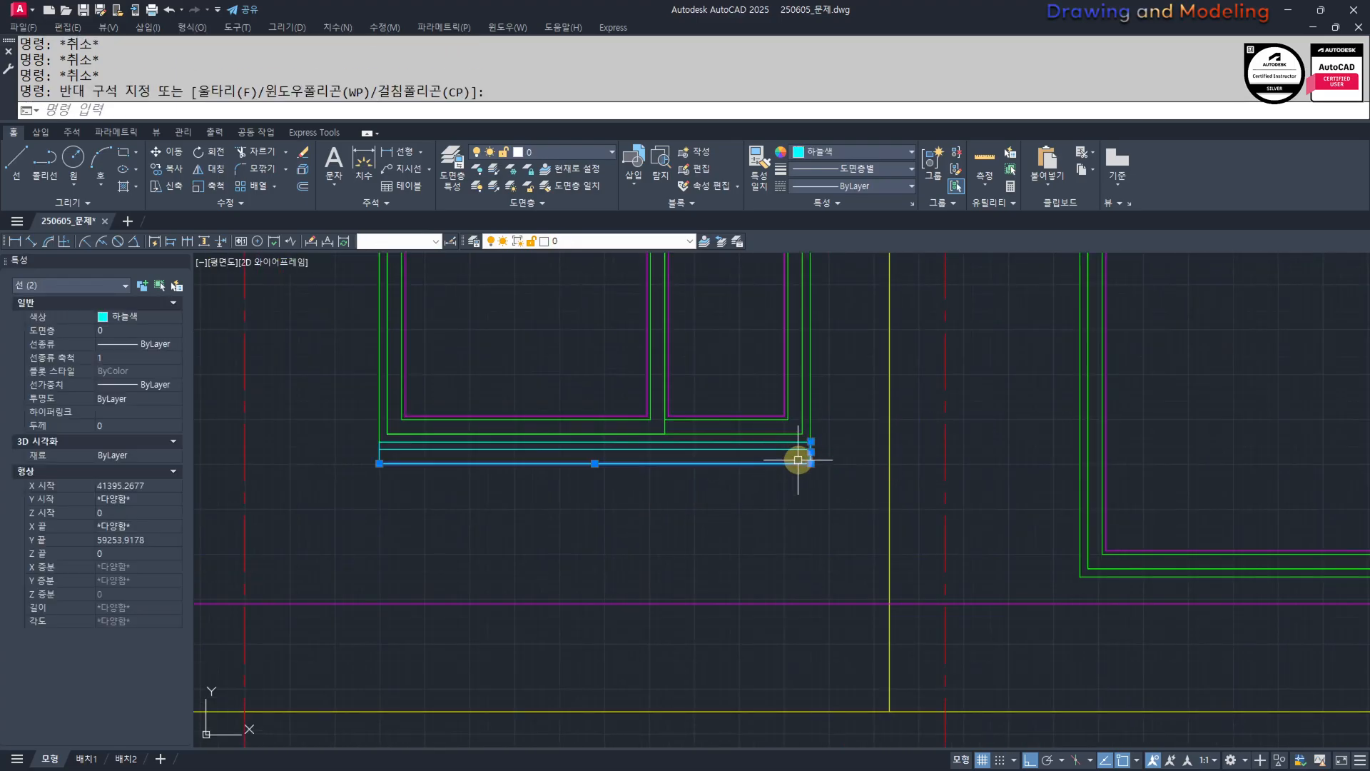
key(Escape)
key(Escape)
click(816, 459)
click(756, 468)
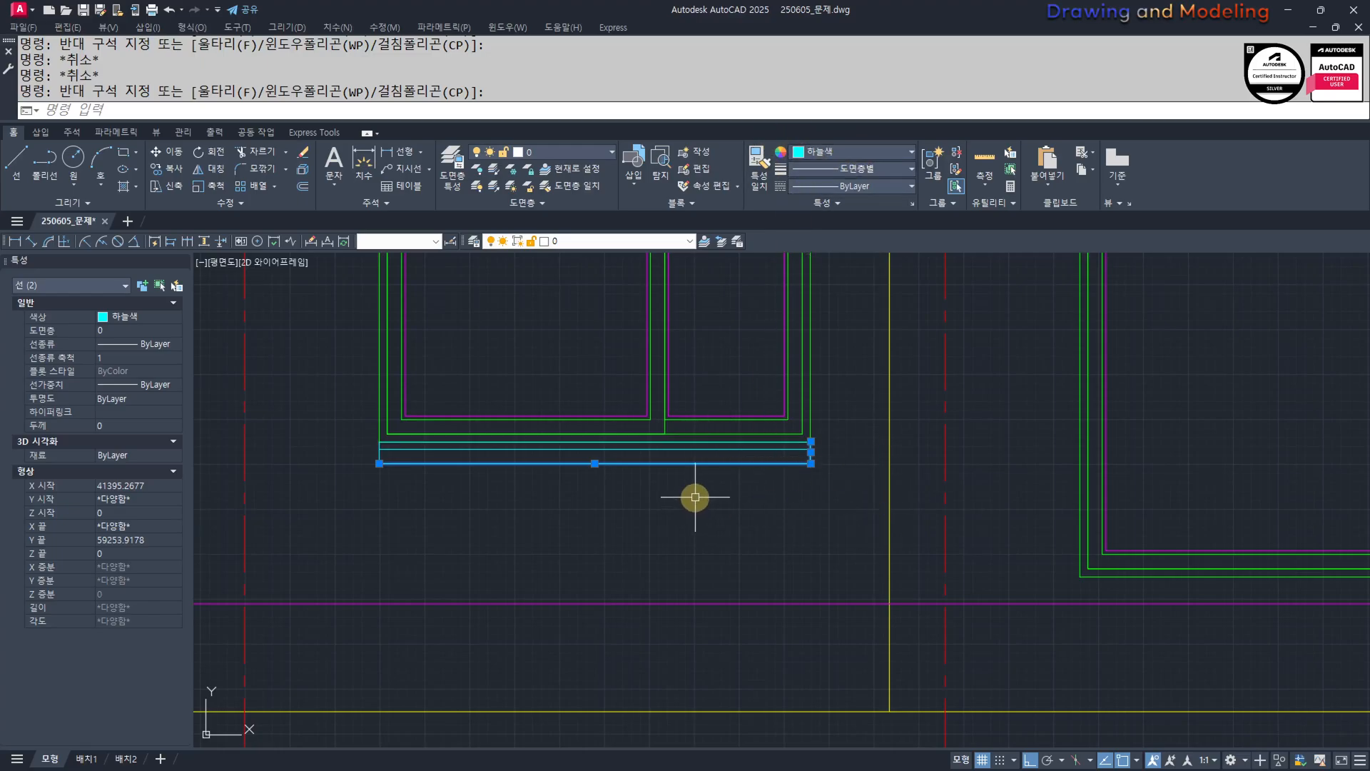
key(Escape)
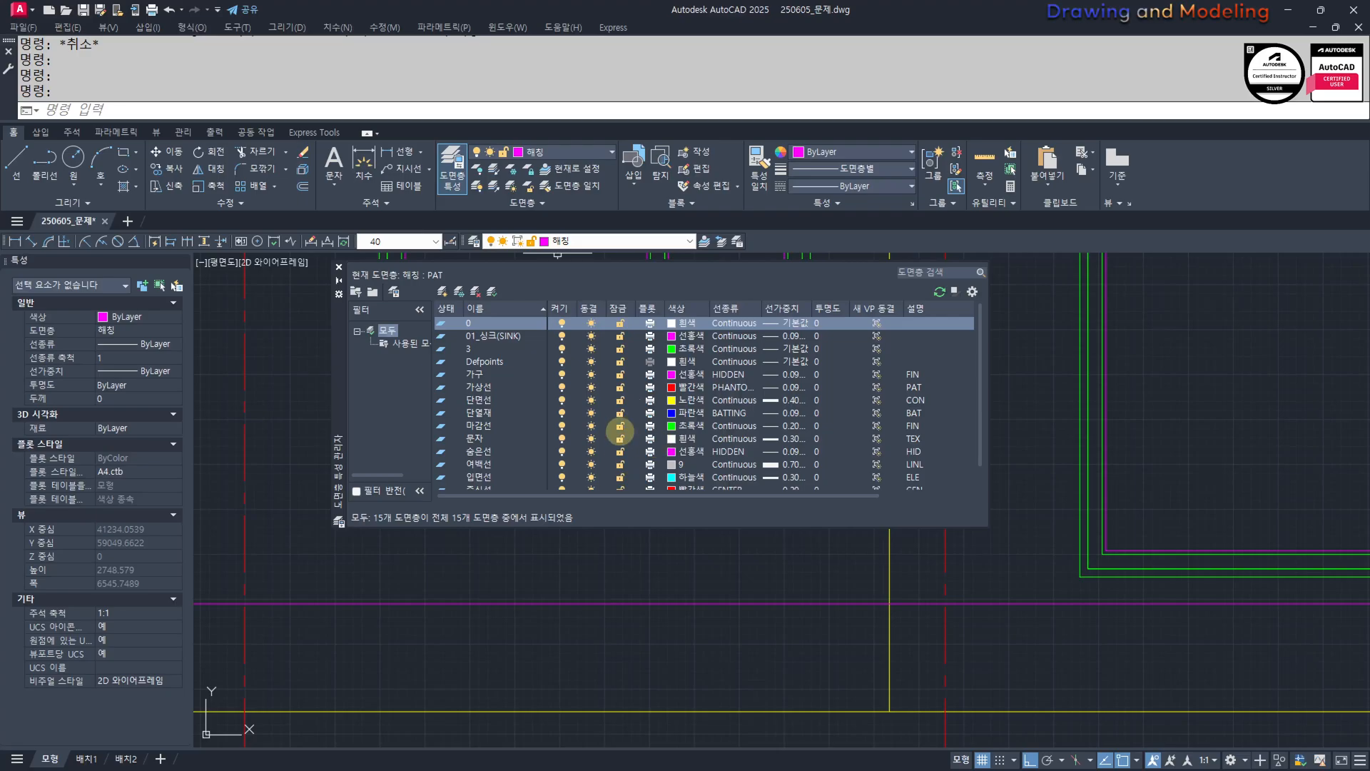
scroll(510, 422, down, 1)
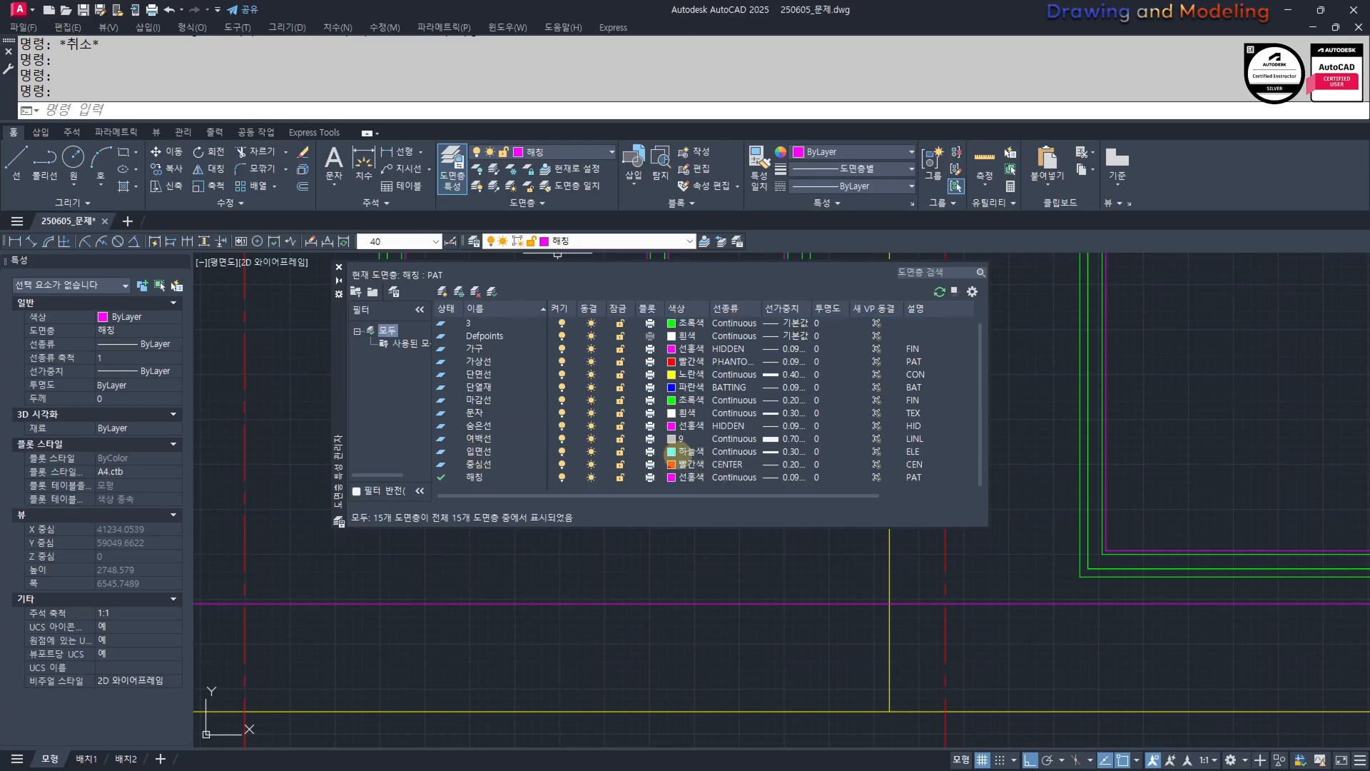
click(338, 266)
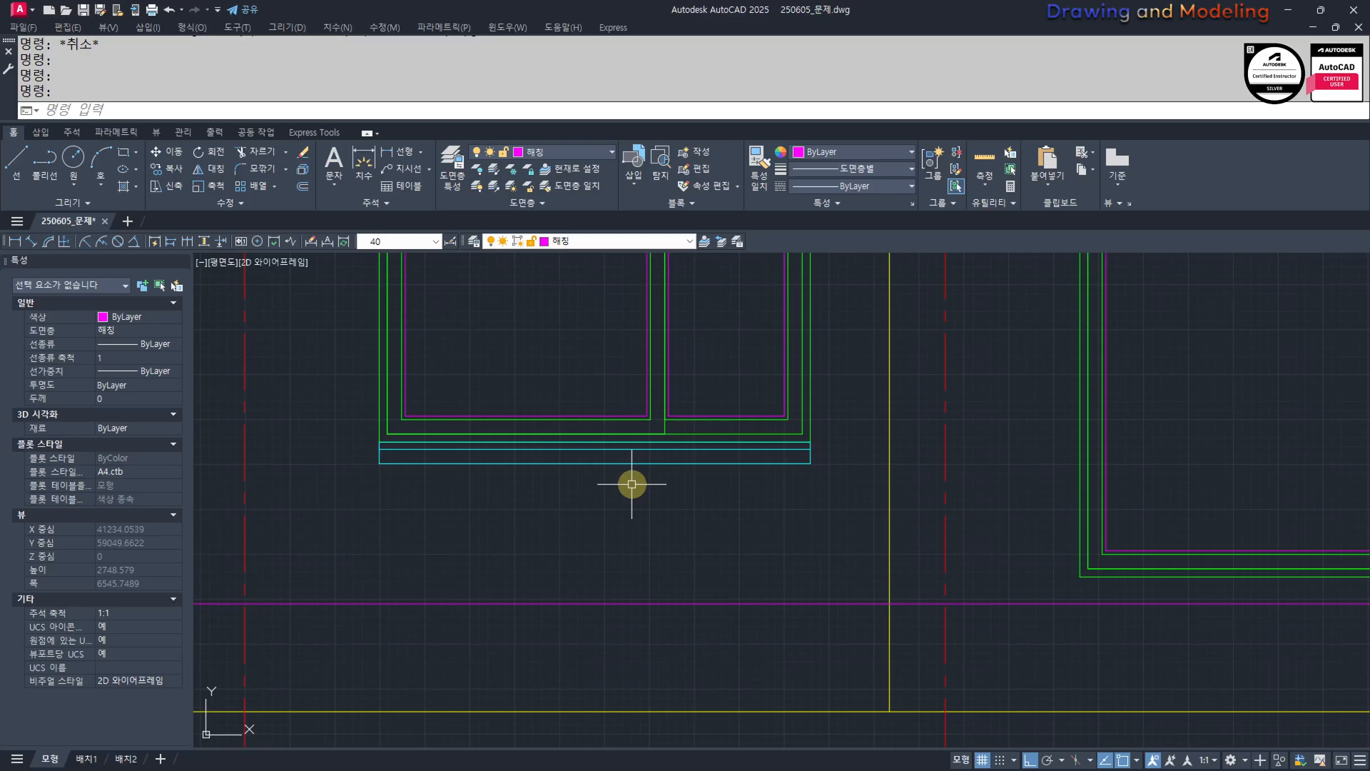
Erase the remaining horizontal construction line below the windows that runs across the section and the elevation.
scroll(631, 485, down, 6)
key(Escape)
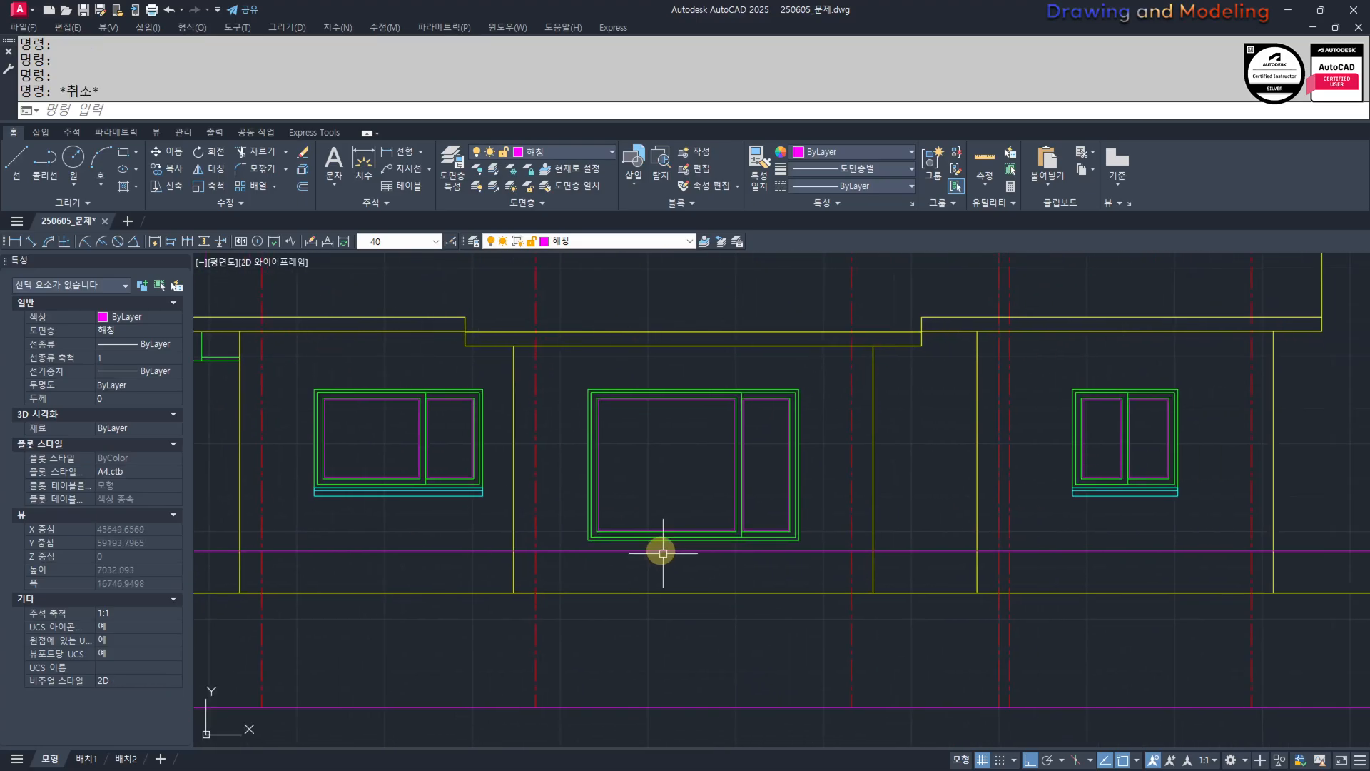
key(Escape)
middle_drag(737, 559, 769, 543)
key(Escape)
scroll(612, 523, up, 2)
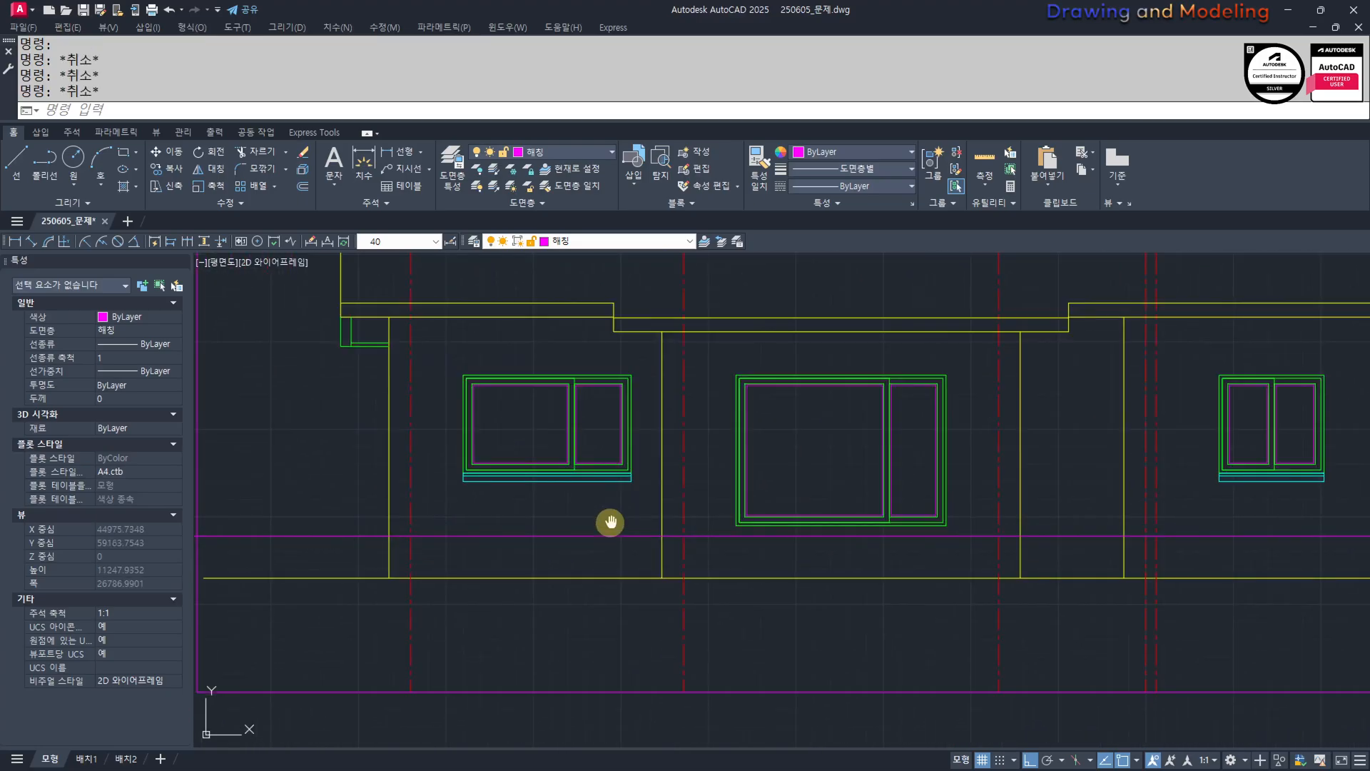
scroll(614, 525, down, 2)
middle_drag(633, 532, 994, 536)
scroll(994, 536, down, 4)
click(802, 558)
click(642, 485)
text(e)
key(Return)
text(XL)
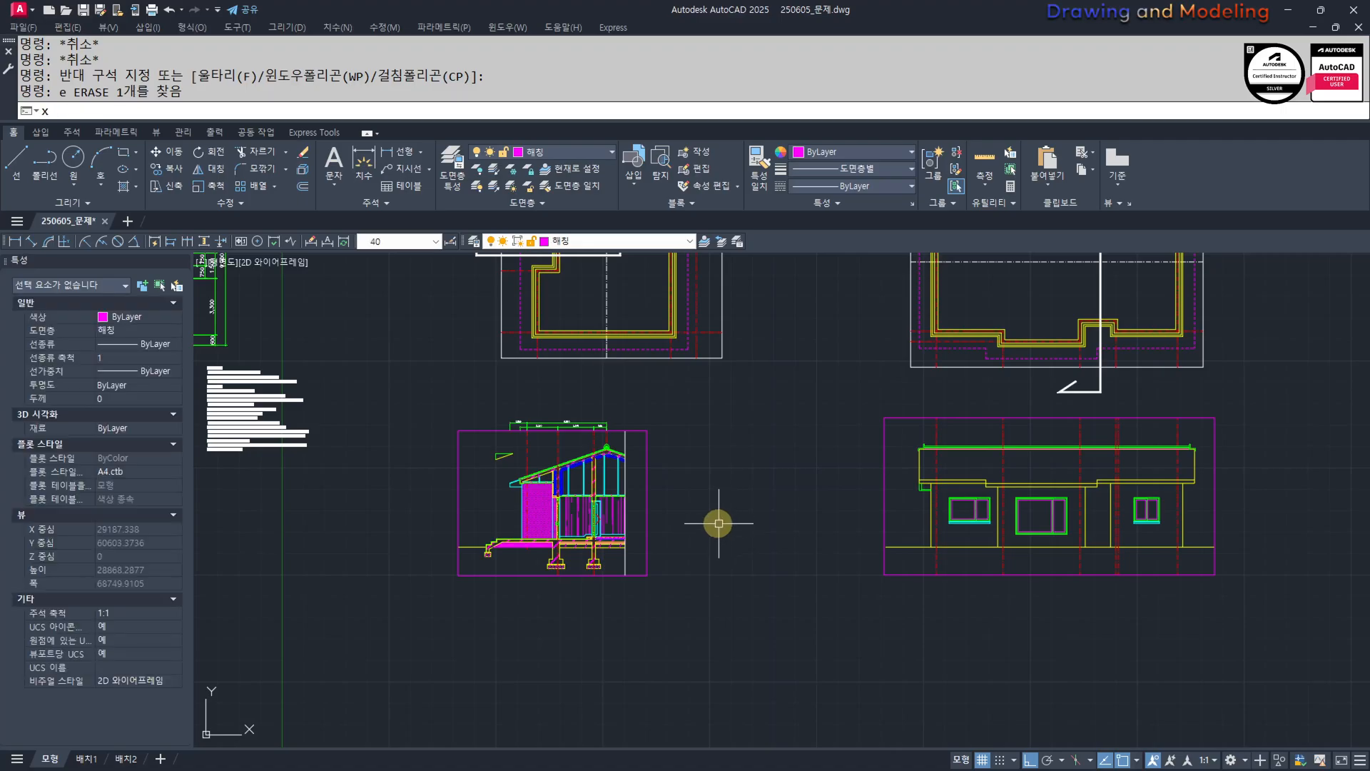
key(Return)
text(h)
key(Escape)
key(Escape)
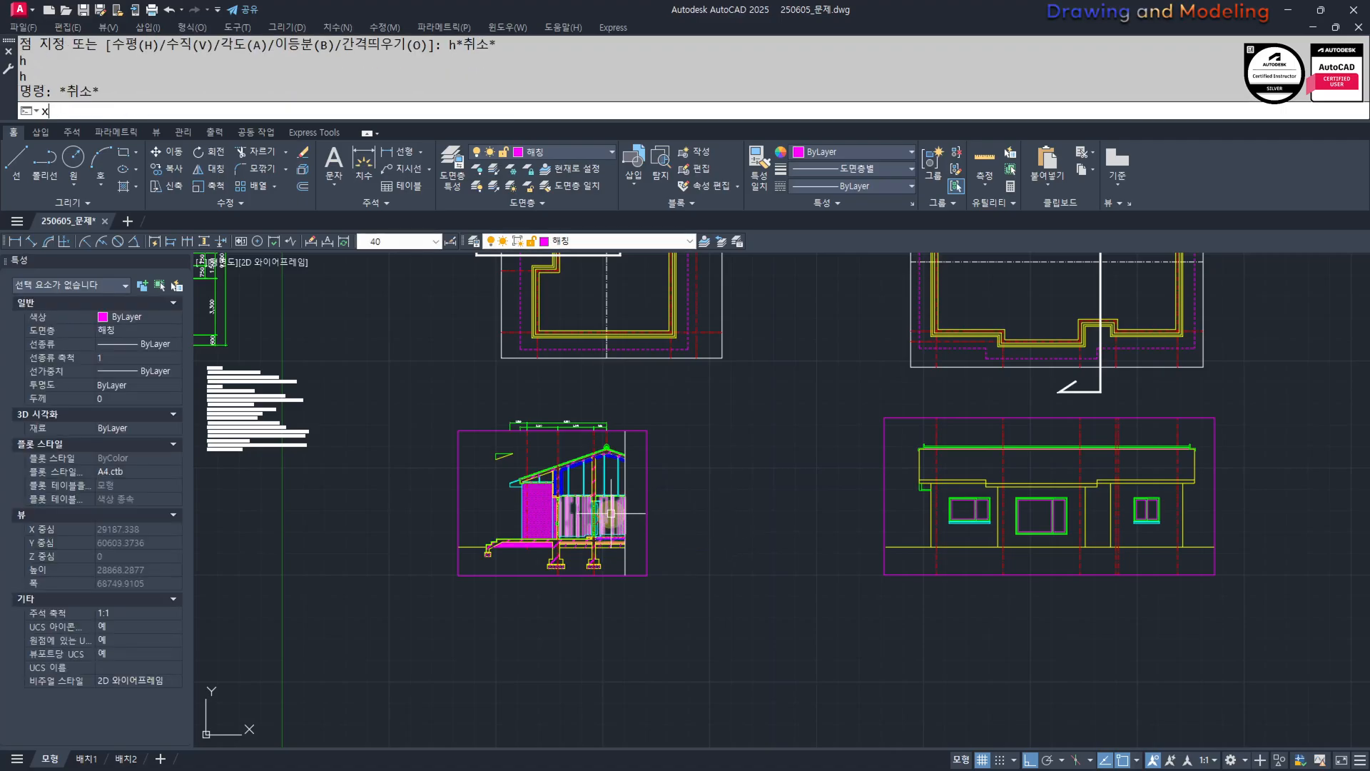
Draw a horizontal construction line through the upper outer corner of the terrace floor's finish line in the section.
text(xl)
key(Return)
text(h)
key(Return)
scroll(492, 549, up, 6)
scroll(563, 507, up, 4)
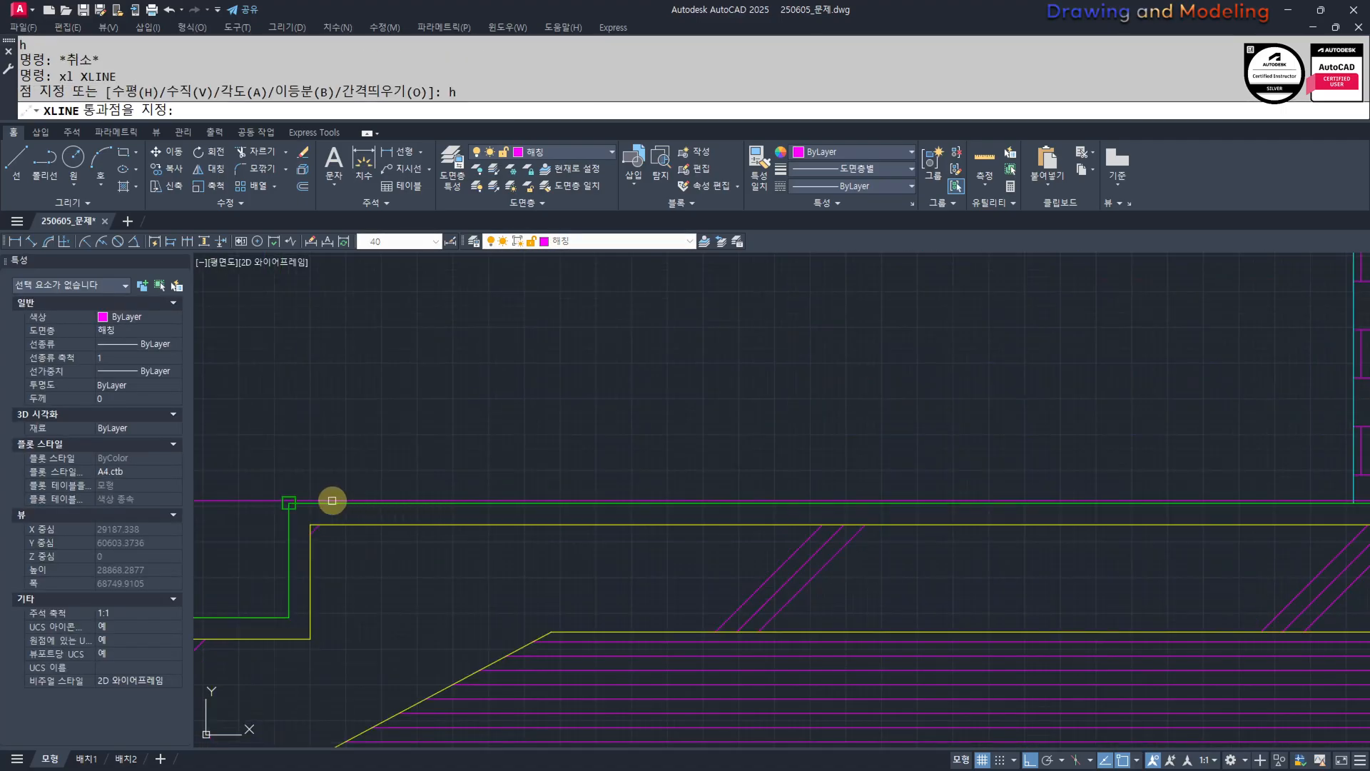
key(Escape)
key(Escape)
scroll(678, 479, down, 9)
Match the horizontal construction line's properties in the elevation to those of the left window's cyan sill.
middle_drag(1335, 496, 771, 493)
text(mm)
key(Return)
scroll(860, 514, down, 2)
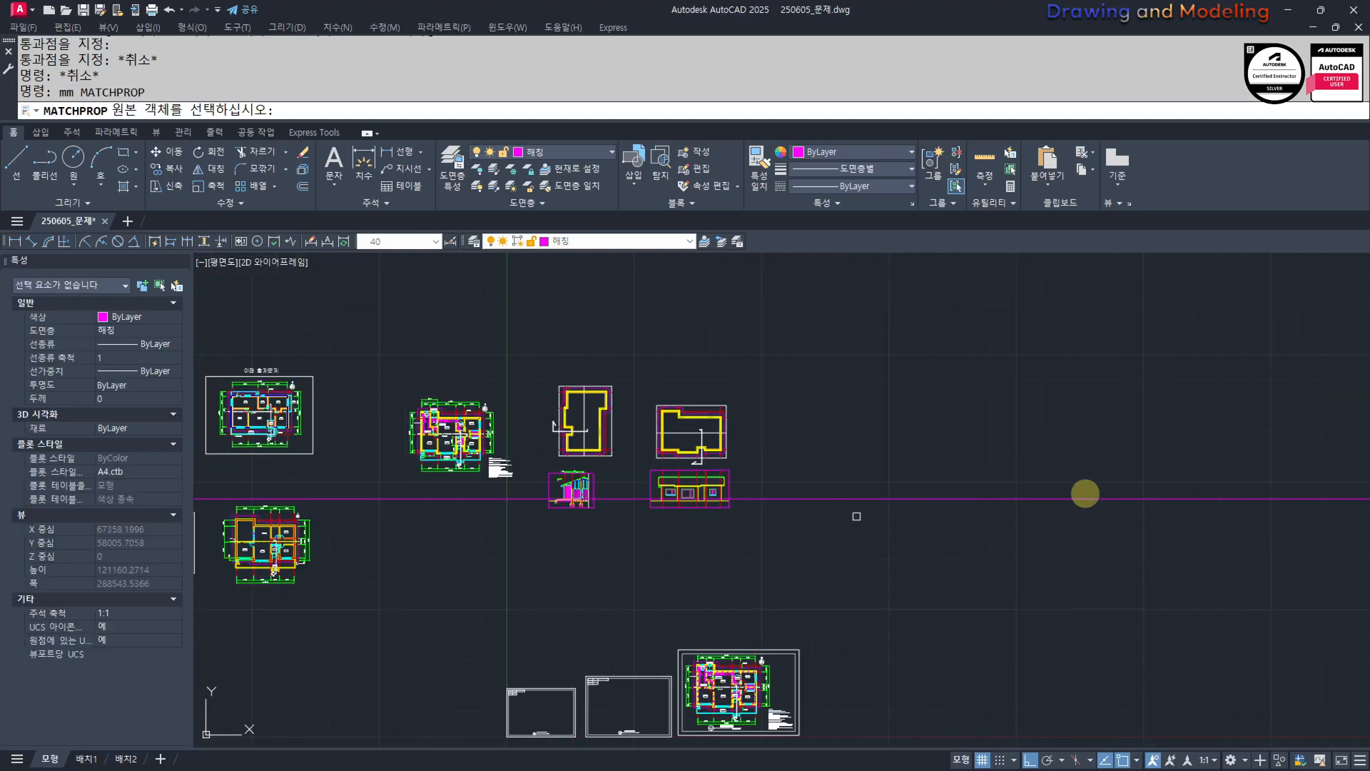
middle_drag(1083, 492, 796, 492)
scroll(618, 499, up, 10)
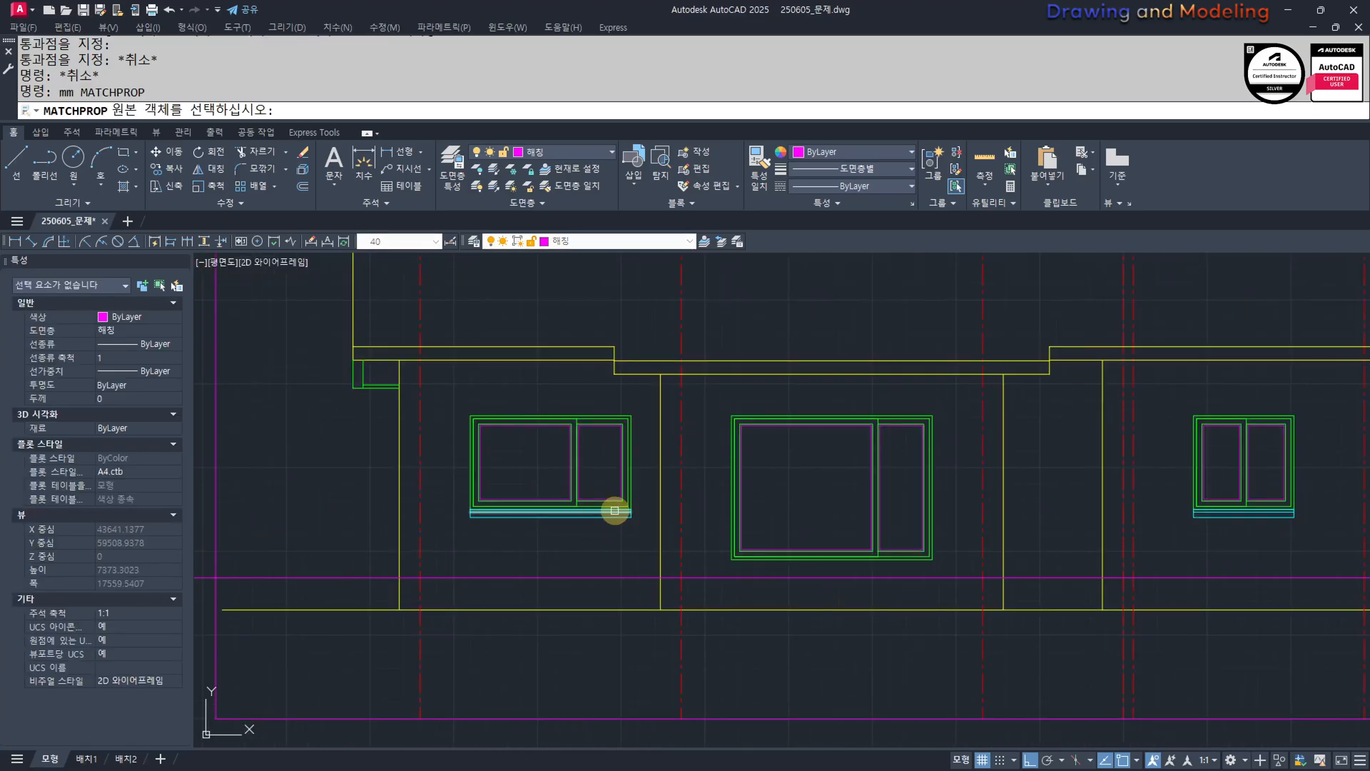
click(615, 511)
scroll(609, 555, up, 4)
click(625, 557)
click(587, 630)
key(Escape)
key(Escape)
Trim the part of the cyan floor-level line that extends beyond the elevation's left outer wall line.
scroll(817, 562, down, 8)
scroll(686, 574, up, 6)
text(tr)
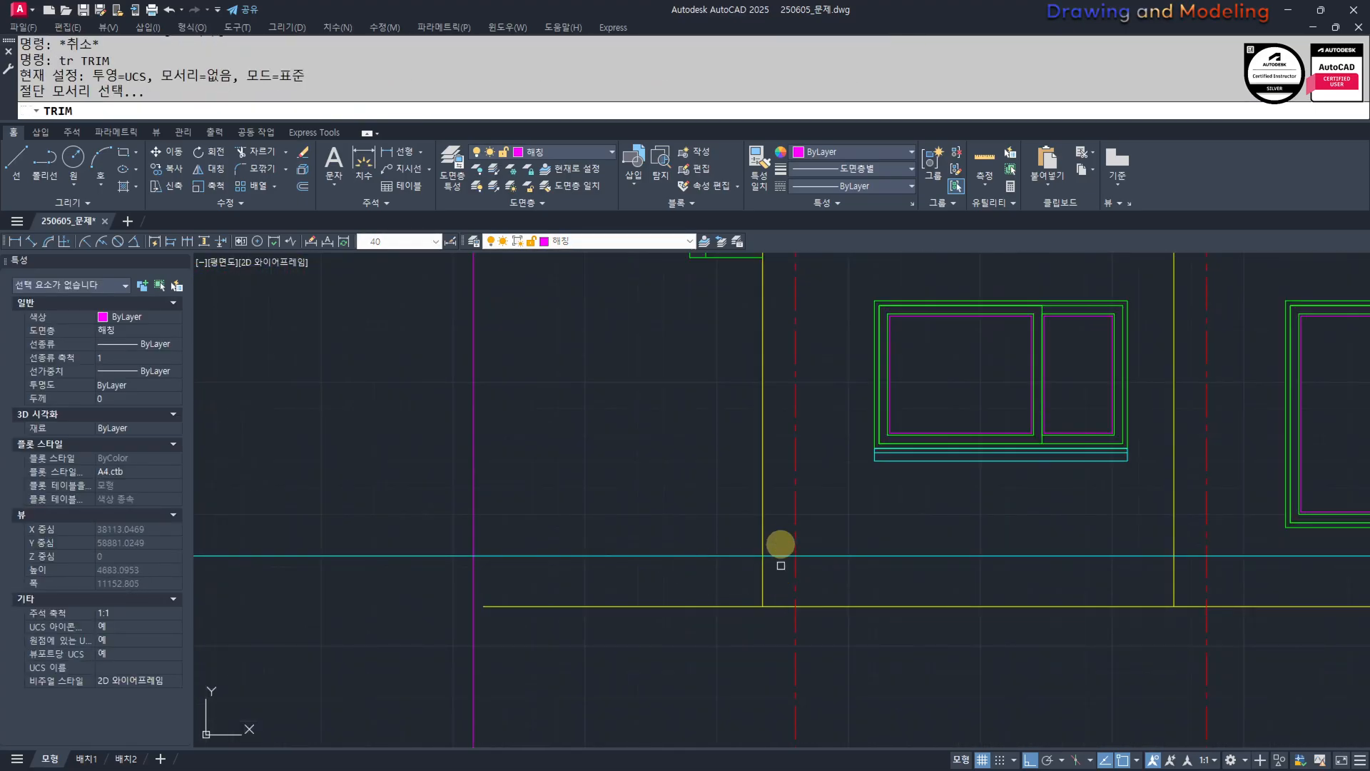
click(781, 535)
click(711, 527)
key(space)
click(719, 575)
click(709, 532)
key(Escape)
key(Escape)
scroll(711, 526, down, 7)
scroll(641, 532, up, 5)
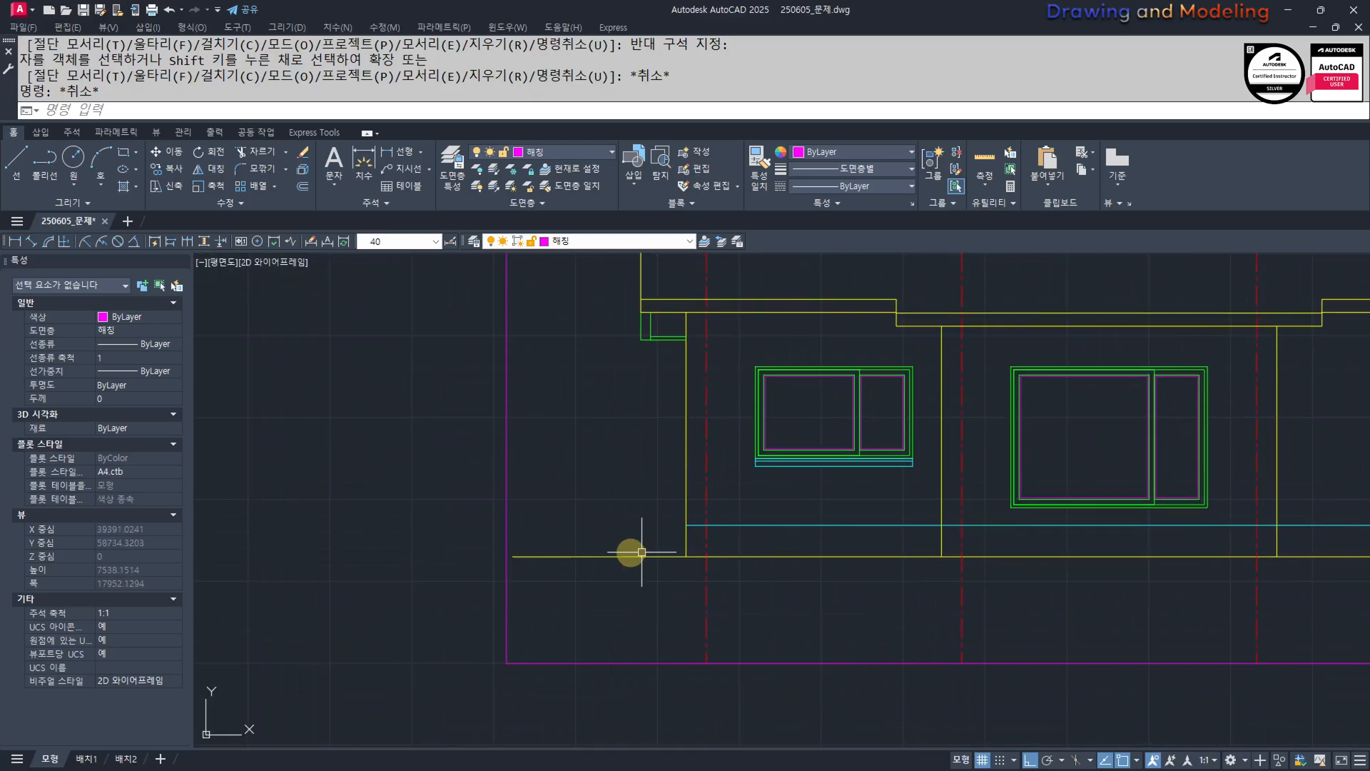
Examine the terrace outline, the side steps and the entrance steps along the front of the floor plan.
scroll(807, 557, down, 8)
middle_drag(243, 483, 636, 498)
scroll(593, 502, up, 6)
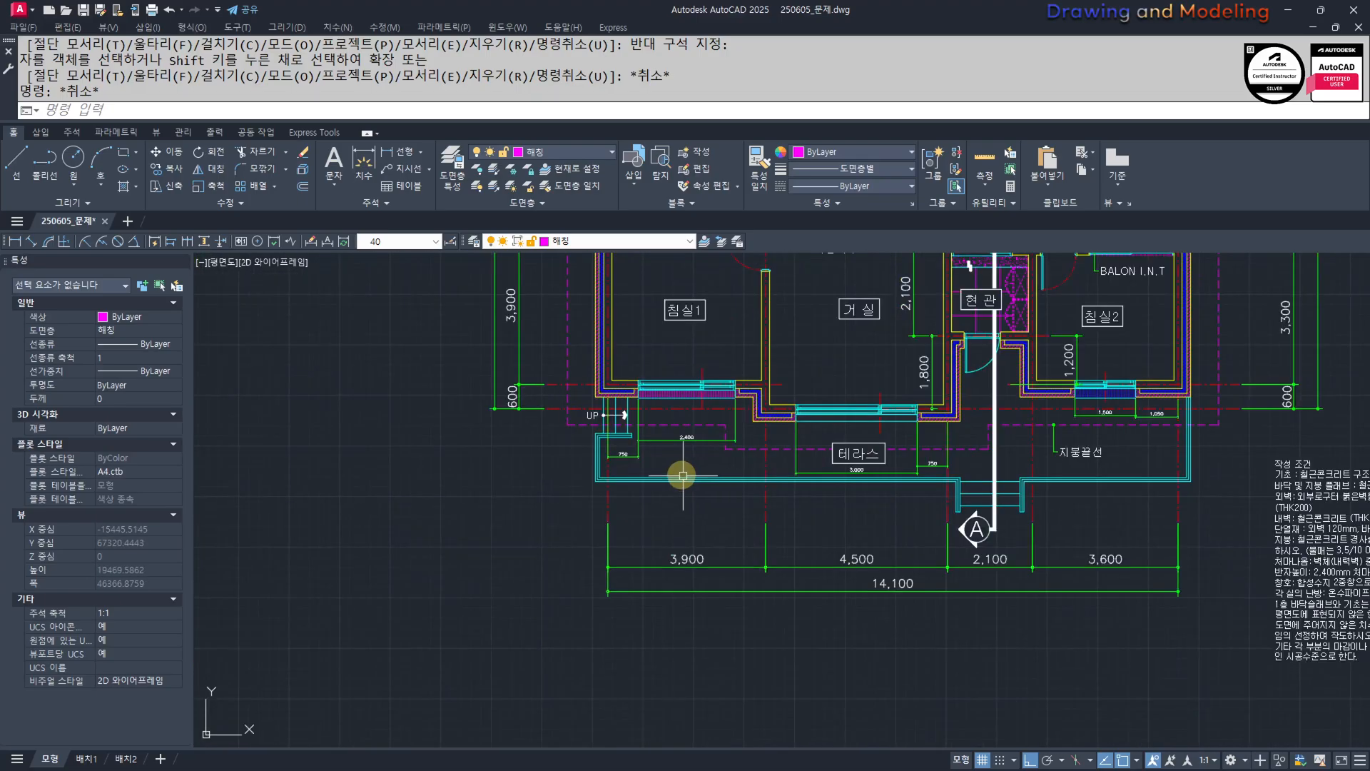
middle_drag(622, 424, 620, 475)
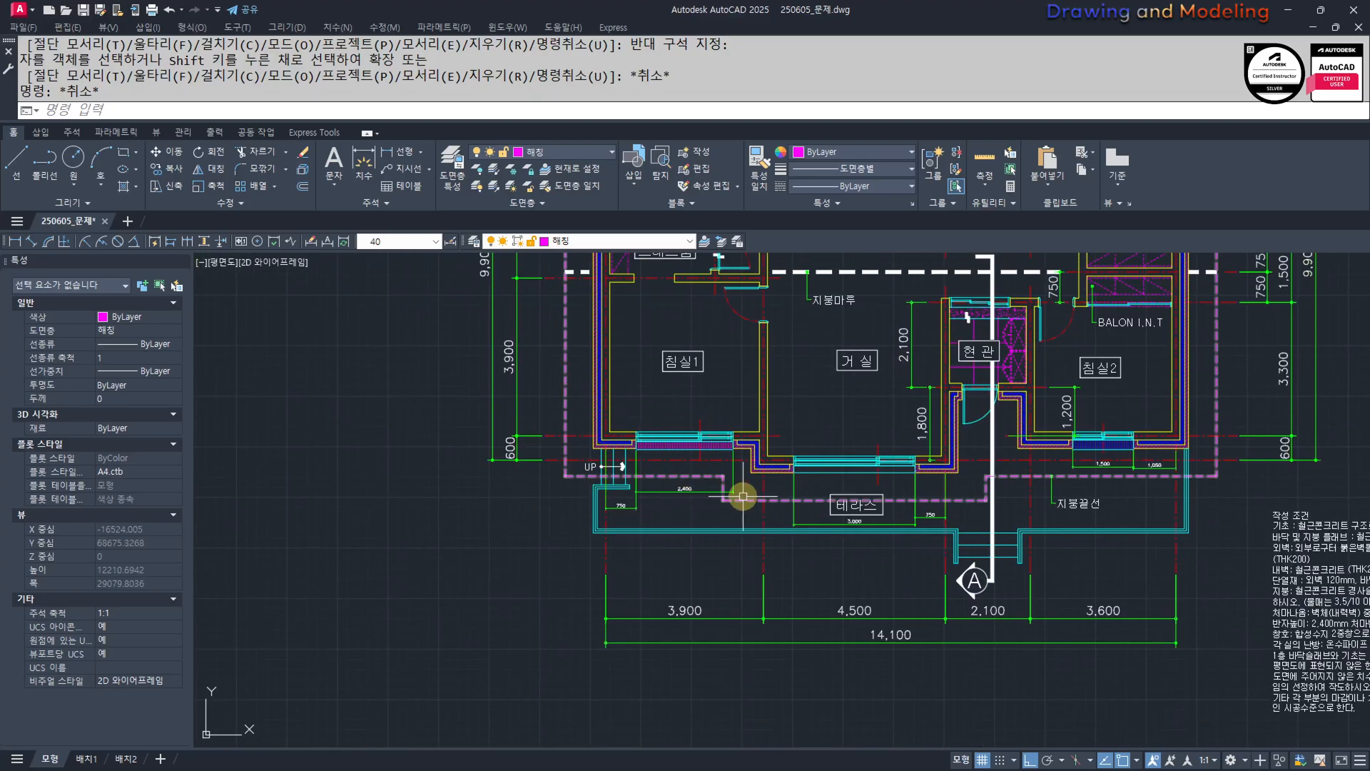
middle_drag(877, 540, 833, 506)
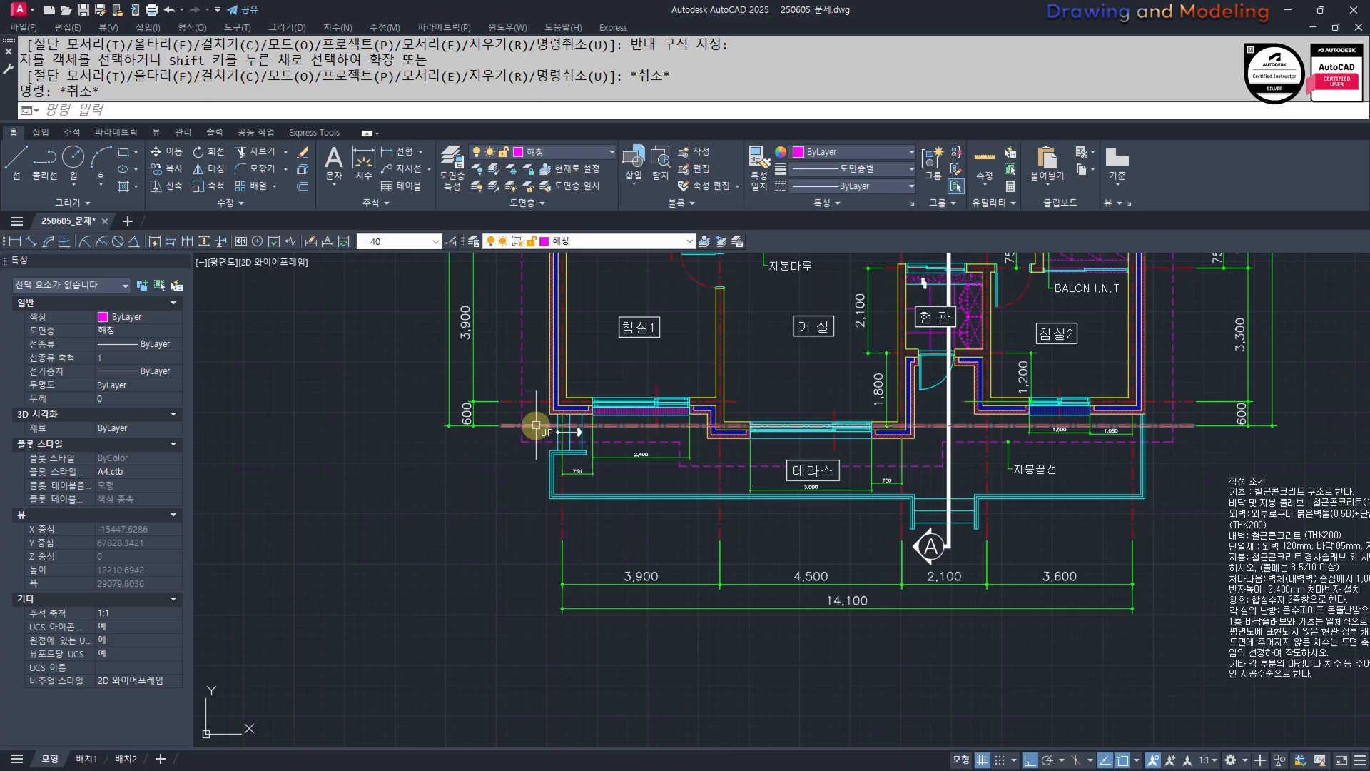
middle_drag(536, 425, 386, 418)
scroll(754, 544, up, 4)
scroll(813, 540, down, 4)
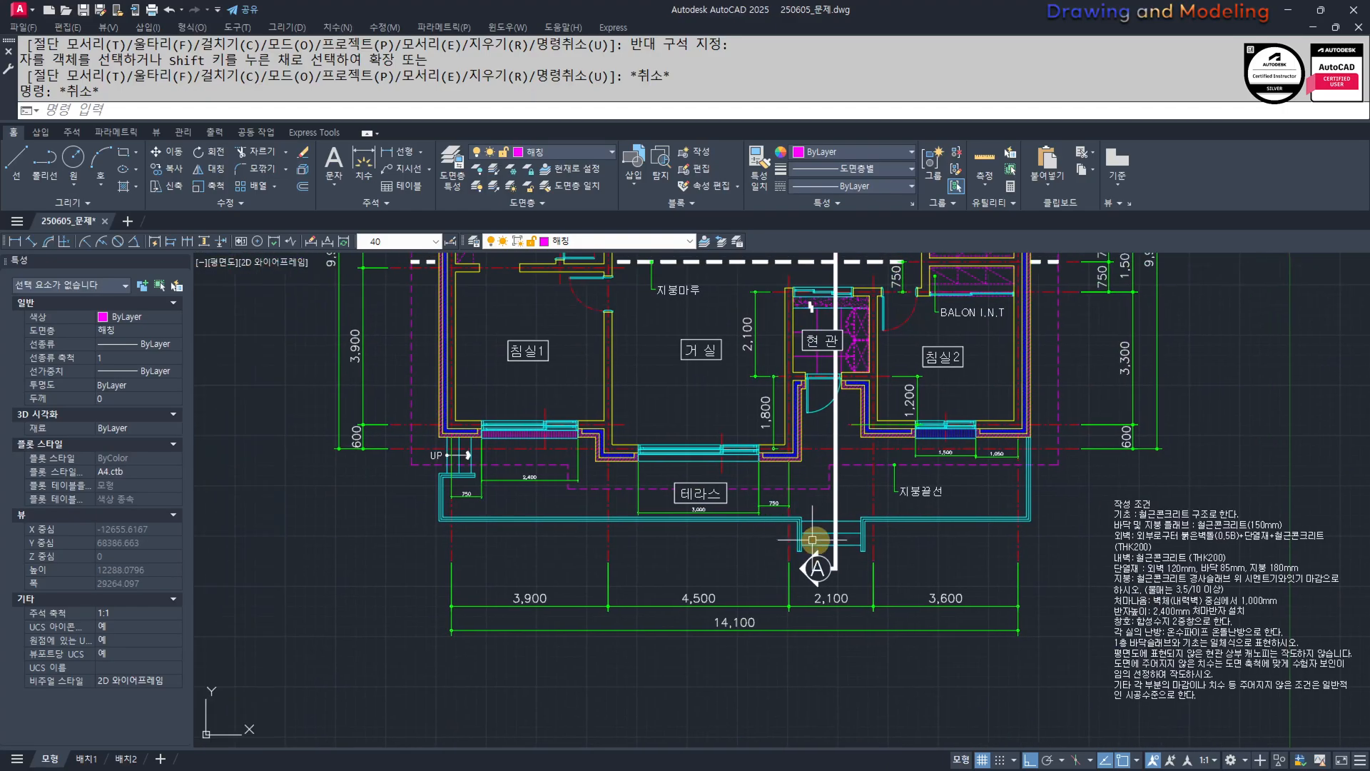
middle_drag(440, 513, 499, 511)
middle_drag(932, 566, 792, 562)
middle_drag(416, 492, 483, 487)
scroll(838, 560, up, 2)
scroll(779, 532, down, 6)
mouse_move(1142, 602)
middle_down()
mouse_move(703, 521)
mouse_move(916, 538)
middle_up()
middle_drag(1017, 543, 981, 548)
middle_drag(1295, 593, 940, 563)
text(ㄷ)
key(space)
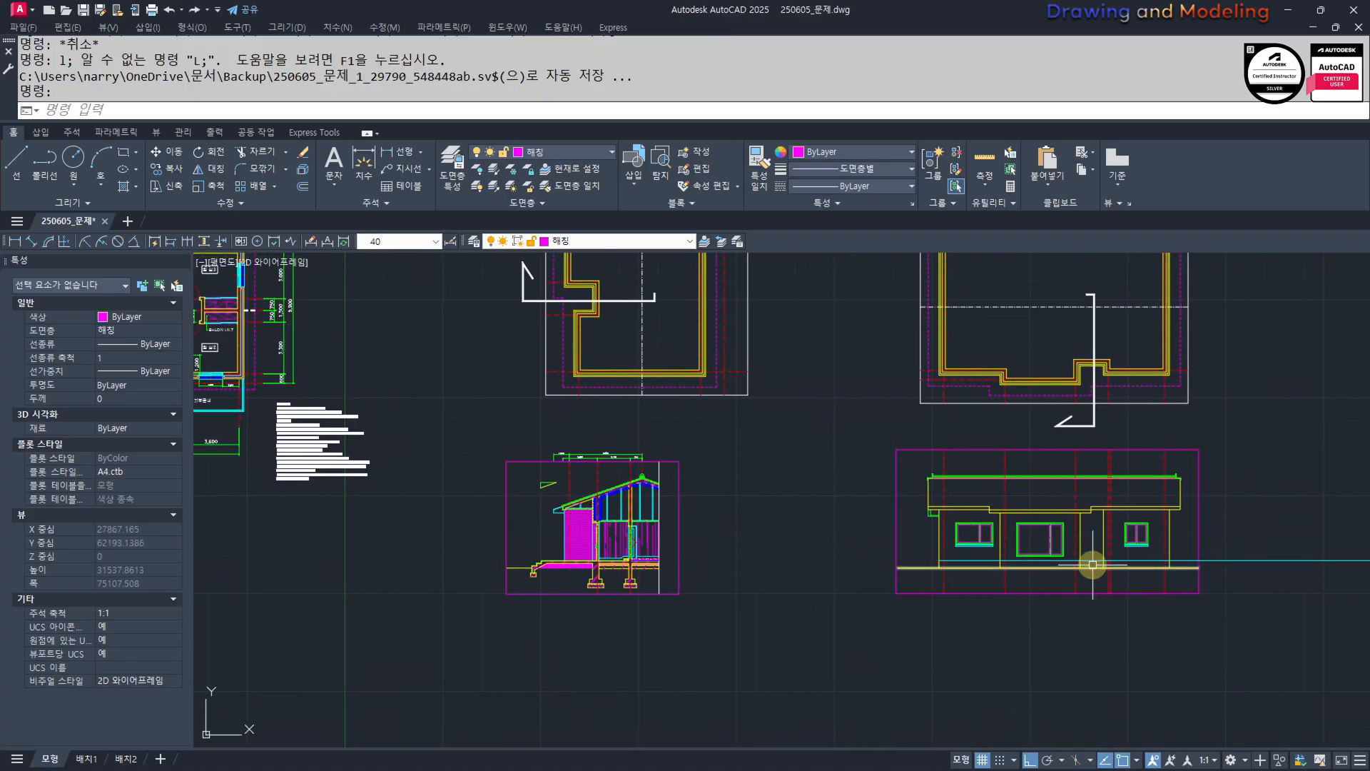
Trim the cyan floor-level line between the two wall lines of the entrance recess in the elevation.
scroll(1095, 563, up, 4)
key(Escape)
key(Escape)
middle_drag(1085, 586, 1047, 583)
scroll(1067, 565, up, 2)
text(tr)
click(1072, 552)
click(1046, 527)
key(Escape)
key(Escape)
scroll(1053, 505, down, 4)
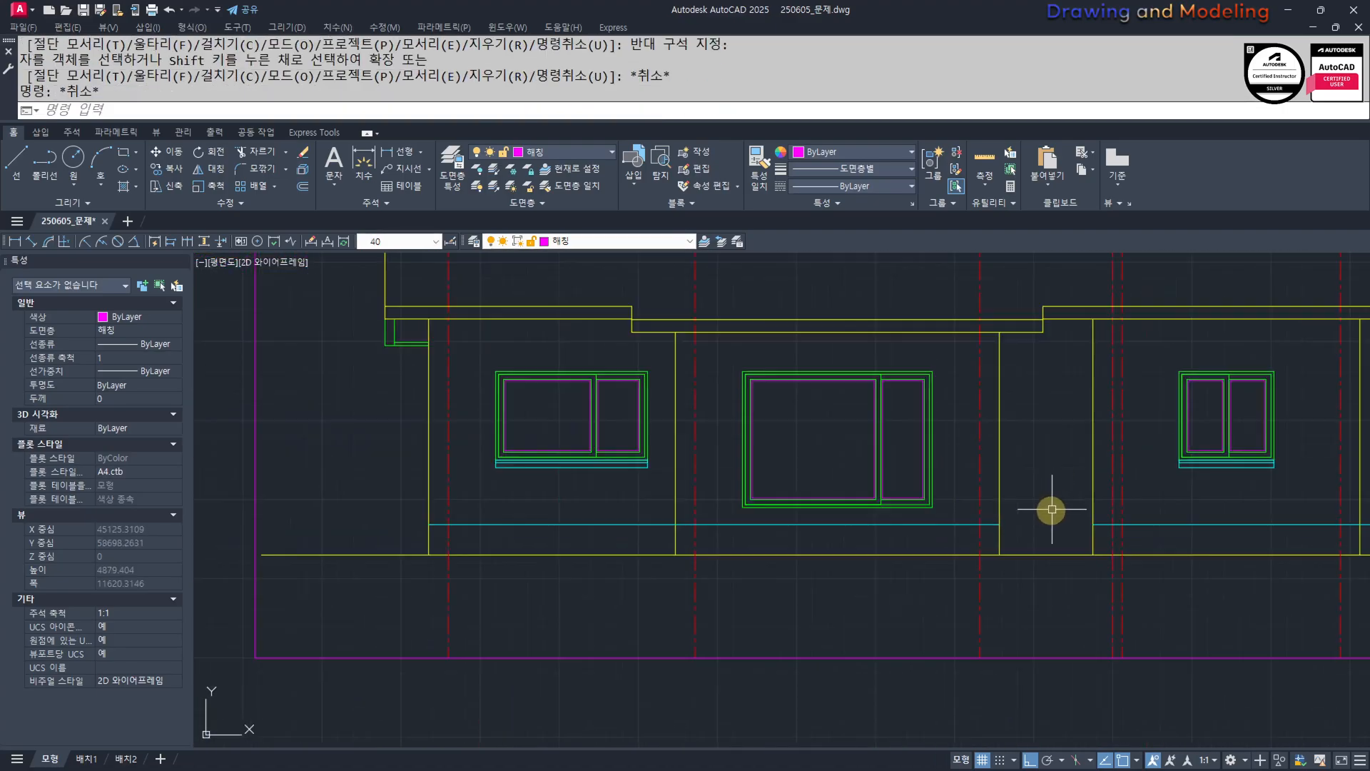
Examine the entrance steps and their side walls in front of the terrace in the floor plan.
middle_drag(592, 480, 953, 585)
scroll(691, 546, up, 6)
middle_drag(607, 531, 673, 523)
text(l)
key(space)
click(591, 624)
key(Escape)
key(Escape)
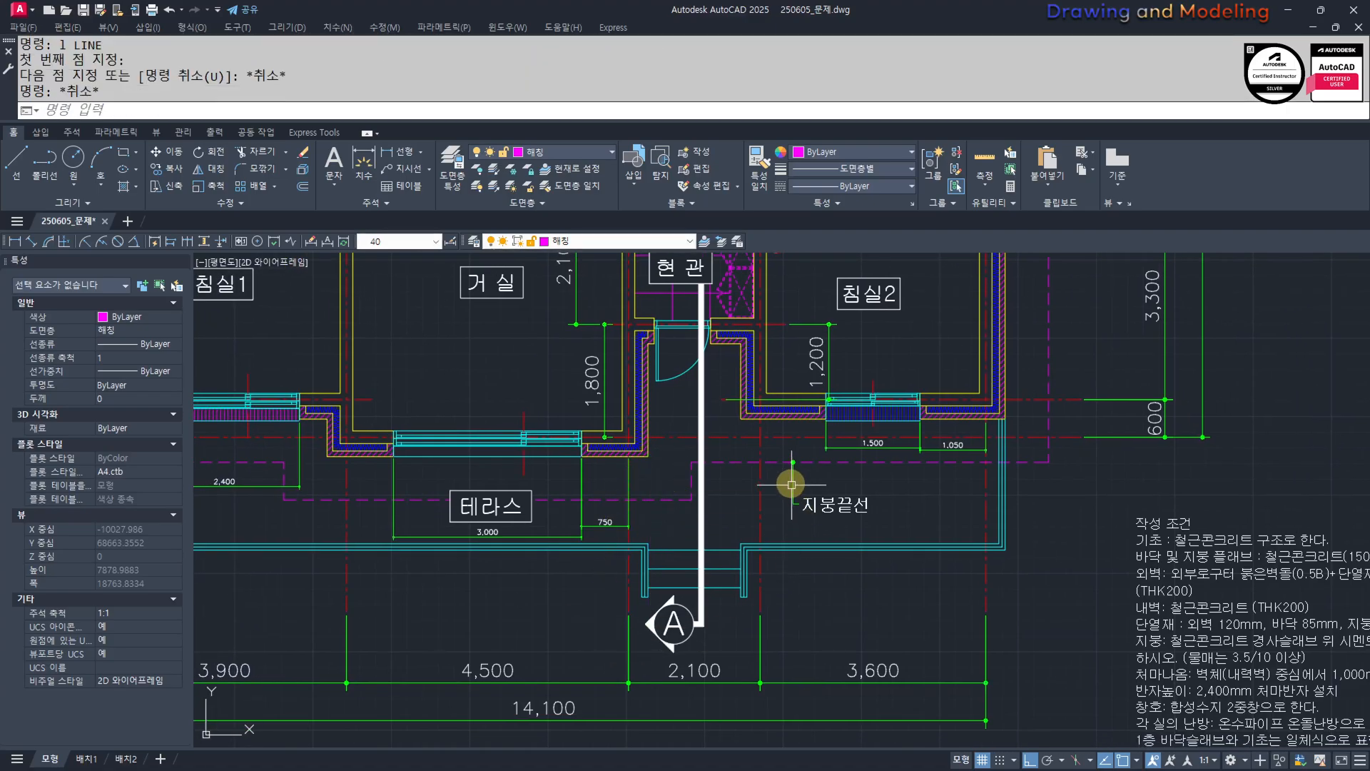
click(738, 419)
scroll(736, 634, up, 2)
key(Escape)
key(Escape)
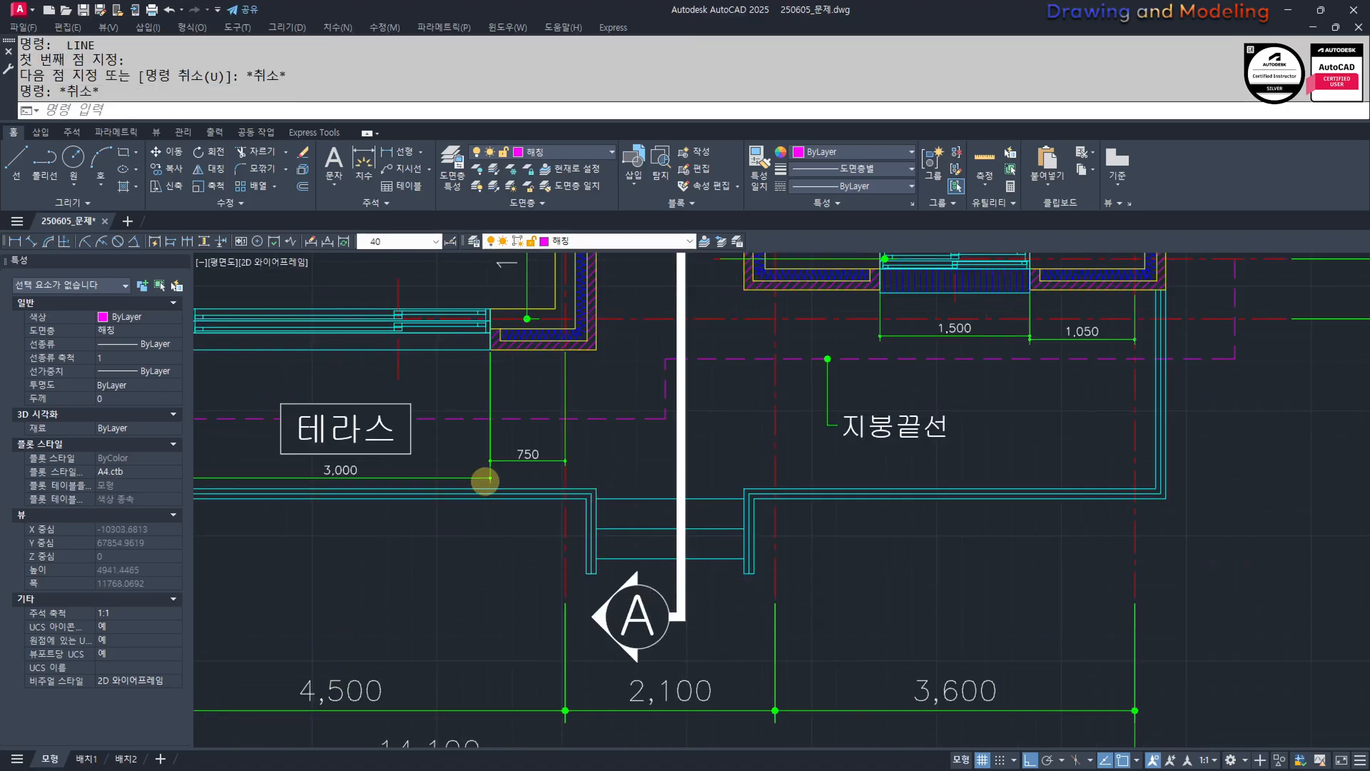
Draw a horizontal line between the entrance recess's two wall lines at floor level in the elevation.
scroll(482, 486, down, 8)
middle_drag(865, 668, 363, 607)
scroll(790, 556, up, 10)
key(Escape)
key(Escape)
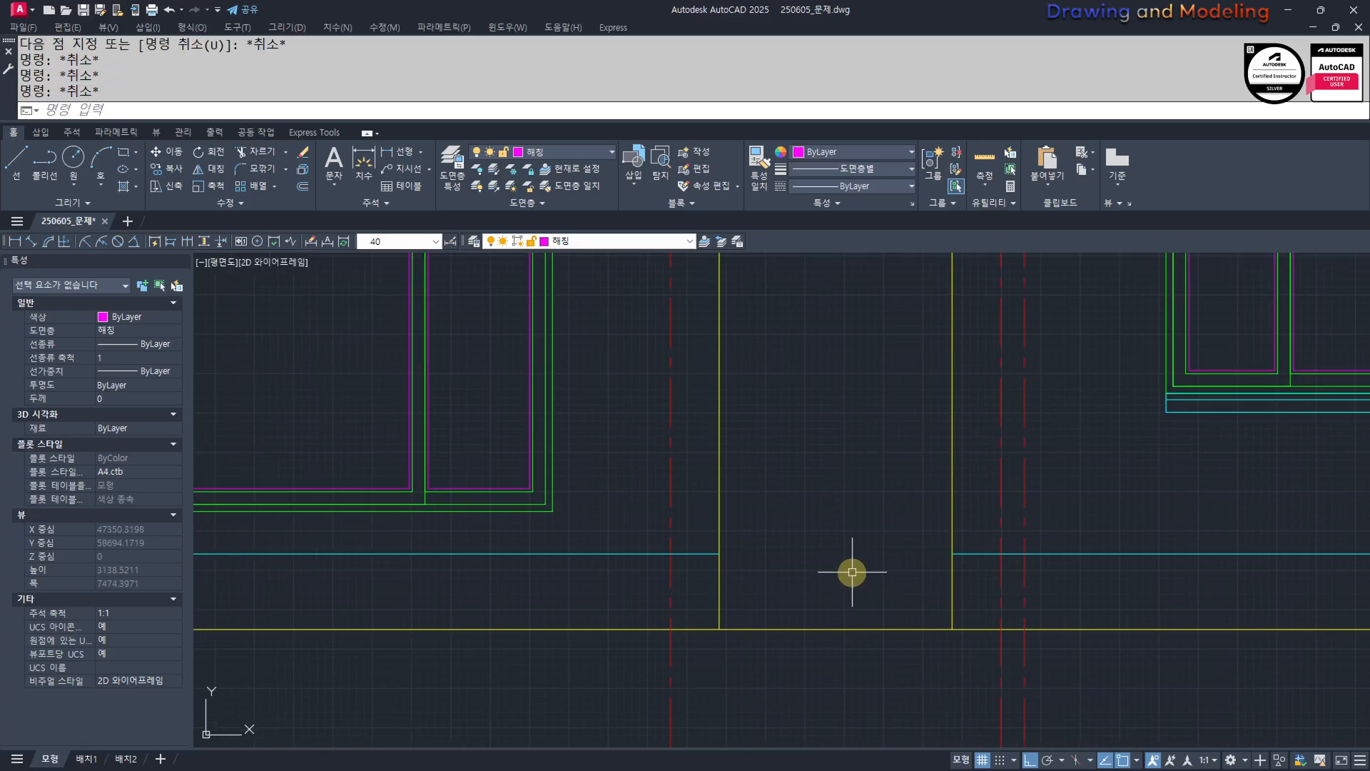
scroll(870, 584, down, 4)
scroll(889, 596, up, 5)
click(1055, 534)
click(1032, 584)
key(Escape)
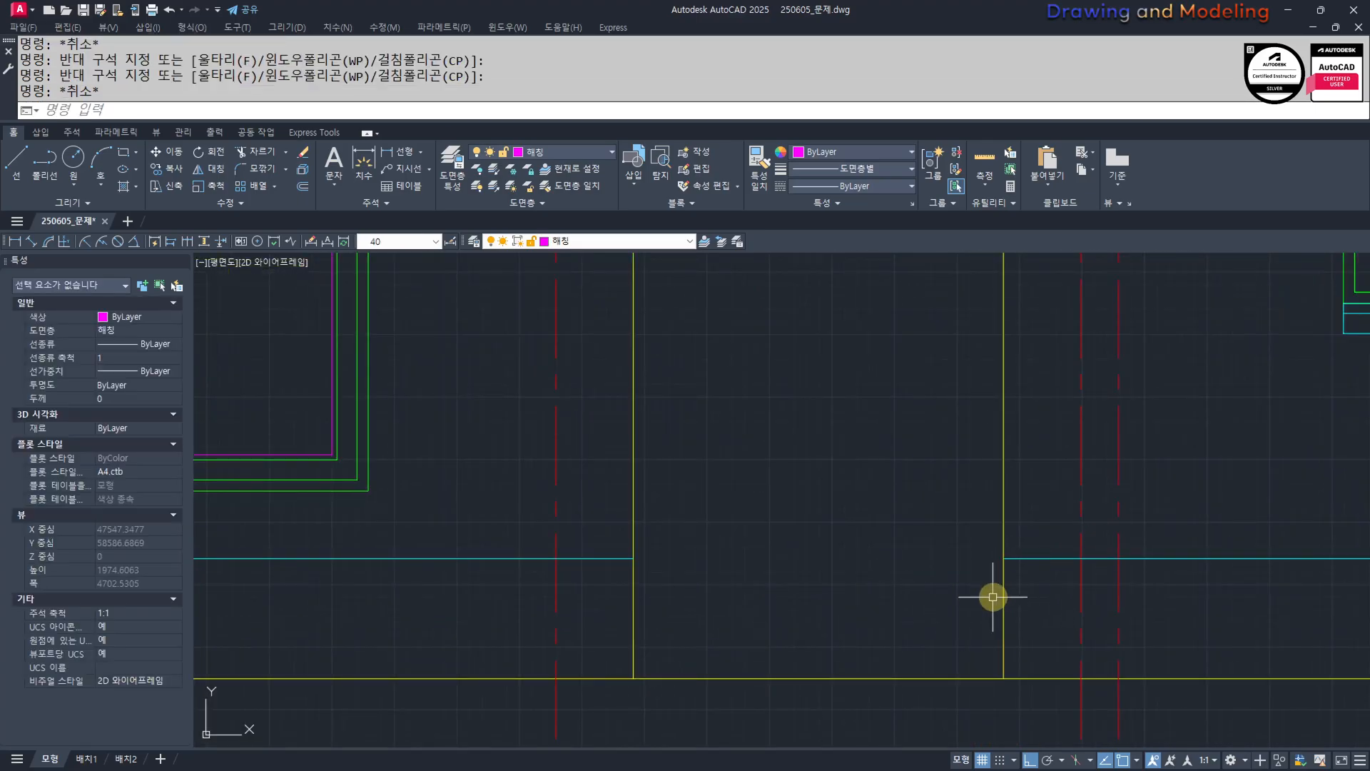
key(Escape)
middle_drag(993, 597, 1003, 600)
text(l)
click(1013, 562)
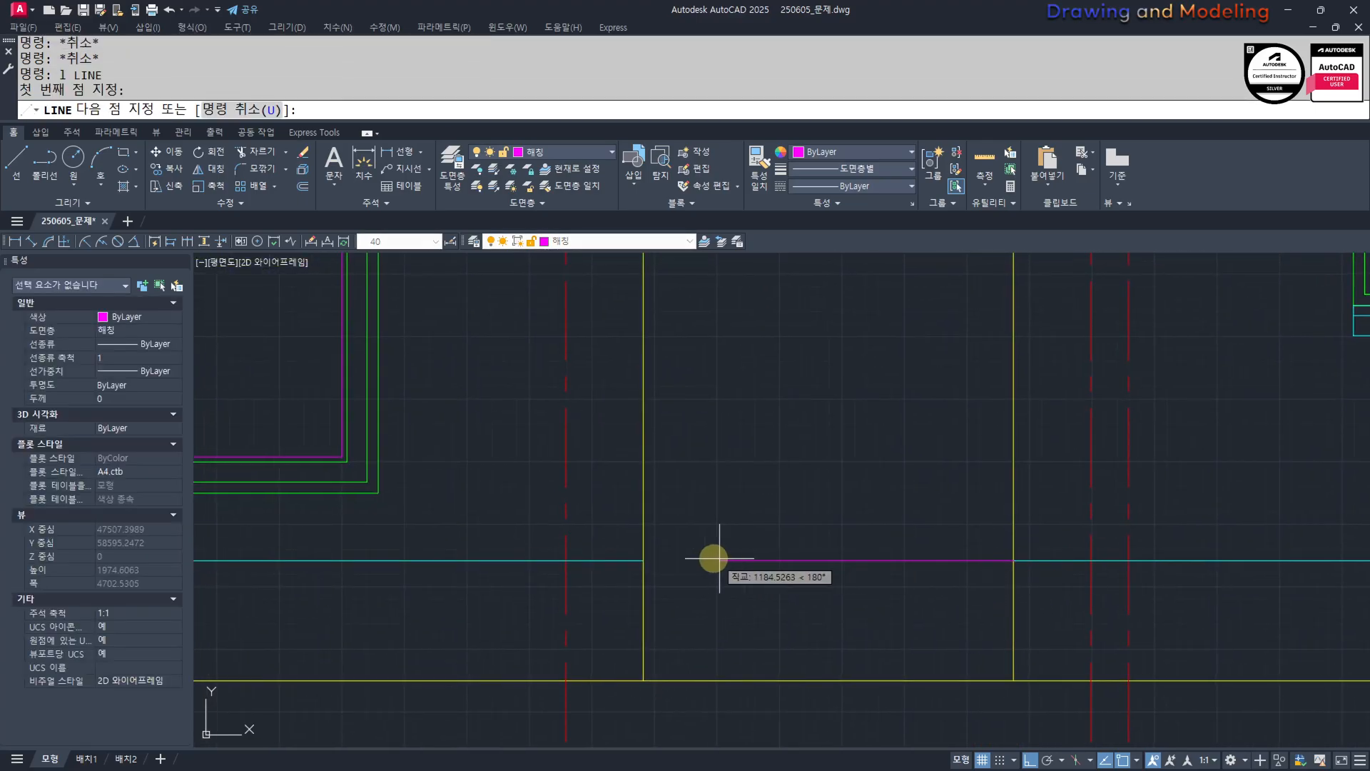
click(644, 560)
key(Escape)
Draw a vertical line from the midpoint of the recess's floor-level line down to the ground line.
click(840, 565)
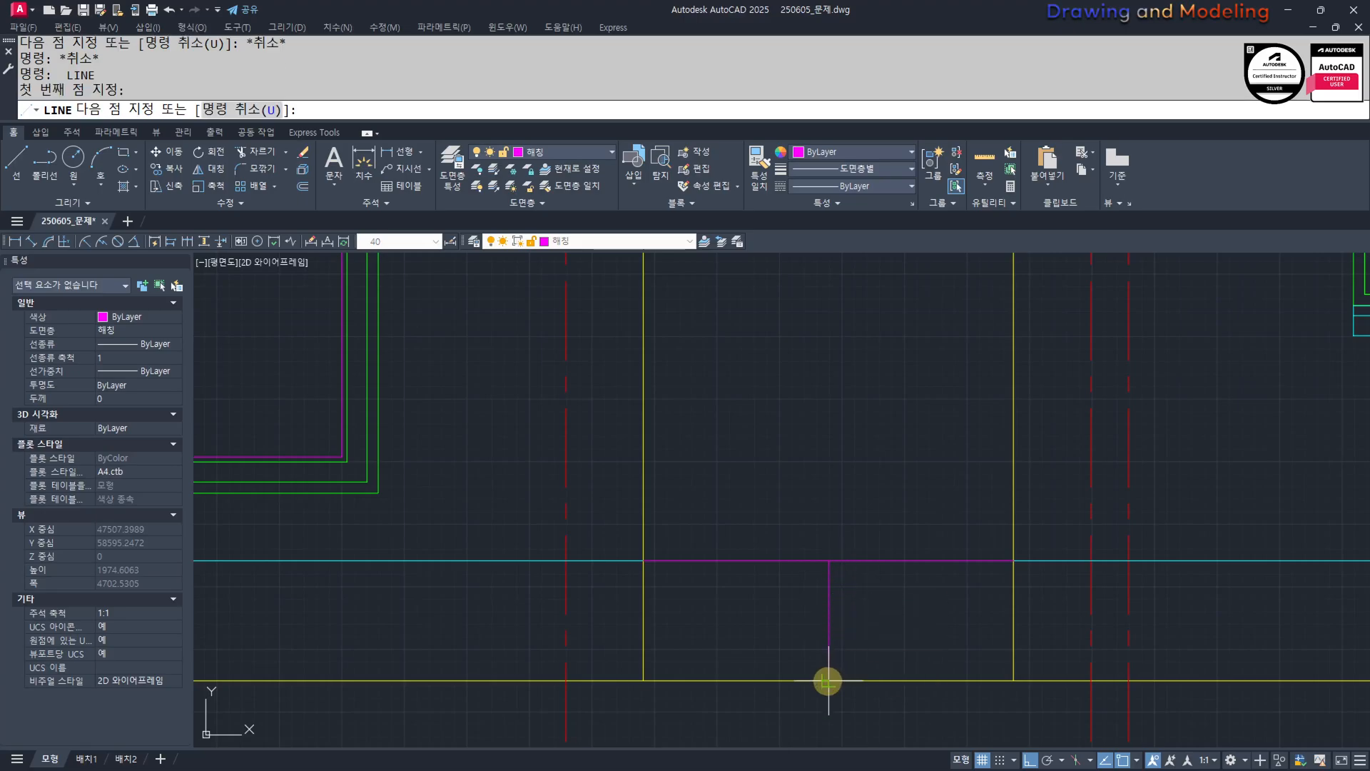
key(Escape)
key(Escape)
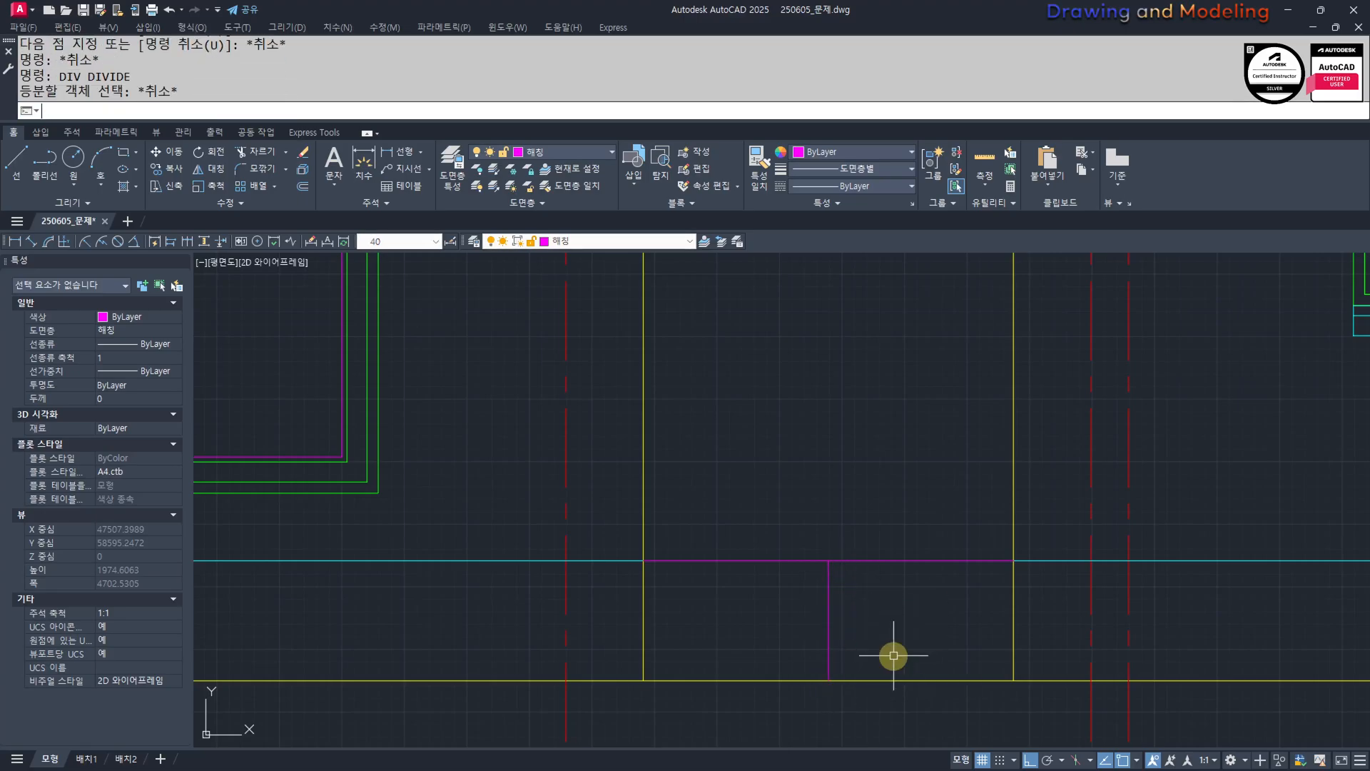
Divide the vertical line in the entrance recess into 3 equal segments.
click(826, 591)
text(3)
key(Return)
key(Escape)
key(Escape)
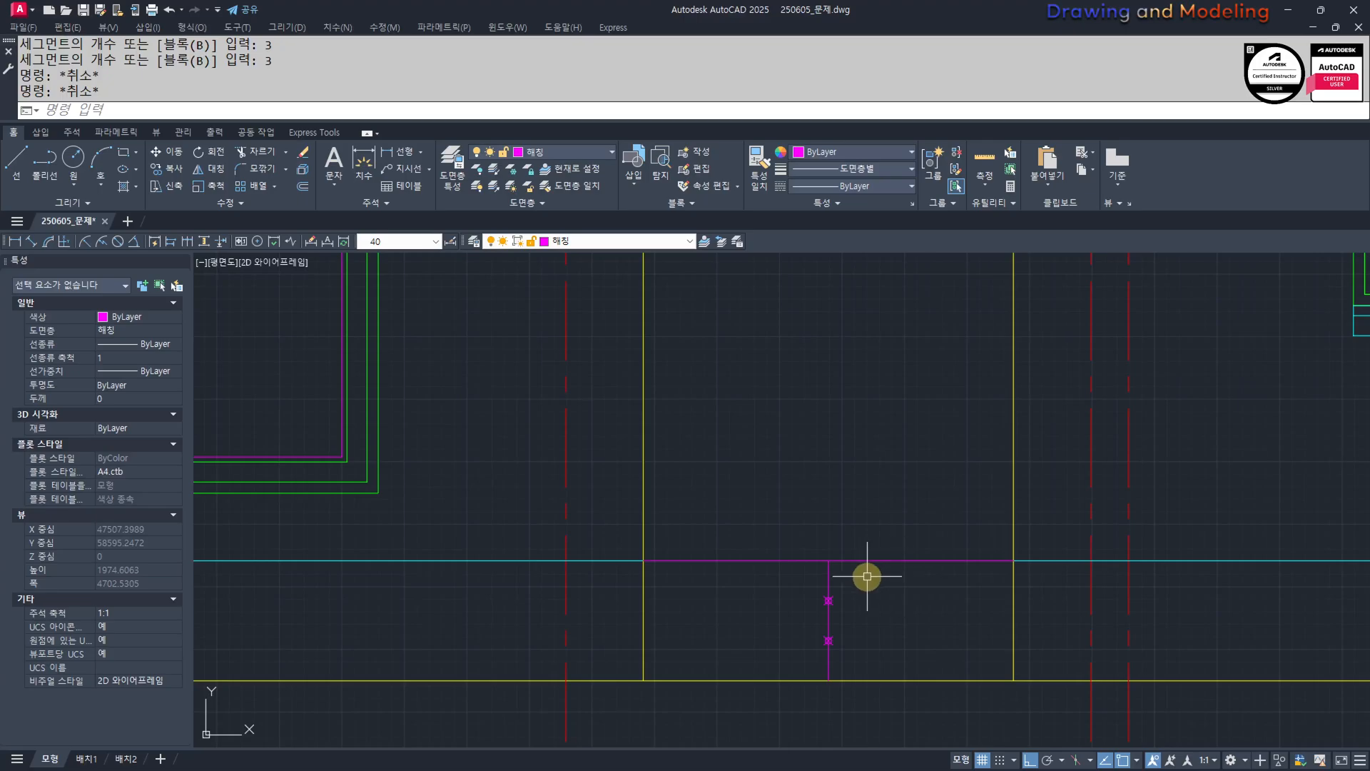
Match the properties of the recess's horizontal line to the adjacent cyan floor-level line.
text(ma)
key(Return)
click(1049, 560)
click(979, 549)
click(934, 586)
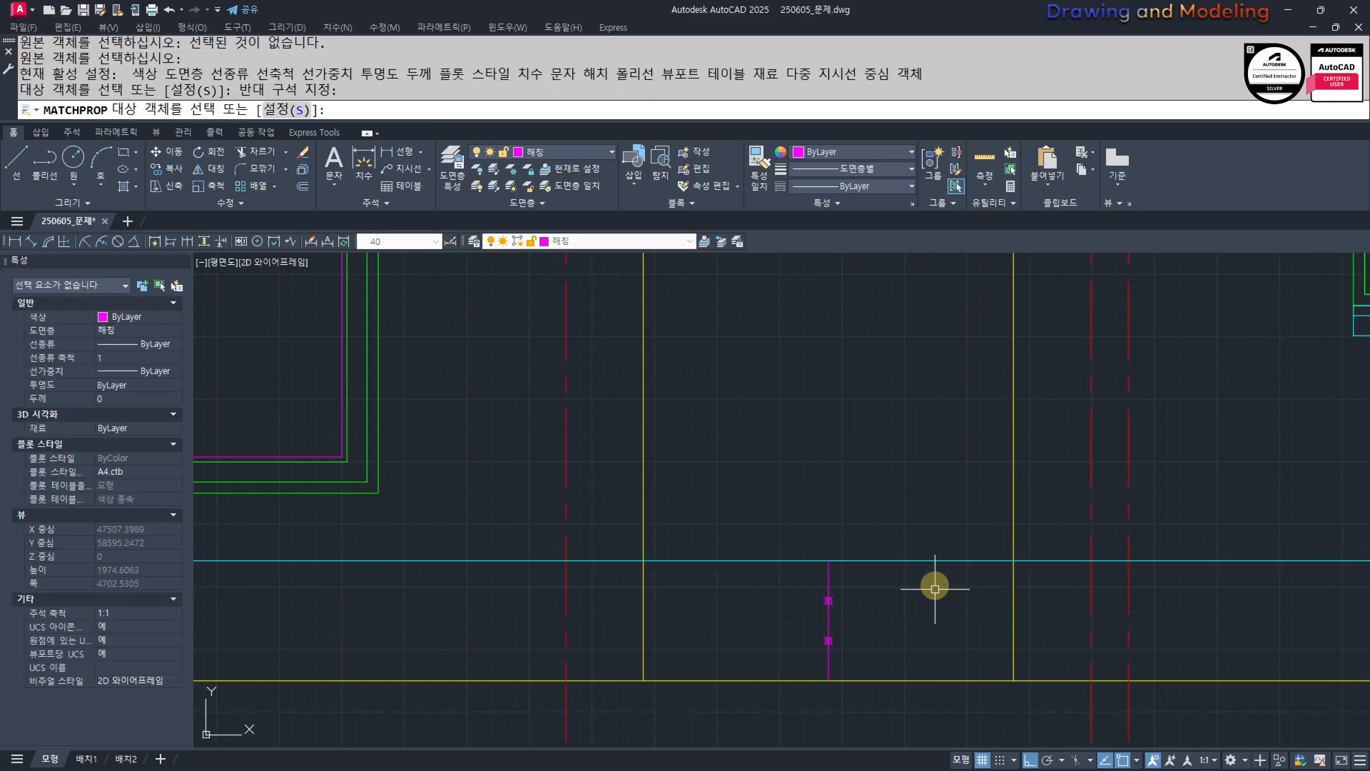
key(Escape)
key(Escape)
Offset the recess's cyan floor-level line 30 downward.
click(954, 546)
click(917, 588)
text(o)
key(Return)
text(30)
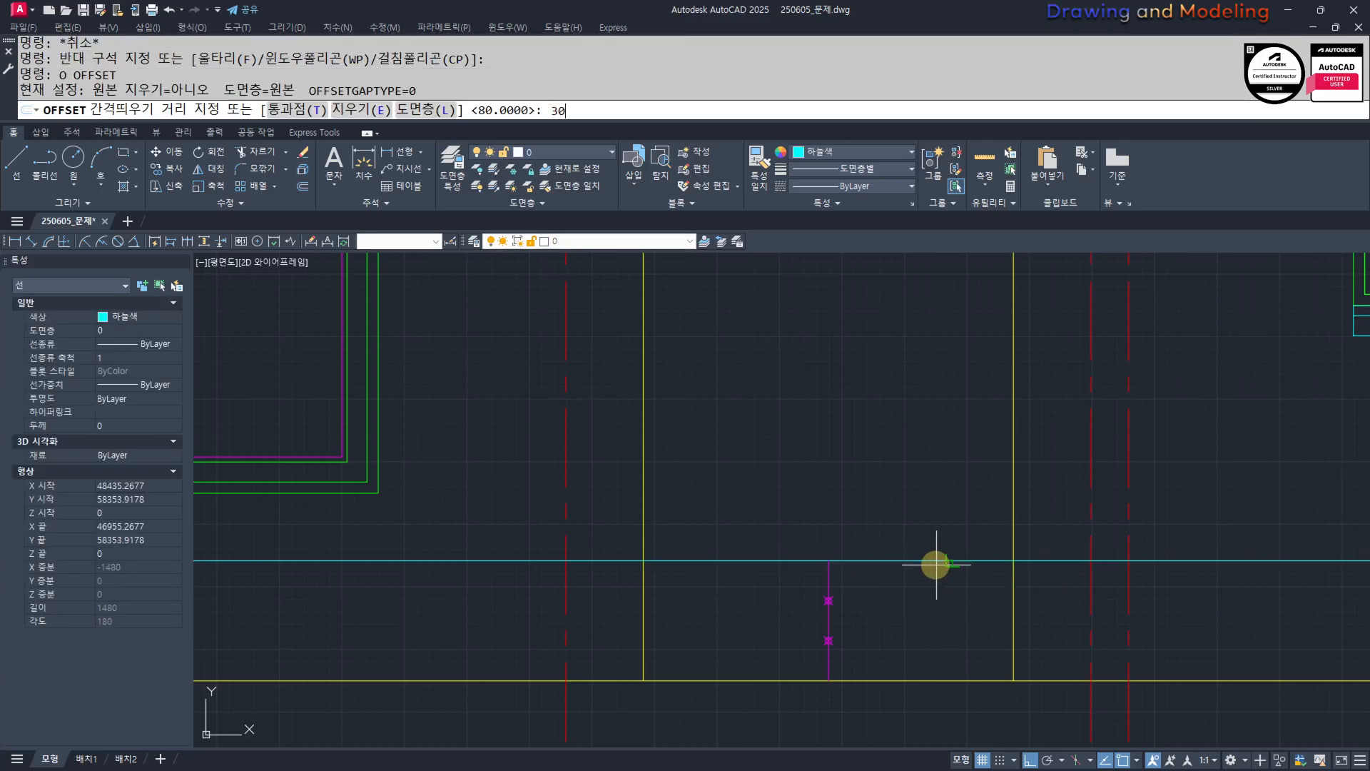
key(Return)
click(935, 561)
click(917, 602)
key(Escape)
key(Escape)
Offset the two wall lines of the entrance recess 100 inward.
key(Return)
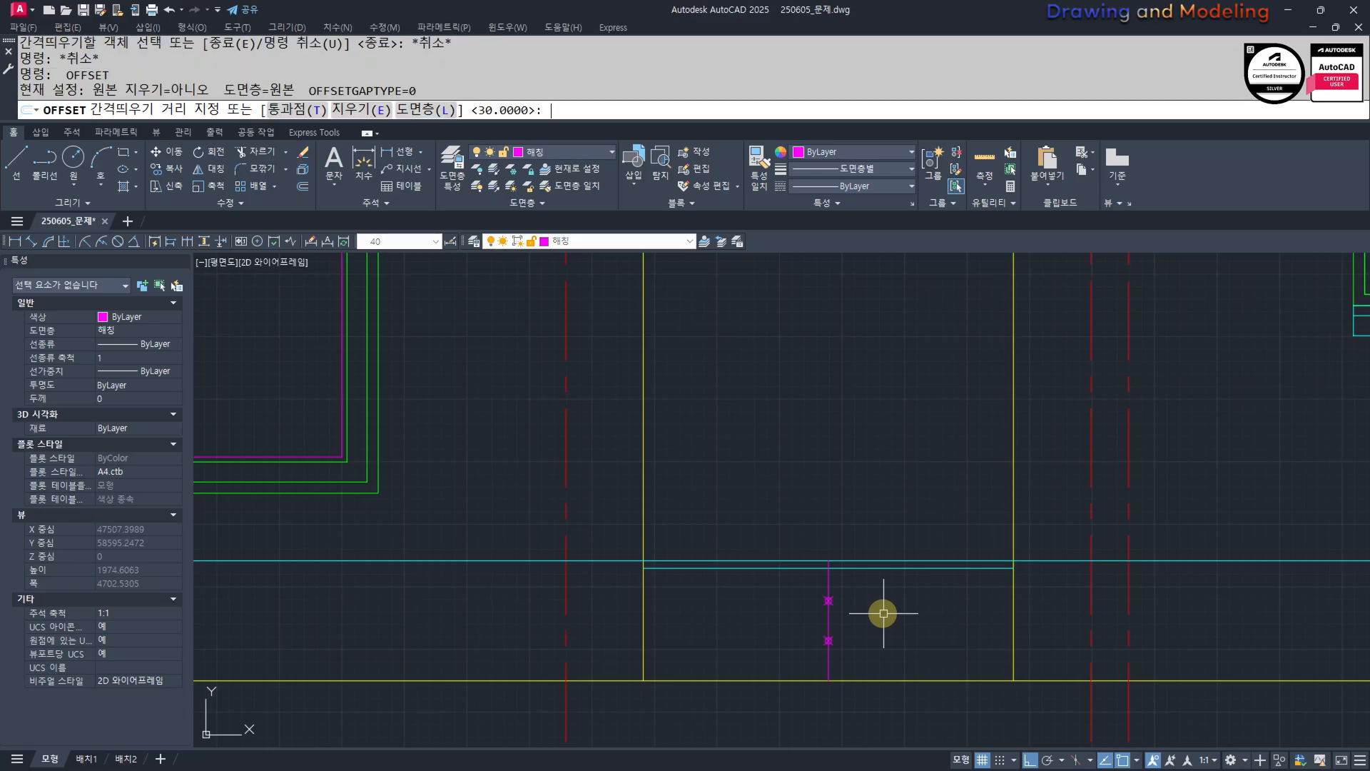
key(Escape)
key(Escape)
text(o)
key(Return)
text(100)
key(Return)
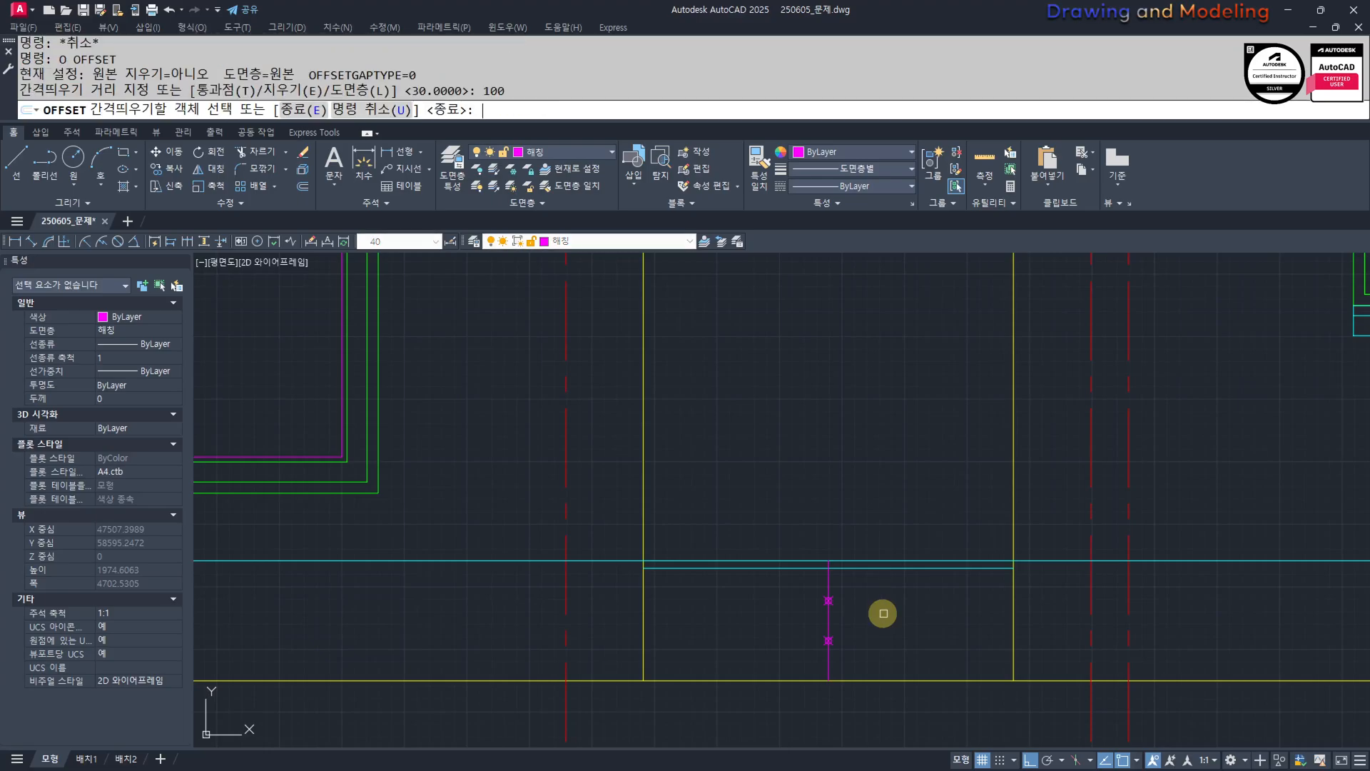
click(644, 605)
click(750, 601)
click(1021, 600)
click(1008, 603)
click(1019, 593)
click(996, 601)
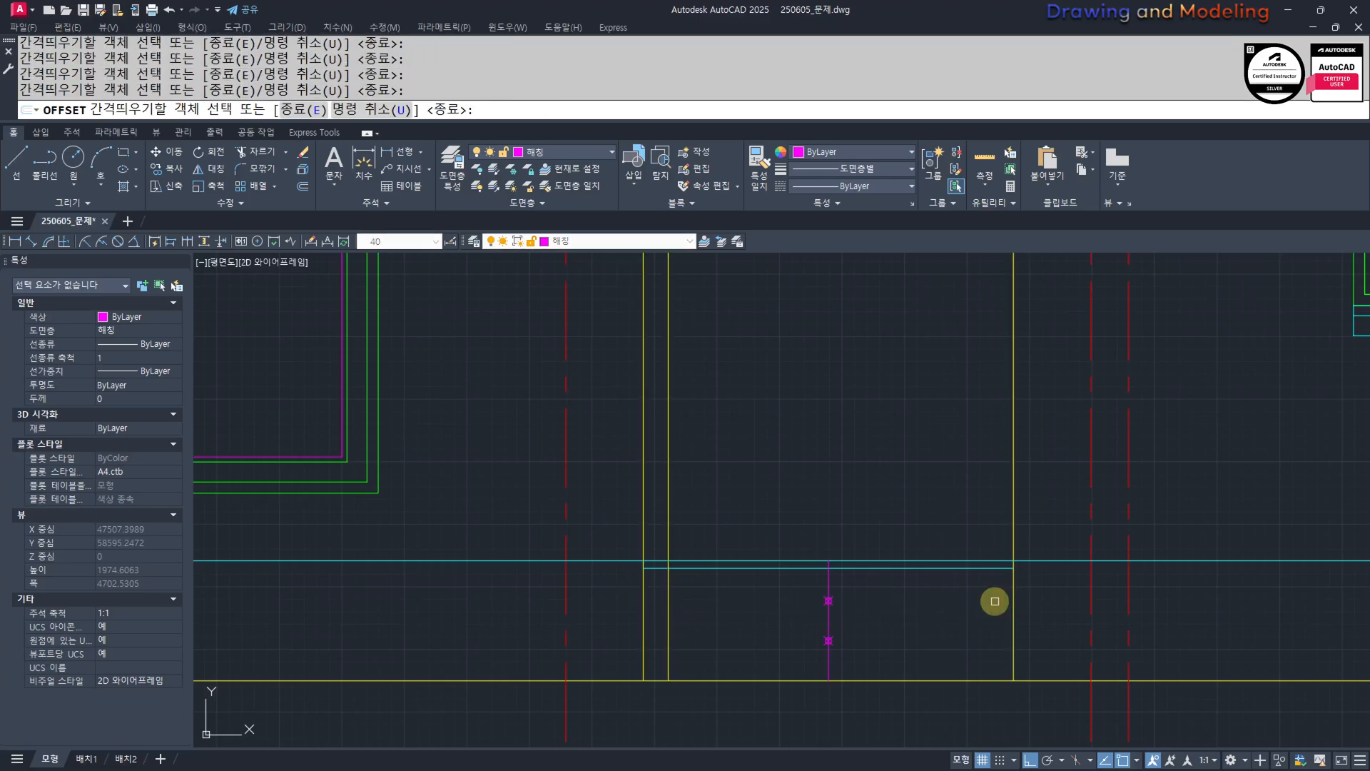
click(1013, 601)
click(999, 598)
key(Escape)
key(Escape)
Trim the two inner offset wall lines above the recess's floor-level line.
scroll(864, 611, up, 2)
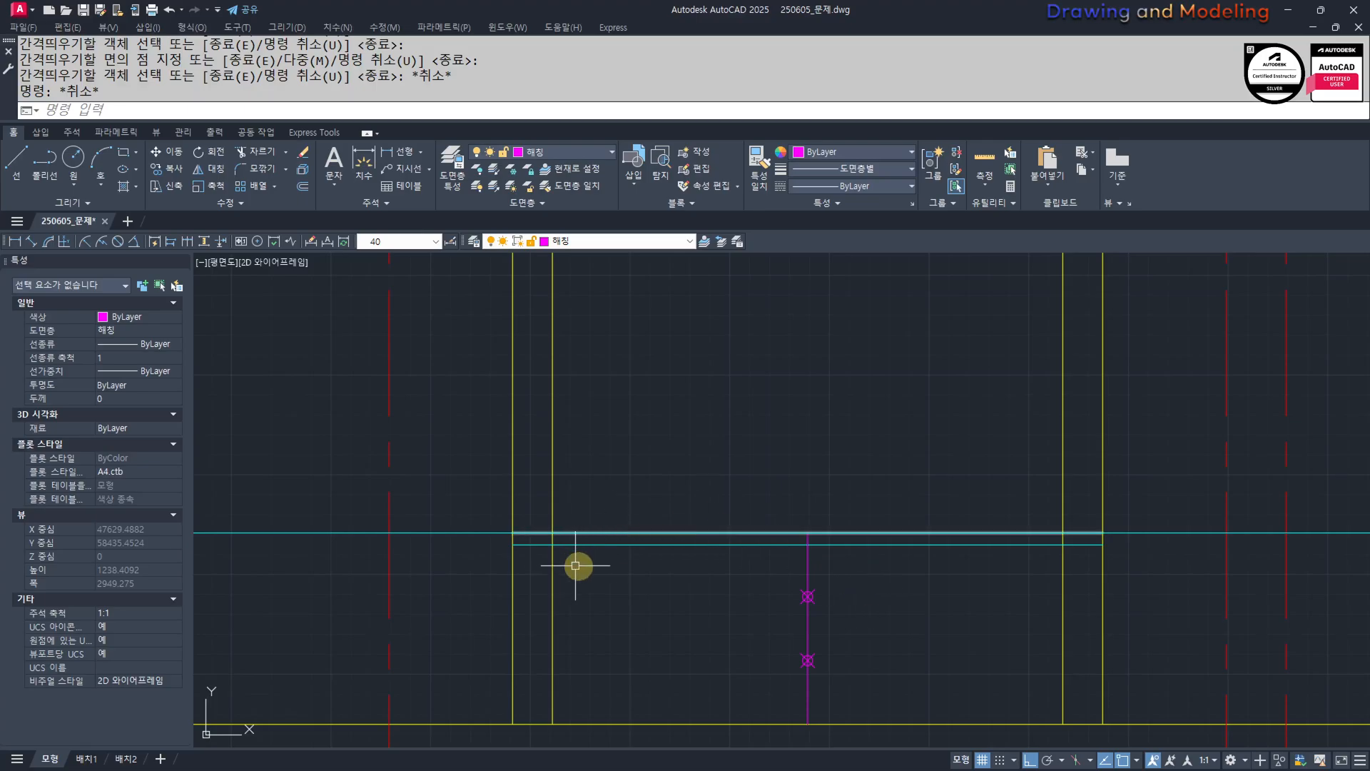
text(tr)
key(Return)
click(1042, 564)
click(1031, 527)
key(Escape)
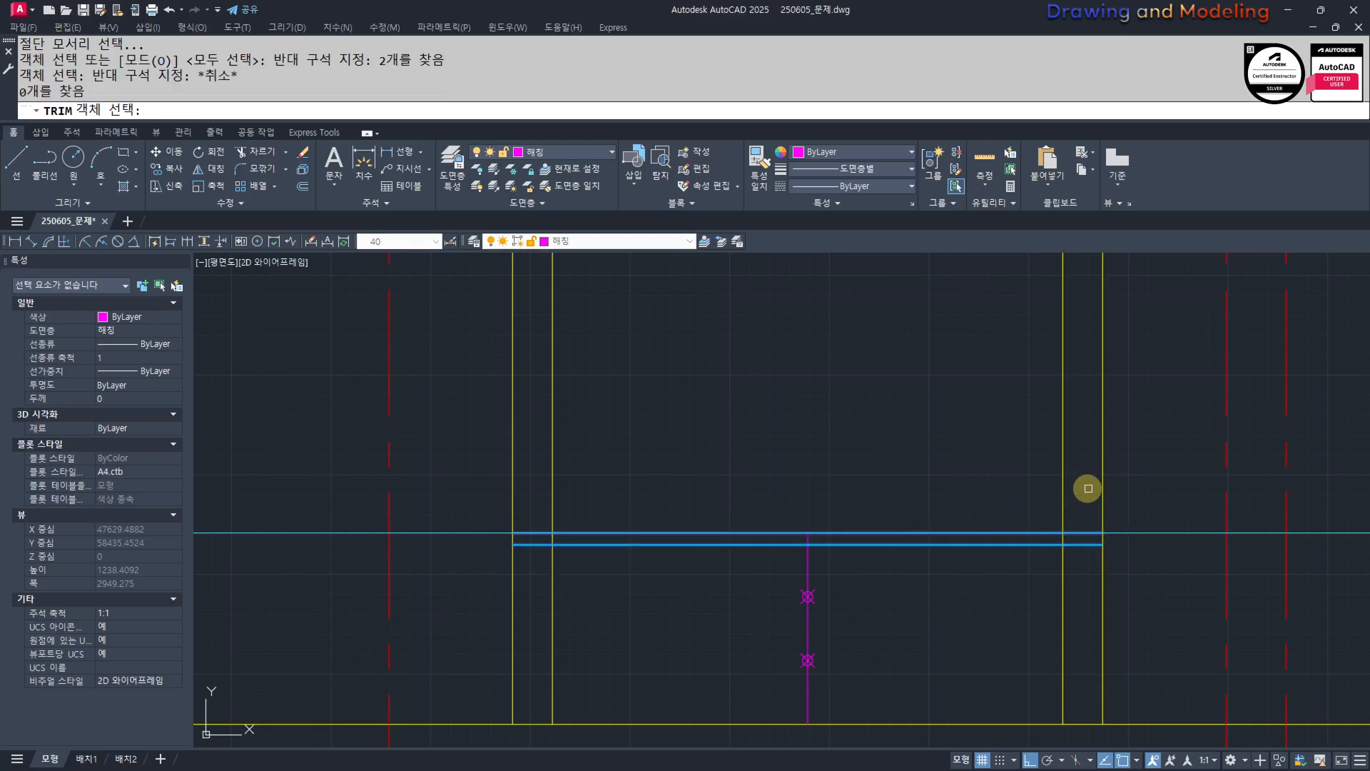
click(554, 478)
key(Return)
click(606, 450)
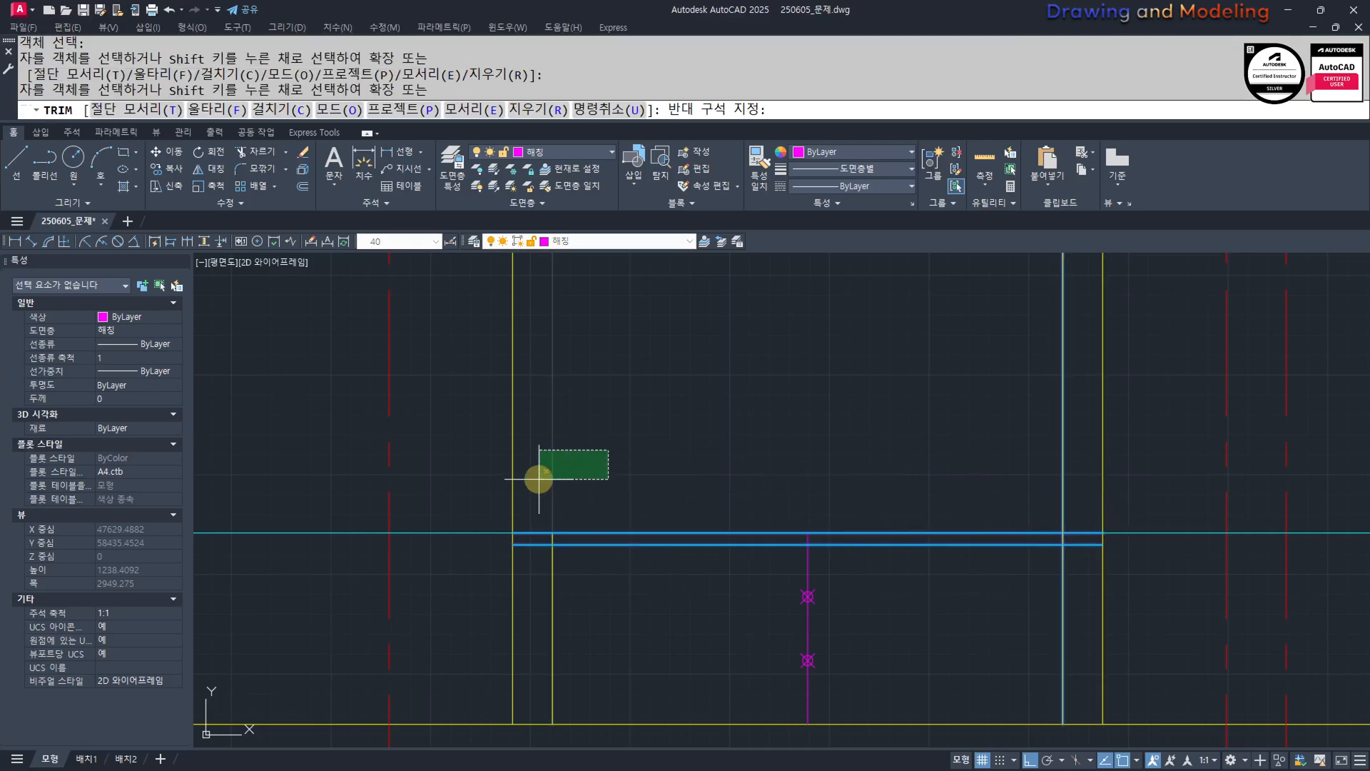
click(538, 477)
Trim the lower cyan line's ends outside the inner verticals and the verticals' parts below it, leaving a shallow step nosing.
scroll(1079, 546, up, 2)
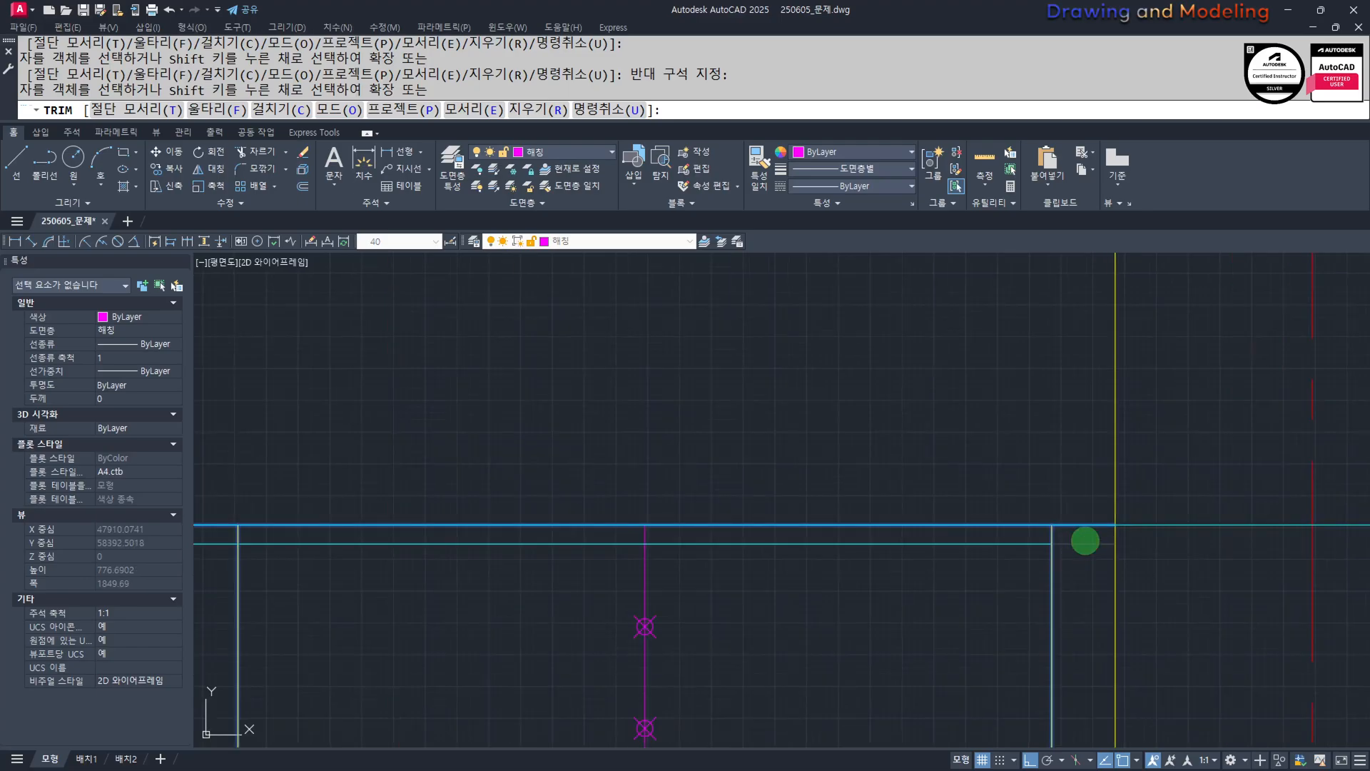
middle_drag(598, 592, 912, 594)
click(1312, 599)
scroll(635, 576, up, 2)
click(634, 576)
click(535, 503)
key(Escape)
key(Escape)
Match the properties of the step nosing's lines to those of the magenta vertical line.
scroll(626, 541, down, 3)
middle_drag(712, 577, 679, 578)
text(mm)
key(space)
click(773, 593)
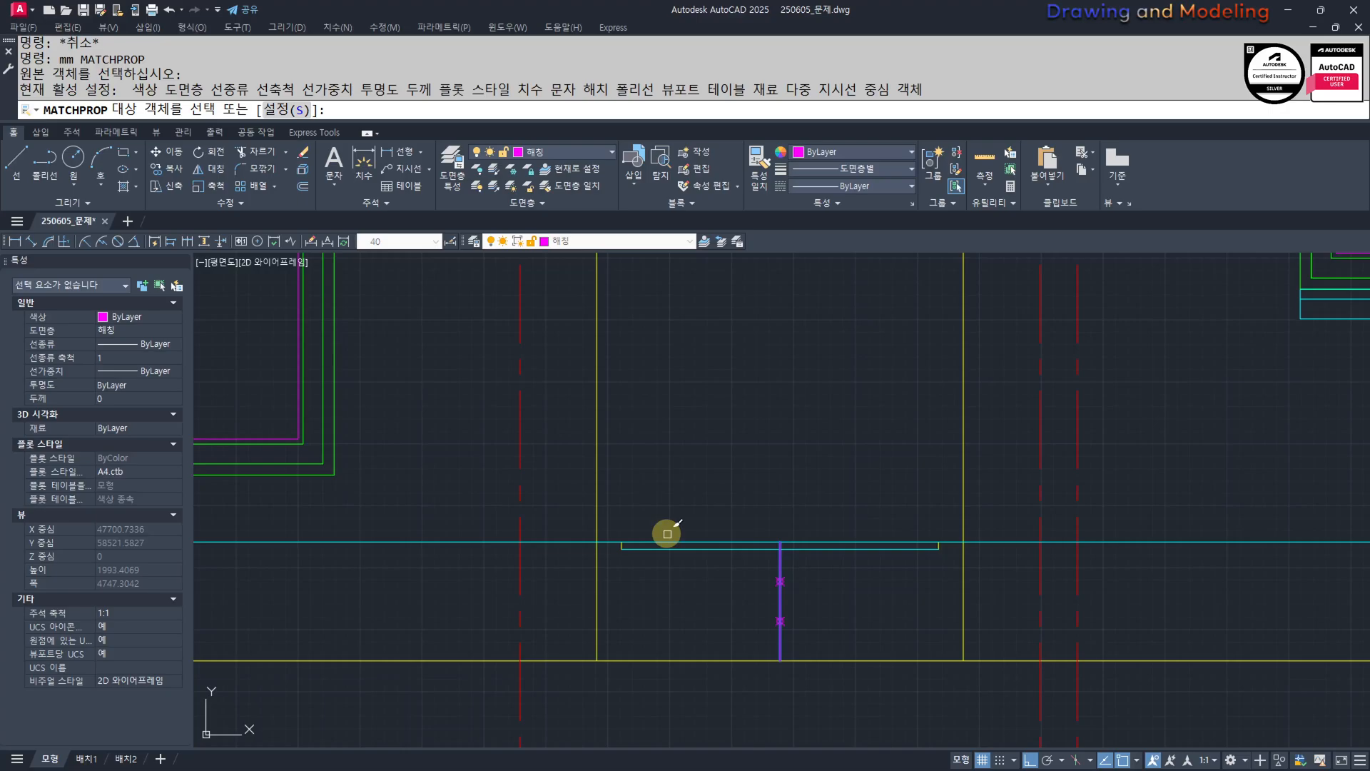
click(955, 559)
key(Escape)
key(Escape)
Copy the floor-level line and nosing from the vertical line's top end to both division points below.
scroll(664, 560, up, 2)
click(577, 494)
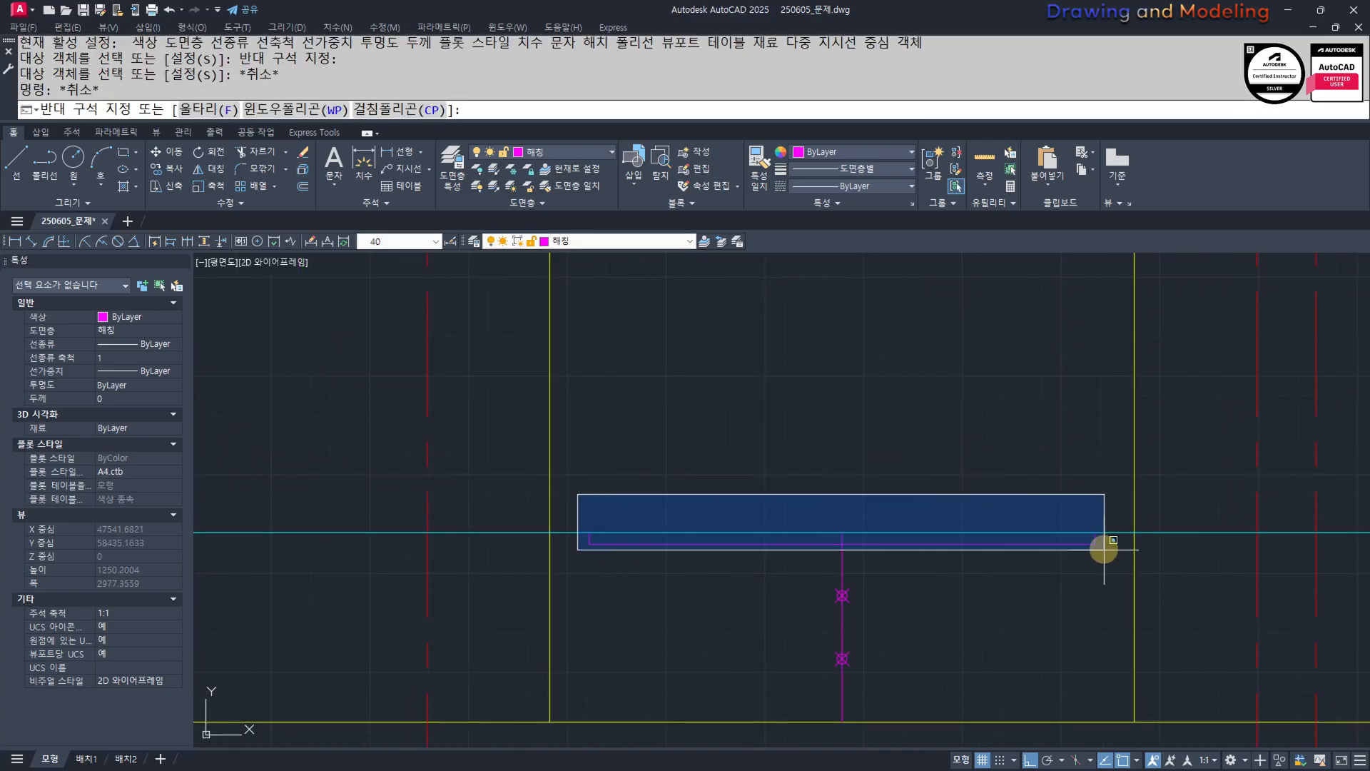
click(1104, 549)
text(cc)
key(Return)
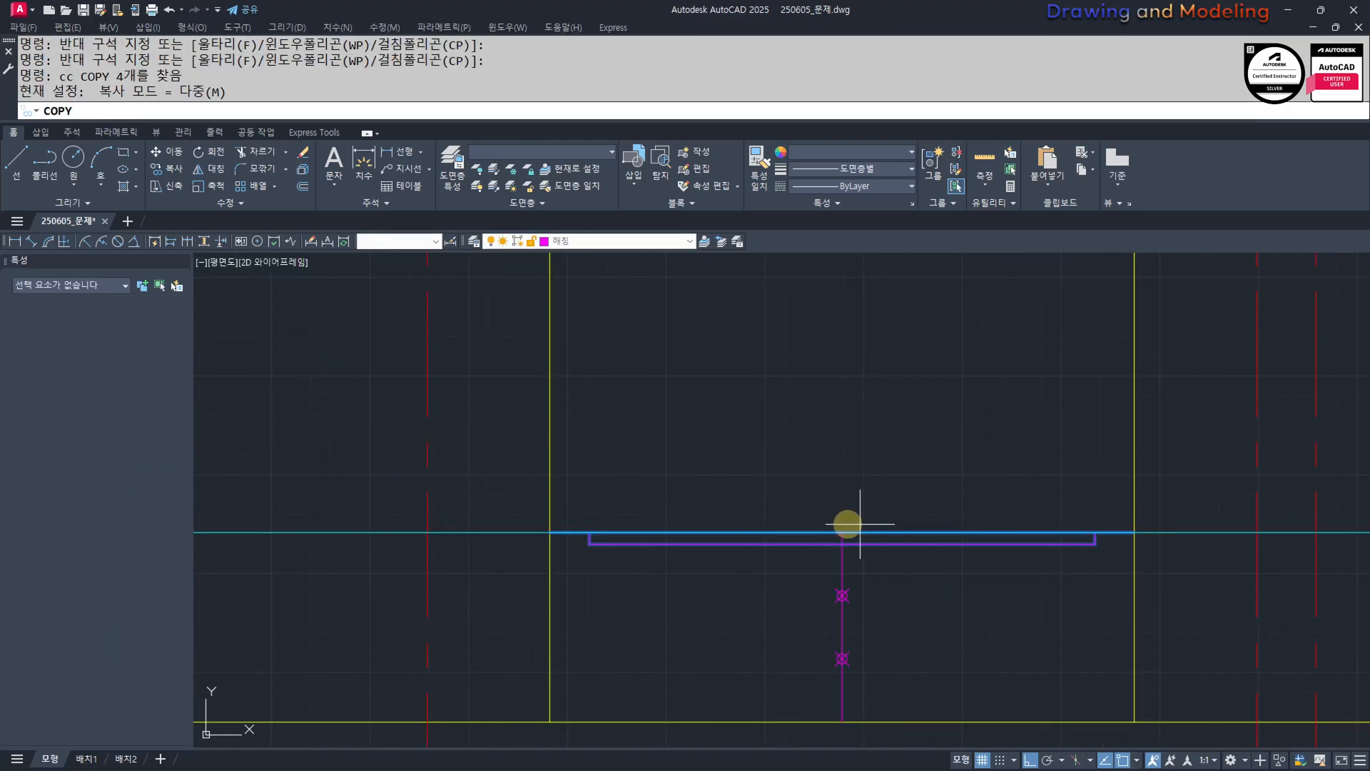
click(842, 532)
click(842, 595)
click(842, 659)
key(Escape)
key(Escape)
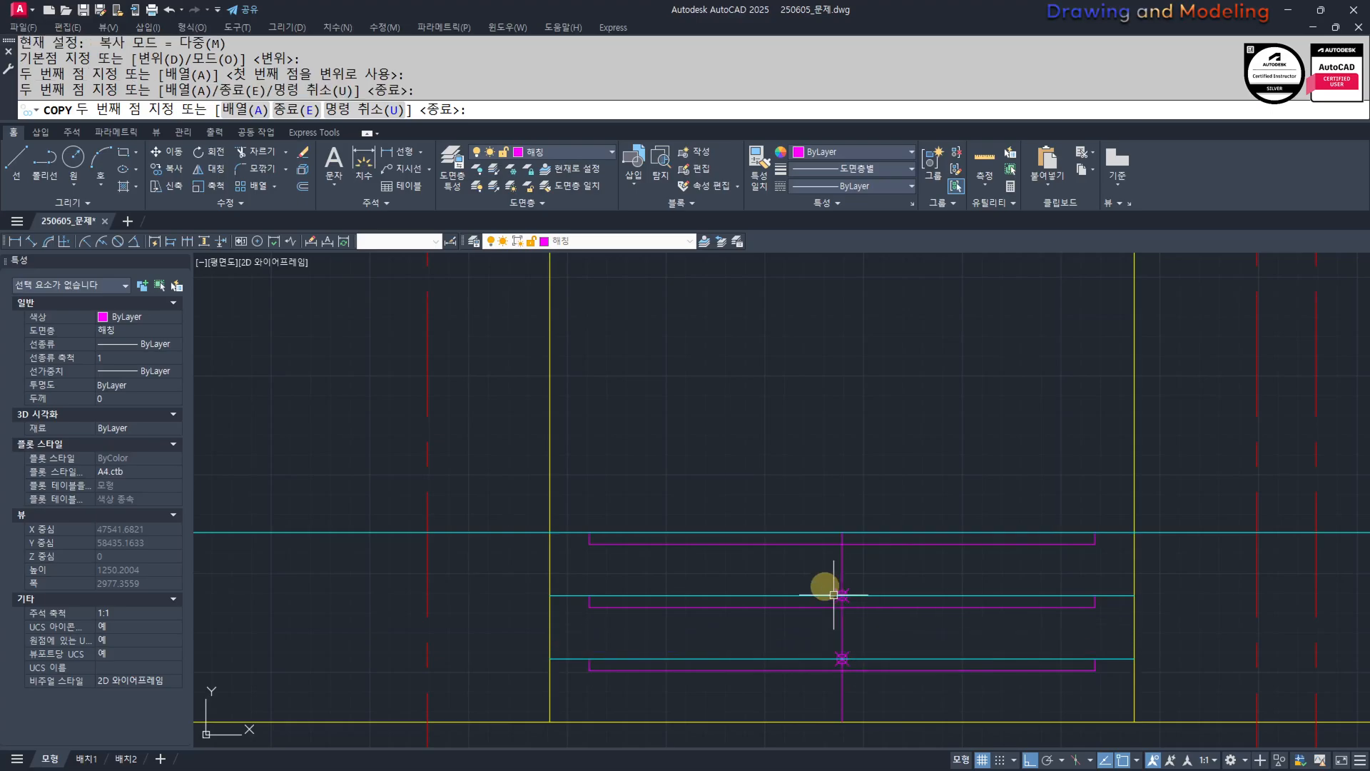
Erase the vertical construction line and its two division points from the entrance steps.
scroll(885, 472, down, 2)
click(845, 471)
click(895, 632)
text(e)
key(Return)
key(Escape)
key(Escape)
Offset the cyan floor-level lines on both sides of the entrance recess 900 upward.
scroll(877, 600, down, 3)
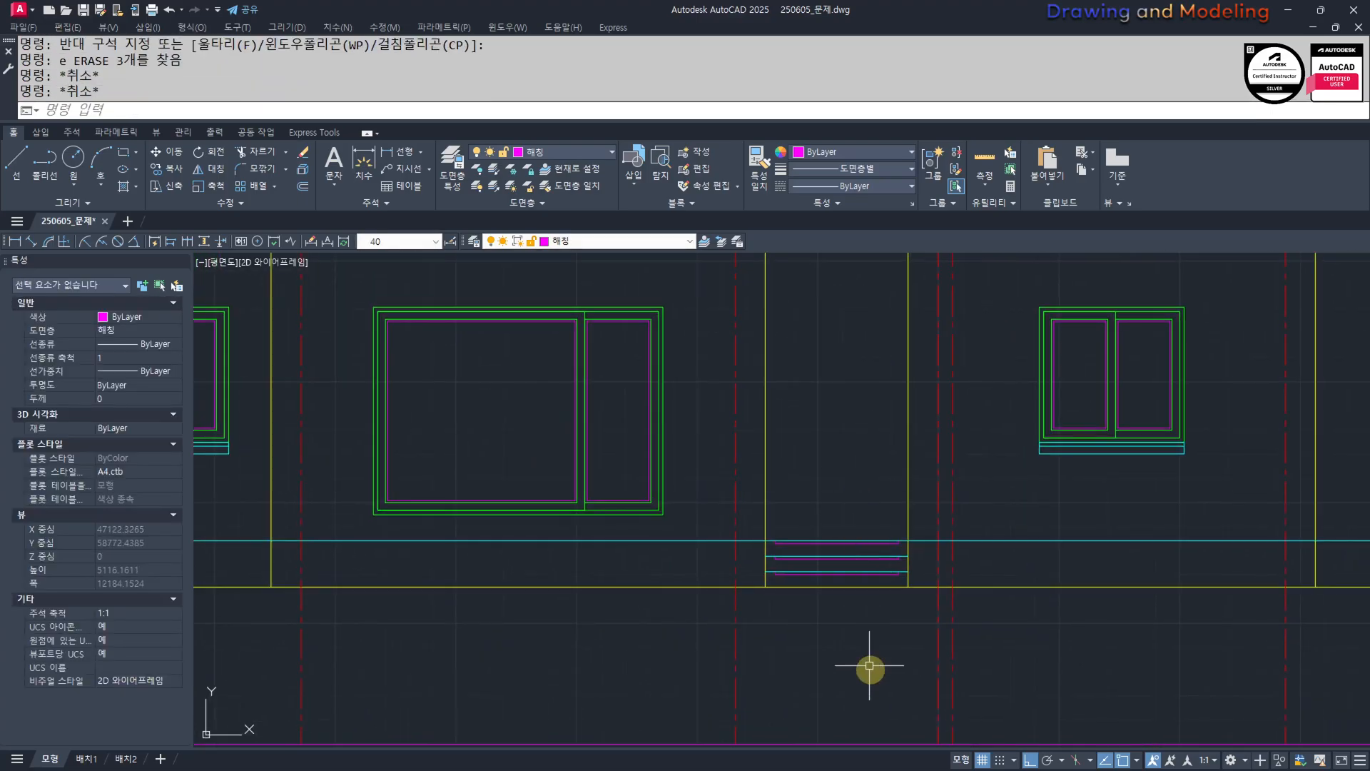
scroll(897, 687, down, 4)
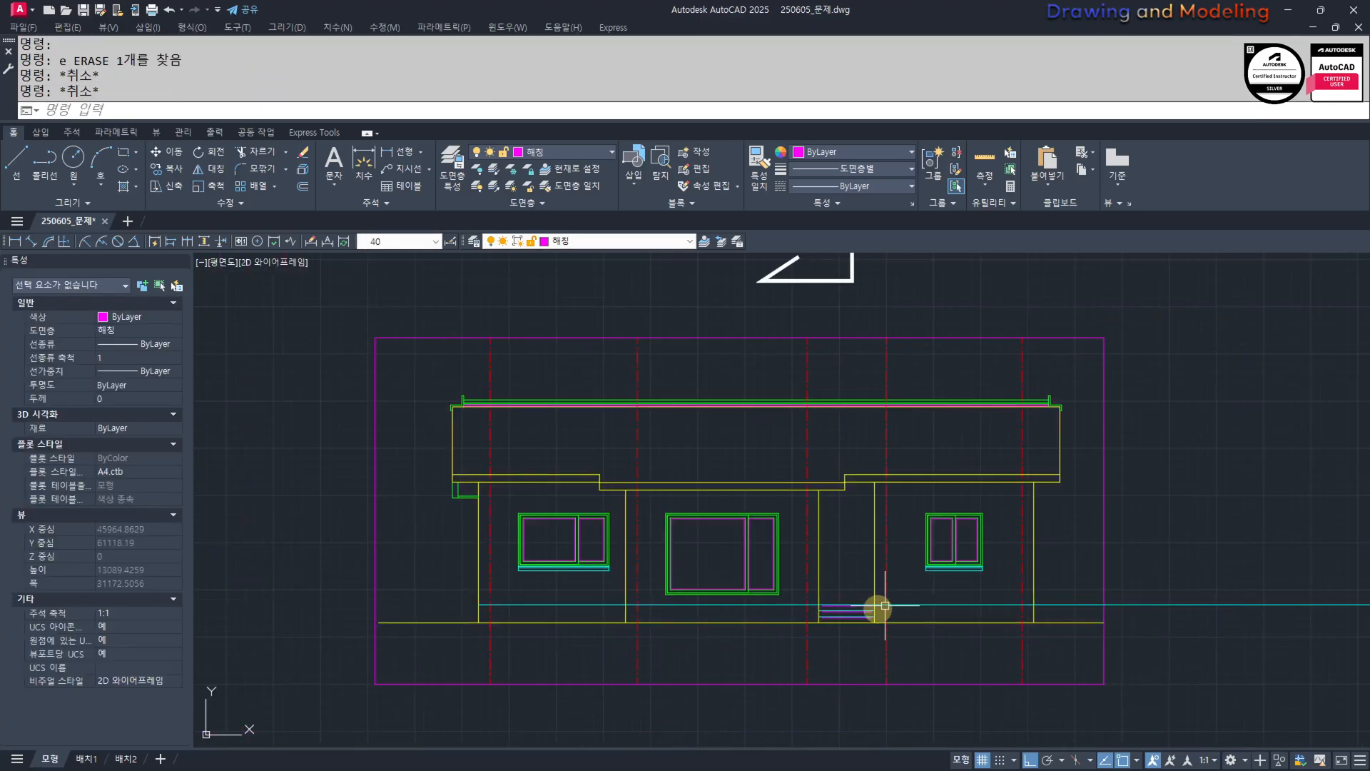
scroll(947, 617, up, 4)
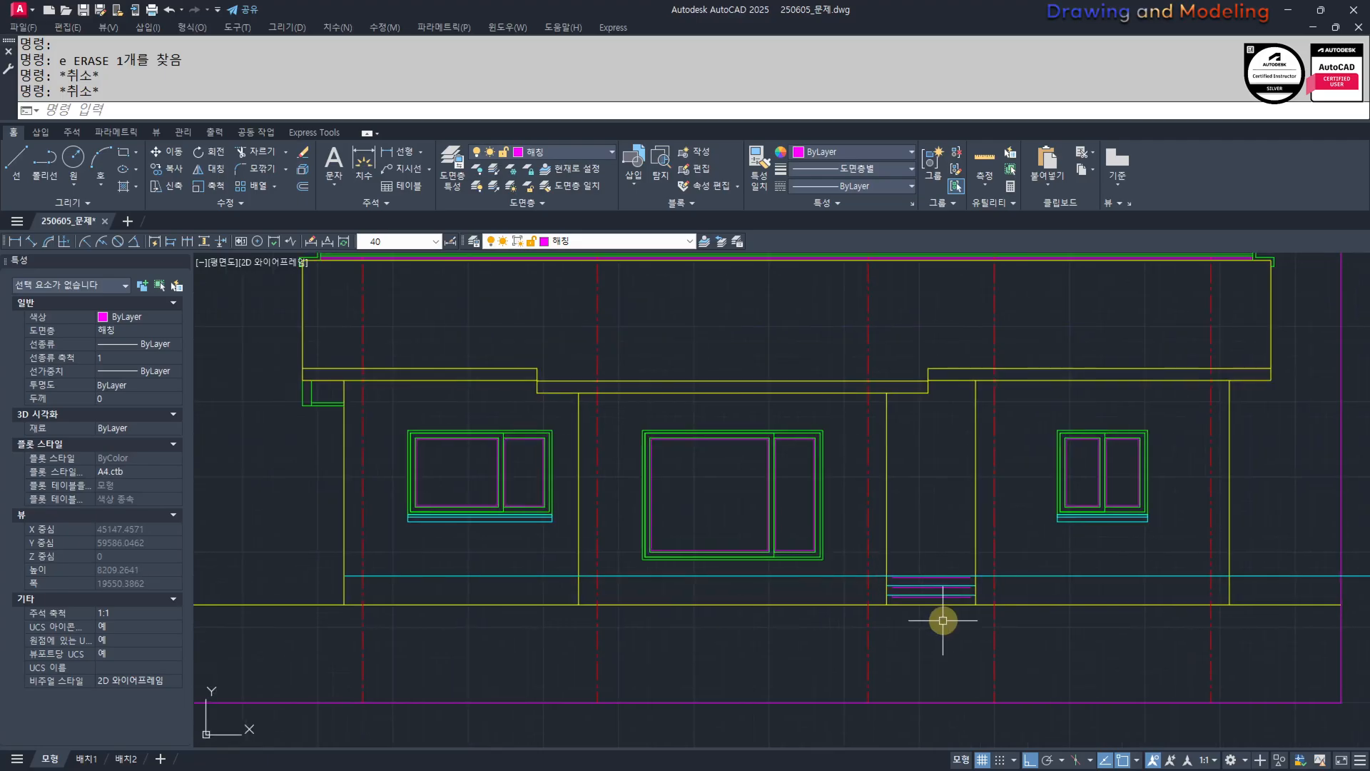
key(Escape)
key(Escape)
text(o)
key(Return)
text(900)
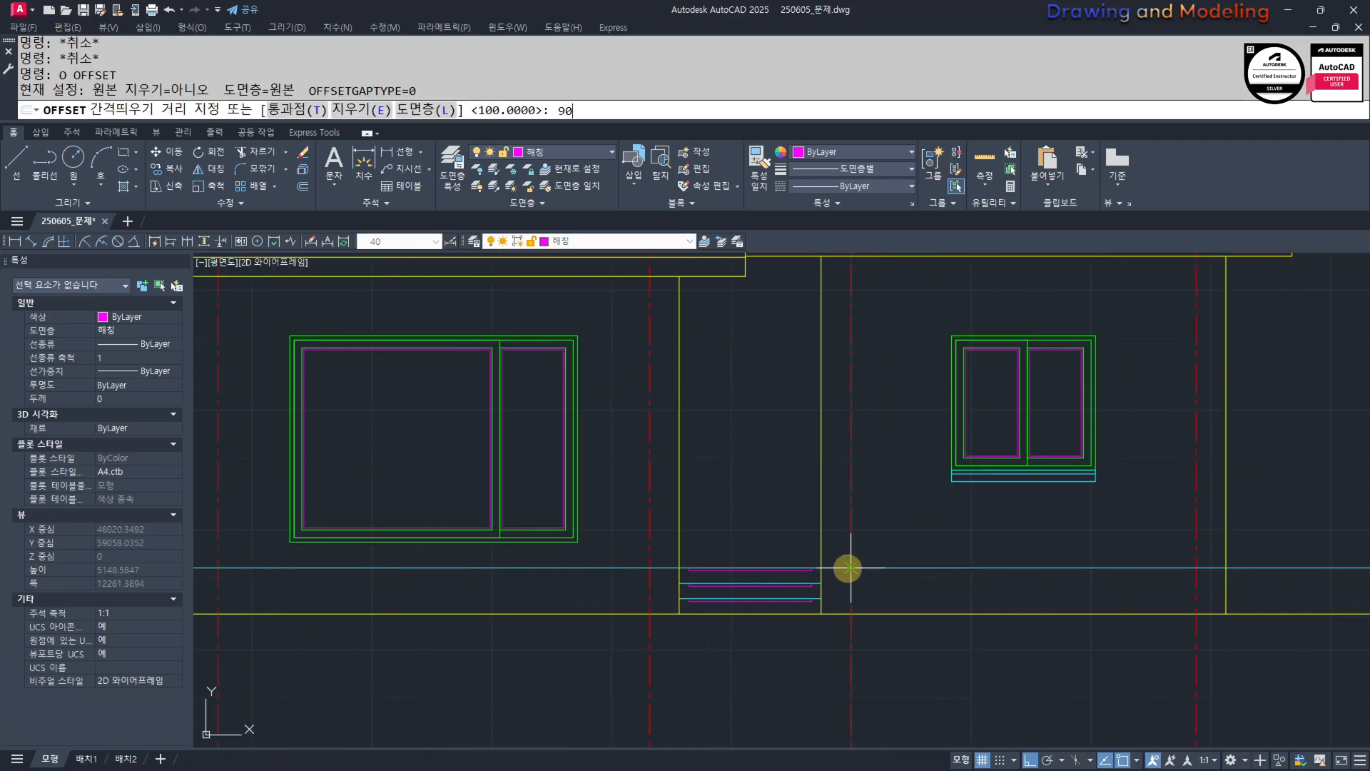
key(Return)
click(848, 568)
click(743, 528)
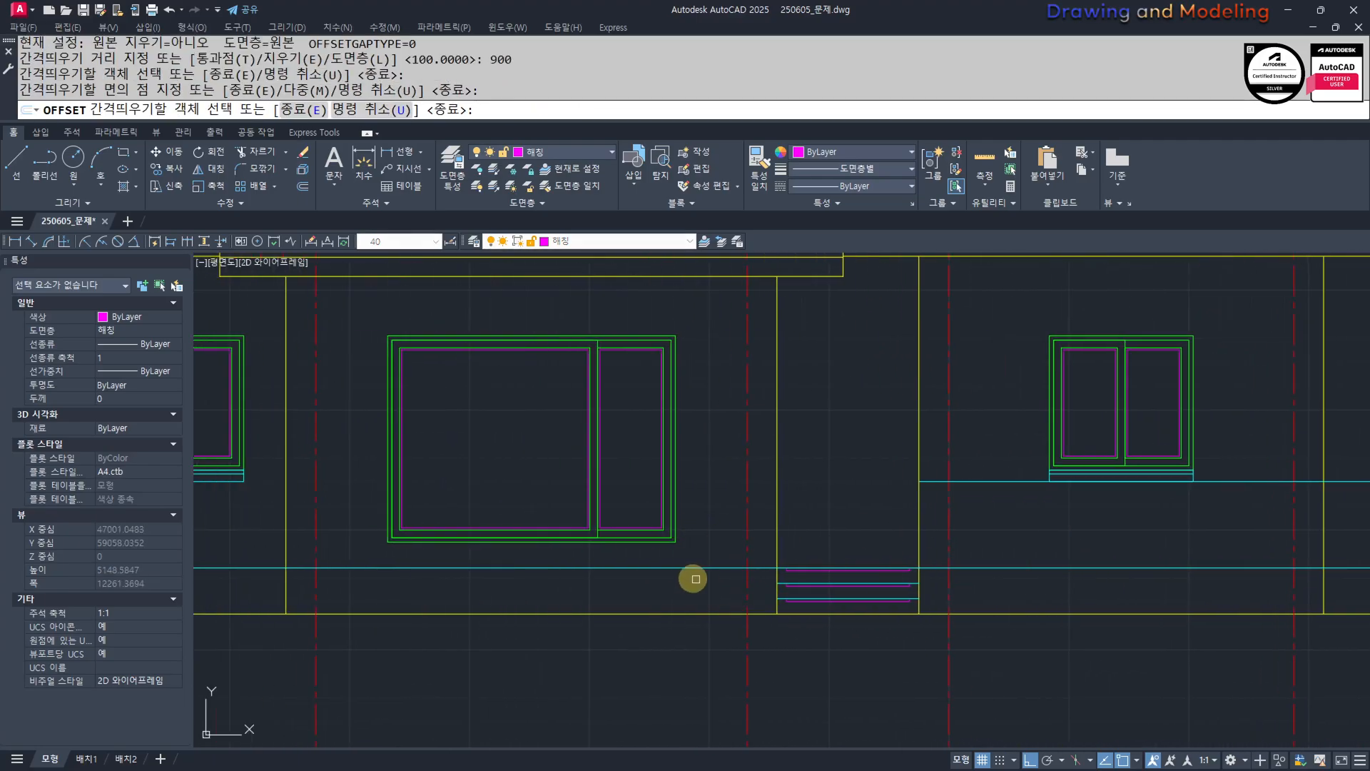
click(695, 569)
click(725, 527)
key(Escape)
key(Escape)
Trim the floor-level line and the offset line above it where they extend beyond the right outer wall line.
scroll(789, 520, down, 4)
scroll(1128, 506, up, 4)
middle_drag(1128, 506, 933, 511)
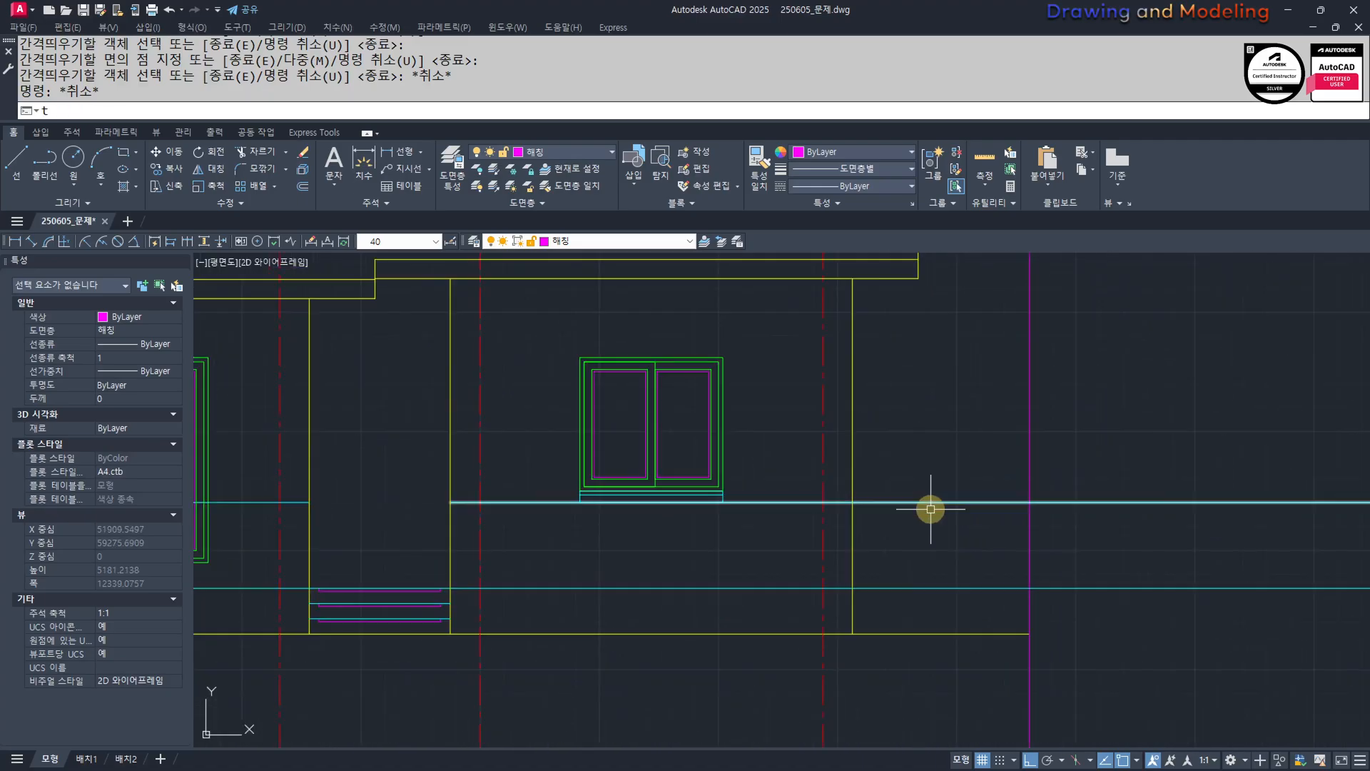
text(tr)
key(Return)
click(860, 541)
click(847, 545)
key(Return)
click(942, 438)
middle_drag(866, 557, 1059, 561)
key(Escape)
key(Escape)
scroll(884, 566, up, 4)
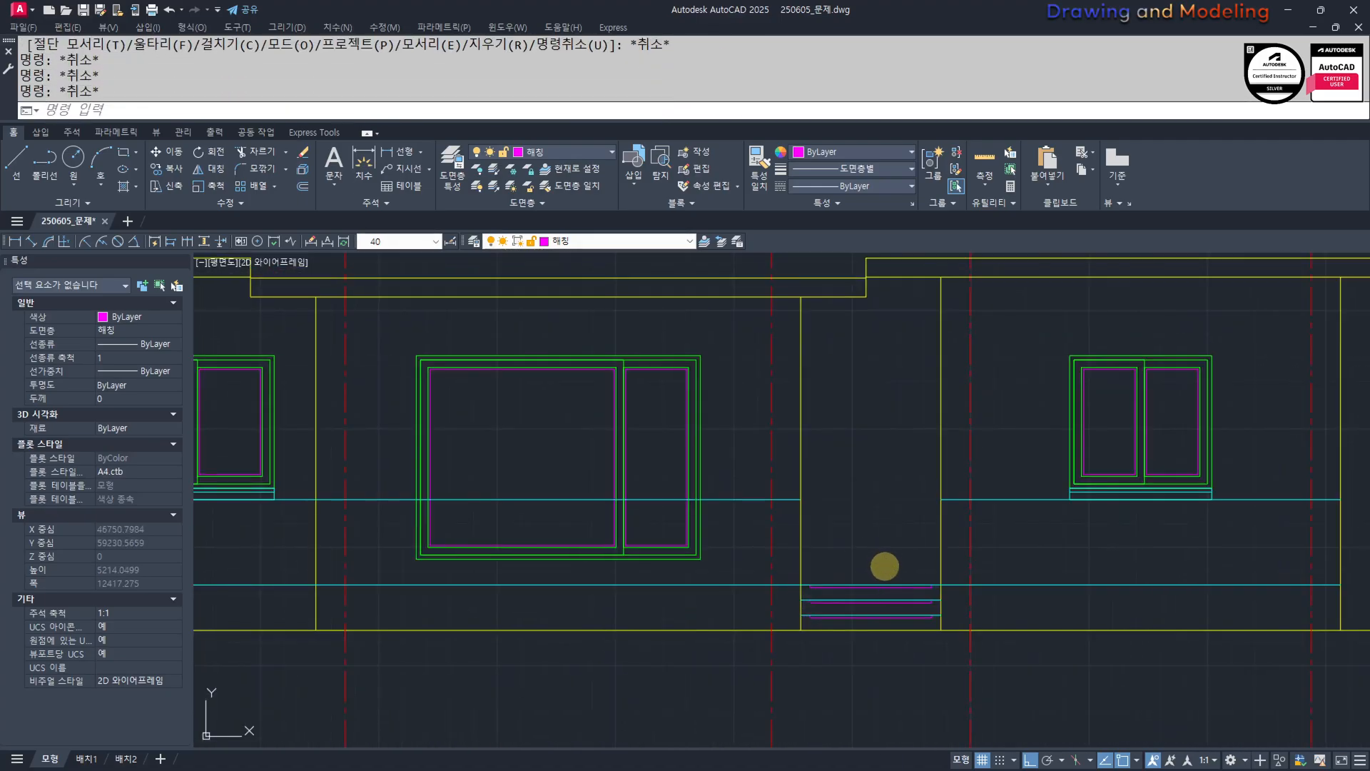
middle_drag(927, 538, 932, 581)
middle_drag(939, 653, 884, 597)
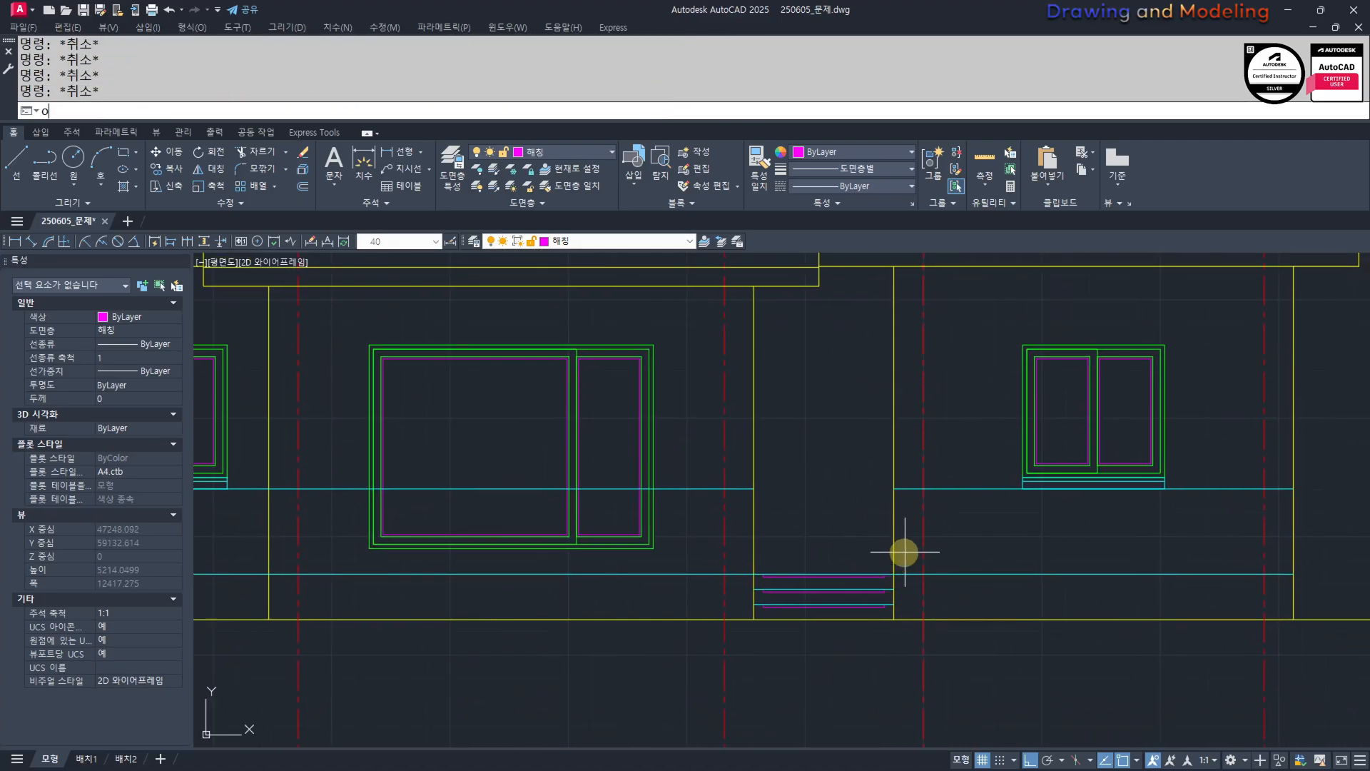
key(Return)
key(Escape)
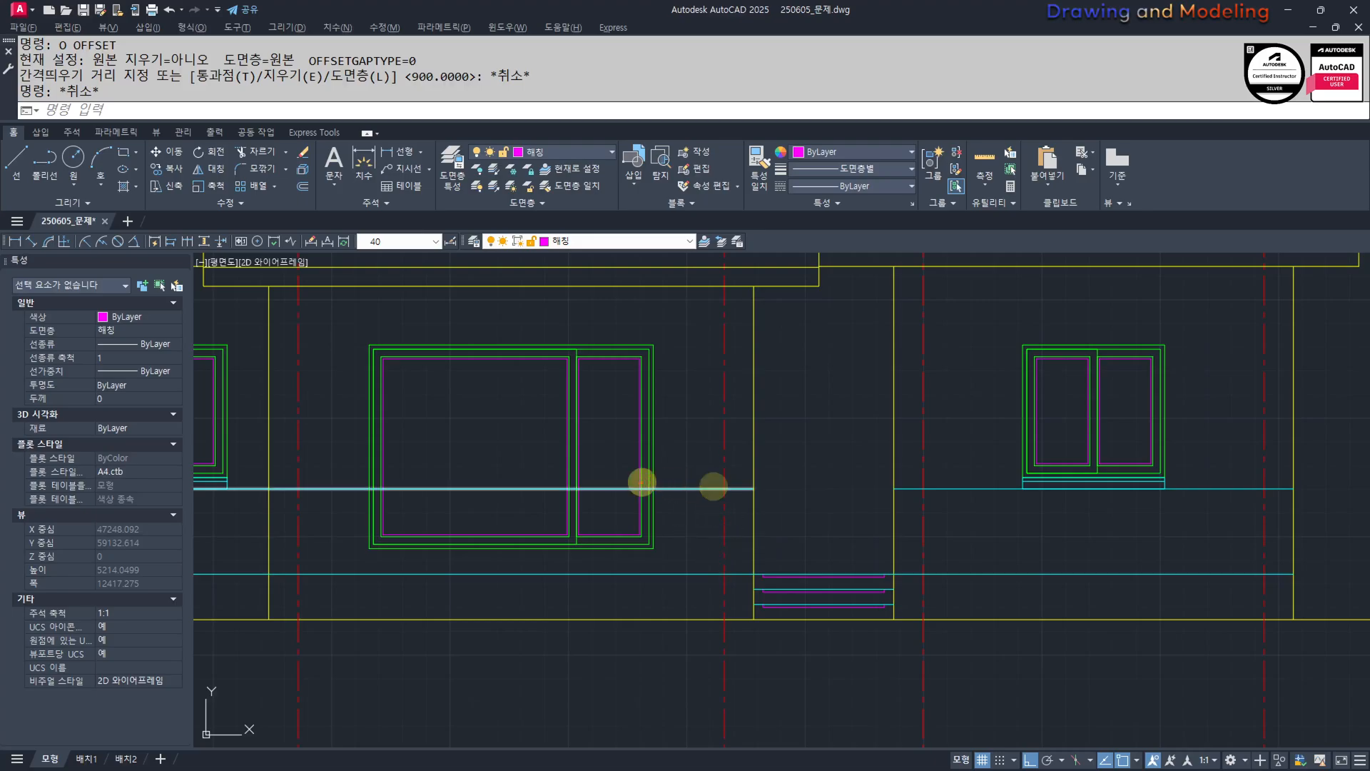
Trim the entrance recess's two wall lines below the floor-level line beside the steps.
scroll(795, 587, up, 5)
text(tr)
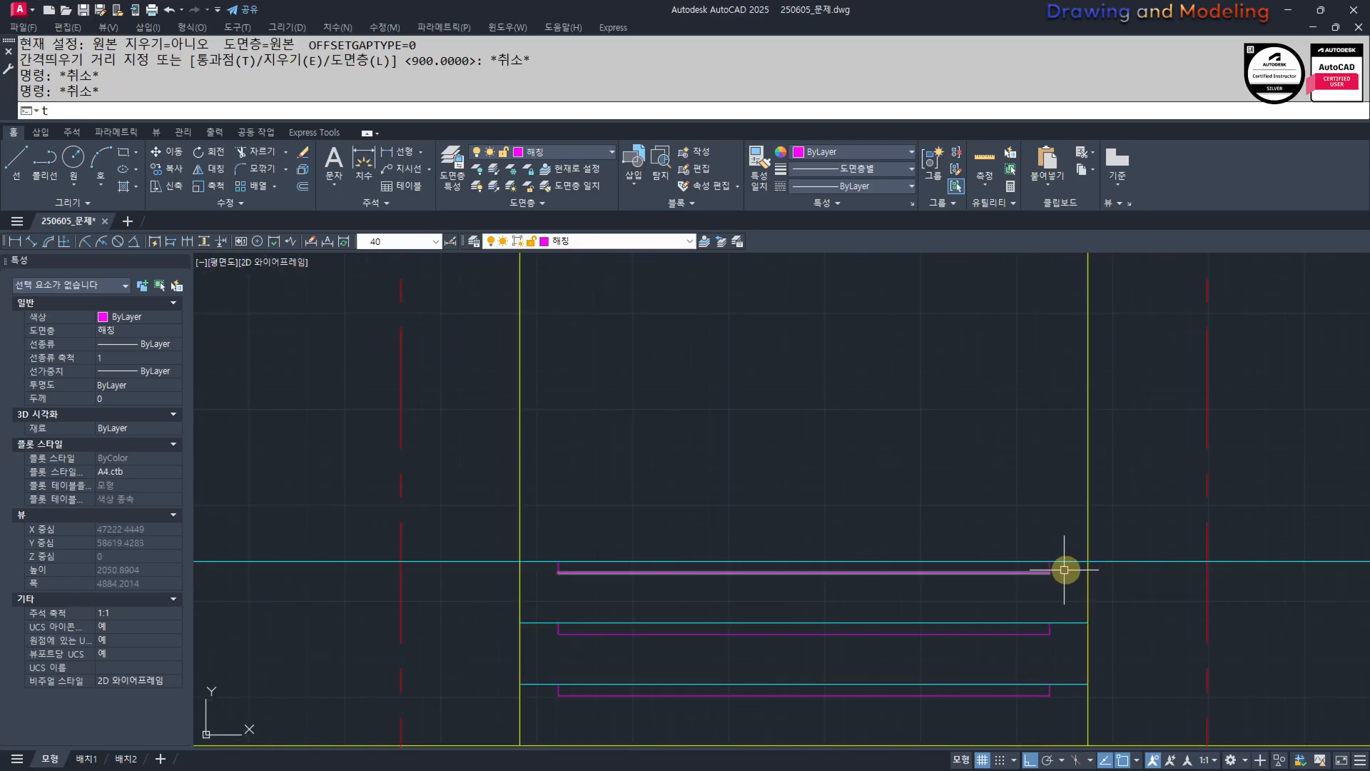
key(Return)
drag(476, 535, 451, 582)
key(Return)
drag(576, 609, 503, 612)
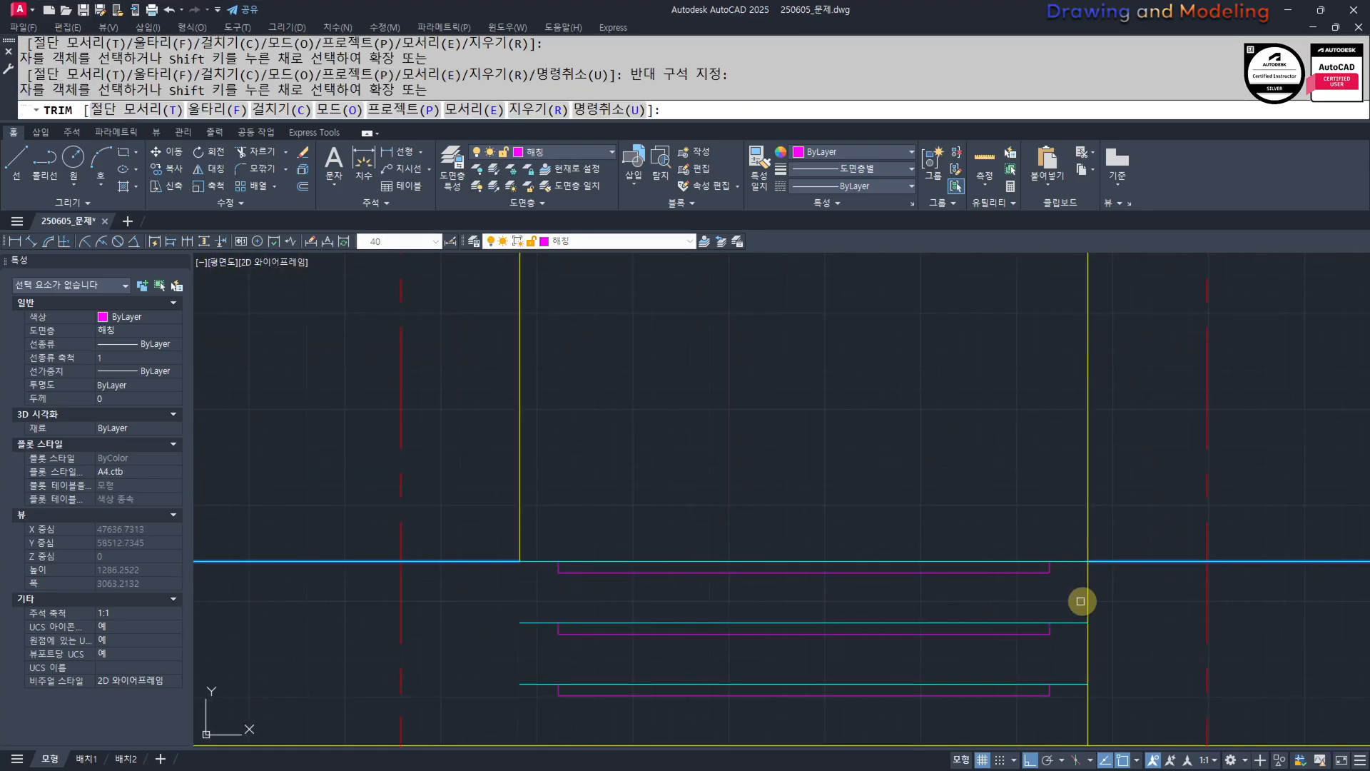
key(Escape)
key(Escape)
Draw vertical lines along both sides of the entrance steps from the floor-level line down to the ground line.
scroll(1056, 614, down, 2)
text(l)
key(Return)
click(1076, 540)
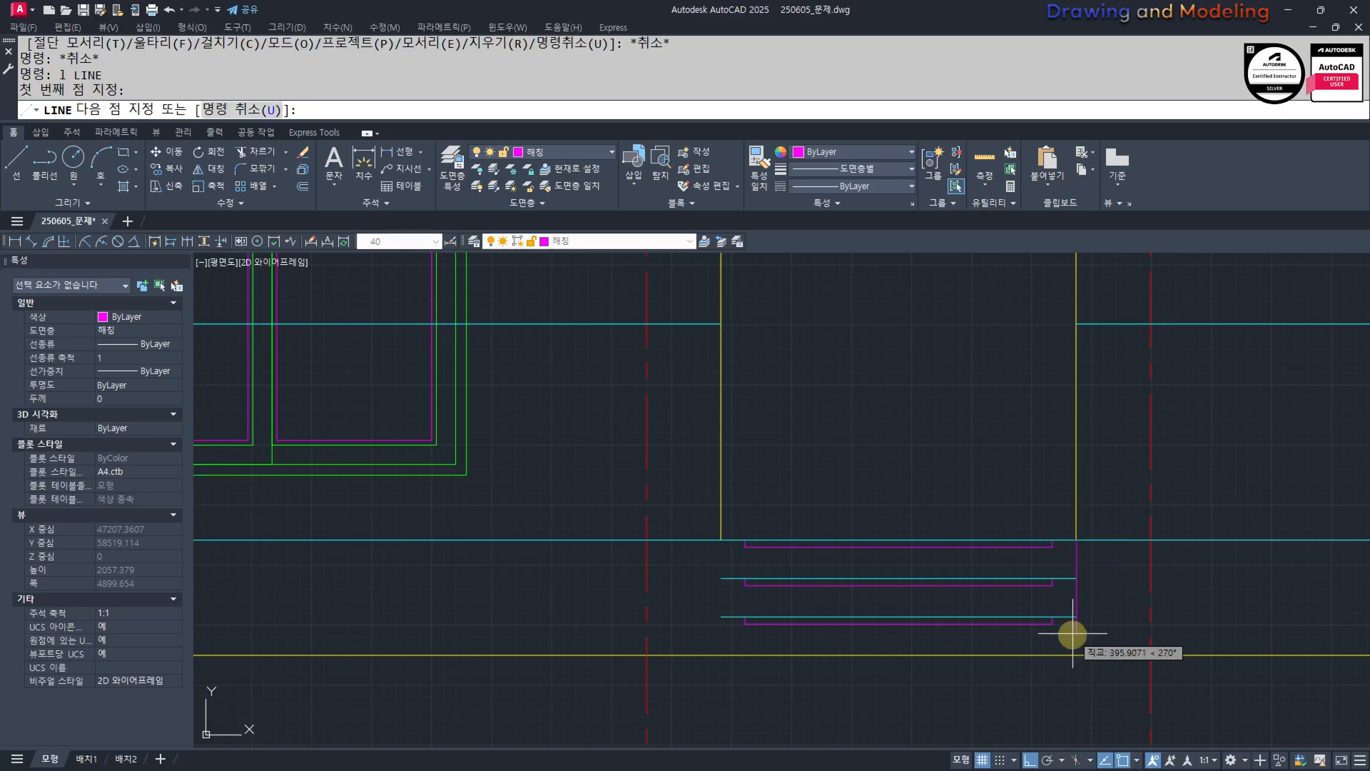
click(1076, 654)
key(Escape)
key(Escape)
click(710, 542)
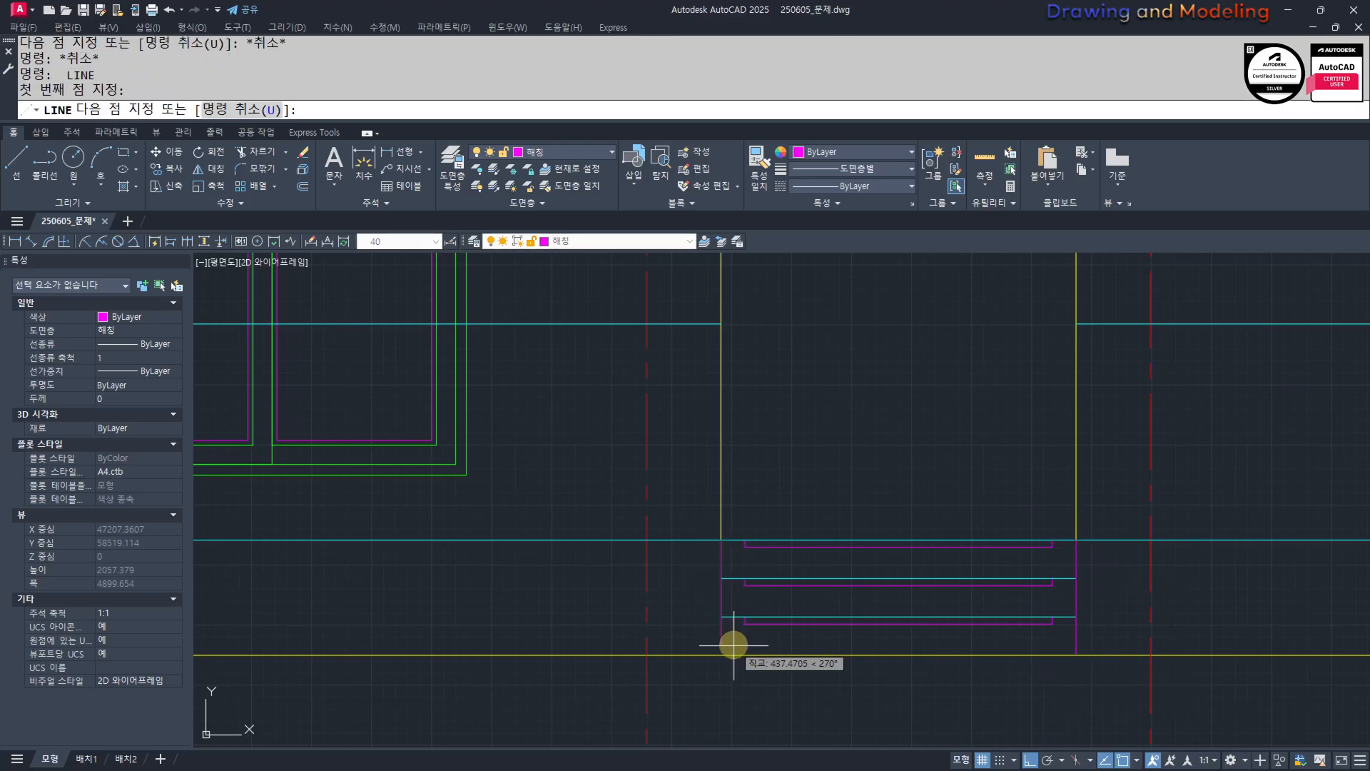
click(725, 658)
key(Escape)
Match the properties of the two vertical step-side lines to the cyan floor-level line.
text(mm)
key(Return)
click(695, 538)
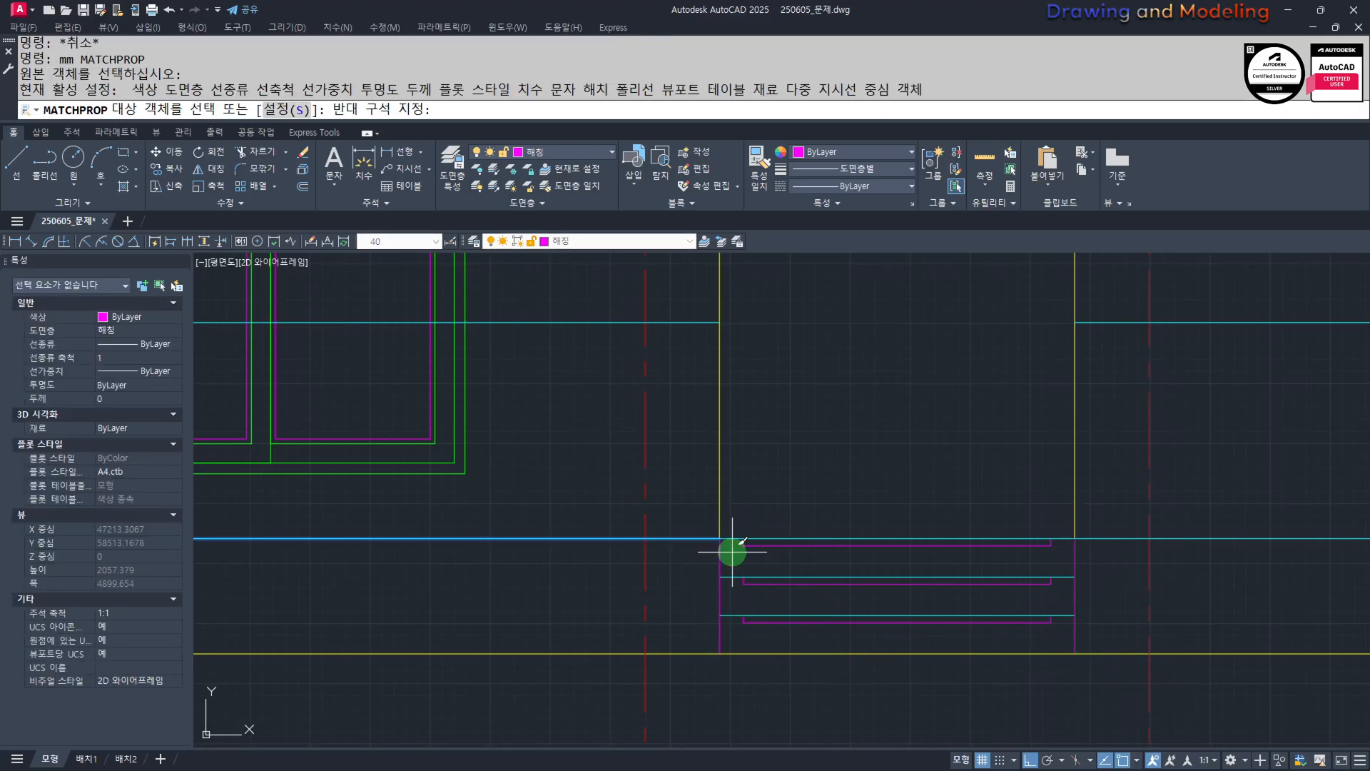
click(722, 550)
click(1085, 559)
click(1059, 563)
key(Escape)
key(Escape)
Offset both vertical step-side lines 100 outward, away from the entrance steps.
middle_drag(1073, 609, 990, 615)
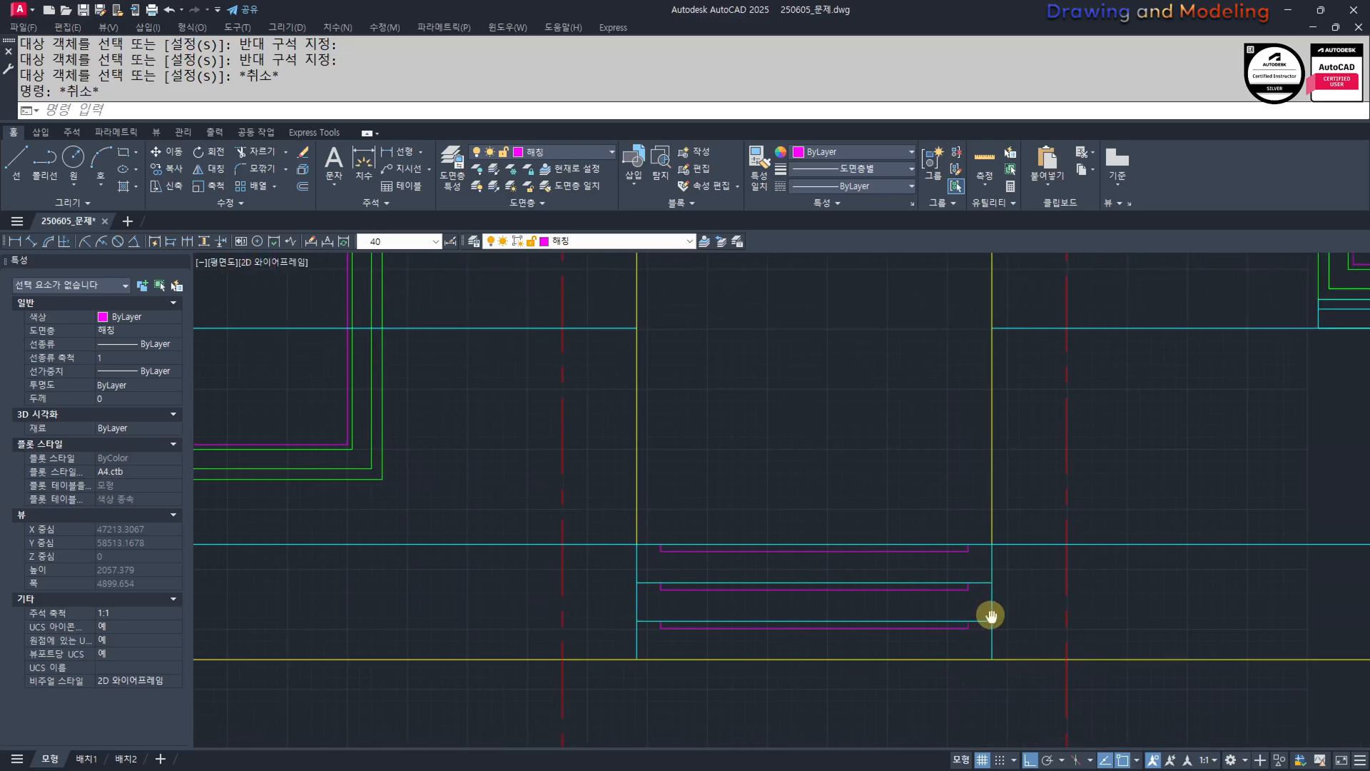
text(o)
key(Return)
text(100)
key(Return)
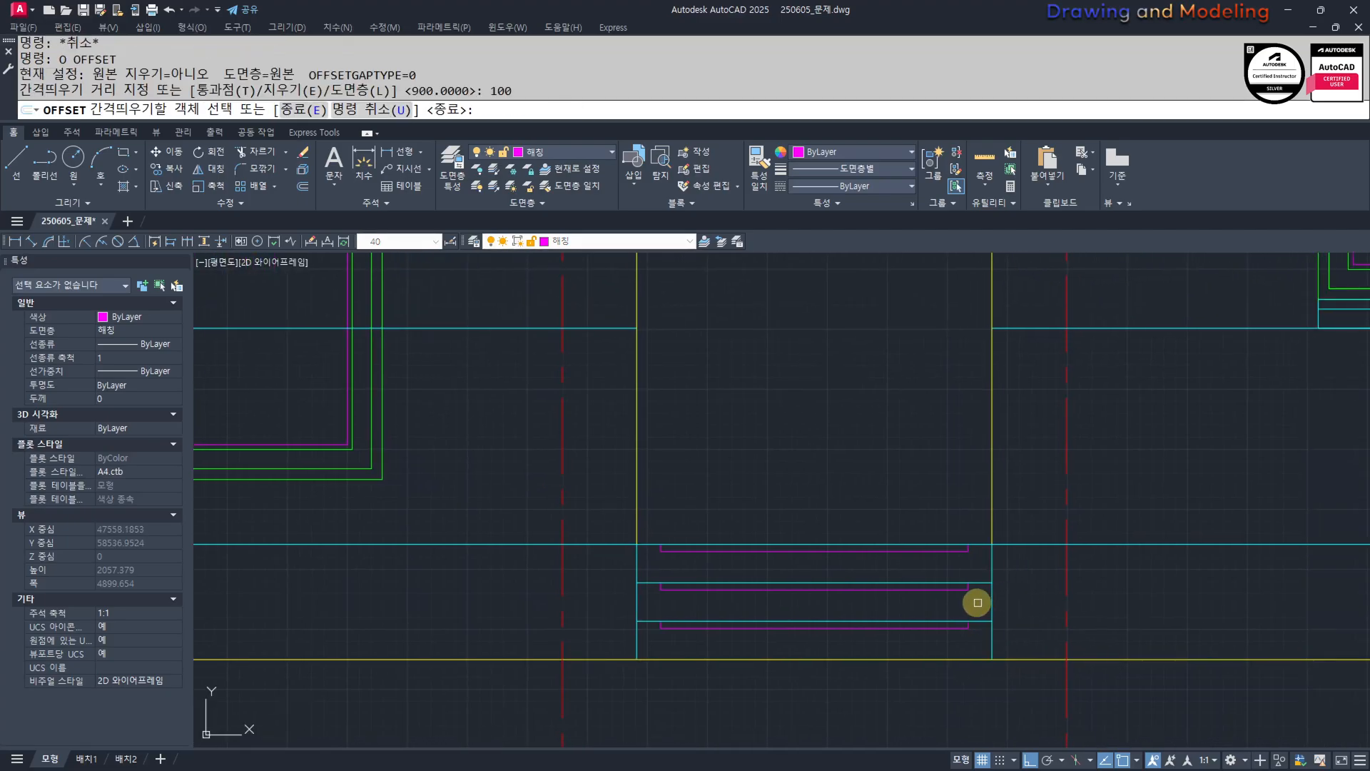
click(992, 561)
click(1007, 571)
click(637, 568)
click(581, 578)
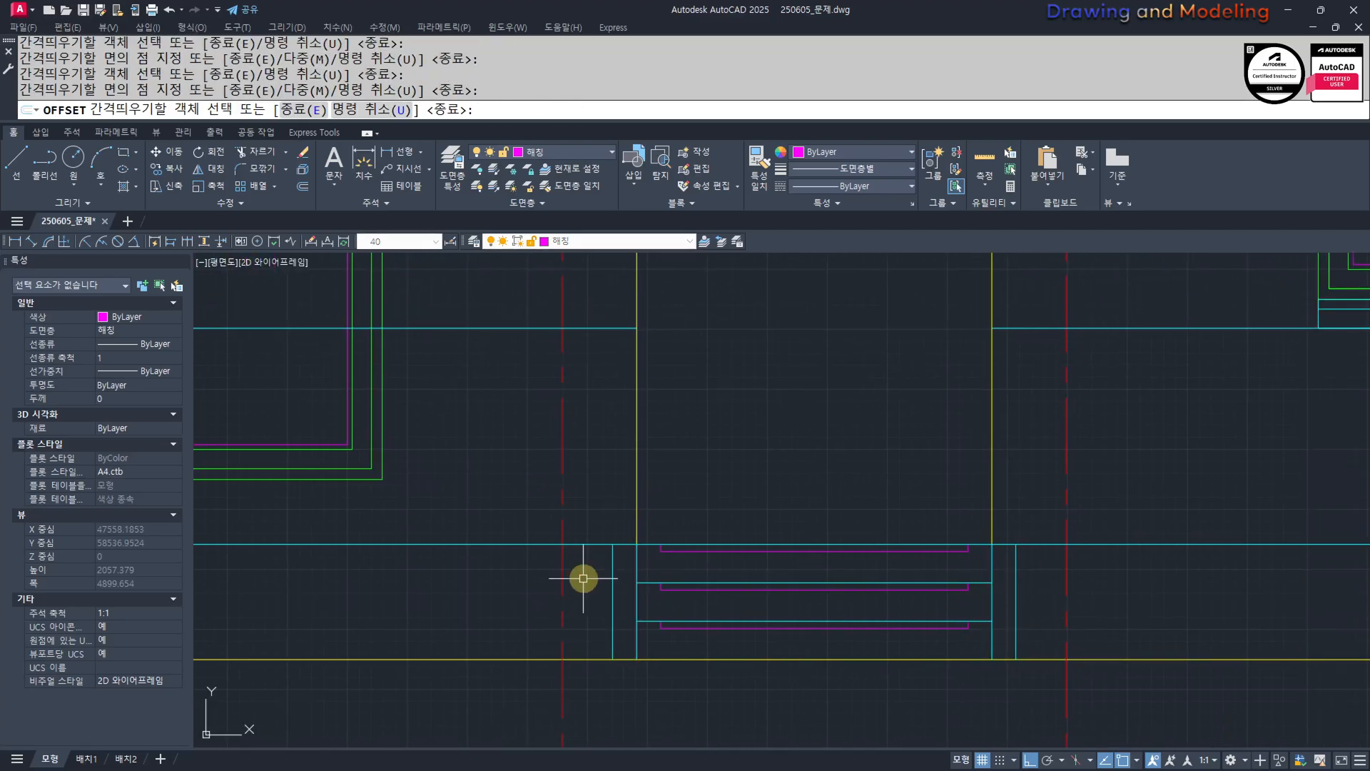
key(Escape)
key(Escape)
Examine the floor plan's entrance and the section for reference, and return to the elevation's entrance steps.
scroll(647, 598, up, 1)
scroll(655, 597, down, 8)
middle_drag(474, 560, 827, 564)
scroll(500, 581, up, 9)
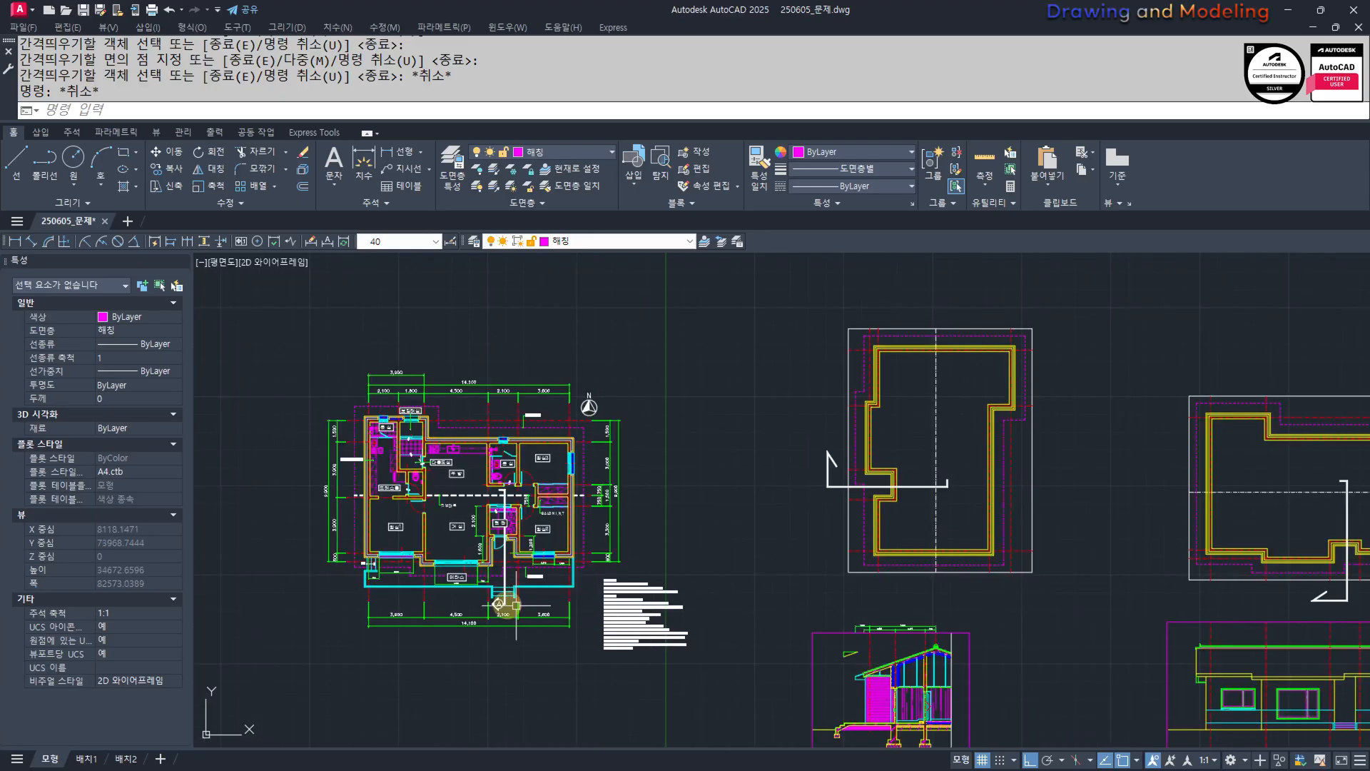
scroll(535, 599, down, 6)
middle_drag(713, 628, 365, 517)
middle_drag(908, 656, 747, 580)
key(Escape)
key(Escape)
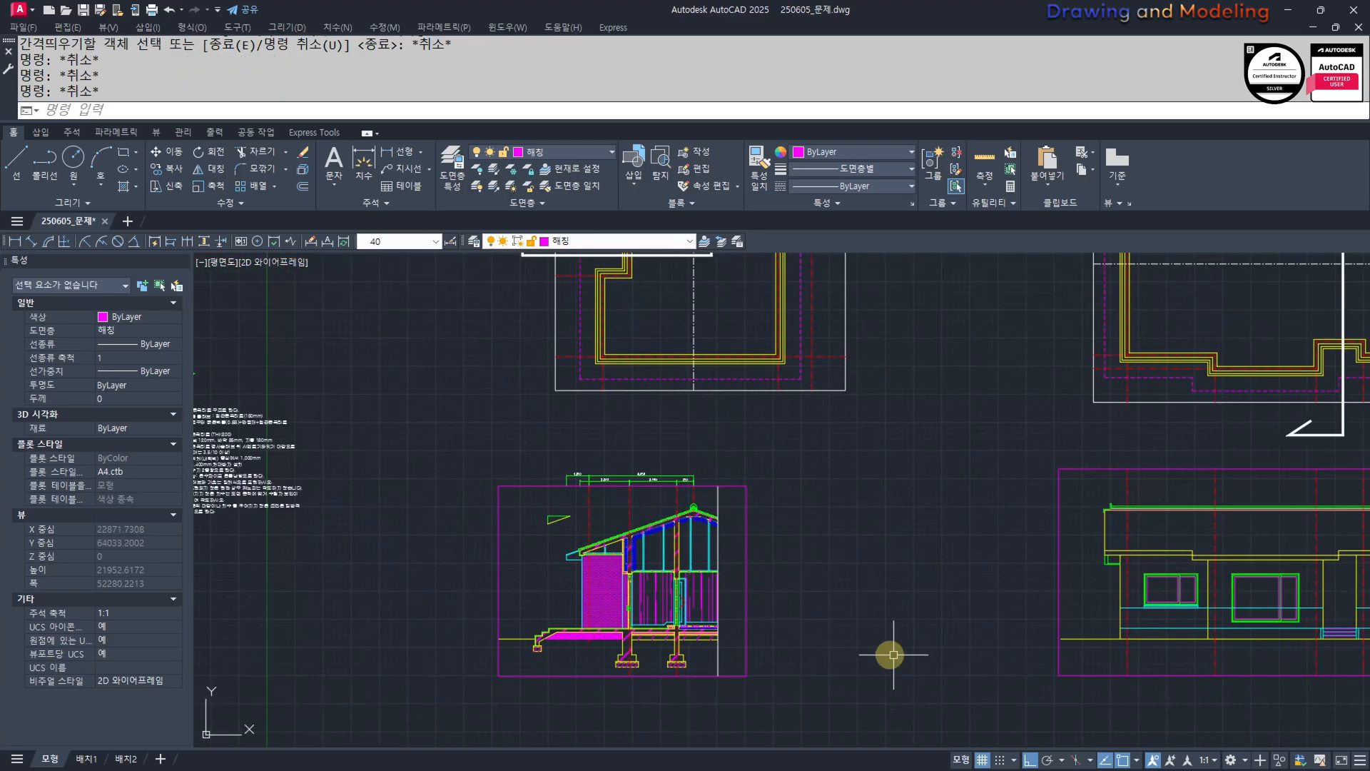
middle_drag(788, 650, 849, 619)
middle_drag(1137, 647, 679, 645)
scroll(964, 531, up, 5)
mouse_move(892, 572)
middle_down()
mouse_move(894, 584)
mouse_move(978, 592)
mouse_move(922, 594)
middle_up()
scroll(977, 581, down, 5)
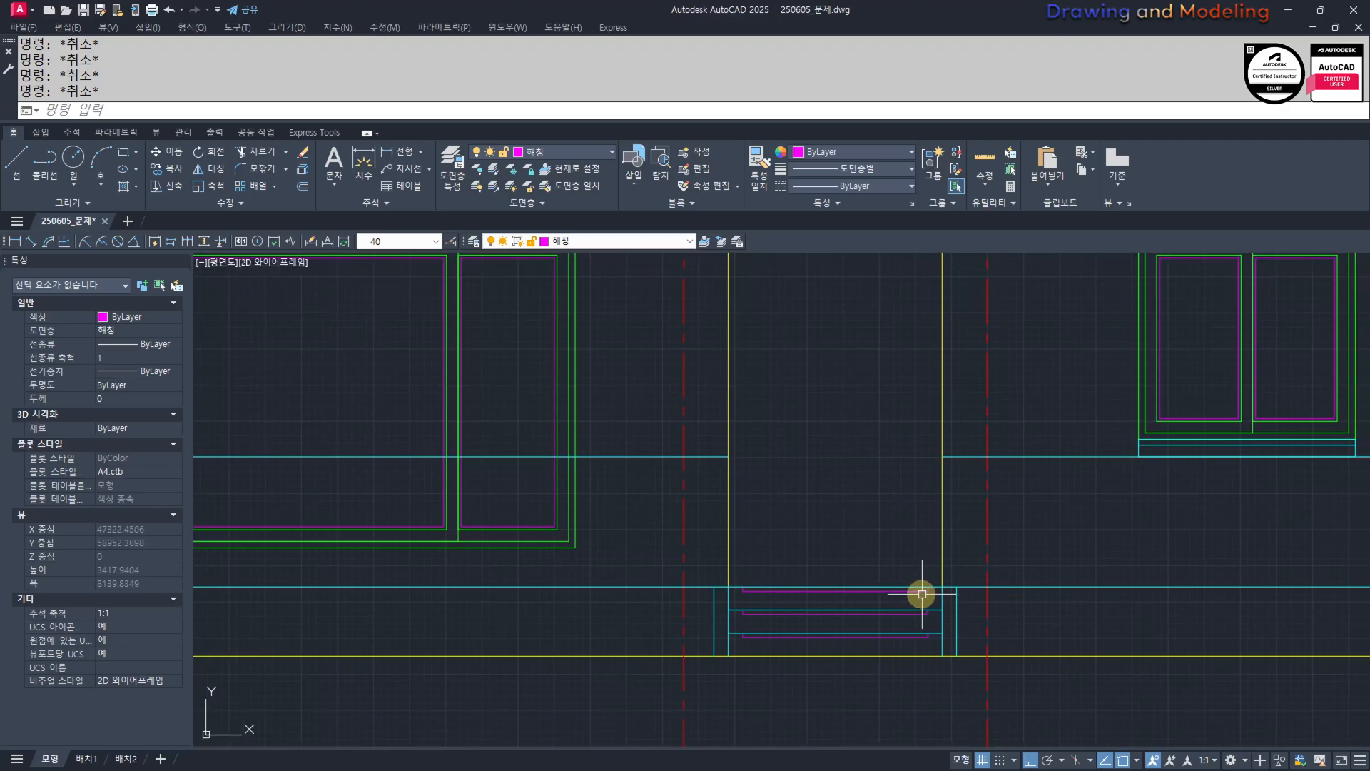
Offset the inner side line on the right of the entrance steps 50 outward to mark the railing post position.
key(Return)
text(50)
key(Return)
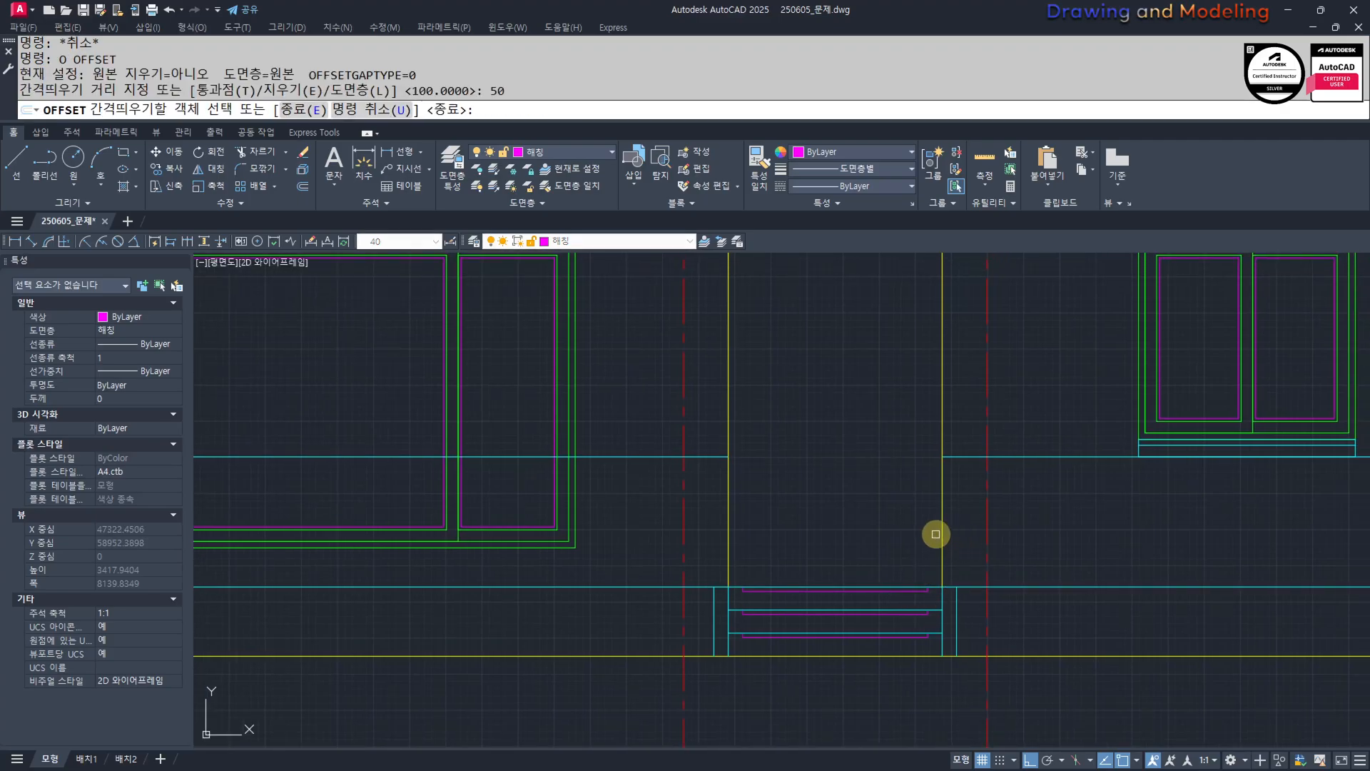
click(939, 599)
key(Escape)
Extend the middle vertical line beside the right side of the steps up to the railing-height line.
scroll(939, 599, up, 2)
text(ex)
key(Return)
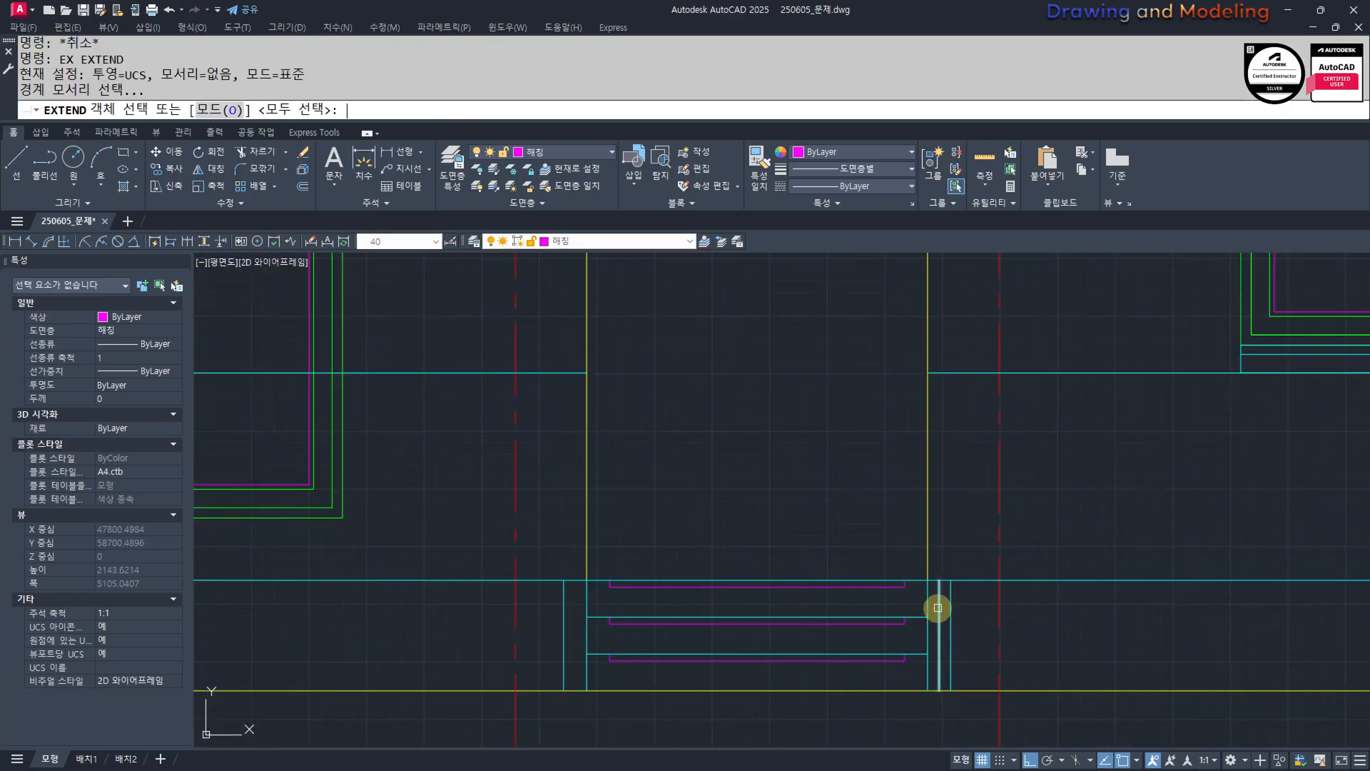
key(Return)
click(939, 609)
key(Escape)
key(Escape)
middle_drag(939, 511, 930, 499)
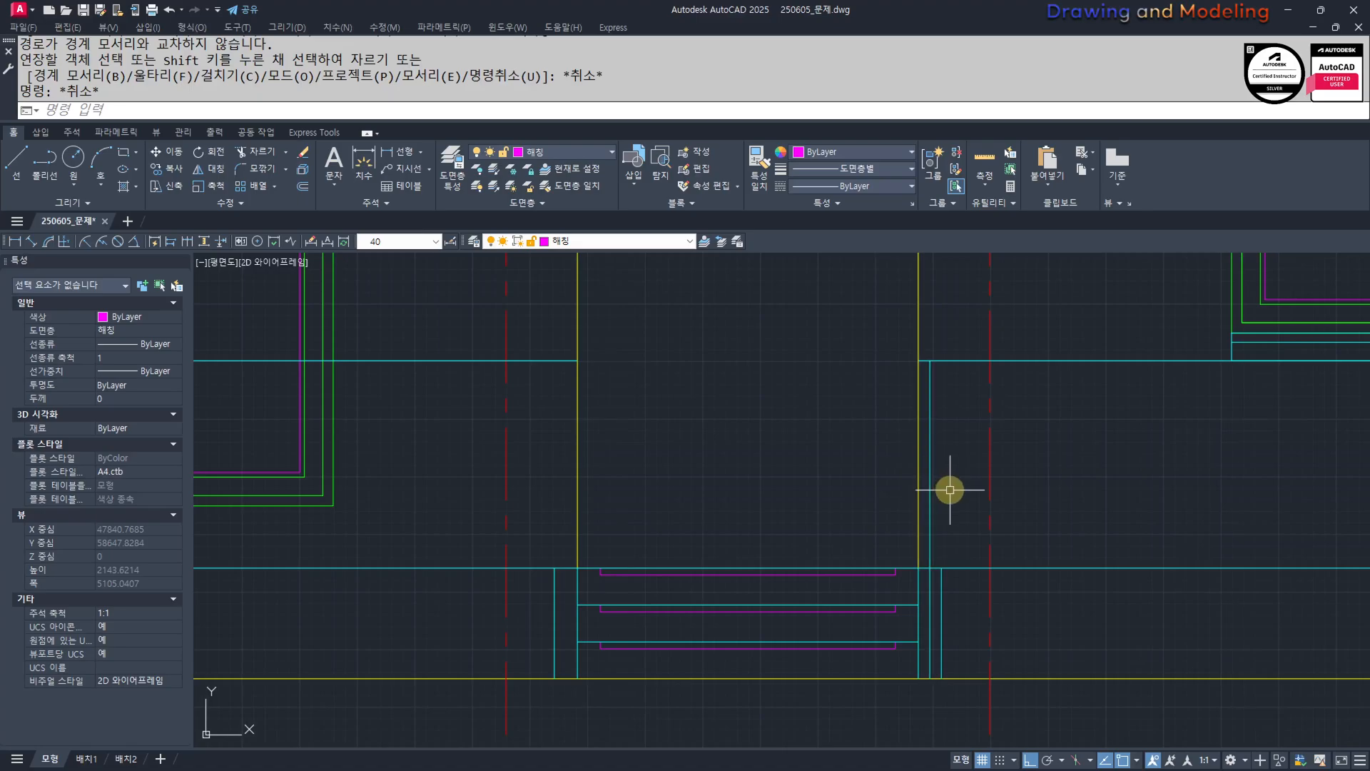
Measure the height between the railing-height line and the floor-level line below the right window.
click(1108, 335)
click(1099, 376)
key(Escape)
key(Escape)
scroll(1232, 395, down, 2)
middle_drag(1232, 395, 954, 459)
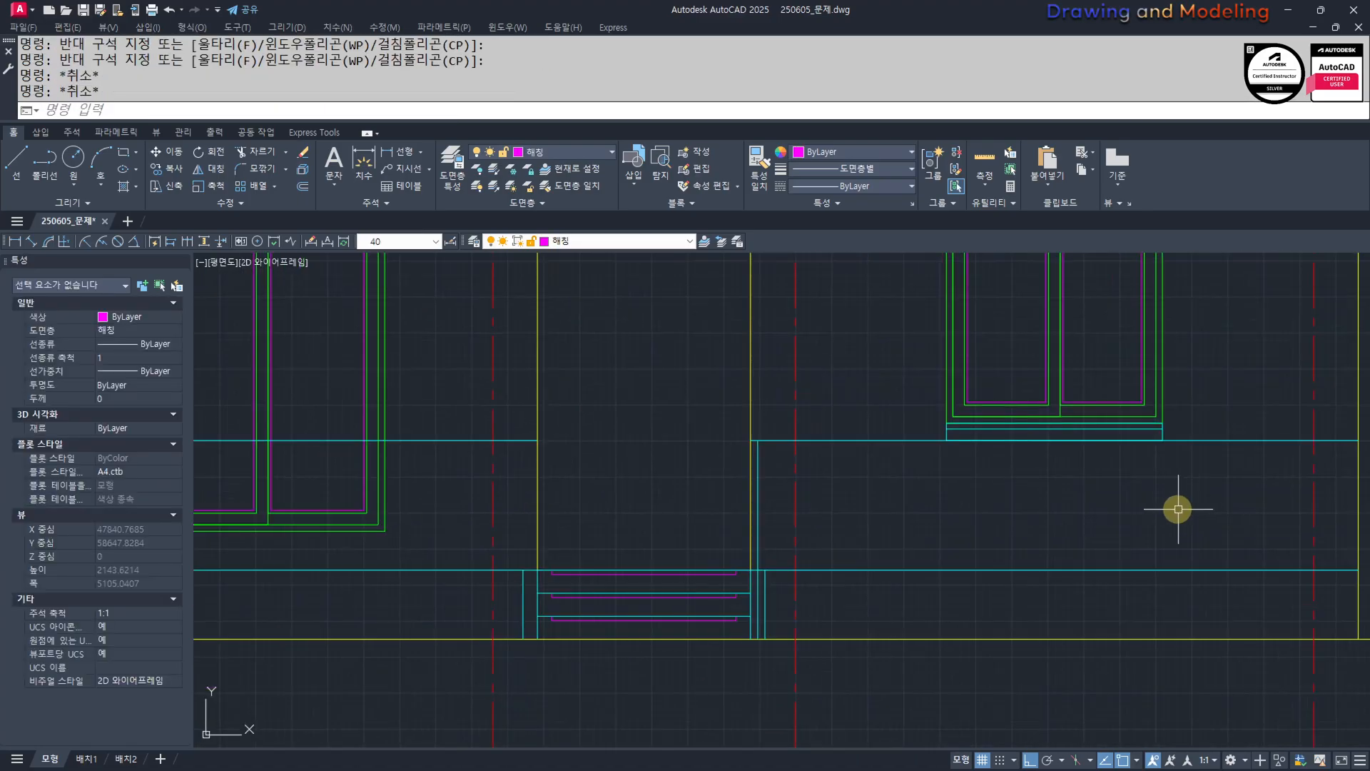
middle_drag(1178, 508, 1099, 513)
text(q)
scroll(1096, 465, up, 2)
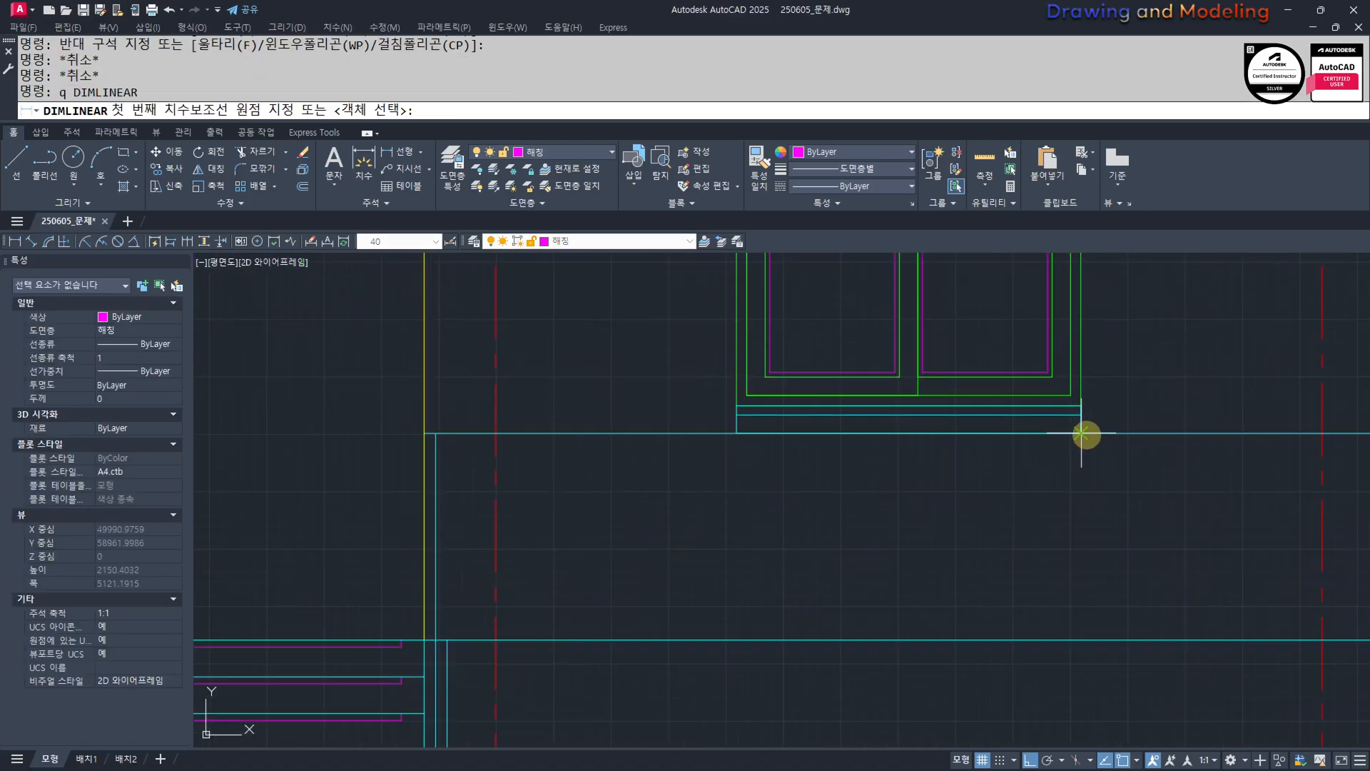
click(1088, 645)
key(Escape)
Check the lines meeting at the right window sill's lower corner and remeasure the railing-height line above the floor level.
scroll(1043, 419, up, 6)
click(1093, 426)
click(1049, 459)
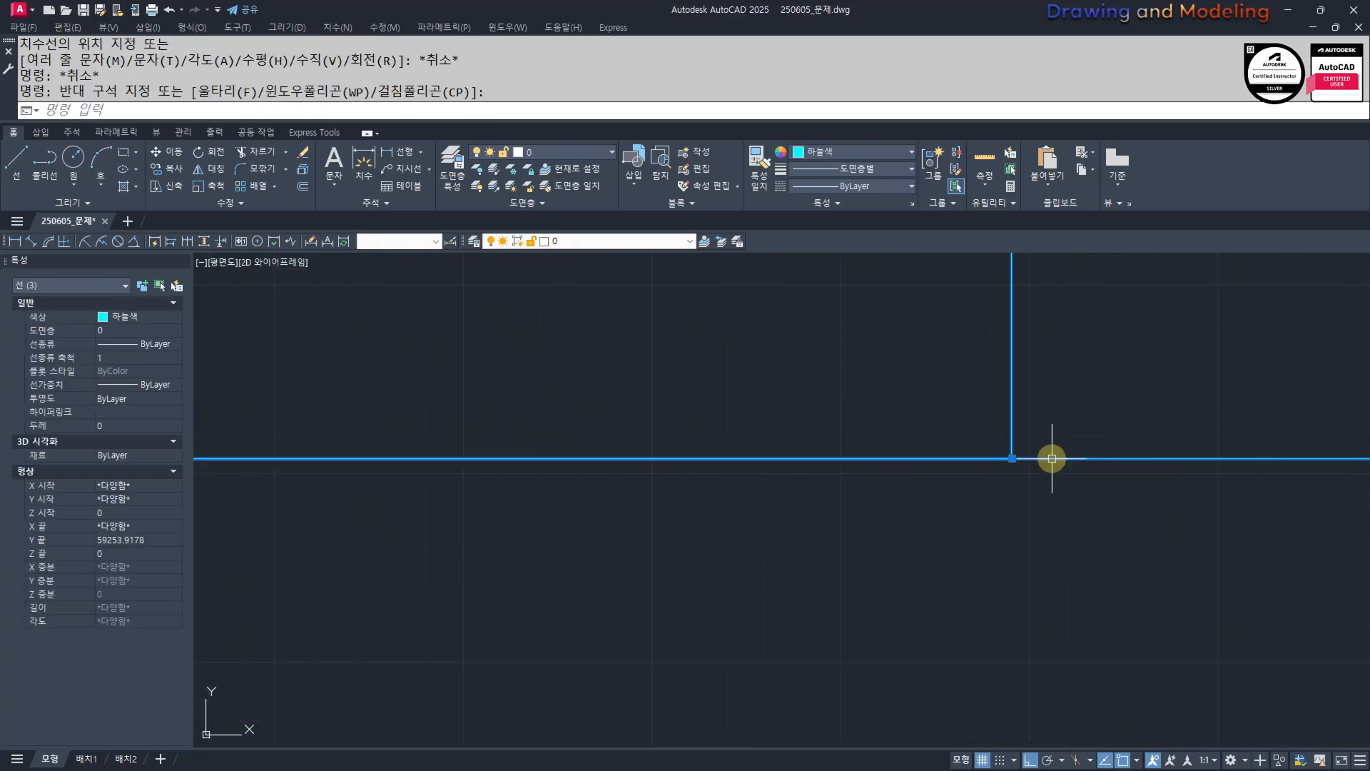
scroll(1106, 400, down, 3)
click(1107, 401)
key(Escape)
key(Escape)
scroll(1054, 427, up, 2)
text(q)
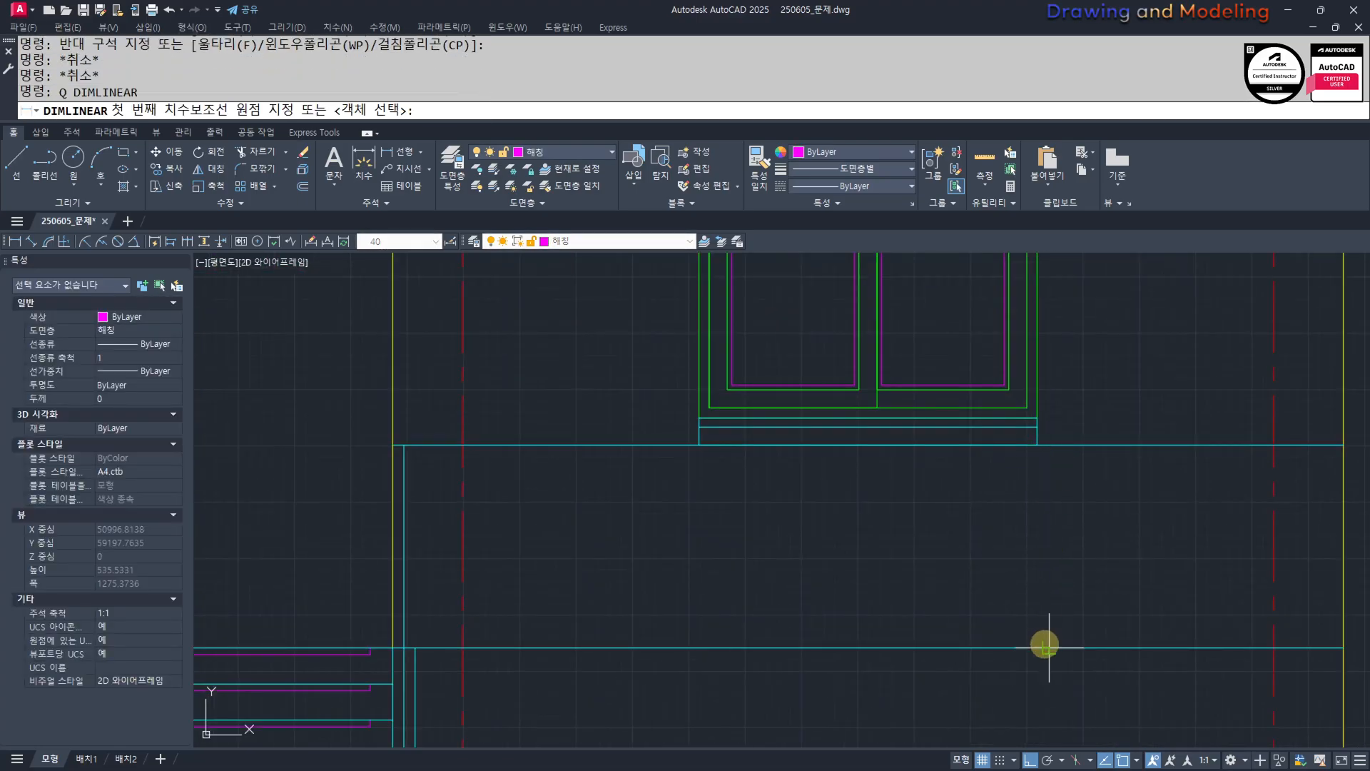
click(1049, 446)
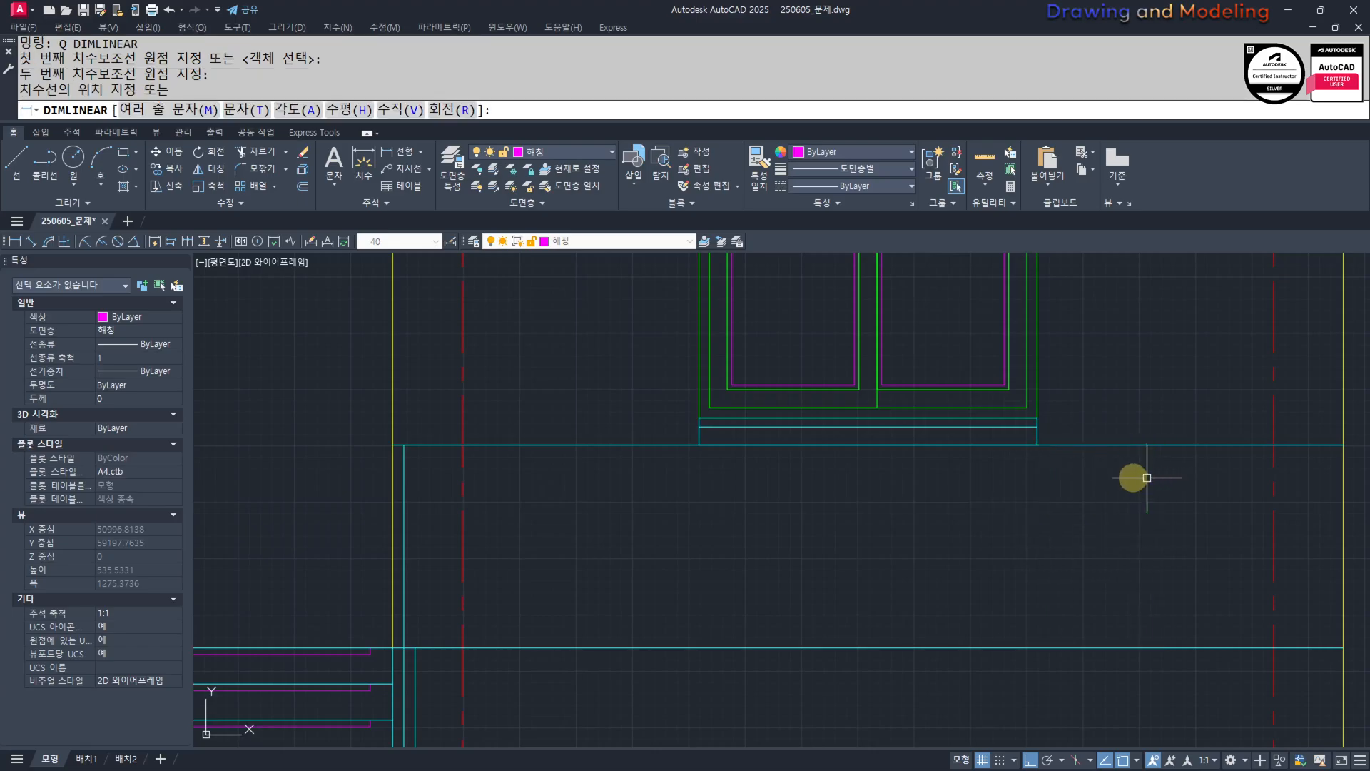
key(Escape)
Dimension the height from the floor-level line to the top of the right window's sill, and erase that dimension.
key(space)
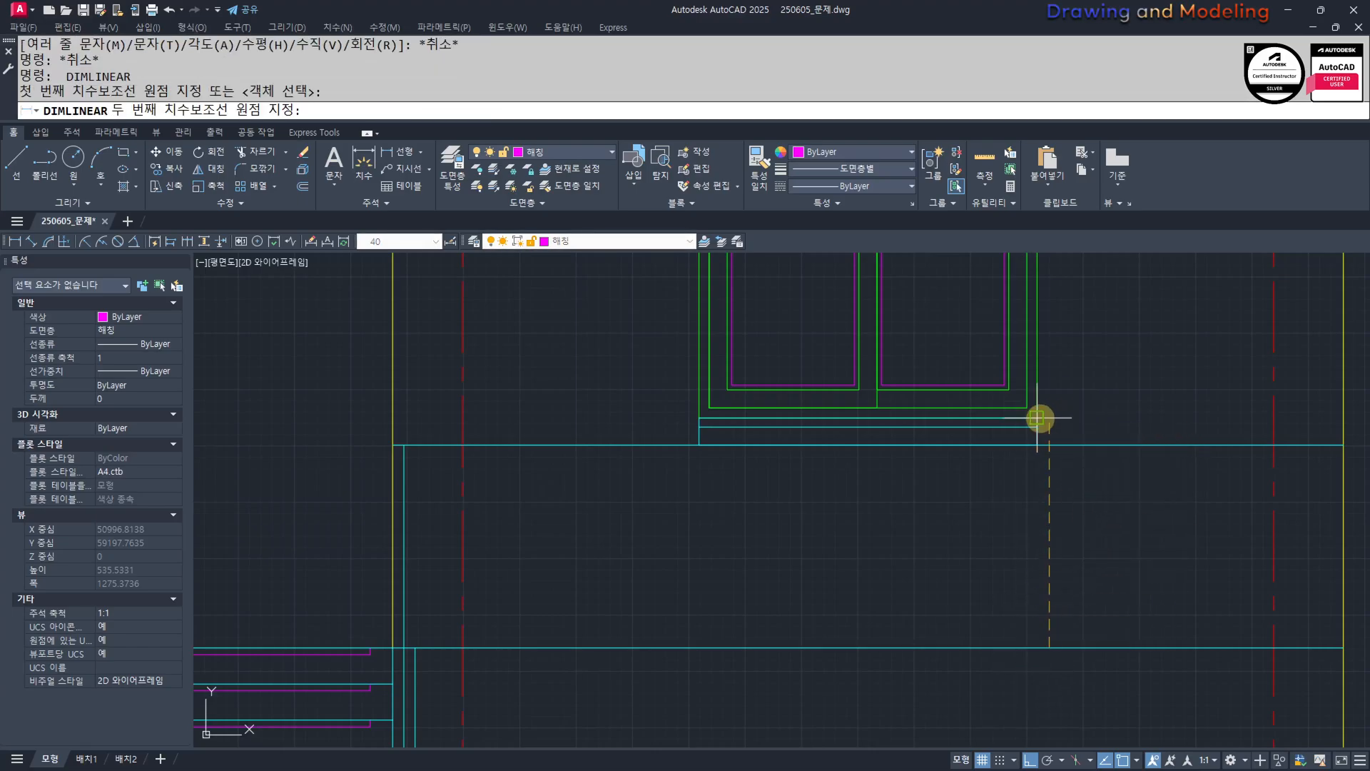
click(1037, 418)
click(1171, 413)
key(Escape)
key(Escape)
click(1208, 571)
click(909, 529)
scroll(1051, 566, down, 2)
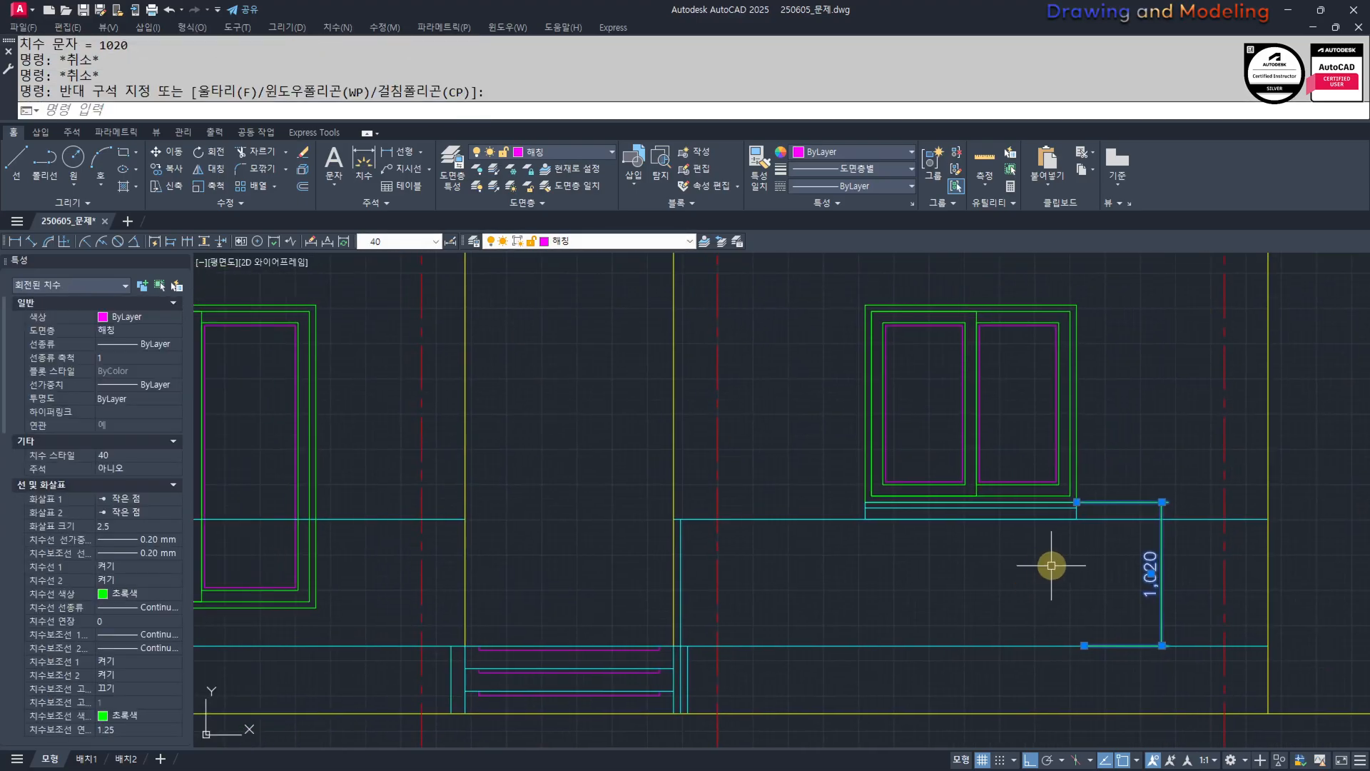
text(e)
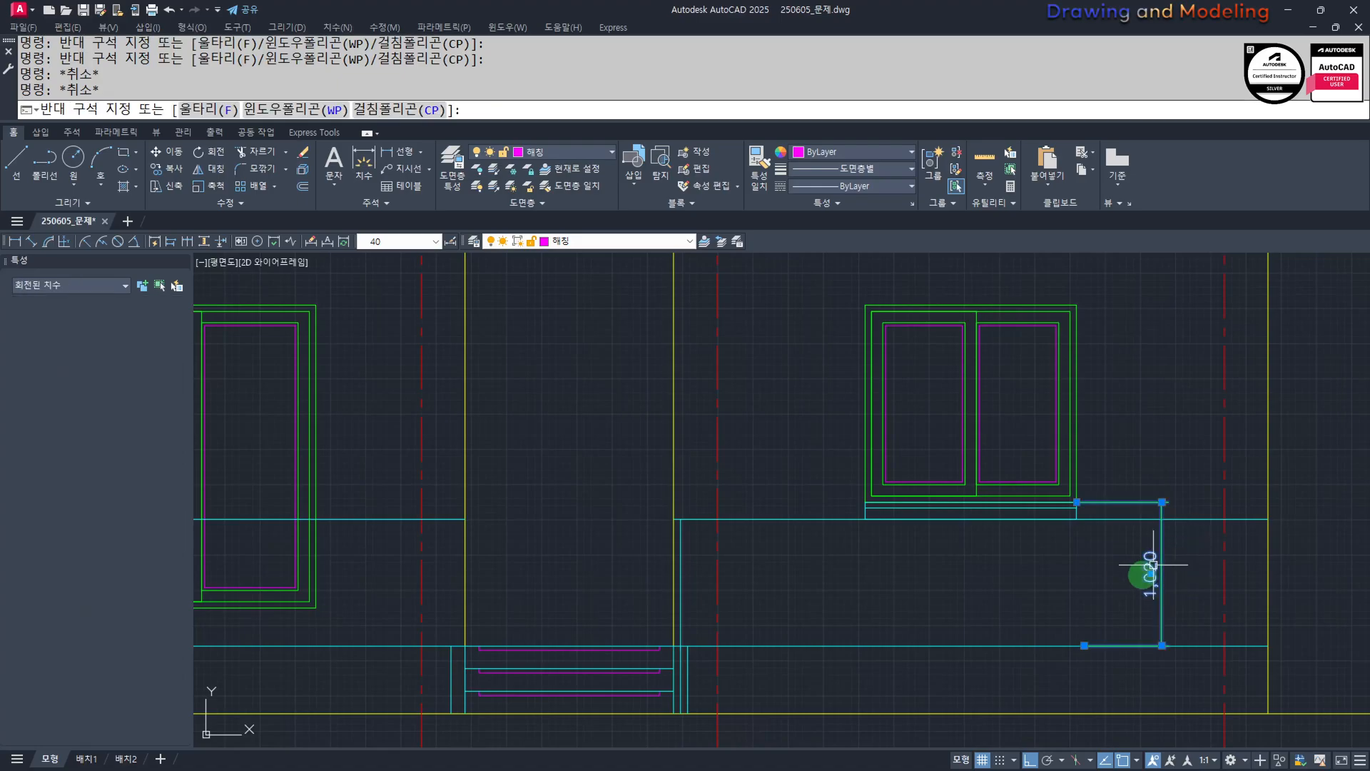
key(space)
Offset the railing-height line on the right of the entrance 60 downward to form the handrail.
scroll(1064, 565, down, 10)
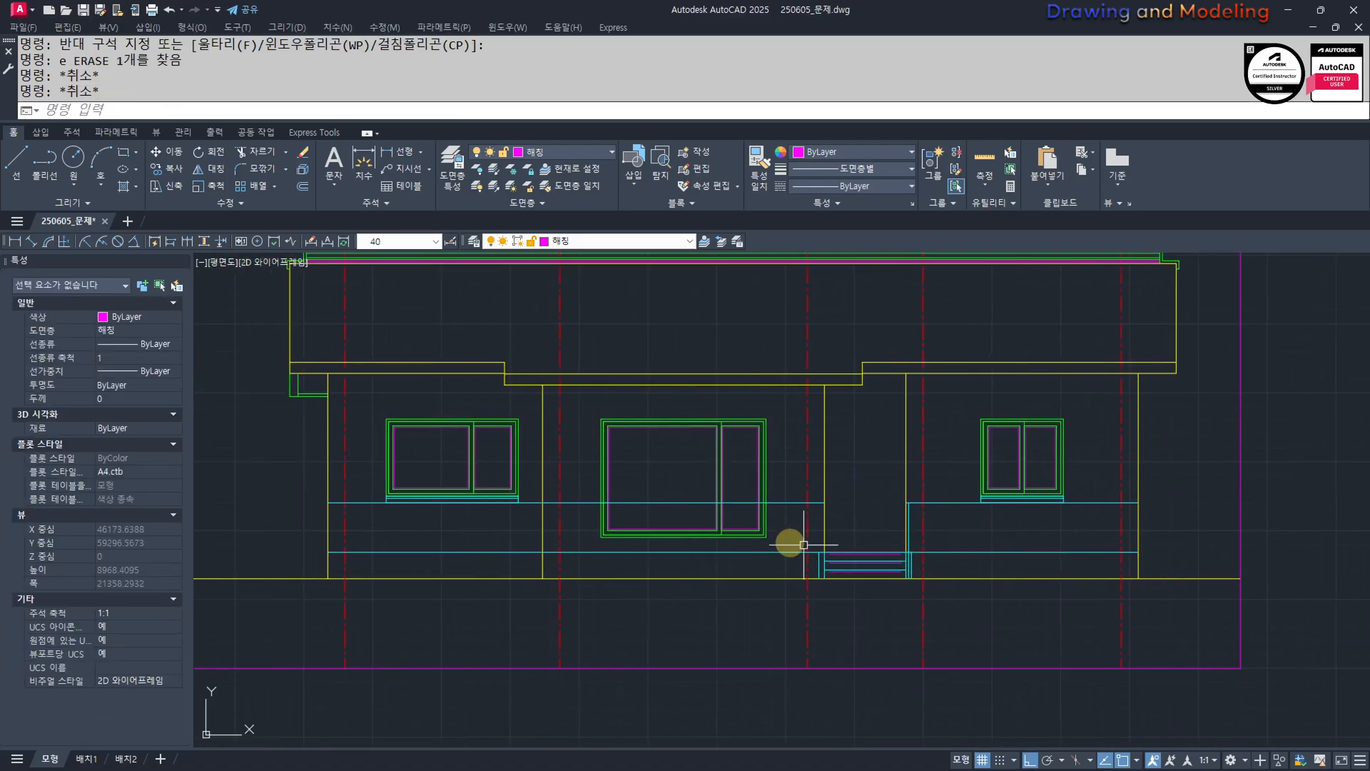
scroll(837, 541, up, 10)
scroll(508, 505, down, 10)
scroll(835, 490, up, 10)
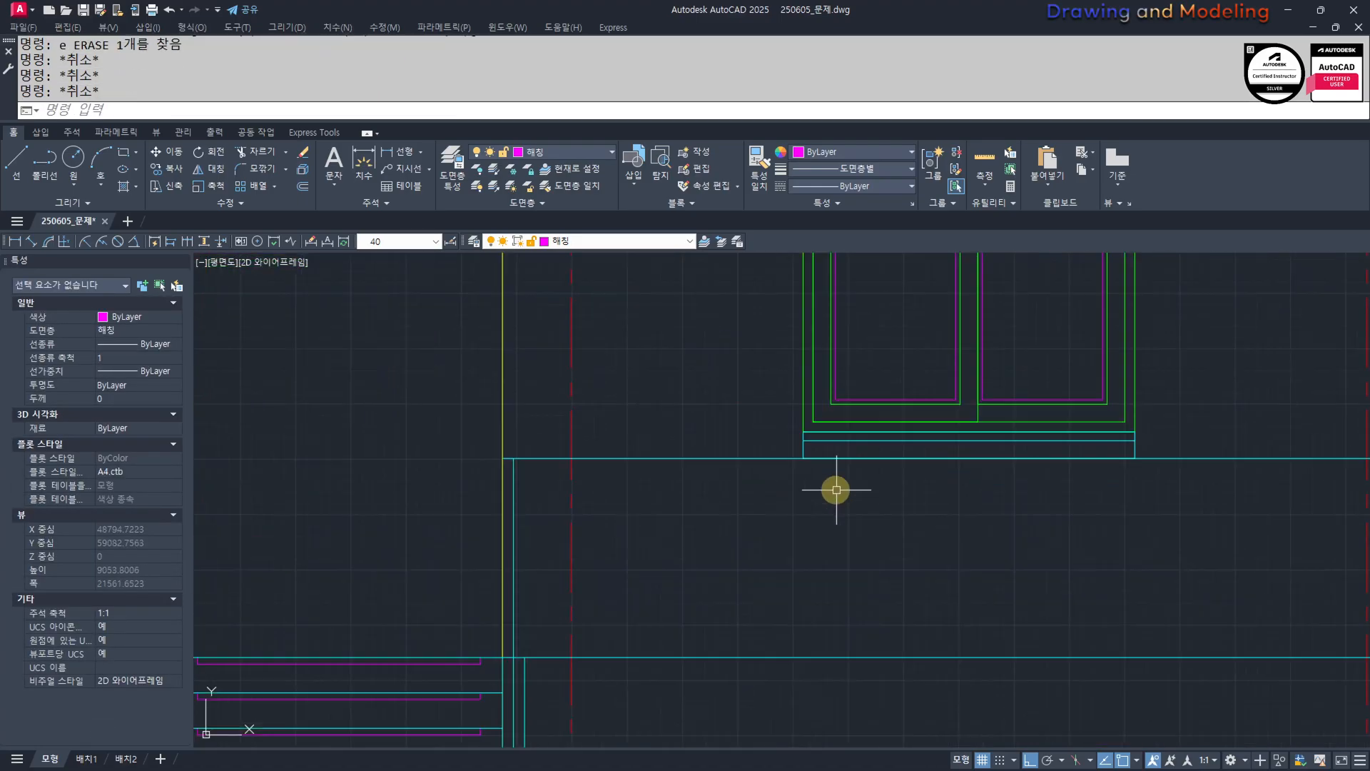
click(711, 412)
key(Escape)
text(o)
key(Return)
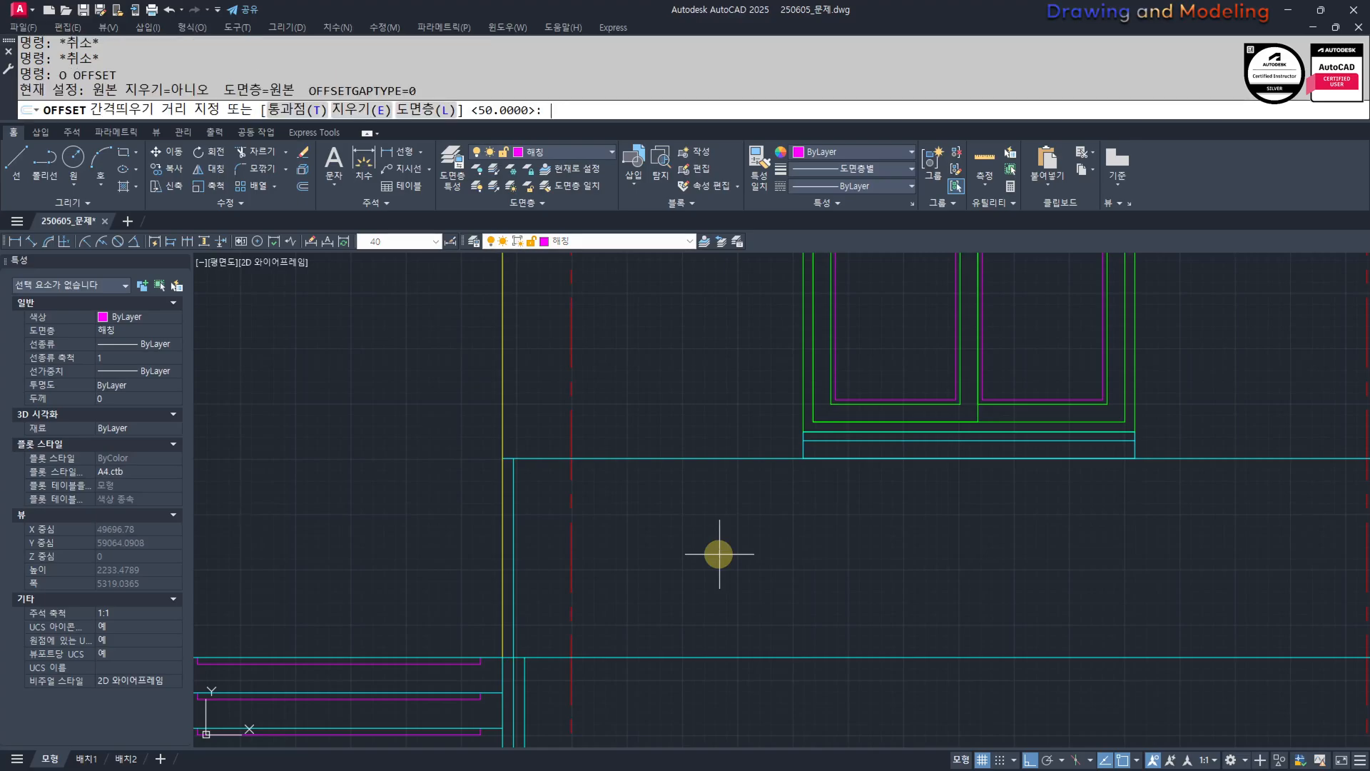
click(609, 457)
click(581, 514)
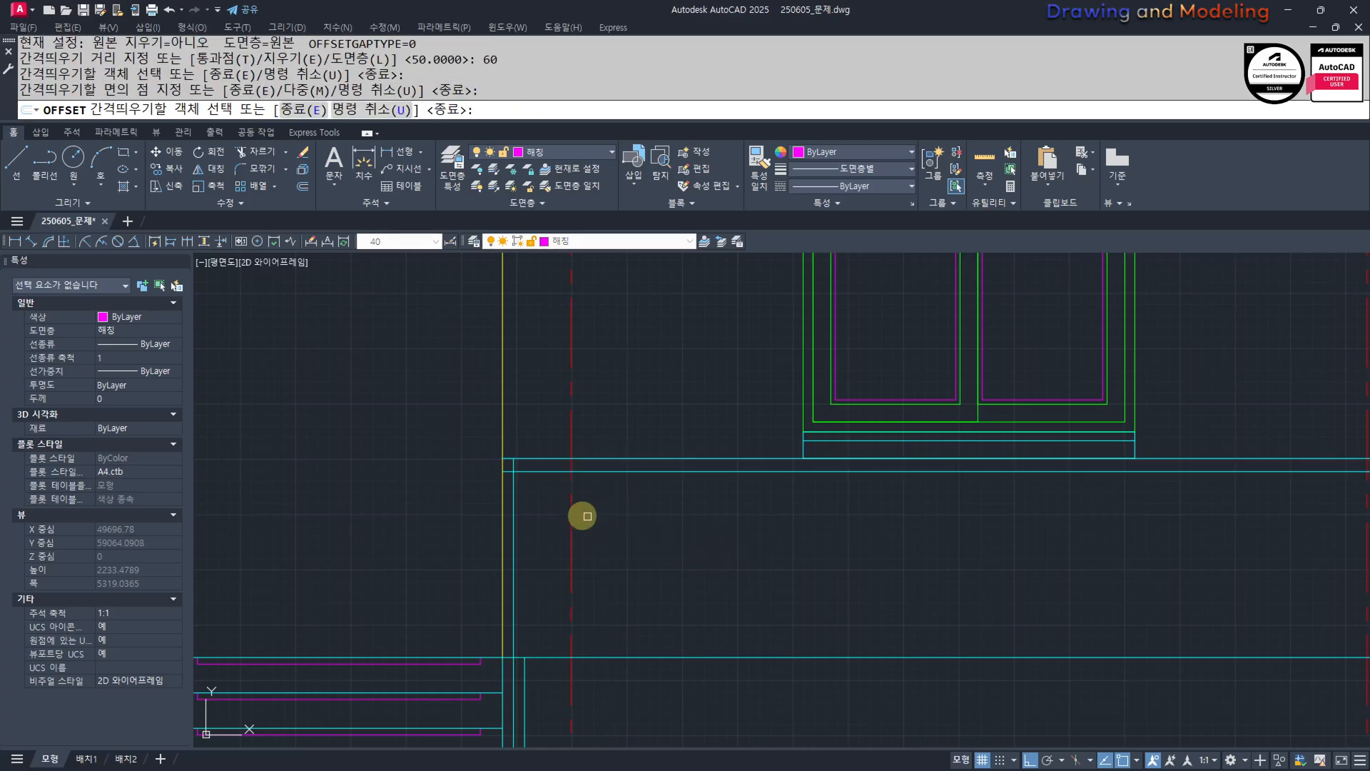
Trim the two horizontal handrail lines where they extend past the vertical post line toward the entrance wall line.
scroll(520, 465, up, 6)
text(tr)
key(Return)
click(568, 511)
click(532, 403)
key(Return)
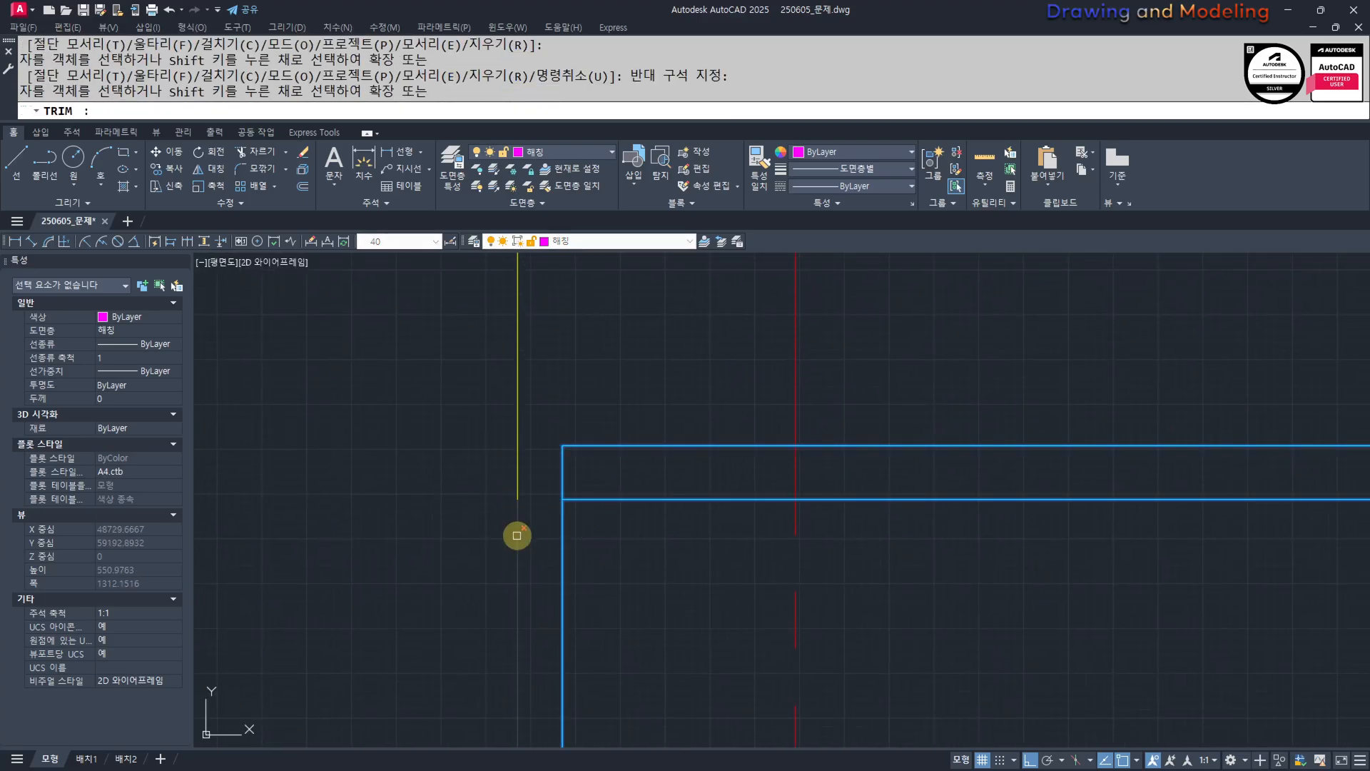
key(Escape)
key(Escape)
key(Escape)
key(Escape)
Offset the vertical railing post centre line 15 to both sides.
scroll(518, 514, down, 5)
scroll(535, 459, up, 2)
middle_drag(536, 458, 620, 614)
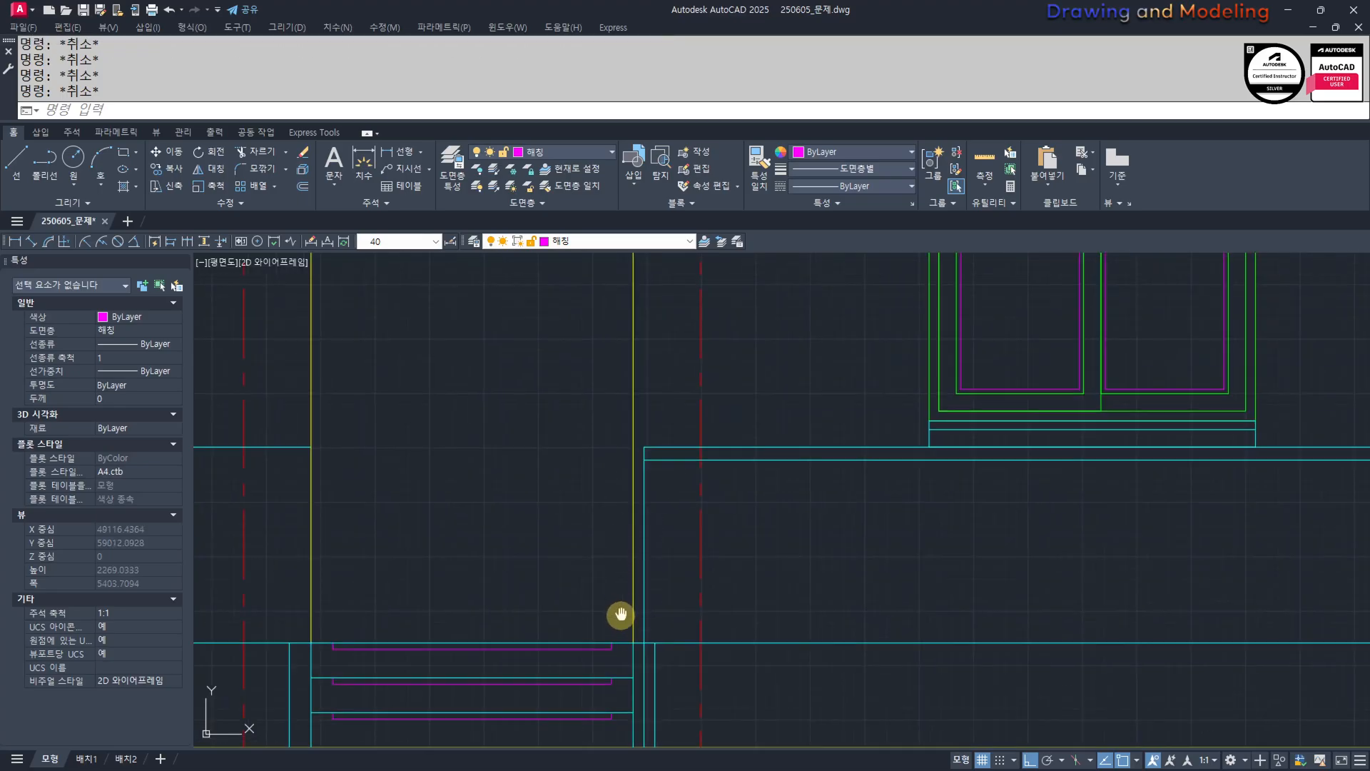
scroll(621, 615, up, 4)
text(o)
key(Return)
text(1)
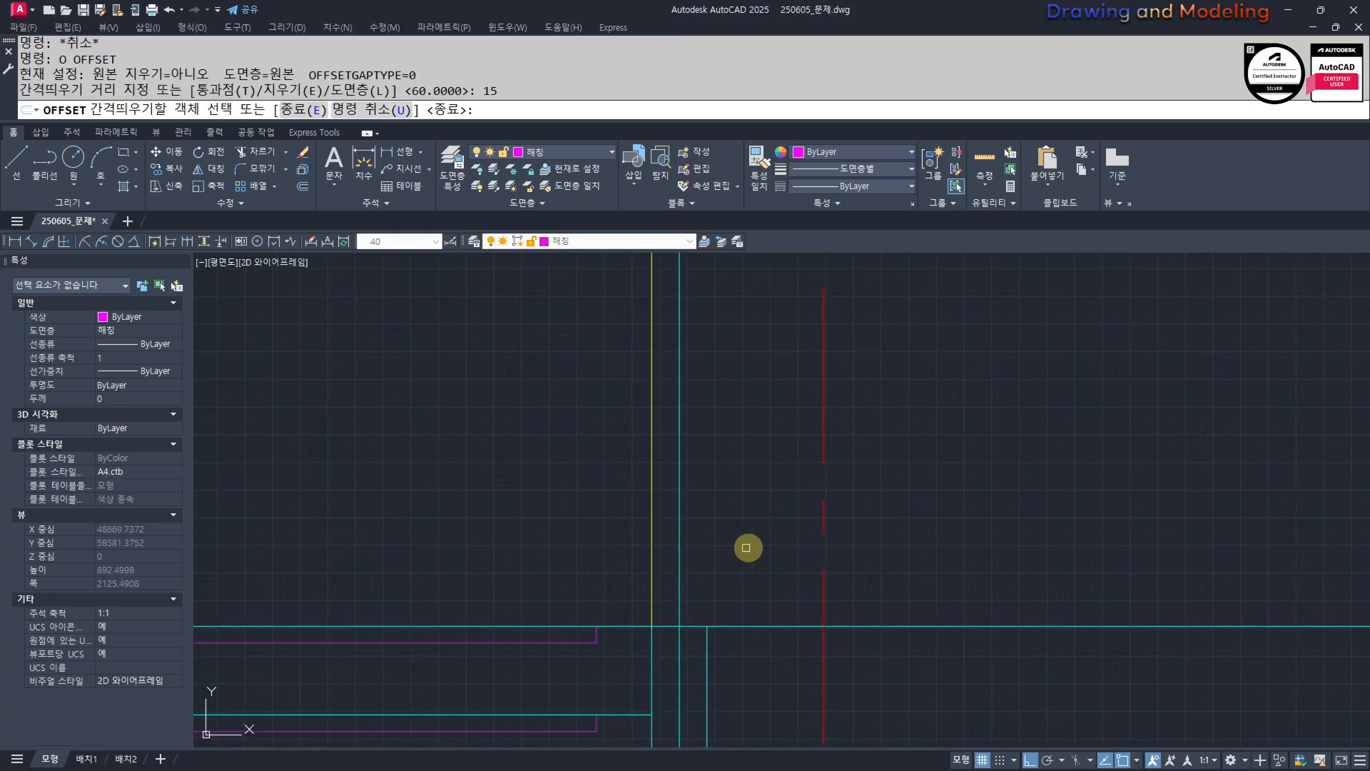
click(679, 531)
click(636, 545)
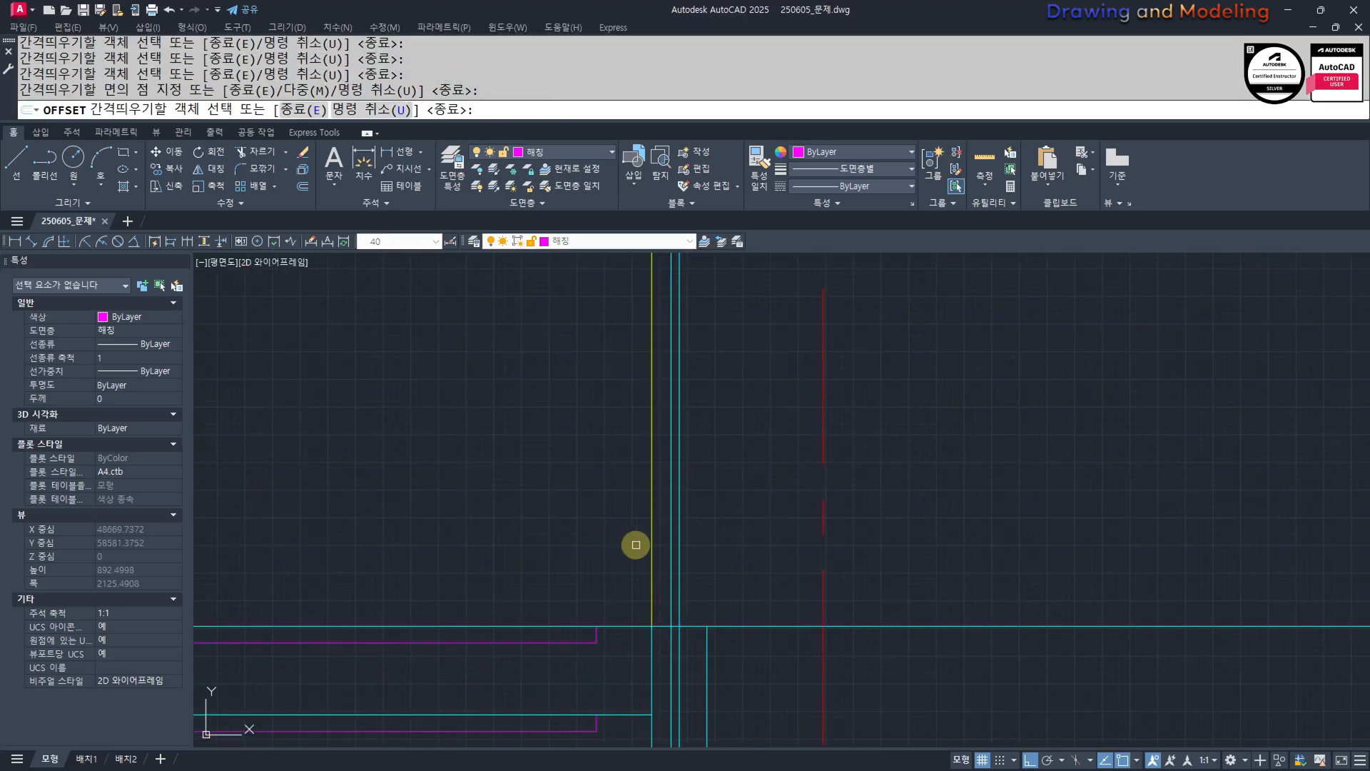
click(679, 541)
click(692, 541)
Offset the post centre line 30 toward the entrance to mark the handrail's end.
key(Escape)
key(Return)
text(30)
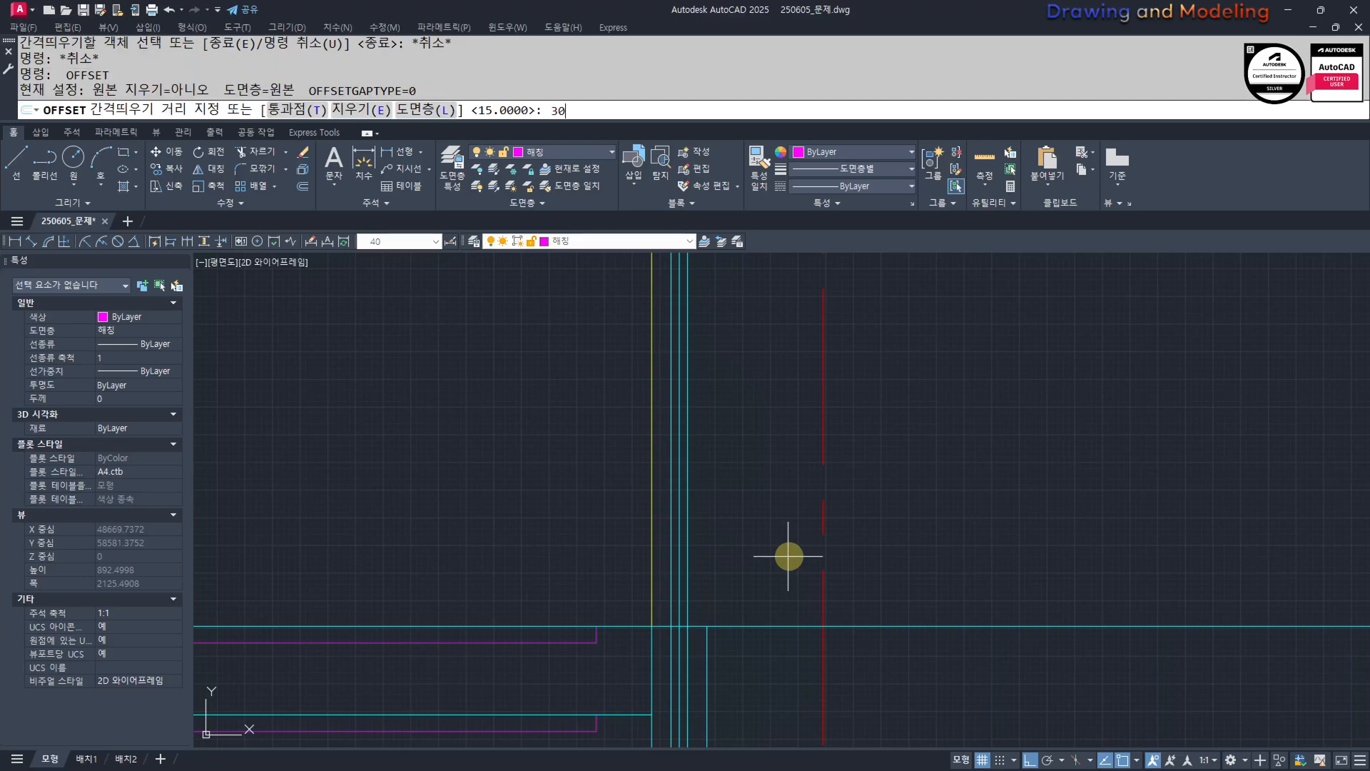
key(Return)
click(677, 529)
click(672, 525)
key(Escape)
key(Escape)
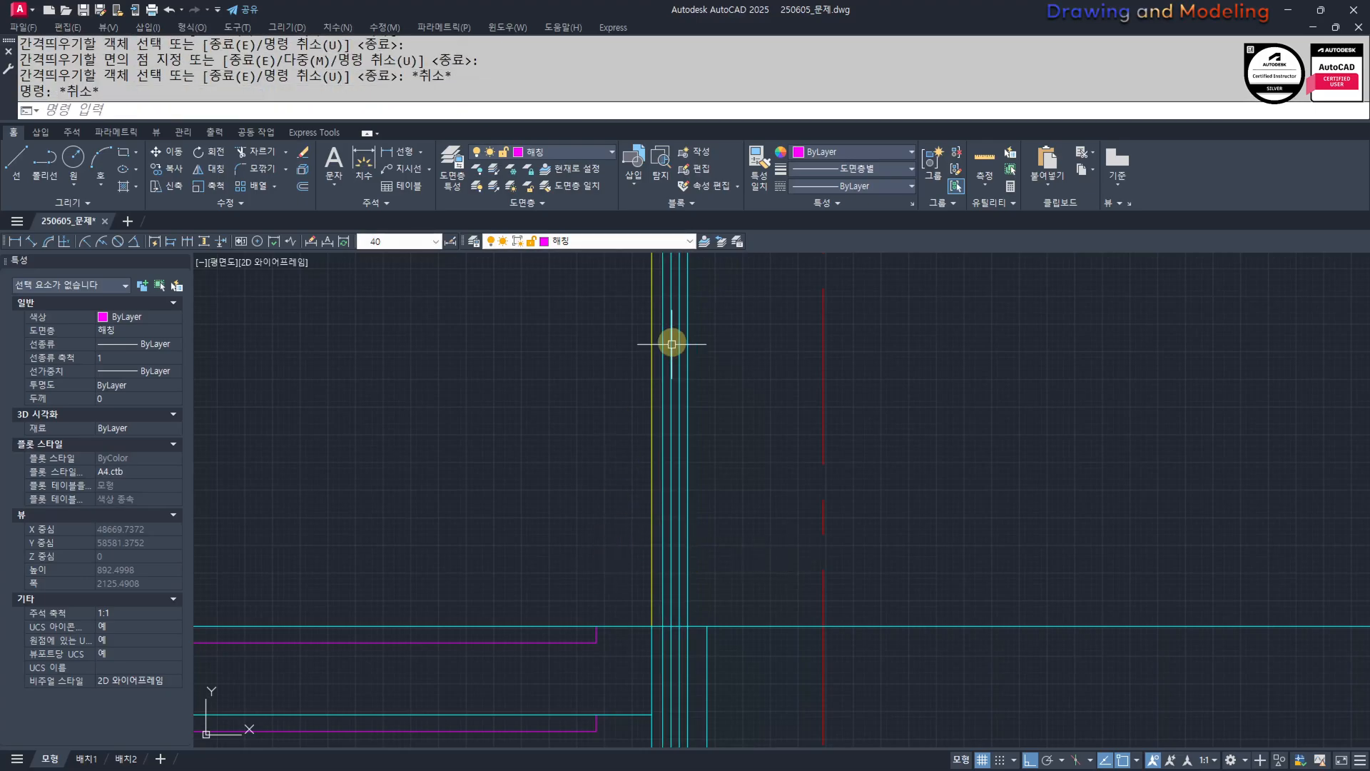
middle_drag(672, 321, 691, 622)
scroll(686, 442, up, 4)
text(ex)
key(Return)
click(807, 523)
key(Escape)
key(Escape)
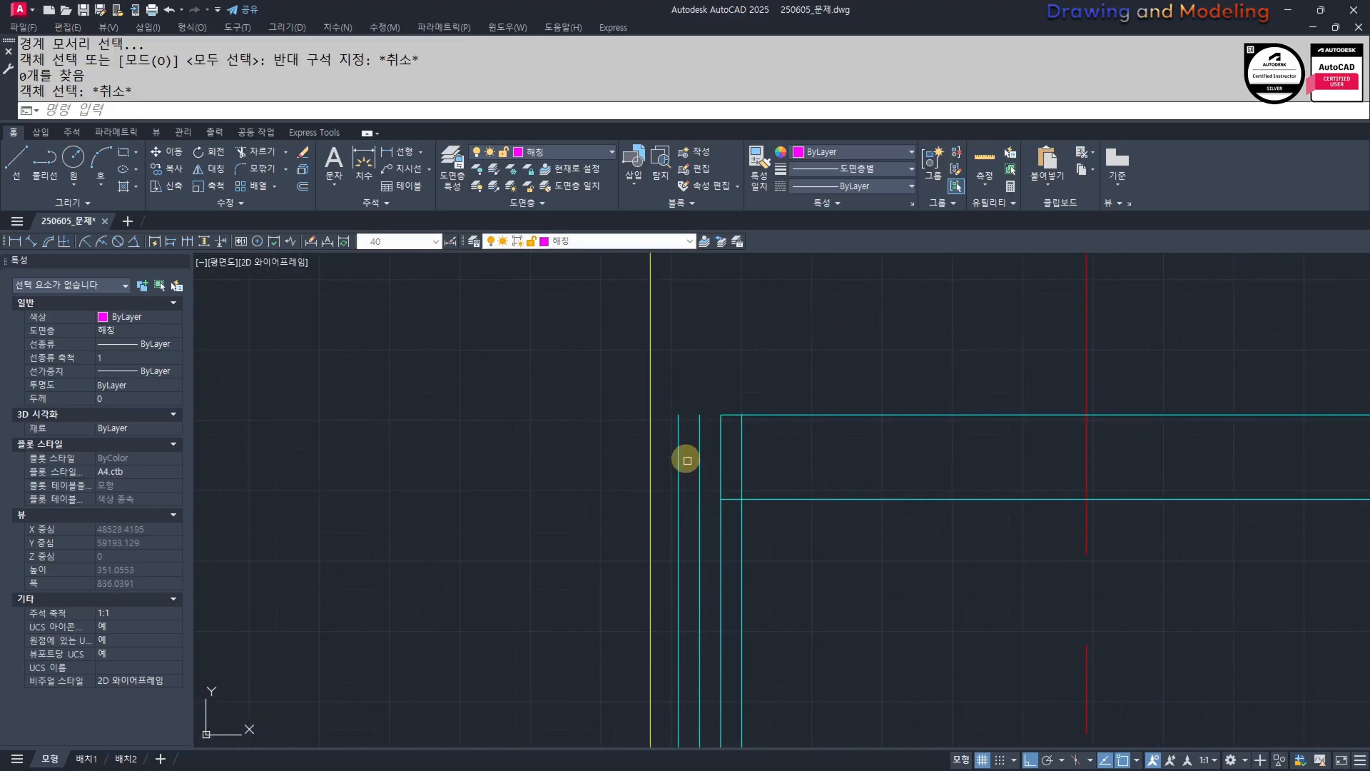
Extend the two horizontal handrail lines to the outermost vertical line beside the entrance wall line.
key(Return)
click(678, 463)
key(Return)
drag(850, 529, 806, 403)
key(Escape)
key(Escape)
Trim the three post lines above the handrail's lower line and the handrail's end line below it.
middle_drag(723, 502, 793, 517)
text(tr)
key(Return)
drag(918, 474, 884, 553)
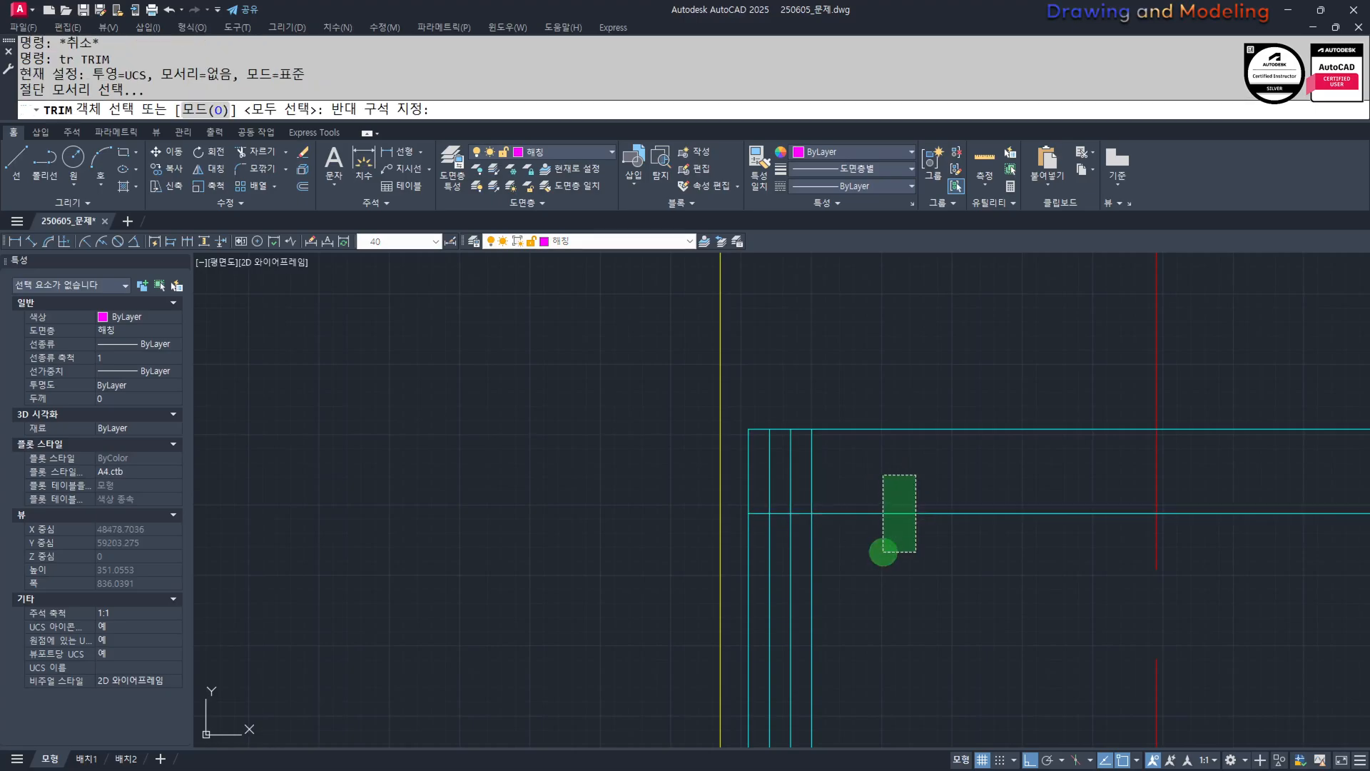
key(Return)
mouse_move(844, 483)
mouse_down()
mouse_move(746, 460)
mouse_move(758, 499)
mouse_move(731, 555)
mouse_up()
key(Escape)
key(Escape)
key(Return)
key(Return)
key(Escape)
key(Escape)
Measure the height of the handrail's end beside the entrance wall line with a linear dimension.
middle_drag(844, 535, 825, 559)
text(q DIMLINEAR)
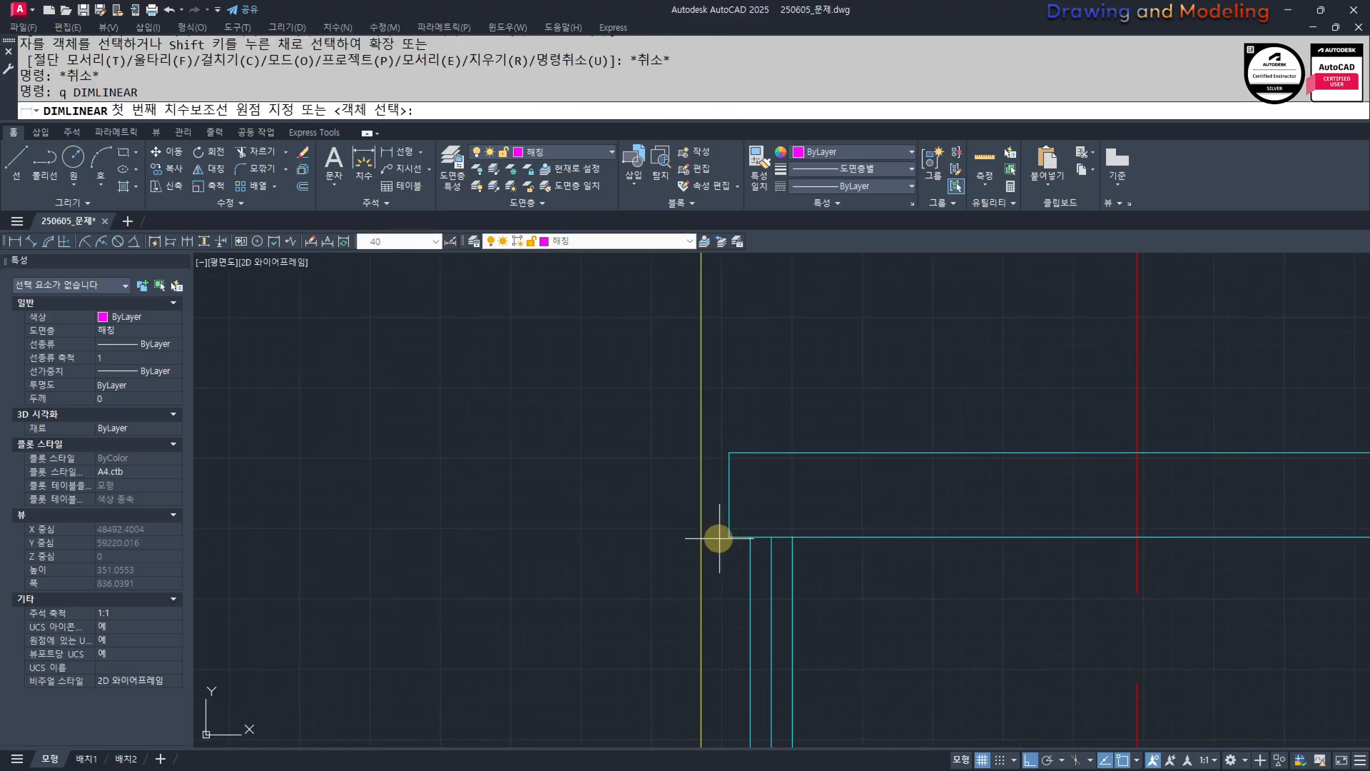
click(725, 537)
click(730, 454)
scroll(554, 511, down, 4)
middle_drag(603, 526, 778, 556)
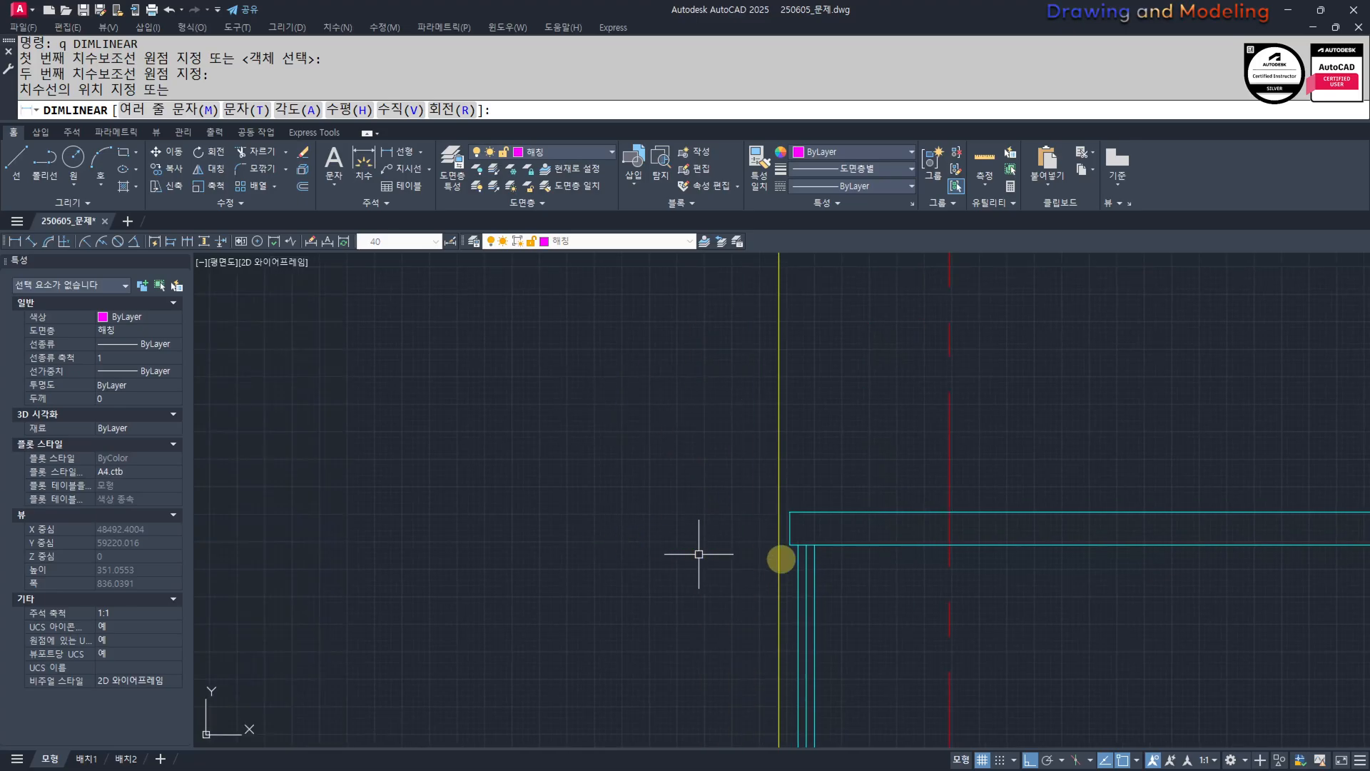
key(Escape)
key(Escape)
scroll(803, 542, up, 4)
scroll(787, 512, down, 4)
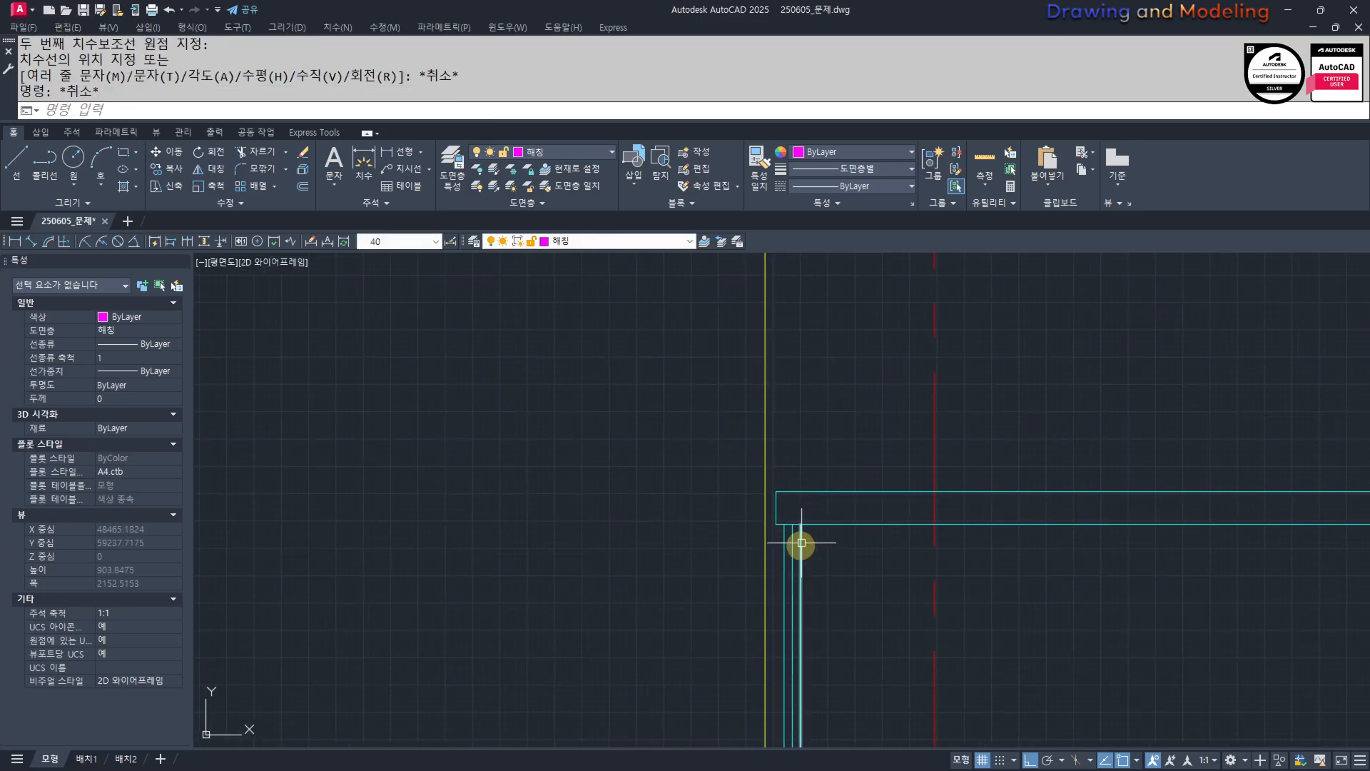
Offset the handrail's vertical end line 60 away from the entrance.
scroll(802, 543, up, 4)
text(o)
key(Return)
text(60)
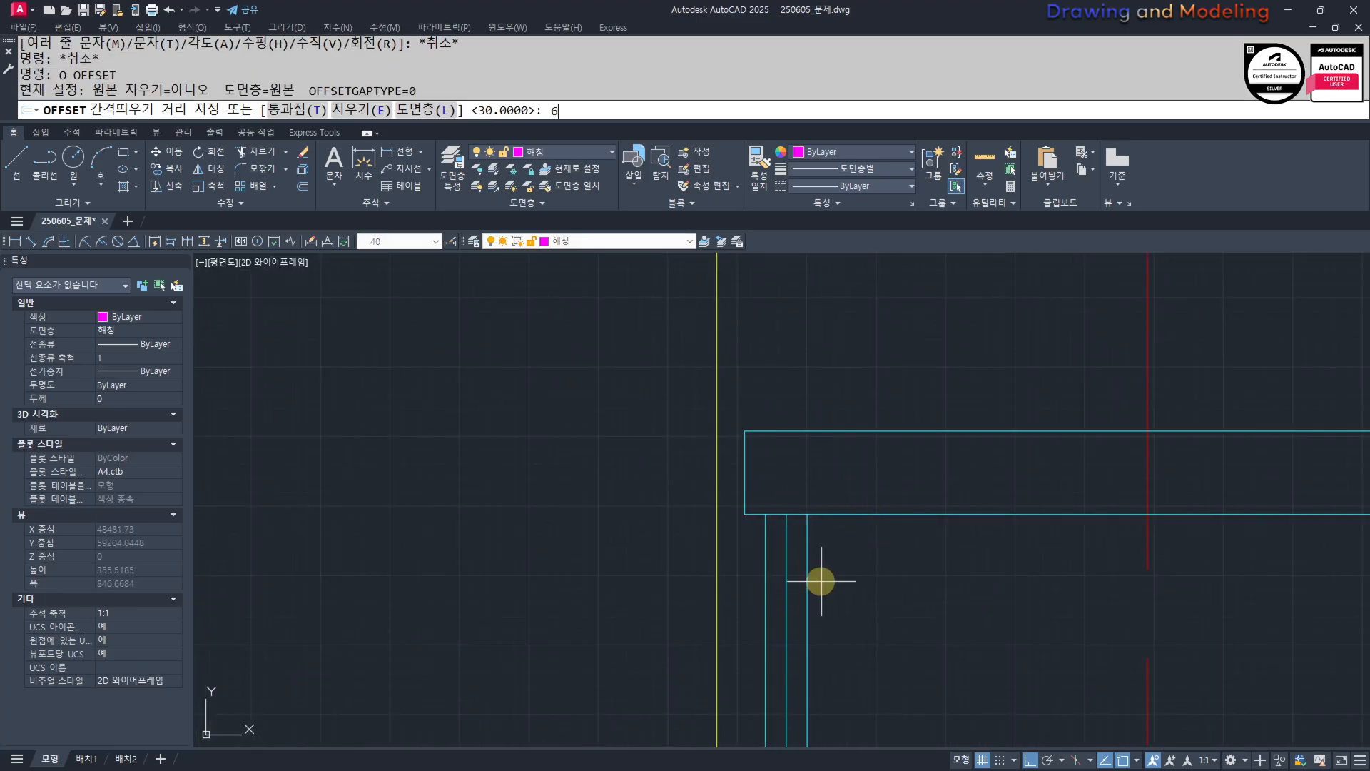
key(Return)
click(747, 462)
click(848, 474)
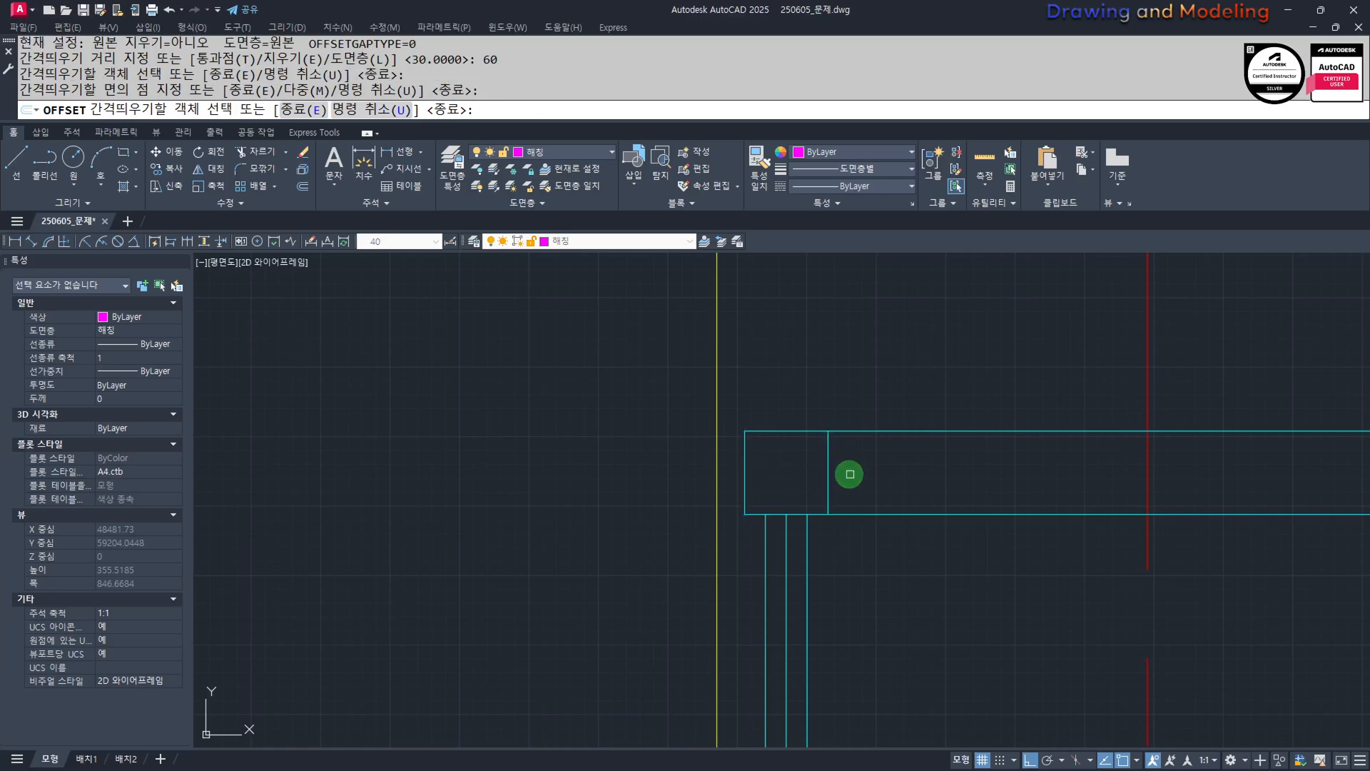
key(Escape)
key(Escape)
Offset the ground line 900 upward to mark the lower end of the handrail's vertical section.
scroll(868, 505, down, 6)
scroll(925, 562, down, 2)
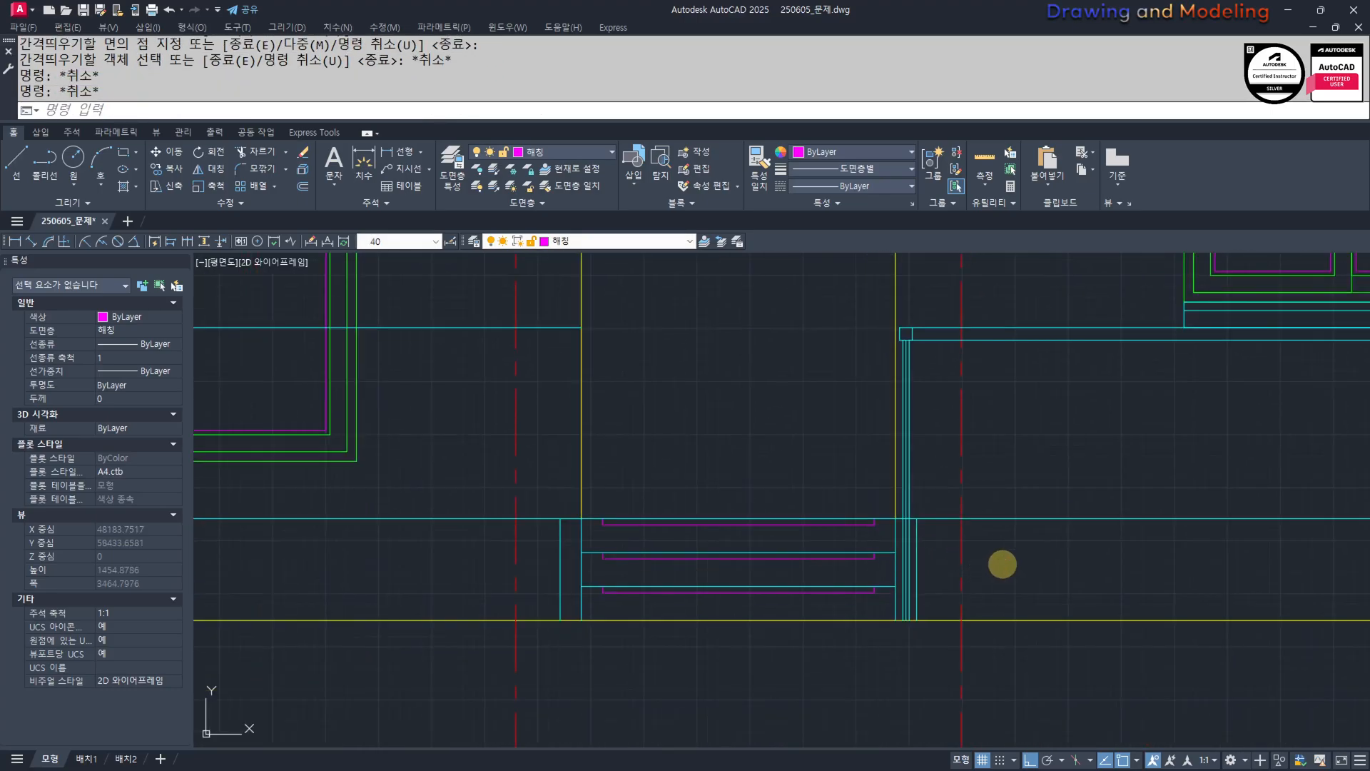
text(o)
key(Return)
scroll(1025, 483, up, 2)
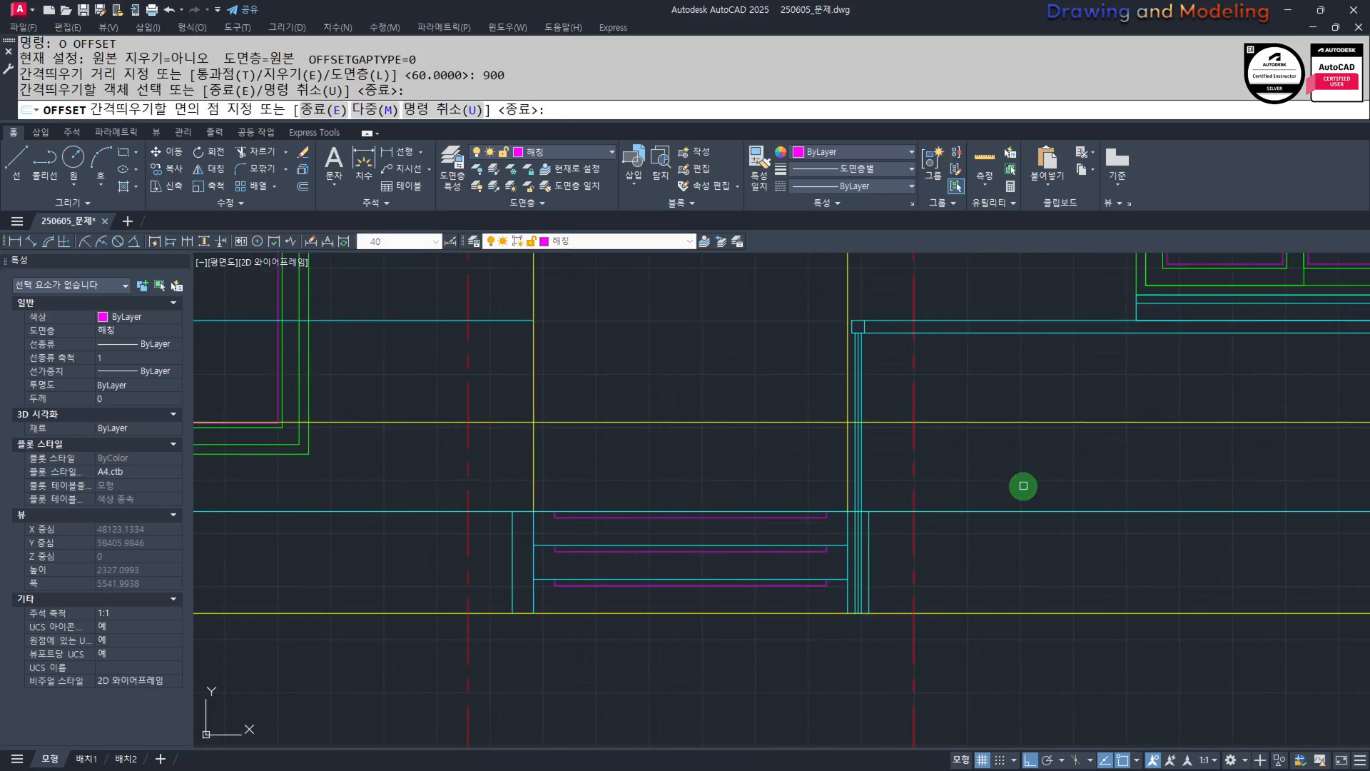
key(Escape)
key(Escape)
scroll(884, 480, up, 2)
text(s)
key(Return)
key(Escape)
key(Escape)
Extend the handrail's end line and its inner offset line down to the line 900 above the ground.
text(ex)
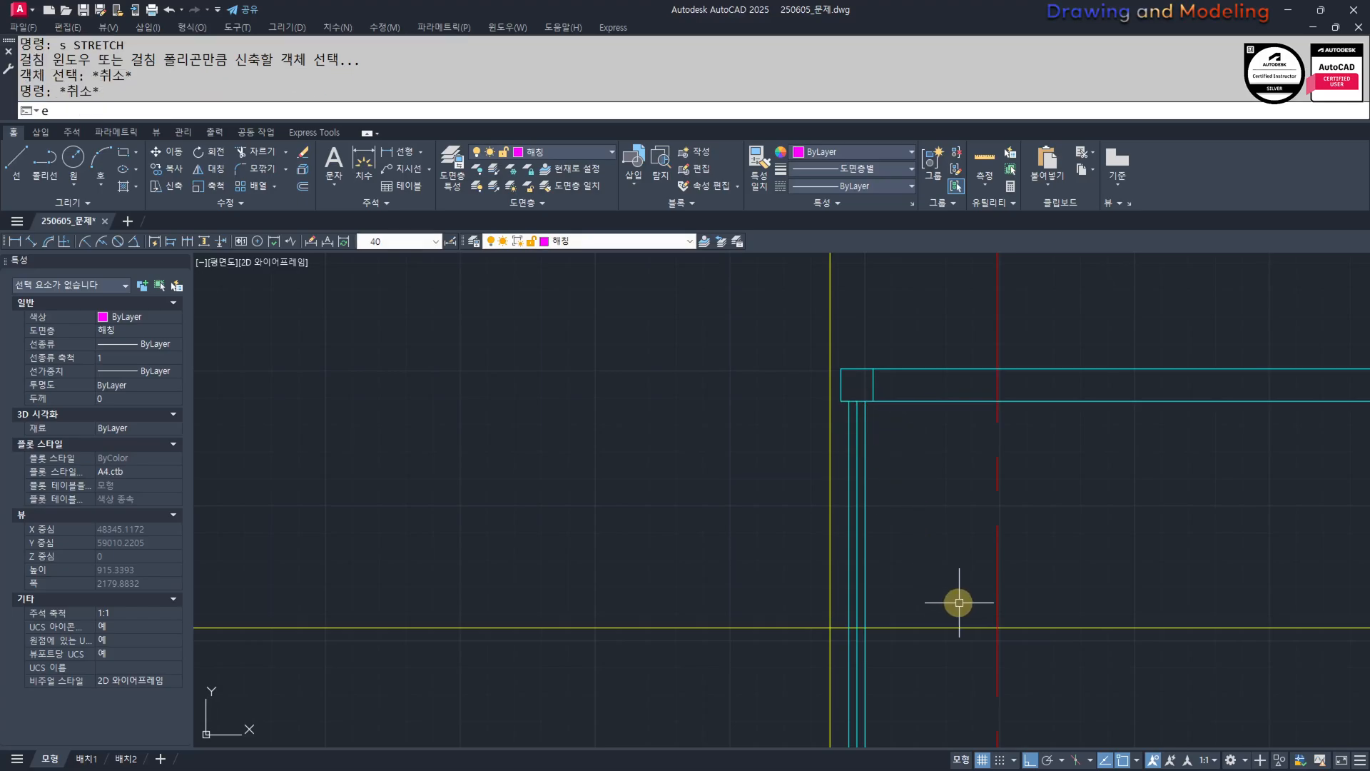
key(Return)
click(927, 615)
click(900, 637)
key(Return)
scroll(842, 407, up, 2)
click(921, 374)
click(837, 363)
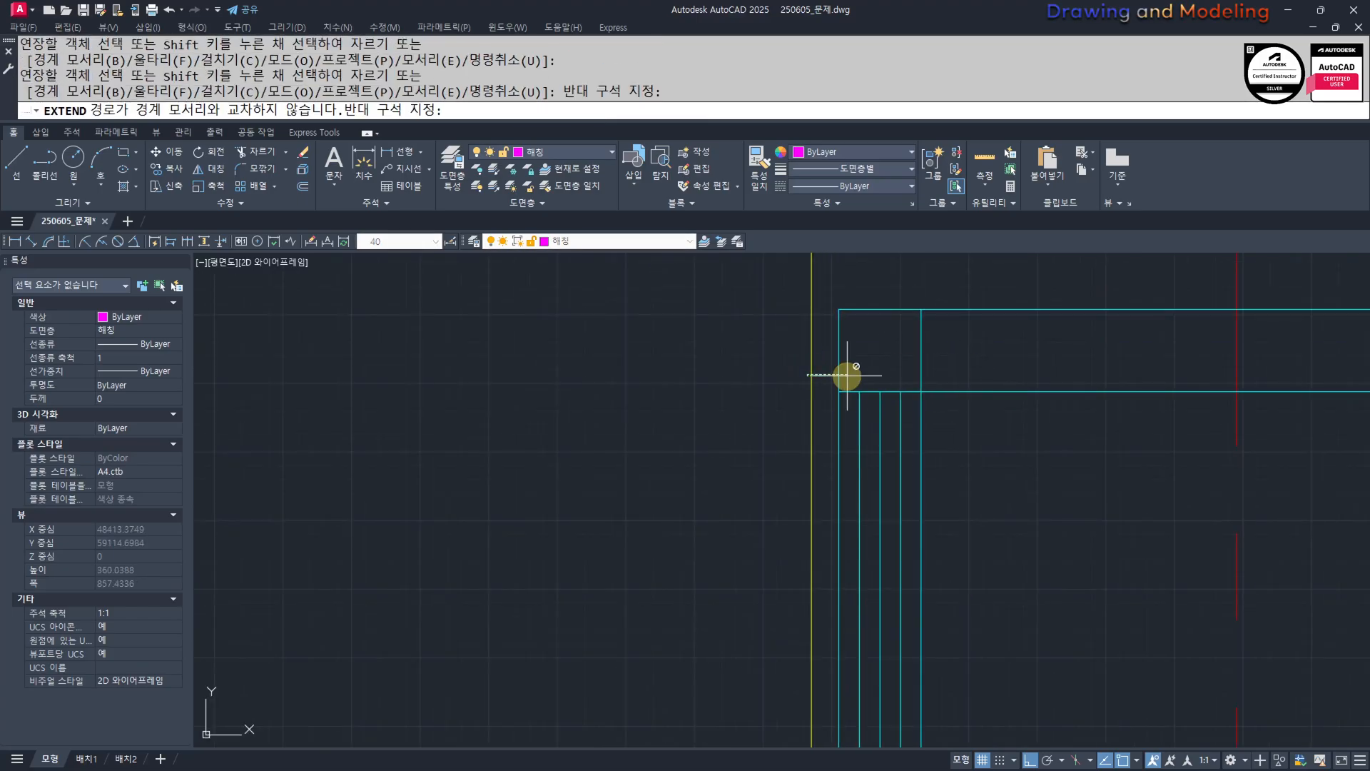
key(Escape)
key(Escape)
Trim the three post lines above the line 900 above the ground, using it as the cutting edge.
scroll(873, 384, down, 2)
text(tr)
key(Return)
click(961, 613)
click(896, 697)
key(Return)
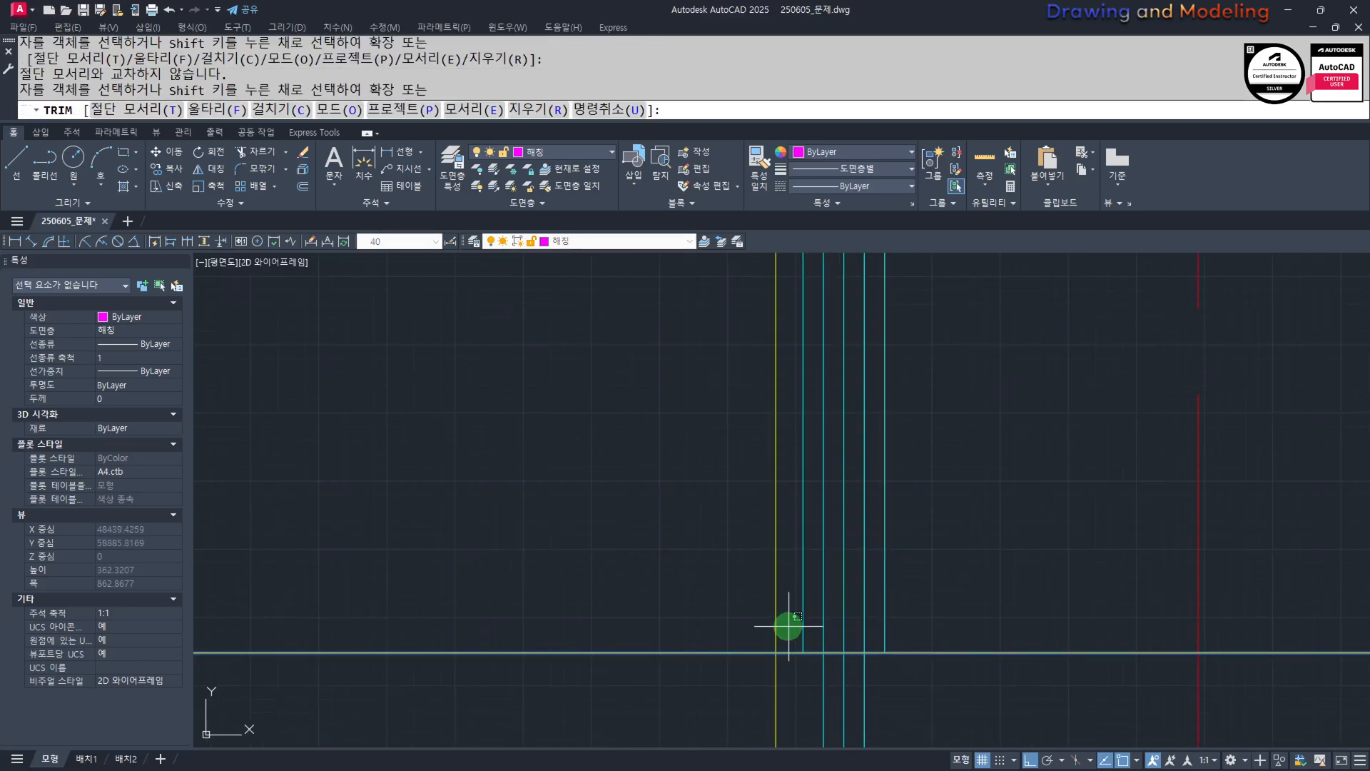
click(789, 626)
click(869, 621)
key(Escape)
key(Escape)
Erase the post's centre line below the handrail's vertical section.
click(848, 695)
text(e)
key(Return)
key(Escape)
key(Escape)
click(847, 685)
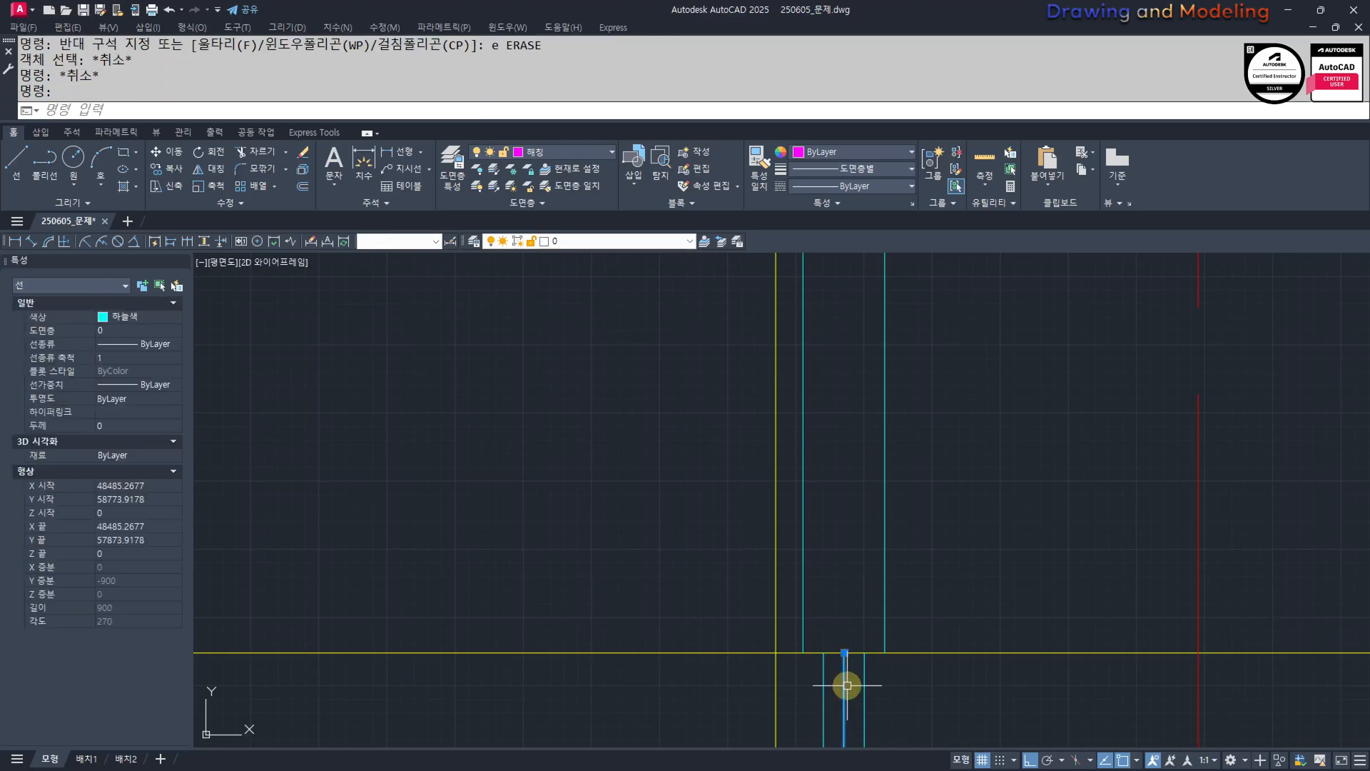
text(e)
key(Return)
key(Escape)
key(Escape)
Match the properties of the handrail's vertical line onto the horizontal line 900 above the ground.
middle_drag(899, 685, 918, 630)
click(902, 584)
click(957, 562)
click(868, 643)
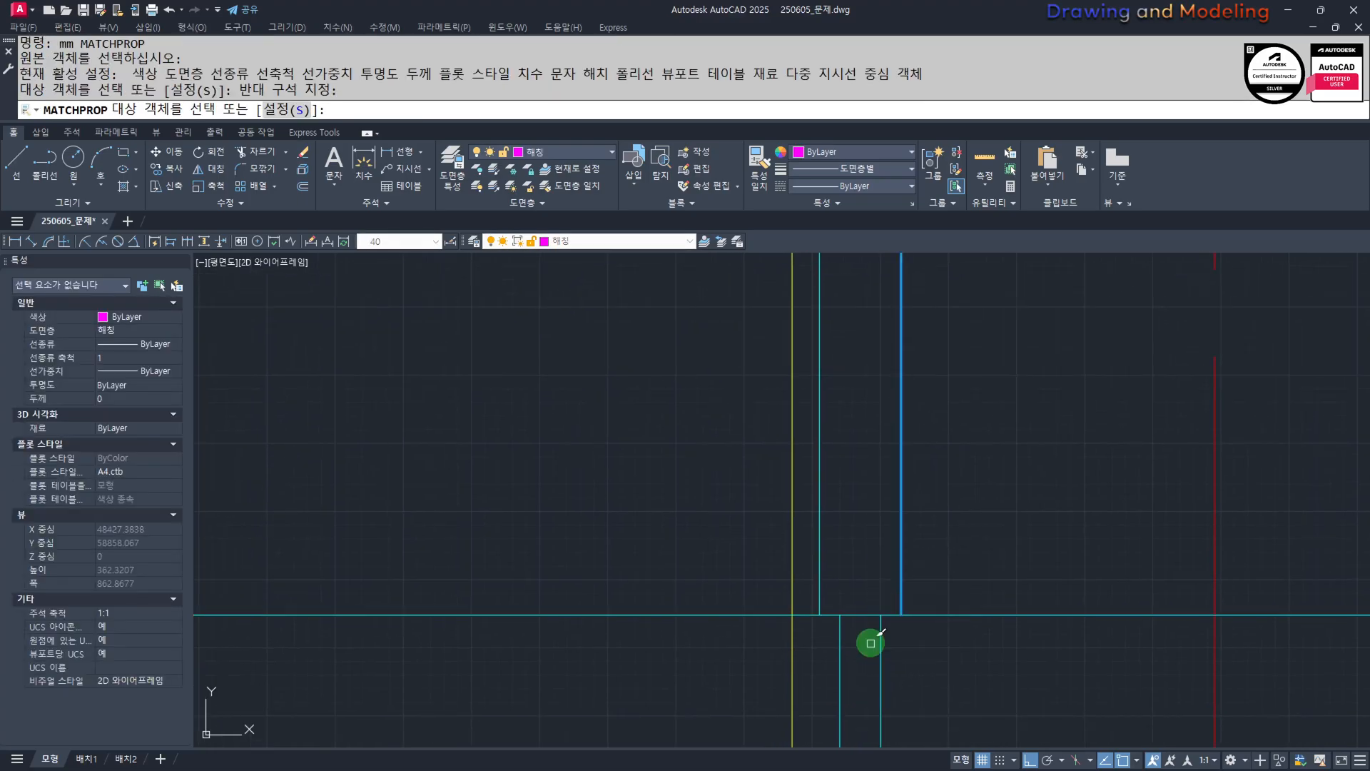
key(Escape)
key(Escape)
Trim the horizontal line on both sides beyond the handrail's two vertical lines to close its lower end.
scroll(849, 625, up, 2)
text(tr)
key(Return)
click(960, 643)
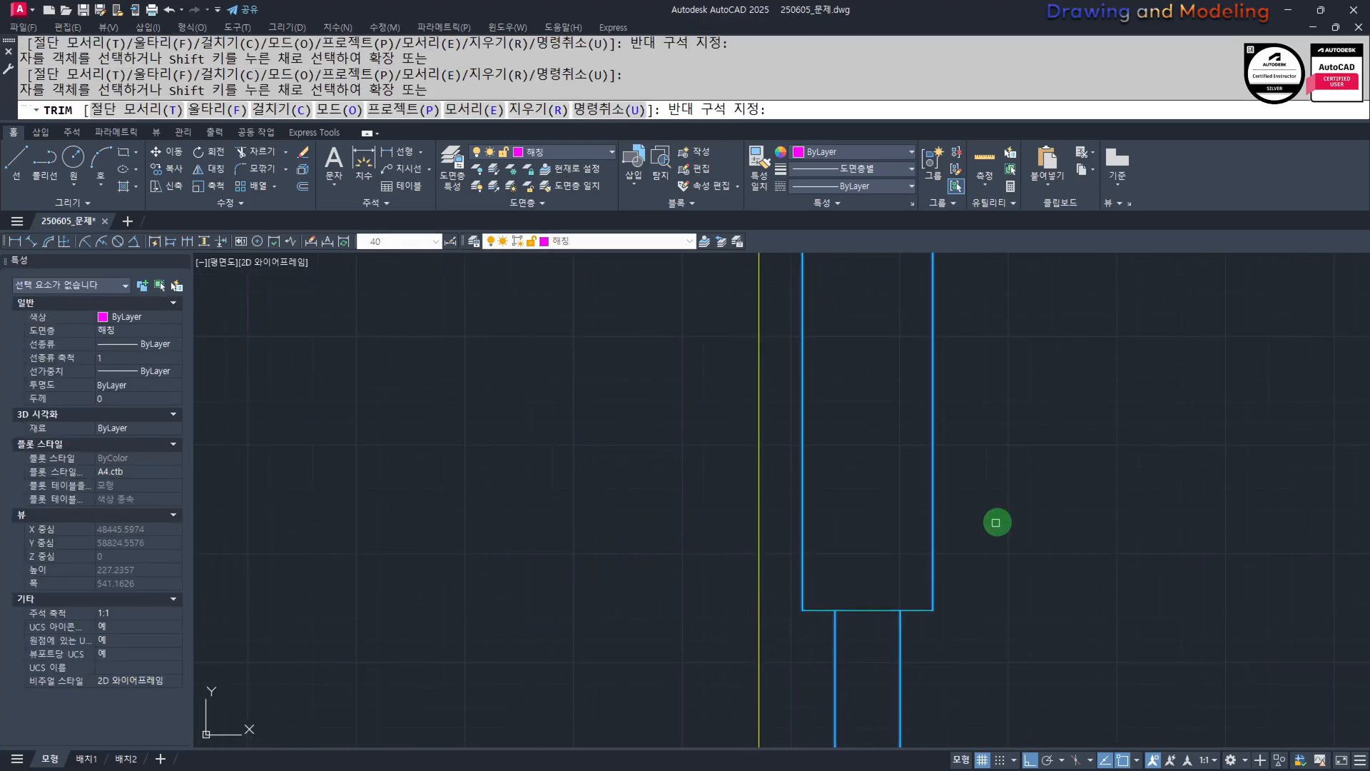
key(Escape)
Offset the lower closing line of the handrail's vertical section 60 upward.
middle_drag(998, 571, 985, 579)
text(o)
key(Return)
text(60)
key(Return)
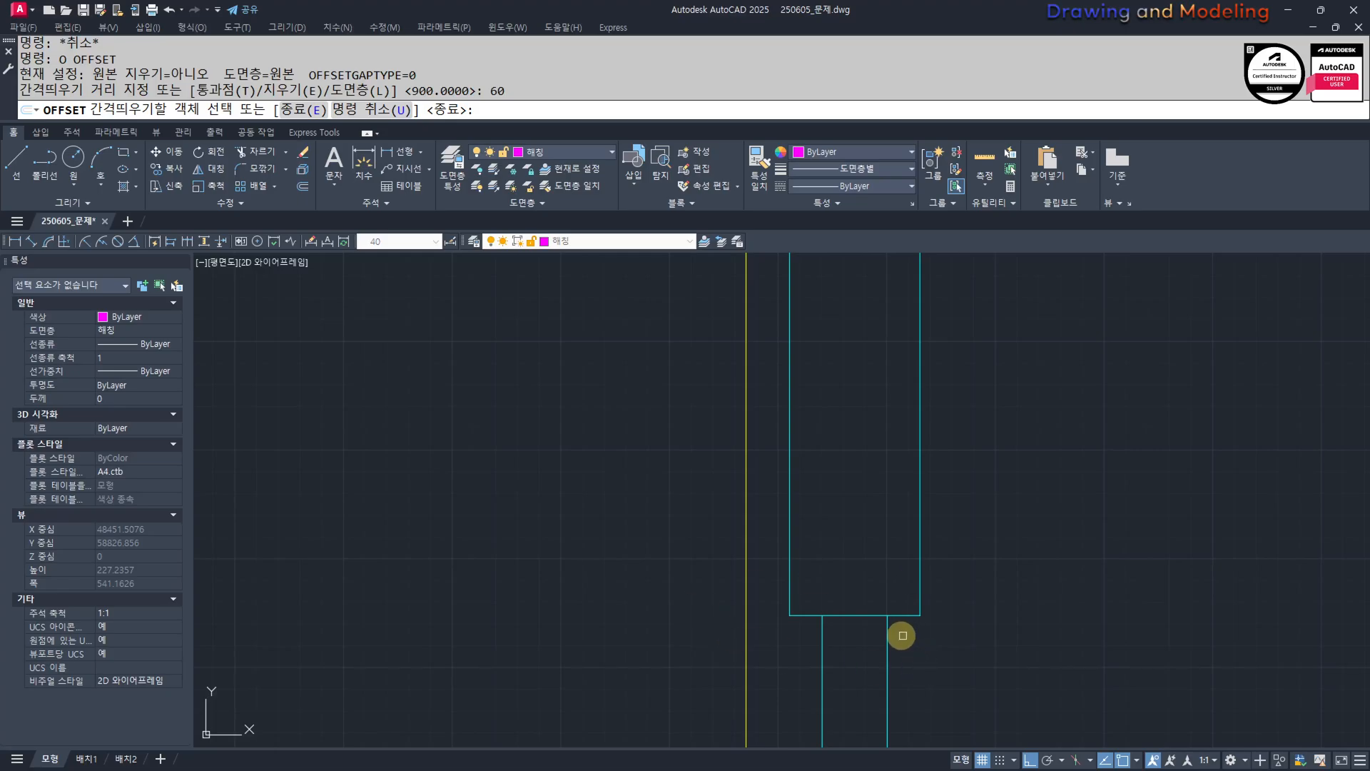
click(867, 615)
click(858, 536)
key(Escape)
key(Escape)
Trim the two crossing line pieces inside the handrail's corner to leave a clean inner corner.
scroll(1009, 564, down, 5)
middle_drag(1008, 564, 842, 564)
scroll(820, 484, up, 3)
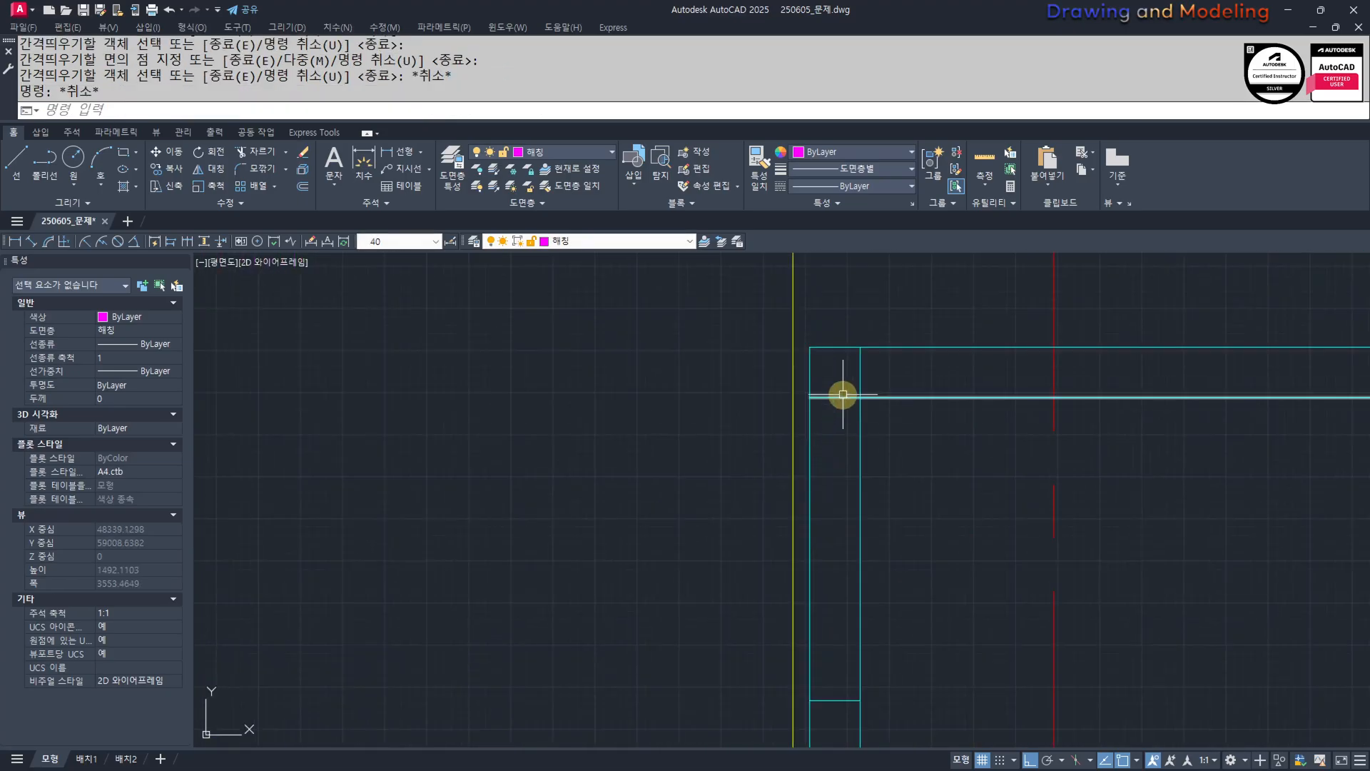
text(tr)
key(Return)
click(836, 396)
click(860, 368)
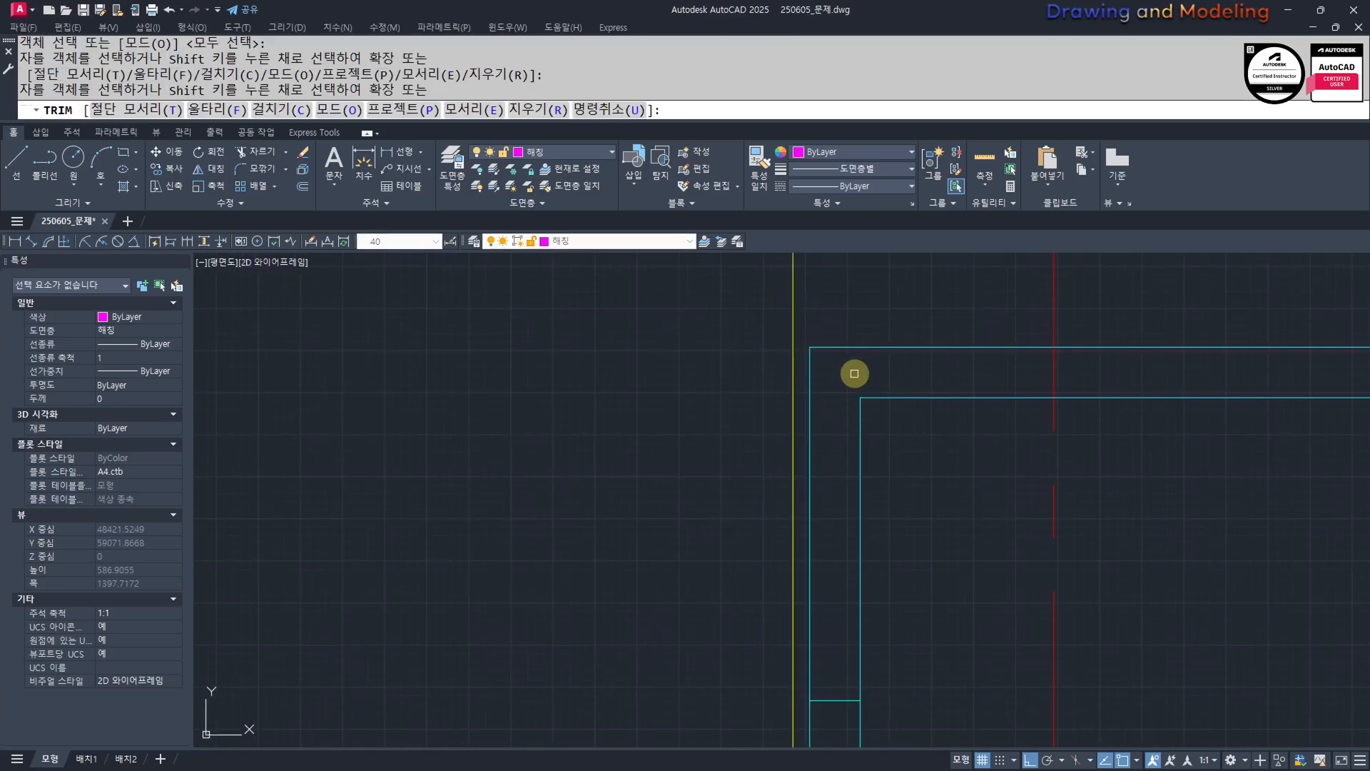
key(Escape)
Trim the terrace floor line between the railing post's two vertical lines.
scroll(854, 428, down, 4)
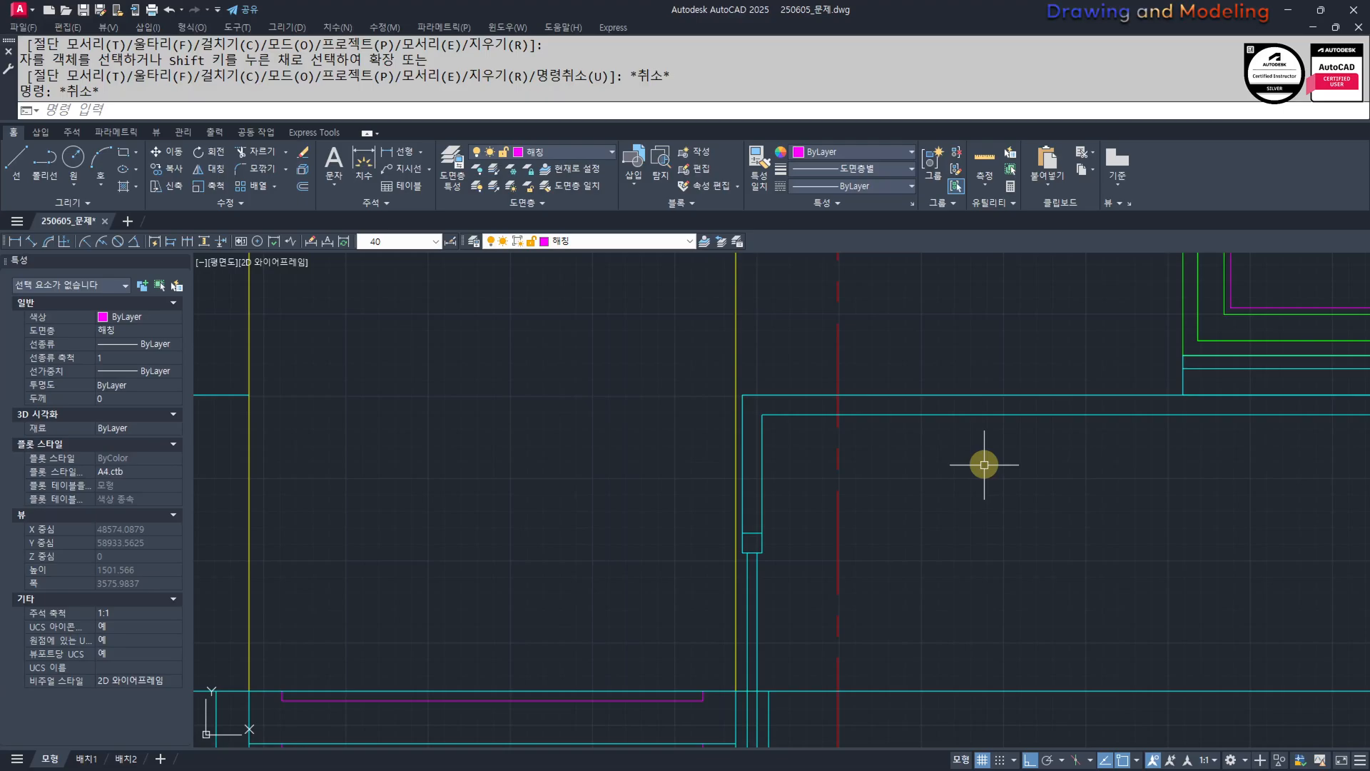
scroll(932, 474, down, 2)
scroll(857, 582, up, 6)
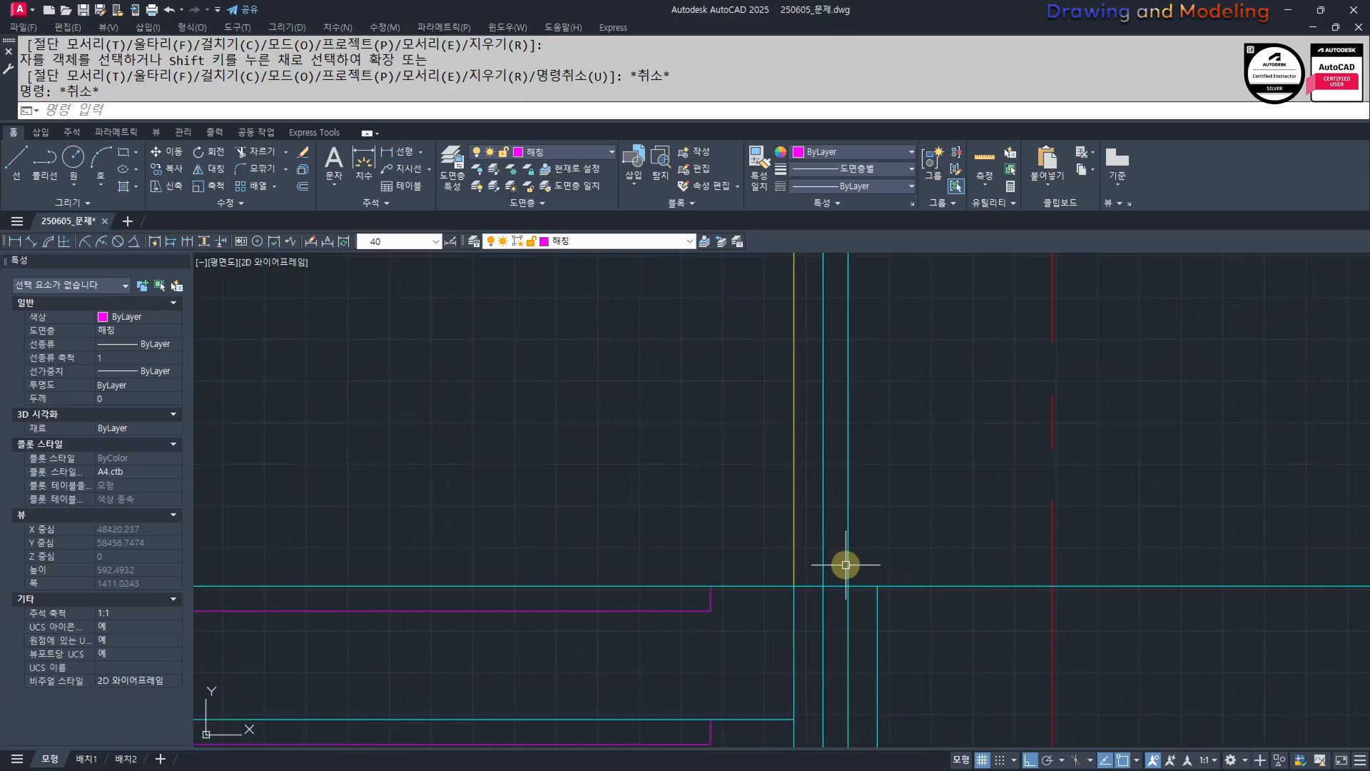
text(tr)
double_click(838, 586)
key(Escape)
key(Escape)
text(tr)
click(836, 587)
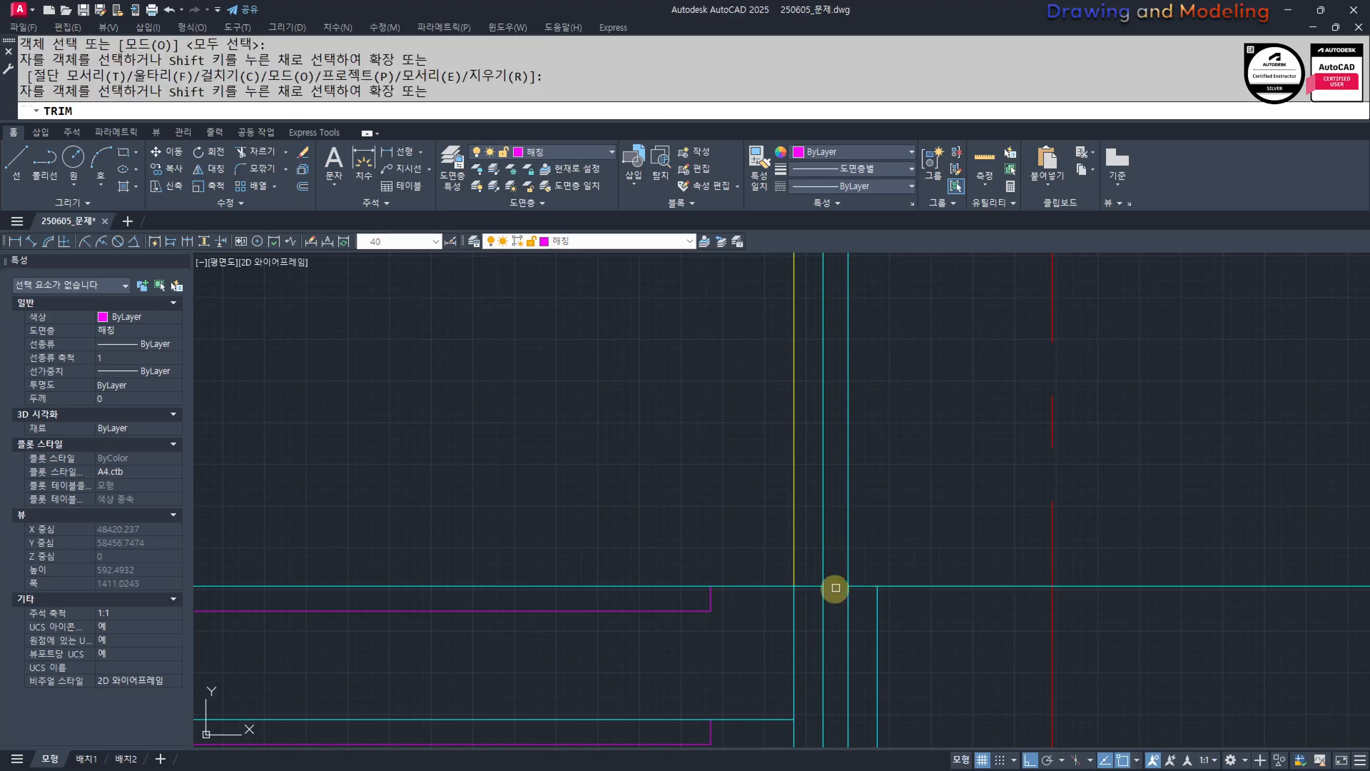
key(Escape)
key(Escape)
Mirror the handrail's vertical section and post lines about the entrance's vertical centre, keeping the originals.
scroll(839, 587, down, 6)
middle_drag(854, 577, 854, 591)
click(779, 355)
click(858, 554)
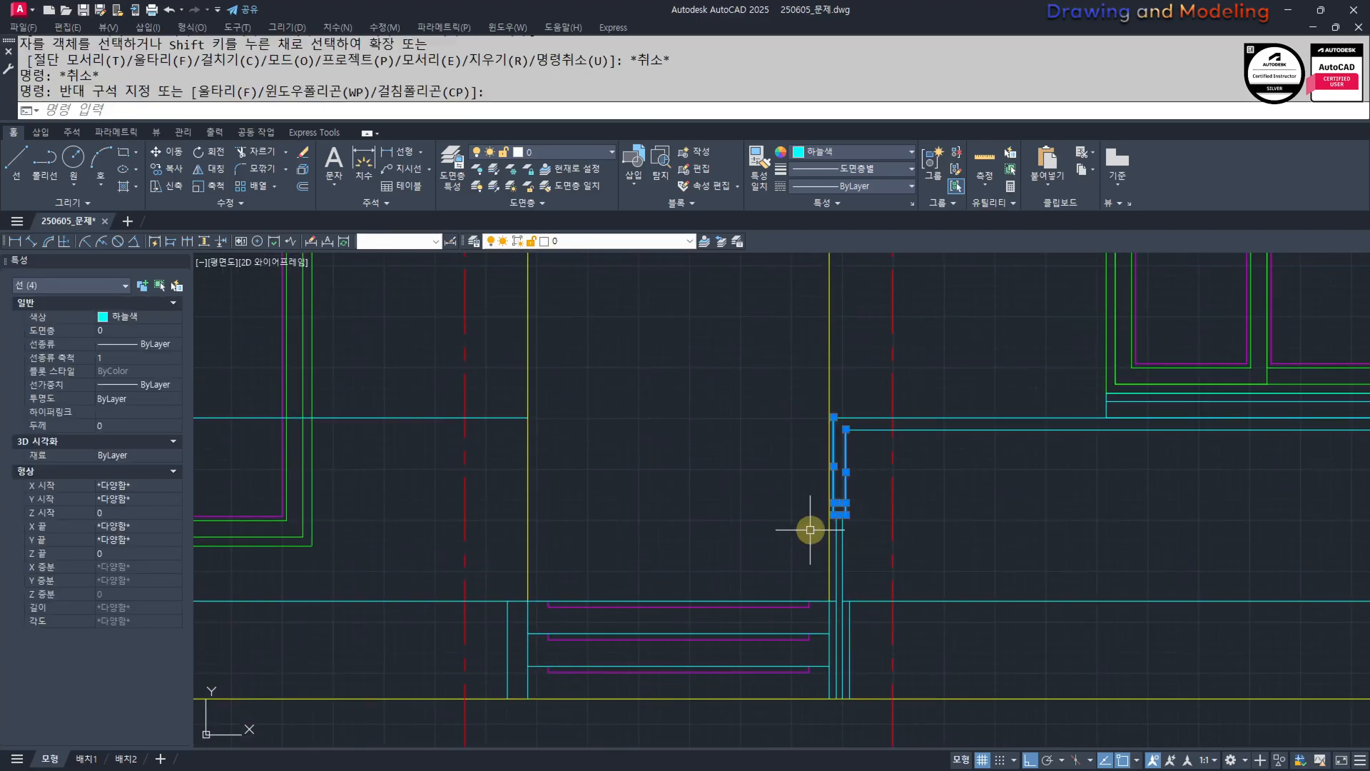
click(847, 540)
click(666, 554)
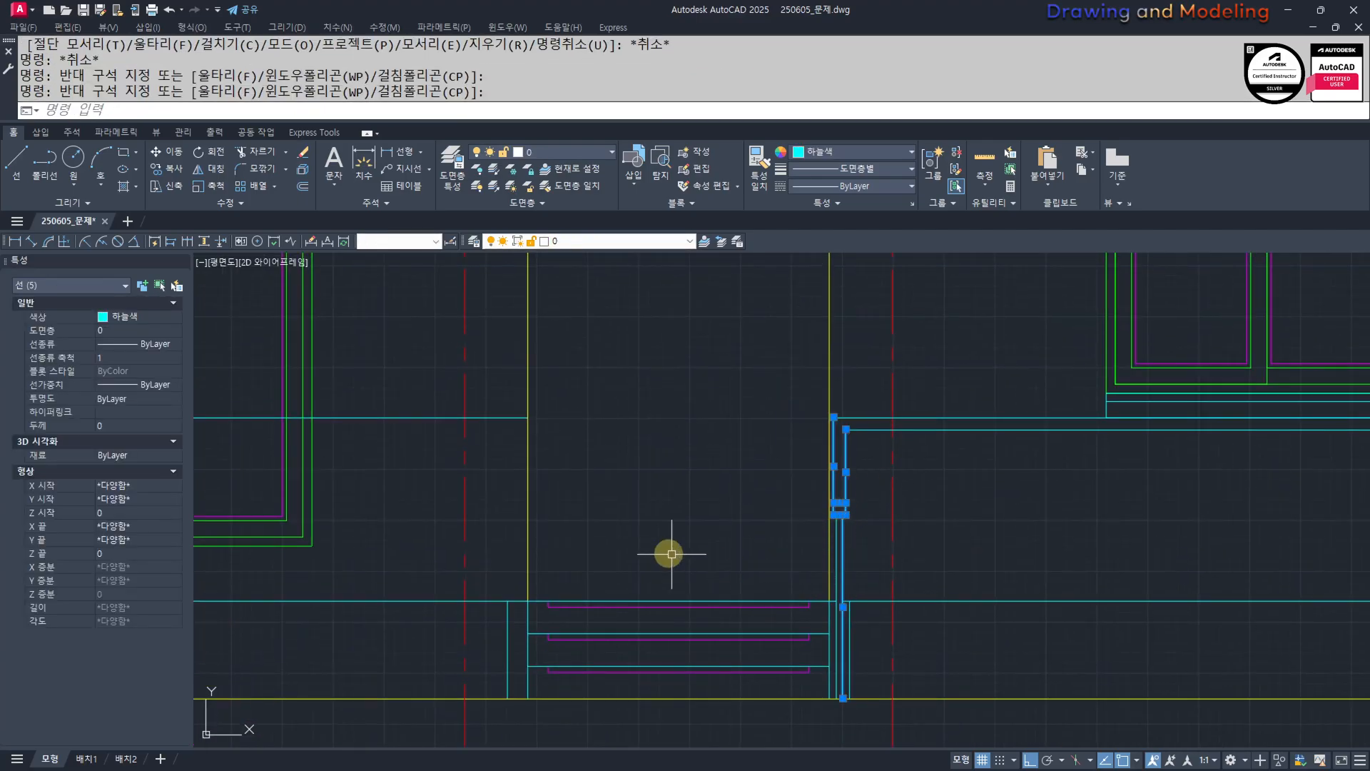
scroll(837, 554, up, 2)
scroll(747, 561, down, 2)
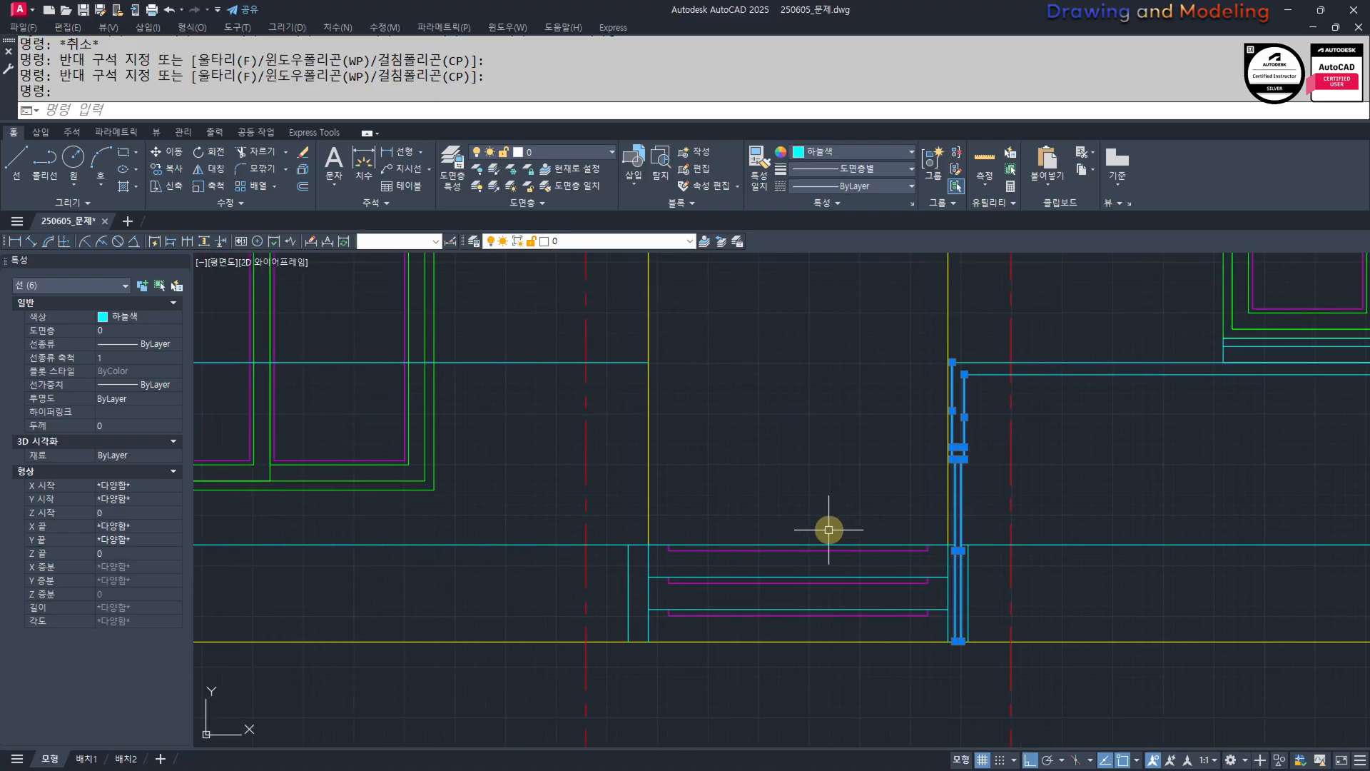
text(mi)
key(Return)
click(805, 460)
key(Return)
key(Escape)
key(Escape)
Fillet the mirrored outer vertical line with the upper handrail line into a sharp corner.
middle_drag(645, 381, 678, 455)
scroll(678, 456, up, 4)
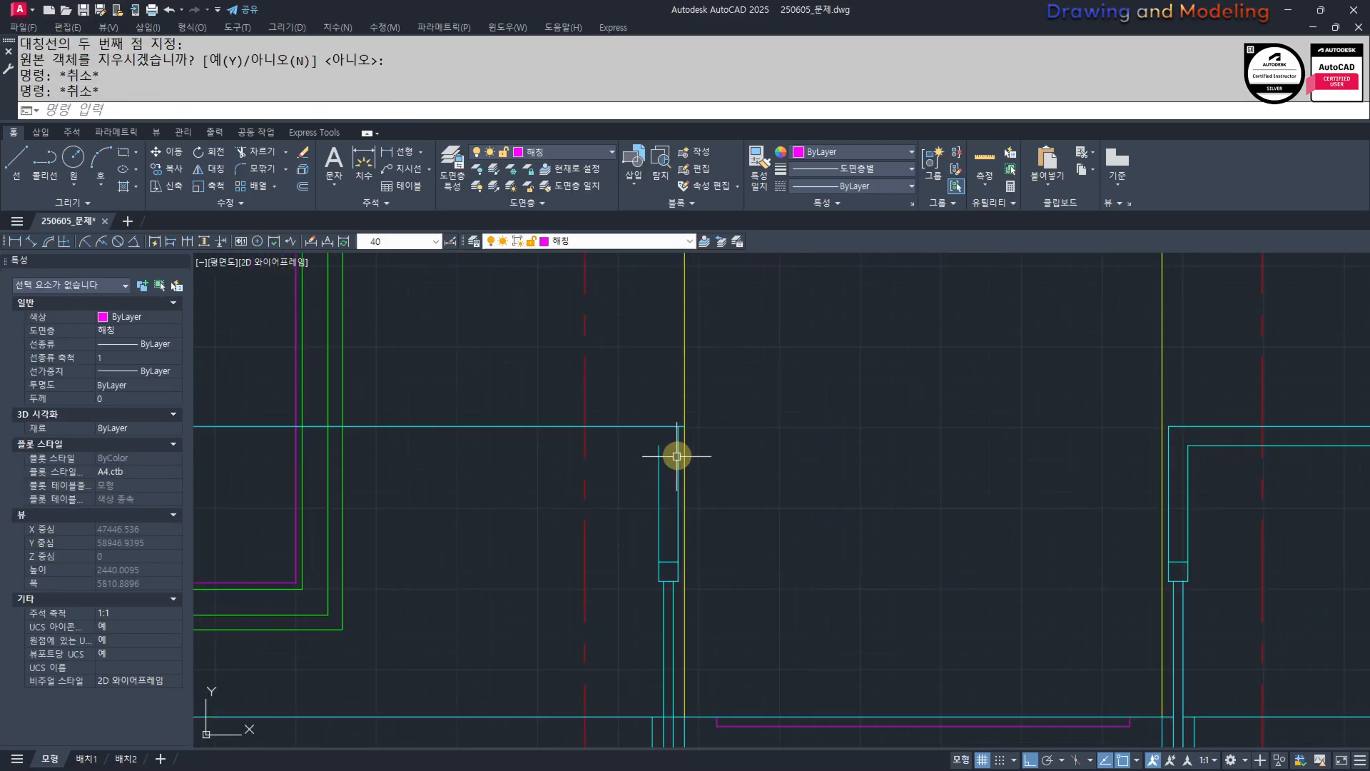
text(f)
key(Return)
click(676, 435)
click(660, 412)
key(Escape)
key(Escape)
Offset the upper handrail line on the mirrored side 60 downward.
text(o)
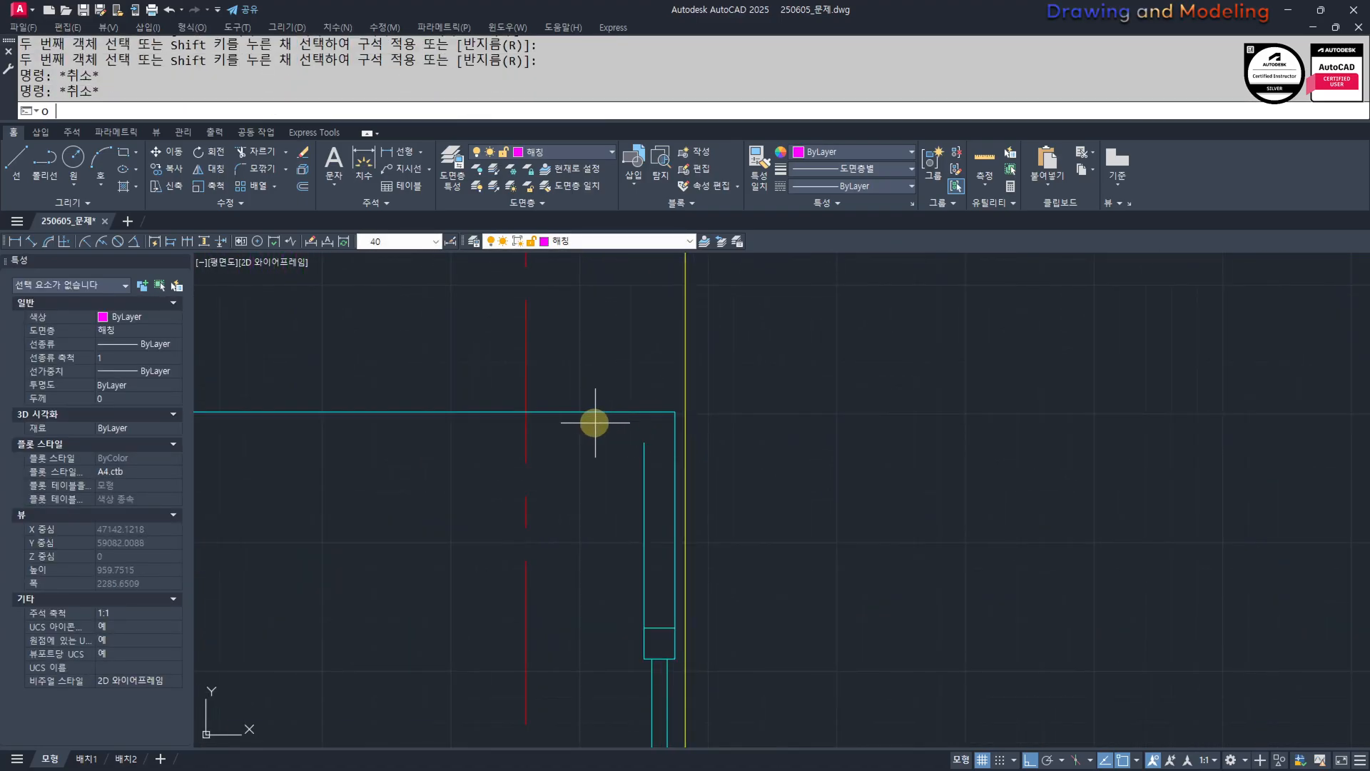
key(Return)
text(60)
key(Return)
click(615, 410)
click(618, 453)
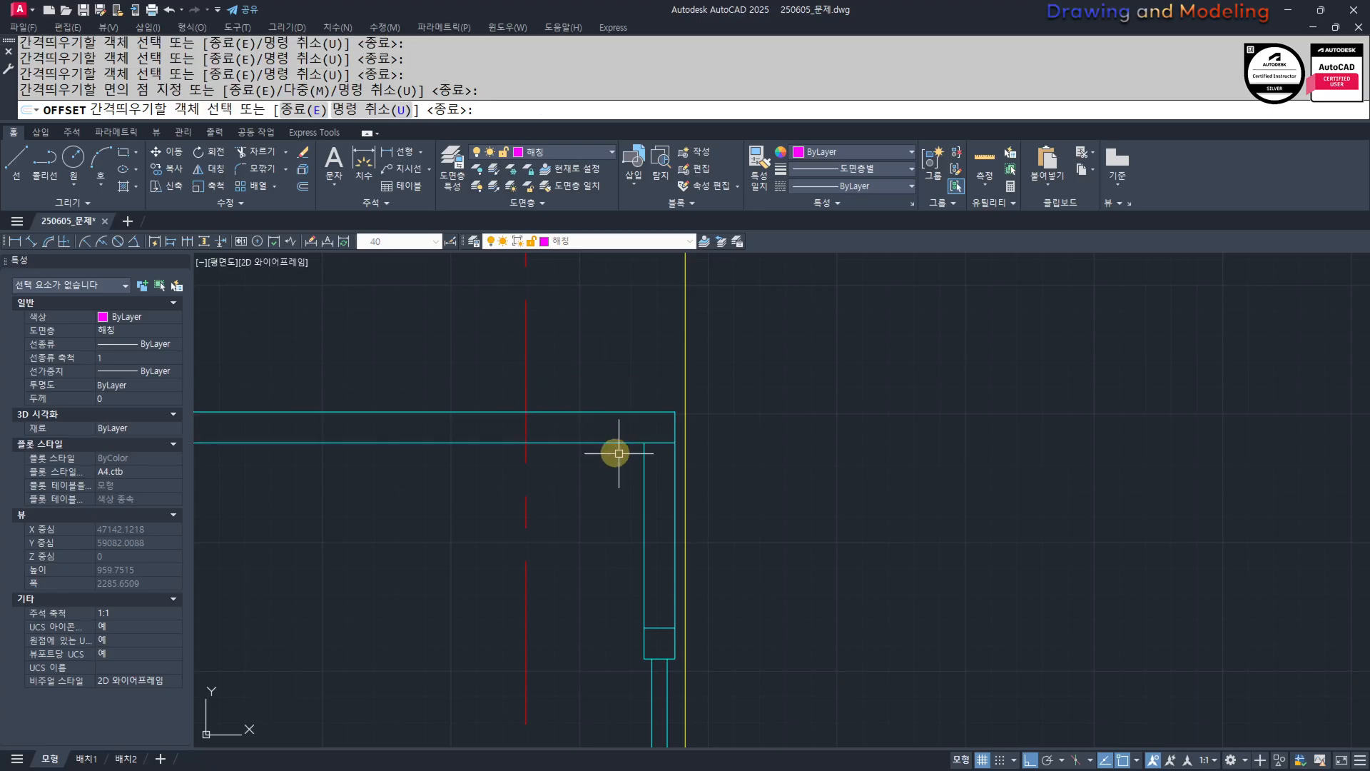
key(Escape)
key(Escape)
Fillet the mirrored inner vertical line with the lower handrail line to form the inner corner.
scroll(621, 452, up, 2)
text(f)
key(Return)
click(658, 455)
click(648, 437)
scroll(620, 508, up, 2)
click(700, 523)
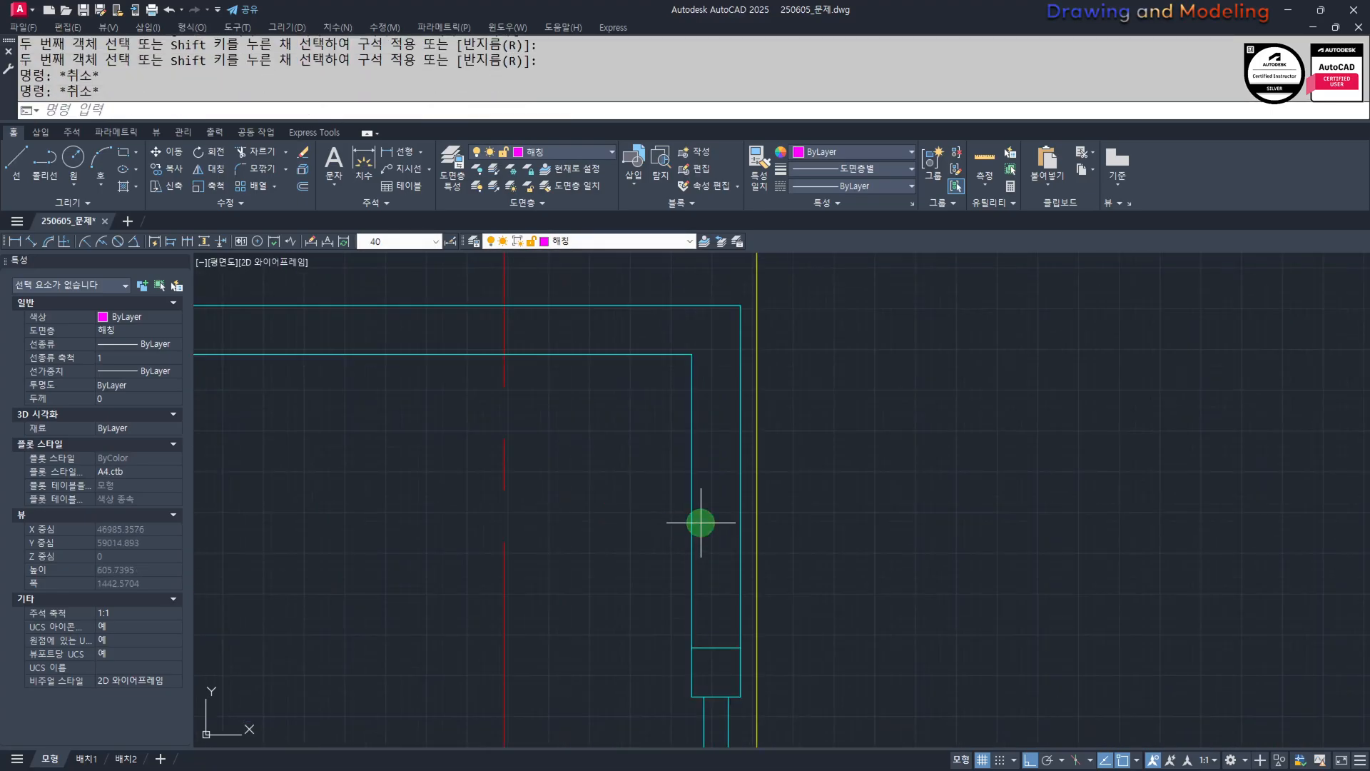
click(656, 564)
key(Escape)
key(Escape)
scroll(702, 650, up, 2)
middle_drag(718, 650, 643, 605)
click(707, 555)
click(657, 627)
key(Escape)
key(Escape)
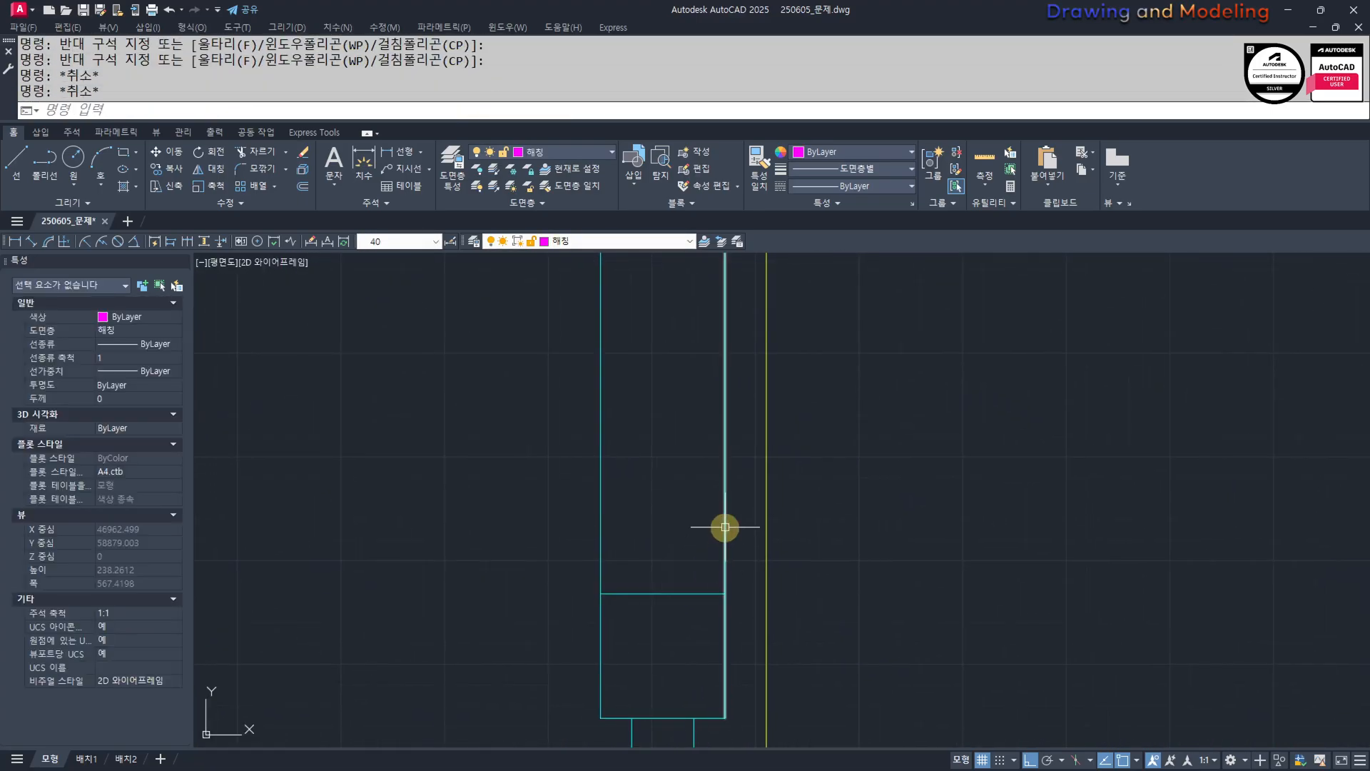
click(724, 529)
click(624, 544)
click(585, 563)
click(507, 545)
key(Escape)
key(Escape)
click(659, 657)
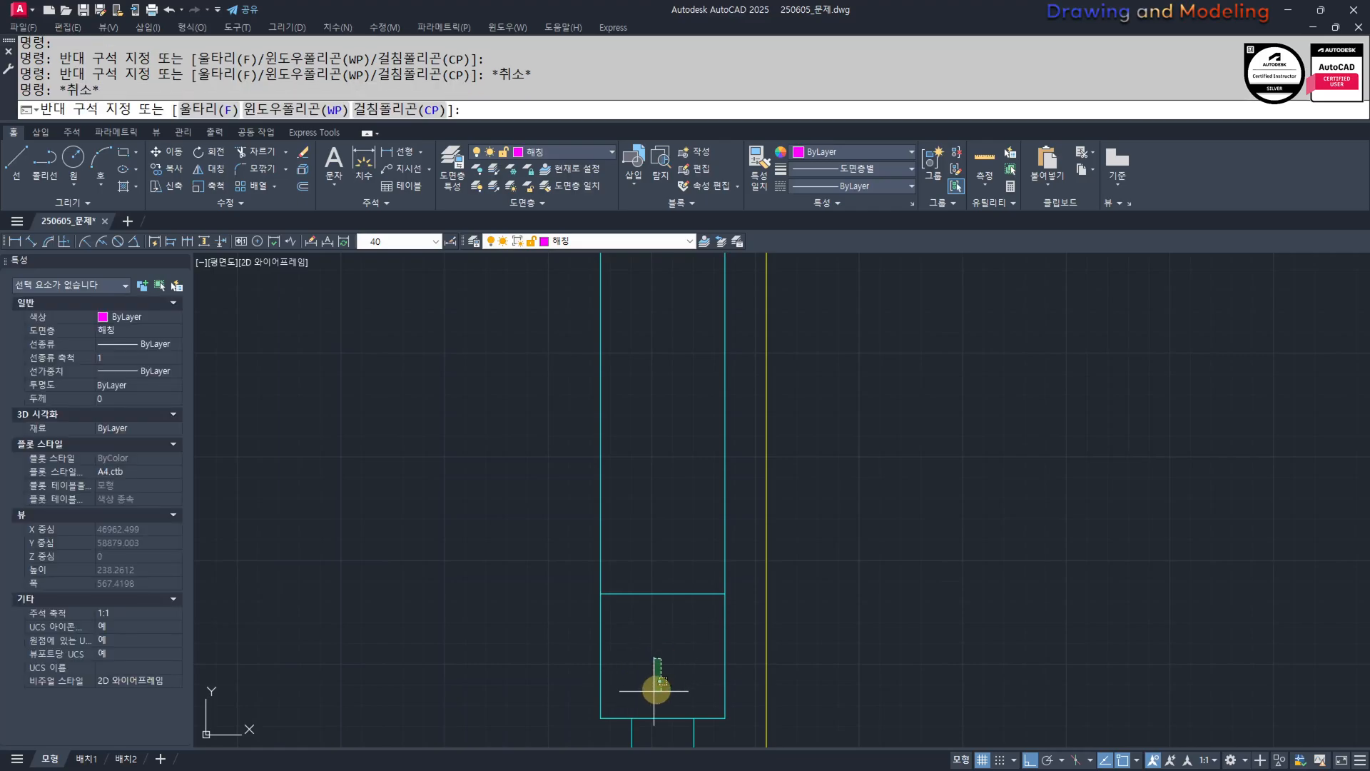
click(654, 690)
key(Escape)
click(631, 661)
click(576, 700)
click(745, 671)
click(725, 741)
scroll(719, 693, down, 2)
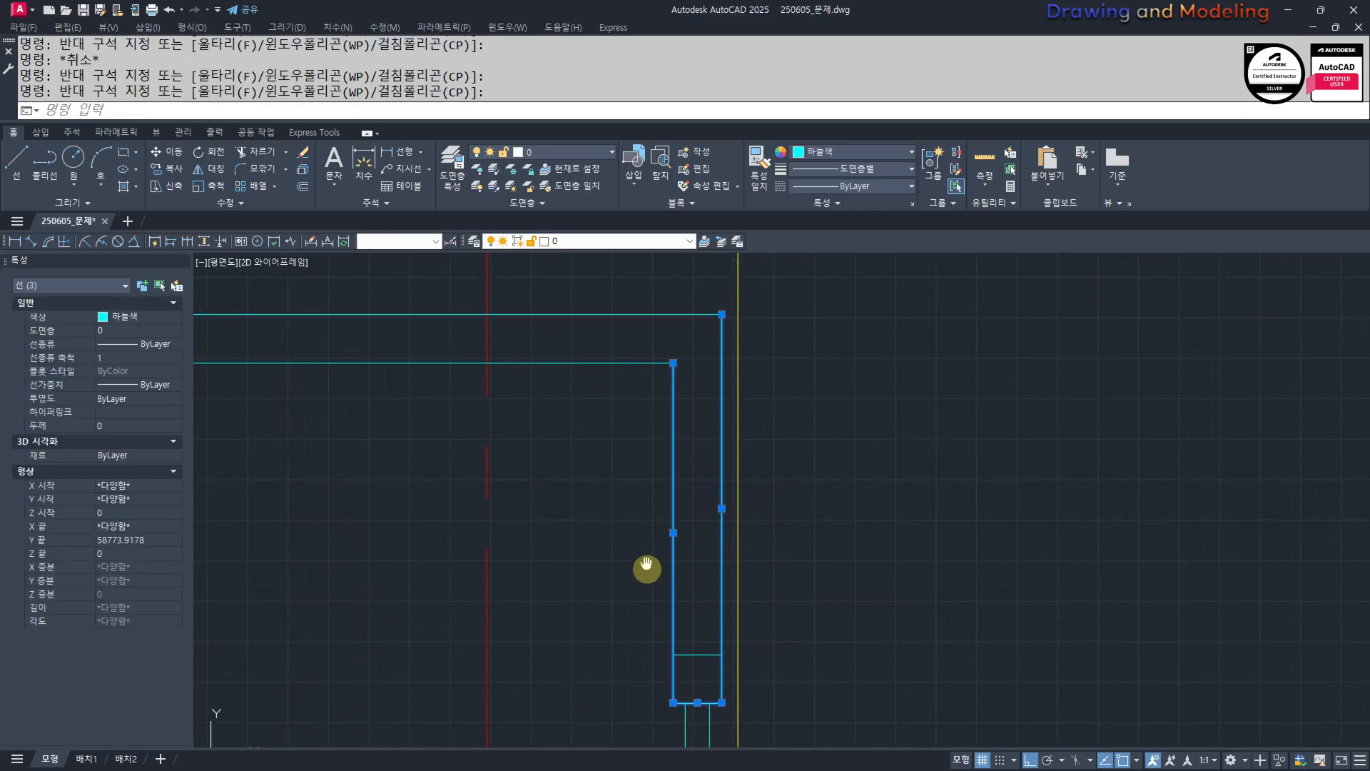
middle_drag(645, 566, 669, 630)
click(645, 491)
click(603, 364)
scroll(620, 449, down, 4)
middle_drag(462, 524, 951, 527)
middle_drag(531, 523, 802, 542)
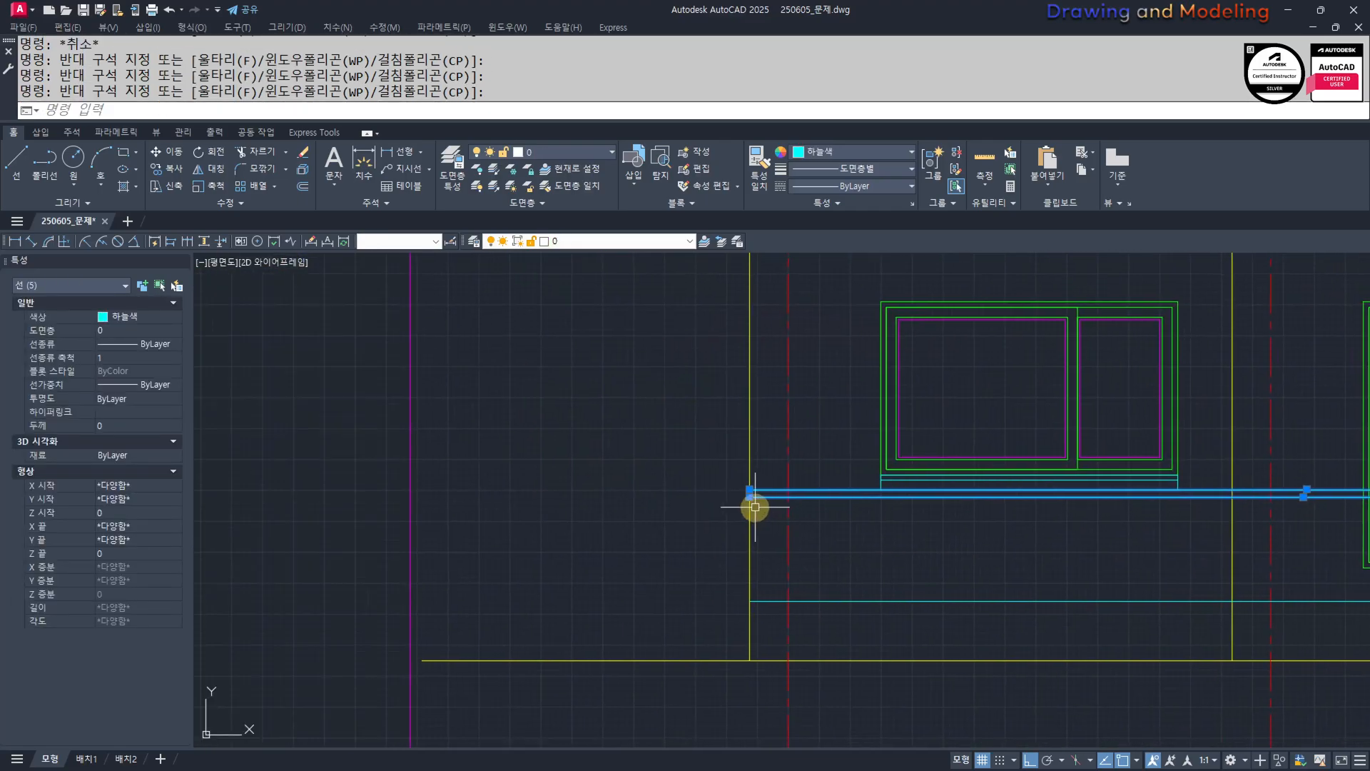
scroll(757, 506, up, 6)
scroll(723, 467, up, 2)
key(Escape)
key(Escape)
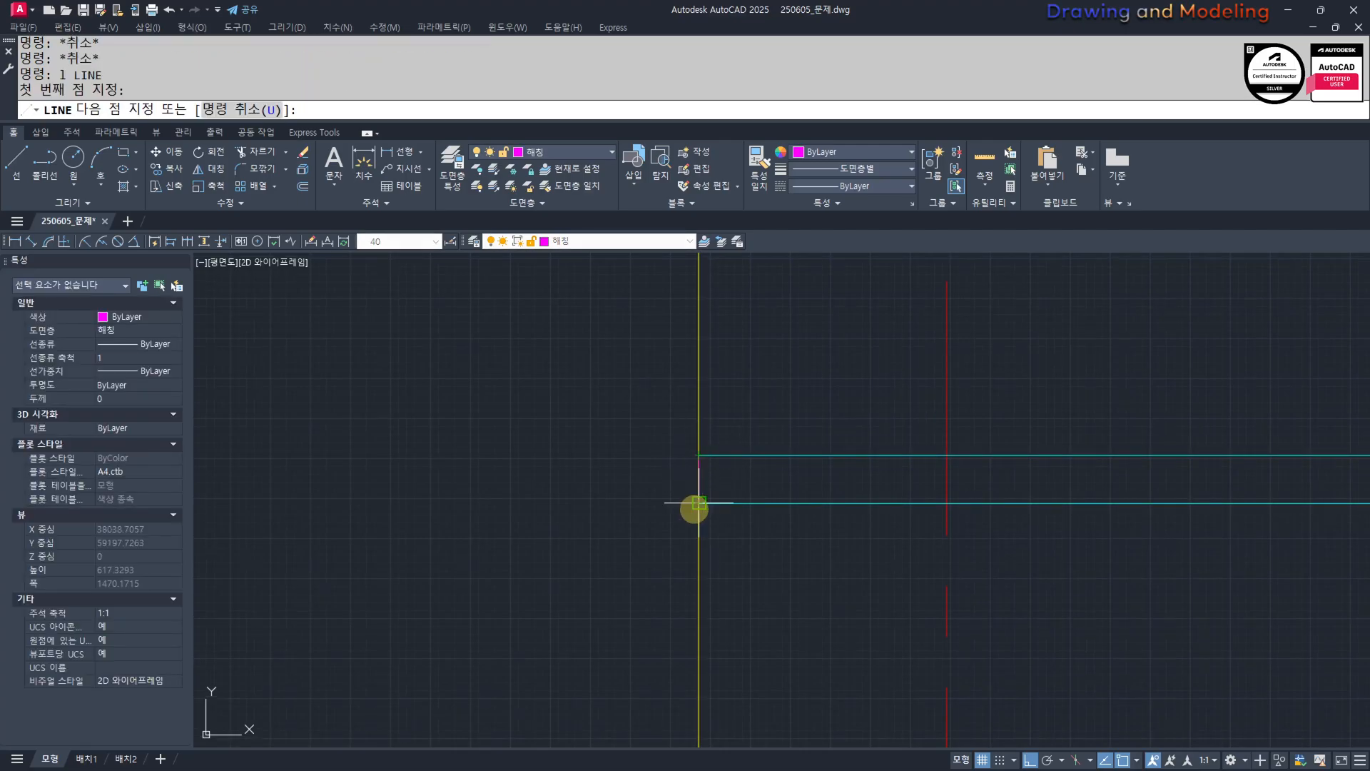
Close the left handrail's outer end with a short vertical line and match its properties to the cyan handrail lines.
click(698, 503)
key(Escape)
middle_drag(765, 506, 765, 516)
key(space)
click(762, 471)
click(616, 415)
click(756, 555)
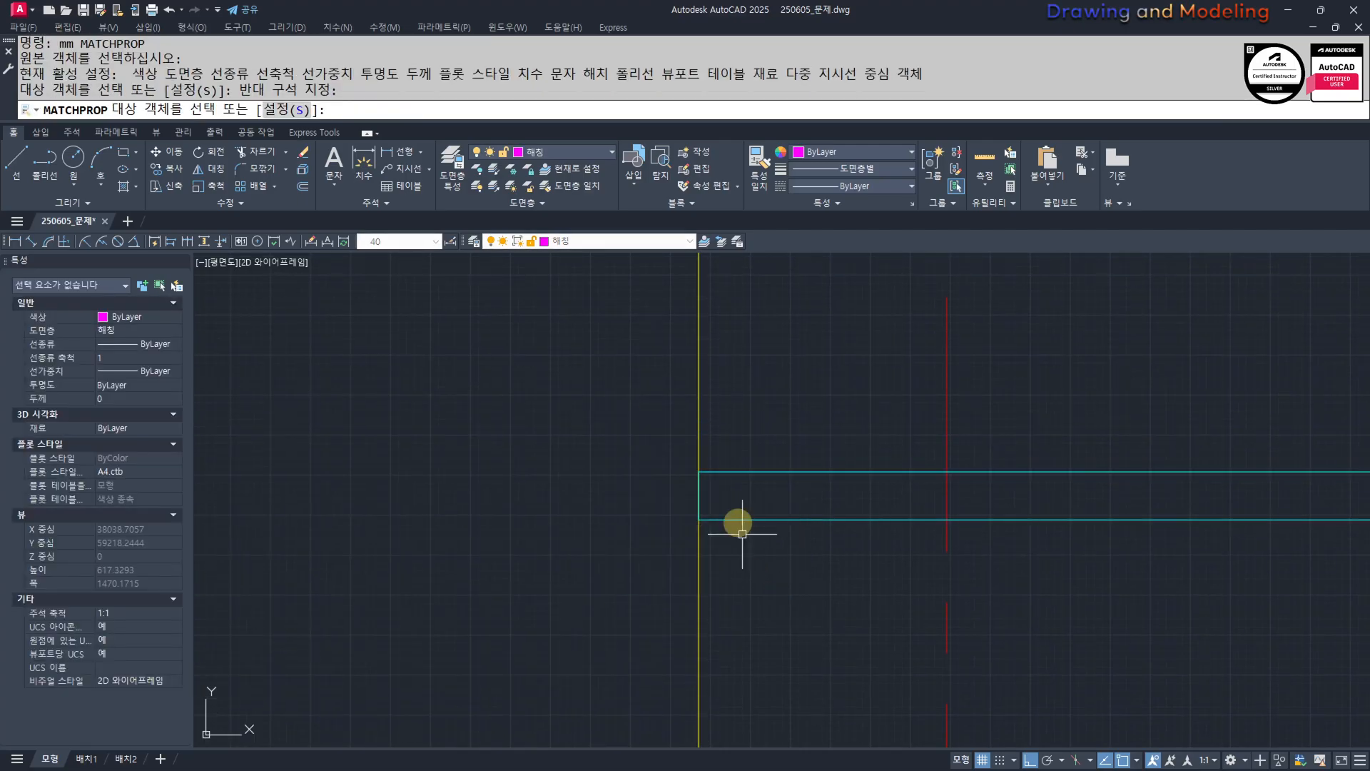
key(Escape)
Join the six outline lines of the left handrail into one polyline, leaving out the short inner crossline near its lower end.
click(632, 428)
click(795, 572)
click(774, 582)
scroll(688, 536, down, 6)
middle_drag(1142, 571, 511, 536)
middle_drag(1115, 543, 942, 541)
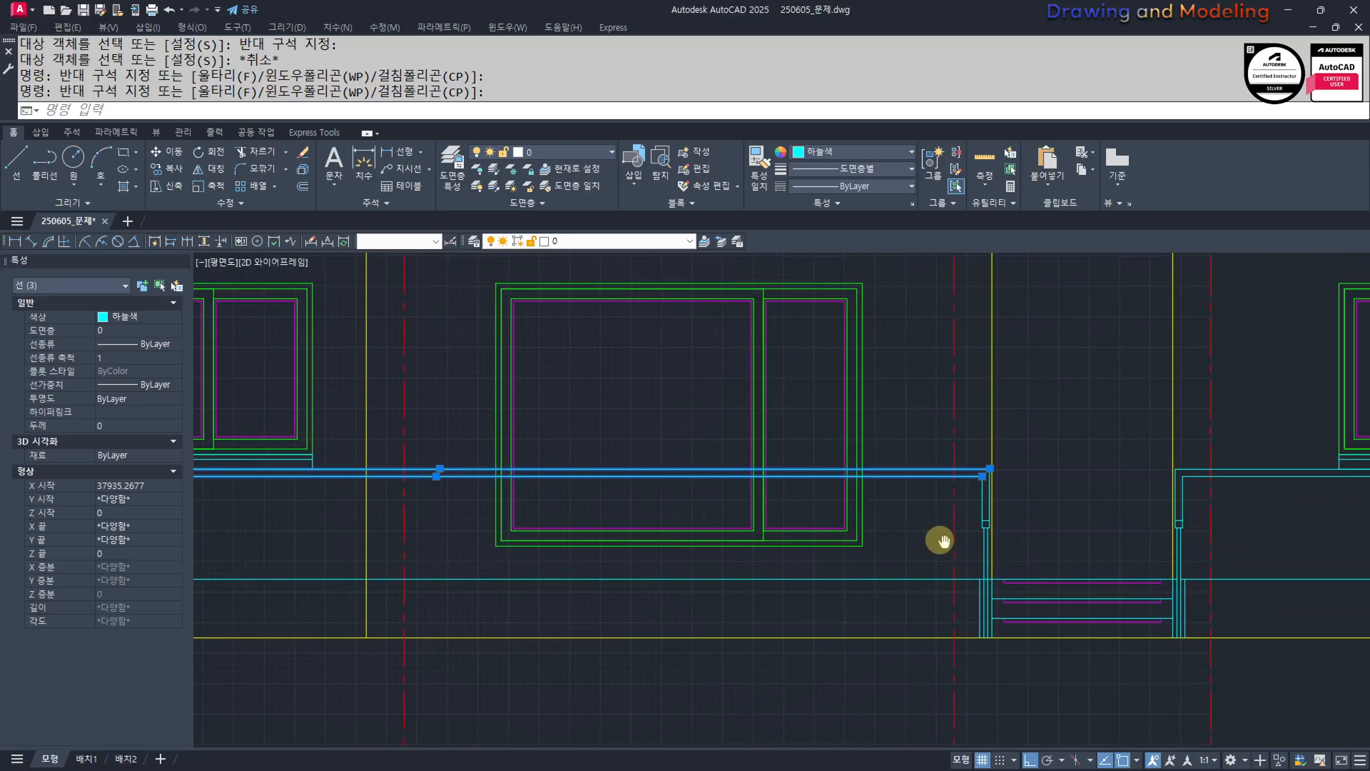
scroll(1008, 498, up, 3)
click(891, 345)
click(949, 595)
scroll(924, 544, up, 4)
shift+click(918, 534)
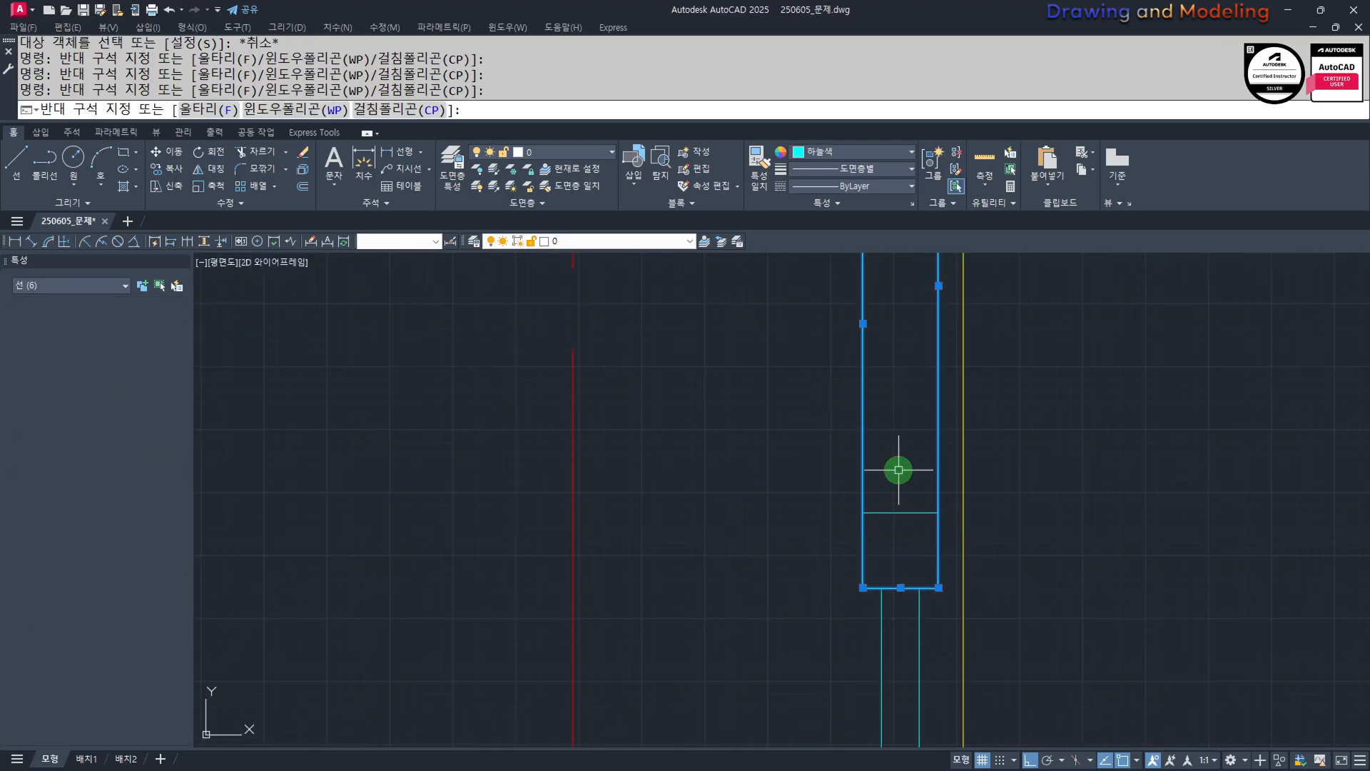
shift+click(897, 469)
scroll(943, 494, down, 4)
middle_drag(914, 441, 892, 506)
text(j)
key(space)
key(space)
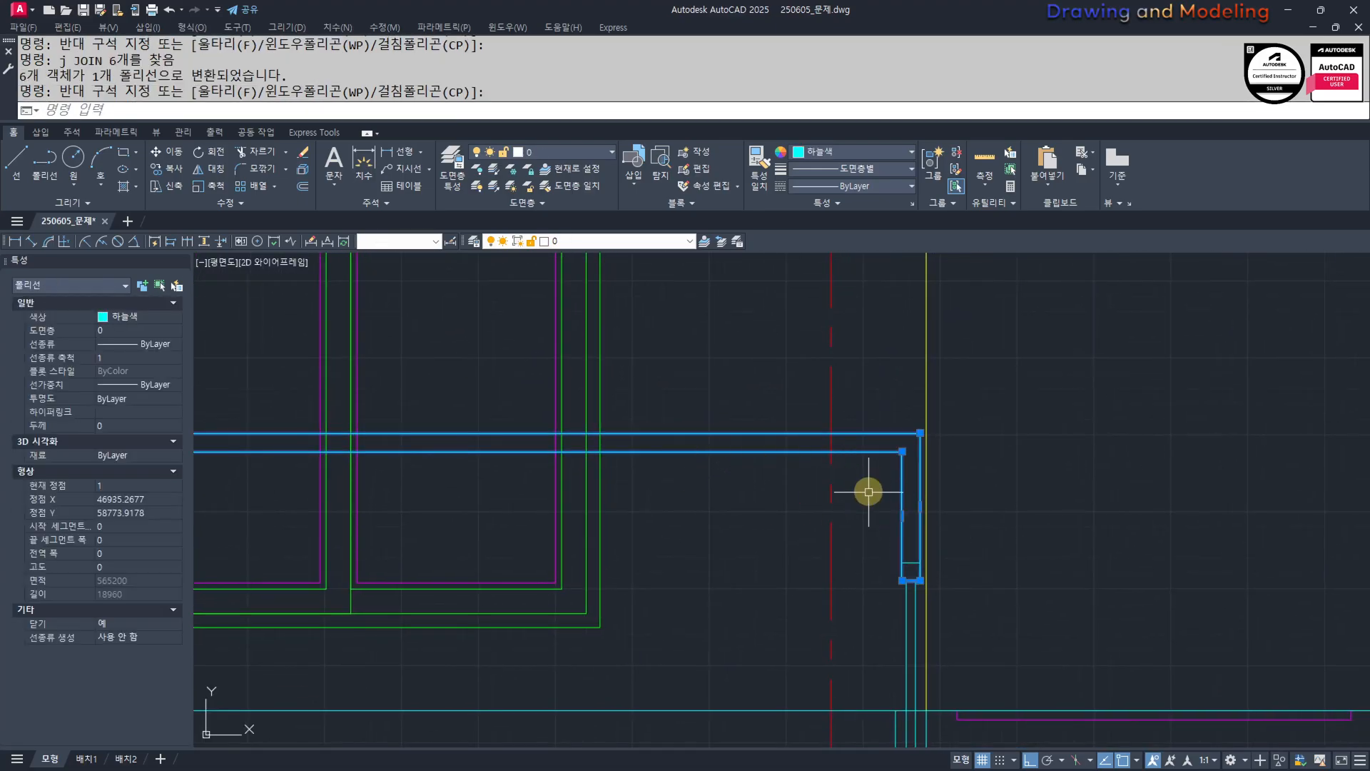
key(Escape)
key(Escape)
scroll(958, 545, down, 4)
scroll(654, 566, up, 4)
click(587, 567)
click(676, 621)
scroll(651, 528, up, 2)
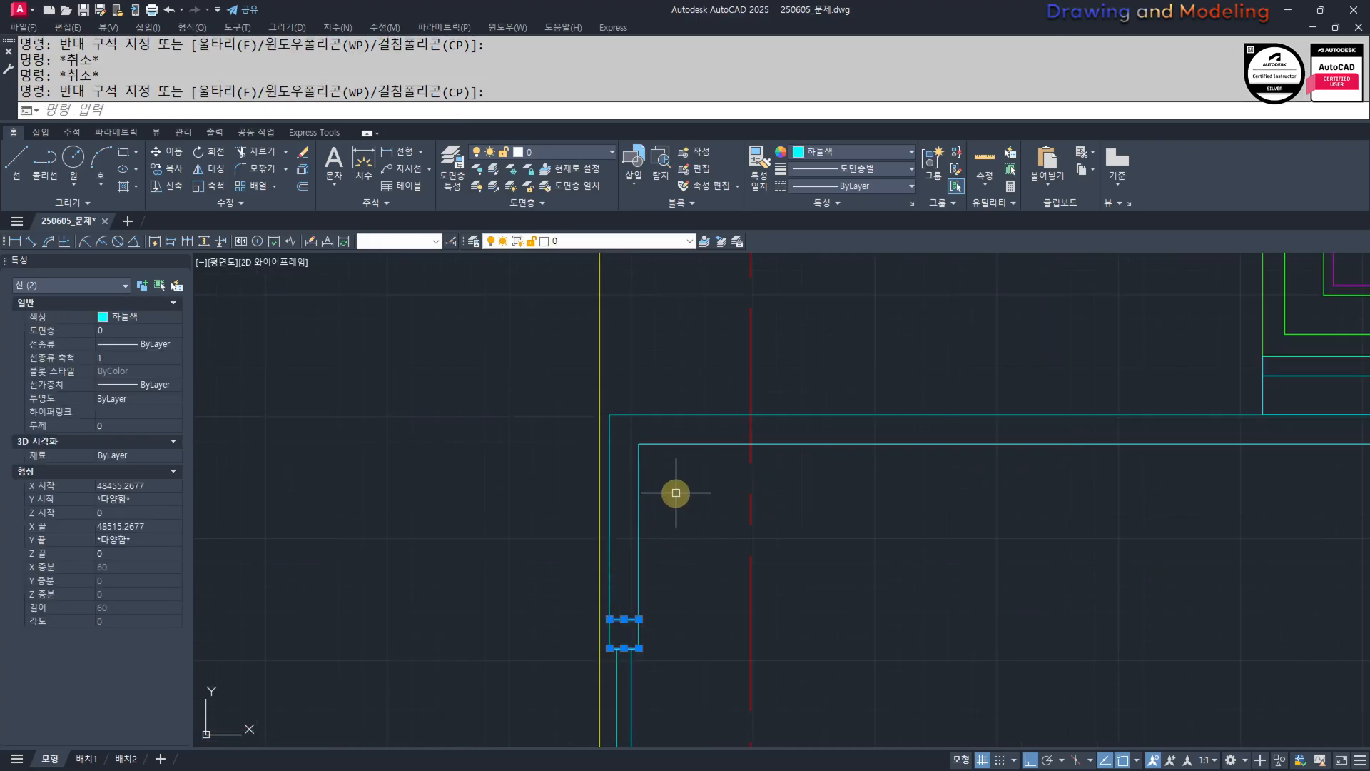
click(679, 484)
click(609, 389)
scroll(813, 505, down, 4)
middle_drag(1028, 539, 451, 518)
key(Escape)
key(Escape)
Close the right handrail's outer end with a short vertical line and match its properties to the cyan handrail lines.
scroll(991, 446, up, 4)
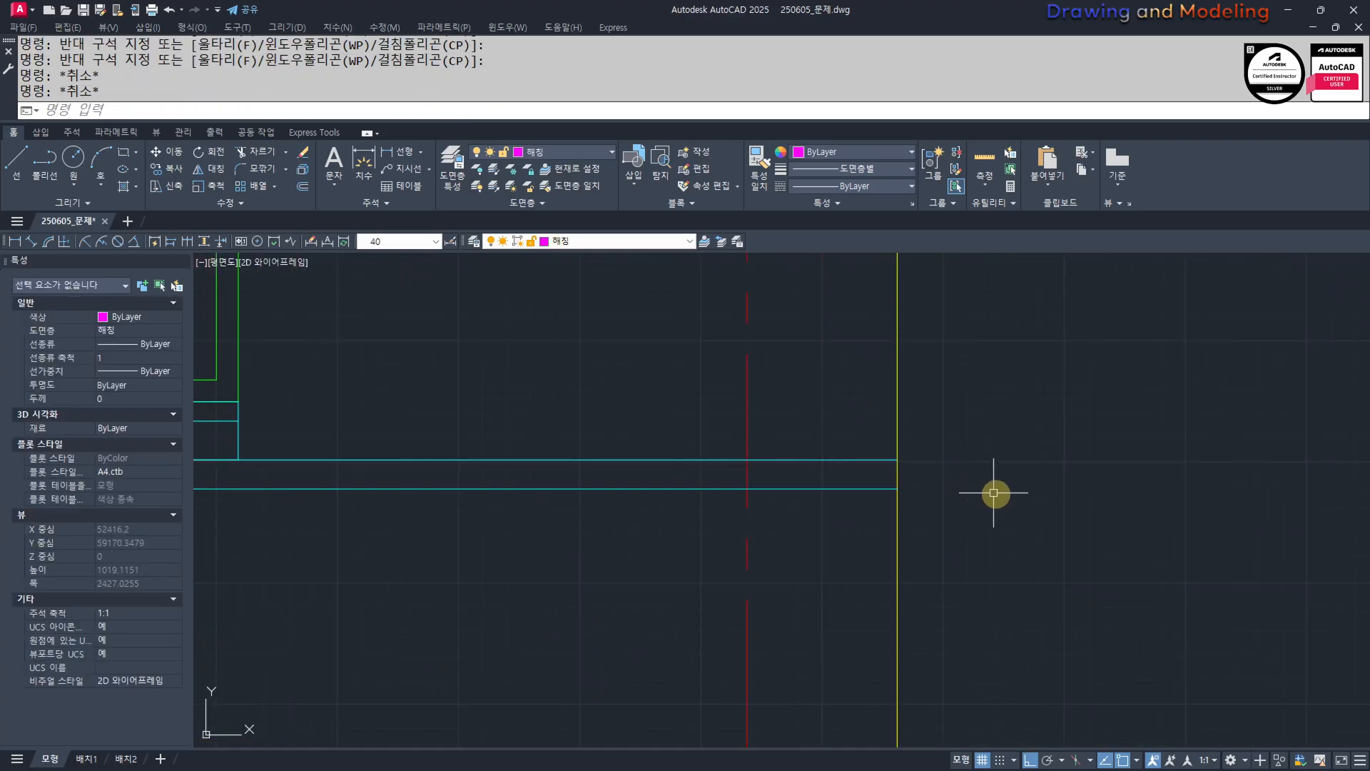
click(897, 488)
key(Escape)
key(Escape)
middle_drag(882, 503, 878, 531)
text(m)
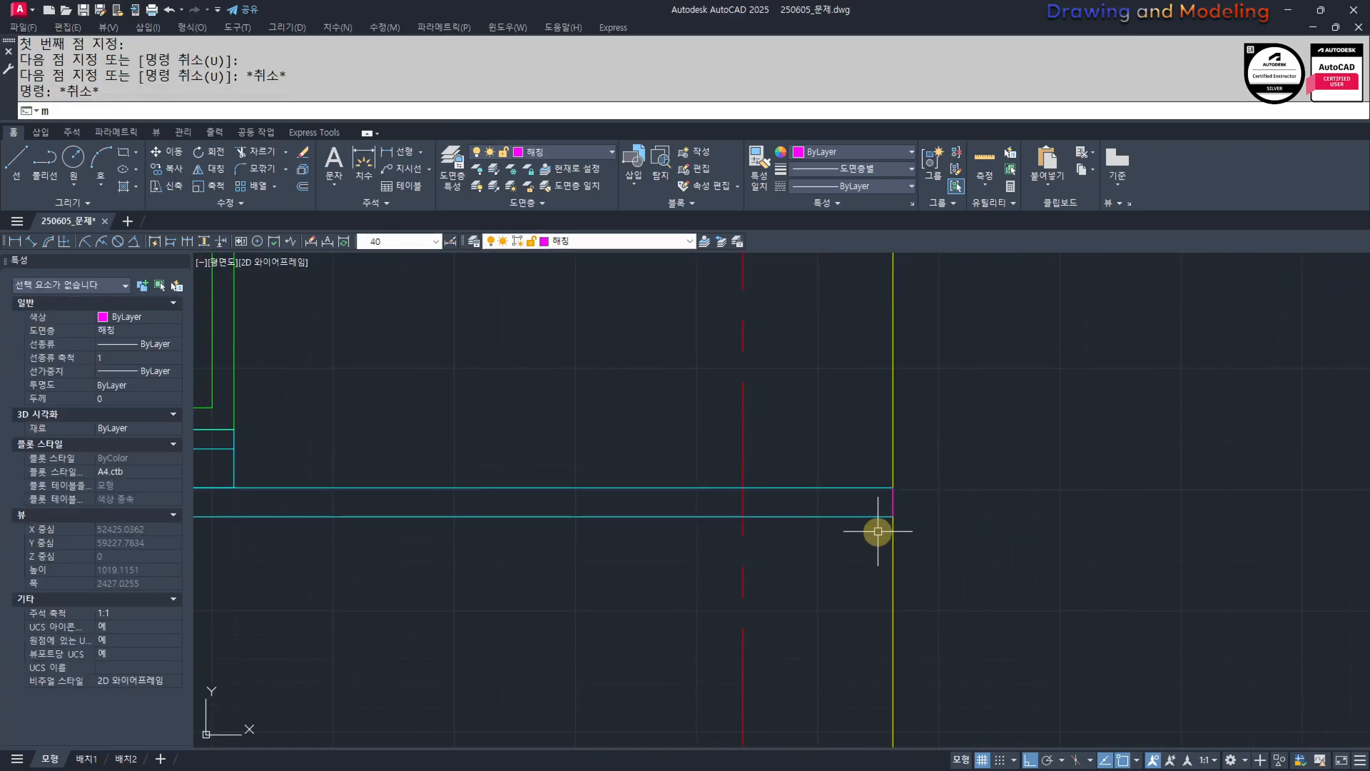
click(862, 516)
click(841, 457)
click(969, 563)
key(Escape)
Join the six outline lines of the right handrail into one polyline, excluding the short inner crossline near its lower end.
click(854, 440)
click(838, 576)
click(802, 404)
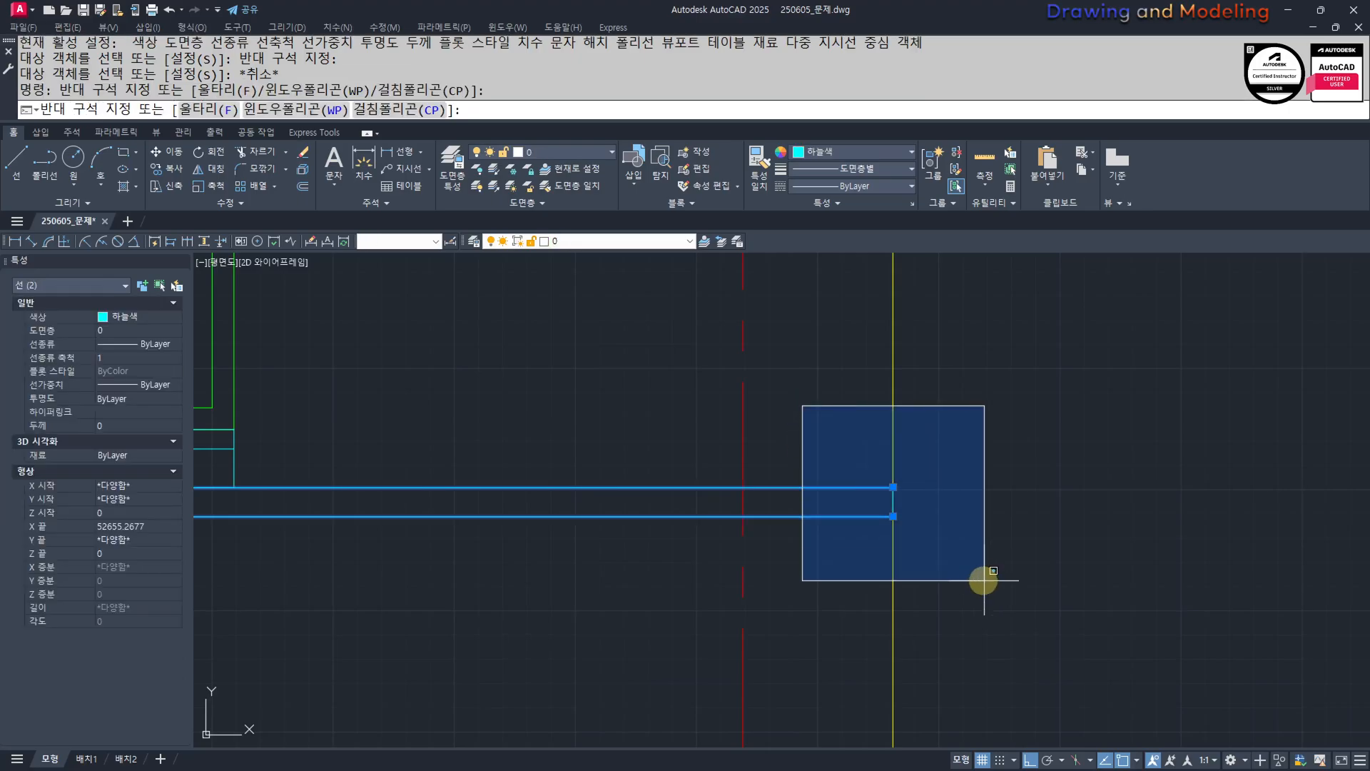
click(983, 580)
middle_drag(909, 518, 1087, 499)
scroll(782, 517, up, 6)
click(743, 360)
click(867, 650)
scroll(798, 617, up, 2)
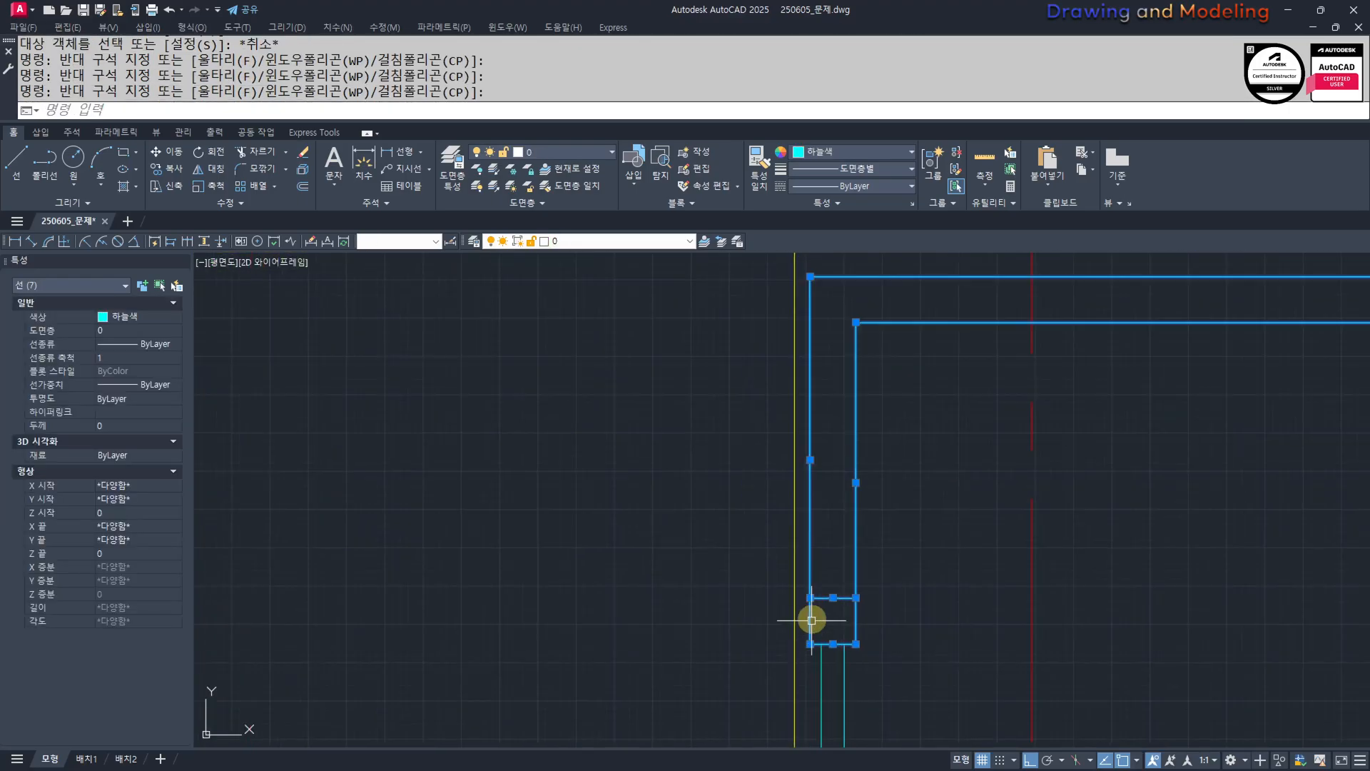
shift+click(836, 537)
shift+click(830, 635)
scroll(850, 567, down, 4)
middle_drag(906, 575, 833, 584)
text(j)
key(space)
click(795, 498)
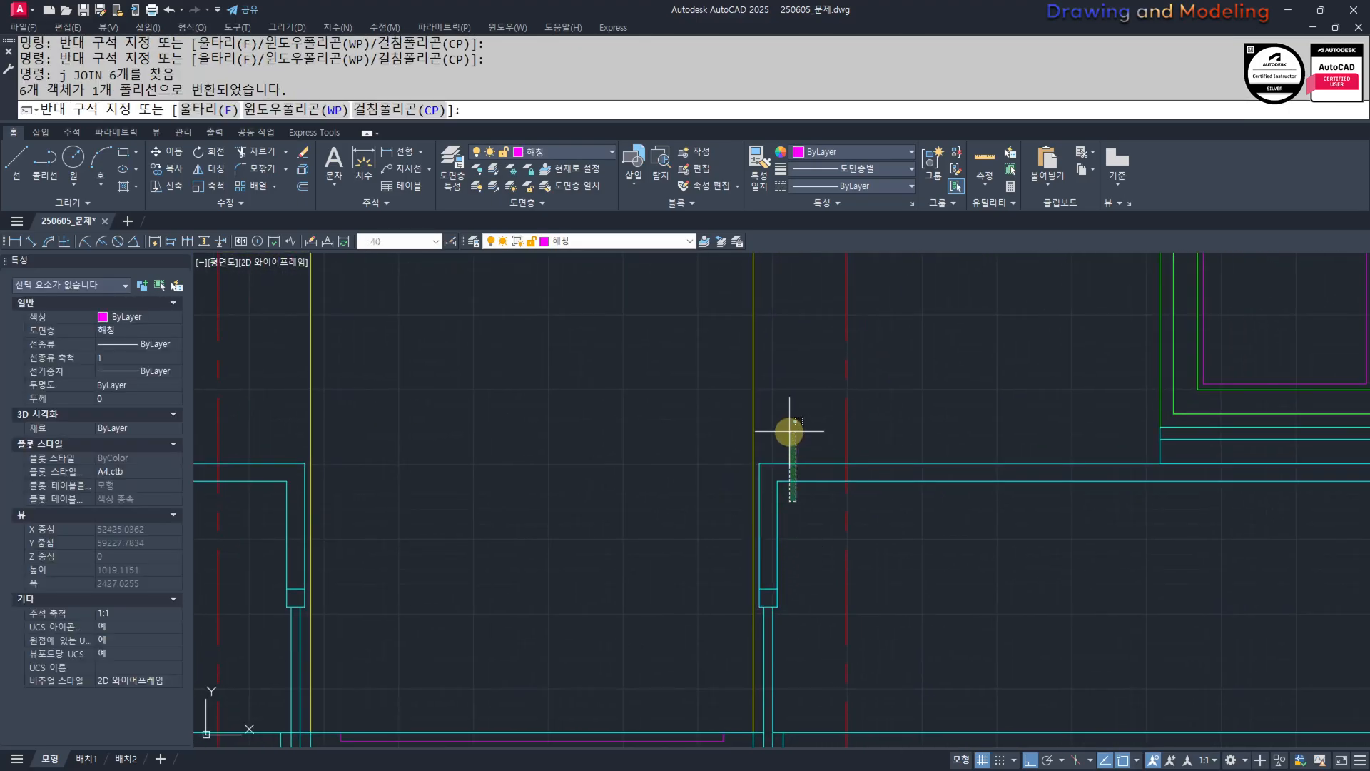
click(790, 431)
key(Escape)
key(Escape)
scroll(788, 496, down, 6)
scroll(782, 528, up, 4)
middle_drag(780, 525, 847, 483)
scroll(850, 483, up, 4)
click(893, 465)
click(836, 514)
key(Escape)
key(Escape)
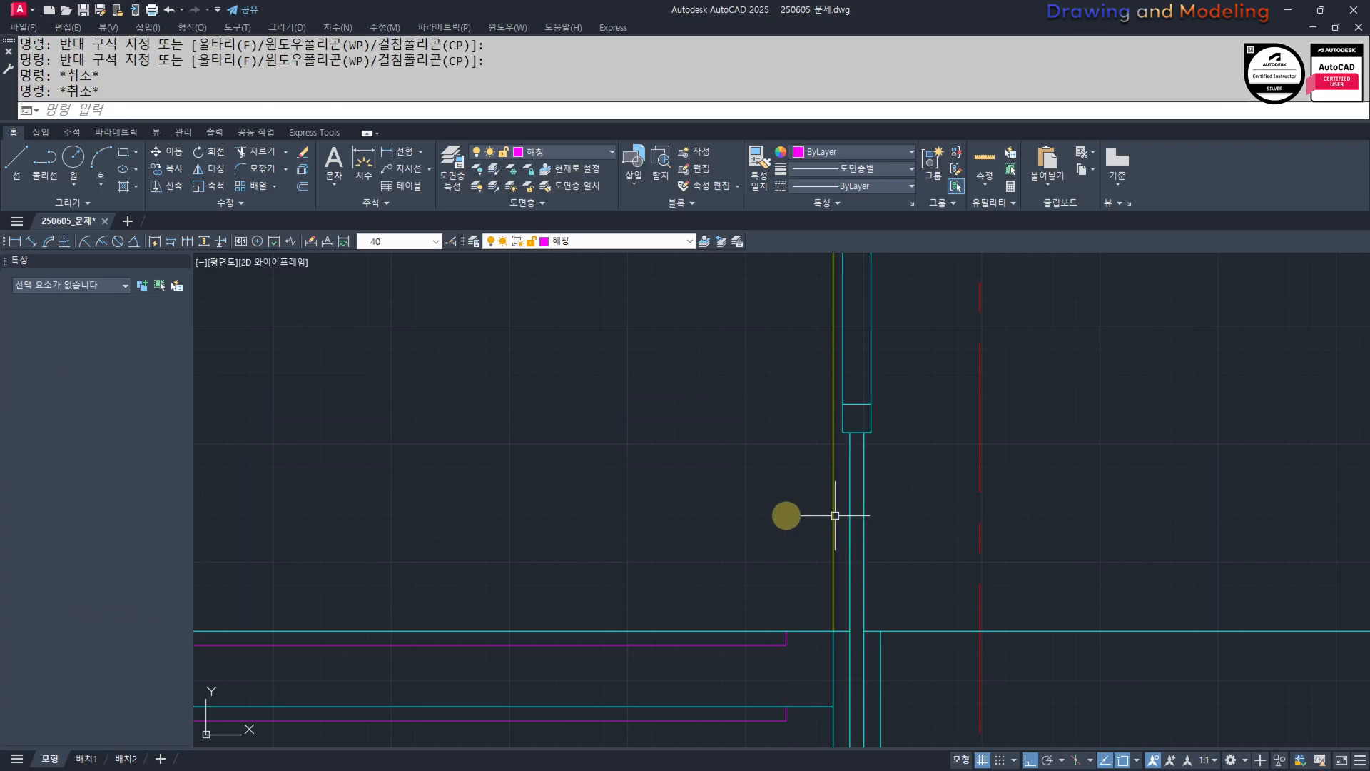
Trace the right railing post with a rectangle from the ground line to the handrail's underside and erase that rectangle.
scroll(607, 515, down, 2)
middle_drag(413, 523, 762, 474)
middle_drag(912, 542, 925, 508)
text(rec)
key(space)
middle_drag(1131, 599, 857, 597)
scroll(851, 658, up, 4)
click(892, 615)
scroll(878, 553, down, 3)
scroll(891, 621, up, 4)
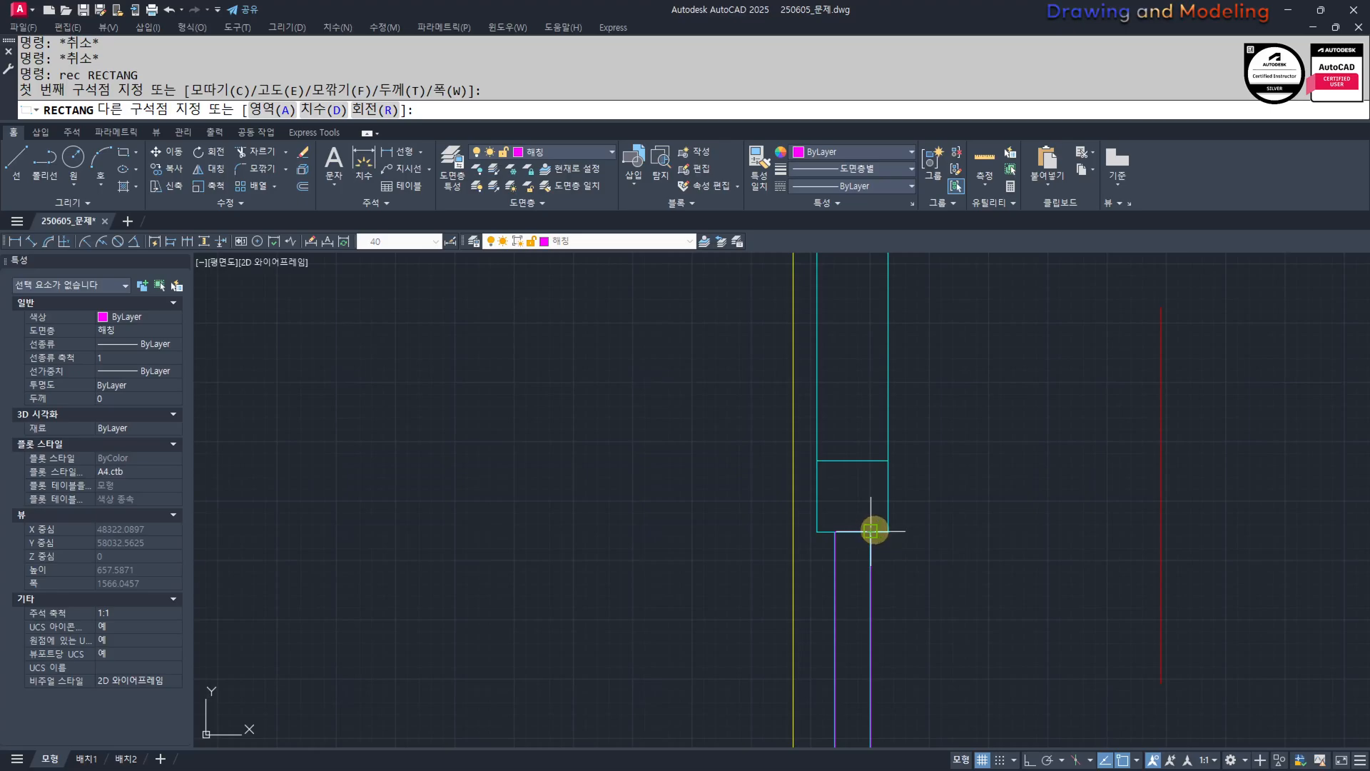
click(871, 531)
middle_drag(851, 554, 866, 492)
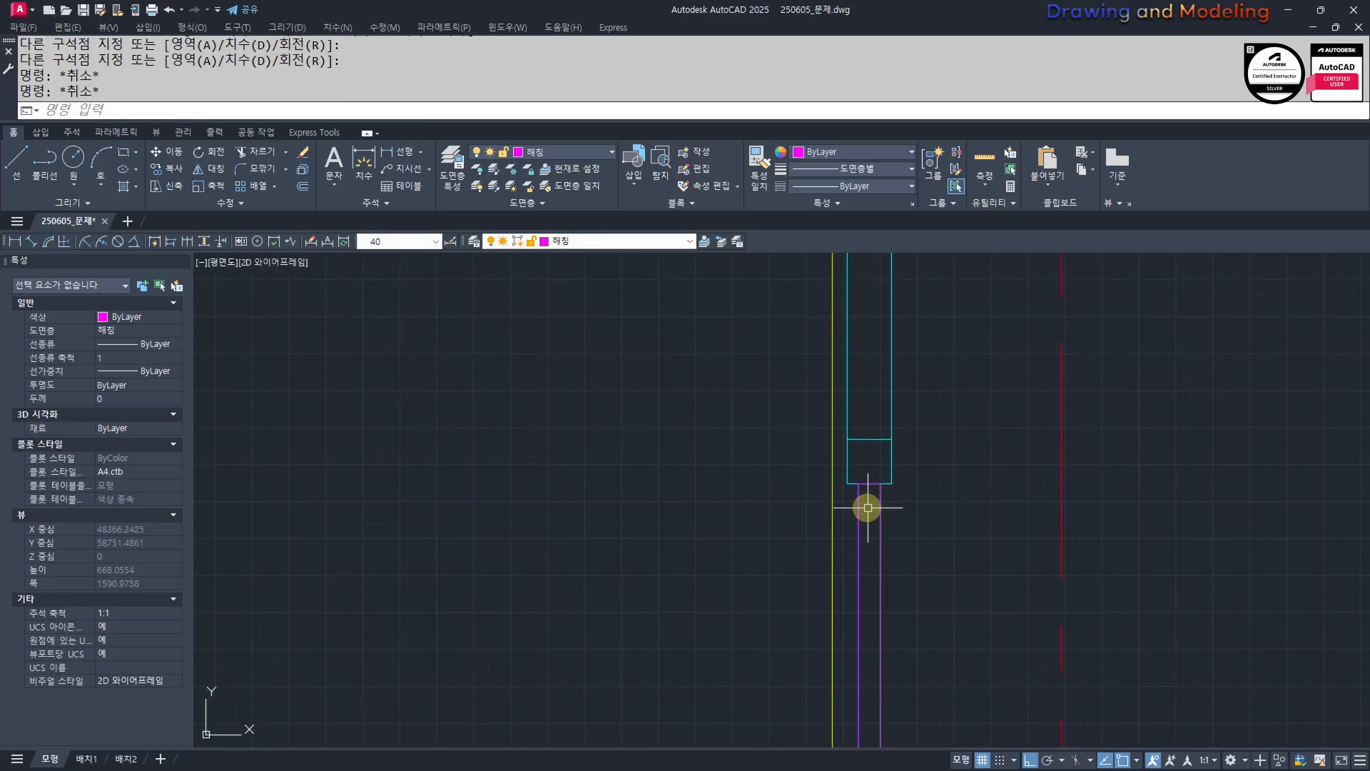
click(885, 491)
text(e)
key(Escape)
key(Escape)
click(881, 498)
text(e)
scroll(899, 522, down, 3)
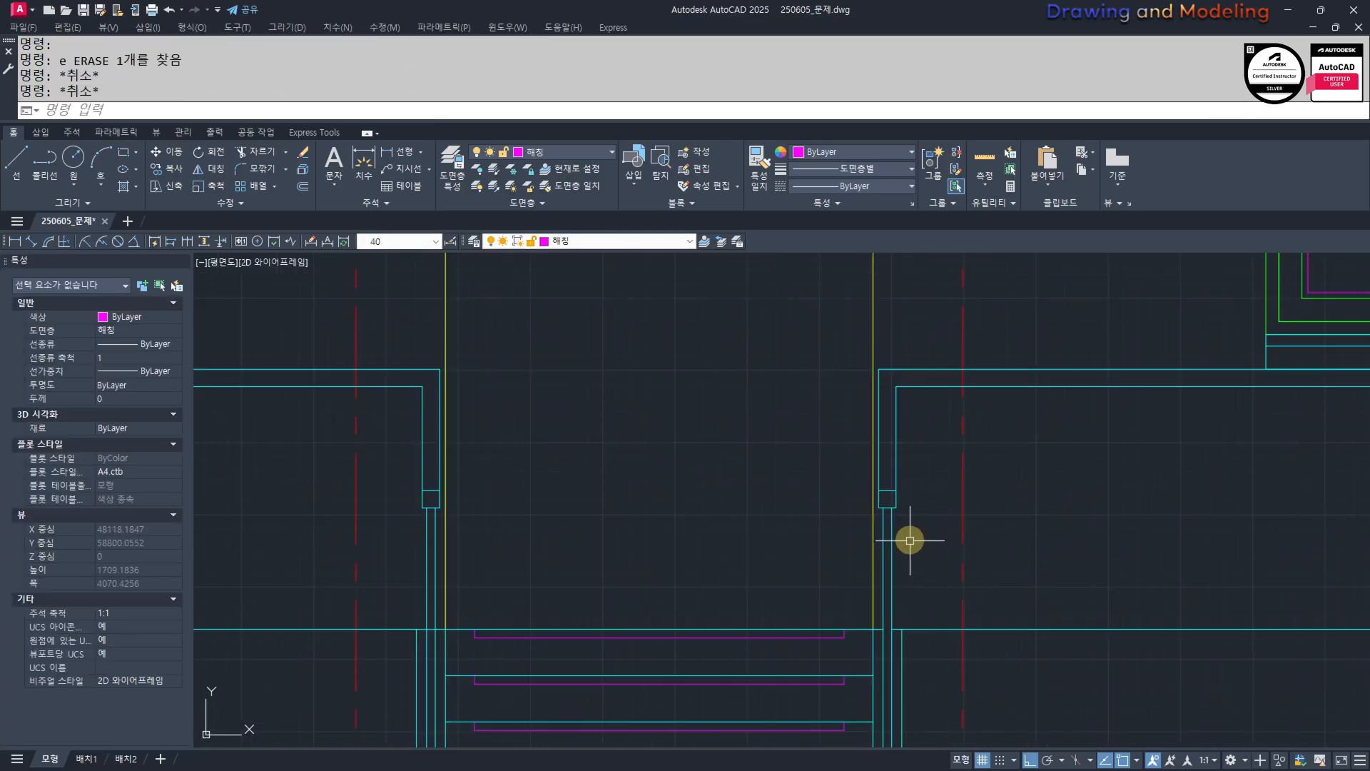
click(891, 508)
mouse_move(909, 540)
middle_down()
mouse_move(891, 508)
mouse_move(916, 514)
middle_up()
key(Escape)
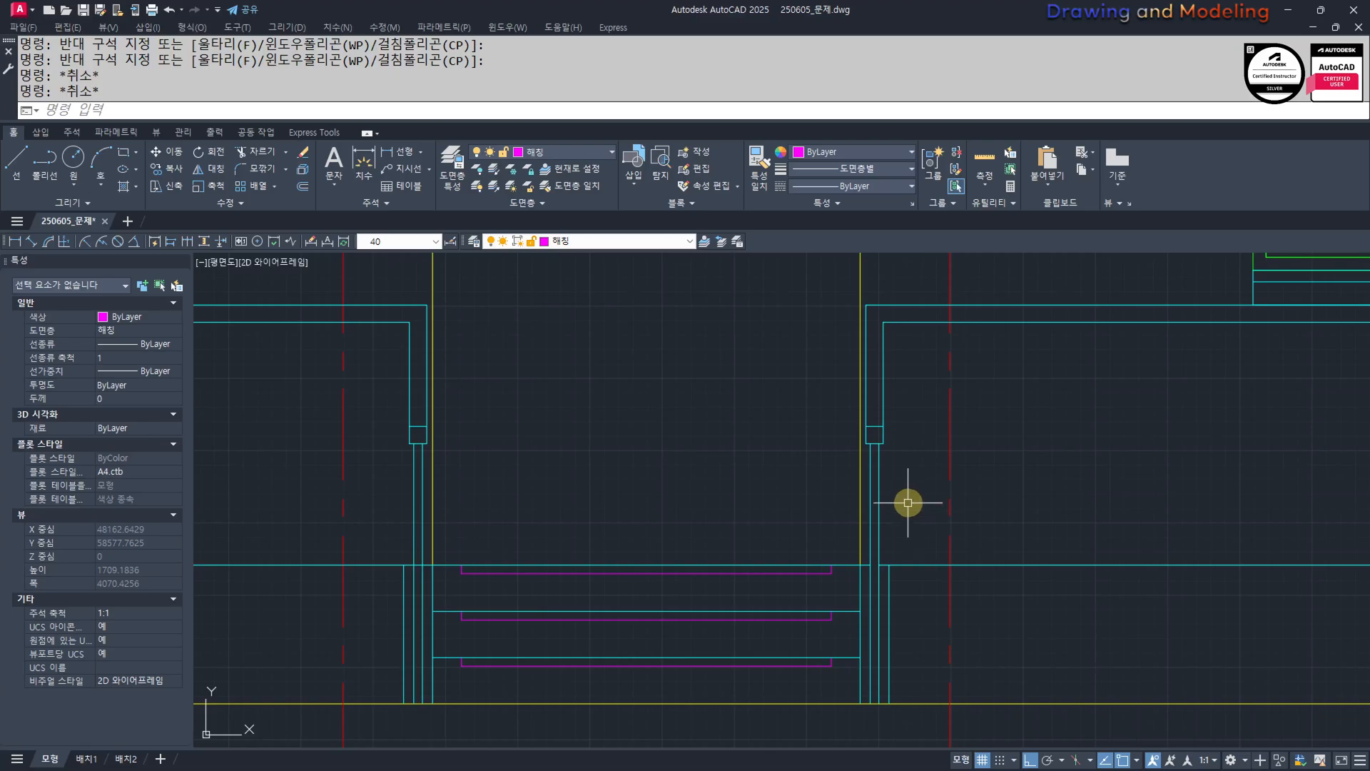
Create a wipeout over the right railing post, following its corners from the ground line to the handrail's underside.
text(wi)
key(Return)
scroll(844, 737, up, 2)
click(914, 651)
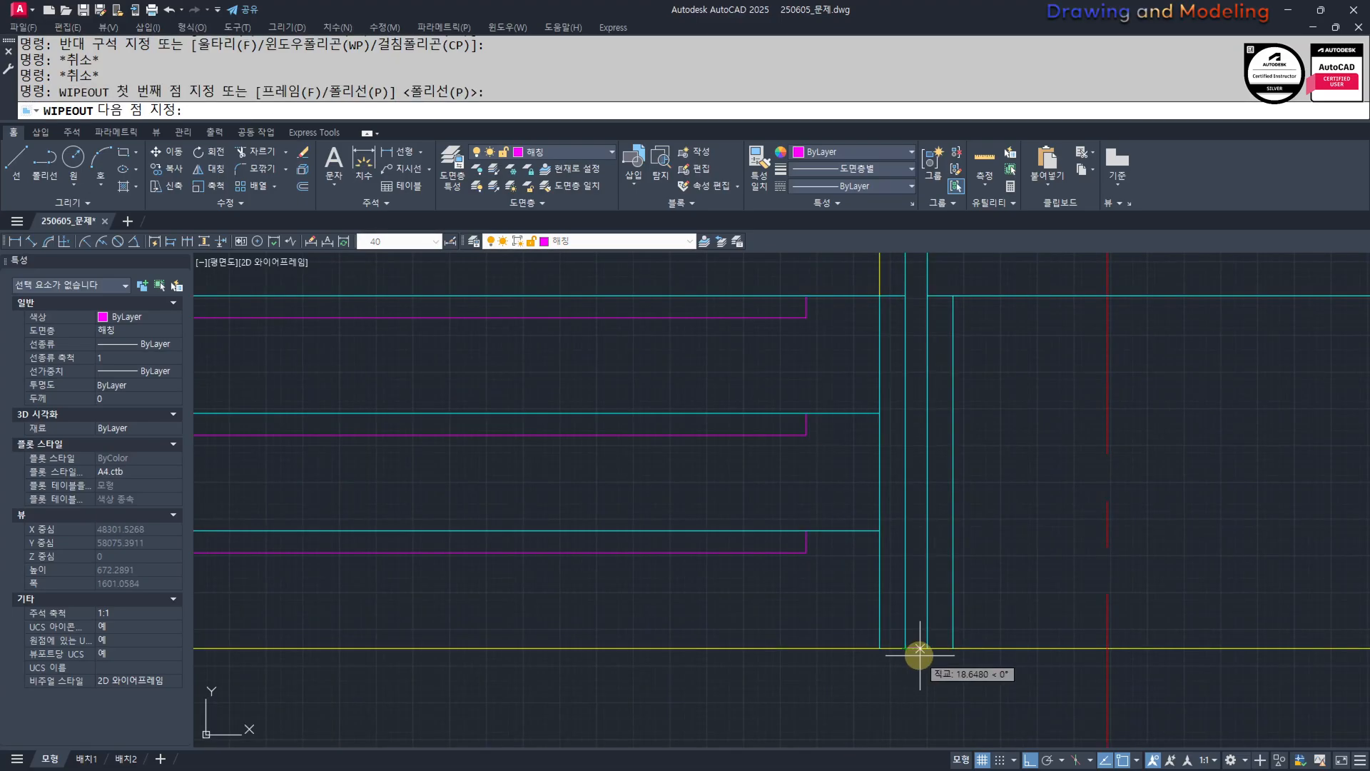
scroll(928, 642, up, 2)
middle_drag(908, 609, 825, 657)
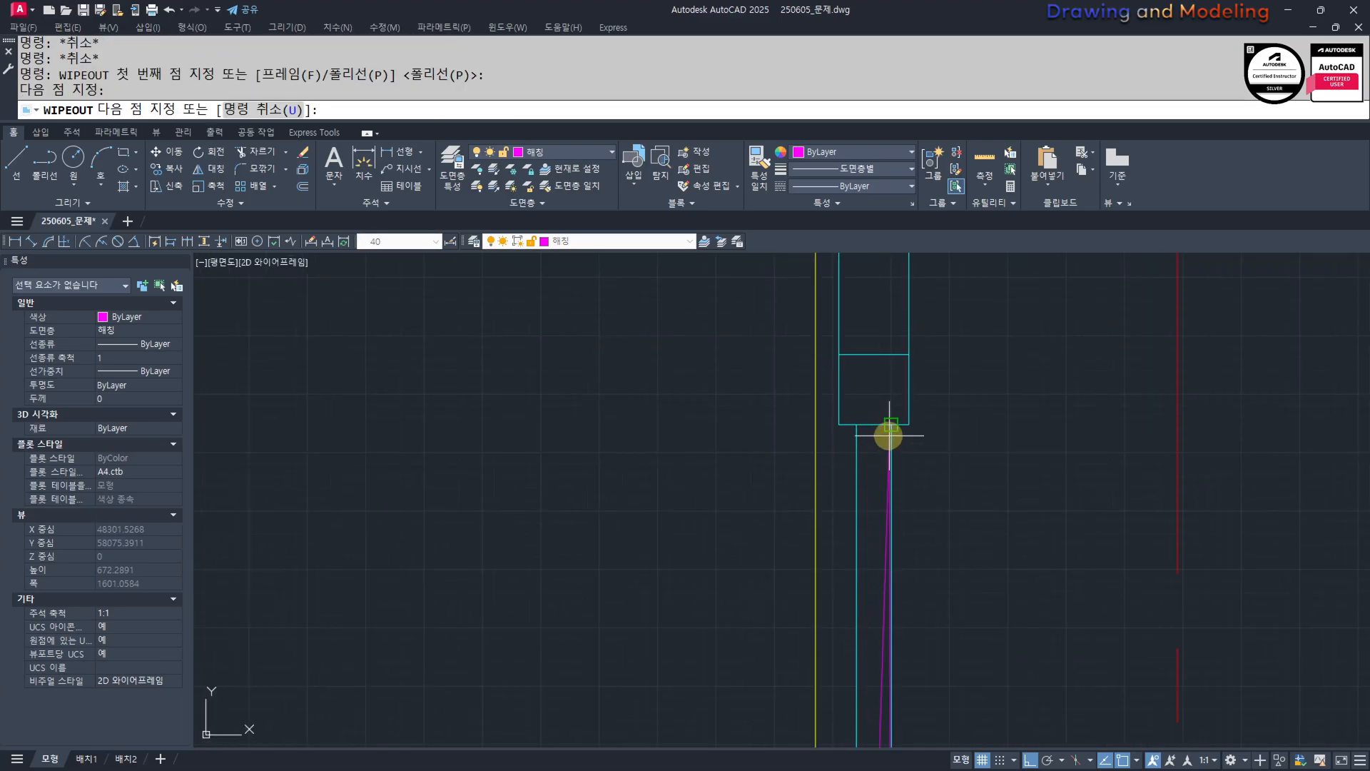
key(Escape)
key(Escape)
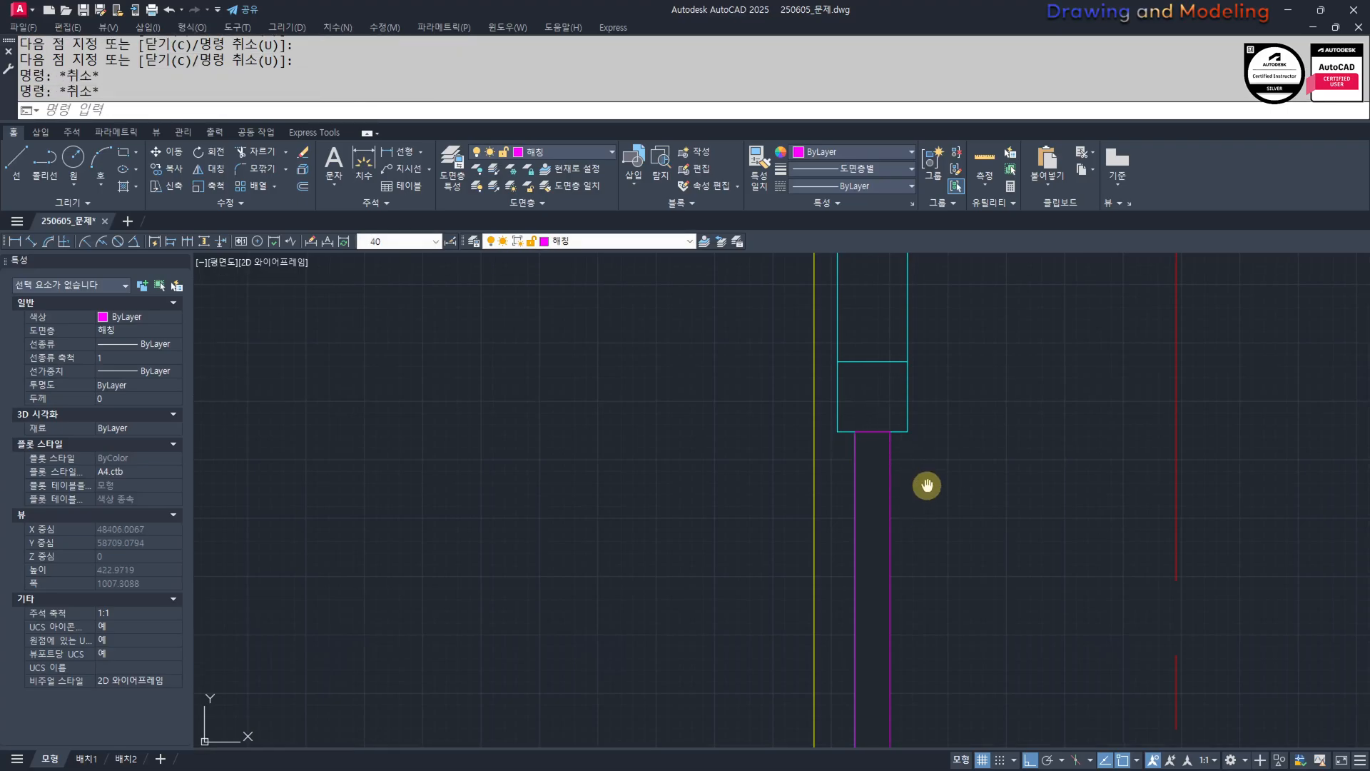
Match the right post wipeout's properties to the cyan handrail polyline.
text(mm)
click(897, 455)
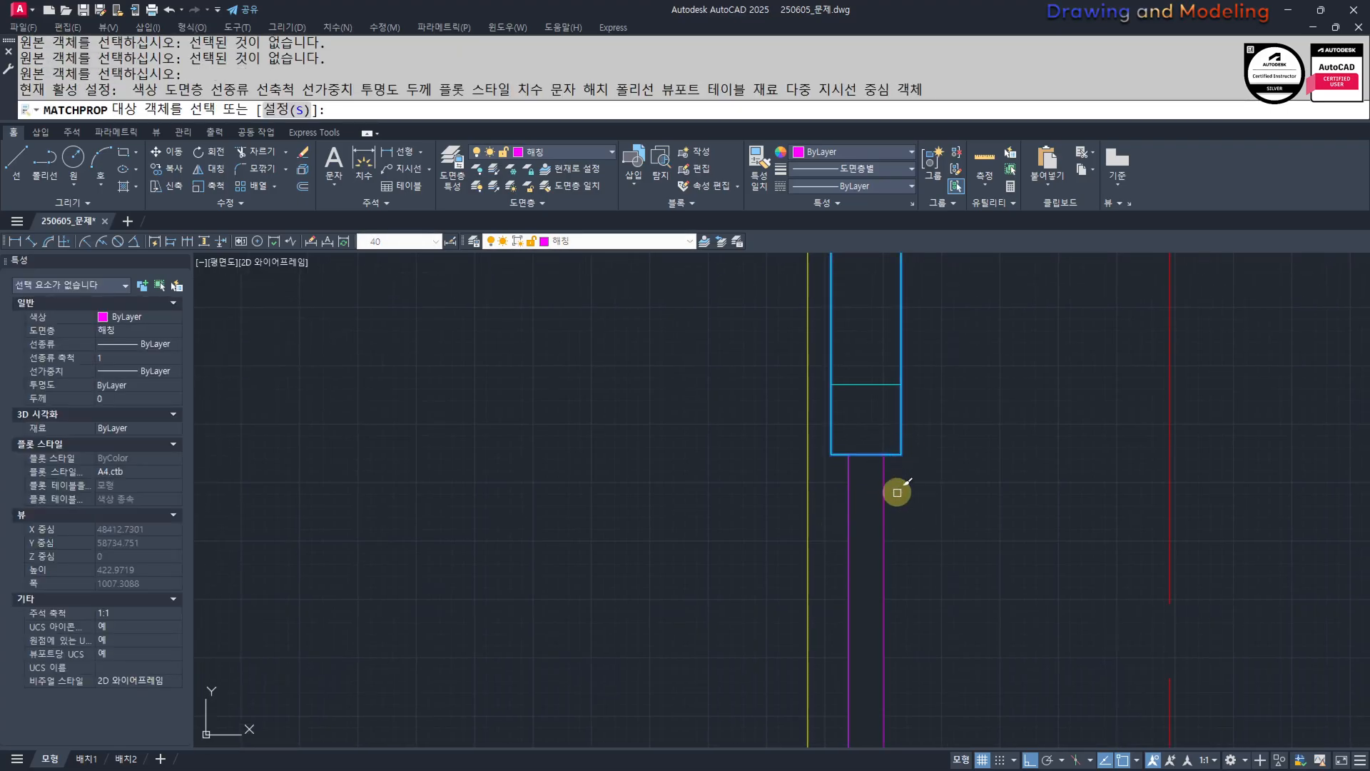
click(897, 493)
click(865, 497)
key(Escape)
key(Escape)
Copy the post wipeout from the right handrail's lower-end midpoint to the left handrail's lower-end midpoint.
click(883, 476)
text(cc)
key(space)
click(867, 453)
scroll(673, 545, down, 3)
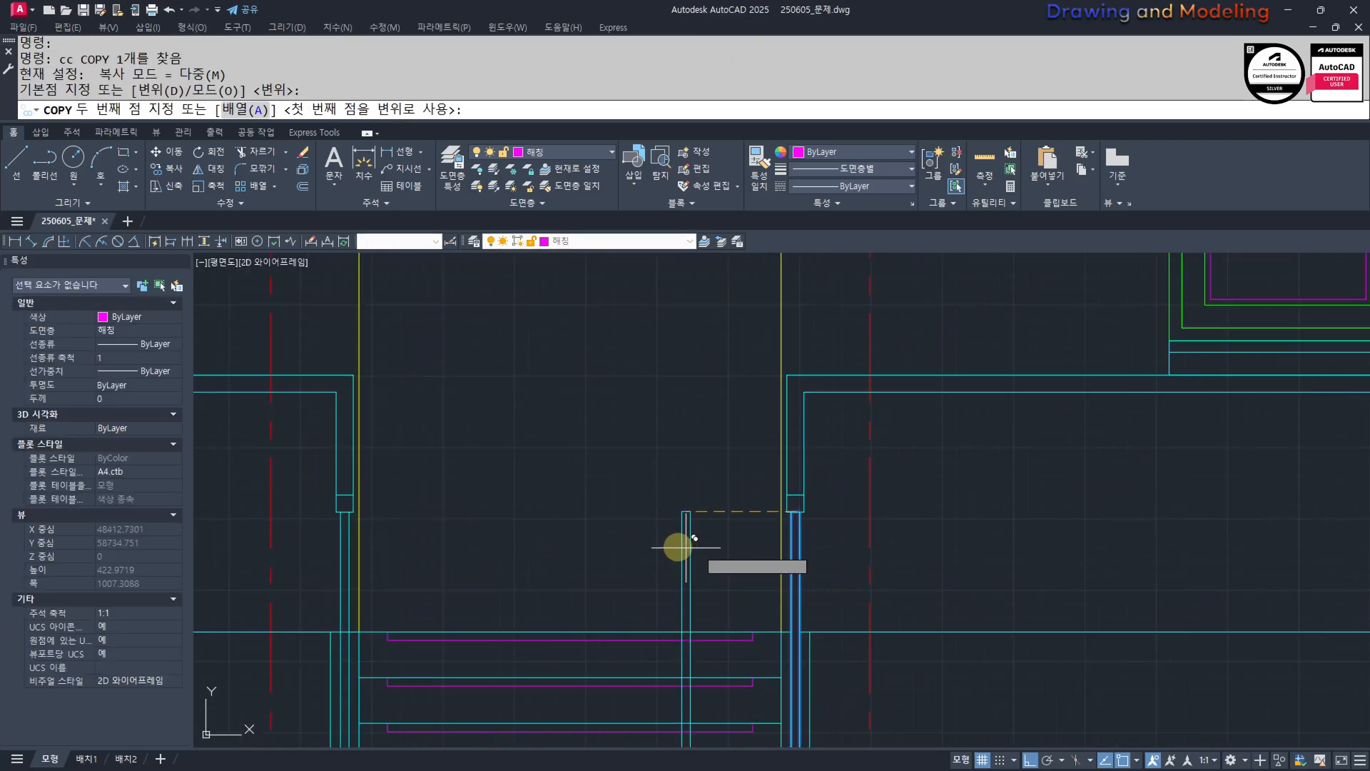
scroll(666, 514, up, 3)
click(701, 525)
key(Escape)
scroll(560, 483, down, 5)
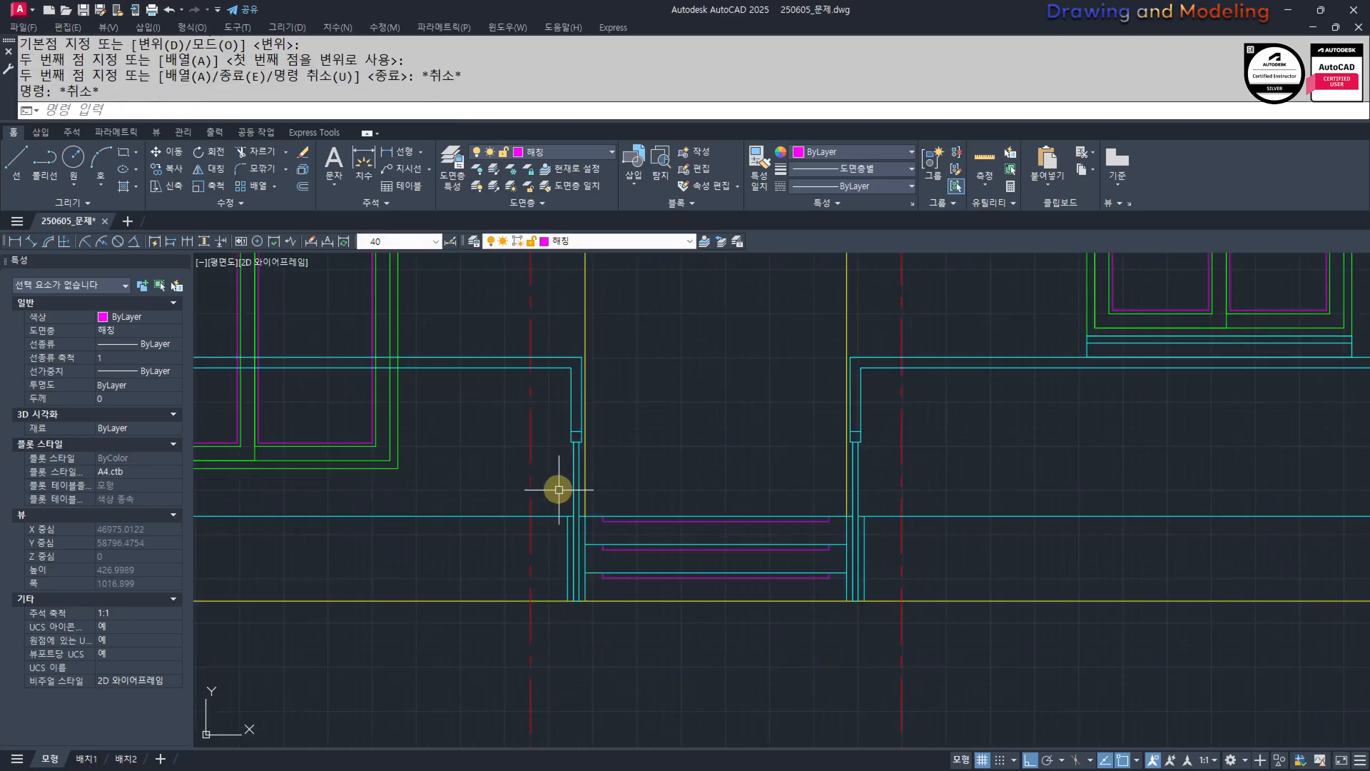
scroll(810, 458, up, 3)
middle_drag(544, 658, 612, 677)
middle_drag(611, 625, 708, 668)
middle_drag(643, 618, 670, 662)
scroll(701, 513, up, 2)
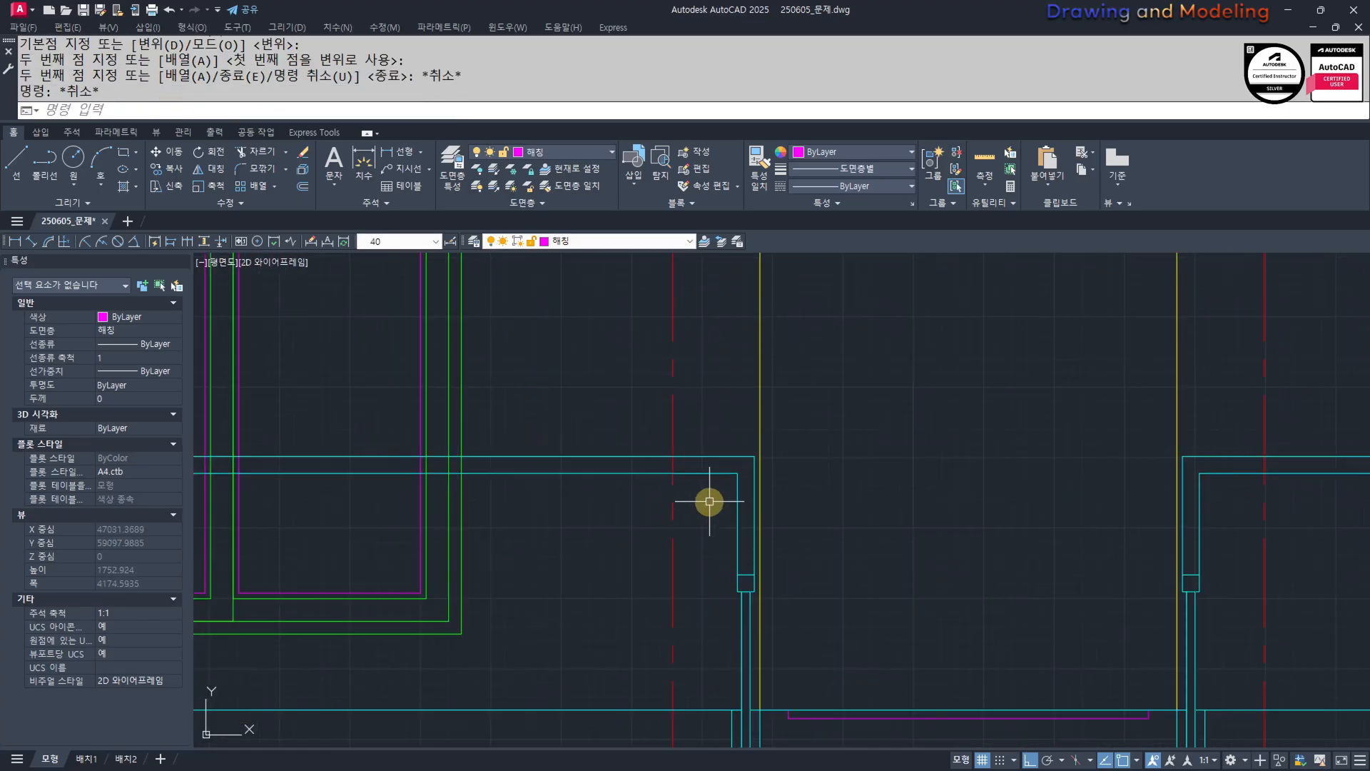
click(728, 434)
click(716, 481)
key(Escape)
key(Escape)
Create a wipeout from the left handrail's closed polyline, keeping the polyline.
scroll(716, 542, up, 2)
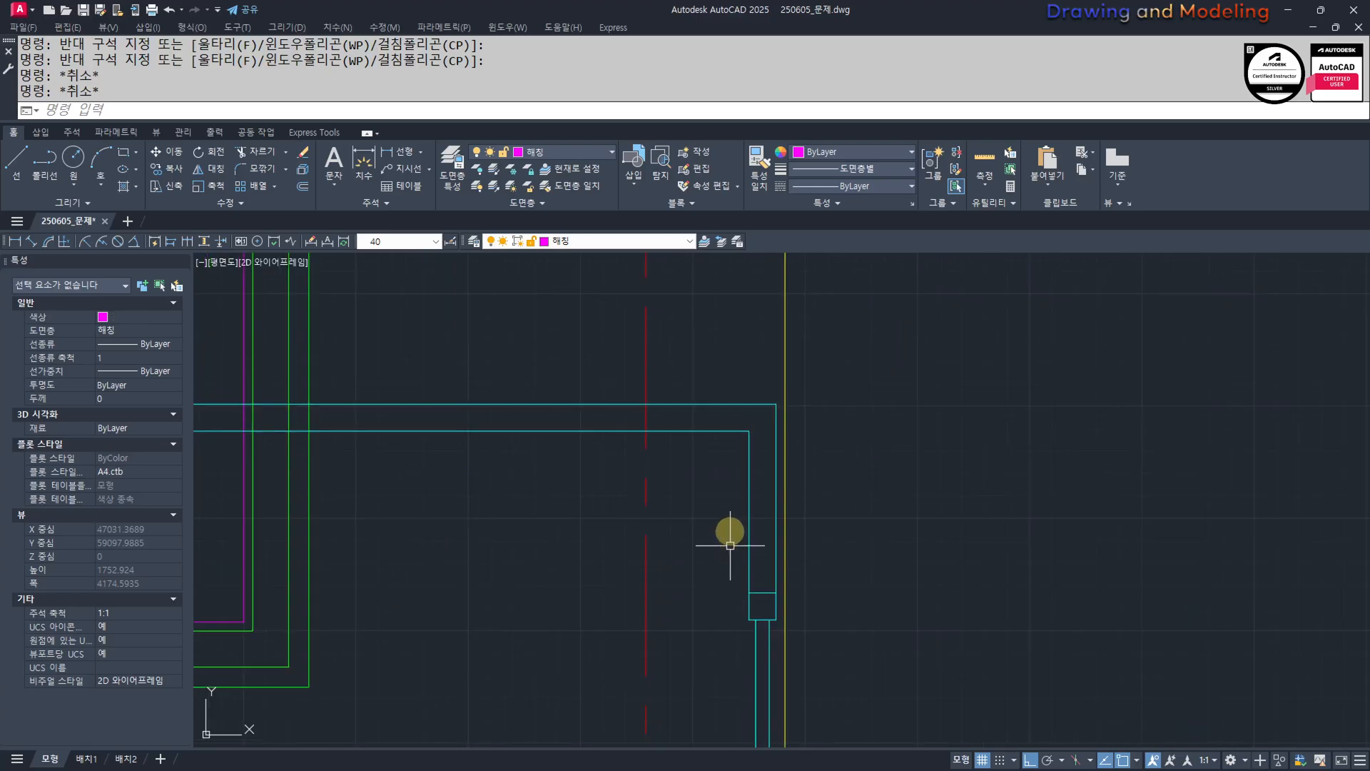
click(728, 387)
click(690, 471)
middle_drag(713, 545, 793, 545)
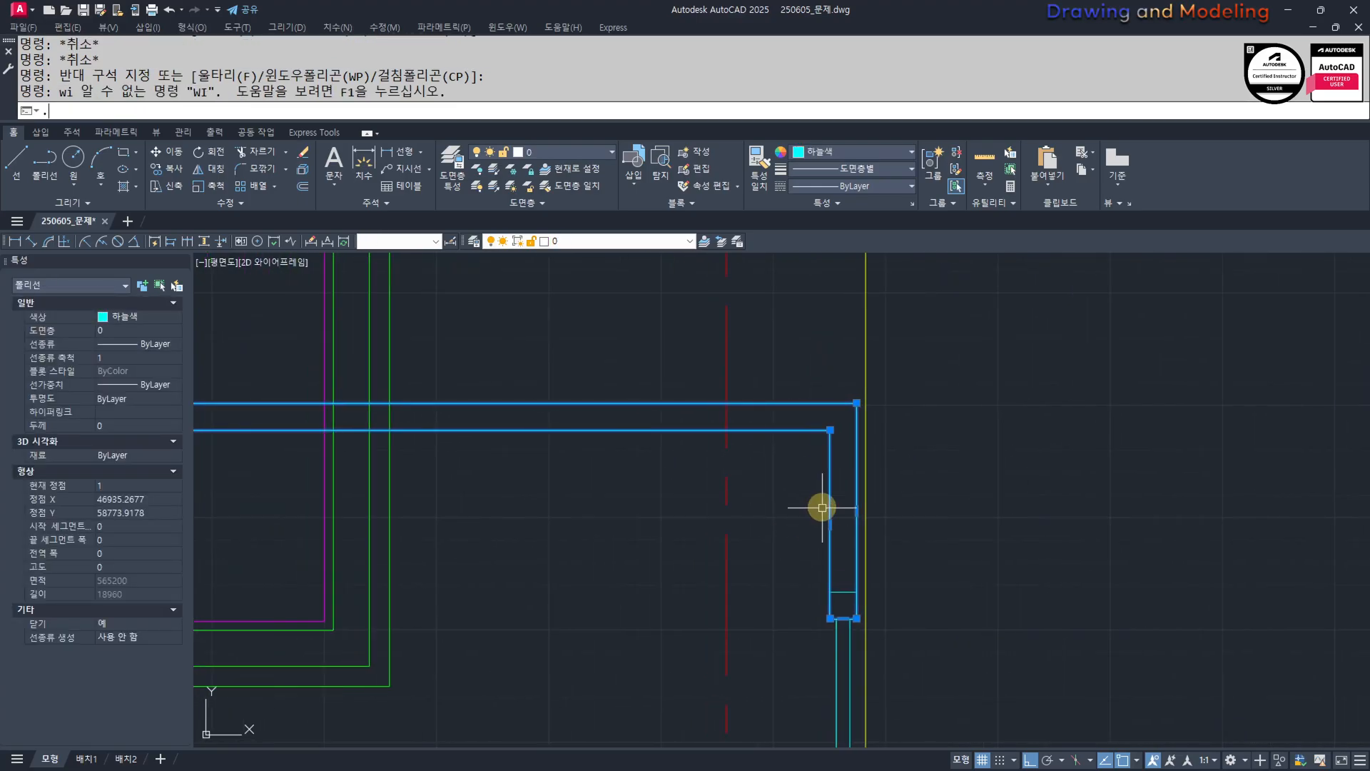
key(Escape)
text(쟈)
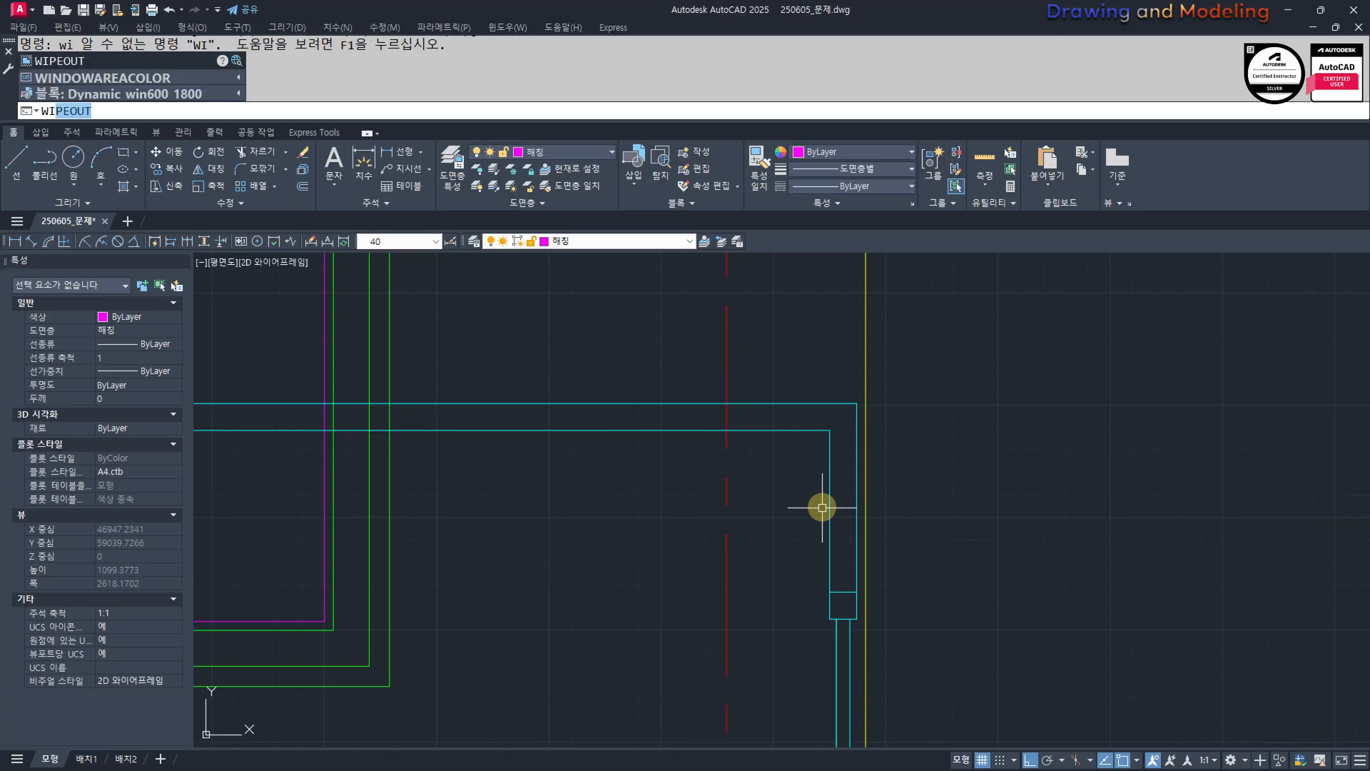
text(wip)
key(Return)
key(Return)
click(828, 436)
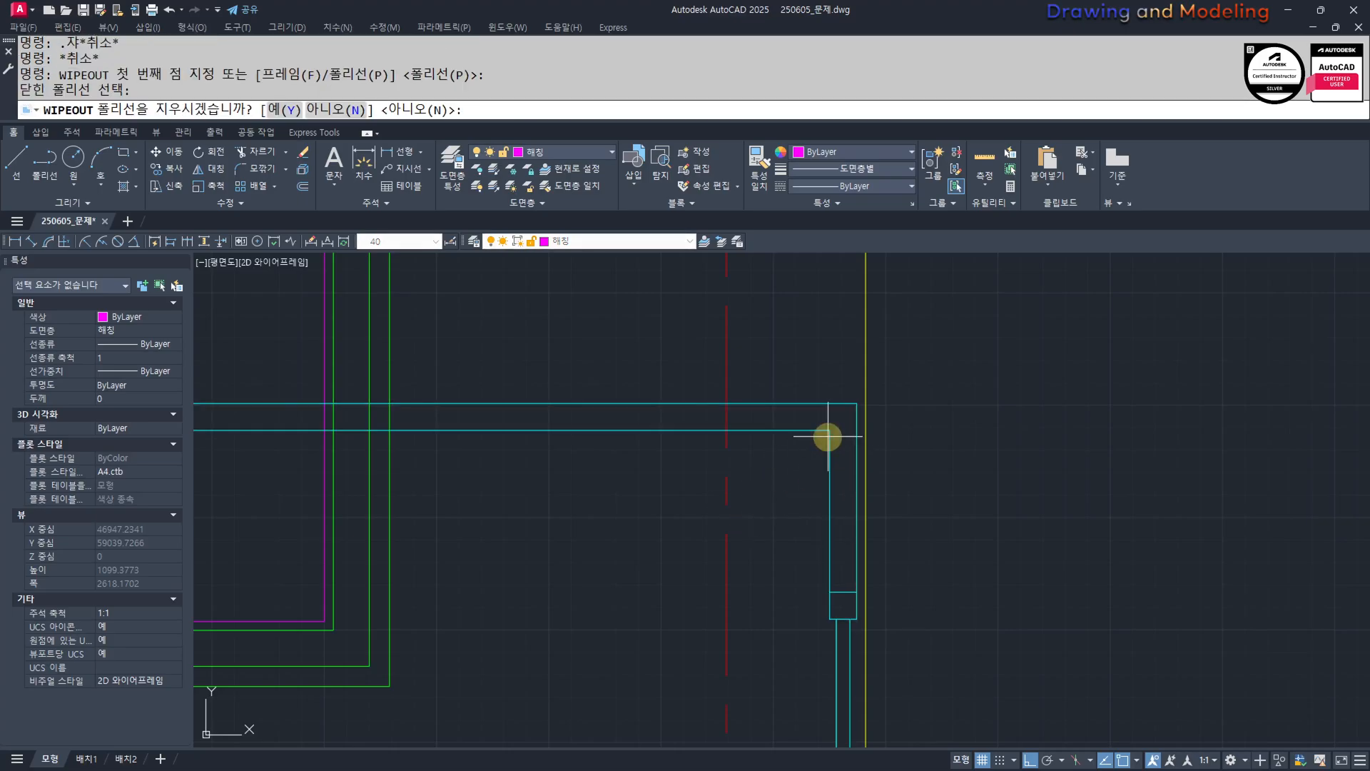
scroll(827, 435, down, 3)
middle_drag(889, 483, 698, 526)
key(Return)
Create a wipeout from the right handrail's closed polyline as well, without erasing the polyline.
key(Return)
key(Return)
click(968, 475)
key(Escape)
key(Escape)
Bring the short horizontal lines at the lower ends of both handrails to the front of the draw order.
scroll(667, 502, up, 2)
click(679, 563)
click(823, 621)
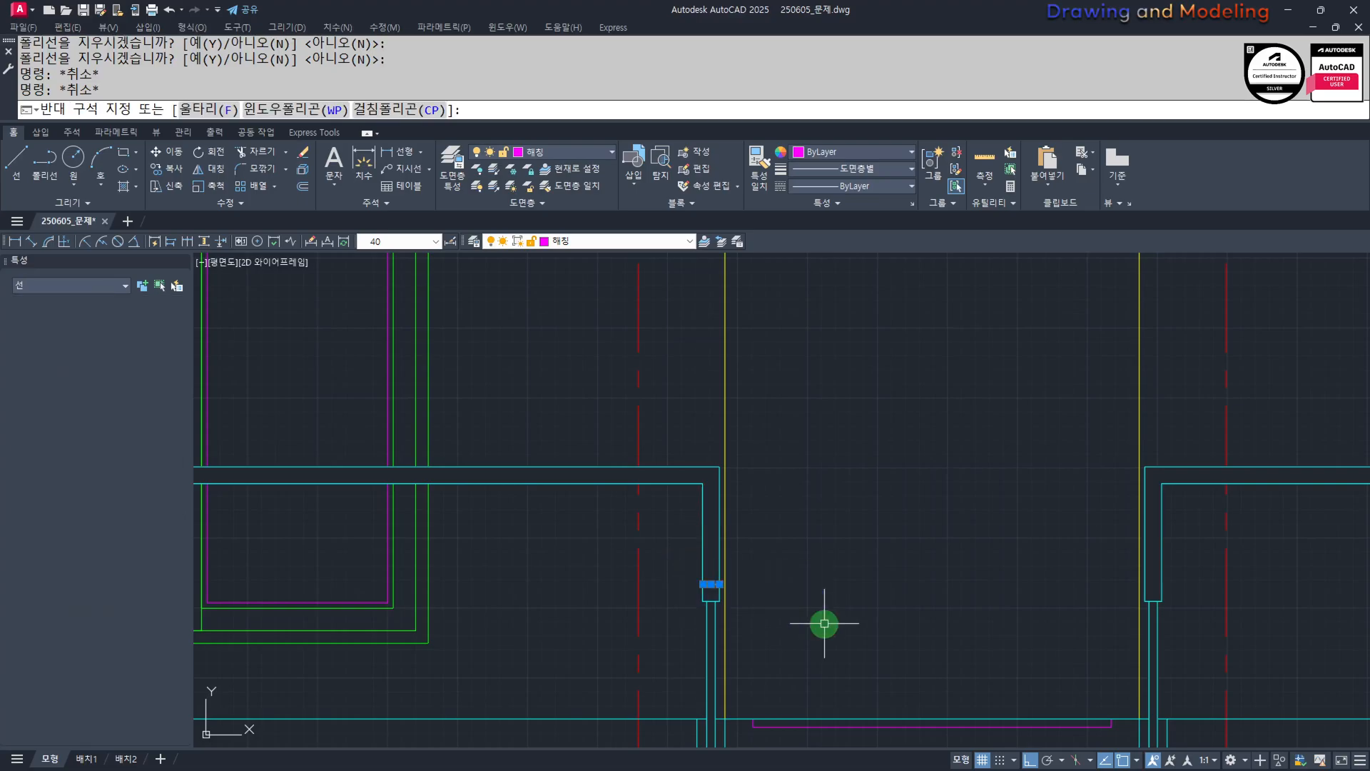
click(1093, 567)
click(1209, 629)
middle_drag(965, 625, 926, 621)
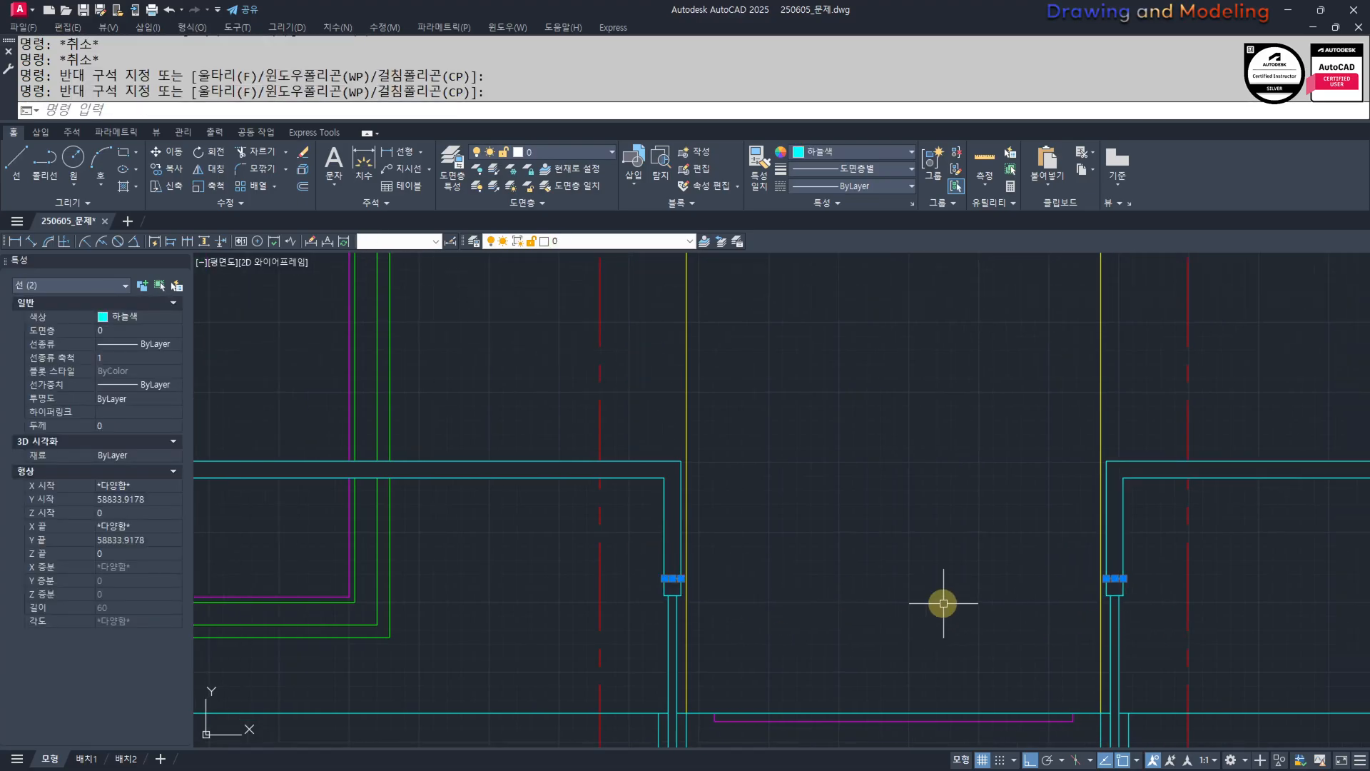
key(Return)
key(Return)
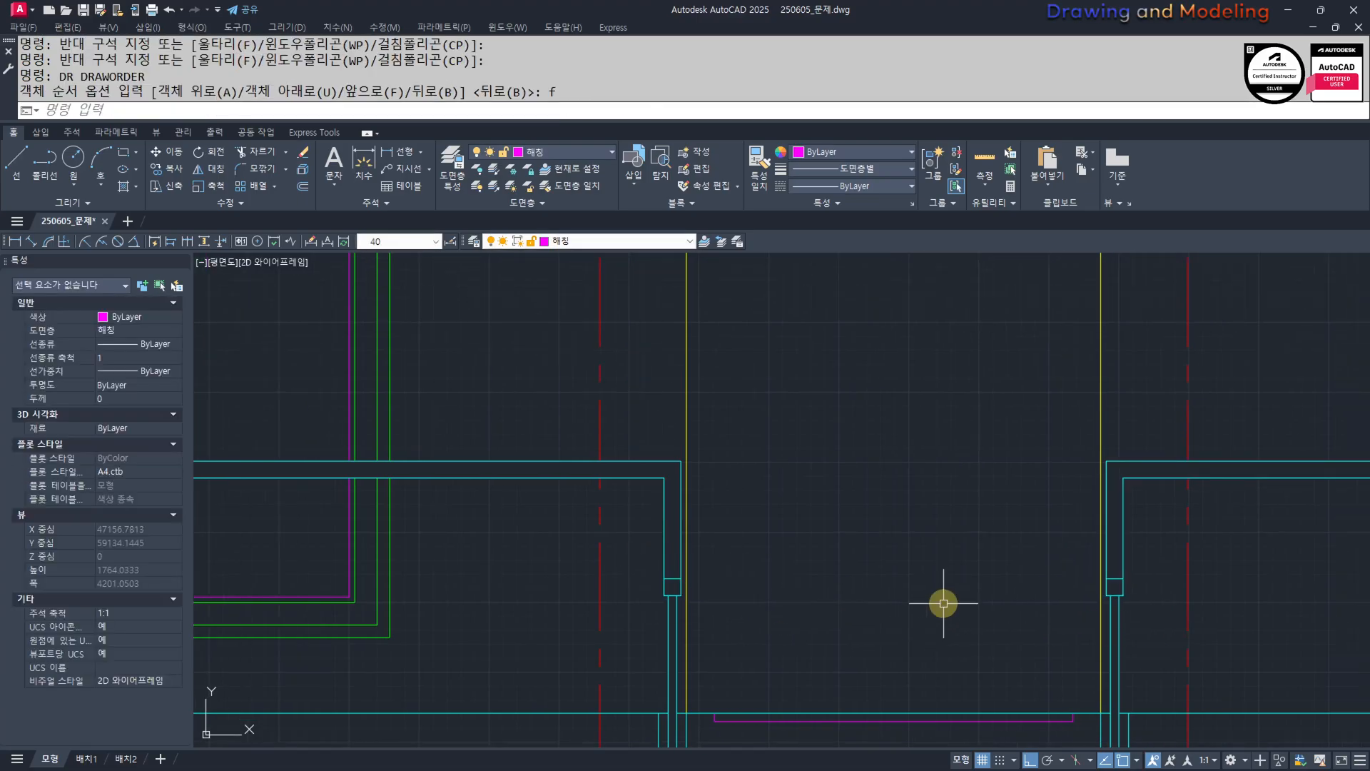
key(Escape)
key(Escape)
scroll(892, 597, down, 4)
middle_drag(743, 575, 975, 573)
scroll(535, 577, up, 2)
click(620, 478)
click(606, 572)
key(Escape)
key(Escape)
middle_drag(430, 608, 826, 606)
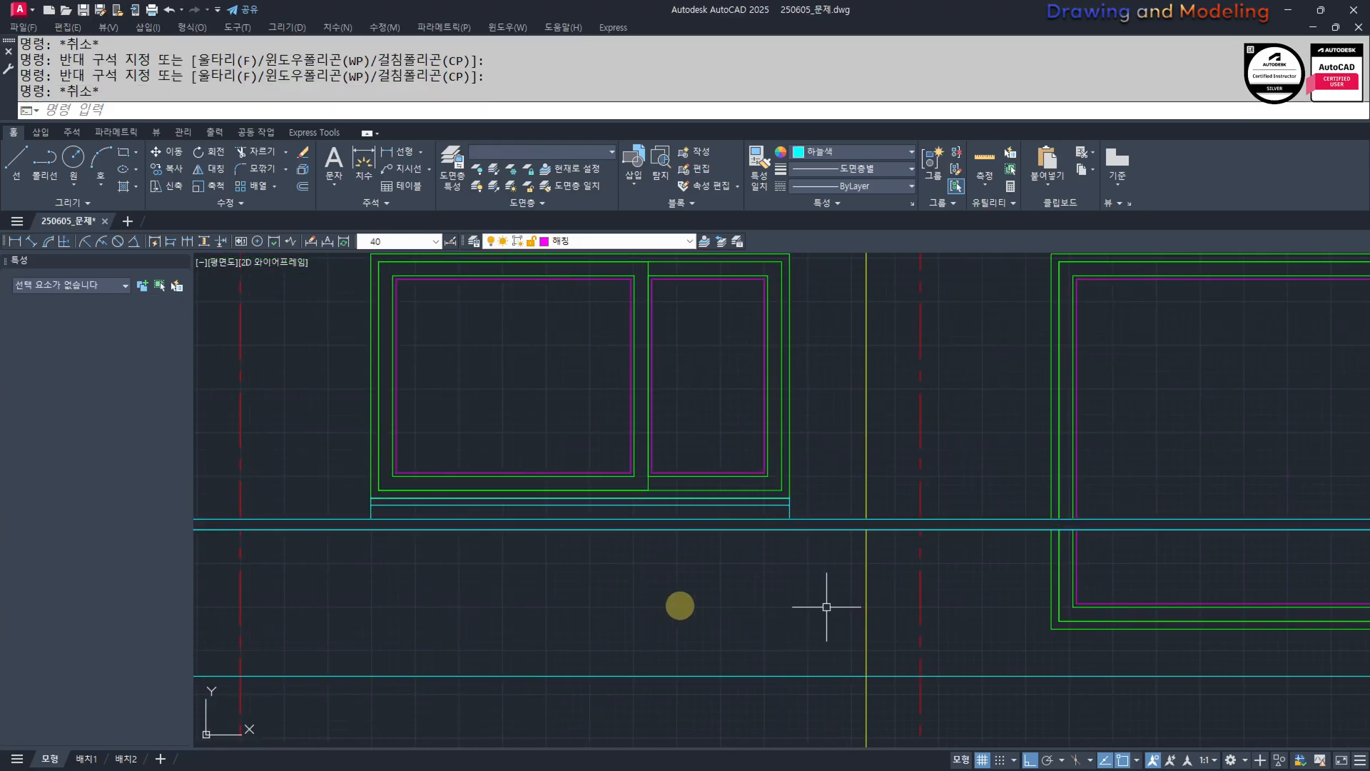
scroll(653, 606, down, 2)
middle_drag(1106, 646, 373, 625)
middle_drag(889, 678, 939, 658)
scroll(866, 603, up, 2)
click(1000, 574)
click(945, 644)
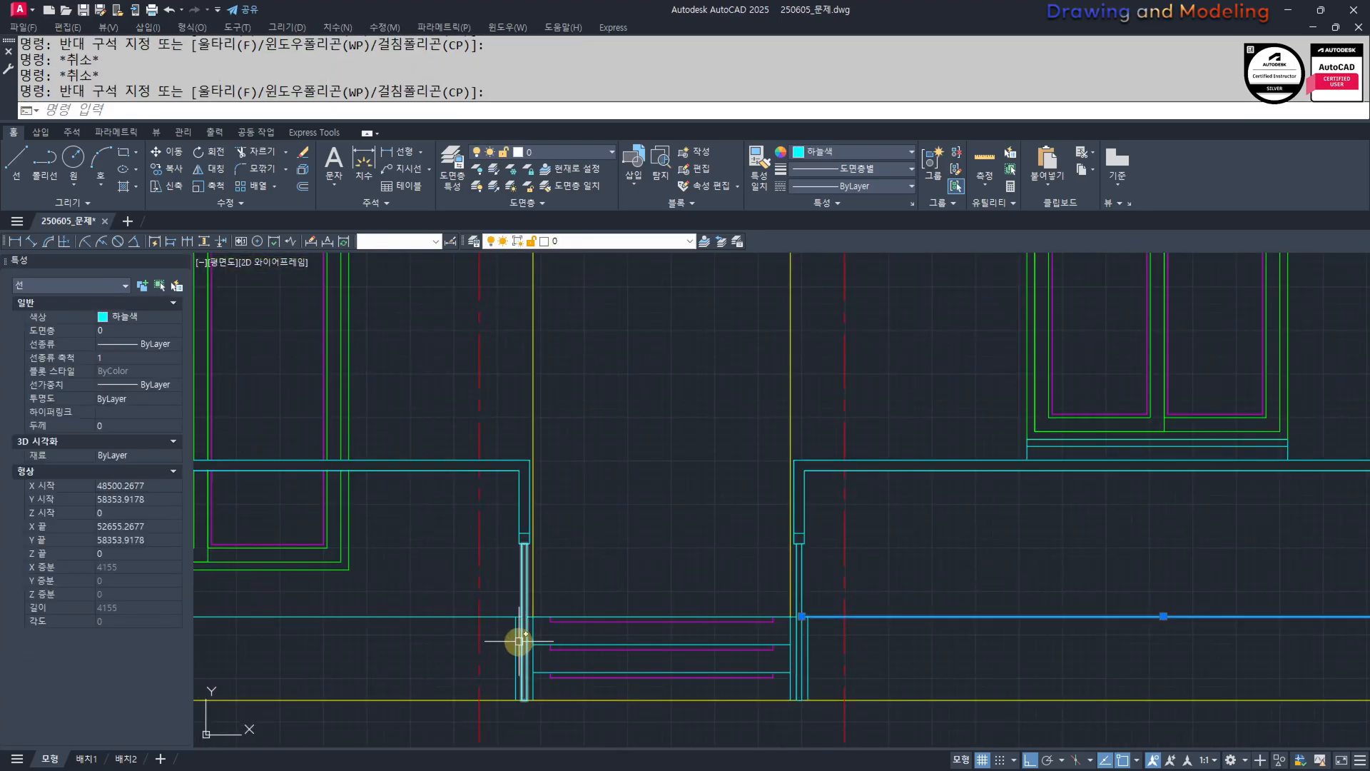
click(491, 600)
click(473, 643)
key(Escape)
key(Escape)
click(436, 598)
click(354, 645)
click(1055, 640)
click(1016, 559)
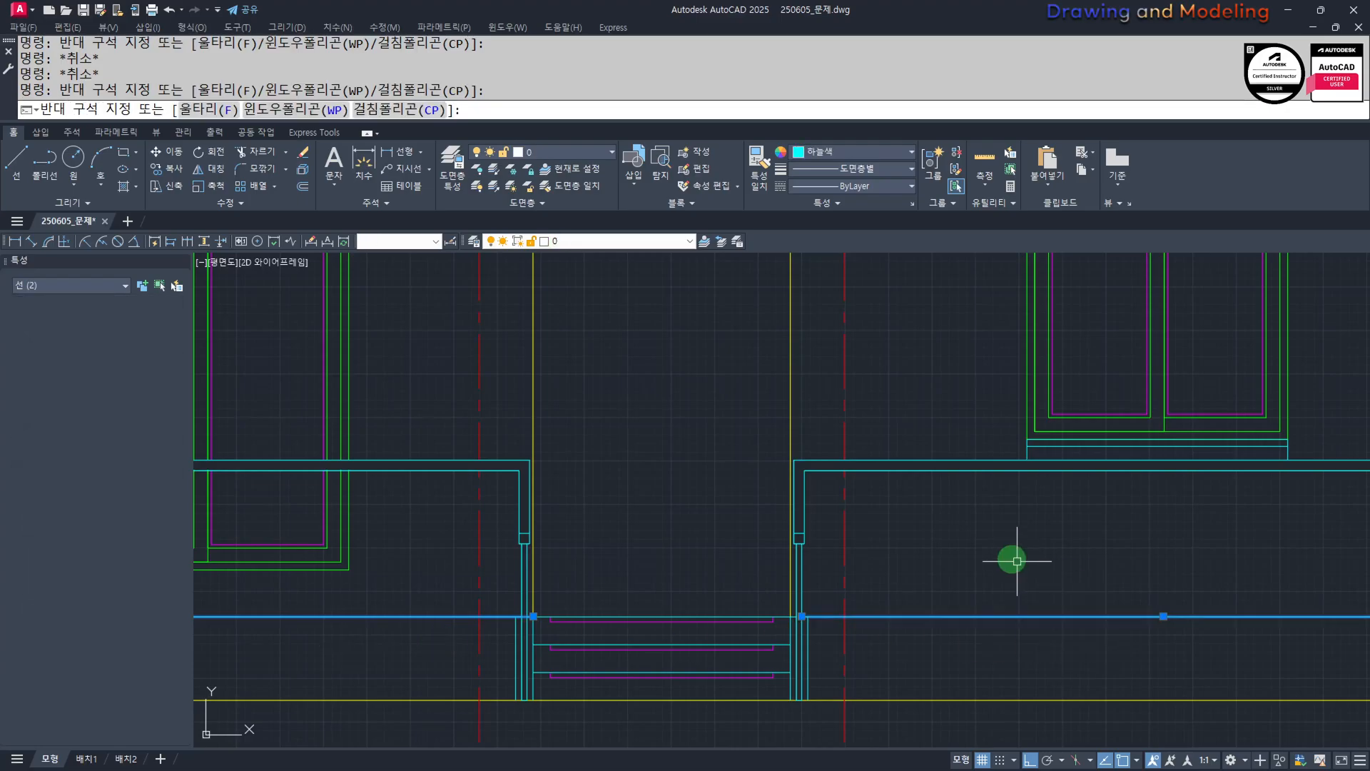
key(Escape)
key(Escape)
Put the right handrail polyline and its wipeout on the 입면선 layer with their colour set to ByLayer.
click(962, 505)
click(914, 422)
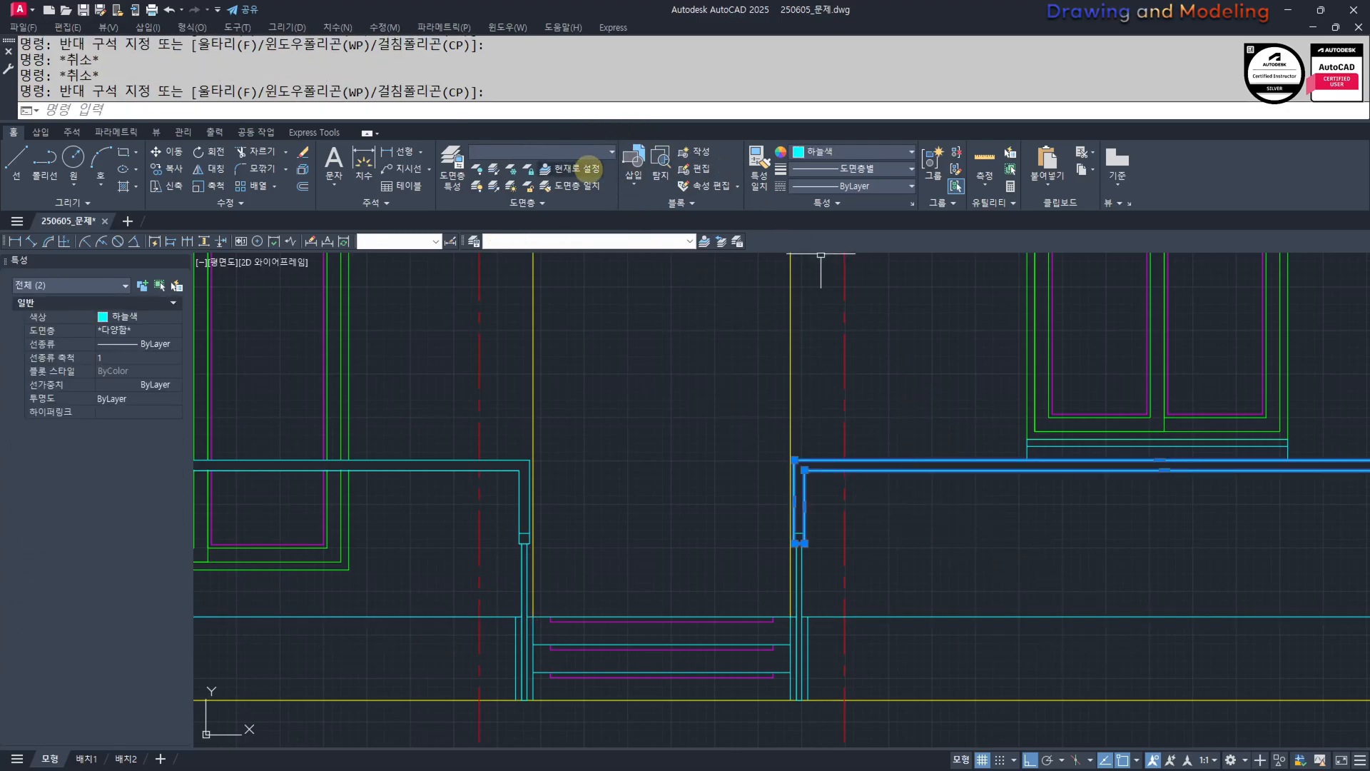
click(631, 241)
click(571, 392)
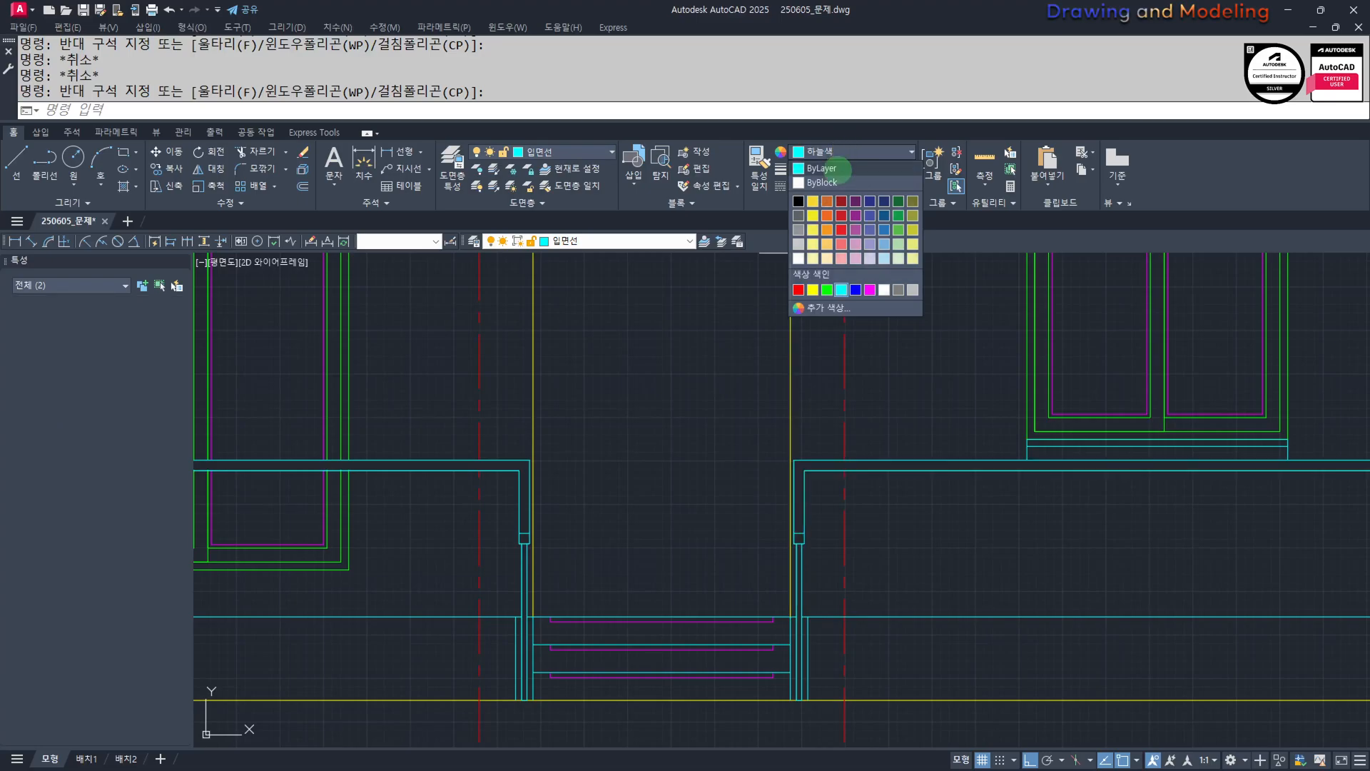
click(832, 169)
key(Escape)
key(Escape)
key(Escape)
Put the left handrail, its wipeout and both short end lines on the 입면선 layer with their colour set to ByLayer.
middle_drag(776, 531, 841, 520)
click(601, 514)
scroll(585, 493, up, 2)
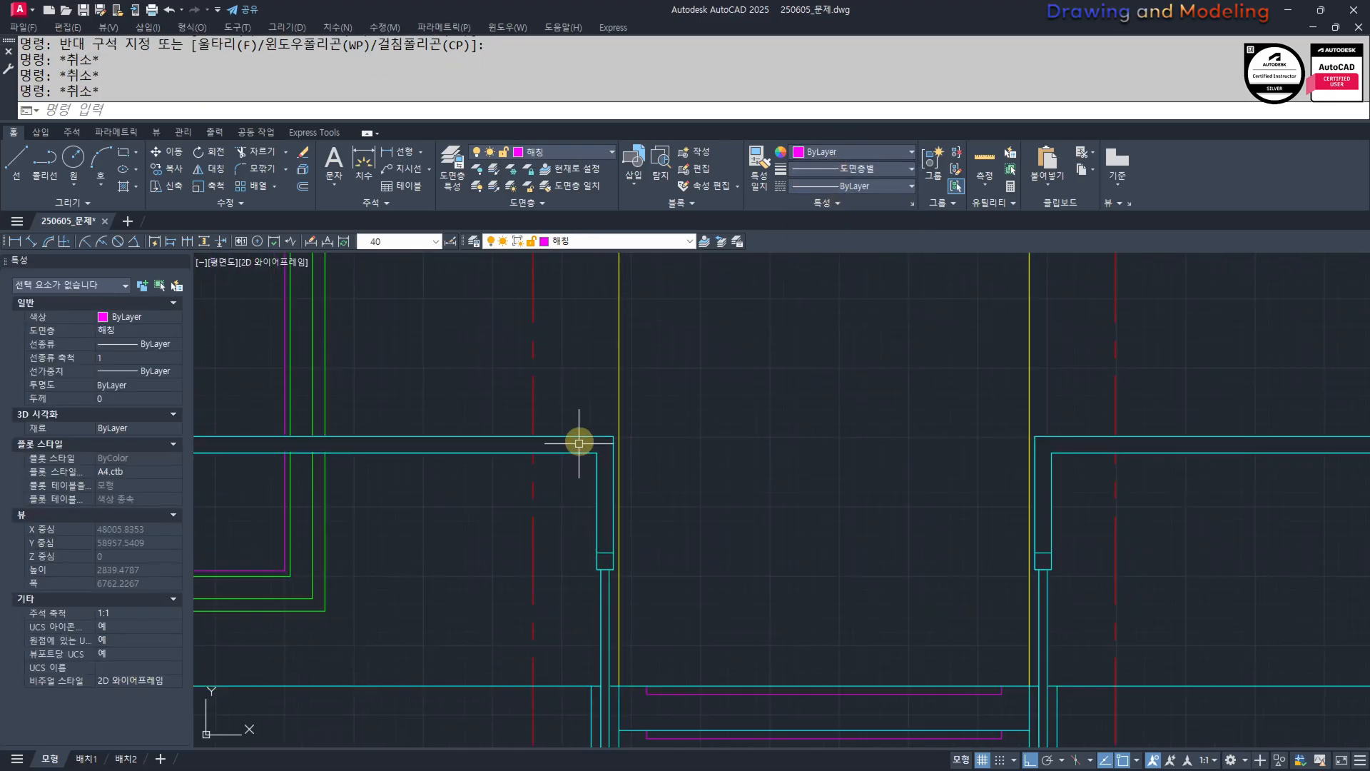
click(559, 489)
click(676, 633)
click(970, 407)
click(997, 380)
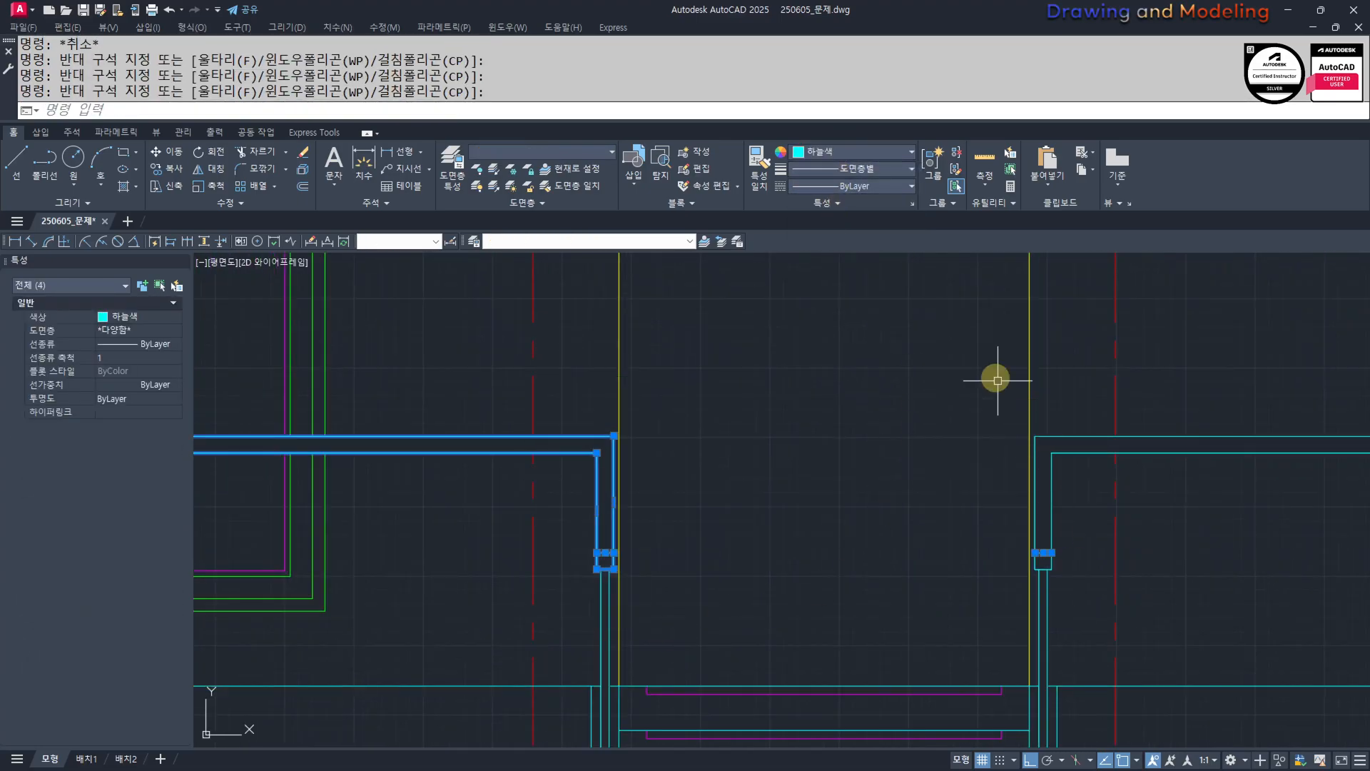
click(536, 153)
click(541, 374)
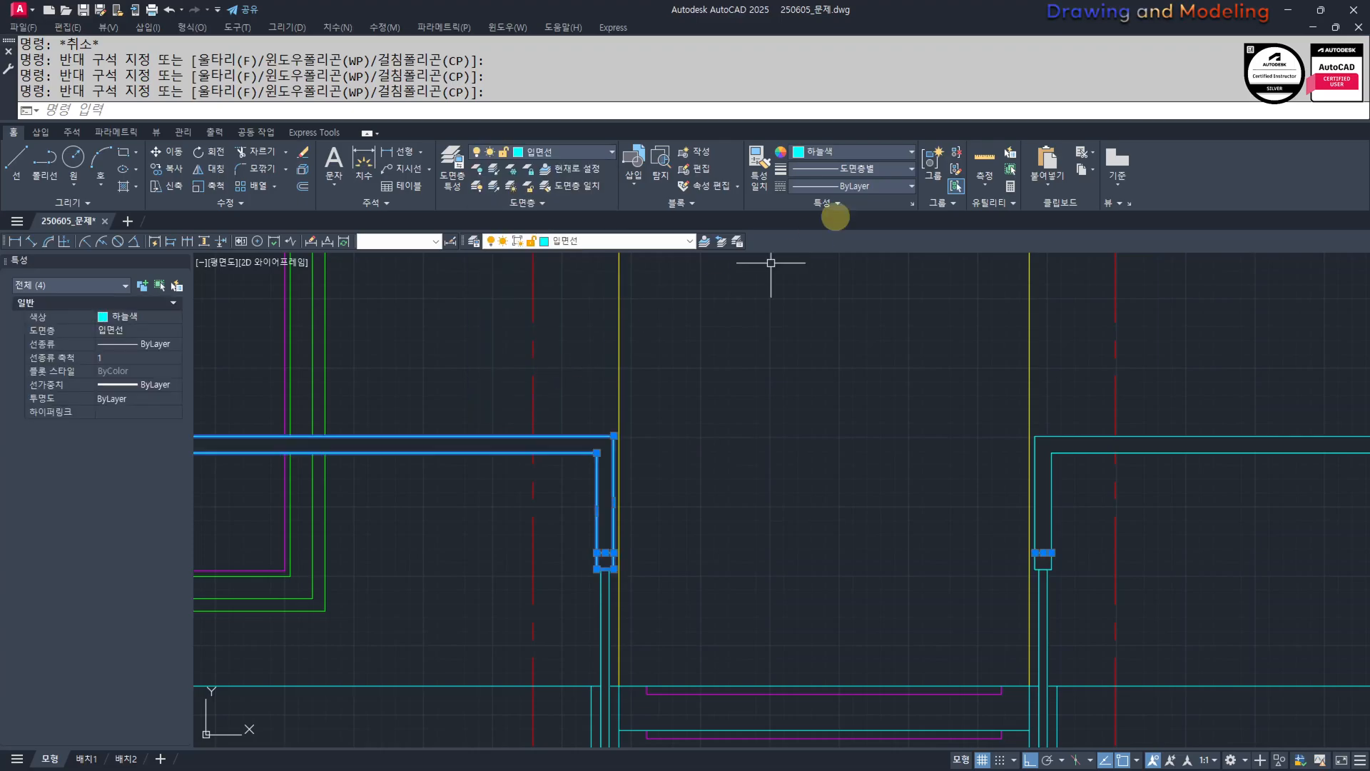
click(846, 152)
click(814, 169)
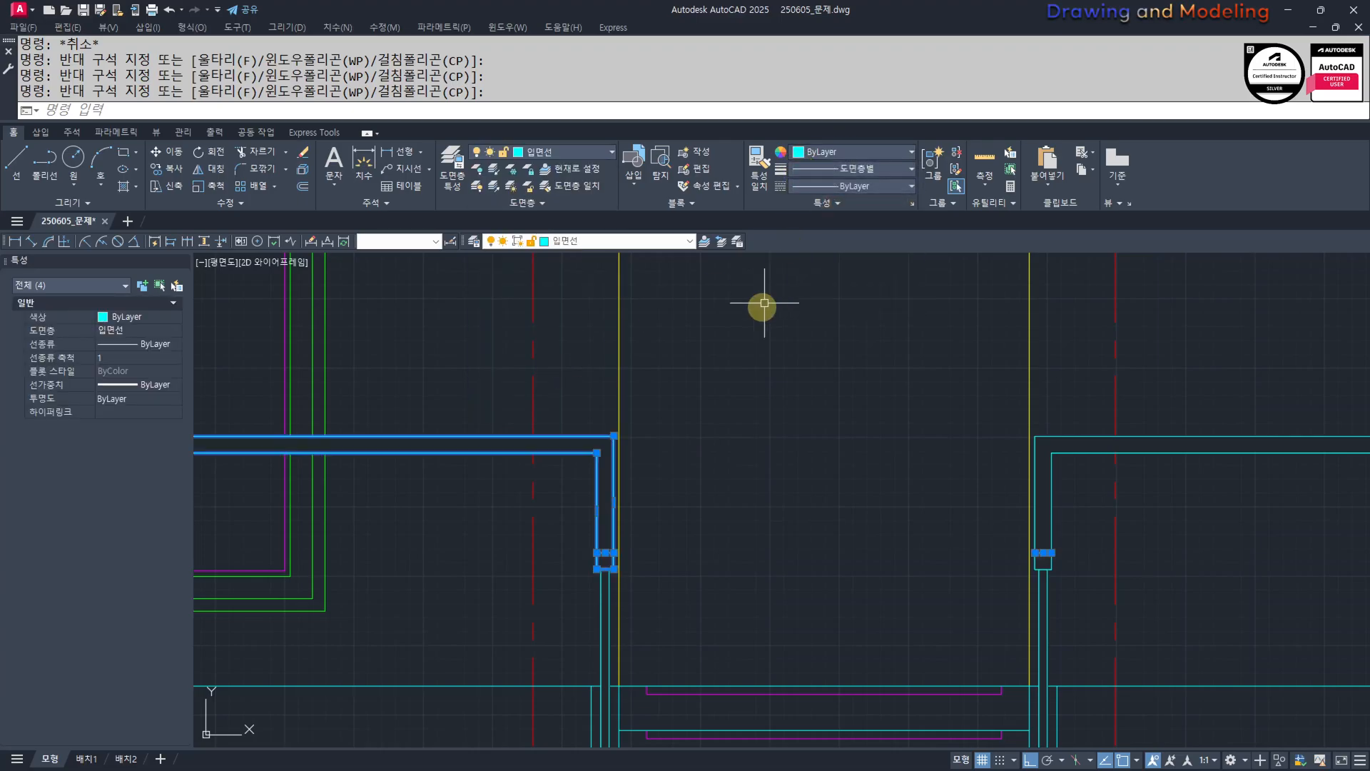
key(Escape)
Match the properties of the left and right railing posts below the handrails to the left handrail polyline.
text(mm)
key(space)
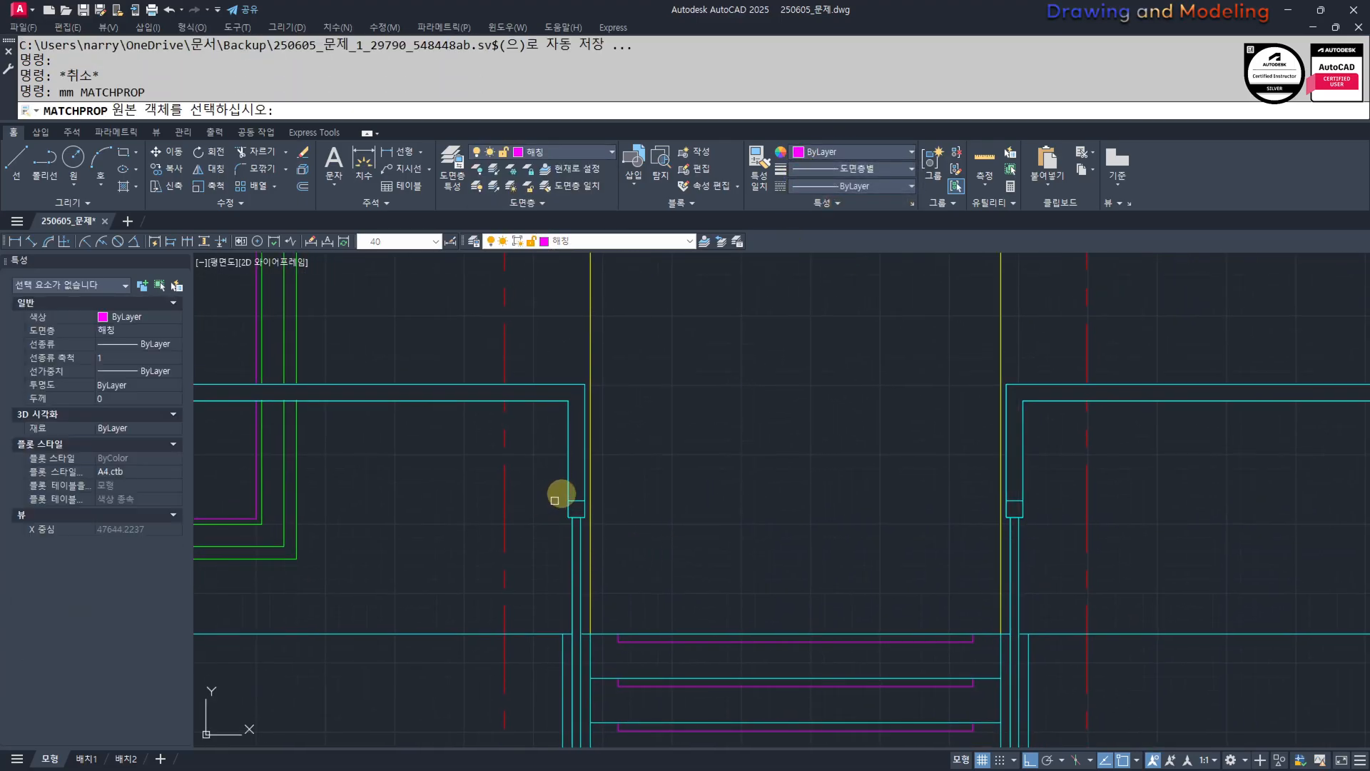
click(571, 486)
scroll(554, 566, down, 2)
scroll(538, 489, up, 5)
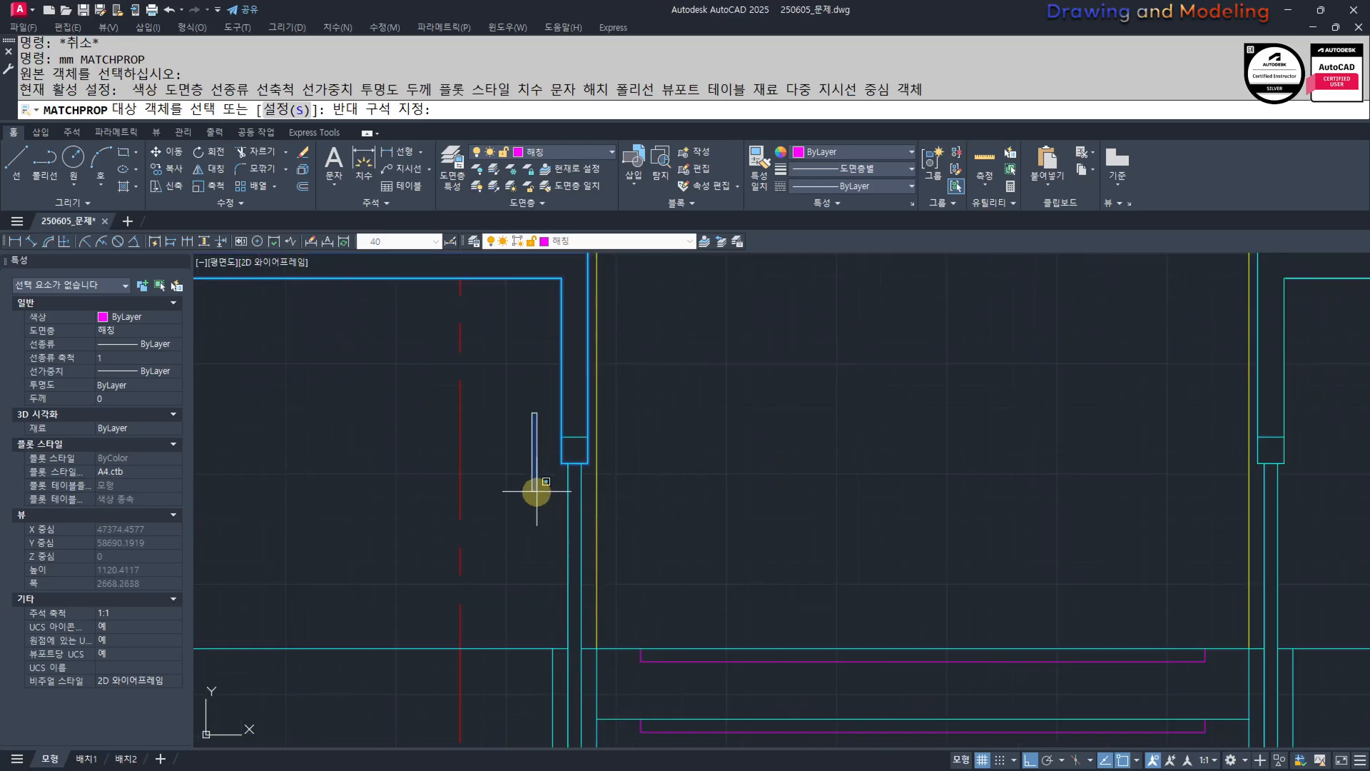
click(593, 490)
click(504, 520)
scroll(722, 555, down, 2)
middle_drag(1310, 553, 884, 526)
scroll(884, 526, up, 4)
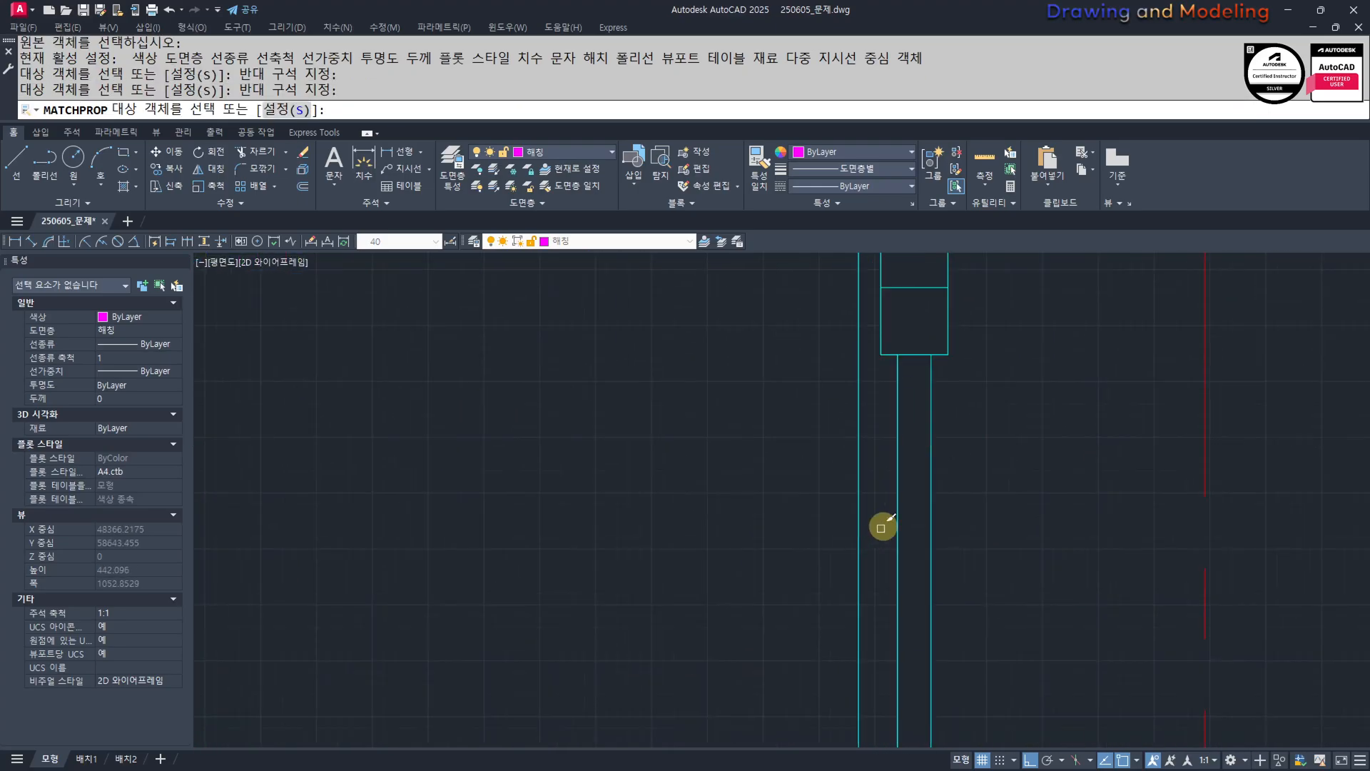
click(967, 430)
click(869, 475)
key(Escape)
click(942, 418)
click(942, 446)
click(942, 447)
click(927, 453)
scroll(824, 495, down, 6)
key(Escape)
key(Escape)
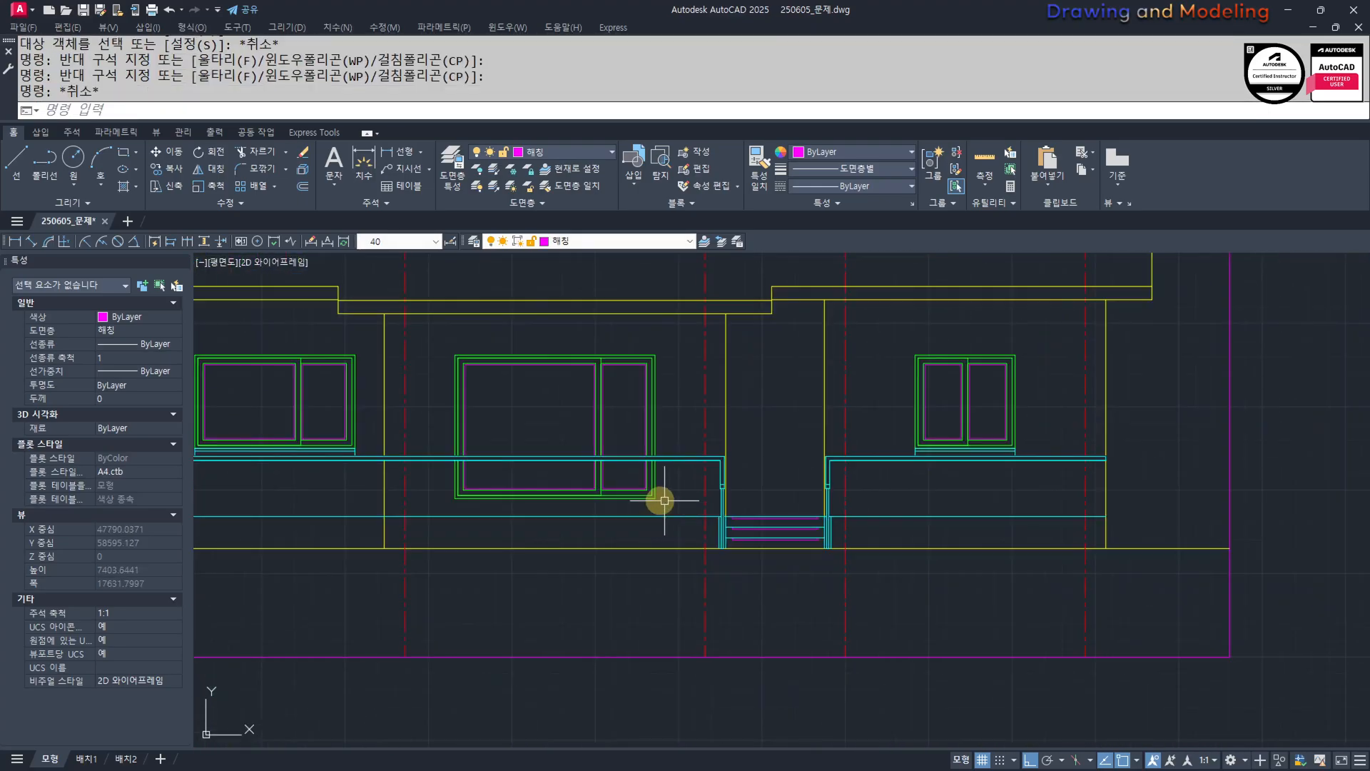
Turn off the 입면선 layer to check which objects it holds, and undo the layer change.
middle_drag(414, 462, 644, 529)
middle_drag(595, 489, 597, 539)
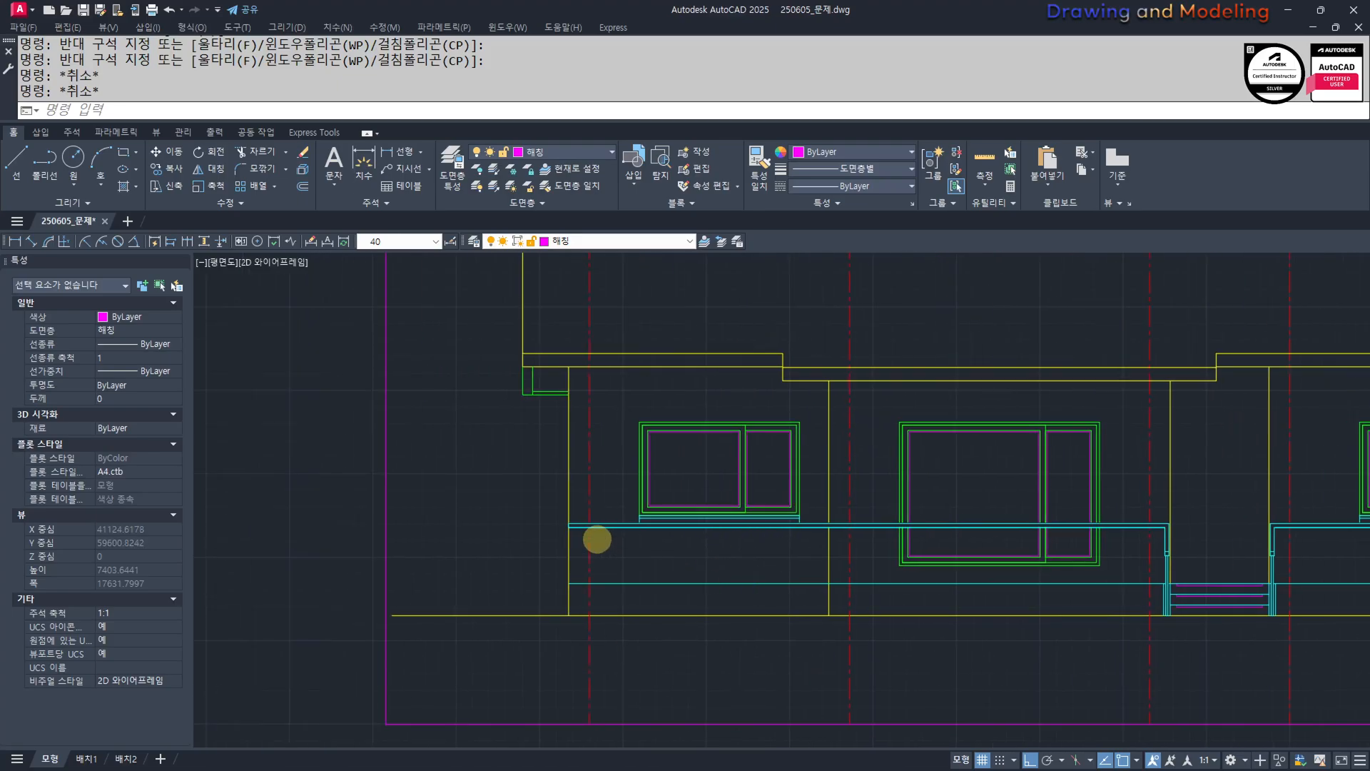
scroll(637, 533, up, 4)
key(Return)
click(636, 513)
key(Escape)
key(Escape)
scroll(336, 590, down, 5)
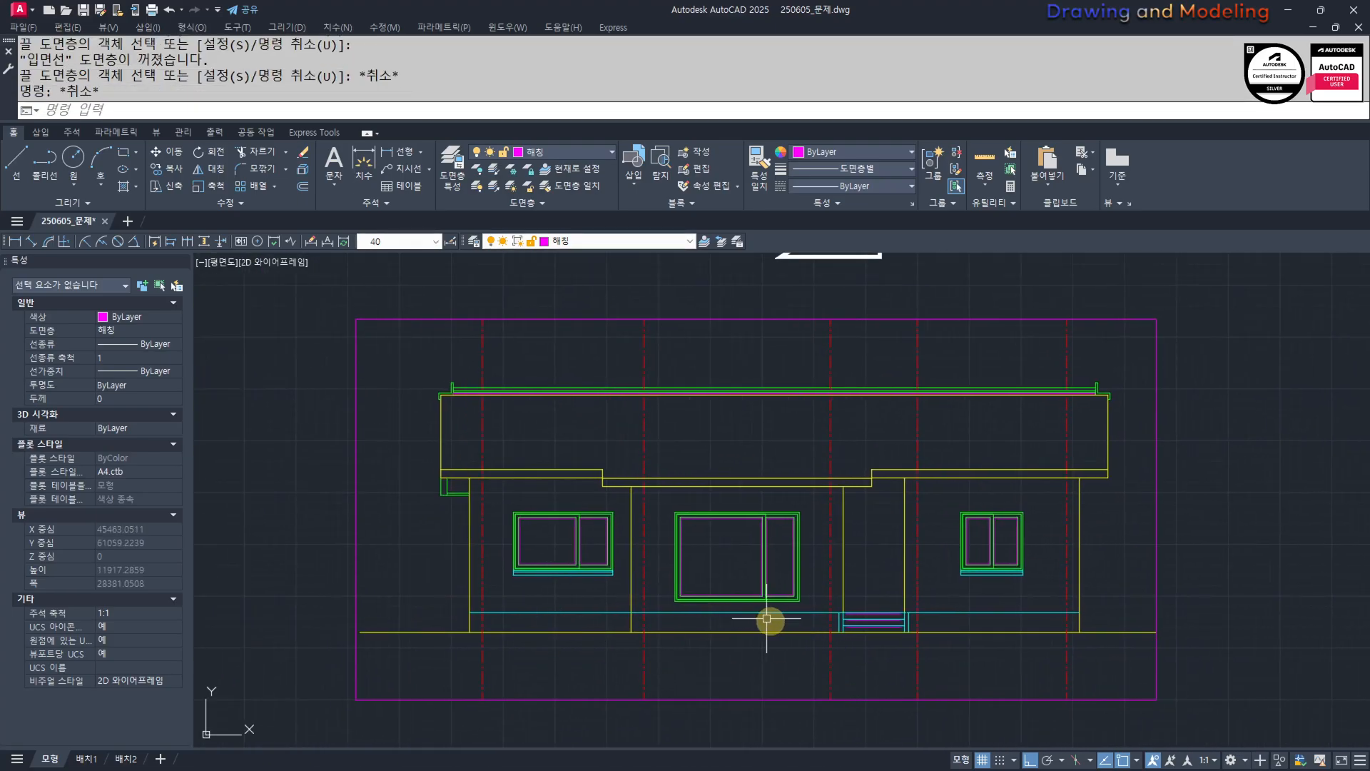
key(ctrl+z)
key(ctrl+z)
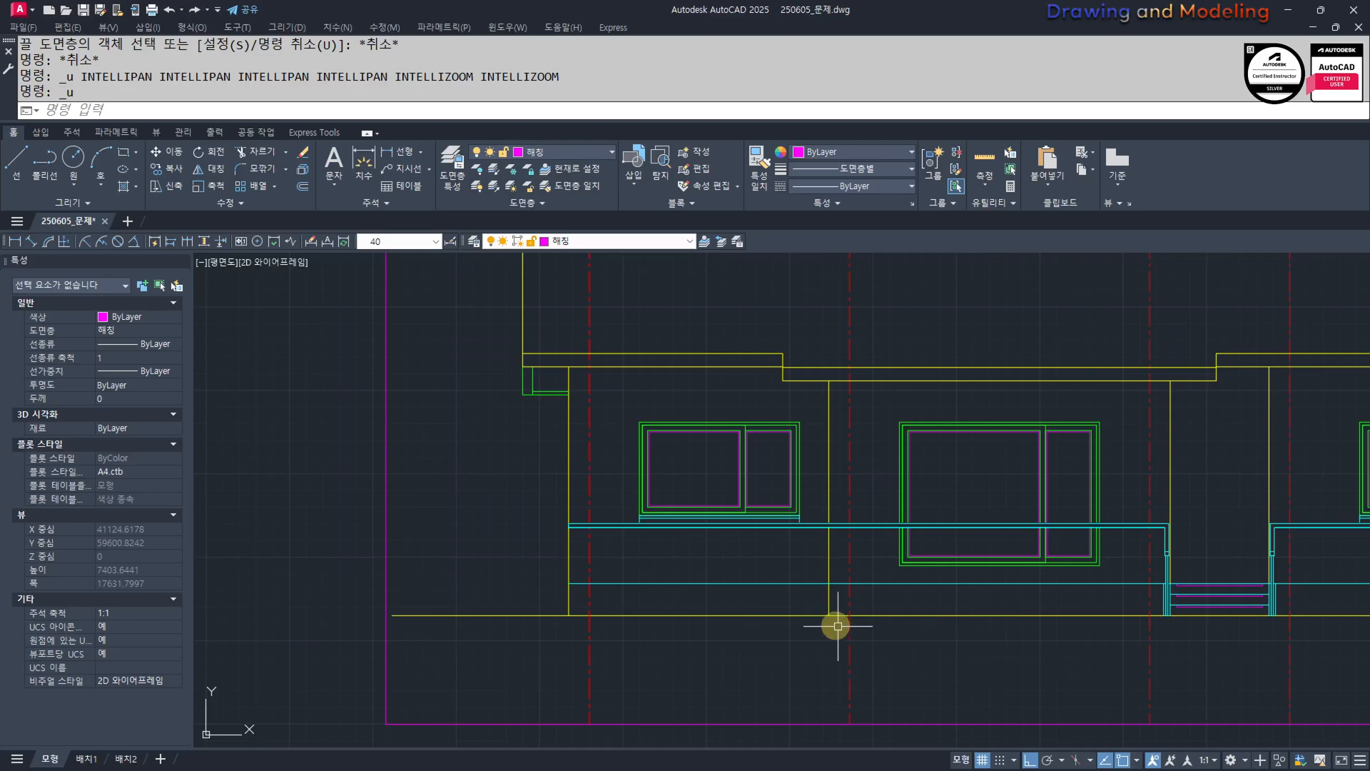
Trim the yellow wall line between the left and middle windows below the terrace floor line.
scroll(831, 605, up, 2)
text(tr)
click(918, 507)
click(852, 580)
key(space)
click(742, 593)
key(Escape)
key(Escape)
Trim the front elevation's right outer wall line below the cyan terrace floor line.
scroll(796, 599, down, 8)
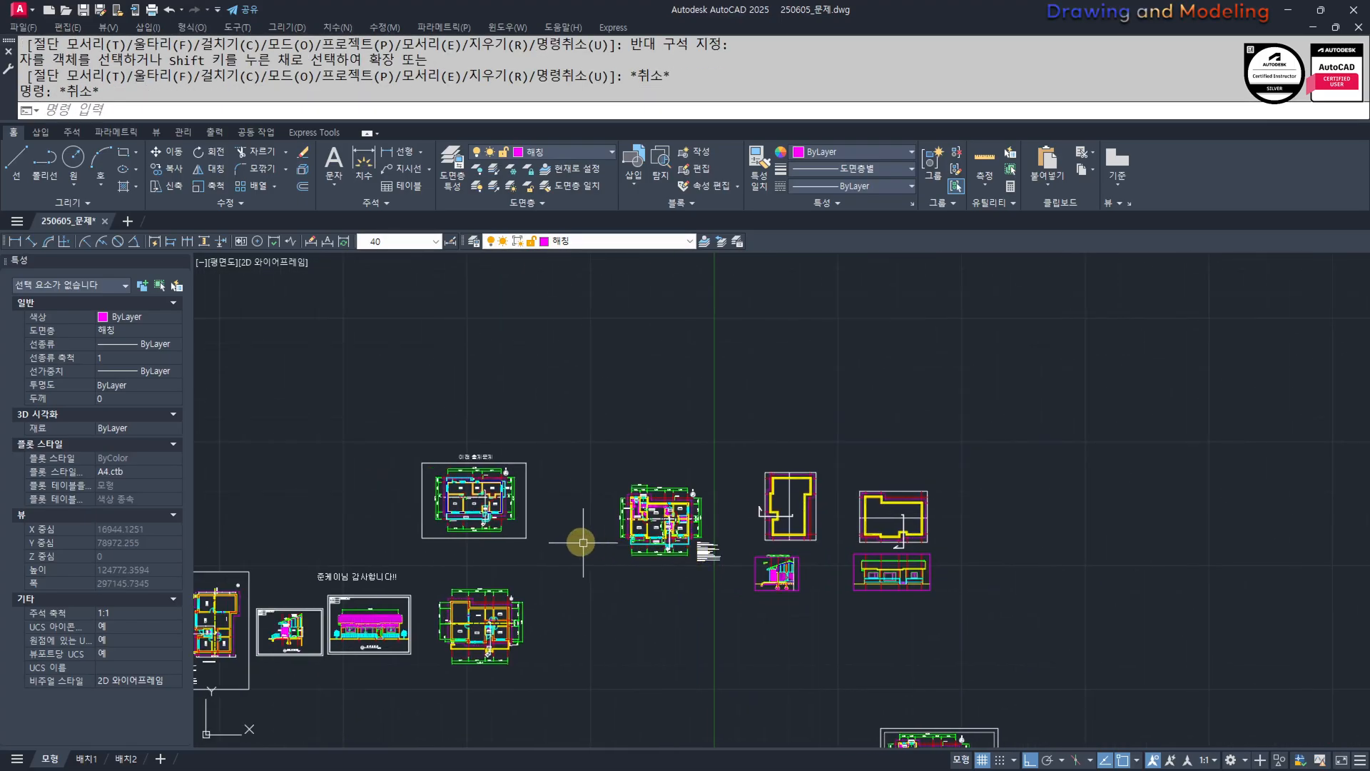
scroll(581, 541, up, 6)
scroll(1148, 655, down, 3)
middle_drag(1176, 660, 502, 571)
scroll(872, 602, up, 3)
middle_drag(831, 606, 441, 608)
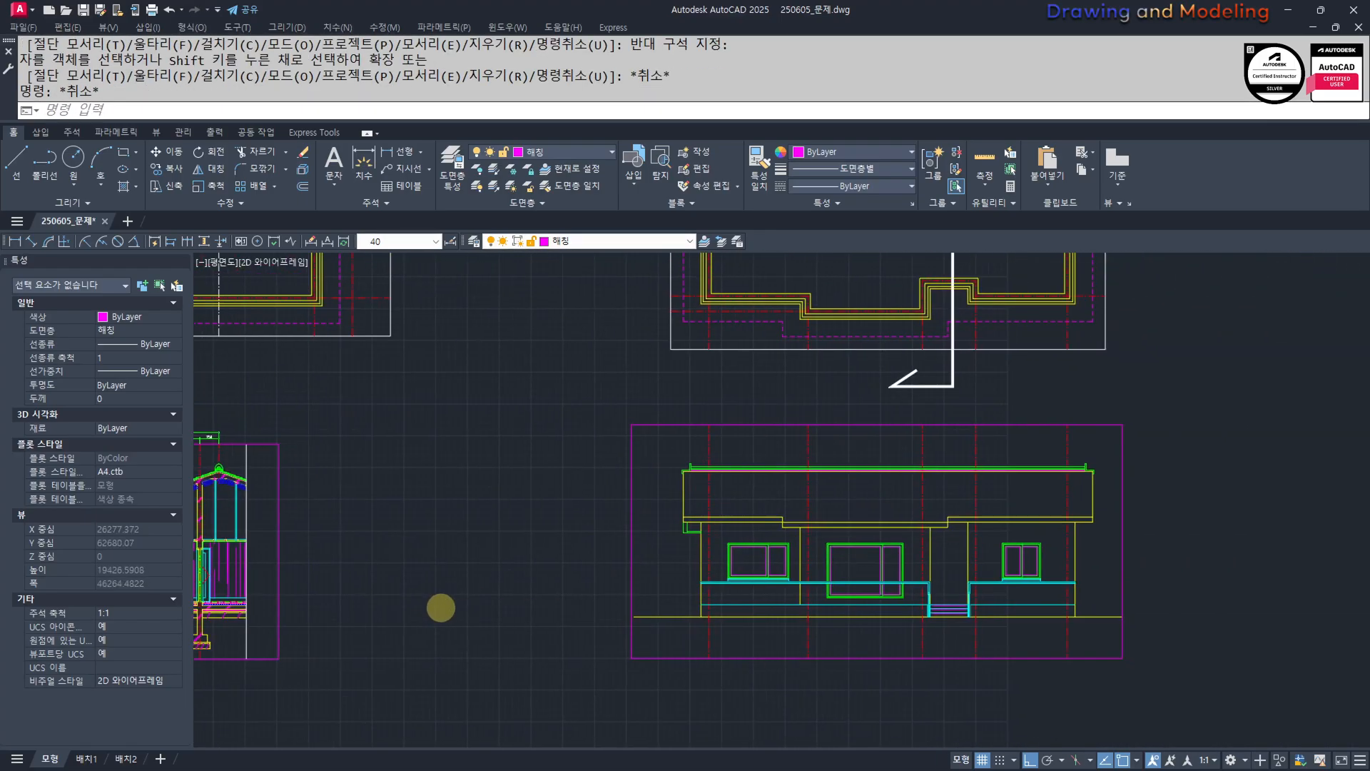
scroll(870, 617, up, 4)
middle_drag(1037, 612, 656, 561)
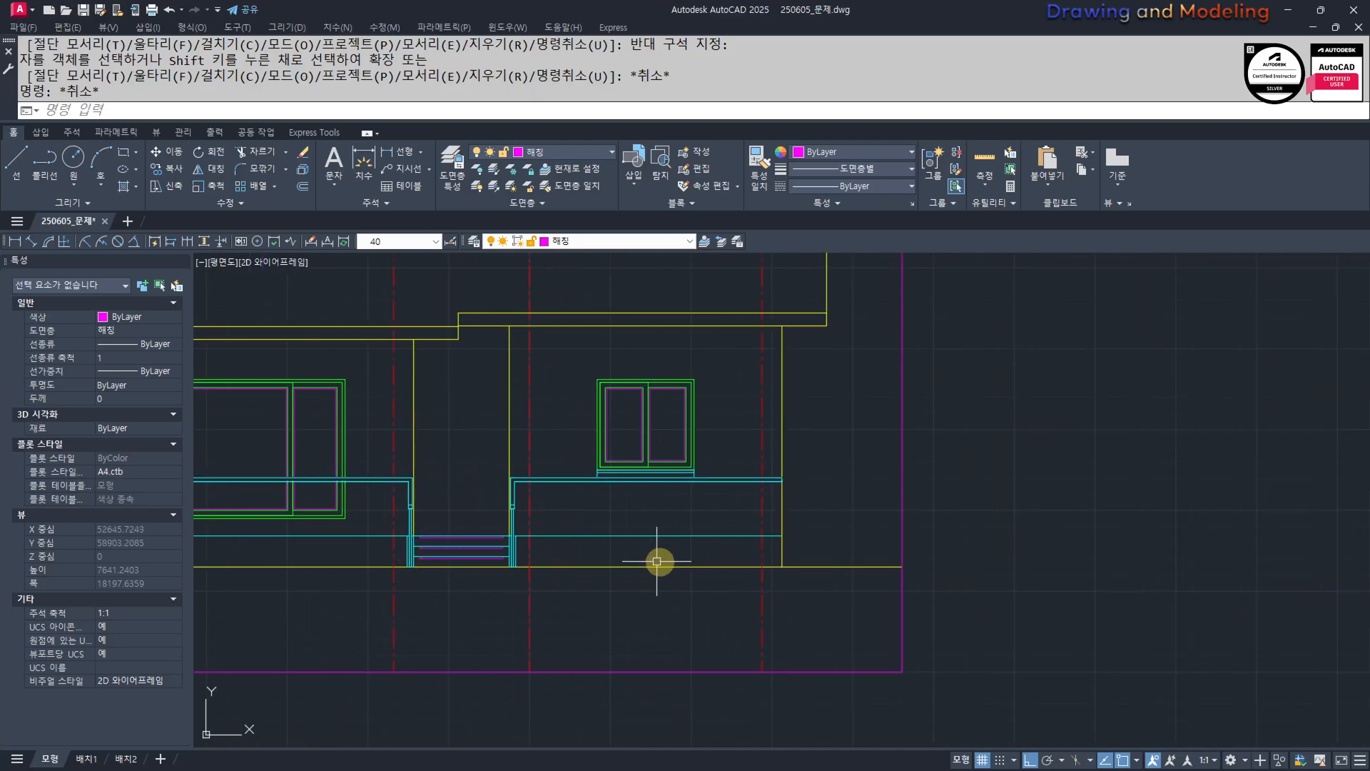
scroll(755, 544, up, 3)
text(tr)
key(Return)
scroll(847, 526, up, 4)
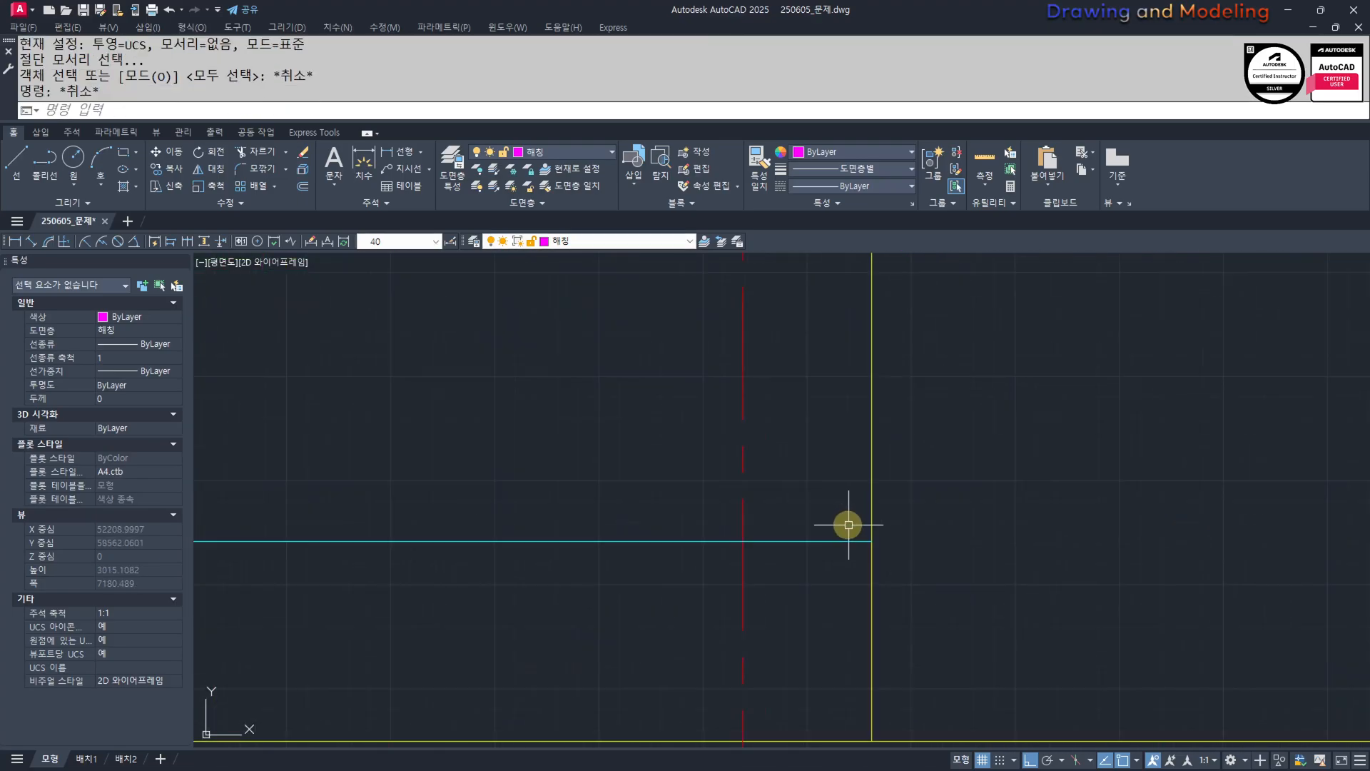
click(845, 507)
click(814, 569)
key(Escape)
Draw a vertical line from the terrace floor line's right end down to the ground line.
mouse_move(866, 627)
middle_down()
mouse_move(857, 584)
mouse_move(950, 616)
middle_up()
text(l)
key(Return)
click(863, 498)
key(Escape)
key(Escape)
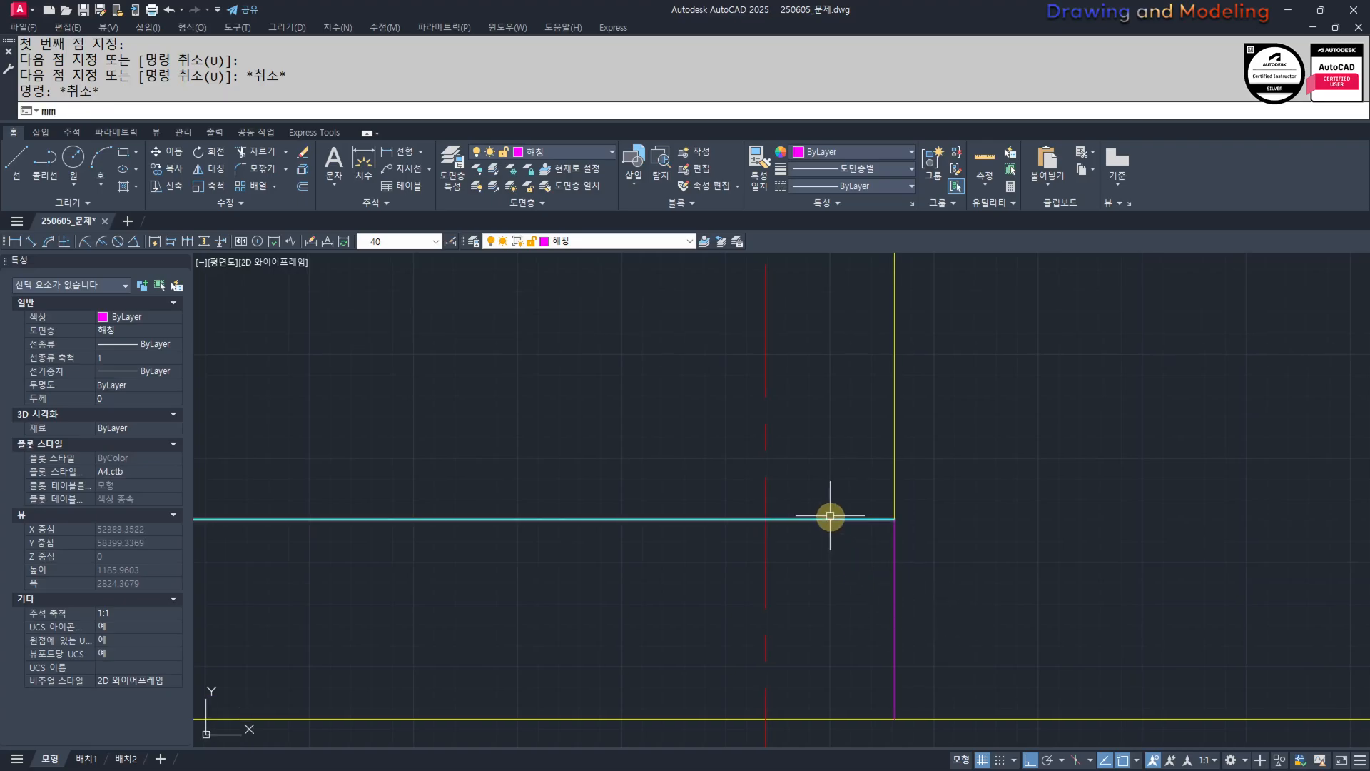
Match the new right terrace edge line's properties to the cyan terrace floor line.
key(Return)
click(830, 517)
click(979, 551)
click(871, 594)
key(Escape)
key(Escape)
Trim the front elevation's left outer wall line below the cyan terrace floor line.
scroll(967, 573, down, 7)
scroll(749, 597, up, 5)
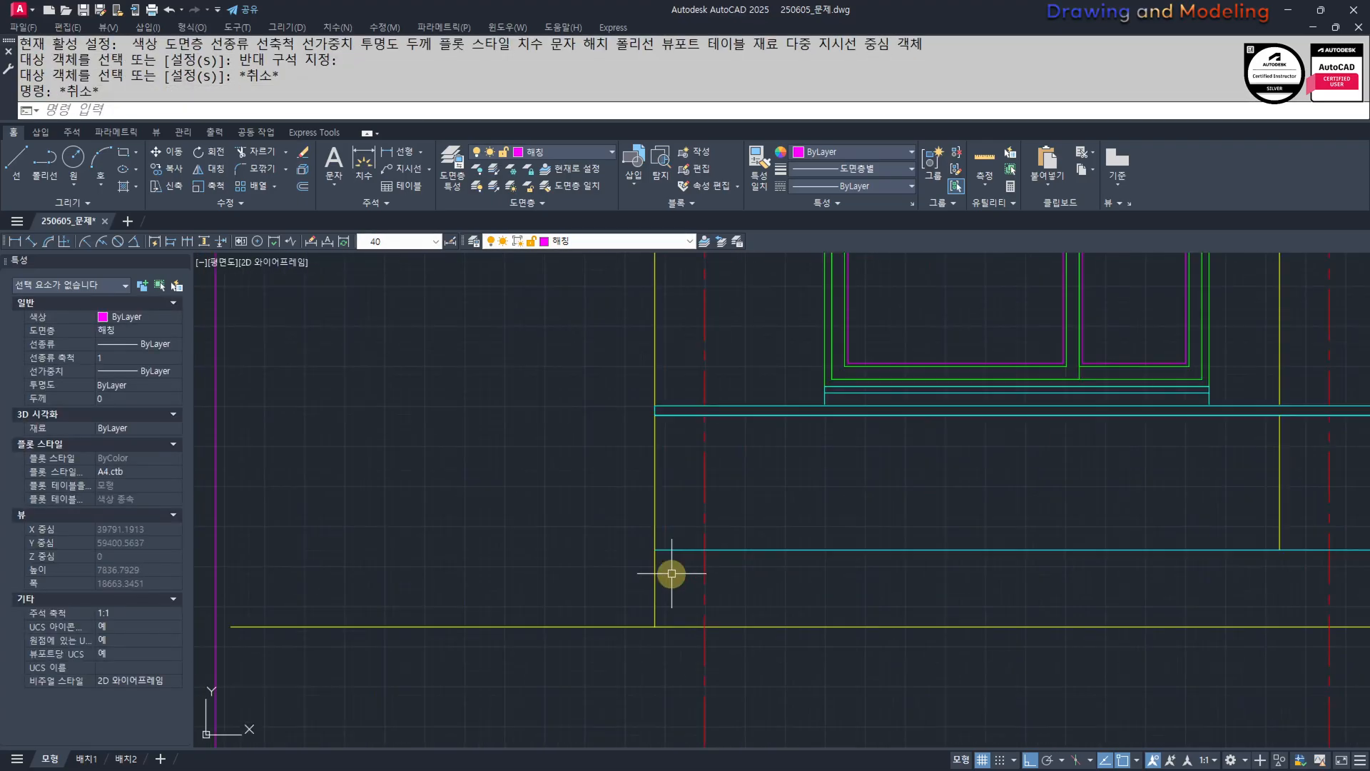
text(tr)
click(682, 554)
click(667, 569)
key(Return)
scroll(646, 585, up, 3)
click(688, 571)
click(651, 589)
key(Escape)
key(Escape)
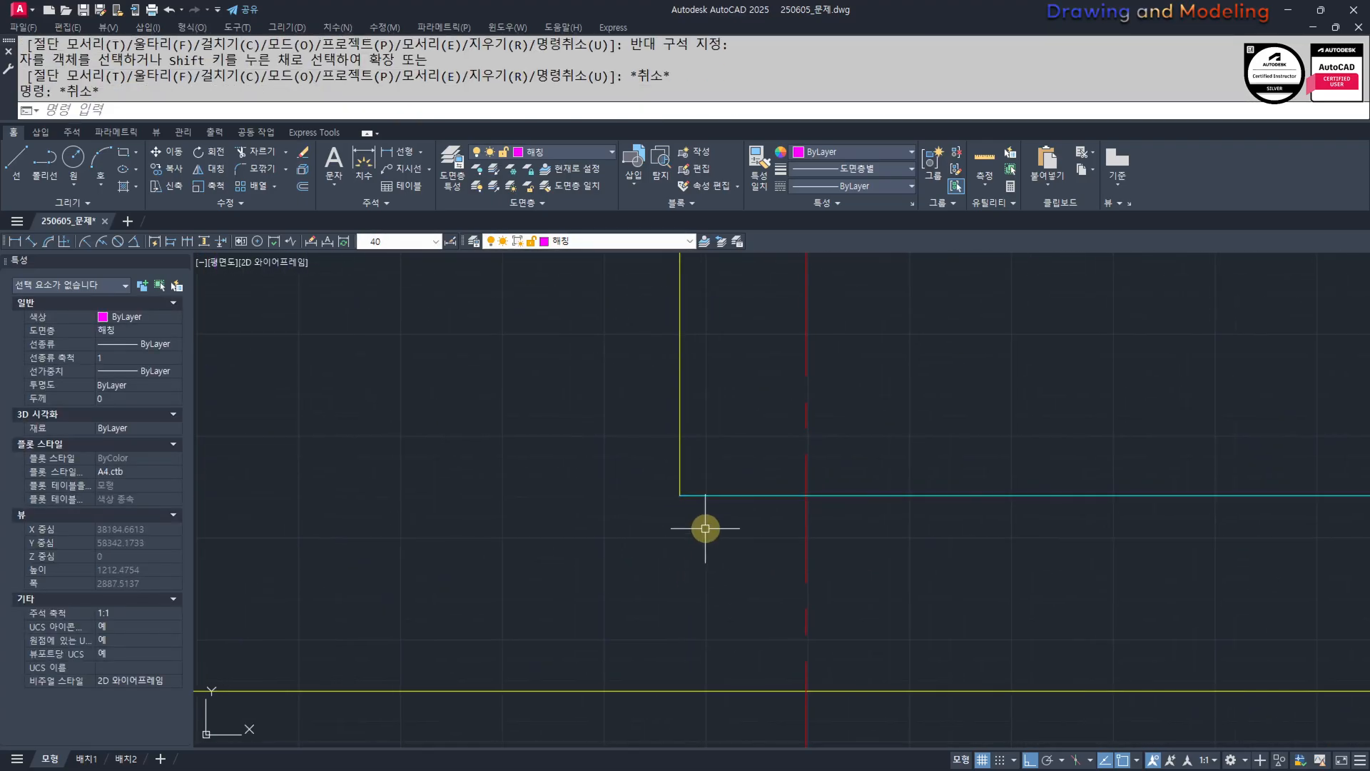
Draw a vertical line from the terrace floor line's left end down to the ground line.
text(l)
click(680, 495)
click(680, 691)
key(Escape)
key(Escape)
middle_drag(762, 590, 772, 634)
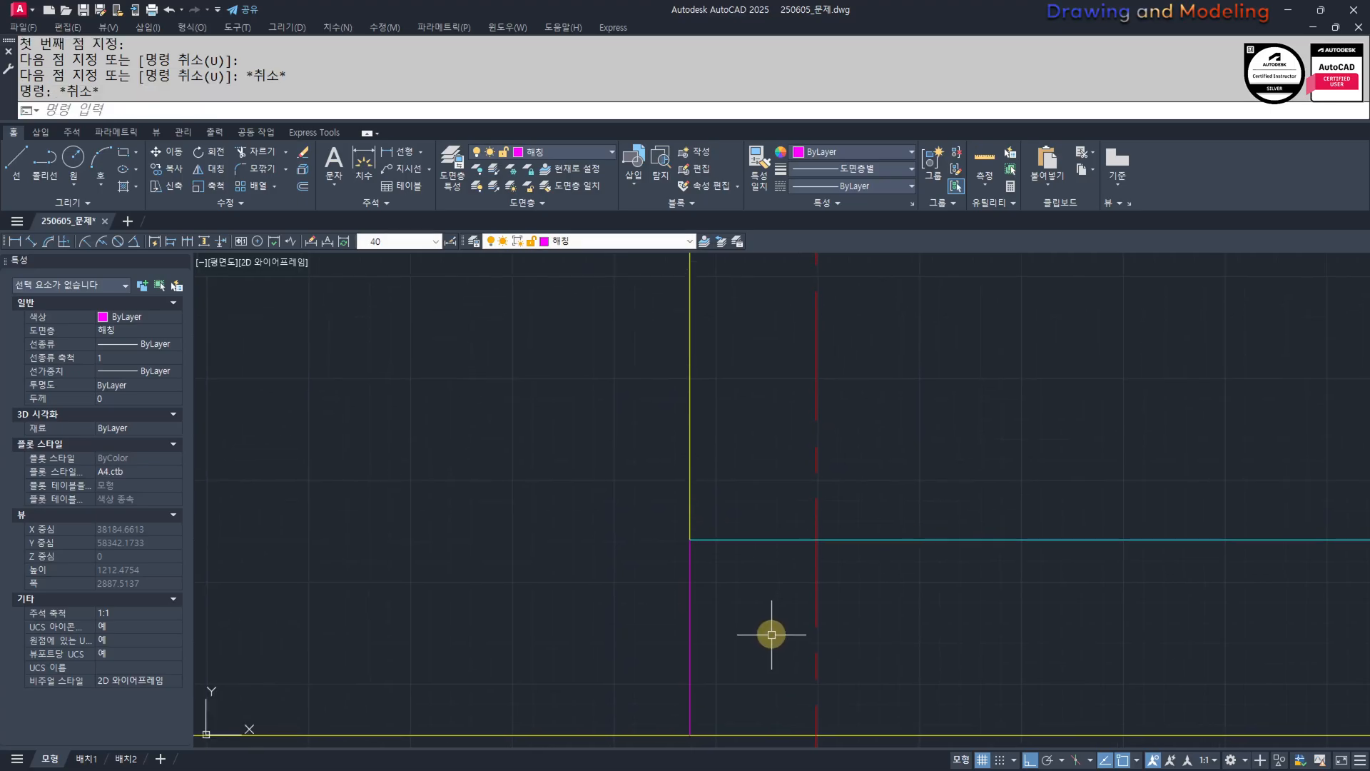
Match the new left terrace edge line's properties to the cyan terrace floor line.
text(mm)
key(Return)
click(759, 540)
scroll(590, 572, down, 8)
key(Escape)
key(Escape)
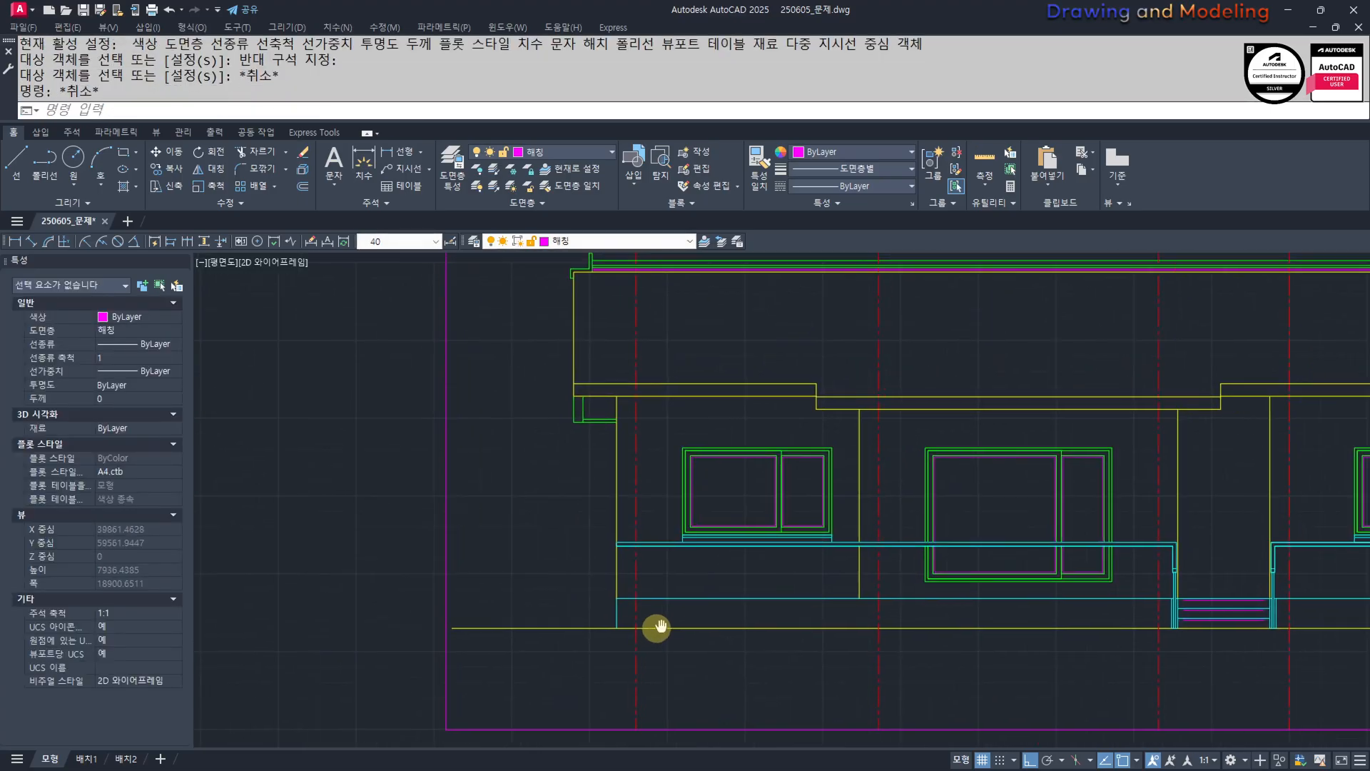
mouse_move(652, 630)
middle_down()
mouse_move(644, 642)
mouse_move(709, 520)
mouse_move(775, 621)
middle_up()
text(ff)
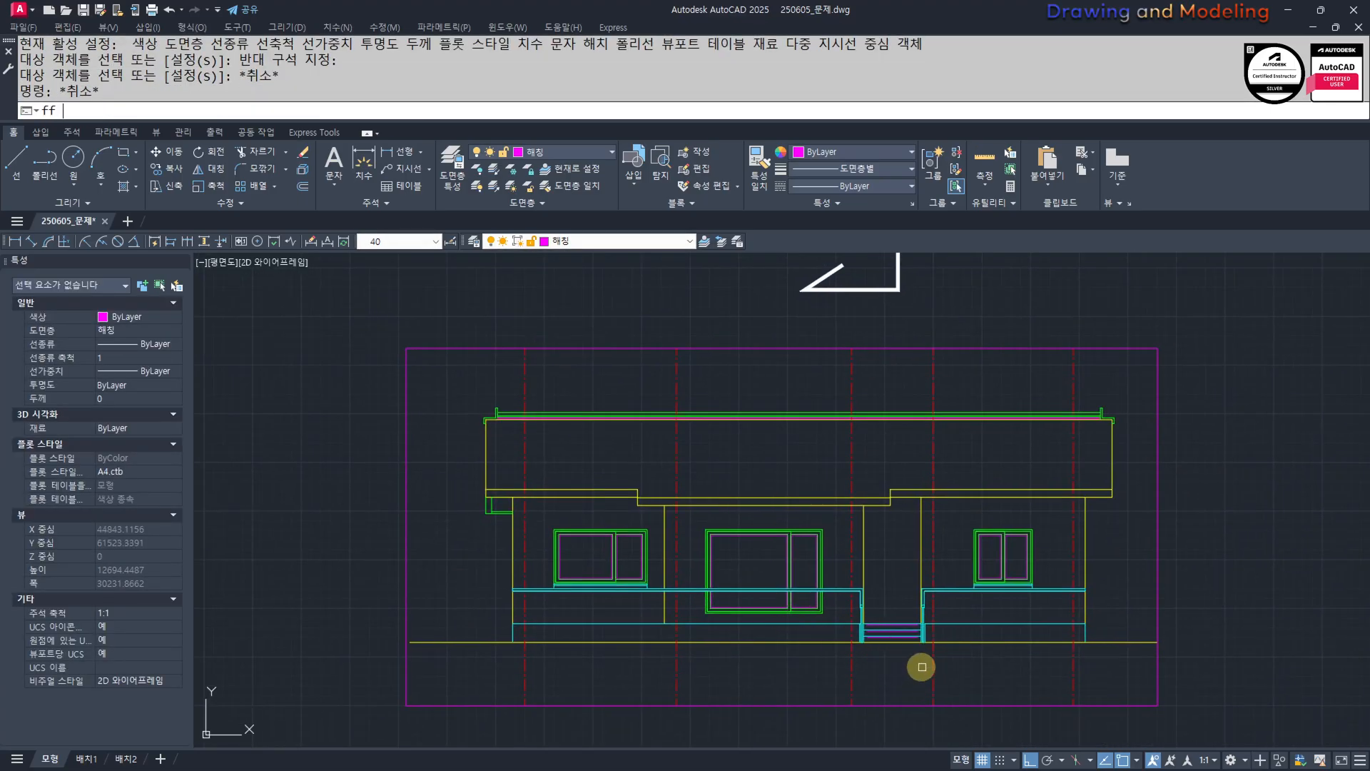
key(space)
key(Escape)
key(Escape)
text(sd)
key(space)
click(1087, 723)
click(472, 683)
key(space)
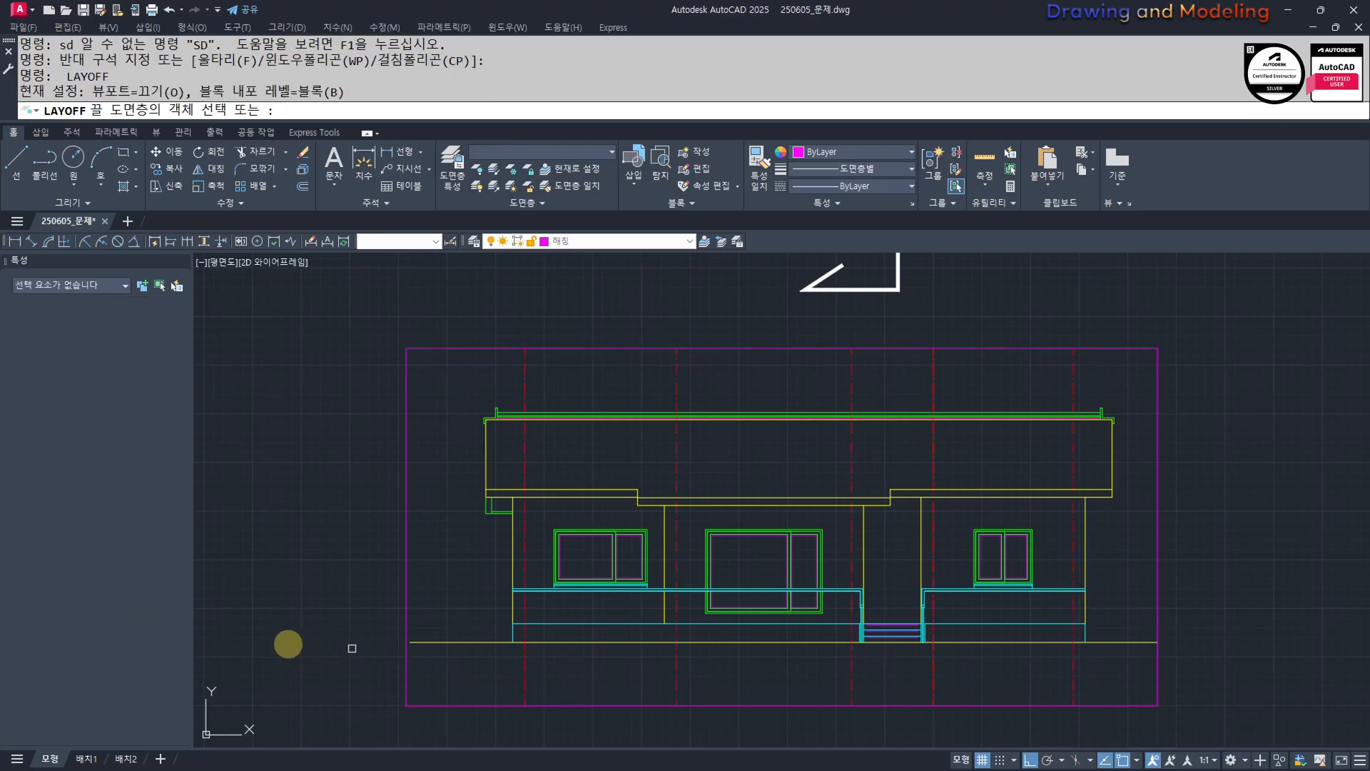
key(Escape)
key(Escape)
Stretch the lower ends of the red vertical centre lines upward, to just below the front elevation's ground line.
middle_drag(693, 658, 777, 576)
click(1185, 648)
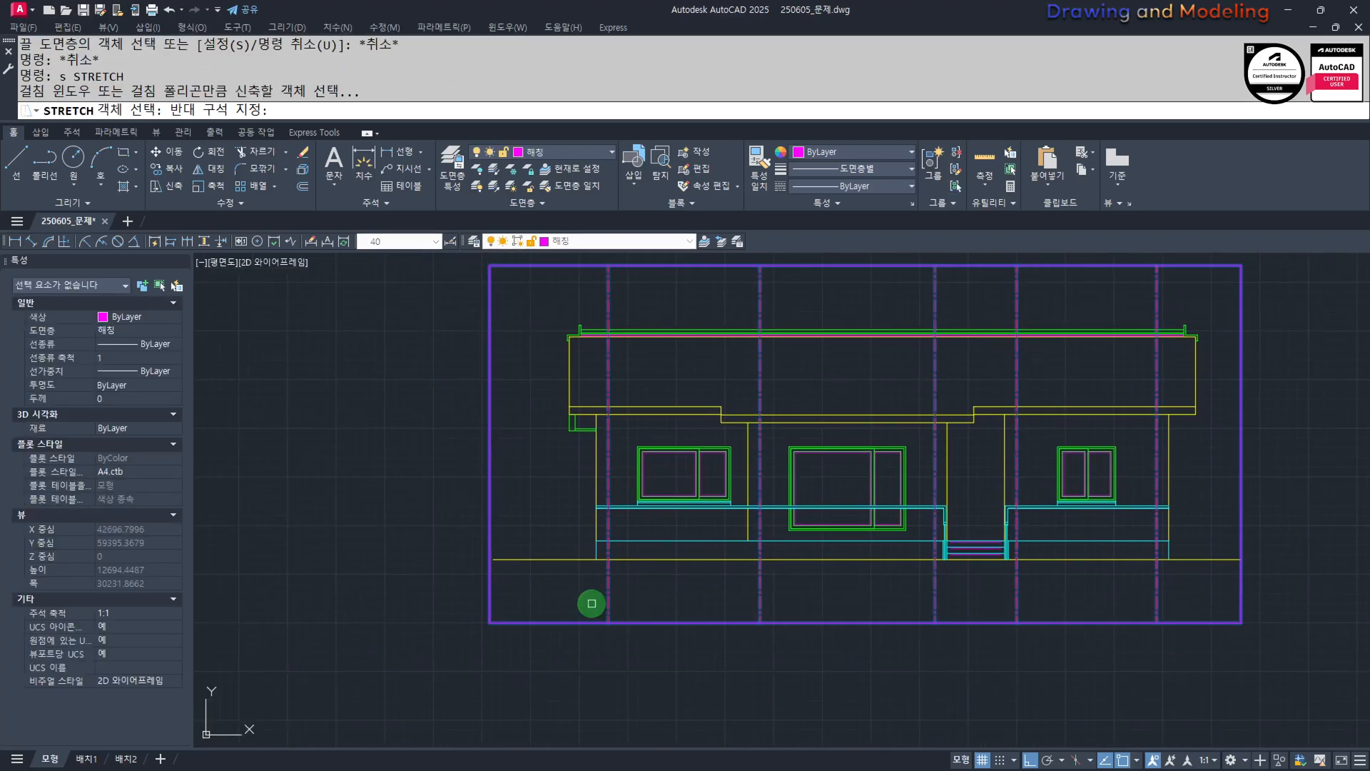
click(592, 602)
key(space)
click(587, 692)
click(592, 653)
key(Escape)
Stretch the upper ends of the red vertical centre lines downward, to just above the elevation's roof.
middle_drag(838, 410, 787, 559)
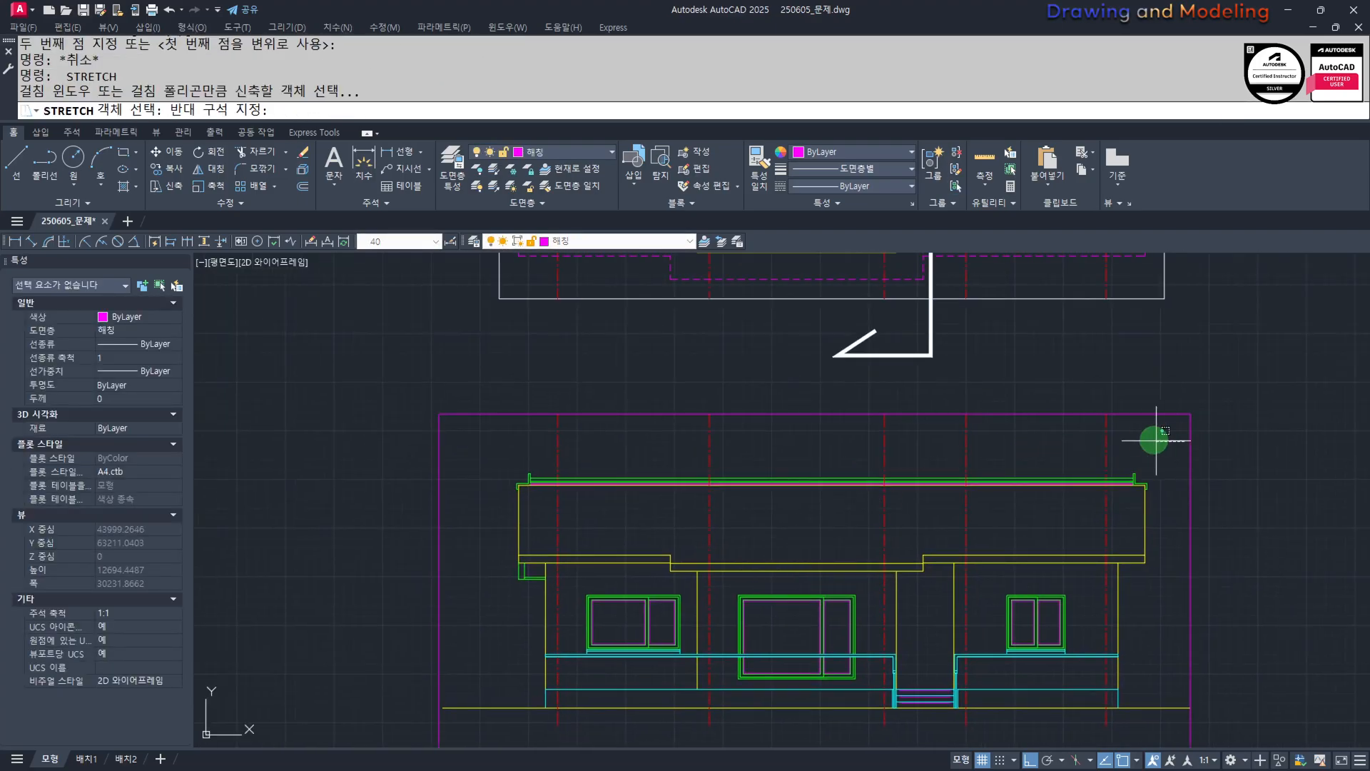
click(1138, 391)
click(516, 424)
key(space)
click(277, 440)
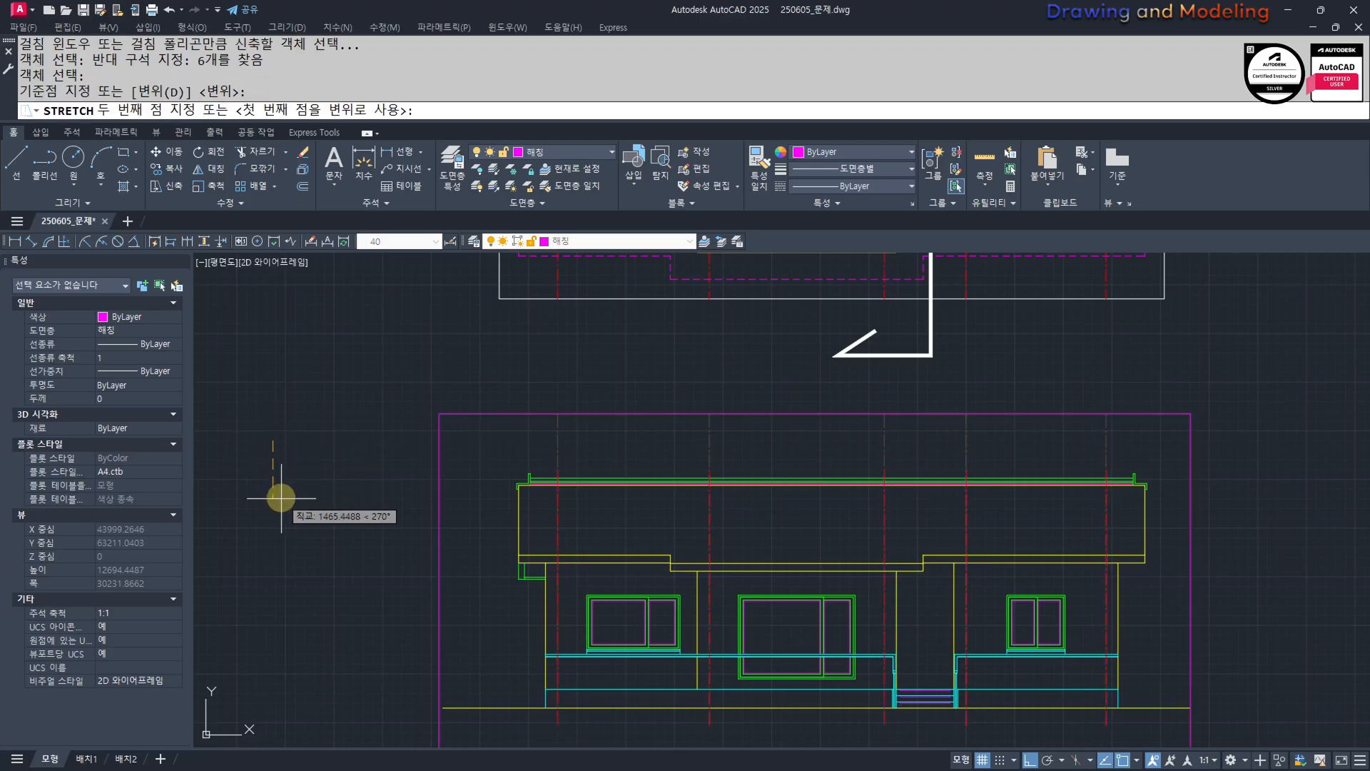
click(287, 491)
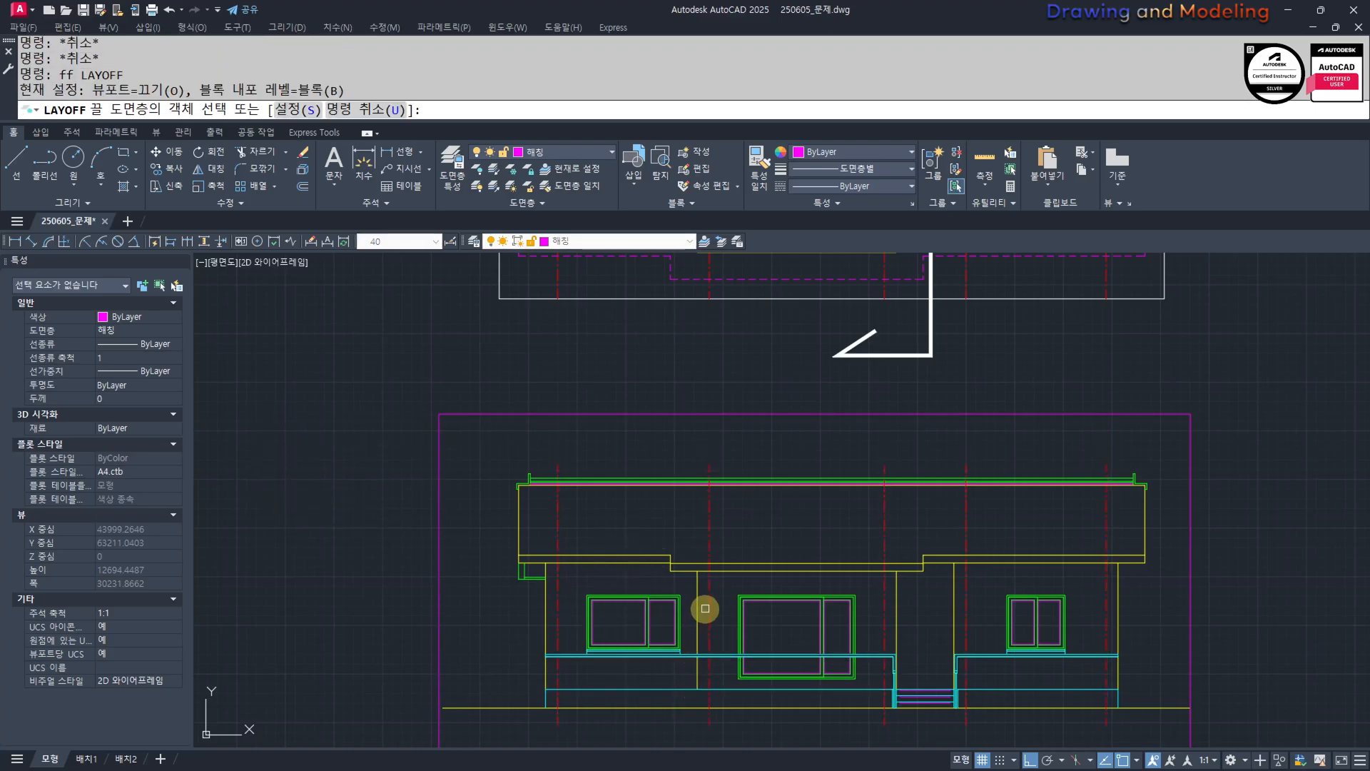
key(Escape)
key(Escape)
Turn off the red centre line layer and the 입면선 layer holding the terrace railing.
middle_drag(789, 639, 647, 606)
text(ff)
key(Return)
click(647, 605)
key(Escape)
Try a SOLID hatch on the front elevation's wall areas around the two left windows and behind the entrance steps.
scroll(648, 614, up, 3)
text(h)
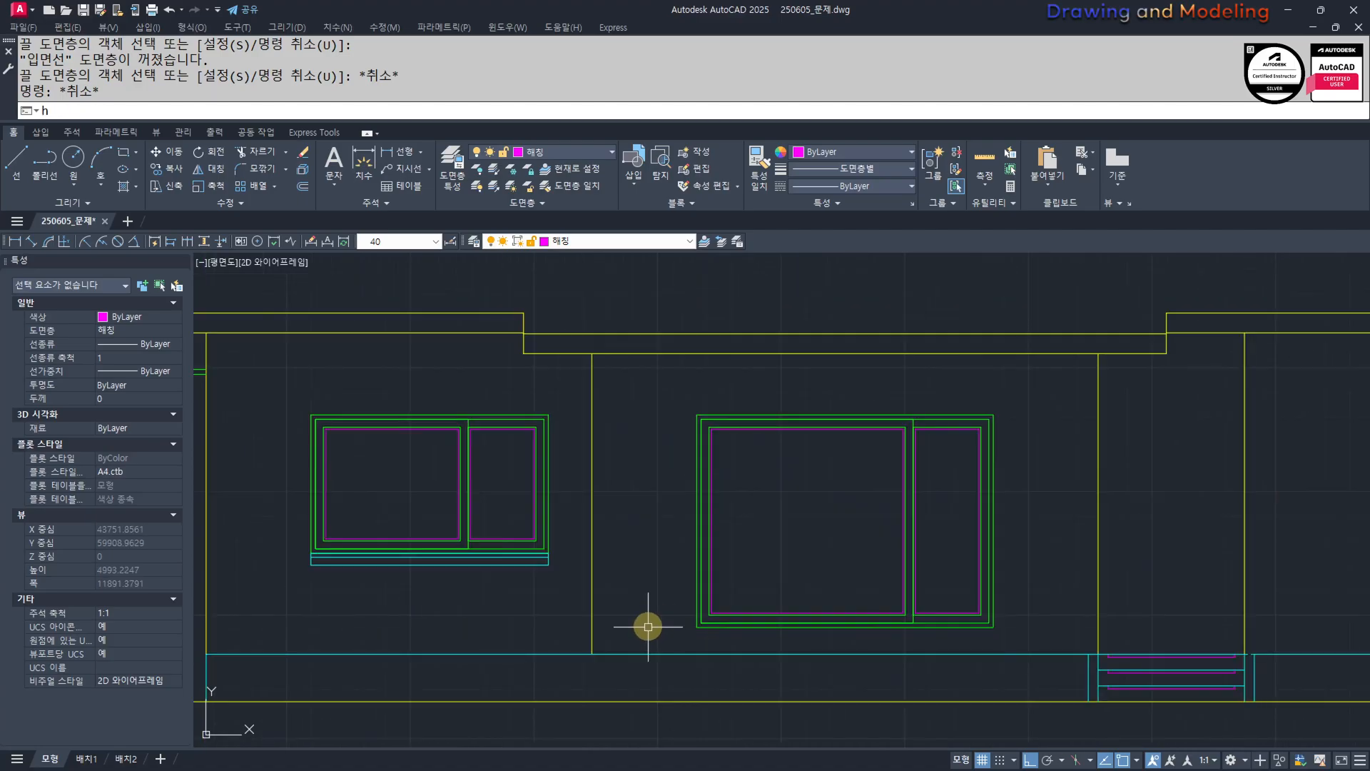
key(Return)
scroll(648, 627, down, 5)
middle_drag(545, 602, 504, 612)
click(513, 607)
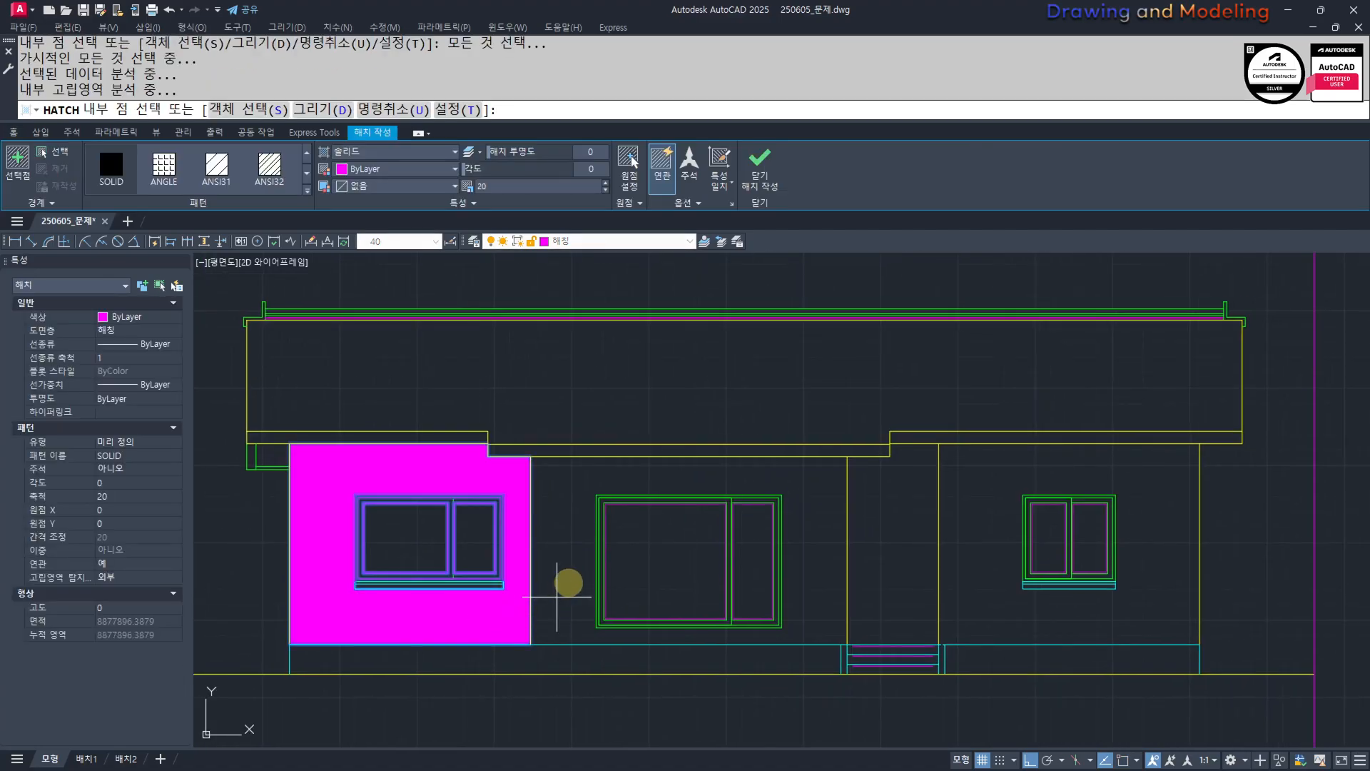
click(770, 570)
click(878, 554)
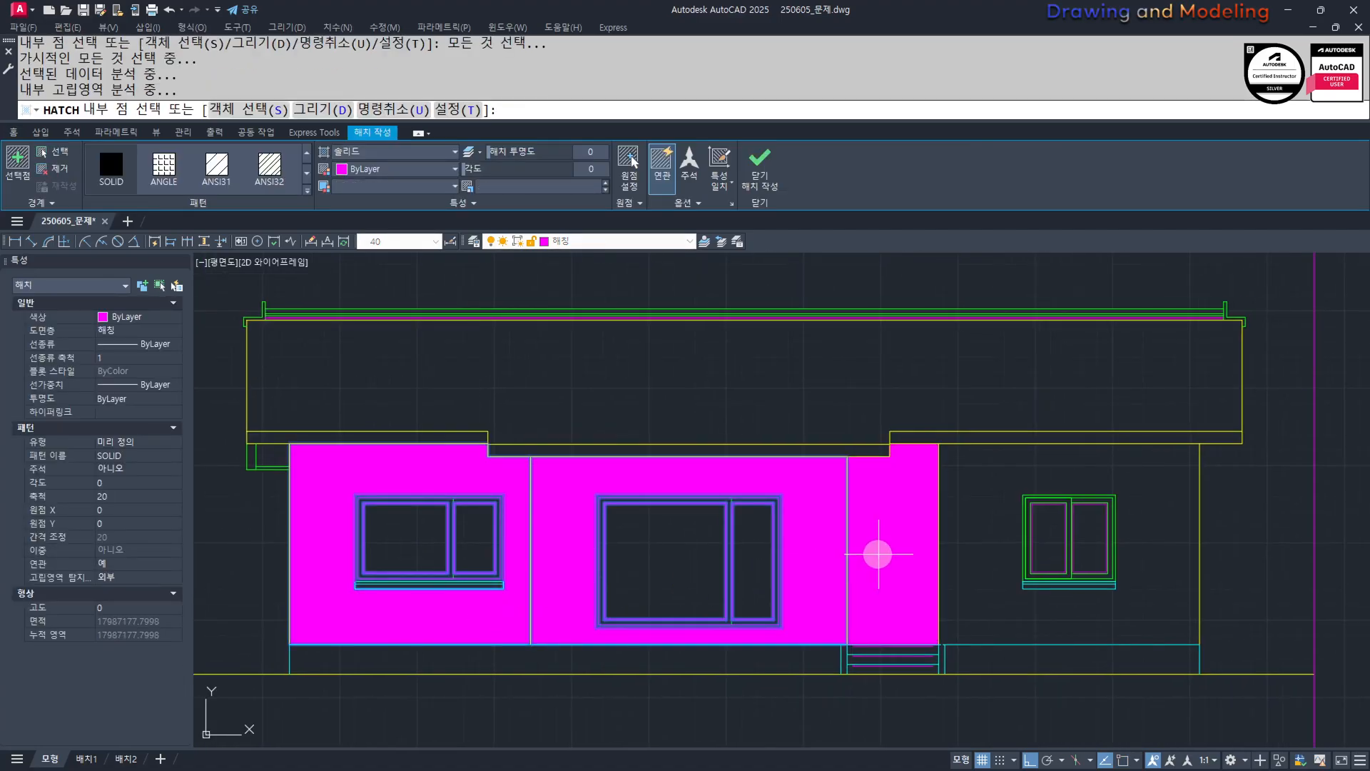
key(Escape)
key(Escape)
Erase the solid hatch from the front elevation's walls.
click(551, 478)
text(e)
key(Return)
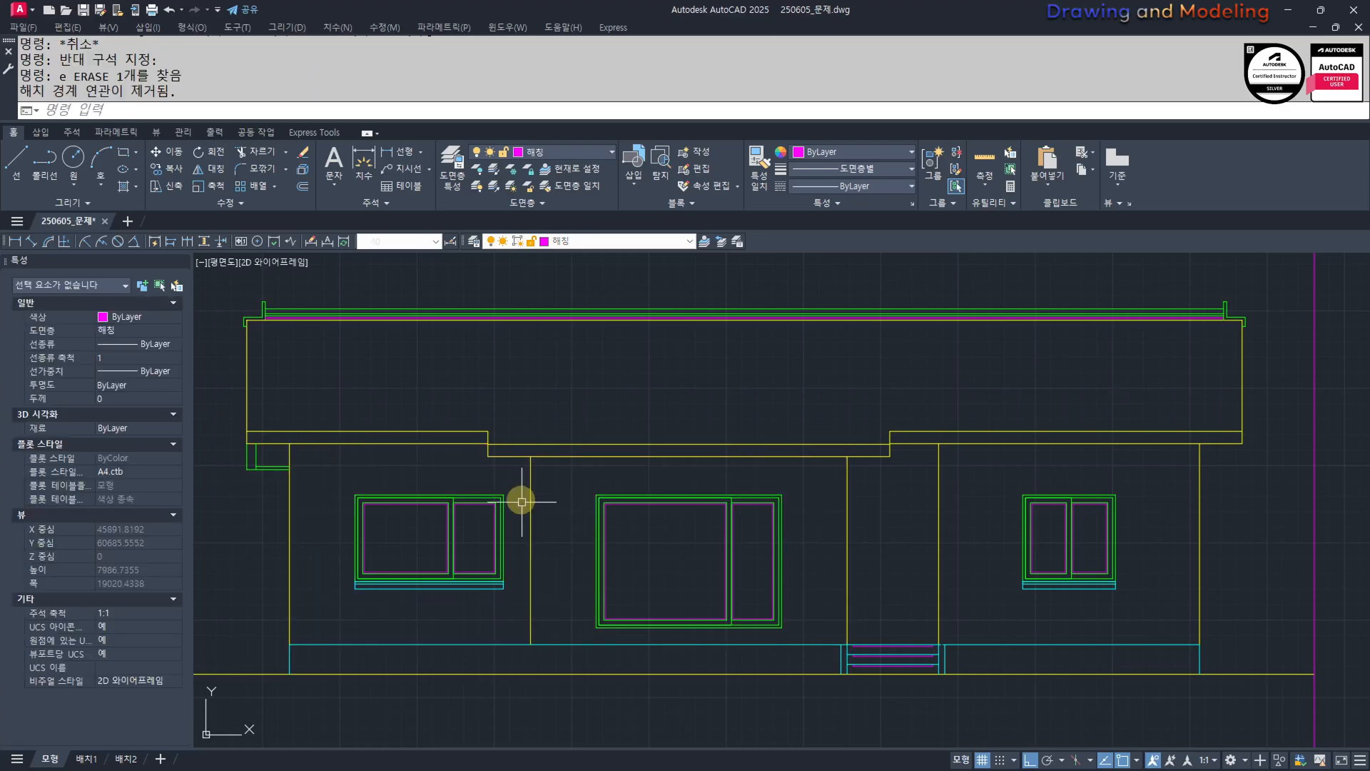
key(Escape)
key(Escape)
Examine the floor plan, section and roof plan drawings around the front elevation.
scroll(600, 543, down, 6)
scroll(598, 554, down, 5)
middle_drag(371, 524, 747, 590)
scroll(425, 518, up, 7)
middle_drag(426, 519, 728, 575)
scroll(728, 576, down, 3)
middle_drag(1213, 664, 948, 621)
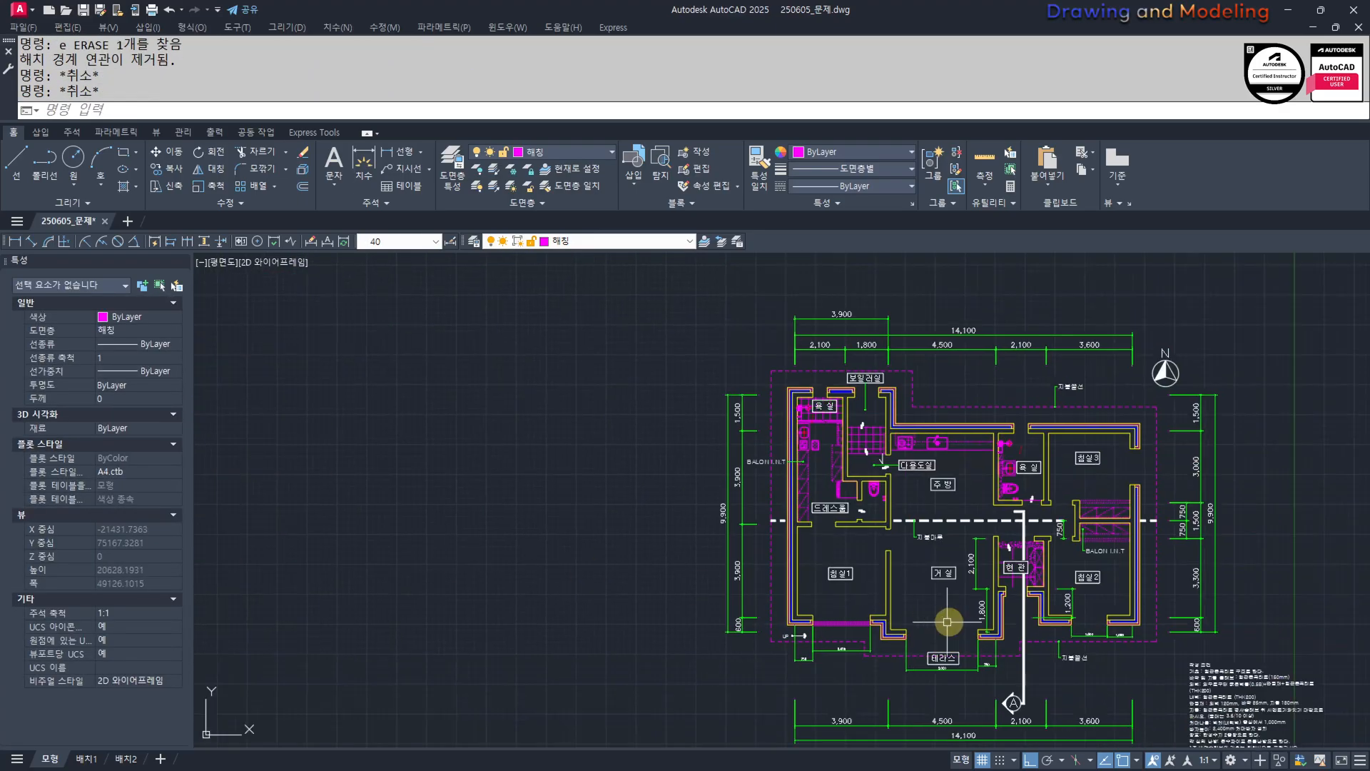
scroll(948, 621, up, 3)
middle_drag(1078, 569, 694, 546)
scroll(694, 546, up, 2)
scroll(764, 581, down, 7)
scroll(765, 581, down, 4)
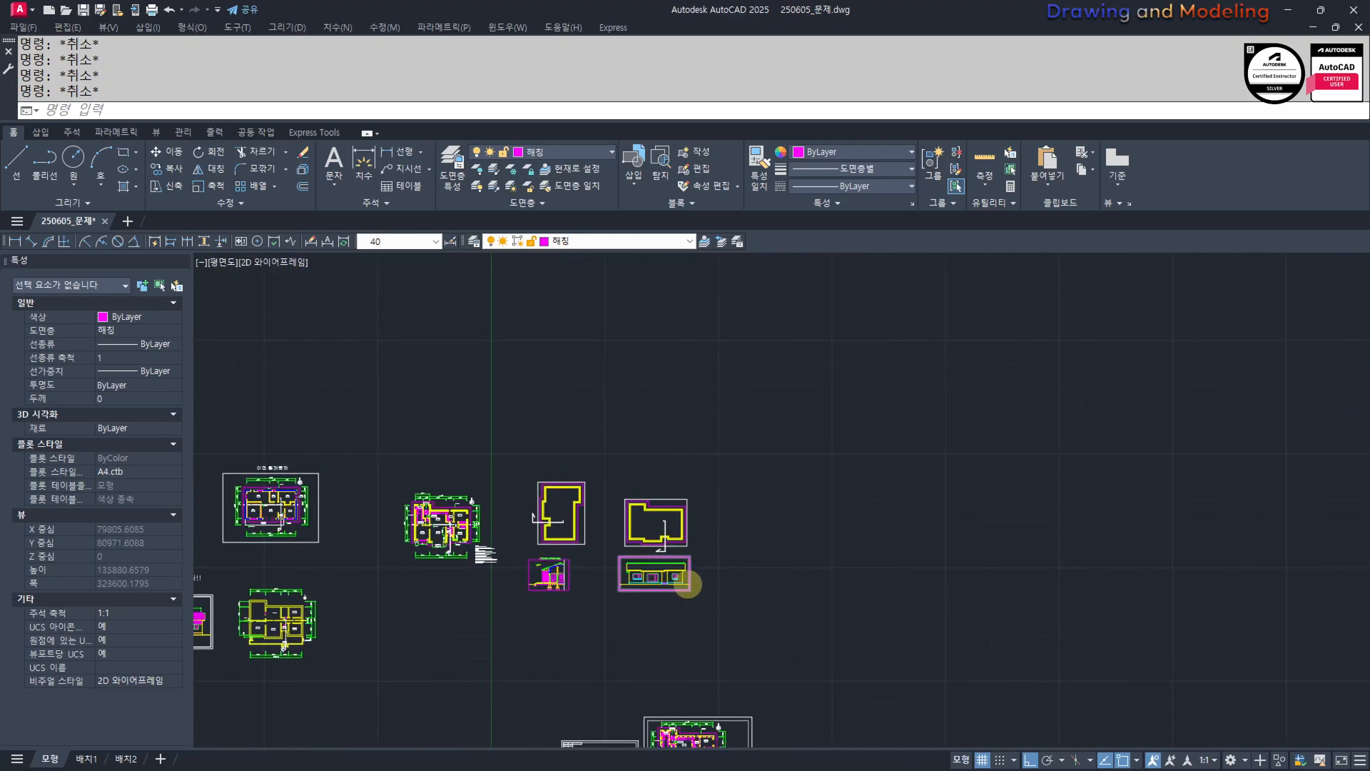
scroll(630, 578, up, 10)
scroll(630, 579, up, 8)
middle_drag(641, 661, 655, 635)
scroll(664, 633, down, 5)
middle_drag(299, 564, 1352, 707)
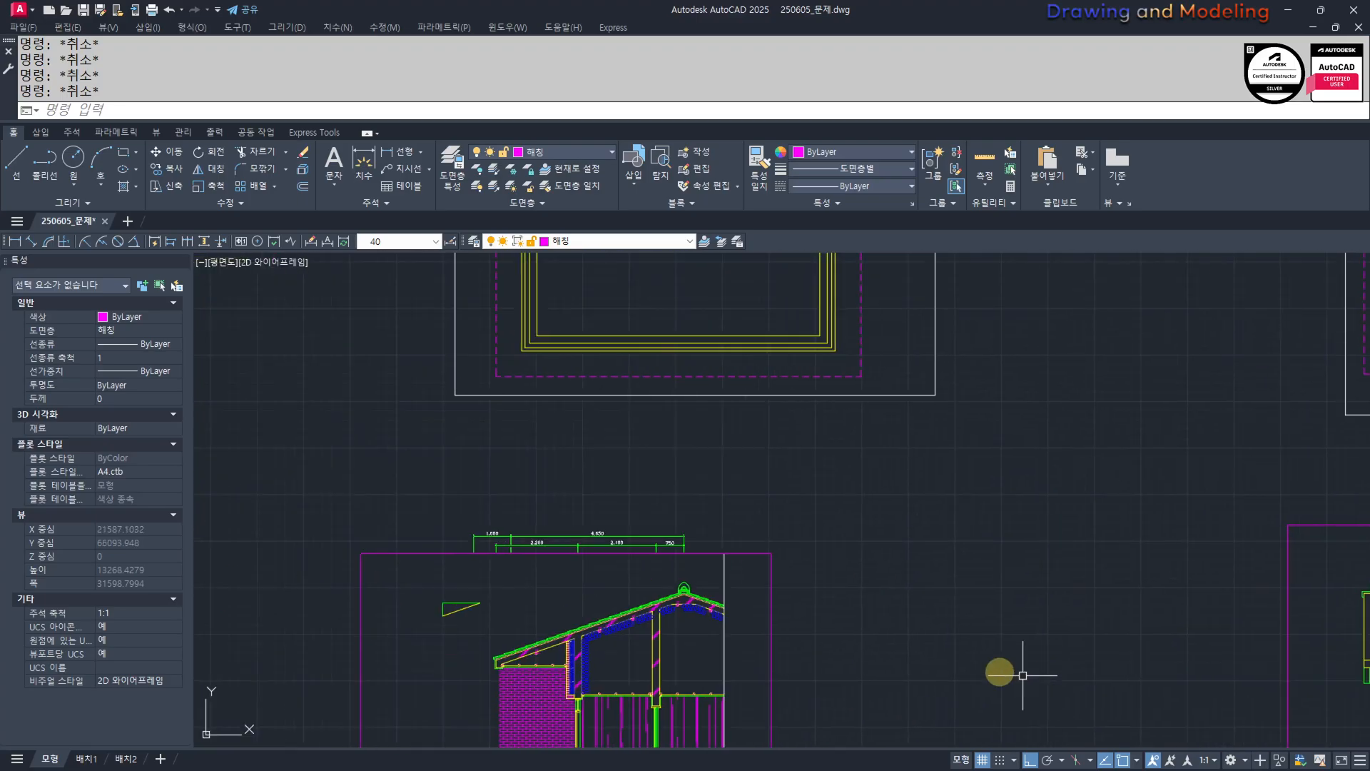
scroll(918, 678, down, 3)
Turn all layers back on and inspect the entrance door in the floor plan.
middle_drag(711, 512, 752, 551)
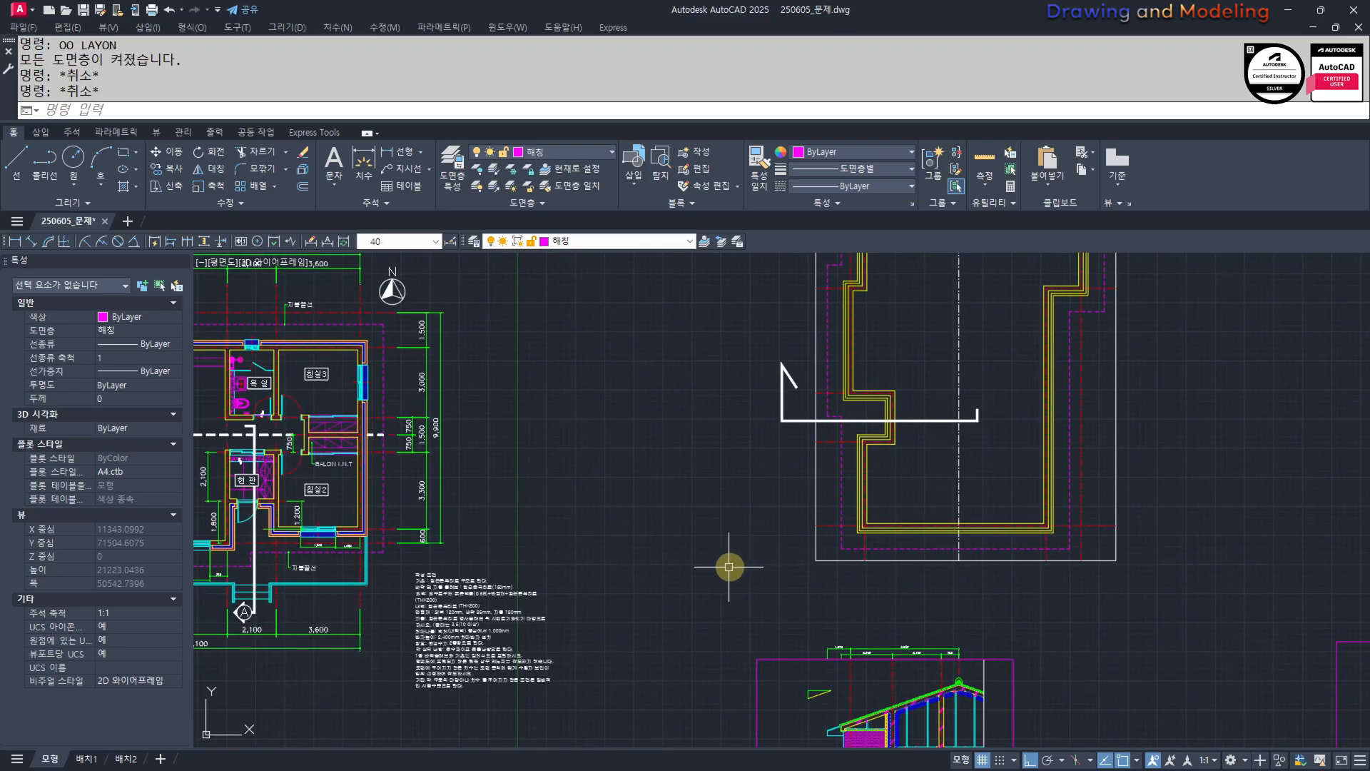
scroll(703, 568, down, 4)
text(o)
scroll(494, 585, up, 15)
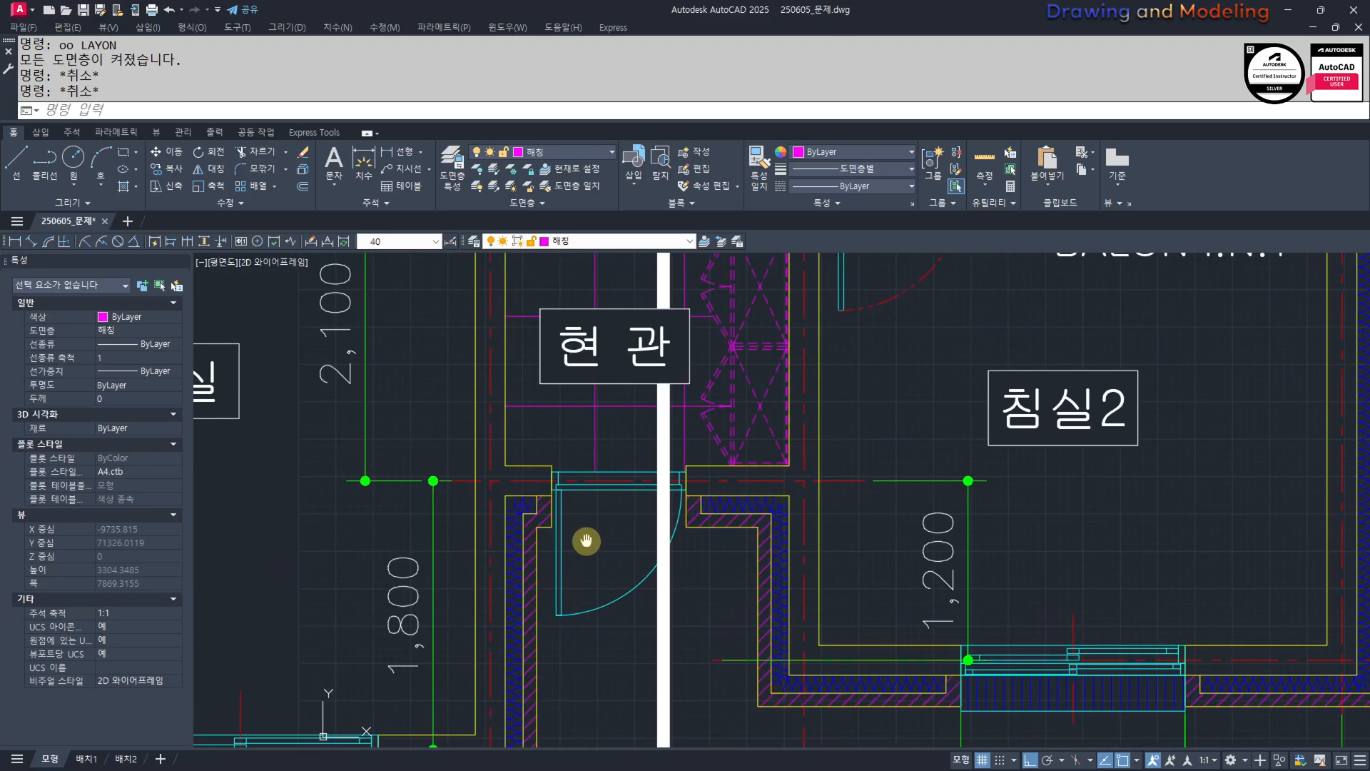
text(q)
key(Return)
key(Escape)
key(Escape)
Offset the wall line left of the entrance steps in the front elevation 100 mm to the right.
scroll(549, 493, down, 10)
middle_drag(1113, 671, 511, 566)
middle_drag(959, 671, 628, 592)
scroll(633, 606, down, 2)
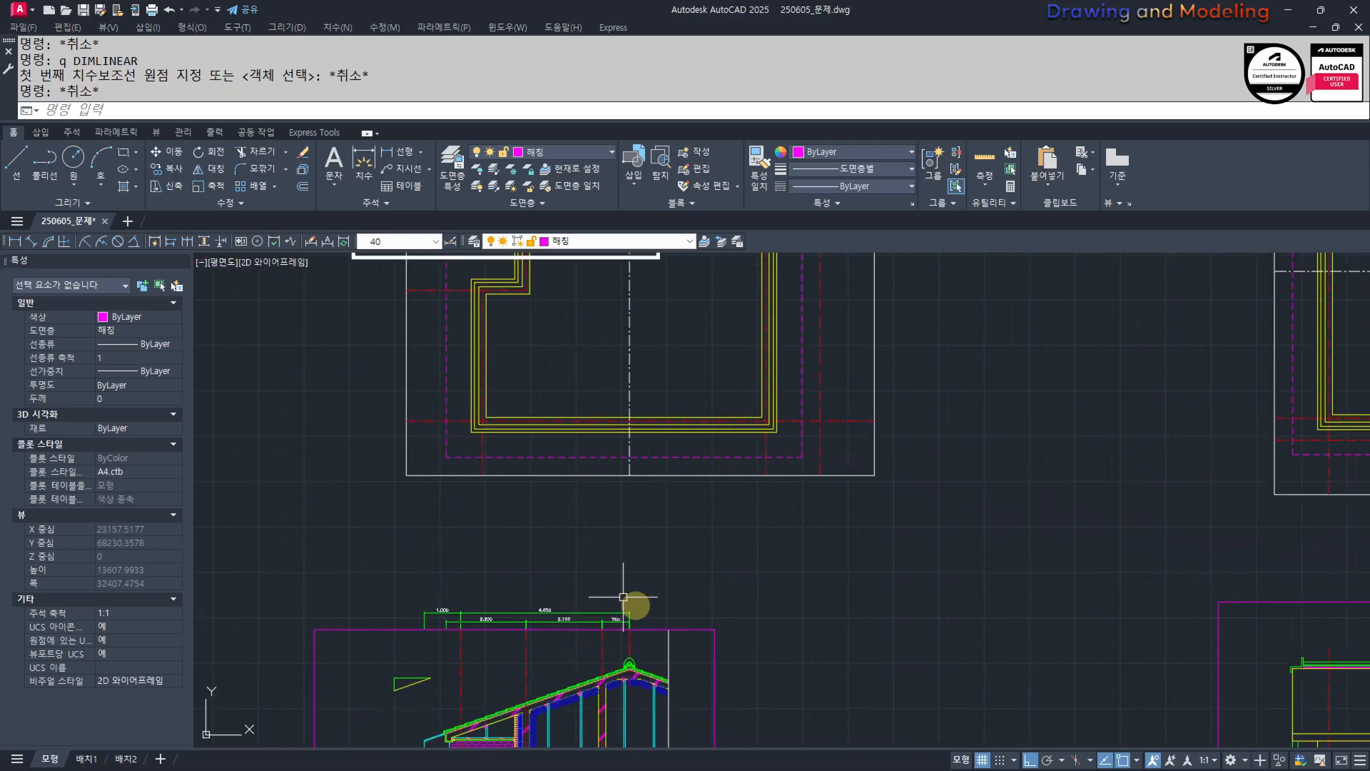
mouse_move(1113, 707)
middle_down()
mouse_move(847, 587)
mouse_move(499, 536)
middle_up()
scroll(768, 535, up, 5)
middle_drag(769, 535, 734, 511)
text(o)
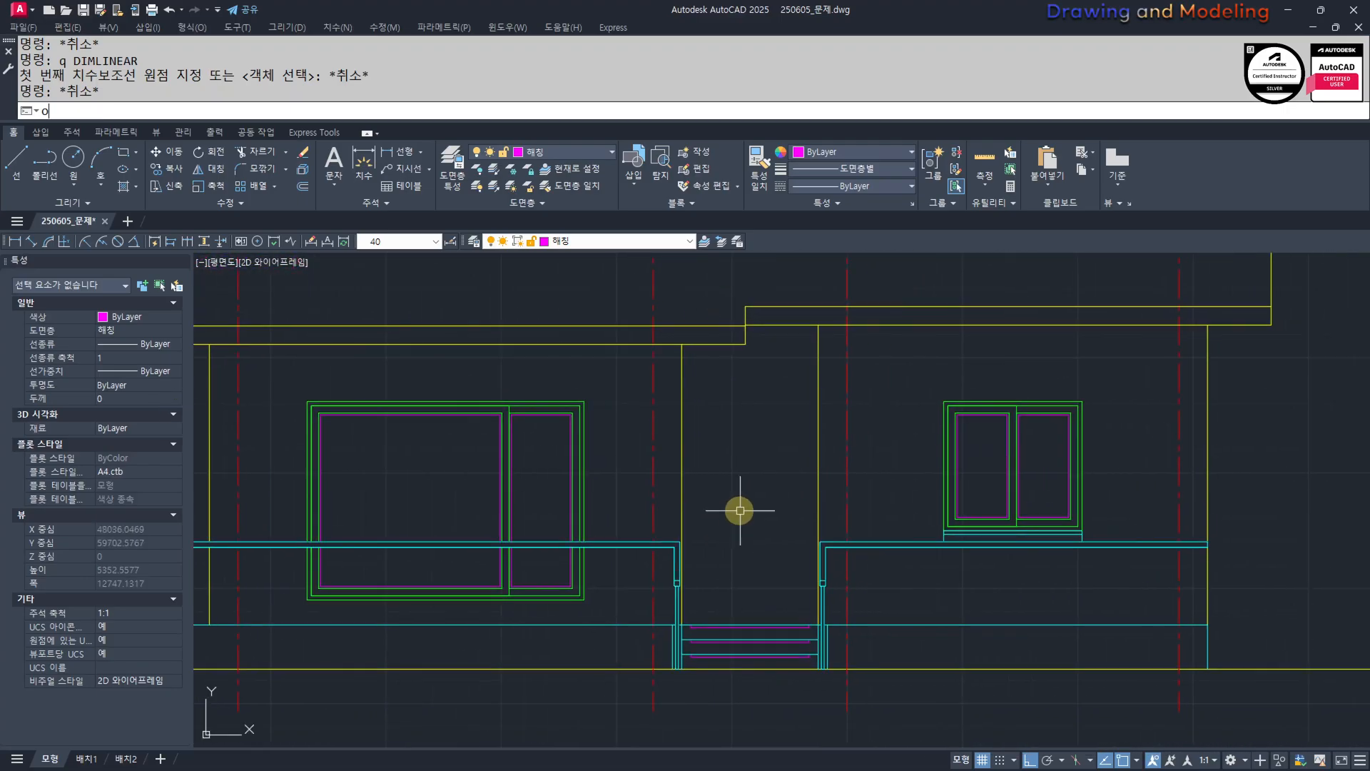
key(Return)
text(100)
key(Return)
click(683, 503)
click(728, 505)
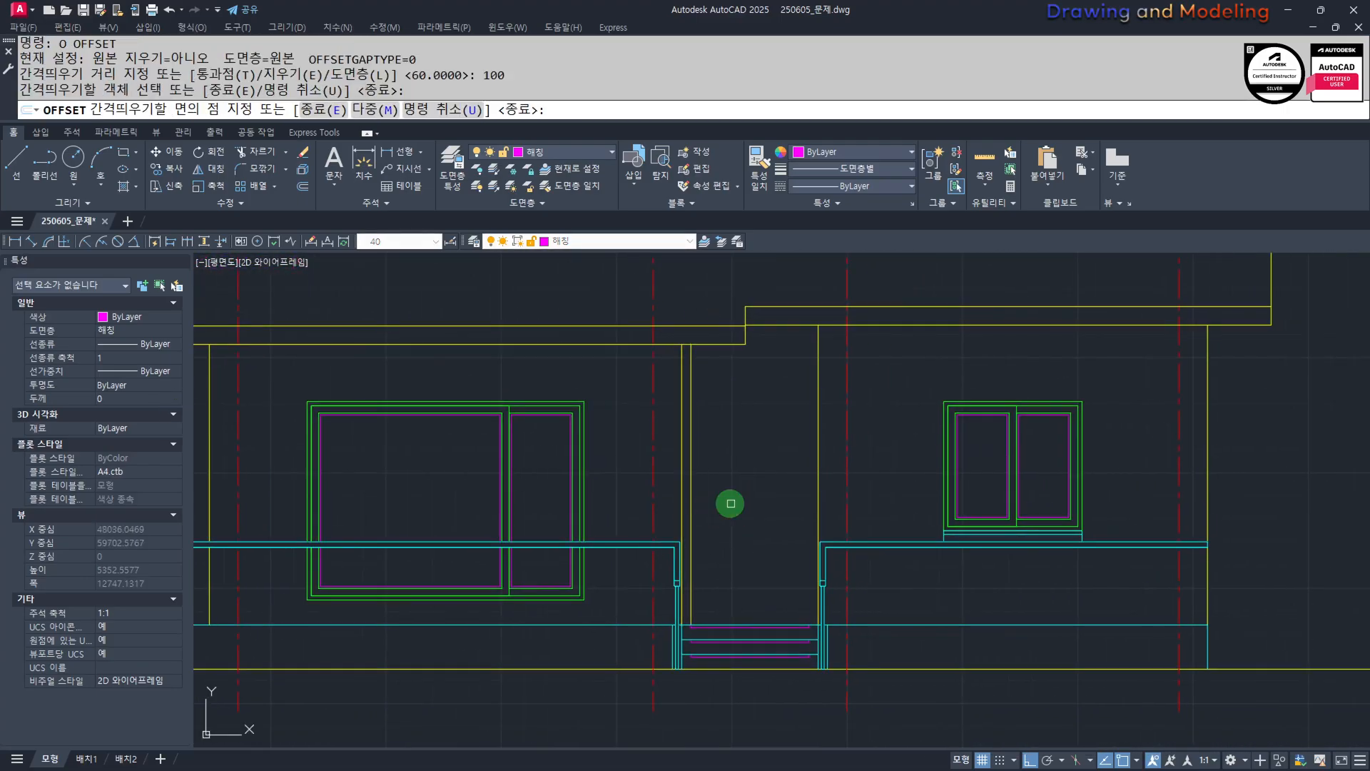
key(Escape)
key(Escape)
scroll(689, 611, up, 6)
key(Return)
click(706, 661)
scroll(848, 585, down, 2)
middle_drag(905, 528, 798, 575)
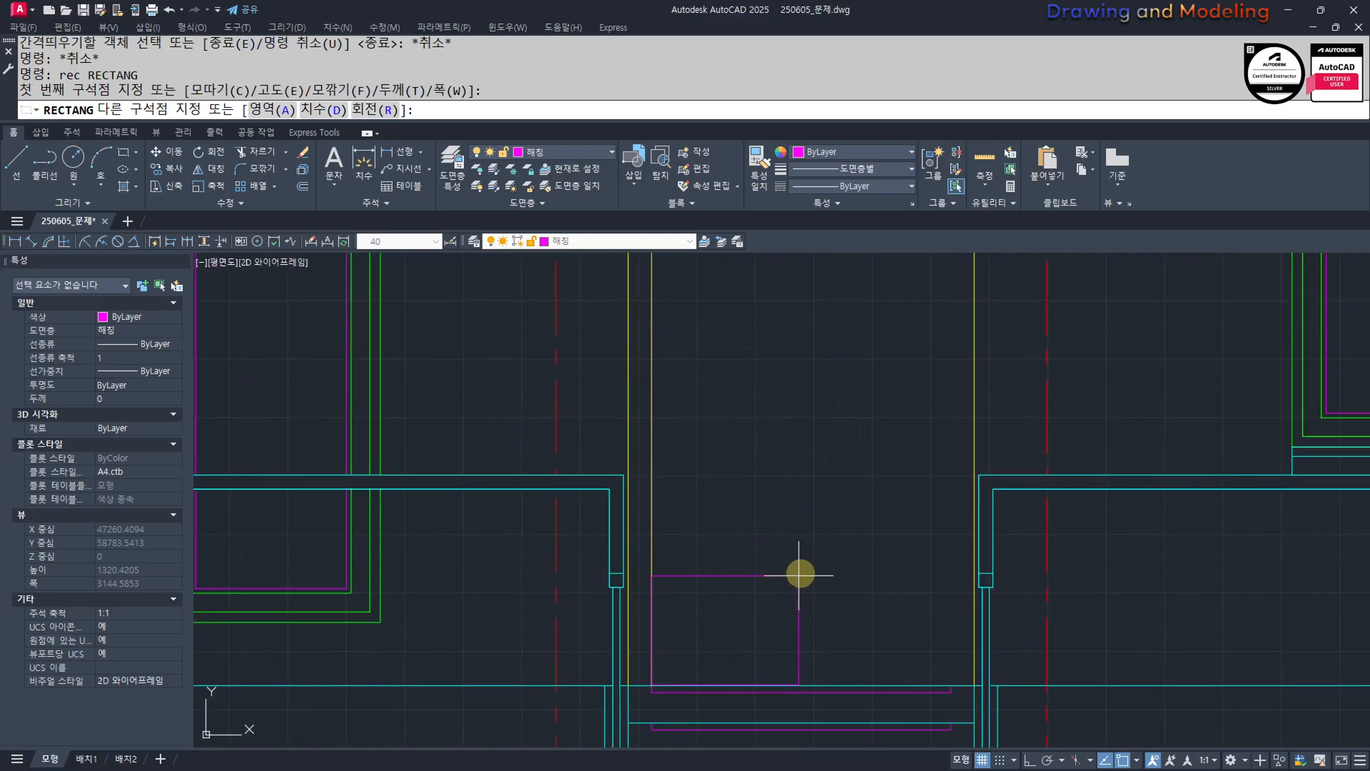
text(@900,210)
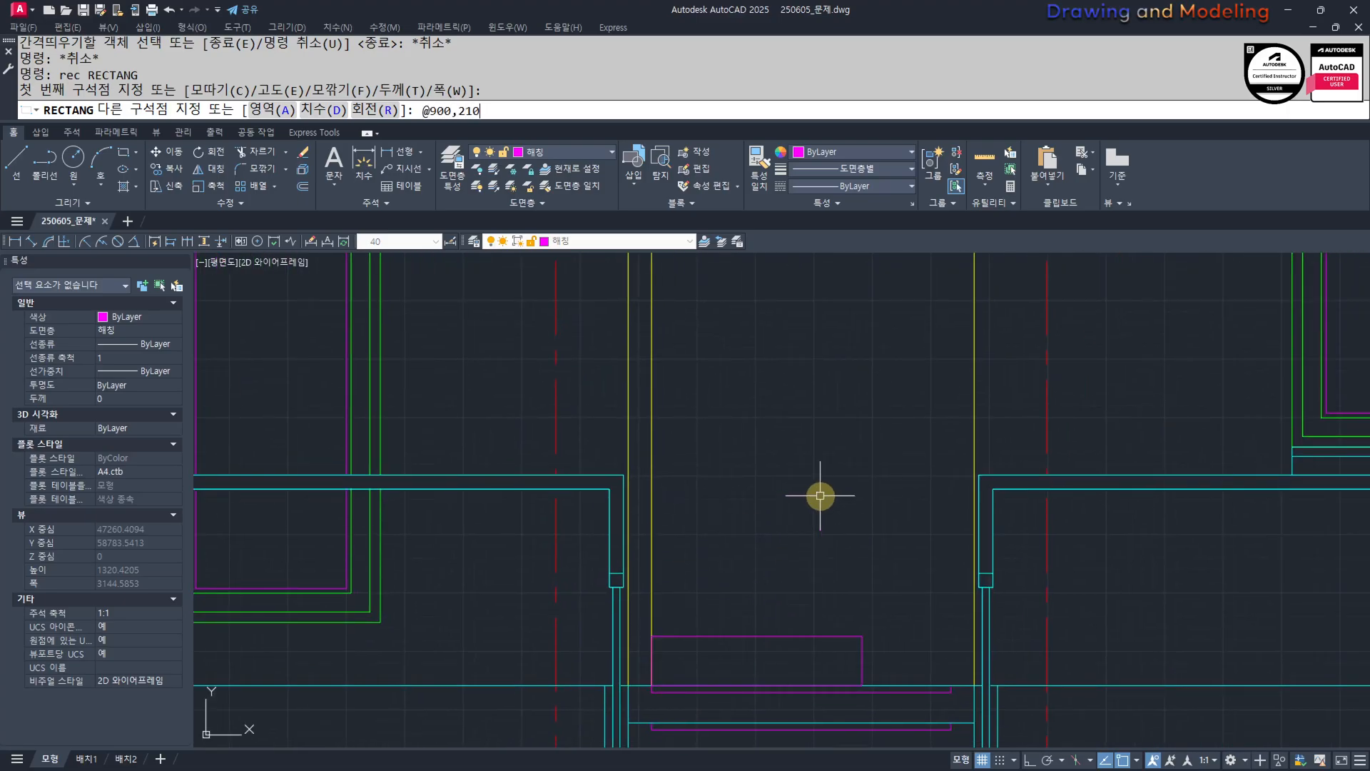
key(Return)
key(Escape)
drag(811, 496, 786, 666)
text(e)
key(Return)
scroll(663, 679, up, 6)
Draw a 900 by 2100 mm door rectangle from the offset line's intersection with the terrace floor line.
text(rec)
key(Return)
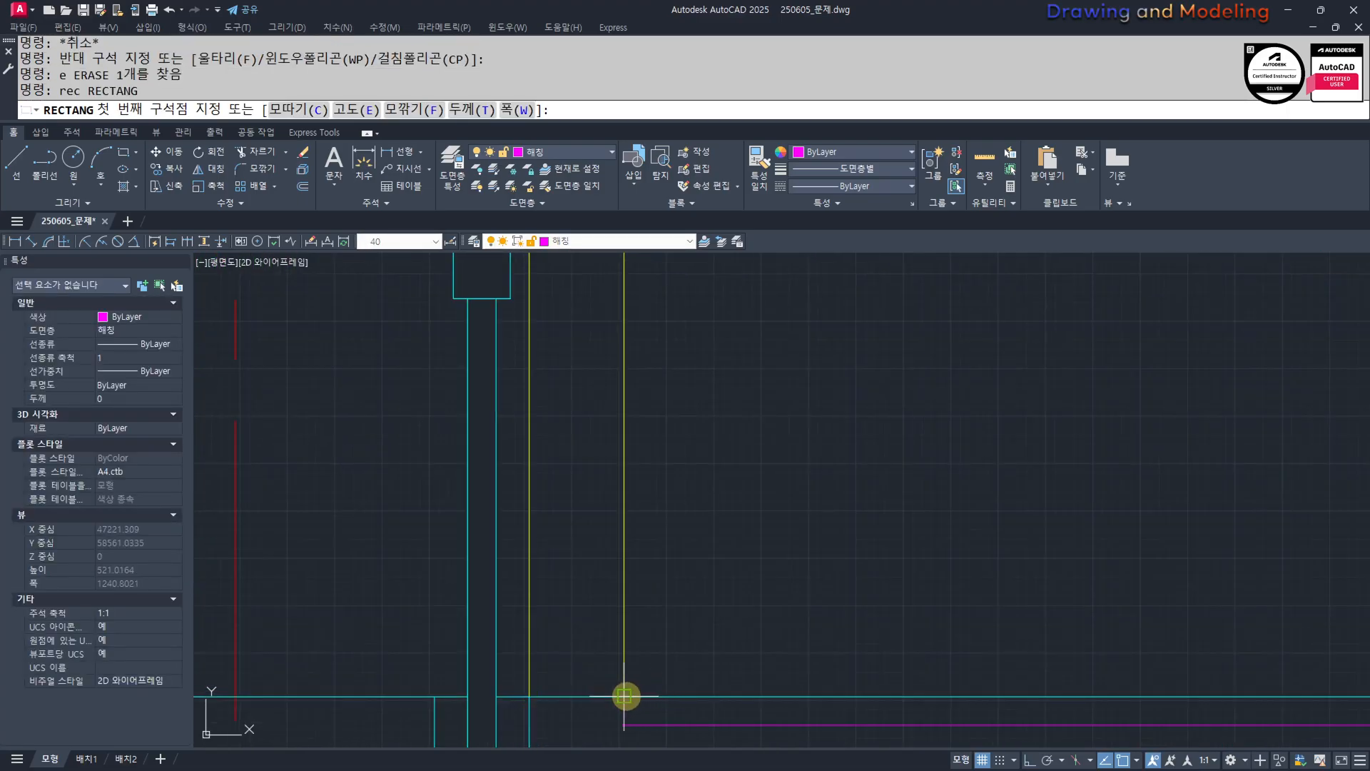
click(625, 696)
text(@900,210)
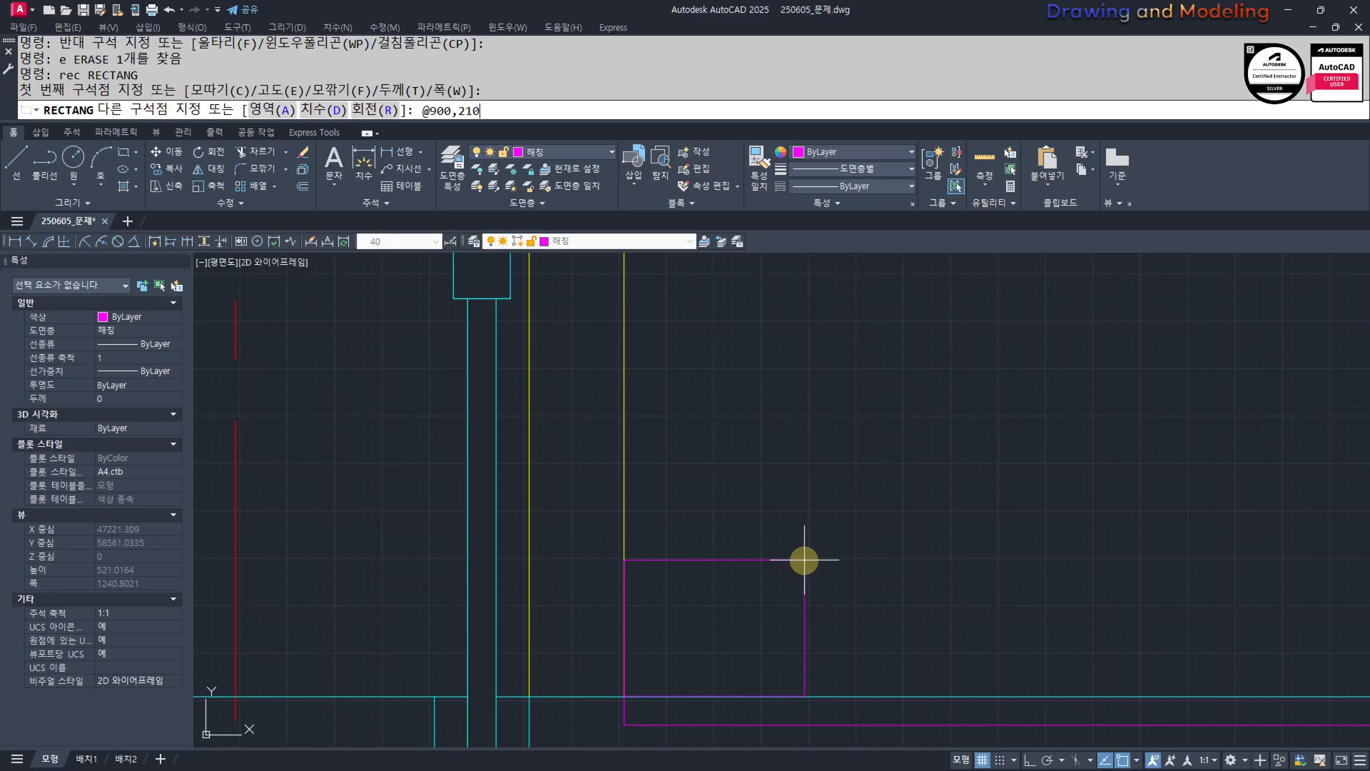
text(0)
key(Return)
key(Escape)
key(Escape)
Erase the 100 mm offset guide line along the door's left edge.
scroll(872, 612, up, 3)
click(849, 499)
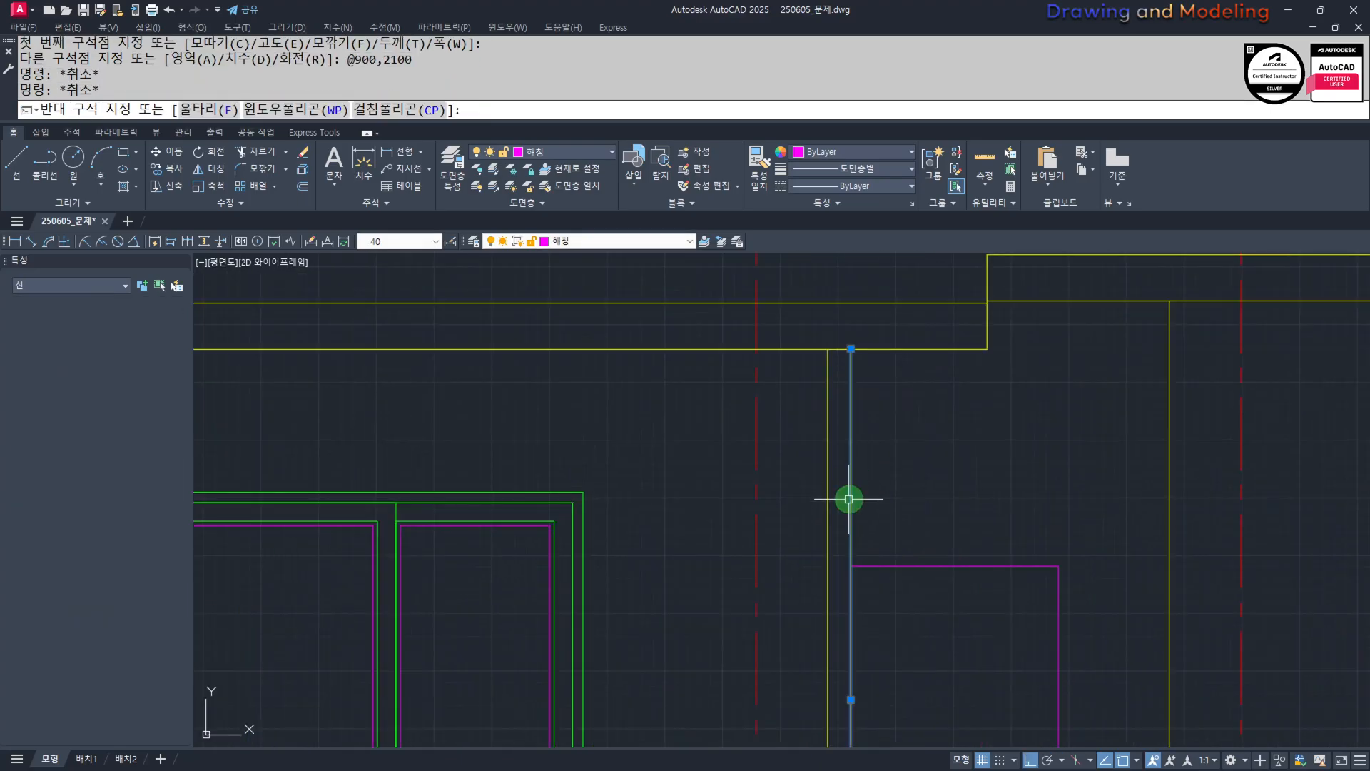
text(e)
key(Return)
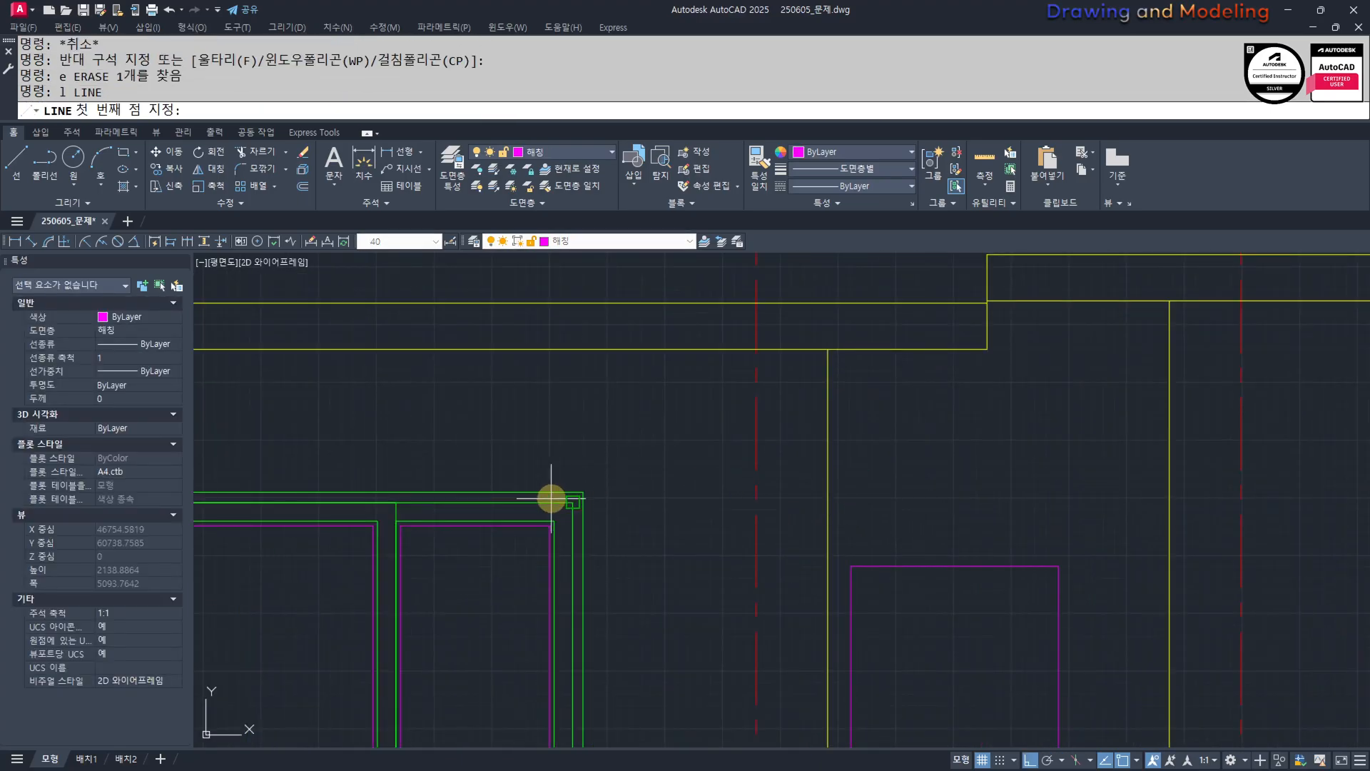
Draw a horizontal guide line from the large window's top edge to the right, past the entrance door.
click(577, 491)
click(1124, 491)
key(Escape)
key(Escape)
scroll(941, 559, up, 2)
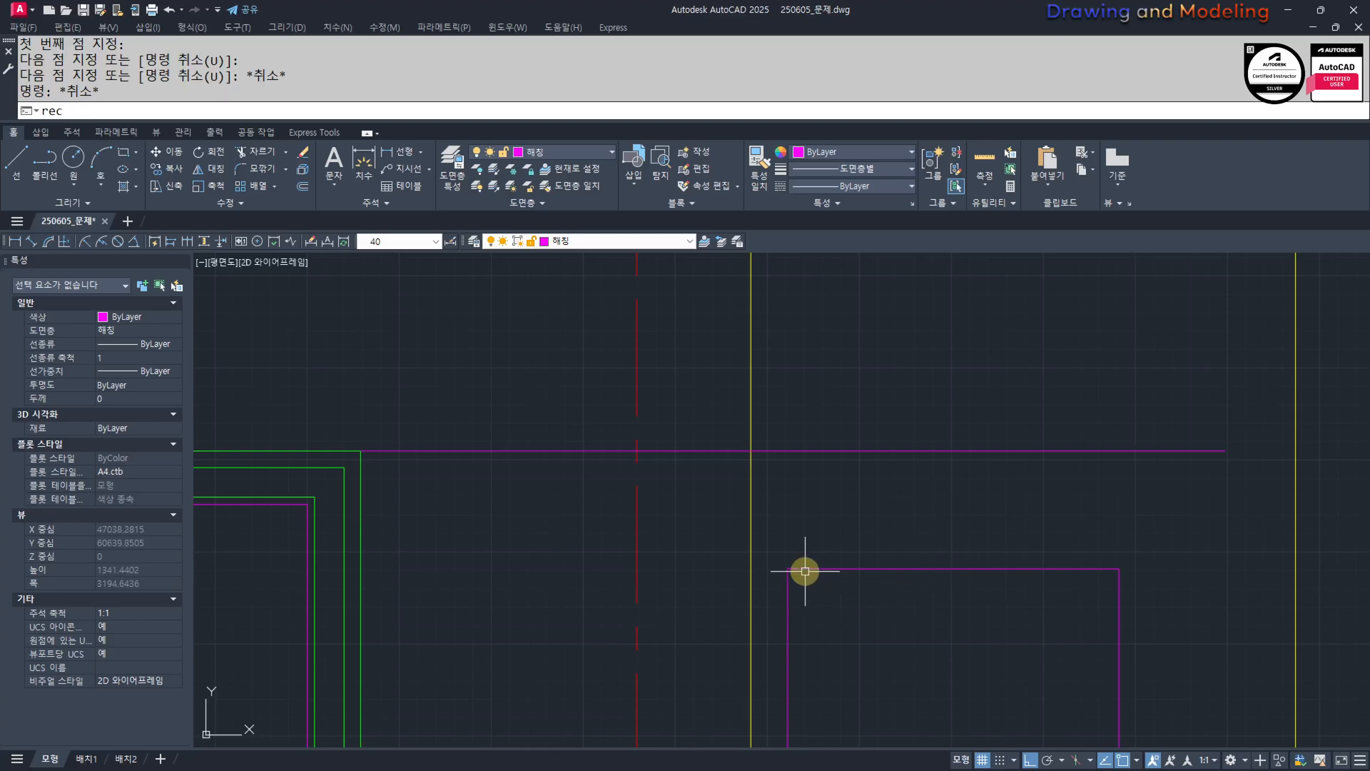
Draw a transom rectangle from the door's top left corner up to the guide line, matching the door's width.
text(rec)
key(Return)
click(790, 569)
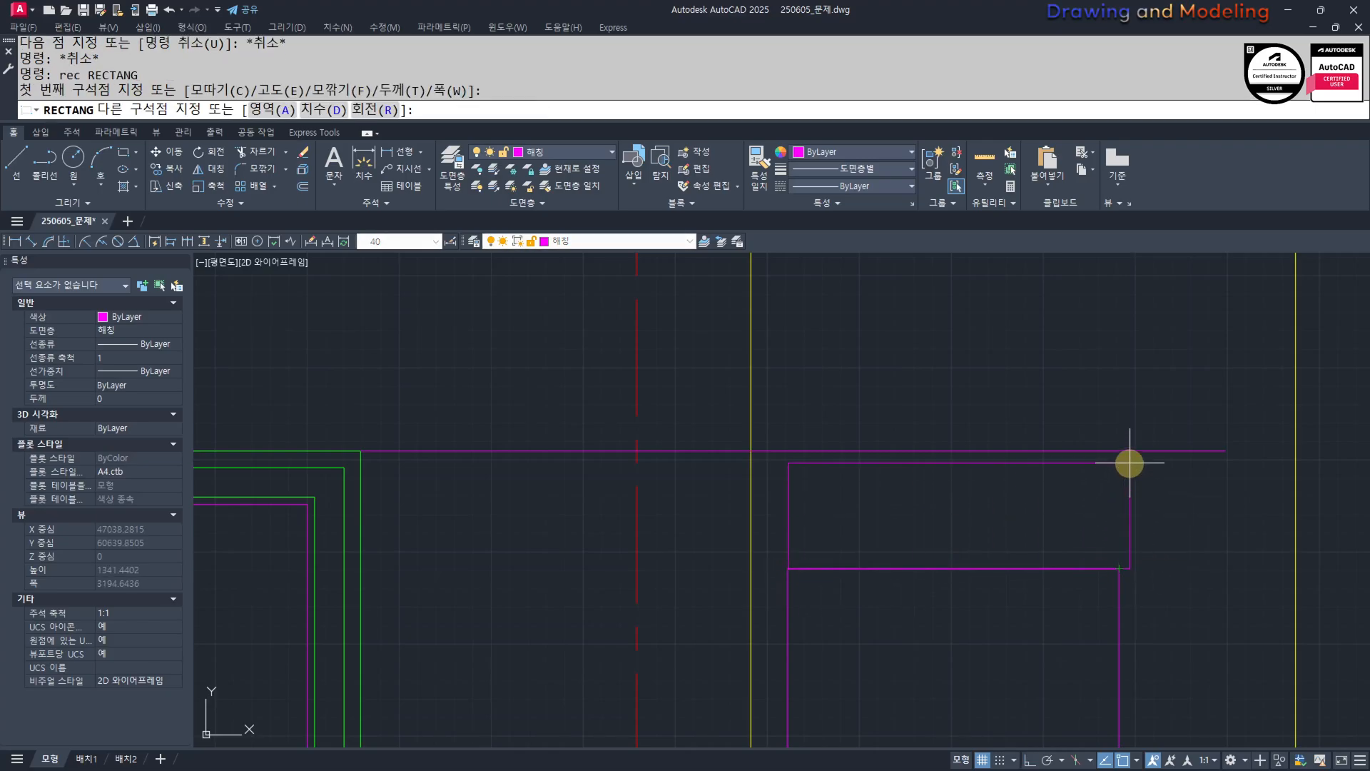
click(1119, 451)
key(Escape)
key(Escape)
Erase the horizontal guide line above the entrance door.
click(1205, 501)
click(1170, 421)
text(e)
key(Escape)
key(Escape)
scroll(1016, 499, down, 4)
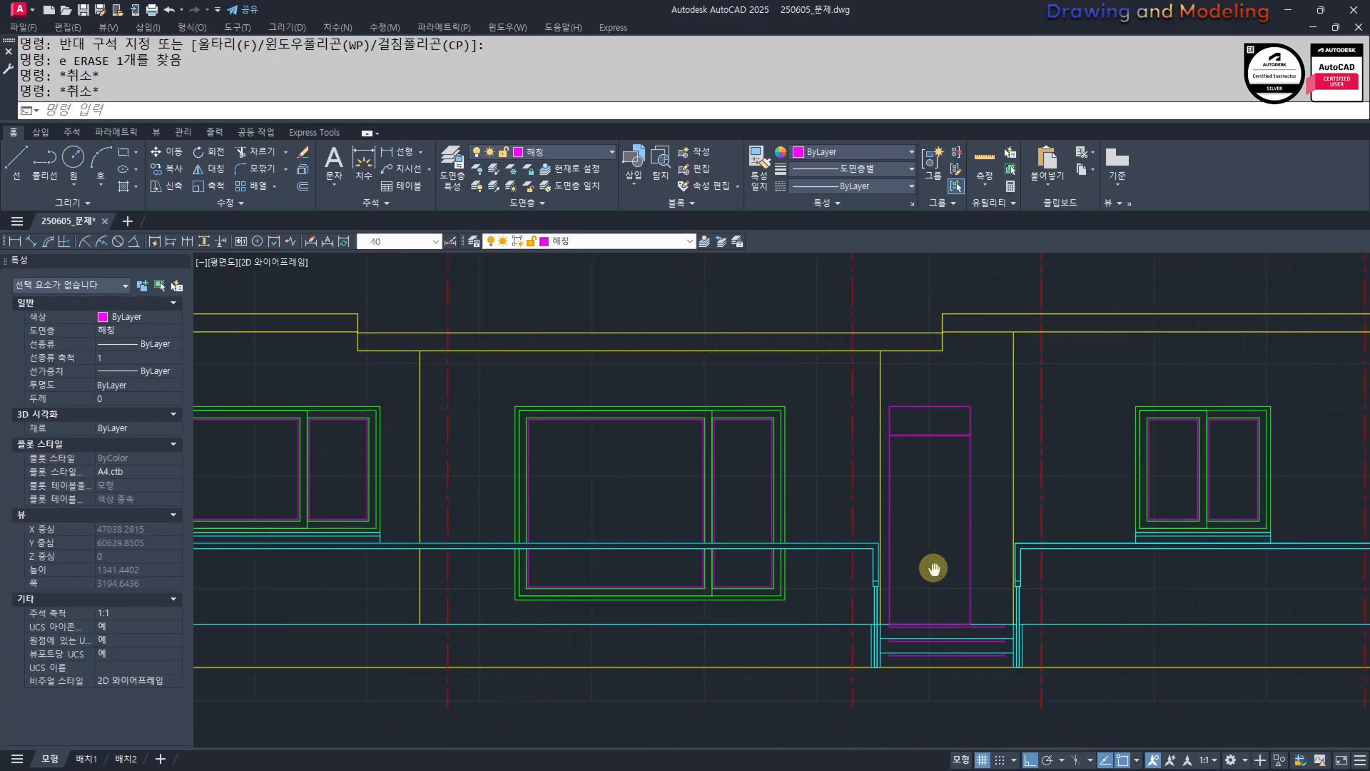
Match the door and transom rectangles' properties to the green outer frame of the right window.
text(mm)
scroll(998, 547, up, 4)
click(1090, 450)
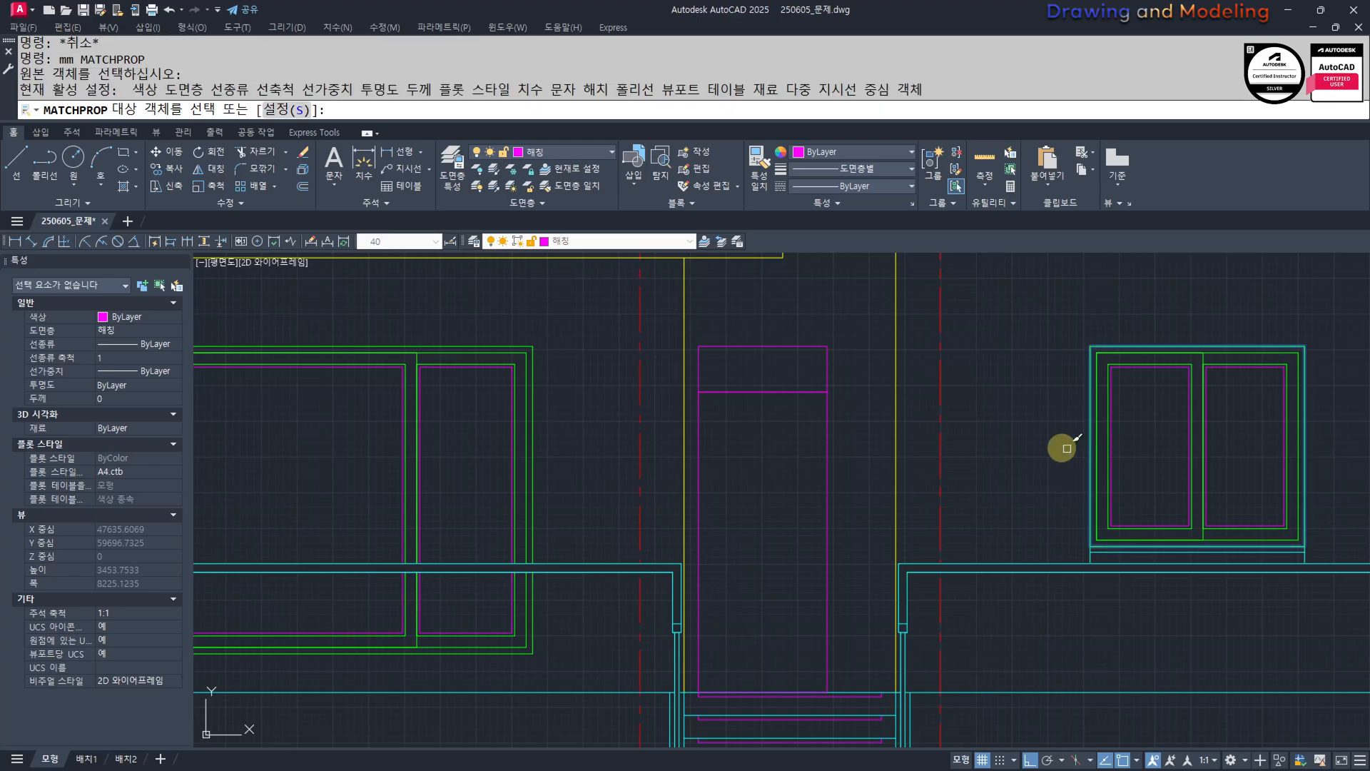
key(Escape)
Offset the door and transom rectangles 30 mm inward.
text(o)
key(Return)
text(30)
key(Return)
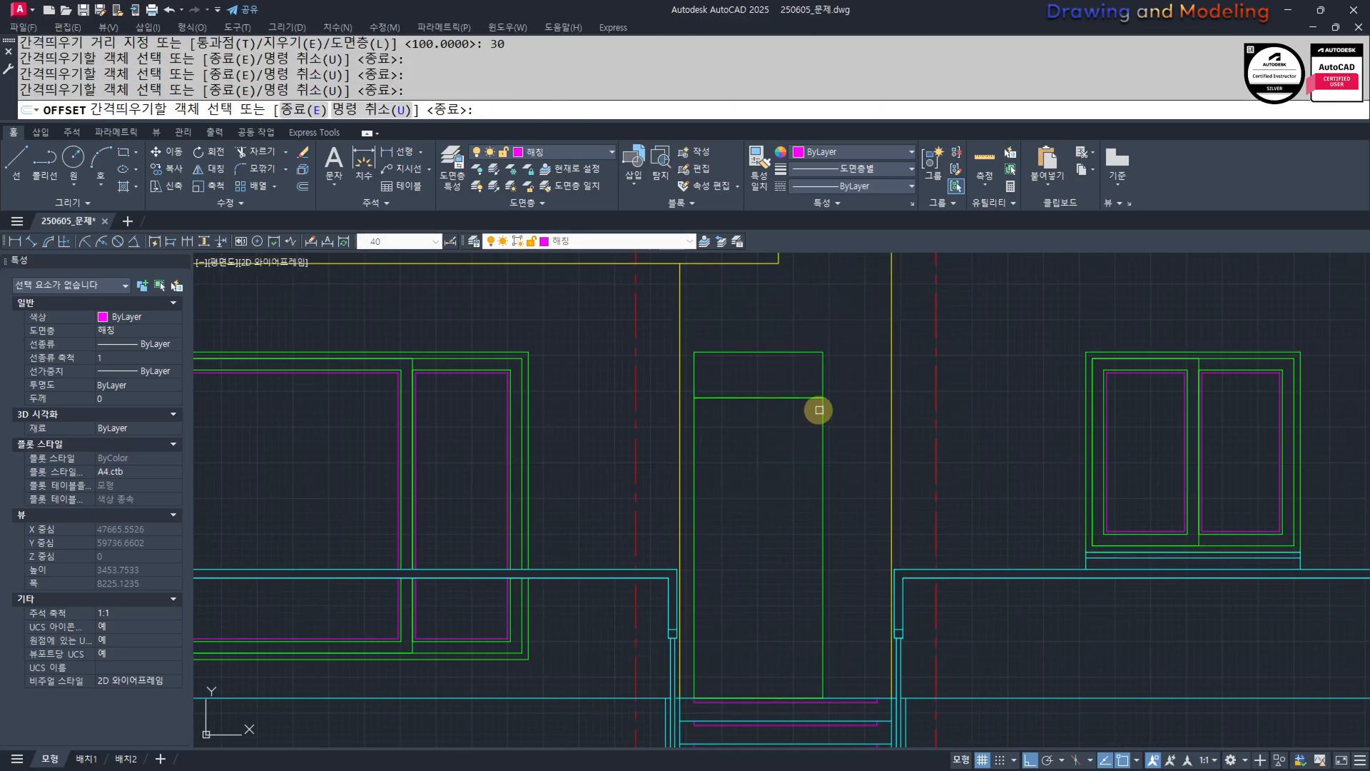
click(820, 410)
click(795, 425)
click(821, 373)
click(790, 389)
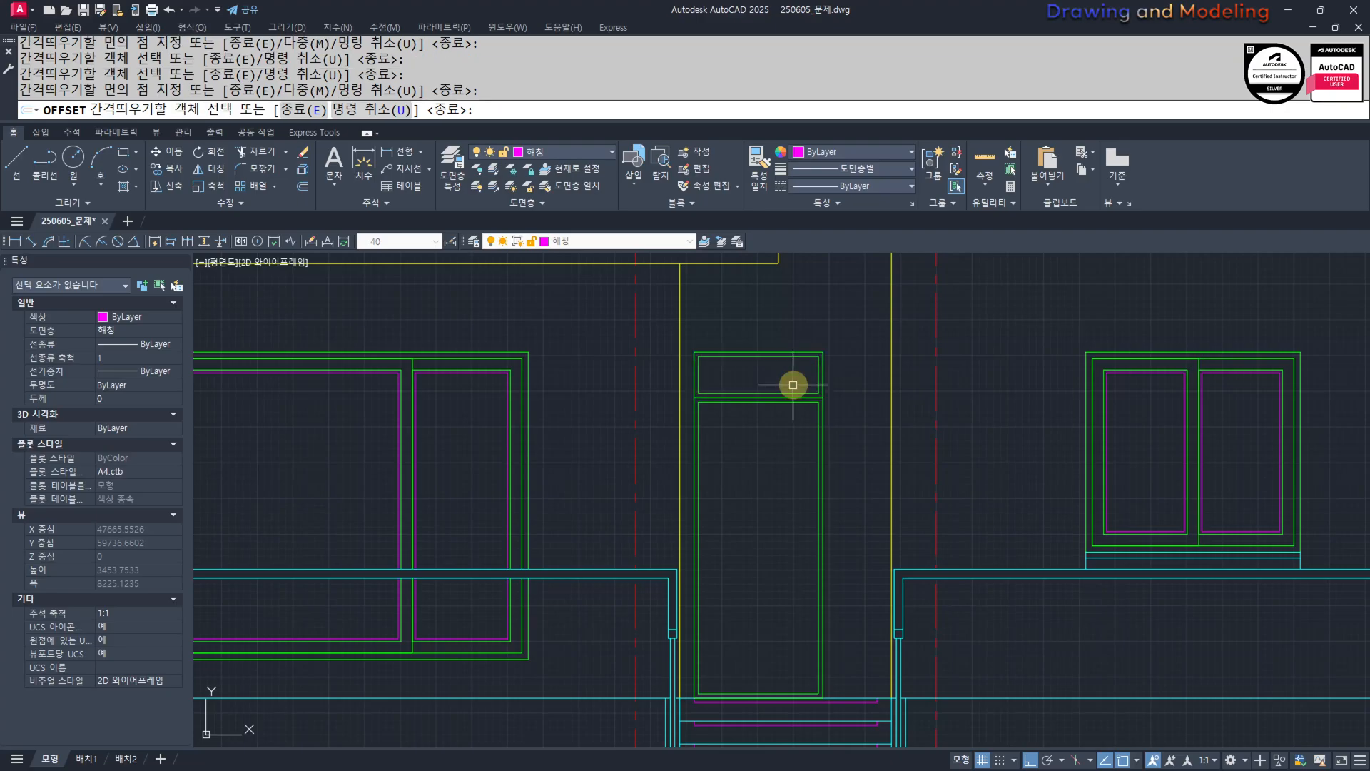
key(Escape)
key(Escape)
Offset the transom's inner rectangle another 30 mm inward.
scroll(767, 394, up, 2)
key(Return)
text(30)
key(Return)
scroll(757, 357, up, 3)
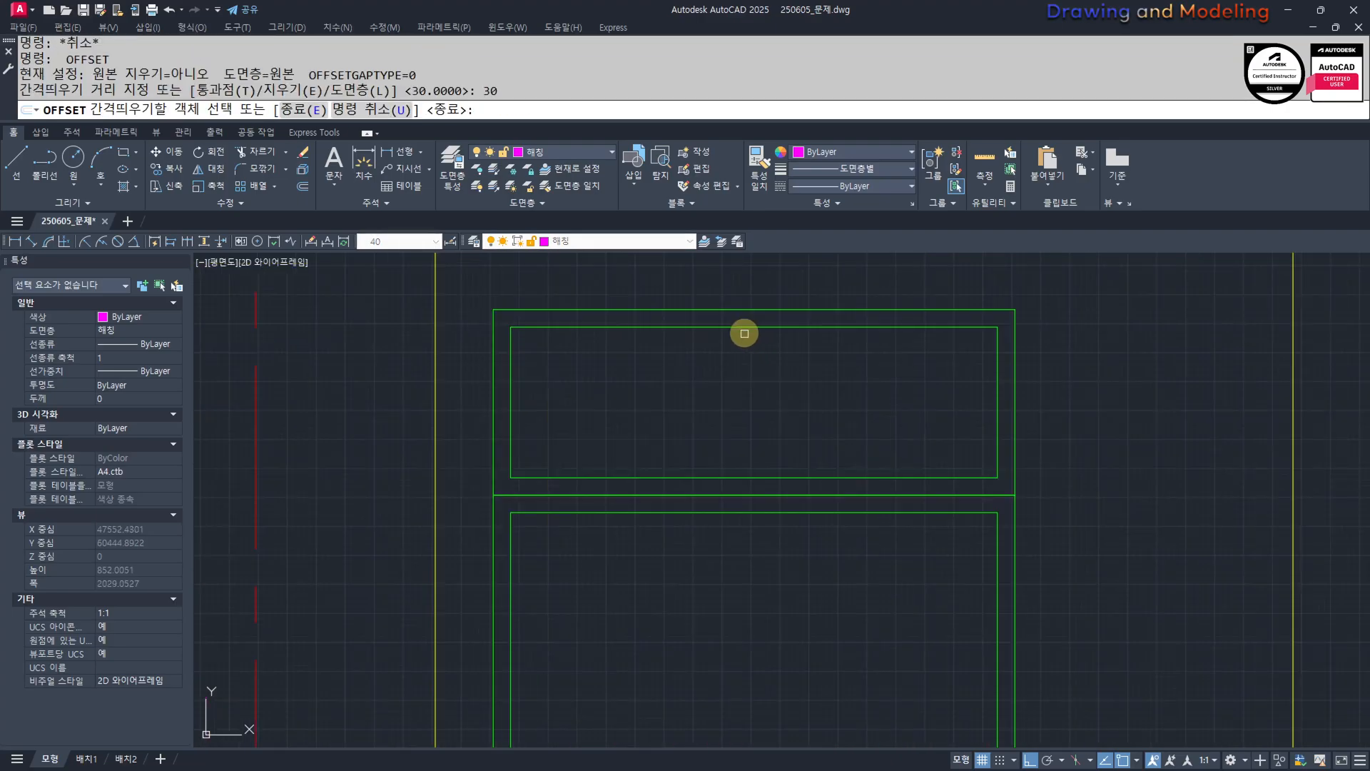
click(746, 327)
click(715, 408)
middle_drag(715, 408, 709, 457)
key(Escape)
Offset the transom's innermost green rectangle 20 mm inward.
key(Return)
text(20)
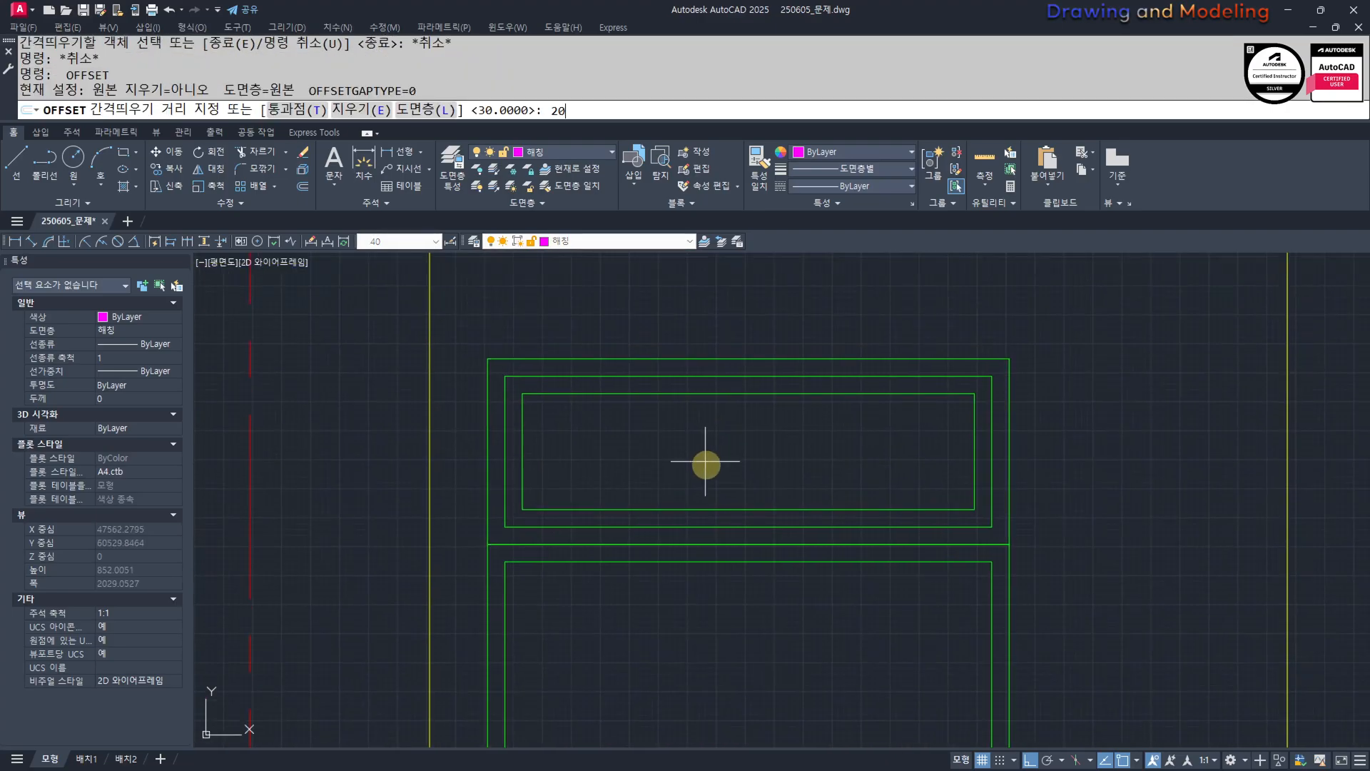
key(Return)
click(706, 392)
click(691, 407)
key(Escape)
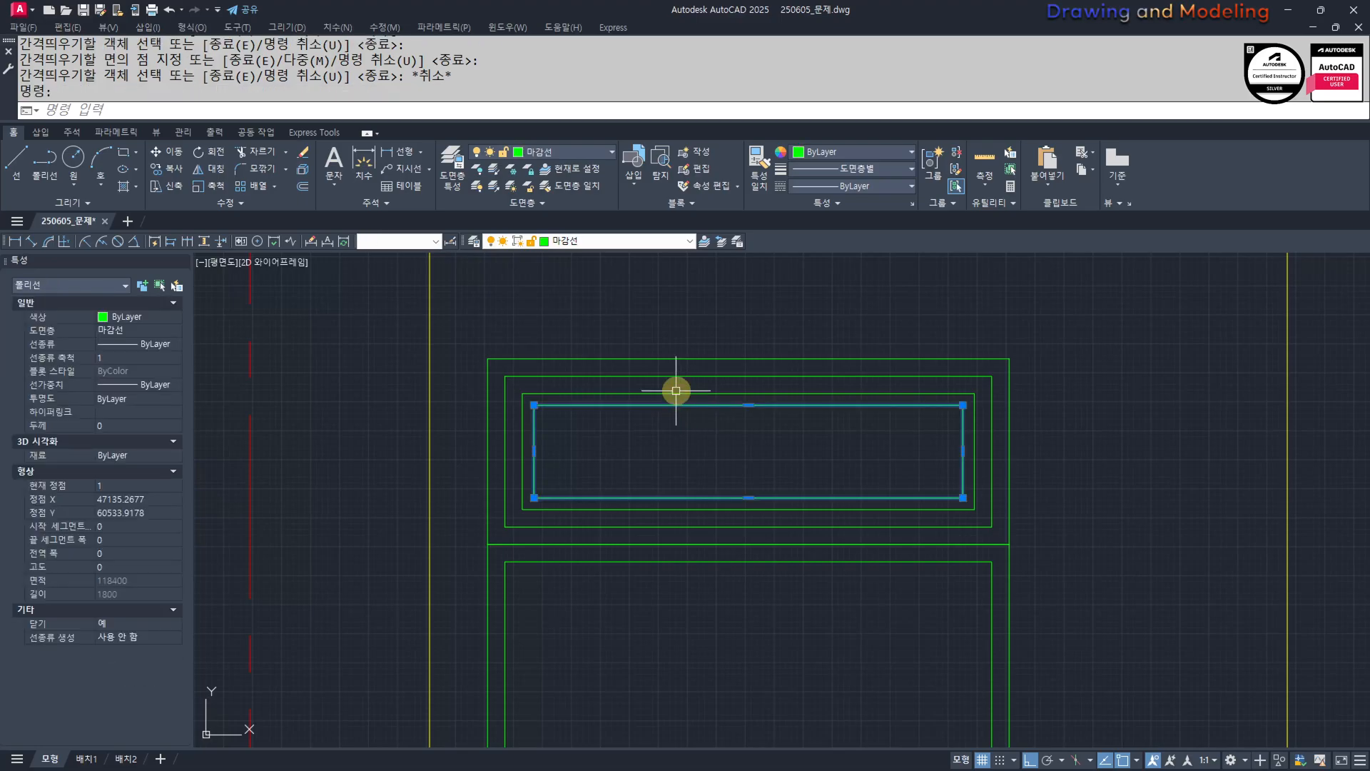
Assign the new innermost transom rectangle to the 해칭 layer.
click(570, 242)
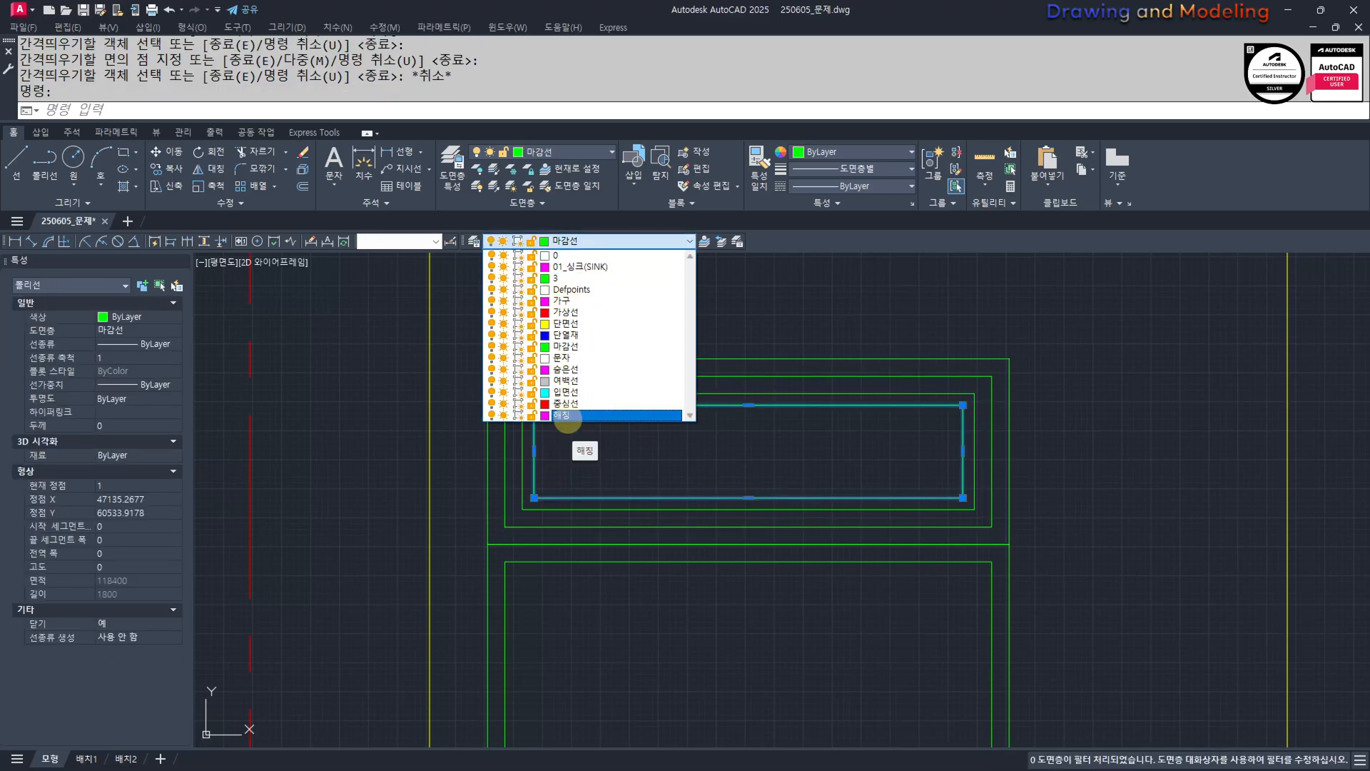
click(568, 414)
key(Escape)
key(Escape)
scroll(958, 423, up, 2)
scroll(909, 377, down, 2)
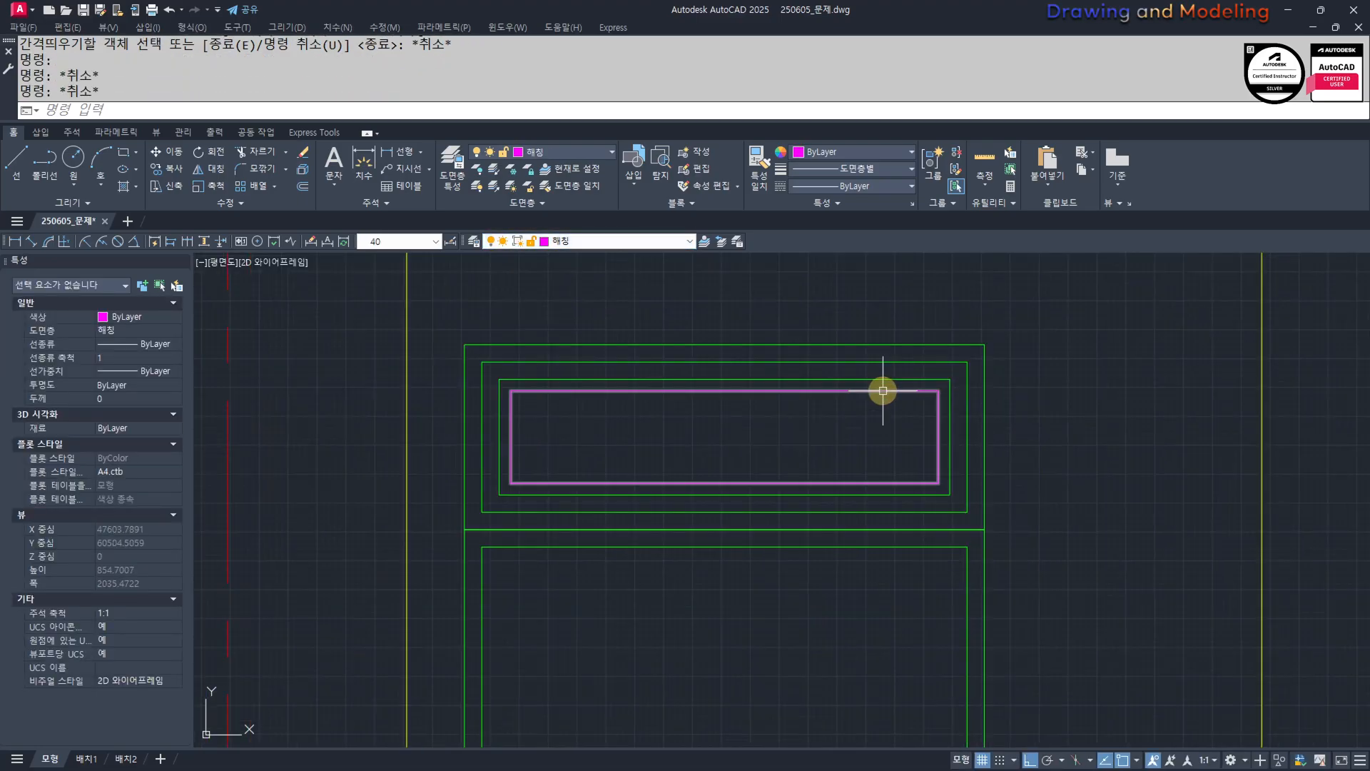
Delete the magenta rectangle inside the transom.
scroll(942, 378, up, 2)
click(985, 339)
click(928, 397)
click(887, 414)
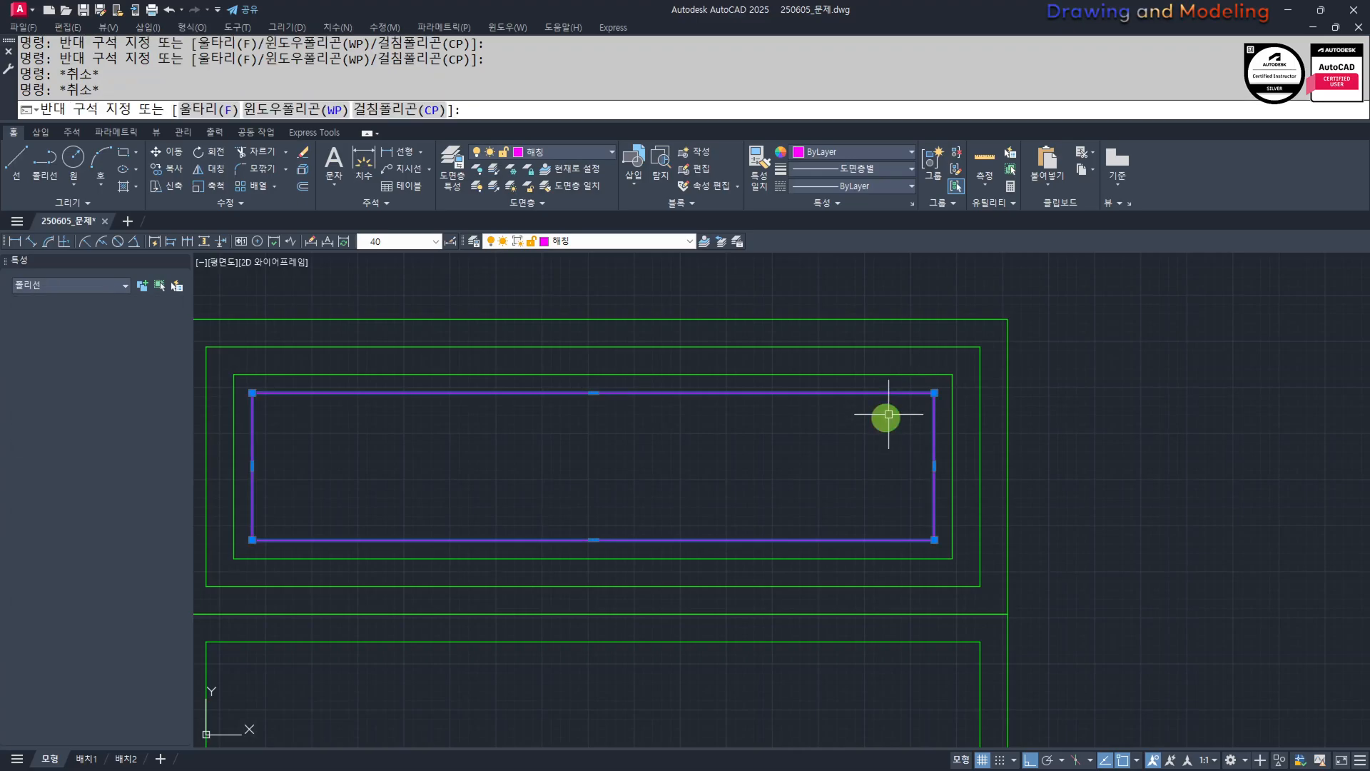
key(Delete)
Offset the transom's innermost green rectangle 15 mm inward.
text(o)
key(Return)
text(15)
key(Return)
click(768, 374)
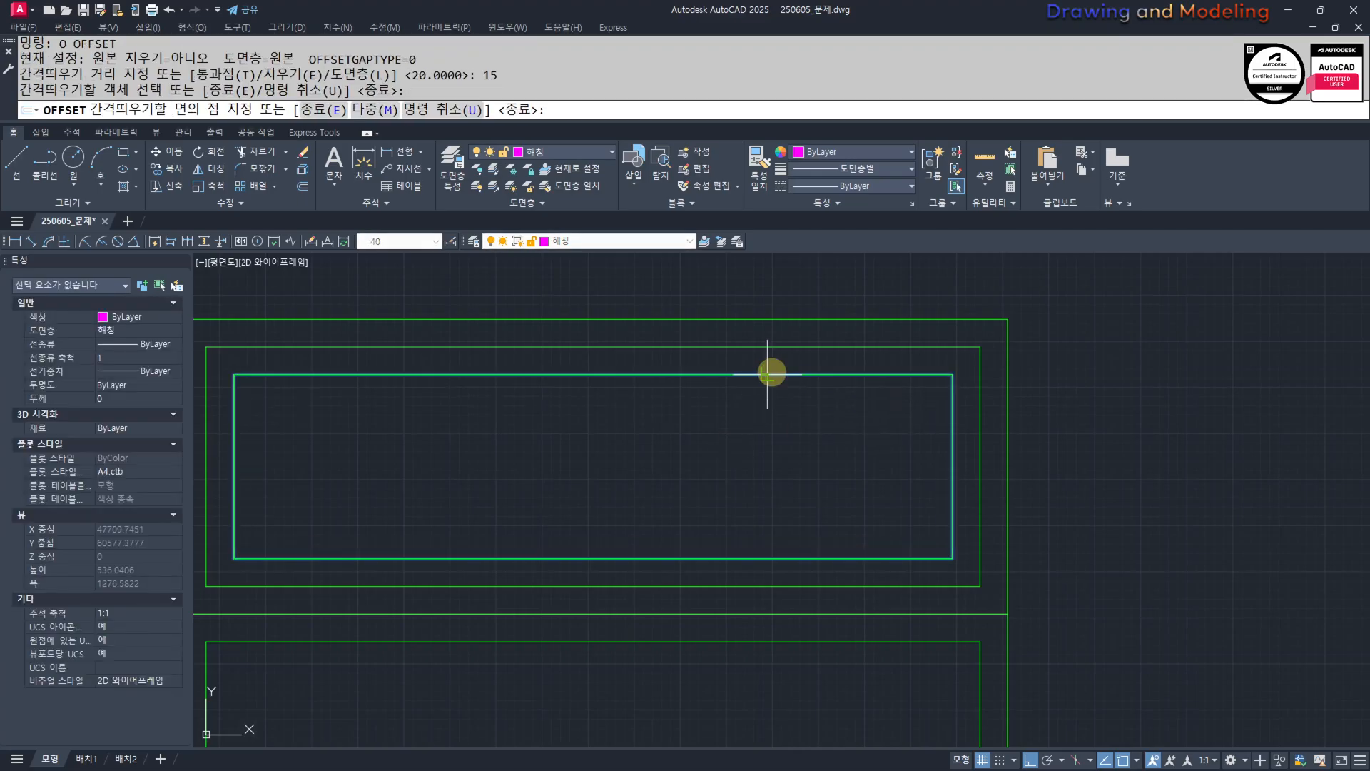
click(772, 385)
key(Escape)
Put the transom's 15 mm offset rectangle on the 해칭 layer.
click(774, 389)
click(616, 241)
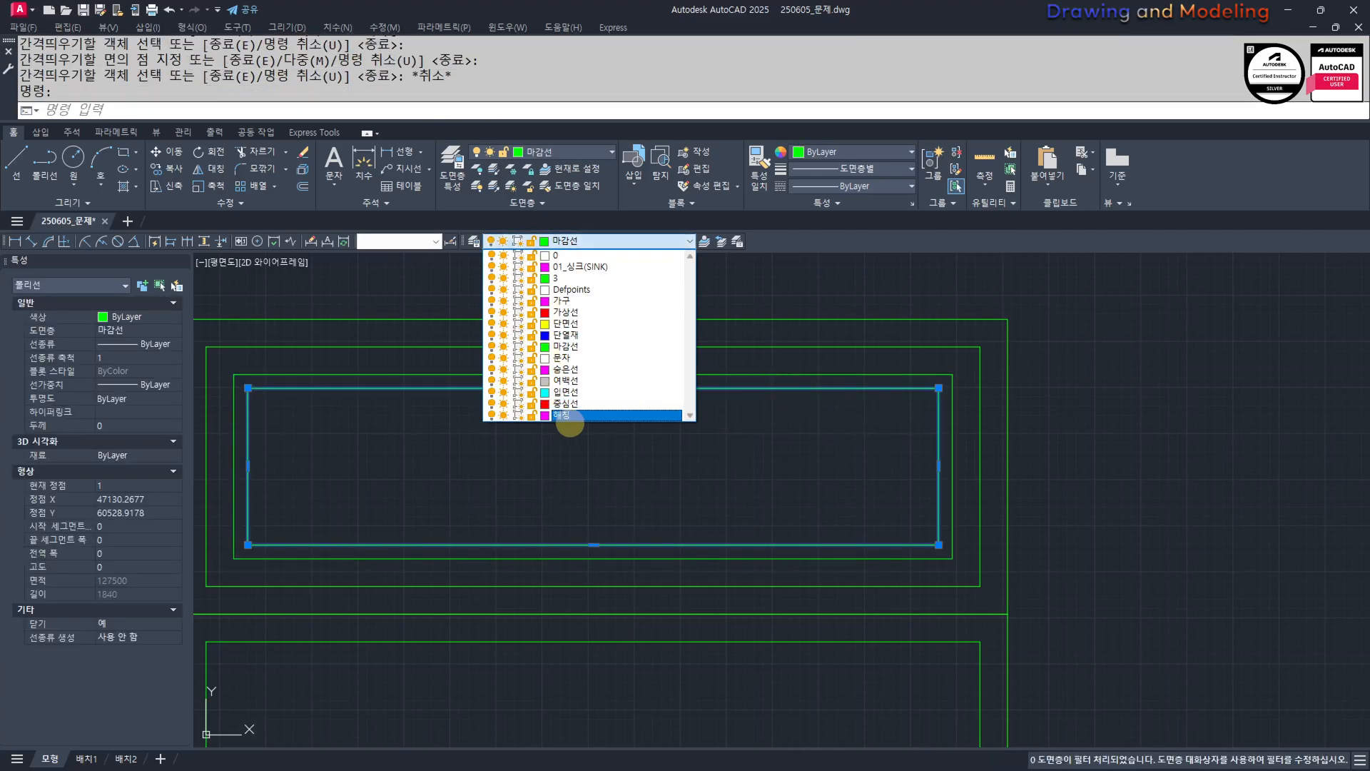
click(567, 416)
key(Escape)
key(Escape)
scroll(744, 481, down, 10)
scroll(808, 441, up, 2)
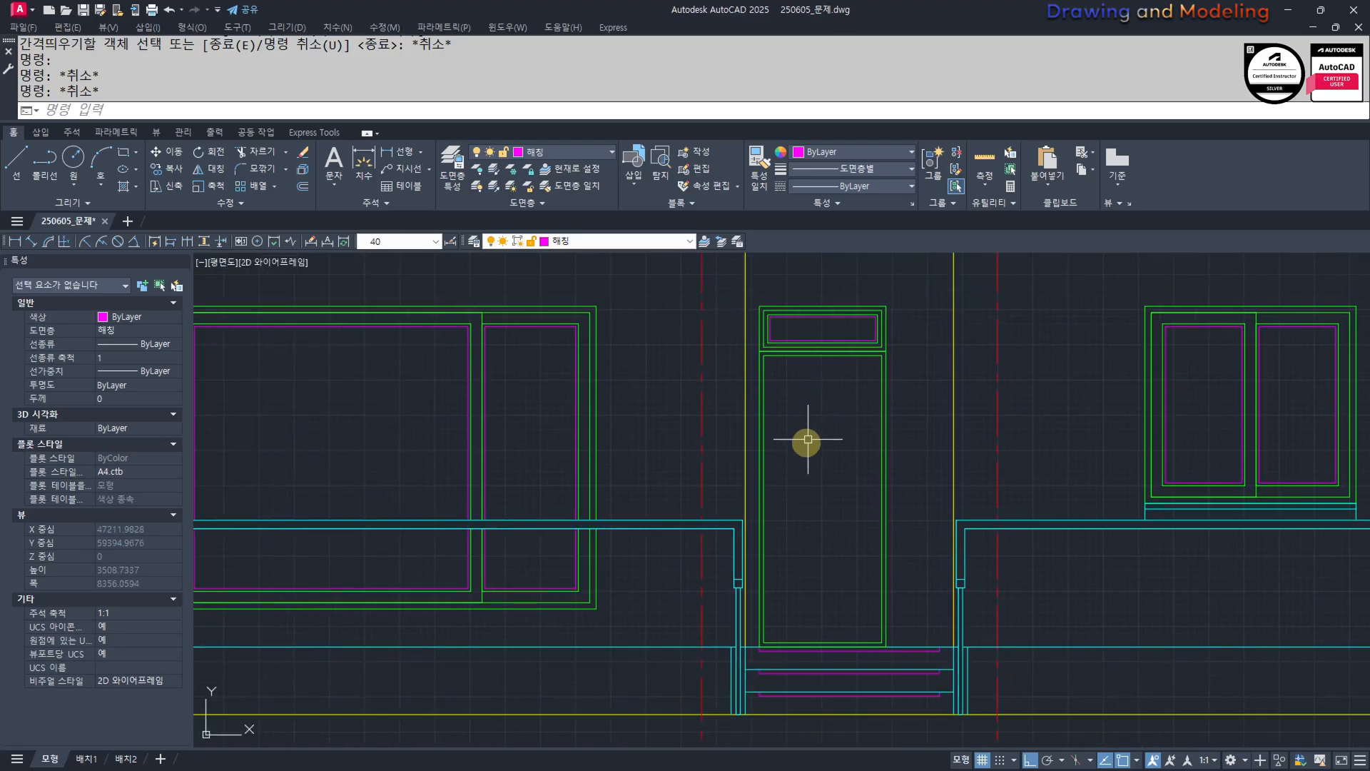
Offset the door's inner frame rectangle 200 mm inward to form the door panel.
text(o)
key(Return)
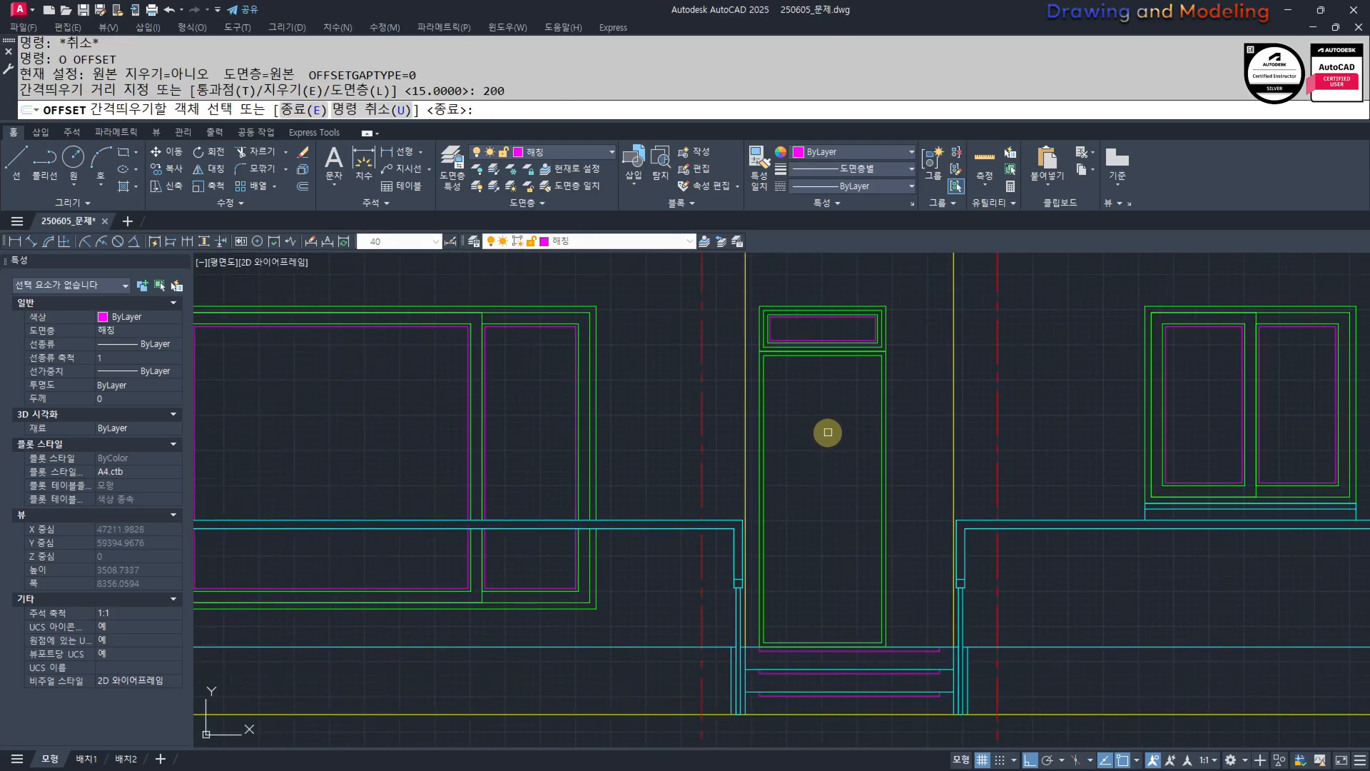
click(767, 386)
click(783, 397)
key(Escape)
scroll(820, 499, down, 10)
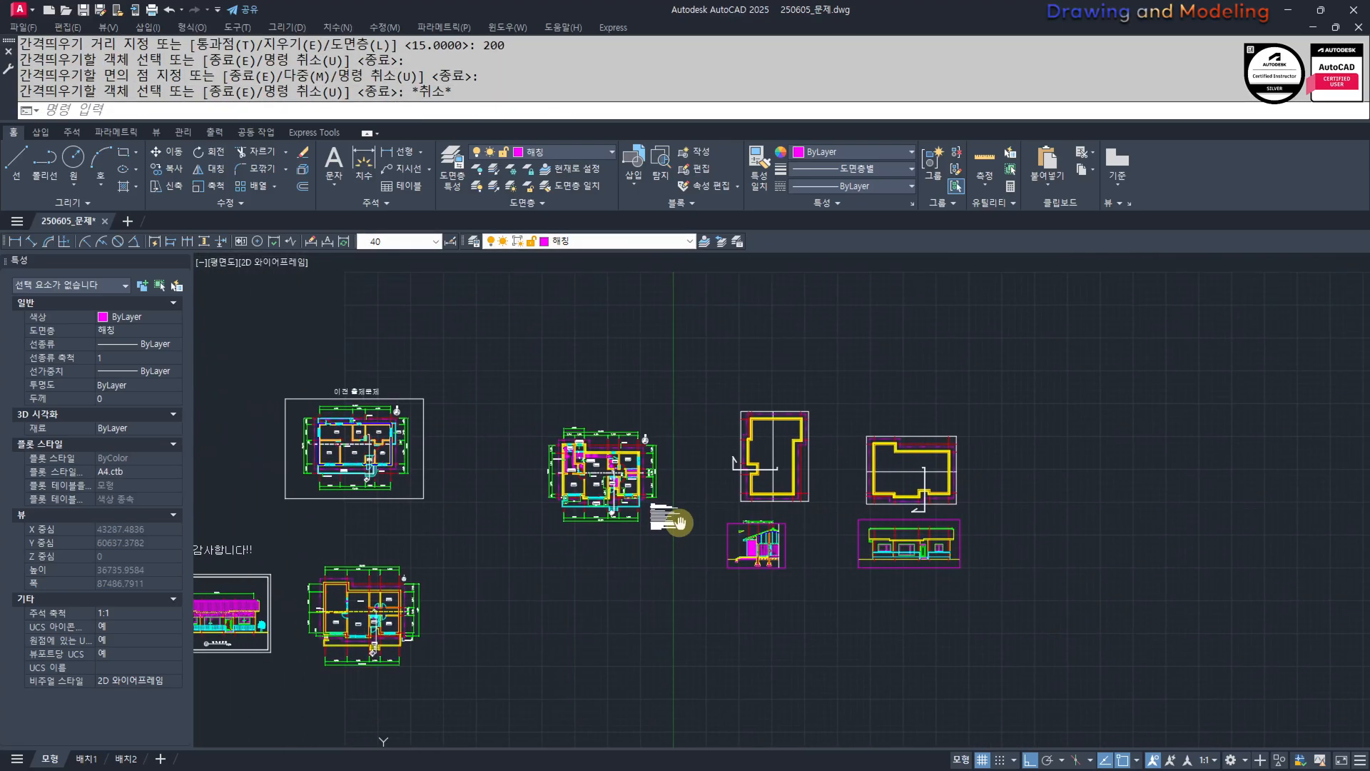
scroll(685, 485, up, 5)
scroll(729, 443, up, 2)
scroll(887, 539, down, 8)
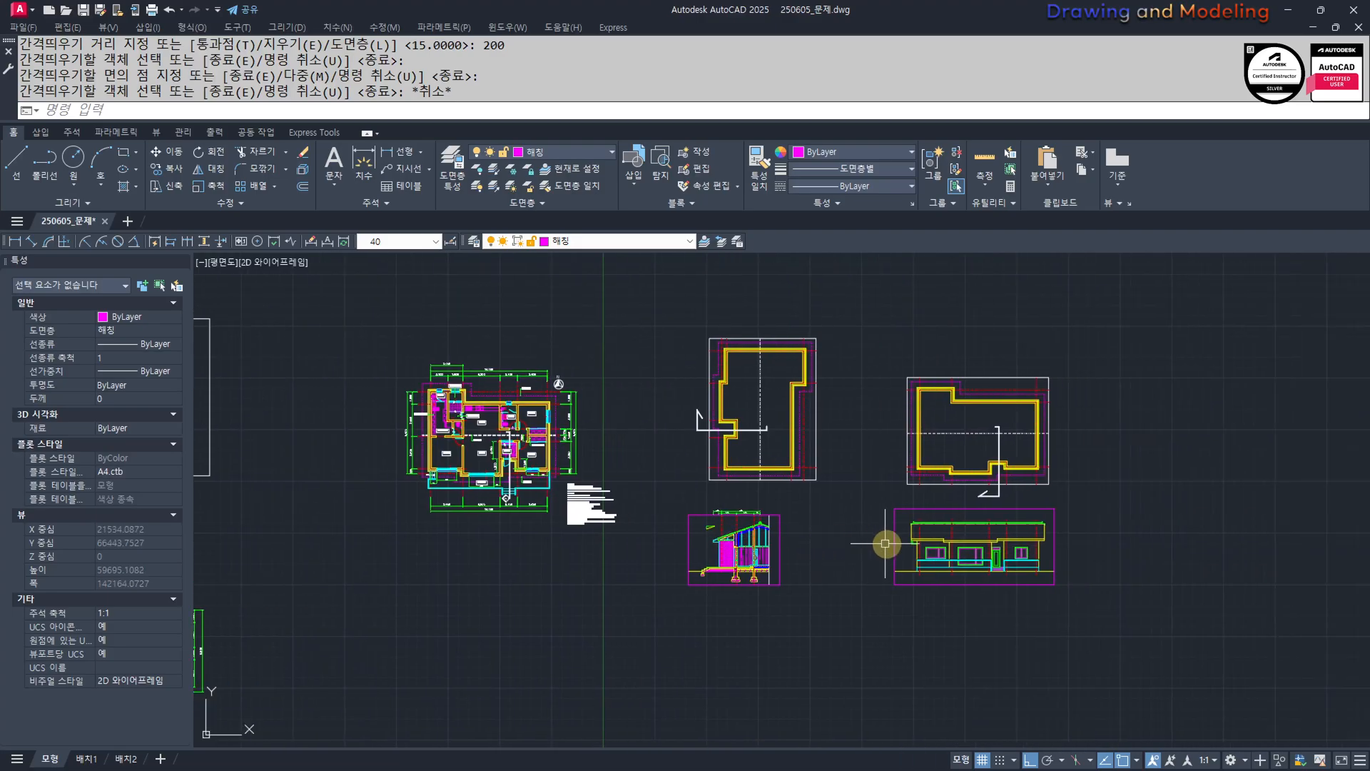
text(l)
key(Return)
scroll(911, 528, up, 12)
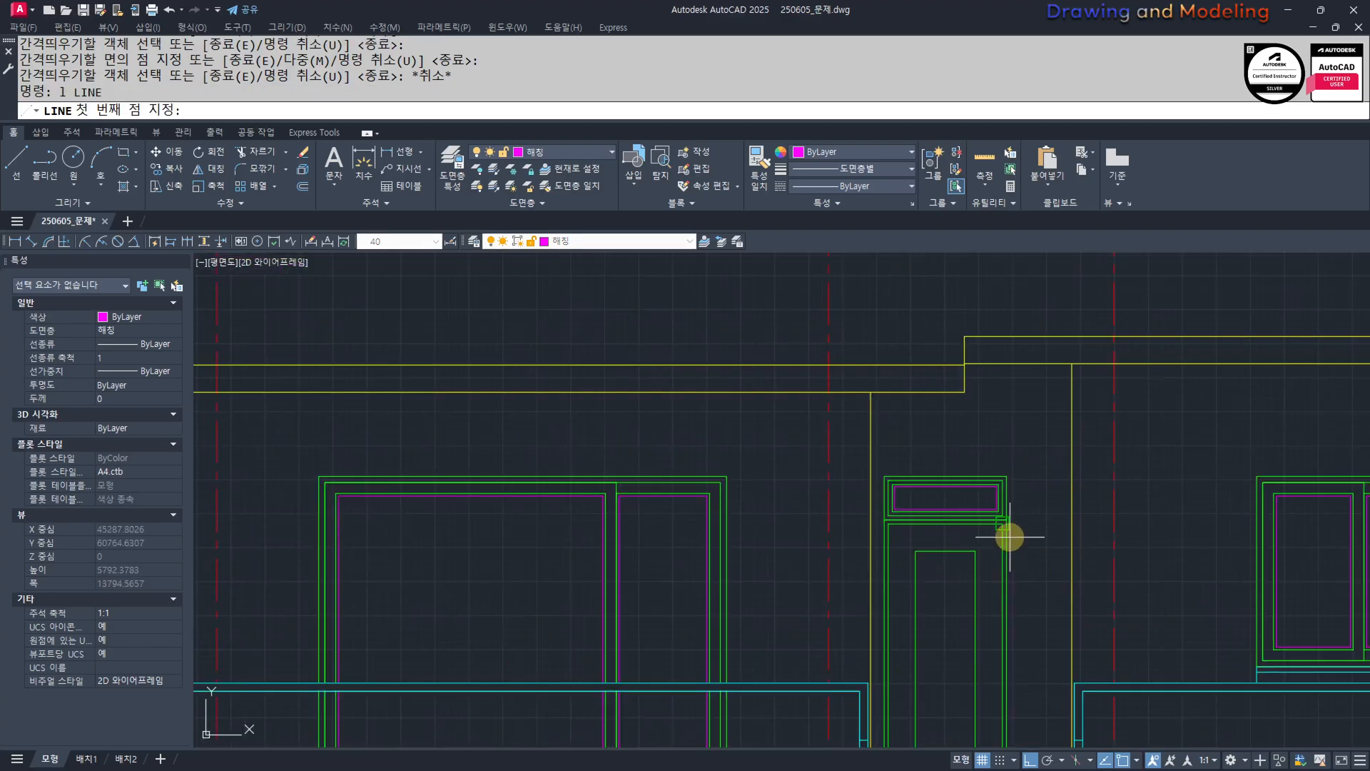
click(1003, 512)
scroll(902, 627, down, 5)
scroll(938, 679, up, 6)
key(Escape)
key(Escape)
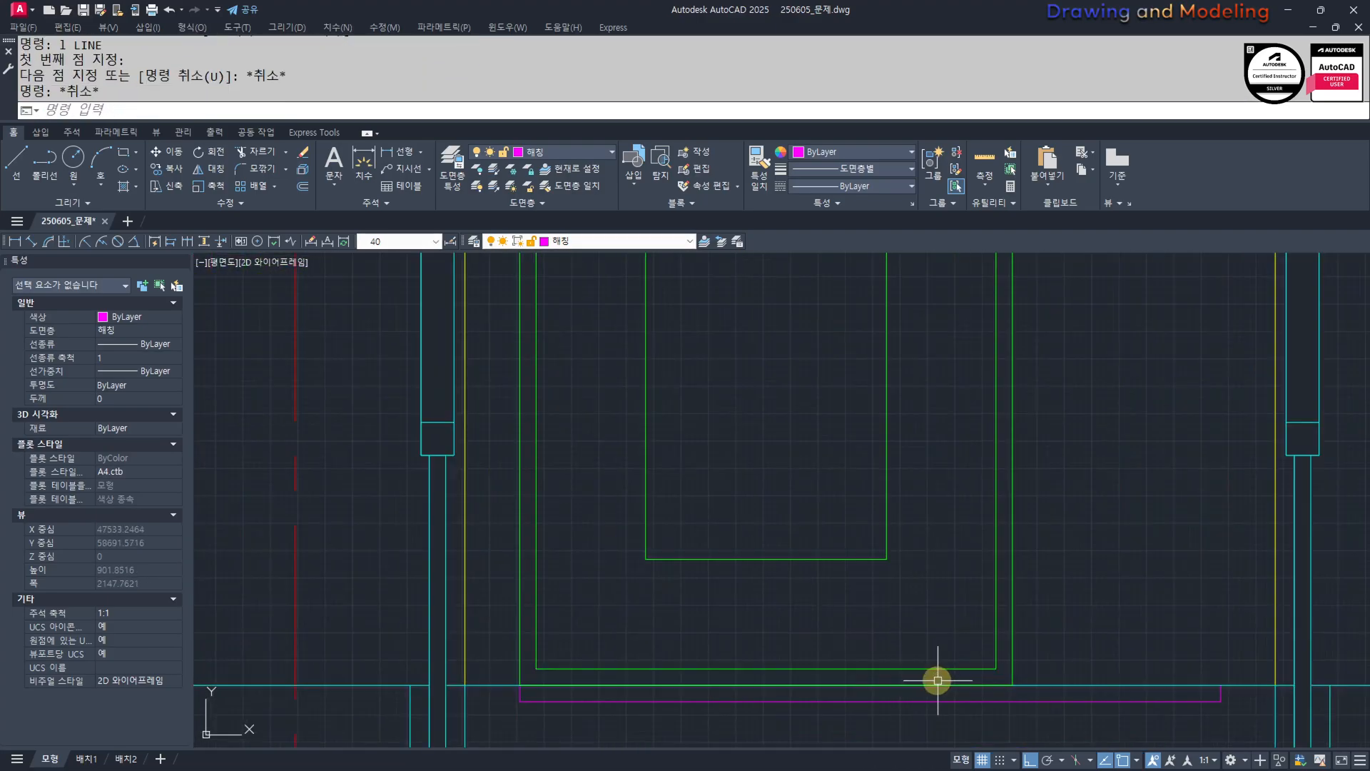
Stretch the lower ends of the door's two inner rectangles down to the door's bottom edge.
text(s)
key(Return)
click(1031, 668)
click(306, 449)
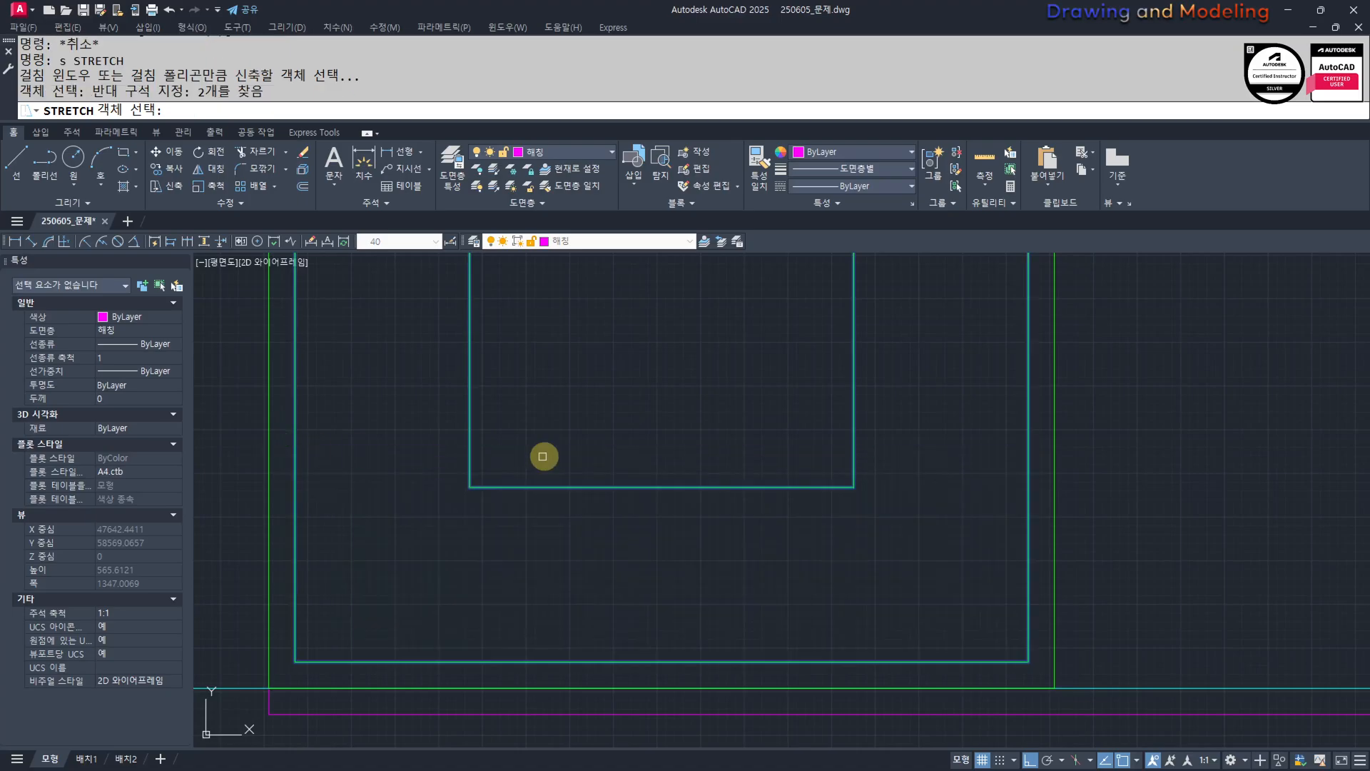
key(Return)
click(671, 664)
key(Escape)
key(Escape)
scroll(773, 703, down, 4)
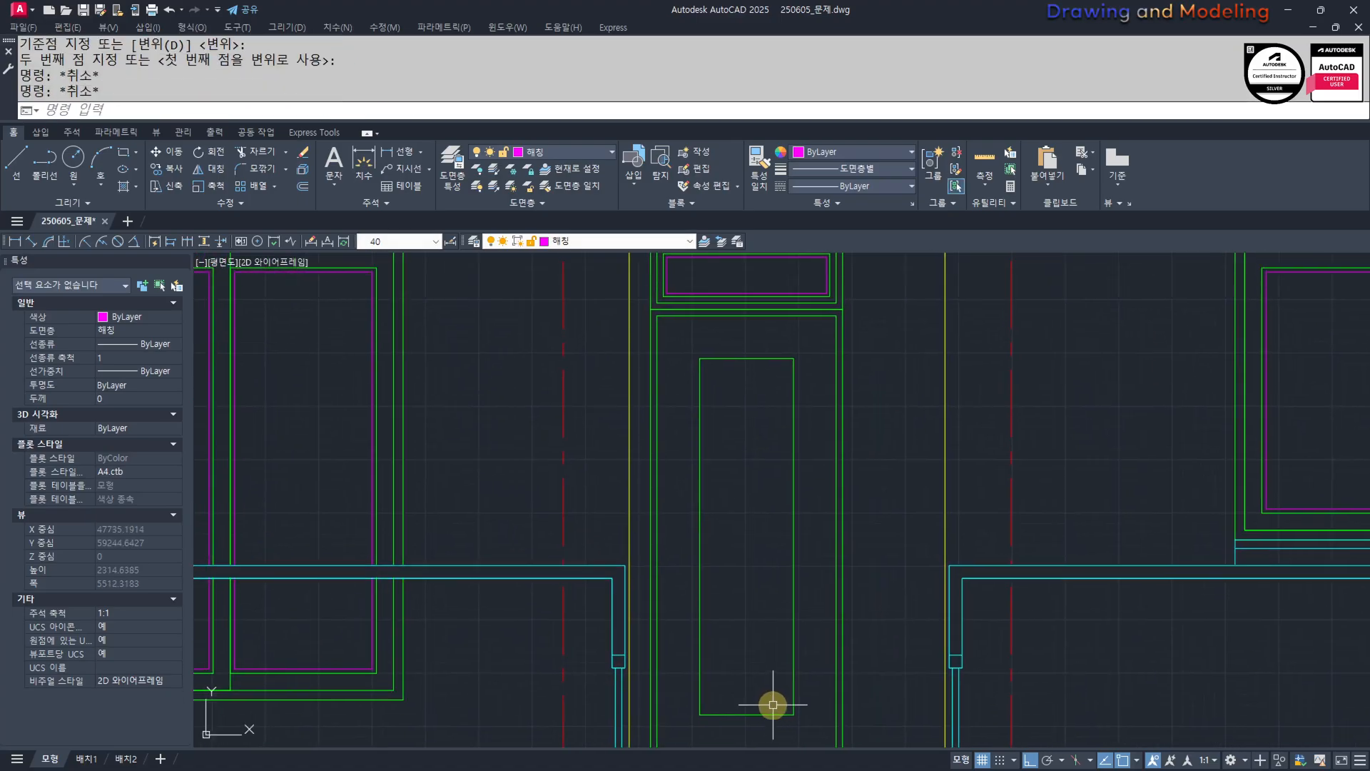
Draw the door swing lines from the inner frame's upper right corner to its left side's midpoint and on to the lower right corner.
text(l)
key(Return)
scroll(850, 442, up, 4)
click(850, 434)
scroll(662, 477, down, 4)
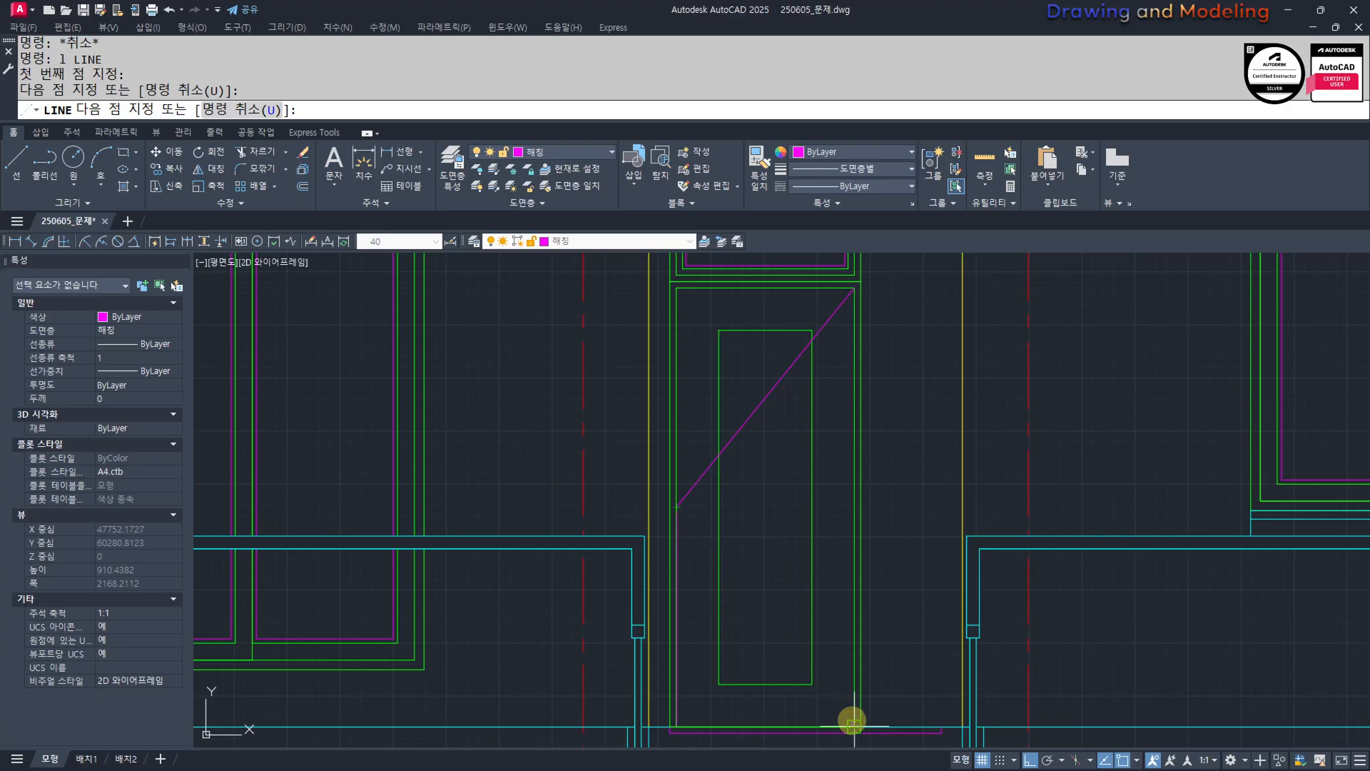
key(Escape)
Match the two door swing lines' properties to the red centre line beside the entrance.
middle_drag(851, 720, 905, 717)
text(mm)
key(Return)
click(1080, 487)
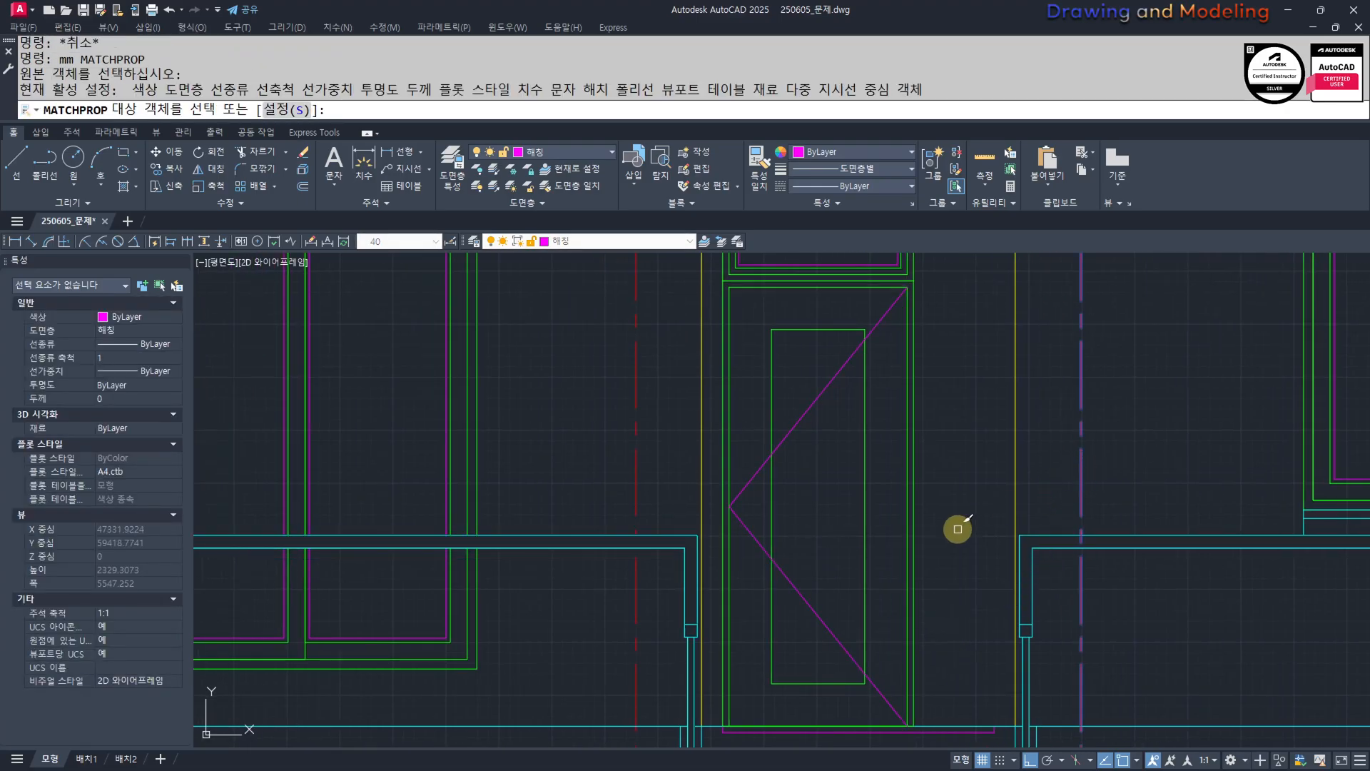
click(820, 569)
click(797, 638)
click(835, 431)
click(784, 339)
key(Escape)
key(Escape)
scroll(713, 522, down, 7)
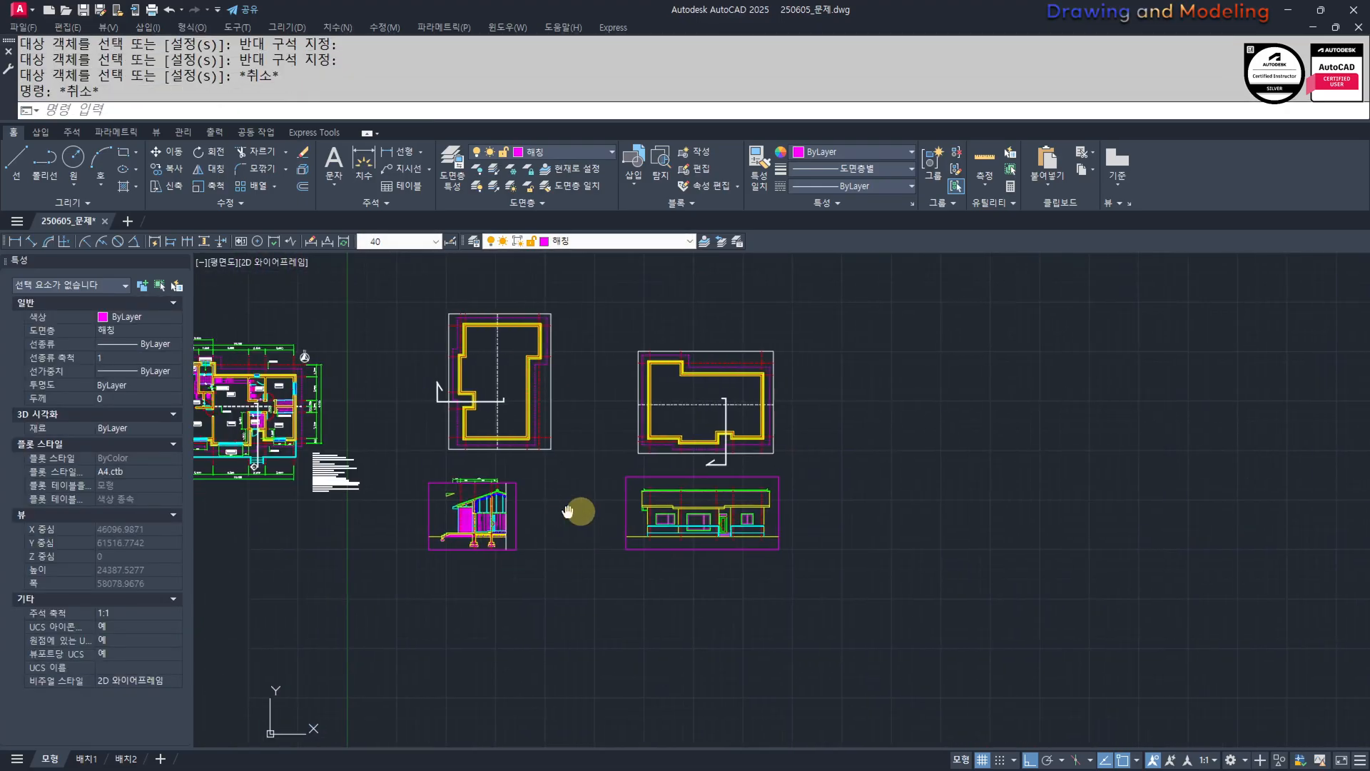
Copy the green door handle rectangle from the section drawing onto the right edge of the elevation's door leaf.
middle_drag(575, 511, 765, 458)
scroll(676, 462, up, 3)
scroll(677, 462, up, 8)
scroll(804, 569, down, 8)
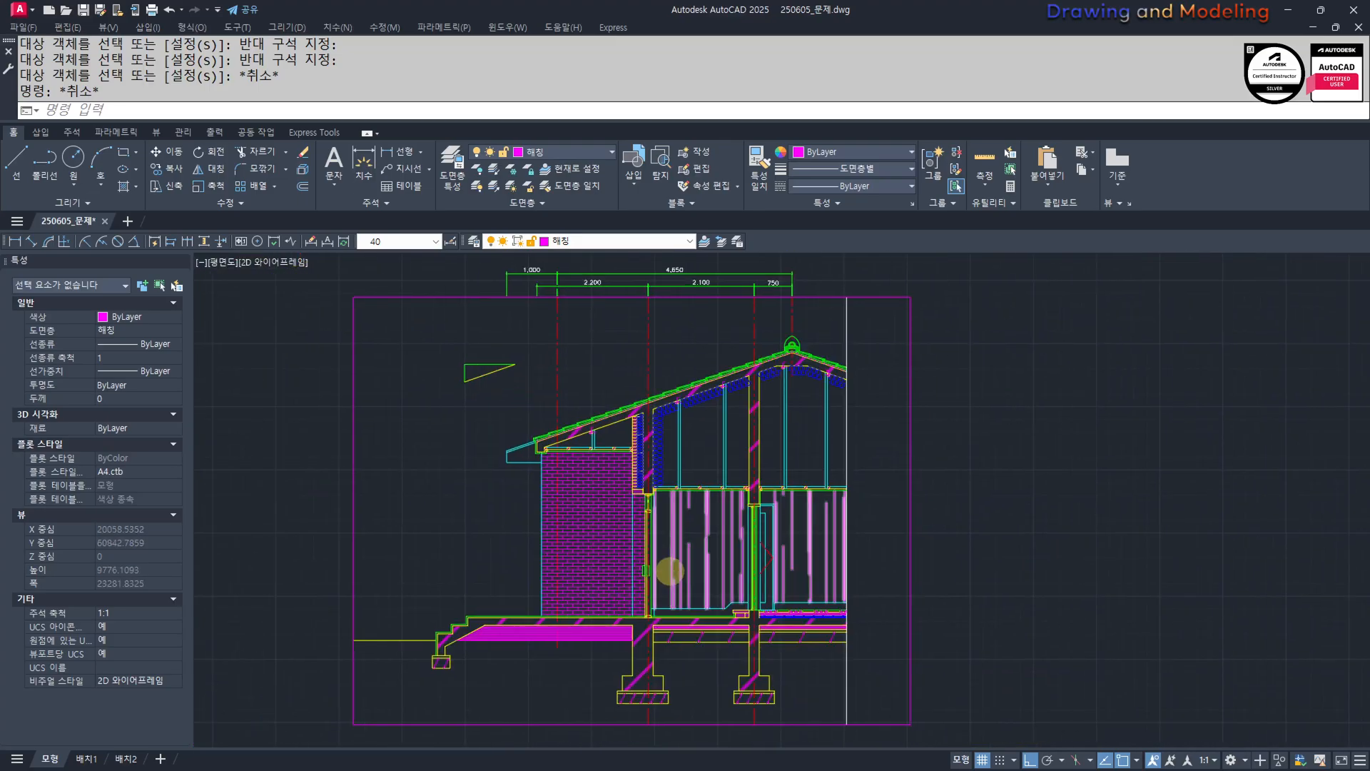
scroll(574, 590, up, 8)
click(615, 579)
text(cc)
key(Return)
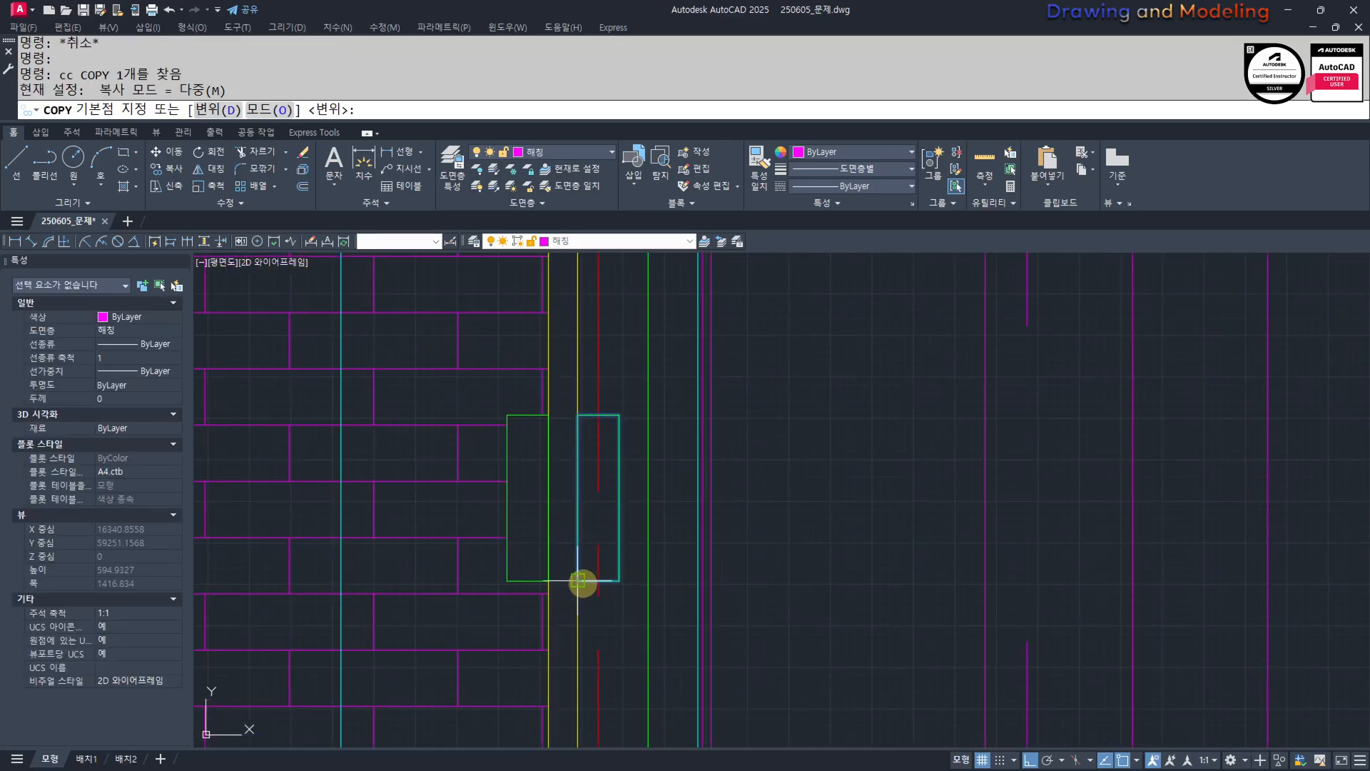
click(580, 503)
scroll(371, 540, down, 8)
scroll(950, 571, down, 3)
middle_drag(1156, 582, 344, 584)
middle_drag(1059, 581, 676, 578)
scroll(1053, 565, up, 4)
middle_drag(1181, 566, 953, 574)
scroll(984, 563, up, 2)
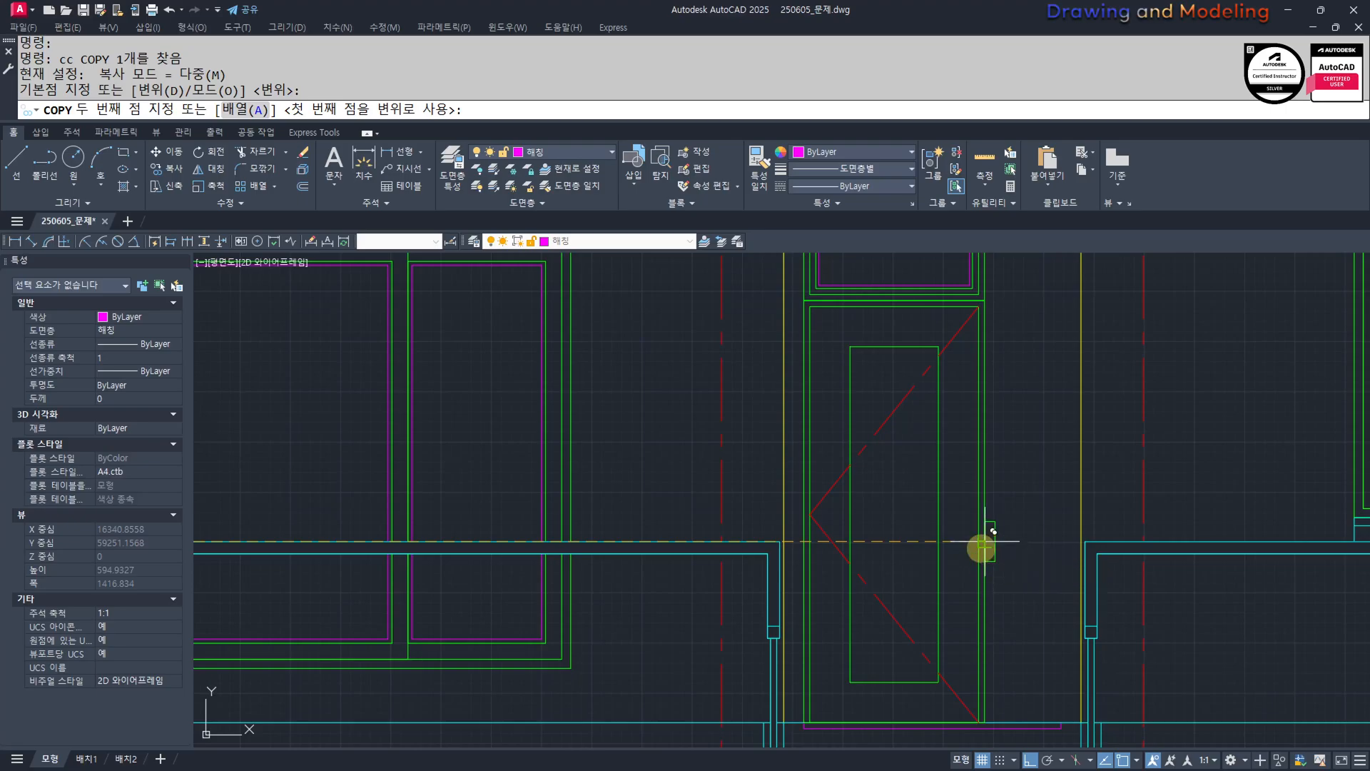
key(Escape)
Move the handle left by its own width so its right side meets the door leaf's right edge.
scroll(978, 546, up, 5)
click(924, 414)
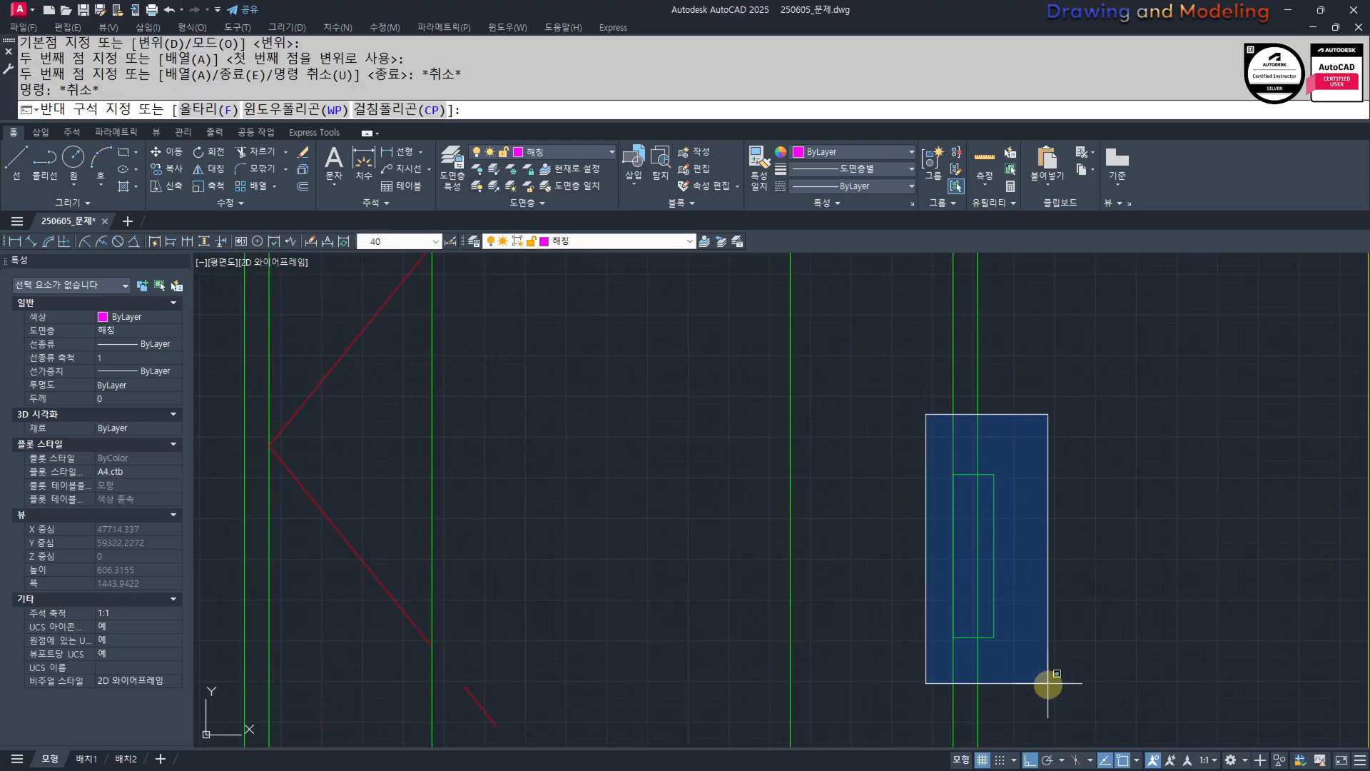
click(1046, 678)
text(m)
key(Return)
key(Return)
click(994, 555)
click(953, 556)
key(Escape)
Move the door handle 50 mm left, inside the door leaf.
click(851, 430)
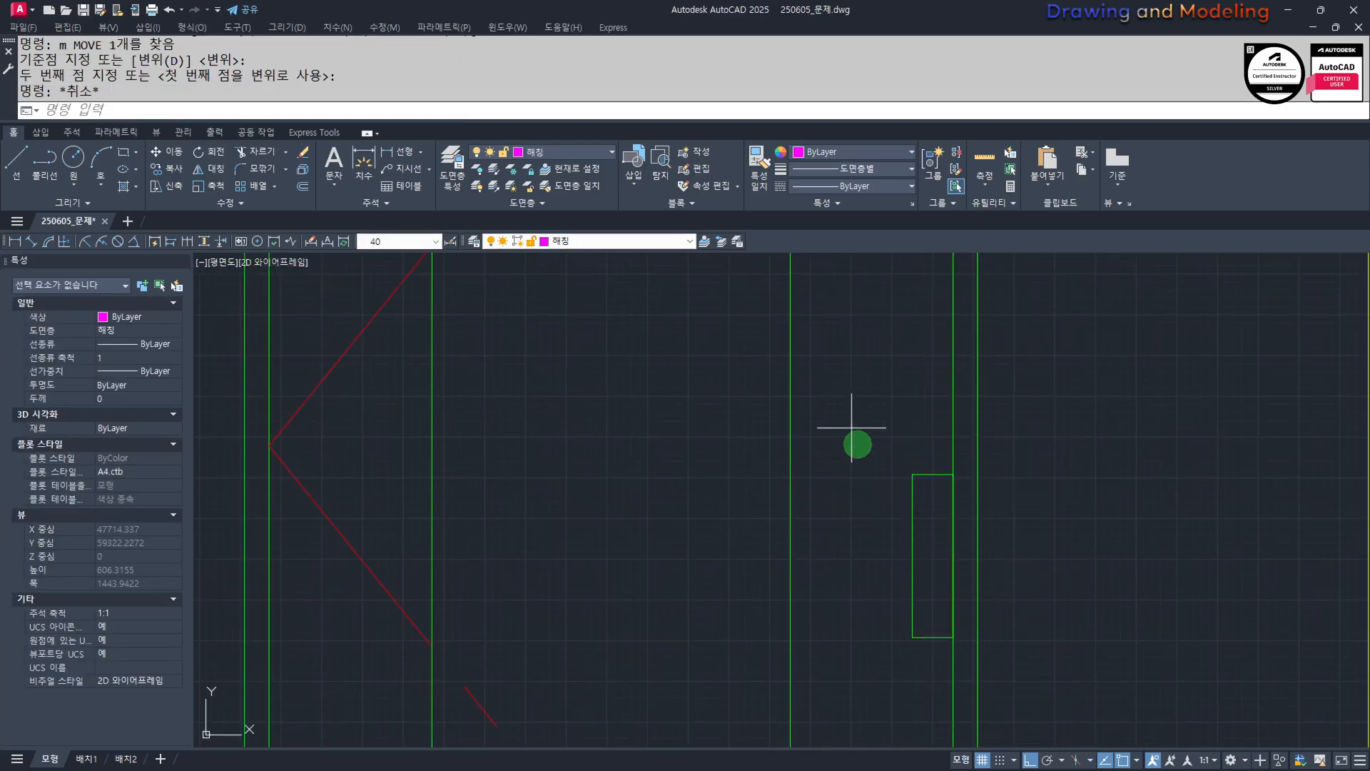
click(1060, 660)
middle_drag(1128, 631, 1036, 617)
text(m)
key(Return)
click(1061, 524)
text(5)
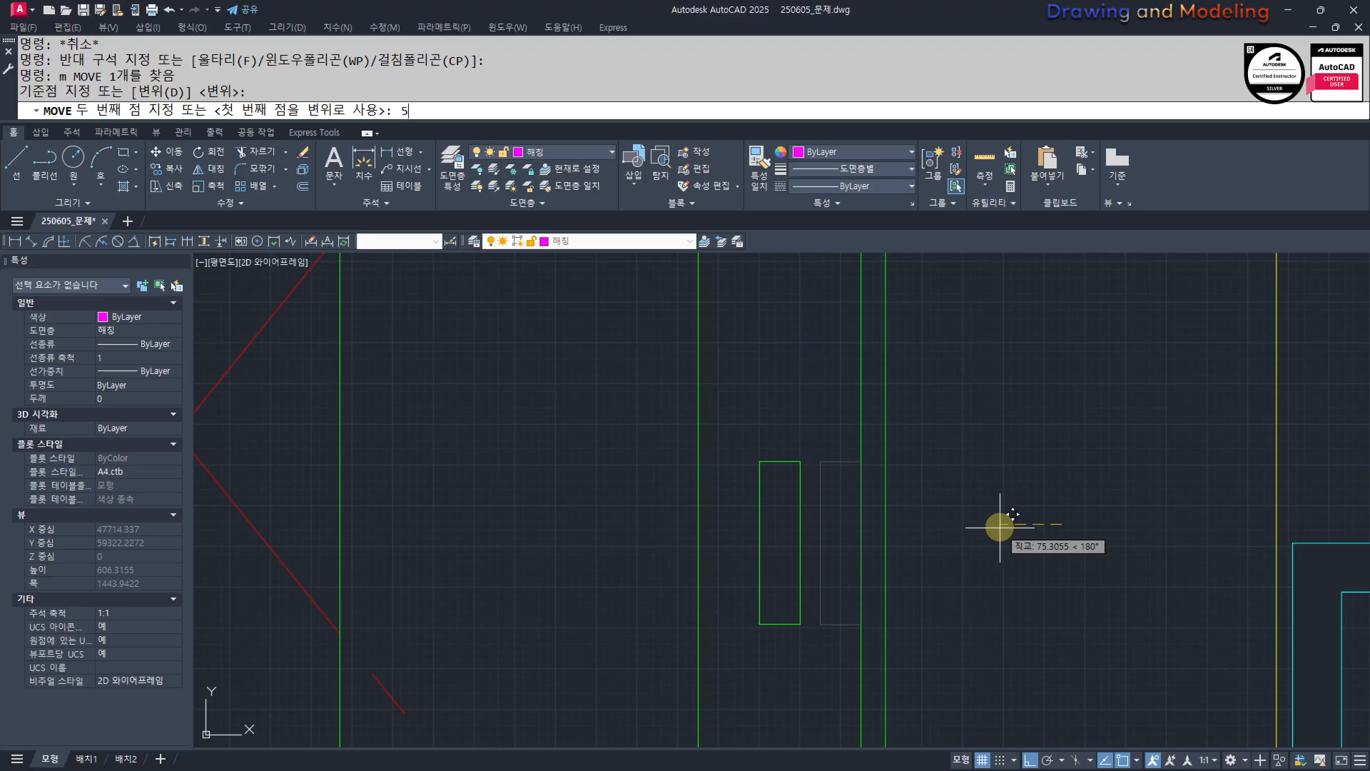
text(0)
key(Return)
key(Escape)
key(Escape)
scroll(997, 526, down, 5)
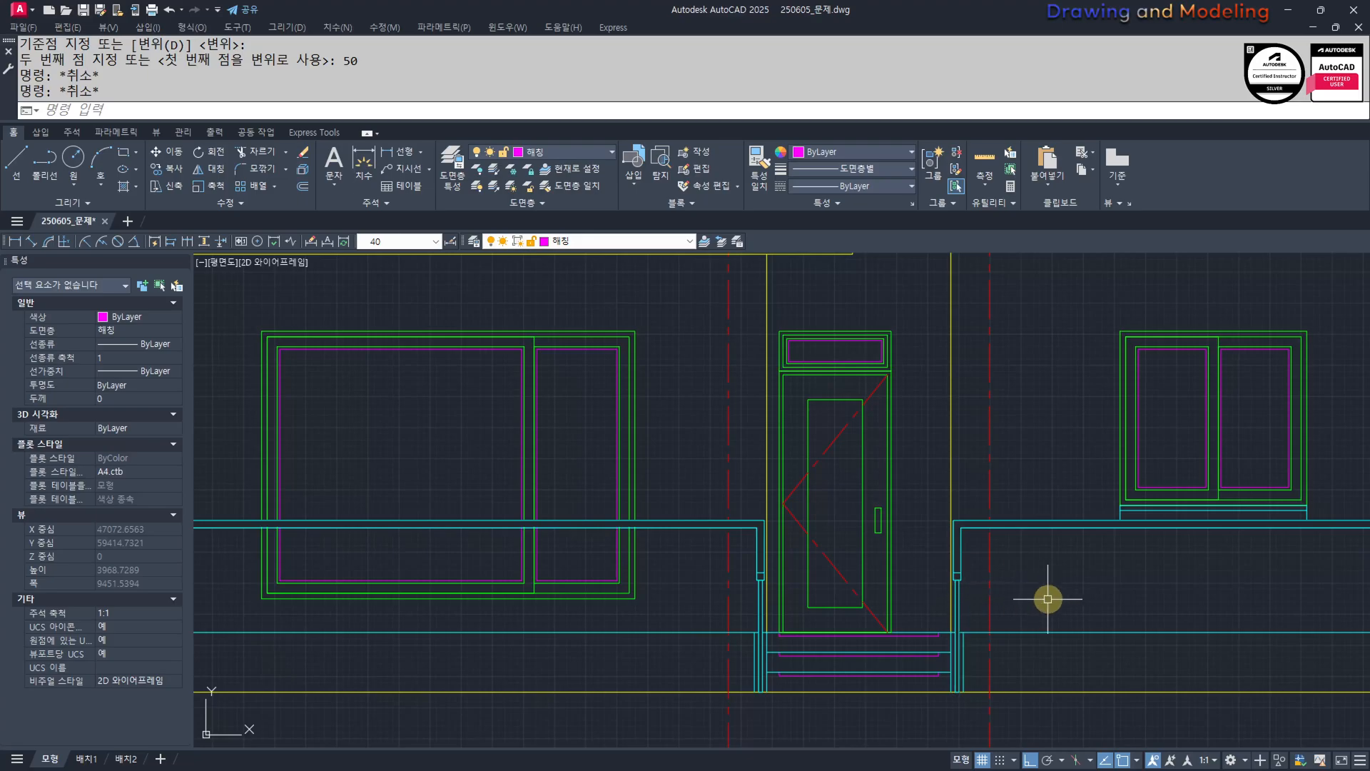
Turn off the 입면선 layer by picking the terrace railing in the front elevation.
scroll(914, 546, up, 2)
scroll(920, 558, down, 5)
scroll(878, 554, up, 2)
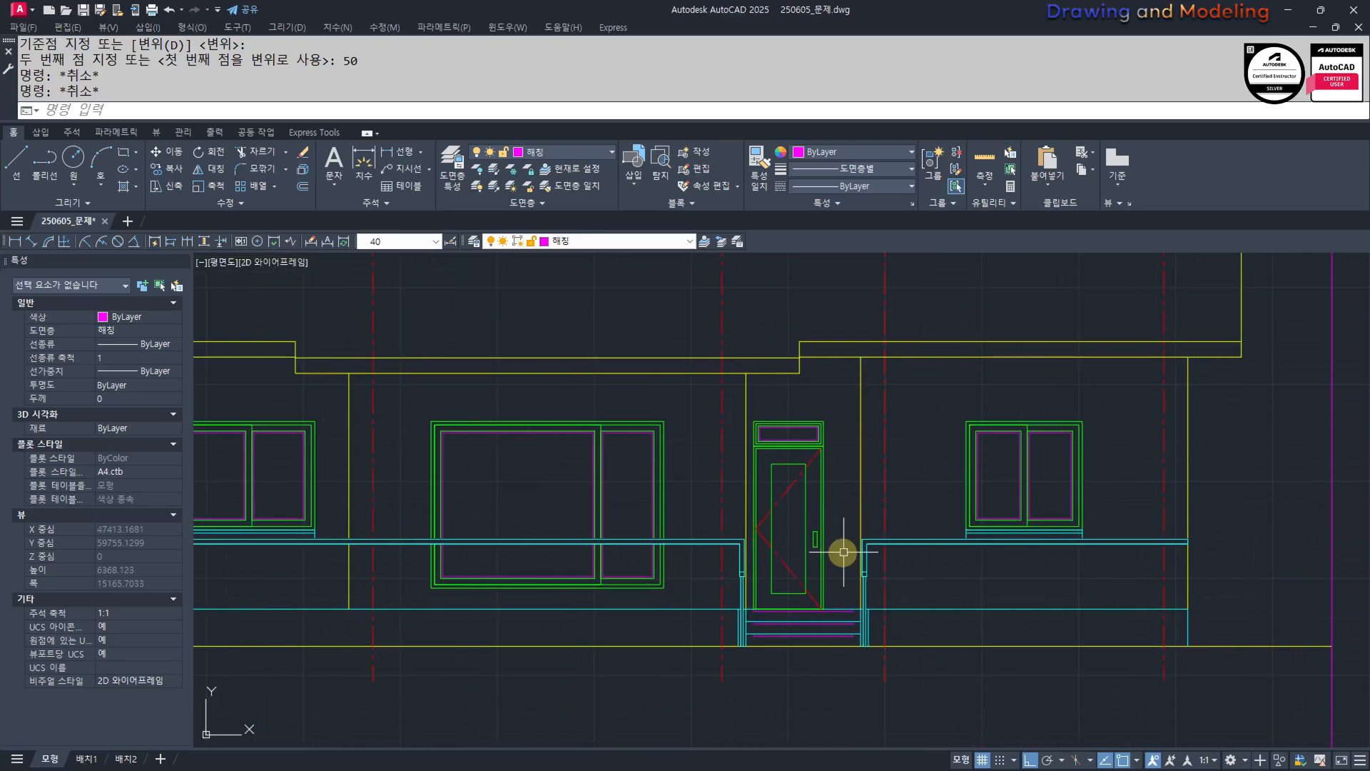
scroll(811, 520, down, 3)
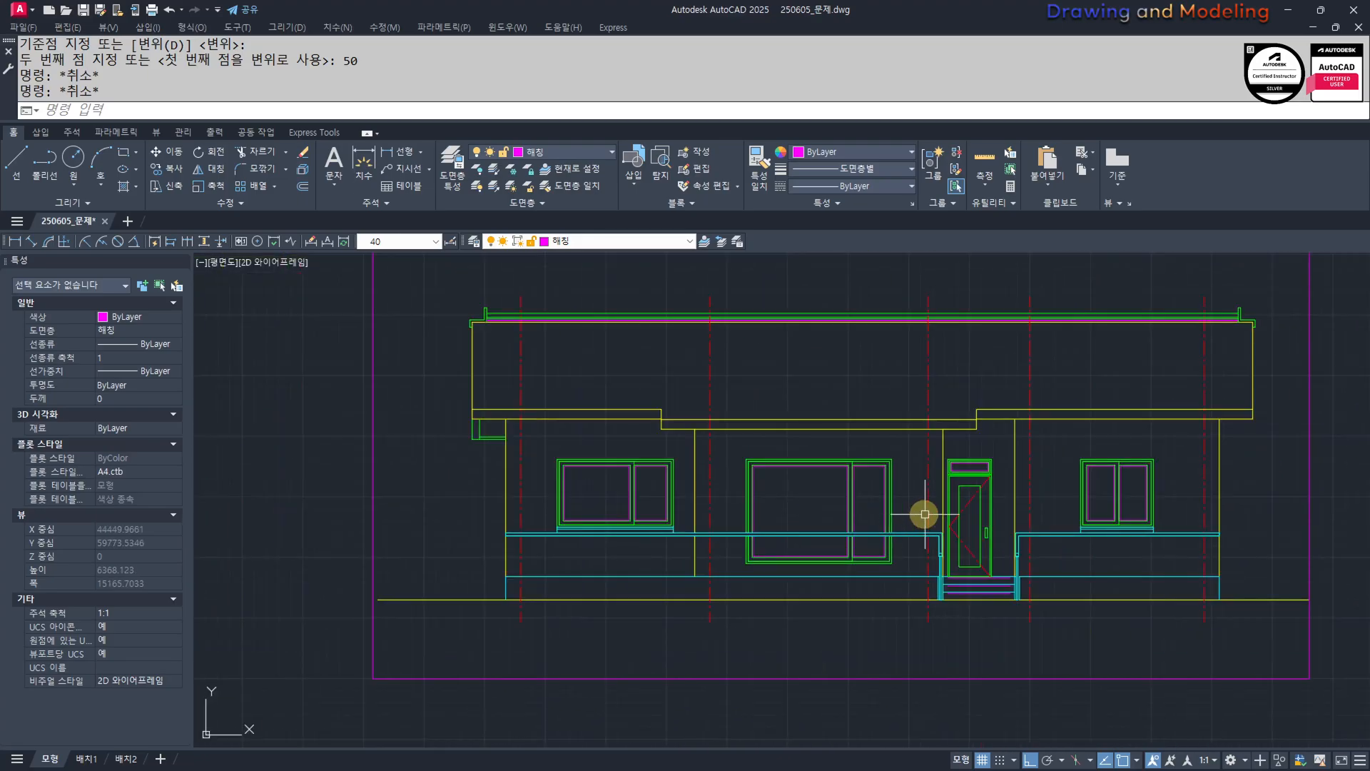
scroll(1058, 538, up, 3)
text(ff)
key(space)
click(1066, 540)
key(Escape)
key(Escape)
middle_drag(791, 539, 861, 566)
Turn off the 중심선 layer by picking a red centre line in the elevation.
scroll(402, 497, up, 4)
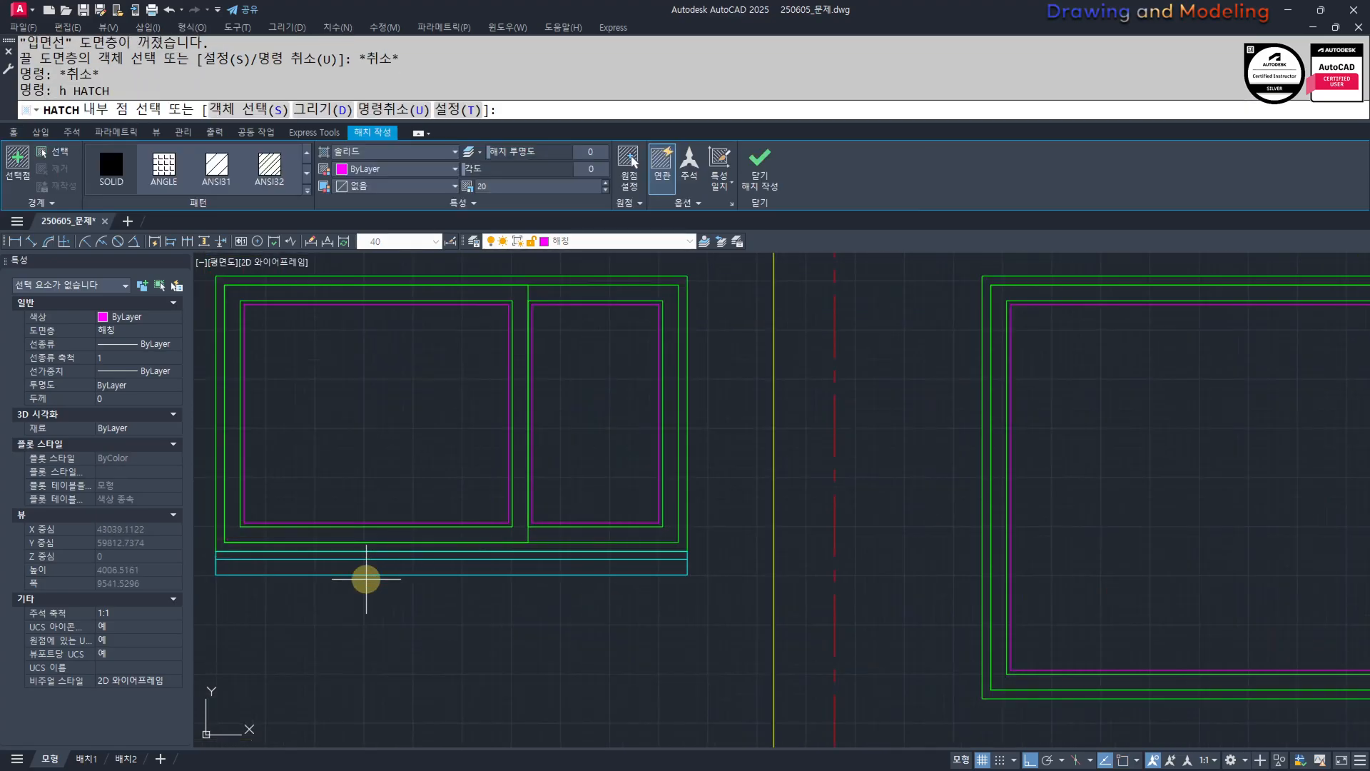
scroll(599, 692, down, 6)
key(Escape)
key(Escape)
text(ff)
key(space)
click(619, 404)
key(Escape)
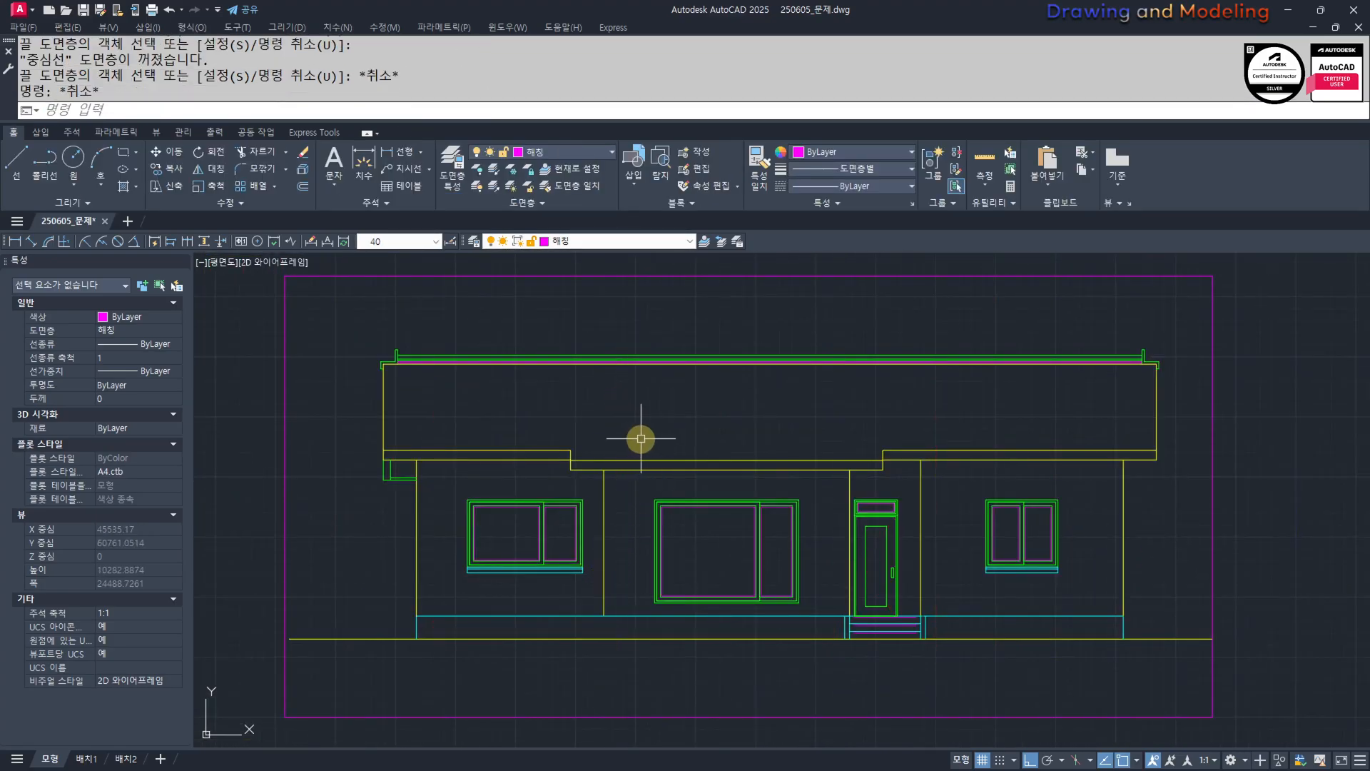
Hatch the left, centre, entrance and right wall areas below the eaves with the SOLID pattern.
middle_drag(639, 437, 680, 456)
text(h)
key(space)
click(627, 505)
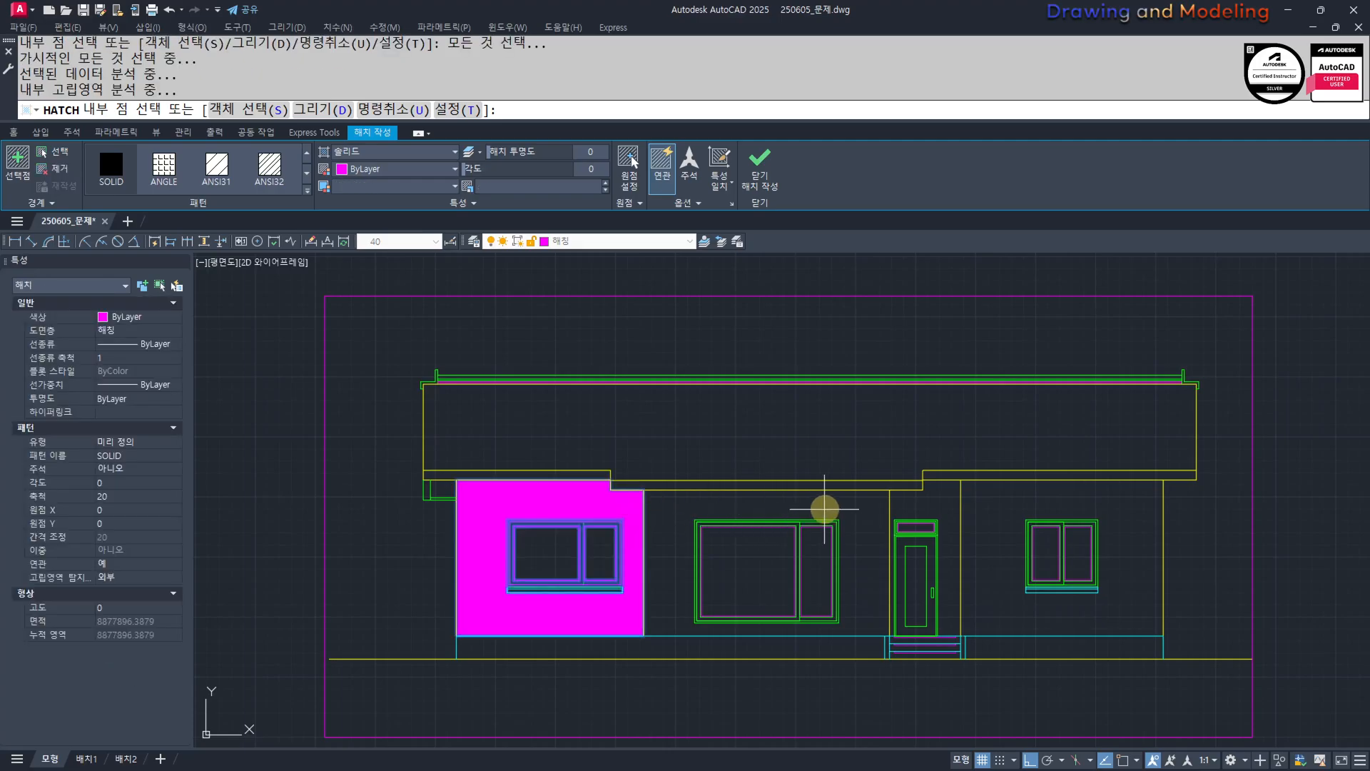
click(825, 511)
click(951, 499)
click(1004, 509)
key(space)
key(Escape)
Change the wall hatch to the AR-BRSTD pattern at scale 1, with its origin at the wall's base corner beside the entrance steps.
click(999, 508)
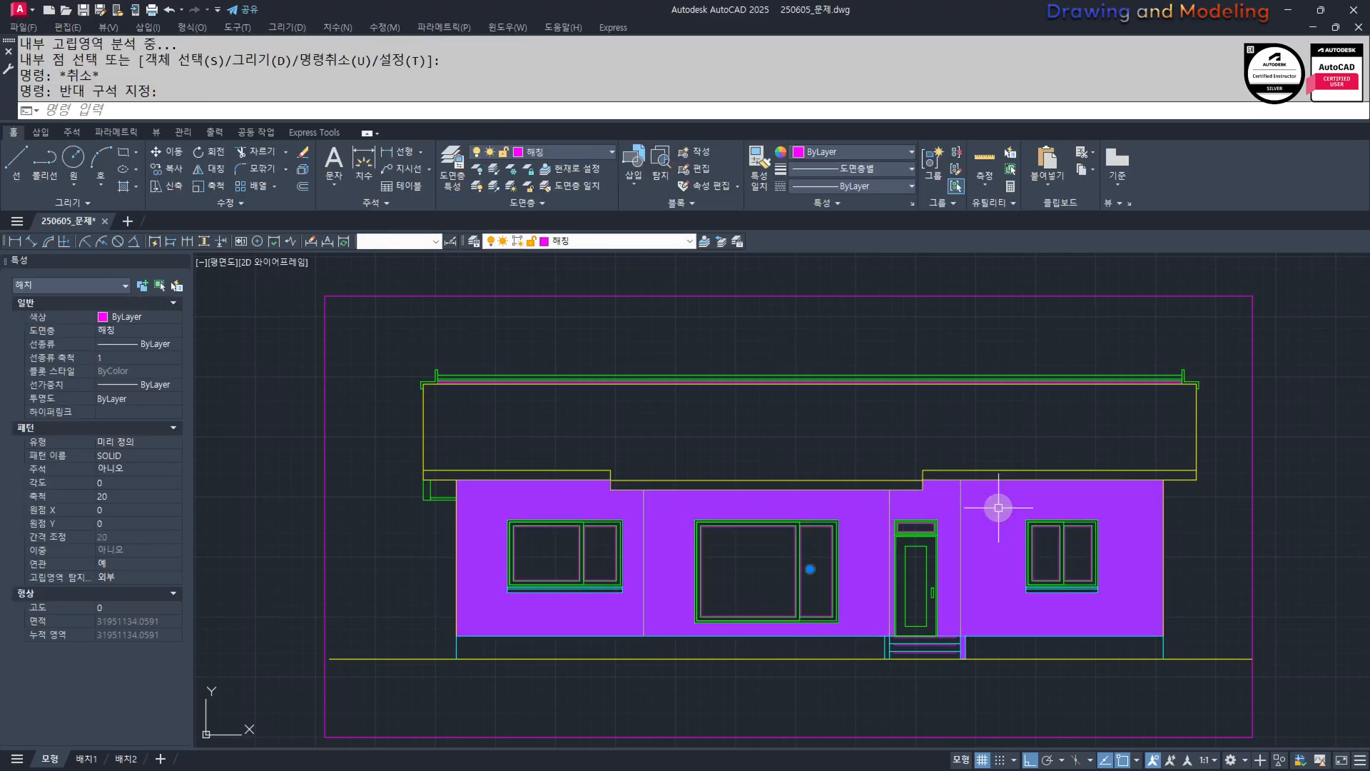
click(216, 170)
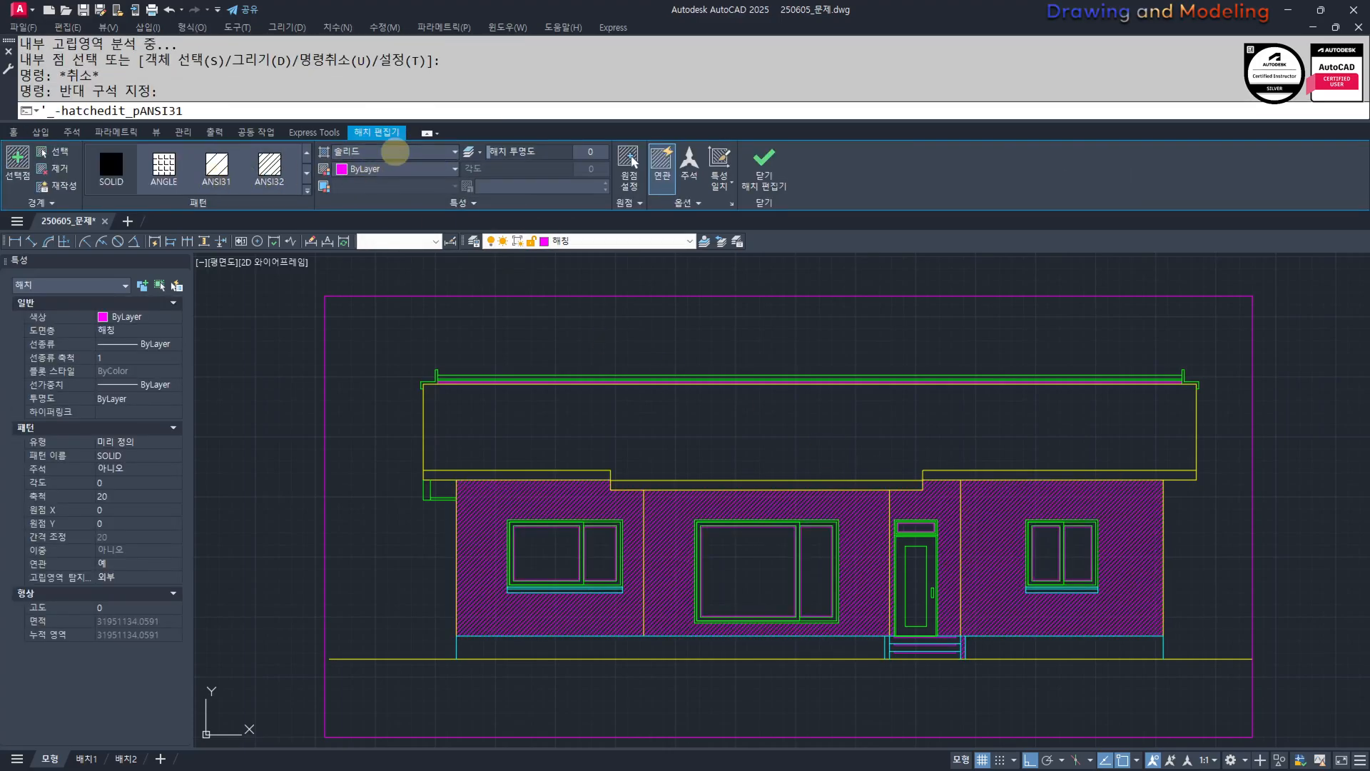
click(395, 152)
click(395, 148)
scroll(220, 169, down, 3)
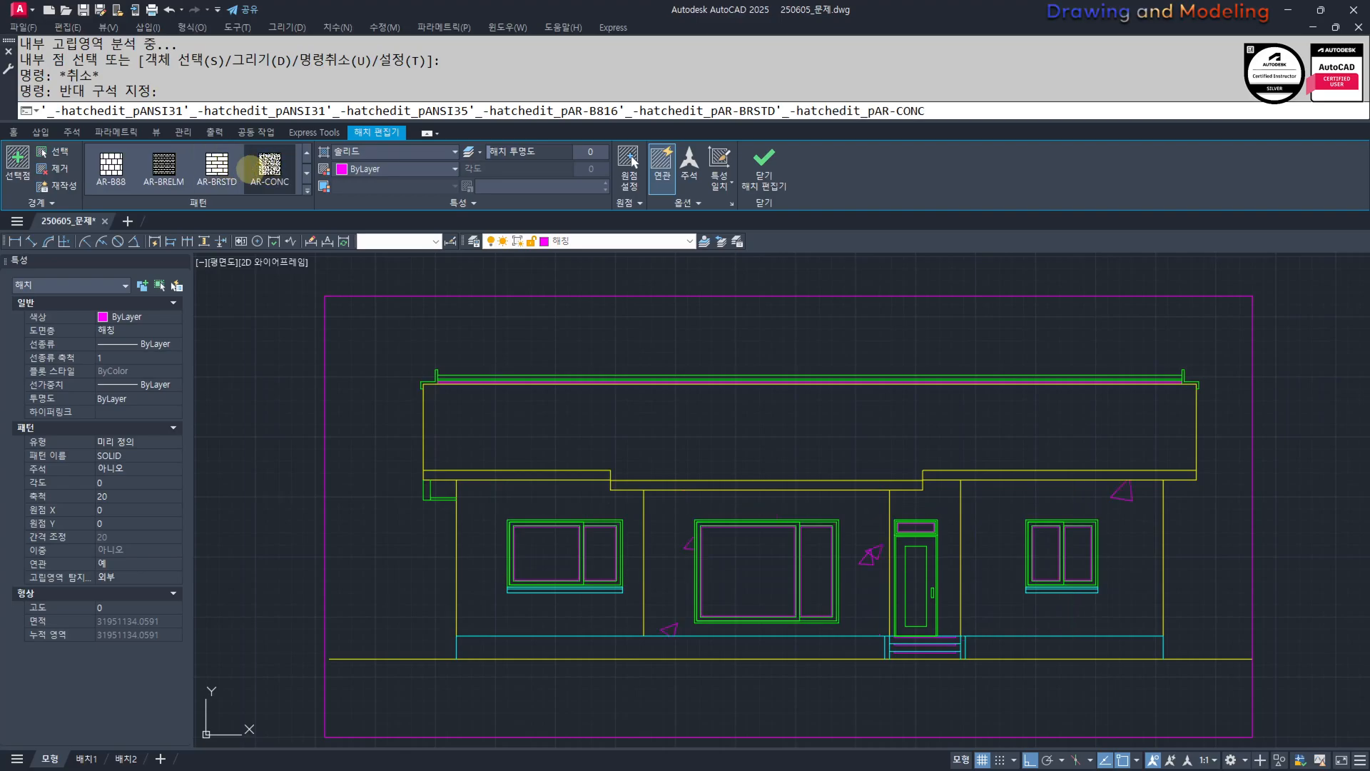
scroll(227, 168, down, 2)
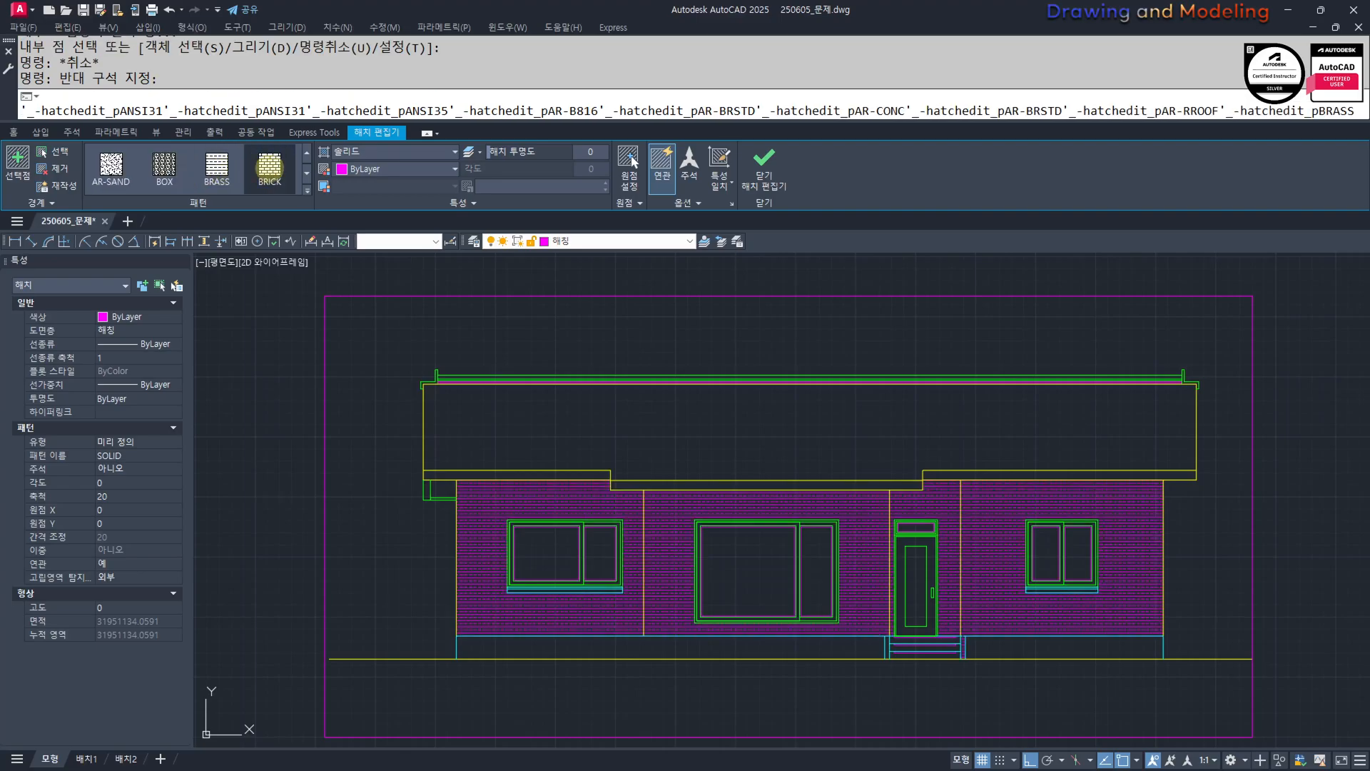
scroll(264, 169, up, 2)
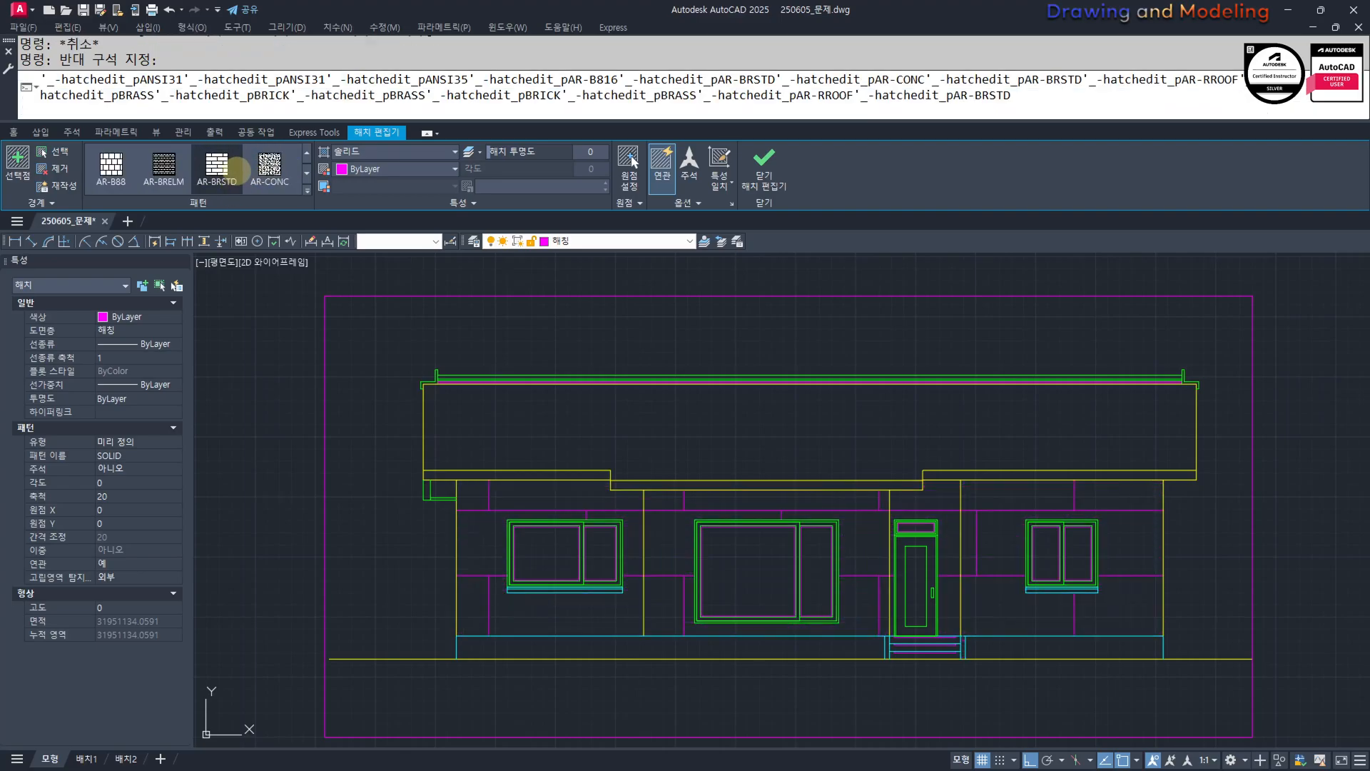
click(222, 166)
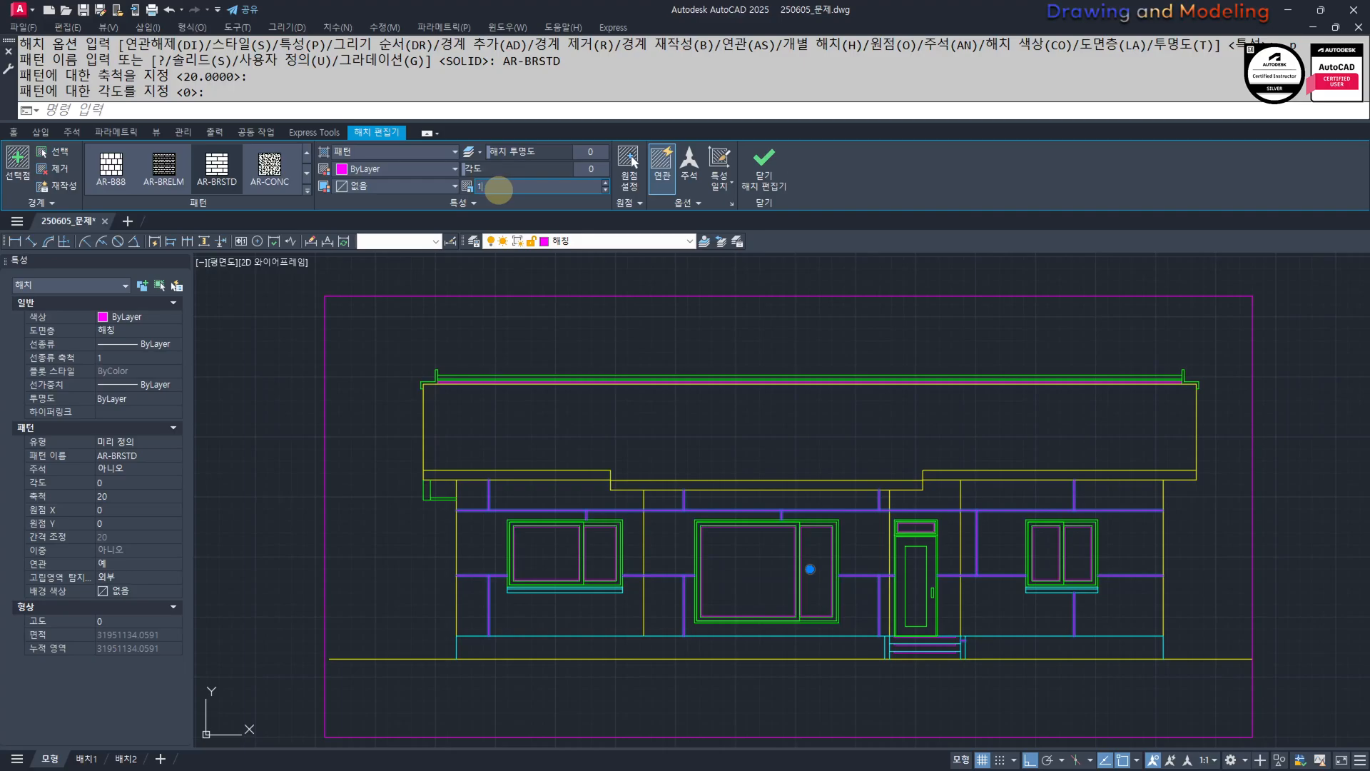
key(Return)
click(631, 161)
scroll(956, 628, up, 4)
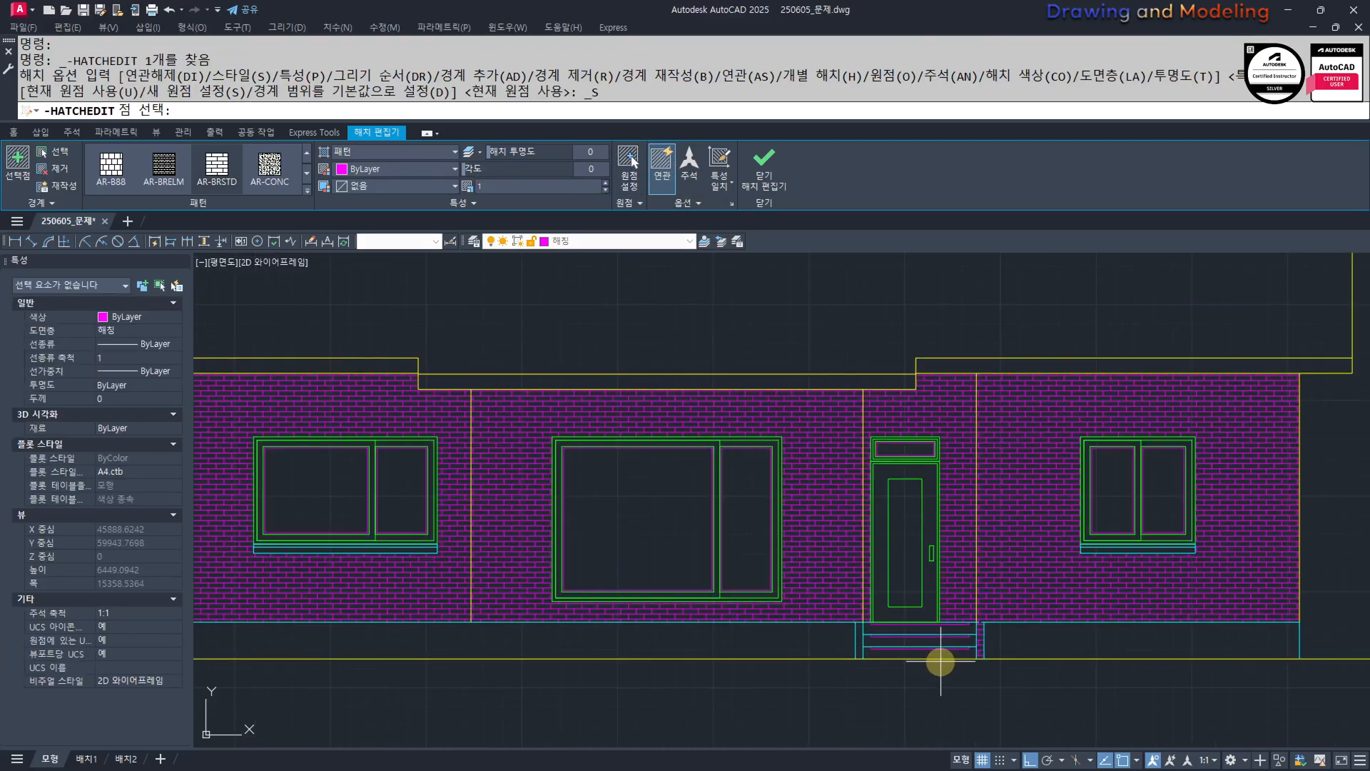
key(Escape)
key(Escape)
Erase the brick hatch that spills into the narrow strip beside the entrance steps.
scroll(992, 598, up, 7)
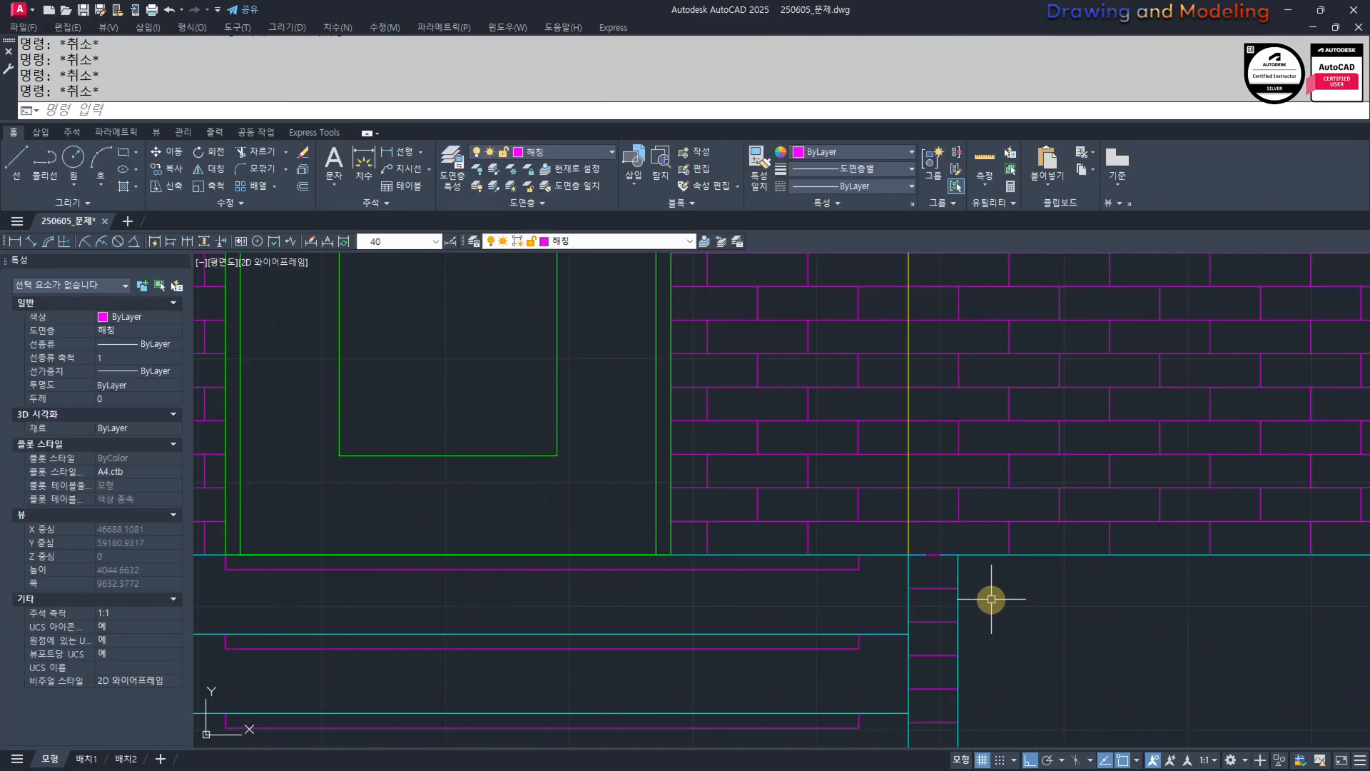
scroll(961, 580, up, 4)
click(883, 643)
click(876, 568)
scroll(880, 564, down, 14)
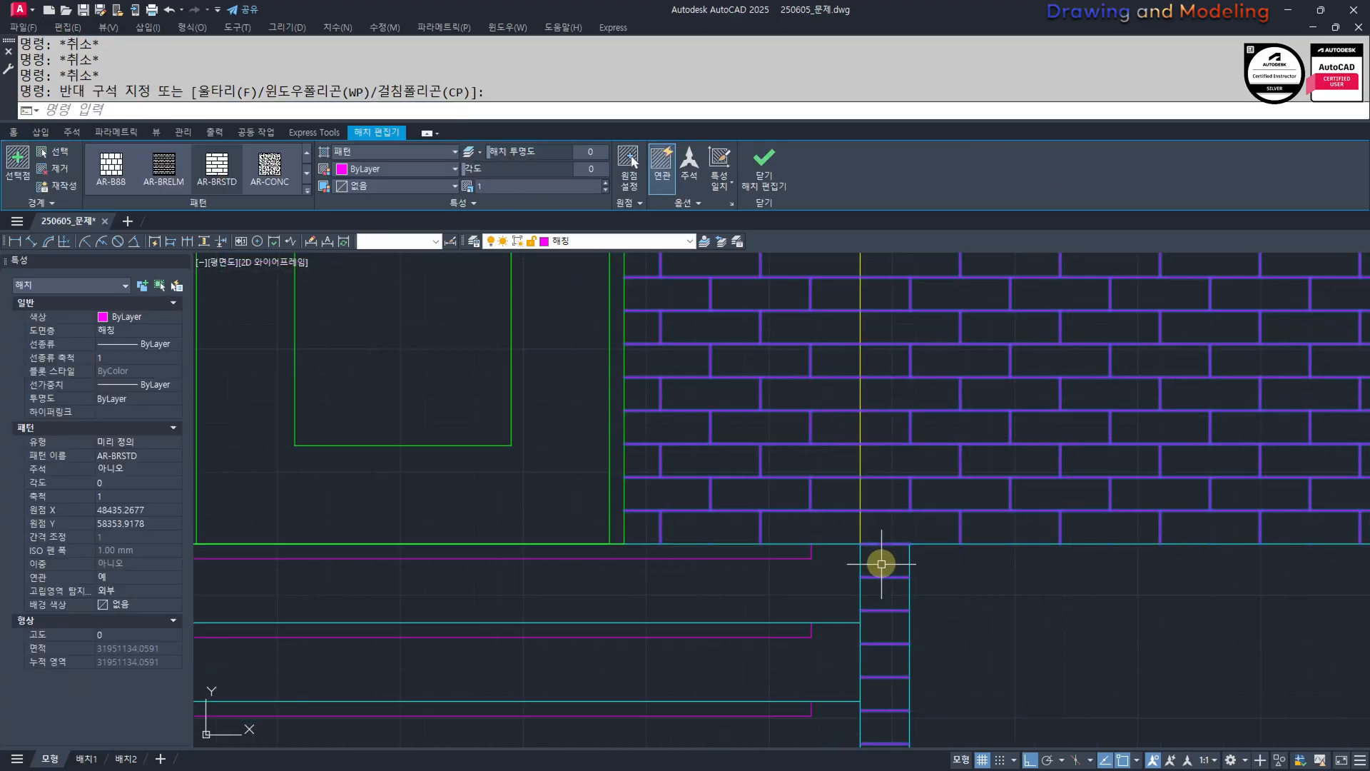
text(e)
key(Return)
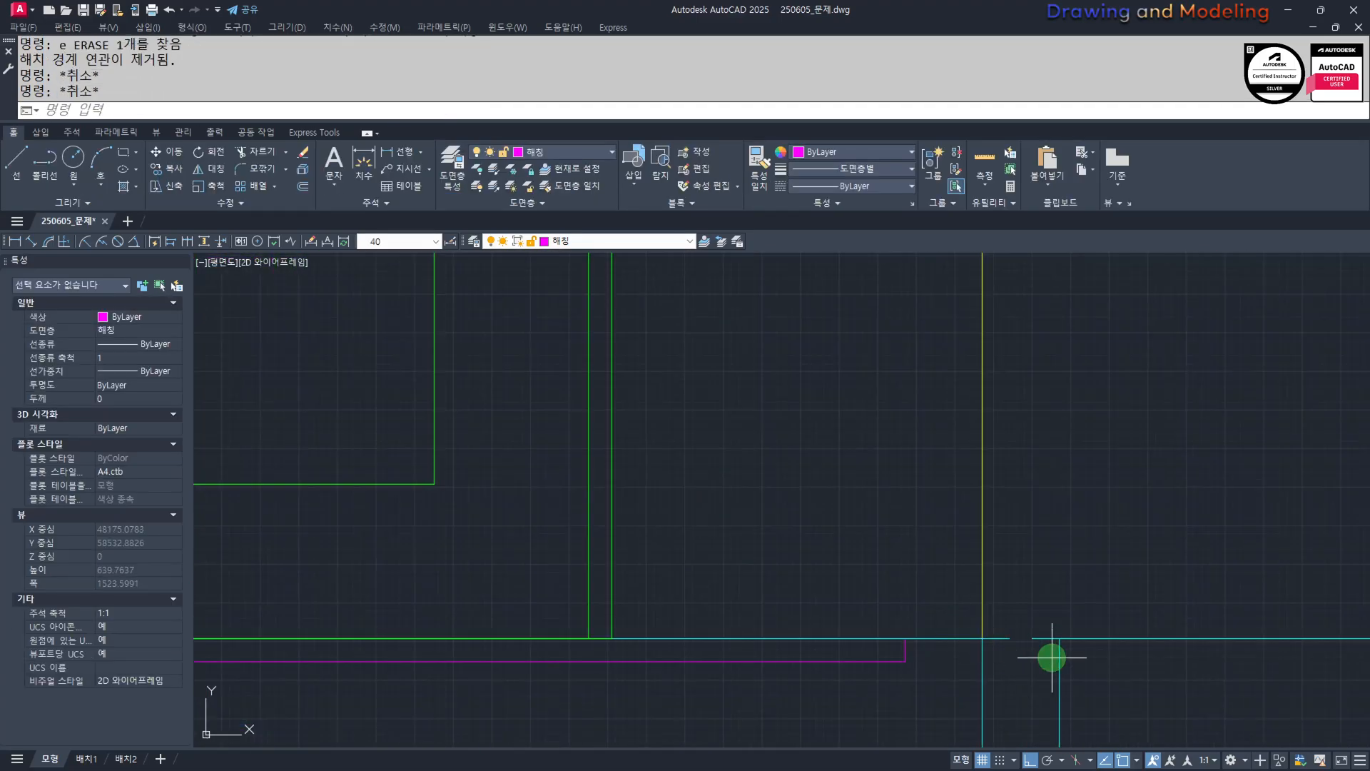
Join the two collinear wall base line segments to close the gap above the strip beside the entrance steps.
click(1052, 657)
click(985, 629)
scroll(986, 629, down, 6)
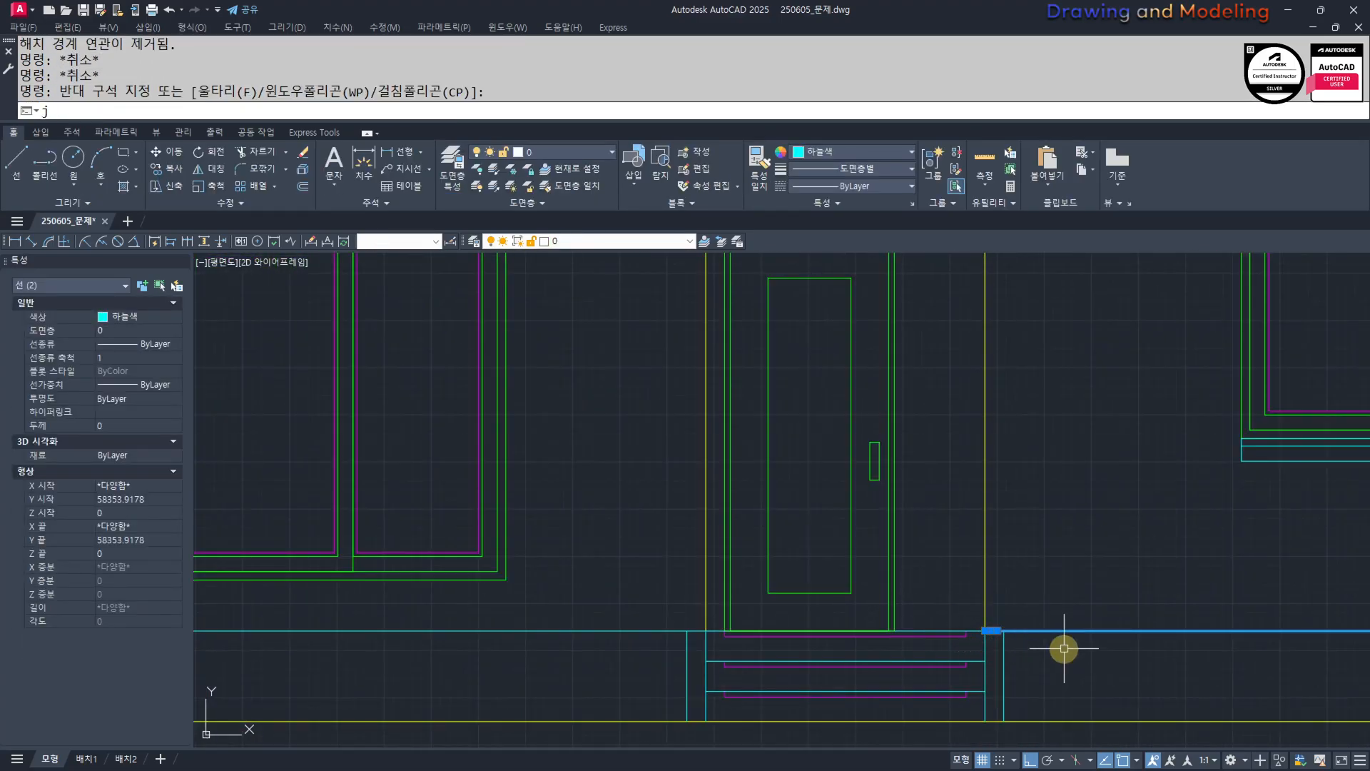
key(Escape)
key(Escape)
Start a new hatch over the left, centre, entrance and right wall areas below the eaves.
scroll(841, 611, down, 5)
middle_drag(841, 611, 883, 639)
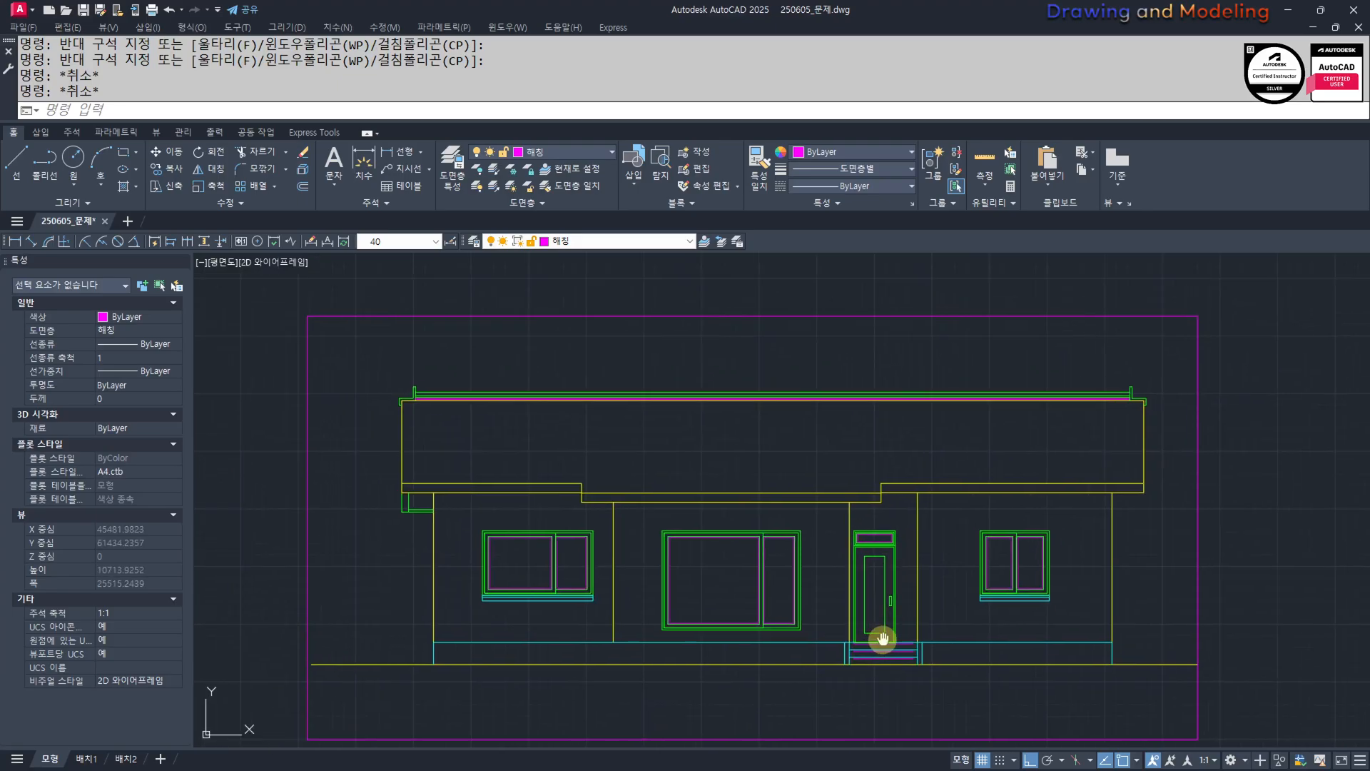
scroll(883, 638, down, 2)
key(Return)
click(684, 575)
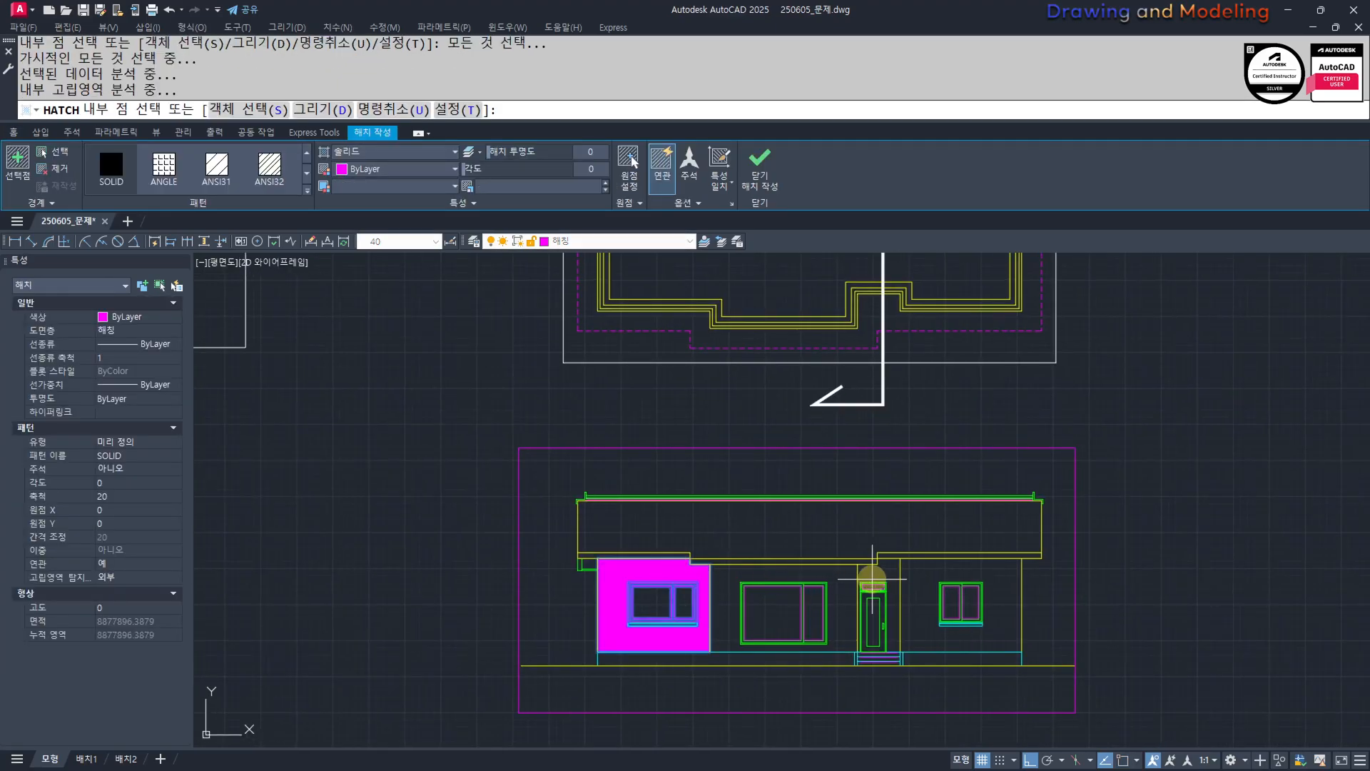
click(846, 579)
click(915, 574)
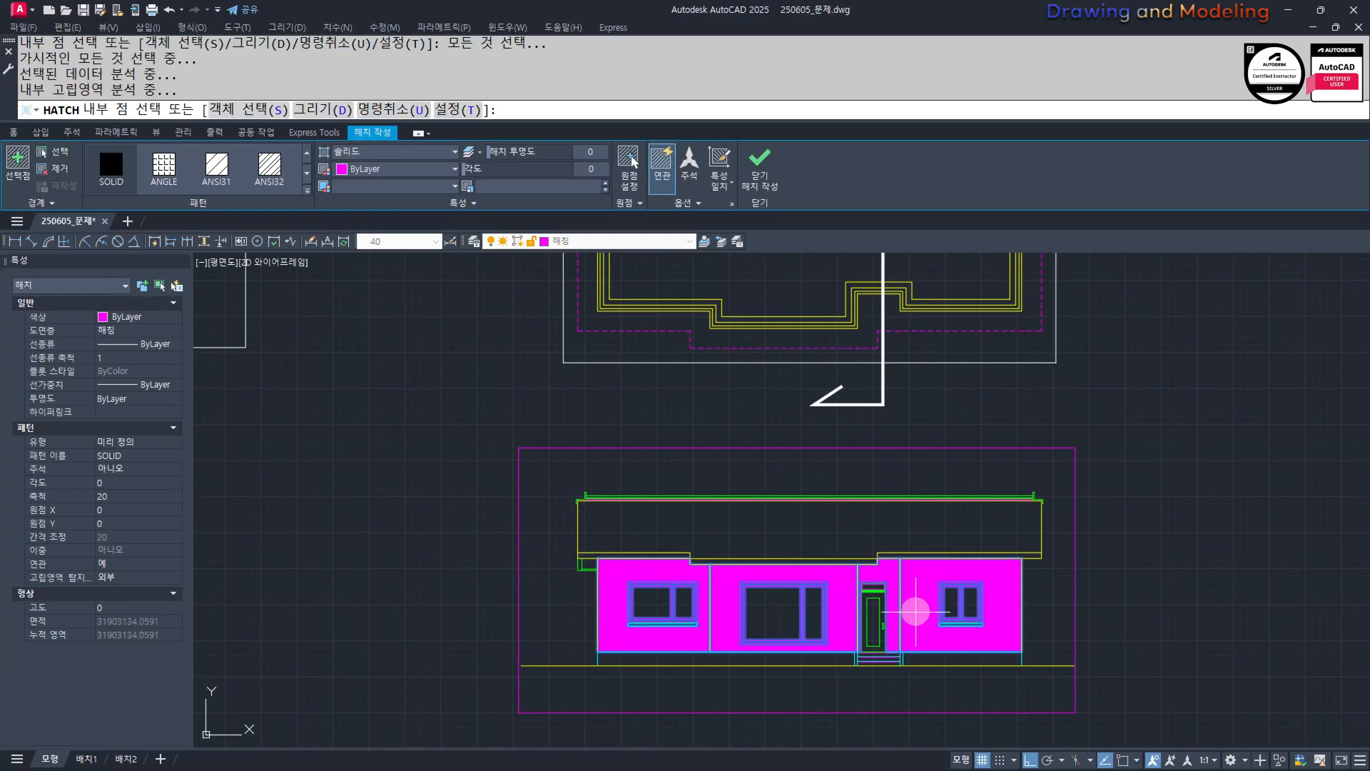
scroll(915, 611, up, 4)
scroll(253, 175, down, 3)
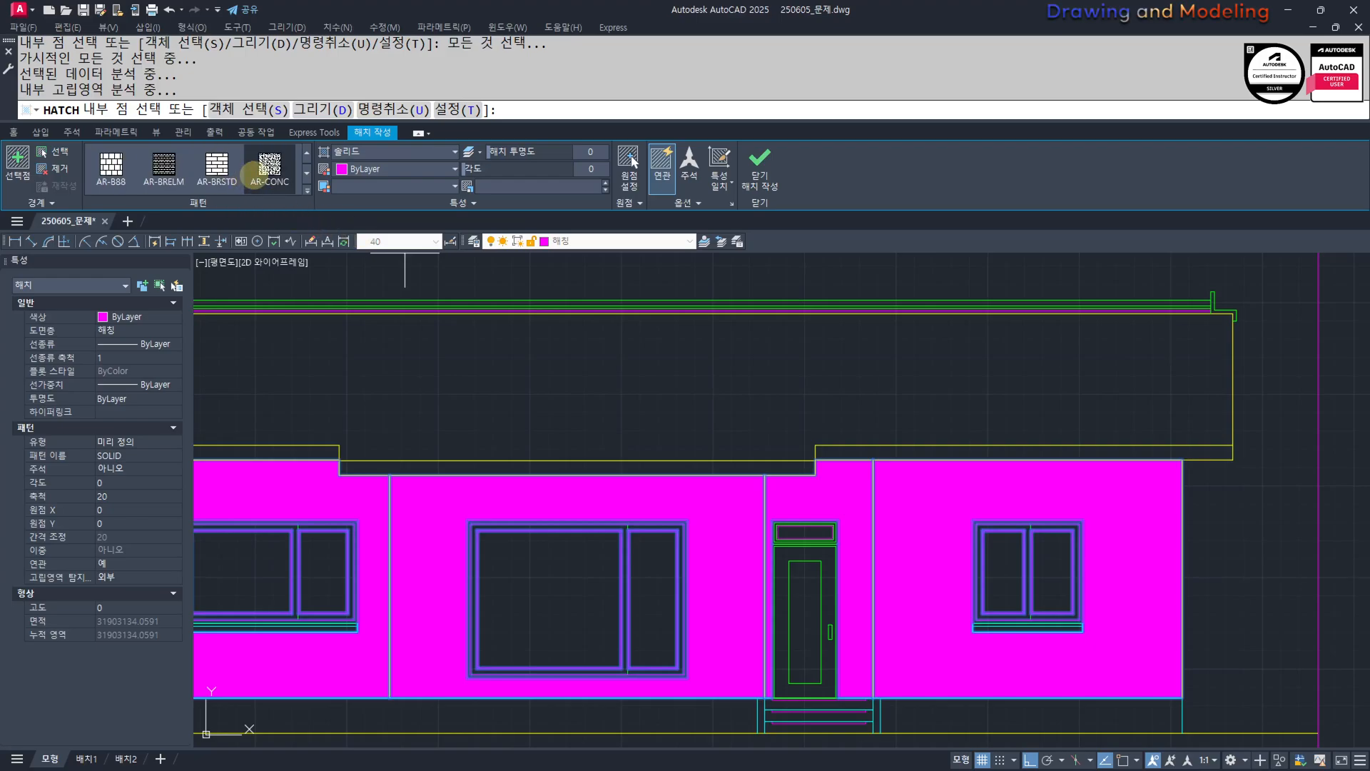
Set the wall hatch to the AR-BRSTD brick pattern at scale 1 and finish it.
click(218, 167)
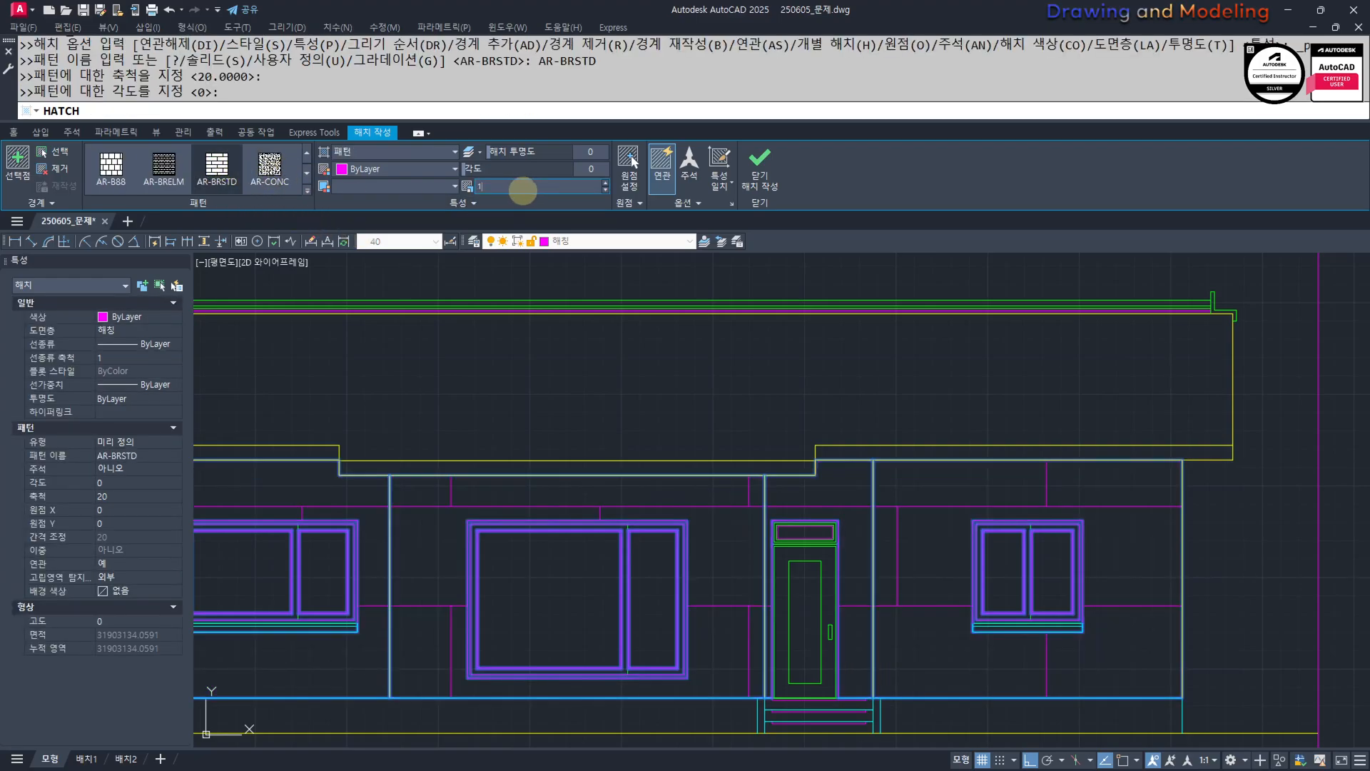
key(Return)
key(Escape)
key(Escape)
key(Escape)
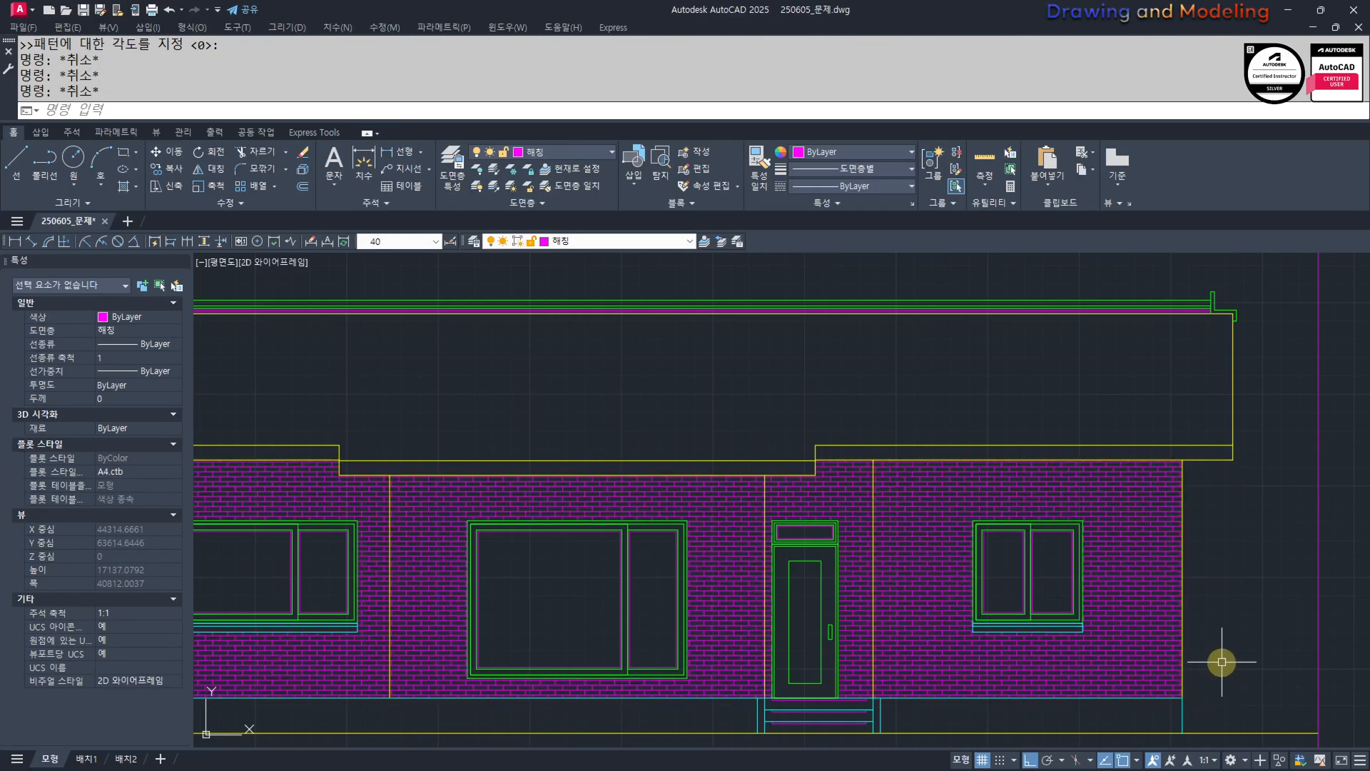
Start a hatch covering the roof face and the thin ridge strip above it.
scroll(1224, 658, down, 5)
scroll(1064, 650, up, 5)
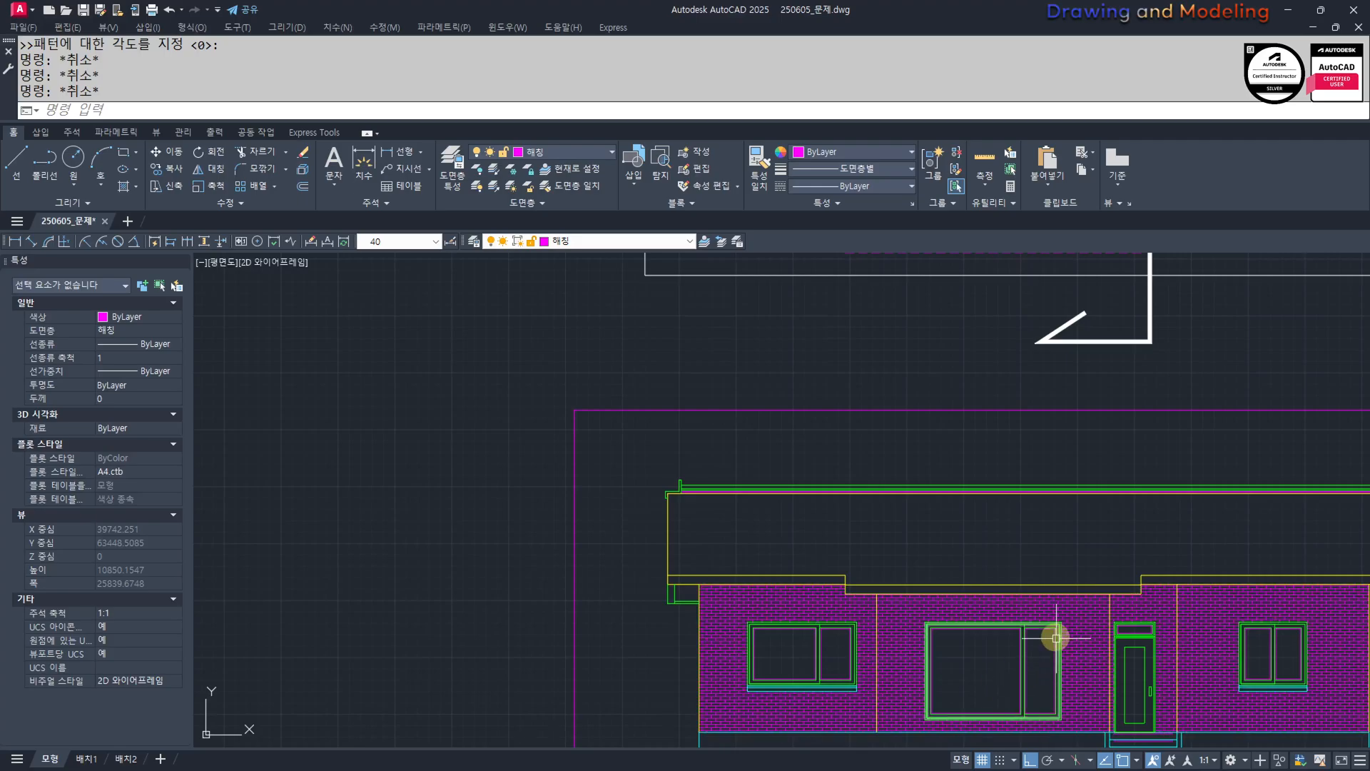
scroll(845, 526, up, 1)
text(h)
key(space)
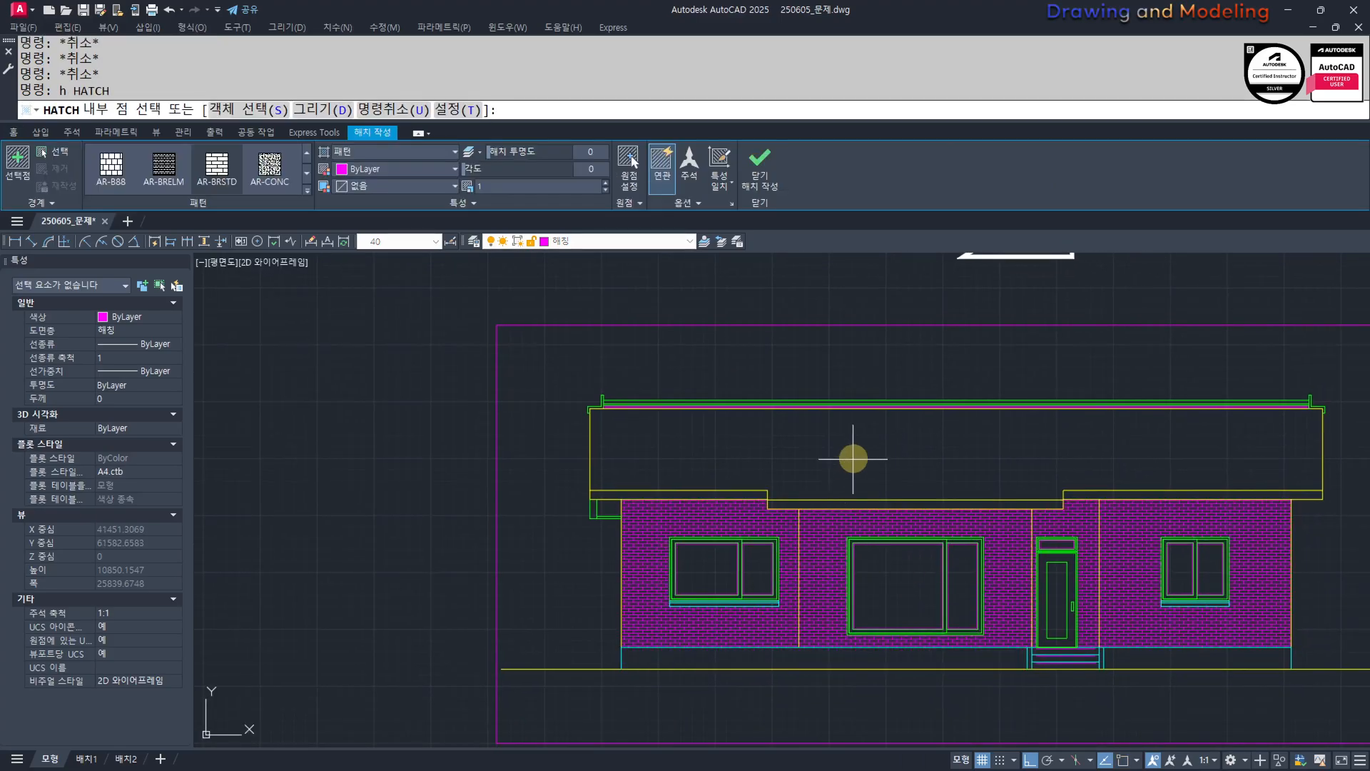
middle_drag(961, 450, 782, 511)
click(782, 511)
scroll(790, 461, up, 2)
click(788, 463)
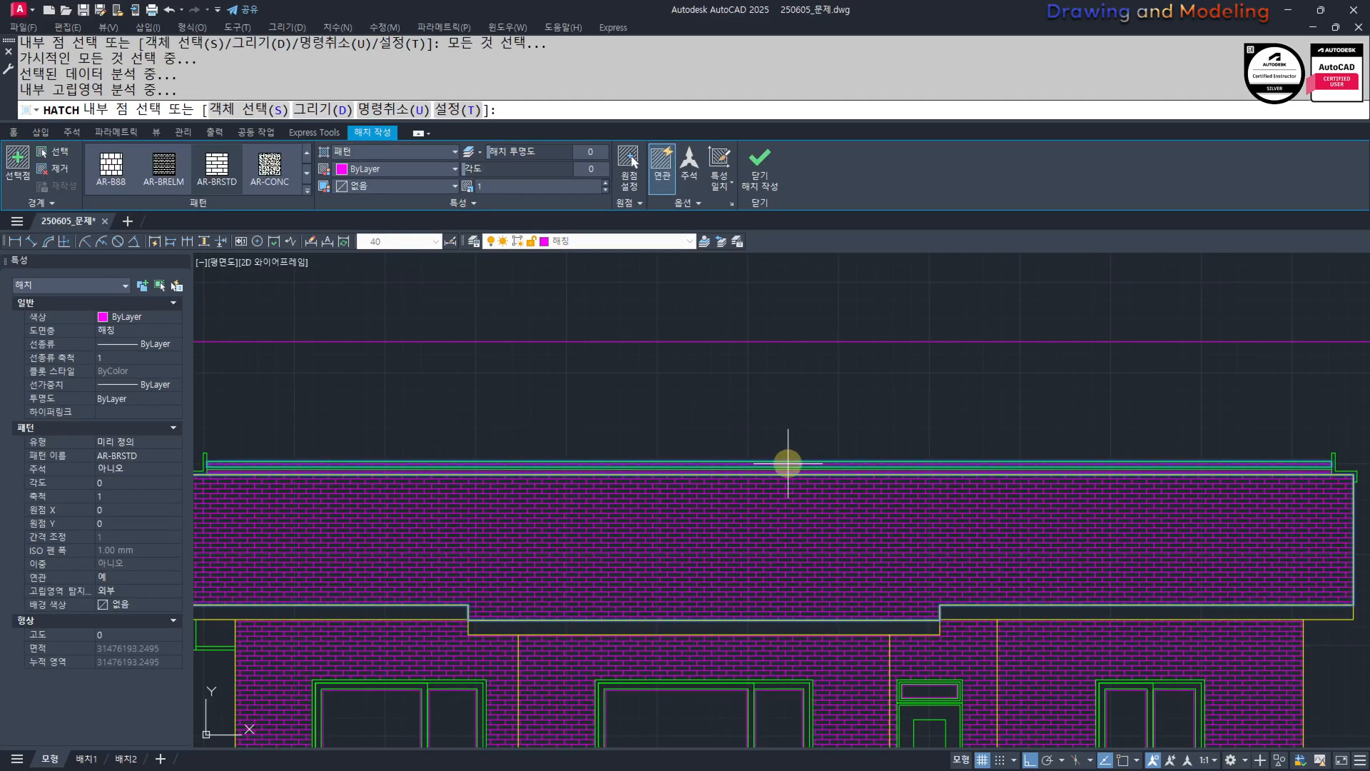
Change the roof hatch to a user-defined line pattern with a spacing of 300.
click(225, 158)
click(269, 164)
click(397, 151)
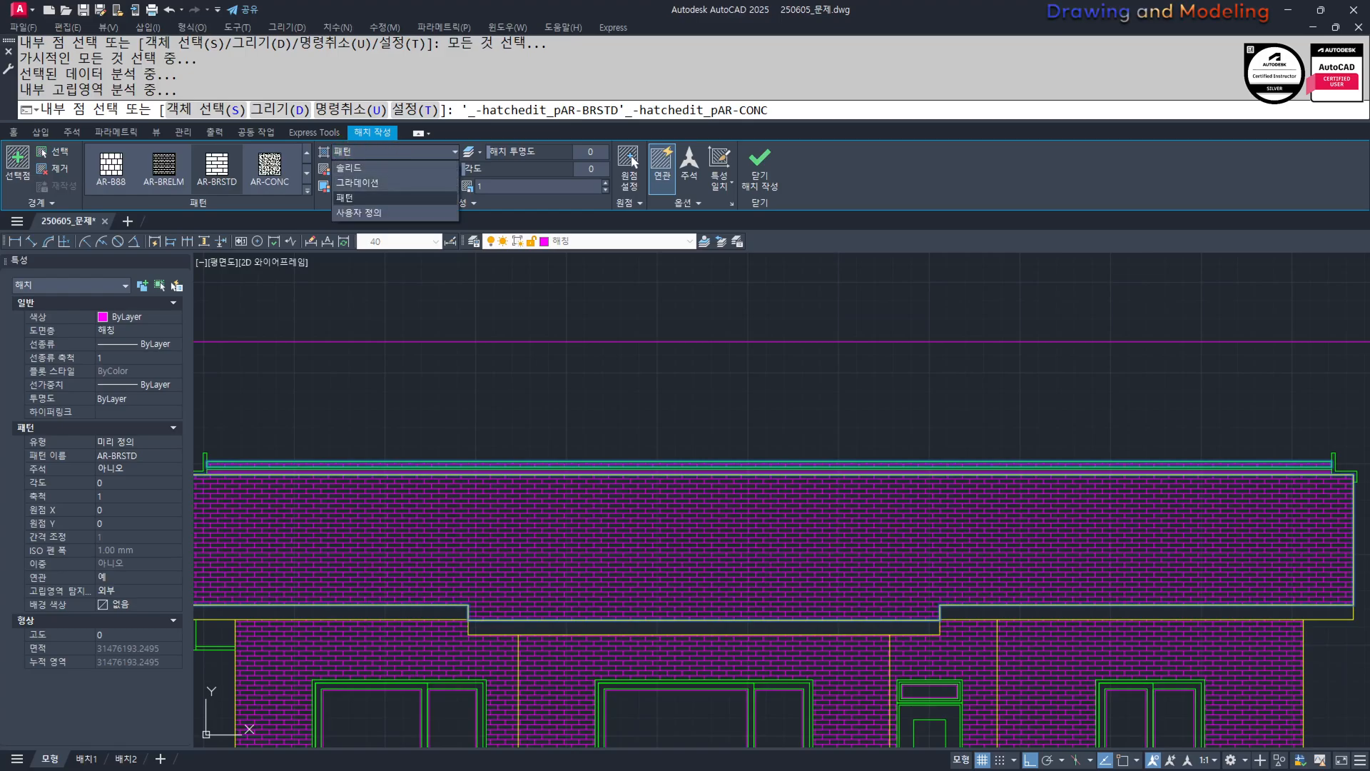
click(387, 212)
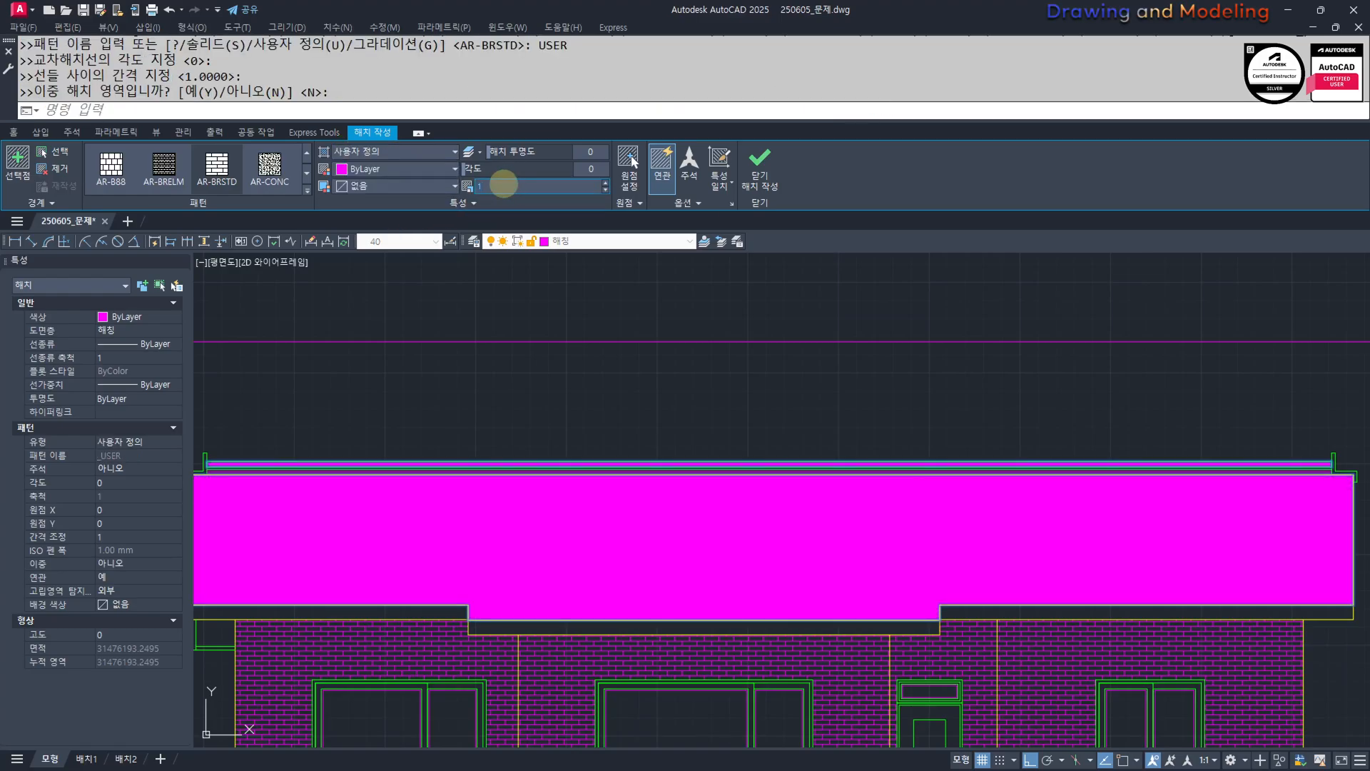
click(504, 184)
text(300)
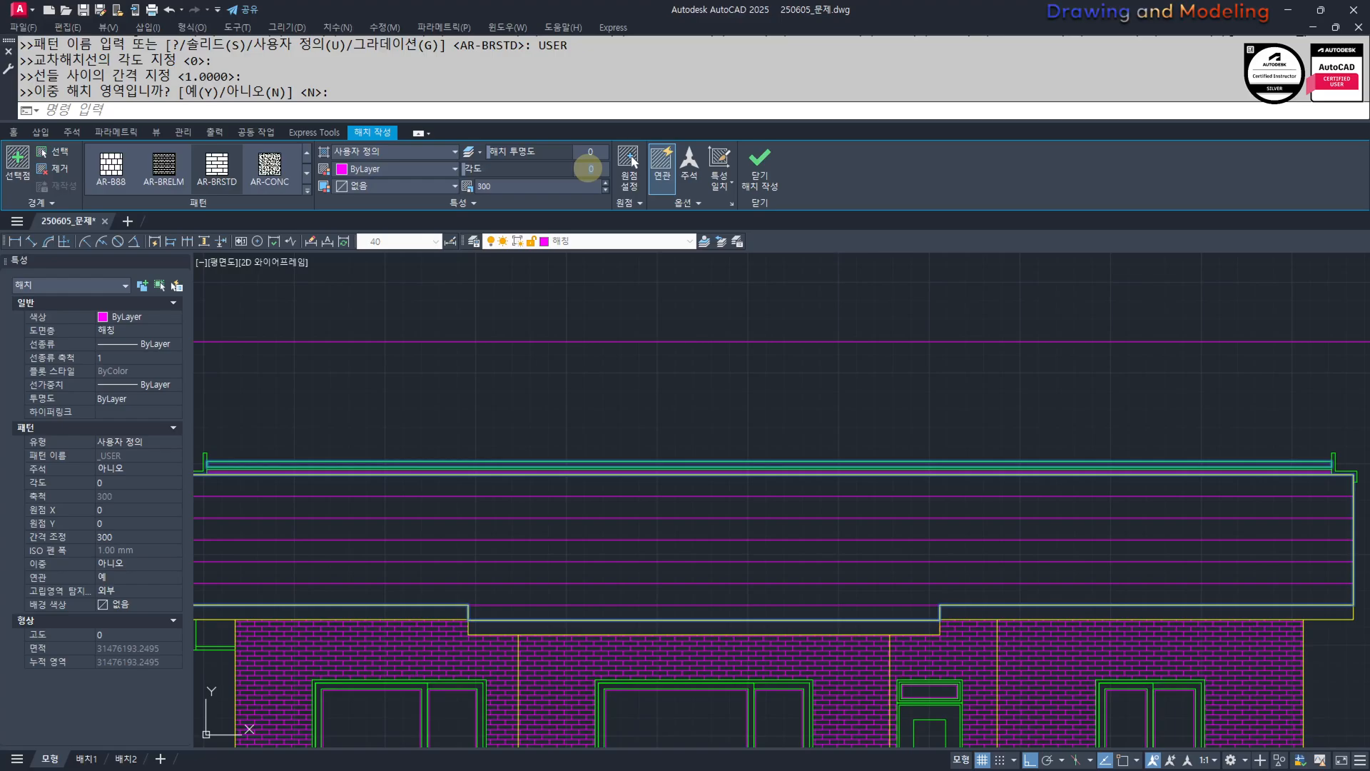
Set the roof hatch's angle to 90 and its origin at the right-hand stepped corner of the eave.
click(587, 168)
text(90)
key(Return)
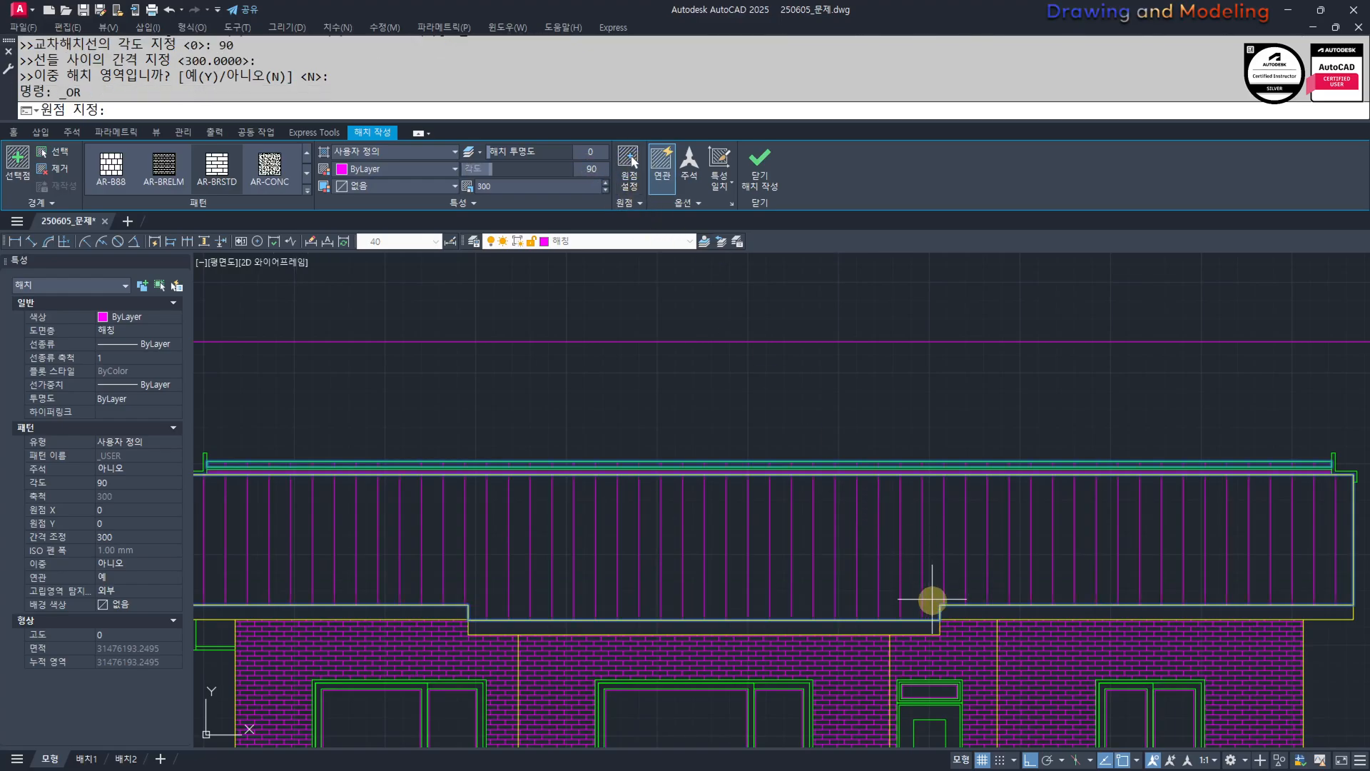
click(940, 605)
key(Escape)
Copy the roof hatch 50 mm horizontally to the right to form double vertical lines.
click(893, 544)
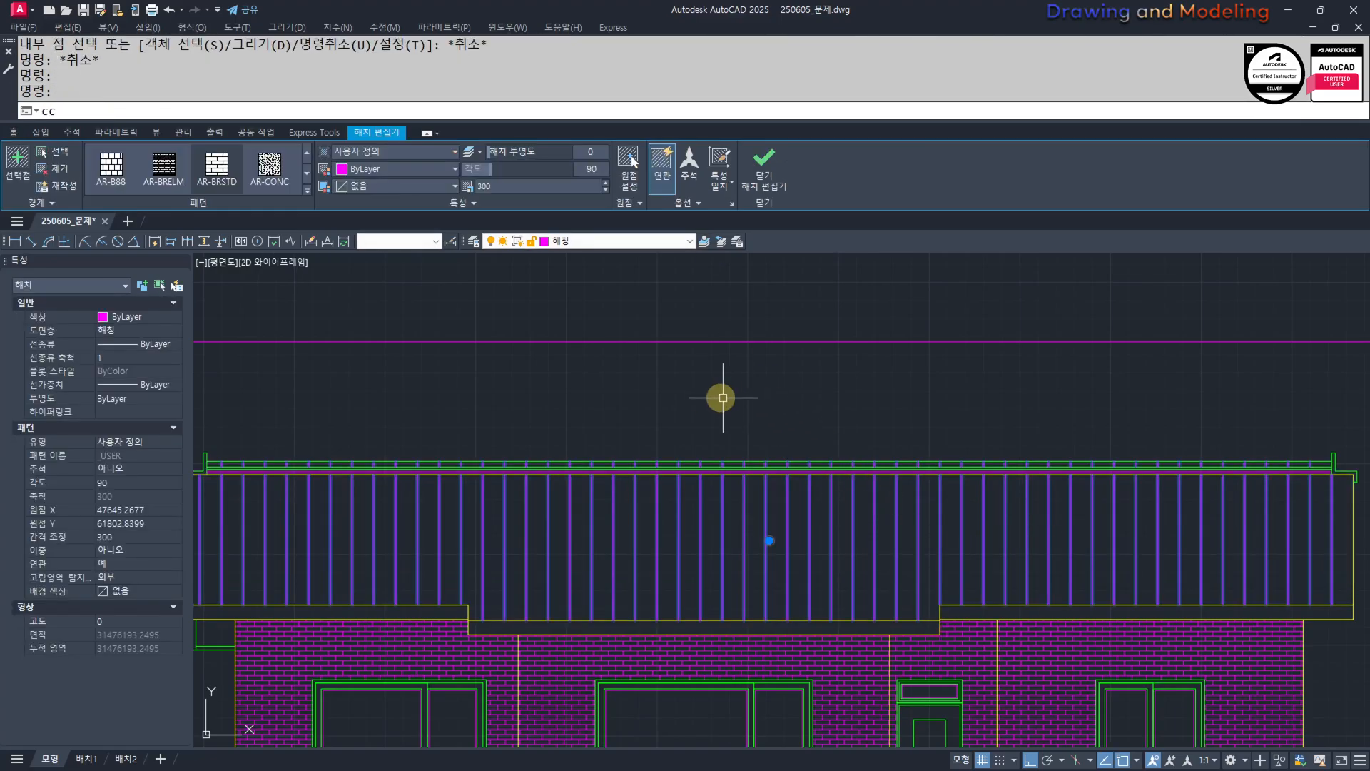
text(cc)
key(Return)
click(620, 381)
key(Return)
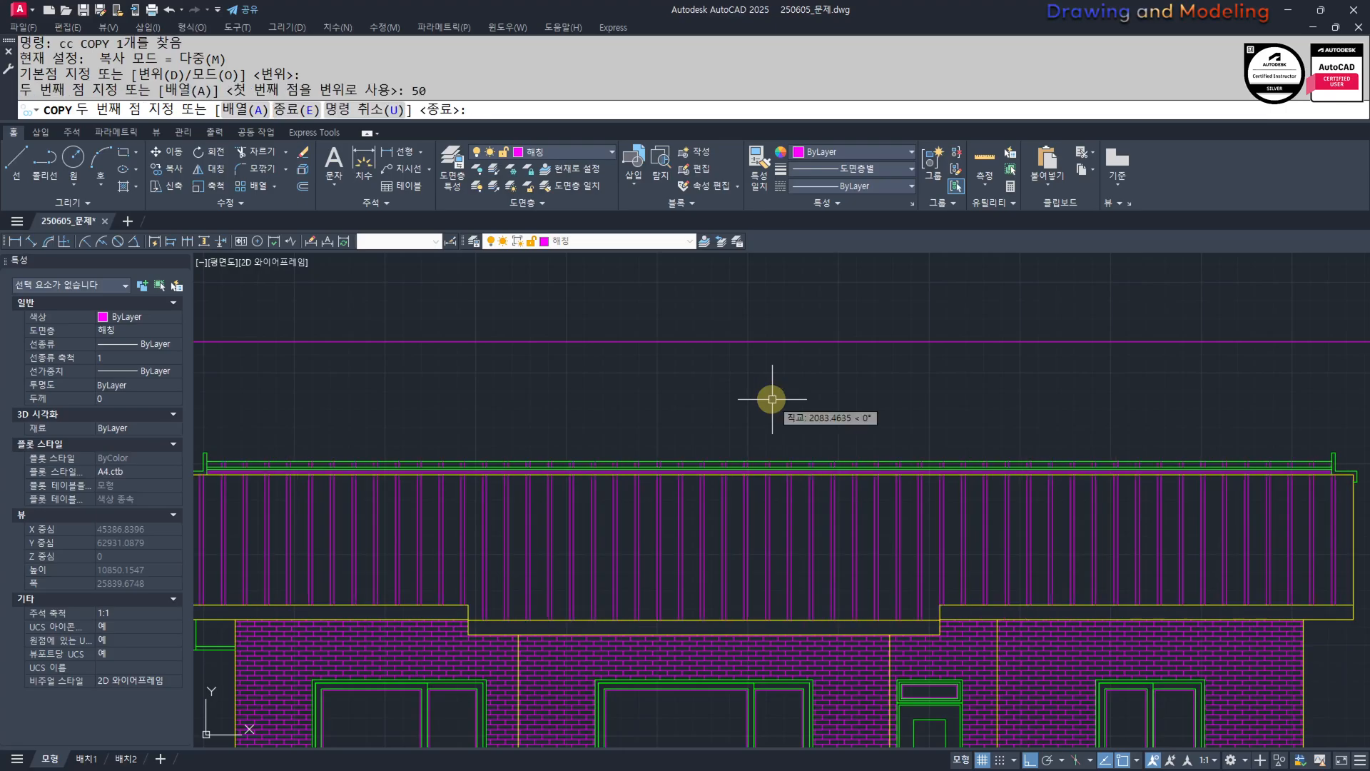
key(Escape)
Hatch the small box under the left eave with the user-defined pattern at angle 90 and spacing 300.
scroll(764, 488, down, 8)
scroll(743, 459, up, 3)
middle_drag(742, 459, 895, 544)
scroll(761, 528, up, 4)
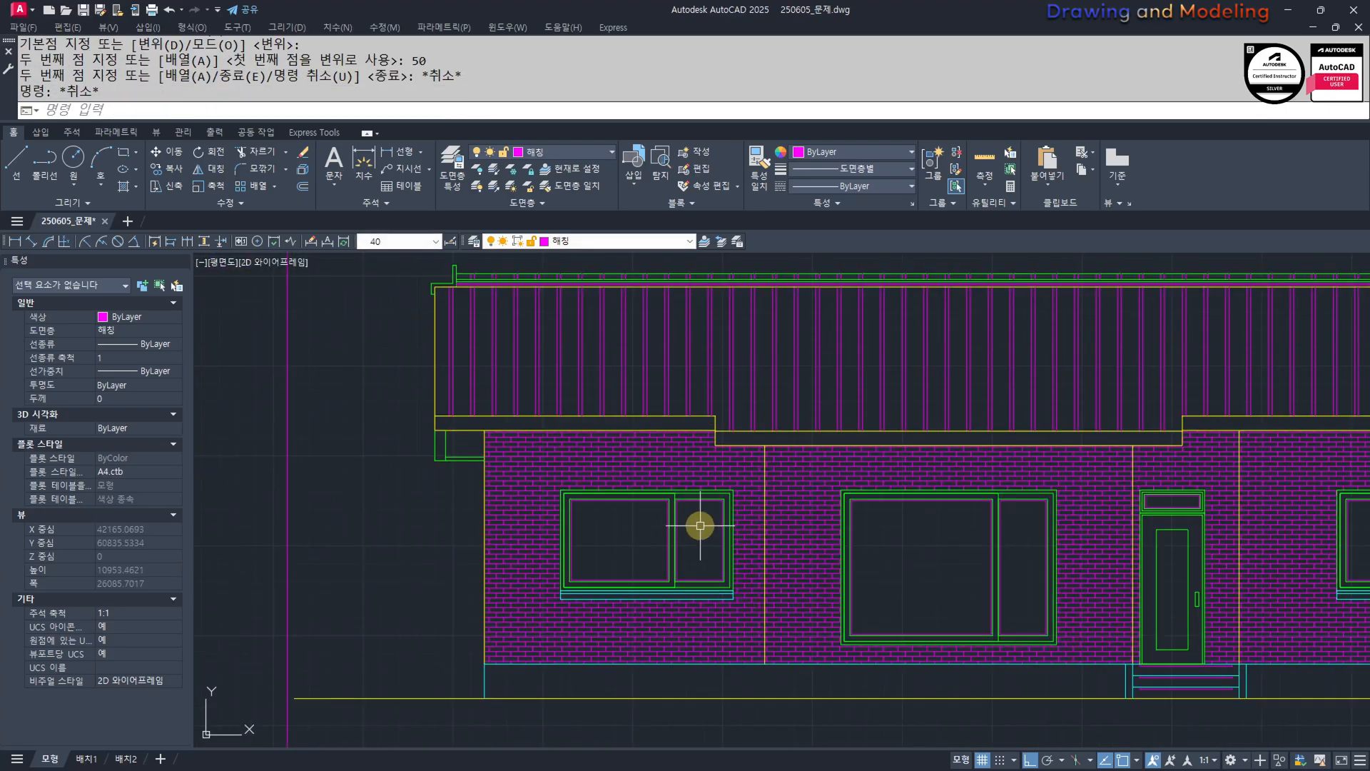
middle_drag(638, 544, 848, 596)
key(Return)
scroll(674, 498, up, 2)
click(696, 500)
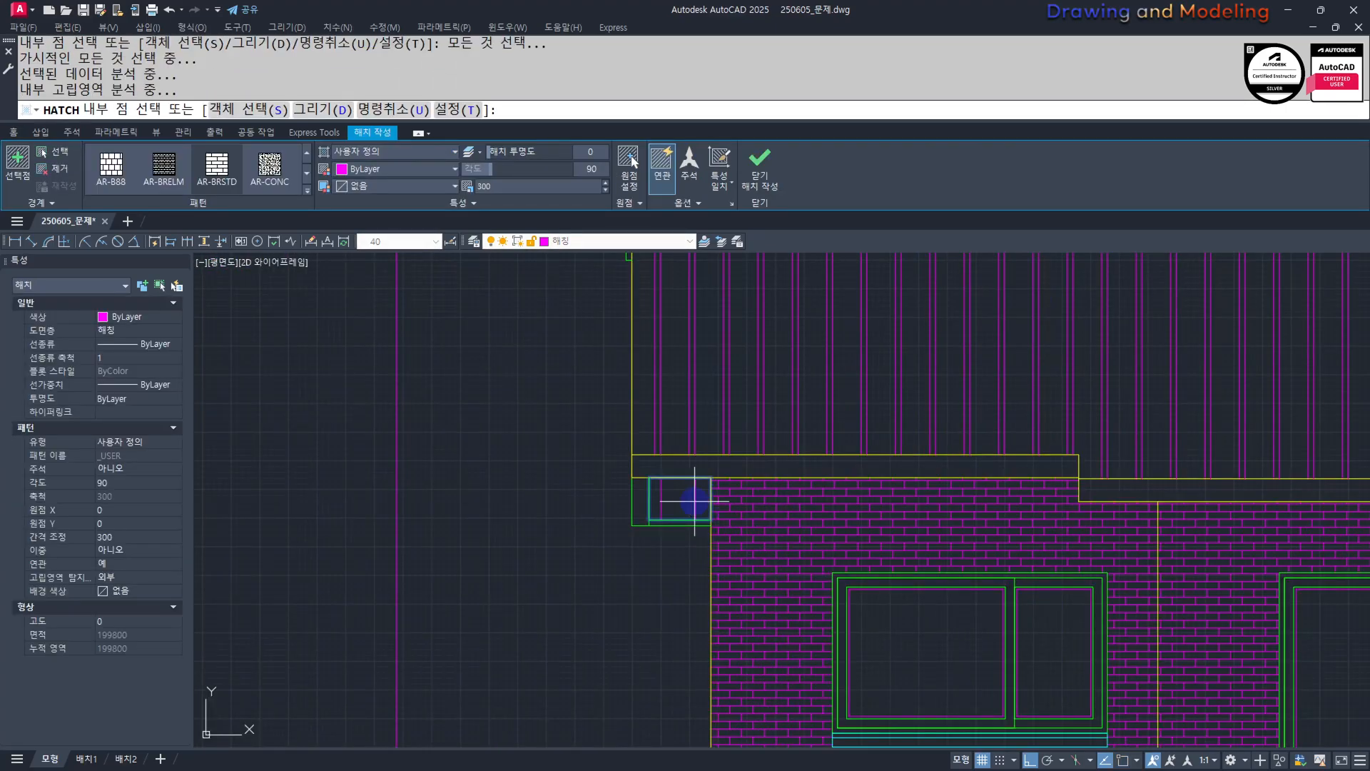
key(Return)
Set the angle of the hatch in the box under the left eave to 0.
click(695, 493)
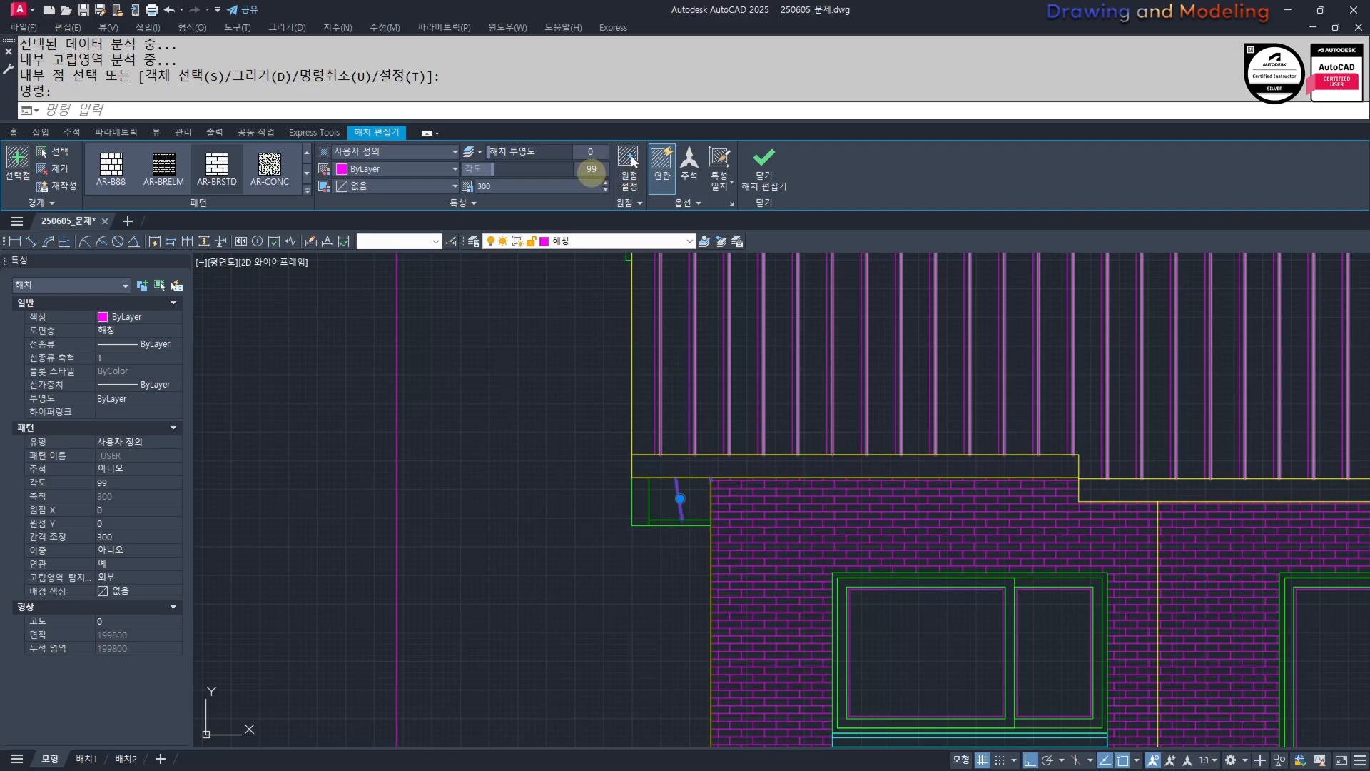
click(592, 169)
text(0)
key(Return)
key(Escape)
key(Escape)
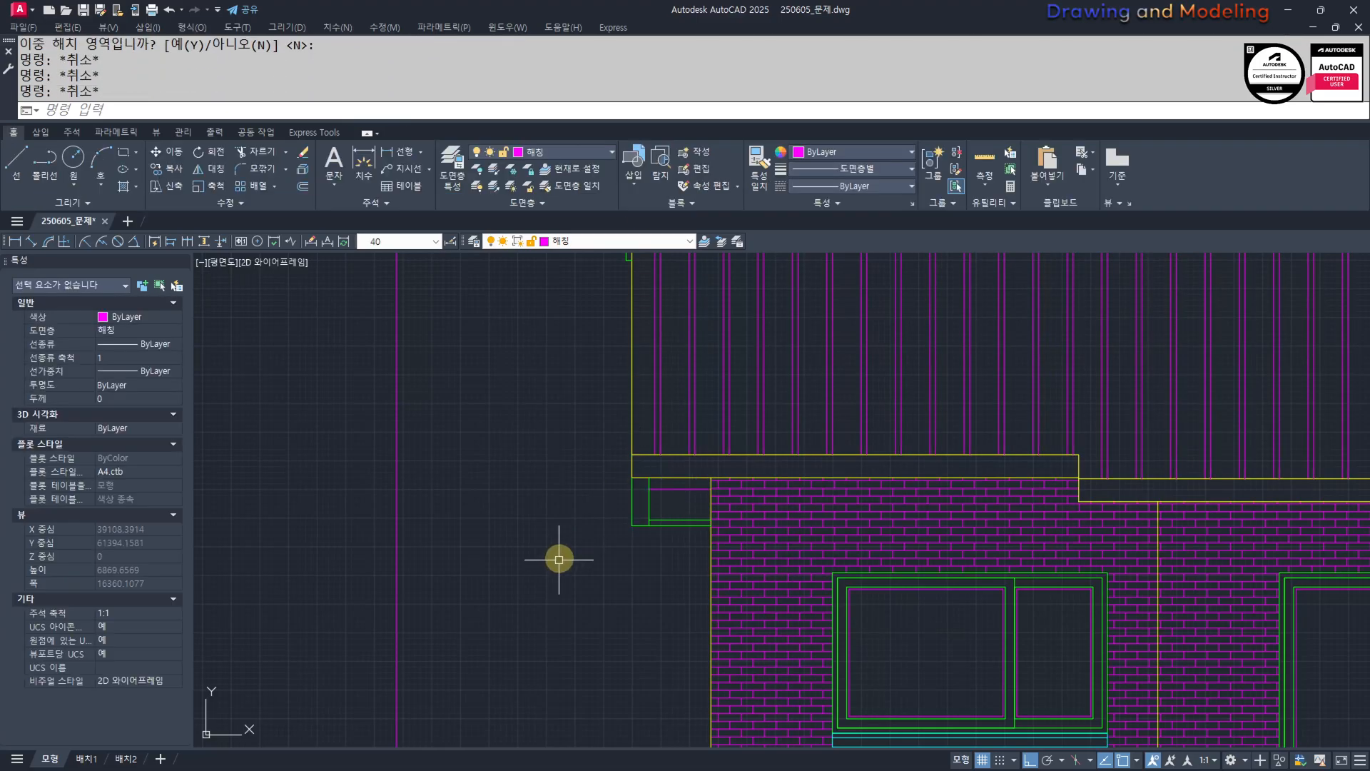
Start a vertical user-defined hatch in the sill of the left window.
scroll(743, 575, down, 5)
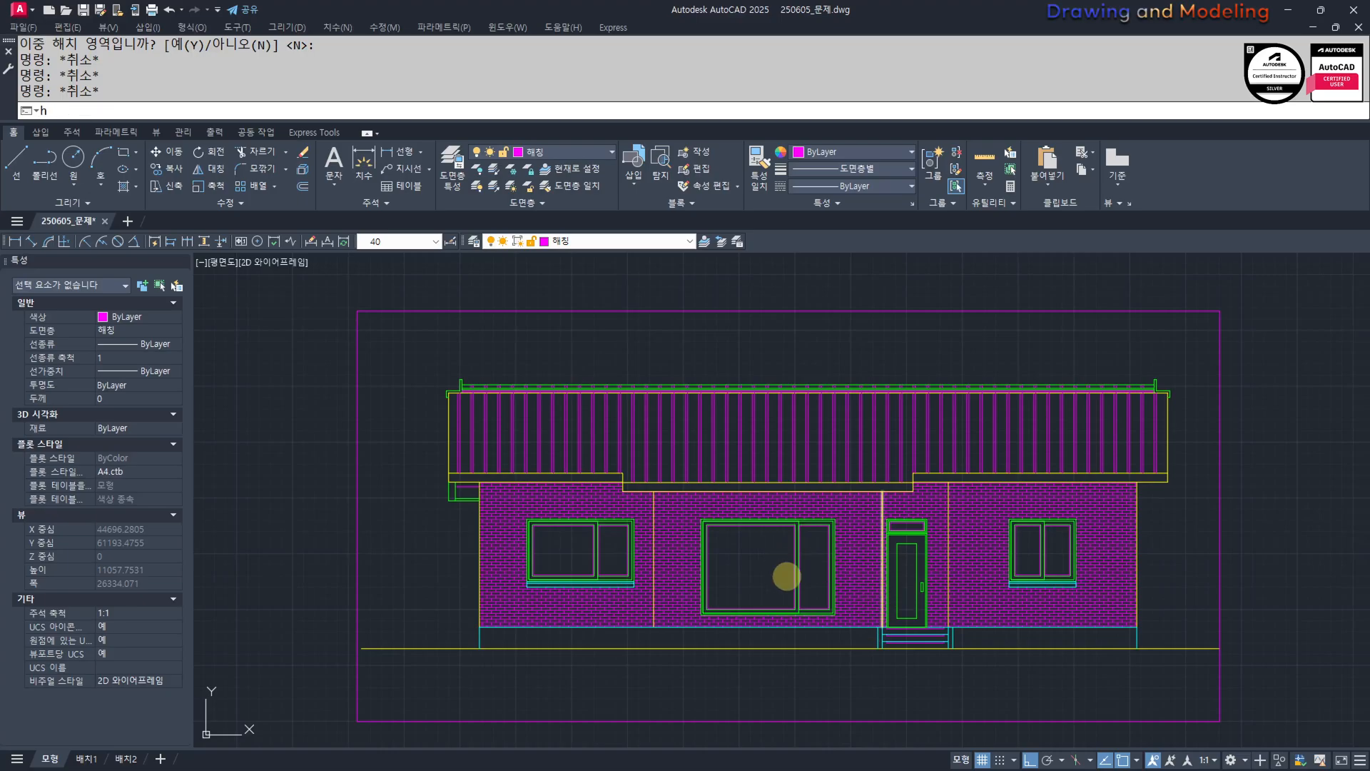
key(Return)
scroll(560, 544, up, 6)
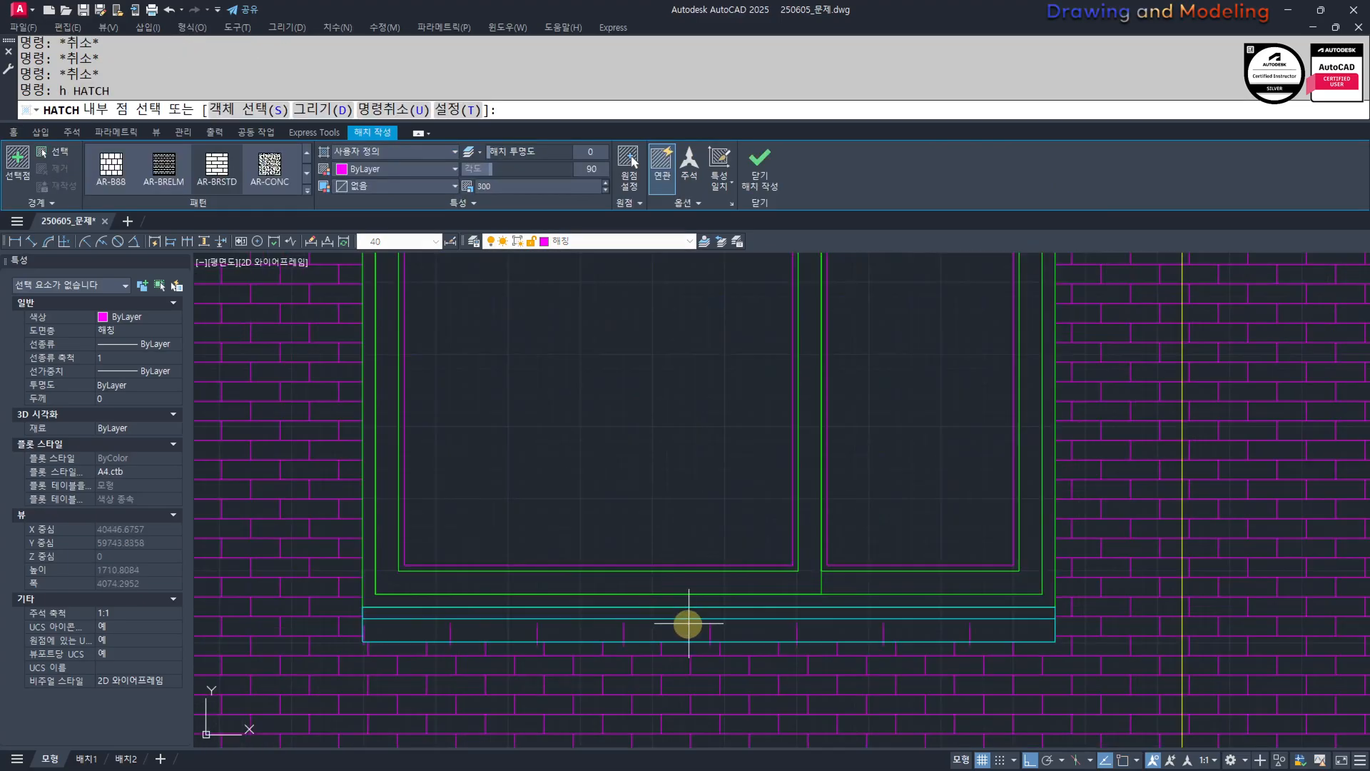
click(683, 609)
Add the right window's sill to the hatch and set the line spacing to 60.
scroll(581, 566, down, 5)
scroll(804, 572, up, 6)
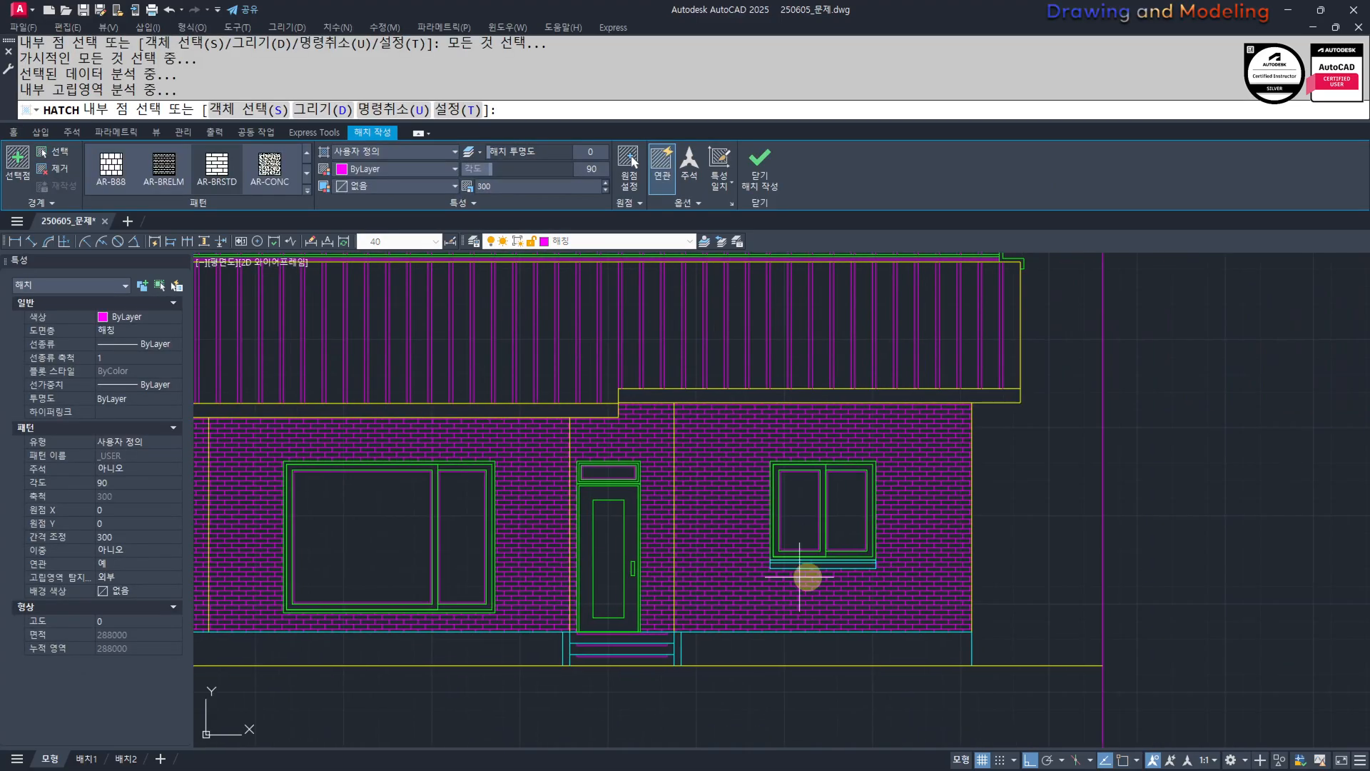
click(858, 561)
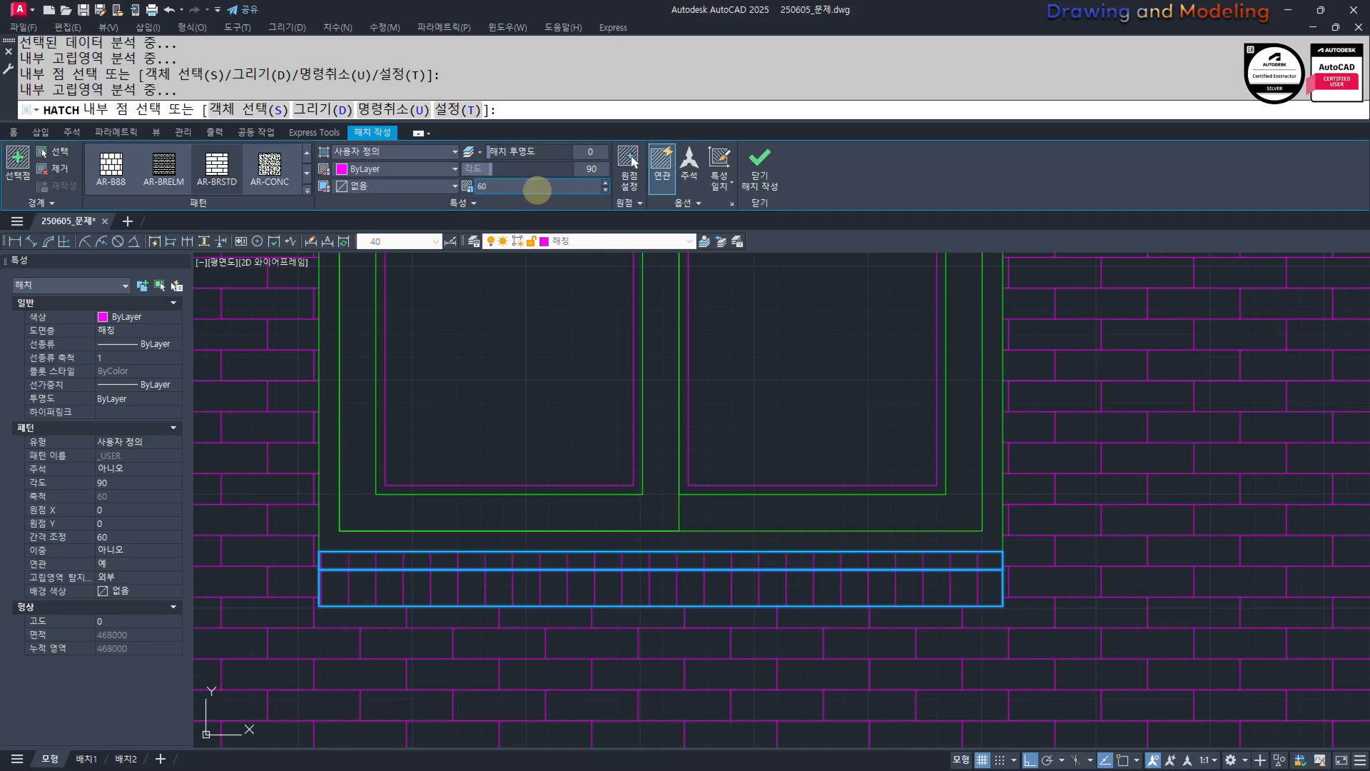
scroll(791, 365, down, 6)
key(Escape)
key(Escape)
key(Escape)
key(Escape)
scroll(997, 501, up, 6)
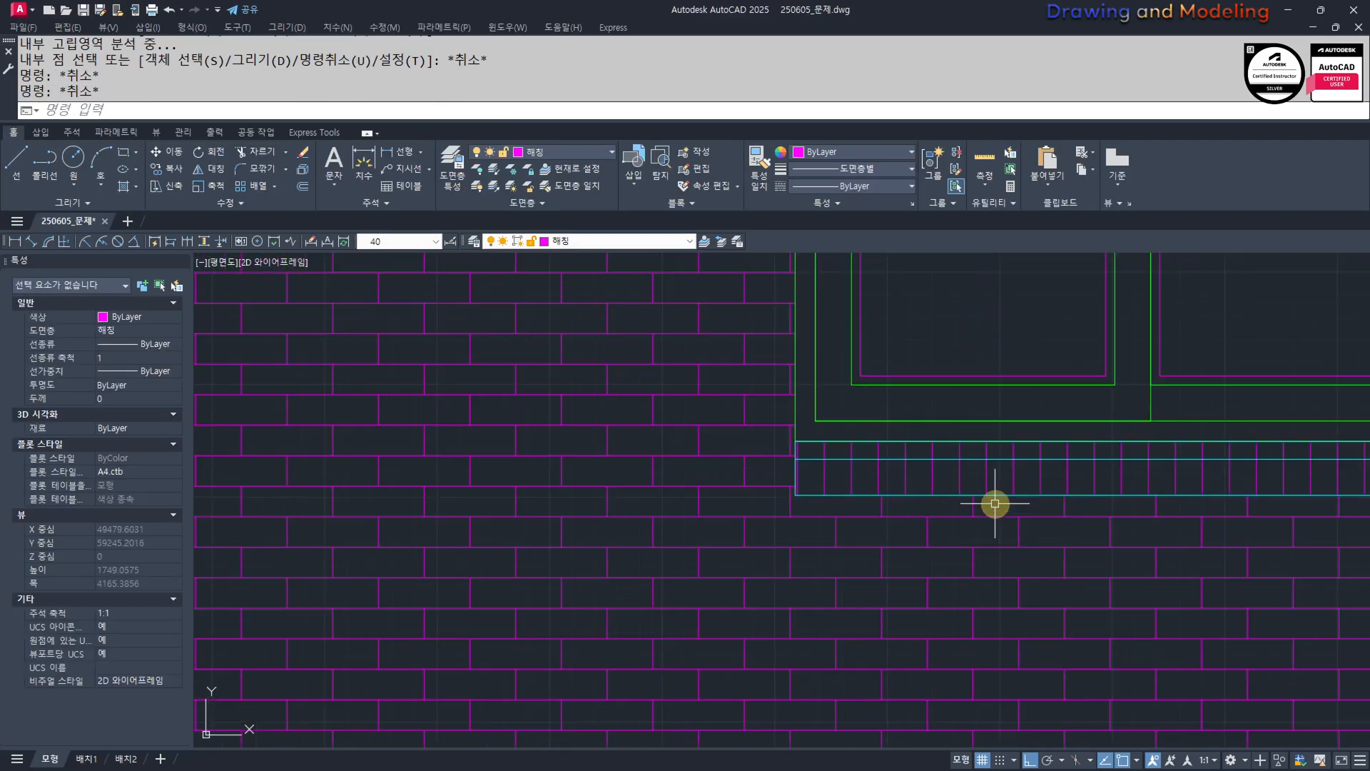
Split the window sills' vertical line hatch into separate hatches for each enclosed area.
click(976, 467)
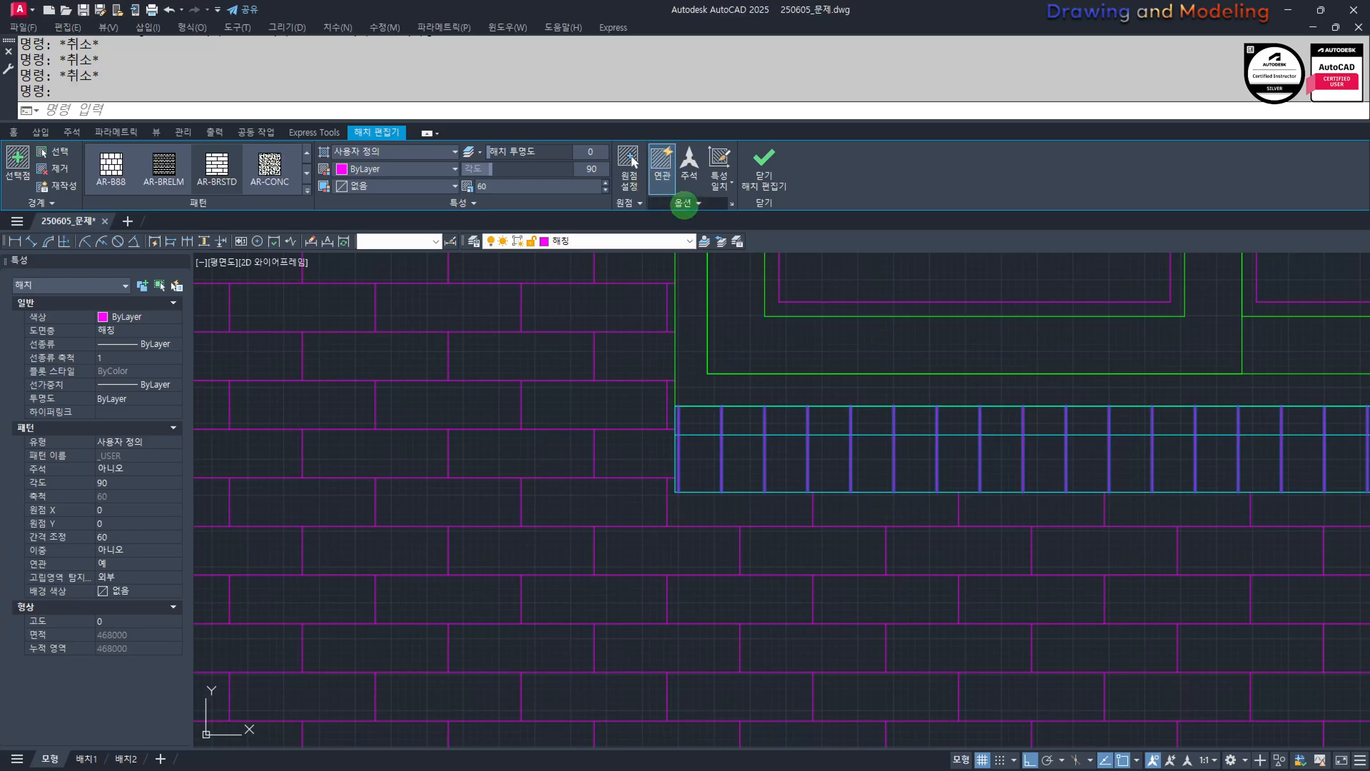
click(684, 205)
click(689, 234)
key(Escape)
key(Escape)
key(Escape)
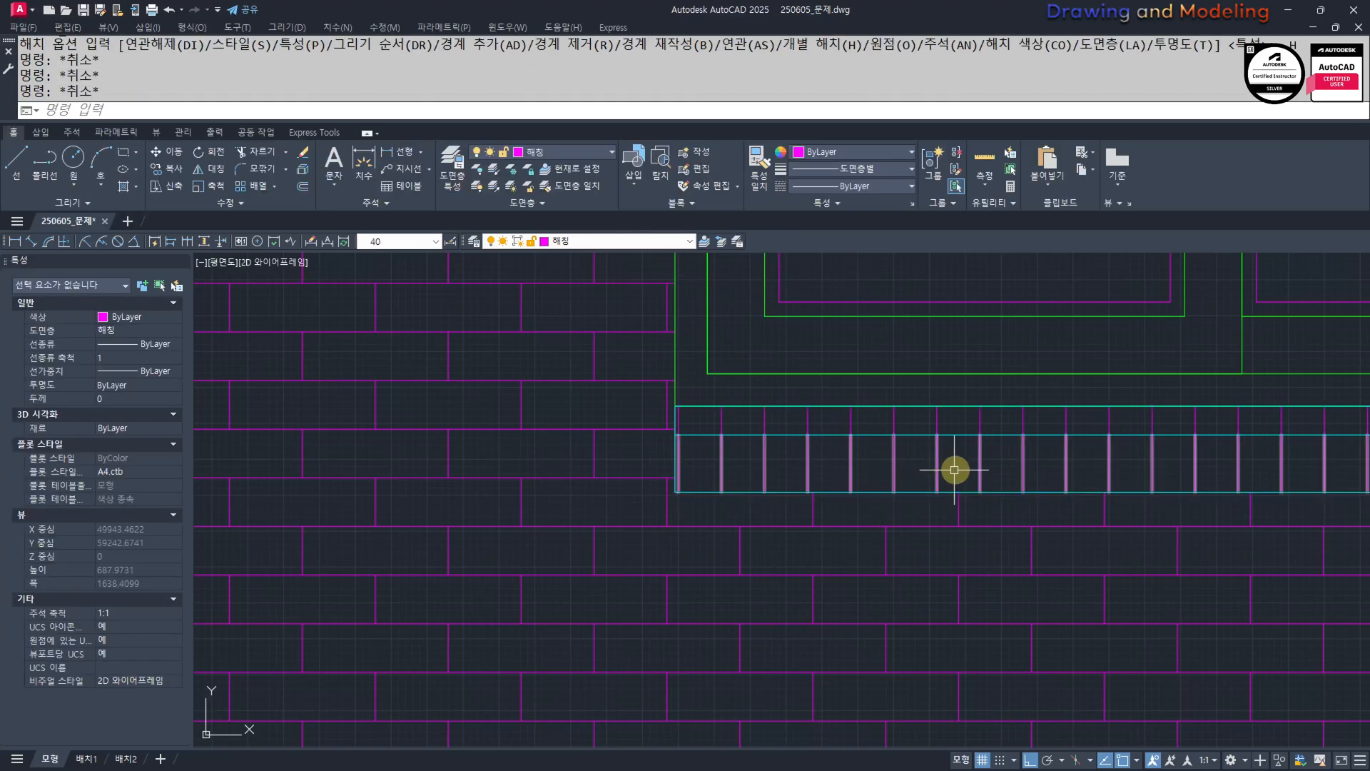
click(954, 469)
key(Escape)
key(Escape)
key(Escape)
scroll(920, 457, down, 6)
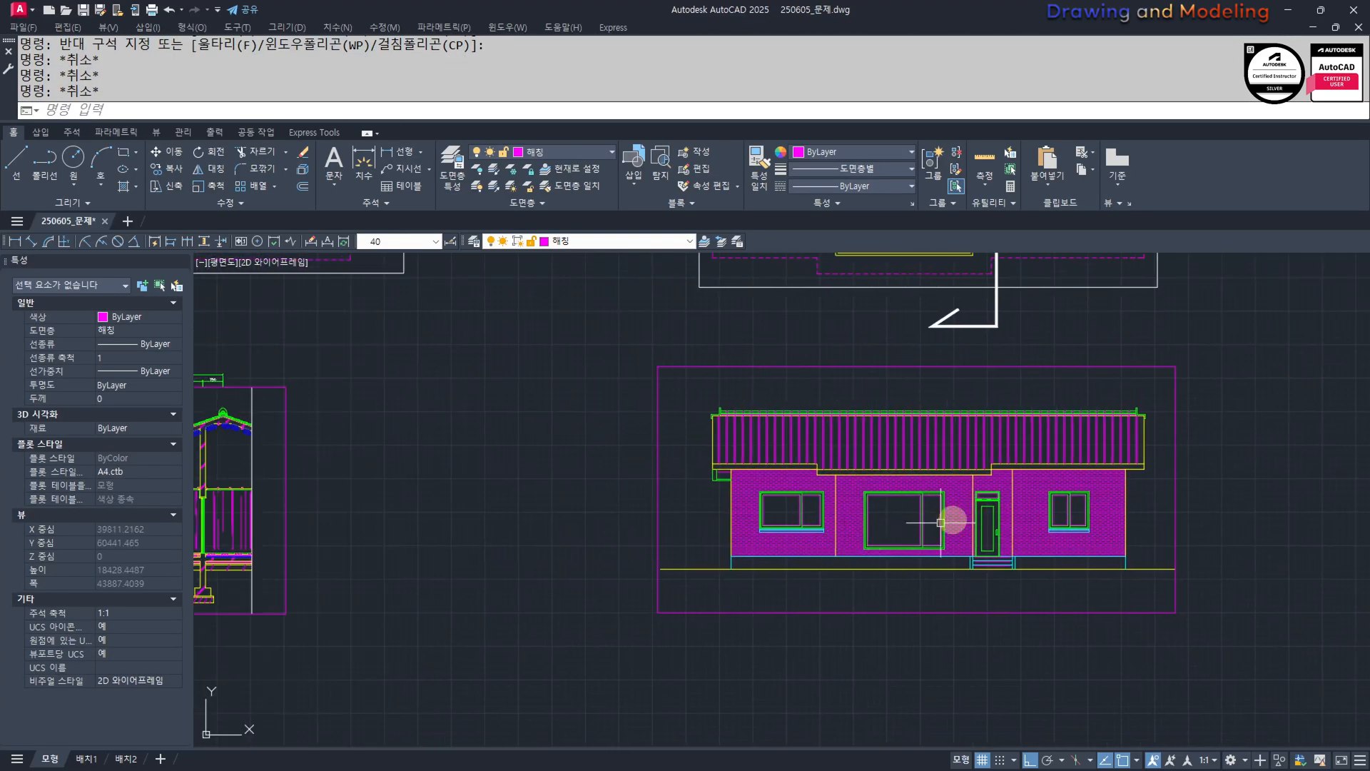
Split the brick hatch on the front walls into separate hatches for each wall area.
scroll(941, 523, up, 6)
scroll(813, 571, down, 4)
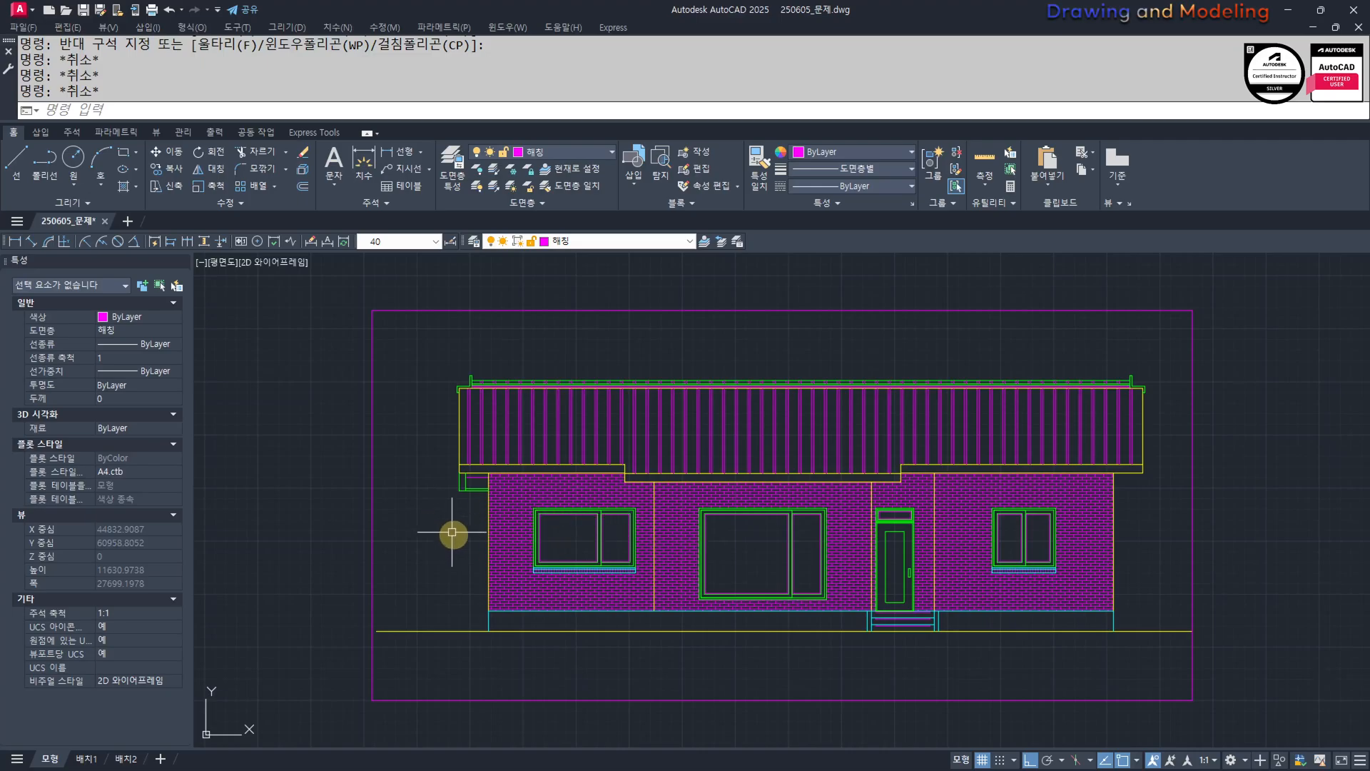
click(663, 554)
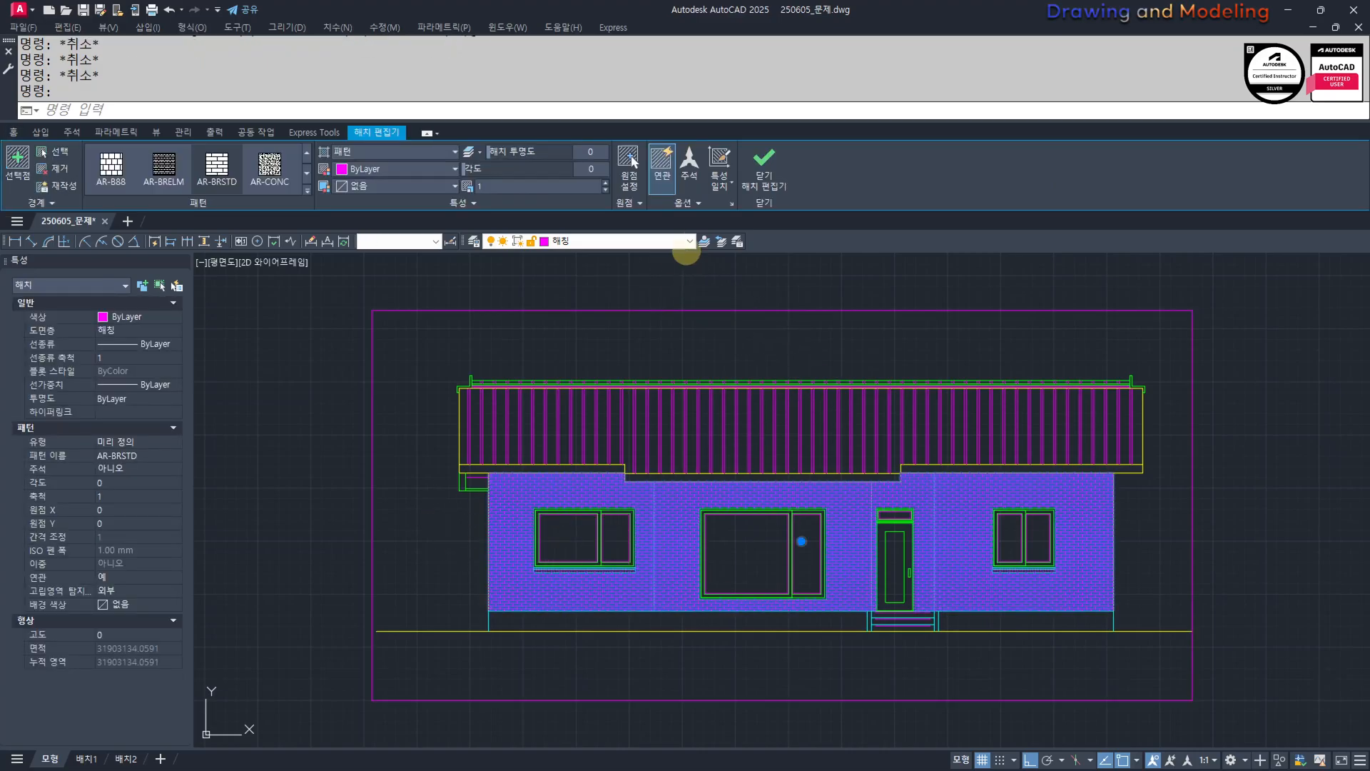
click(689, 202)
click(686, 236)
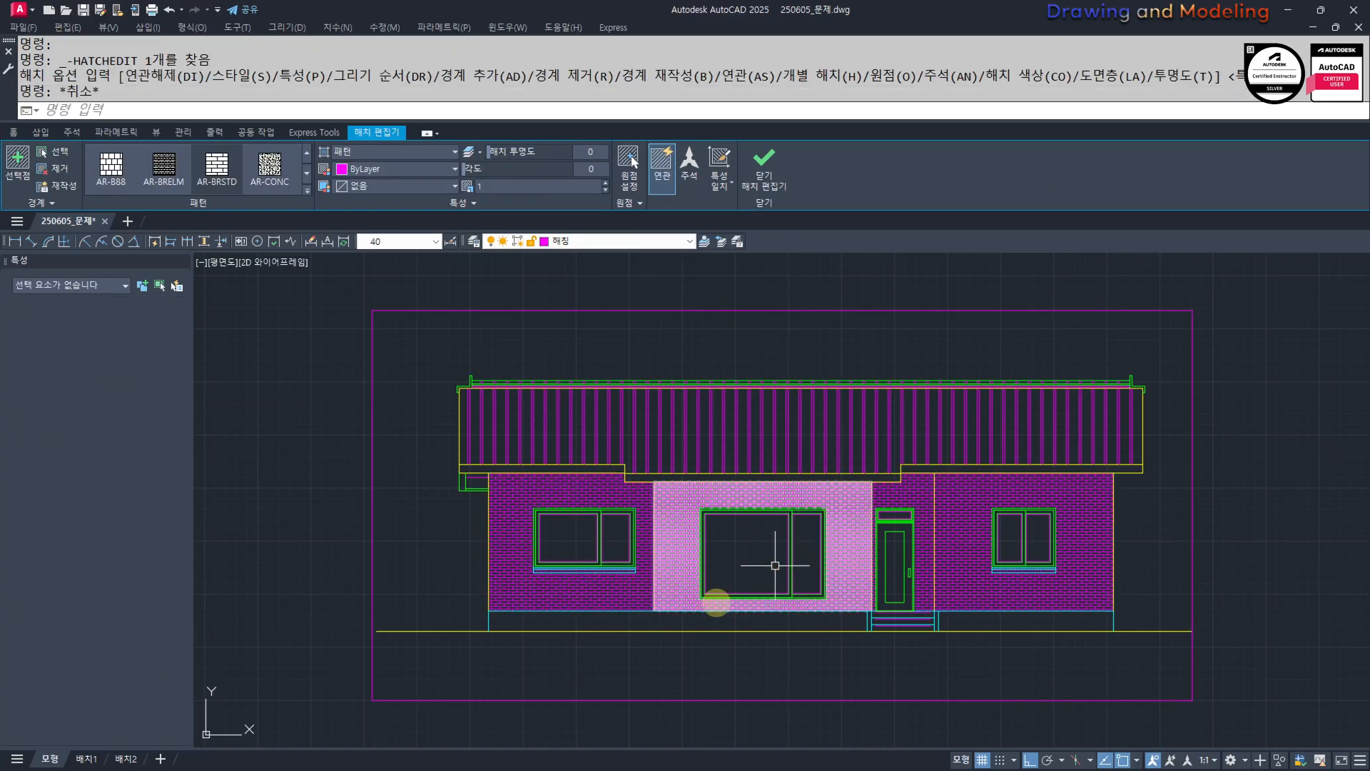
key(Escape)
middle_drag(821, 681, 786, 673)
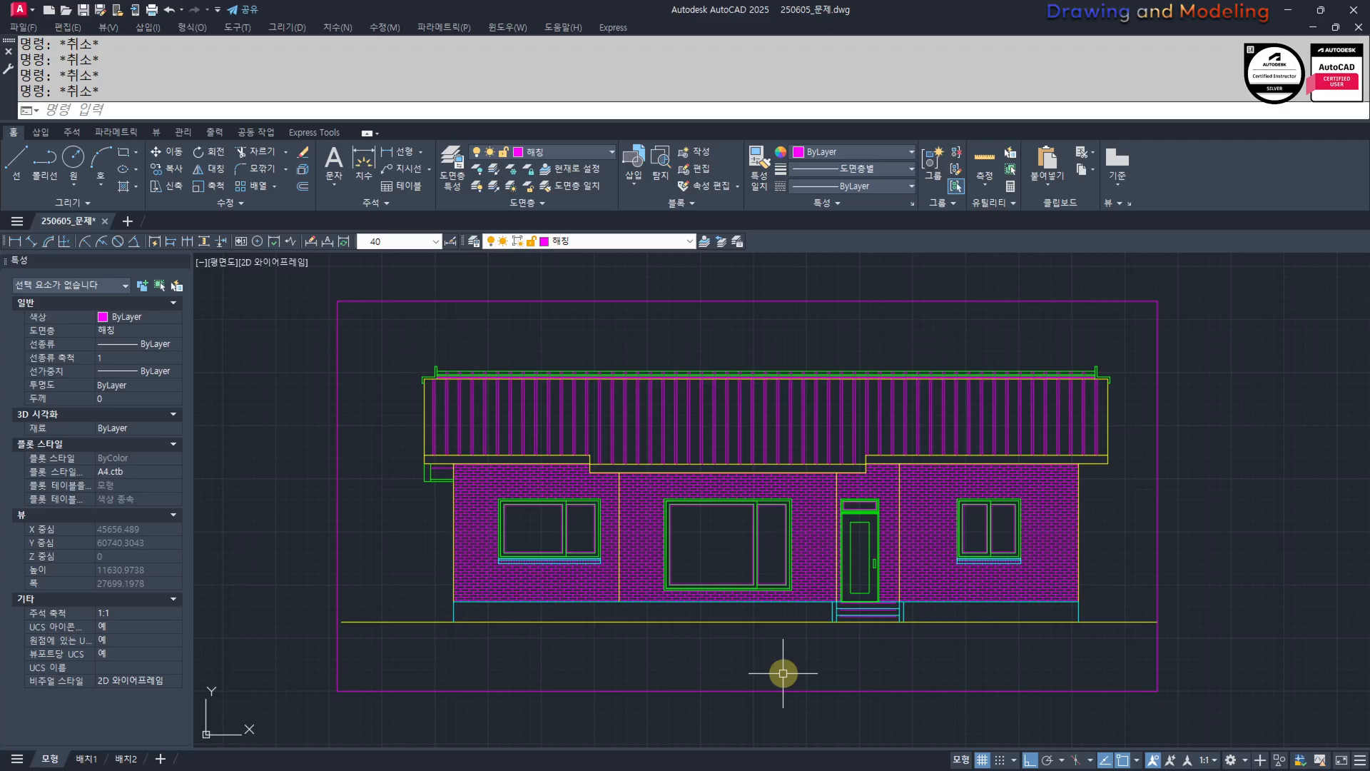
Turn on all layers with LAYON so the railing and centre lines are displayed.
text(oo)
key(Return)
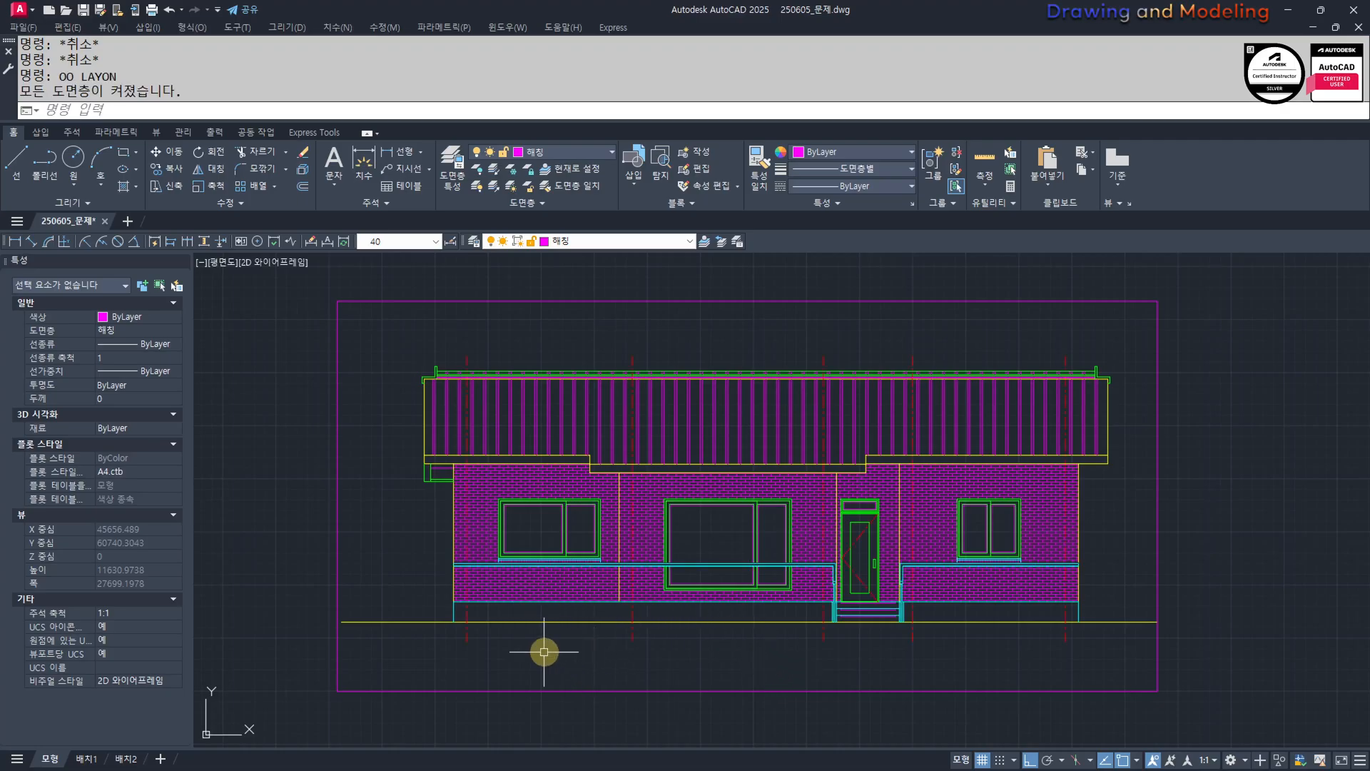
key(Escape)
key(Escape)
middle_drag(426, 579, 510, 581)
scroll(511, 581, up, 6)
scroll(999, 539, down, 4)
middle_drag(1134, 603, 379, 574)
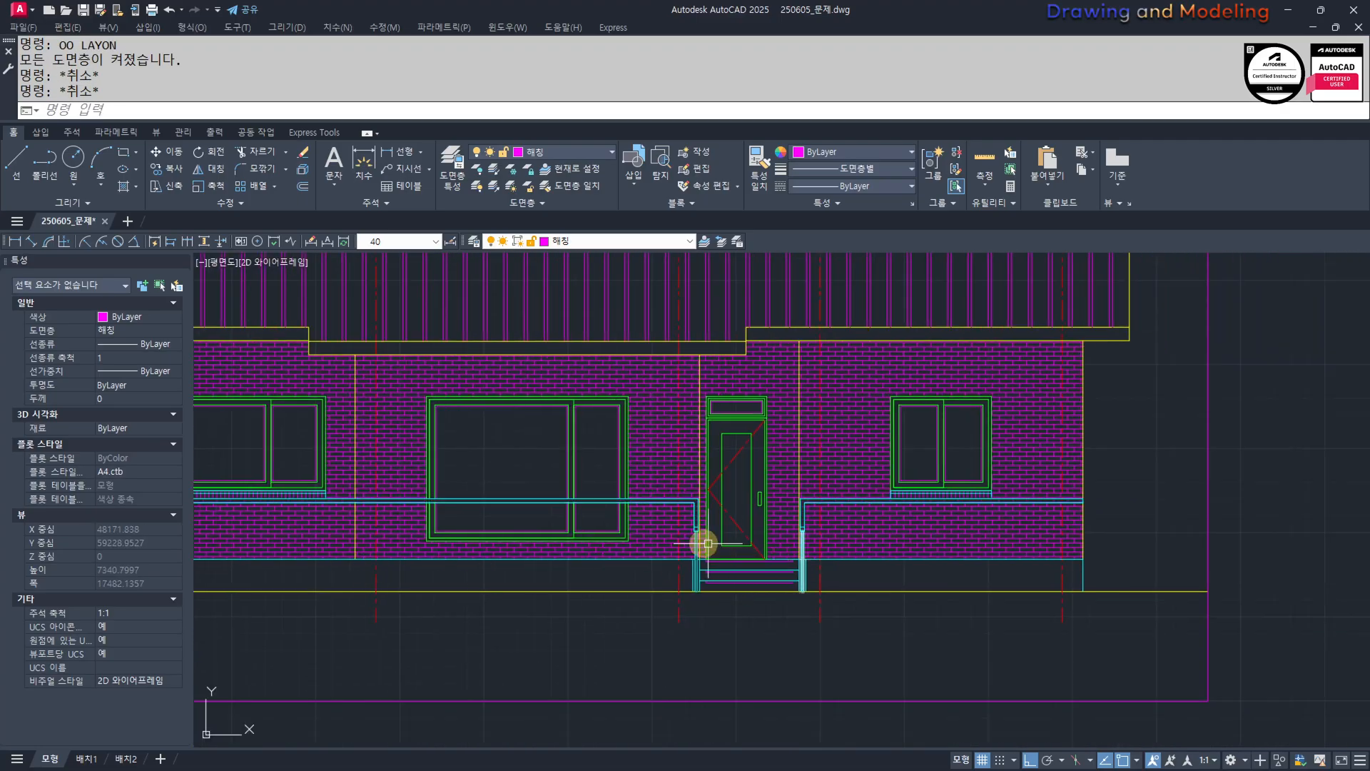
scroll(623, 505, up, 3)
scroll(1284, 528, down, 1)
middle_drag(1310, 529, 728, 484)
scroll(745, 586, up, 2)
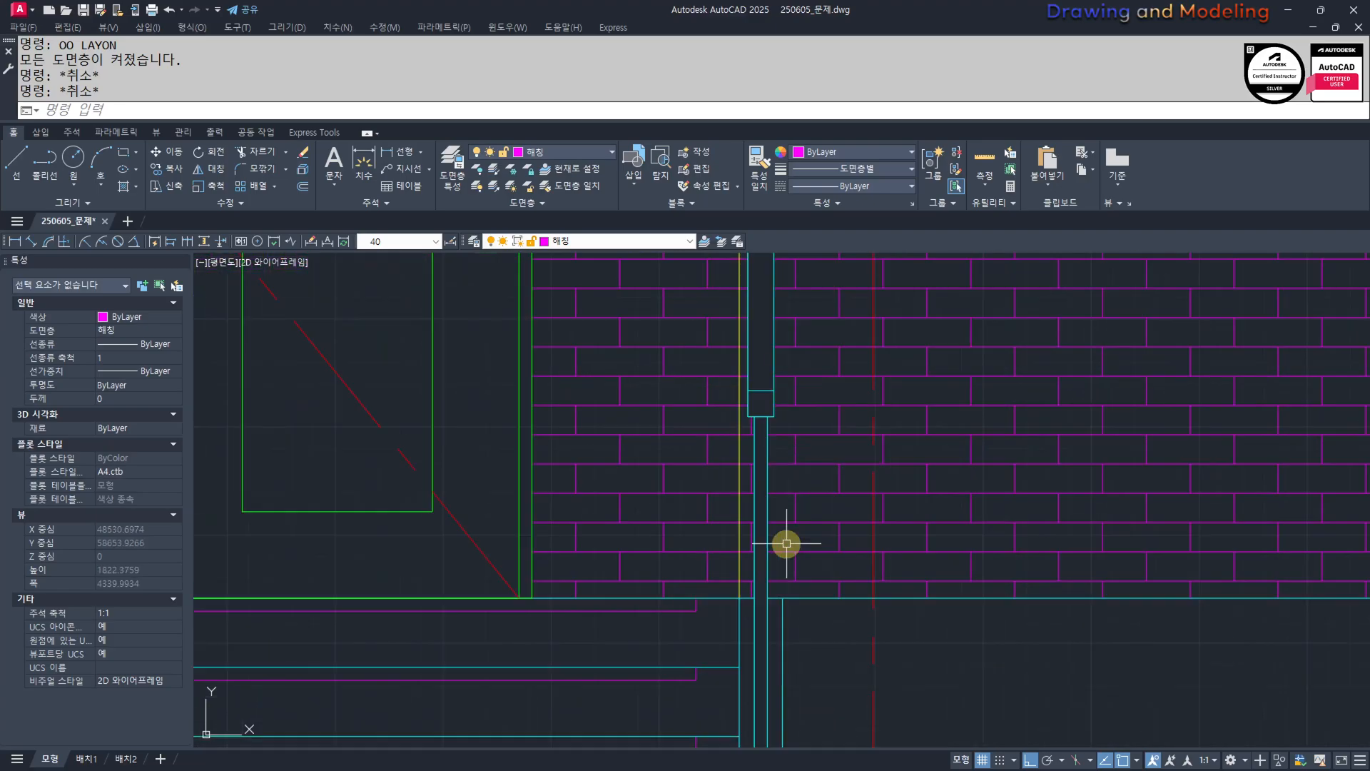
scroll(781, 651, up, 2)
click(769, 618)
click(699, 581)
scroll(769, 578, down, 3)
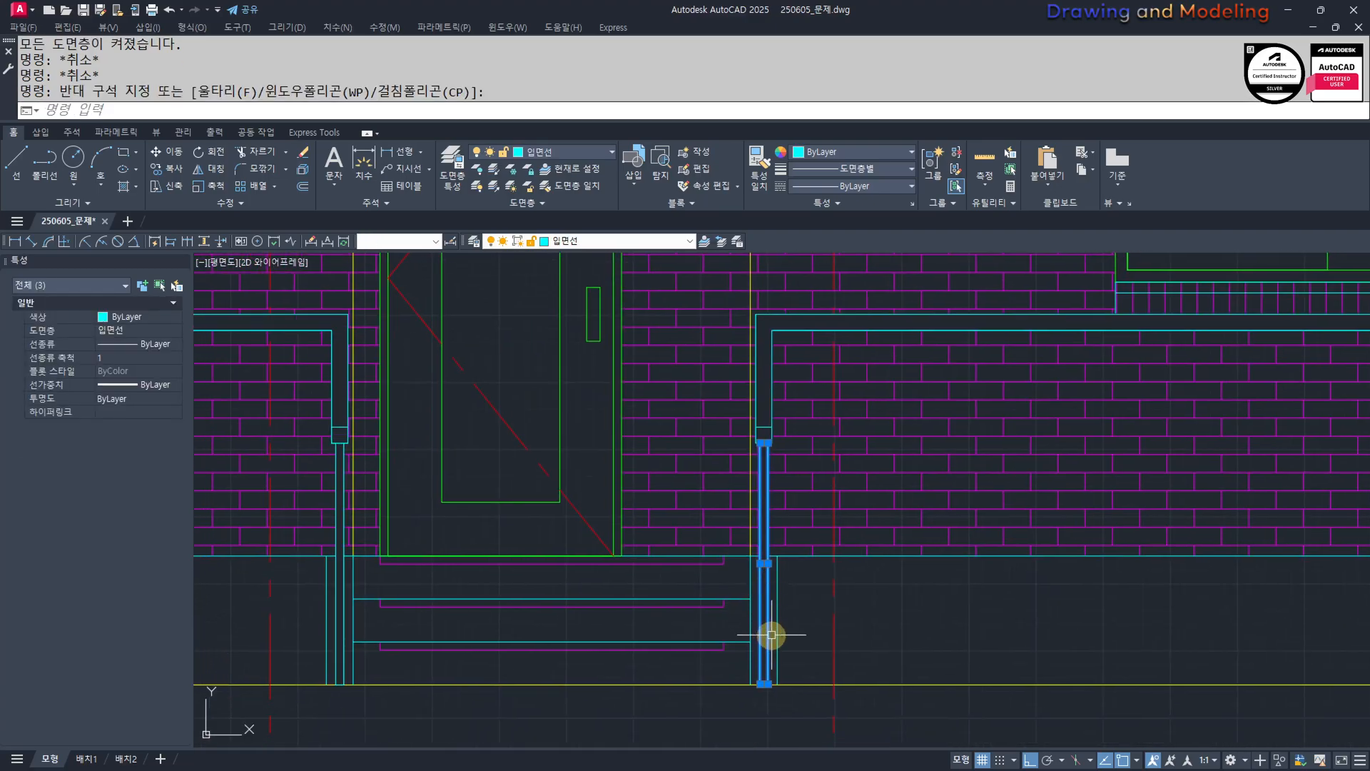
scroll(772, 634, up, 2)
text(cc)
key(Return)
scroll(742, 628, down, 2)
key(Escape)
key(Escape)
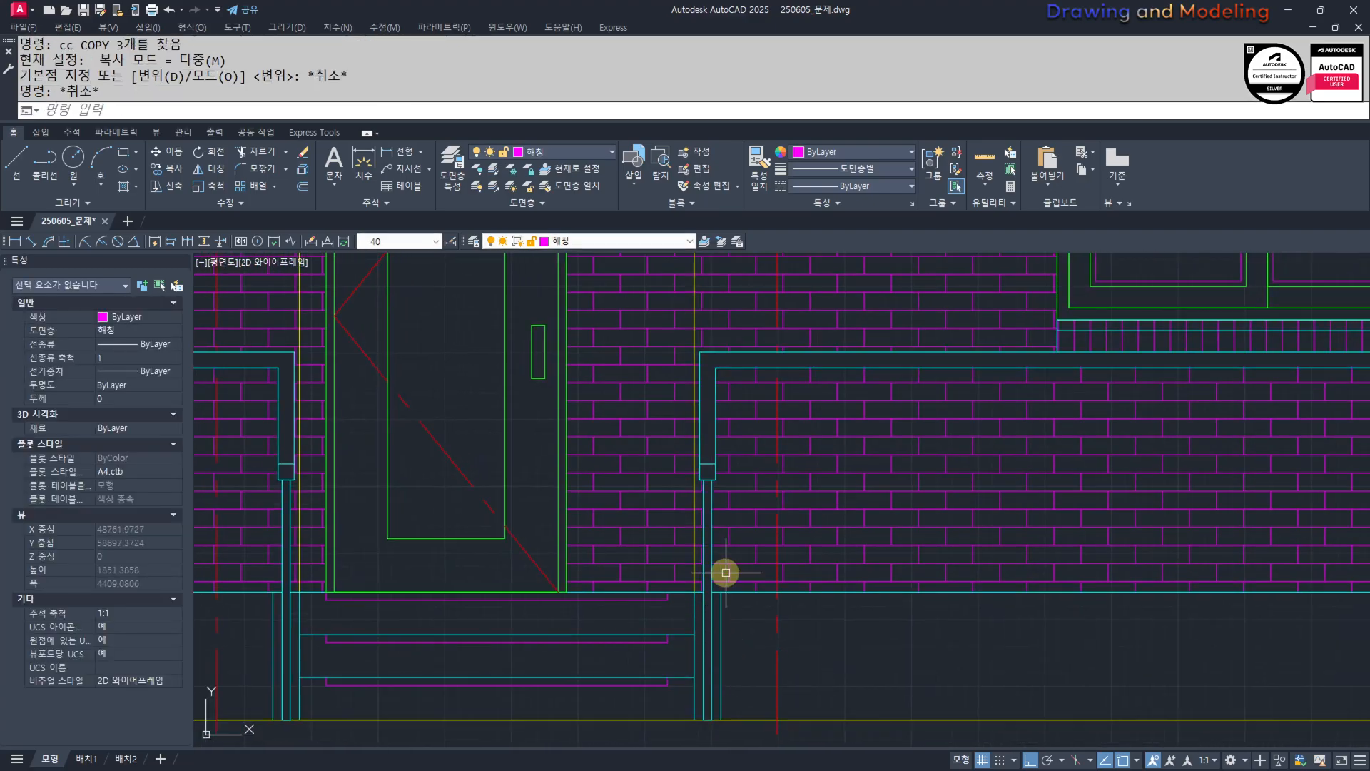
scroll(728, 650, up, 3)
click(702, 582)
click(639, 612)
scroll(778, 645, down, 3)
middle_drag(789, 655, 779, 586)
scroll(732, 580, up, 3)
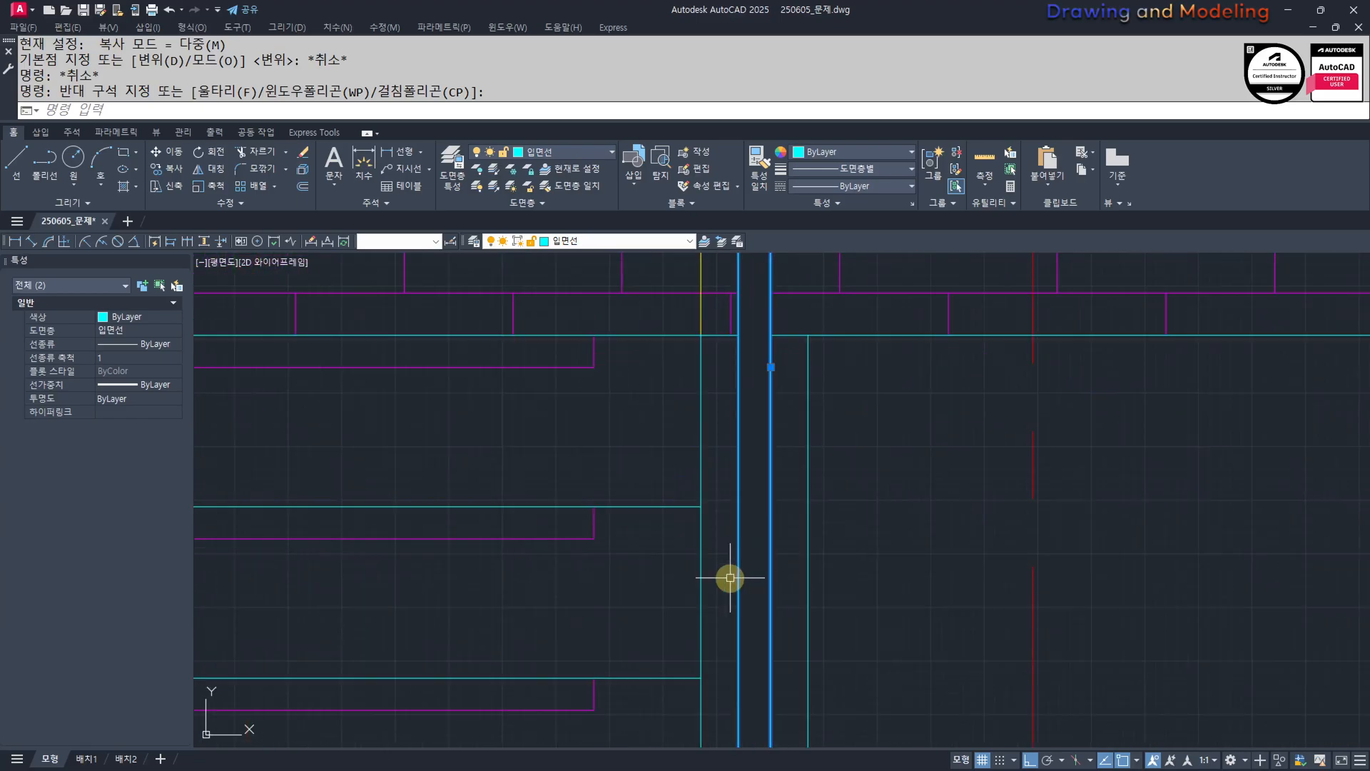
click(768, 523)
key(Escape)
Array the railing post right of the entrance steps along the top line of the right wall base.
click(769, 515)
scroll(856, 585, down, 4)
middle_drag(962, 639, 760, 628)
text(aq)
key(Return)
click(691, 542)
scroll(785, 699, down, 3)
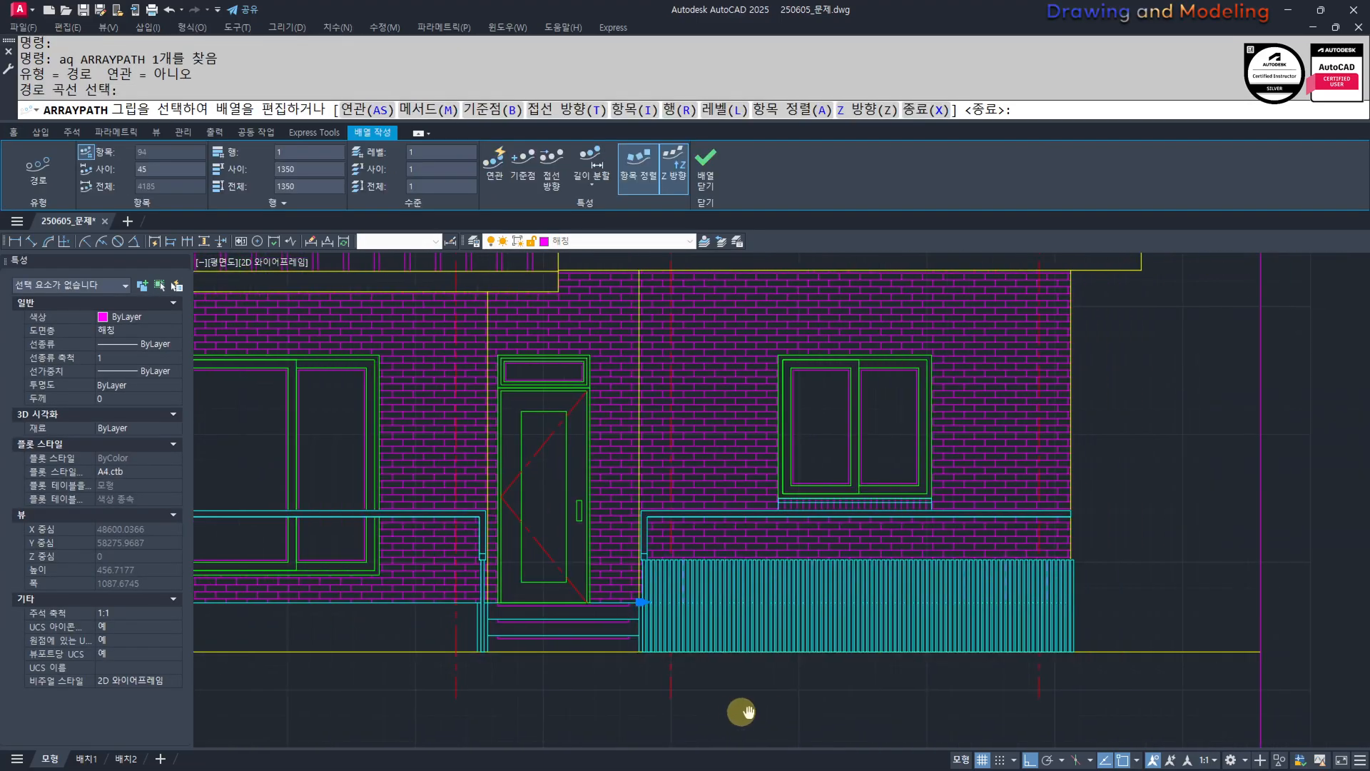
Set the right railing's path array spacing to 300, accept 15 items and finish the array.
middle_drag(744, 710, 676, 686)
text(o)
key(Return)
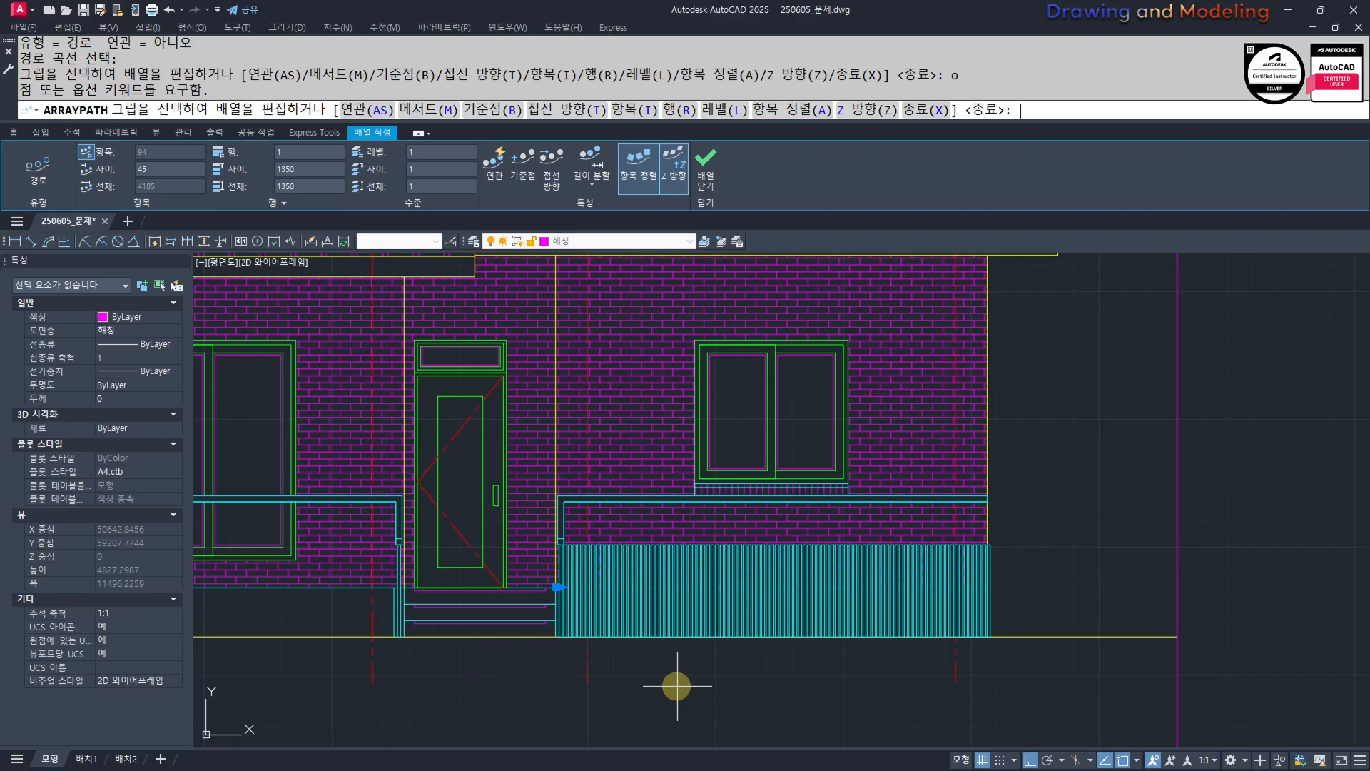
text(o)
key(Return)
text(300)
key(Return)
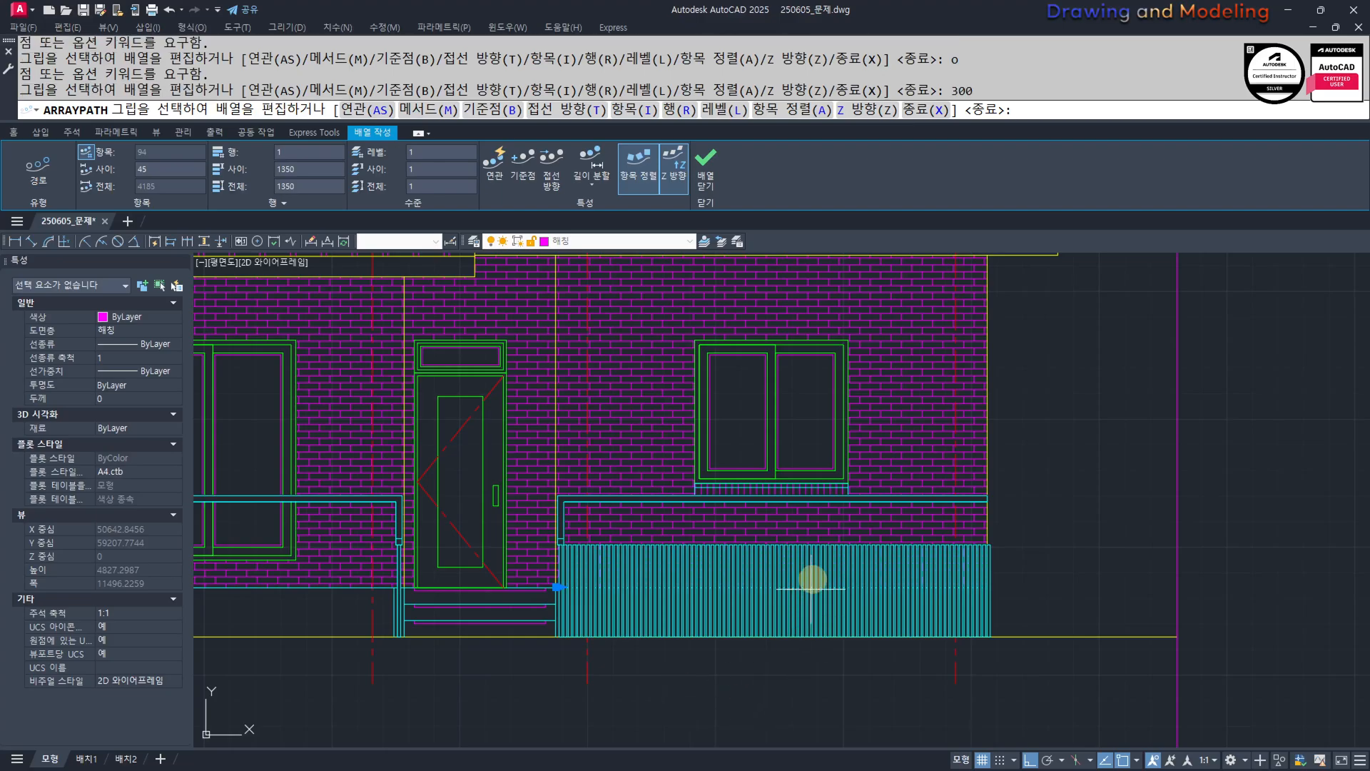
middle_drag(812, 579, 774, 670)
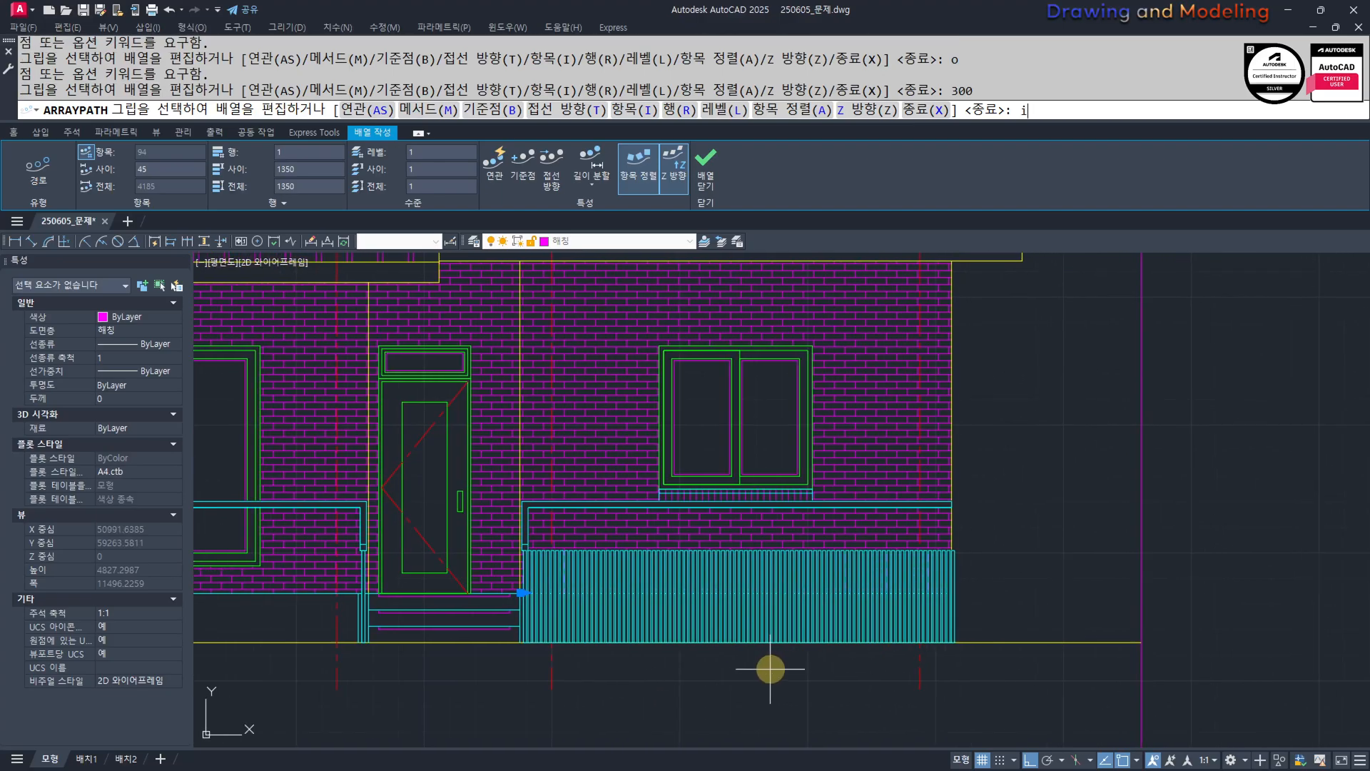
key(Return)
text(300)
key(Return)
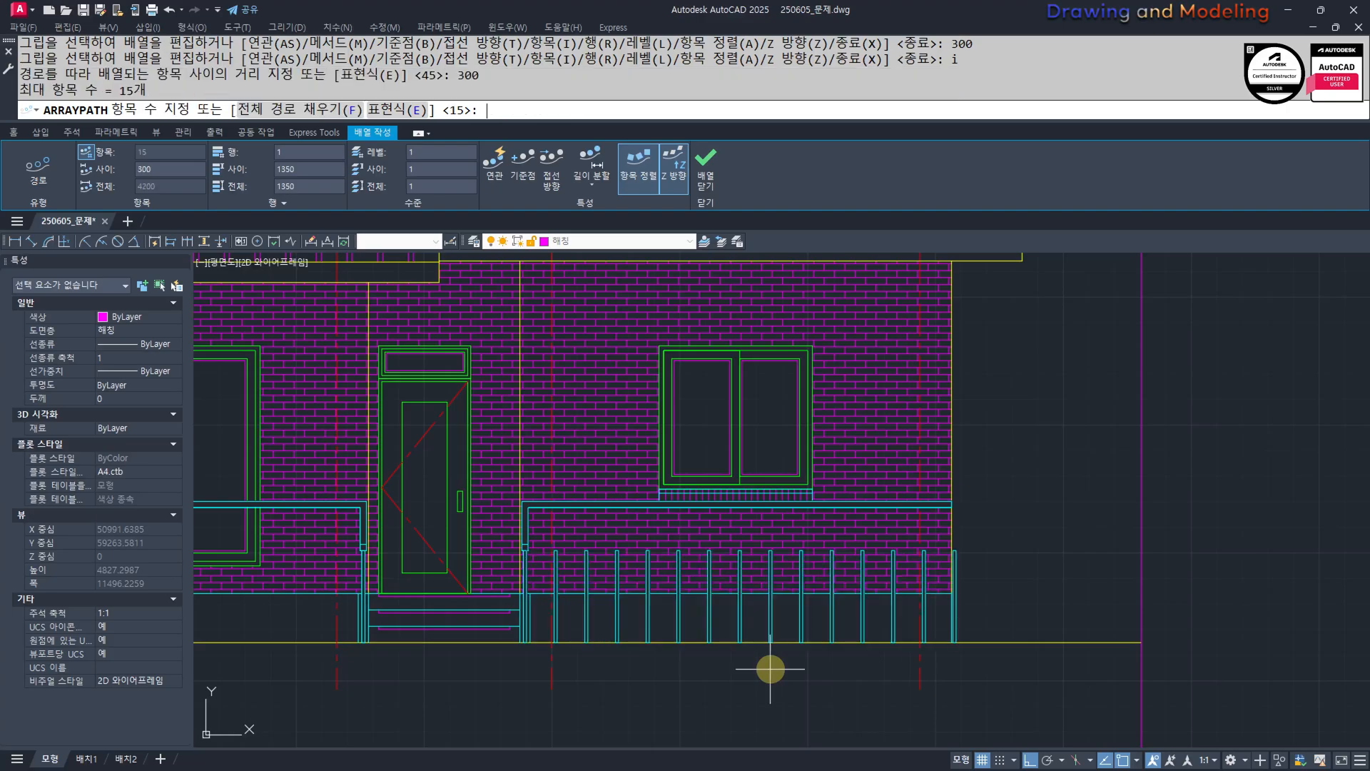
key(Return)
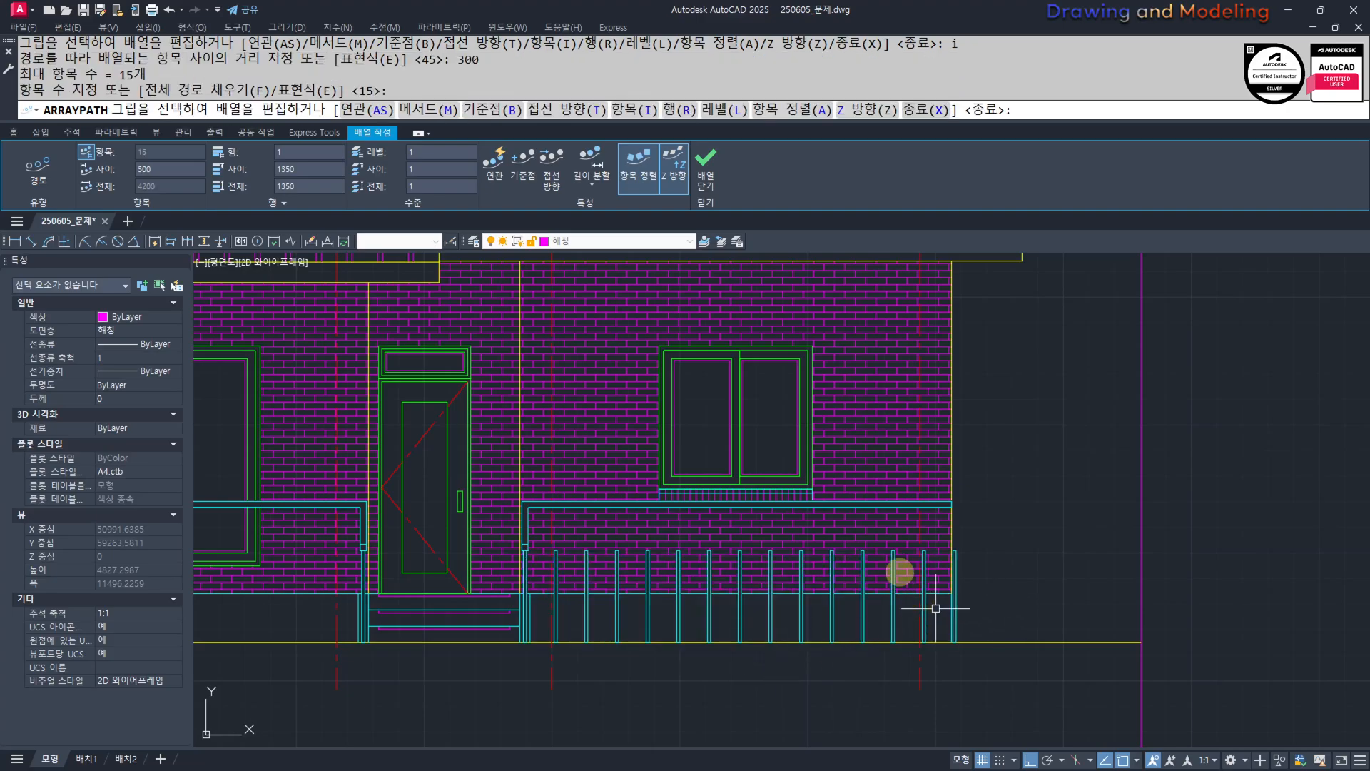
key(Escape)
Erase the last railing post at the right wall corner together with the wall's right edge line.
scroll(967, 564, up, 5)
click(963, 553)
click(875, 532)
text(e)
key(Return)
key(Escape)
key(Escape)
scroll(627, 568, down, 3)
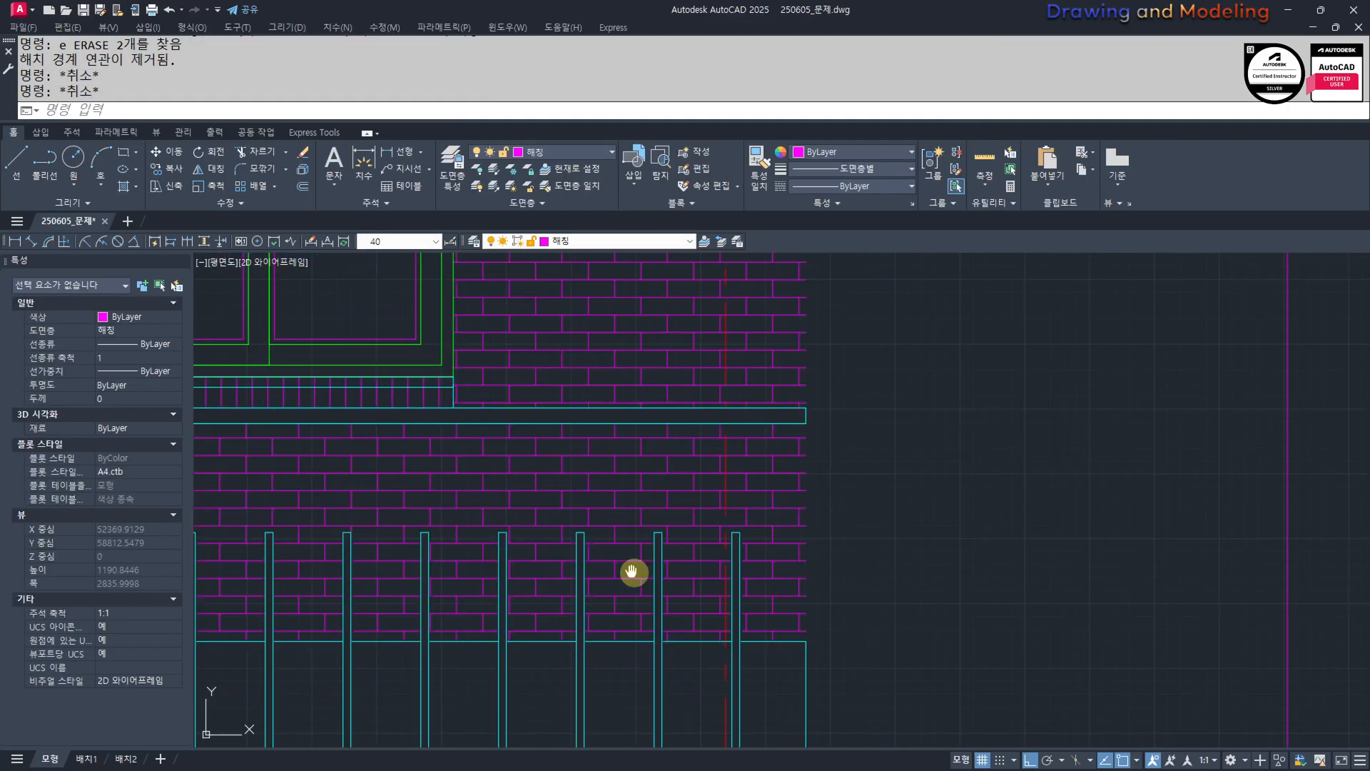
Stretch the tops of the arrayed posts on the right up to the underside of the handrail.
text(s)
key(Return)
click(1029, 546)
middle_drag(652, 543, 860, 554)
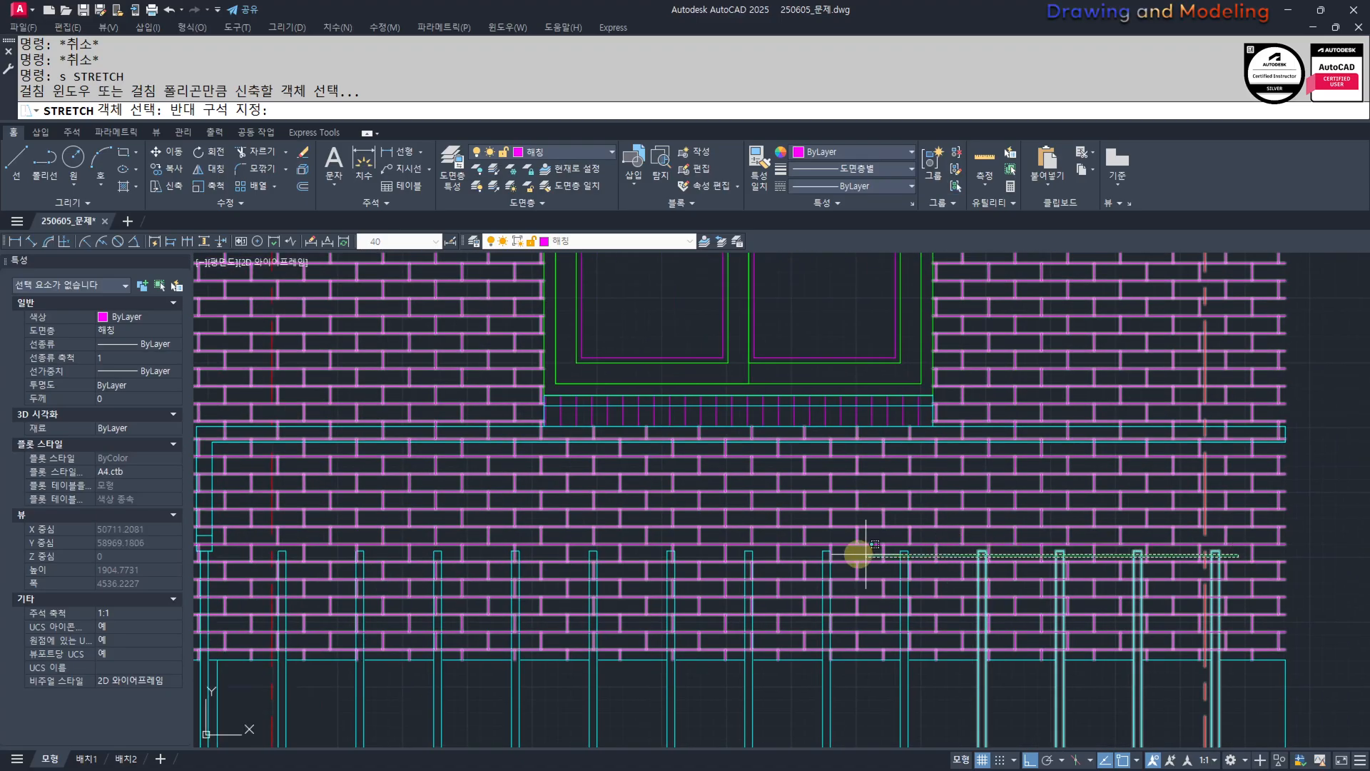
click(264, 546)
key(Return)
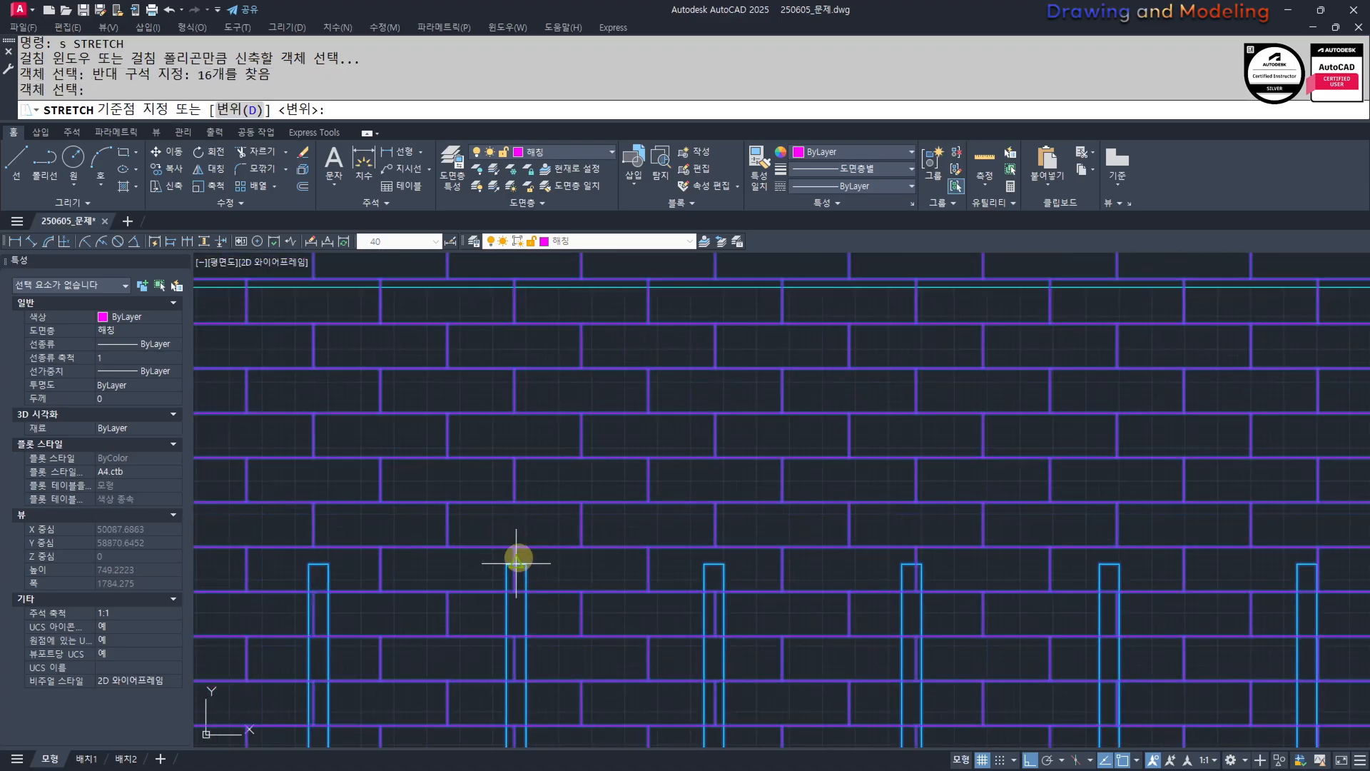
scroll(519, 564, up, 1)
click(518, 551)
scroll(529, 373, up, 3)
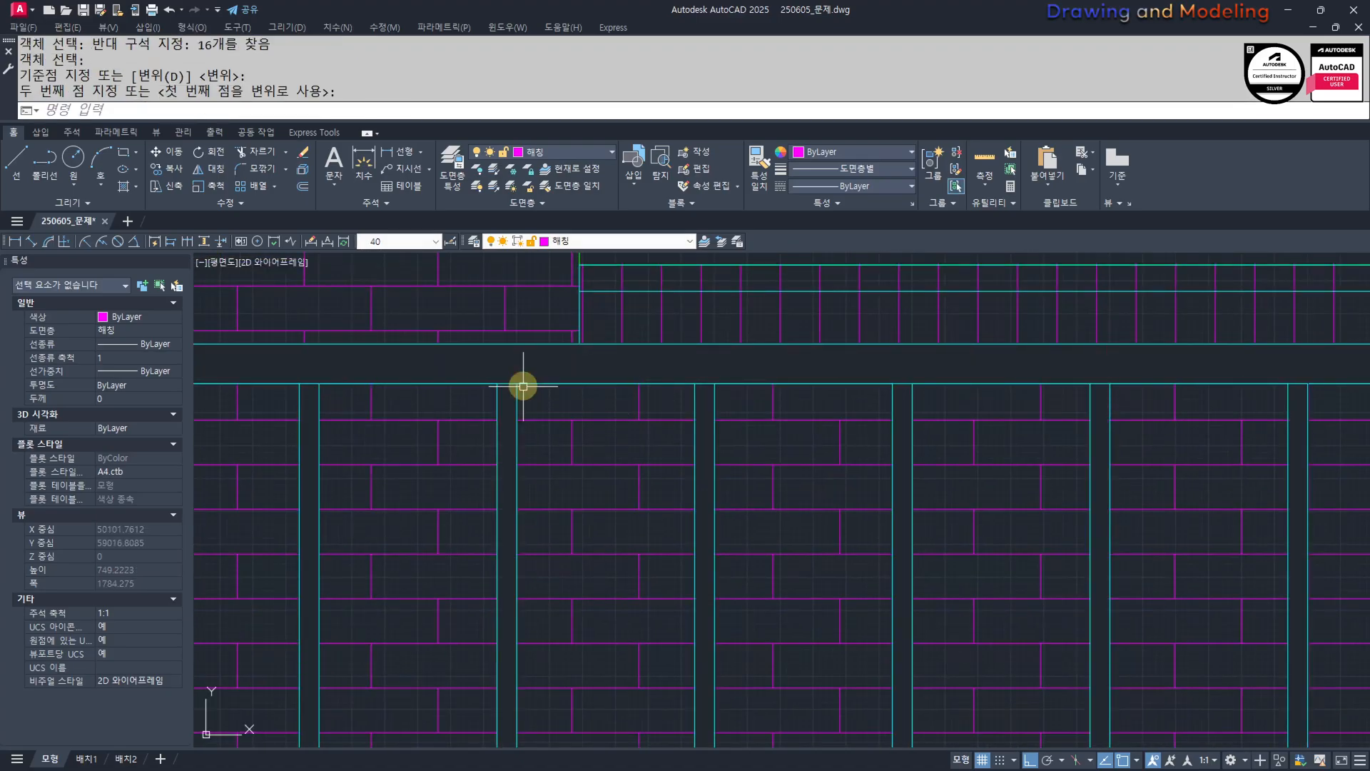
key(Escape)
key(Escape)
Stretch the bottoms of the arrayed posts on the right from the ground line up to the wall base's top line.
scroll(527, 389, down, 4)
text(s)
key(Return)
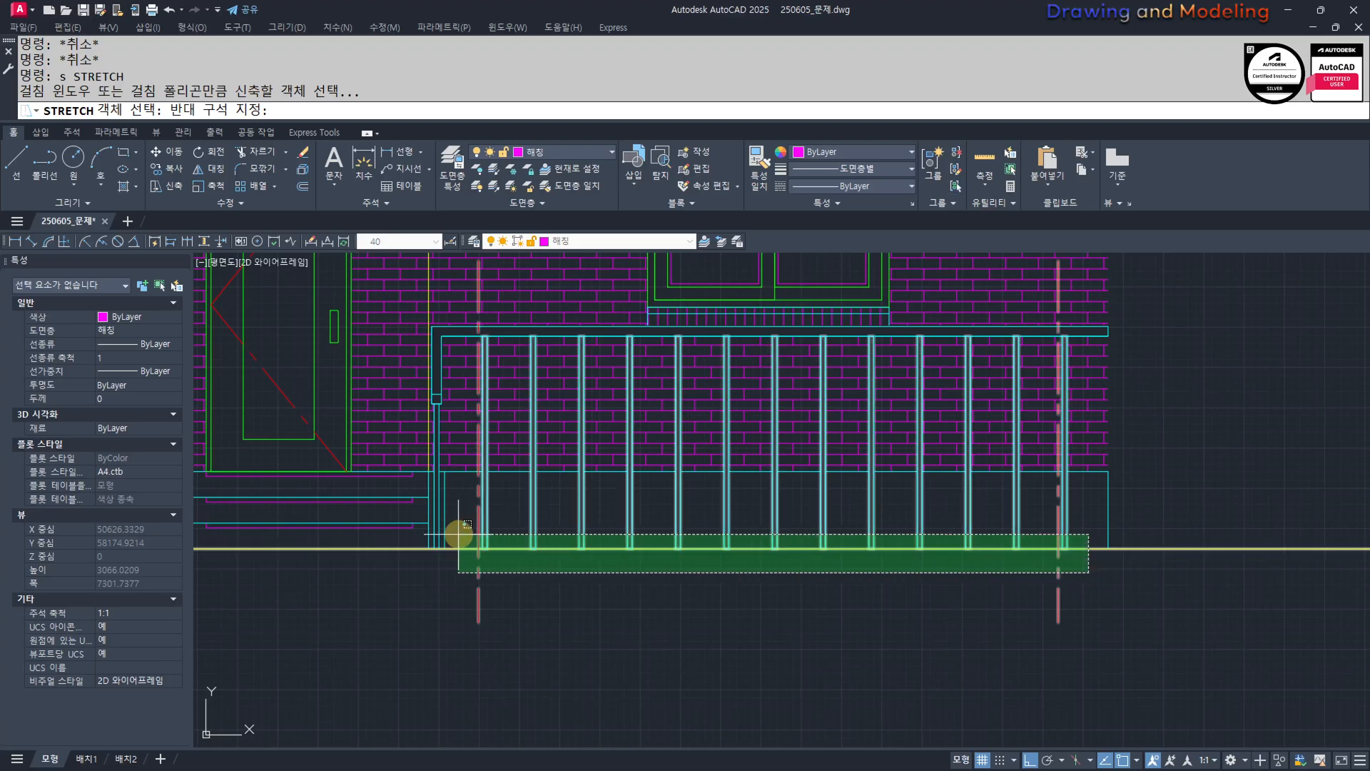
click(467, 533)
scroll(485, 531, up, 3)
key(Return)
click(497, 574)
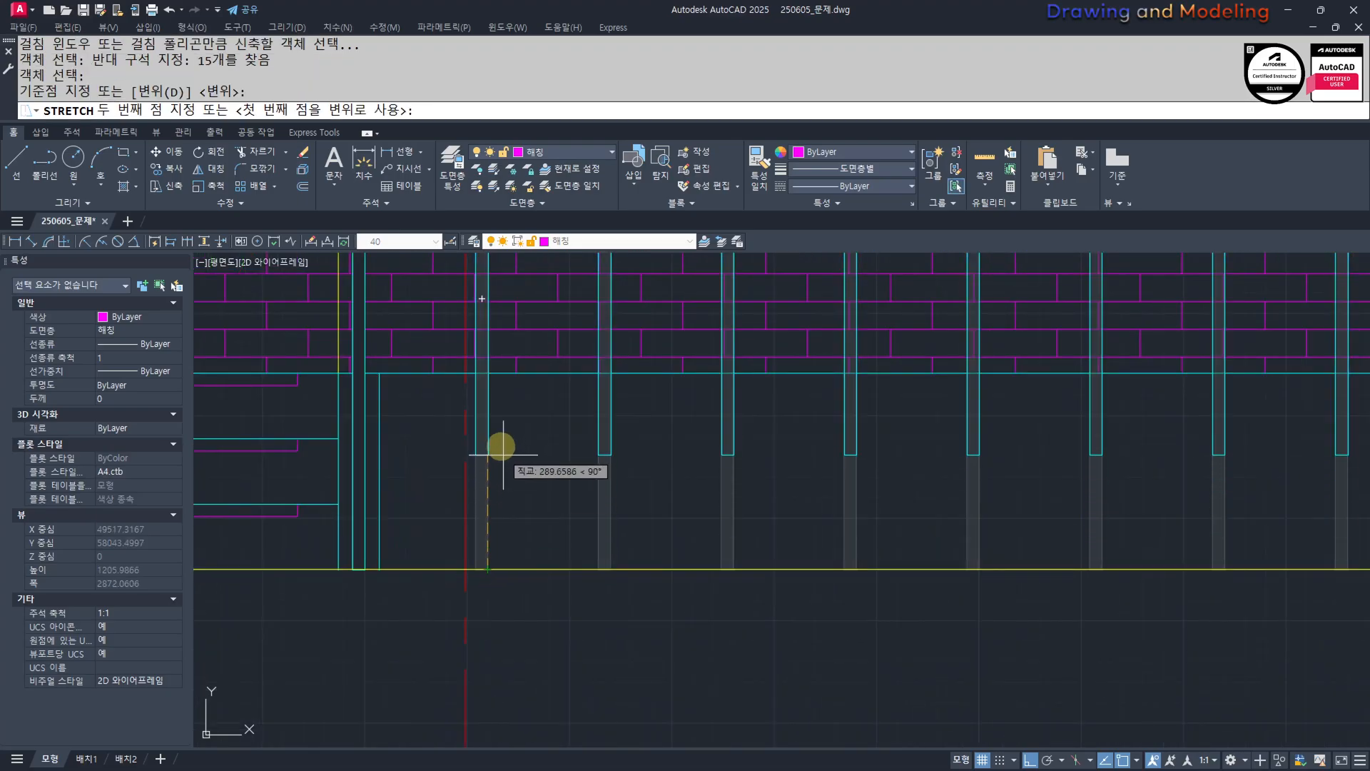
key(Escape)
scroll(614, 538, down, 5)
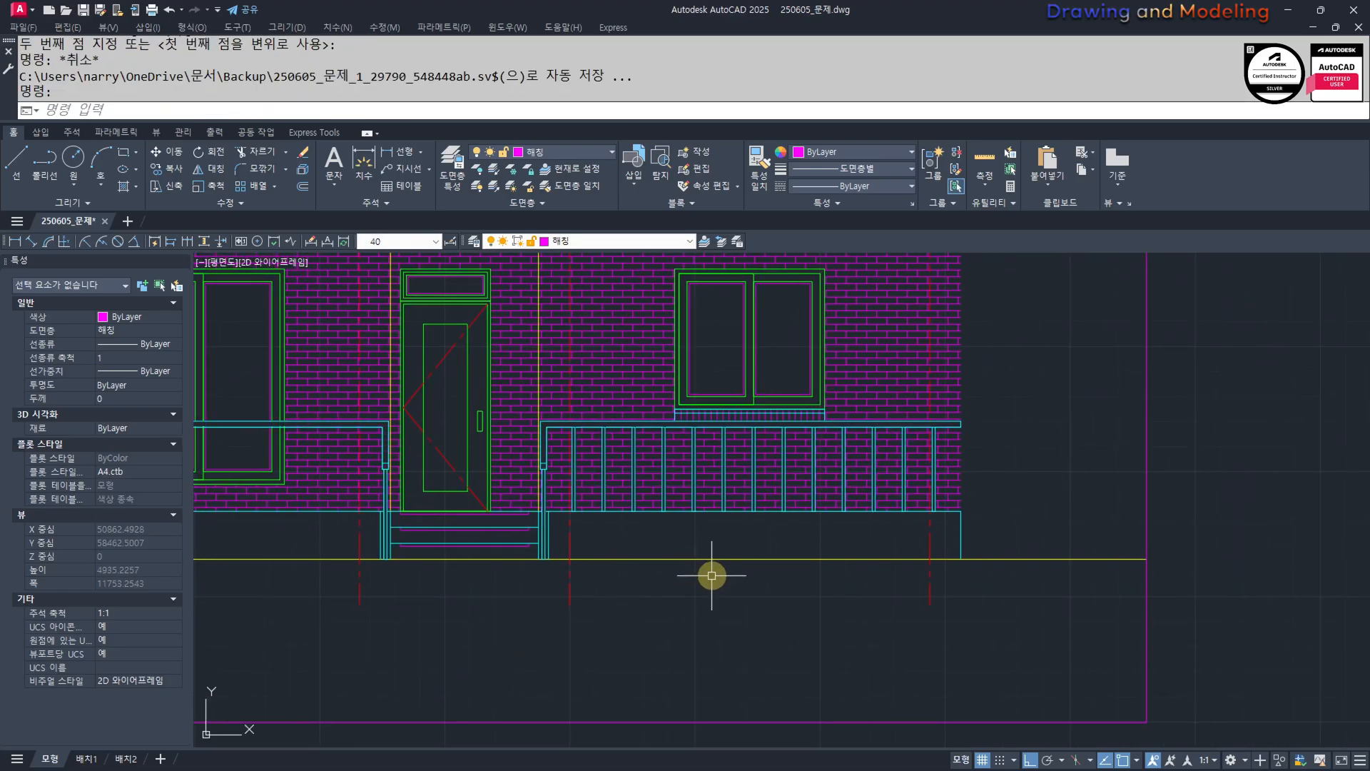
scroll(753, 630, down, 3)
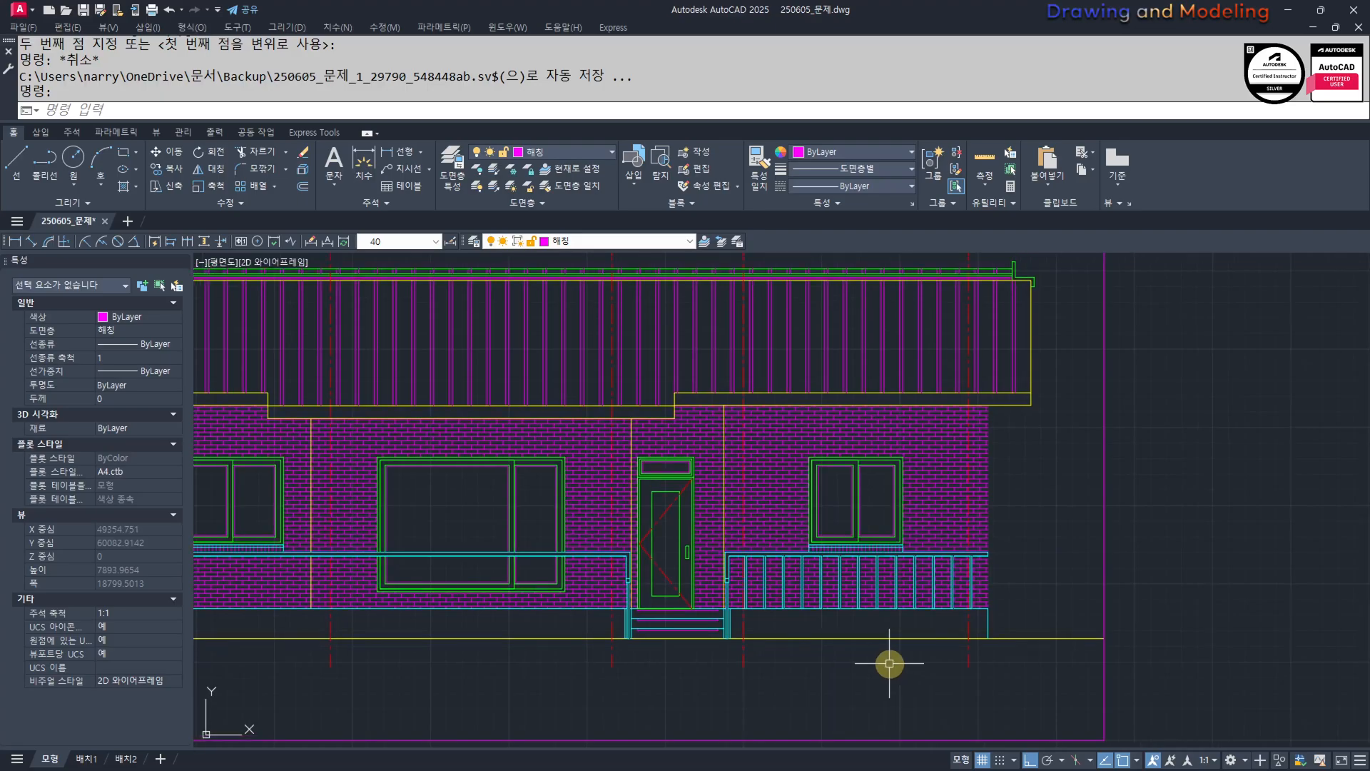
Turn on all layers and redraw the right wall's edge line from the base's top corner up to the eave.
text(oo)
key(Return)
key(Escape)
key(Escape)
scroll(999, 606, up, 3)
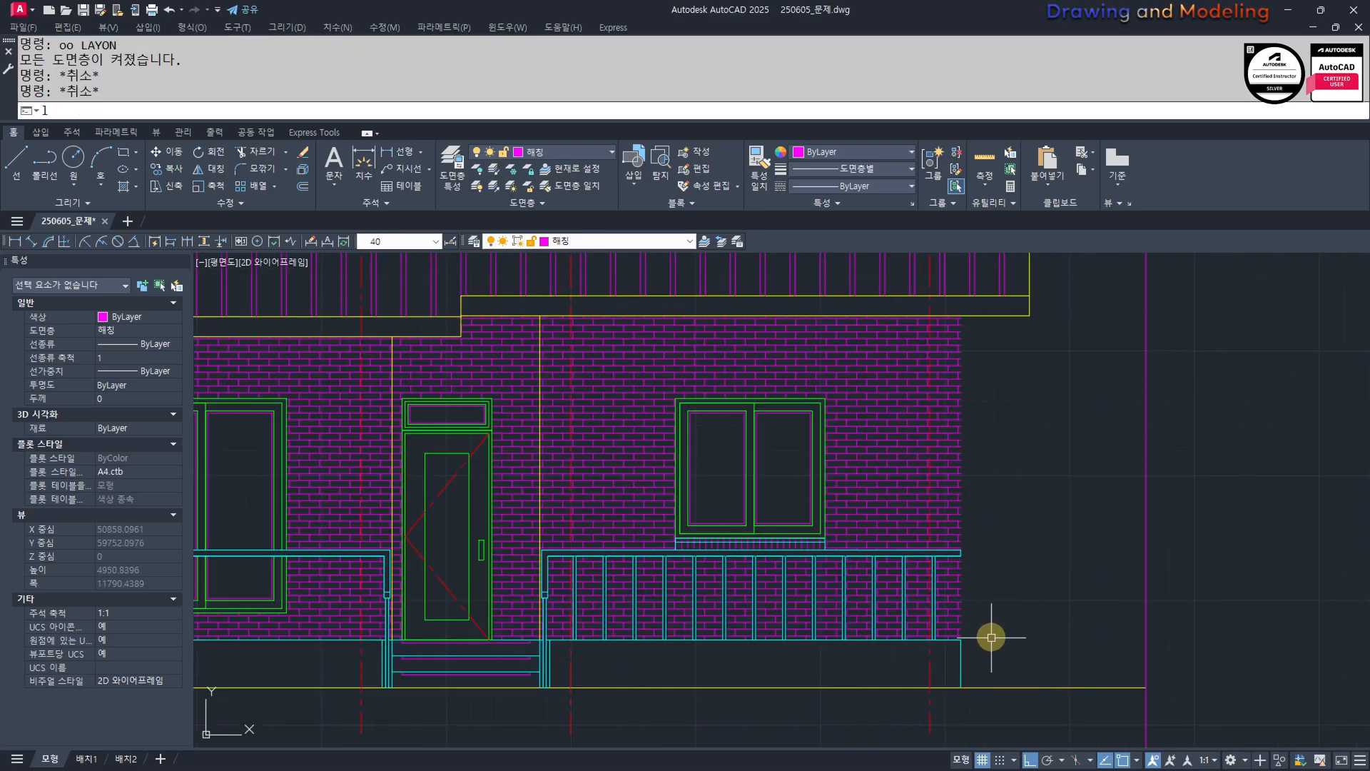
text(l)
key(Return)
click(965, 639)
click(967, 319)
key(Escape)
key(Escape)
Match the properties of the redrawn wall edge line to the eave's yellow bottom line.
middle_drag(1009, 319, 1016, 395)
scroll(1016, 395, up, 2)
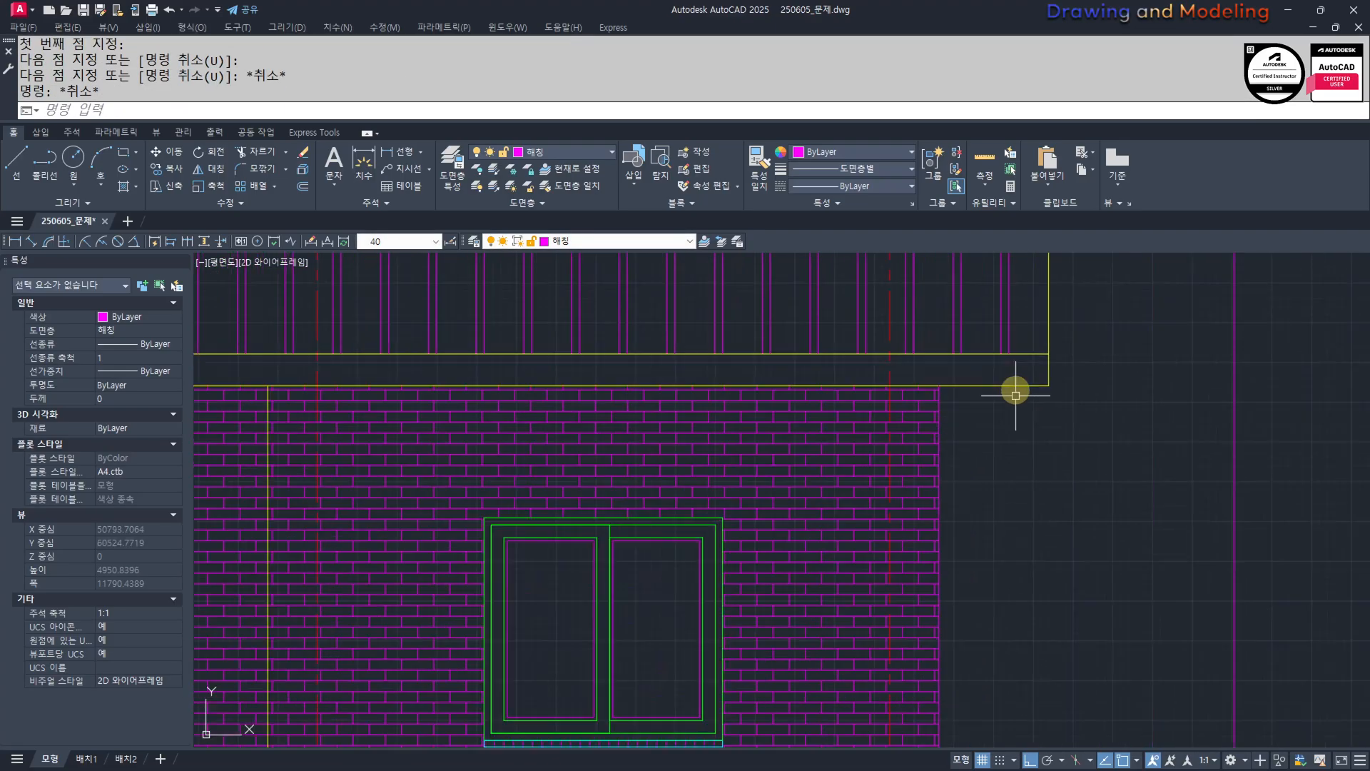
scroll(1016, 389, up, 2)
text(ma)
key(Return)
click(872, 404)
click(871, 399)
click(818, 437)
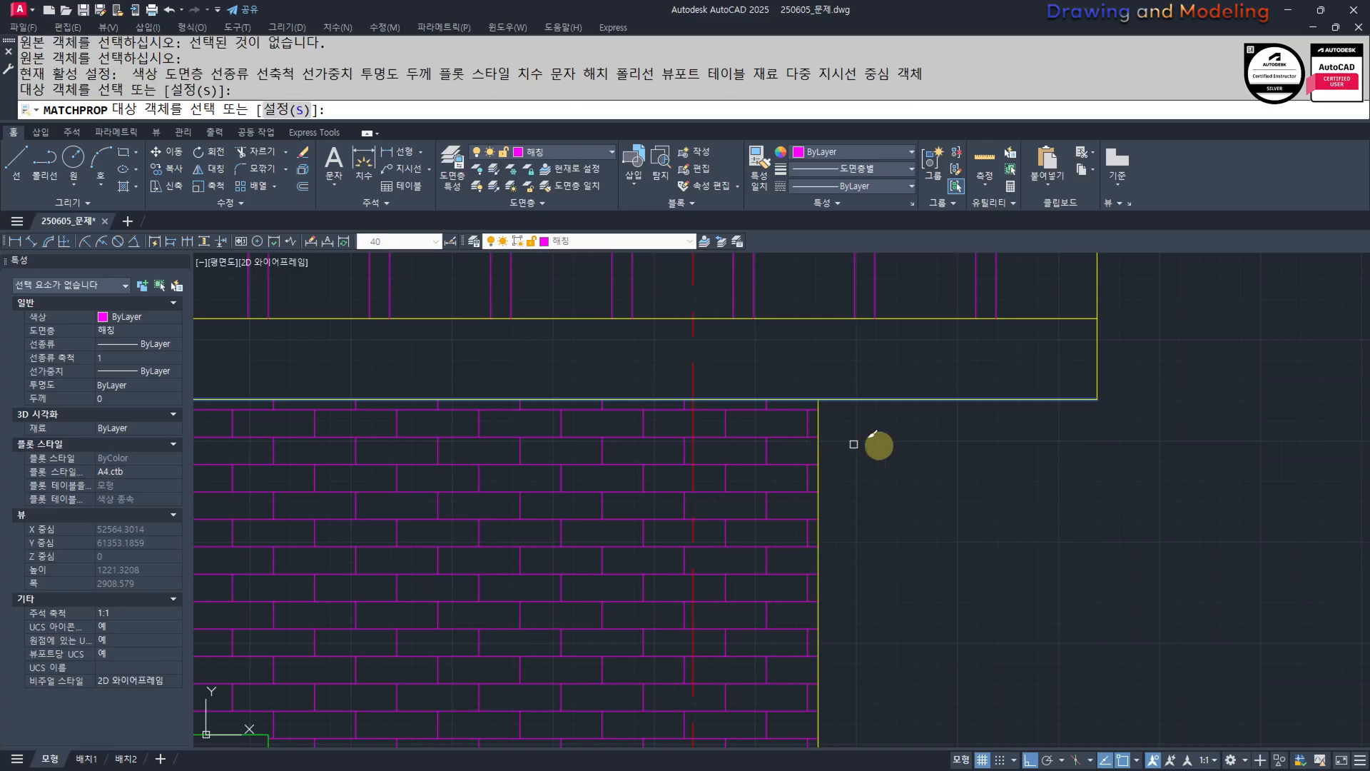
key(Escape)
key(Escape)
scroll(1128, 593, down, 5)
scroll(769, 645, up, 2)
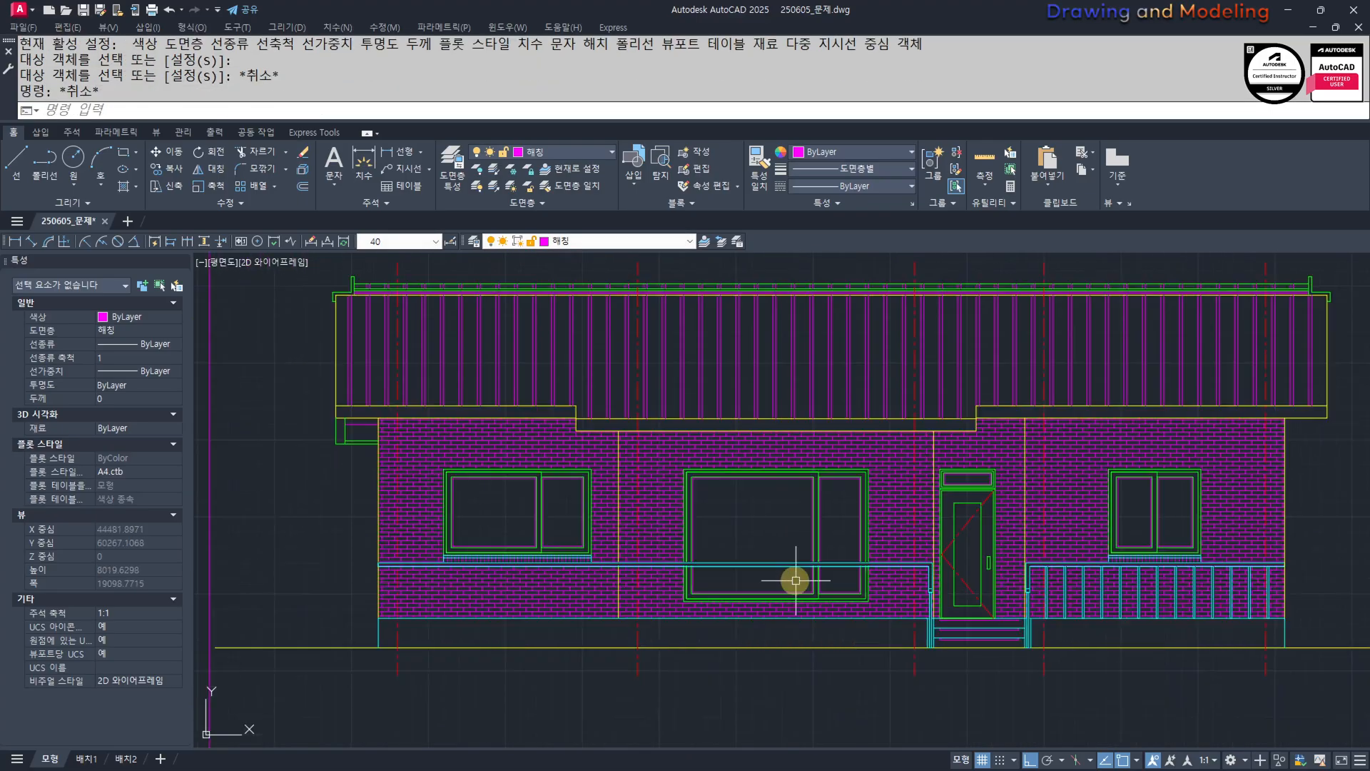
key(Escape)
click(697, 618)
key(Escape)
key(Escape)
scroll(832, 657, up, 5)
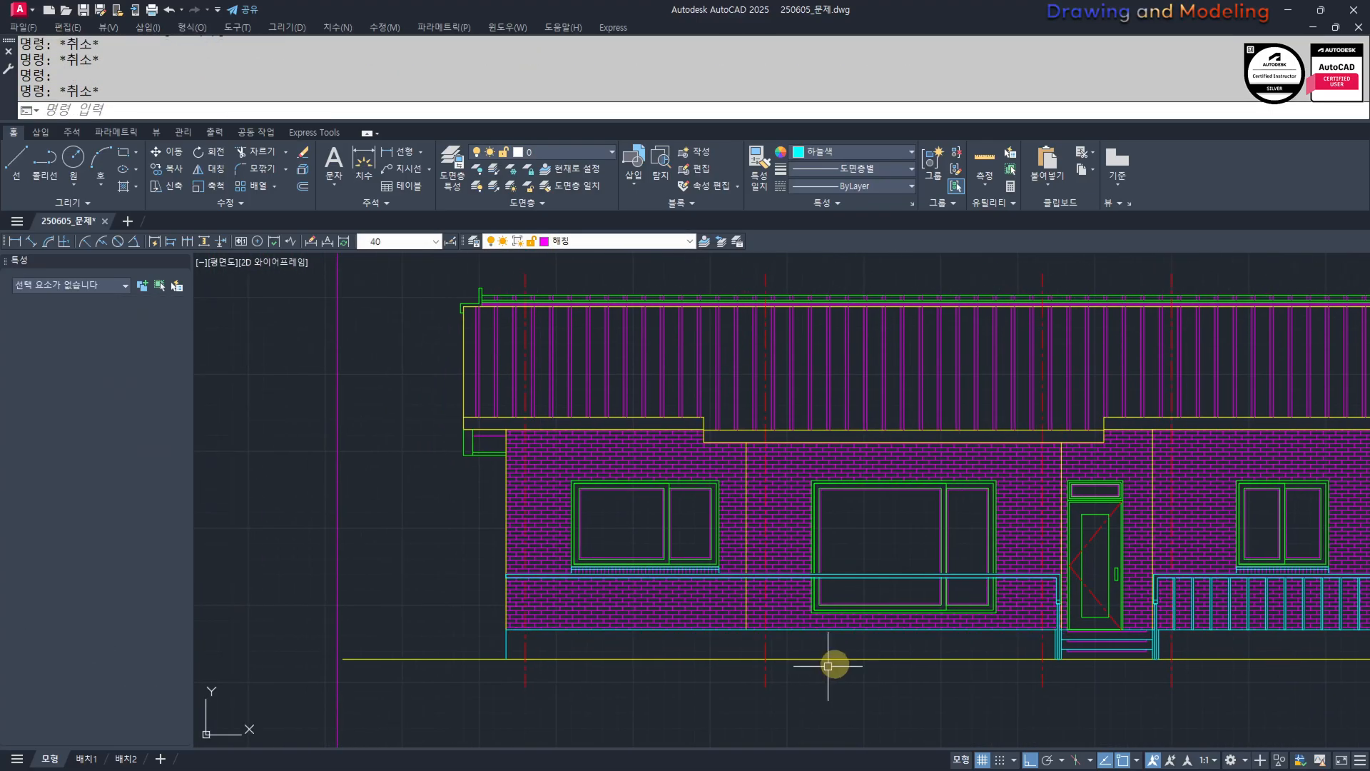
scroll(1184, 547, up, 5)
click(1175, 465)
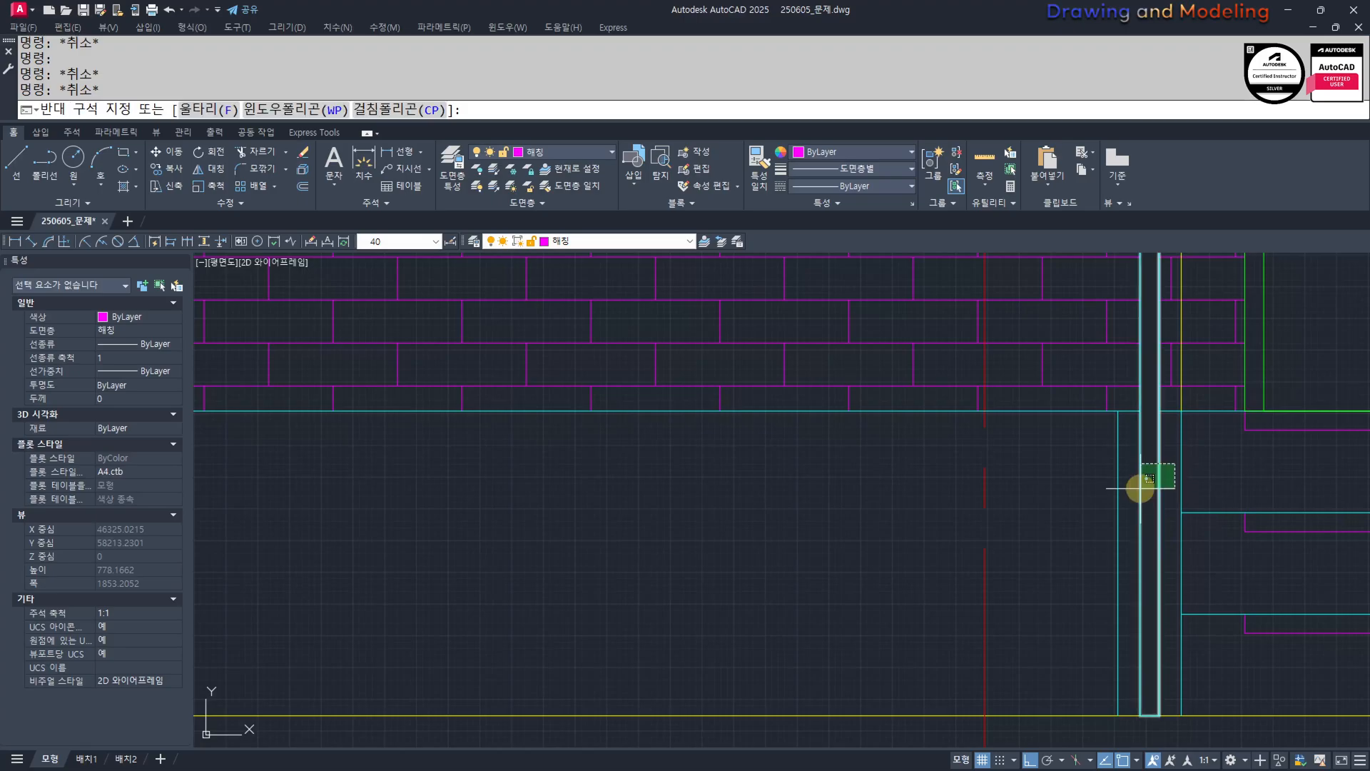
click(1132, 493)
key(Escape)
key(Escape)
Array the railing post left of the entrance steps along the top line of the left wall base.
click(1160, 467)
scroll(1022, 549, down, 2)
text(aq)
mouse_move(1019, 546)
middle_down()
mouse_move(1018, 606)
mouse_move(911, 599)
middle_up()
key(space)
click(1035, 573)
scroll(1028, 582, down, 2)
Set the left railing's path array spacing to 300, keep 31 items and finish the array.
text(i)
key(space)
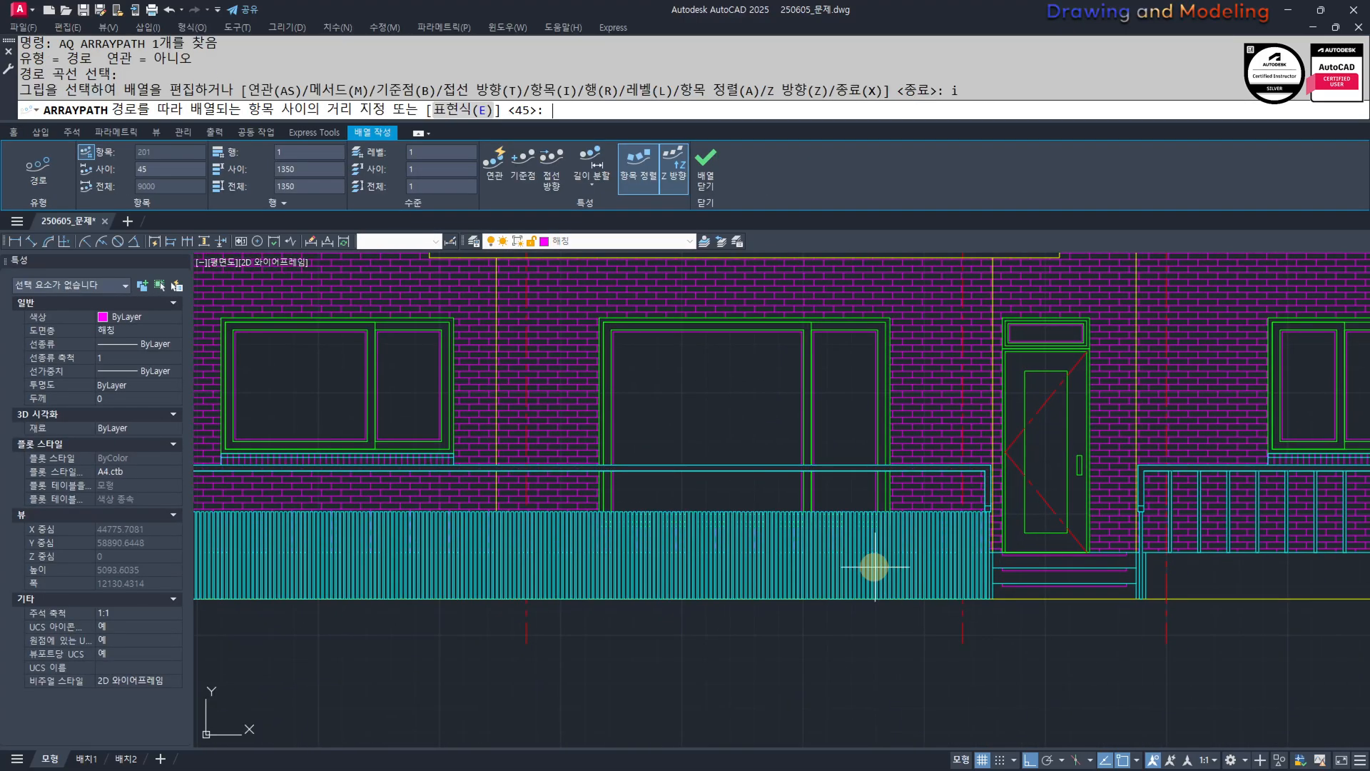
key(Return)
key(Escape)
key(Escape)
key(Escape)
key(Escape)
scroll(957, 581, up, 4)
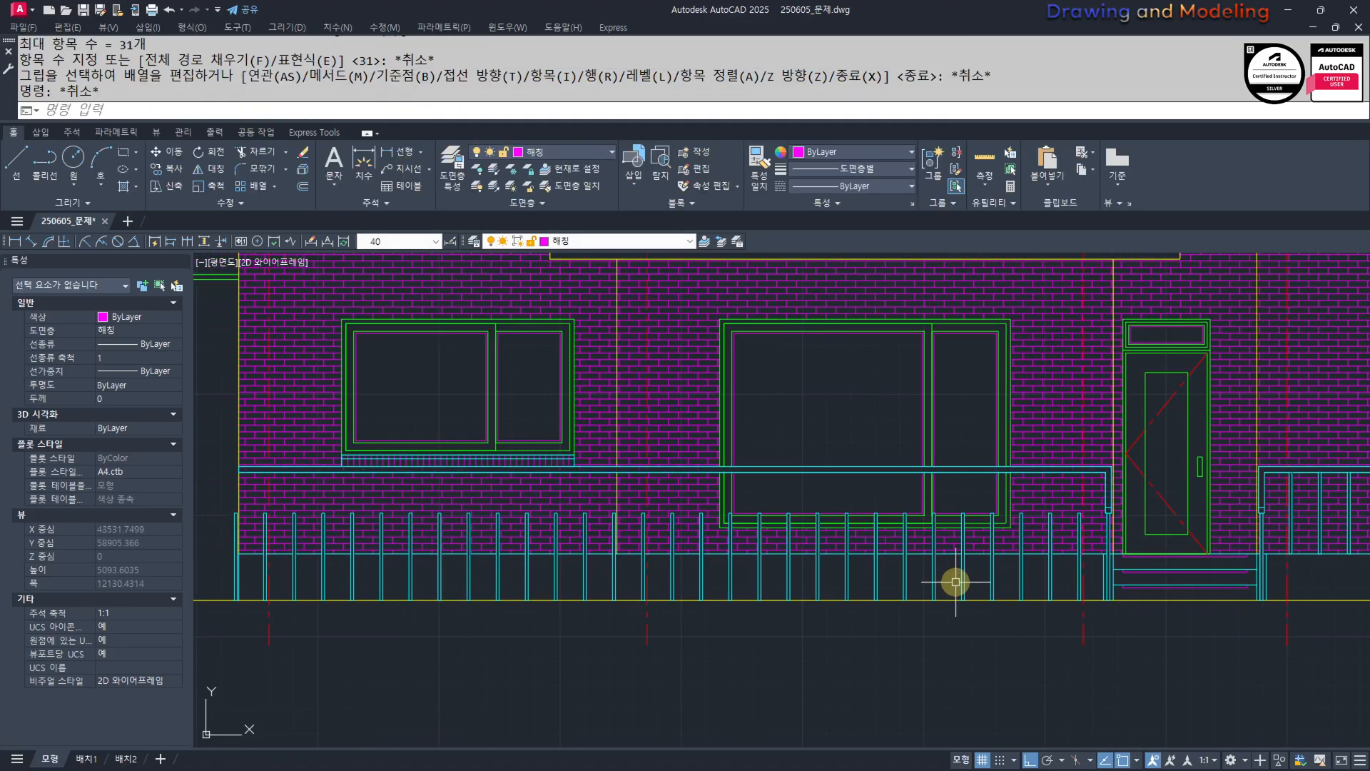
Move the 29 arrayed railing posts left of the entrance steps up to the underside of the handrail.
click(1106, 541)
scroll(1080, 563, down, 2)
middle_drag(1074, 562, 1101, 560)
click(1101, 559)
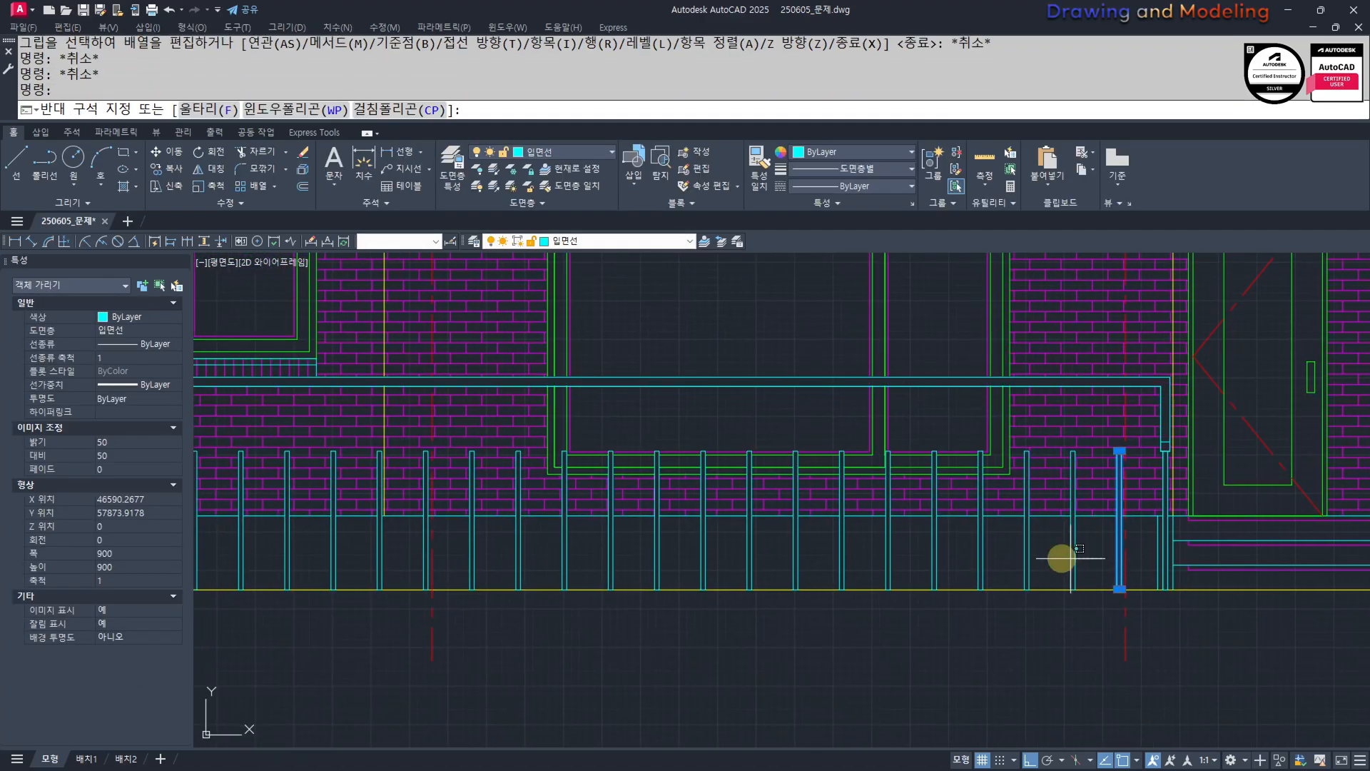
middle_drag(452, 550, 939, 551)
click(915, 548)
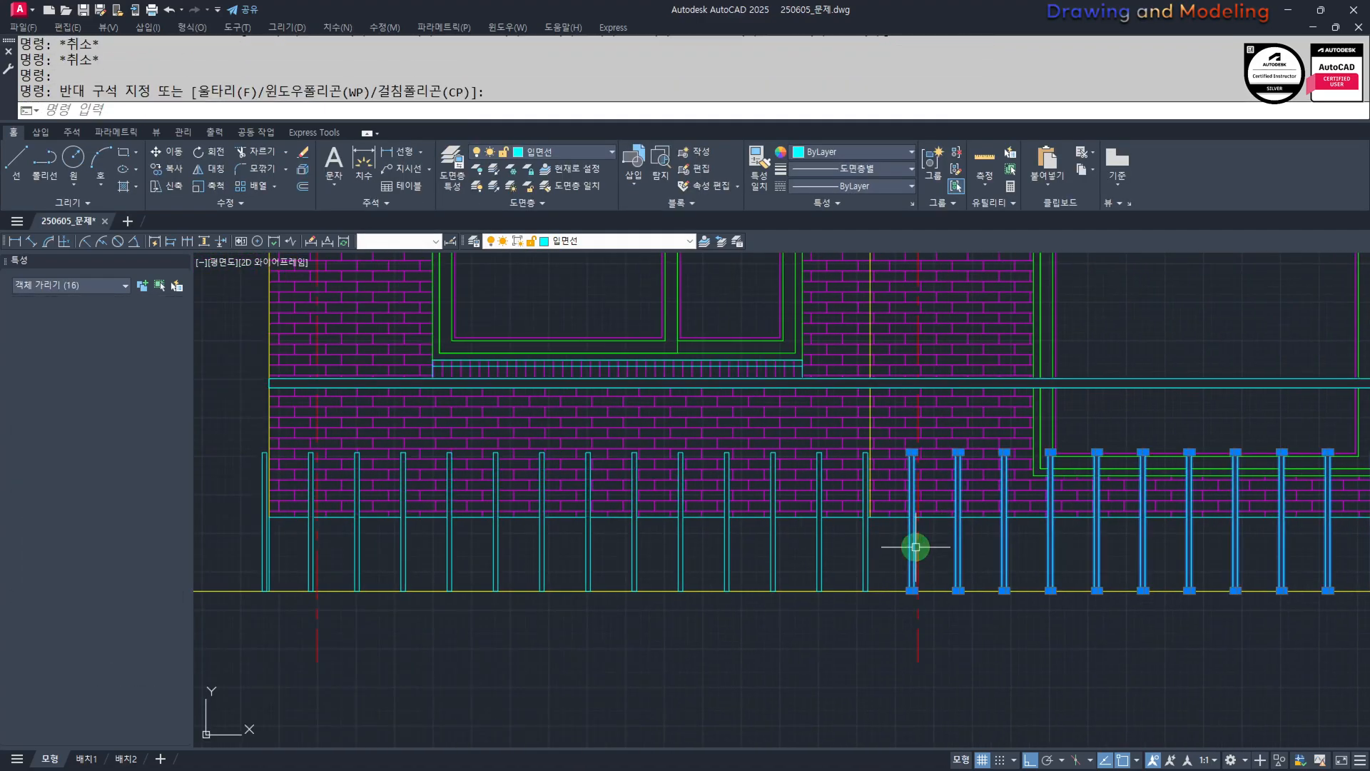
click(895, 549)
click(307, 549)
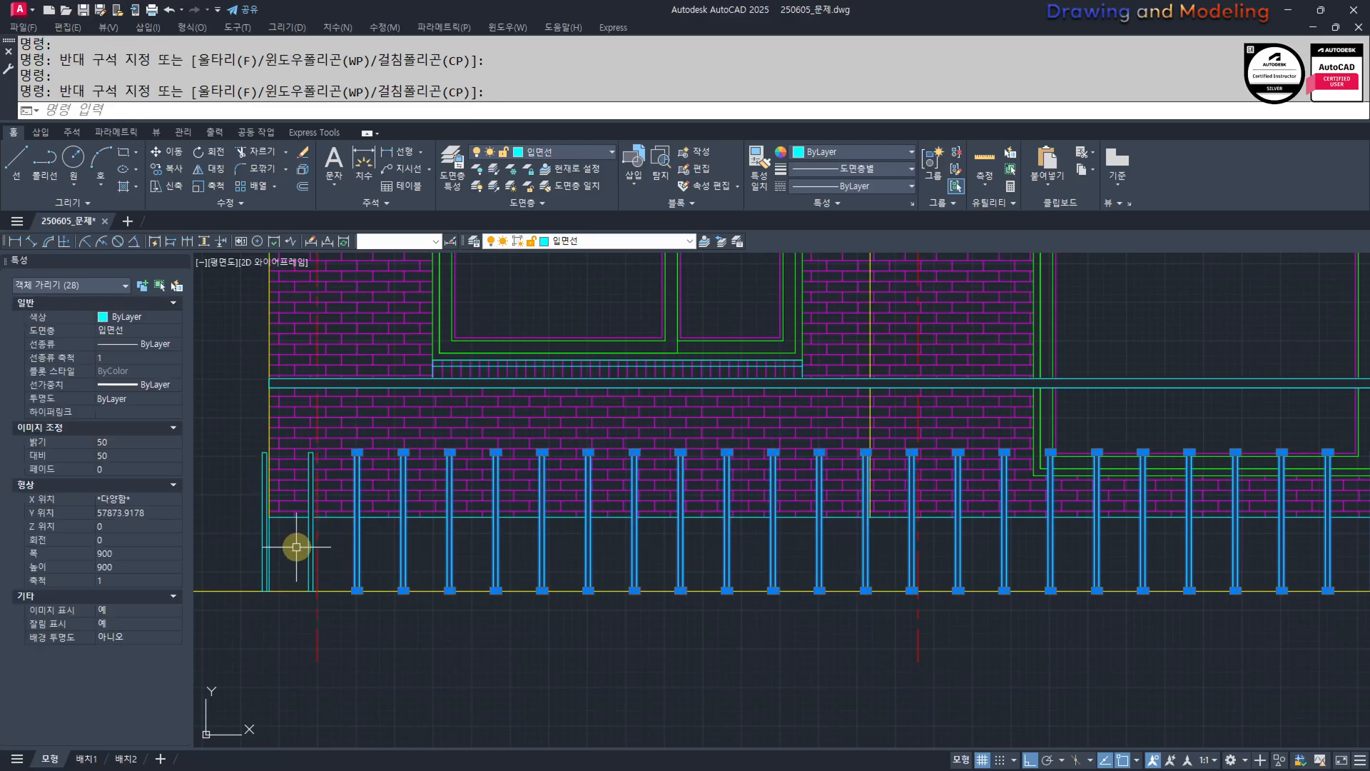
scroll(307, 540, up, 4)
scroll(298, 533, down, 2)
click(261, 542)
scroll(276, 551, down, 2)
middle_drag(286, 557, 724, 606)
text(m)
key(space)
scroll(667, 485, up, 4)
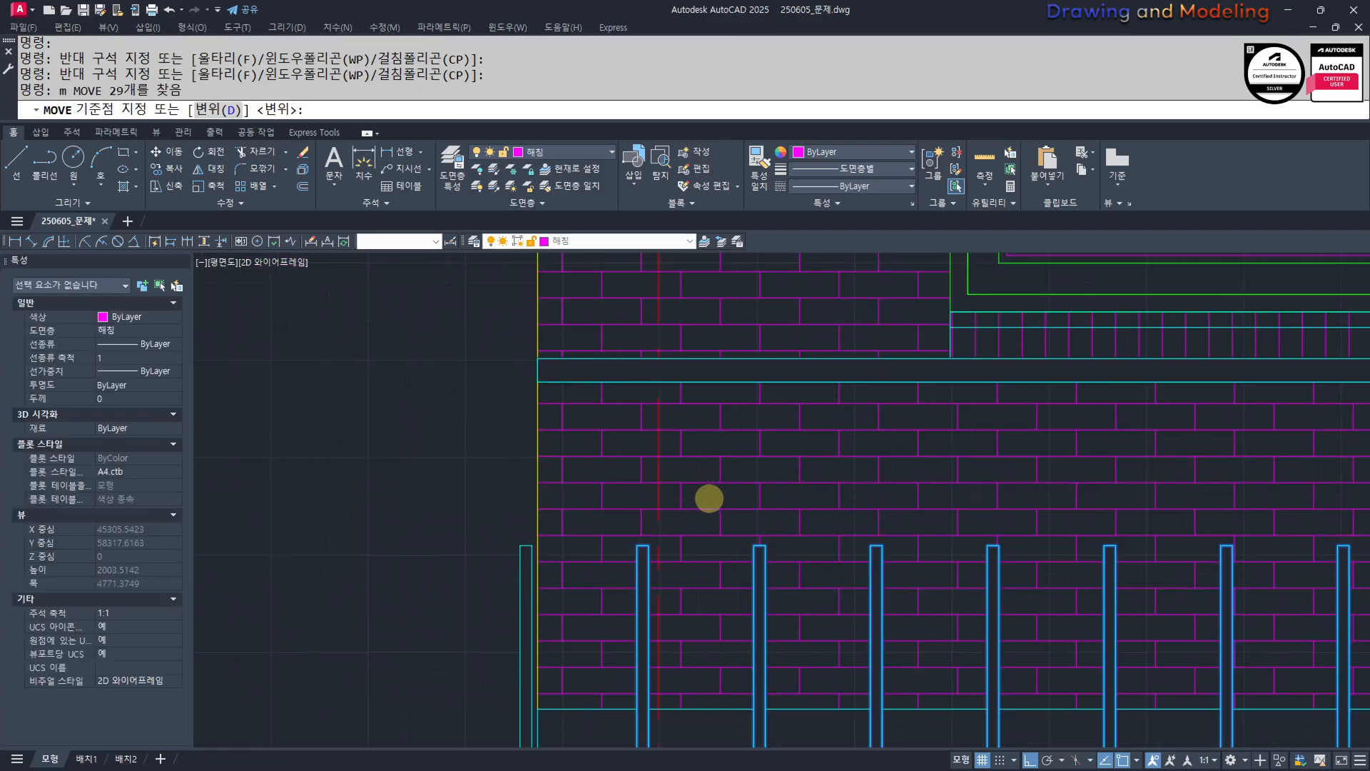
click(606, 570)
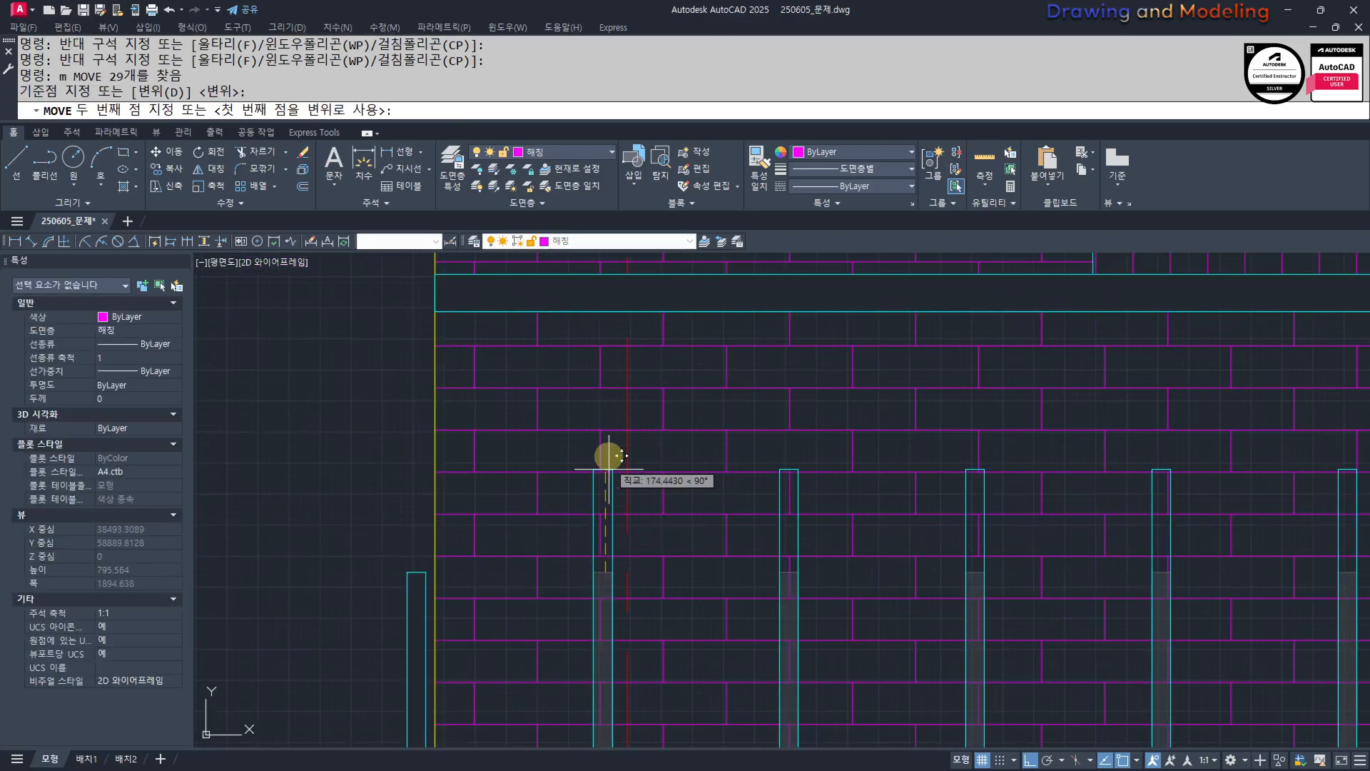
click(604, 312)
key(Escape)
key(Escape)
Erase the leftover post standing outside the left wall's outer edge.
scroll(466, 495, down, 3)
click(451, 523)
text(e)
key(space)
key(Escape)
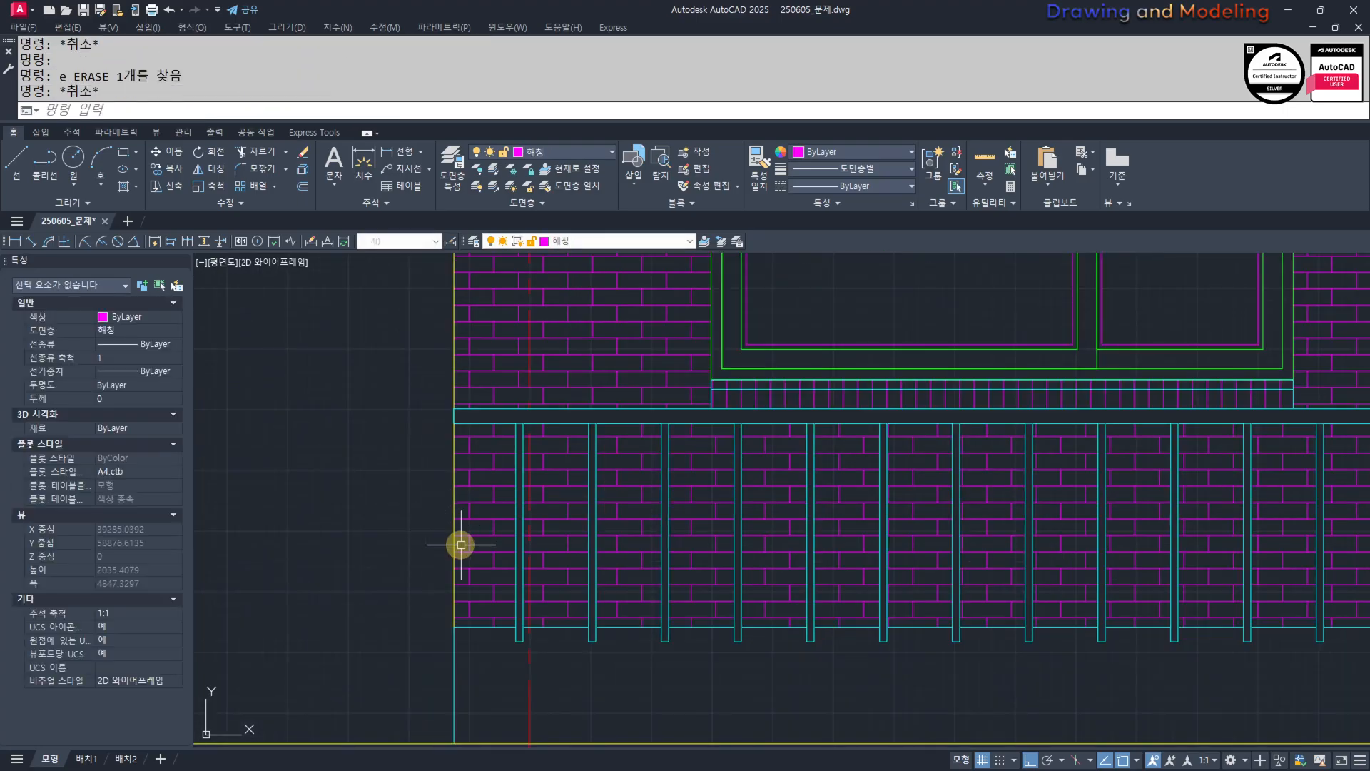
key(Escape)
Stretch the bottom ends of the left railing posts up to the top line of the wall base.
scroll(510, 564, down, 2)
middle_drag(519, 568, 493, 548)
text(s)
key(space)
mouse_move(1233, 621)
middle_down()
mouse_move(917, 612)
mouse_move(1185, 611)
middle_up()
scroll(1208, 613, down, 2)
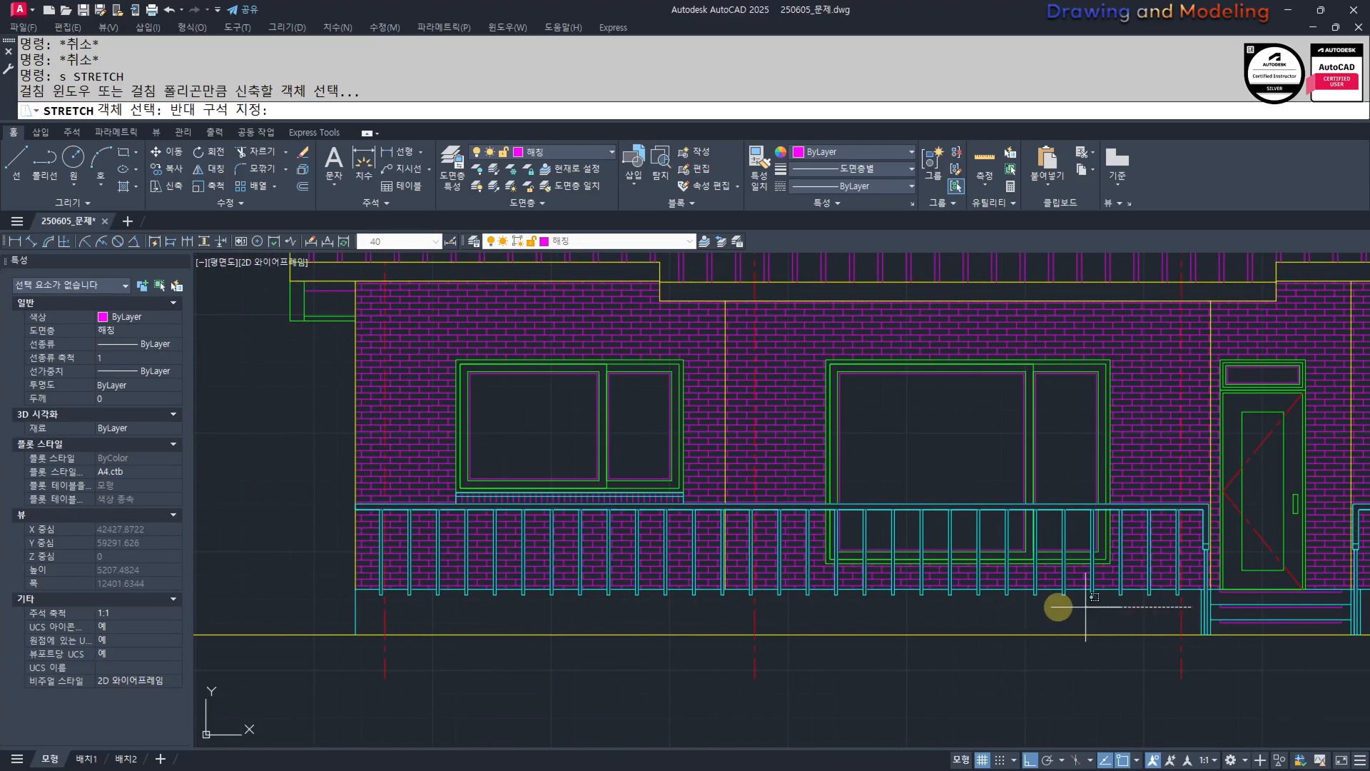
click(361, 597)
scroll(361, 596, up, 10)
key(space)
click(453, 582)
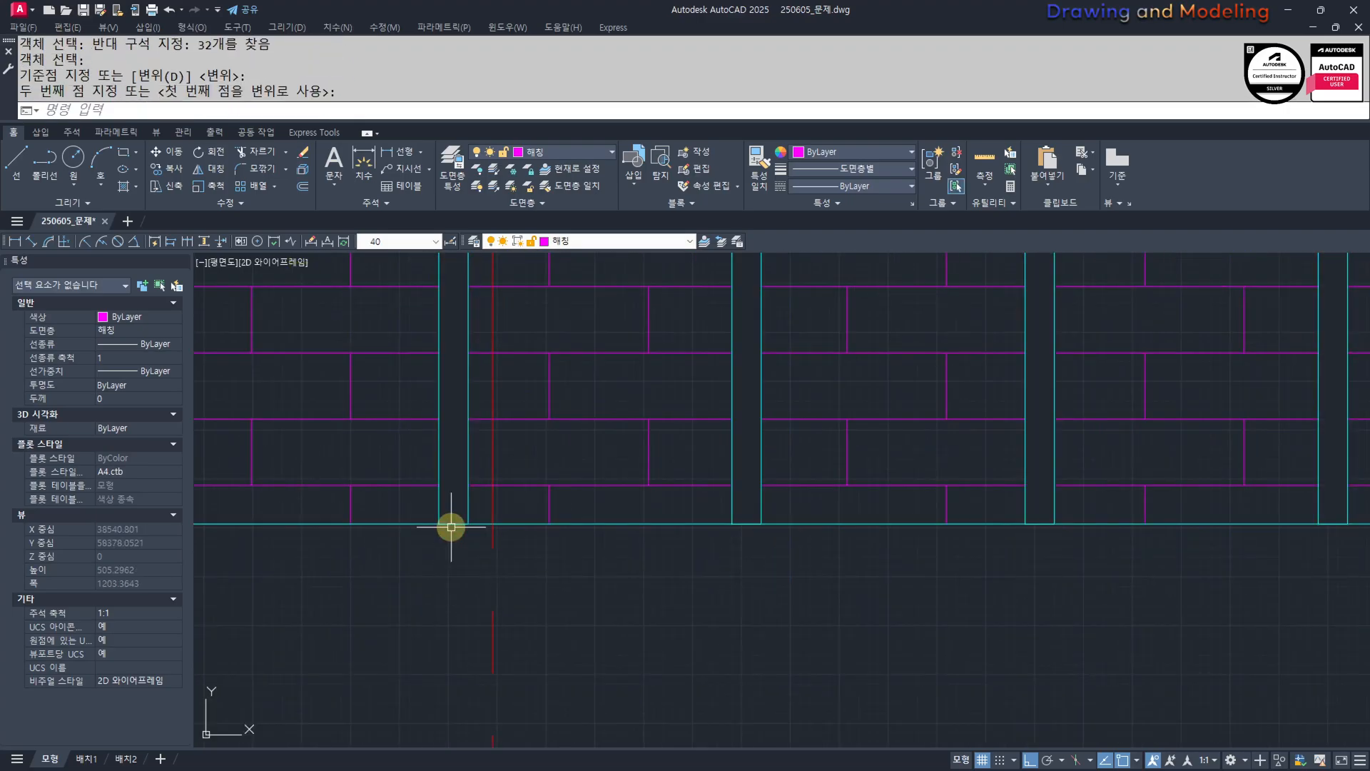
key(Escape)
scroll(449, 526, down, 8)
middle_drag(710, 554, 760, 660)
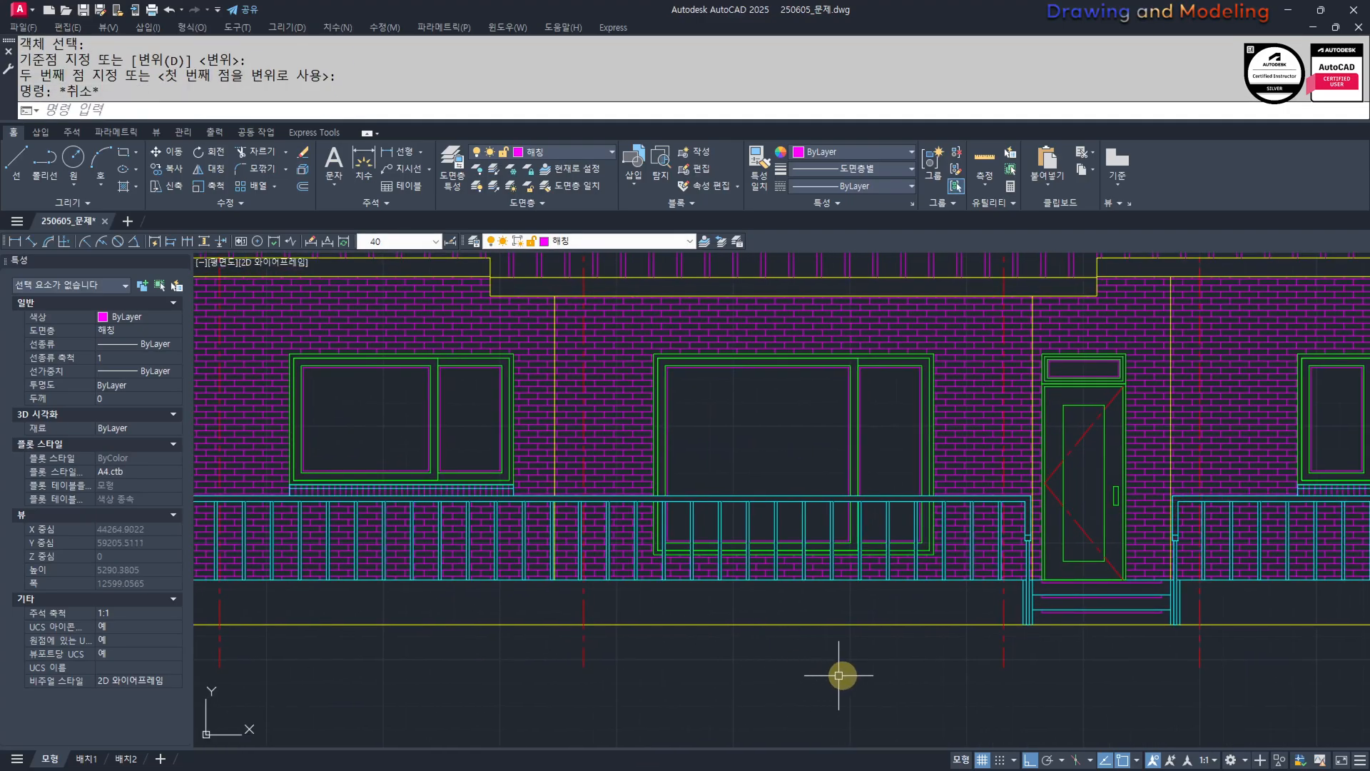
Stretch the left end of the elevation's frame and ground line slightly inward toward the house.
middle_drag(1017, 620, 783, 627)
scroll(698, 632, down, 2)
middle_drag(697, 633, 802, 665)
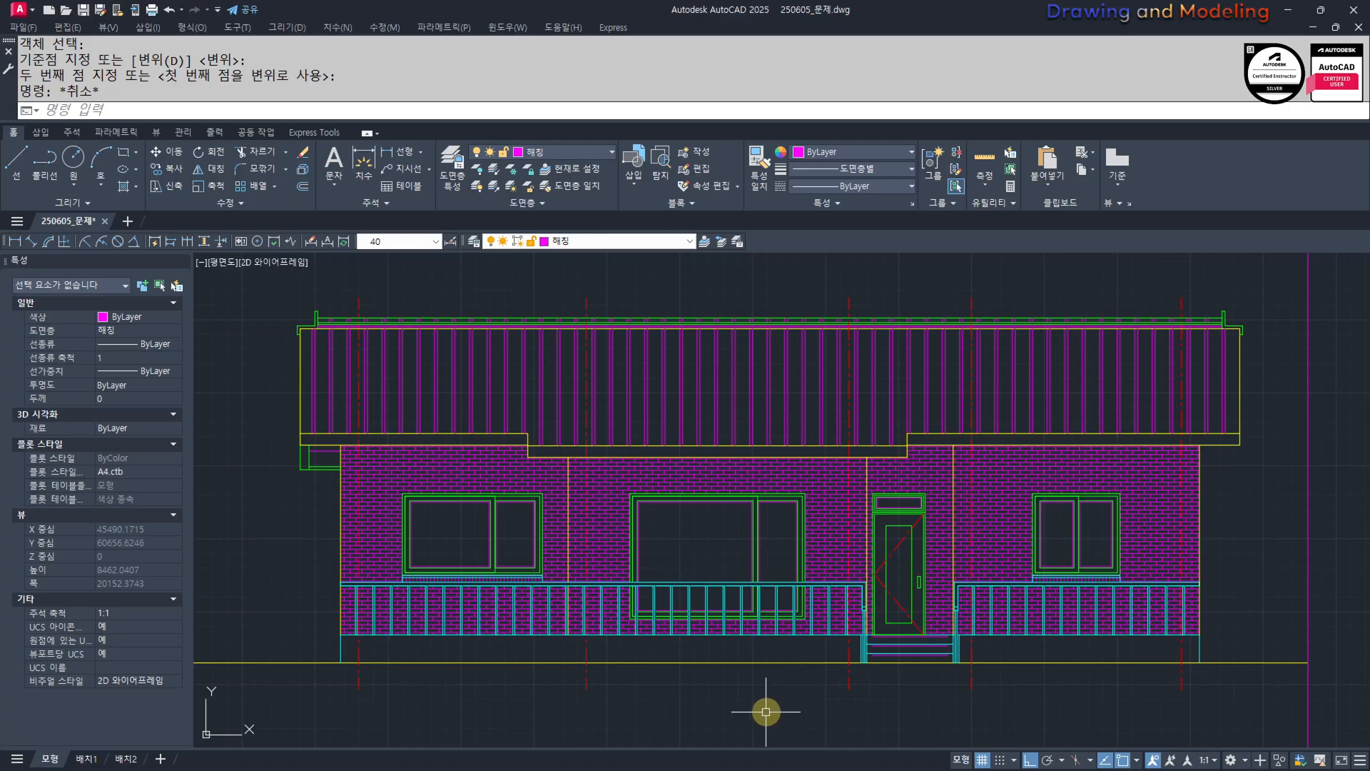
scroll(633, 694, down, 2)
text(s)
key(Return)
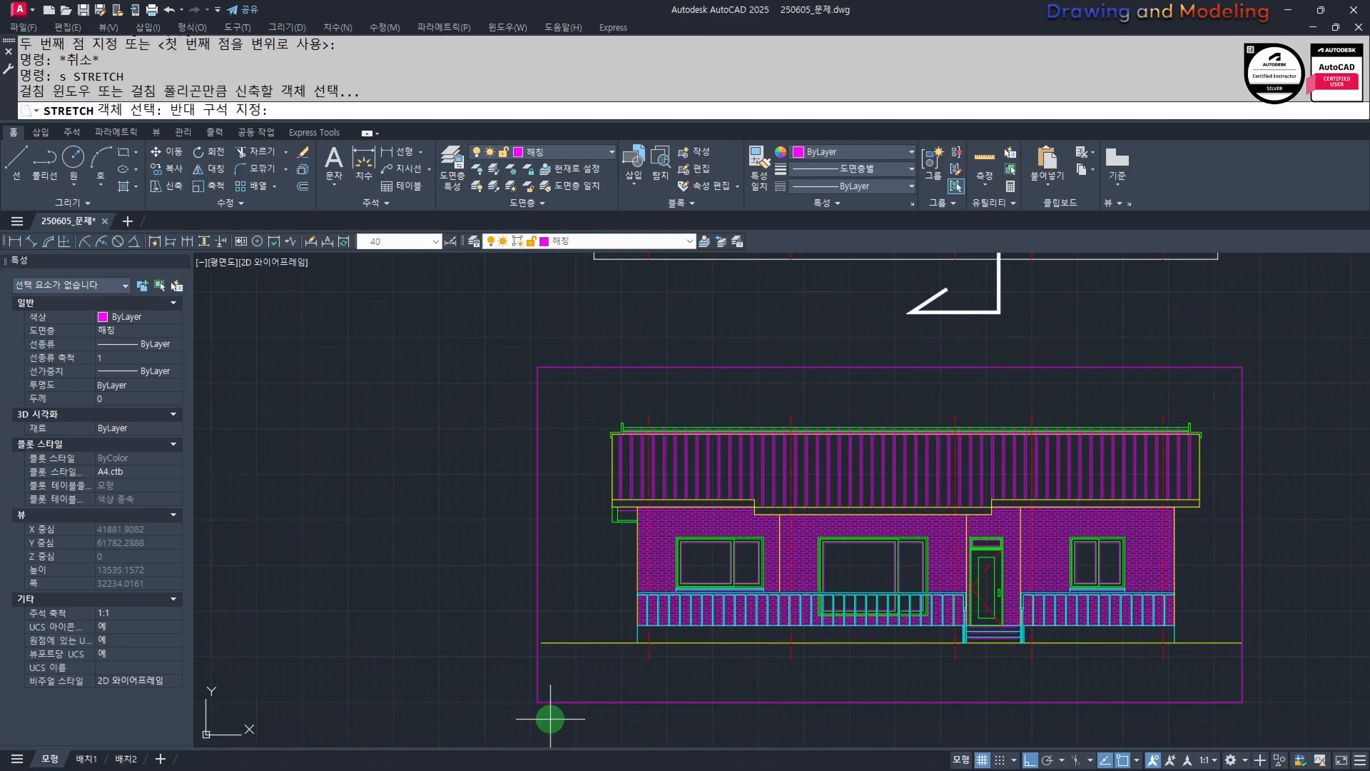
click(548, 712)
click(474, 336)
key(Return)
click(415, 530)
click(425, 530)
middle_drag(933, 596, 746, 601)
scroll(739, 601, up, 2)
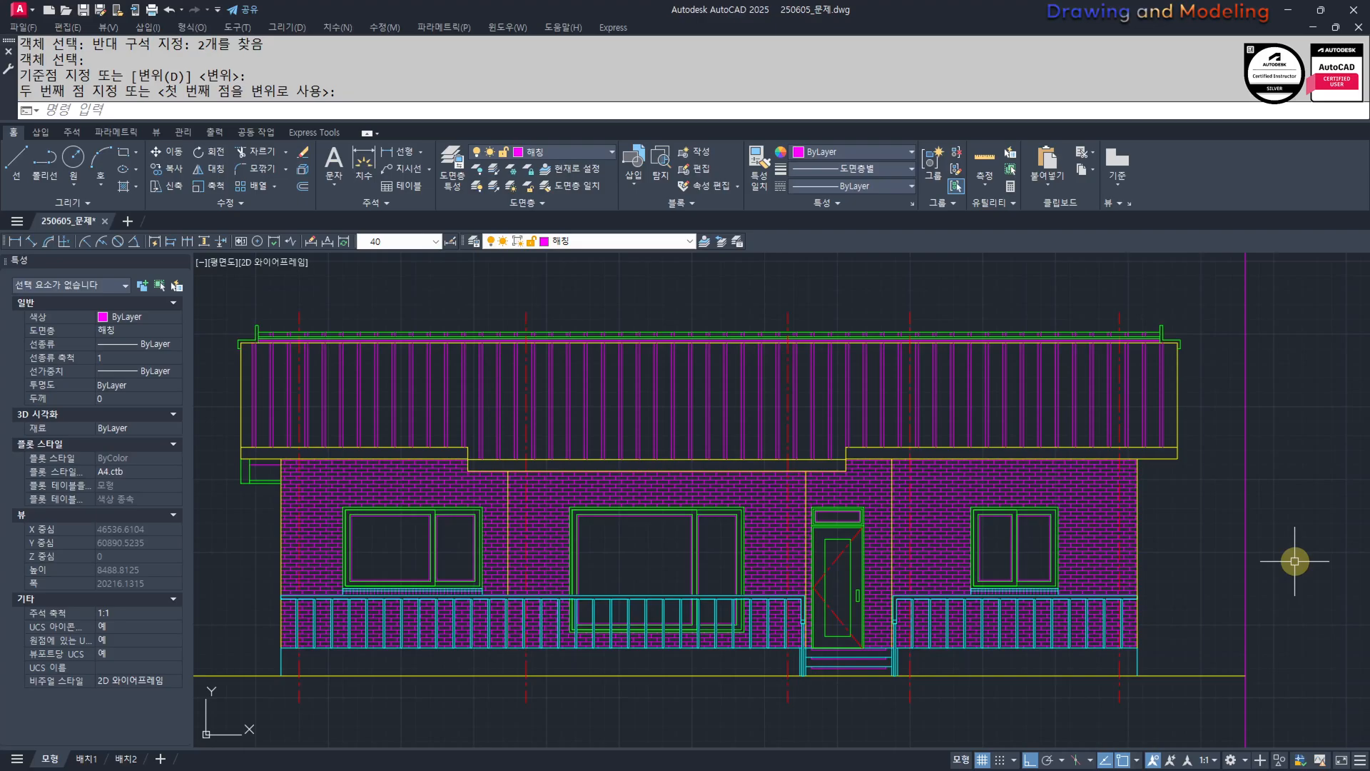
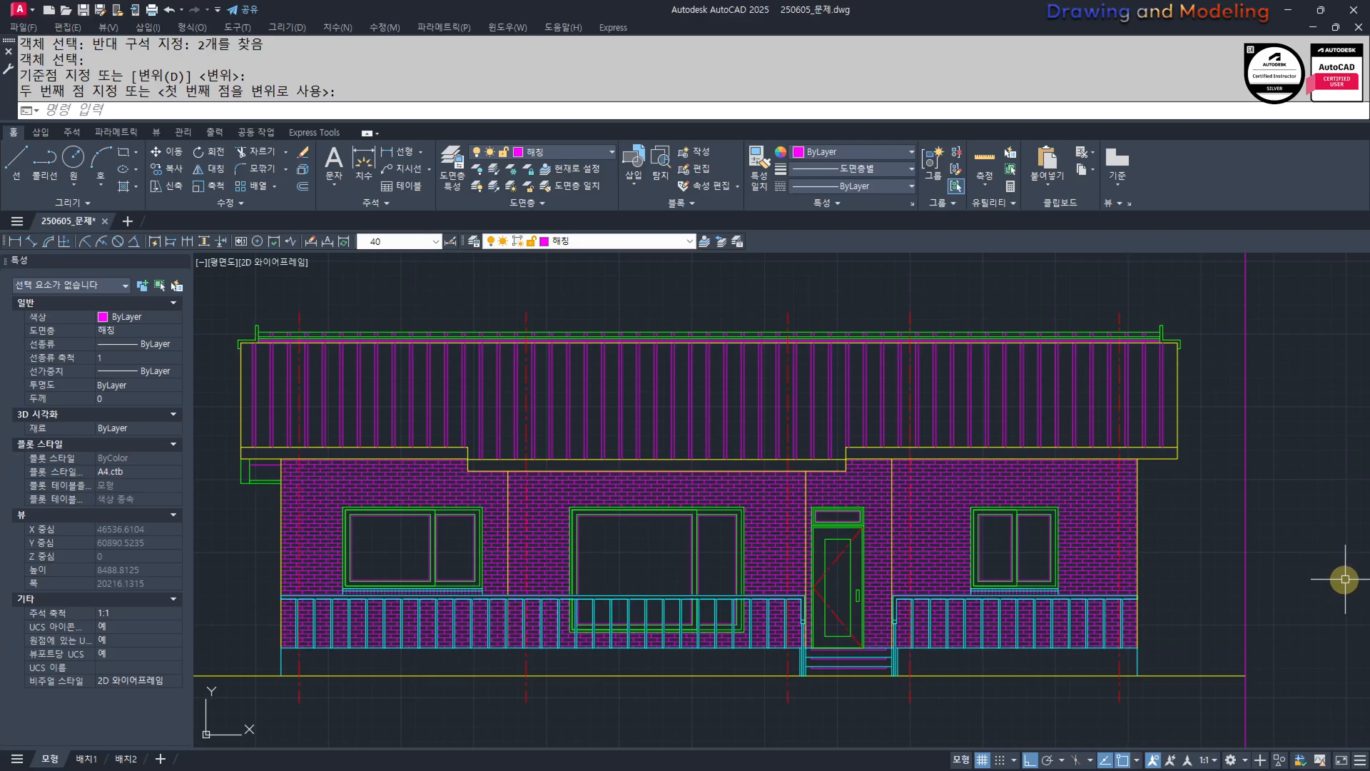
Move both roof plans with their section marks slightly up, away from the section and elevation below.
mouse_move(1151, 485)
middle_down()
mouse_move(1118, 478)
mouse_move(1173, 493)
middle_up()
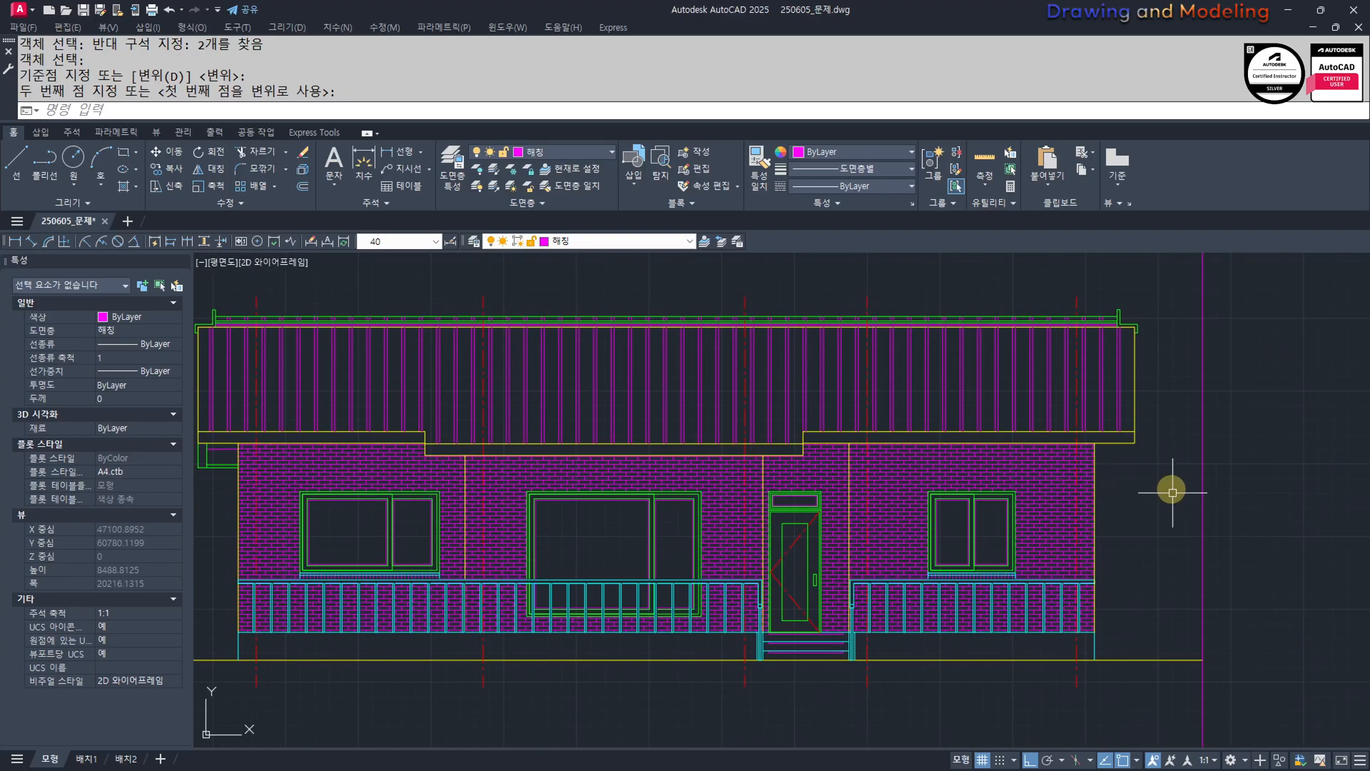
scroll(1093, 454, up, 4)
scroll(1137, 447, down, 8)
middle_drag(1008, 467, 1048, 504)
scroll(1039, 486, up, 2)
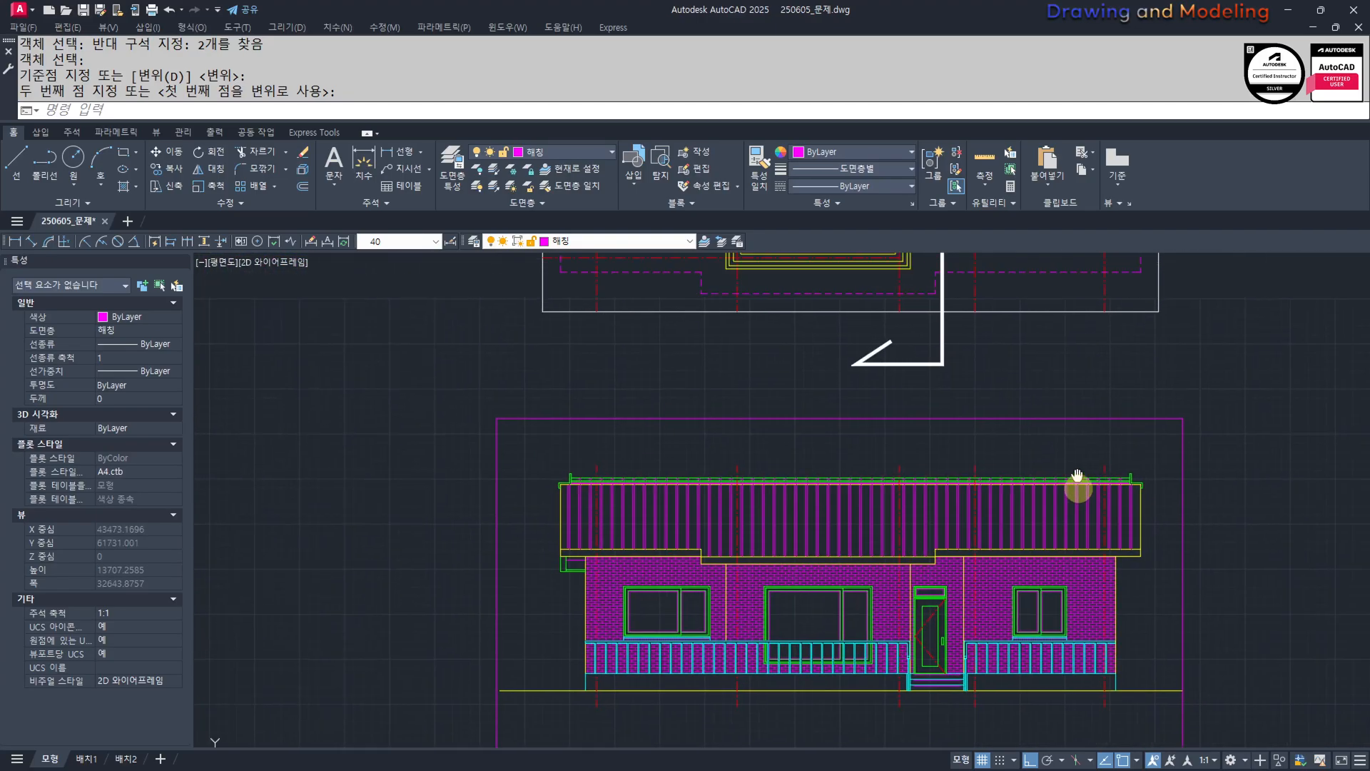
scroll(1077, 493, down, 4)
click(1137, 514)
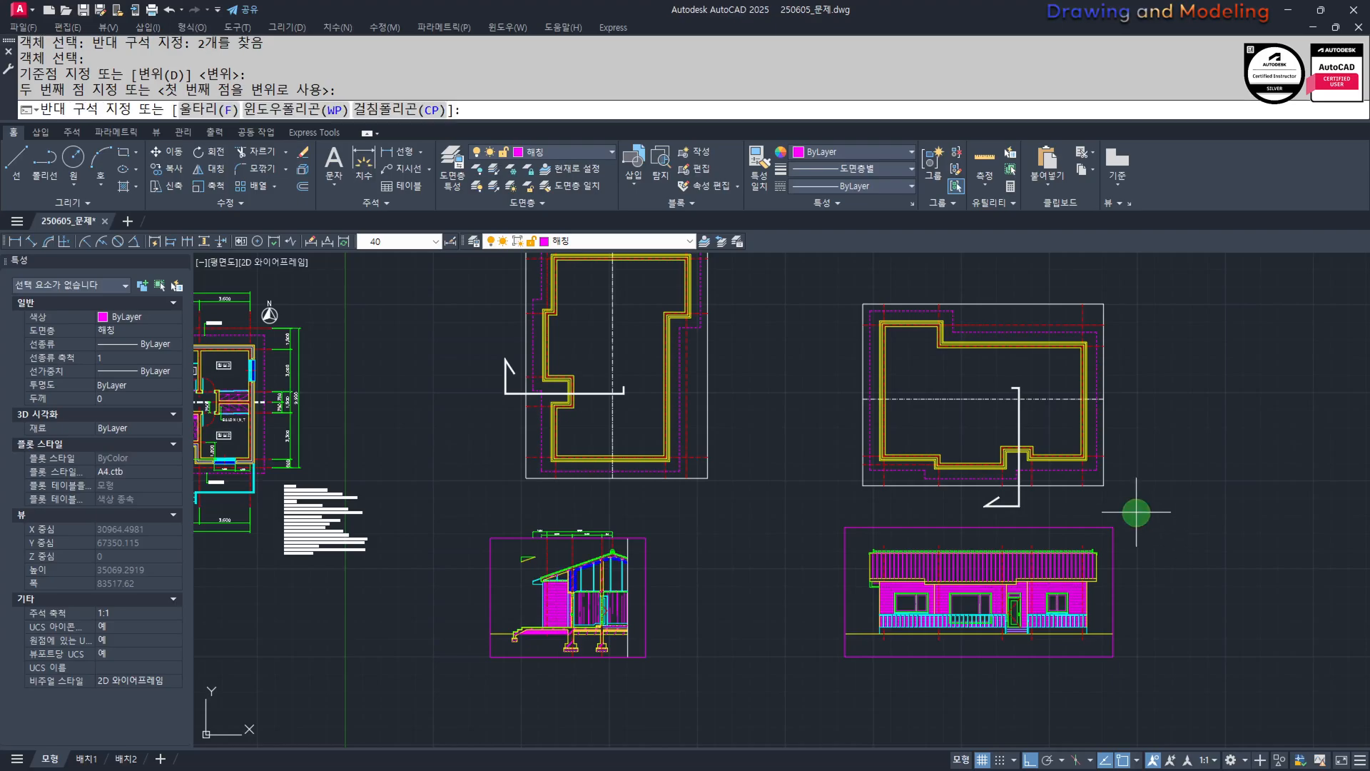
middle_drag(841, 384, 911, 474)
click(542, 293)
middle_drag(827, 417, 823, 400)
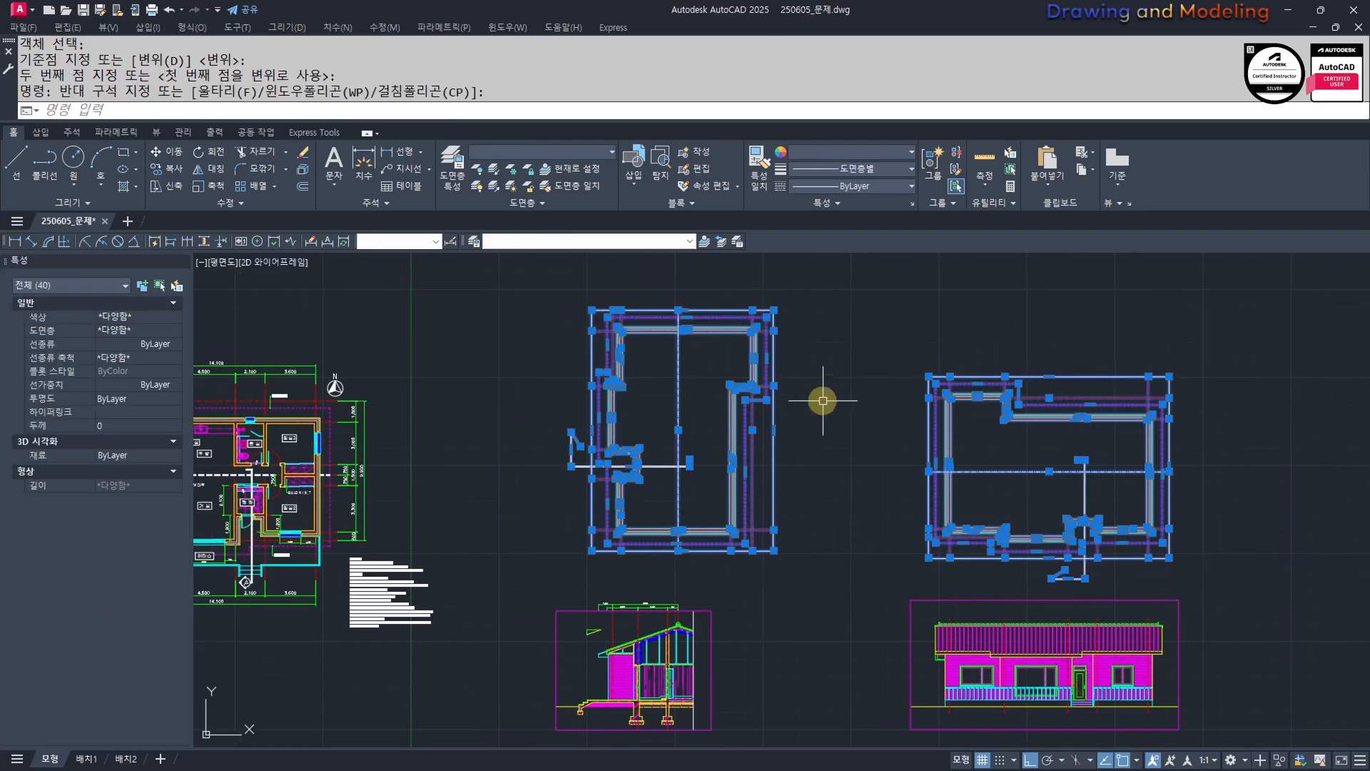
key(space)
click(836, 453)
click(838, 446)
key(Escape)
key(Escape)
Move the right roof plan and the front elevation together to the left, closer to the section drawing.
middle_drag(656, 629, 742, 536)
middle_drag(1014, 535, 833, 527)
click(786, 261)
click(1216, 712)
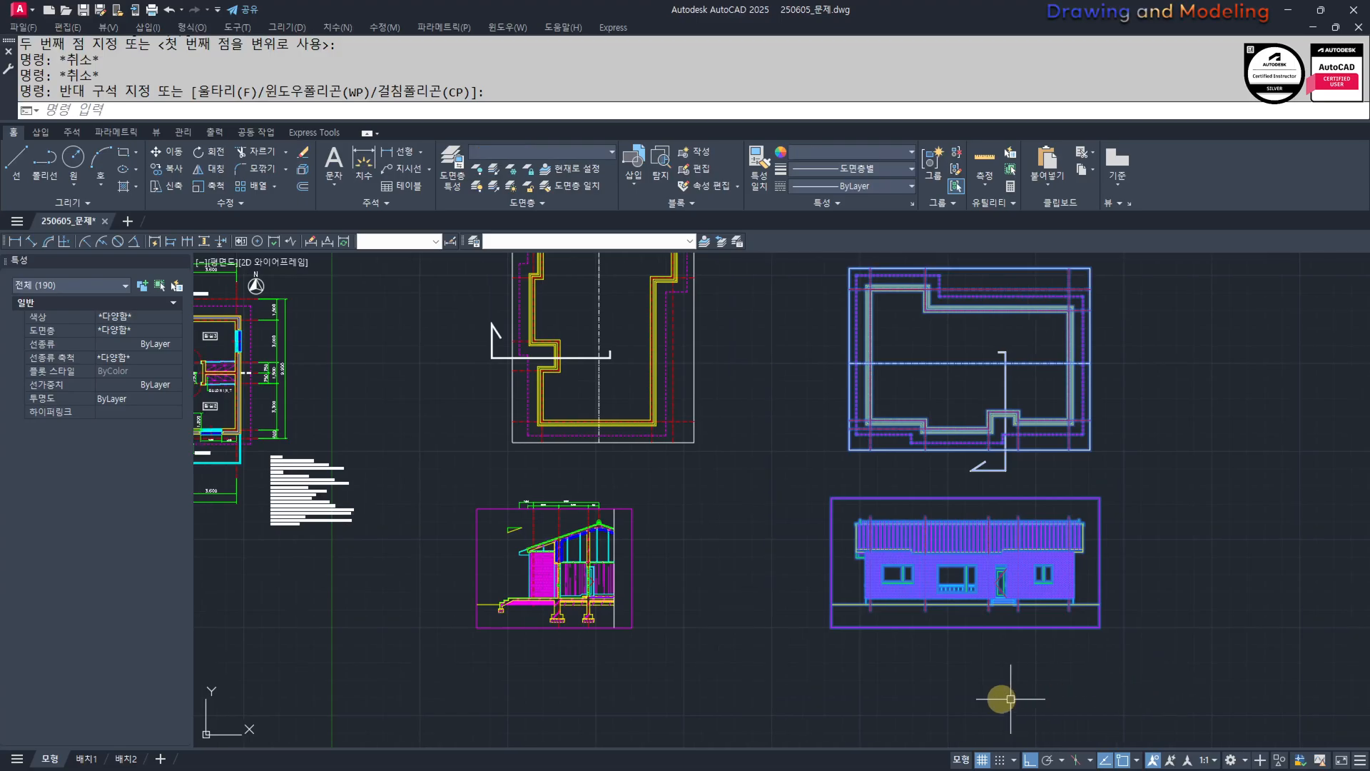
key(space)
click(864, 690)
click(819, 684)
key(Escape)
key(Escape)
Review the arrangement of all drawings and inspect the completed front elevation with its railings.
middle_drag(718, 588, 778, 631)
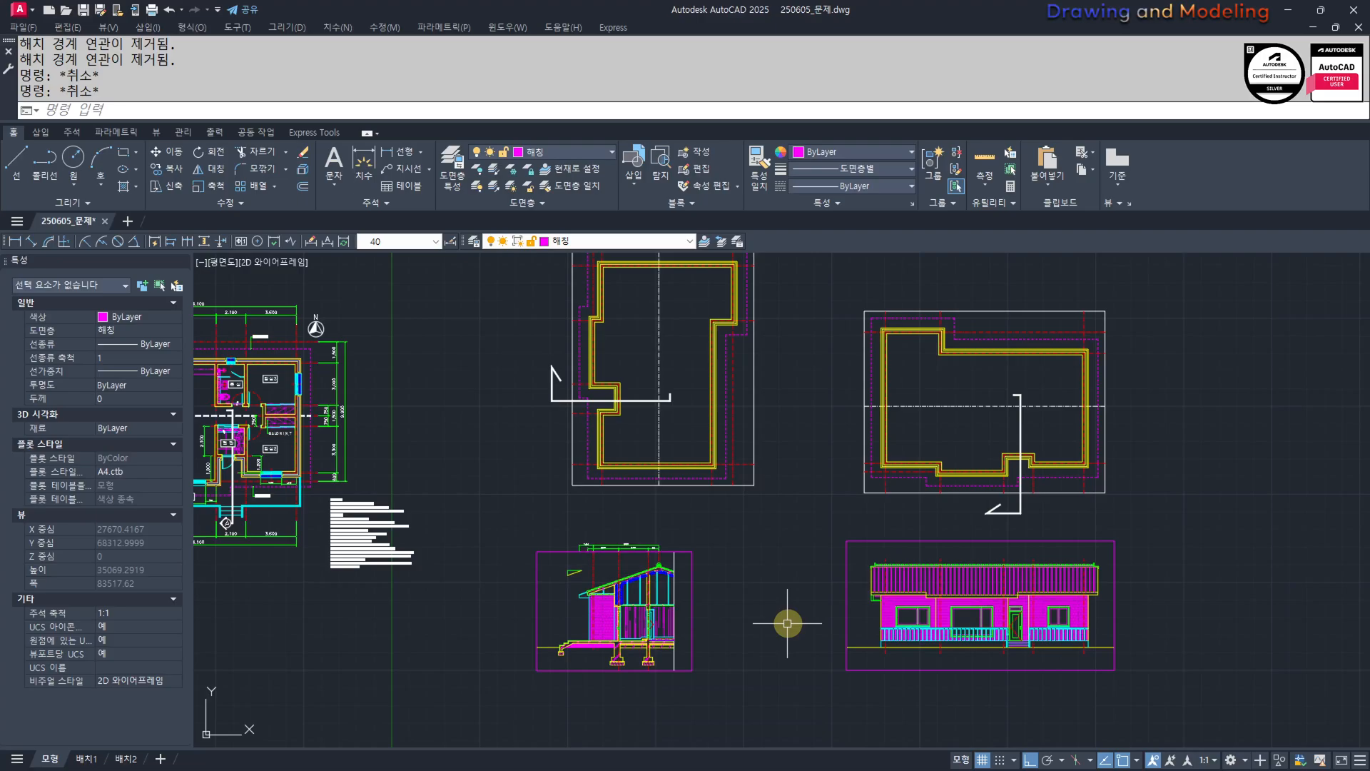
key(Escape)
key(Escape)
scroll(763, 611, down, 2)
middle_drag(731, 586, 790, 544)
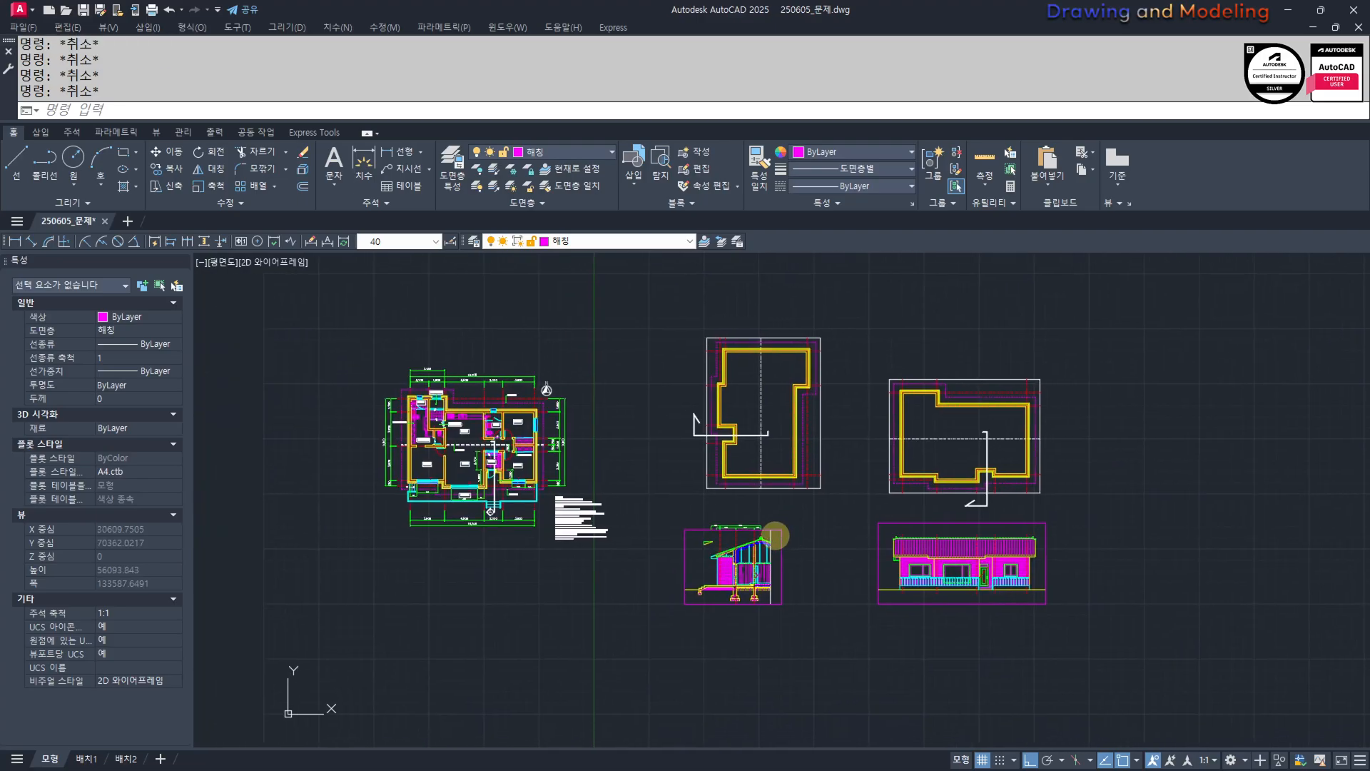
scroll(735, 534, up, 8)
scroll(711, 544, down, 4)
middle_drag(706, 555, 511, 432)
middle_drag(984, 517, 680, 519)
scroll(1154, 549, up, 3)
mouse_move(1153, 549)
middle_down()
mouse_move(976, 551)
mouse_move(982, 587)
middle_up()
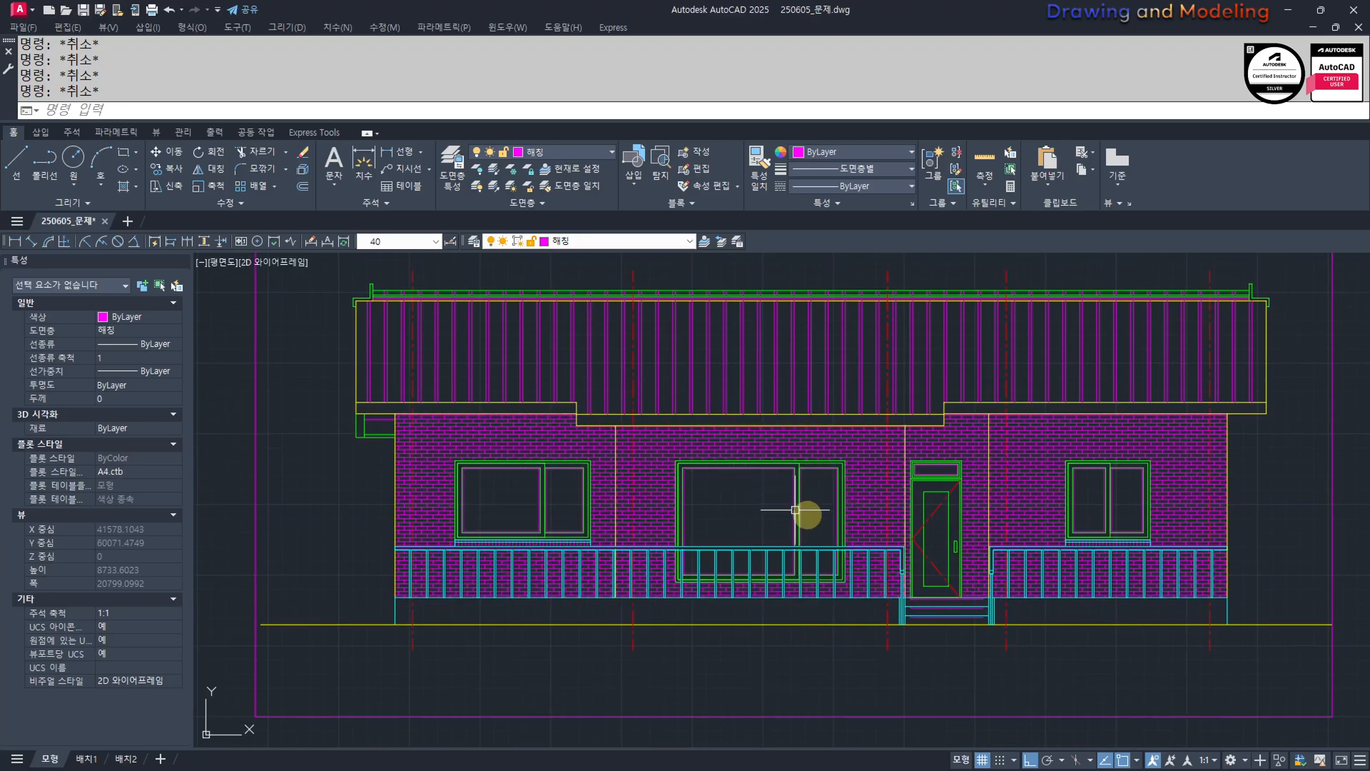
Examine the floor plan's room labels, built-in furniture notes and dimensions.
scroll(1042, 488, down, 4)
middle_drag(798, 322, 914, 470)
scroll(793, 455, down, 2)
middle_drag(692, 460, 934, 526)
middle_drag(374, 468, 591, 484)
scroll(593, 483, up, 4)
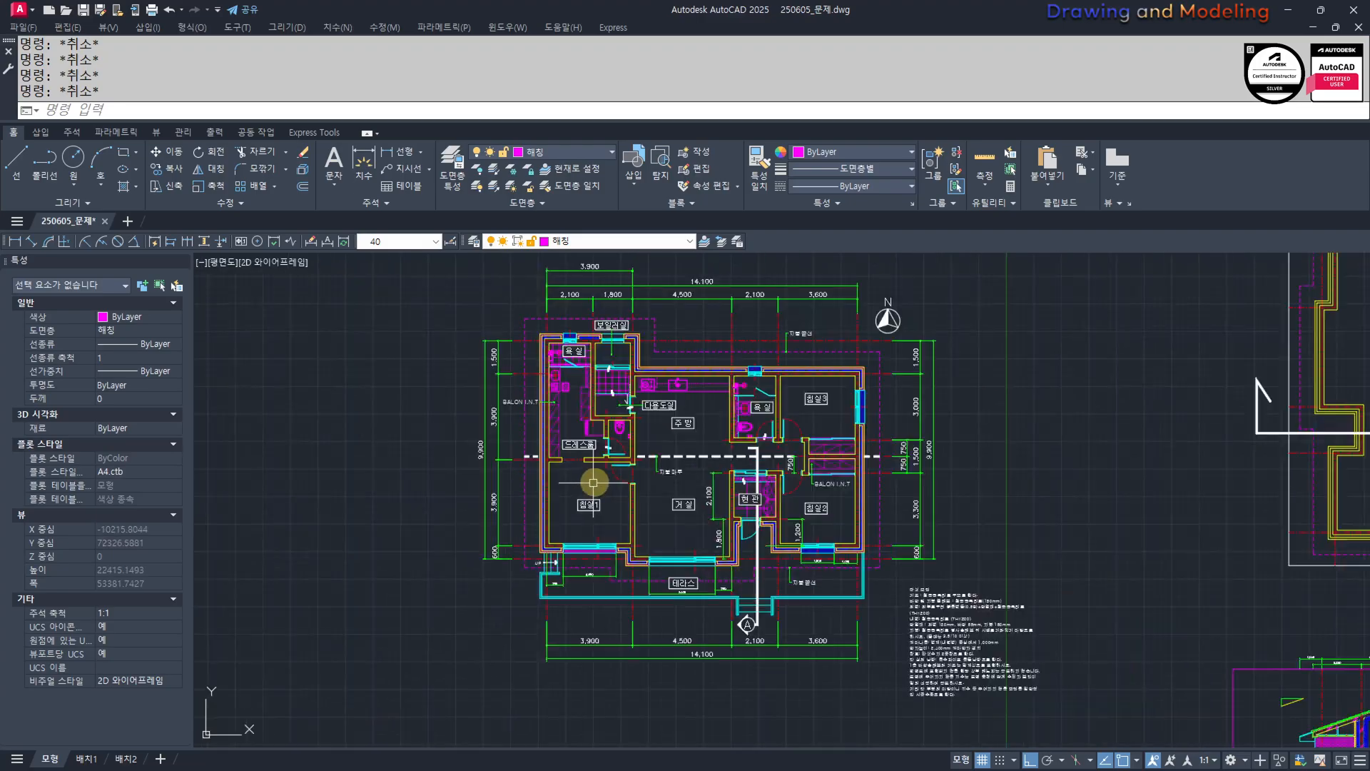
scroll(687, 456, down, 4)
scroll(670, 431, up, 4)
scroll(675, 423, up, 1)
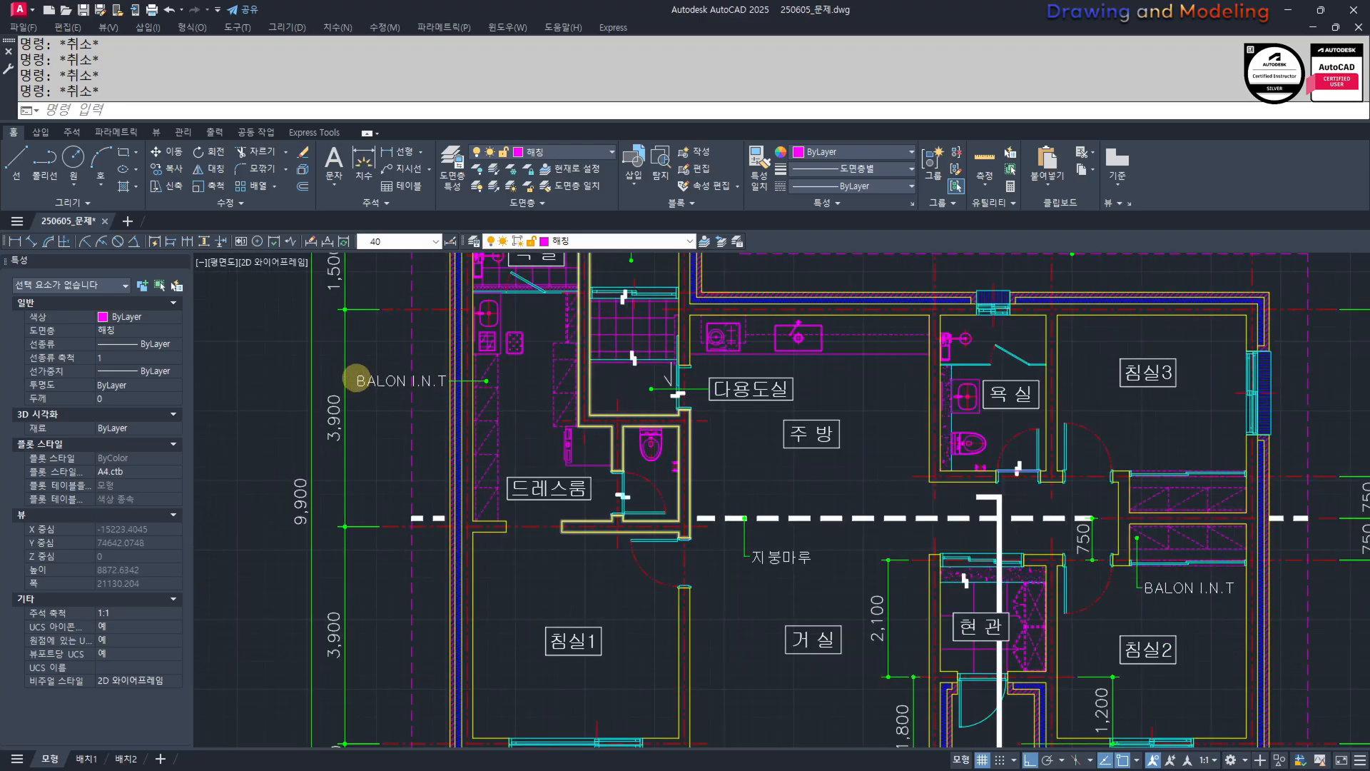
scroll(465, 385, up, 5)
middle_drag(580, 487, 605, 563)
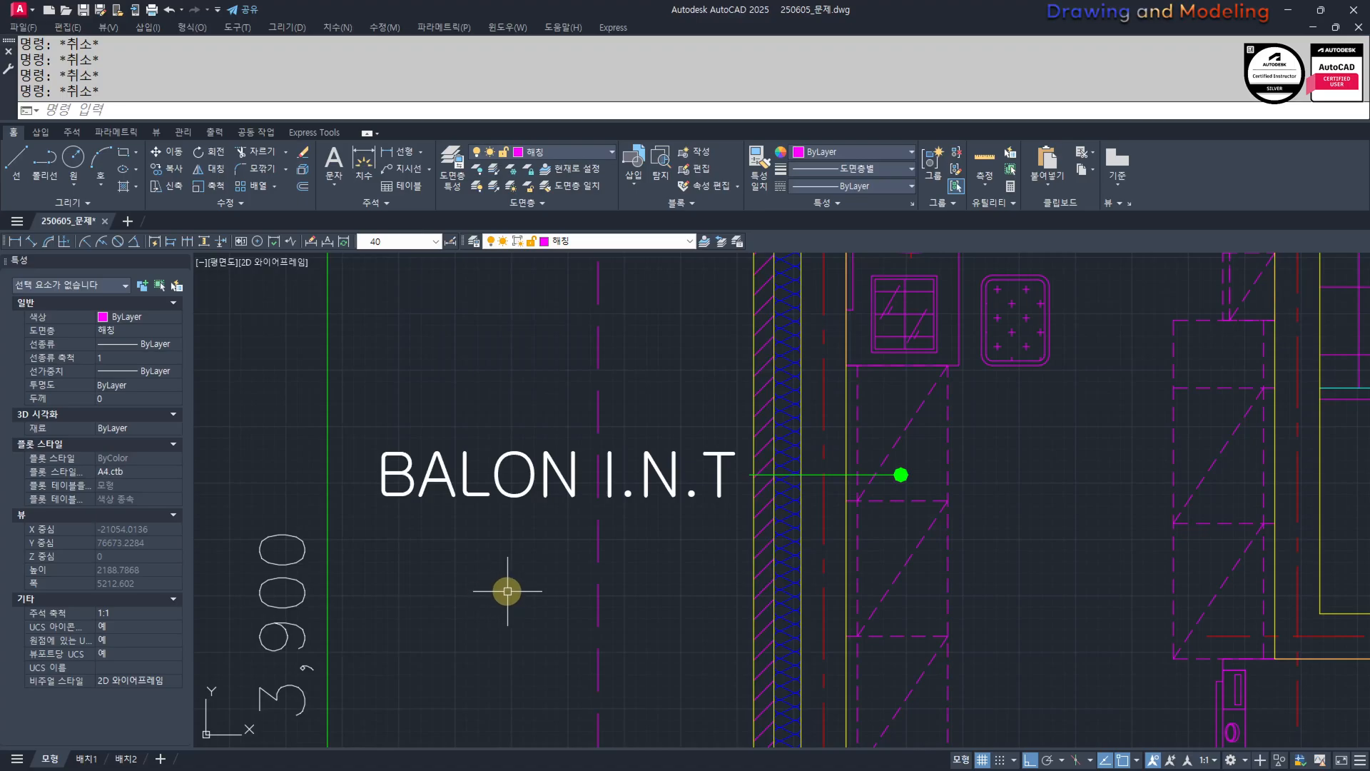
scroll(547, 575, down, 6)
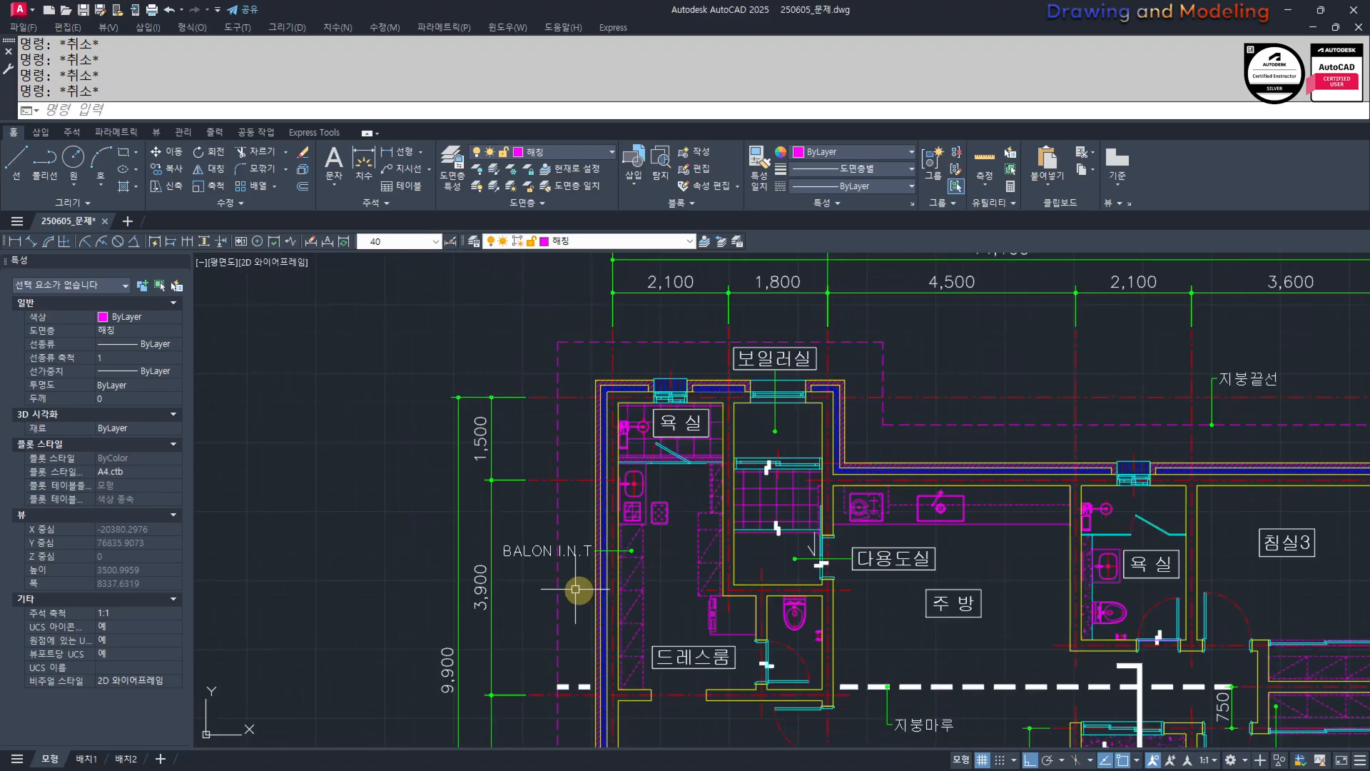
middle_drag(600, 587, 483, 461)
middle_drag(805, 576, 716, 530)
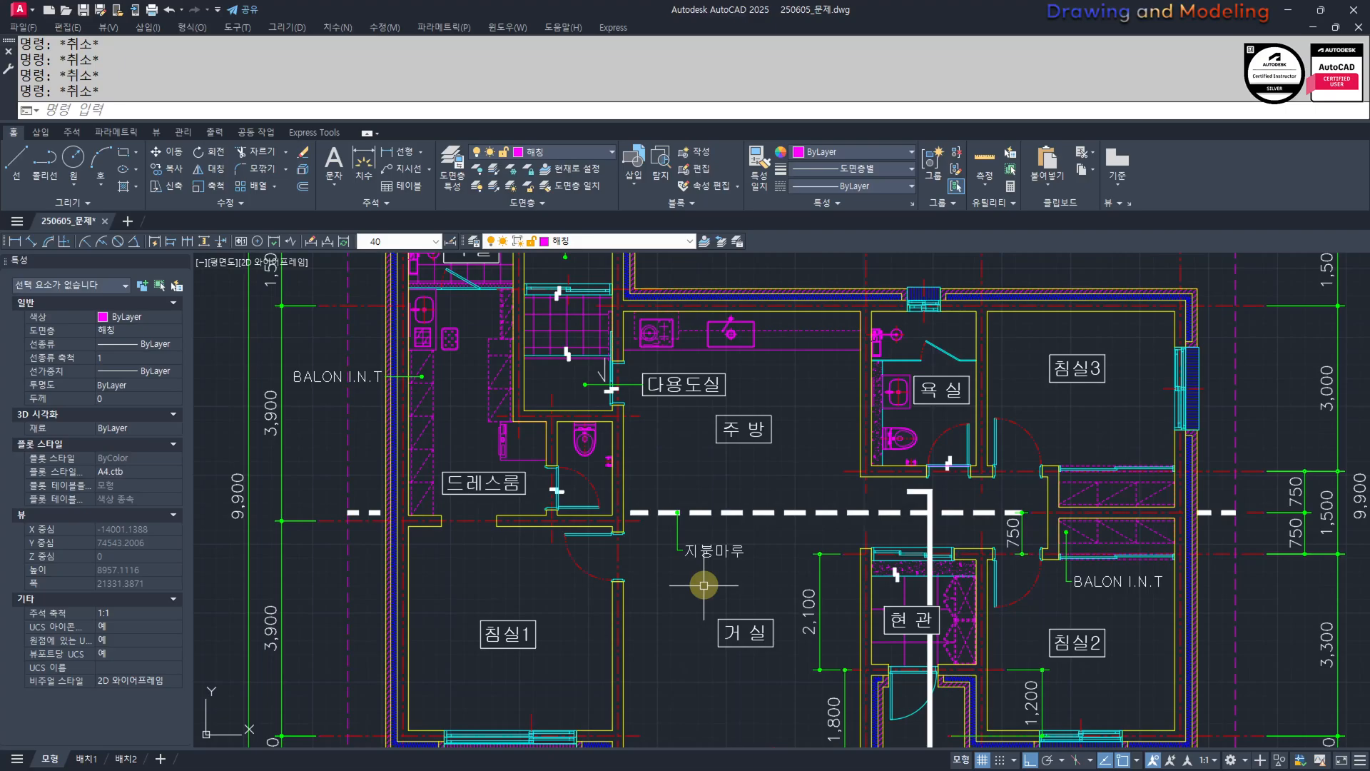
middle_drag(1186, 561, 1023, 534)
mouse_move(812, 491)
middle_down()
mouse_move(1055, 554)
mouse_move(819, 551)
mouse_move(814, 444)
middle_up()
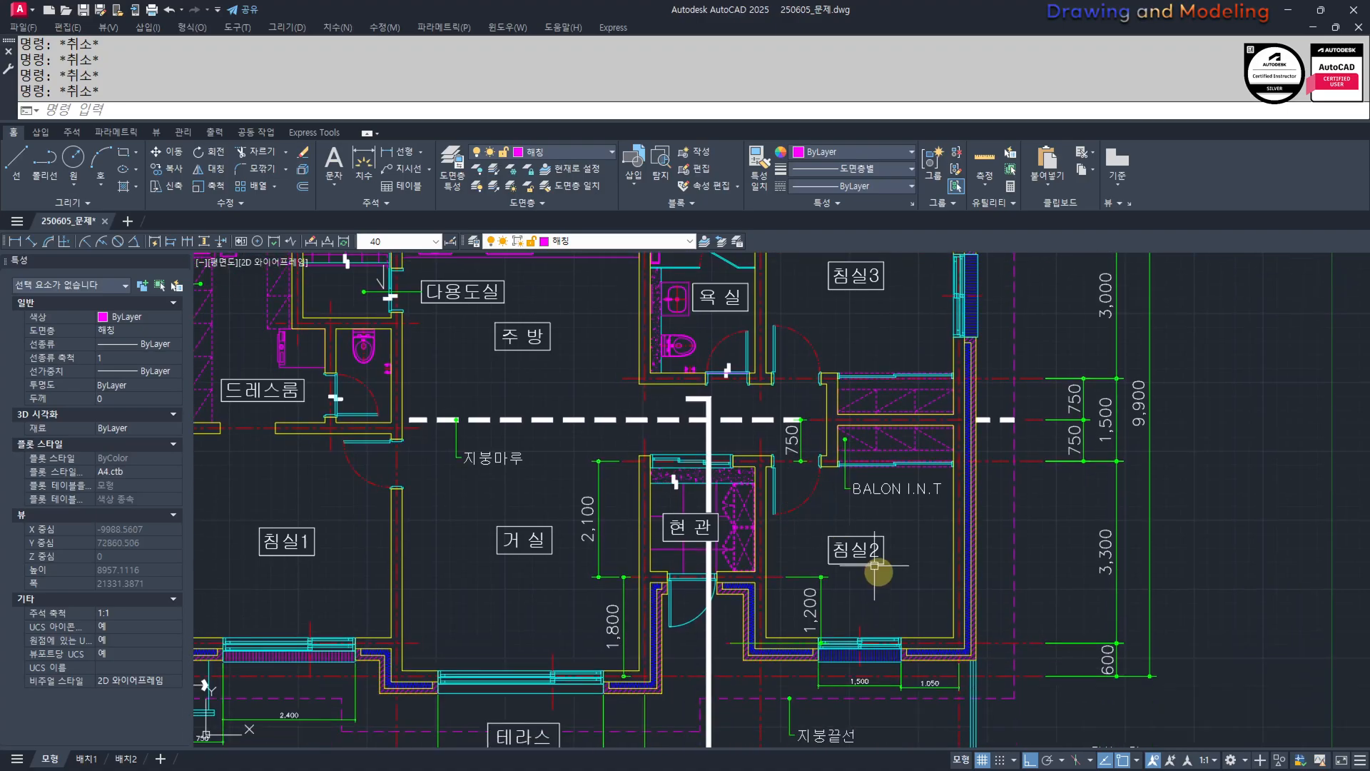
middle_drag(875, 569, 844, 535)
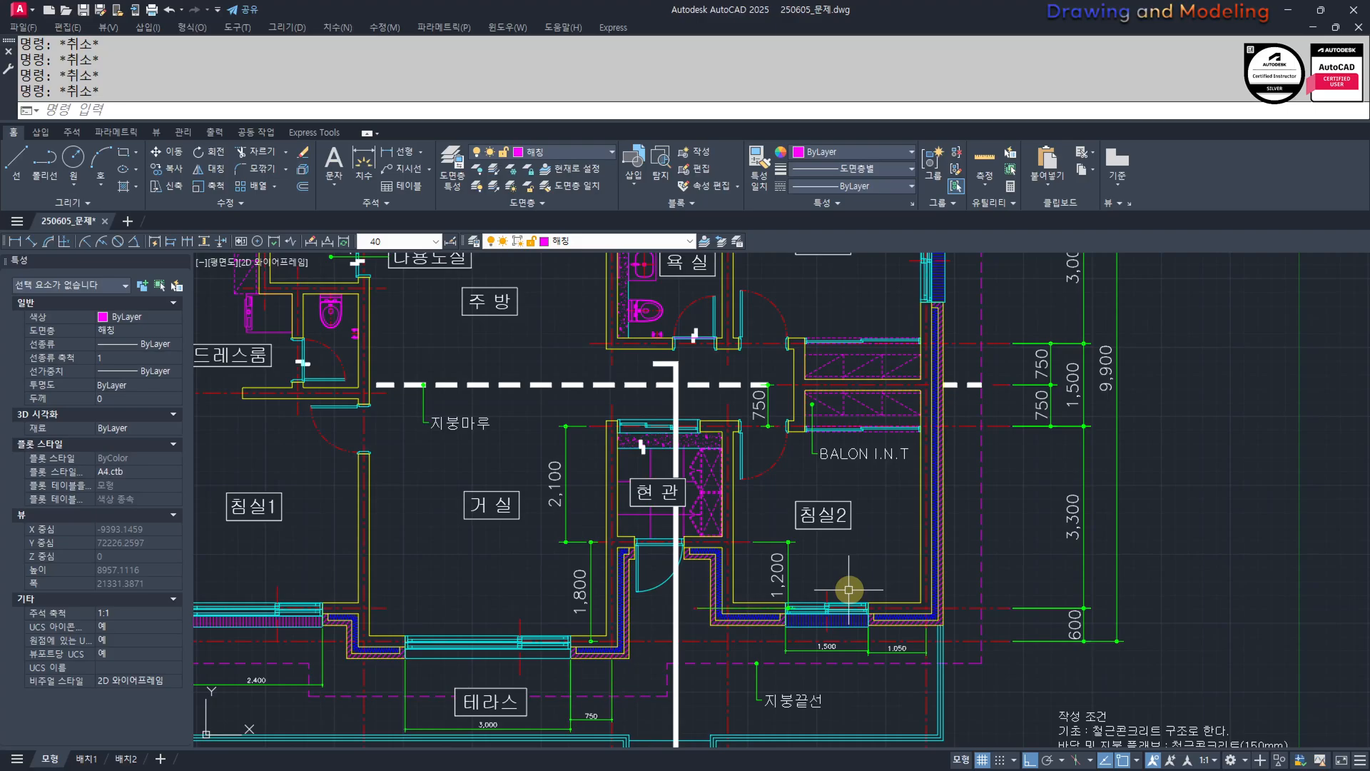
Compare the floor plan with the roof plans, section and elevation across the whole drawing.
scroll(765, 546, down, 2)
middle_drag(761, 547, 1056, 664)
scroll(1049, 660, down, 2)
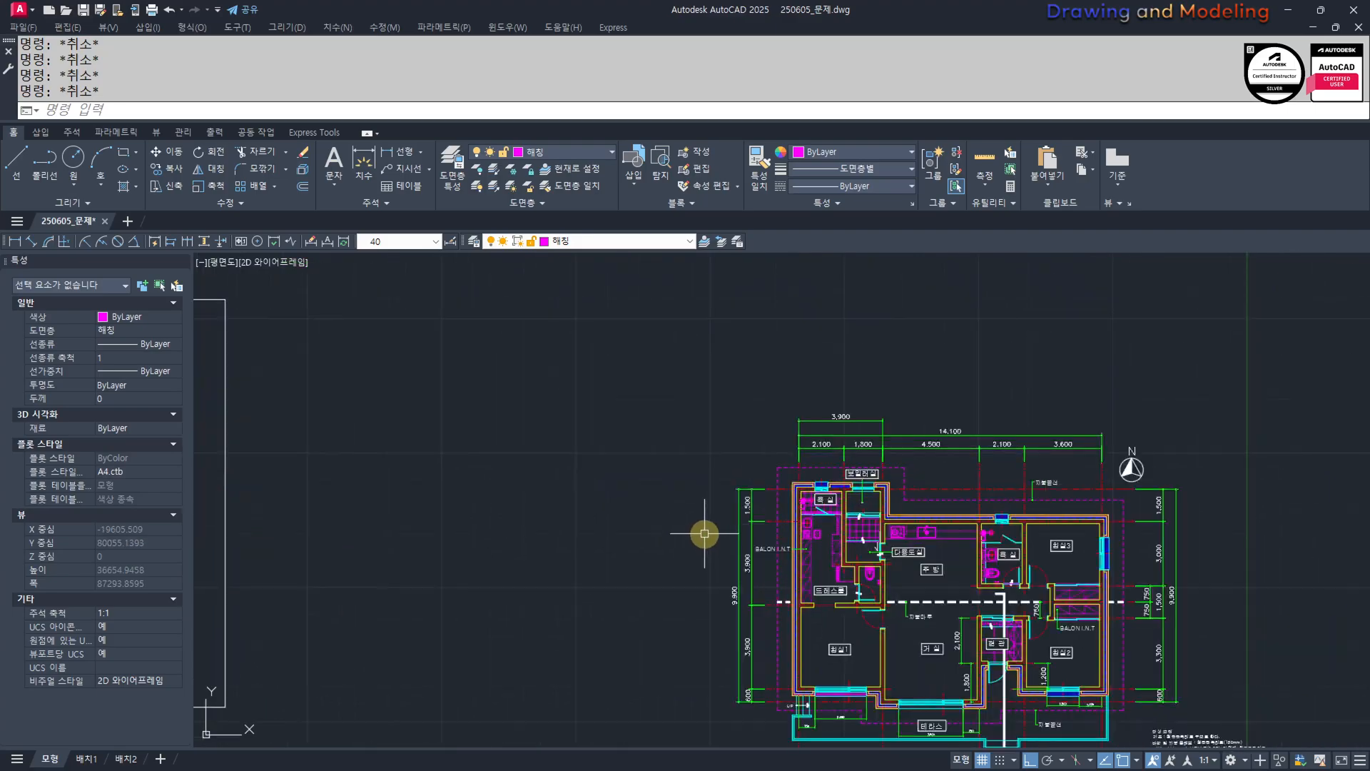
scroll(703, 535, up, 4)
middle_drag(989, 589, 890, 547)
scroll(798, 550, up, 4)
scroll(602, 481, down, 10)
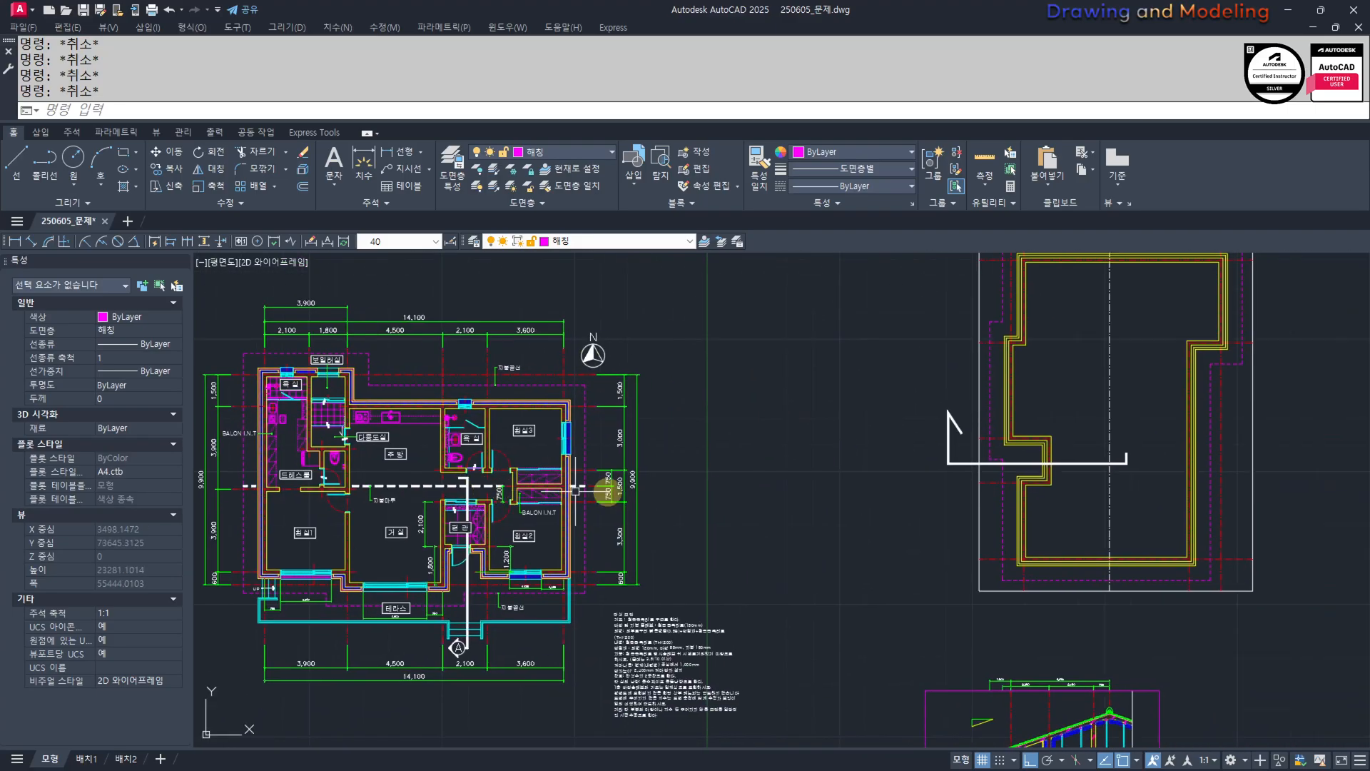
middle_drag(559, 452, 465, 411)
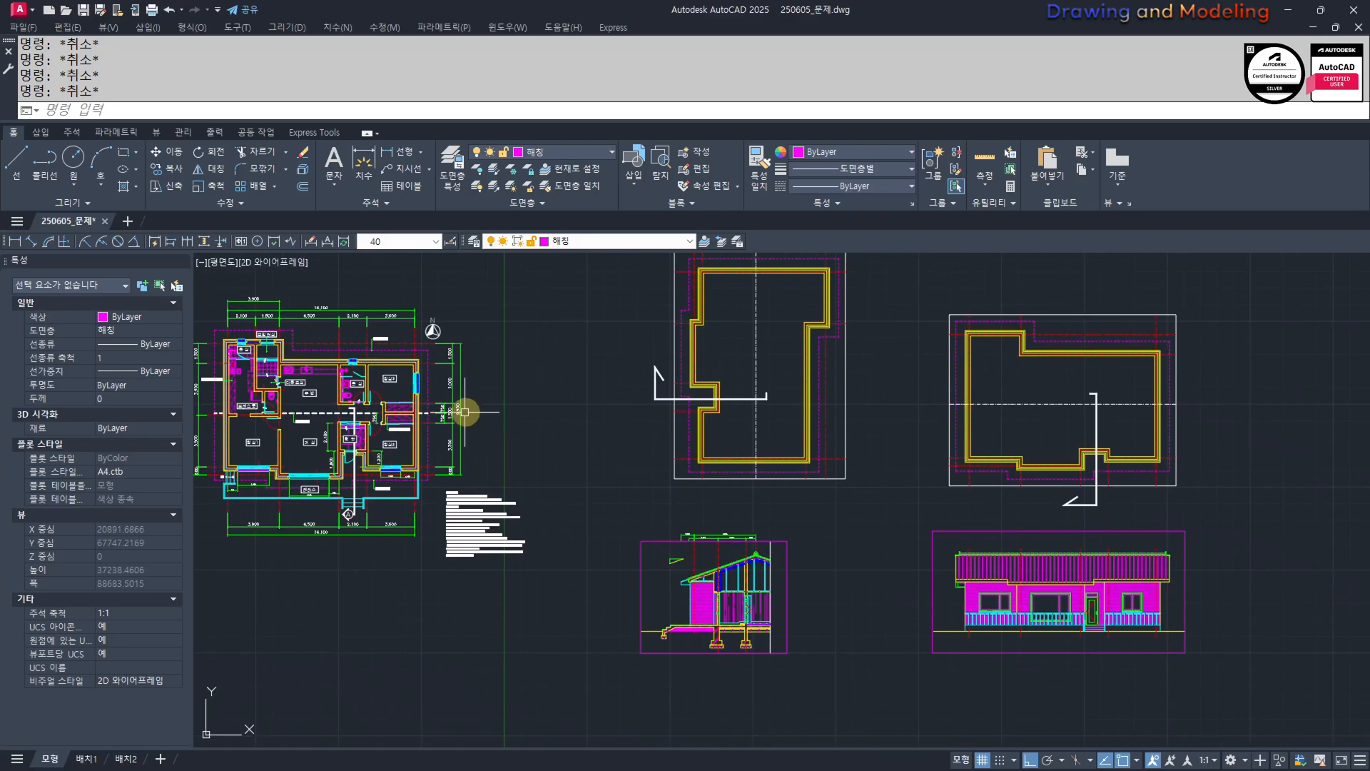
middle_drag(597, 392, 749, 473)
Erase the 750 dimension in the hallway between the entrance and bedroom 2 on the floor plan.
scroll(832, 529, up, 7)
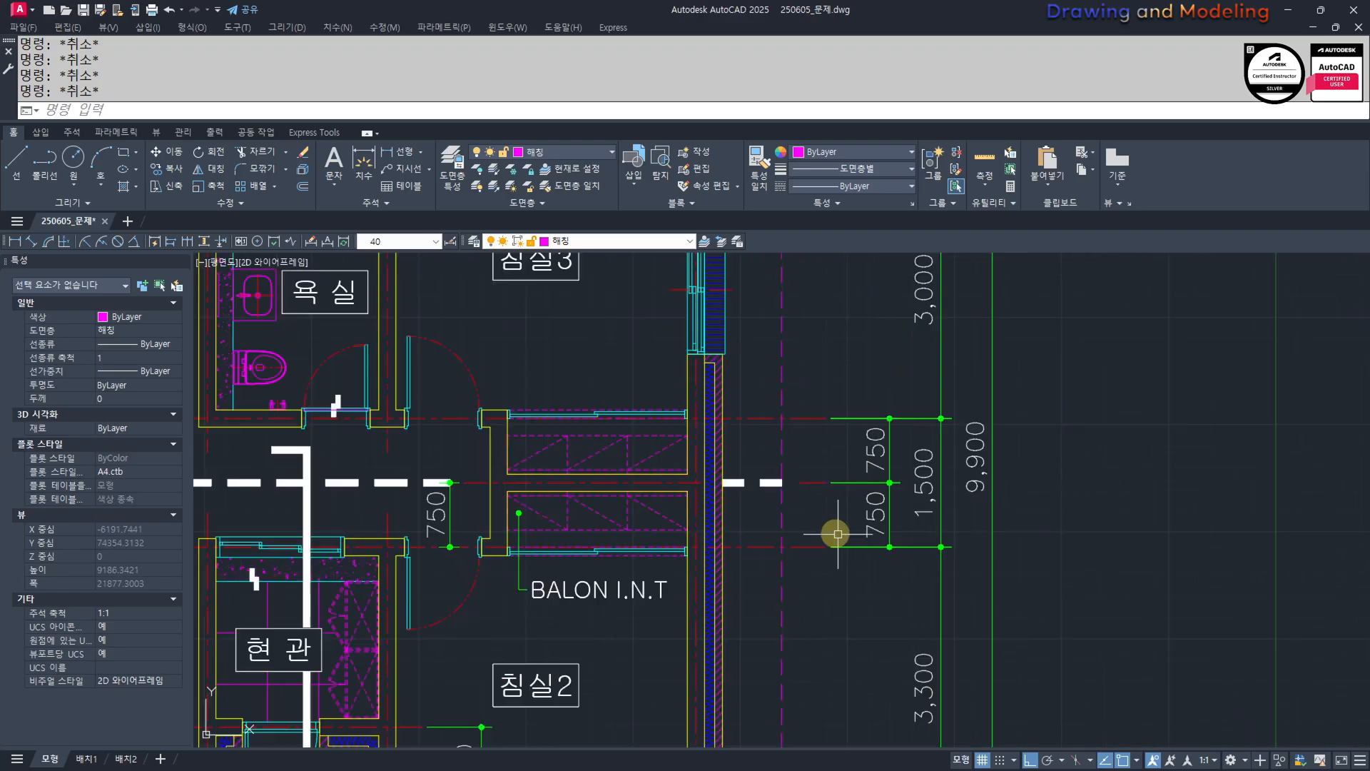
scroll(913, 528, down, 8)
scroll(872, 501, up, 8)
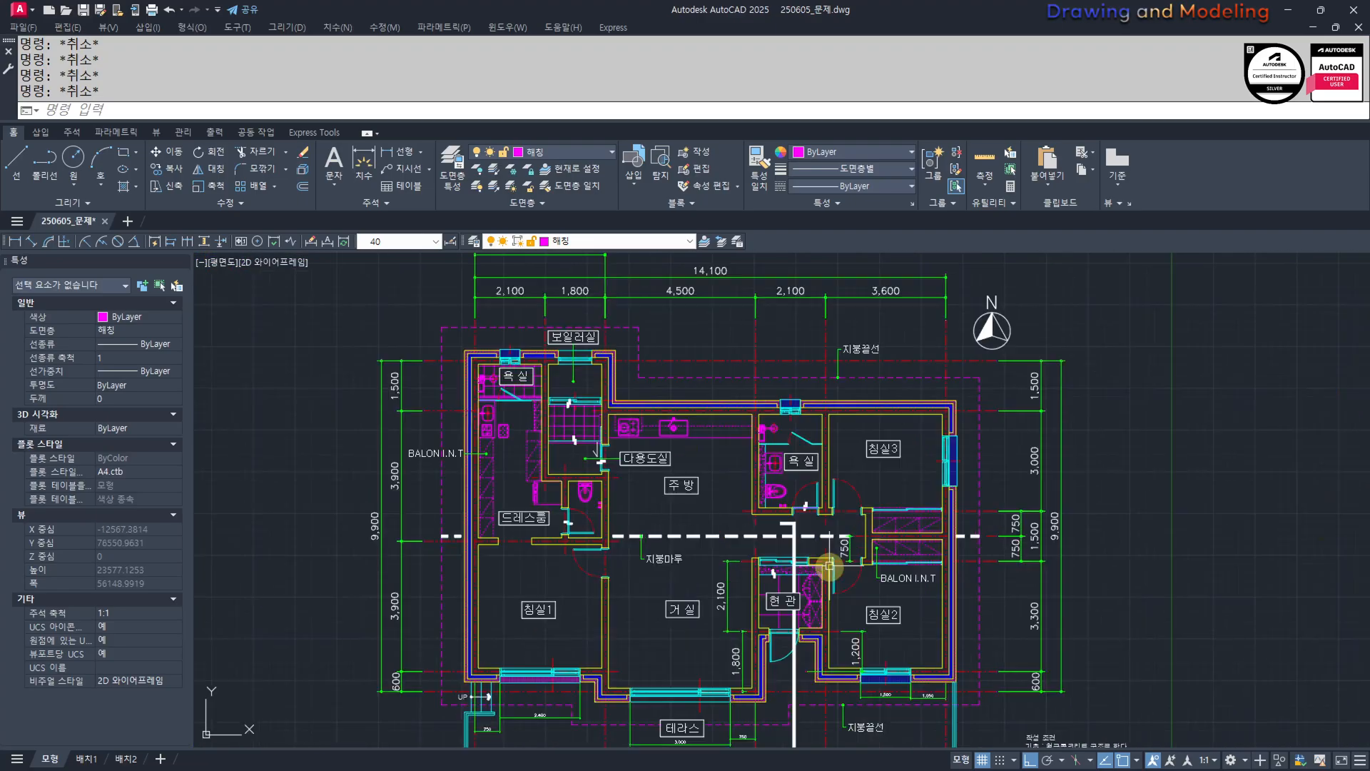
click(872, 501)
click(795, 513)
key(e)
key(space)
scroll(629, 535, down, 2)
middle_drag(494, 544, 823, 550)
key(Escape)
key(Escape)
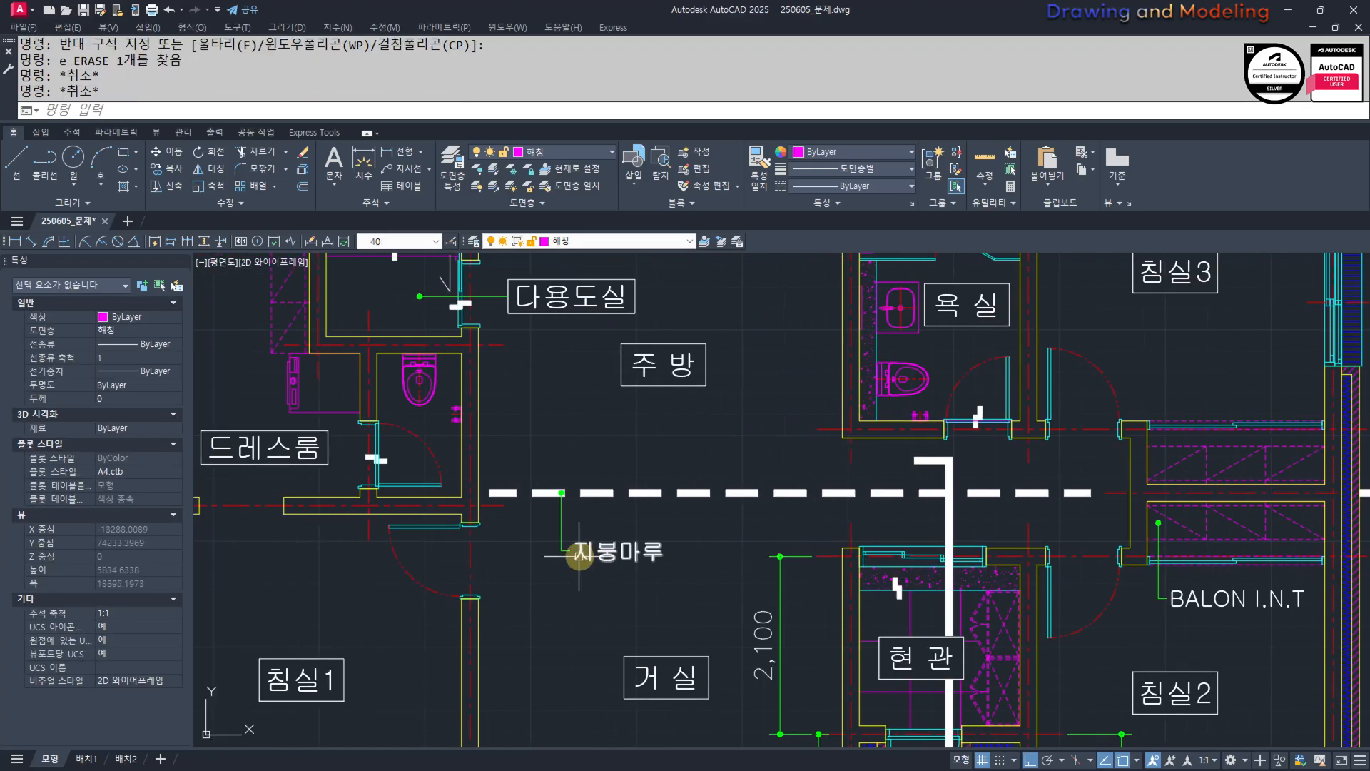
scroll(581, 553, down, 2)
mouse_move(785, 602)
middle_down()
mouse_move(828, 605)
mouse_move(692, 532)
middle_up()
scroll(1077, 694, down, 3)
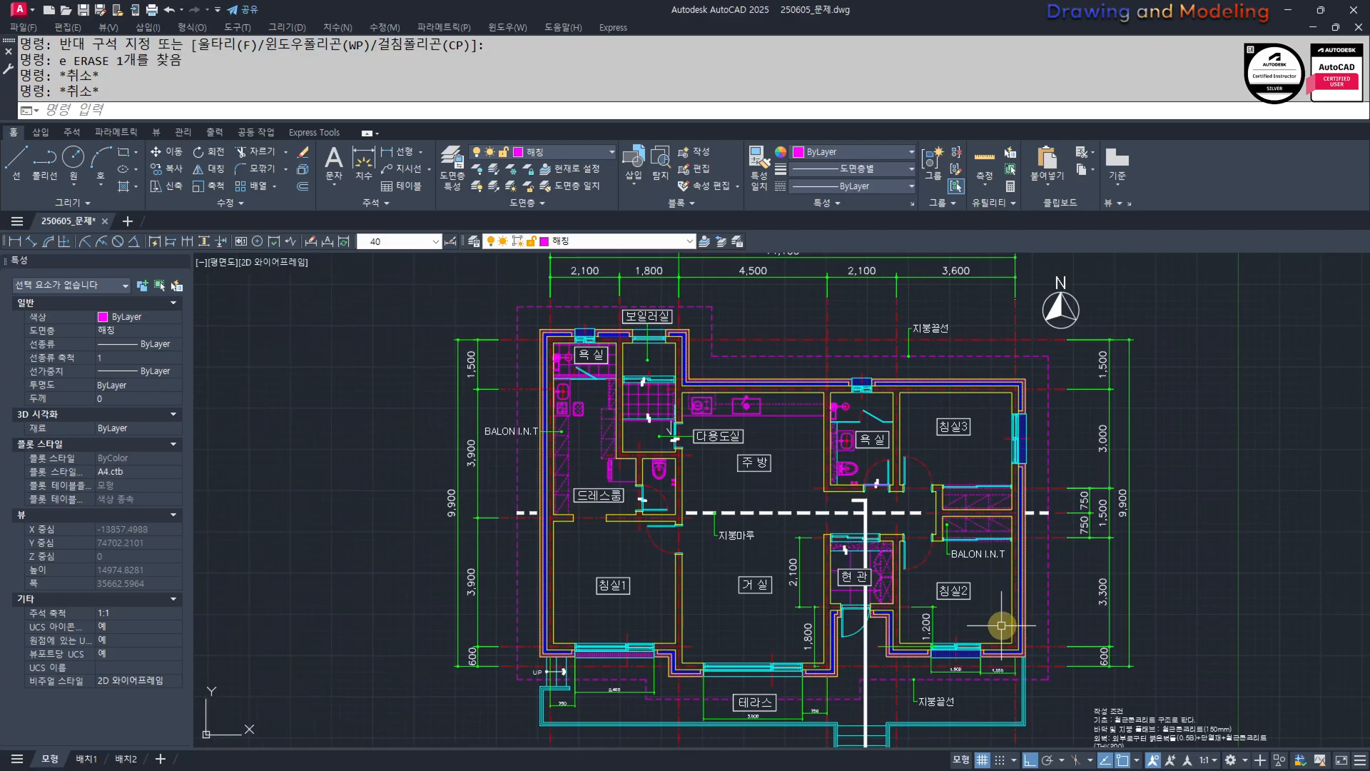
Stretch the BALON I.N.T label beside the dressing room outward with its leader, clear of the outer wall.
middle_drag(1226, 660, 1094, 628)
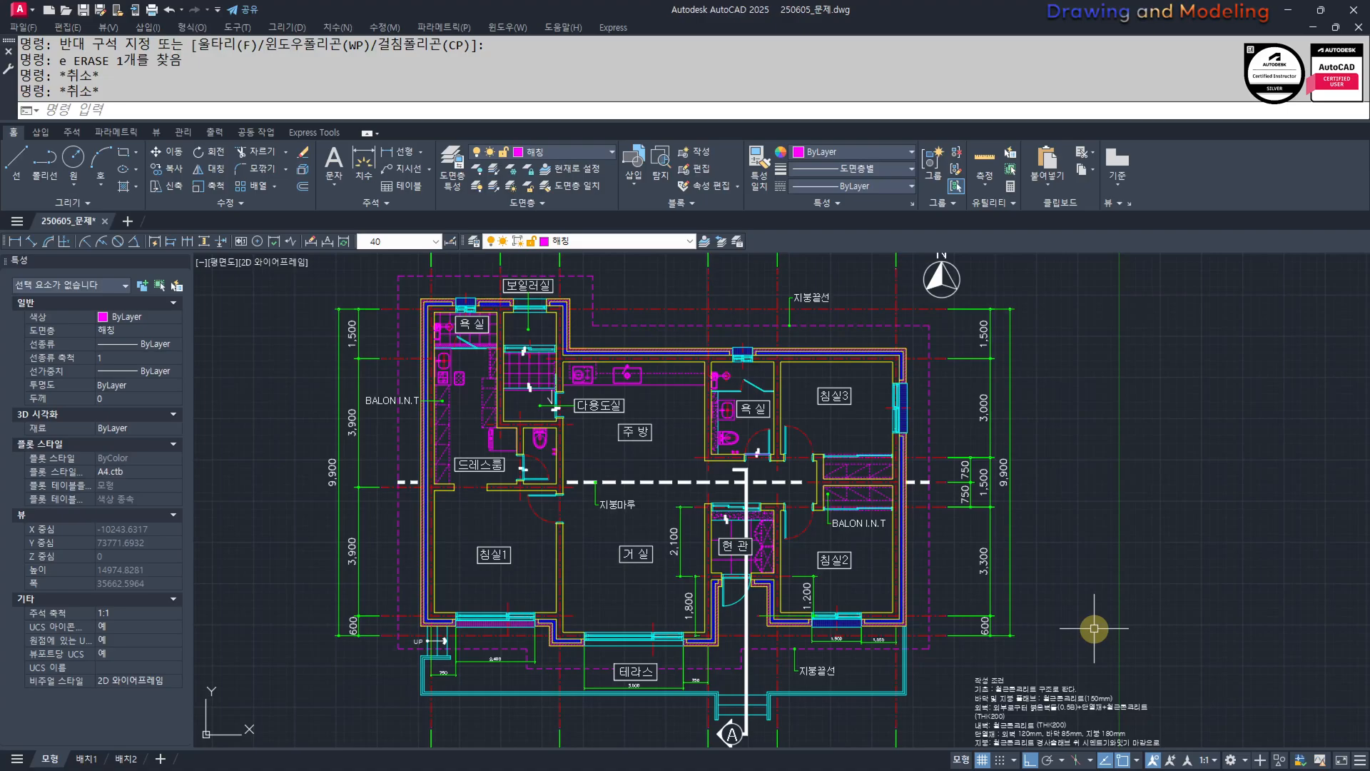
key(Escape)
key(Escape)
scroll(358, 401, up, 8)
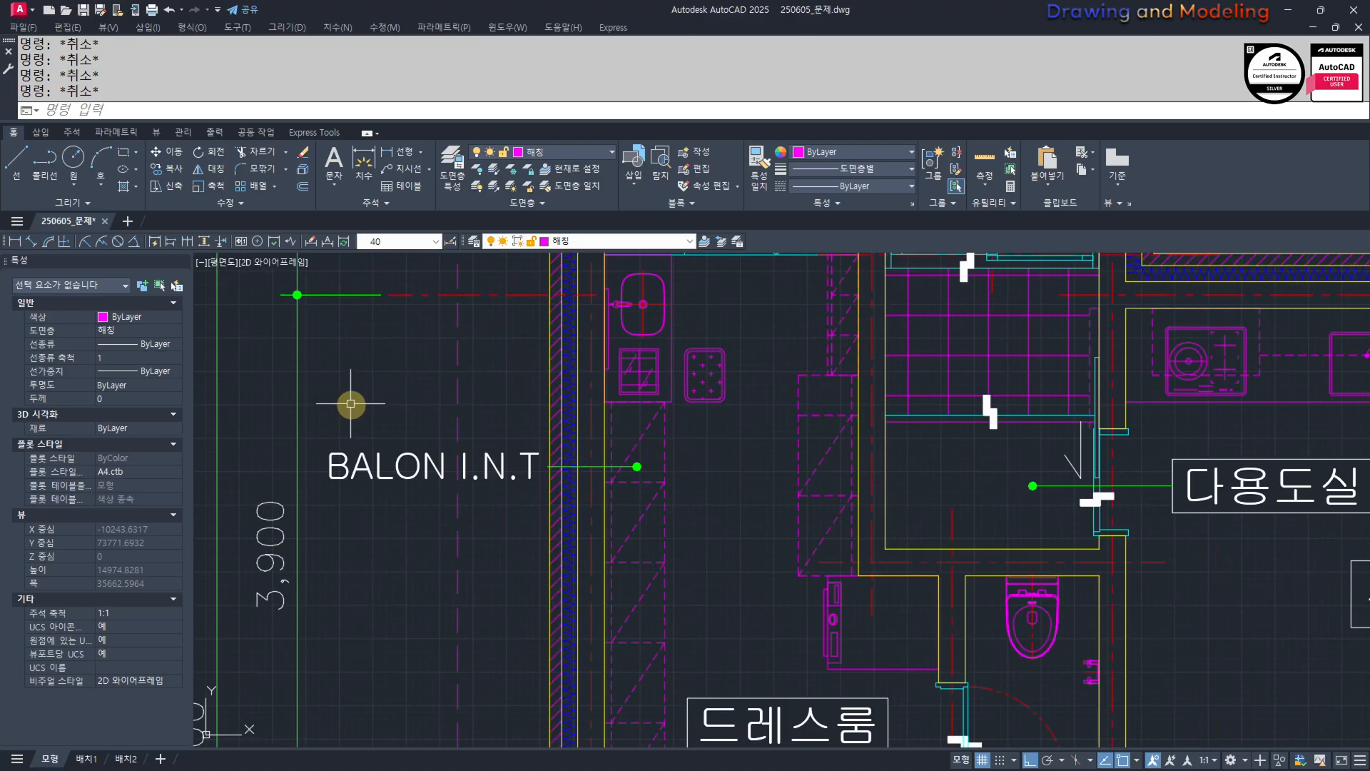
text(s)
key(Return)
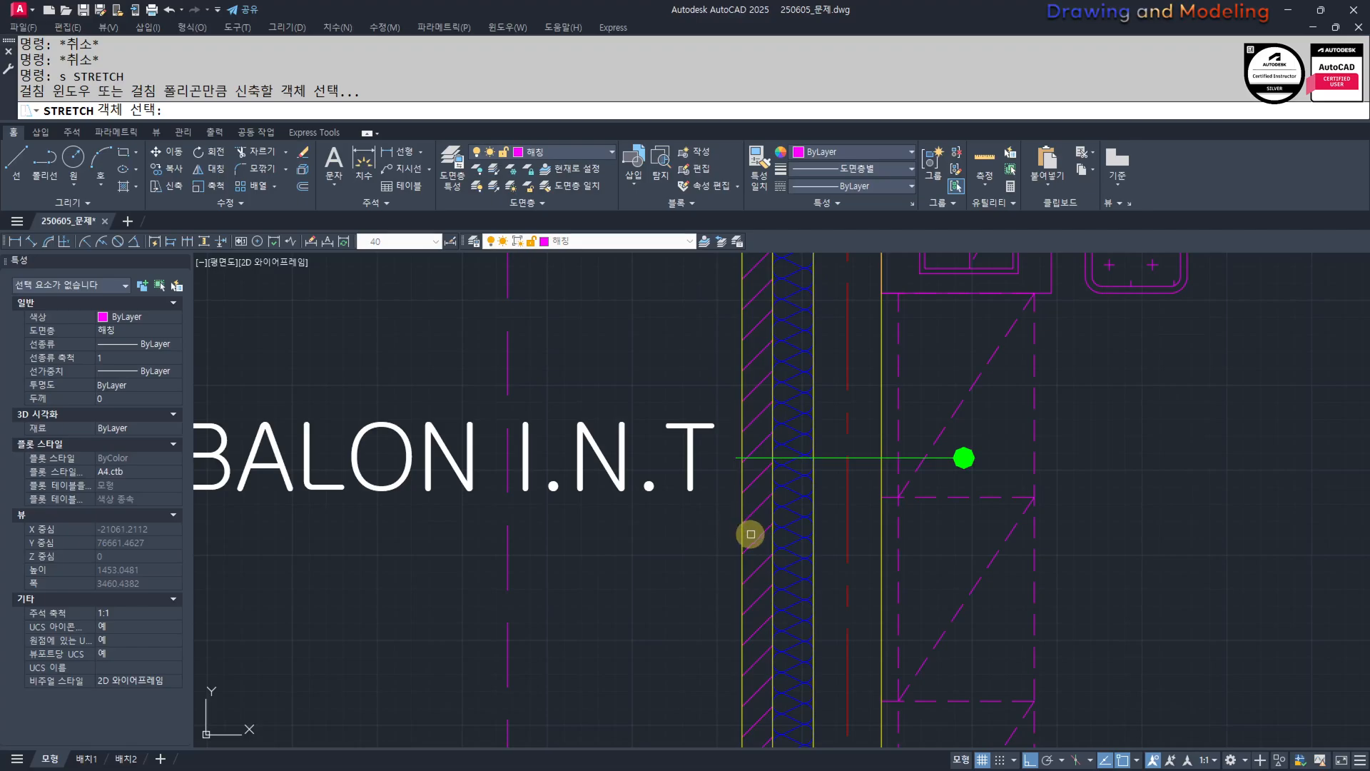
scroll(743, 528, down, 4)
click(742, 532)
click(561, 487)
scroll(633, 471, up, 2)
key(Return)
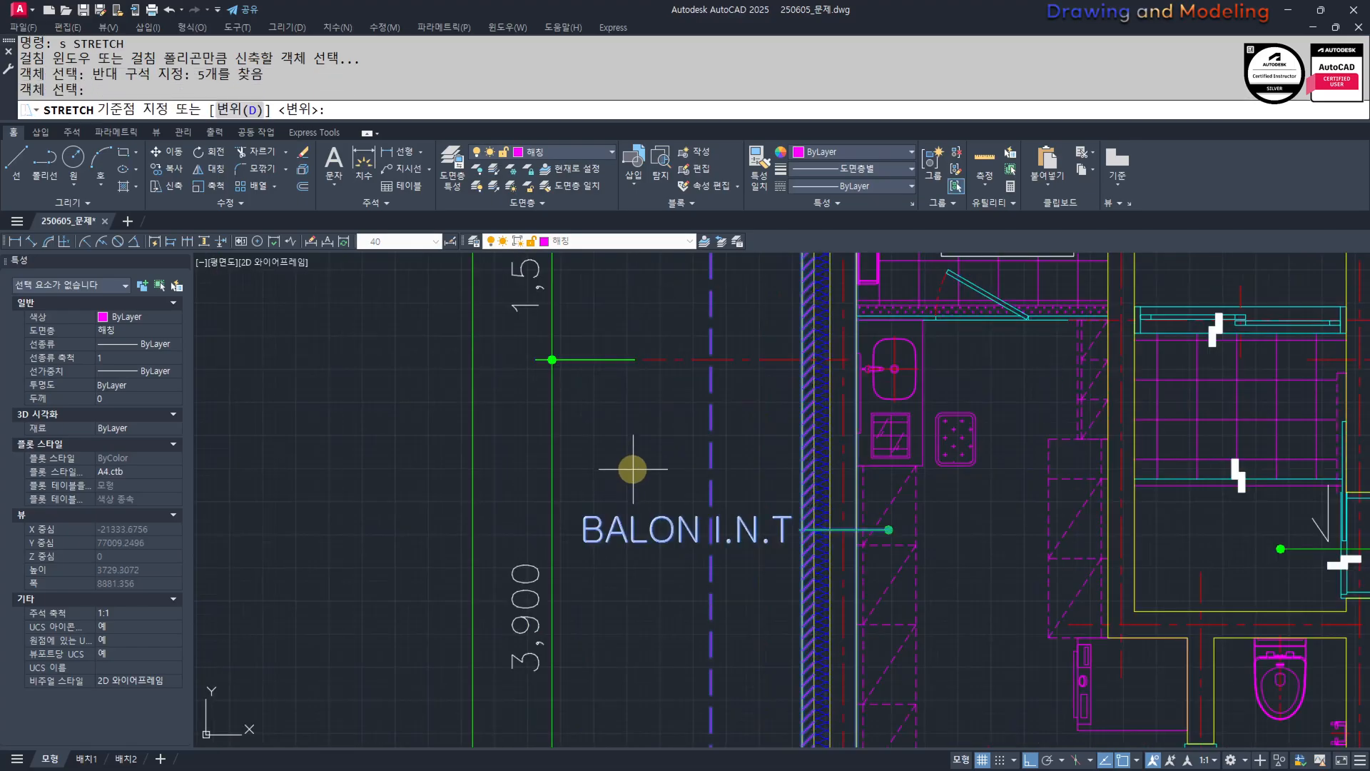
click(626, 461)
key(Escape)
key(Escape)
scroll(613, 468, down, 8)
scroll(755, 569, up, 3)
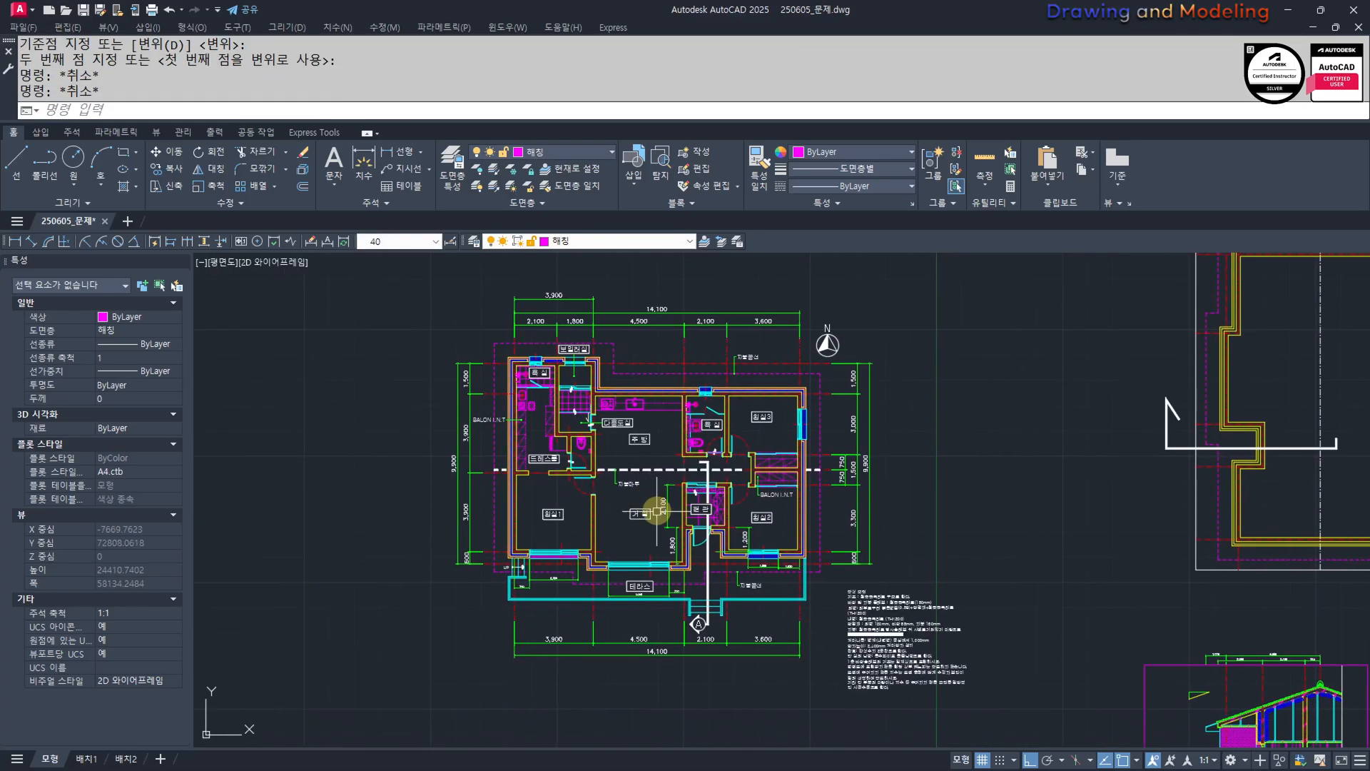
Erase the 2,100 and 1,800 dimensions beside the entrance and the 1,200 dimension in bedroom 2.
middle_drag(754, 569, 767, 541)
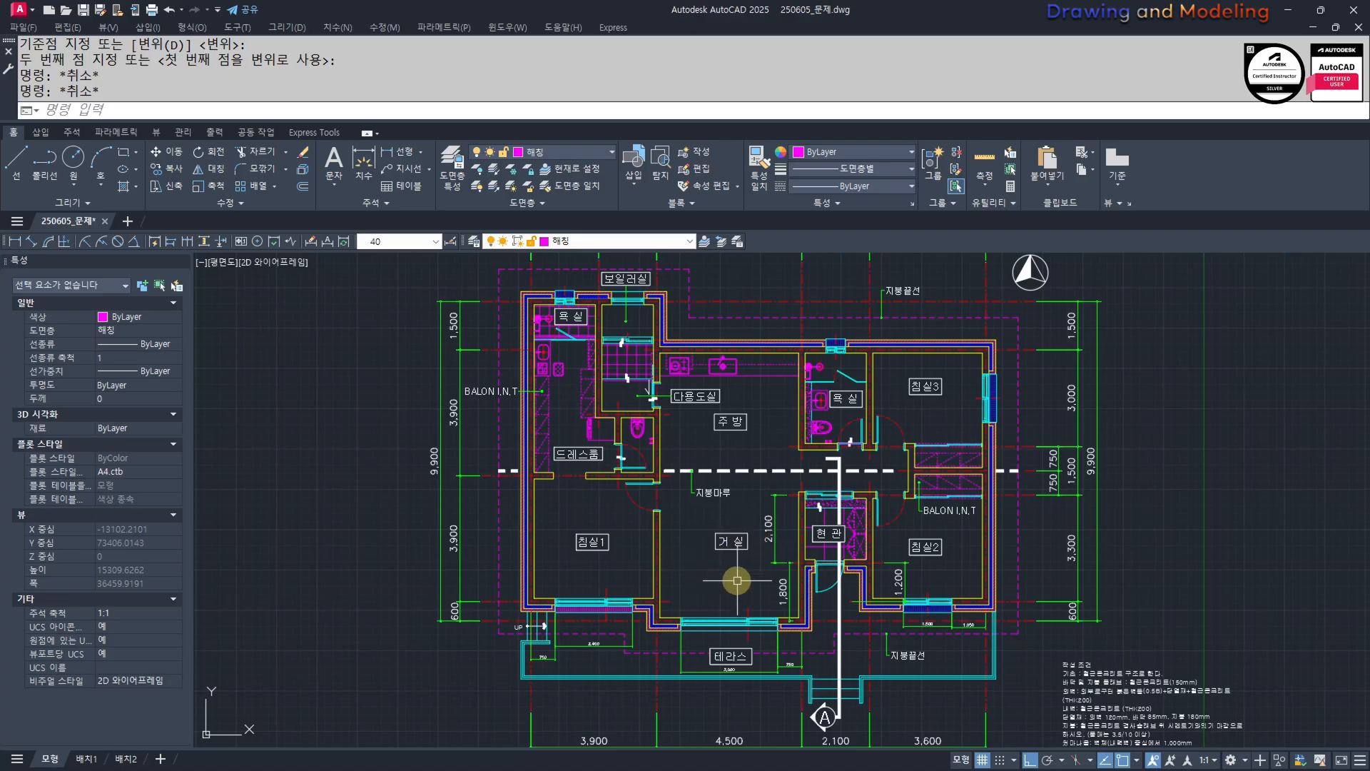
scroll(773, 548, up, 4)
click(793, 559)
click(758, 587)
text(e)
click(824, 632)
click(773, 621)
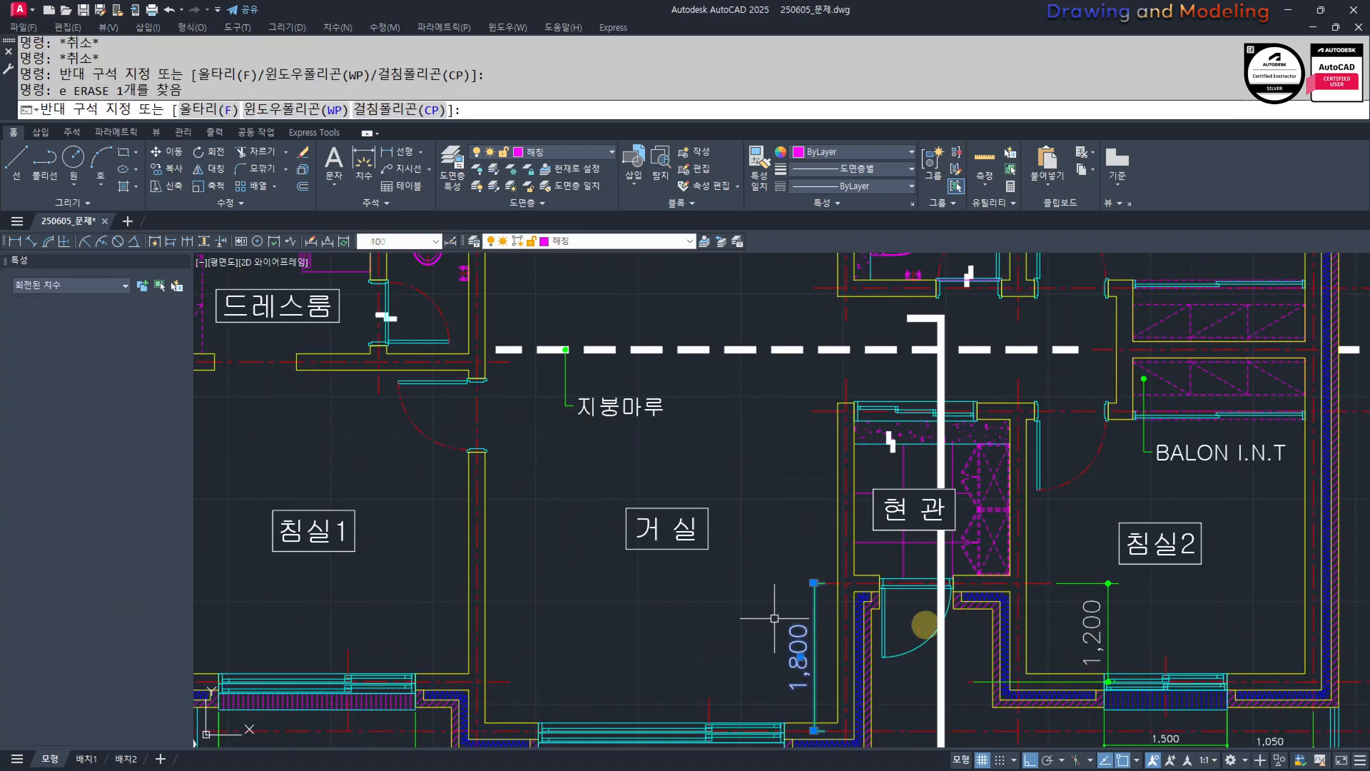
key(Escape)
text(e)
key(Escape)
click(1128, 615)
click(1068, 624)
text(e)
key(Escape)
key(Escape)
click(816, 639)
text(e)
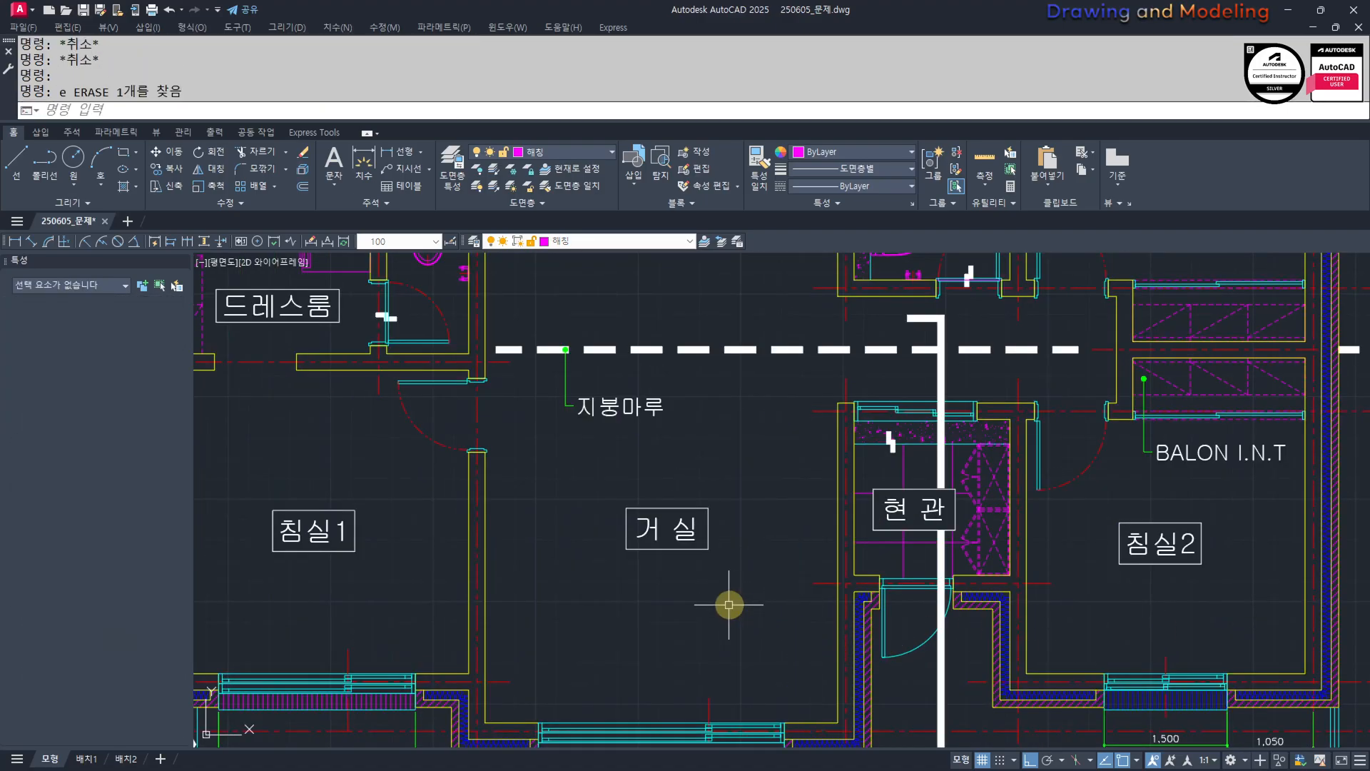
key(Escape)
key(Escape)
Erase the 3,000 and 750 dimensions at the terrace and the 1,500 and 1,050 dimensions below the bedroom 2 window.
scroll(728, 604, down, 5)
scroll(764, 670, up, 5)
click(708, 638)
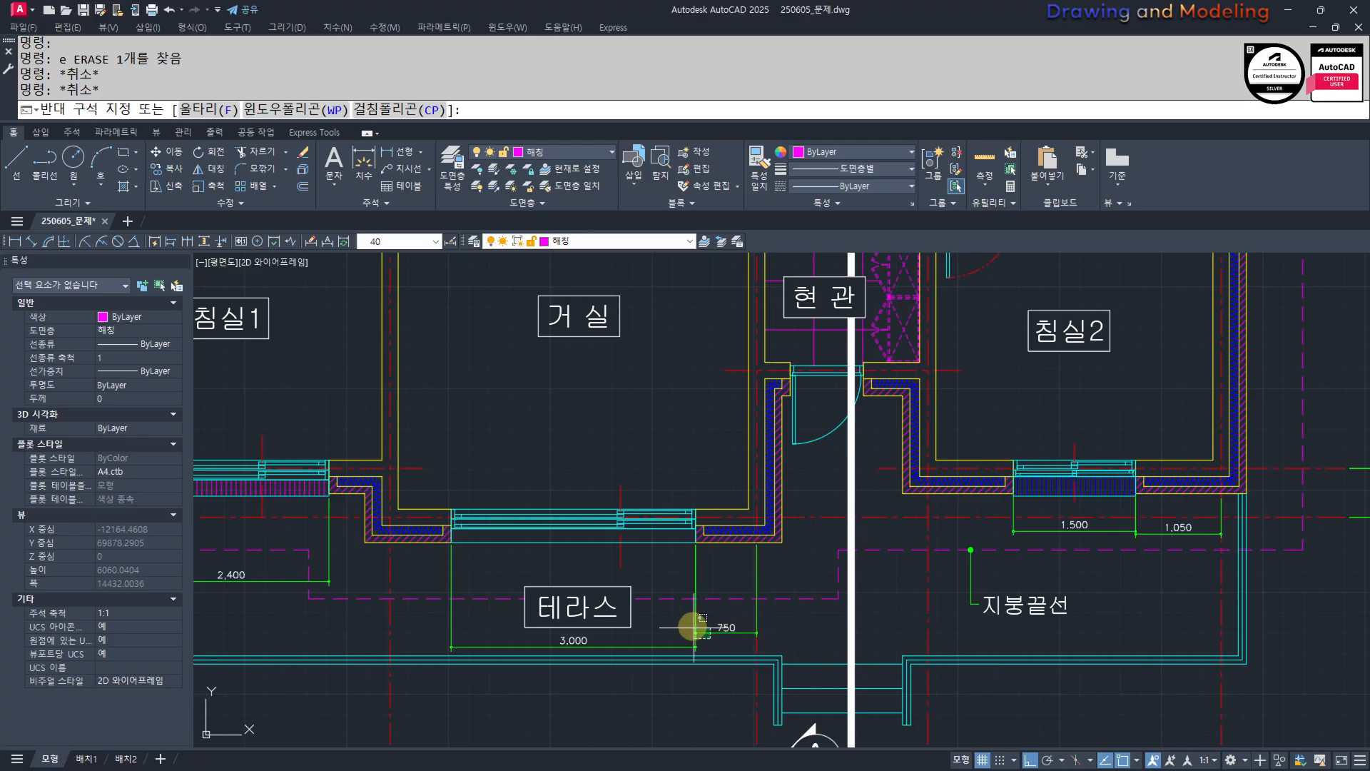
click(688, 623)
text(e)
key(Escape)
key(Escape)
scroll(1164, 521, up, 2)
click(1162, 521)
click(1086, 526)
text(e)
scroll(691, 566, down, 5)
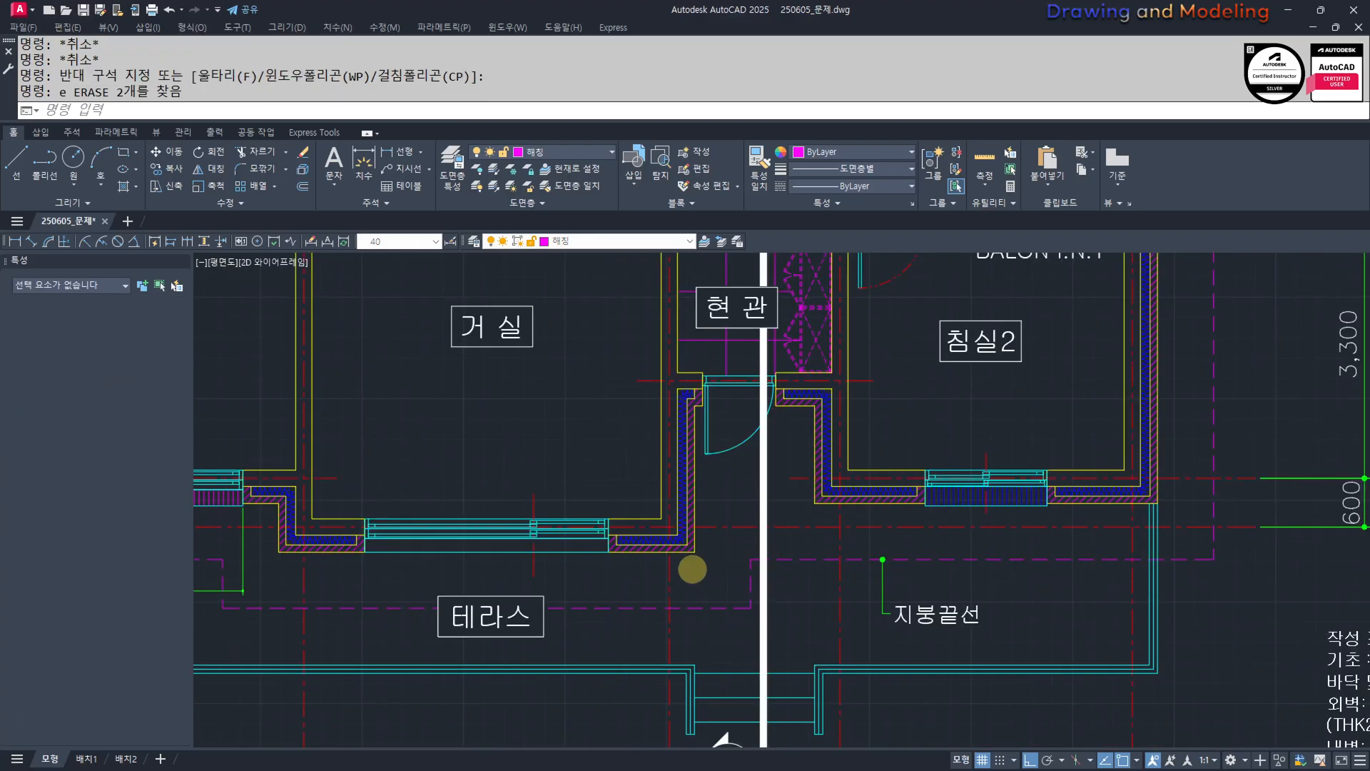
key(Escape)
key(Escape)
Erase the 750 and 2,400 dimensions below bedroom 1, beside the UP steps.
scroll(525, 579, up, 5)
click(524, 578)
click(474, 559)
text(e)
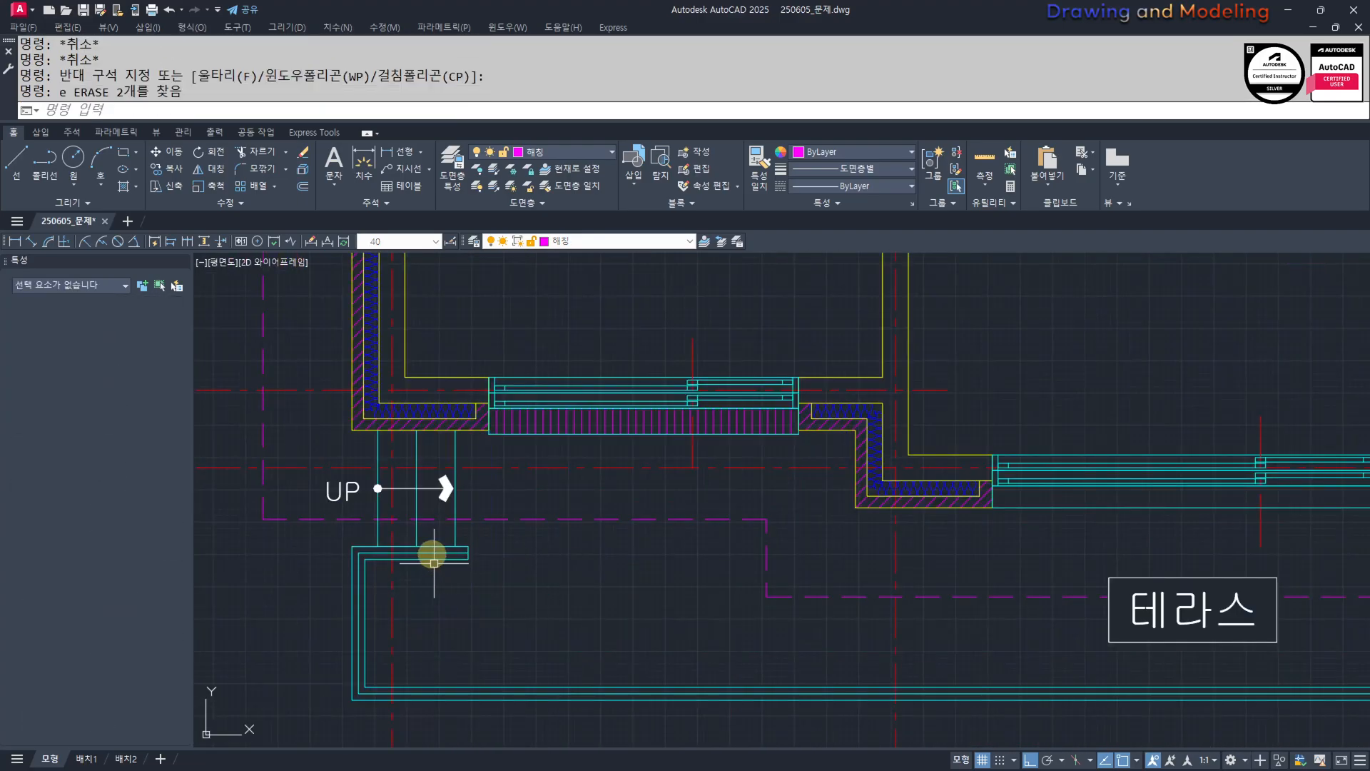
key(Escape)
key(Escape)
Zoom out to show all drawings and save the drawing file.
scroll(569, 612, down, 8)
text(z e)
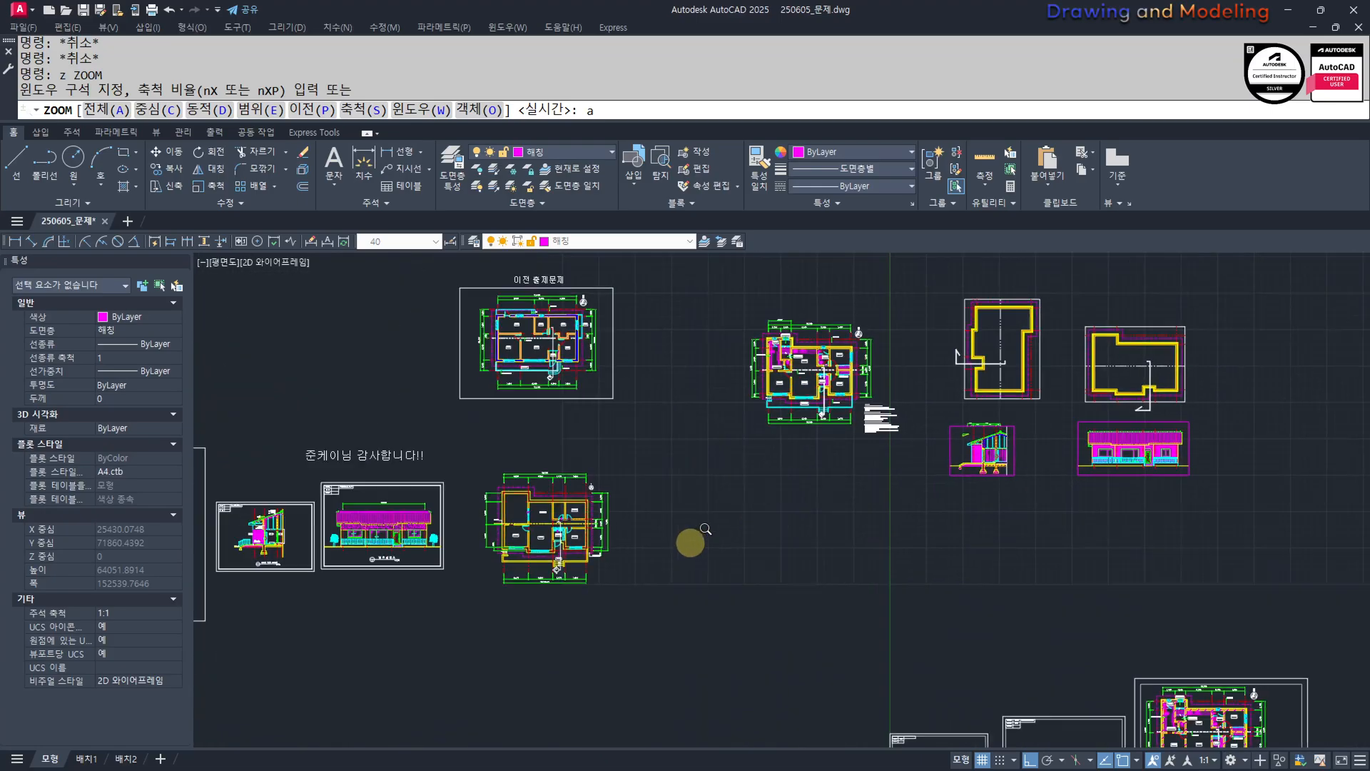
key(ctrl+s)
key(Escape)
key(Escape)
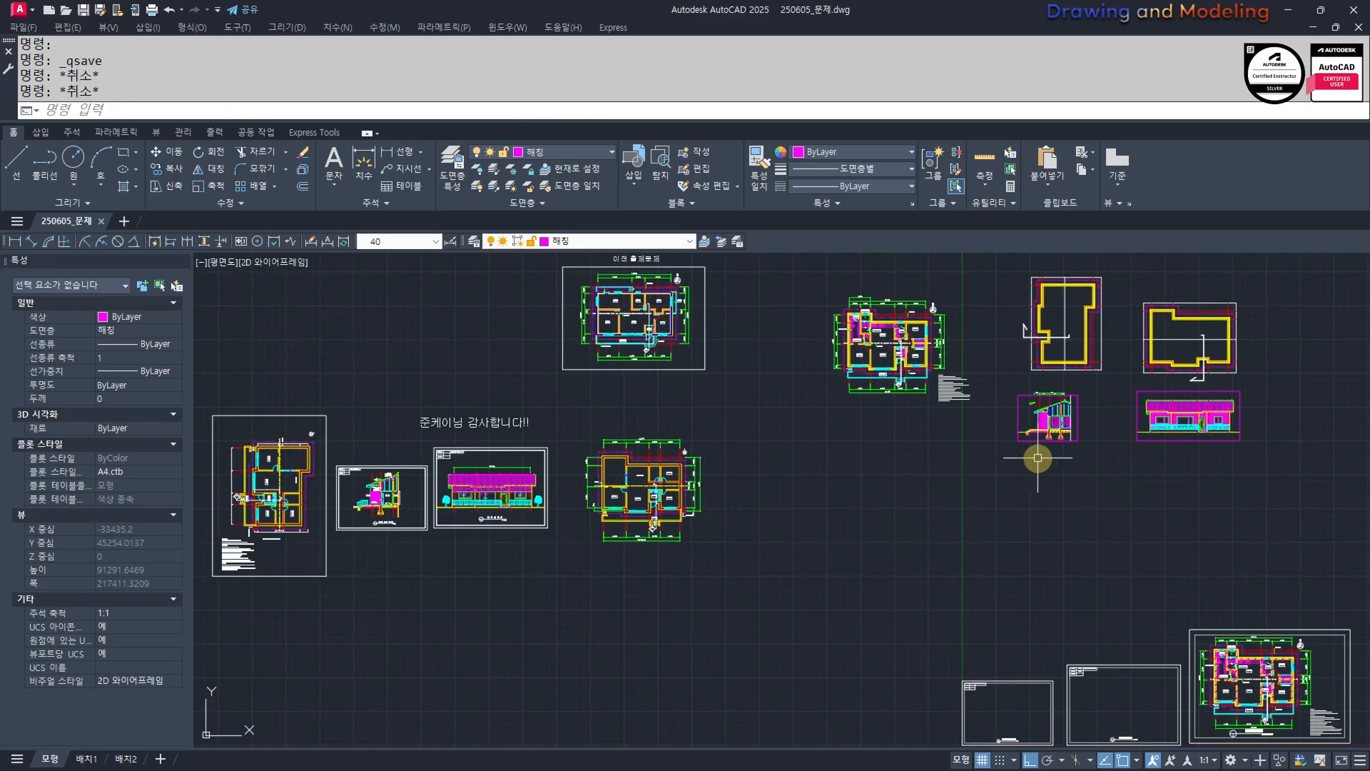
scroll(1077, 349, up, 2)
mouse_move(1076, 350)
middle_down()
mouse_move(1030, 462)
mouse_move(925, 504)
mouse_move(988, 525)
middle_up()
scroll(1091, 493, up, 2)
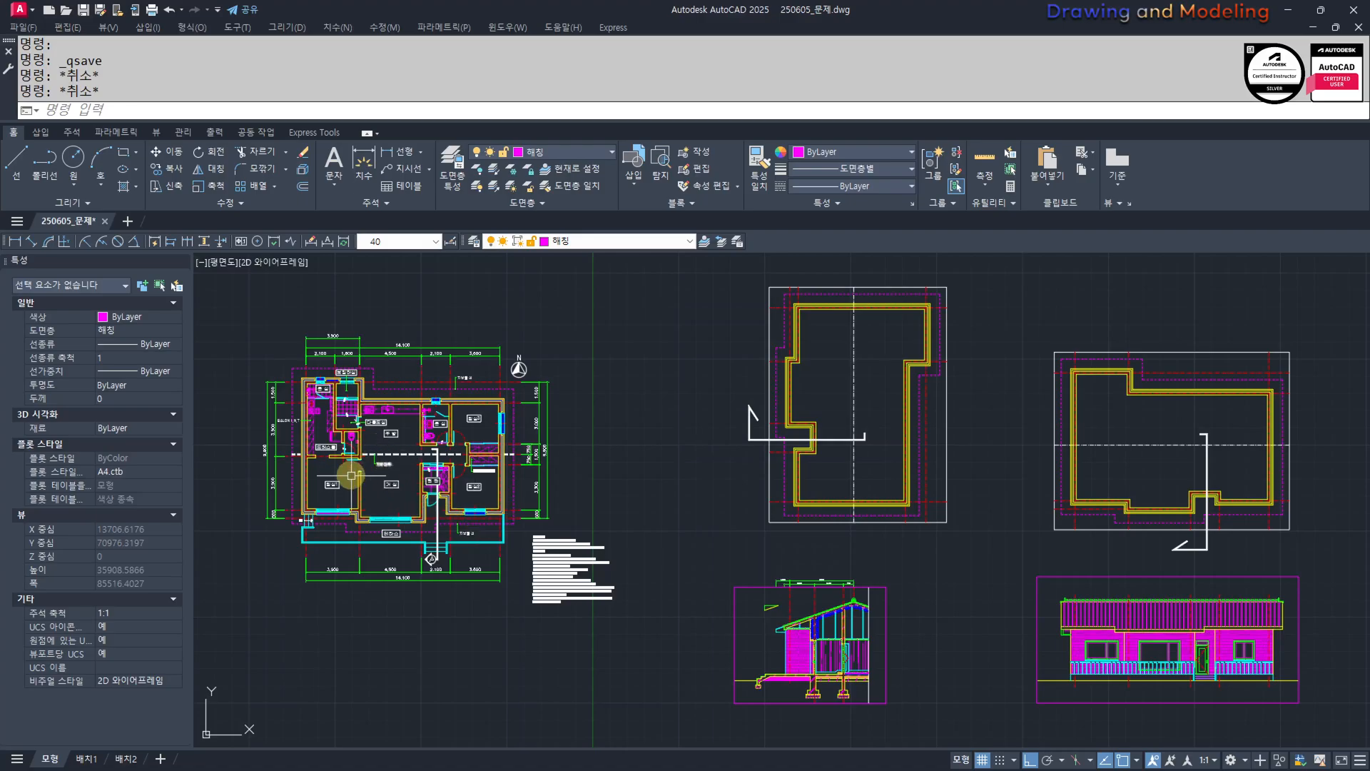
scroll(354, 480, up, 2)
mouse_move(355, 481)
middle_down()
mouse_move(555, 495)
mouse_move(611, 523)
middle_up()
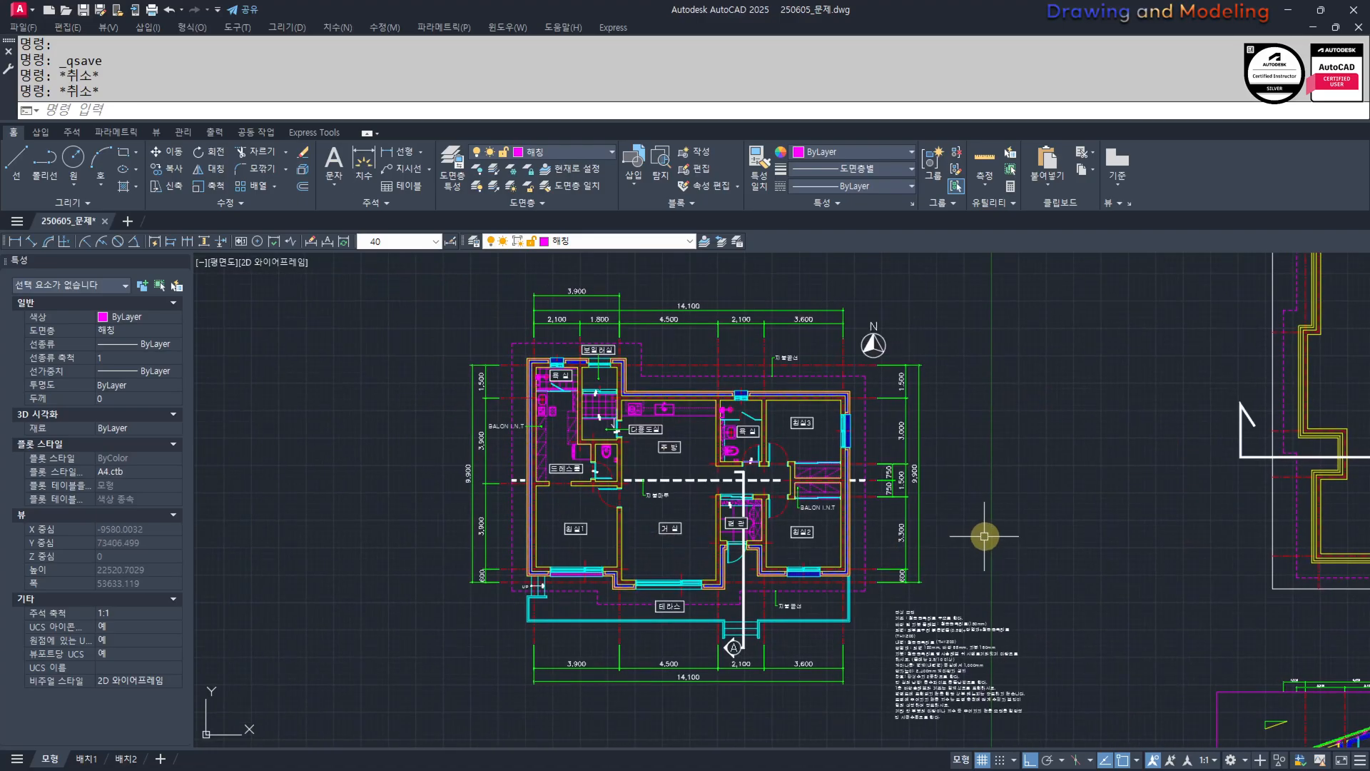